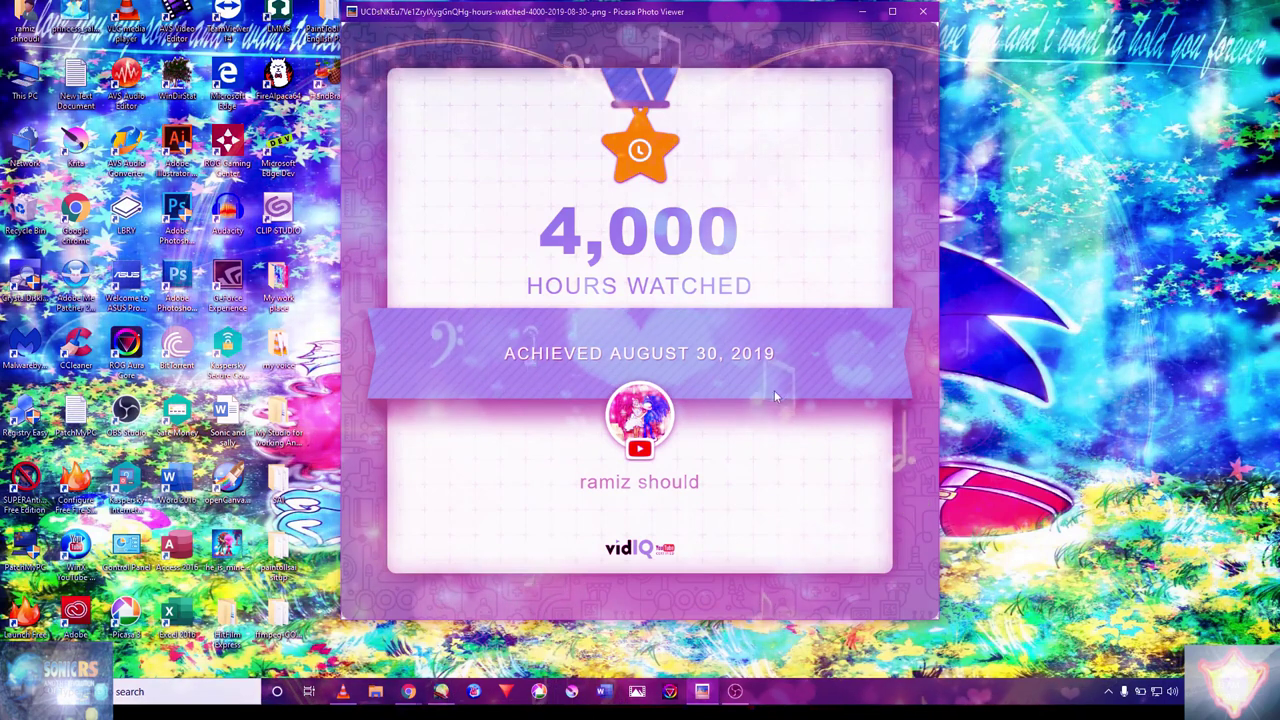
- Examine the 4,000 hours watched award image at different zoom levels and close the photo viewer
scroll(731, 369, "up", 2)
left_click_drag(731, 369, 745, 384)
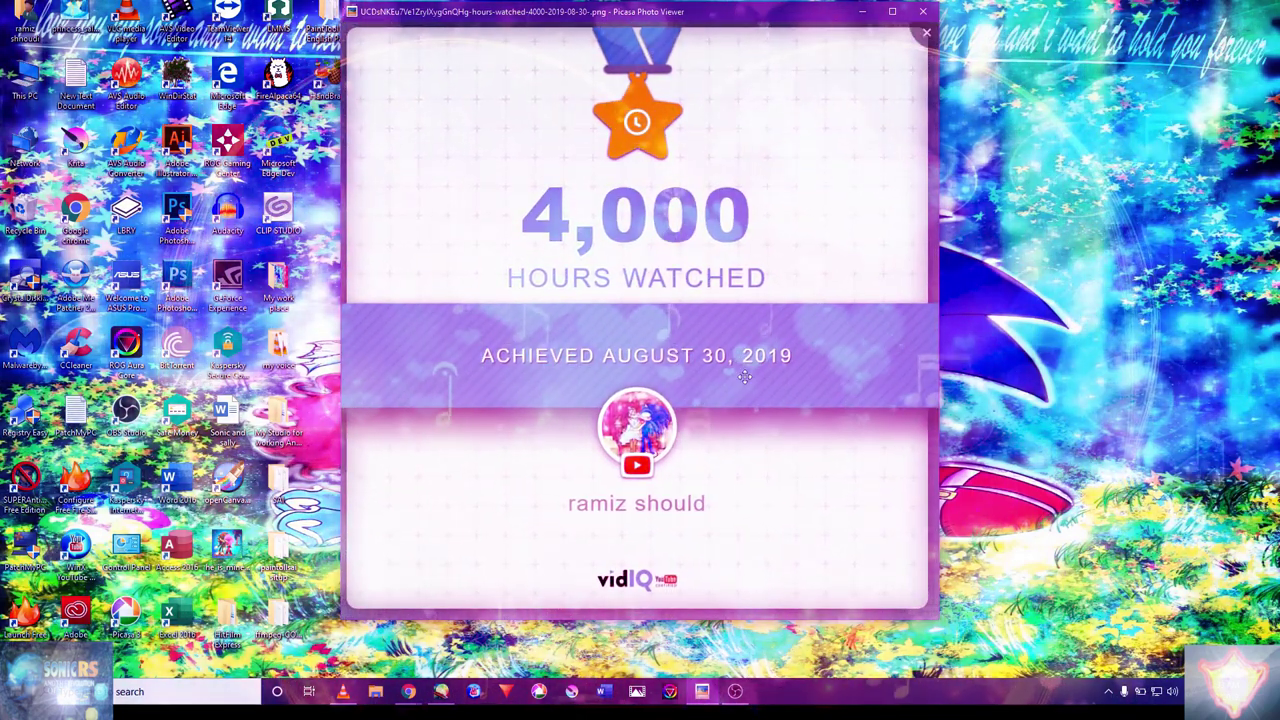
scroll(745, 380, "down", 3)
scroll(745, 376, "up", 2)
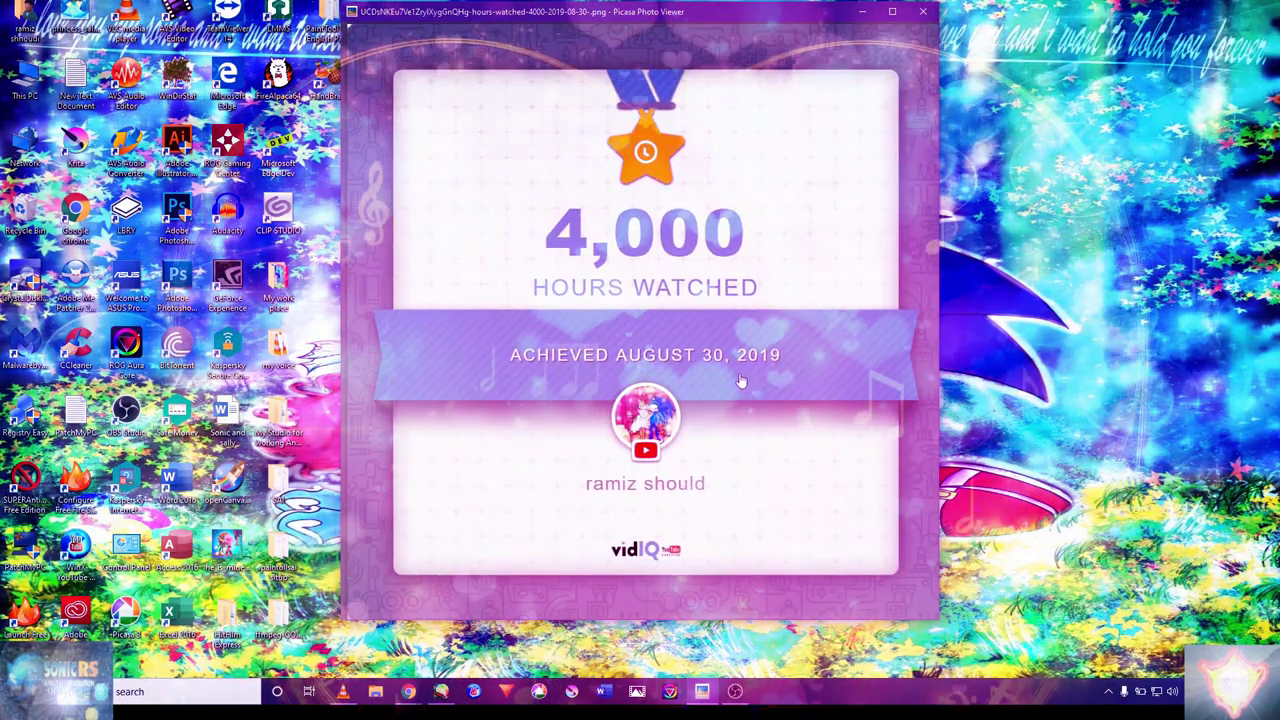
left_click(926, 32)
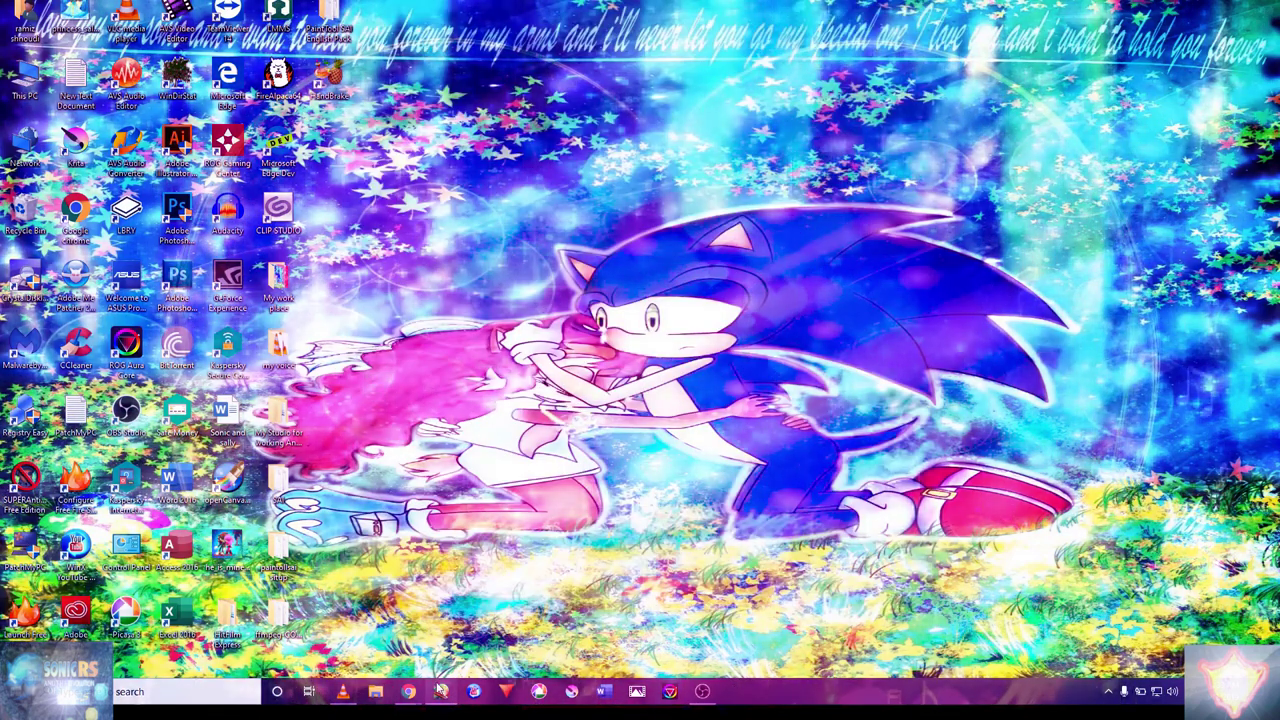
- Switch to PaintTool SAI, rename Layer1 as ODS and add three linework layers above it
key("alt+Tab")
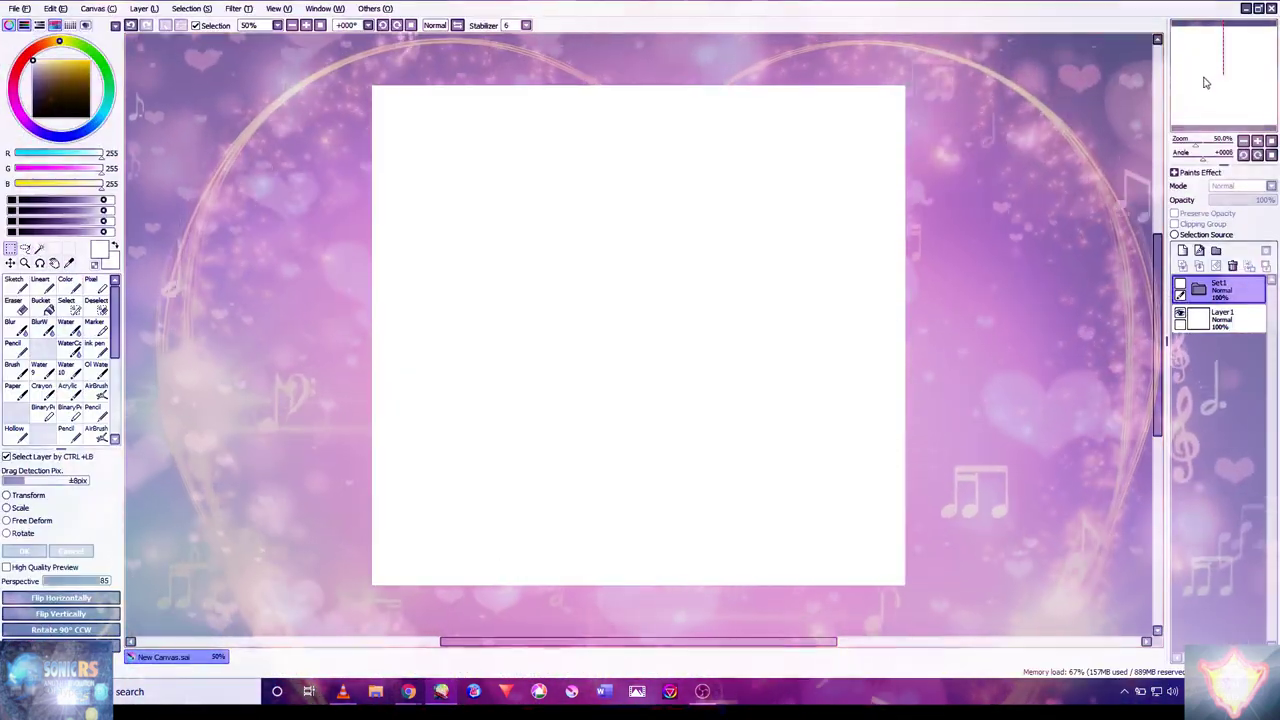
double_click(1208, 325)
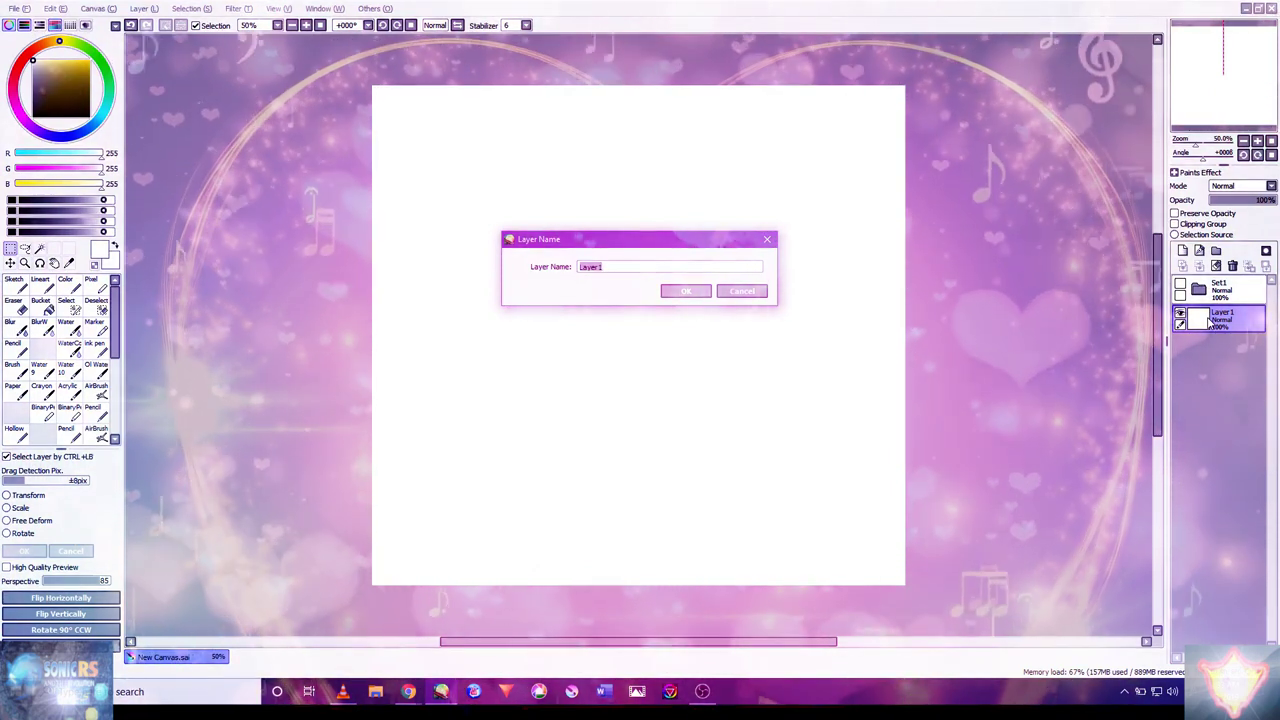
type("OCS")
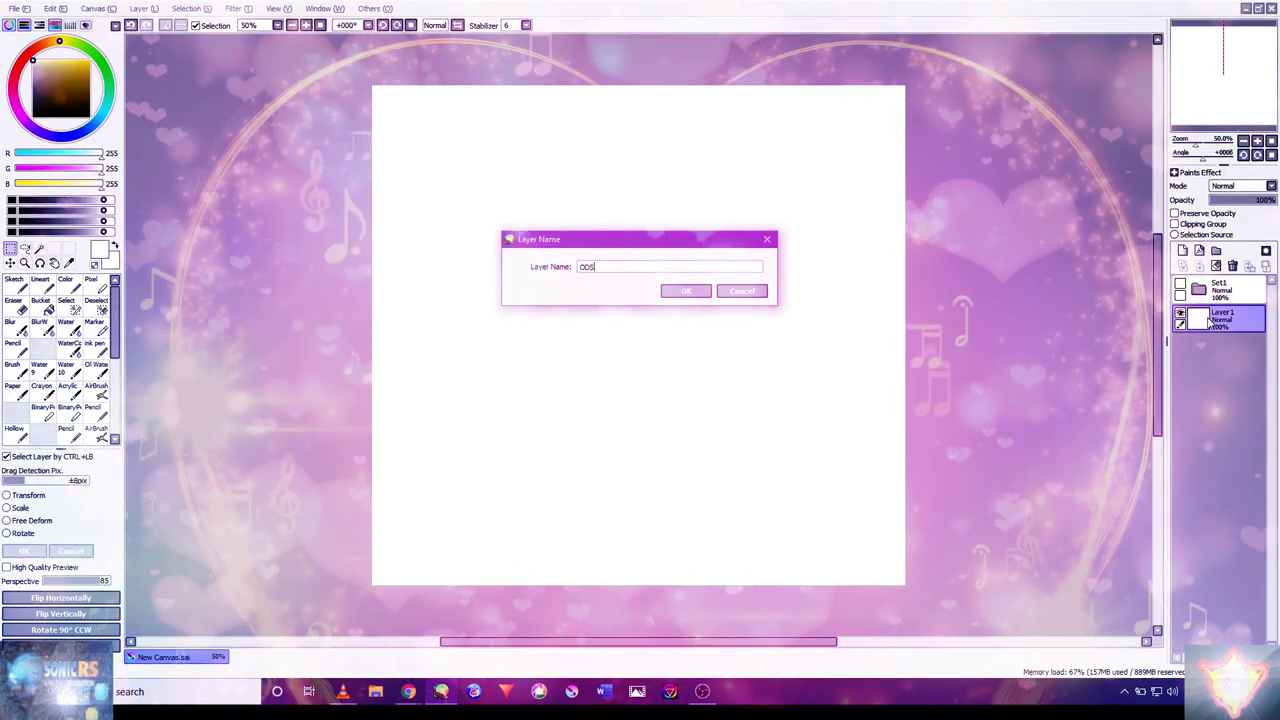
key("Return")
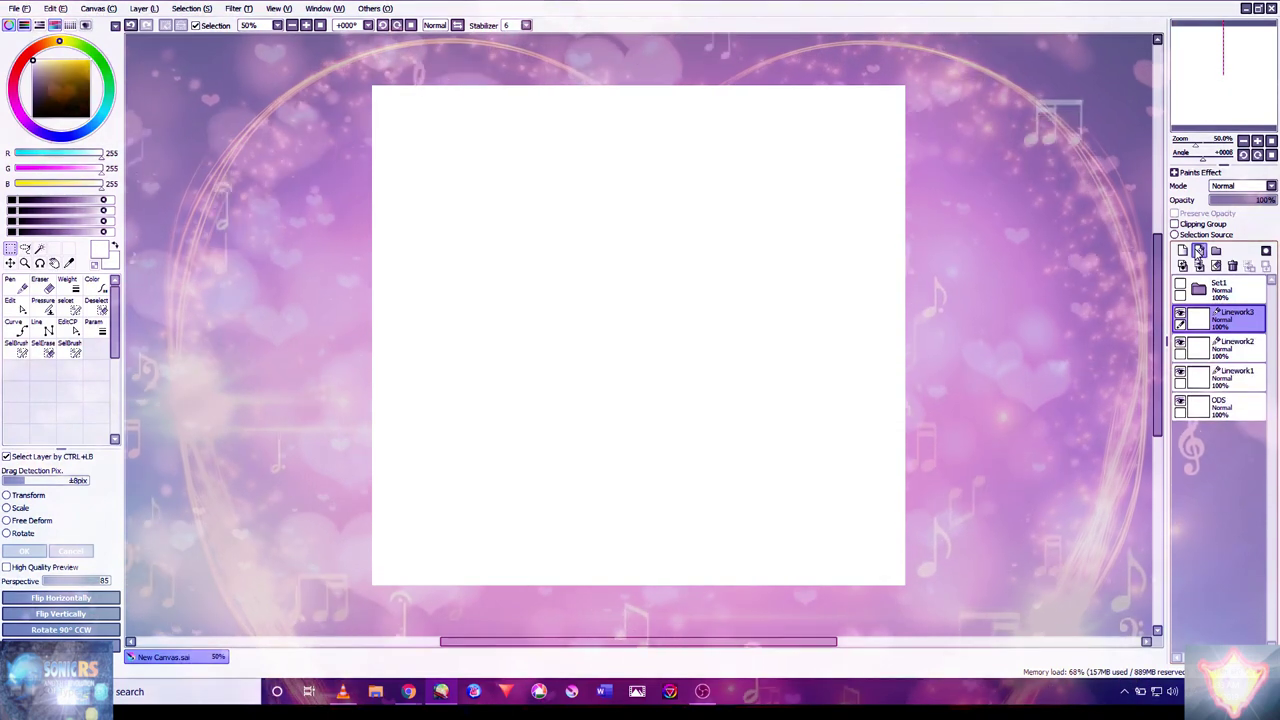
- Rename the Linework1 layer as Cirles and the Linework2 layer as Sonia
double_click(1226, 390)
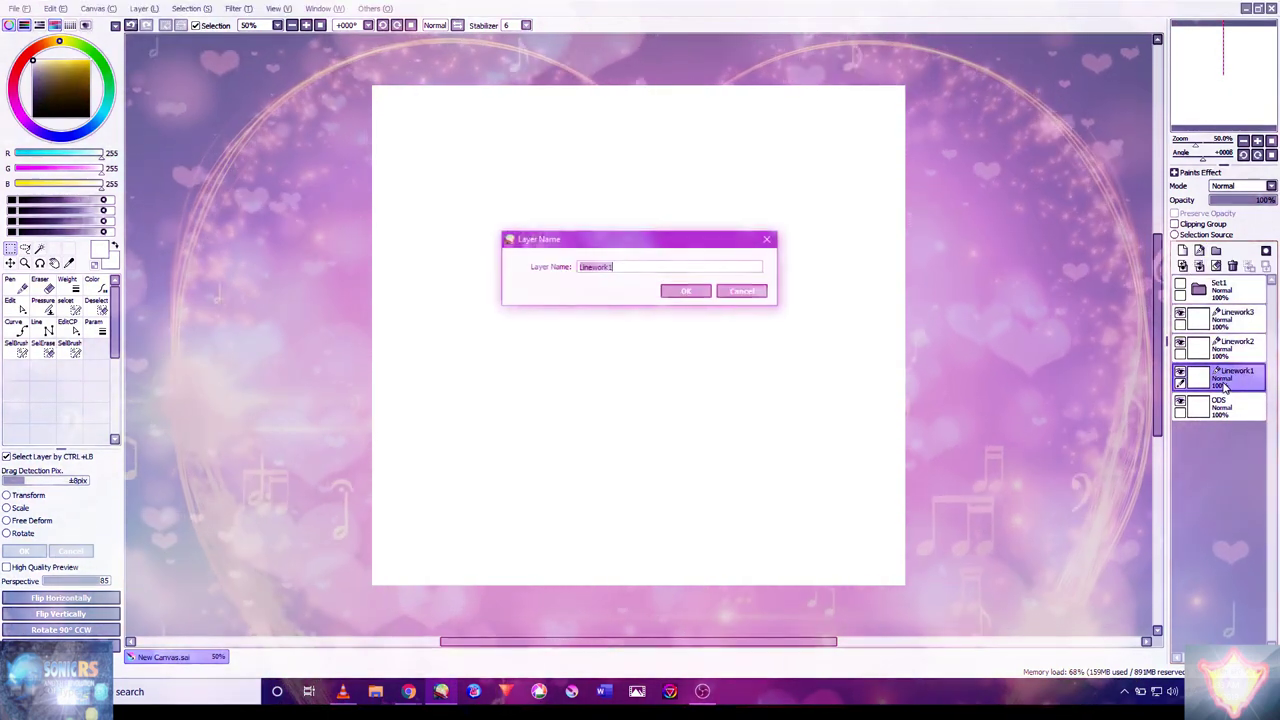
type("c")
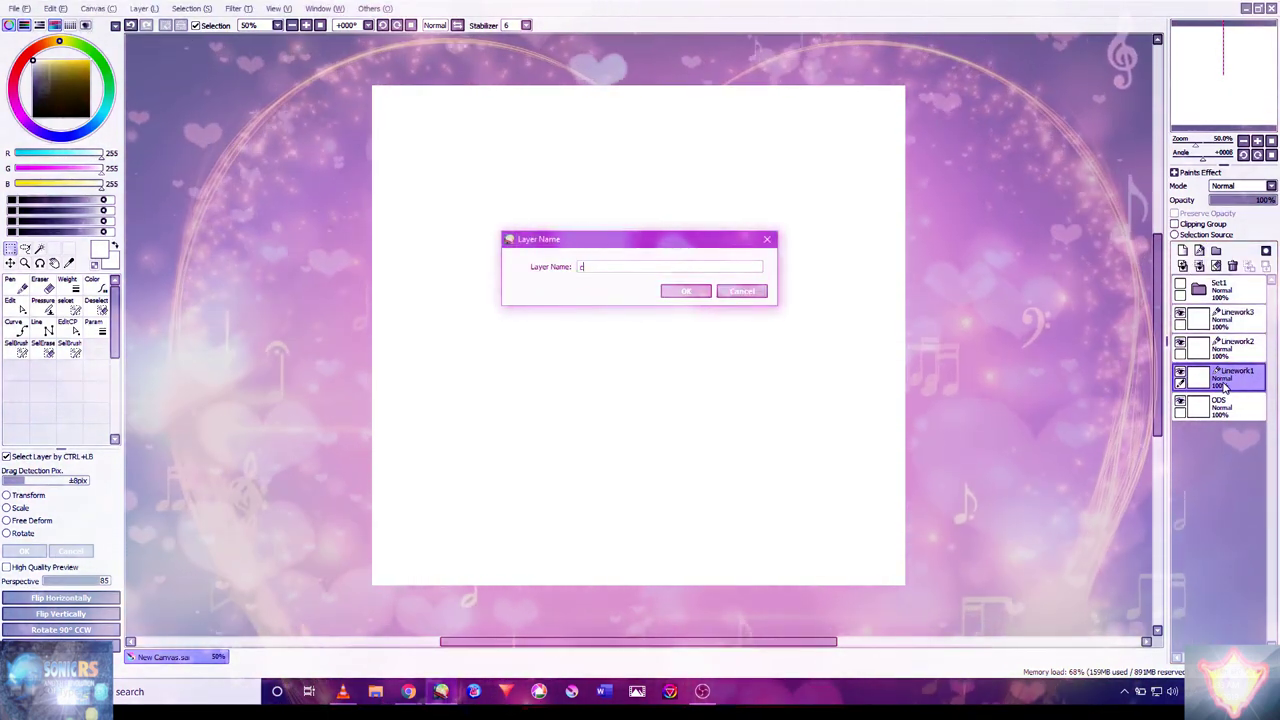
type("IRL")
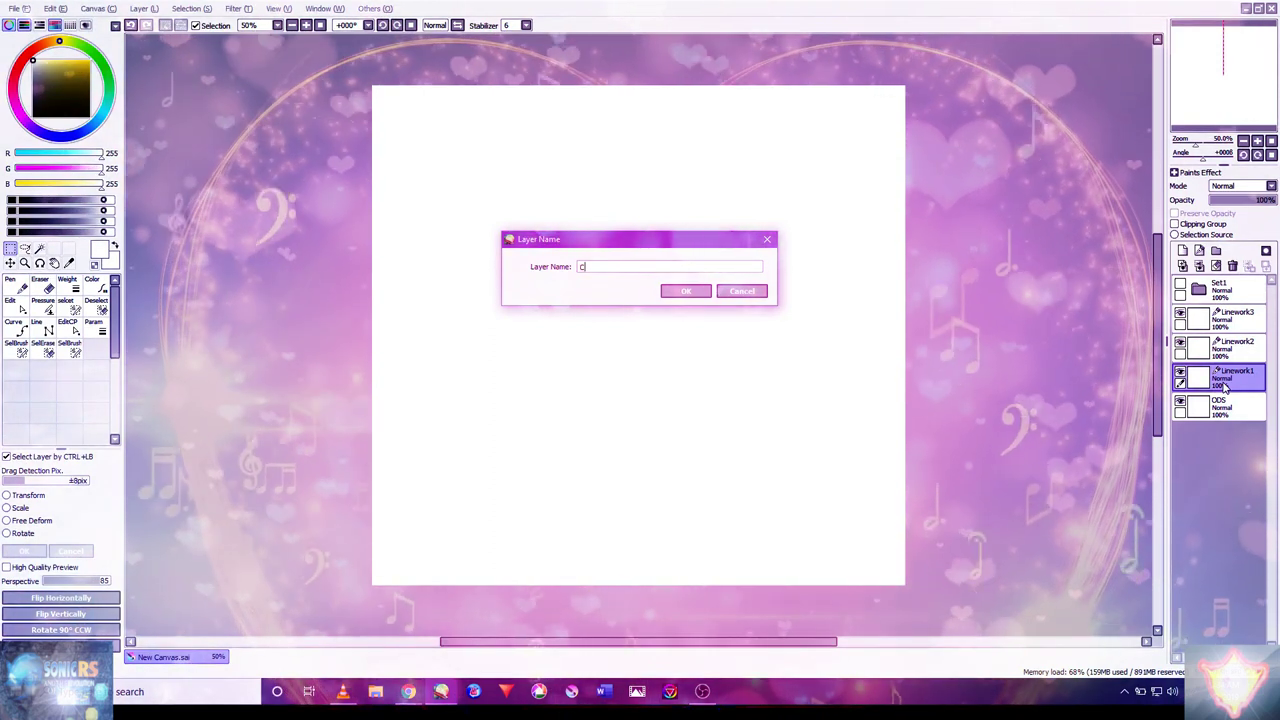
type("irles")
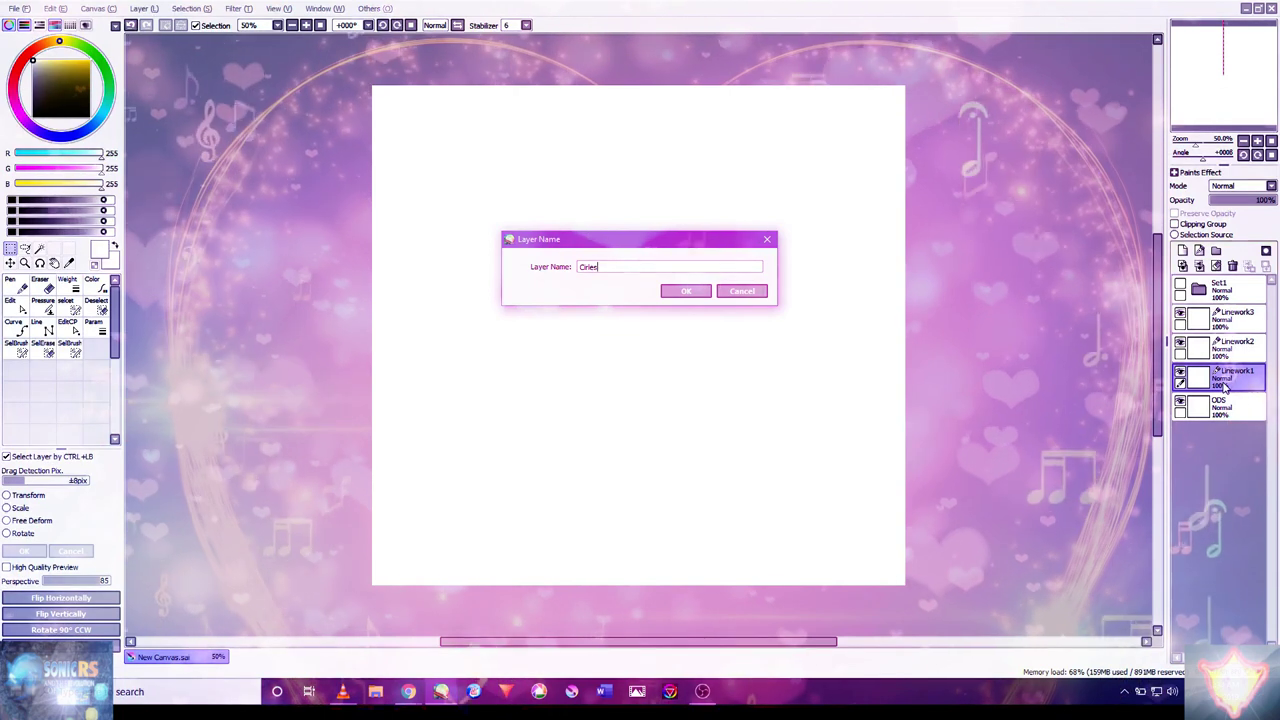
key("Return")
double_click(1236, 350)
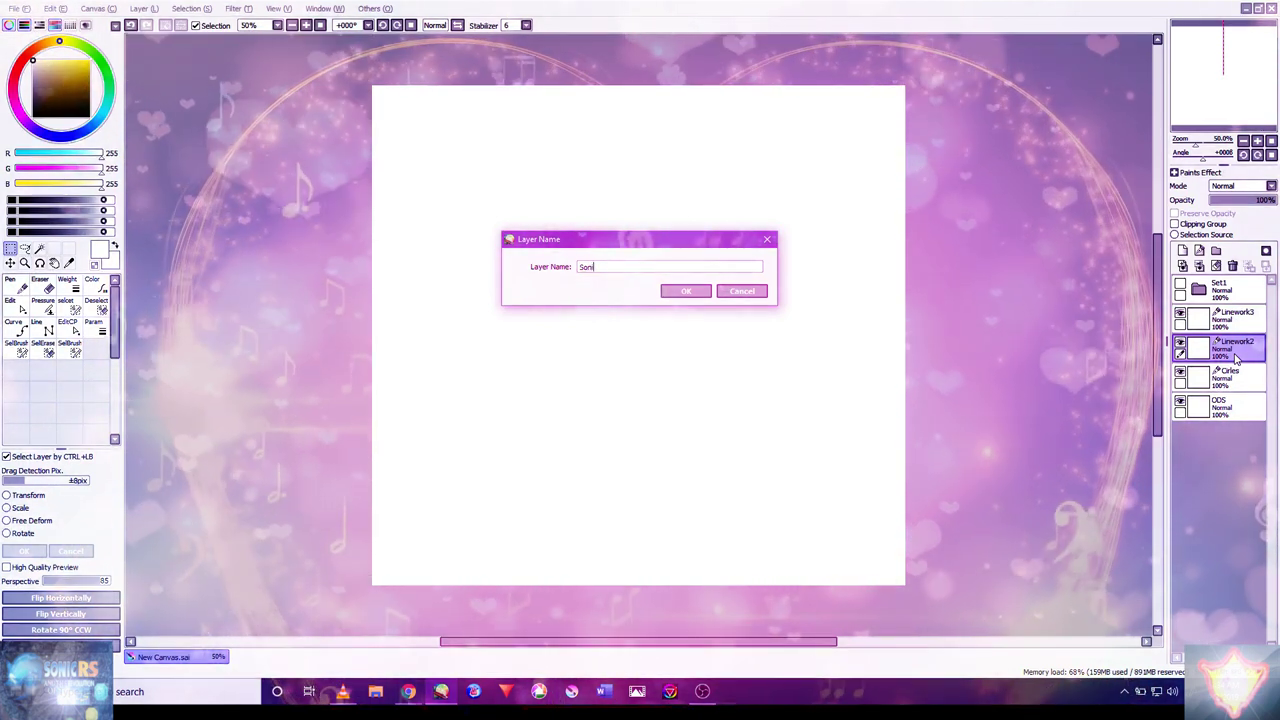
key("Return")
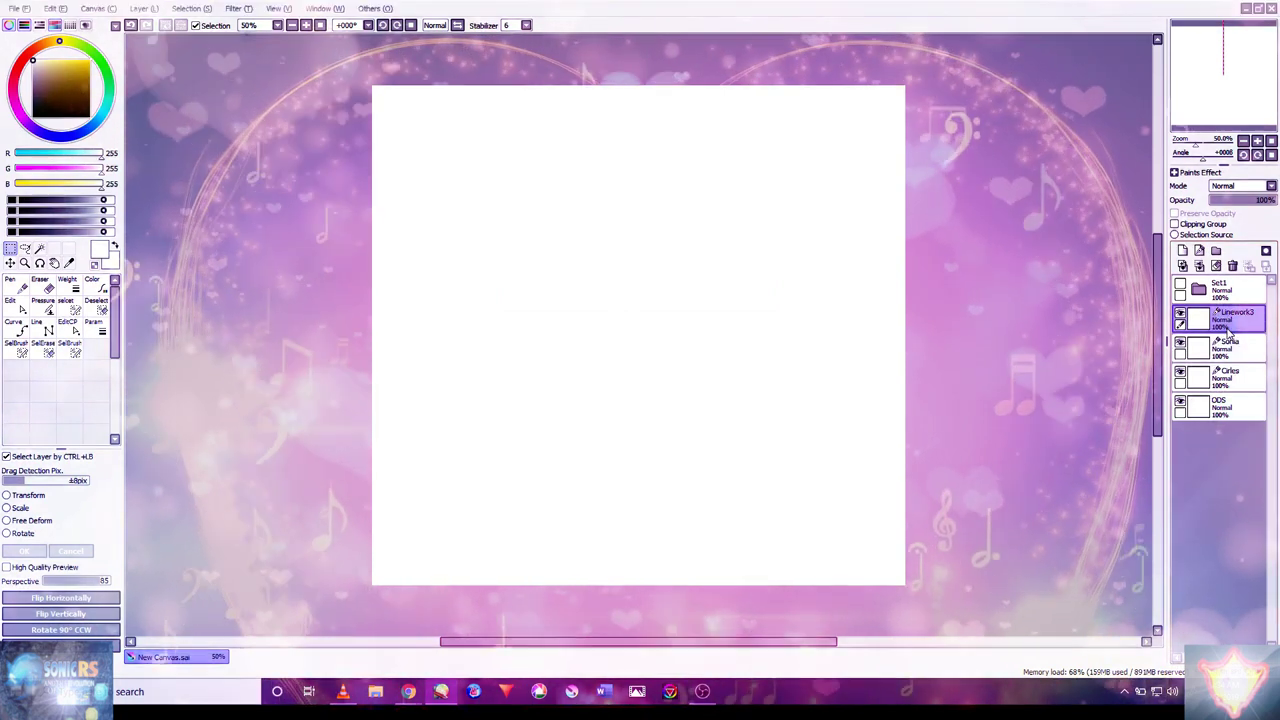
- Rename the Linework3 layer as Shadow
double_click(1228, 330)
type("sh")
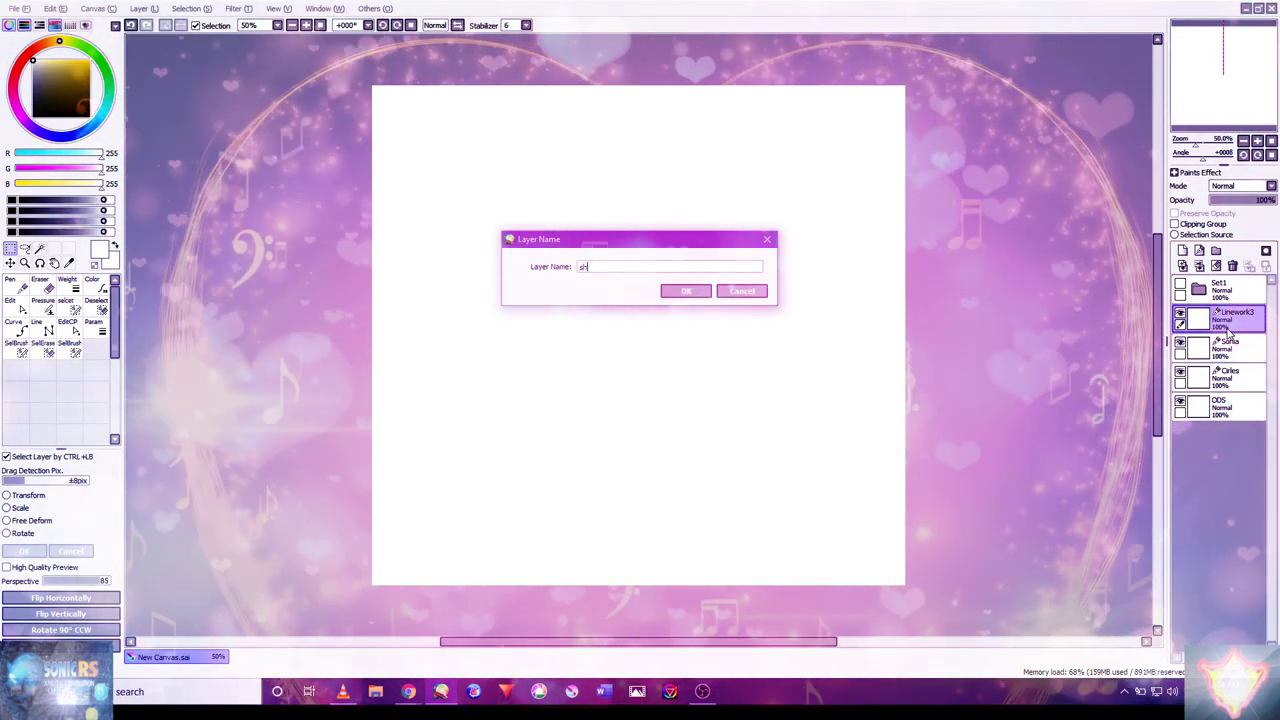
type("a")
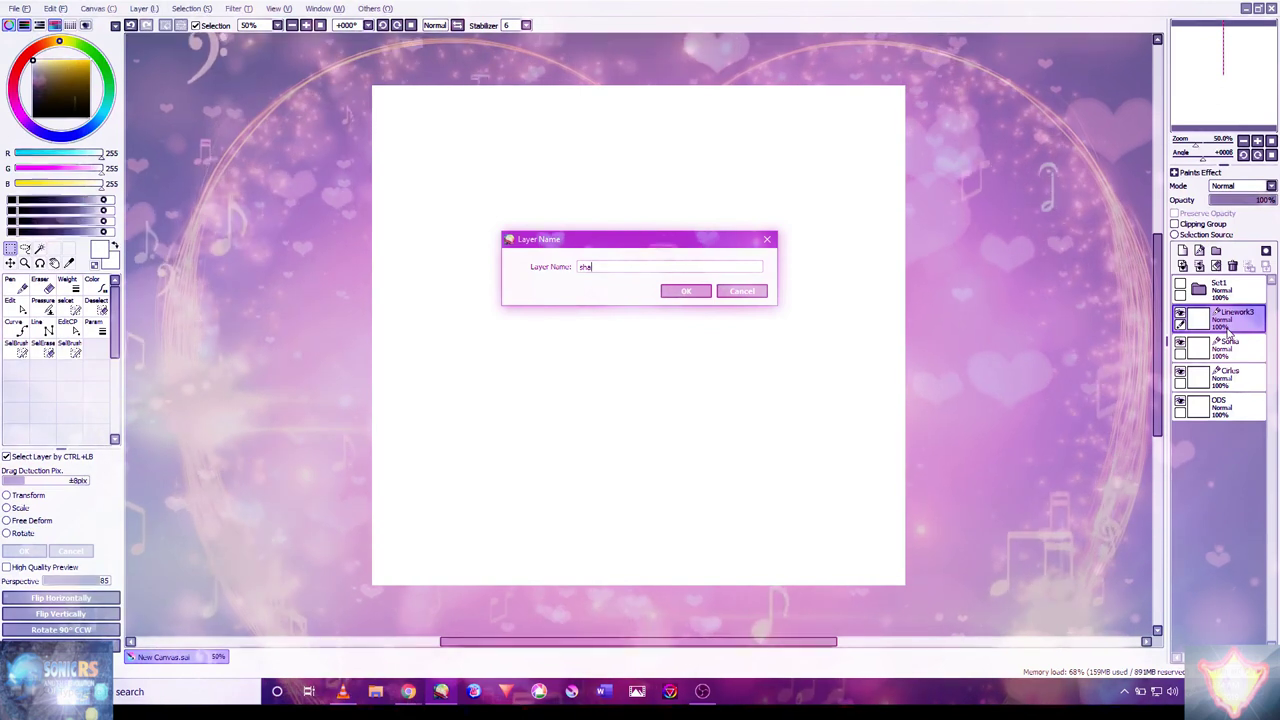
key("BackSpace")
key("BackSpace")
key("BackSpace")
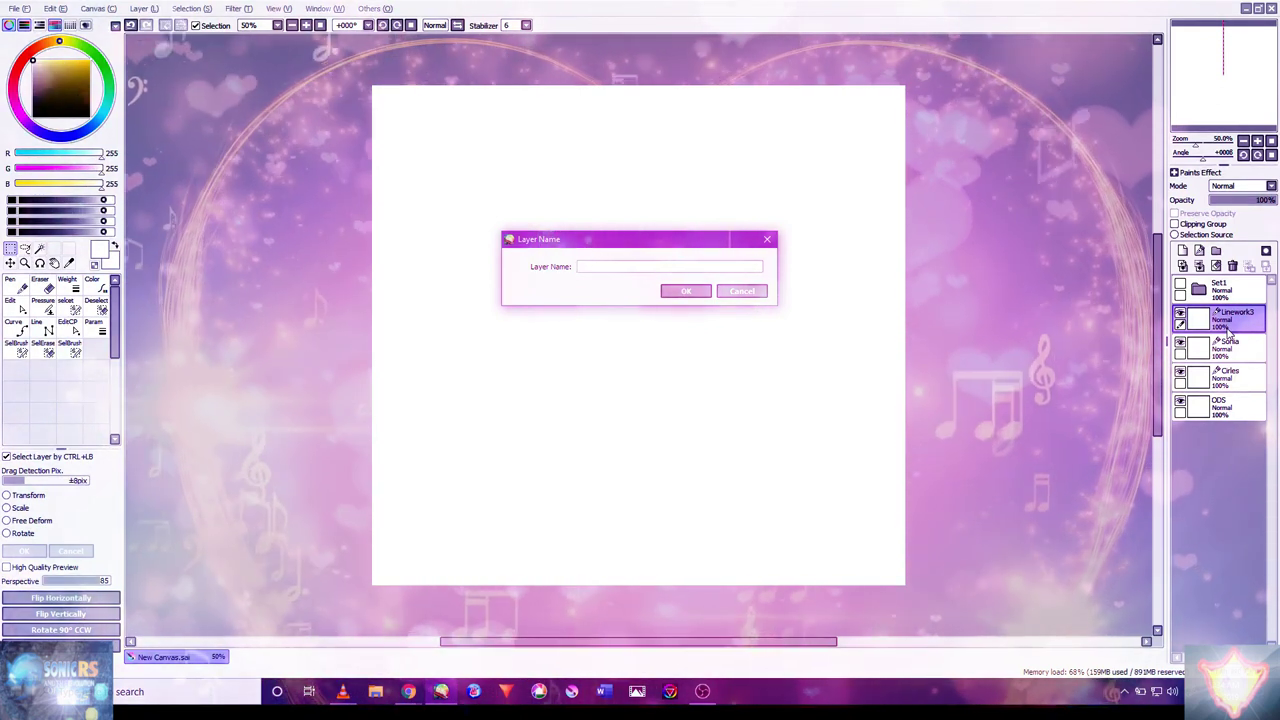
type("Shad")
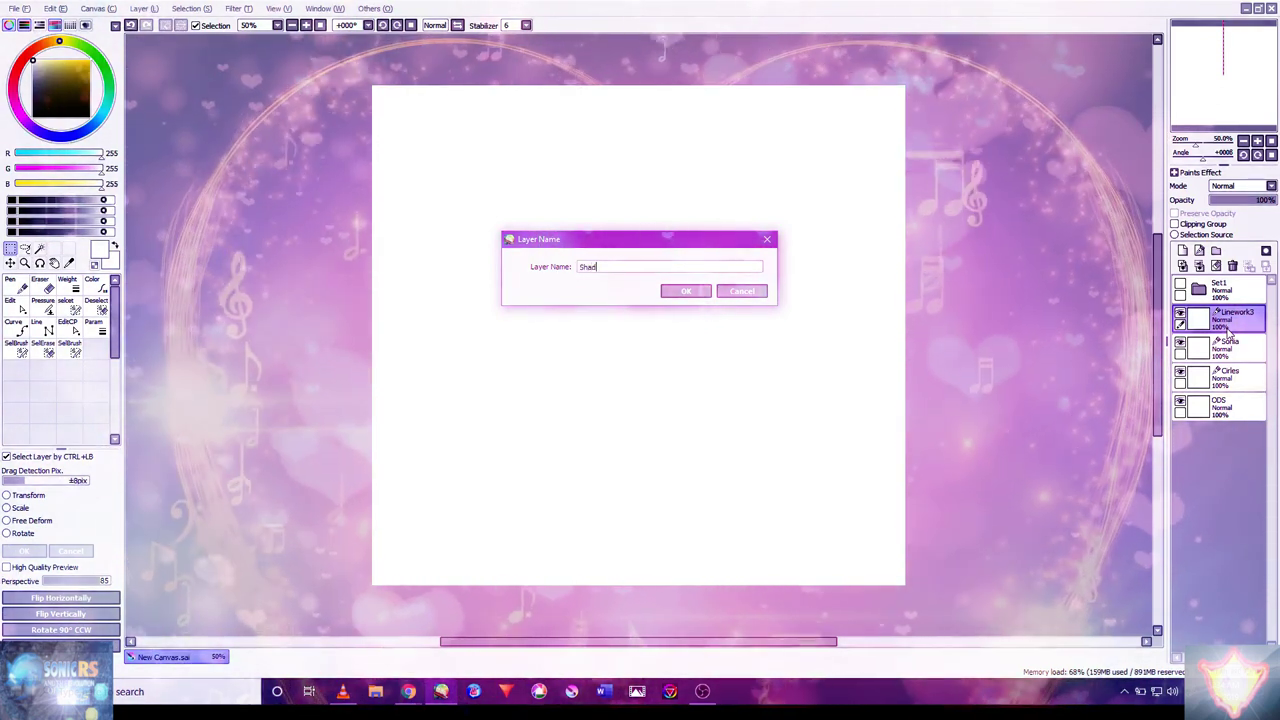
type("ow")
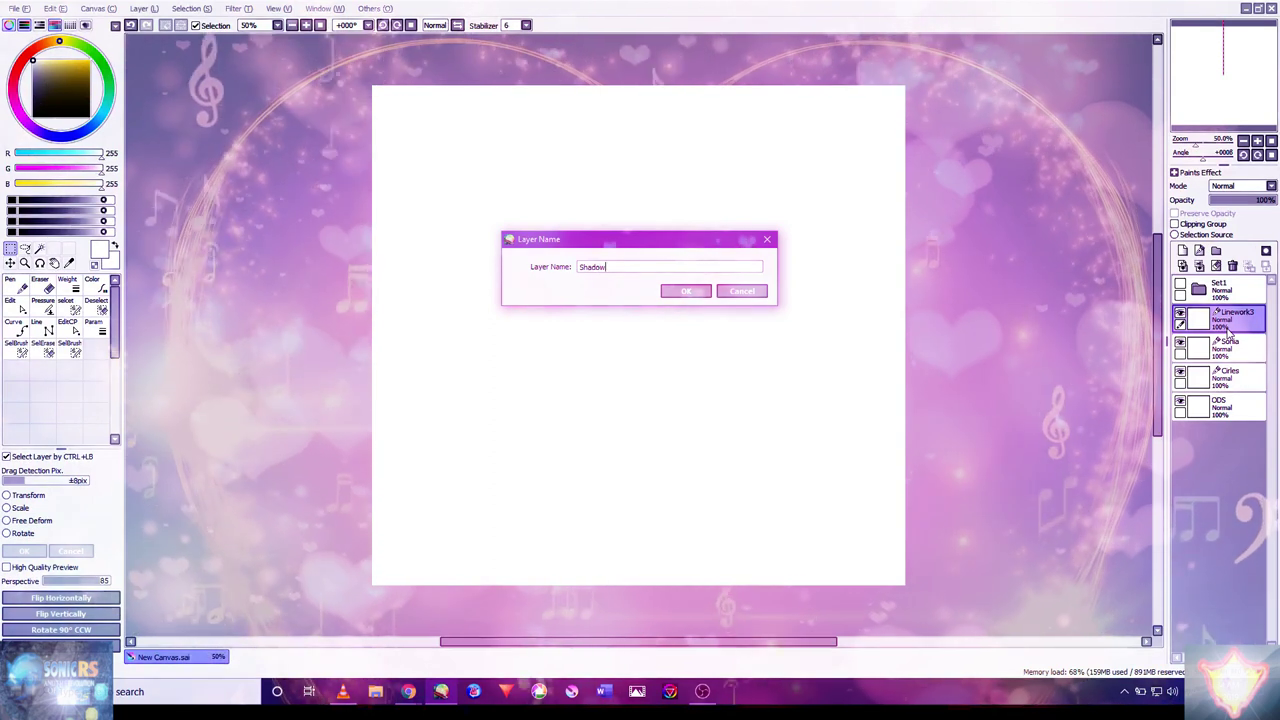
key("Return")
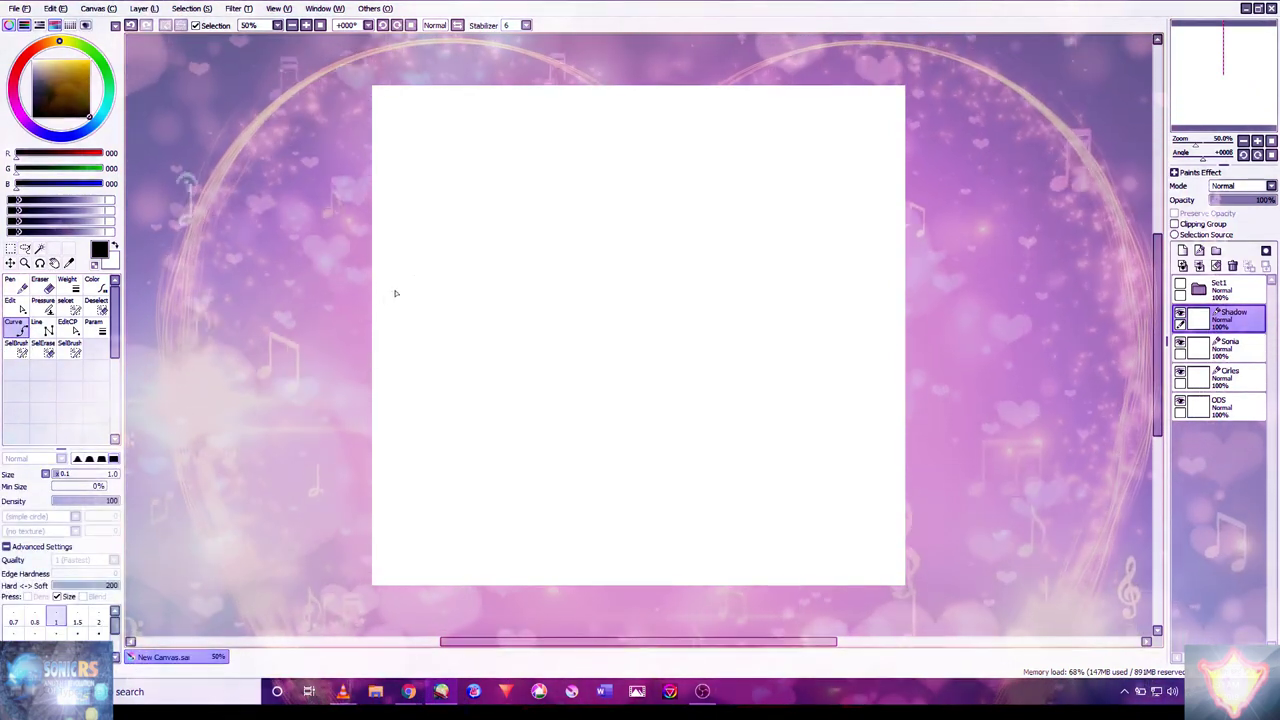
key("Delete")
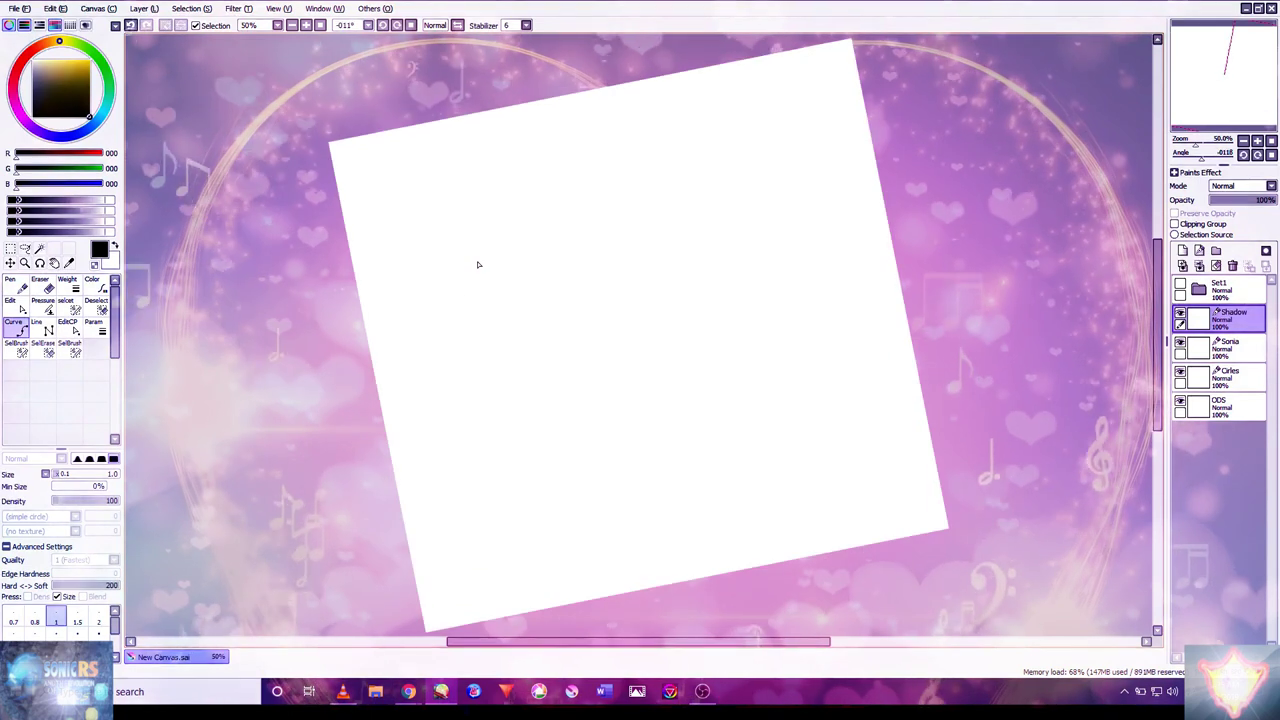
left_click_drag(428, 125, 467, 293)
left_click(411, 24)
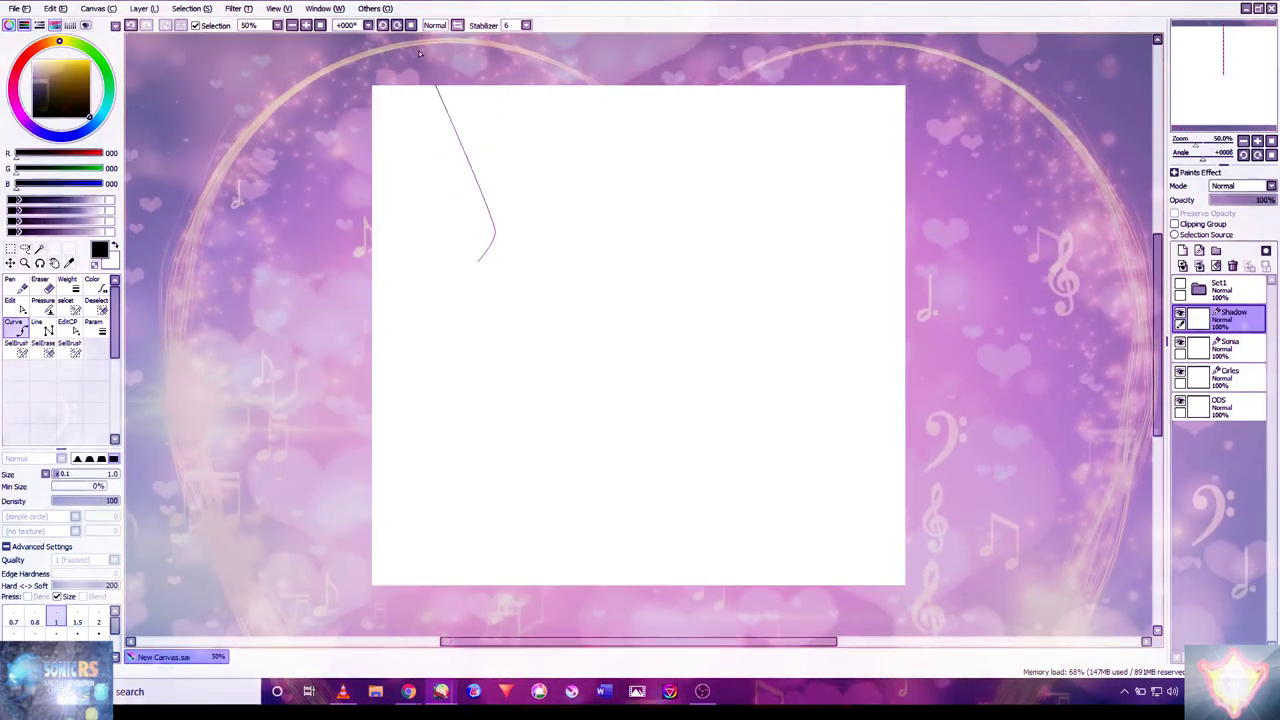
- Erase the leftover short slanted line from the Shadow layer with the Eraser at size 20
key("e")
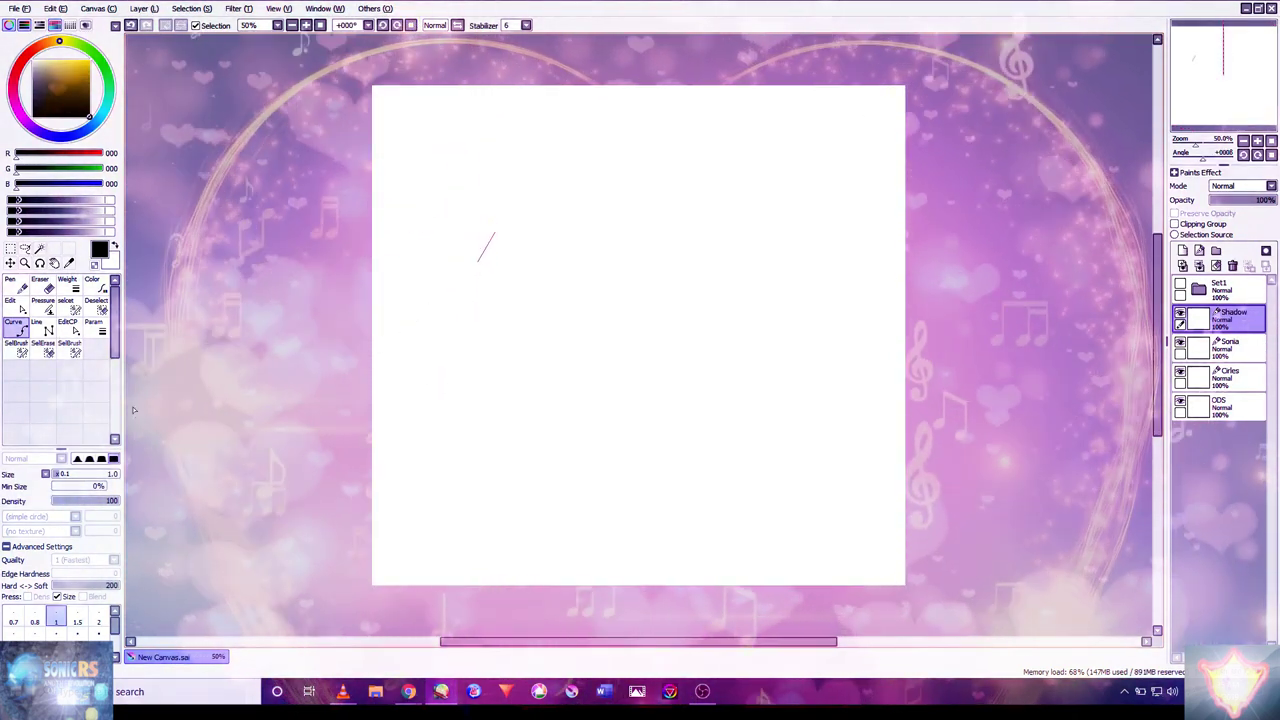
left_click(98, 627)
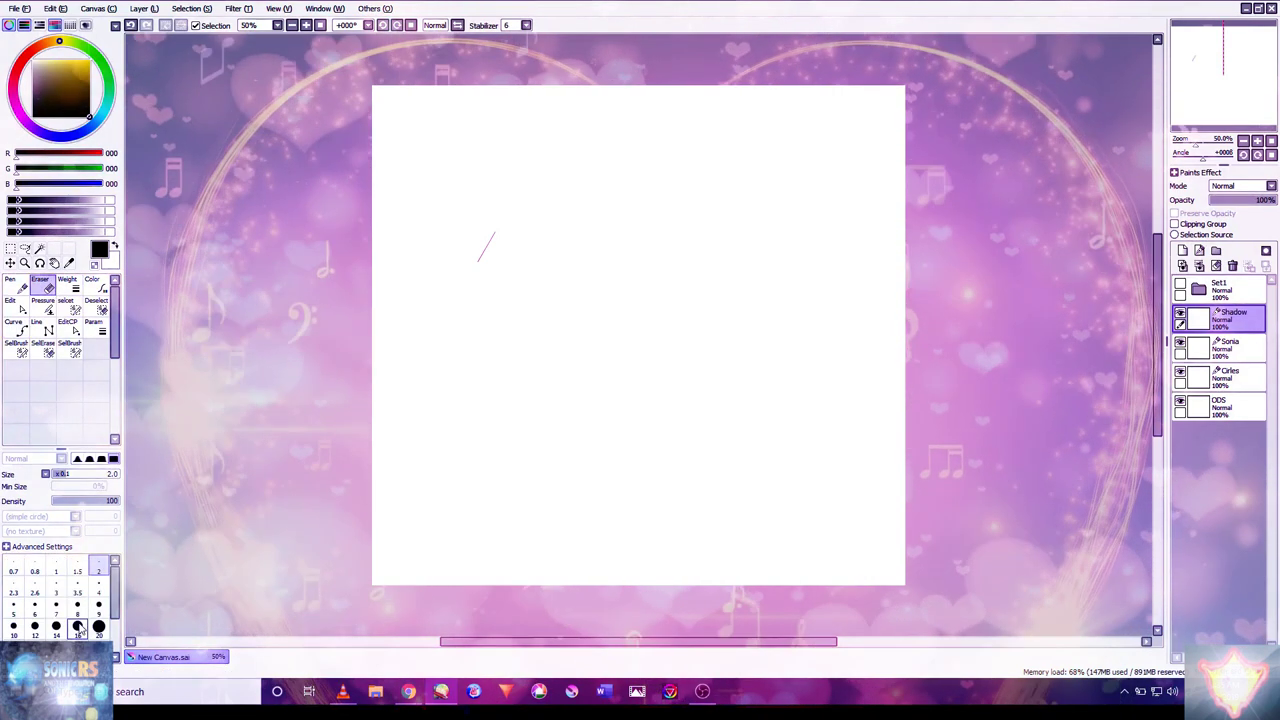
scroll(479, 260, "up", 6)
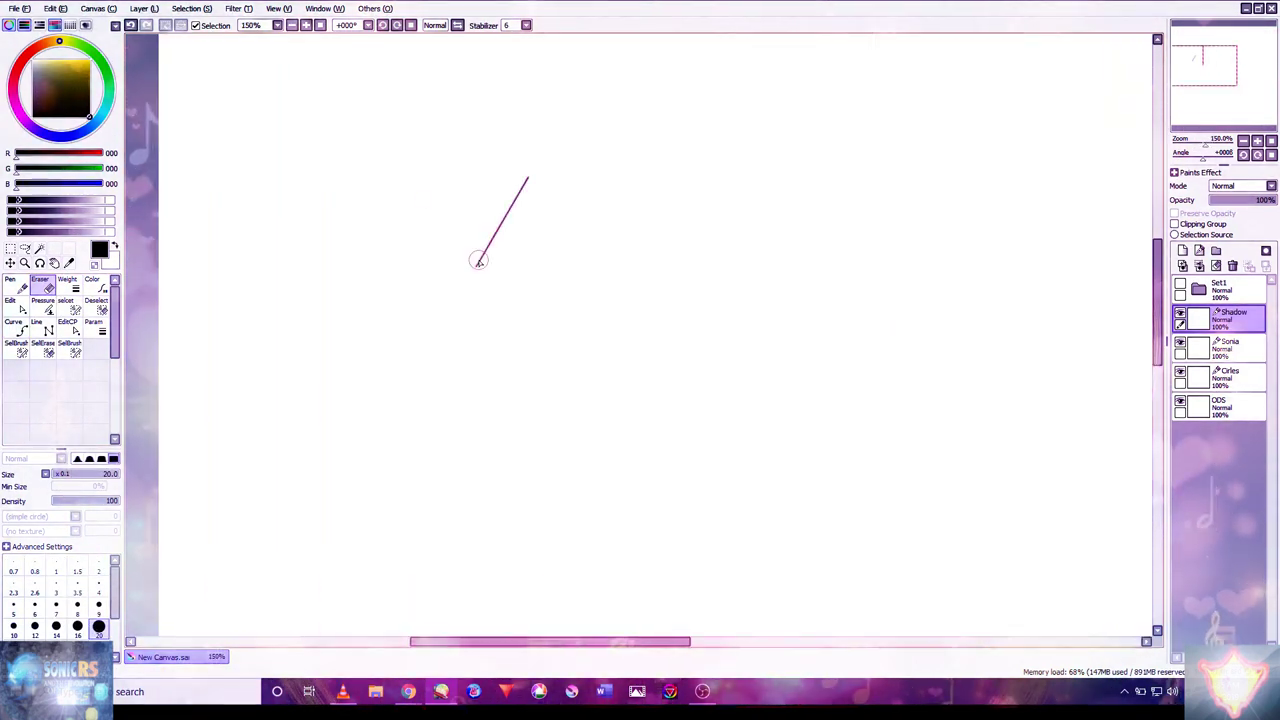
left_click_drag(625, 148, 603, 338)
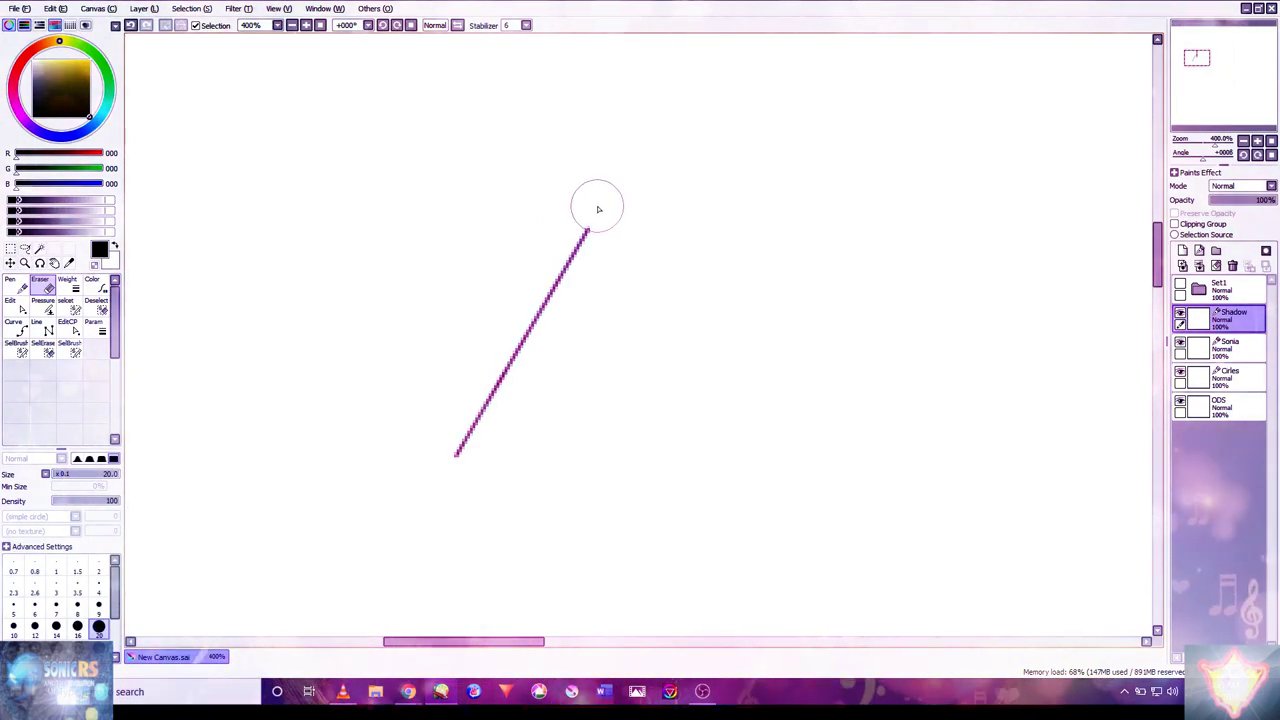
left_click_drag(545, 312, 440, 487)
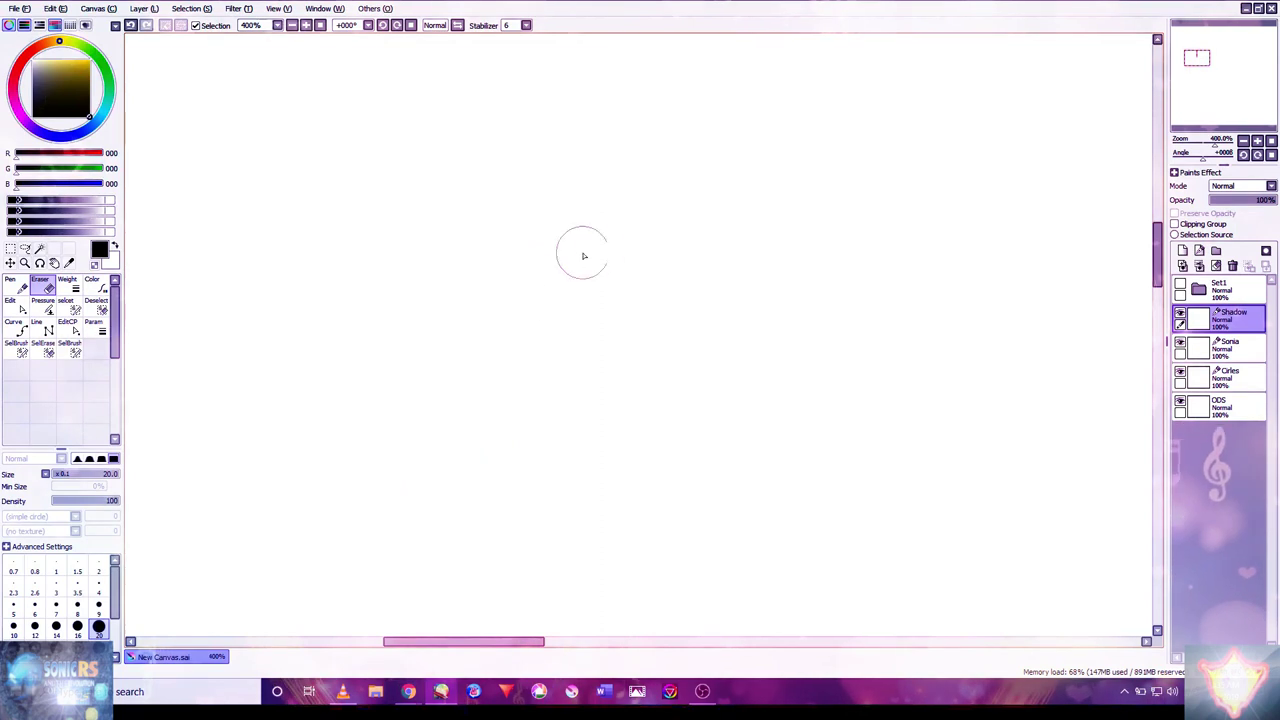
scroll(600, 250, "down", 6)
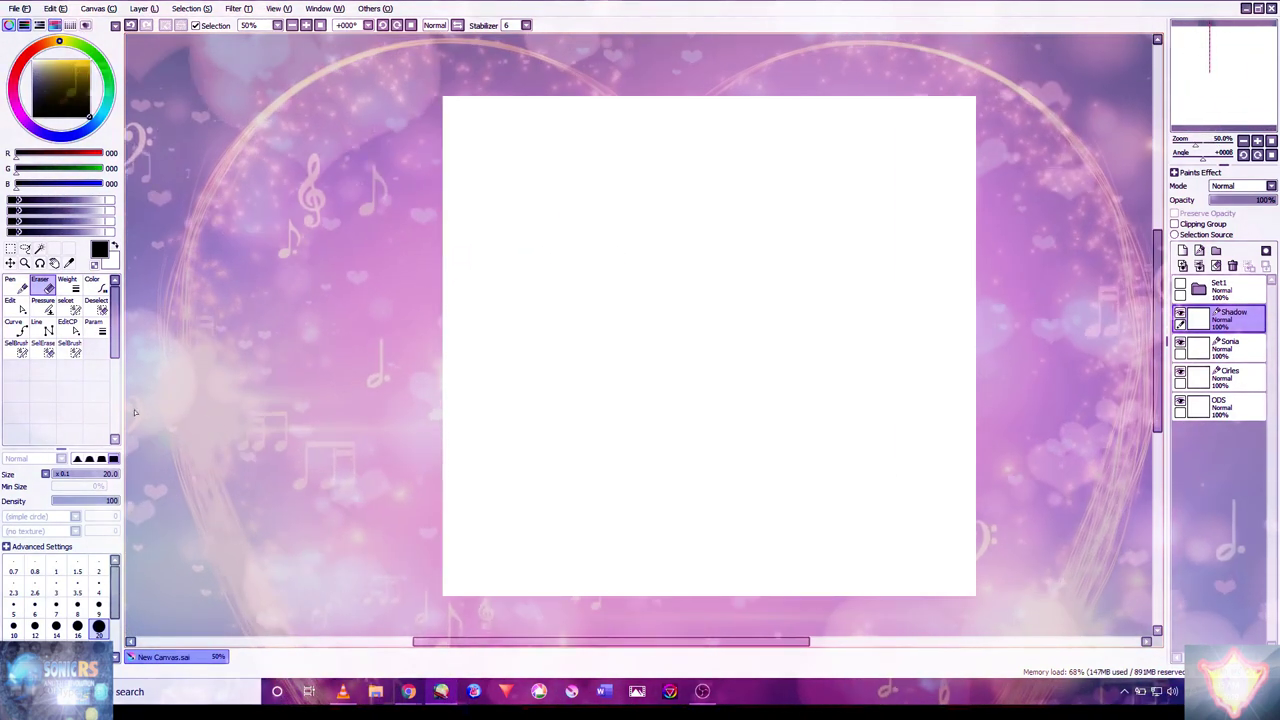
- Draw a full circle on the Shadow layer with the Curve tool at size 7, placing successive points while rotating the canvas a full turn
left_click(18, 325)
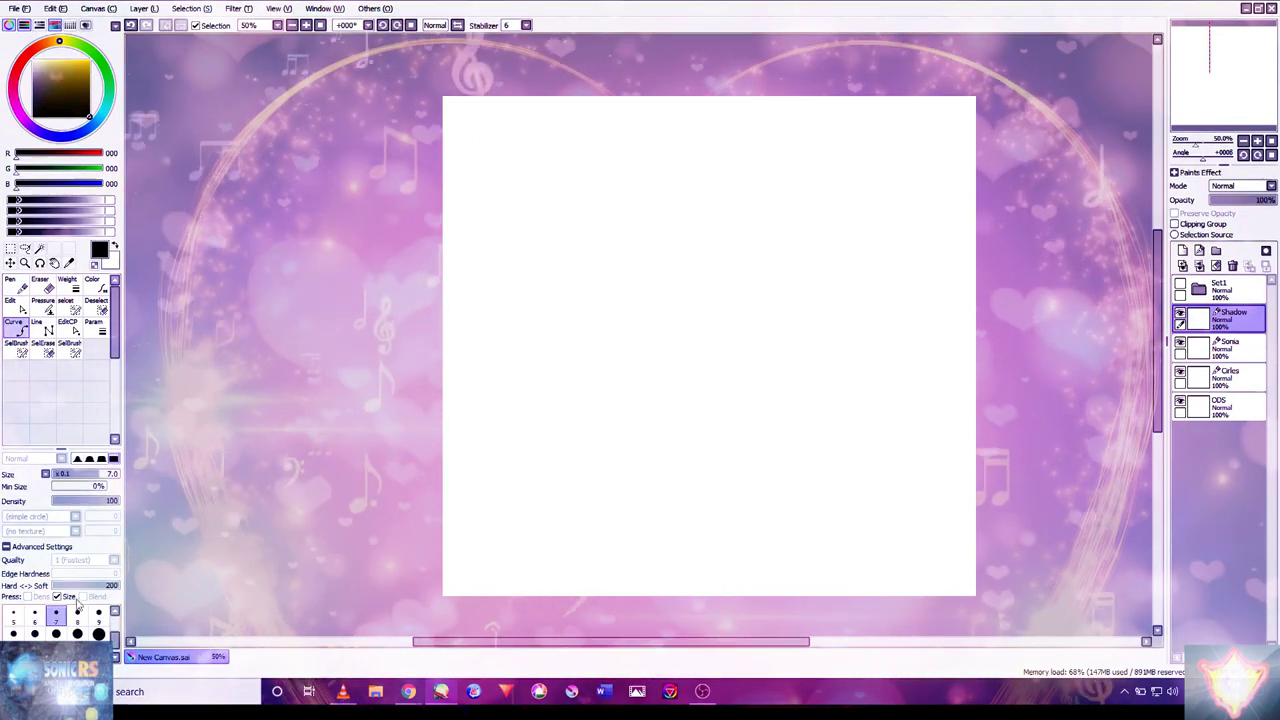
left_click_drag(674, 243, 513, 281)
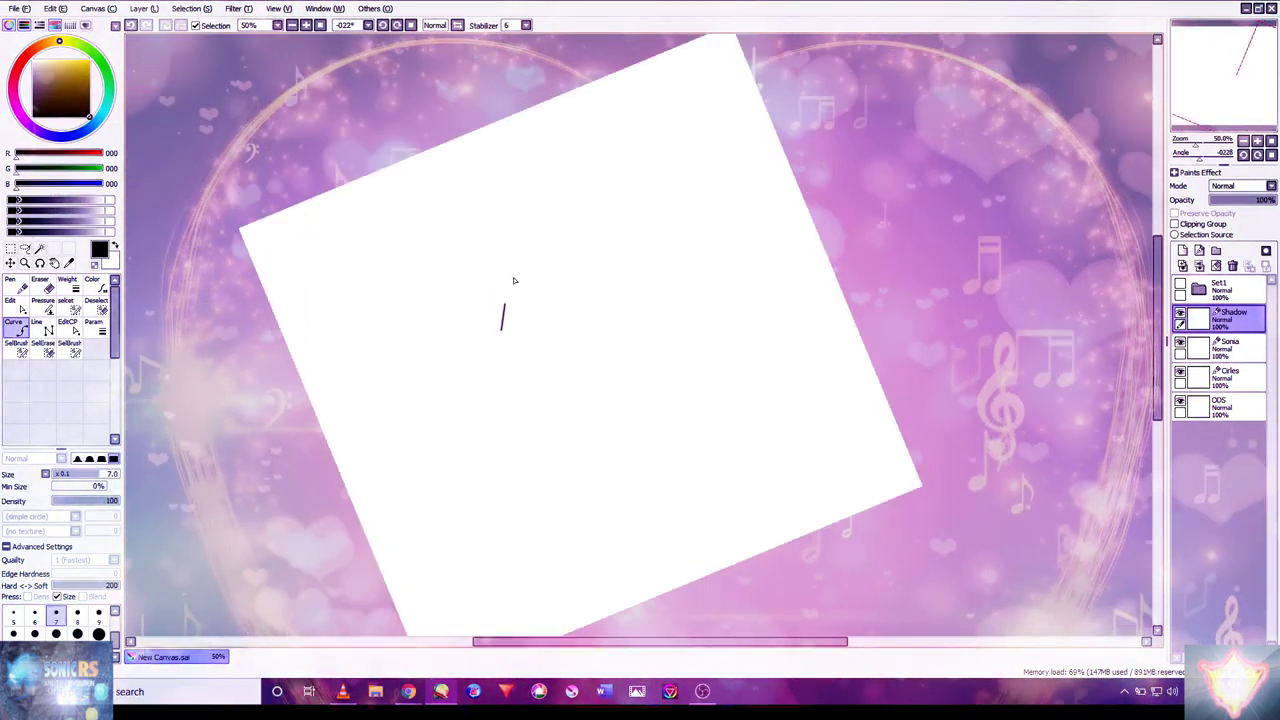
key("Delete")
key("Delete")
key("Delete")
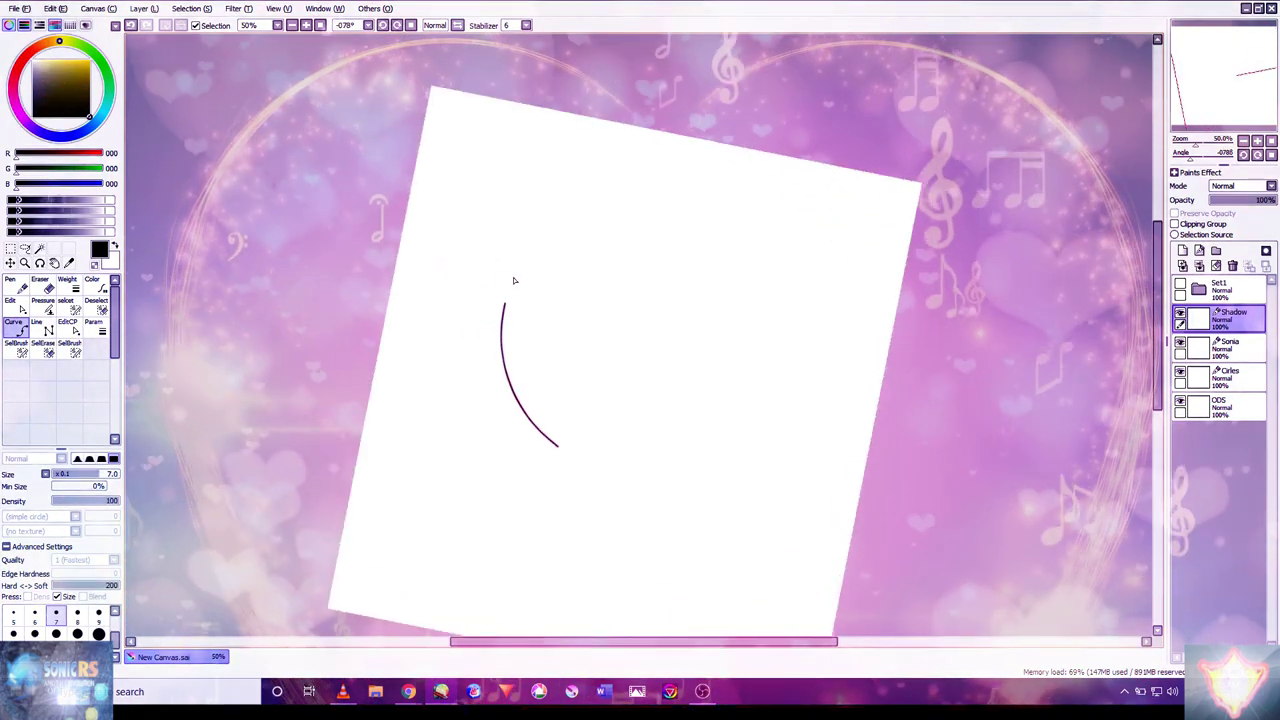
key("Delete")
key("Delete")
key("Delete")
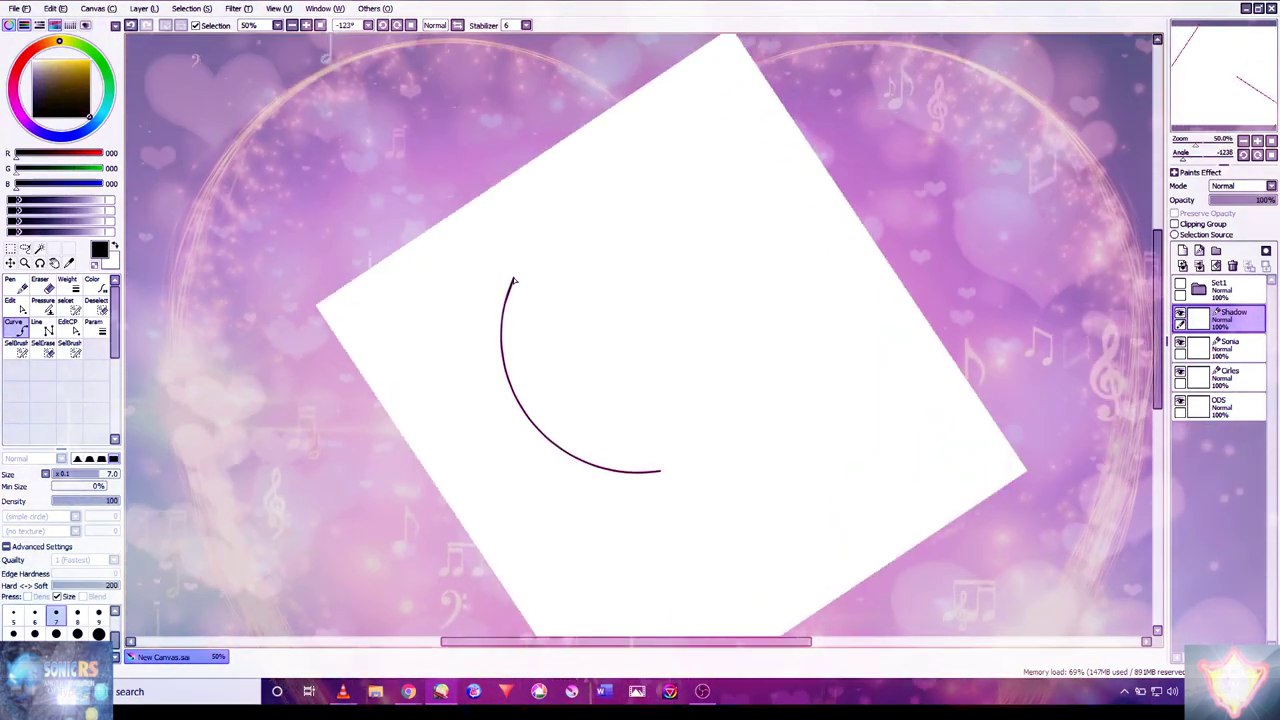
key("Delete")
key("Delete")
key("Delete")
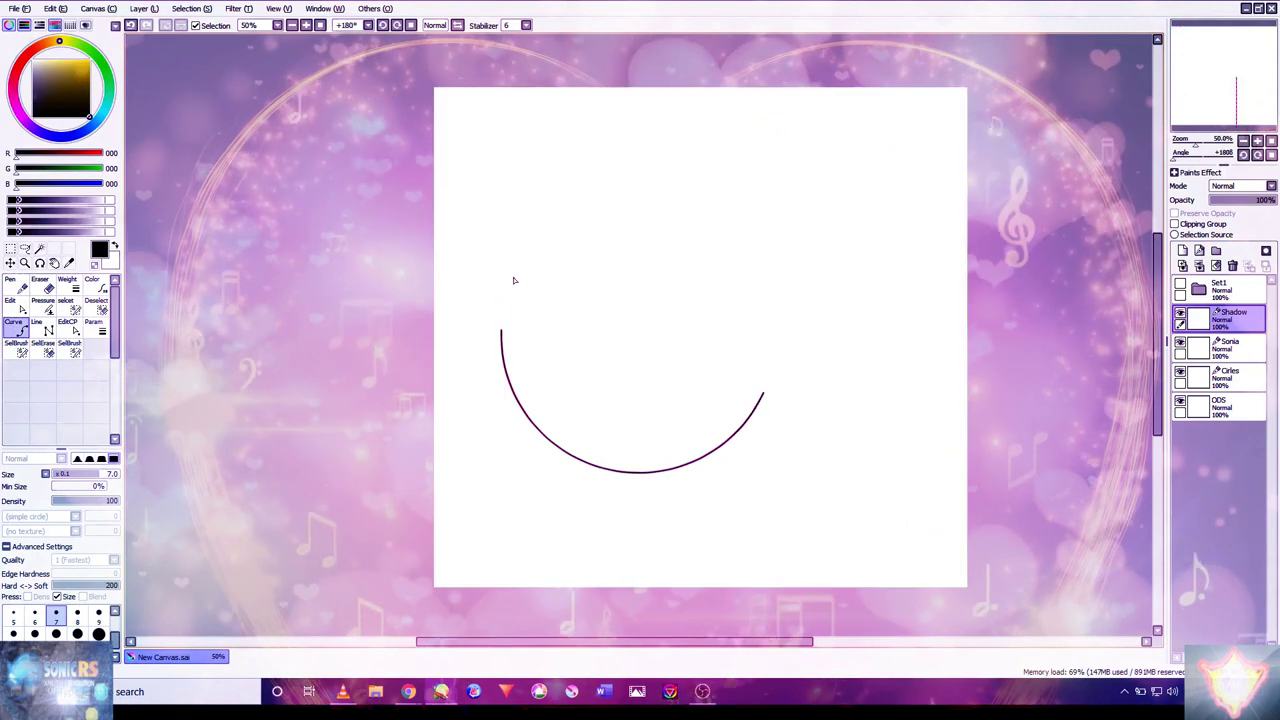
key("Delete")
key("Delete")
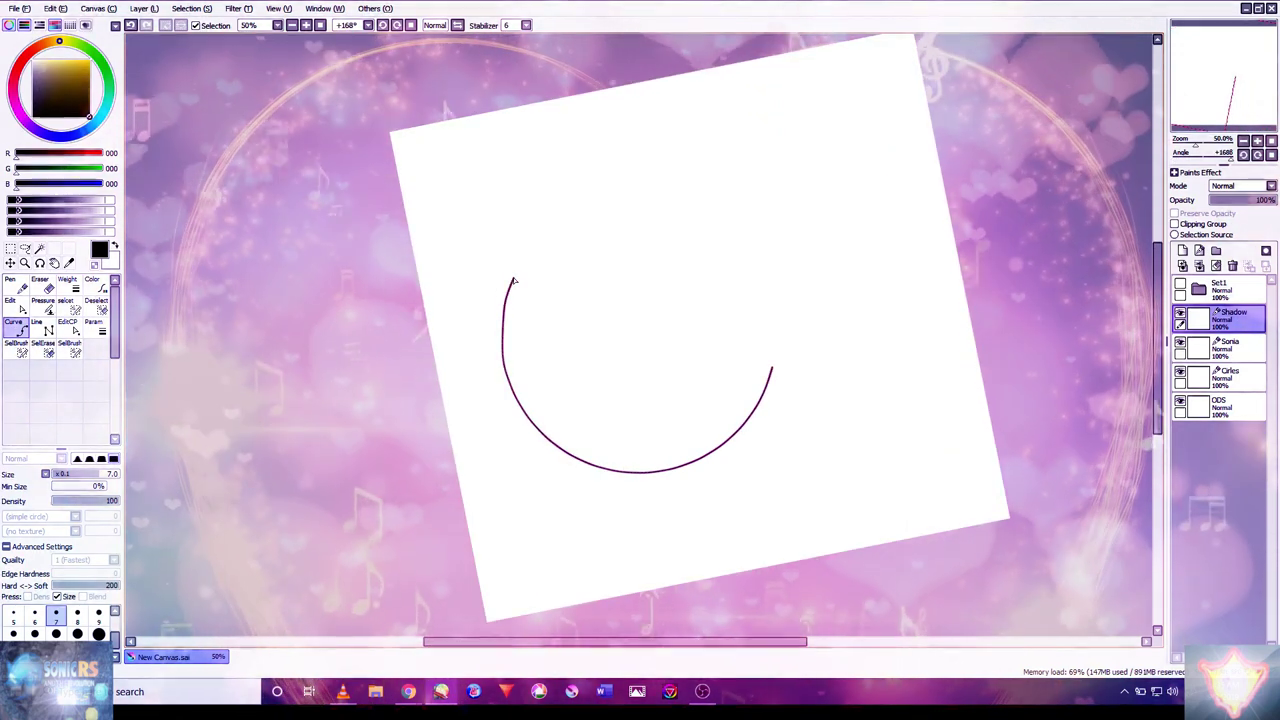
key("Delete")
key("Delete")
key("Delete")
key("Delete")
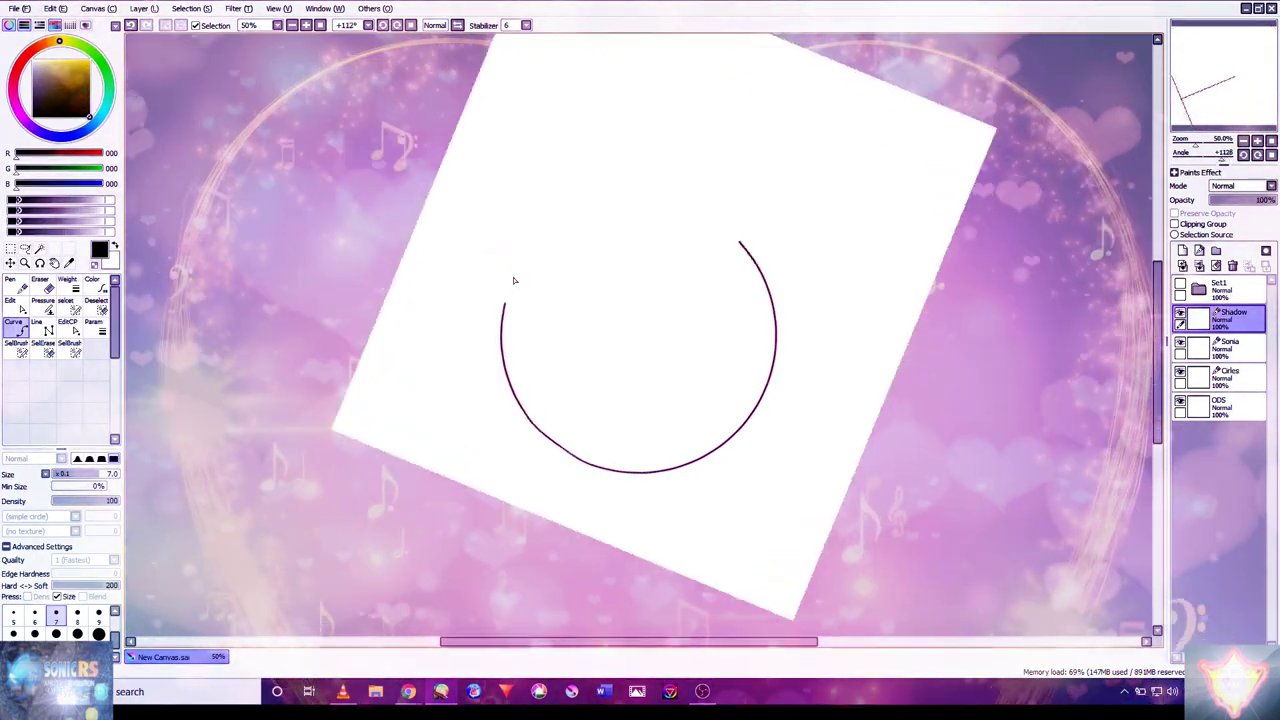
key("Delete")
key("Delete")
key("Delete")
key("Delete")
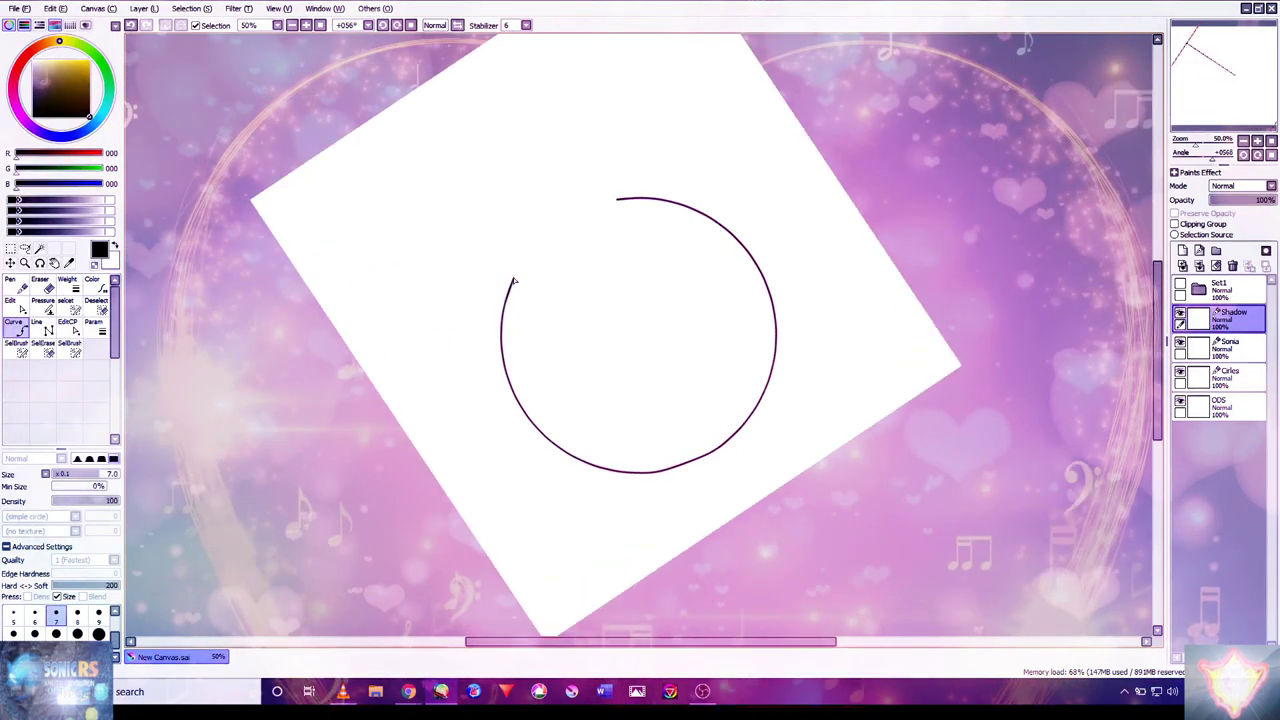
key("Delete")
key("Delete")
key("Delete")
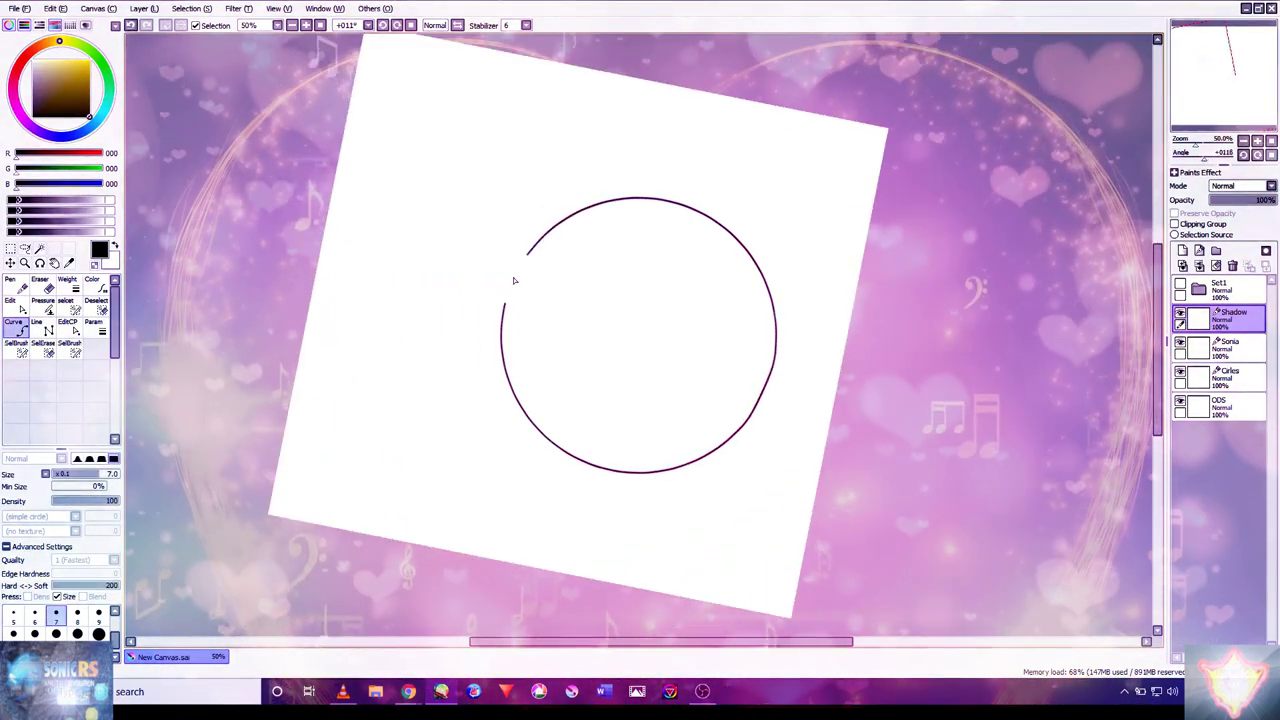
key("Delete")
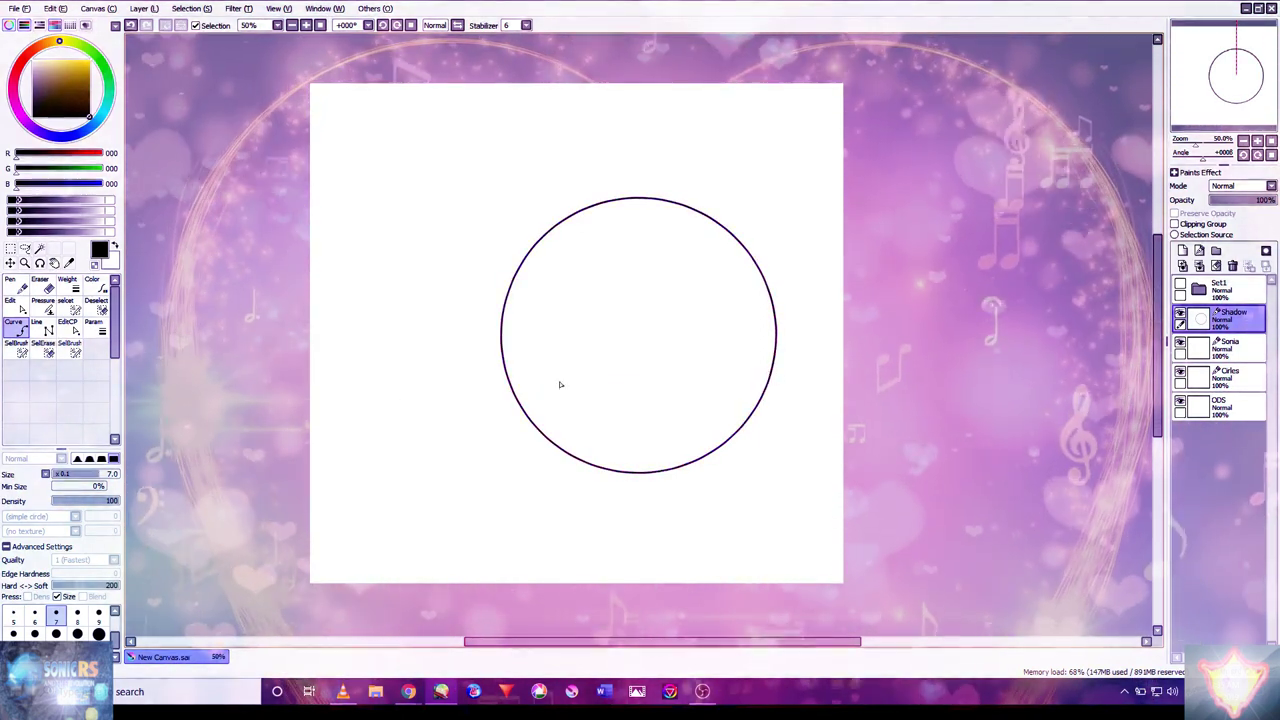
- Transform the circle to a smaller, nearly round size and place it in the lower-right part of the canvas
left_click(9, 248)
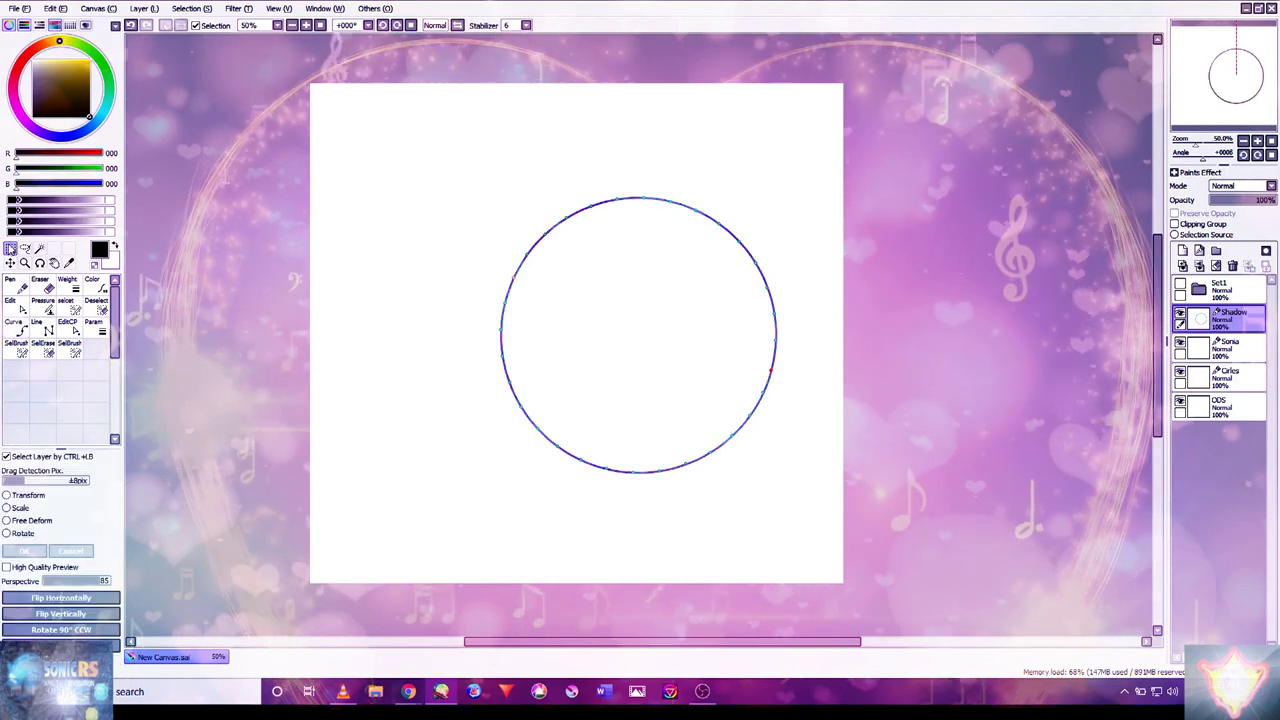
left_click(29, 498)
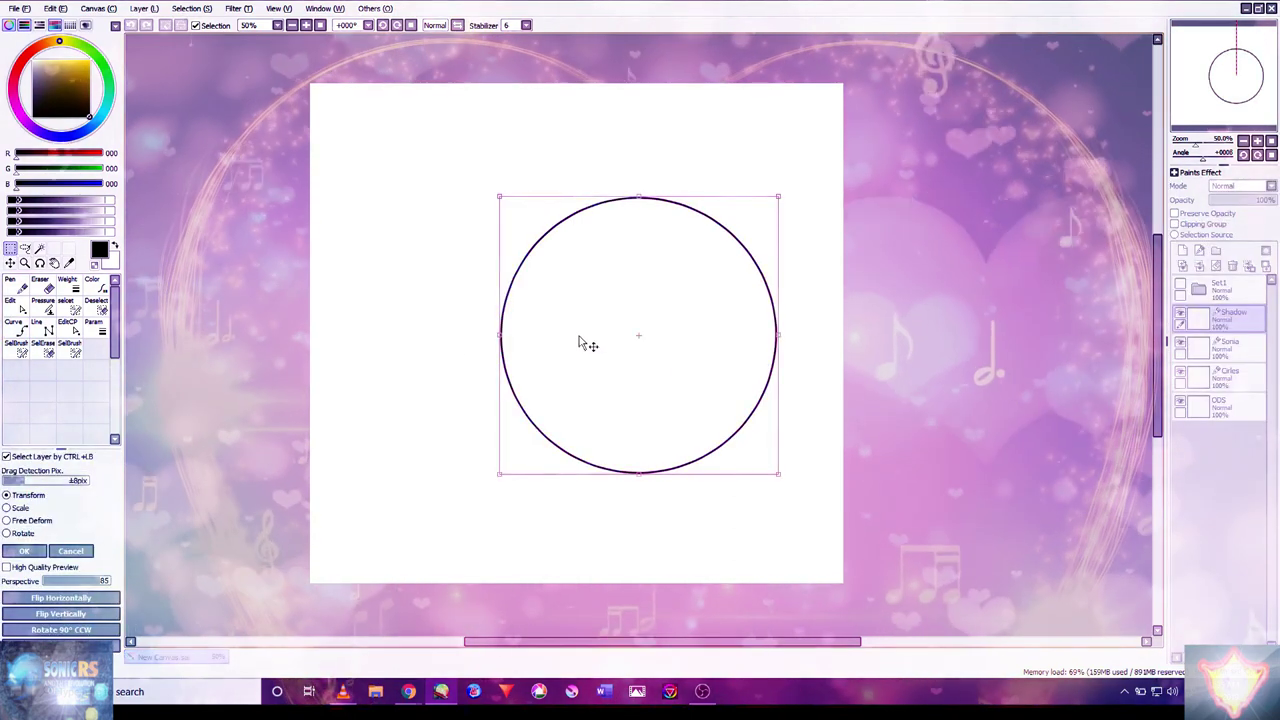
left_click_drag(781, 477, 699, 391)
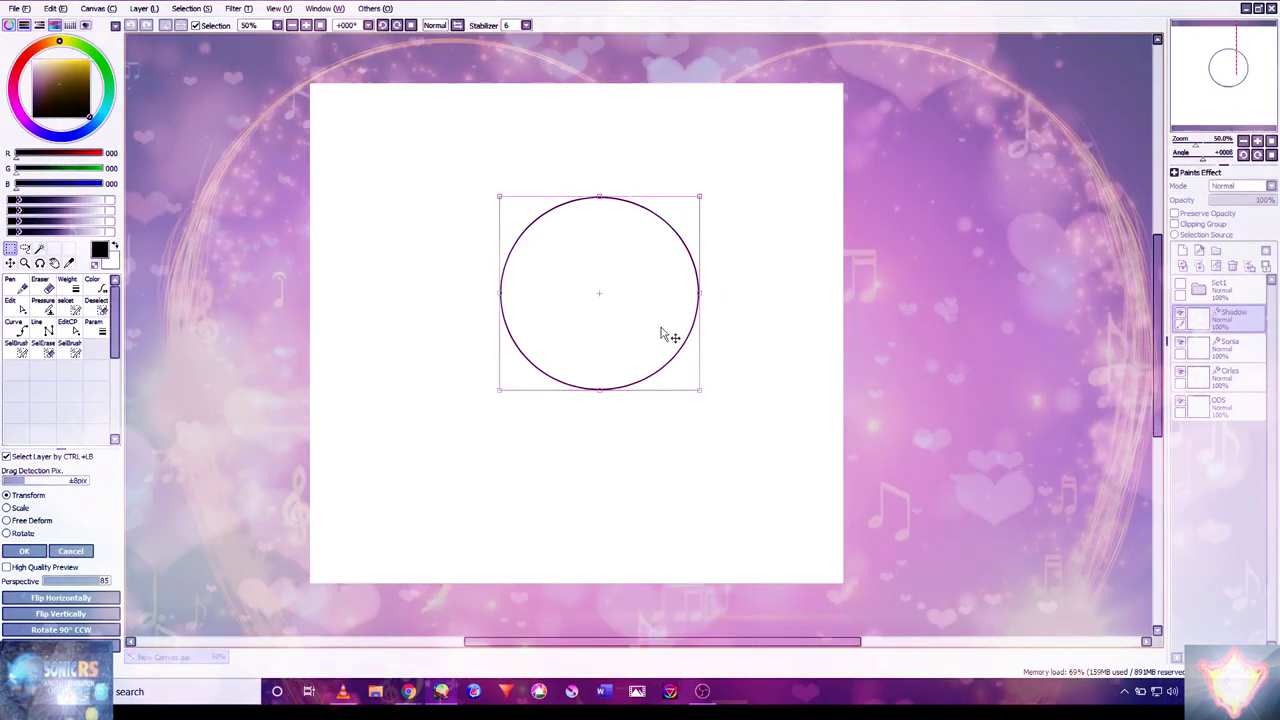
left_click_drag(678, 265, 757, 363)
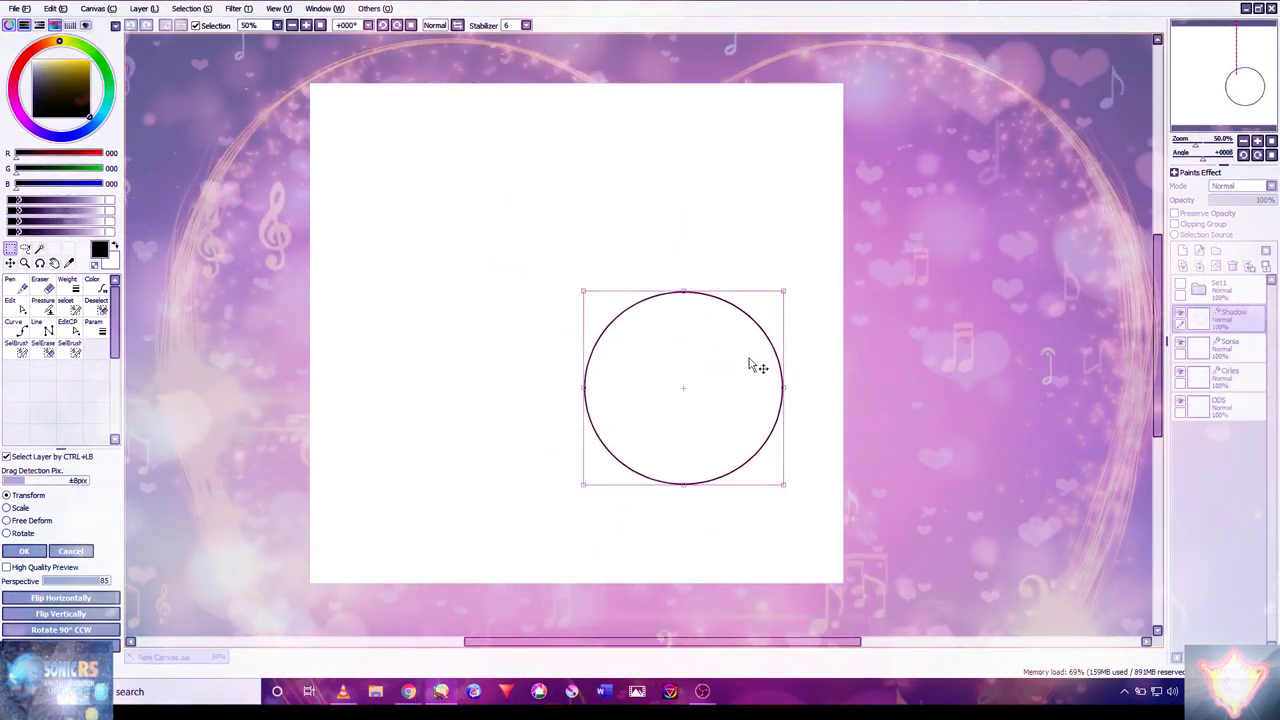
left_click_drag(683, 287, 684, 270)
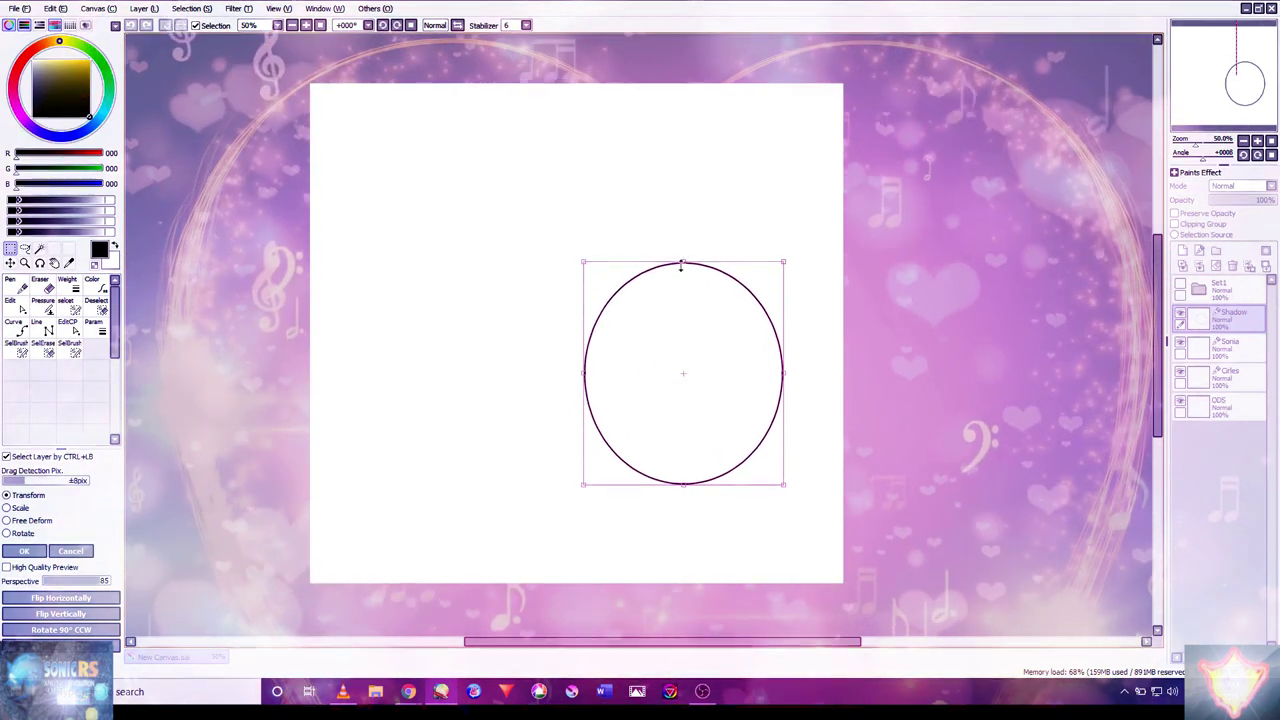
left_click_drag(584, 484, 565, 470)
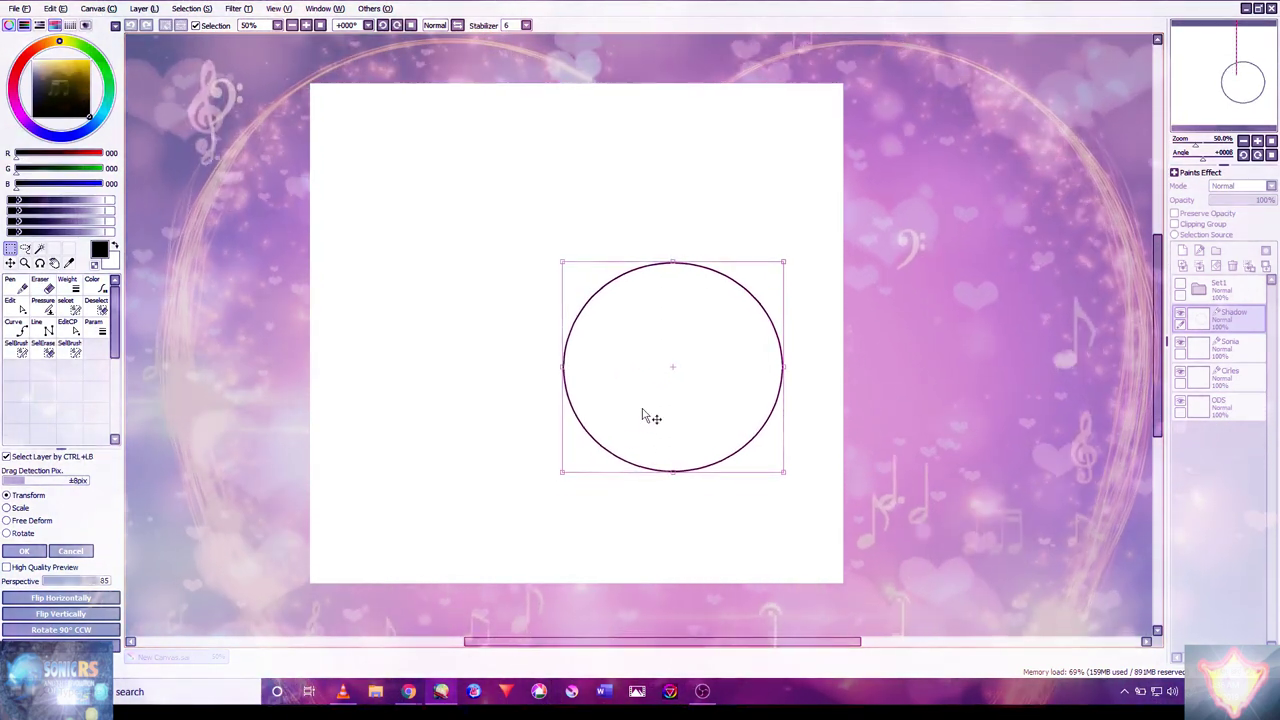
left_click_drag(651, 417, 640, 443)
key("Return")
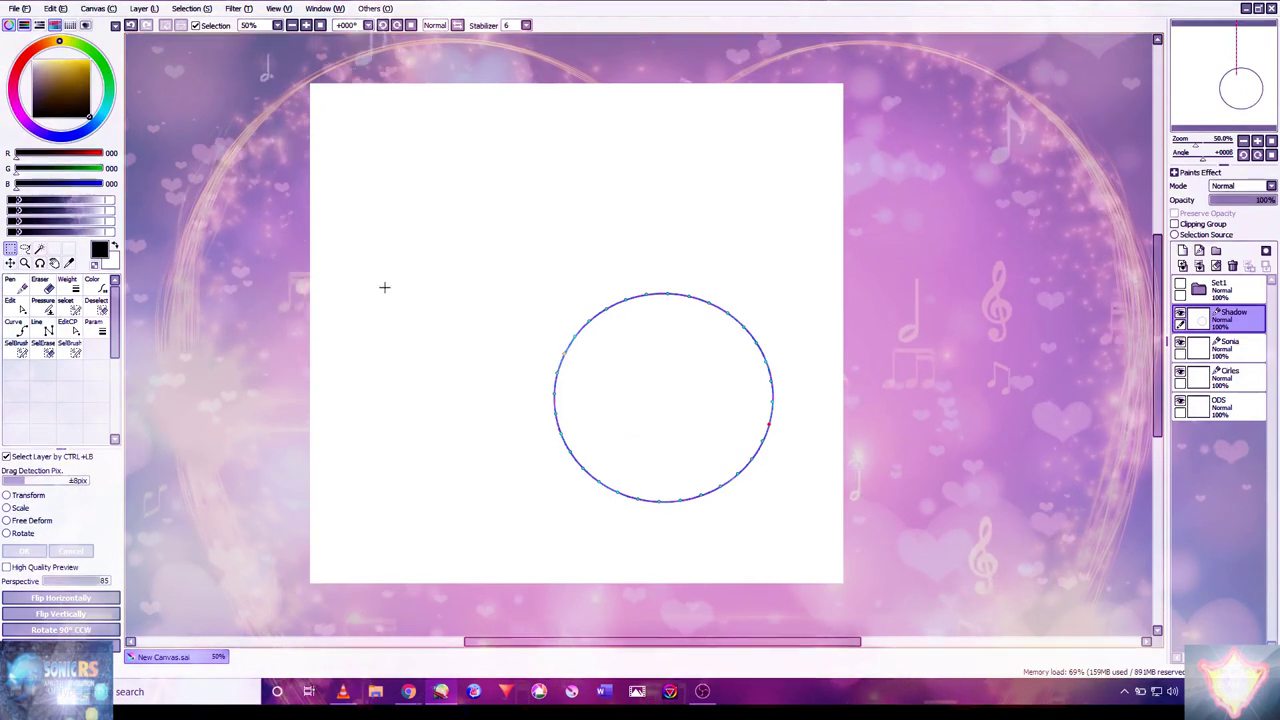
- Duplicate the circle with Stroke Dup/Translate and place the copy in the upper-left part of the canvas
left_click(15, 305)
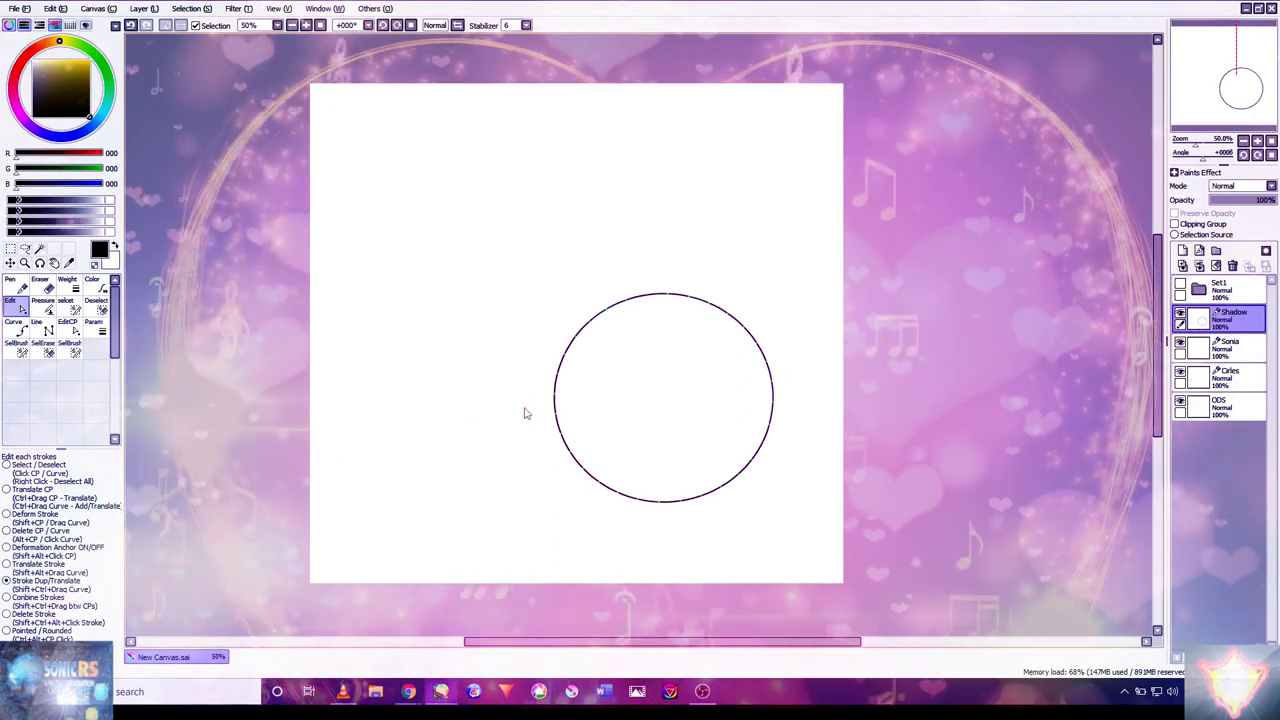
left_click_drag(556, 400, 350, 263)
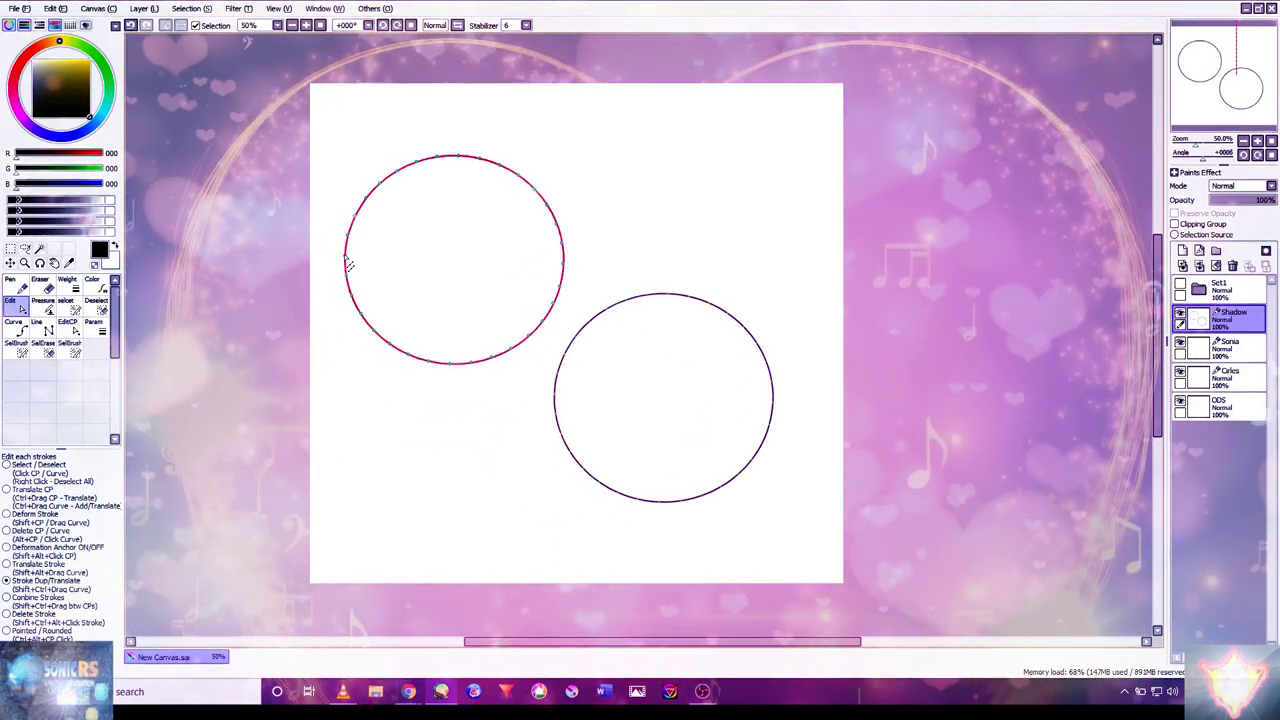
left_click(349, 264)
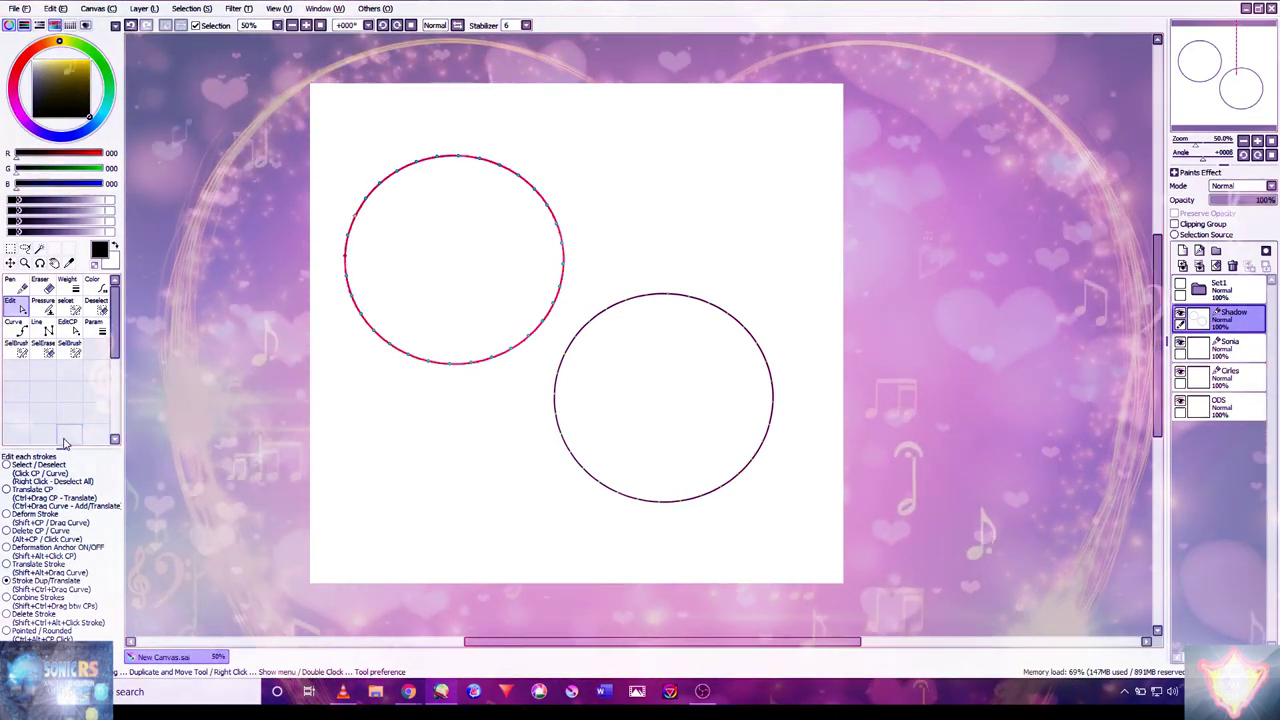
- Draw an arrow towards the lower-right circle with the Pen at size 4 and undo the stray mark above it
left_click(14, 288)
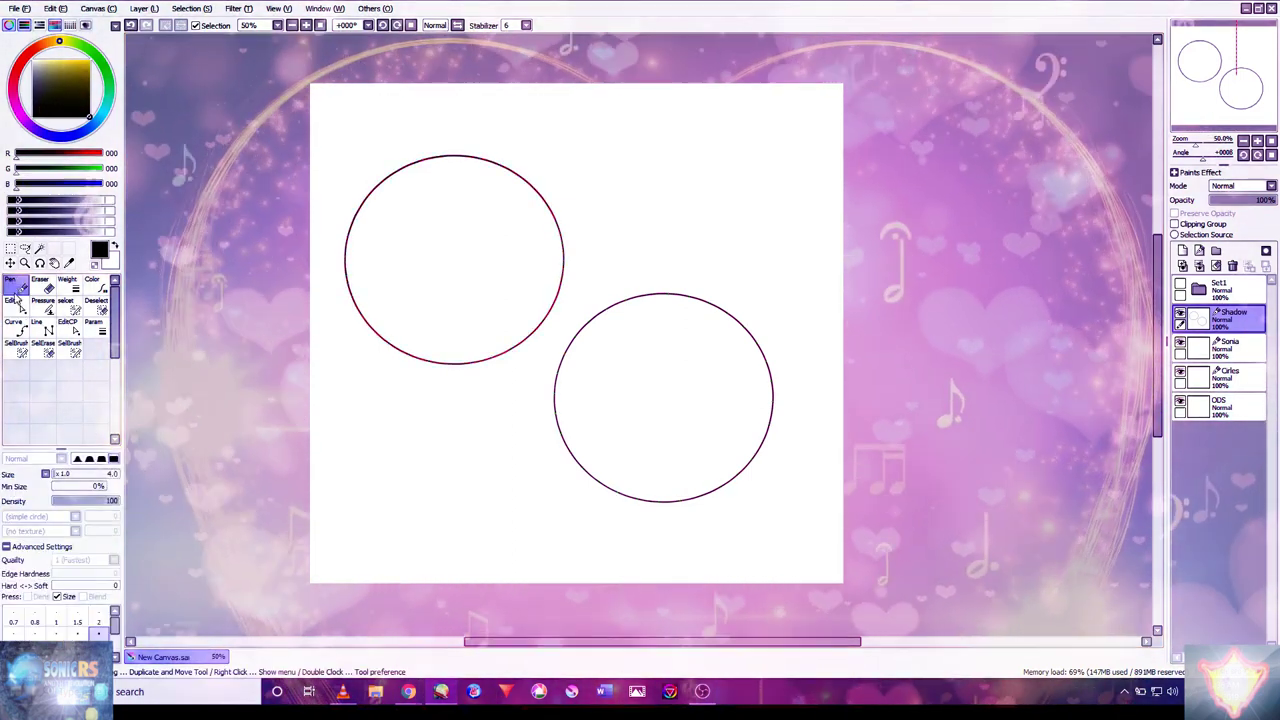
scroll(725, 268, "up", 3)
mouse_move(723, 214)
left_mouse_down()
mouse_move(660, 358)
mouse_move(714, 334)
left_mouse_up()
scroll(717, 331, "down", 5)
scroll(634, 283, "up", 5)
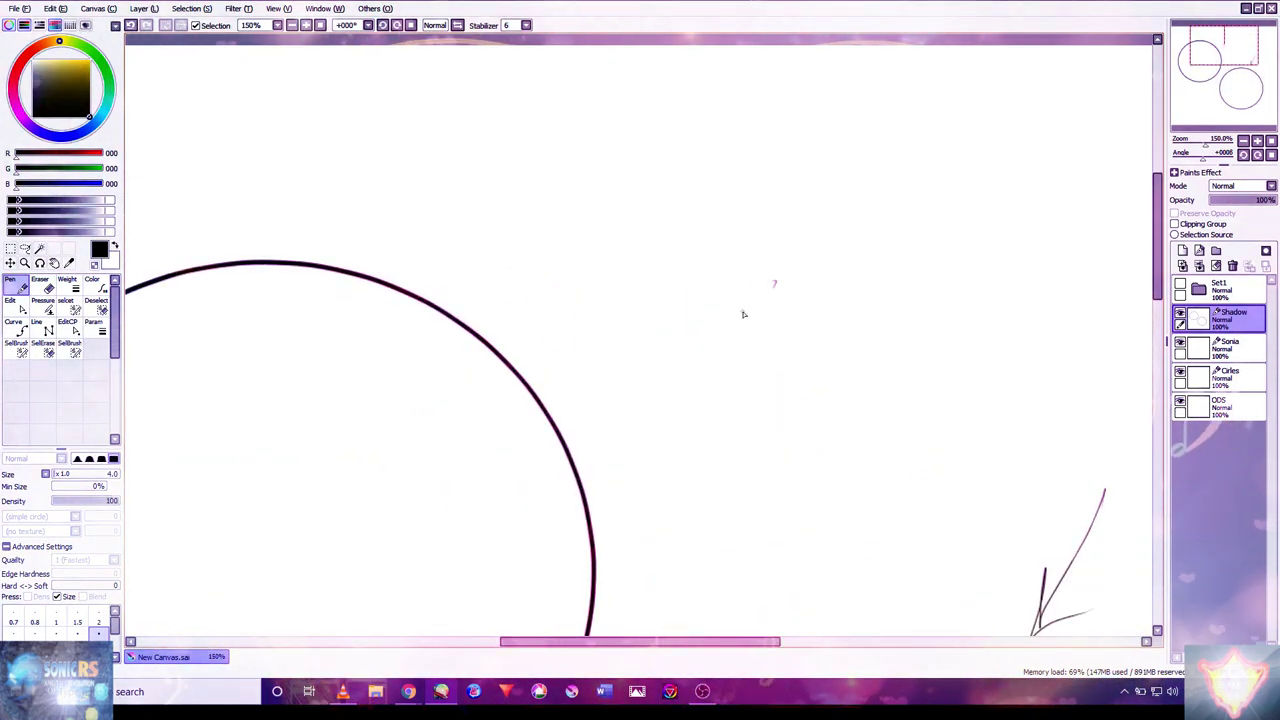
key("ctrl+z")
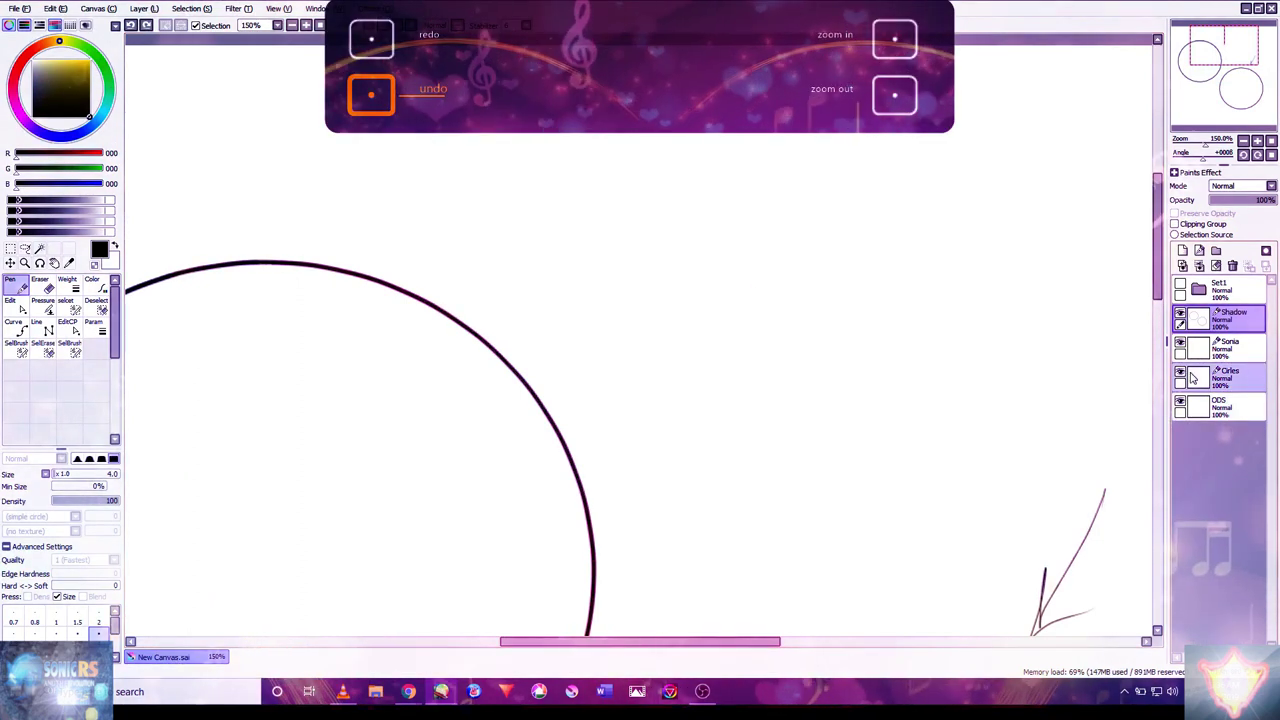
- Move the Shadow layer below Sonia and erase the hand-drawn arrow from it with the Eraser at size 20
left_click_drag(1222, 347, 1238, 380)
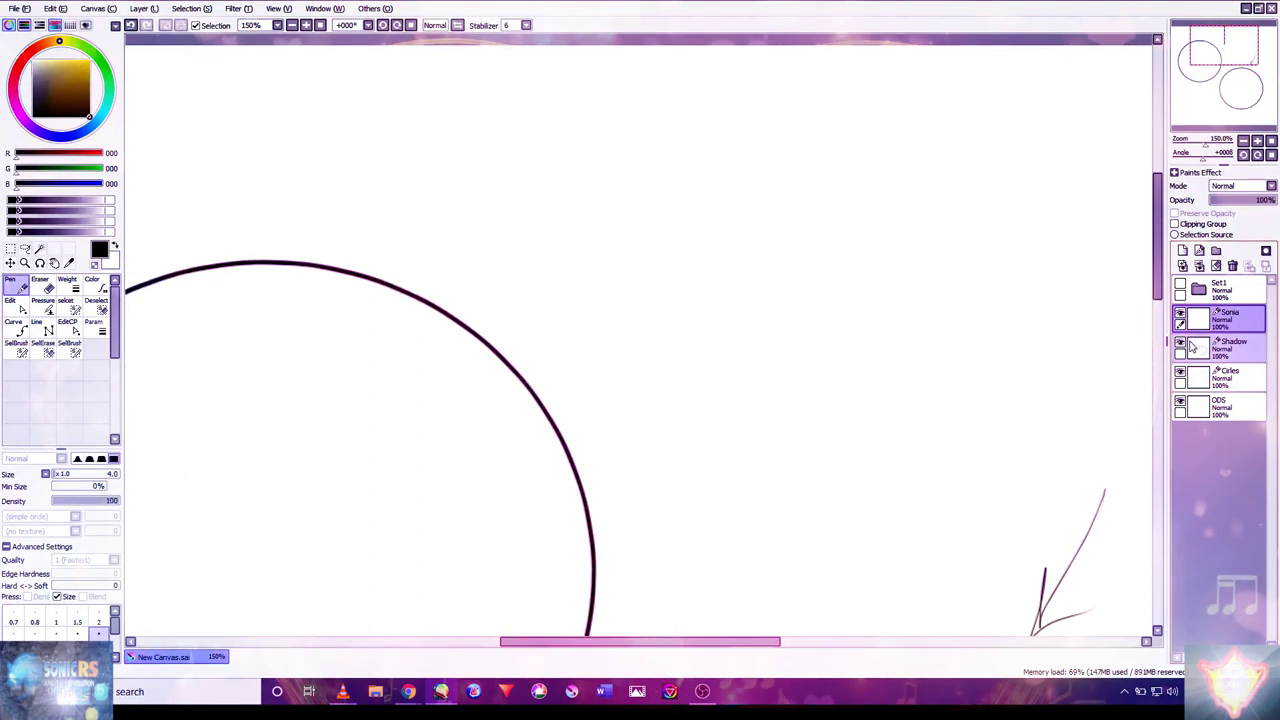
left_click(1191, 345)
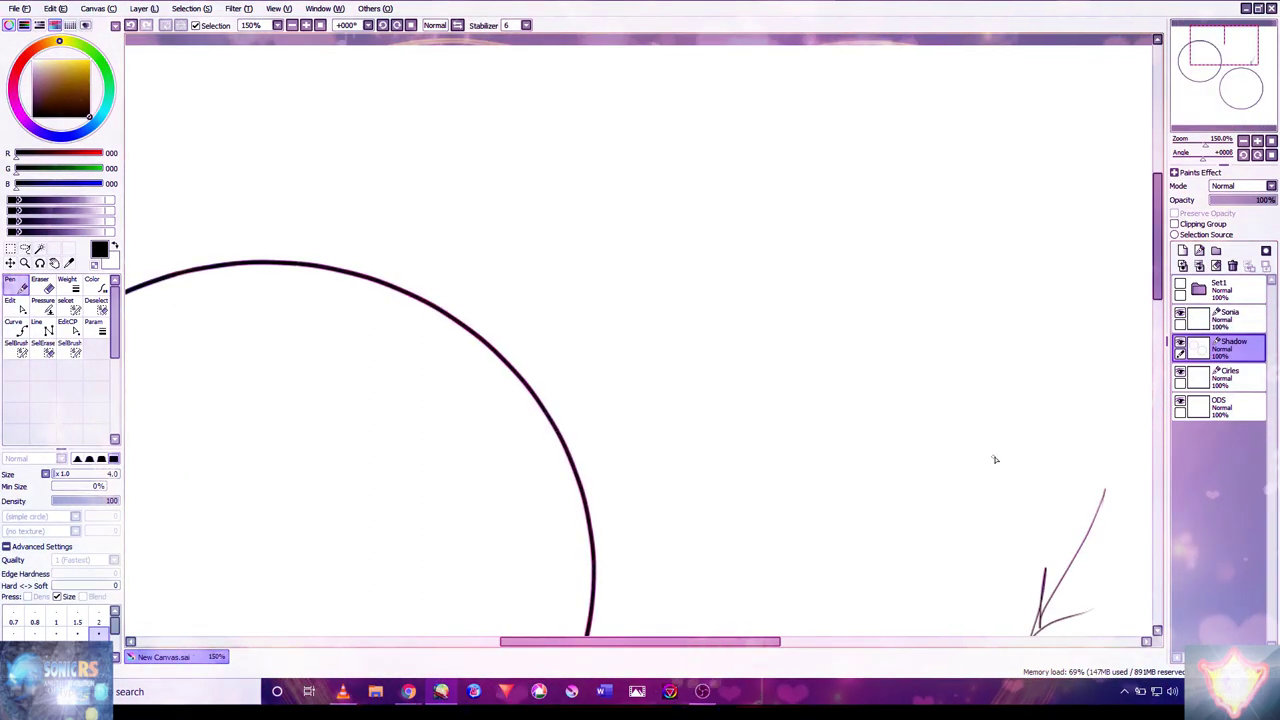
key("e")
left_click_drag(1041, 484, 917, 354)
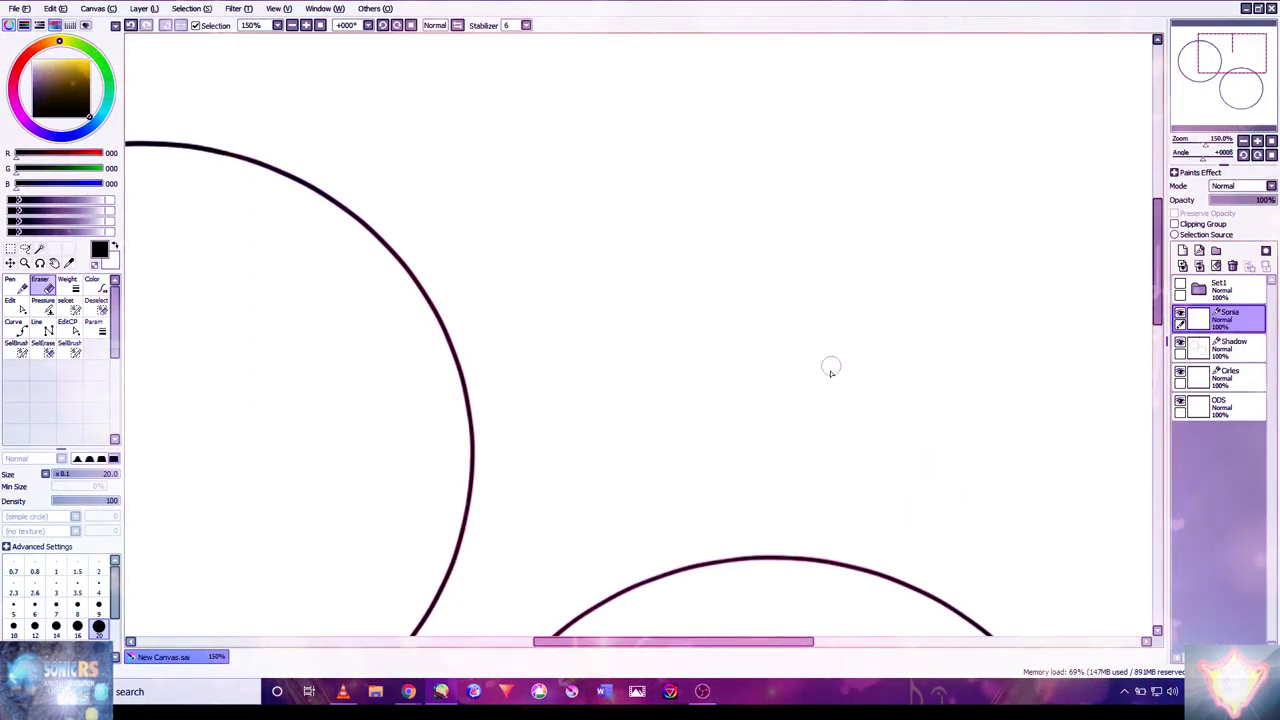
- Delete the surplus linework layer and name the new linework layer above the Cirles layer Shadow
scroll(830, 368, "down", 5)
scroll(859, 398, "up", 2)
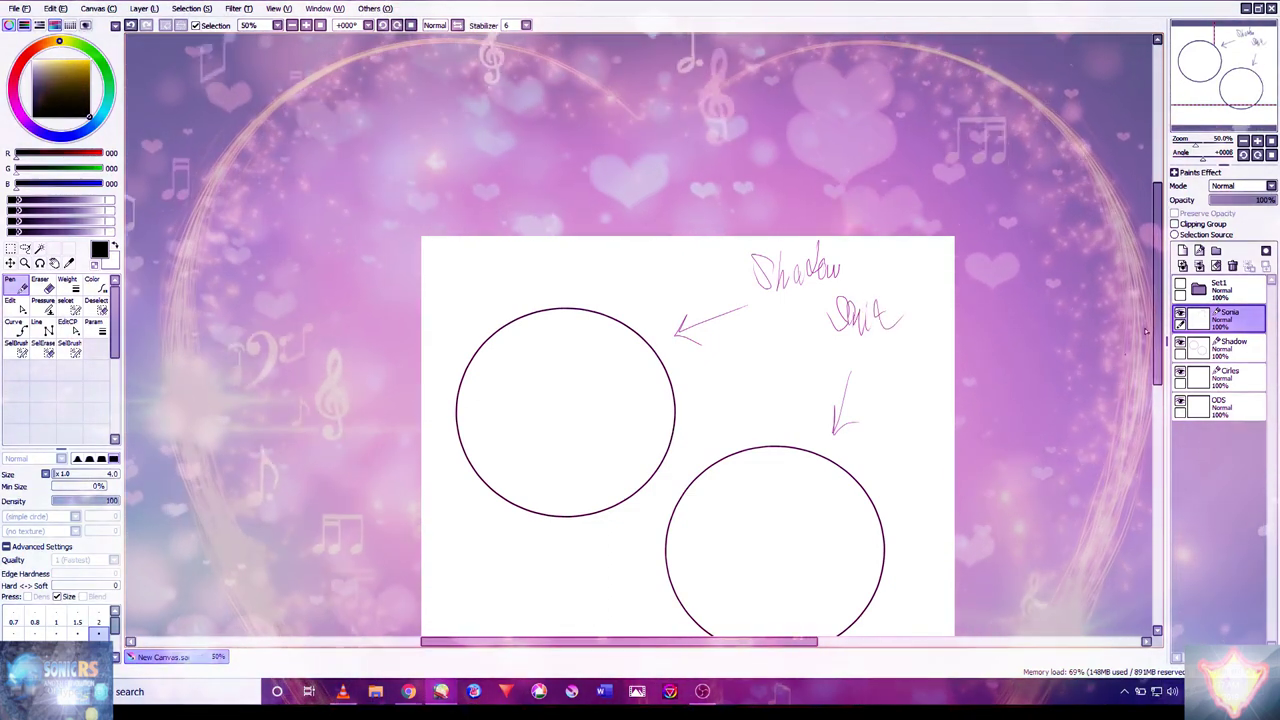
left_click(1232, 266)
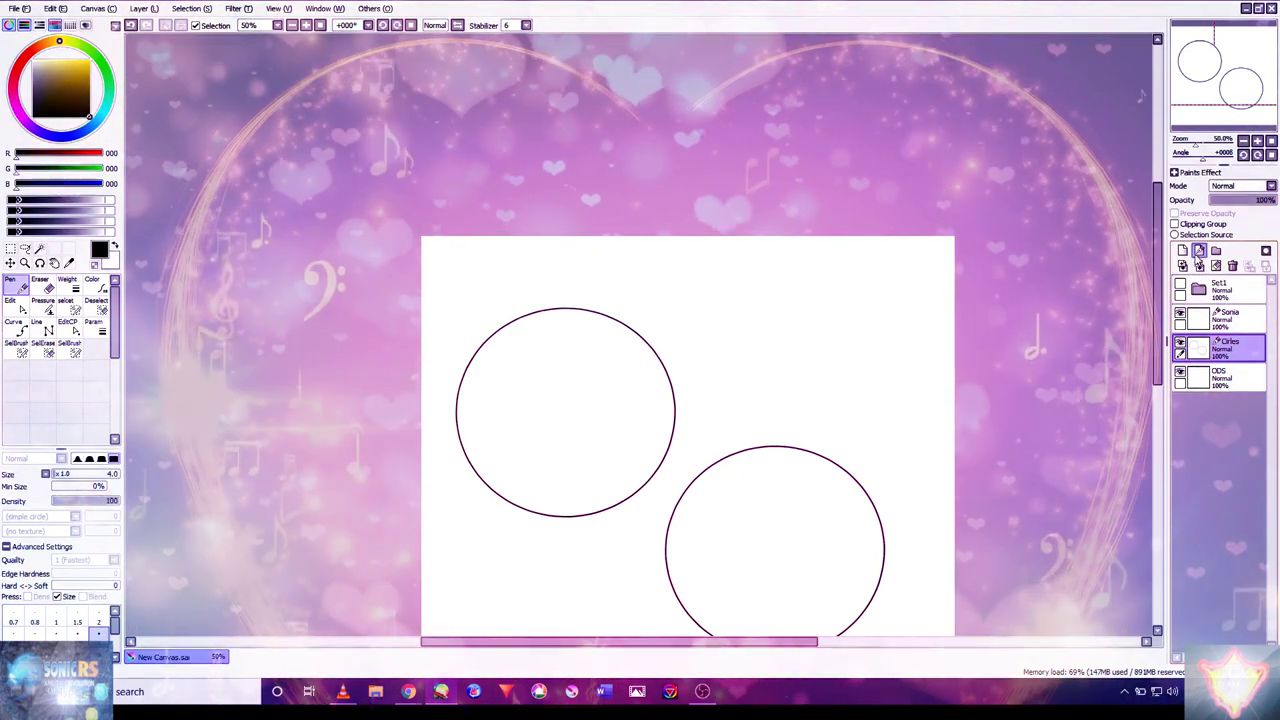
double_click(1237, 347)
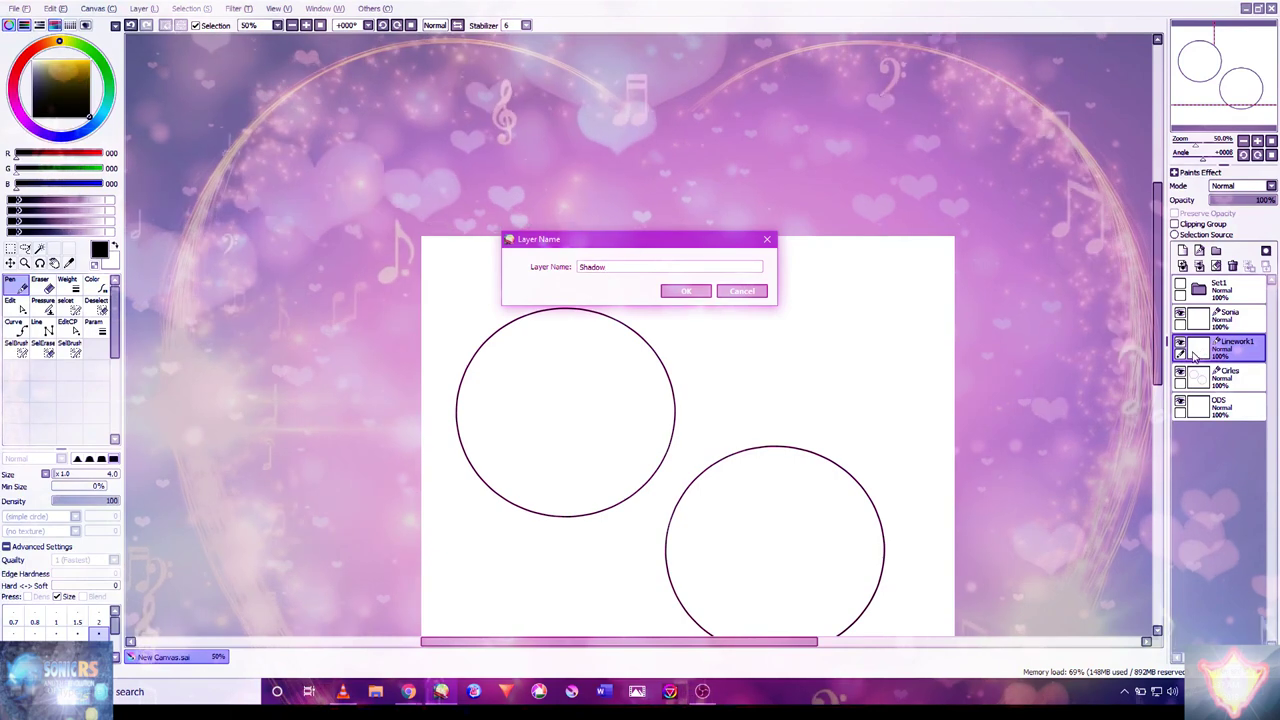
key("Return")
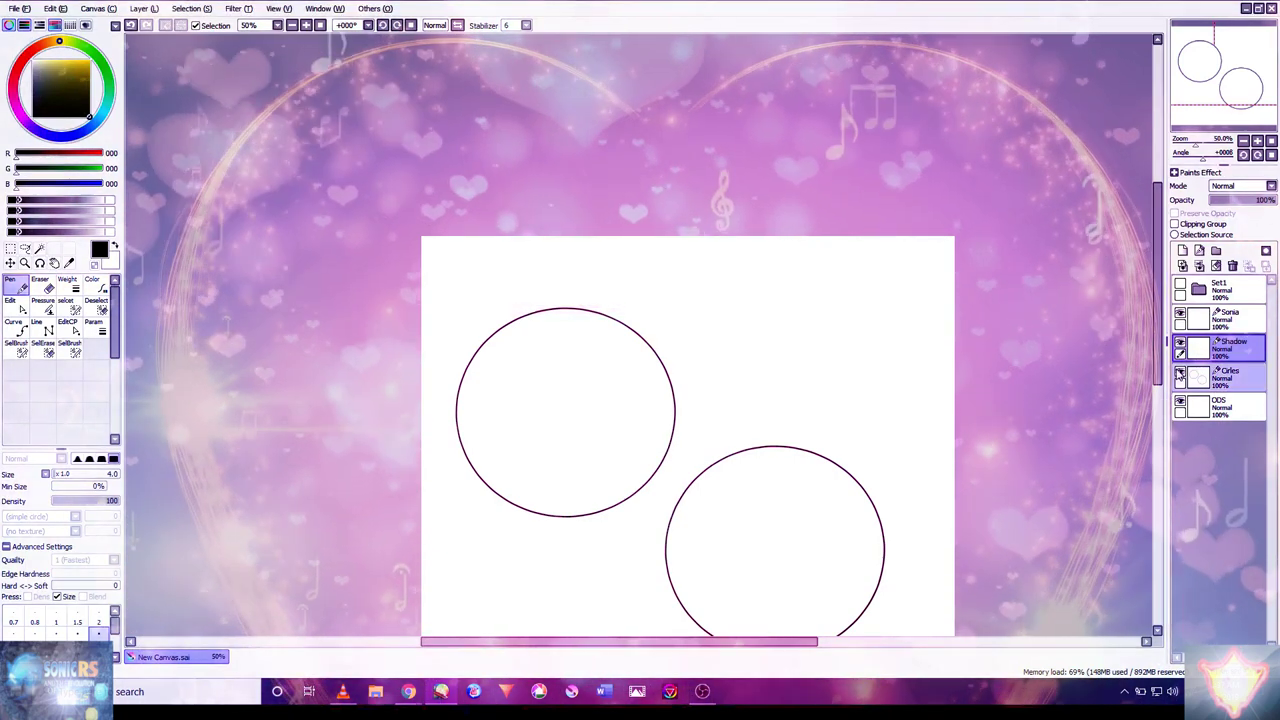
left_click(1180, 373)
left_click(1181, 374)
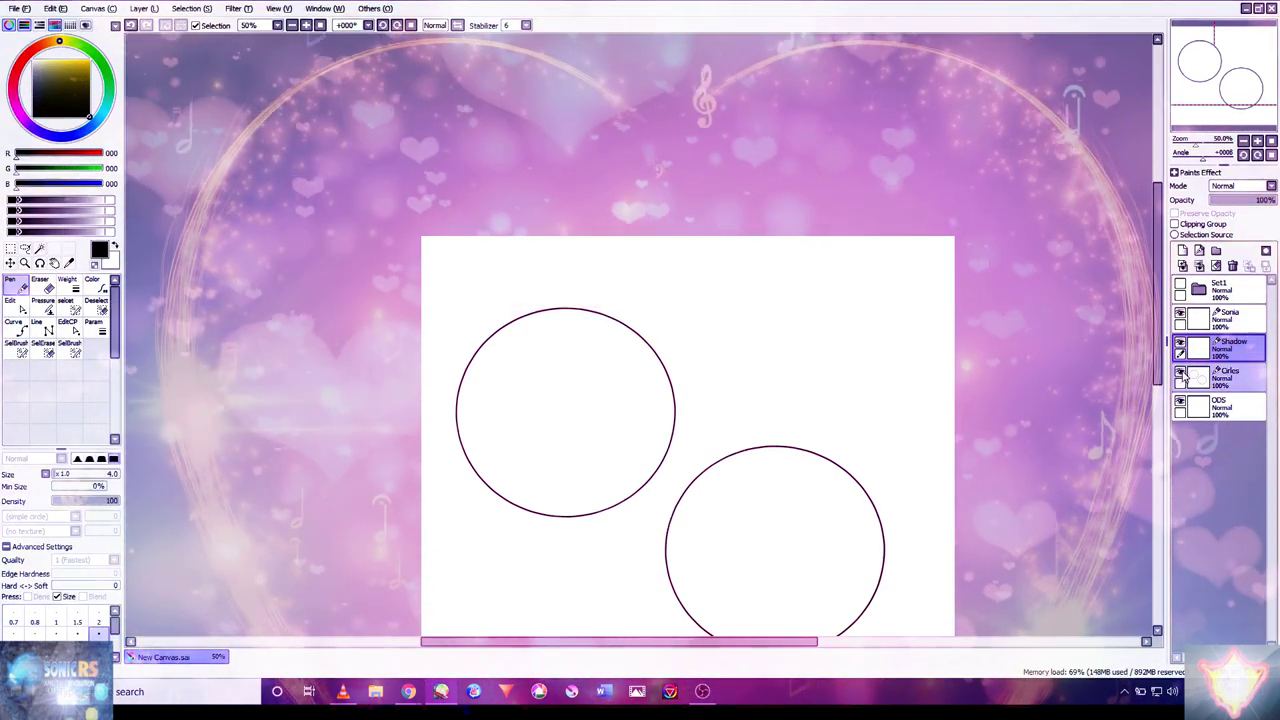
- Switch to Picasa Photo Viewer and examine the watch-hours award image at different zoom levels
left_click(712, 696)
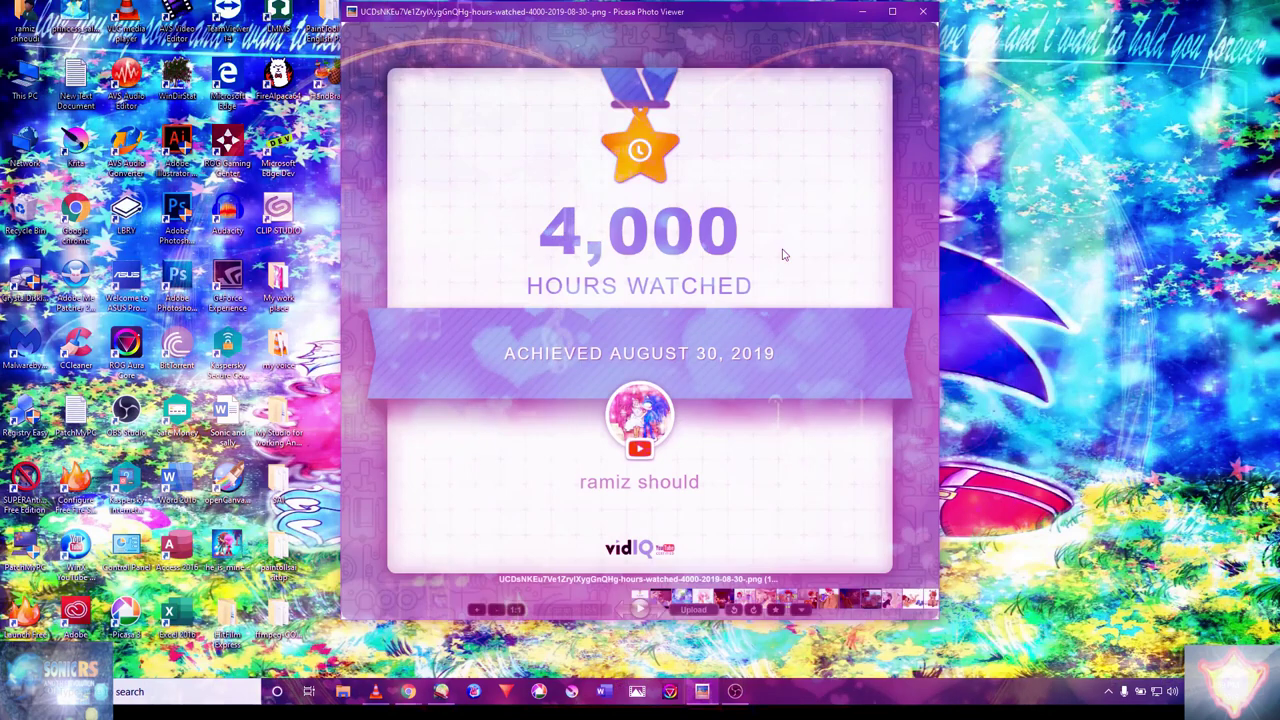
scroll(669, 260, "up", 3)
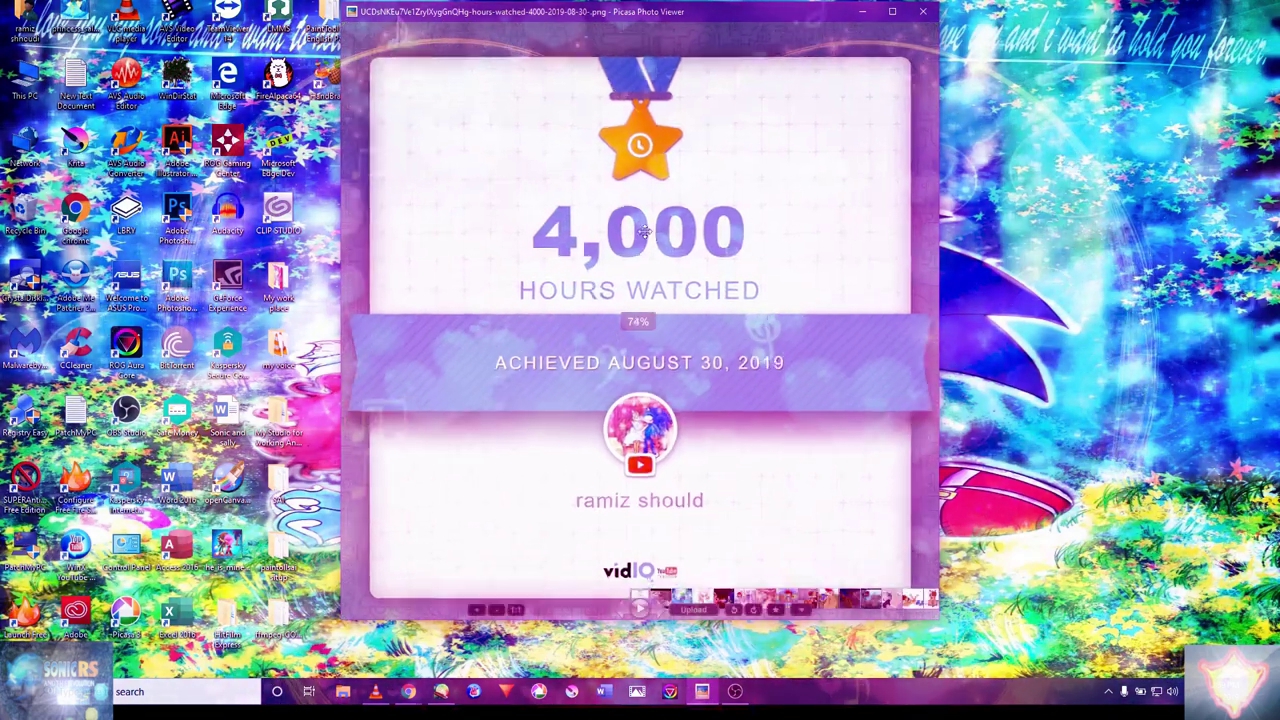
scroll(669, 260, "down", 1)
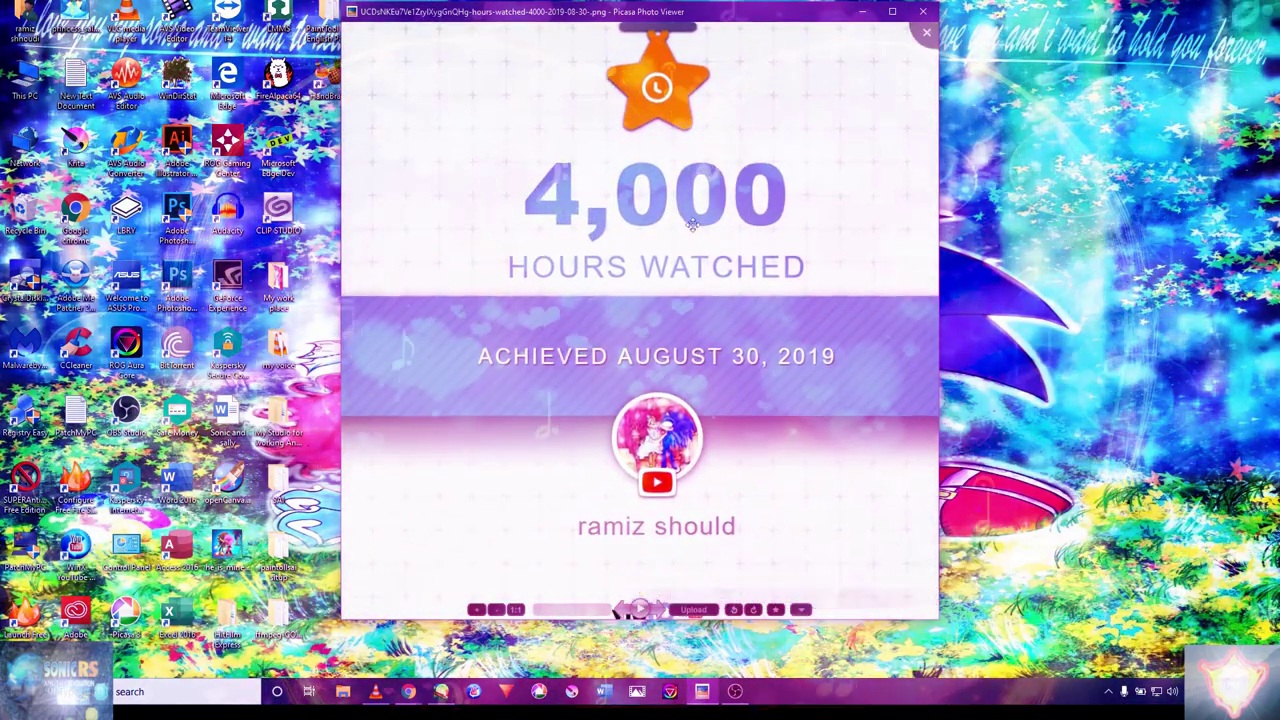
scroll(715, 258, "down", 1)
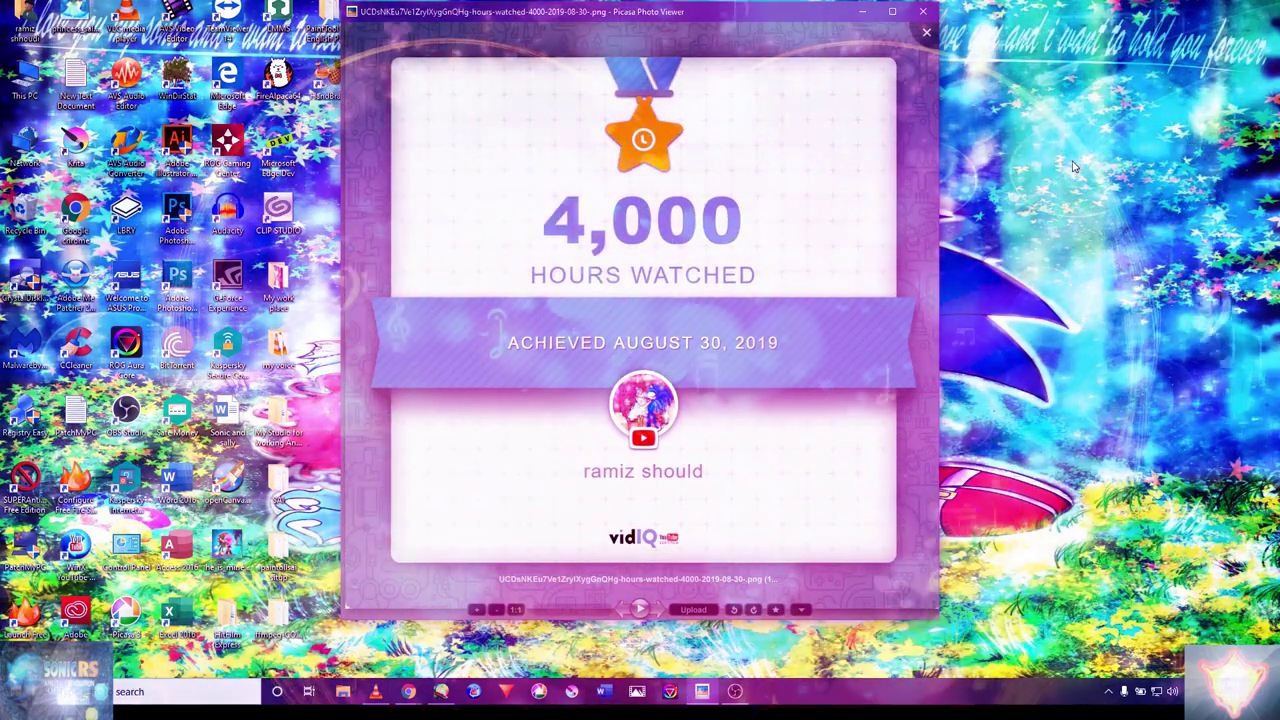
- Close the award image and switch back to the SHADWY WHISPE... drawing in PaintTool SAI
left_click(736, 691)
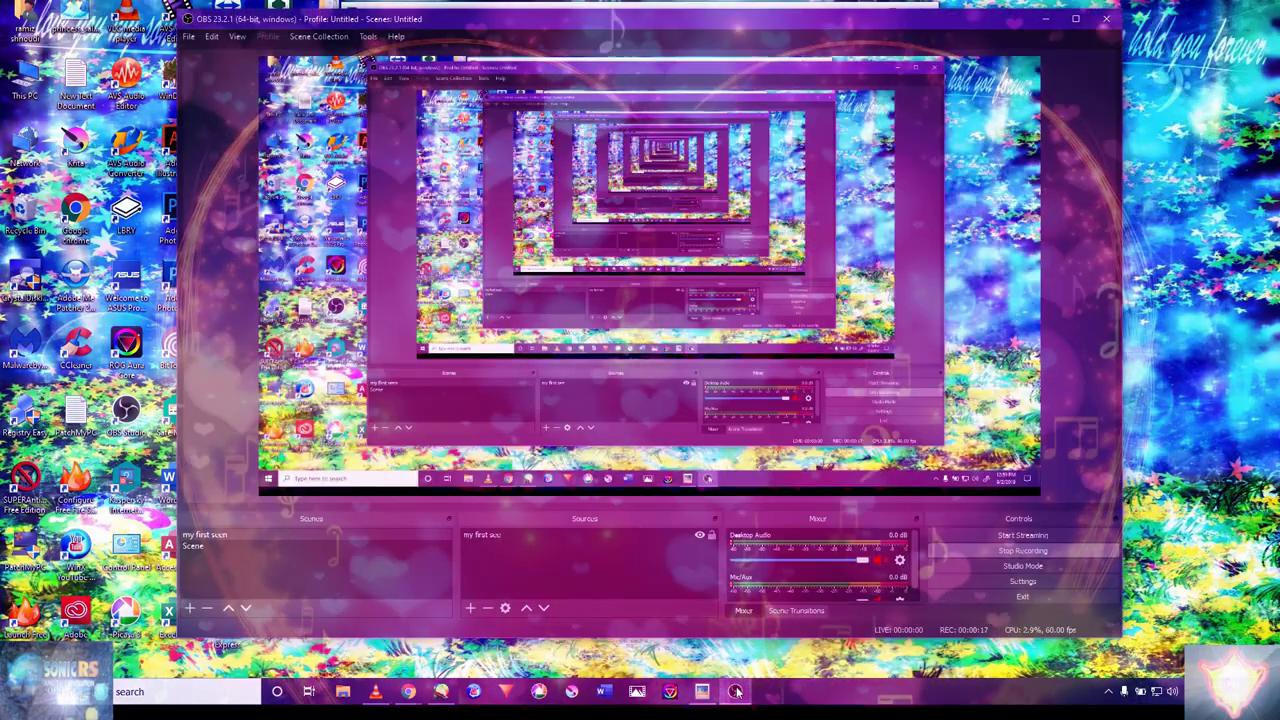
left_click(736, 691)
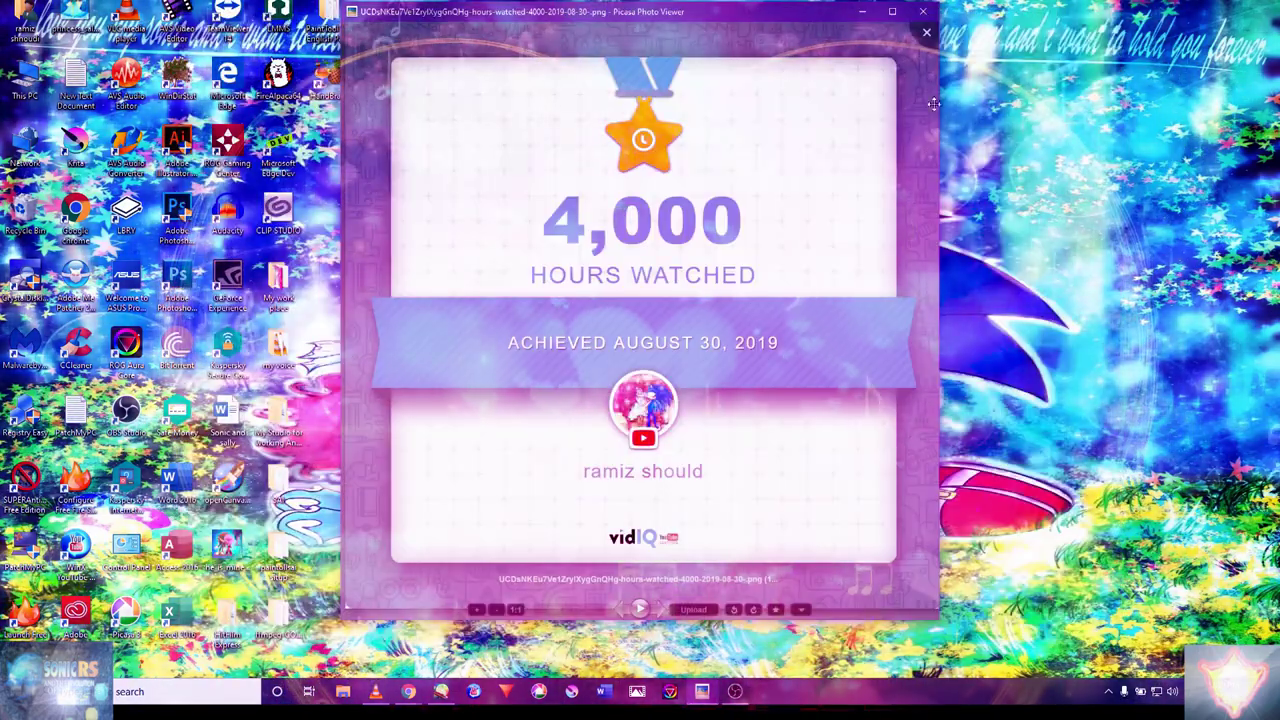
key("Escape")
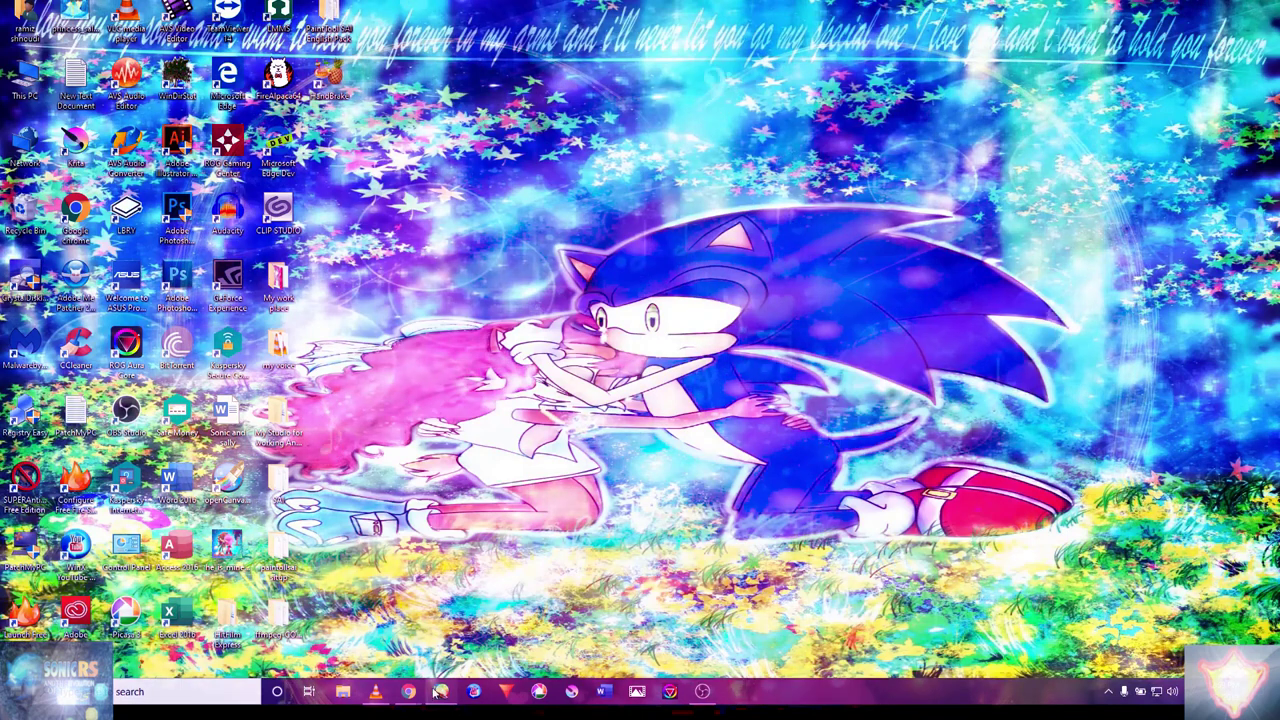
key("alt+Tab")
scroll(770, 493, "up", 3)
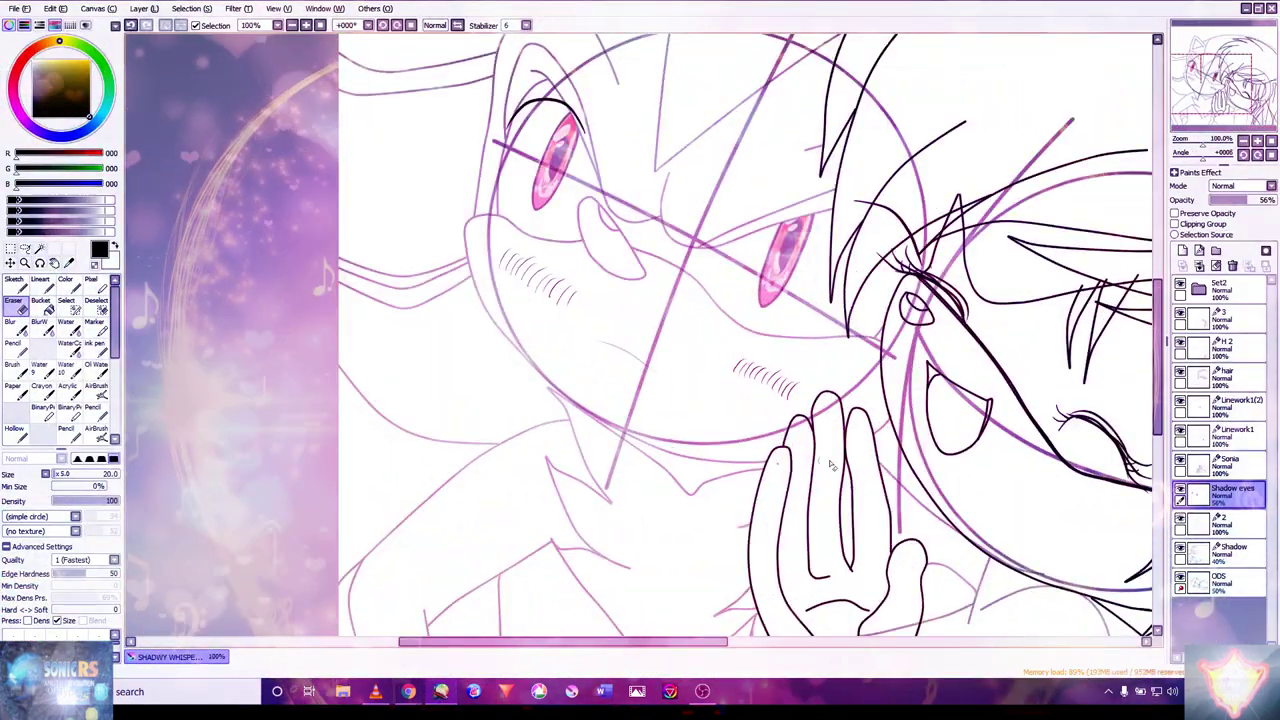
- Lower the ODS sketch layer's opacity to 30% and hide the layer
left_click(1232, 200)
left_click_drag(988, 287, 783, 287)
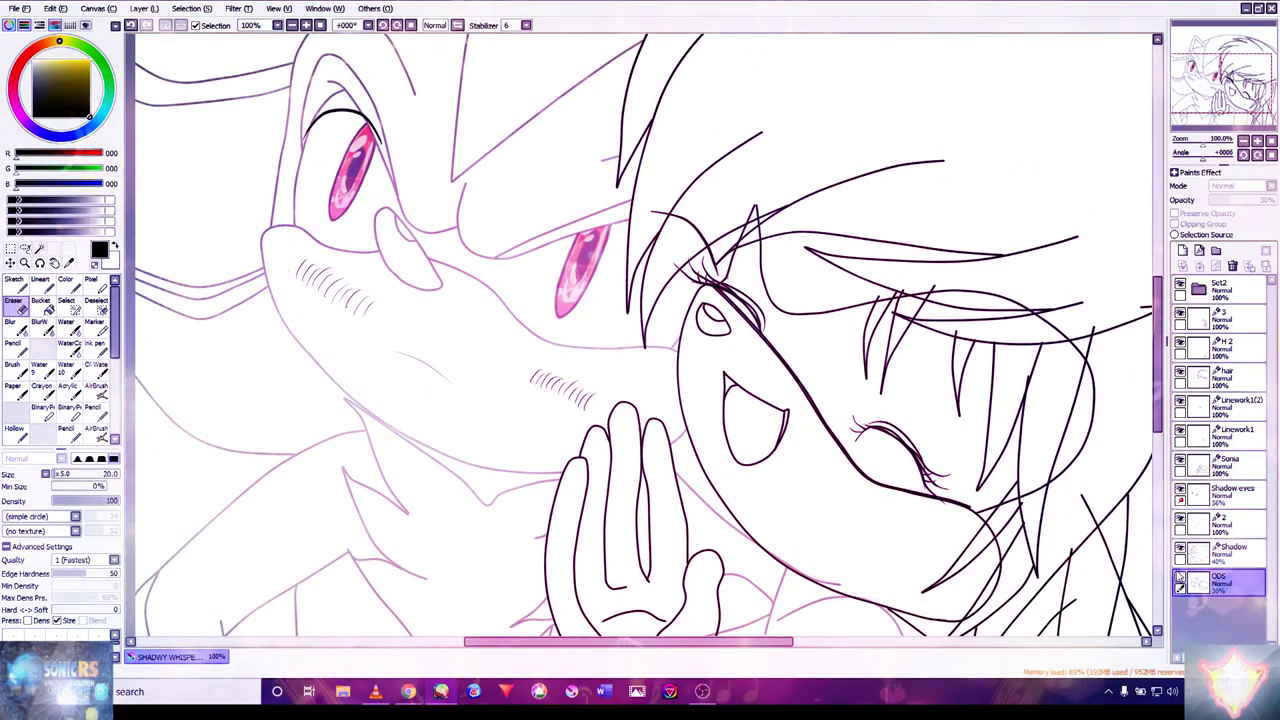
scroll(646, 230, "down", 3)
scroll(646, 230, "up", 5)
scroll(697, 284, "down", 1)
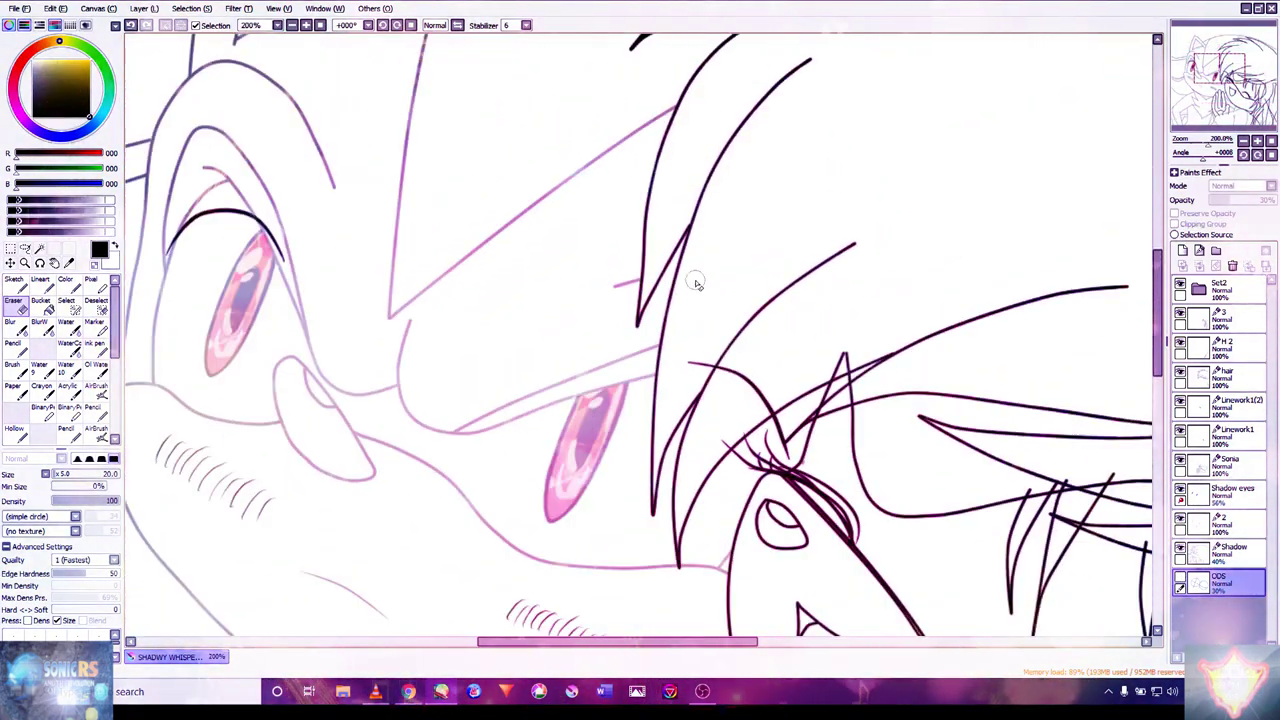
scroll(737, 277, "down", 4)
scroll(940, 252, "up", 4)
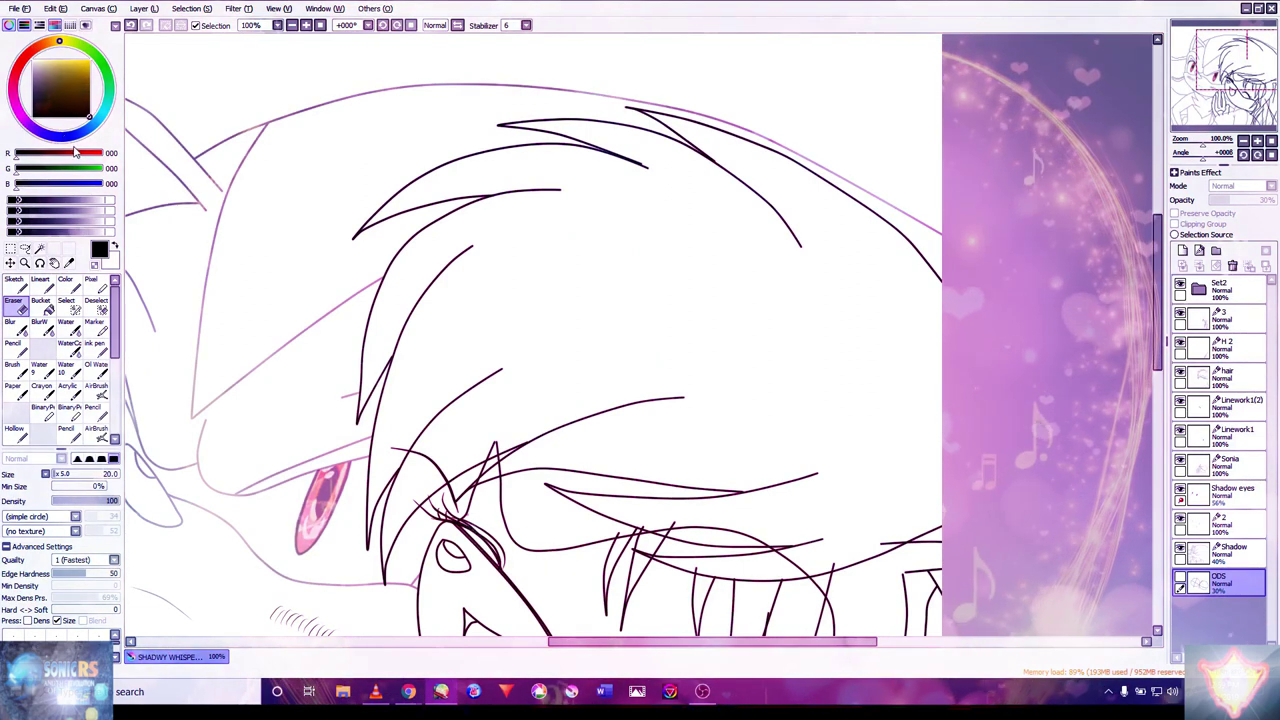
- Make the Shadow layer active and adjust the end of its long head outline just beyond the canvas edge
left_click(1230, 550)
scroll(944, 207, "up", 1)
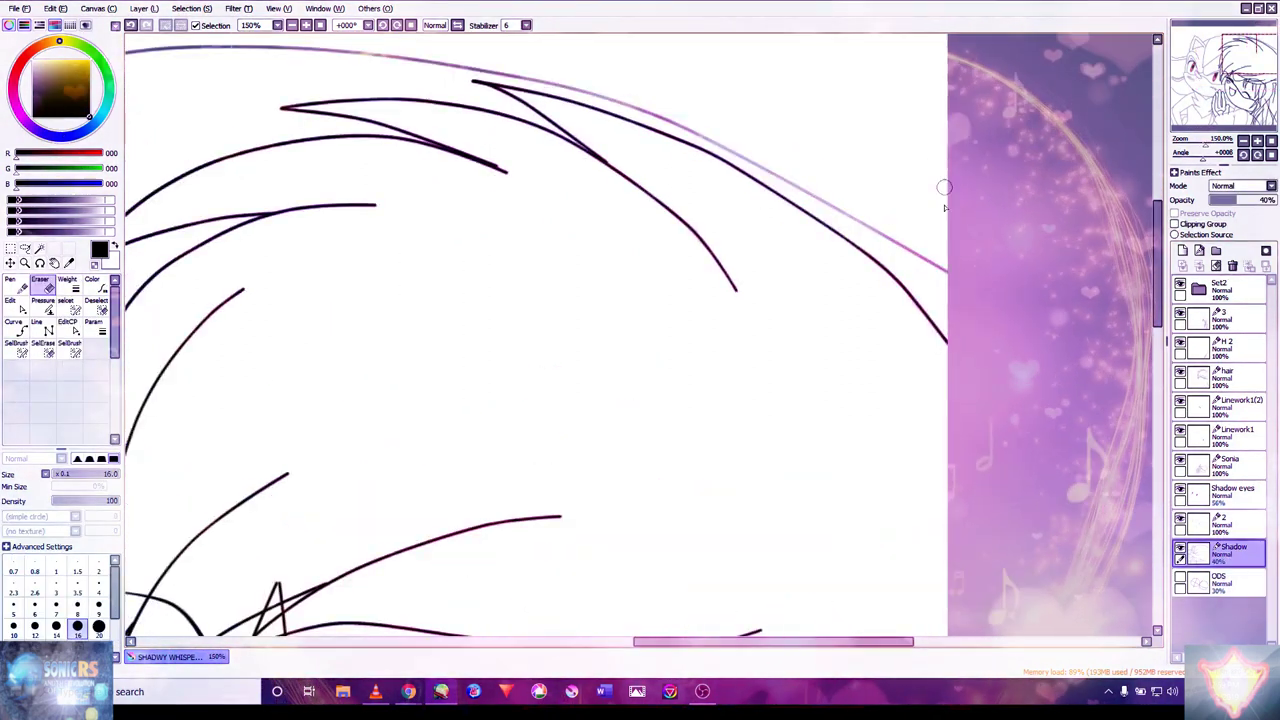
double_click(984, 314)
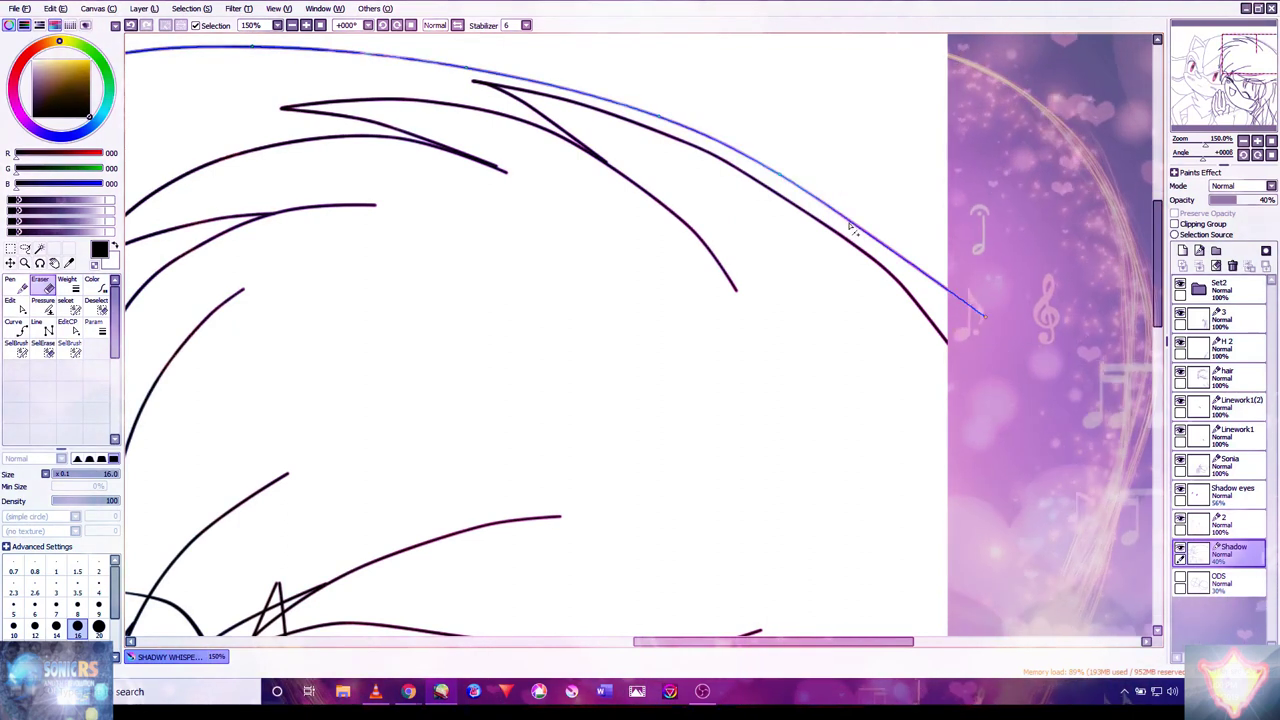
left_click_drag(726, 196, 886, 134)
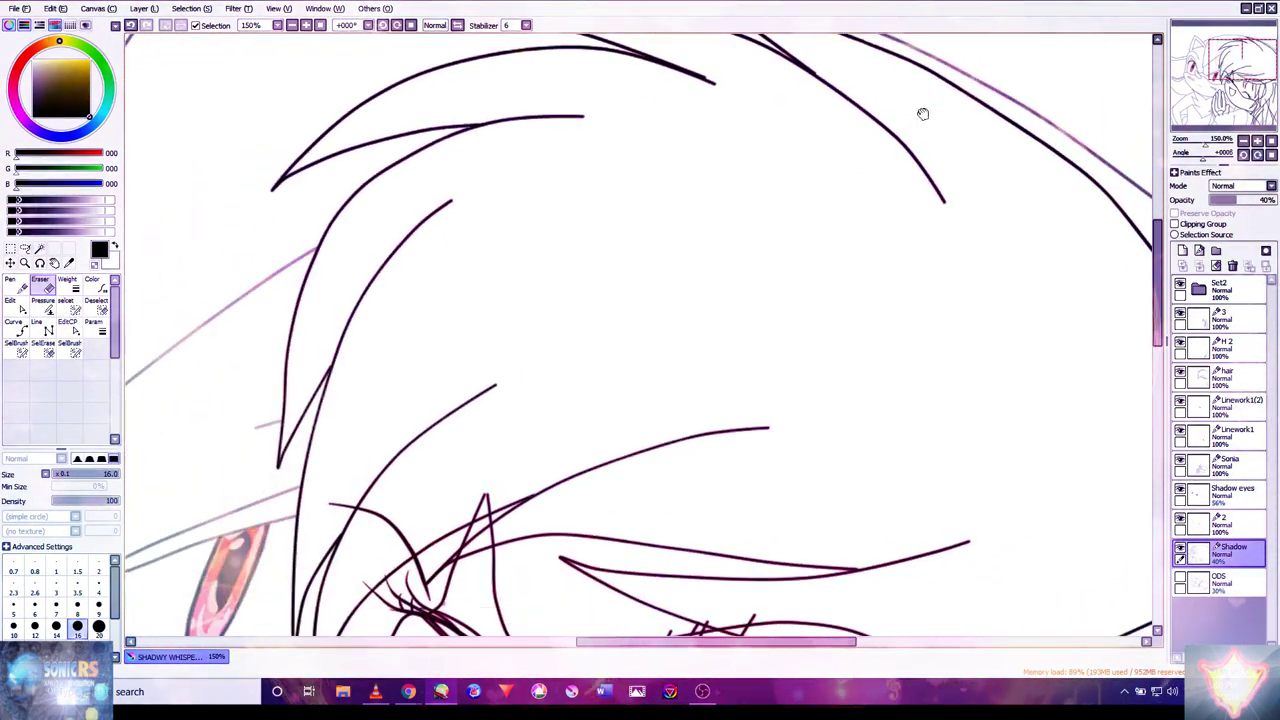
left_click_drag(720, 254, 854, 124)
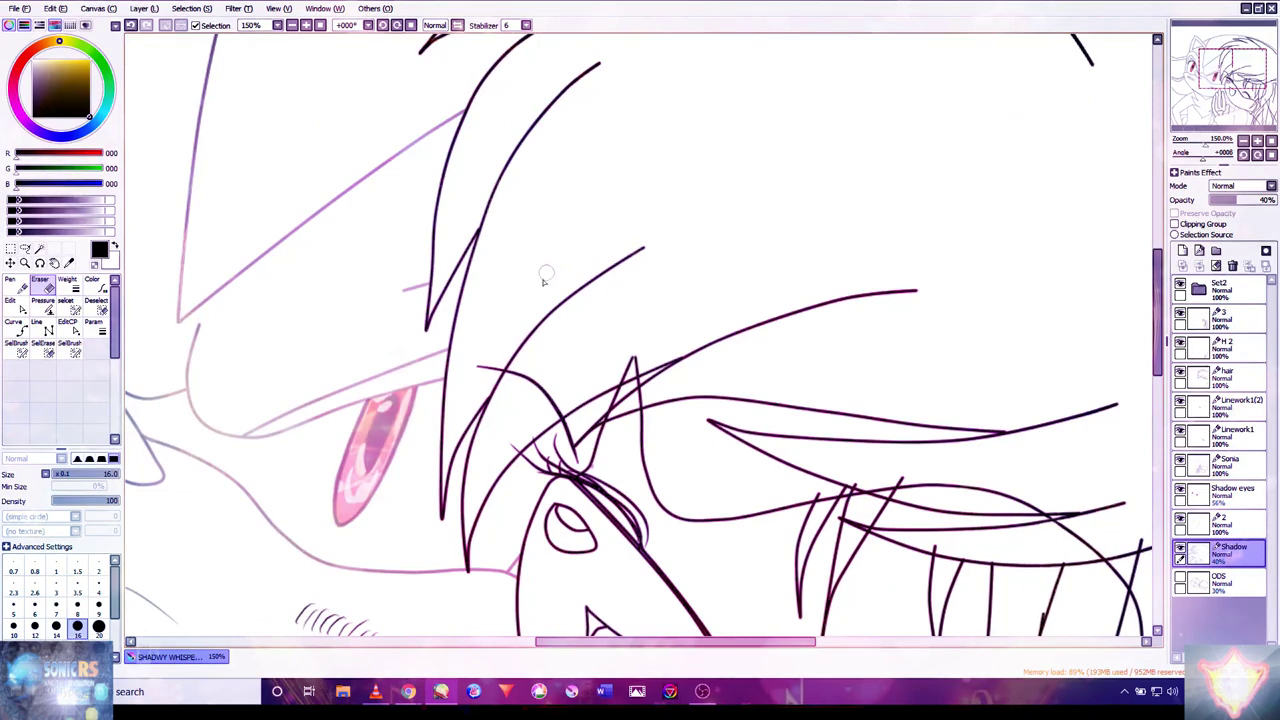
scroll(546, 278, "down", 5)
scroll(366, 470, "up", 4)
scroll(366, 470, "down", 2)
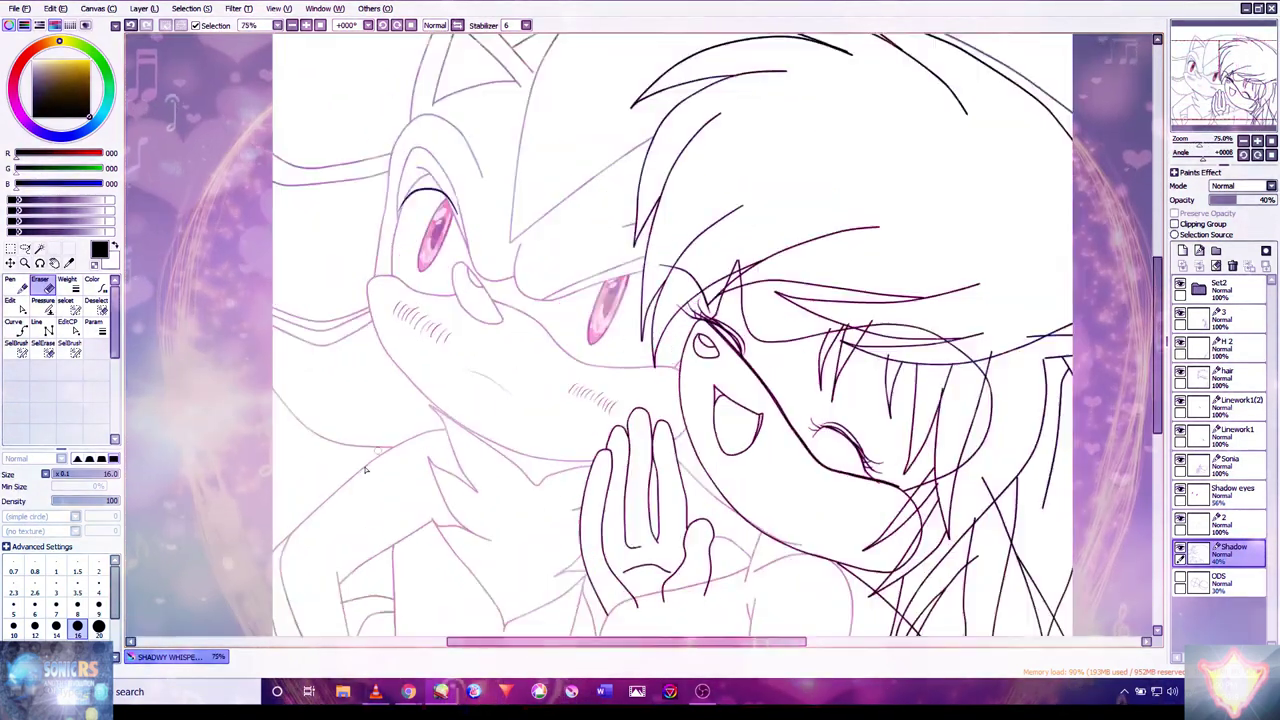
- Reshape the short fur line on Shadow's chest so its tip extends past the shoulder corner
scroll(366, 470, "up", 6)
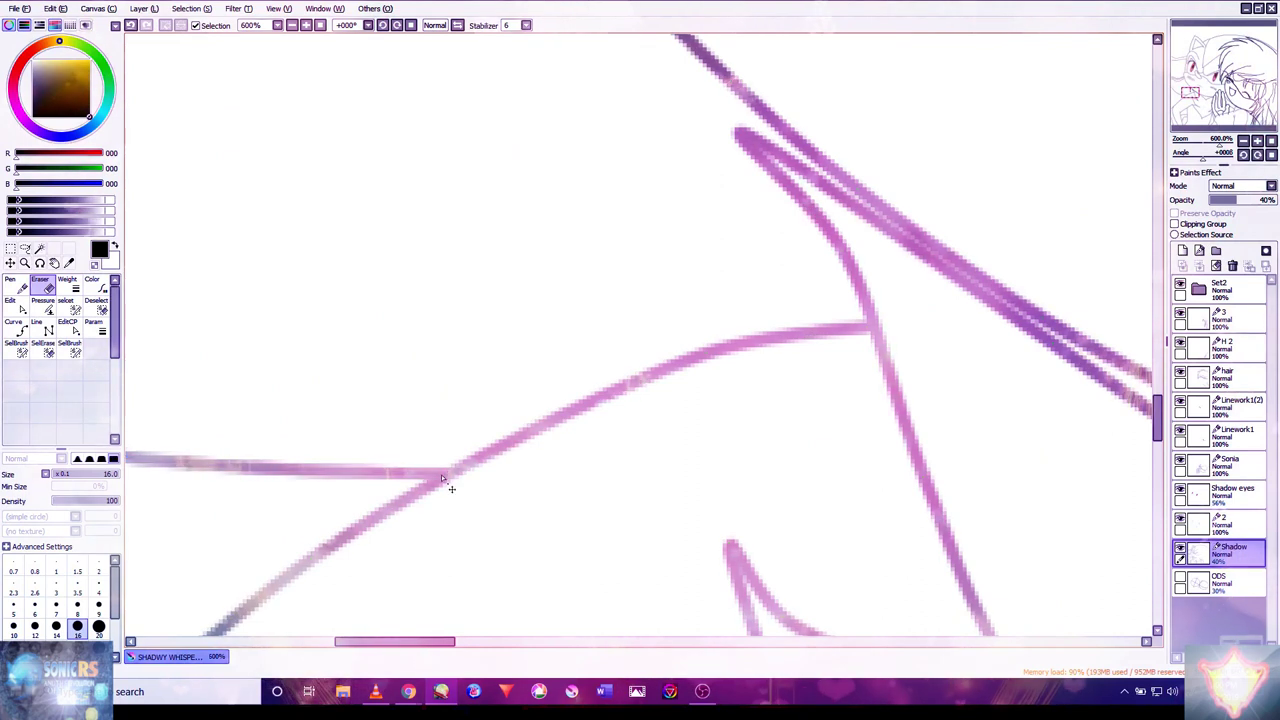
key("Return")
scroll(680, 260, "down", 4)
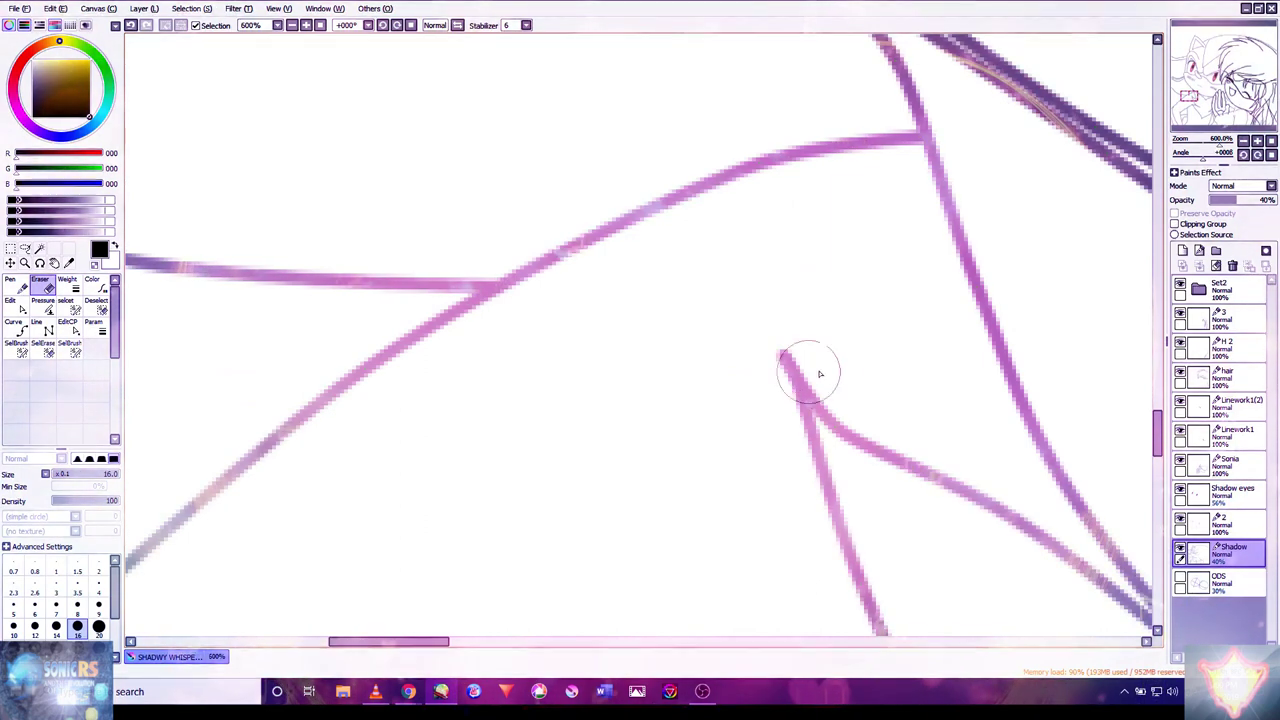
key("Home")
scroll(827, 428, "up", 3)
scroll(851, 506, "up", 2)
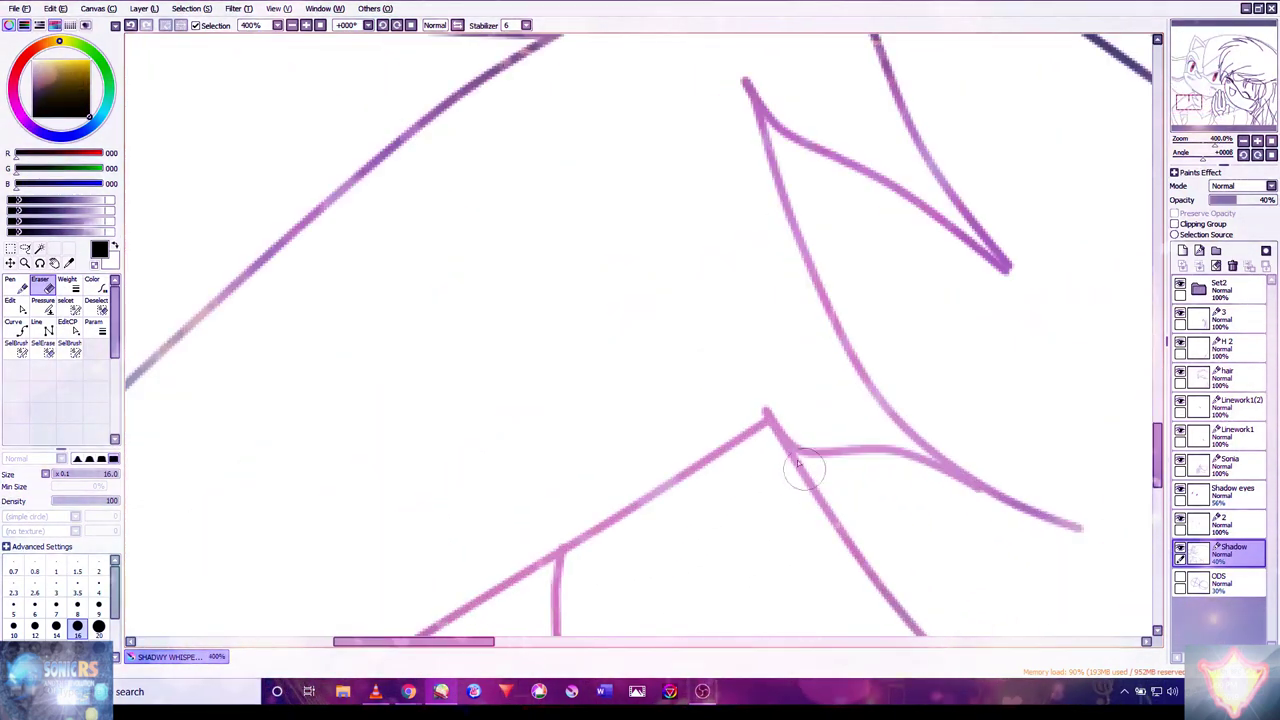
scroll(800, 463, "down", 5)
scroll(803, 456, "up", 3)
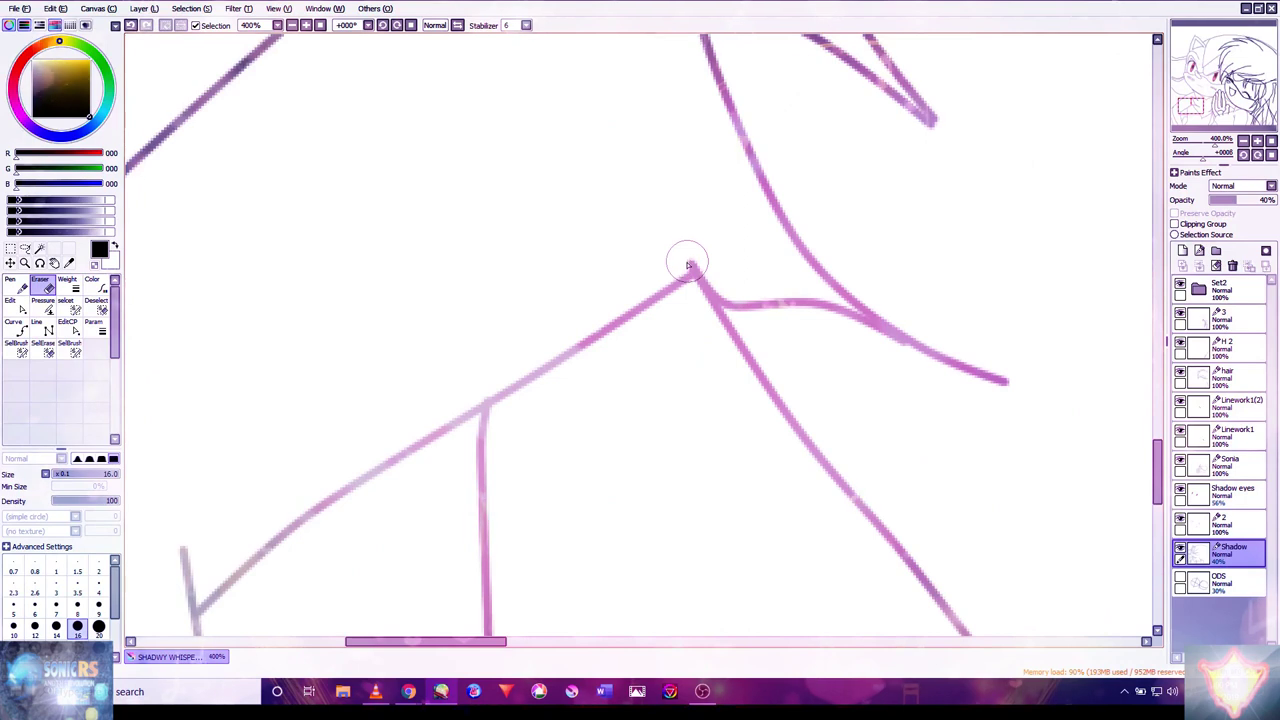
mouse_move(692, 266)
left_mouse_down()
mouse_move(680, 232)
mouse_move(735, 312)
left_mouse_up()
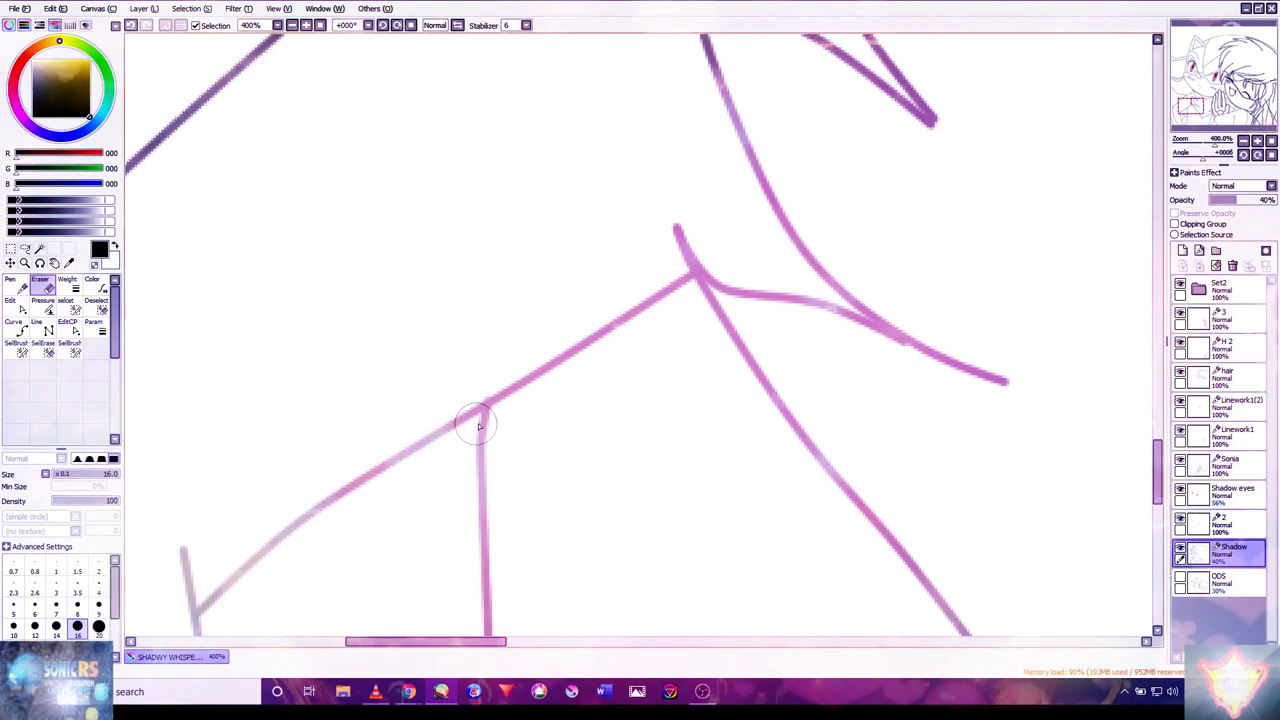
- Move the vertical arm line's upper end onto the shoulder line and tuck the chest-fur line's other end into the adjoining line
left_click_drag(478, 426, 487, 400)
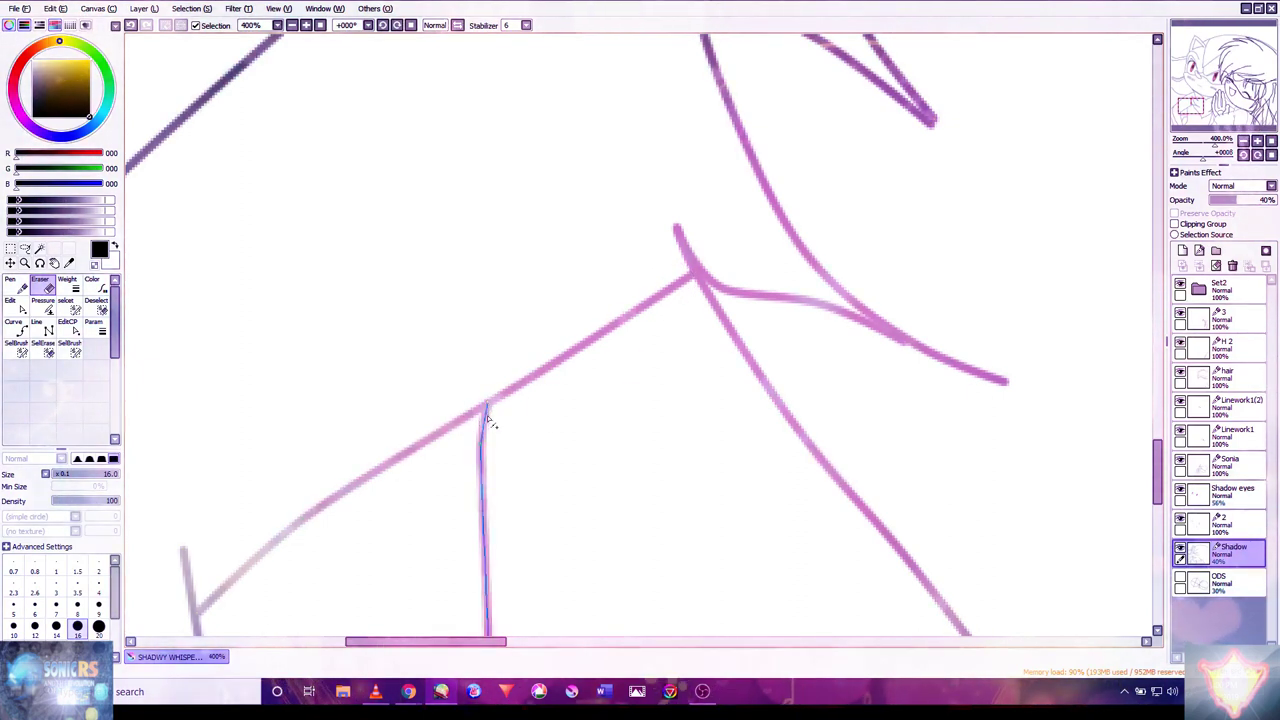
left_click_drag(831, 409, 879, 376)
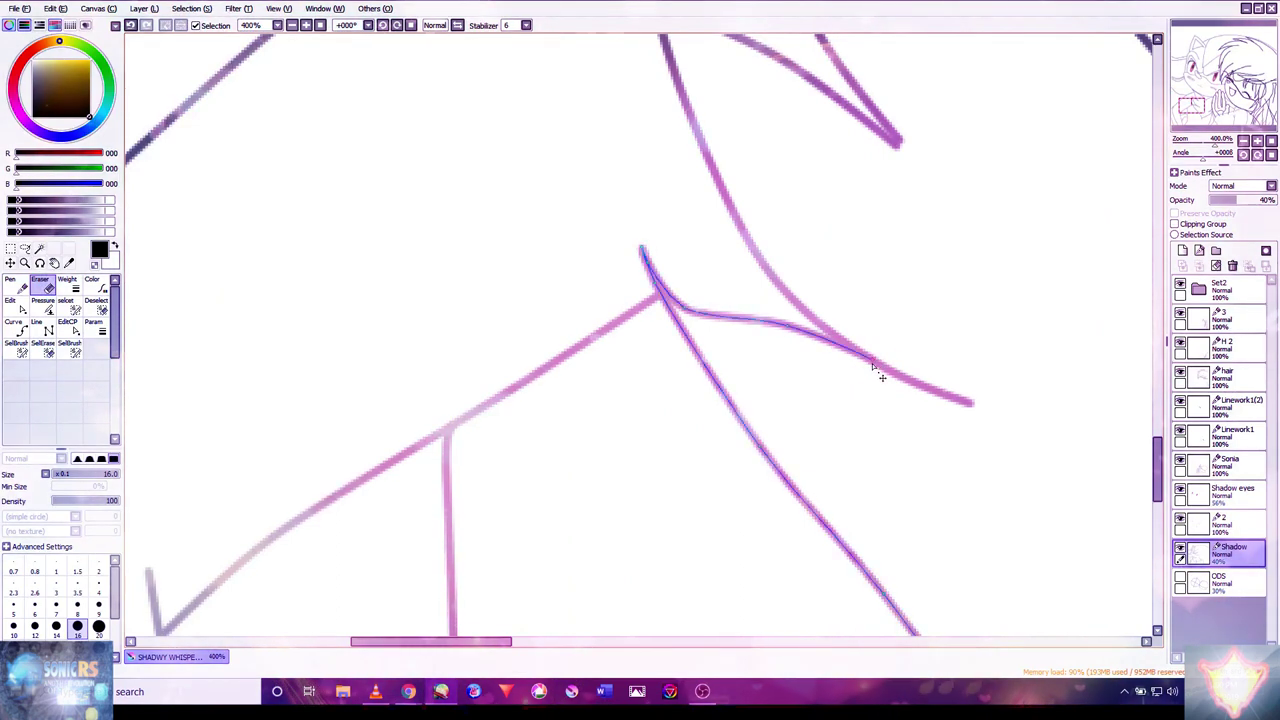
left_click_drag(962, 444, 862, 349)
scroll(909, 371, "down", 4)
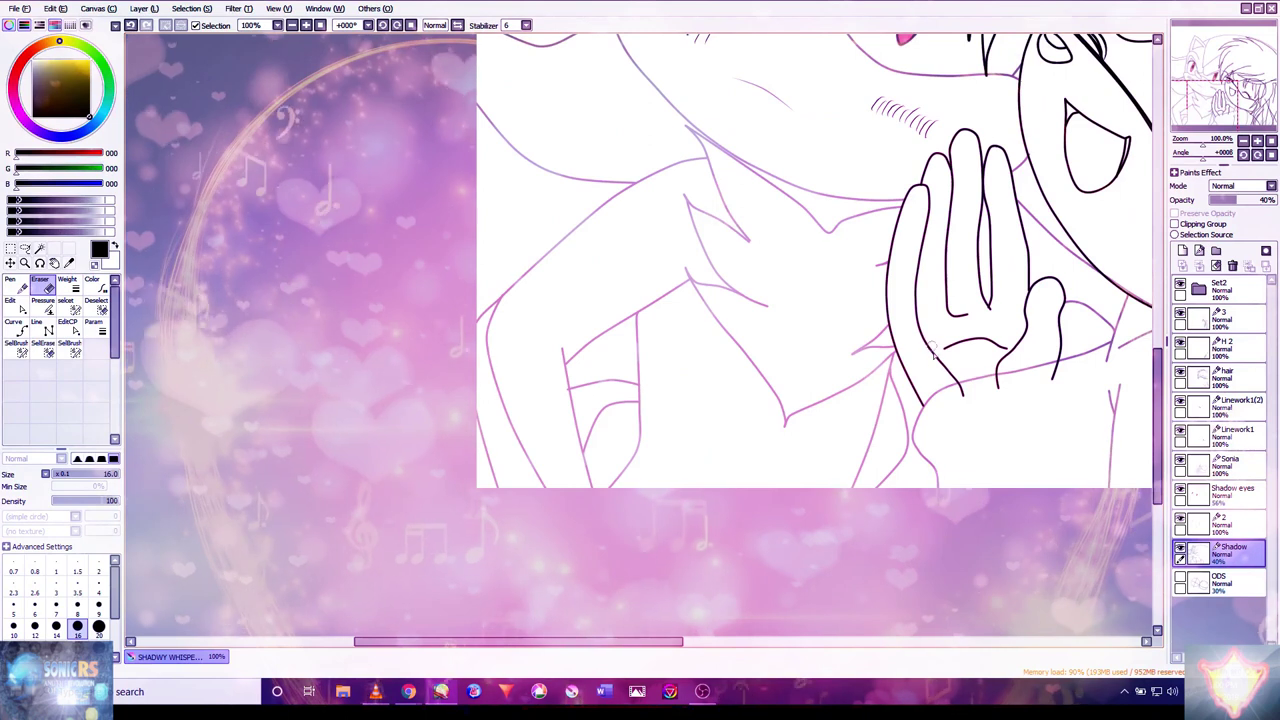
- Pull the overshooting end of the Shadow layer's diagonal line beside the hand back to the girl's face outline
scroll(925, 455, "up", 2)
scroll(906, 441, "up", 1)
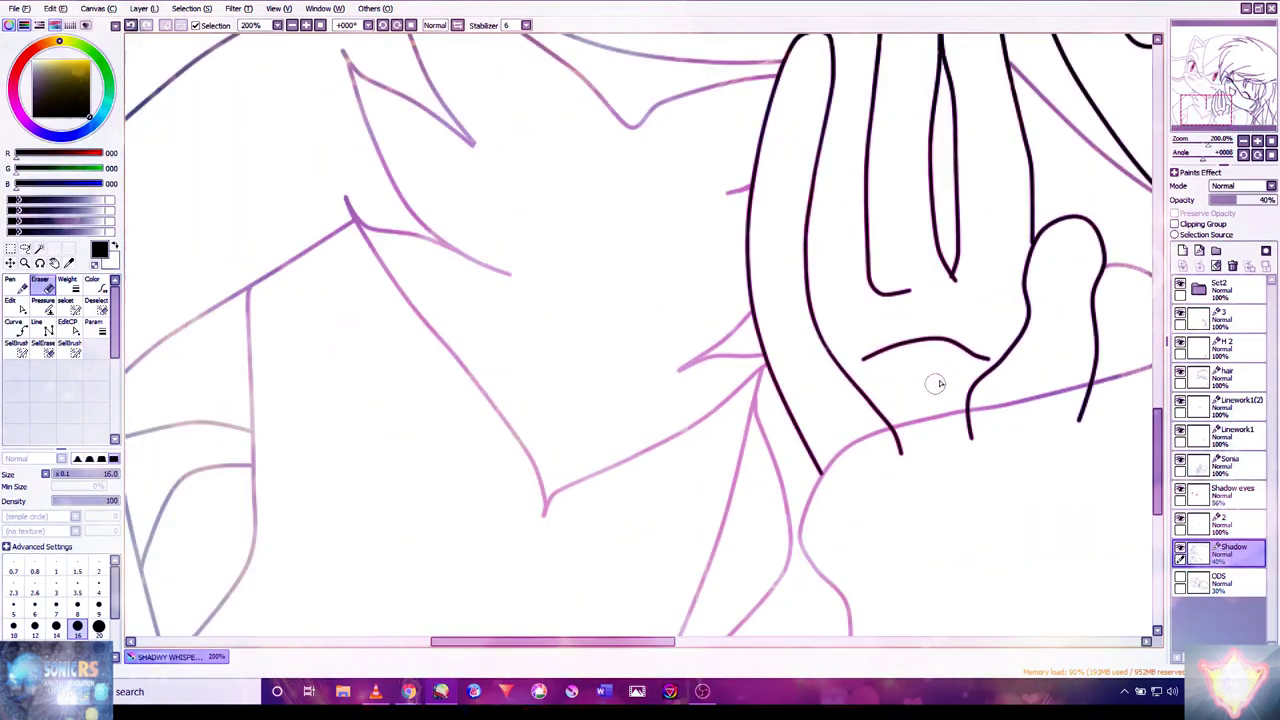
left_click_drag(1012, 297, 729, 378)
scroll(729, 378, "down", 4)
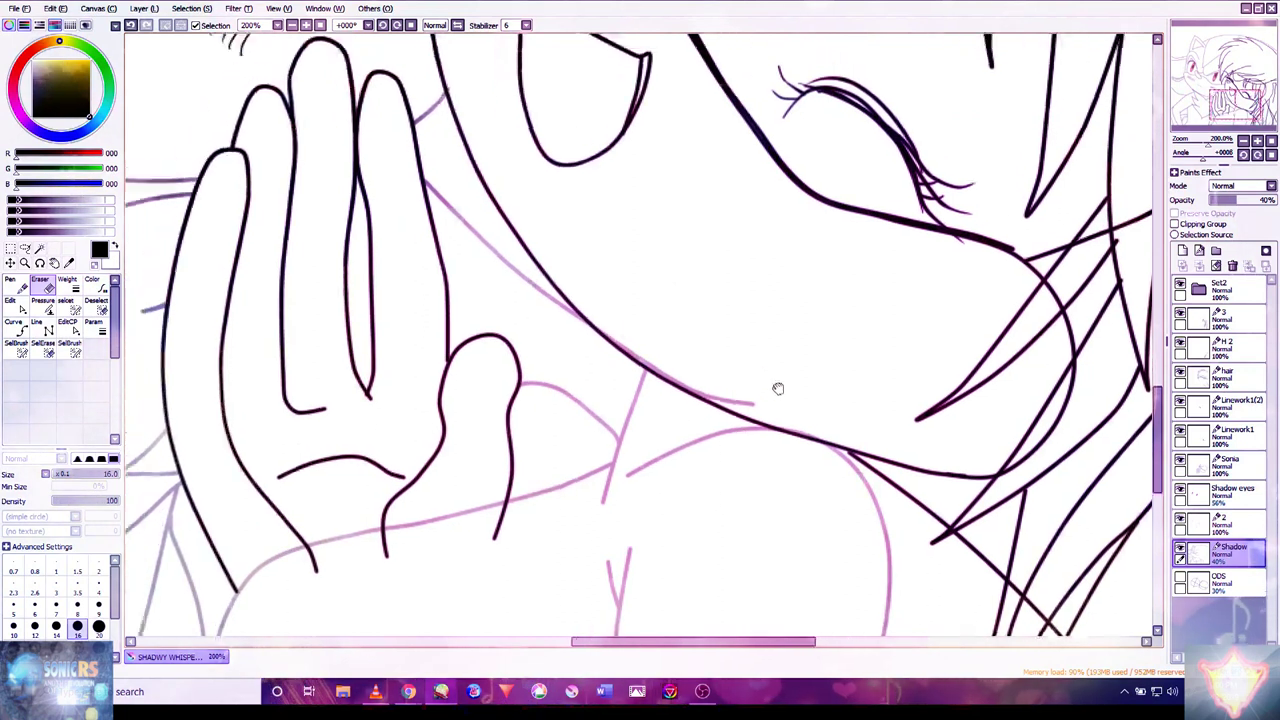
scroll(813, 476, "up", 5)
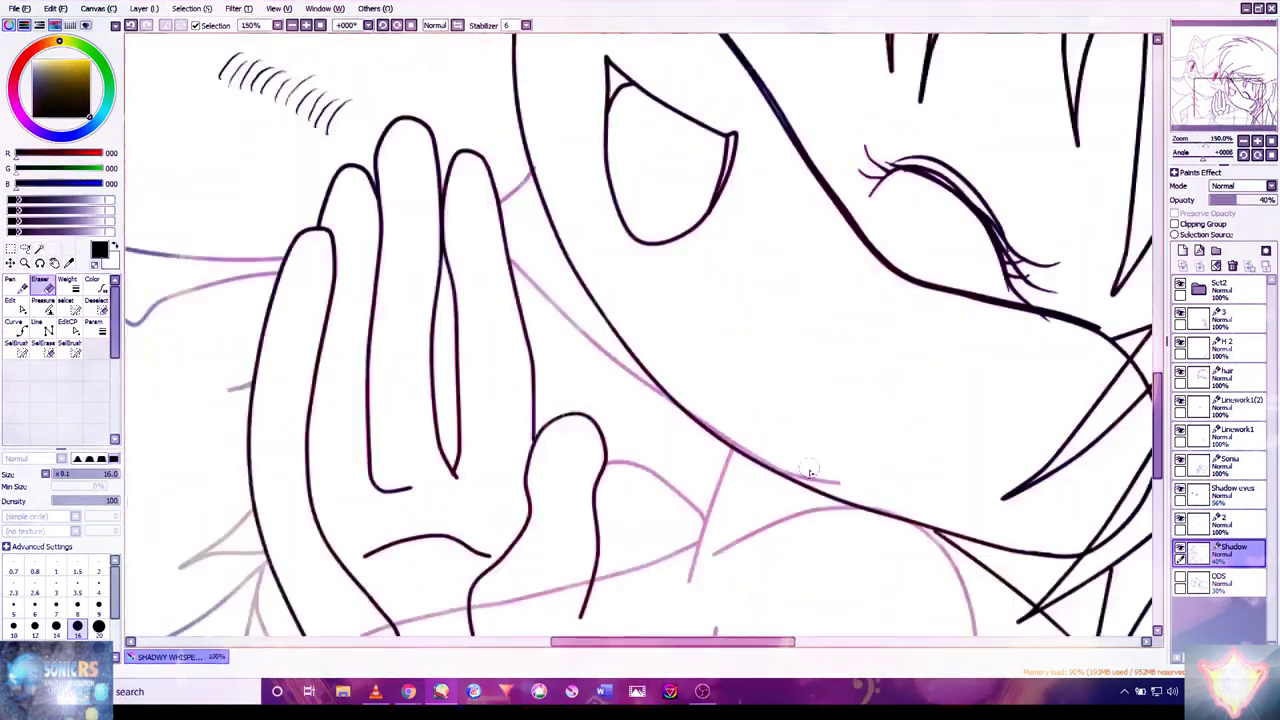
left_click_drag(690, 424, 566, 330)
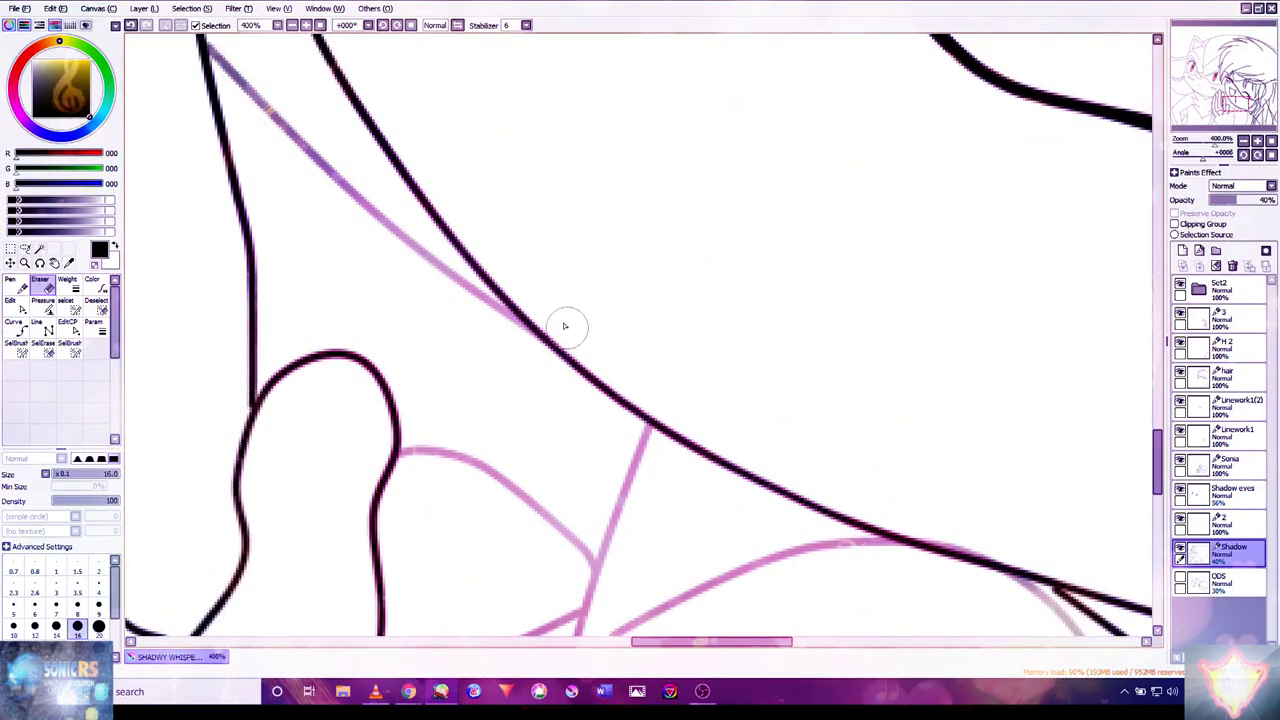
scroll(618, 253, "down", 5)
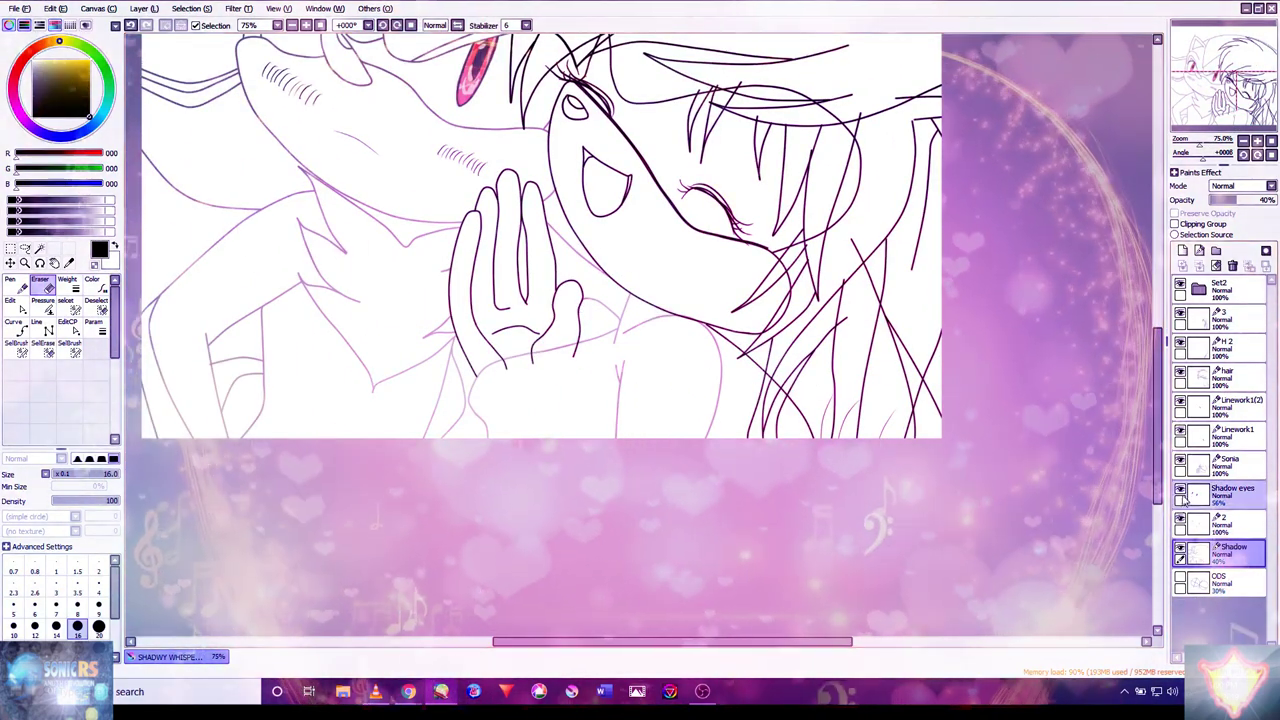
- Toggle the visibility of layers 2, Shadow eyes and Sonia to check their contents, and make Sonia the active layer
left_click(1181, 521)
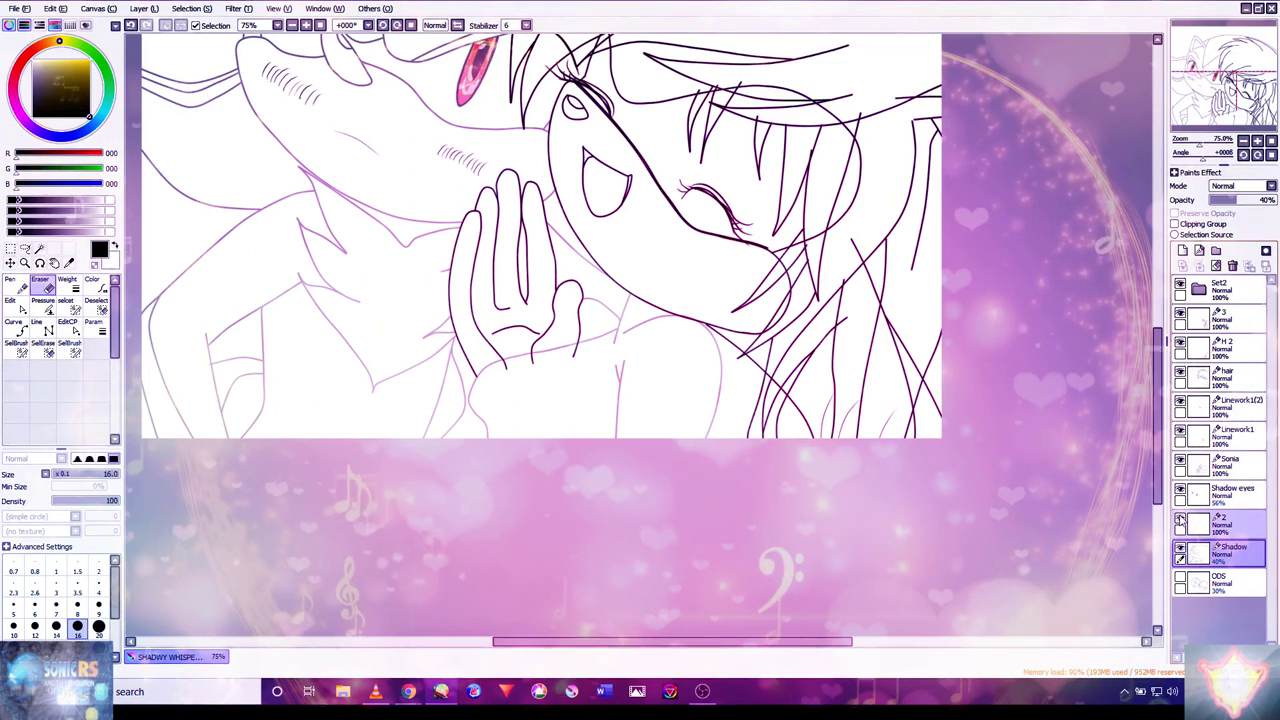
left_click(1181, 494)
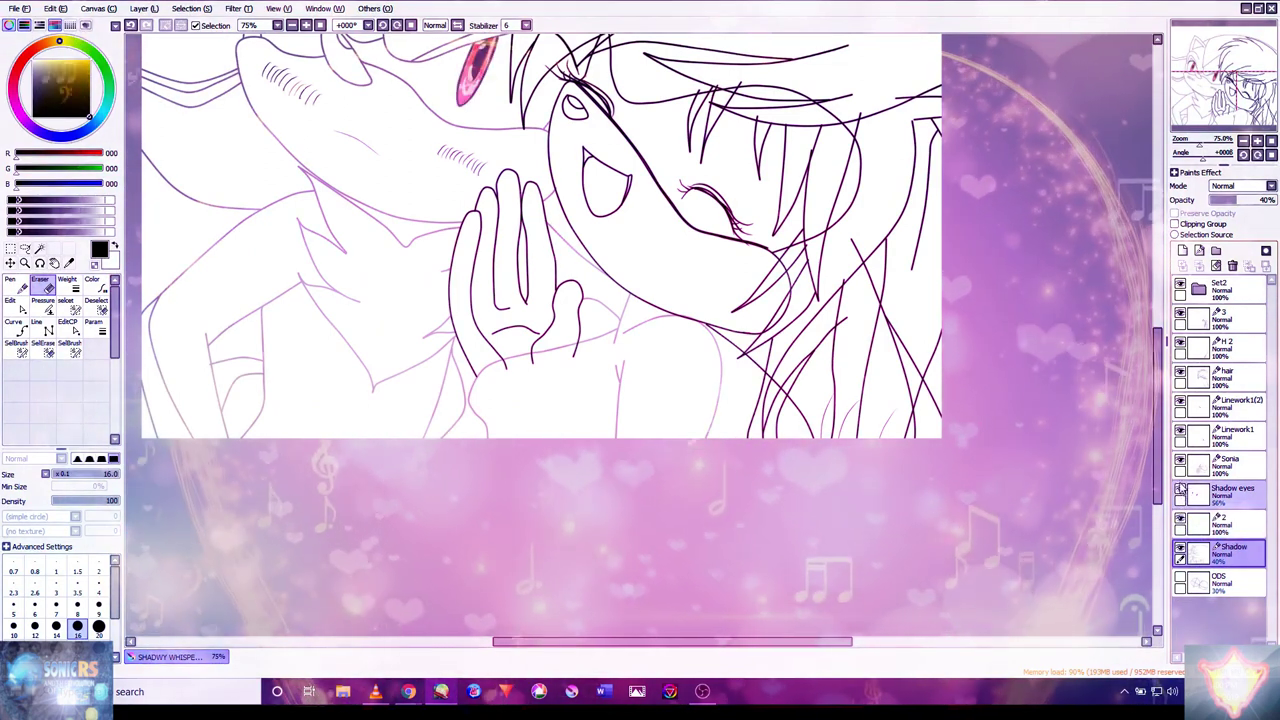
left_click(1181, 463)
left_click(1181, 463)
left_click(1215, 465)
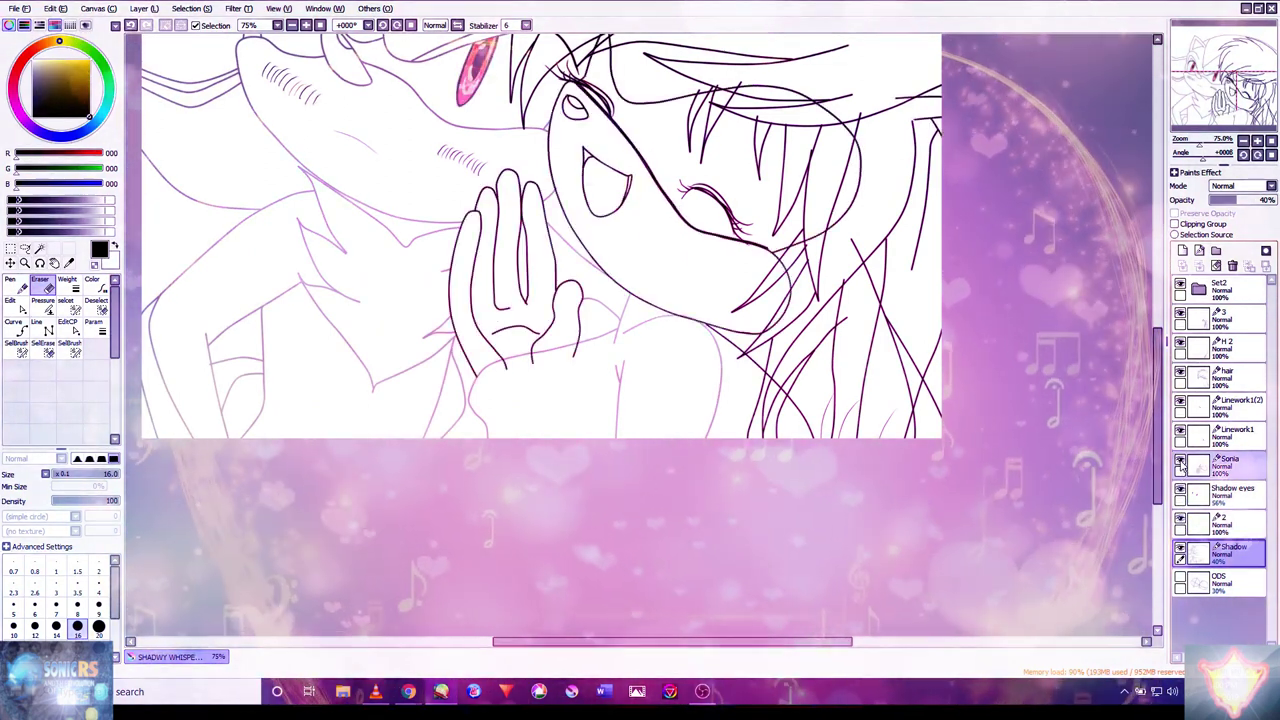
- Shorten the hand's overshooting wrist and thumb lines on the Sonia layer so they end exactly on the arm outline
scroll(415, 293, "up", 6)
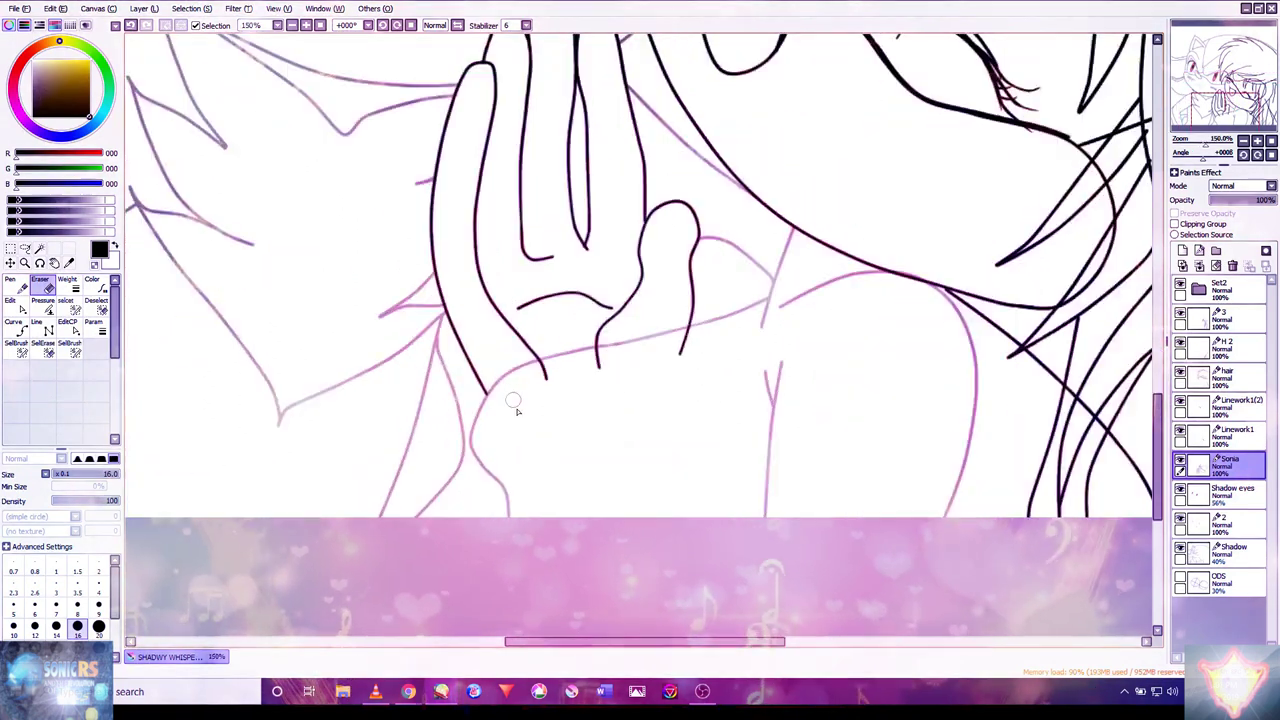
left_click_drag(586, 352, 586, 285)
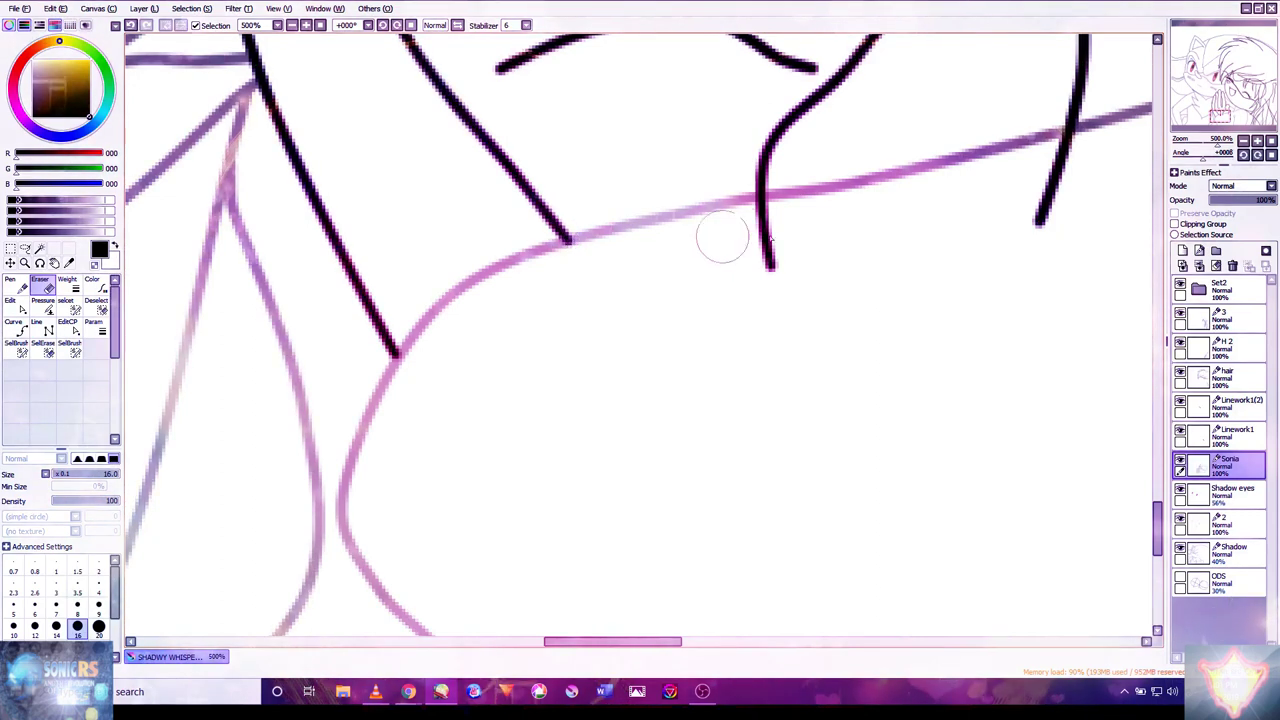
left_click_drag(786, 263, 766, 220)
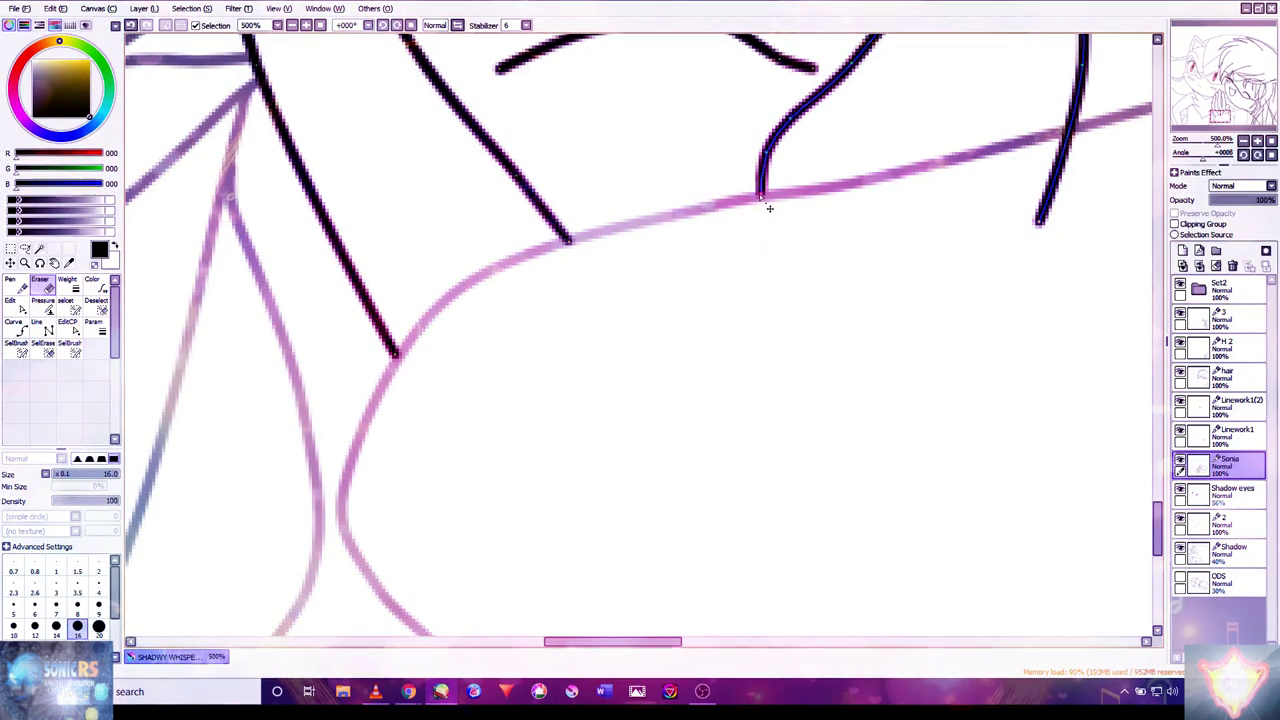
left_click_drag(890, 183, 668, 345)
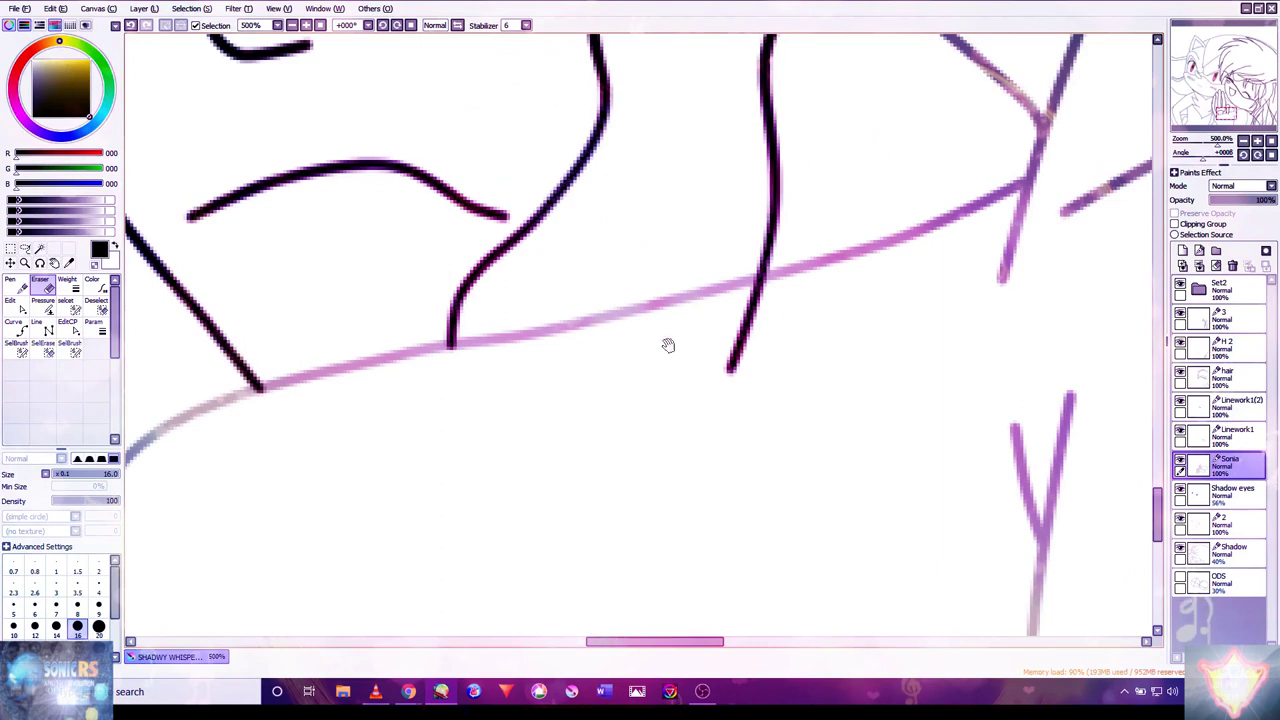
left_click_drag(716, 385, 760, 300)
left_click_drag(605, 311, 740, 514)
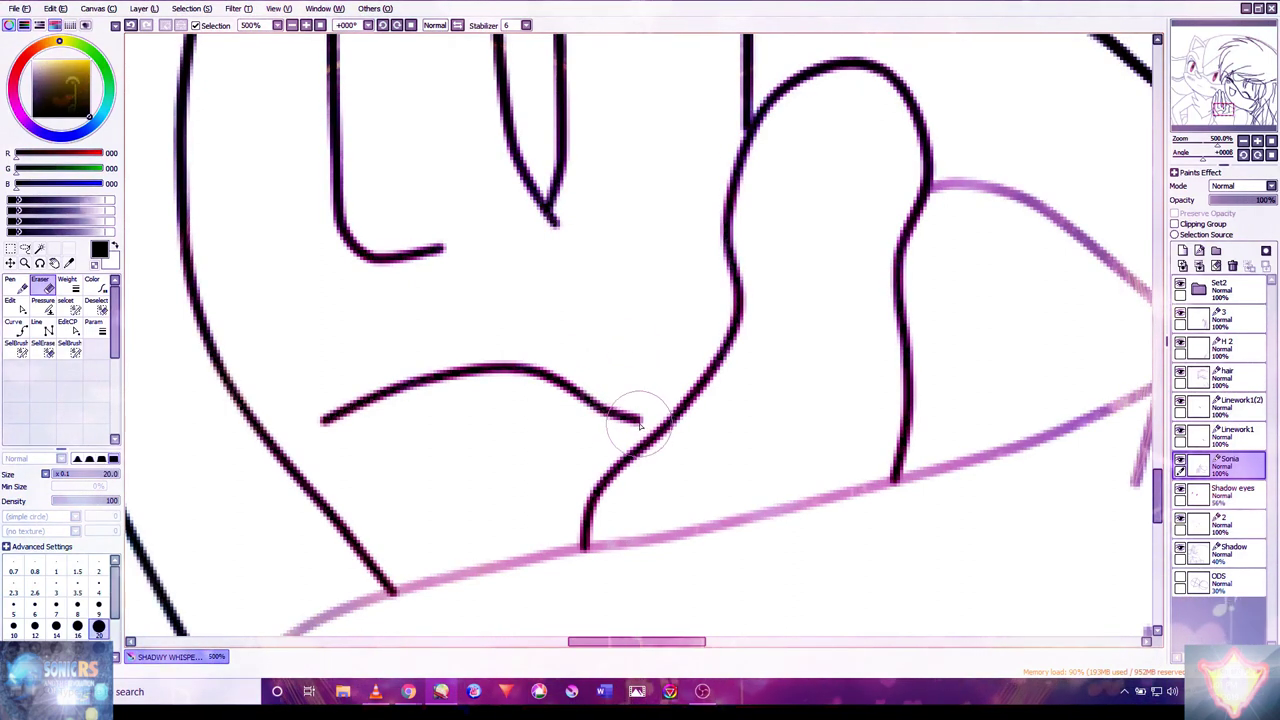
- Taper the palm crease with the Pressure tool, setting 37% at its thumb-side end and 30% at its other end
key("bracketright")
left_click(42, 302)
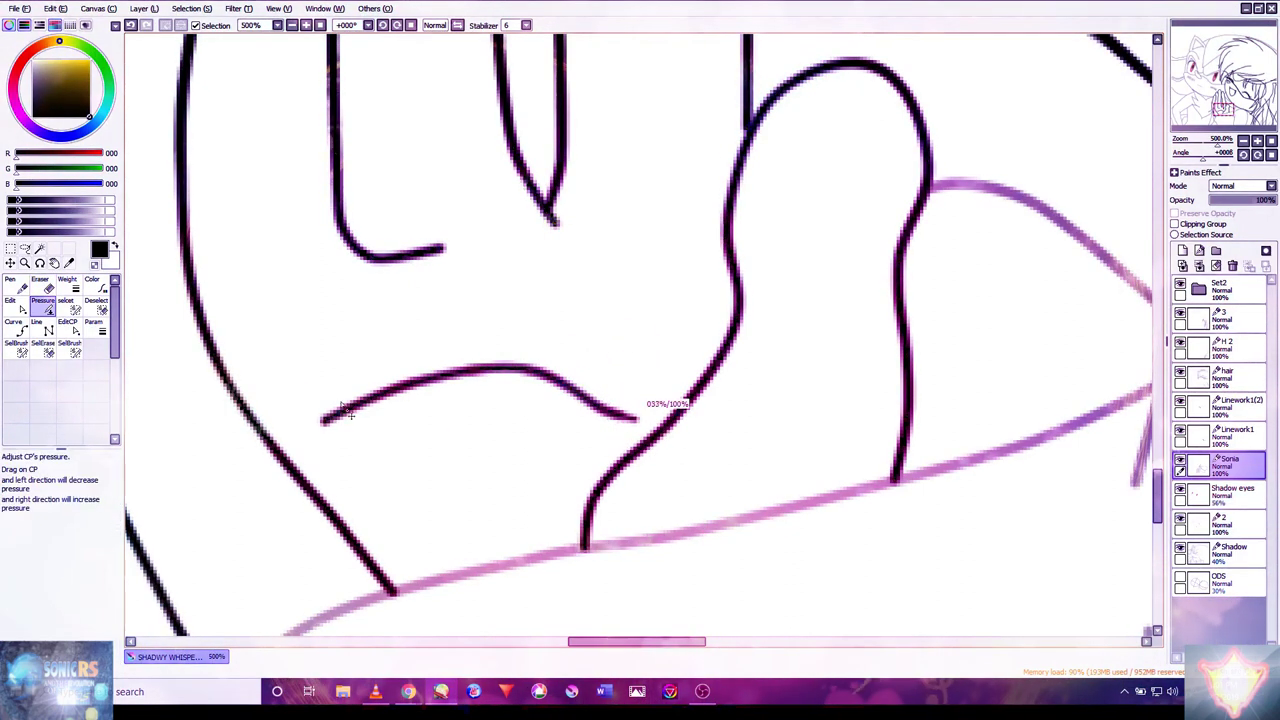
scroll(552, 366, "left", 3)
left_click_drag(604, 428, 623, 403)
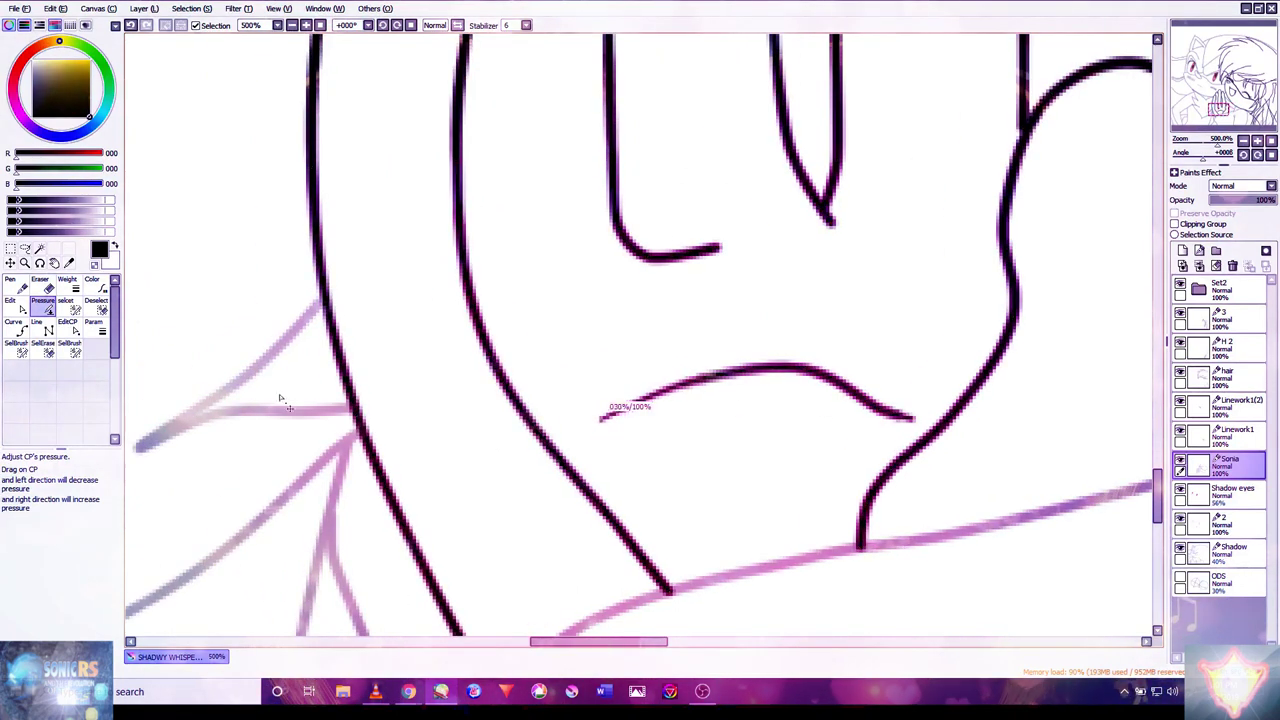
- Taper the palm crease's thumb-side end and the open line ends at the base of the fingers with the Pressure tool
left_click_drag(909, 420, 778, 422)
left_click_drag(860, 276, 687, 459)
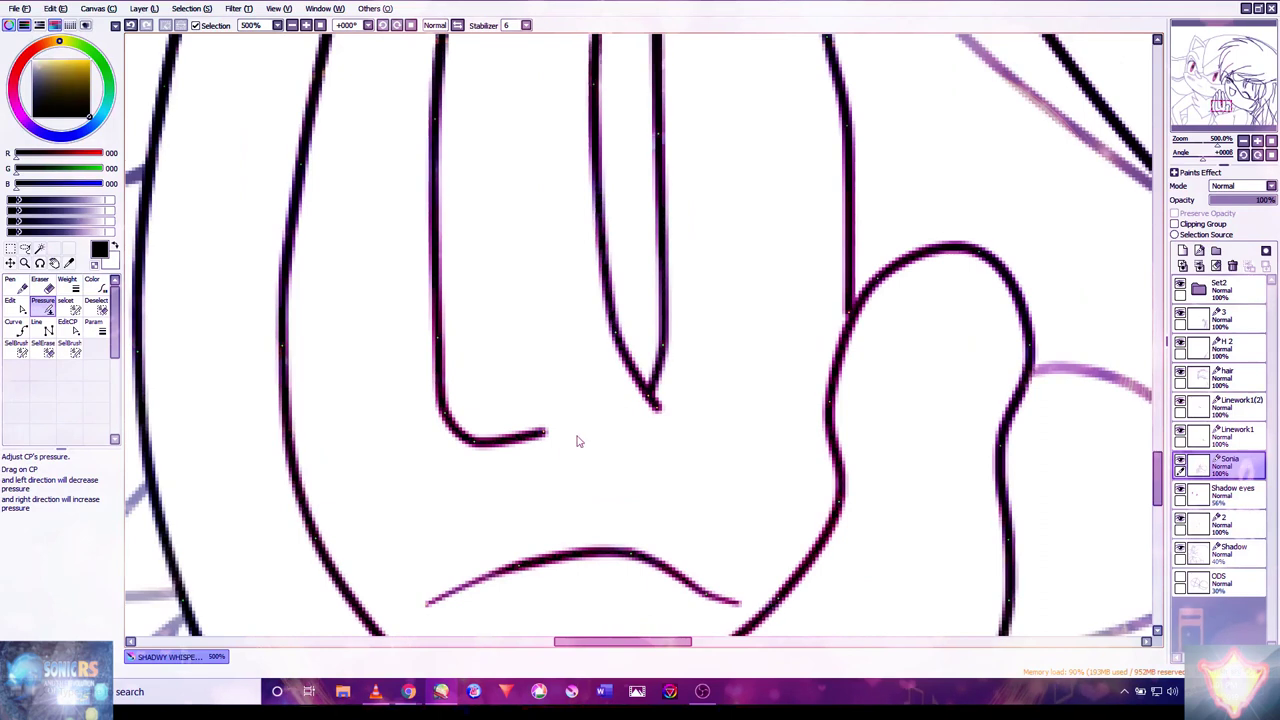
left_click_drag(547, 441, 360, 457)
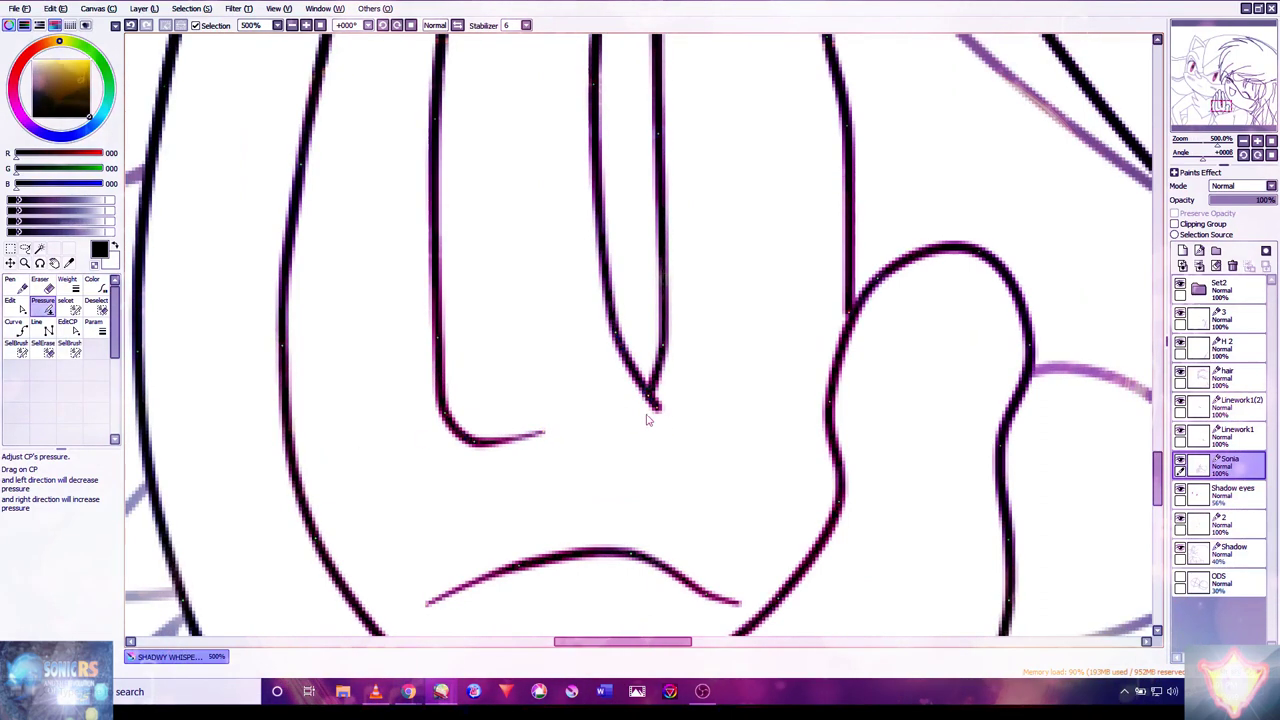
left_click_drag(656, 406, 617, 406)
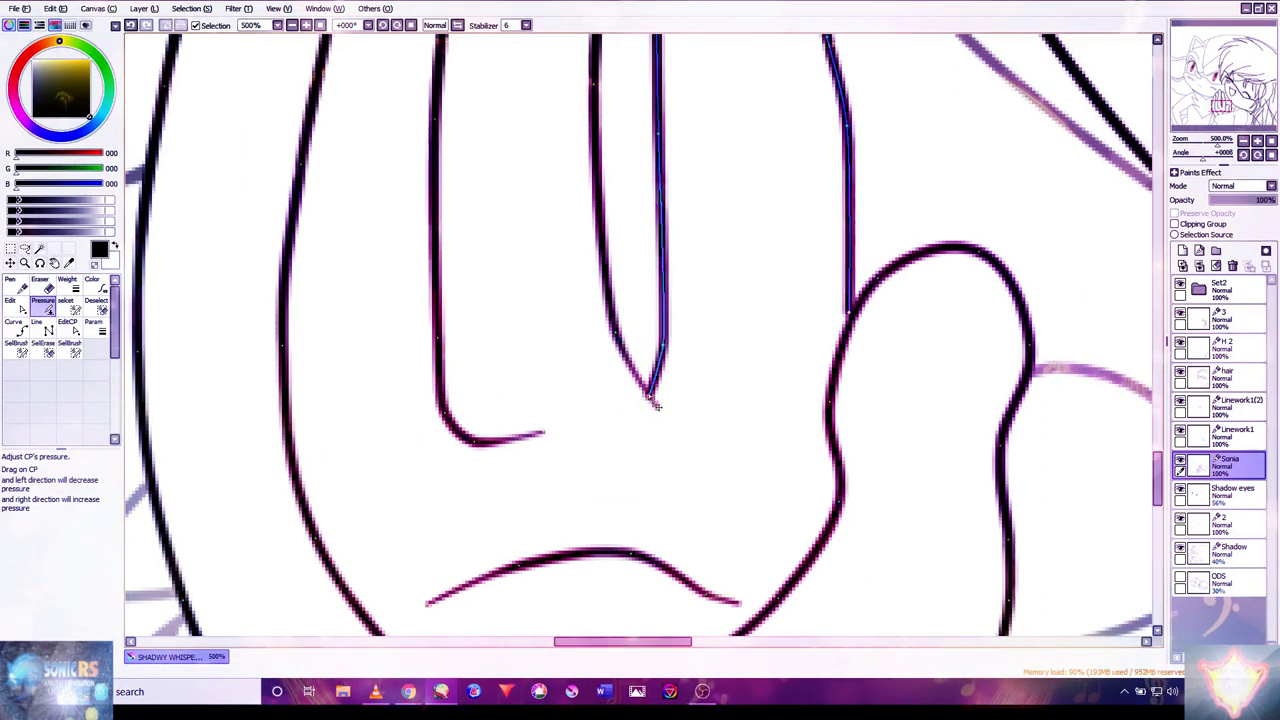
- Reshape the little finger's tip on the Sonia layer into a rounder curve meeting the base of the neighbouring finger's line
left_click_drag(857, 268, 835, 458)
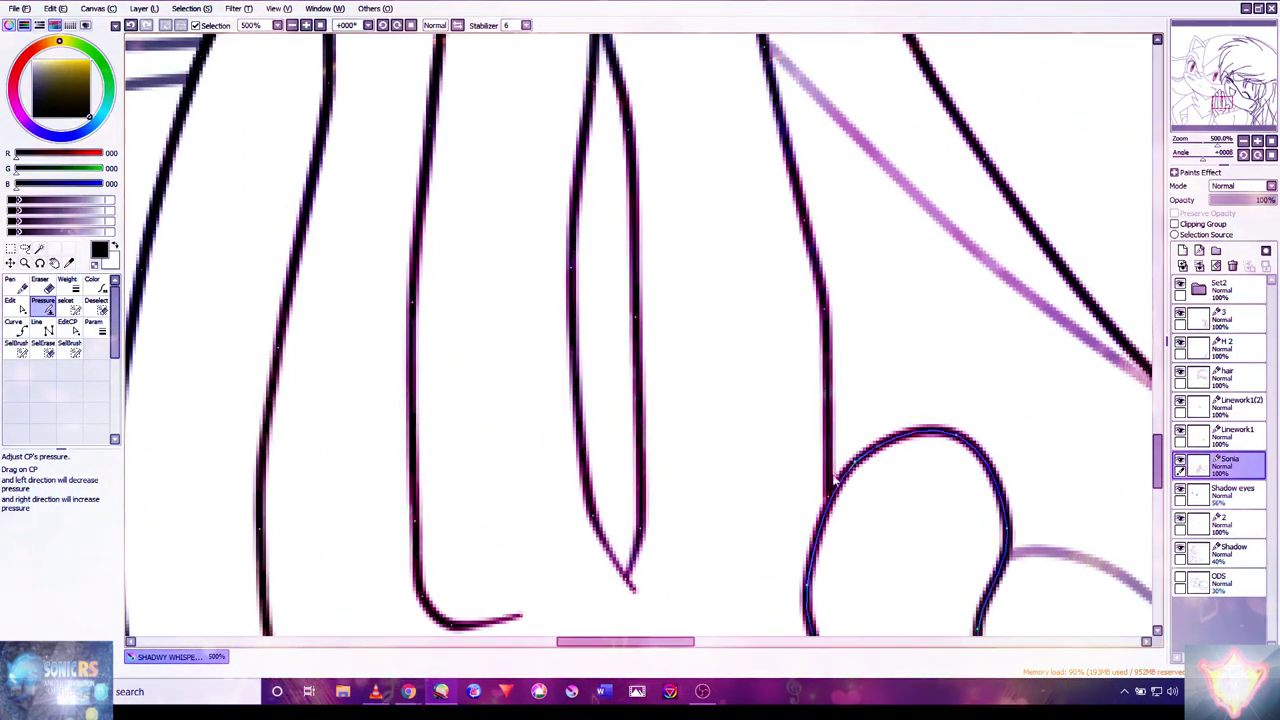
mouse_move(771, 209)
left_mouse_down()
mouse_move(704, 379)
mouse_move(714, 519)
left_mouse_up()
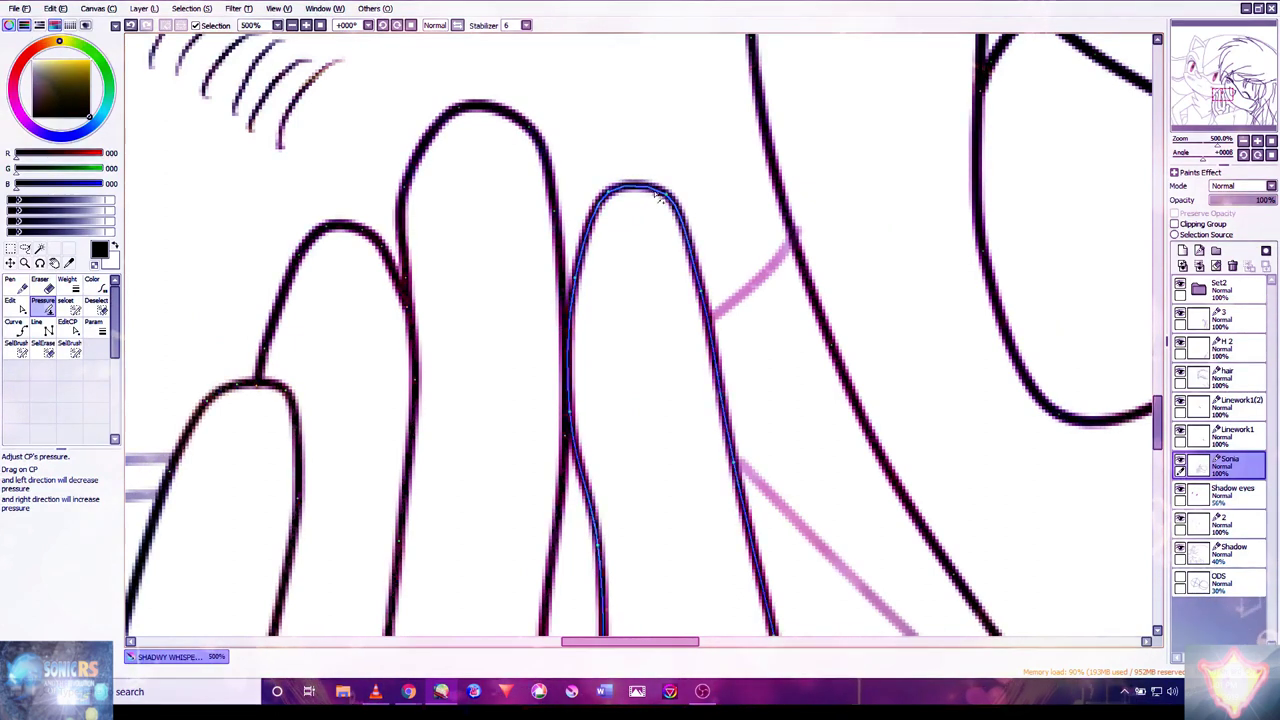
left_click_drag(672, 208, 637, 206)
left_click_drag(591, 269, 650, 187)
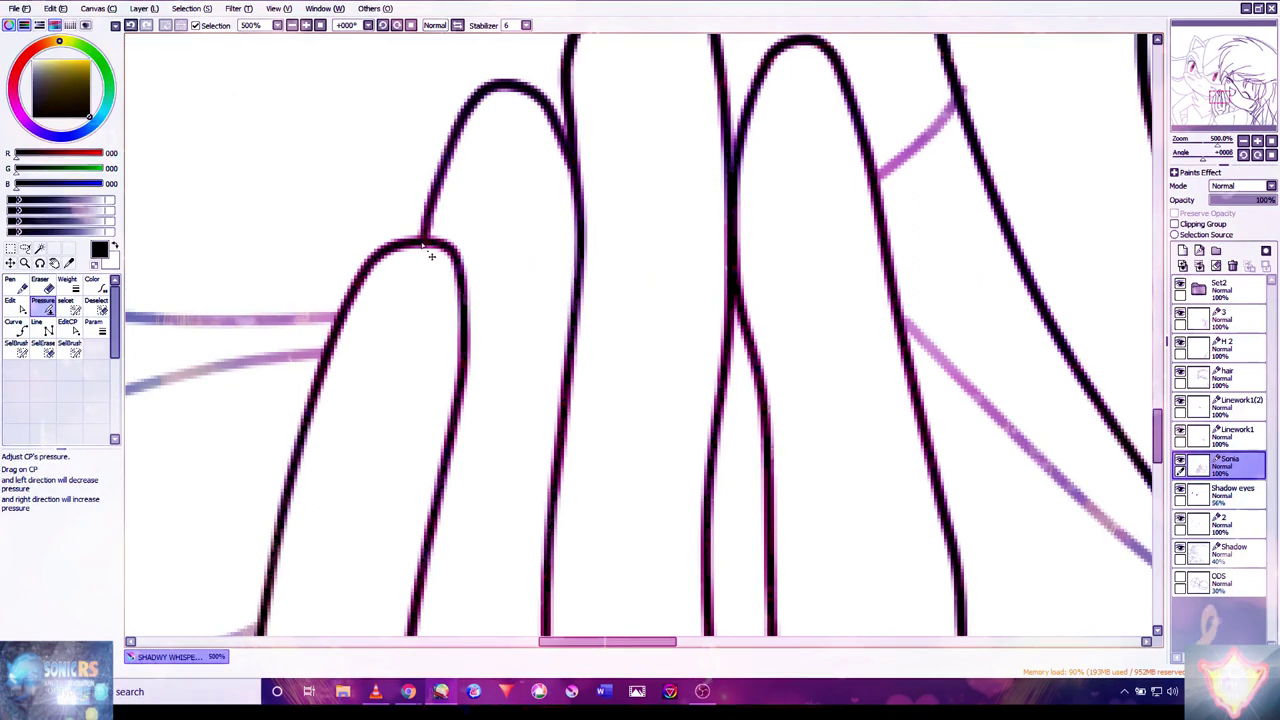
mouse_move(428, 250)
left_mouse_down()
mouse_move(417, 240)
mouse_move(441, 259)
left_mouse_up()
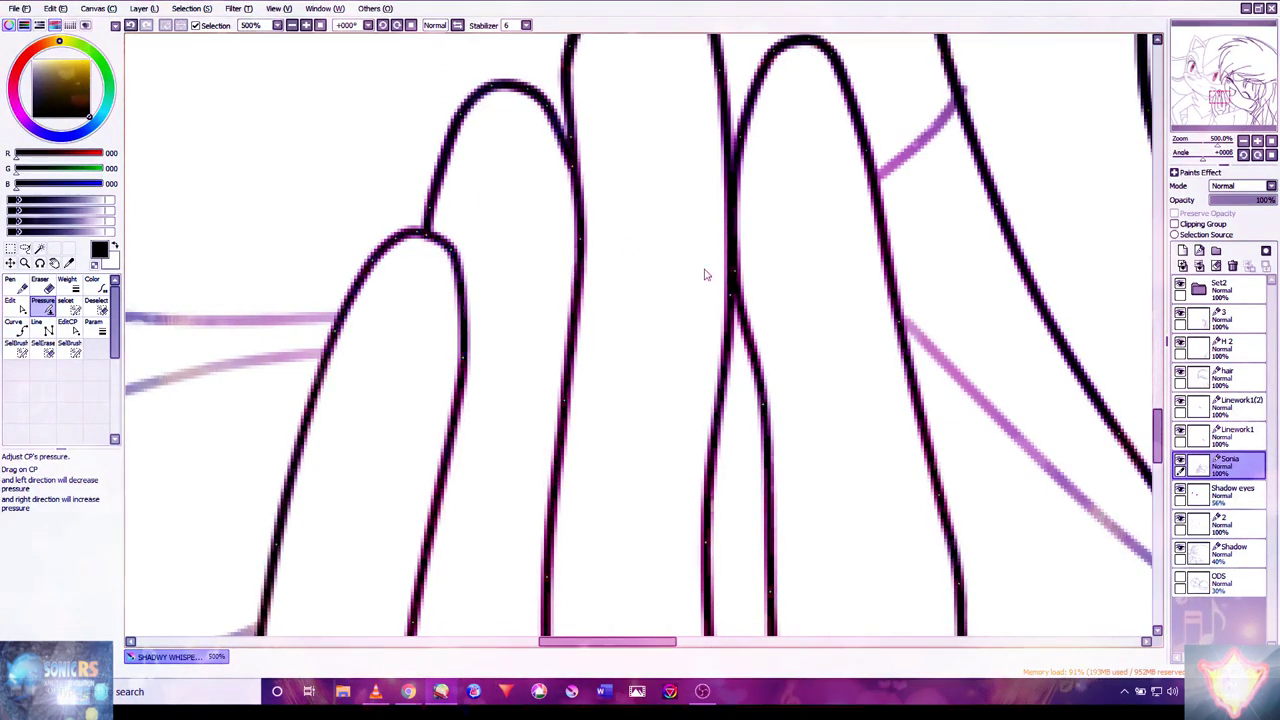
- Examine the hand's outline from the fingertips to the wrist and the neighbouring face lines for remaining flaws
scroll(694, 271, "down", 5)
scroll(634, 500, "up", 5)
scroll(698, 535, "down", 3)
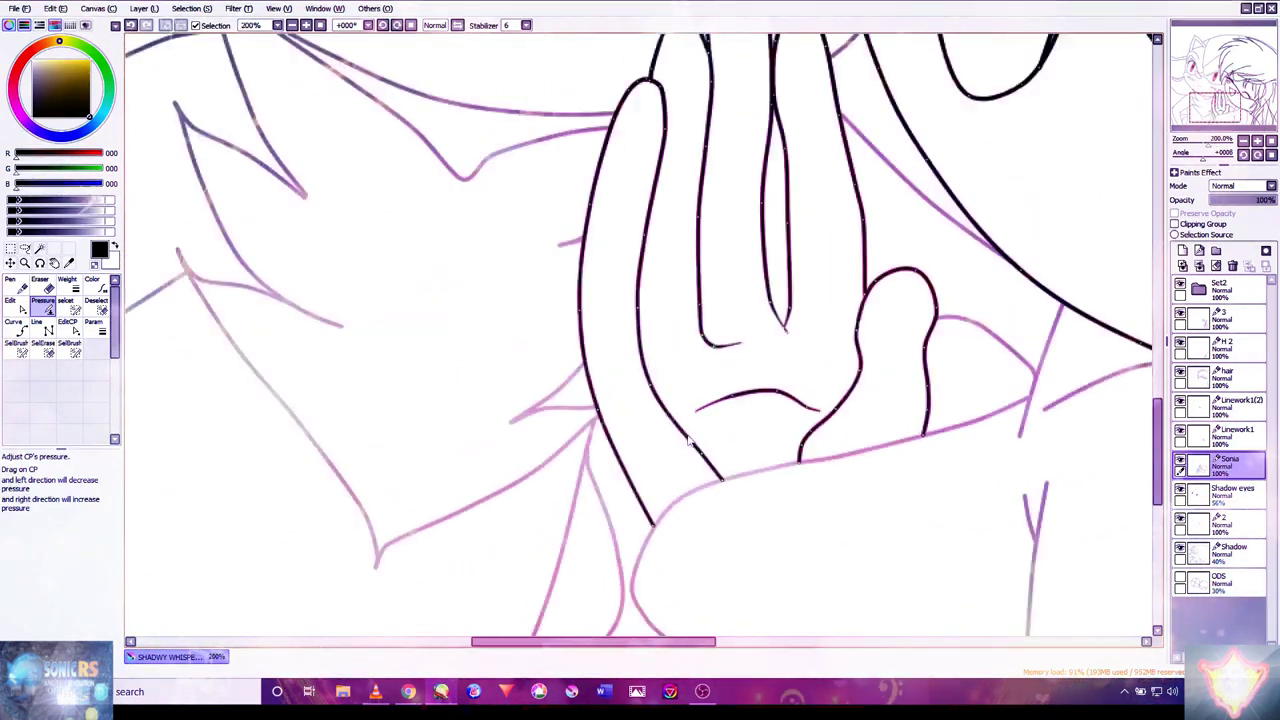
scroll(640, 203, "up", 3)
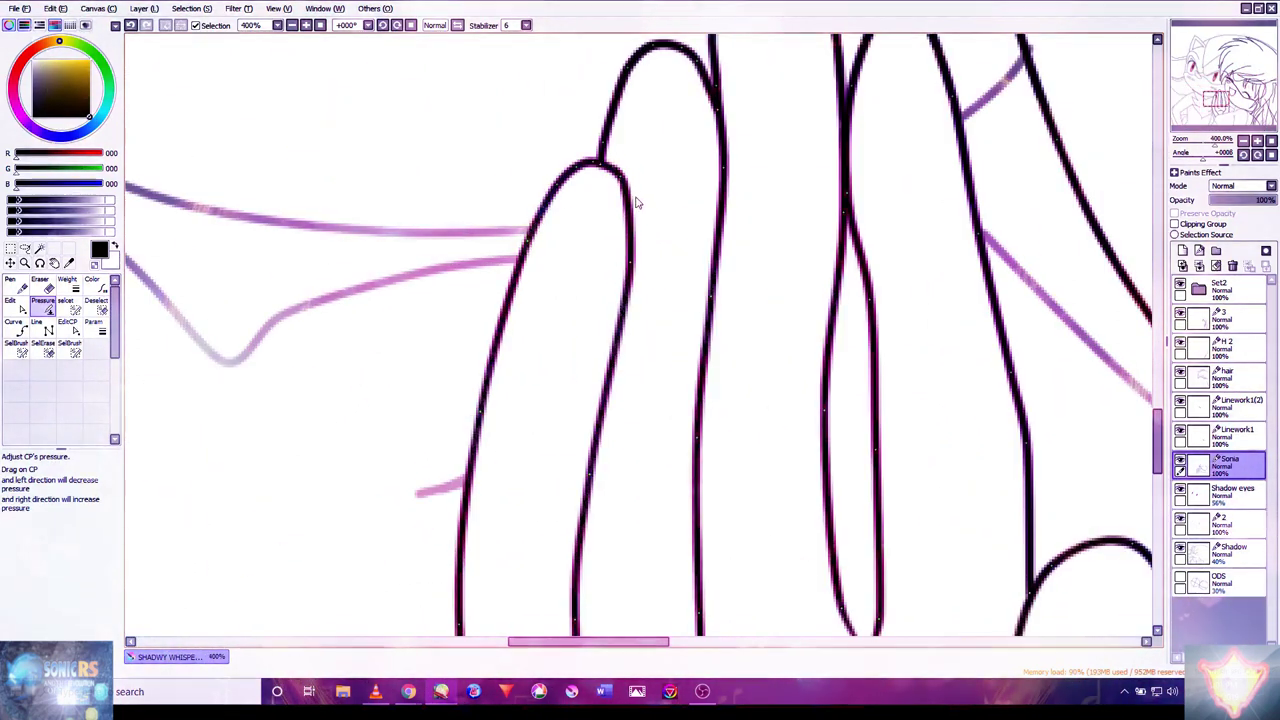
left_click_drag(633, 225, 641, 199)
left_click_drag(913, 108, 706, 69)
left_click_drag(686, 300, 677, 217)
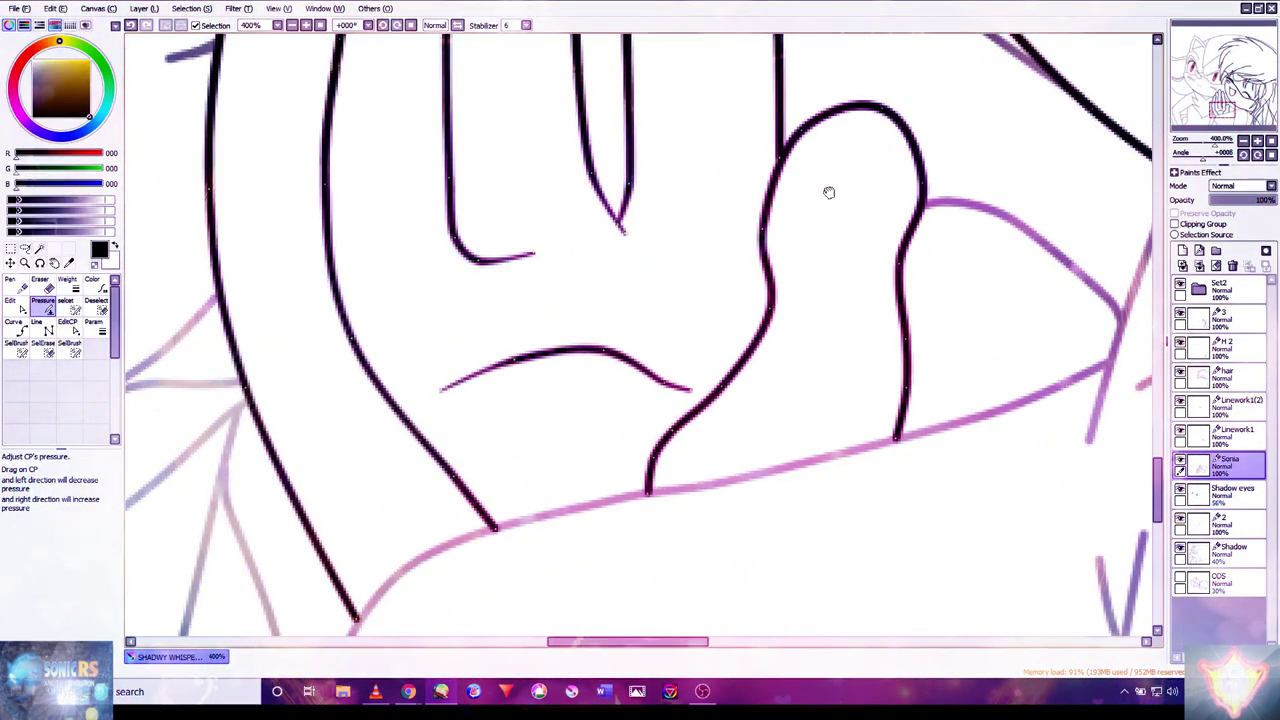
left_click_drag(828, 191, 710, 374)
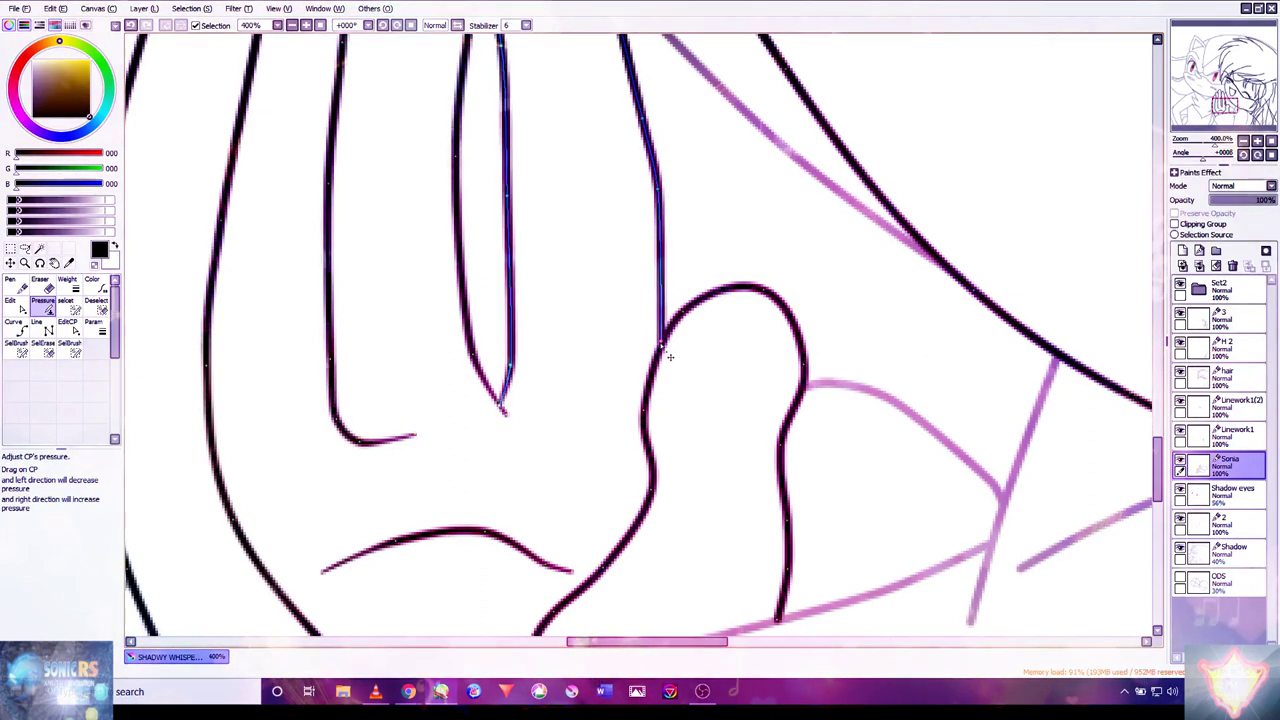
mouse_move(809, 180)
left_mouse_down()
mouse_move(603, 460)
mouse_move(626, 429)
mouse_move(606, 400)
mouse_move(608, 518)
left_mouse_up()
left_click_drag(620, 277, 571, 491)
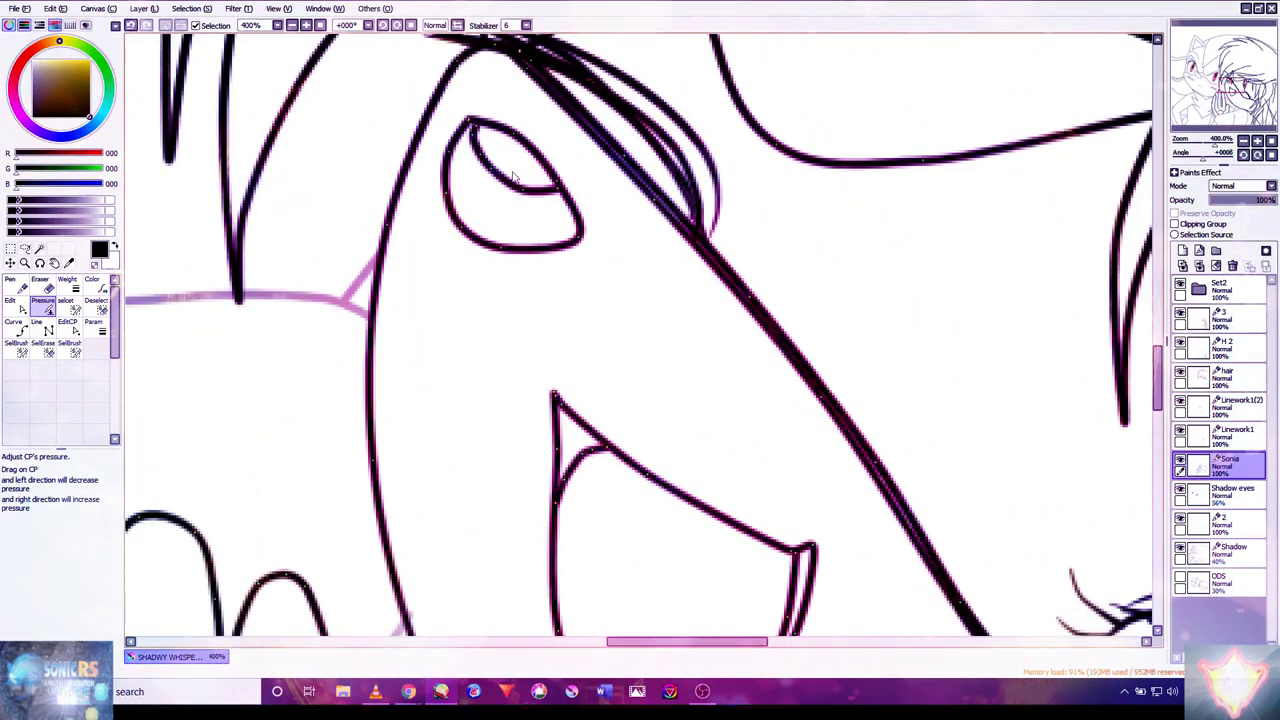
- Refine the highlight curve inside the girl's nose, adjusting its points and pressure and shifting its lower end down along the nose outline
scroll(516, 197, "up", 1)
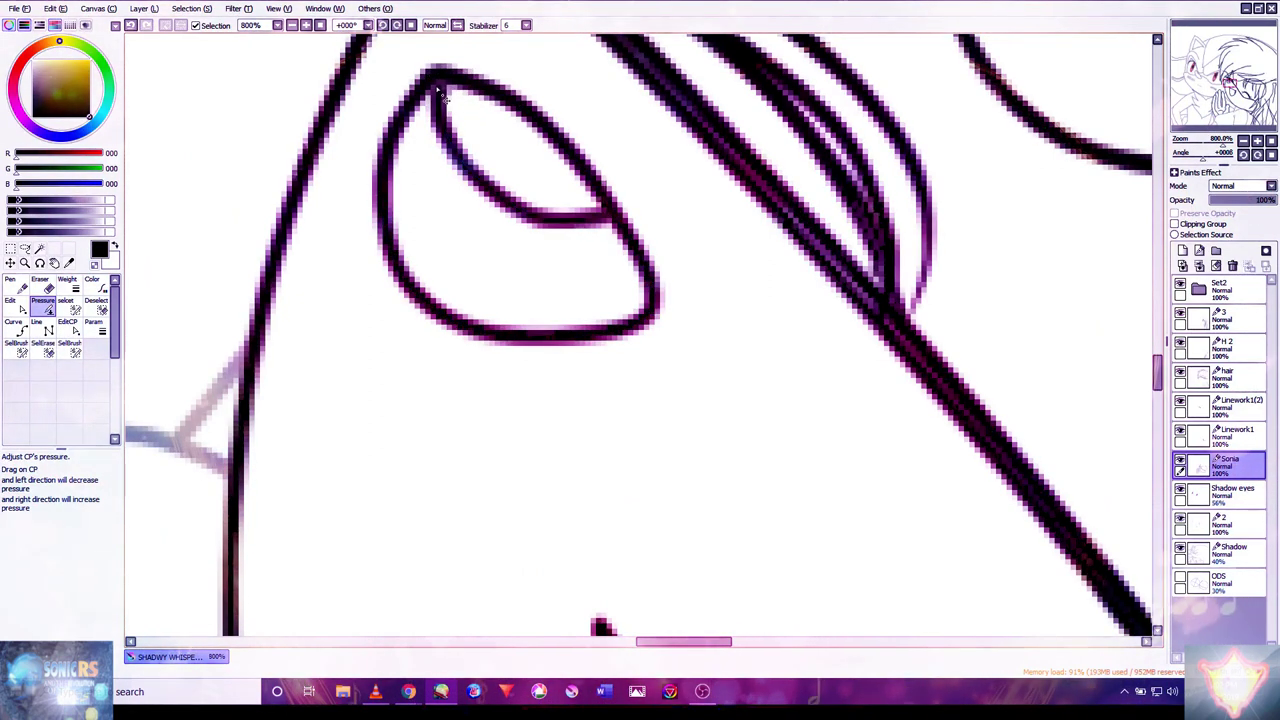
mouse_move(441, 112)
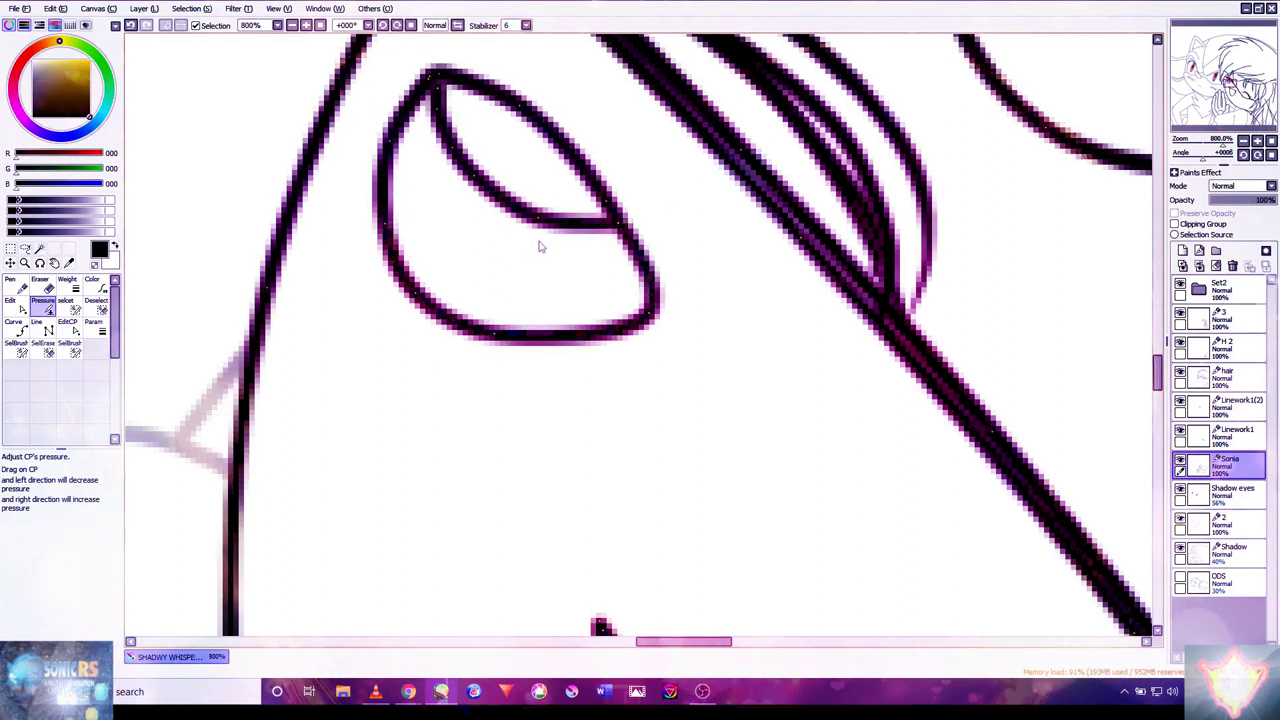
mouse_move(446, 117)
left_mouse_down()
mouse_move(434, 104)
mouse_move(444, 118)
left_mouse_up()
left_click_drag(452, 170, 437, 114)
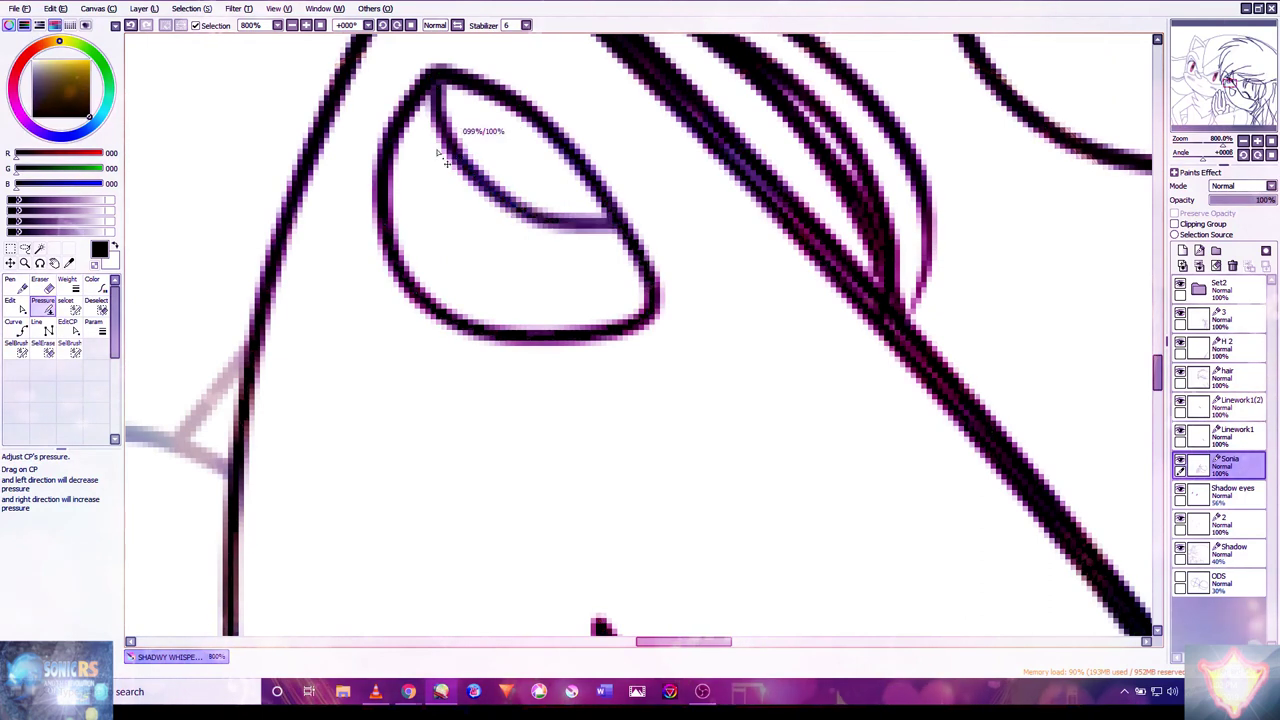
left_click_drag(440, 172, 452, 182)
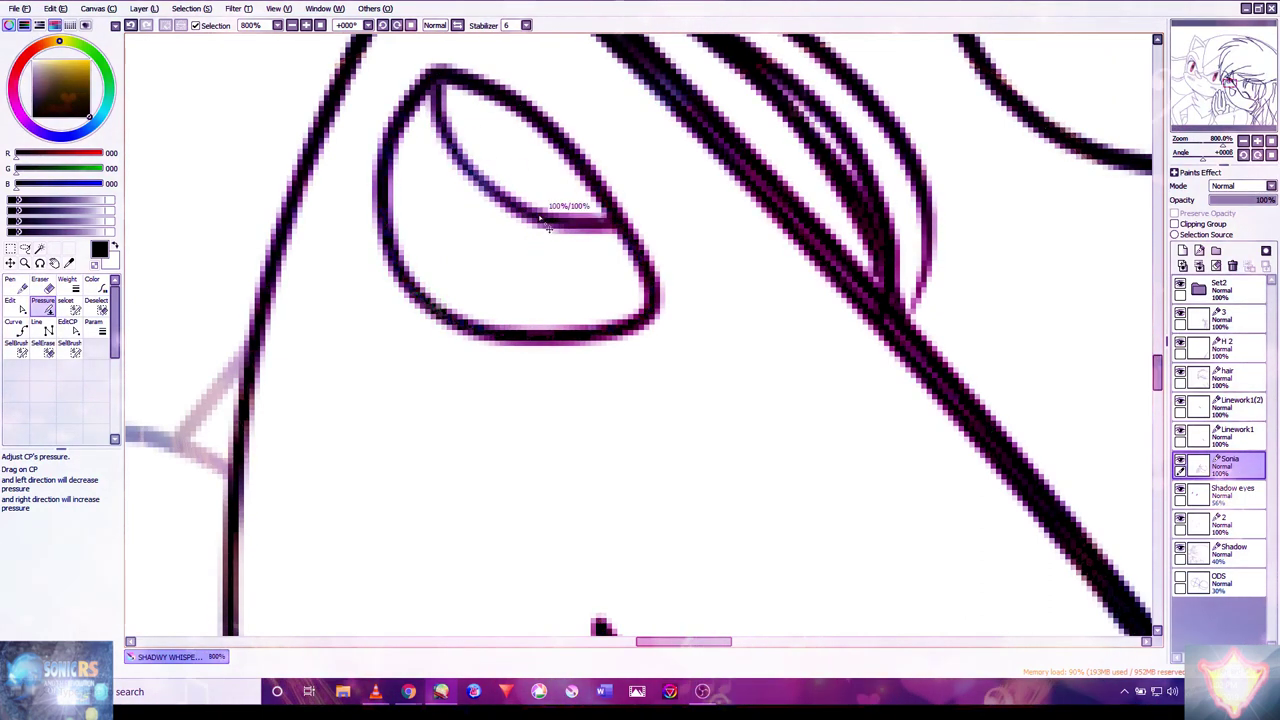
mouse_move(529, 118)
left_mouse_down()
mouse_move(663, 251)
mouse_move(601, 241)
left_mouse_up()
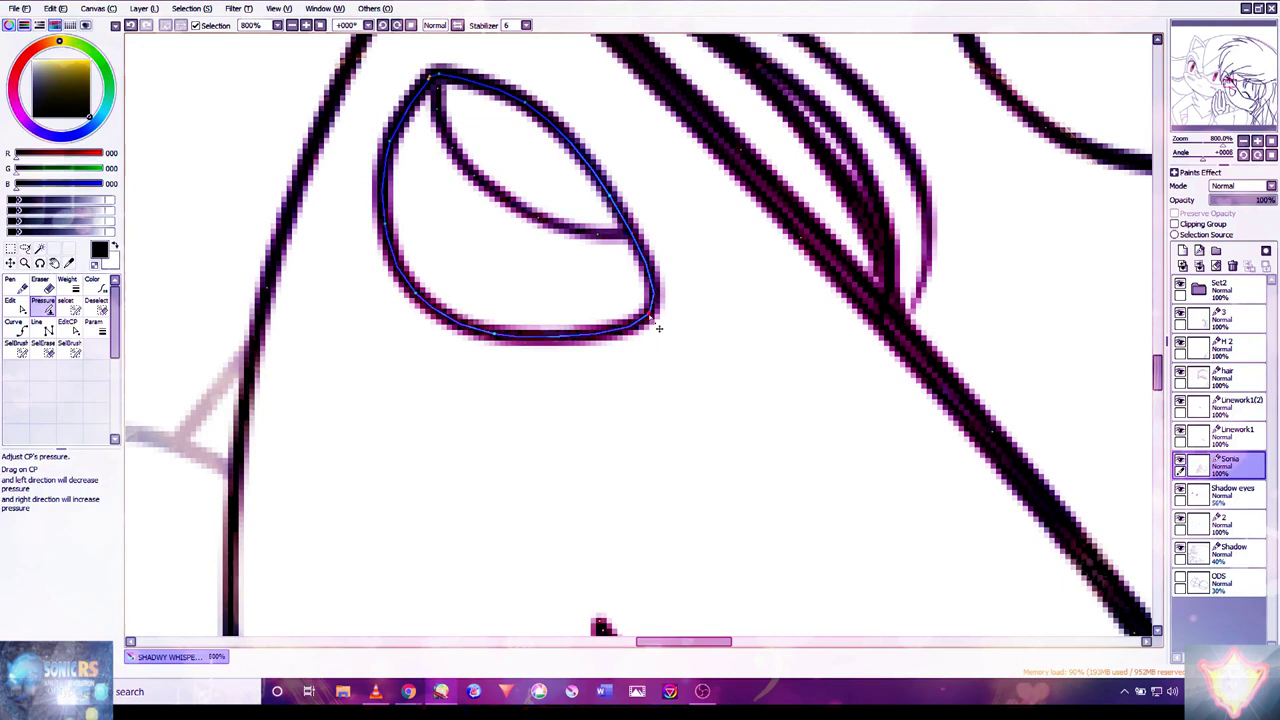
left_click_drag(391, 228, 329, 226)
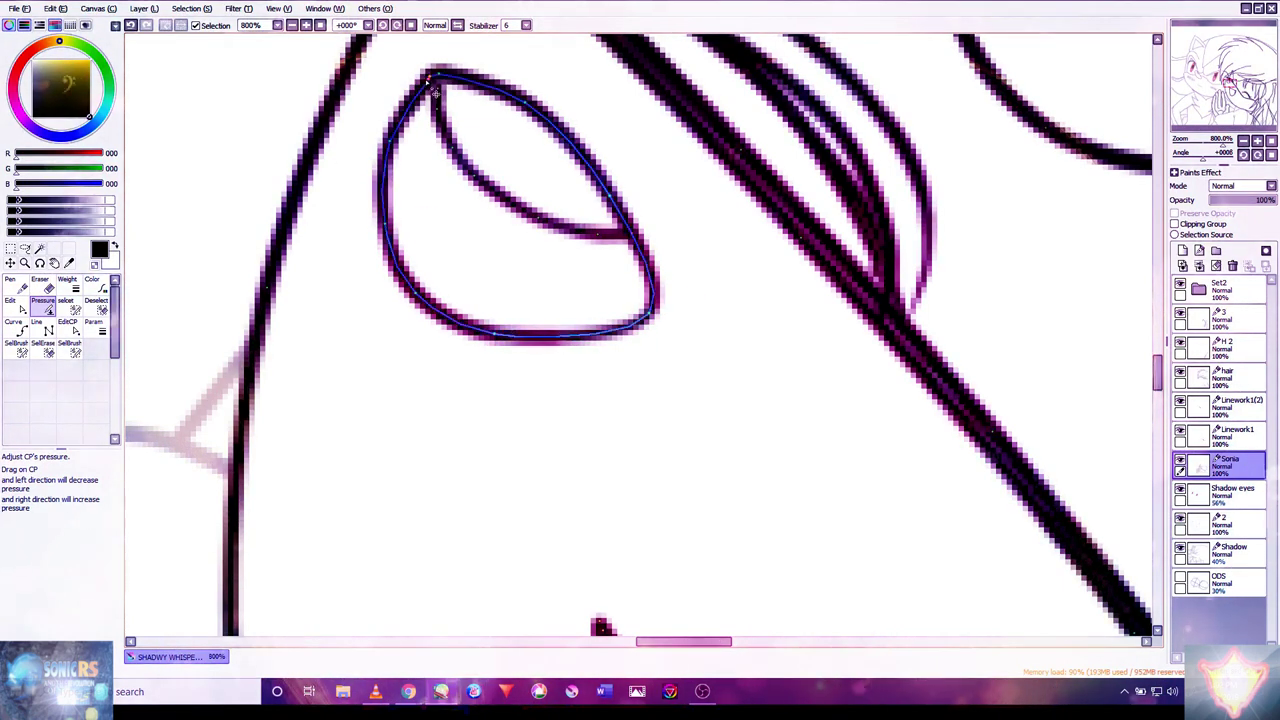
- Make the Shadow layer active and fit the short forked line's upper end to the girl's face outline beside her nose
mouse_move(507, 122)
left_mouse_down()
mouse_move(477, 427)
mouse_move(497, 467)
mouse_move(491, 449)
mouse_move(618, 270)
left_mouse_up()
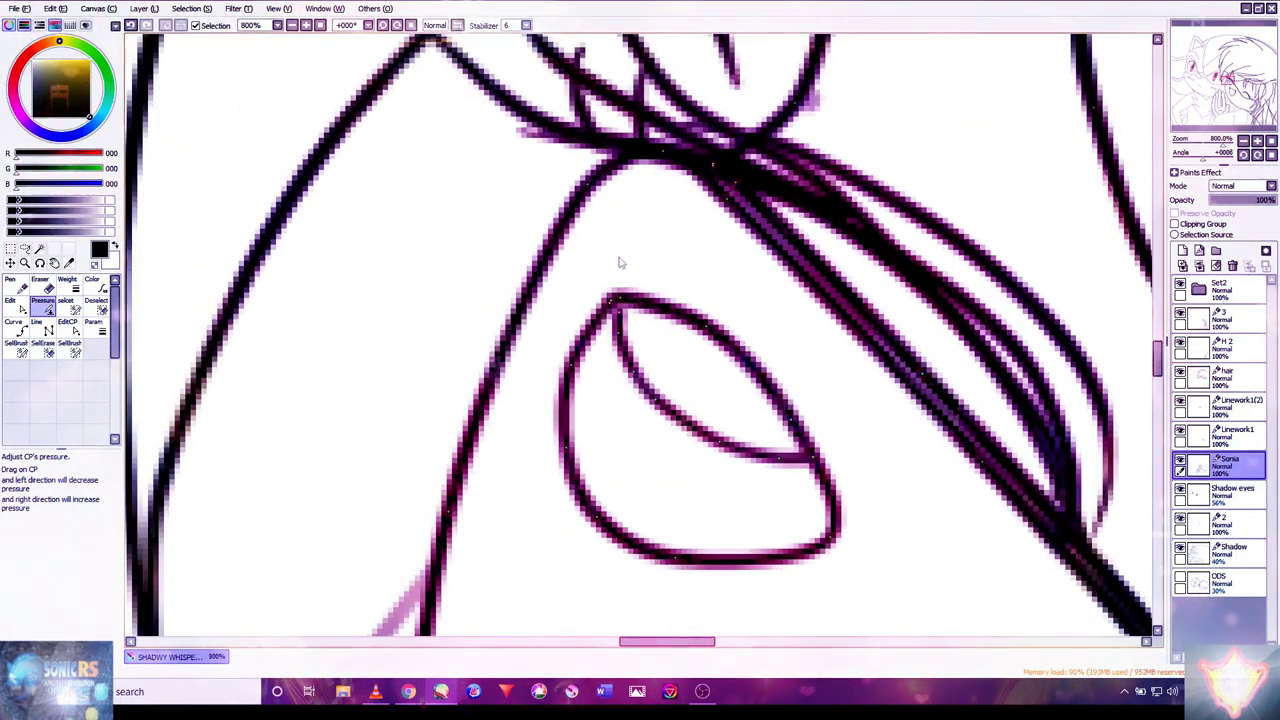
scroll(636, 248, "down", 5)
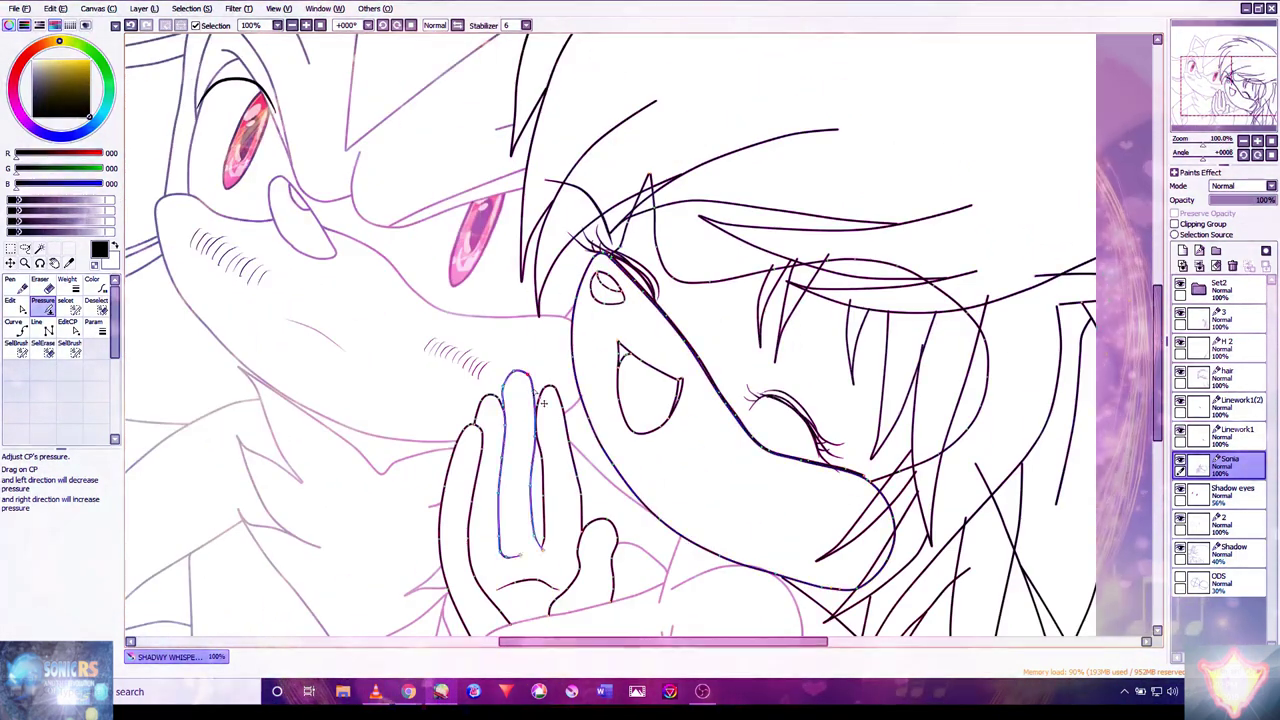
scroll(581, 421, "up", 4)
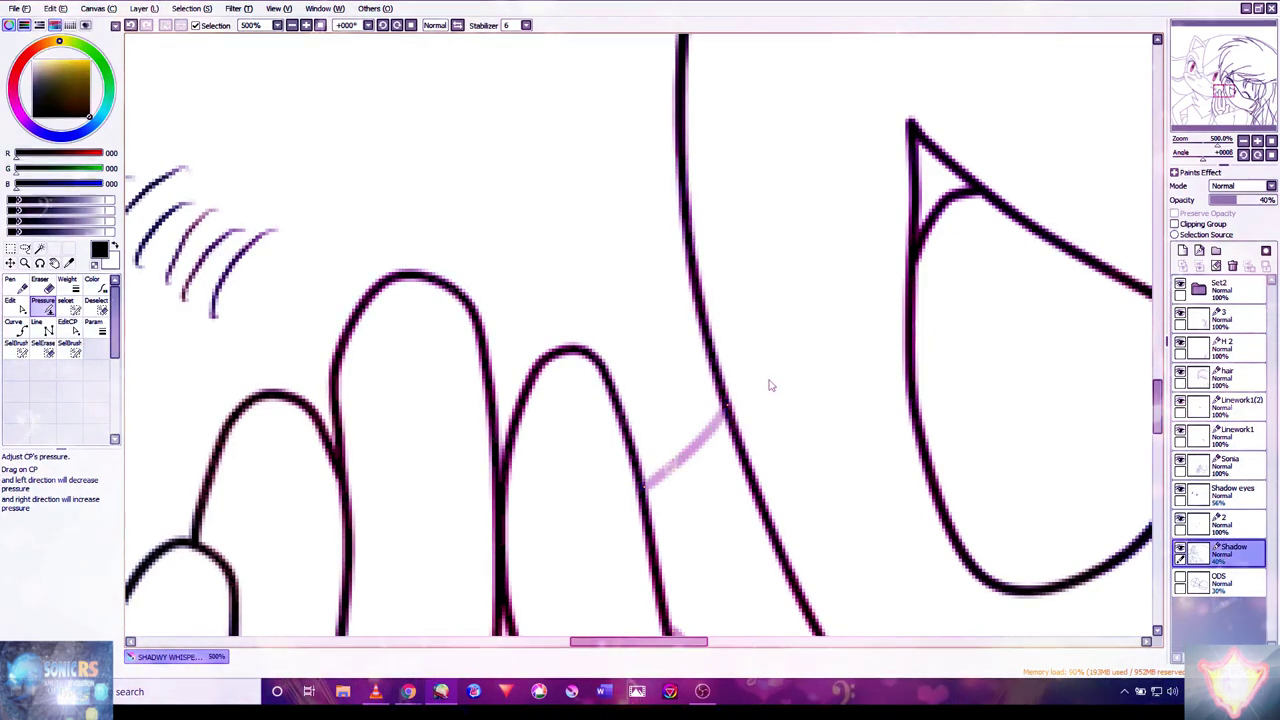
scroll(826, 280, "down", 4)
scroll(786, 395, "up", 1)
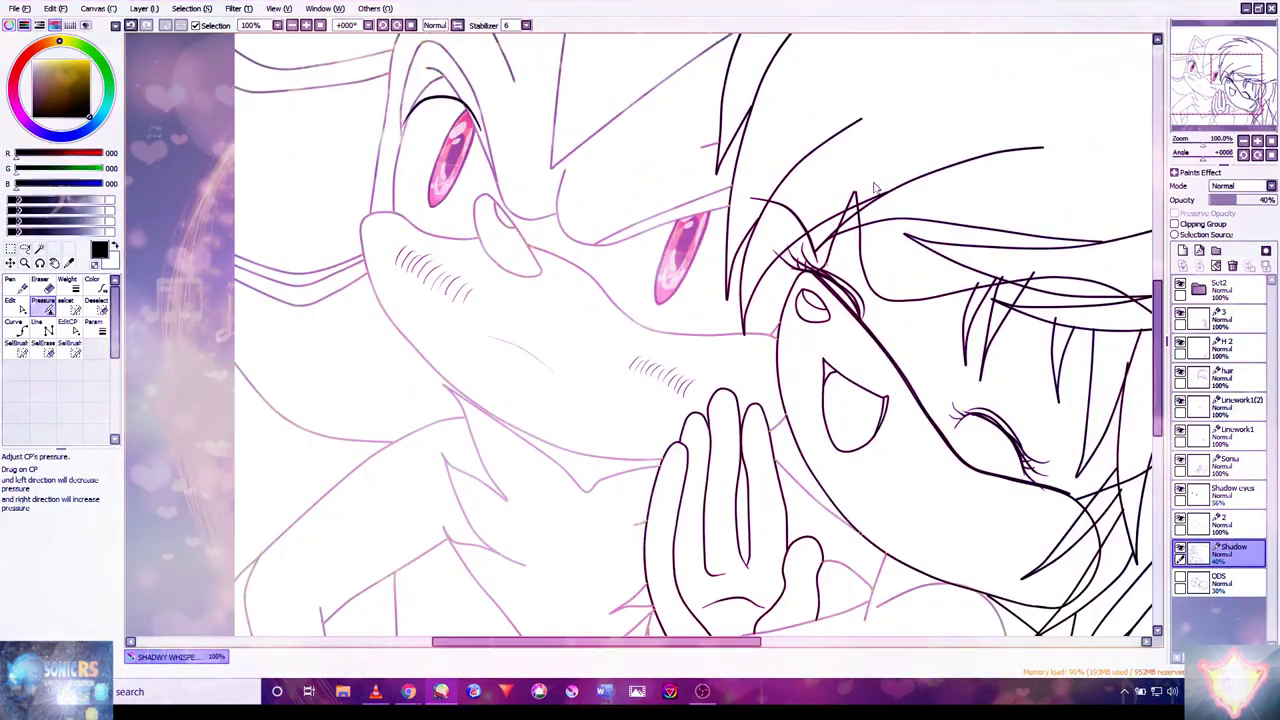
scroll(788, 394, "up", 5)
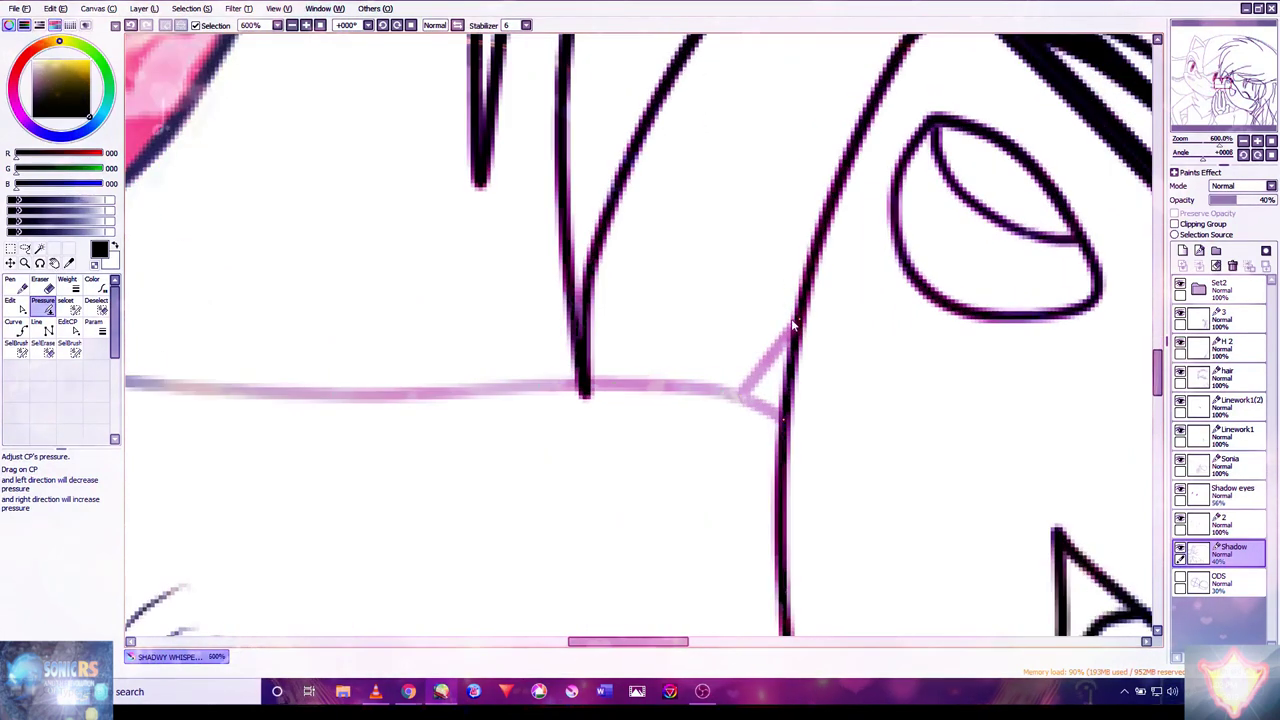
left_click(794, 323, "shift")
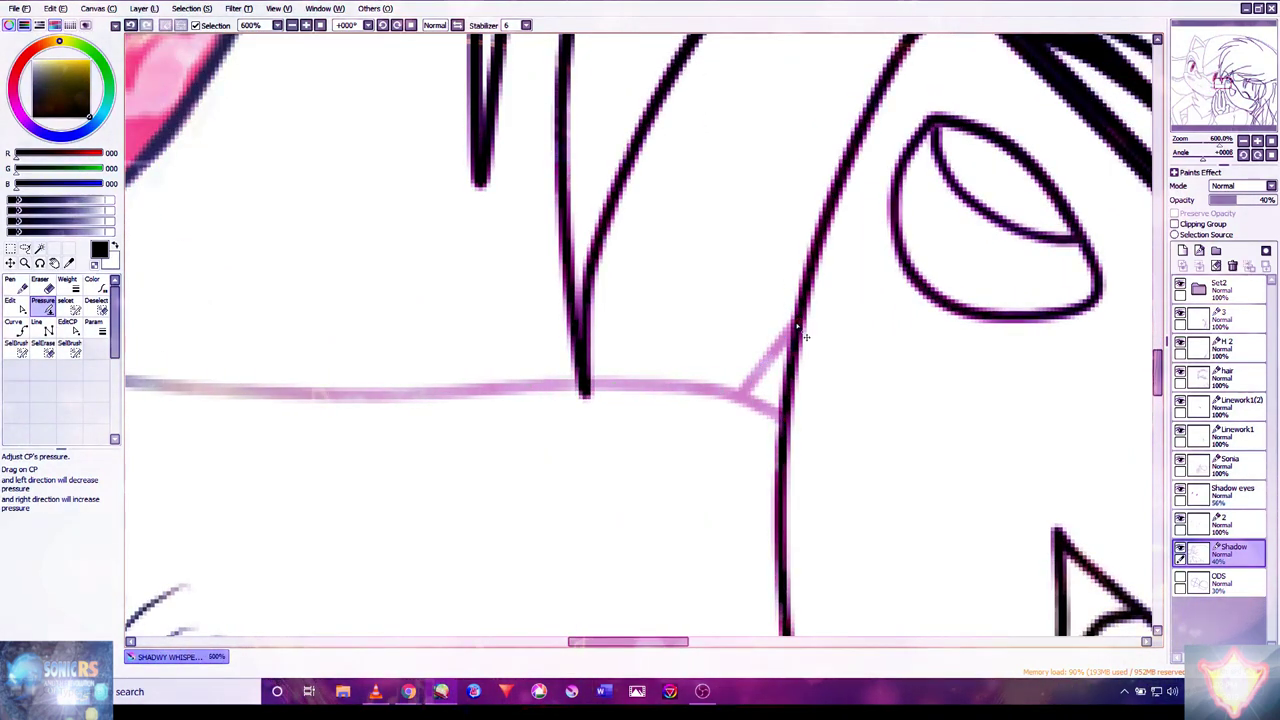
mouse_move(823, 163)
left_mouse_down()
mouse_move(814, 286)
mouse_move(764, 482)
left_mouse_up()
- Make the hair layer active and add a small pointed strand to the front fringe with the Curve tool at size 3.5
scroll(764, 482, "down", 5)
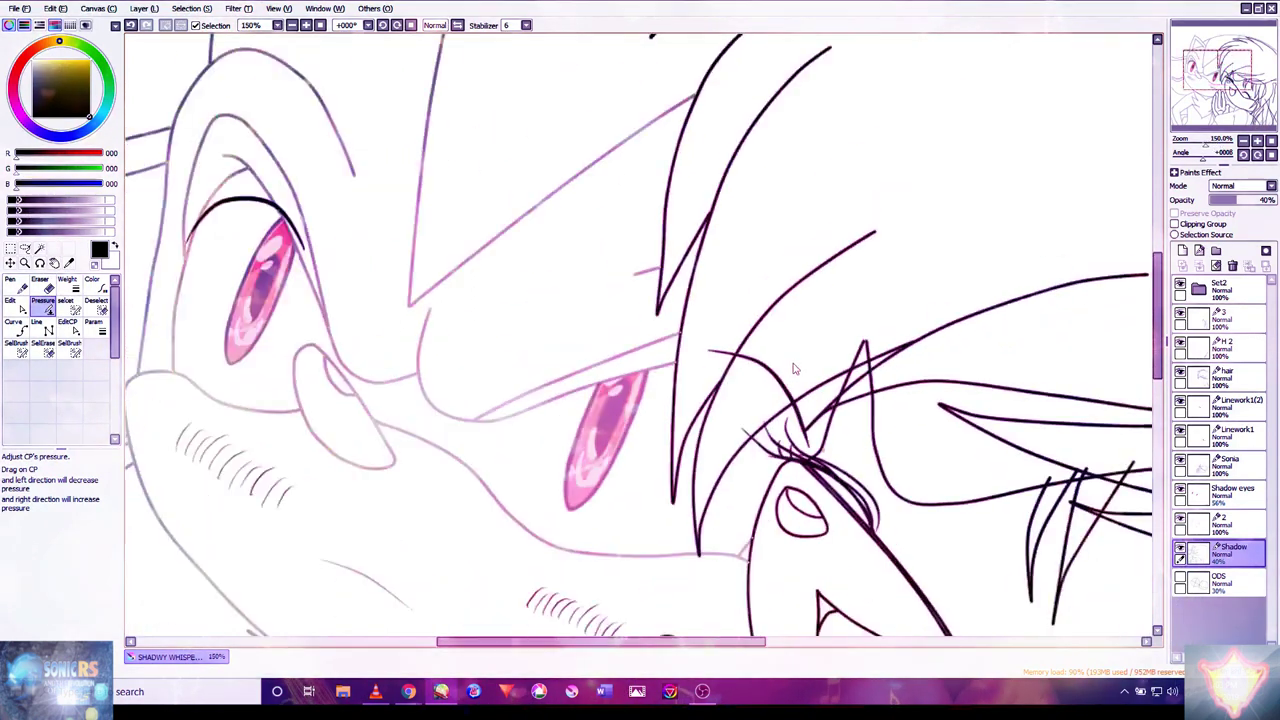
scroll(727, 283, "up", 4)
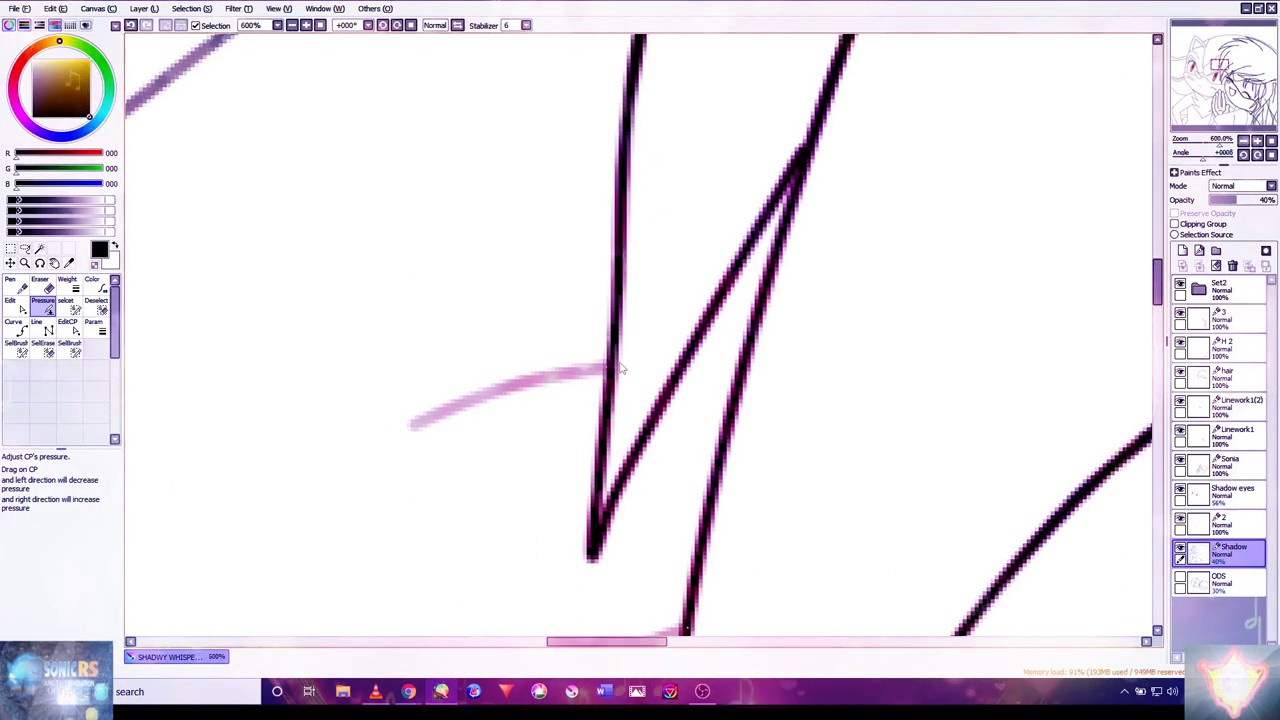
scroll(640, 366, "down", 6)
scroll(790, 355, "up", 3)
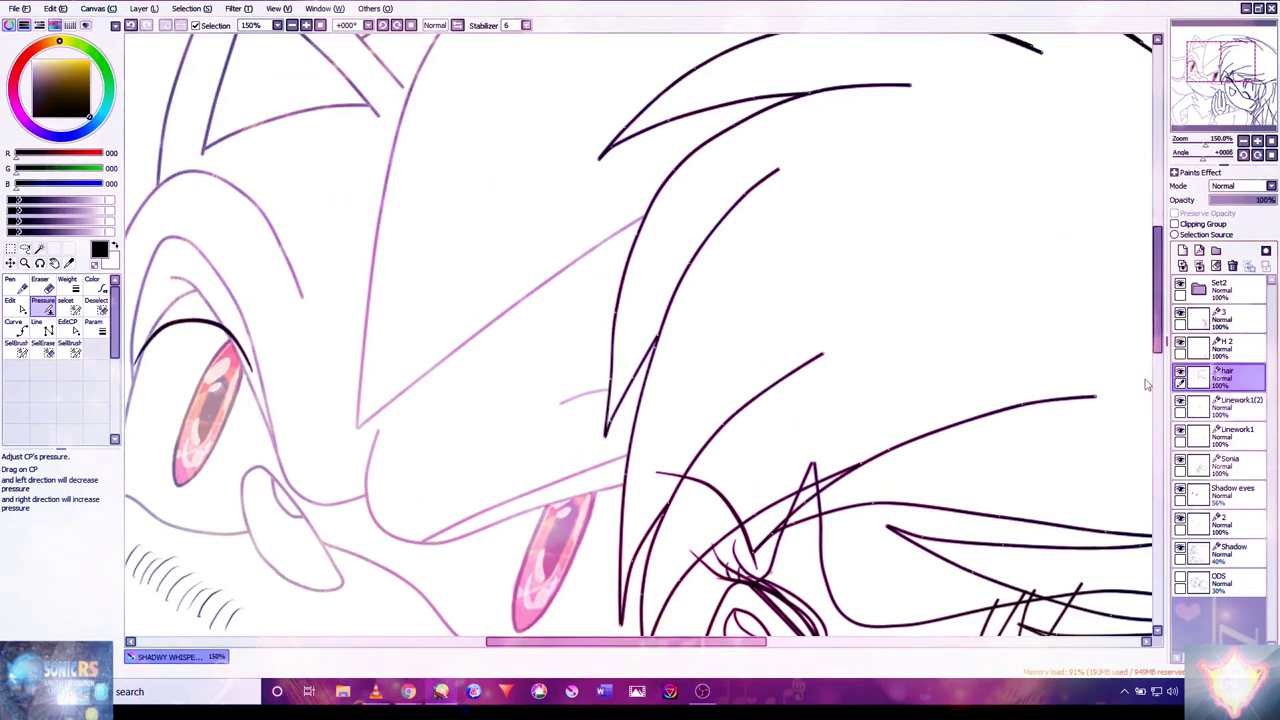
scroll(649, 435, "up", 2)
key("v")
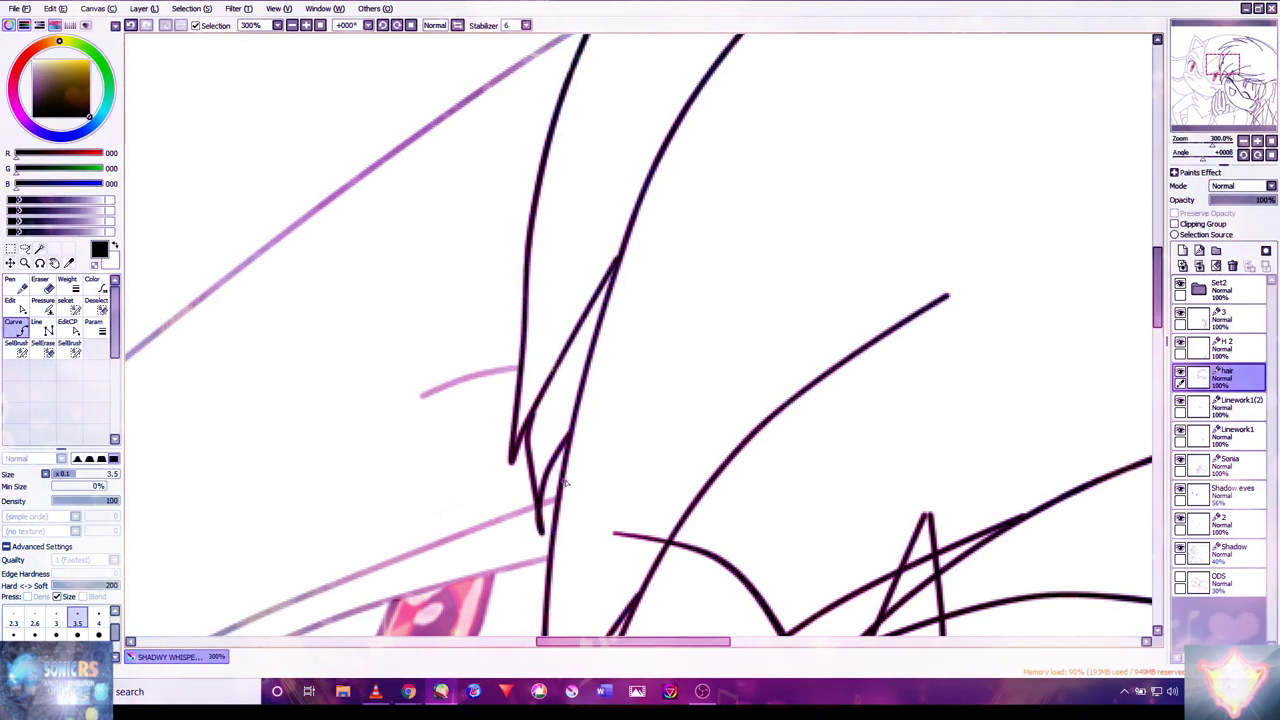
- Examine the whole drawing and the girl's hair lines for places where Shadow's lines overlap them
scroll(620, 432, "down", 5)
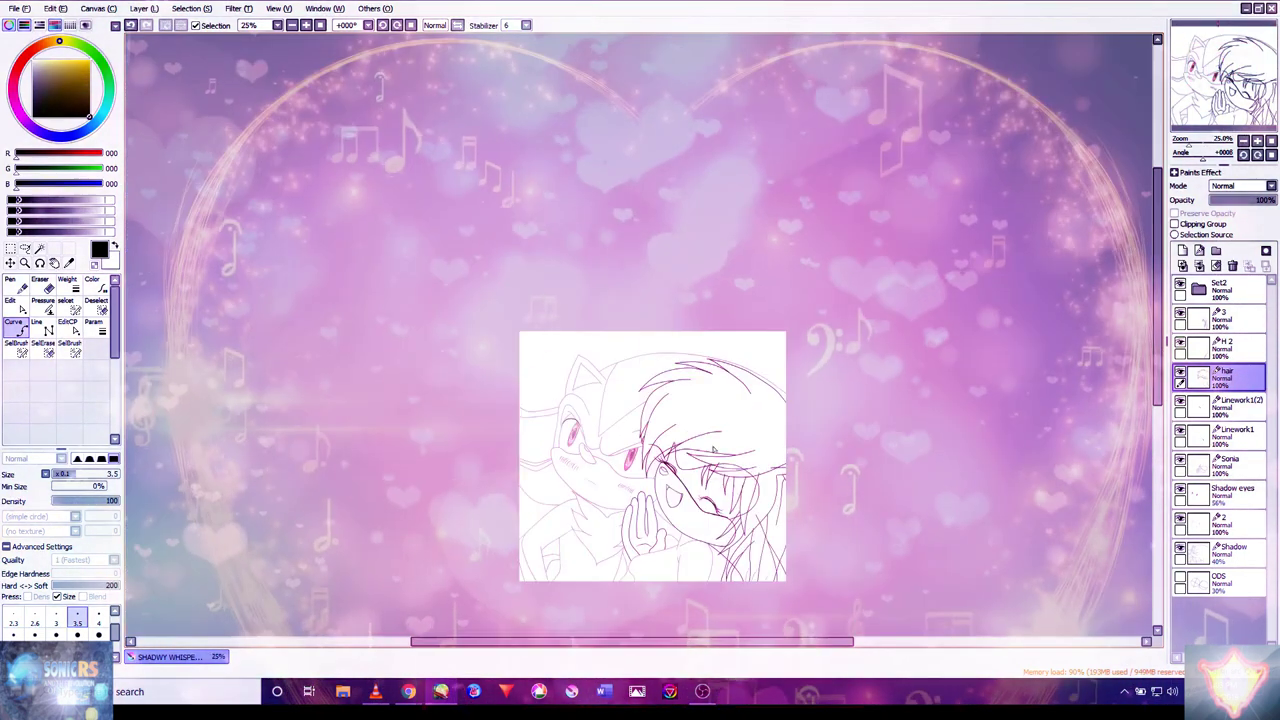
scroll(731, 435, "up", 3)
scroll(731, 435, "down", 2)
scroll(700, 560, "up", 2)
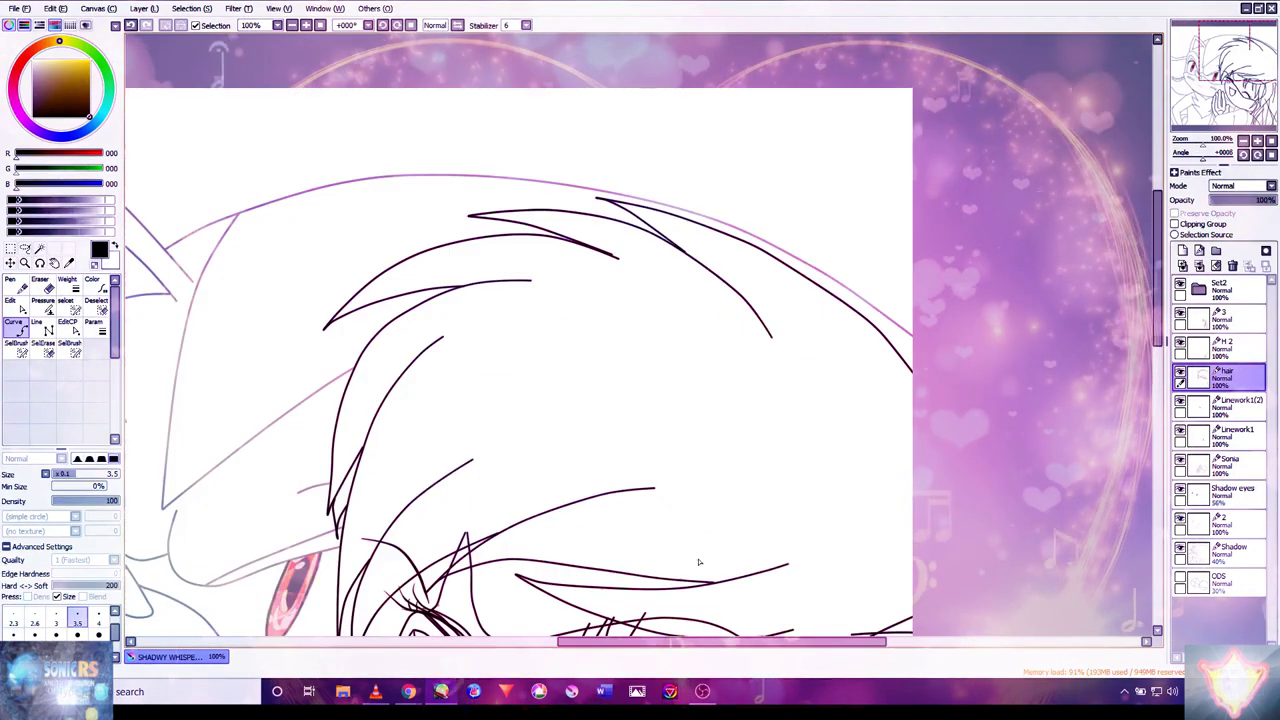
left_click_drag(714, 462, 777, 200)
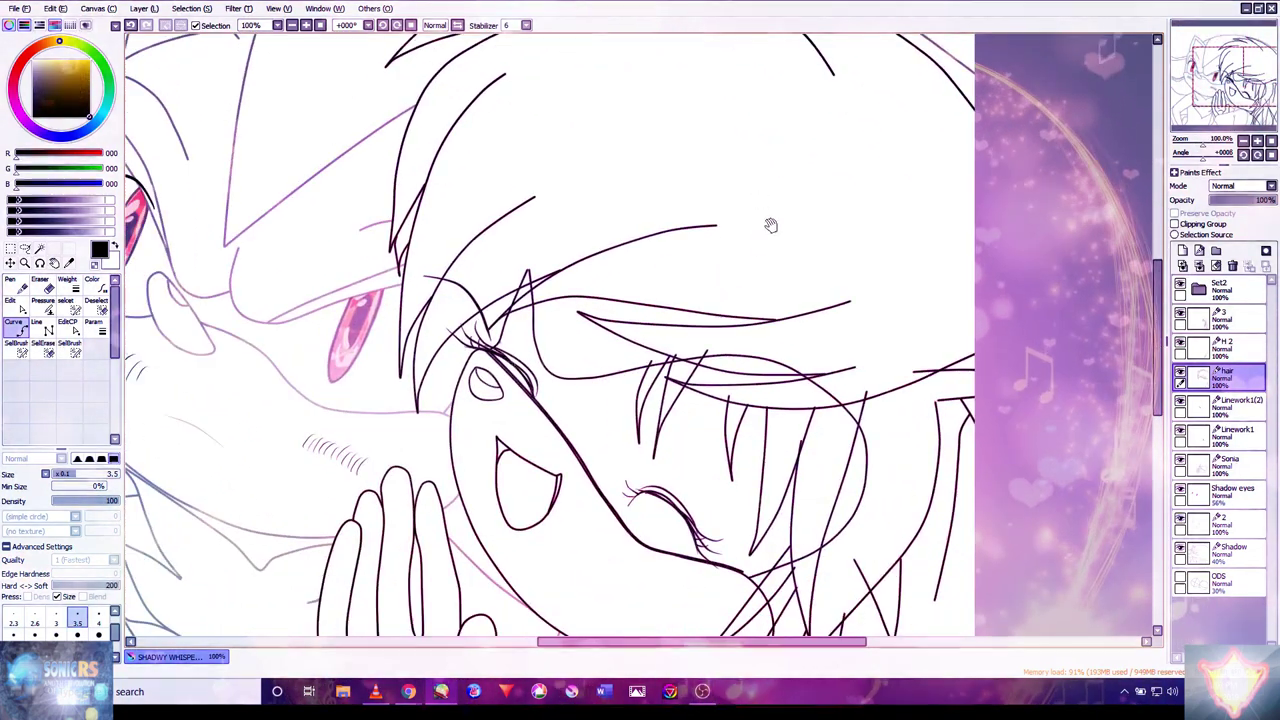
left_click_drag(716, 383, 737, 442)
scroll(863, 243, "down", 2)
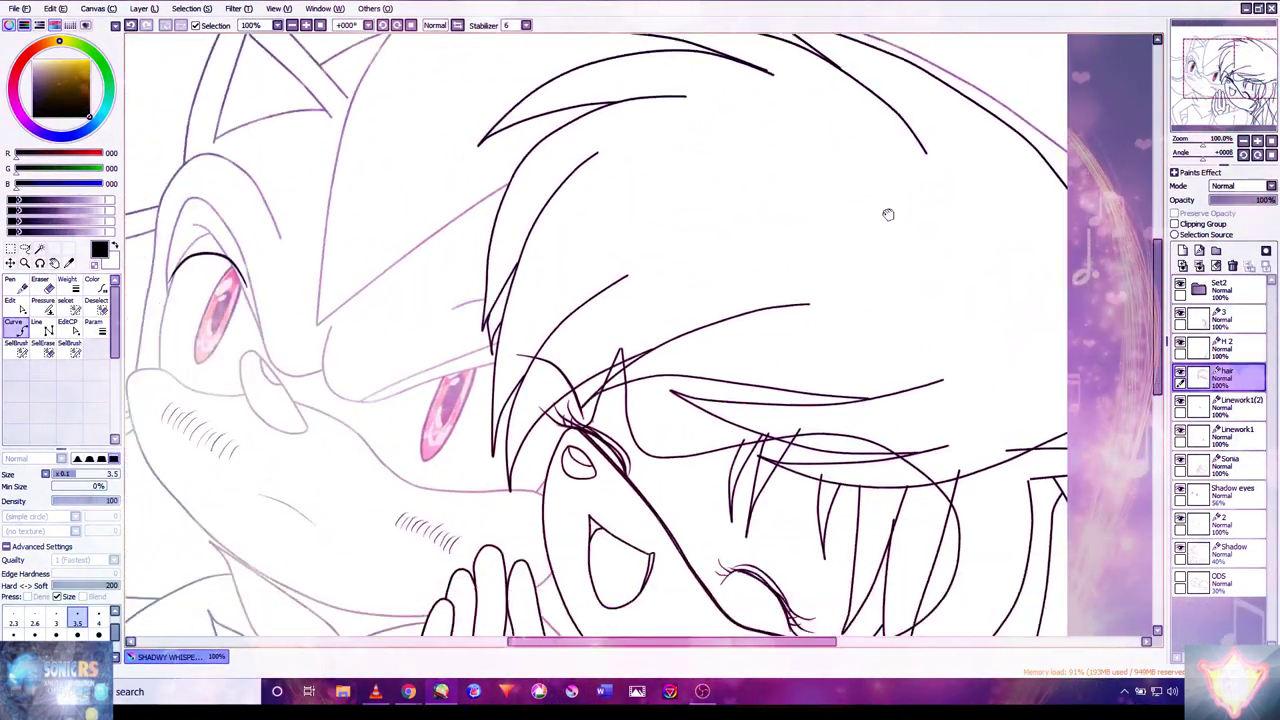
scroll(771, 357, "up", 2)
- Erase the stretch of the Shadow layer's head outline running outside the girl's hair to the canvas edge, enlarging the Eraser to 50
scroll(777, 300, "up", 4)
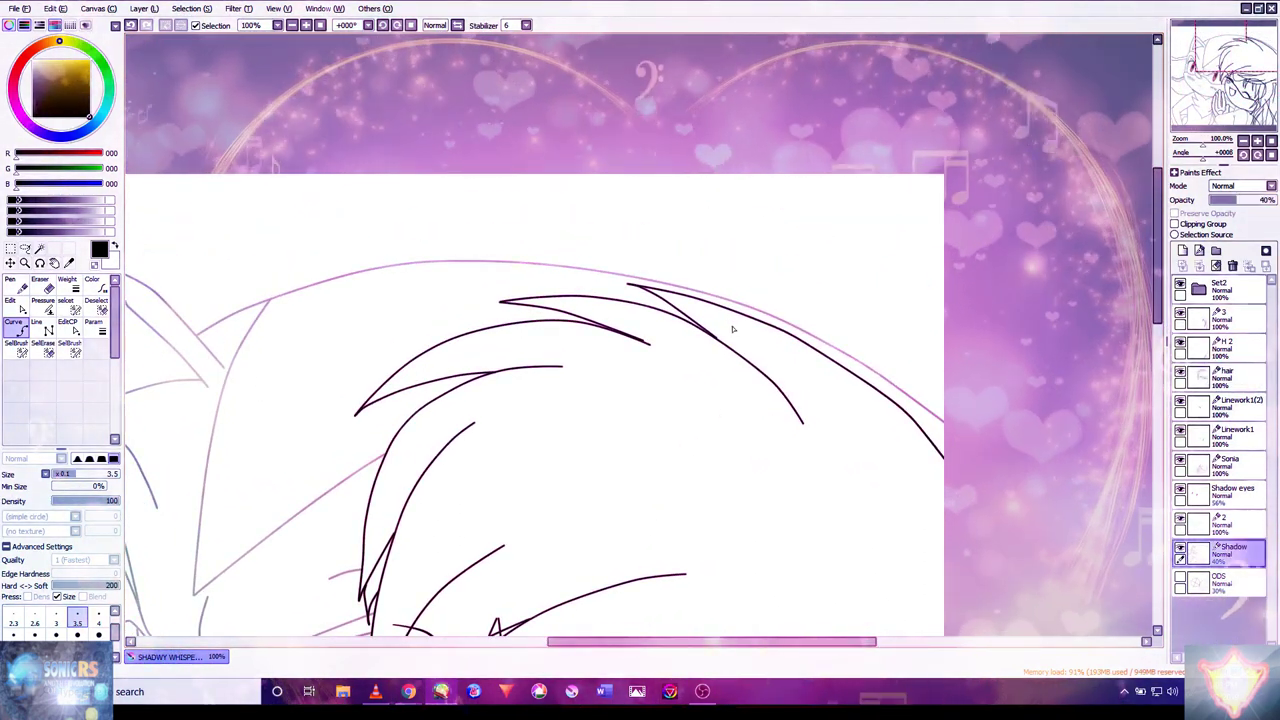
left_click_drag(755, 311, 767, 316)
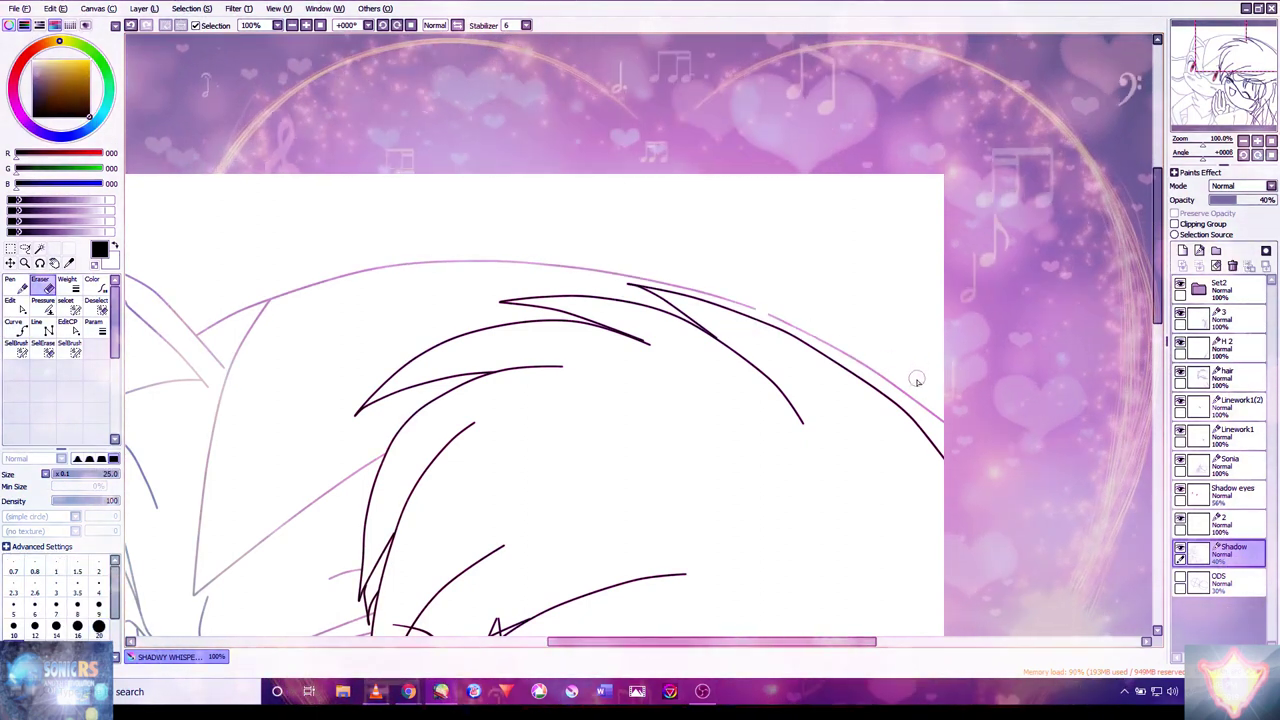
left_click_drag(932, 412, 785, 323)
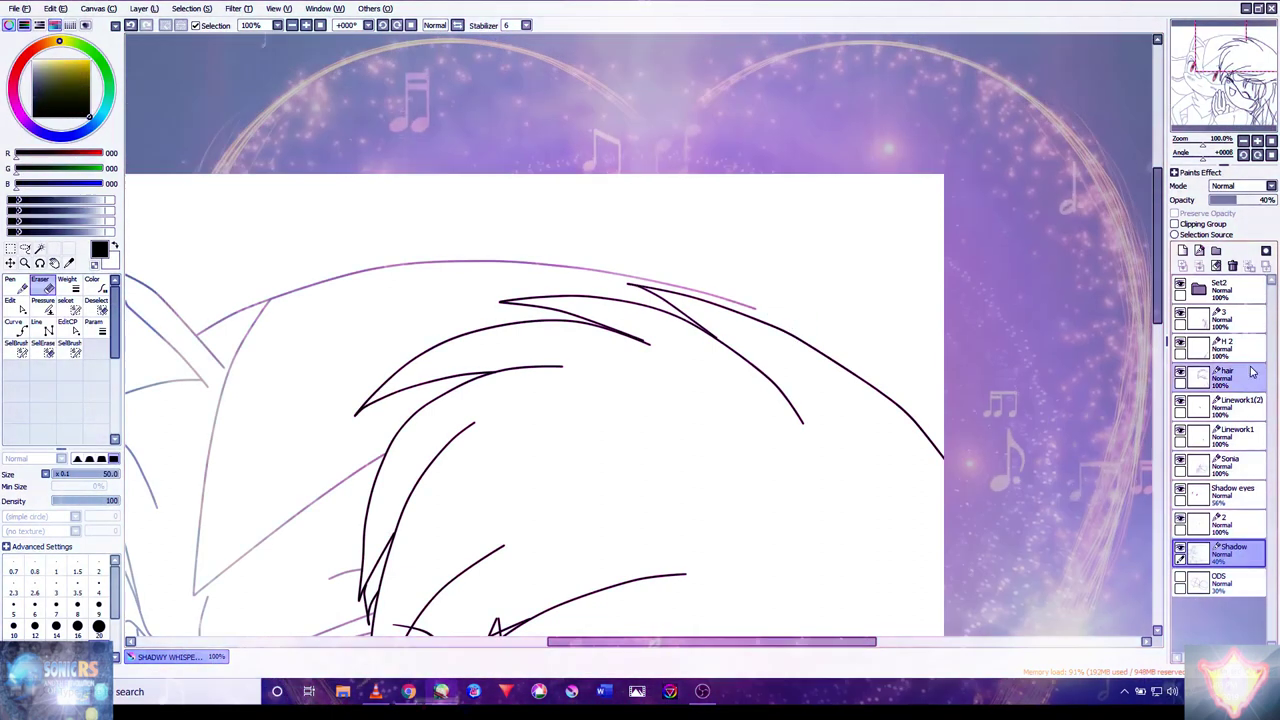
- Make the H 2 layer active and draw a pointed strand outside the girl's upper hair line to the canvas edge, with Curve at size 3.5
left_click(1228, 346)
scroll(943, 371, "up", 2)
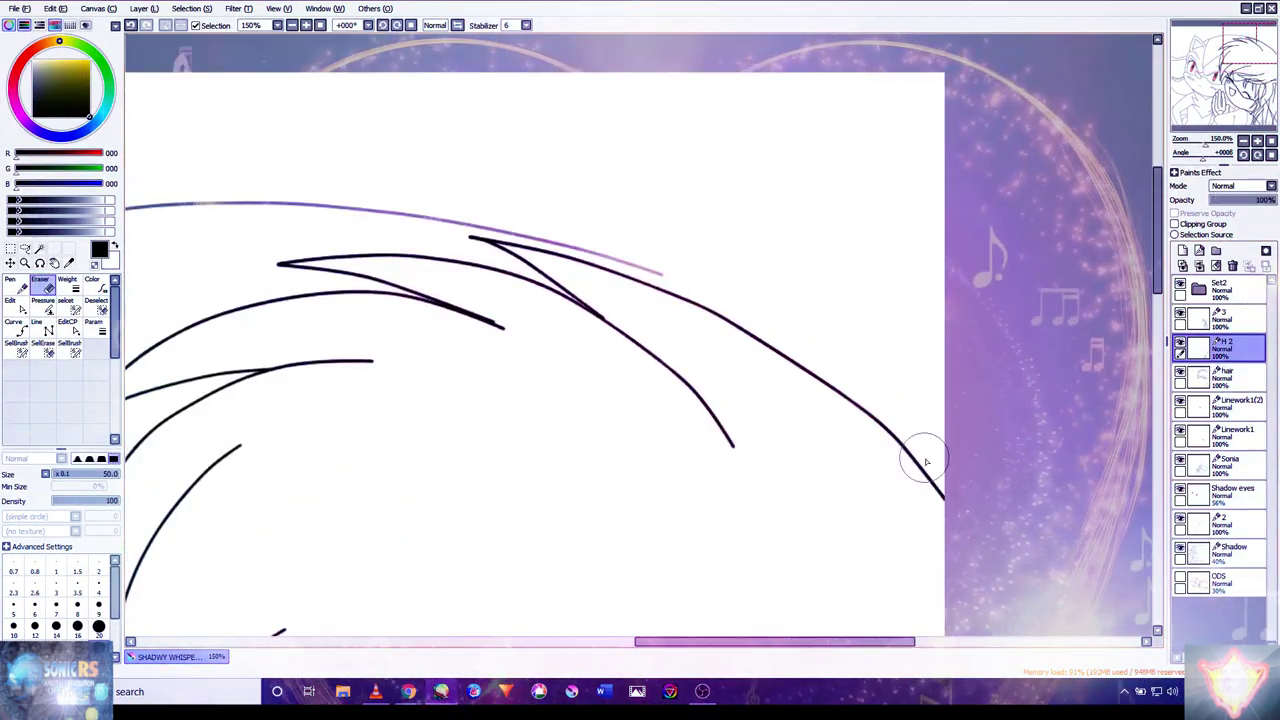
key("c")
left_click(975, 481)
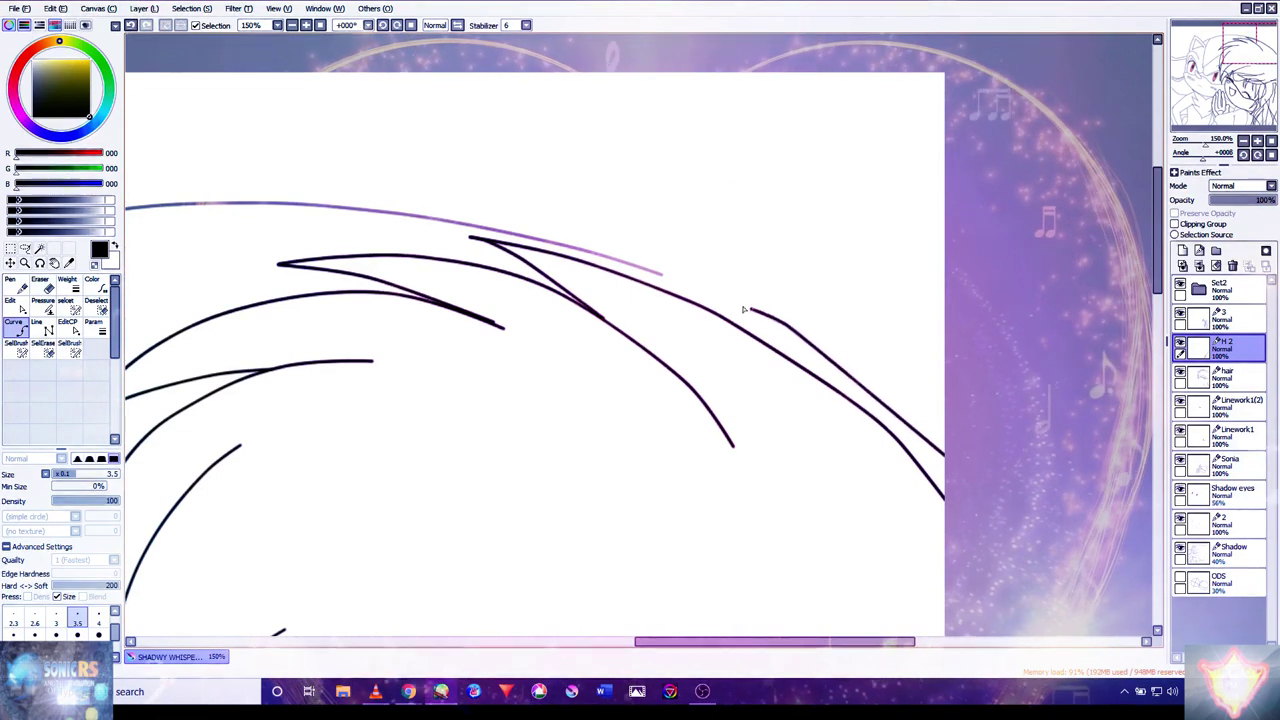
left_click(662, 256)
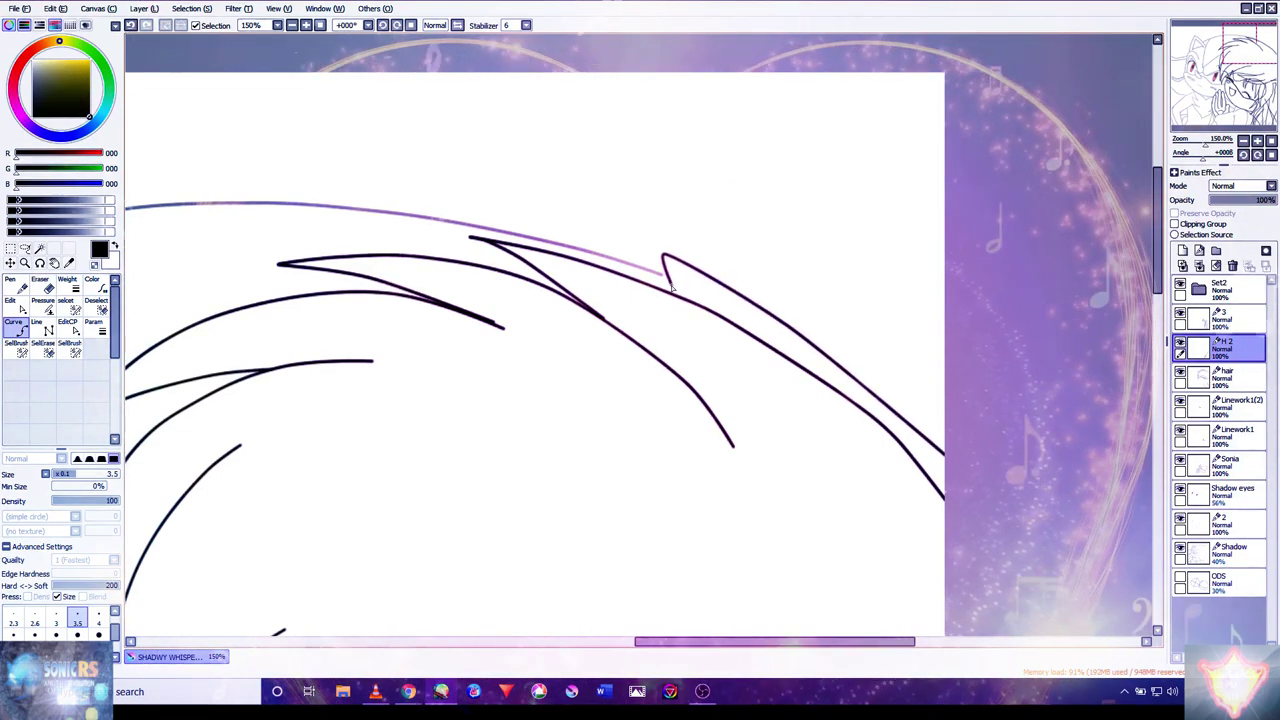
double_click(674, 298)
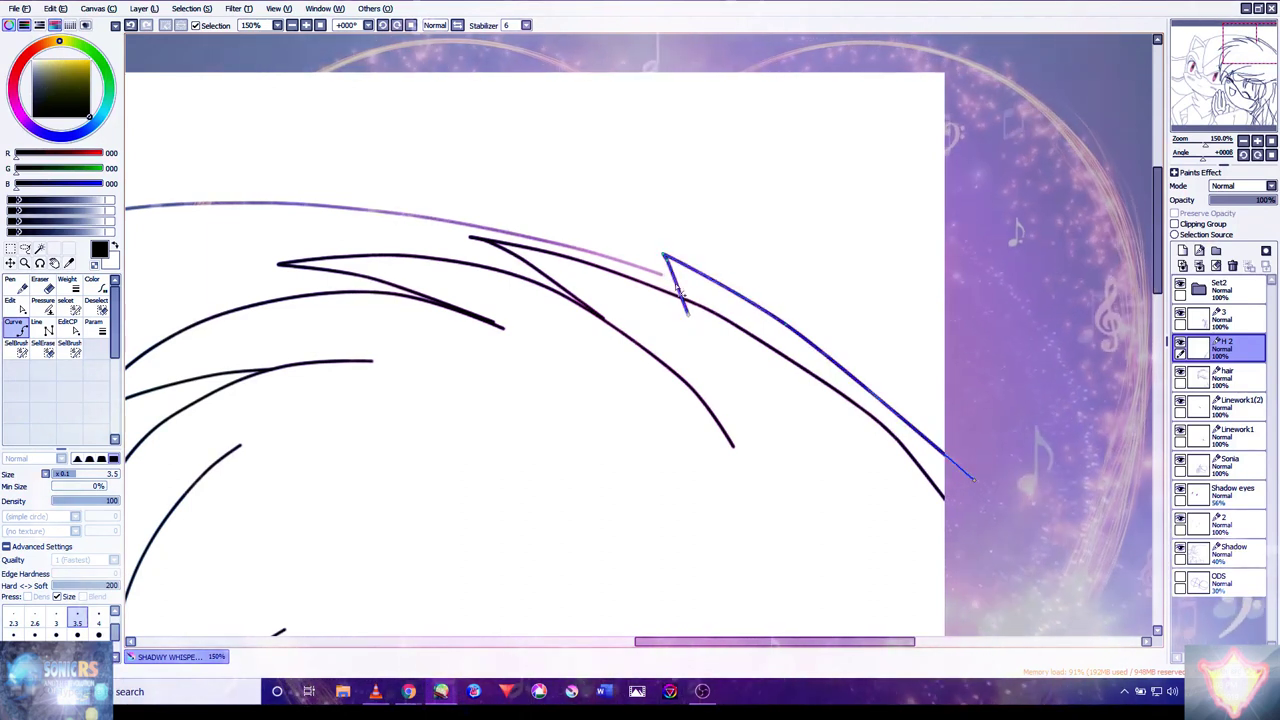
key("Return")
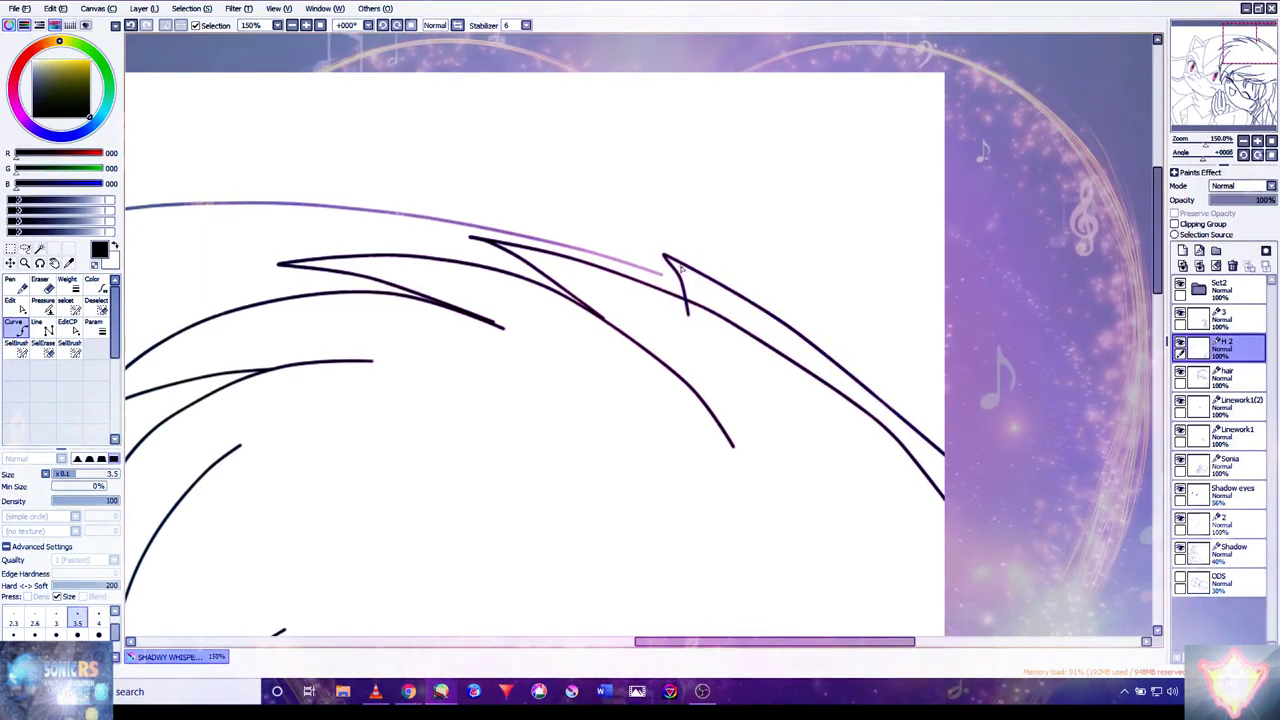
- Refit the new strand's long outer line so it curves closer to the hair outline at the canvas edge
left_click(957, 500)
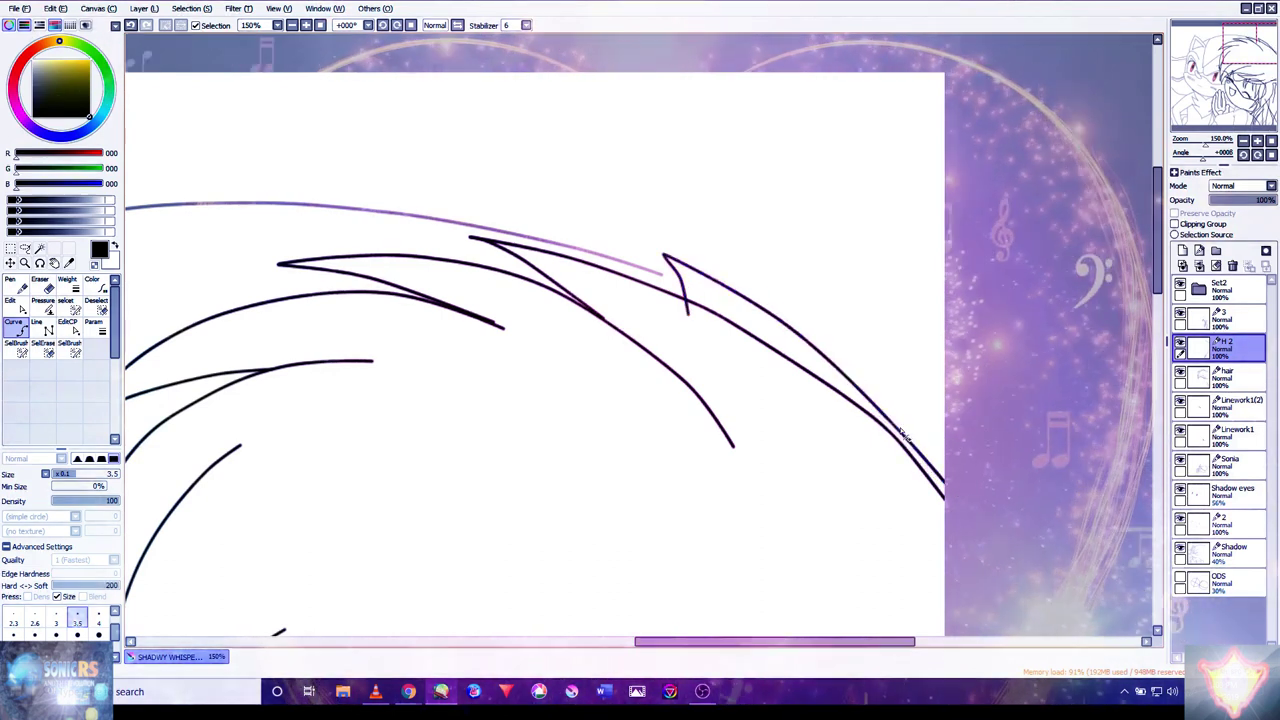
left_click(665, 257)
key("Return")
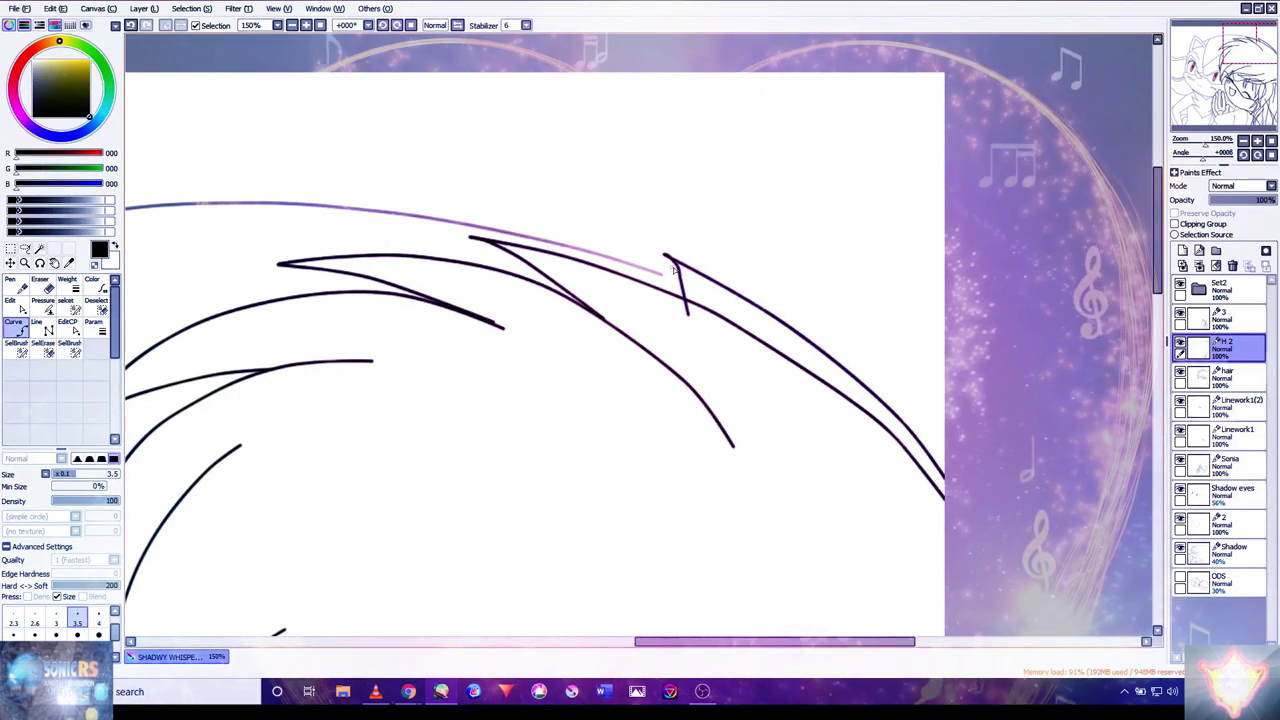
- Bend the strand's short inner line outward and erase its end past the hair outline with the Eraser at size 50
scroll(672, 270, "down", 4)
scroll(685, 308, "up", 3)
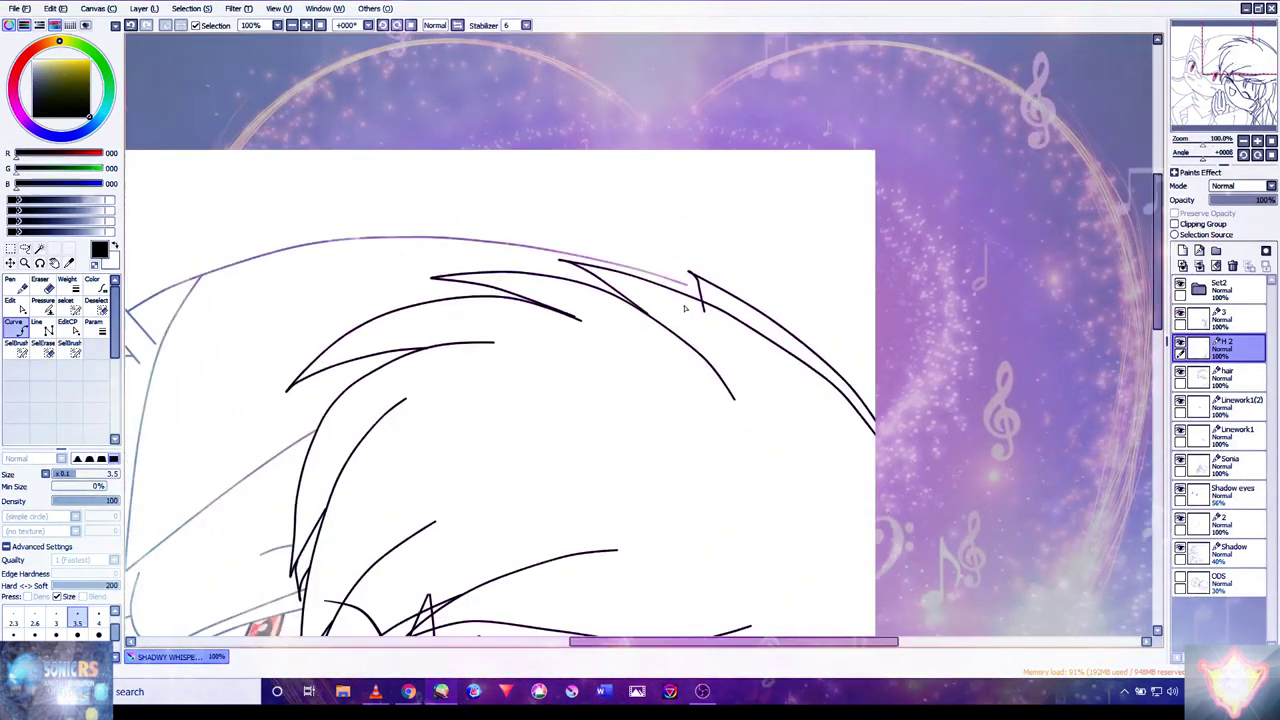
scroll(685, 308, "up", 5)
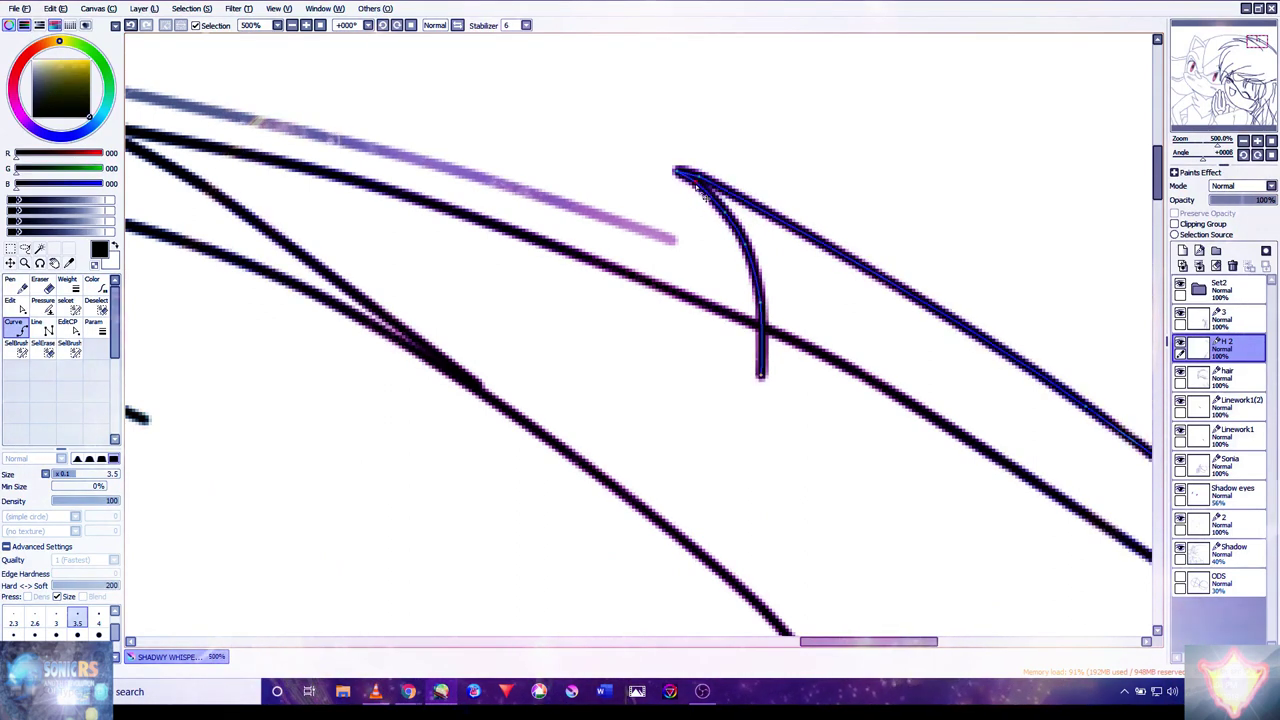
left_click_drag(768, 392, 780, 375)
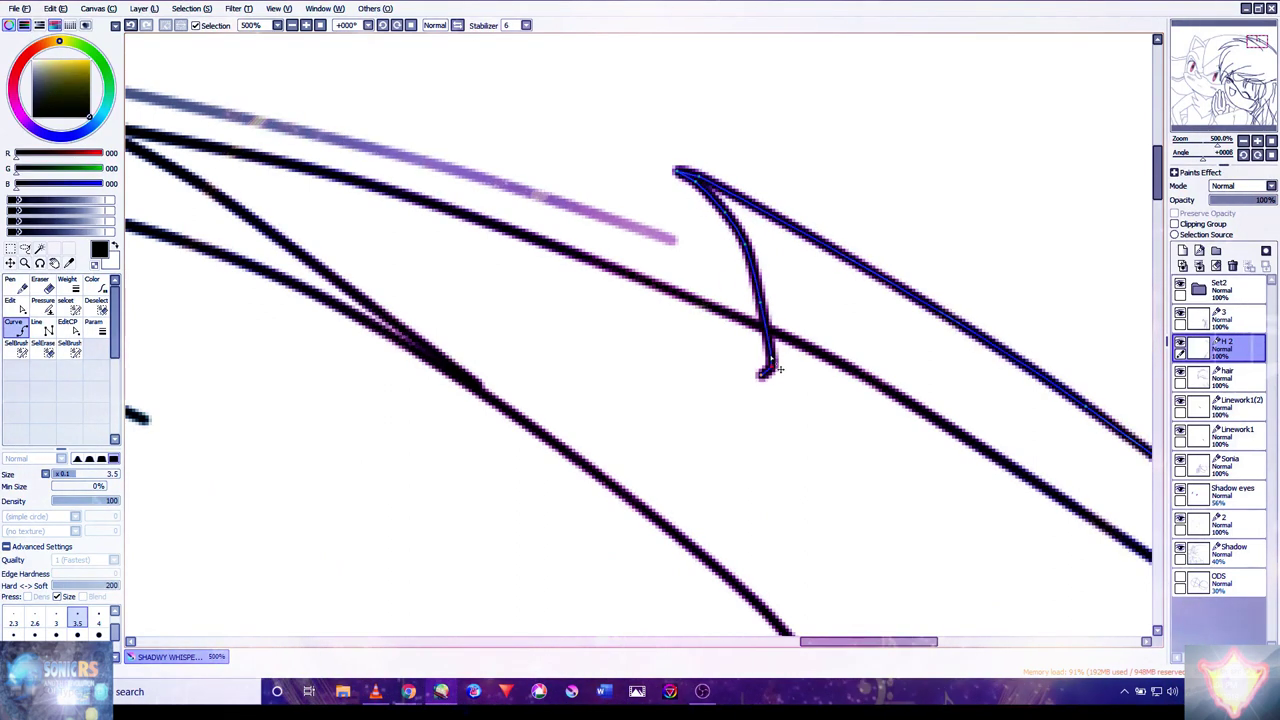
left_click_drag(770, 318, 778, 310)
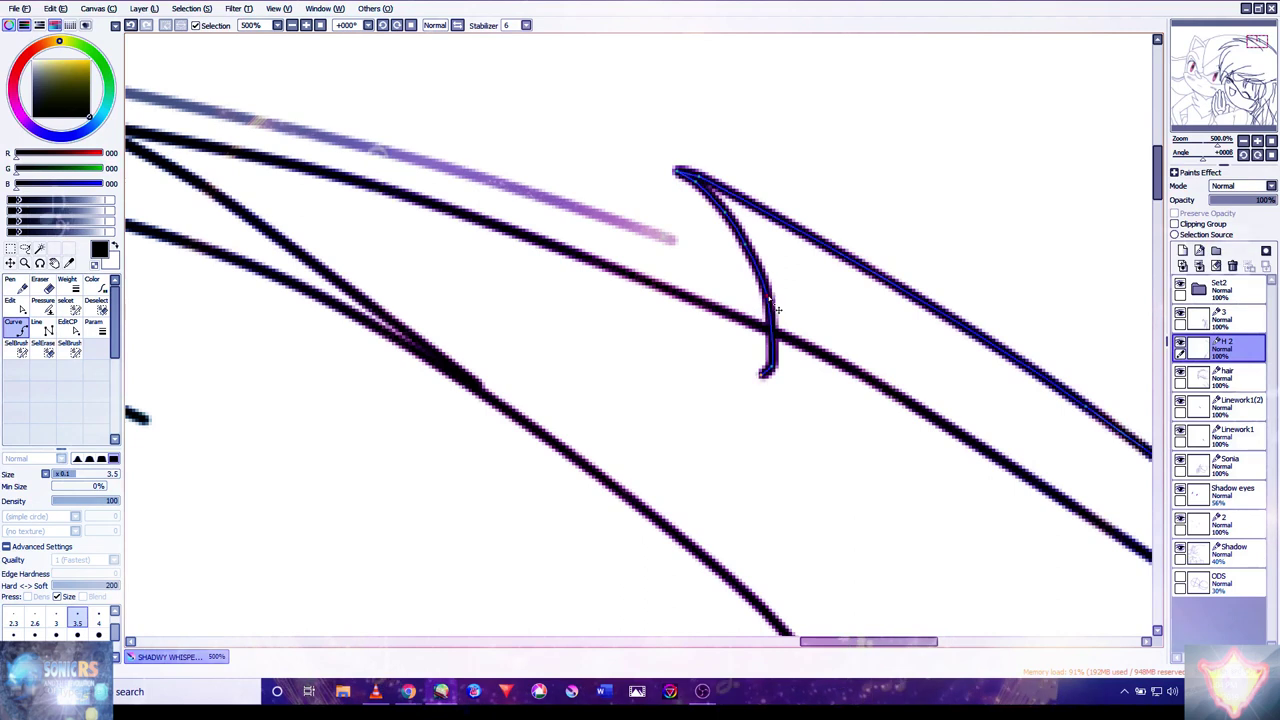
key("e")
left_click(766, 363)
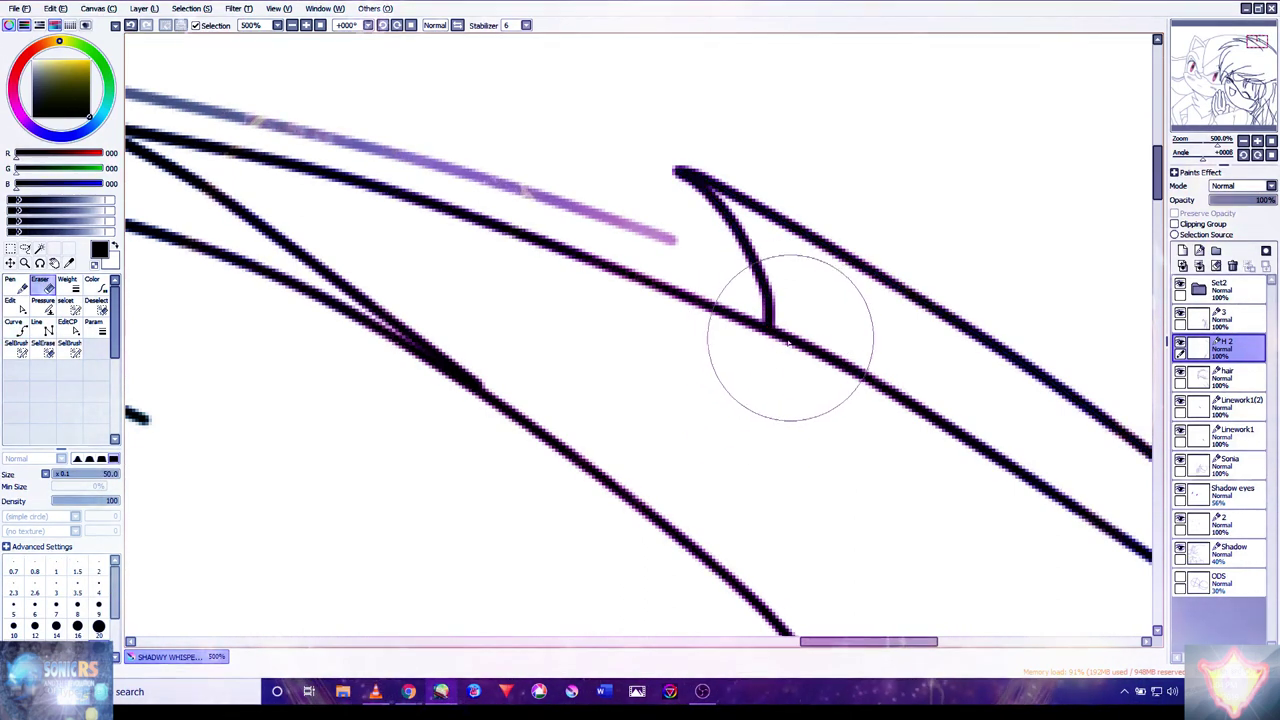
- Reshape the new strand's curves on the H 2 layer so its tip reaches the end of Shadow's head outline
scroll(790, 340, "down", 10)
scroll(745, 325, "up", 3)
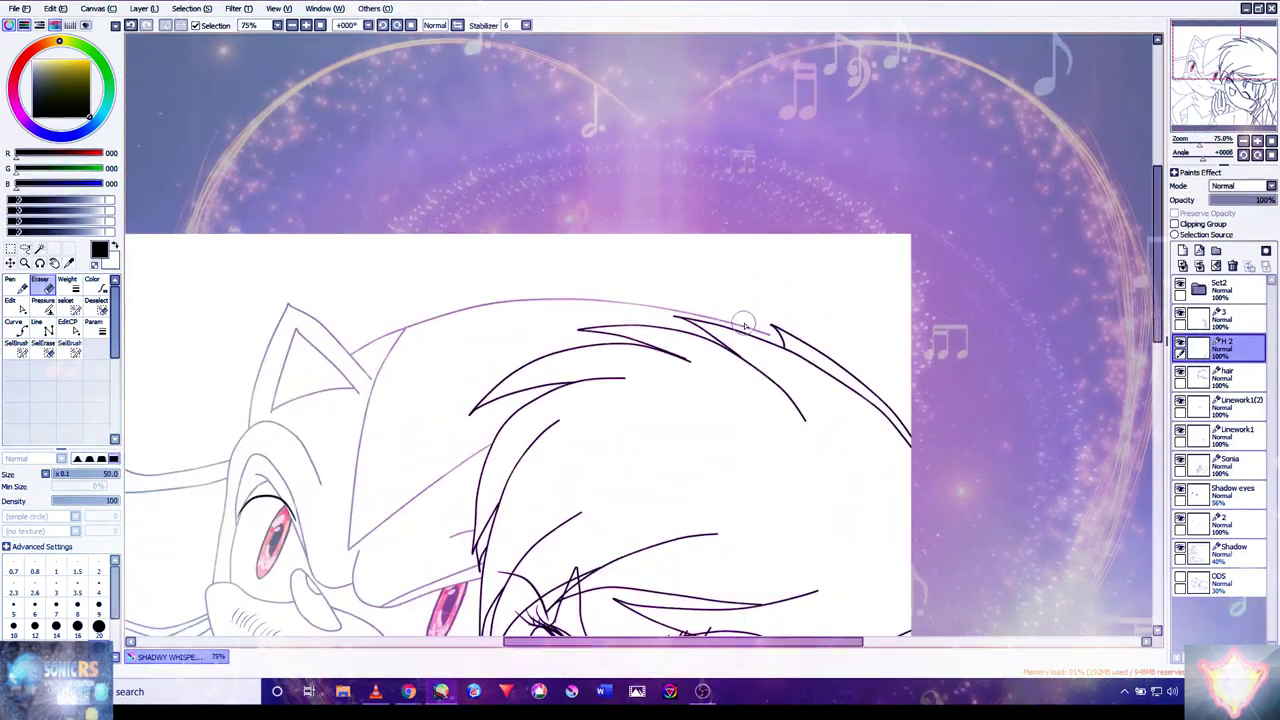
scroll(932, 402, "up", 3)
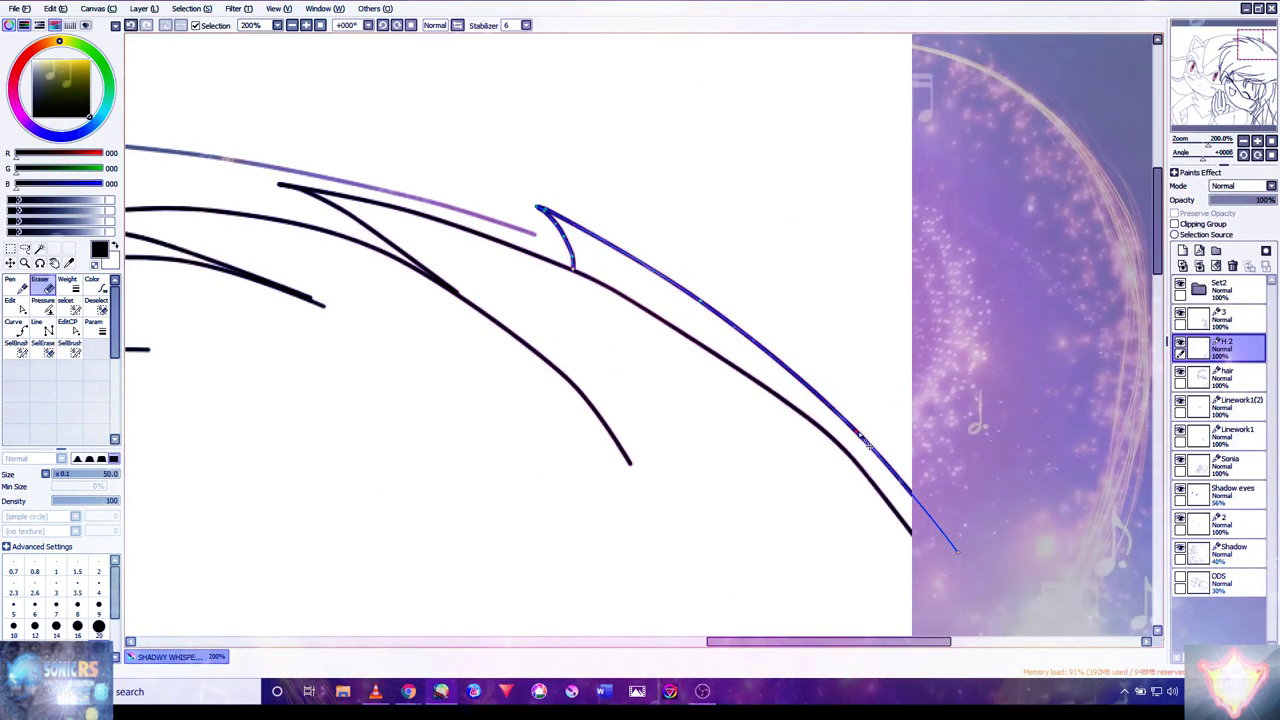
left_click_drag(615, 303, 751, 323)
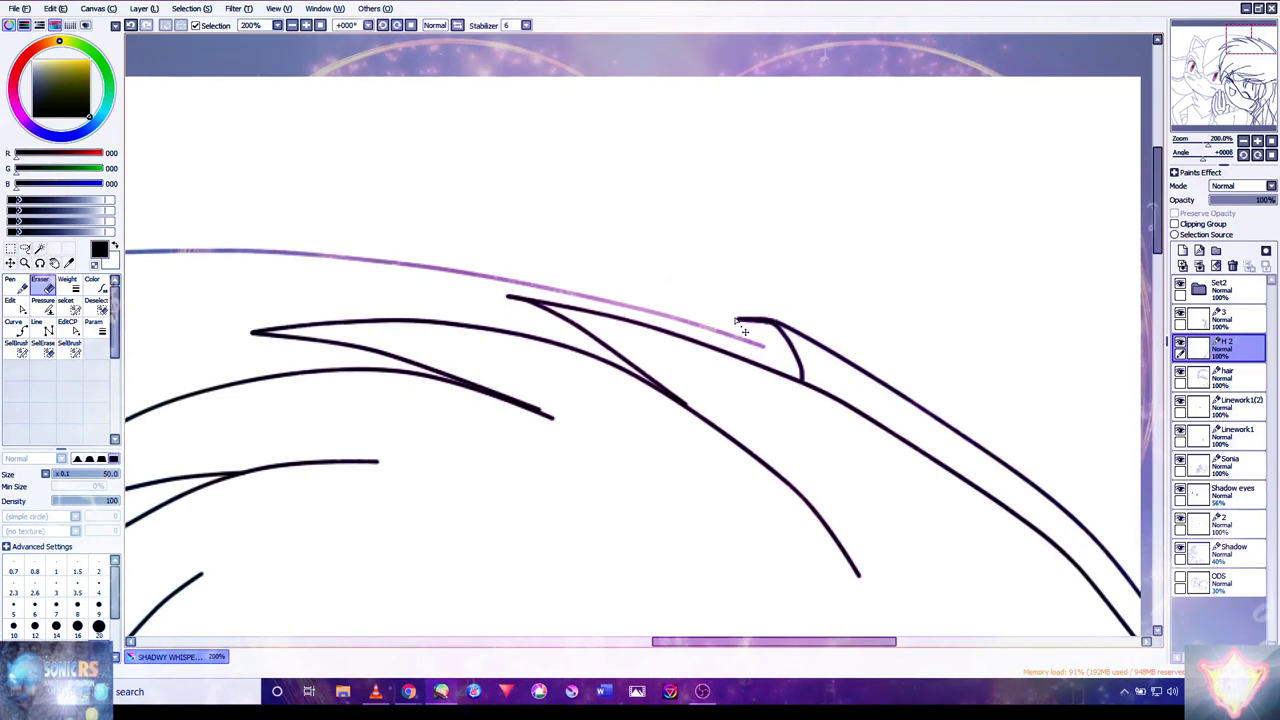
mouse_move(745, 321)
left_mouse_down()
mouse_move(785, 334)
mouse_move(741, 343)
mouse_move(798, 352)
mouse_move(806, 376)
left_mouse_up()
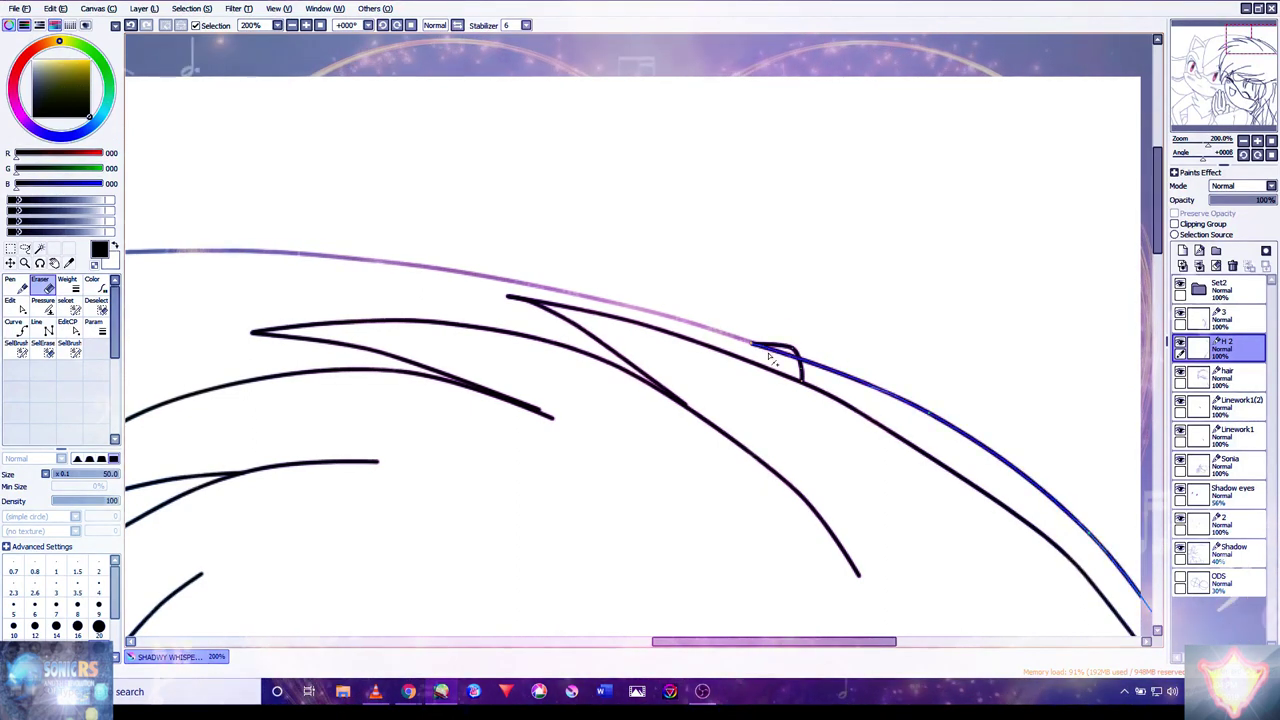
left_click_drag(1020, 476, 805, 342)
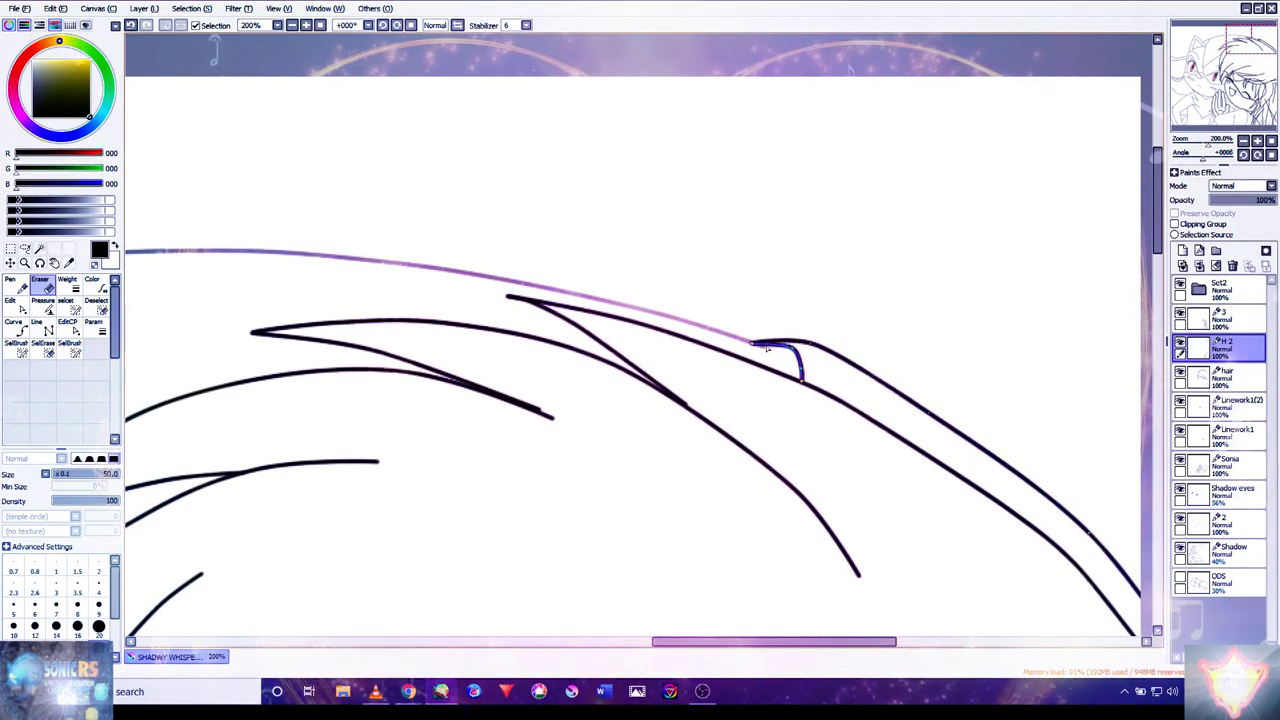
- Align the strand's tip with Shadow's head outline and clean the outline's leftover end under it on the Shadow layer
scroll(800, 385, "down", 6)
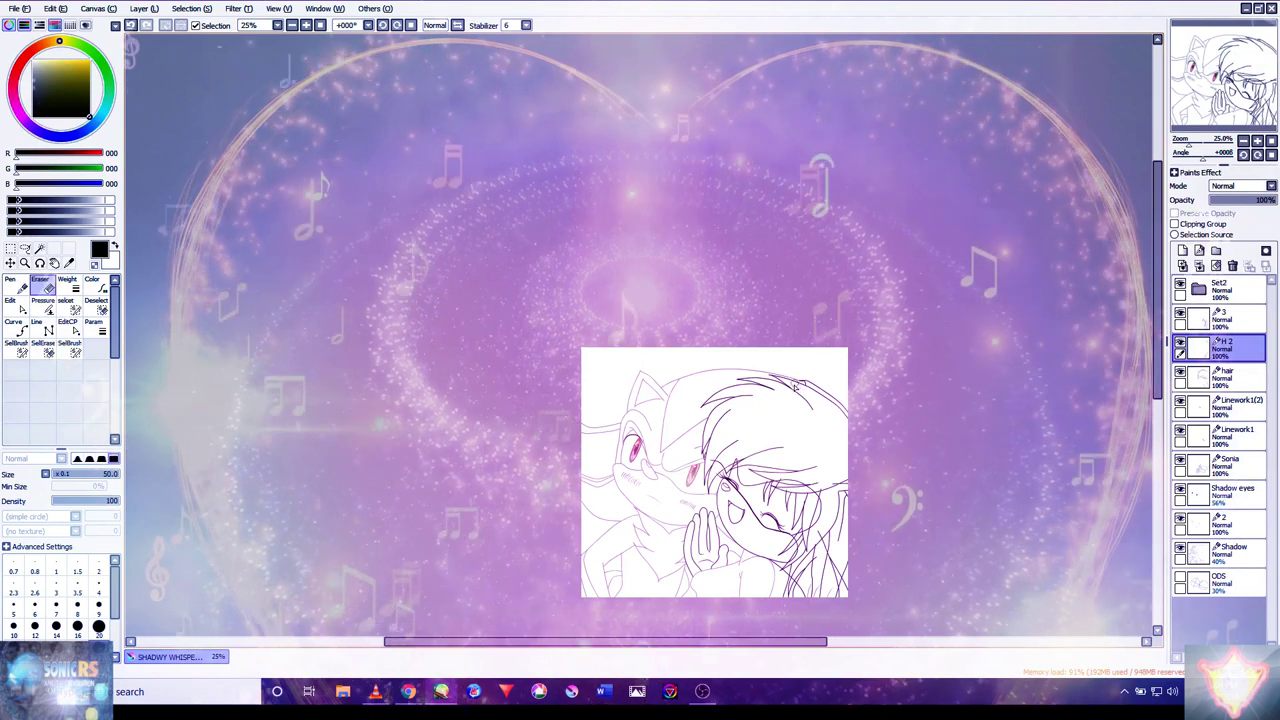
scroll(798, 398, "up", 4)
scroll(798, 398, "up", 6)
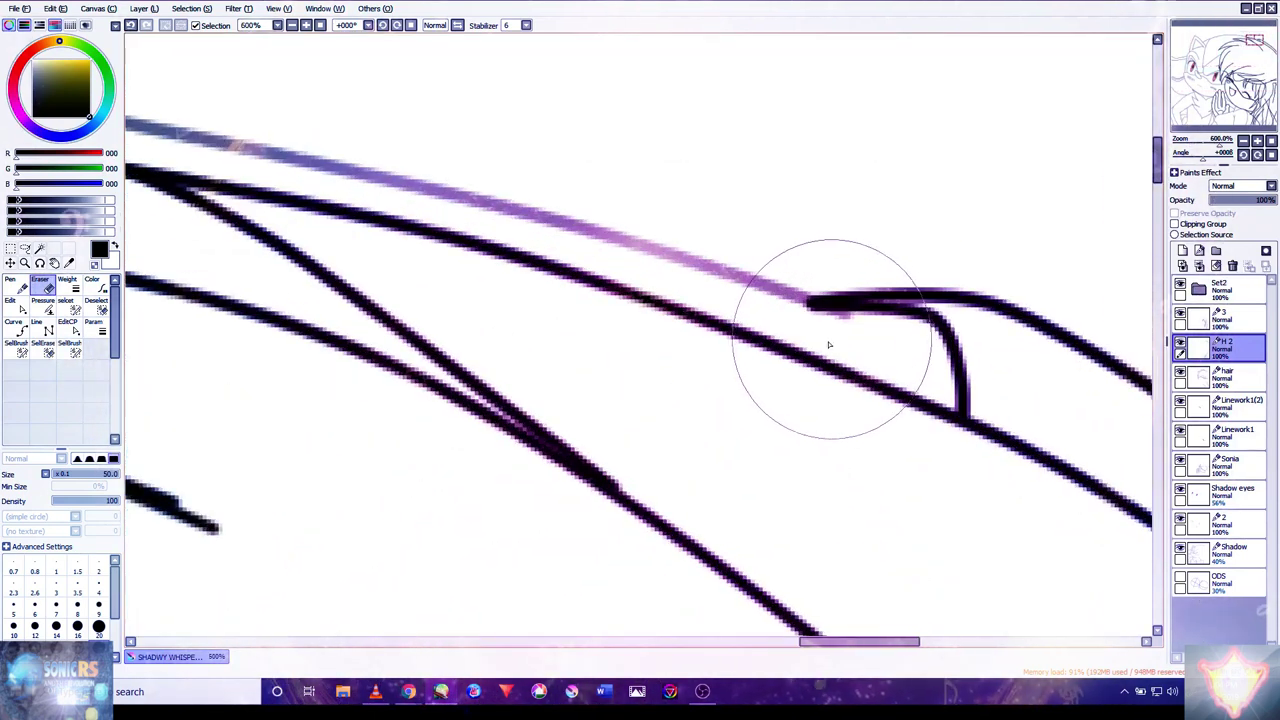
left_click_drag(802, 305, 814, 307)
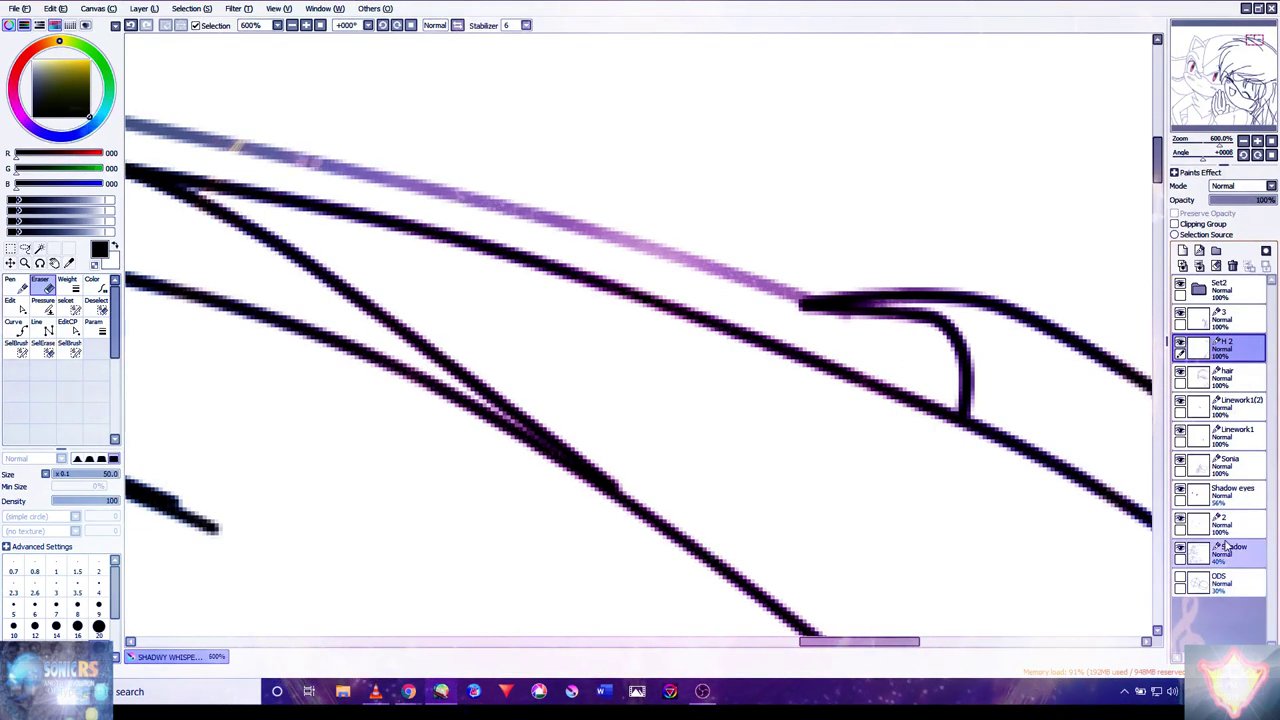
left_click(1203, 492)
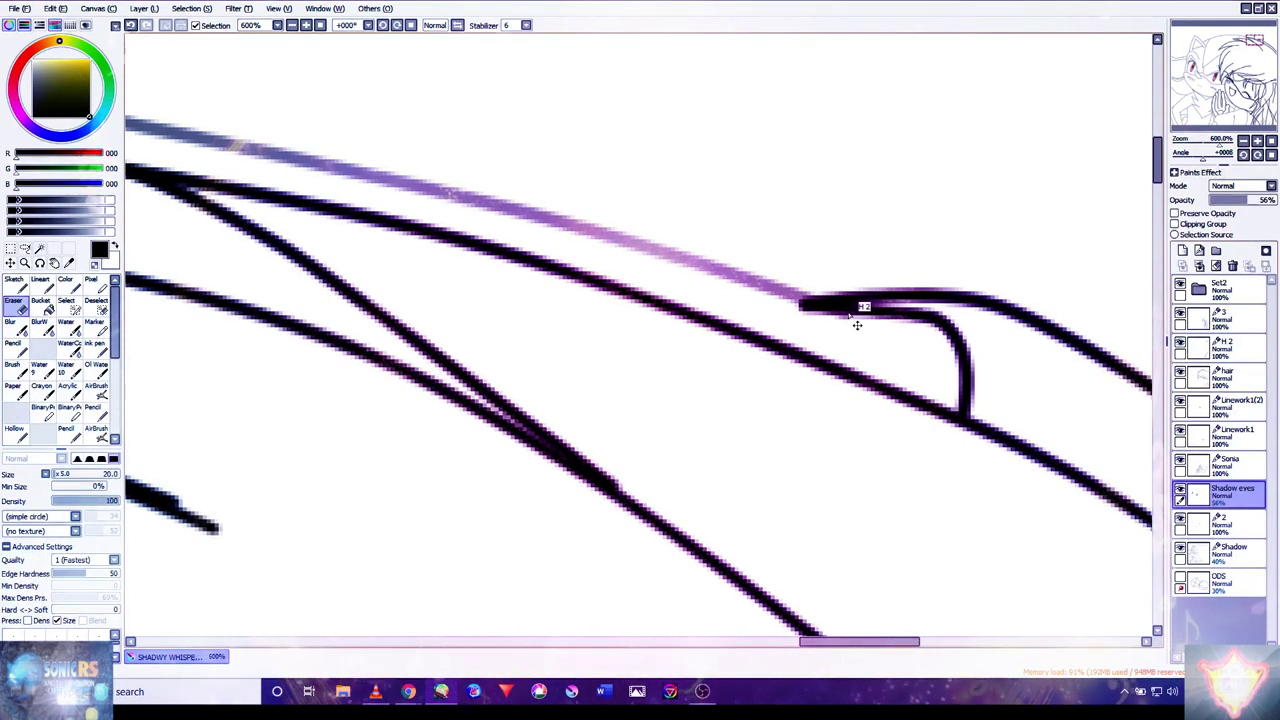
left_click(857, 325, "ctrl+shift")
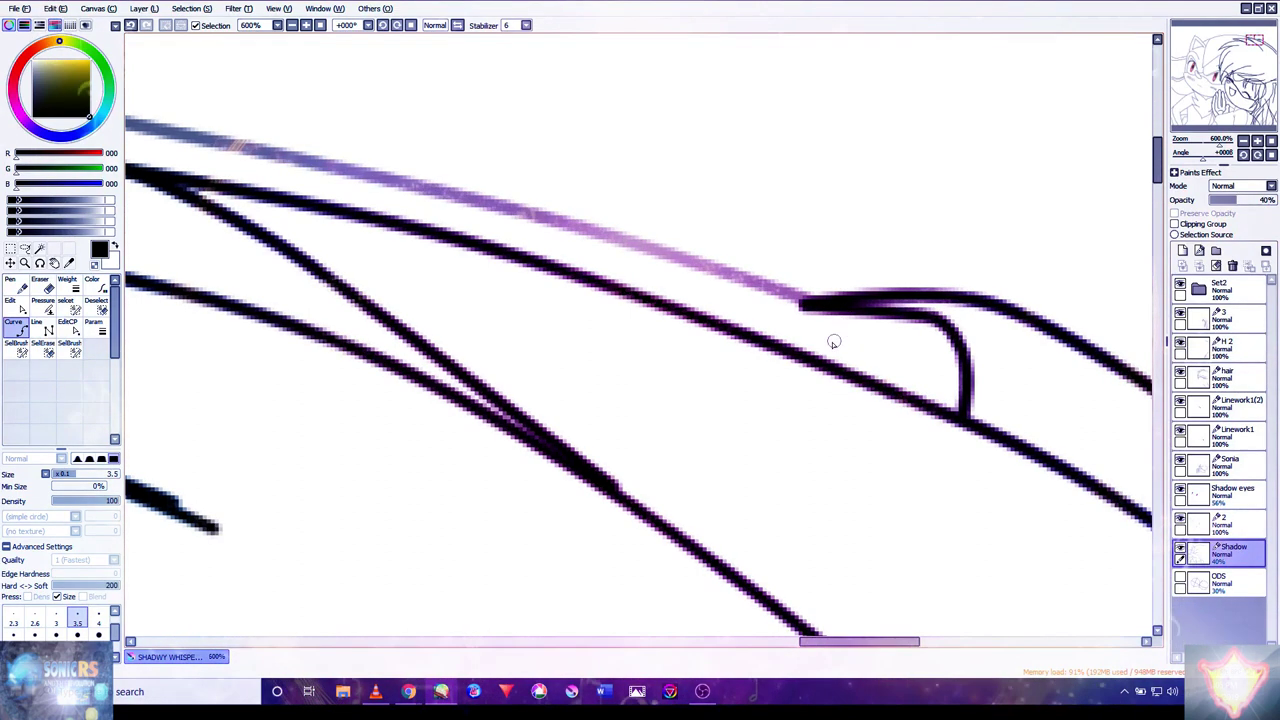
- Make layer 2 active and erase the stray curved line crossing the fringe above the girl's nearer eye
scroll(833, 342, "down", 5)
scroll(497, 317, "up", 2)
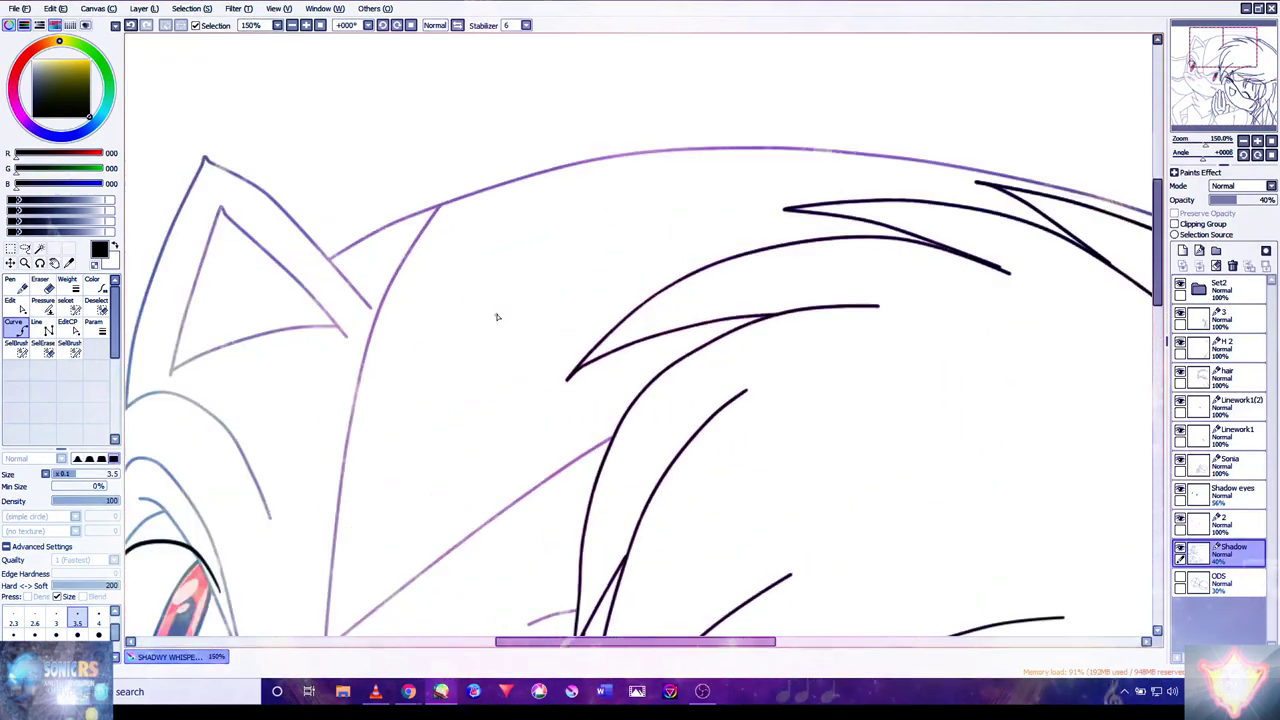
mouse_move(486, 366)
left_mouse_down()
mouse_move(580, 271)
mouse_move(565, 387)
mouse_move(669, 289)
mouse_move(629, 240)
mouse_move(575, 125)
left_mouse_up()
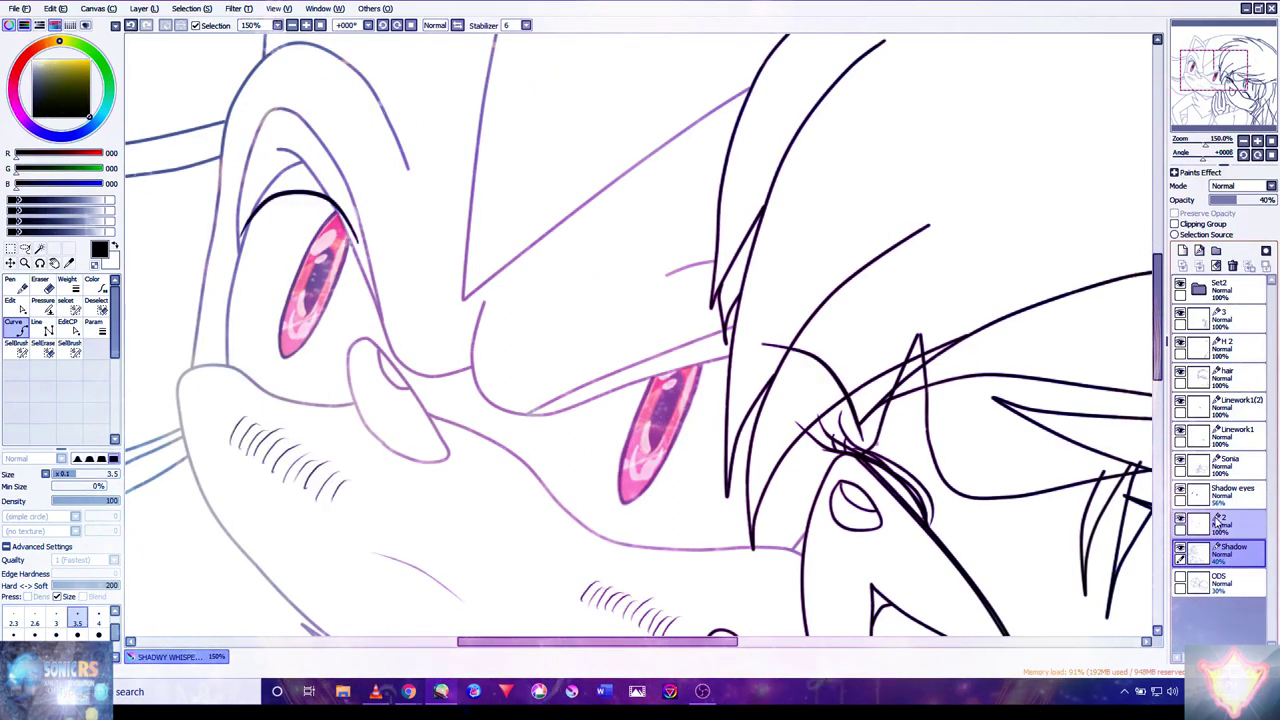
scroll(878, 333, "up", 1)
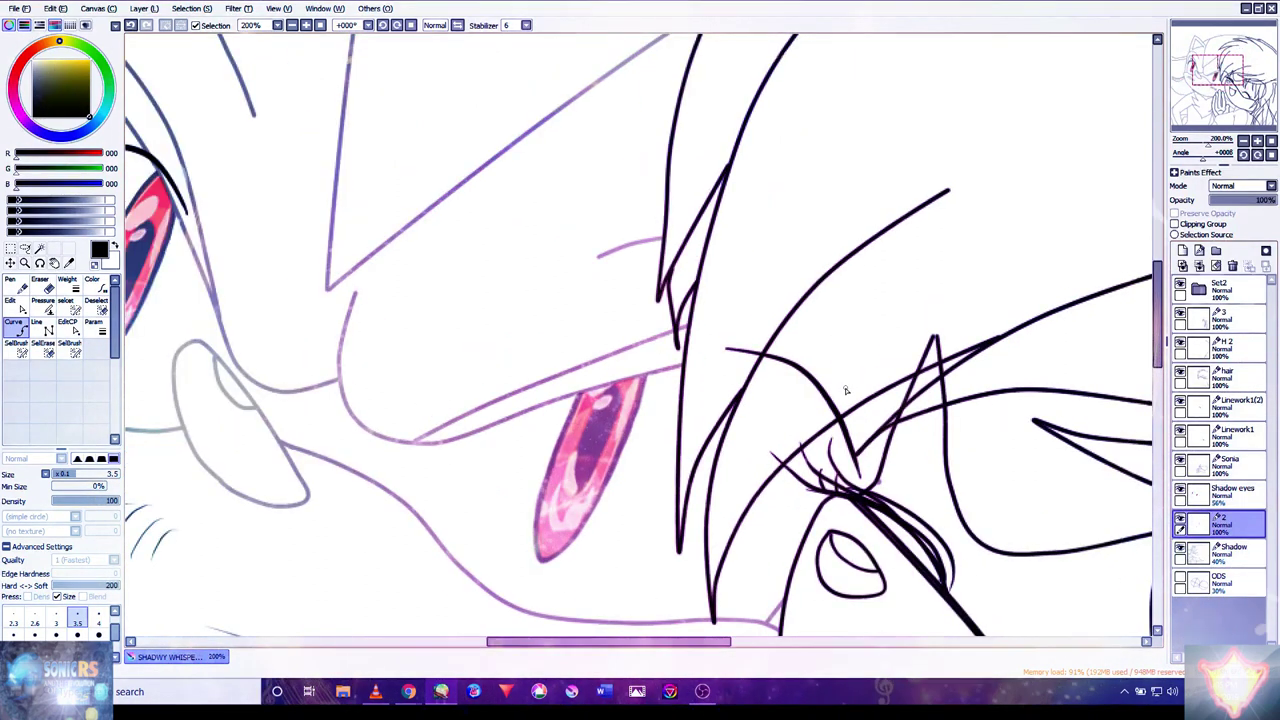
key("e")
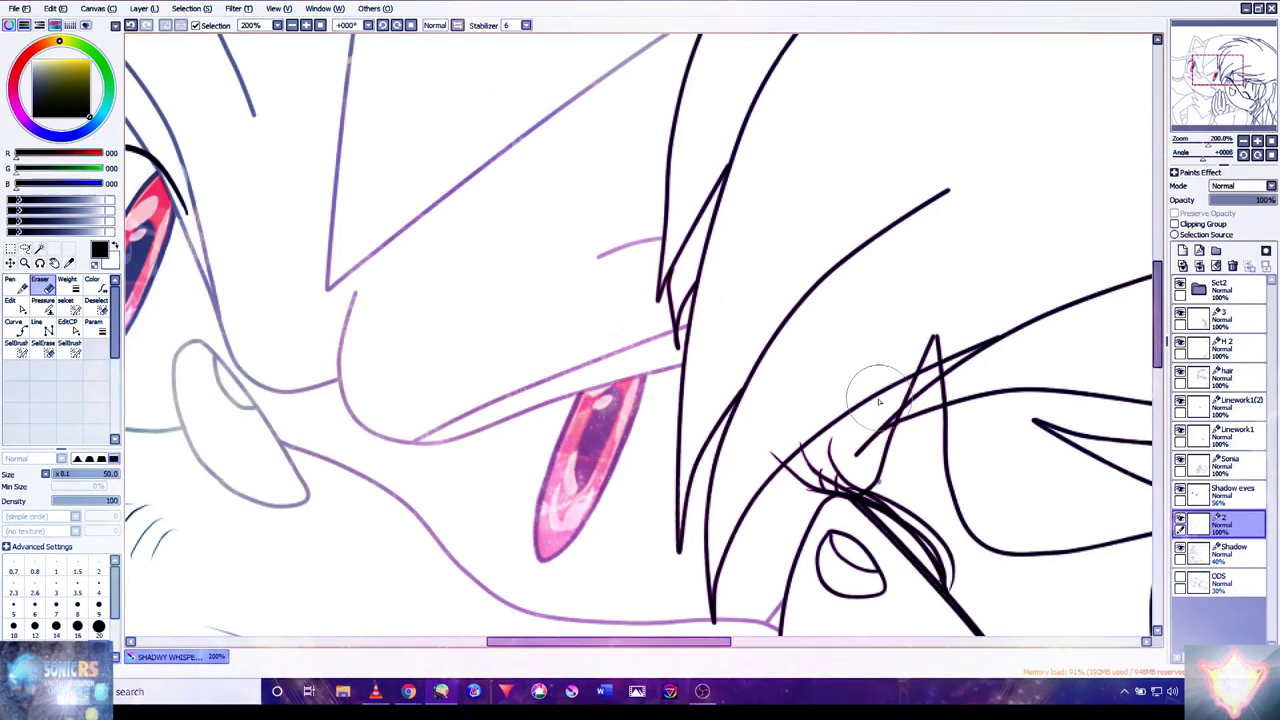
- Examine Shadow's face, the raised hands, the shoulder and the girl's lower hair for overlapping lines
scroll(879, 401, "down", 5)
scroll(849, 320, "up", 4)
scroll(840, 330, "down", 1)
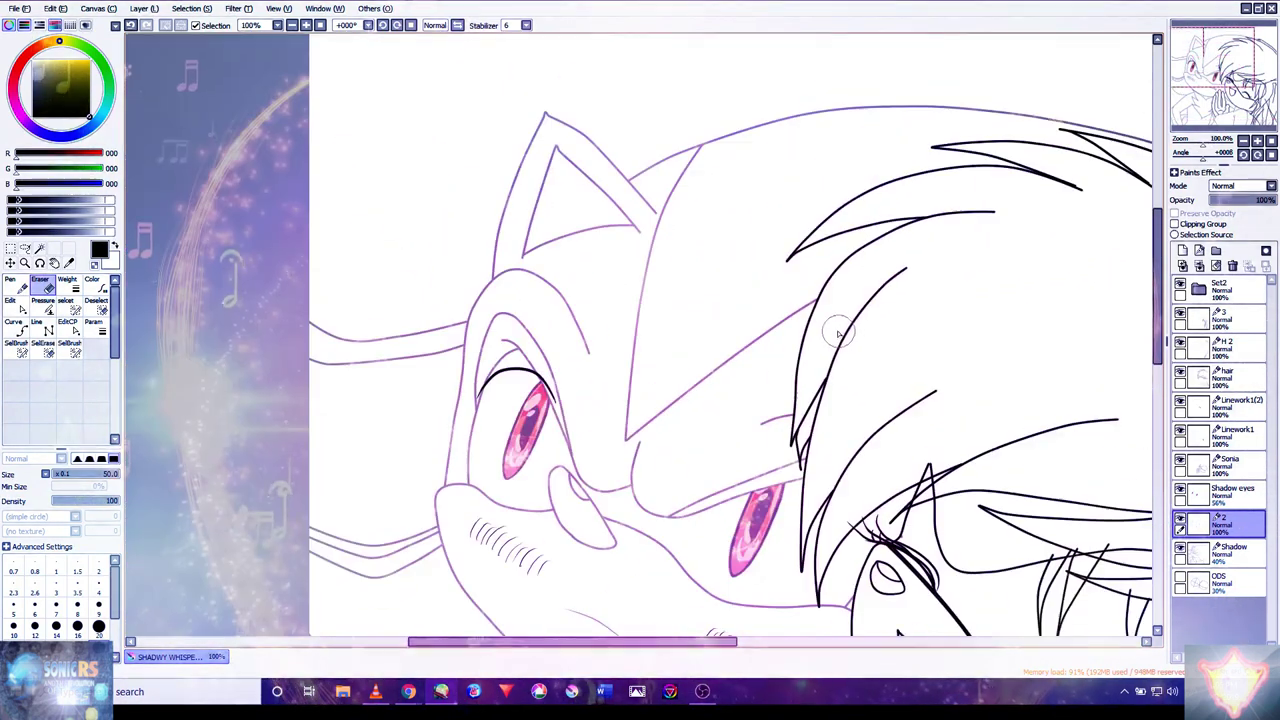
scroll(838, 333, "down", 1)
scroll(770, 420, "up", 1)
left_click_drag(790, 395, 830, 272)
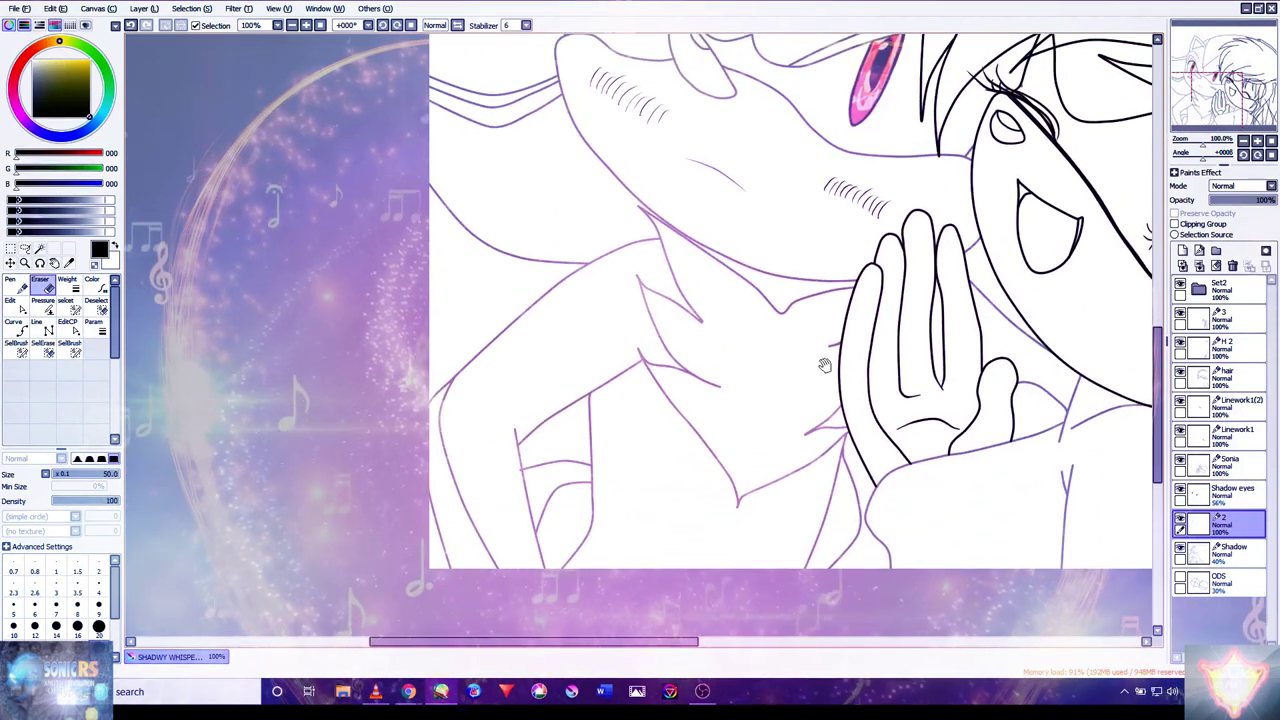
mouse_move(1085, 242)
left_mouse_down()
mouse_move(900, 320)
mouse_move(858, 243)
left_mouse_up()
scroll(845, 445, "up", 2)
scroll(870, 470, "down", 2)
scroll(930, 420, "up", 1)
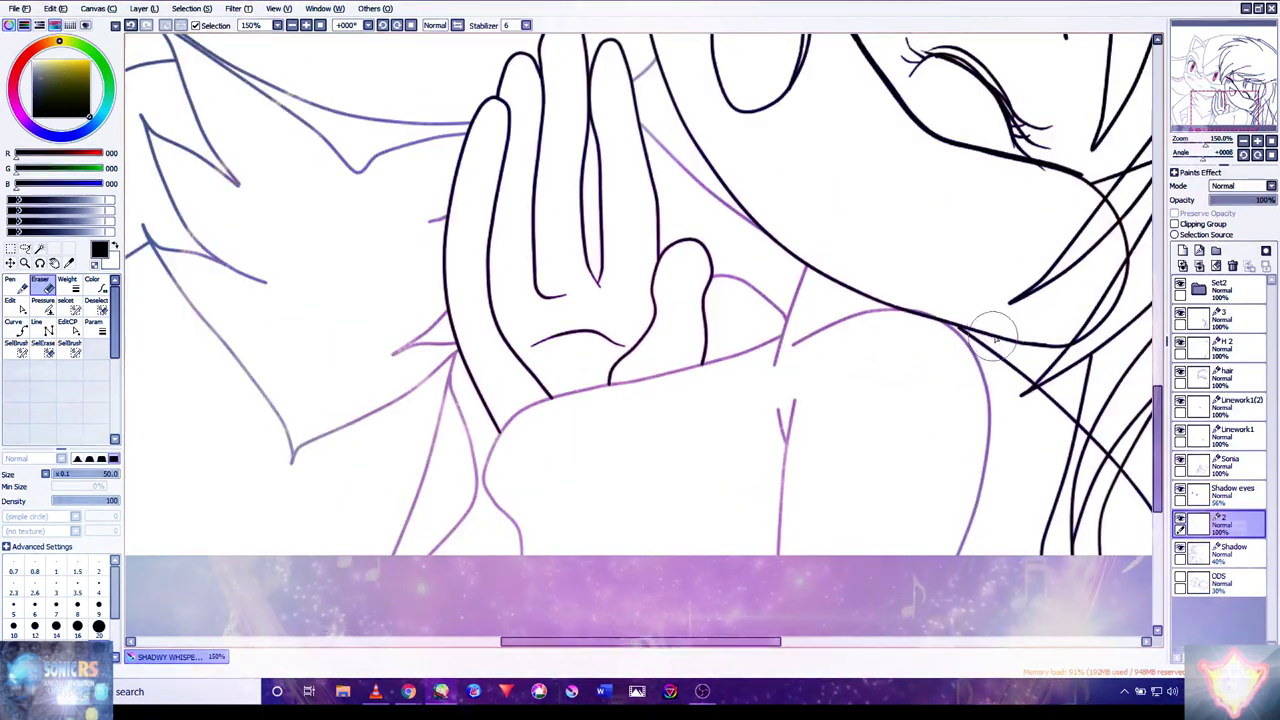
left_click_drag(998, 343, 546, 341)
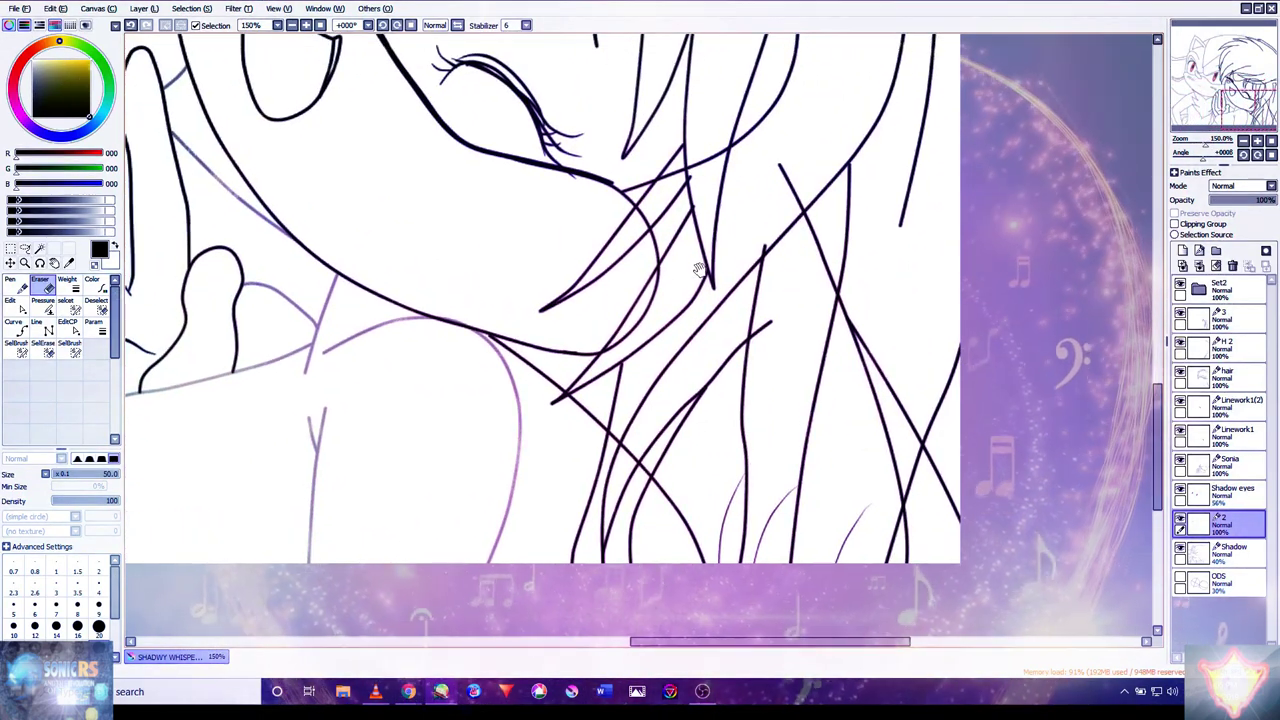
left_click_drag(698, 268, 758, 274)
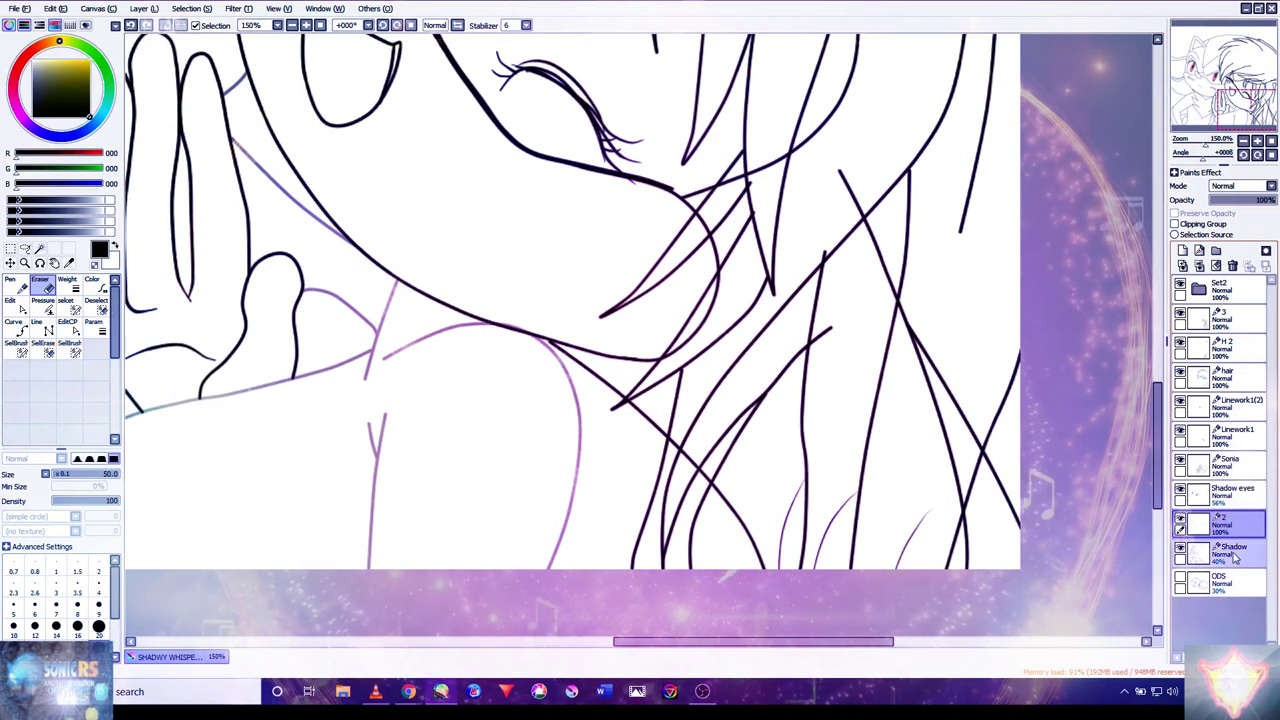
- Set the Shadow layer's opacity to 81% and hide the Sonia layer
left_click(1266, 202)
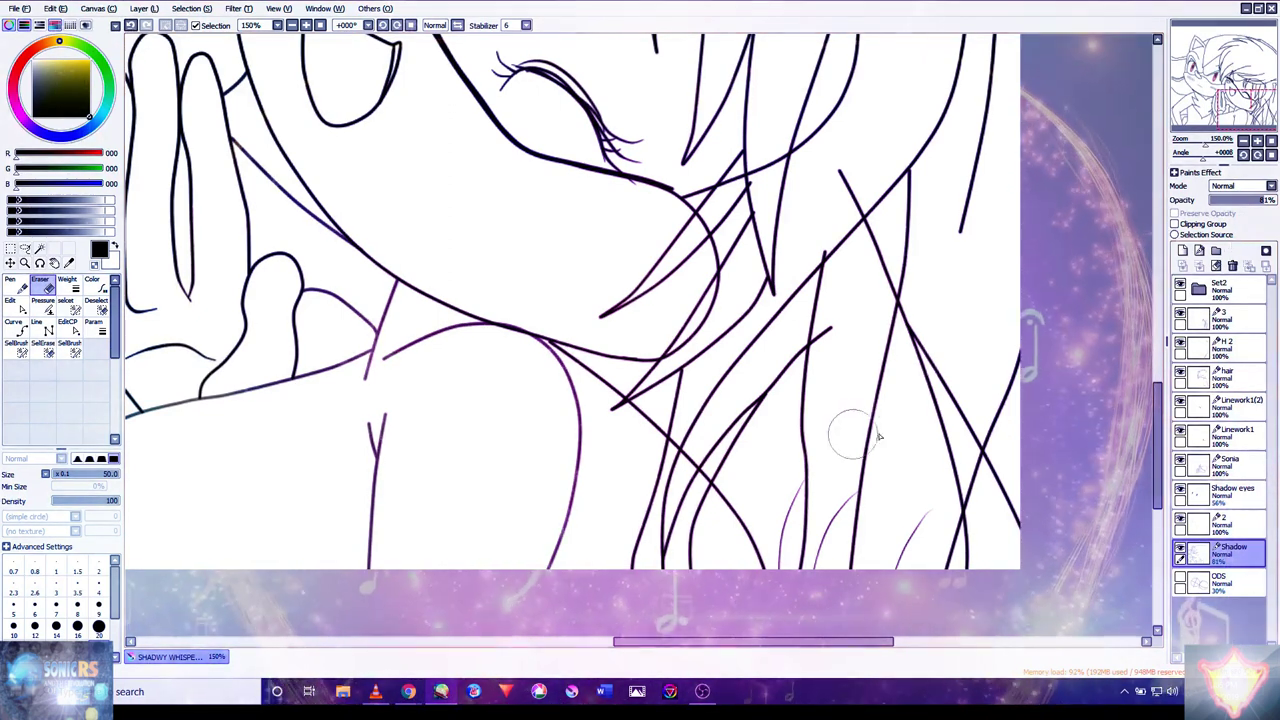
scroll(1140, 512, "down", 5)
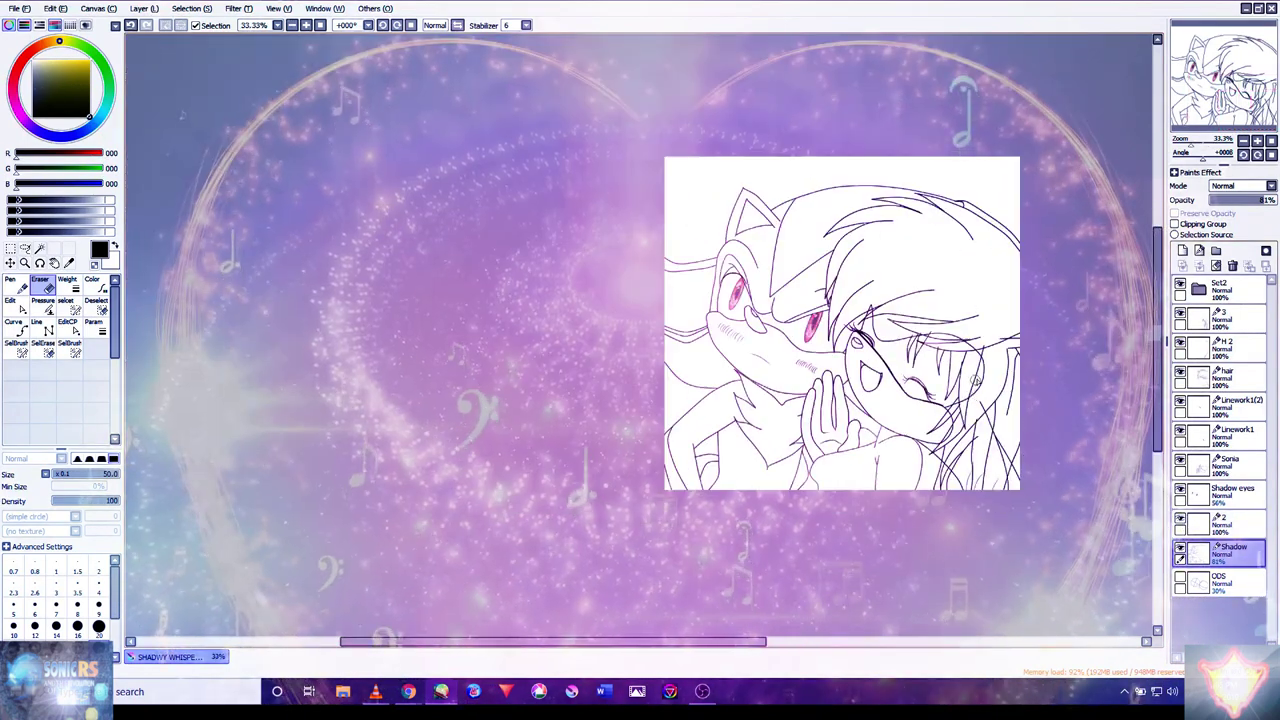
scroll(1029, 305, "up", 2)
mouse_move(1029, 305)
left_mouse_down()
mouse_move(864, 379)
mouse_move(864, 400)
left_mouse_up()
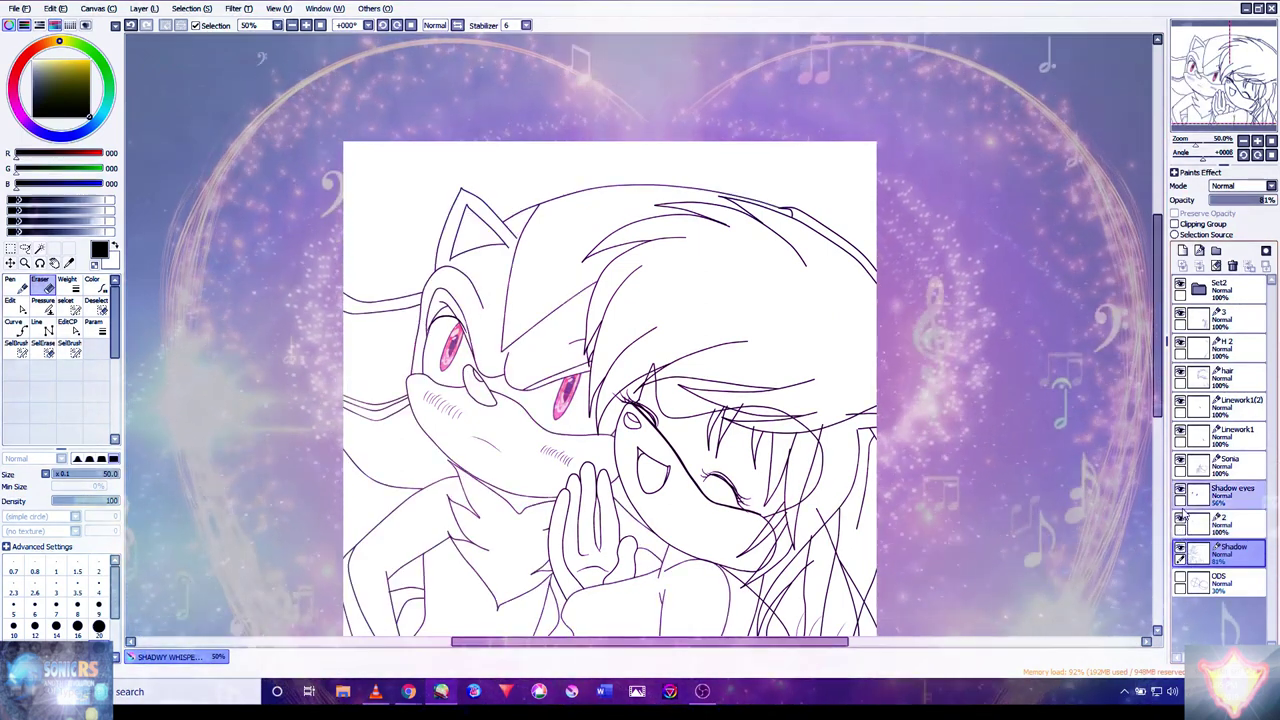
left_click(1181, 464)
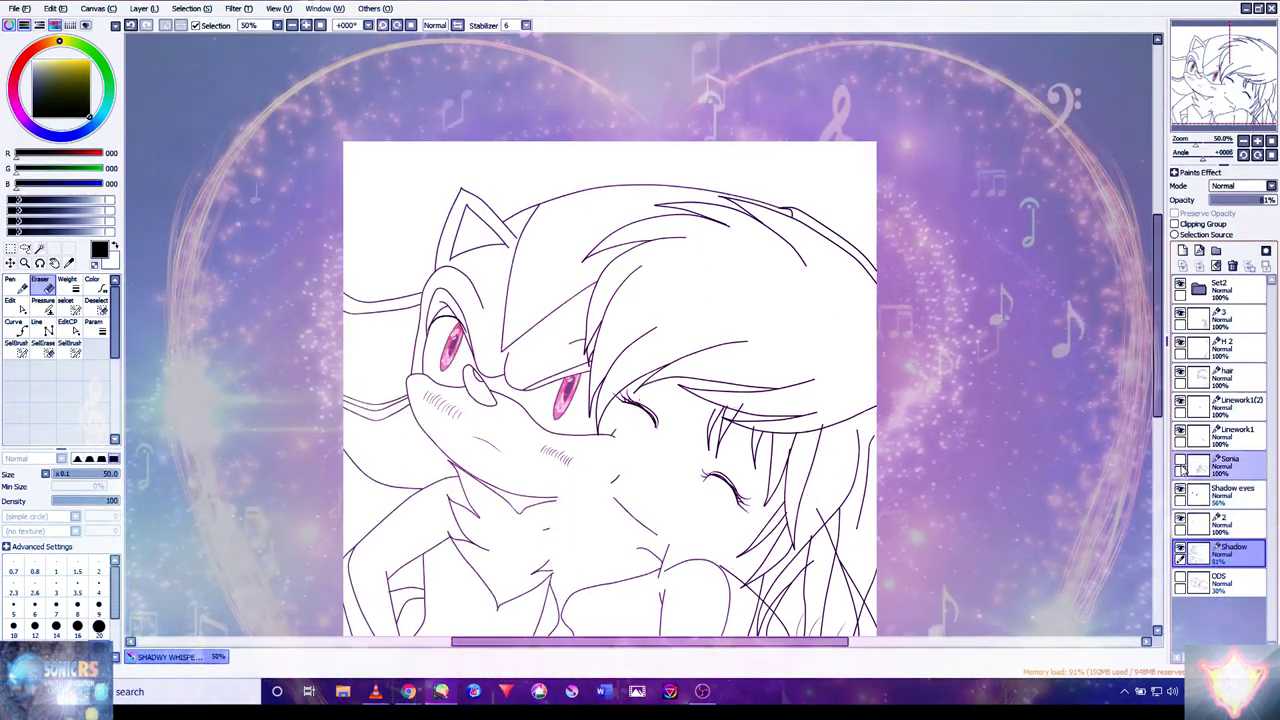
- Show the Sonia layer, make it active and set its opacity to 49%
left_click(1181, 464)
left_click(1181, 464)
left_click(1181, 464)
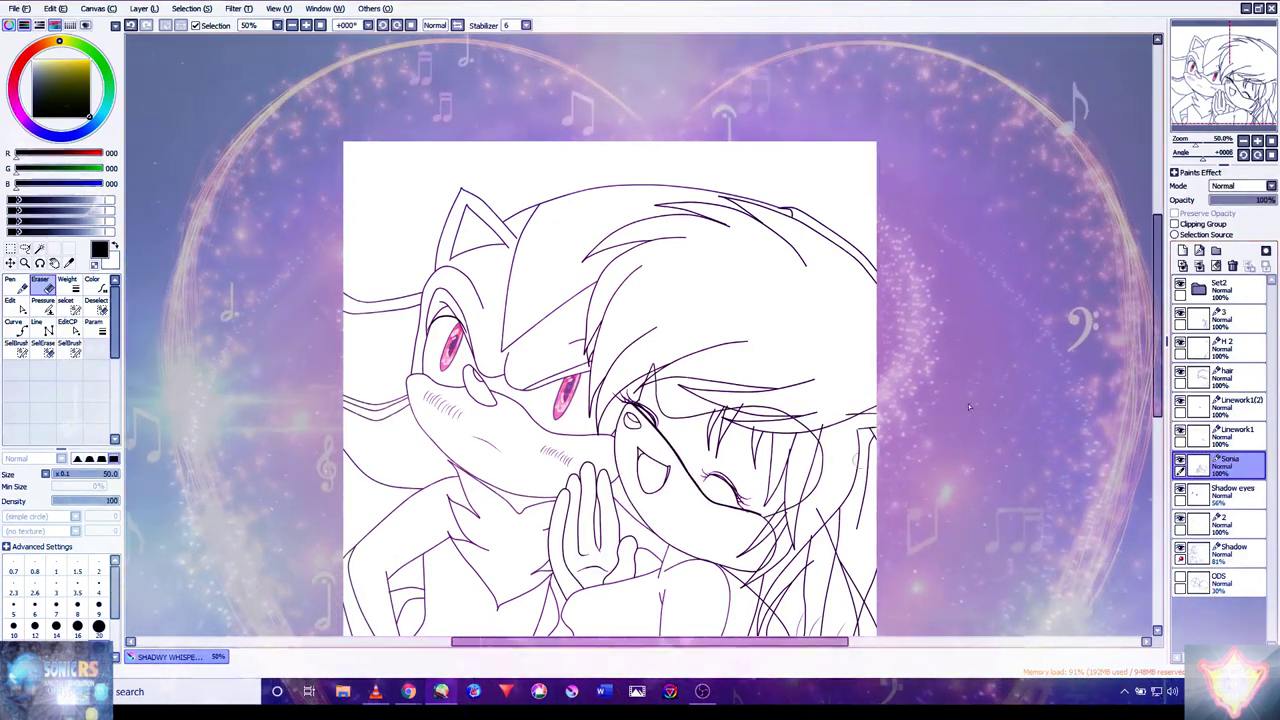
left_click_drag(1245, 201, 1230, 228)
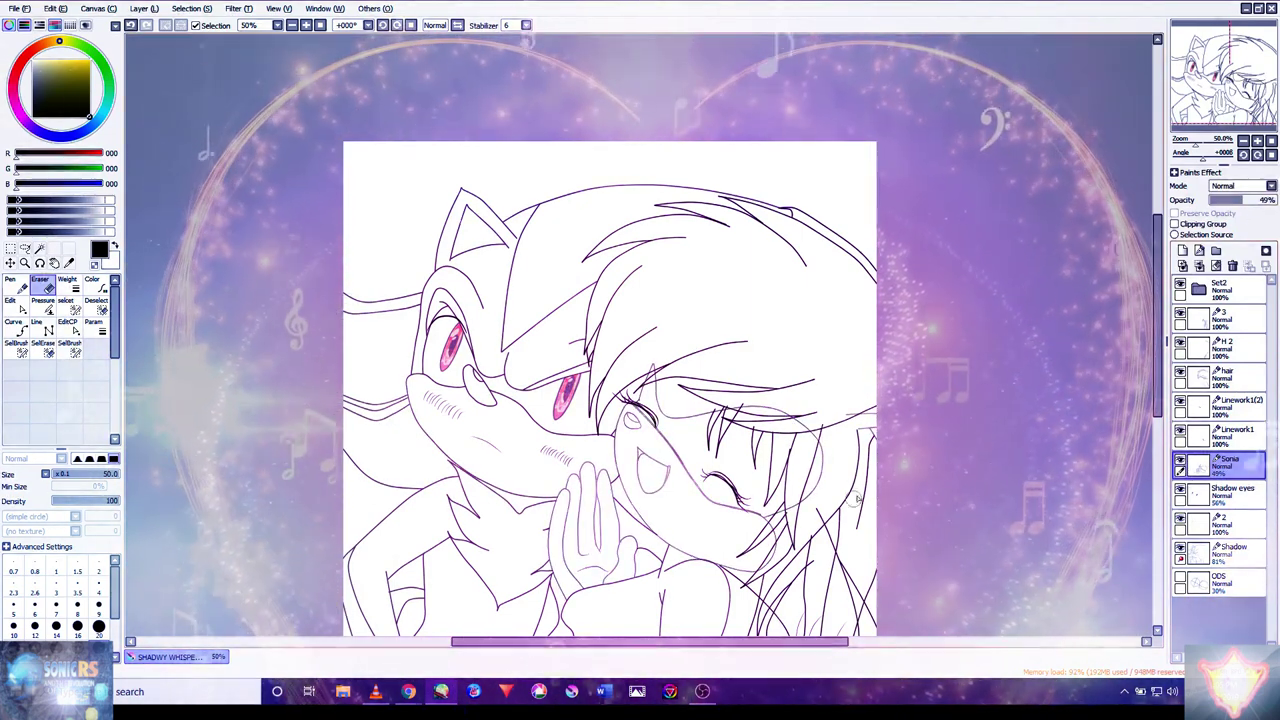
- On the Sonia layer, erase the head curve and the ear tip where they run behind the girl's fringe
scroll(868, 503, "up", 4)
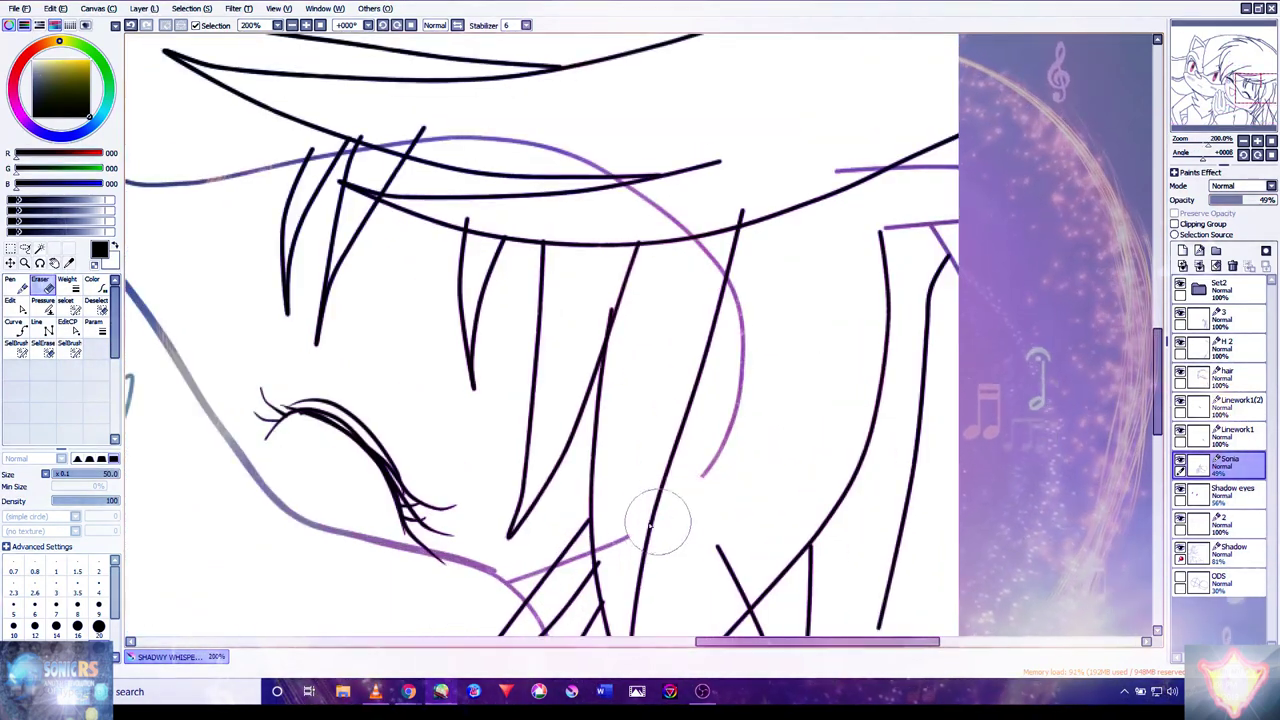
scroll(691, 245, "down", 4)
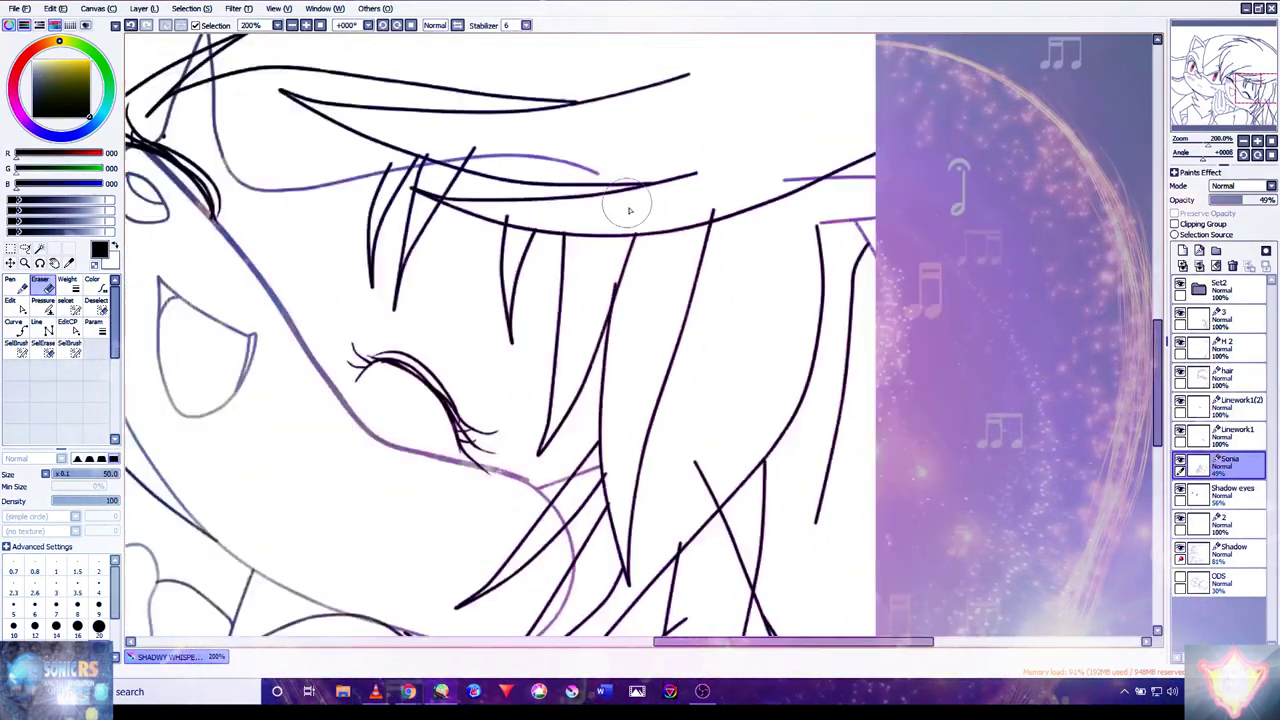
scroll(630, 210, "up", 3)
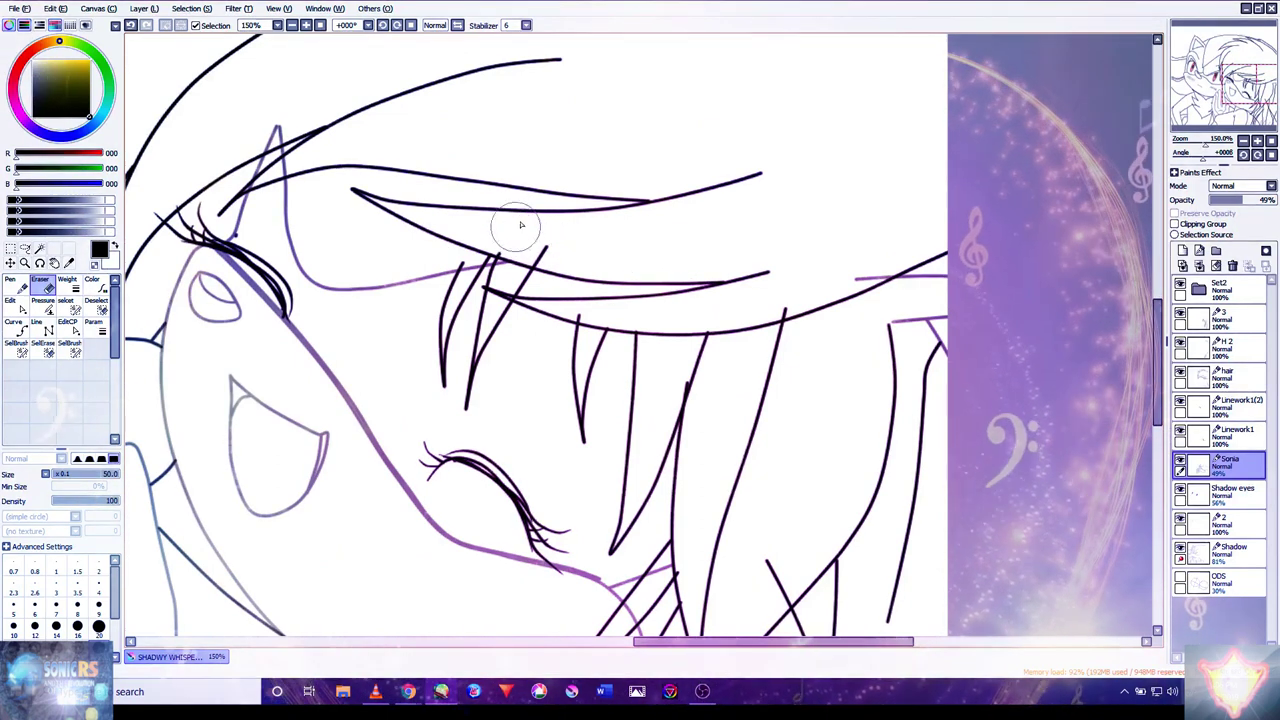
scroll(518, 226, "down", 3)
scroll(443, 143, "up", 4)
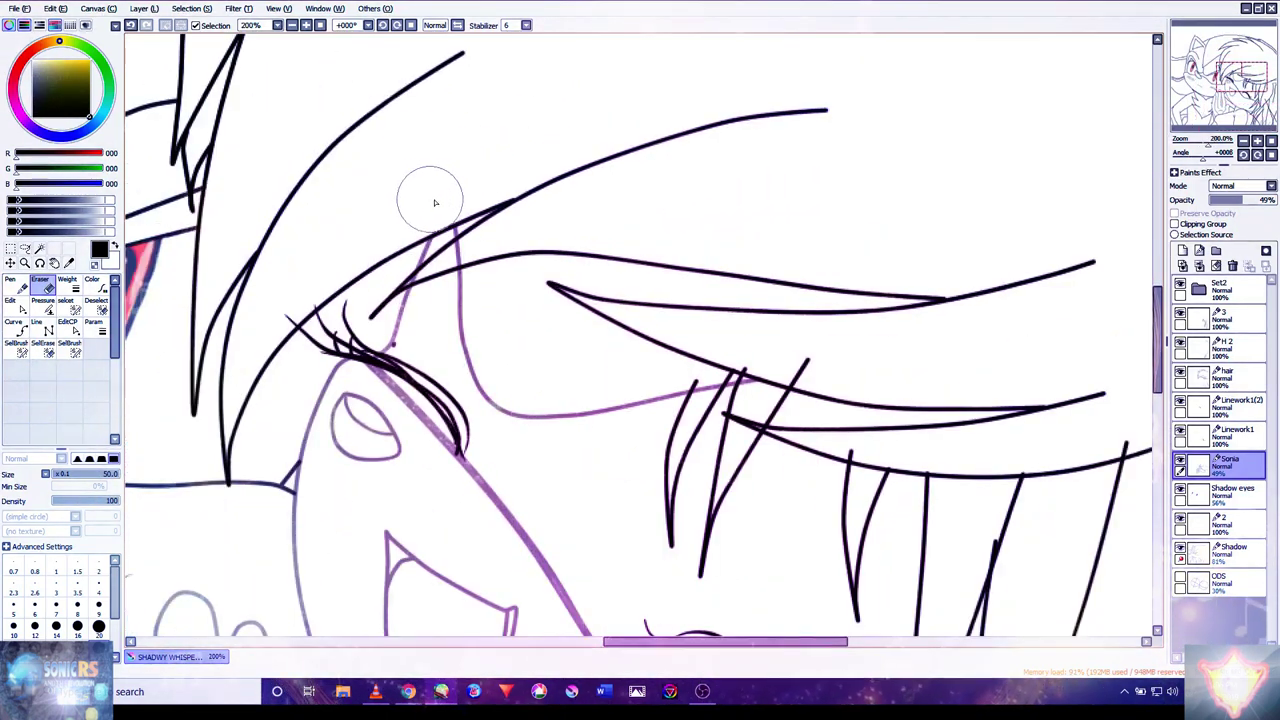
scroll(433, 202, "down", 3)
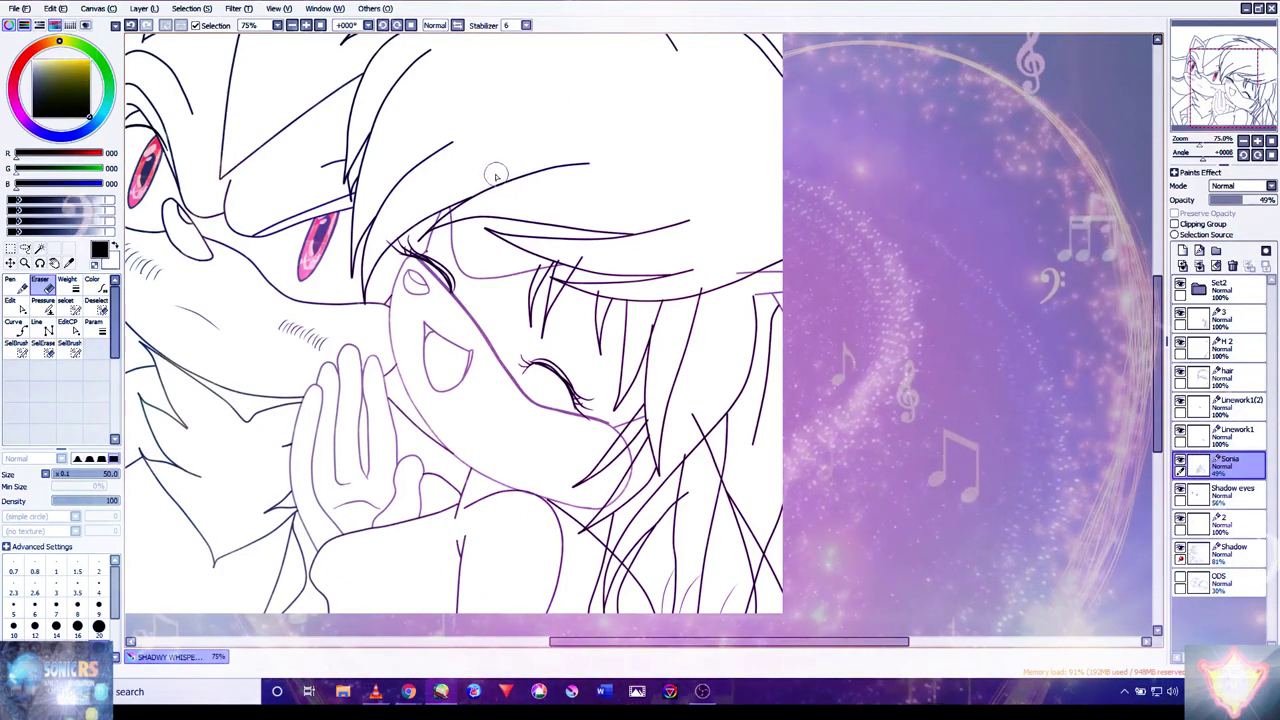
scroll(497, 180, "up", 4)
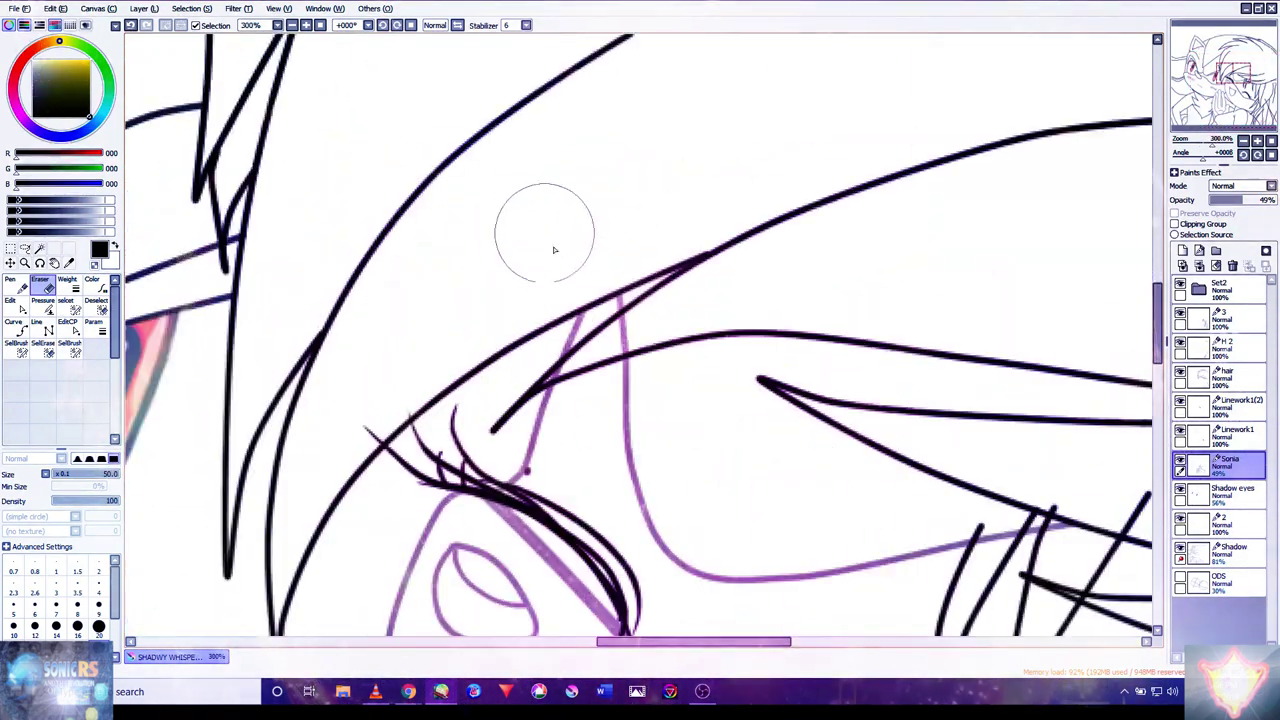
- With eraser size 10, trim the girl's ear lines where they pass between the fringe strands above her nearer eye
scroll(590, 252, "up", 1)
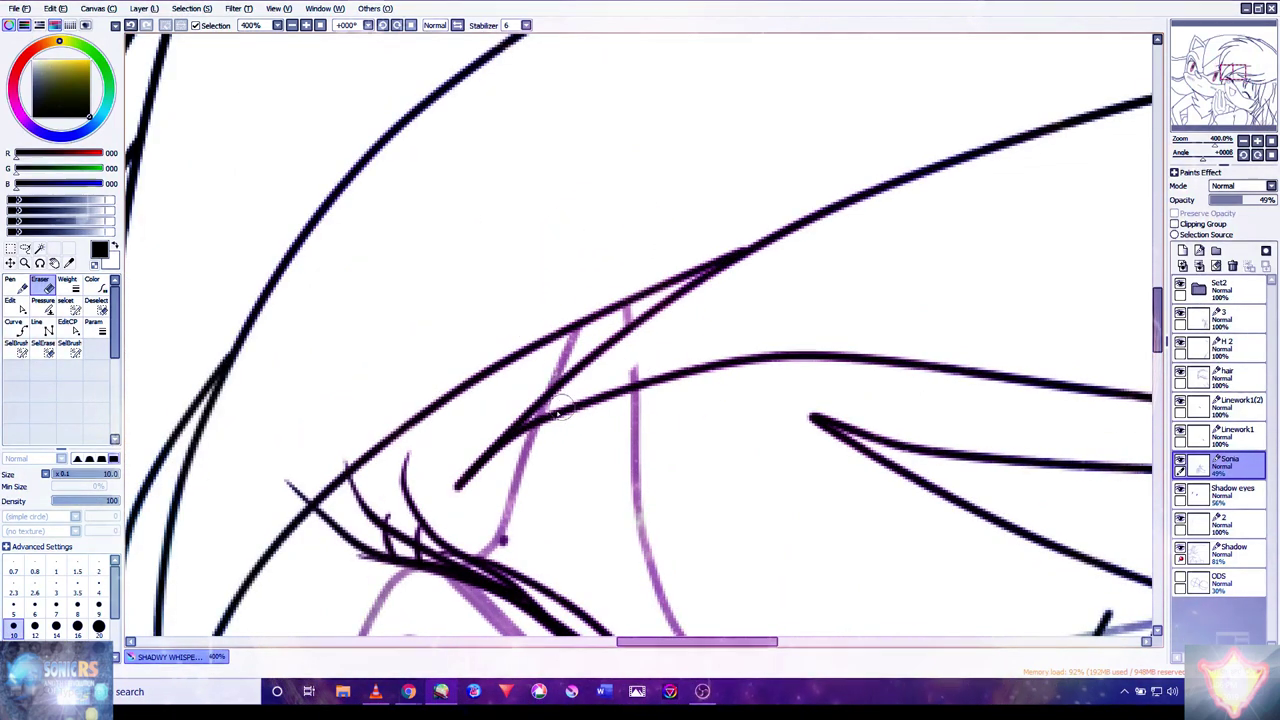
left_click_drag(632, 375, 630, 374)
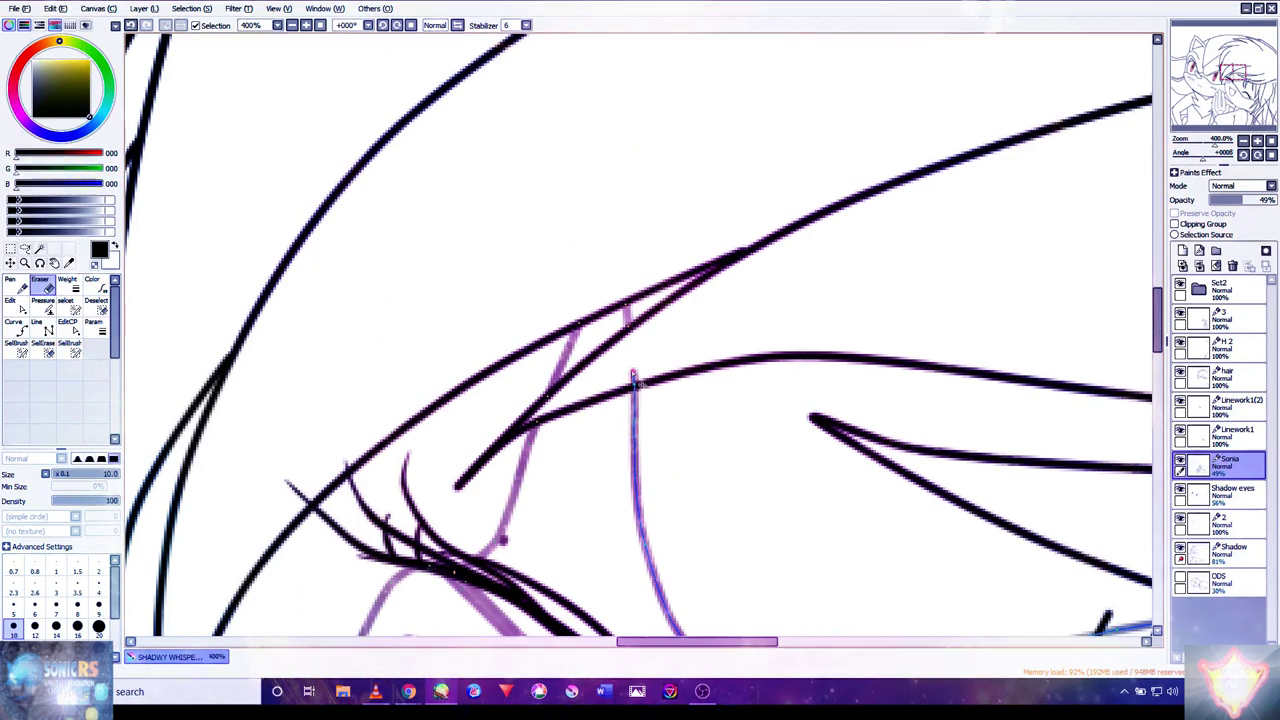
scroll(669, 317, "down", 6)
scroll(643, 379, "up", 6)
scroll(643, 379, "down", 5)
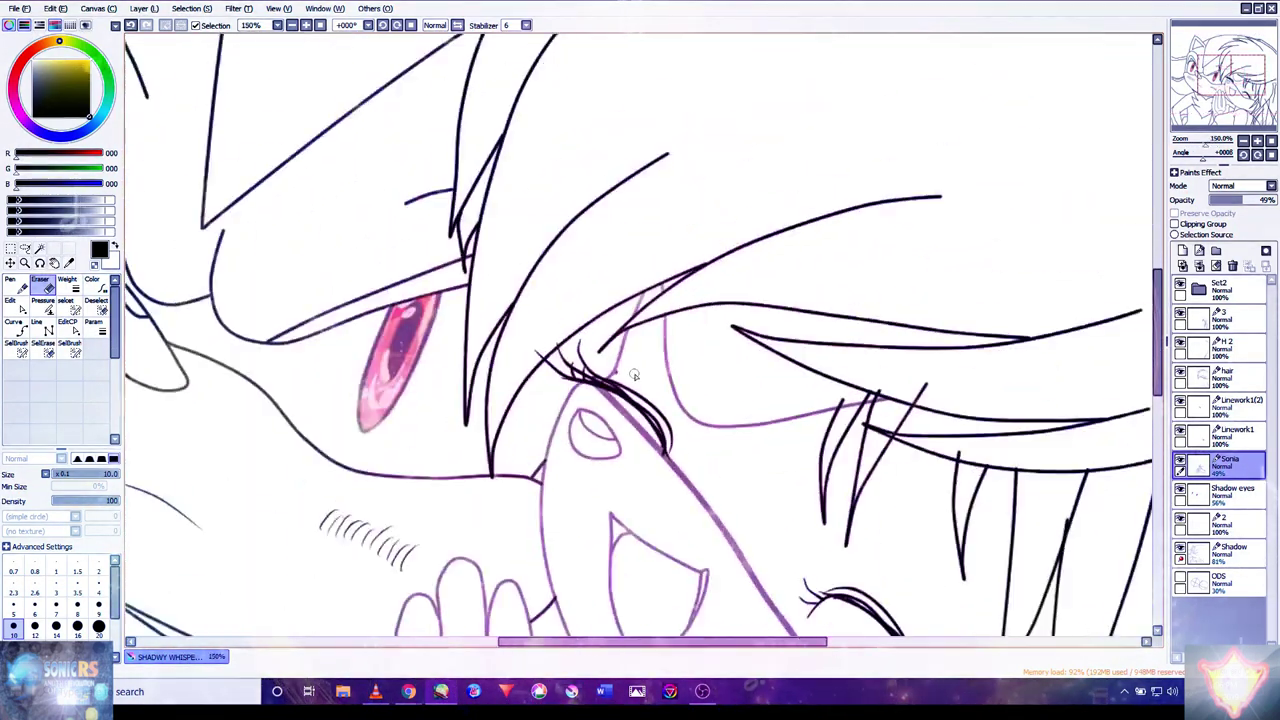
- Trim the short cheek line's end at the hair strand beside the girl's farther eye
scroll(750, 545, "up", 2)
scroll(755, 496, "up", 4)
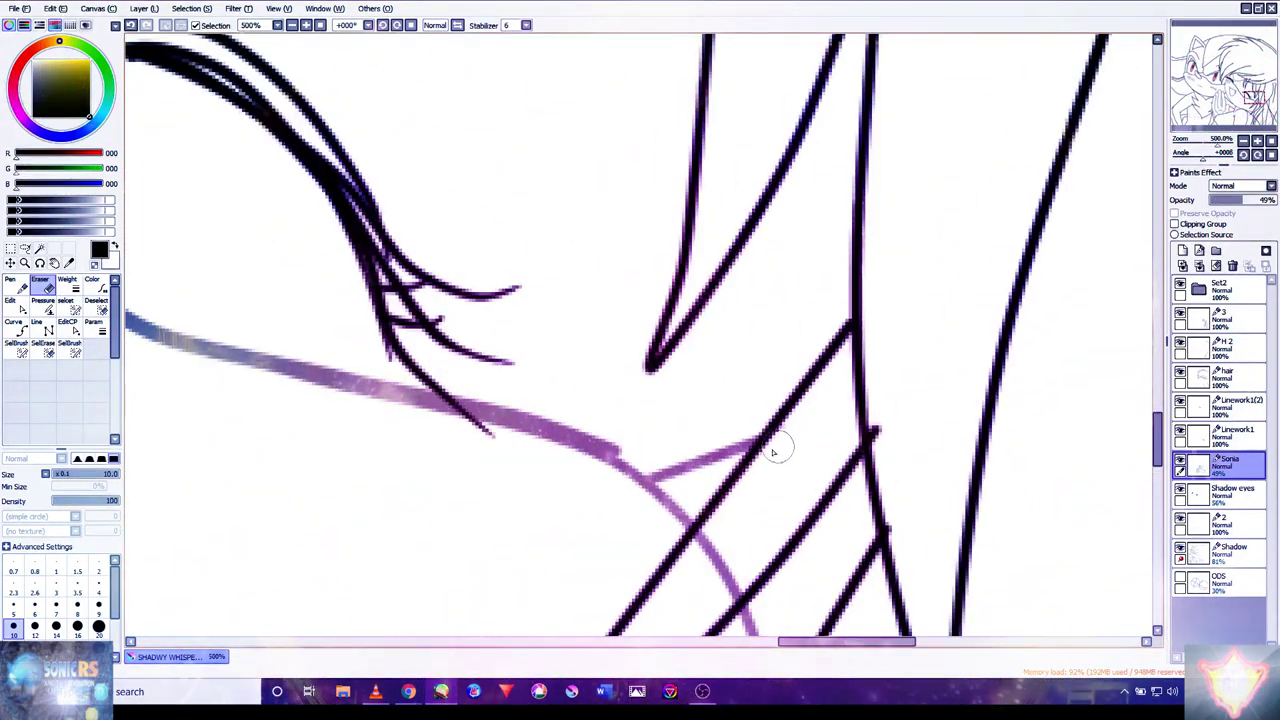
scroll(773, 452, "down", 4)
scroll(766, 471, "up", 3)
- Reposition the short Sonia line near the canvas's right edge so it starts below the fringe's lower edge
scroll(775, 468, "down", 4)
scroll(900, 327, "up", 3)
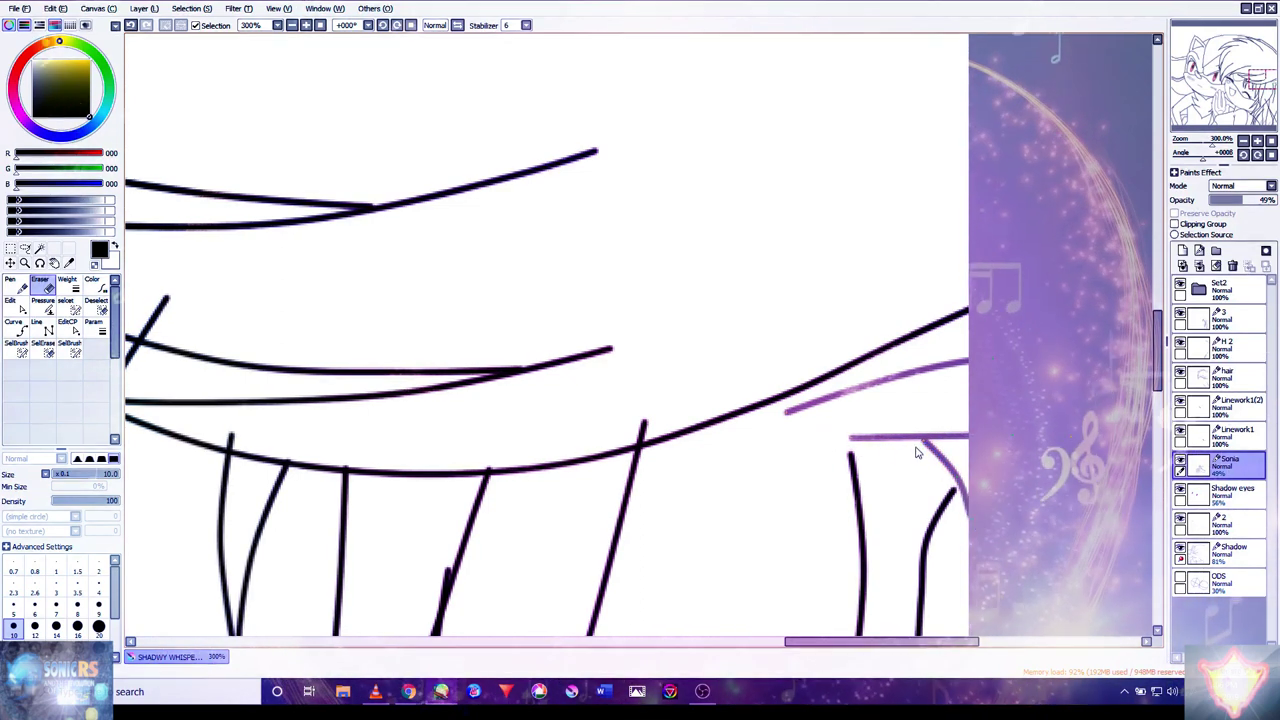
scroll(738, 396, "down", 5)
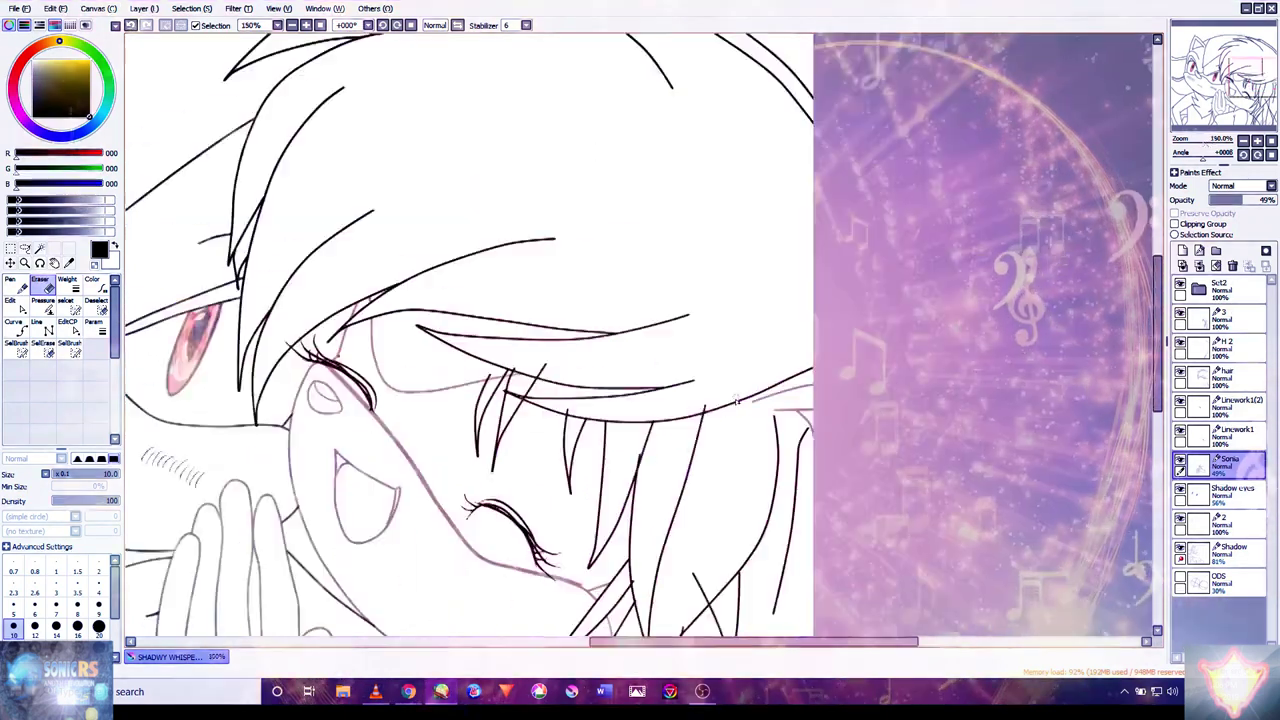
- Set the Sonia layer's opacity to 83% and the Linework1 layer's opacity to 92%
scroll(720, 460, "up", 2)
scroll(708, 530, "down", 2)
scroll(708, 530, "up", 1)
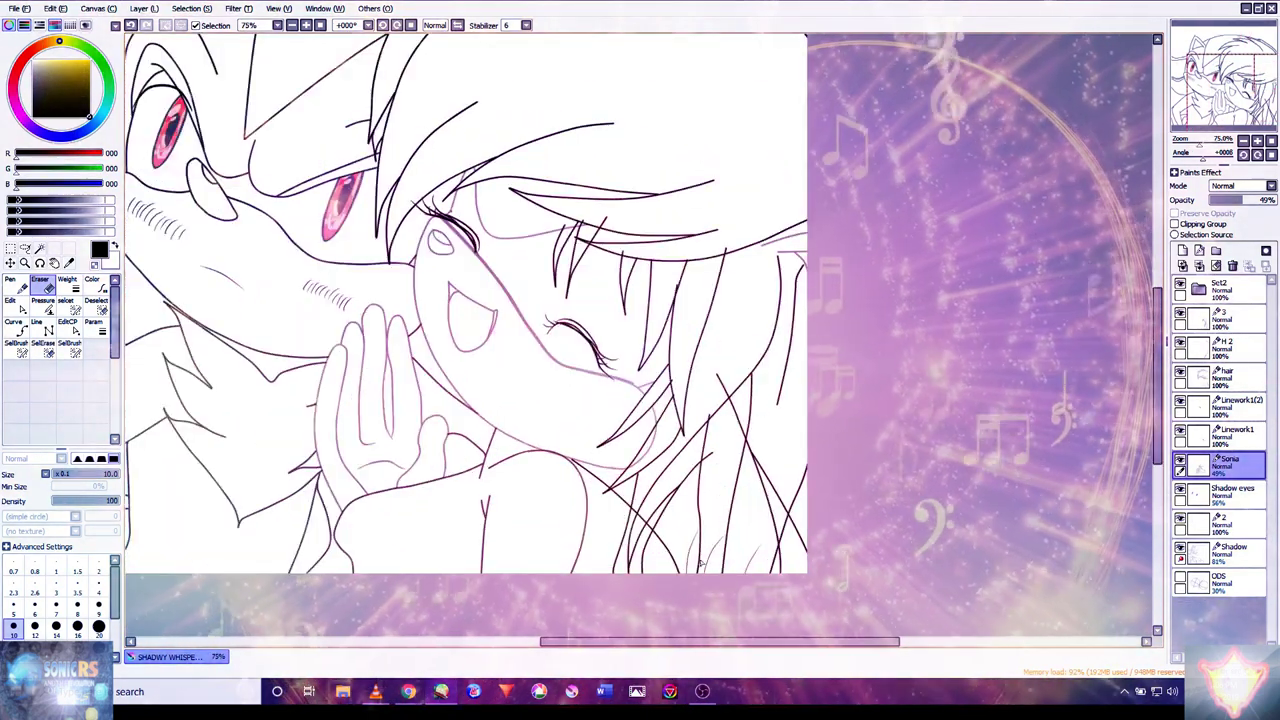
mouse_move(1268, 205)
left_mouse_down()
mouse_move(1262, 229)
mouse_move(1232, 203)
mouse_move(1268, 201)
left_mouse_up()
left_click(1225, 435)
- Merge the Linework1(2) layer down into Linework1
left_click(1186, 402)
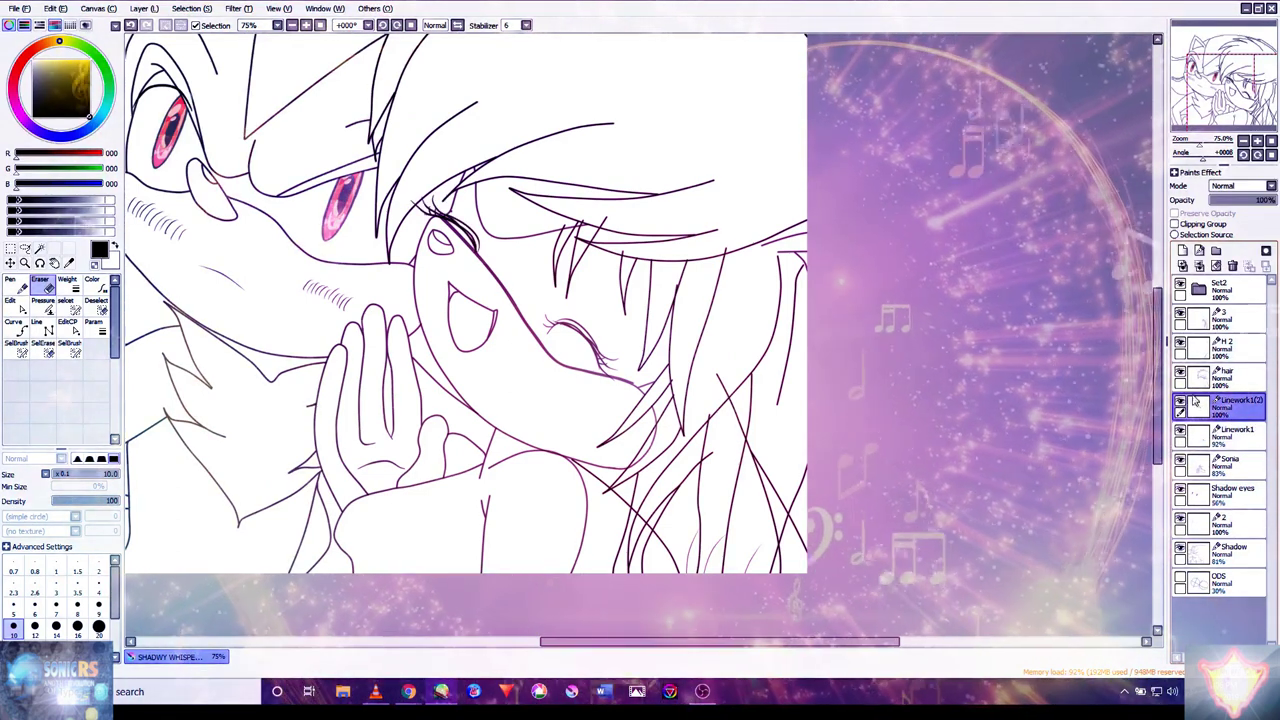
left_click(1199, 265)
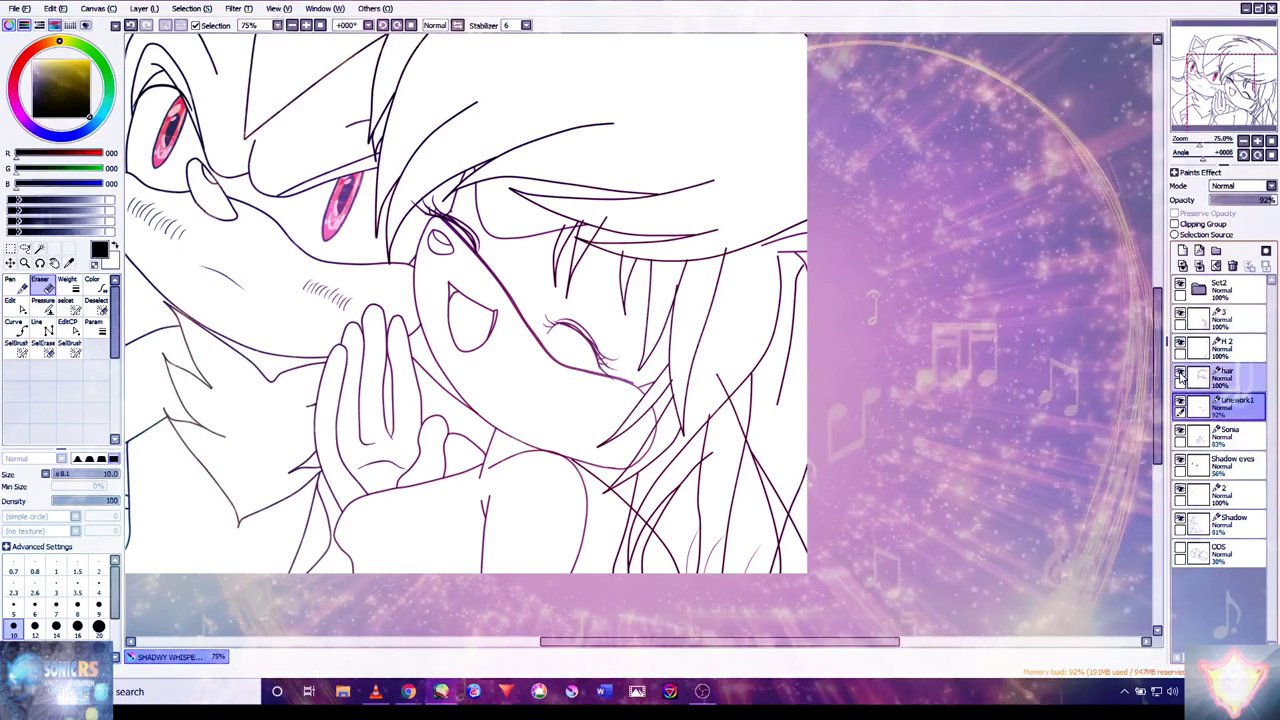
- Set the hair layer's opacity to 41% and erase its two stray lines crossing the strands of the lower hair
left_click(1215, 378)
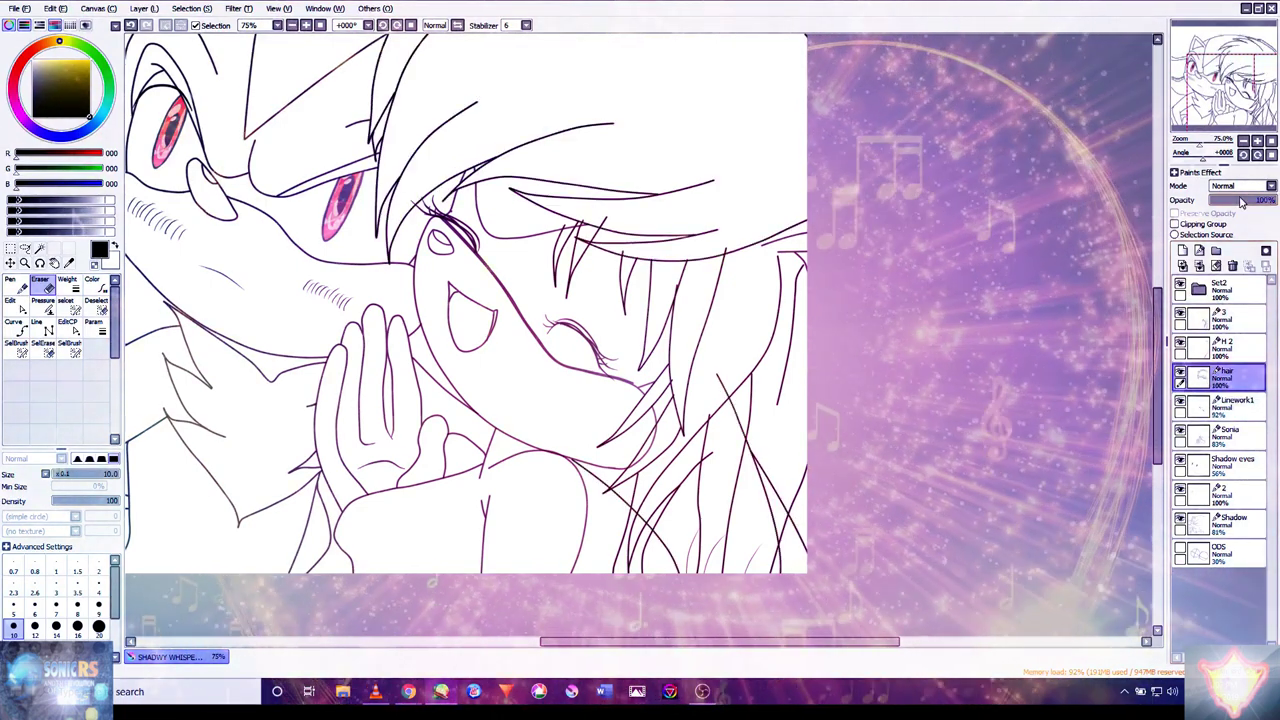
left_click_drag(1266, 200, 1237, 200)
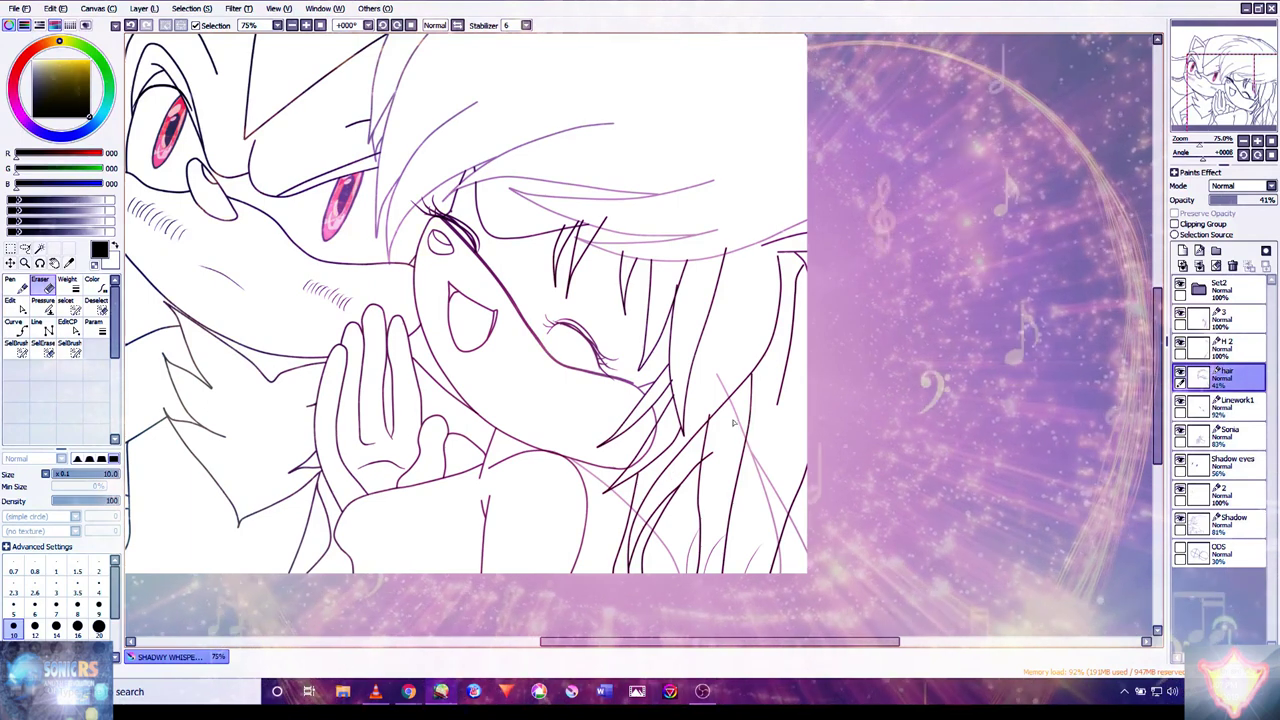
scroll(697, 370, "up", 2)
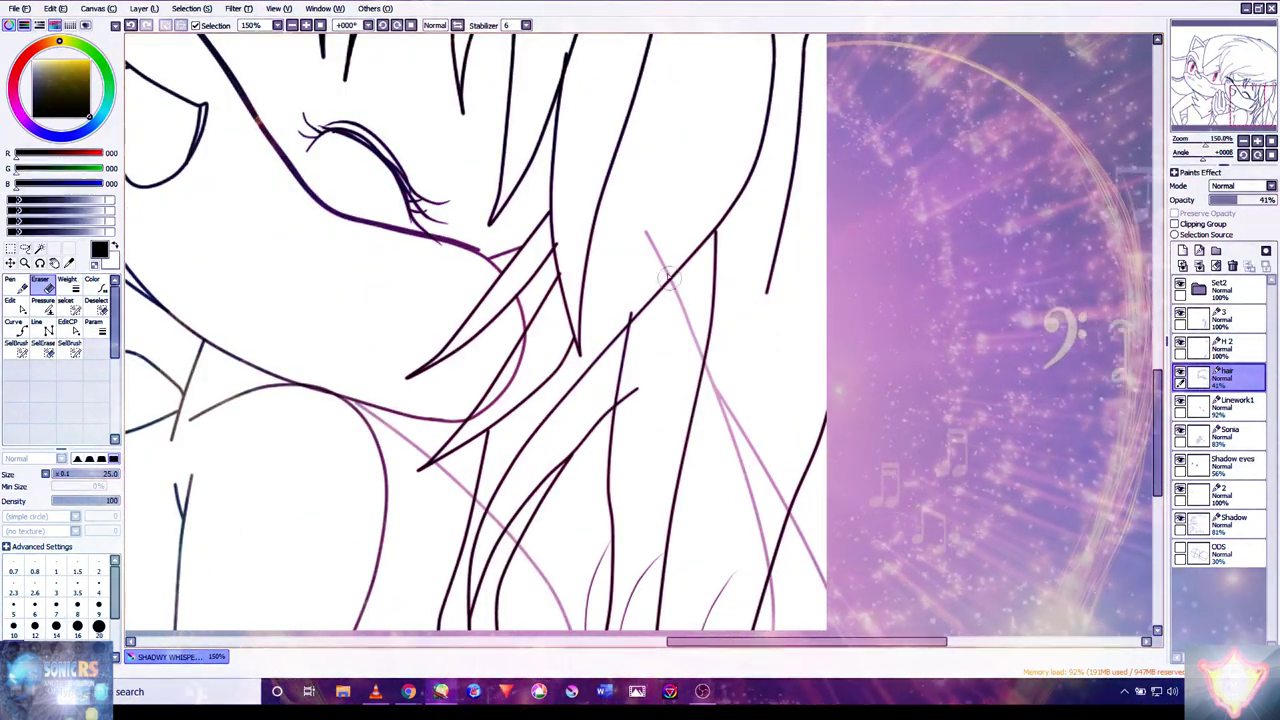
left_click_drag(651, 251, 763, 445)
scroll(750, 400, "down", 3)
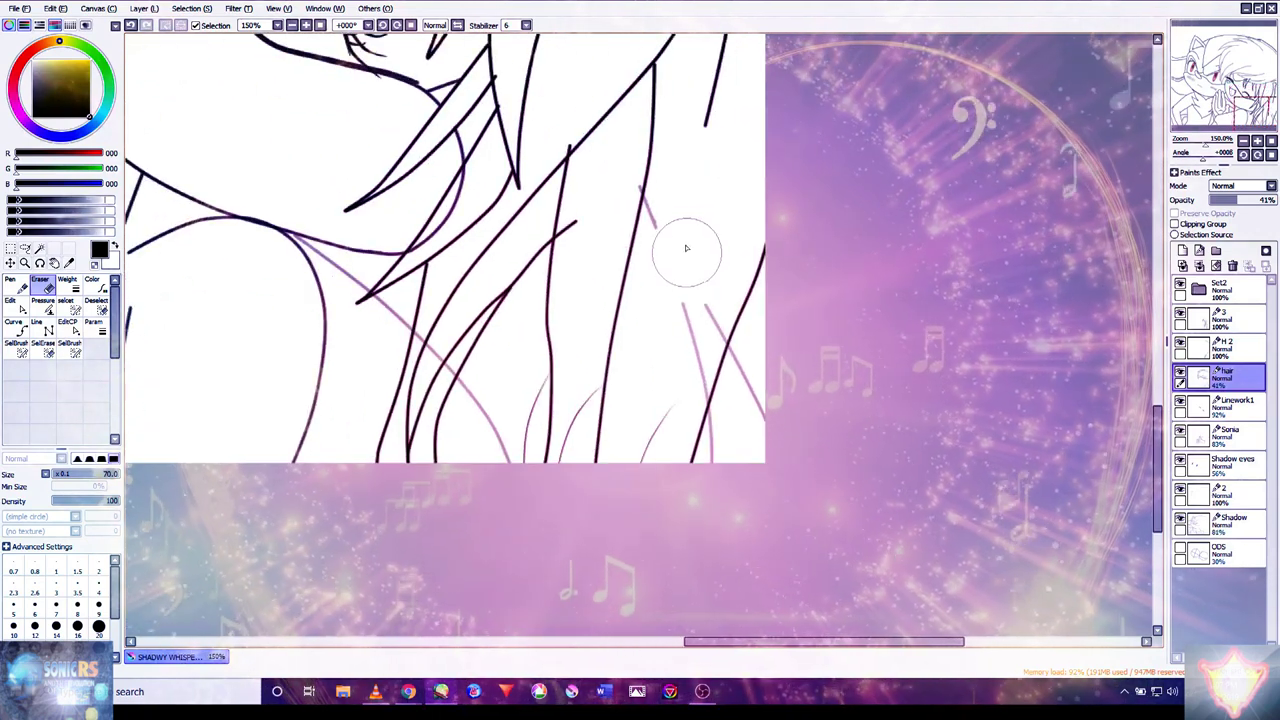
scroll(660, 340, "down", 2)
scroll(660, 450, "up", 4)
scroll(660, 450, "left", 3)
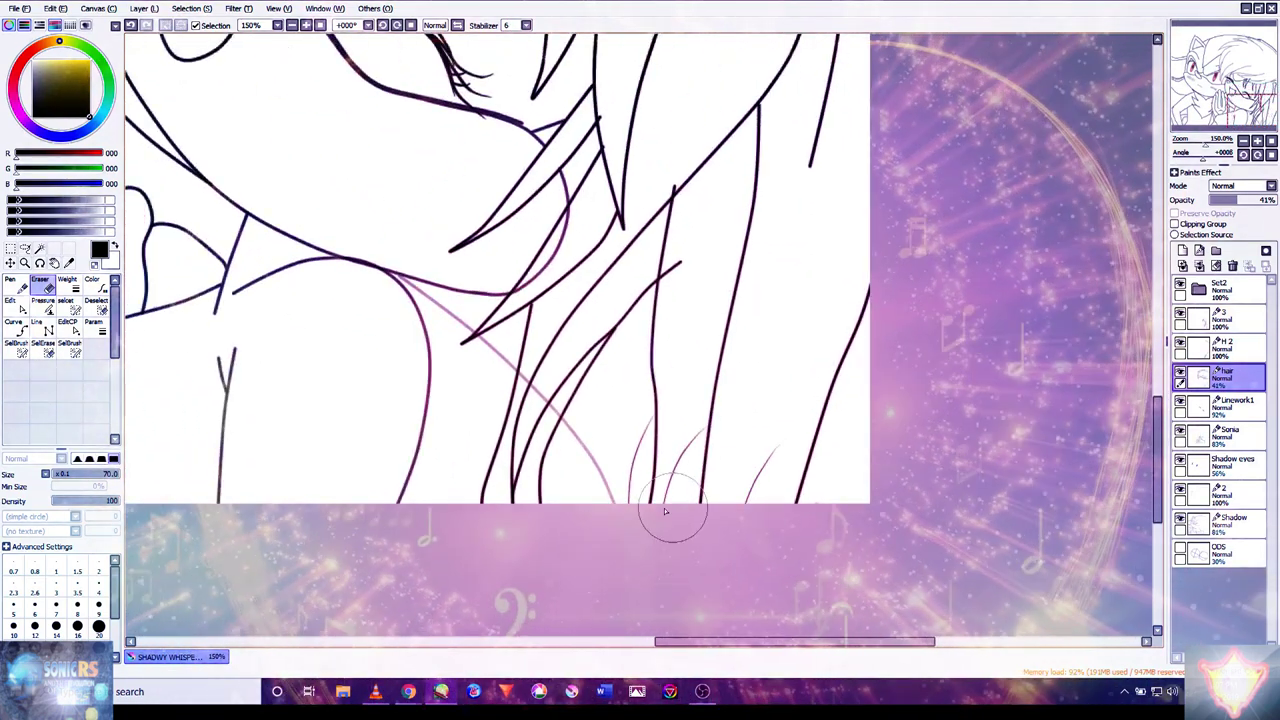
- Erase the hair layer's line running down from the girl's chin where it passes beyond the first lower strand
scroll(571, 420, "down", 1)
scroll(552, 405, "up", 2)
scroll(552, 405, "left", 4)
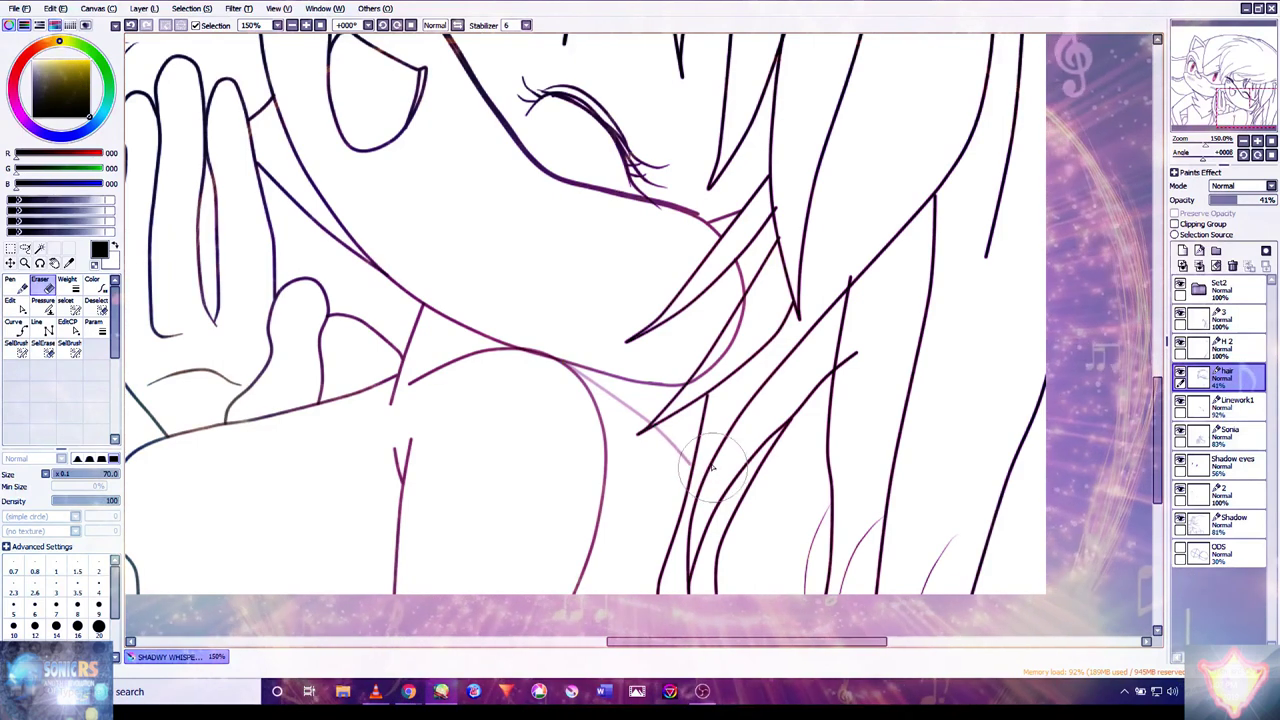
- Examine the top hair outline, both faces, the raised hands and the lower hair for remaining overlaps
left_click_drag(551, 308, 862, 209)
scroll(726, 280, "up", 5)
scroll(726, 280, "right", 3)
scroll(723, 277, "up", 3)
scroll(727, 326, "up", 6)
scroll(727, 326, "right", 2)
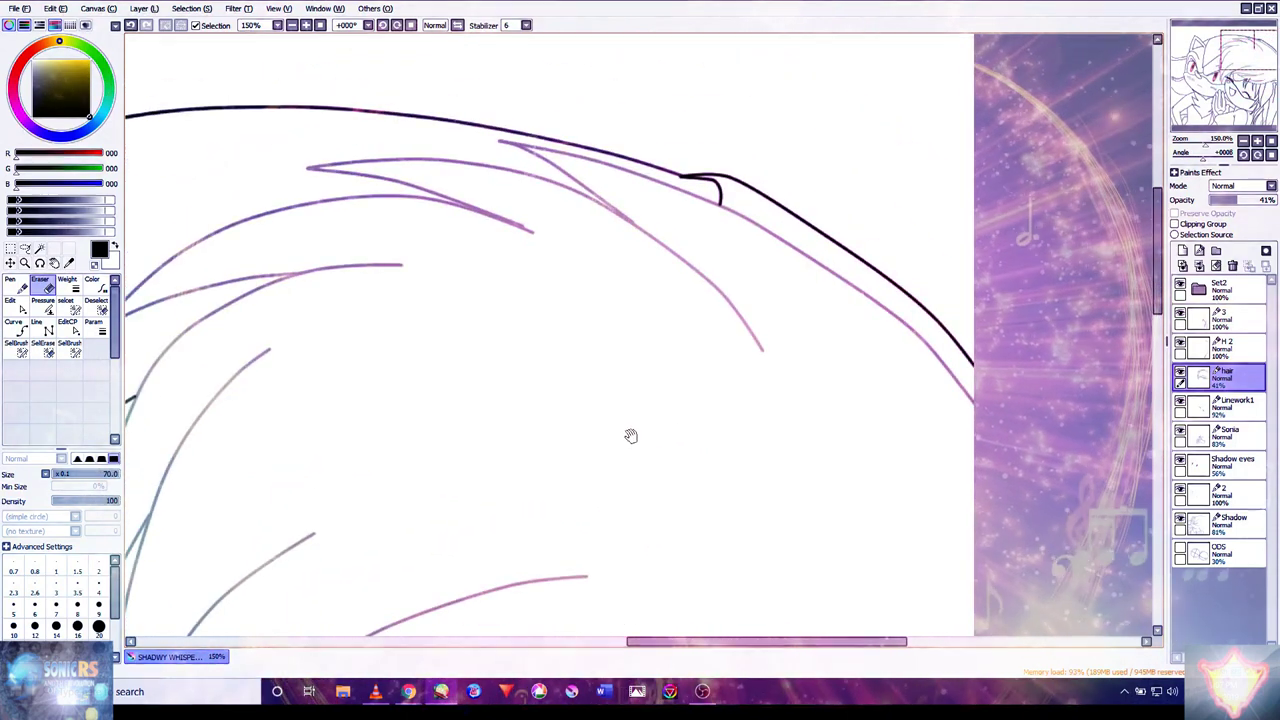
left_click_drag(630, 436, 918, 278)
left_click_drag(706, 423, 824, 233)
left_click_drag(707, 379, 786, 283)
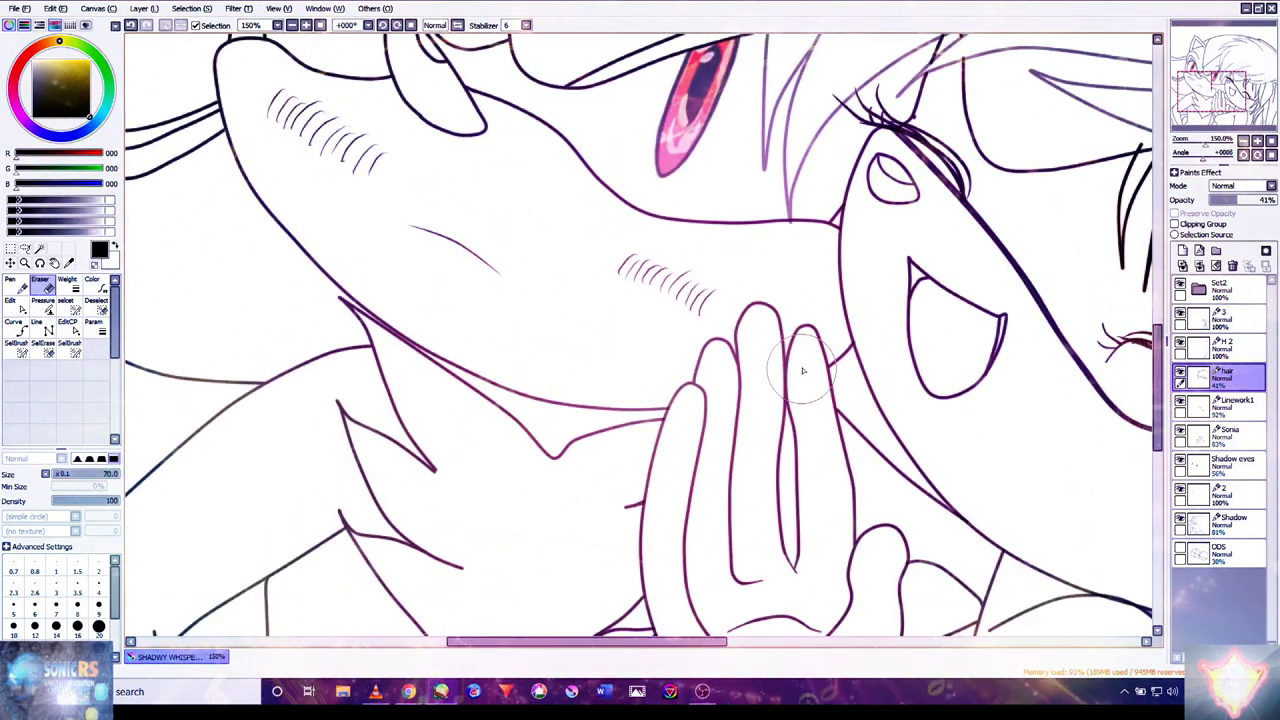
scroll(830, 385, "down", 5)
scroll(752, 362, "up", 5)
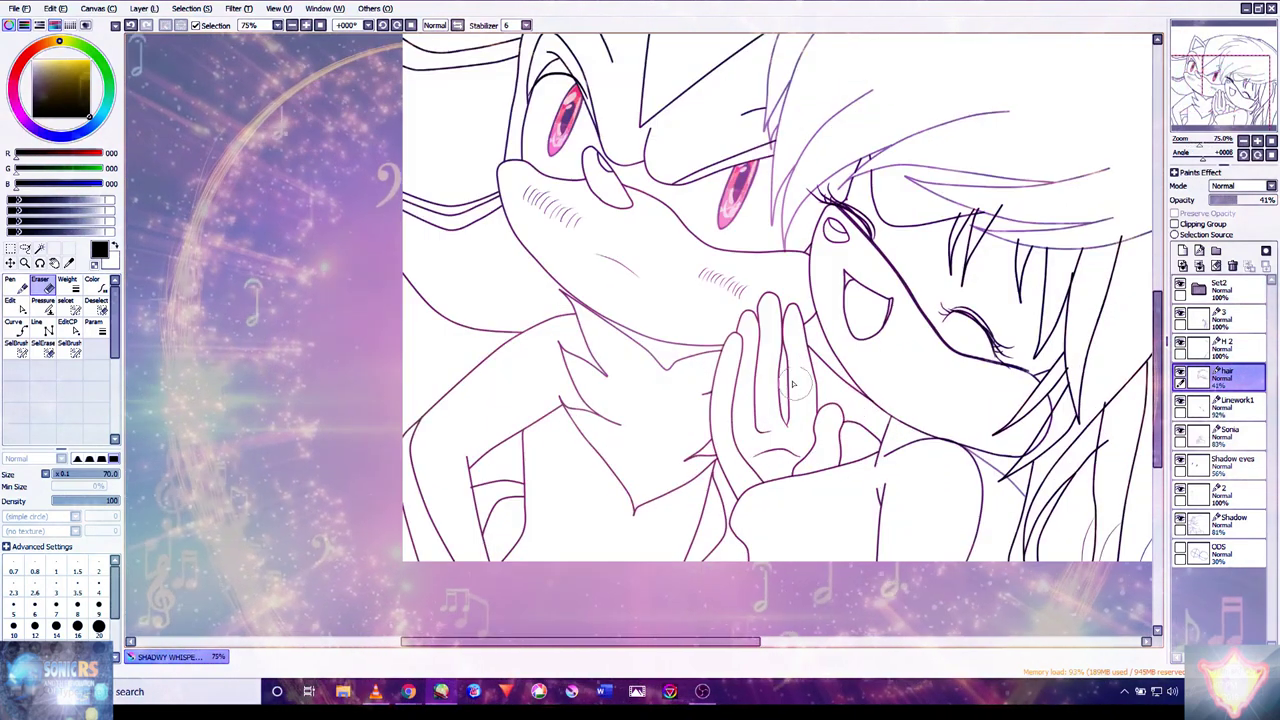
scroll(752, 357, "down", 3)
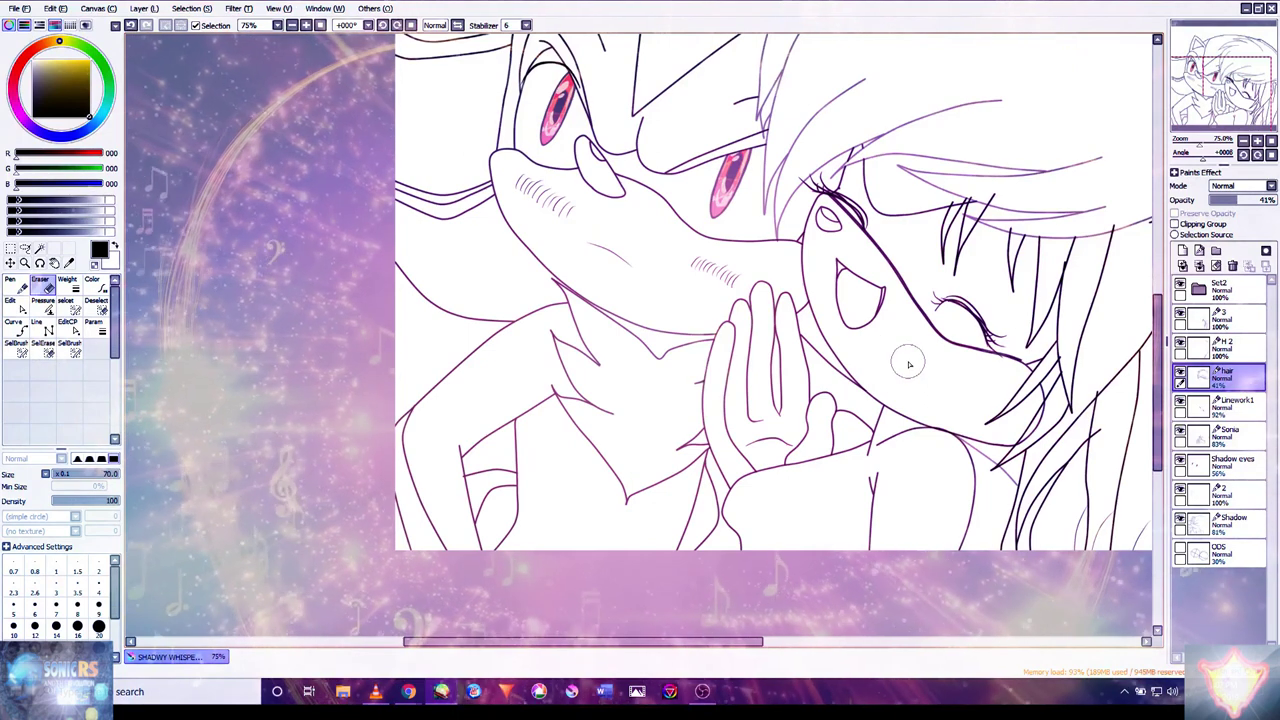
scroll(903, 357, "up", 1)
left_click_drag(985, 416, 746, 428)
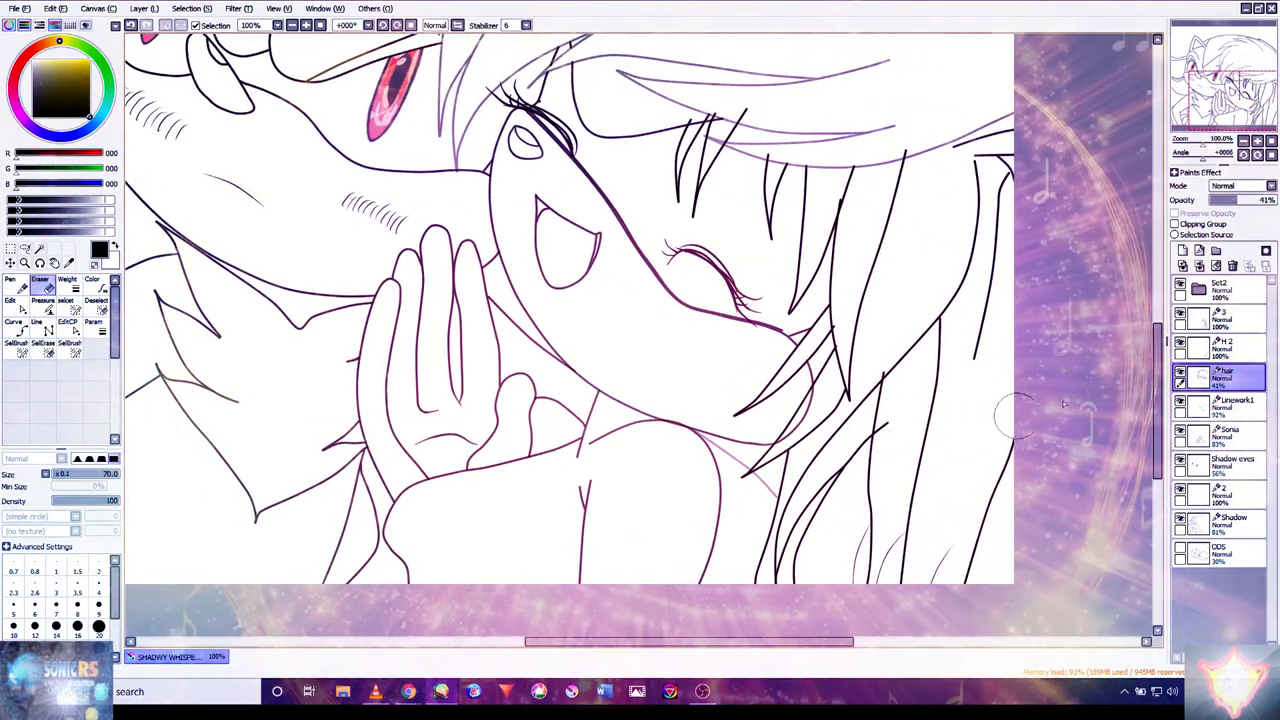
- Set the hair layer's opacity to 86% and H 2's to 48%, trimming the H 2 strand's overshooting end at the neighbouring strand
left_click(1268, 201)
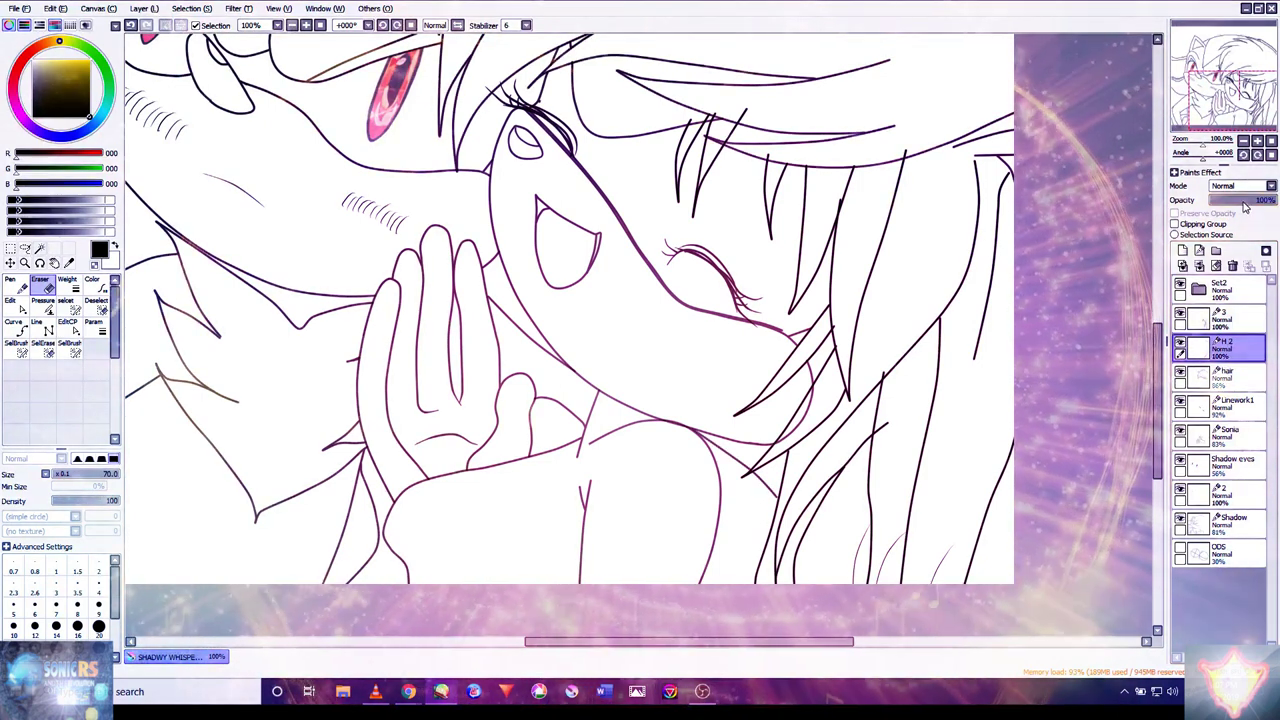
scroll(810, 488, "up", 3)
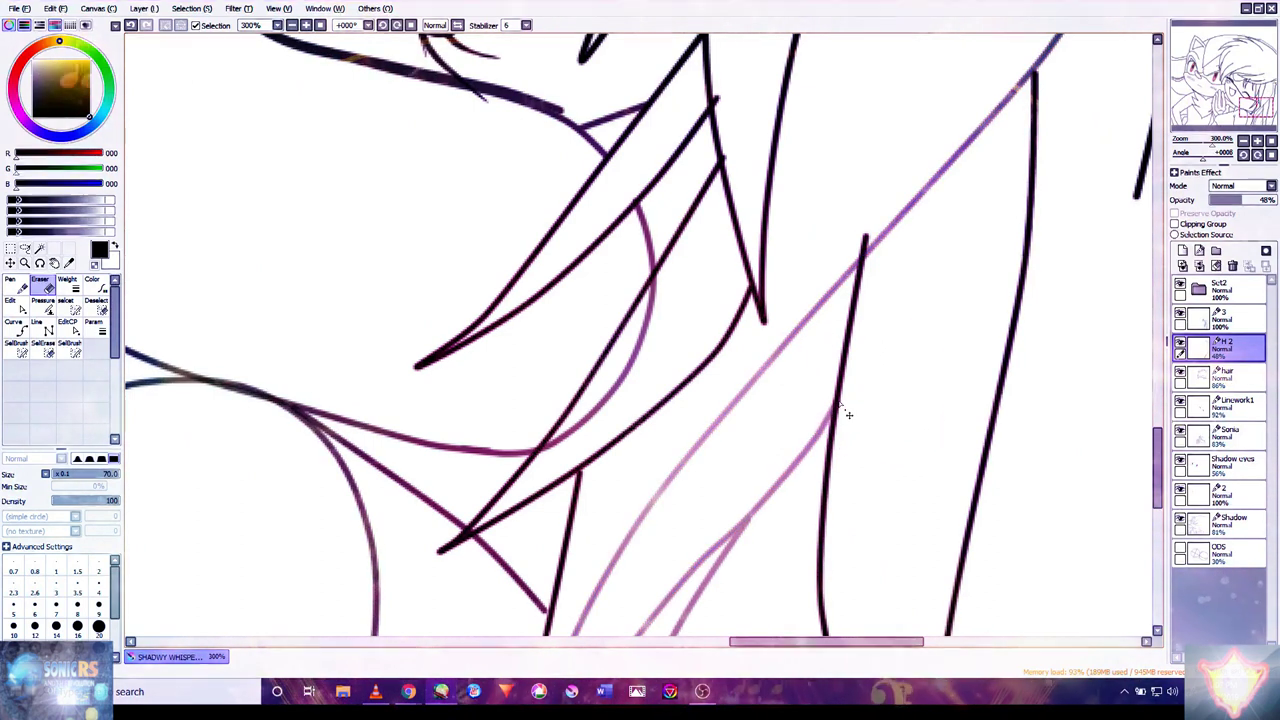
mouse_move(862, 433)
left_mouse_down()
mouse_move(809, 326)
mouse_move(766, 320)
left_mouse_up()
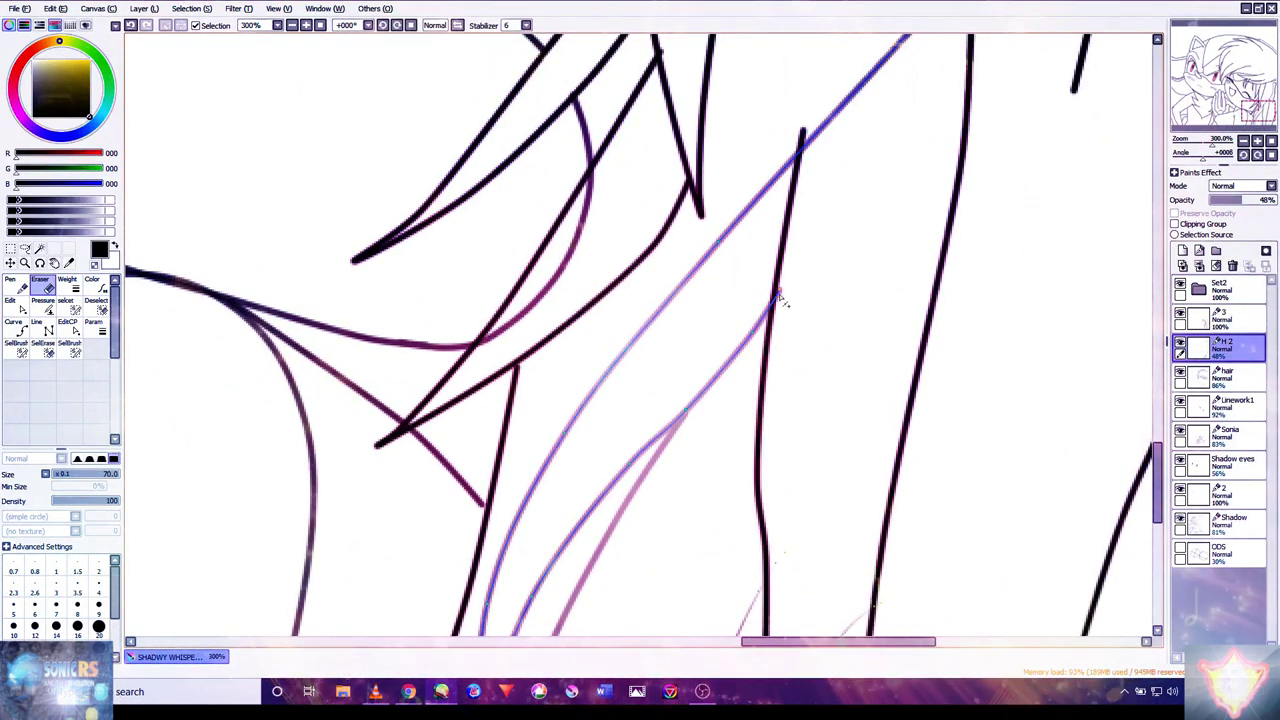
- Examine the H 2 layer's strands from the canvas's lower edge up to the fringe for overlapping ends
left_click_drag(929, 520, 803, 209)
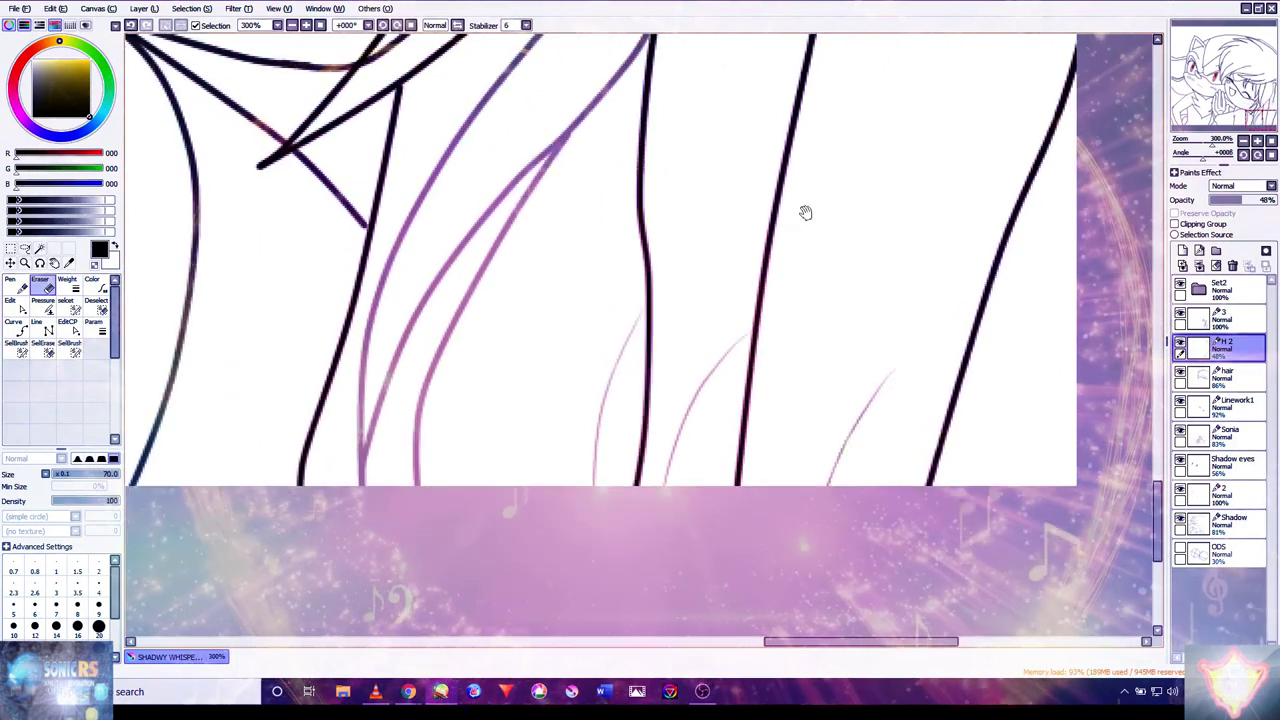
left_click_drag(613, 262, 650, 495)
mouse_move(635, 437)
left_mouse_down()
mouse_move(752, 311)
mouse_move(751, 364)
mouse_move(770, 348)
left_mouse_up()
mouse_move(888, 193)
left_mouse_down()
mouse_move(760, 345)
mouse_move(775, 360)
left_mouse_up()
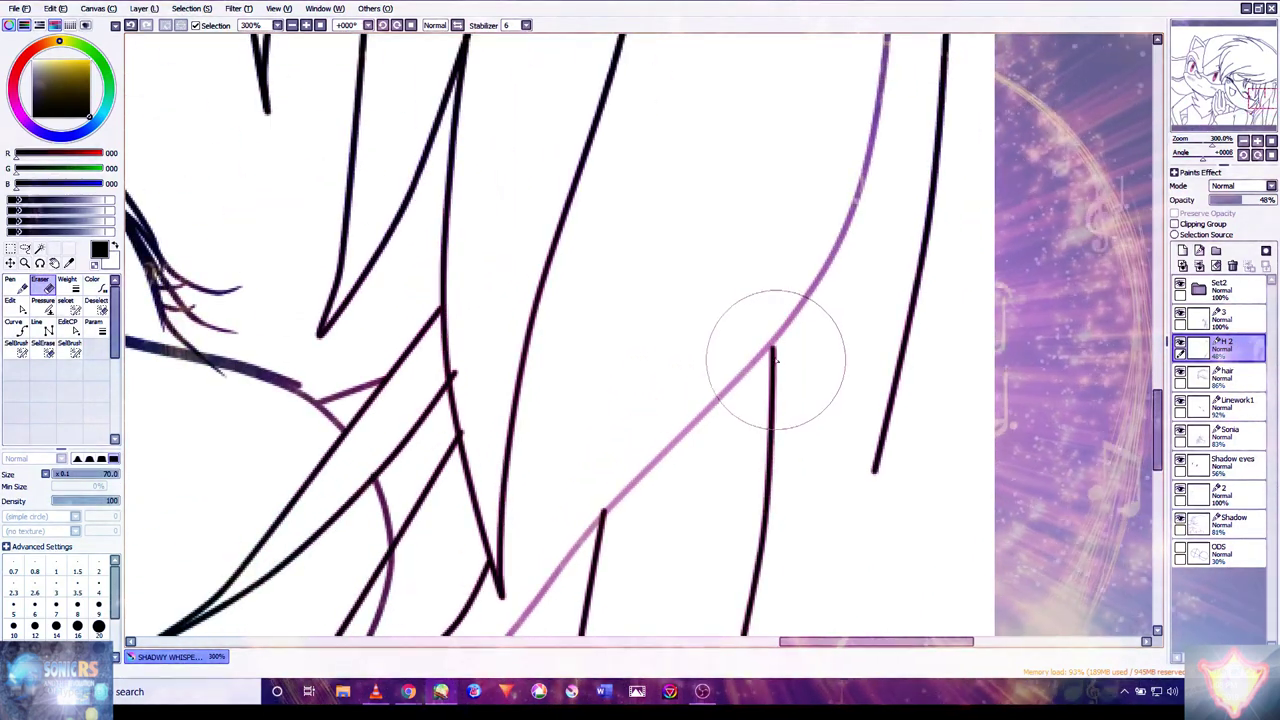
left_click(770, 349)
mouse_move(846, 189)
left_mouse_down()
mouse_move(771, 337)
mouse_move(780, 400)
left_mouse_up()
left_click(816, 258)
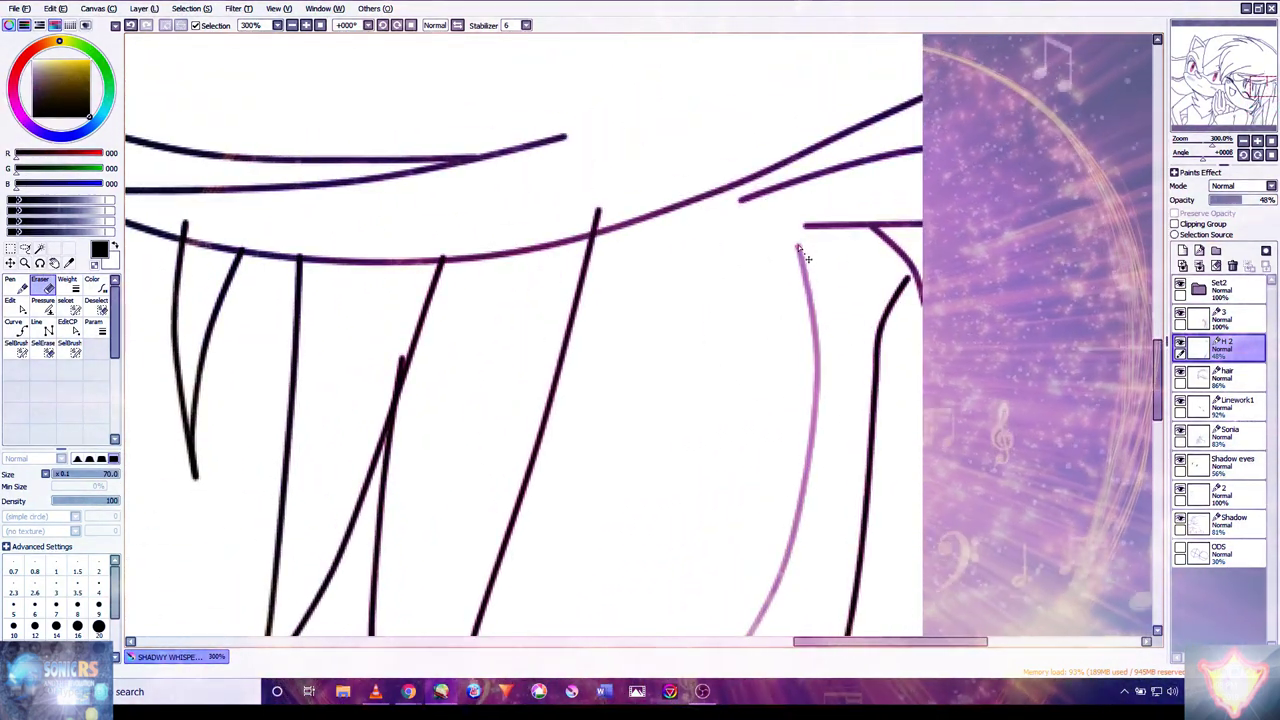
mouse_move(637, 406)
left_mouse_down()
mouse_move(777, 331)
mouse_move(937, 299)
left_mouse_up()
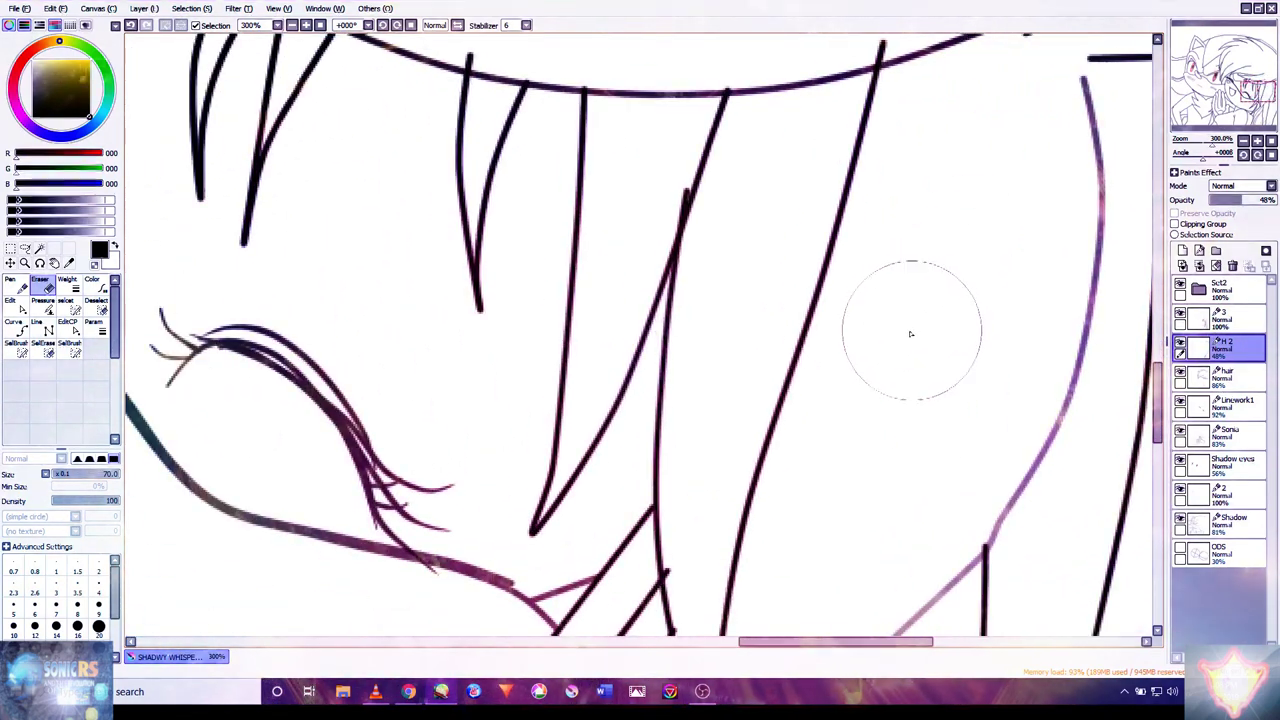
- Set the H 2 layer's opacity to 86% and layer 3's opacity to 33%
scroll(912, 334, "down", 5)
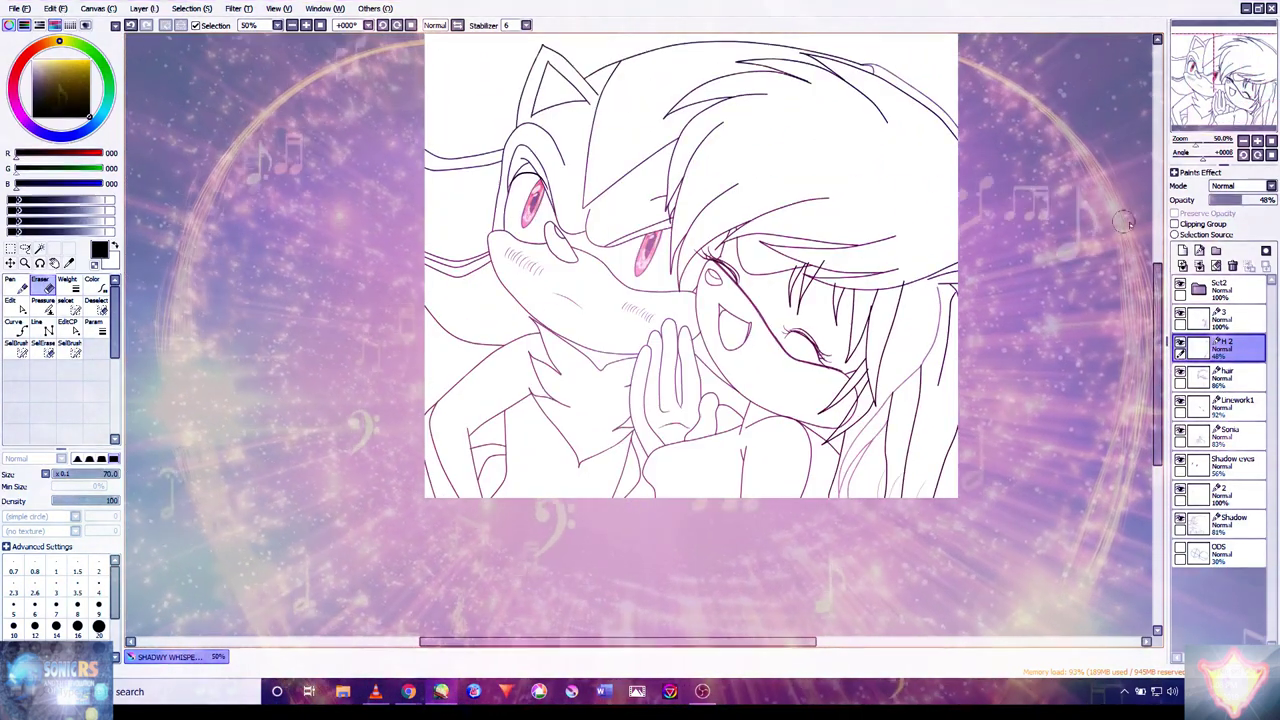
scroll(884, 35, "up", 4)
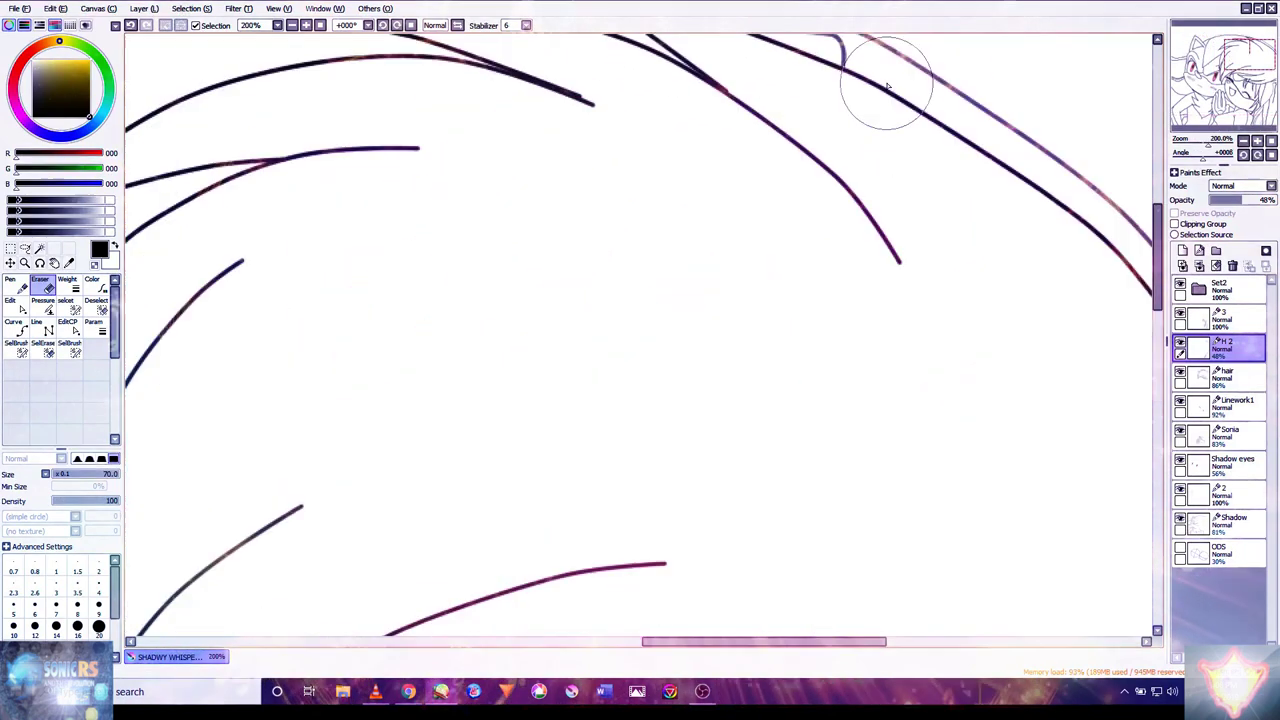
scroll(948, 74, "down", 4)
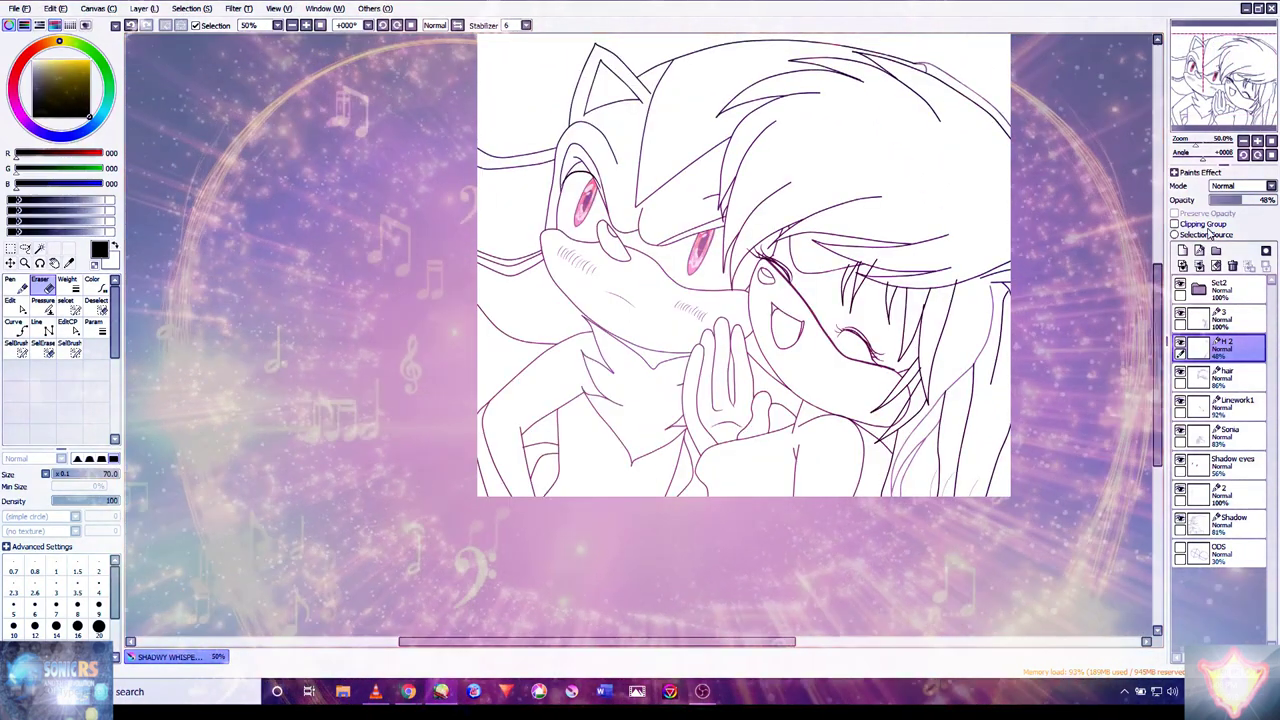
left_click_drag(1240, 200, 1268, 202)
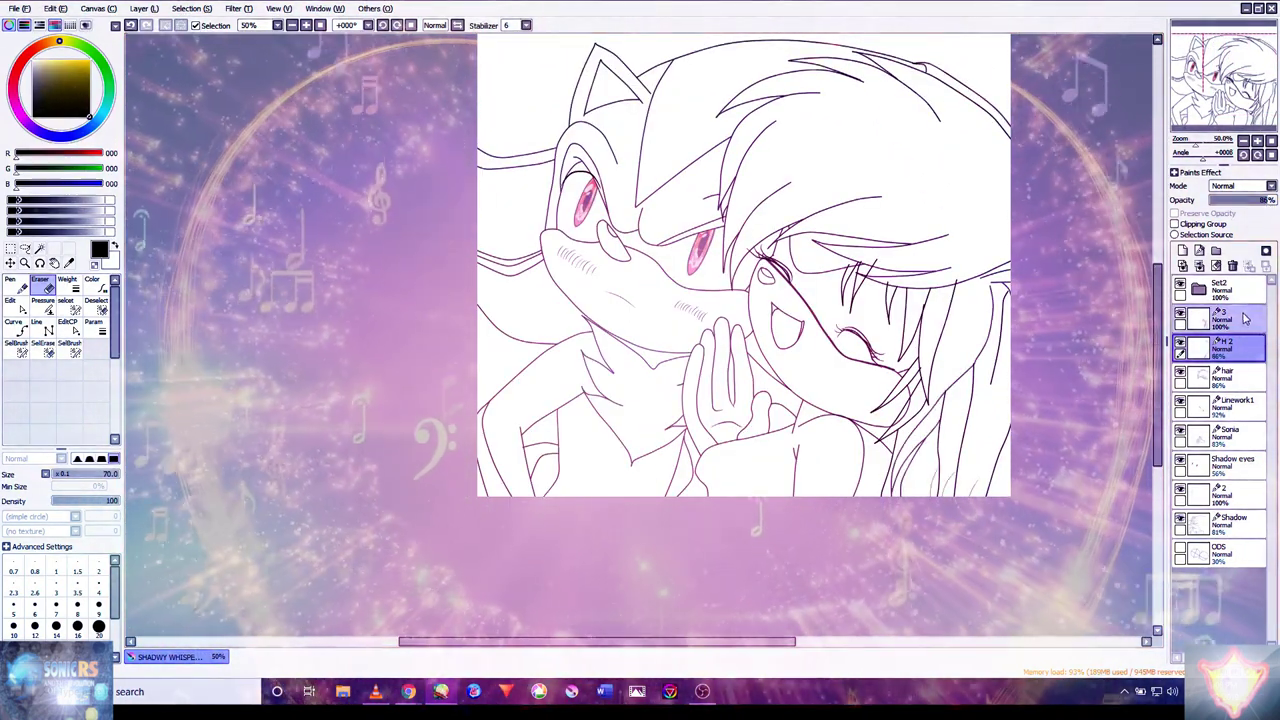
left_click(1237, 205)
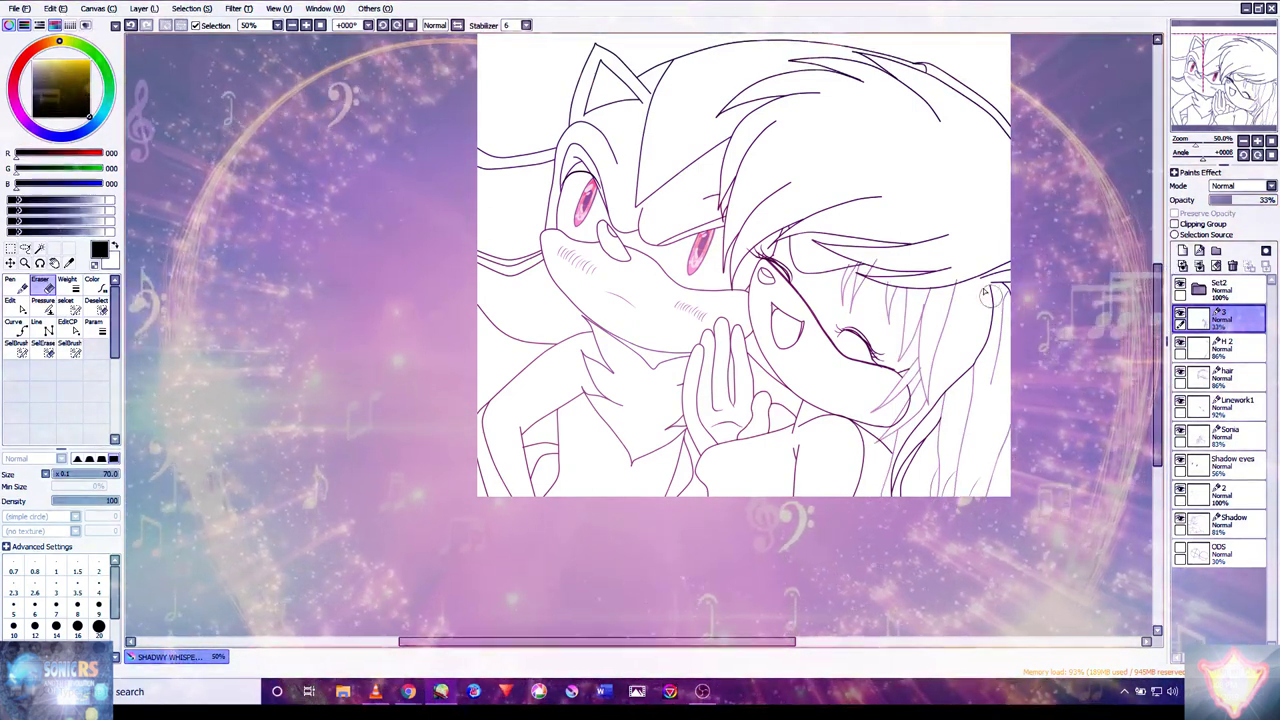
- Erase the ends of layer 3's hair strands where they overshoot the fringe line and the neighbouring strand
scroll(1010, 310, "up", 6)
key("ctrl")
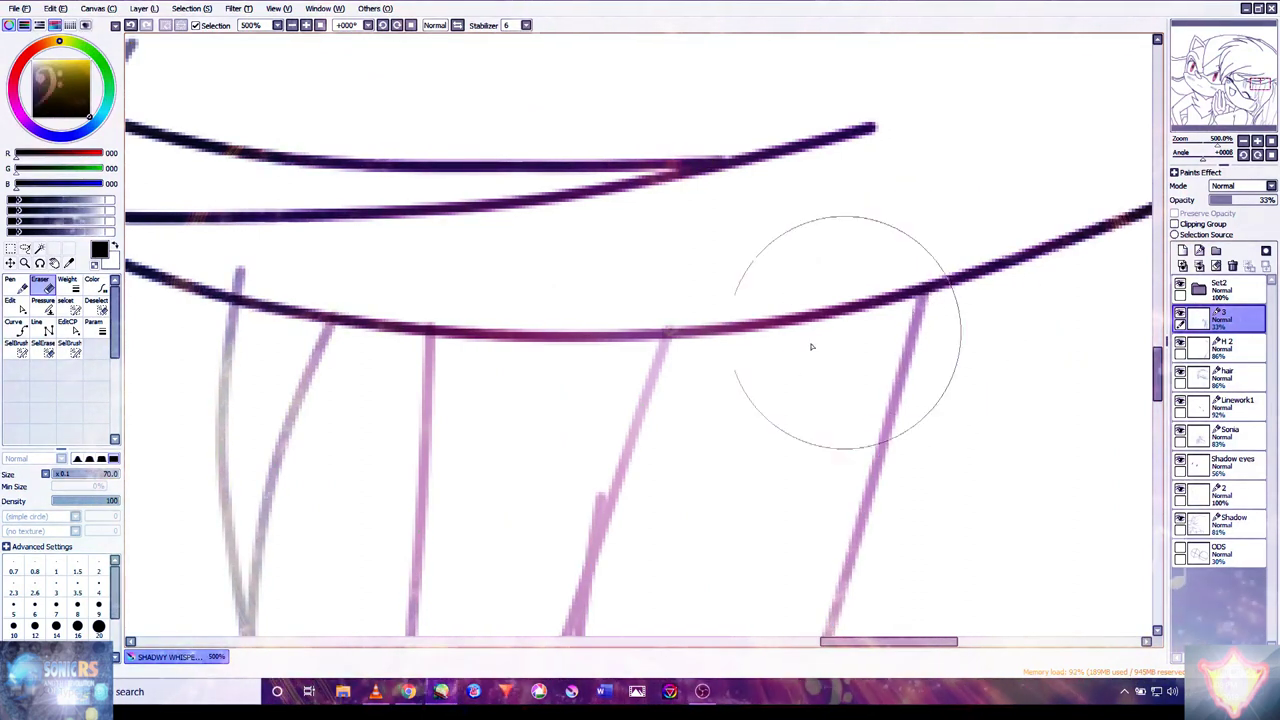
left_click_drag(802, 363, 957, 263)
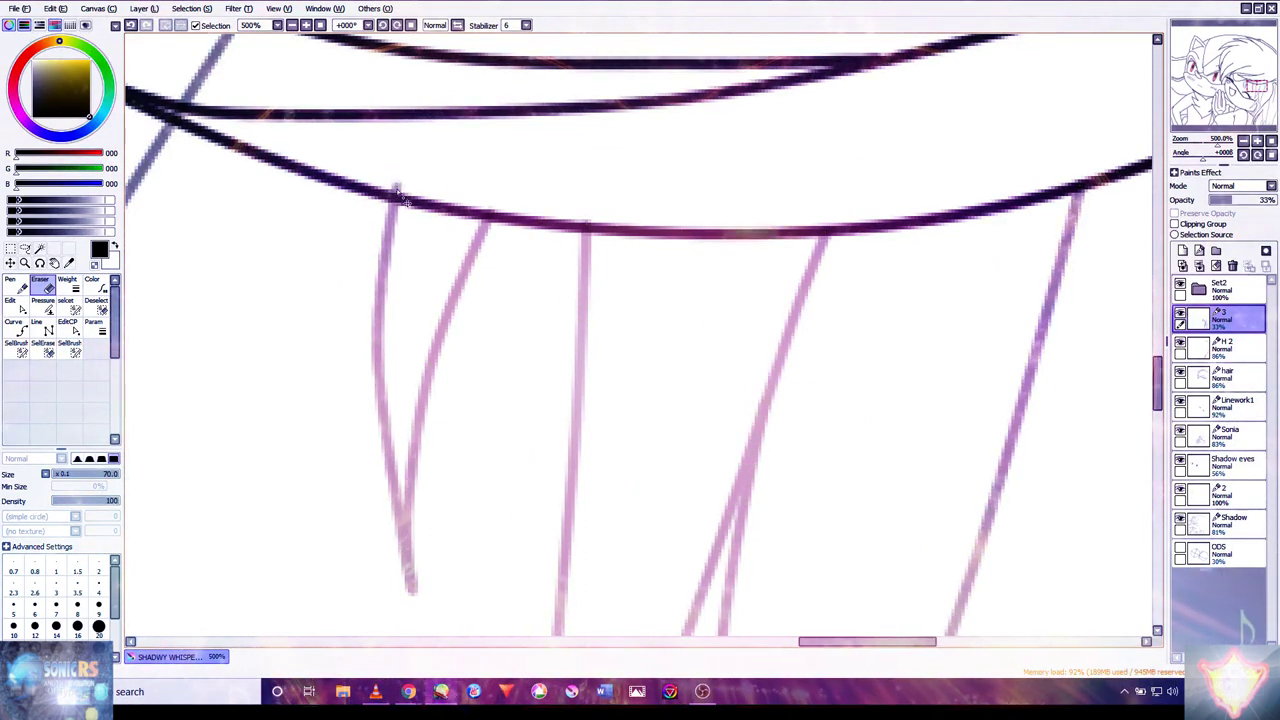
left_click_drag(427, 238, 606, 360)
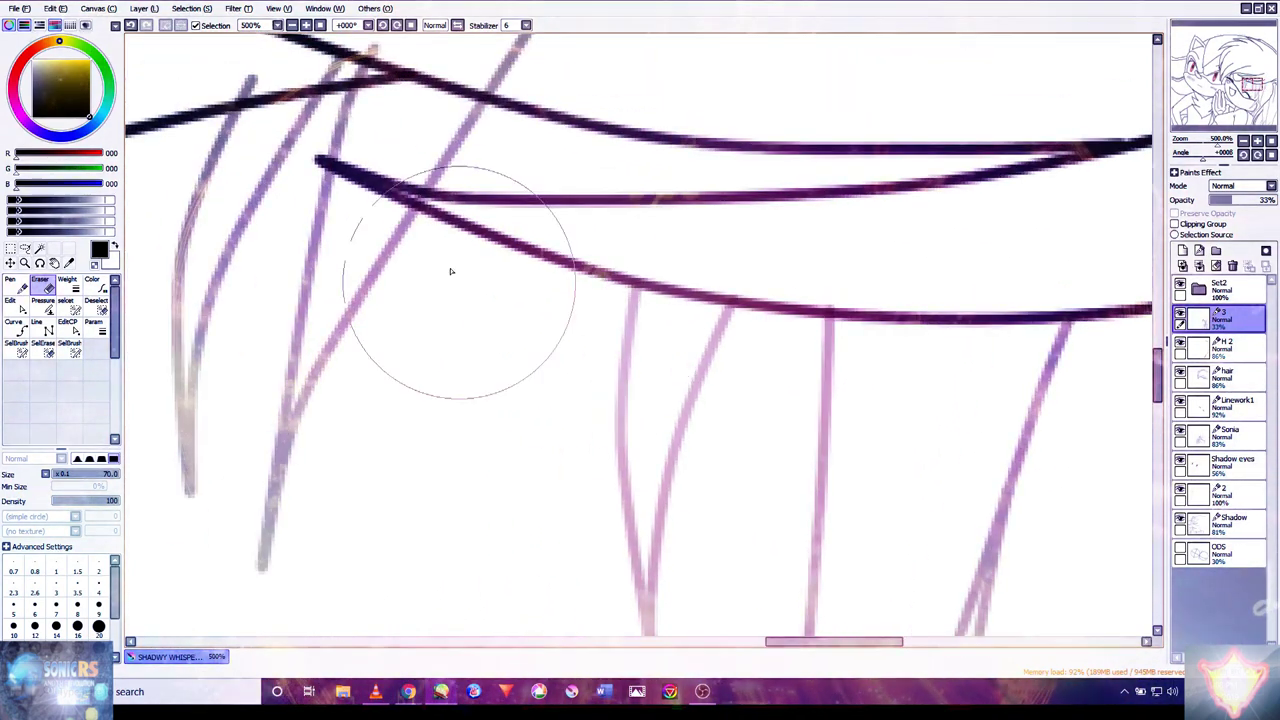
left_click_drag(449, 271, 574, 340)
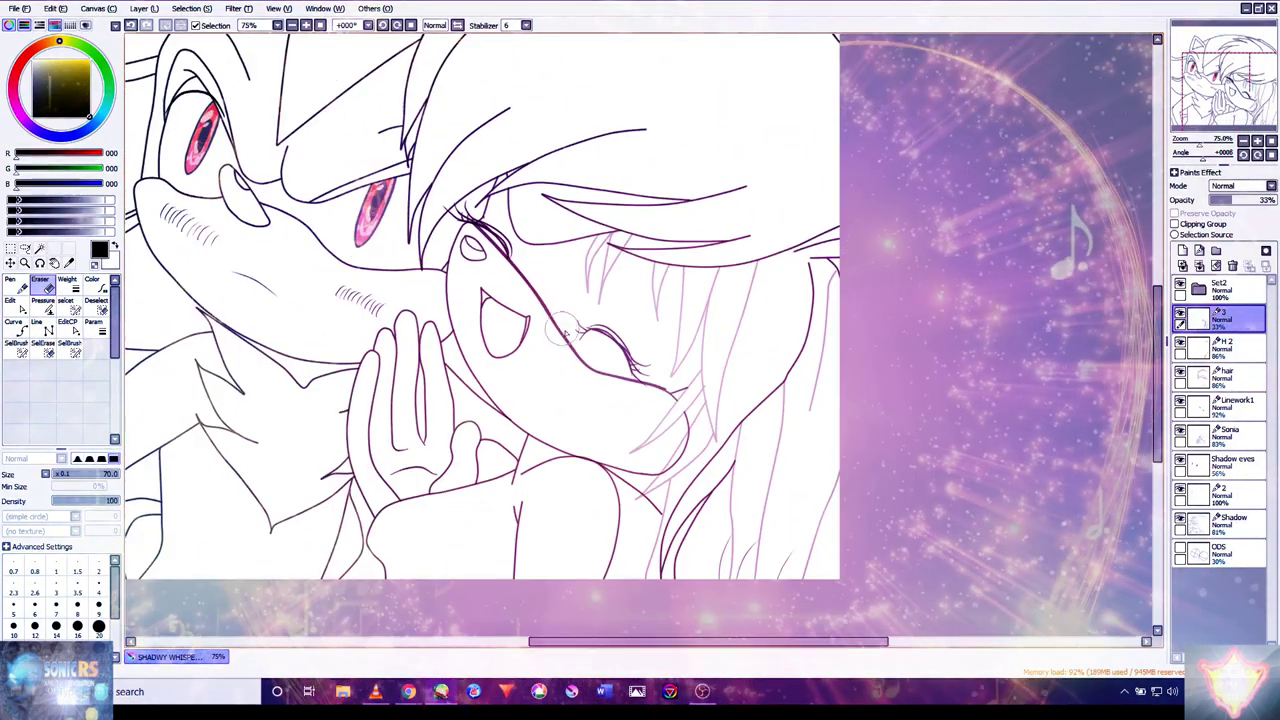
- With Sonia at 26% and layer 3 at 73% opacity, erase Sonia's jaw line inside the lower hair strand using a size 14 eraser
scroll(651, 443, "up", 1)
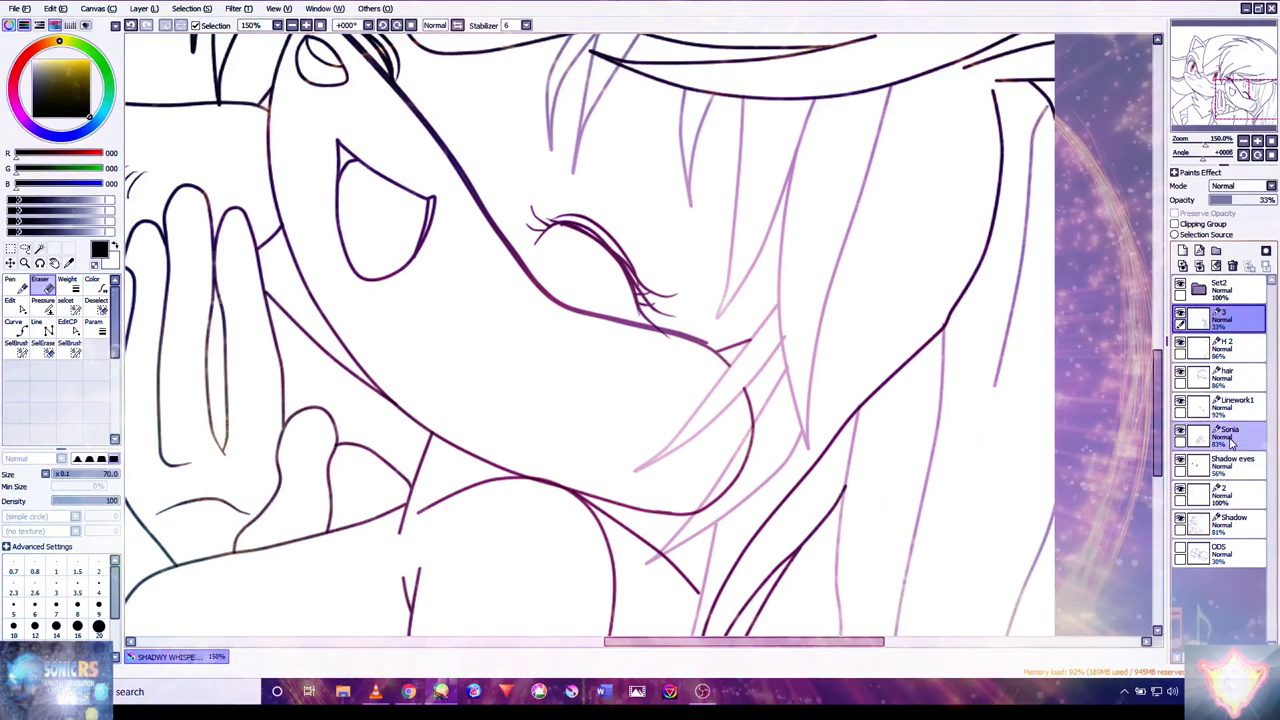
left_click(1228, 201)
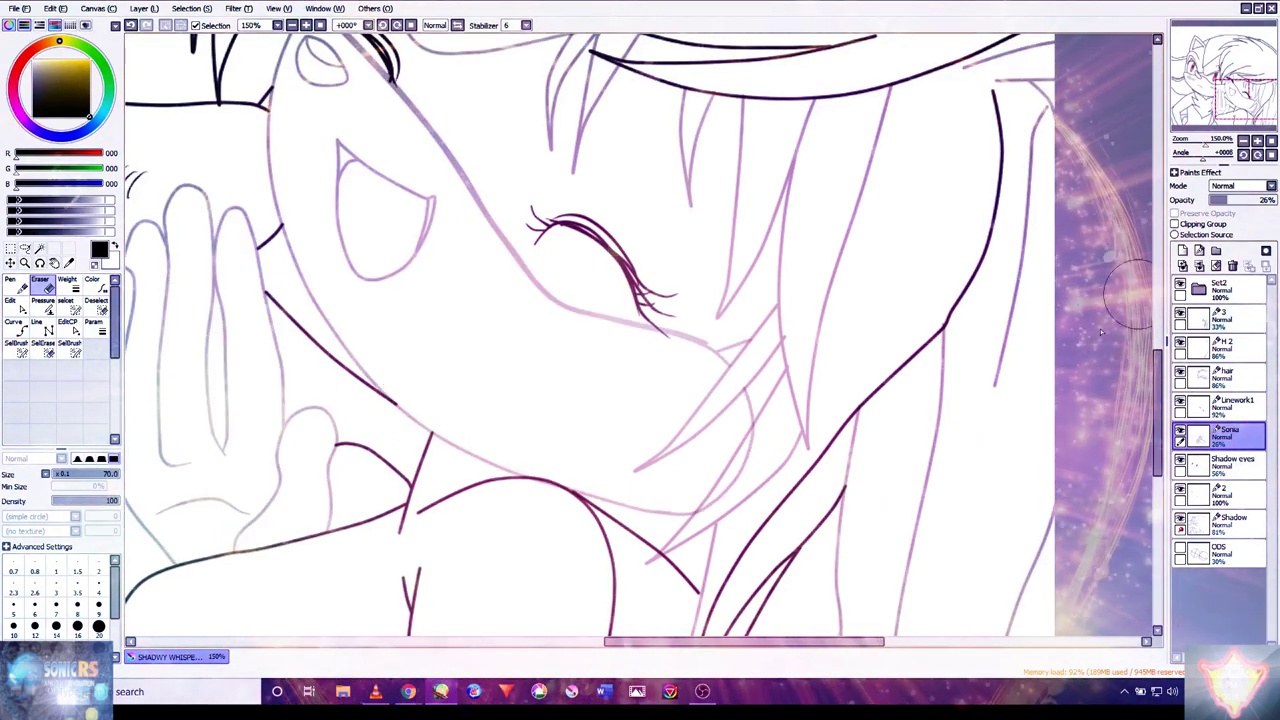
scroll(757, 543, "up", 3)
key("bracketleft")
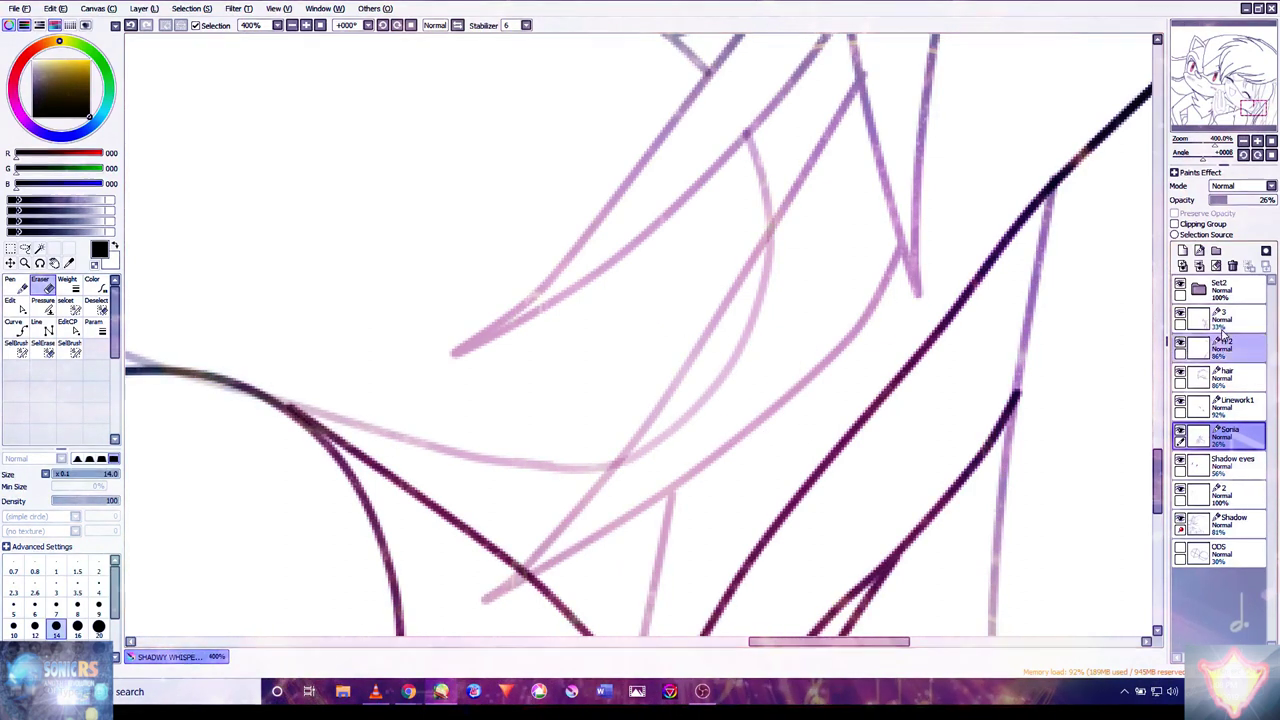
left_click(1263, 200)
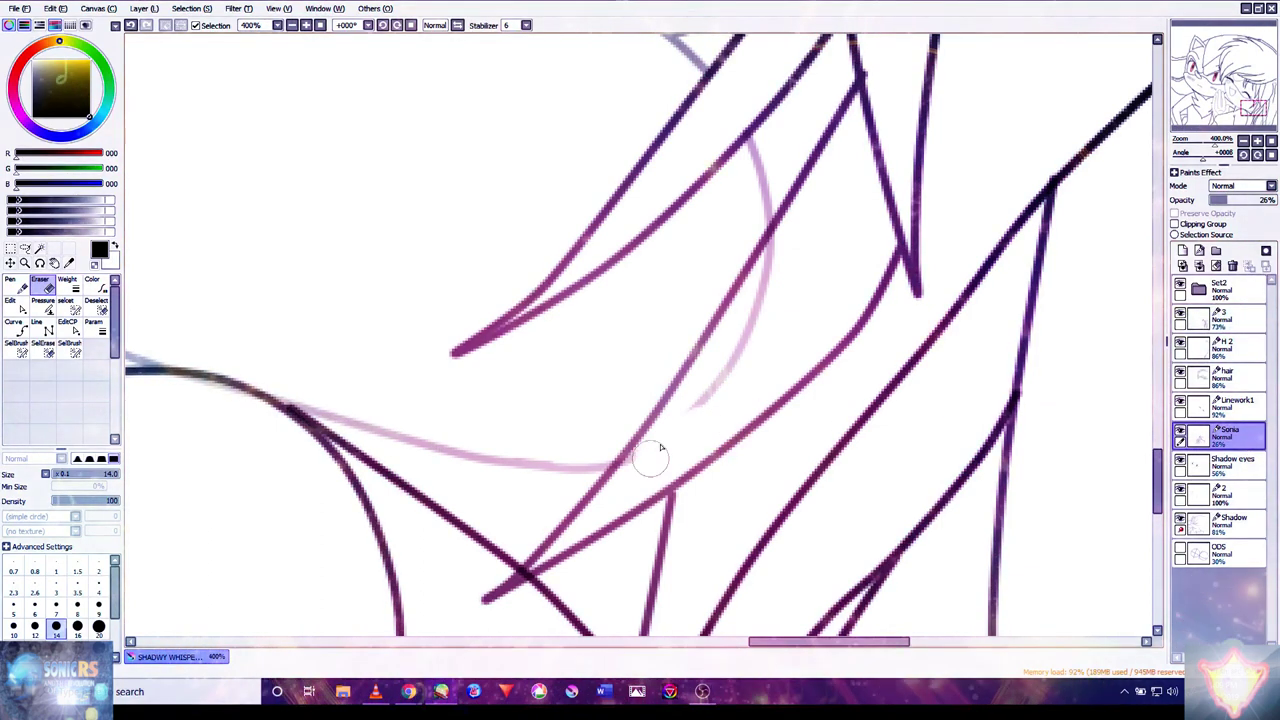
mouse_move(683, 416)
left_mouse_down()
mouse_move(756, 301)
mouse_move(797, 224)
left_mouse_up()
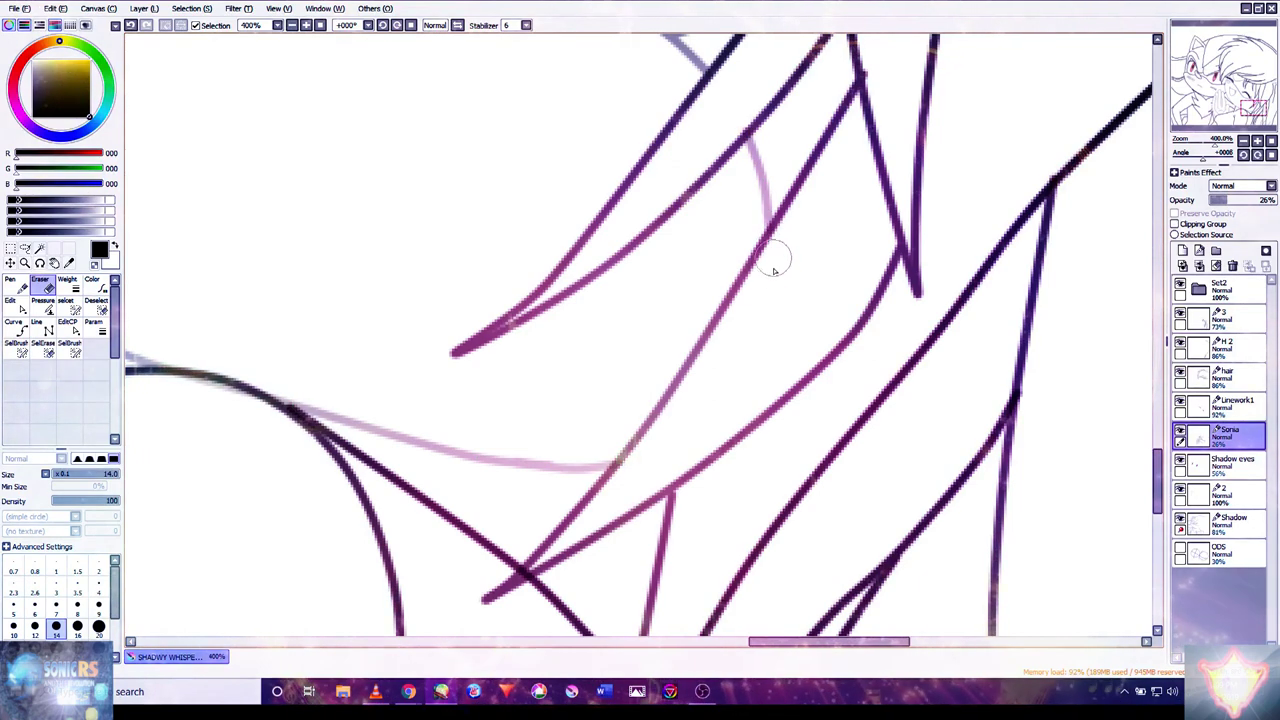
- Erase the stray dot above the girl's upper eyelashes on the Shadow layer
scroll(781, 286, "down", 5)
scroll(705, 268, "up", 3)
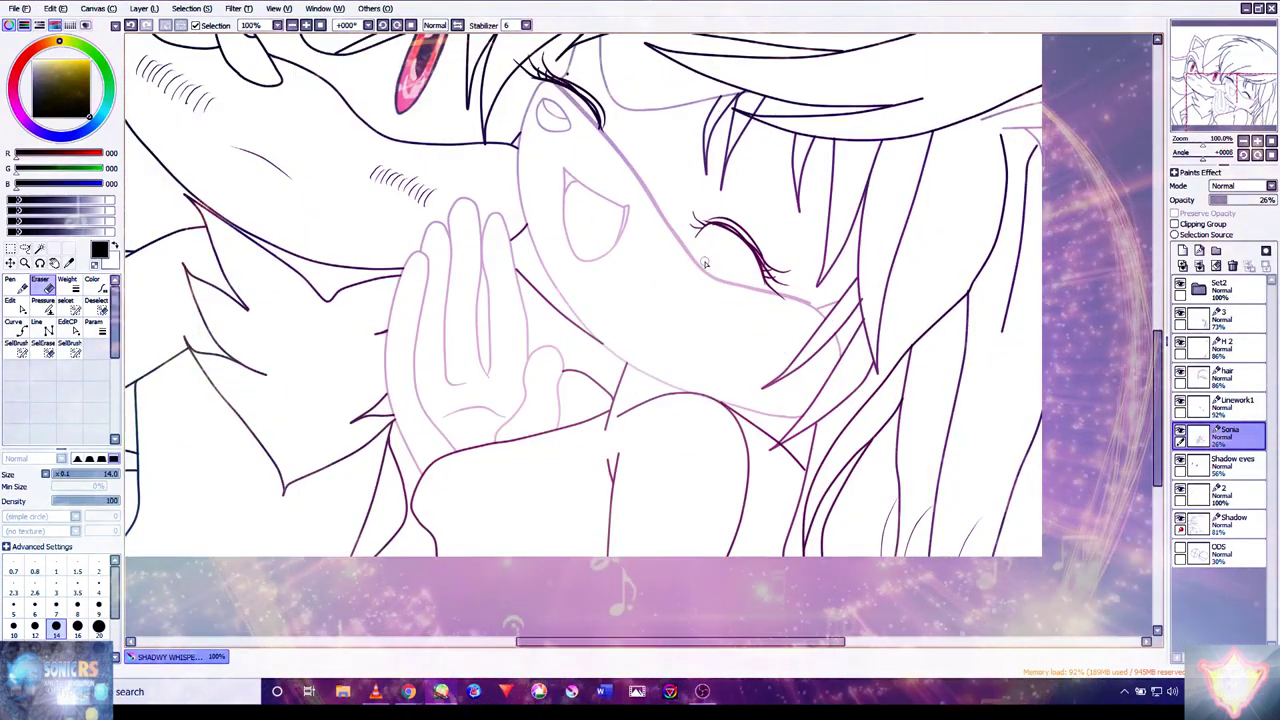
scroll(680, 290, "up", 3)
scroll(657, 306, "down", 5)
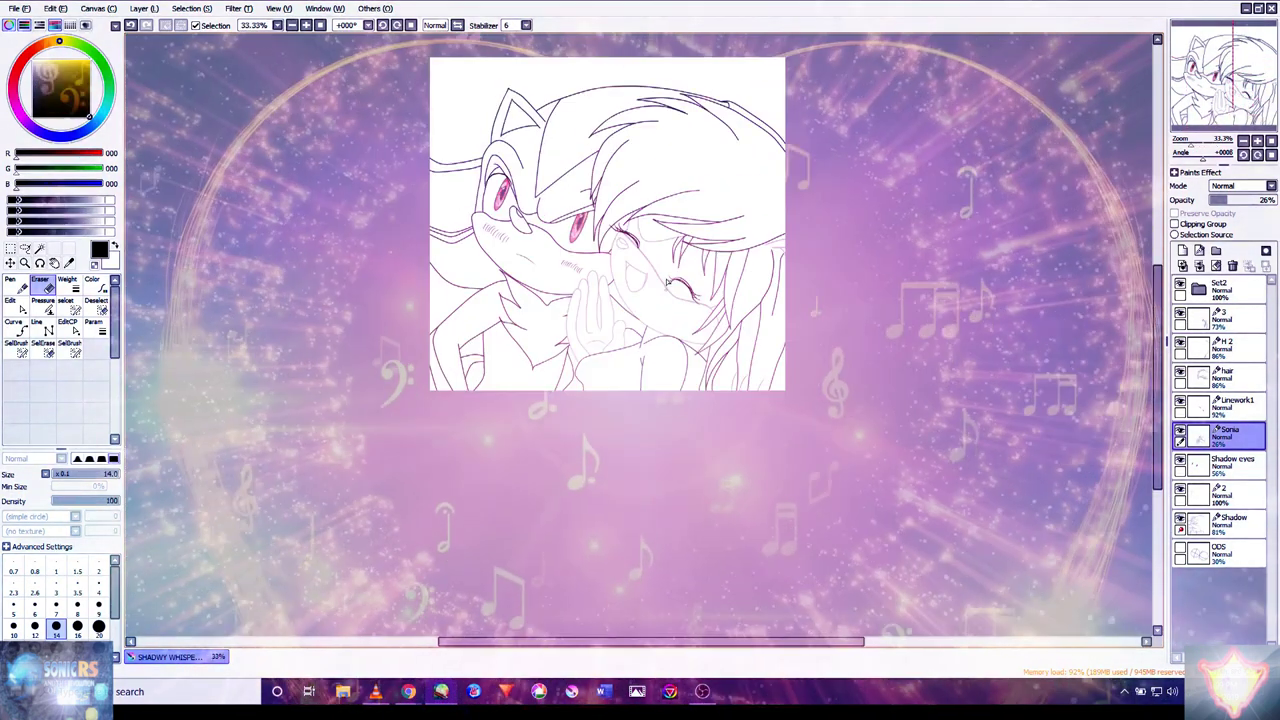
scroll(577, 178, "up", 3)
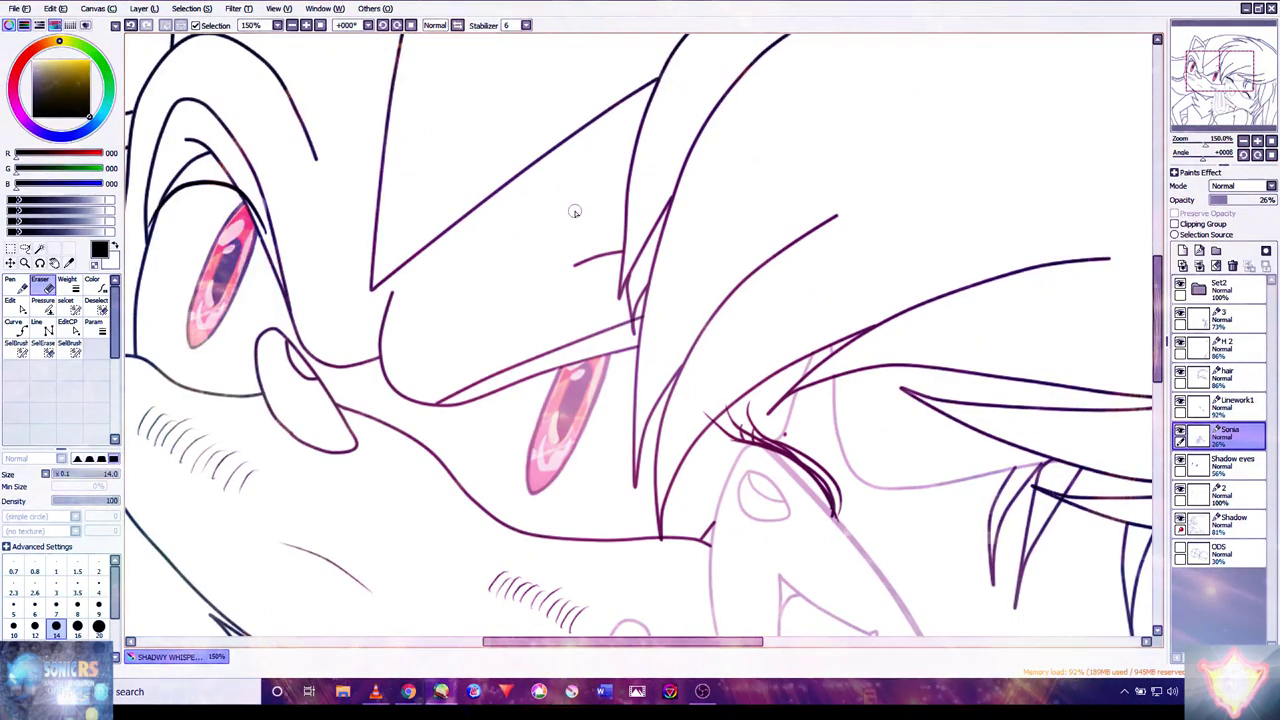
left_click(1180, 519)
left_click(1180, 519)
scroll(765, 443, "up", 3)
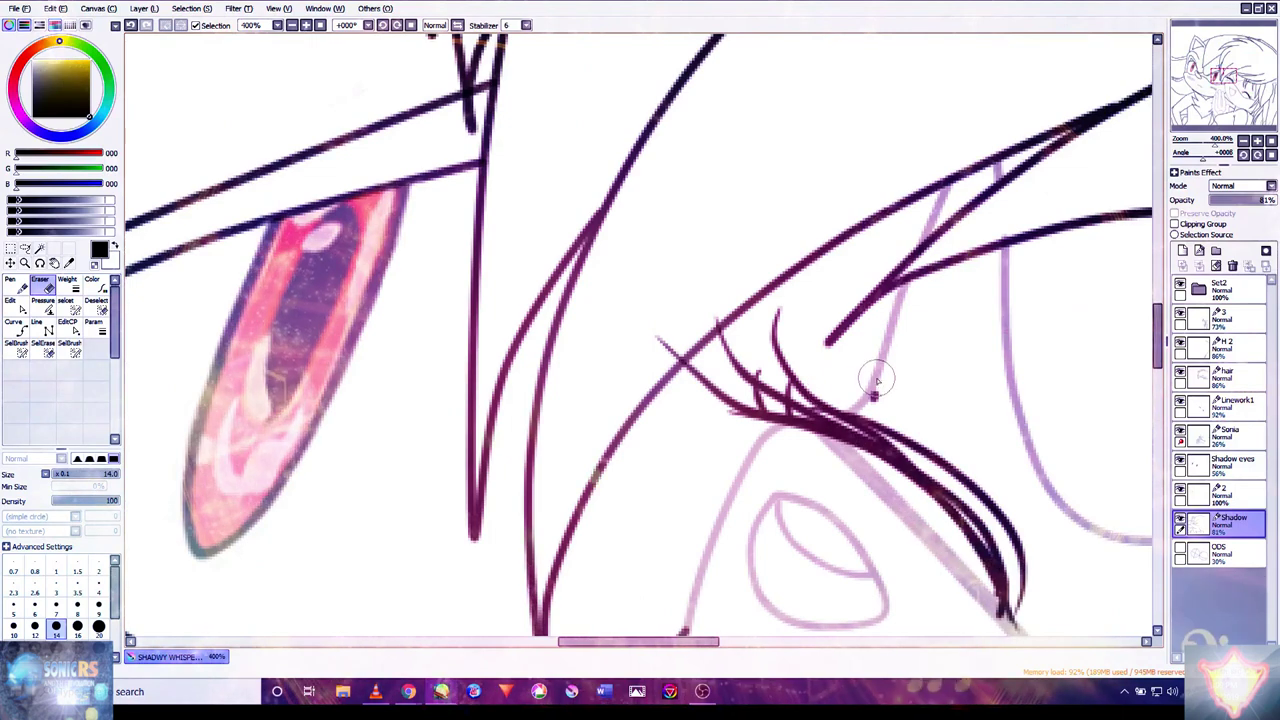
scroll(880, 385, "down", 4)
scroll(930, 445, "up", 2)
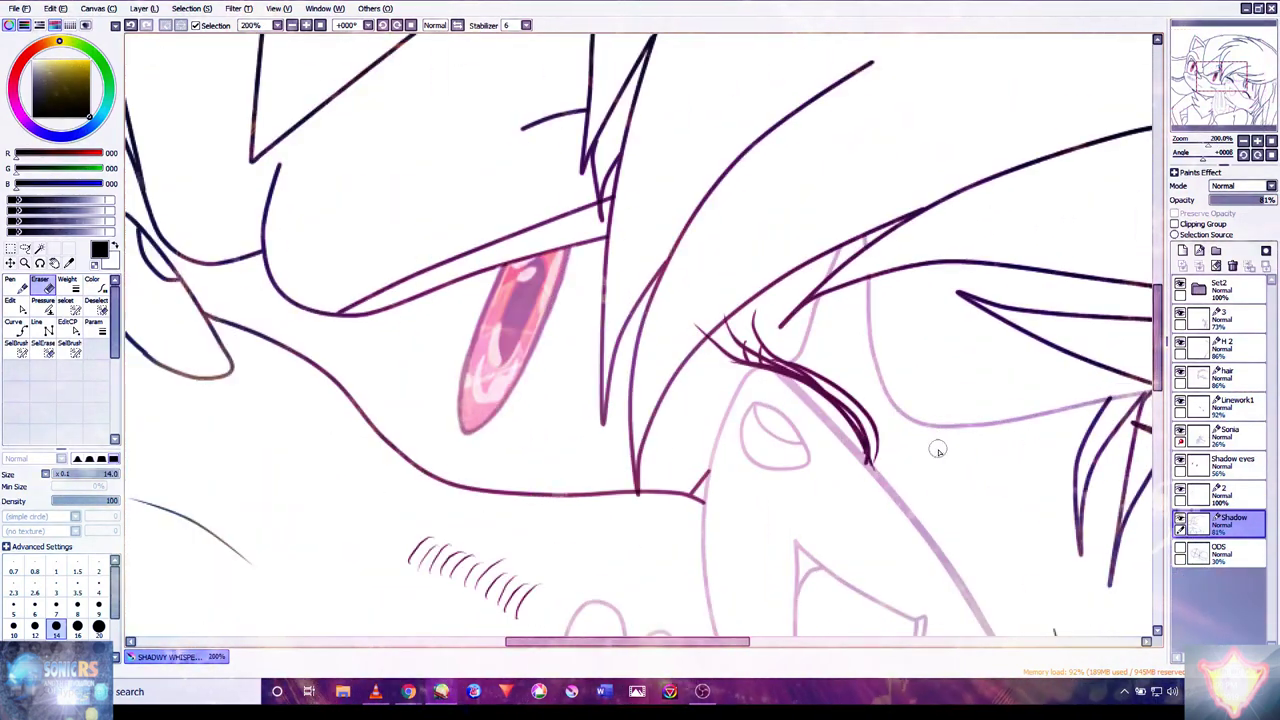
- Raise the layer opacities to 96% for Shadow, 91% for layer 3, 100% for H 2 and 90% for Sonia
scroll(938, 446, "down", 4)
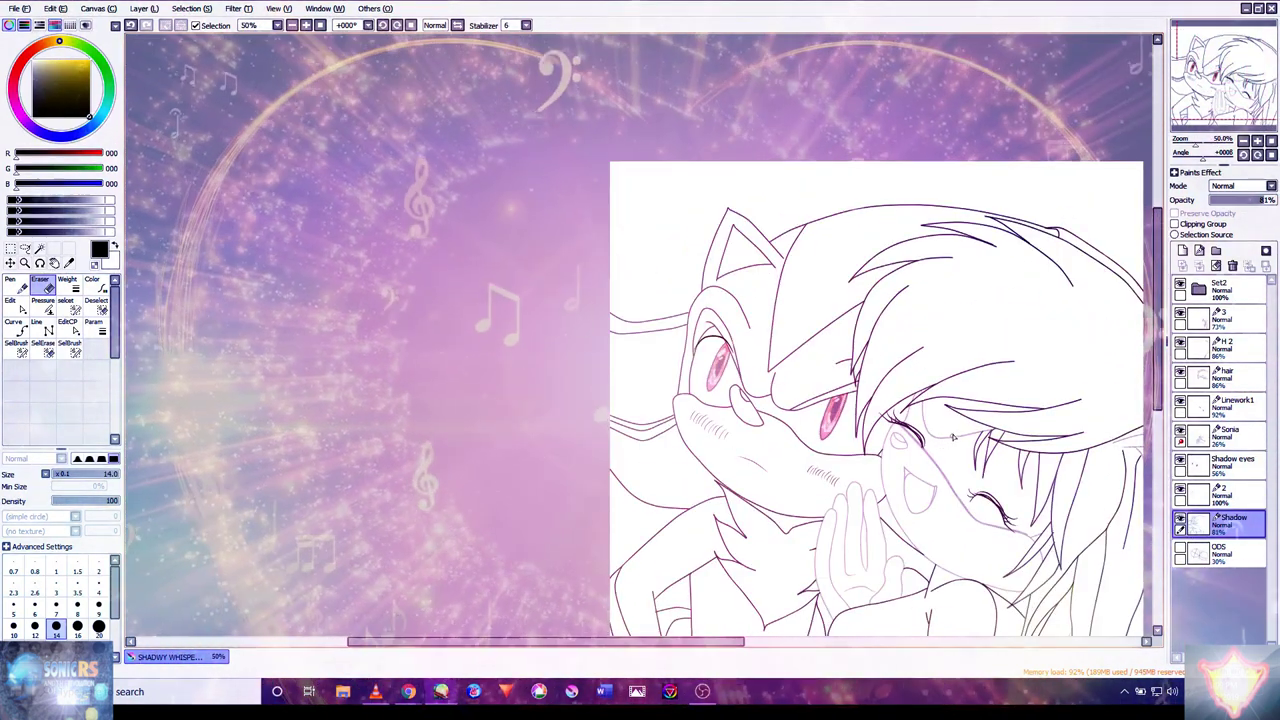
scroll(970, 410, "up", 1)
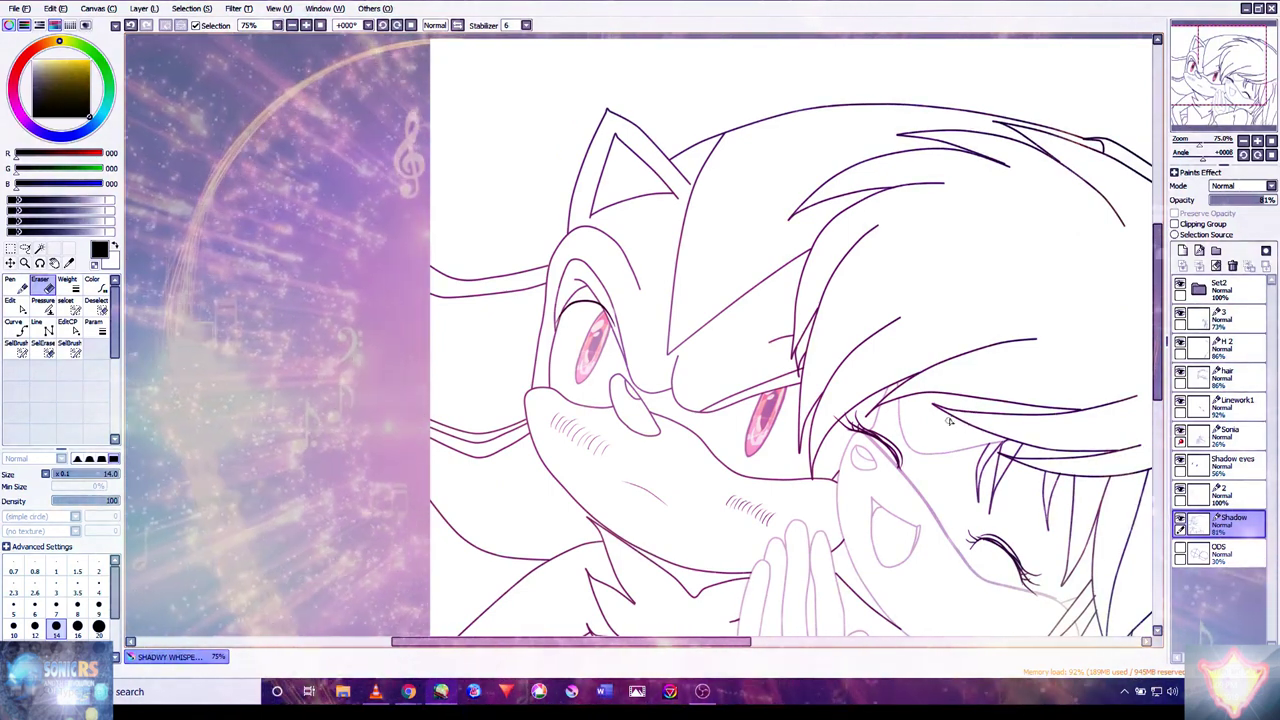
scroll(937, 428, "down", 4)
scroll(927, 470, "up", 4)
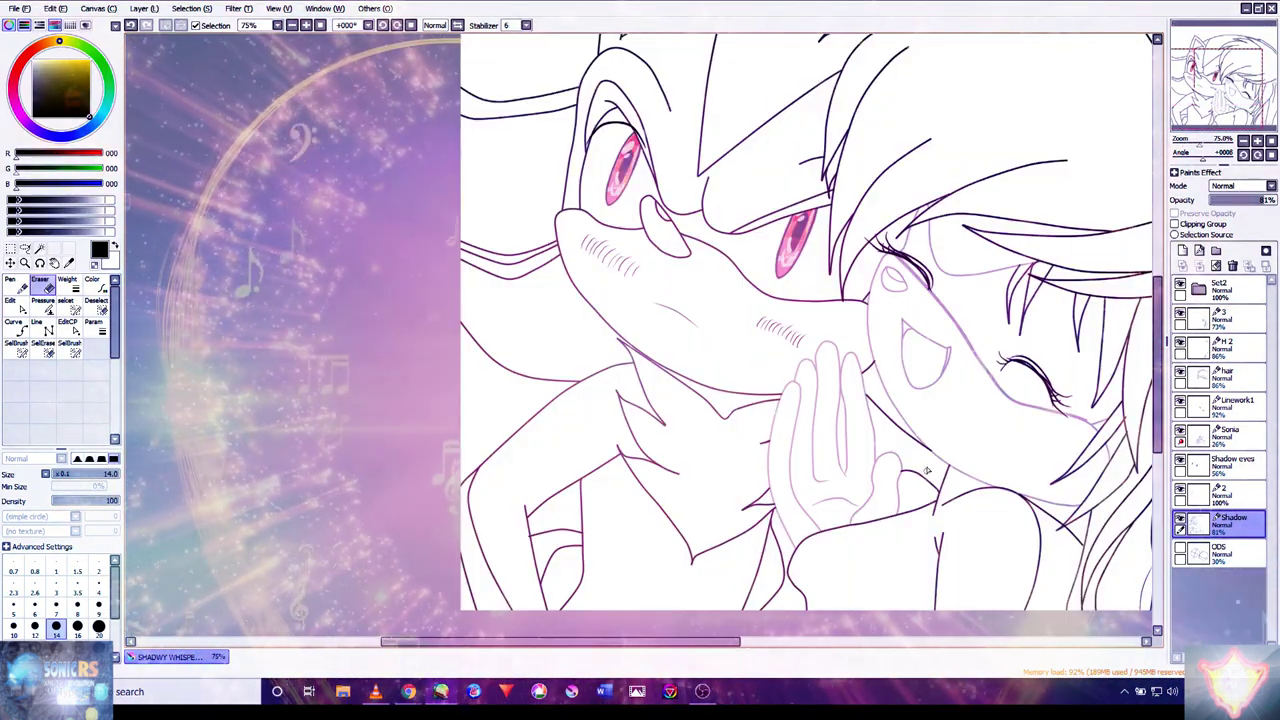
left_click_drag(1273, 203, 1266, 201)
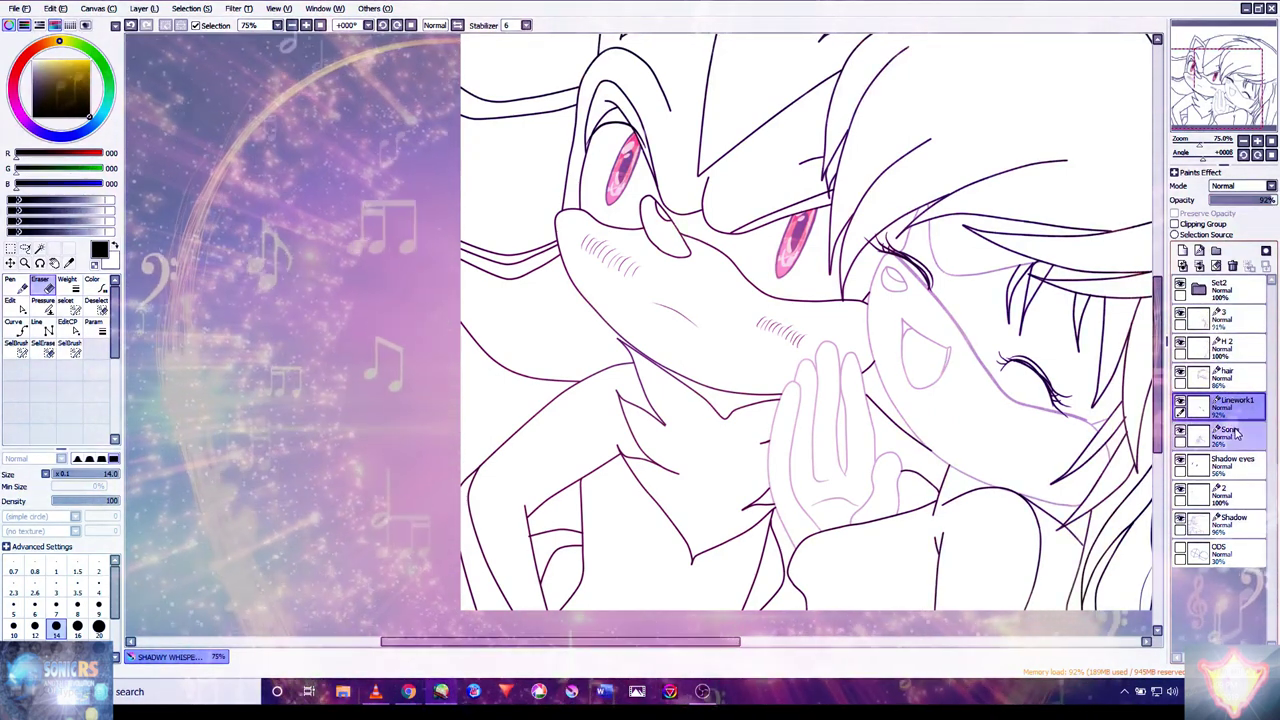
left_click(1268, 200)
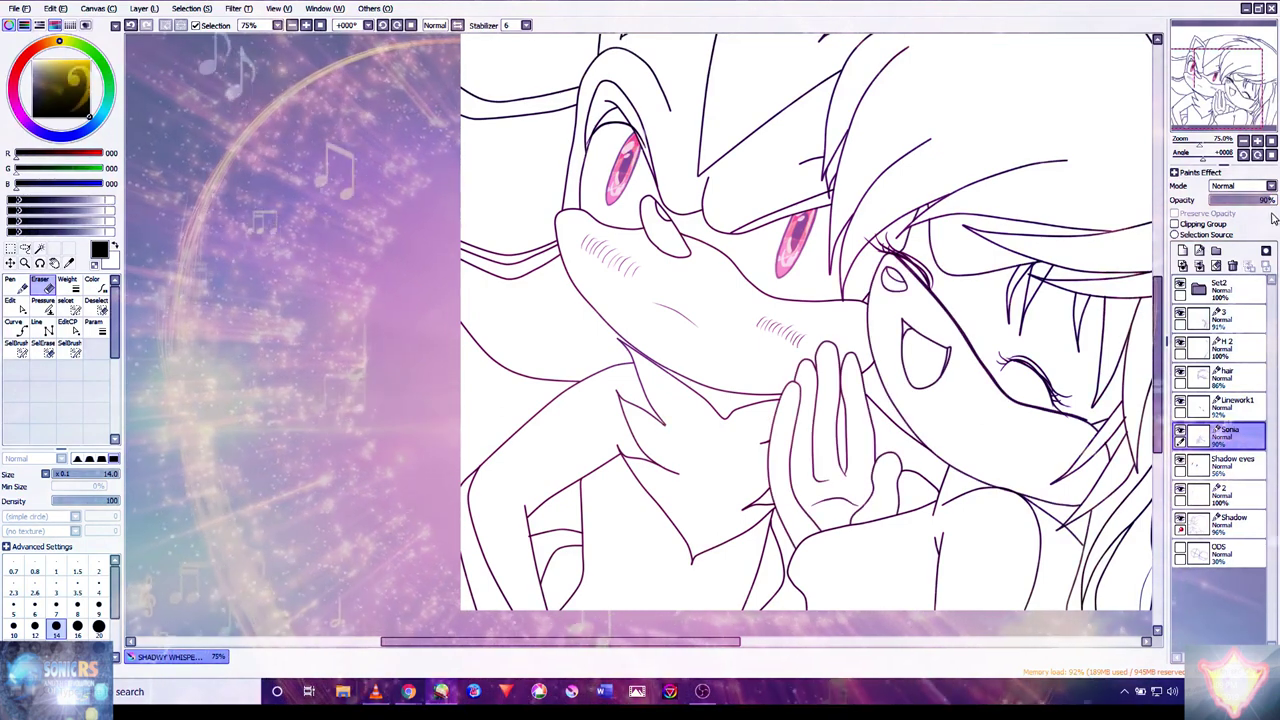
- On the Linework1 layer, trace a size 2.3 curve along the upper lid line of Shadow's eye nearest the girl, out to the hair strand
scroll(1086, 354, "down", 2)
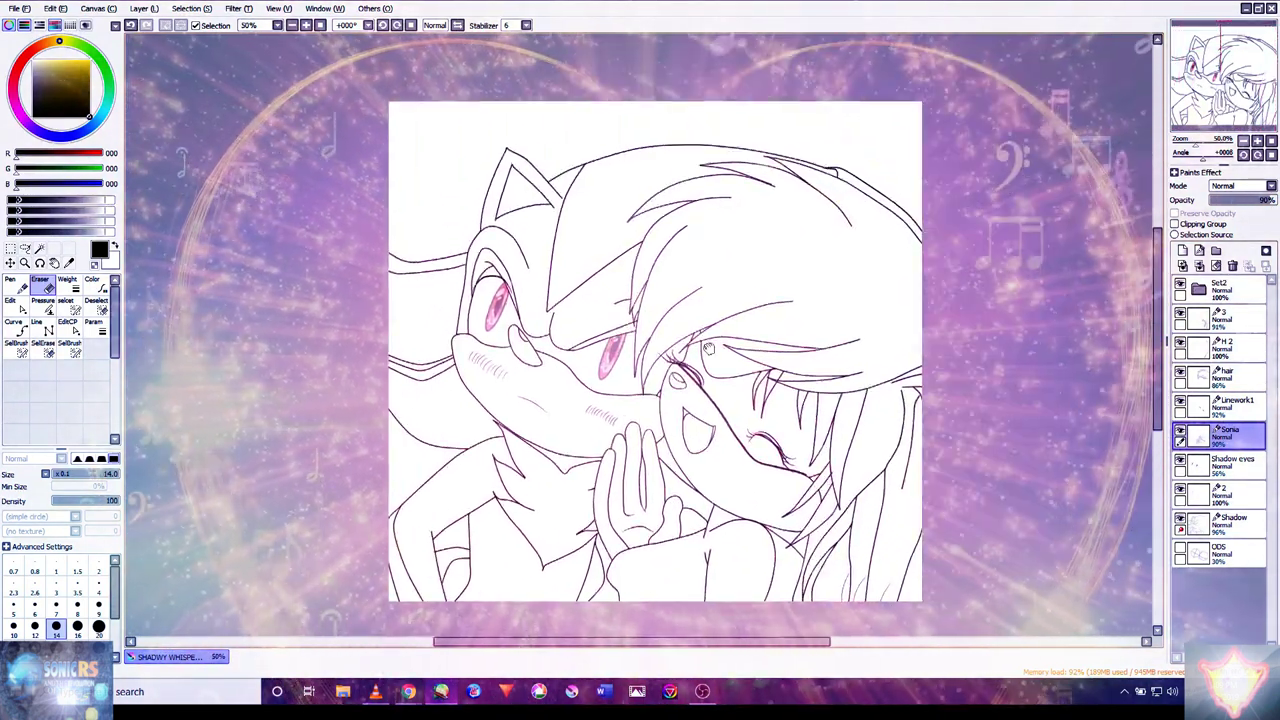
left_click_drag(707, 347, 658, 367)
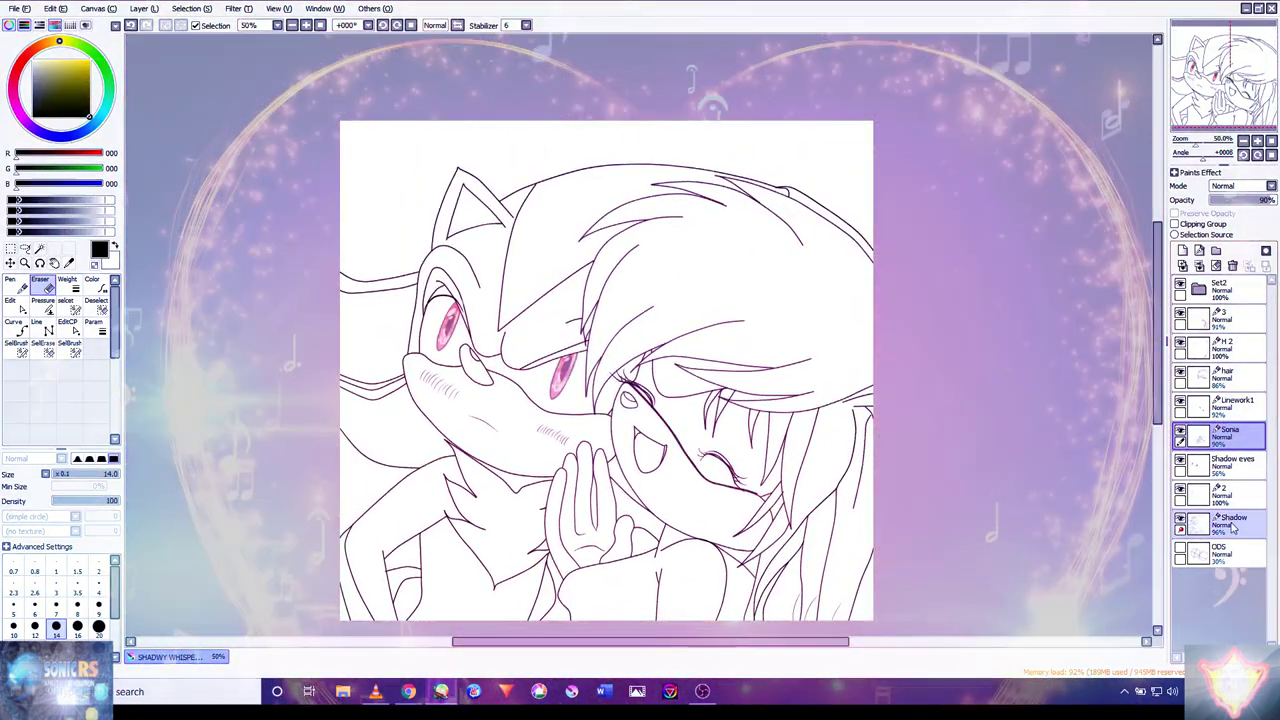
left_click(1228, 403)
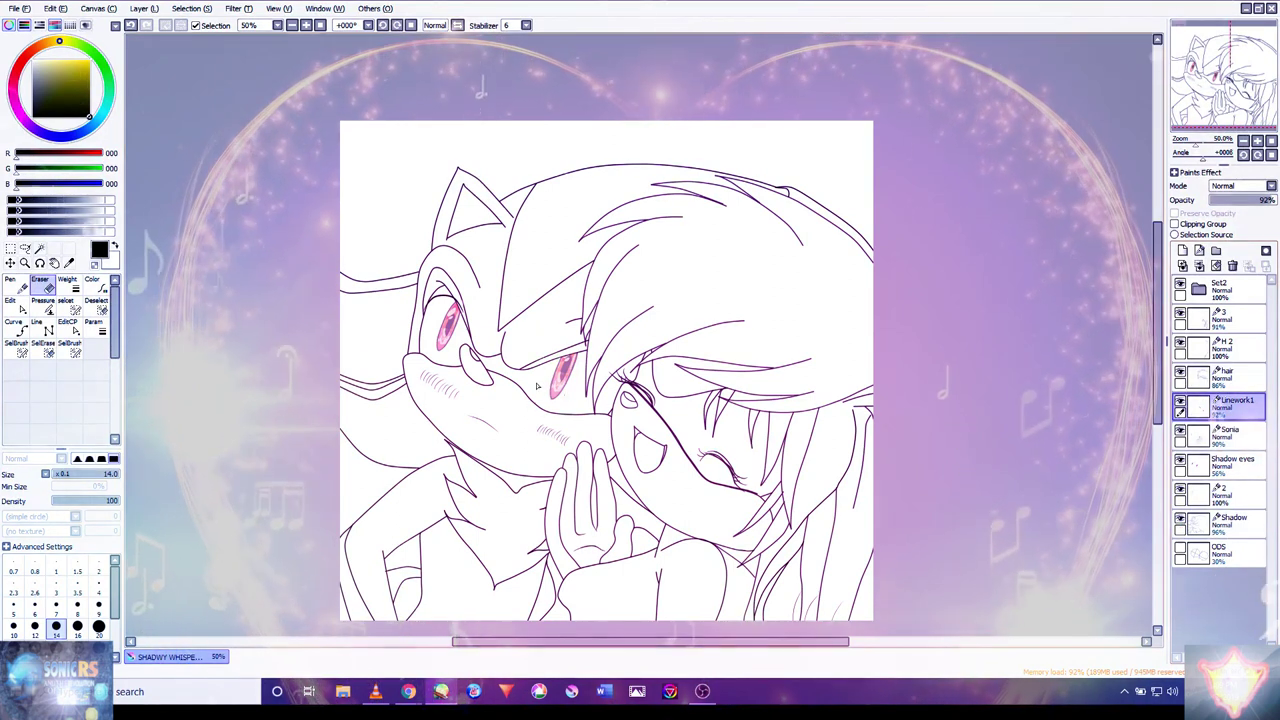
scroll(583, 371, "up", 4)
scroll(434, 286, "up", 3)
scroll(432, 290, "down", 1)
scroll(429, 294, "up", 2)
scroll(476, 240, "up", 1)
key("c")
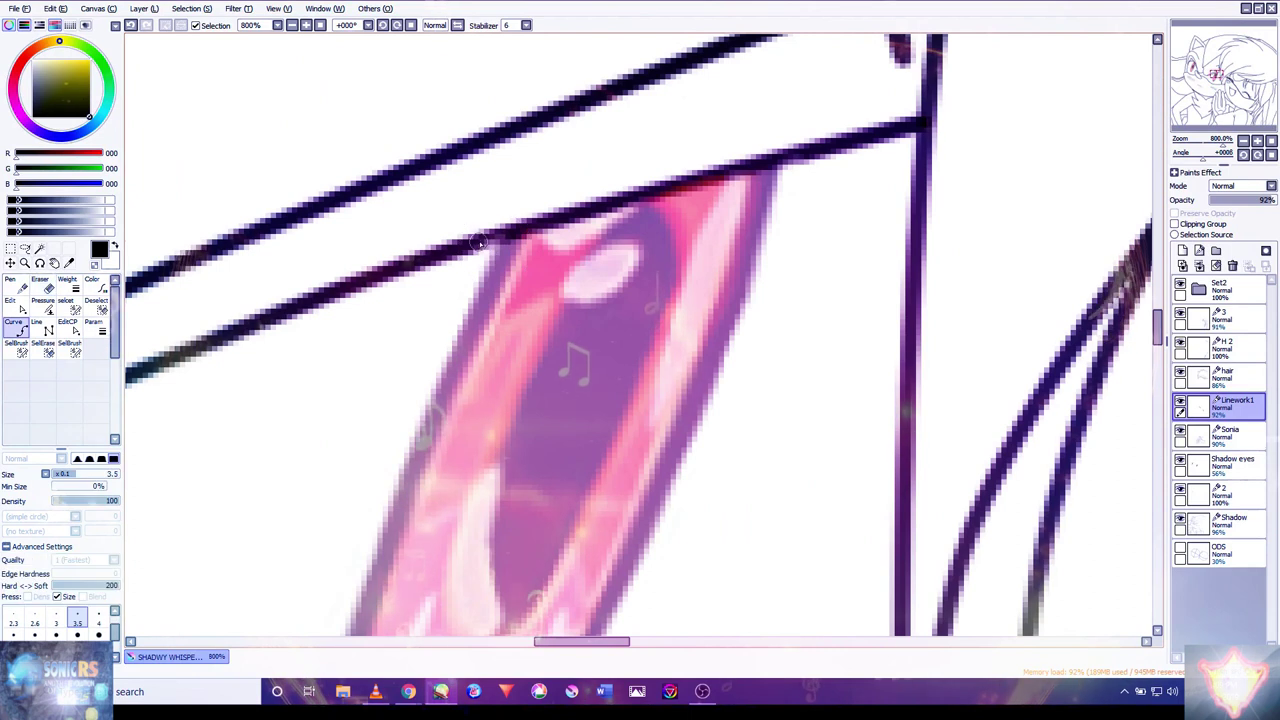
key("bracketleft")
key("bracketleft")
key("bracketleft")
left_click(476, 245)
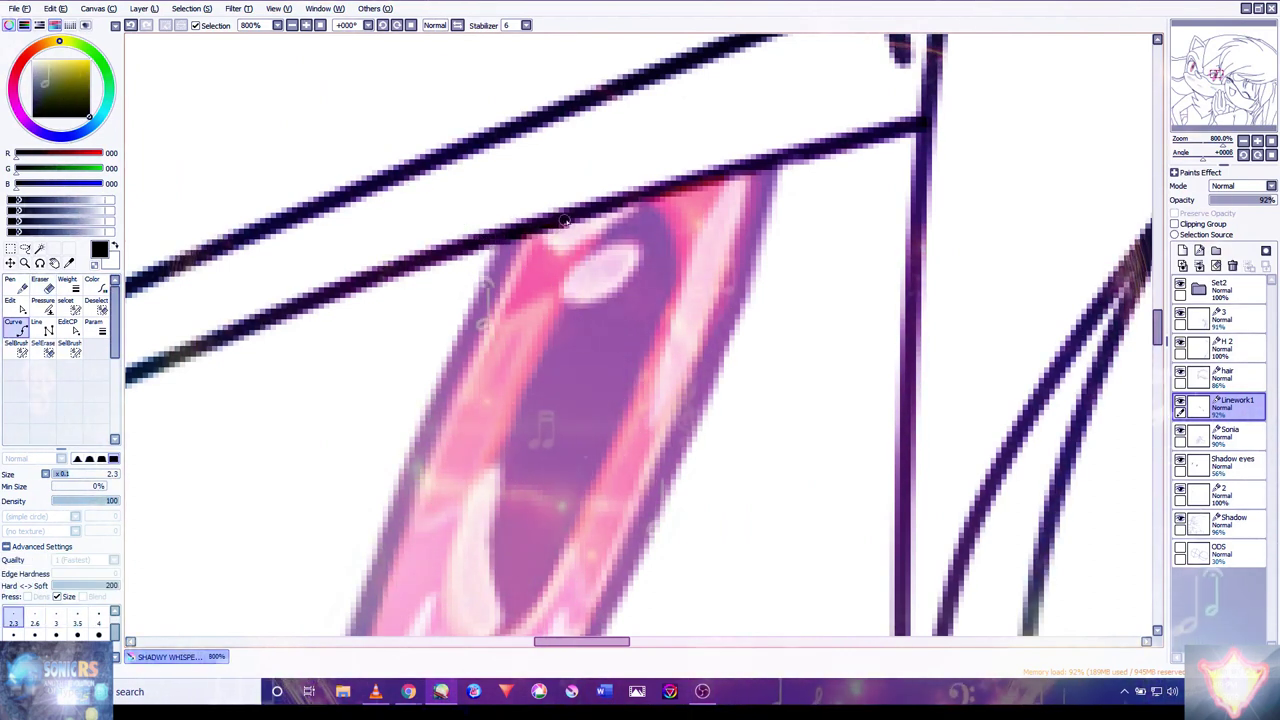
double_click(811, 152)
left_click(811, 152)
double_click(900, 134)
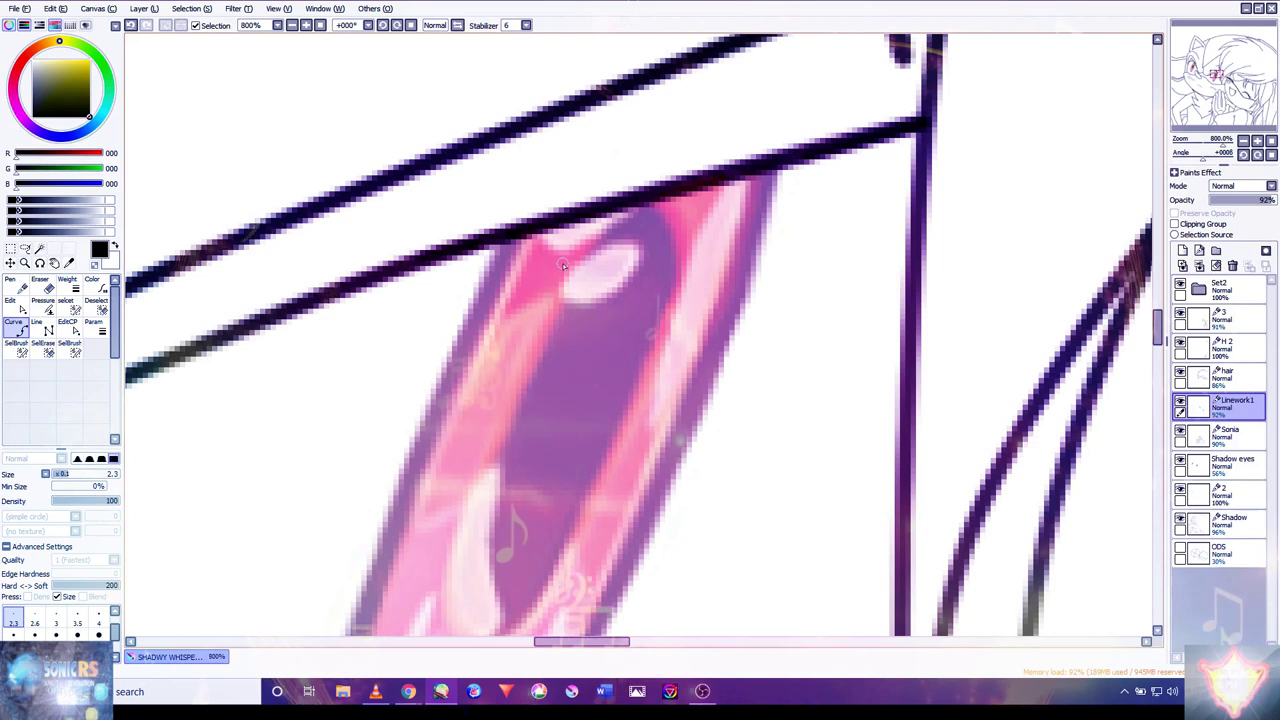
- Examine the lid lines of Shadow's other eye and the linework across both faces
scroll(561, 258, "down", 5)
scroll(452, 170, "up", 4)
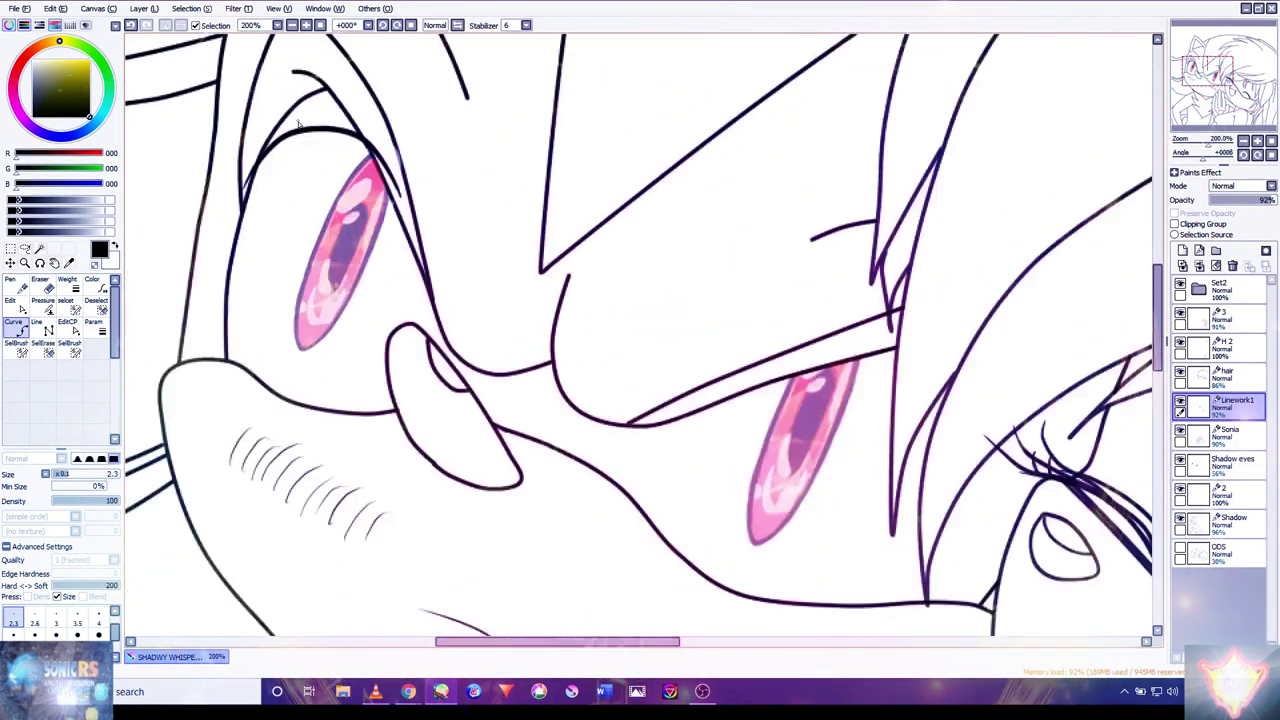
scroll(452, 170, "up", 3)
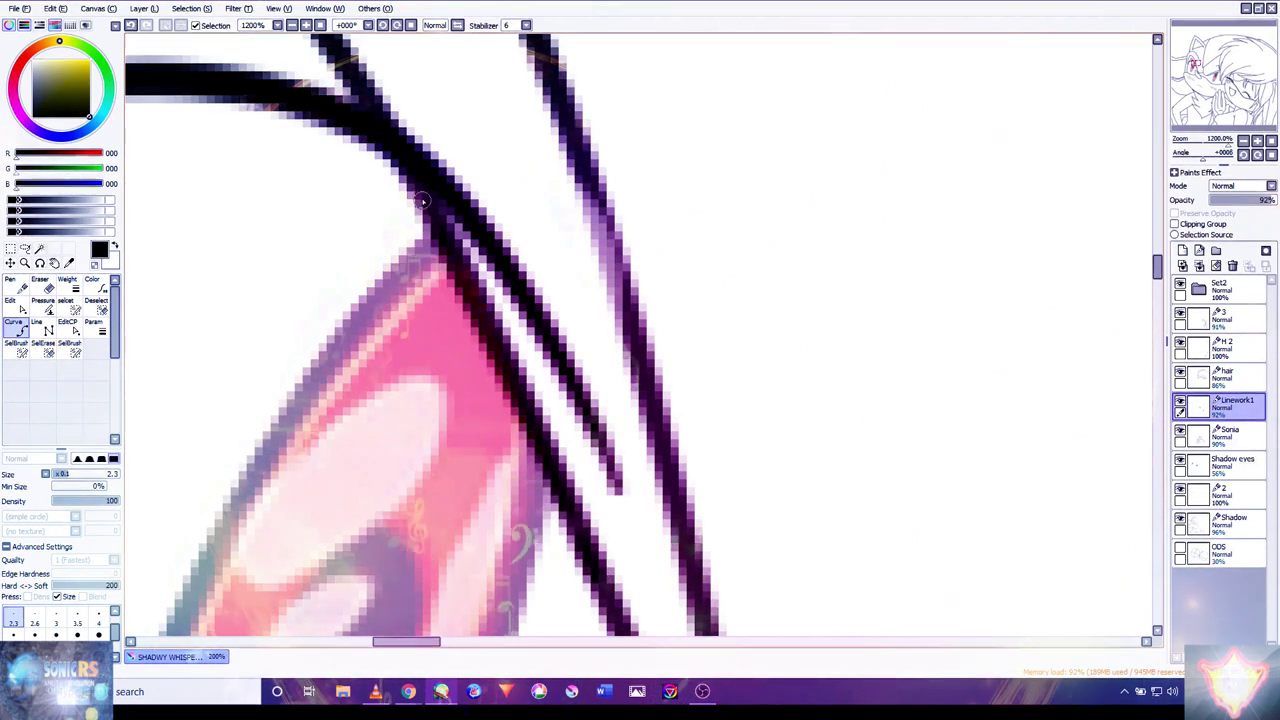
scroll(388, 149, "down", 5)
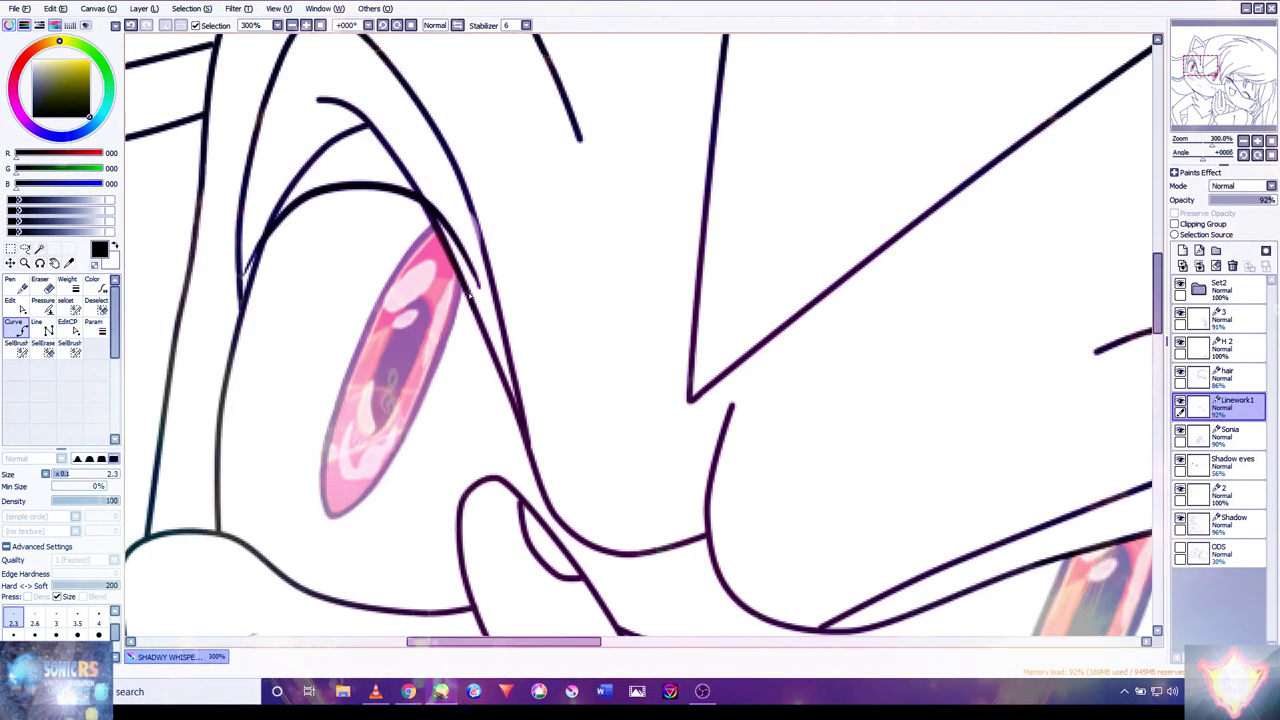
mouse_move(629, 331)
left_mouse_down()
mouse_move(597, 191)
mouse_move(621, 110)
left_mouse_up()
scroll(760, 400, "down", 3)
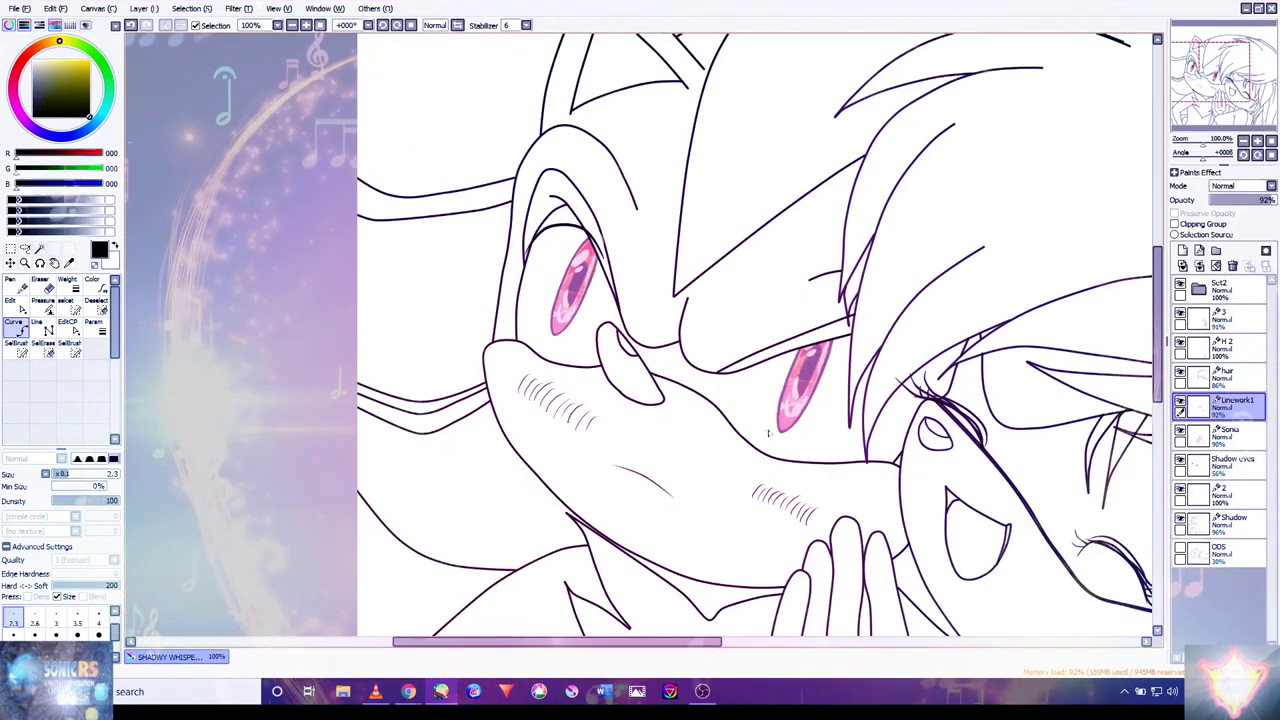
left_click_drag(989, 236, 633, 272)
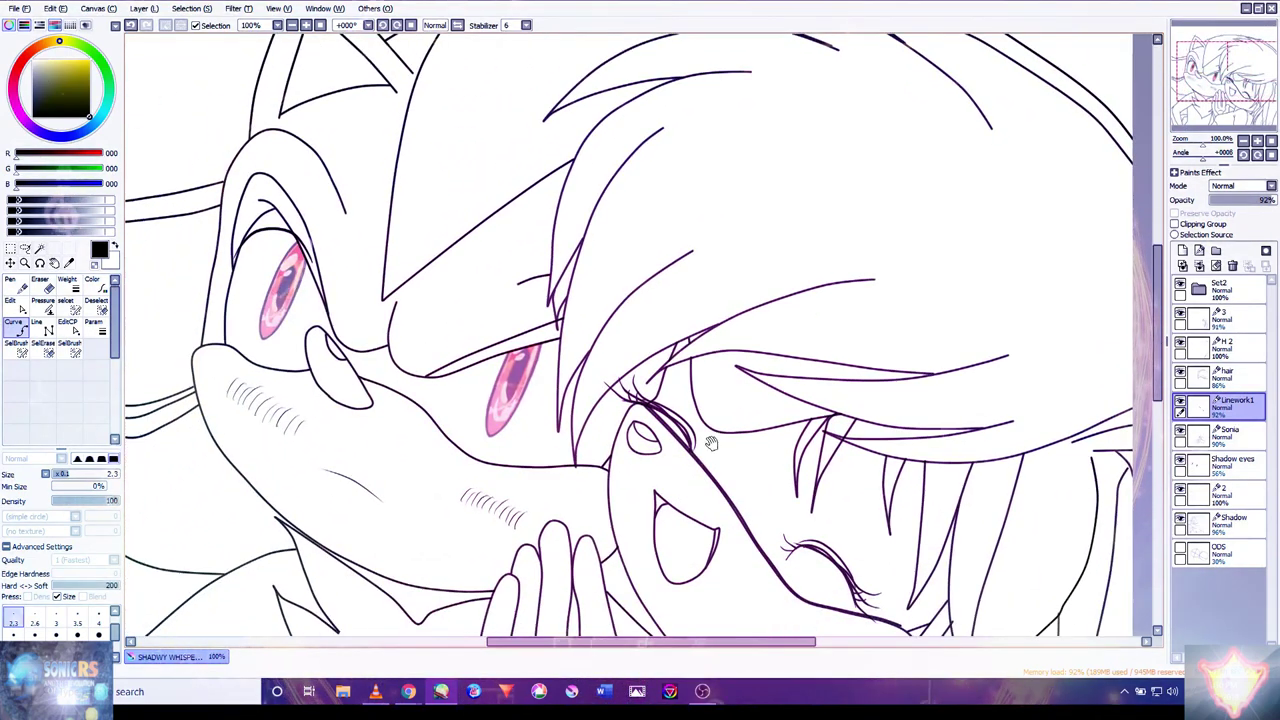
- Examine the linework over the hands, fur, shoulders and faces, close up and in the full drawing
left_click_drag(708, 448, 698, 245)
mouse_move(740, 500)
left_mouse_down()
mouse_move(700, 443)
mouse_move(682, 360)
mouse_move(640, 353)
mouse_move(805, 376)
mouse_move(796, 340)
left_mouse_up()
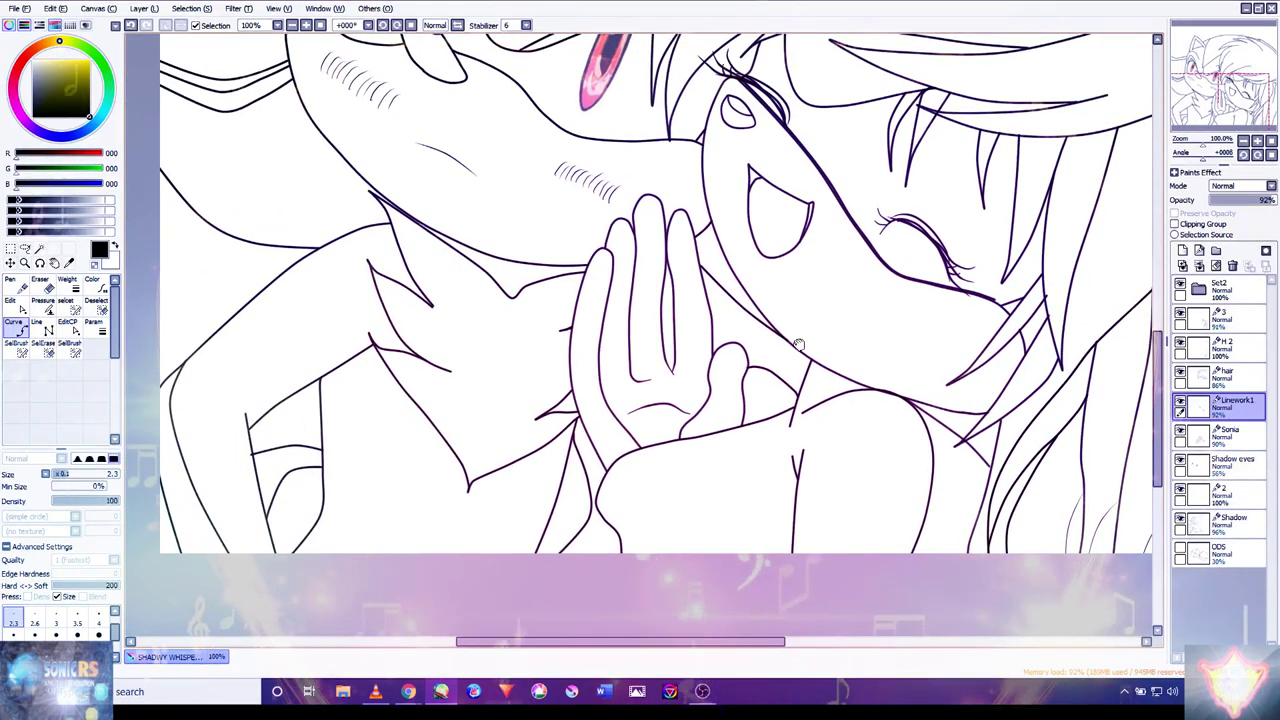
scroll(796, 340, "up", 1)
scroll(826, 308, "down", 2)
scroll(826, 308, "down", 2)
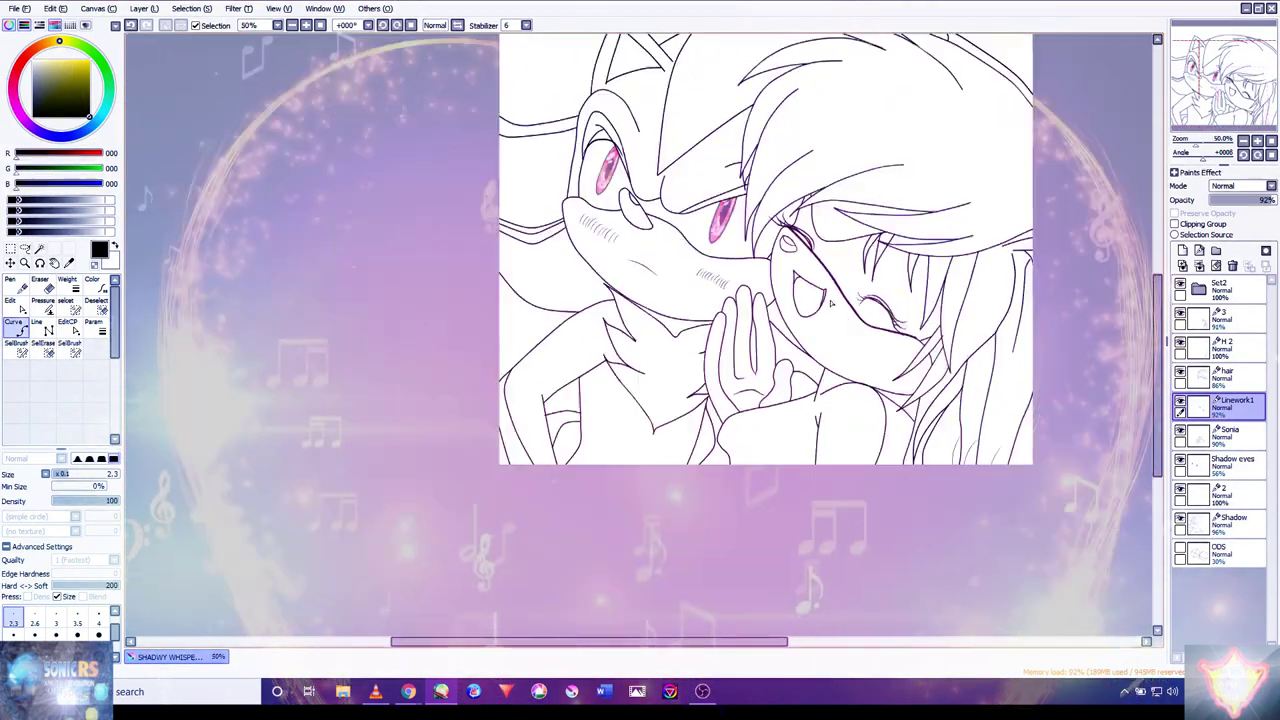
scroll(878, 260, "up", 3)
mouse_move(907, 220)
left_mouse_down()
mouse_move(866, 287)
mouse_move(872, 273)
left_mouse_up()
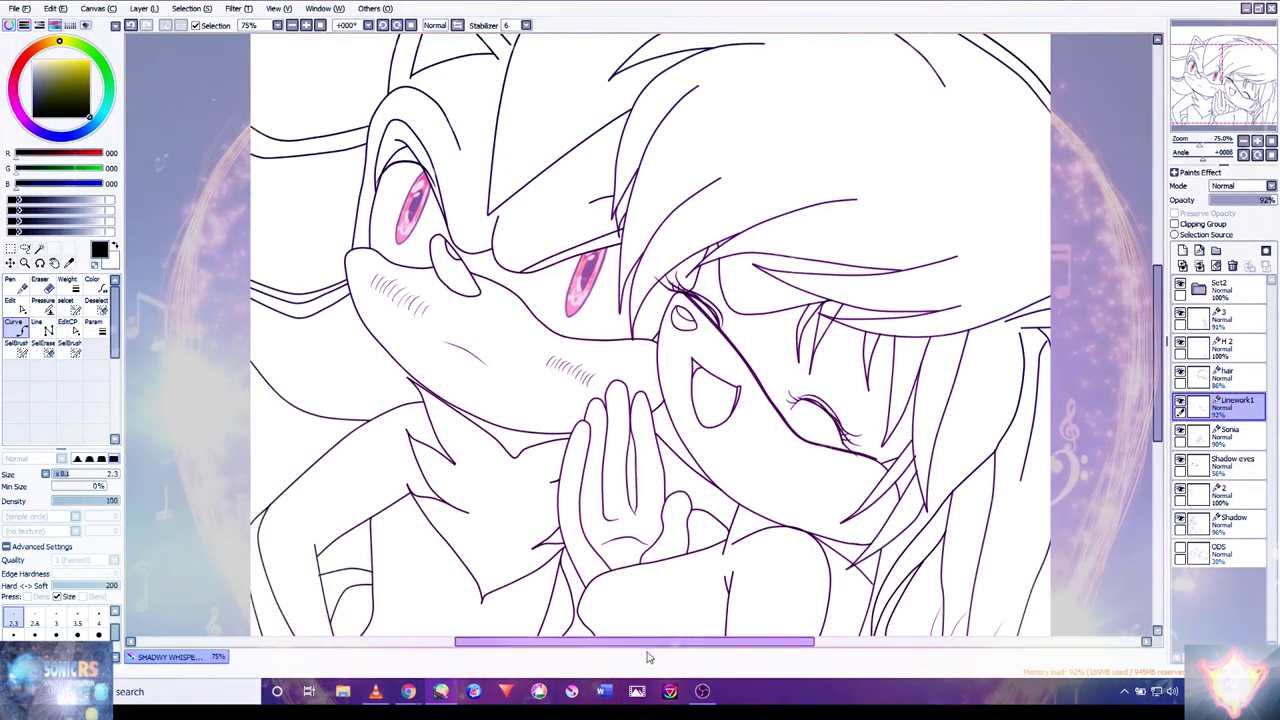
left_click(705, 691)
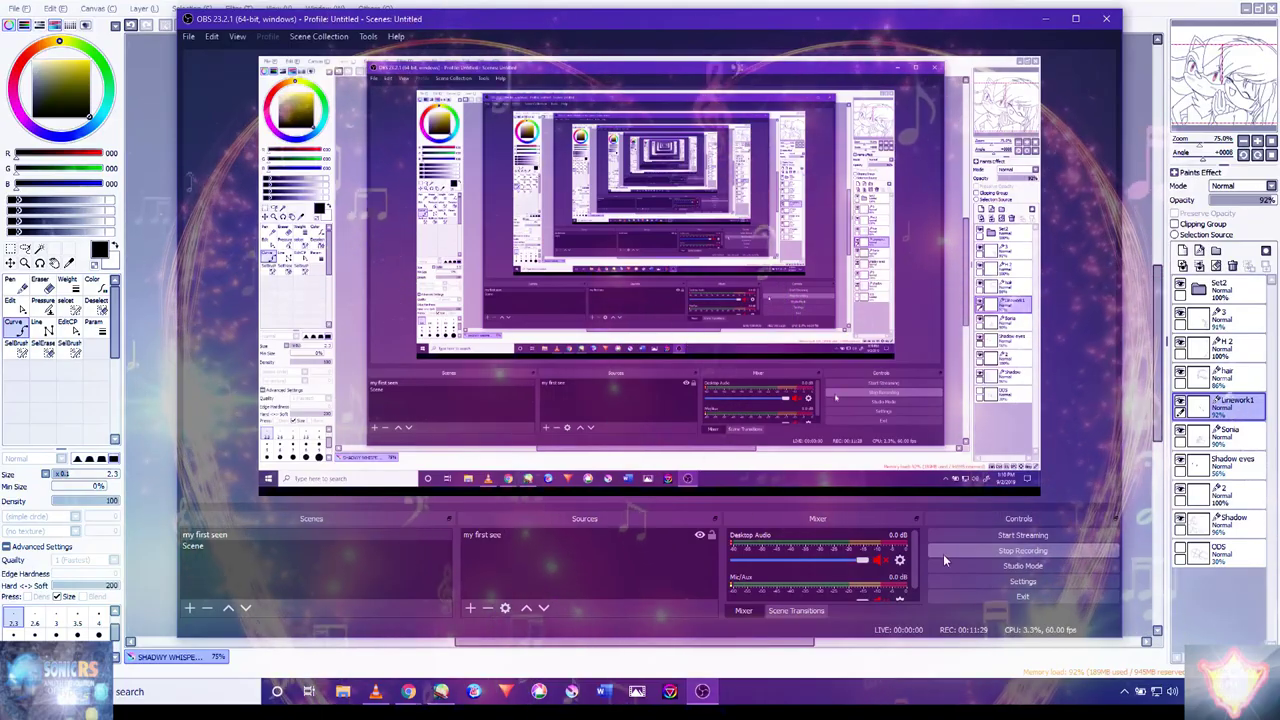
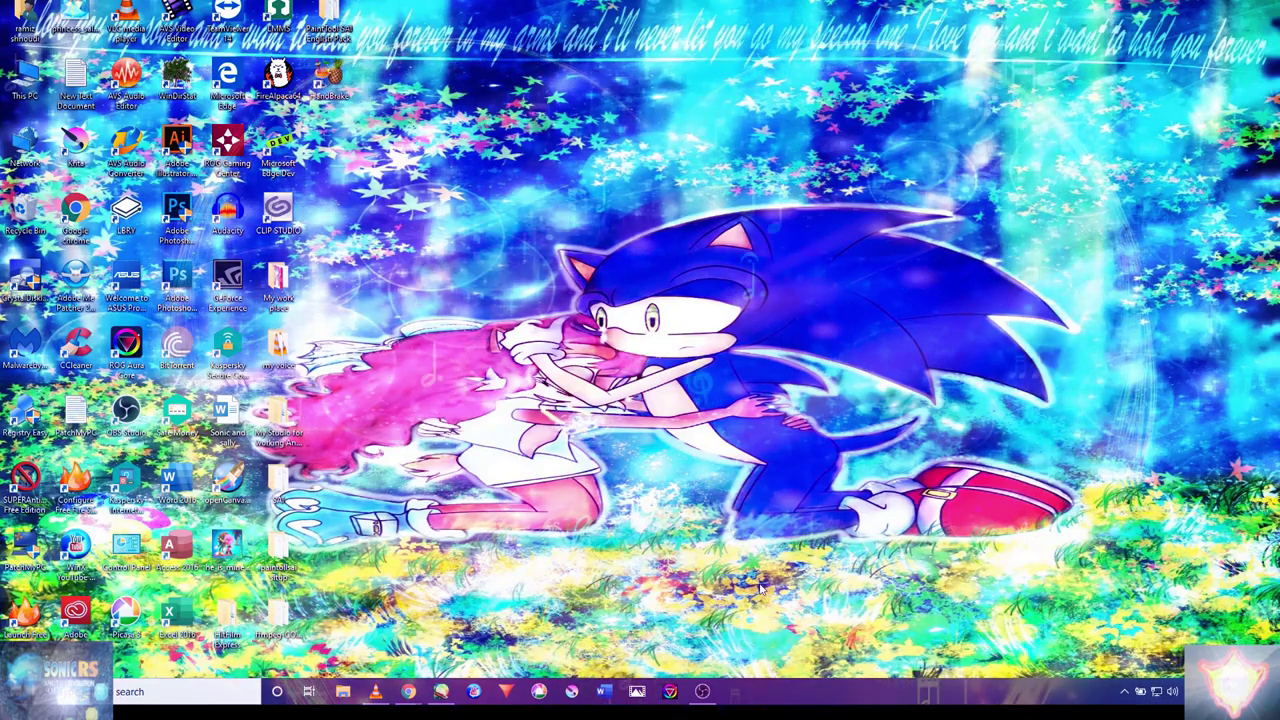
left_click(702, 691)
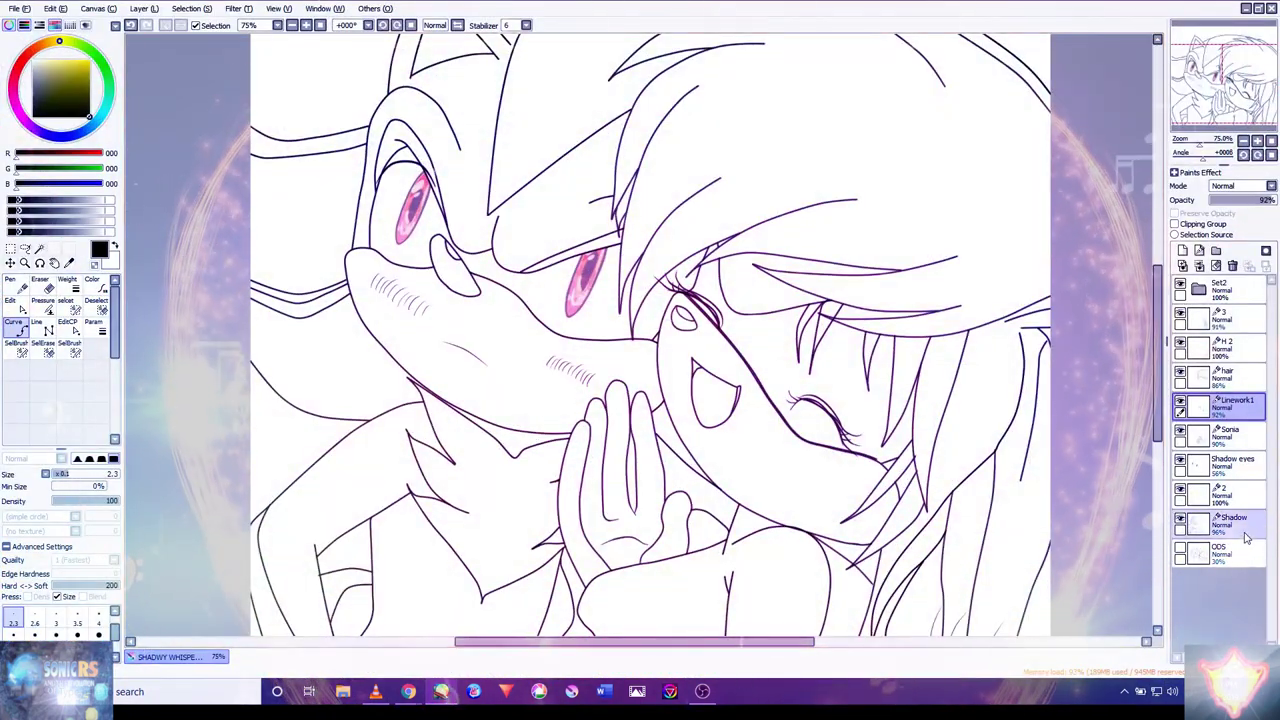
- Show the ODS guide circles briefly, hide them again, and set the Shadow layer's opacity to 55%
left_click(1180, 553)
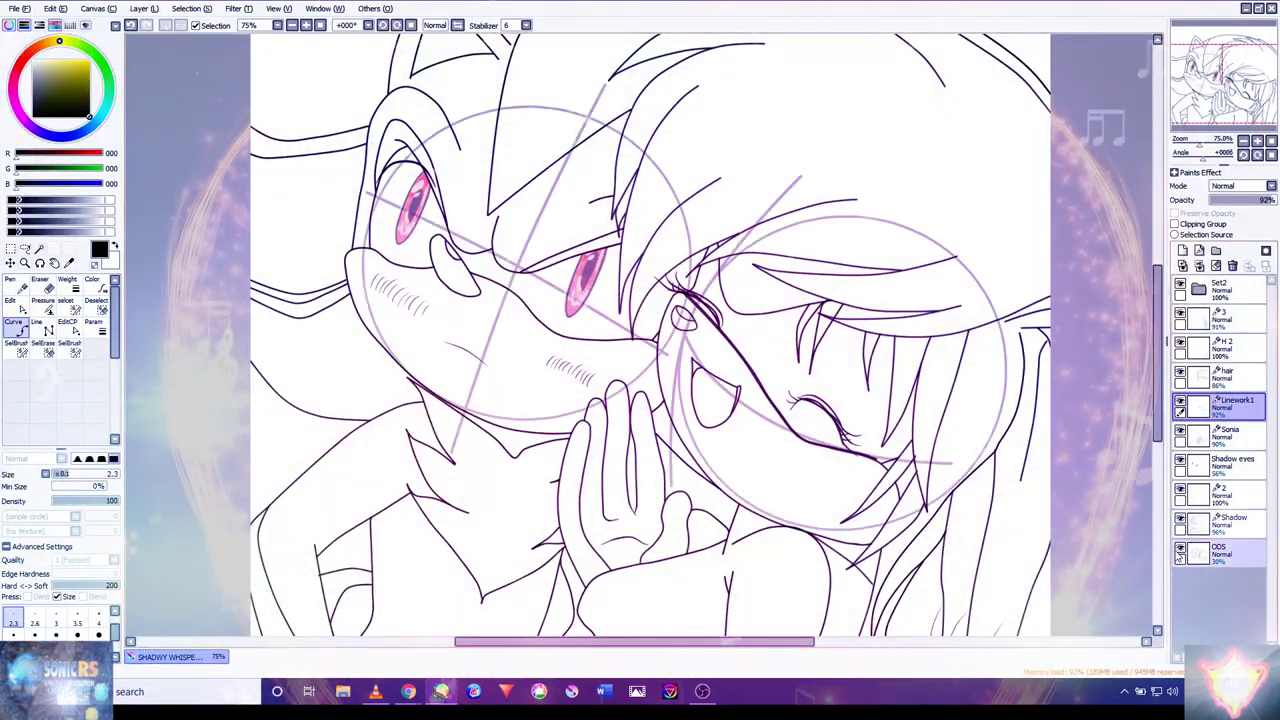
left_click(1230, 202)
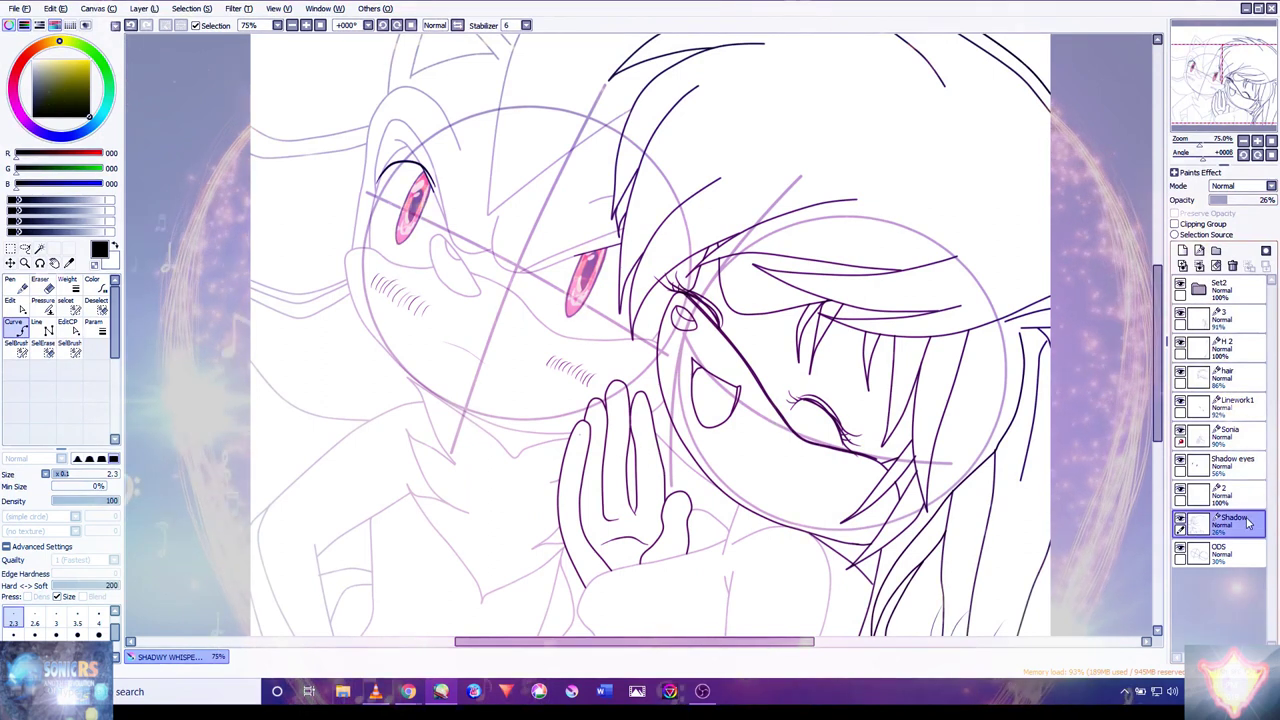
left_click(1181, 553)
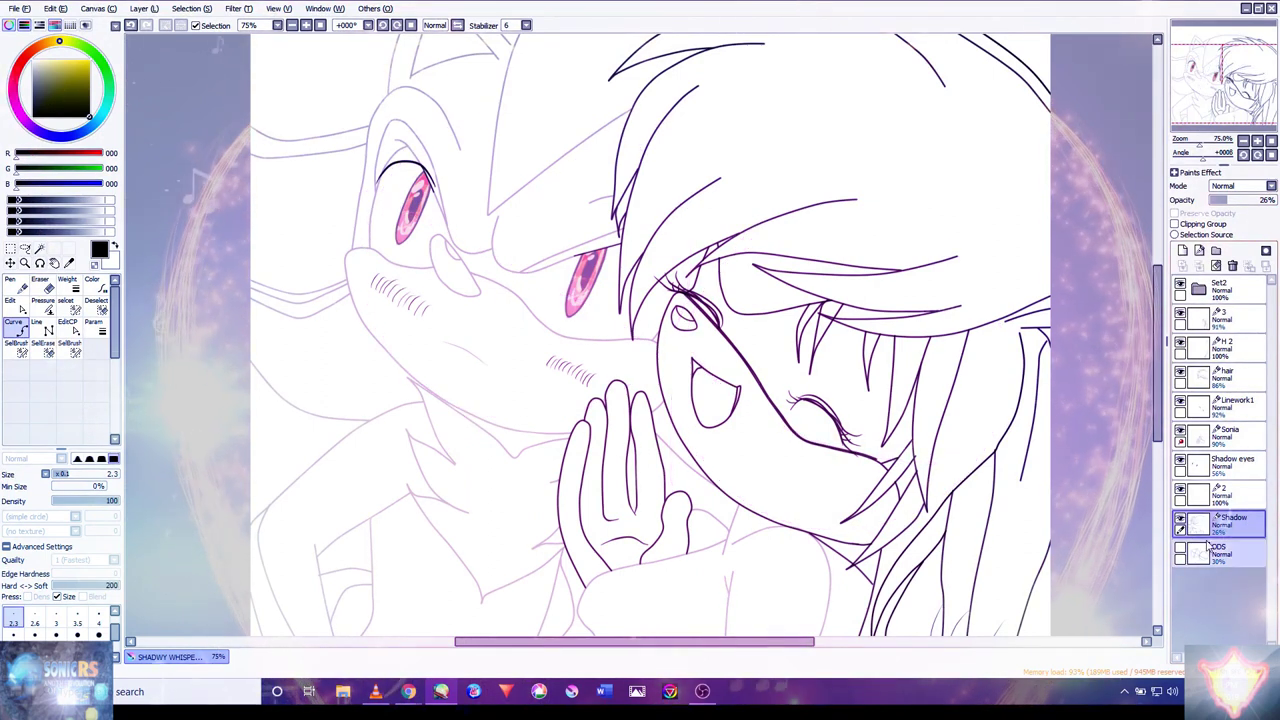
left_click(1247, 202)
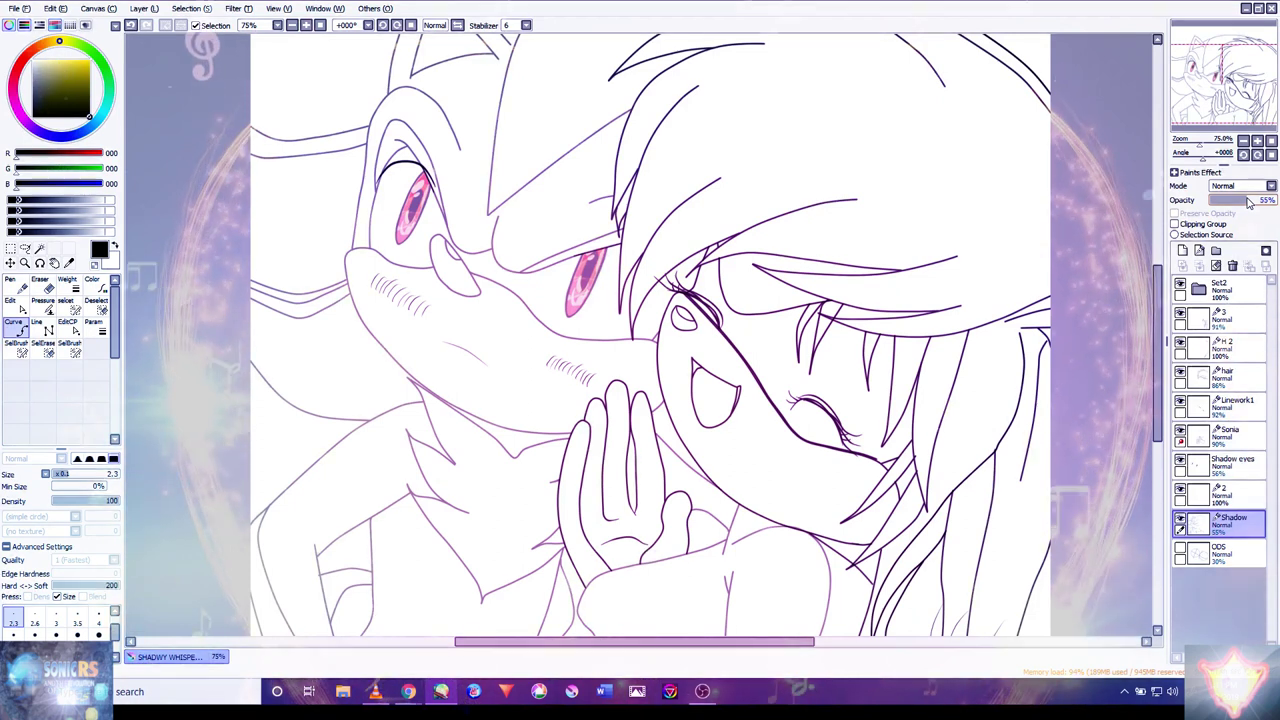
- Taper the tips of the fur spikes on the outer side of Shadow's chest by lowering their line pressure
scroll(440, 420, "up", 6)
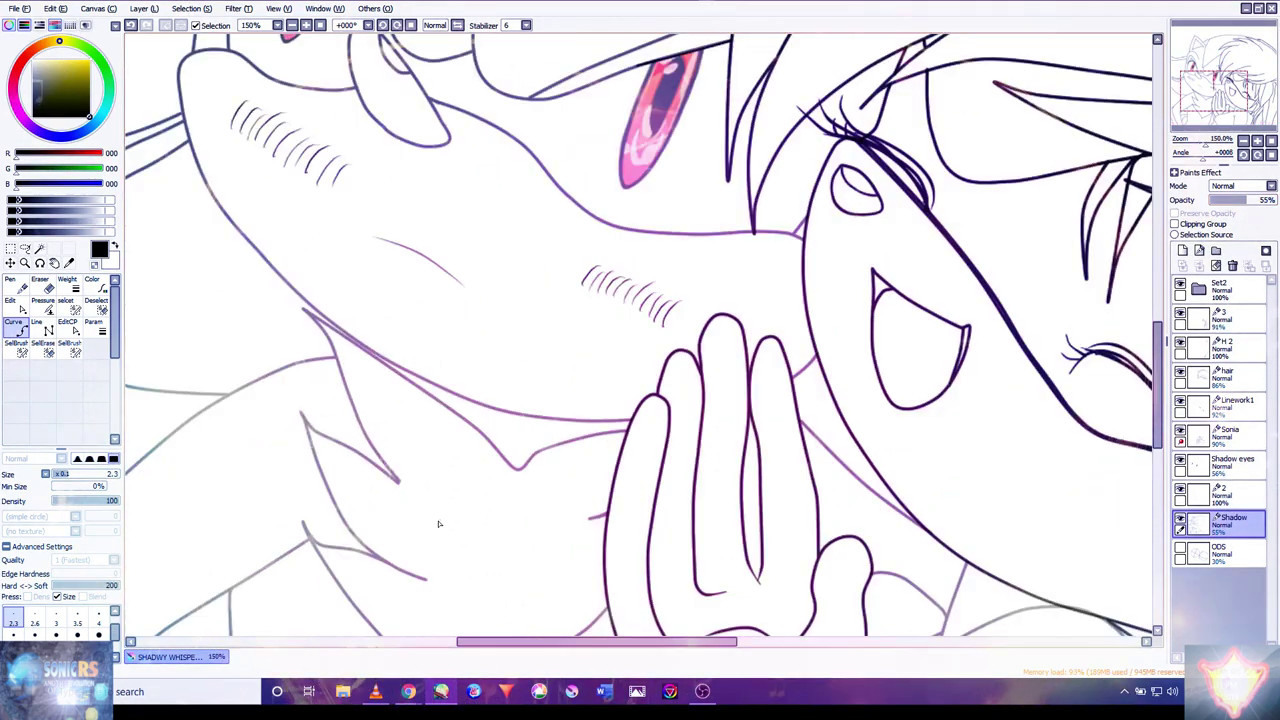
left_click_drag(514, 364, 600, 277)
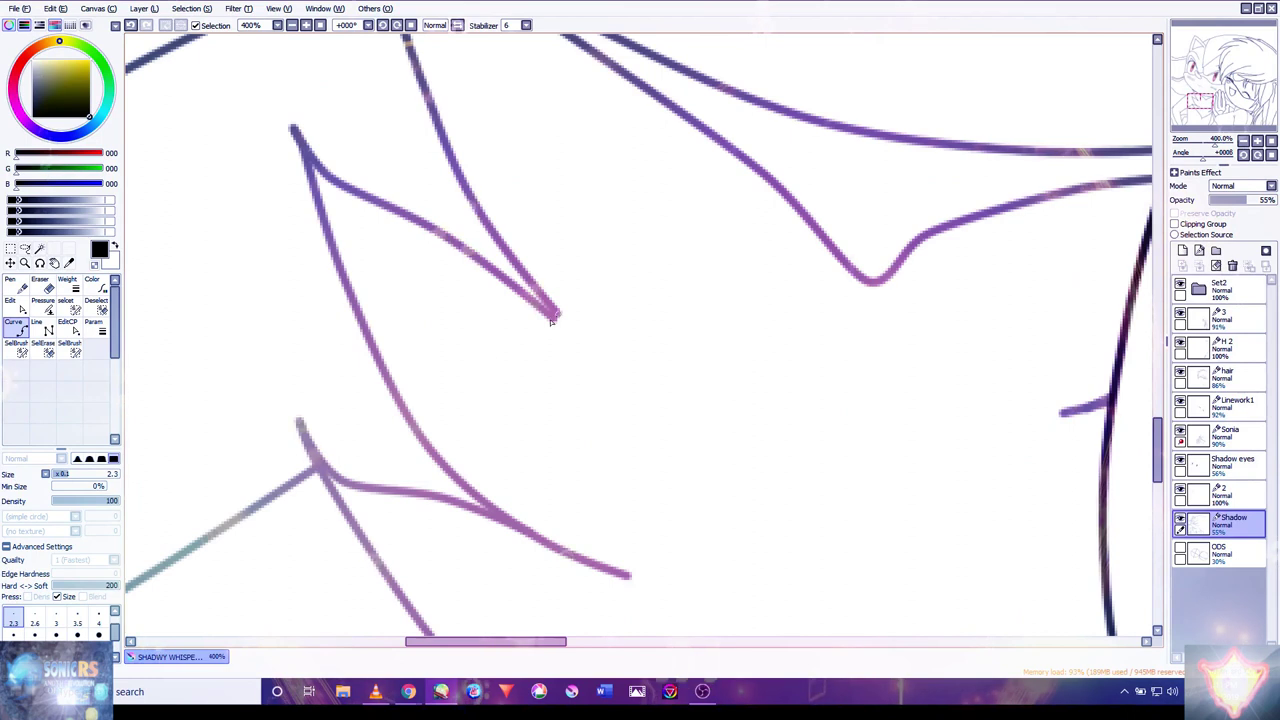
key("p")
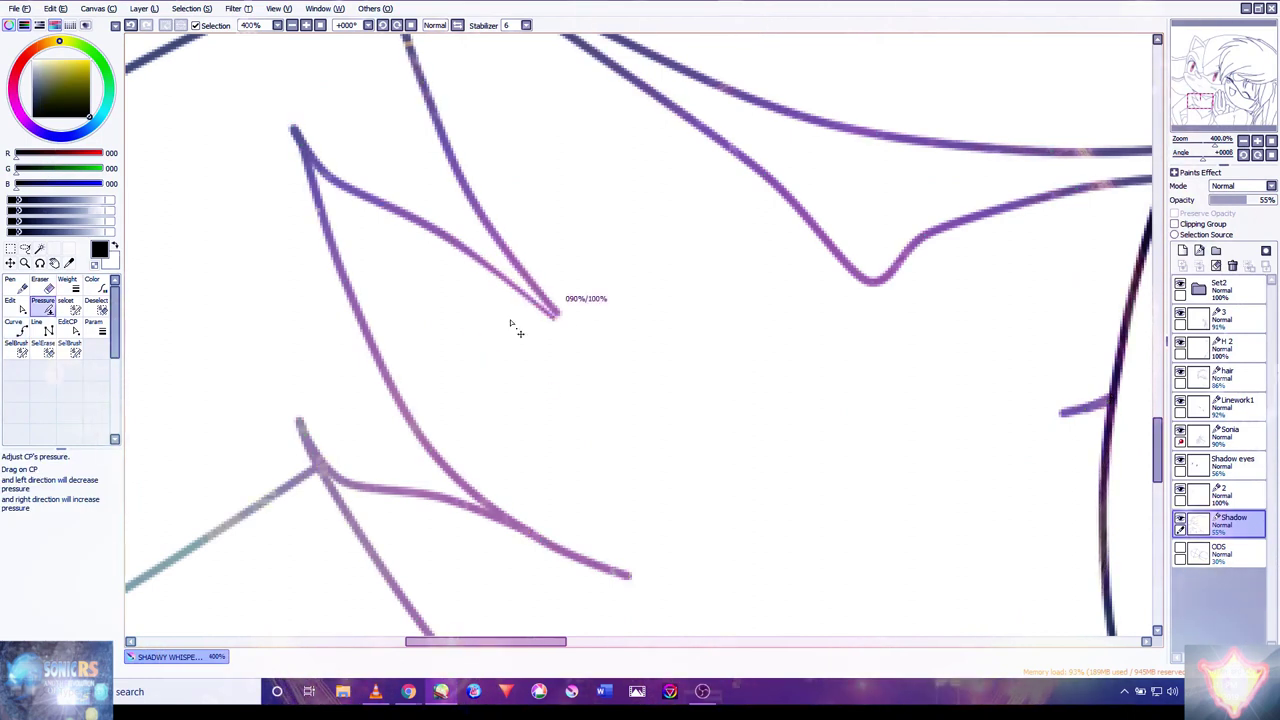
left_click_drag(557, 317, 569, 340)
left_click_drag(593, 413, 673, 468)
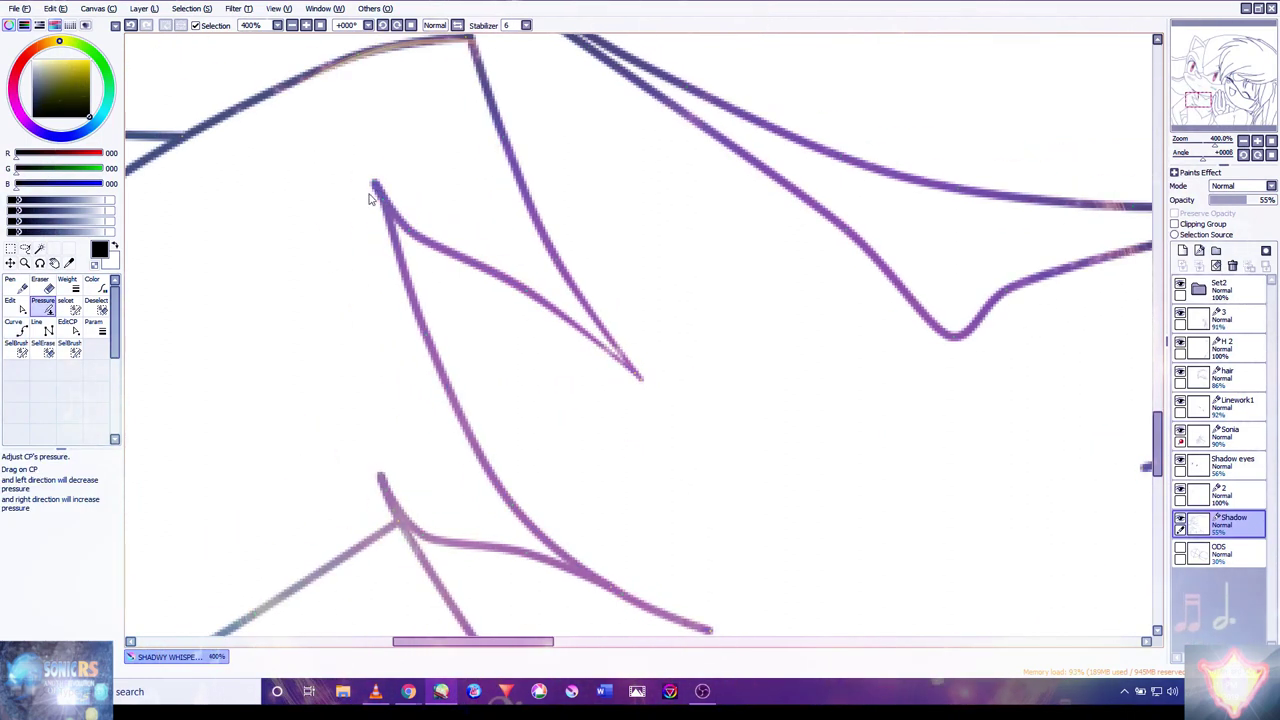
left_click_drag(341, 468, 431, 338)
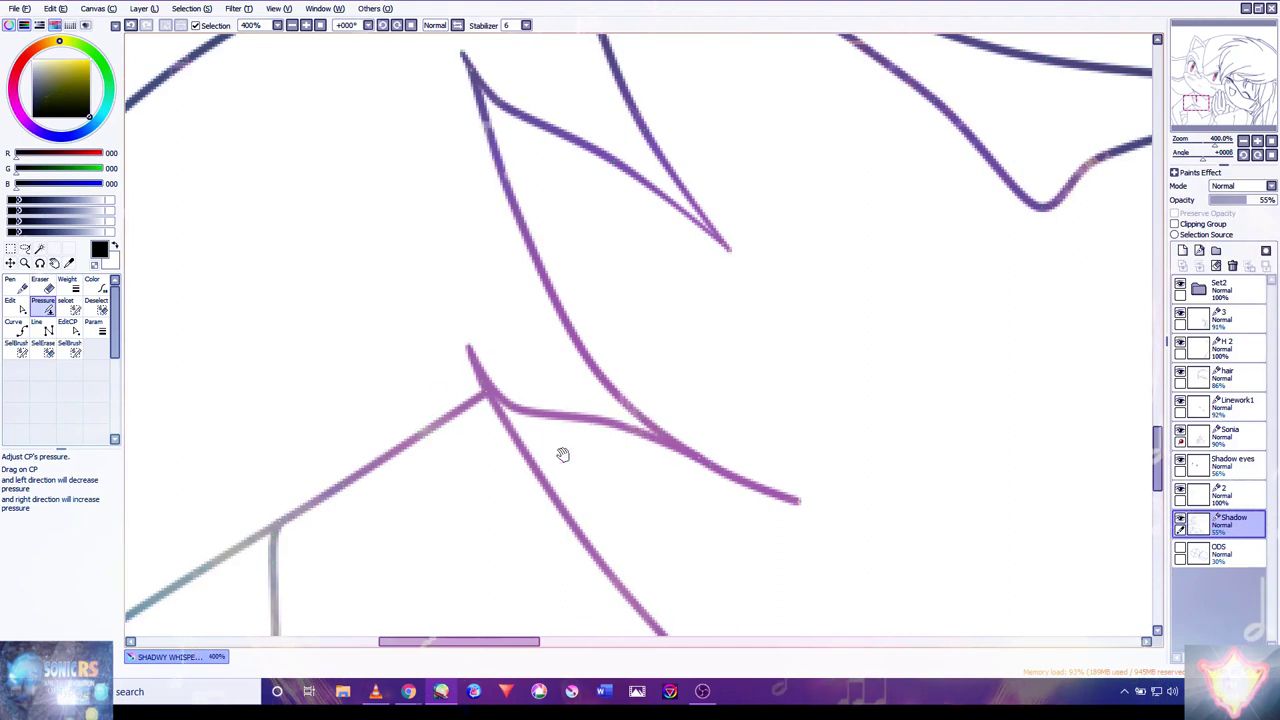
left_click_drag(563, 451, 551, 343)
- Sharpen the lowest point of Shadow's chest fur and the point under the chin, and thin the fur tips beside the raised hand
mouse_move(789, 392)
left_mouse_down()
mouse_move(676, 381)
mouse_move(645, 75)
left_mouse_up()
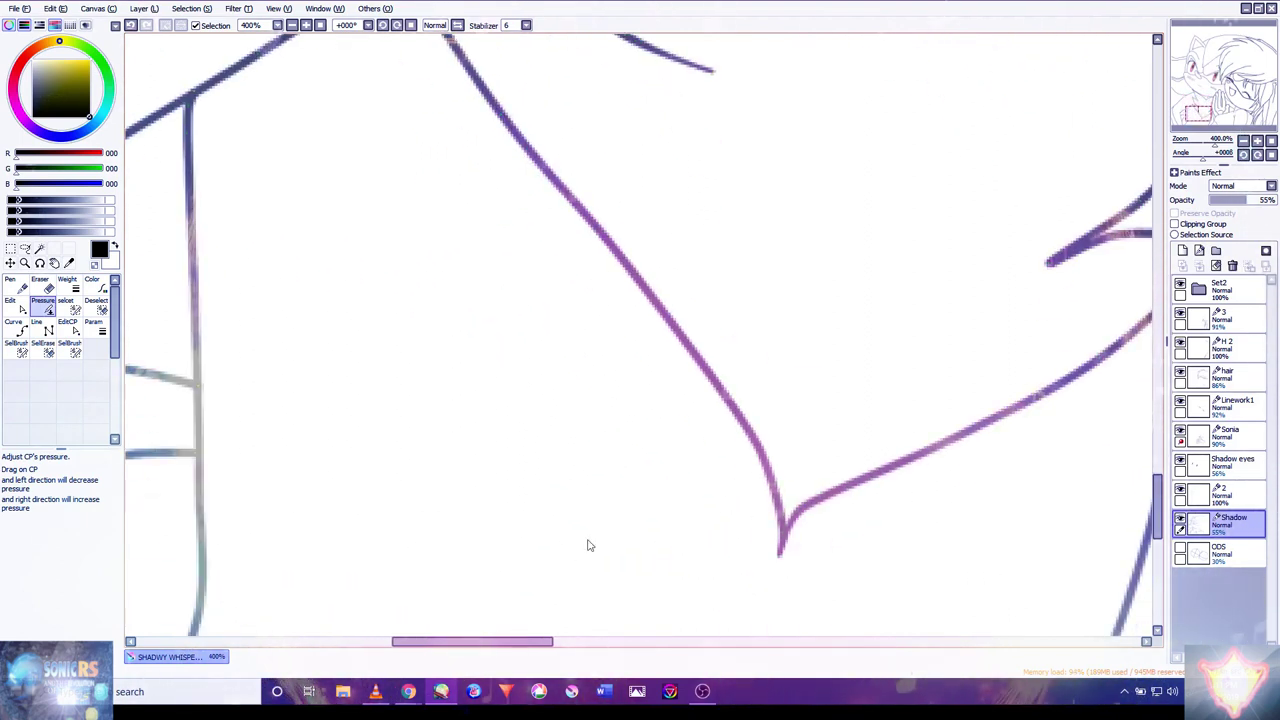
mouse_move(786, 531)
left_mouse_down()
mouse_move(791, 571)
mouse_move(814, 503)
left_mouse_up()
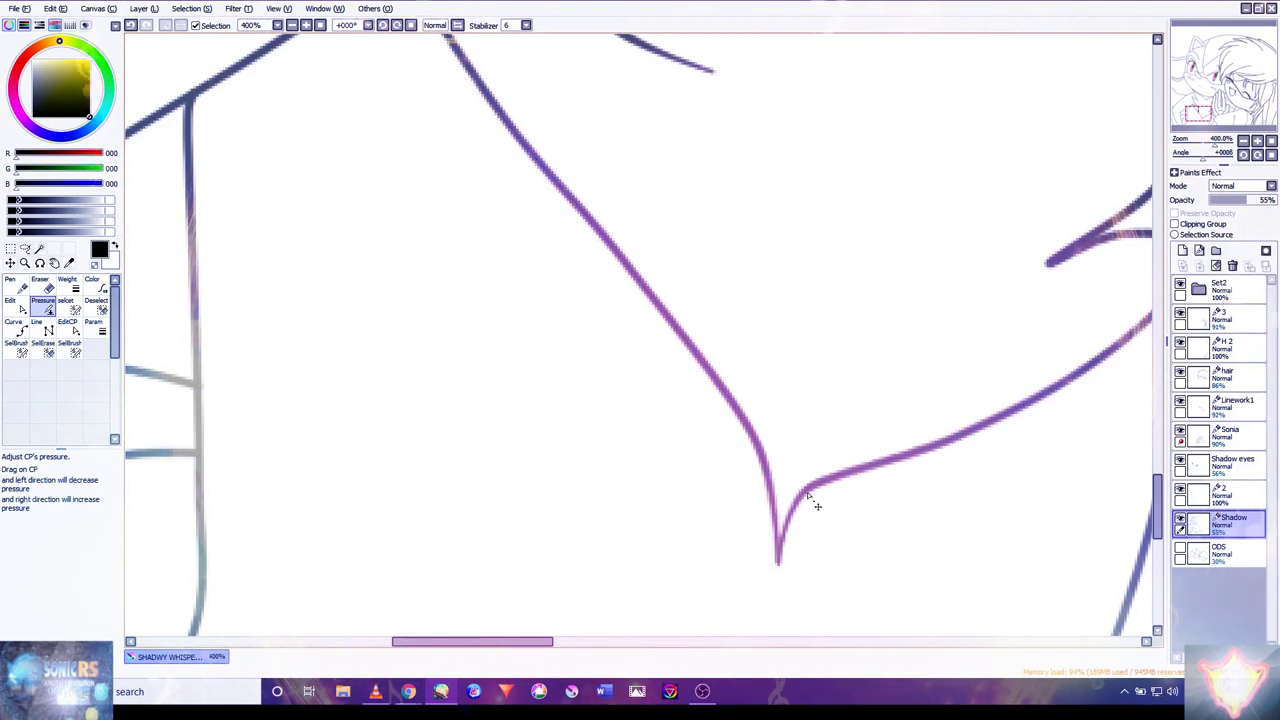
left_click_drag(935, 387, 867, 433)
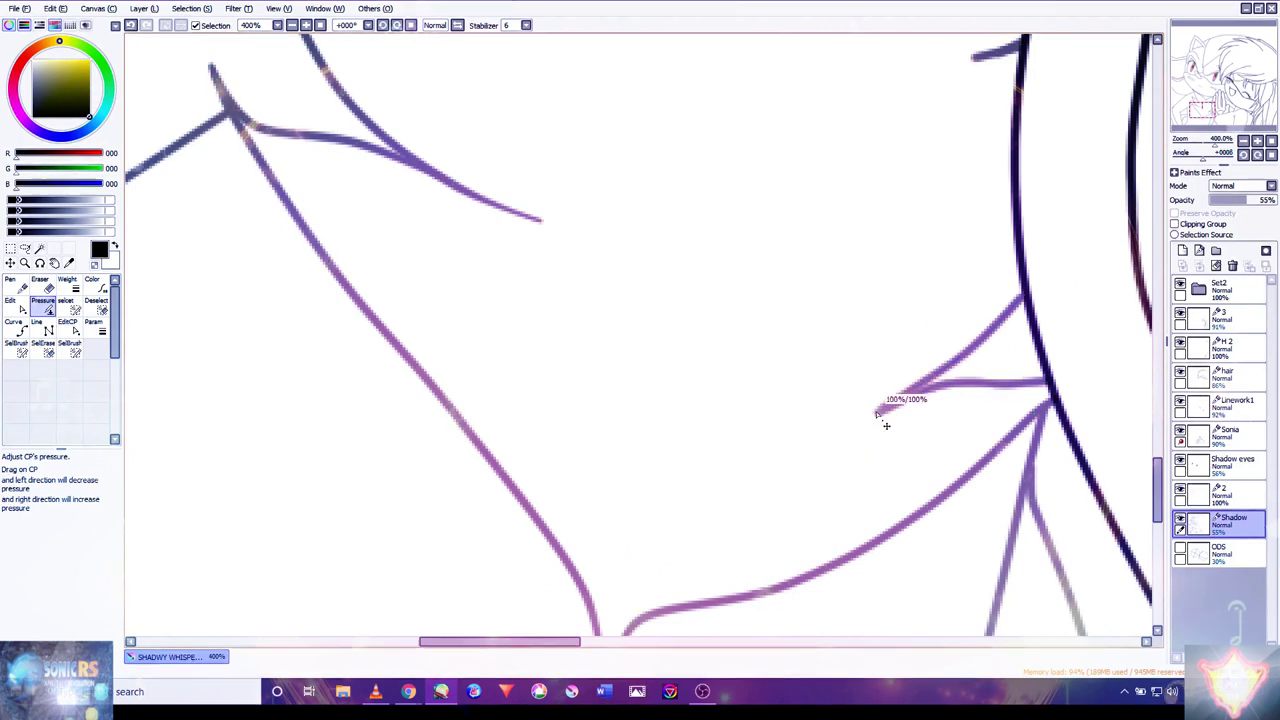
left_click_drag(880, 408, 870, 430)
scroll(978, 298, "up", 3)
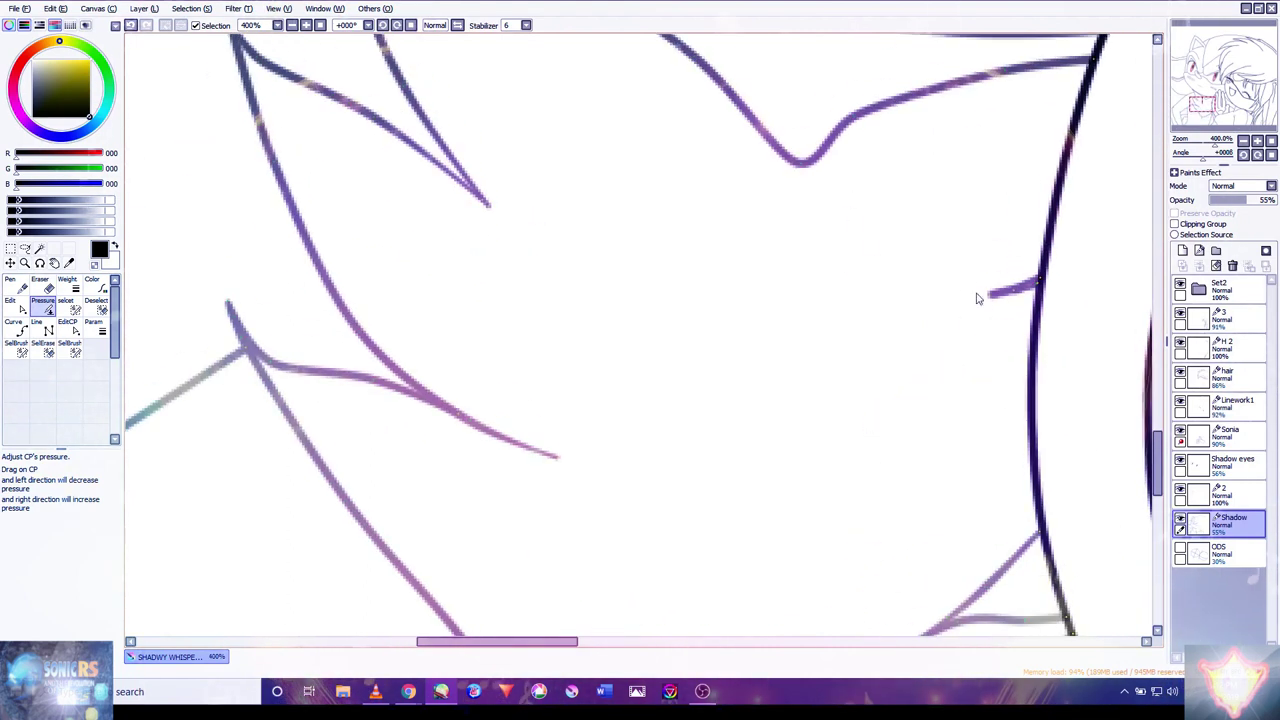
scroll(891, 289, "up", 2)
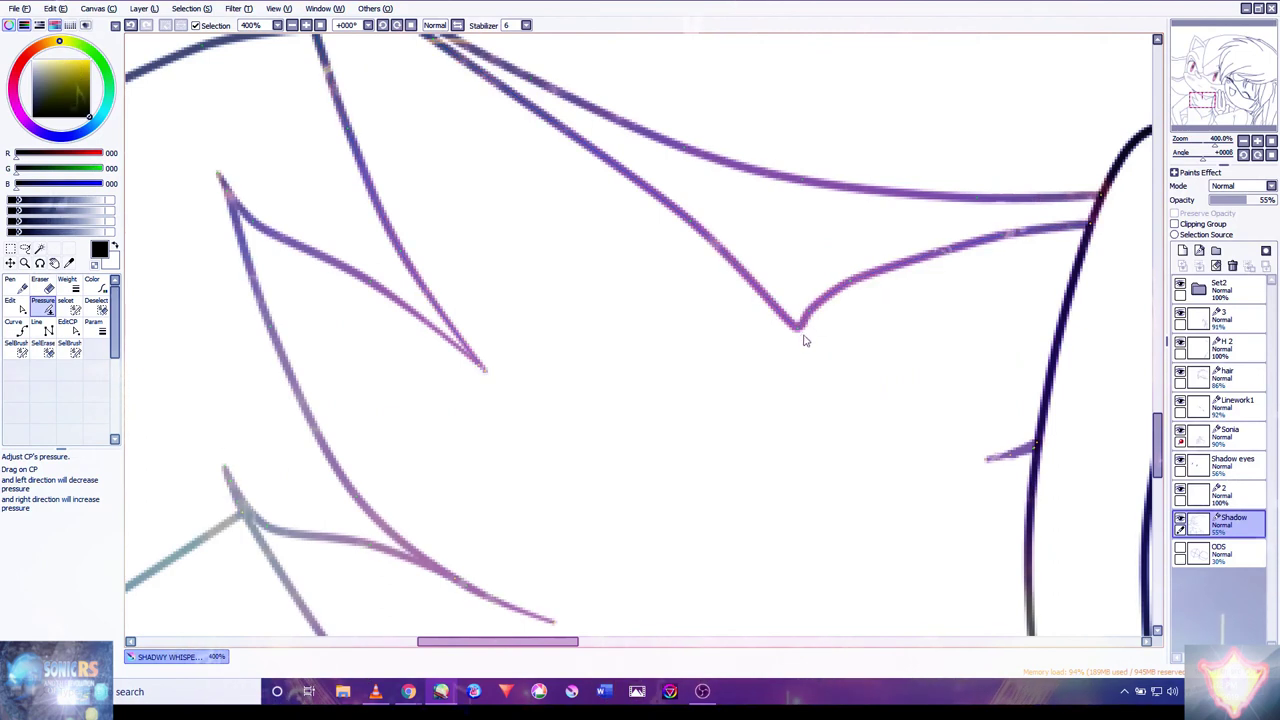
left_click_drag(663, 300, 751, 465)
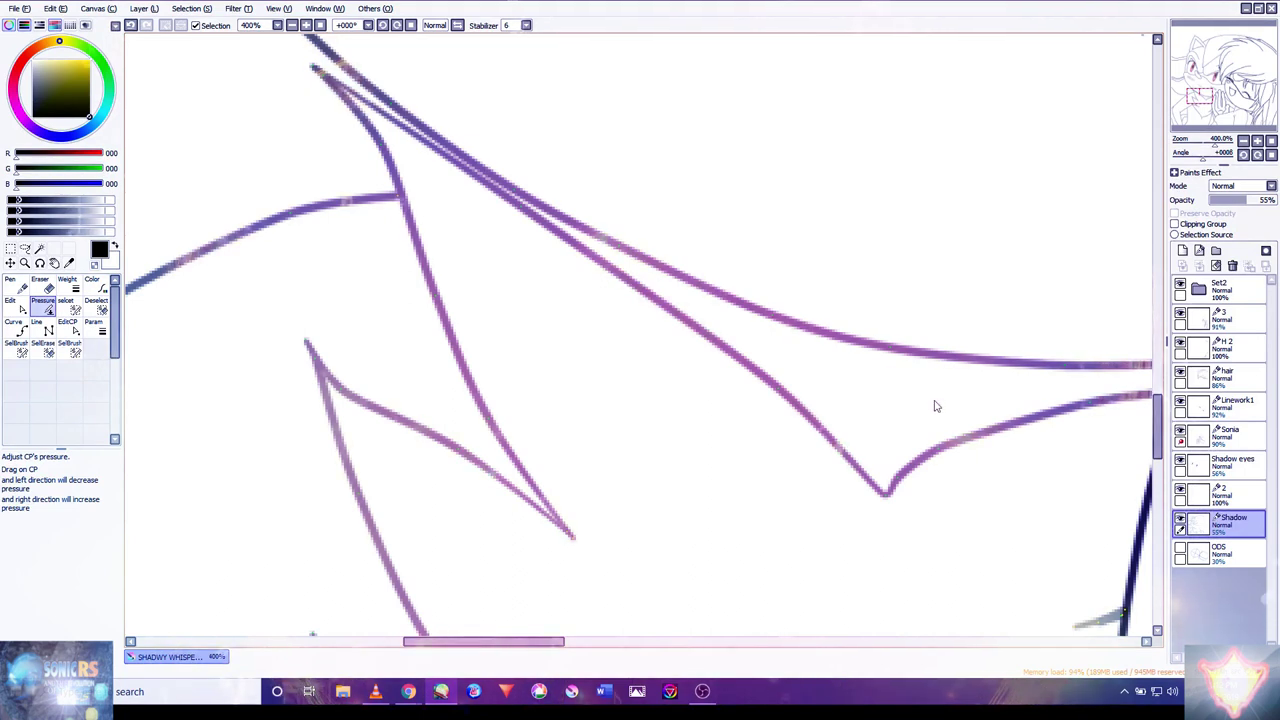
- Refine the line pressure on Shadow's arm lines, including where the outer arm curve meets the shoulder line
scroll(929, 403, "down", 2)
scroll(670, 538, "up", 1)
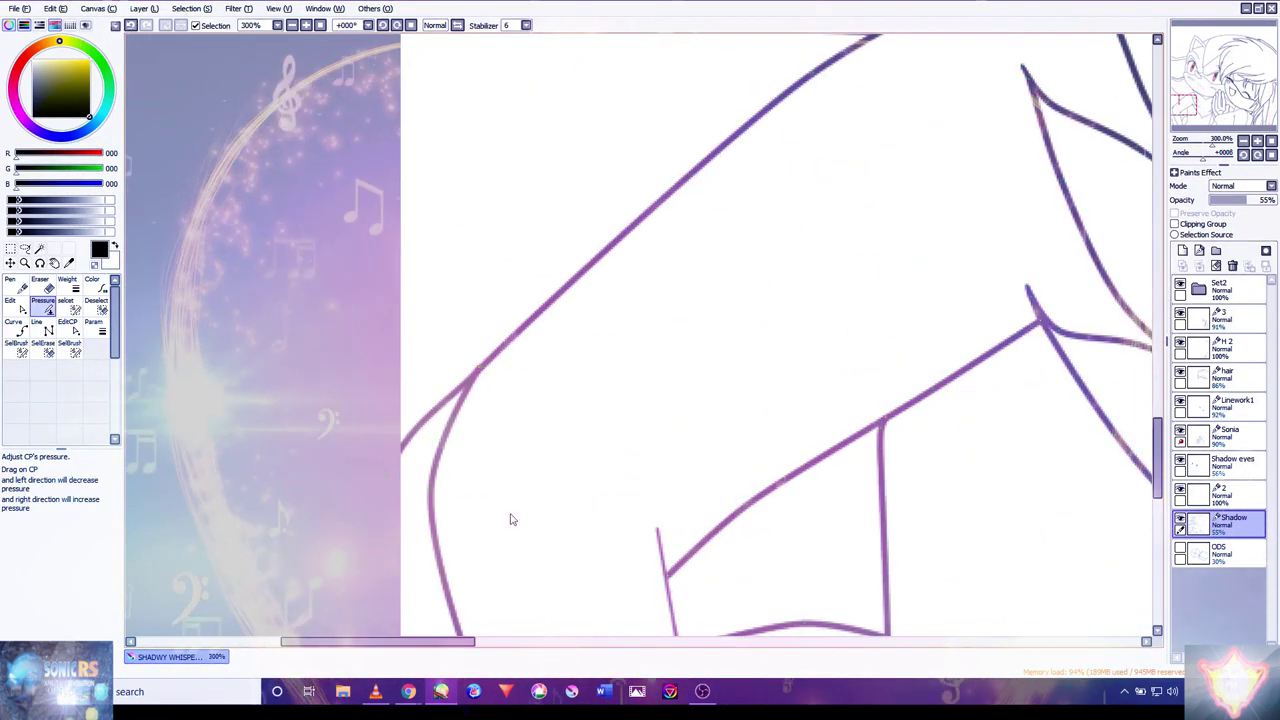
scroll(740, 360, "up", 1)
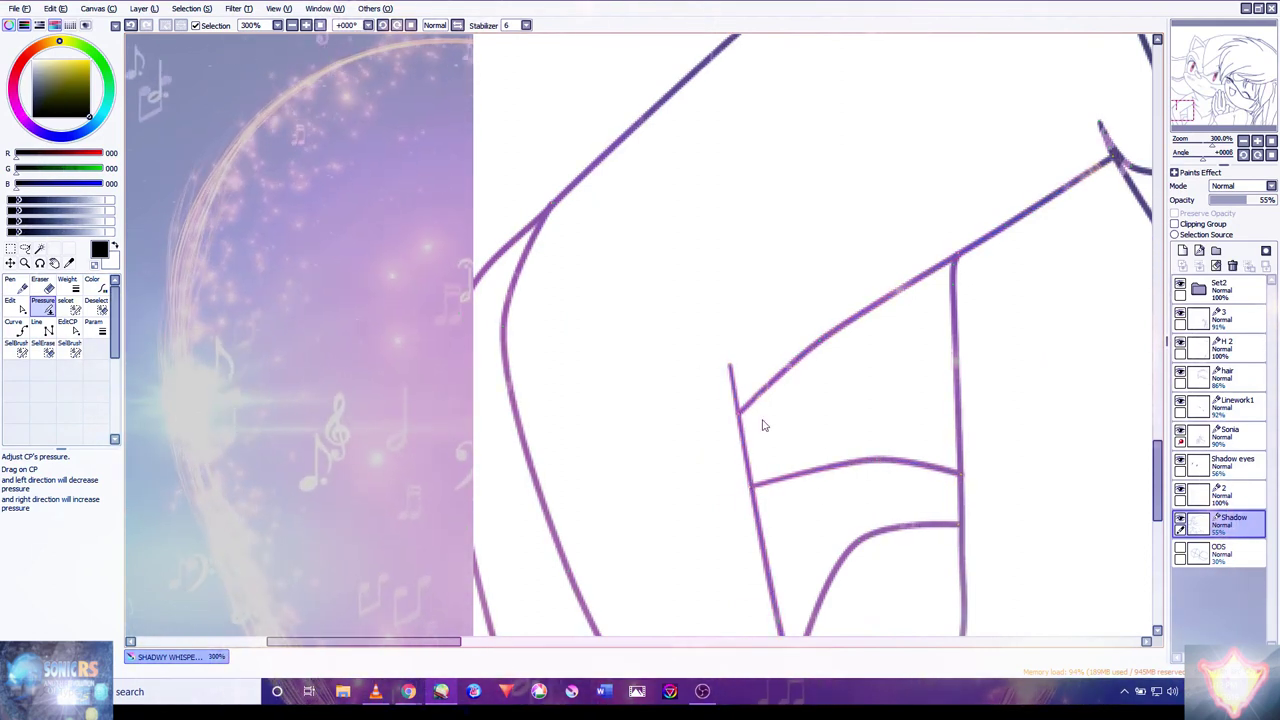
left_click_drag(757, 423, 800, 149)
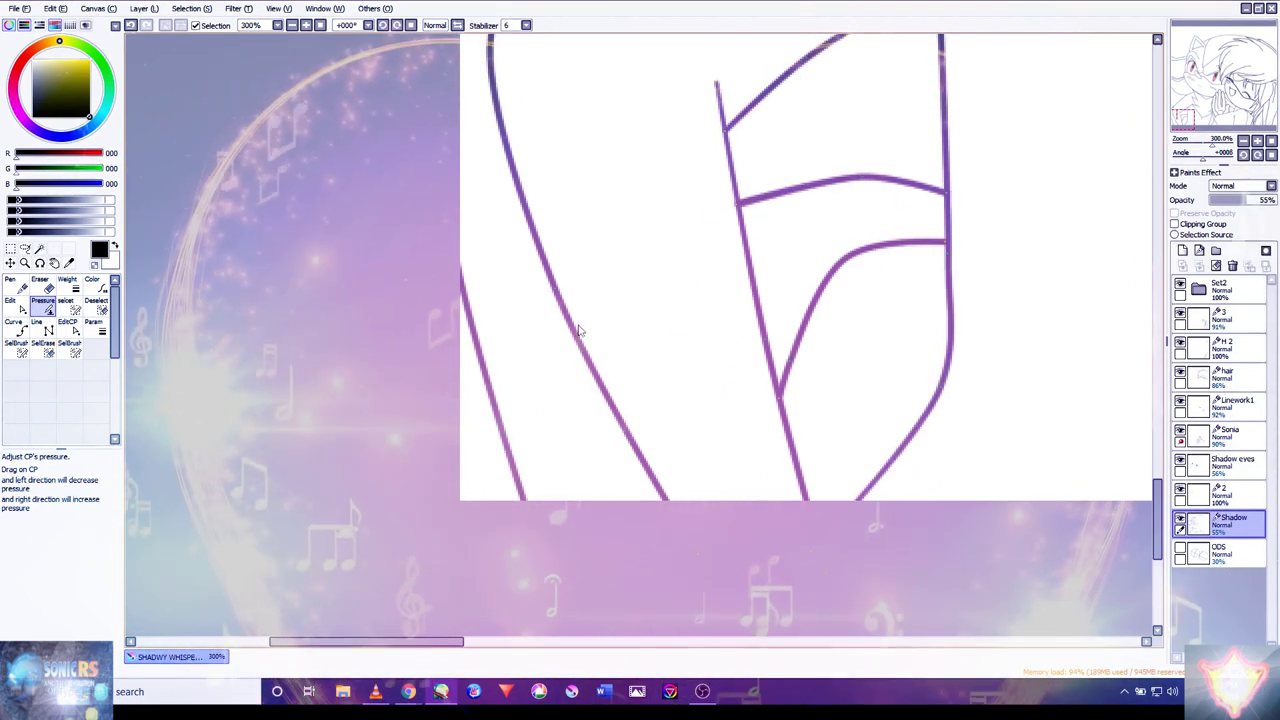
left_click_drag(513, 177, 513, 412)
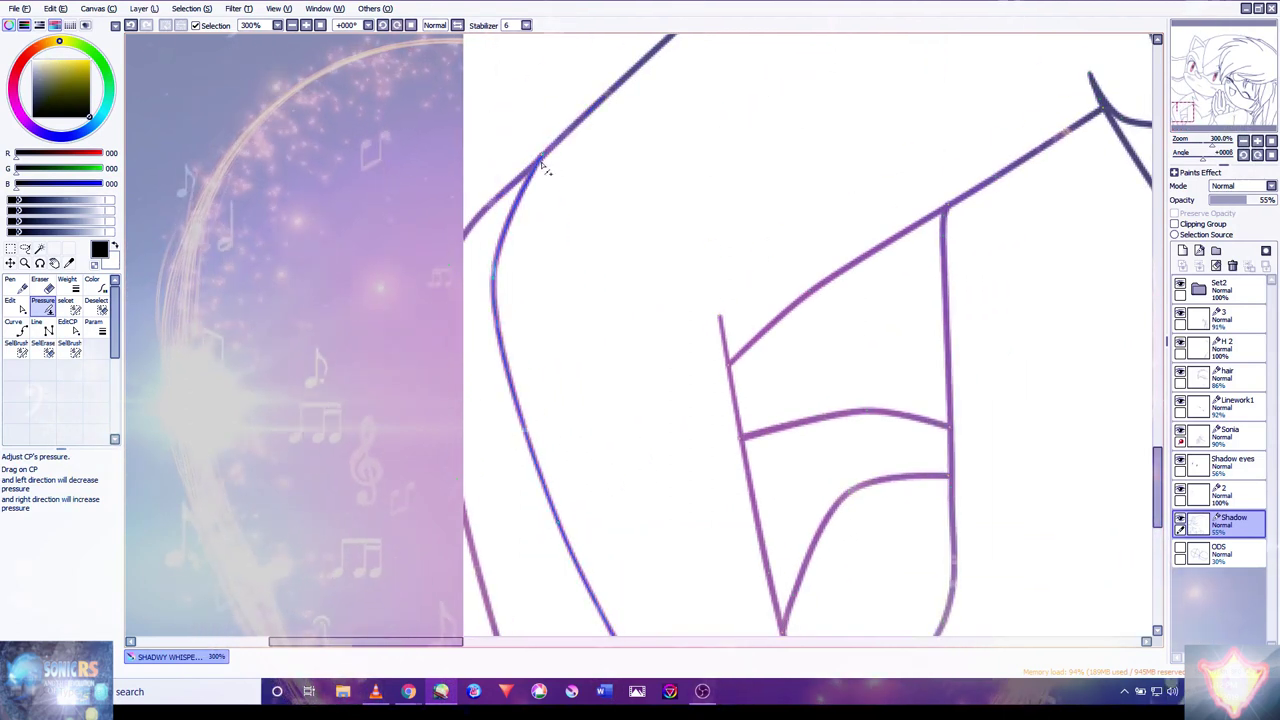
mouse_move(600, 157)
left_mouse_down()
mouse_move(777, 311)
mouse_move(763, 374)
mouse_move(548, 261)
mouse_move(631, 289)
mouse_move(591, 377)
mouse_move(703, 323)
mouse_move(715, 265)
mouse_move(705, 286)
left_mouse_up()
- Erase the extra middle line between the two lower quill lines behind Shadow's muzzle with a size 14 eraser
scroll(705, 288, "down", 4)
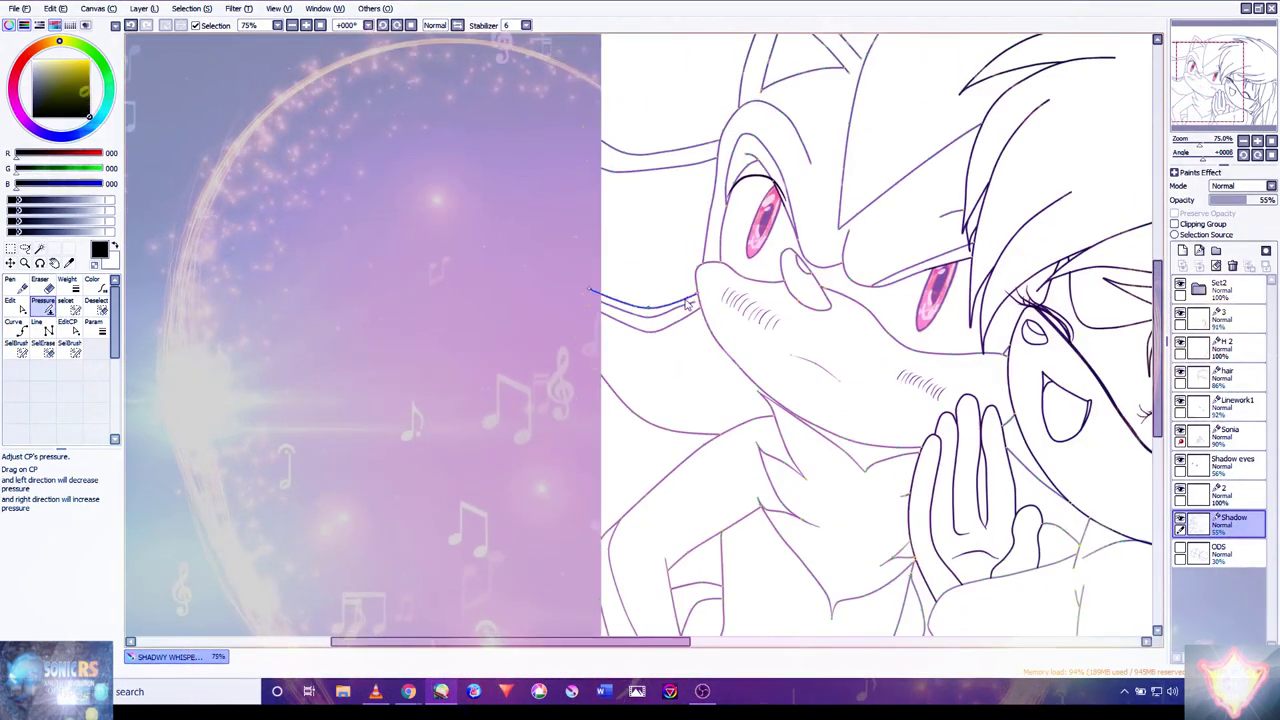
scroll(690, 311, "up", 5)
key("e")
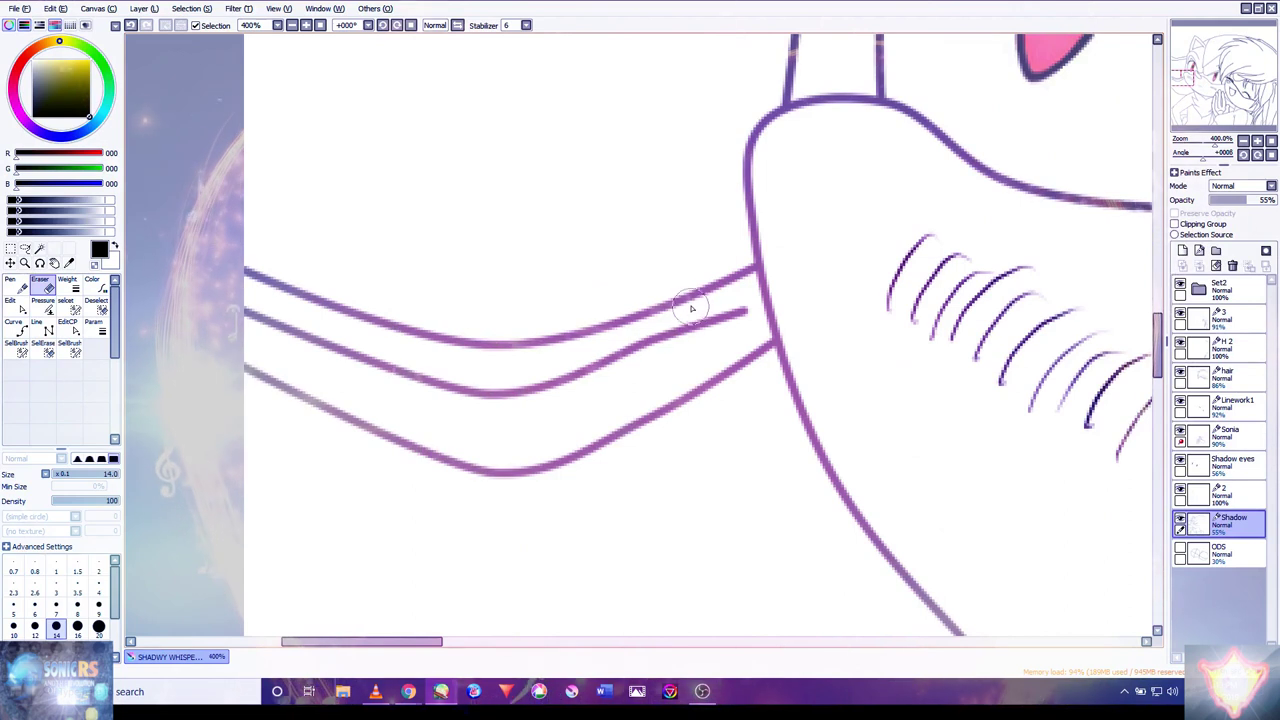
left_click_drag(737, 314, 518, 393)
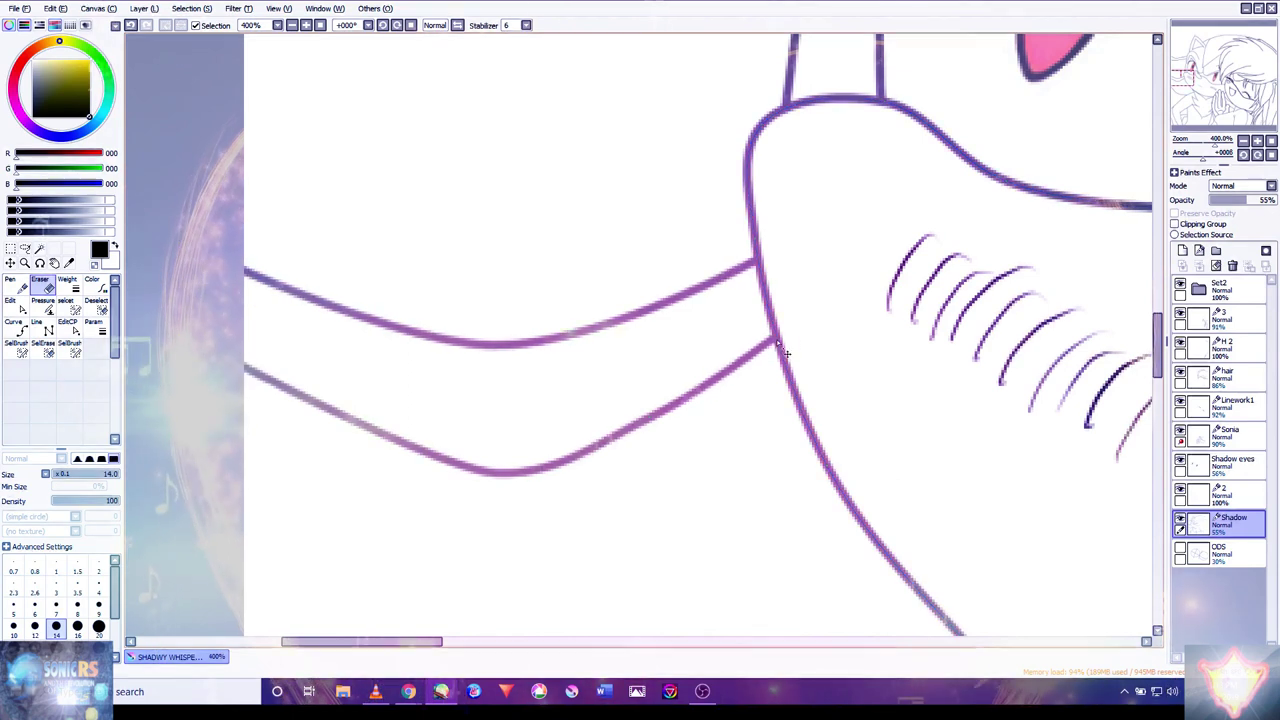
- Smooth the lower of the two upper quill lines beside Shadow's outer eye
scroll(780, 340, "down", 8)
scroll(766, 237, "up", 8)
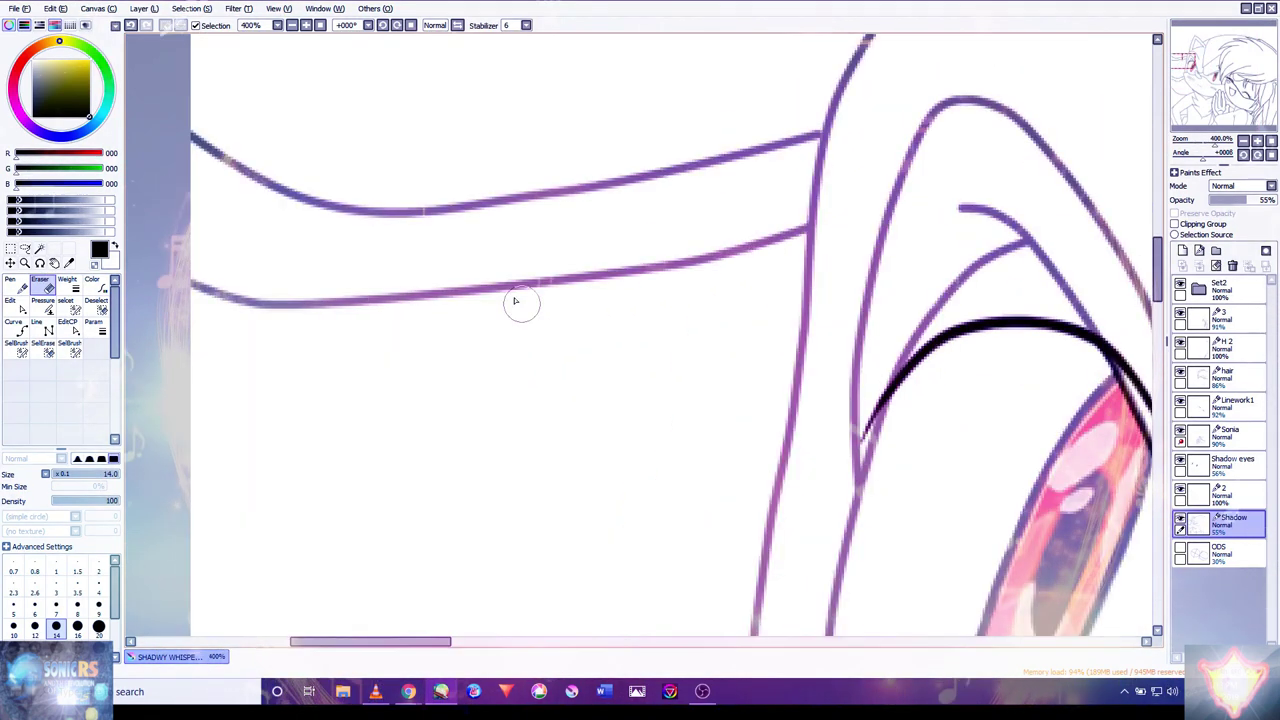
left_click(457, 300)
left_click(752, 222)
key("Return")
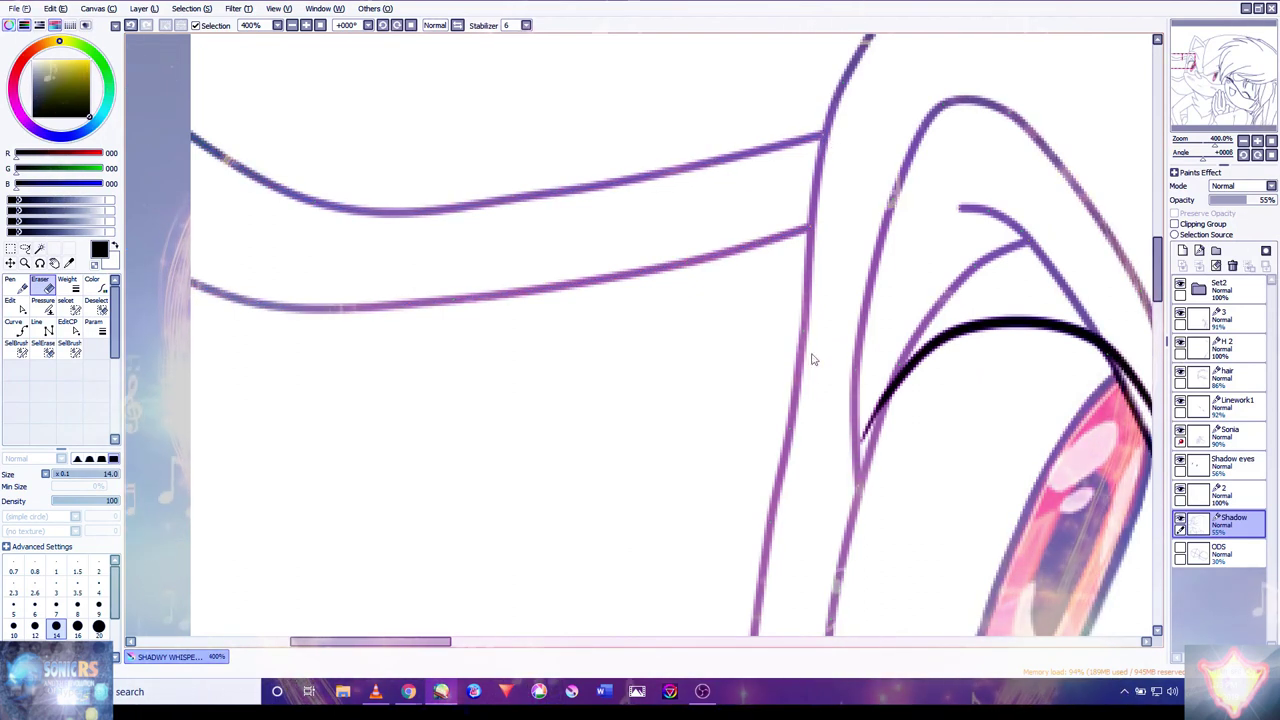
- Lower the line pressure at the tip of the crease above Shadow's outer eye to 61% and taper the end of the head outline
left_click_drag(864, 302, 589, 282)
key("p")
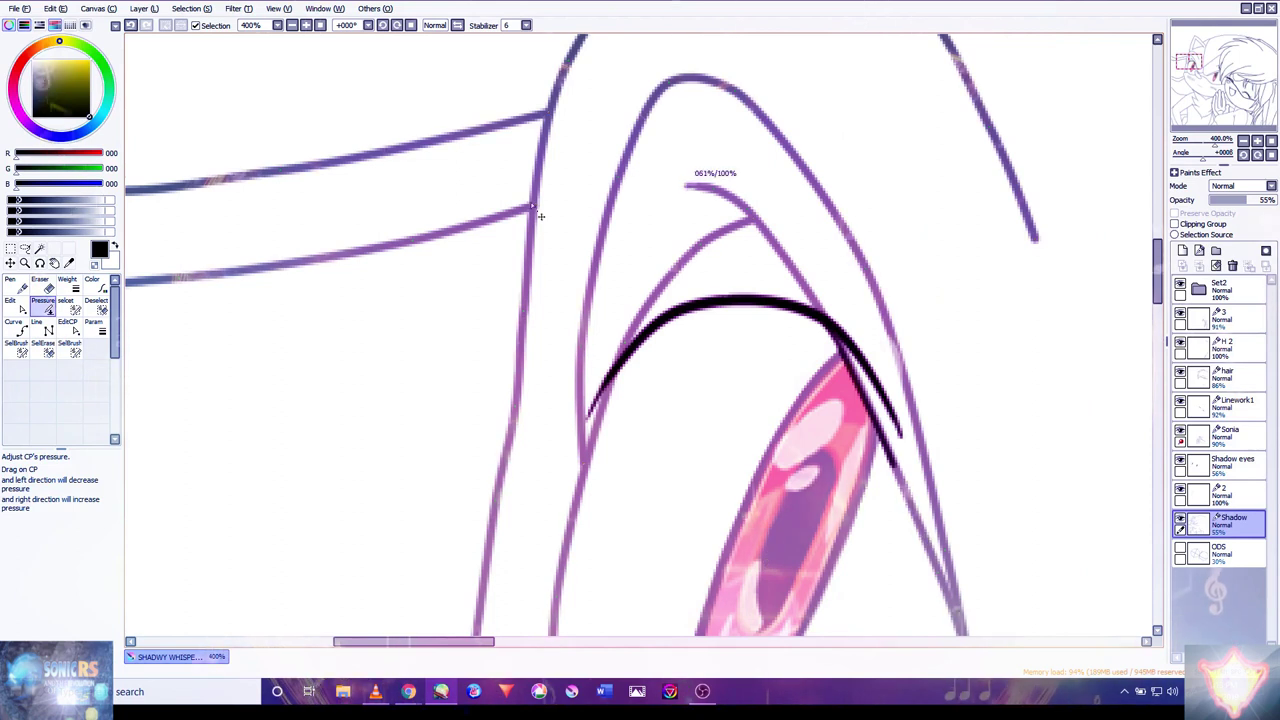
mouse_move(1040, 250)
left_mouse_down()
mouse_move(896, 368)
mouse_move(726, 226)
left_mouse_up()
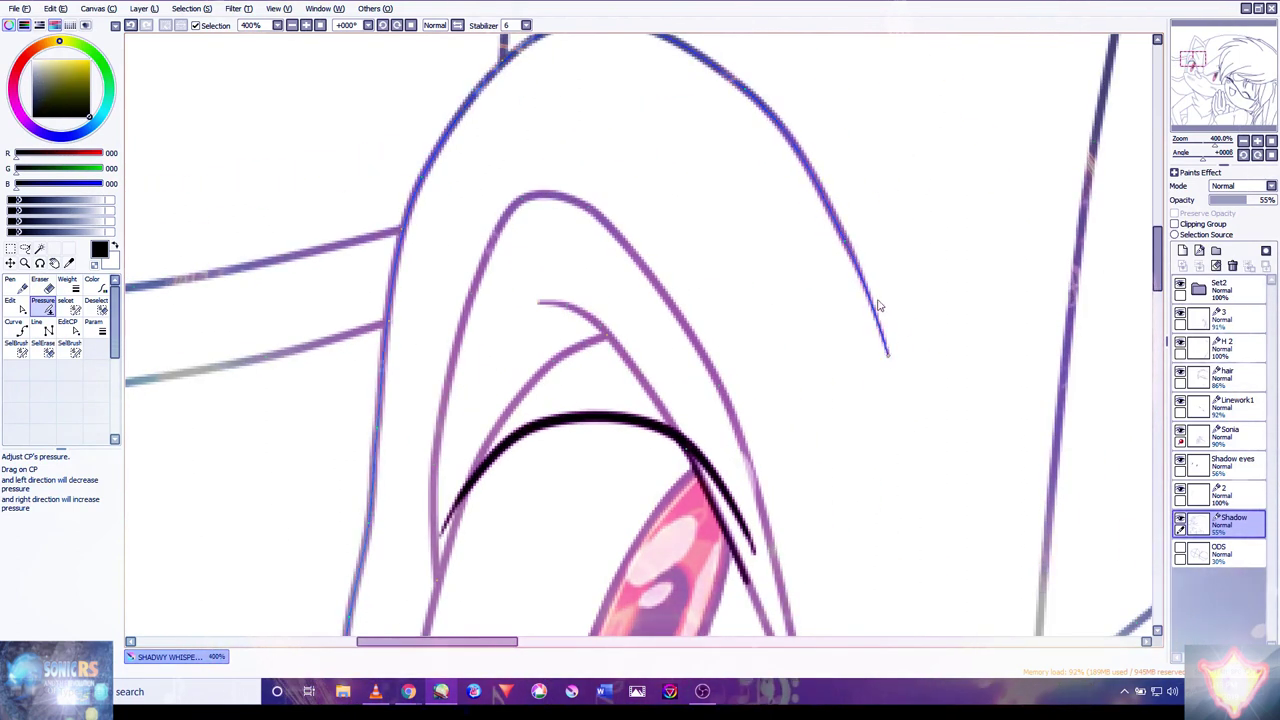
- Taper the upper end of the curve between Shadow's eyes and lower the pressure at the forehead spike's point to 75%
scroll(923, 363, "down", 4)
scroll(1000, 400, "up", 5)
scroll(958, 360, "down", 3)
scroll(958, 360, "up", 2)
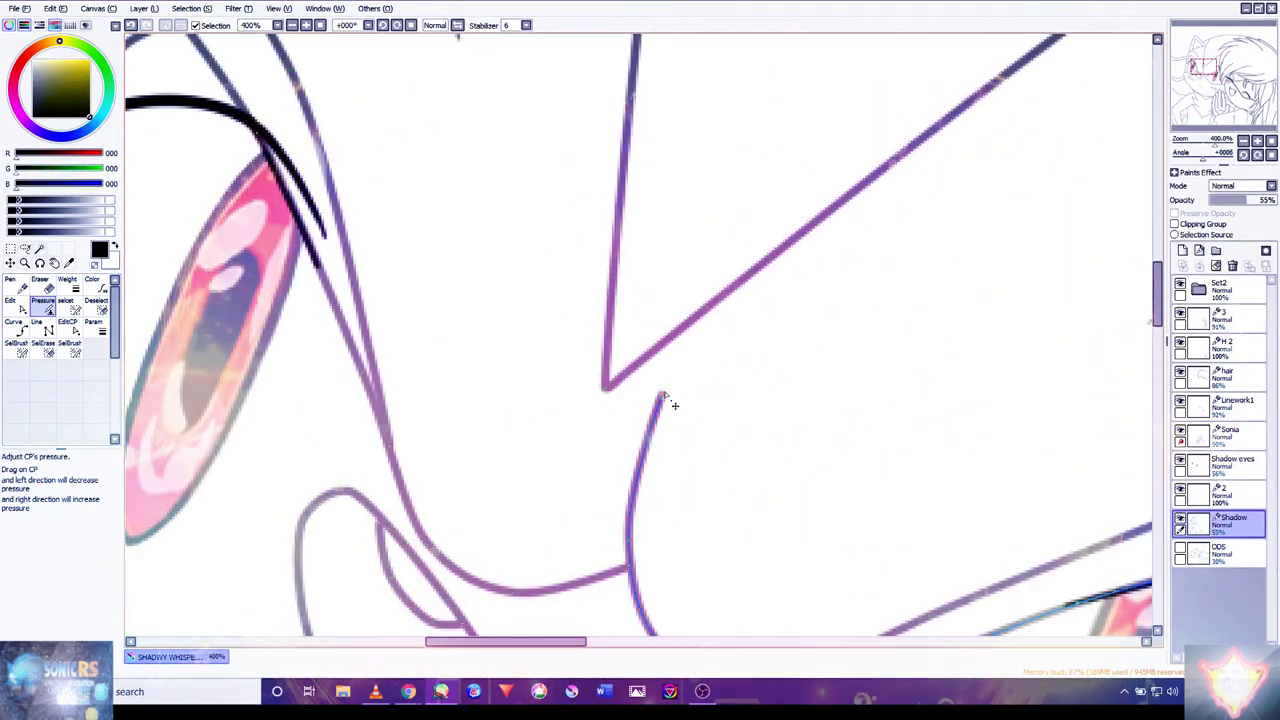
scroll(668, 397, "down", 2)
scroll(580, 430, "up", 2)
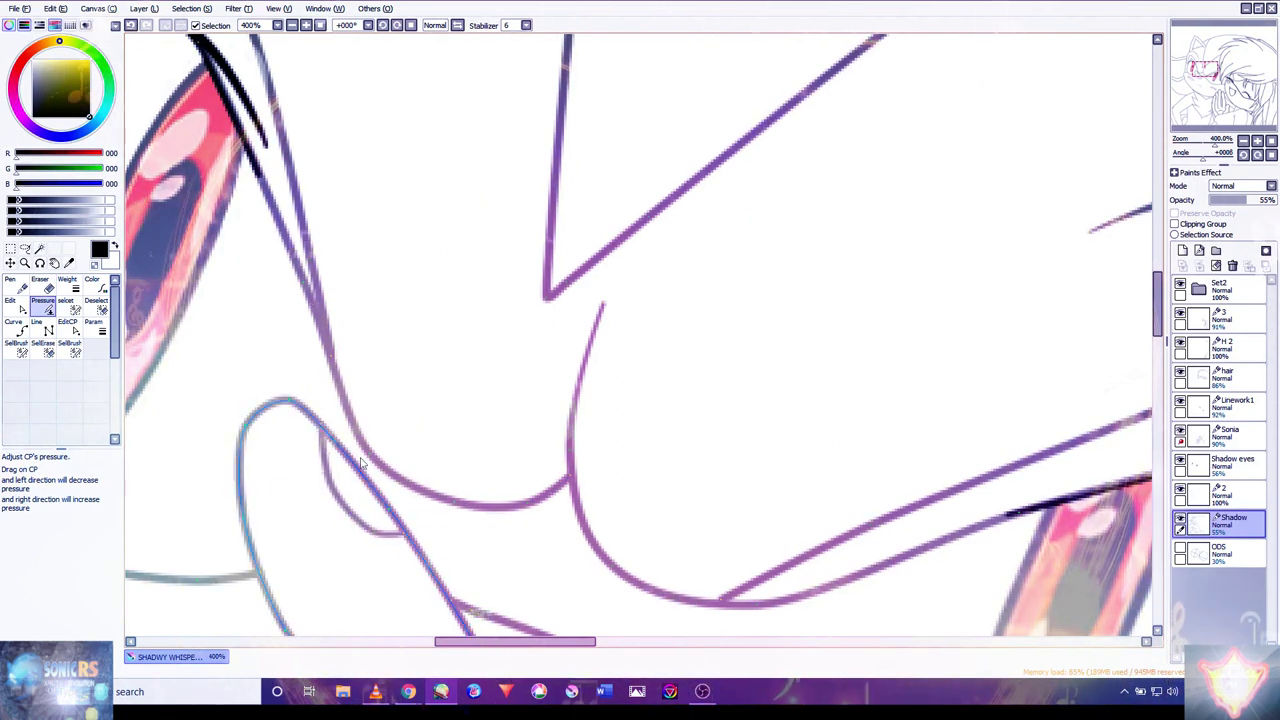
left_click_drag(545, 295, 465, 309)
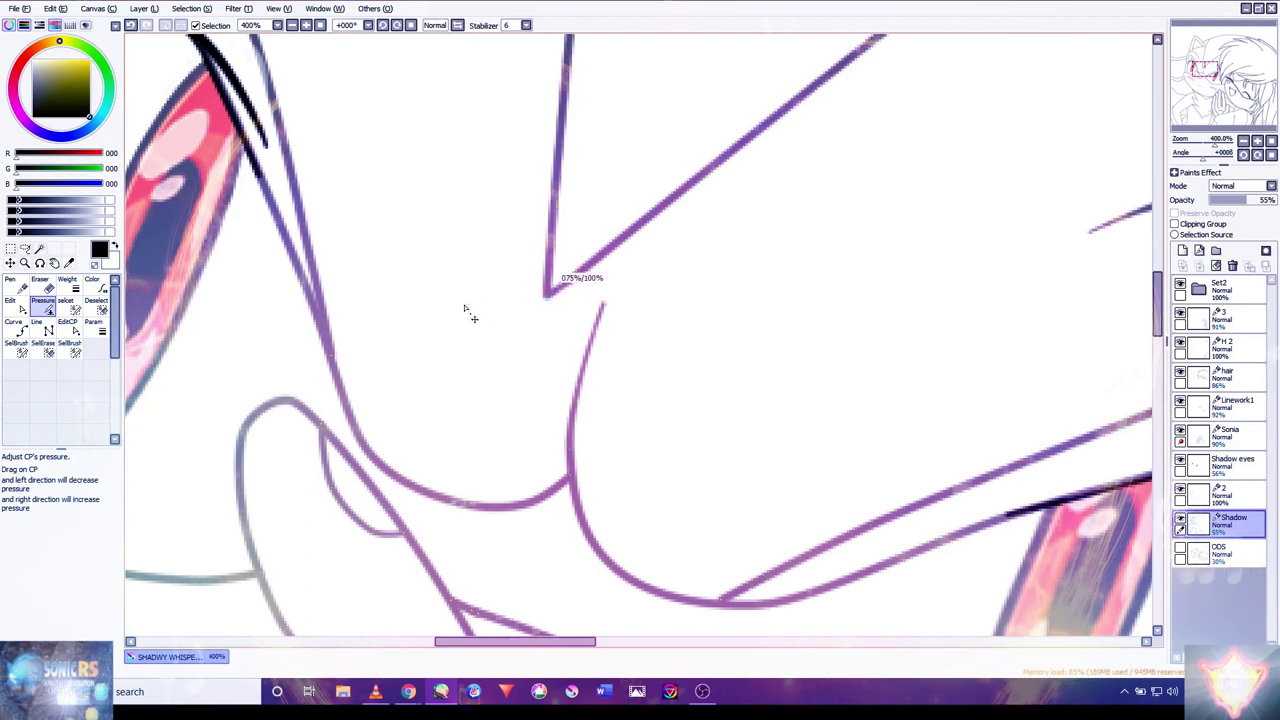
- Taper the loose end of the outer line of Shadow's ear beside the head outline
left_click_drag(814, 157, 626, 432)
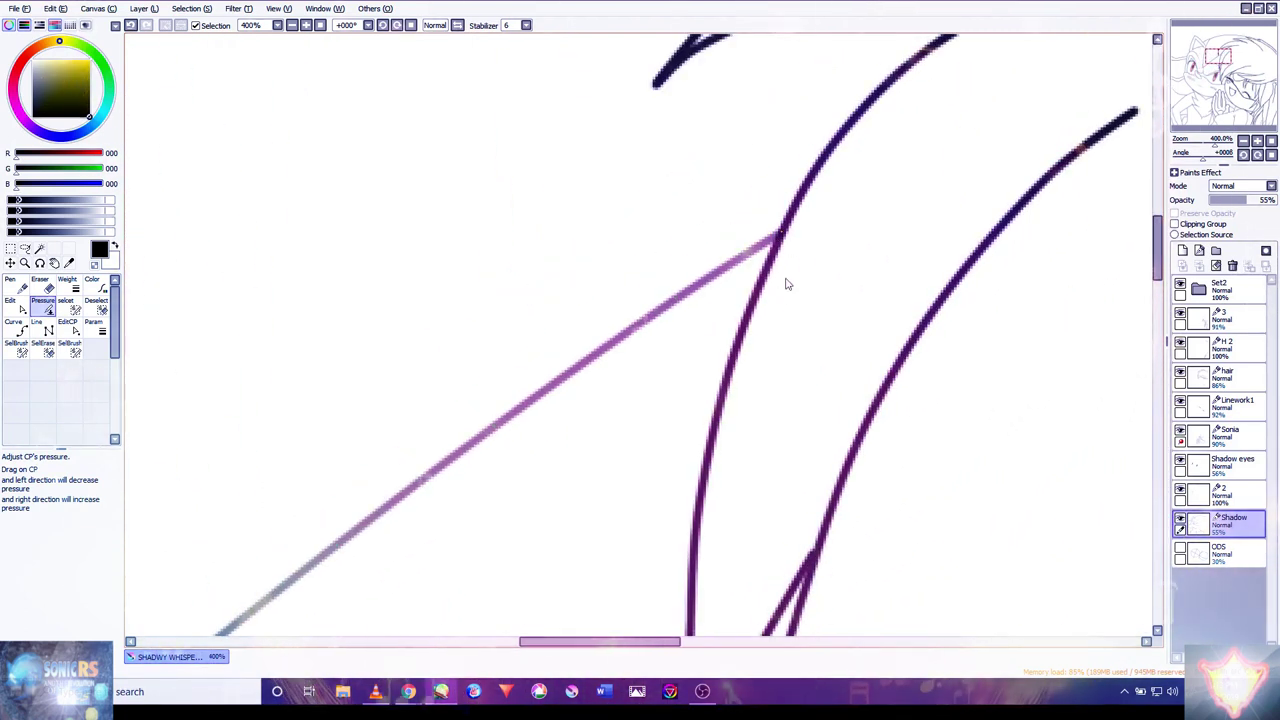
scroll(786, 284, "down", 4)
scroll(609, 183, "up", 4)
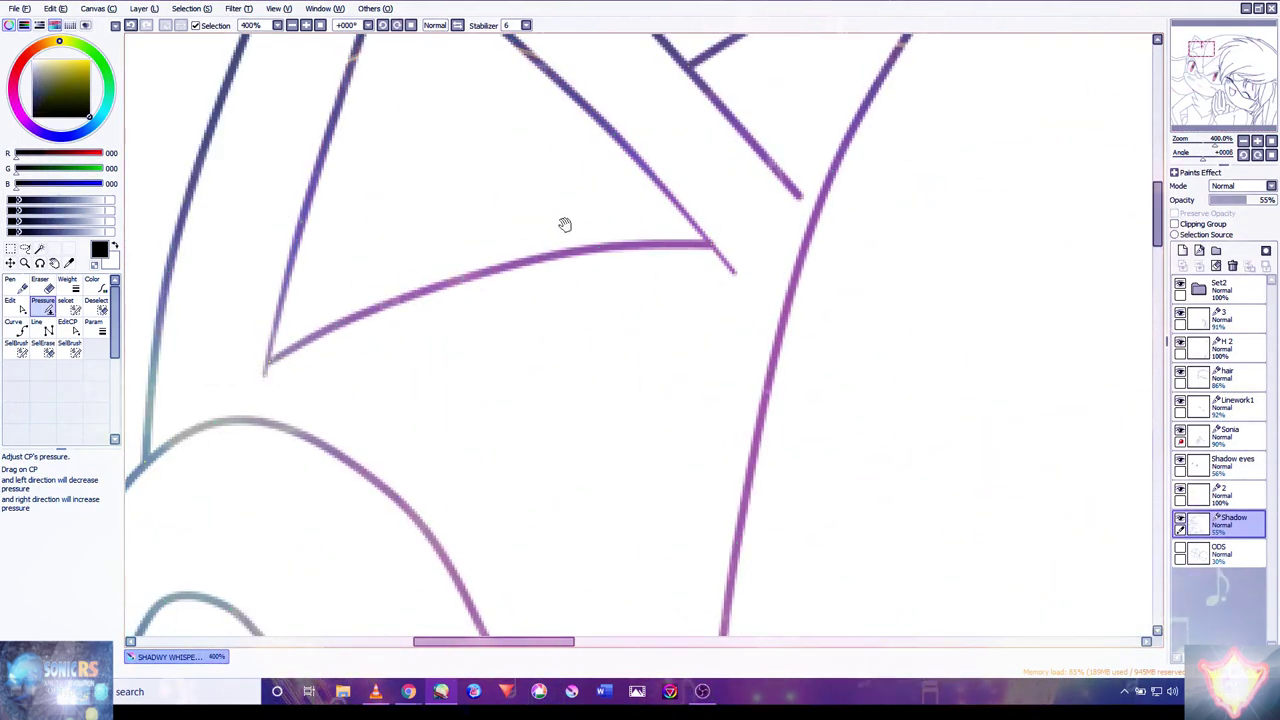
left_click_drag(711, 266, 766, 449)
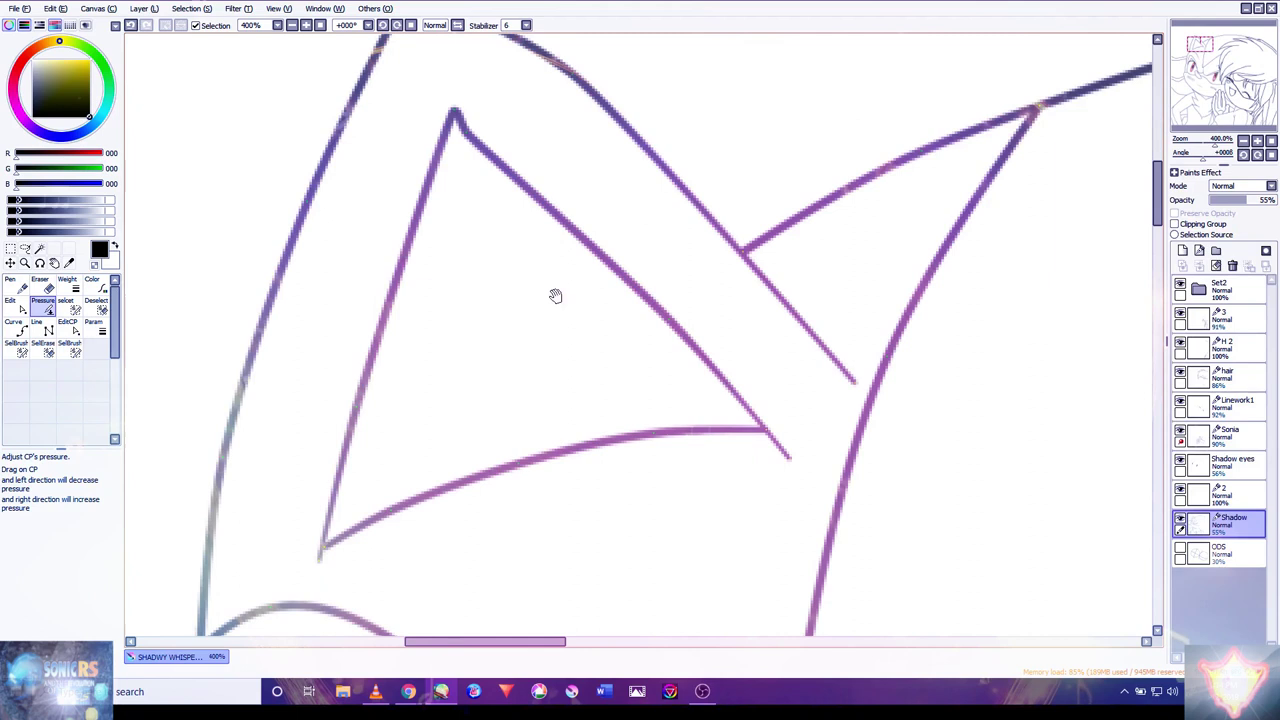
- Thin the line at the peak of the inner triangle in Shadow's ear by lowering its pressure
left_click_drag(556, 295, 622, 483)
left_click_drag(484, 175, 474, 153)
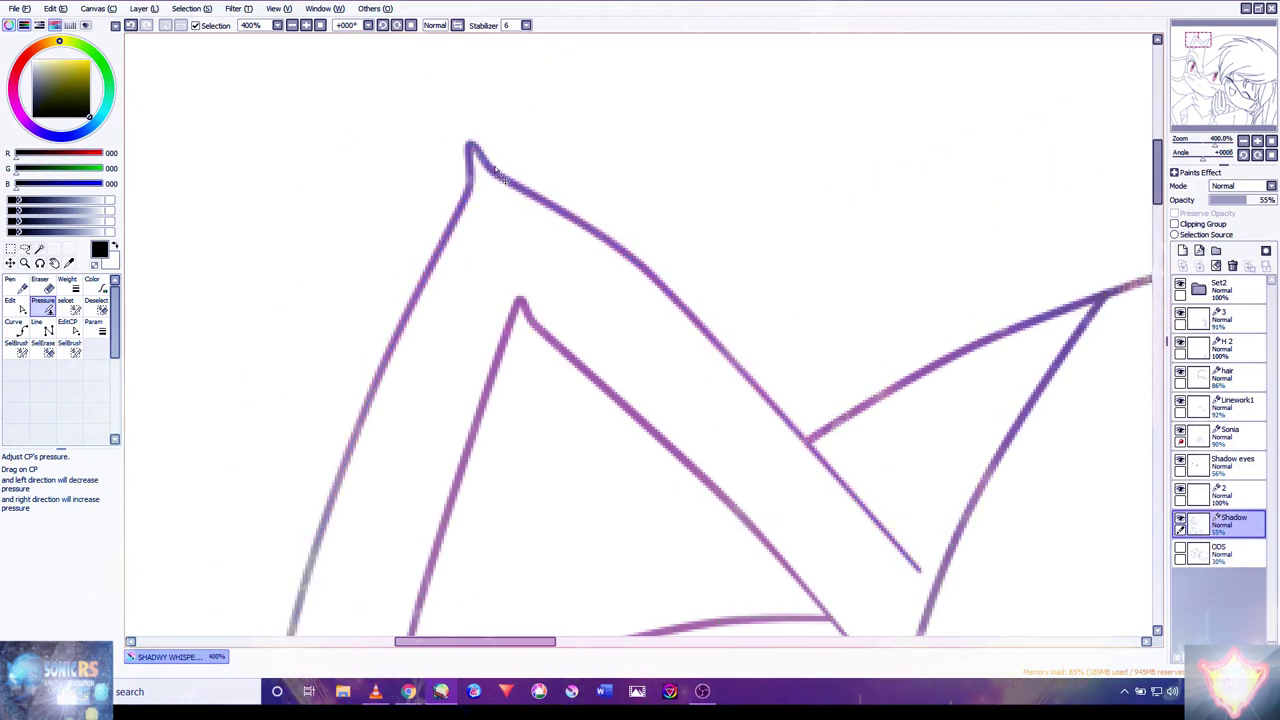
left_click_drag(782, 454, 883, 331)
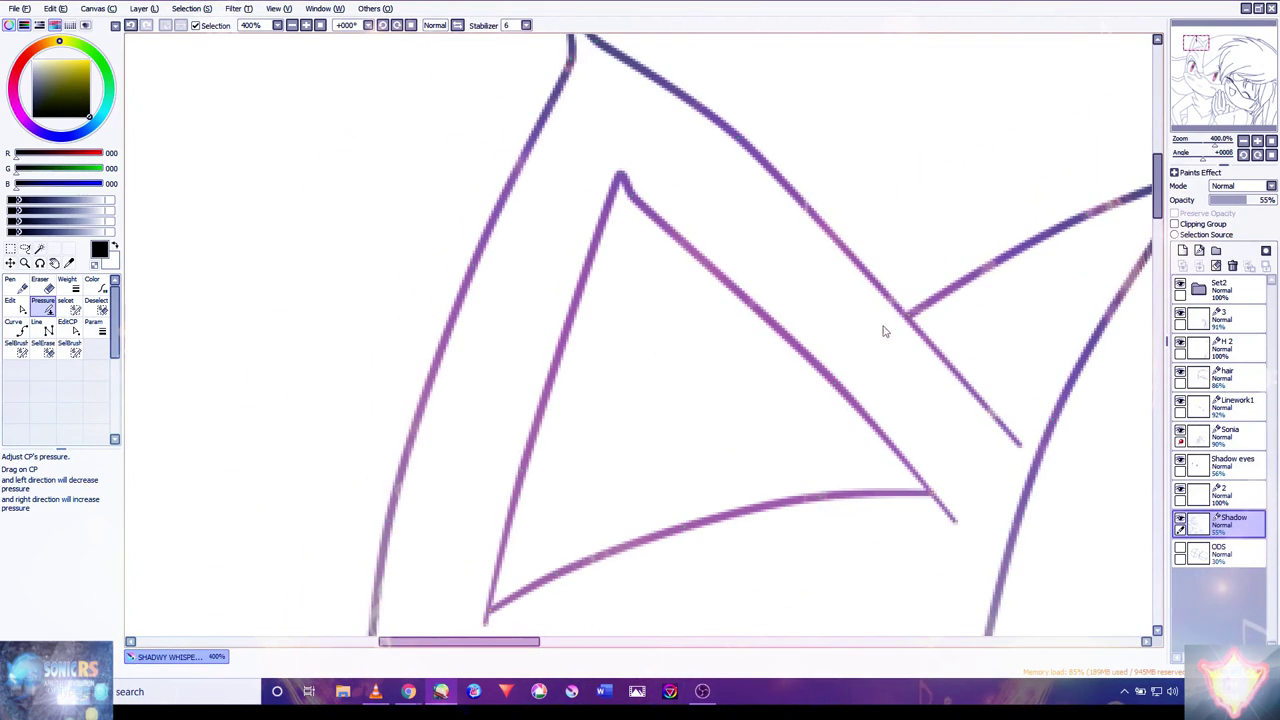
left_click_drag(786, 378, 873, 288)
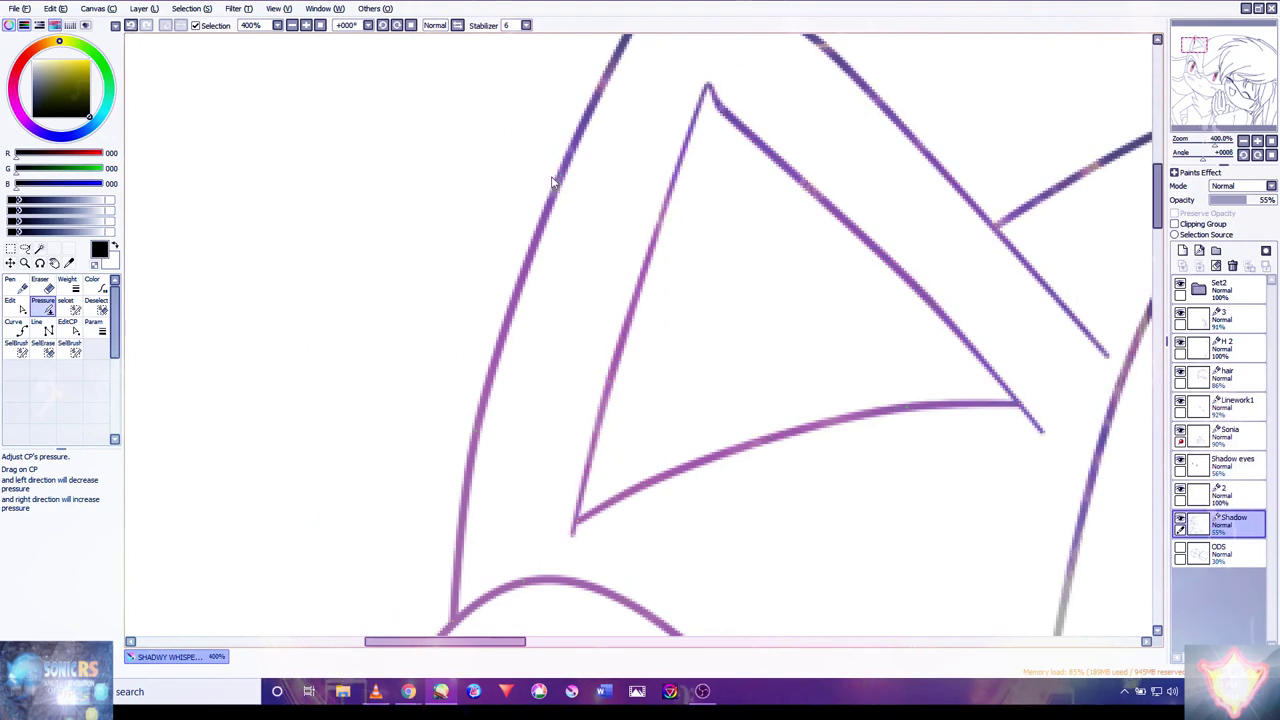
scroll(586, 514, "down", 1)
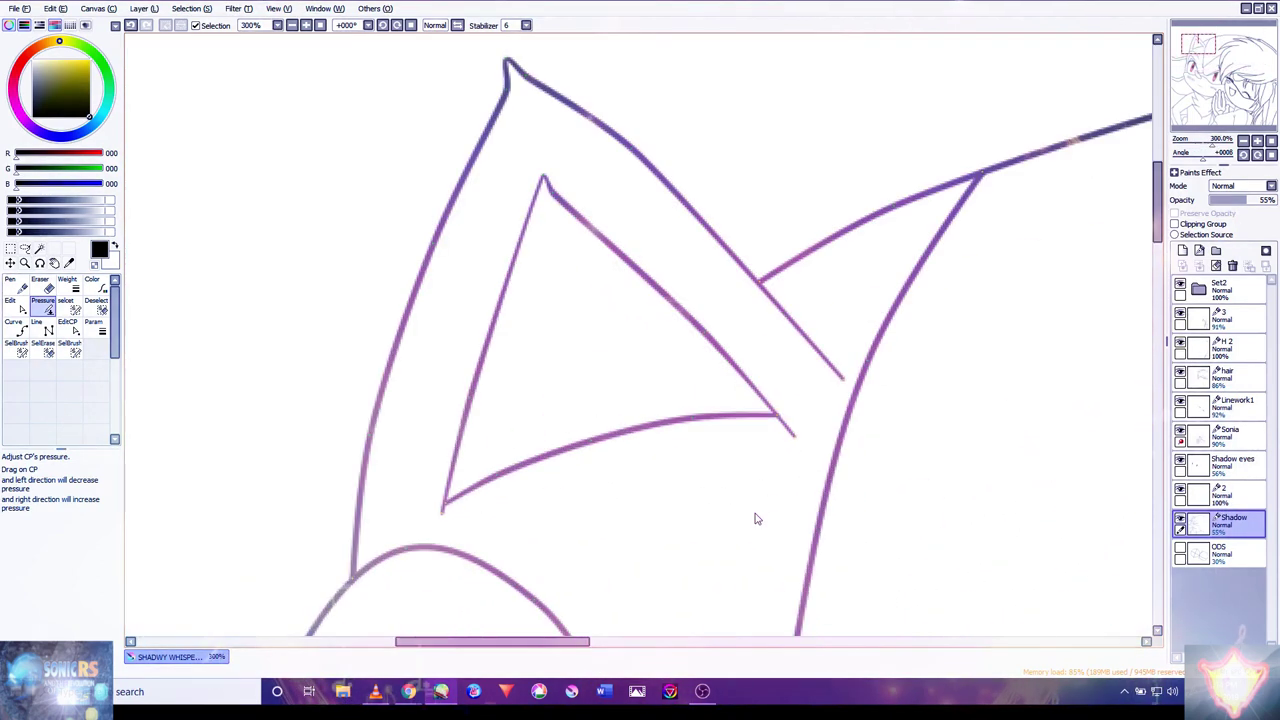
- Adjust the pressure at the end of the brow line above Shadow's inner eye where it meets Sonia's hair
mouse_move(872, 495)
left_mouse_down()
mouse_move(614, 134)
mouse_move(743, 223)
mouse_move(846, 157)
mouse_move(810, 218)
left_mouse_up()
scroll(848, 371, "down", 1)
scroll(855, 362, "down", 2)
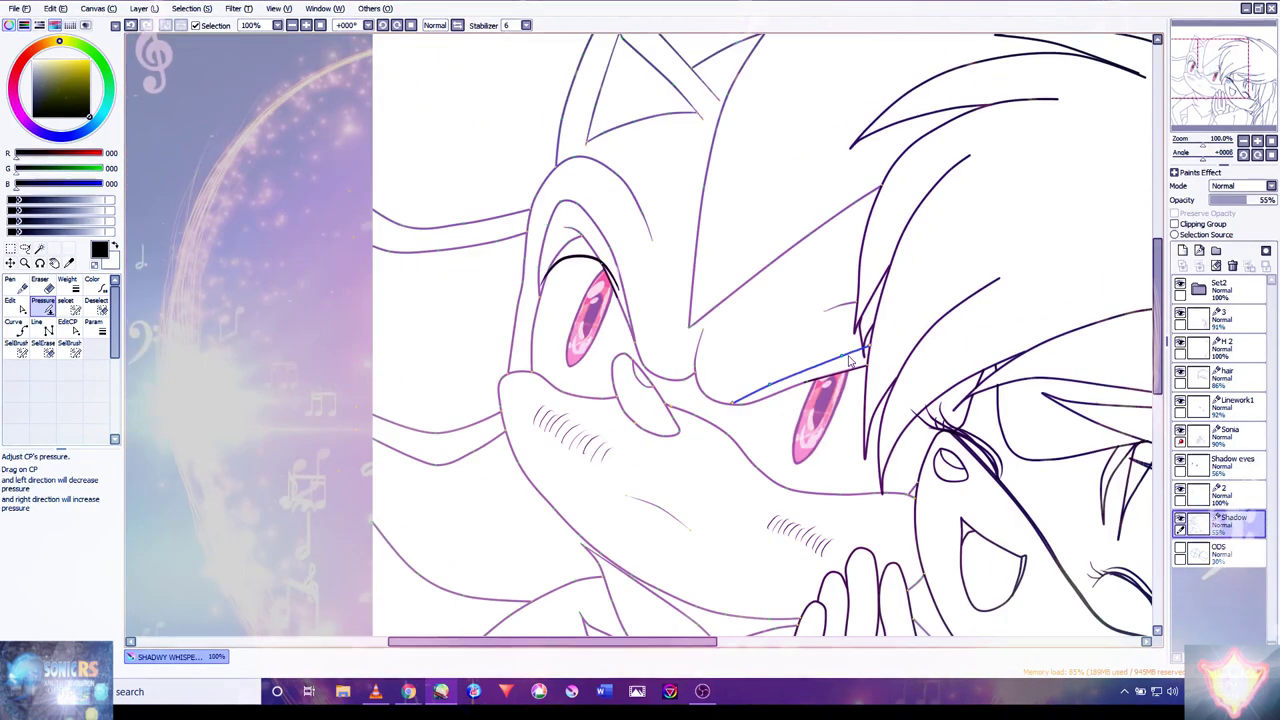
key("Return")
scroll(853, 360, "up", 2)
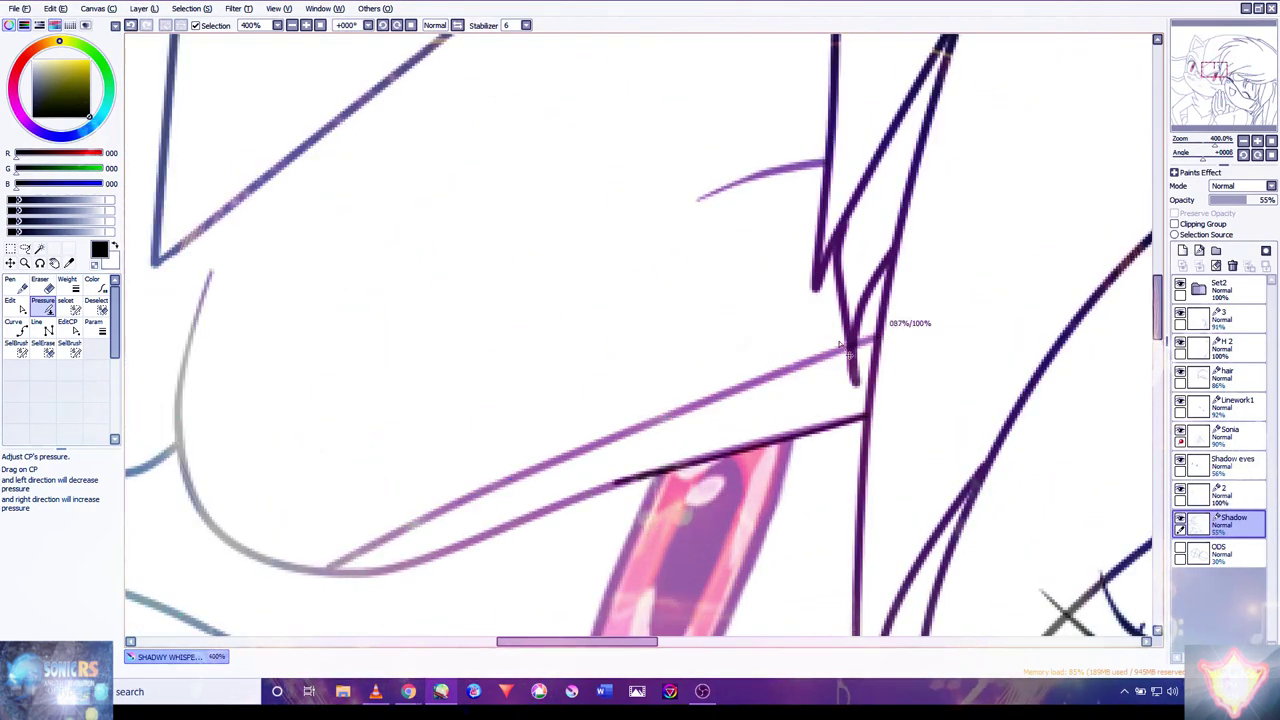
scroll(868, 364, "down", 2)
scroll(620, 400, "up", 4)
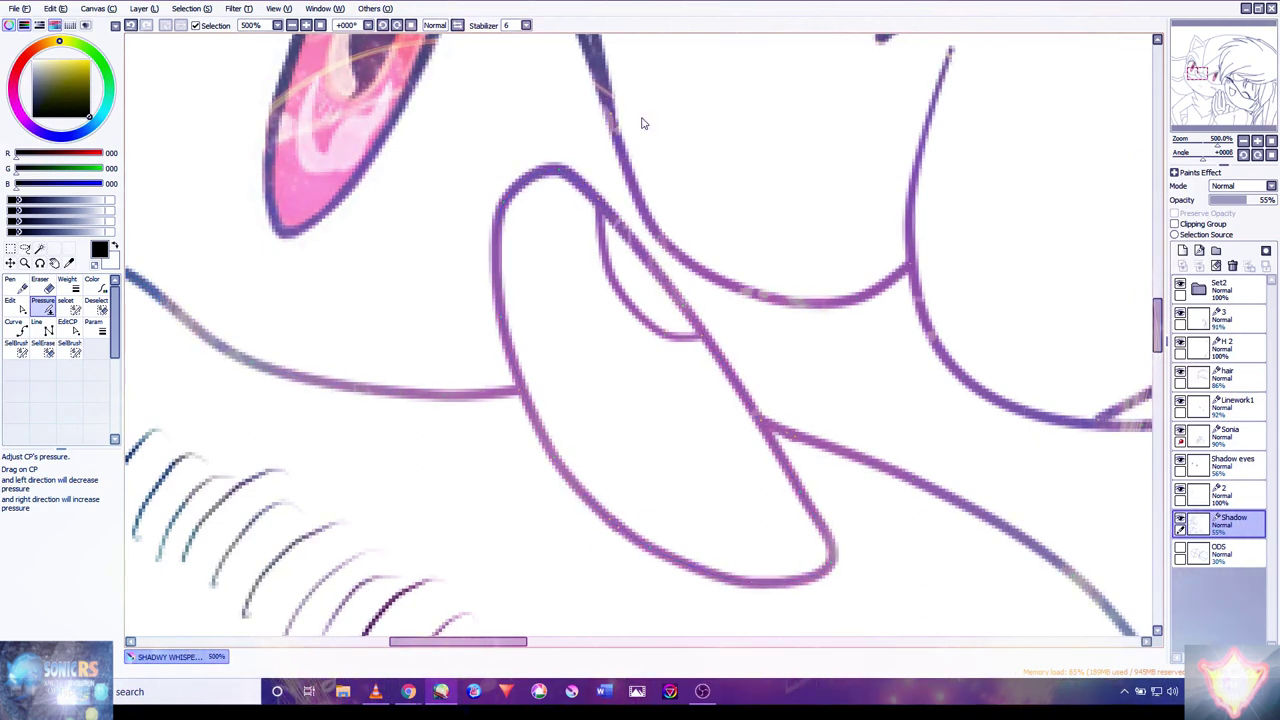
- Adjust the line pressure where Shadow's jaw lines meet Sonia's fingers
left_click_drag(578, 442, 588, 447)
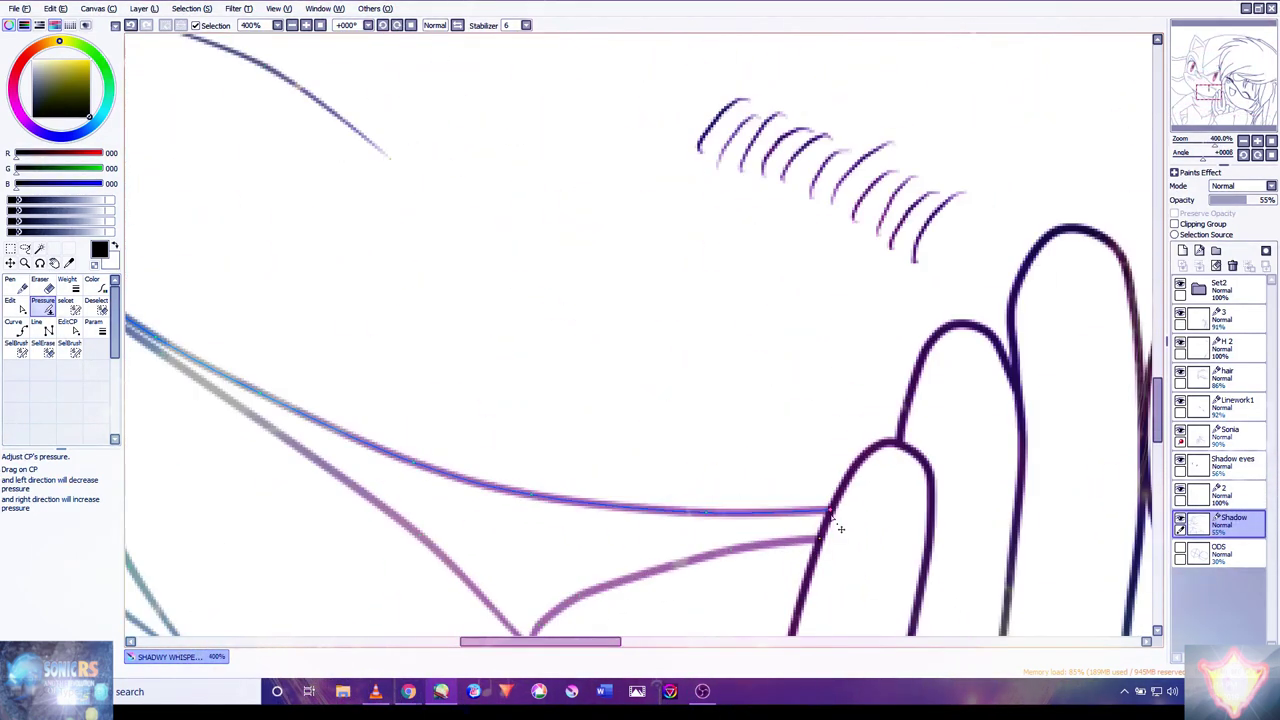
scroll(829, 523, "down", 2)
scroll(1055, 478, "up", 3)
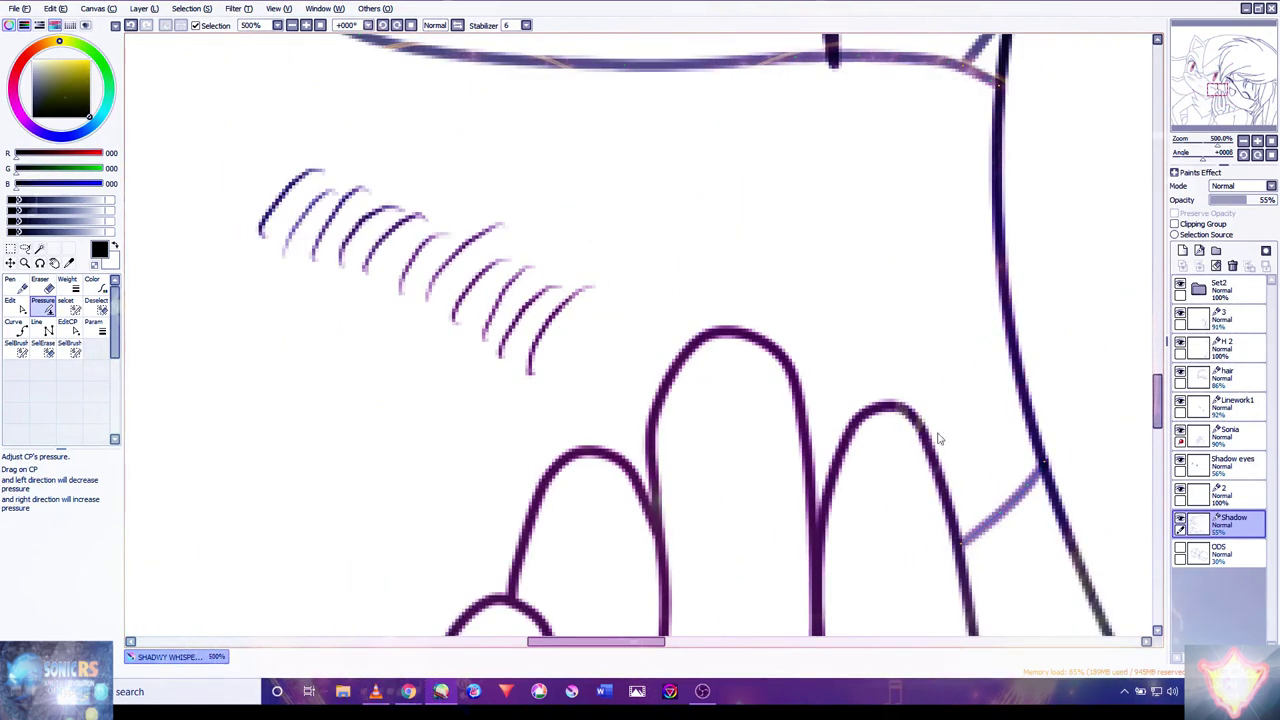
scroll(1003, 93, "down", 5)
scroll(943, 134, "up", 1)
- Adjust the pressure at the upper end of the long vertical line on Shadow's arm
left_click_drag(880, 350, 1050, 140)
scroll(600, 343, "up", 2)
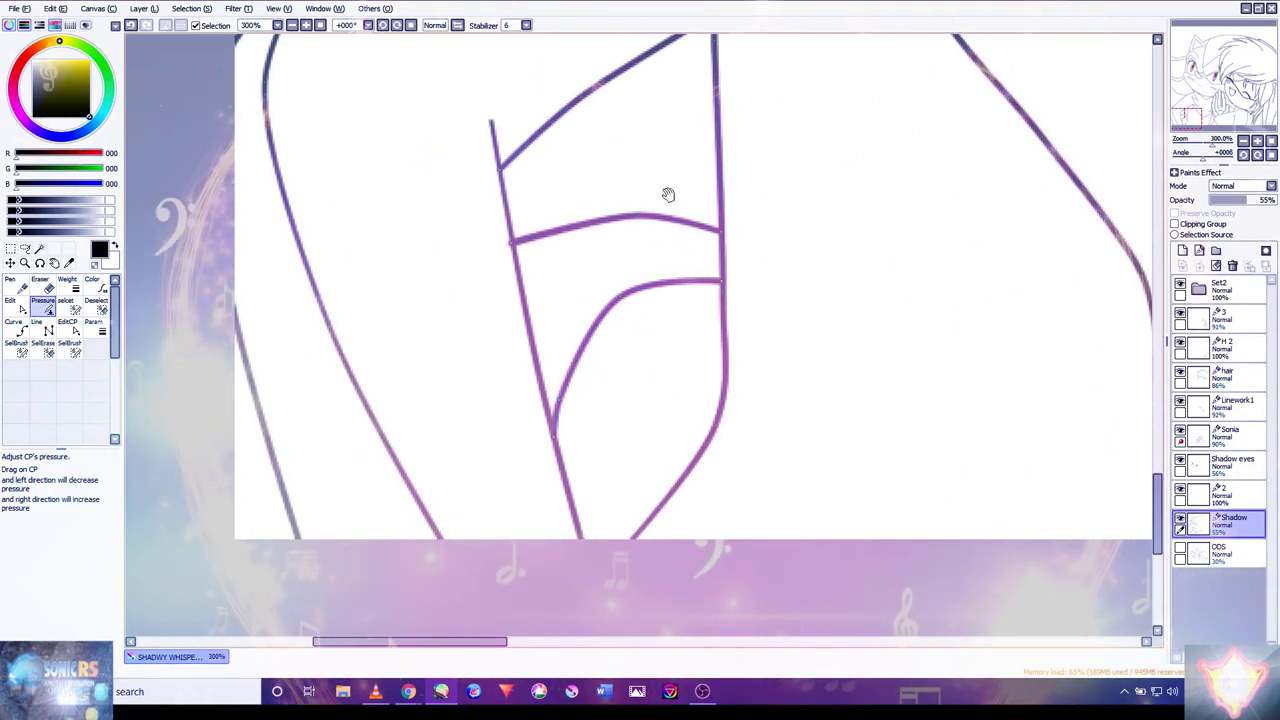
left_click_drag(668, 194, 640, 291)
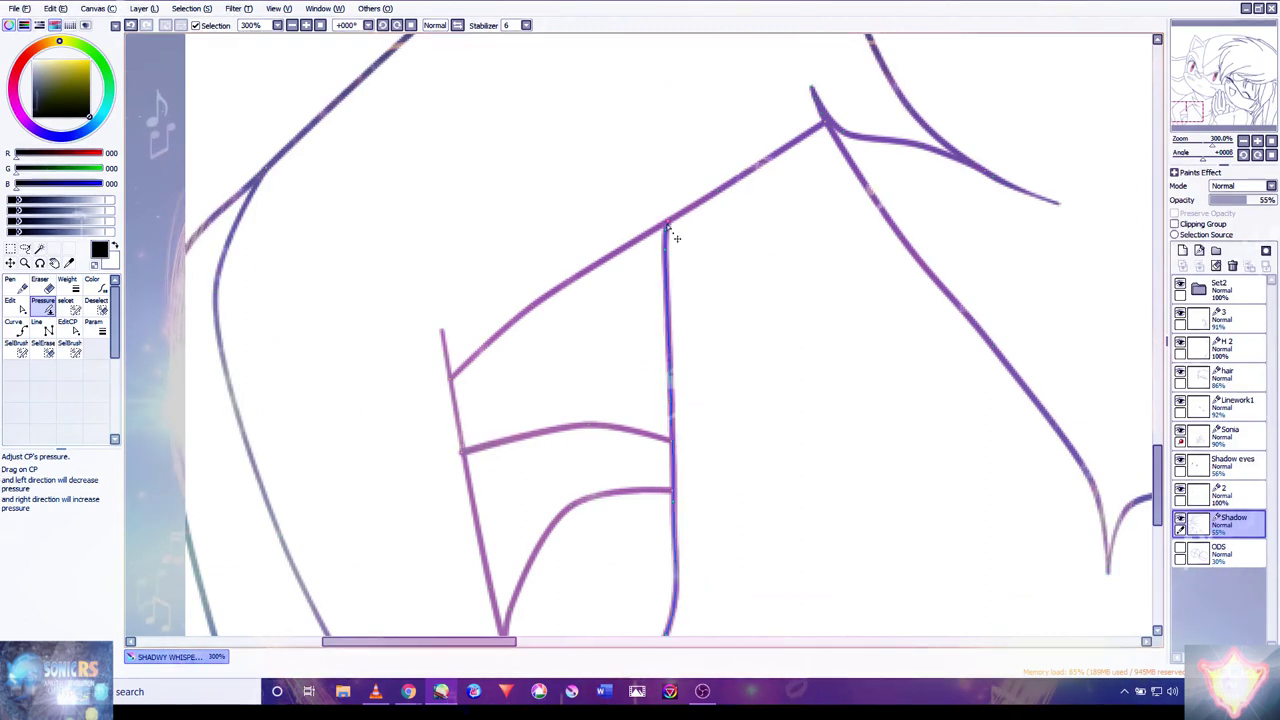
scroll(850, 405, "down", 4)
scroll(1000, 240, "up", 3)
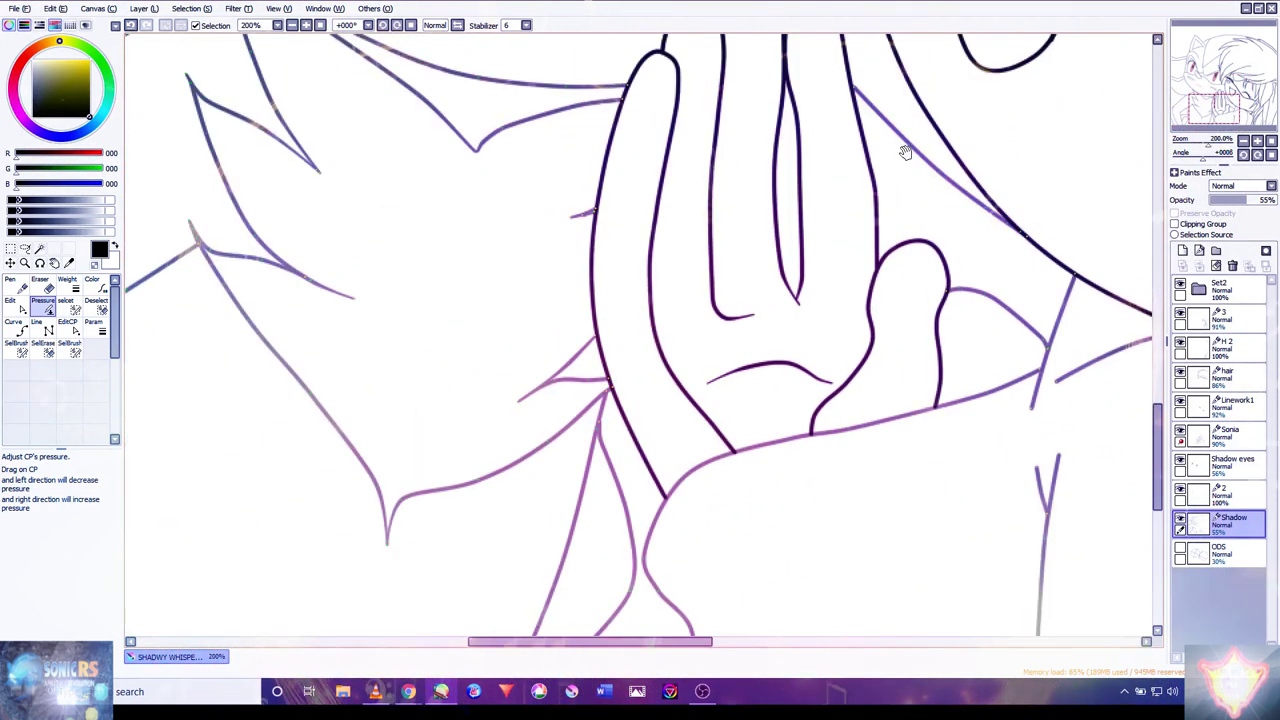
- Adjust the pressure at the start of the curved line branching off below Sonia's hand
left_click_drag(905, 152, 755, 298)
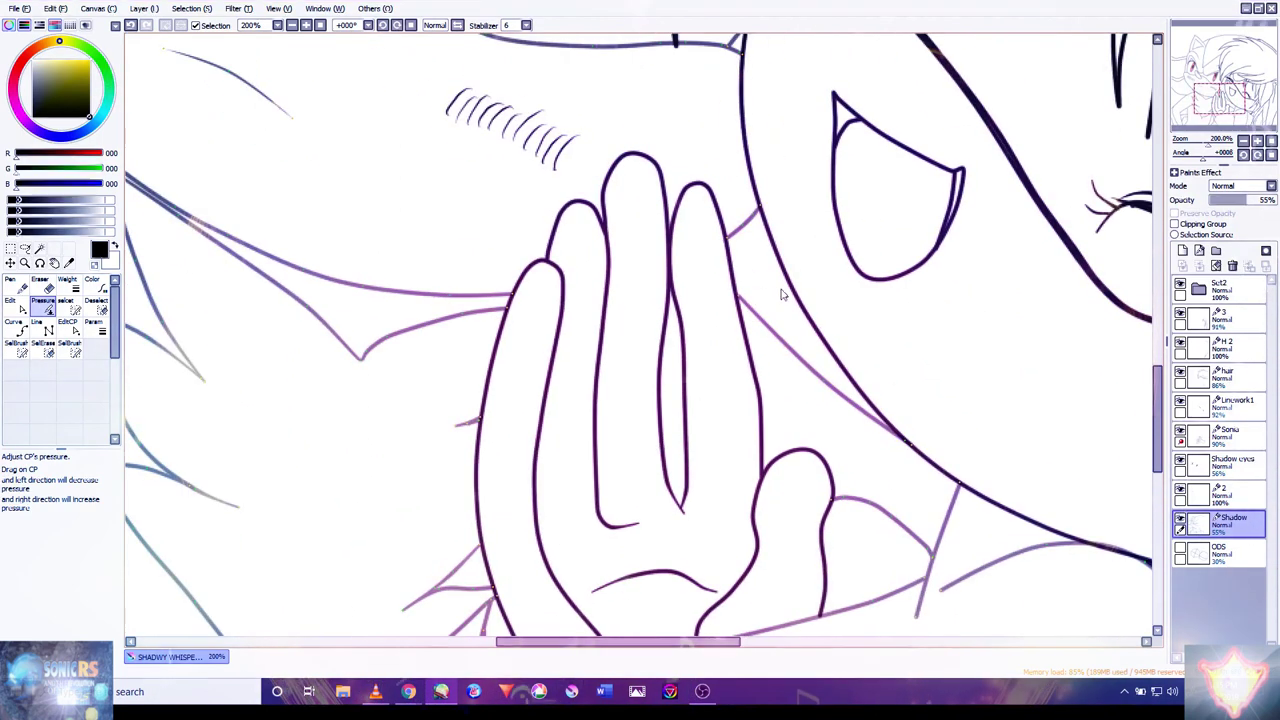
scroll(705, 420, "up", 2)
scroll(711, 409, "down", 4)
scroll(567, 193, "up", 5)
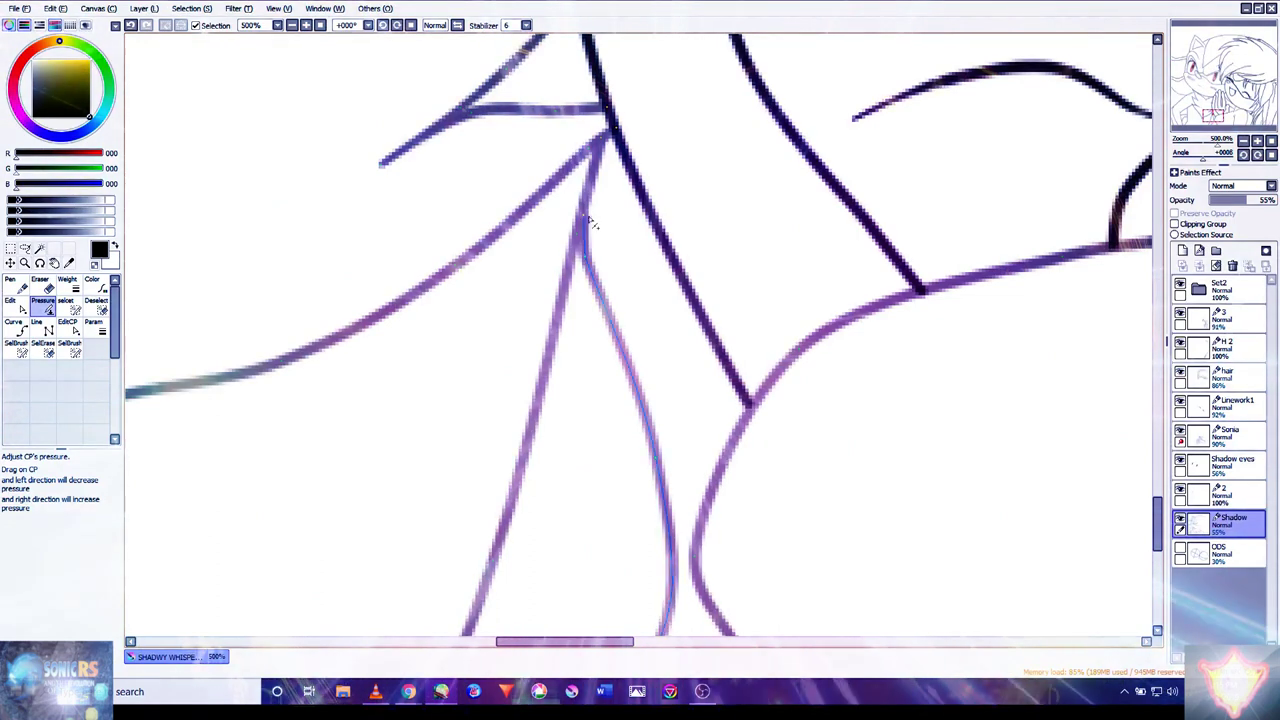
left_click_drag(769, 435, 884, 99)
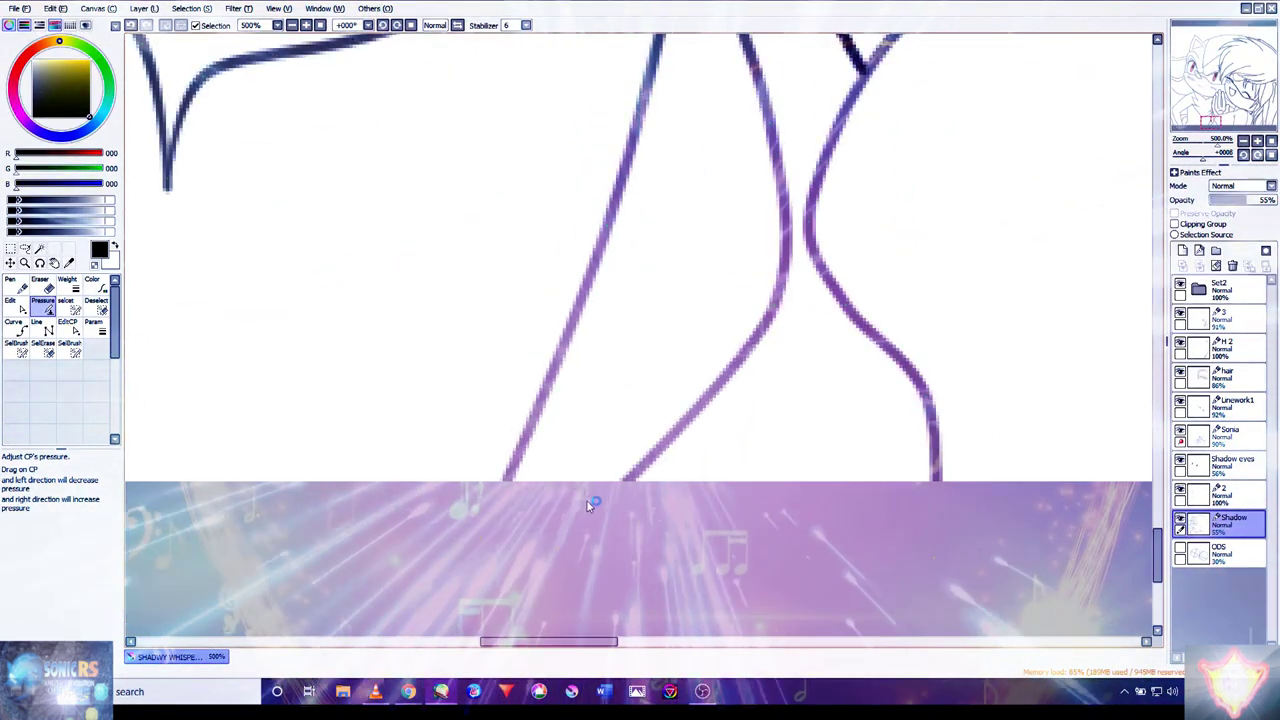
scroll(809, 526, "down", 2)
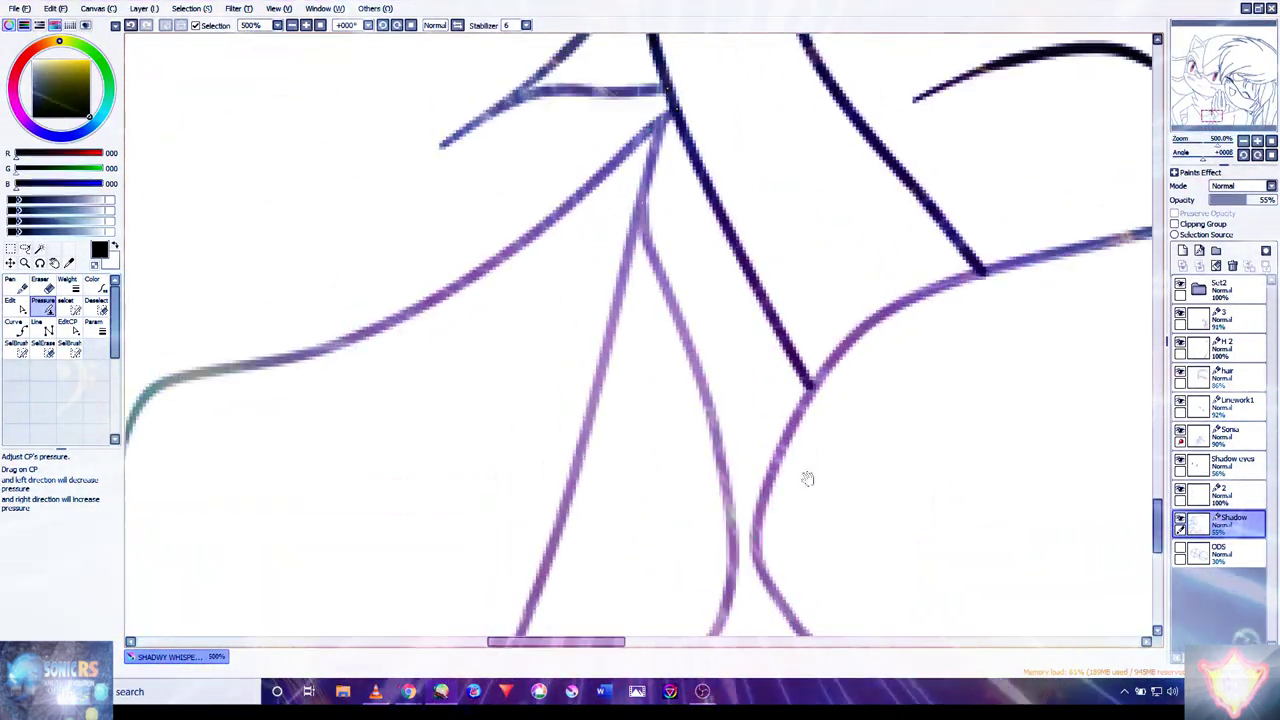
scroll(786, 337, "down", 2)
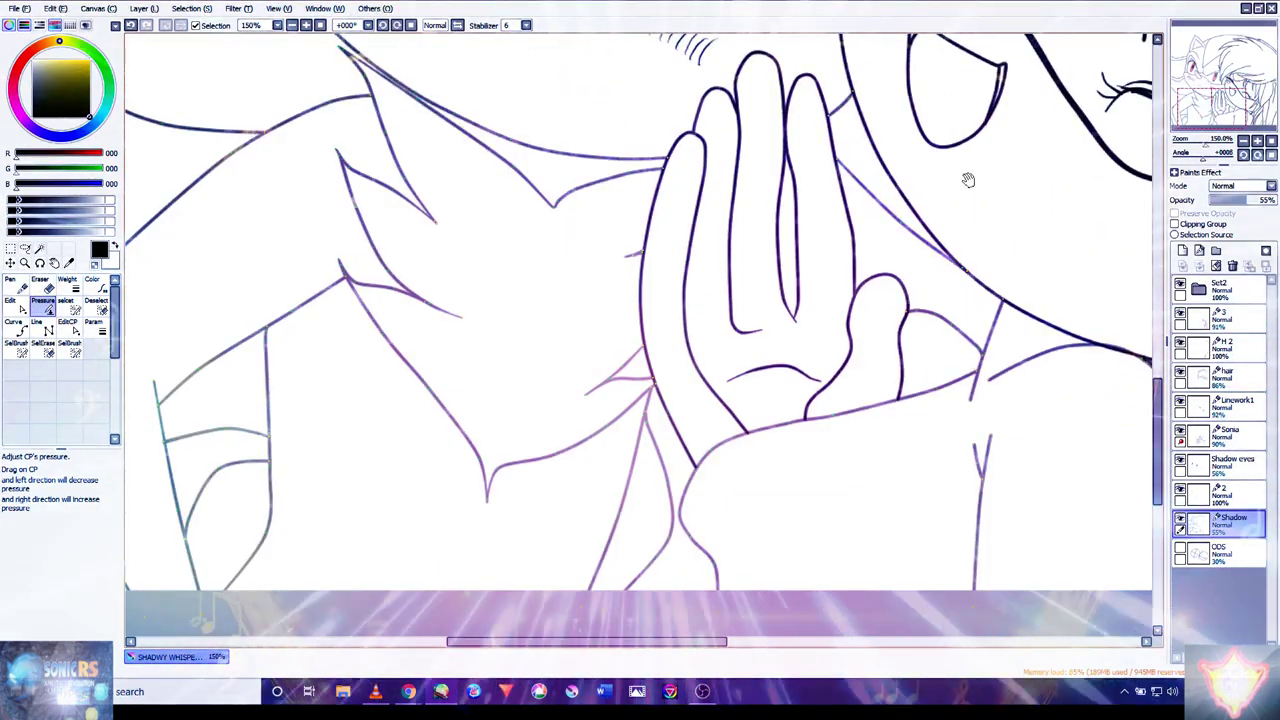
- Taper the lower end of the short slanted line beside Sonia's thumb and round the curve joining it to the thumb
scroll(760, 343, "up", 3)
scroll(846, 320, "down", 3)
scroll(898, 427, "up", 3)
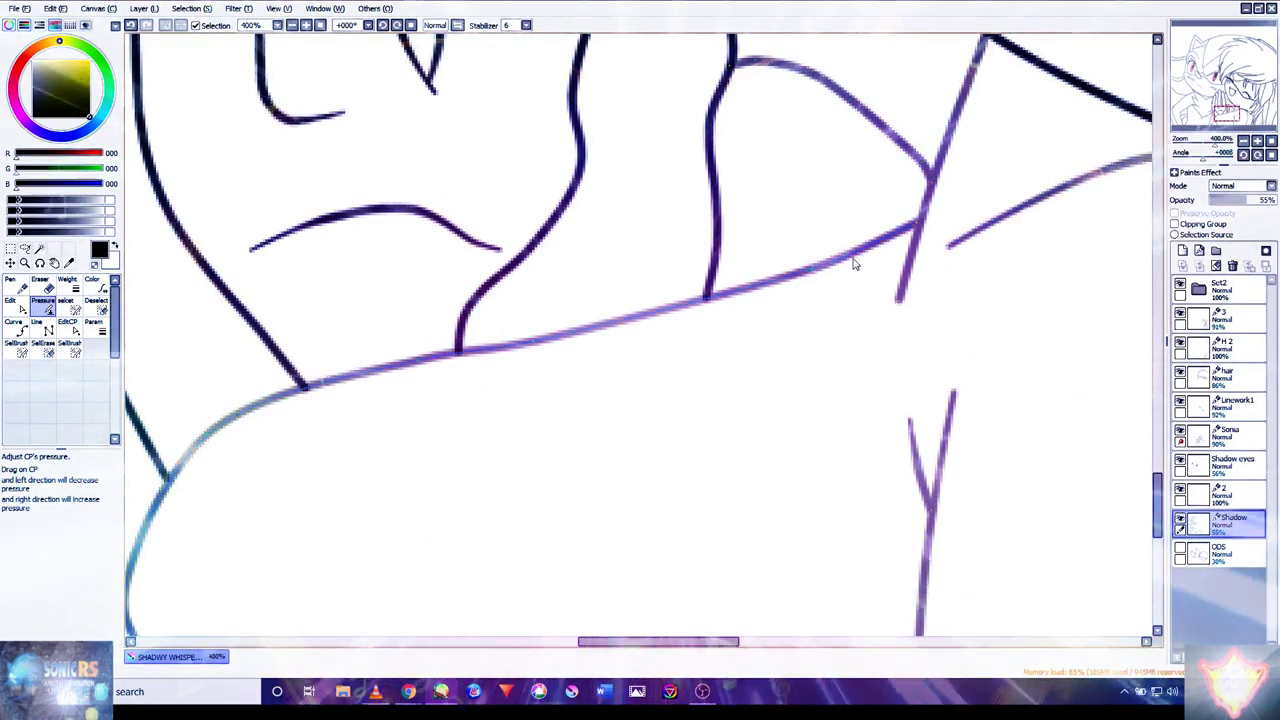
scroll(855, 270, "down", 3)
scroll(386, 290, "up", 3)
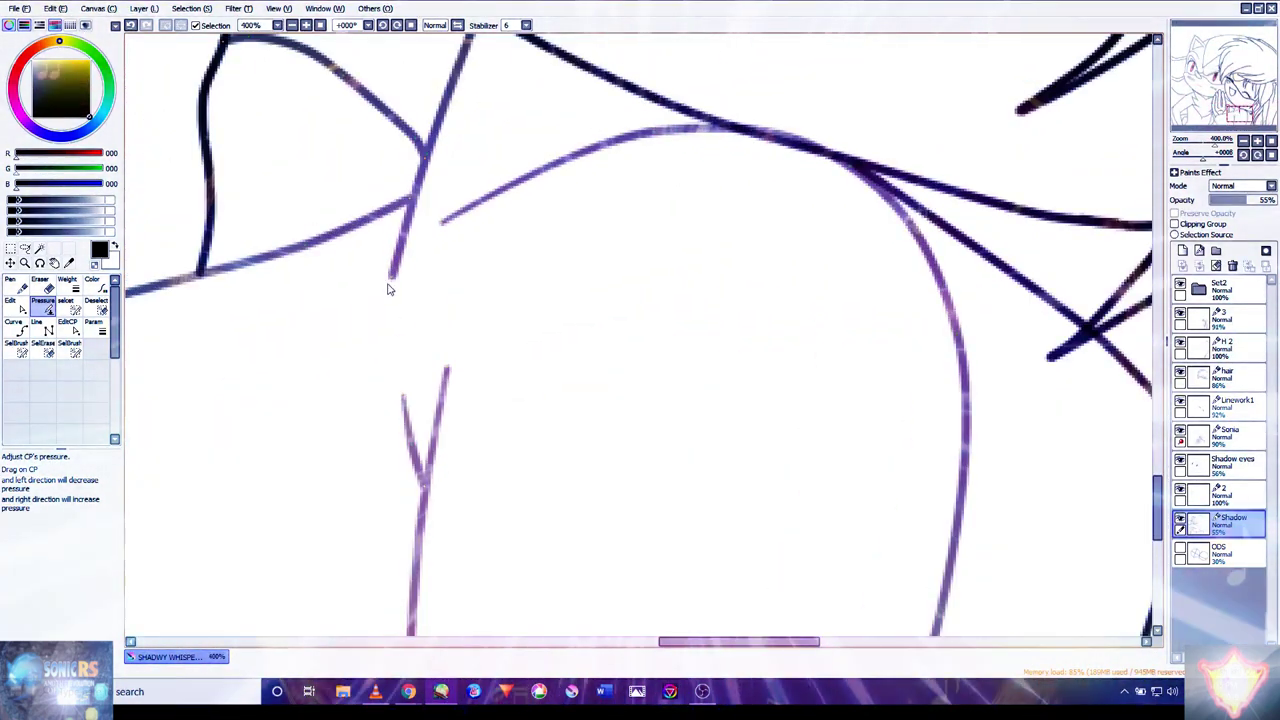
left_click_drag(450, 277, 701, 435)
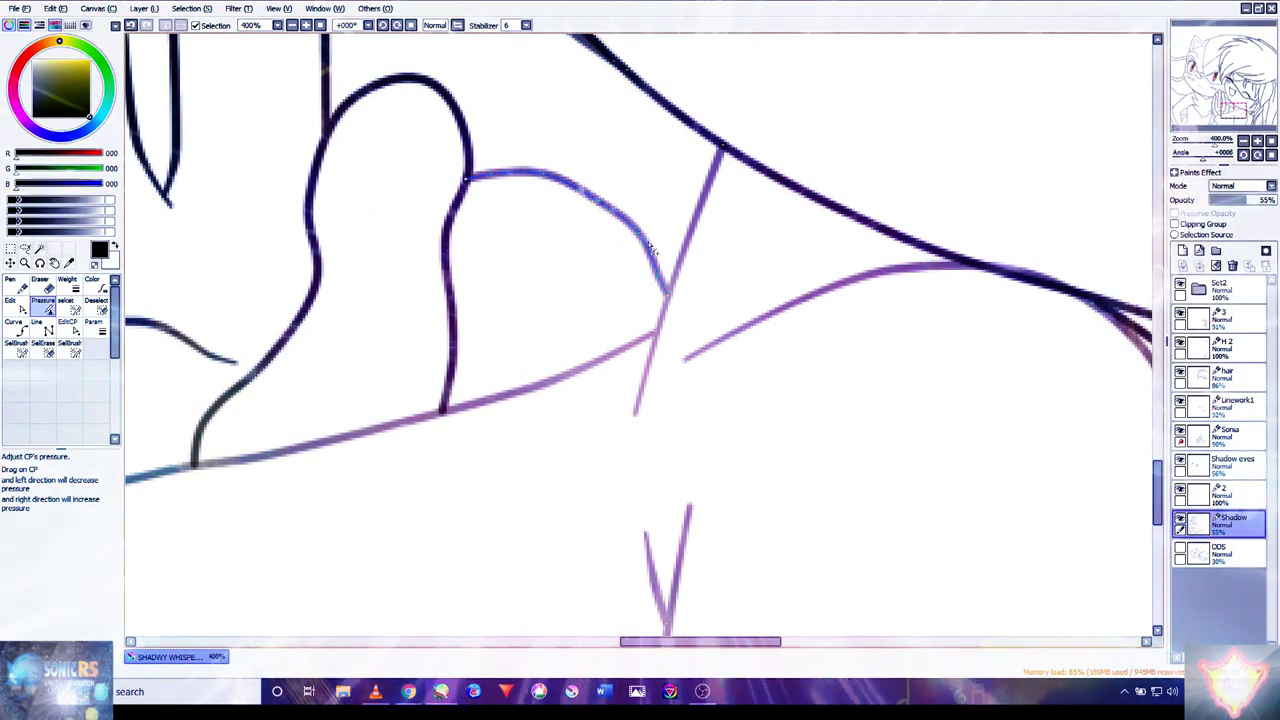
left_click_drag(555, 212, 733, 317)
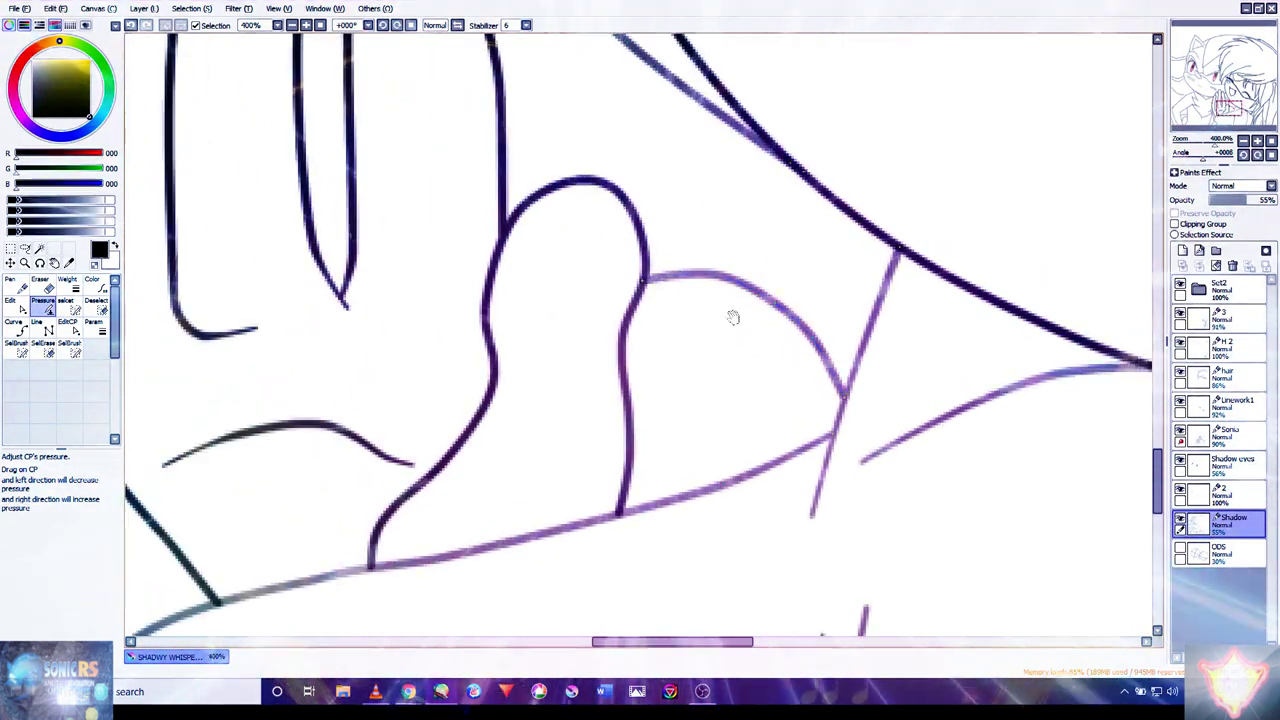
left_click_drag(685, 195, 640, 487)
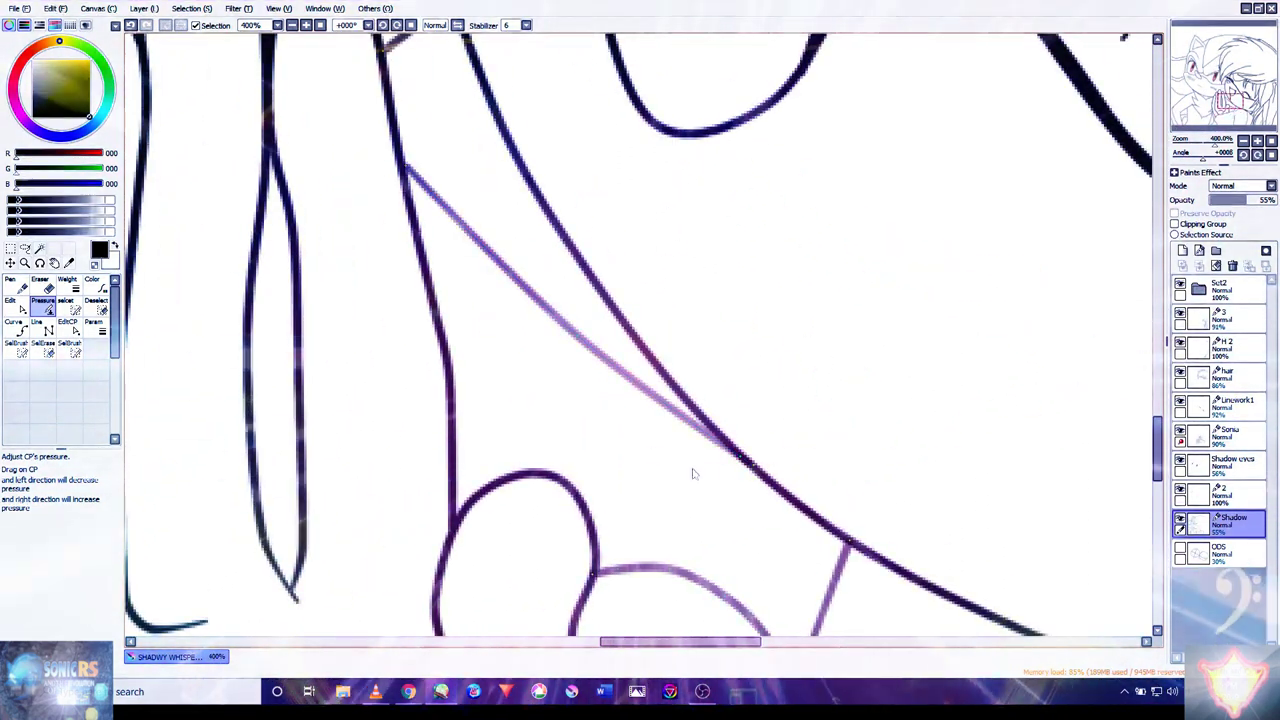
- Set the opacity of the Shadow layer to 86% and of the blush-line layer 2 to 29%
scroll(500, 180, "down", 7)
scroll(510, 230, "up", 2)
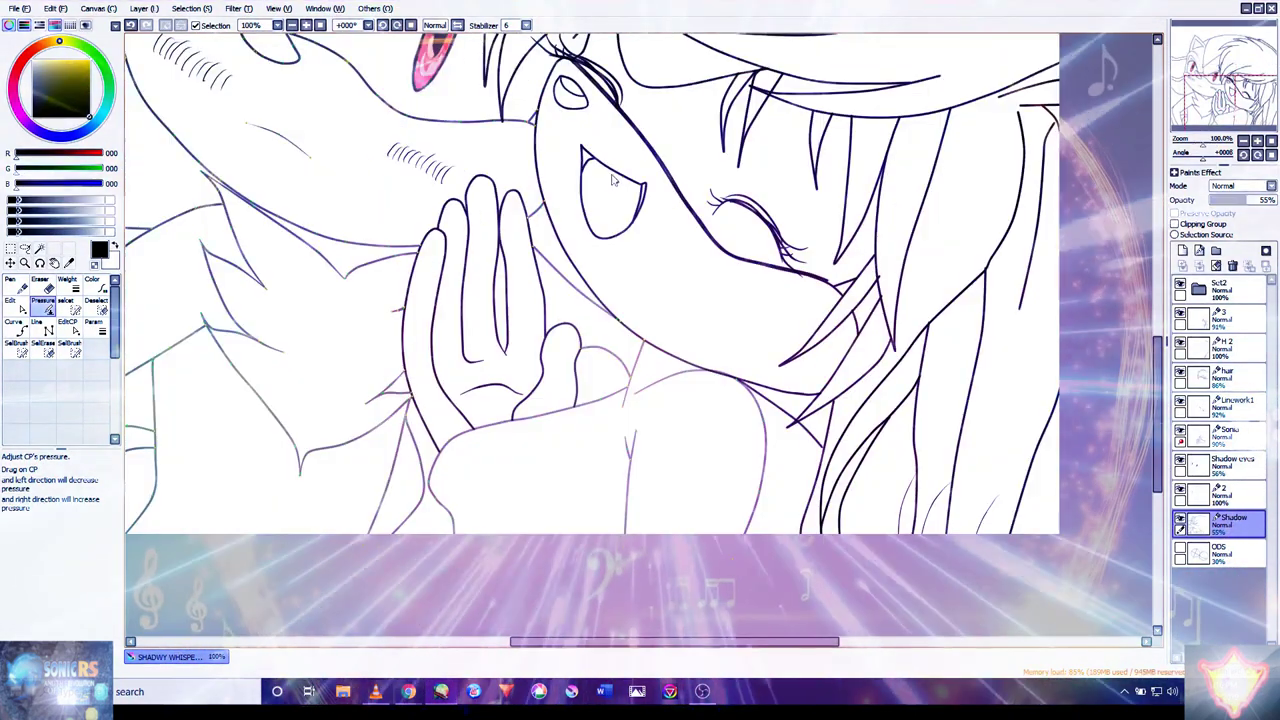
left_click_drag(507, 172, 515, 412)
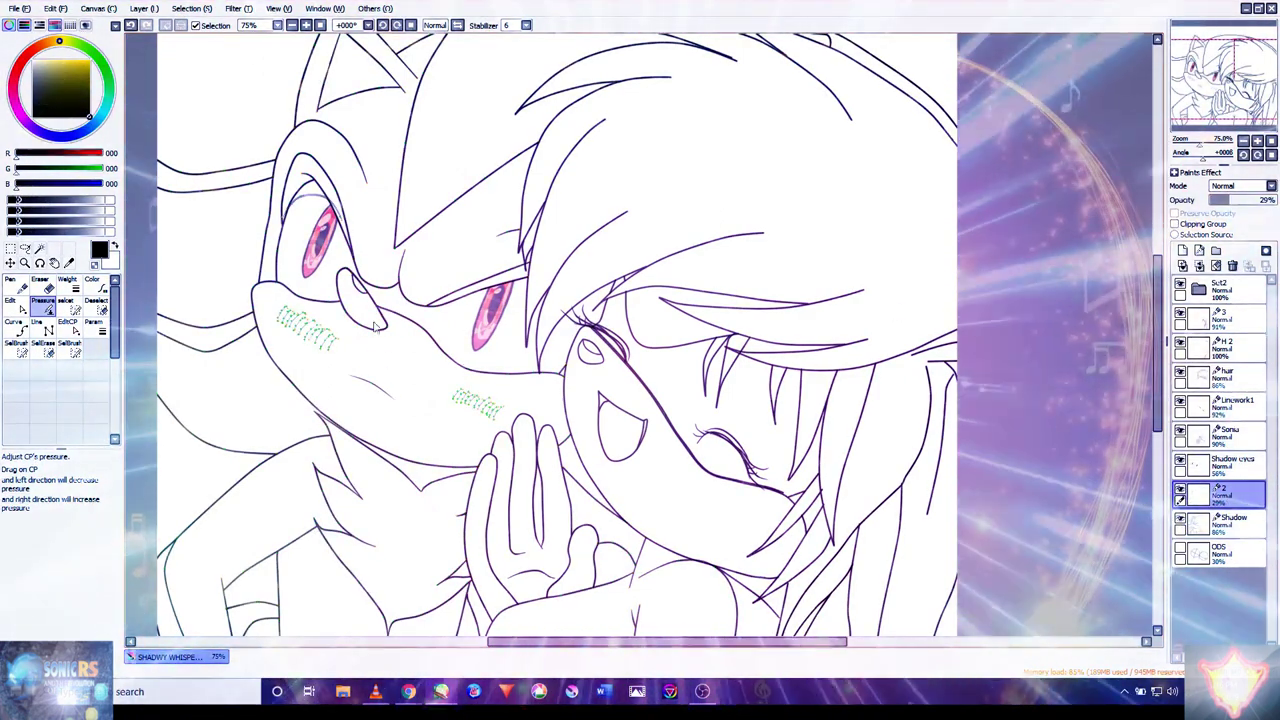
- Compare the blush lines with the rest of the drawing and set layer 2's opacity to 74%
scroll(372, 322, "up", 5)
scroll(366, 314, "down", 6)
scroll(357, 140, "up", 6)
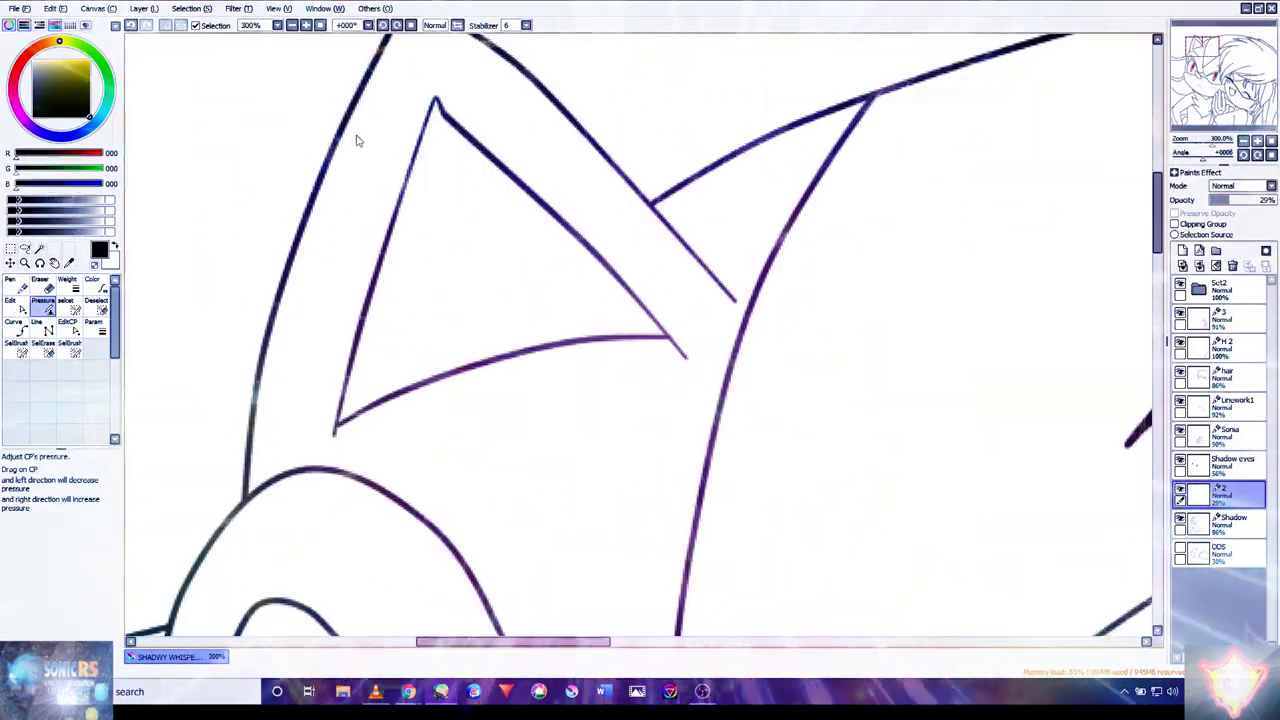
scroll(357, 140, "down", 6)
scroll(492, 400, "up", 3)
scroll(494, 398, "up", 3)
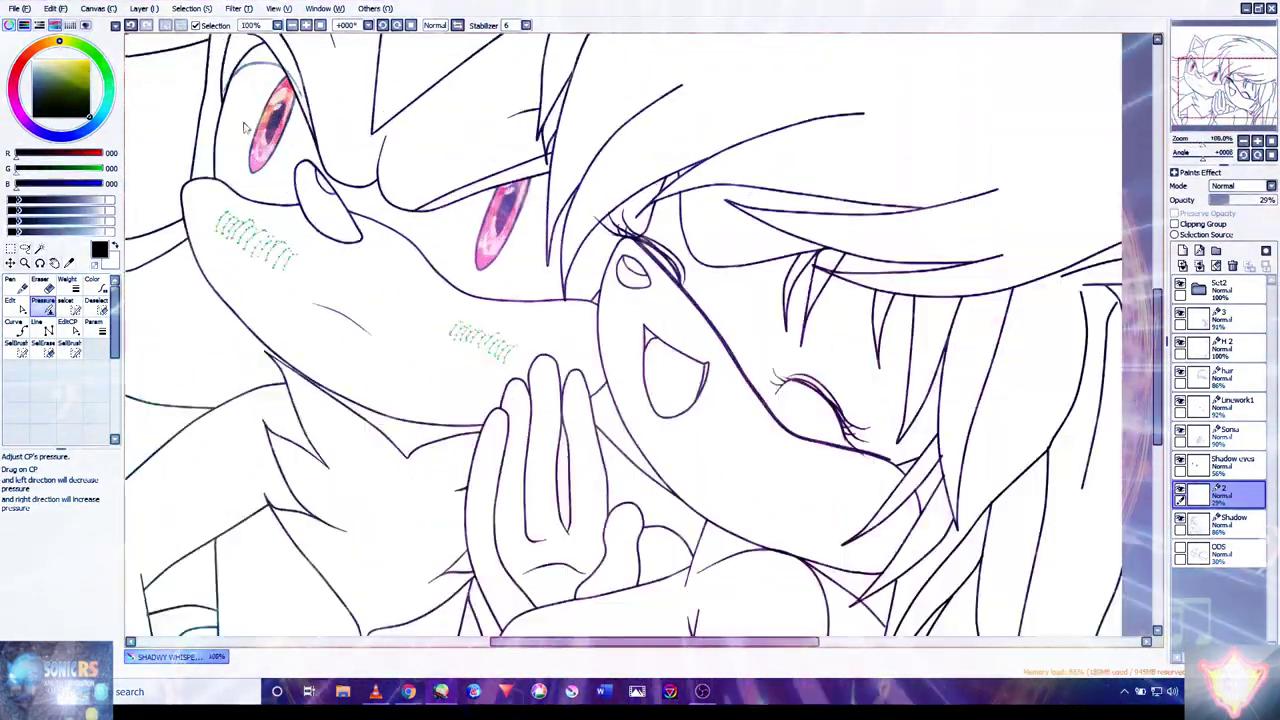
scroll(494, 398, "down", 3)
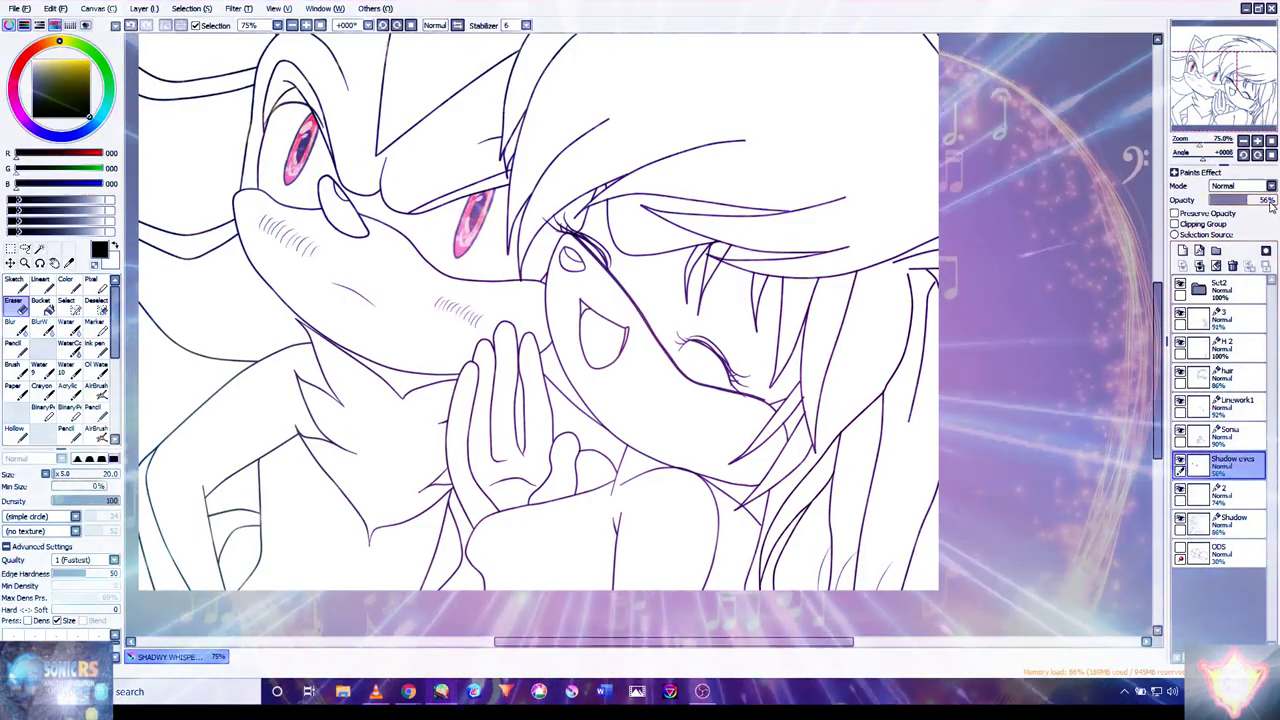
- Set the opacity of the Shadow eyes layer to 88% and make the Sonia linework layer active
scroll(995, 356, "down", 3)
scroll(1107, 447, "up", 3)
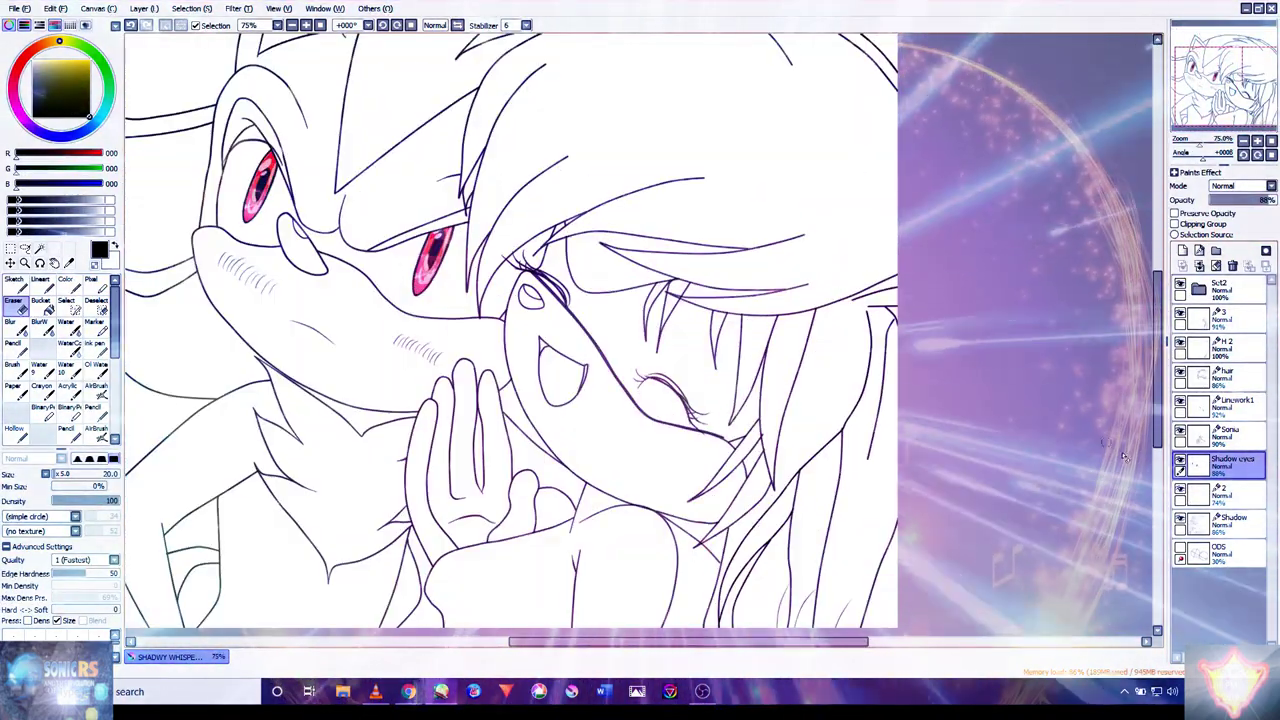
scroll(533, 298, "up", 3)
scroll(533, 298, "down", 3)
scroll(700, 440, "up", 3)
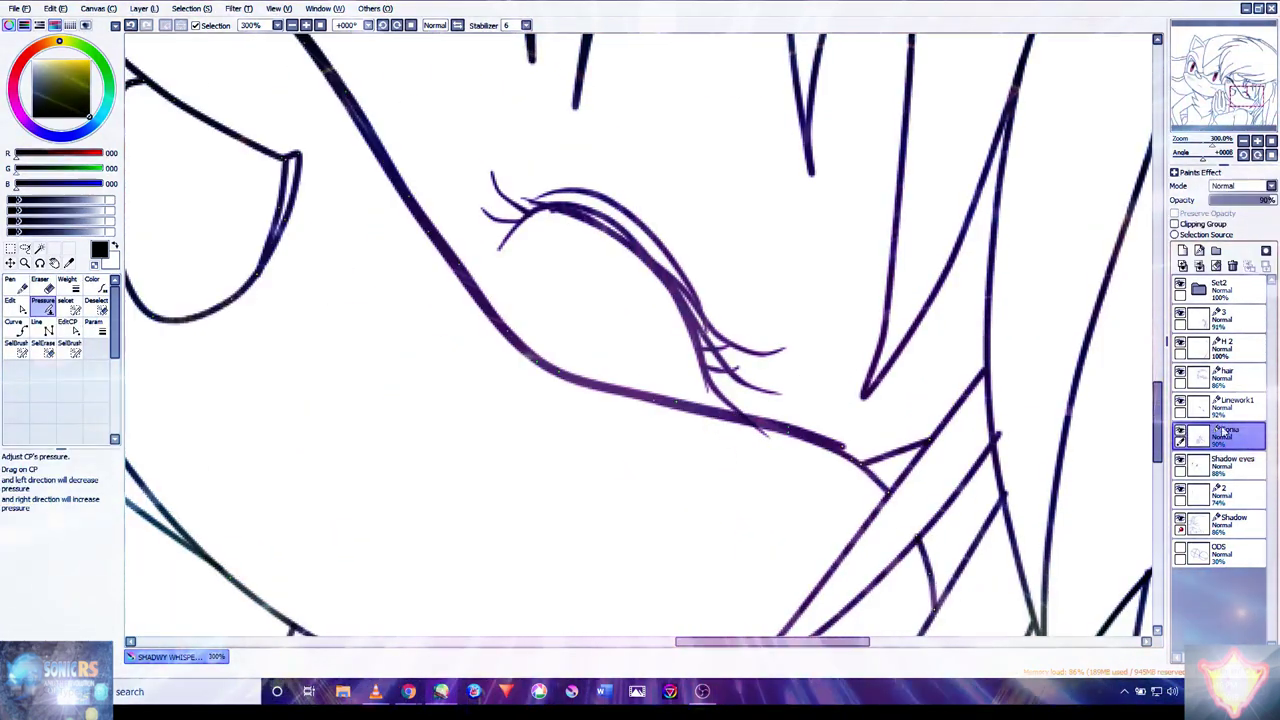
- Lower the Sonia layer's opacity to 39% and undo the last edit near the short line between cheek and hair
scroll(836, 407, "down", 3)
scroll(836, 407, "up", 4)
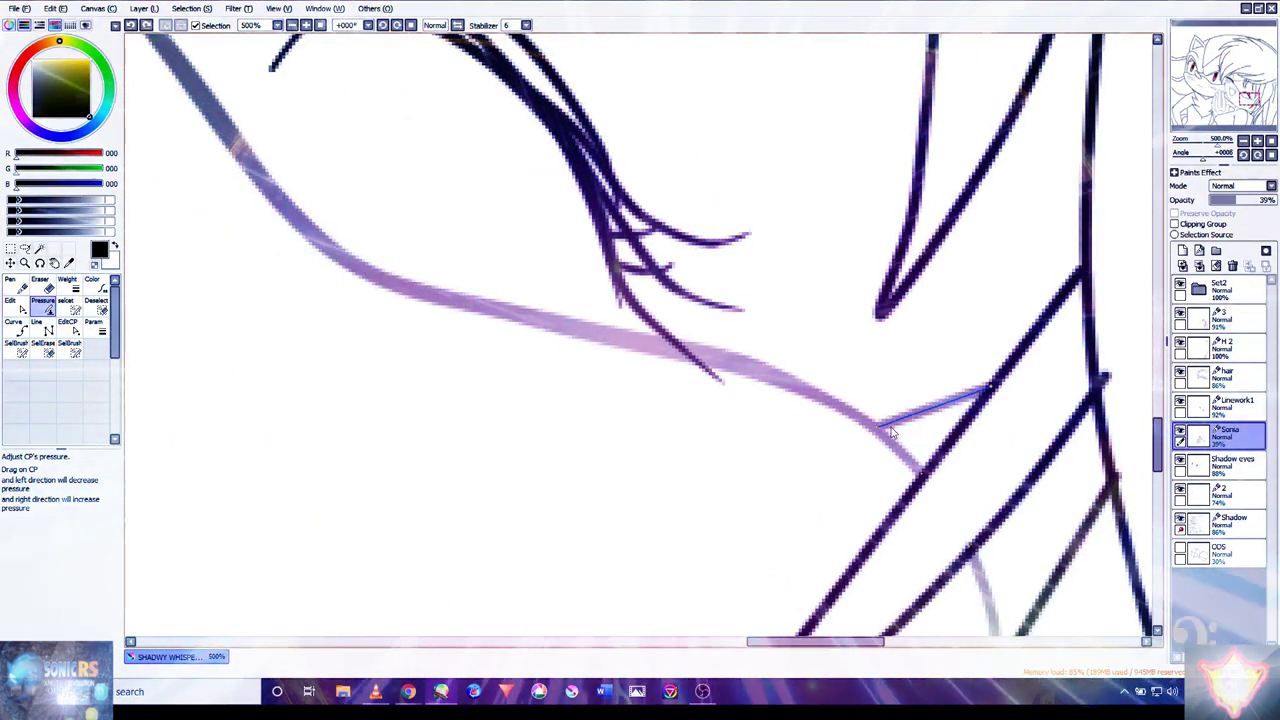
key("ctrl+z")
- Adjust the line pressure on the short line between Sonia's cheek and hair and along the jaw line
left_click_drag(855, 408, 931, 481)
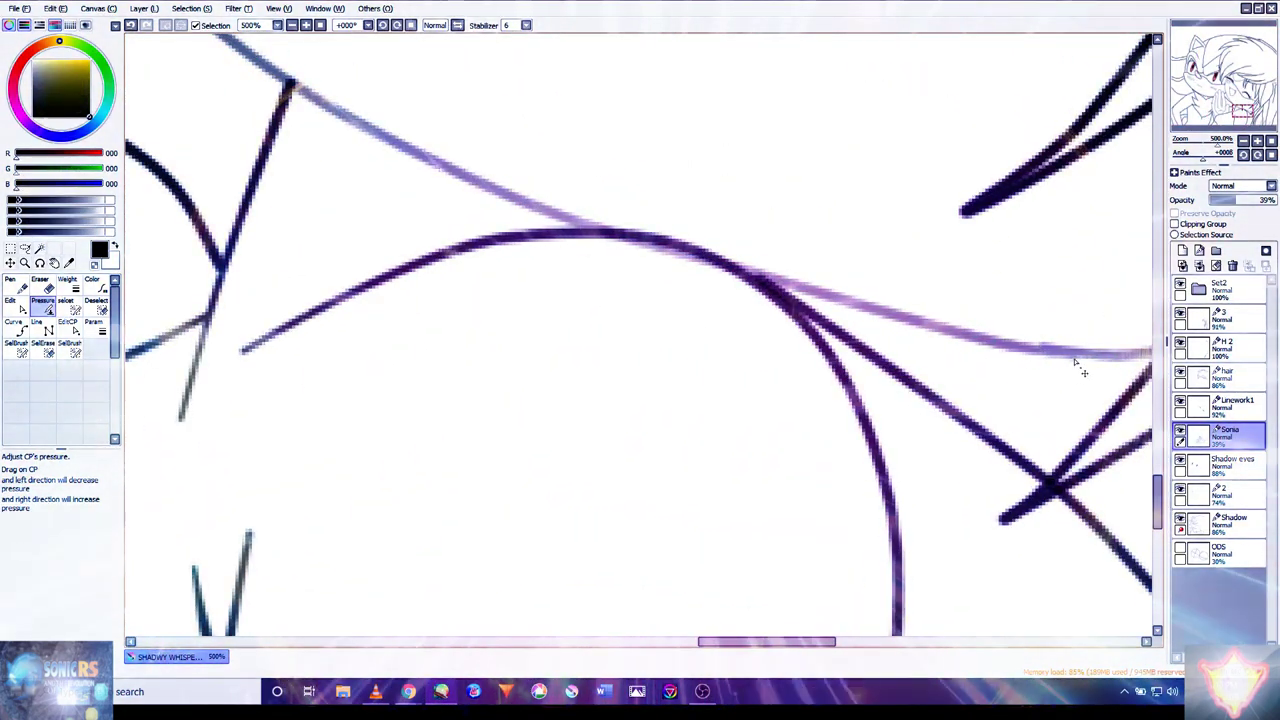
mouse_move(800, 312)
left_mouse_down()
mouse_move(777, 434)
mouse_move(830, 425)
left_mouse_up()
scroll(855, 425, "left", 5)
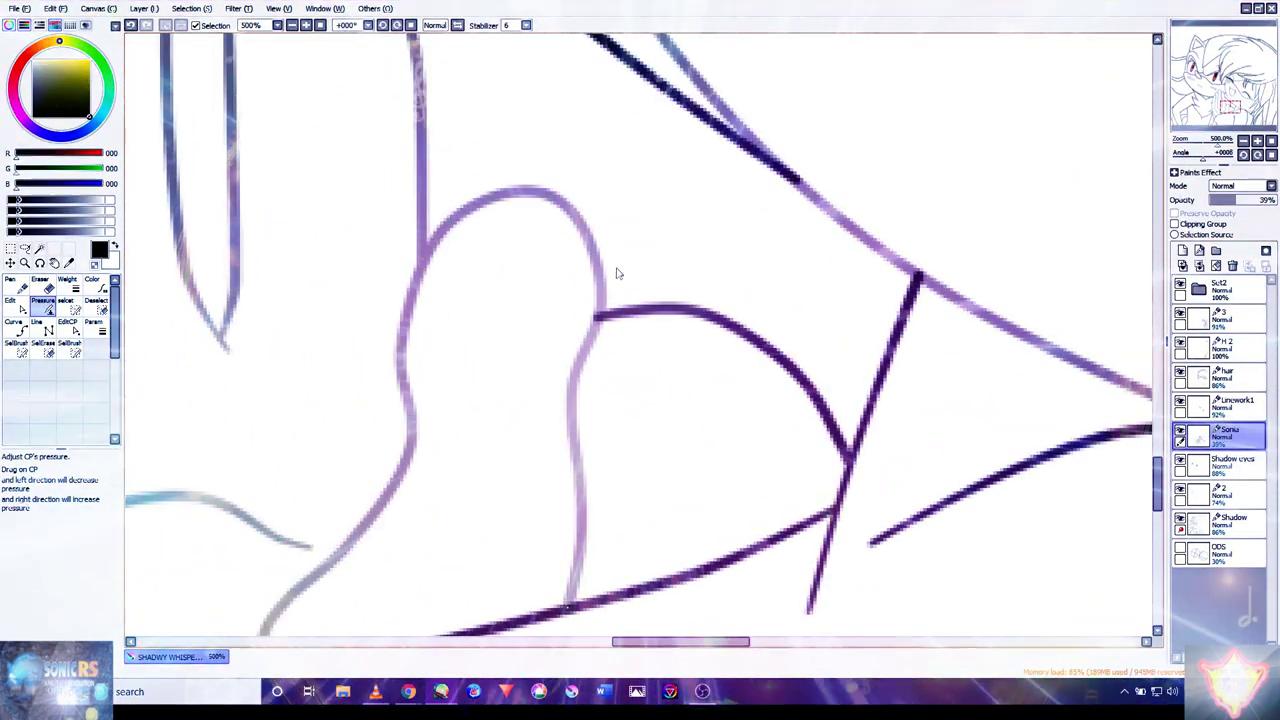
- Reshape the rounded tip of Sonia's thumb and refine the outlines of the neighbouring fingers
left_click_drag(605, 262, 557, 206)
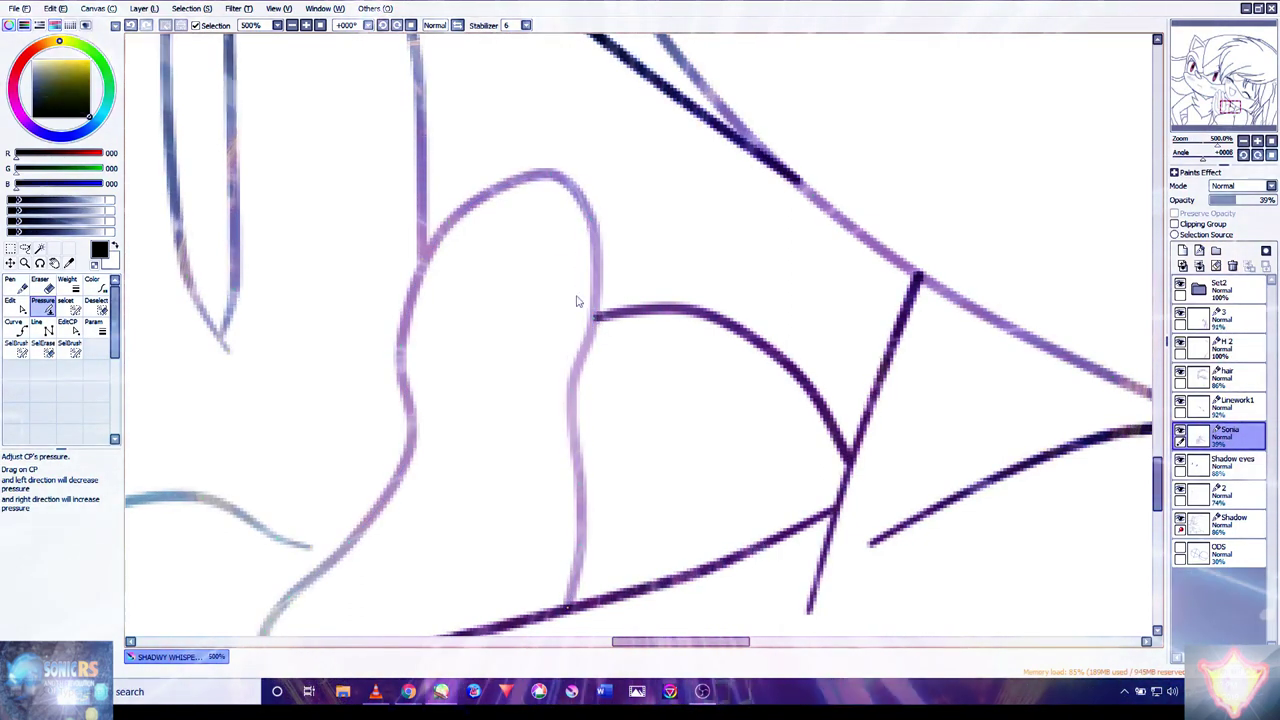
left_click_drag(580, 297, 571, 420)
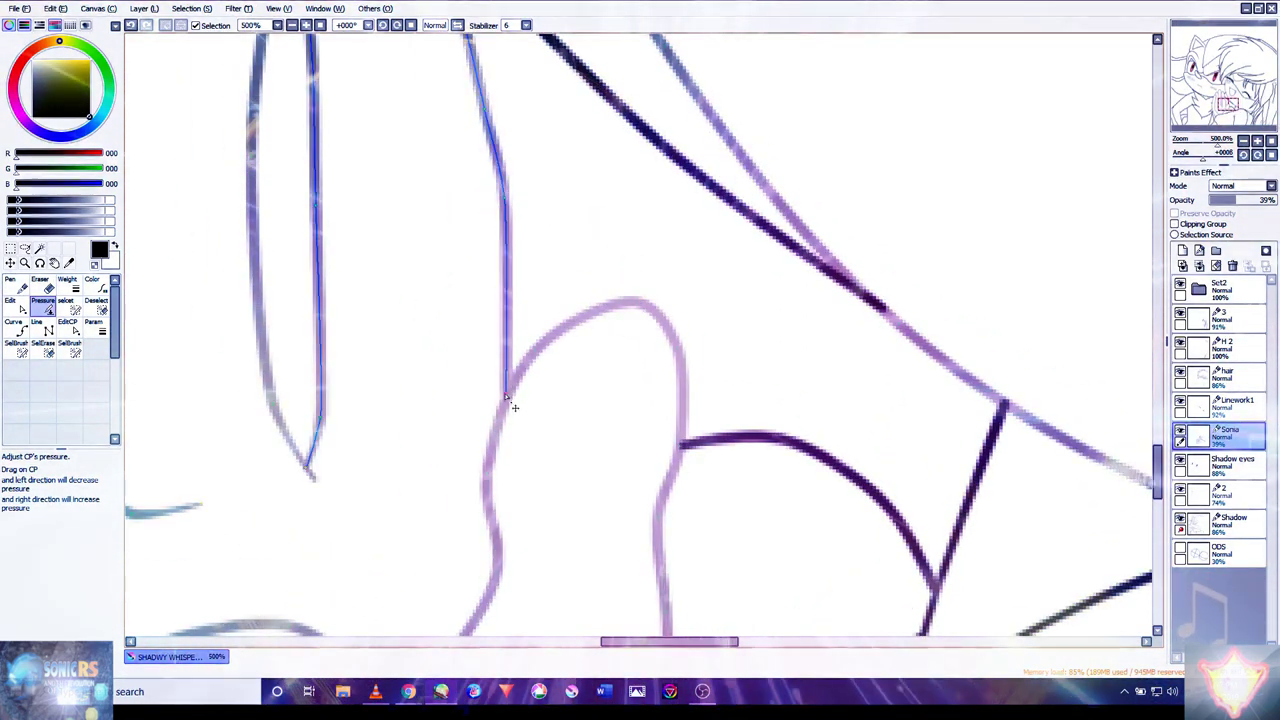
mouse_move(517, 300)
left_mouse_down()
mouse_move(531, 334)
mouse_move(611, 391)
left_mouse_up()
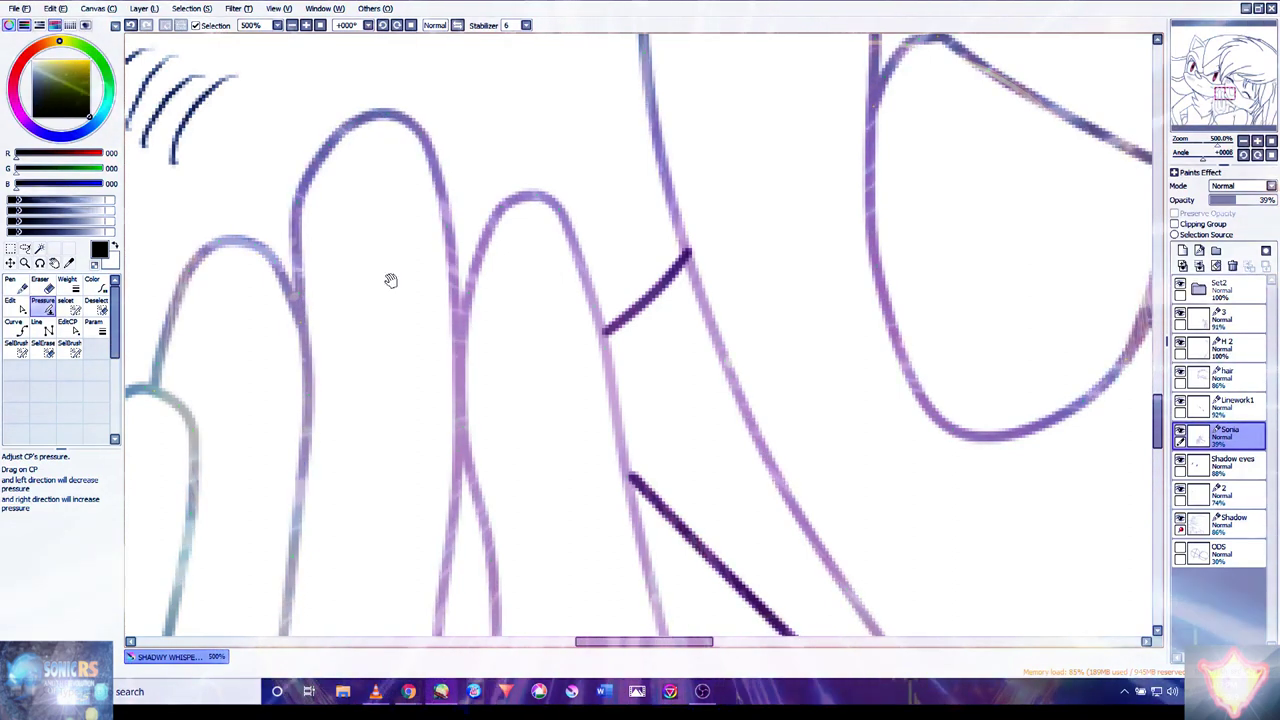
left_click_drag(370, 247, 449, 271)
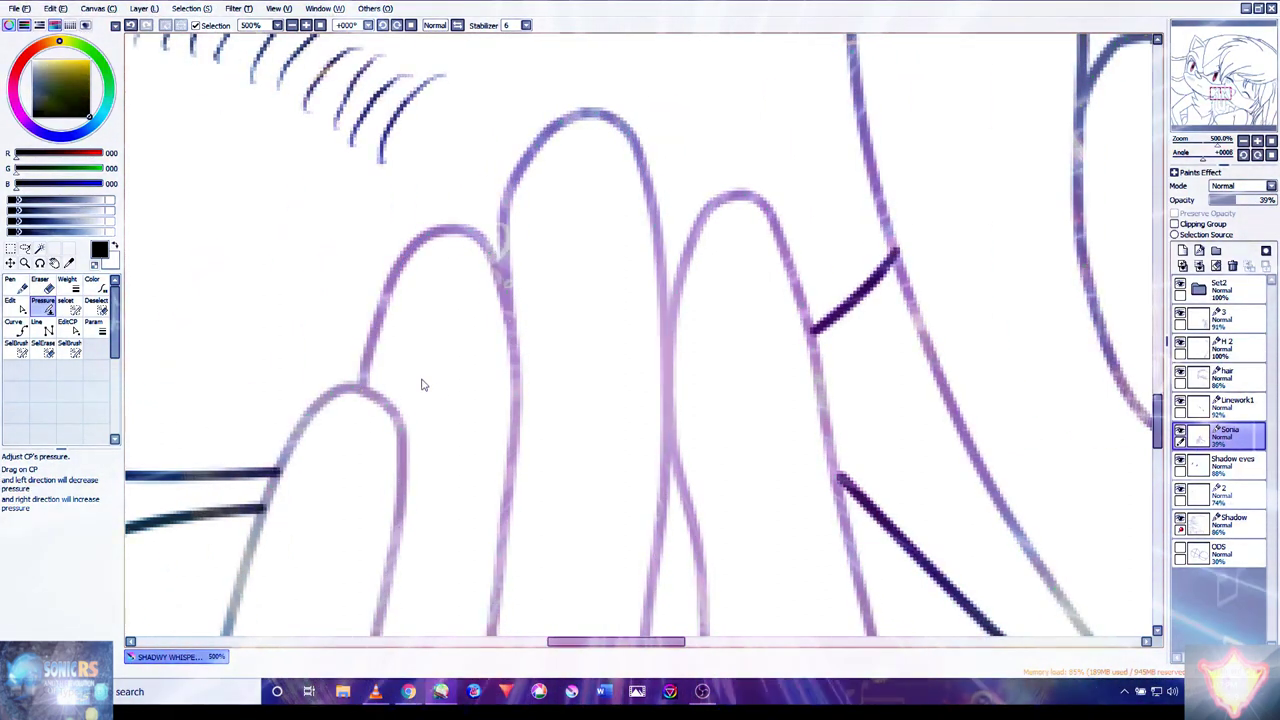
- Refine the line weight around Sonia's open mouth and tooth corner, and check the nose outline
scroll(849, 323, "down", 5)
scroll(685, 222, "up", 5)
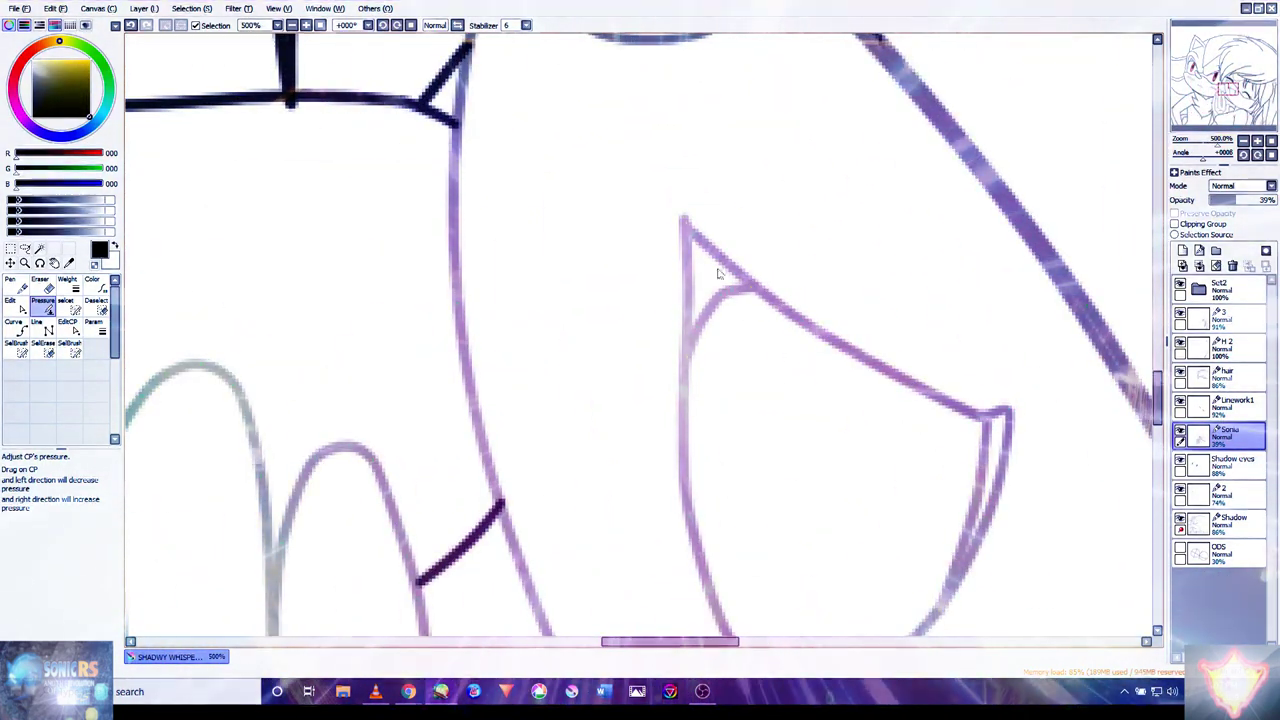
left_click_drag(718, 275, 686, 272)
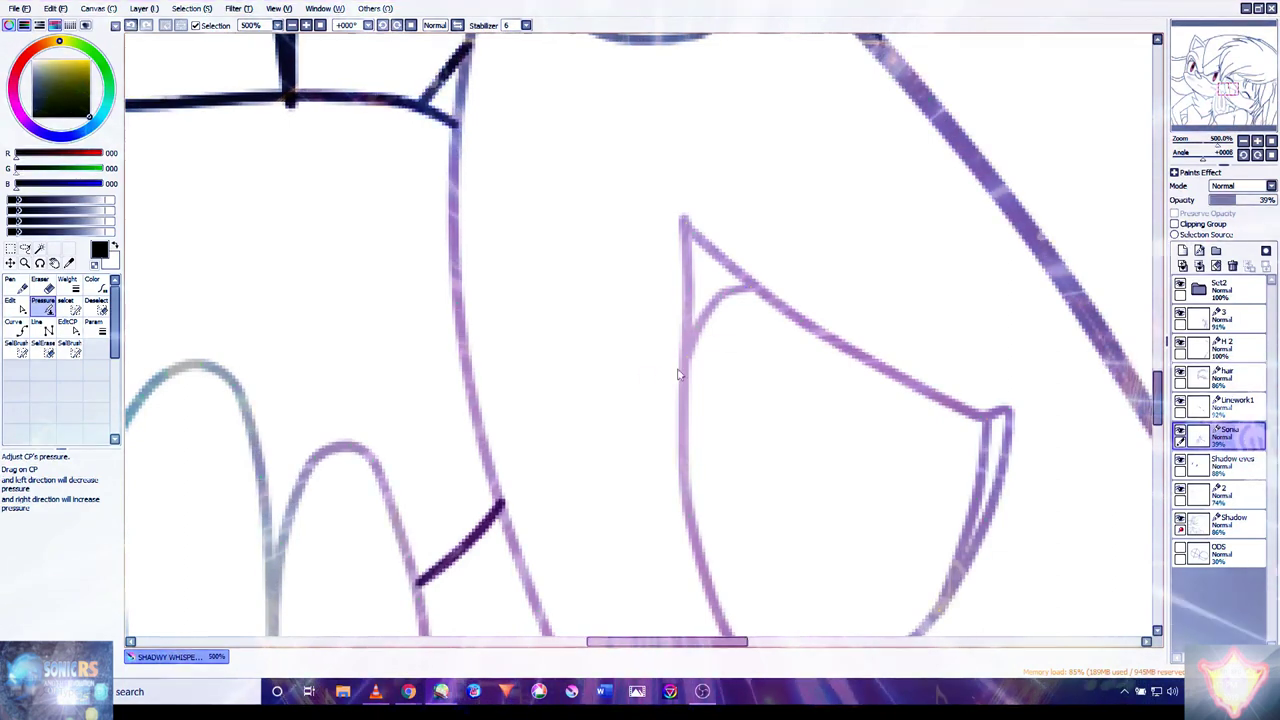
scroll(660, 378, "down", 5)
scroll(762, 440, "up", 5)
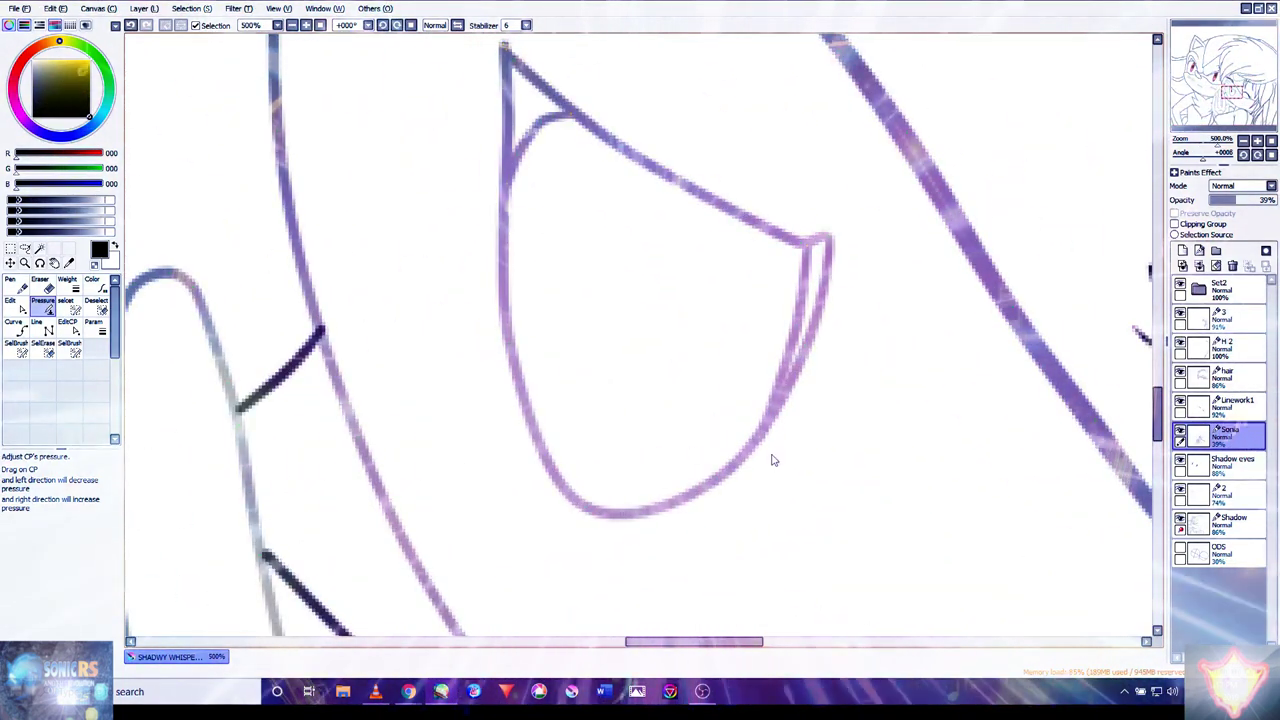
scroll(495, 235, "up", 3)
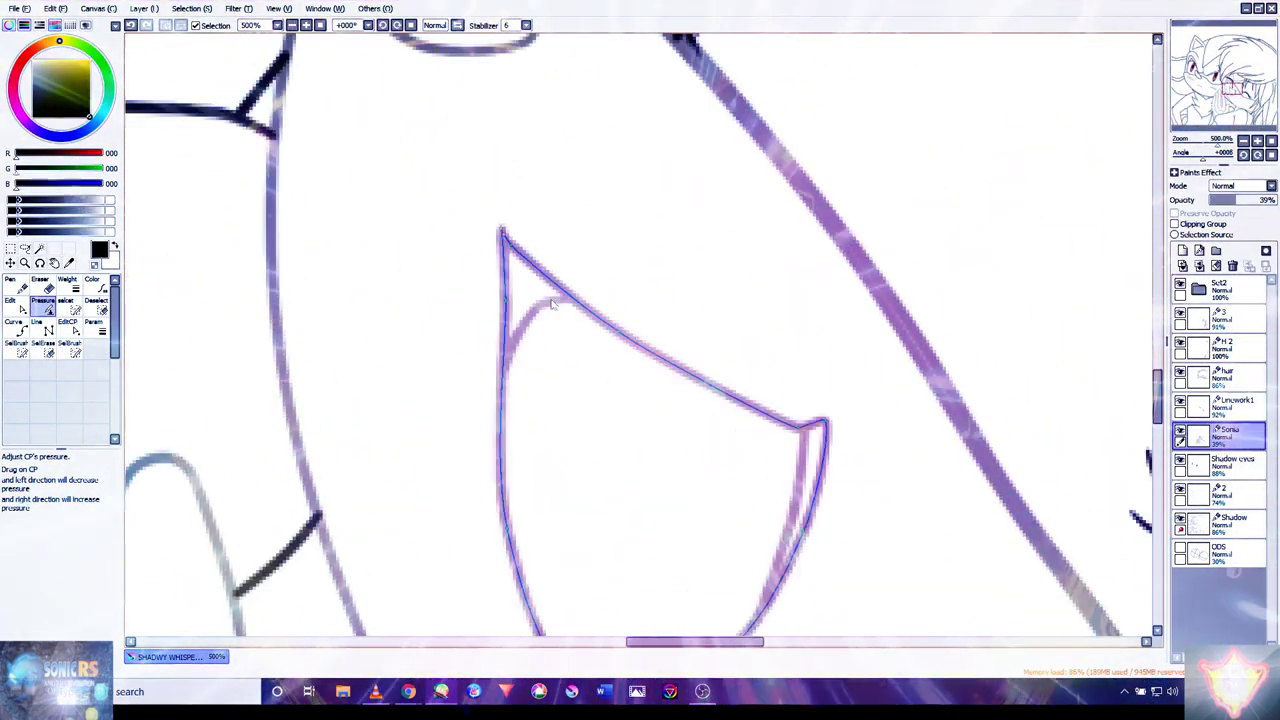
scroll(400, 294, "up", 4)
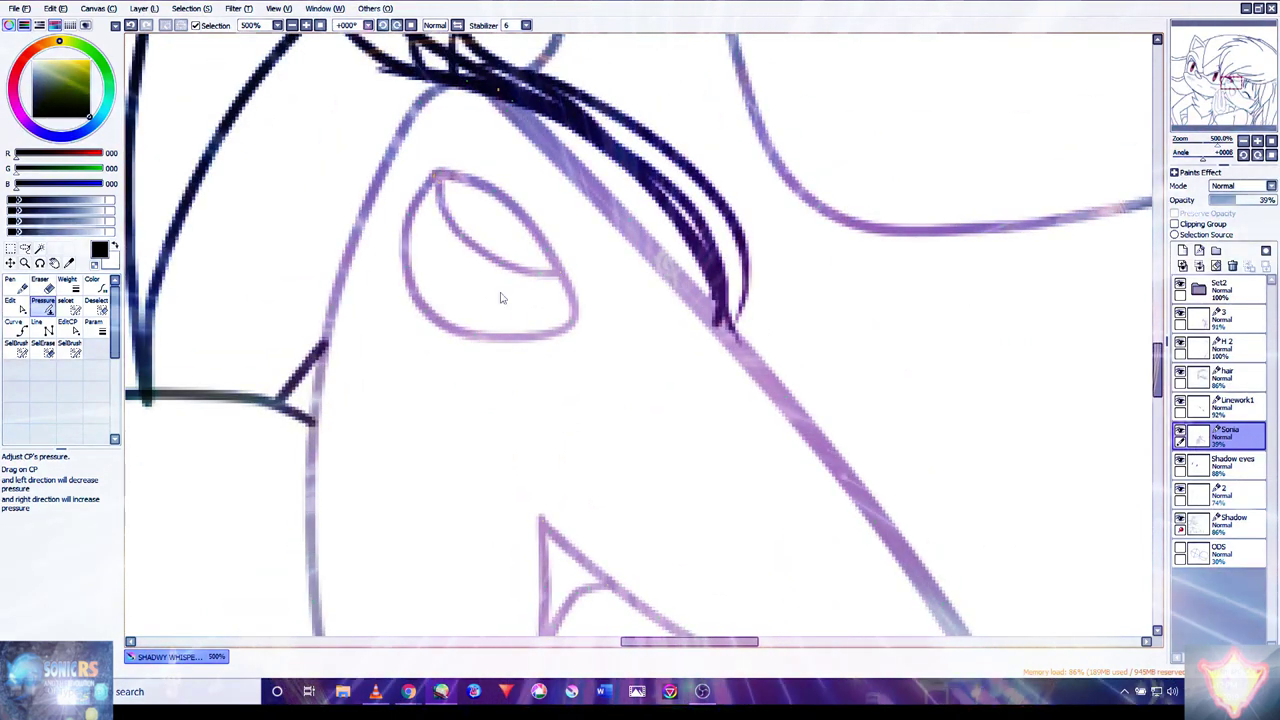
mouse_move(522, 214)
left_mouse_down()
mouse_move(514, 180)
mouse_move(632, 286)
left_mouse_up()
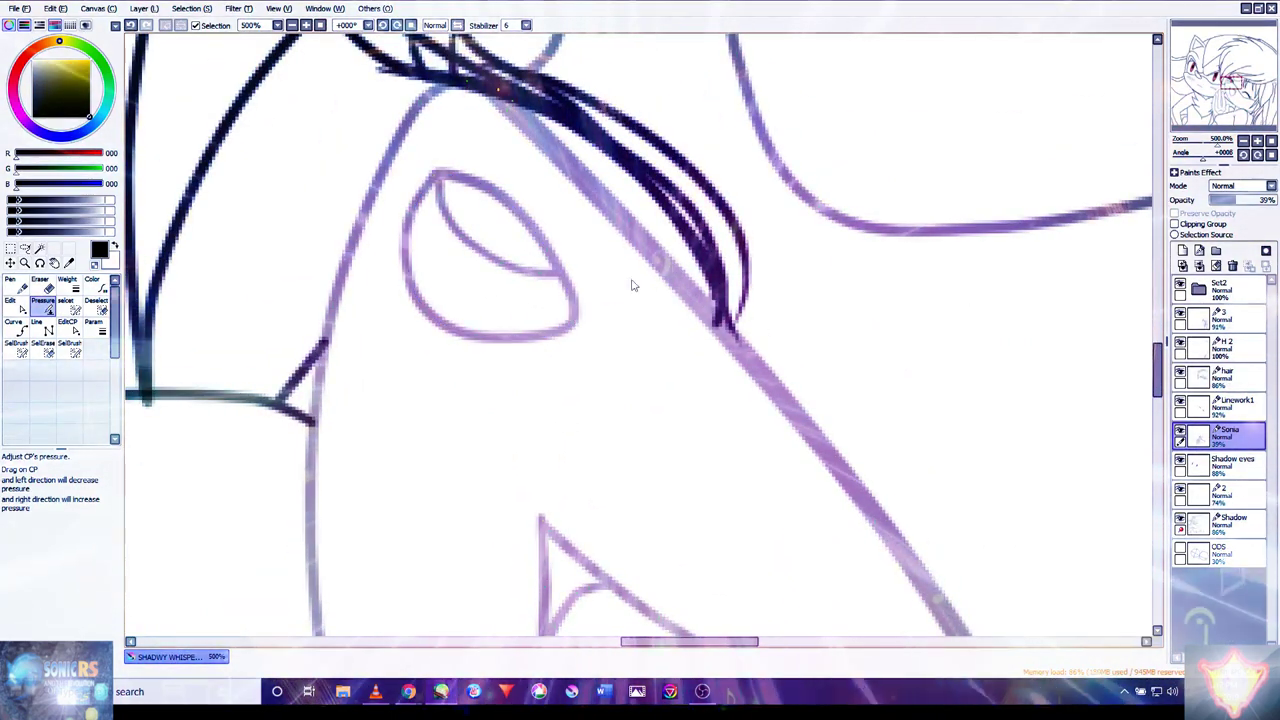
- Adjust the thin curved line beside Sonia's eyelashes so its upper end meets the hair strand
scroll(688, 285, "up", 2)
scroll(768, 238, "down", 1)
scroll(768, 238, "up", 1)
scroll(714, 271, "up", 1)
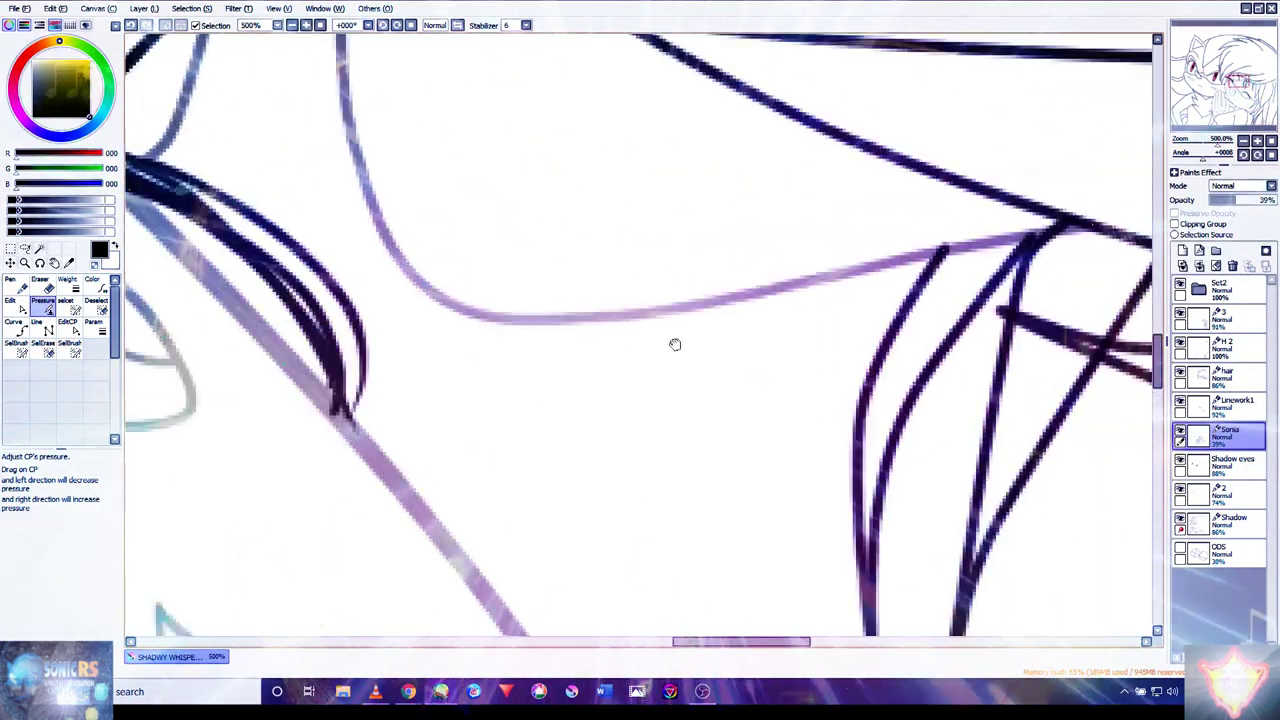
left_click_drag(573, 322, 714, 391)
left_click_drag(529, 266, 457, 194)
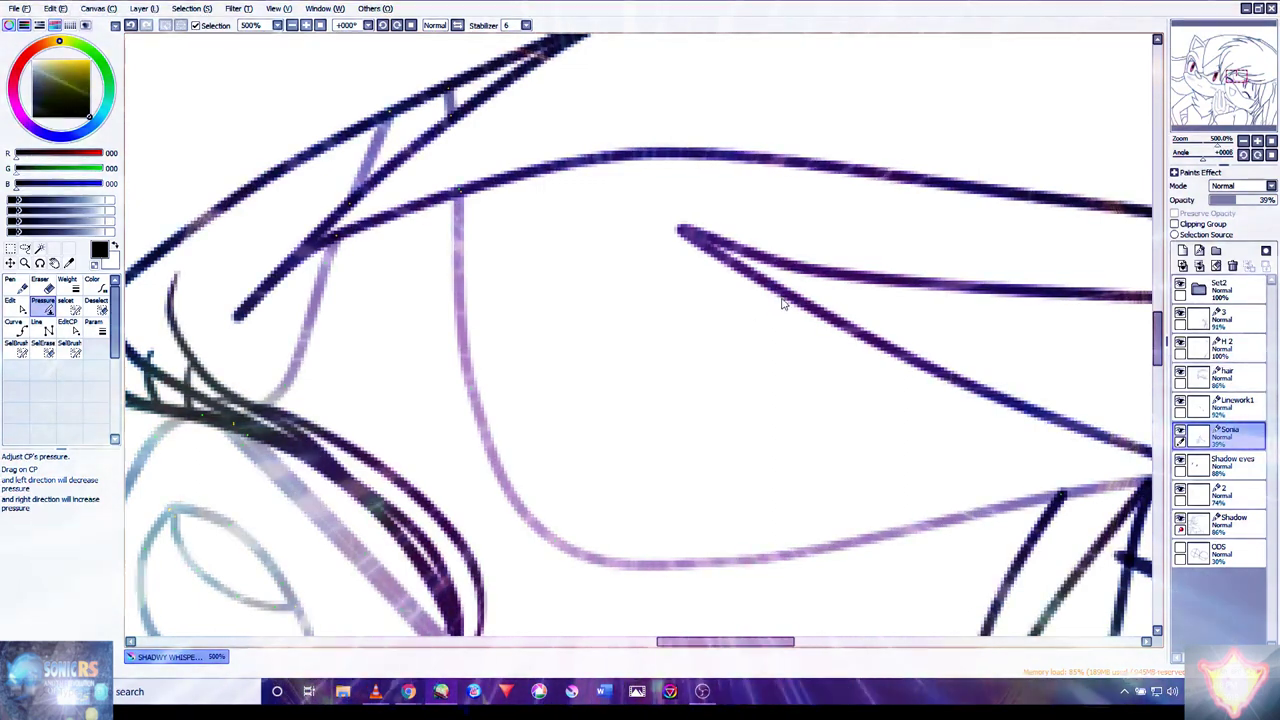
- Taper the start of the thin line below the fringe near the canvas edge and attach the short curve to the line above it
scroll(872, 303, "down", 8)
scroll(872, 303, "up", 4)
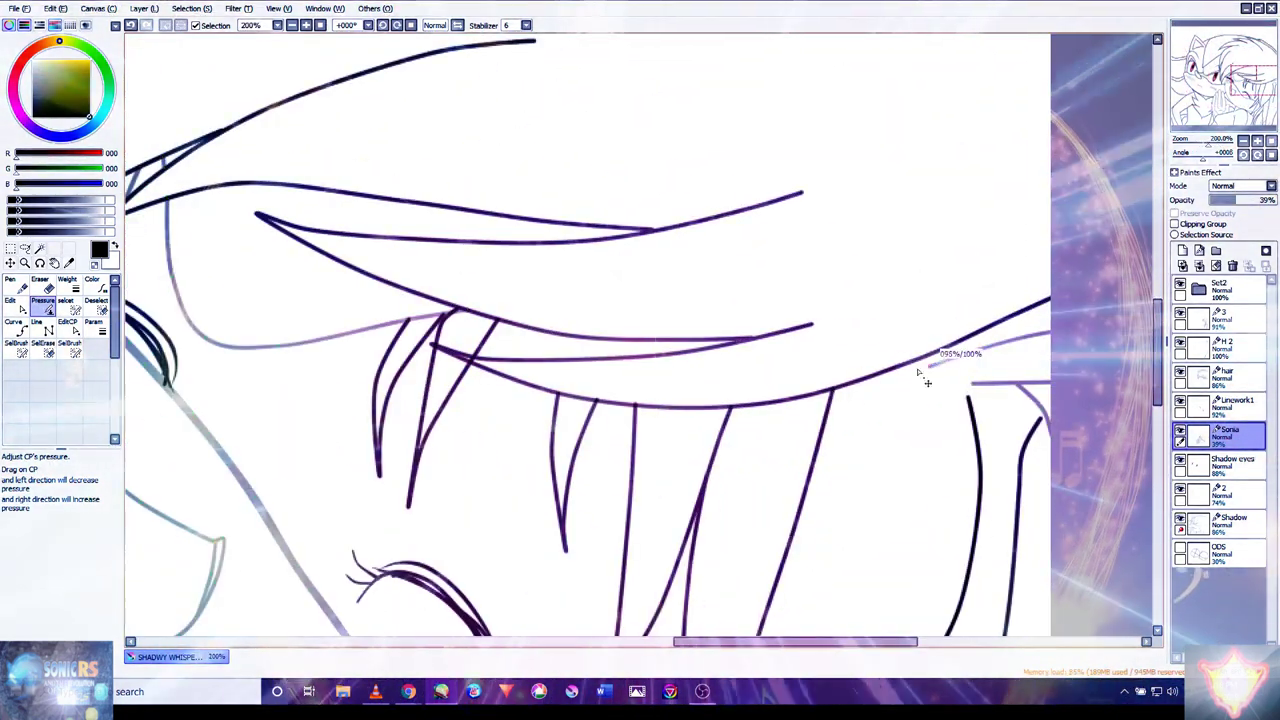
scroll(965, 388, "up", 4)
scroll(965, 388, "down", 2)
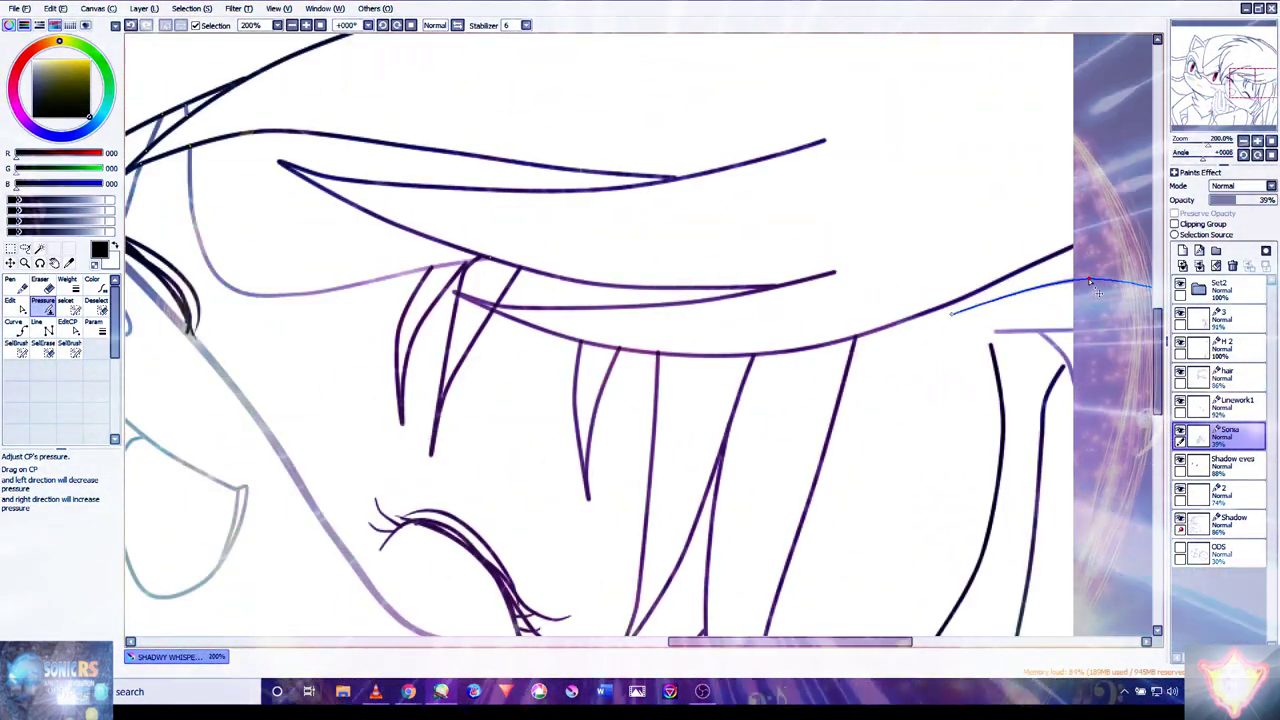
scroll(1029, 349, "up", 2)
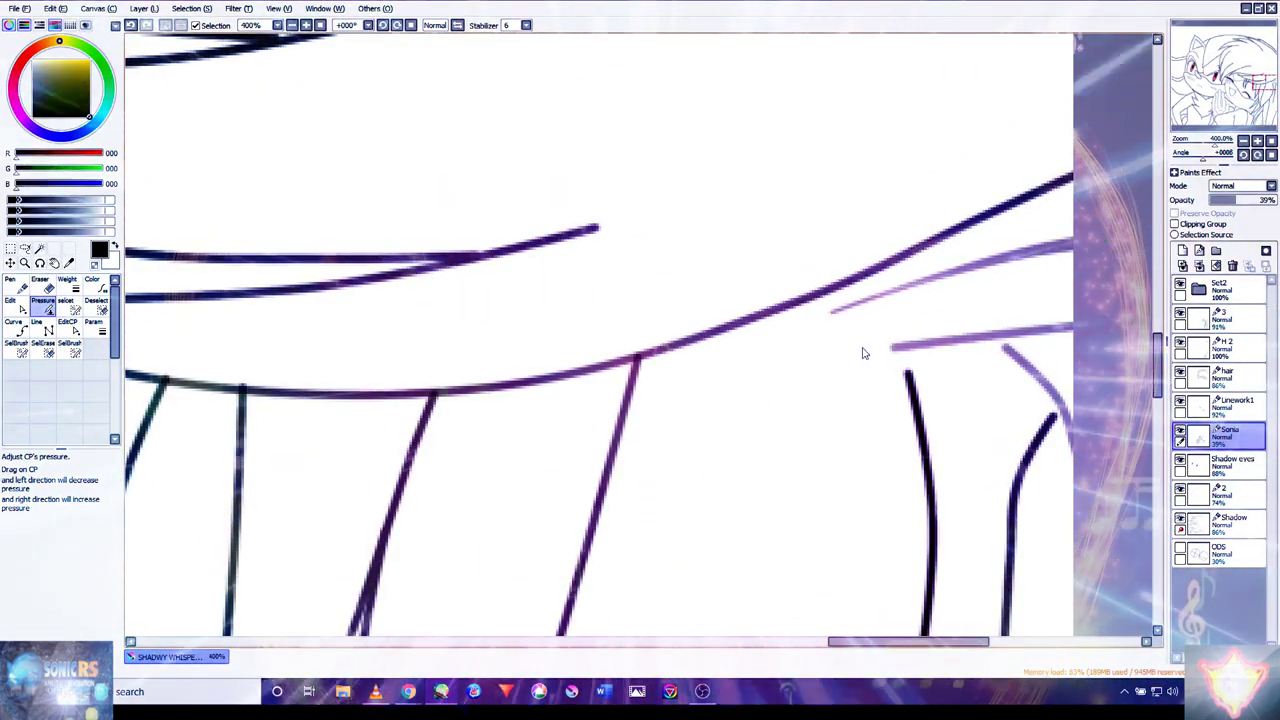
left_click_drag(991, 343, 1012, 376)
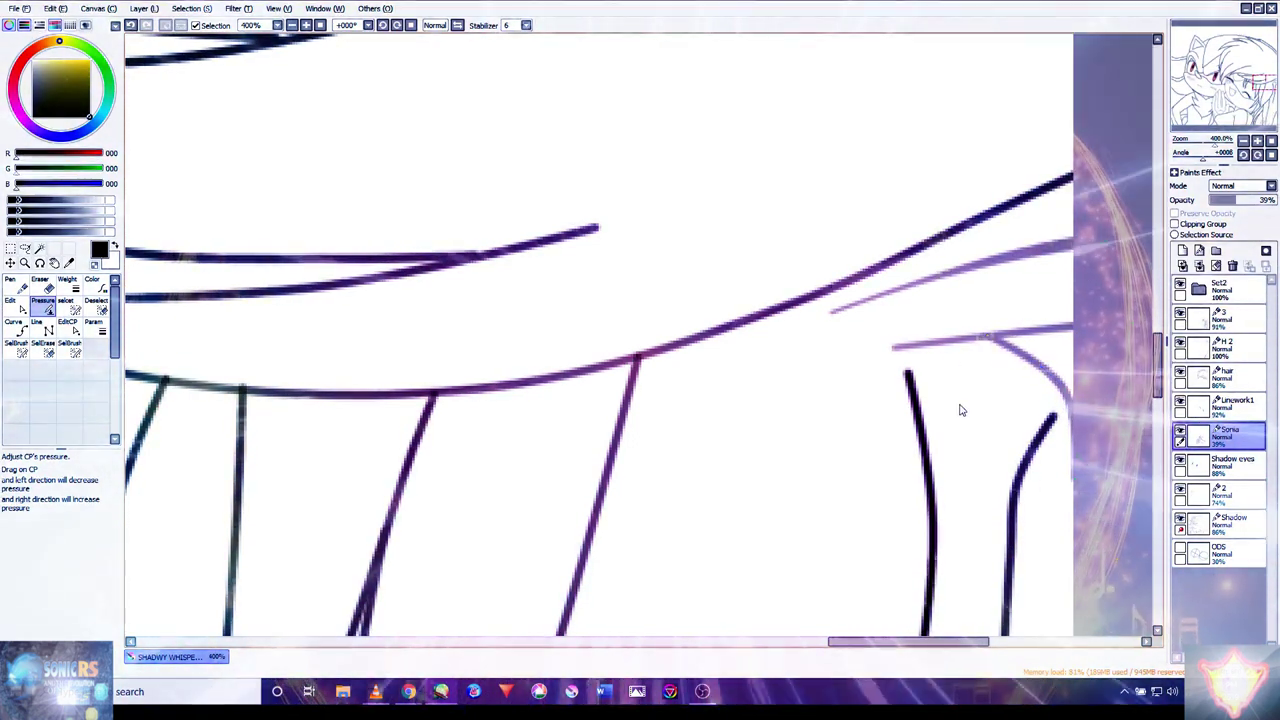
- Review Sonia's face at a wider zoom and inspect the jaw line where it meets the hand and shoulder lines
scroll(955, 440, "down", 8)
scroll(950, 470, "up", 2)
scroll(914, 500, "down", 3)
scroll(837, 529, "up", 3)
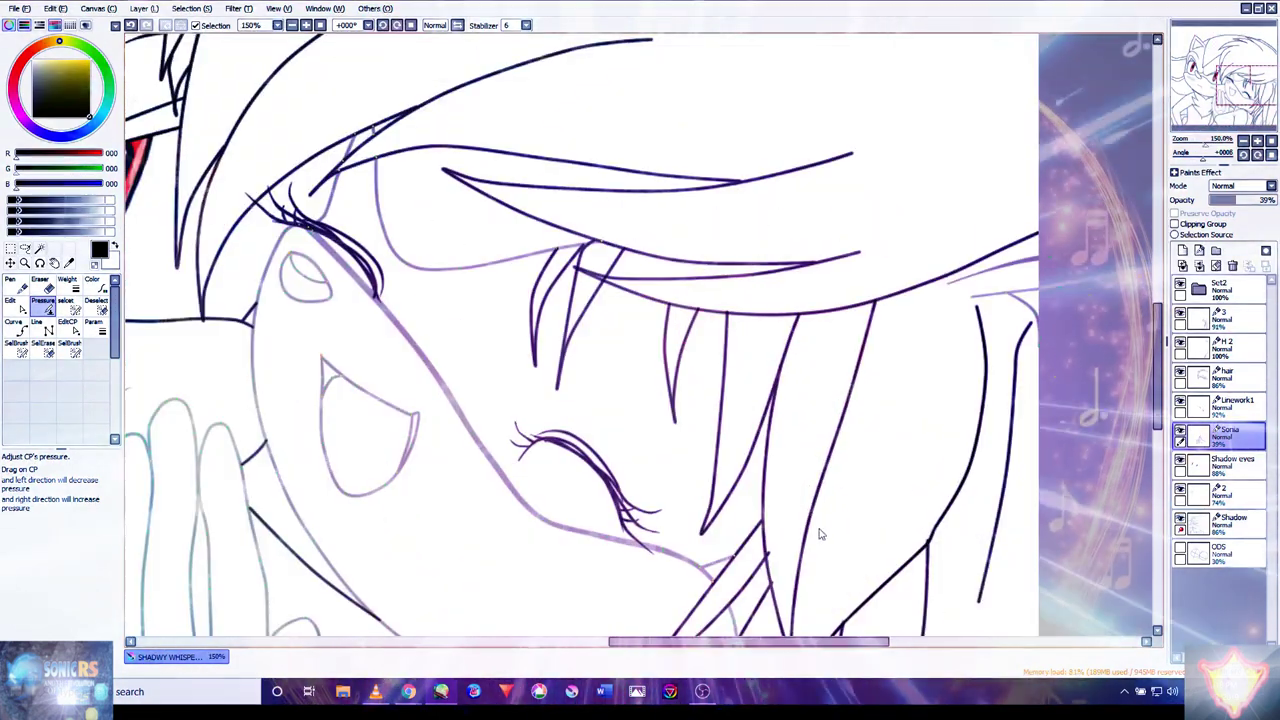
scroll(720, 372, "down", 5)
scroll(770, 515, "up", 5)
scroll(776, 511, "left", 3)
left_click_drag(776, 511, 830, 600)
scroll(855, 515, "up", 5)
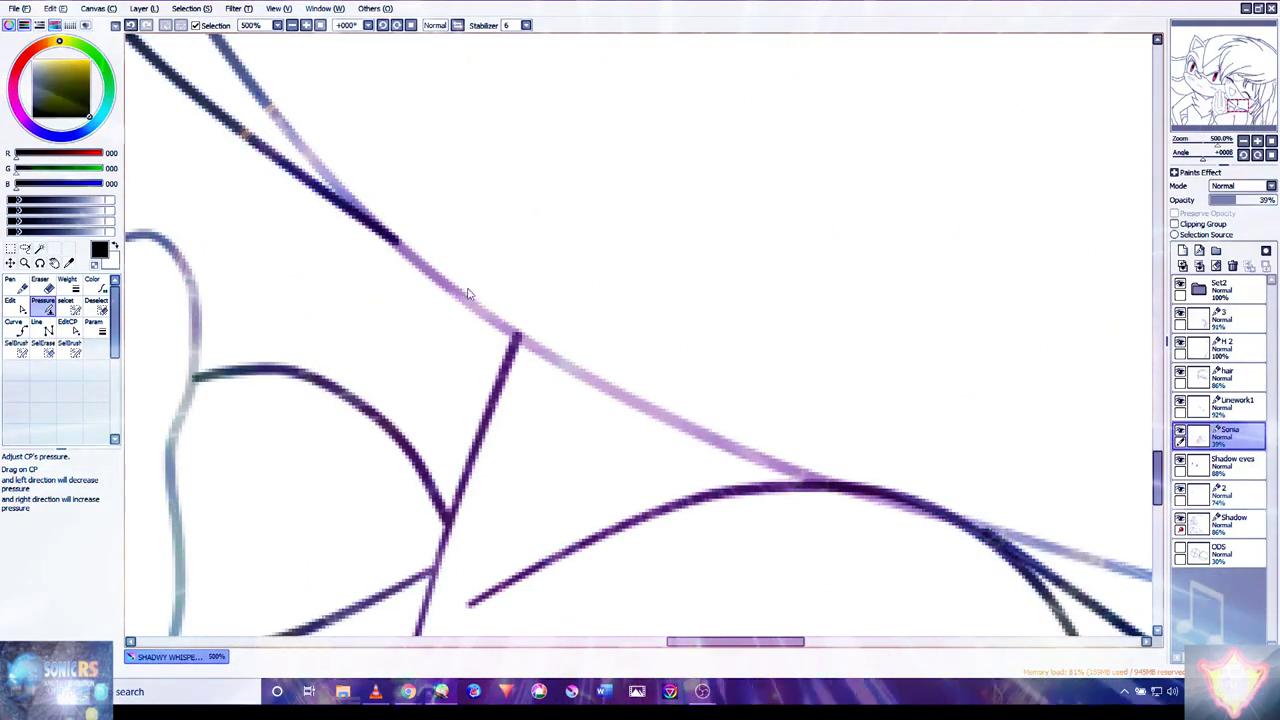
- Adjust the line pressure along Sonia's face outline from the jaw to the forehead and on the nose highlight
left_click_drag(452, 185, 606, 383)
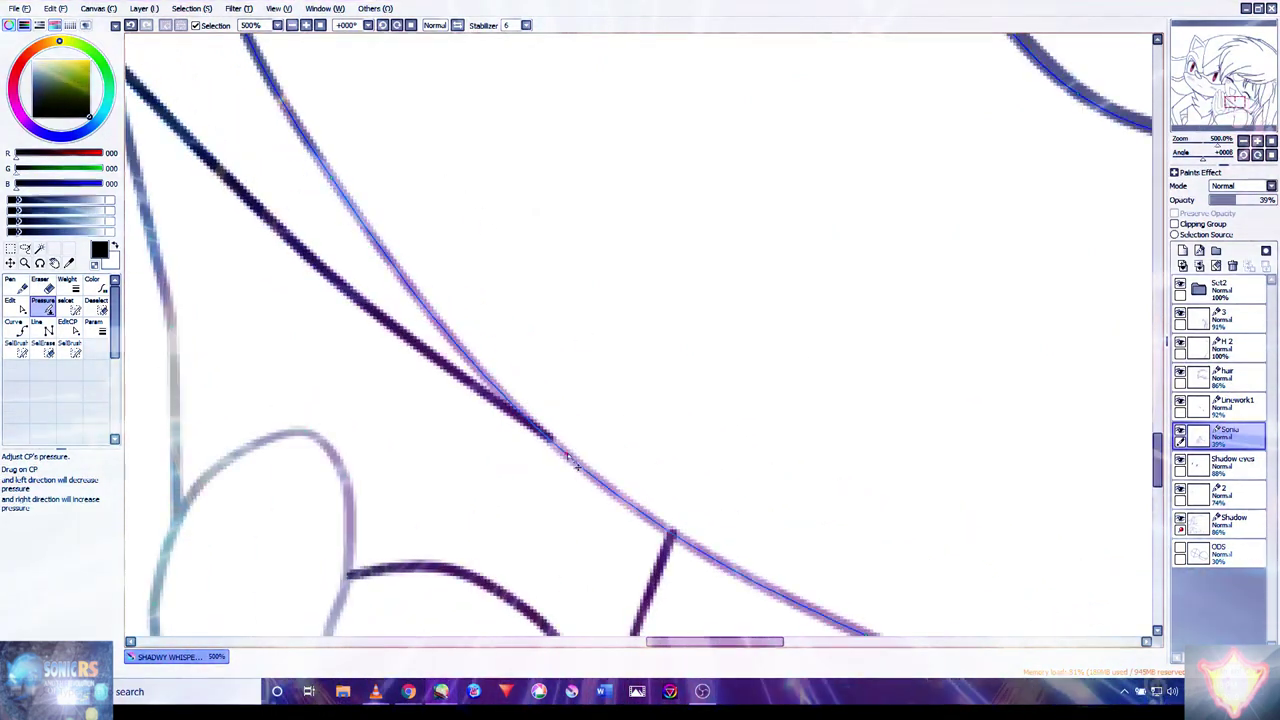
left_click_drag(542, 319, 614, 497)
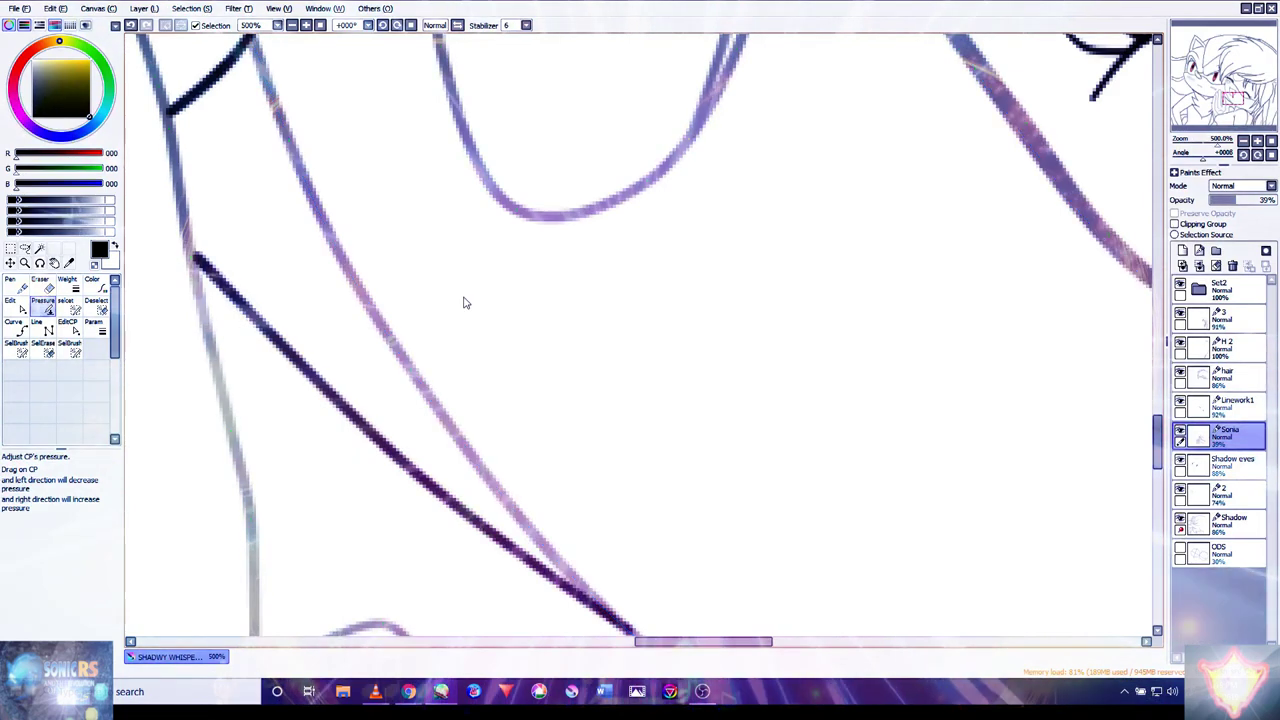
left_click_drag(453, 259, 476, 460)
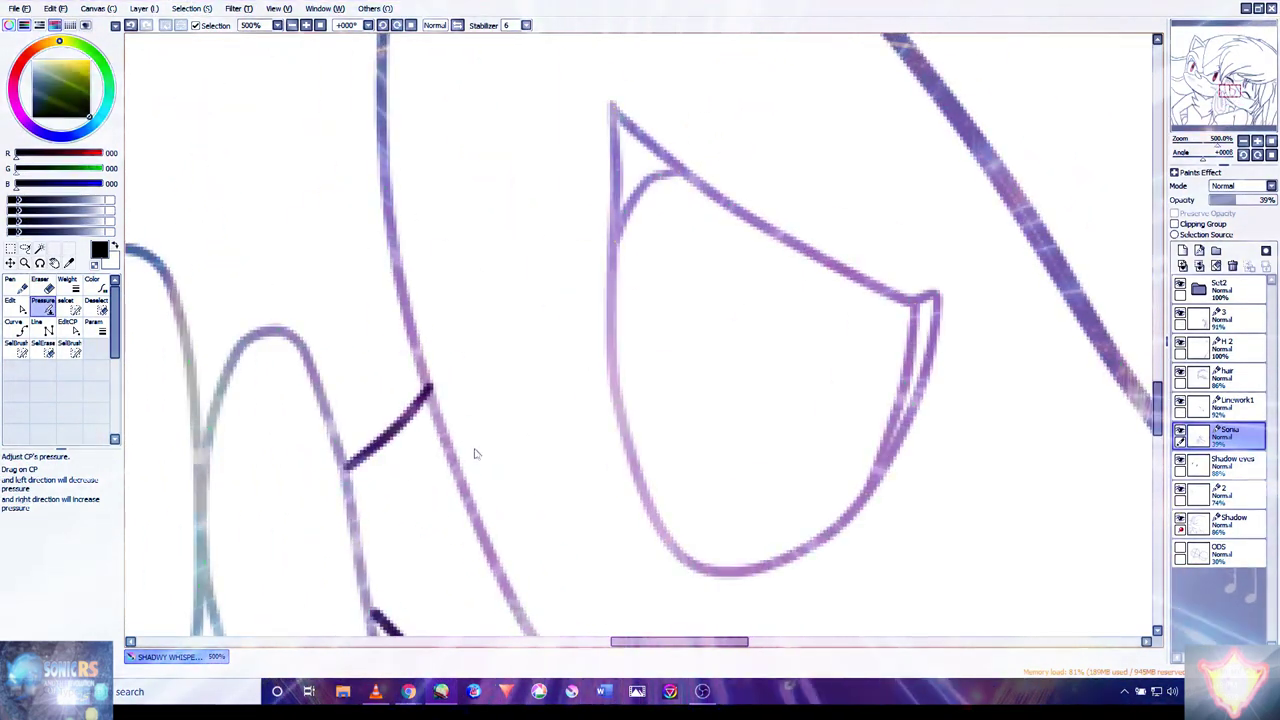
scroll(475, 507, "up", 5)
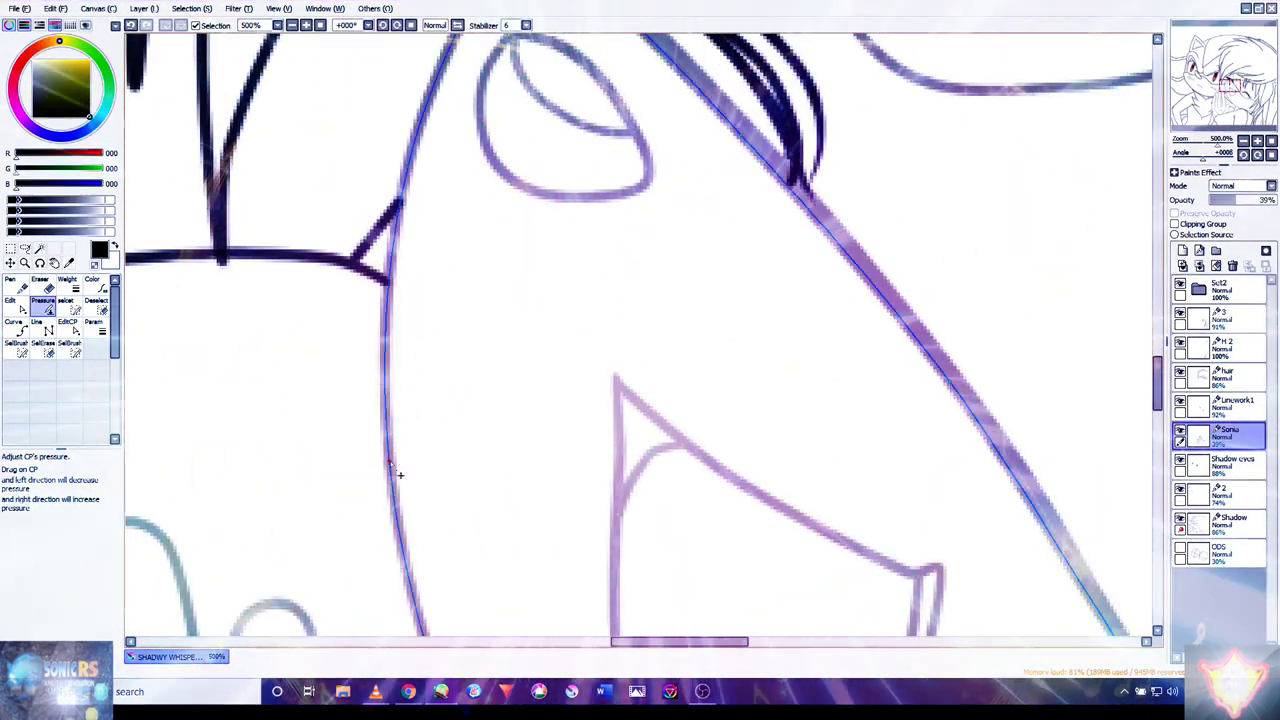
scroll(410, 450, "up", 3)
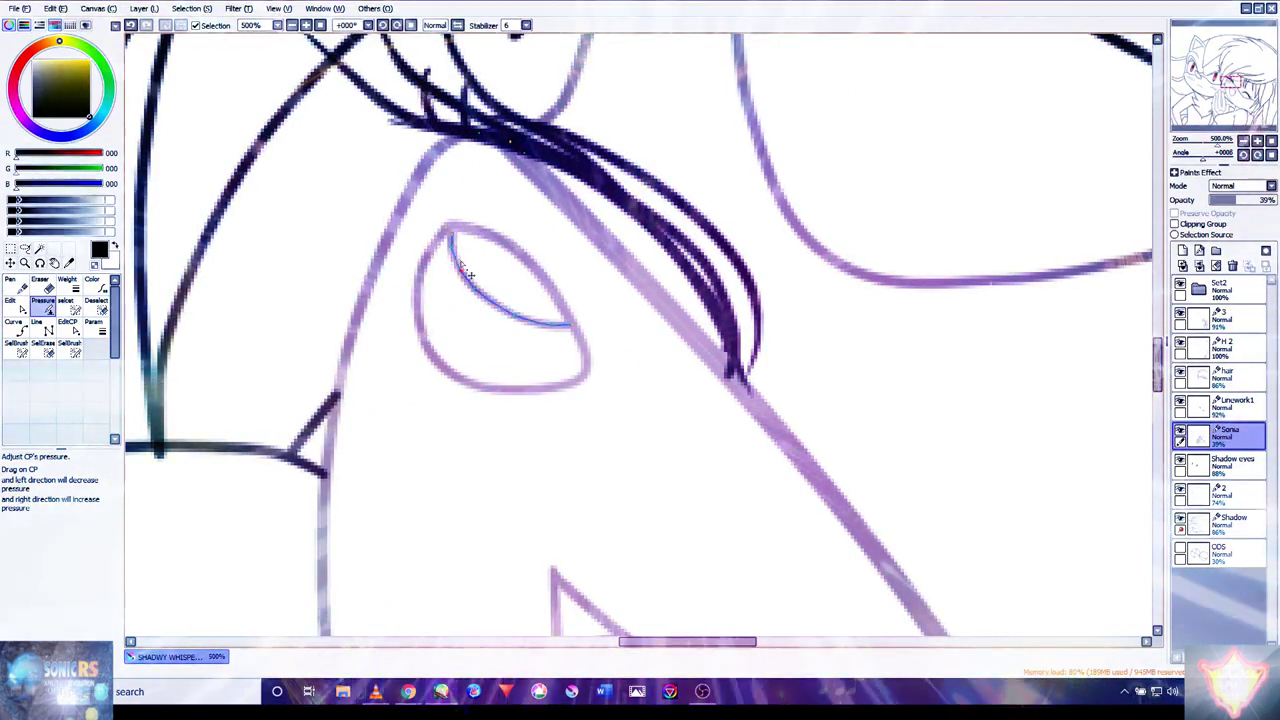
- Raise the Sonia layer's opacity to 69% and lower the Linework1 layer's opacity to 49%
left_click(375, 693)
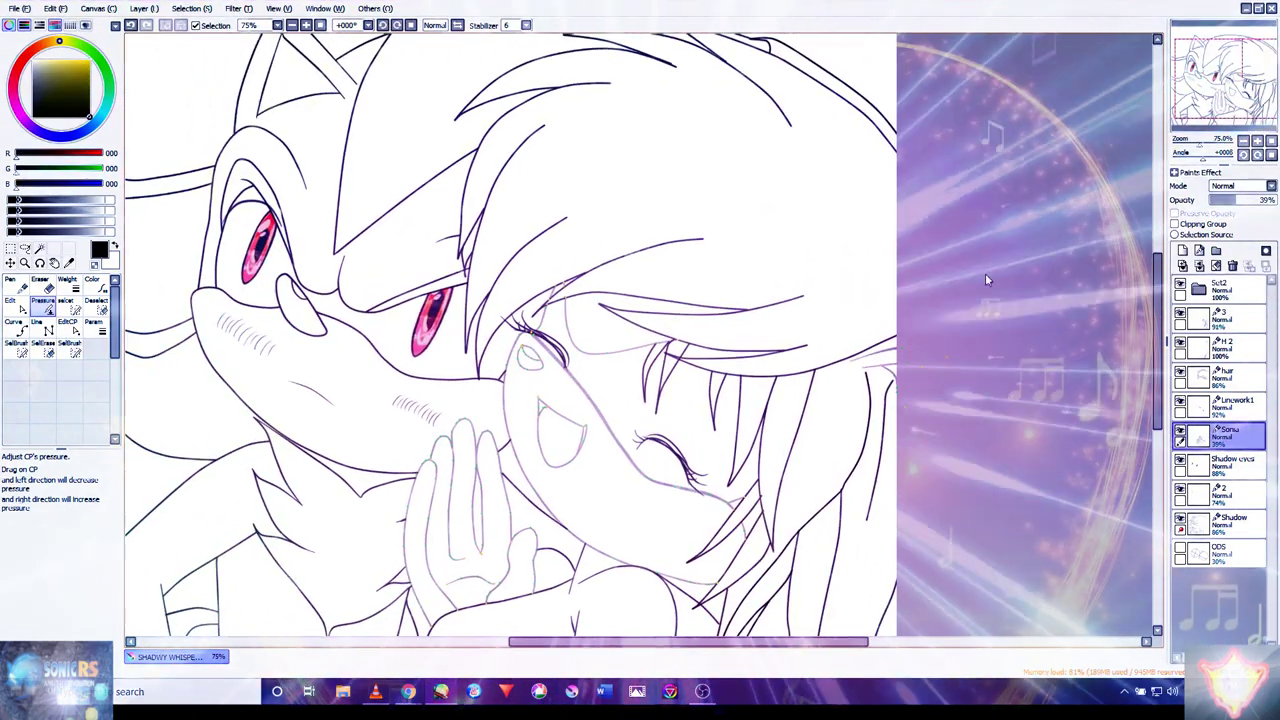
left_click_drag(1237, 200, 1255, 200)
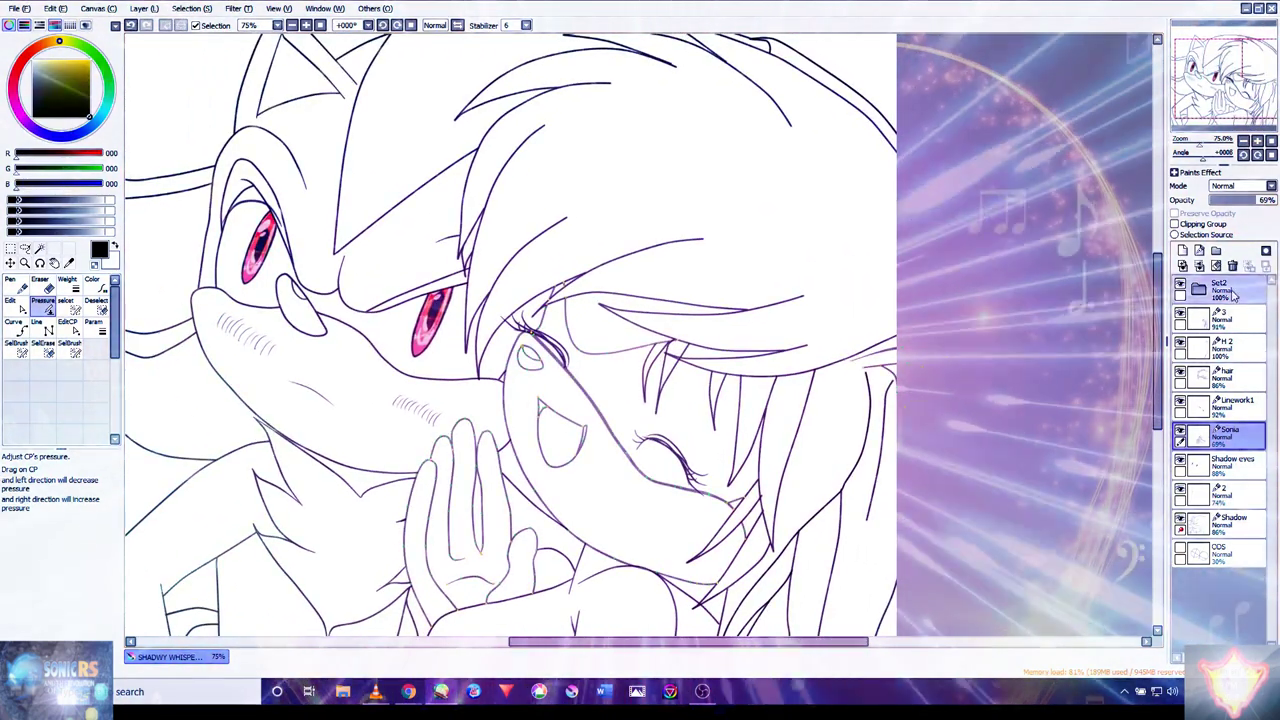
left_click(1237, 400)
- Adjust the line pressure at the ends of the eyelash strokes on both of Sonia's closed eyes
scroll(376, 453, "up", 5)
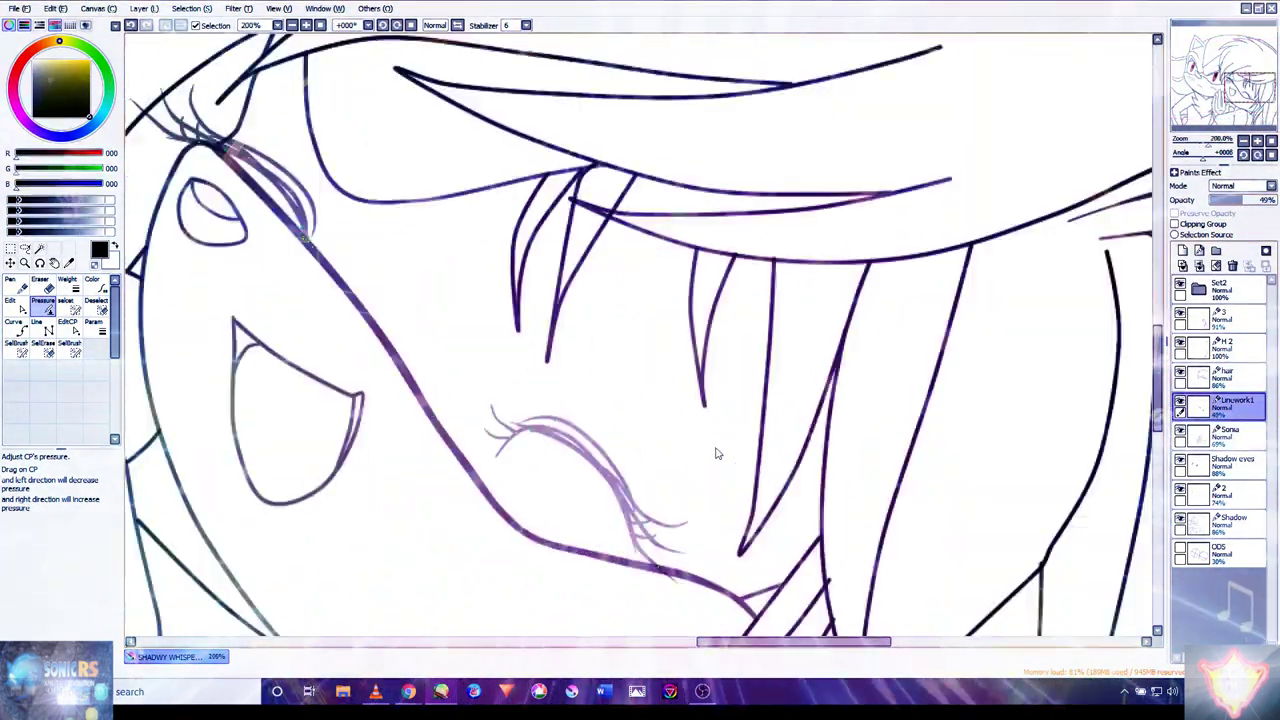
scroll(376, 453, "up", 1)
scroll(454, 420, "down", 4)
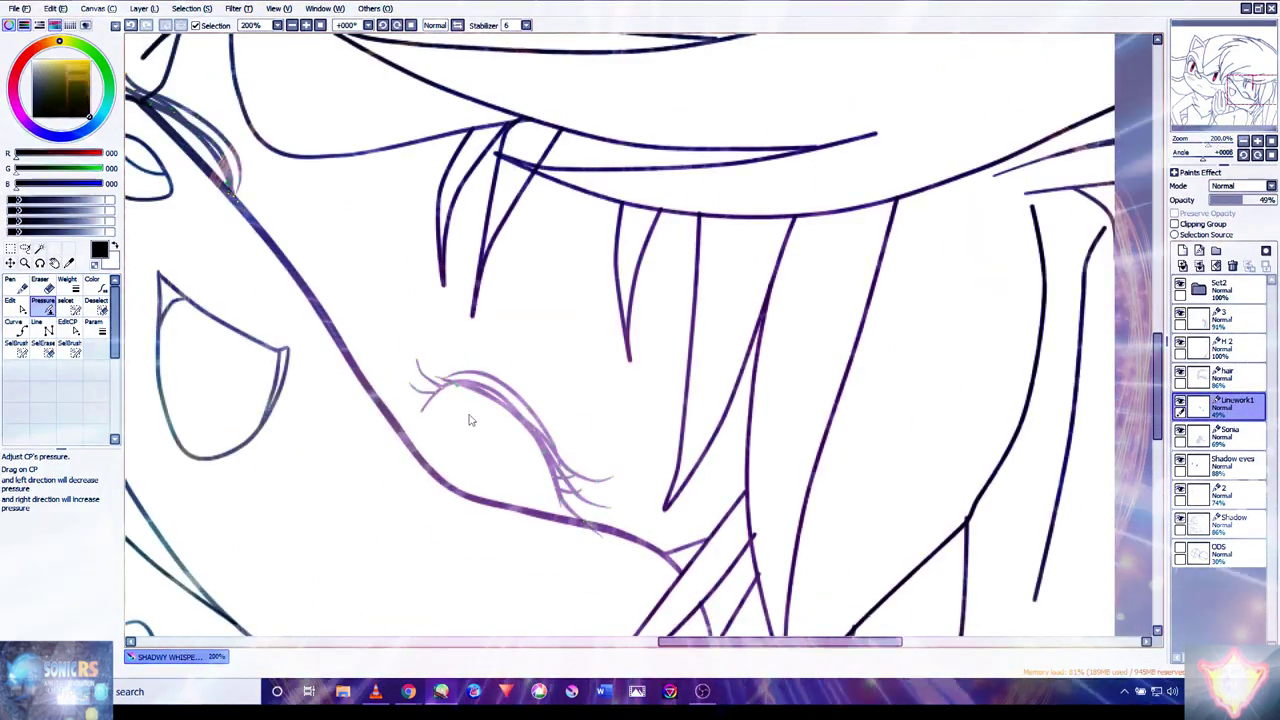
scroll(458, 354, "up", 3)
scroll(393, 348, "up", 3)
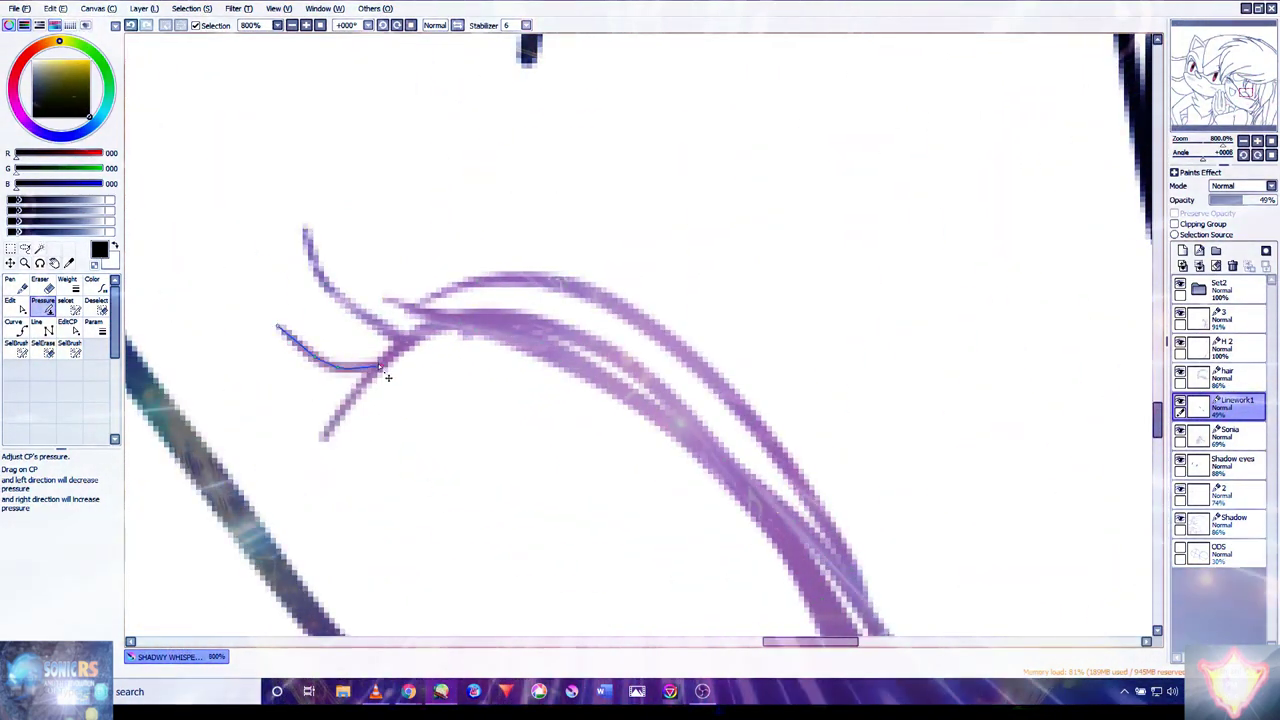
scroll(365, 383, "down", 5)
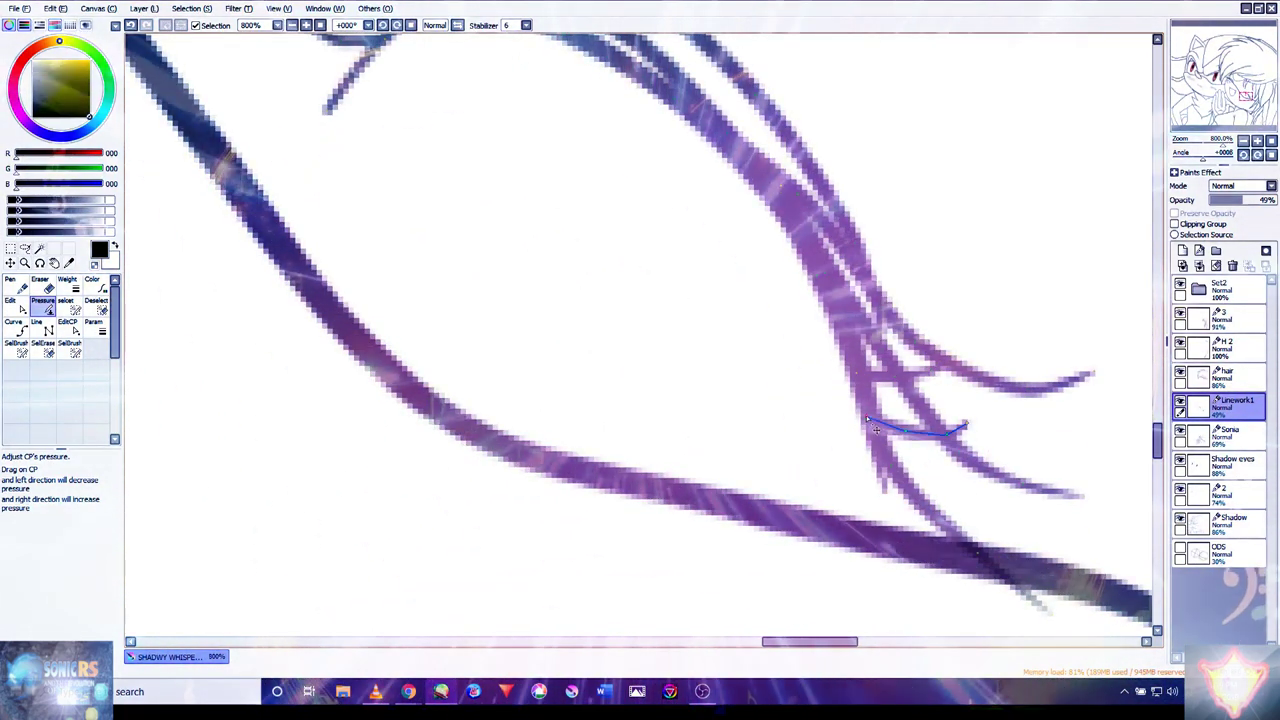
mouse_move(486, 229)
left_mouse_down()
mouse_move(423, 311)
mouse_move(534, 449)
mouse_move(518, 415)
mouse_move(822, 586)
left_mouse_up()
left_click_drag(232, 331, 322, 419)
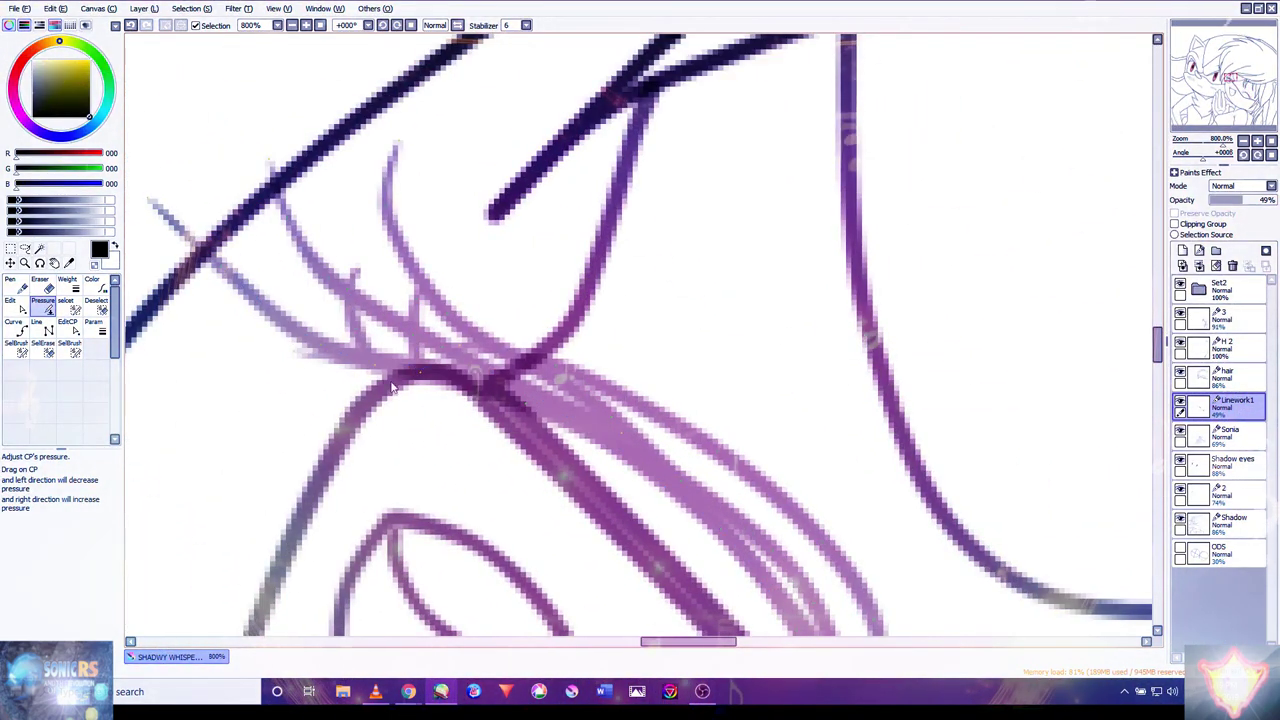
- Compare the eyelashes with the whole drawing and set the Linework1 layer's opacity to 85%
scroll(445, 407, "down", 8)
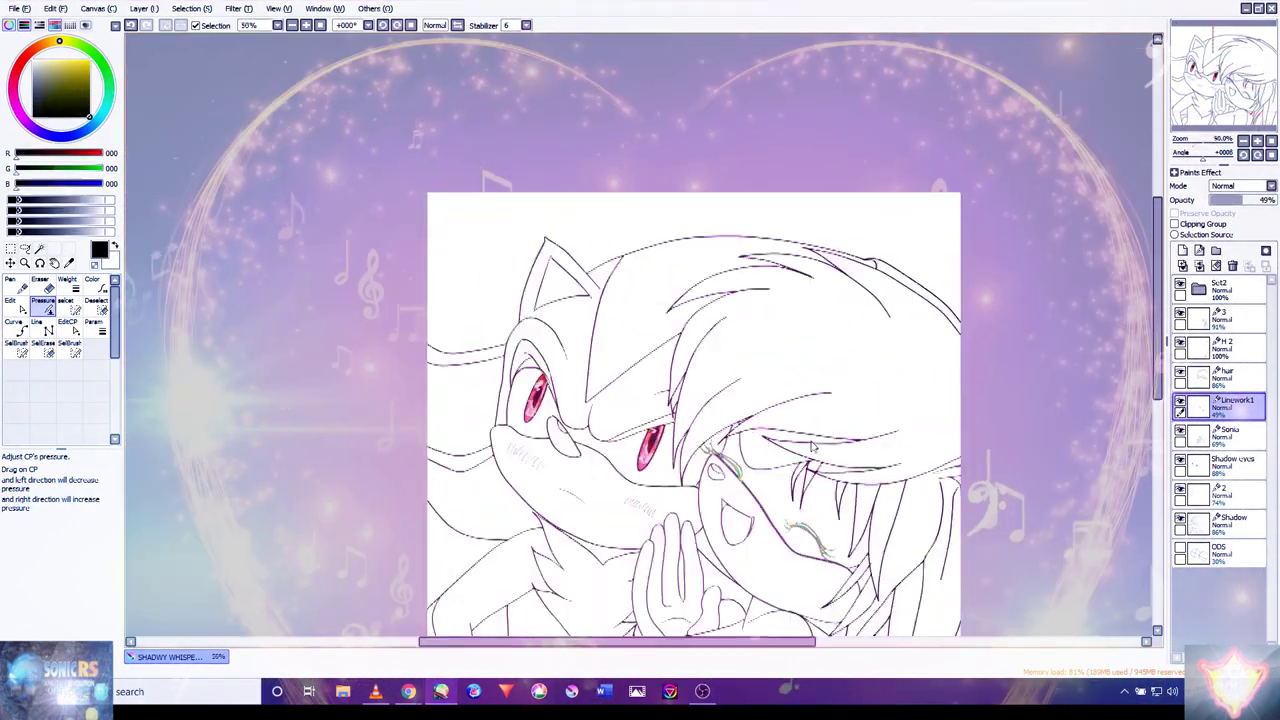
scroll(812, 447, "up", 5)
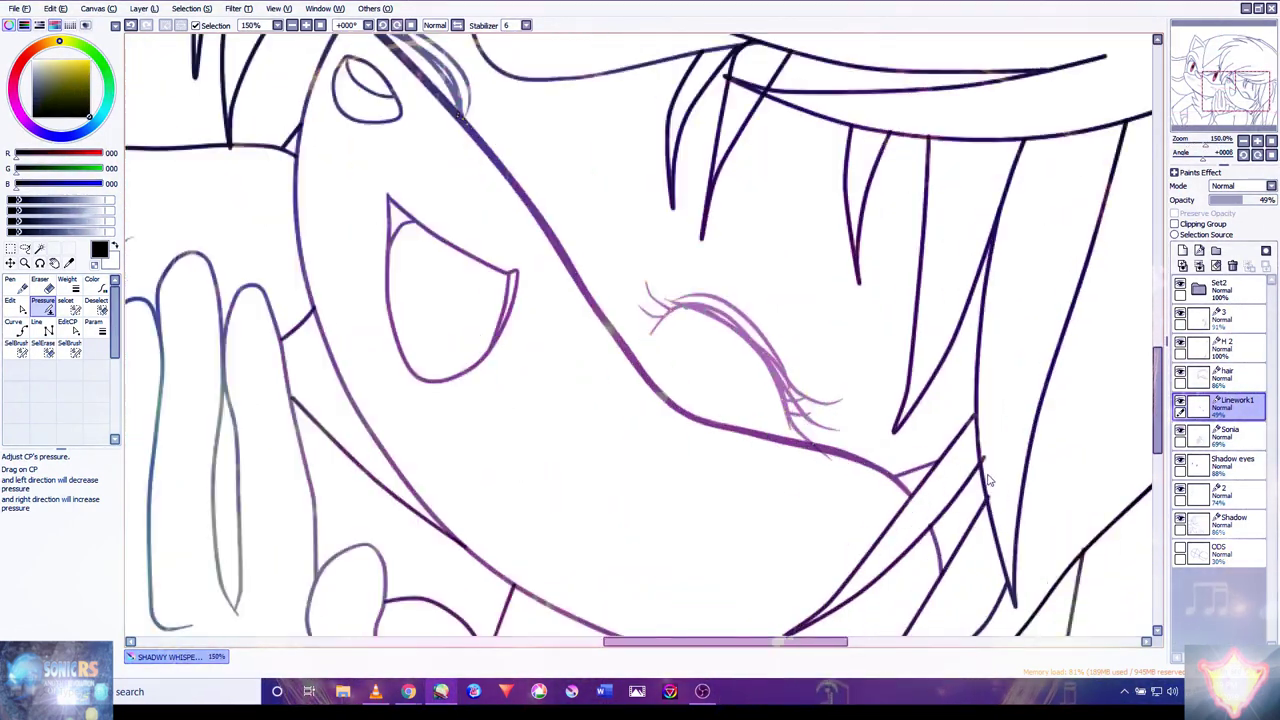
left_click(1264, 201)
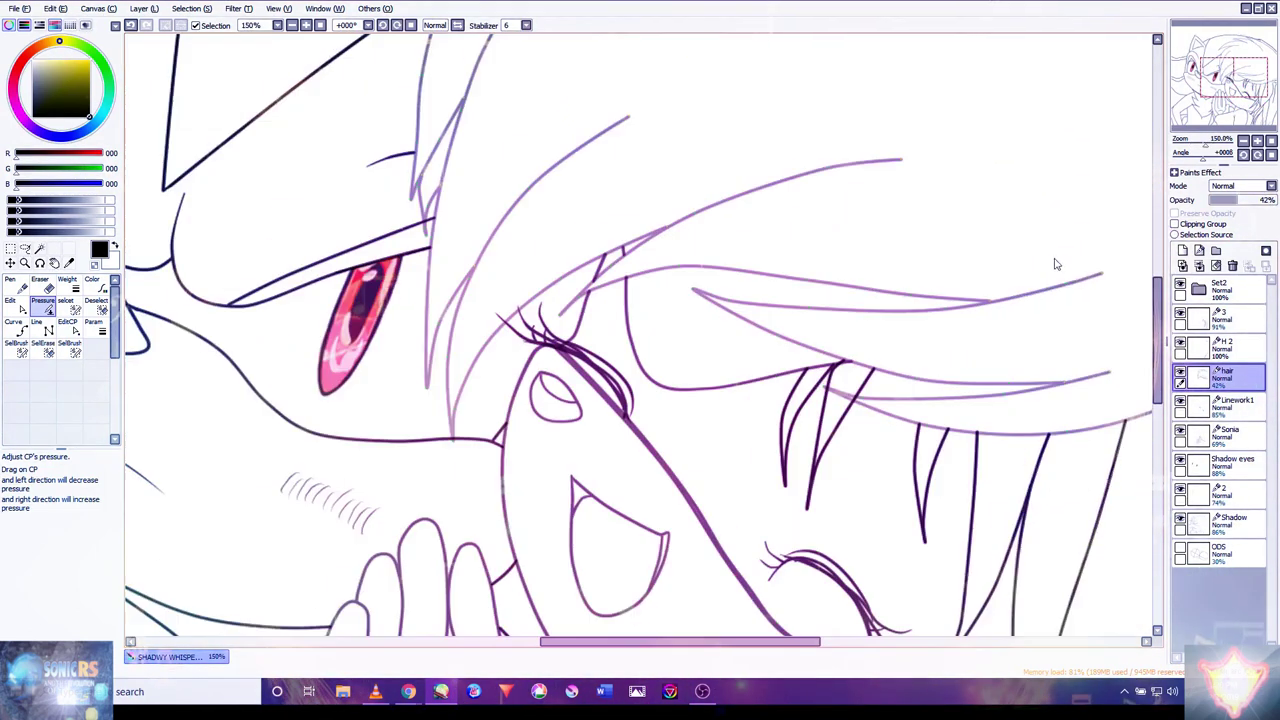
- Lower the line pressure at the tips of the hair strands above Sonia's closed eyes on the hair layer
scroll(580, 306, "up", 1)
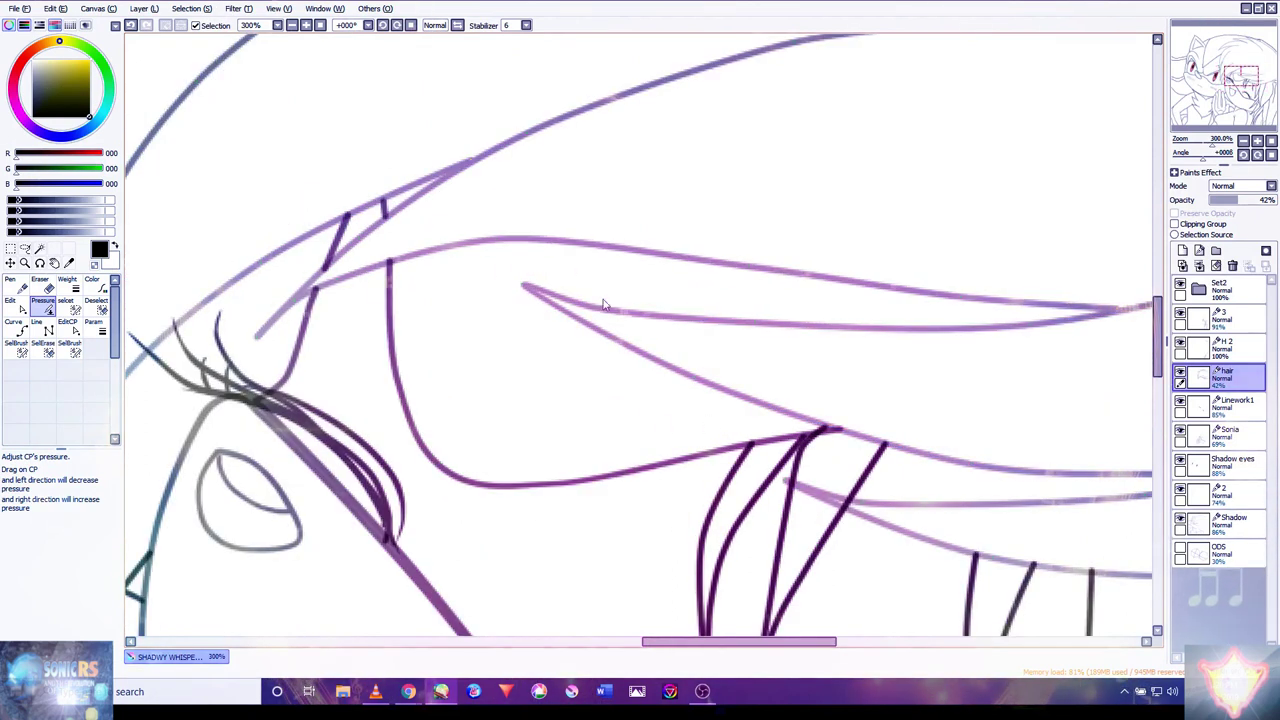
scroll(540, 290, "up", 2)
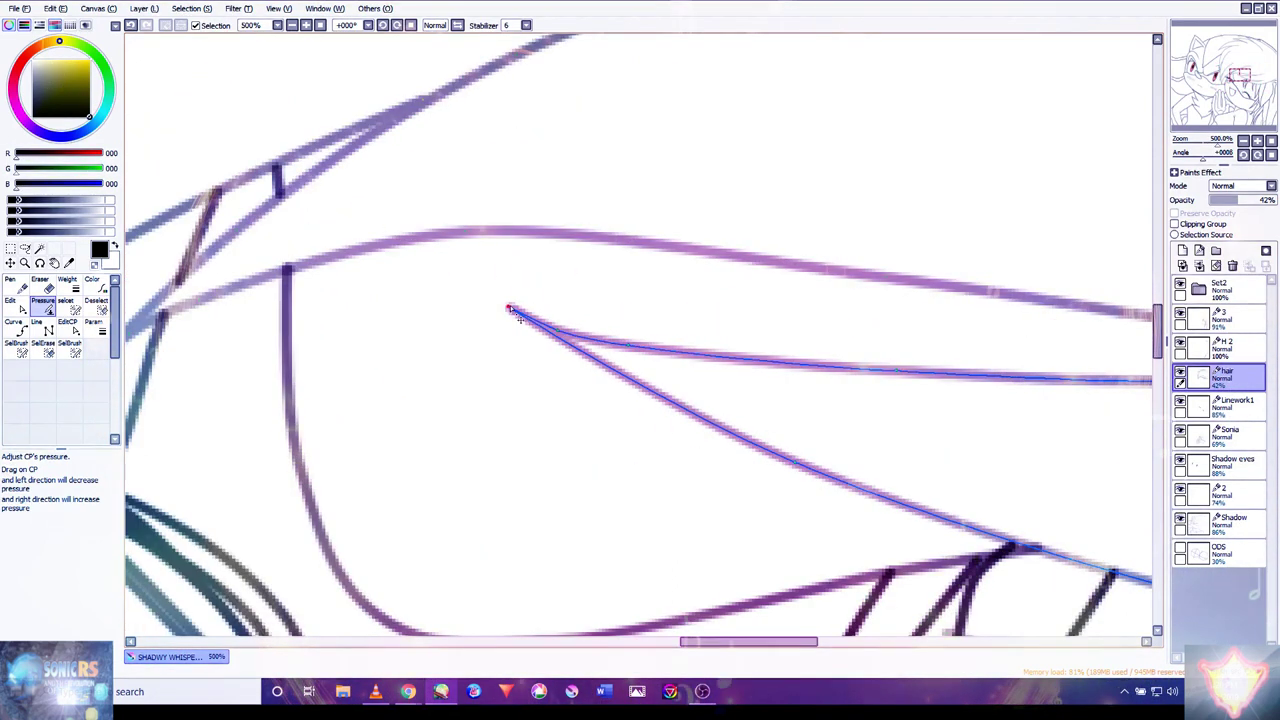
left_click_drag(594, 403, 466, 166)
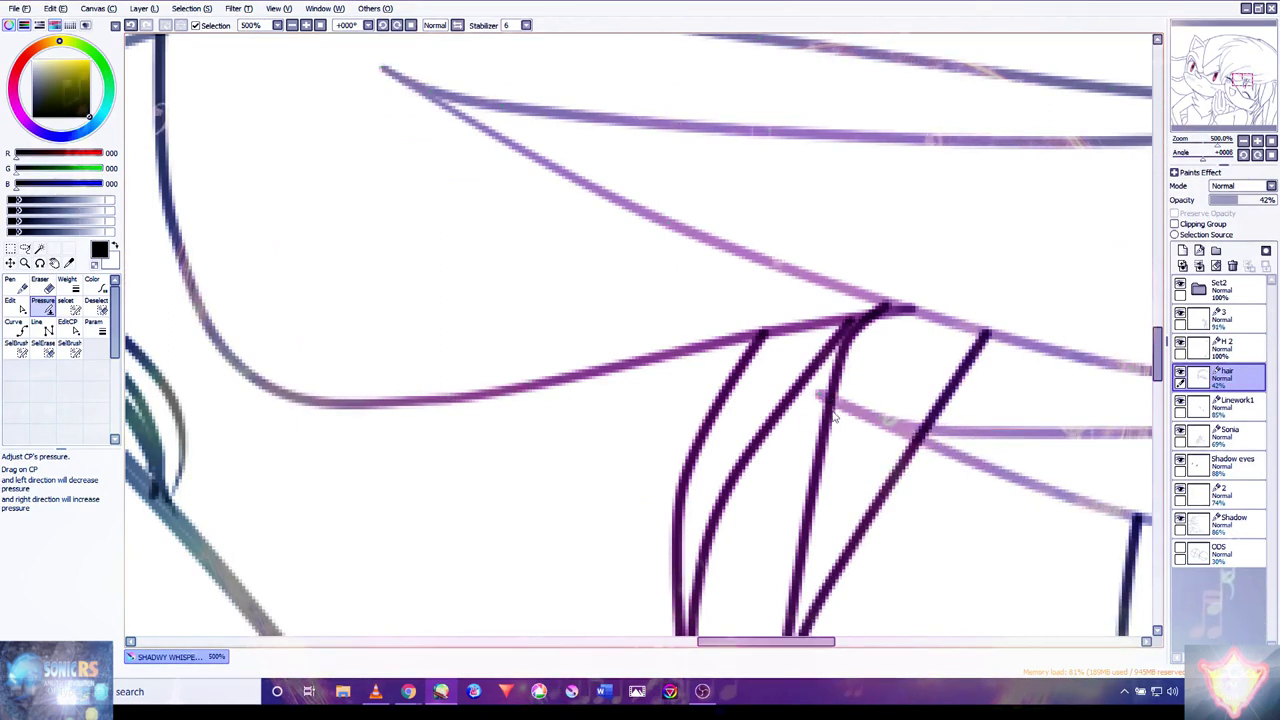
left_click_drag(403, 162, 558, 446)
left_click_drag(162, 476, 507, 481)
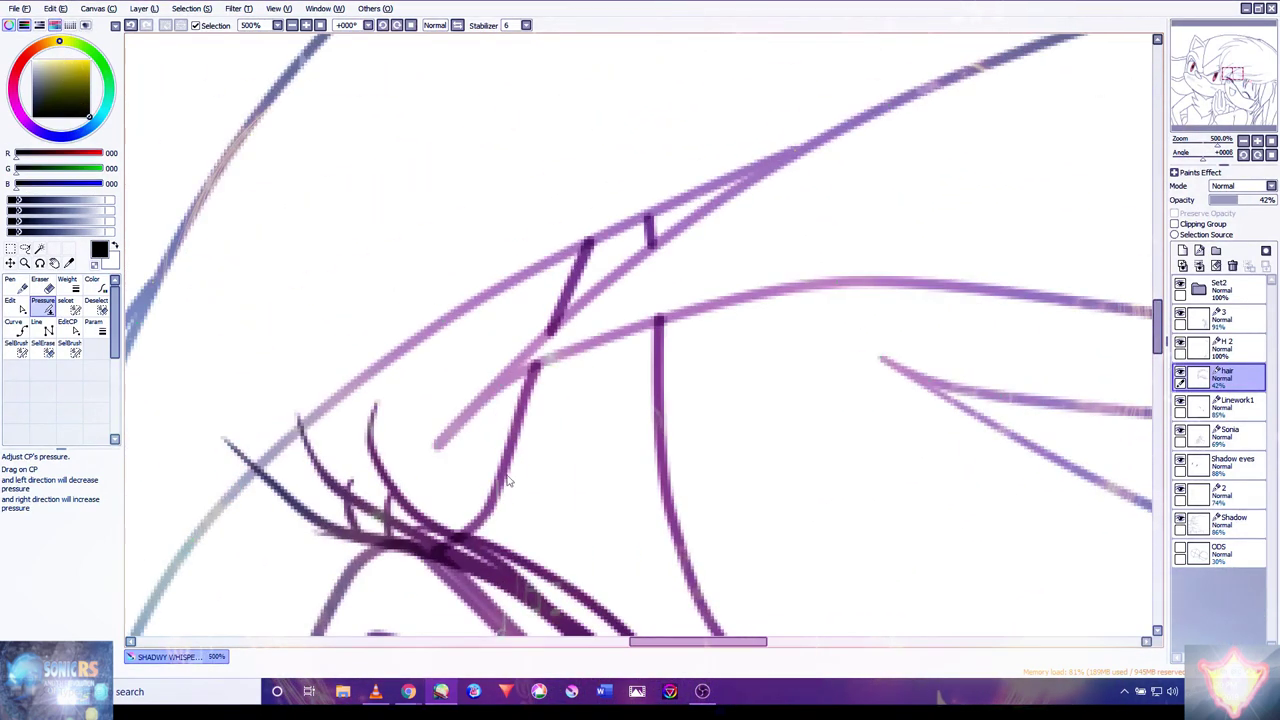
- Lower the line pressure at the hair strand tips beside Shadow's red eye, continuing to the open strand ends higher in the hair
left_click_drag(325, 474, 421, 537)
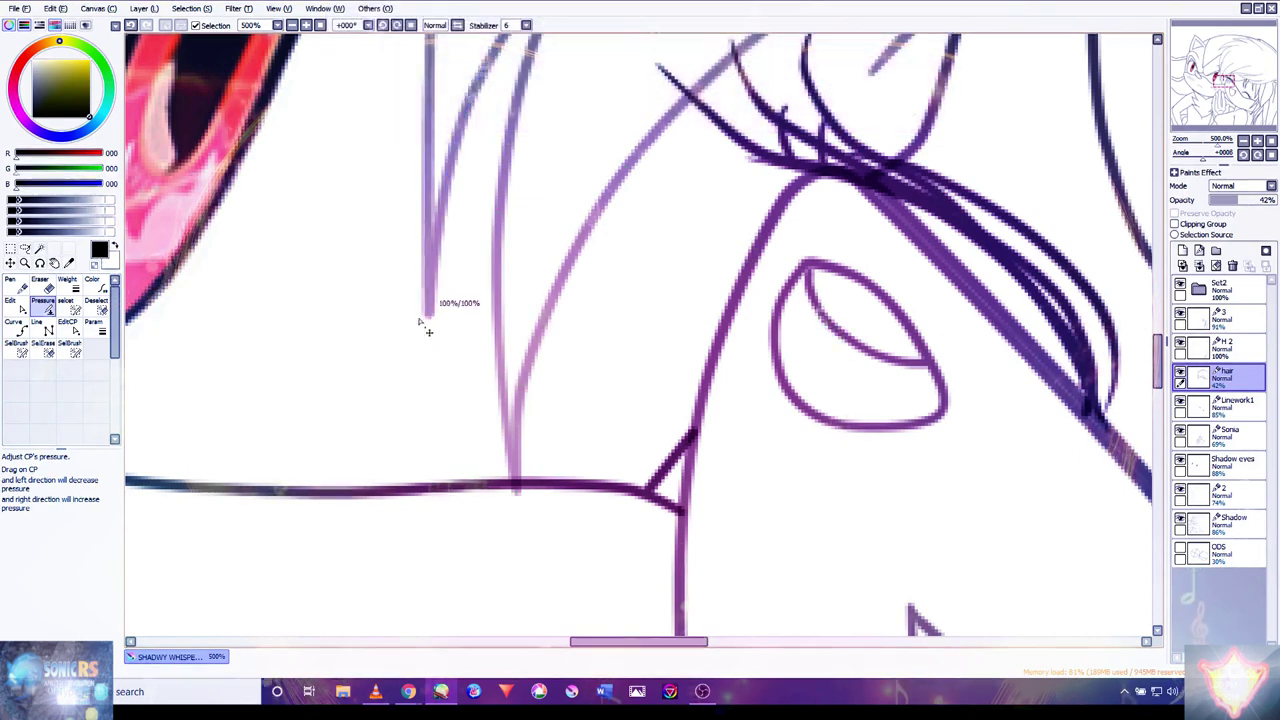
scroll(435, 328, "up", 5)
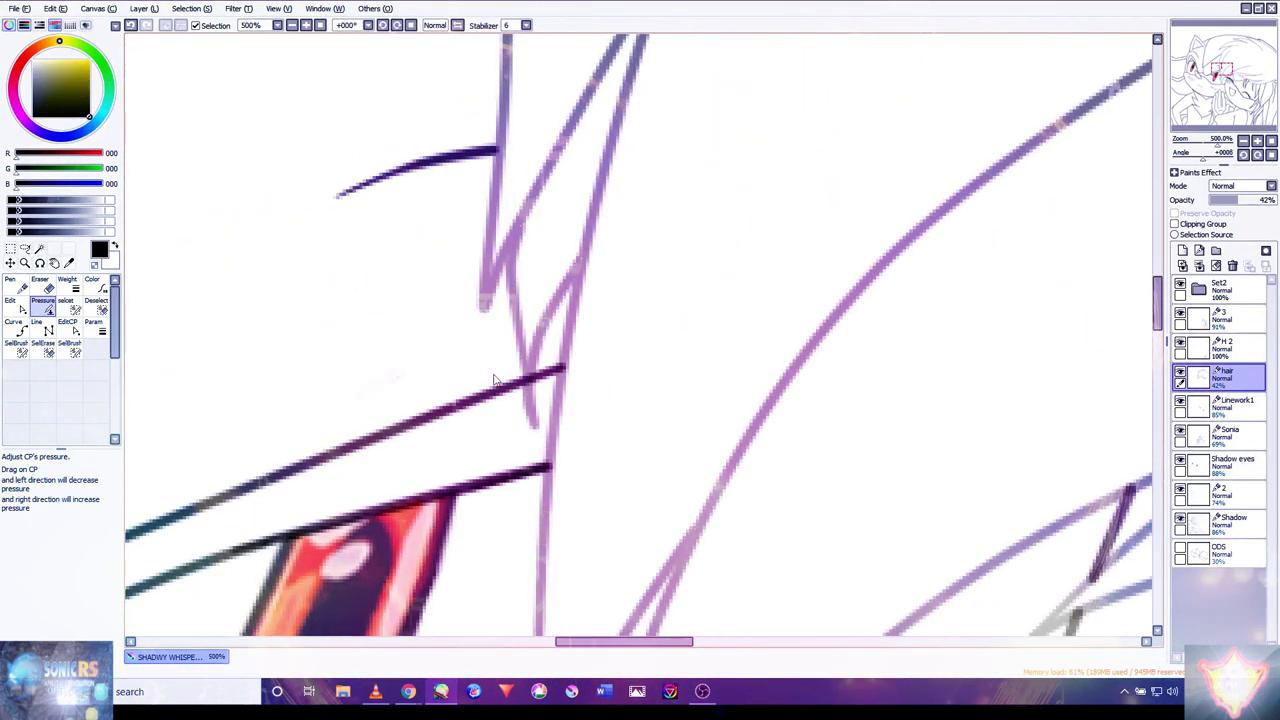
scroll(571, 384, "up", 1)
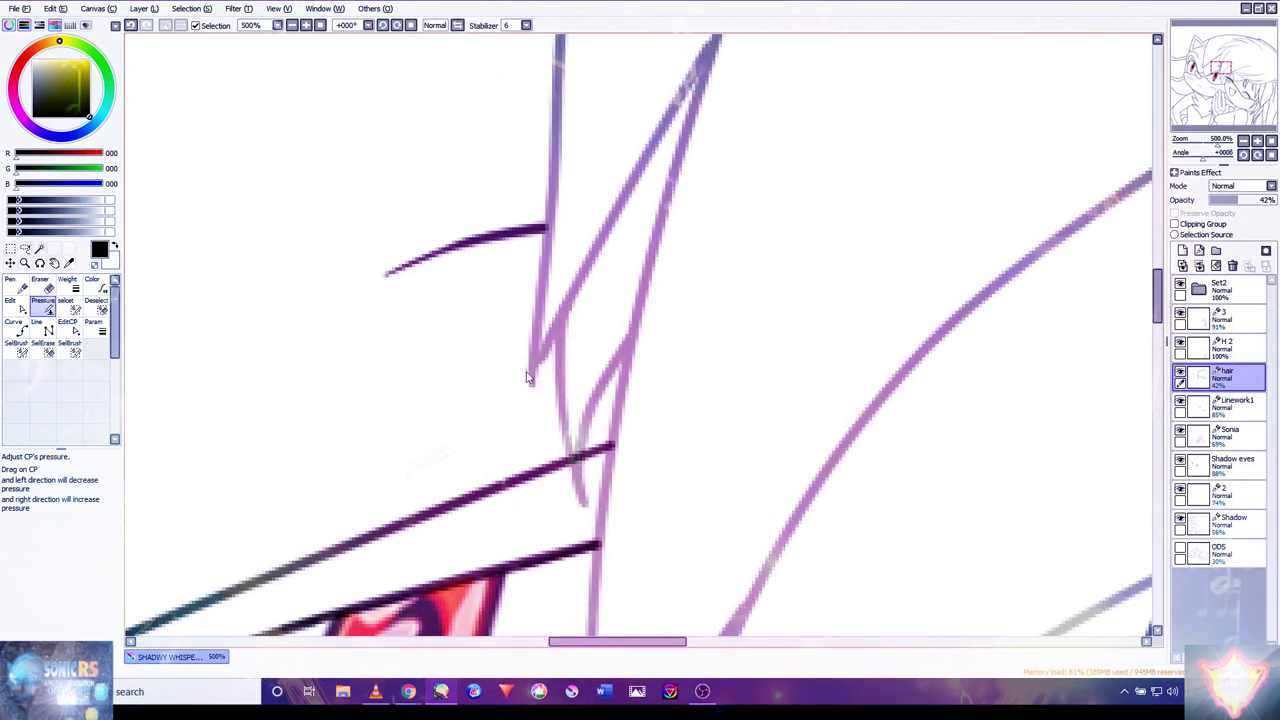
scroll(590, 549, "up", 3)
mouse_move(637, 332)
left_mouse_down()
mouse_move(620, 260)
mouse_move(650, 443)
left_mouse_up()
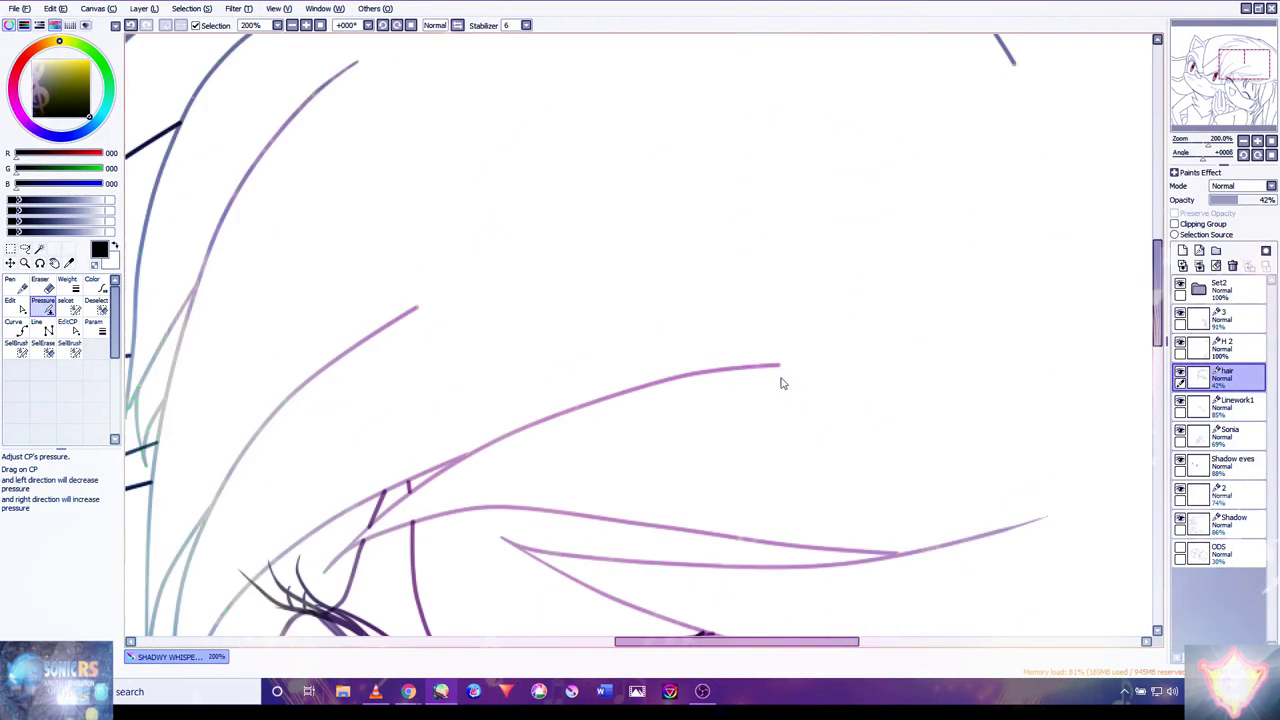
left_click_drag(783, 383, 637, 318)
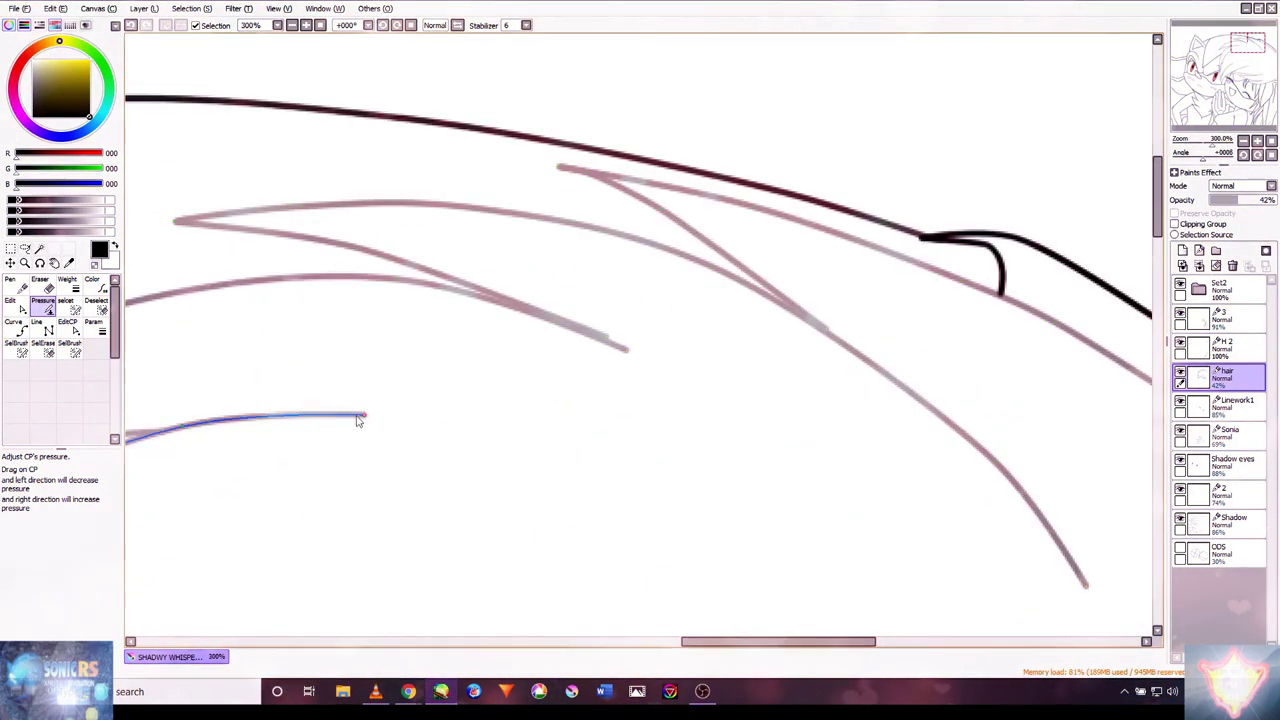
- Taper the loose ends of the hair strands on the hair layer by lowering the pressure at their end points
left_click_drag(357, 423, 336, 422)
left_click_drag(623, 355, 537, 329)
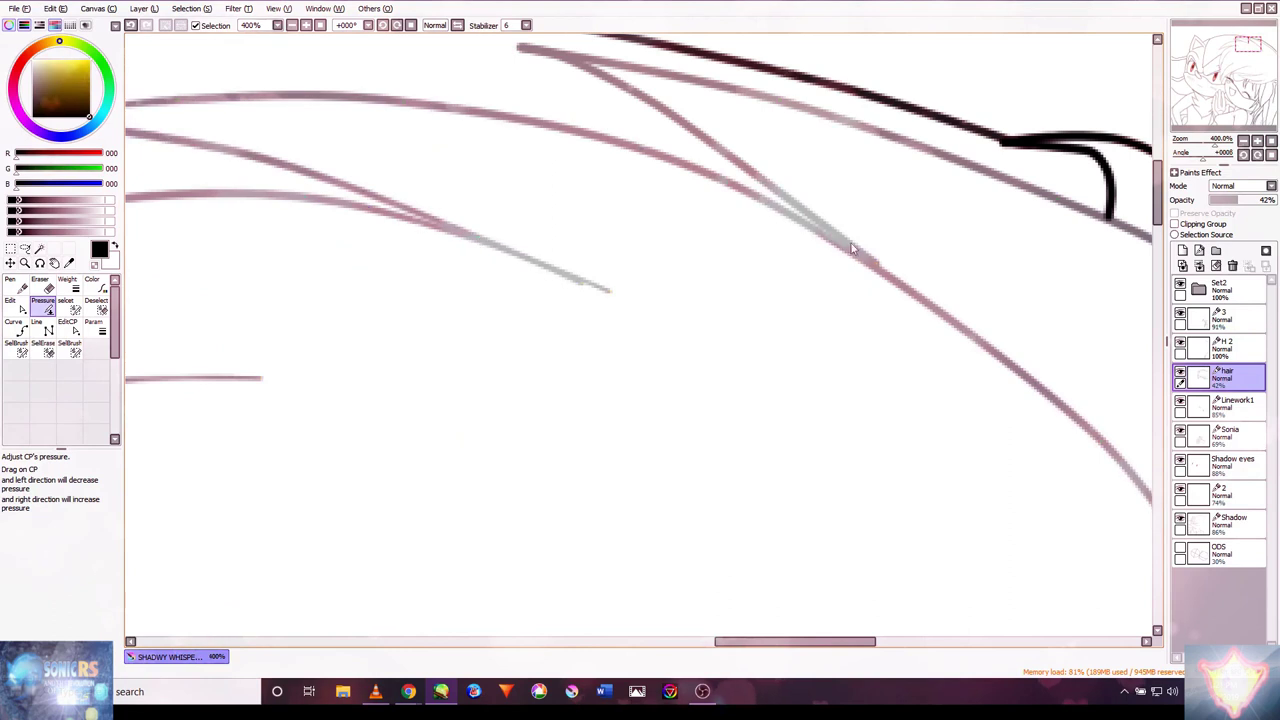
scroll(723, 257, "up", 3)
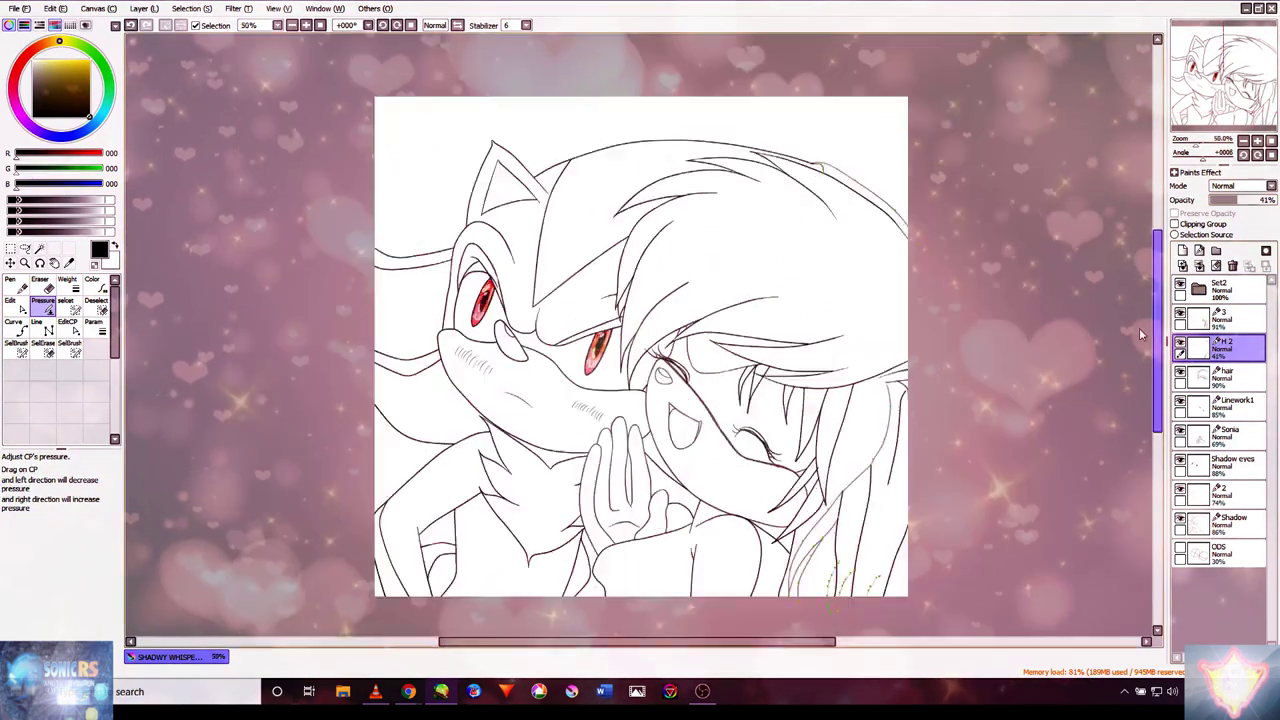
- Set the H 2 layer's opacity to 81%, and make layer 3 active at 34% opacity
scroll(683, 216, "up", 7)
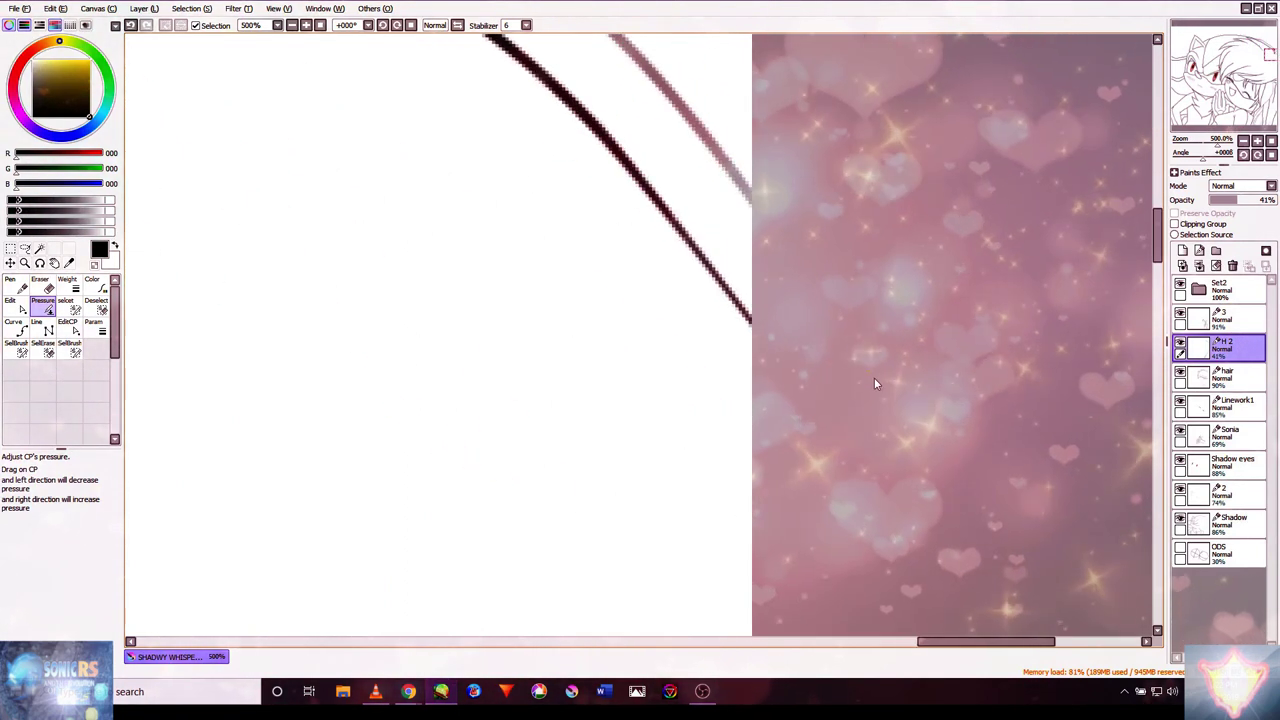
scroll(720, 340, "down", 8)
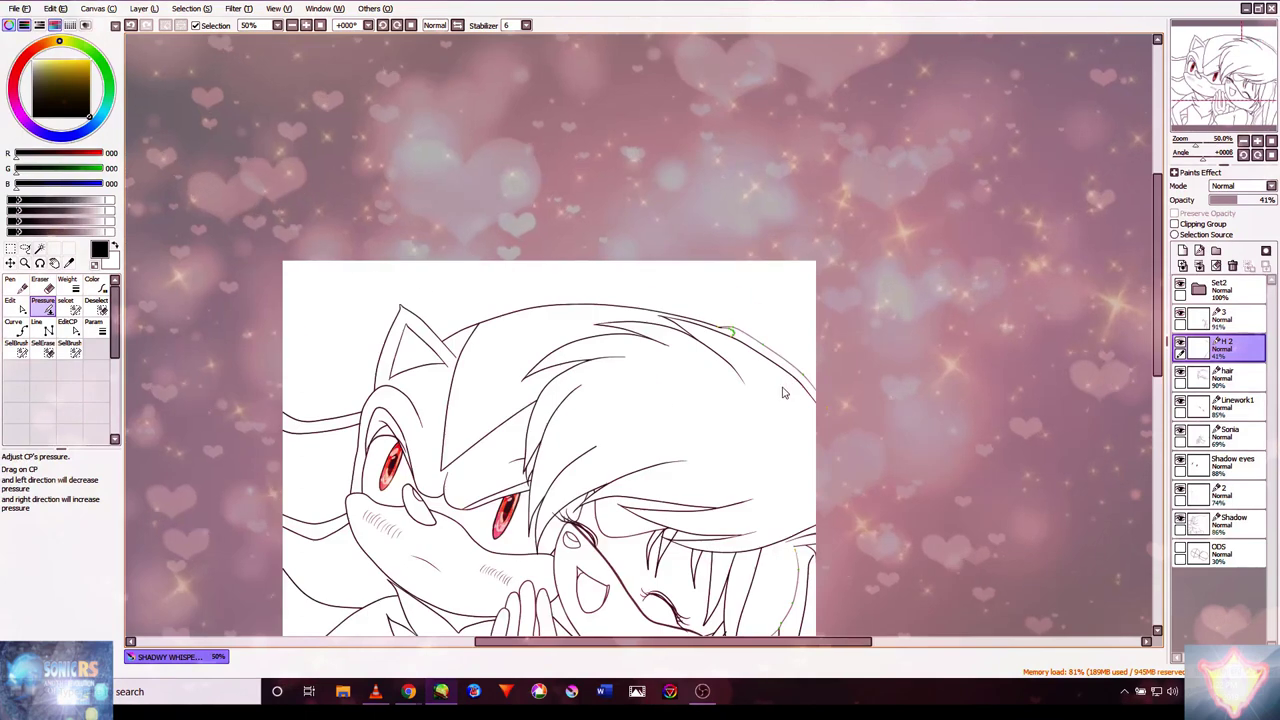
scroll(782, 390, "up", 2)
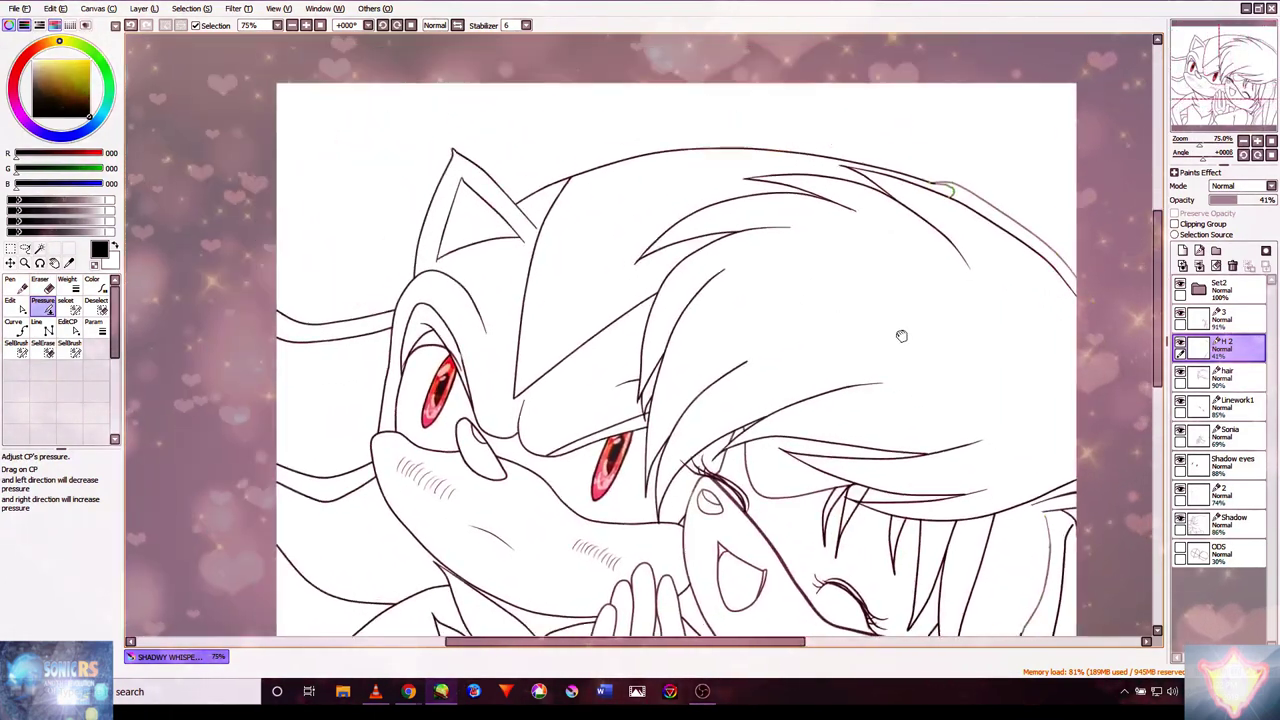
key("ctrl+minus")
left_click(1222, 318)
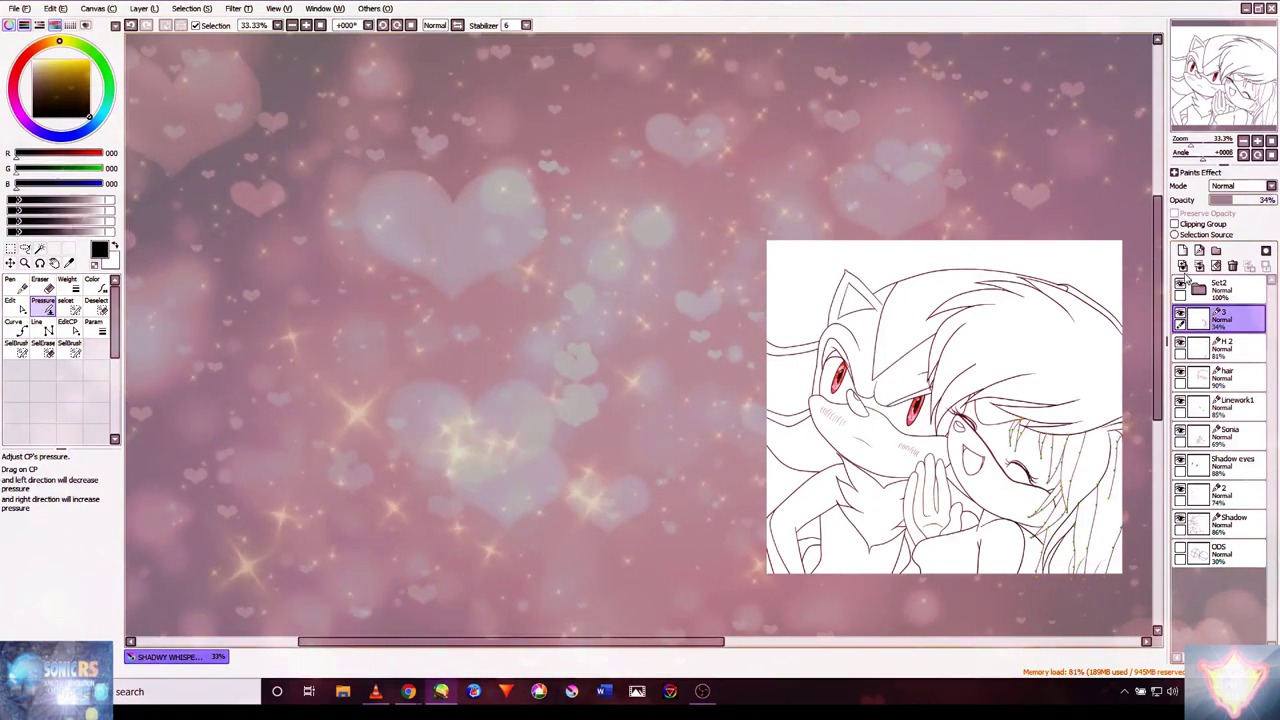
- Taper the tips of the bang strands above the closed eye on layer 3 and bend the middle strand's outer edge outward
scroll(1090, 492, "up", 1)
scroll(1090, 492, "up", 6)
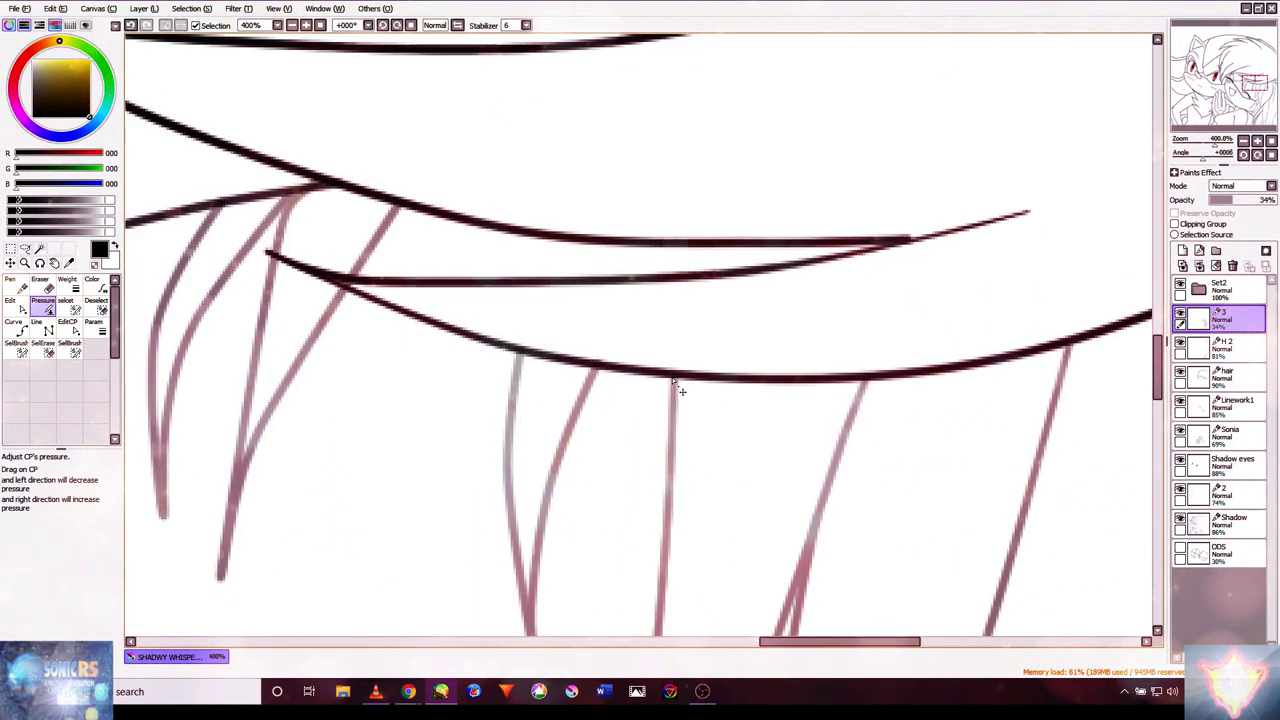
left_click_drag(420, 346, 675, 431)
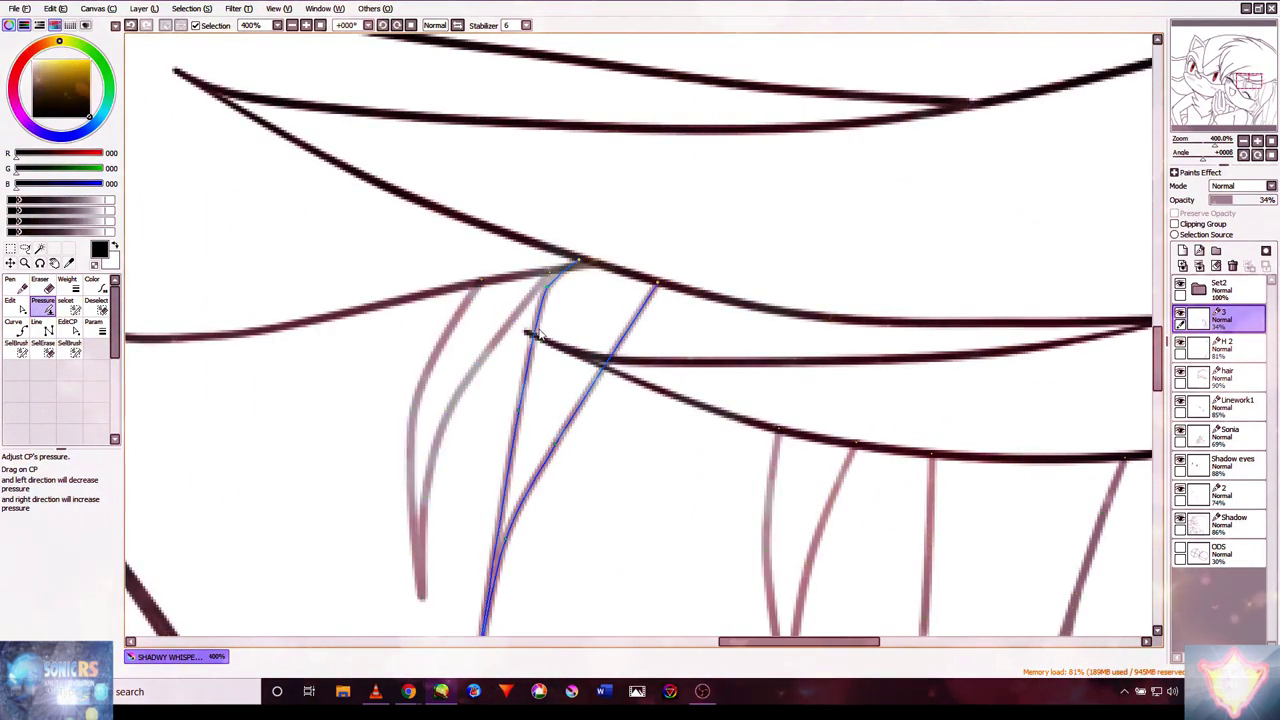
scroll(688, 442, "down", 3)
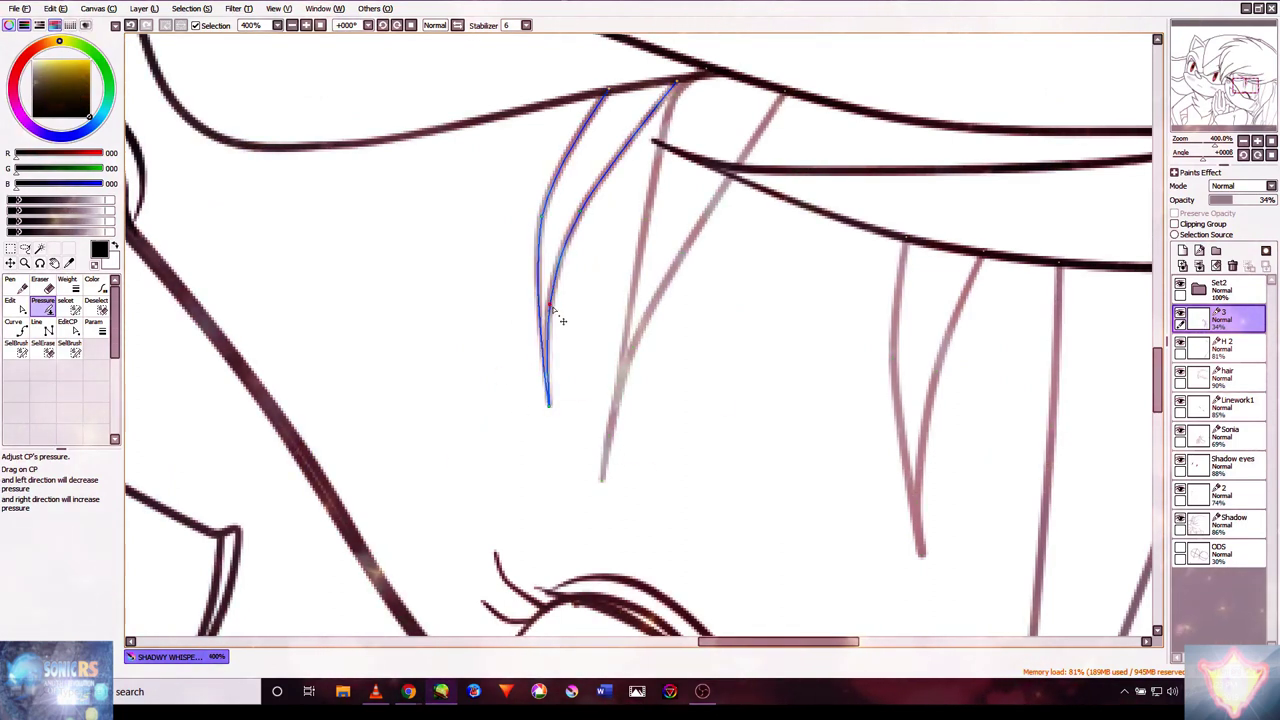
left_click_drag(909, 470, 898, 420)
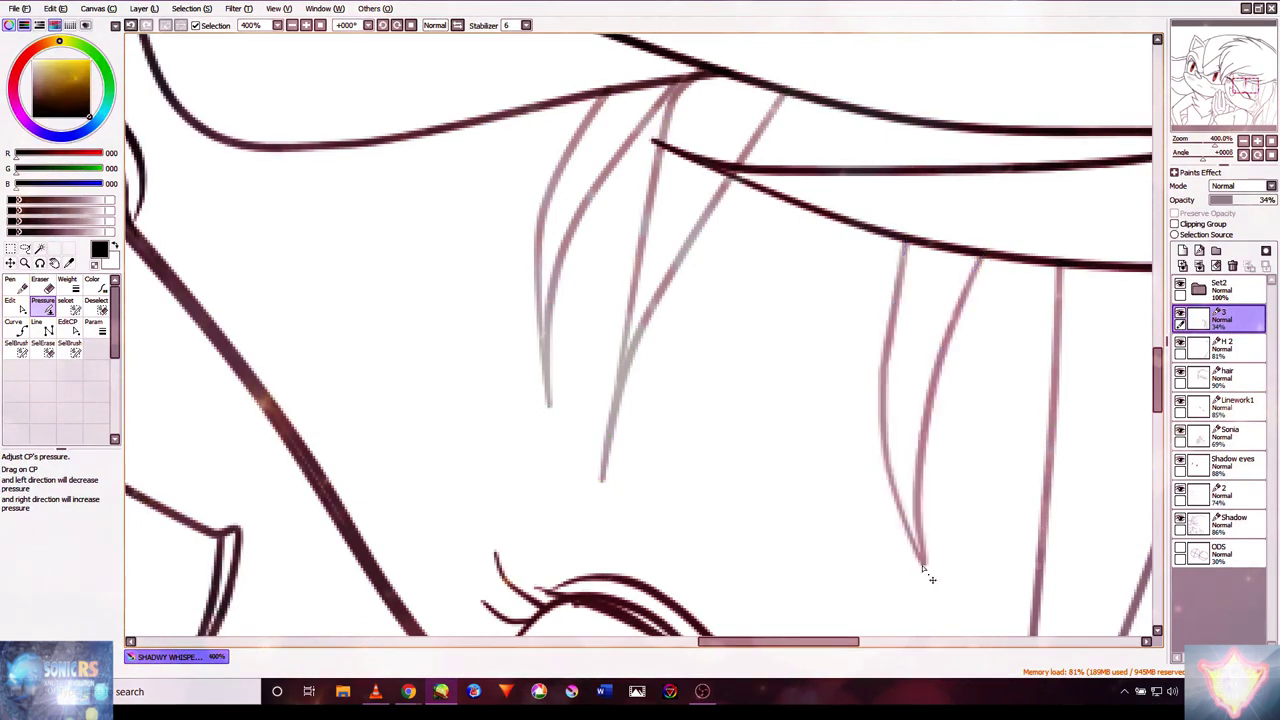
- Thin the pointed tips of the side locks beside the cheek and jaw by lowering their point pressure
scroll(977, 440, "down", 2)
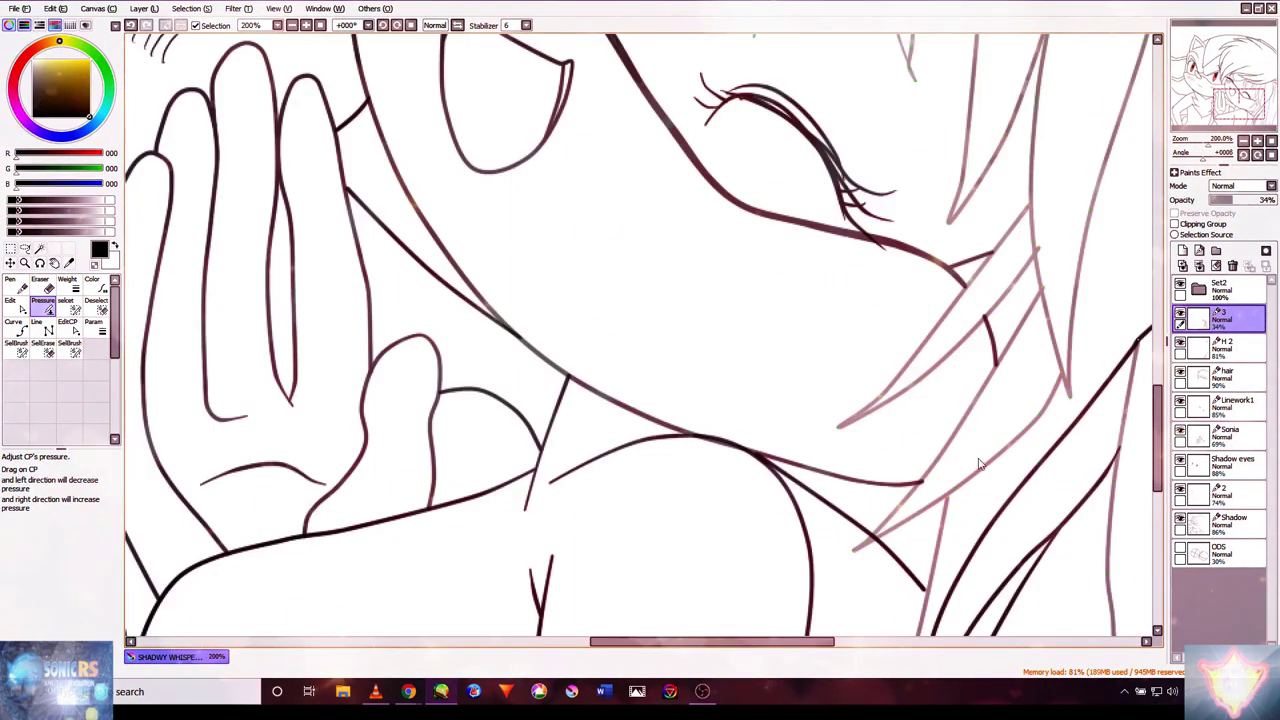
scroll(848, 432, "up", 1)
scroll(669, 425, "down", 2)
scroll(868, 578, "up", 1)
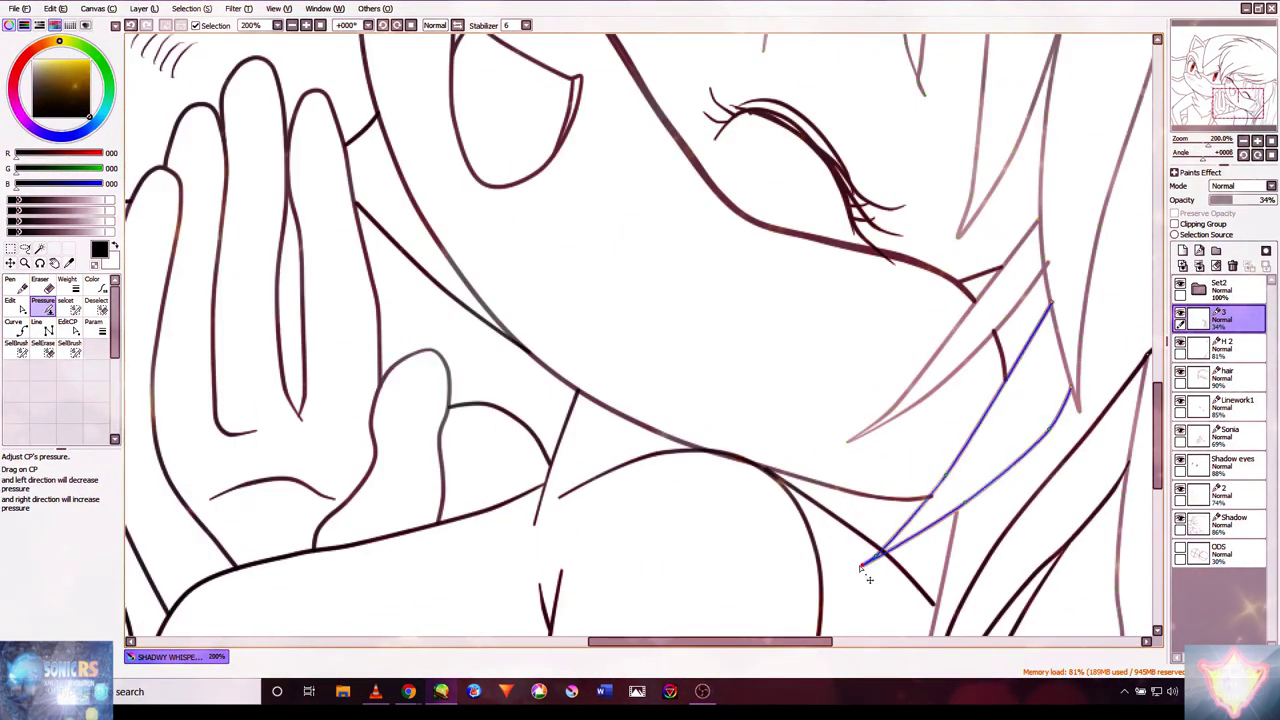
scroll(1048, 293, "up", 2)
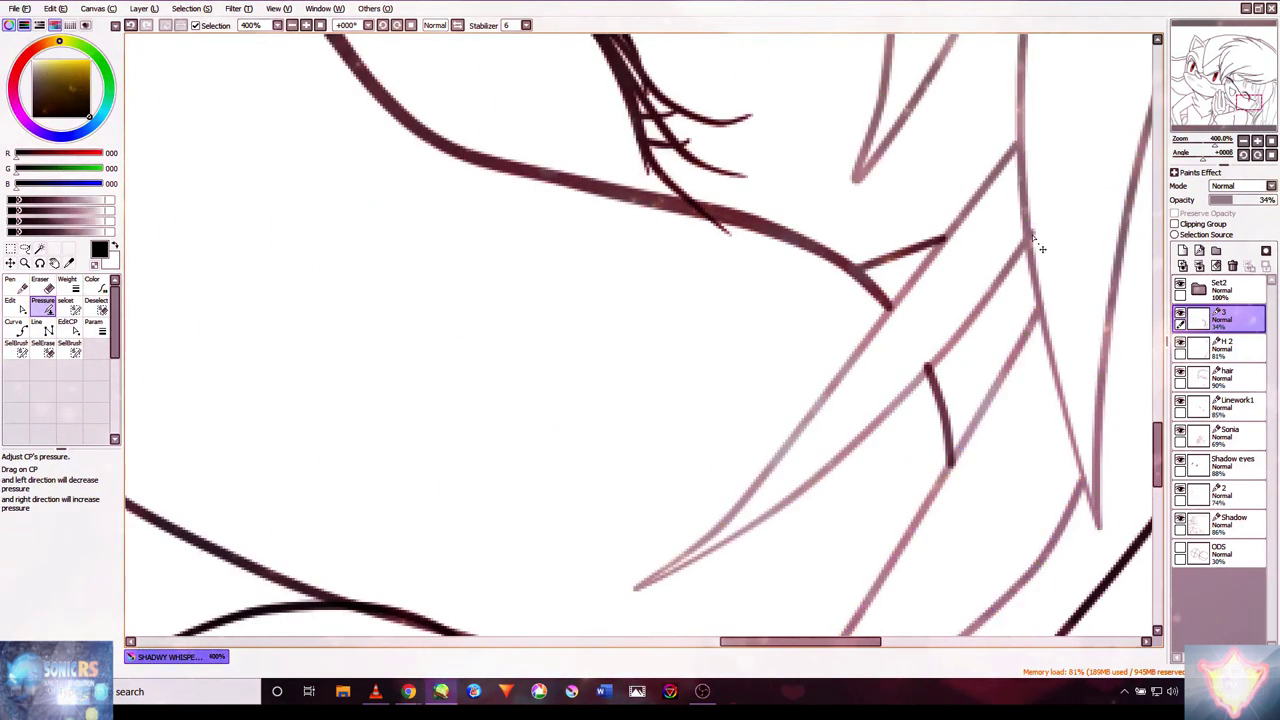
scroll(851, 234, "up", 3)
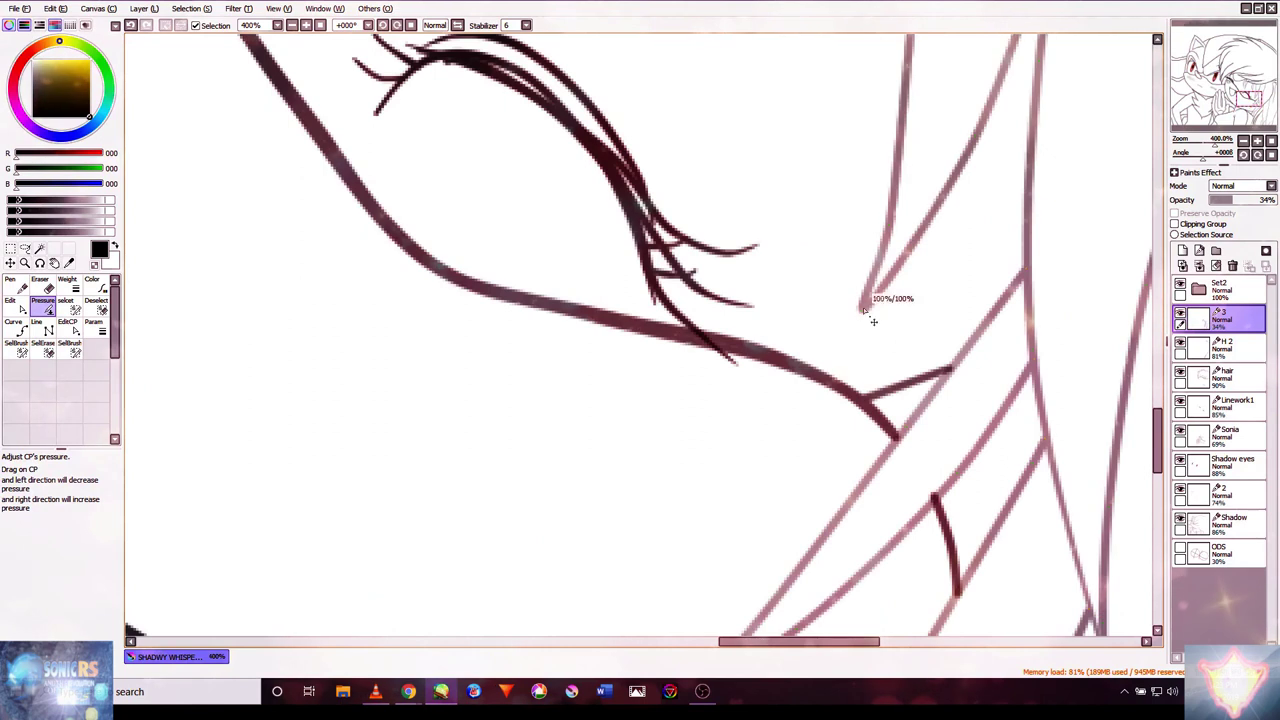
scroll(897, 295, "down", 5)
scroll(975, 600, "up", 3)
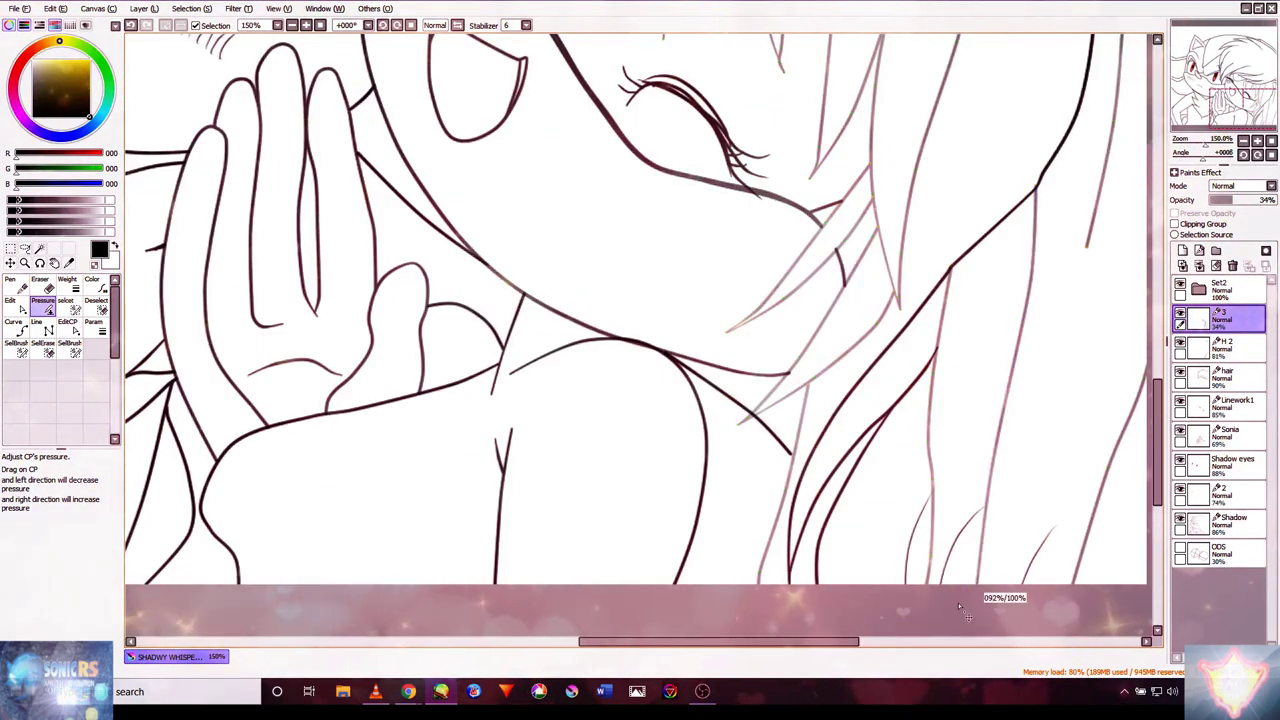
- Adjust the line pressure of the long hair strands running down behind the shoulder
scroll(958, 606, "up", 2)
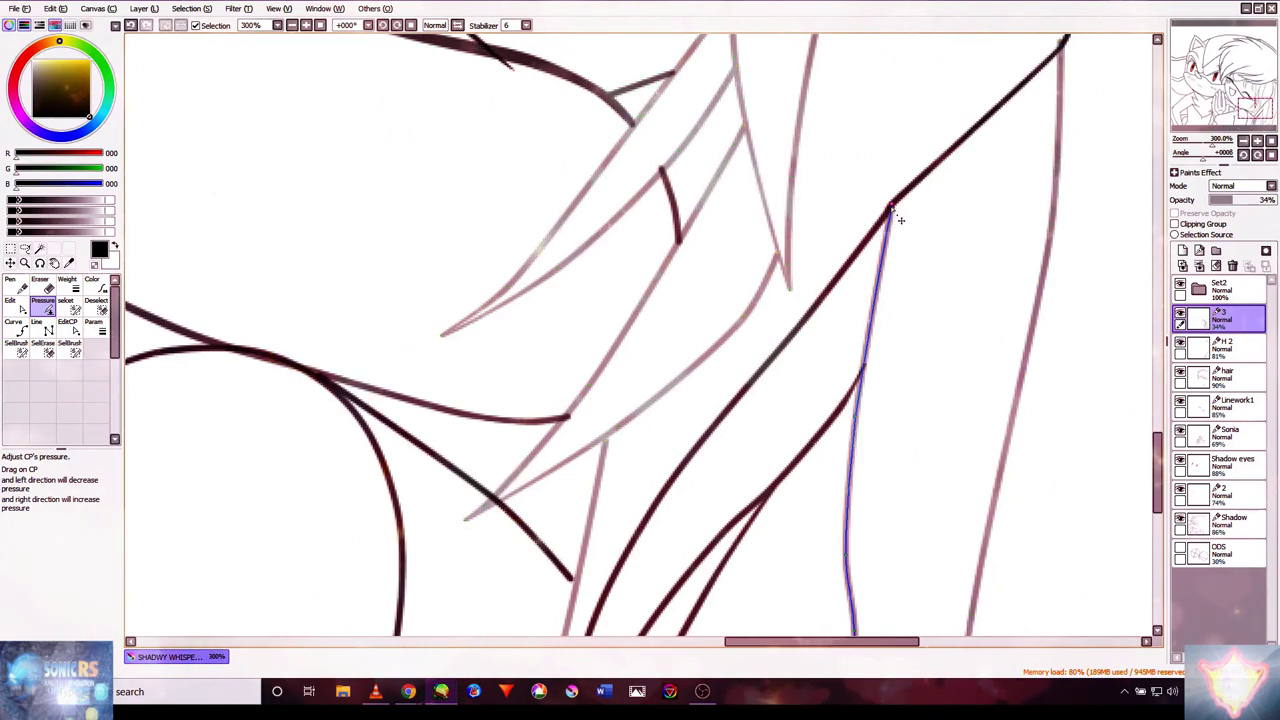
left_click_drag(968, 175, 894, 277)
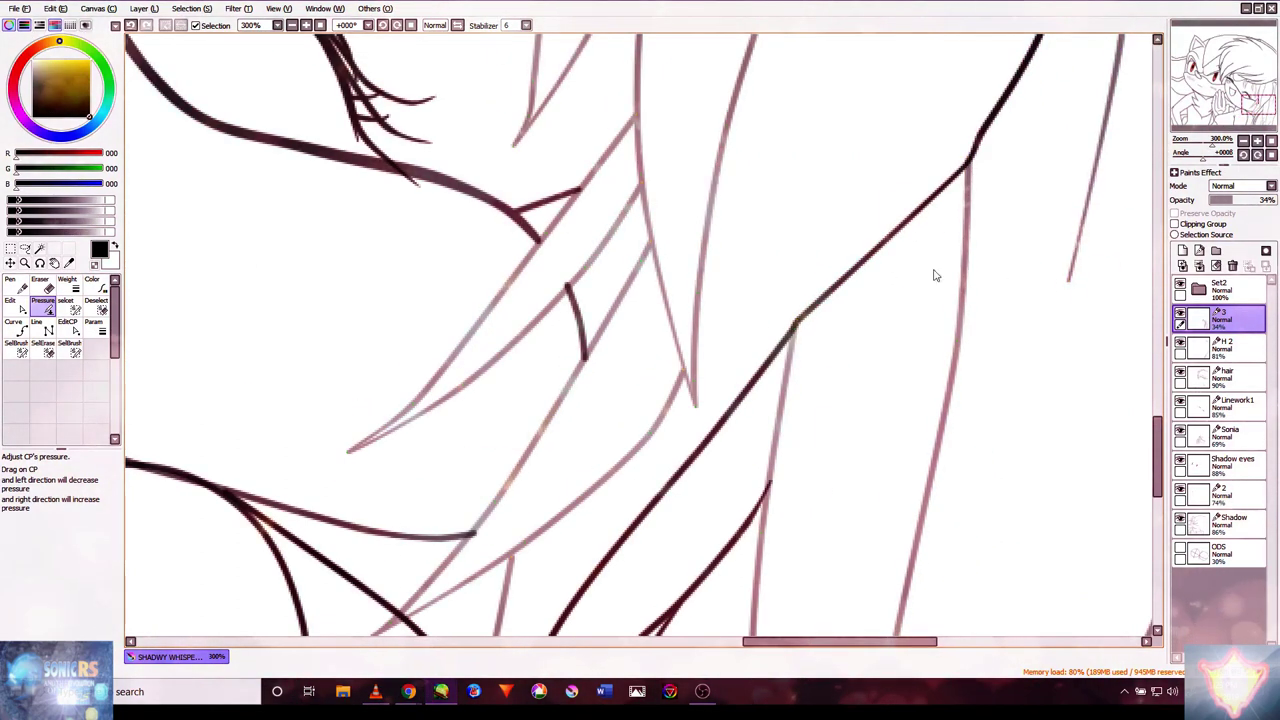
scroll(1044, 337, "down", 5)
scroll(1044, 337, "up", 1)
left_click_drag(738, 166, 760, 345)
scroll(760, 345, "down", 2)
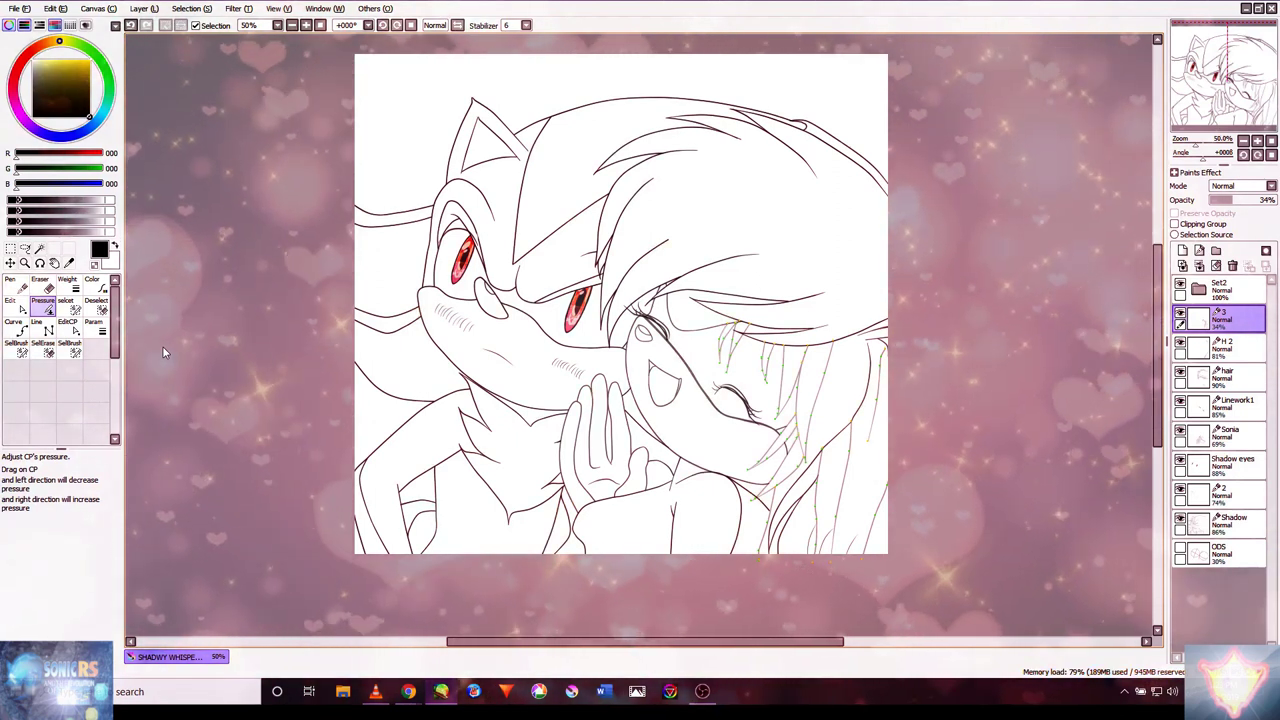
- Reshape the second bang strand above the closed eye into a smoother curve running to its tip
scroll(891, 409, "up", 6)
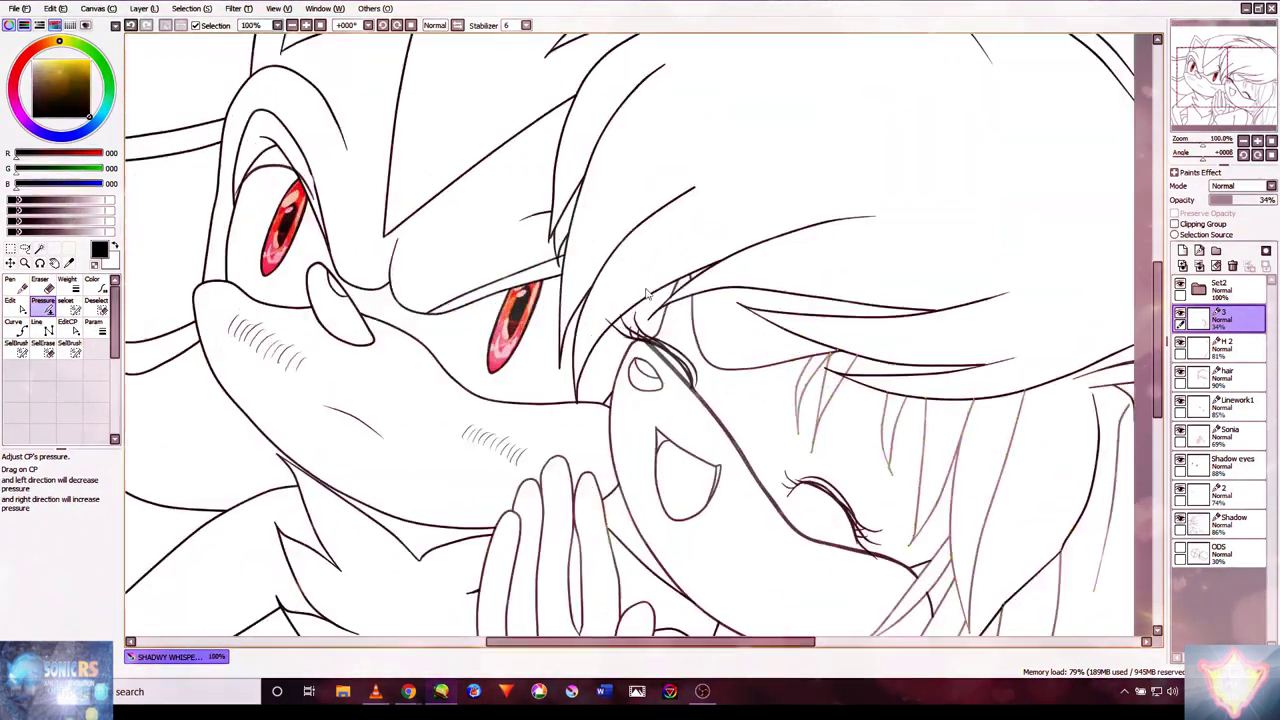
scroll(925, 478, "up", 1)
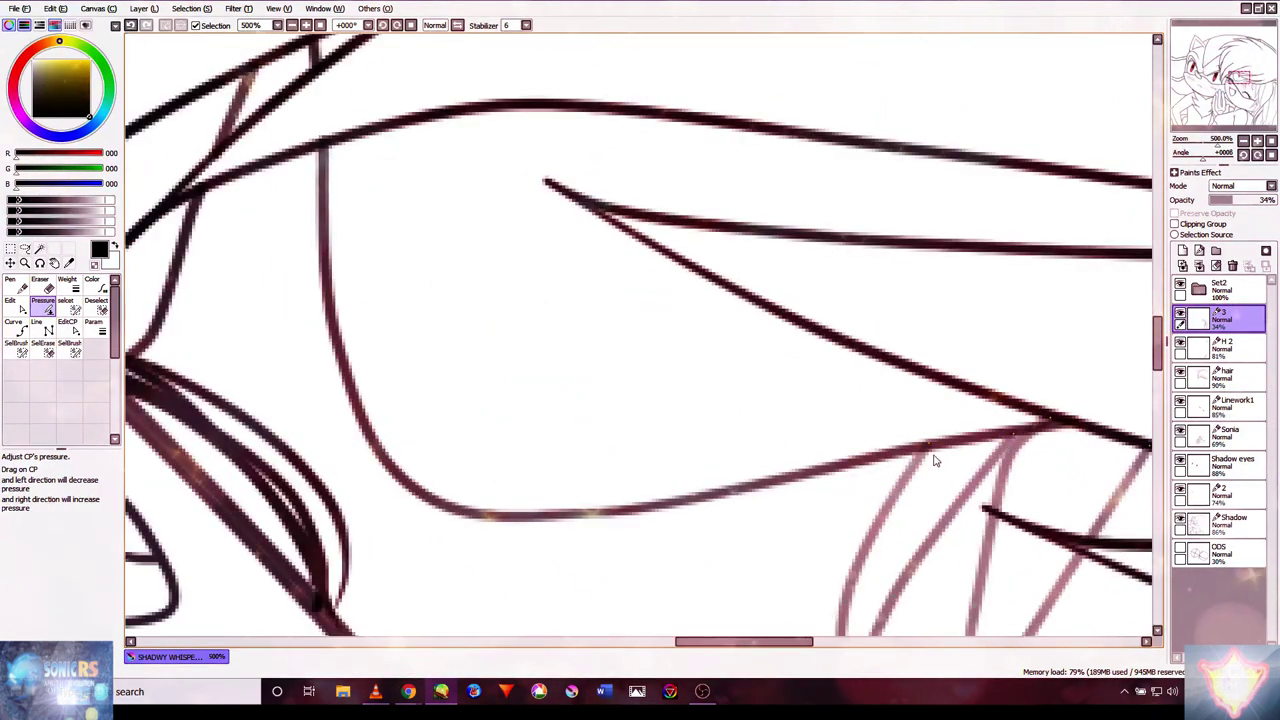
left_click_drag(934, 457, 777, 246)
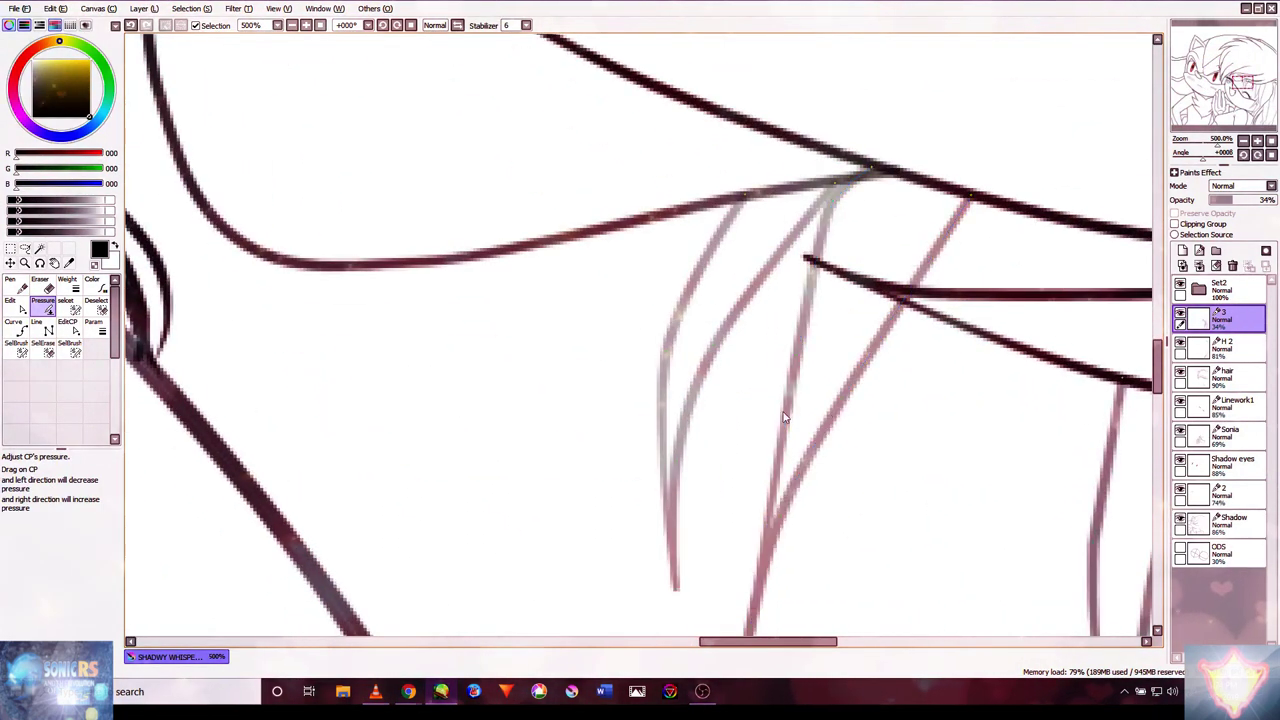
left_click_drag(775, 570, 755, 462)
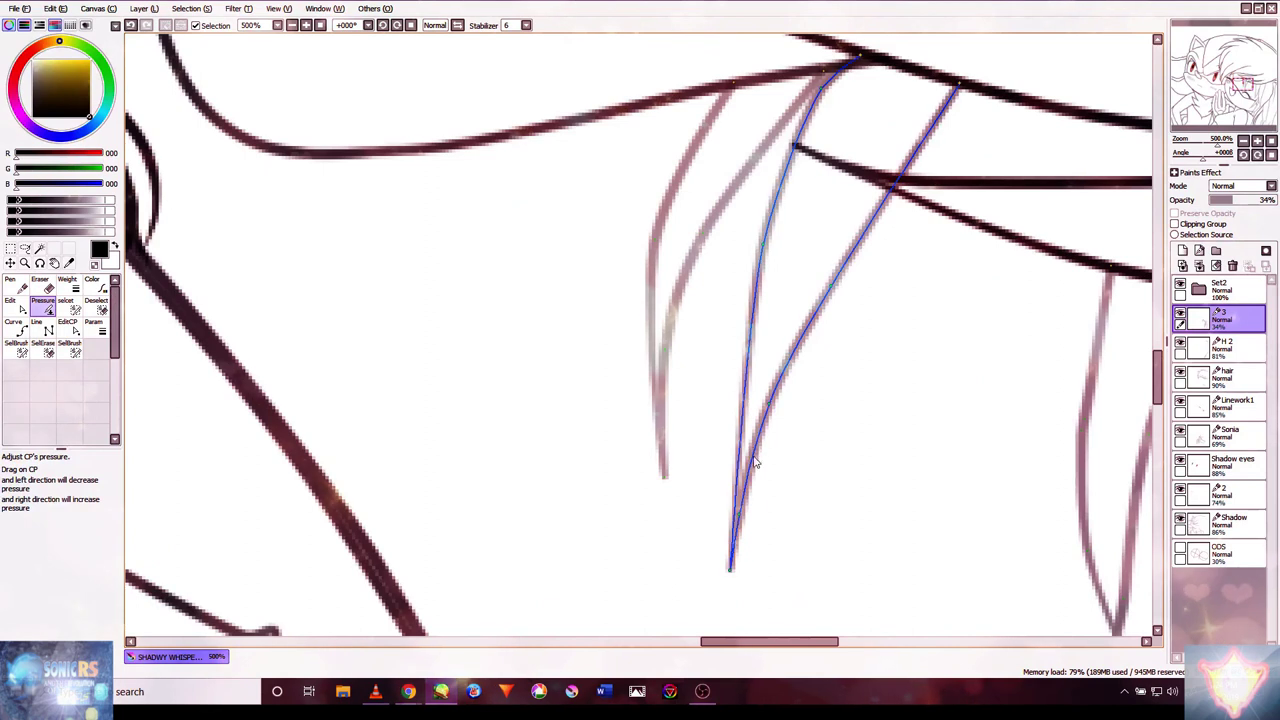
key("Return")
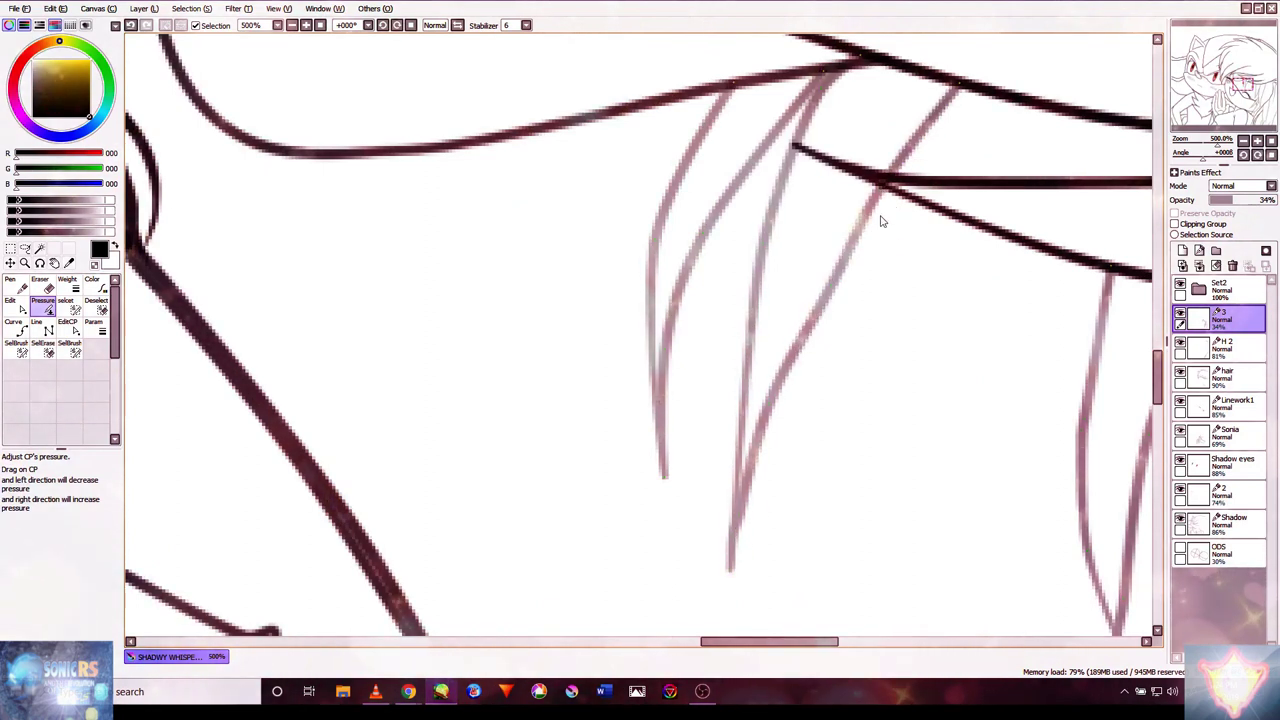
- Refine the point pressure of the middle pair of bang strands so they narrow toward their shared tip
left_click_drag(950, 447, 790, 277)
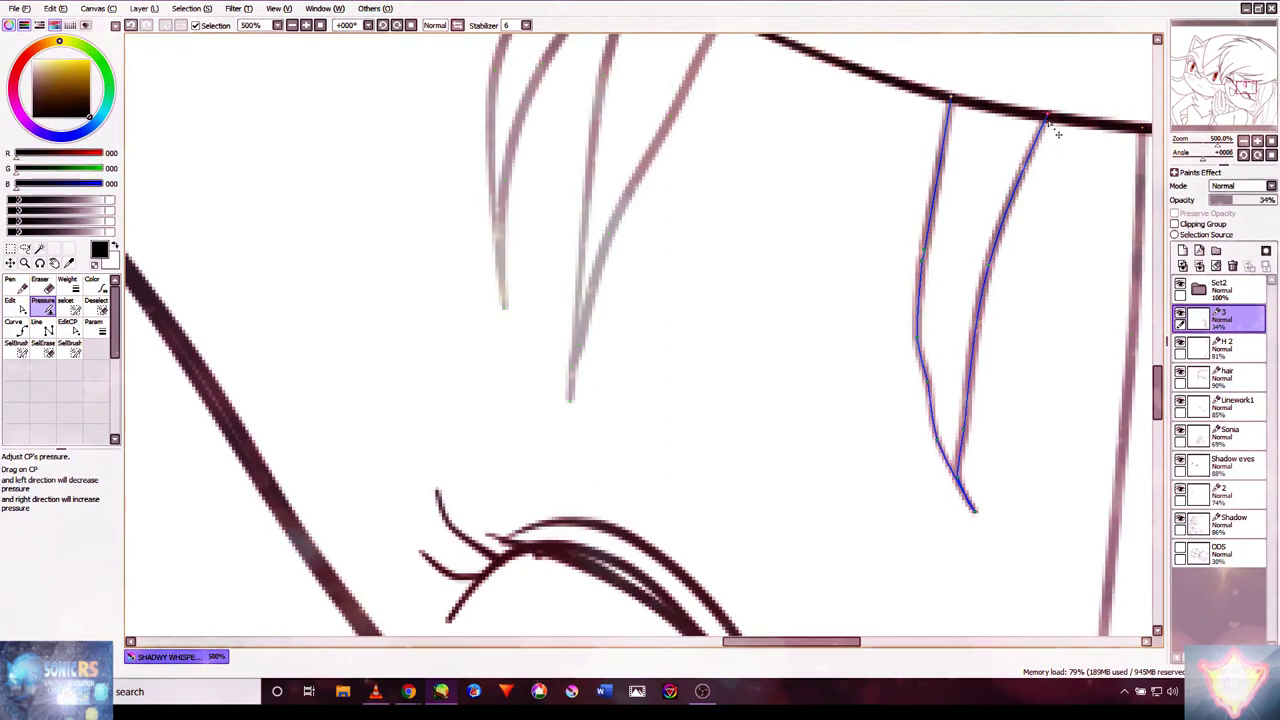
mouse_move(1016, 385)
left_mouse_down()
mouse_move(934, 360)
mouse_move(682, 220)
left_mouse_up()
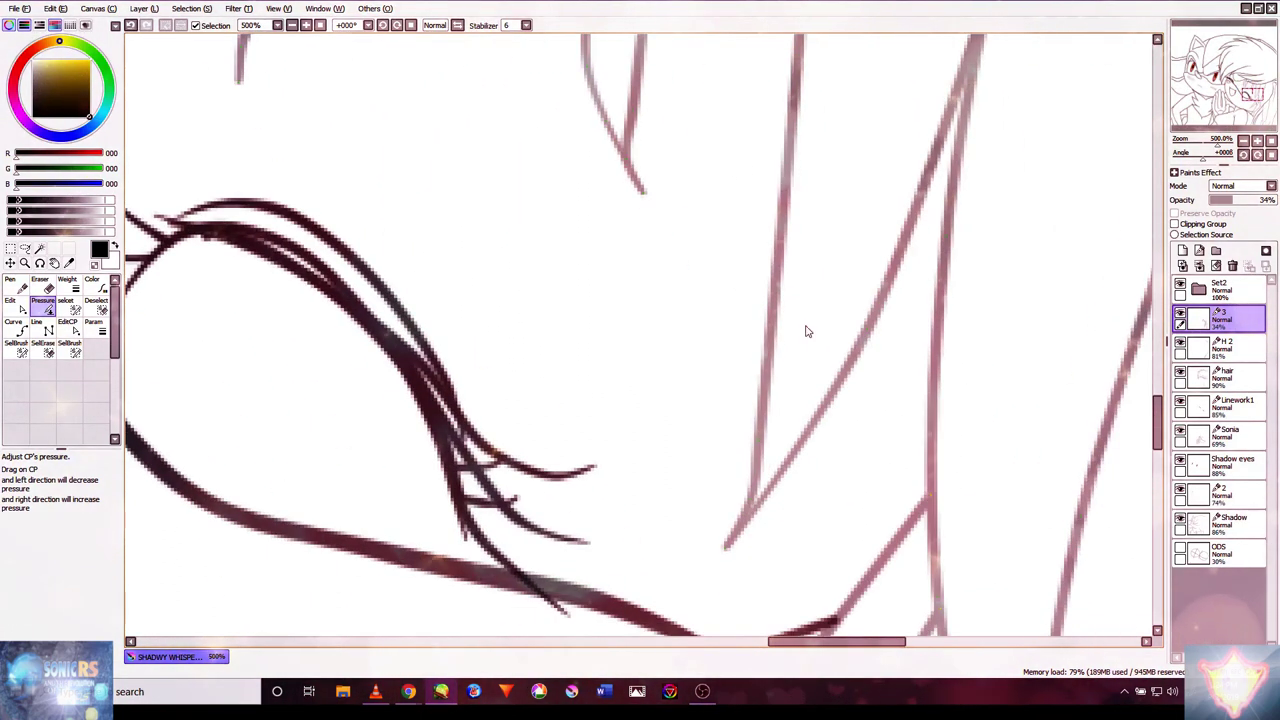
left_click_drag(910, 228, 838, 335)
mouse_move(962, 136)
left_mouse_down()
mouse_move(969, 166)
mouse_move(779, 359)
left_mouse_up()
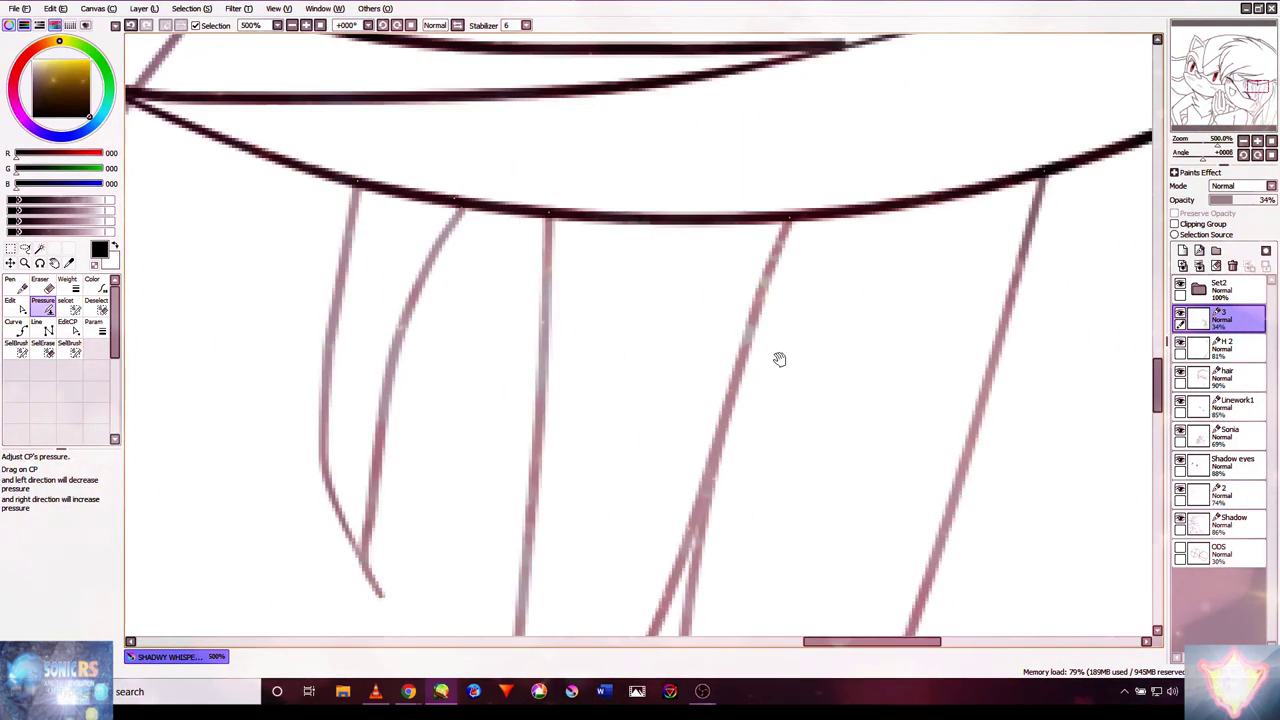
- Refine the converging lines near the upper cheek lock's tip, undoing the last point adjustment
scroll(931, 313, "down", 4)
scroll(914, 380, "up", 3)
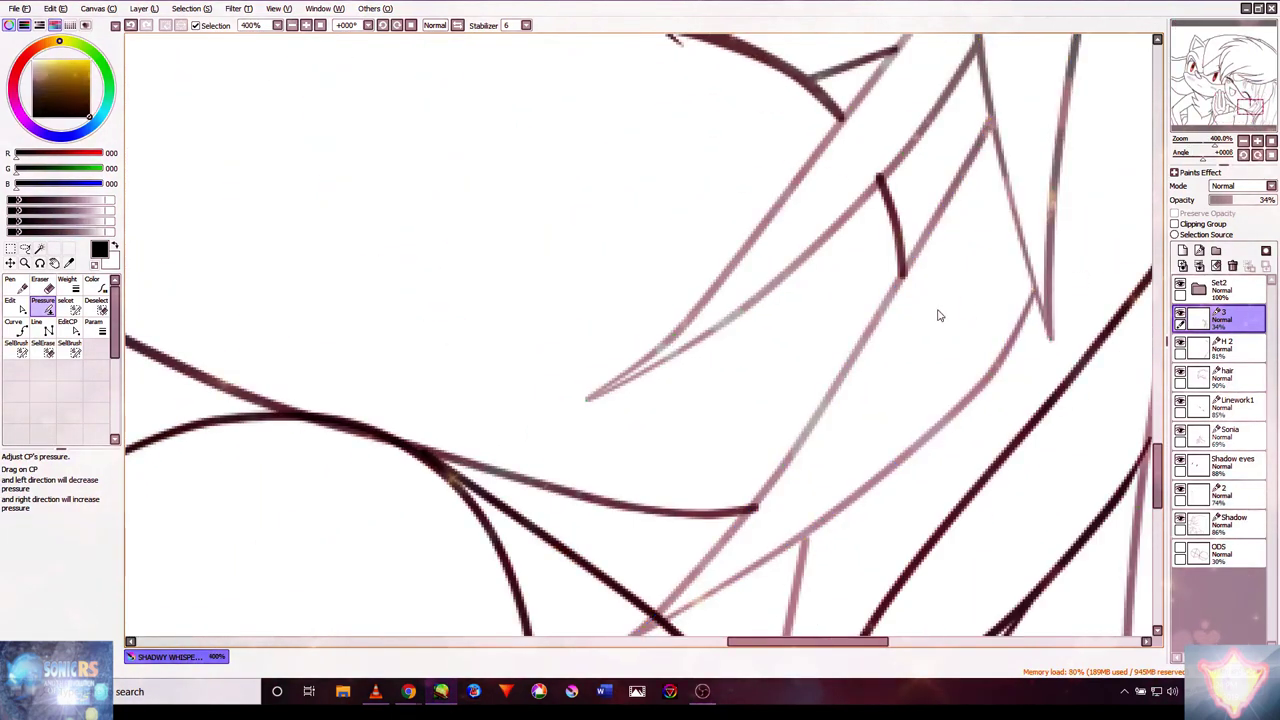
left_click_drag(608, 403, 843, 310)
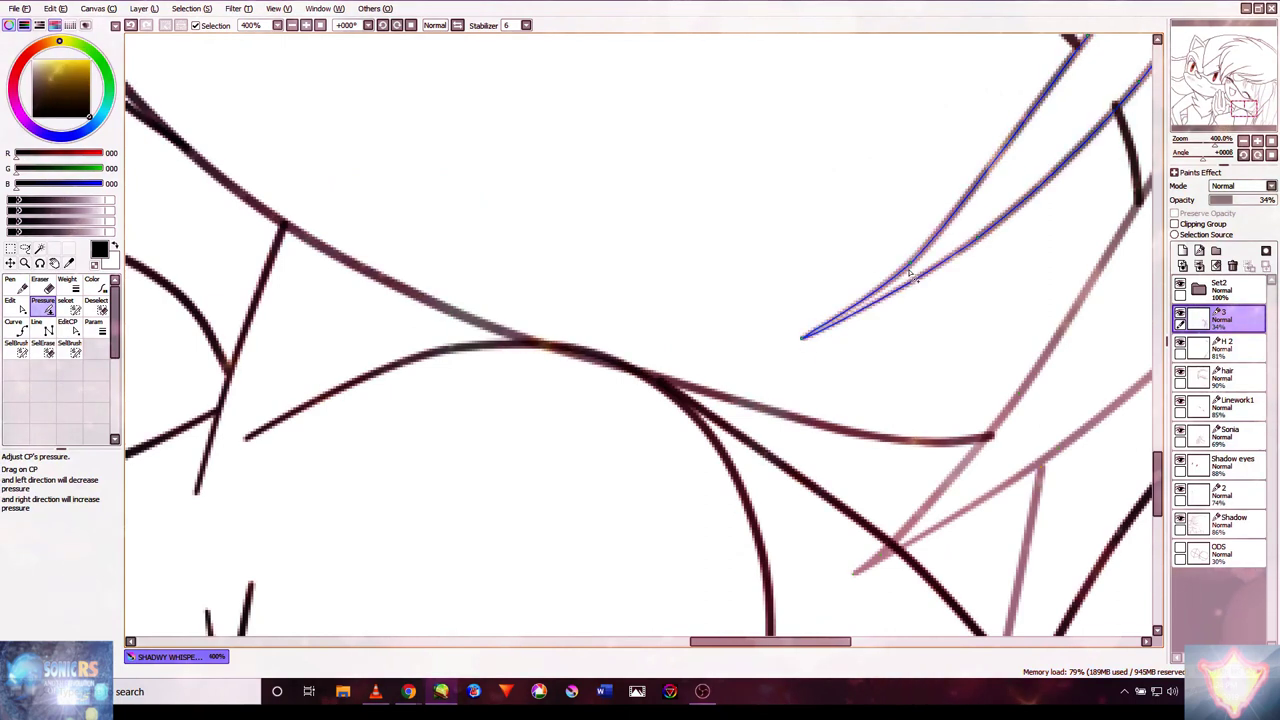
key("ctrl+z")
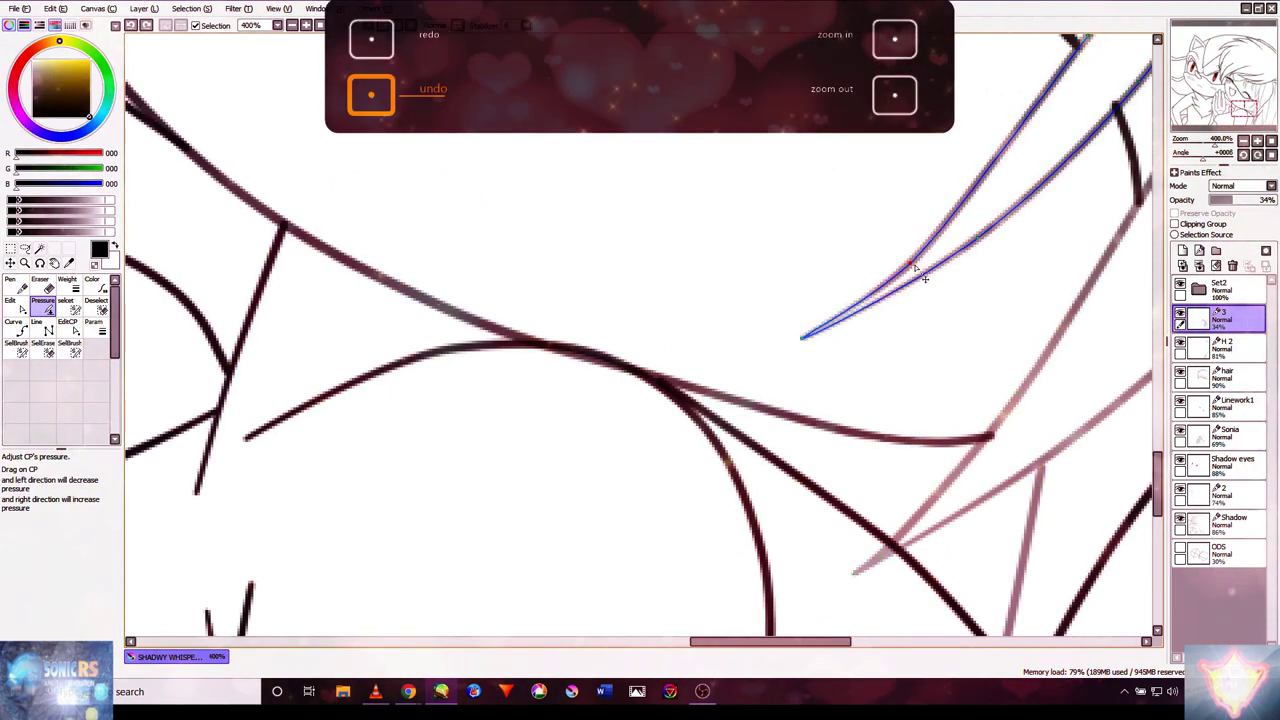
left_click_drag(899, 465, 921, 380)
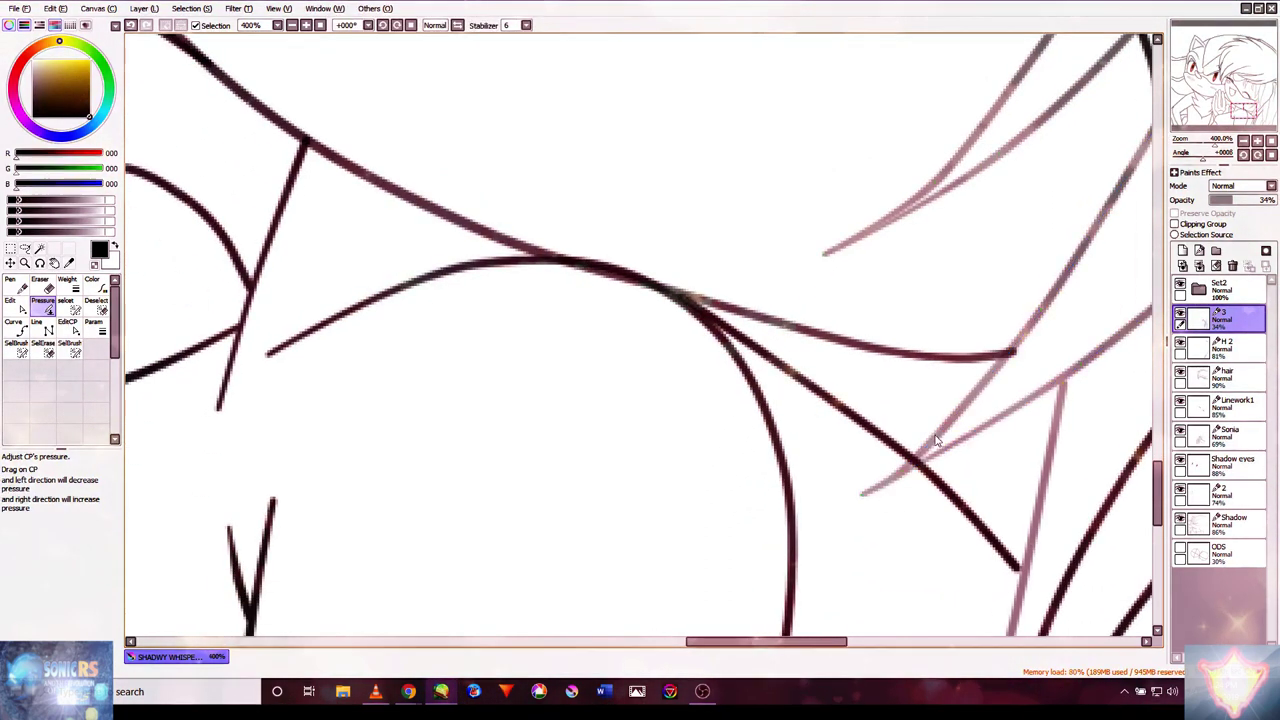
- Adjust the line pressure of the lower jaw lock and the strand hanging from it to the canvas edge
left_click_drag(1036, 340, 970, 292)
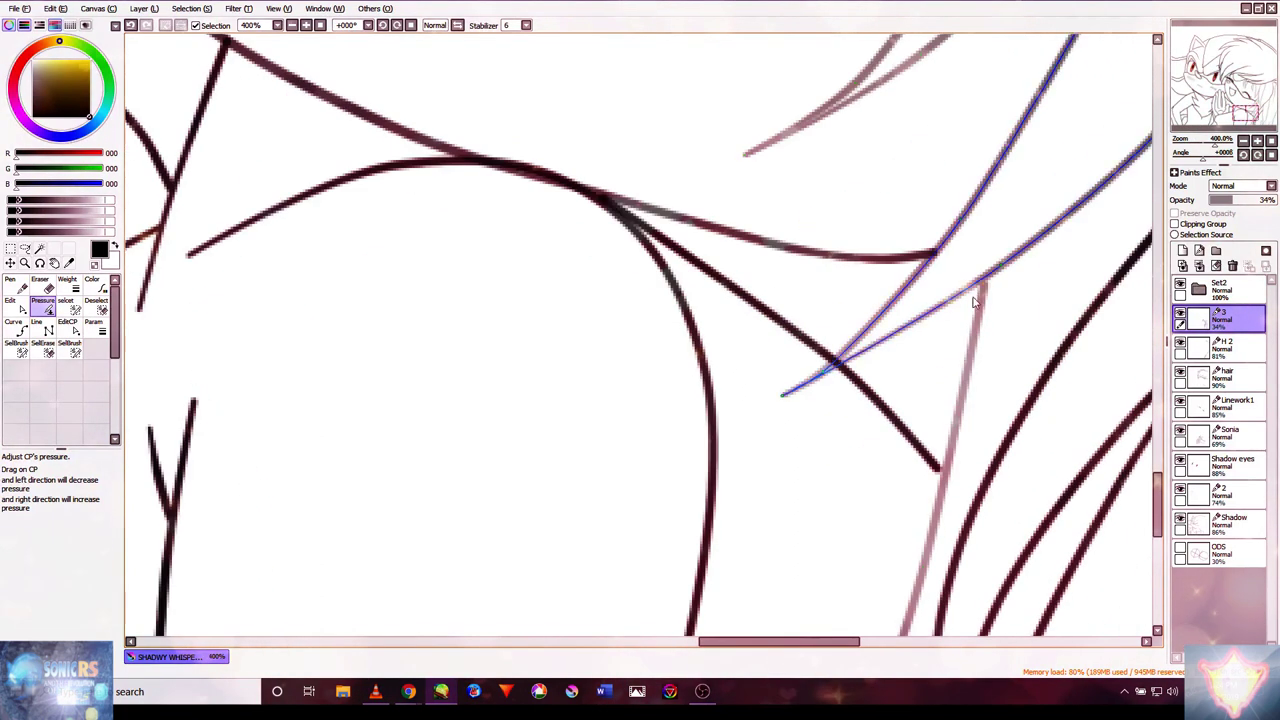
left_click_drag(910, 466, 955, 221)
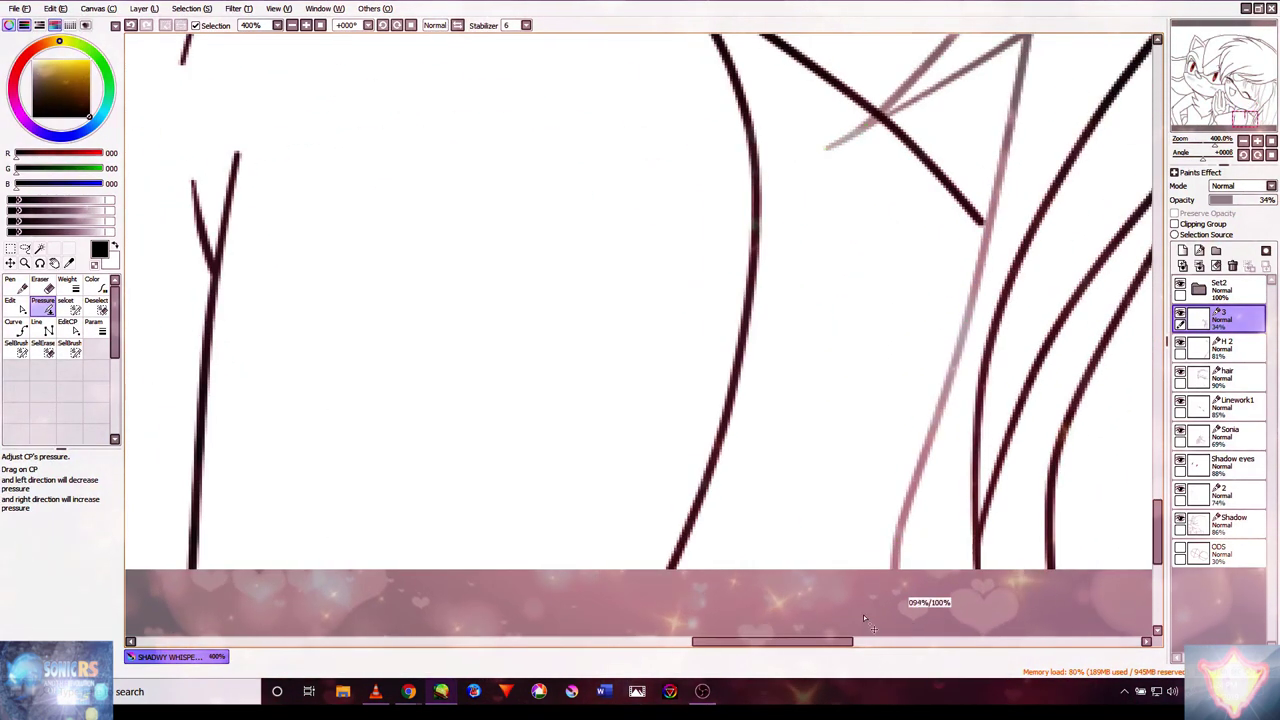
left_click_drag(998, 410, 606, 294)
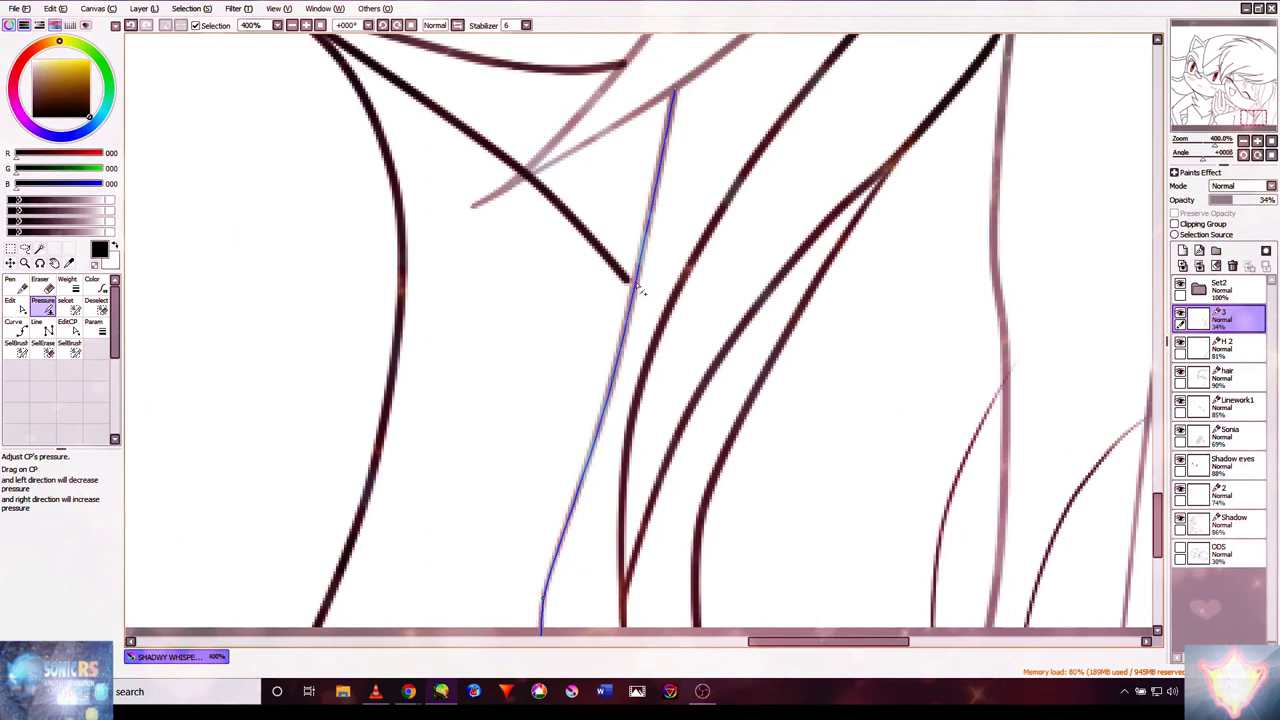
mouse_move(941, 334)
left_mouse_down()
mouse_move(831, 314)
mouse_move(737, 449)
mouse_move(823, 349)
left_mouse_up()
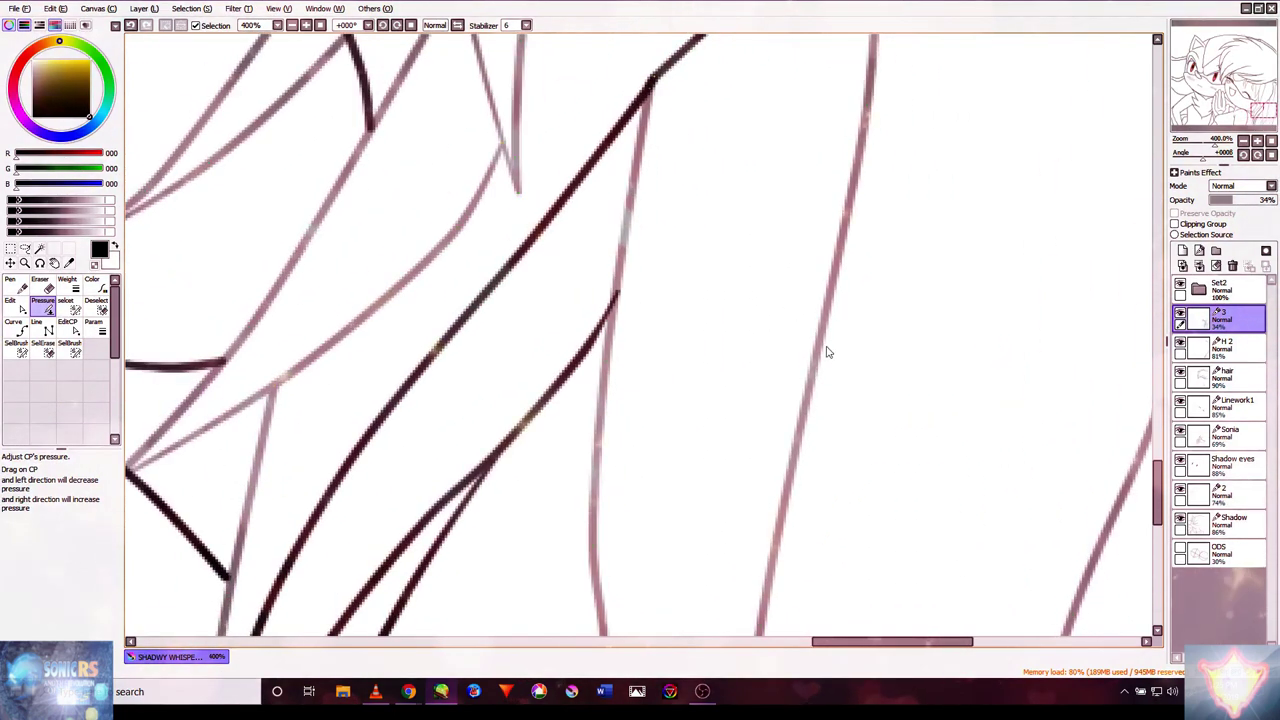
scroll(860, 340, "down", 4)
scroll(745, 230, "down", 2)
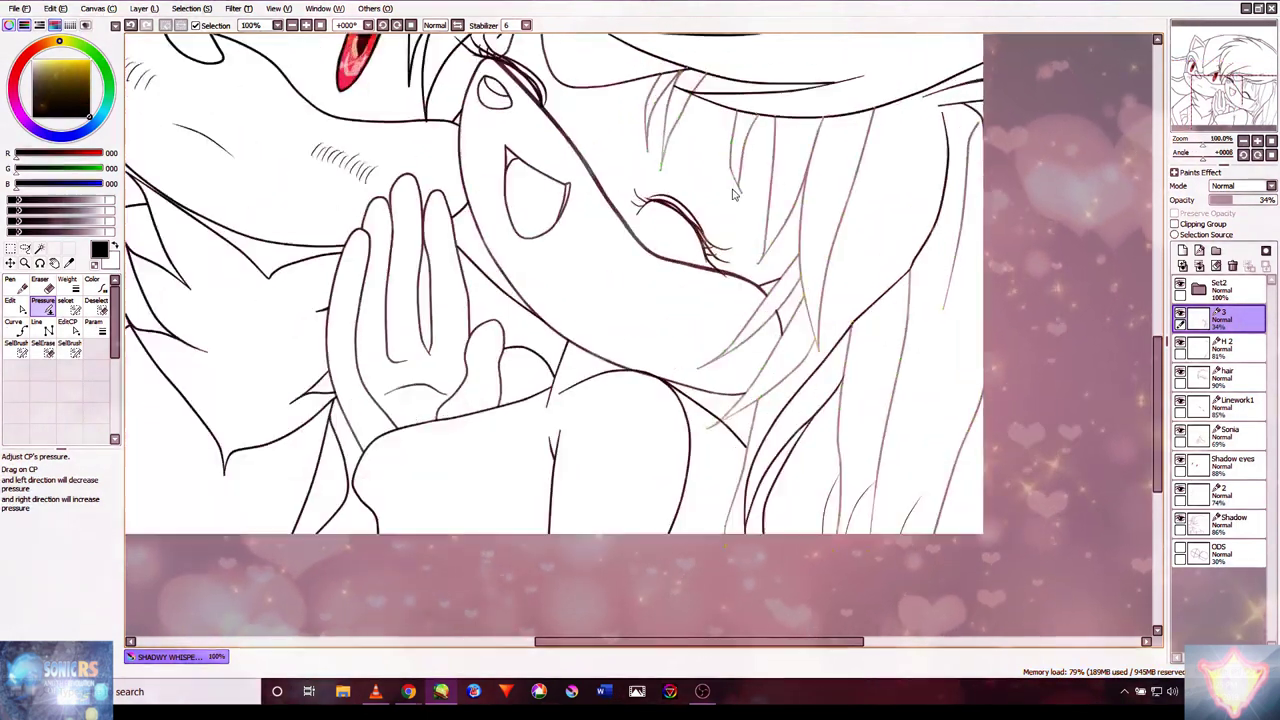
- Check the bang strands above the closed eye from root to tip and raise layer 3's opacity to 89%
scroll(735, 196, "up", 6)
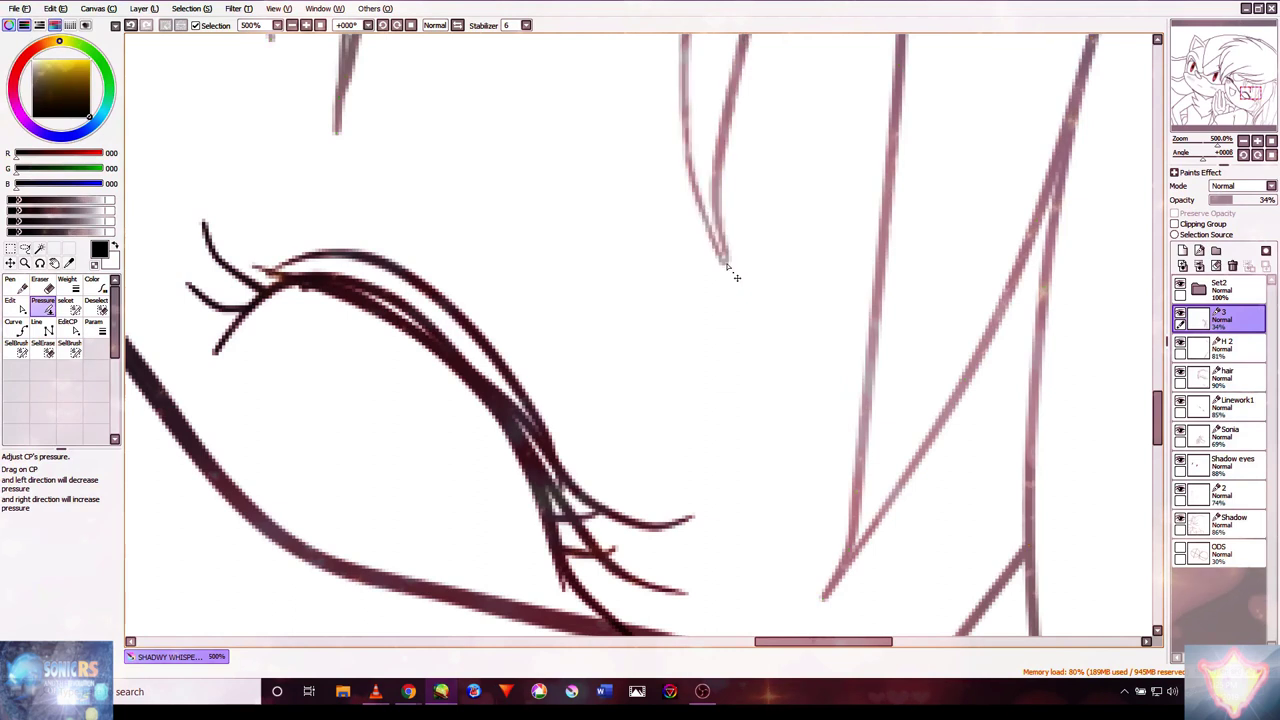
left_click_drag(755, 242, 705, 341)
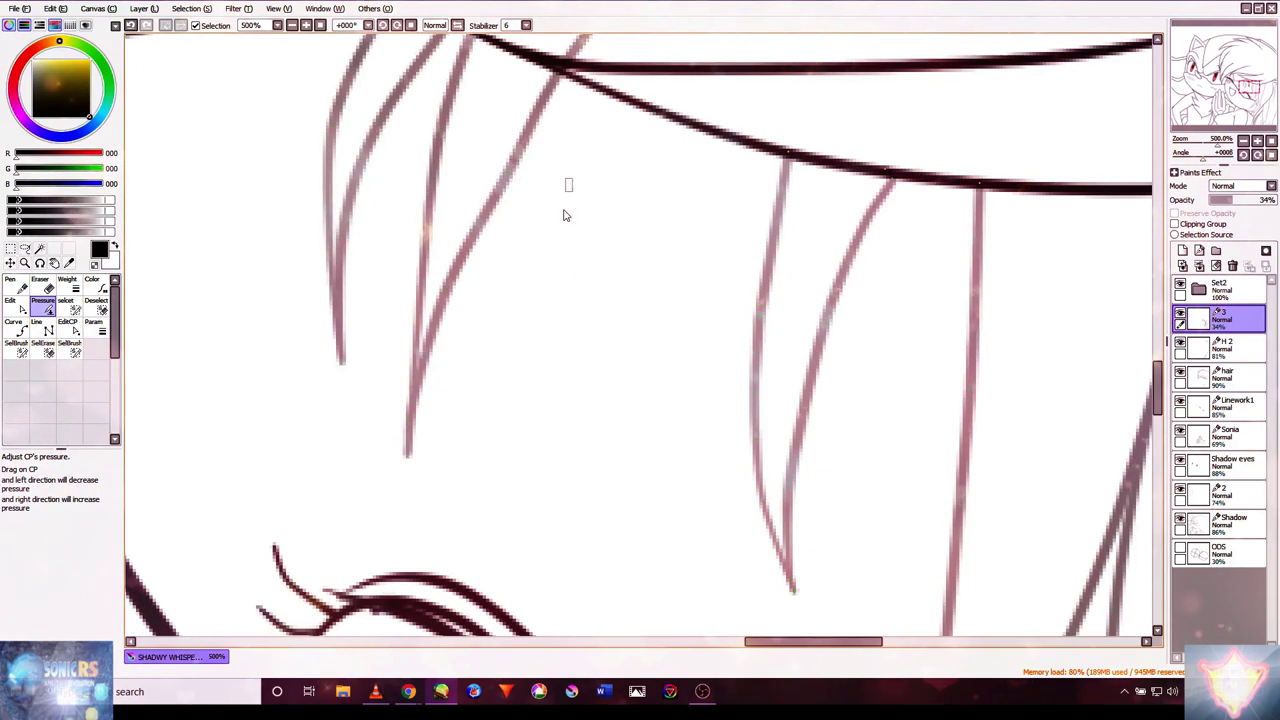
left_click_drag(563, 215, 460, 443)
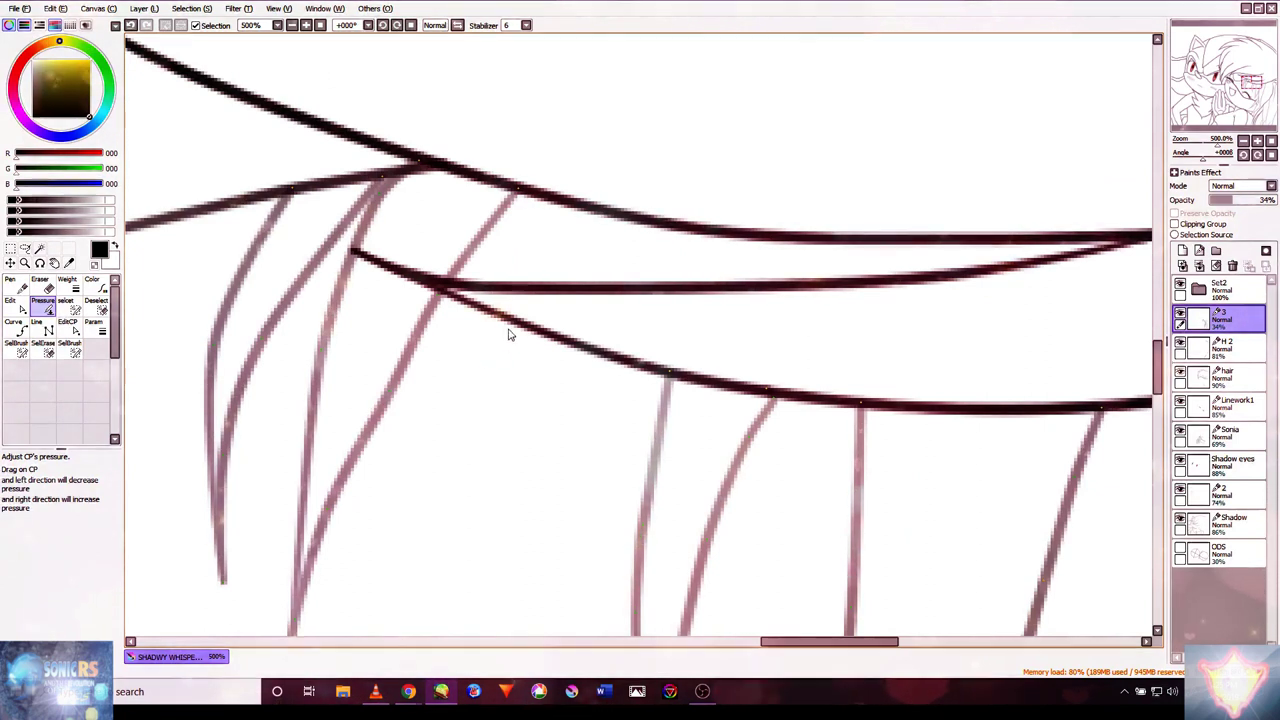
scroll(483, 367, "down", 6)
scroll(530, 320, "up", 3)
scroll(530, 320, "down", 3)
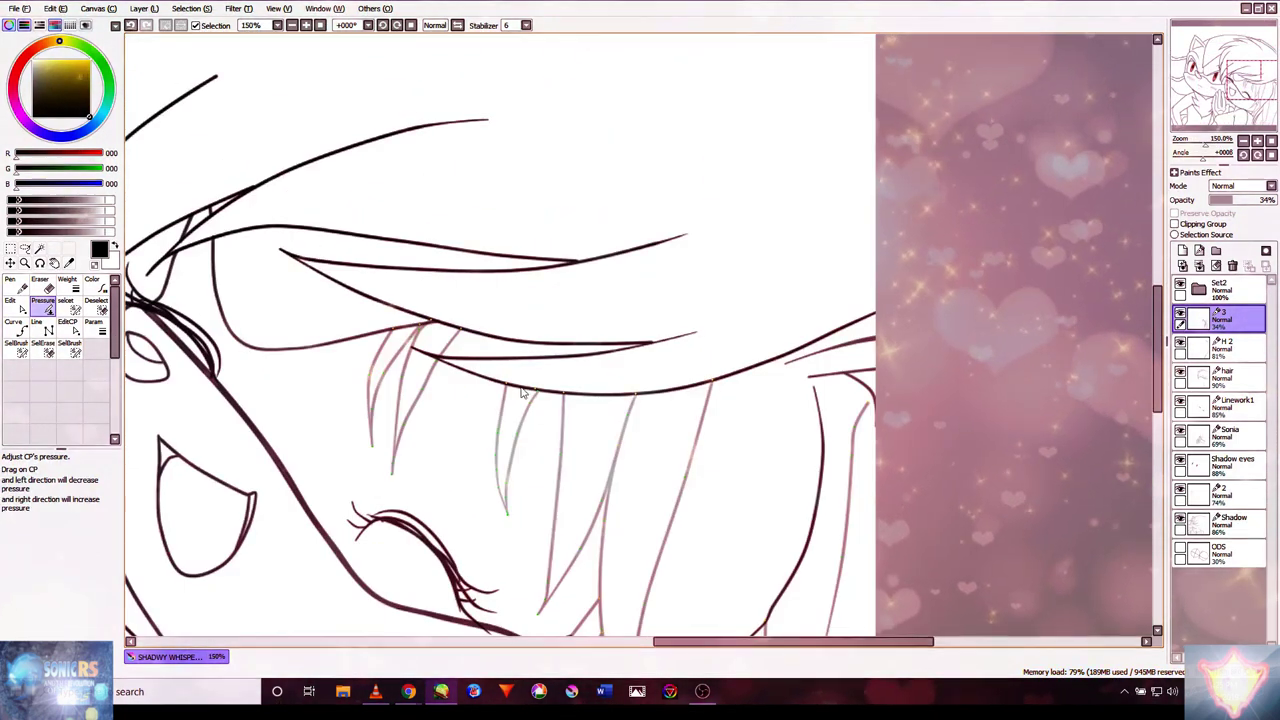
left_click_drag(482, 401, 681, 378)
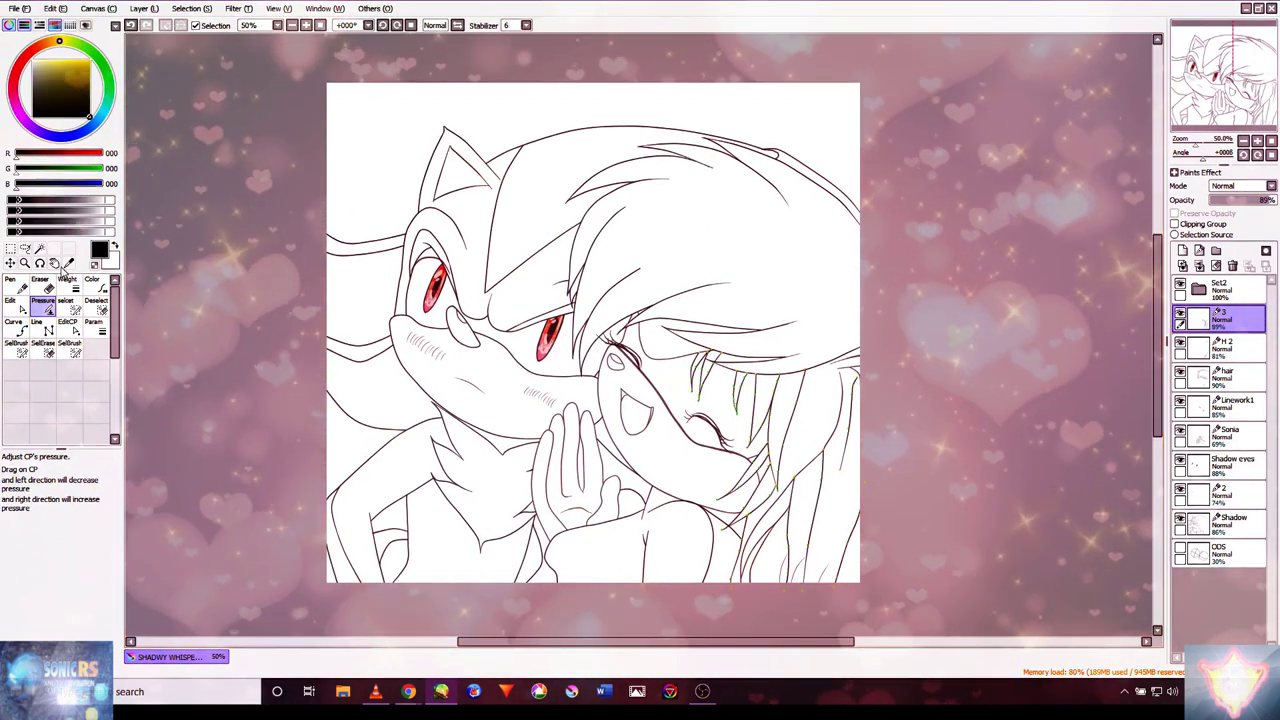
- Examine the line joints of the arm and chest fur on the Shadow layer with the Curve tool ready
left_click(54, 262)
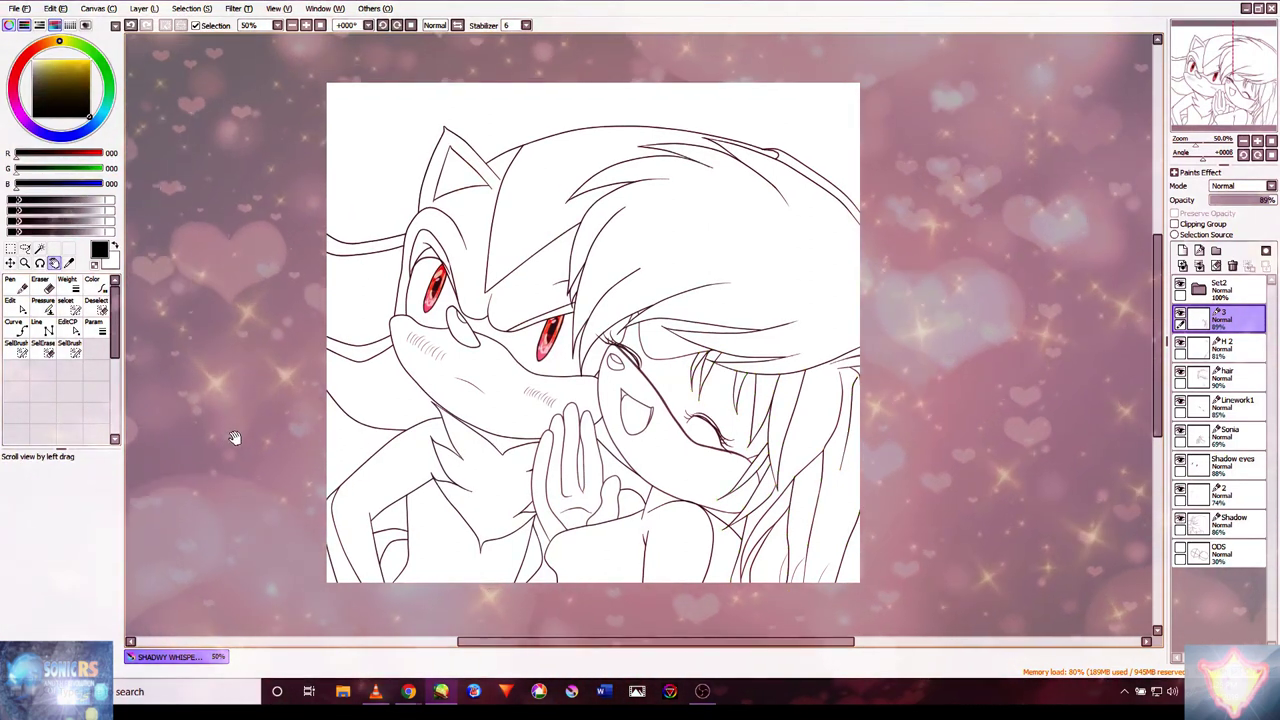
scroll(500, 383, "up", 4)
mouse_move(500, 383)
left_mouse_down()
mouse_move(514, 323)
mouse_move(663, 171)
mouse_move(569, 211)
mouse_move(707, 280)
left_mouse_up()
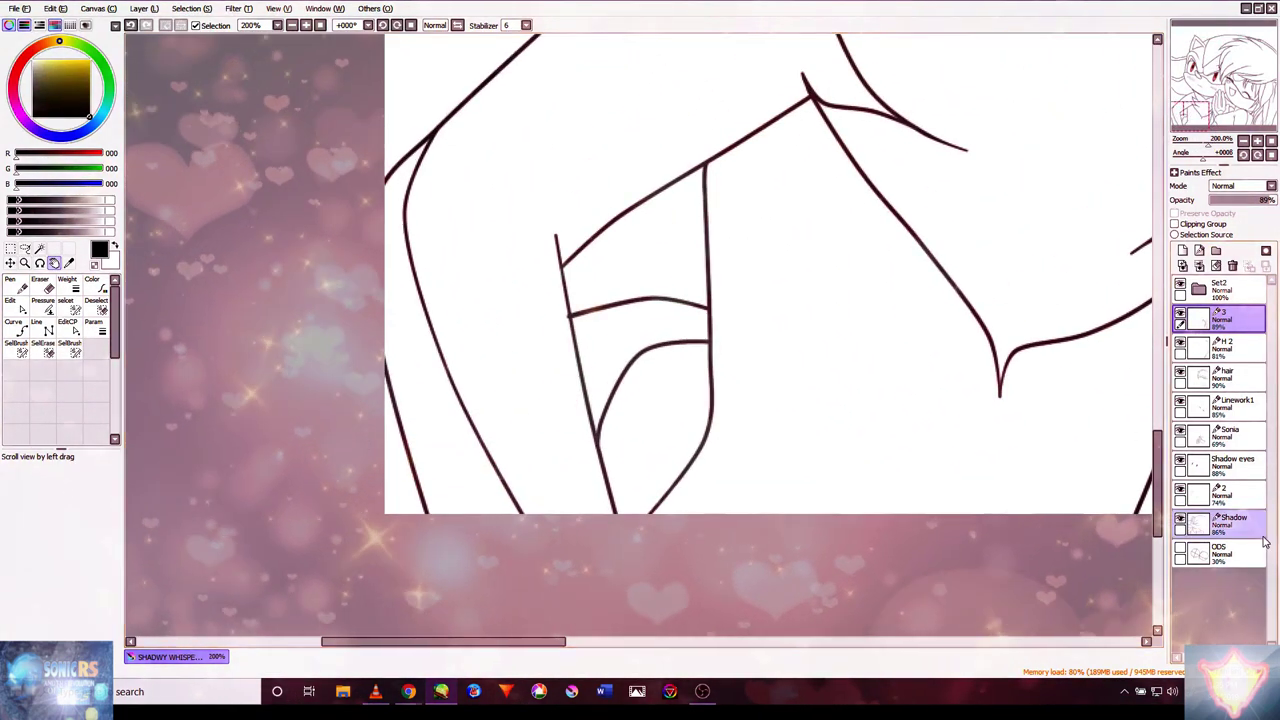
scroll(557, 286, "up", 4)
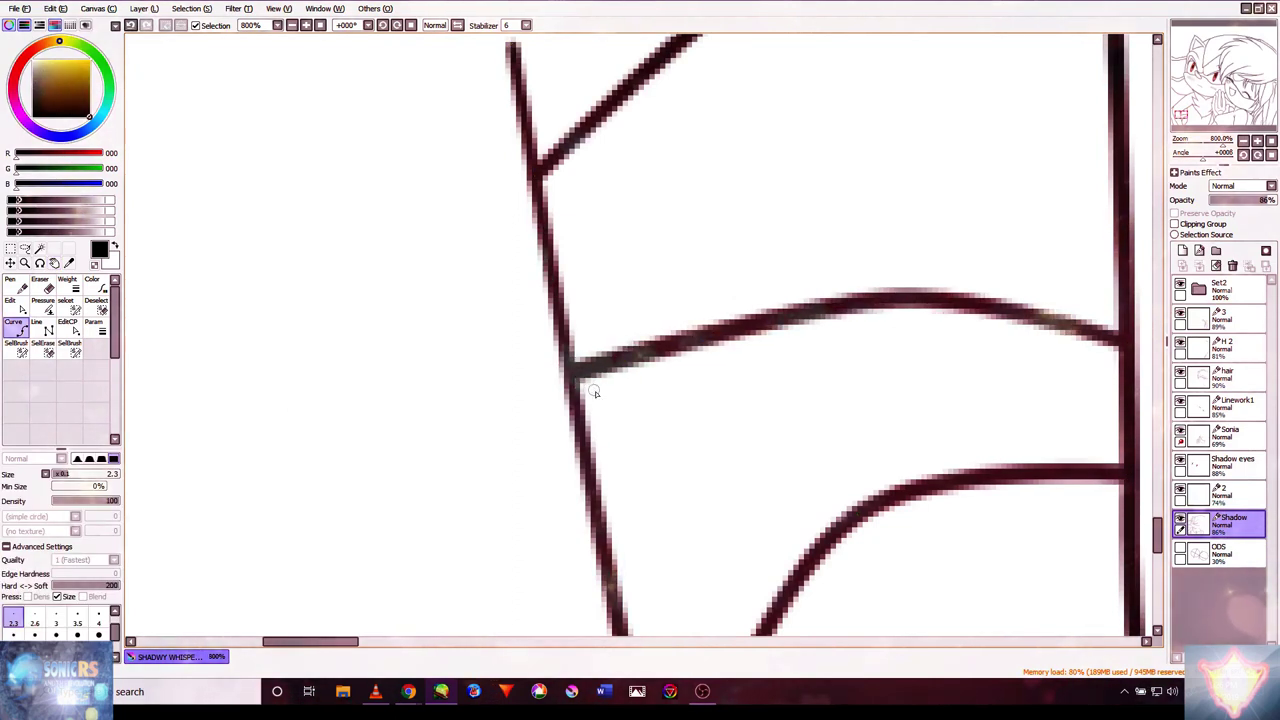
scroll(743, 440, "down", 5)
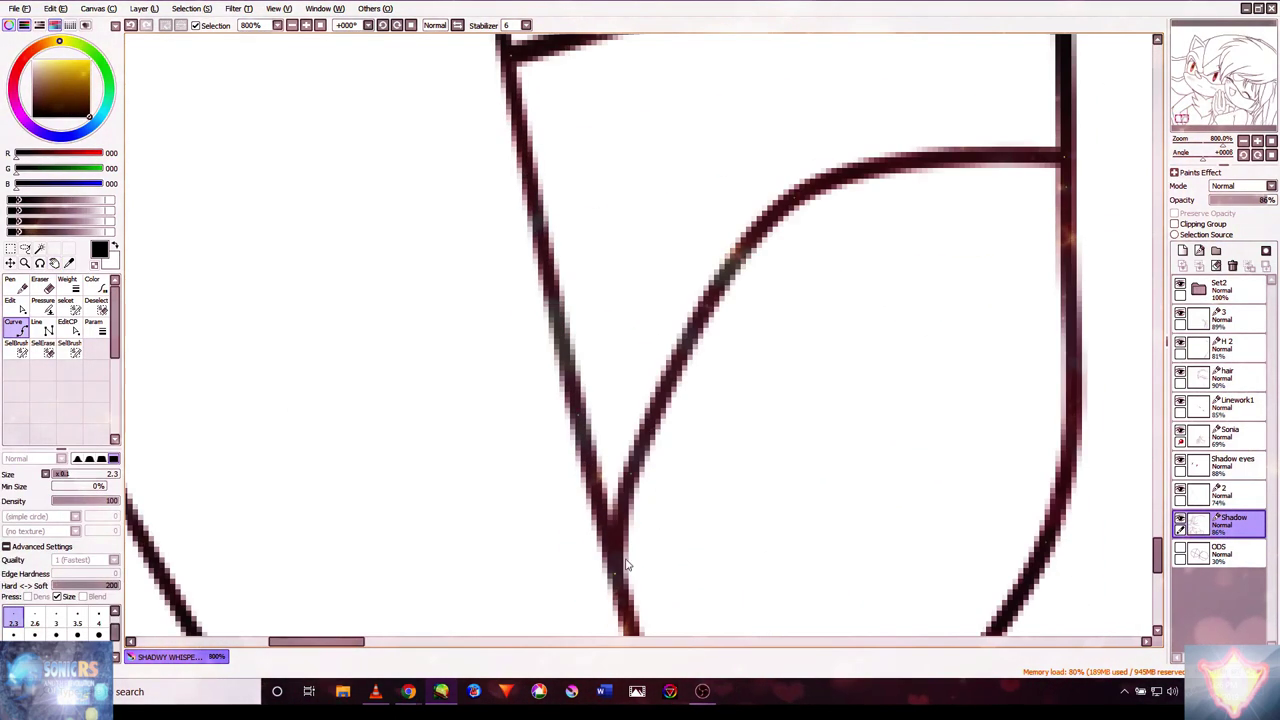
scroll(758, 425, "down", 6)
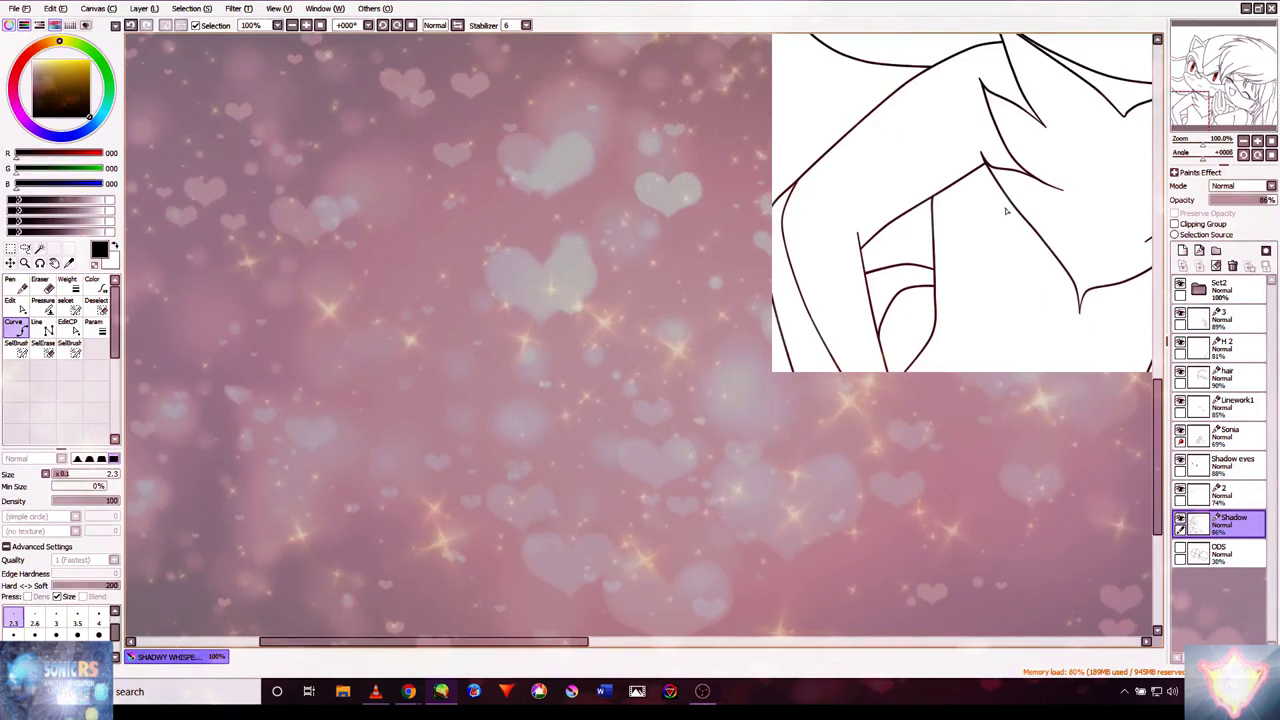
left_click_drag(1040, 257, 503, 300)
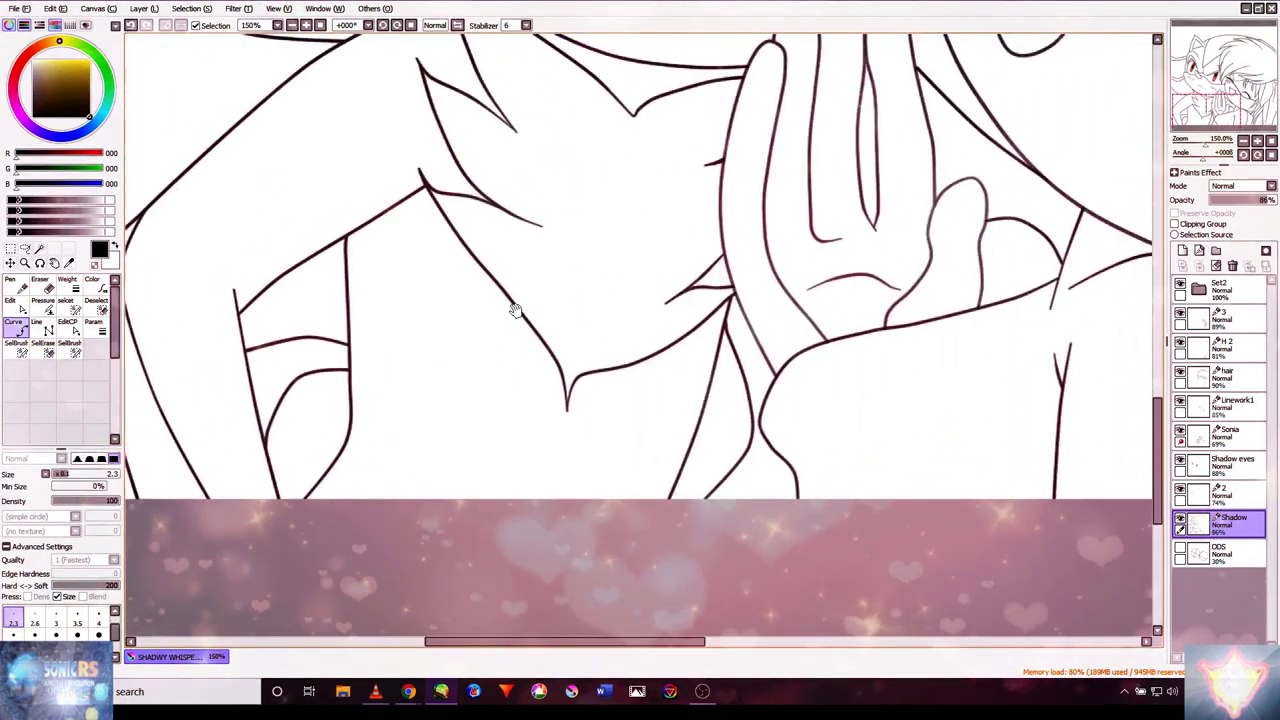
left_click(53, 262)
scroll(391, 460, "up", 1)
left_click_drag(391, 460, 488, 418)
scroll(543, 366, "up", 1)
scroll(488, 418, "down", 1)
left_click_drag(543, 329, 757, 245)
scroll(672, 438, "up", 1)
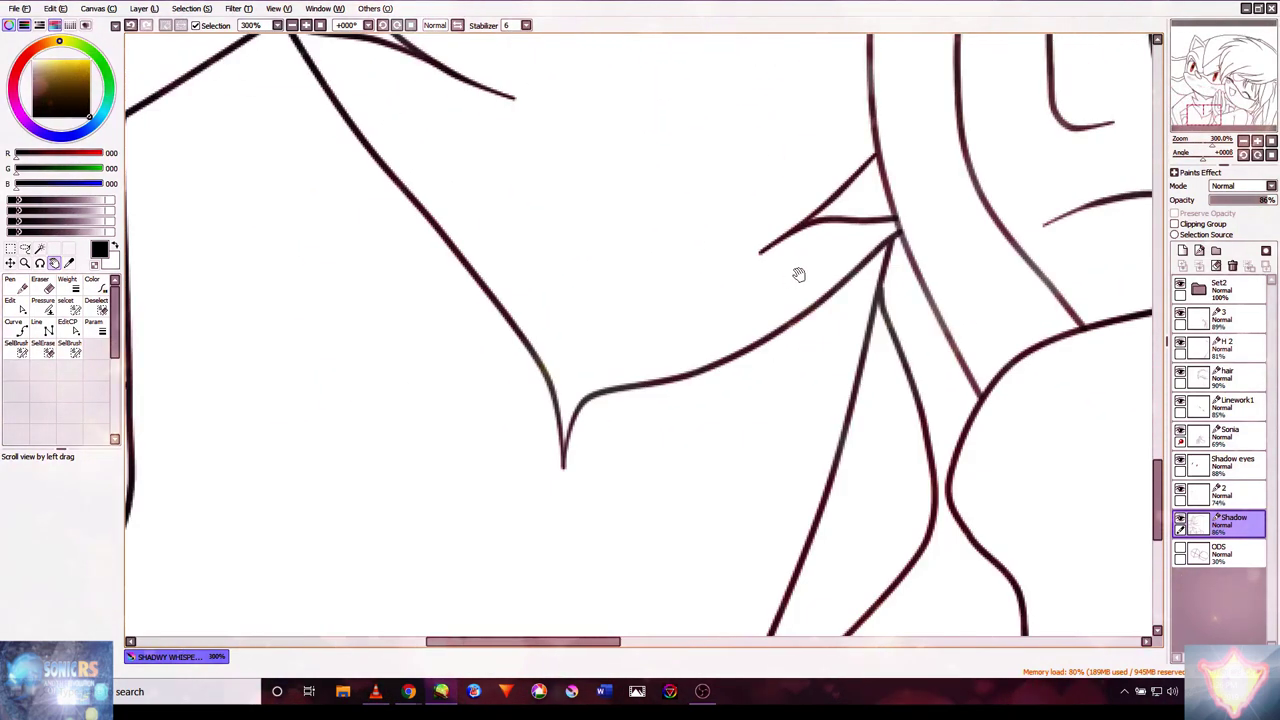
scroll(798, 274, "up", 1)
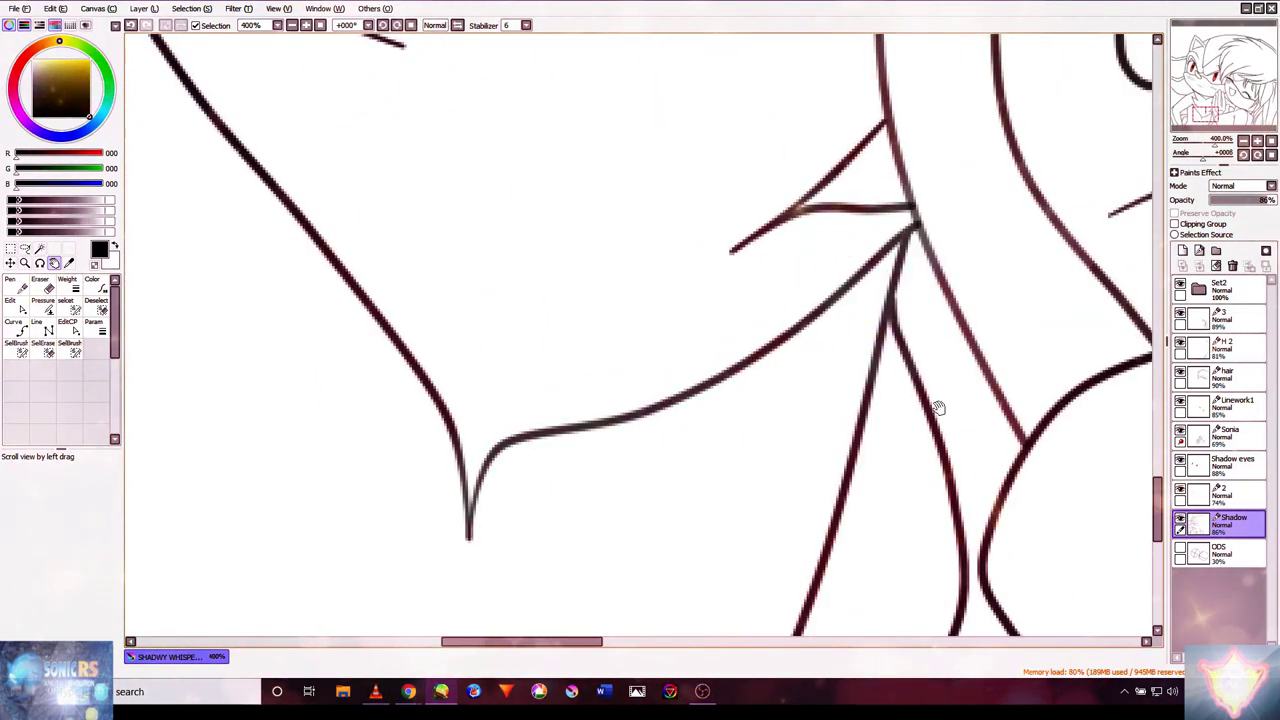
key("space")
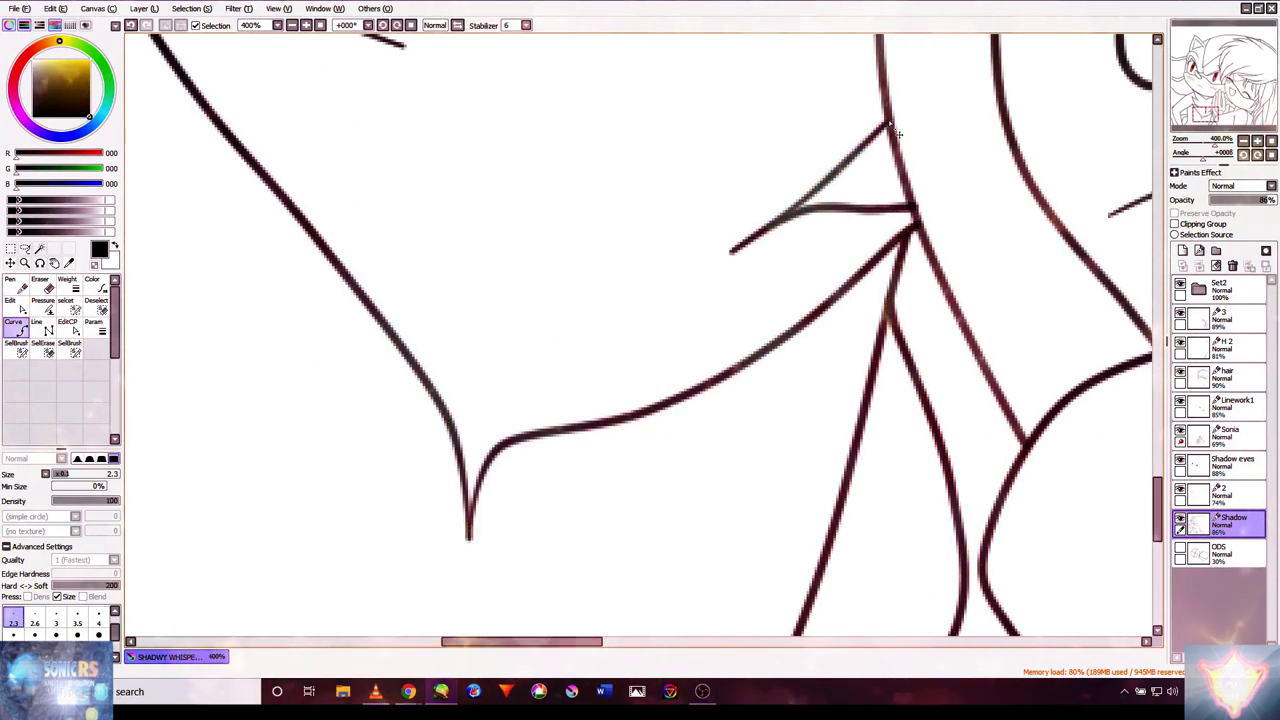
- Examine the neck fur below the jaw, the lids around the red eyes and the upper hair strands for line flaws
scroll(451, 223, "down", 5)
left_click_drag(451, 223, 607, 387)
scroll(607, 387, "up", 4)
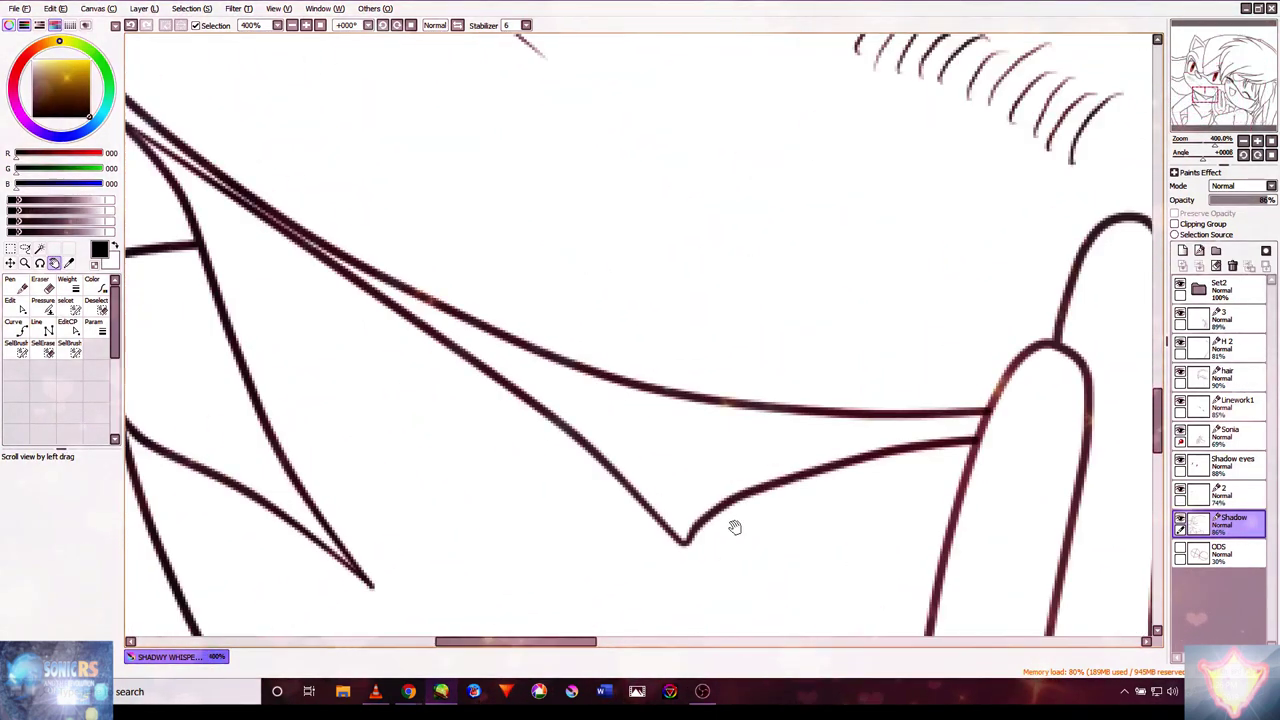
key("space")
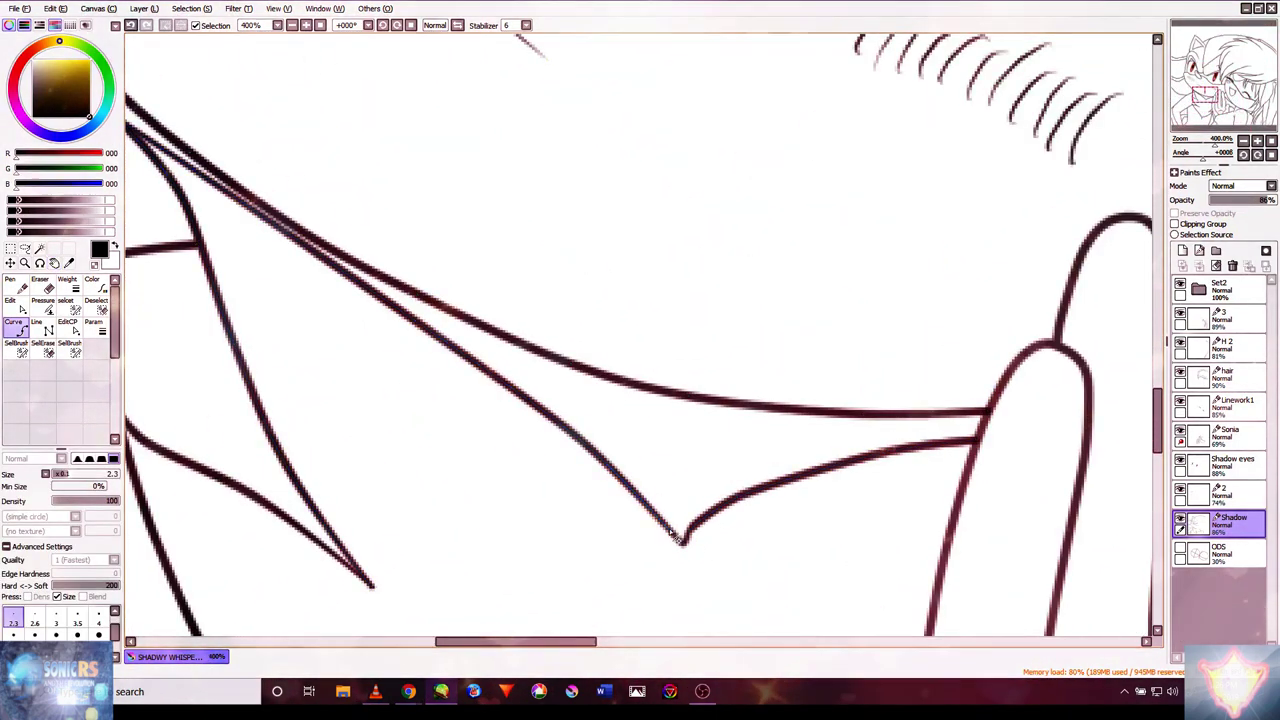
key("Return")
scroll(699, 541, "down", 6)
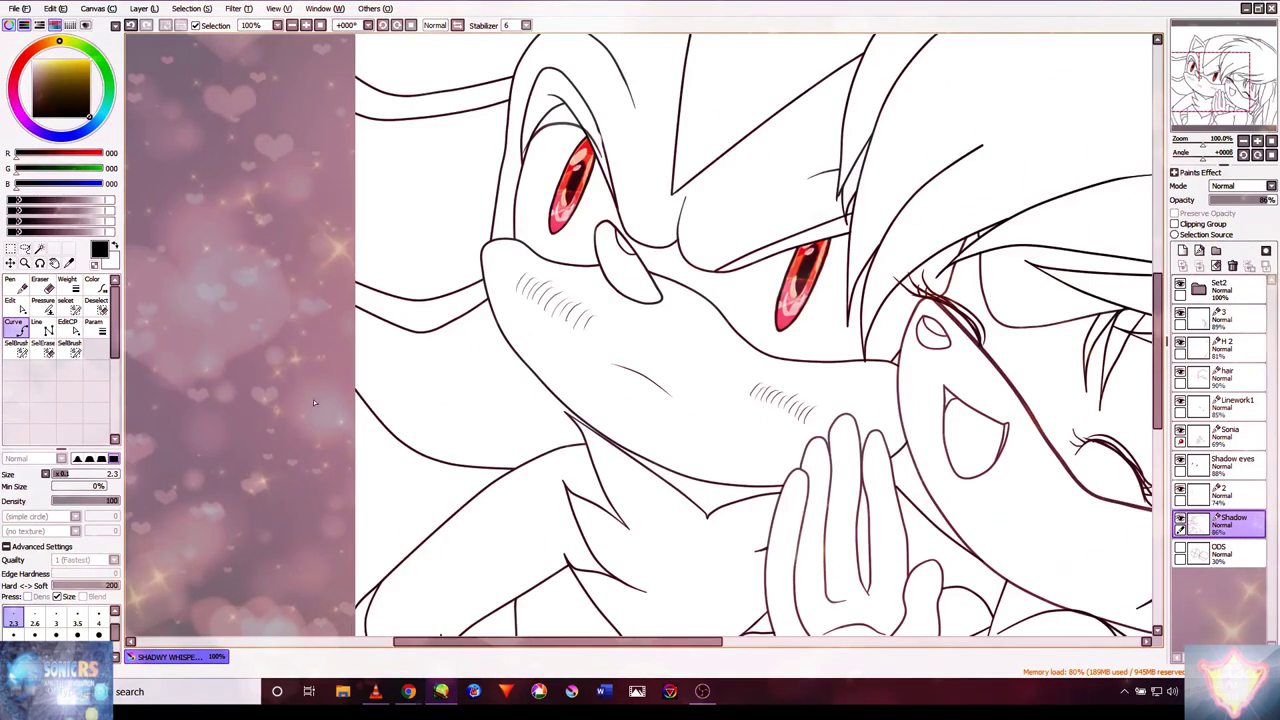
scroll(286, 374, "up", 5)
left_click_drag(517, 357, 581, 247)
scroll(581, 247, "down", 4)
scroll(648, 367, "up", 4)
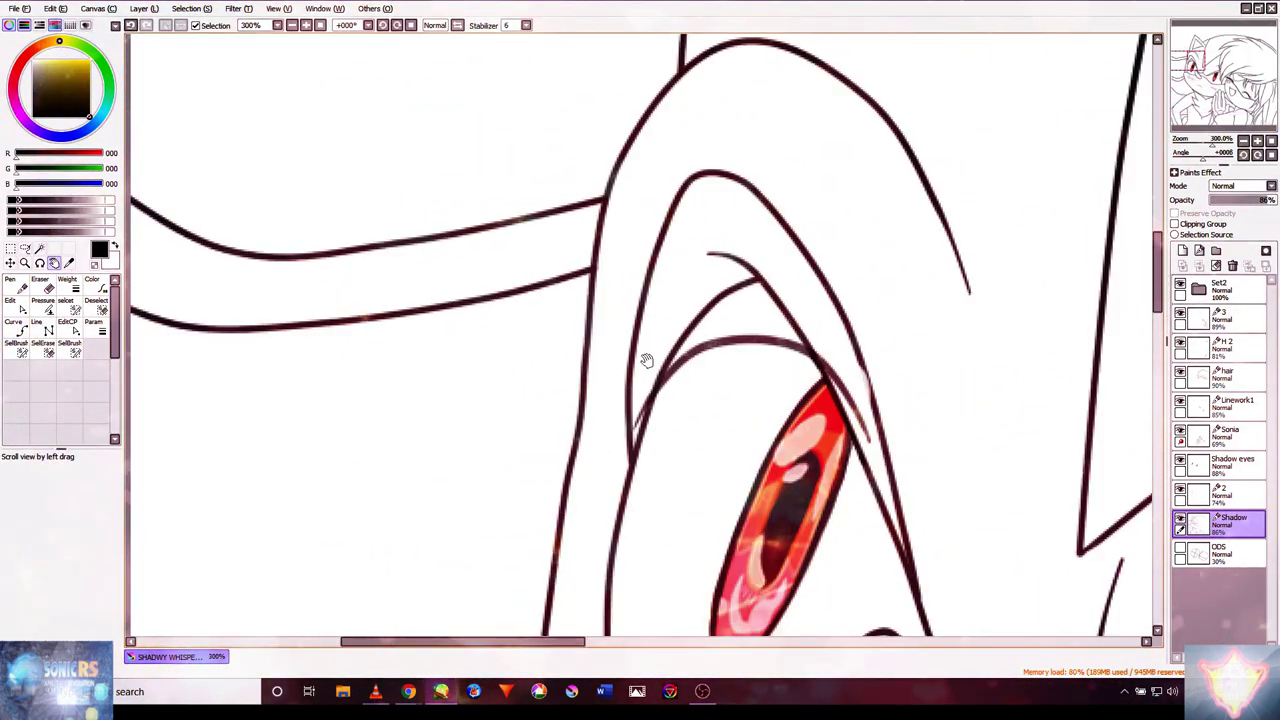
scroll(886, 166, "down", 2)
left_click_drag(886, 166, 757, 300)
scroll(838, 261, "up", 1)
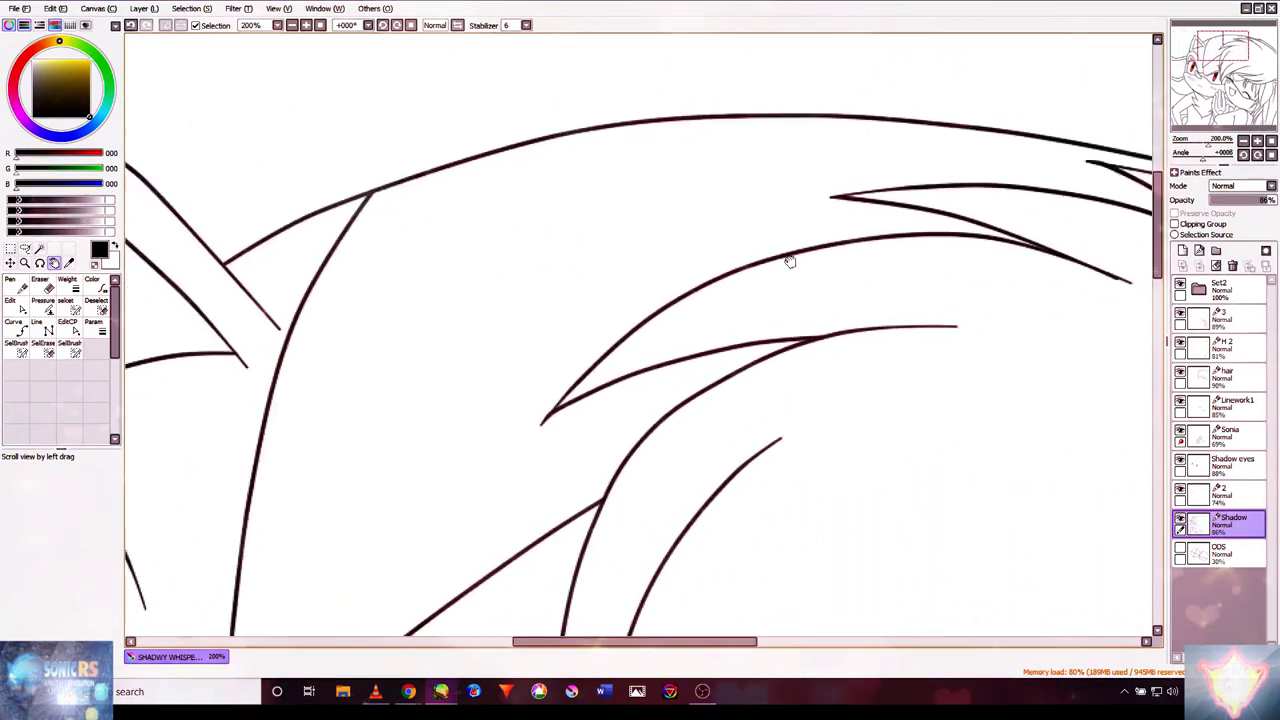
scroll(838, 261, "down", 2)
left_click_drag(874, 343, 719, 467)
scroll(584, 357, "up", 1)
scroll(584, 357, "down", 2)
scroll(829, 286, "up", 2)
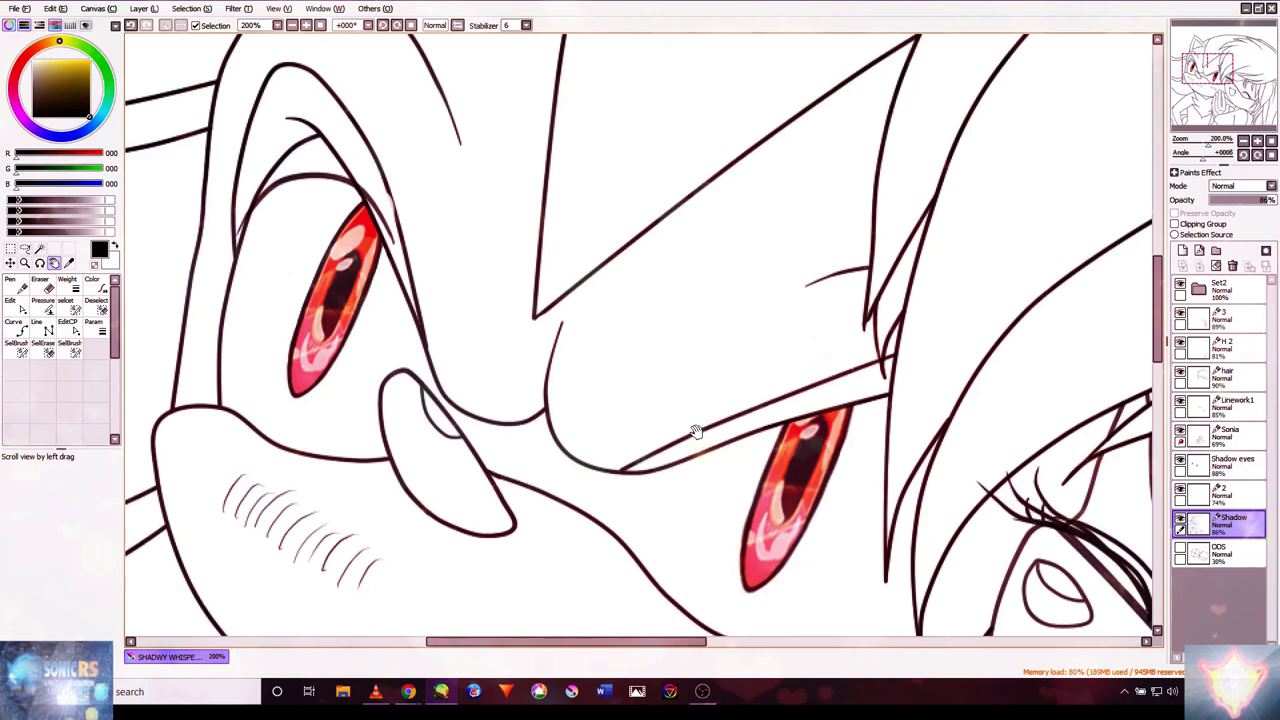
- On the Shadow eyes layer, erase the stray white paint covering the outer eyelid line beside the red eye's upper corner
scroll(298, 193, "up", 3)
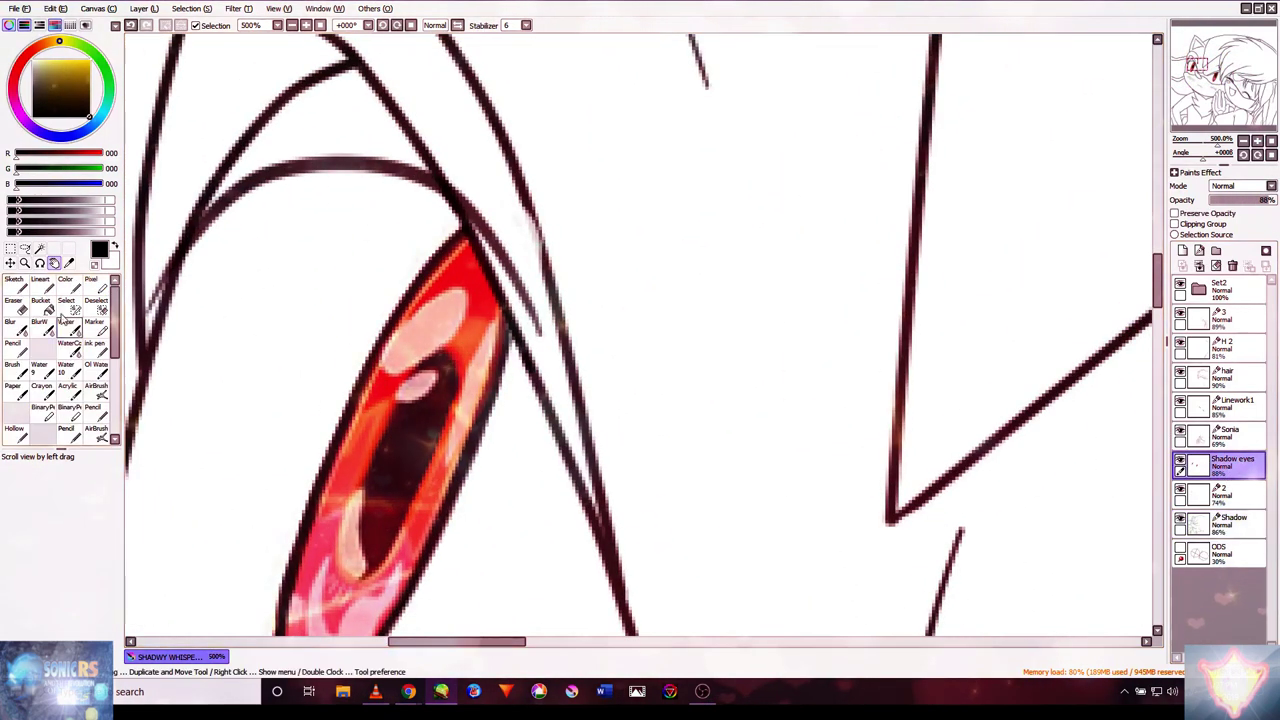
left_click(14, 303)
scroll(548, 258, "up", 1)
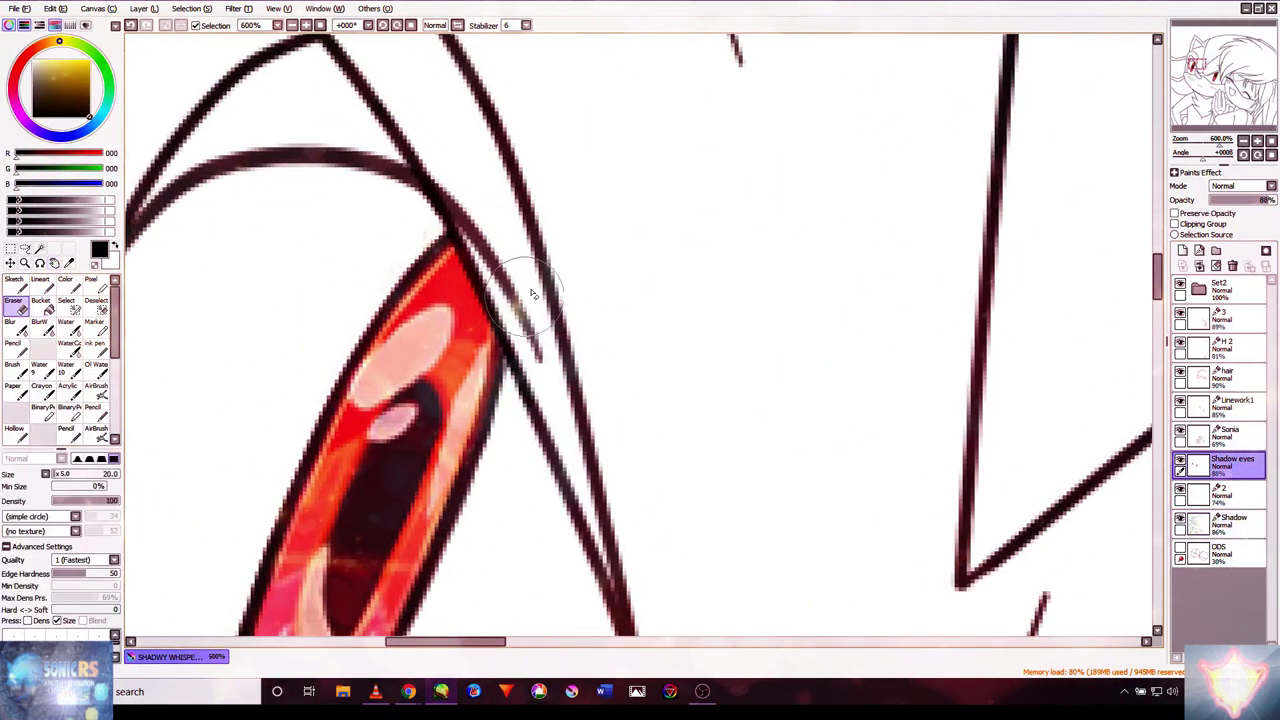
scroll(530, 304, "down", 5)
scroll(207, 477, "up", 2)
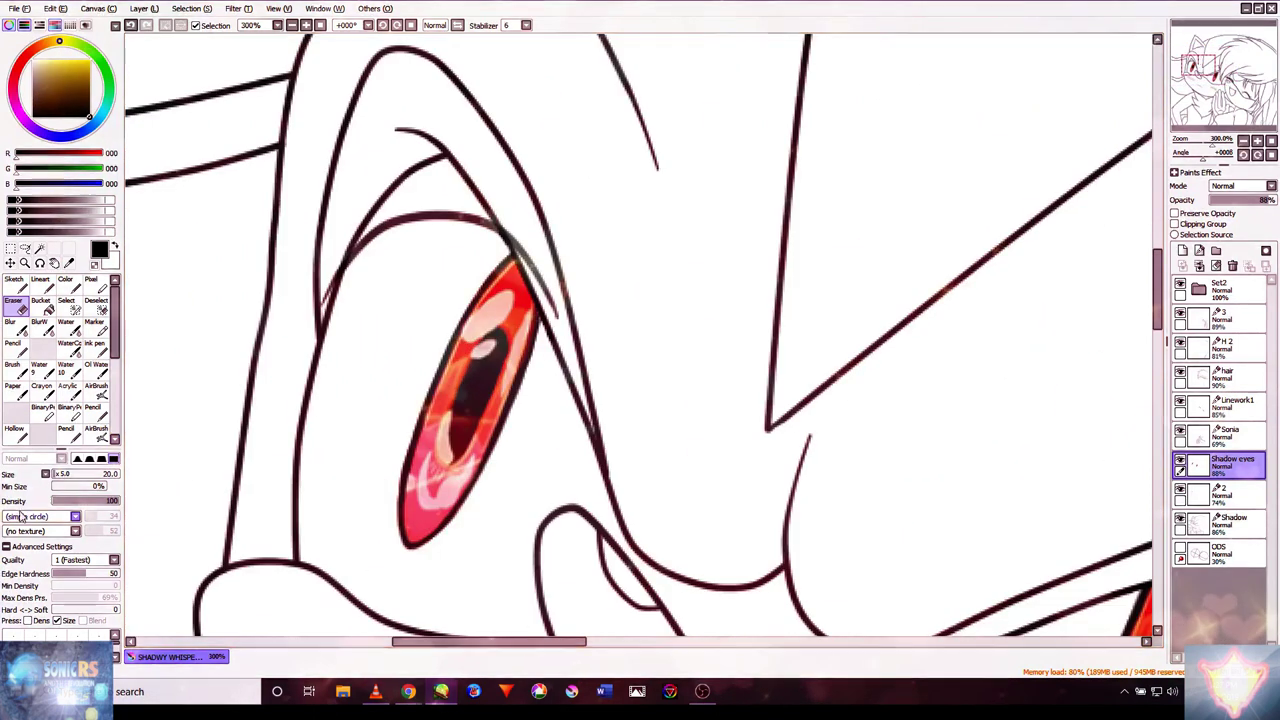
- Examine the muzzle, joined hands, bangs, side hair and shoulder linework for remaining flaws
scroll(523, 271, "up", 2)
left_click_drag(523, 271, 530, 110)
scroll(537, 392, "down", 1)
scroll(537, 392, "down", 1)
left_click_drag(631, 531, 717, 383)
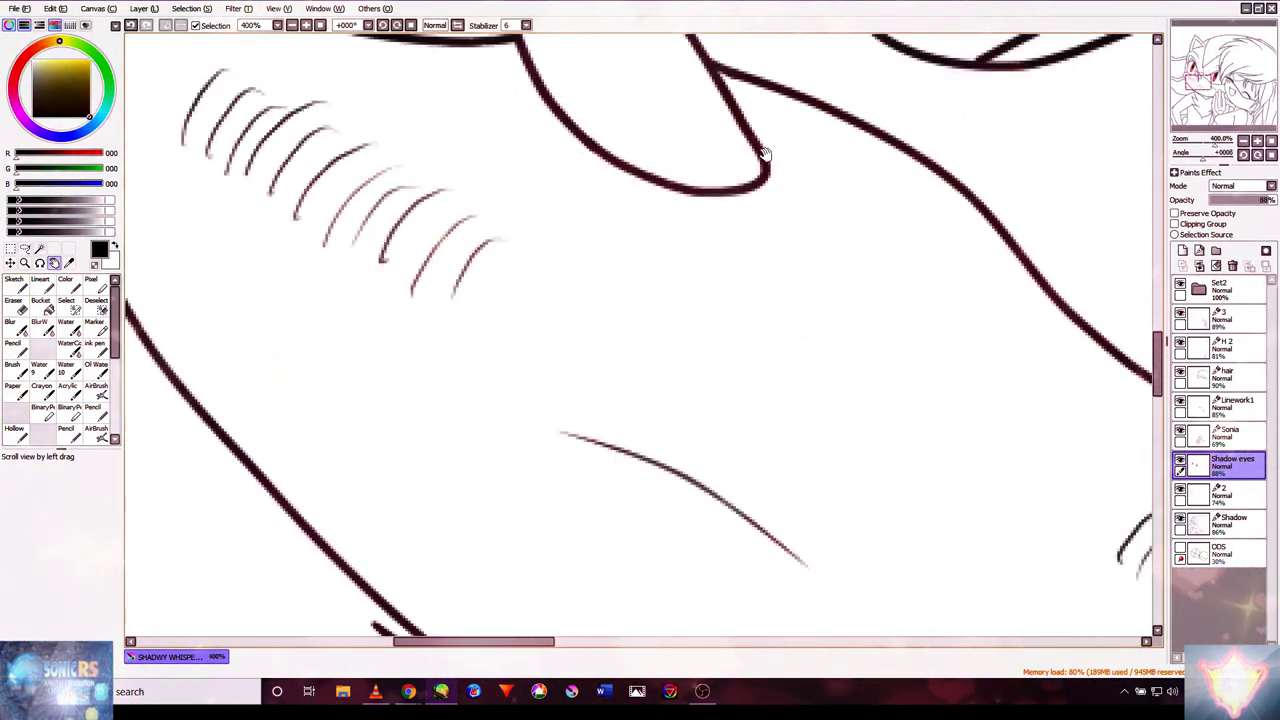
mouse_move(935, 373)
left_mouse_down()
mouse_move(940, 357)
mouse_move(857, 300)
mouse_move(837, 420)
mouse_move(915, 395)
left_mouse_up()
scroll(915, 395, "down", 2)
left_click_drag(851, 206, 620, 361)
scroll(906, 177, "up", 2)
scroll(906, 177, "down", 4)
scroll(634, 457, "up", 2)
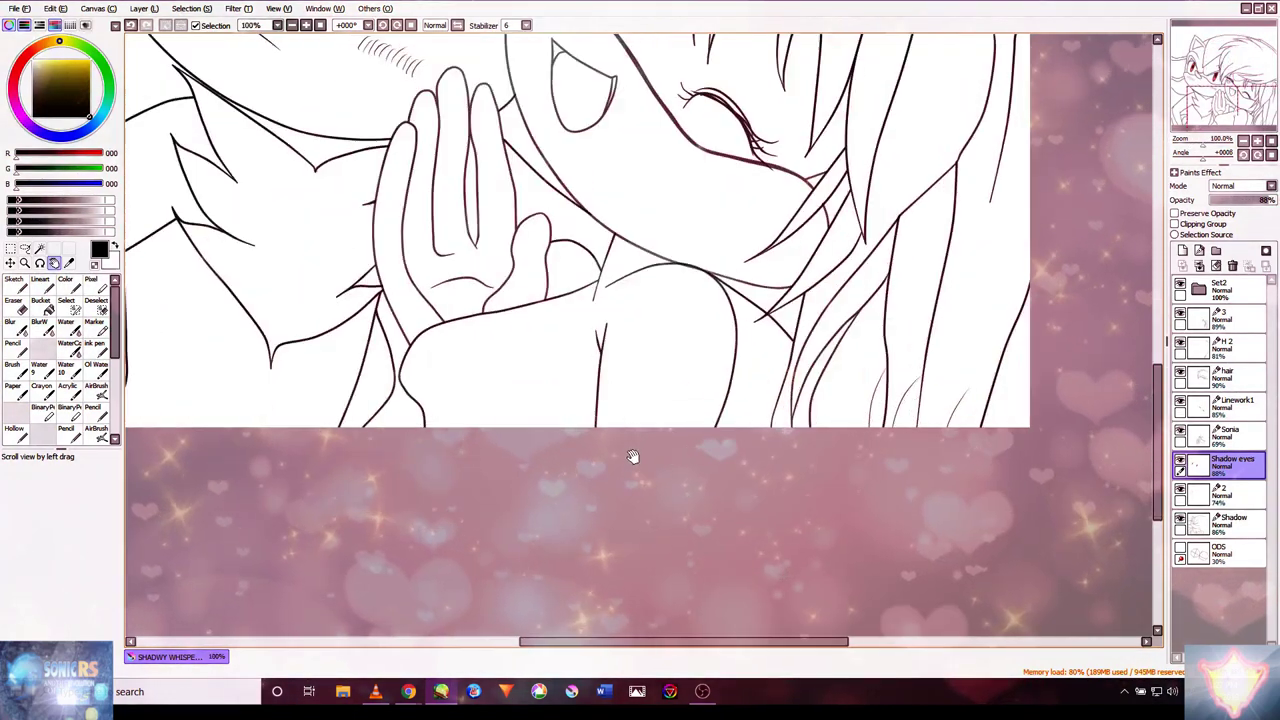
scroll(866, 373, "up", 1)
left_click_drag(866, 373, 698, 258)
left_click_drag(538, 359, 784, 483)
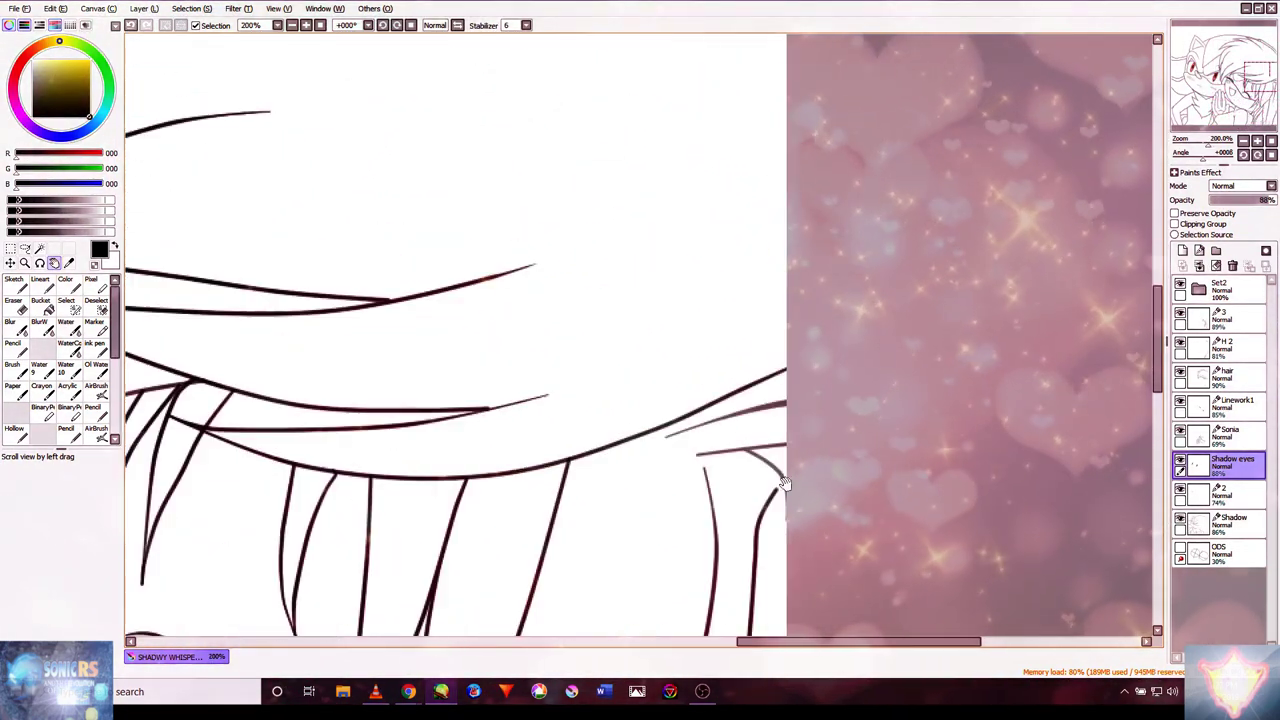
left_click_drag(731, 294, 752, 148)
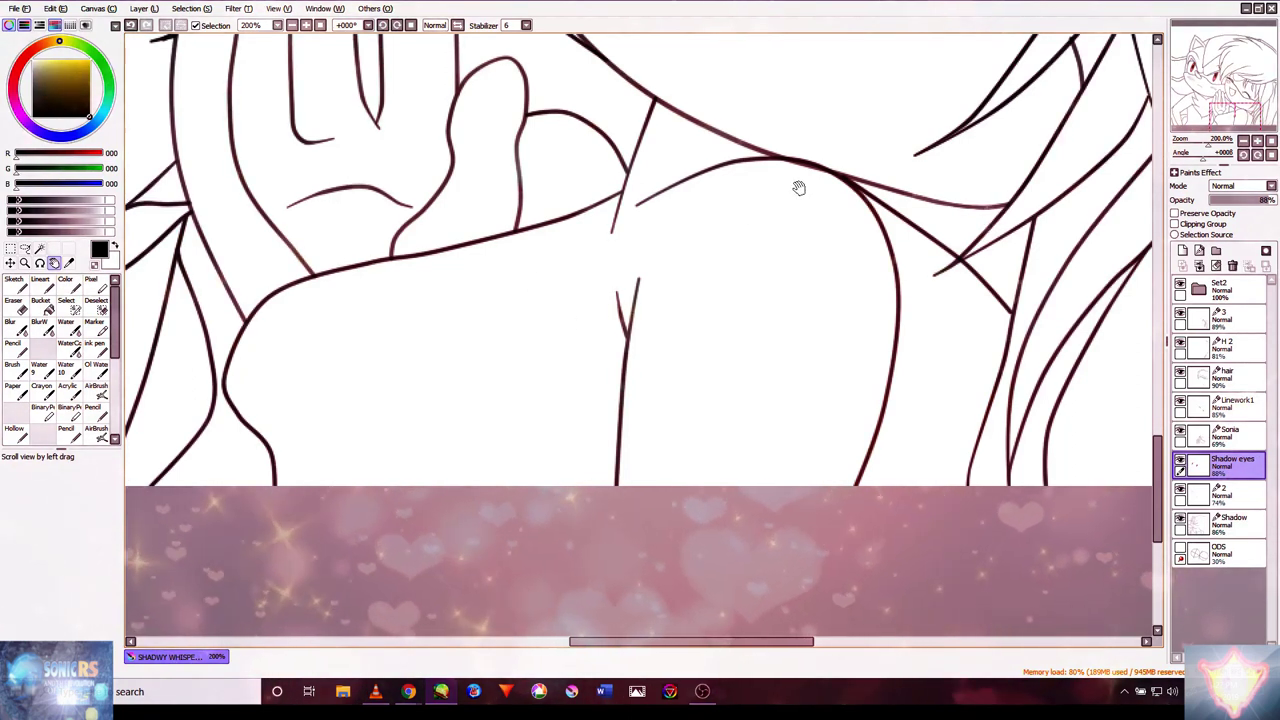
scroll(786, 197, "down", 3)
scroll(789, 234, "up", 4)
- On layer H 2, erase the rounded hook on the outer hair outline and draw a size 3.5 curve joining it to the strand below
scroll(718, 205, "up", 4)
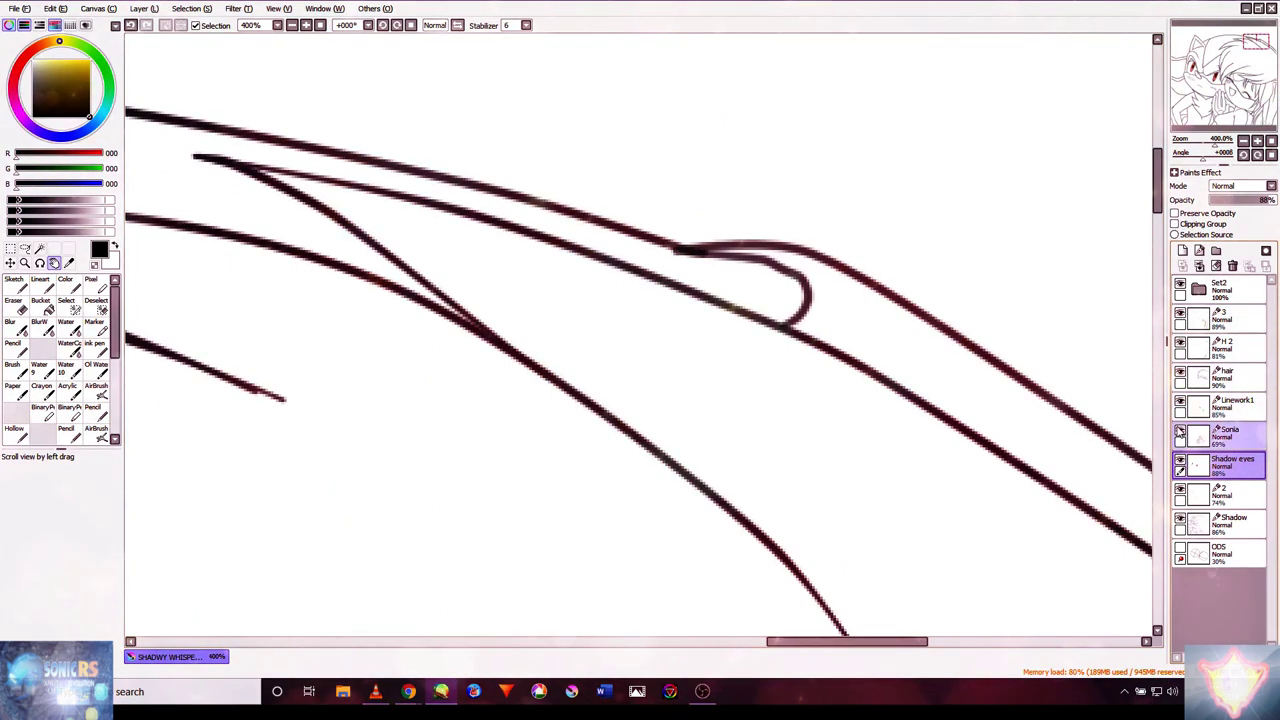
left_click(1198, 347)
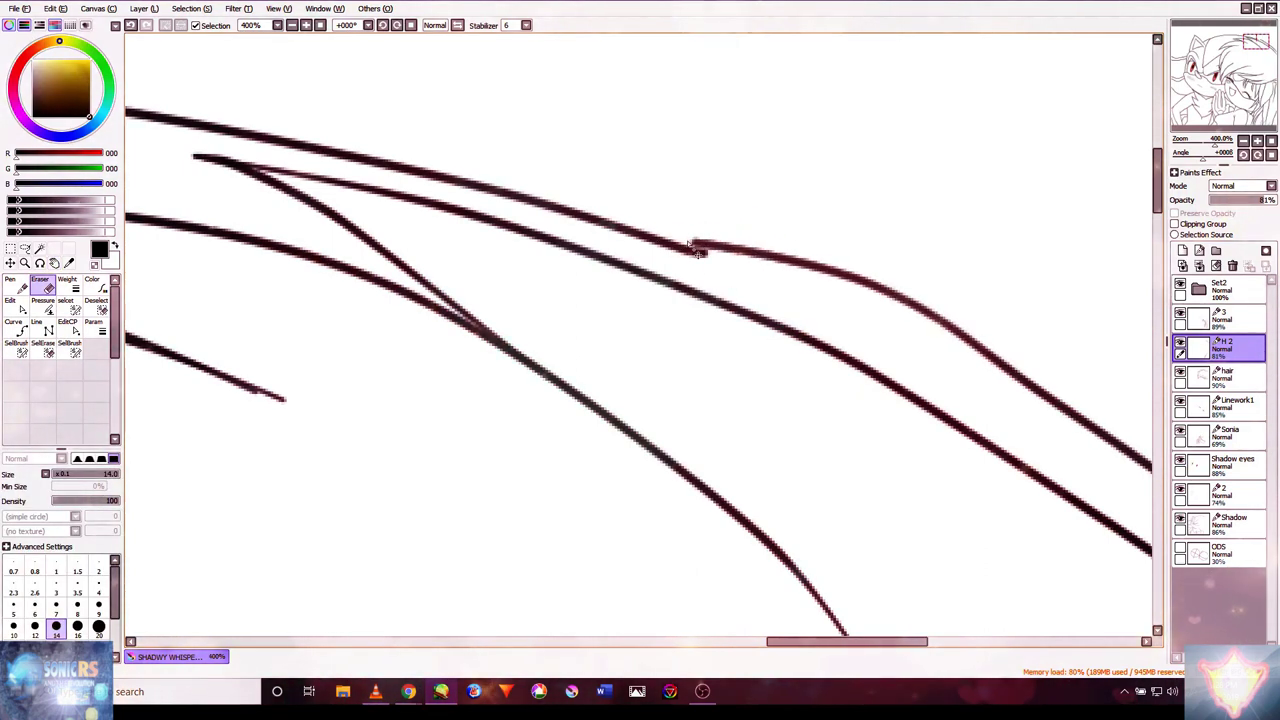
key("v")
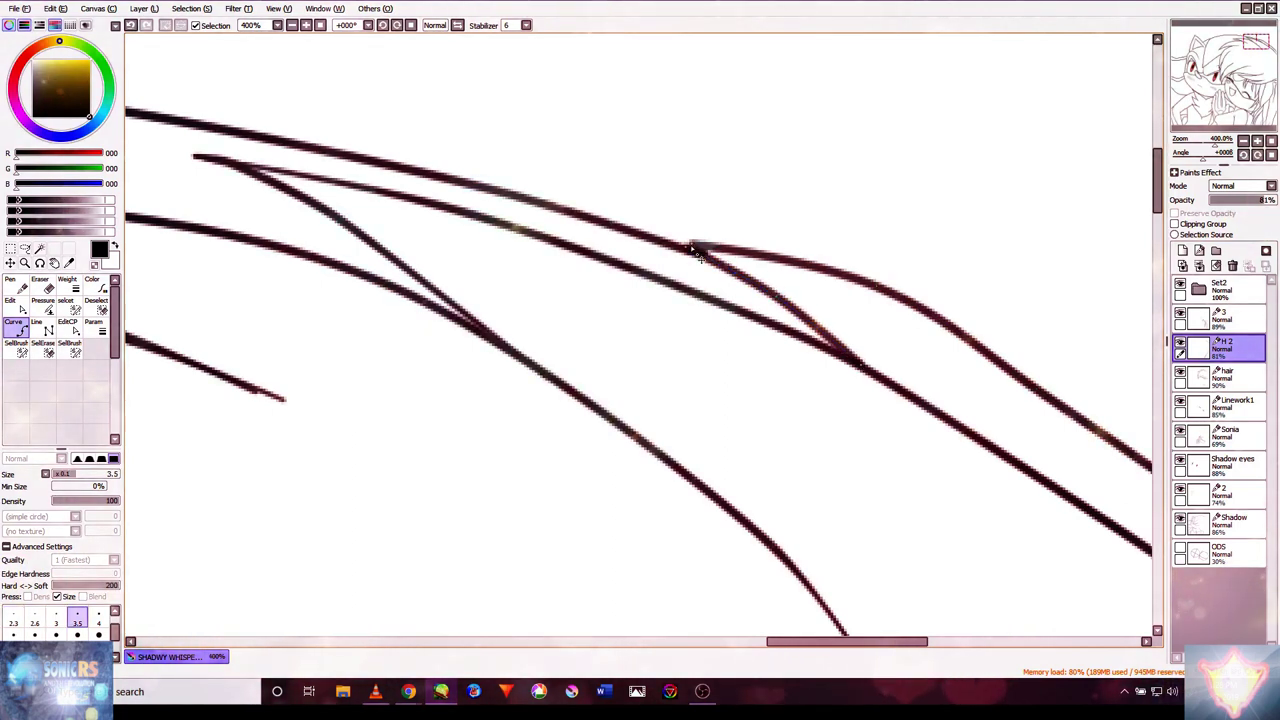
double_click(857, 366)
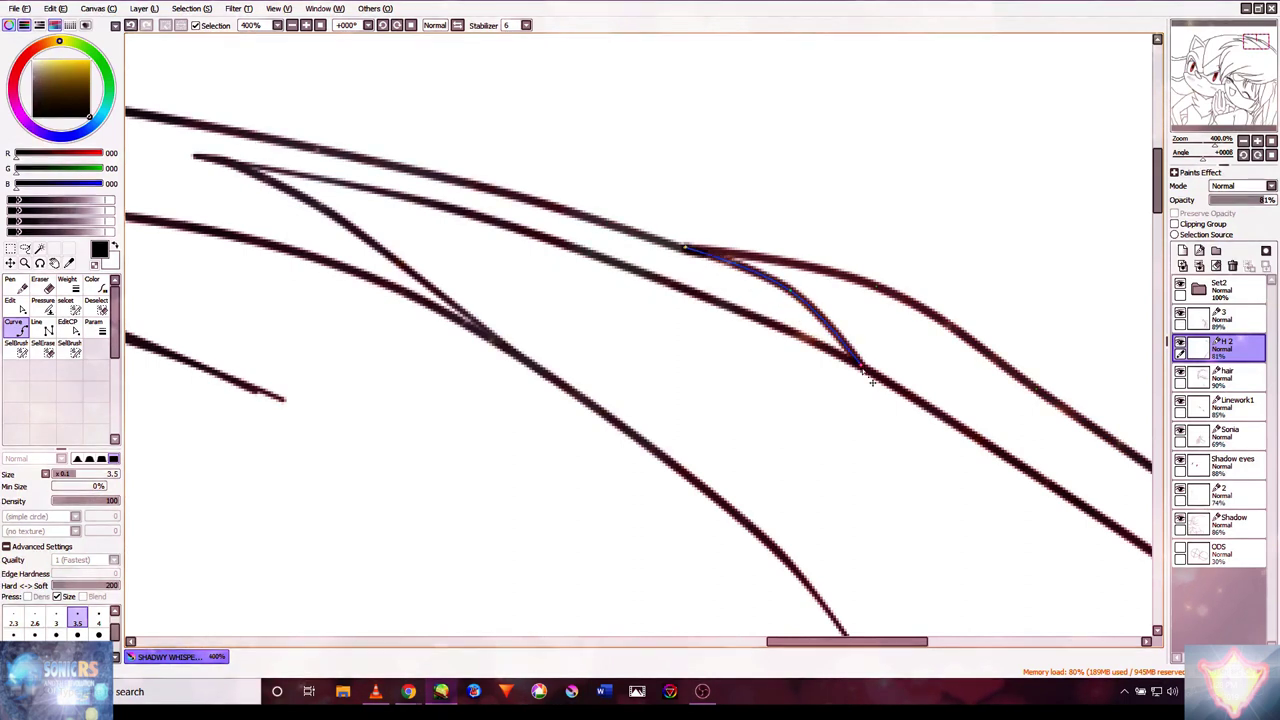
scroll(877, 337, "down", 1)
scroll(871, 366, "up", 3)
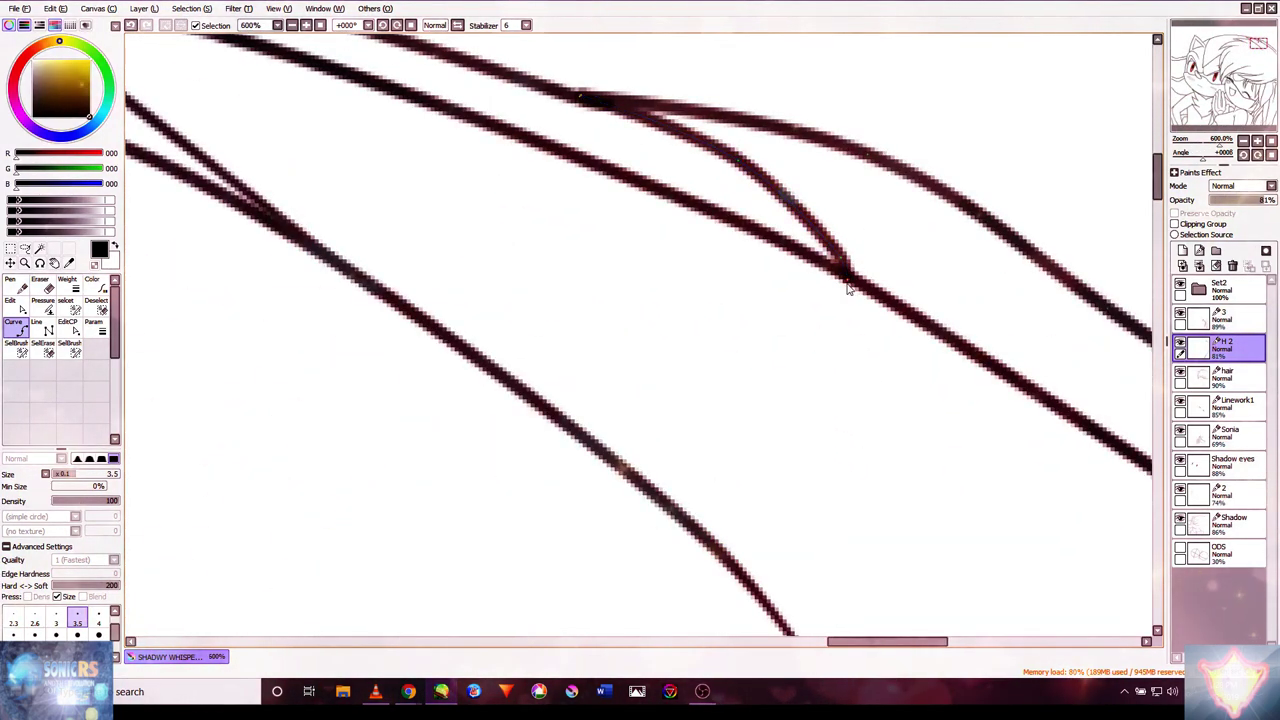
- Check the new connecting hair curve against the whole drawing and adjust its point pressure
scroll(730, 340, "down", 5)
scroll(762, 345, "up", 5)
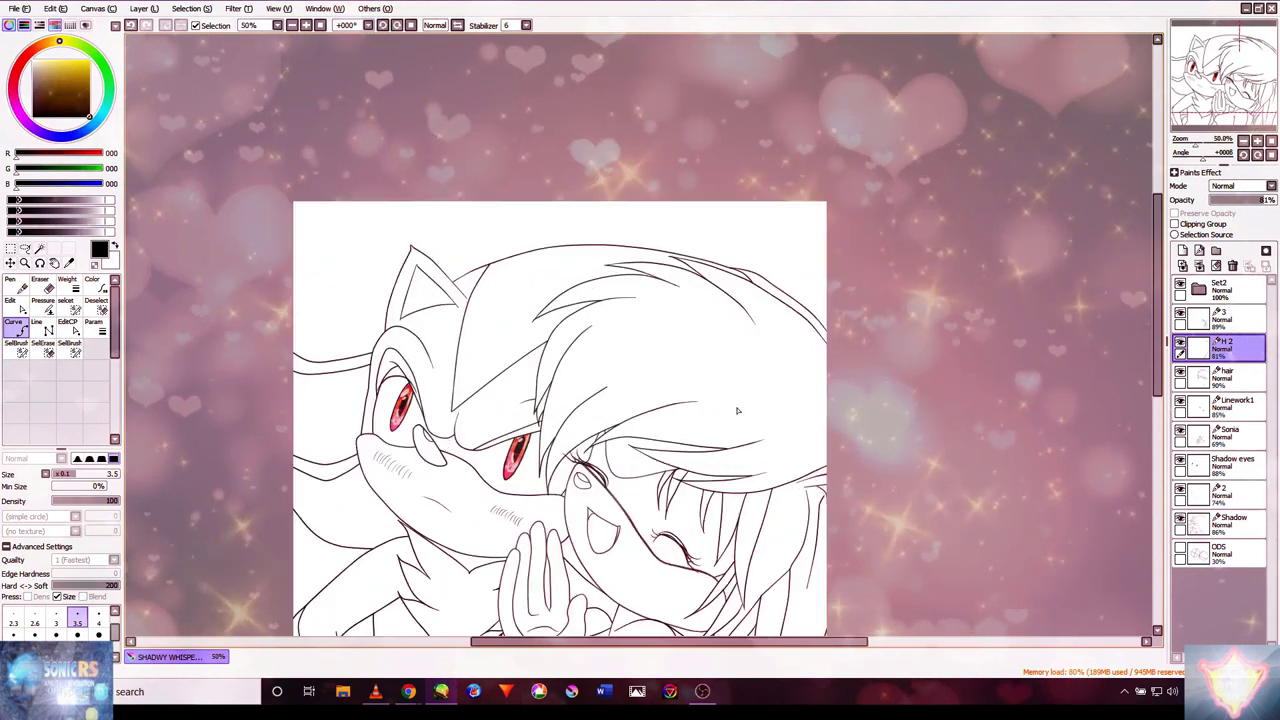
key("p")
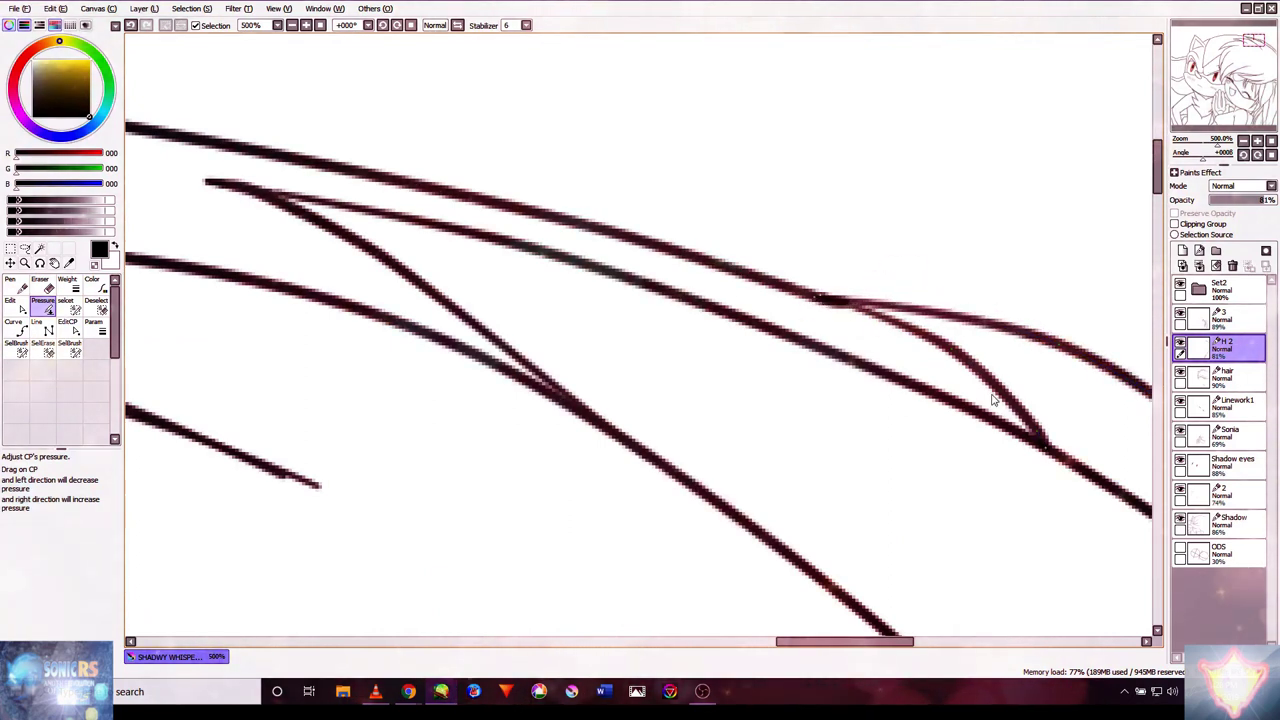
scroll(950, 352, "down", 4)
scroll(1064, 421, "up", 2)
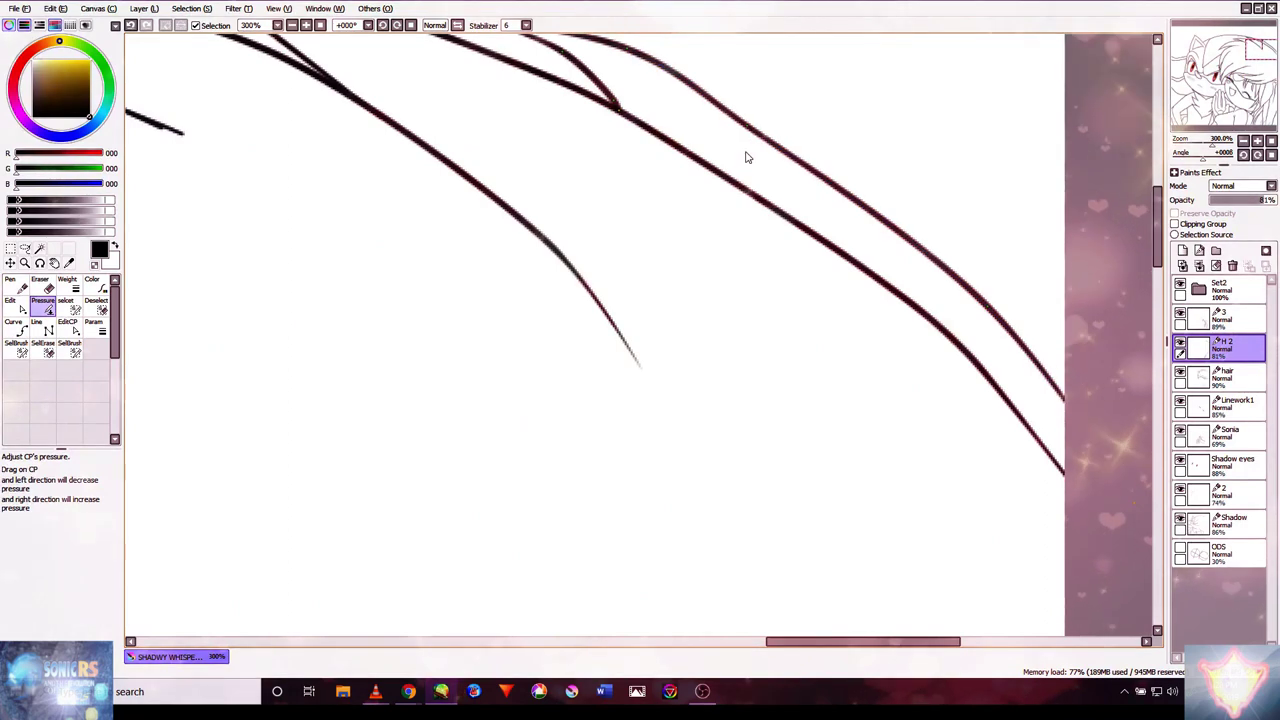
- Check the whole drawing's linework at reduced zoom and switch to the OBS recording window
scroll(1003, 335, "down", 4)
scroll(957, 360, "up", 1)
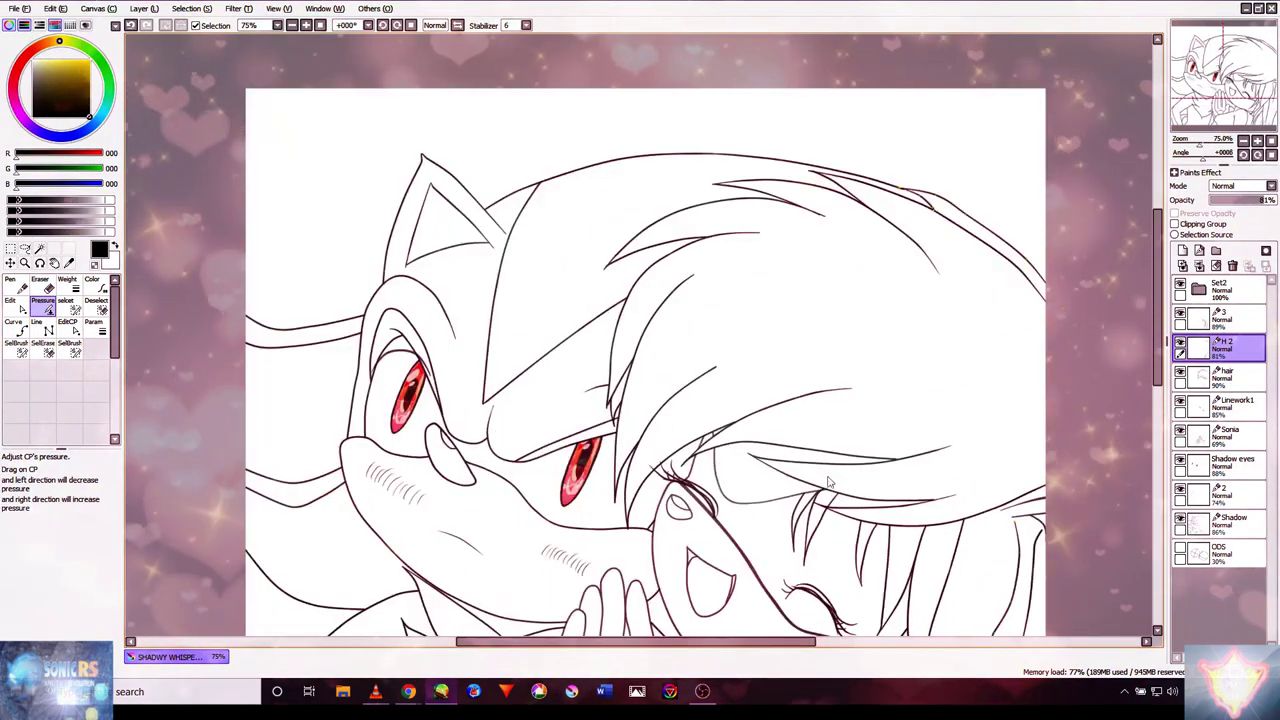
scroll(828, 483, "up", 1)
left_click(703, 691)
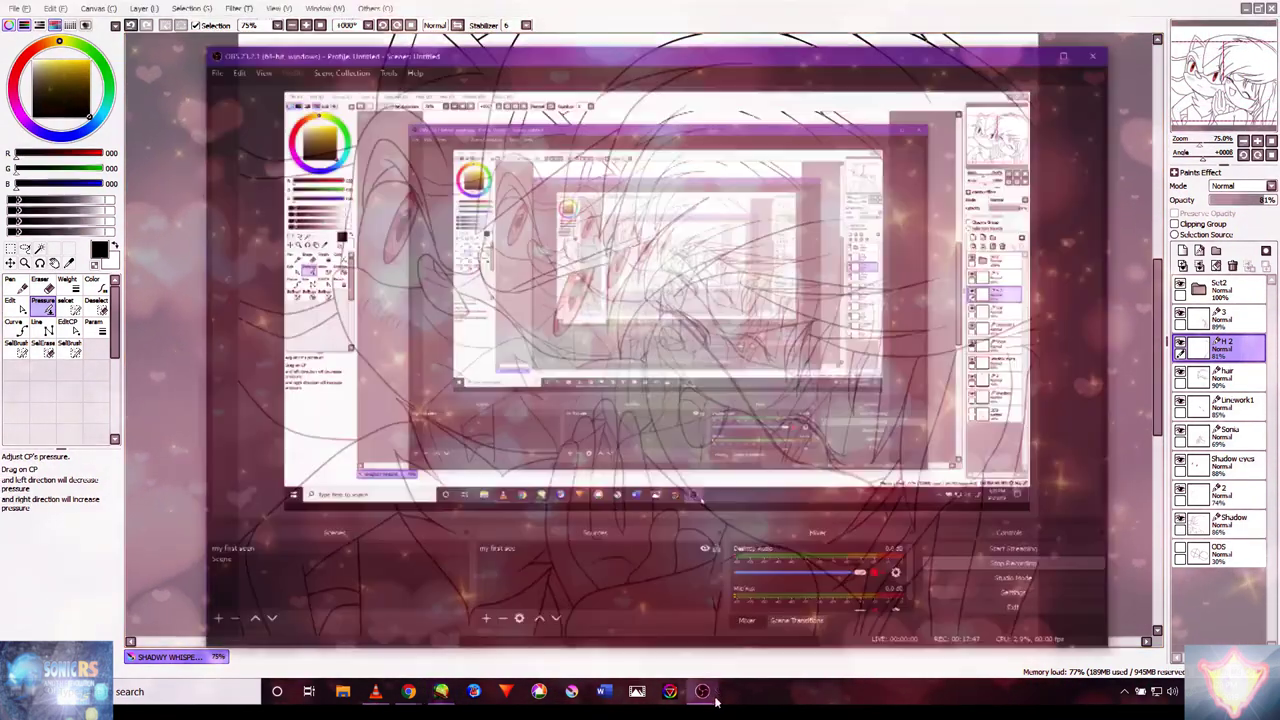
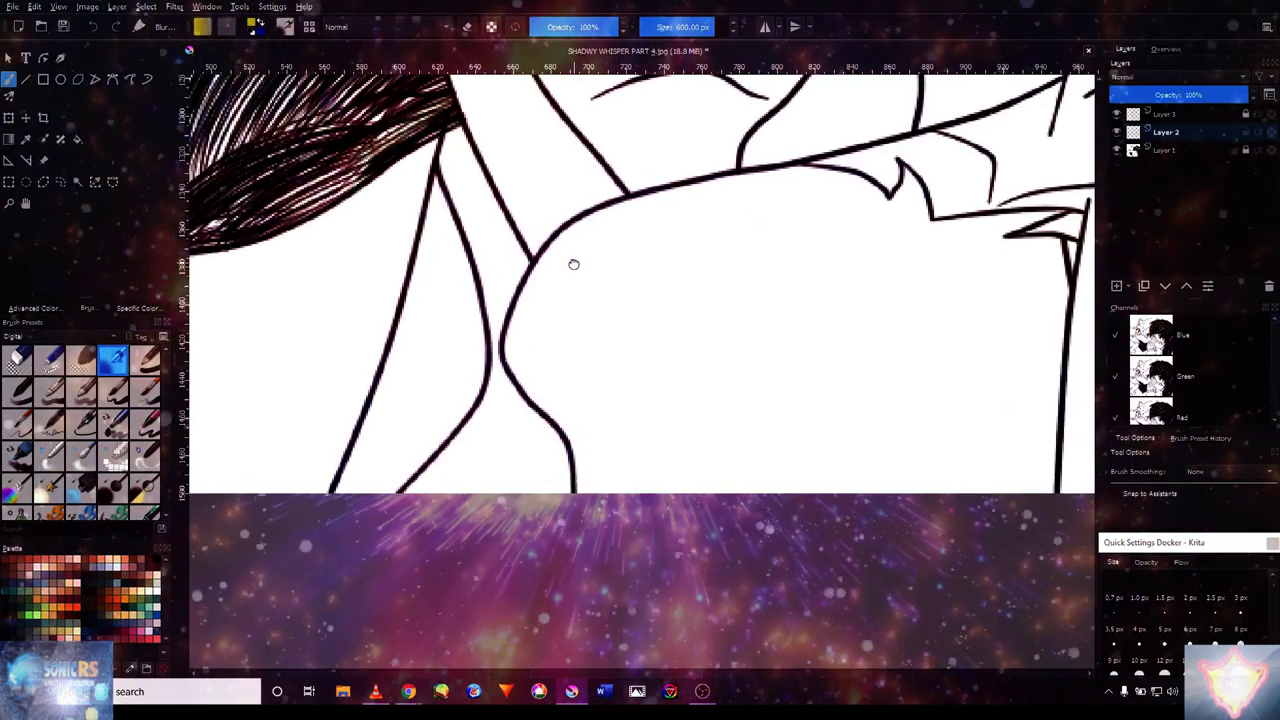
- In Krita, rename the bottom layer ODS and the middle layer B AND W LINES
double_click(1218, 150)
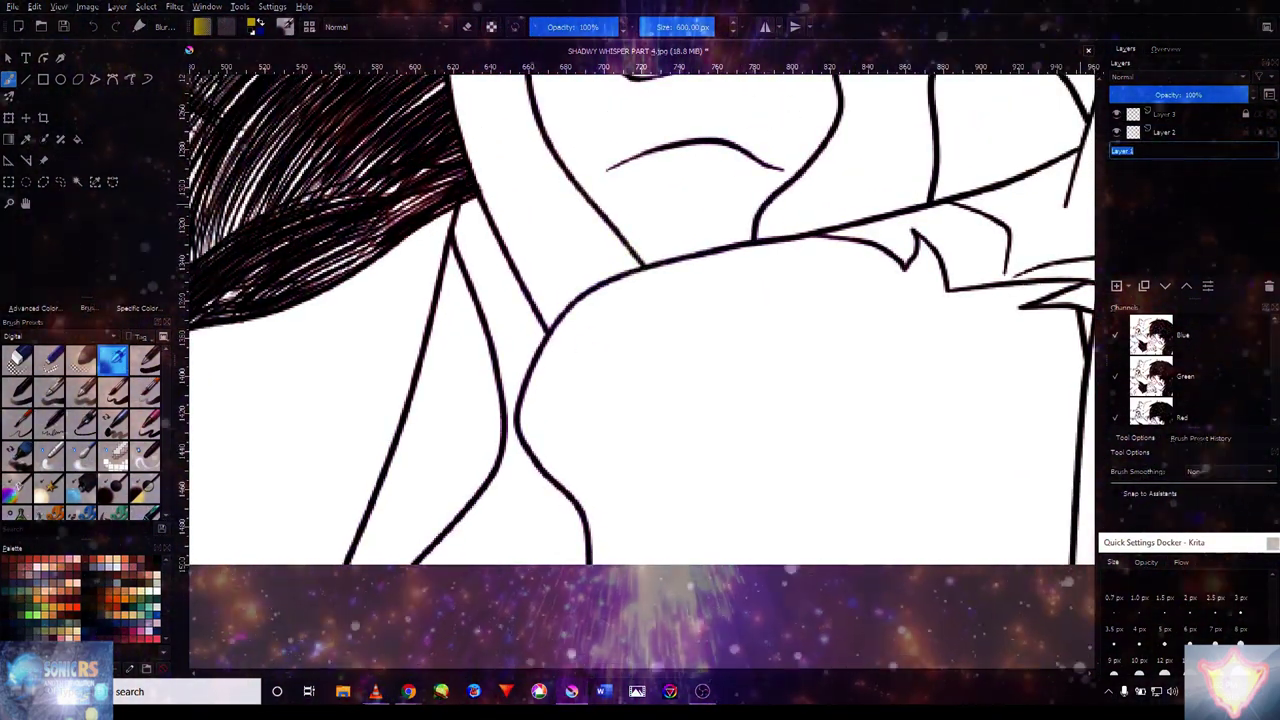
type("col")
key("Return")
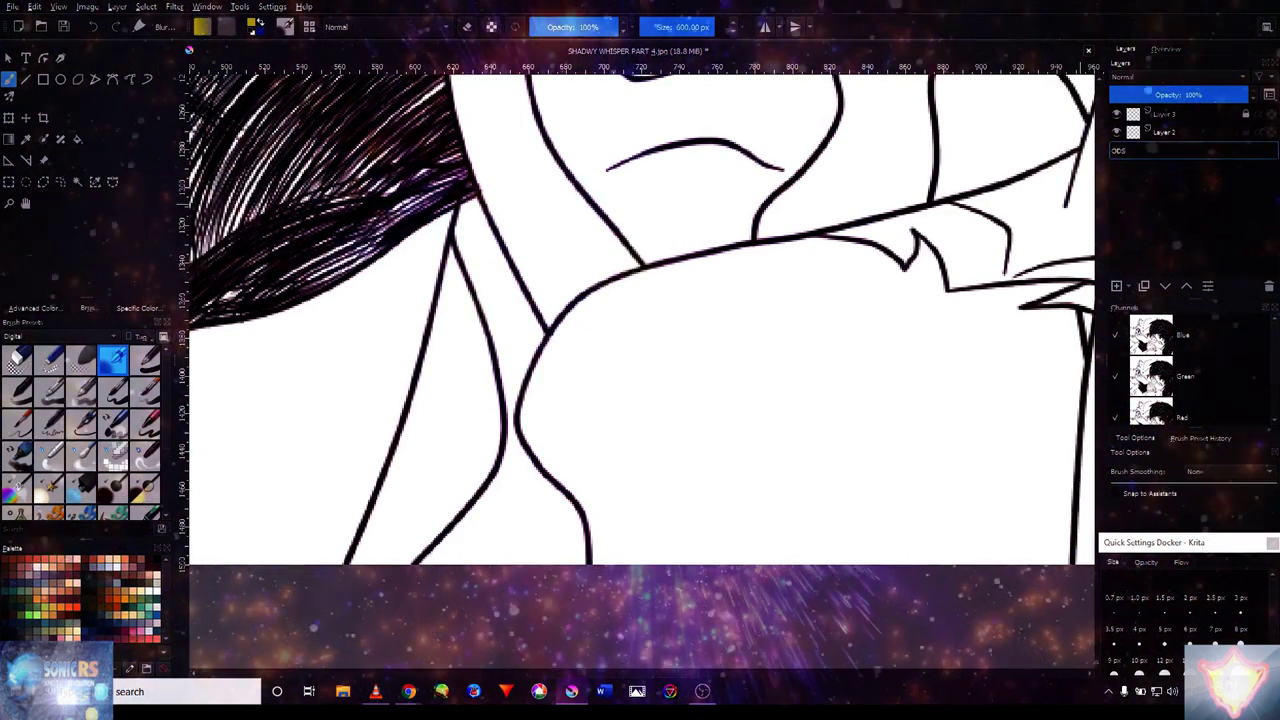
double_click(1218, 132)
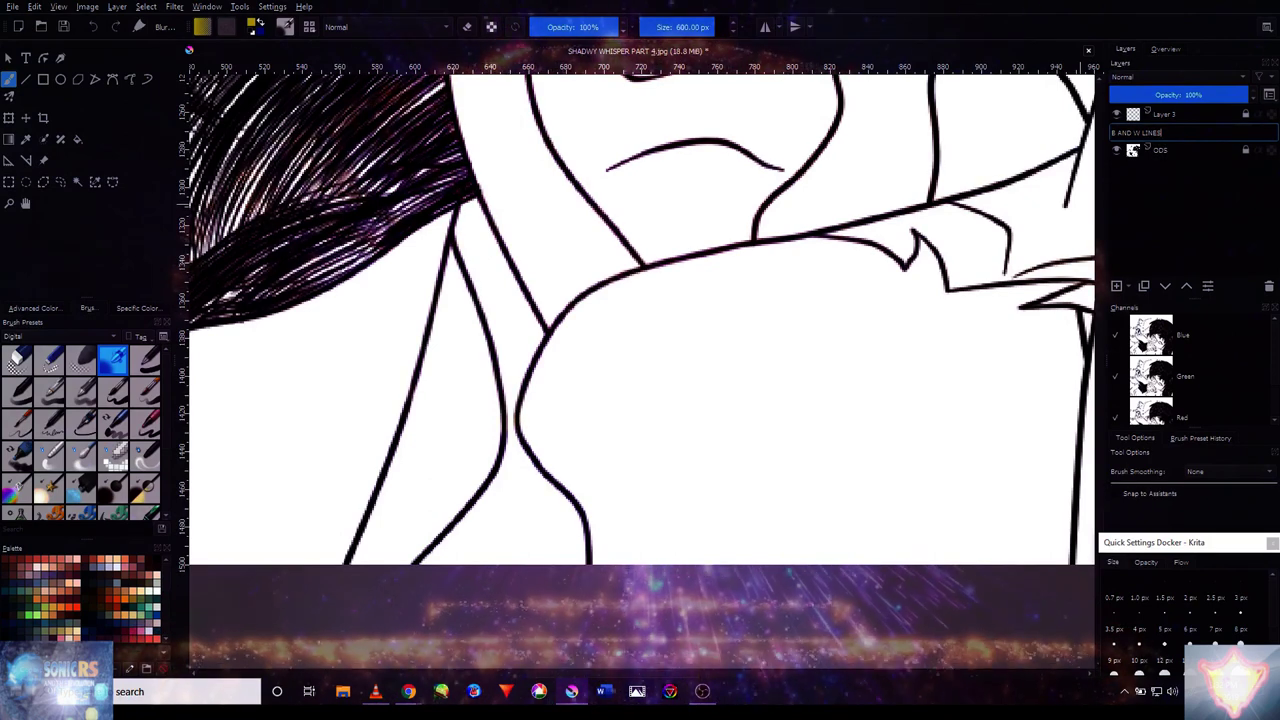
key("Return")
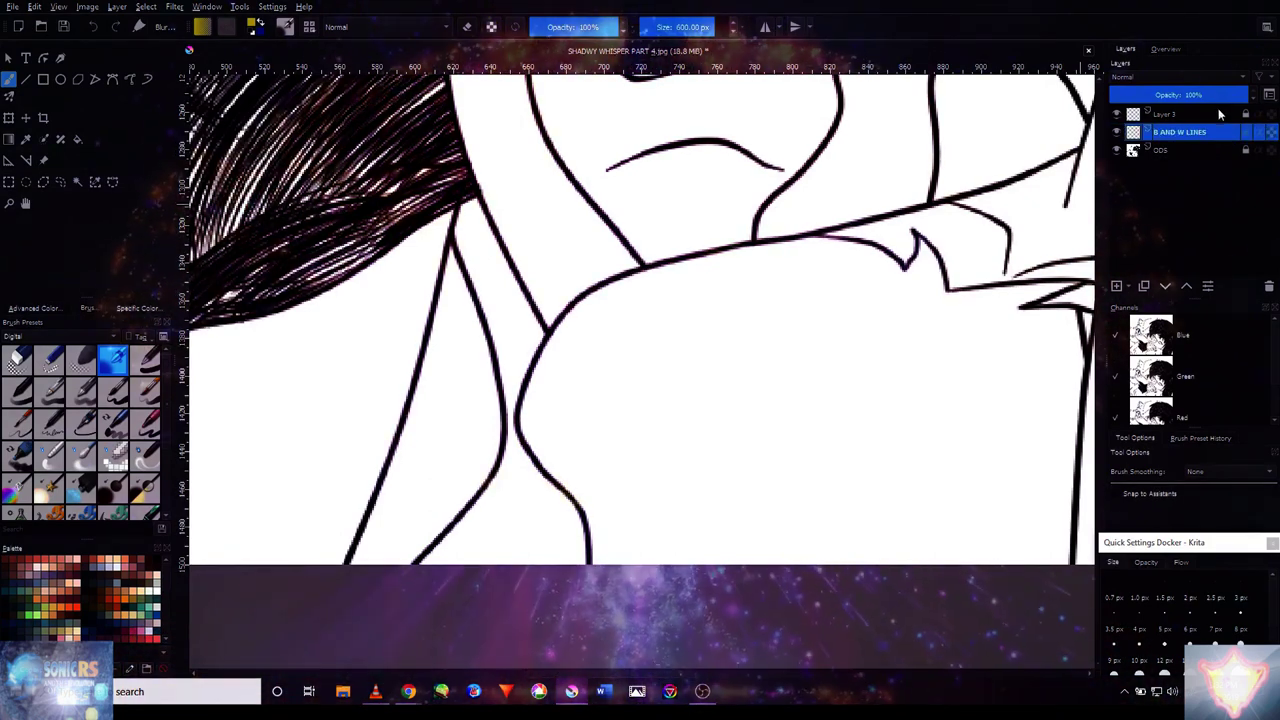
- Rename the top layer COLORS and make the B AND W LINES layer active again
double_click(1220, 113)
type("C")
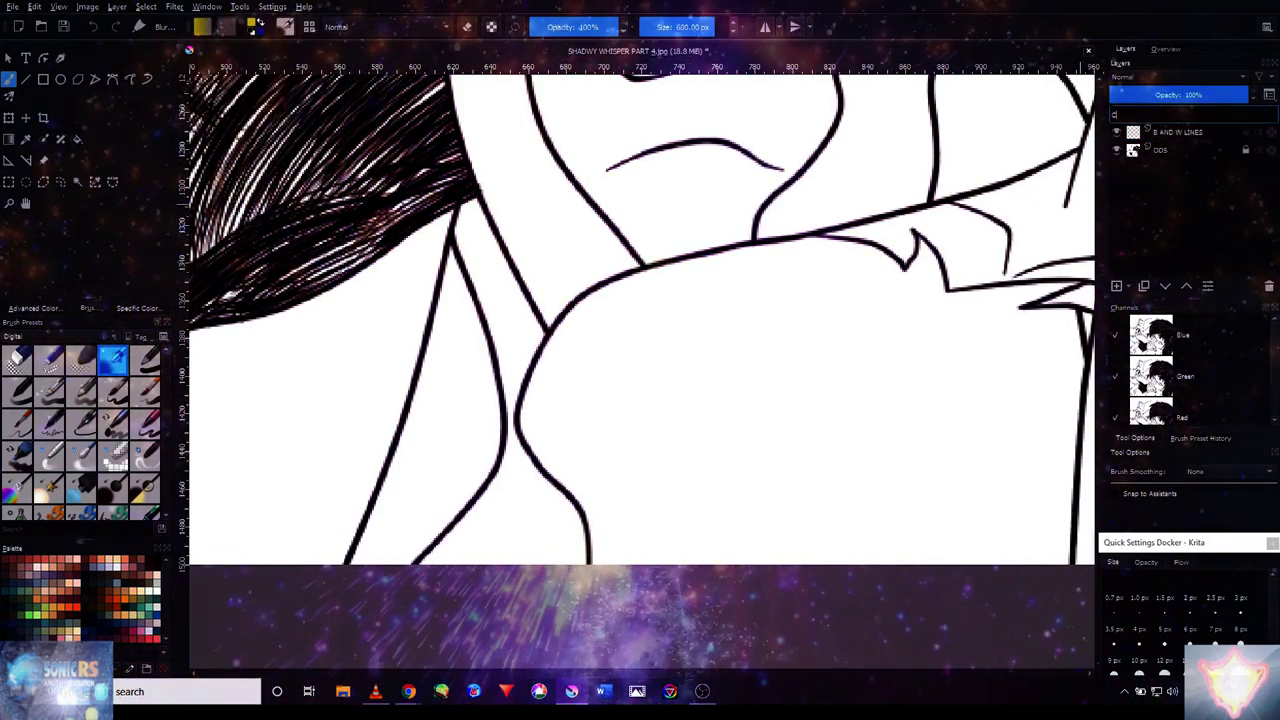
type("OLORS")
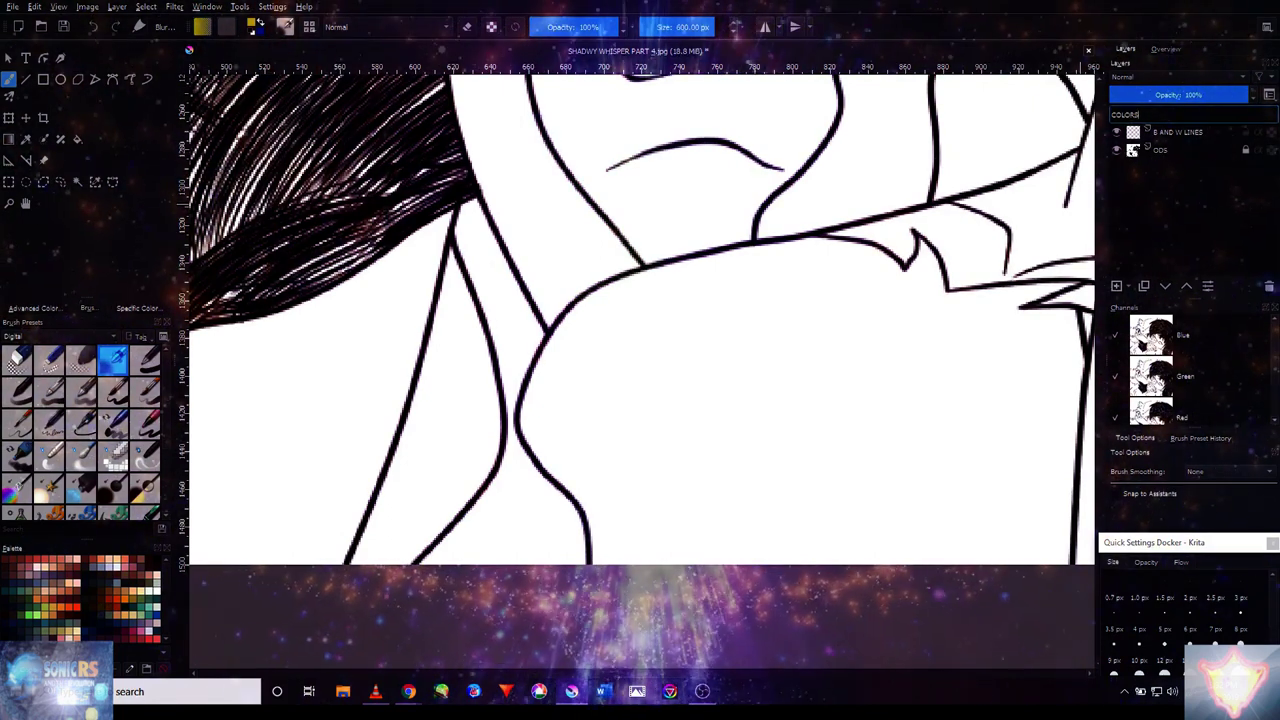
key("Return")
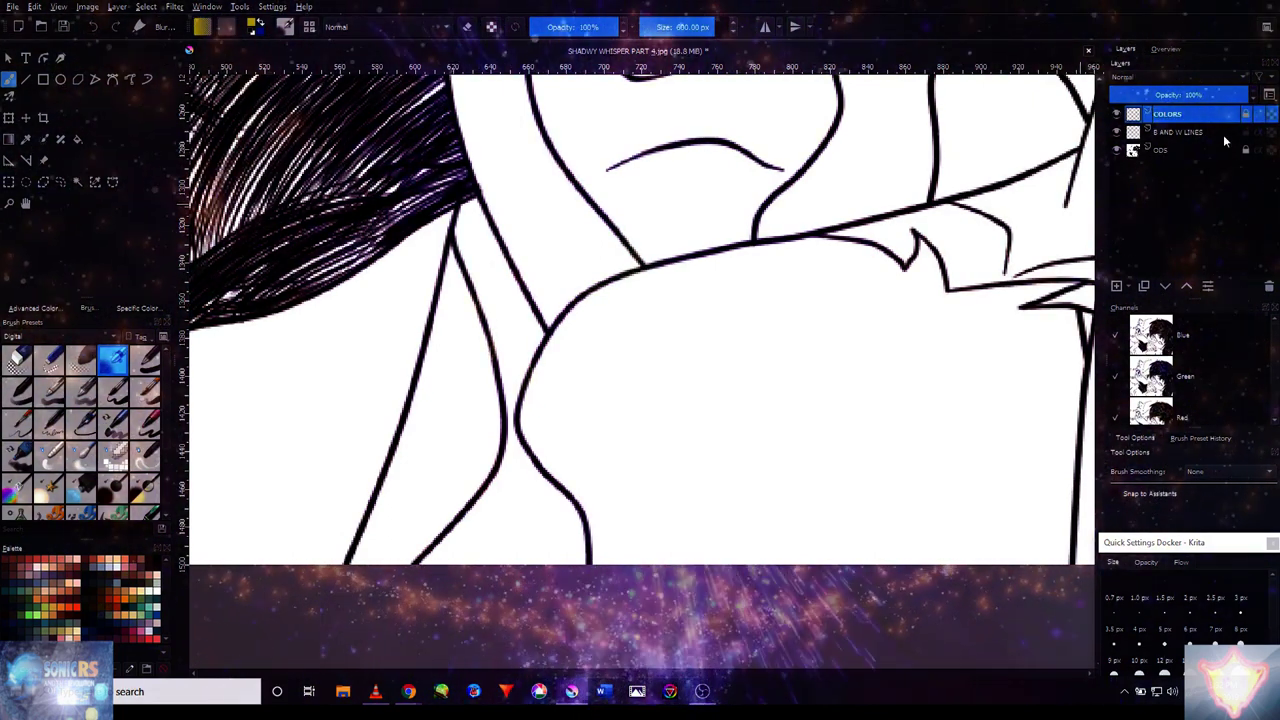
left_click(1223, 132)
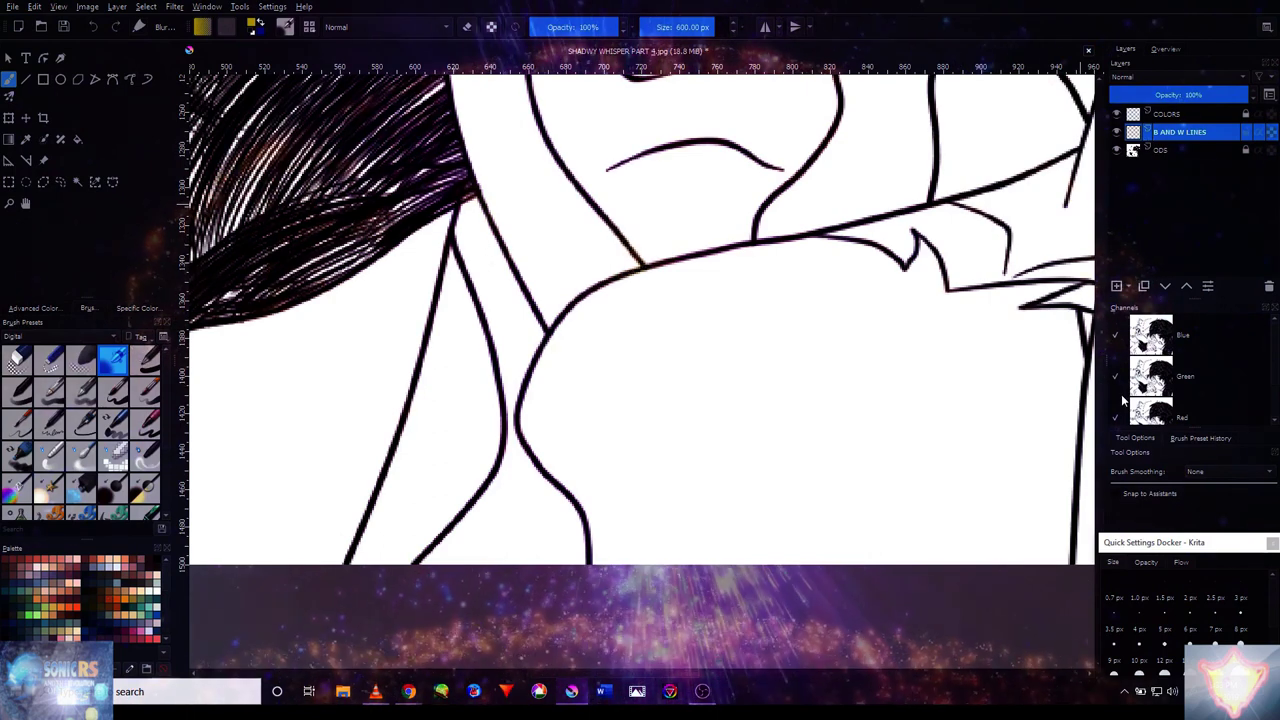
- Set up a fine inking brush at 3 px in black for the hatched hair on the B AND W LINES layer
left_click(902, 164)
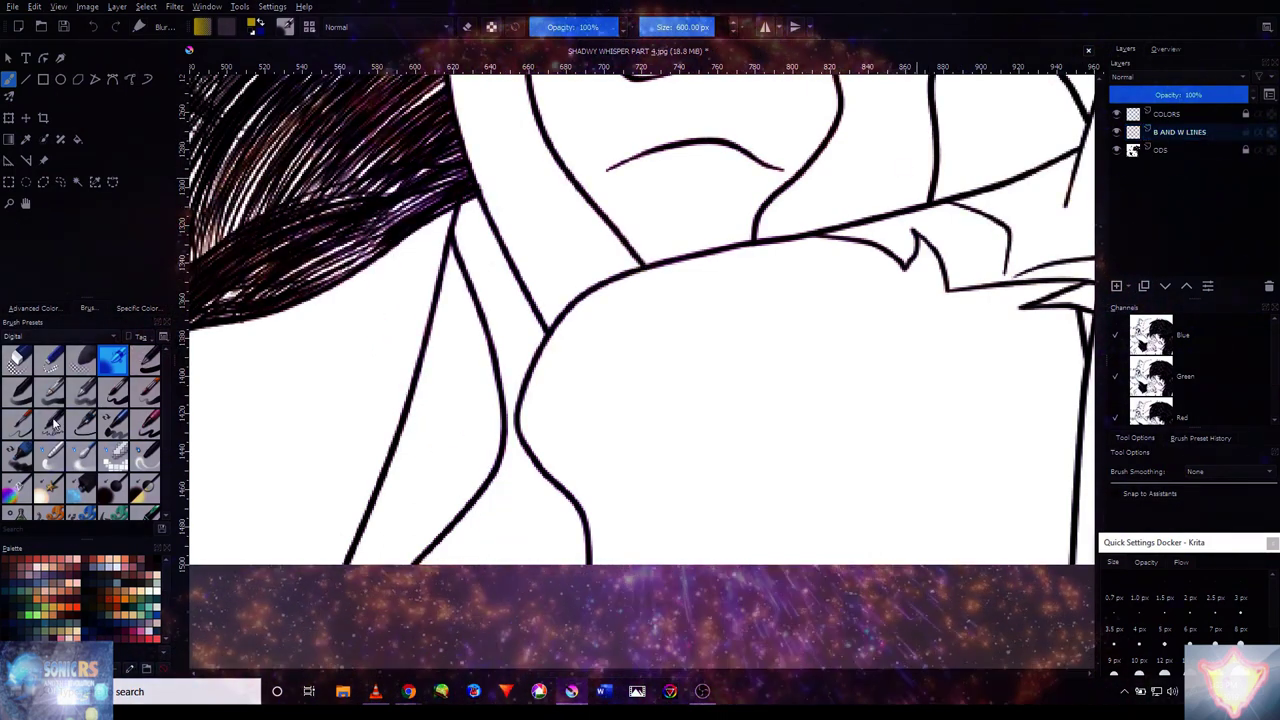
left_click(568, 358, "ctrl")
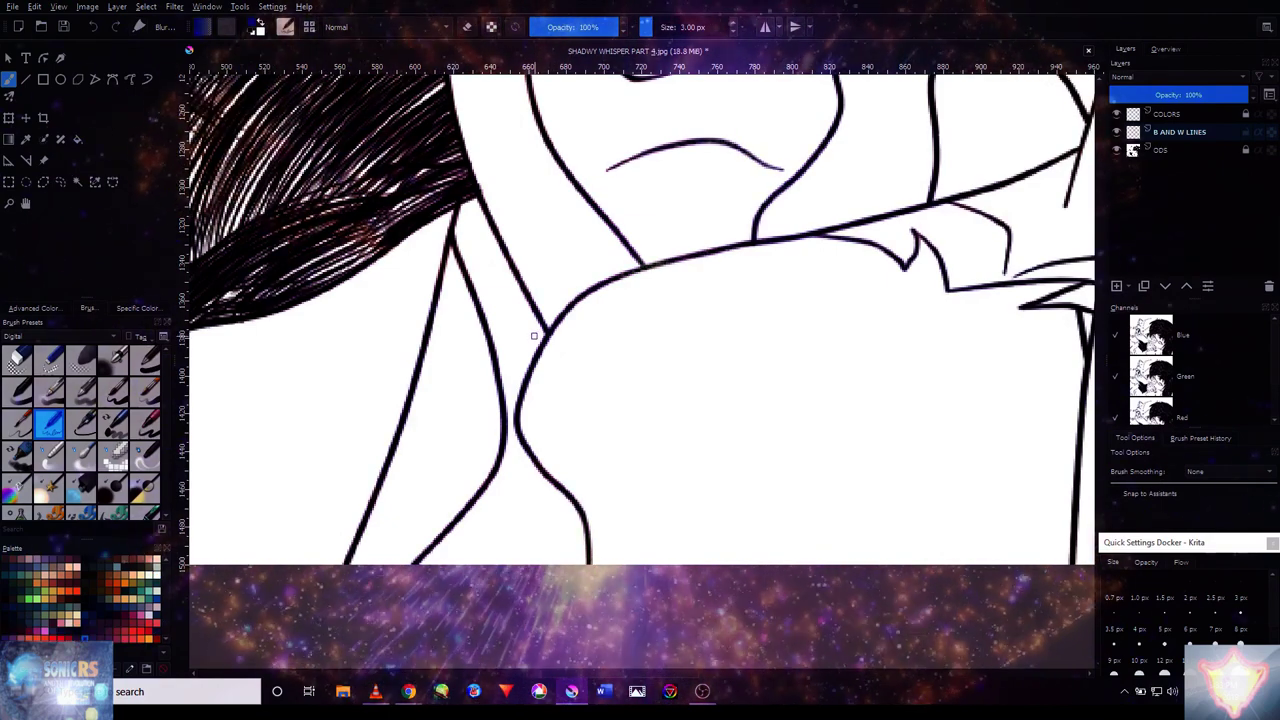
left_click_drag(517, 237, 757, 355)
scroll(553, 323, "up", 2)
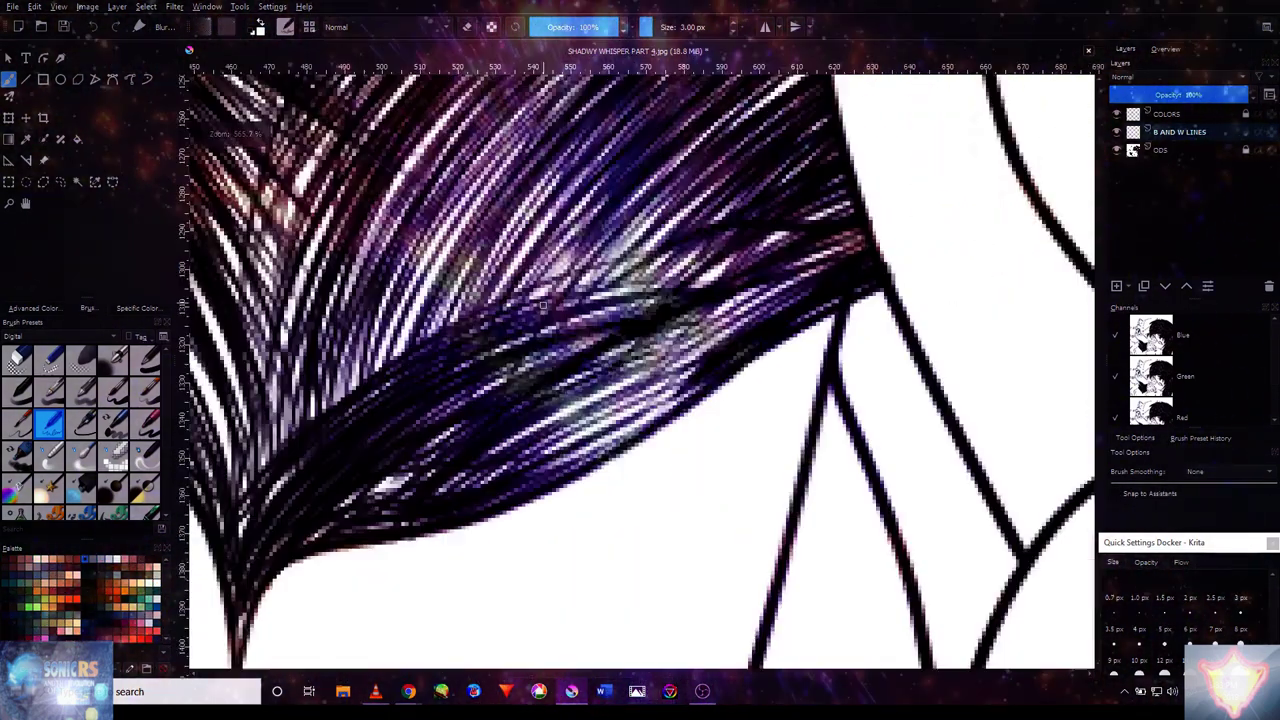
- Try a few curved 2 px test strokes in the white area below the hair and undo them
key("bracketleft")
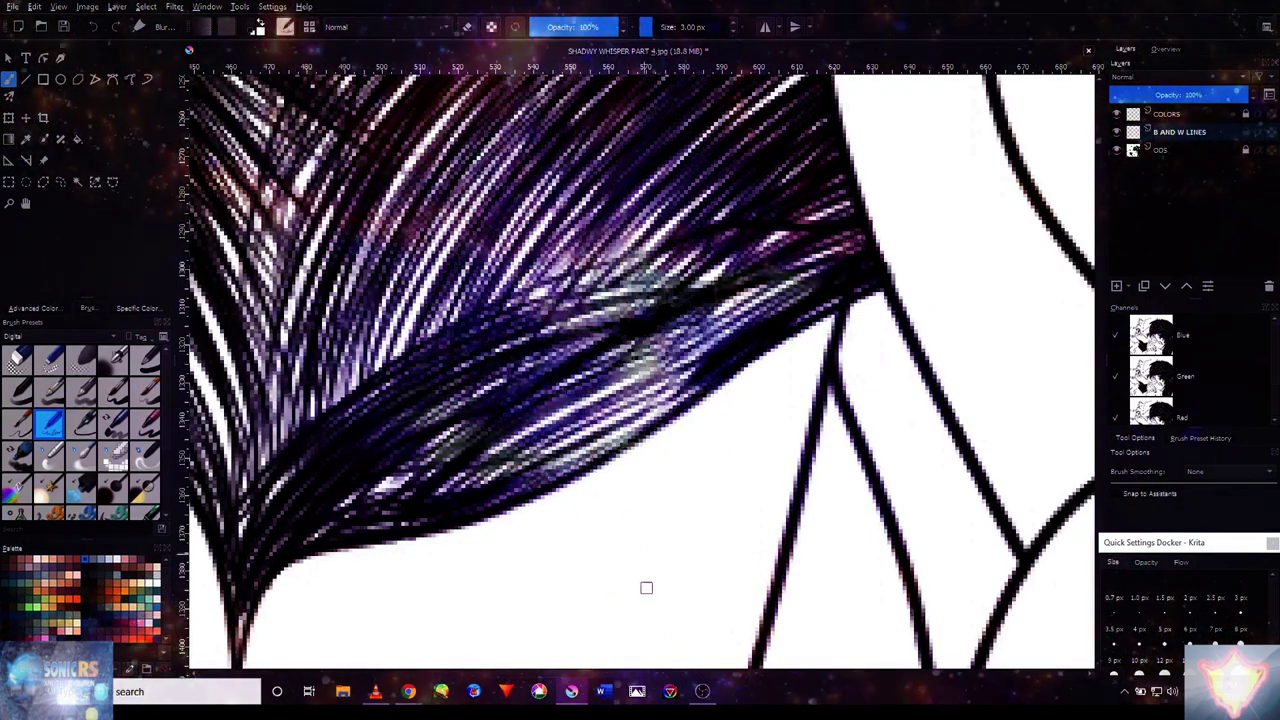
mouse_move(640, 603)
left_mouse_down()
mouse_move(647, 517)
mouse_move(671, 607)
mouse_move(703, 463)
left_mouse_up()
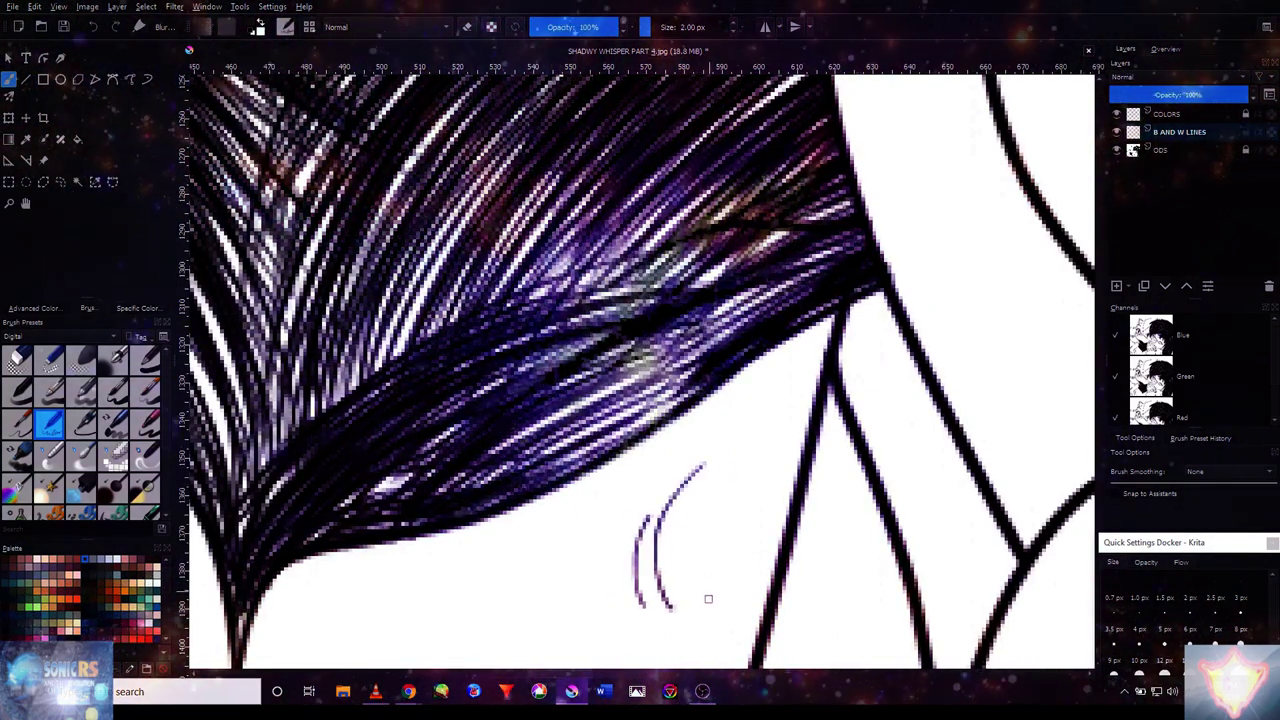
left_click_drag(700, 602, 740, 452)
key("ctrl+z")
key("ctrl+z")
key("ctrl+z")
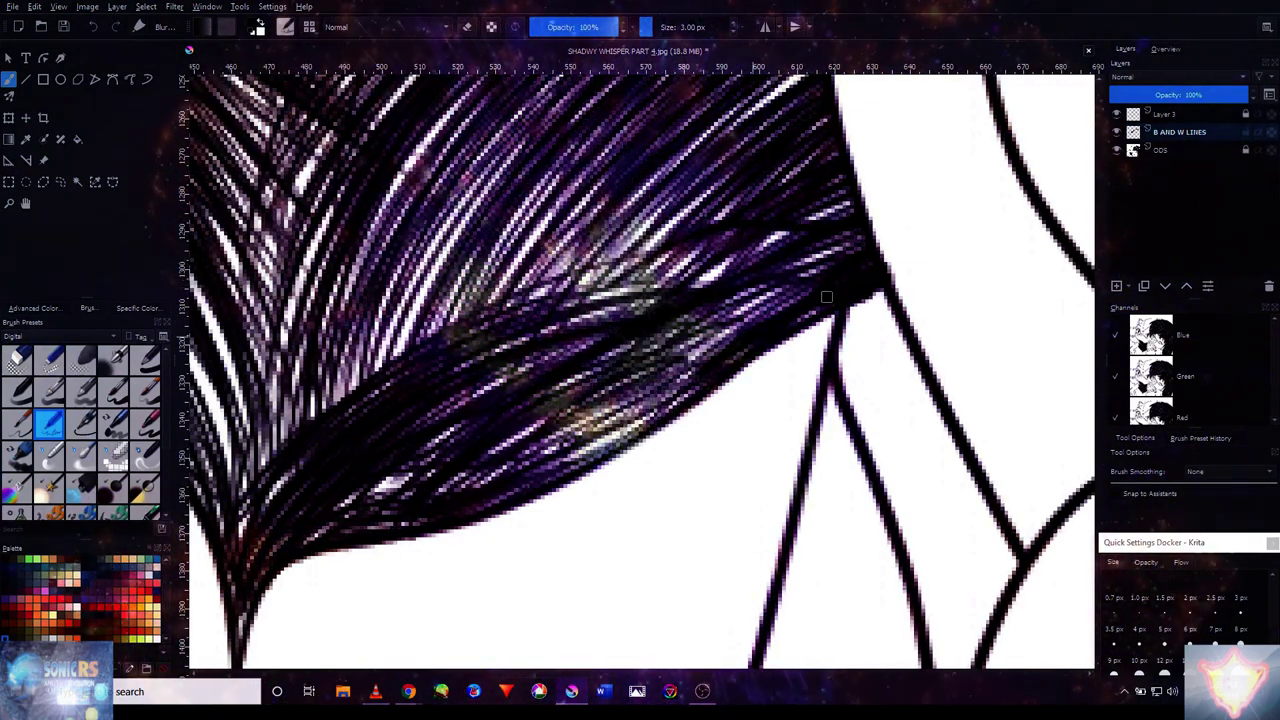
- Darken the lower hair tuft and its pointed tip with curved 3 px black strands on the B AND W LINES layer
left_click_drag(527, 330, 692, 230)
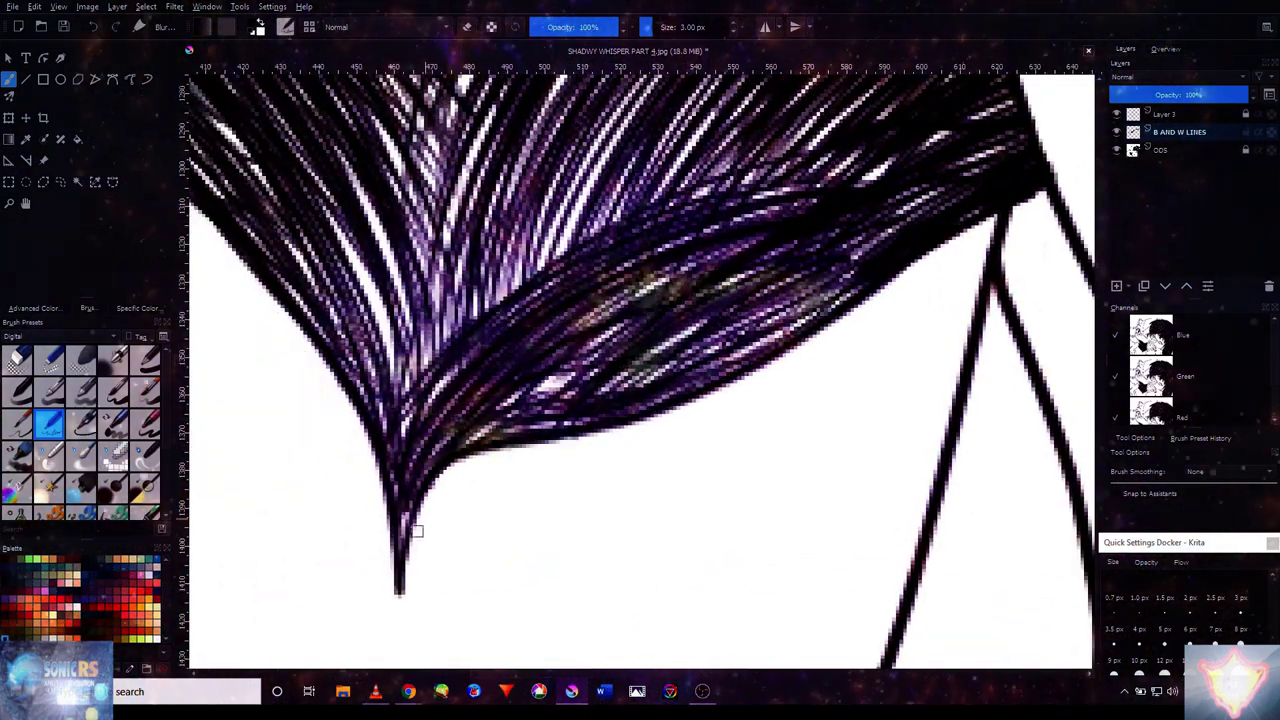
mouse_move(405, 542)
left_mouse_down()
mouse_move(620, 270)
mouse_move(700, 210)
mouse_move(600, 330)
mouse_move(510, 395)
mouse_move(560, 250)
mouse_move(500, 380)
mouse_move(415, 432)
mouse_move(580, 260)
mouse_move(510, 300)
mouse_move(452, 262)
mouse_move(412, 362)
left_mouse_up()
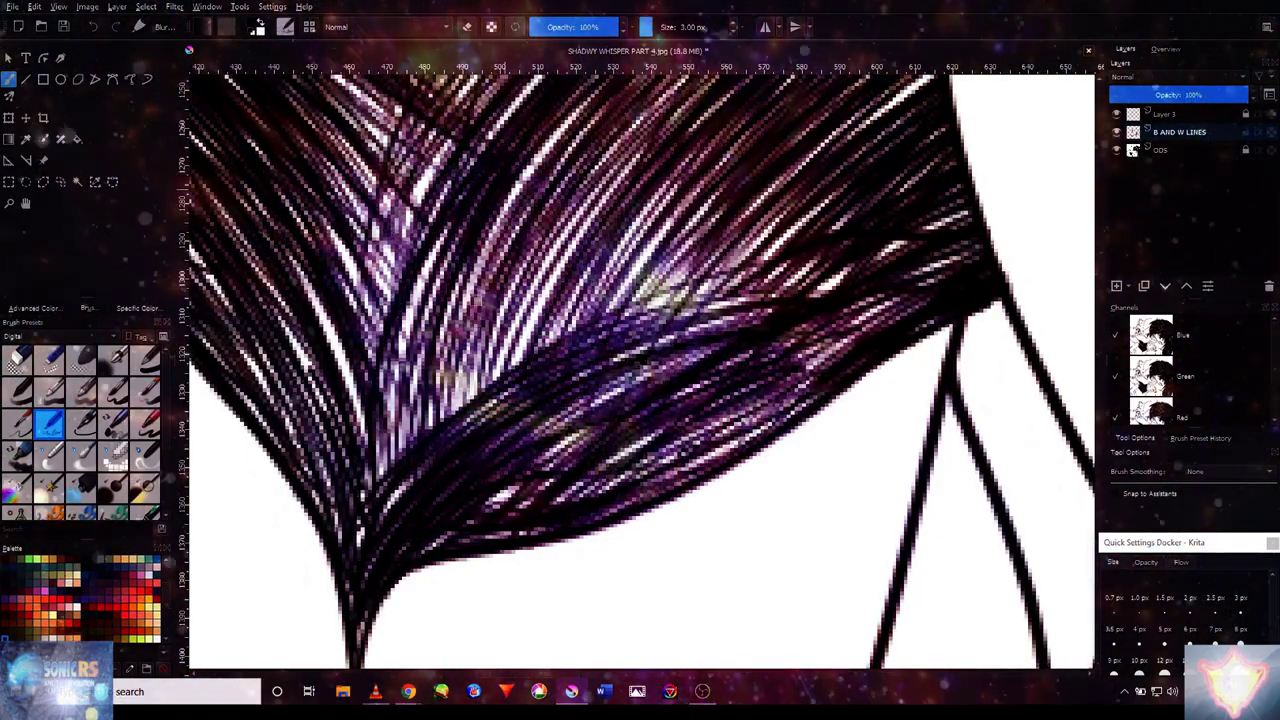
left_click_drag(568, 260, 468, 360)
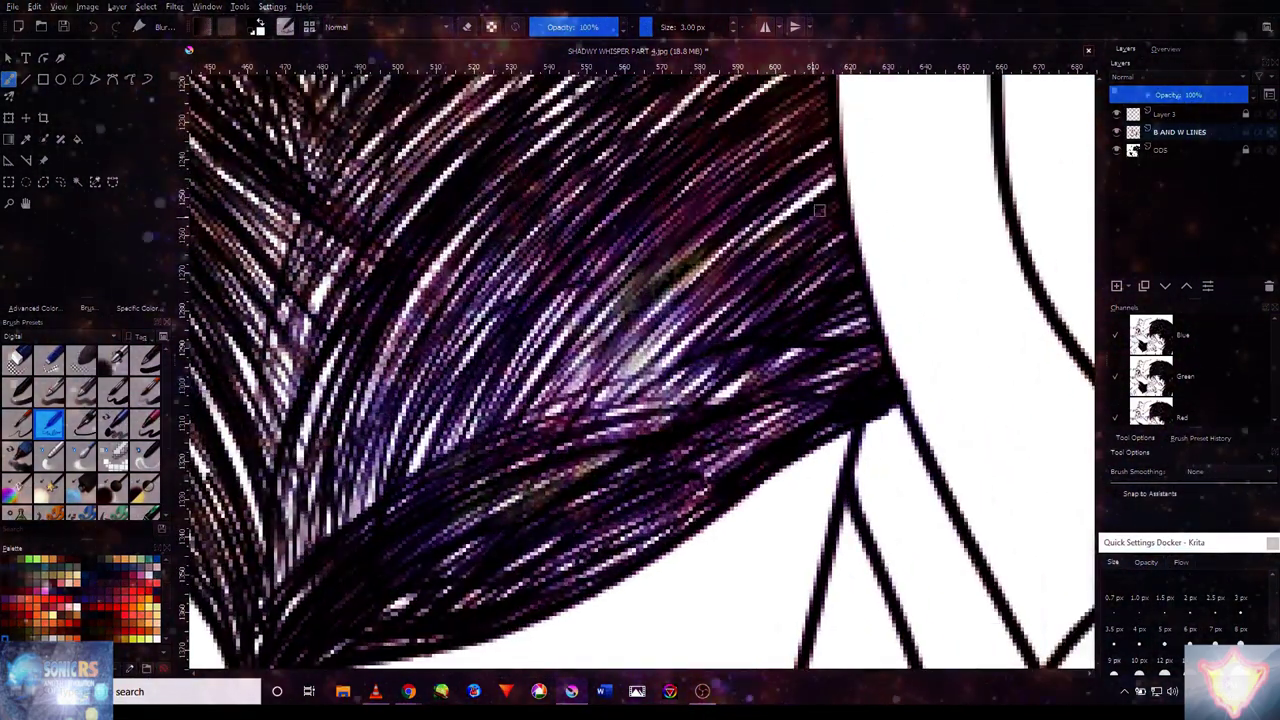
left_click_drag(537, 294, 527, 354)
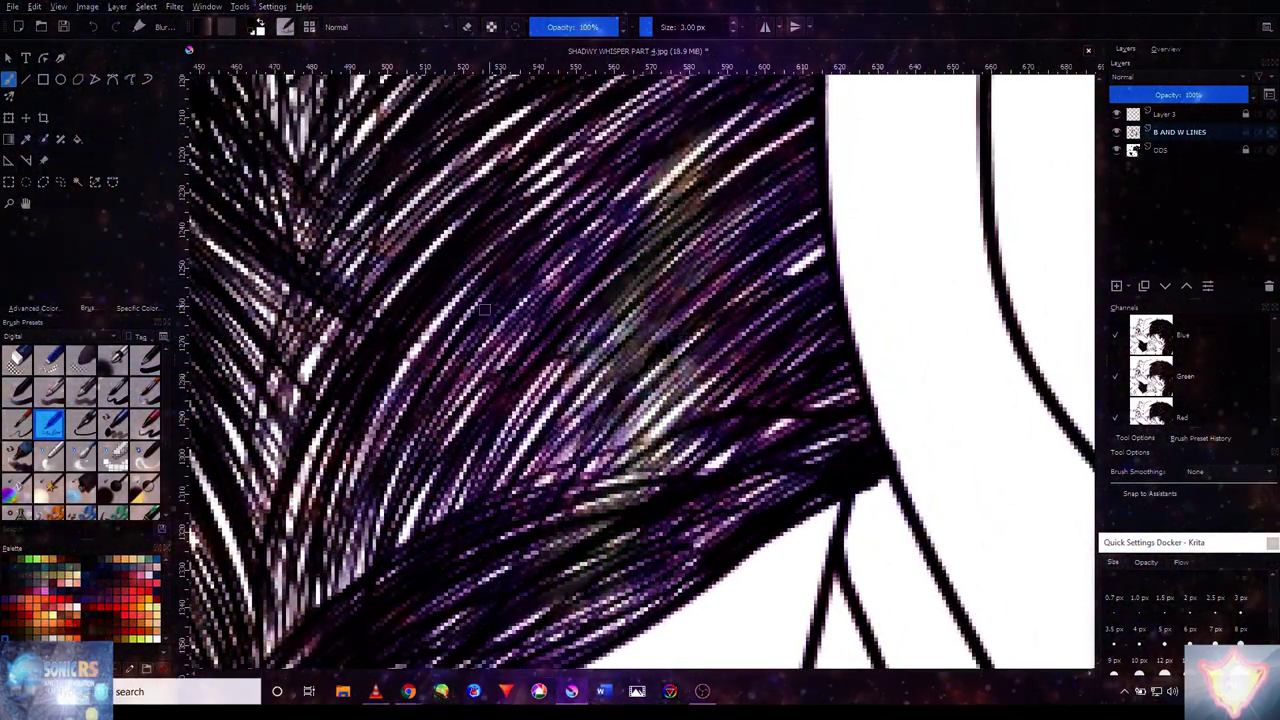
mouse_move(515, 283)
left_mouse_down()
mouse_move(590, 170)
mouse_move(640, 420)
left_mouse_up()
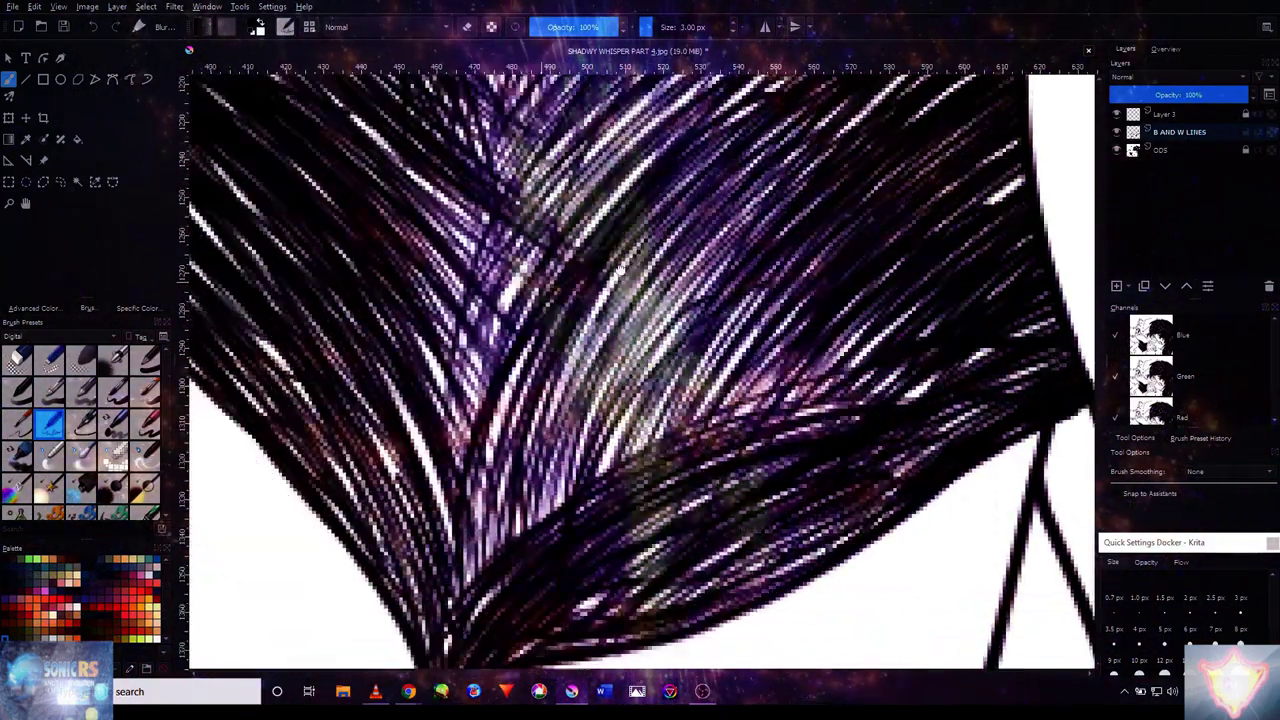
left_click_drag(620, 270, 658, 272)
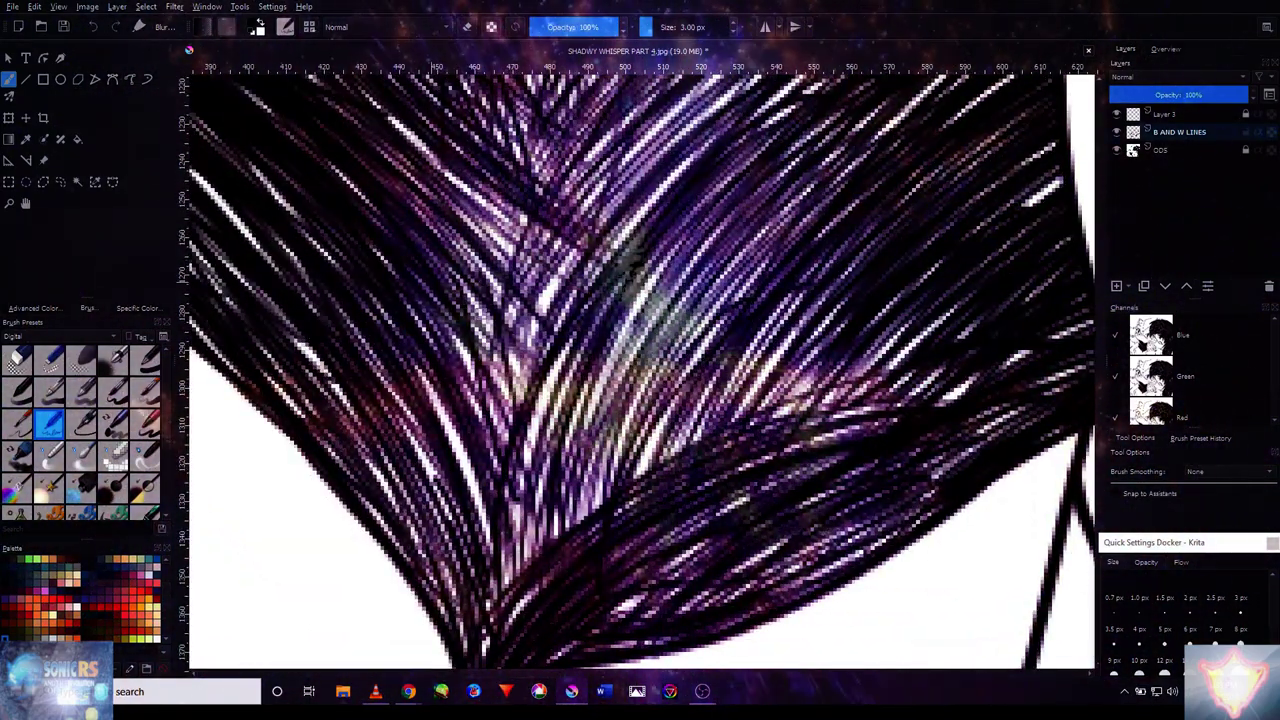
- Fill the white gaps where the central hair strands converge with fine black strokes following the hair's direction
left_click_drag(430, 183, 637, 466)
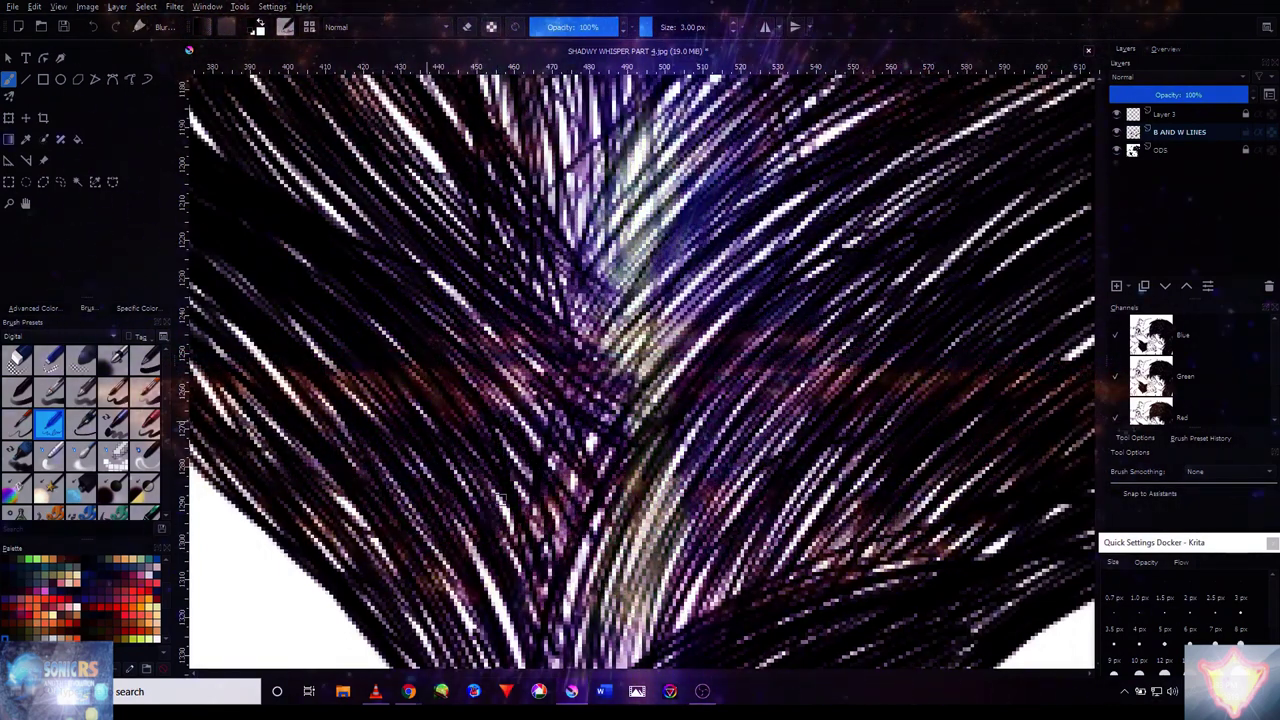
left_click_drag(643, 392, 724, 392)
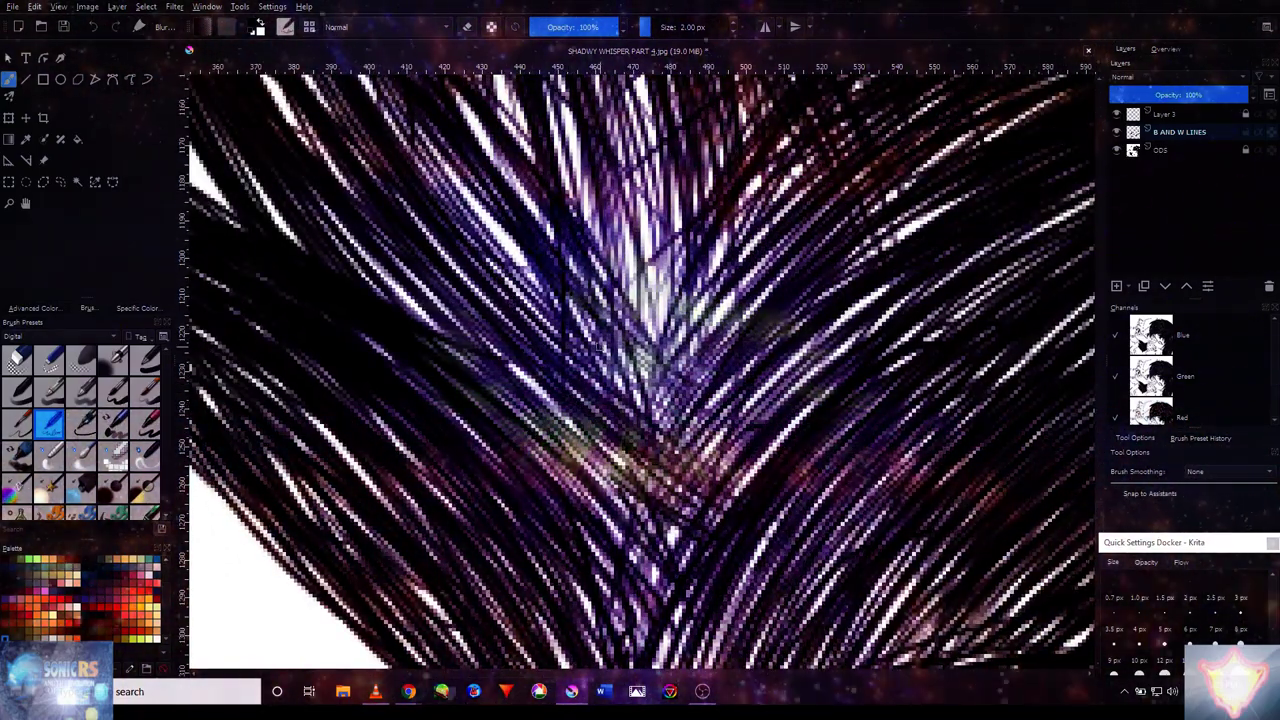
left_click_drag(510, 228, 621, 368)
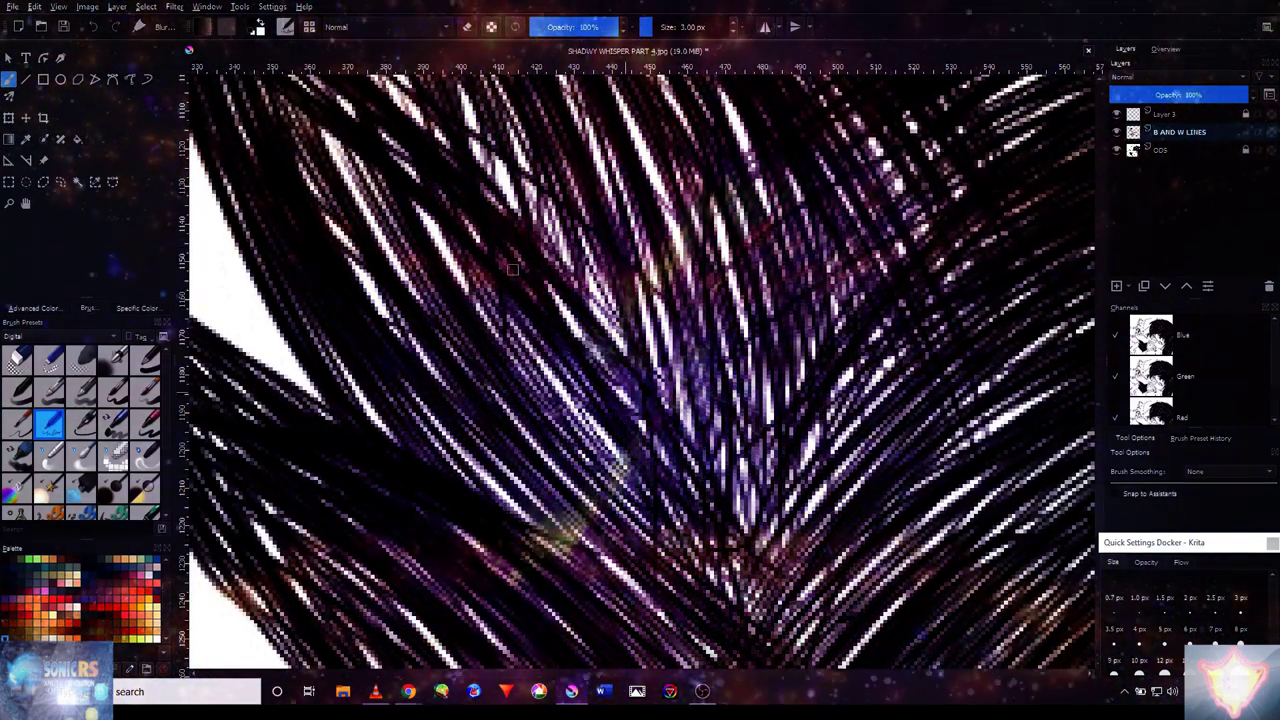
left_click_drag(430, 320, 466, 486)
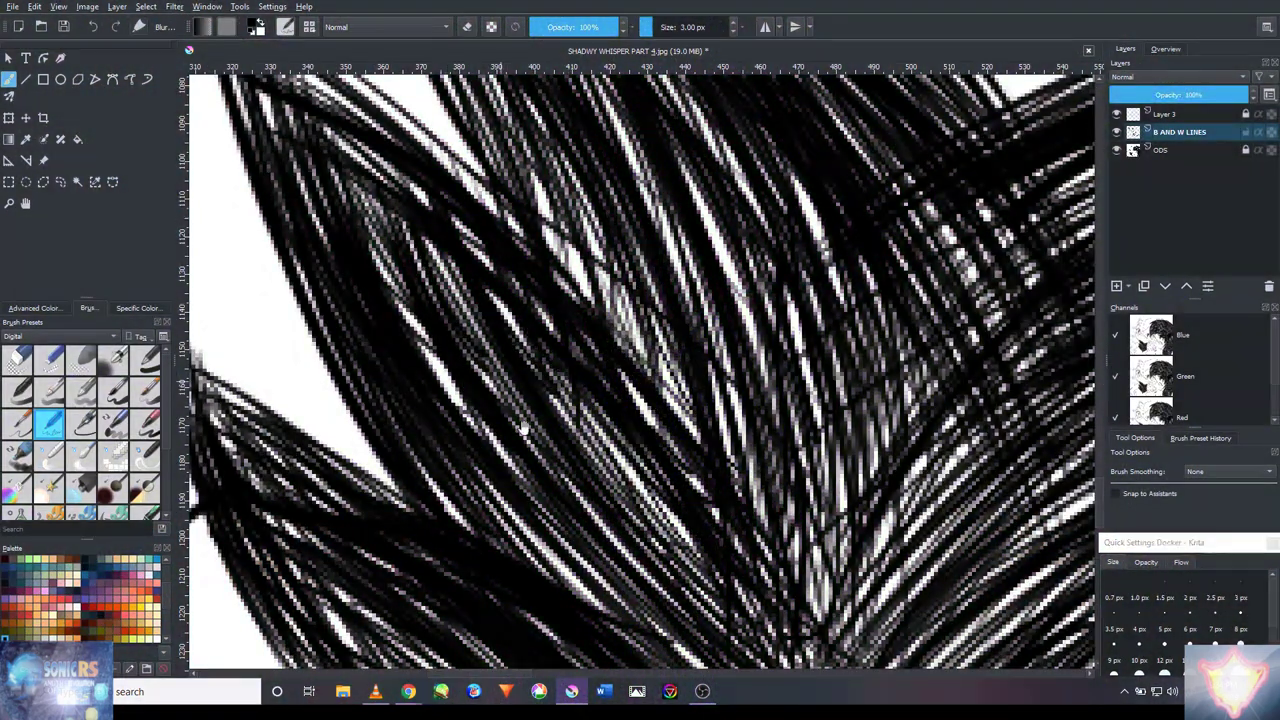
left_click_drag(521, 428, 579, 516)
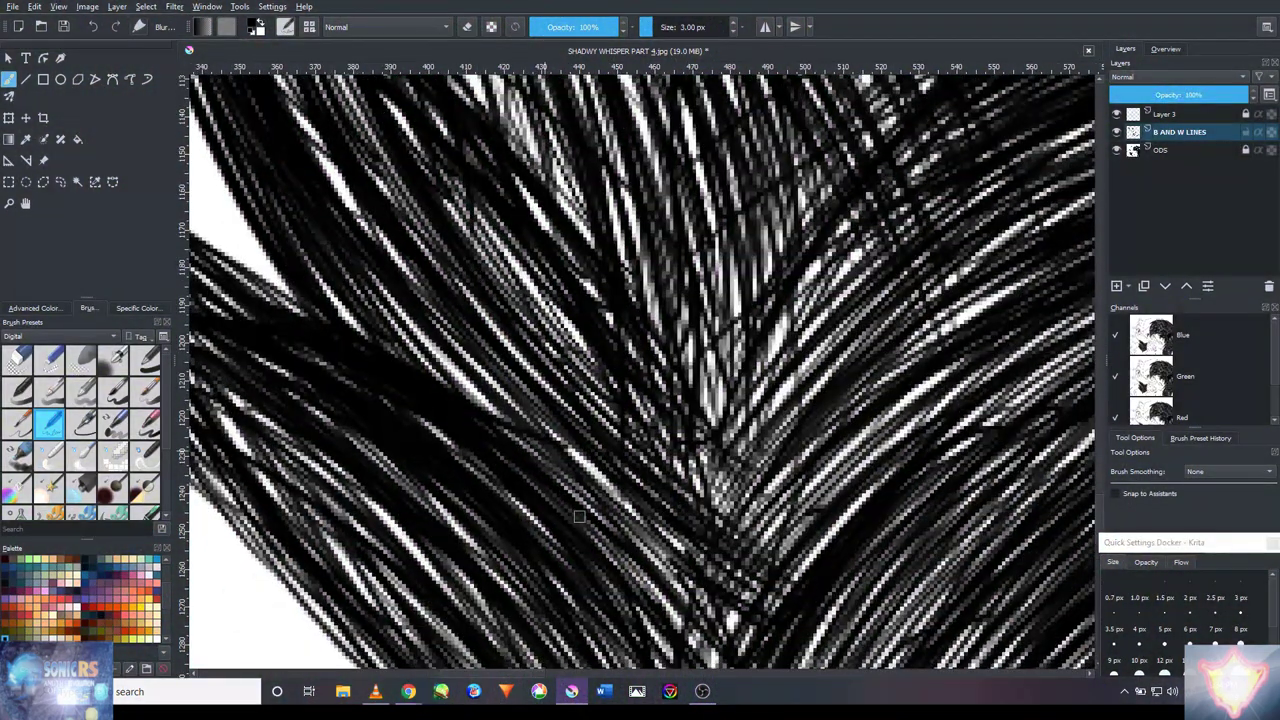
left_click_drag(408, 316, 375, 370)
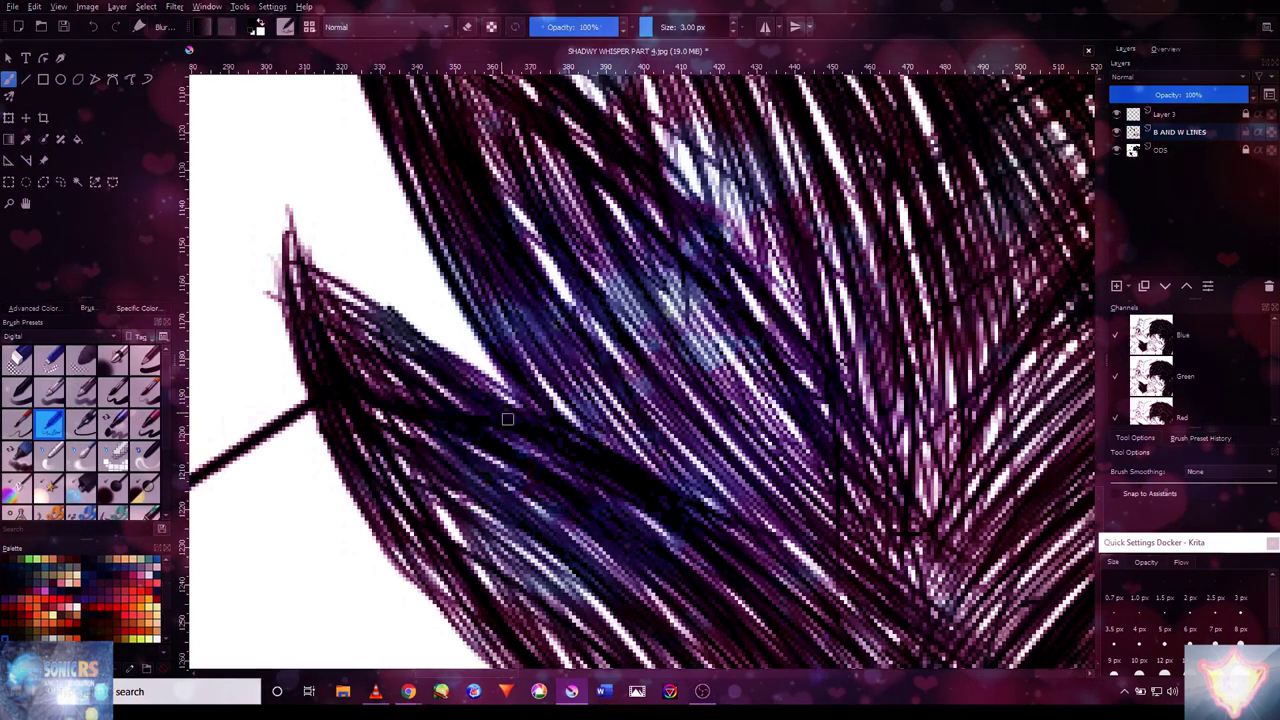
- Refine the pointed outer hair spike and its lower edge with 3 px black strands
left_click_drag(380, 308, 570, 395)
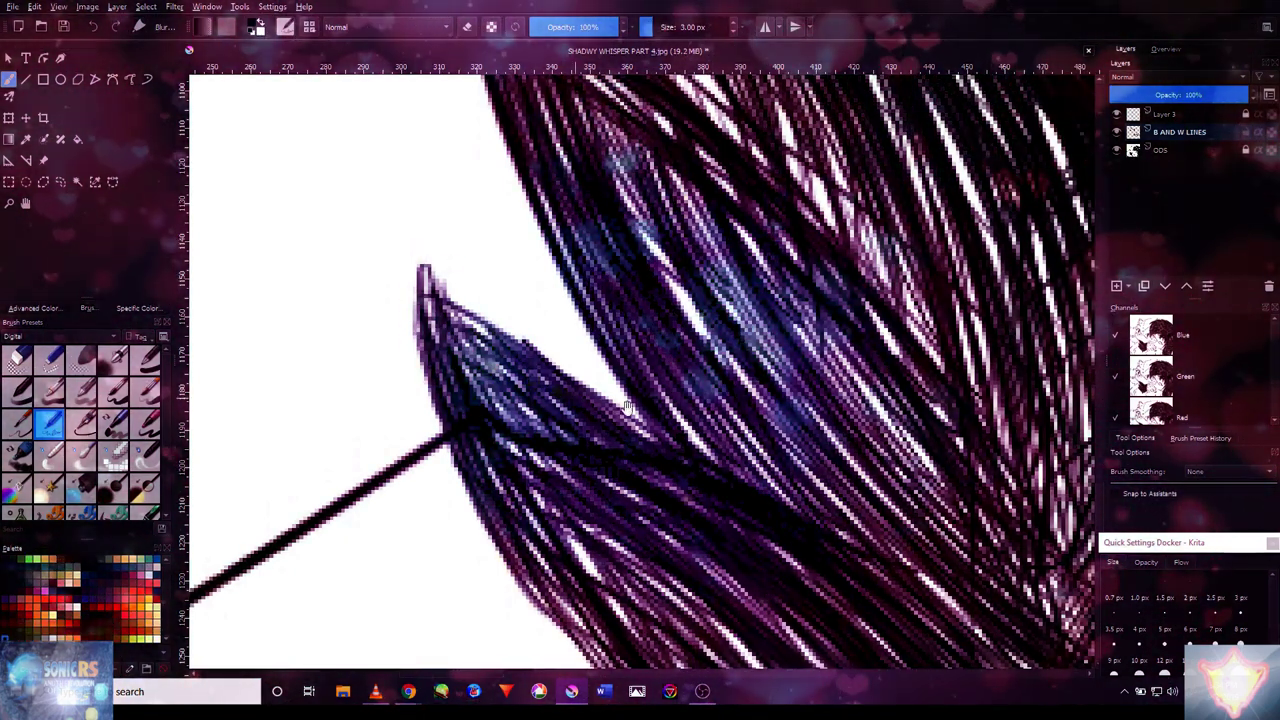
left_click_drag(627, 405, 500, 245)
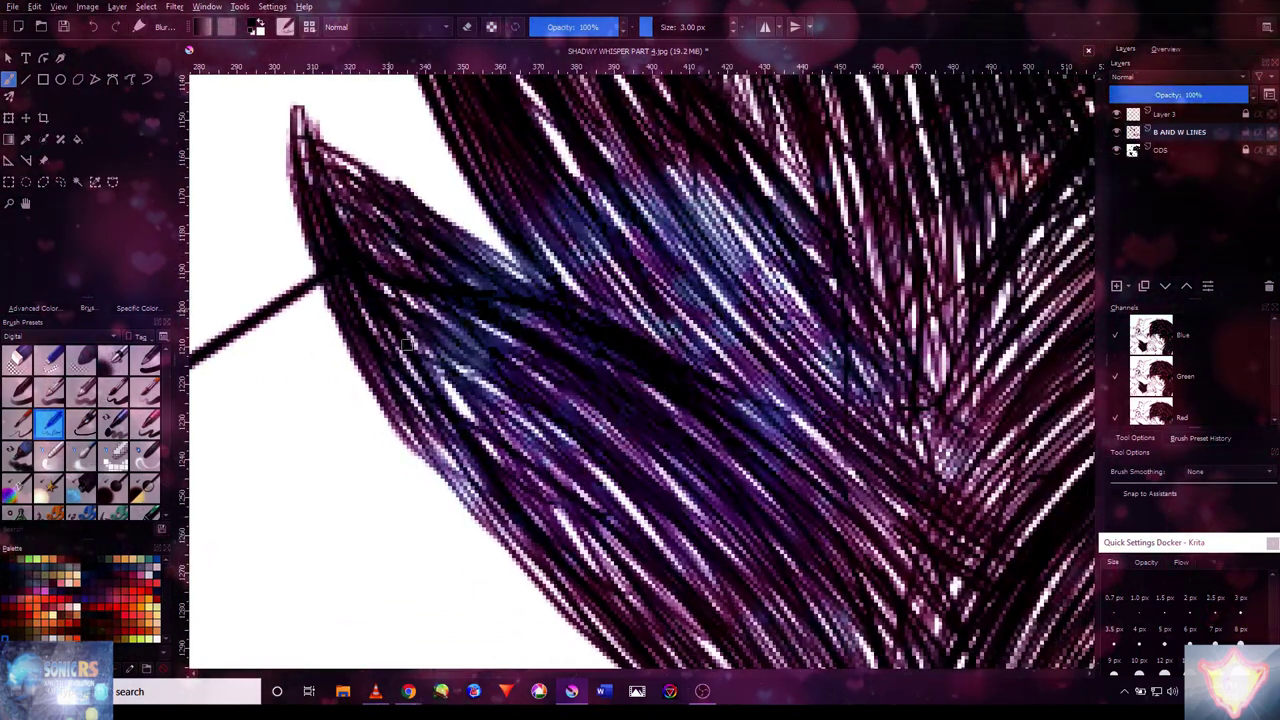
left_click_drag(571, 500, 437, 274)
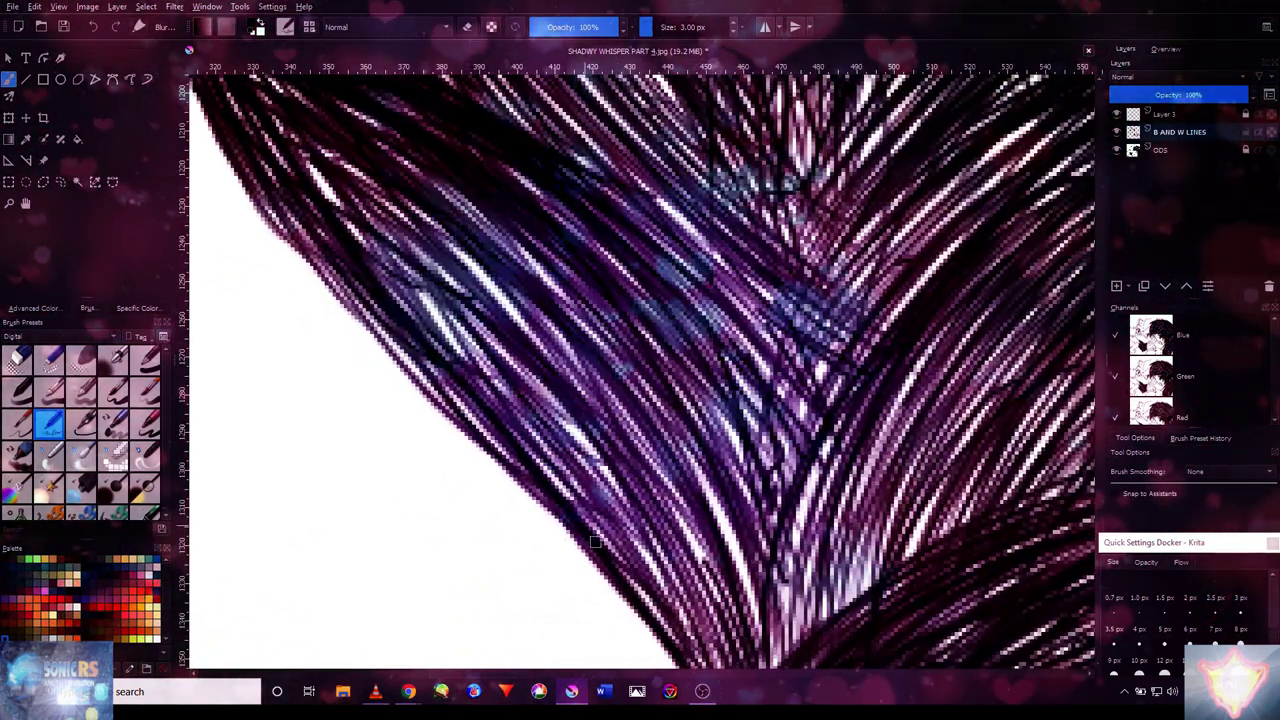
- Try a curved 3 px stroke along the outer edge of the hair below the spike and undo it
left_click_drag(465, 437, 290, 252)
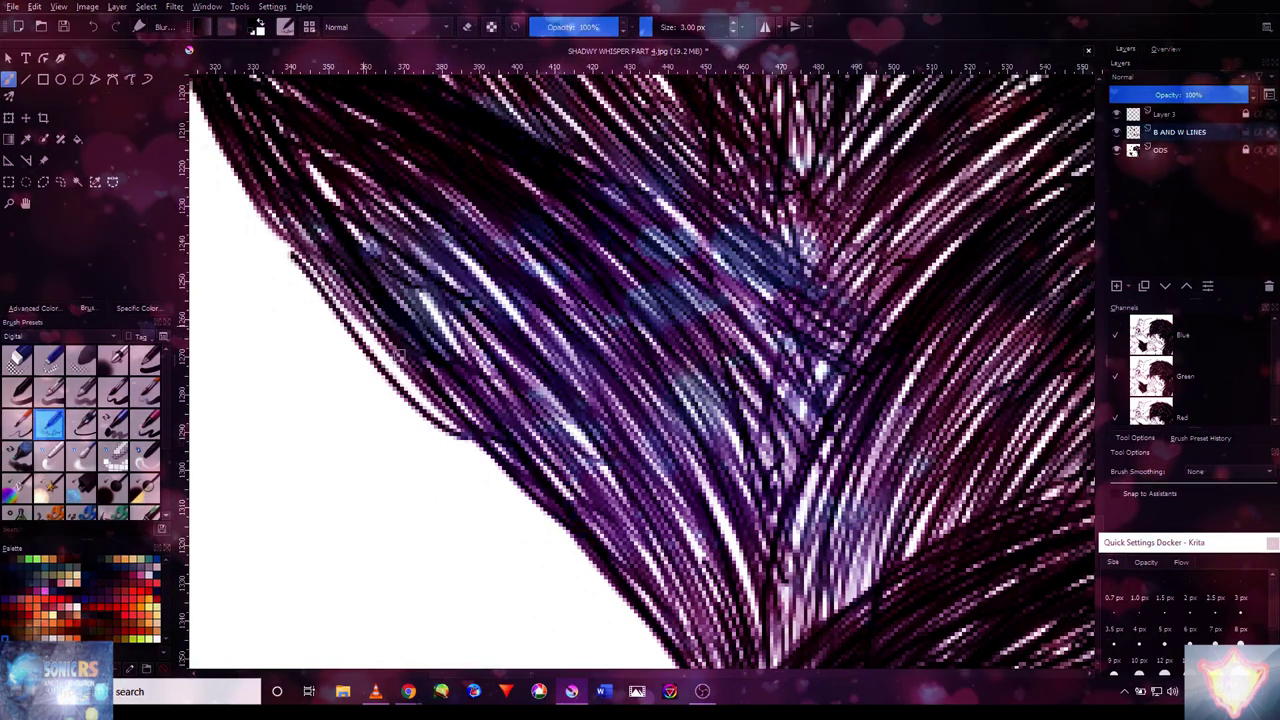
key("ctrl+z")
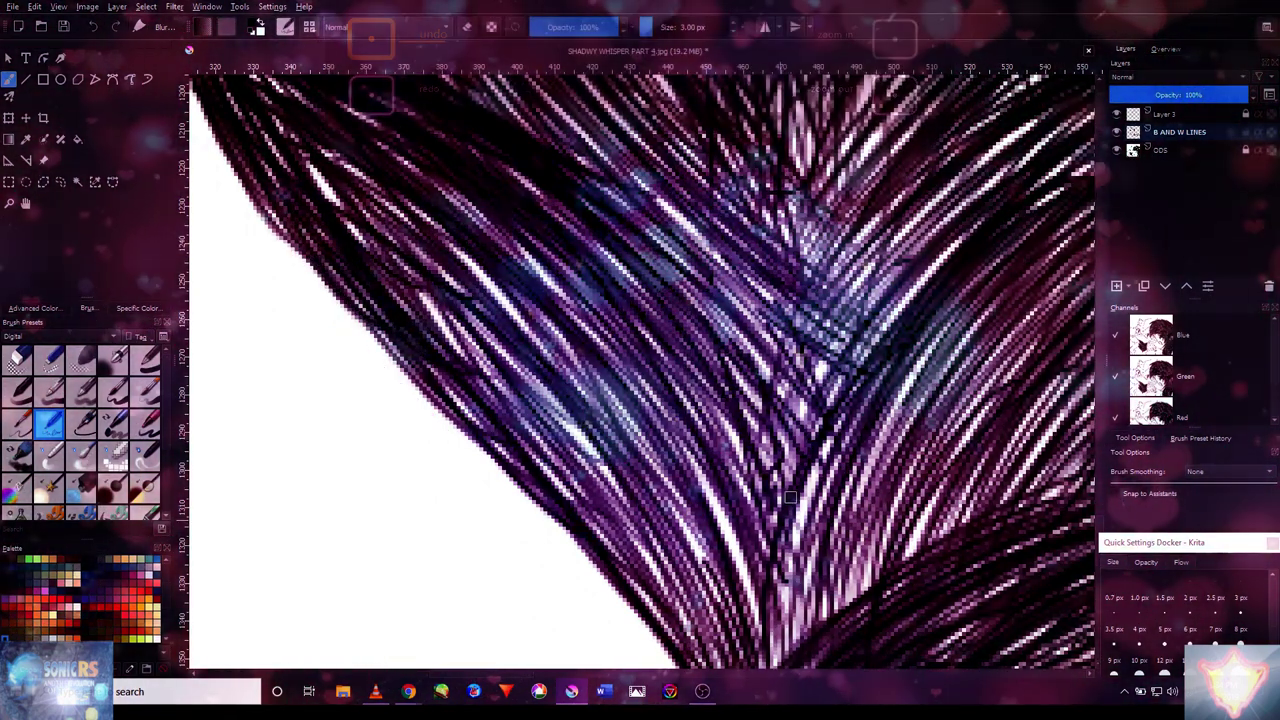
scroll(799, 485, "down", 5)
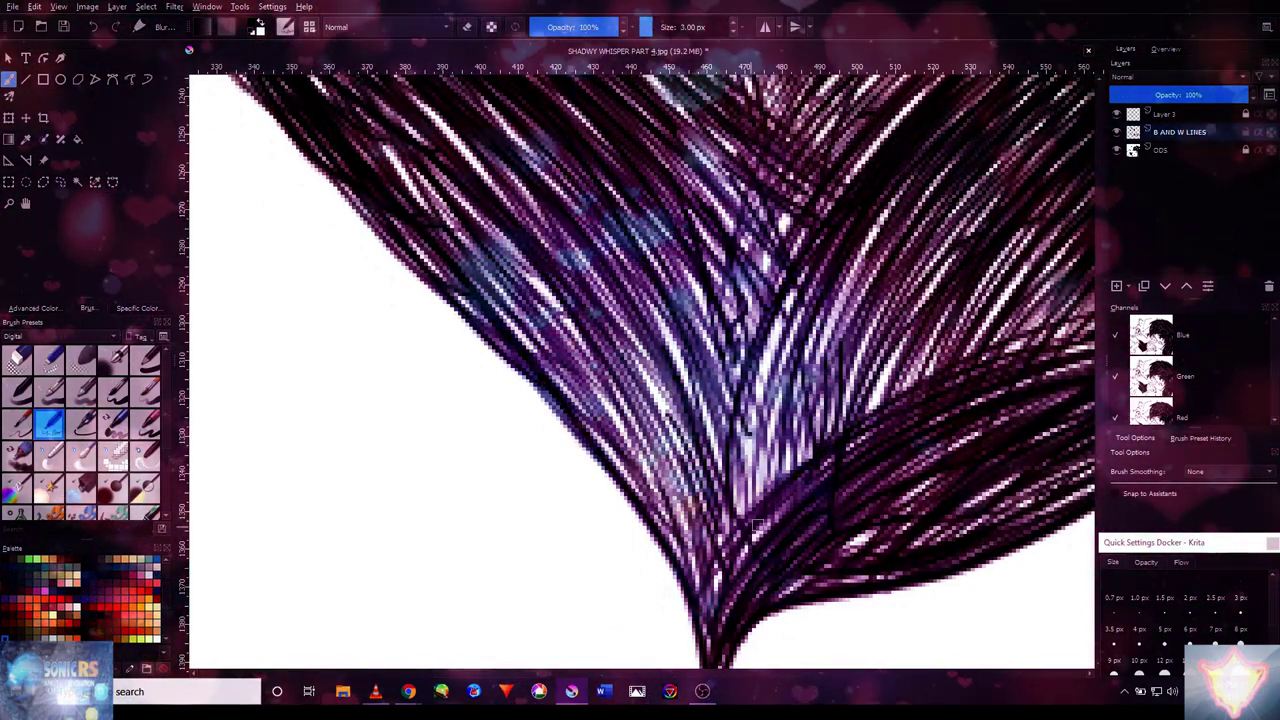
- Darken the tip and outer edge of the uppermost hair spike with curved 3 px black strands
scroll(950, 315, "right", 4)
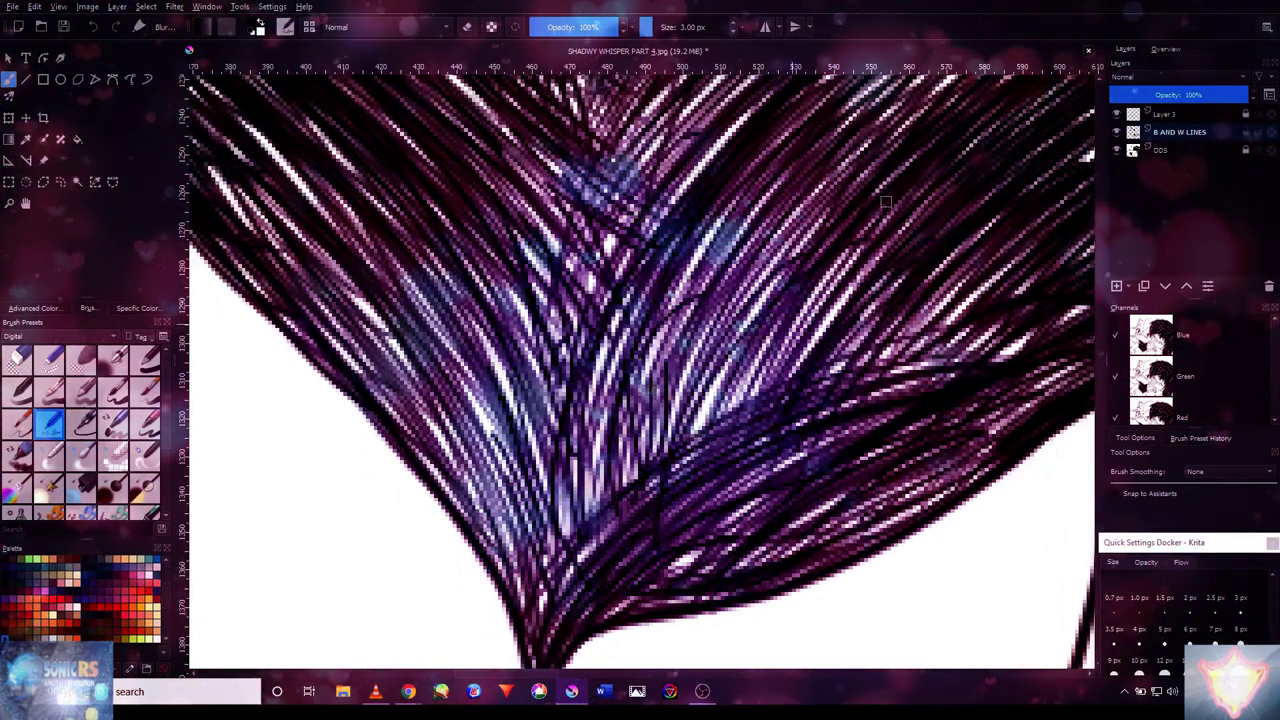
scroll(888, 309, "up", 5)
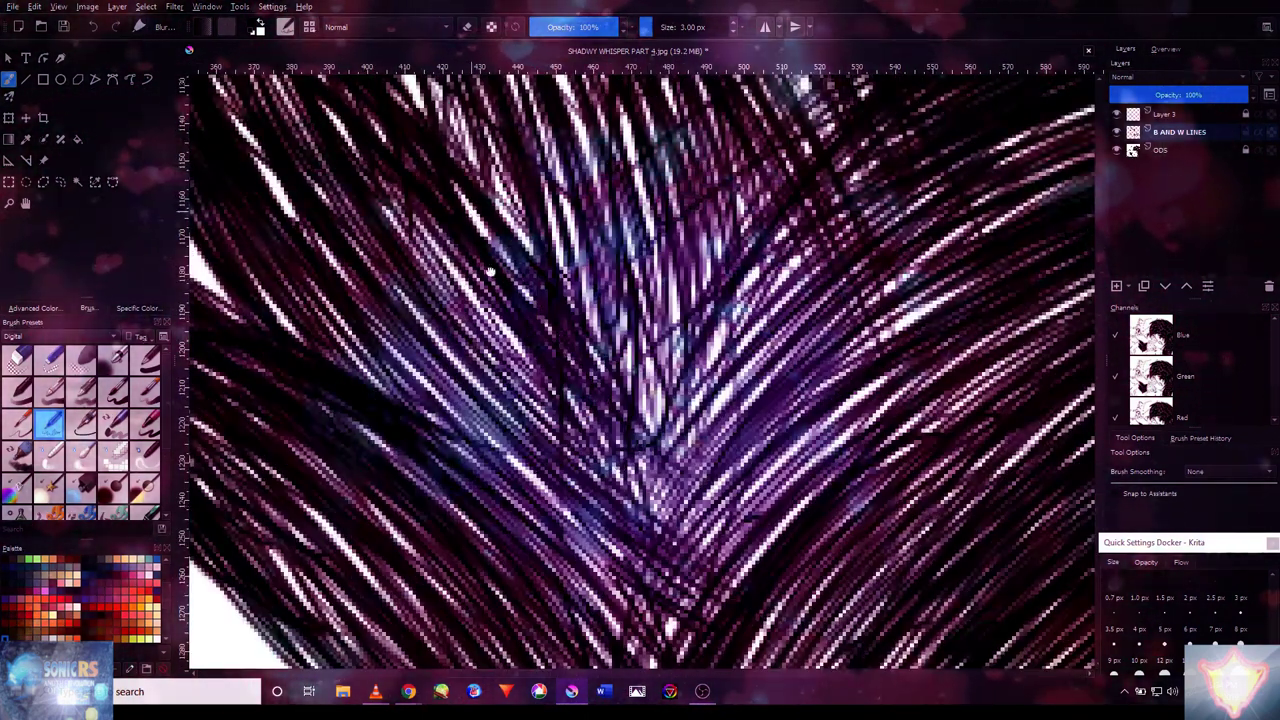
scroll(666, 473, "up", 5)
scroll(666, 473, "up", 5)
scroll(666, 473, "up", 2)
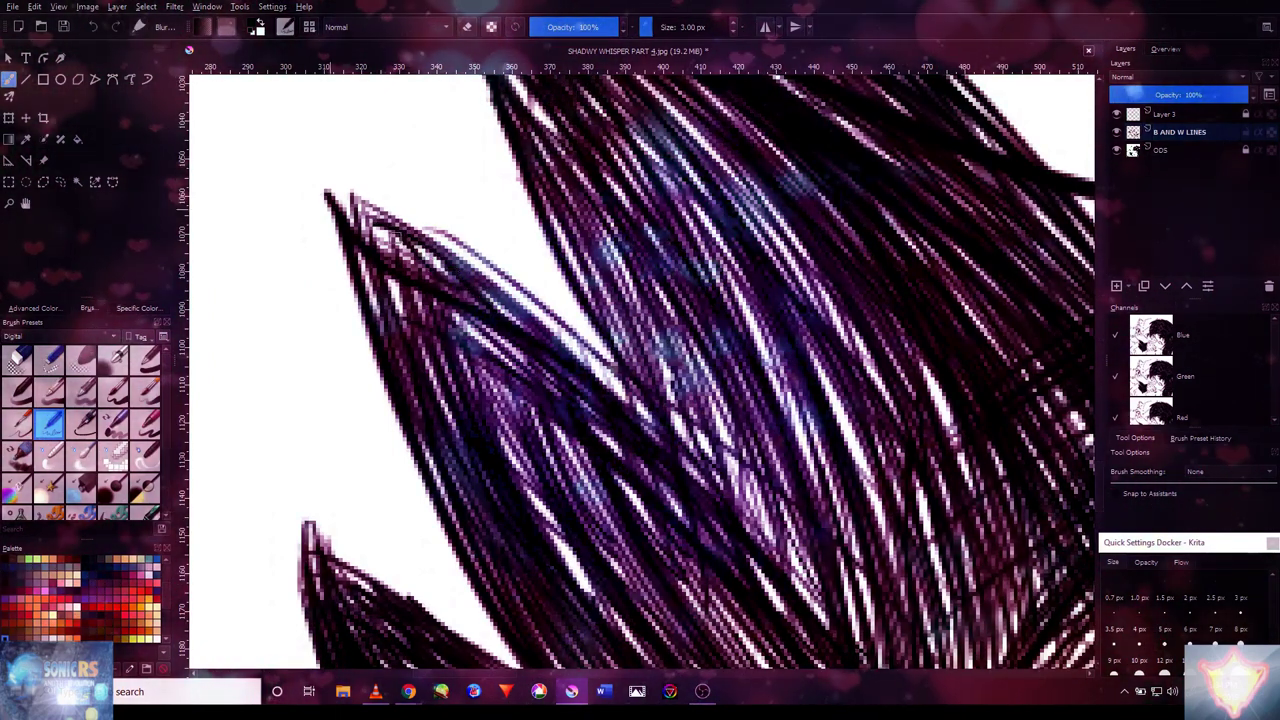
scroll(455, 275, "up", 2)
scroll(480, 320, "down", 5)
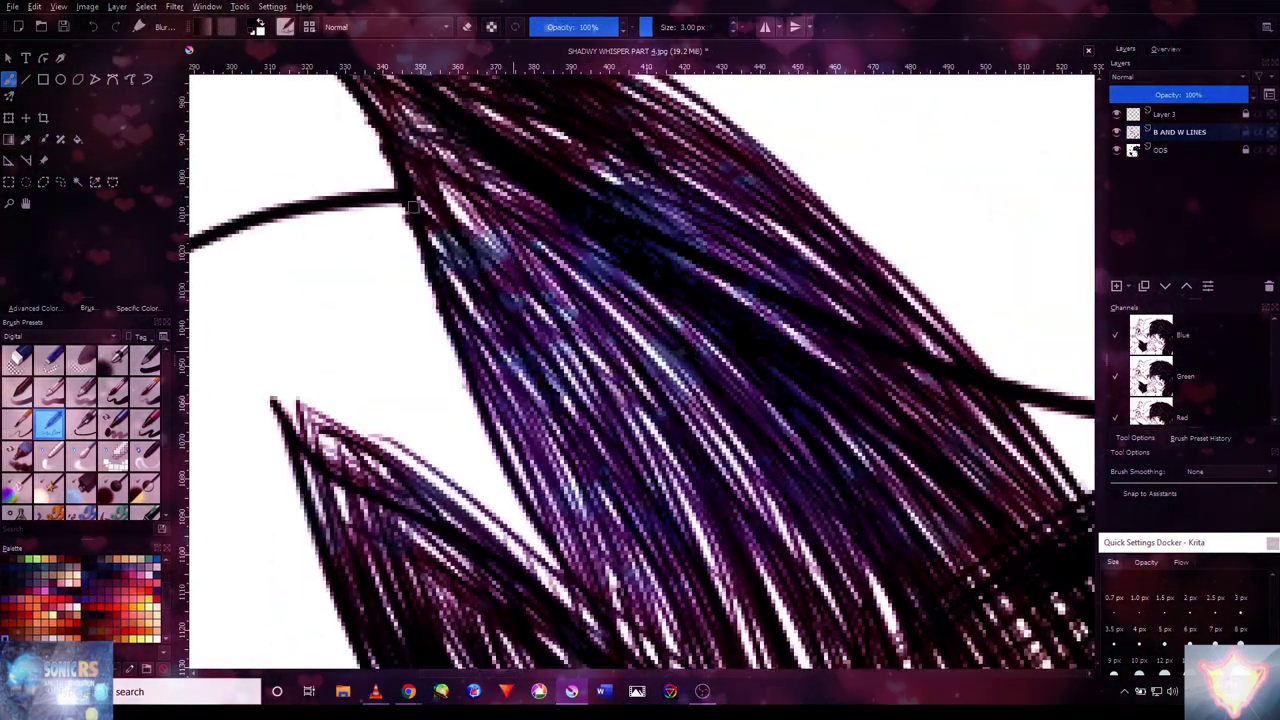
scroll(502, 362, "up", 3)
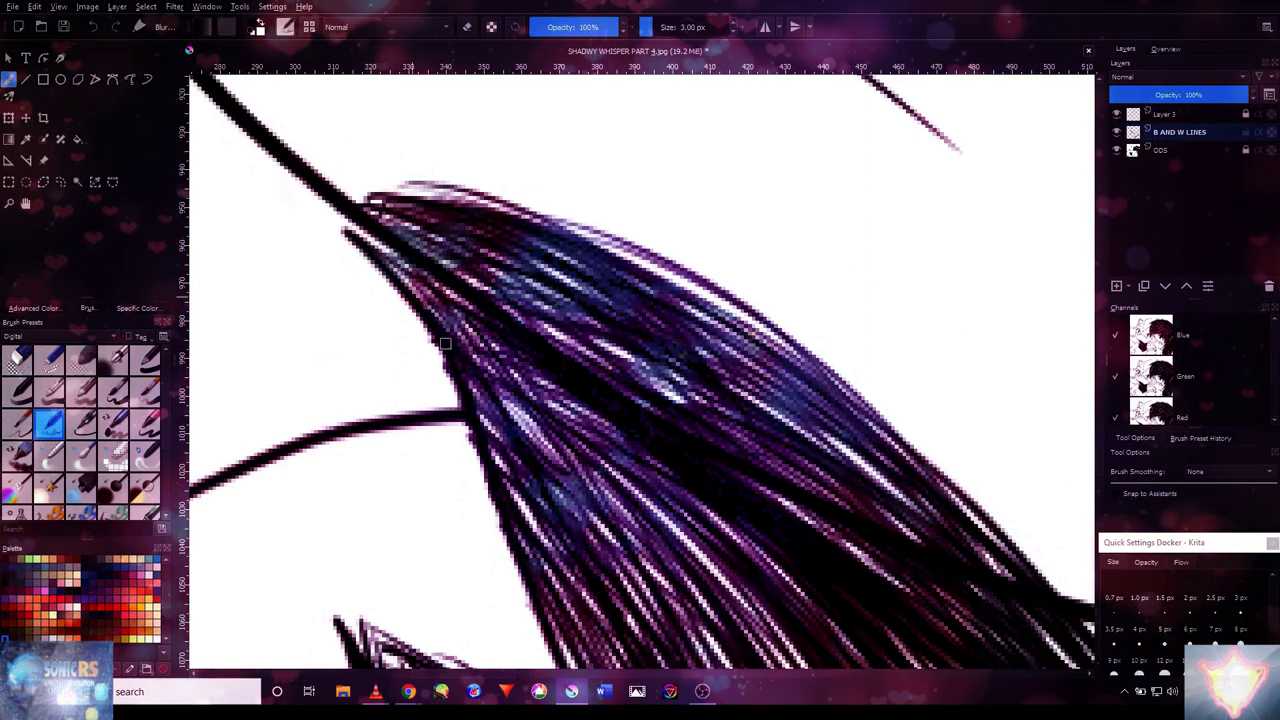
mouse_move(480, 290)
left_mouse_down()
mouse_move(643, 301)
mouse_move(520, 250)
mouse_move(432, 277)
mouse_move(609, 417)
mouse_move(734, 352)
mouse_move(614, 274)
mouse_move(614, 286)
mouse_move(712, 306)
left_mouse_up()
scroll(712, 307, "down", 1)
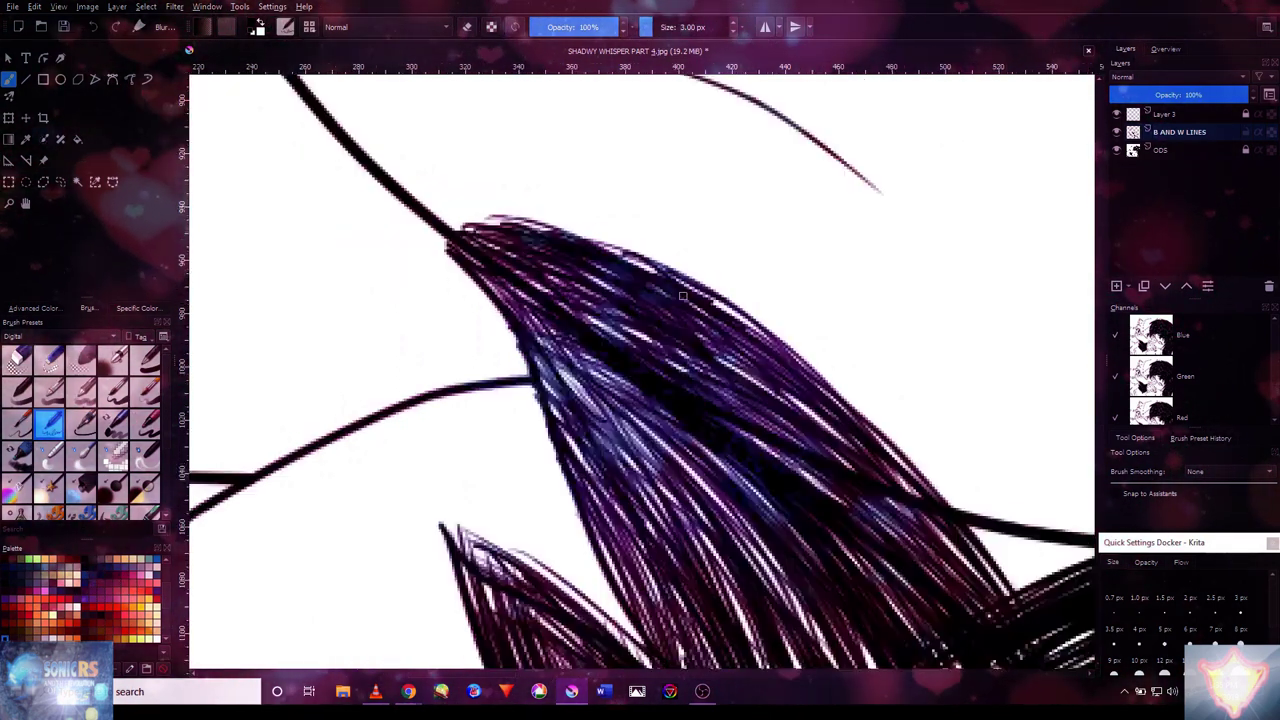
- Check the OBS recording window and return to the Krita drawing
left_click(710, 700)
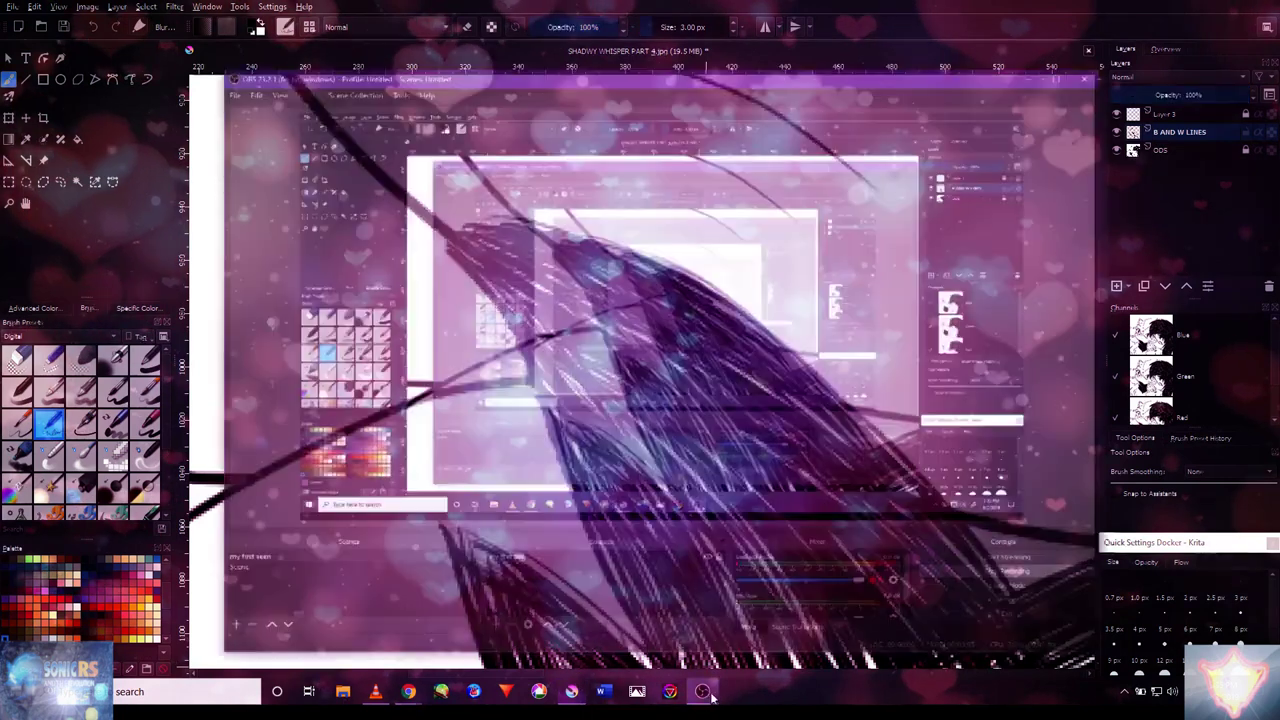
left_click(712, 700)
scroll(925, 505, "up", 1)
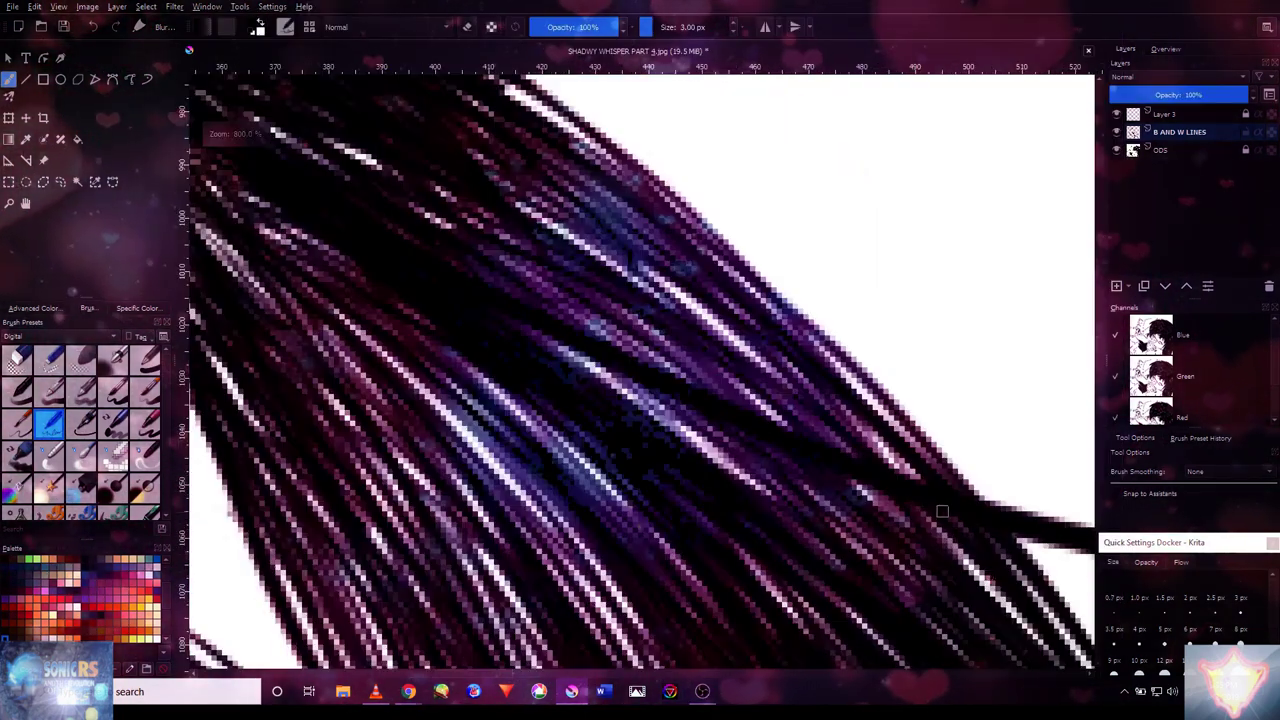
scroll(613, 206, "down", 5)
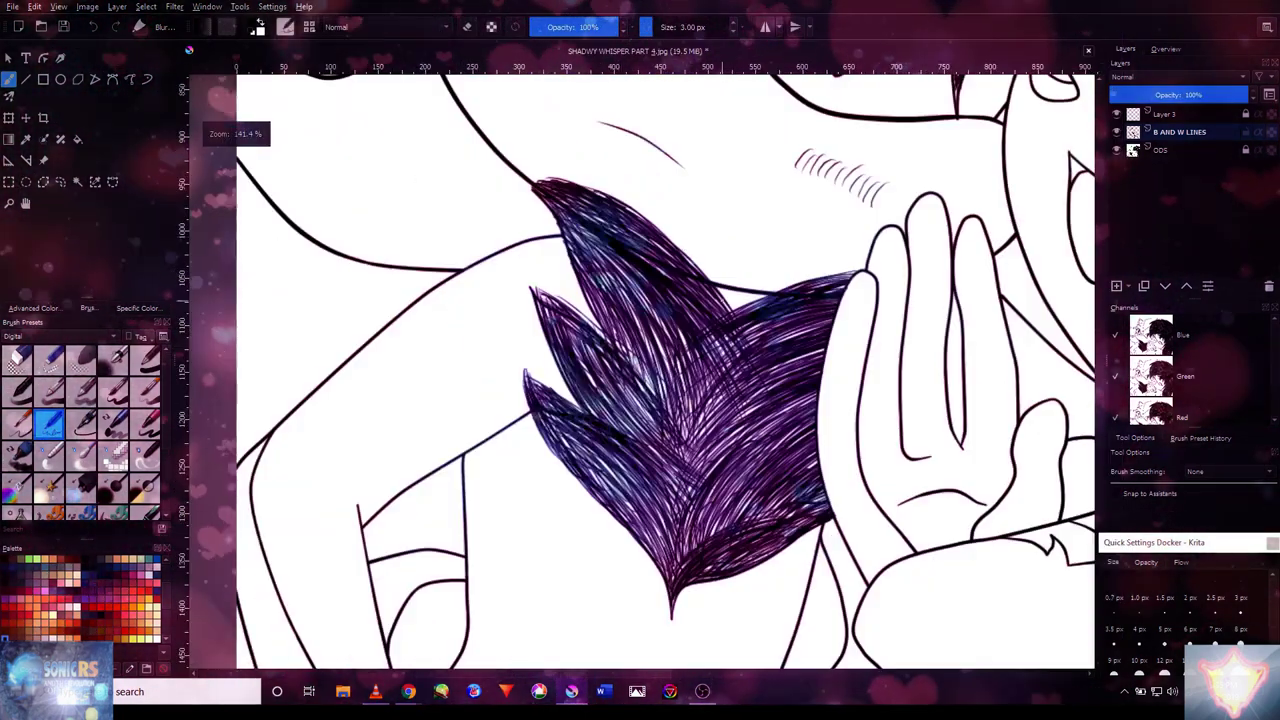
- Add short 3 px black strokes in the white gaps where the central strands meet the lower hair tuft
scroll(547, 427, "up", 5)
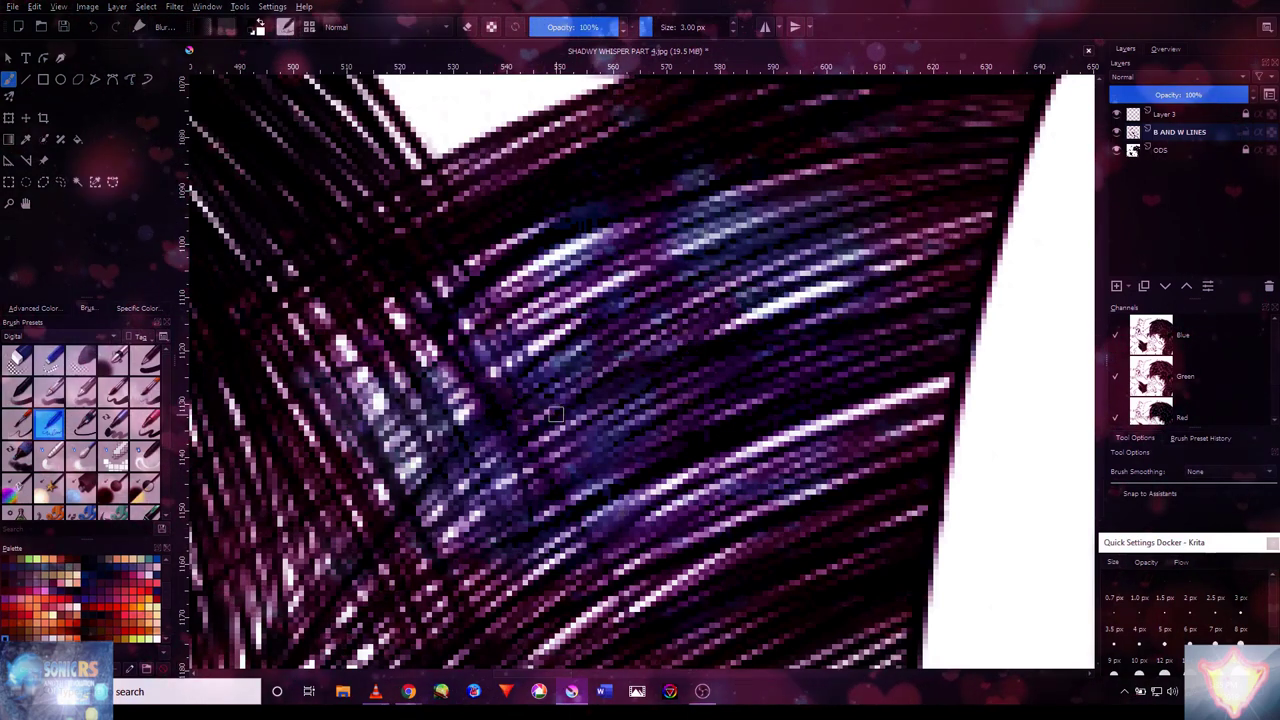
scroll(653, 172, "down", 3)
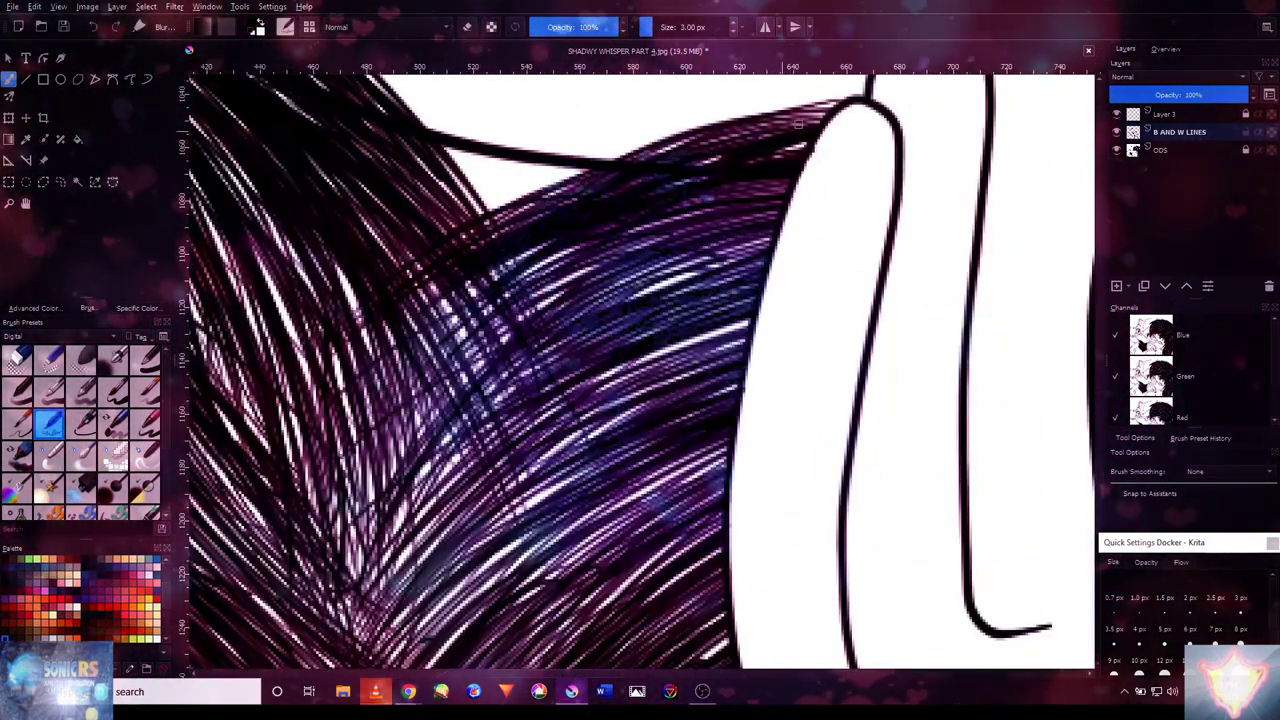
scroll(759, 140, "down", 5)
scroll(631, 497, "up", 6)
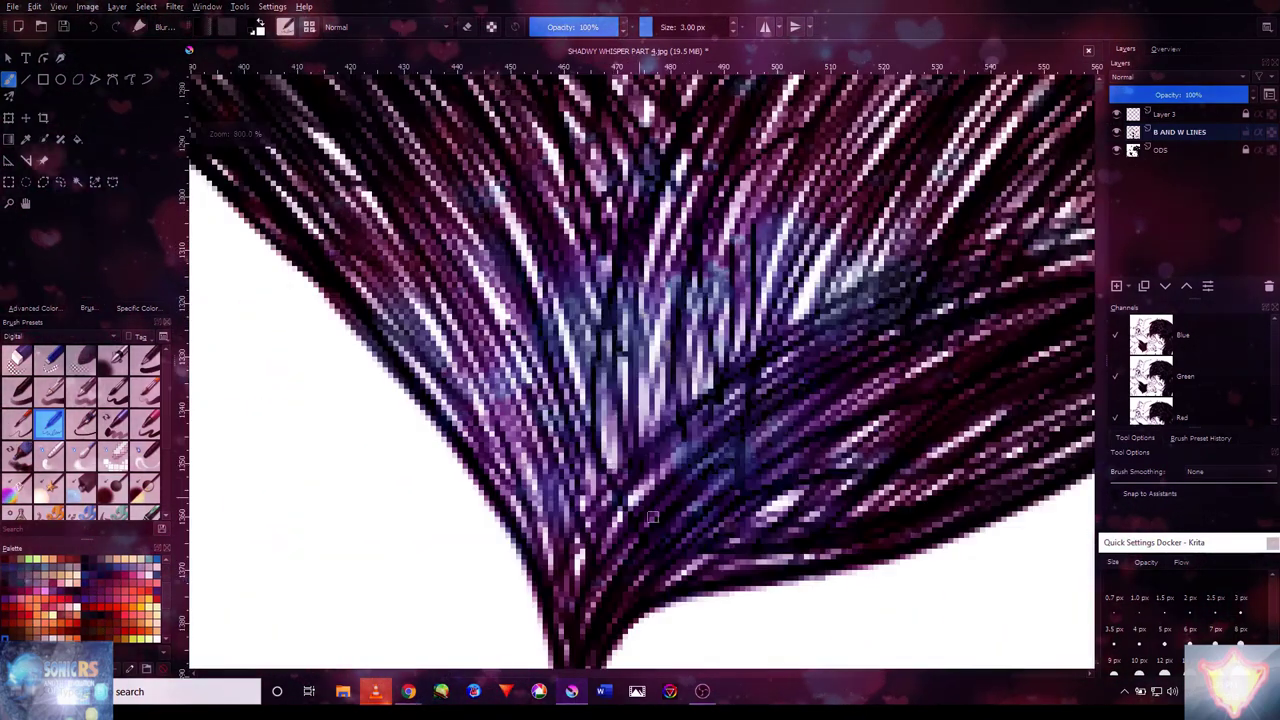
scroll(631, 497, "down", 5)
scroll(572, 418, "up", 5)
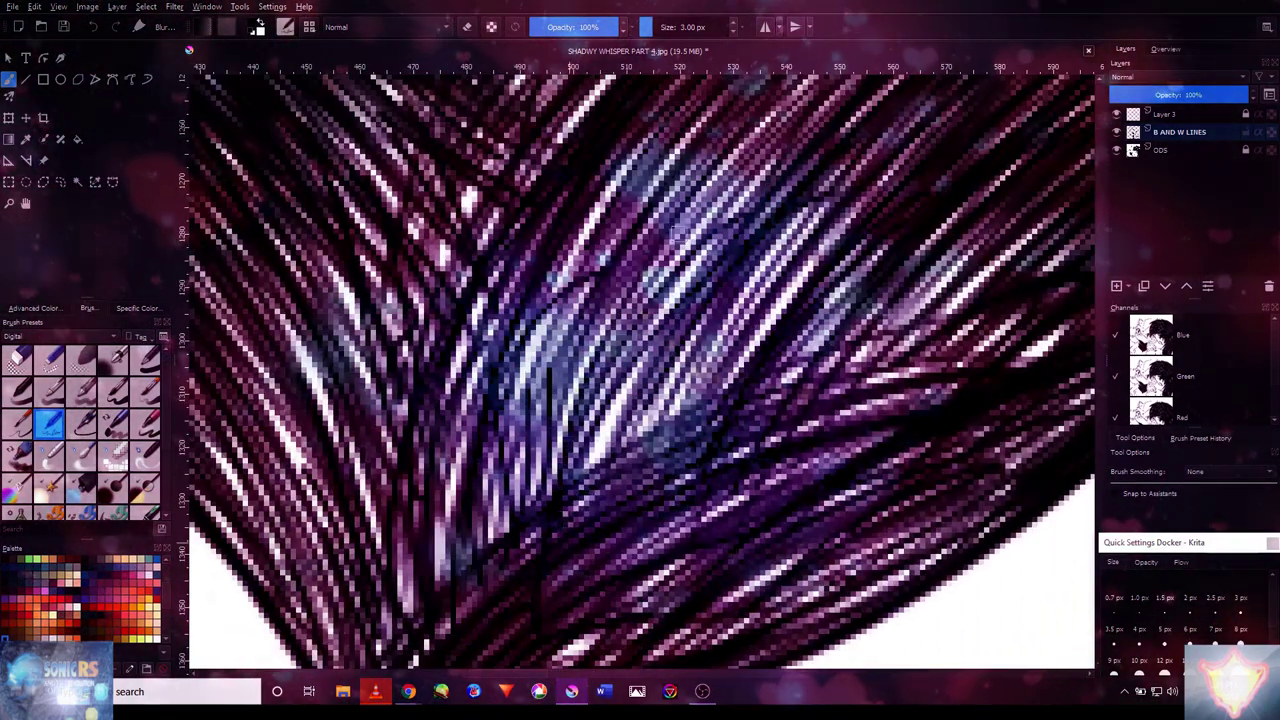
- Blend the lower hair tuft into the strands above it with short black strokes along its upper edge
scroll(570, 416, "down", 5)
scroll(853, 231, "up", 5)
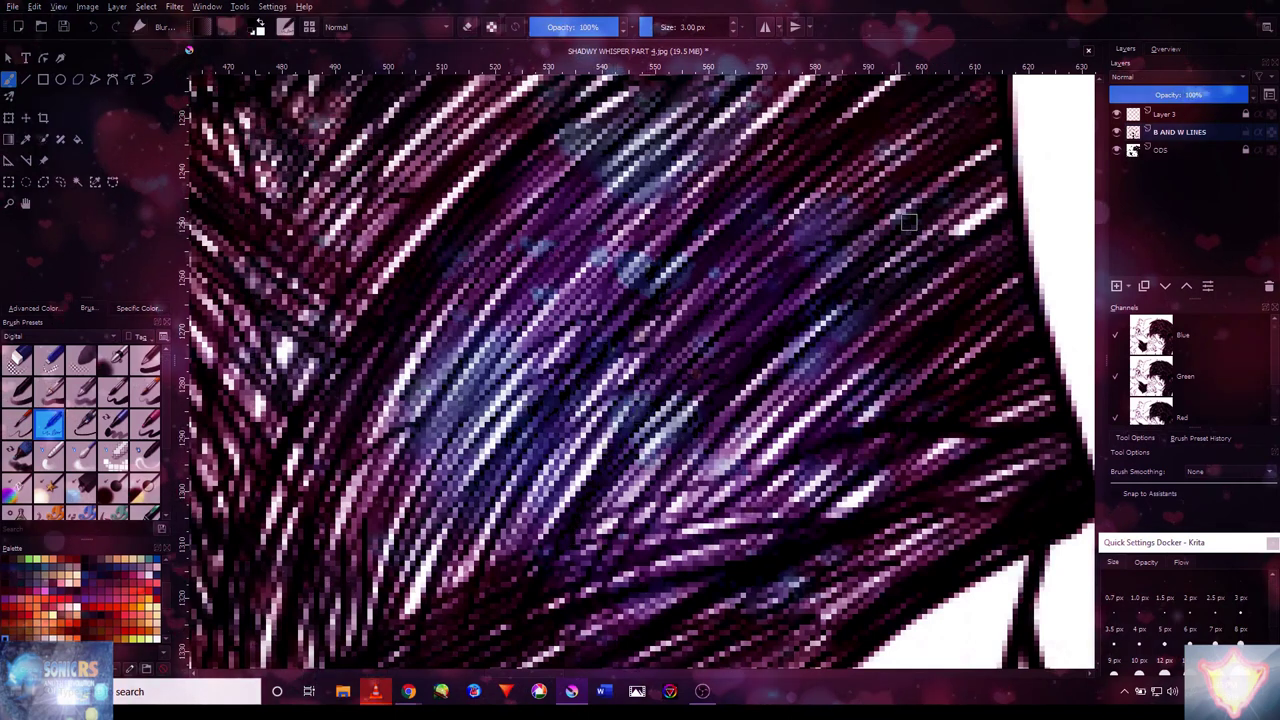
scroll(853, 231, "down", 3)
scroll(716, 485, "up", 3)
scroll(716, 485, "down", 3)
scroll(928, 395, "up", 3)
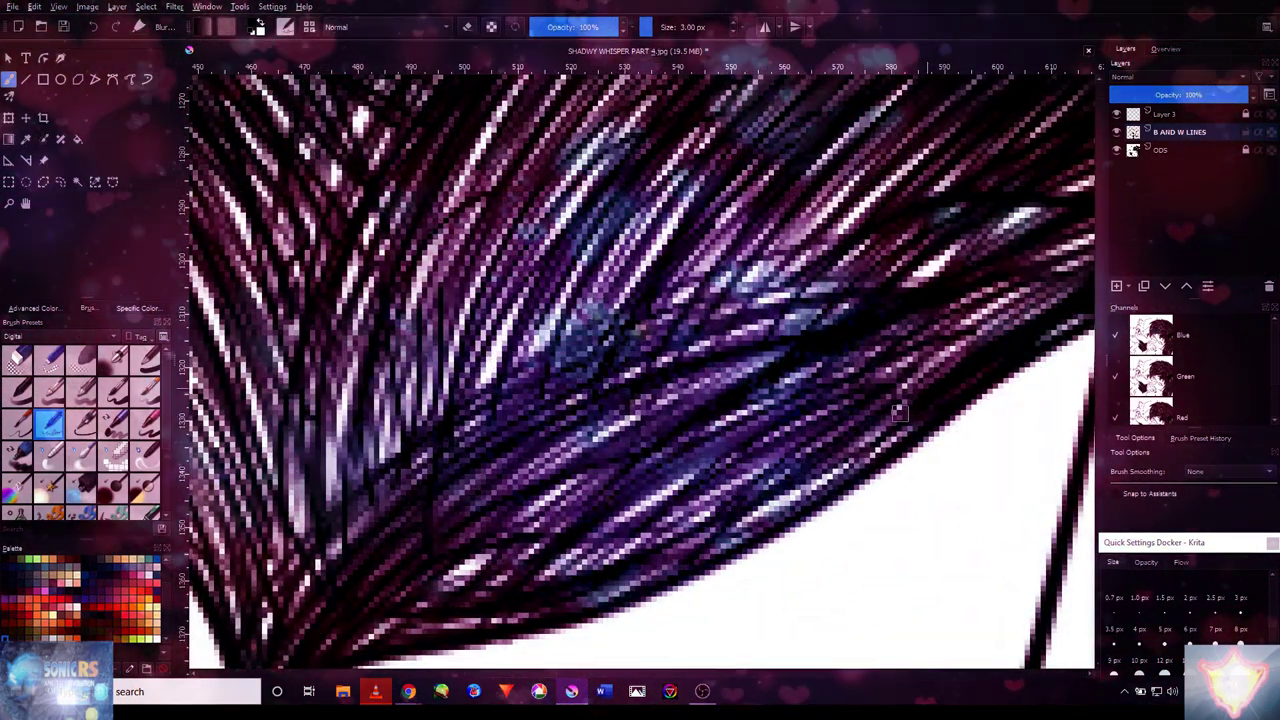
scroll(928, 395, "down", 3)
scroll(828, 160, "up", 3)
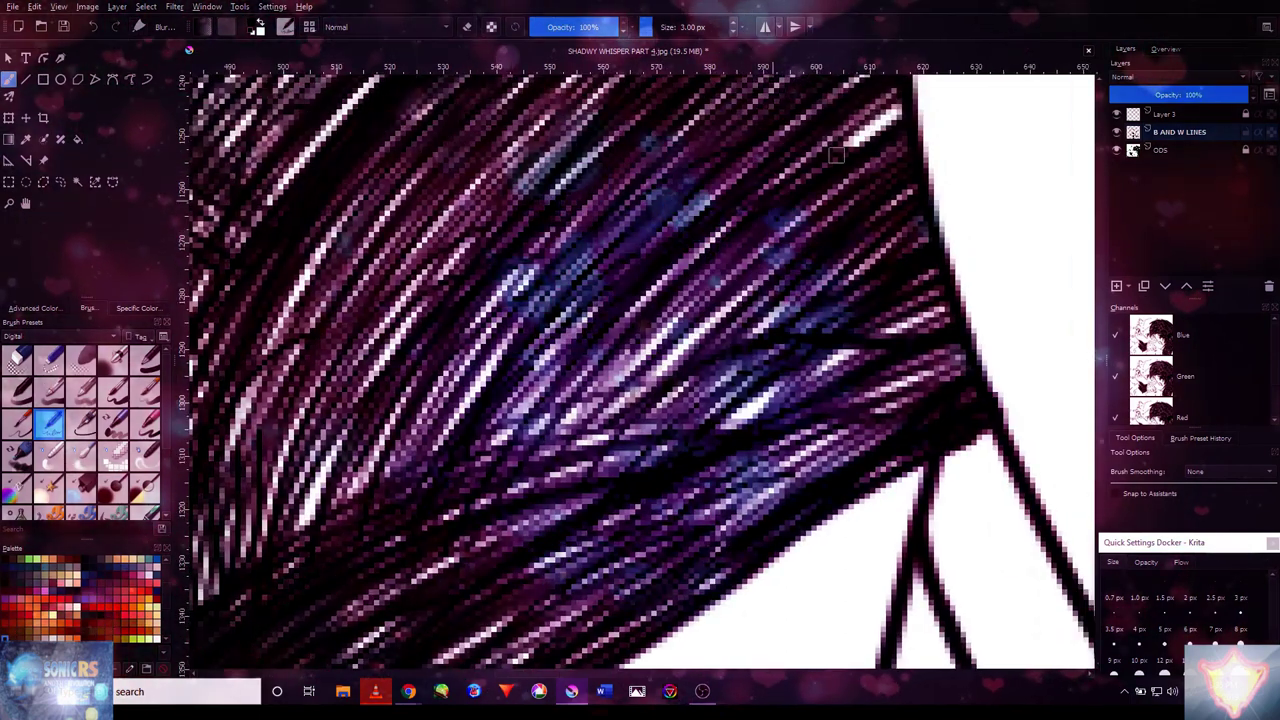
- Fill the lighter gaps between the curved strands beside the raised finger with fine 3 px black strokes
scroll(729, 208, "down", 3)
scroll(600, 250, "up", 3)
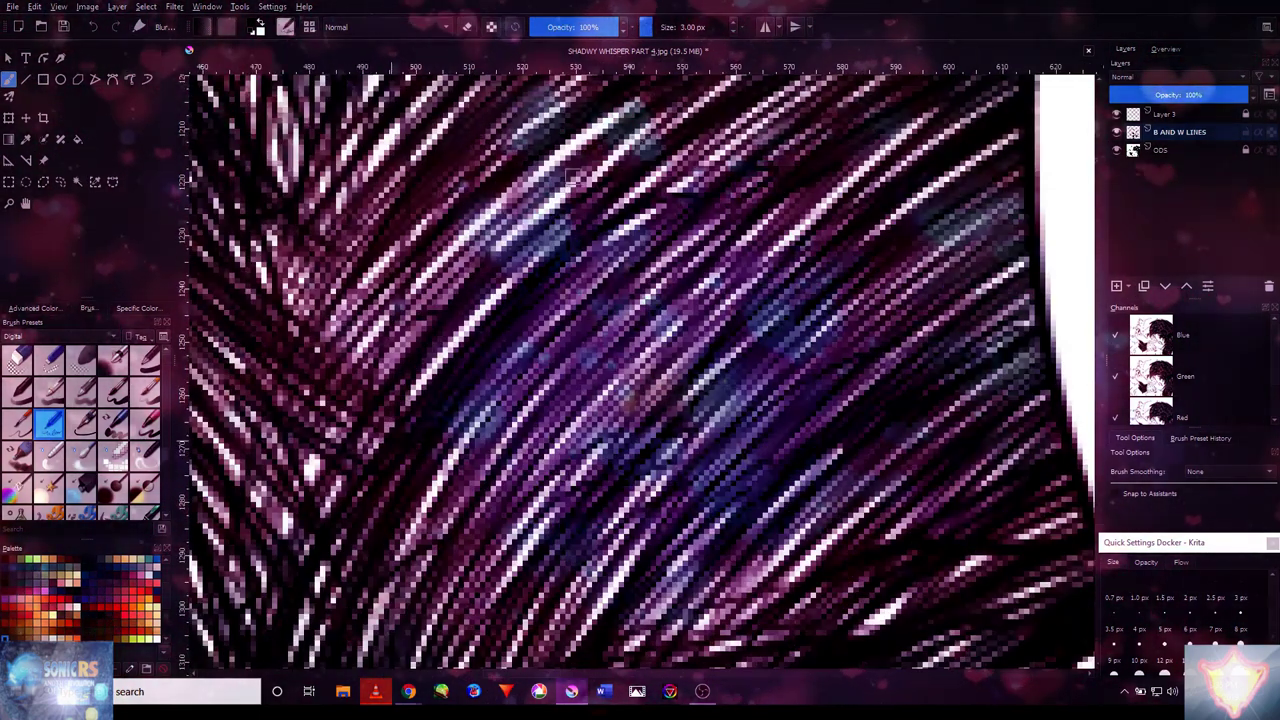
scroll(447, 320, "down", 3)
scroll(557, 247, "up", 3)
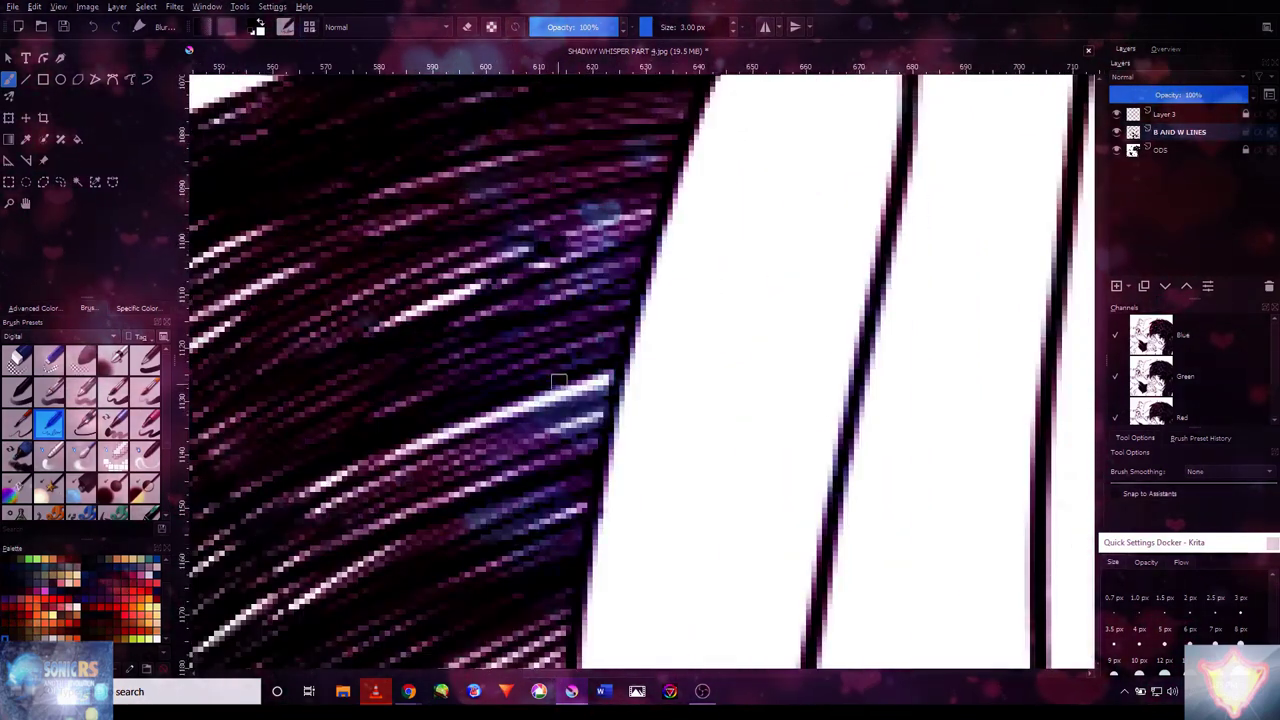
scroll(559, 381, "down", 3)
scroll(511, 319, "up", 3)
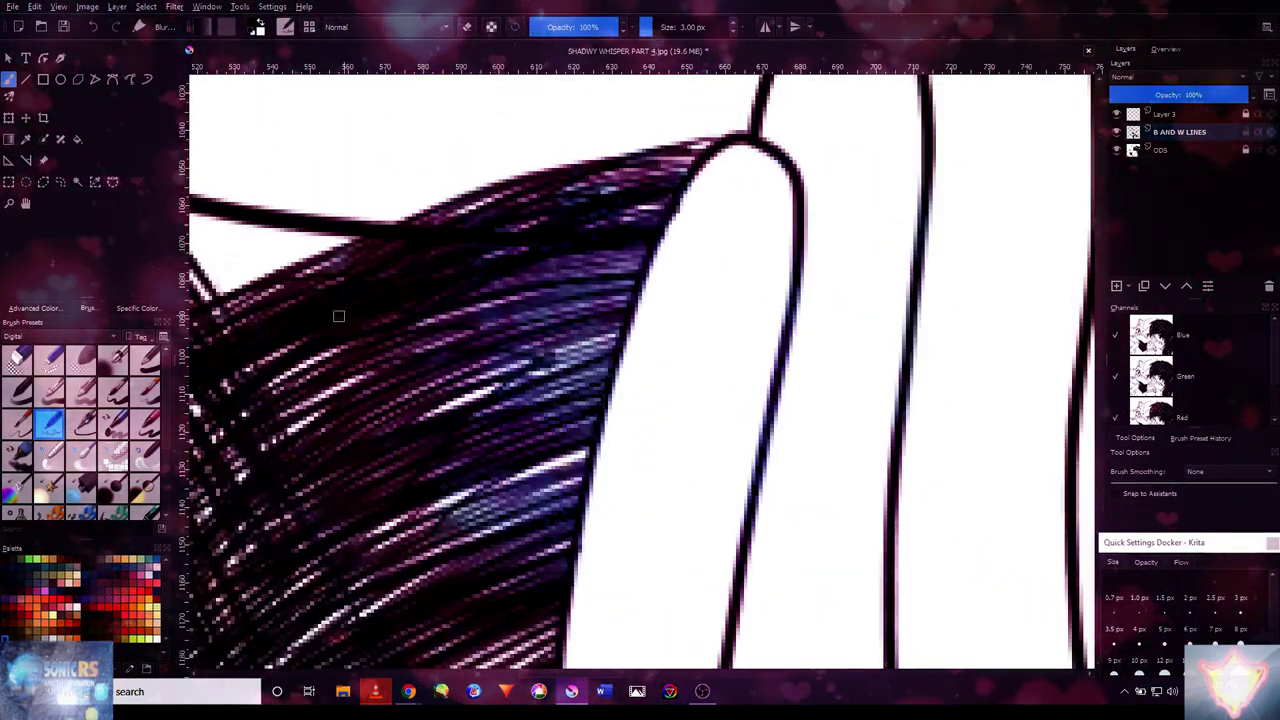
- Work fine black strokes through the crosshatched strands below the notch between the upper spike and the finger-side hair
left_click_drag(331, 327, 736, 246)
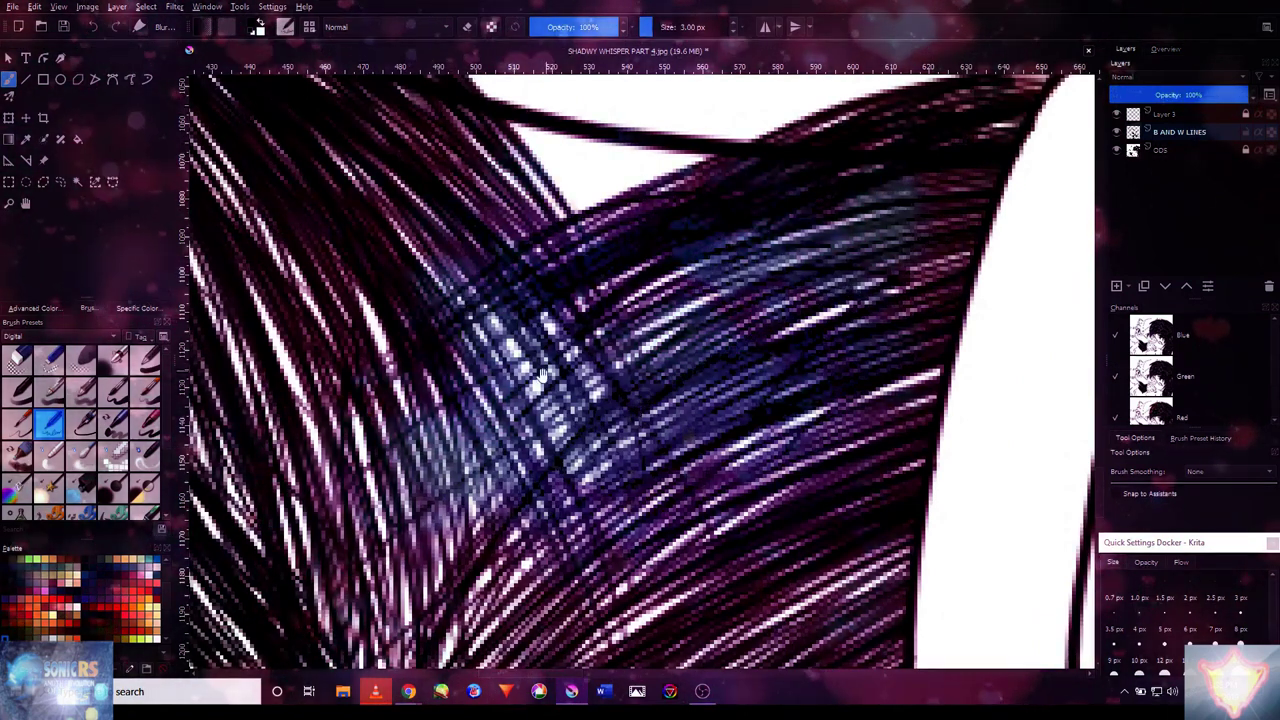
left_click_drag(280, 395, 480, 365)
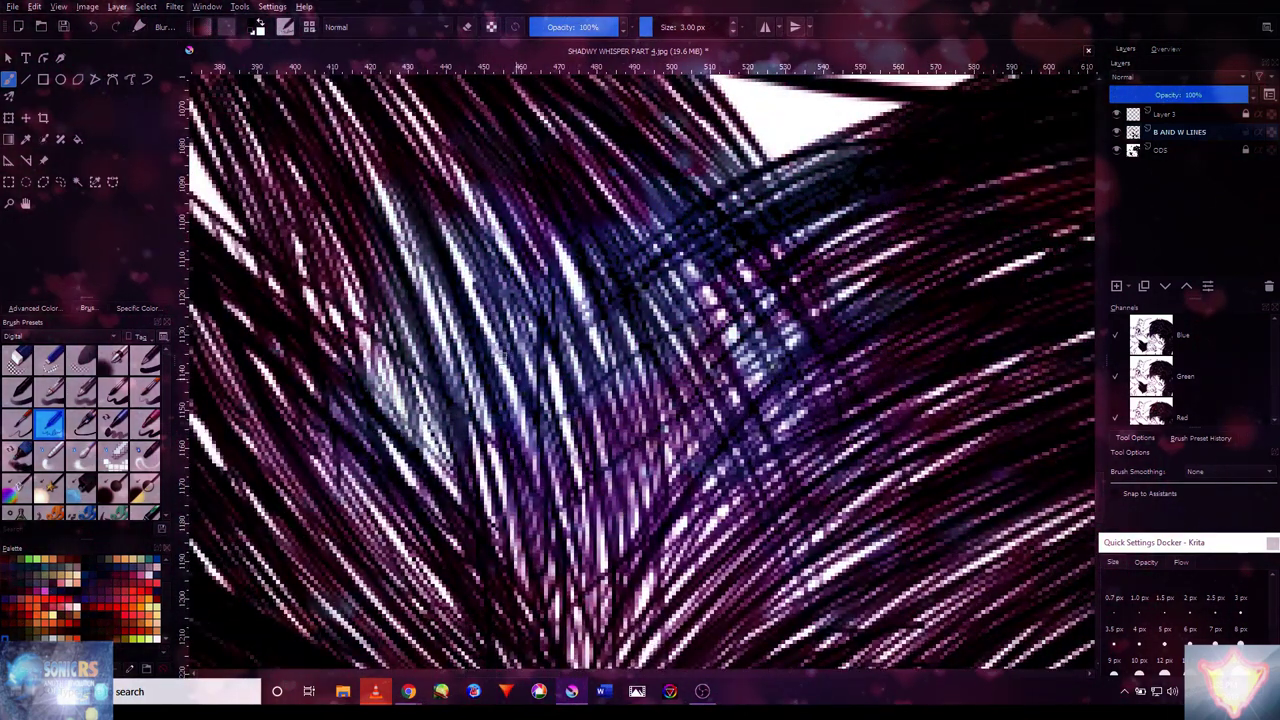
scroll(455, 465, "down", 3)
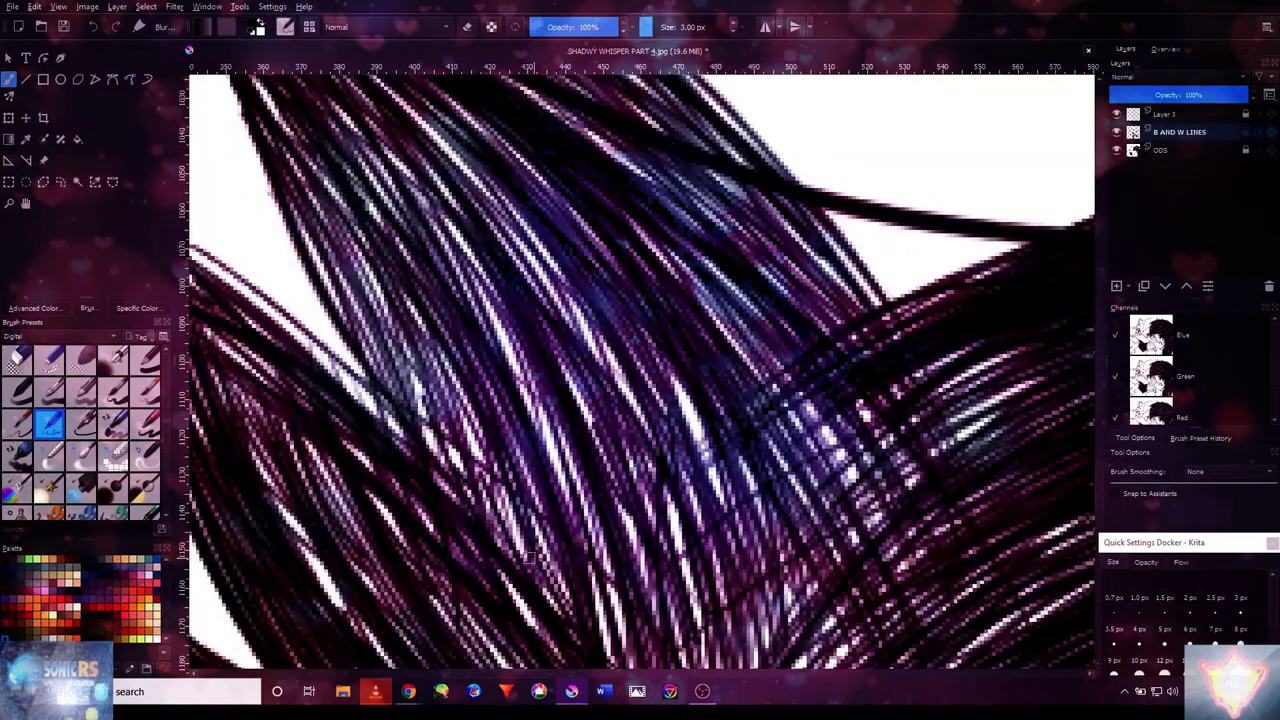
scroll(365, 440, "up", 3)
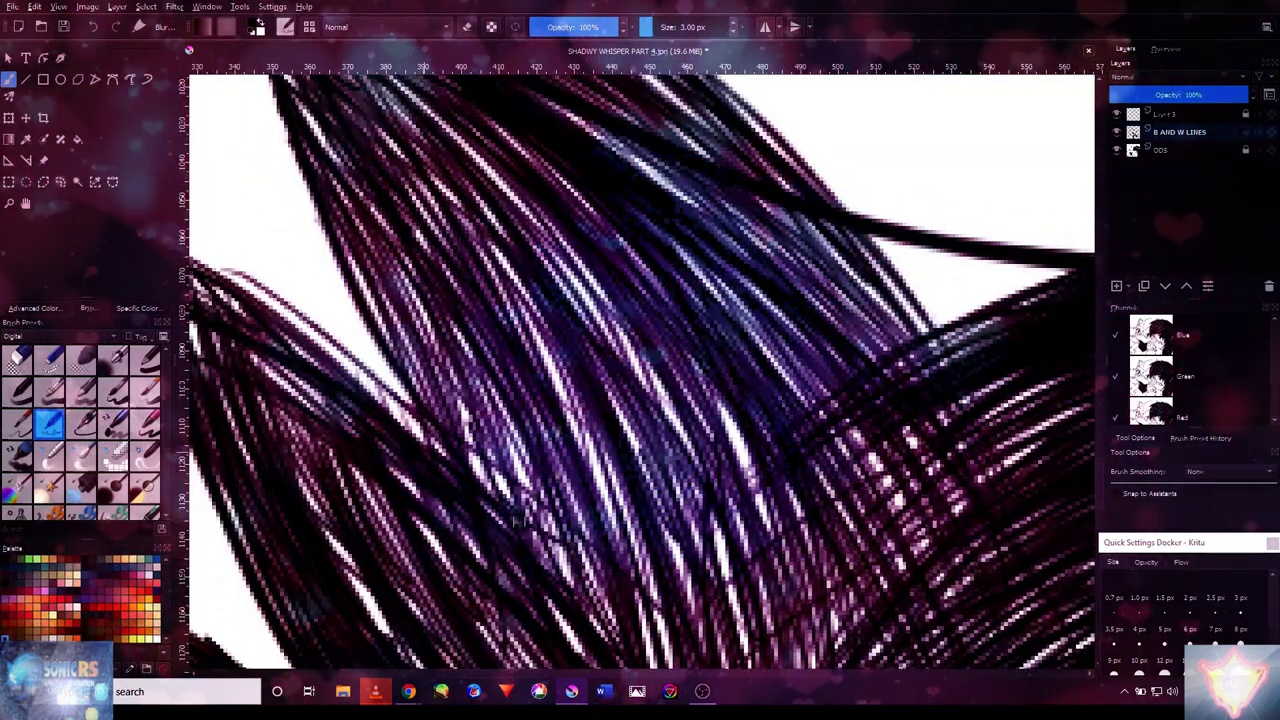
- Darken the tip and upper edge of the middle outer hair spike with 3 px black strands
left_click_drag(348, 420, 555, 467)
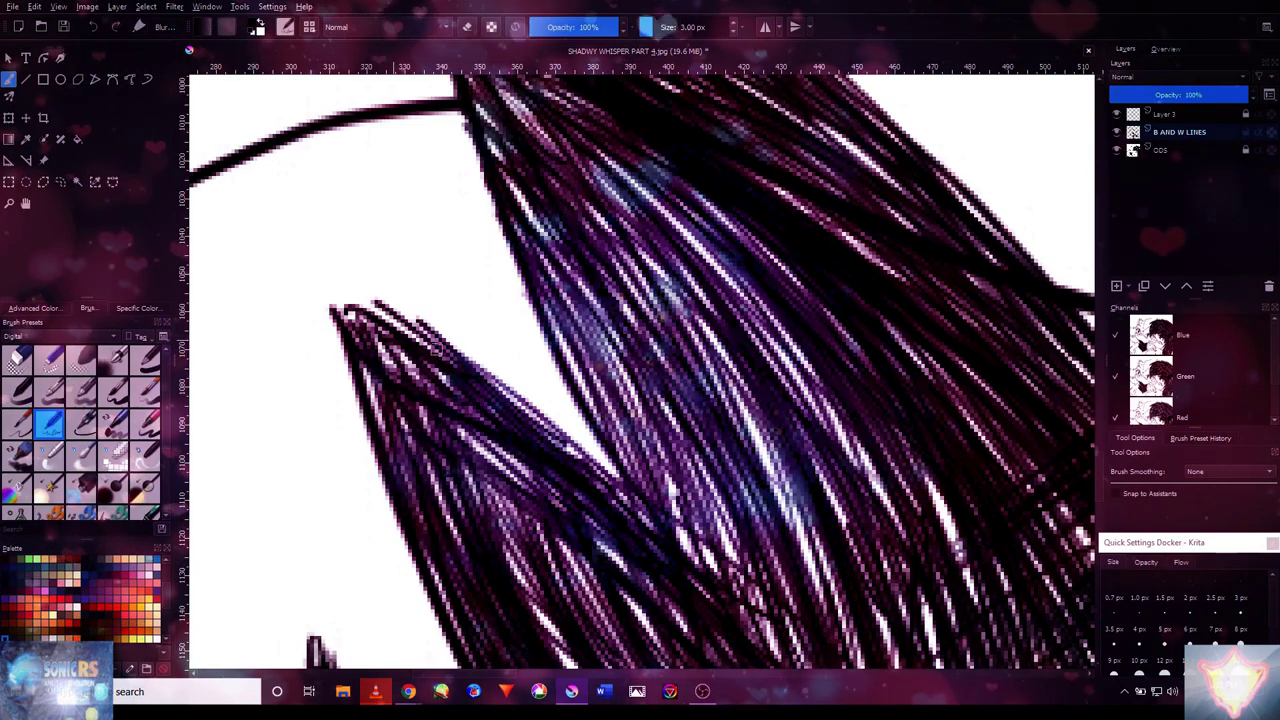
scroll(320, 283, "down", 5)
key("plus")
key("plus")
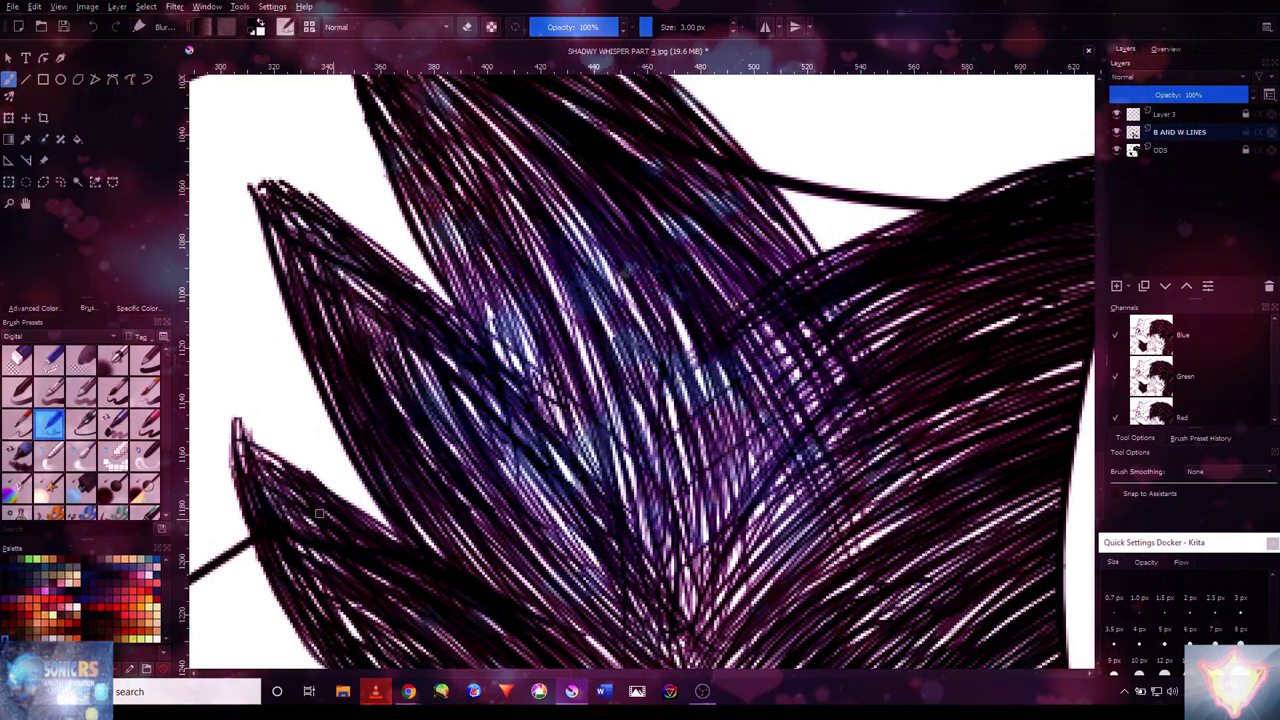
- Undo the last brush stroke on the hatched hair
scroll(293, 458, "down", 2)
scroll(293, 458, "down", 3)
scroll(255, 320, "up", 4)
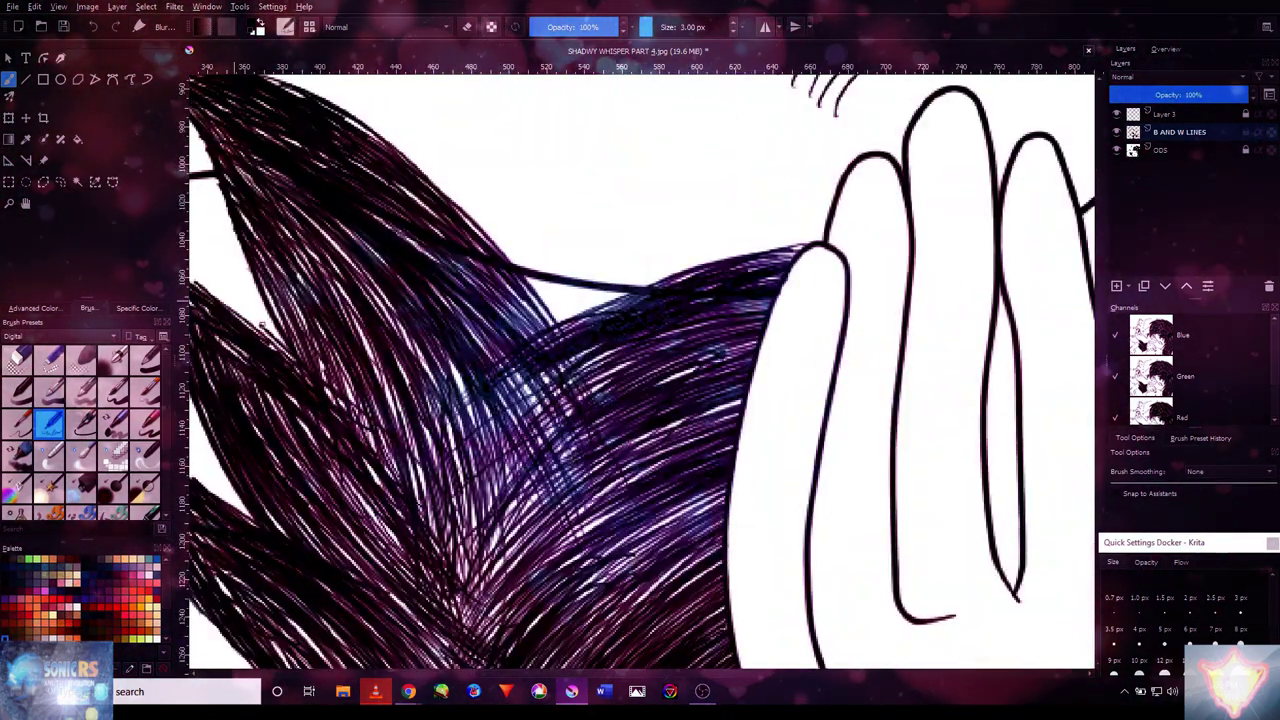
key("ctrl+z")
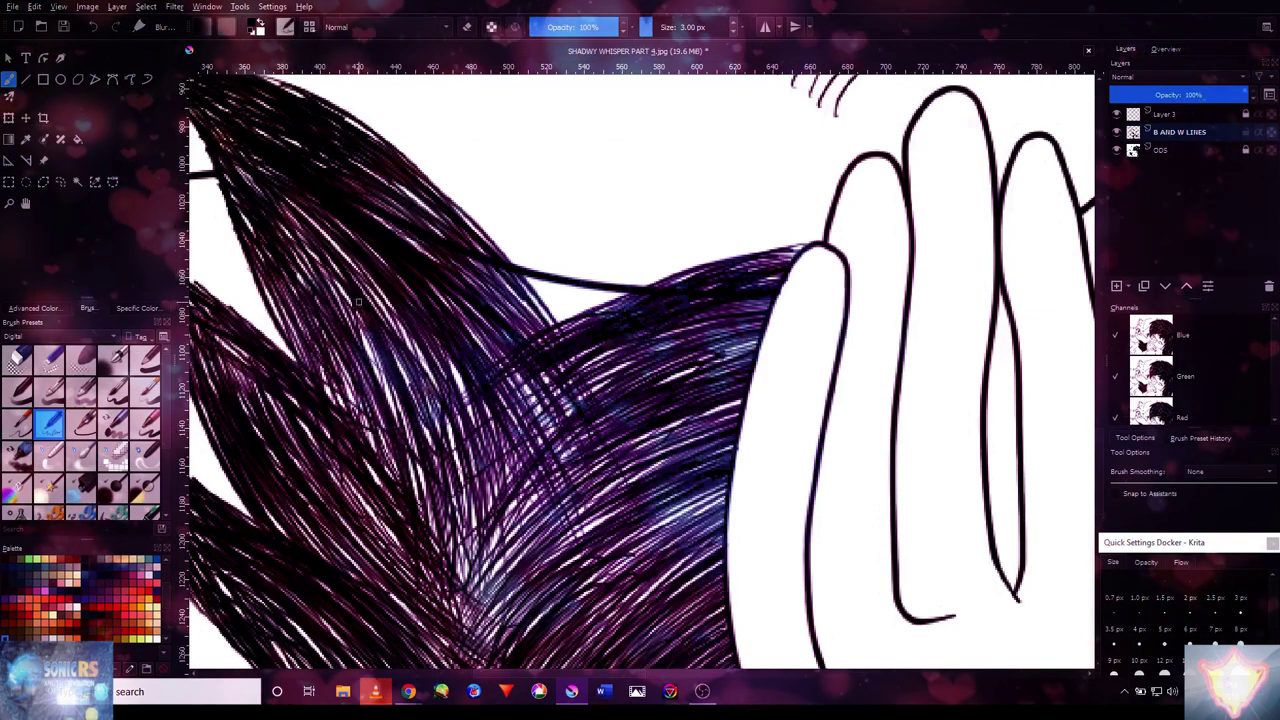
- Touch up the strands along the hair's upper edge beside the raised finger, working back toward the crosshatched area
scroll(569, 319, "down", 5)
scroll(569, 319, "up", 3)
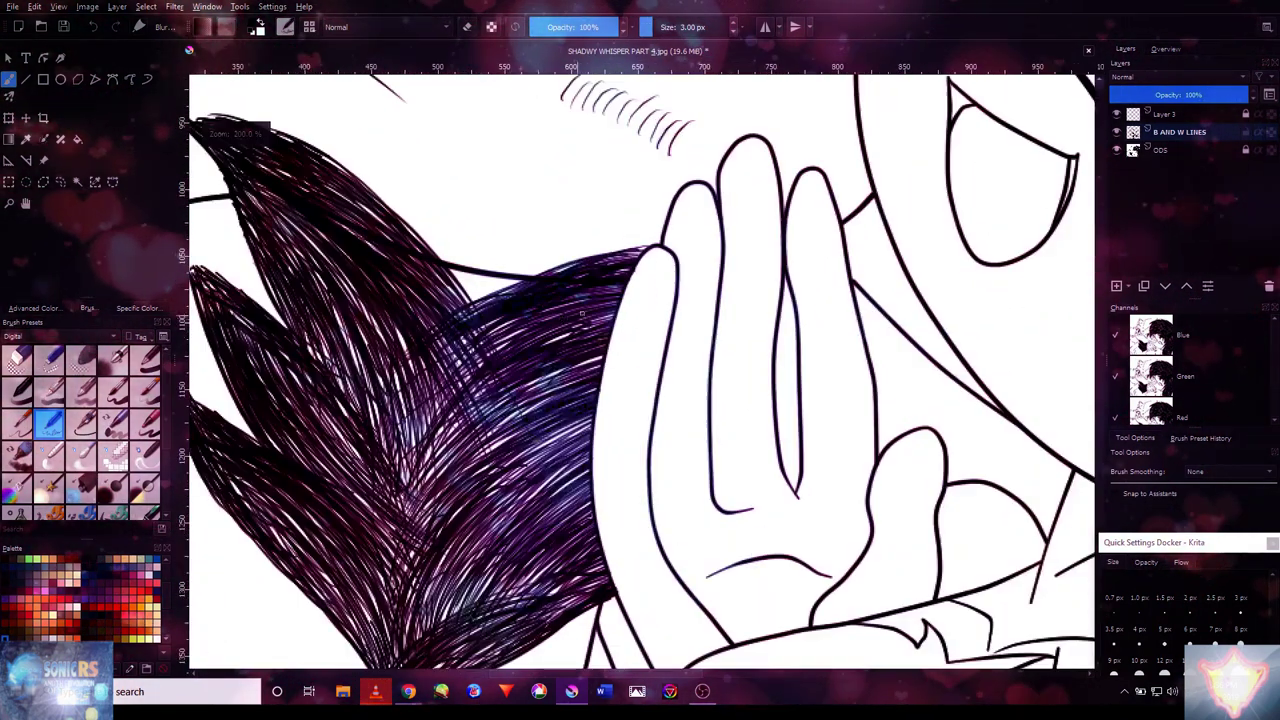
scroll(569, 319, "up", 4)
mouse_move(640, 207)
left_mouse_down()
mouse_move(501, 271)
mouse_move(333, 289)
mouse_move(387, 310)
mouse_move(597, 303)
mouse_move(667, 334)
left_mouse_up()
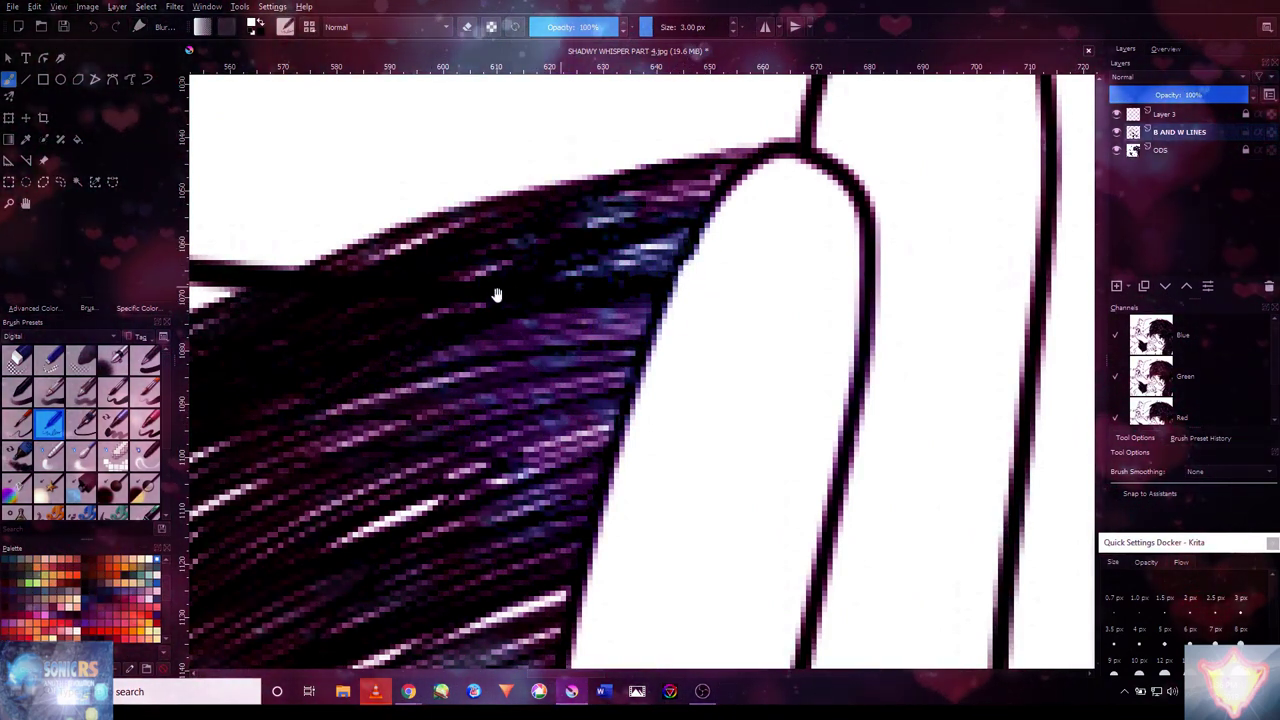
left_click_drag(494, 289, 843, 171)
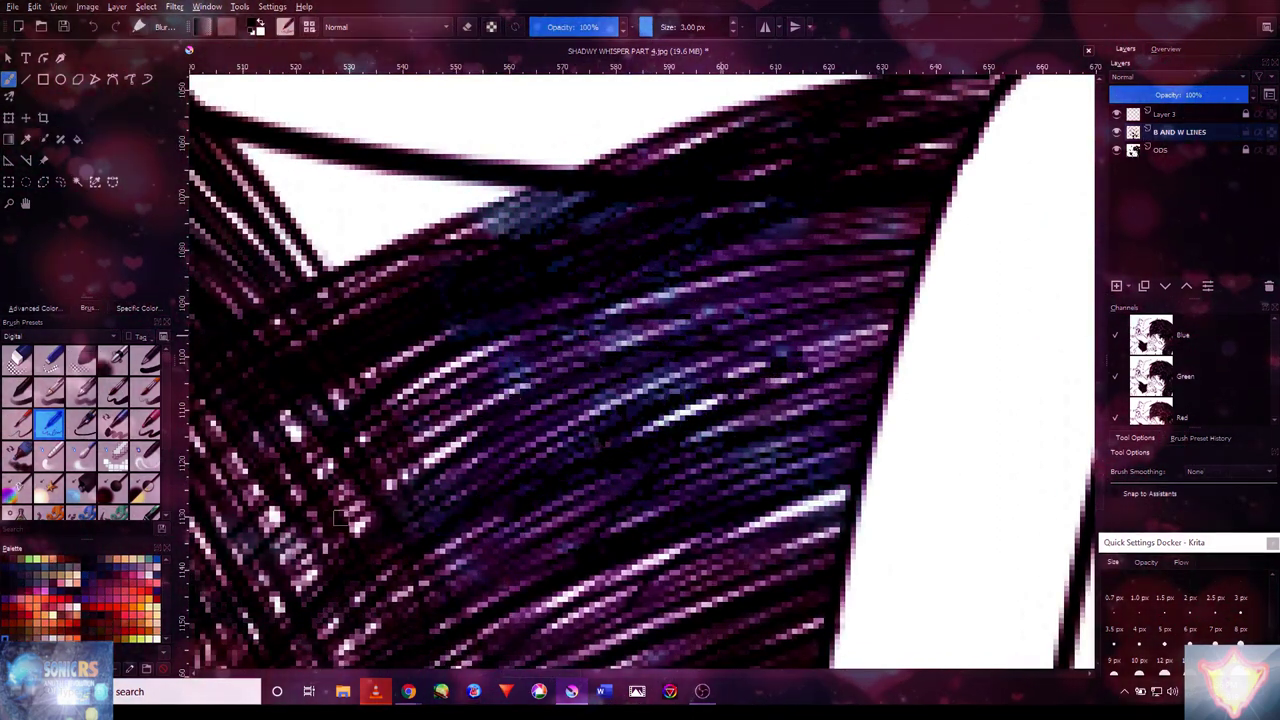
left_click_drag(503, 419, 874, 264)
scroll(407, 490, "down", 4)
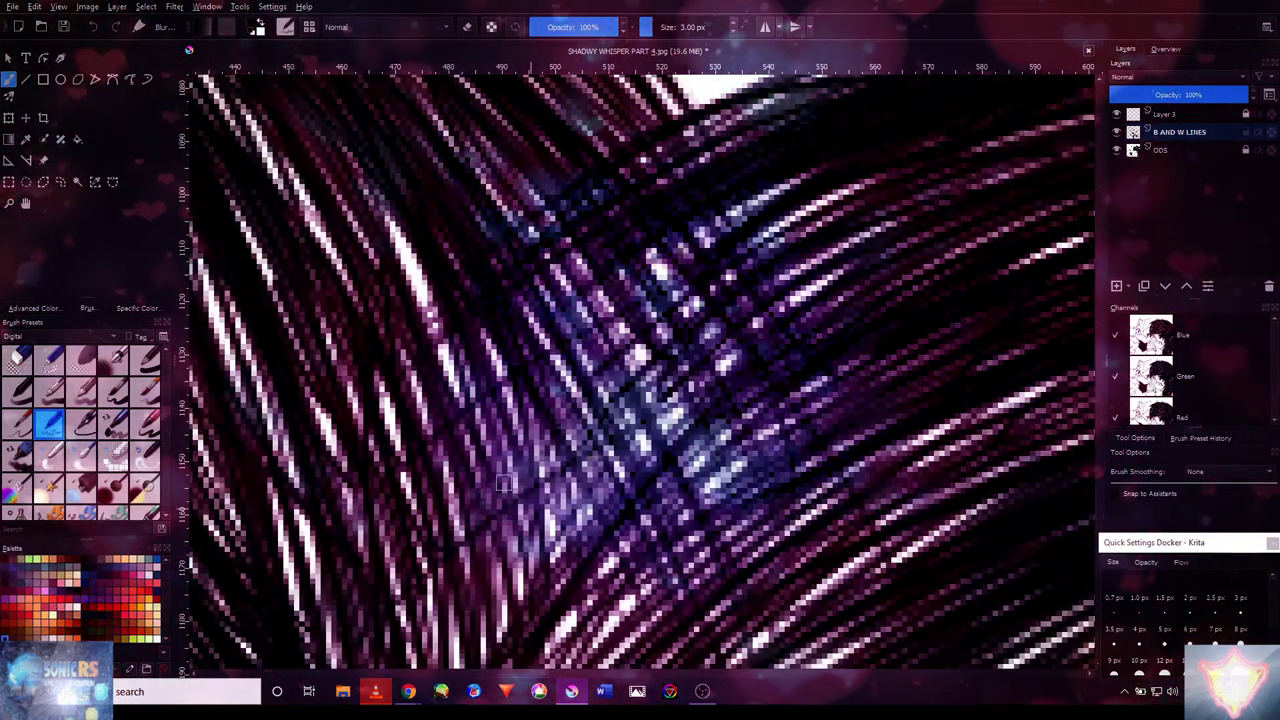
- Add crossing 3 px black strands where the central hair strands converge
scroll(407, 490, "down", 2)
scroll(640, 370, "down", 5)
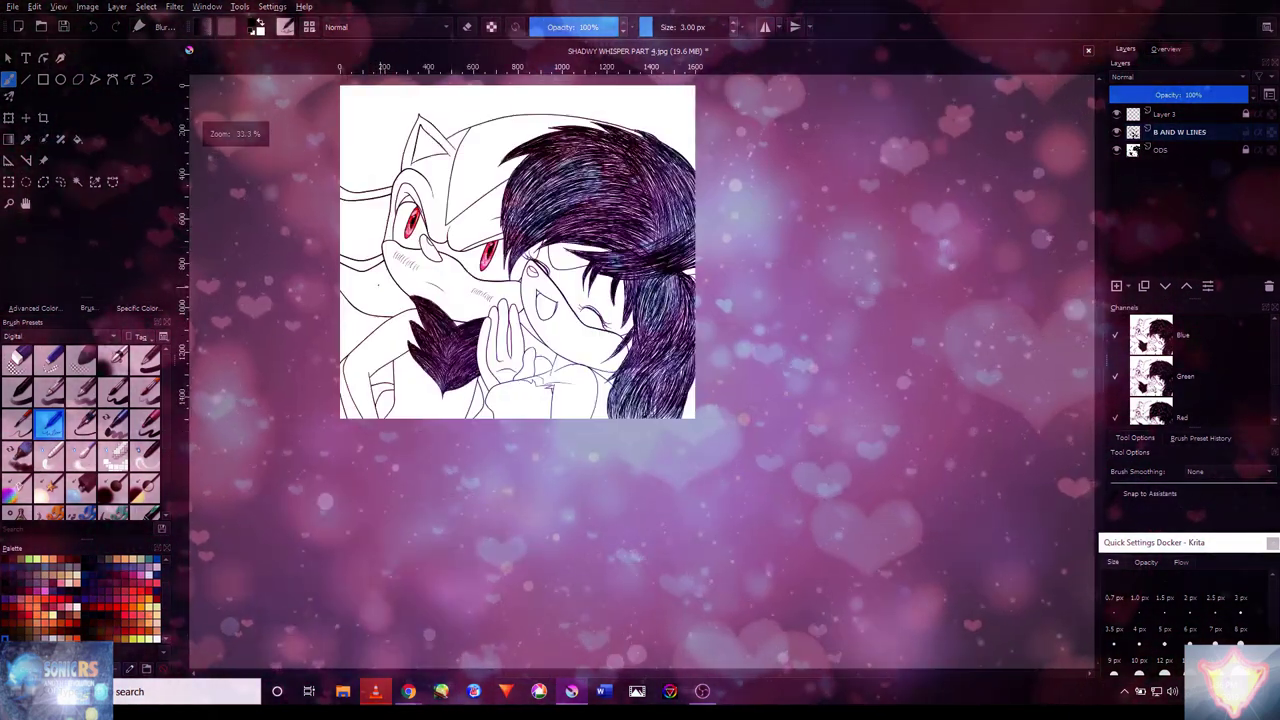
scroll(640, 370, "up", 4)
scroll(510, 262, "up", 3)
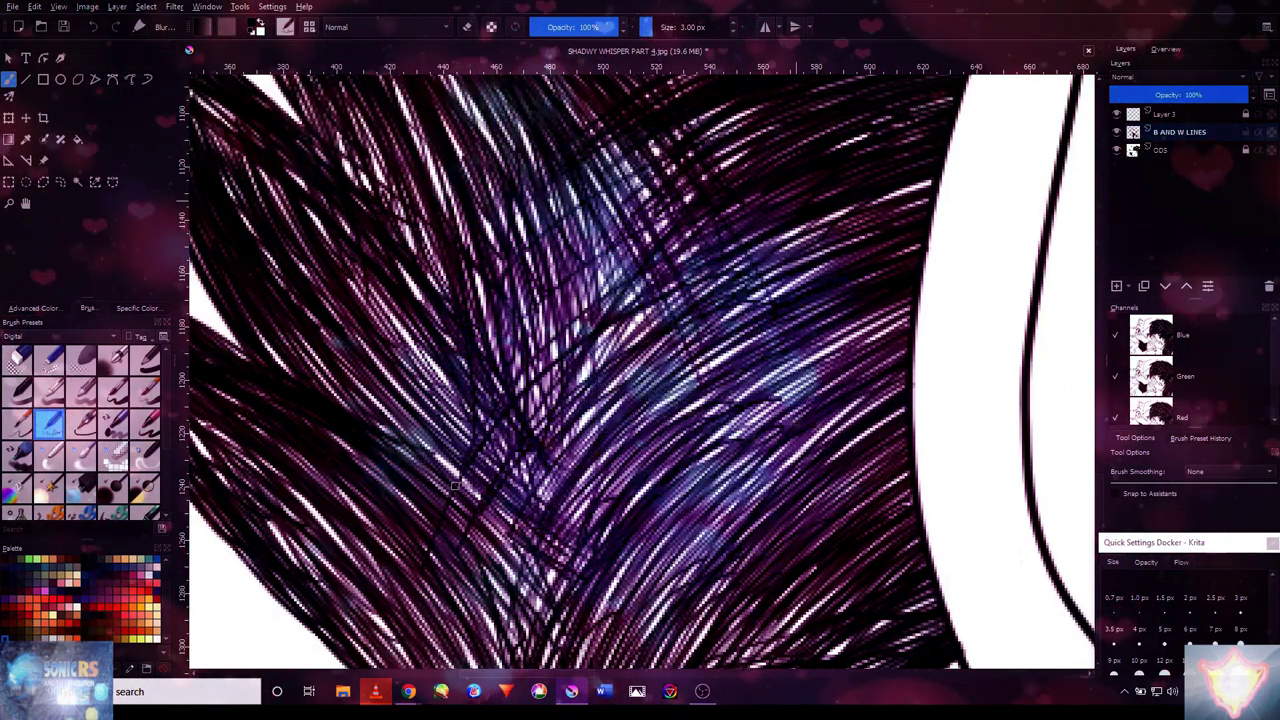
- Add short 3 px black strands just above the hatched tuft's pointed lower tip
scroll(579, 467, "down", 3)
scroll(575, 375, "up", 5)
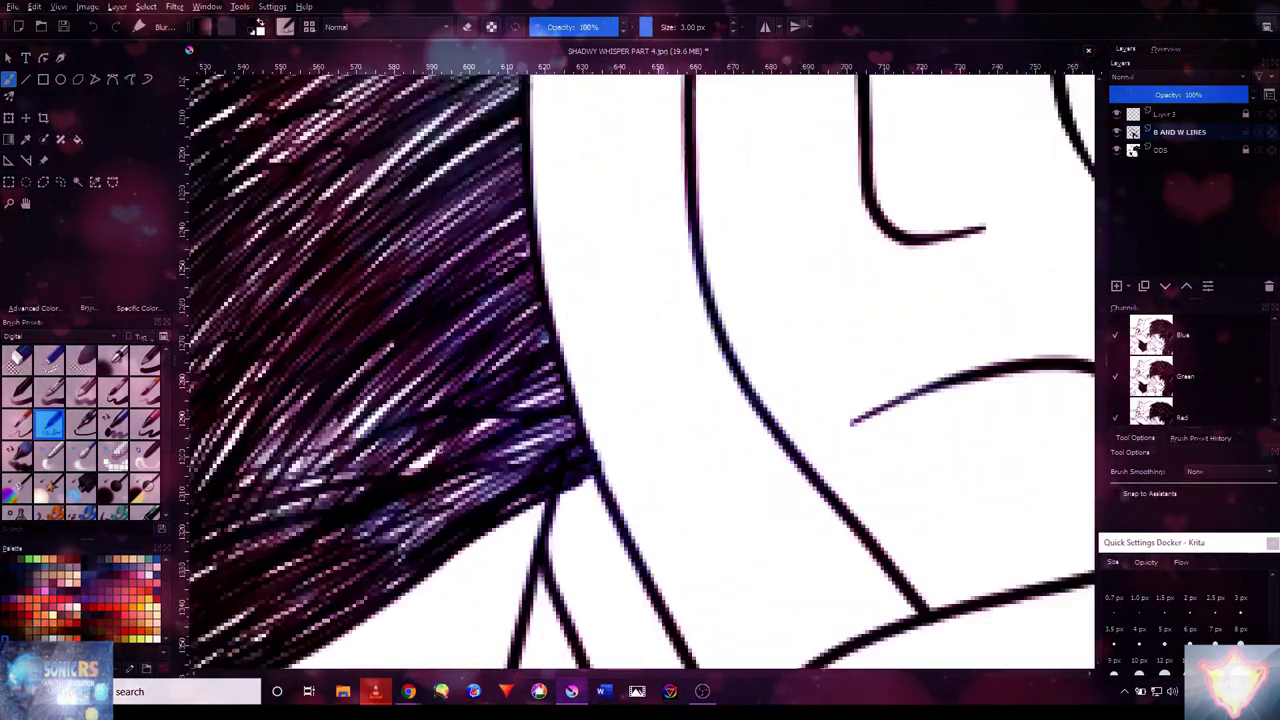
scroll(425, 458, "down", 4)
scroll(309, 420, "up", 4)
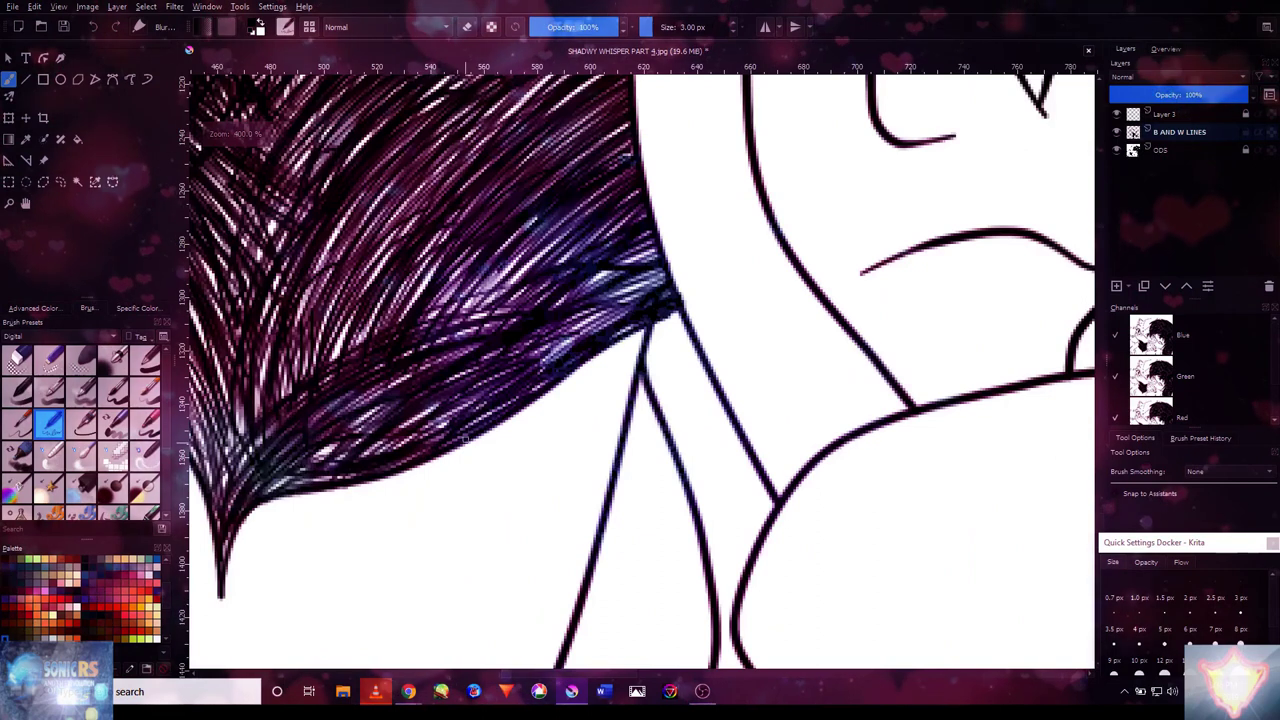
scroll(400, 425, "down", 3)
scroll(494, 433, "up", 3)
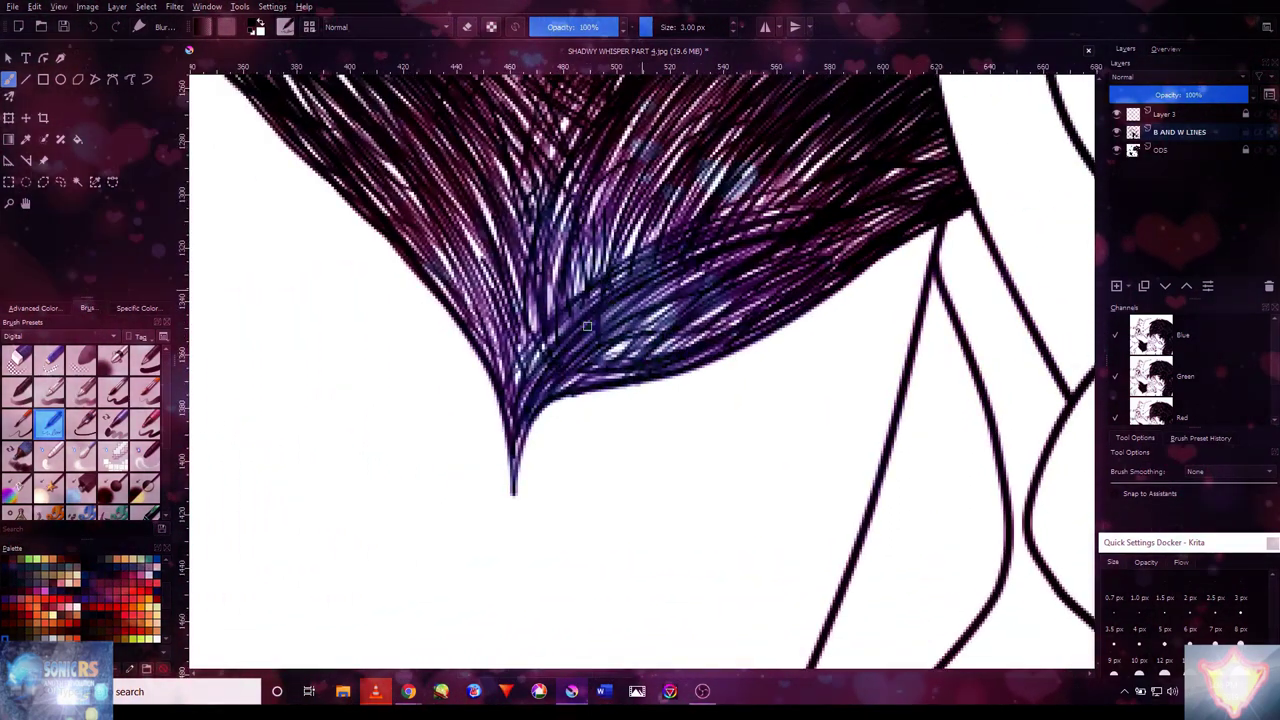
scroll(494, 433, "up", 2)
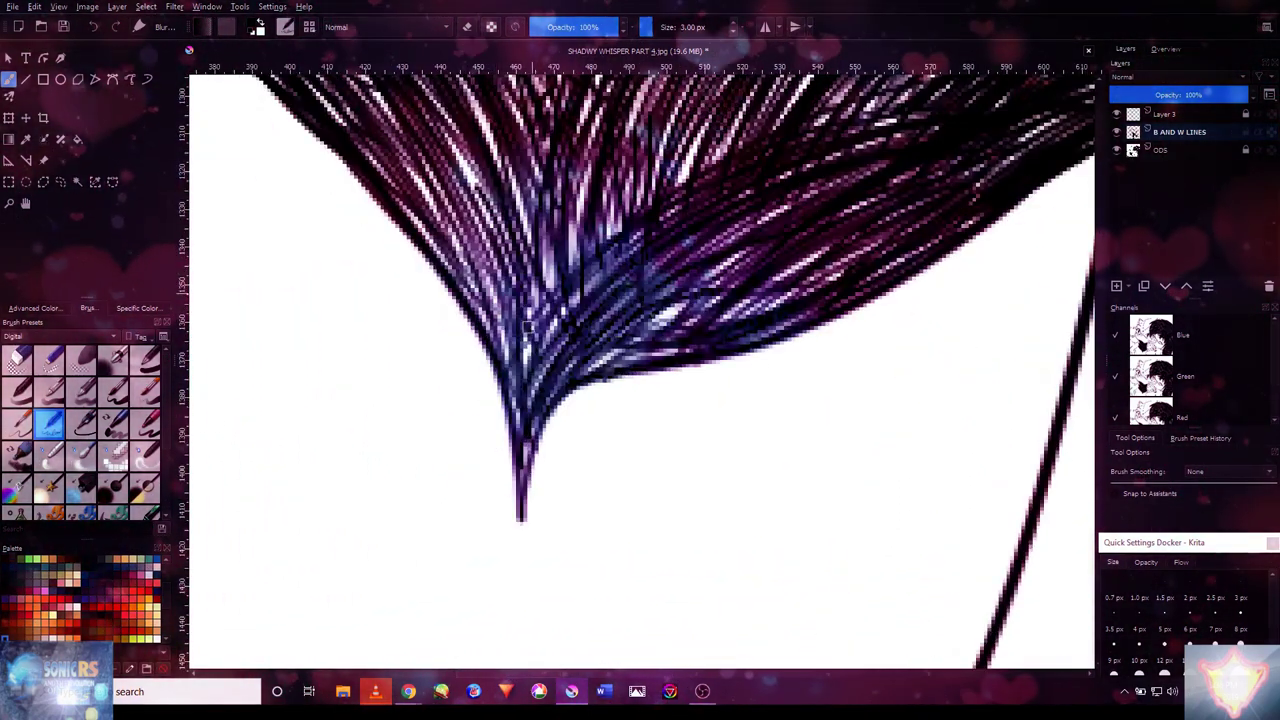
mouse_move(716, 310)
left_mouse_down()
mouse_move(800, 268)
mouse_move(815, 281)
left_mouse_up()
scroll(520, 515, "down", 1)
scroll(565, 368, "up", 1)
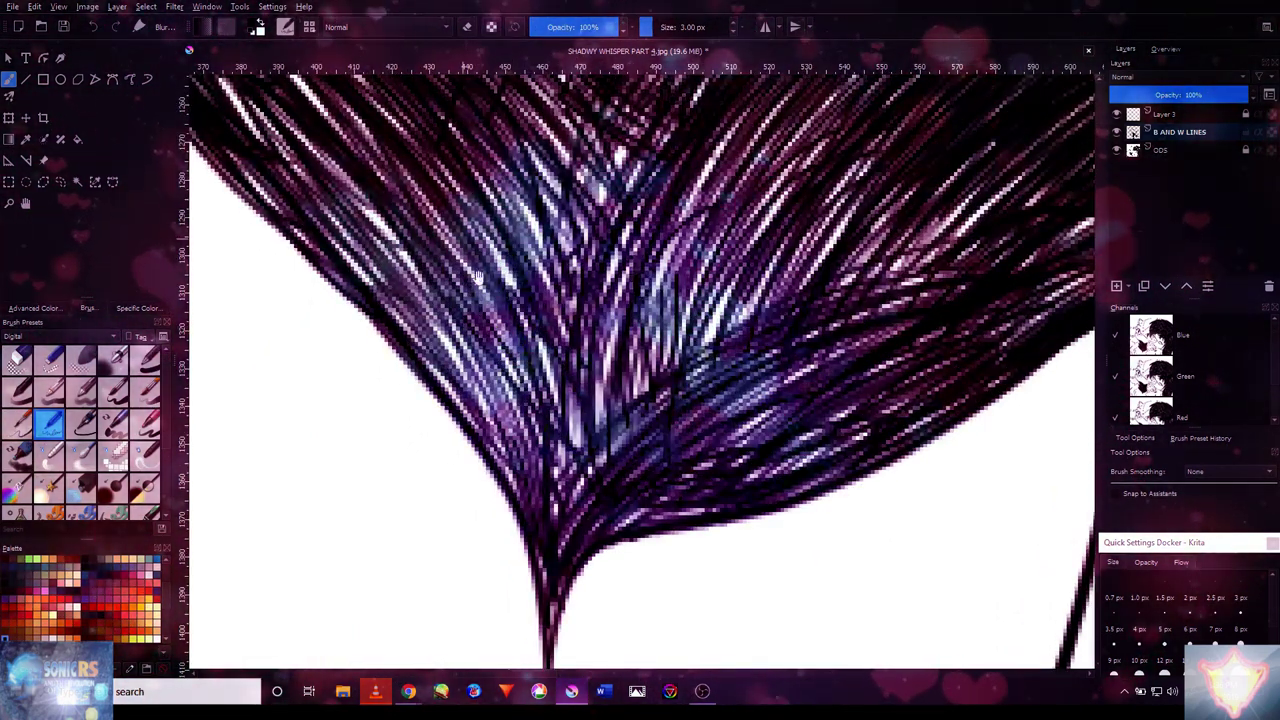
- Check the hatching on the tuft's lower, middle and upper outer spikes for remaining gaps
scroll(565, 368, "down", 1)
scroll(521, 161, "up", 1)
left_click_drag(521, 161, 392, 250)
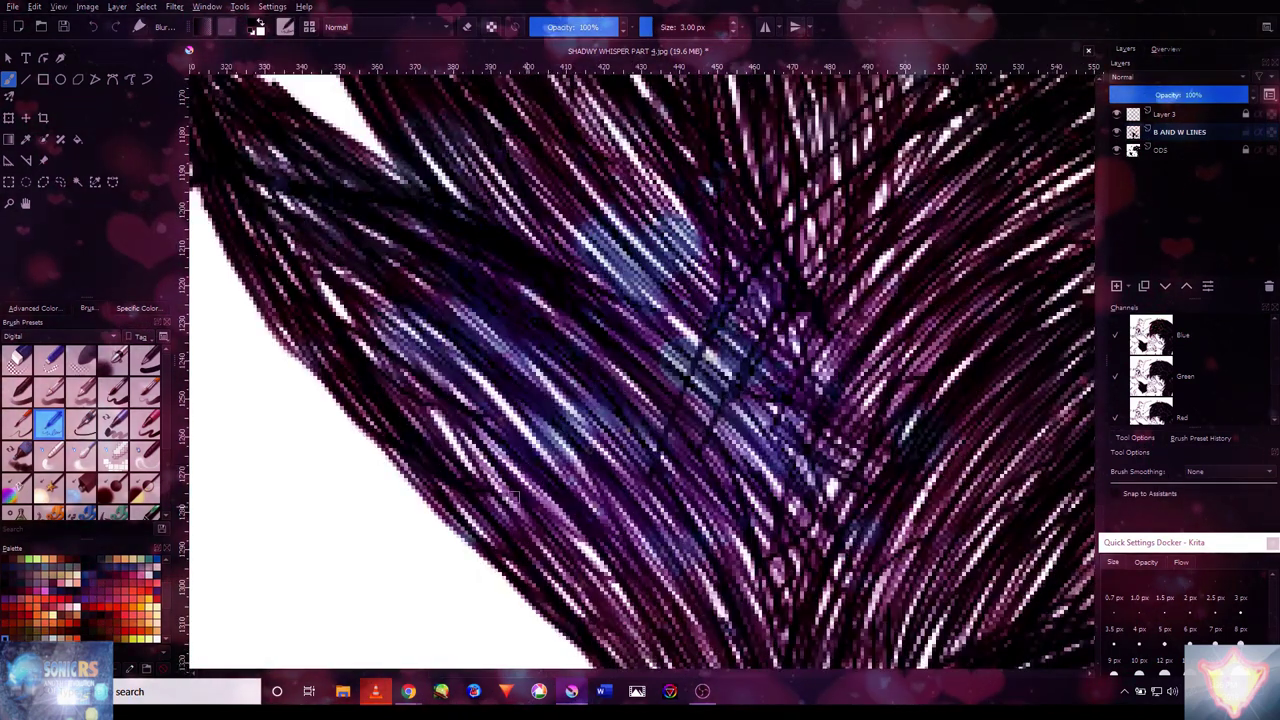
scroll(441, 300, "down", 1)
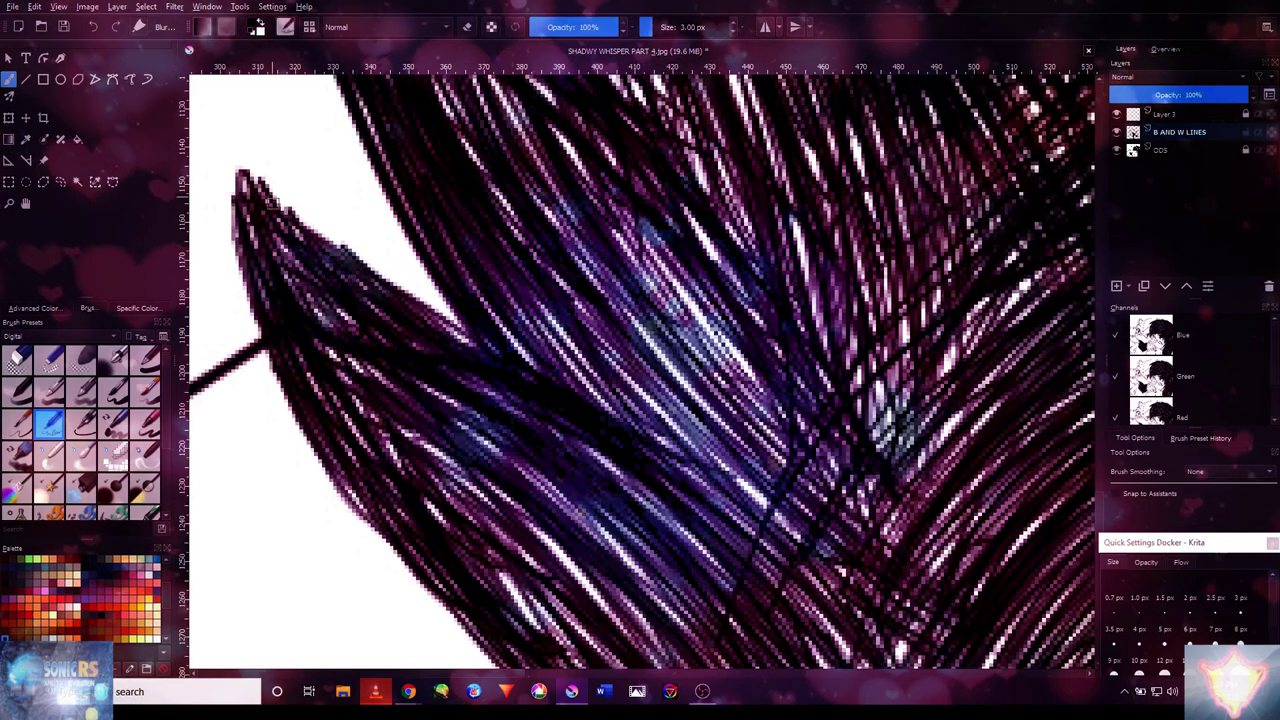
scroll(423, 233, "up", 3)
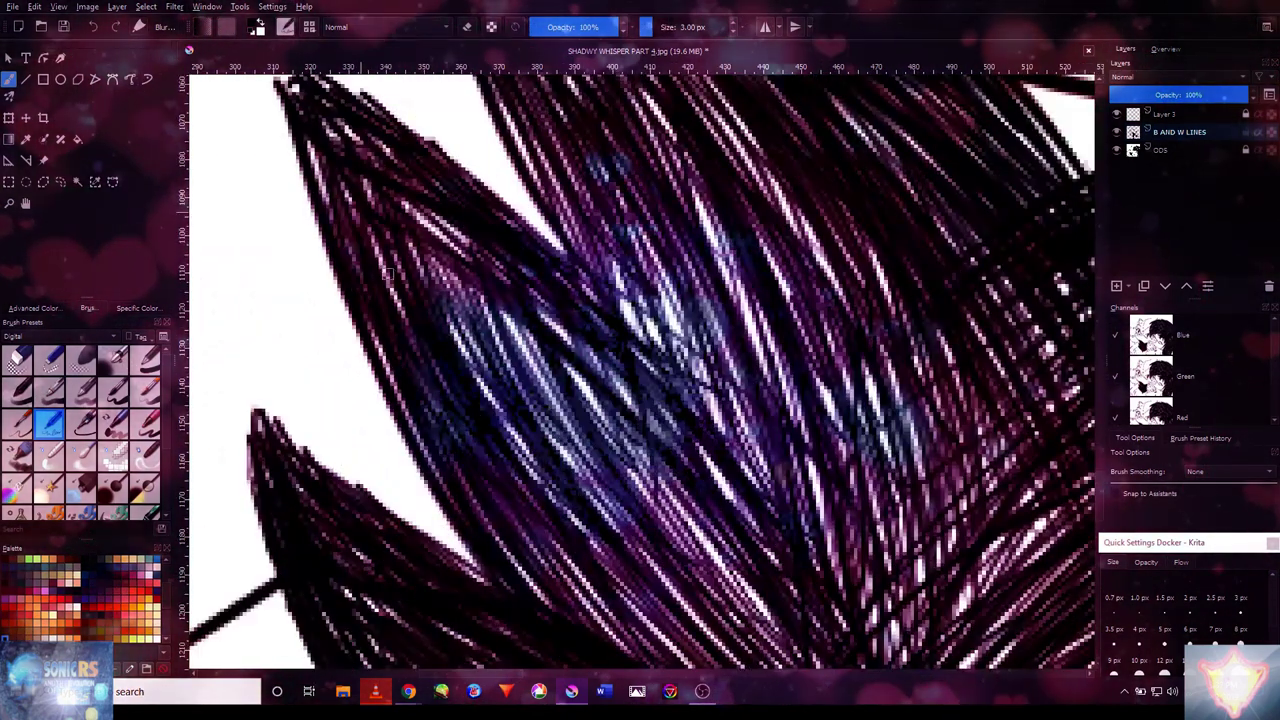
scroll(381, 228, "down", 3)
scroll(281, 174, "up", 3)
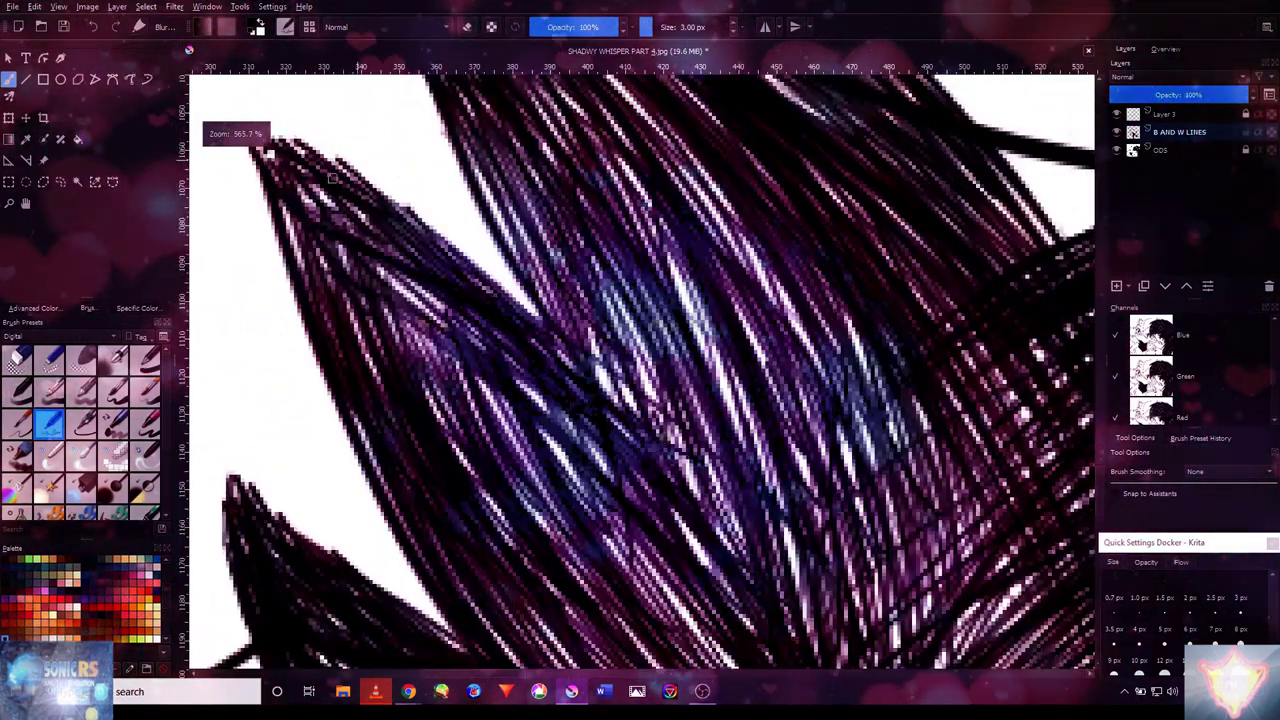
scroll(281, 174, "down", 3)
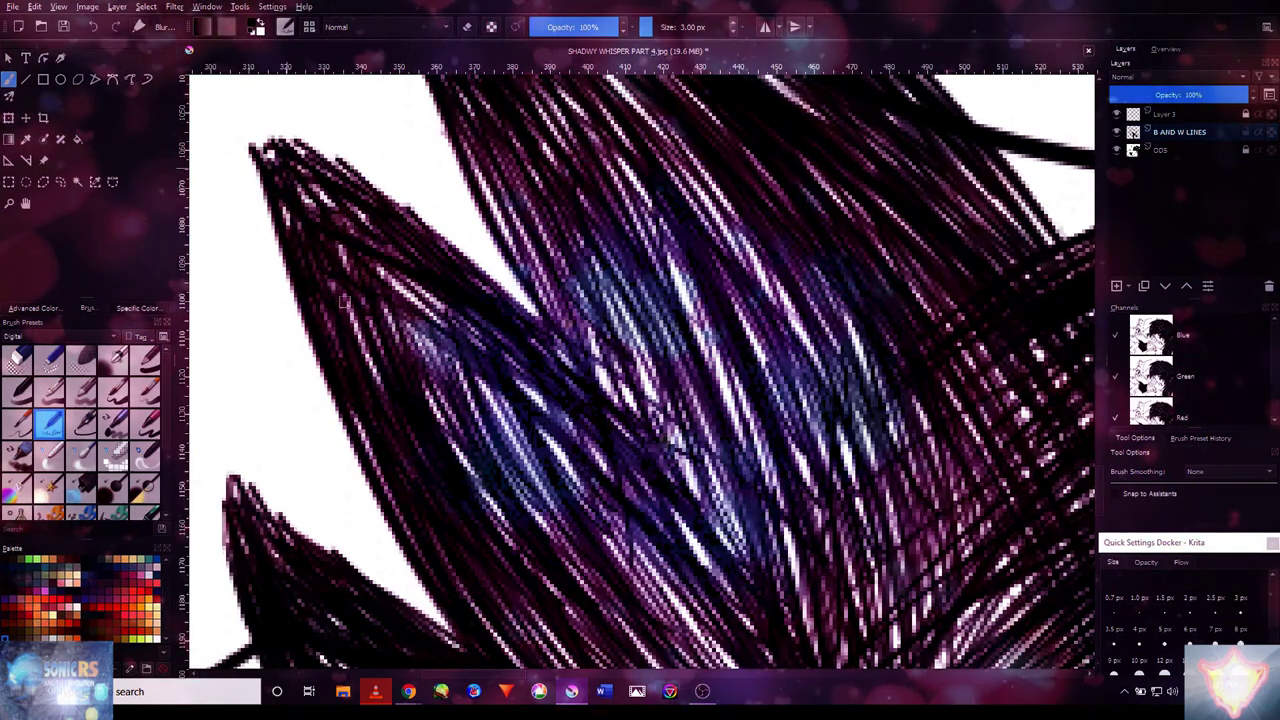
scroll(450, 380, "up", 3)
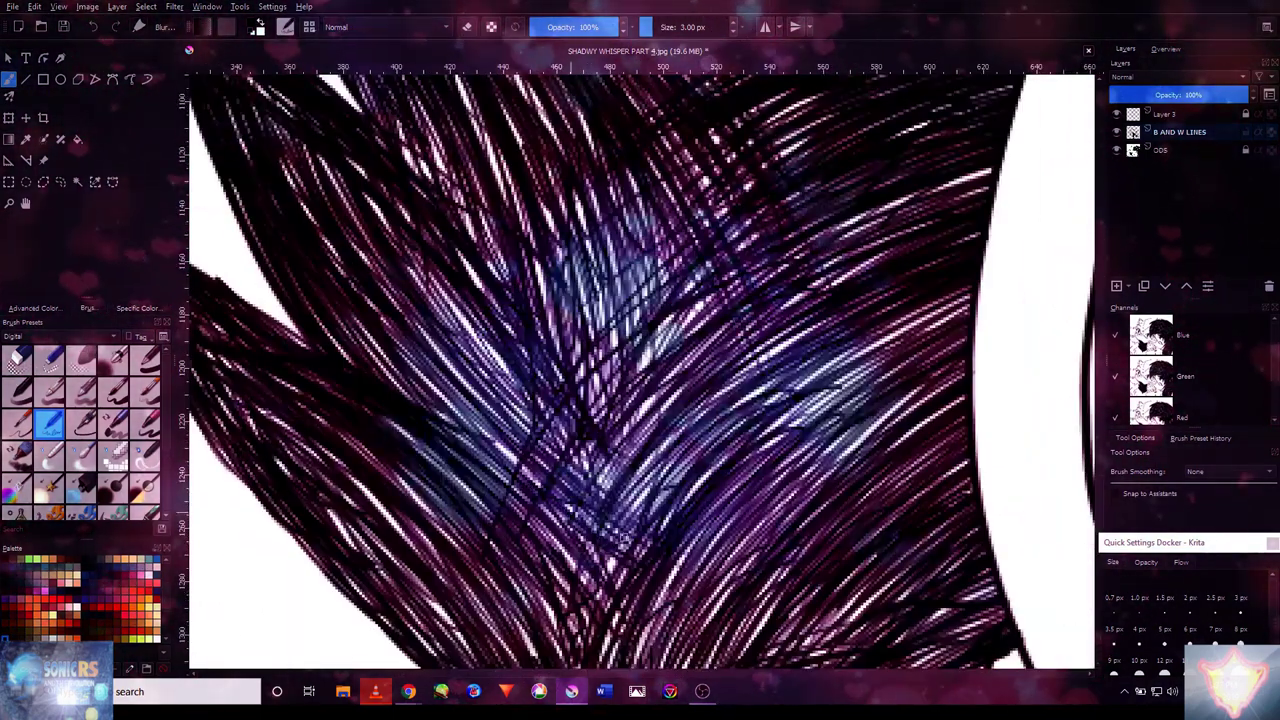
scroll(450, 380, "down", 5)
scroll(450, 380, "up", 2)
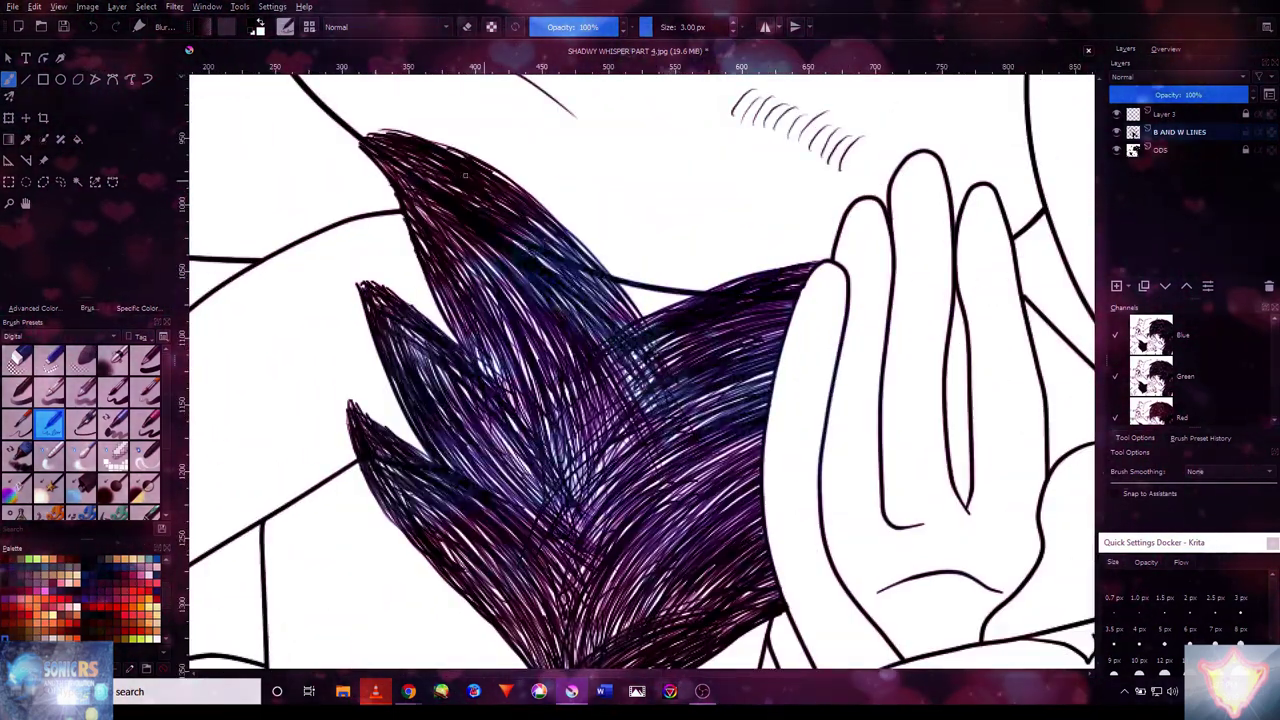
- Fill the long hair's lower inner edge beside the sleeve with fine 3 px black strands
left_click_drag(741, 345, 483, 316)
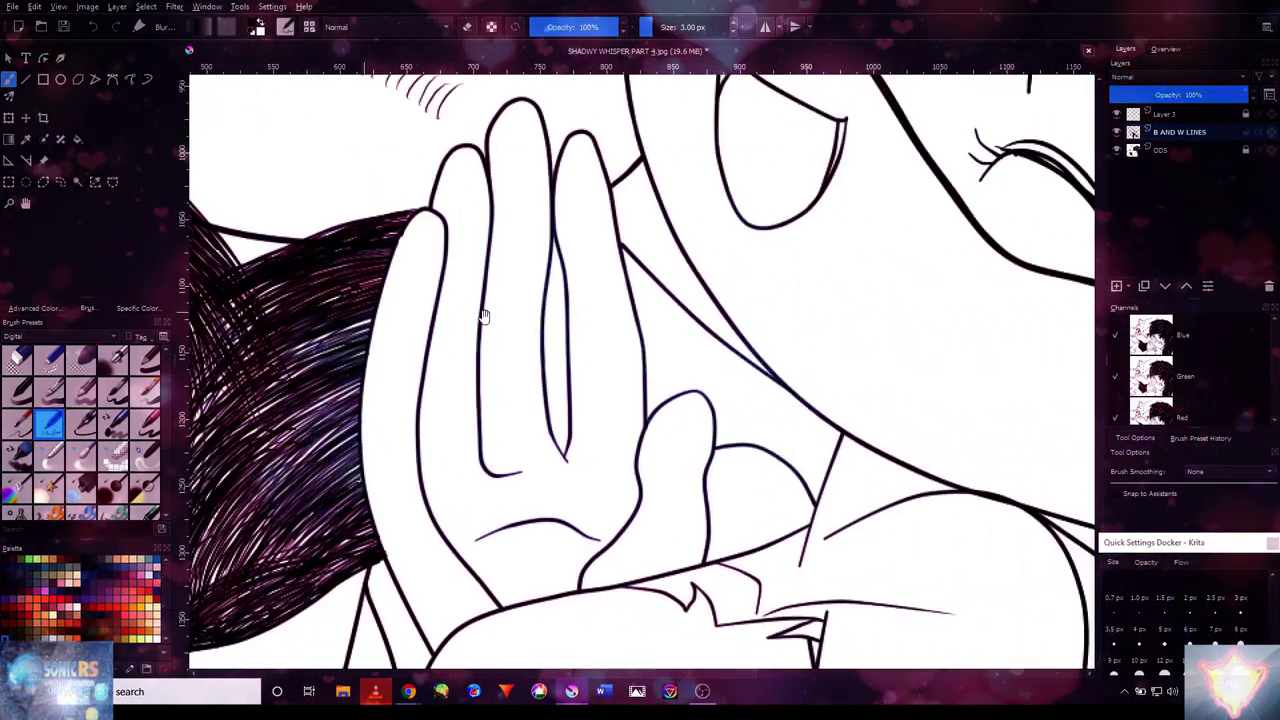
scroll(785, 332, "down", 5)
scroll(785, 332, "up", 4)
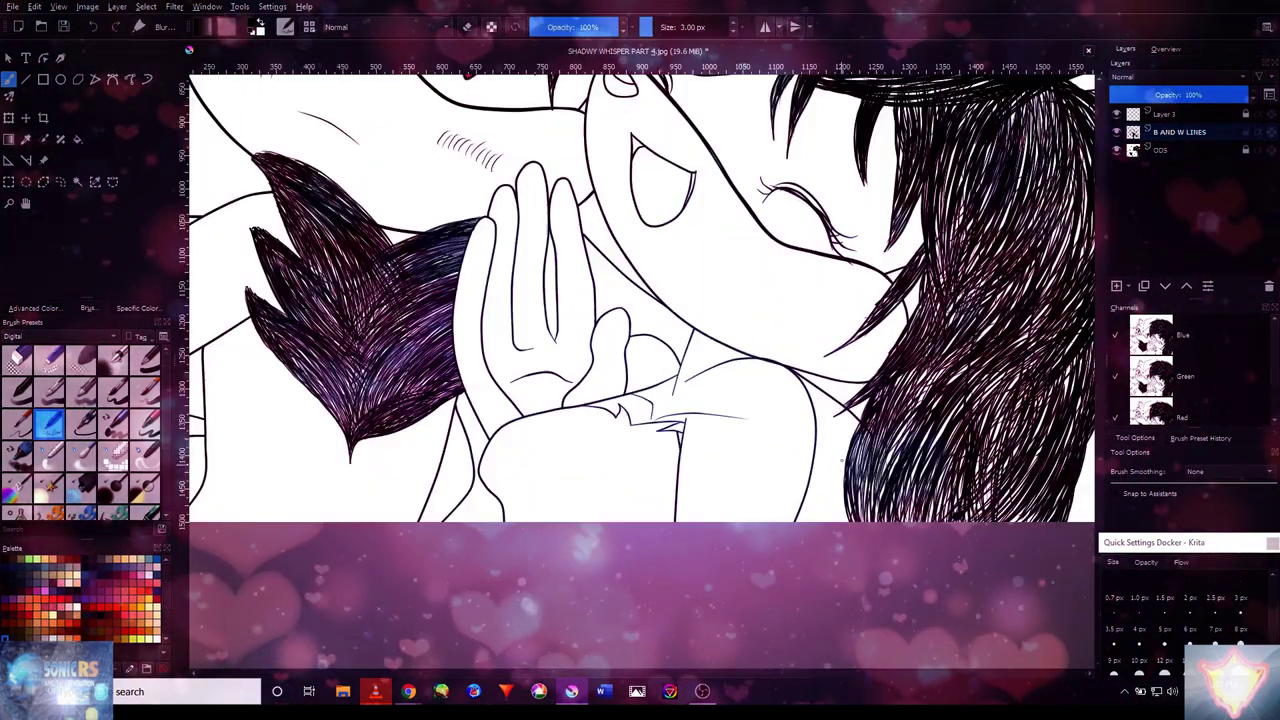
scroll(812, 490, "up", 4)
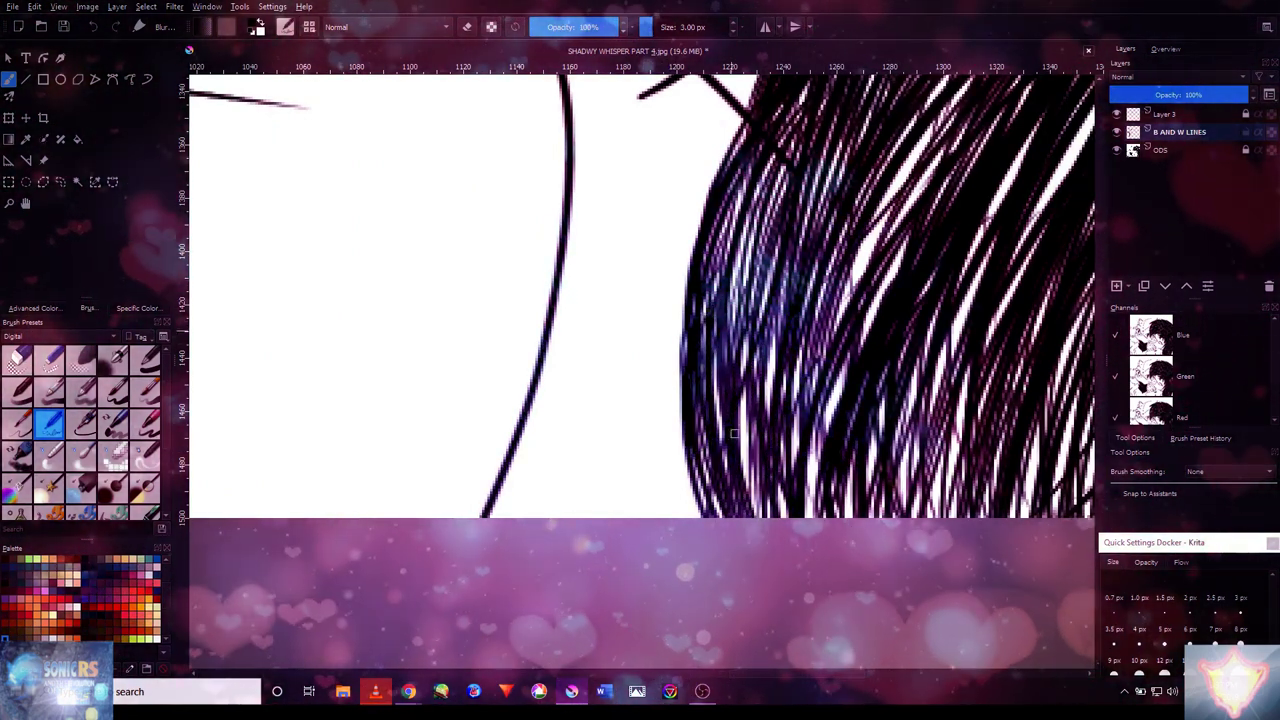
left_click_drag(766, 341, 762, 460)
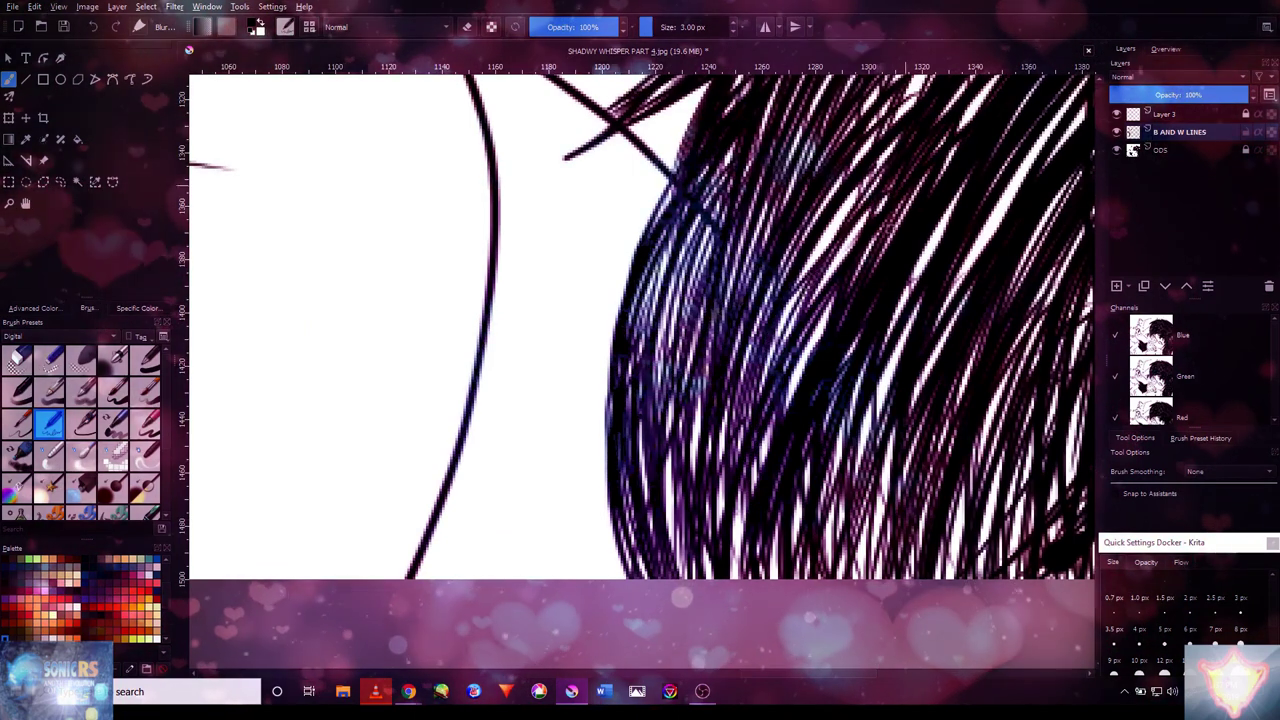
scroll(846, 267, "down", 2)
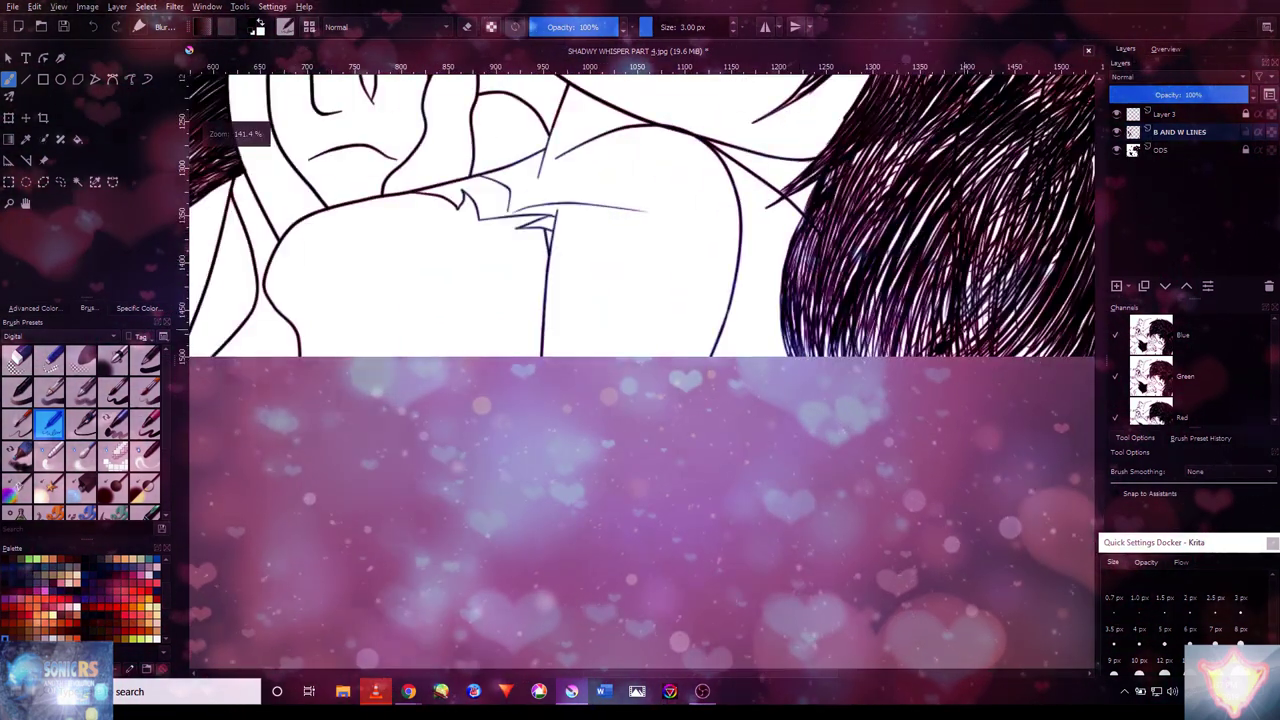
- Darken the long hair's lower end and outer edge near the canvas border with dense 3 px black strands
scroll(888, 355, "up", 2)
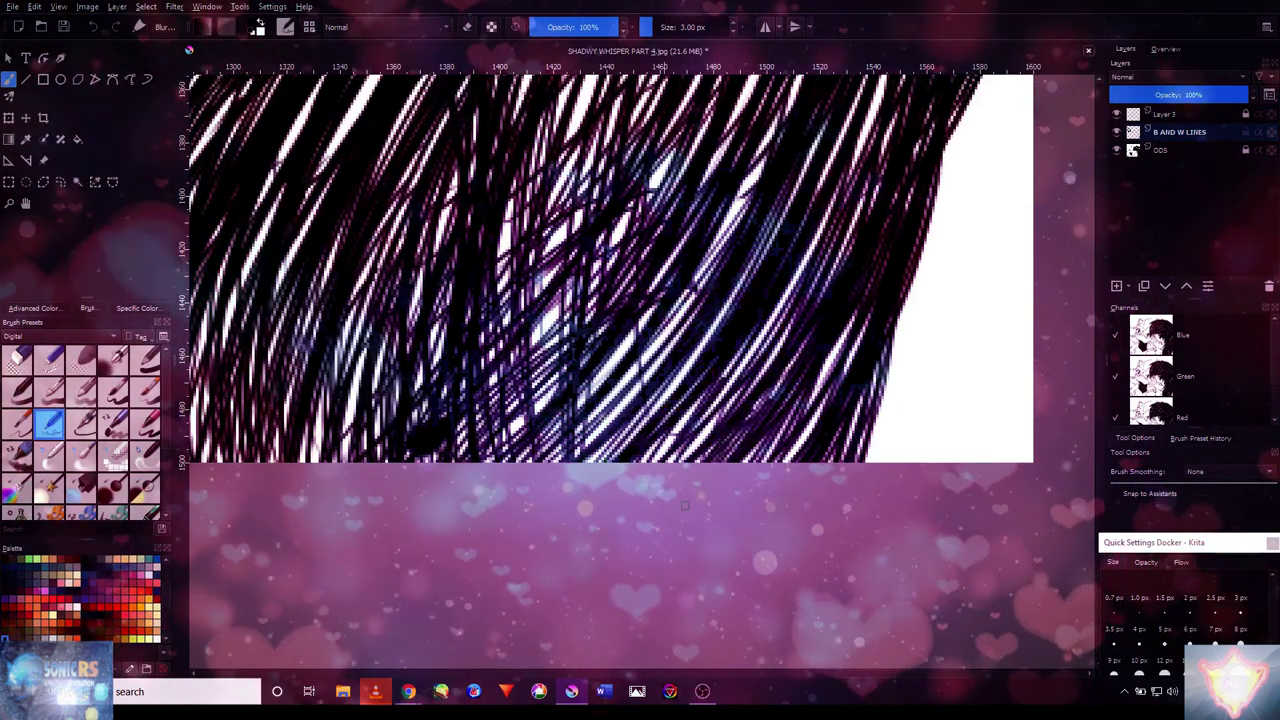
scroll(685, 505, "down", 5)
scroll(685, 505, "up", 6)
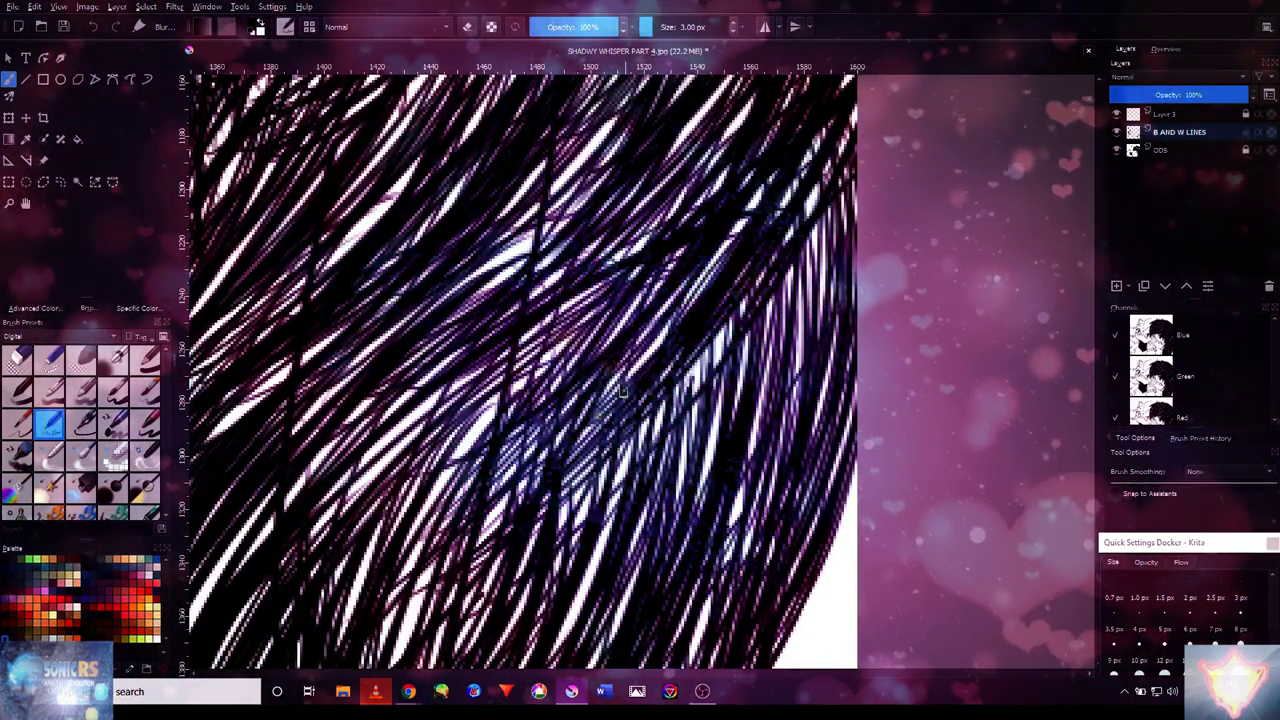
scroll(581, 370, "up", 6)
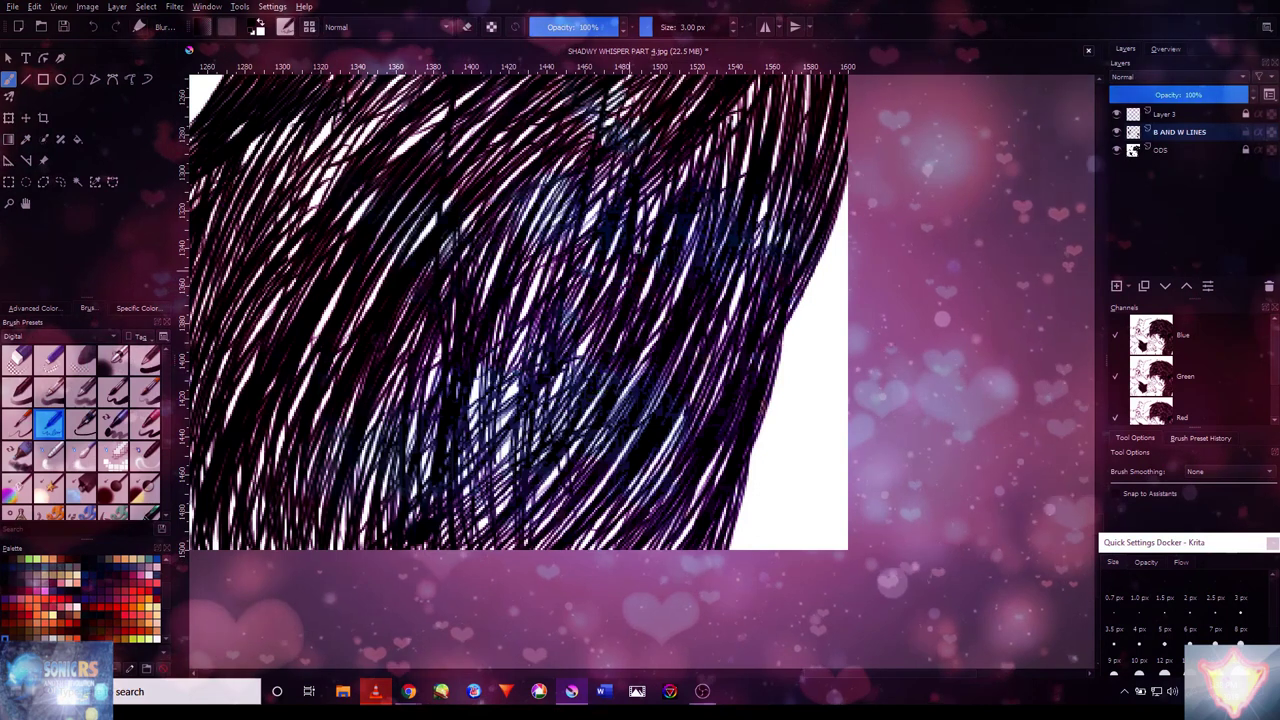
- Thicken the strands through the middle of the long hair, where the overlapping sections meet above the shoulder
scroll(651, 318, "down", 3)
scroll(651, 318, "up", 2)
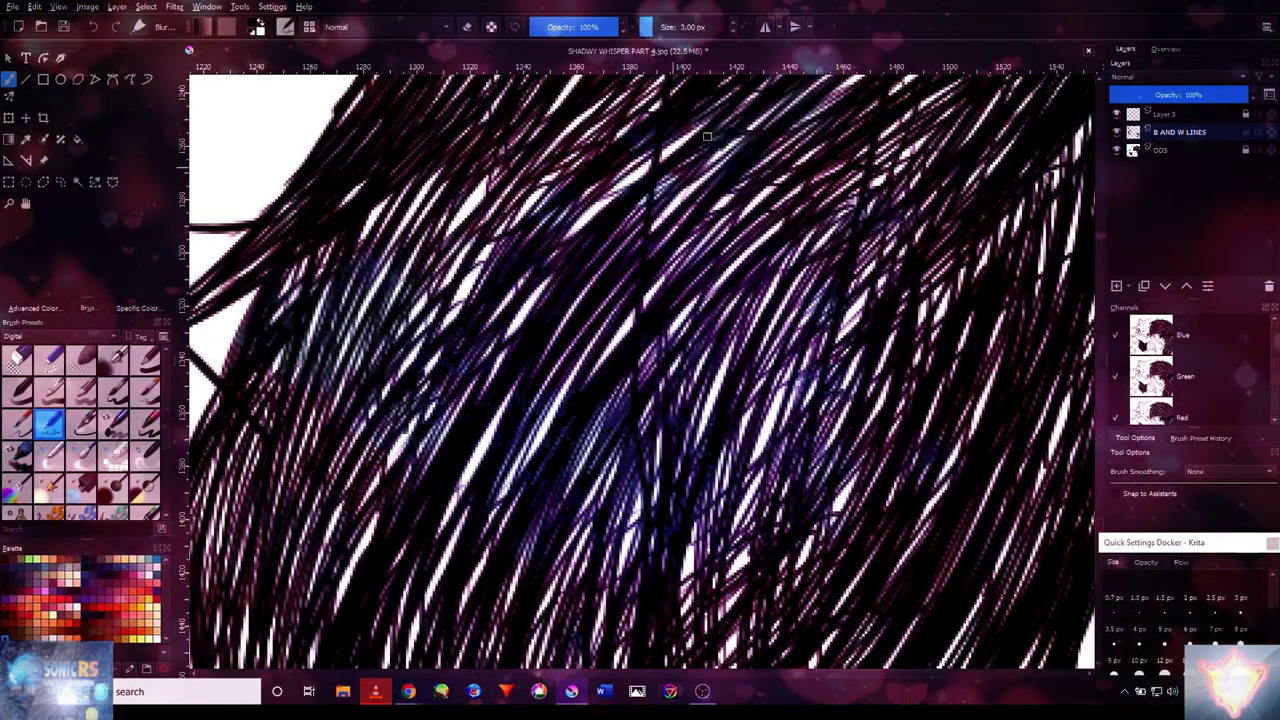
scroll(415, 451, "down", 5)
scroll(415, 451, "up", 6)
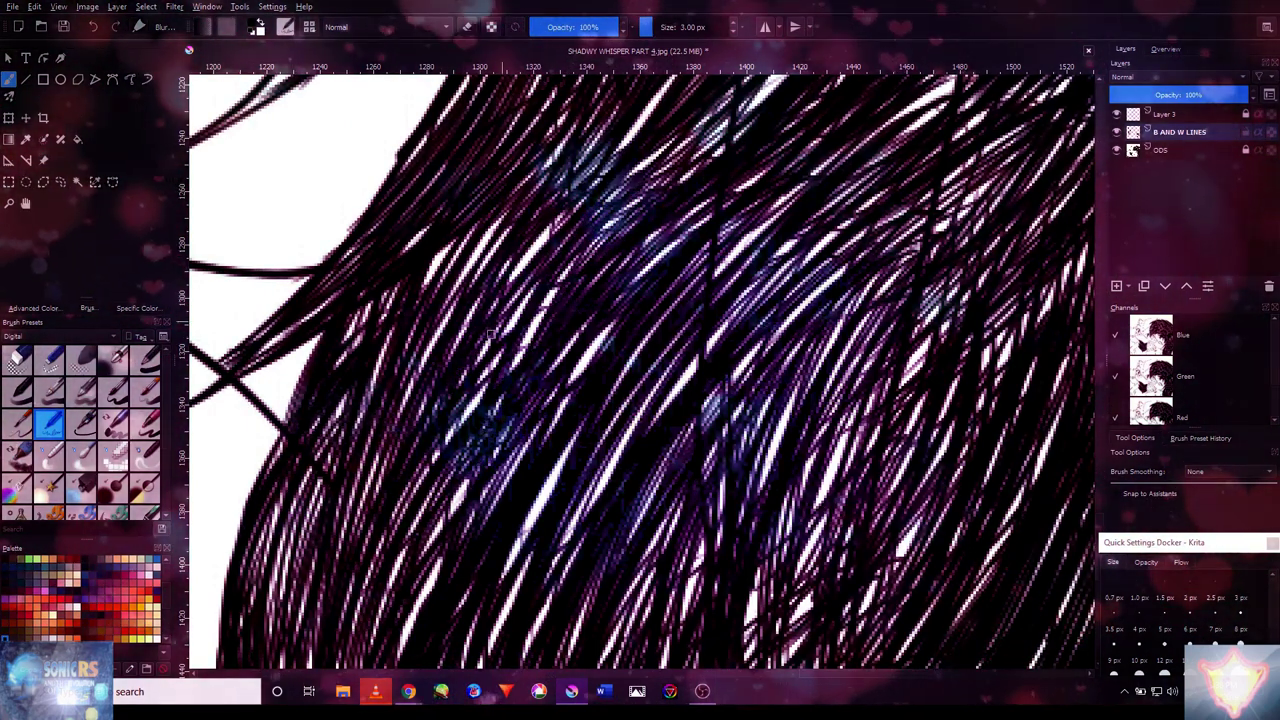
left_click_drag(762, 165, 698, 268)
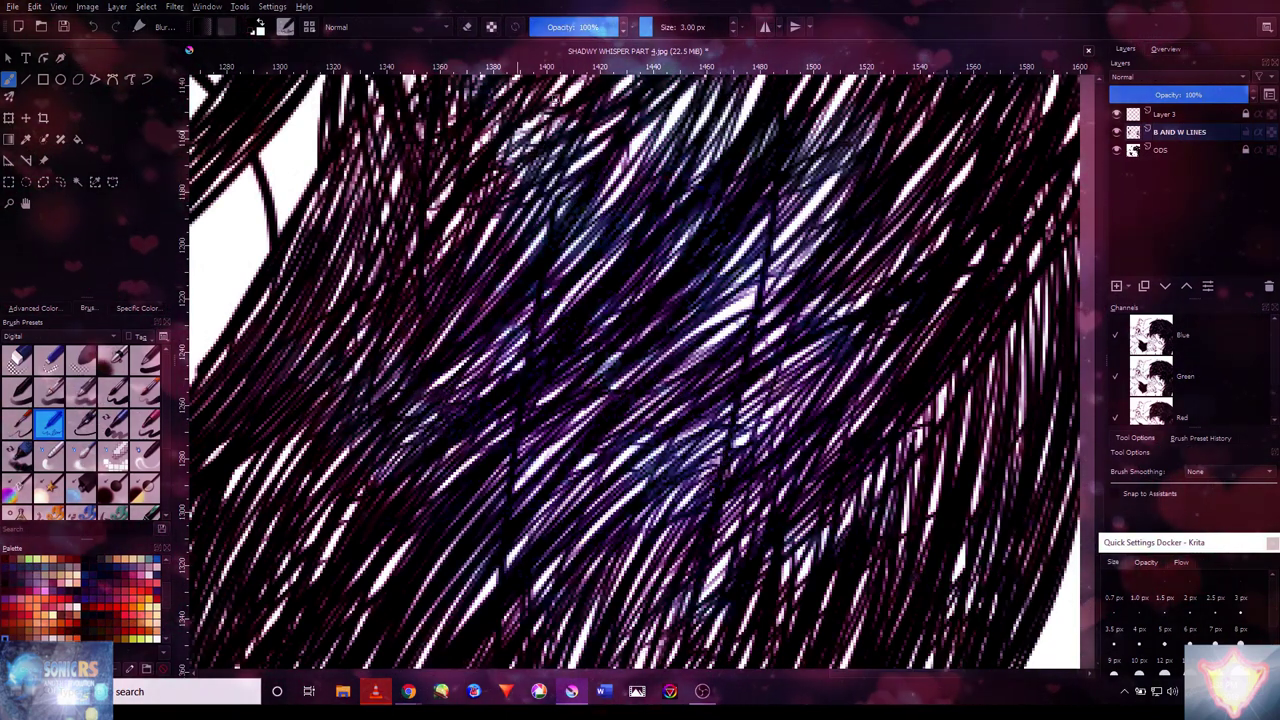
scroll(323, 430, "down", 5)
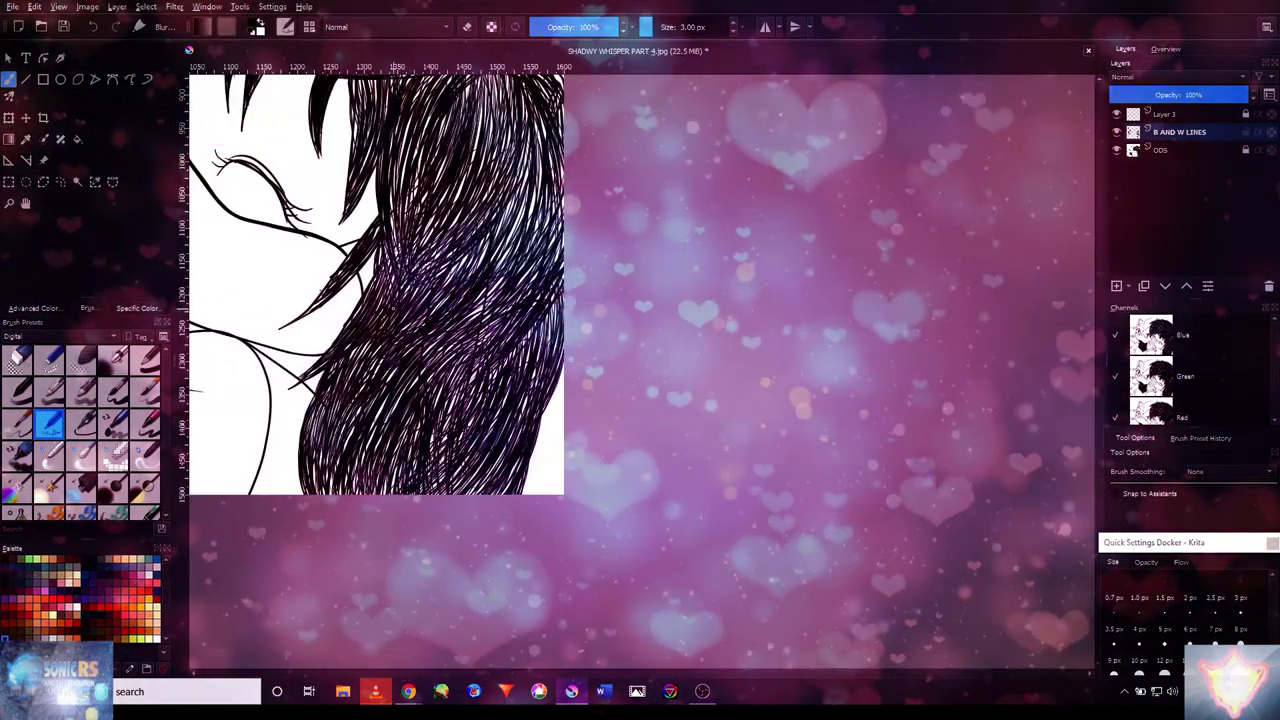
- Touch up the strands across the bottom of the long hair along the lower canvas edge
scroll(401, 398, "up", 3)
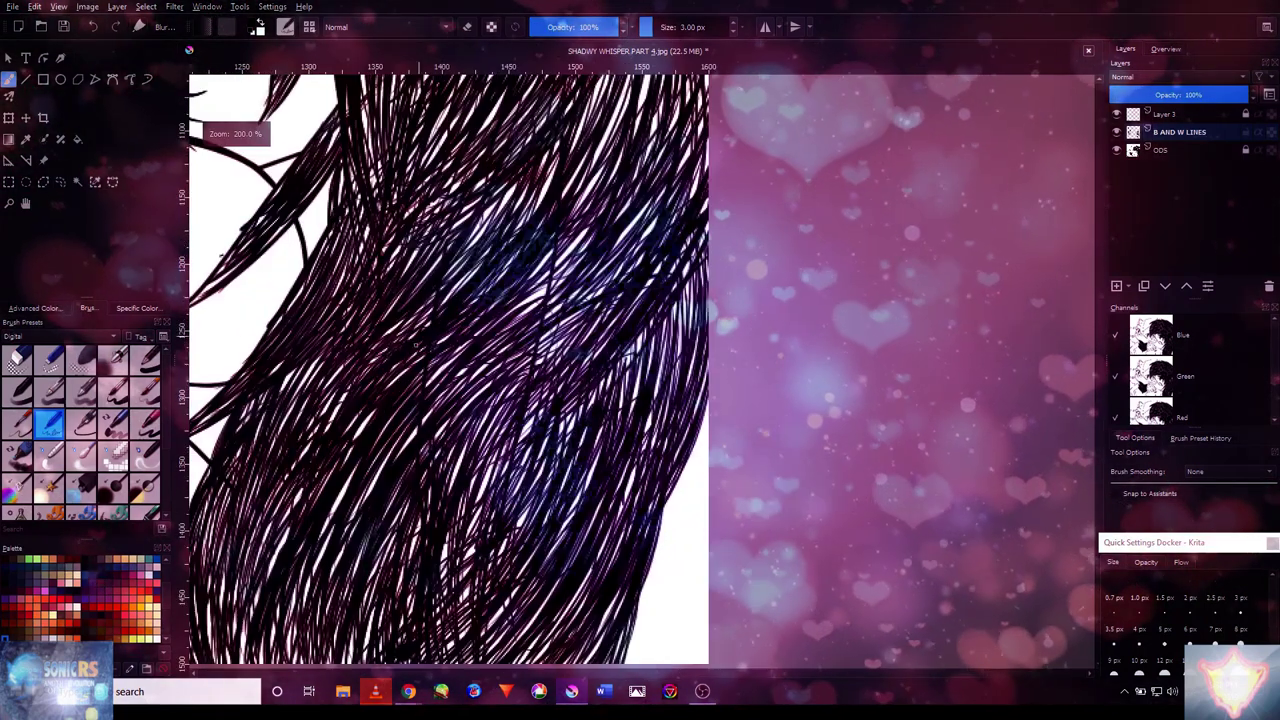
left_click_drag(401, 398, 627, 147)
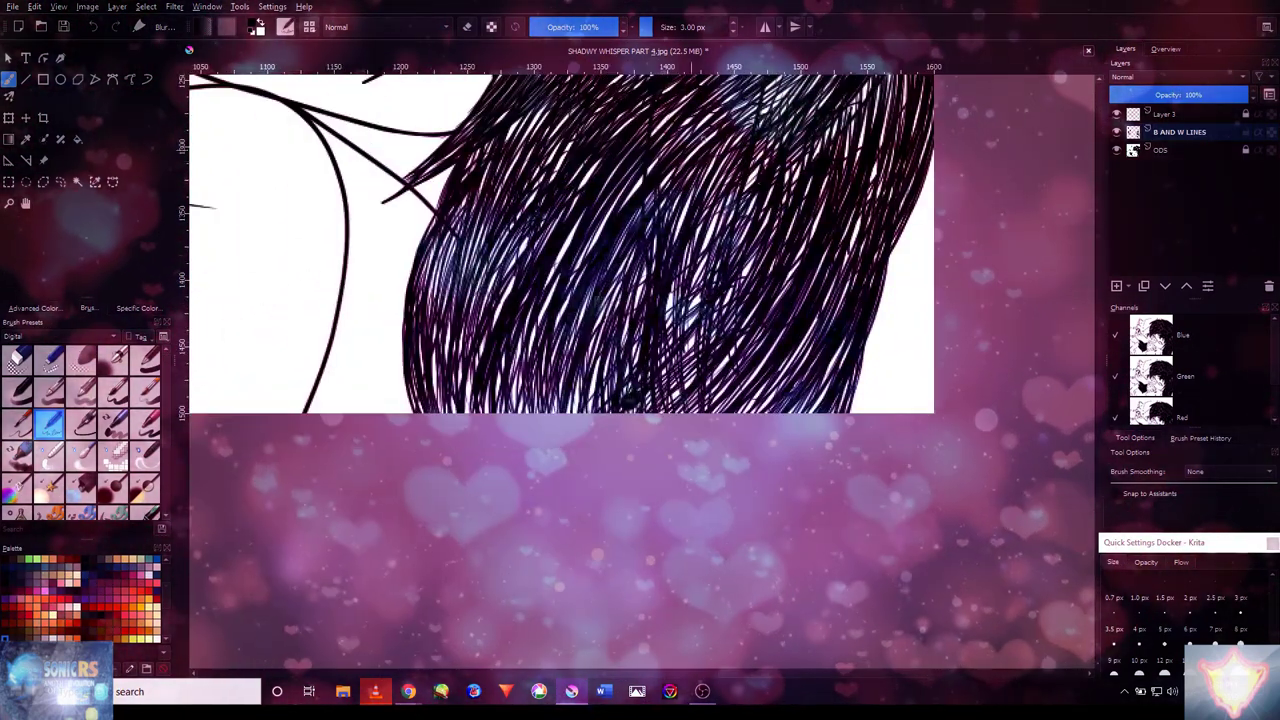
scroll(543, 408, "up", 1)
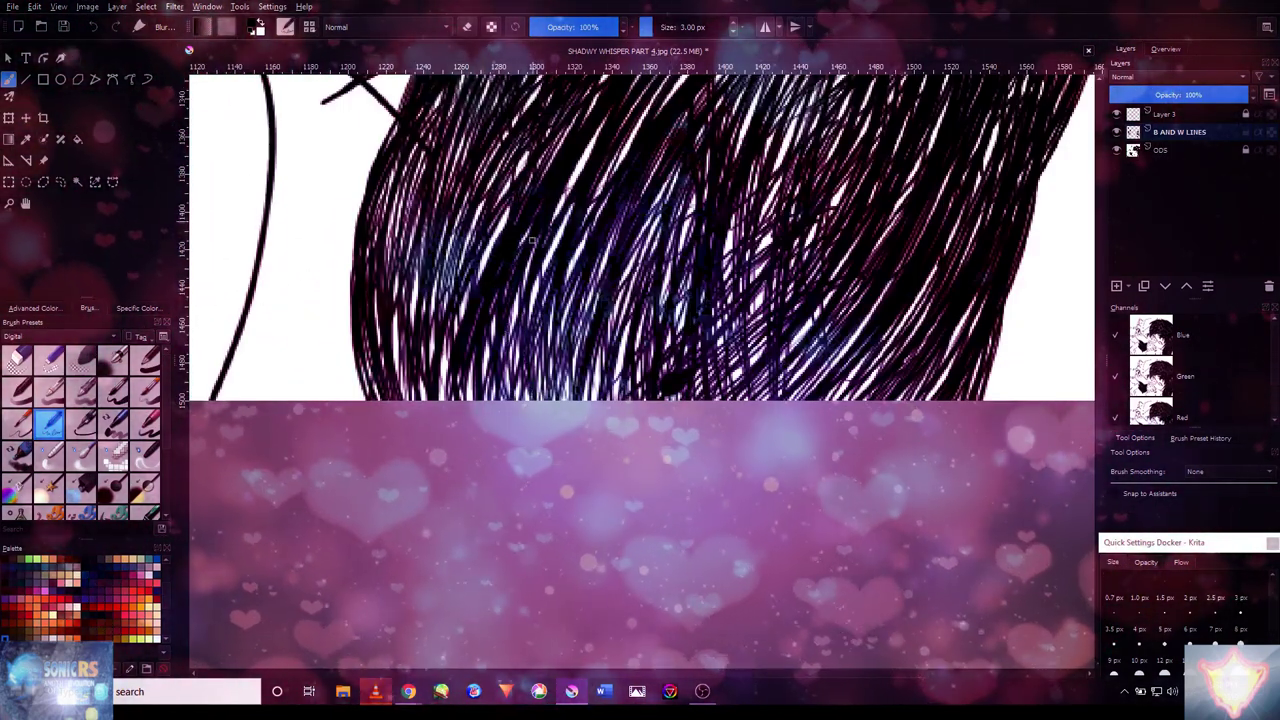
mouse_move(527, 265)
left_mouse_down()
mouse_move(465, 290)
mouse_move(413, 268)
left_mouse_up()
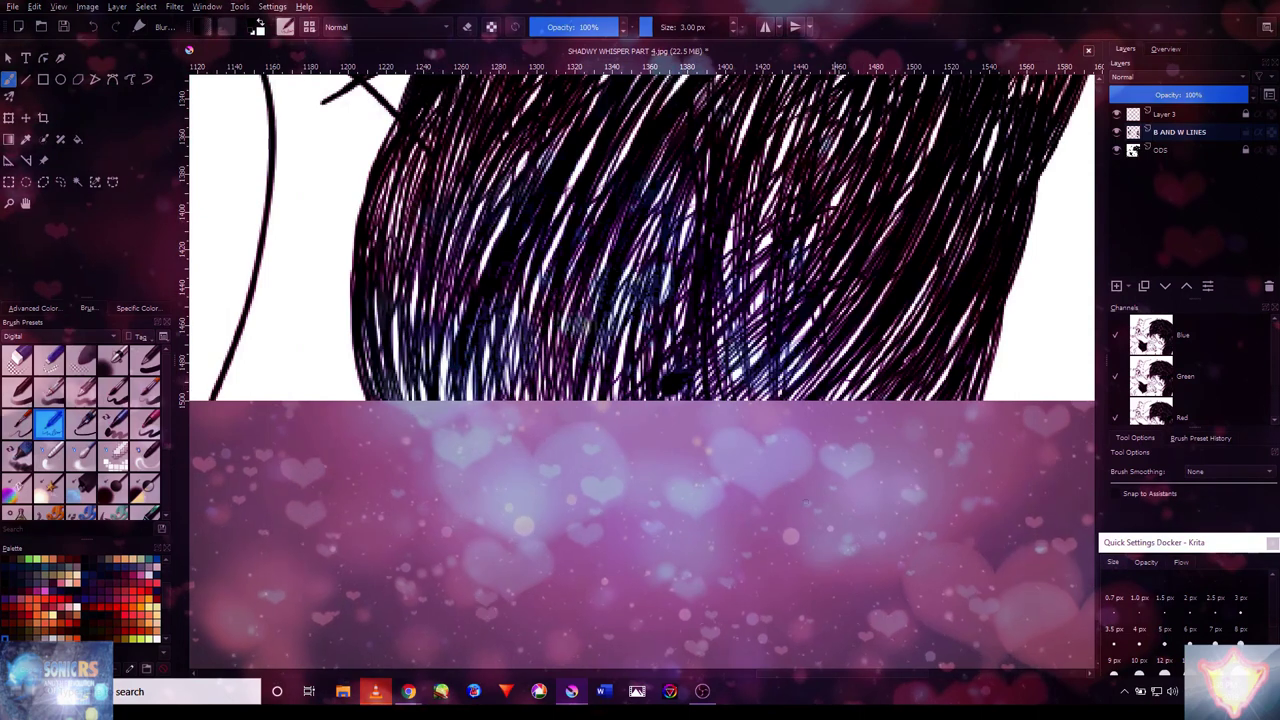
- Fill the pointed hair lock crossing the cheek with 3 px black strands and even out its edges toward the tip
scroll(906, 304, "down", 4)
scroll(693, 525, "up", 6)
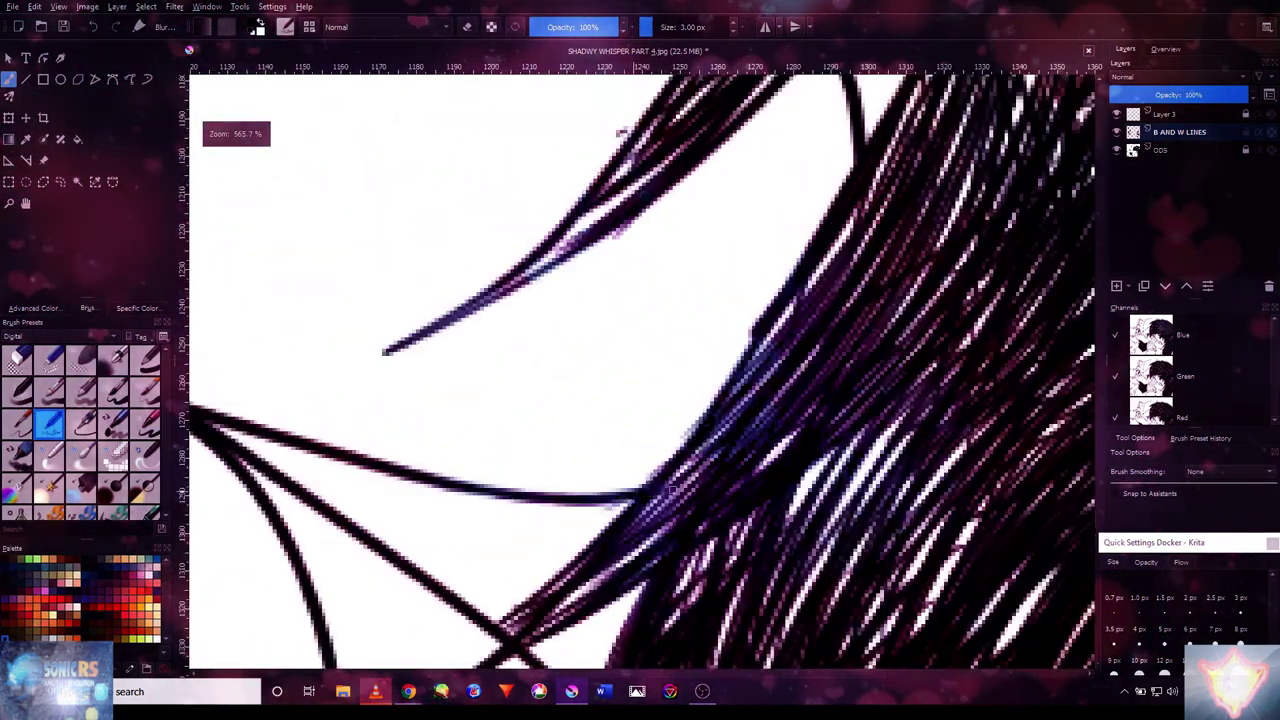
left_click_drag(693, 525, 906, 162)
scroll(906, 162, "down", 4)
scroll(961, 233, "up", 3)
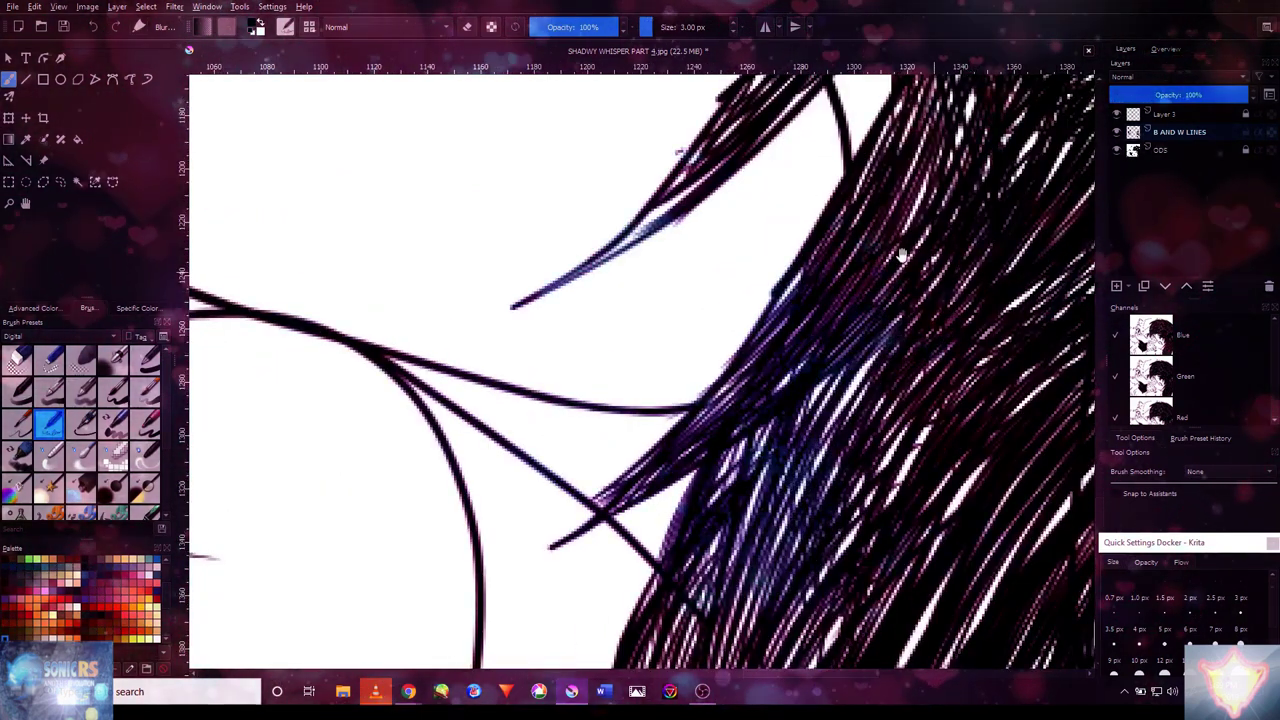
scroll(931, 266, "up", 3)
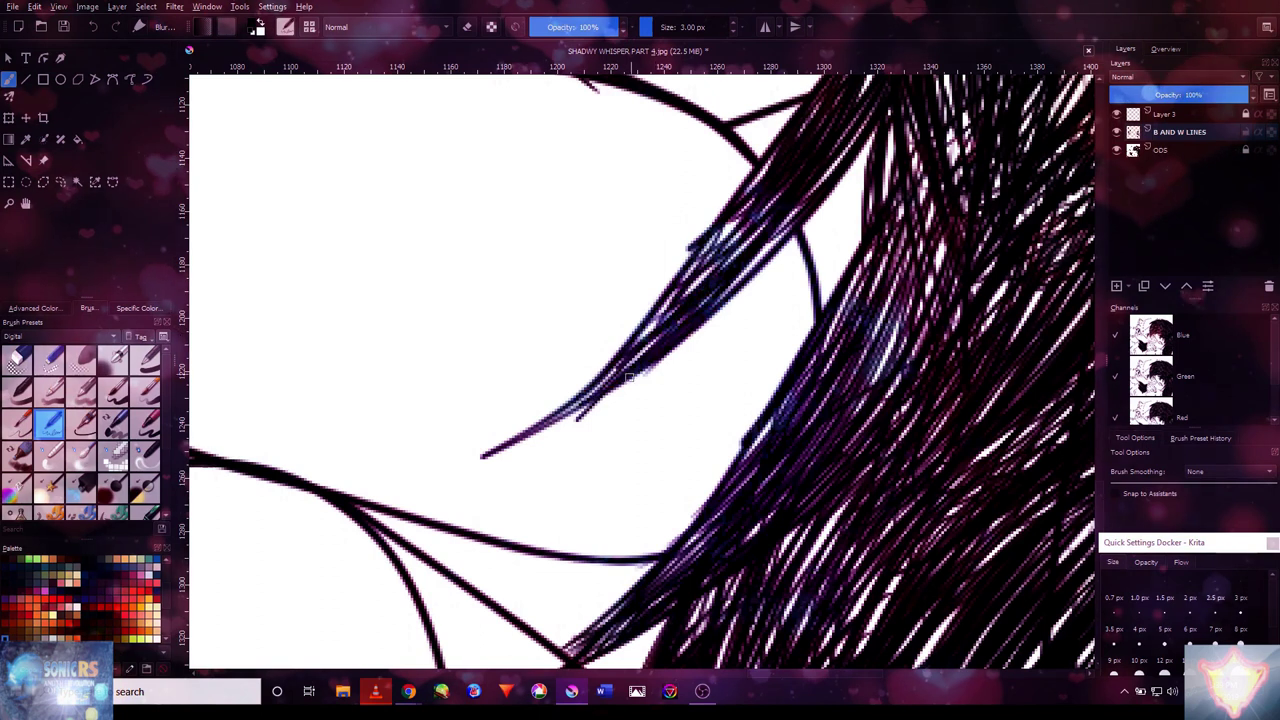
scroll(815, 160, "up", 1)
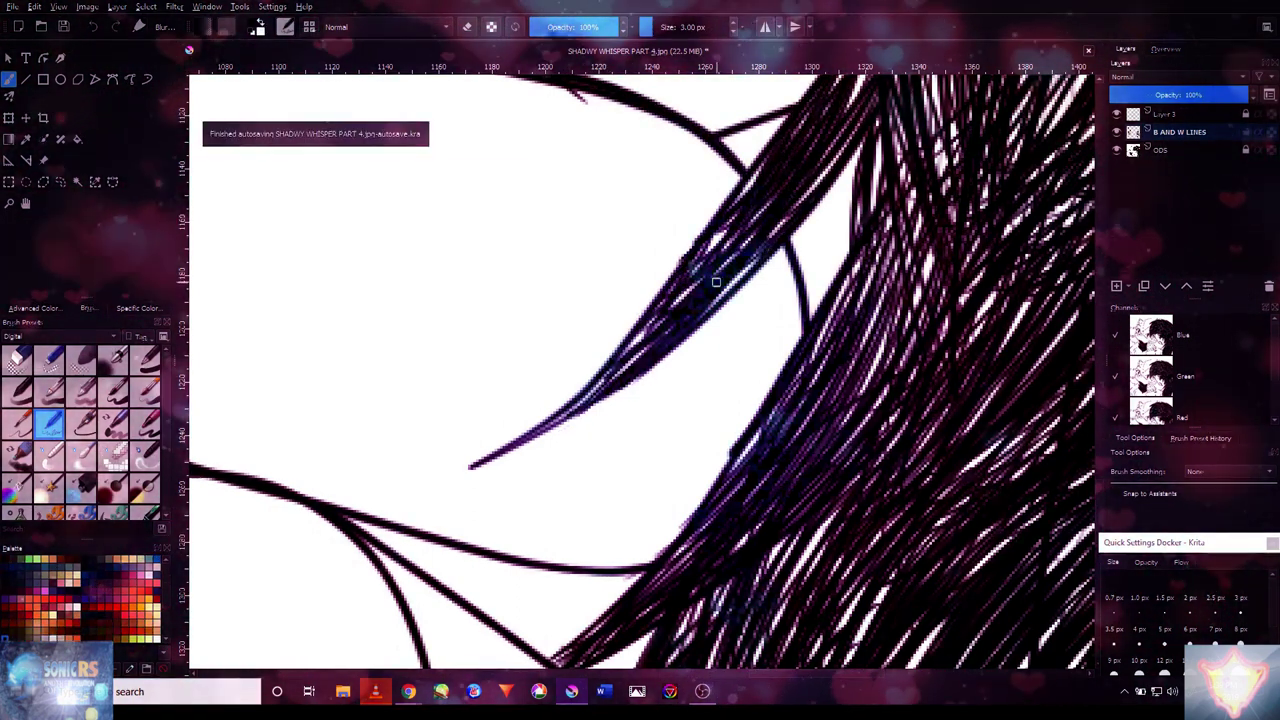
- Blend the base of the cheek lock into the main hair with overlapping 3 px black strands
left_click_drag(716, 268, 546, 478)
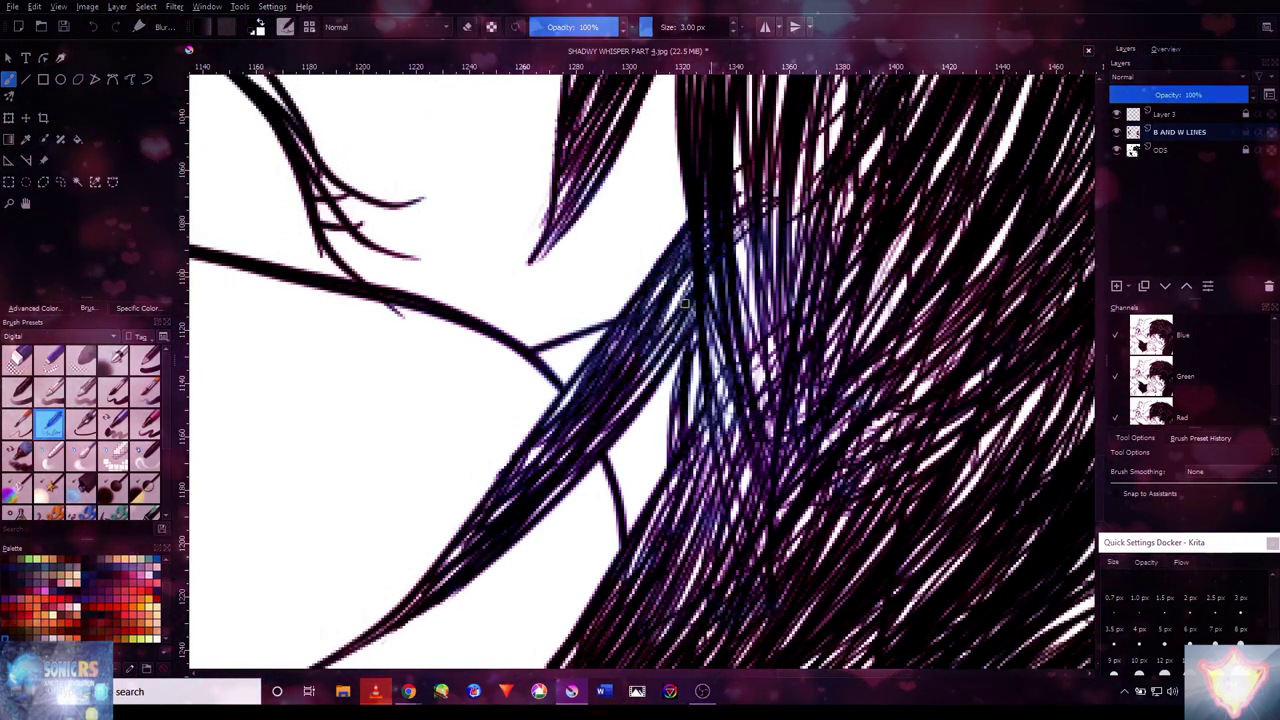
scroll(790, 178, "down", 3)
scroll(790, 178, "up", 2)
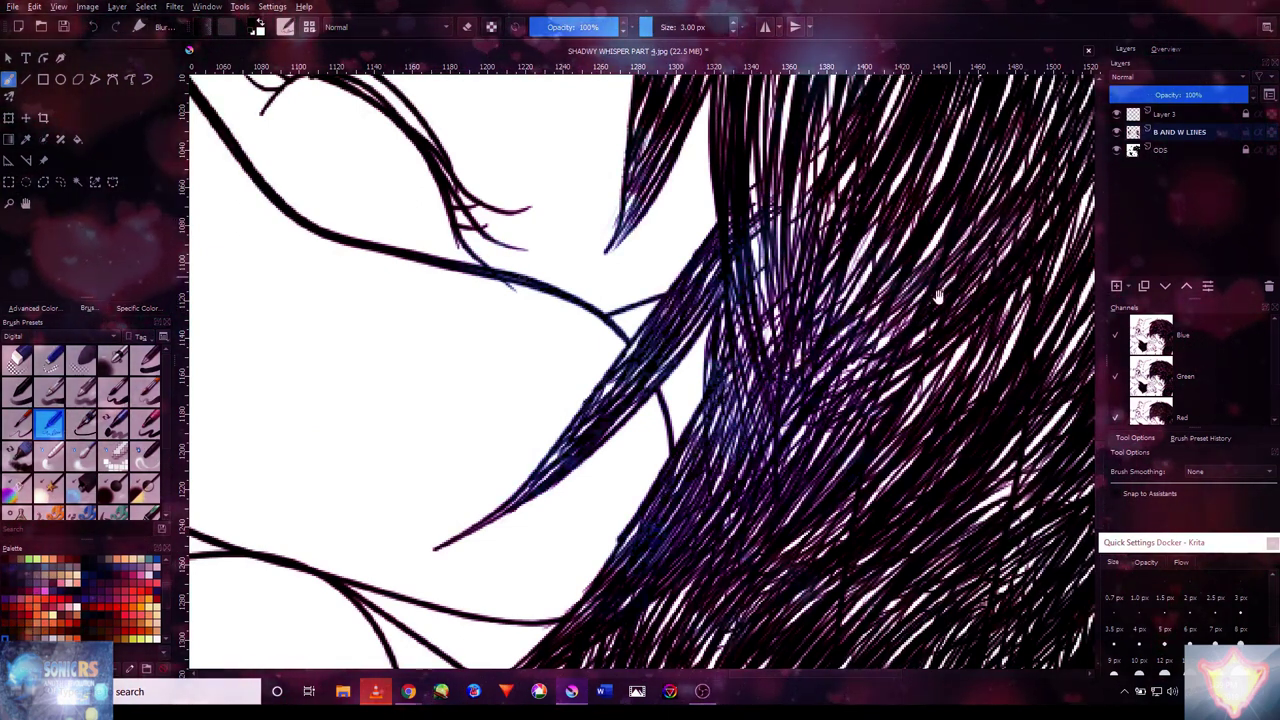
left_click_drag(636, 212, 450, 129)
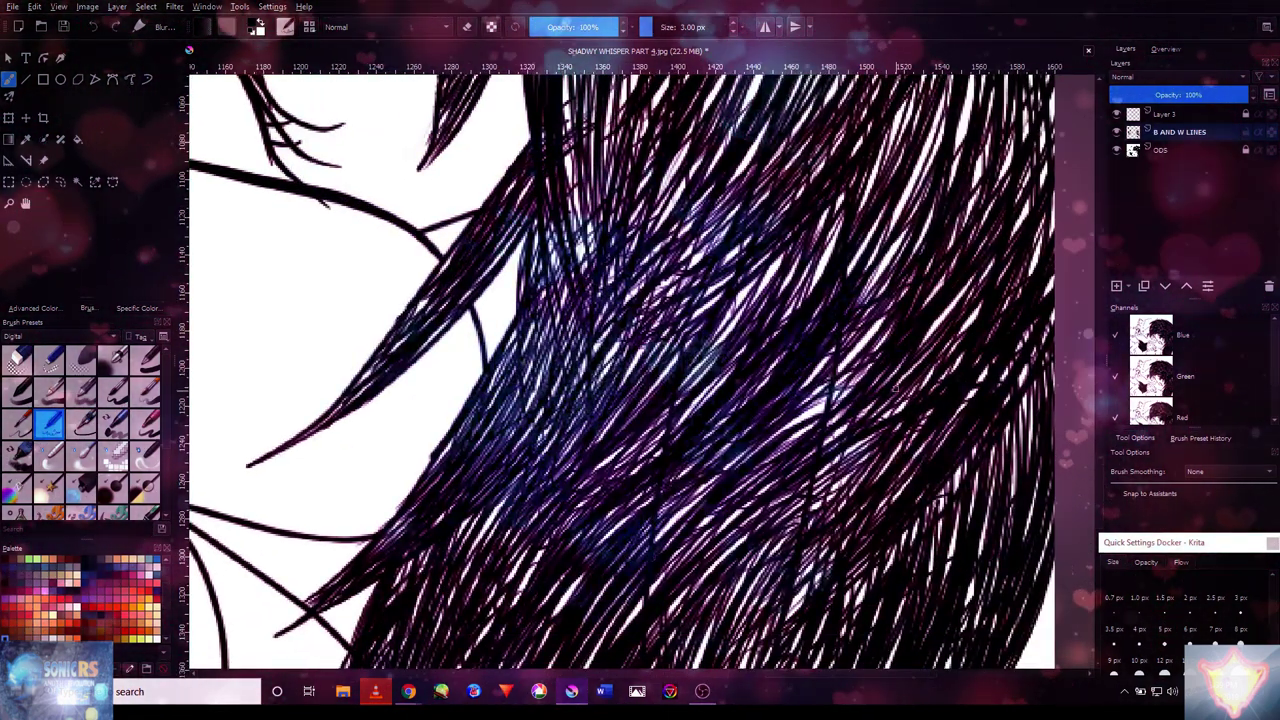
- Thicken the strands through the middle and upper part of the long hair with 3 px black strokes
left_click_drag(555, 285, 386, 200)
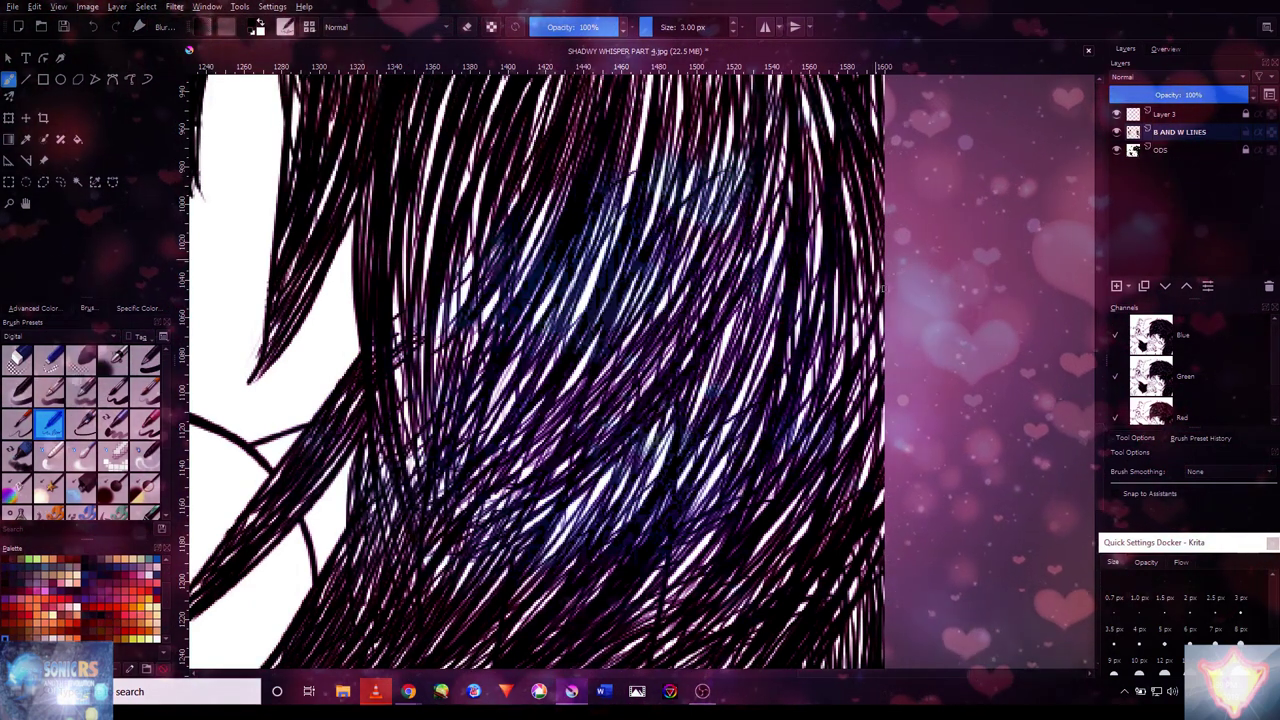
scroll(825, 230, "down", 2)
scroll(822, 230, "up", 2)
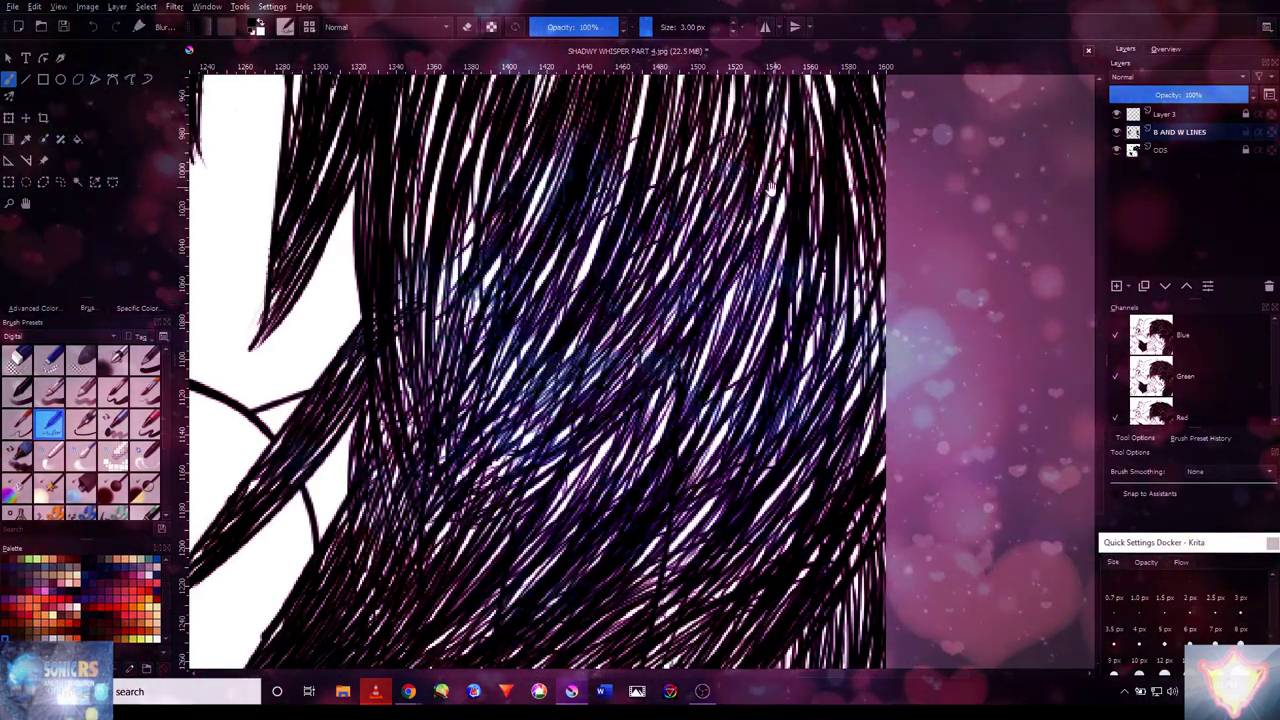
left_click_drag(770, 188, 657, 200)
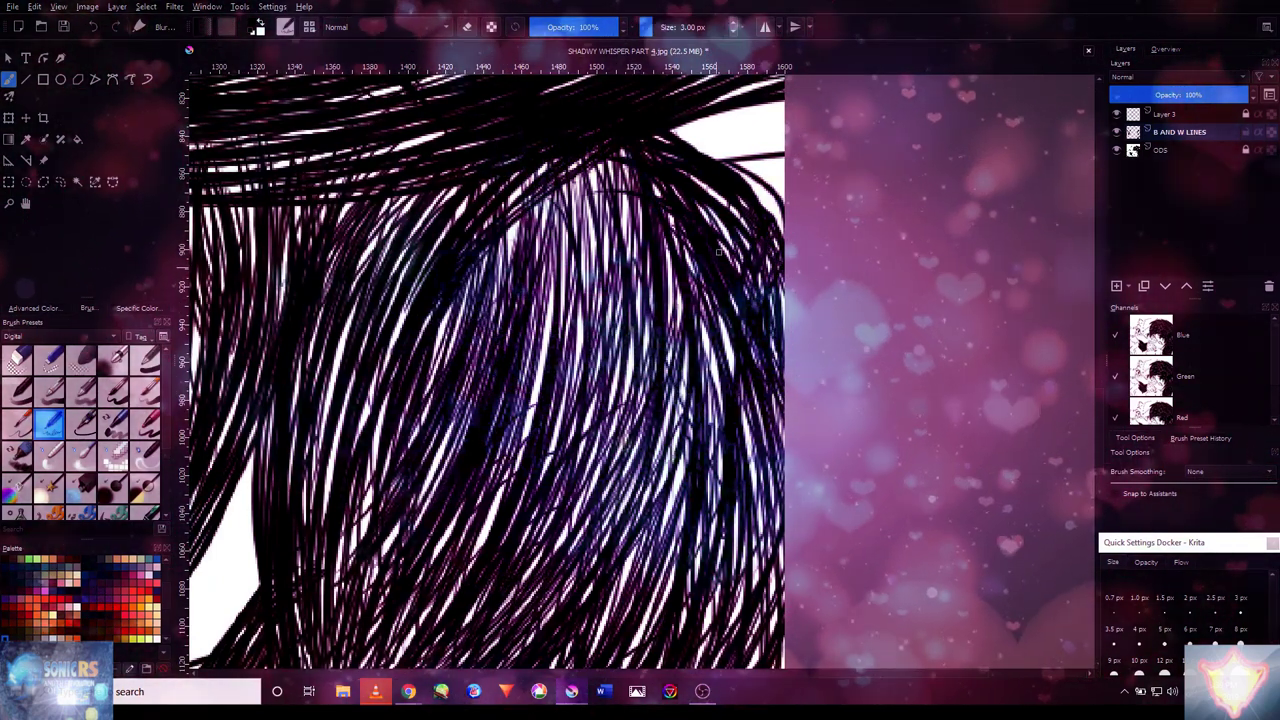
left_click_drag(625, 347, 500, 445)
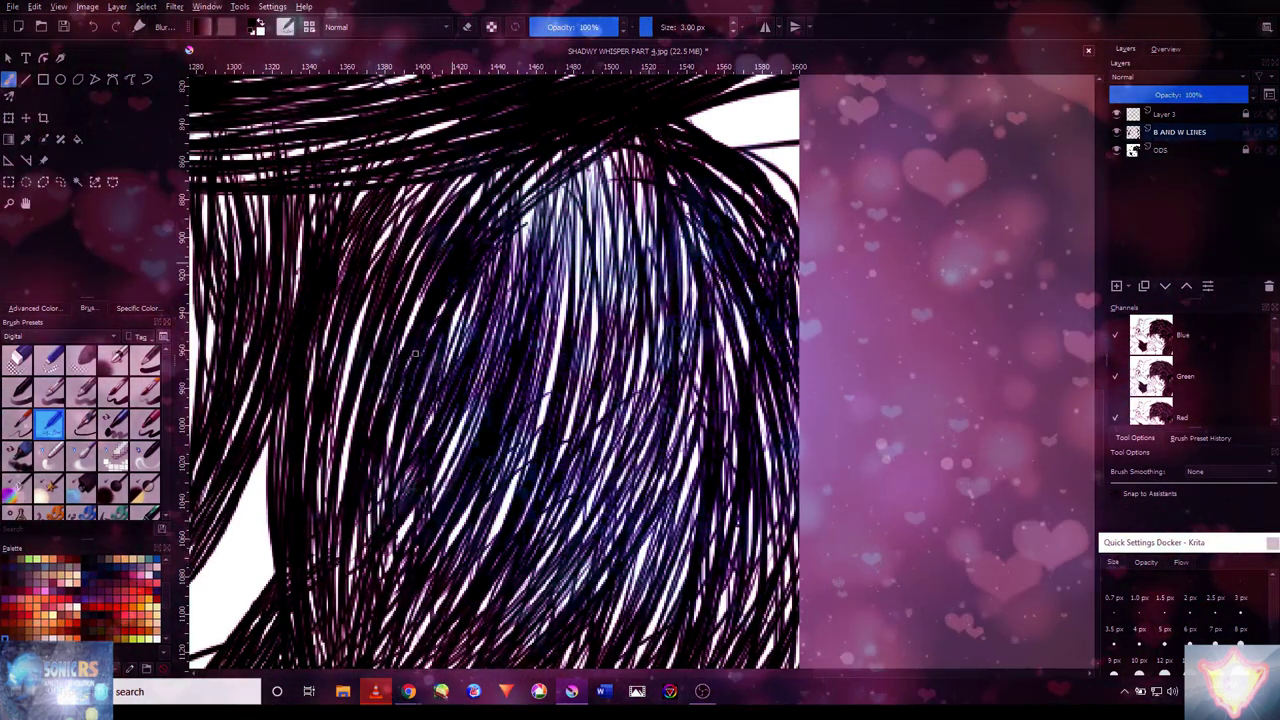
key("1")
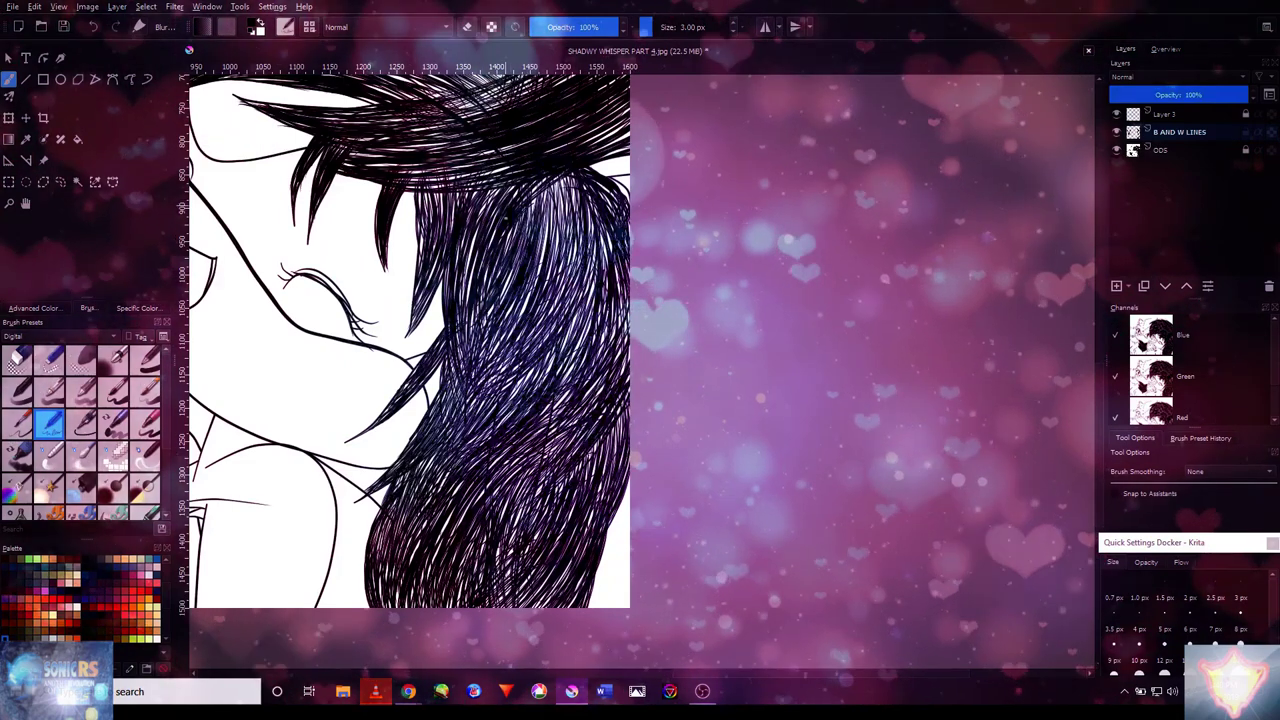
- Add fine 3 px black strands where the long hair emerges beneath the gathered band of hair
scroll(500, 400, "up", 6)
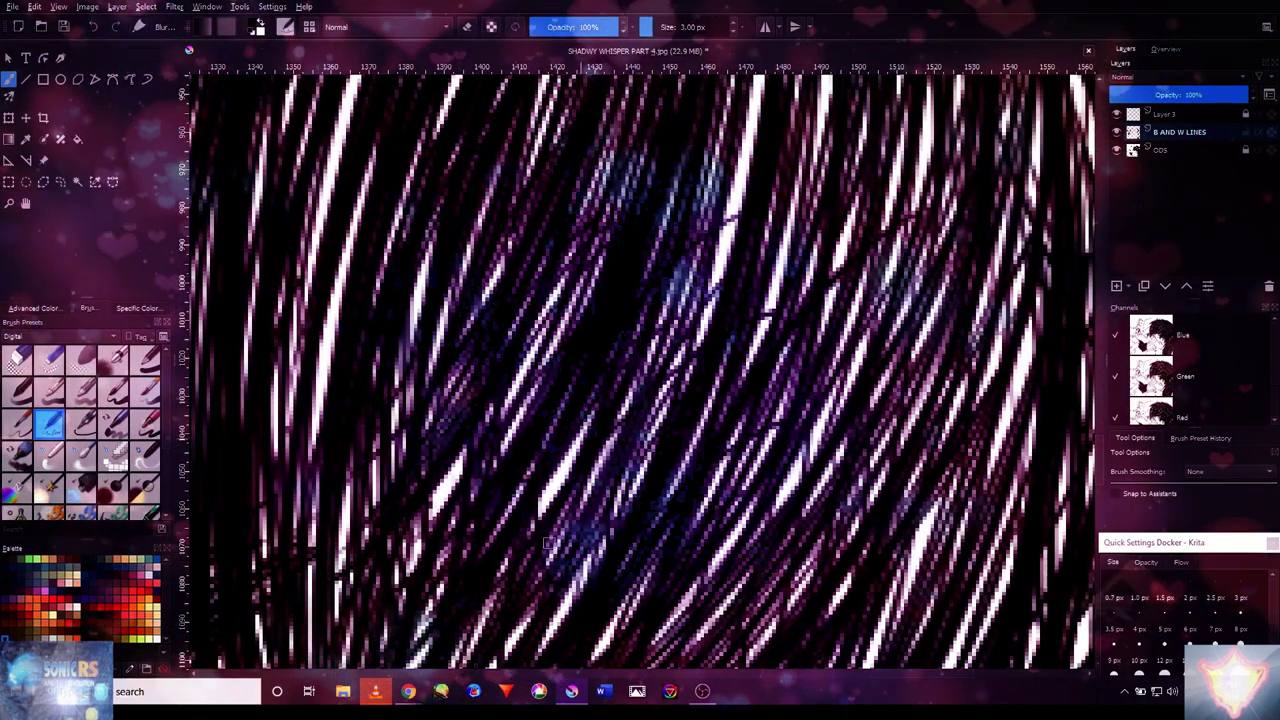
scroll(476, 389, "down", 6)
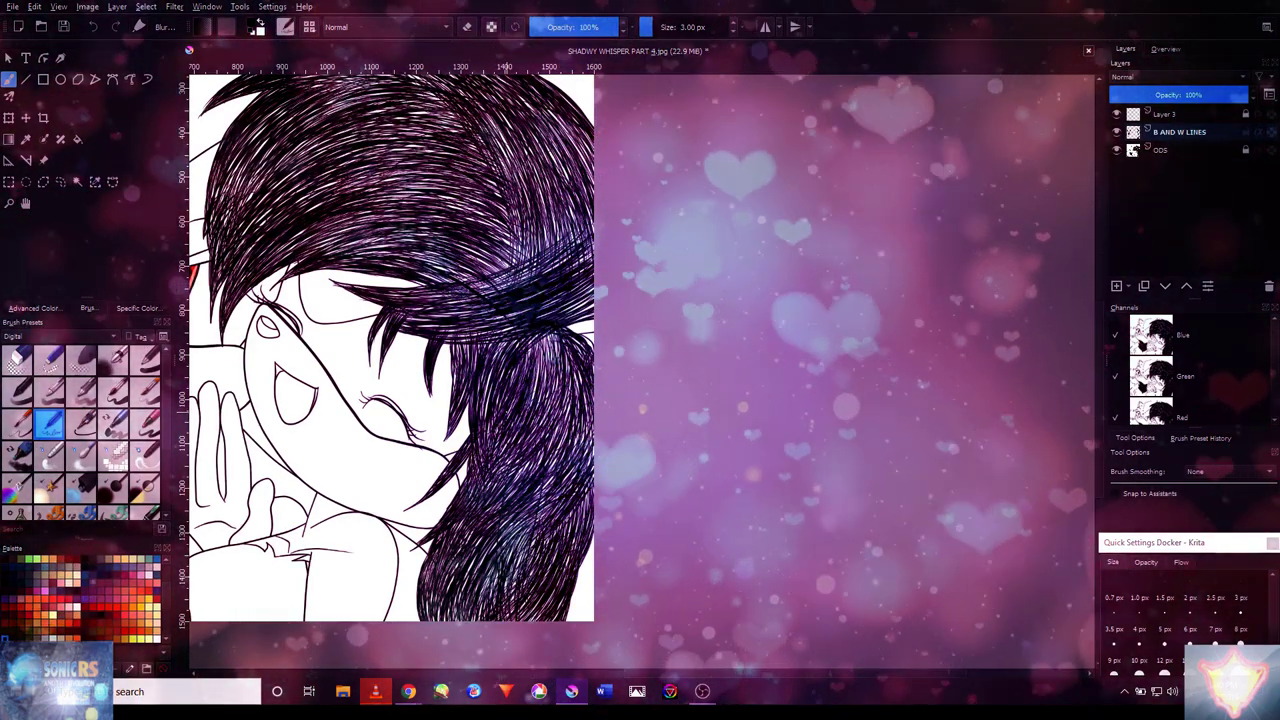
scroll(495, 300, "up", 6)
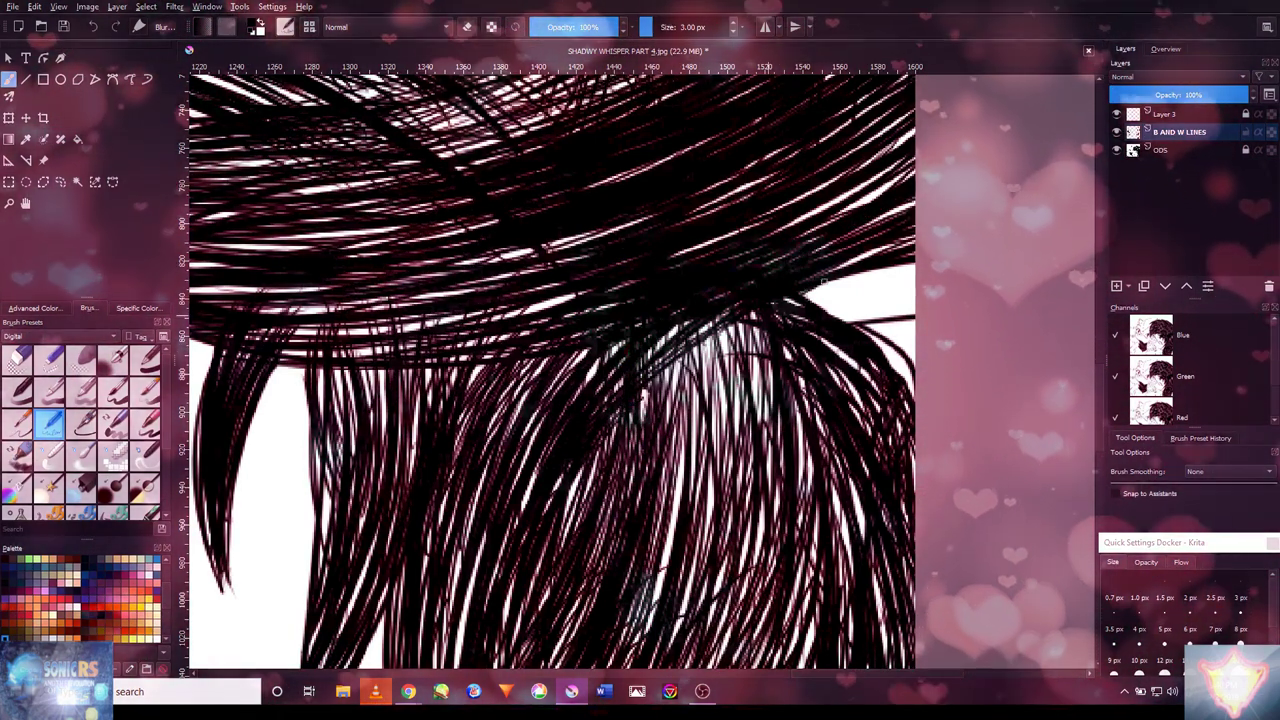
scroll(622, 380, "down", 2)
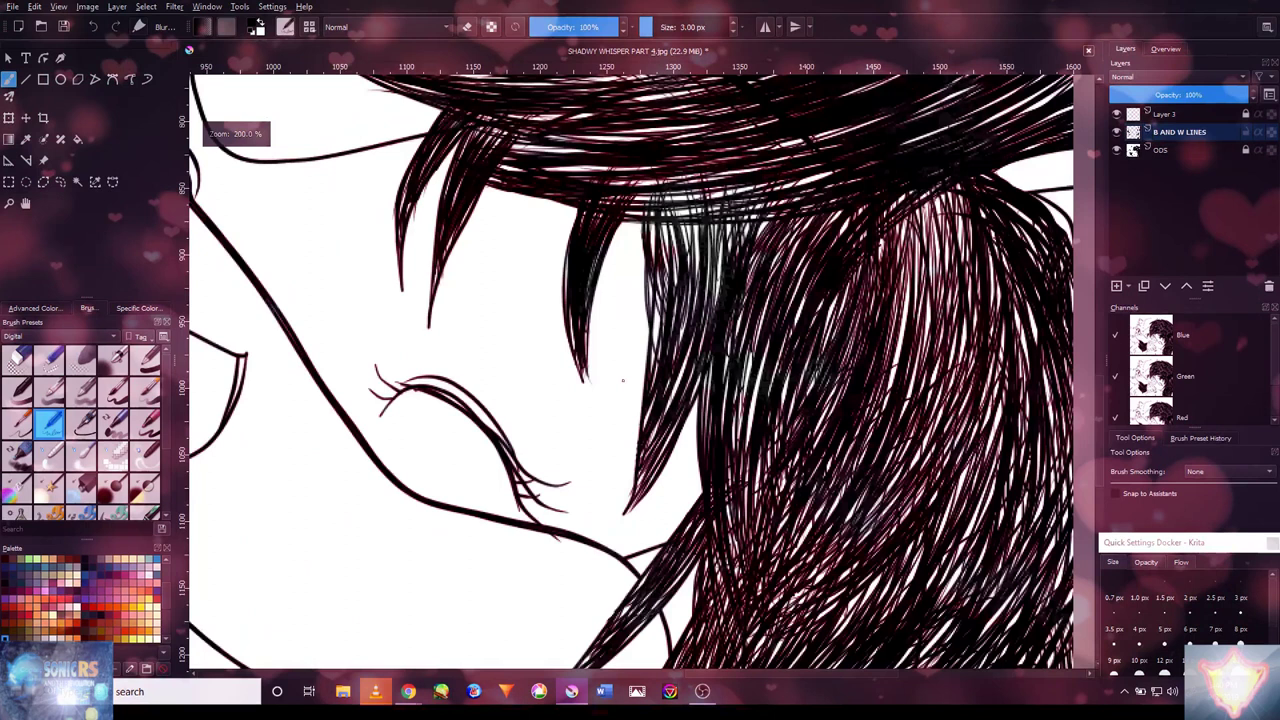
- Fill out the outer edge and tip of the lock beside the closed eye with 3 px black strands
scroll(654, 388, "up", 2)
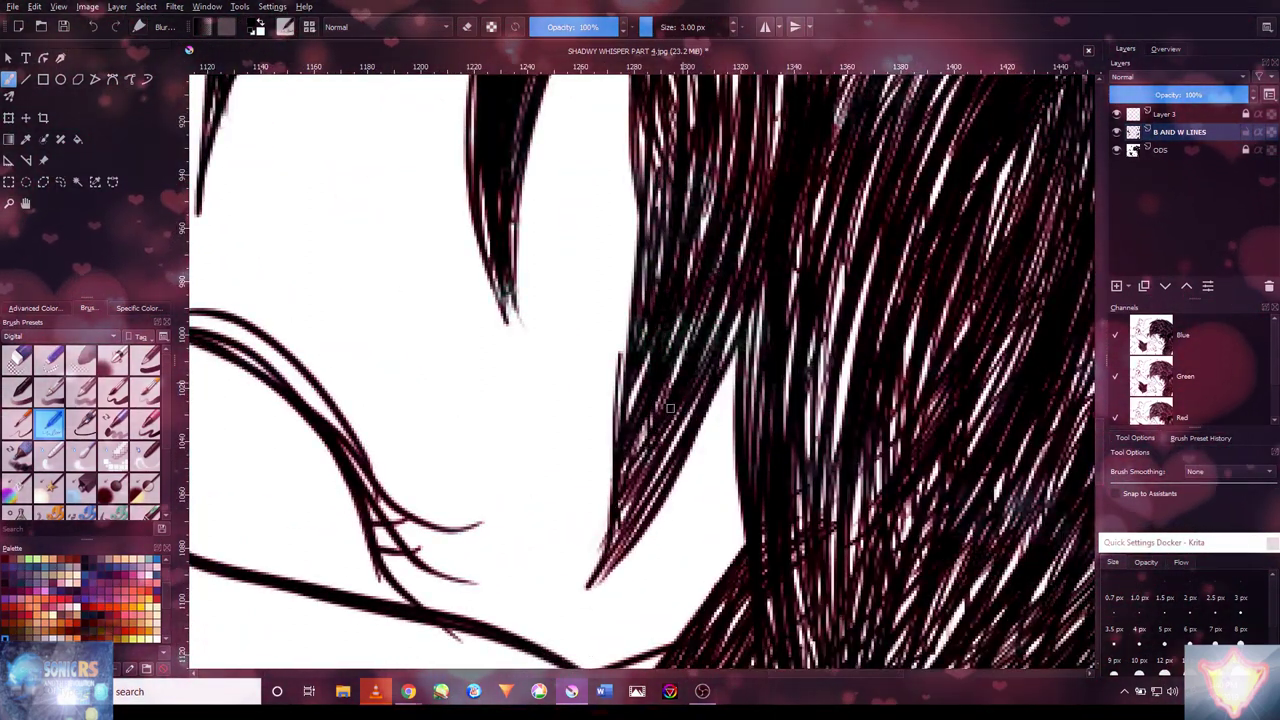
left_click_drag(627, 258, 617, 374)
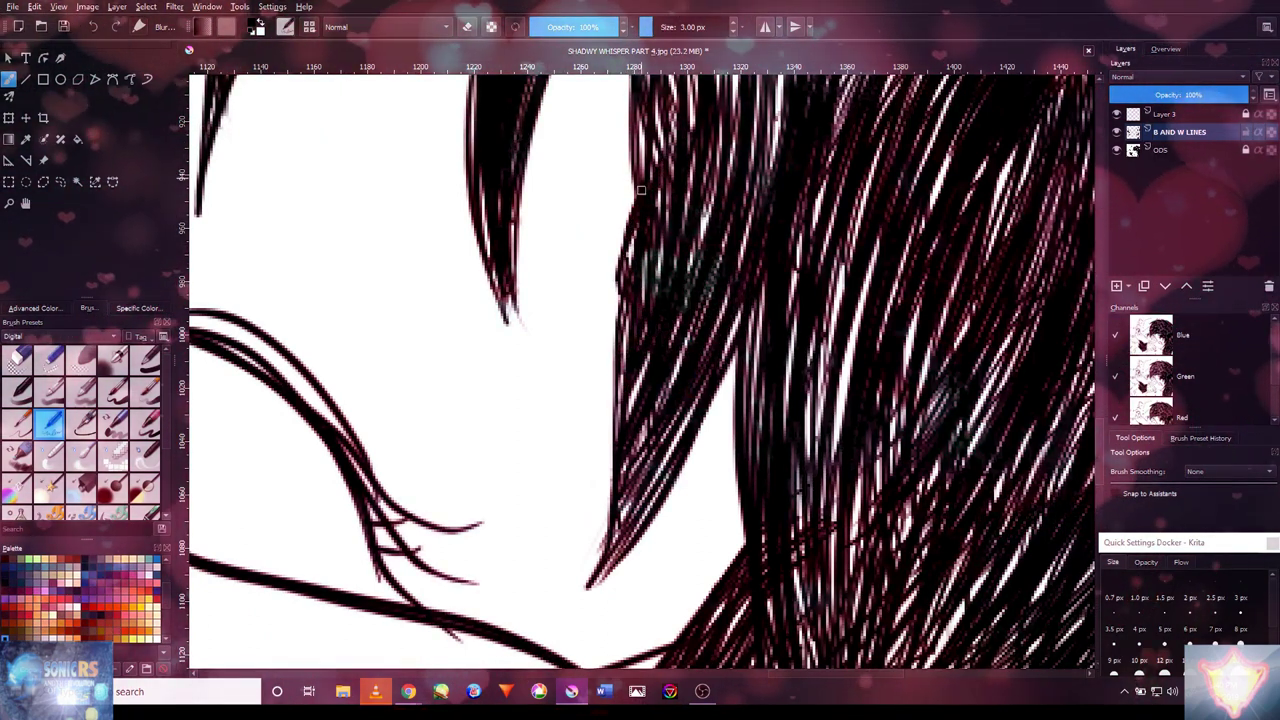
left_click_drag(652, 452, 606, 547)
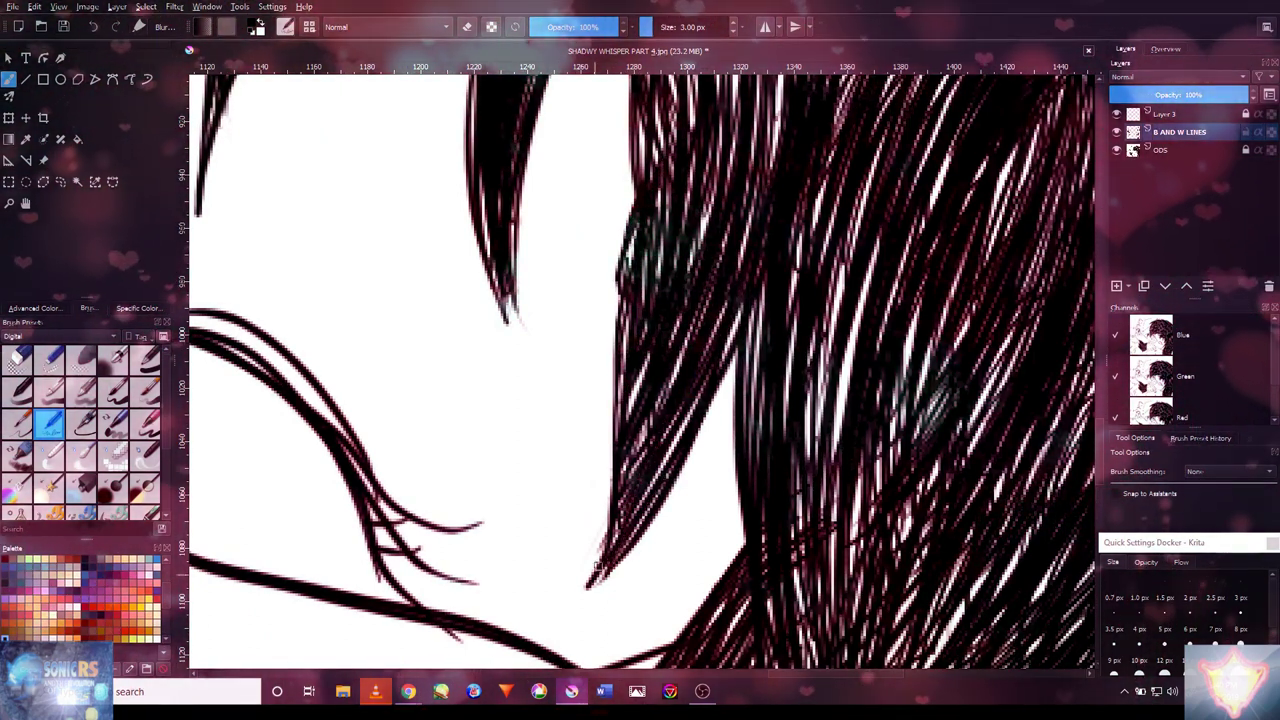
left_click_drag(783, 207, 714, 492)
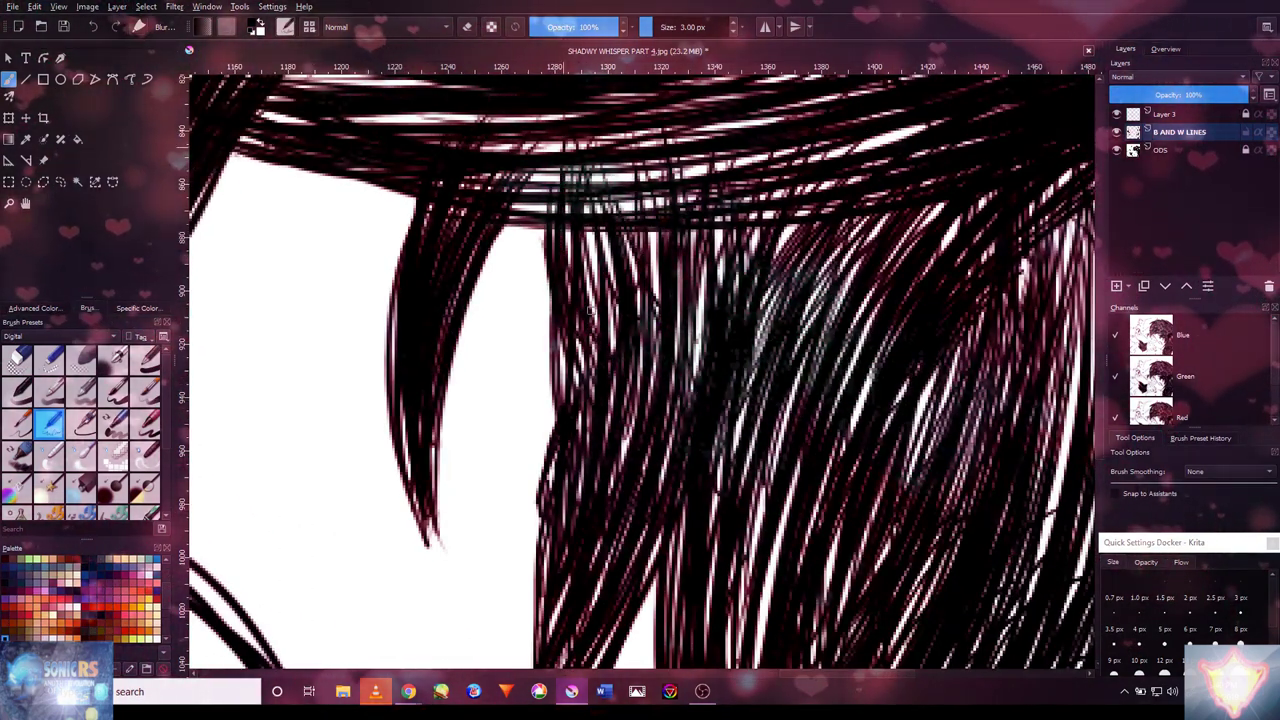
left_click_drag(622, 278, 624, 78)
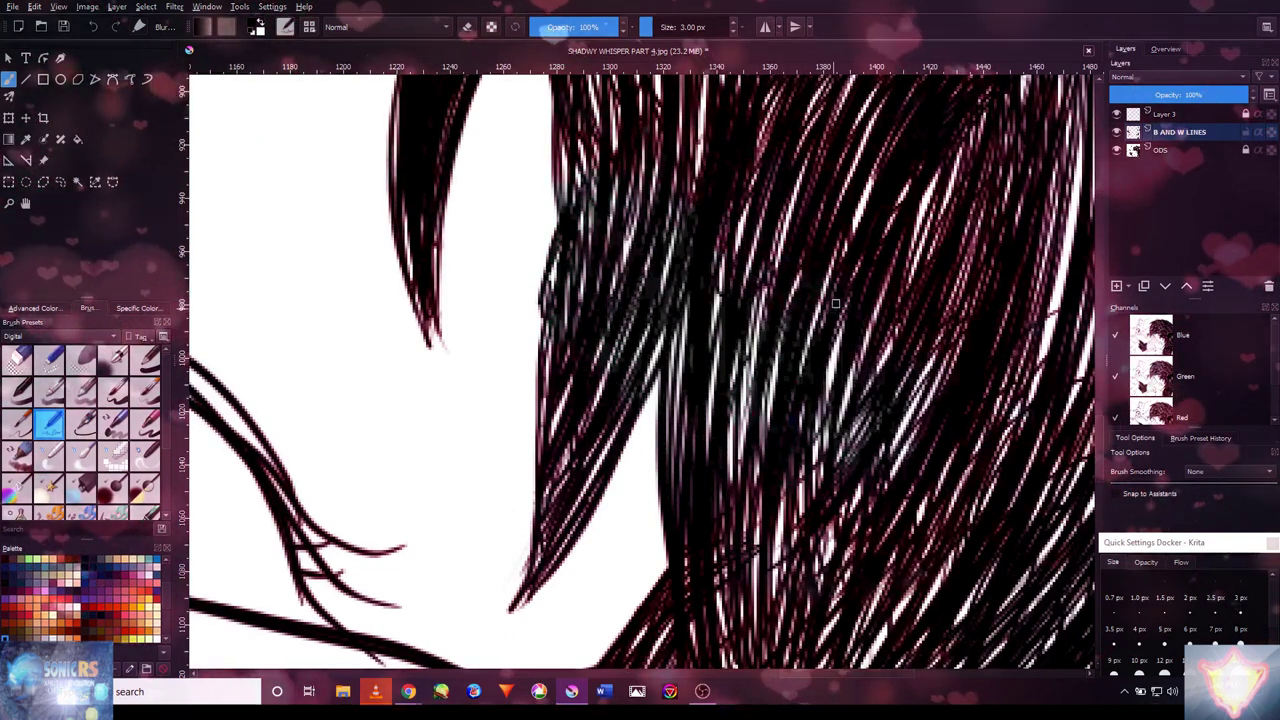
- Darken the crown of the long hair and the lower edge of the gathered band with overlapping black strands
scroll(835, 303, "down", 3)
scroll(500, 210, "up", 2)
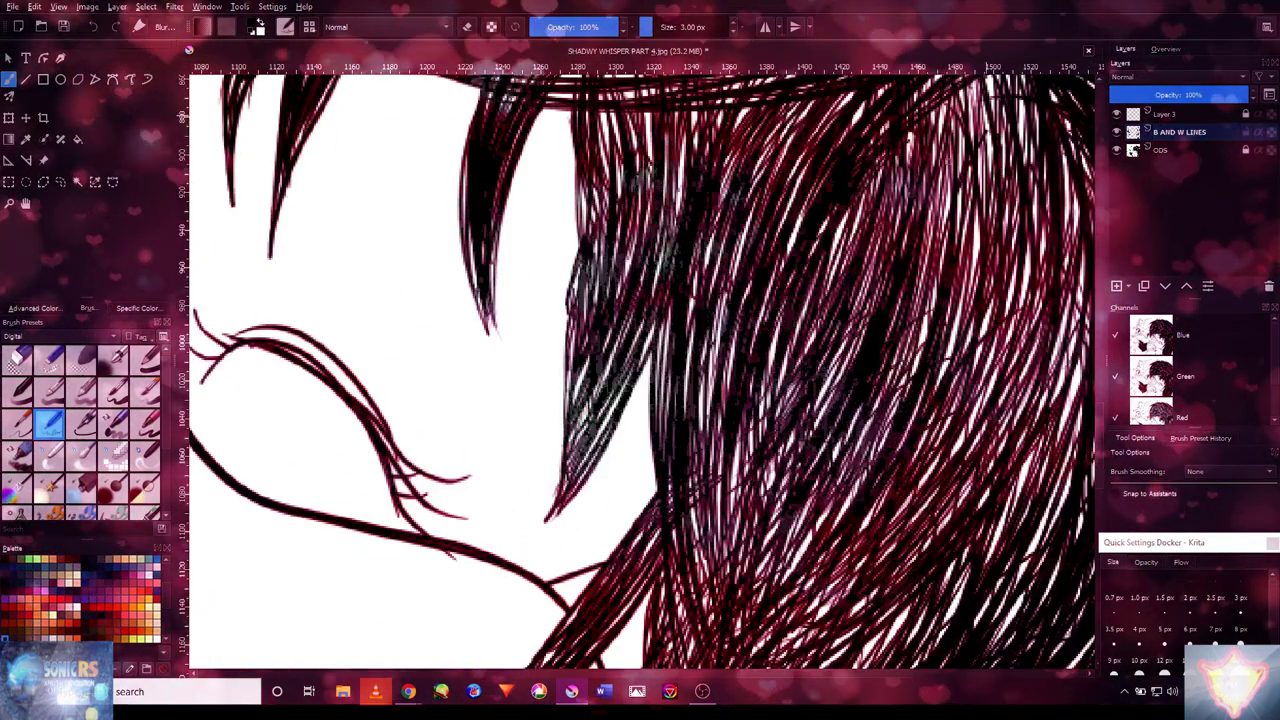
left_click_drag(997, 228, 673, 371)
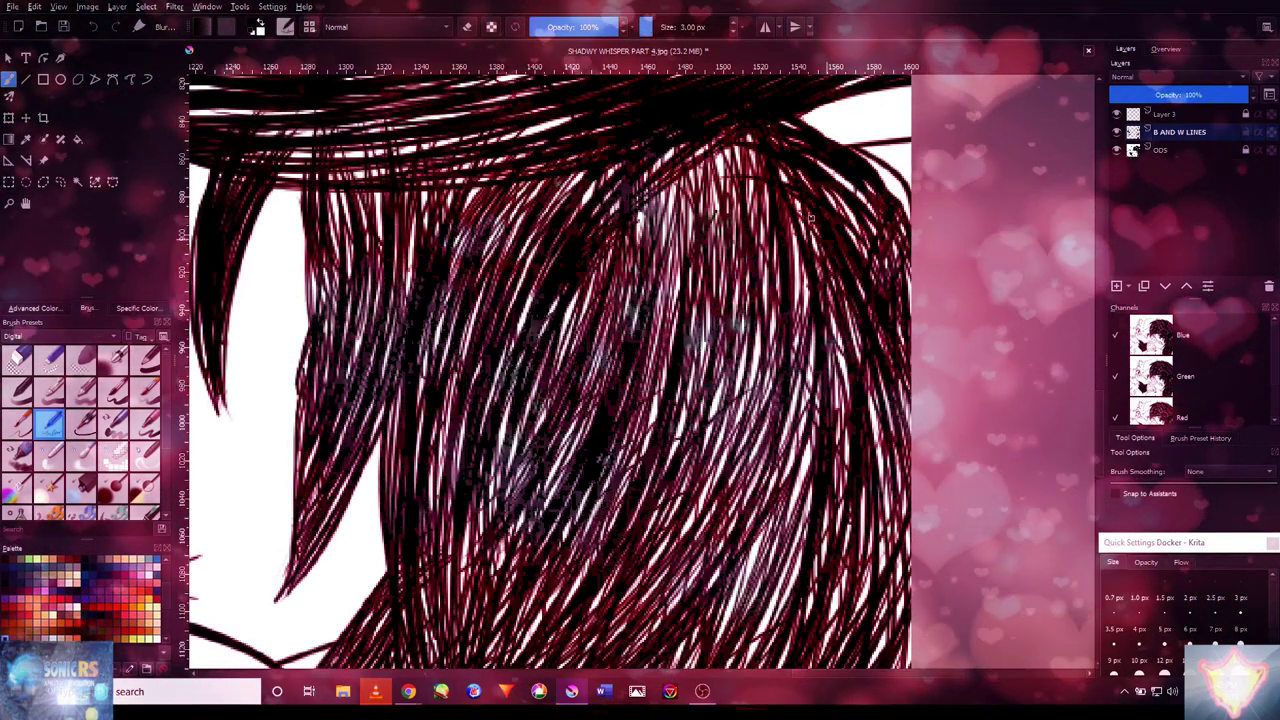
left_click_drag(792, 115, 912, 302)
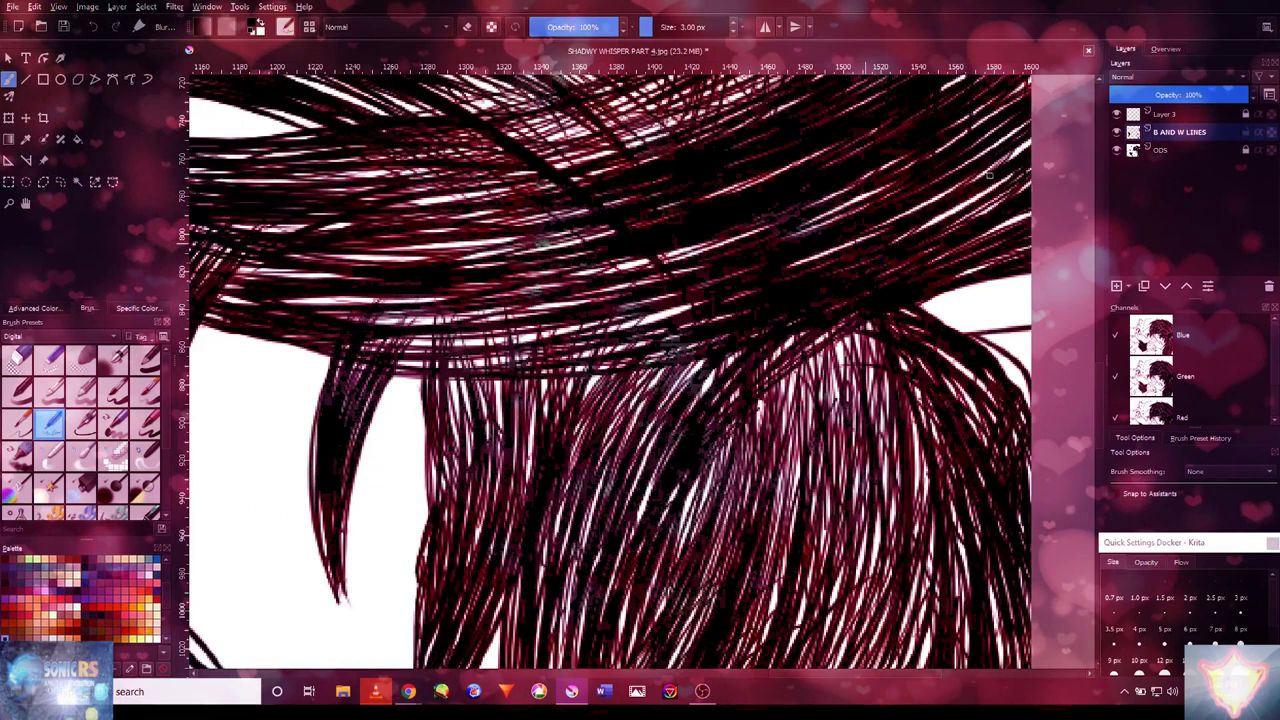
left_click_drag(773, 277, 981, 292)
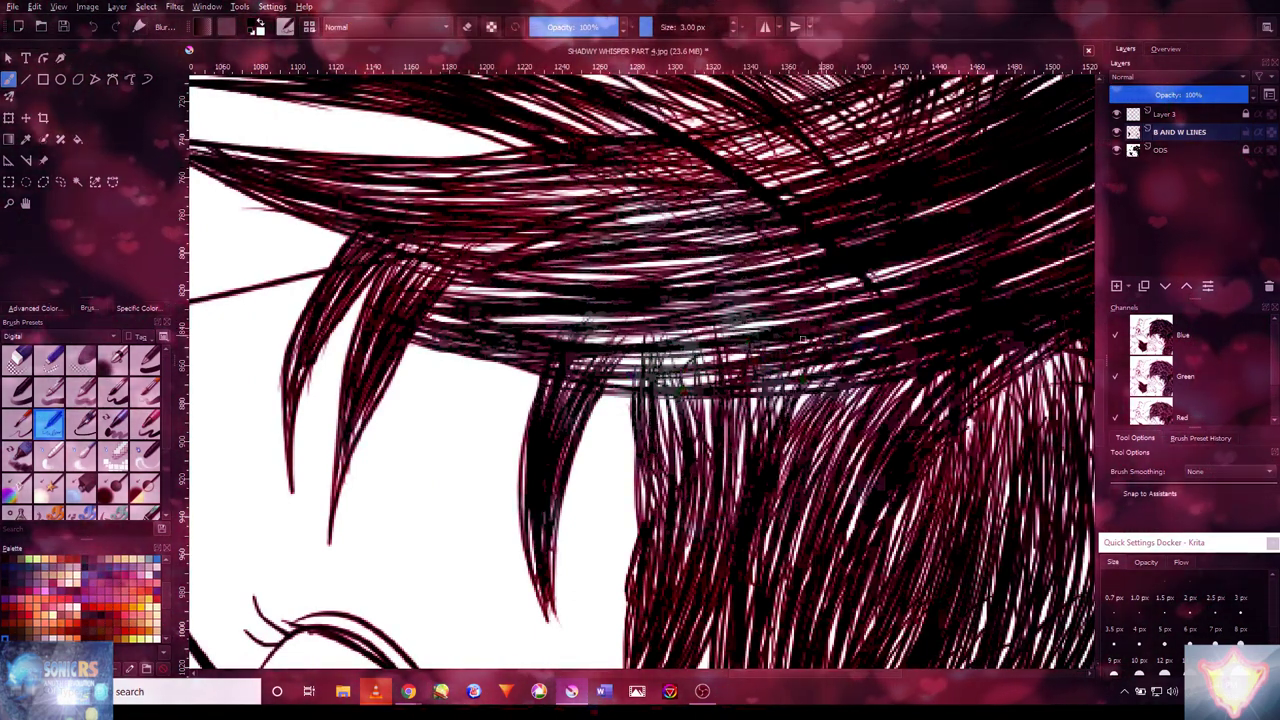
- Draw 3 px black strands along the swept bang toward its pointed tip over the forehead
key("2")
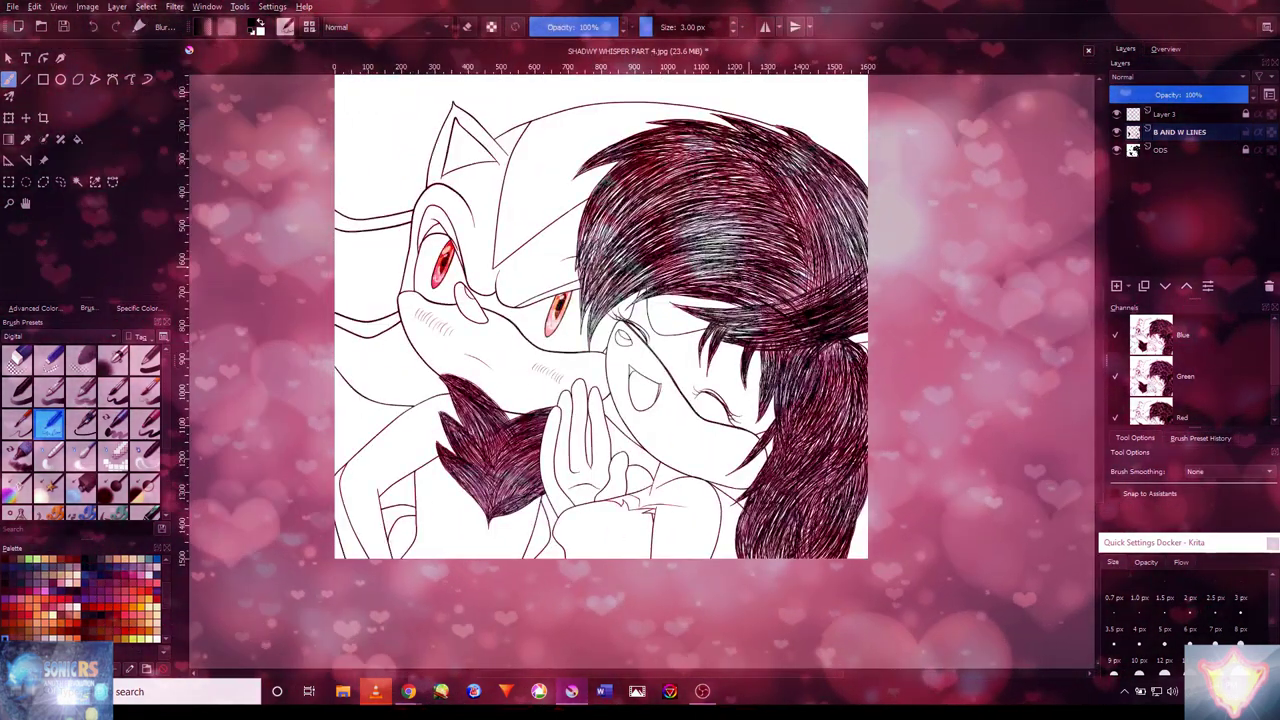
scroll(790, 273, "up", 2)
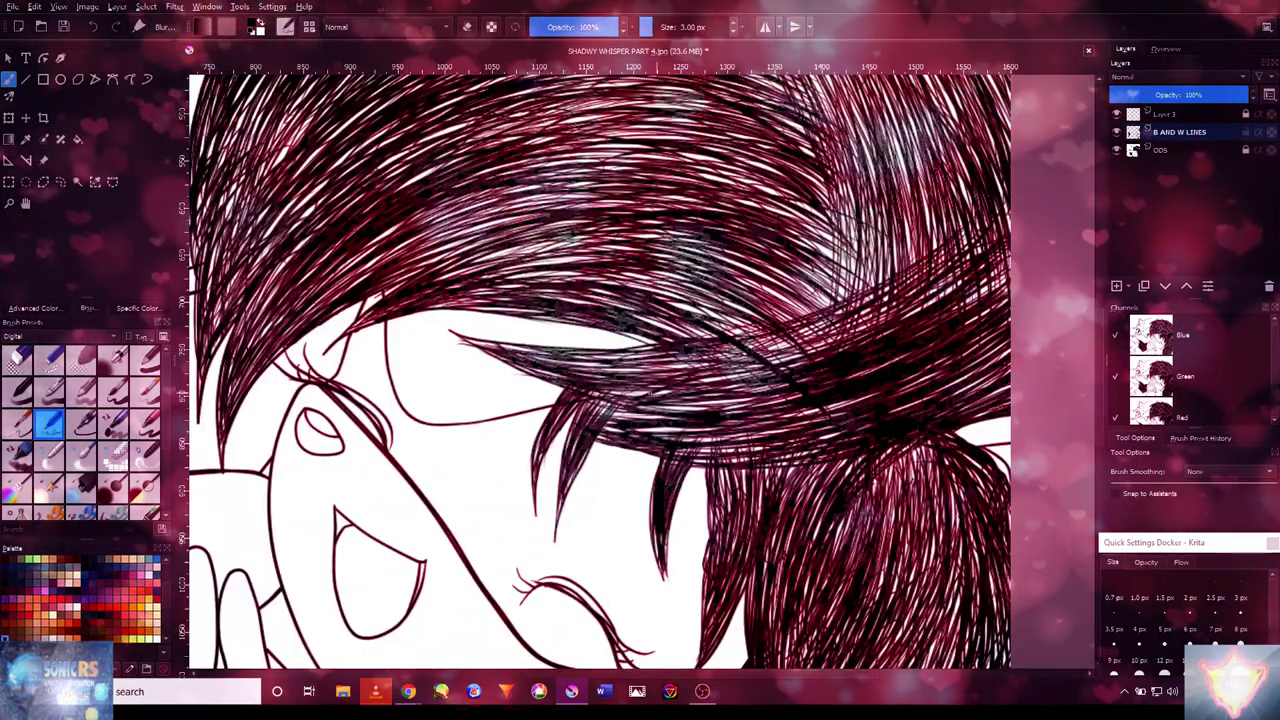
scroll(566, 451, "up", 3)
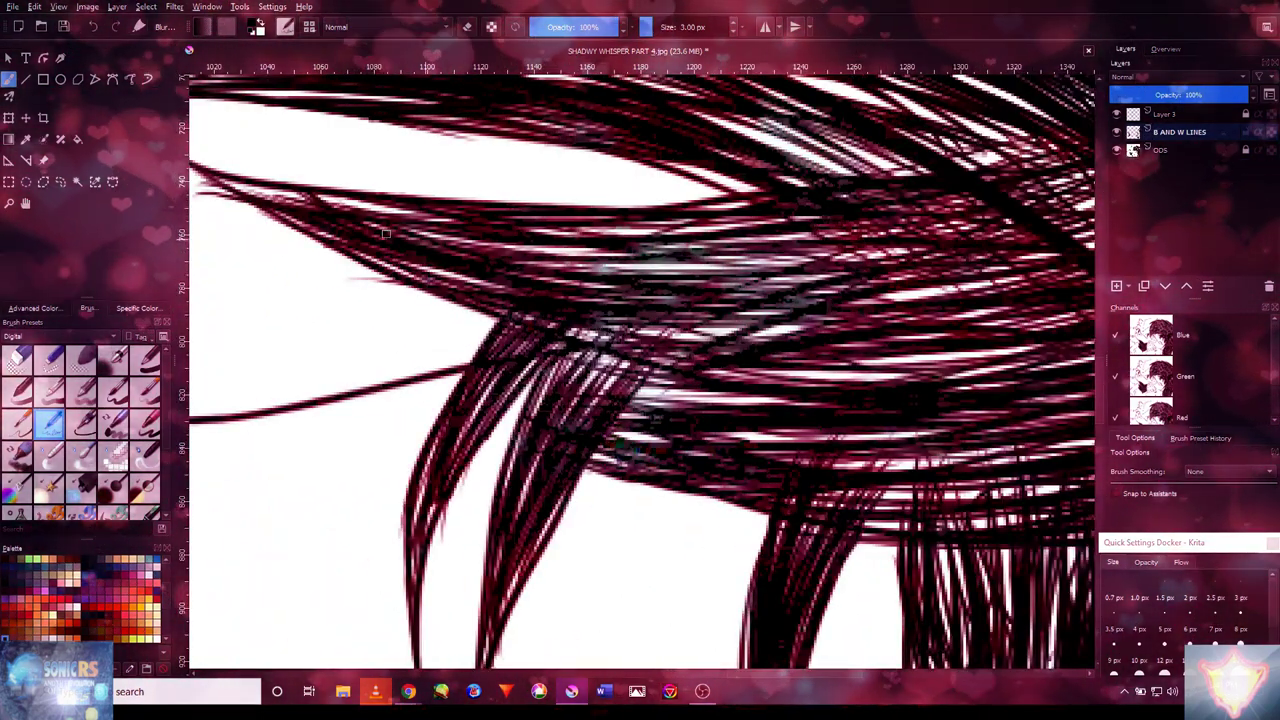
left_click_drag(352, 186, 244, 194)
left_click_drag(323, 291, 475, 332)
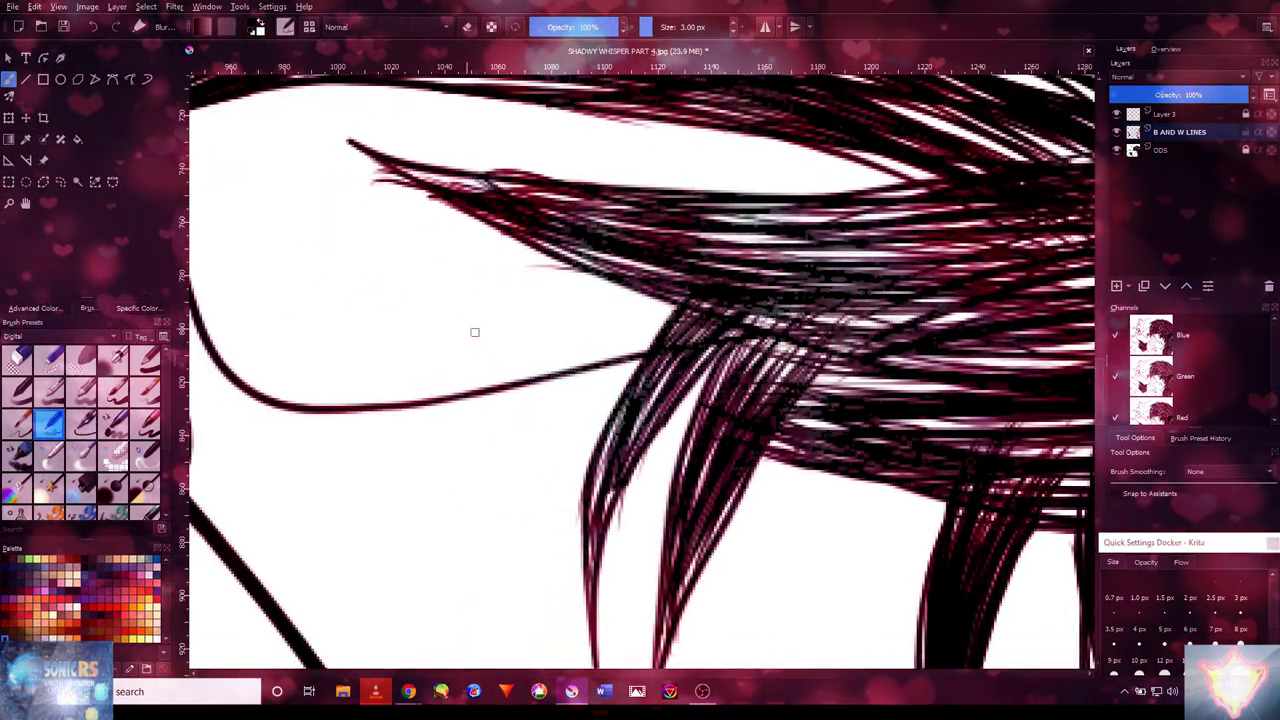
- Trim the stray strand ends around the swept bang's tip and lower edge with 3 px white strokes
left_click_drag(497, 264, 535, 255)
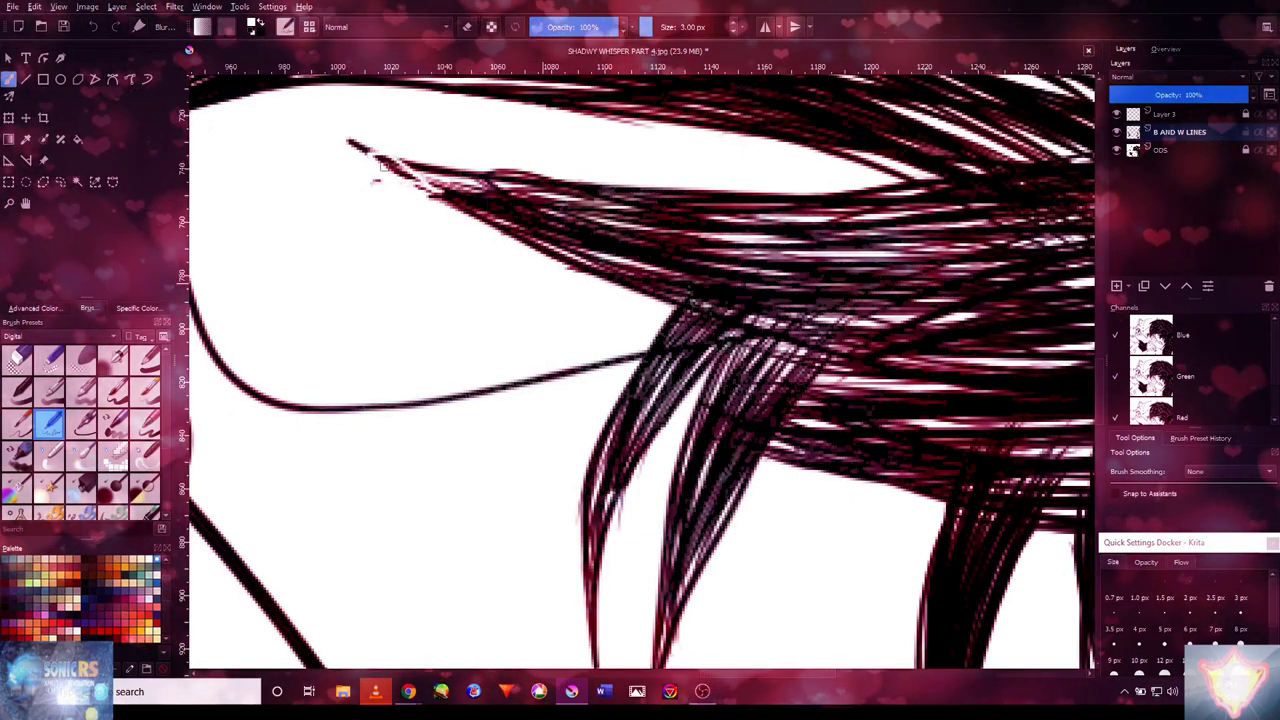
key("ctrl+y")
key("ctrl+y")
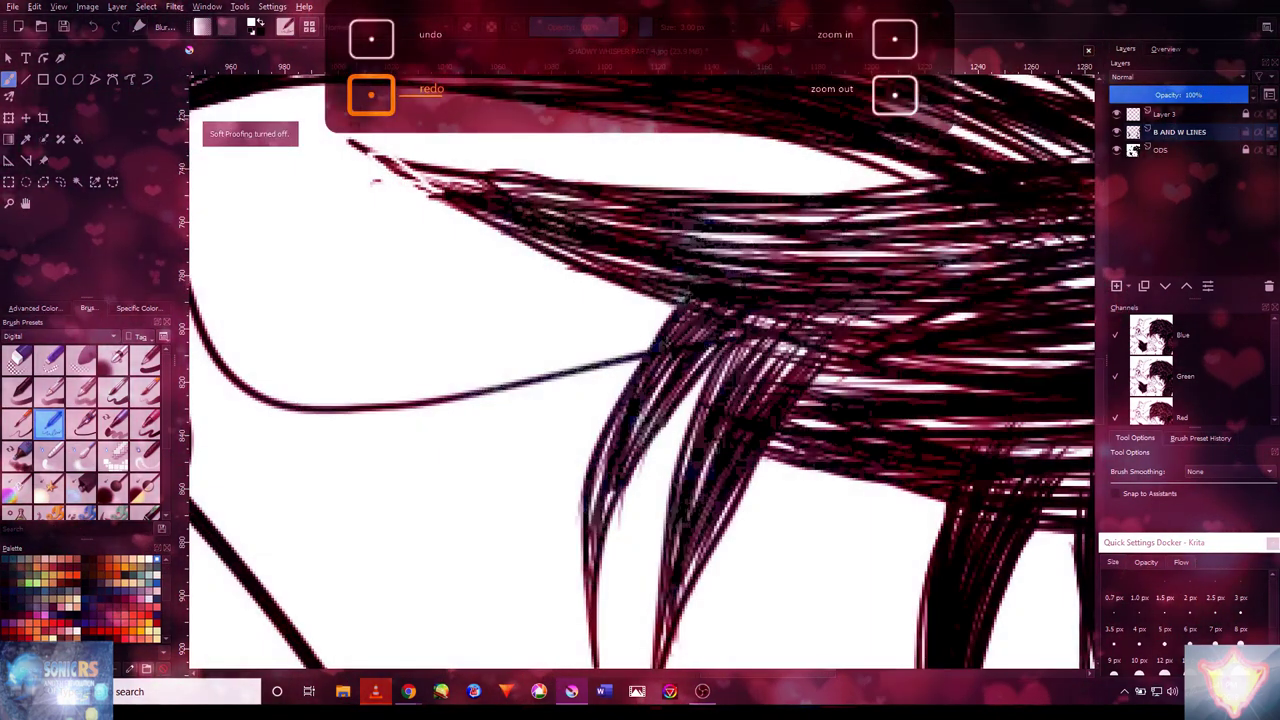
scroll(439, 262, "up", 5)
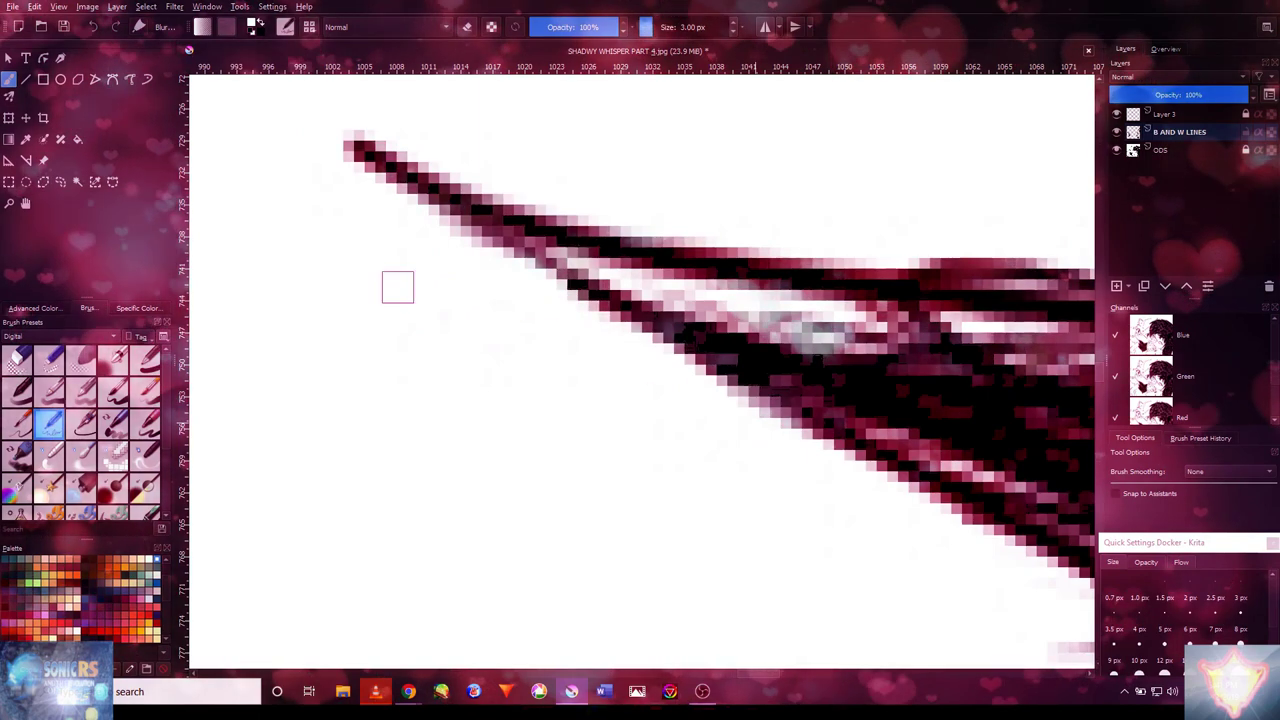
scroll(573, 337, "down", 1)
scroll(573, 337, "down", 5)
scroll(940, 511, "up", 5)
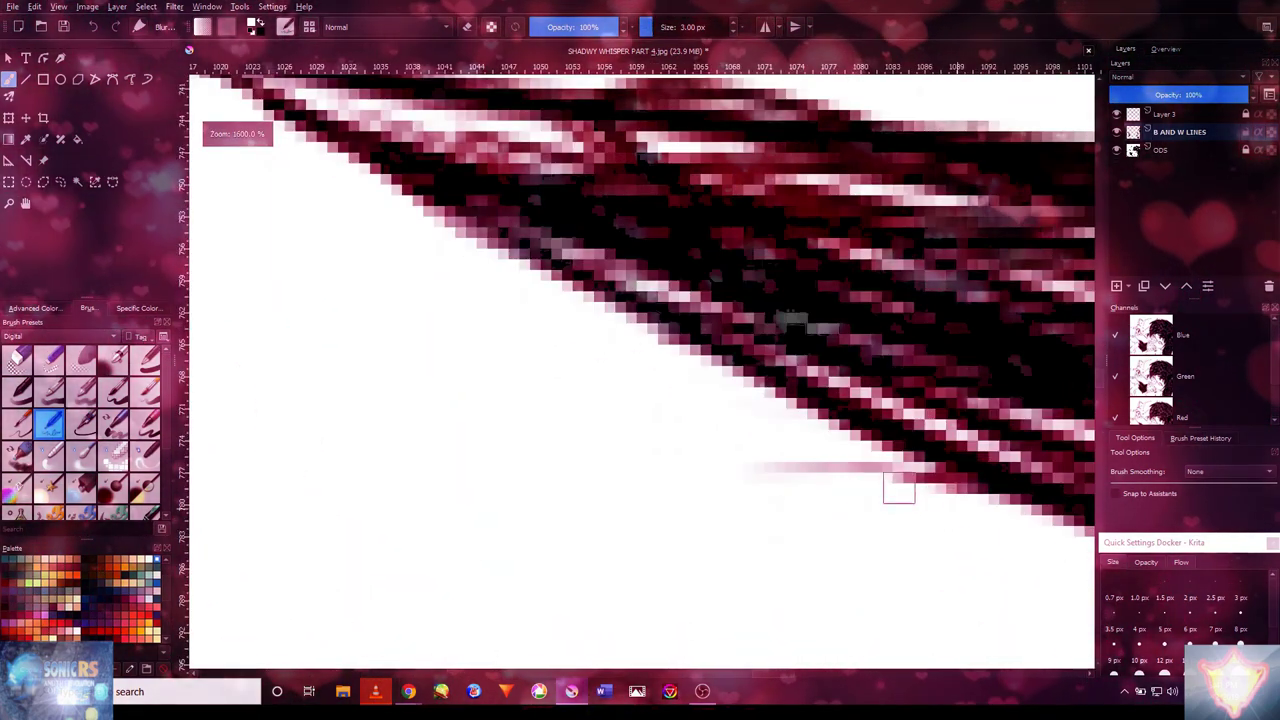
scroll(861, 428, "down", 3)
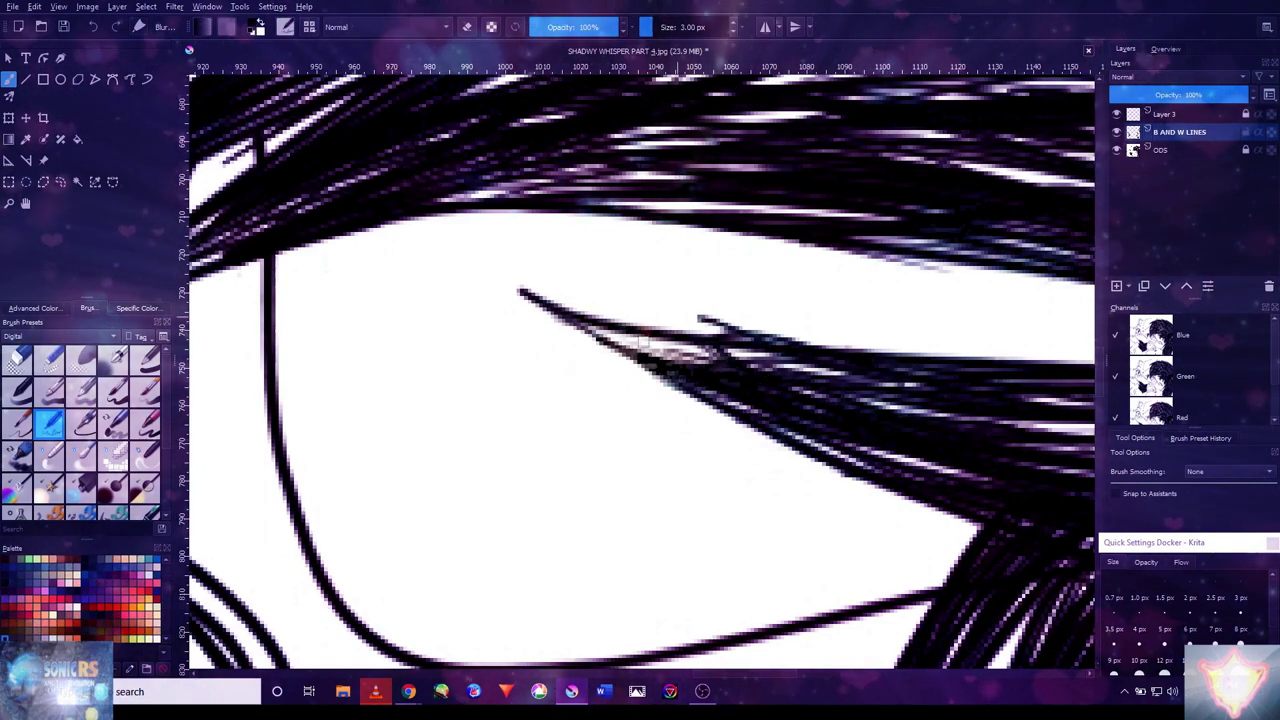
- Undo the stray stroke above the swept bang's tip and fill the gaps behind the tip with black strands
key("ctrl+z")
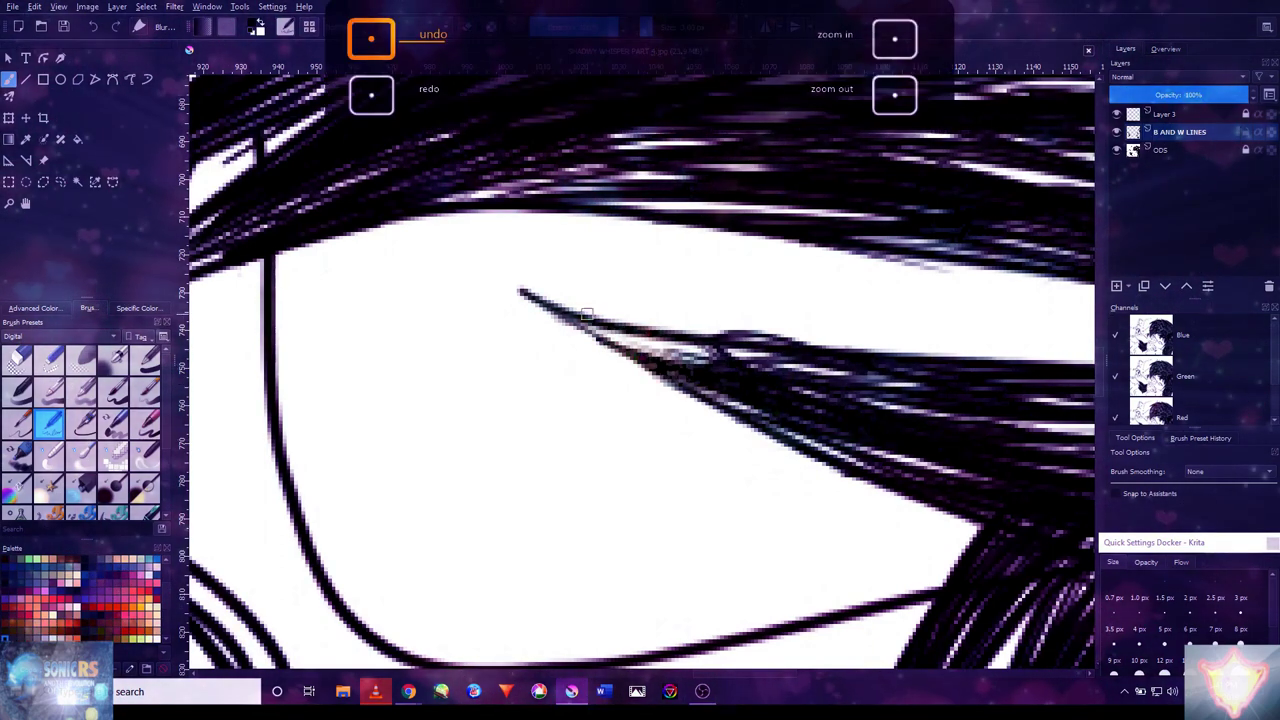
scroll(851, 351, "down", 10)
scroll(947, 397, "up", 10)
scroll(947, 397, "down", 5)
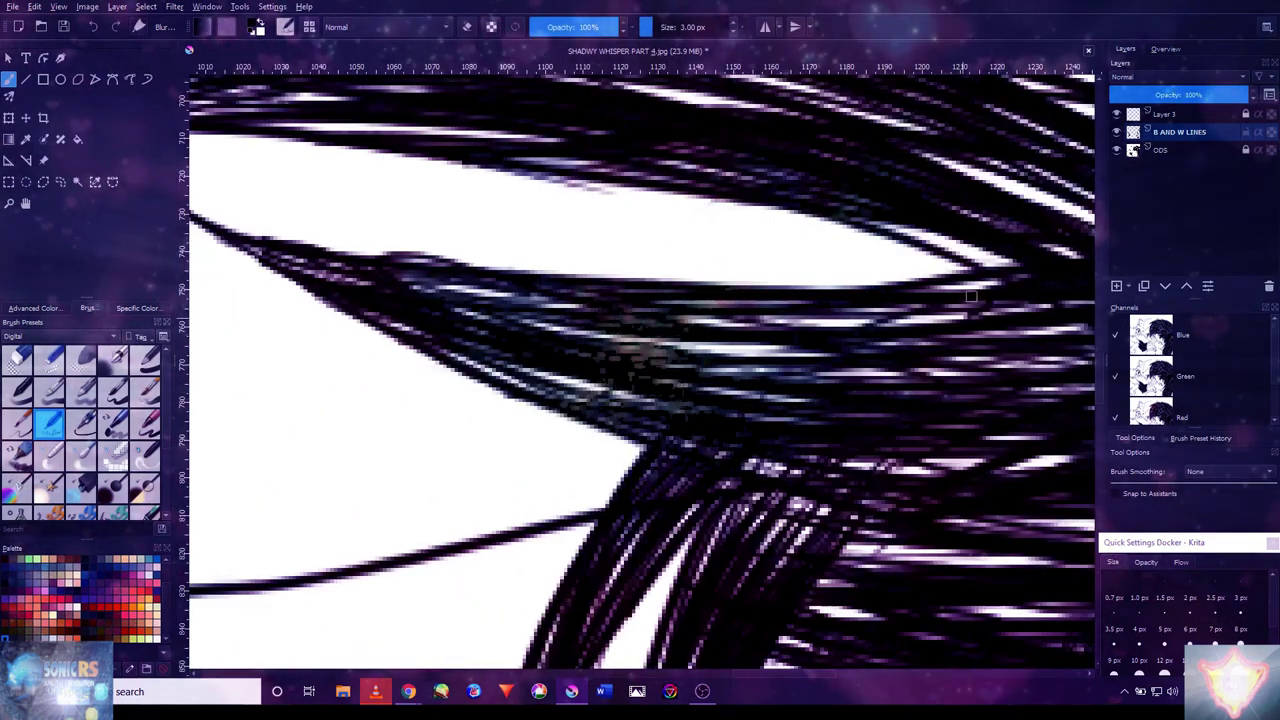
scroll(340, 273, "up", 5)
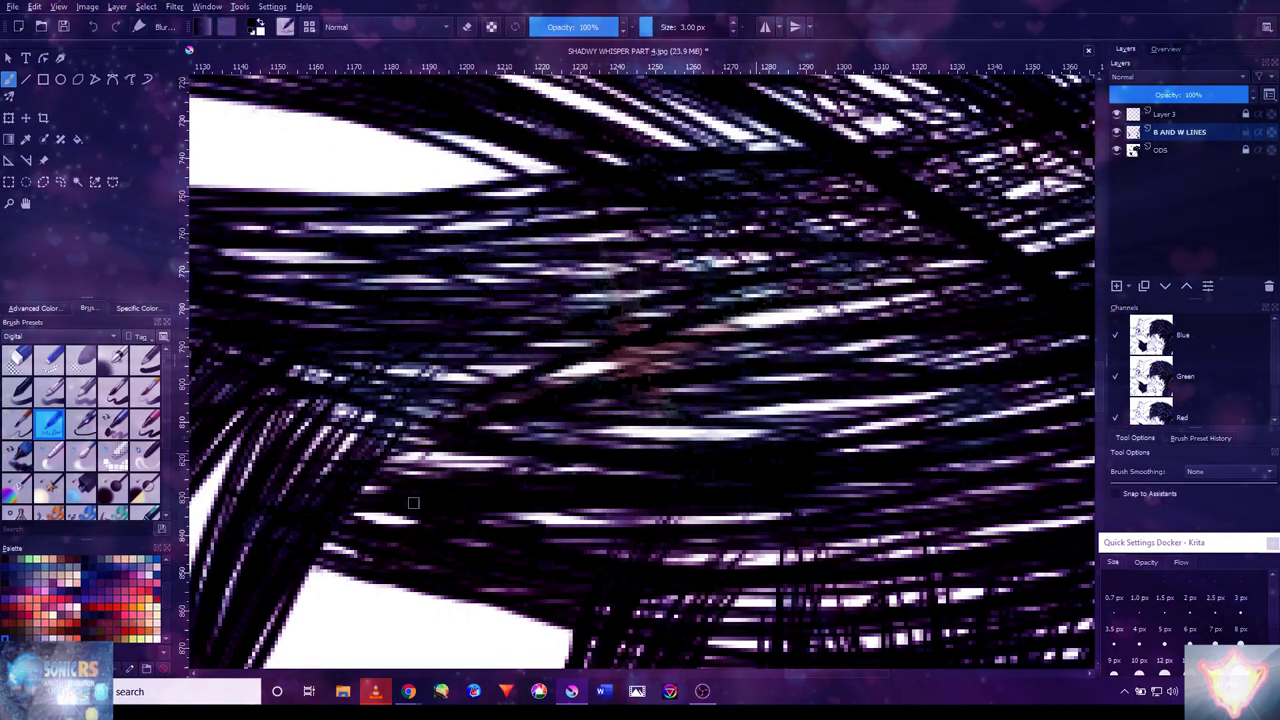
- Fill the two small tufts below the swept bang with 3 px black strands and undo misplaced strokes beside the next tuft
left_click_drag(453, 360, 719, 240)
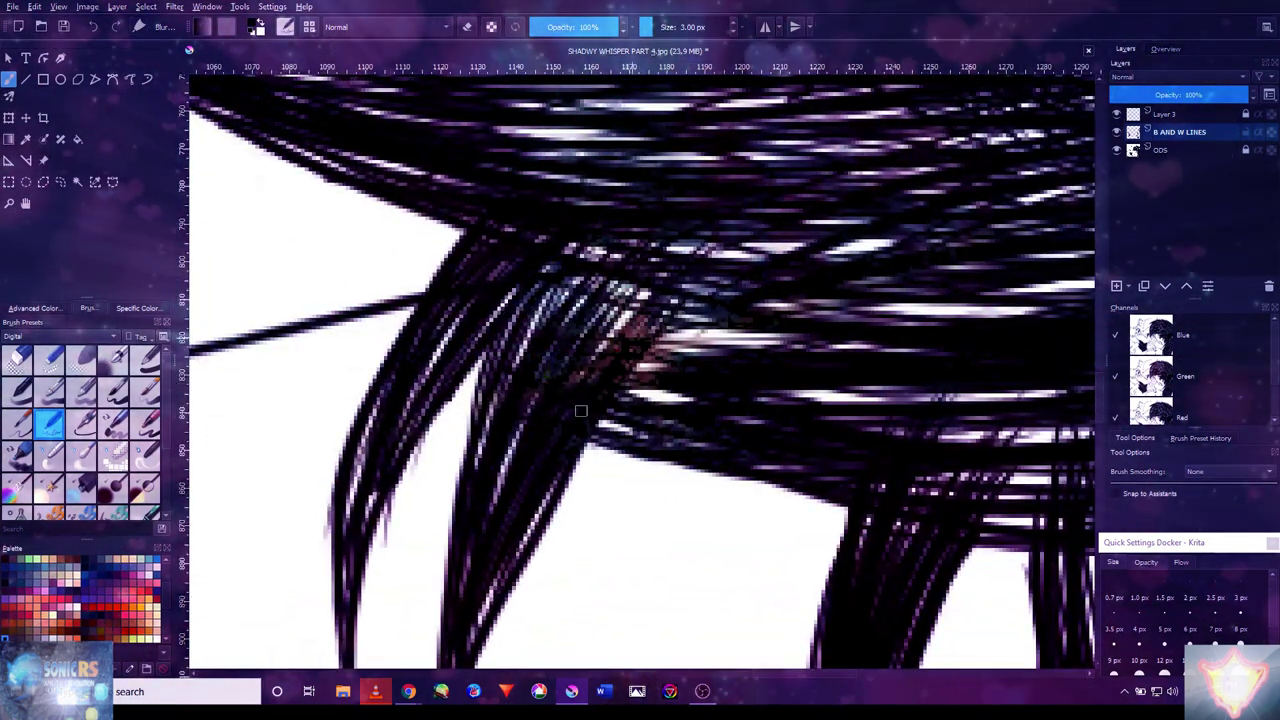
scroll(815, 240, "down", 5)
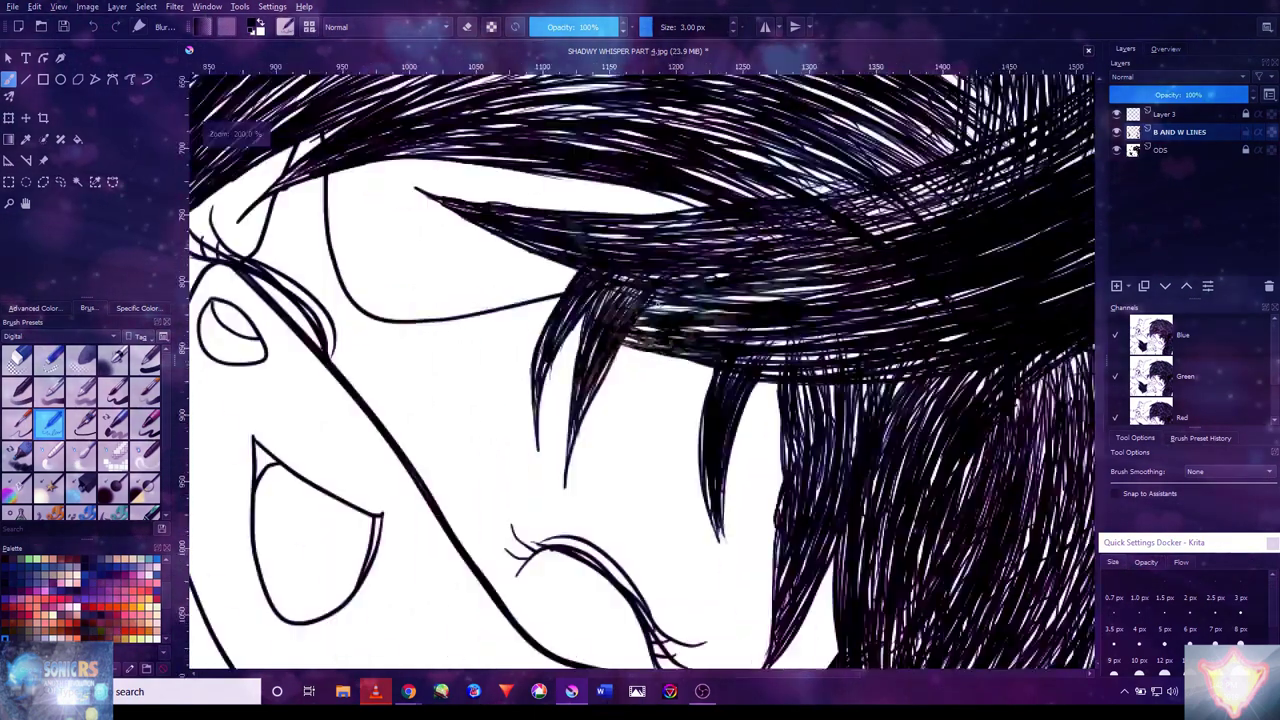
scroll(680, 322, "up", 4)
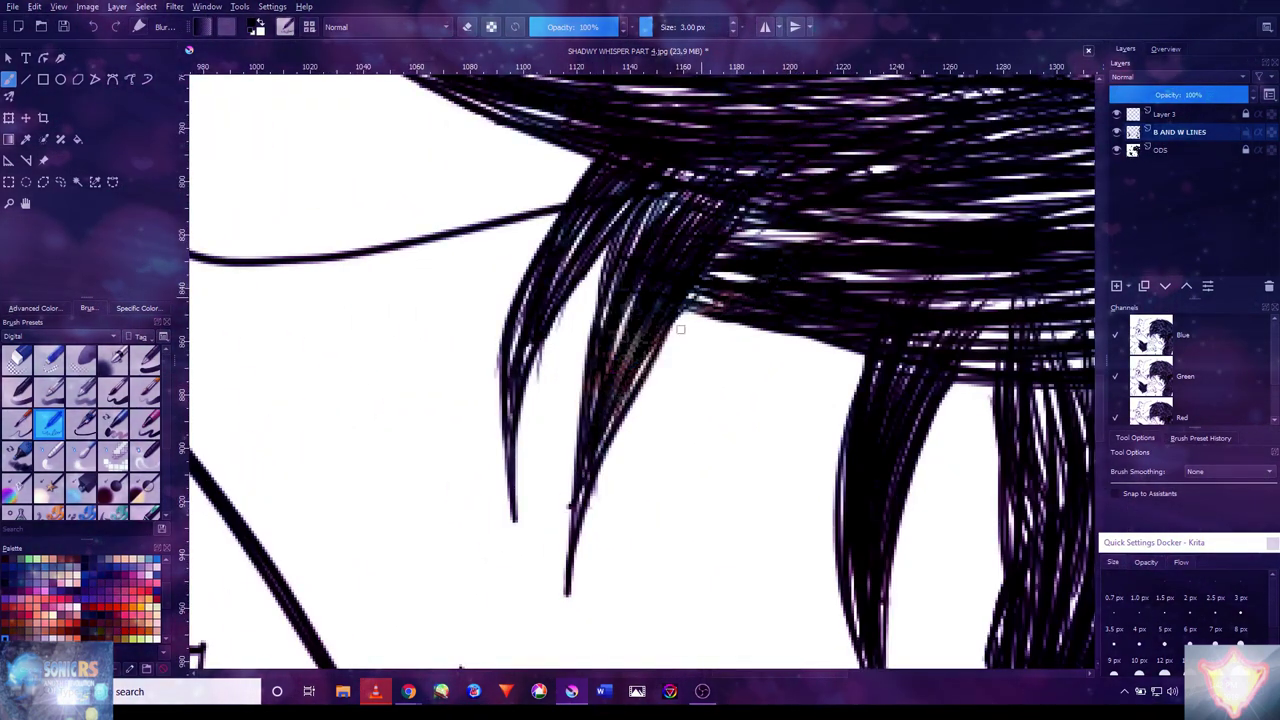
mouse_move(858, 352)
left_mouse_down()
mouse_move(805, 349)
mouse_move(836, 372)
left_mouse_up()
key("ctrl+z")
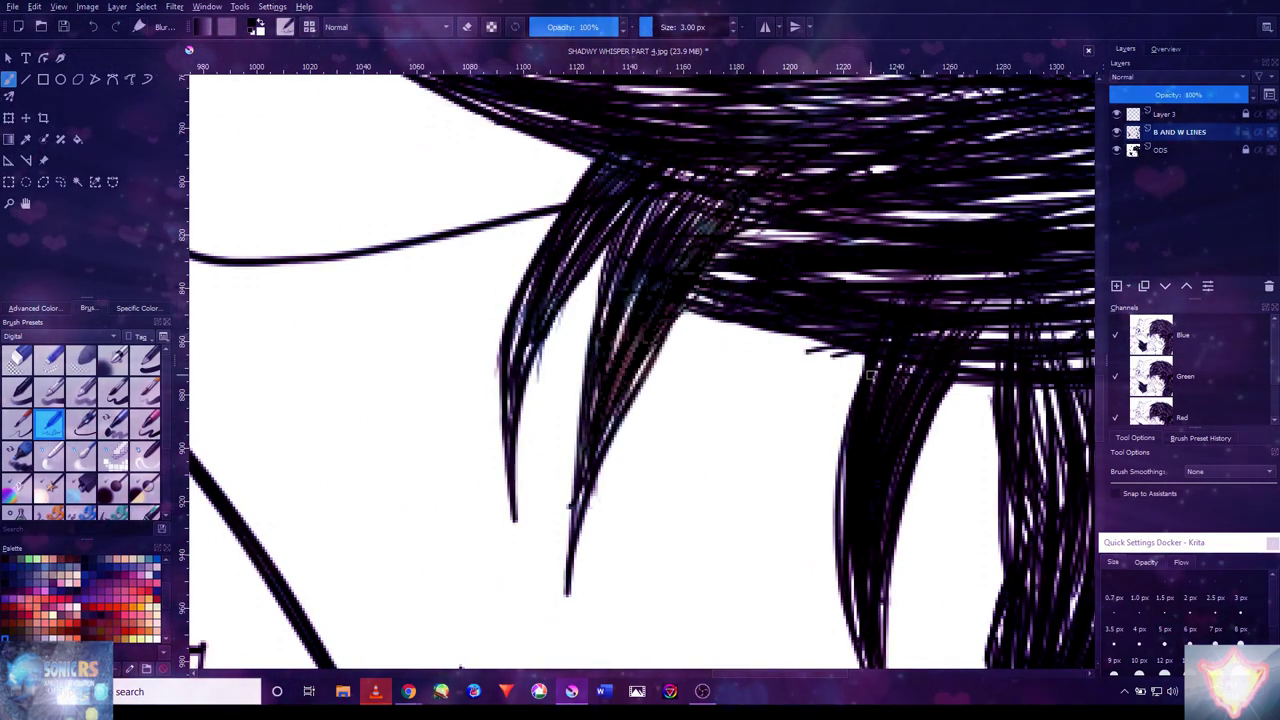
key("ctrl+z")
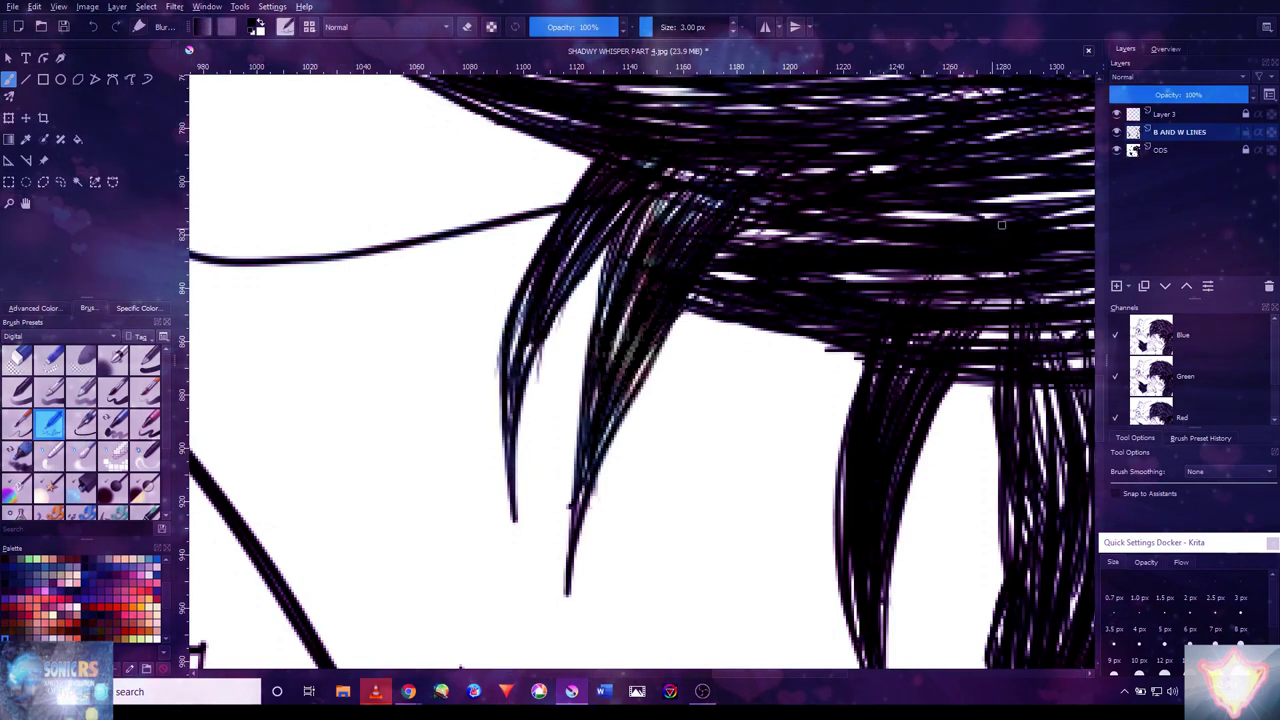
- Clean the inner edge of the first small tuft below the swept bang with a 3 px white stroke
key("ctrl+plus")
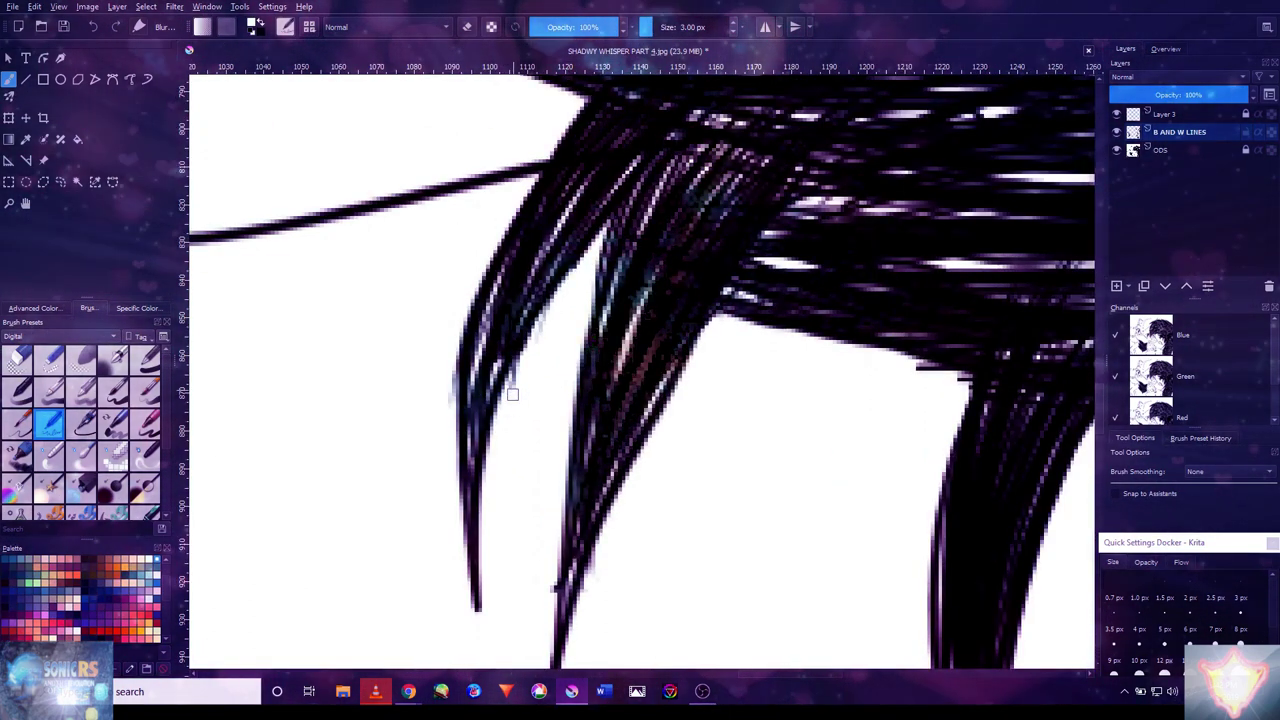
left_click_drag(510, 409, 542, 327)
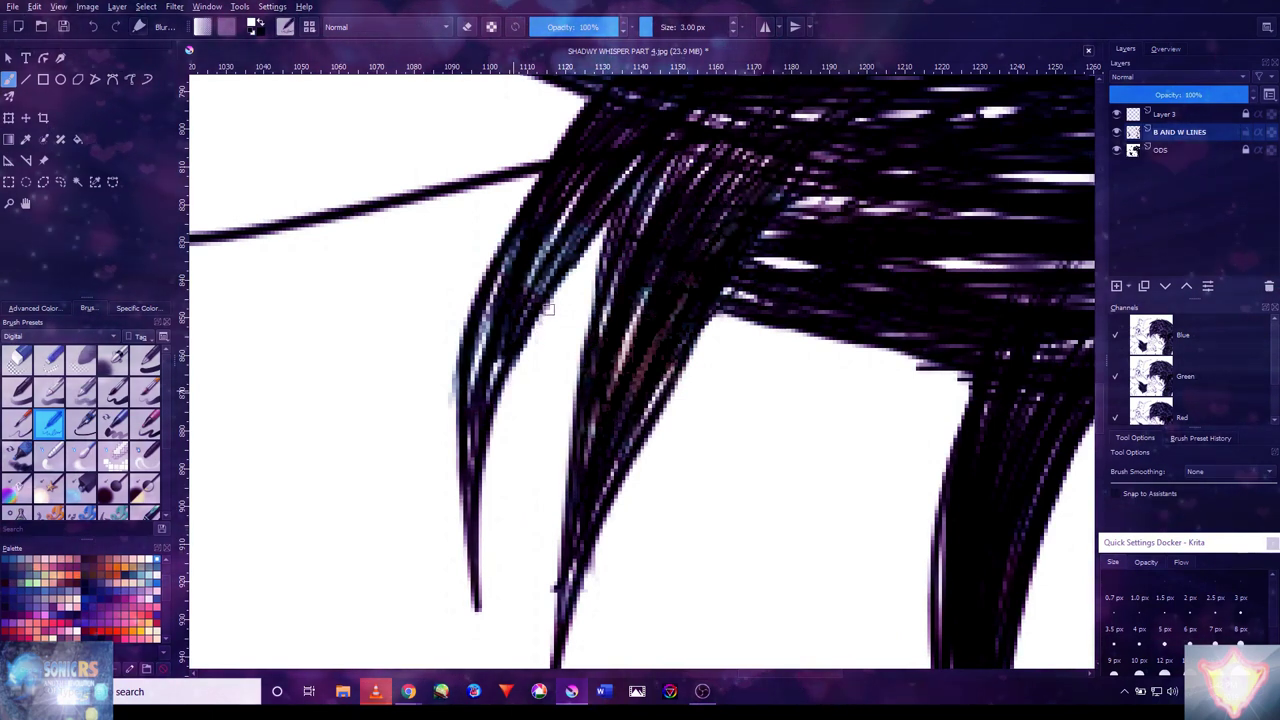
left_click_drag(761, 395, 669, 341)
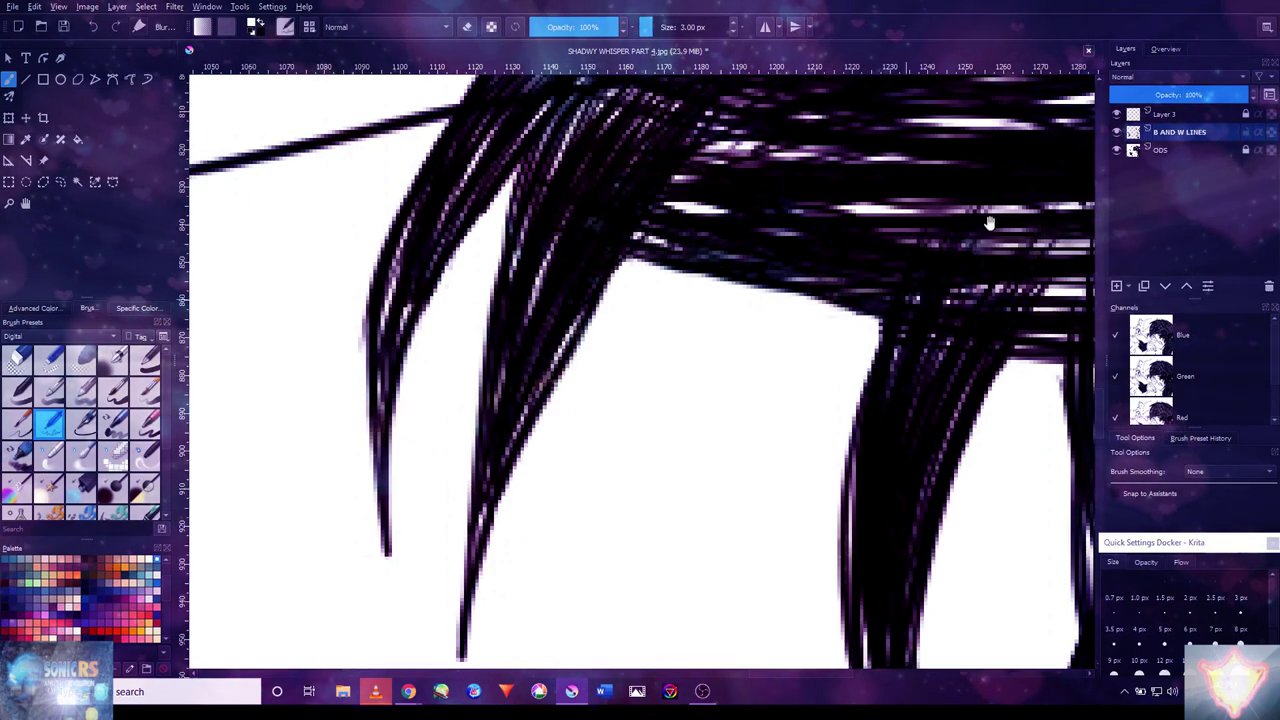
- Examine the strand coverage along the swept bang and where it crosses the hair above it, close up and as a whole
scroll(850, 320, "right", 5)
scroll(850, 320, "up", 2)
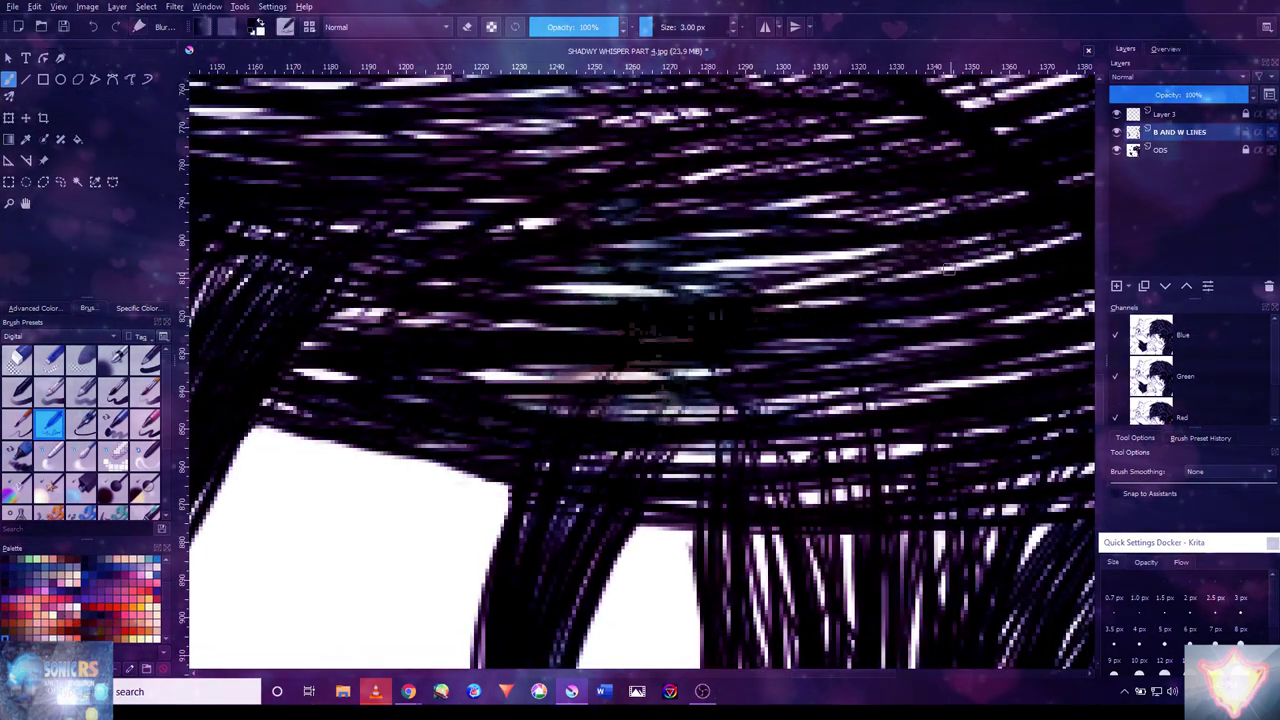
scroll(793, 271, "down", 5)
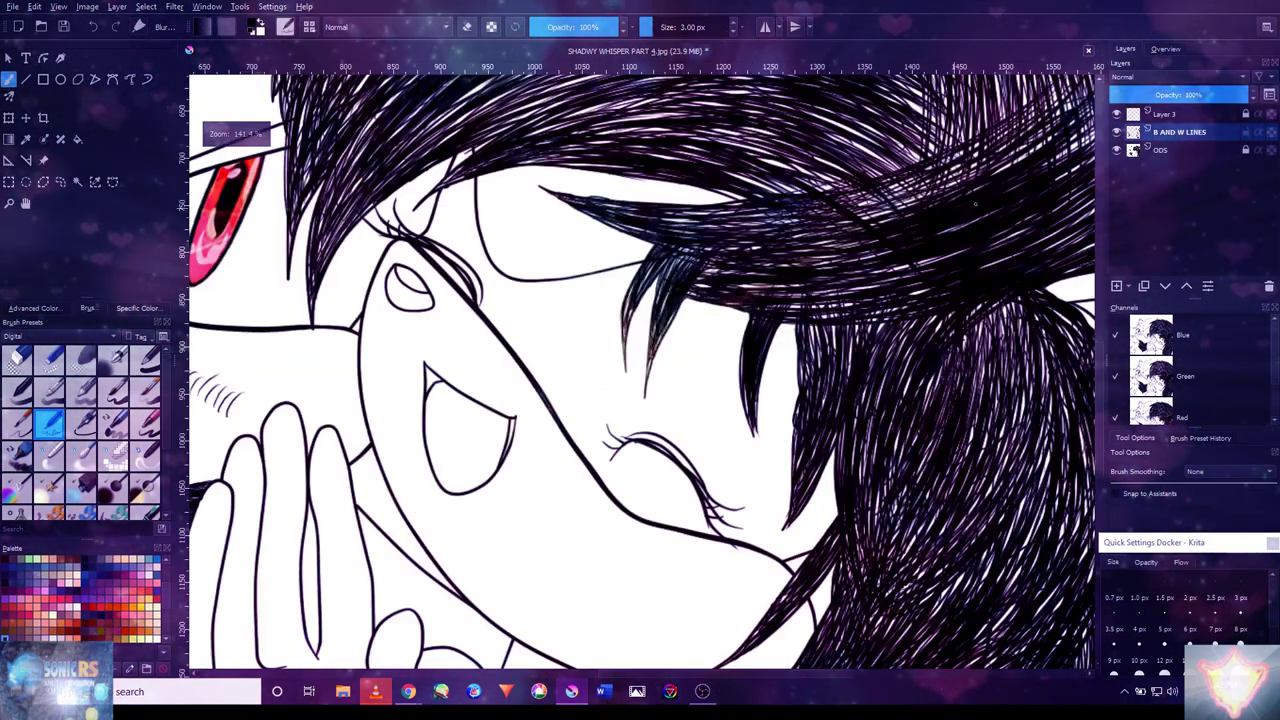
scroll(1016, 166, "up", 5)
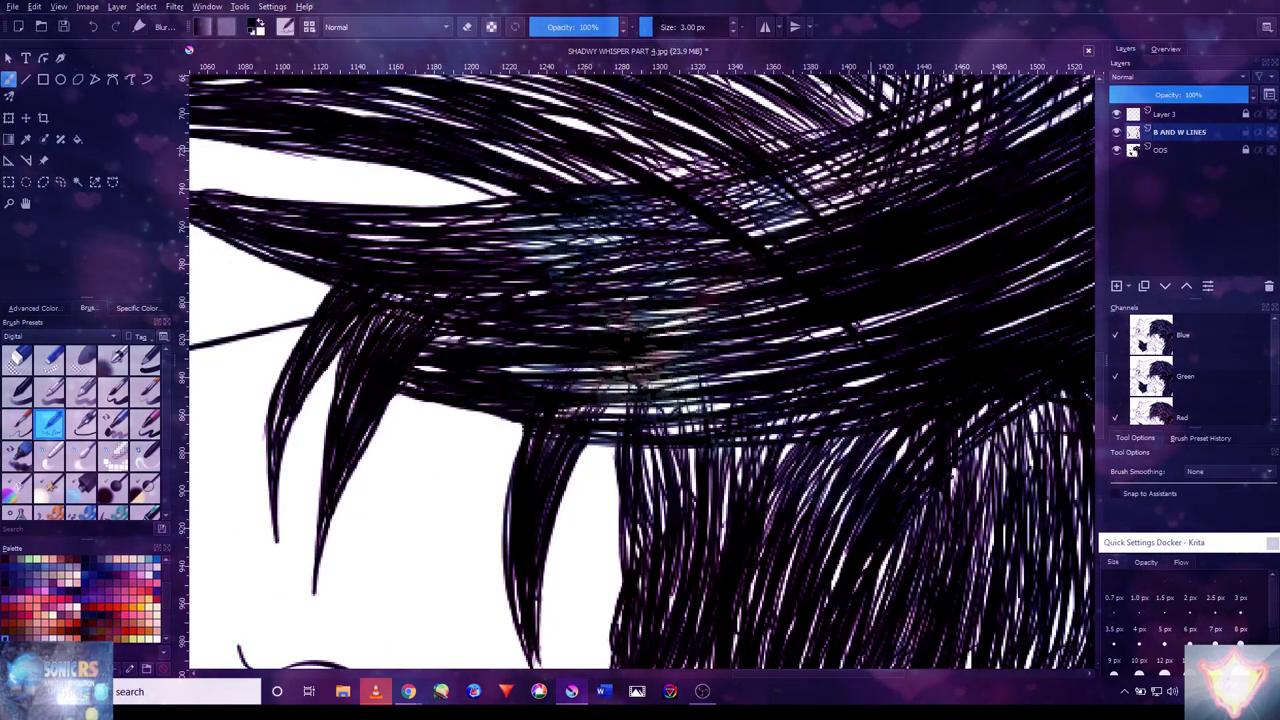
scroll(628, 340, "up", 2)
scroll(621, 340, "down", 2)
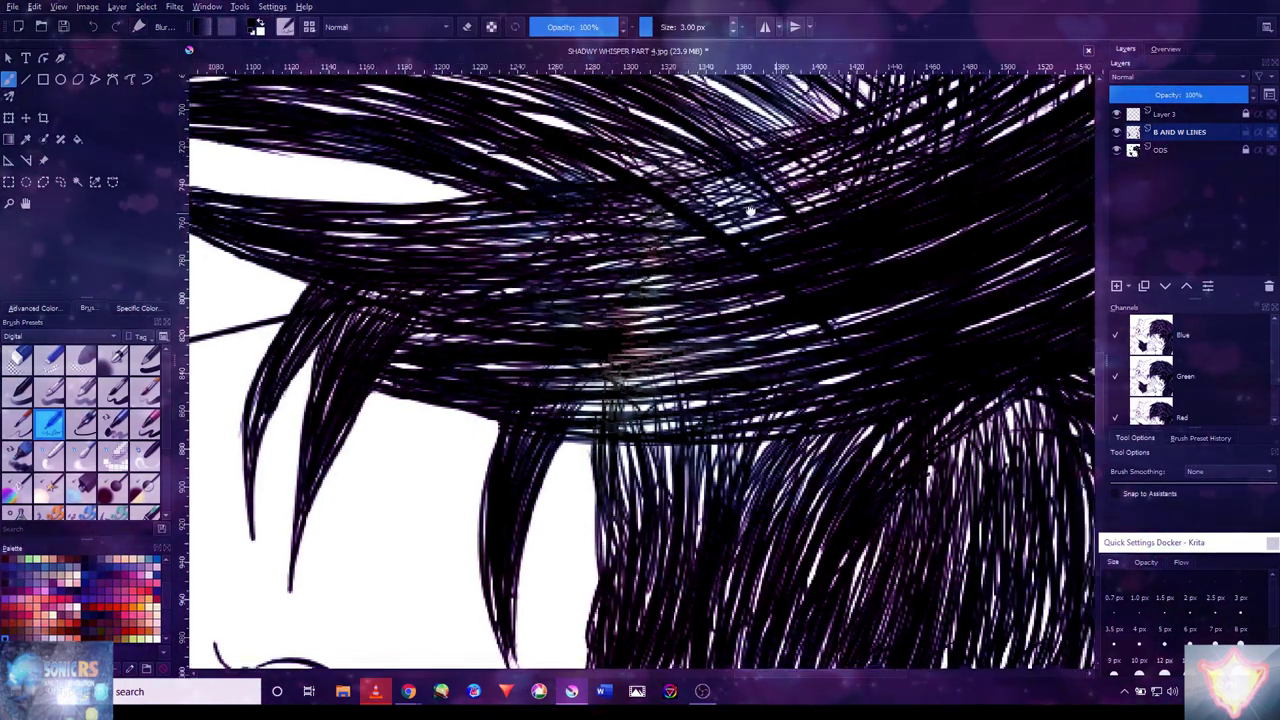
scroll(700, 300, "up", 2)
scroll(865, 415, "down", 2)
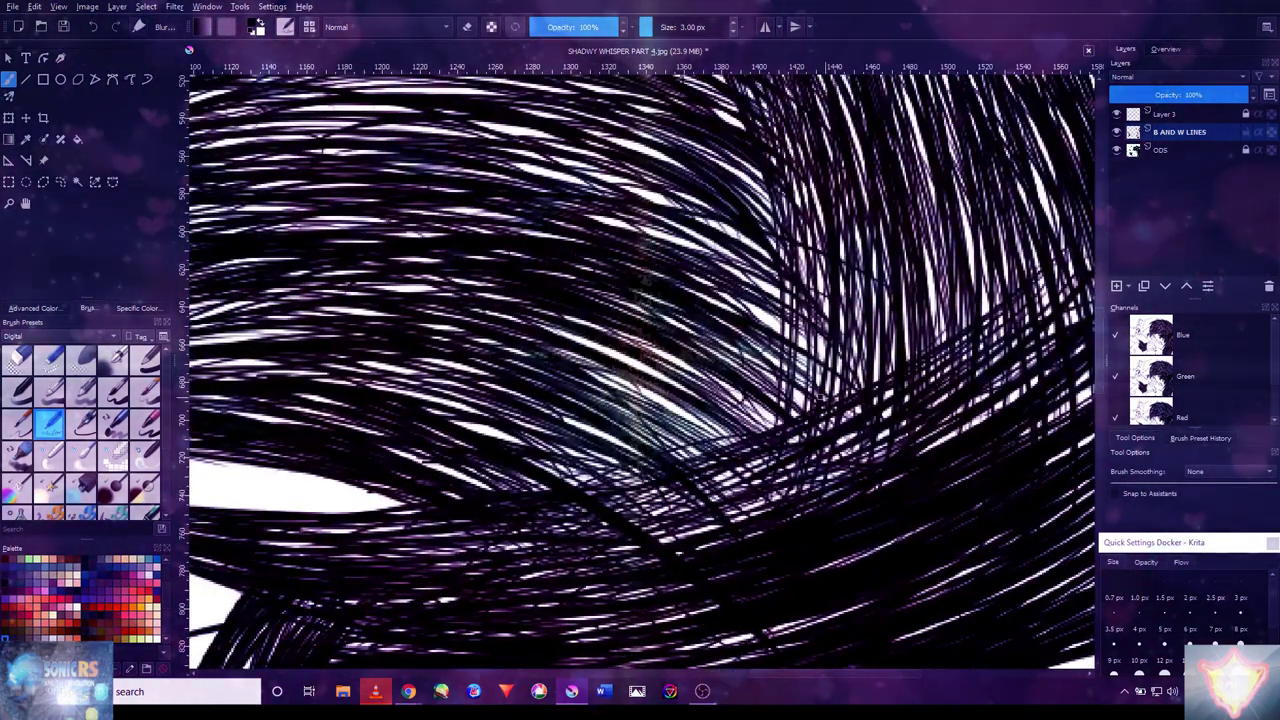
left_click_drag(547, 204, 673, 284)
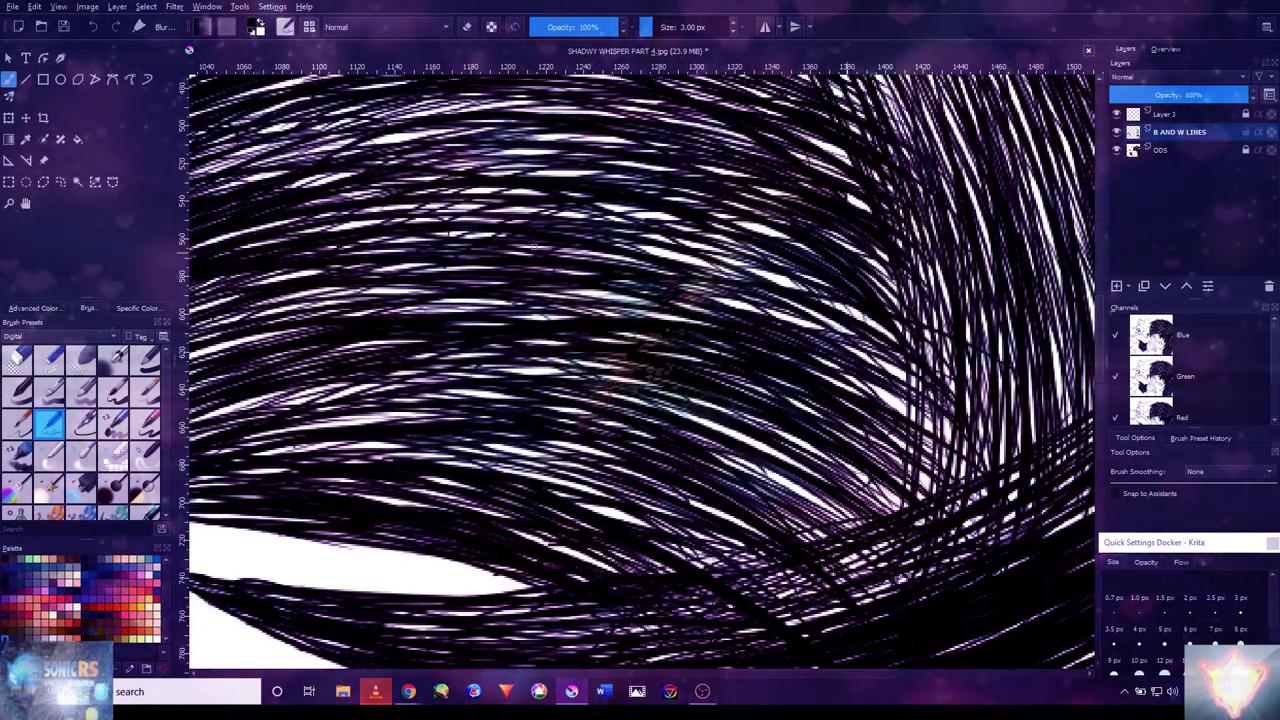
scroll(640, 370, "up", 1)
scroll(640, 370, "down", 4)
scroll(640, 370, "up", 3)
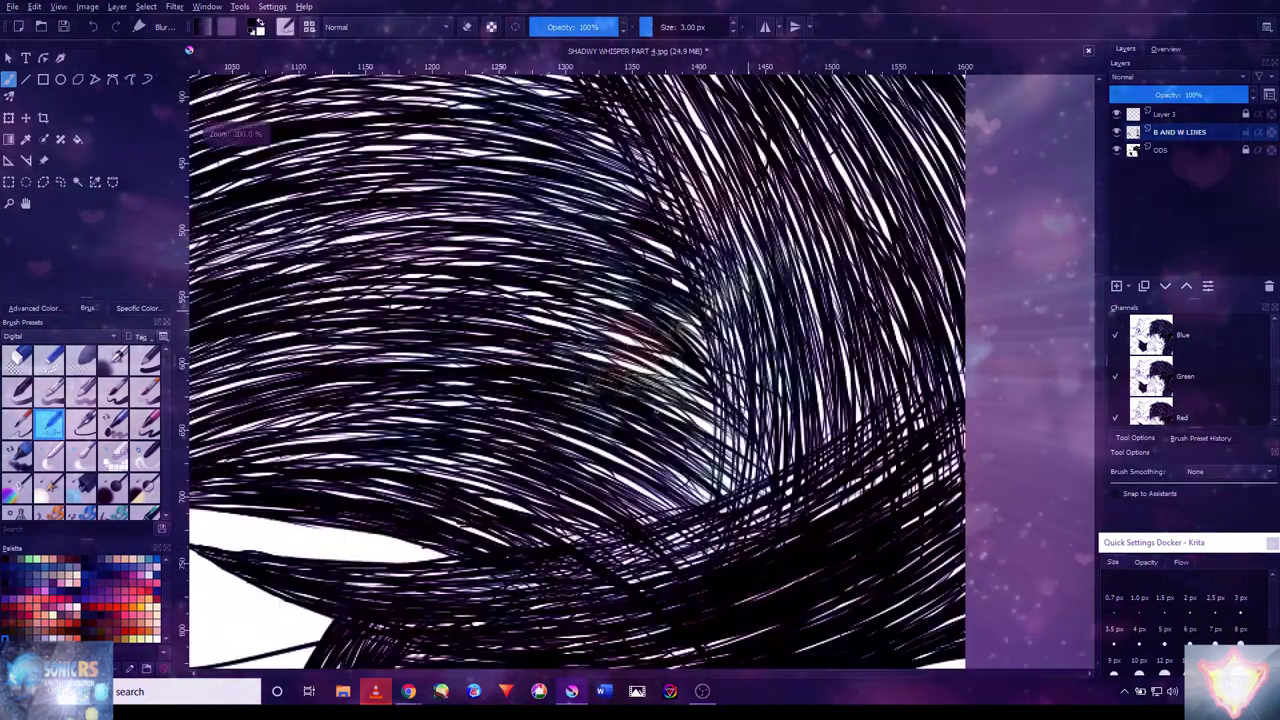
scroll(677, 370, "up", 3)
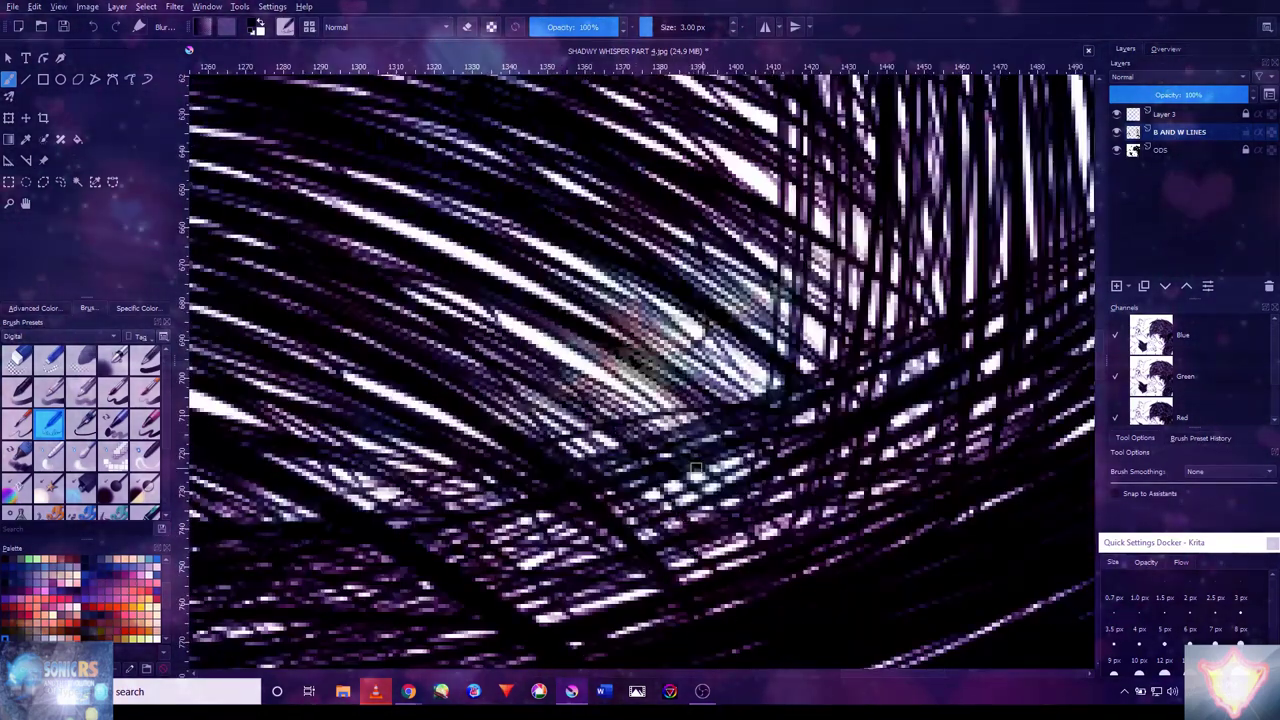
scroll(695, 468, "down", 2)
scroll(565, 362, "up", 2)
scroll(468, 318, "down", 7)
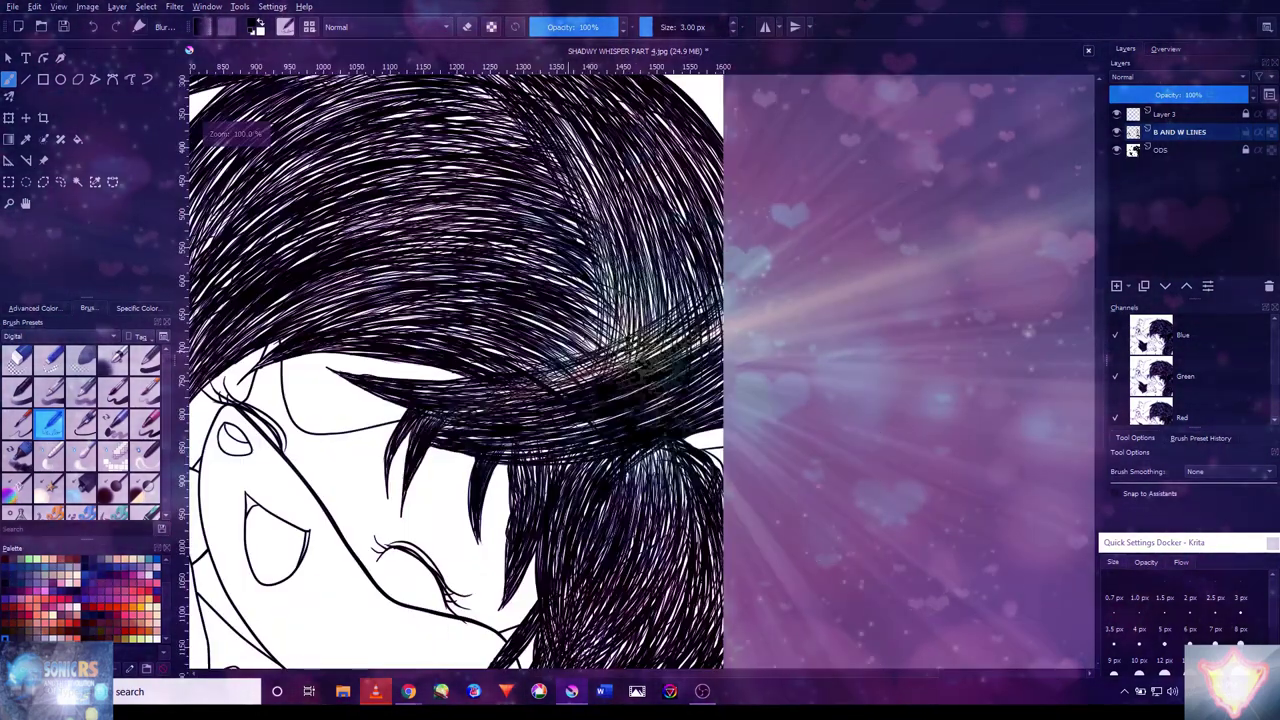
scroll(468, 318, "down", 2)
scroll(488, 345, "up", 3)
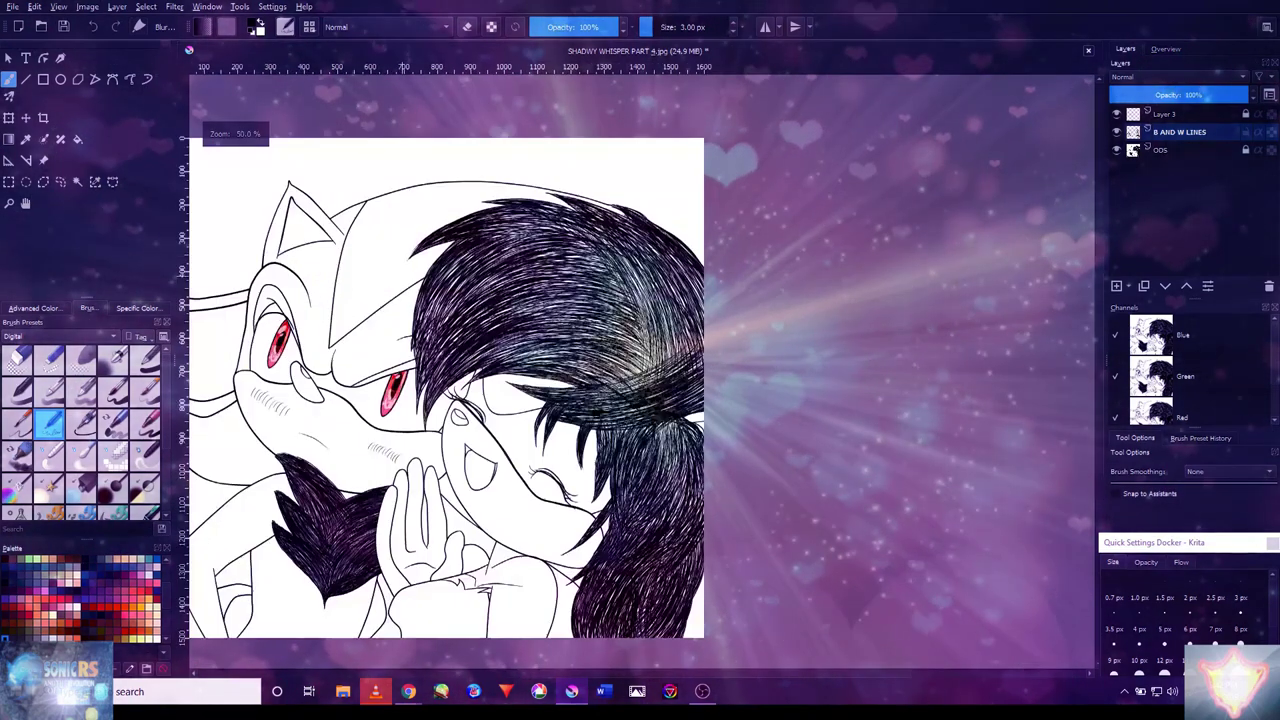
- Examine the large hair mass from the strands above the closed eye up to the pointed tufts along the crown
scroll(488, 345, "up", 5)
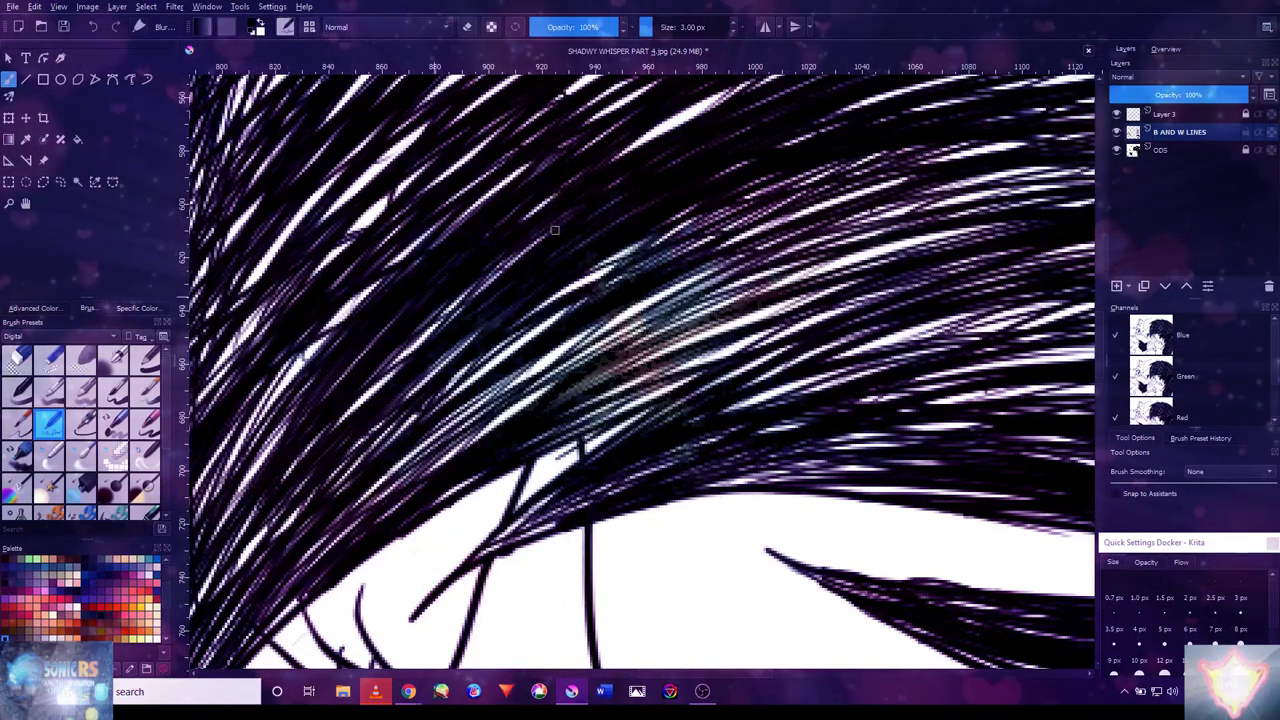
scroll(528, 241, "down", 3)
scroll(528, 241, "up", 3)
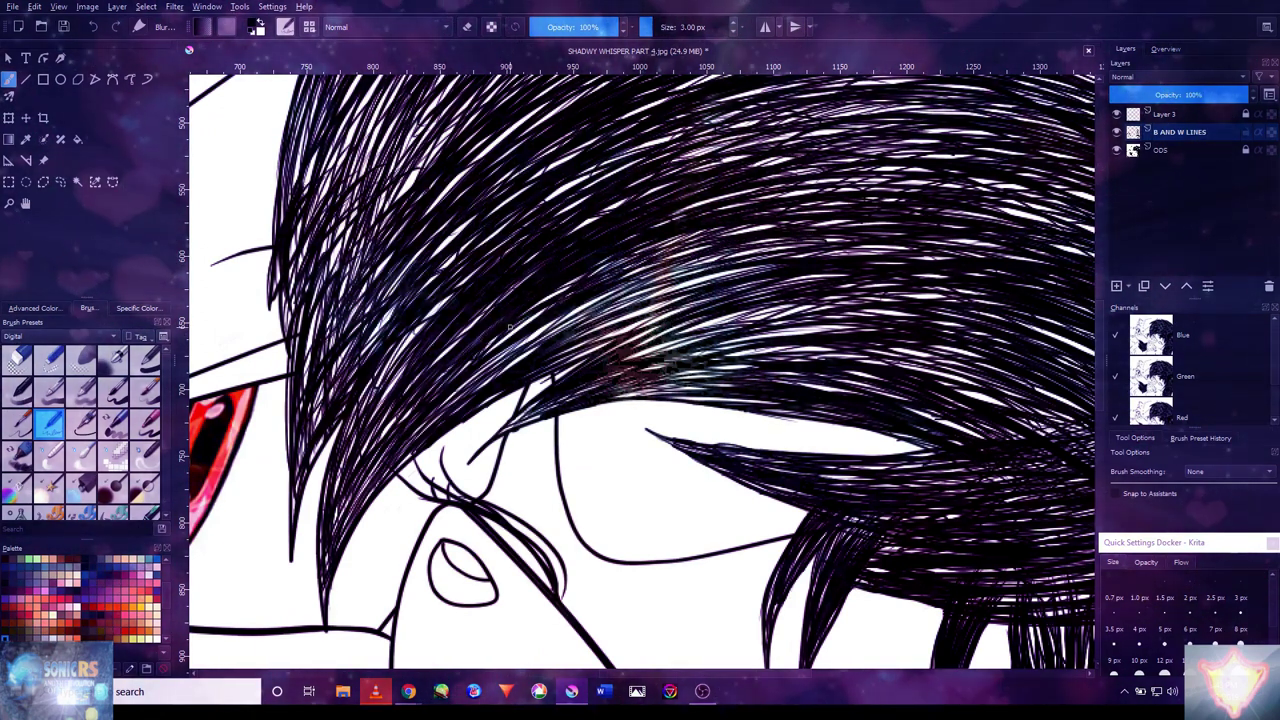
scroll(490, 229, "up", 3)
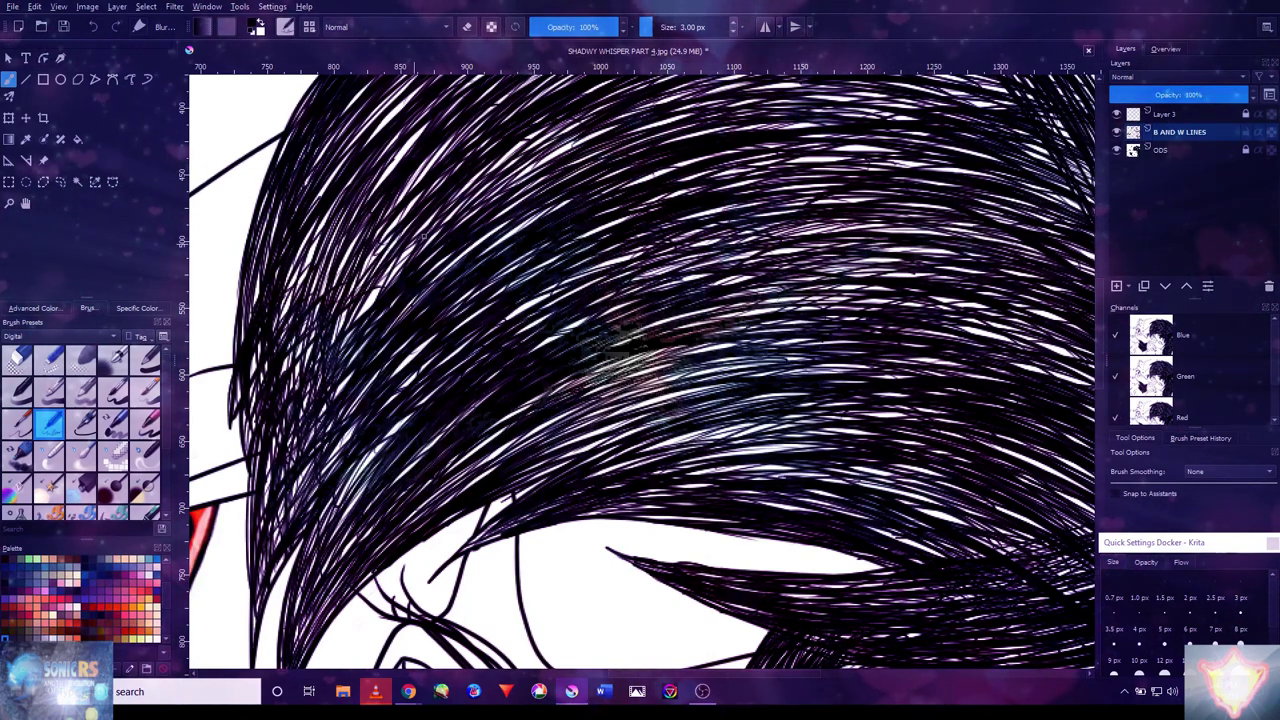
scroll(640, 370, "down", 5)
scroll(640, 370, "up", 4)
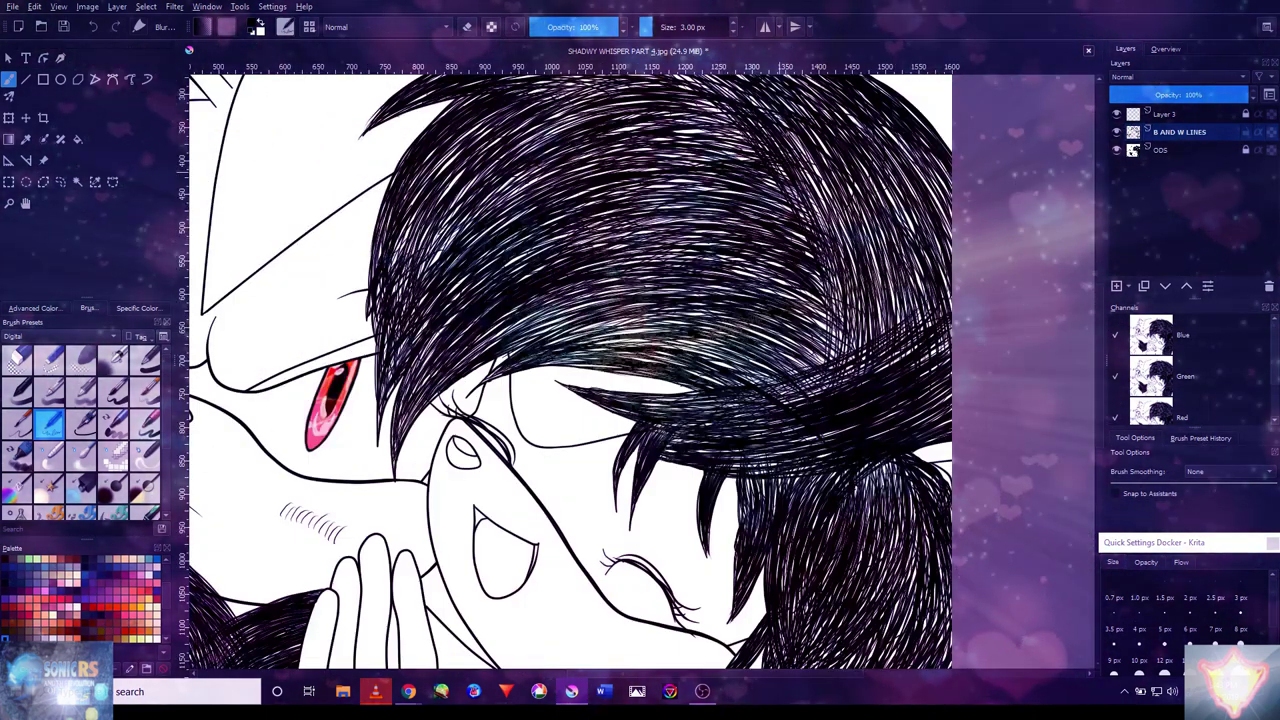
mouse_move(596, 131)
left_mouse_down()
mouse_move(756, 271)
mouse_move(841, 371)
left_mouse_up()
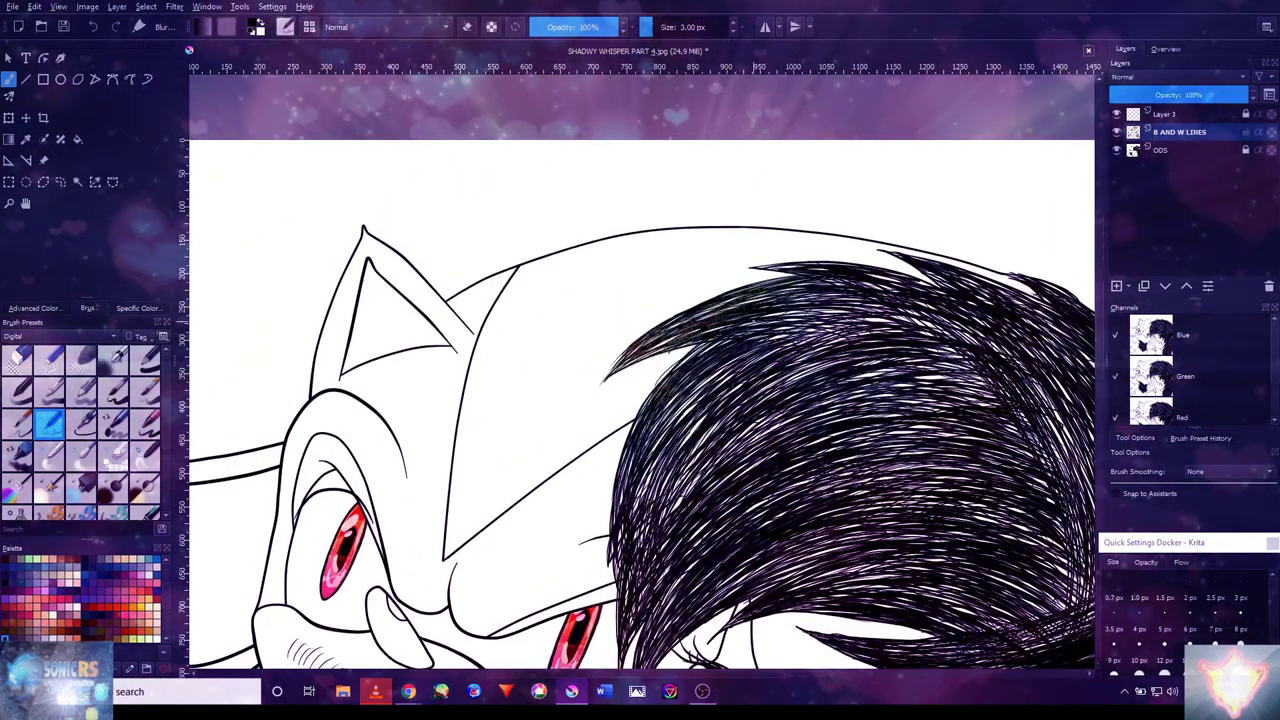
scroll(640, 400, "down", 1)
scroll(640, 400, "down", 5)
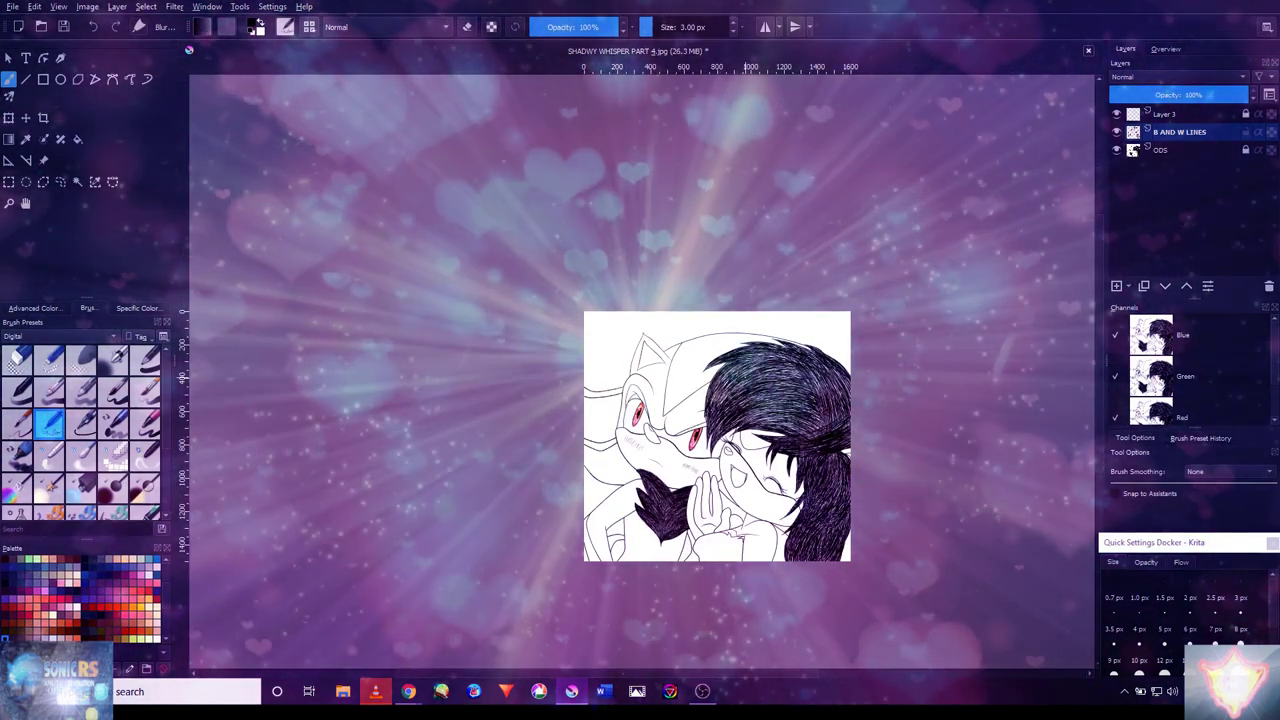
scroll(805, 360, "up", 5)
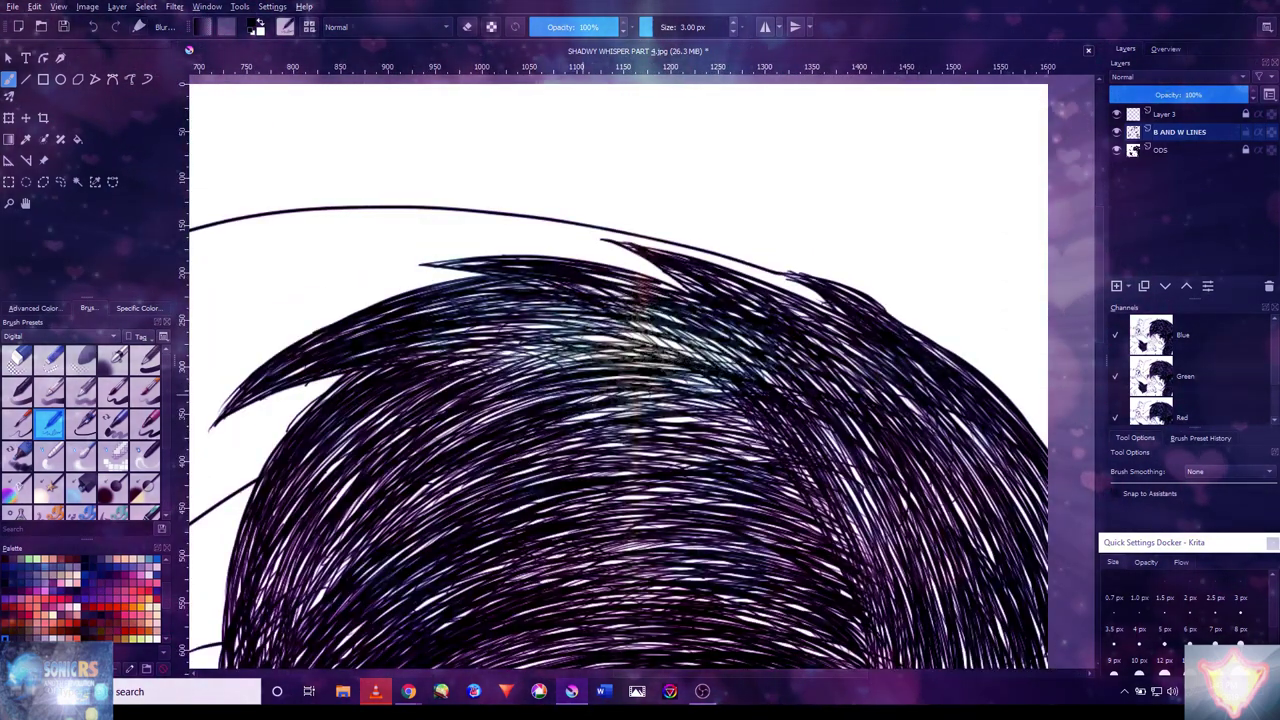
scroll(640, 370, "down", 4)
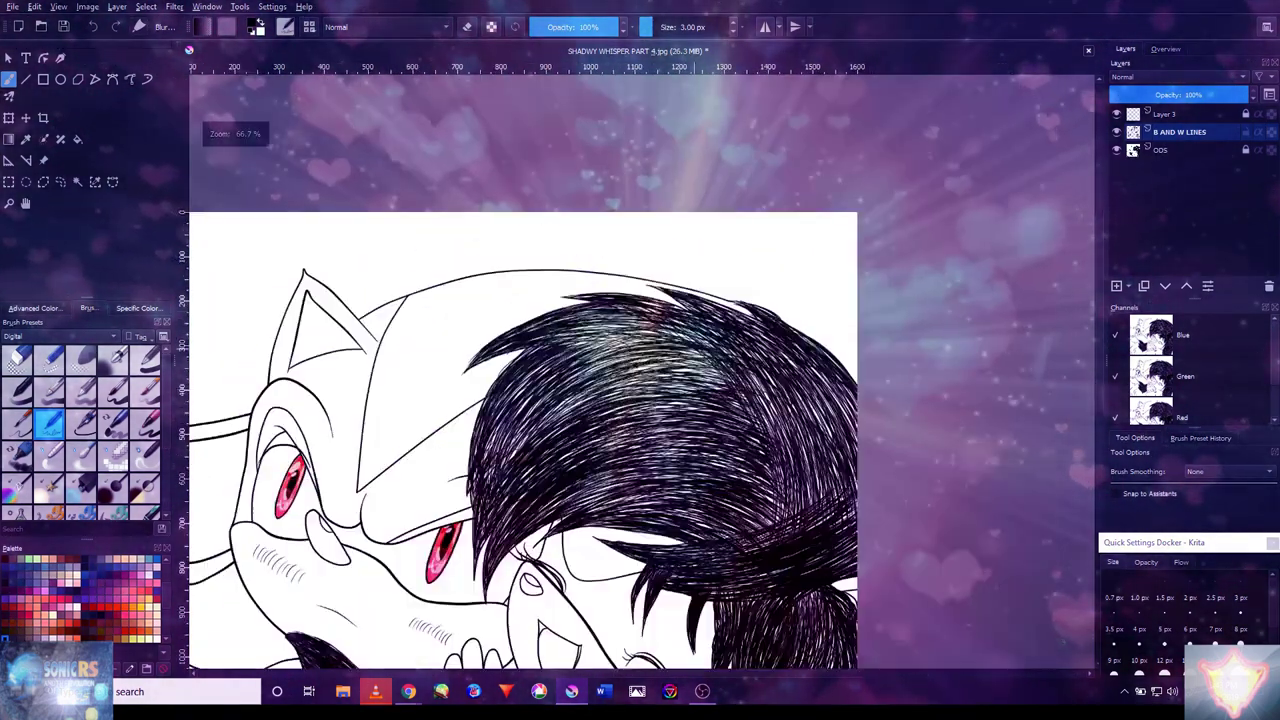
- Draw a 3 px black strand below the pointed tuft at the crown and erase its stray end with white strokes
scroll(640, 370, "up", 5)
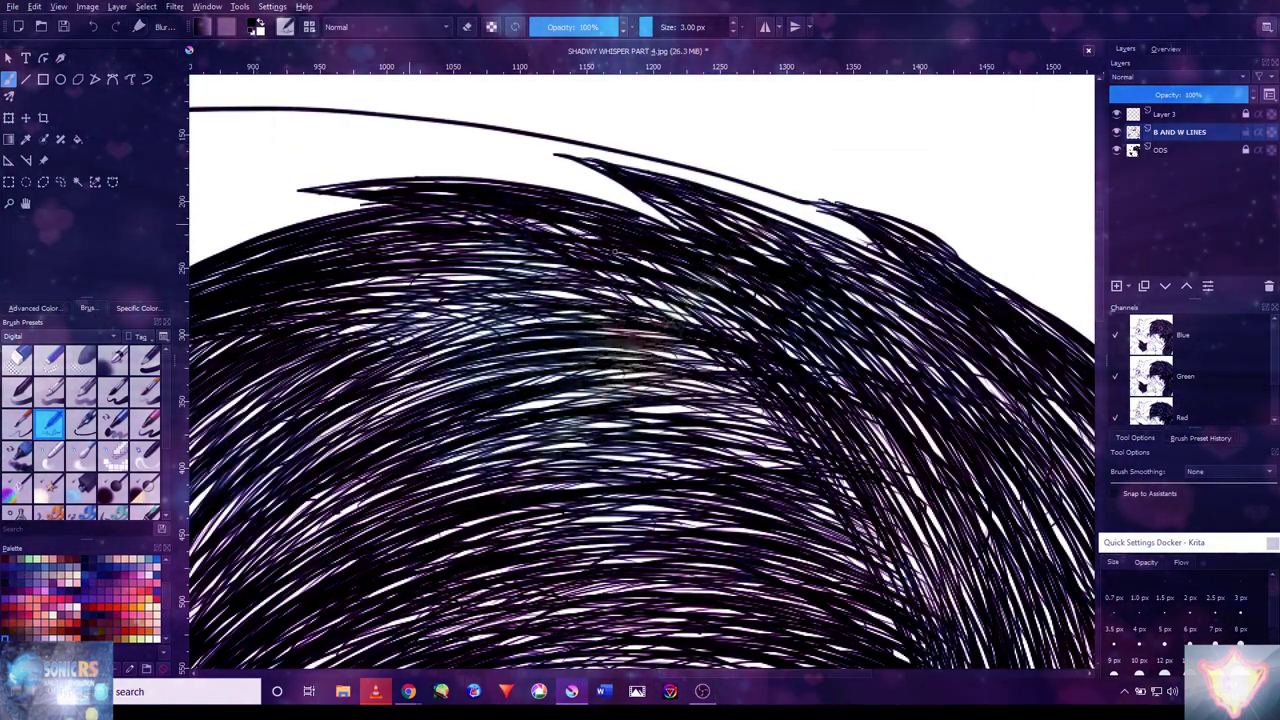
left_click_drag(306, 205, 366, 197)
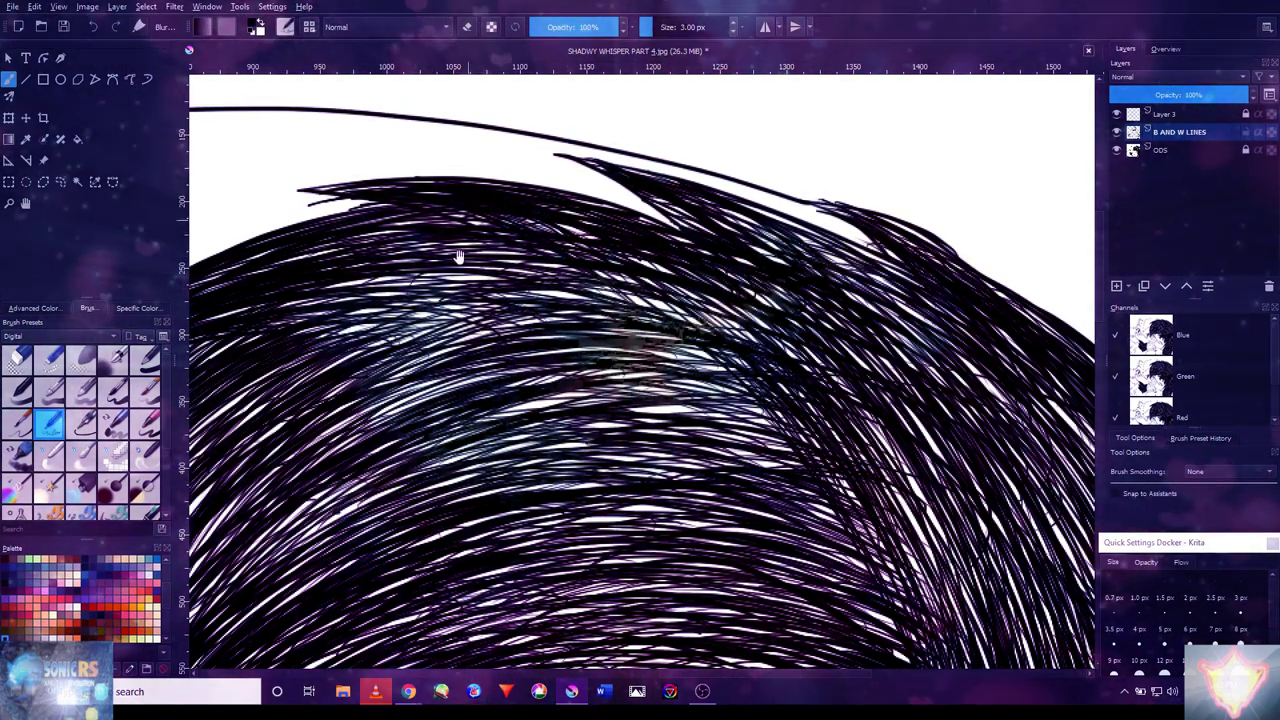
left_click_drag(499, 287, 571, 275)
scroll(571, 275, "up", 12)
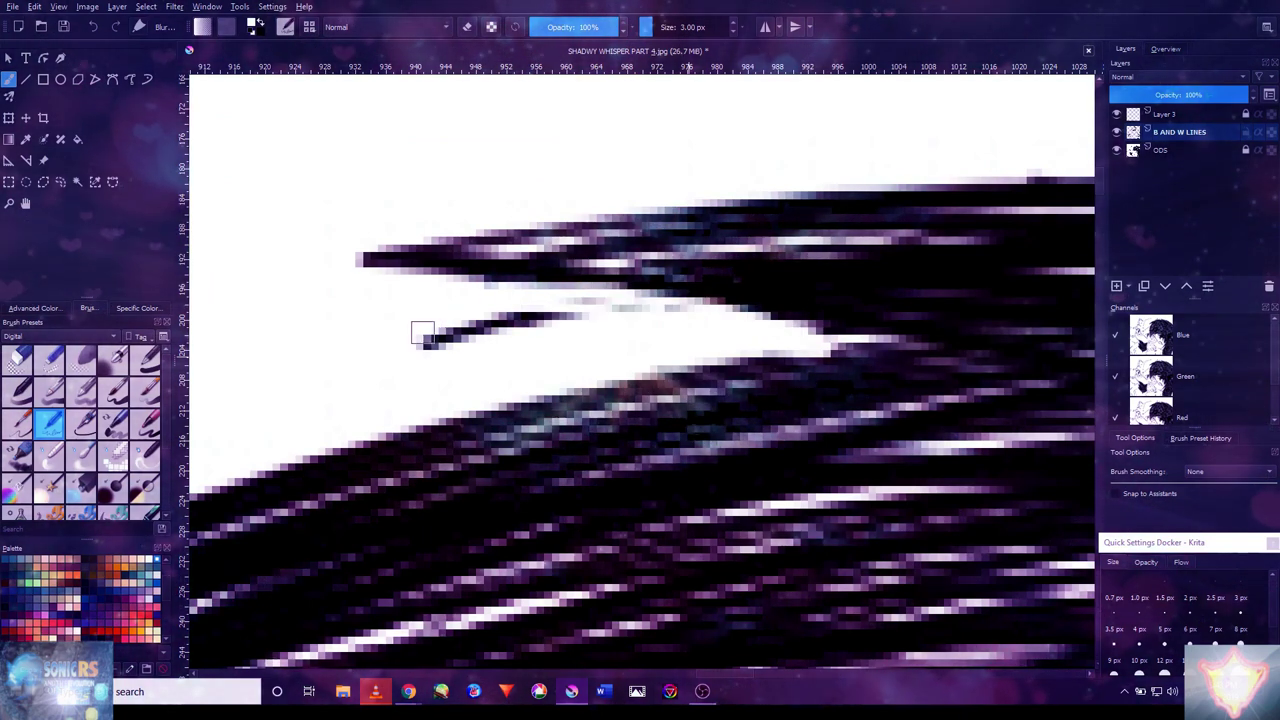
left_click_drag(440, 333, 475, 328)
left_click_drag(702, 307, 500, 329)
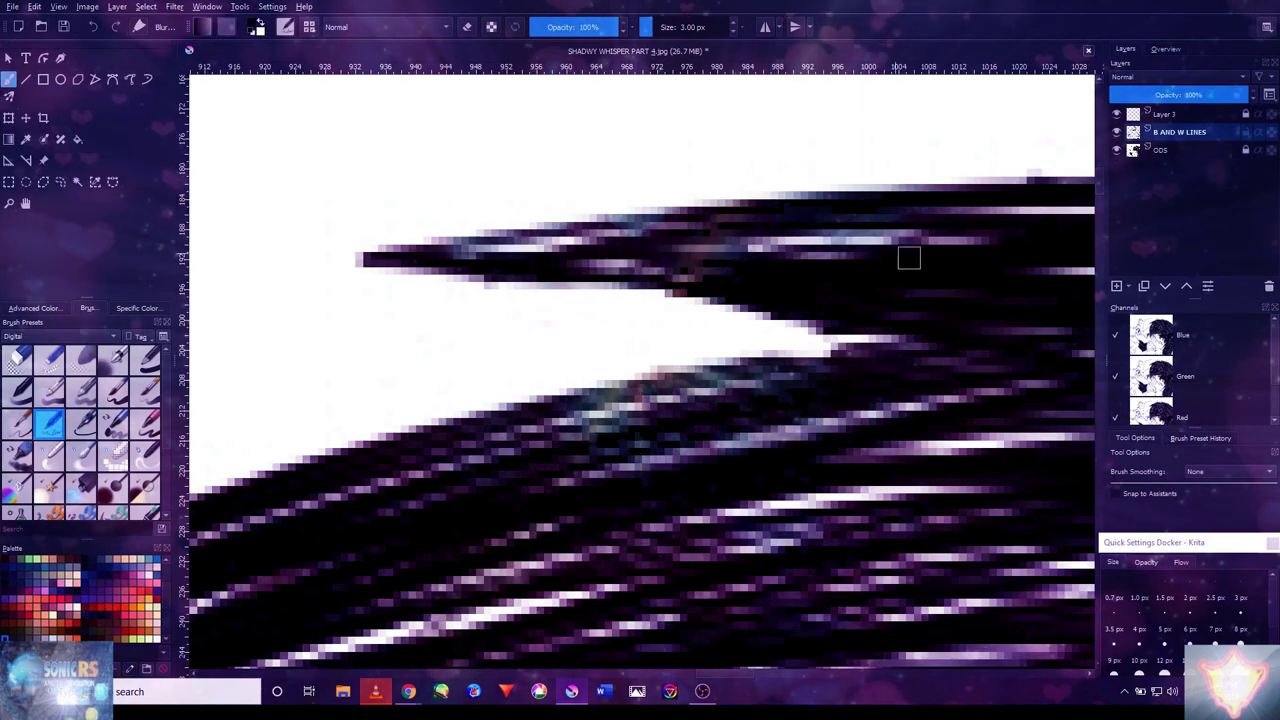
key("1")
key("2")
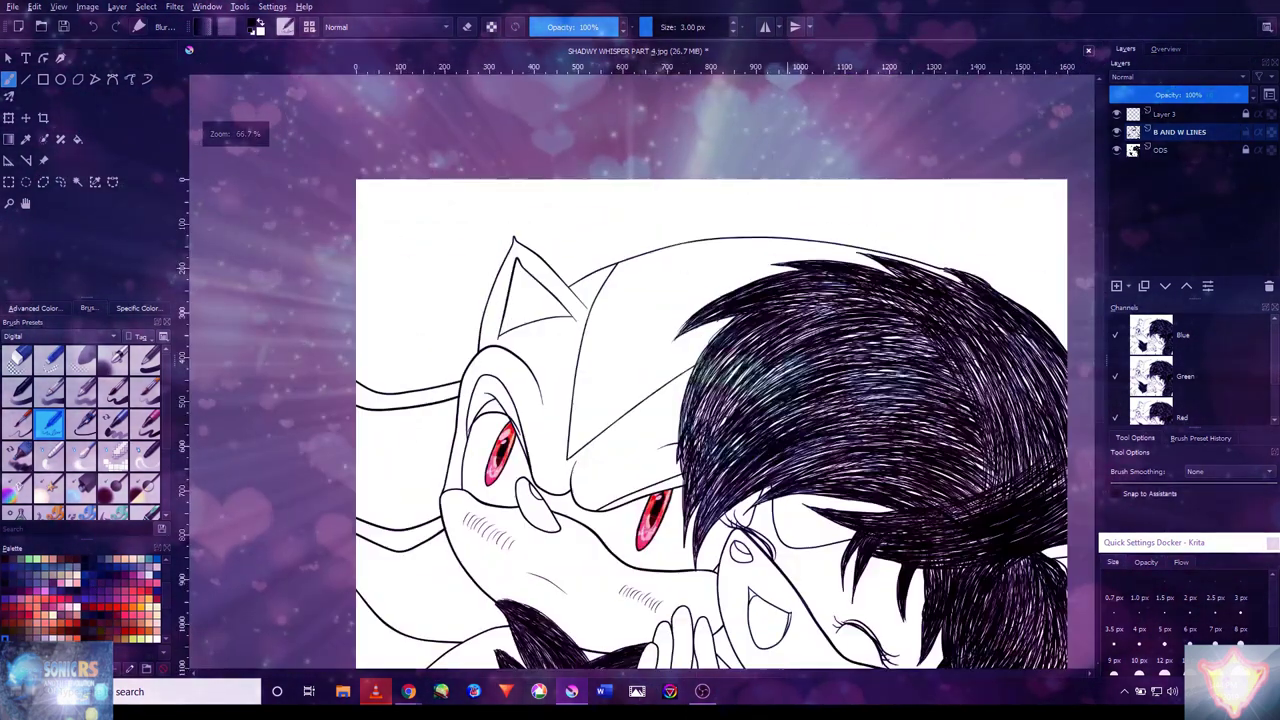
- Erase the stray mark under the curved lock at the hair's upper outer edge with white and fill the lock's gap with black
scroll(640, 370, "up", 4)
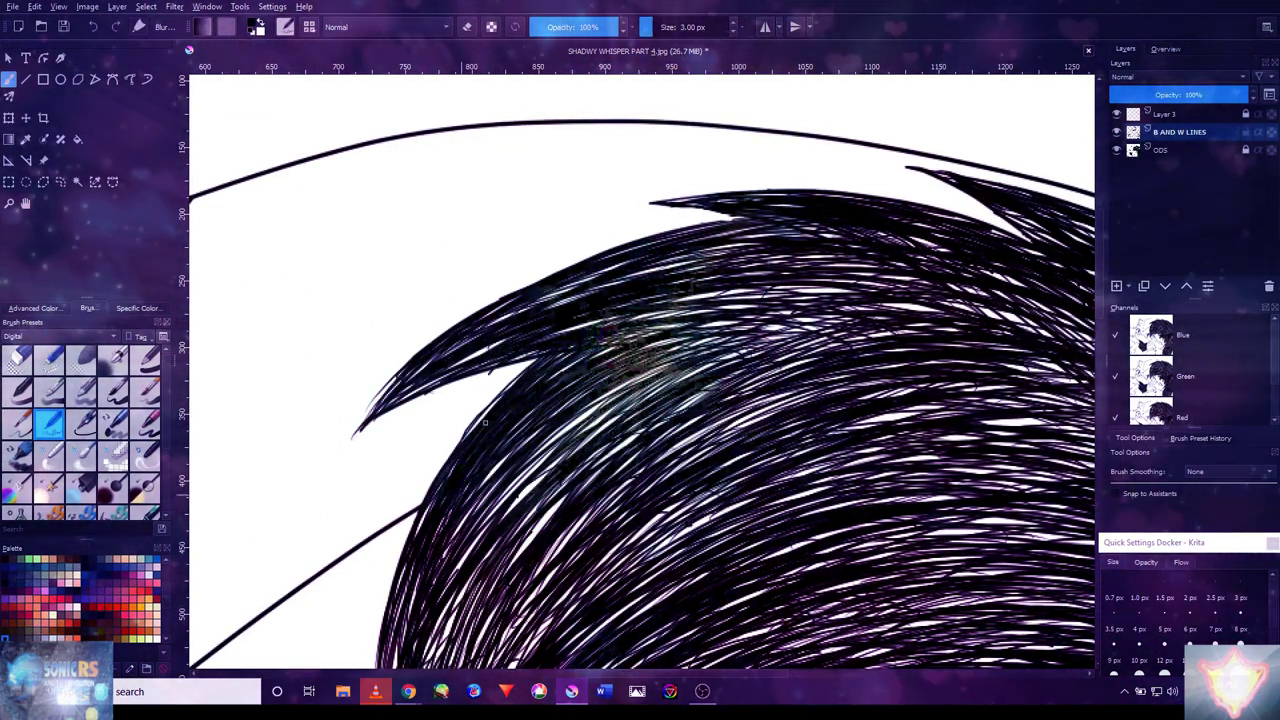
scroll(615, 335, "up", 2)
scroll(540, 400, "down", 2)
scroll(540, 400, "up", 3)
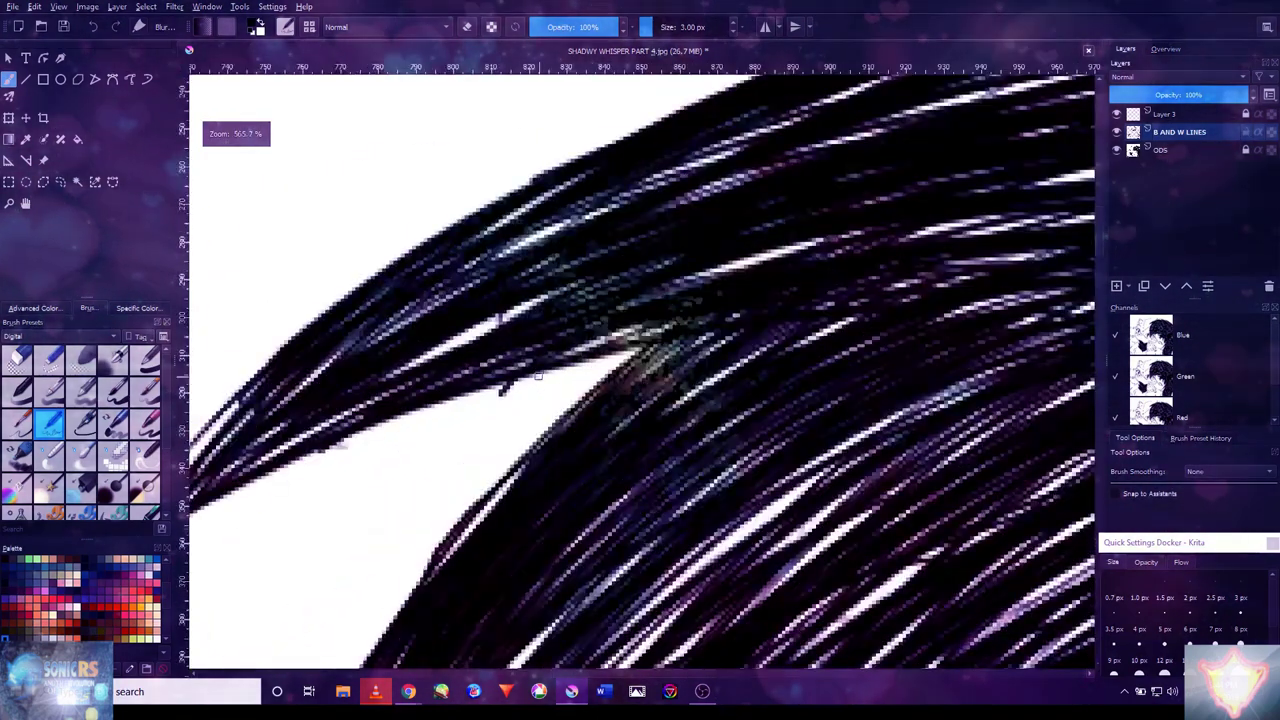
left_click(543, 443, "ctrl")
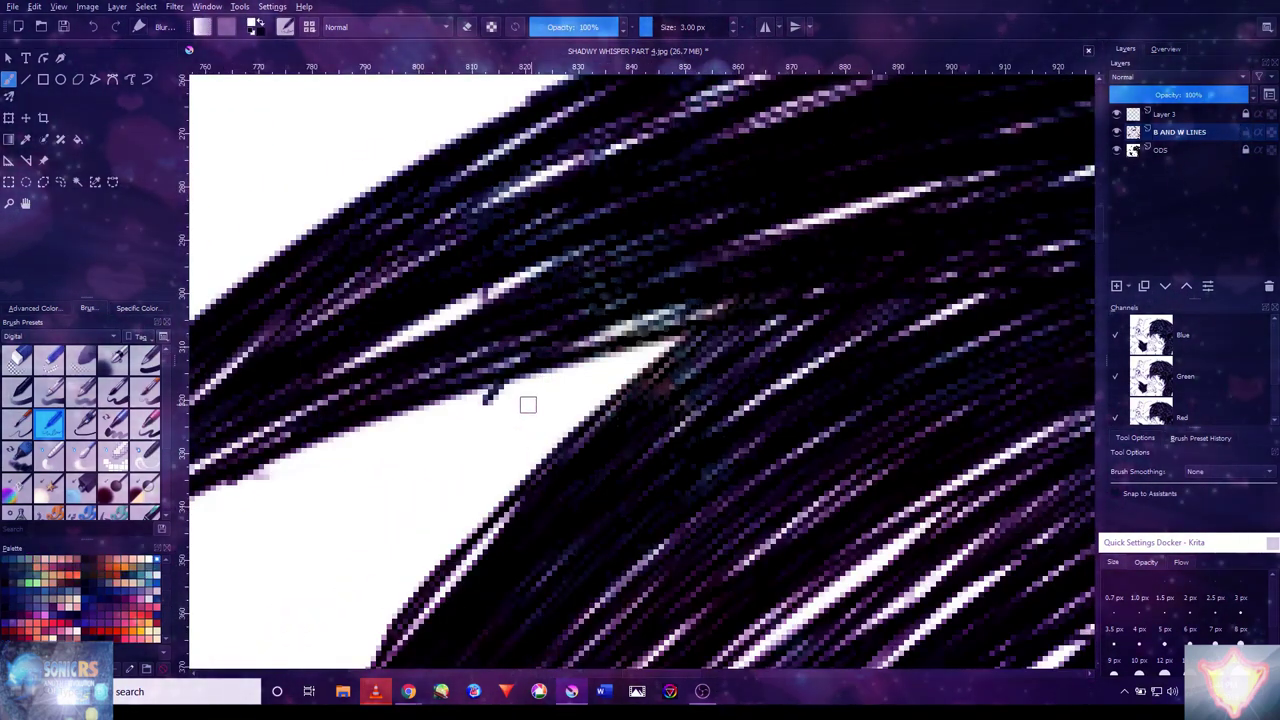
left_click(614, 258, "ctrl")
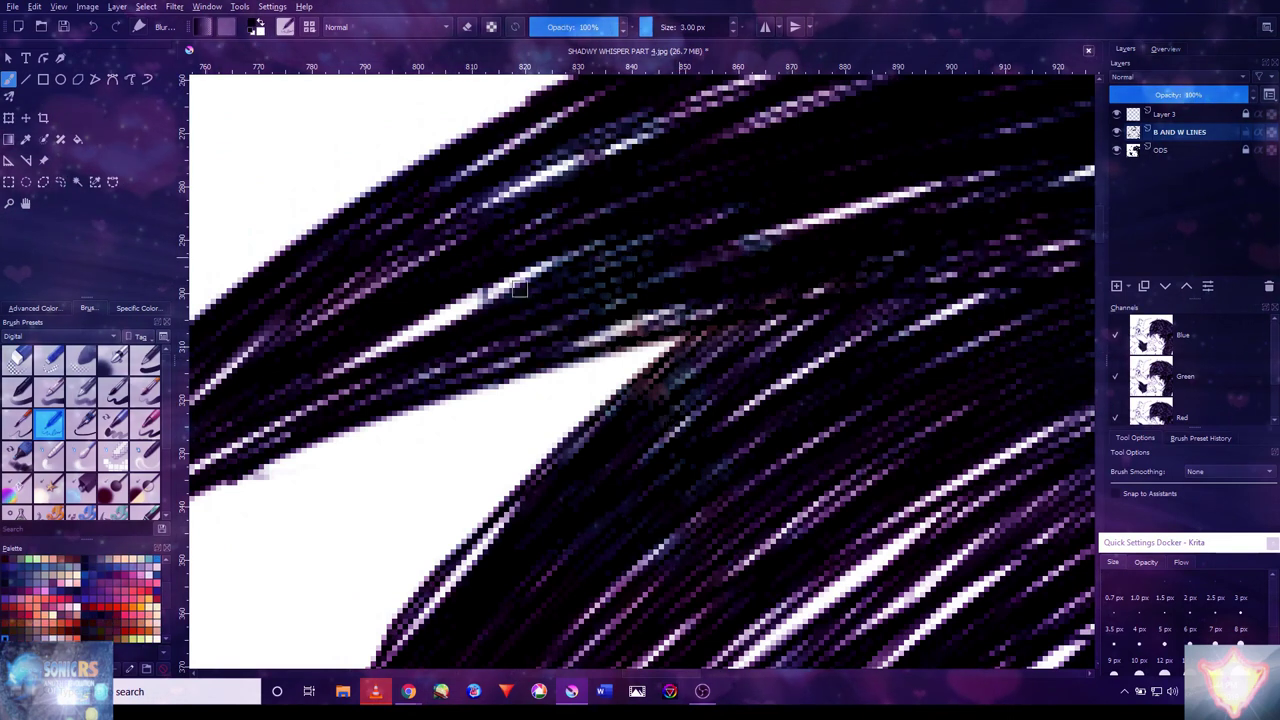
scroll(460, 385, "down", 3)
scroll(460, 385, "left", 3)
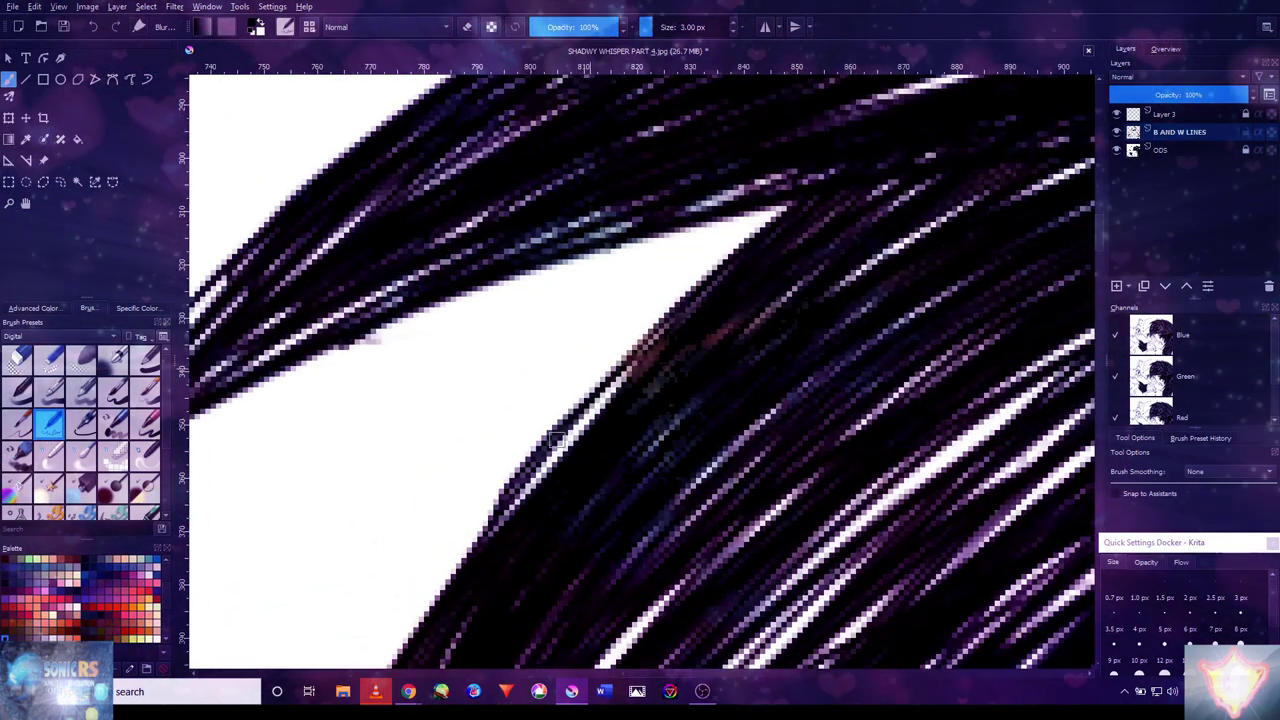
- Fill the gaps in the outer curved lock with 3 px black strands and lengthen its tip downward
scroll(620, 380, "left", 9)
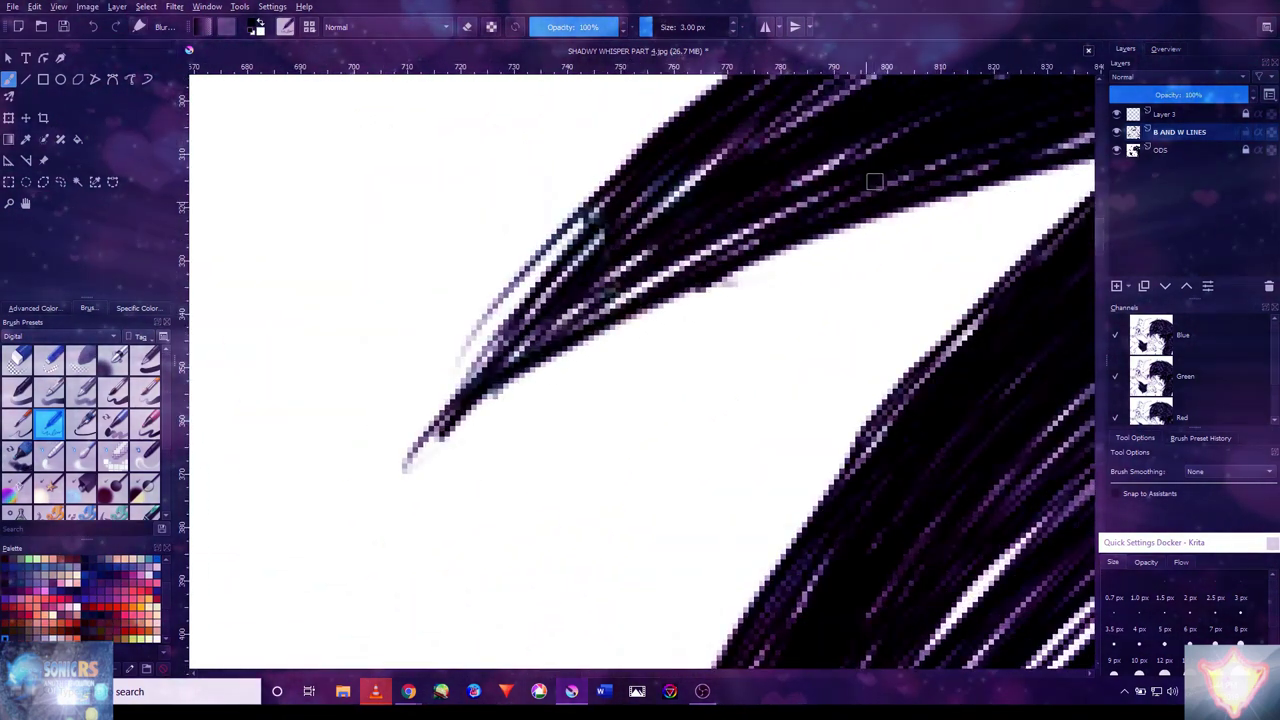
left_click_drag(510, 315, 430, 430)
left_click_drag(600, 200, 405, 462)
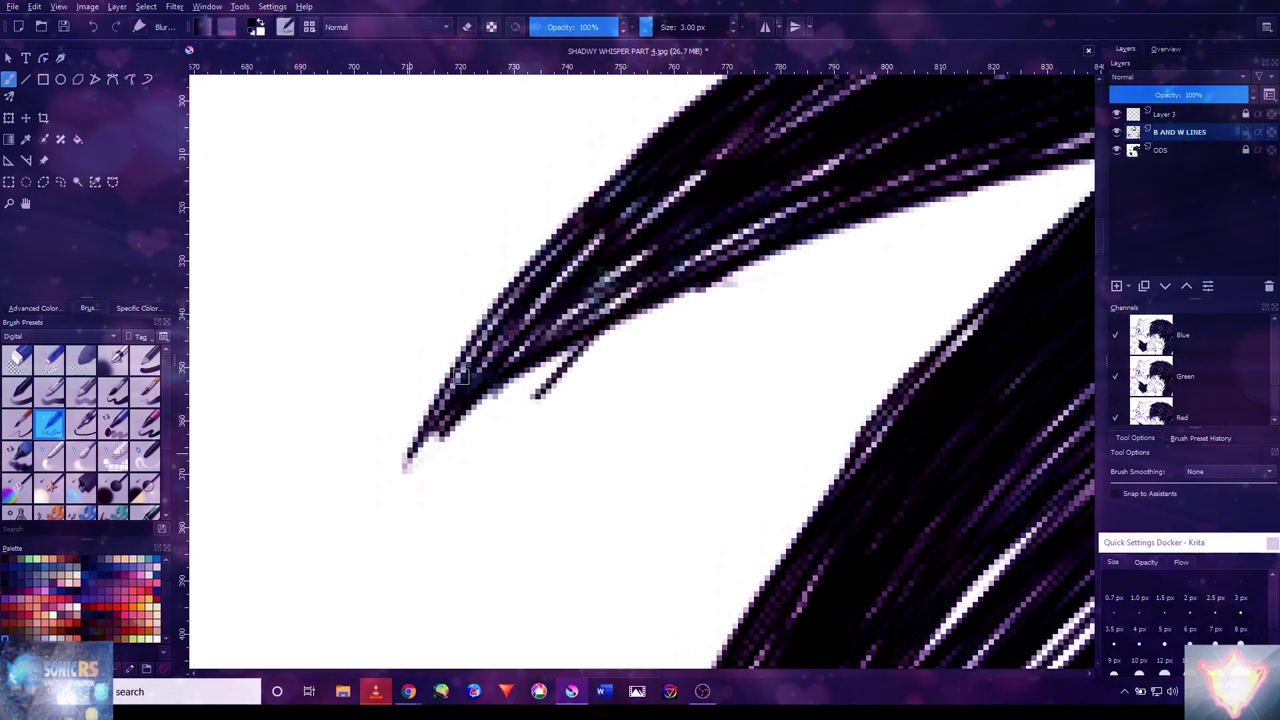
left_click_drag(540, 265, 464, 385)
left_click_drag(730, 205, 430, 465)
mouse_move(675, 275)
left_mouse_down()
mouse_move(435, 470)
mouse_move(450, 478)
left_mouse_up()
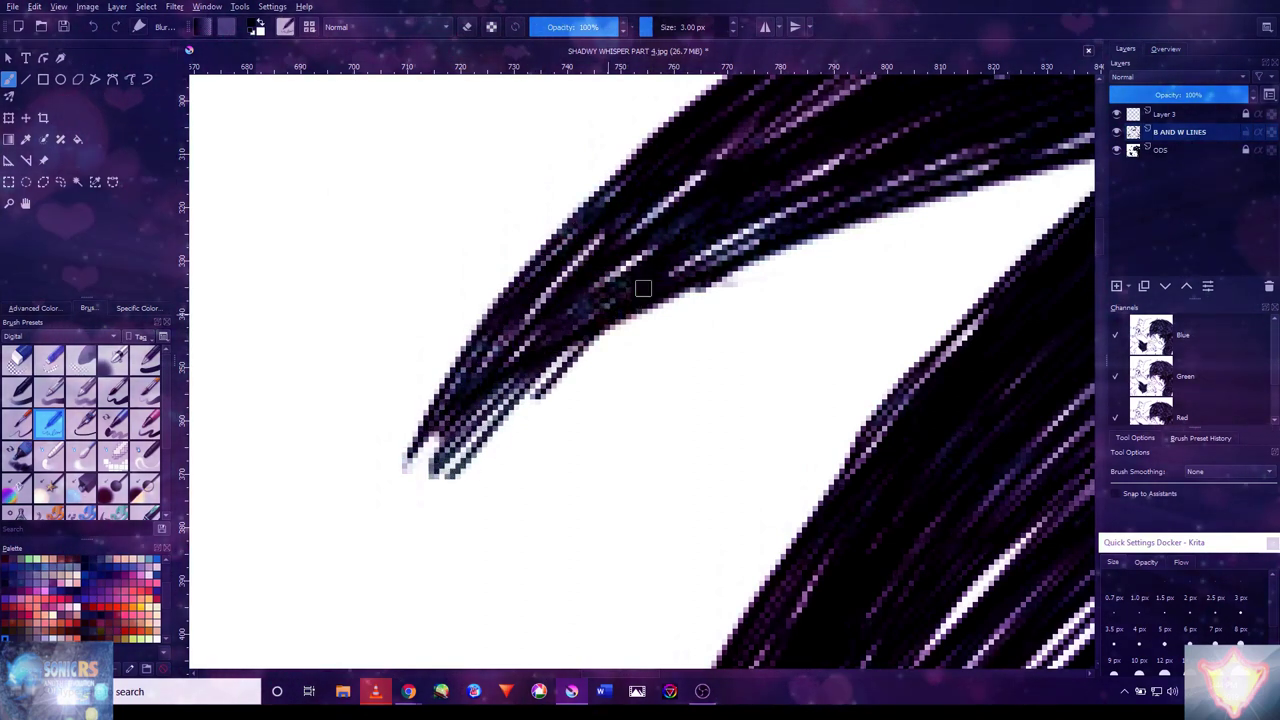
left_click_drag(600, 272, 392, 508)
left_click_drag(505, 385, 440, 515)
left_click_drag(600, 310, 455, 520)
left_click_drag(575, 345, 475, 522)
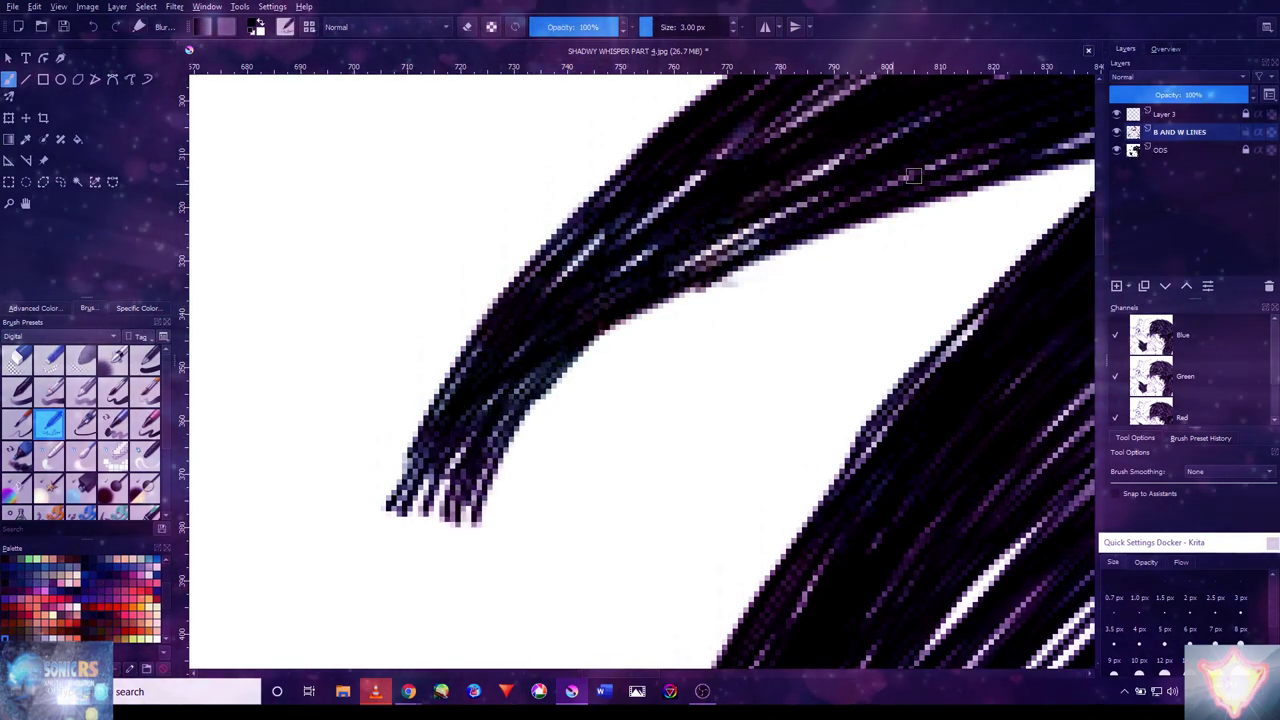
- Trim the frayed strand ends at the curved lock's tip with white 3 px strokes into a clean point
key("minus")
key("minus")
key("minus")
key("minus")
key("minus")
key("minus")
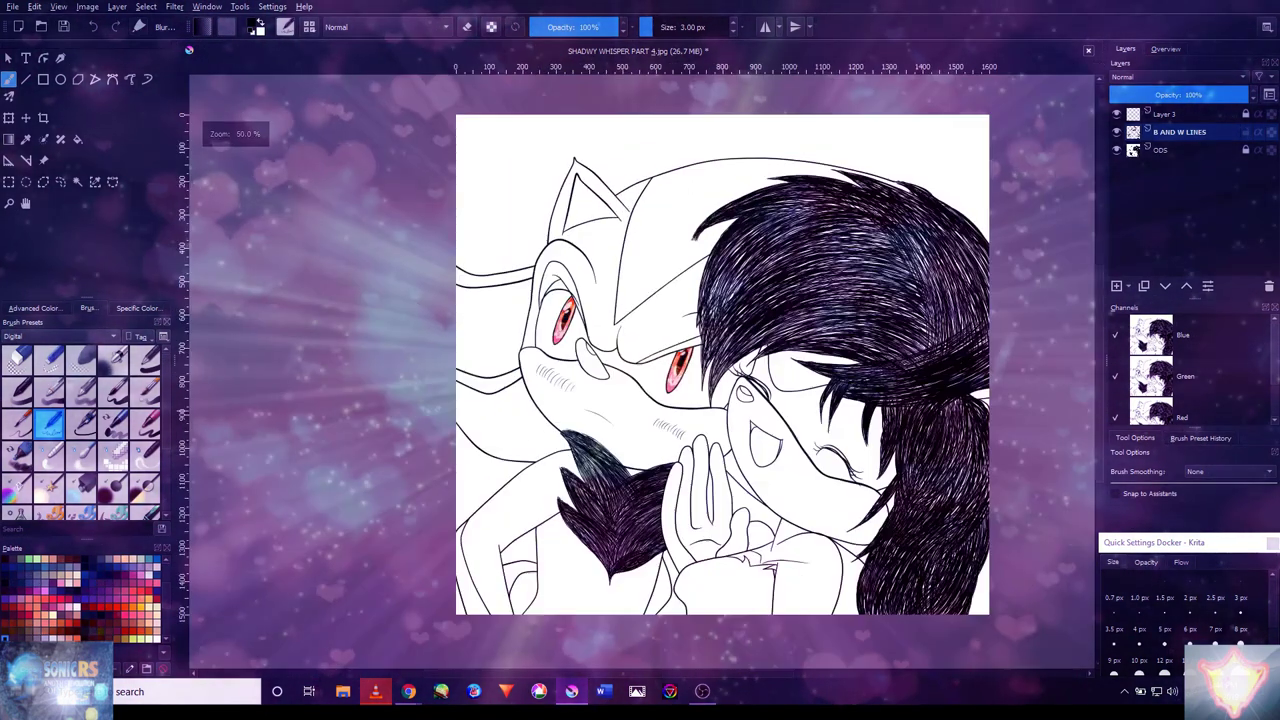
key("plus")
key("plus")
key("plus")
key("plus")
key("plus")
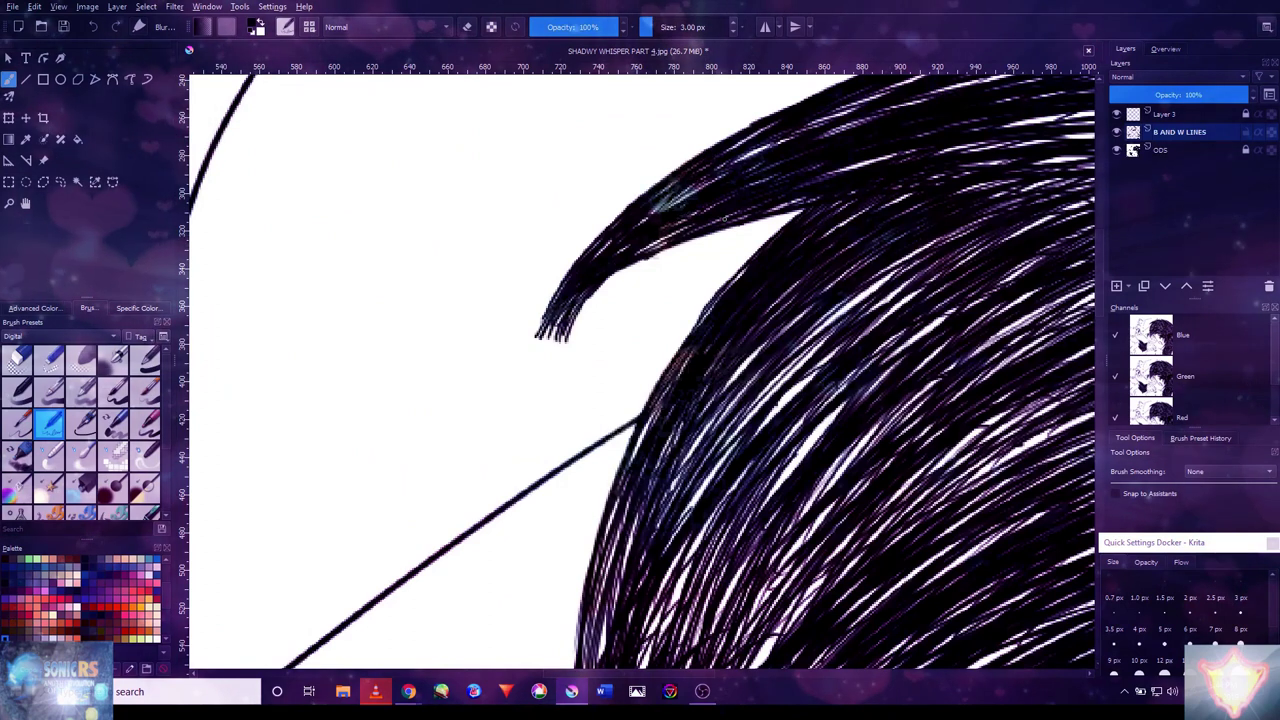
key("plus")
key("plus")
key("plus")
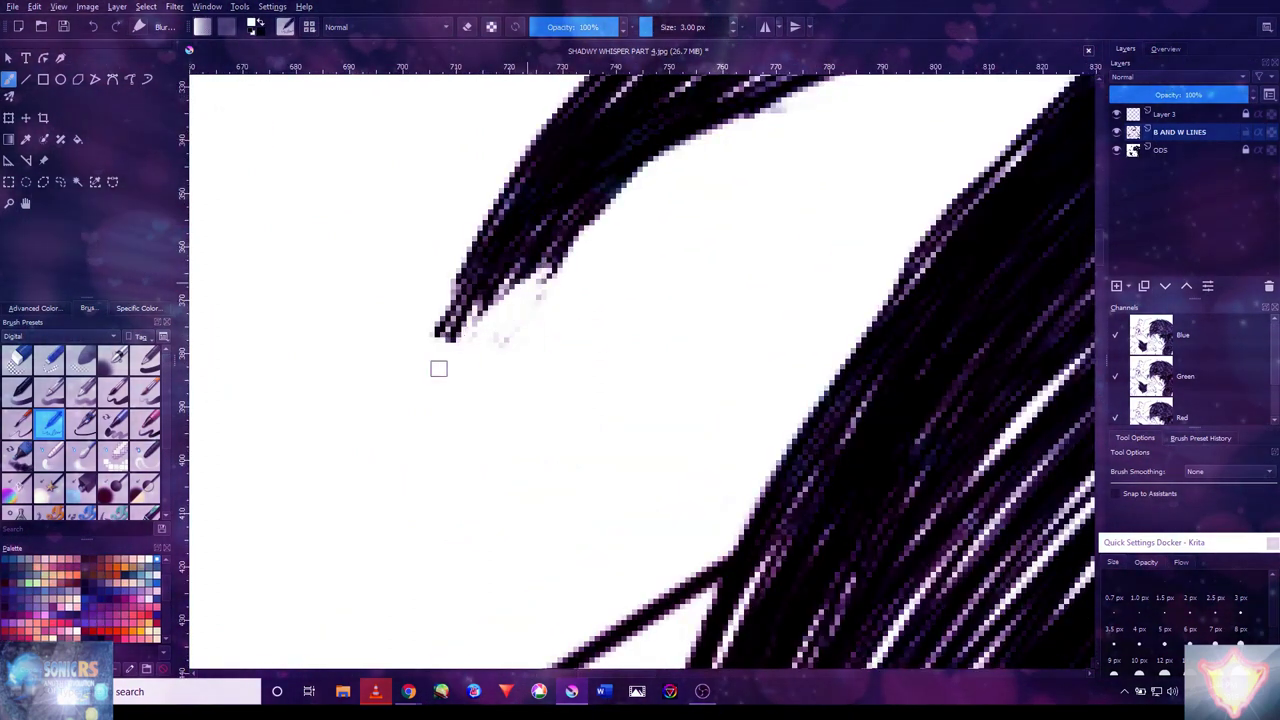
left_click_drag(441, 322, 426, 360)
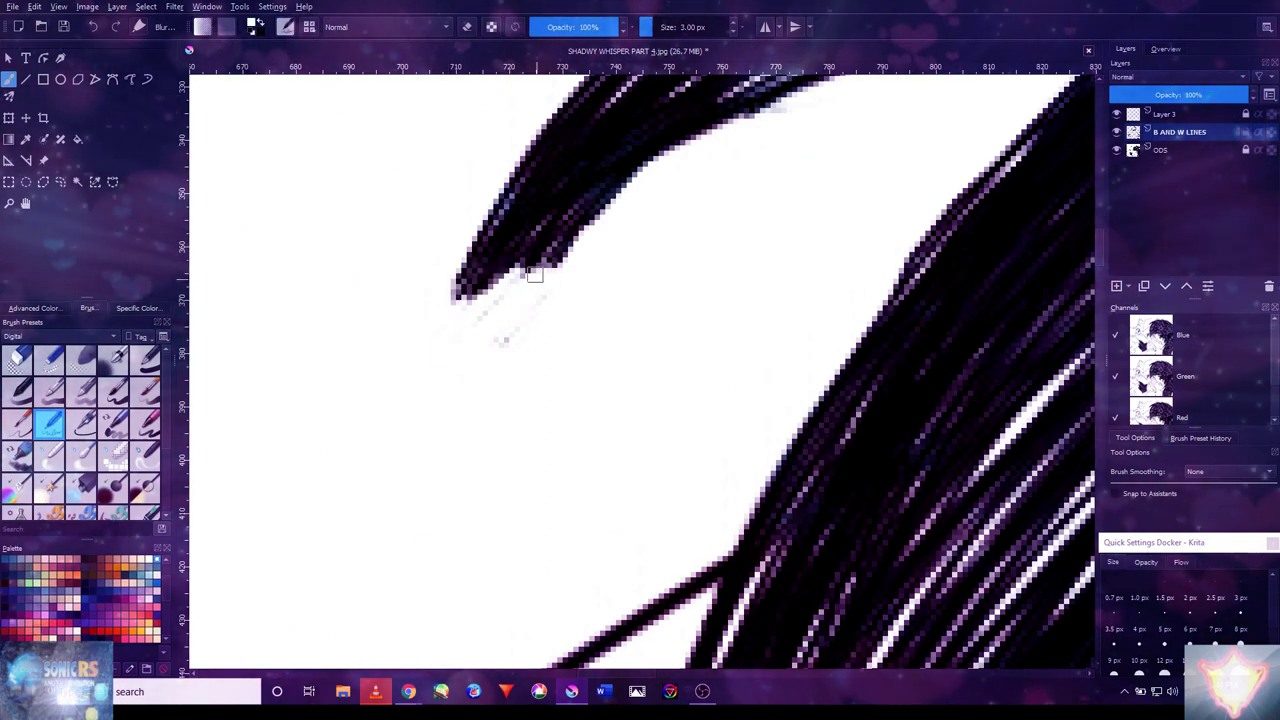
mouse_move(530, 265)
left_mouse_down()
mouse_move(517, 297)
mouse_move(563, 238)
left_mouse_up()
scroll(593, 224, "down", 3)
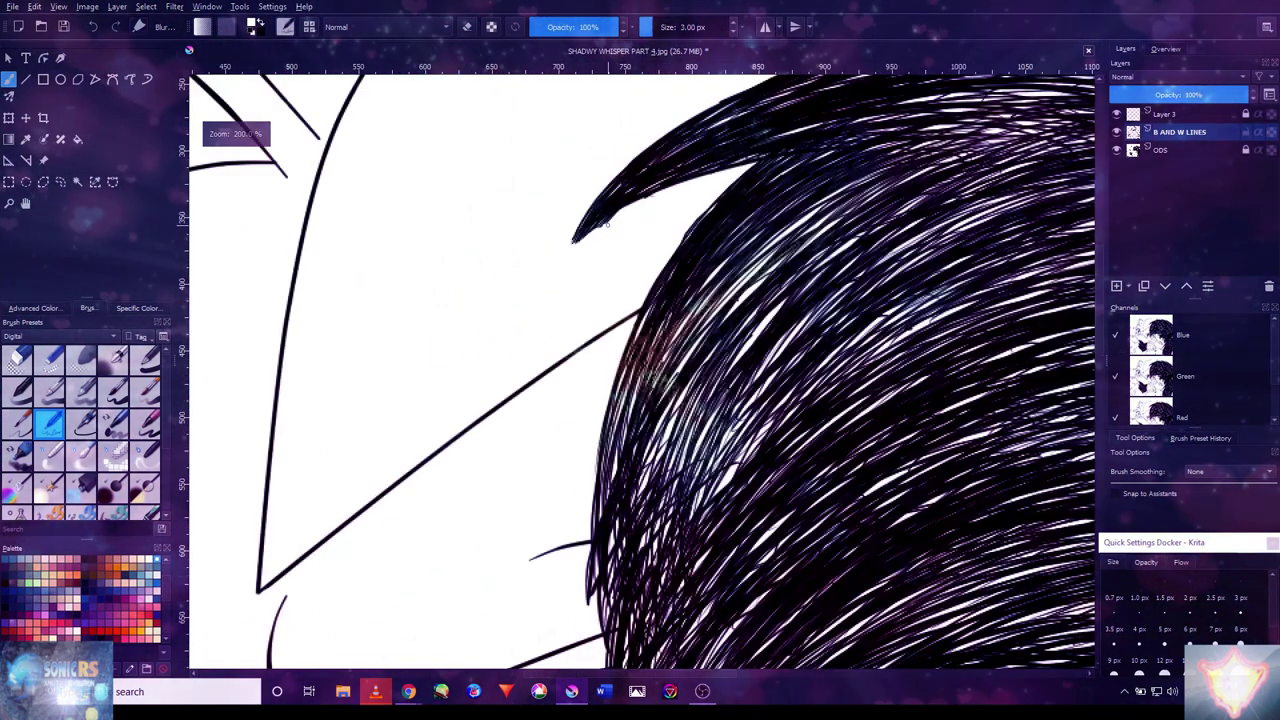
scroll(638, 205, "up", 3)
left_click_drag(539, 258, 541, 240)
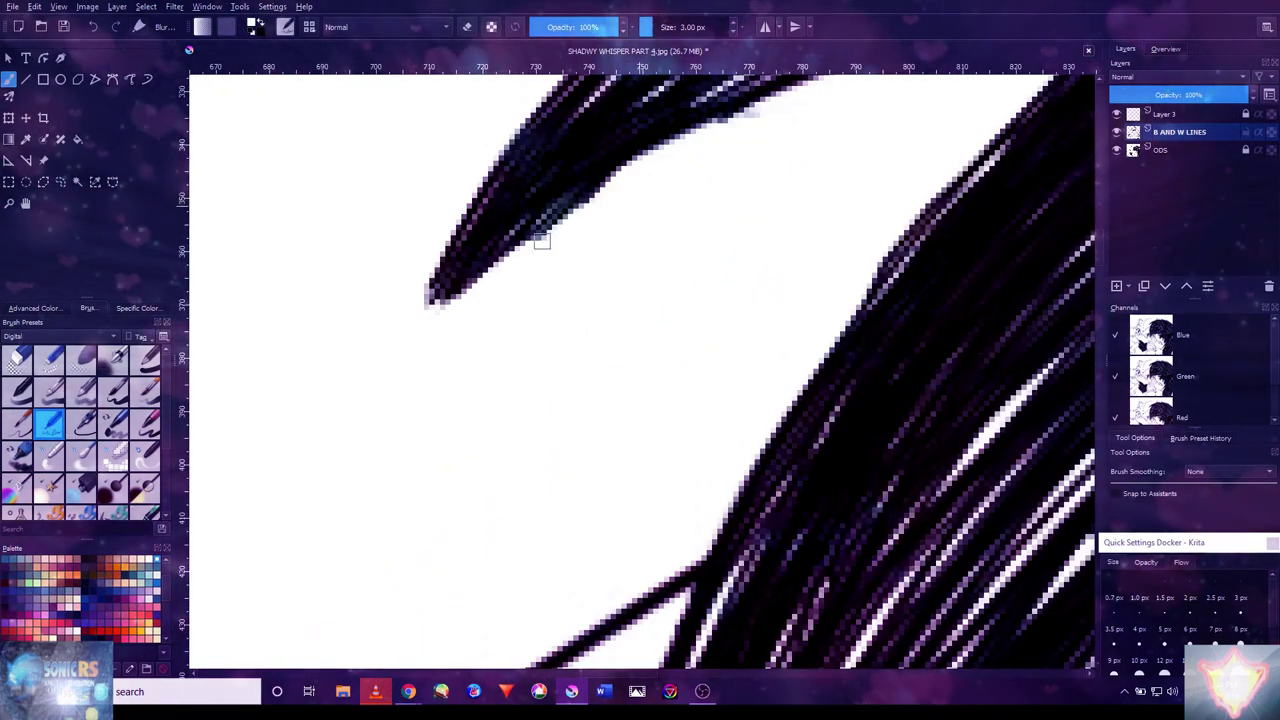
- Try a 3 px black curved stroke on the cheek below the closed eye and undo it
scroll(680, 152, "down", 5)
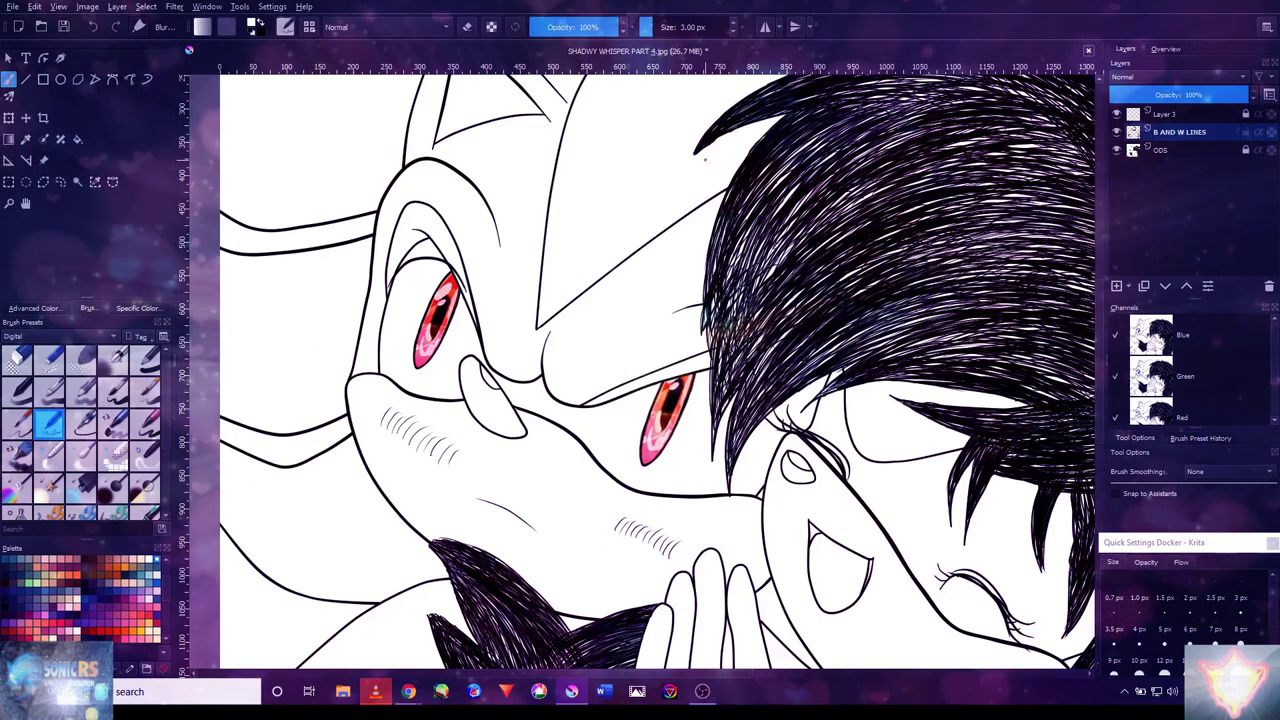
left_click_drag(826, 300, 766, 281)
scroll(766, 281, "down", 2)
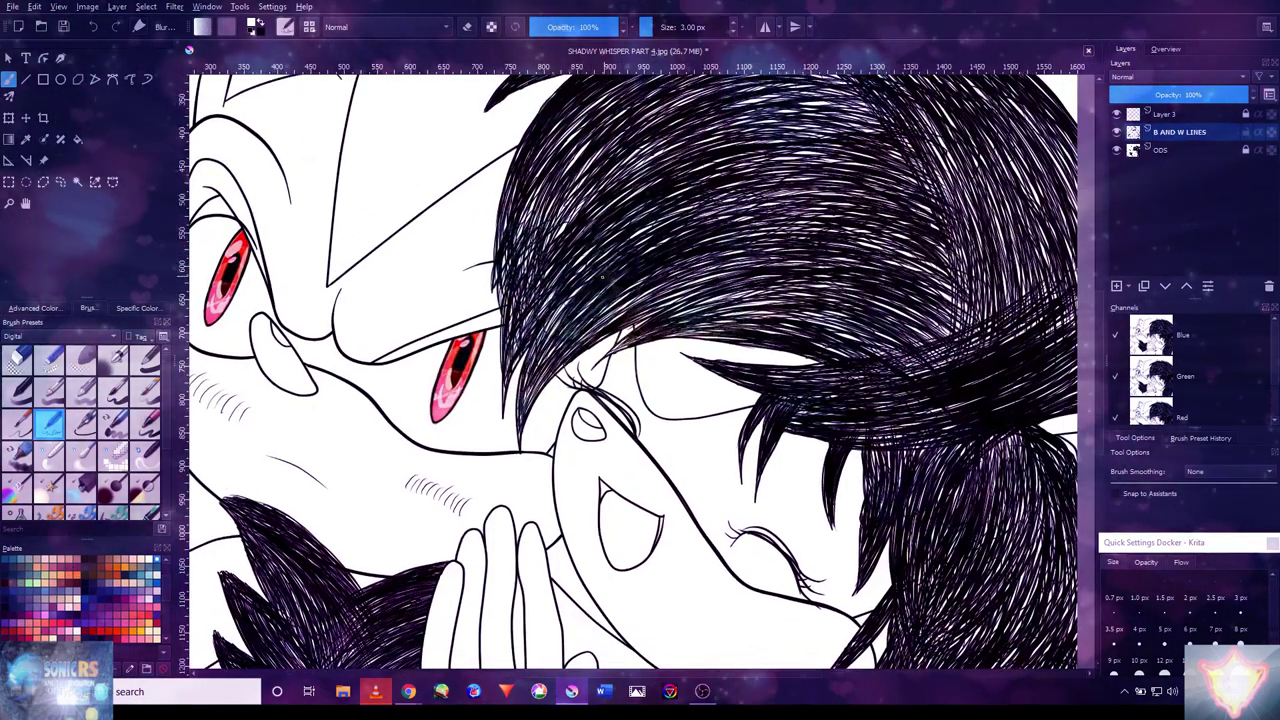
scroll(597, 291, "up", 3)
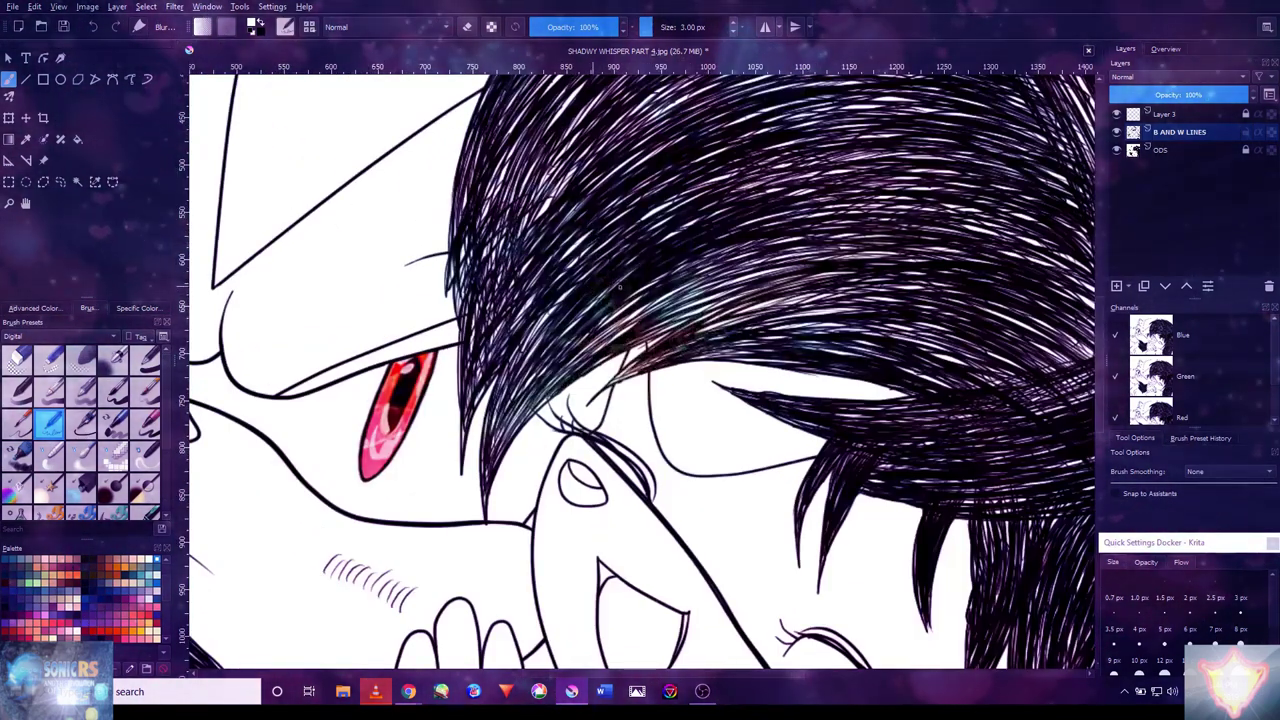
left_click_drag(798, 478, 698, 218)
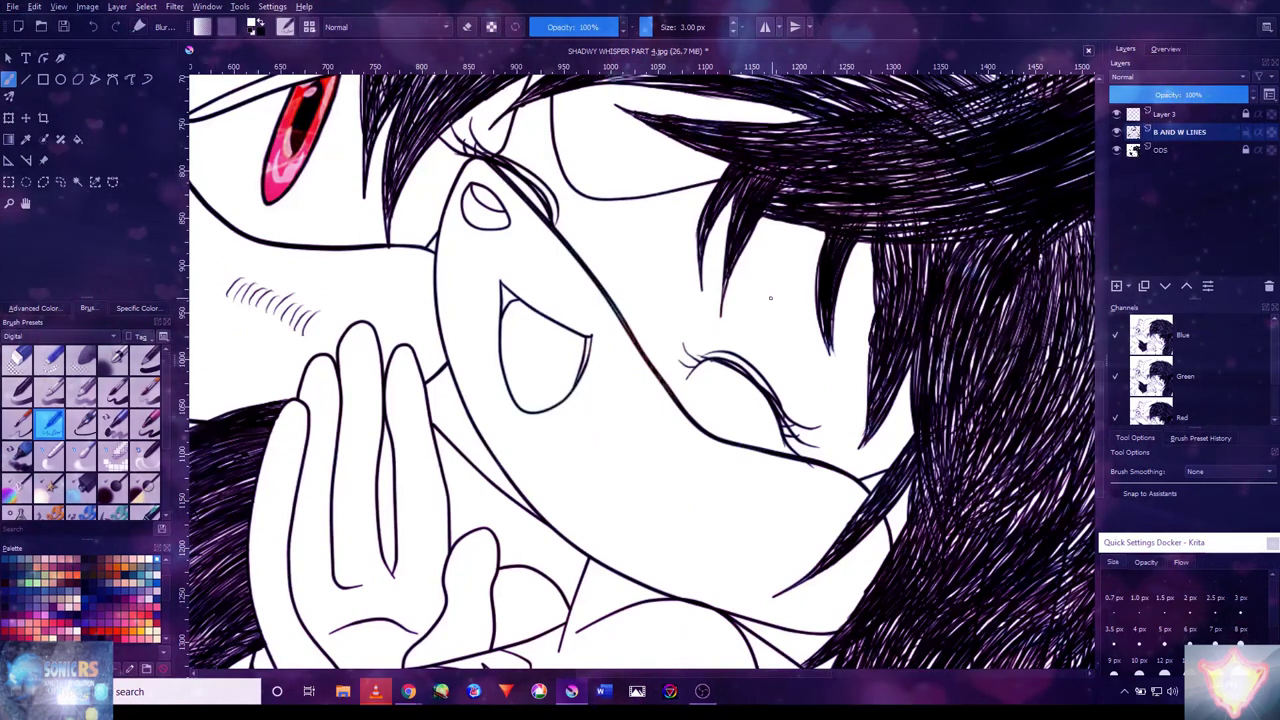
scroll(766, 550, "down", 2)
scroll(766, 550, "up", 6)
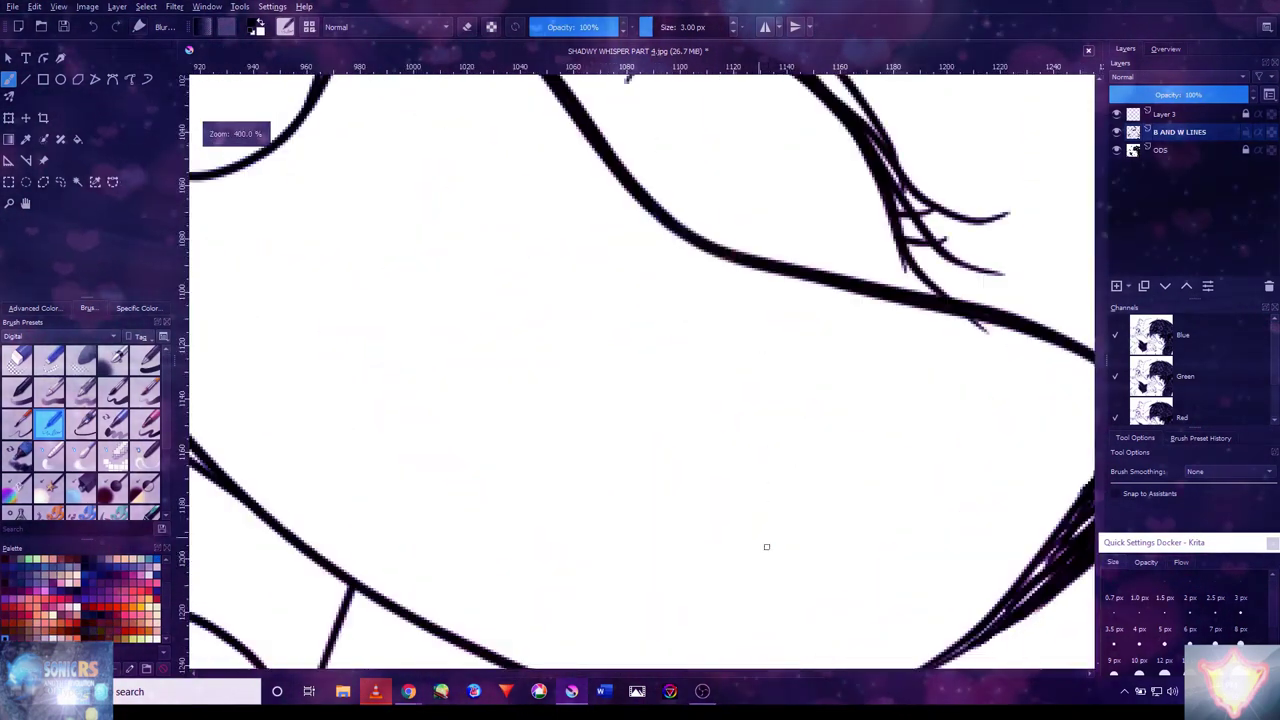
left_click_drag(766, 603, 857, 469)
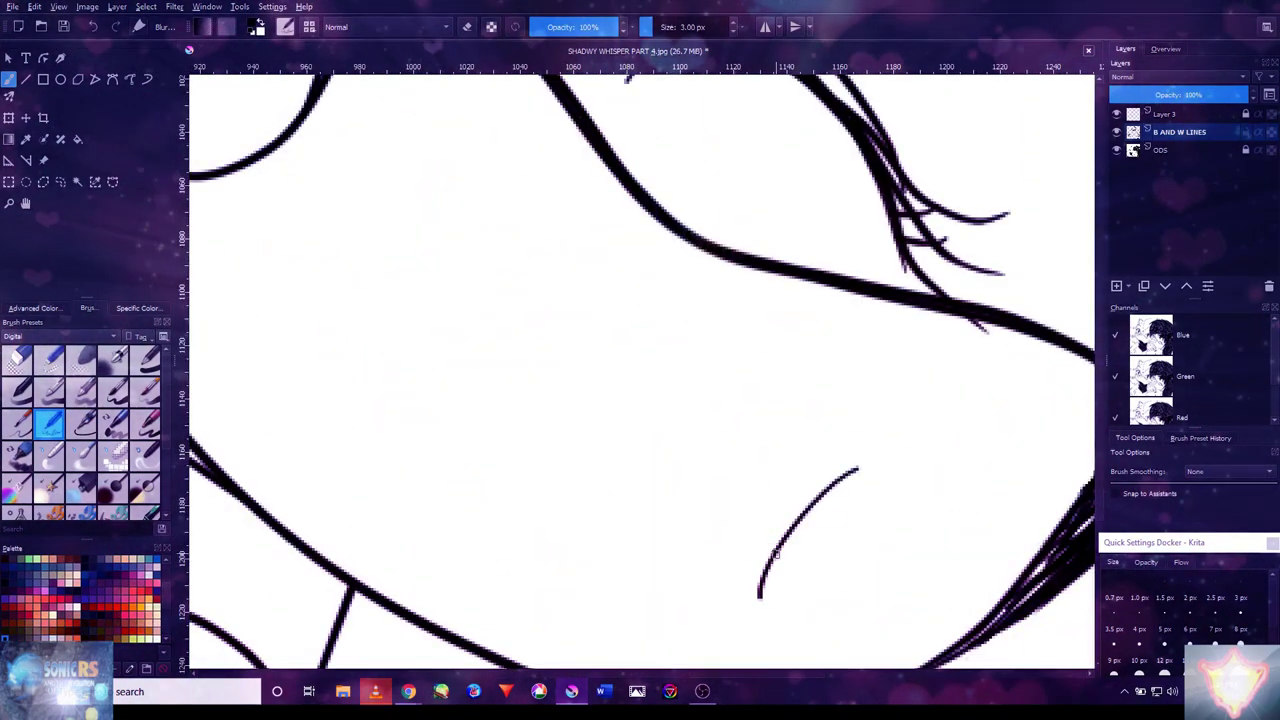
key("ctrl+shift+p")
key("ctrl+shift+p")
key("ctrl+z")
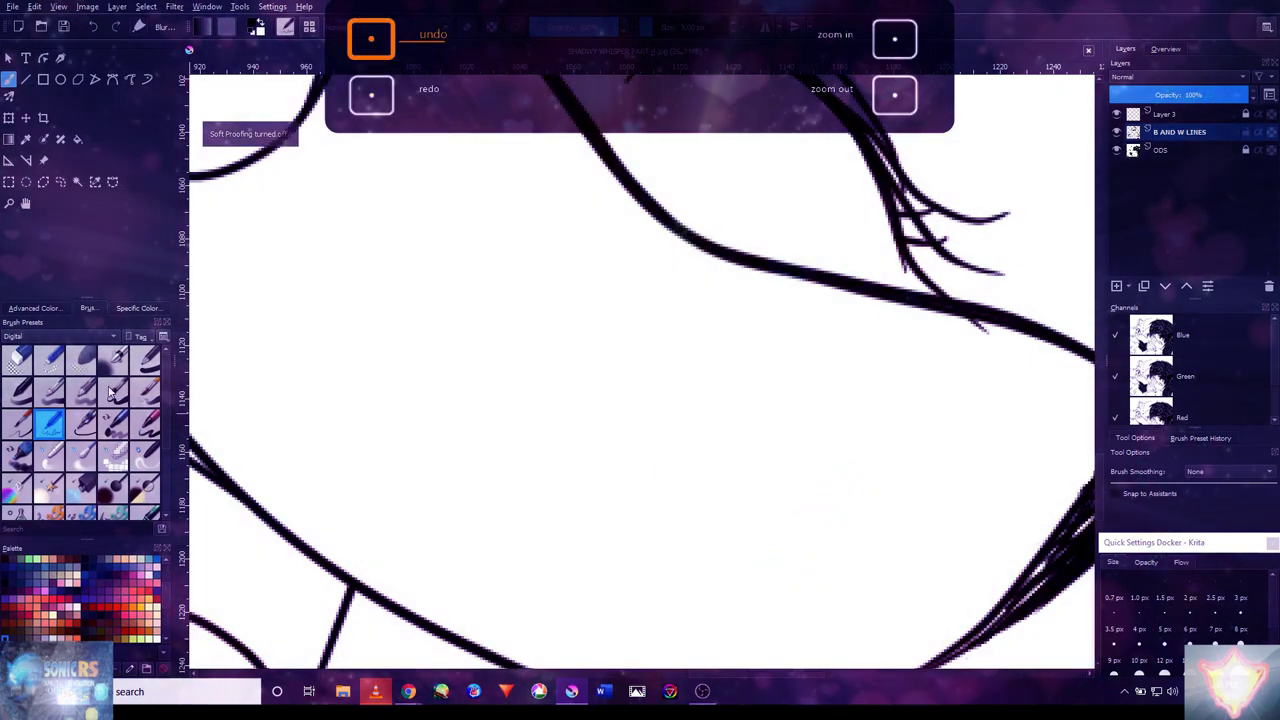
- Show the Ink brush presets, test one with a 4 px curved stroke on the cheek, and undo the stroke
left_click(67, 340)
left_click(69, 372)
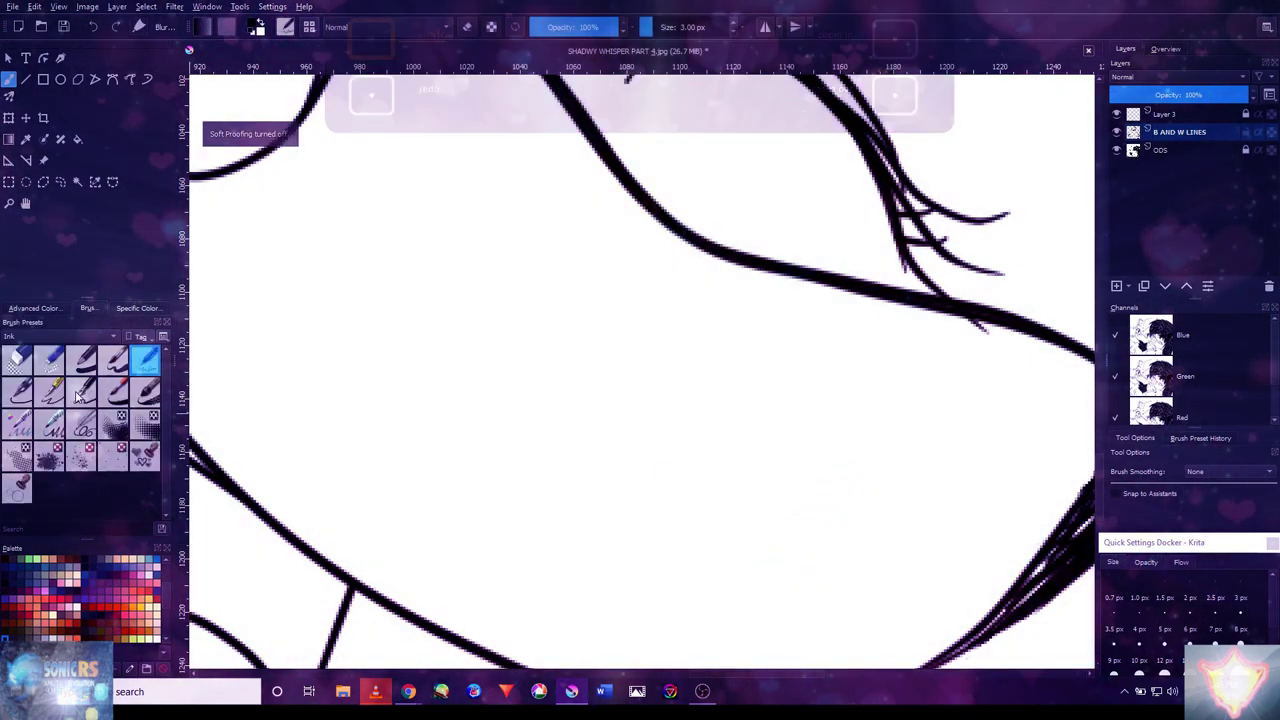
left_click(19, 391)
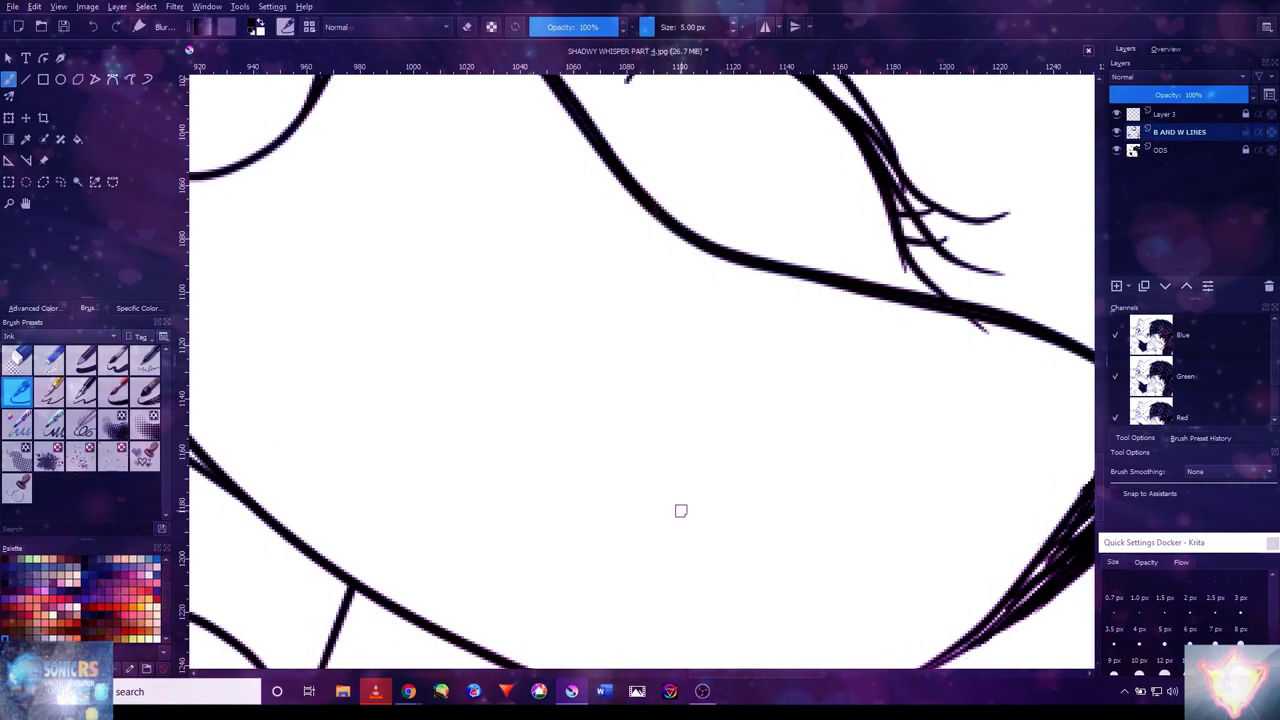
key("bracketleft")
left_click_drag(713, 600, 810, 468)
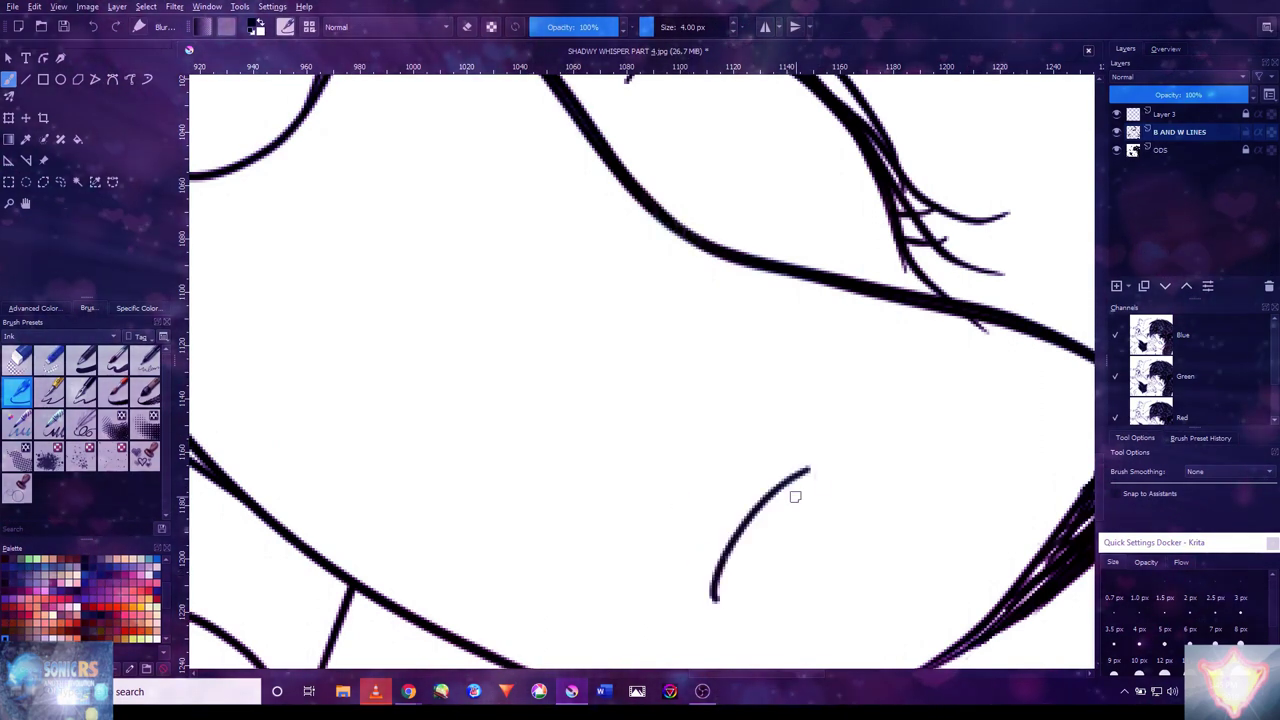
key("ctrl+z")
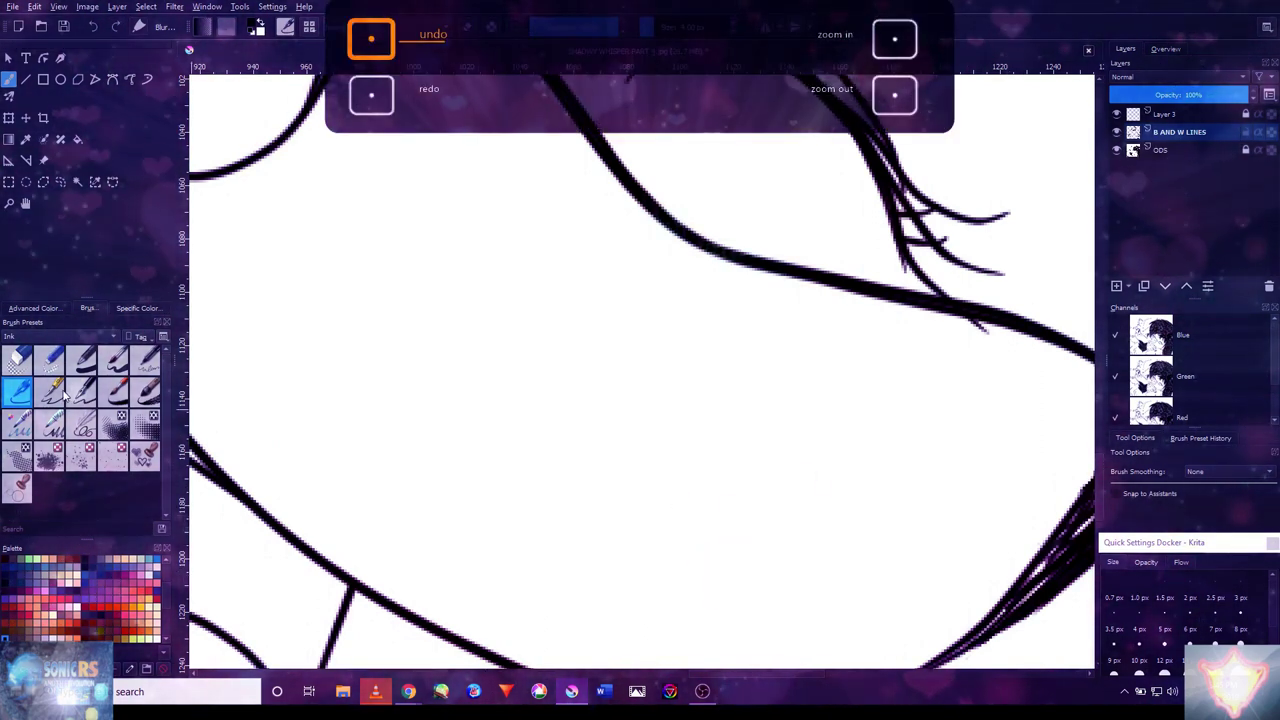
- Try a row of curved blush lines on the cheek with a tapering 5 px ink brush and undo them all
left_click_drag(756, 580, 812, 482)
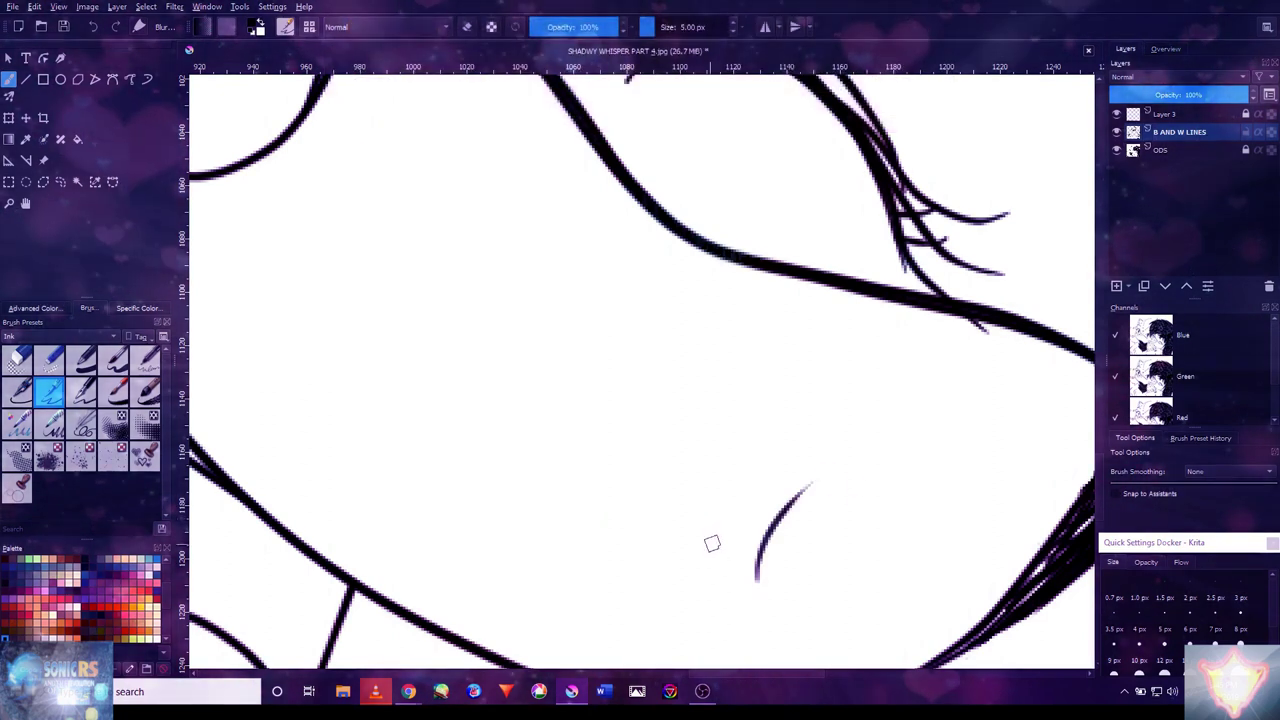
left_click_drag(714, 562, 764, 480)
key("ctrl+z")
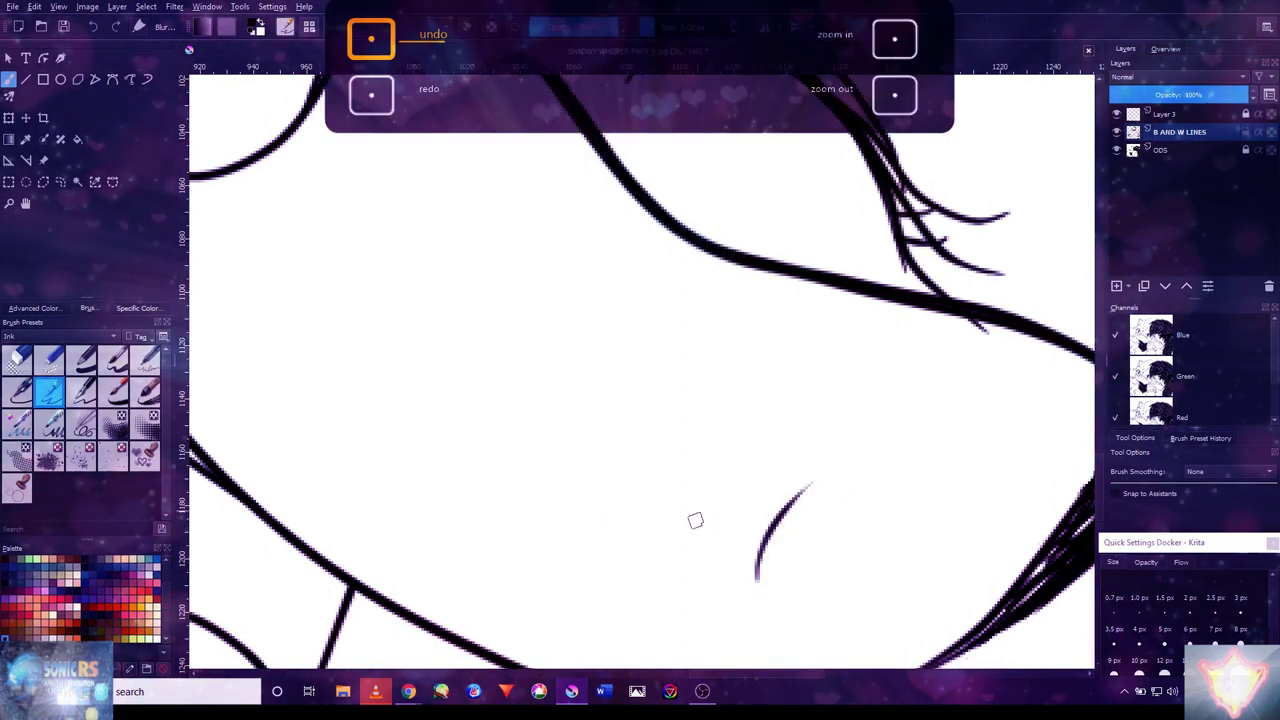
left_click_drag(703, 545, 757, 448)
left_click_drag(666, 515, 735, 422)
key("ctrl+z")
mouse_move(666, 515)
left_mouse_down()
mouse_move(718, 444)
mouse_move(708, 428)
left_mouse_up()
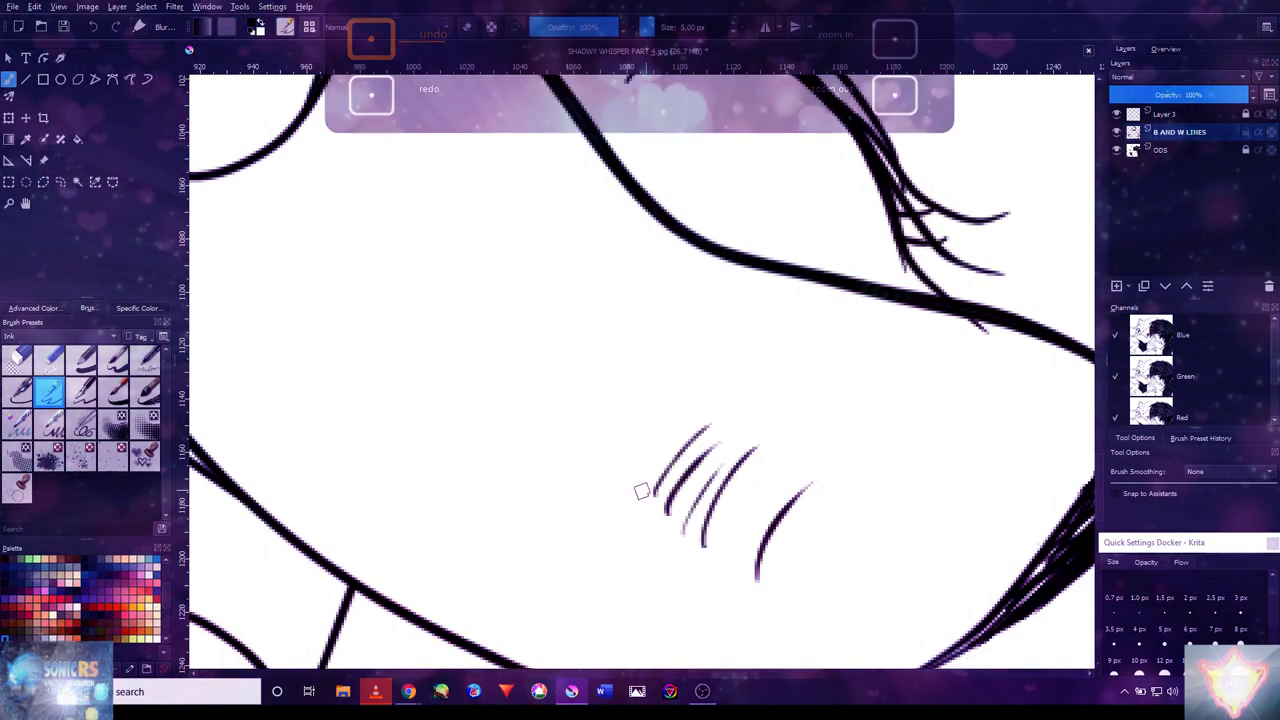
left_click_drag(641, 491, 686, 420)
mouse_move(733, 550)
left_mouse_down()
mouse_move(755, 492)
mouse_move(745, 487)
left_mouse_up()
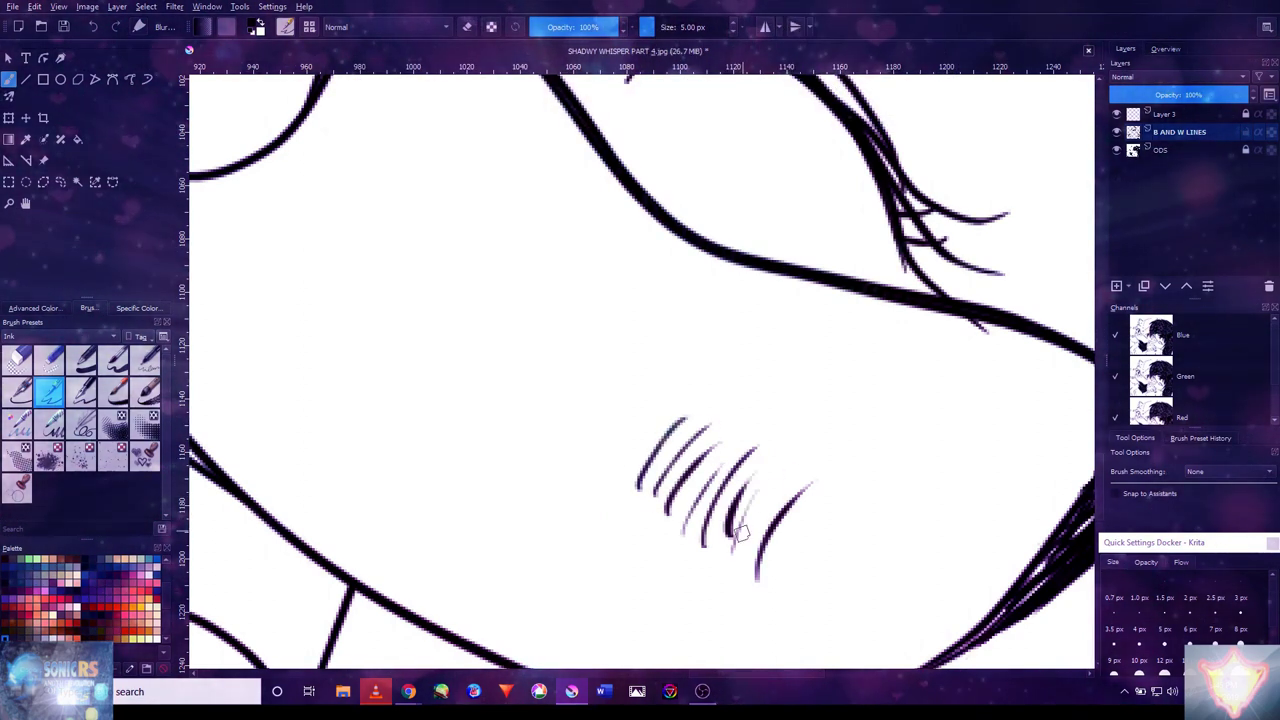
key("ctrl+z")
key("ctrl+z")
key("ctrl+z")
key("ctrl+z")
key("ctrl+z")
key("ctrl+z")
key("ctrl+z")
key("ctrl+z")
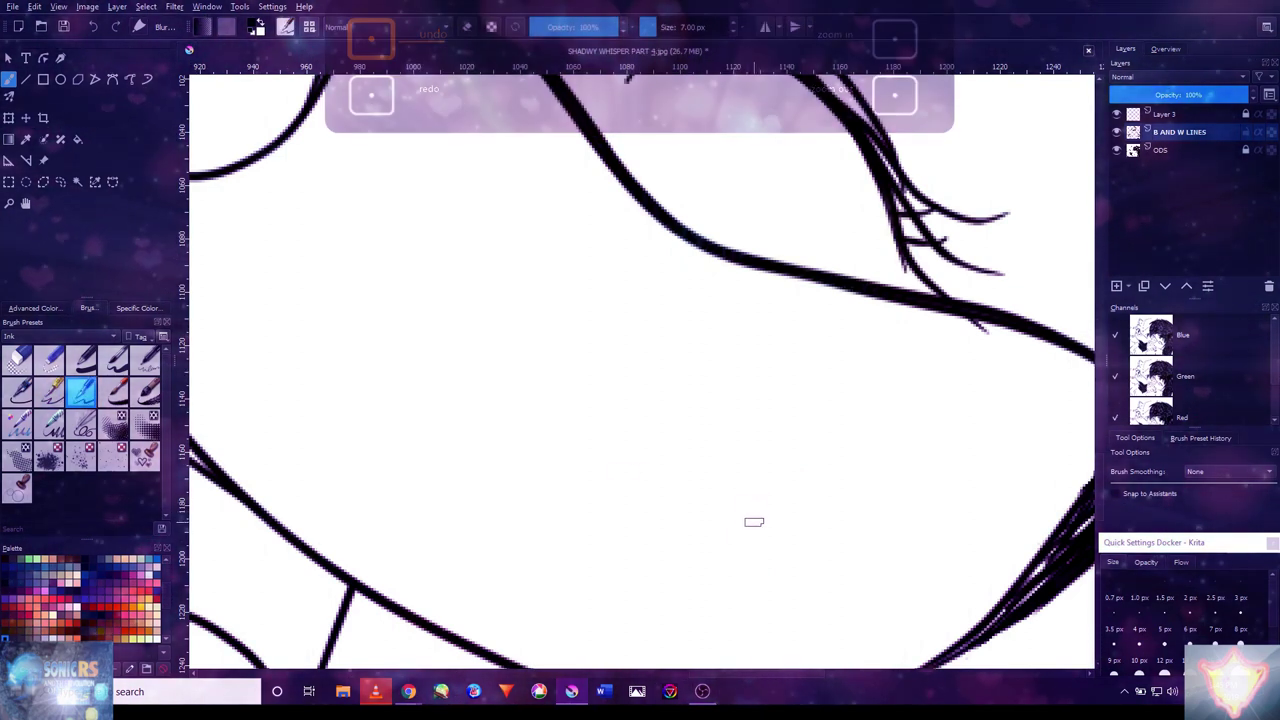
- Draw six short curved blush lines on the cheek below the closed eye with a black 4 px ink brush
key("bracketleft")
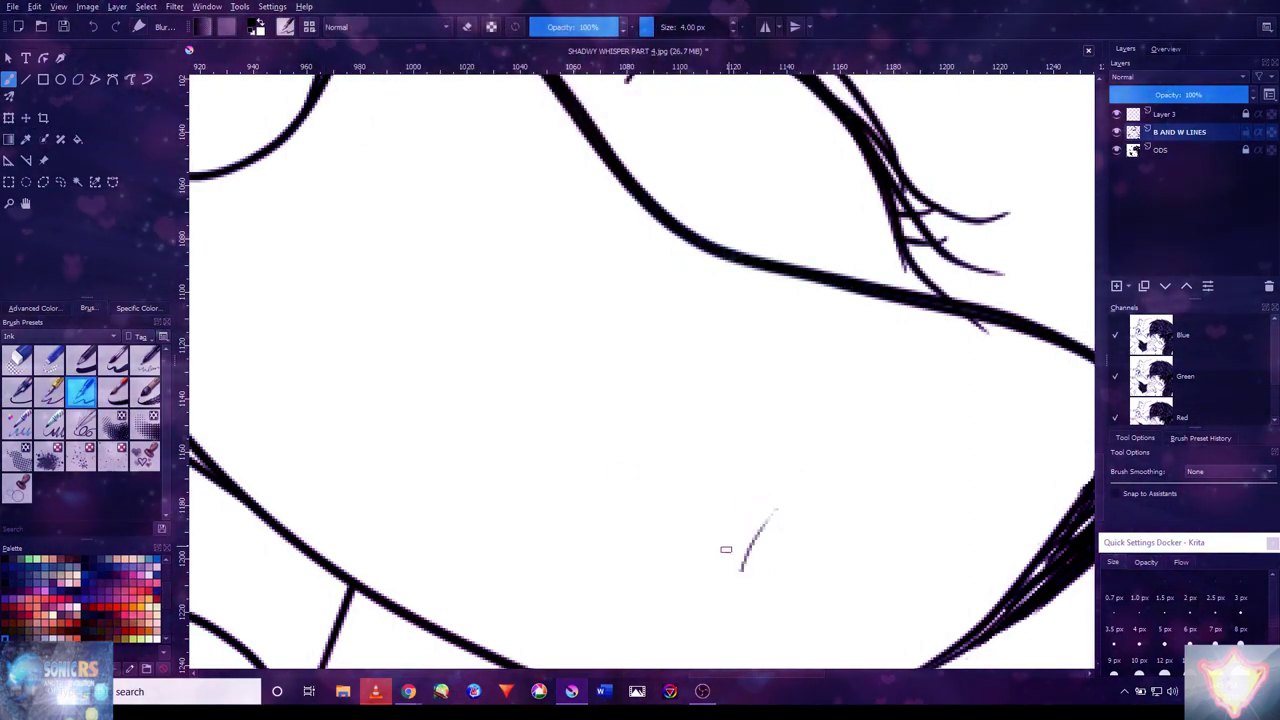
left_click_drag(693, 556, 729, 487)
mouse_move(669, 540)
left_mouse_down()
mouse_move(721, 487)
mouse_move(688, 457)
left_mouse_up()
left_click_drag(620, 505, 661, 449)
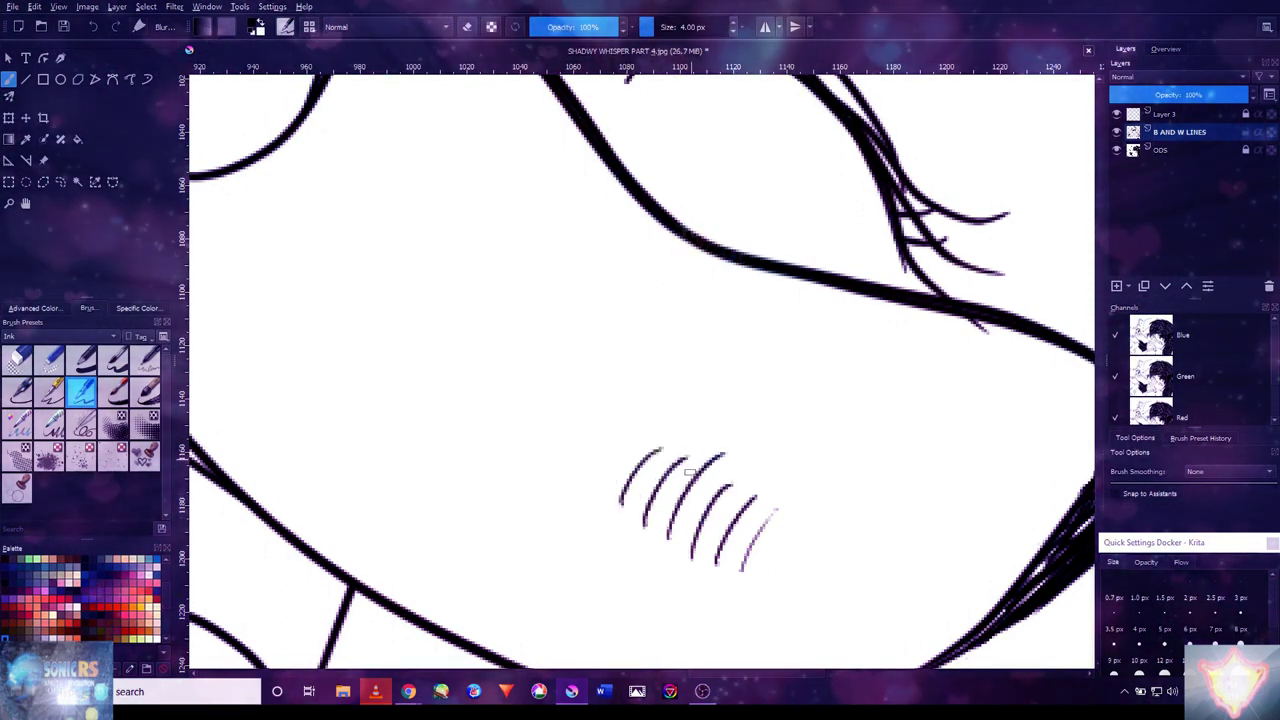
- Extend the row of blush lines at both ends with more short curved 4 px strokes
scroll(689, 472, "down", 6)
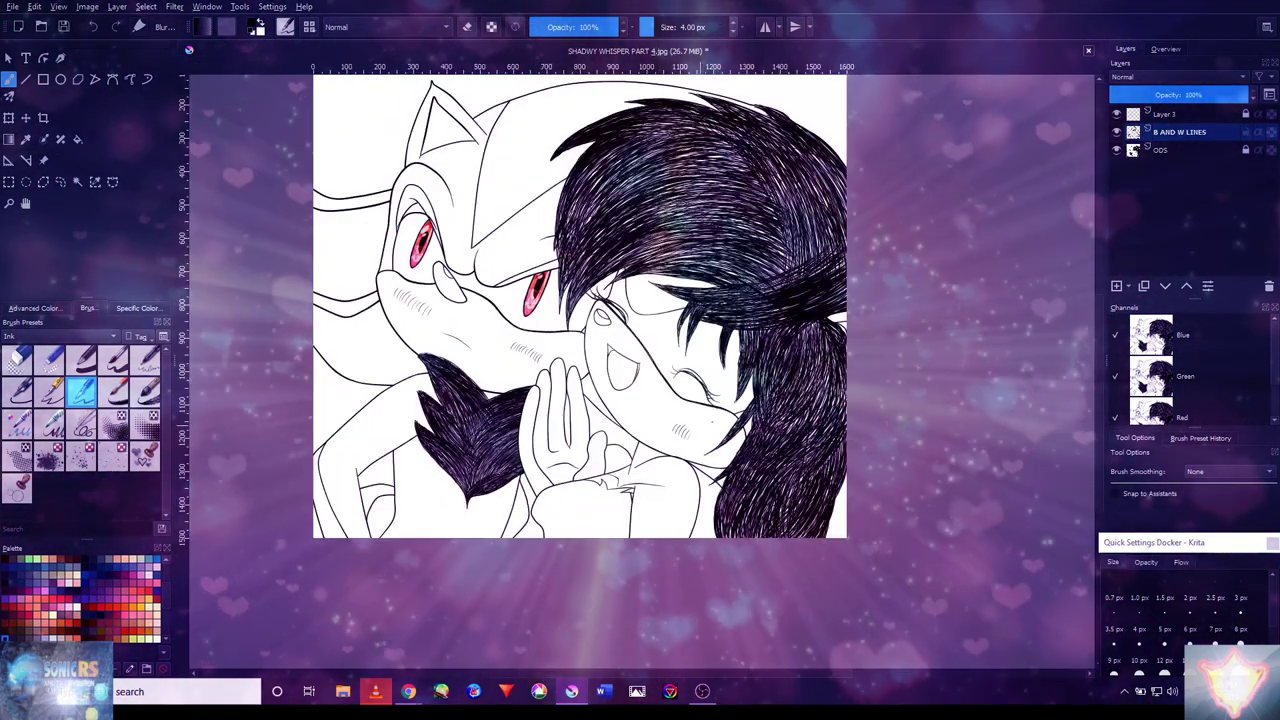
scroll(698, 445, "up", 6)
mouse_move(594, 497)
left_mouse_down()
mouse_move(623, 452)
mouse_move(600, 408)
left_mouse_up()
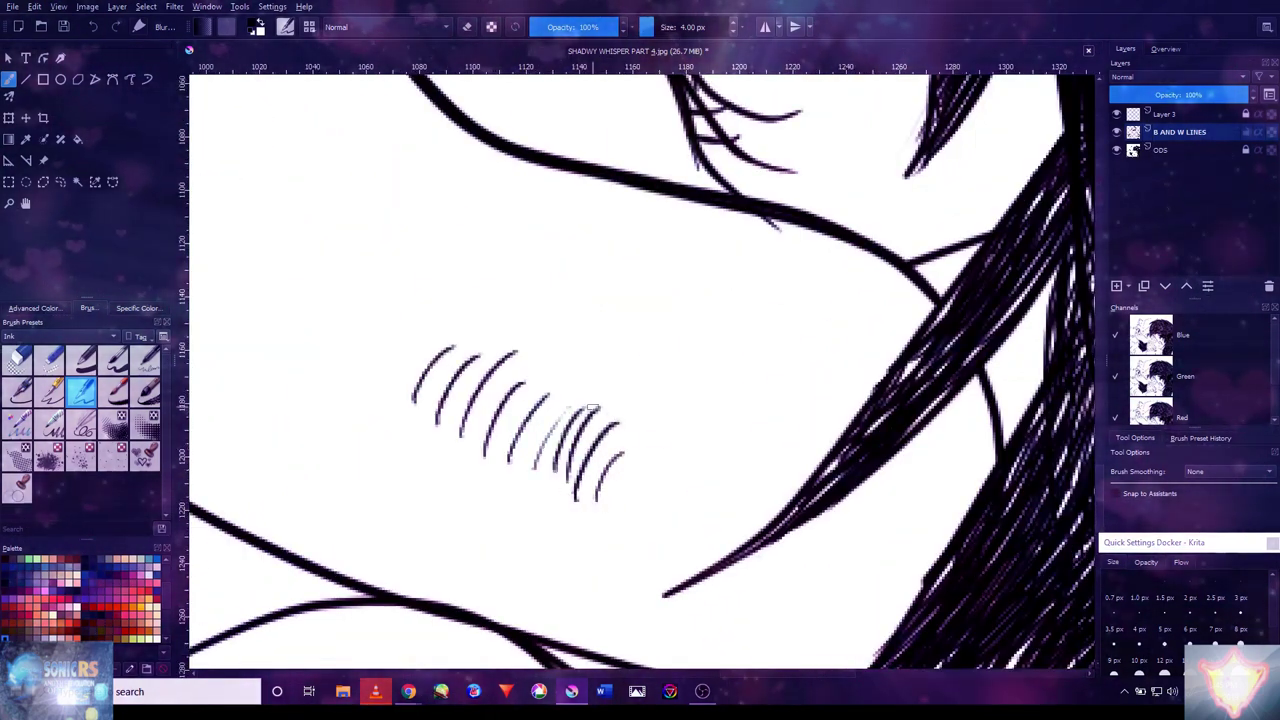
scroll(591, 410, "down", 5)
scroll(506, 477, "up", 4)
mouse_move(500, 490)
left_mouse_down()
mouse_move(538, 420)
mouse_move(510, 428)
mouse_move(516, 396)
left_mouse_up()
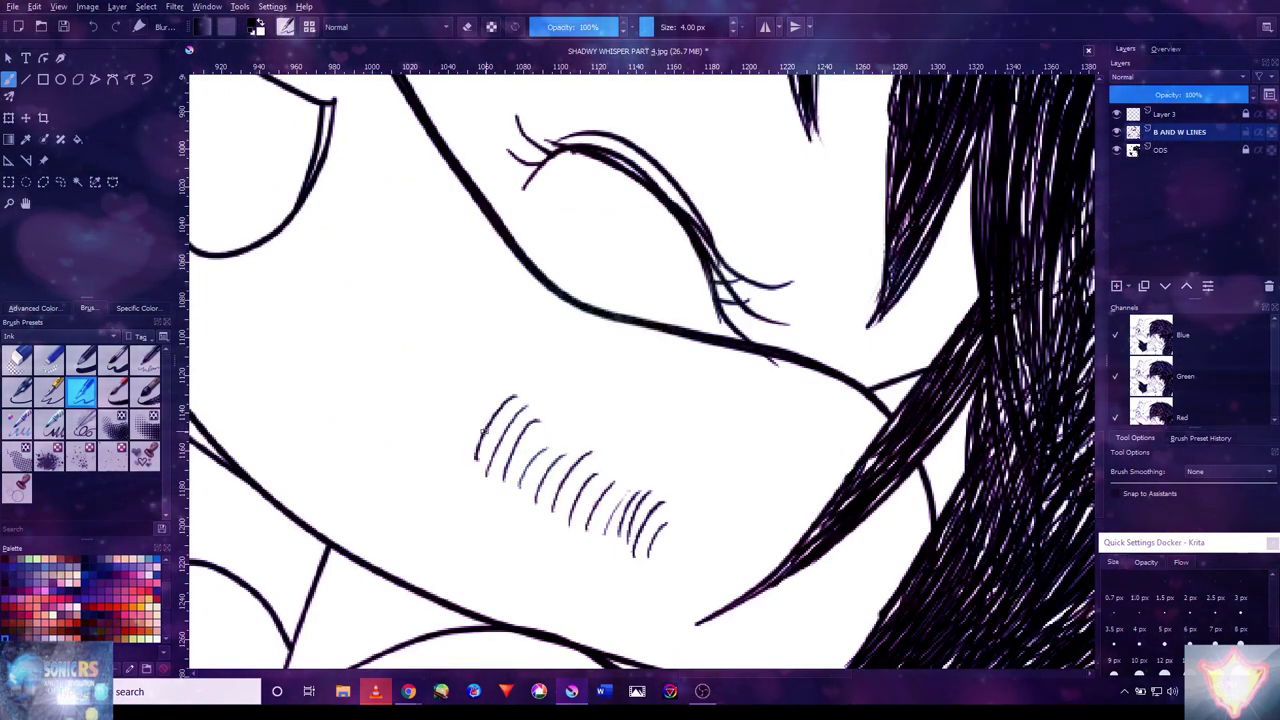
- Compare the new blush lines with those on the red-eyed character's cheek, as a whole and close up
scroll(552, 423, "up", 2)
scroll(552, 423, "down", 6)
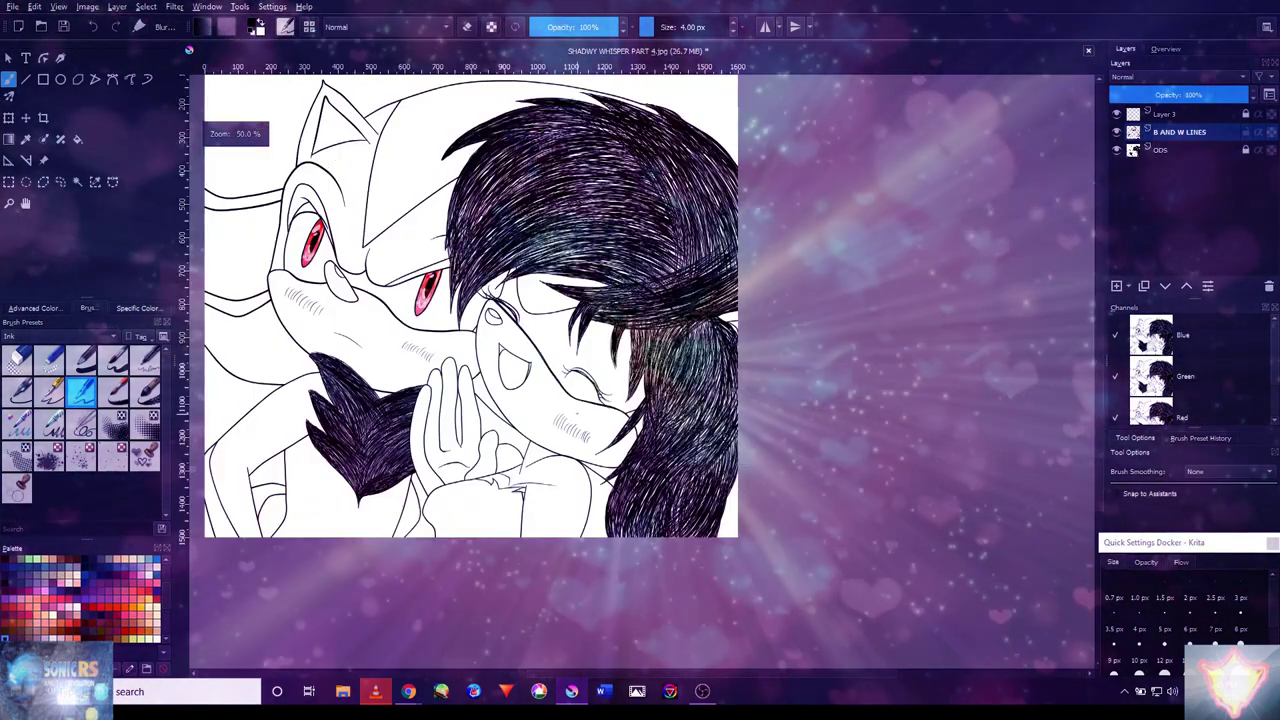
scroll(565, 425, "up", 5)
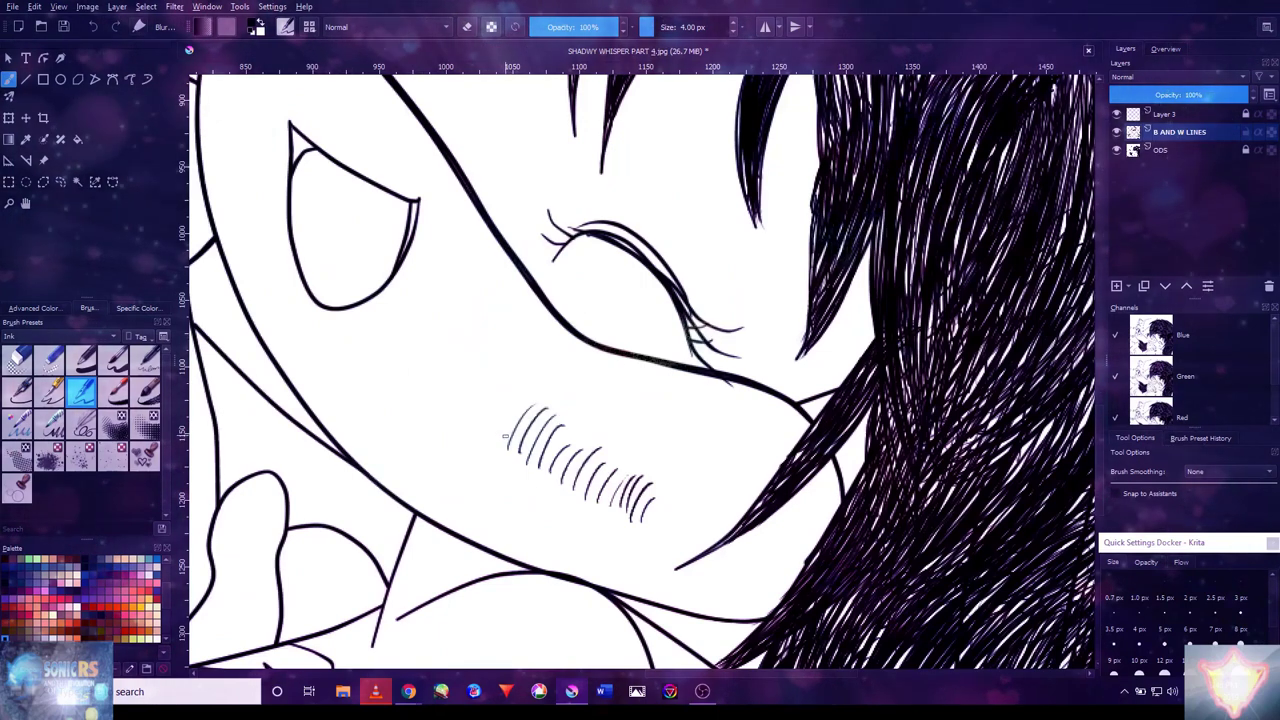
scroll(499, 431, "down", 5)
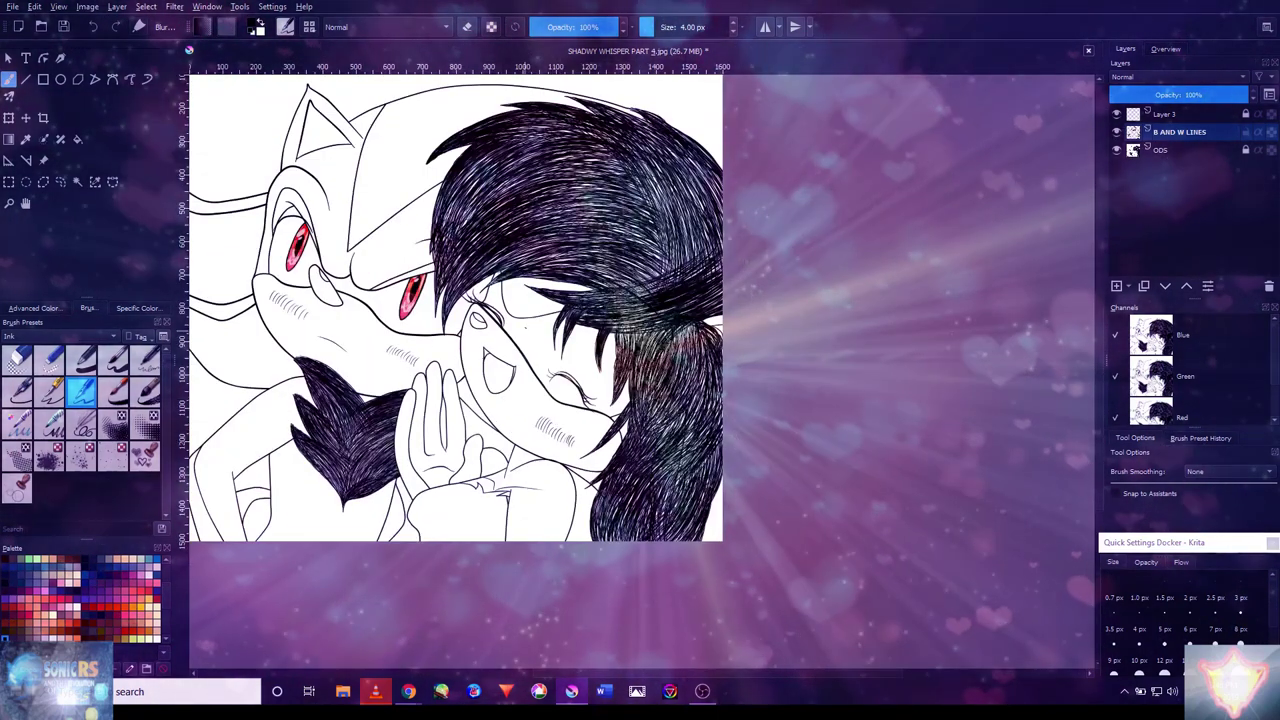
scroll(318, 403, "up", 3, "ctrl")
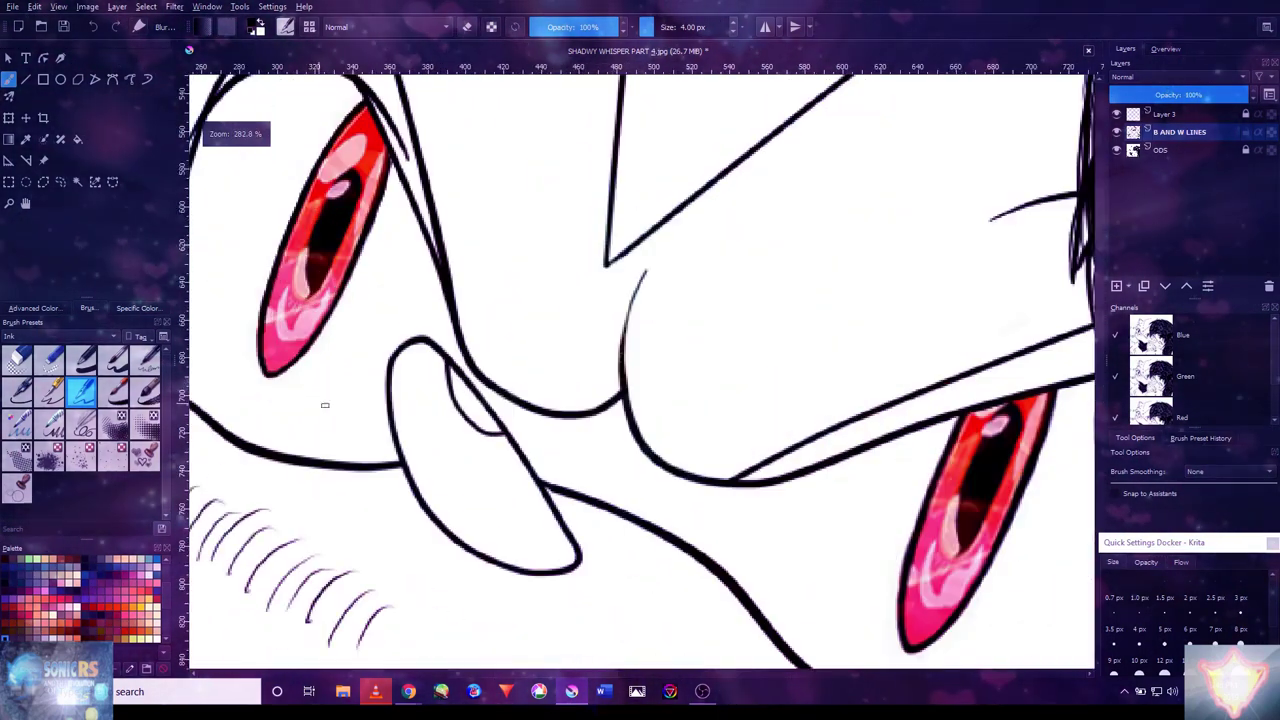
- Fill the gaps in the blush lines under the red-eyed character's far eye with more short curved 4 px strokes
left_click_drag(507, 320, 783, 148)
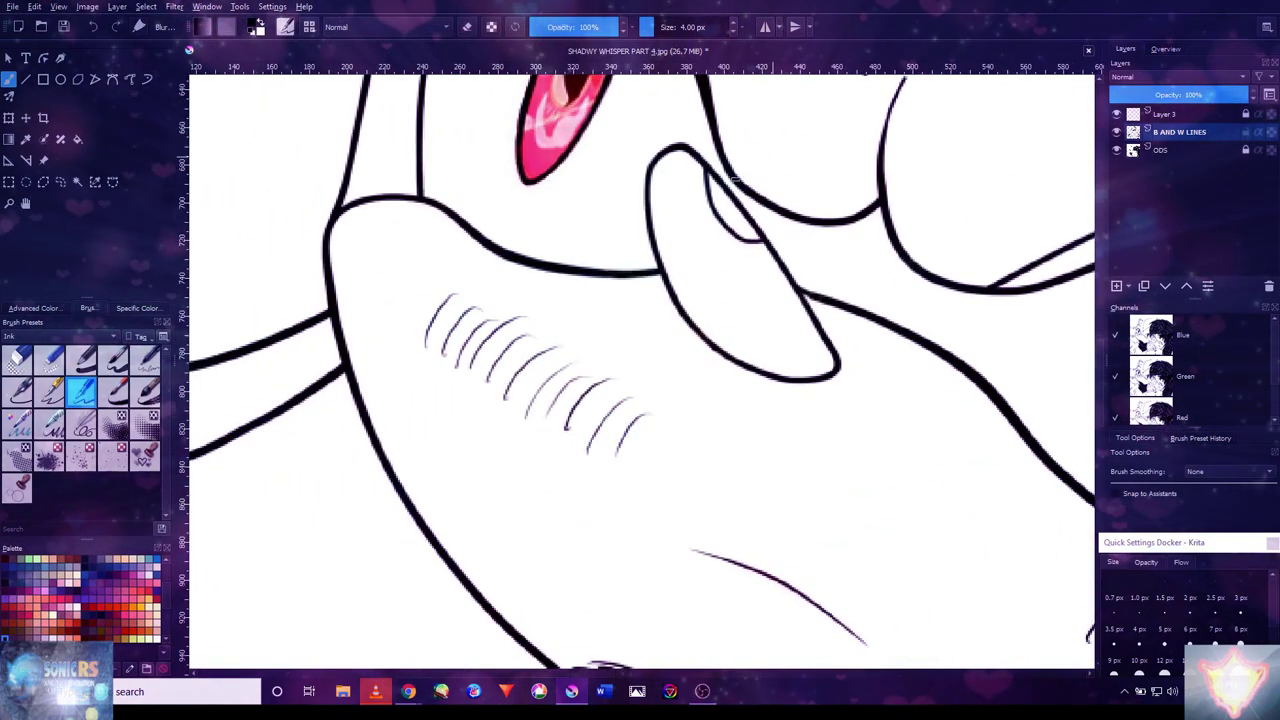
scroll(588, 371, "up", 3, "ctrl")
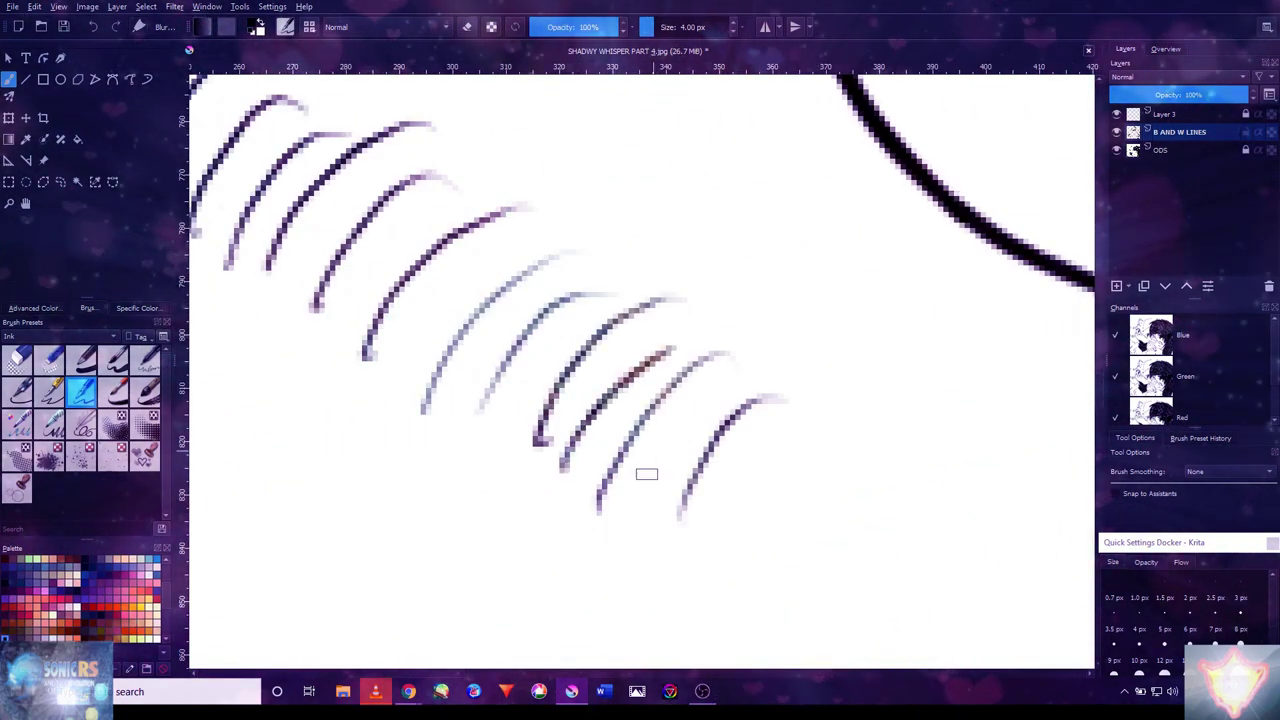
scroll(504, 272, "down", 2, "ctrl")
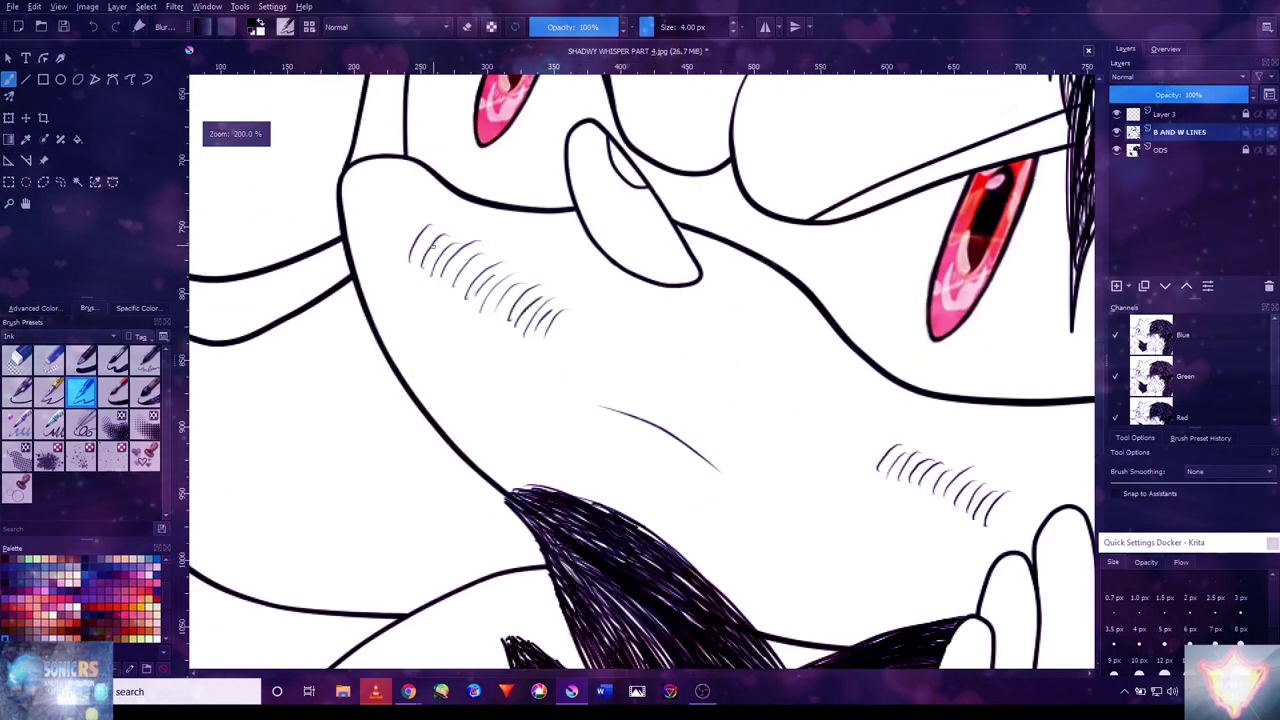
scroll(465, 272, "up", 2, "ctrl")
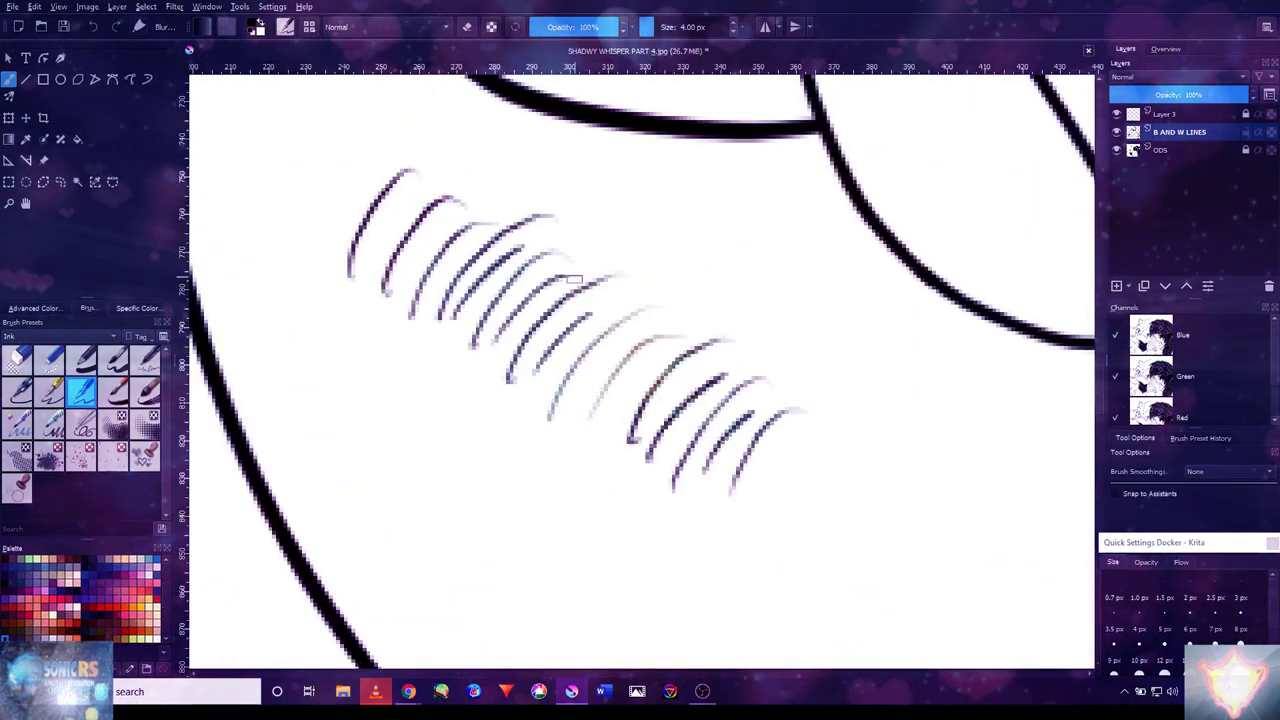
scroll(472, 241, "down", 5, "ctrl")
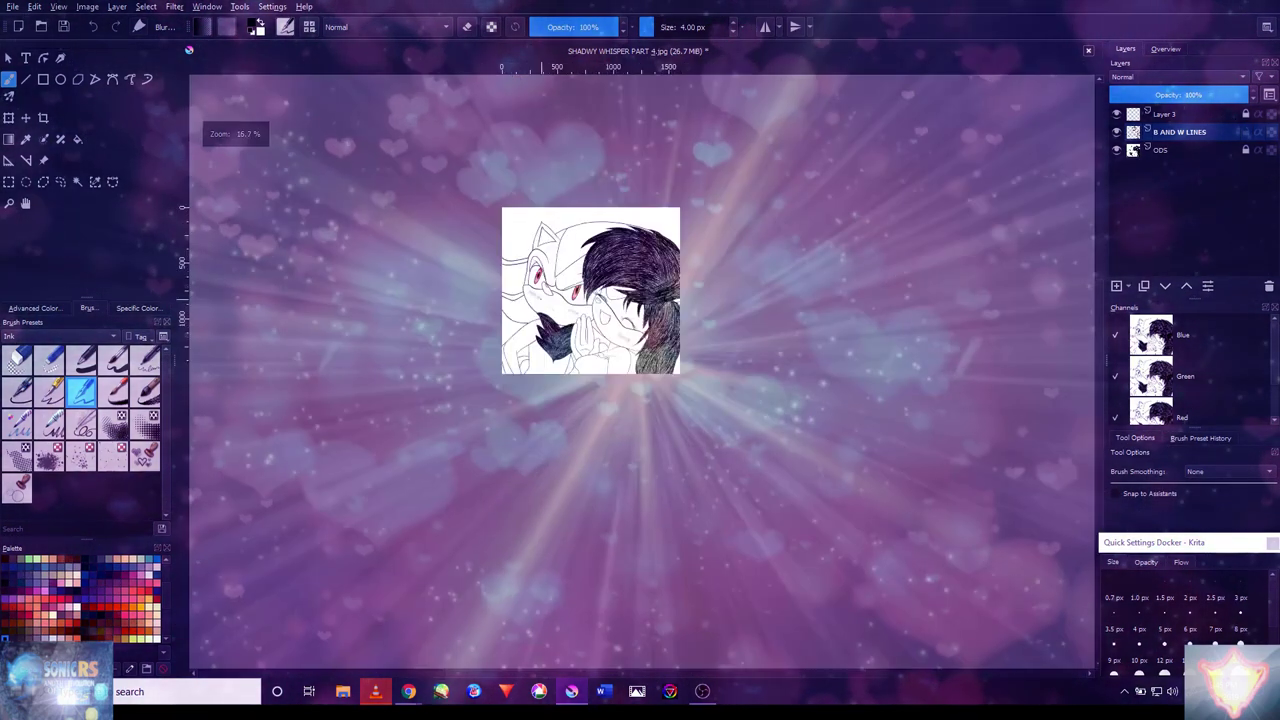
- Add short curved 4 px strokes between the red-eyed character's blush lines on the cheek beside the fingertips
scroll(472, 241, "up", 4, "ctrl")
scroll(577, 284, "up", 5, "ctrl")
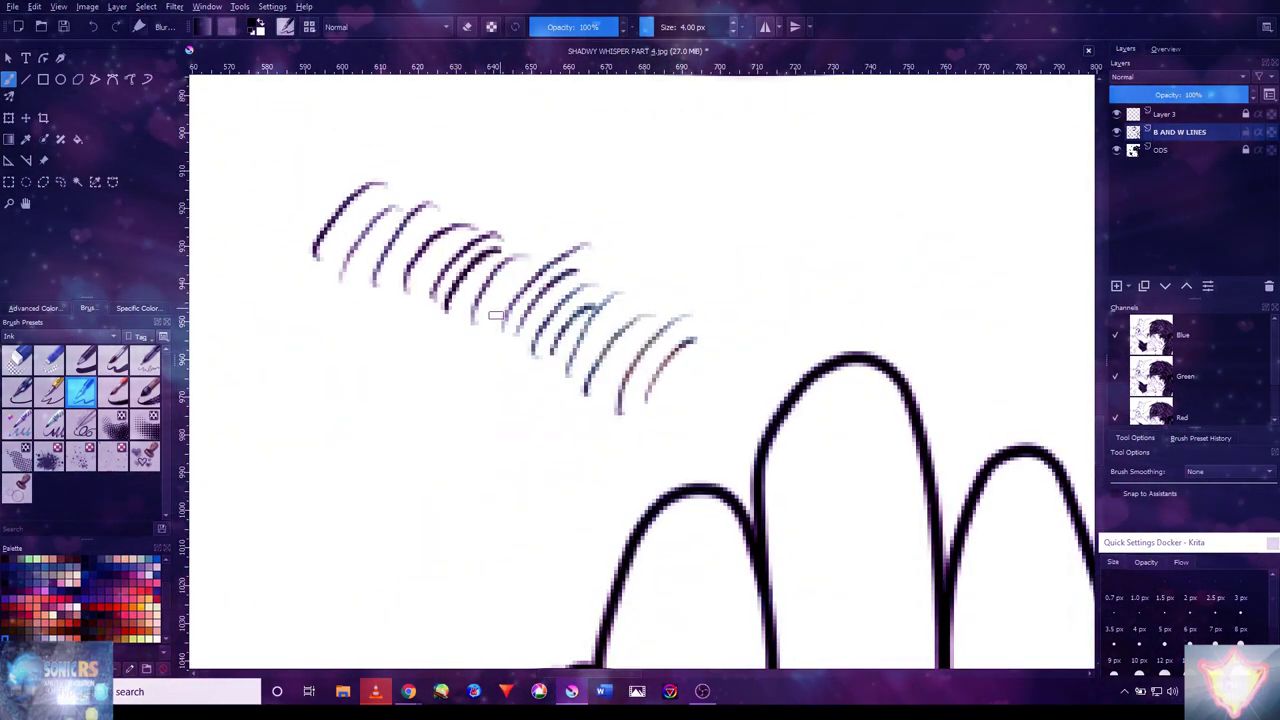
mouse_move(323, 260)
left_mouse_down()
mouse_move(388, 185)
mouse_move(392, 214)
left_mouse_up()
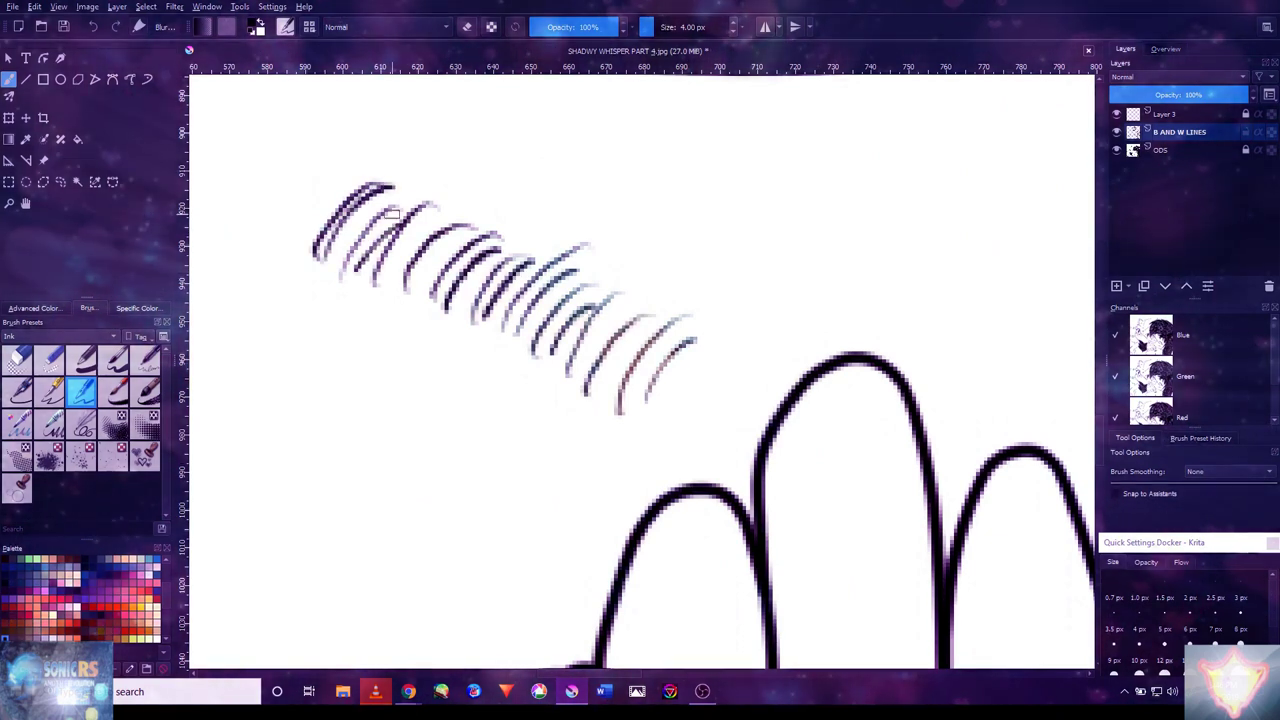
- Examine the closed-eye character's long hair close up, from the lower lengths to the gathered part below the crown
scroll(309, 232, "down", 5, "ctrl")
scroll(650, 335, "up", 4, "ctrl")
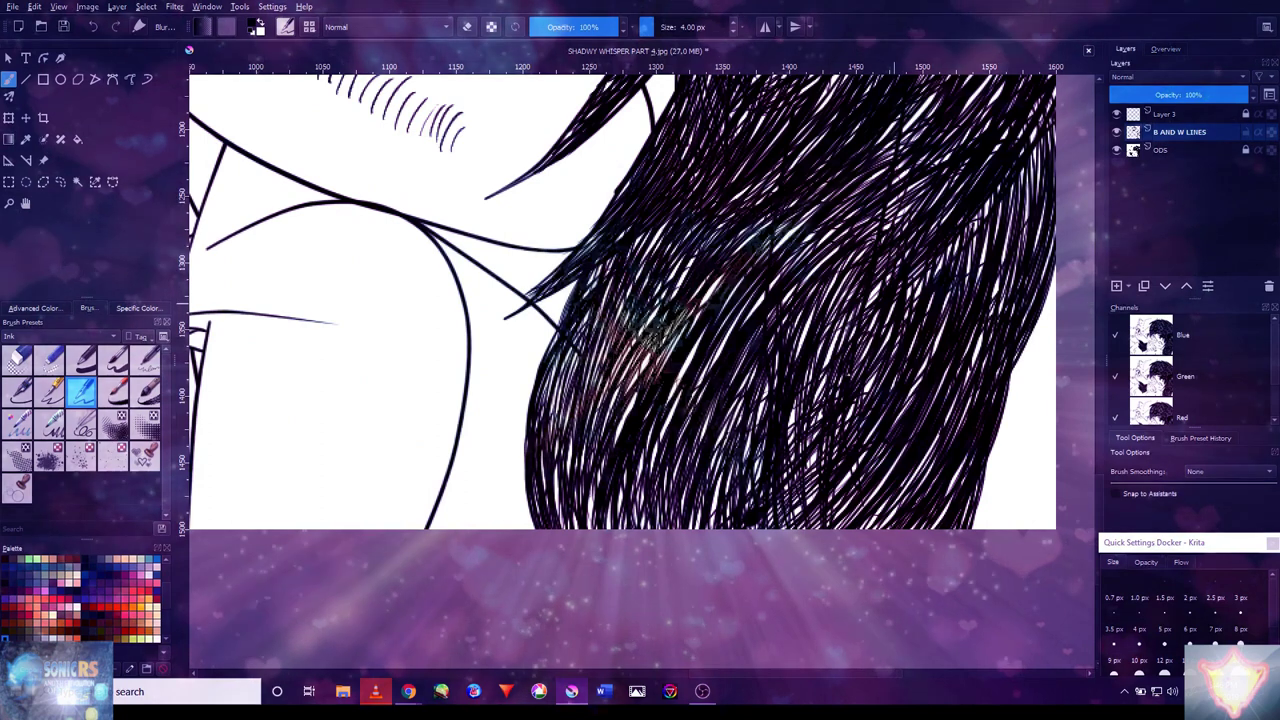
mouse_move(942, 155)
left_mouse_down()
mouse_move(785, 402)
mouse_move(772, 295)
mouse_move(798, 229)
left_mouse_up()
scroll(818, 385, "up", 2, "ctrl")
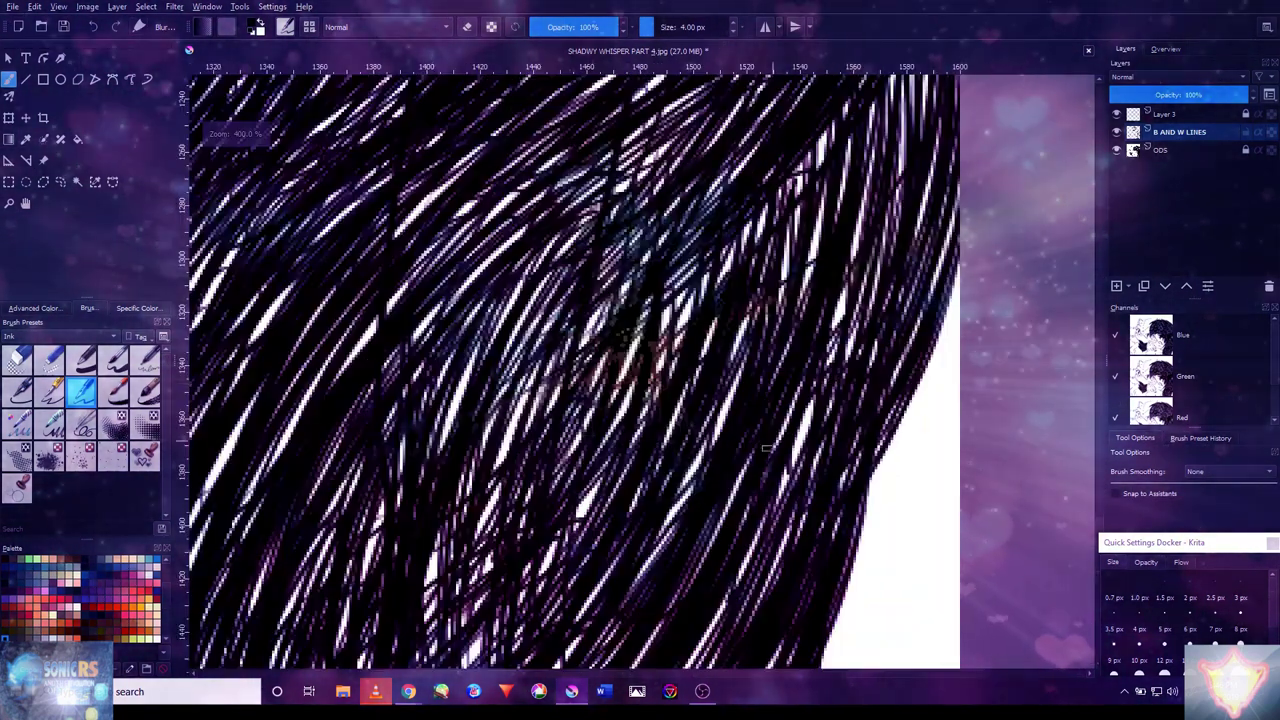
scroll(818, 385, "down", 4, "ctrl")
scroll(818, 385, "up", 2, "ctrl")
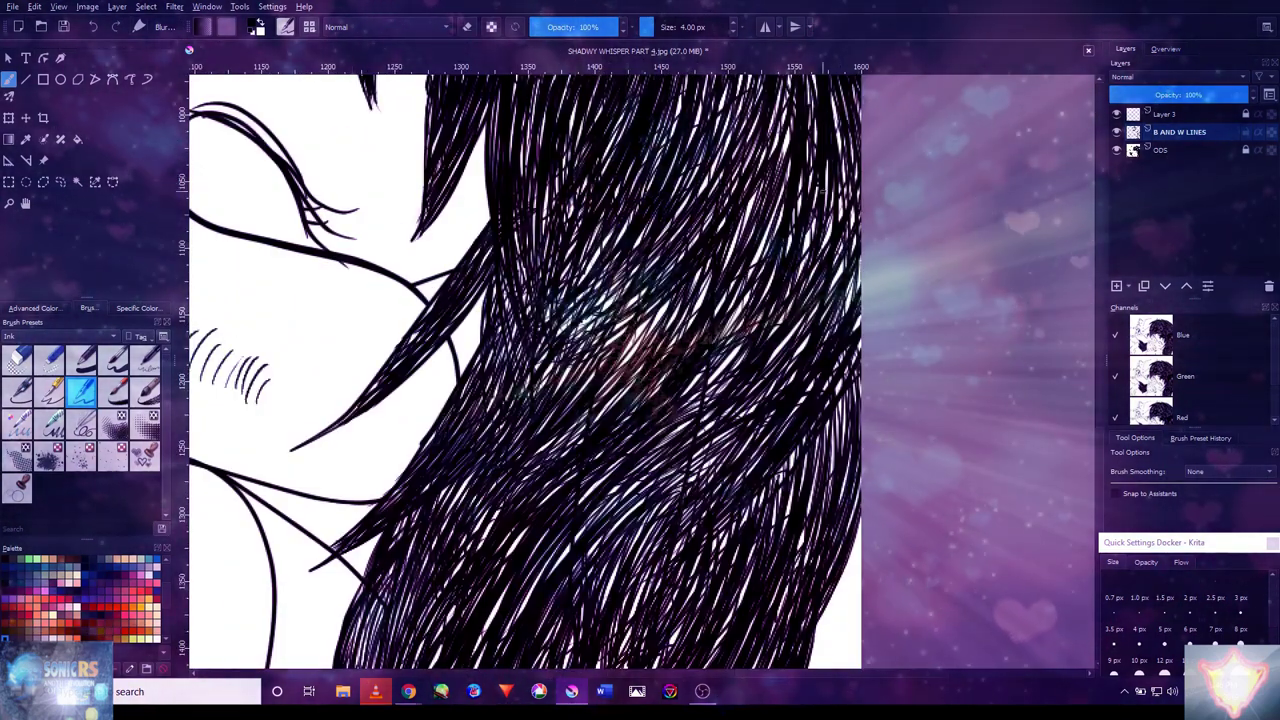
left_click_drag(787, 262, 684, 545)
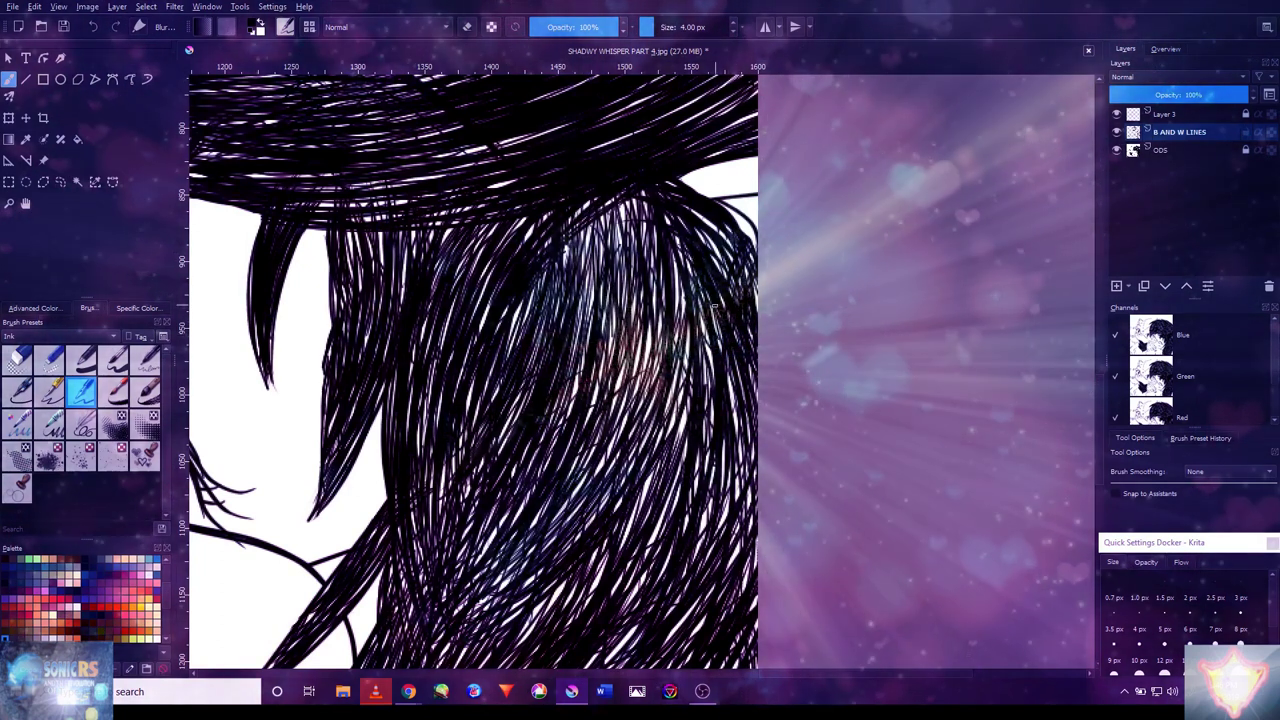
left_click_drag(394, 236, 380, 420)
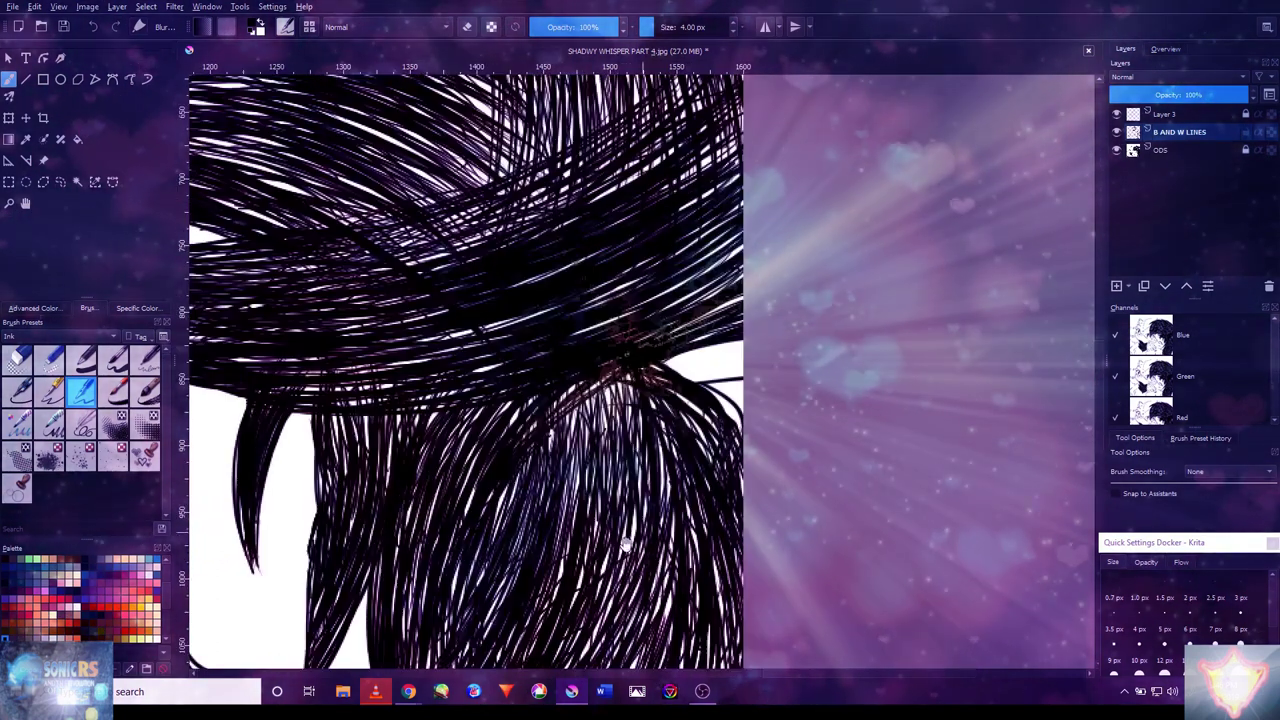
- Switch from the Ink brush presets to a pen brush in the Digital presets at 3 px
left_click(60, 336)
left_click(75, 296)
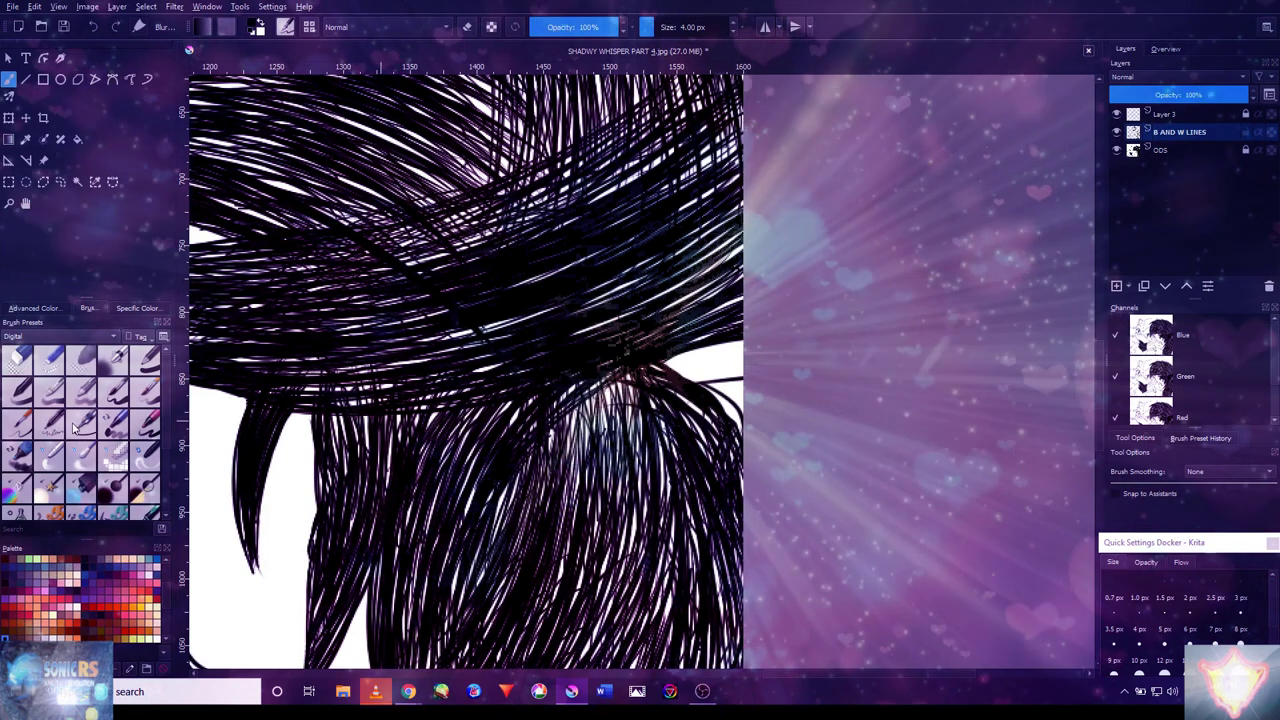
left_click(48, 422)
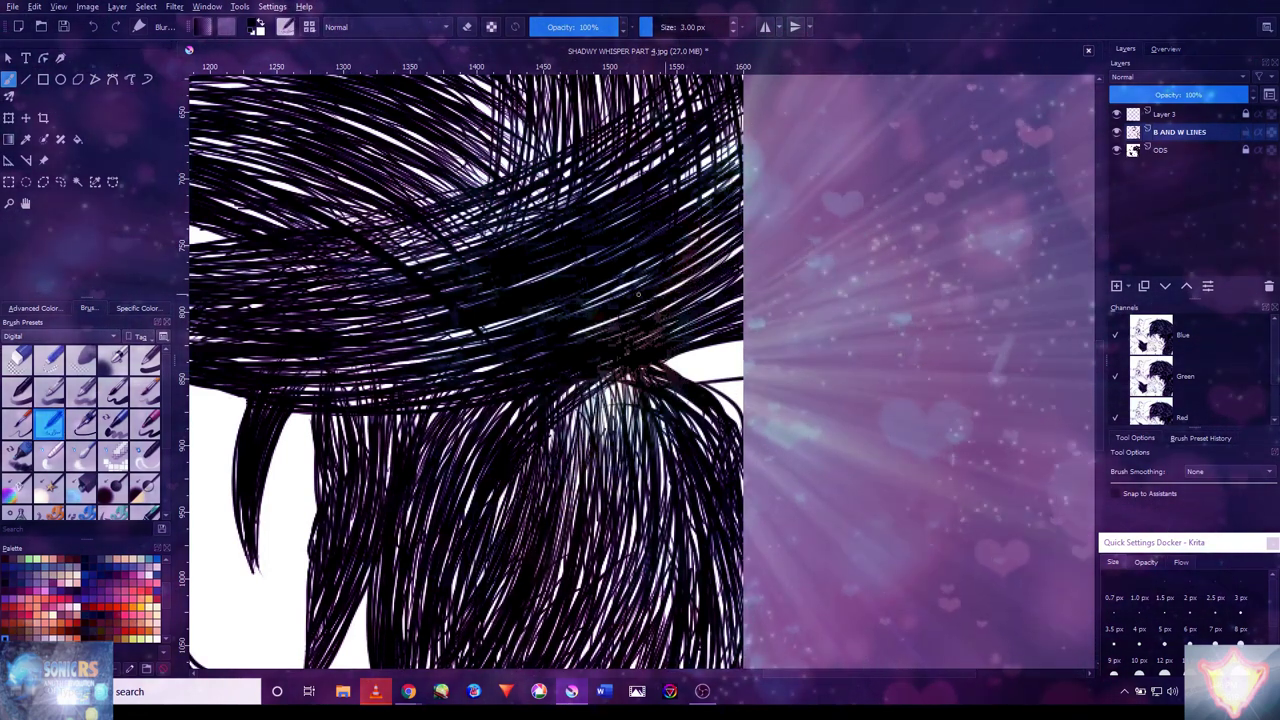
- Examine the crossing strands and fringe above the closed-eye character's face, close up and within the whole drawing
scroll(577, 307, "down", 4)
scroll(600, 340, "up", 5)
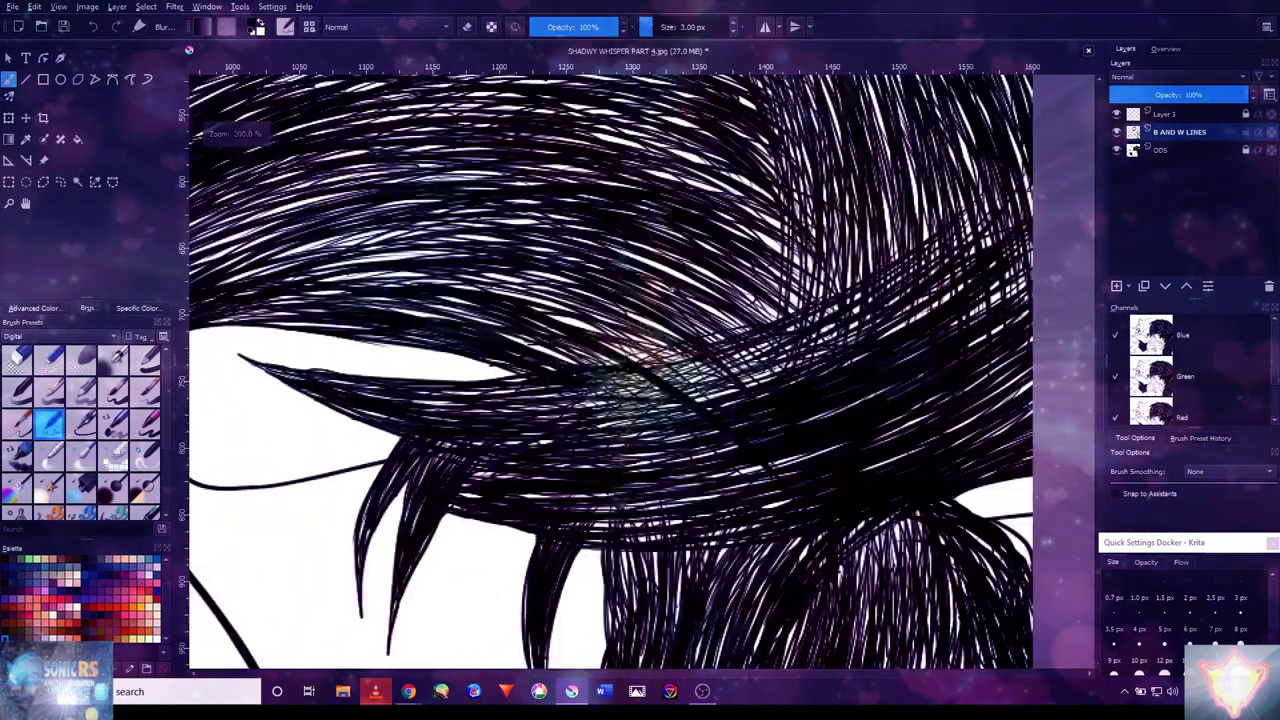
scroll(600, 340, "down", 5)
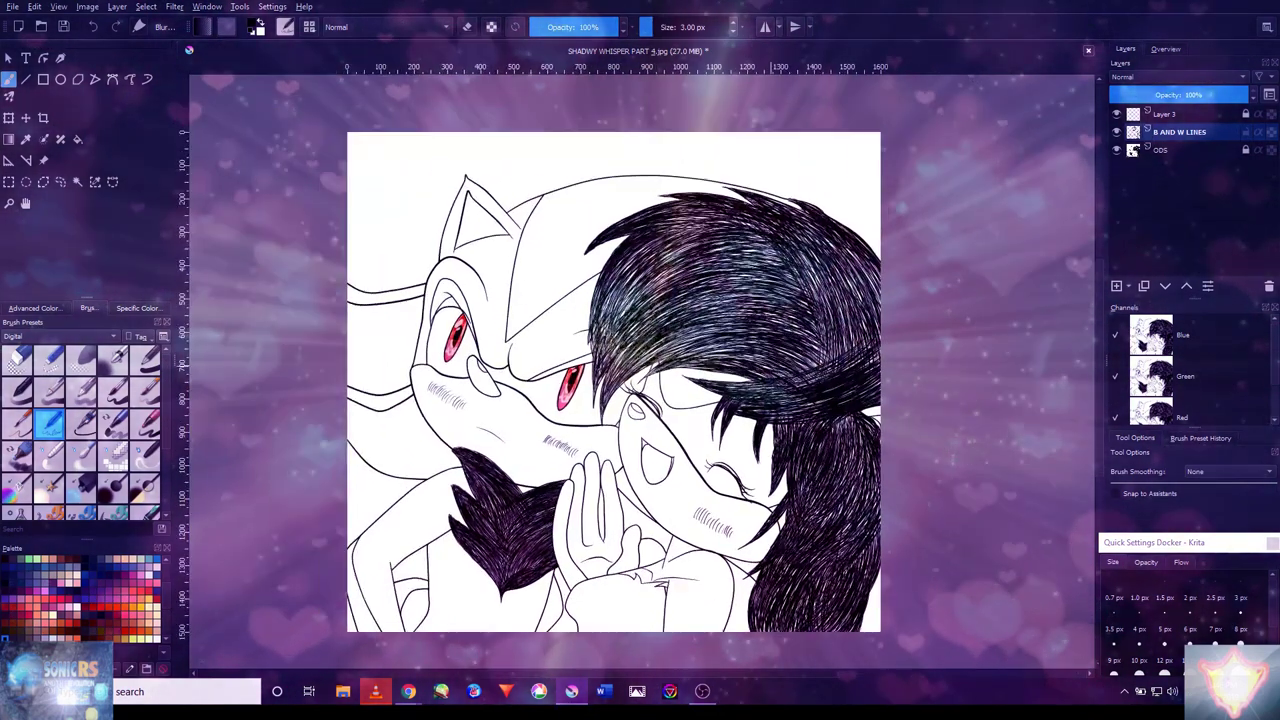
scroll(863, 349, "up", 5)
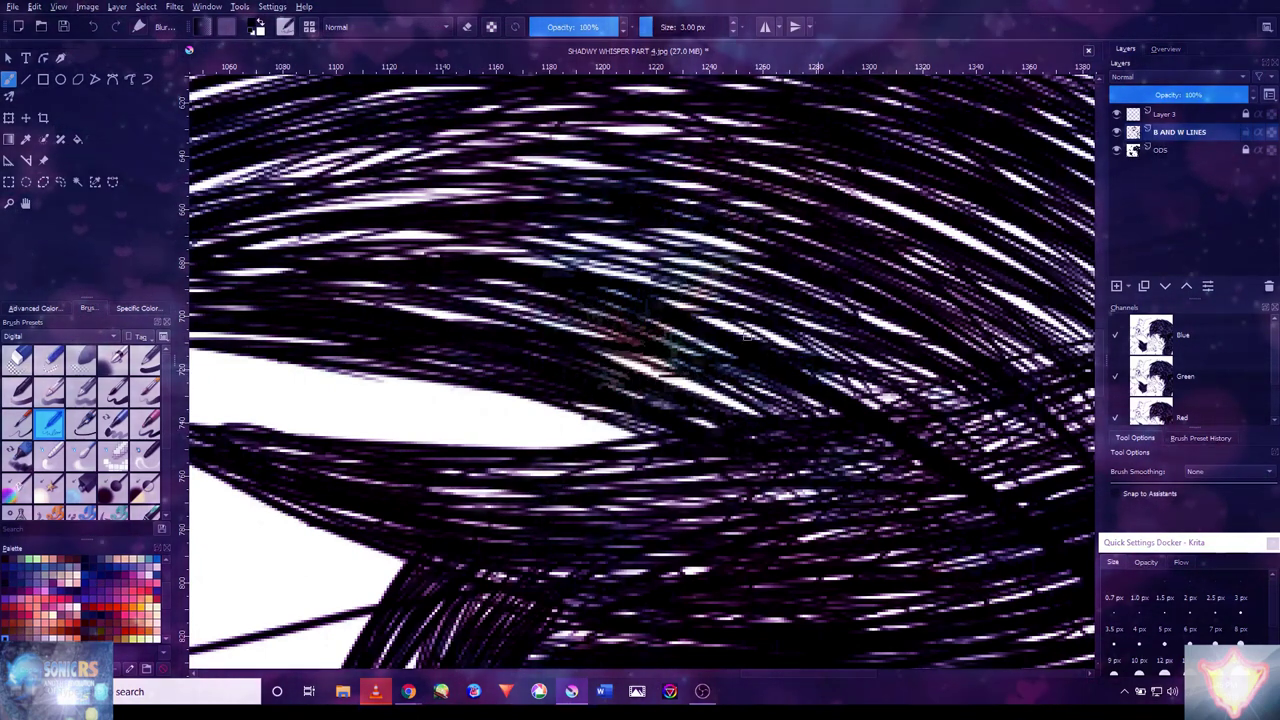
scroll(802, 356, "down", 4)
scroll(963, 334, "up", 1)
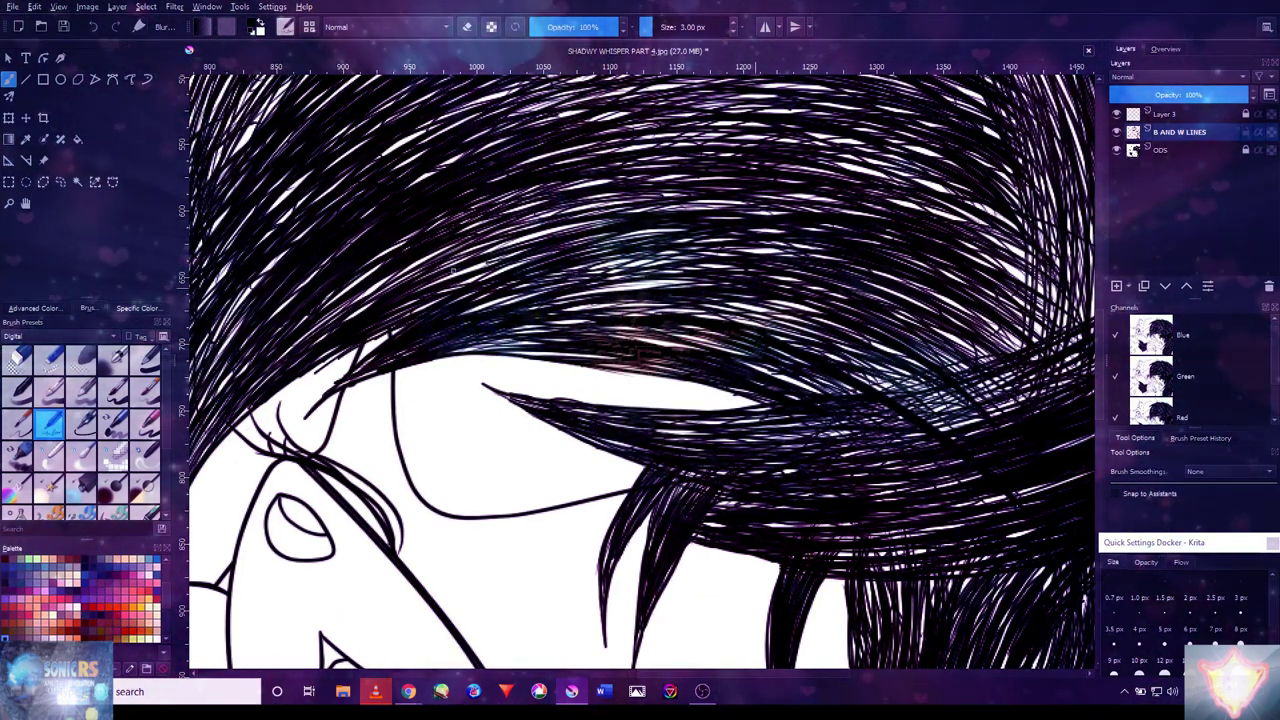
left_click_drag(452, 295, 846, 234)
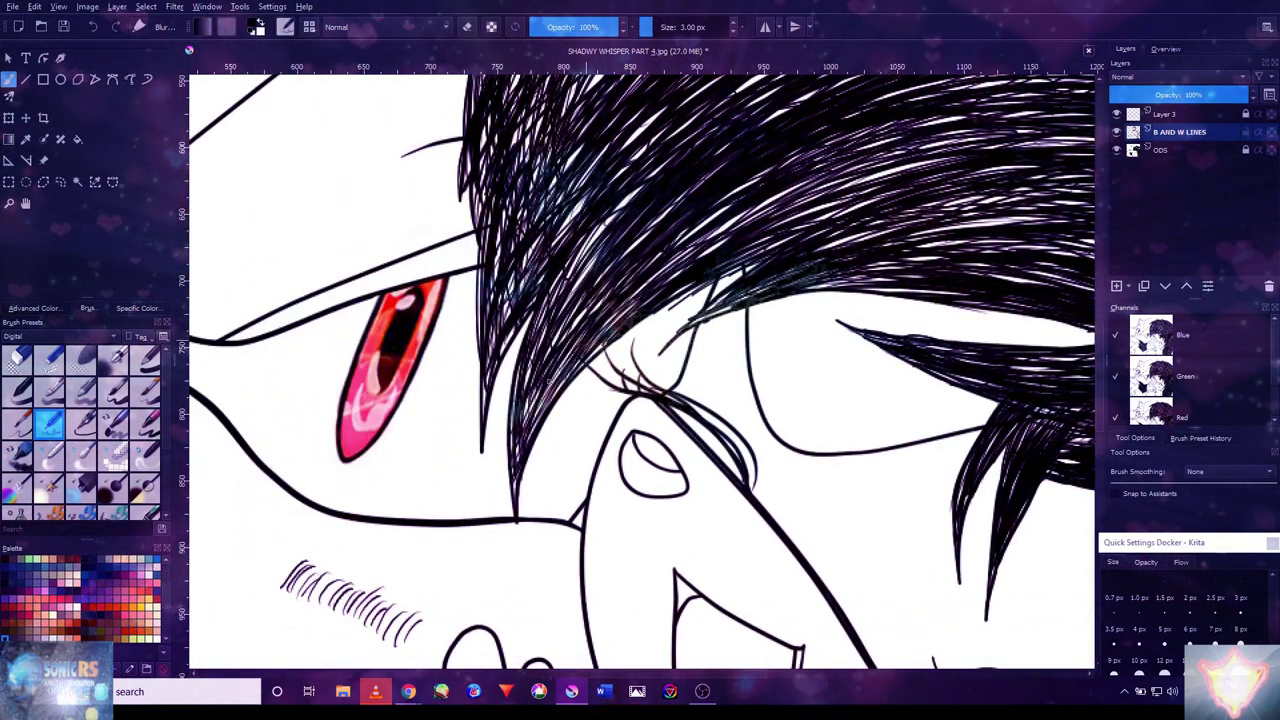
- Rename Layer 3 as COLORS and make B AND W LINES the active layer again
double_click(1199, 116)
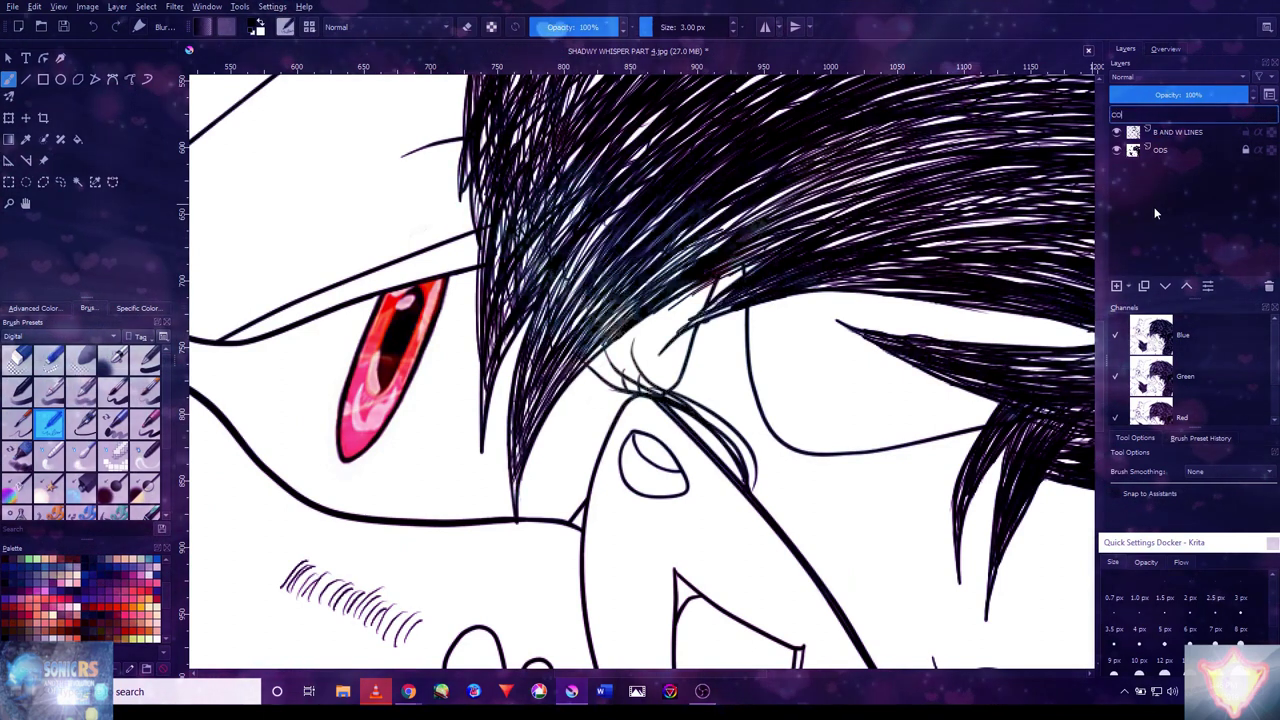
type("COLOR")
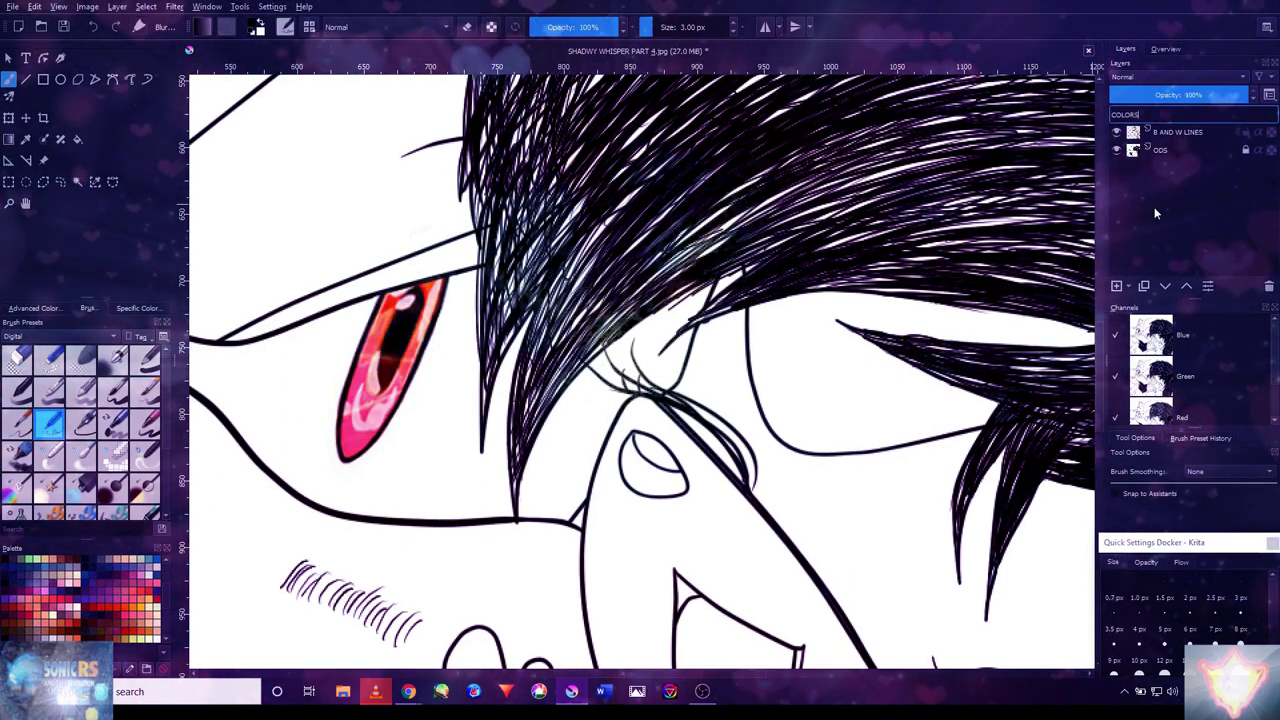
type("S")
key("Return")
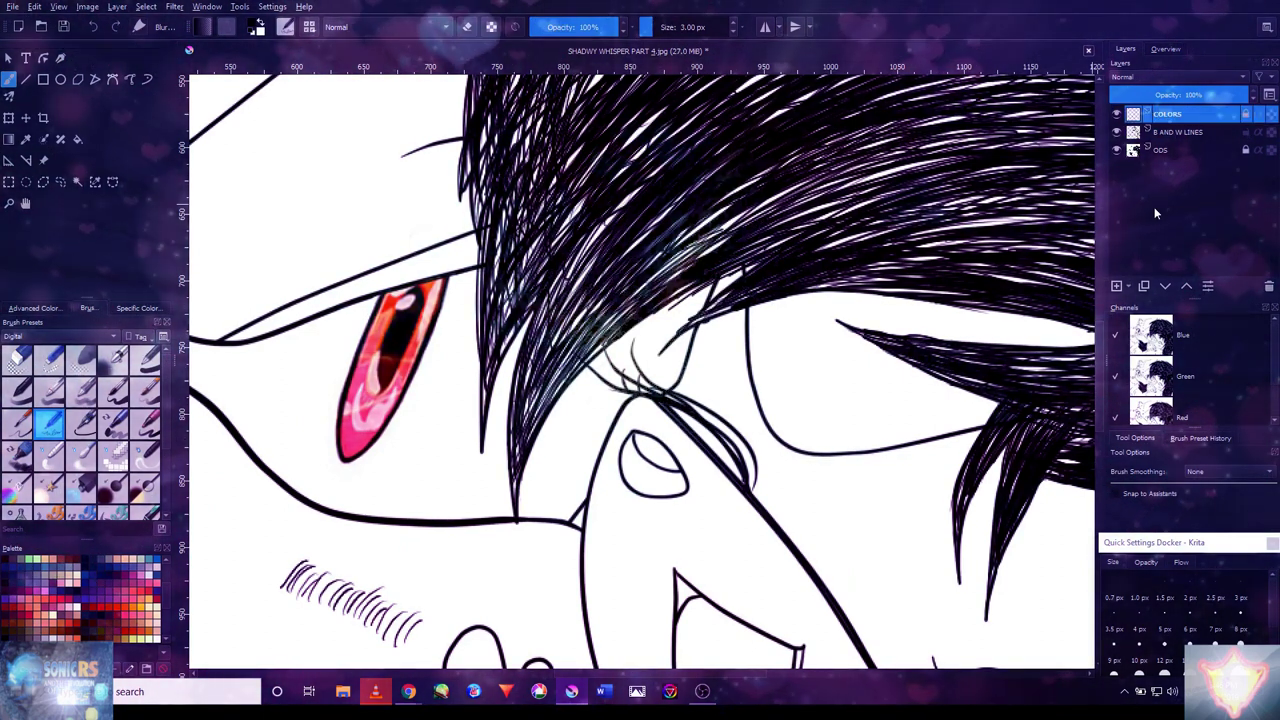
left_click(1180, 132)
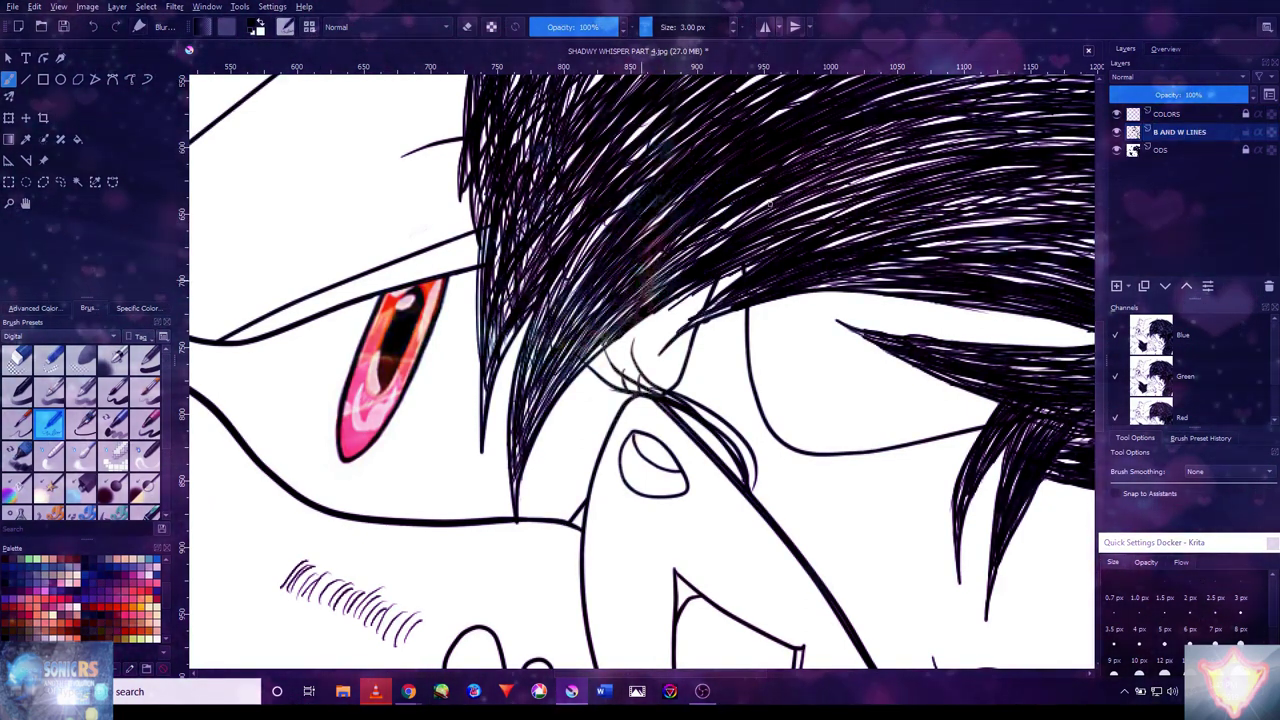
- Examine the black hair for white gaps from the front fringe over the crown to the back of the head
left_click_drag(618, 150, 553, 380)
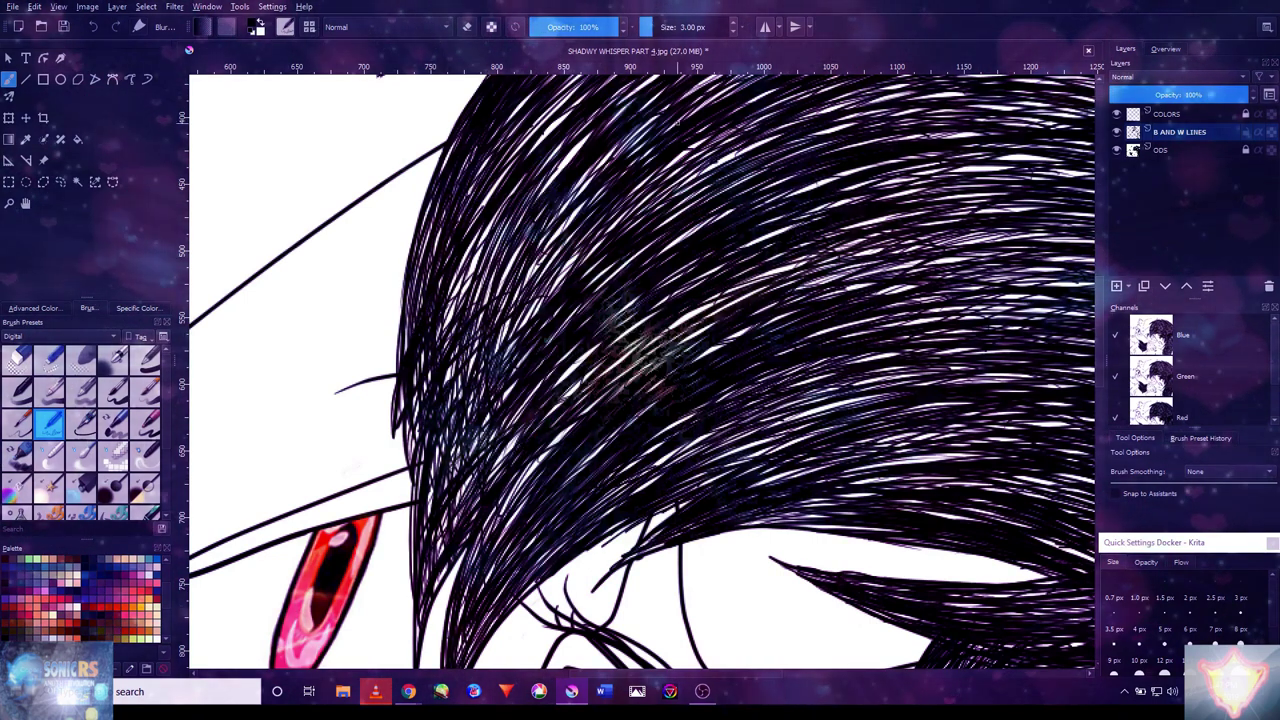
left_click_drag(533, 203, 291, 208)
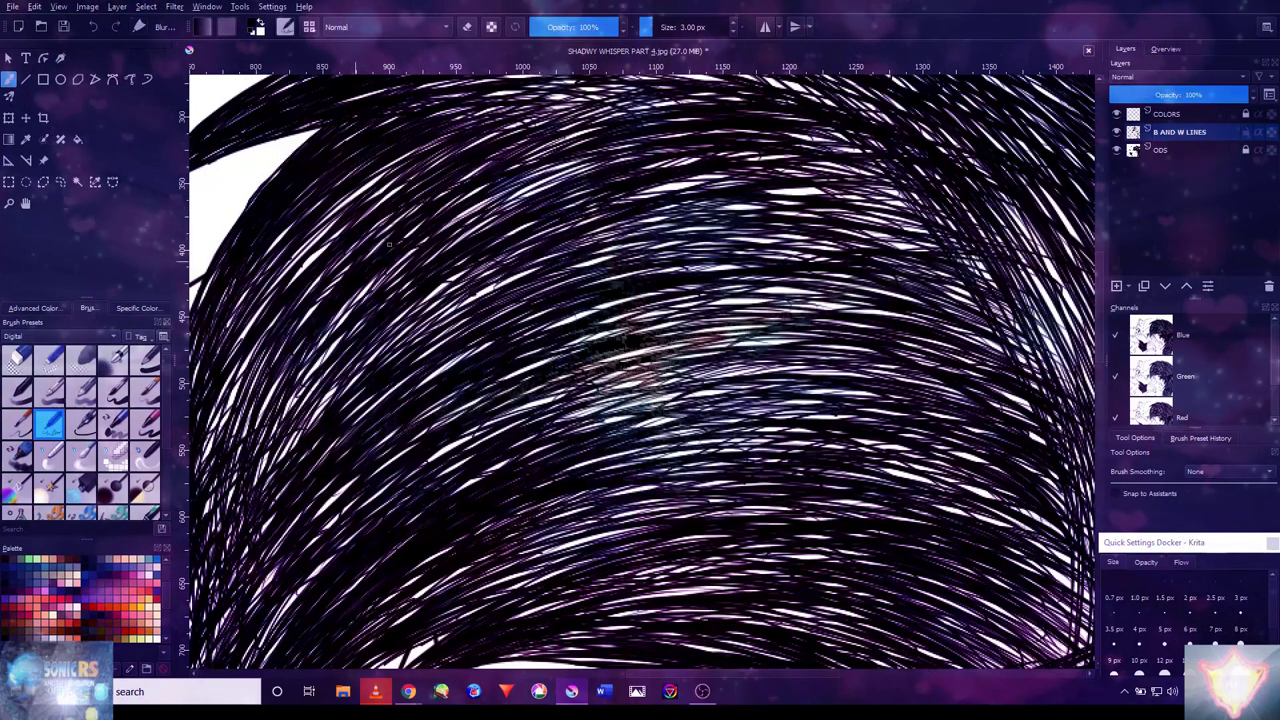
left_click_drag(640, 370, 494, 541)
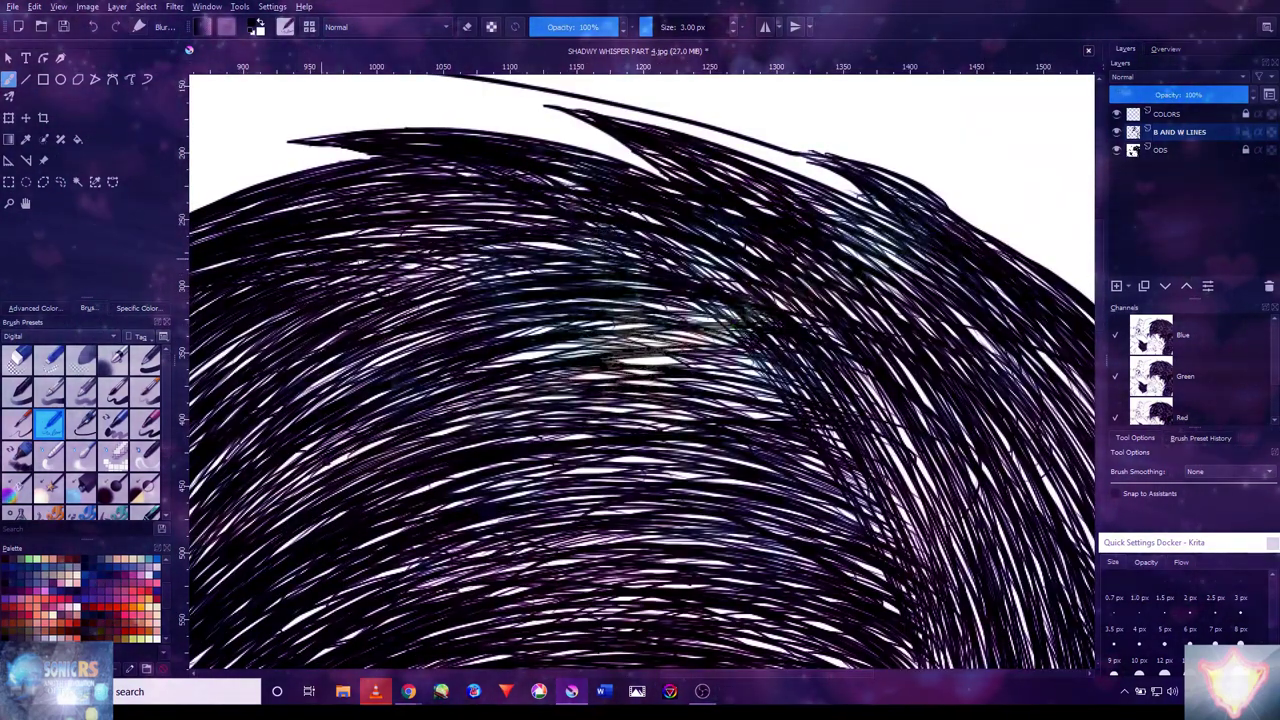
scroll(640, 370, "up", 3)
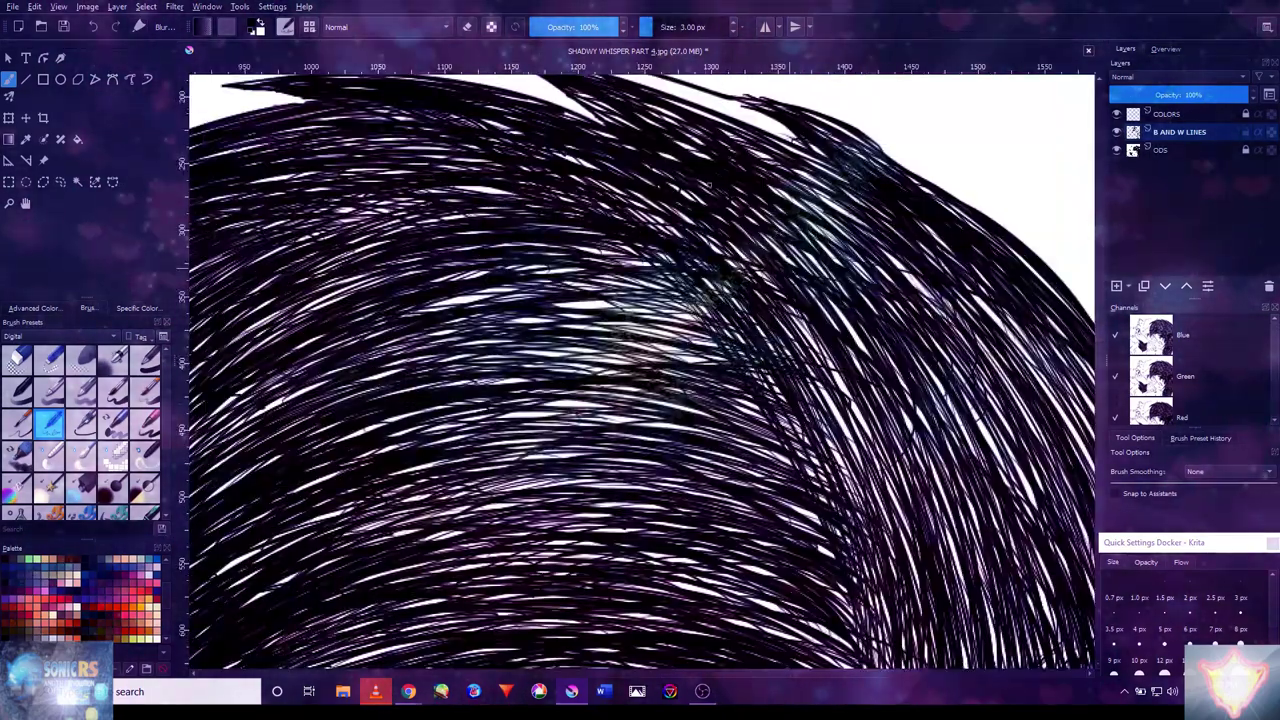
scroll(640, 370, "up", 3)
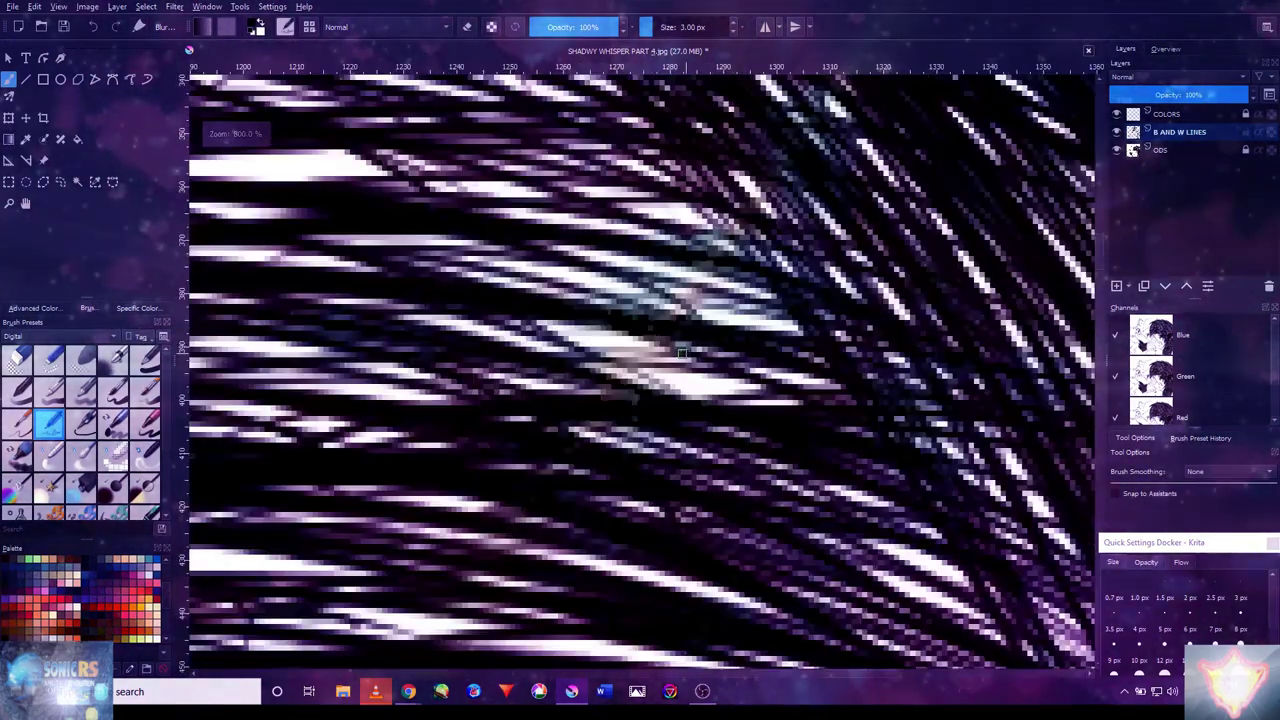
scroll(640, 370, "down", 6)
scroll(640, 370, "up", 5)
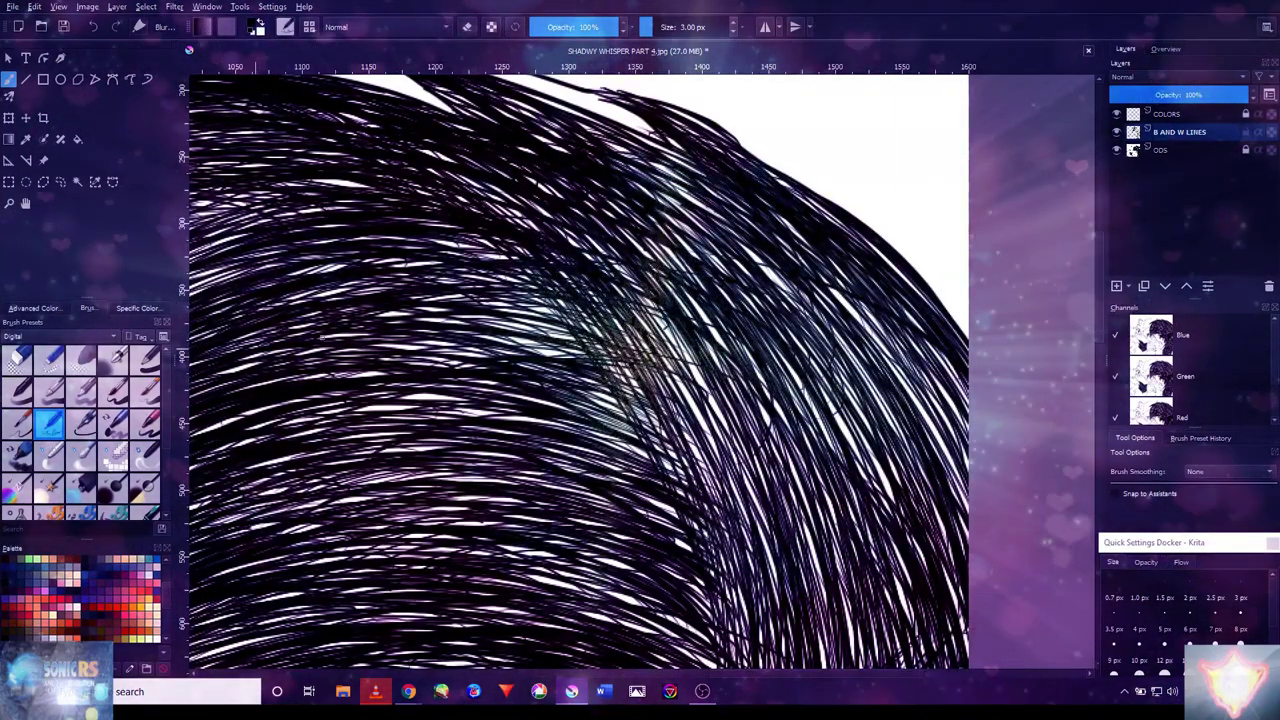
scroll(640, 370, "down", 3)
left_click_drag(500, 400, 771, 347)
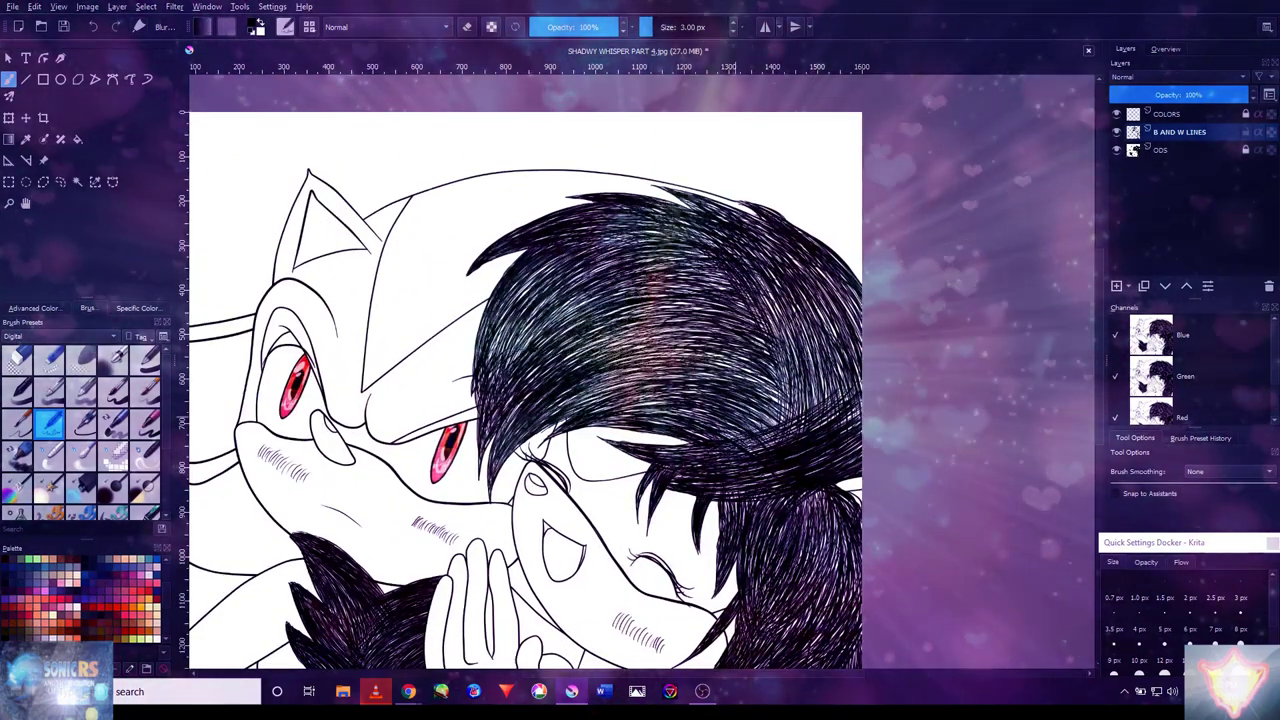
- Check the hair strands at the front spike, the middle and the back edge against the overall drawing
scroll(545, 300, "up", 2)
scroll(538, 300, "up", 2)
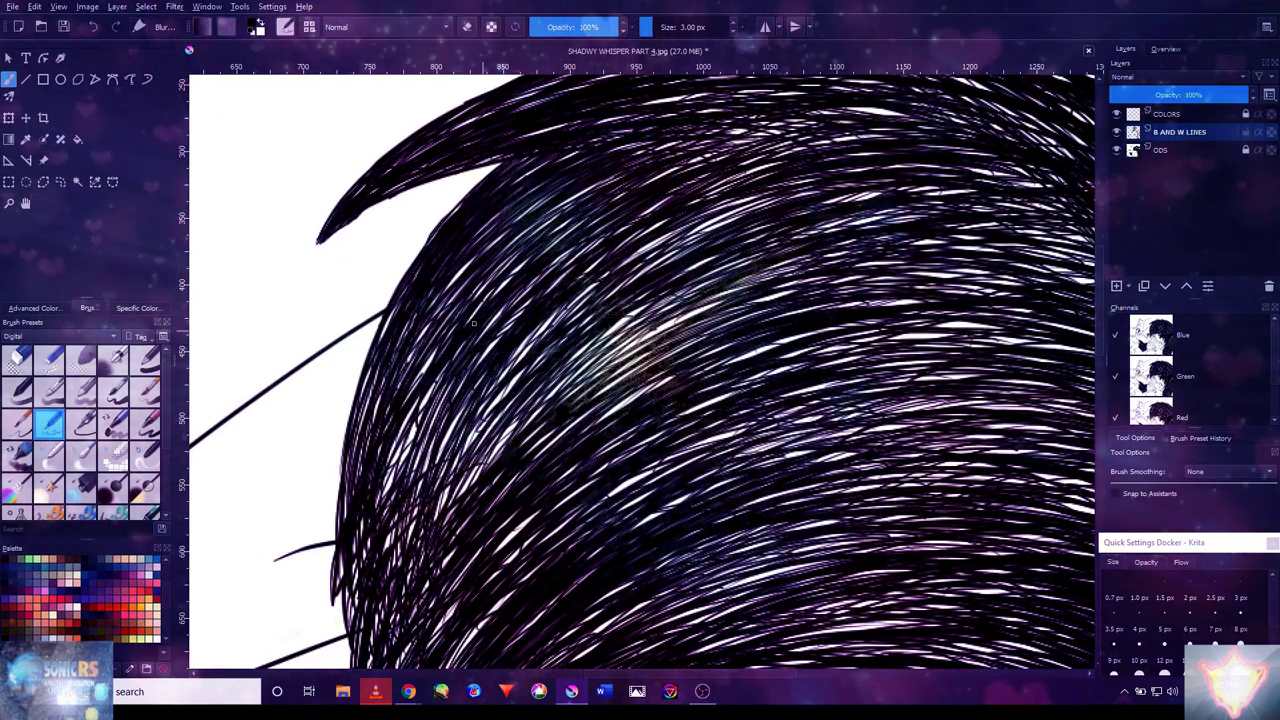
scroll(474, 323, "down", 5)
scroll(474, 323, "up", 4)
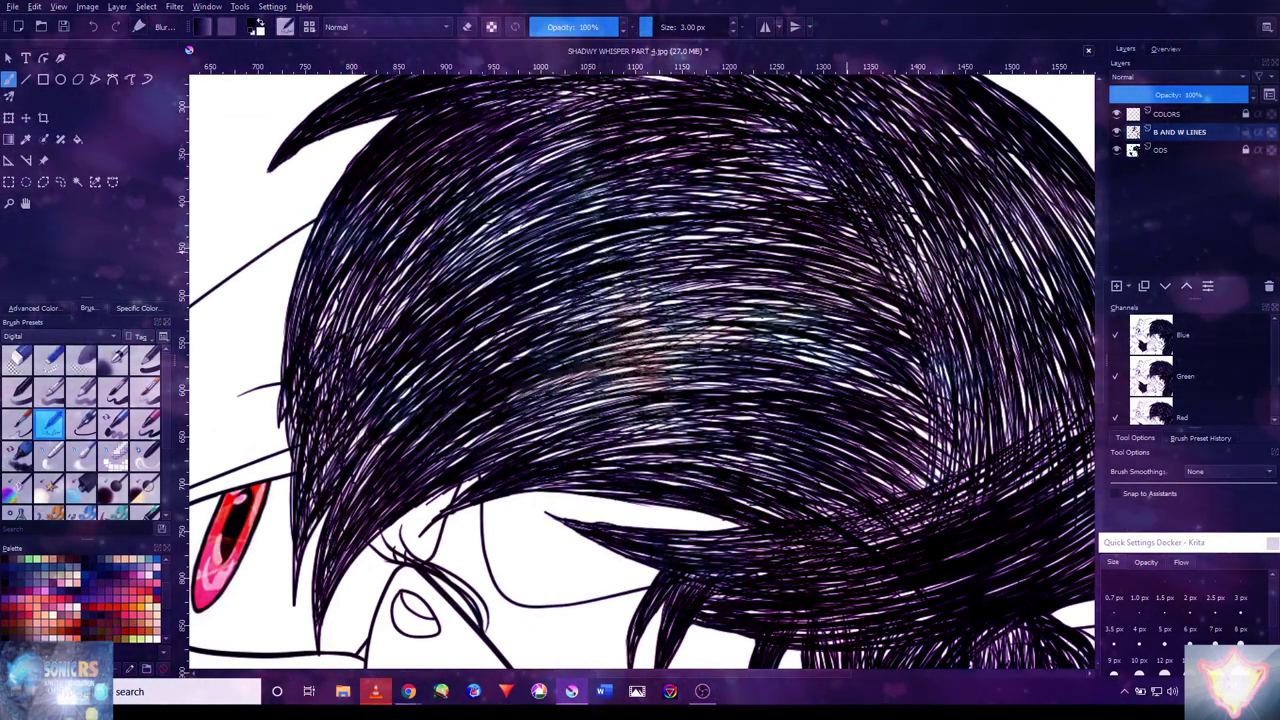
left_click_drag(799, 335, 459, 405)
scroll(459, 405, "down", 3)
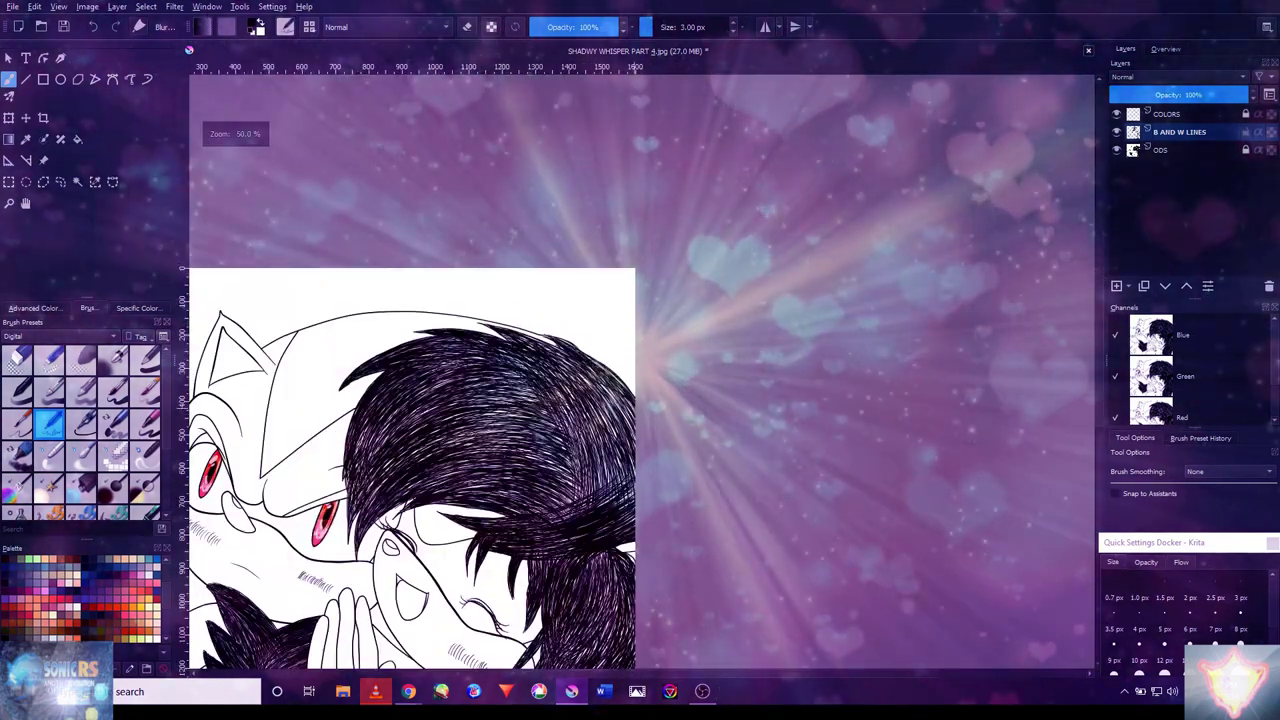
scroll(640, 404, "up", 4)
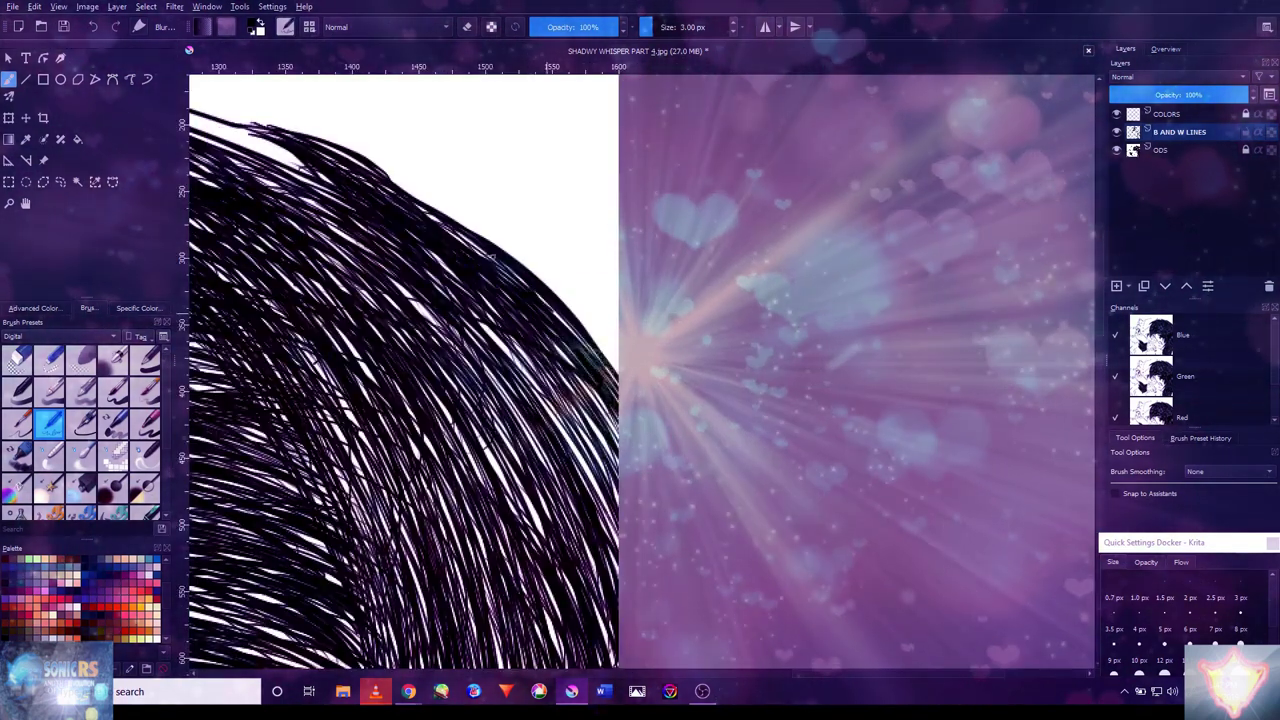
scroll(481, 276, "down", 3)
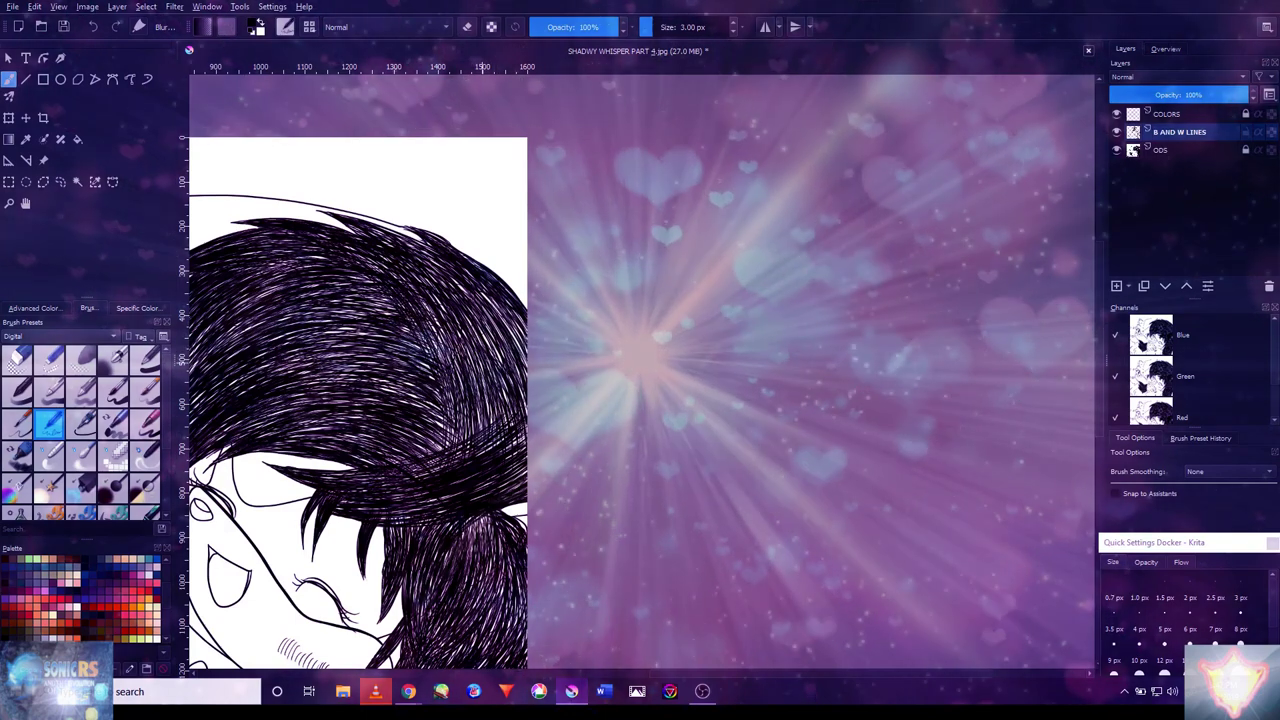
- Undo the last hair stroke where the strands cross above the ponytail and check the hair against the whole drawing
scroll(640, 370, "down", 3)
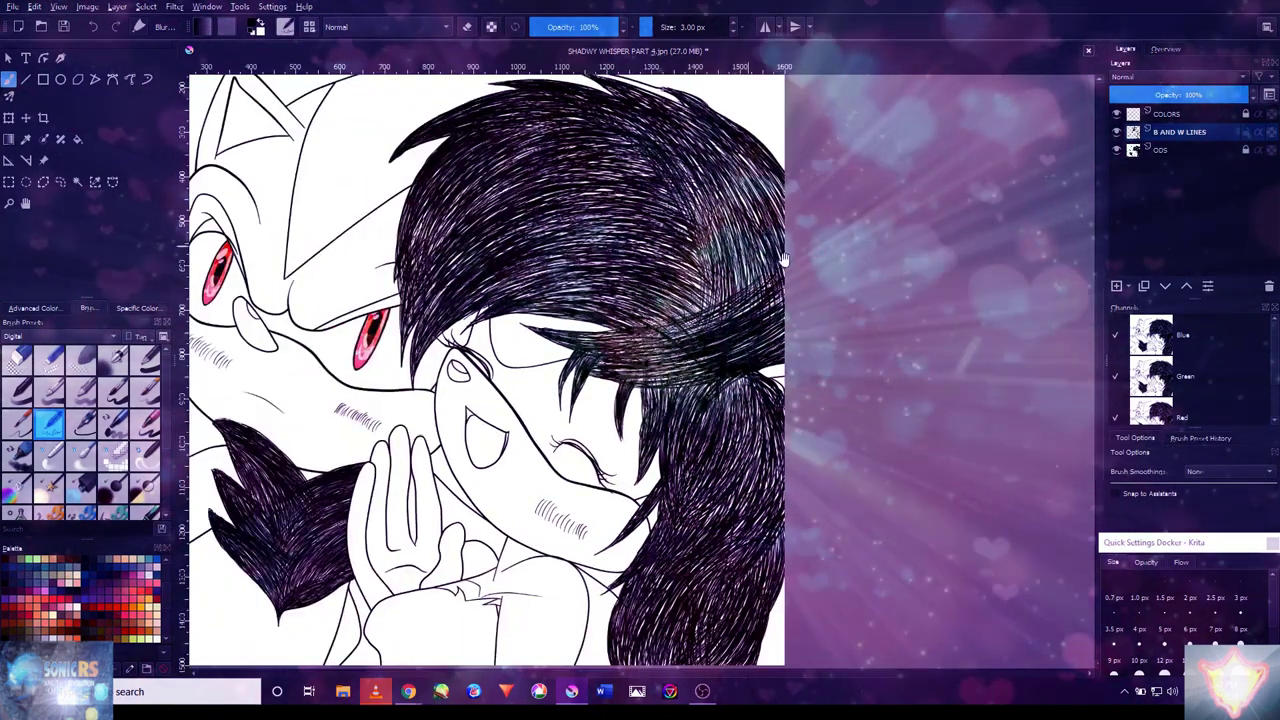
scroll(714, 317, "up", 4)
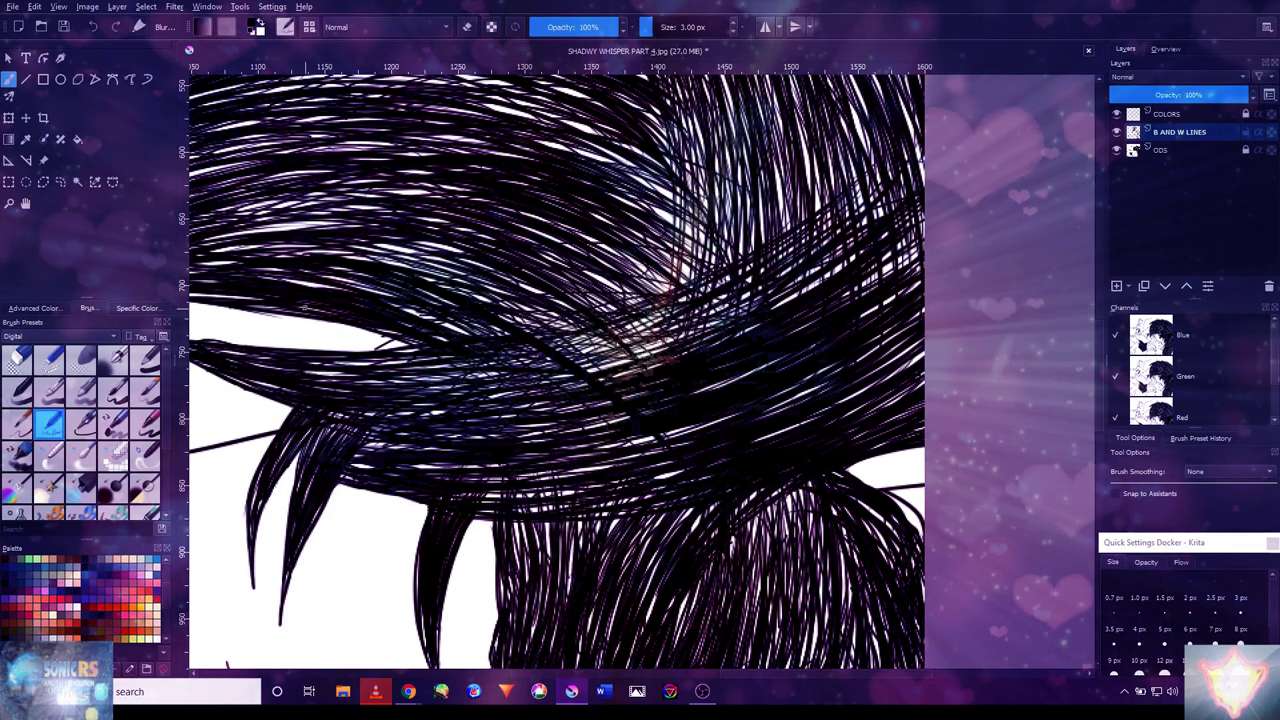
key("ctrl+z")
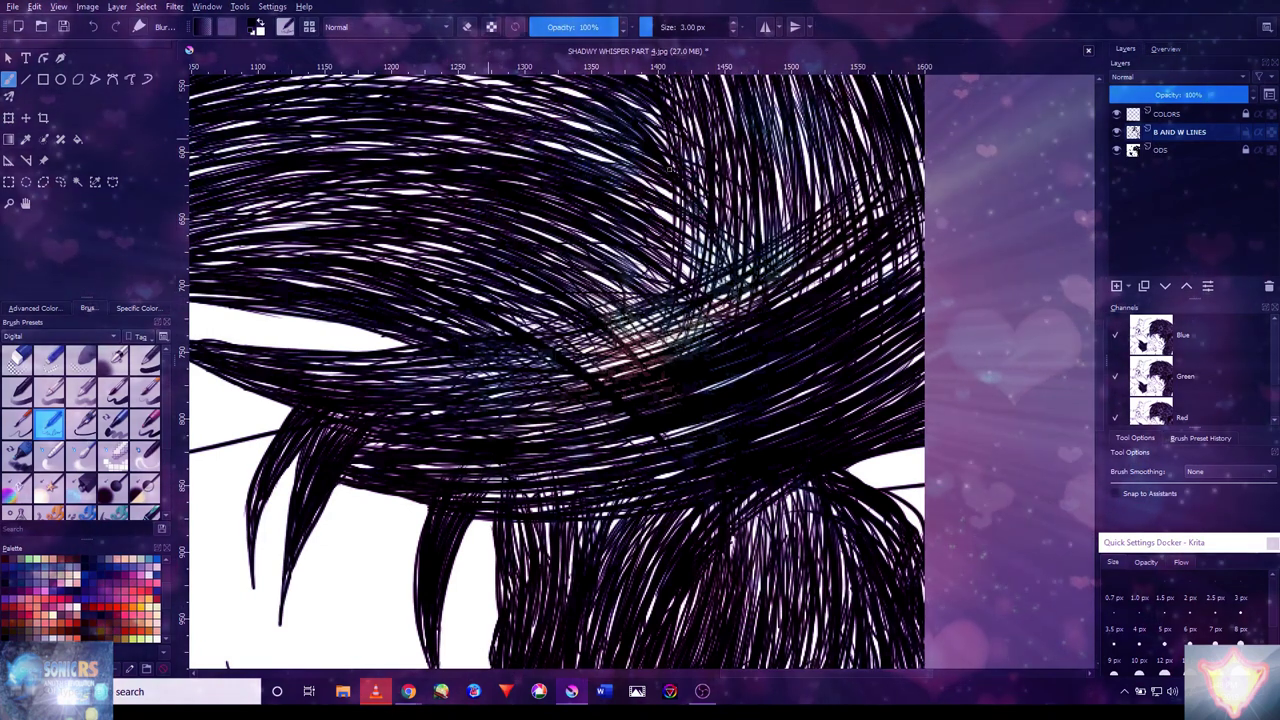
key("minus")
key("minus")
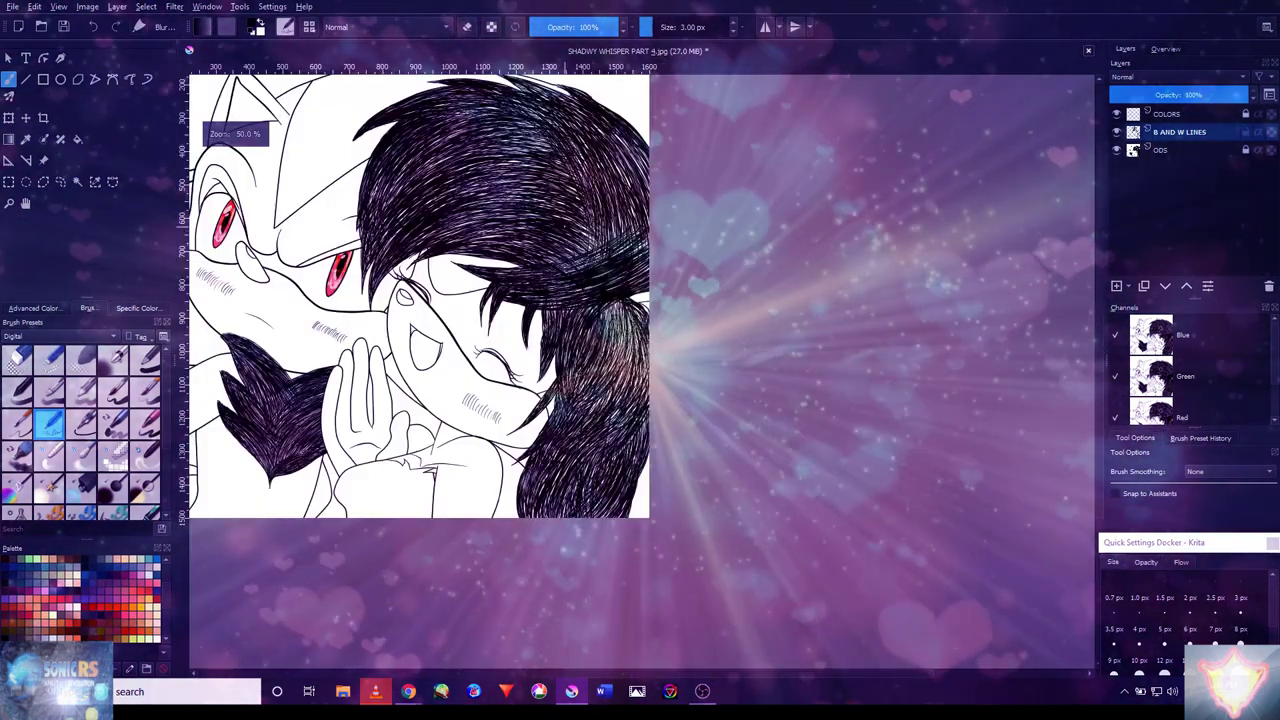
- Examine the crossing strands above the ponytail and the strands along the back of the head for white gaps
key("plus")
key("plus")
key("plus")
key("plus")
key("plus")
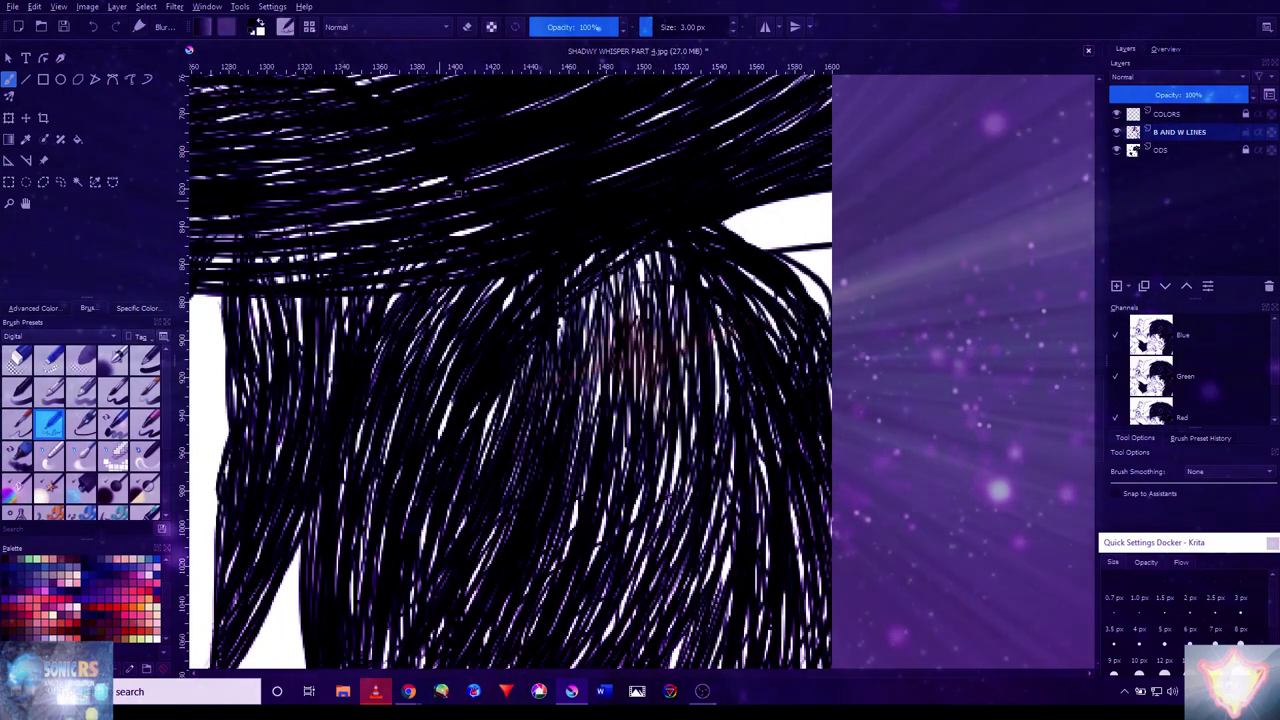
left_click_drag(543, 209, 527, 468)
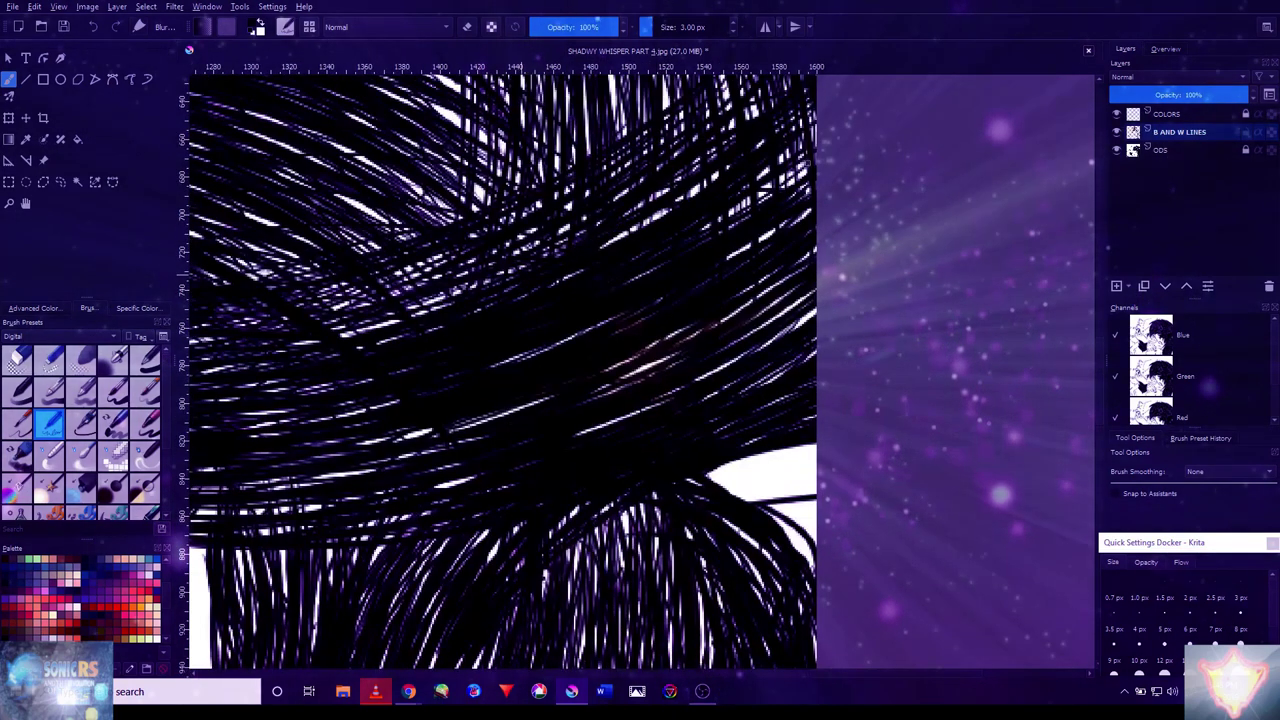
left_click_drag(563, 232, 435, 502)
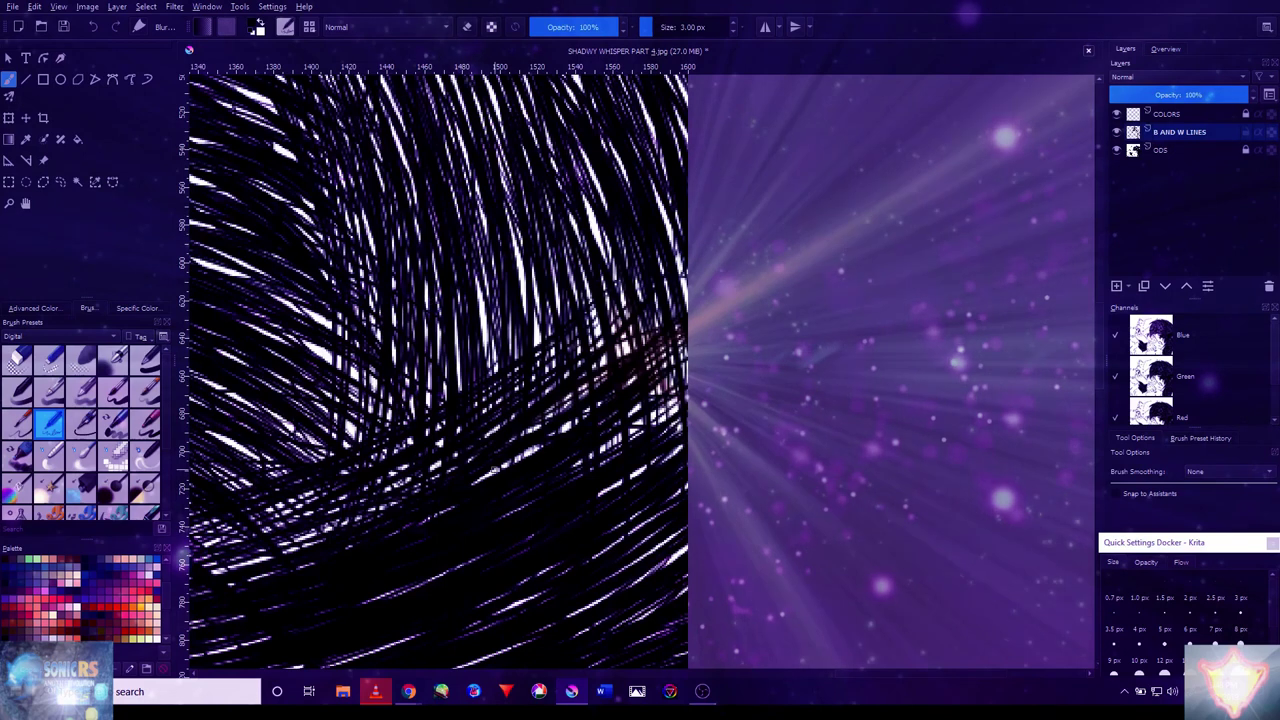
left_click_drag(614, 383, 600, 418)
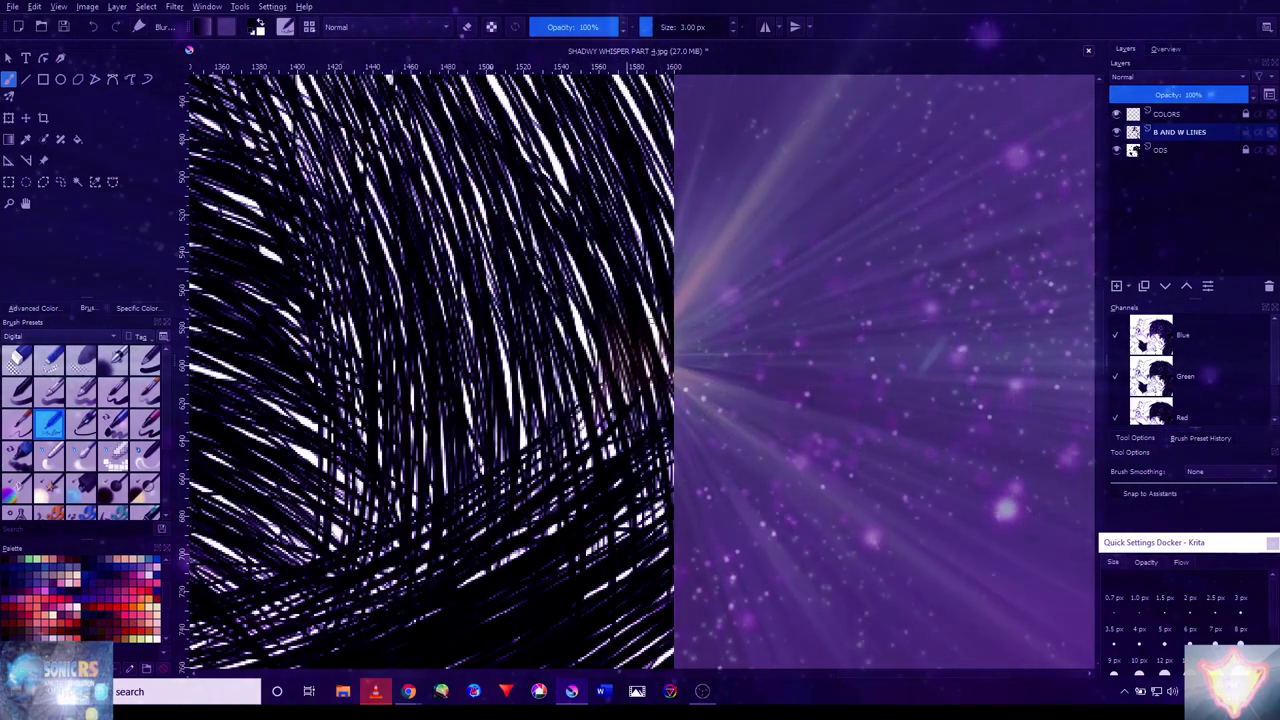
left_click_drag(620, 250, 630, 348)
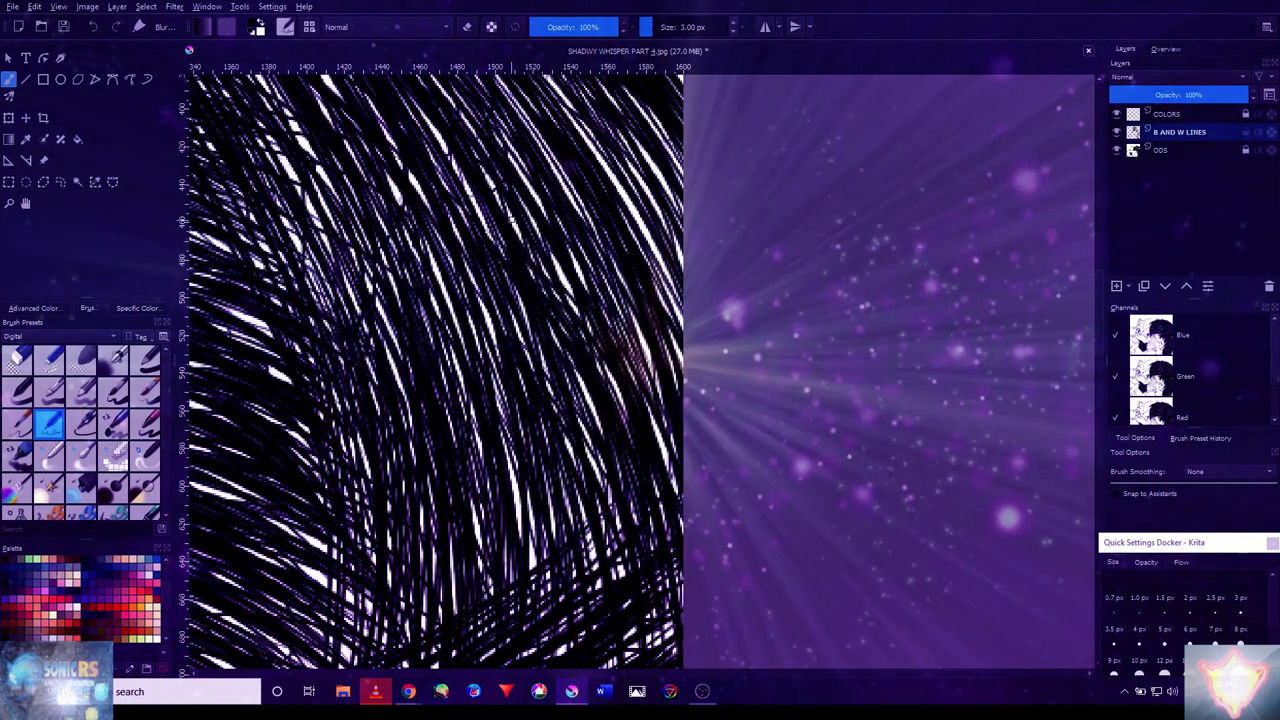
- Thicken the upper back contour of the black hair behind the rear spike with extra strands, undoing a stray stroke
key("2")
key("1")
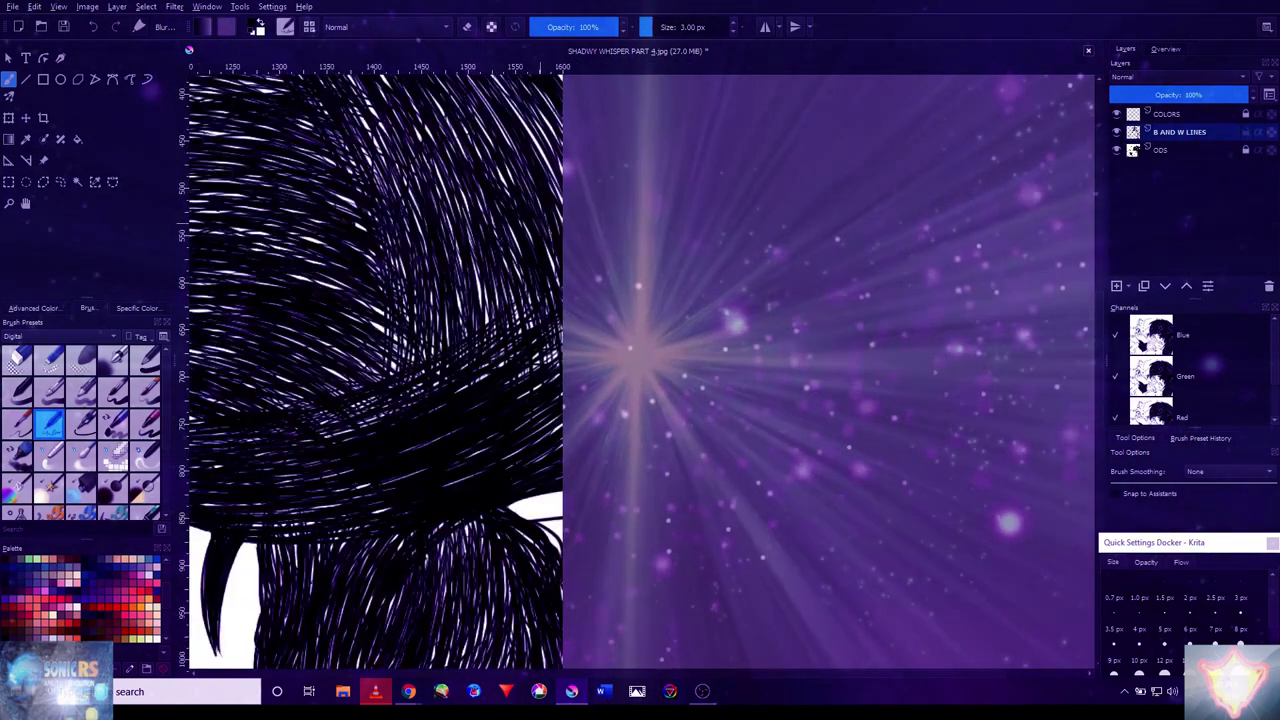
left_click_drag(380, 370, 414, 599)
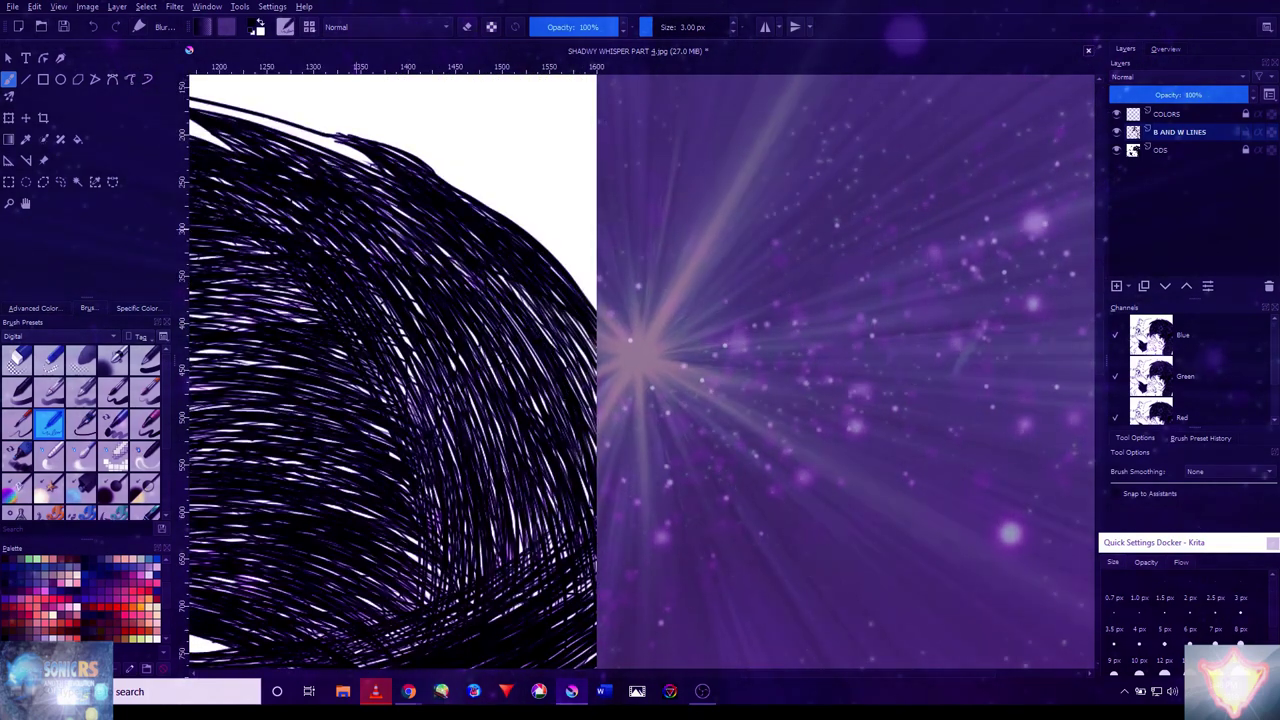
left_click_drag(387, 270, 599, 378)
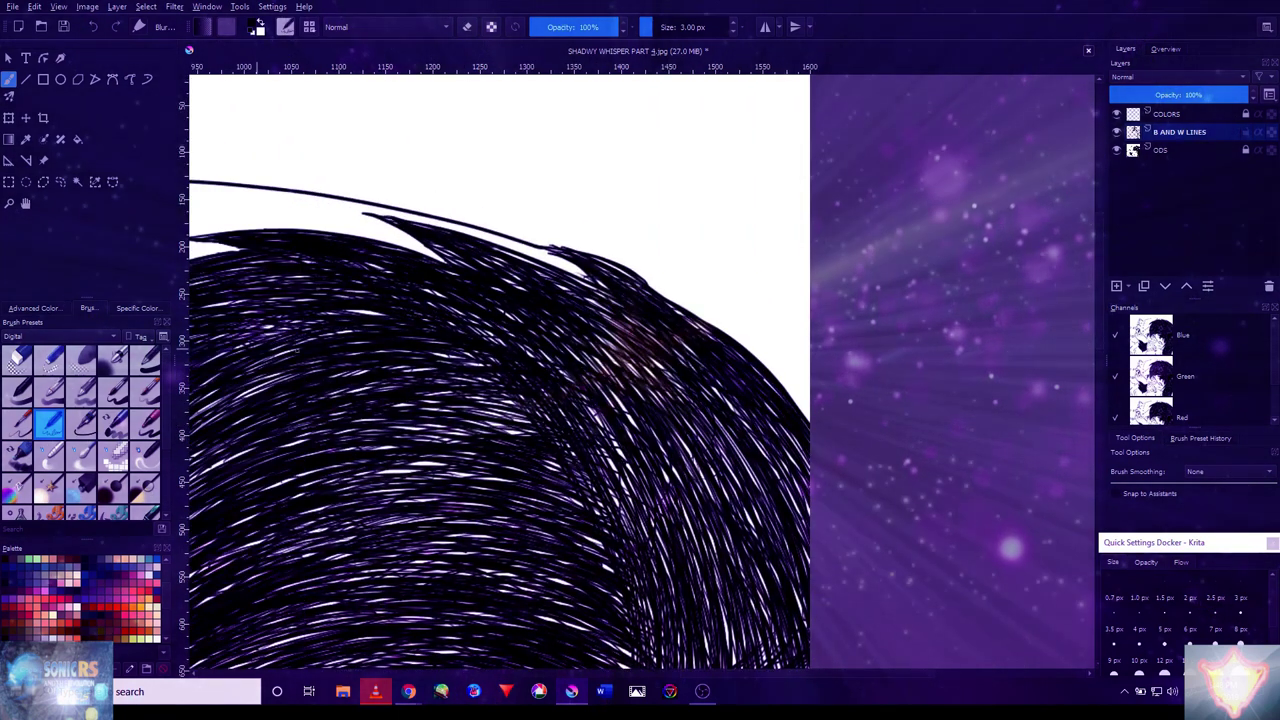
scroll(584, 370, "up", 1)
scroll(598, 370, "up", 1)
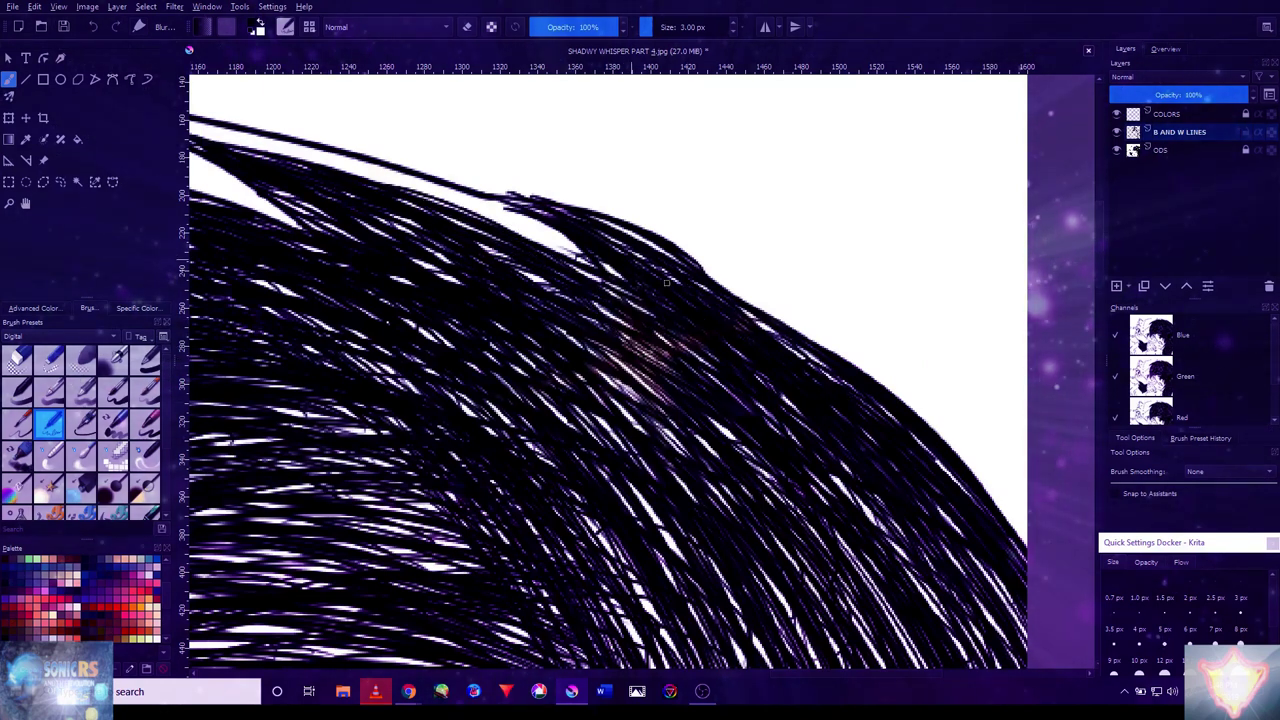
key("ctrl+z")
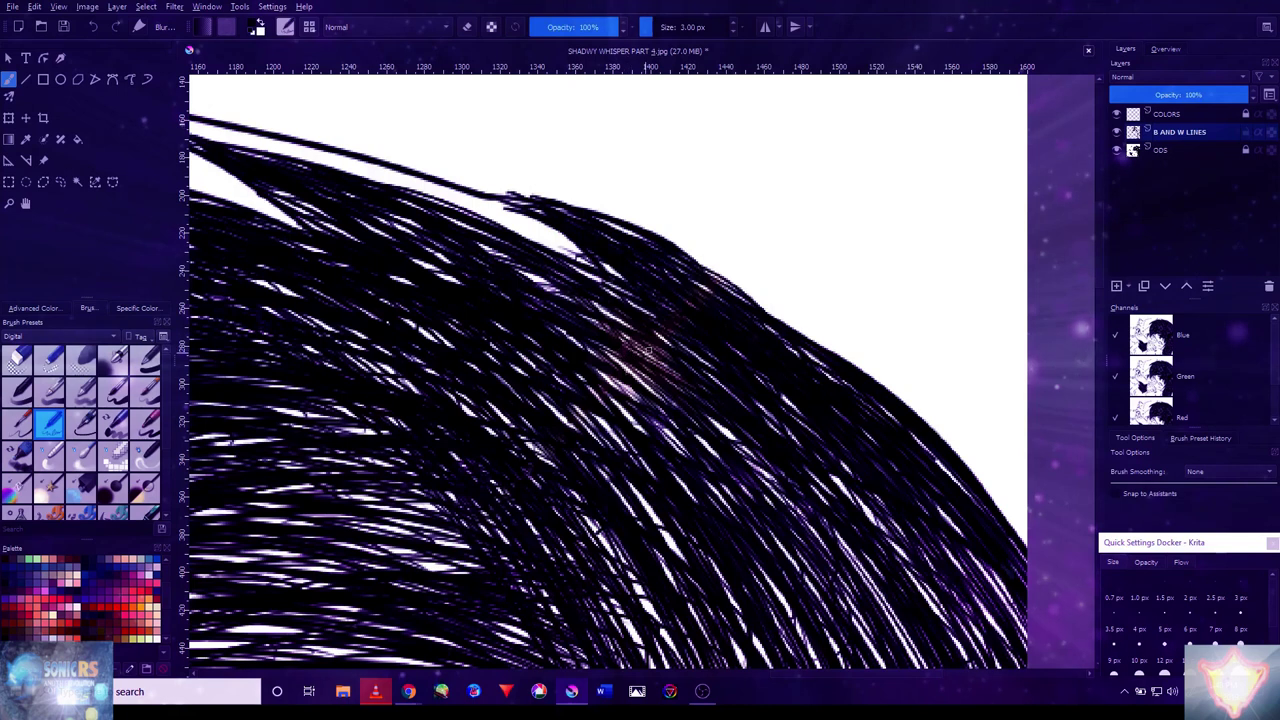
scroll(648, 349, "down", 5)
scroll(620, 338, "up", 4)
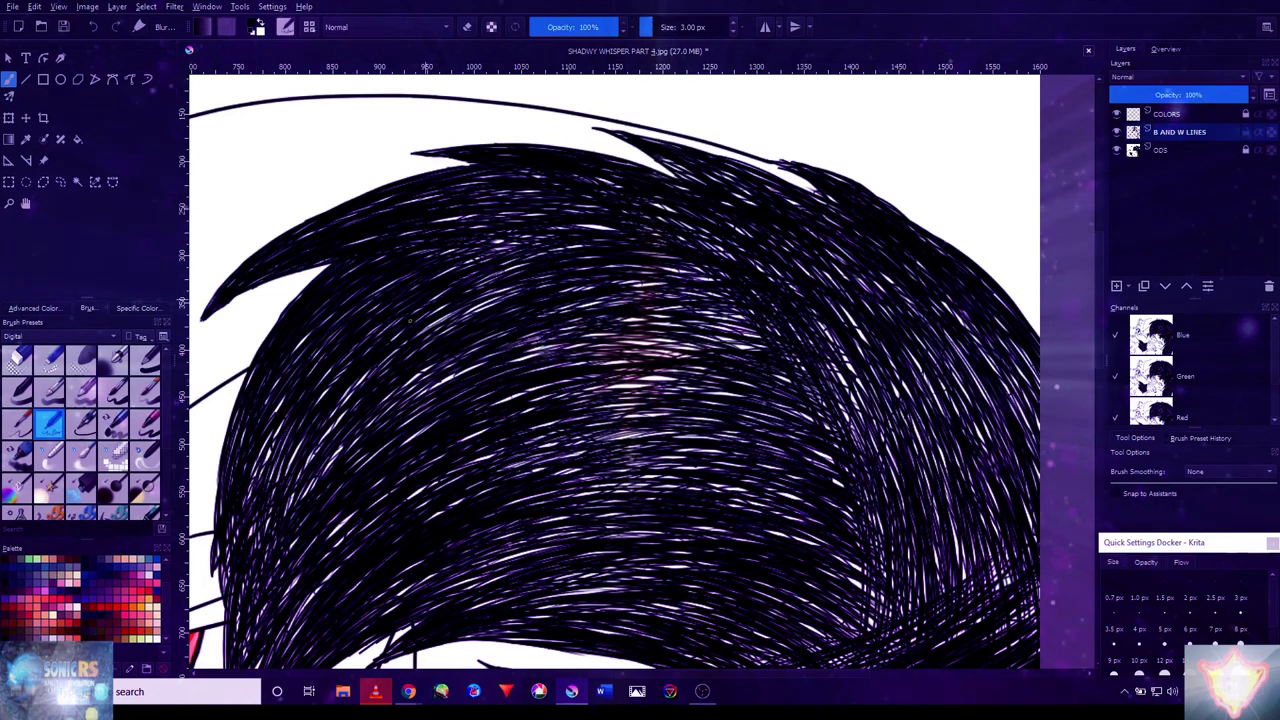
scroll(553, 349, "down", 5)
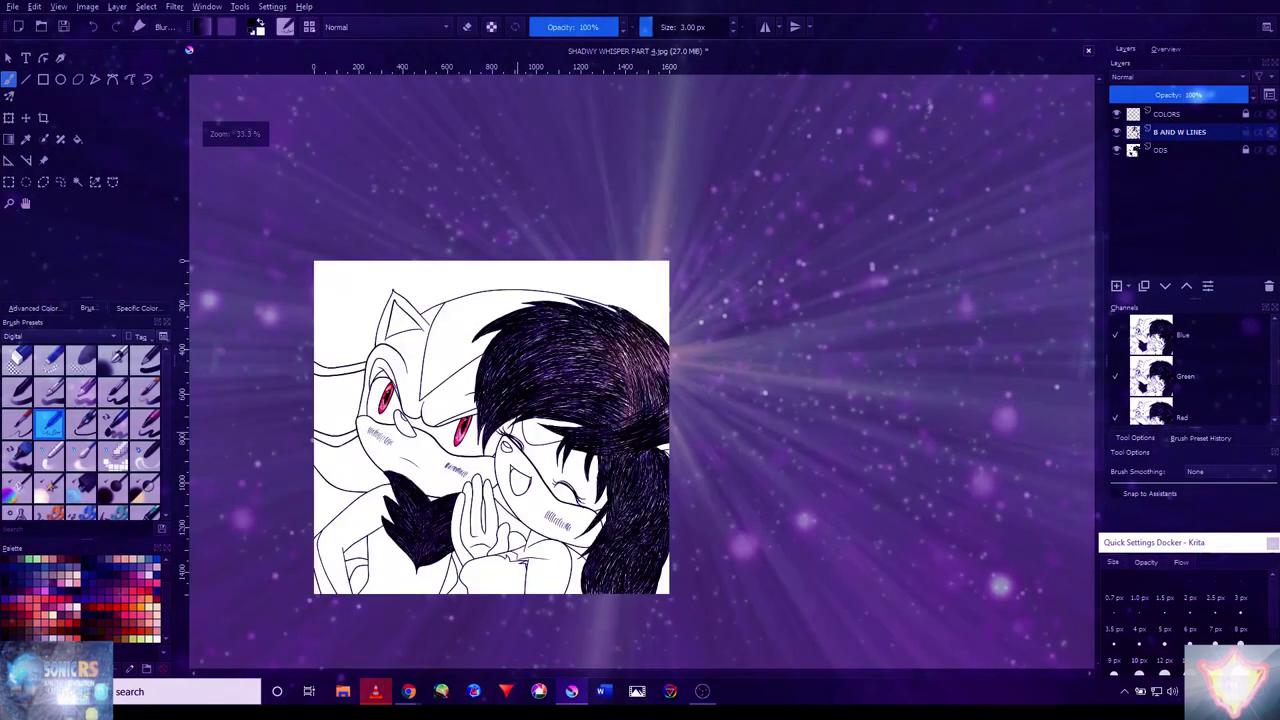
- Examine the linework of the red-eyed character's face, from the eye and nose to the blush lines and chest fur
left_click(25, 205)
scroll(366, 374, "up", 6)
scroll(574, 469, "down", 2)
scroll(519, 465, "up", 2)
scroll(651, 363, "up", 2)
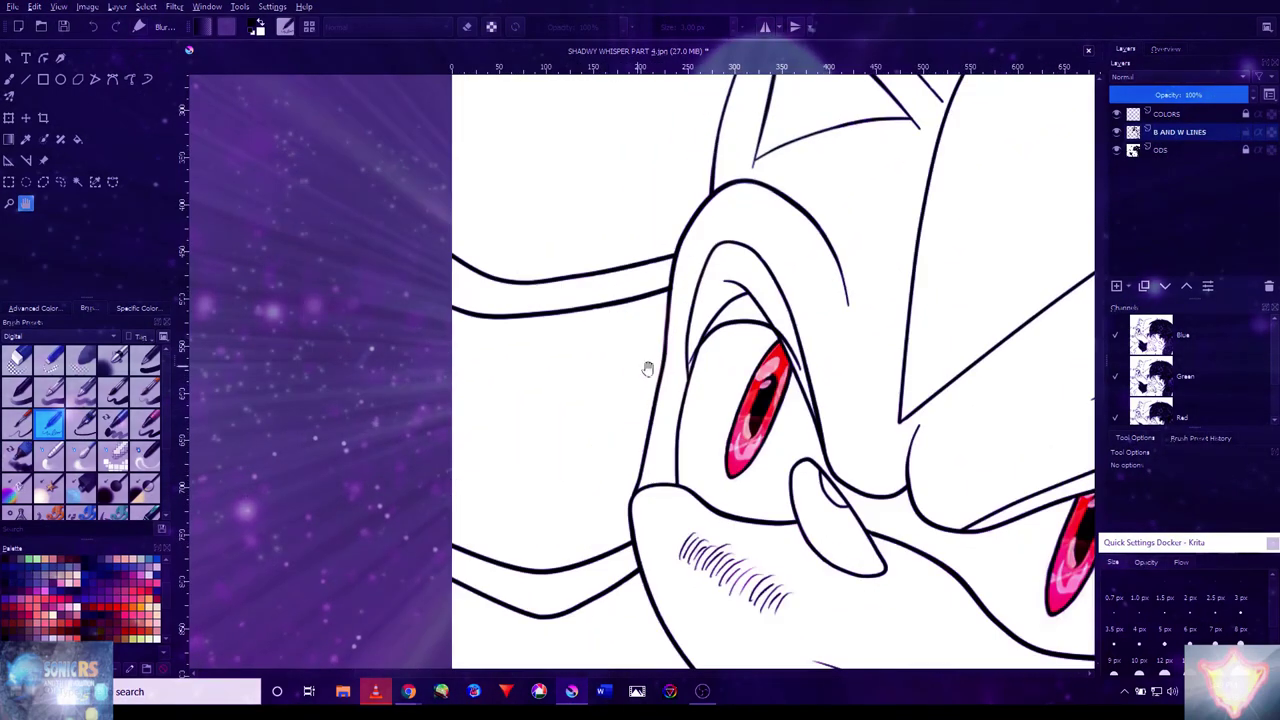
left_click_drag(654, 449, 660, 262)
scroll(740, 200, "up", 3)
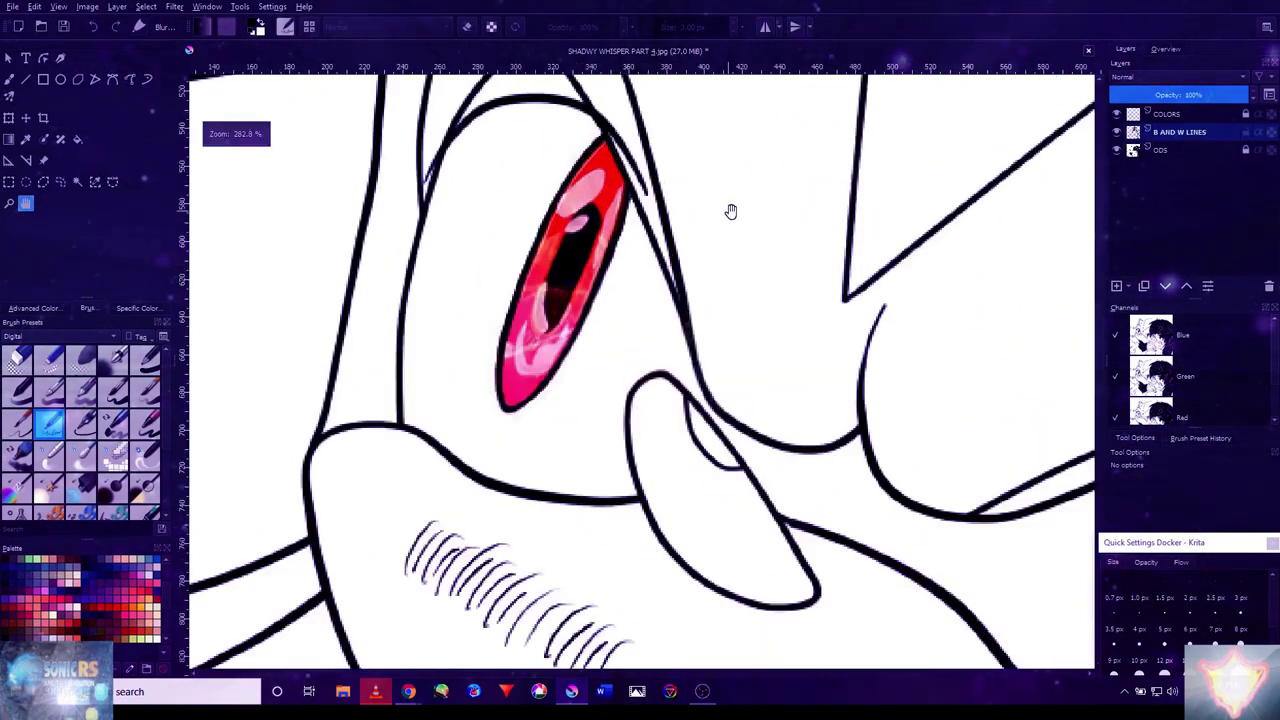
scroll(731, 209, "down", 3)
scroll(606, 445, "down", 2)
left_click_drag(617, 394, 551, 377)
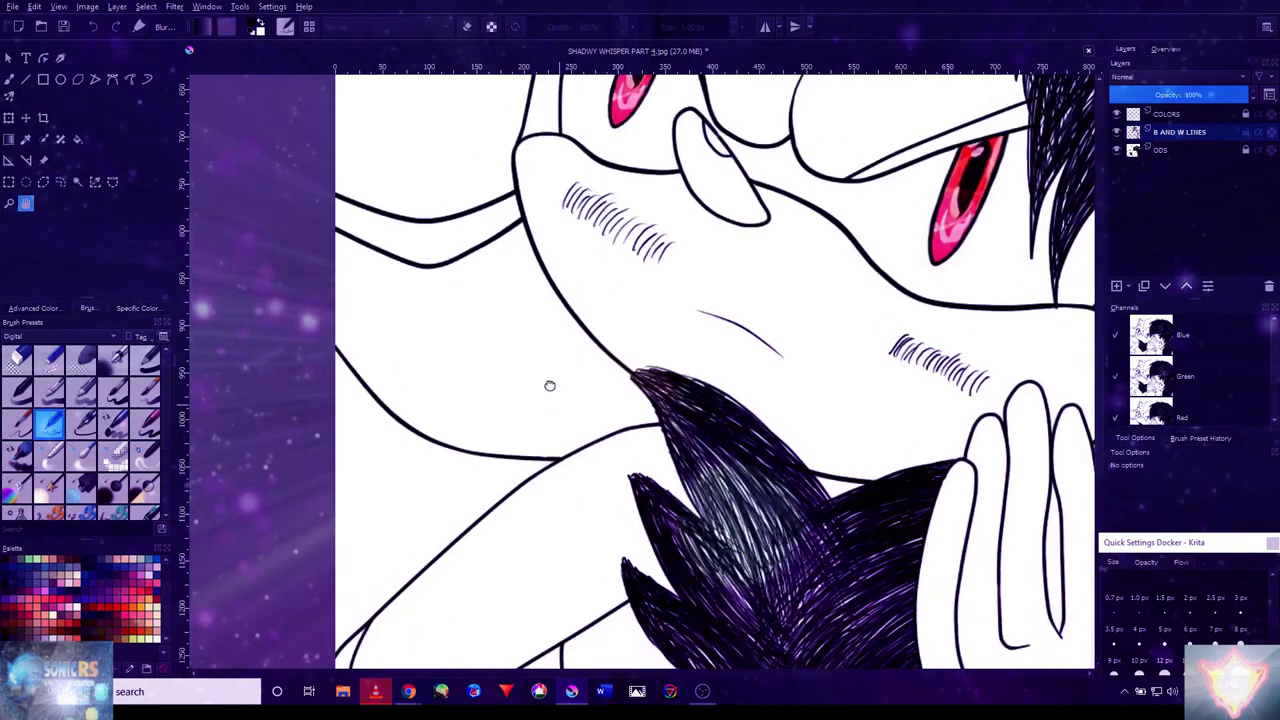
- Examine the raised hand, the shoulder and the closed-eye character's cheek and blush lines up close
scroll(634, 201, "up", 4)
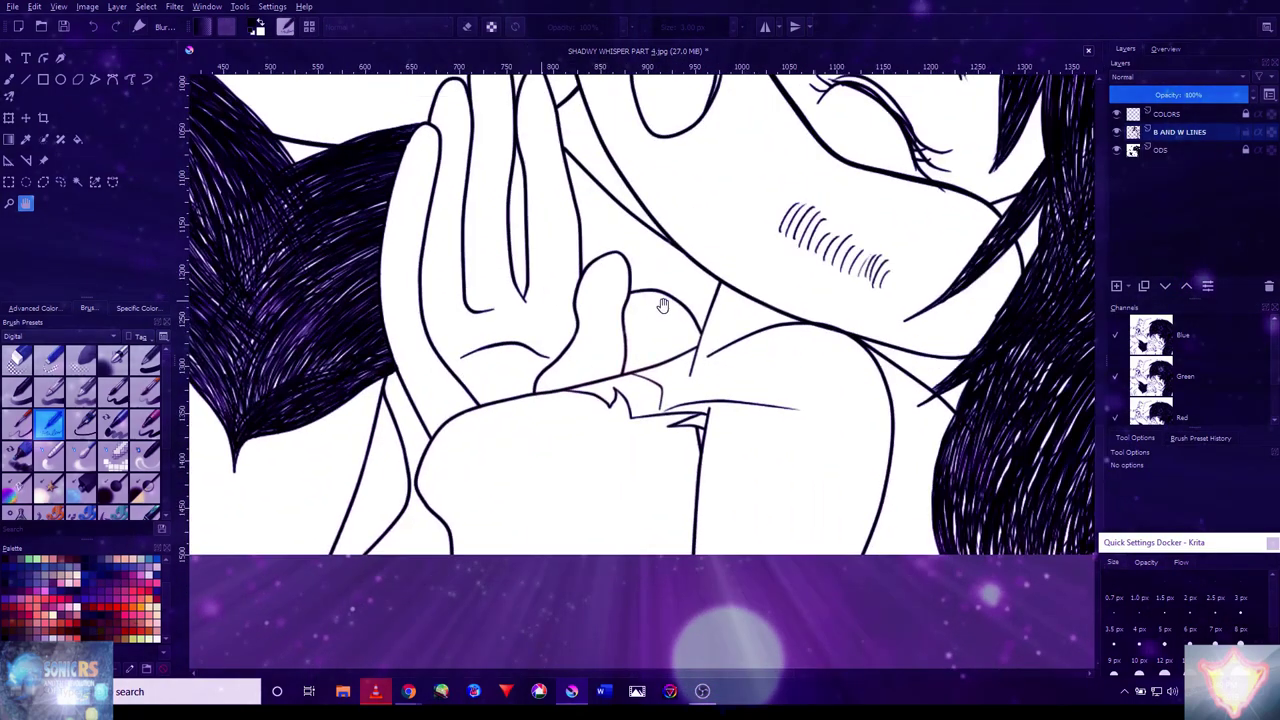
scroll(745, 307, "up", 2)
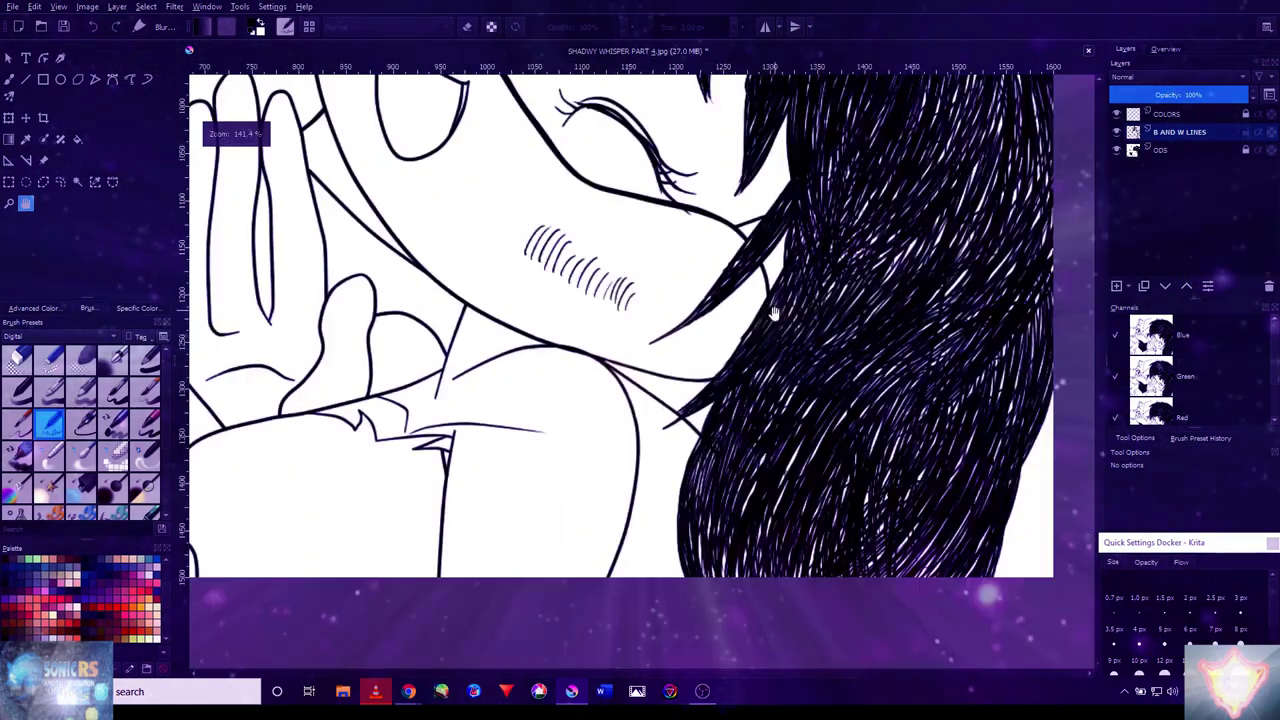
left_click_drag(773, 307, 580, 397)
mouse_move(440, 344)
left_mouse_down()
mouse_move(575, 300)
mouse_move(678, 354)
left_mouse_up()
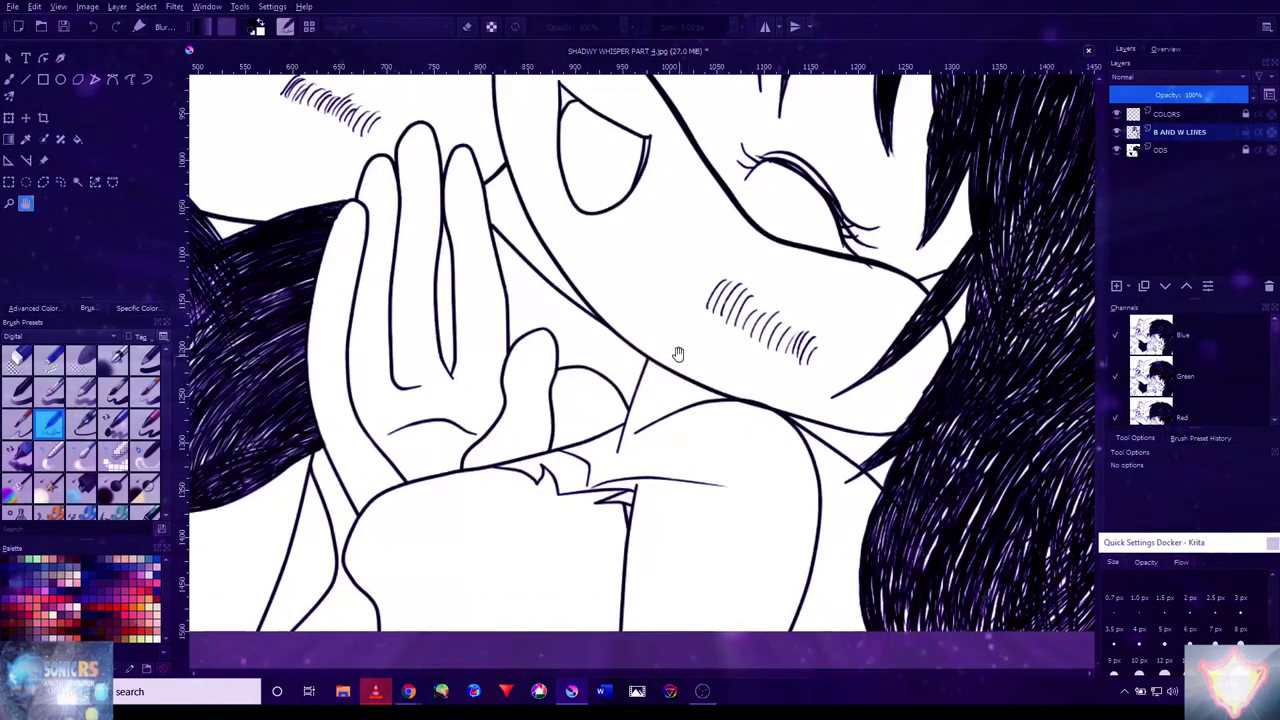
left_click_drag(648, 271, 537, 428)
mouse_move(512, 365)
left_mouse_down()
mouse_move(636, 410)
mouse_move(815, 400)
left_mouse_up()
mouse_move(568, 303)
left_mouse_down()
mouse_move(578, 363)
mouse_move(716, 260)
left_mouse_up()
scroll(715, 260, "up", 3)
mouse_move(543, 389)
left_mouse_down()
mouse_move(663, 351)
mouse_move(597, 310)
mouse_move(560, 190)
left_mouse_up()
scroll(560, 190, "down", 5)
scroll(731, 272, "up", 3)
scroll(812, 226, "down", 2)
scroll(812, 226, "up", 2)
- Redraw the short loose strand at the fringe's lower edge above the eyelashes with the 3 px brush
left_click_drag(775, 195, 668, 287)
scroll(577, 275, "up", 1)
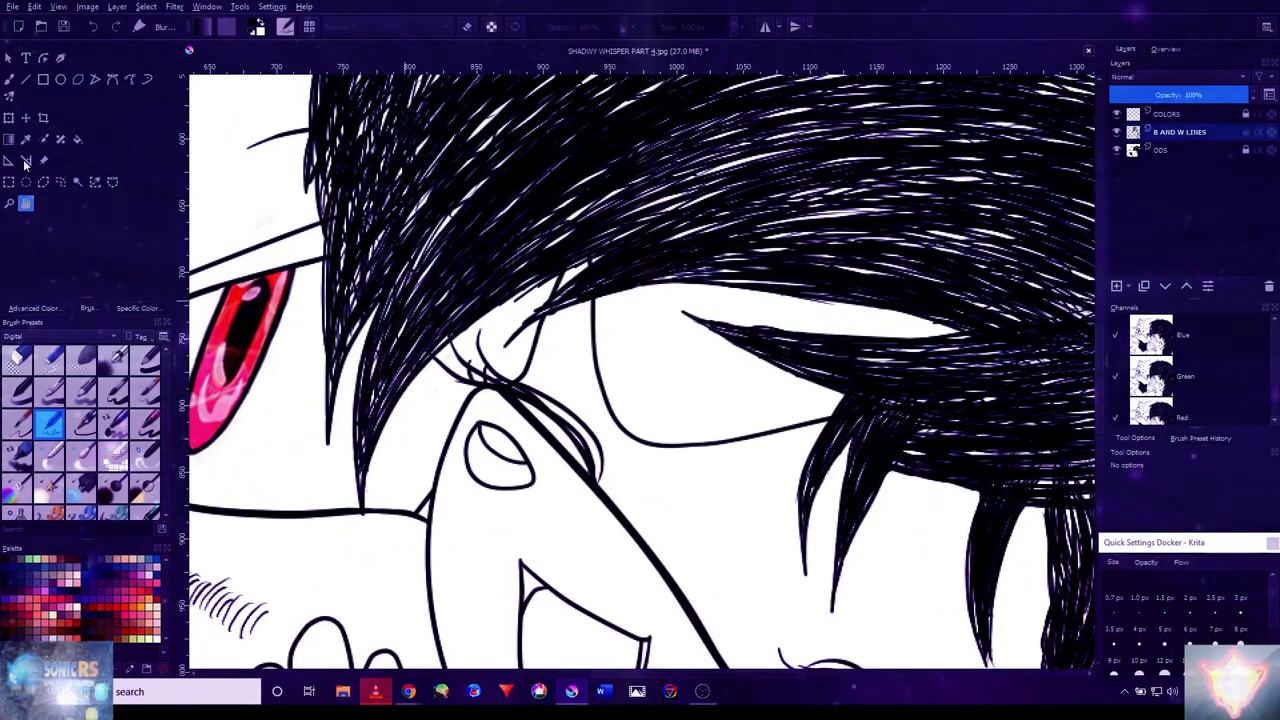
left_click(8, 80)
scroll(490, 300, "up", 2)
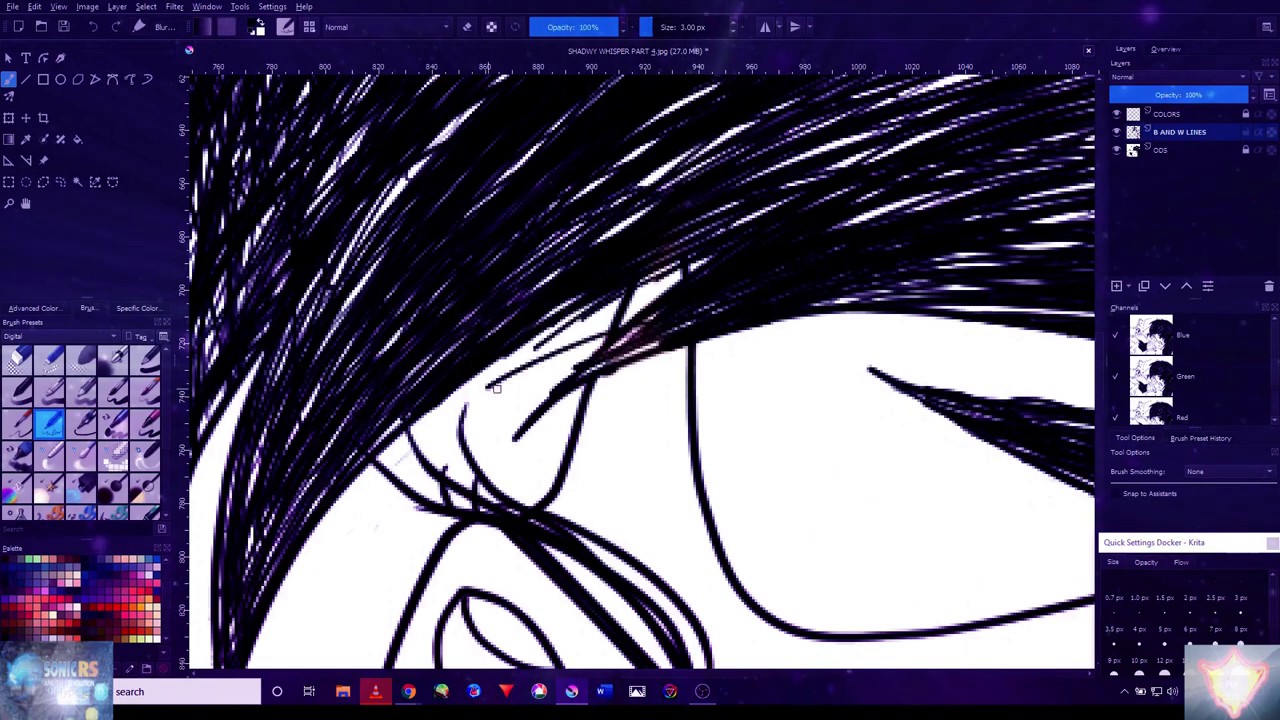
key("ctrl+z")
left_click_drag(640, 335, 500, 432)
key("ctrl+z")
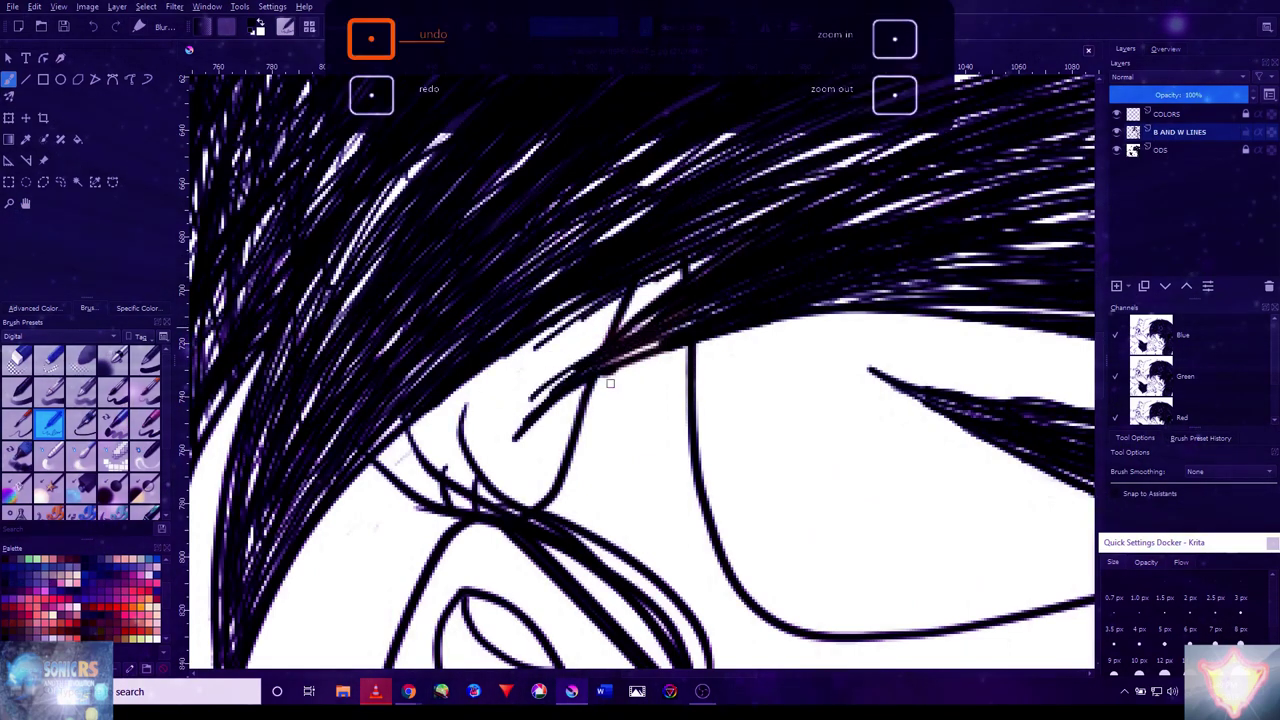
left_click_drag(500, 440, 585, 372)
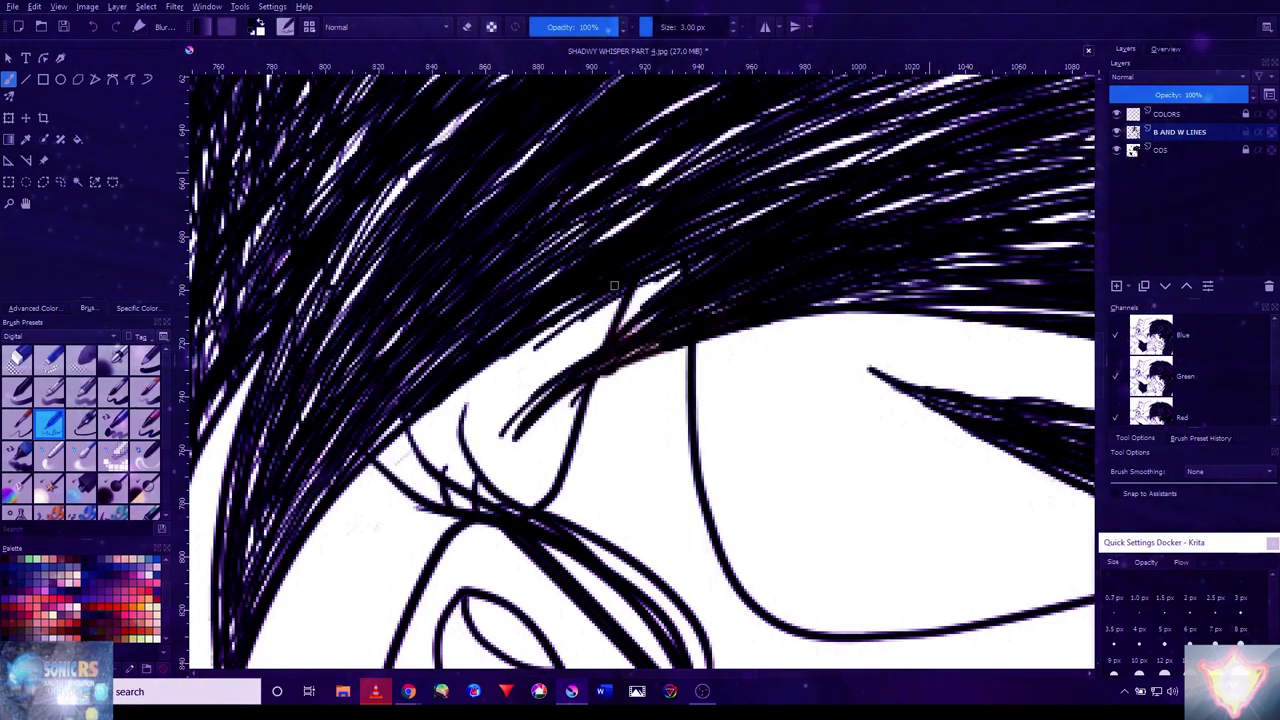
- Add strands along the hair flow to fill white gaps in the front fringe above the closed-eye character's face
left_click_drag(352, 256, 438, 152)
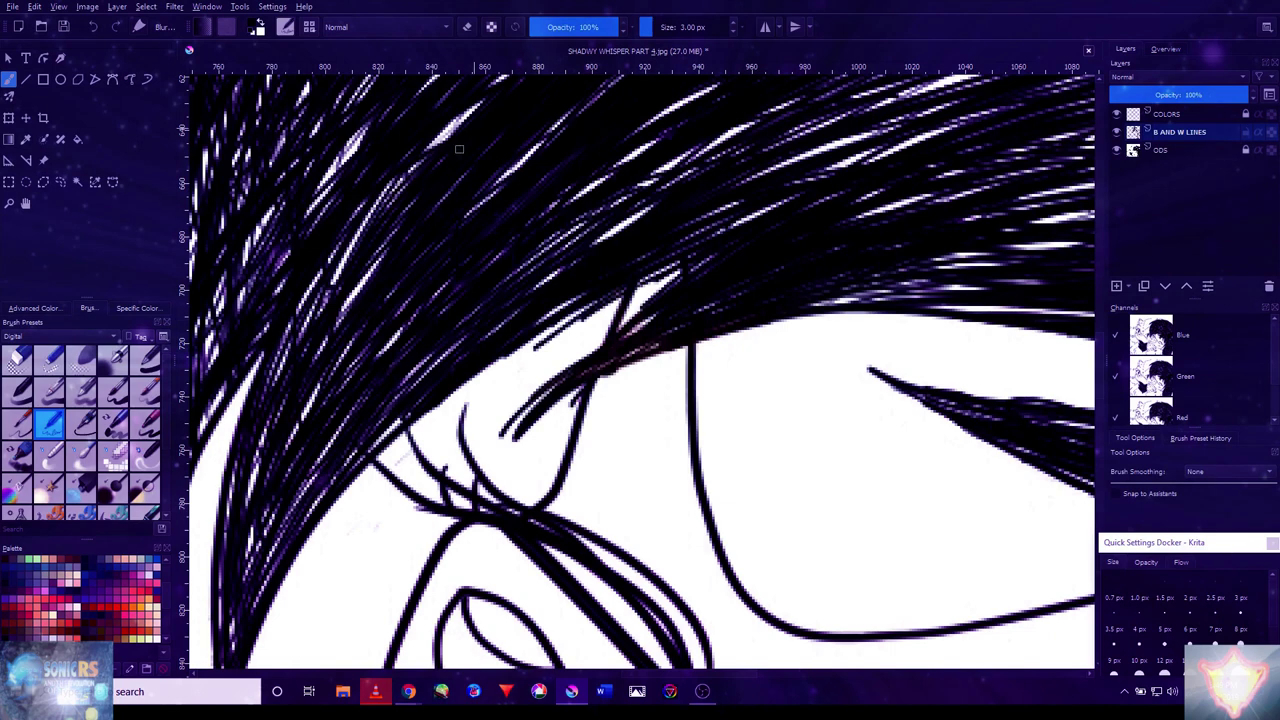
left_click(26, 205)
left_click_drag(393, 252, 470, 345)
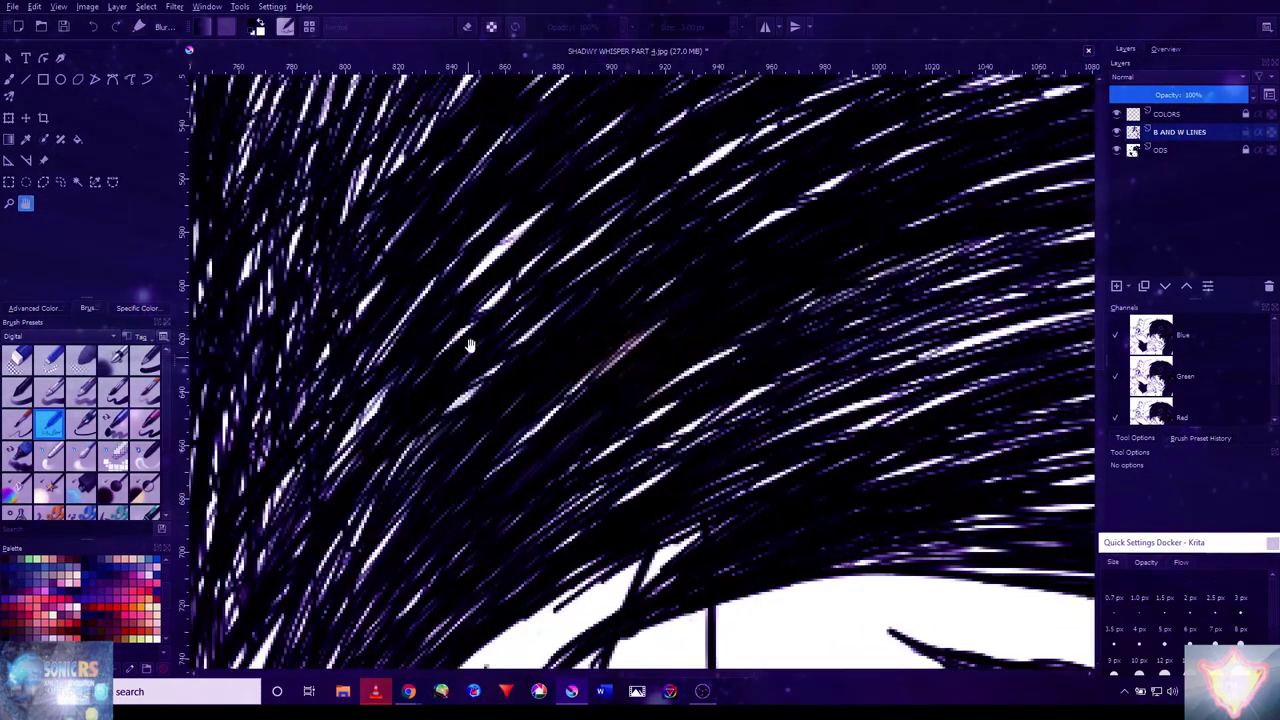
left_click(470, 345, "ctrl")
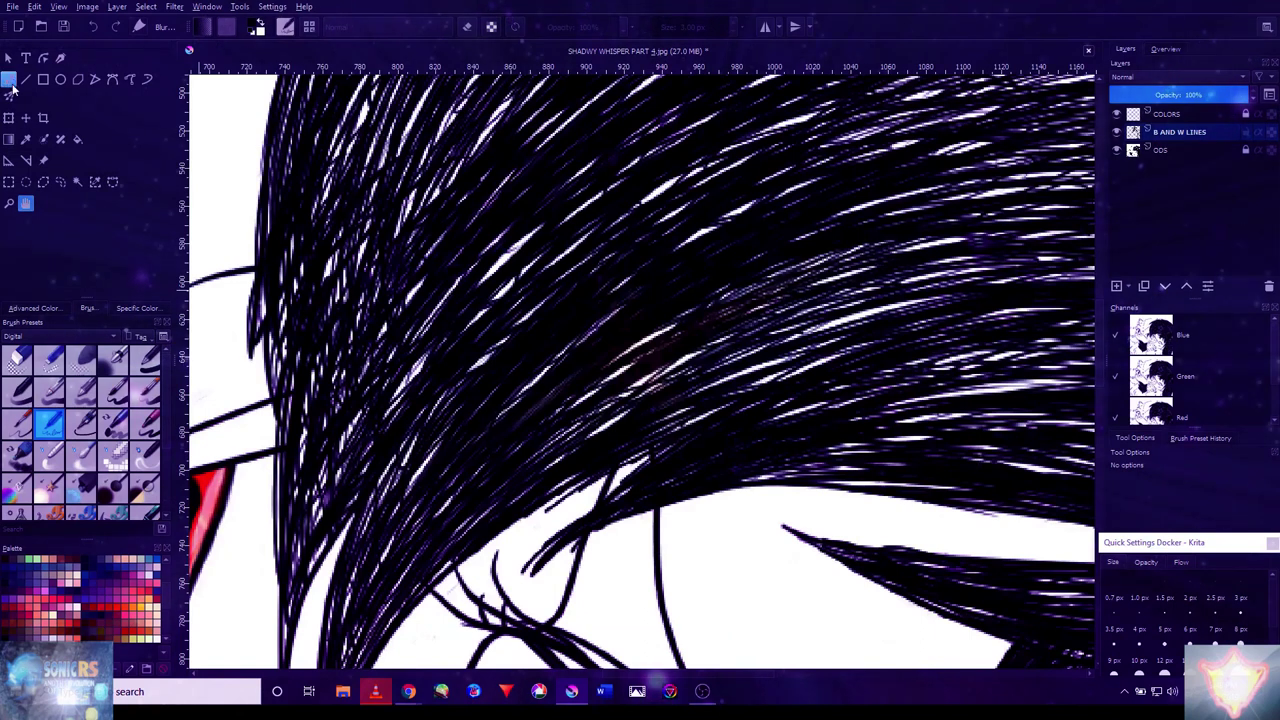
left_click(10, 82)
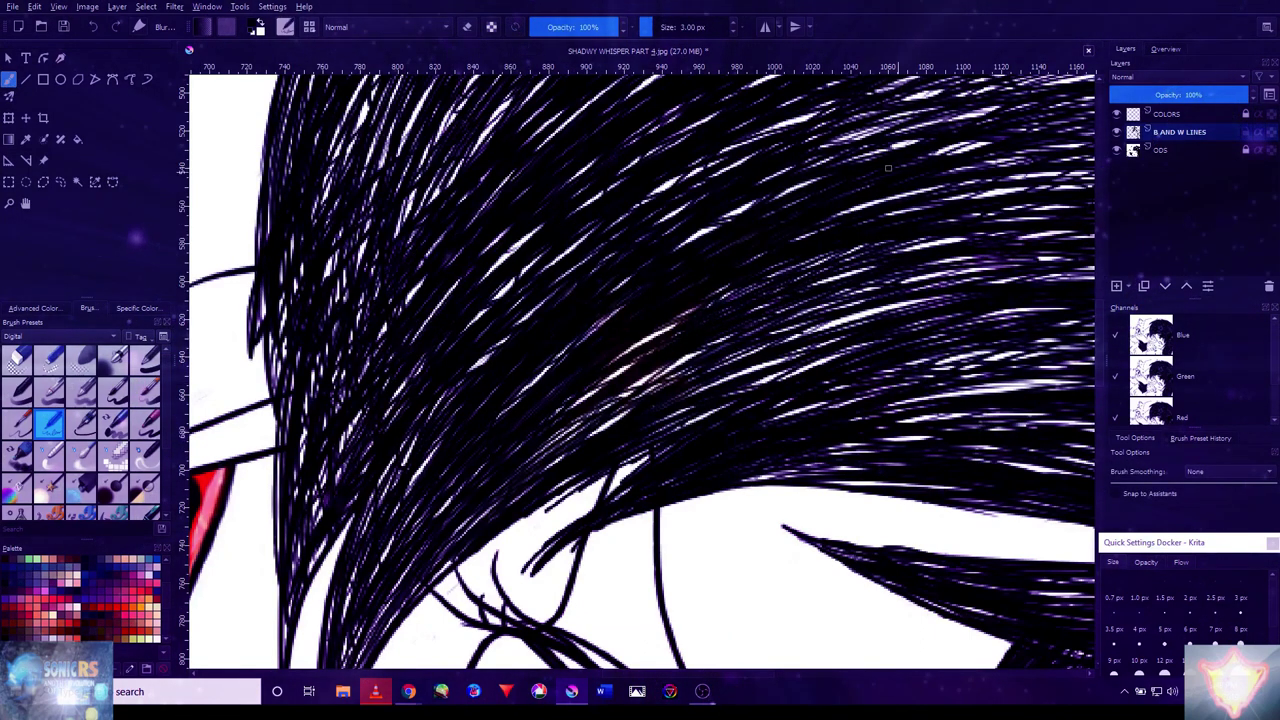
left_click_drag(808, 334, 943, 294)
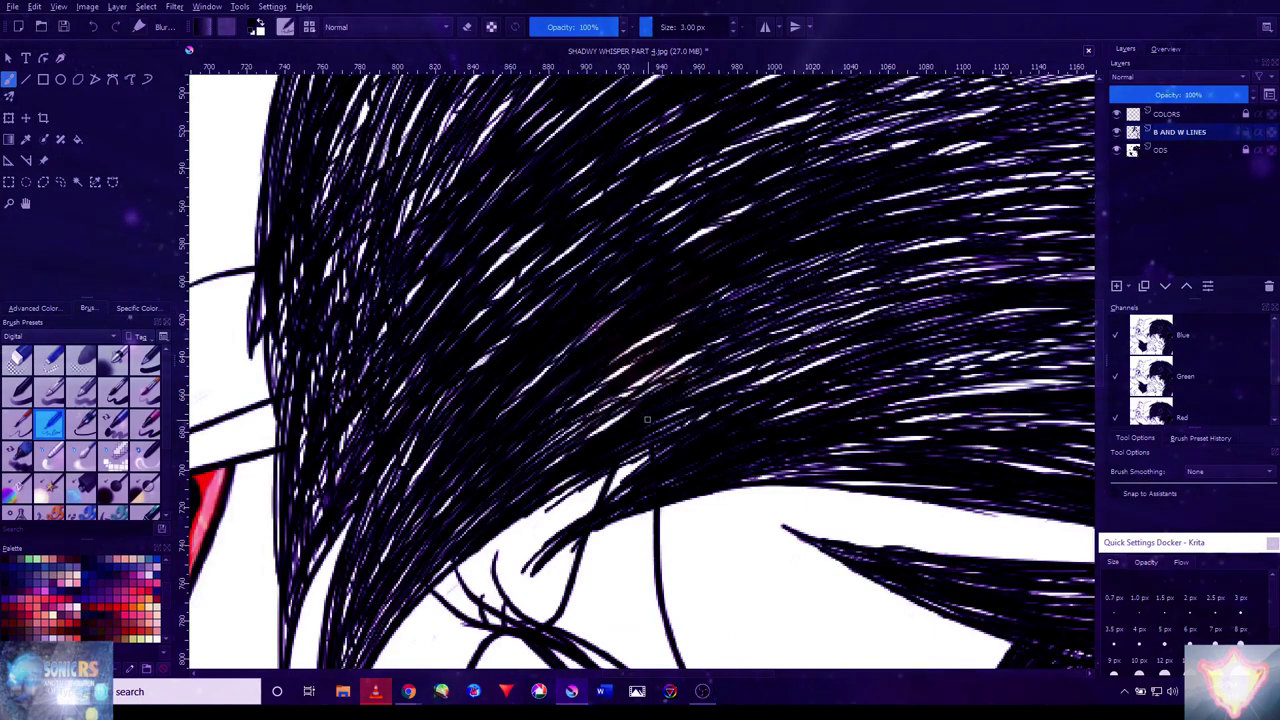
scroll(647, 420, "up", 1)
key("1")
- Examine the crown of the black hair from the front spike to the rear spikes for remaining gaps
left_click(26, 203)
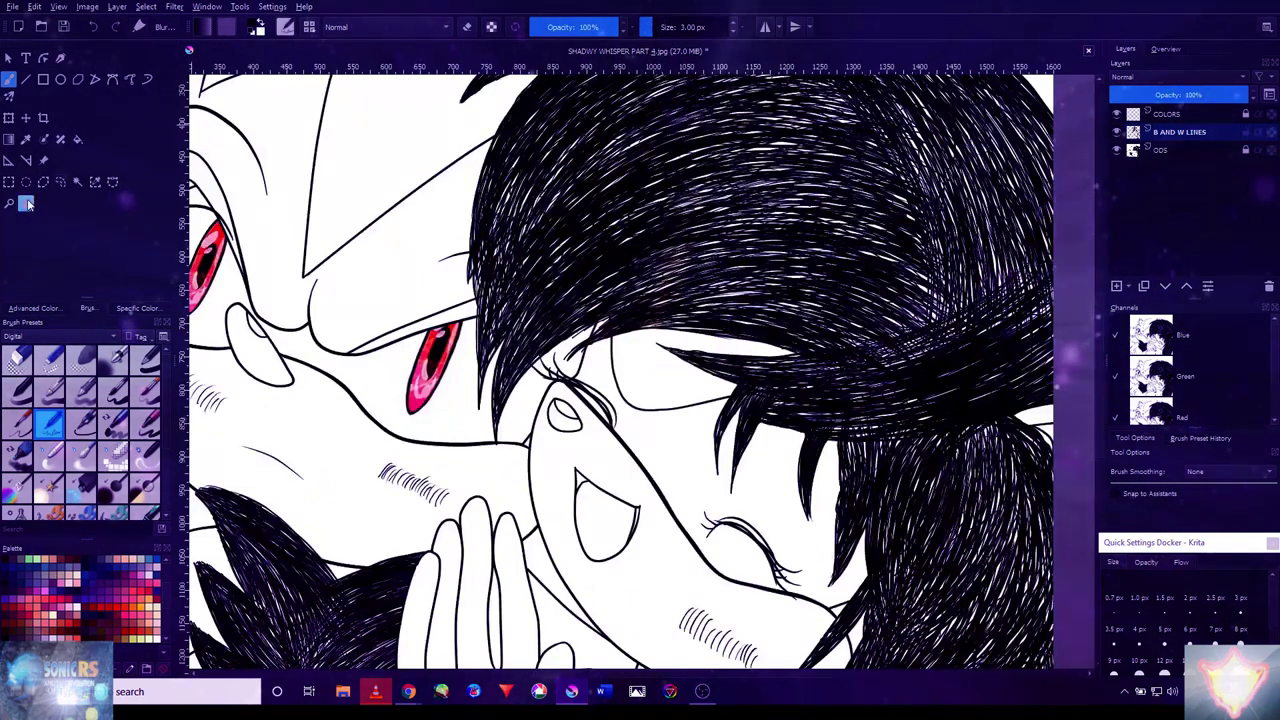
scroll(500, 129, "up", 5)
scroll(620, 320, "up", 2)
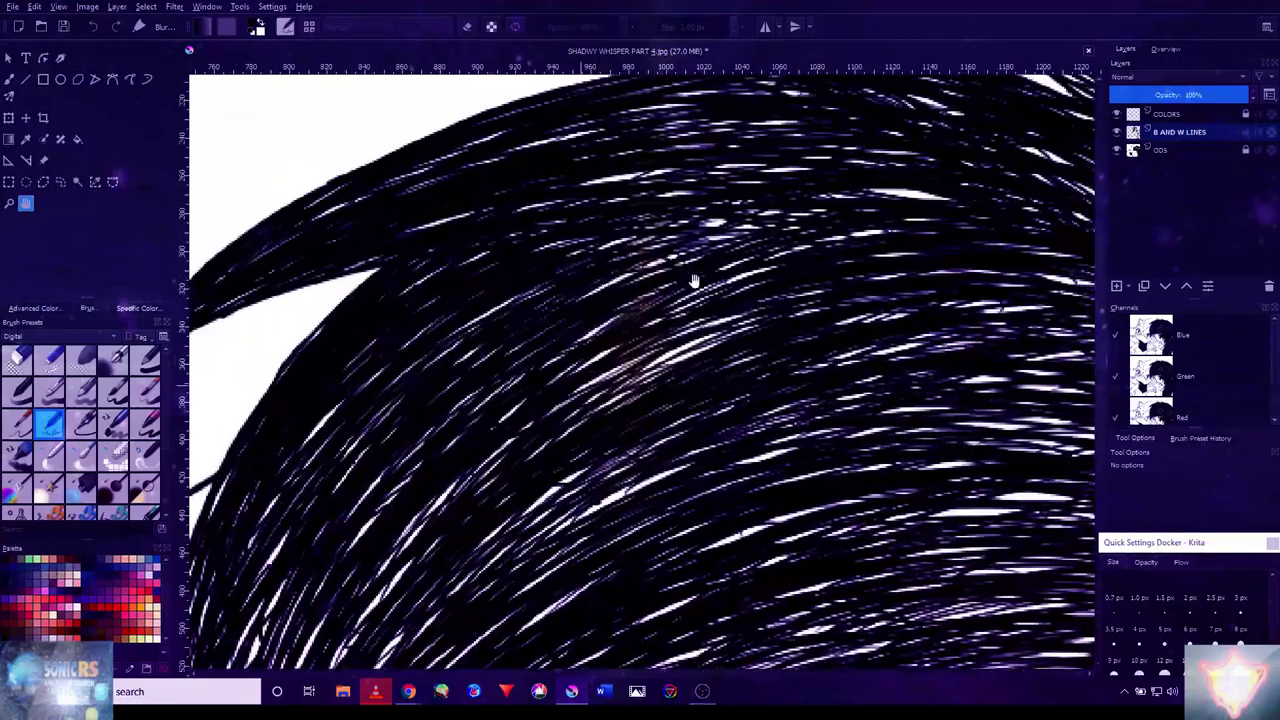
scroll(811, 250, "down", 2)
left_click_drag(726, 286, 786, 323)
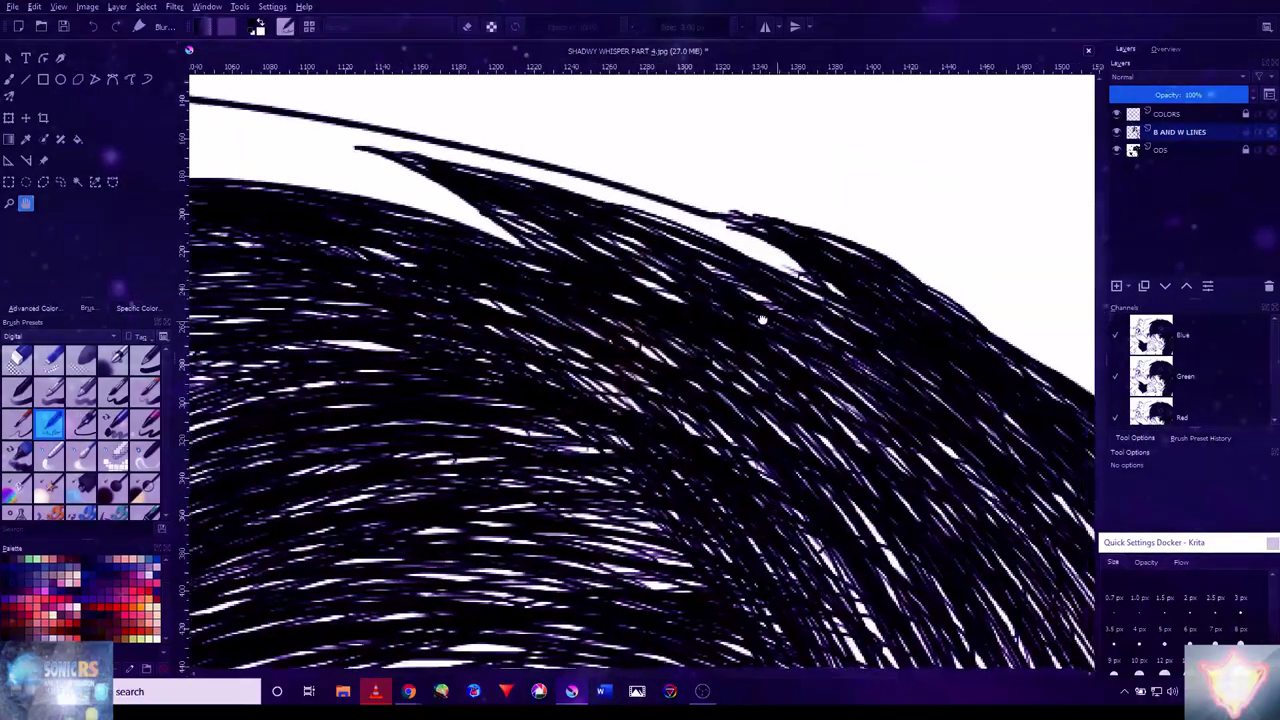
scroll(769, 350, "up", 2)
scroll(769, 350, "down", 2)
mouse_move(586, 271)
left_mouse_down()
mouse_move(523, 400)
mouse_move(557, 322)
mouse_move(510, 360)
mouse_move(486, 409)
mouse_move(600, 250)
left_mouse_up()
- Compare the ponytail, fringe and crown strands up close with their look in the whole drawing
scroll(490, 456, "down", 2)
scroll(547, 237, "up", 2)
scroll(547, 237, "down", 1)
scroll(600, 250, "down", 2)
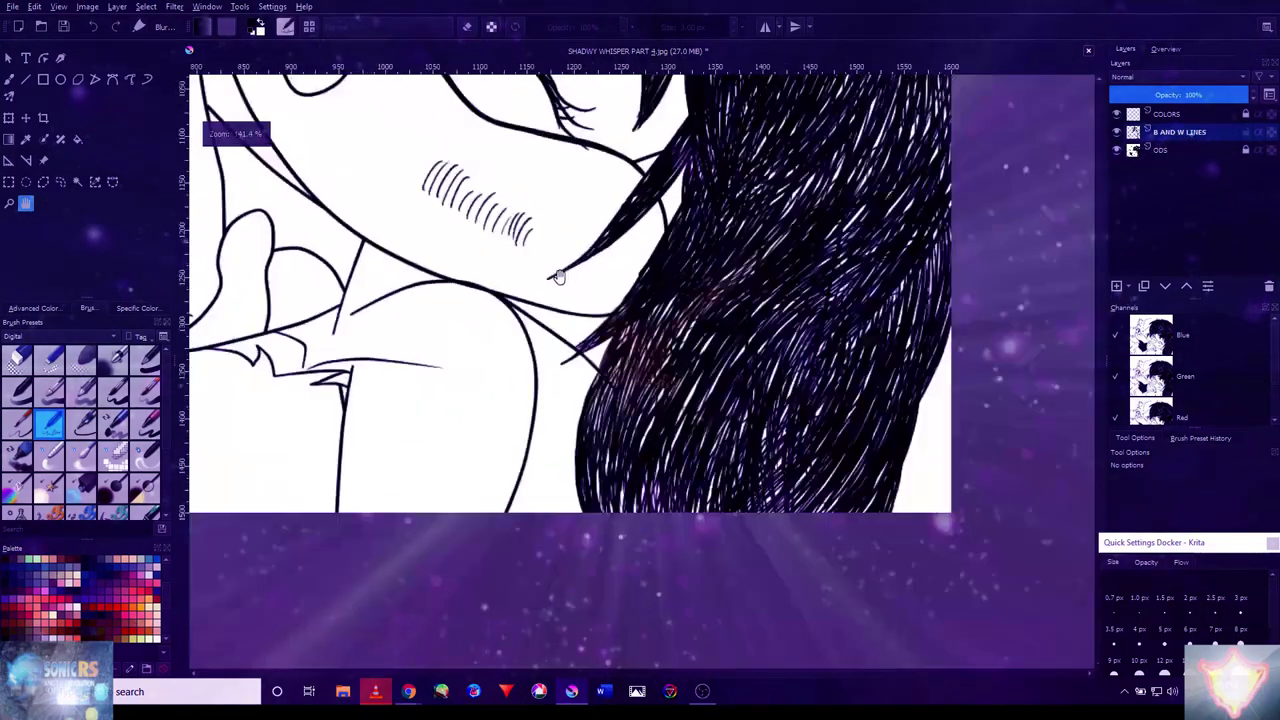
scroll(489, 270, "up", 1)
scroll(560, 320, "down", 3)
scroll(604, 368, "up", 1)
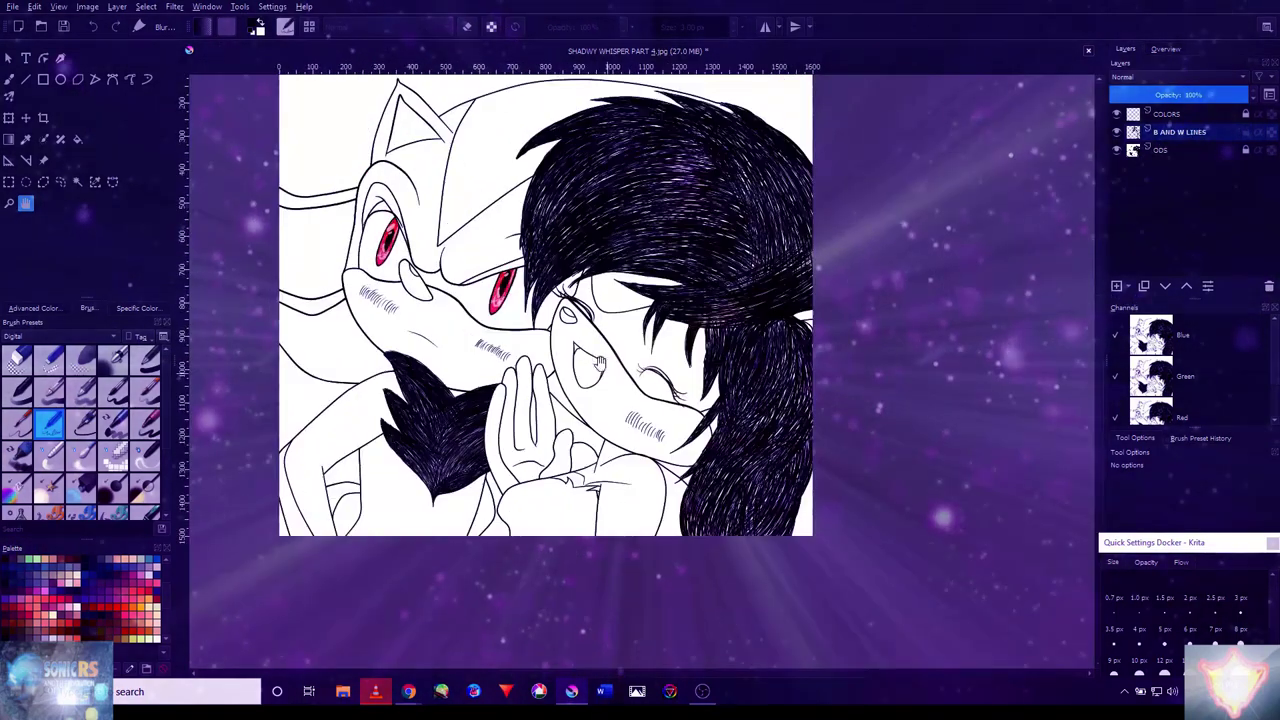
scroll(648, 236, "up", 4)
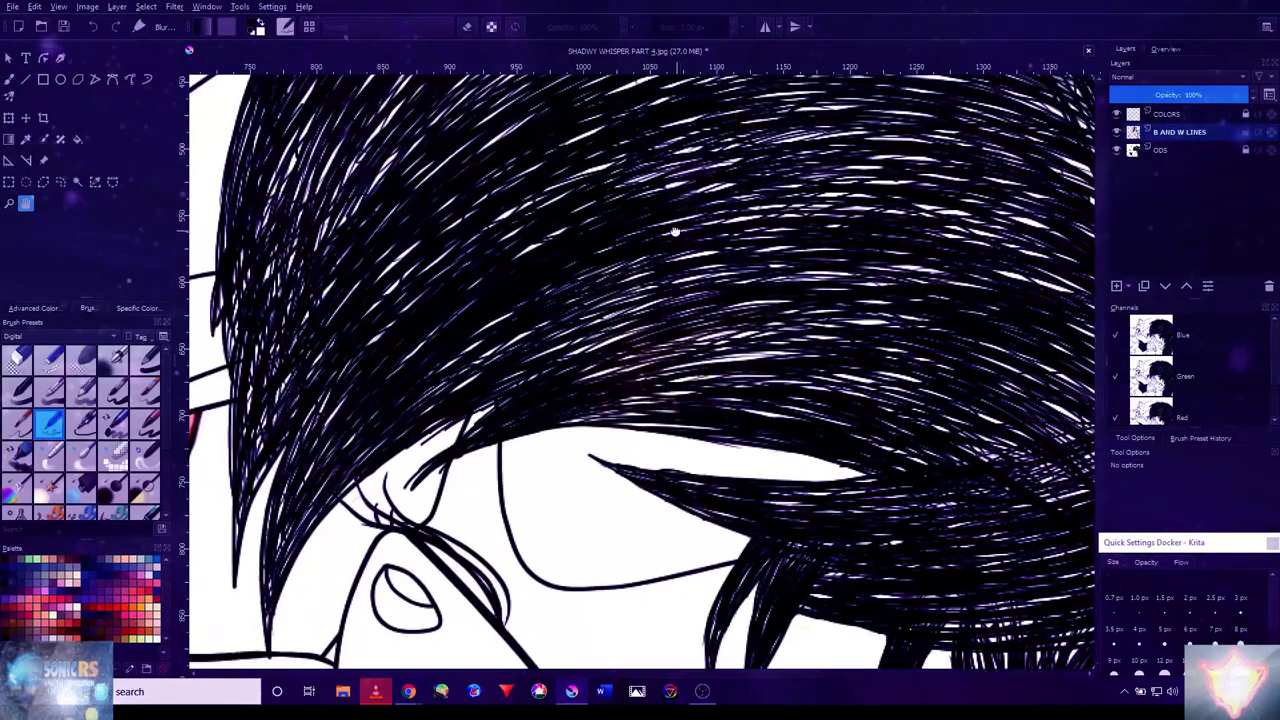
scroll(633, 297, "down", 2)
scroll(640, 370, "up", 2)
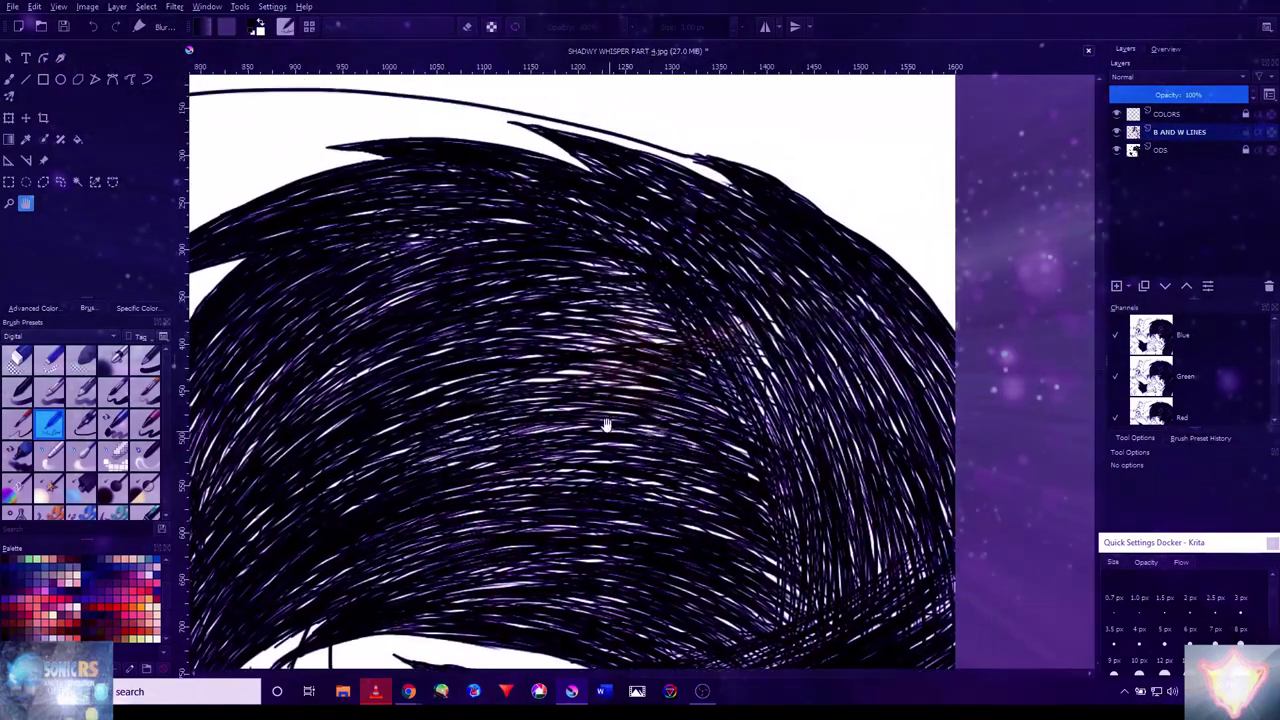
scroll(549, 303, "down", 1)
scroll(560, 280, "down", 5)
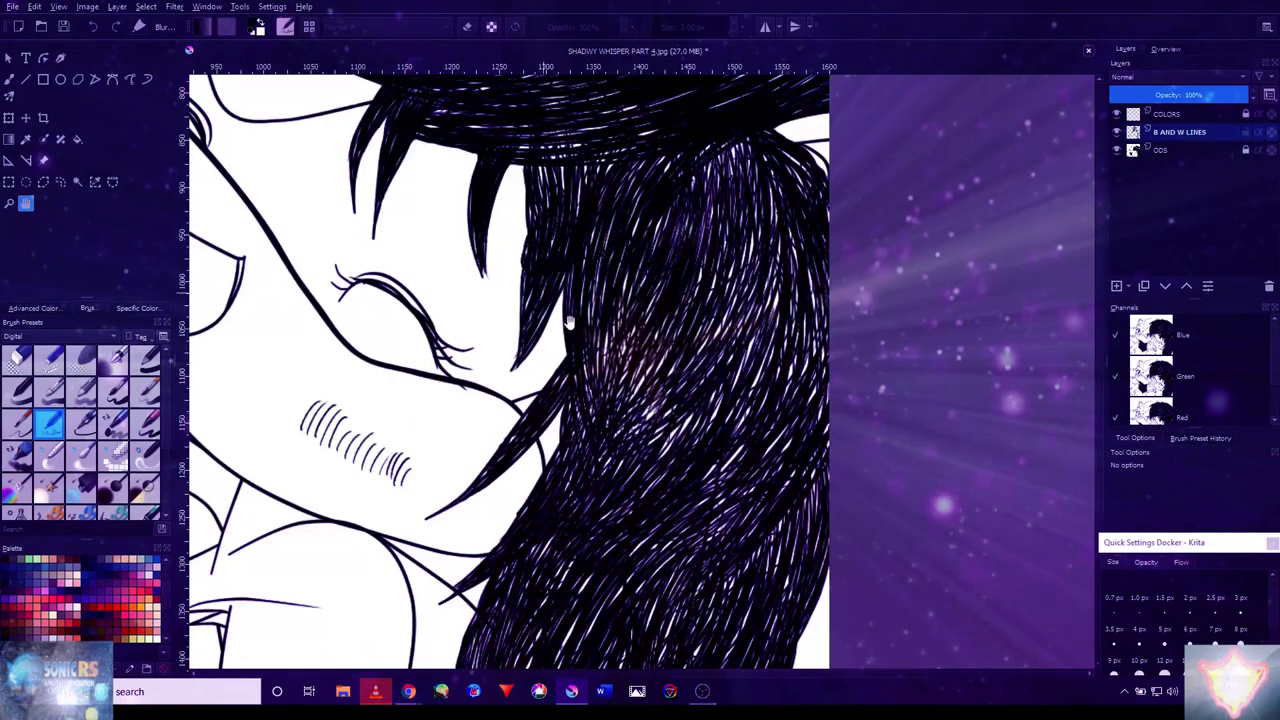
scroll(578, 243, "down", 2)
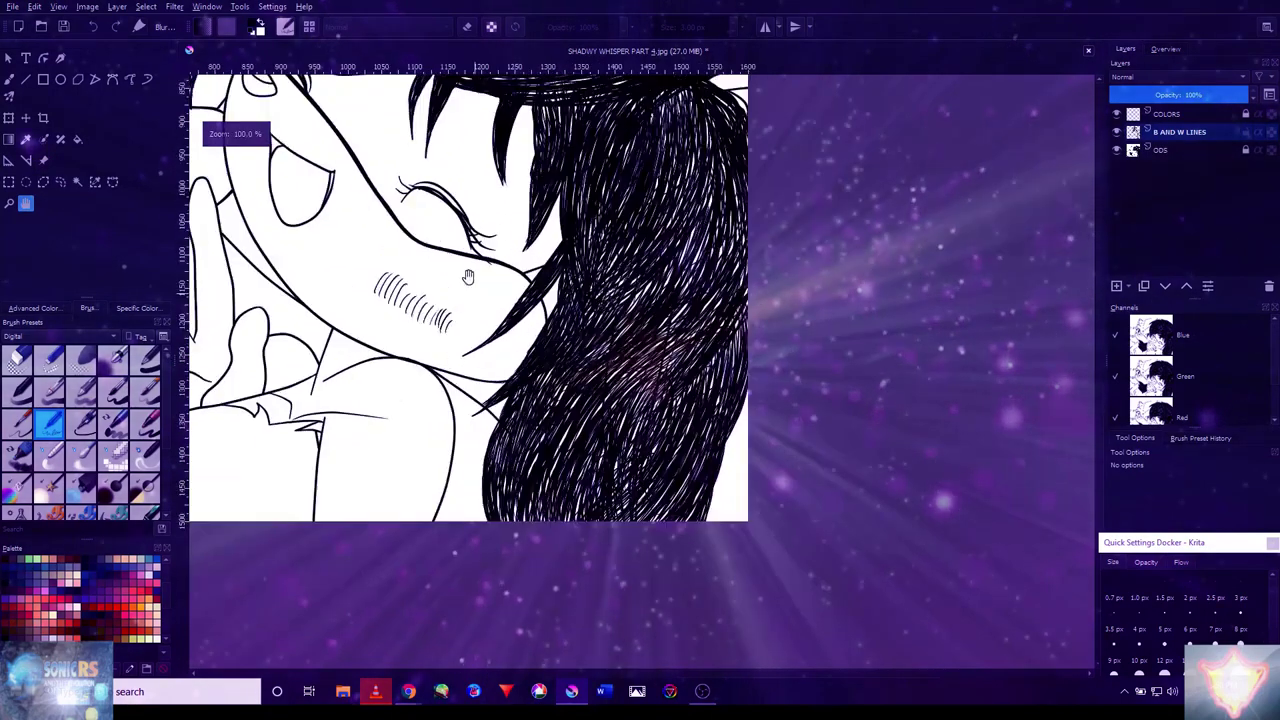
- Look over the inked line art as a whole and switch to OBS
left_click_drag(467, 277, 600, 320)
scroll(620, 320, "down", 3)
scroll(625, 322, "up", 3)
scroll(625, 322, "down", 4)
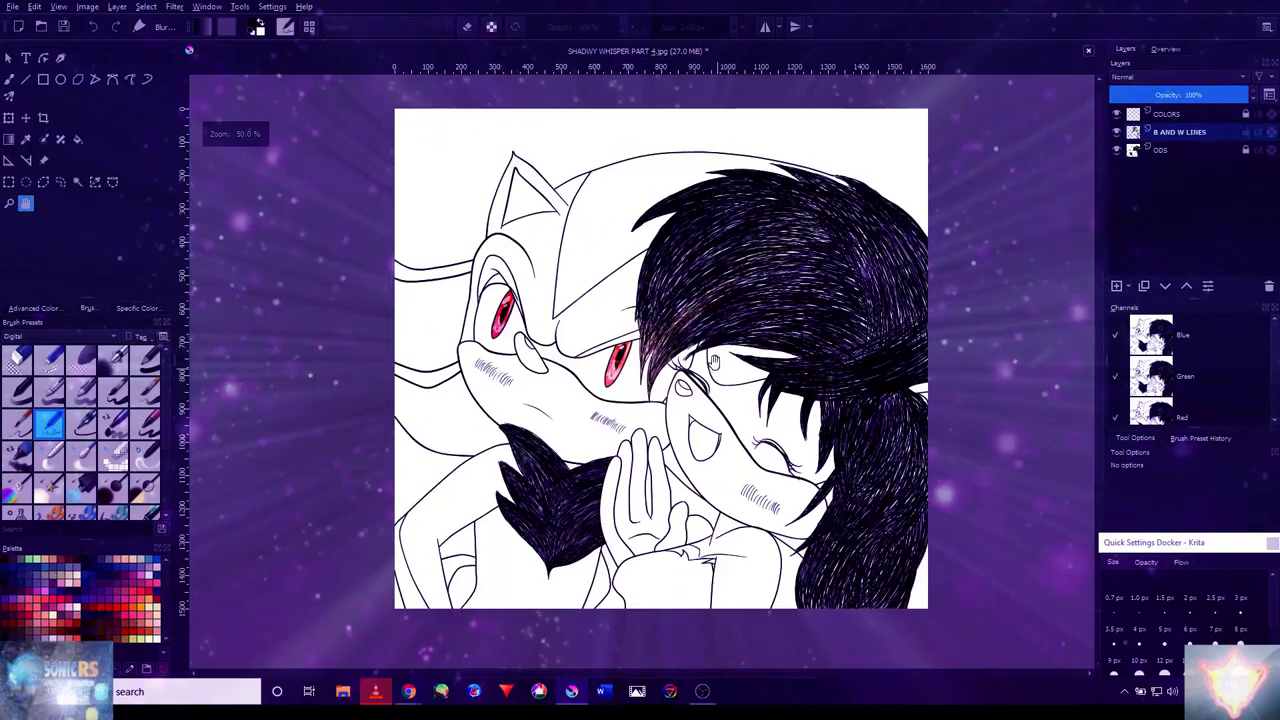
left_click_drag(713, 362, 675, 359)
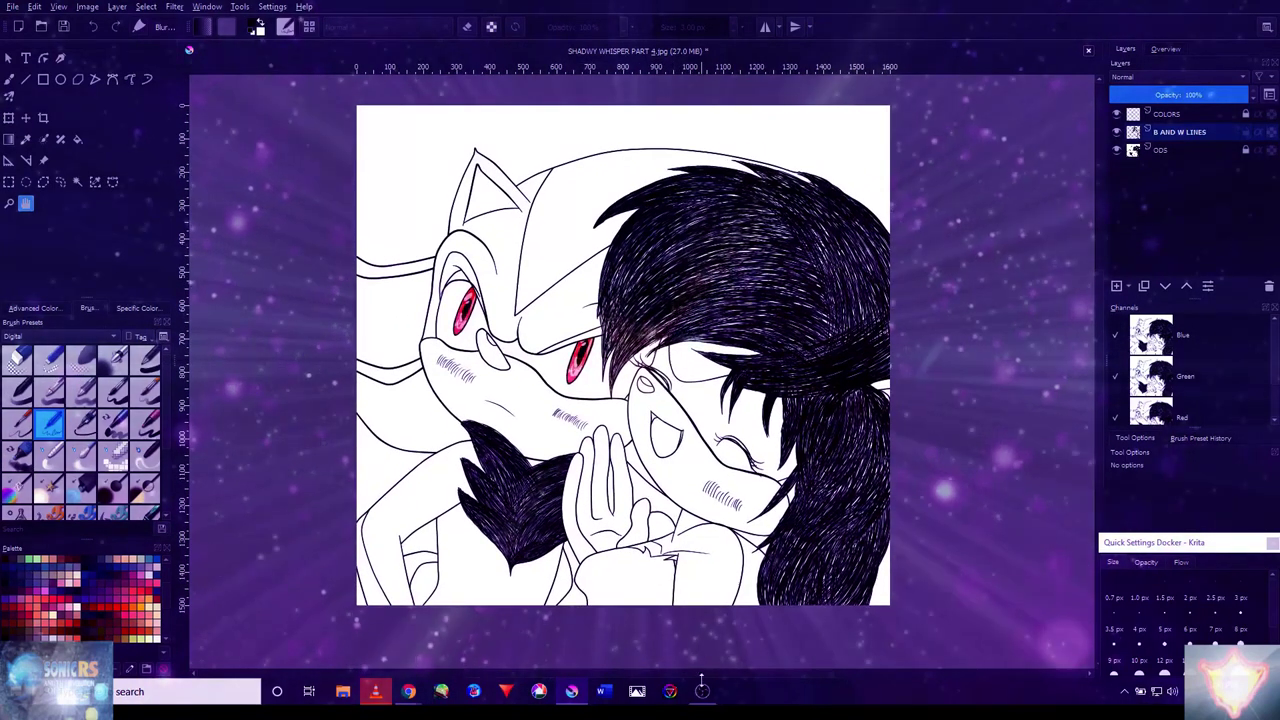
left_click(704, 690)
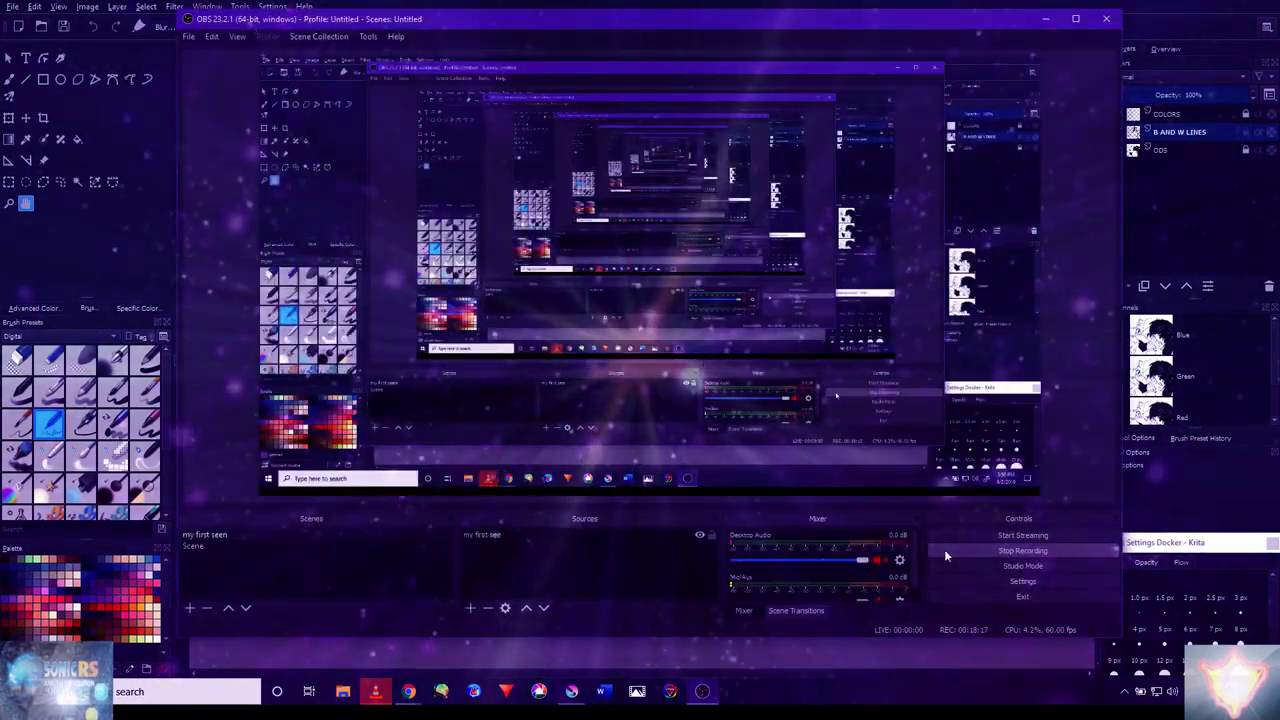
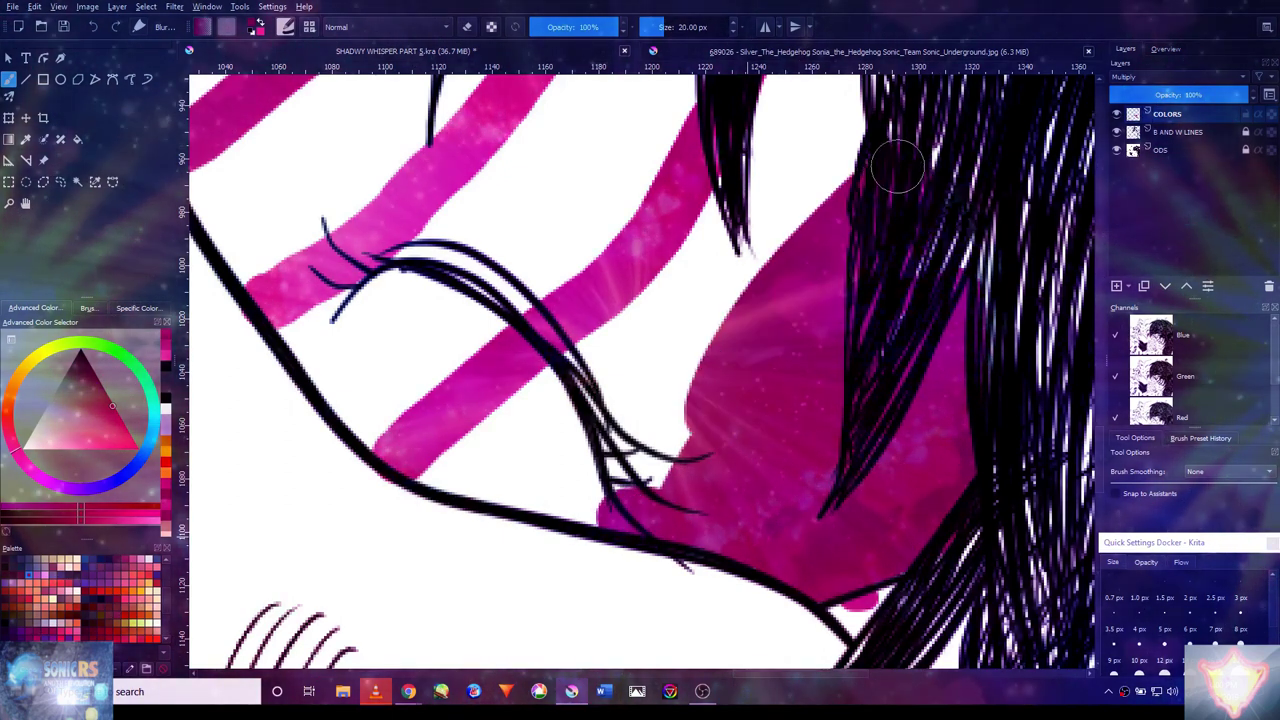
- Paint magenta over the white gap between the diagonal streaks above the closed eye on the COLORS layer, using a 20 px brush
scroll(598, 505, "down", 5)
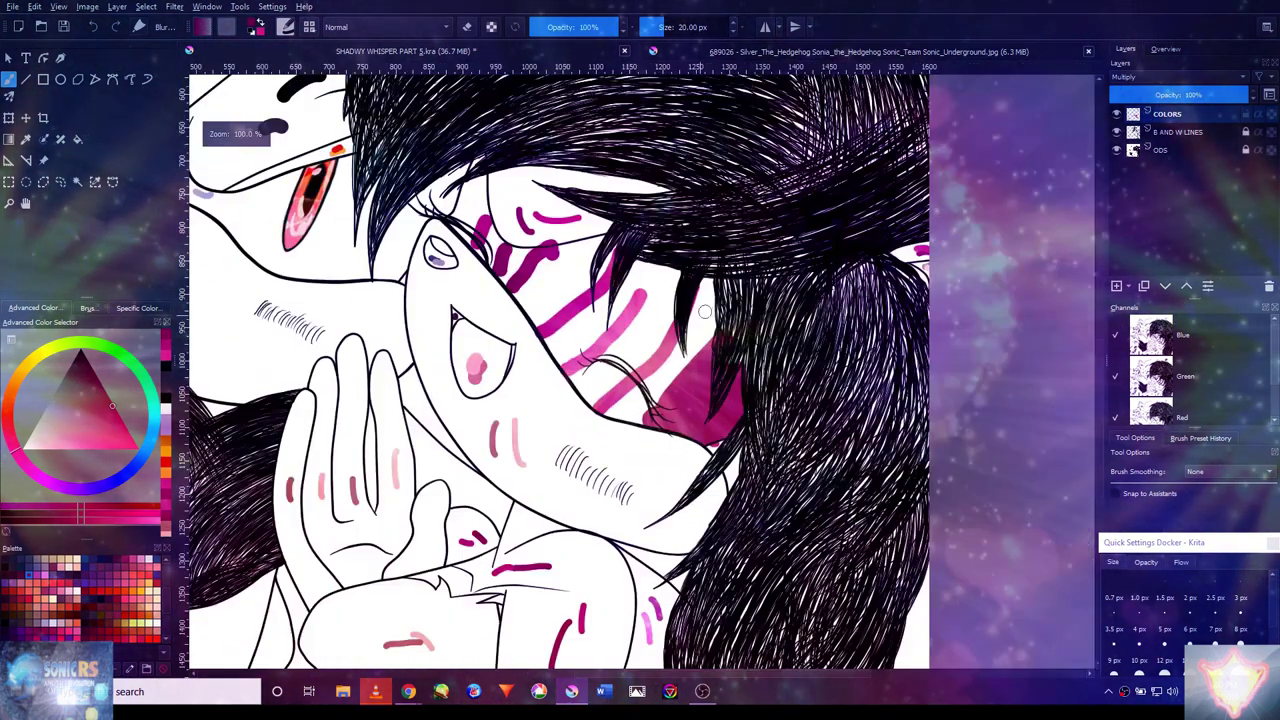
scroll(735, 320, "up", 4)
mouse_move(735, 335)
left_mouse_down()
mouse_move(560, 520)
mouse_move(500, 610)
left_mouse_up()
left_click_drag(629, 428, 752, 383)
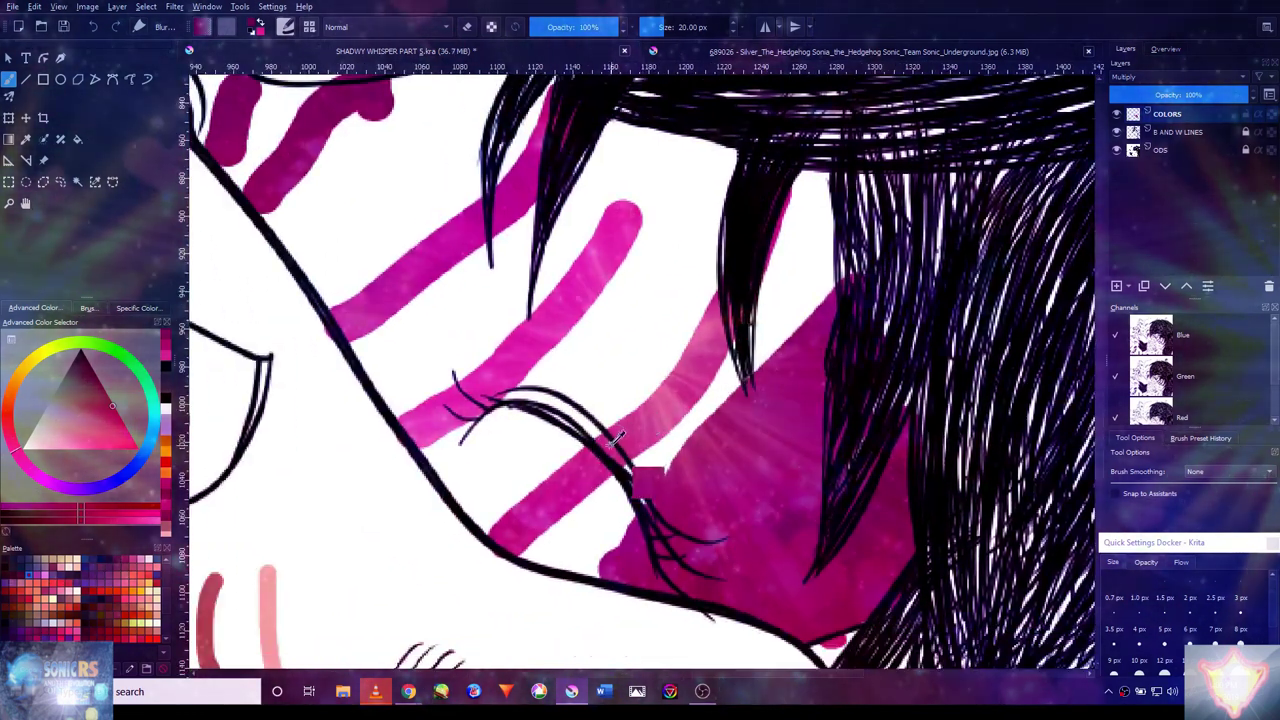
mouse_move(474, 453)
left_mouse_down()
mouse_move(440, 445)
mouse_move(562, 356)
left_mouse_up()
left_click_drag(734, 196, 585, 323)
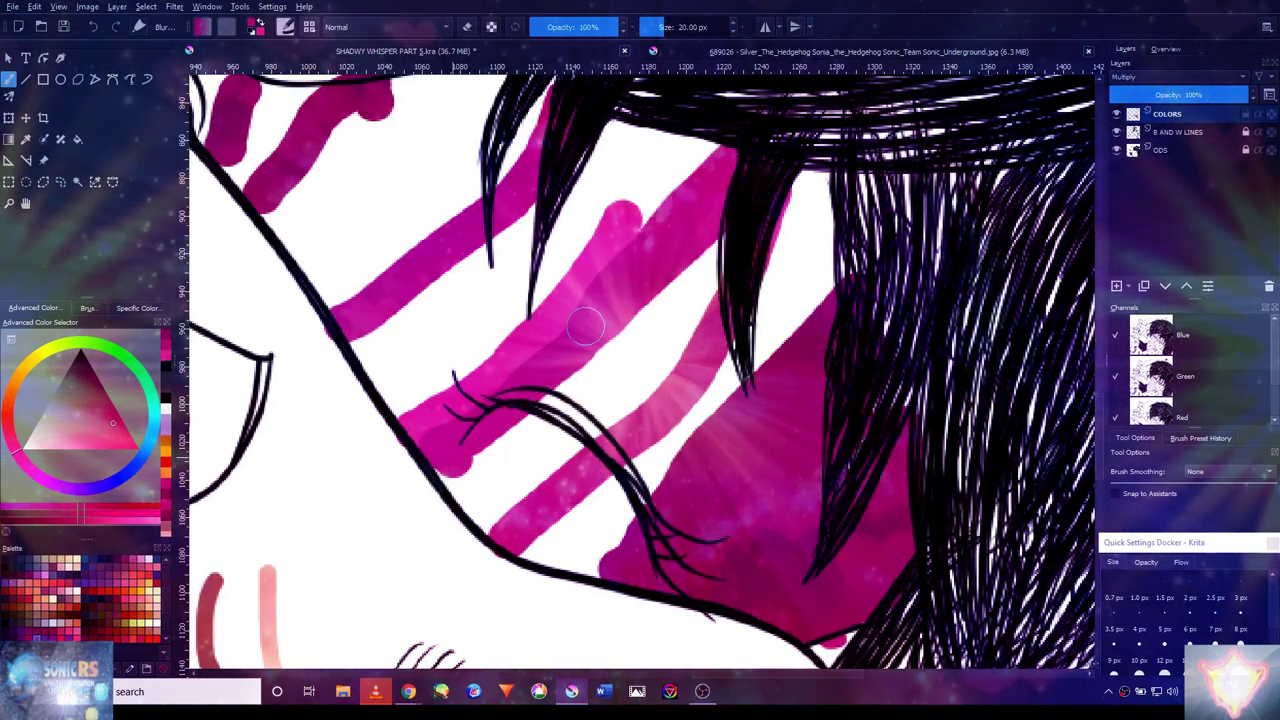
- Fill the remaining white gaps around the closed eye and up to the hair strands with magenta
mouse_move(775, 180)
left_mouse_down()
mouse_move(833, 220)
mouse_move(810, 292)
mouse_move(746, 336)
mouse_move(794, 317)
mouse_move(685, 414)
mouse_move(588, 560)
mouse_move(520, 527)
left_mouse_up()
left_click_drag(470, 490, 595, 525)
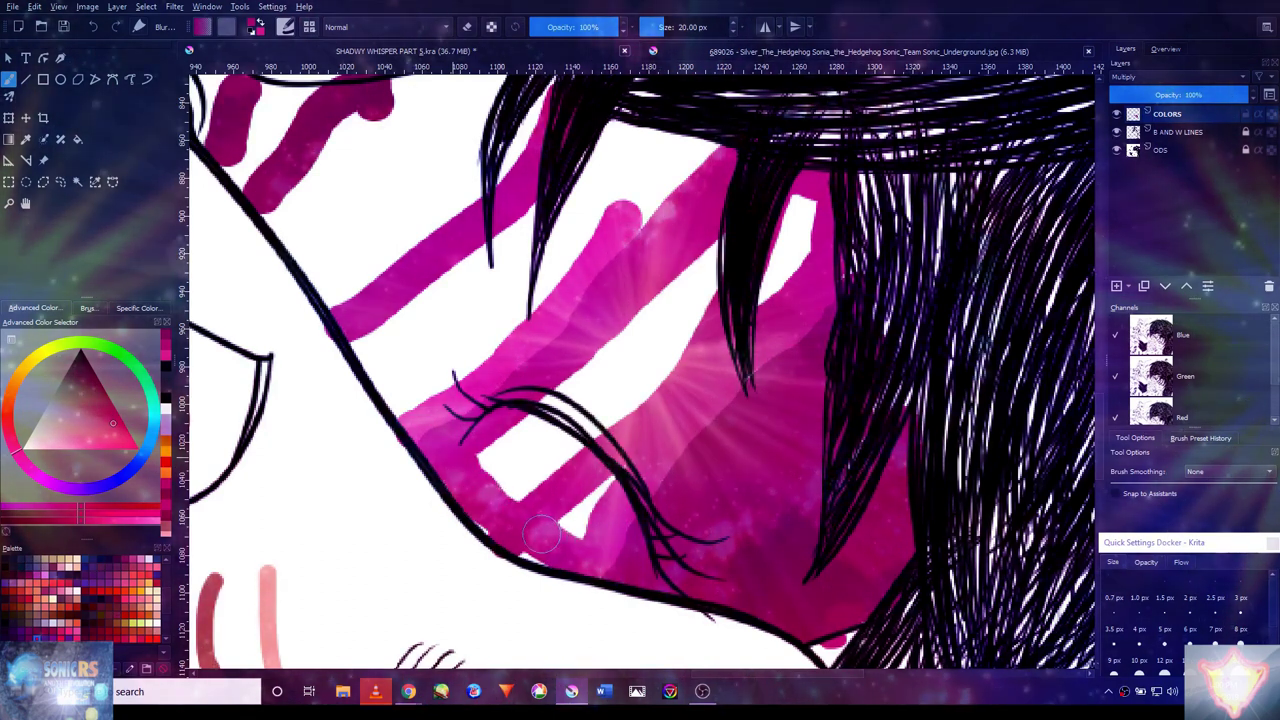
left_click_drag(732, 368, 625, 433)
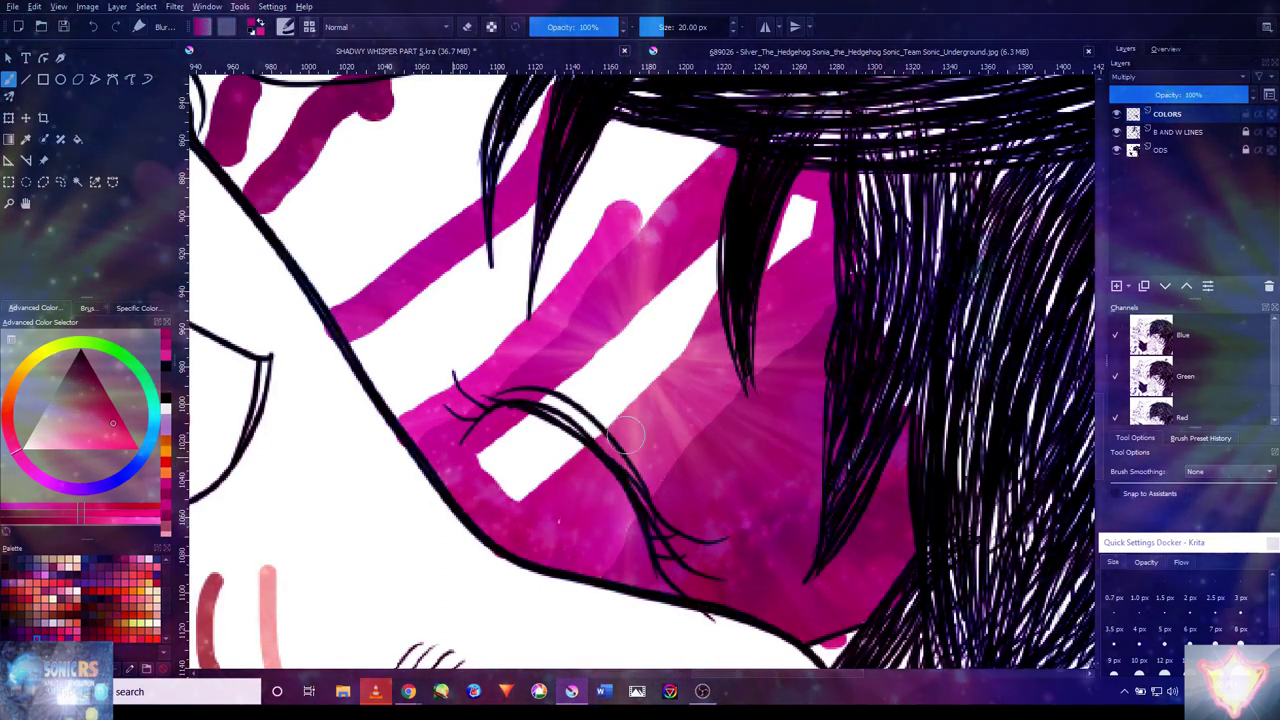
mouse_move(532, 525)
left_mouse_down()
mouse_move(613, 390)
mouse_move(791, 258)
mouse_move(796, 232)
mouse_move(749, 236)
mouse_move(483, 515)
mouse_move(660, 300)
mouse_move(769, 227)
mouse_move(718, 287)
mouse_move(722, 247)
mouse_move(500, 466)
mouse_move(542, 423)
mouse_move(507, 443)
mouse_move(575, 405)
mouse_move(624, 398)
mouse_move(568, 448)
mouse_move(503, 466)
left_mouse_up()
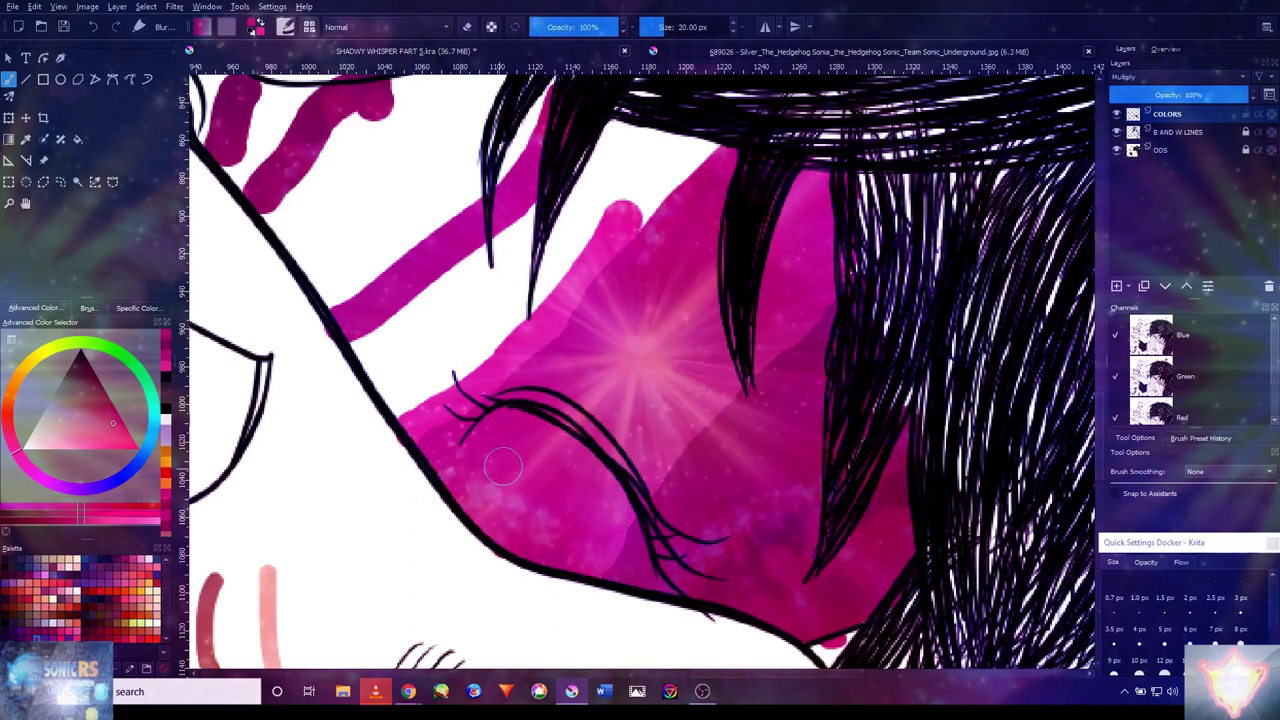
- Fill the white bands between the muzzle line and the hanging bangs with sampled pink and magenta
left_click_drag(582, 242, 702, 347)
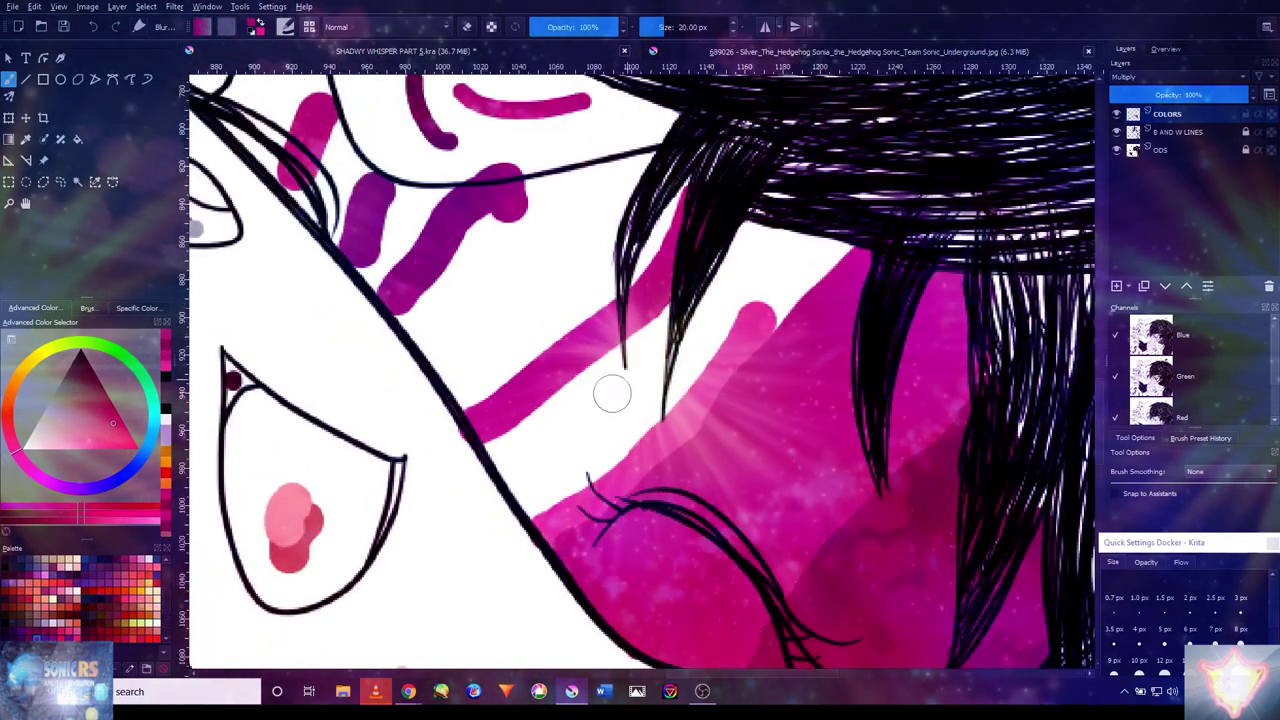
left_click(505, 447)
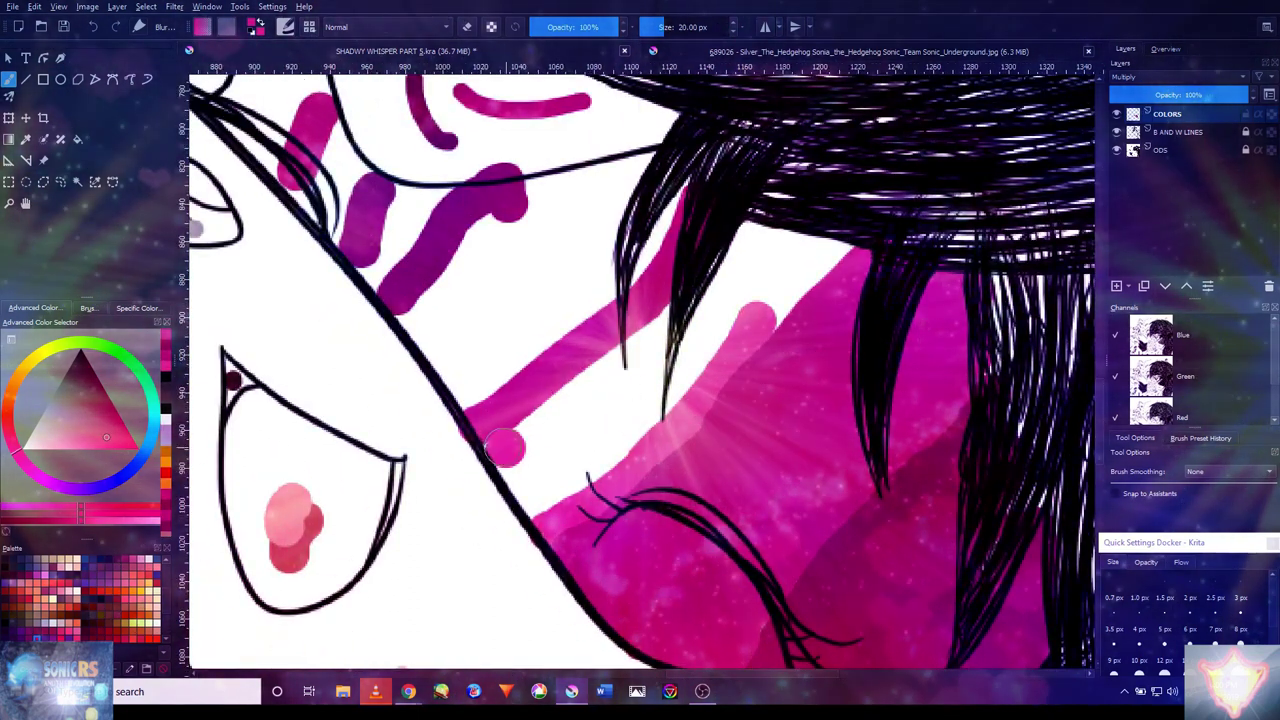
mouse_move(713, 253)
left_mouse_down()
mouse_move(754, 218)
mouse_move(850, 237)
left_mouse_up()
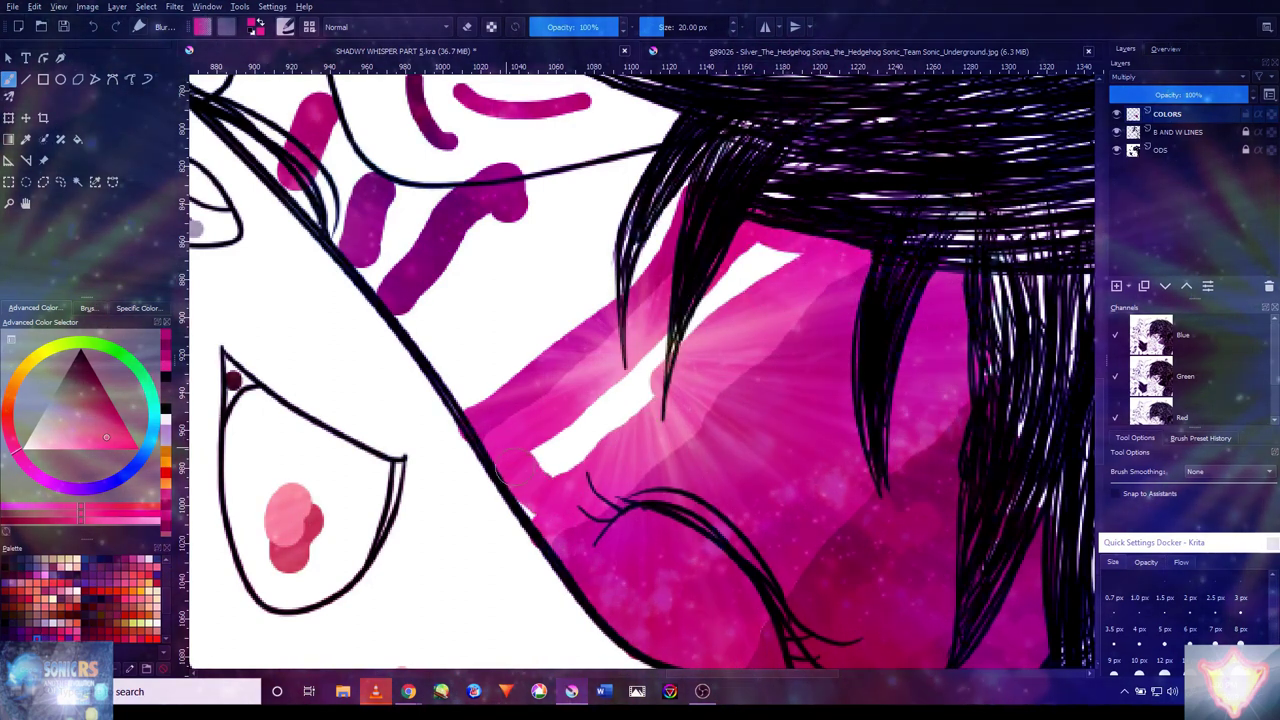
left_click_drag(553, 467, 797, 255)
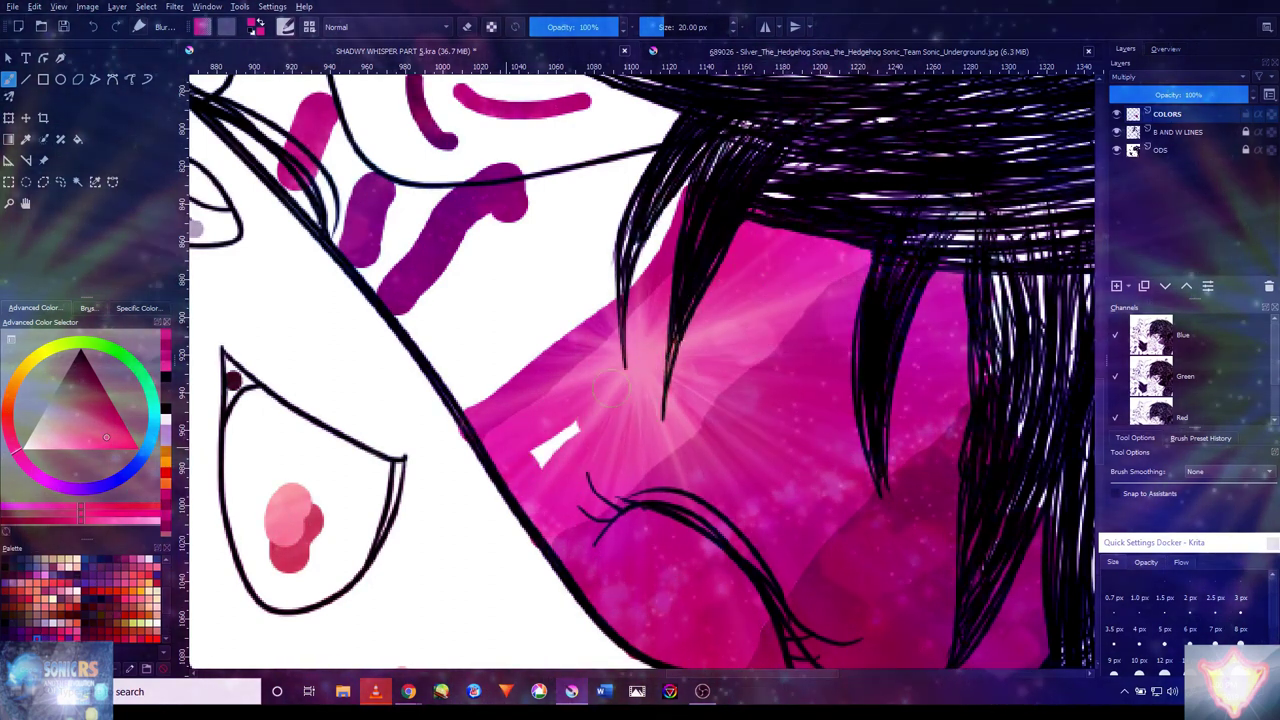
left_click_drag(563, 371, 591, 500)
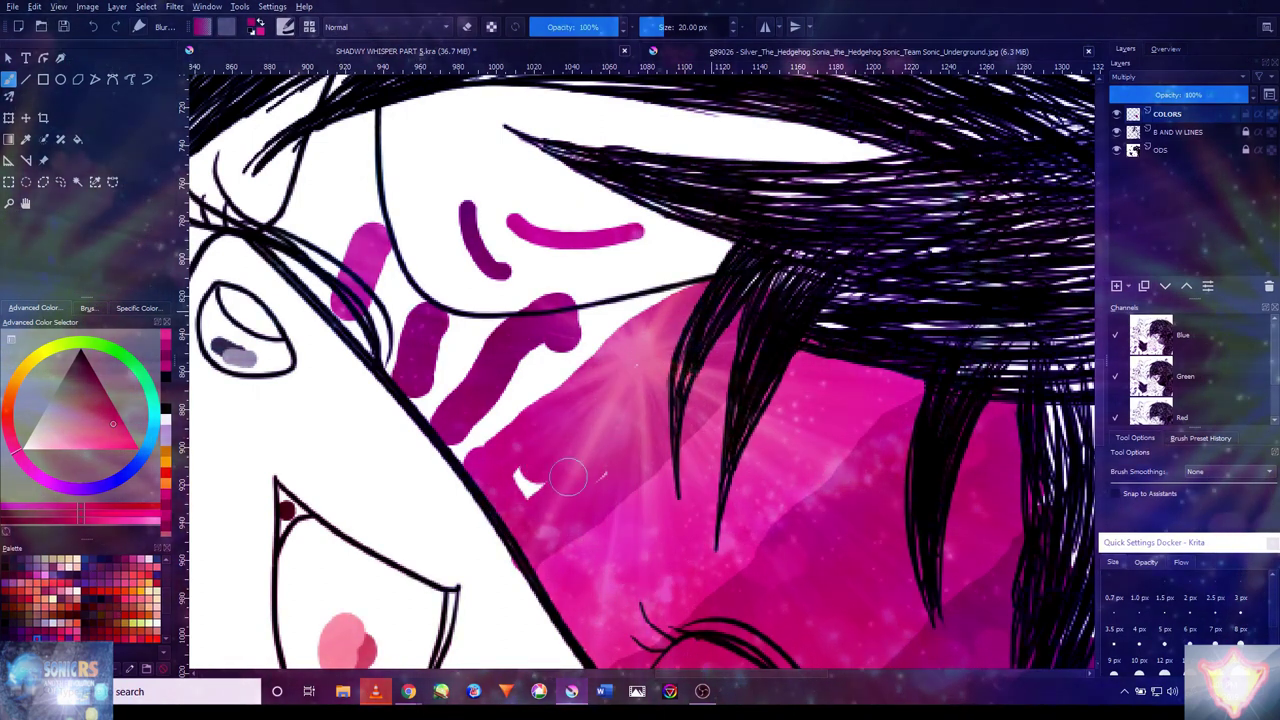
left_click_drag(578, 461, 576, 381)
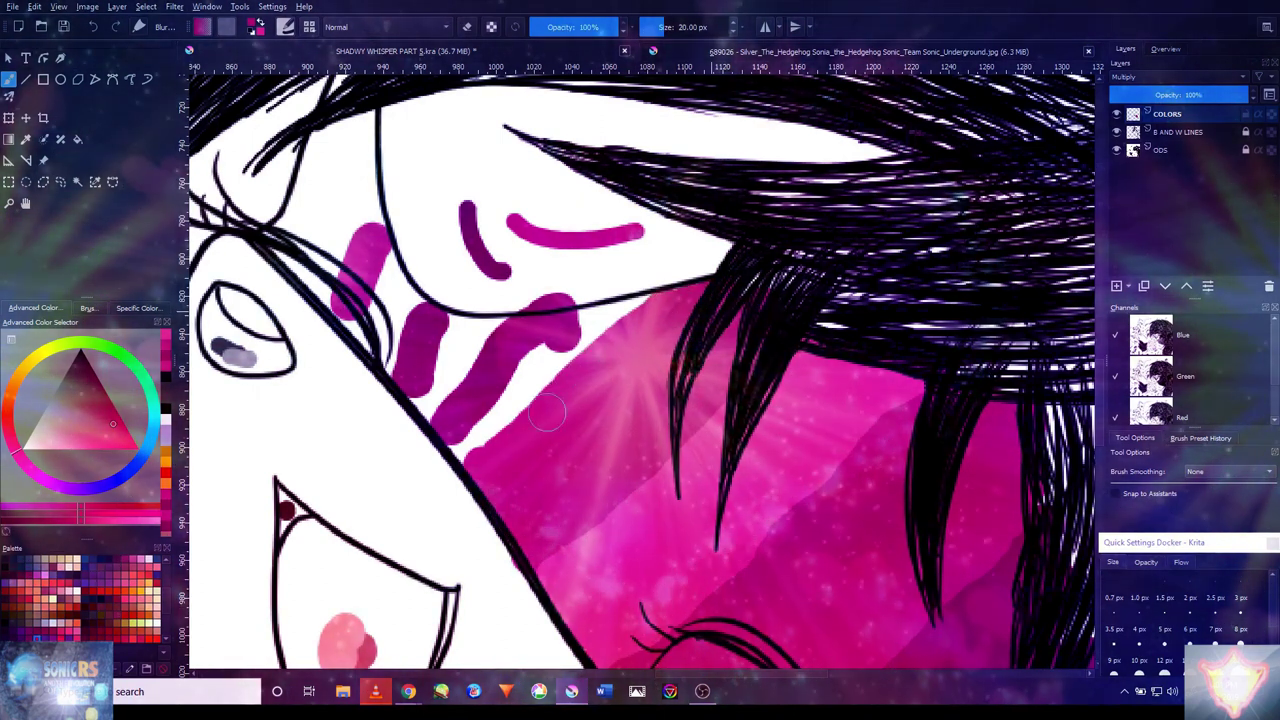
- Fill the area under the curved outline beside the bangs with darker magenta, down to the muzzle line
mouse_move(500, 385)
left_mouse_down()
mouse_move(465, 372)
mouse_move(485, 340)
left_mouse_up()
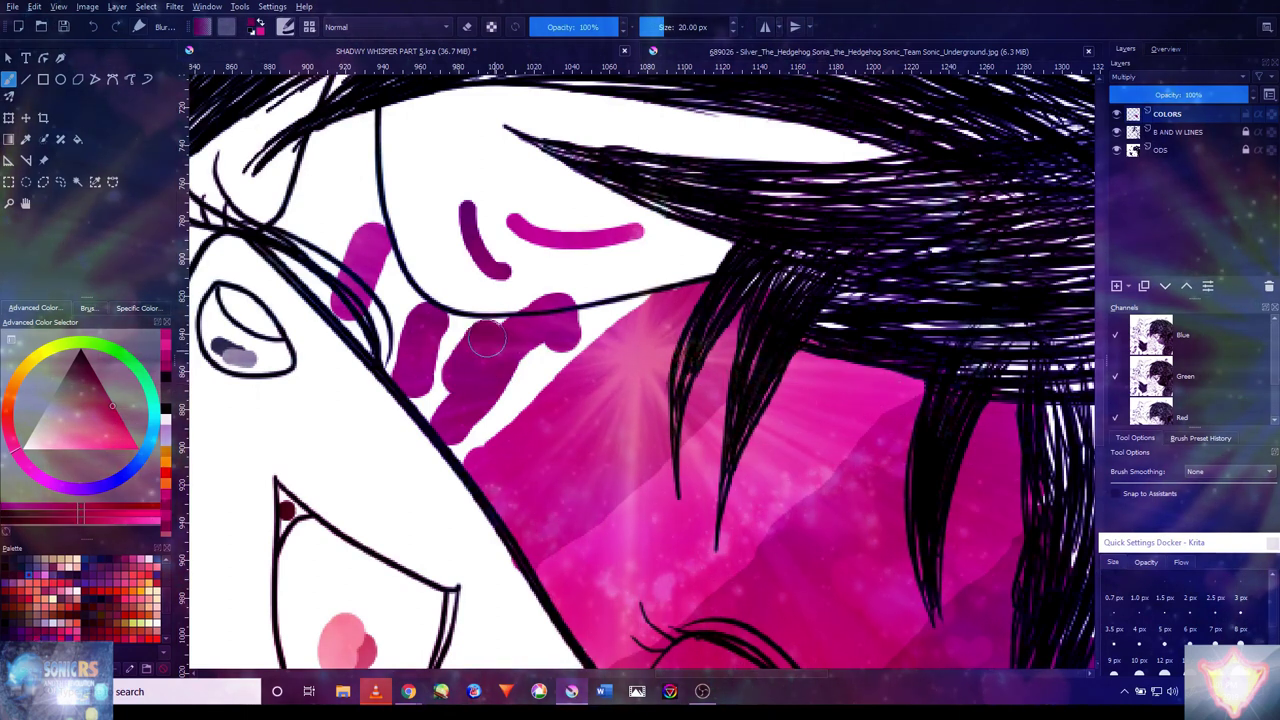
left_click_drag(633, 305, 490, 350)
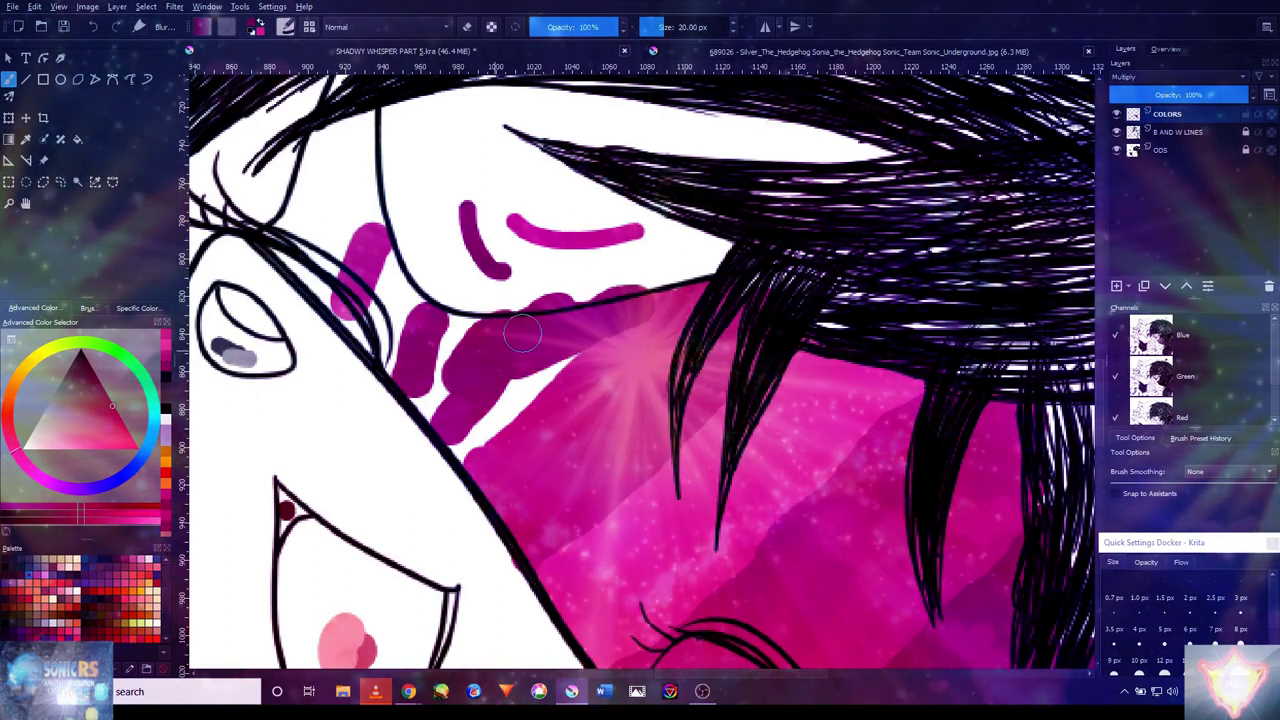
mouse_move(470, 428)
left_mouse_down()
mouse_move(489, 360)
mouse_move(461, 394)
mouse_move(438, 396)
mouse_move(455, 334)
mouse_move(429, 351)
mouse_move(422, 393)
left_mouse_up()
- Fill the narrow strip between the far eyelashes and the curved outline up to the hair with sampled magenta shades
scroll(462, 338, "down", 8)
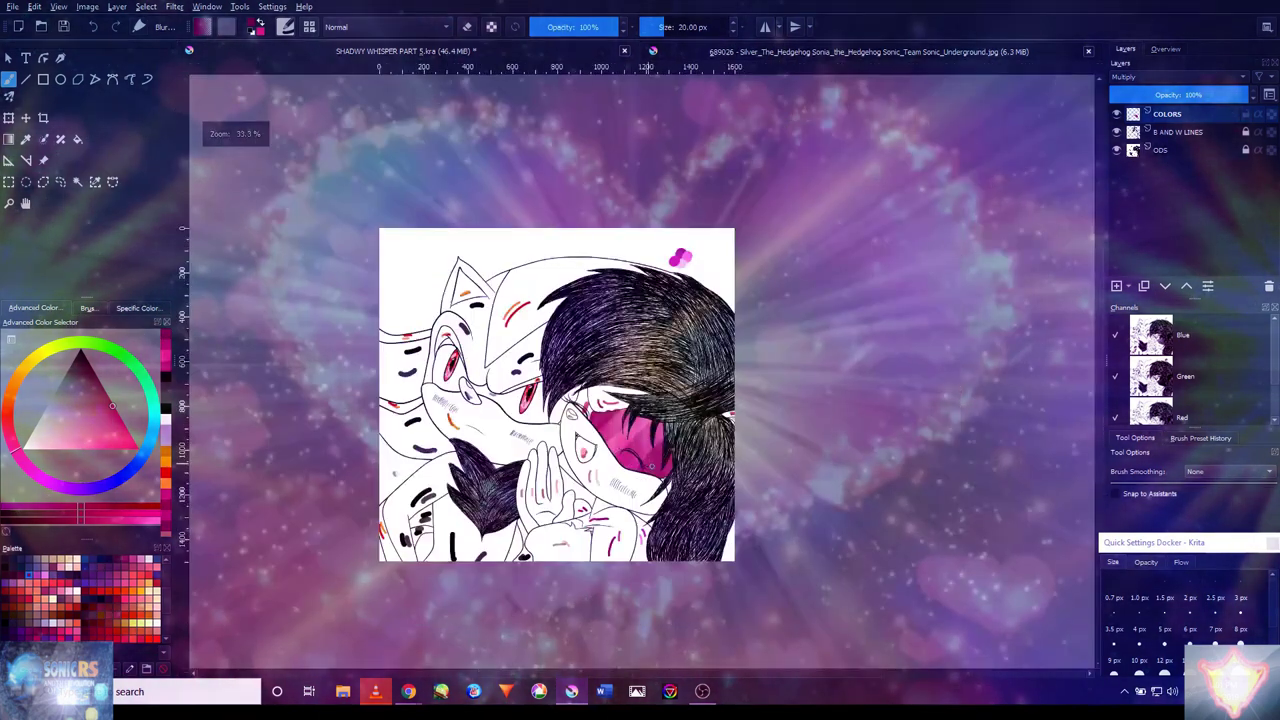
scroll(613, 388, "up", 7)
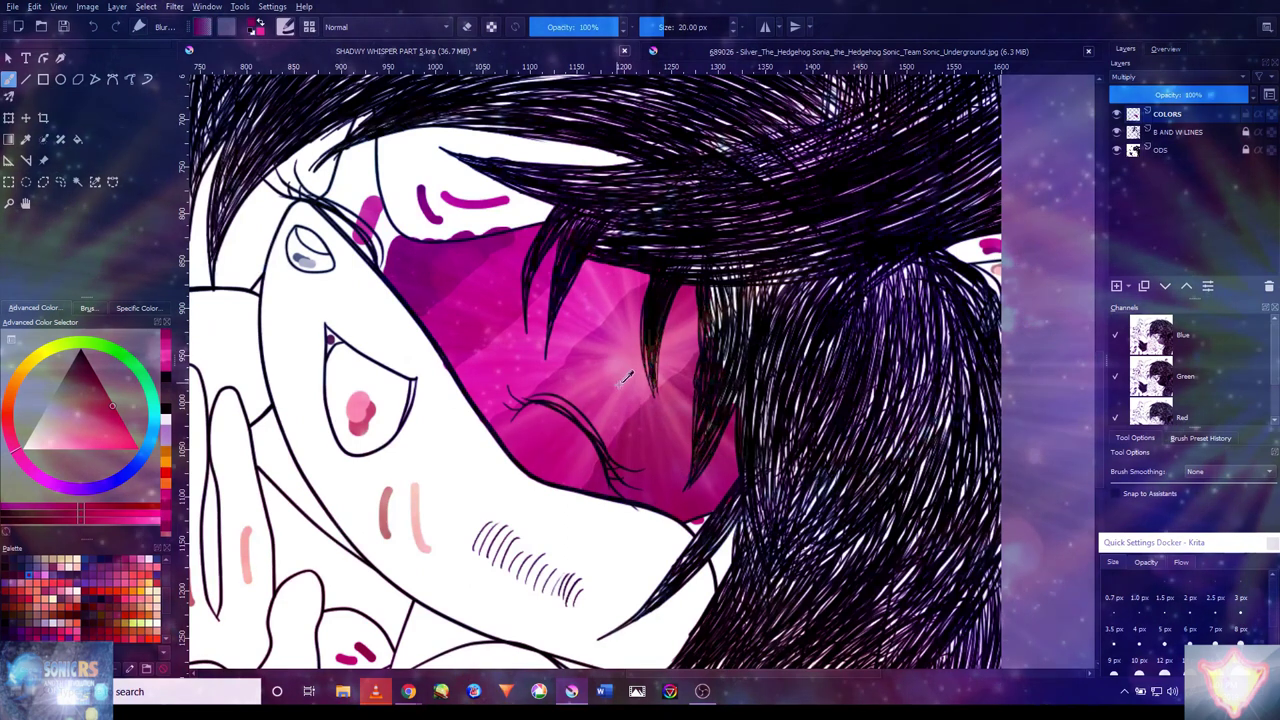
left_click_drag(422, 198, 567, 278)
scroll(518, 300, "up", 2)
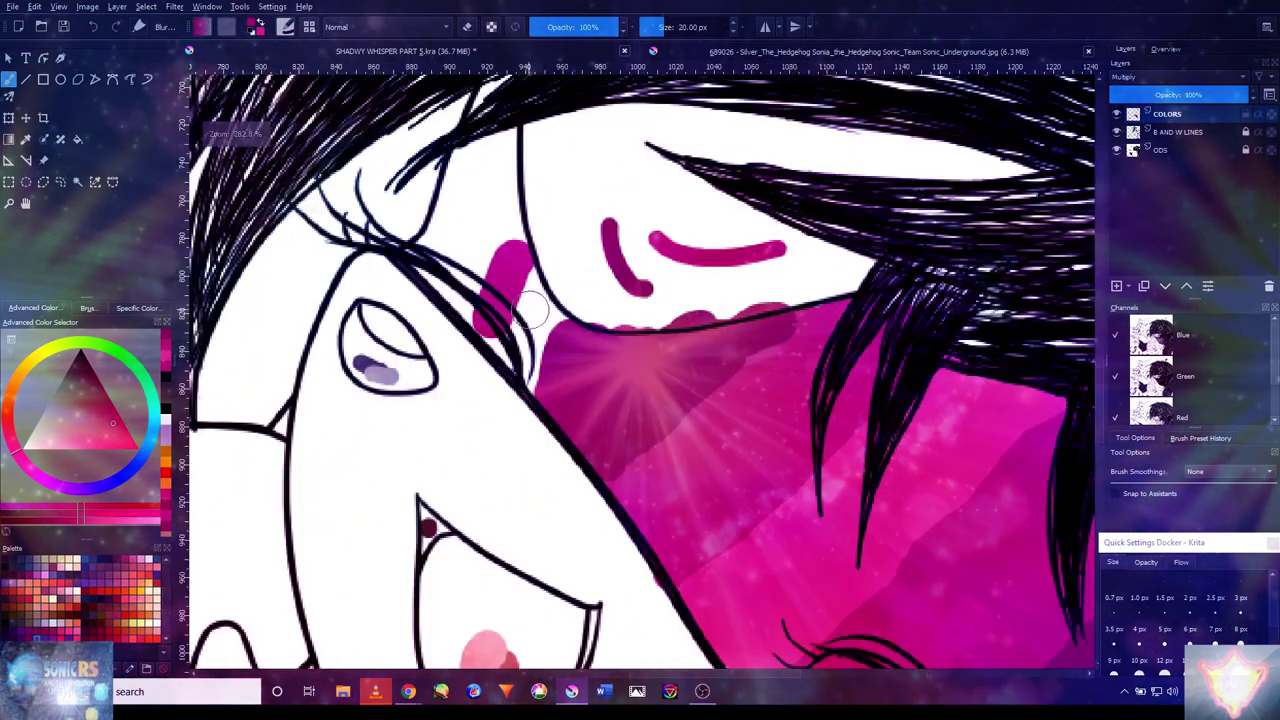
mouse_move(527, 370)
left_mouse_down()
mouse_move(478, 290)
mouse_move(530, 278)
left_mouse_up()
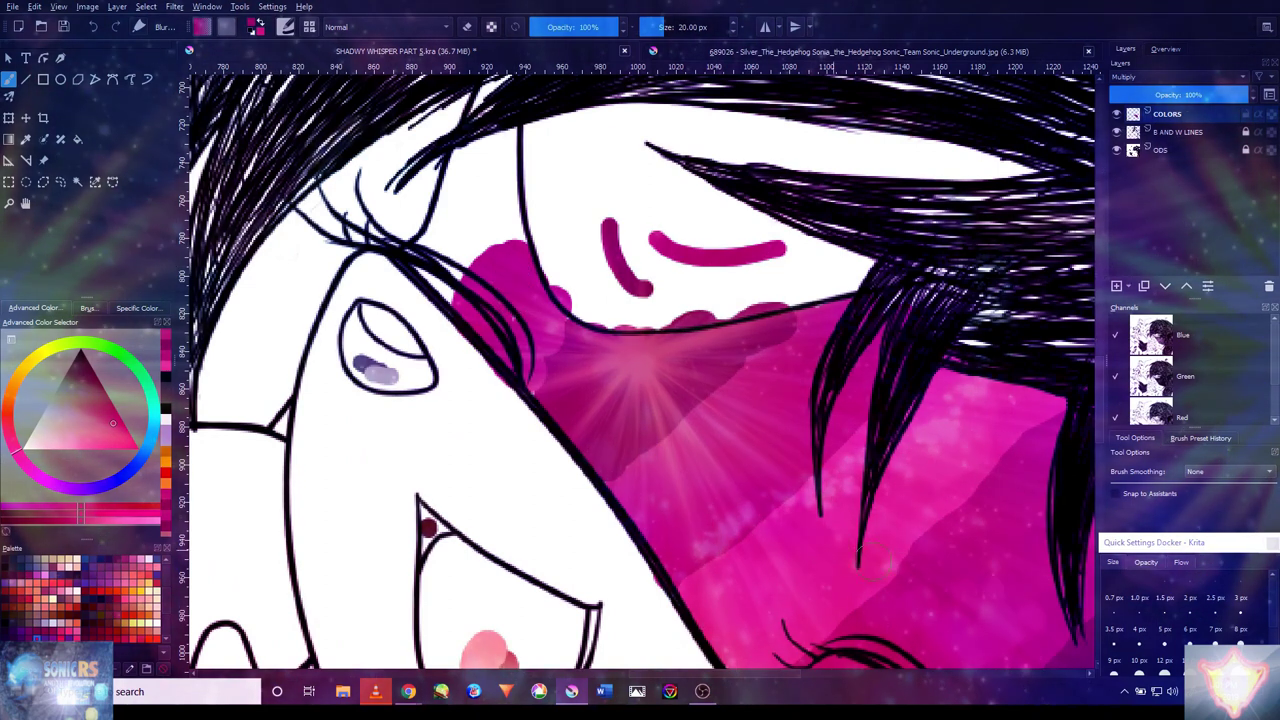
left_click(563, 296, "ctrl")
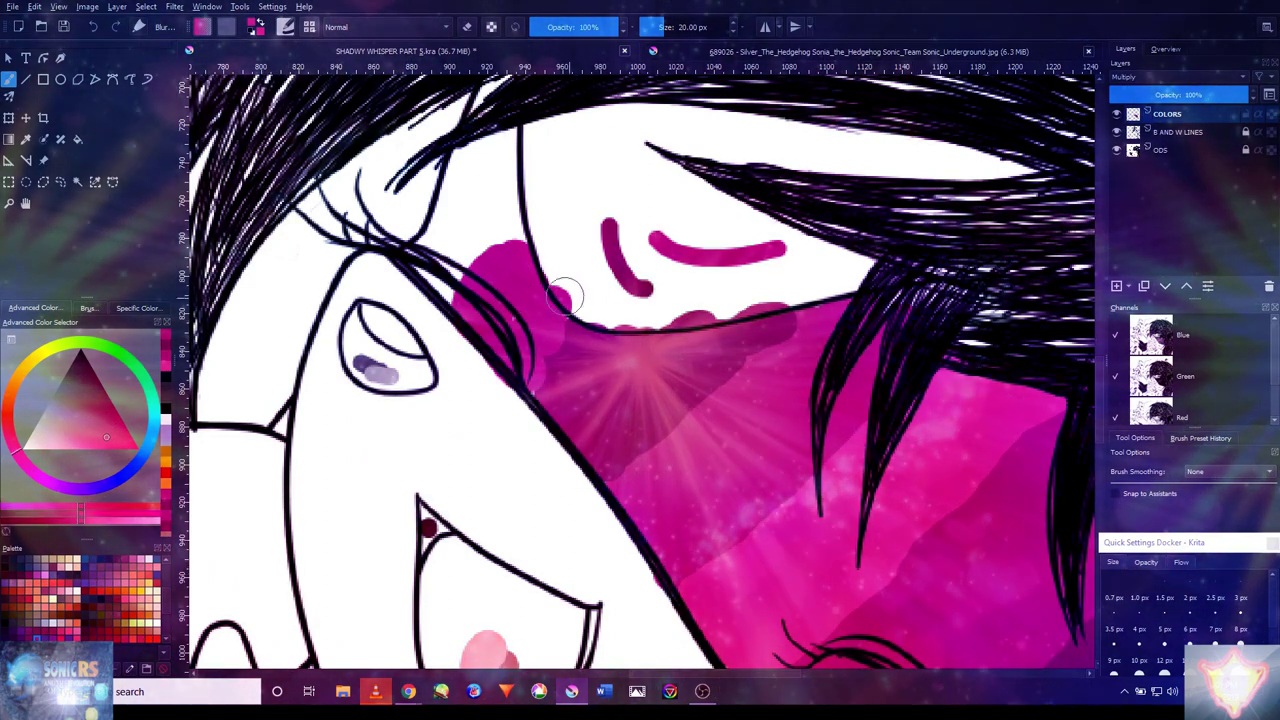
mouse_move(471, 285)
left_mouse_down()
mouse_move(505, 210)
mouse_move(443, 265)
left_mouse_up()
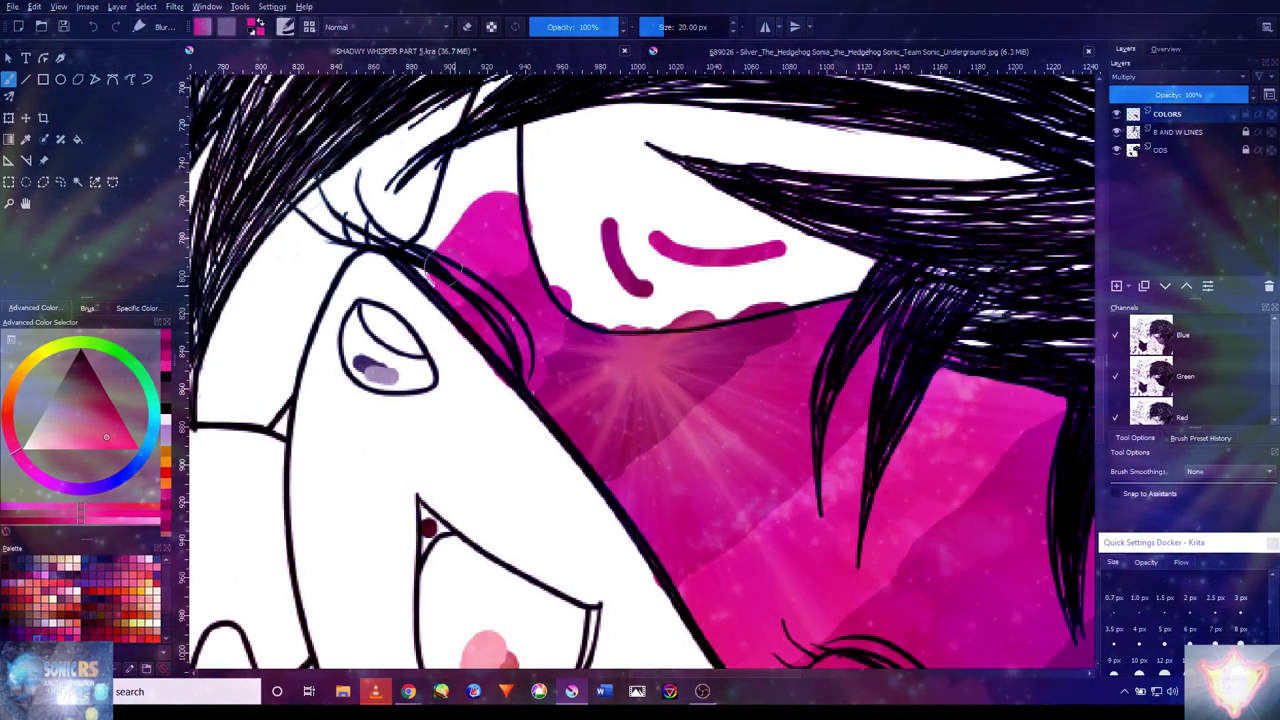
left_click(668, 460, "ctrl")
mouse_move(505, 235)
left_mouse_down()
mouse_move(465, 140)
mouse_move(480, 122)
mouse_move(445, 225)
mouse_move(490, 110)
mouse_move(500, 260)
mouse_move(490, 190)
left_mouse_up()
left_click(505, 160, "ctrl")
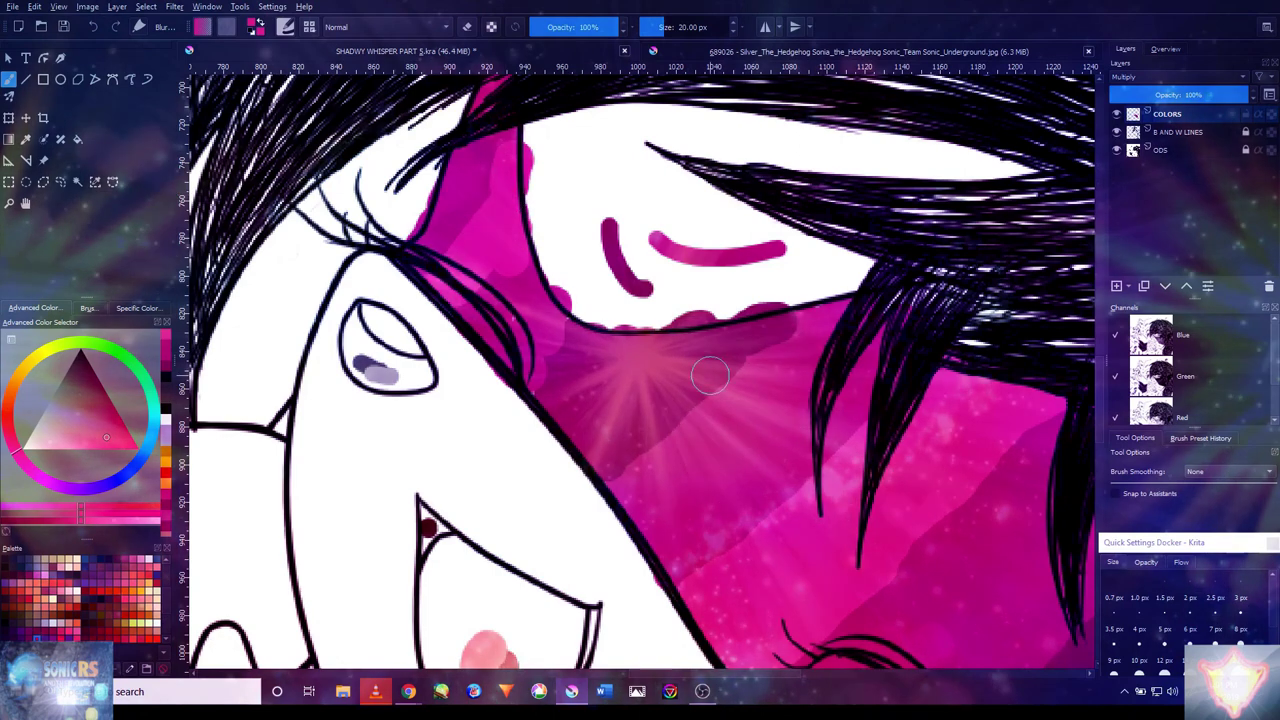
- Choose a soft blending brush, enlarge it to 118 px and smooth the magenta tones around the closed eye
key("2")
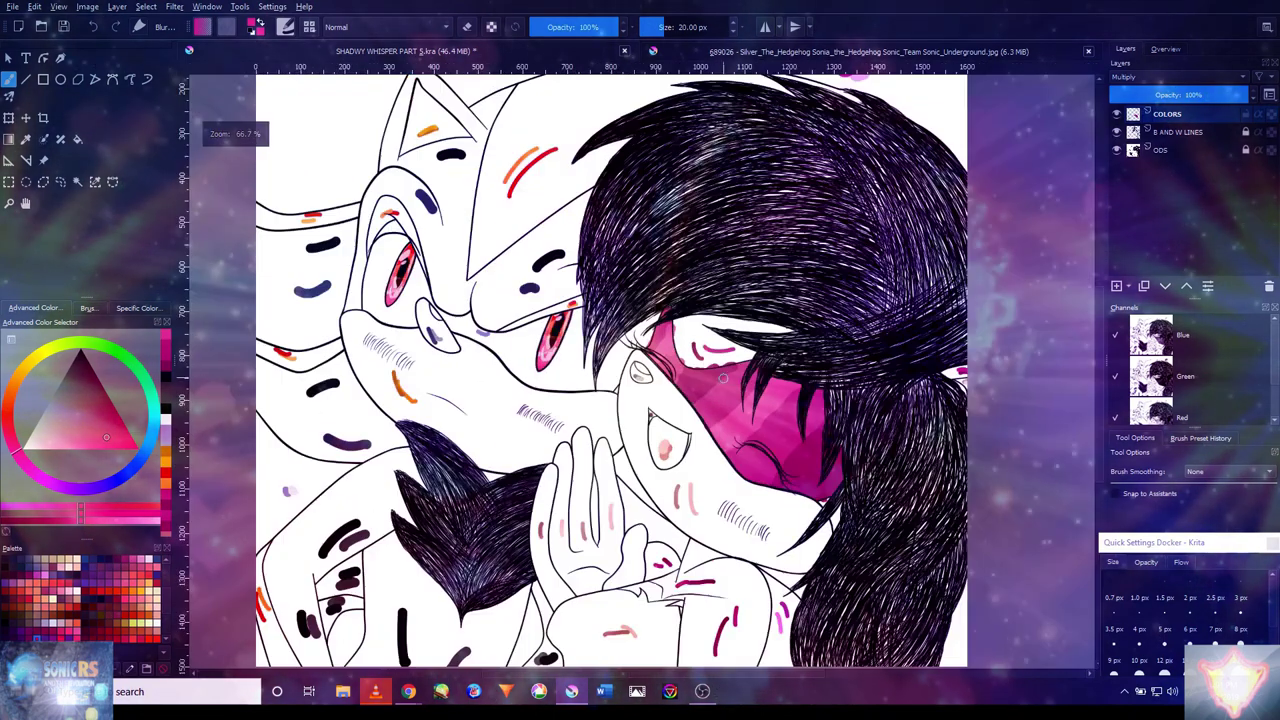
left_click(88, 307)
left_click(80, 455)
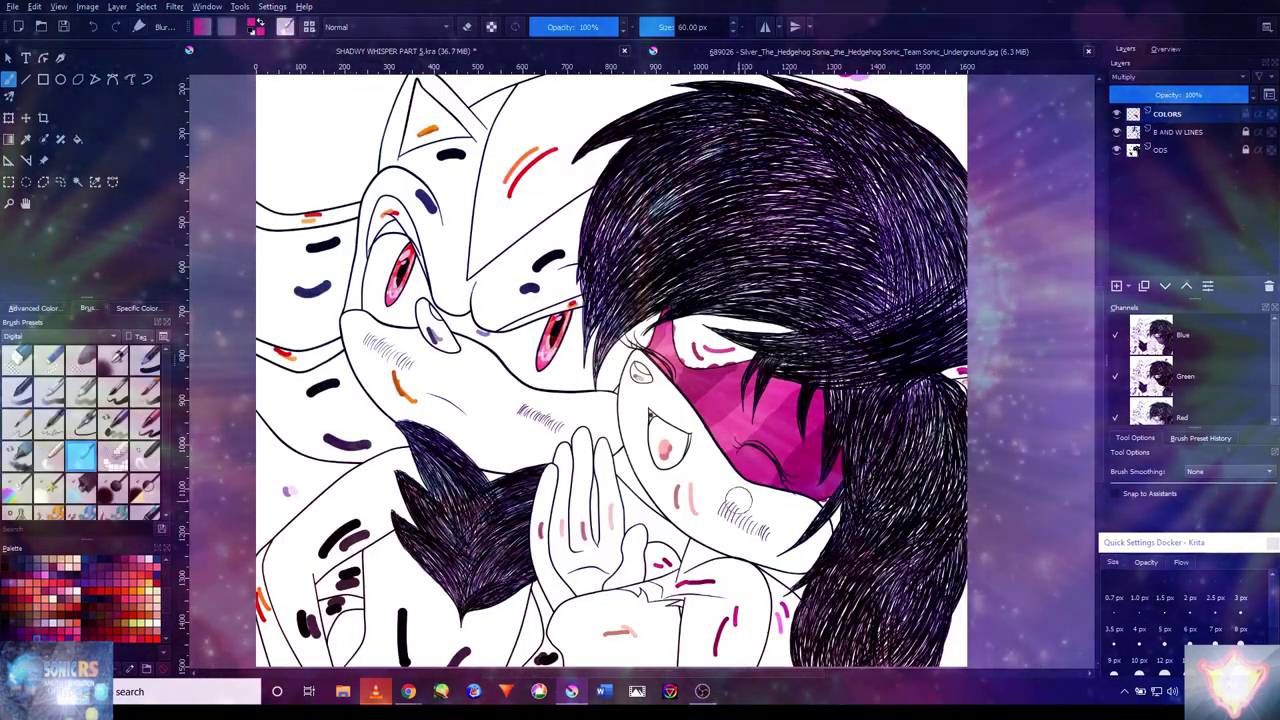
scroll(737, 505, "up", 5)
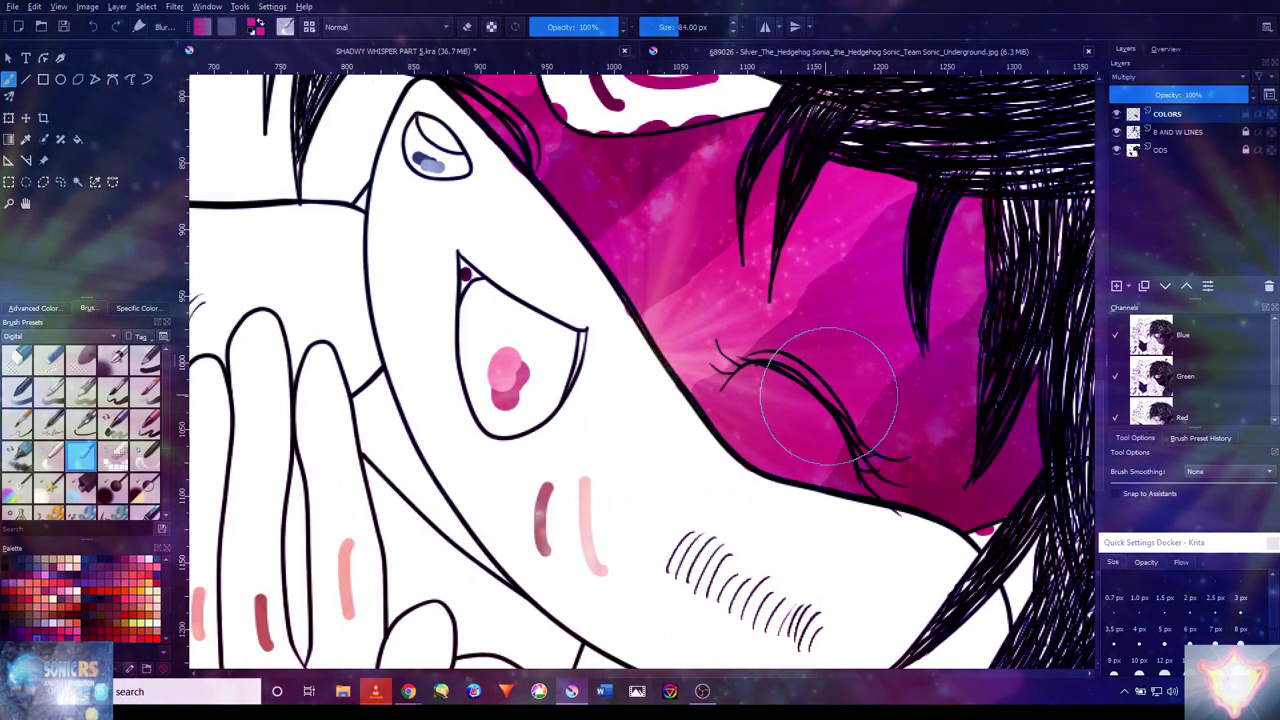
left_click_drag(826, 393, 871, 400)
key("bracketright")
key("bracketright")
key("bracketright")
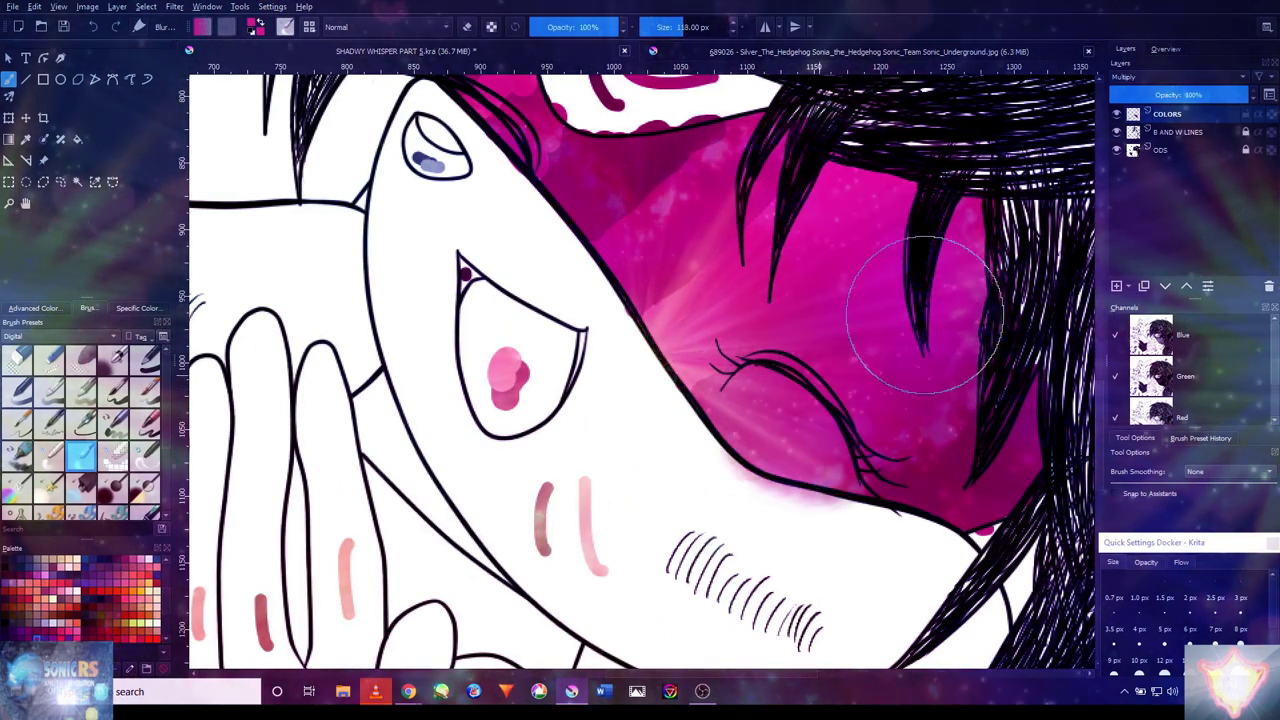
left_click_drag(745, 250, 760, 340)
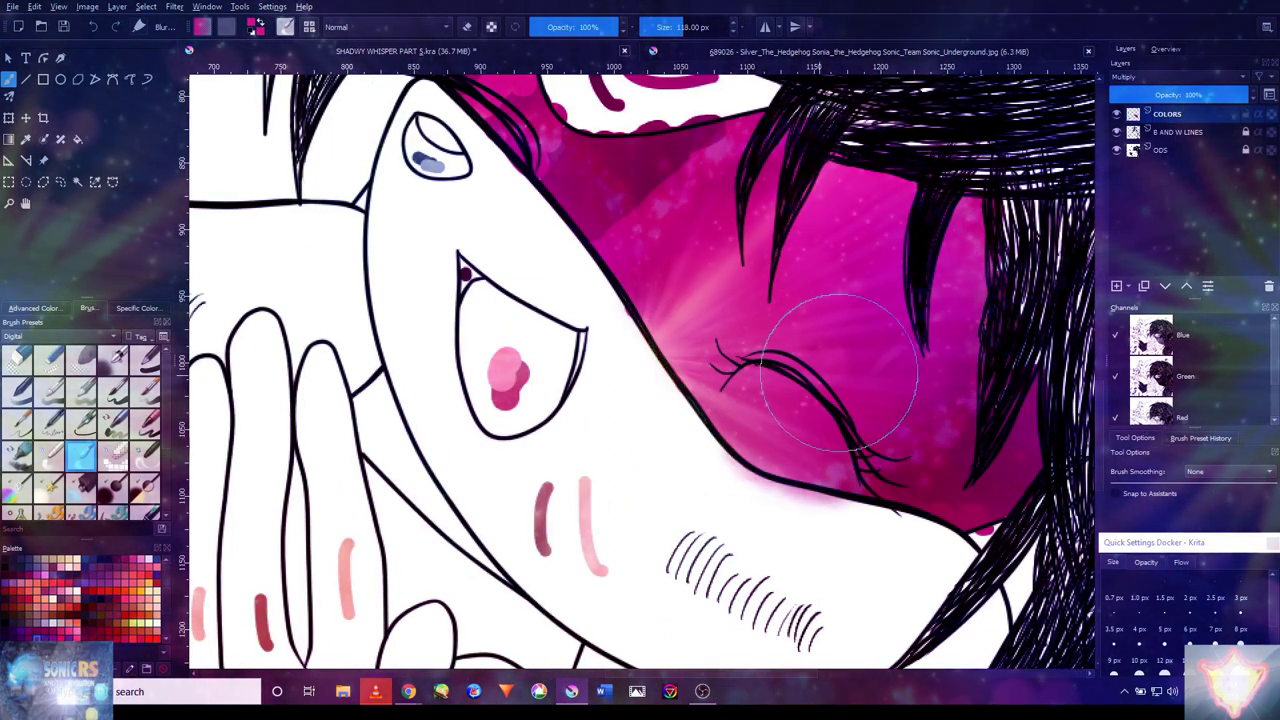
mouse_move(875, 287)
left_mouse_down()
mouse_move(866, 391)
mouse_move(903, 403)
mouse_move(893, 533)
left_mouse_up()
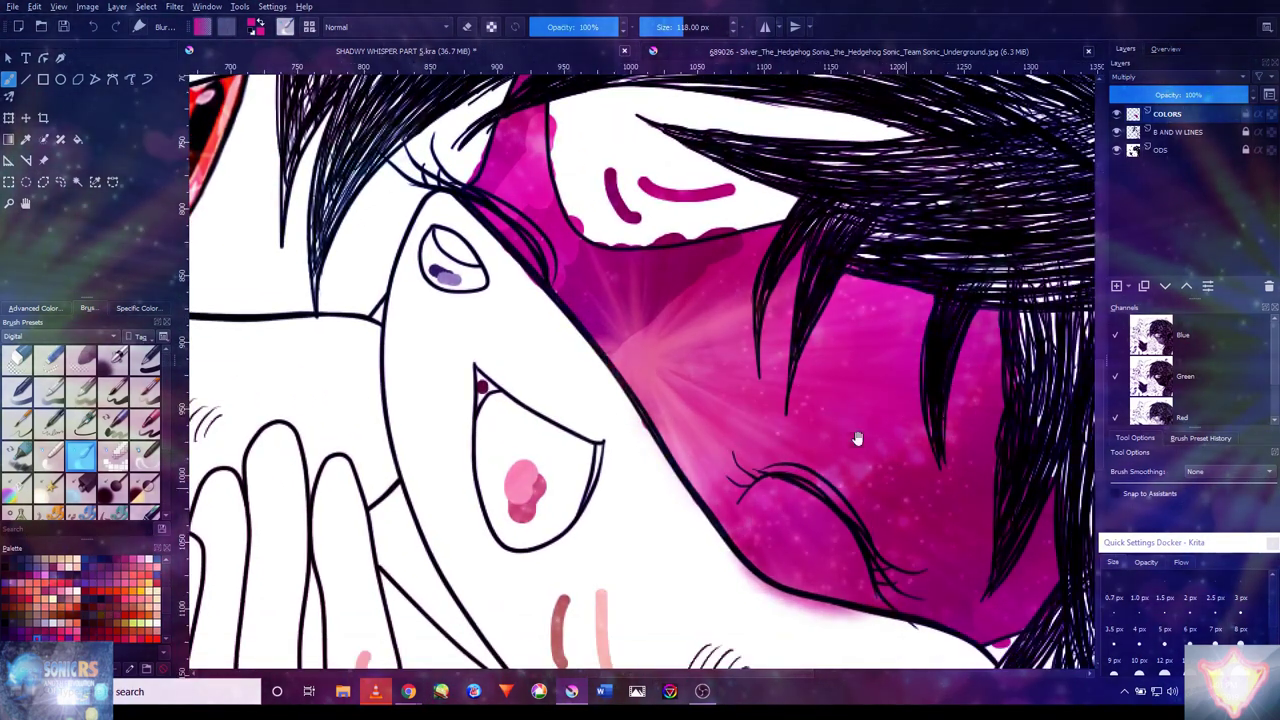
- Smooth the magenta tones around the far eyelashes and along the curved outline with the soft blending brush at 55 px
left_click_drag(730, 334, 808, 434)
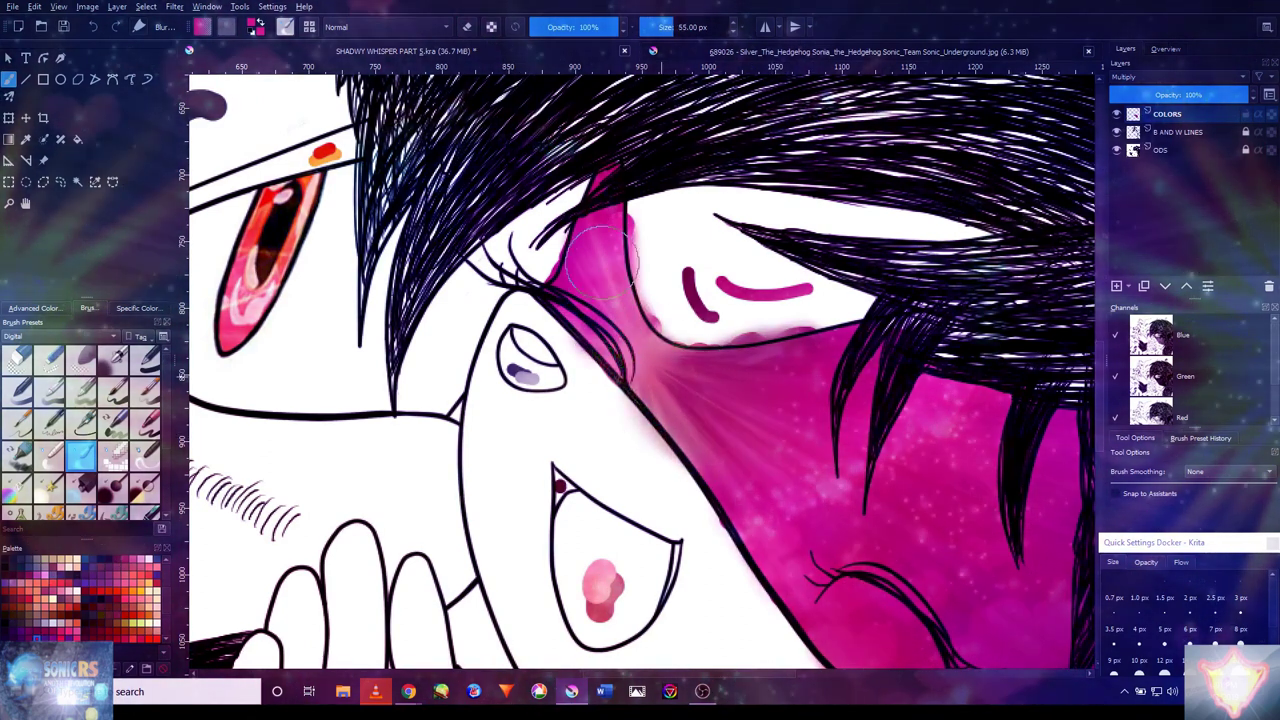
left_click_drag(605, 235, 612, 255)
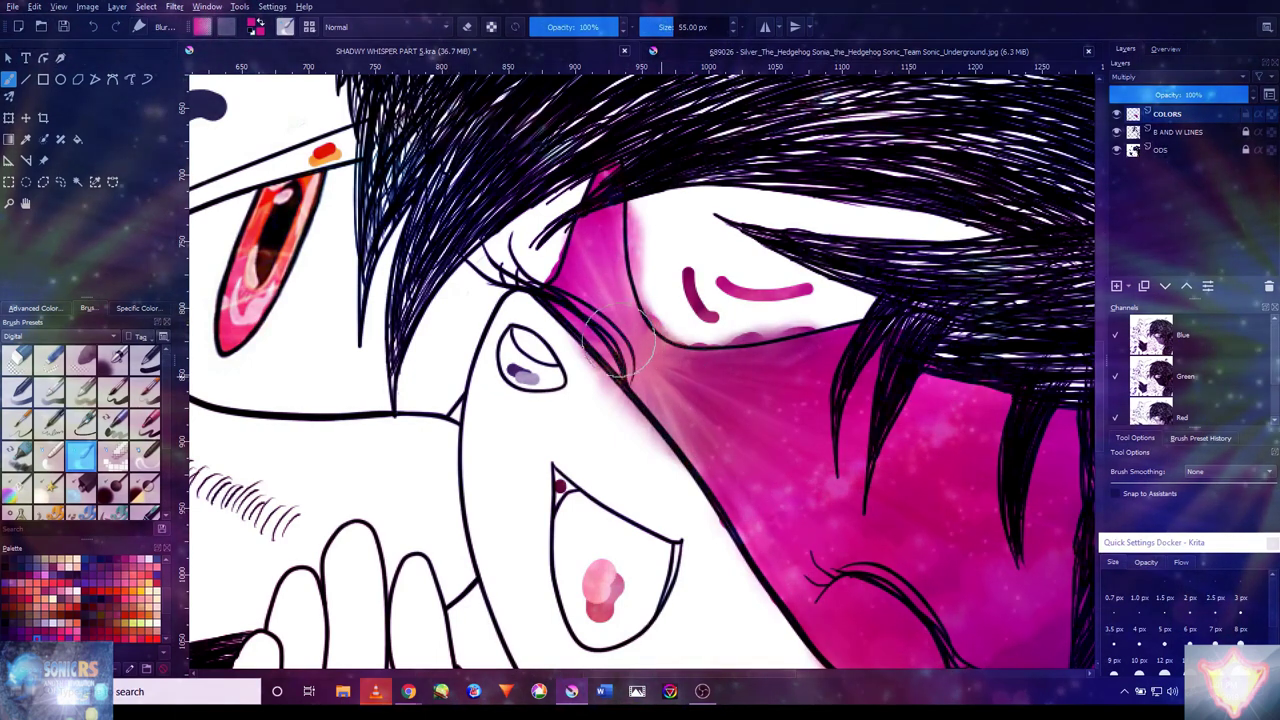
scroll(700, 418, "down", 3)
scroll(666, 271, "up", 5)
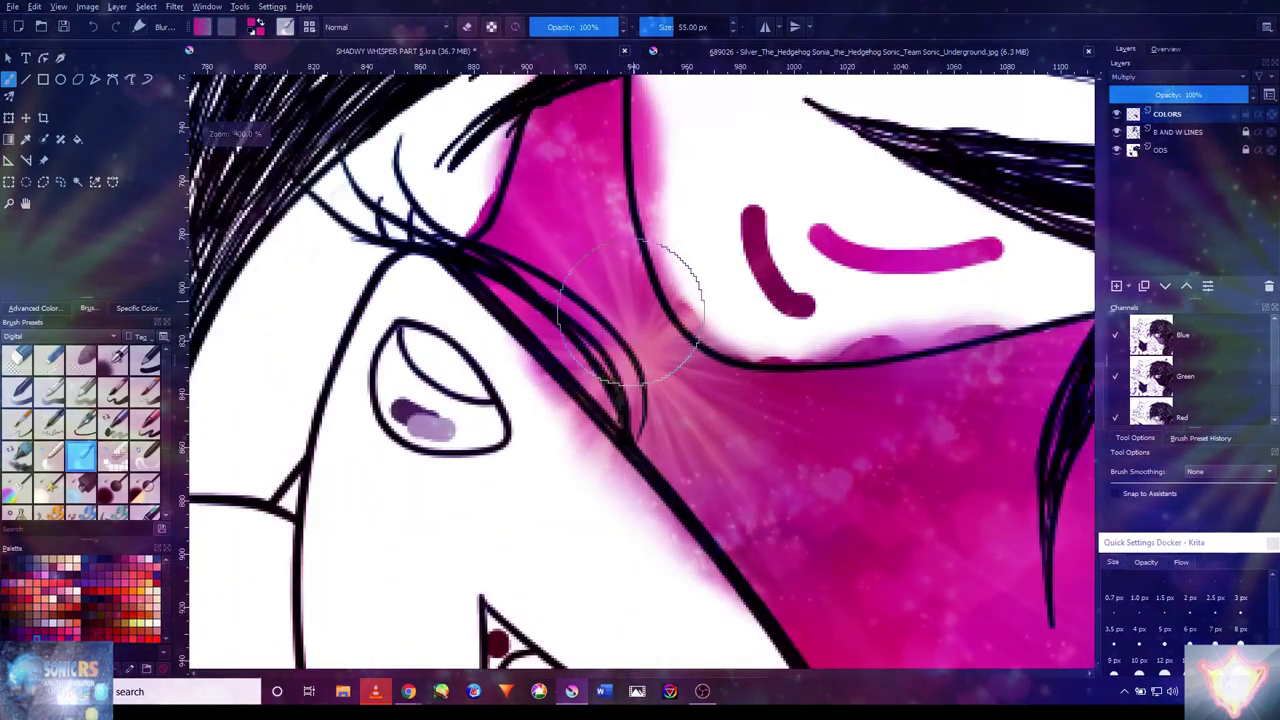
scroll(666, 271, "down", 2)
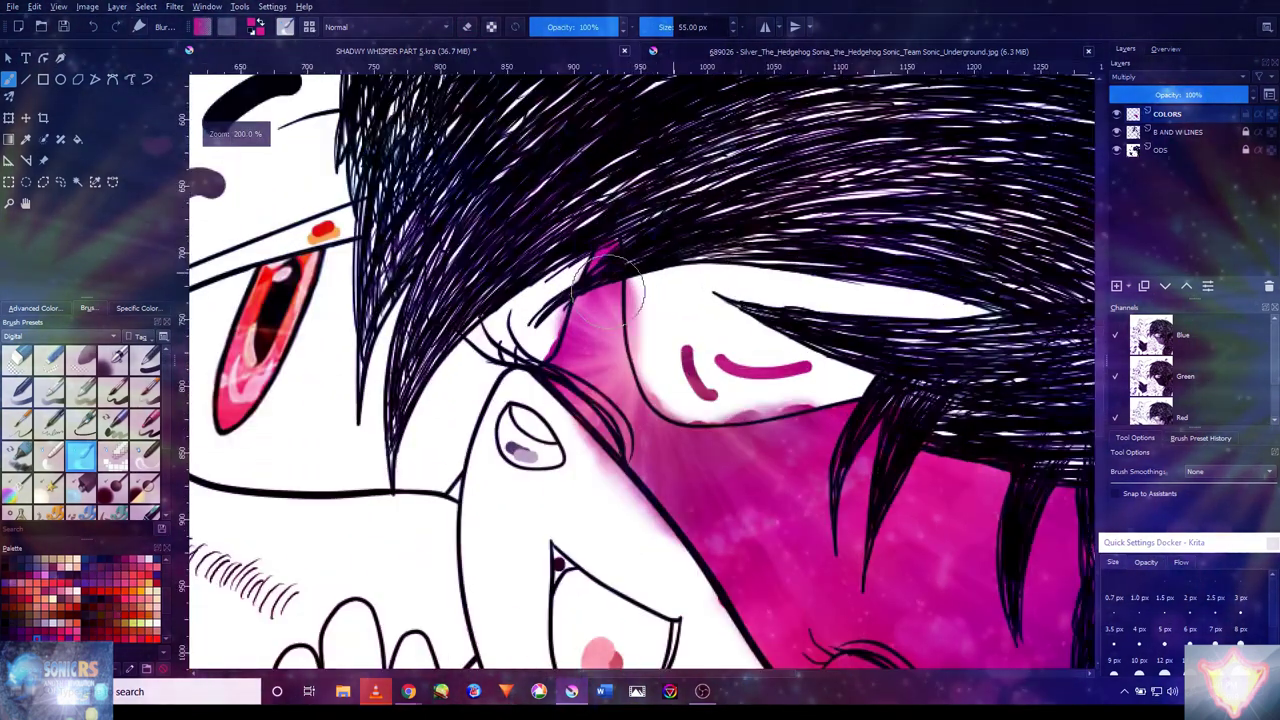
- Fill the area inside the curved outline up to the hair with magenta at 40 px, and shade its edges with a darker tone
scroll(700, 414, "up", 3)
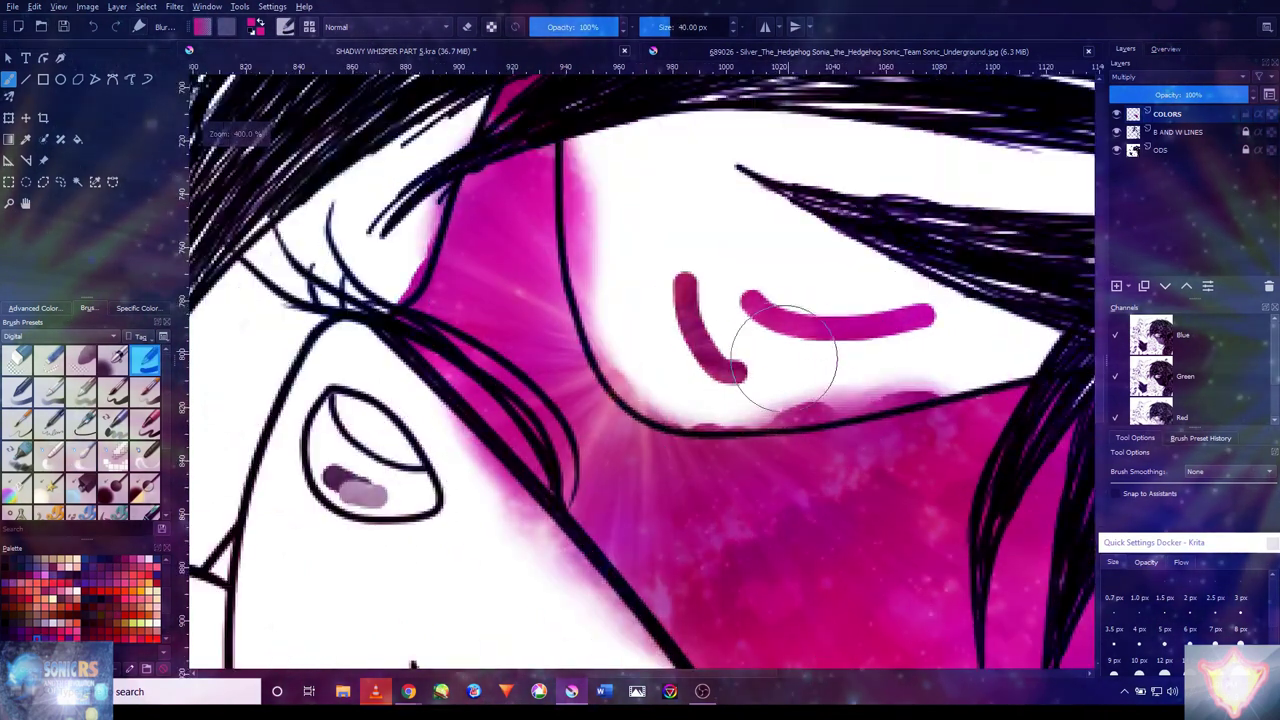
key("ctrl+z")
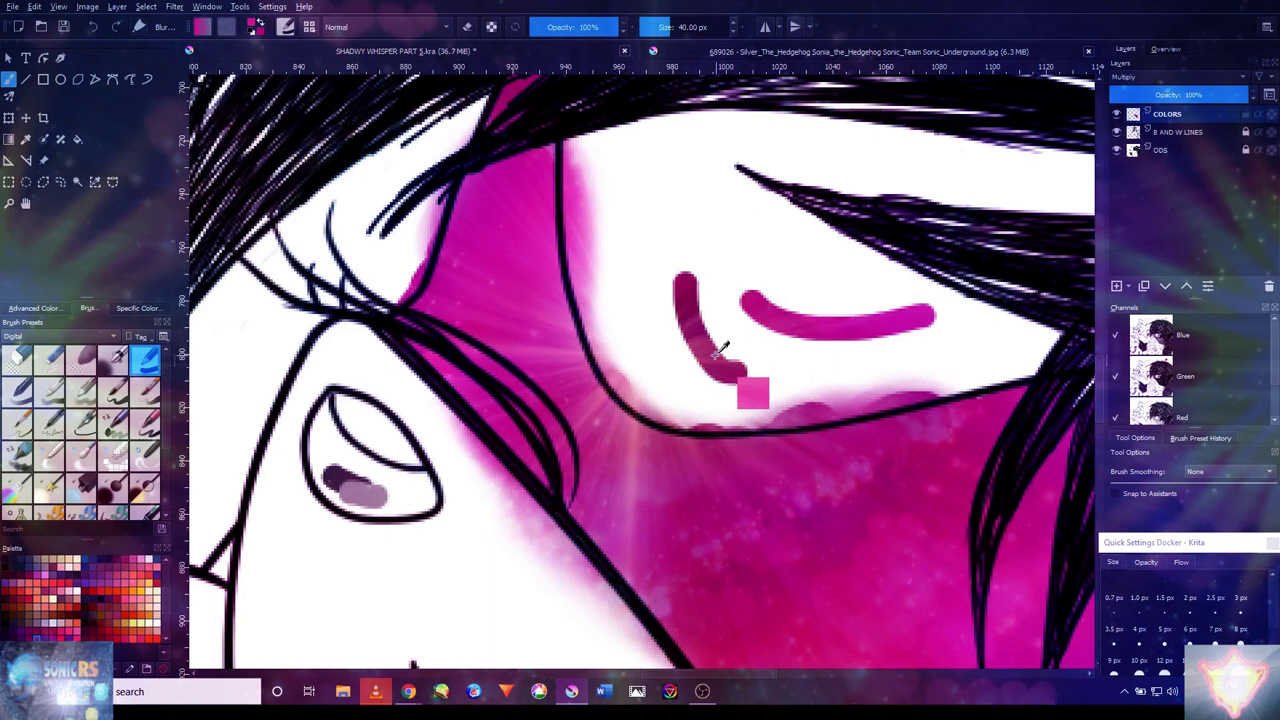
left_click_drag(950, 325, 900, 338)
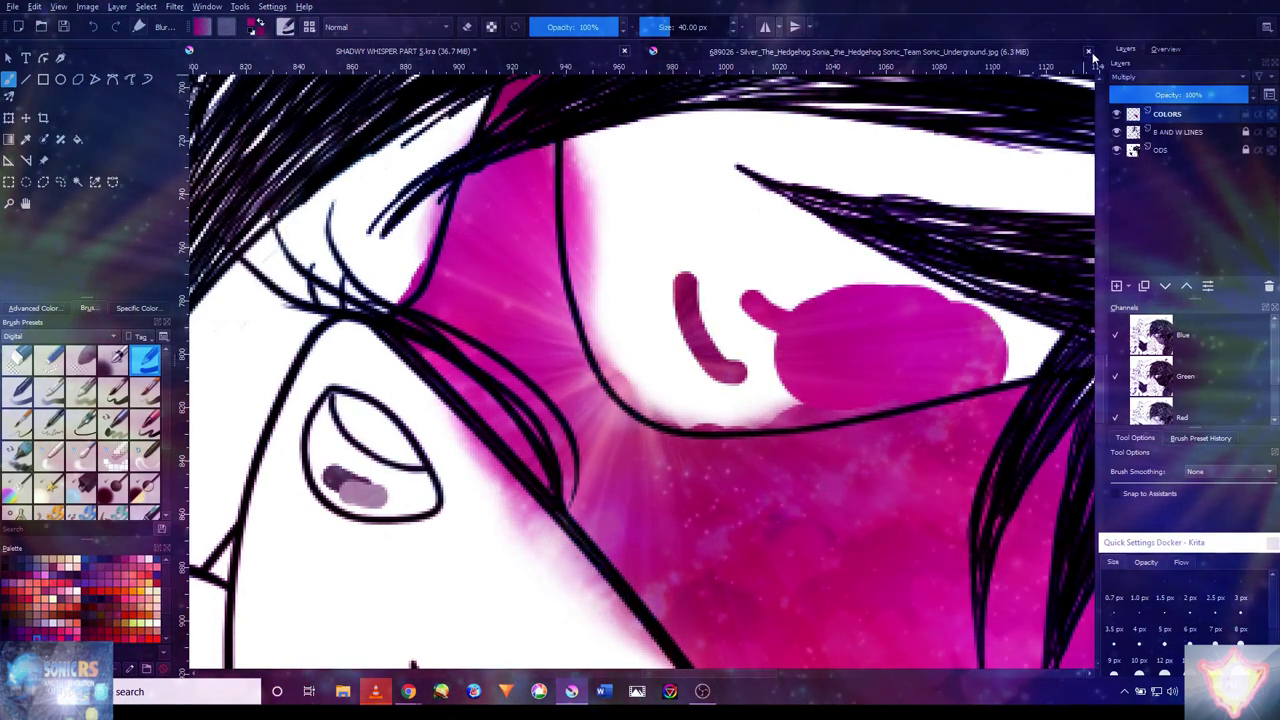
mouse_move(1008, 226)
left_mouse_down()
mouse_move(1001, 263)
mouse_move(947, 296)
mouse_move(997, 309)
mouse_move(947, 333)
mouse_move(1016, 311)
mouse_move(932, 351)
mouse_move(869, 366)
mouse_move(660, 360)
left_mouse_up()
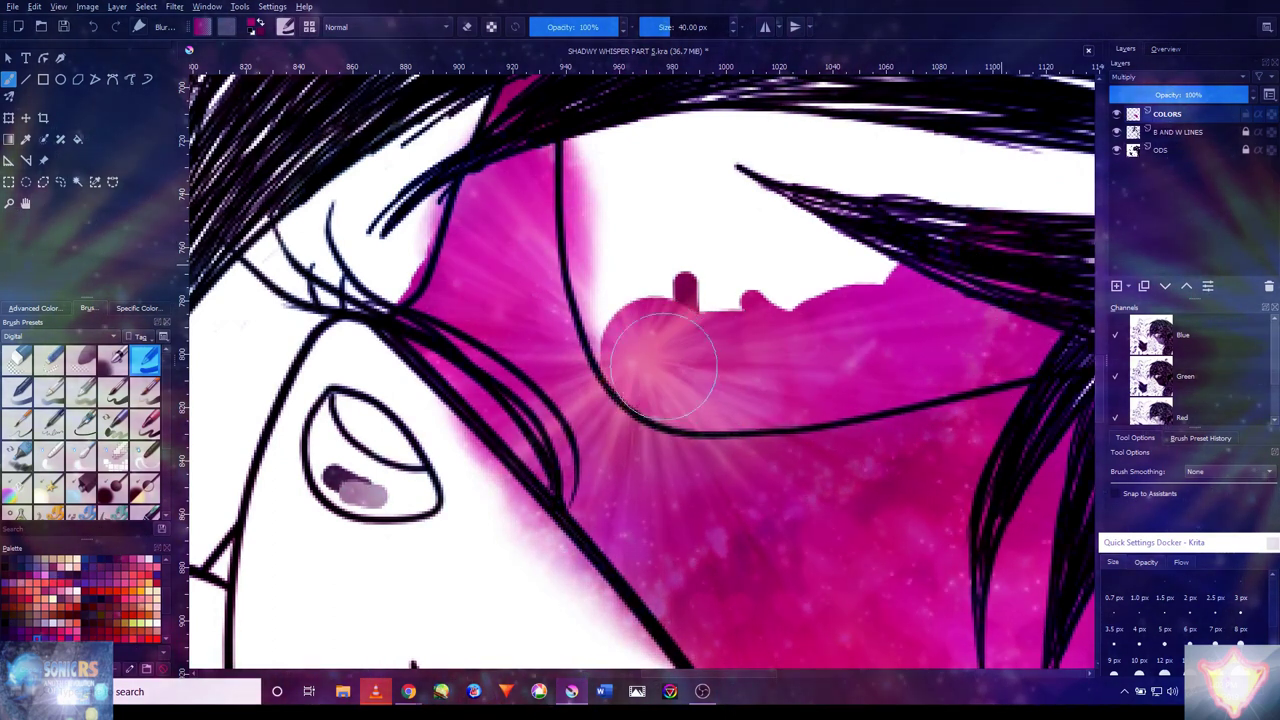
mouse_move(643, 315)
left_mouse_down()
mouse_move(625, 265)
mouse_move(630, 165)
mouse_move(615, 208)
left_mouse_up()
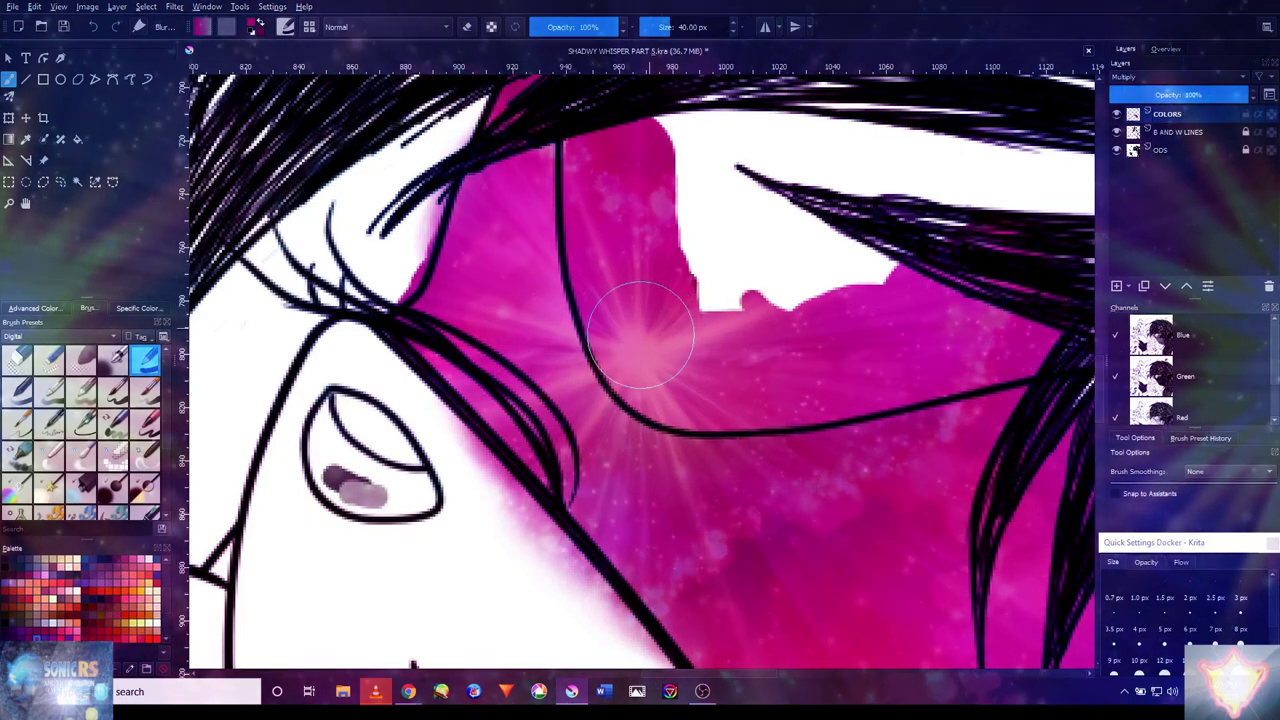
scroll(647, 330, "down", 3)
mouse_move(636, 215)
left_mouse_down()
mouse_move(558, 204)
mouse_move(568, 300)
left_mouse_up()
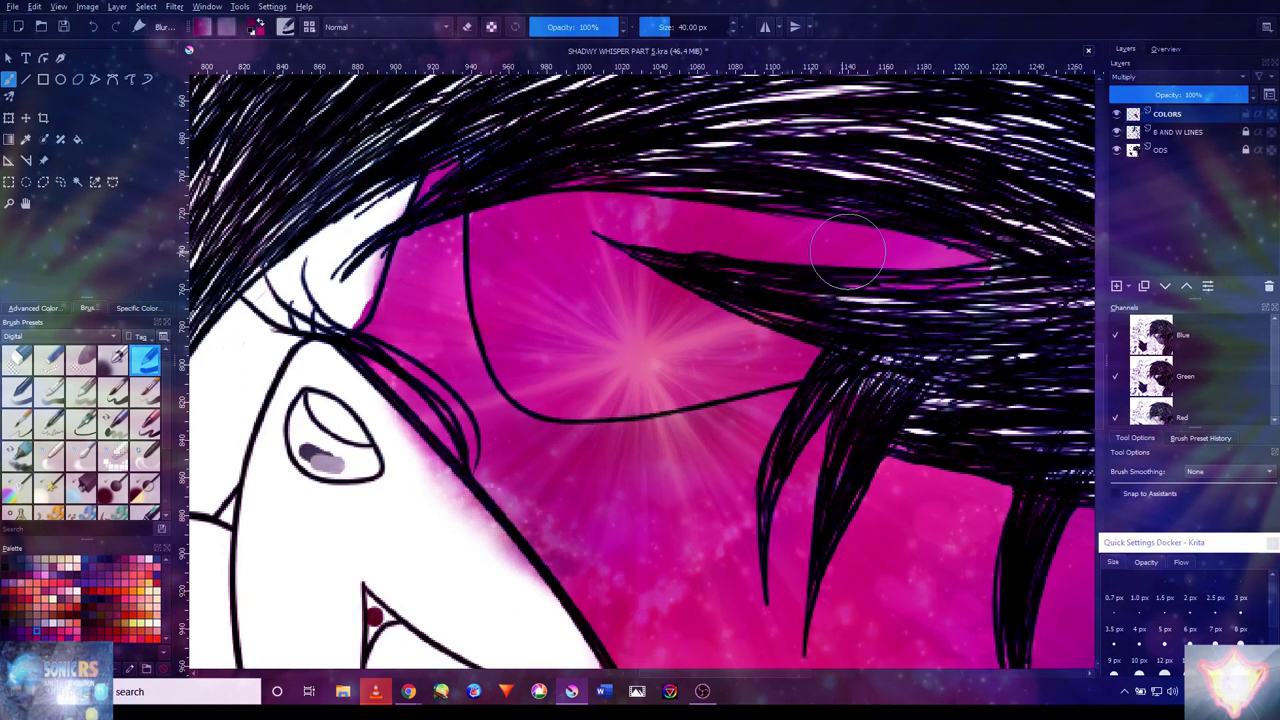
mouse_move(955, 232)
left_mouse_down()
mouse_move(800, 207)
mouse_move(555, 205)
left_mouse_up()
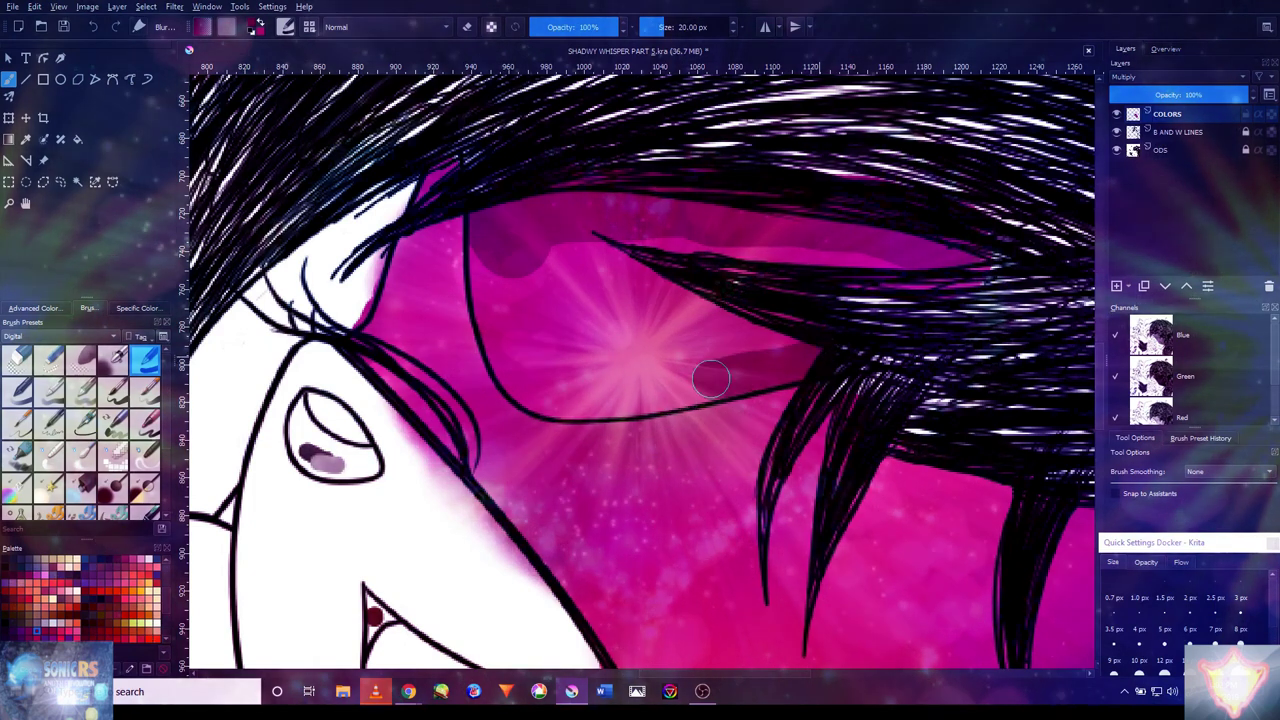
left_click_drag(650, 383, 692, 386)
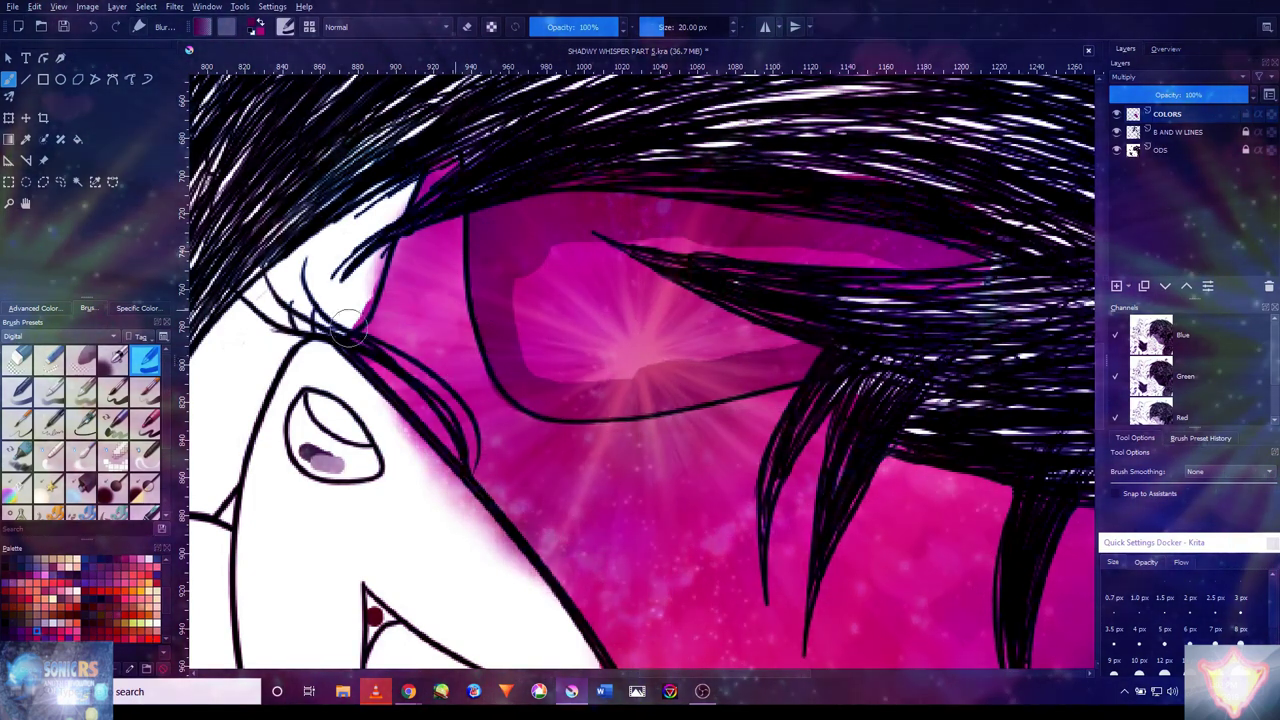
- Blend the darker edge shading into the magenta inside the curved outline, using the soft blending brush at 26 to 44 px
left_click(84, 457)
scroll(700, 418, "up", 1)
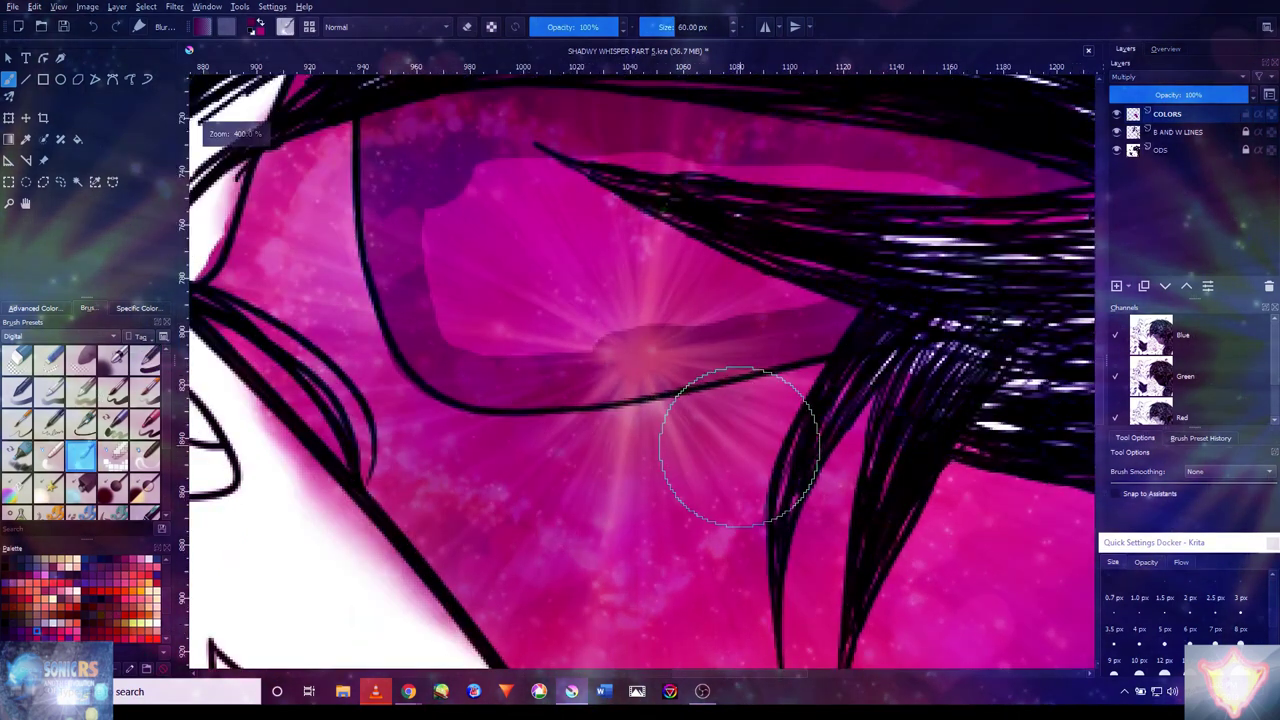
key("bracketleft")
key("bracketleft")
key("bracketleft")
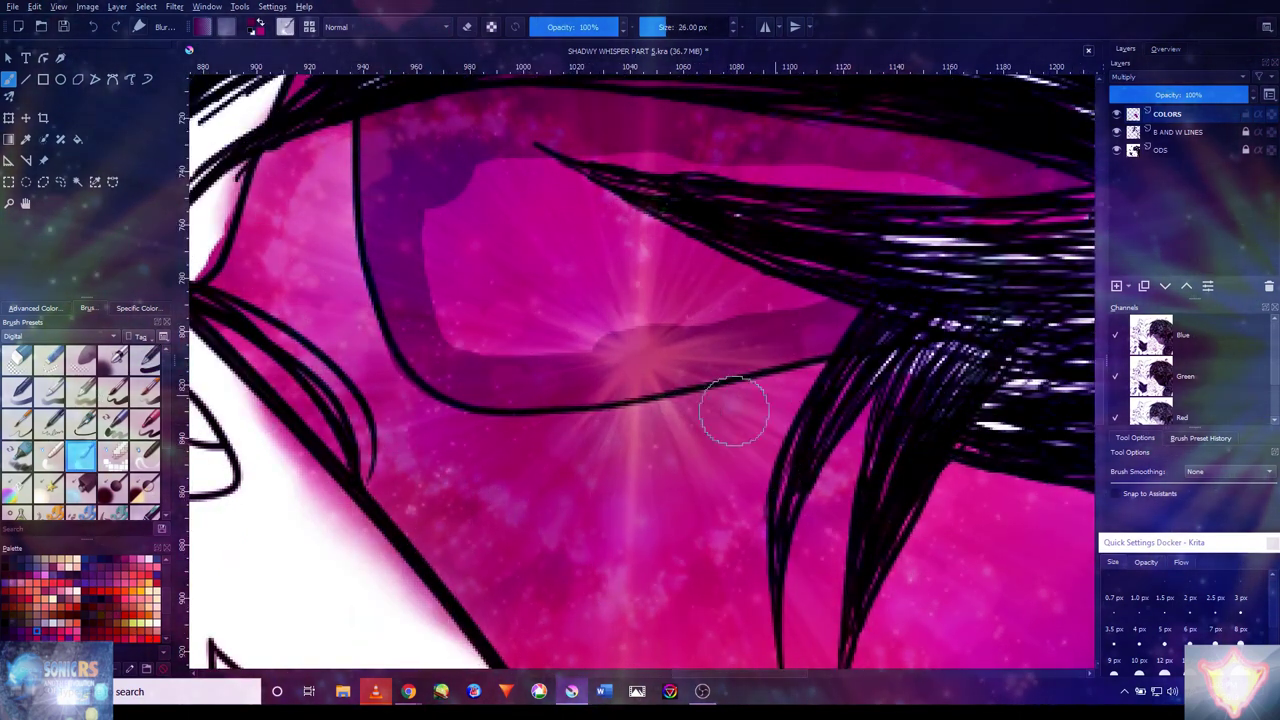
mouse_move(300, 285)
left_mouse_down()
mouse_move(330, 290)
mouse_move(310, 250)
mouse_move(330, 262)
mouse_move(273, 255)
left_mouse_up()
left_click_drag(420, 197, 803, 309)
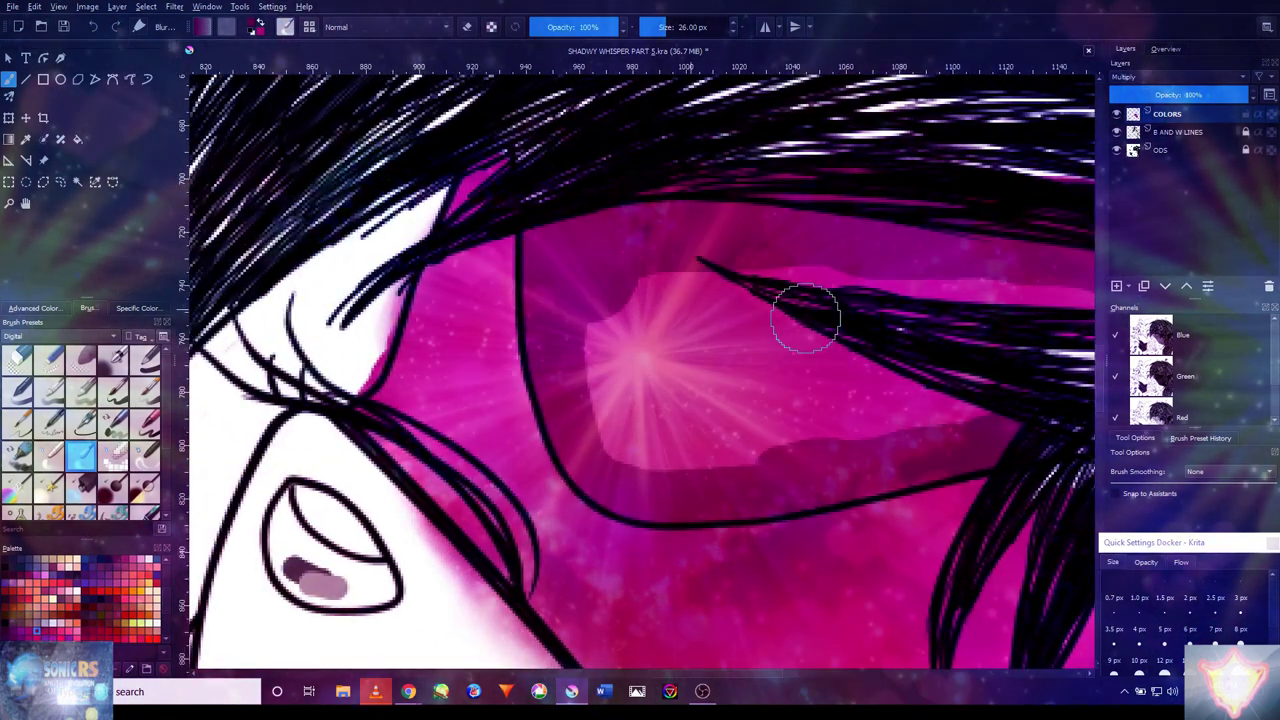
key("bracketright")
key("bracketright")
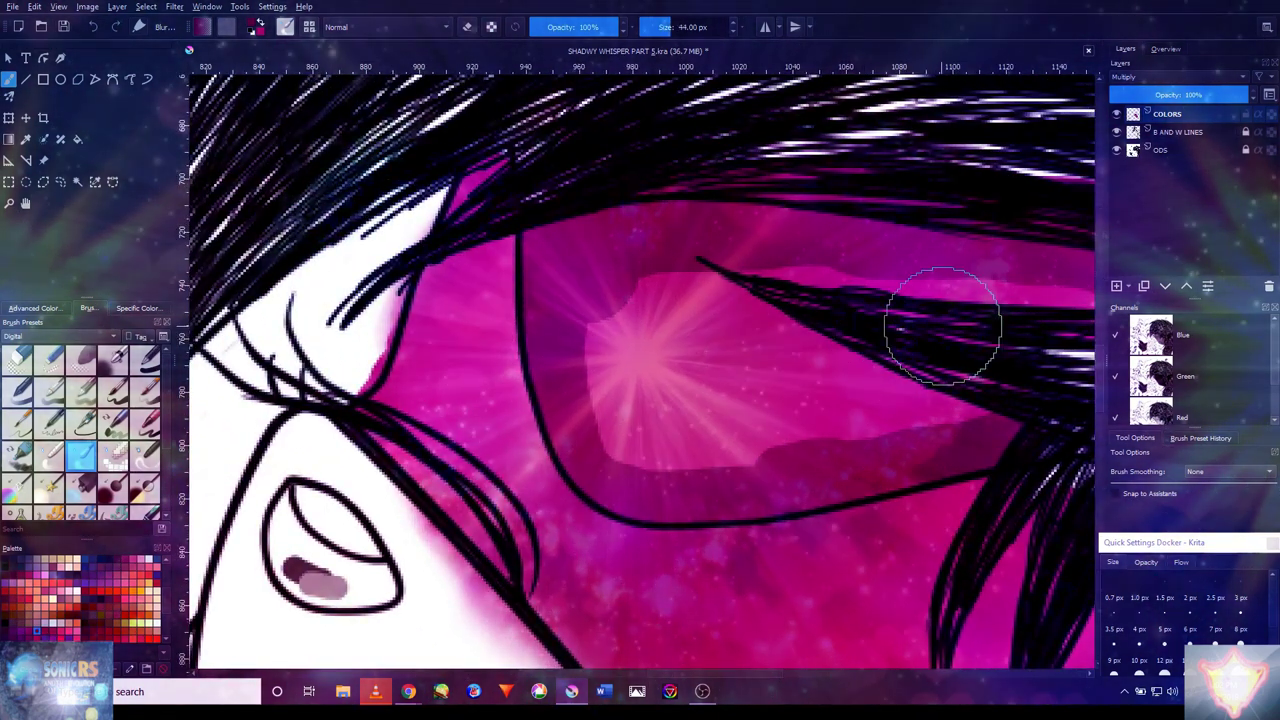
key("ctrl+z")
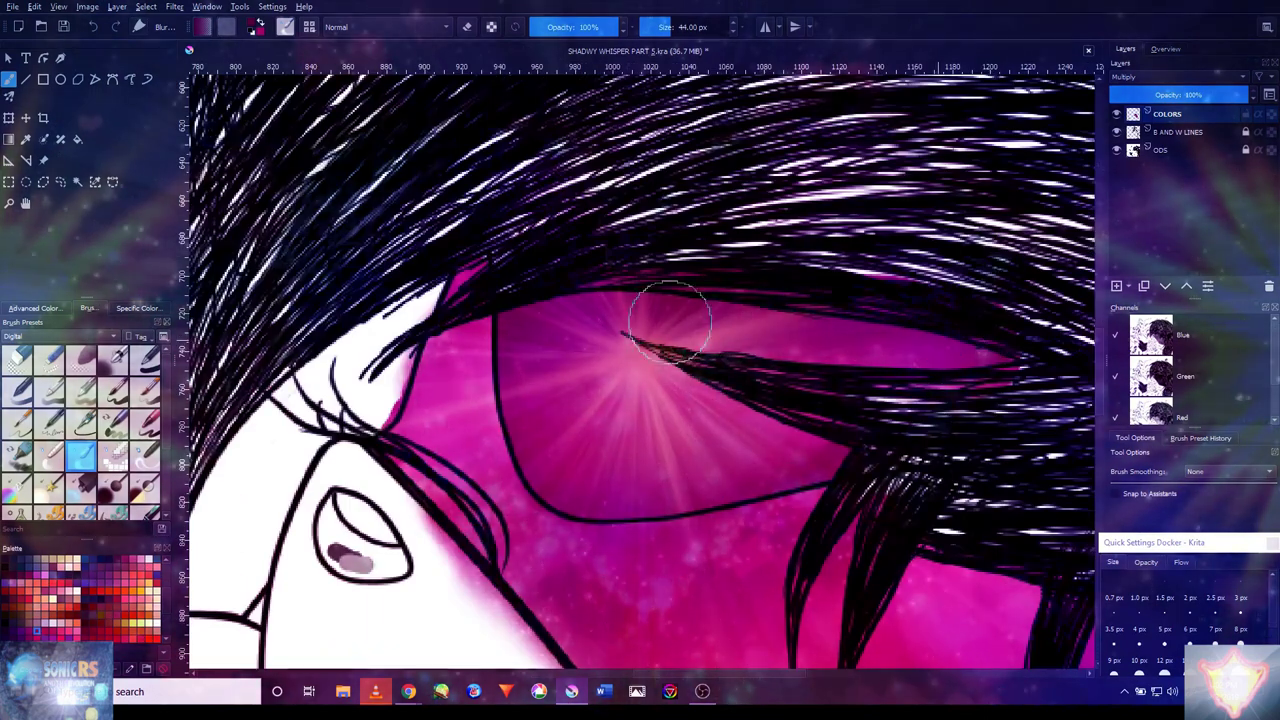
- Examine the blended magenta across the female character's face, from the curved outline to the closed eye
scroll(720, 457, "down", 5)
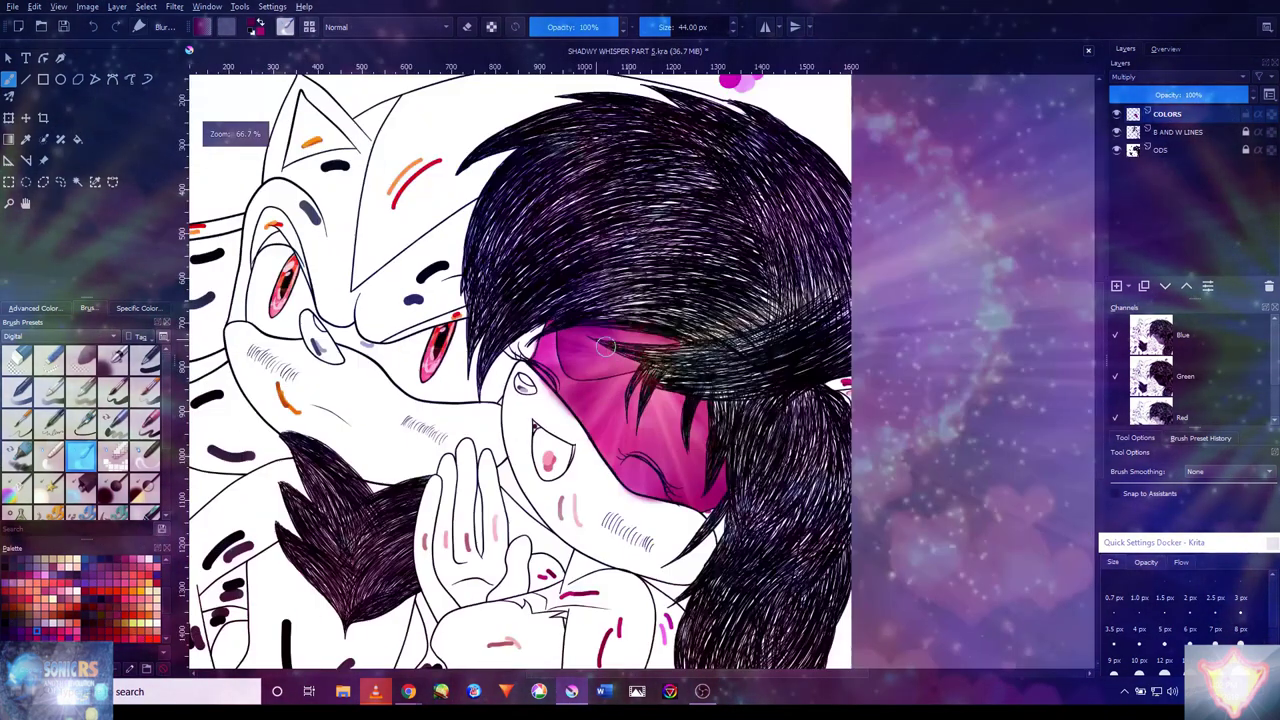
scroll(735, 482, "up", 5)
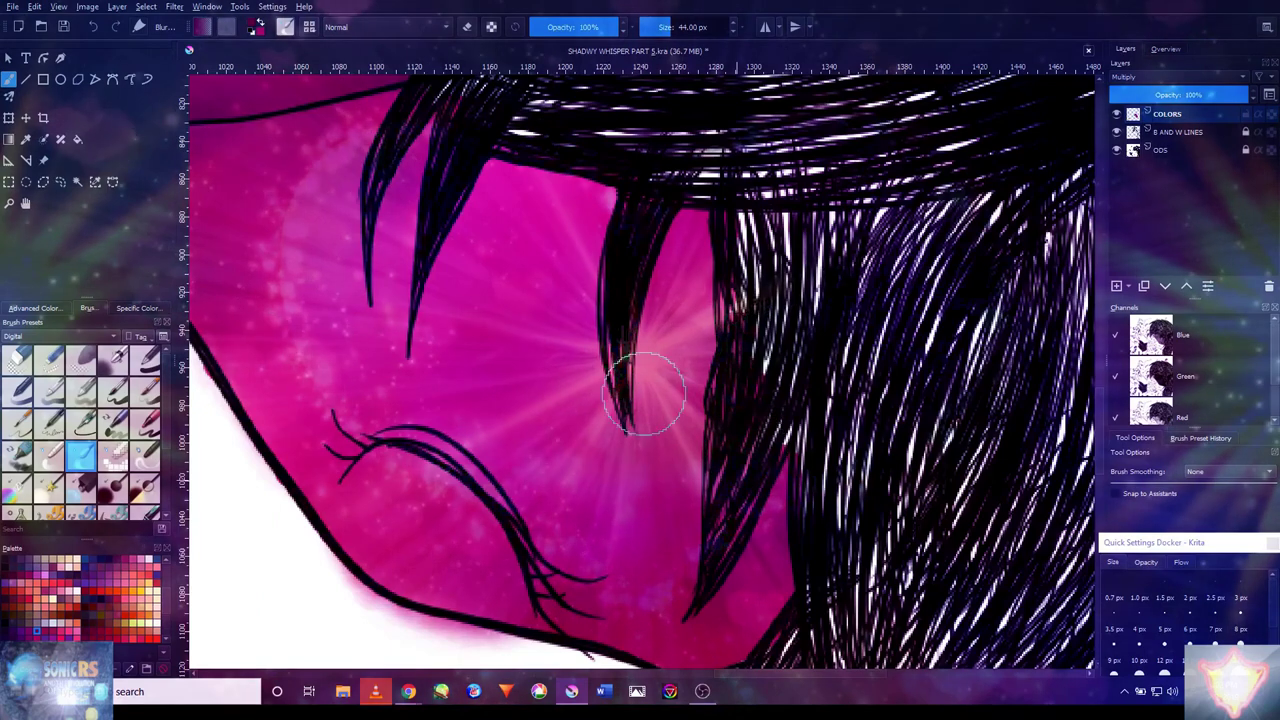
scroll(576, 421, "down", 4)
scroll(494, 391, "up", 2)
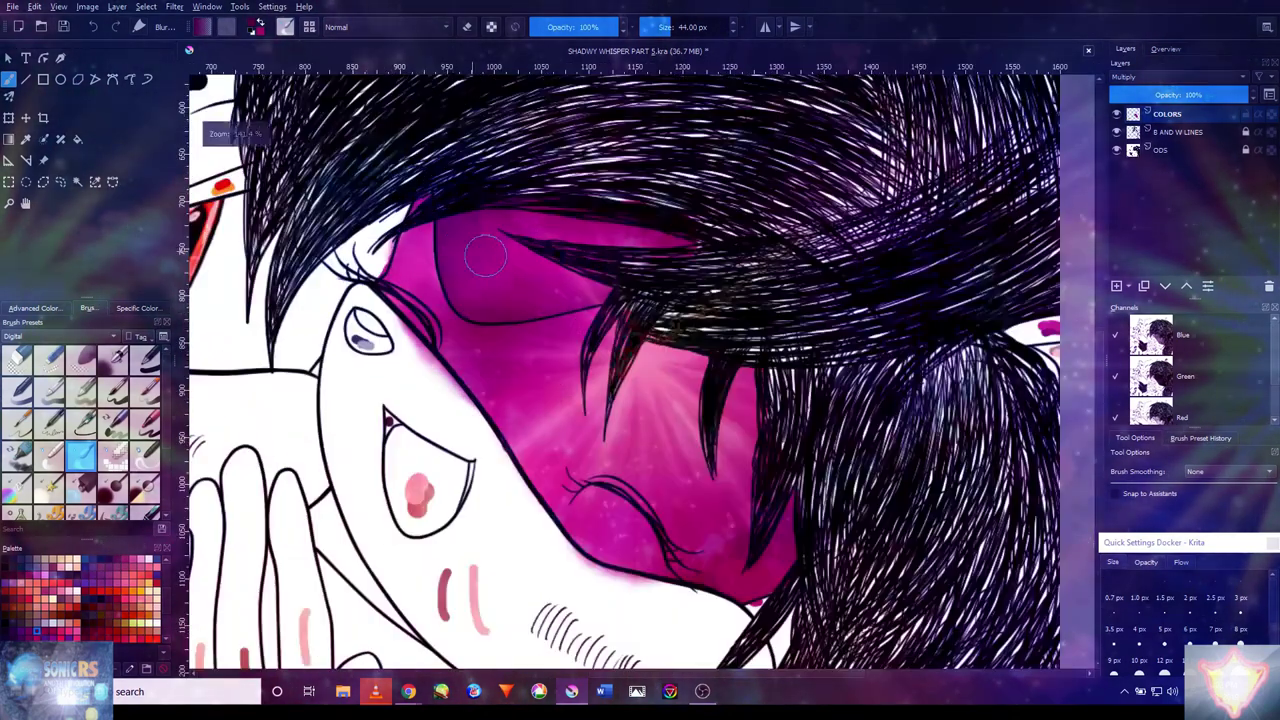
scroll(491, 443, "up", 2)
scroll(470, 410, "down", 4)
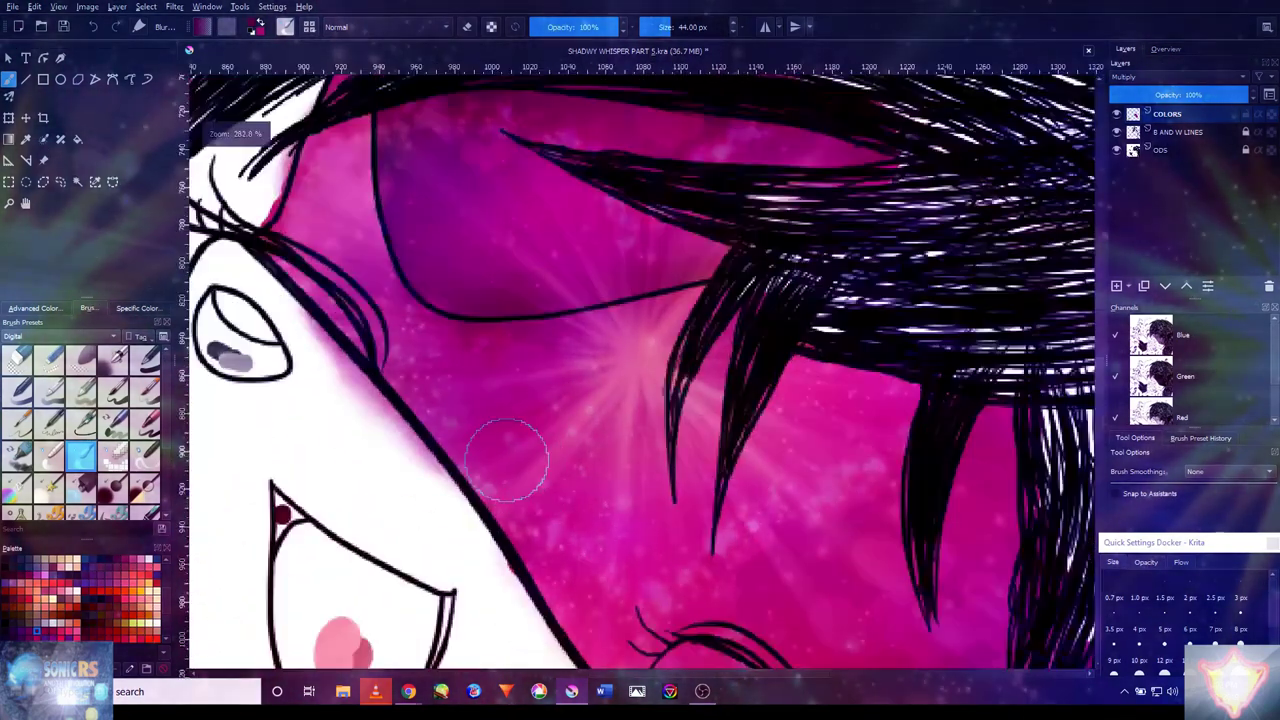
scroll(405, 412, "up", 3)
- Paint the lower and outer parts of the open mouth with sampled reddish pink shades, using a hard 15 px brush
scroll(405, 412, "up", 3)
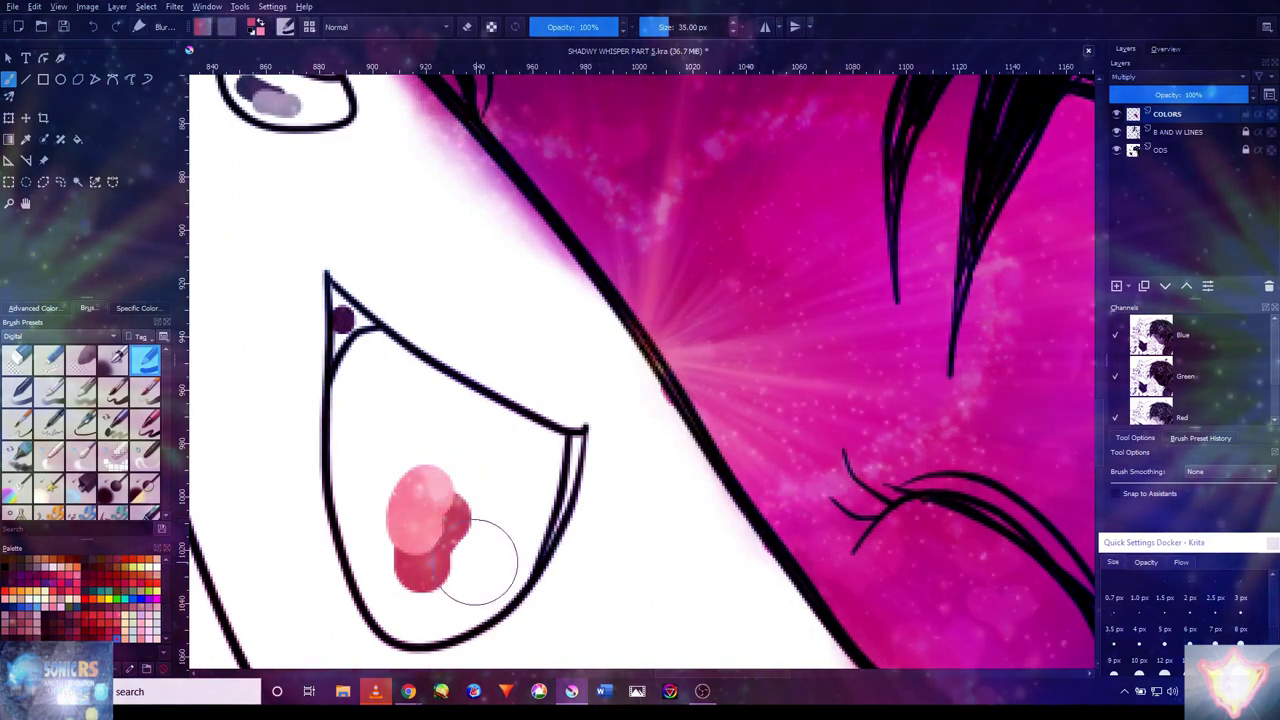
key("bracketleft")
mouse_move(470, 480)
left_mouse_down()
mouse_move(488, 430)
mouse_move(514, 460)
mouse_move(537, 455)
mouse_move(530, 445)
mouse_move(550, 472)
left_mouse_up()
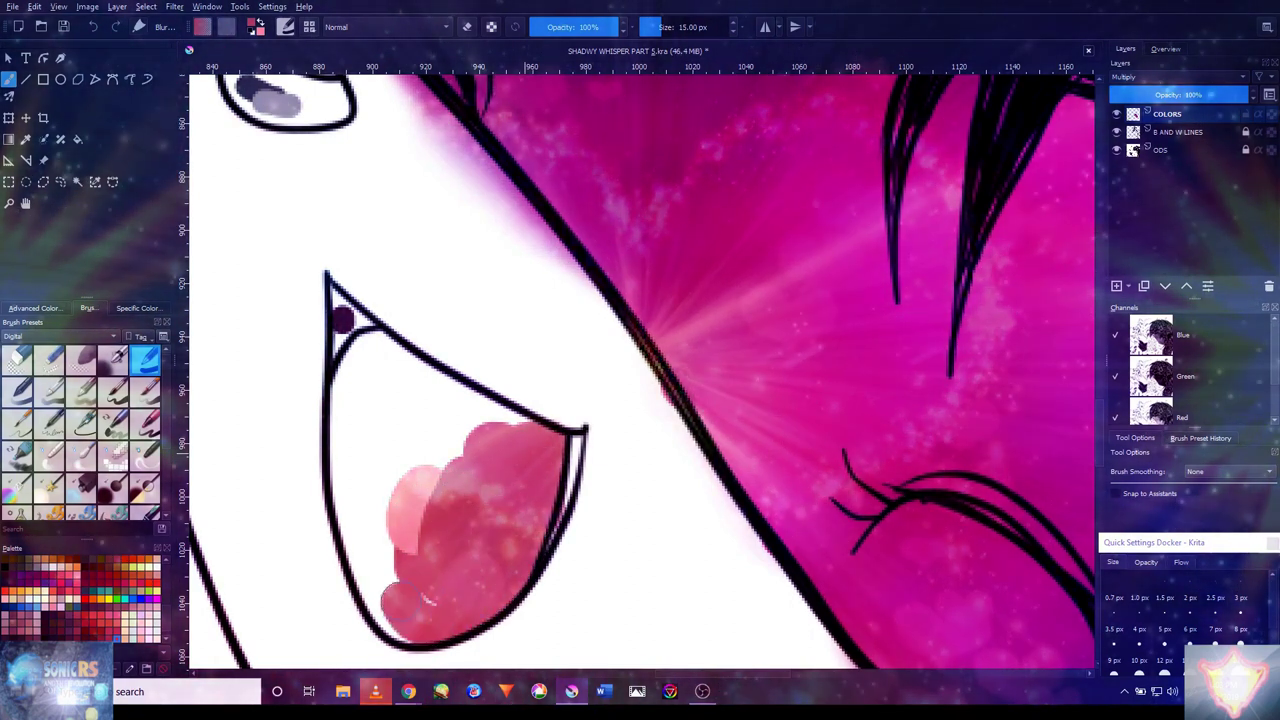
left_click_drag(365, 520, 395, 610)
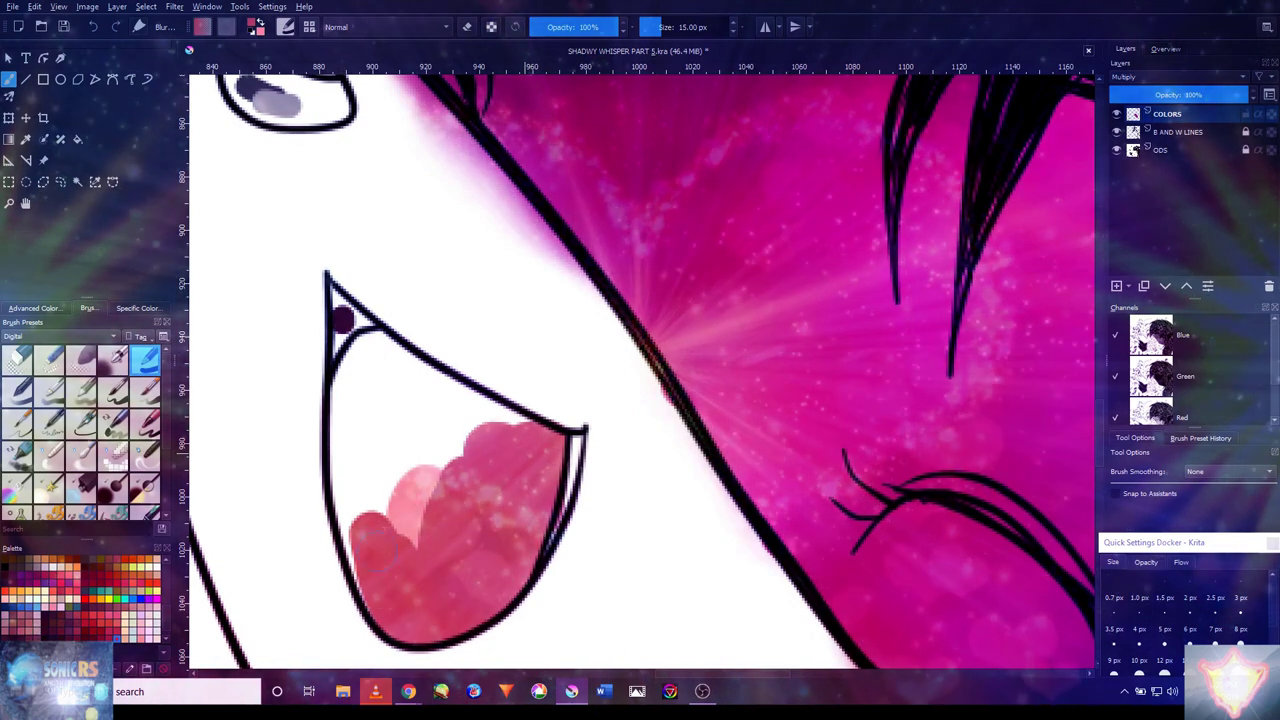
left_click_drag(352, 515, 348, 562)
left_click_drag(400, 470, 440, 530)
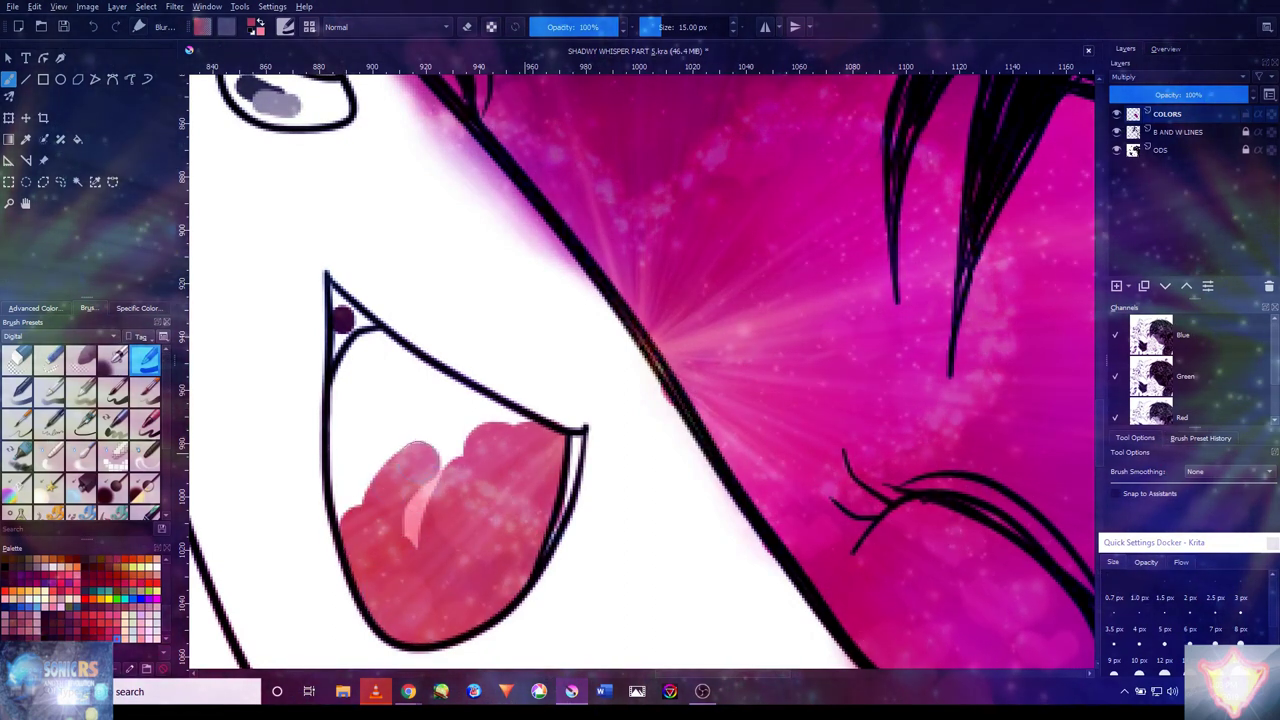
left_click_drag(436, 482, 410, 540)
left_click_drag(455, 420, 425, 388)
left_click_drag(430, 480, 405, 545)
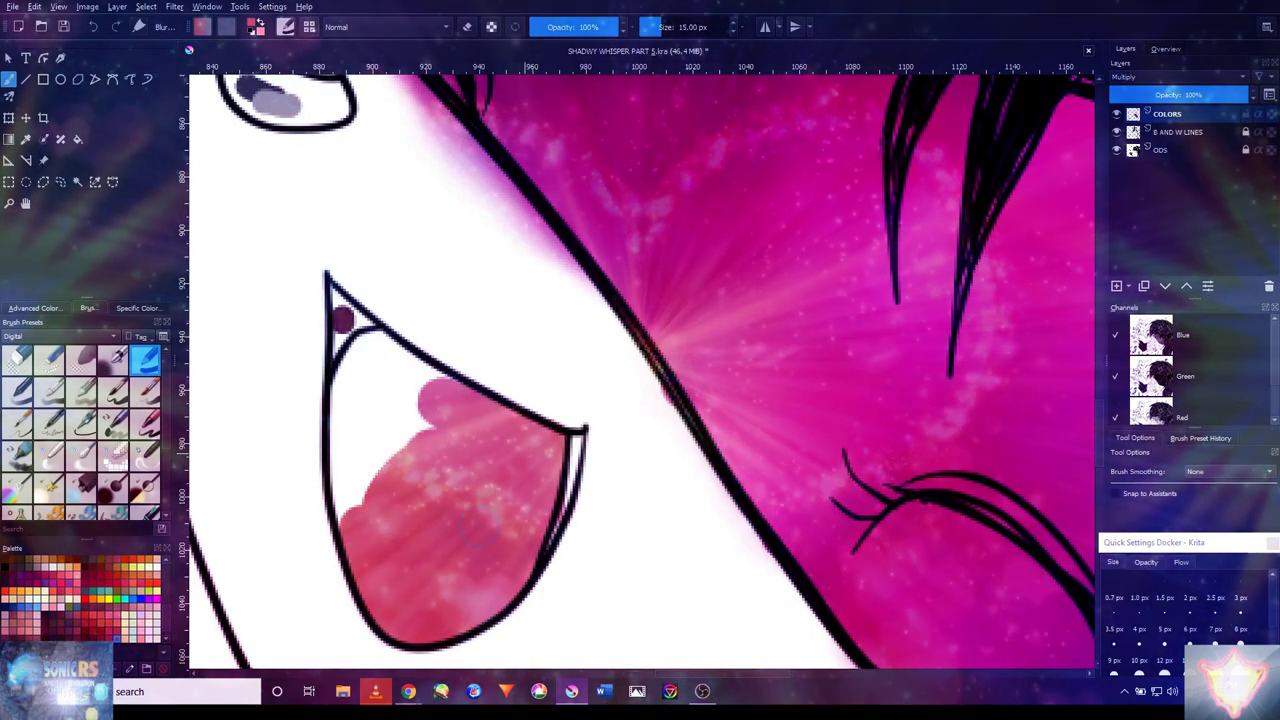
- Fill the remaining white part of the tongue area with light pink up to the mouth outline
left_click_drag(394, 449, 514, 433)
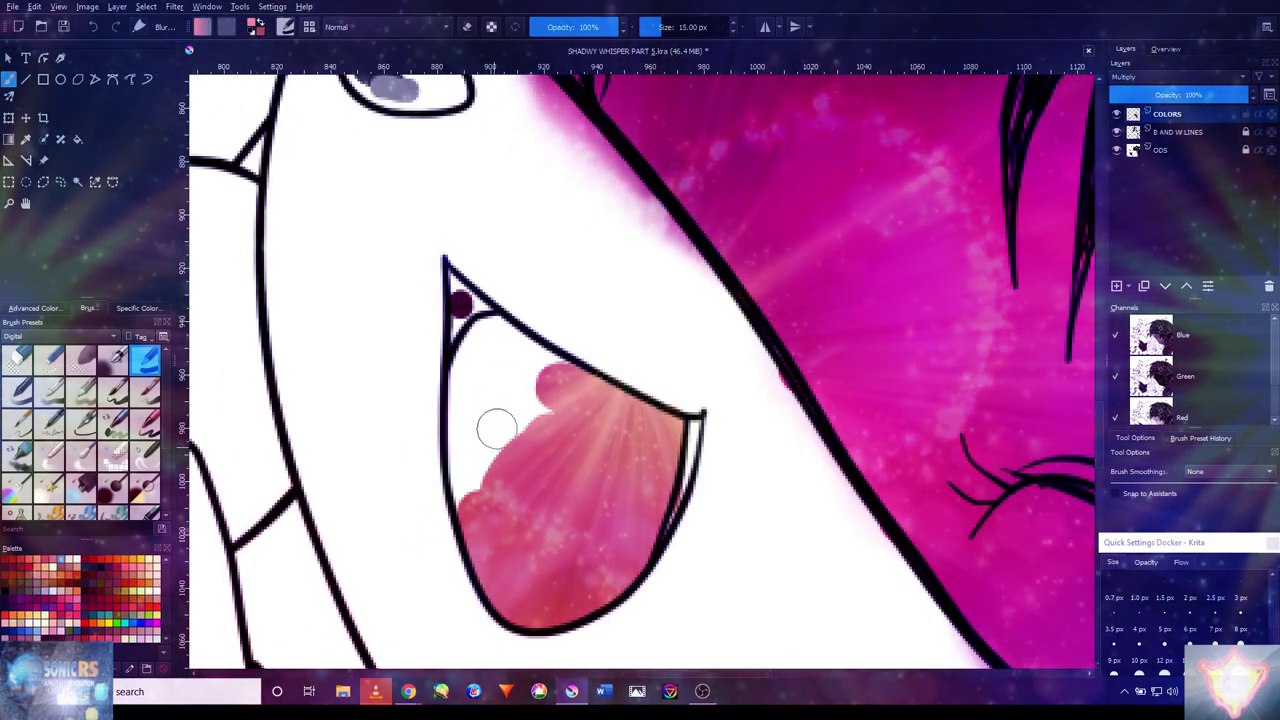
scroll(495, 356, "up", 2)
mouse_move(450, 322)
left_mouse_down()
mouse_move(575, 370)
mouse_move(463, 614)
mouse_move(446, 535)
mouse_move(457, 371)
mouse_move(443, 523)
mouse_move(557, 443)
left_mouse_up()
- Smooth the transition between the light pink and darker red in the mouth with the soft blending brush at 26 to 30 px
scroll(557, 443, "down", 3)
scroll(559, 535, "up", 2)
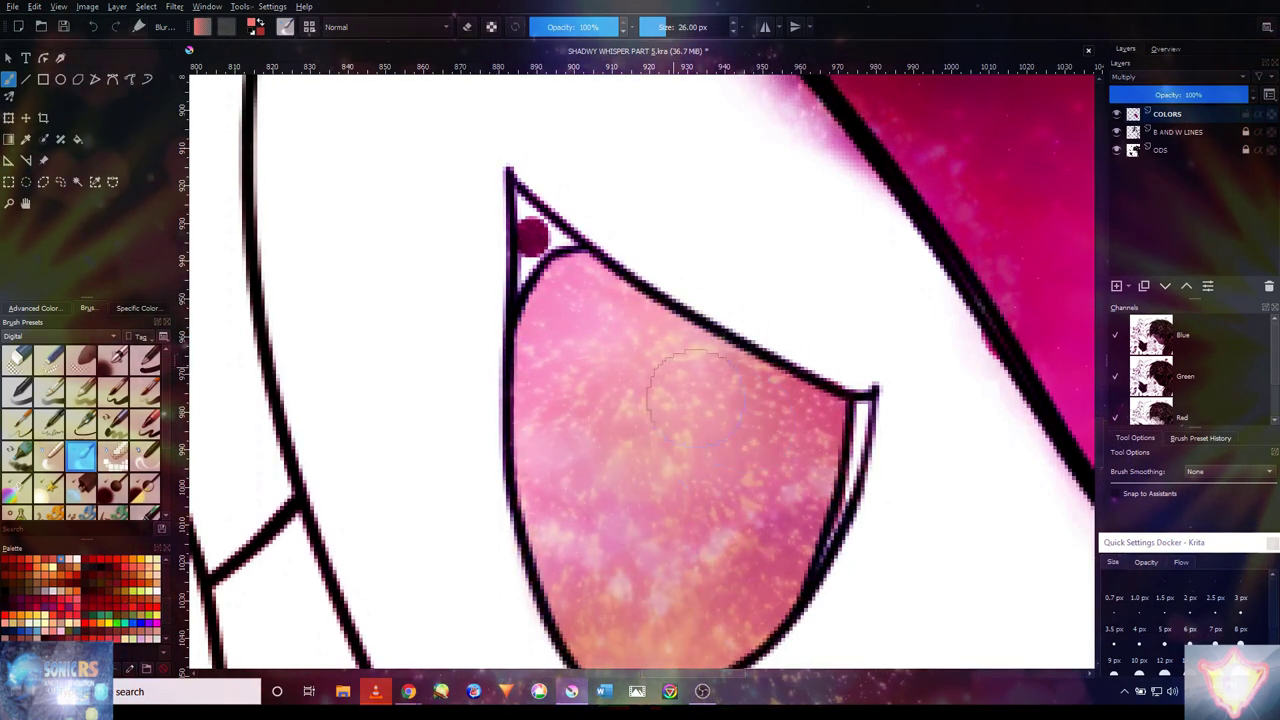
scroll(655, 415, "down", 5)
scroll(680, 505, "up", 5)
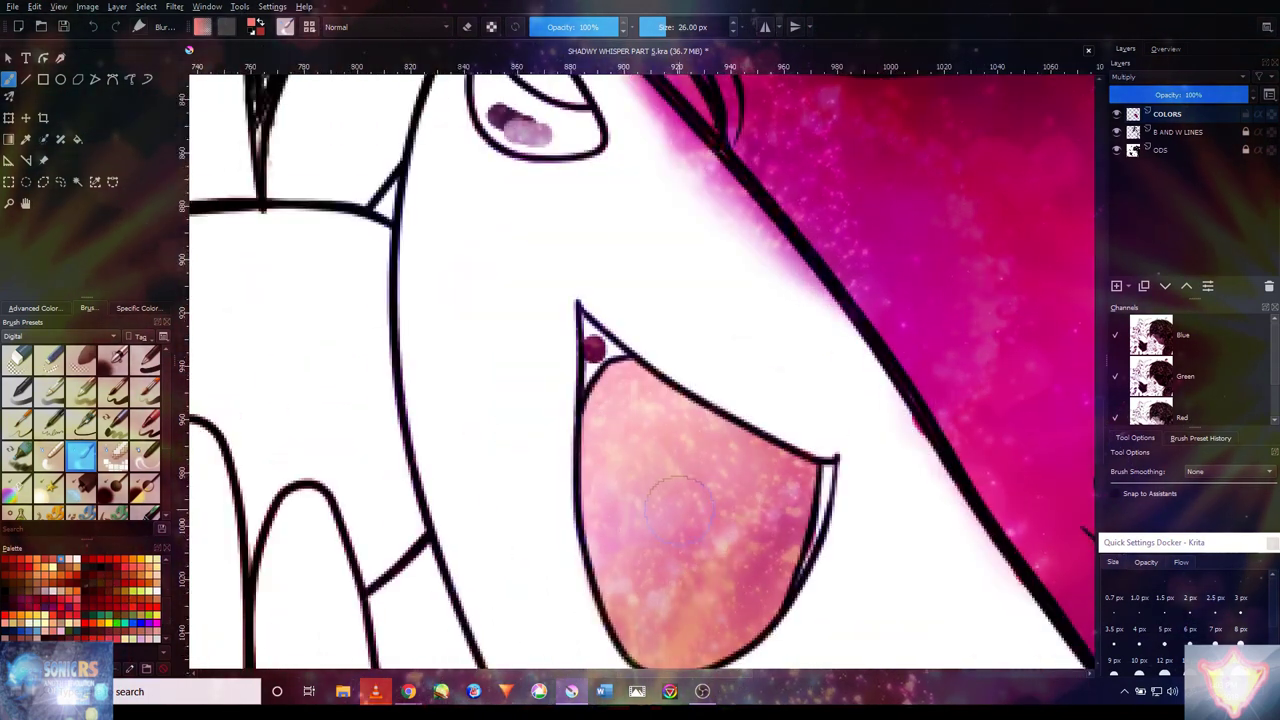
key("bracketright")
mouse_move(645, 485)
left_mouse_down()
mouse_move(632, 539)
mouse_move(649, 452)
mouse_move(623, 475)
mouse_move(725, 502)
mouse_move(747, 477)
mouse_move(740, 510)
left_mouse_up()
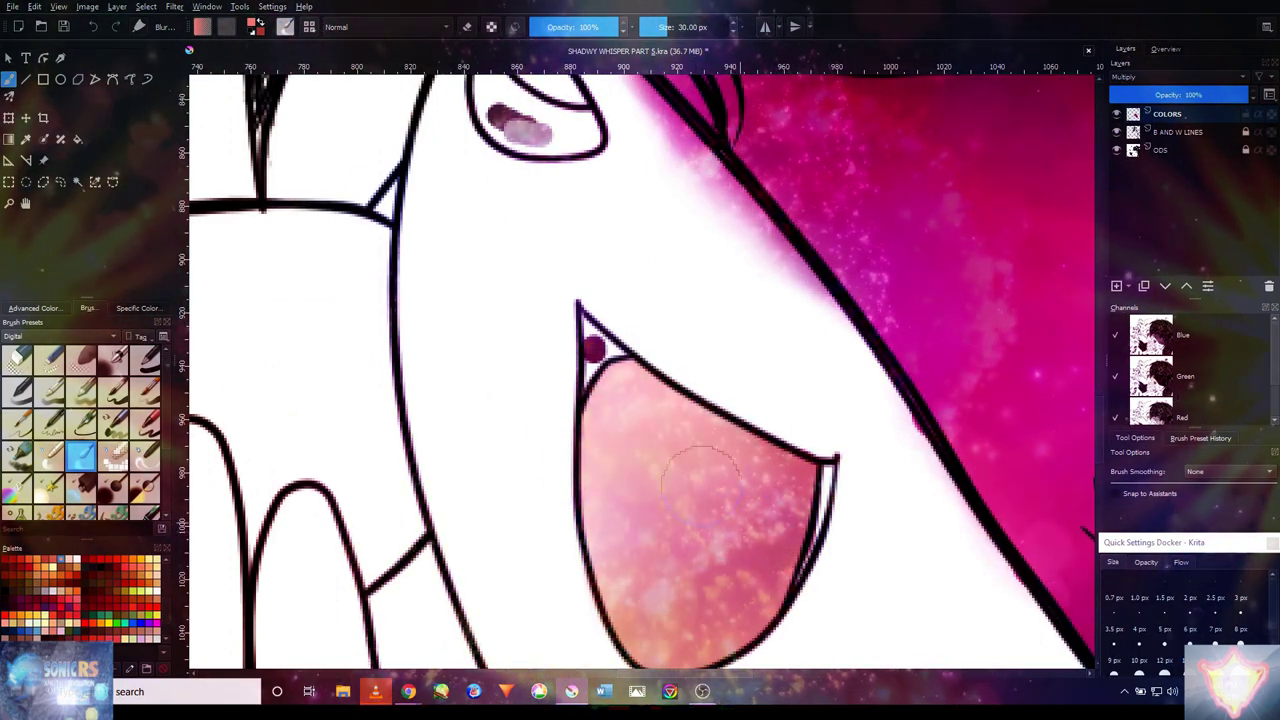
- Fill the small white upper corner of the open mouth with dark red, using the hard brush reduced from 15 to 4 px
scroll(590, 350, "up", 2)
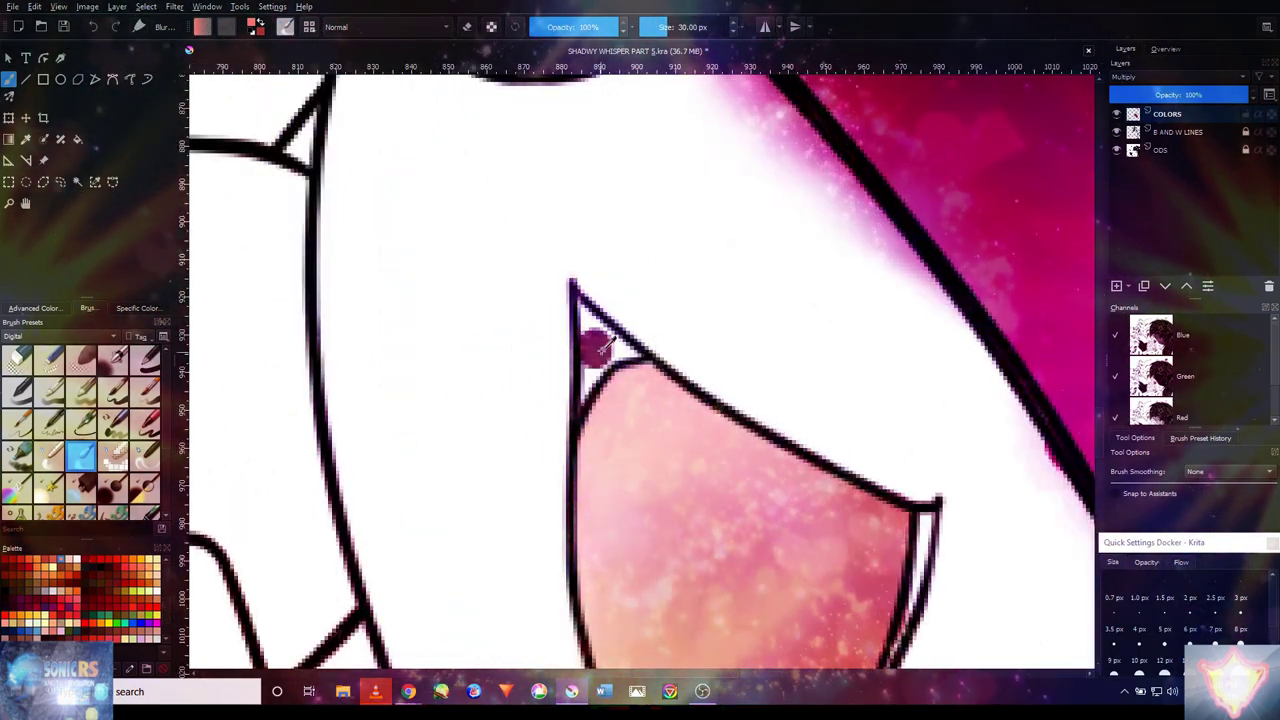
left_click(145, 358)
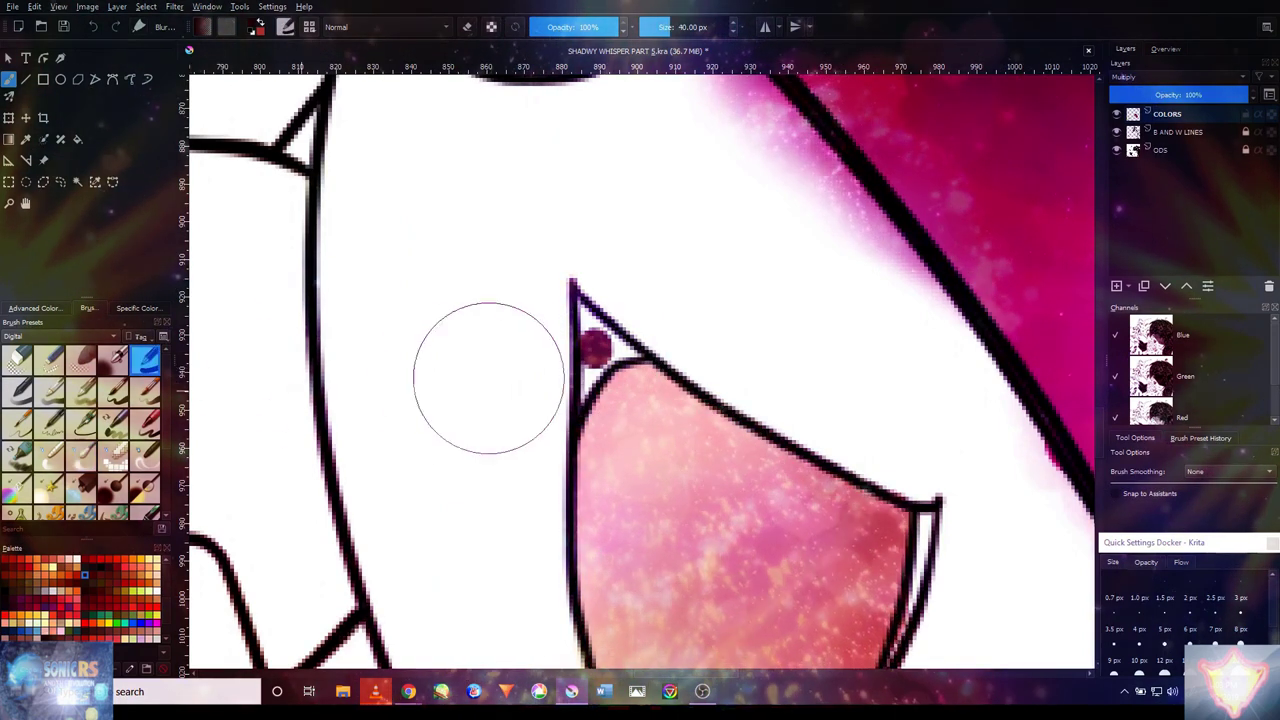
scroll(543, 337, "up", 2)
left_click(45, 310)
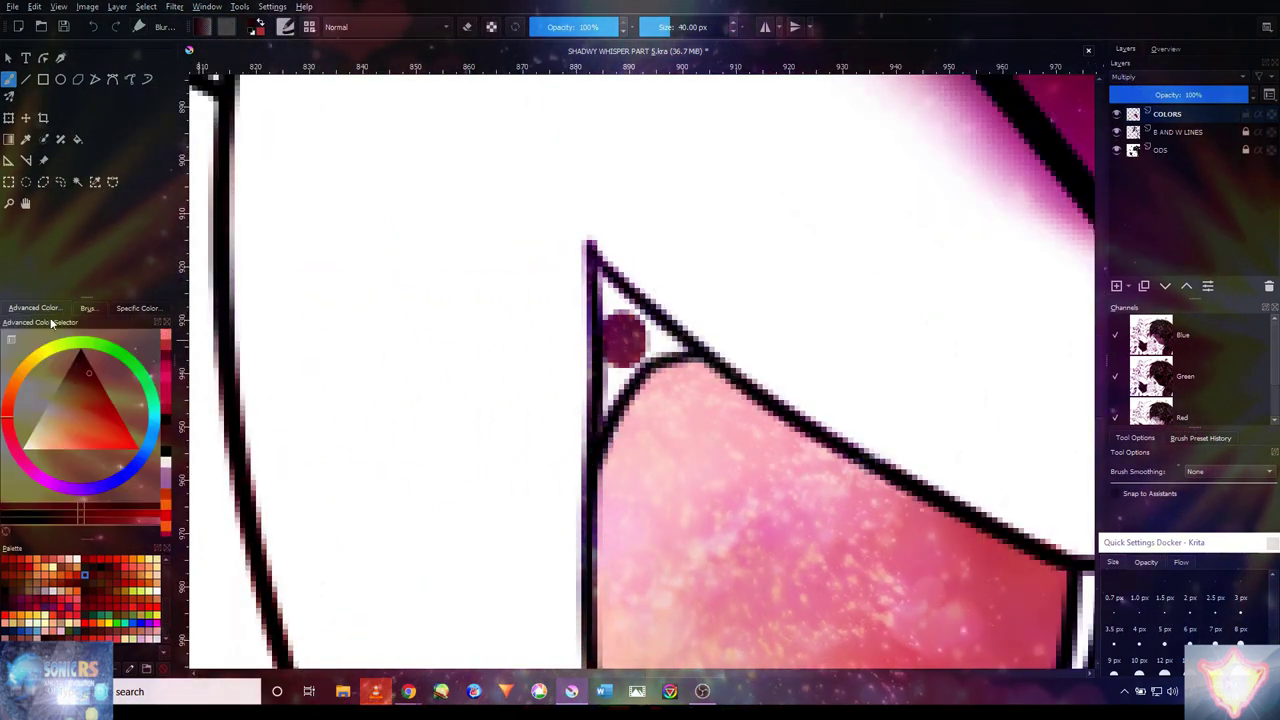
left_click(92, 380)
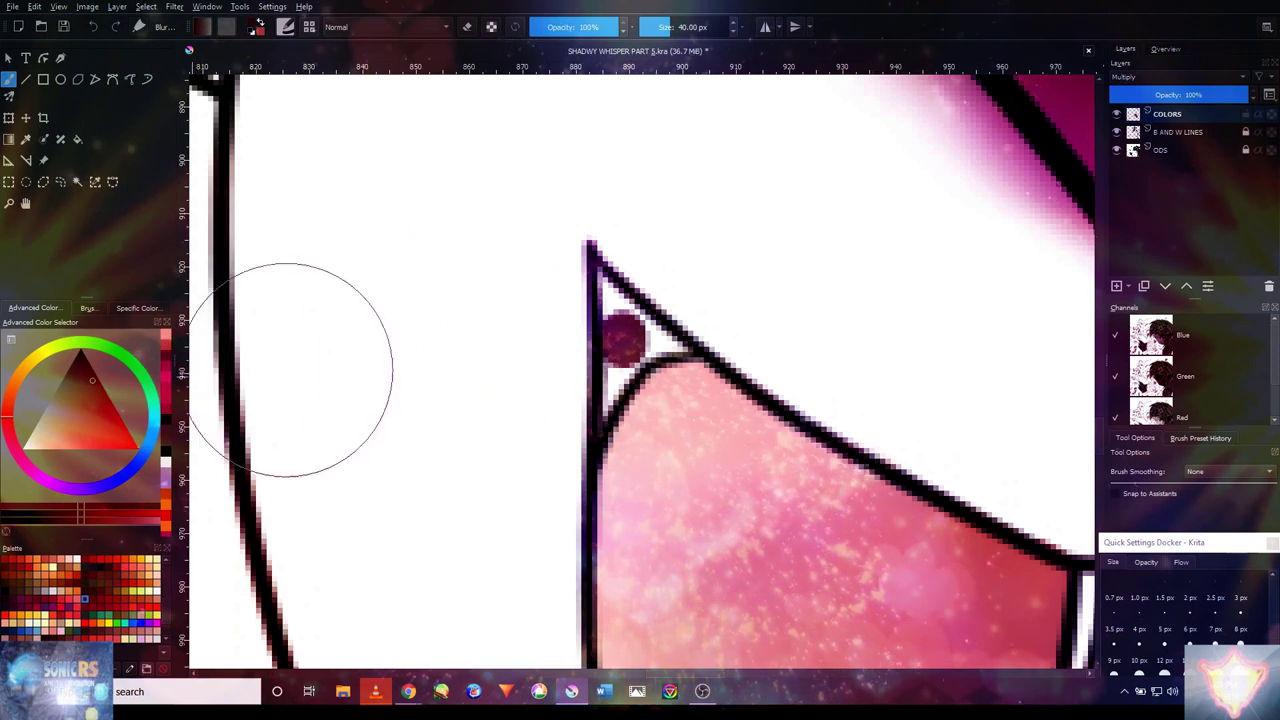
key("bracketleft")
key("bracketleft")
key("bracketleft")
key("bracketleft")
key("bracketleft")
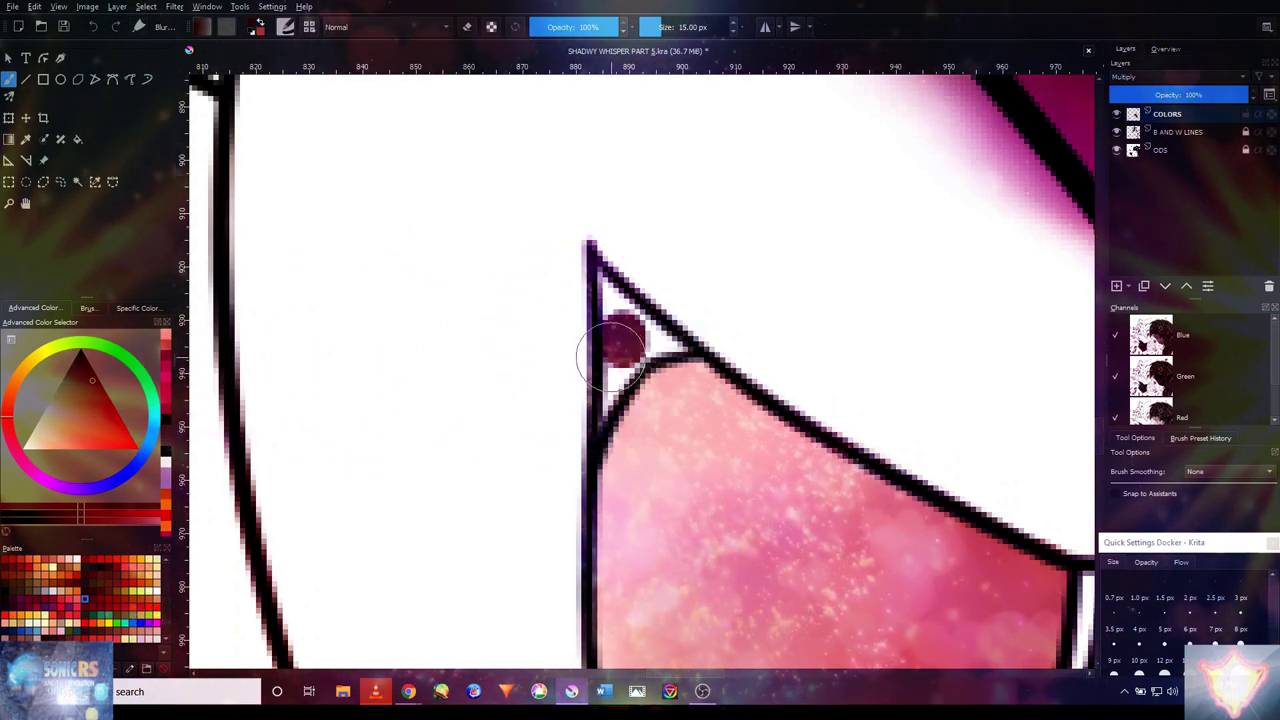
mouse_move(608, 305)
left_mouse_down()
mouse_move(600, 275)
mouse_move(630, 365)
left_mouse_up()
key("ctrl+z")
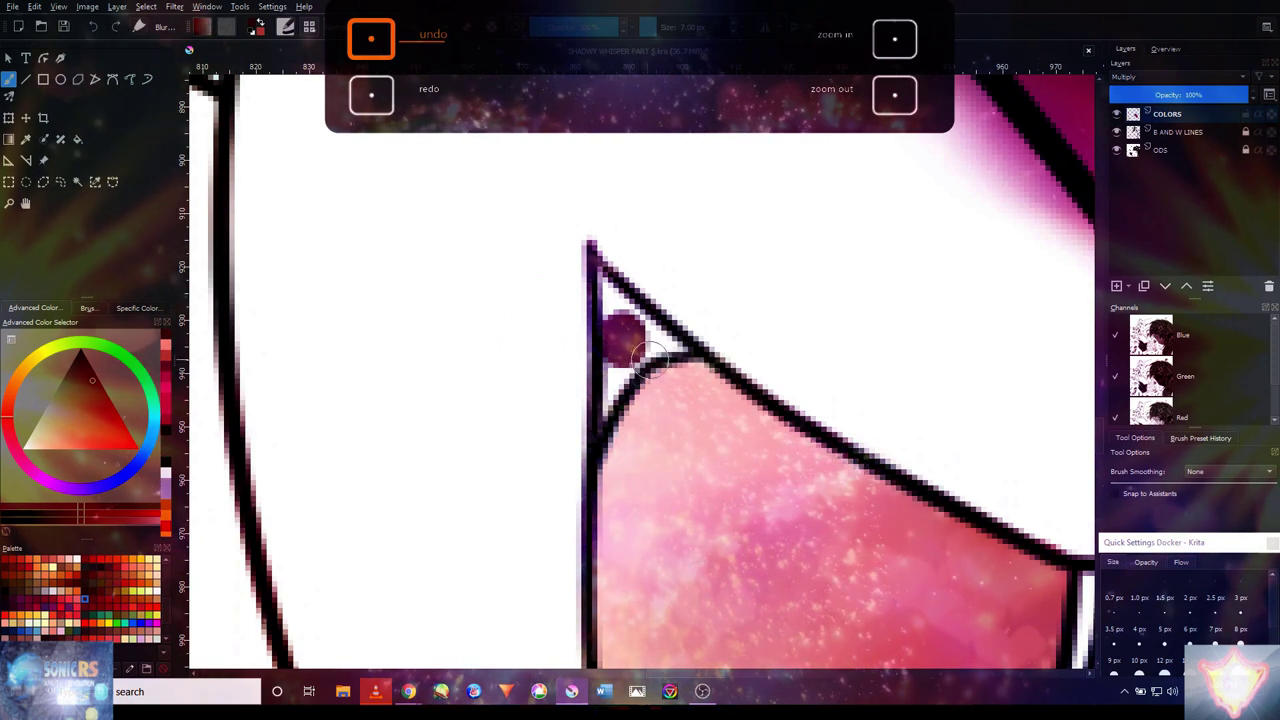
left_click_drag(630, 350, 607, 305)
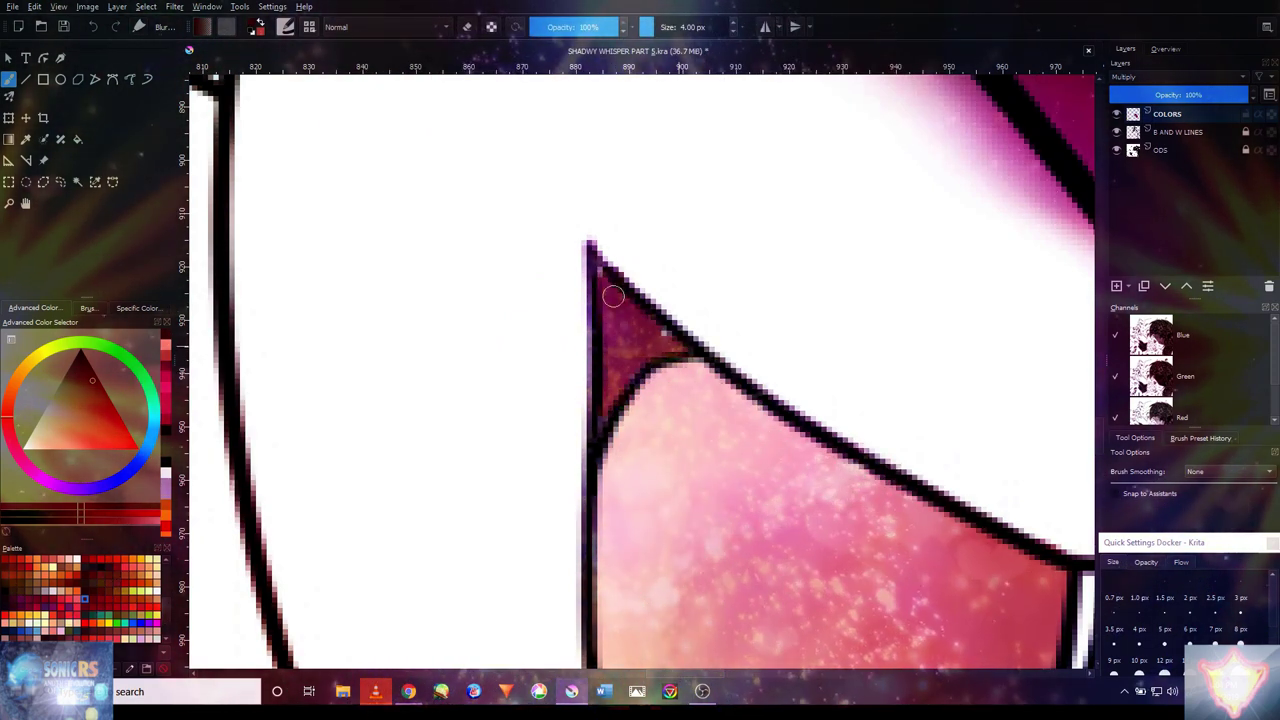
- Paint the narrow white strip along the mouth's outer edge dark red with the hard brush at 2 px
scroll(630, 373, "down", 6)
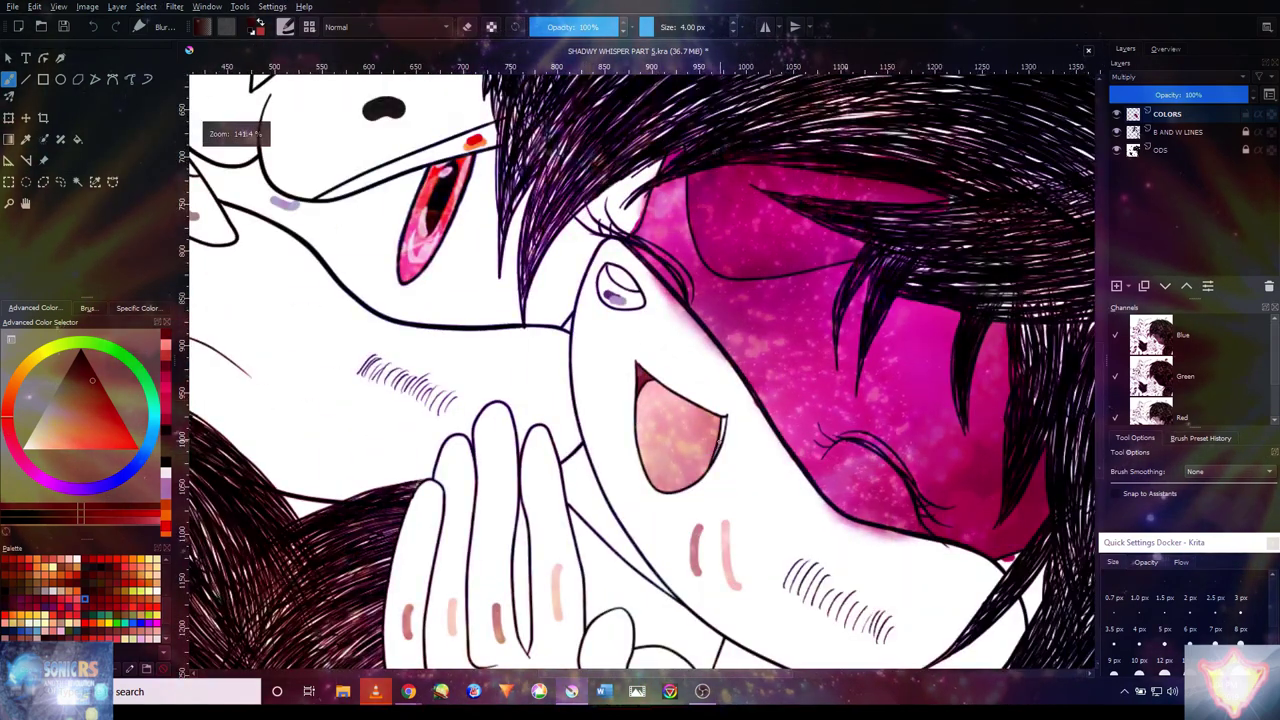
scroll(731, 333, "up", 8)
mouse_move(731, 333)
left_mouse_down()
mouse_move(705, 496)
mouse_move(669, 539)
mouse_move(691, 514)
mouse_move(650, 625)
left_mouse_up()
key("bracketleft")
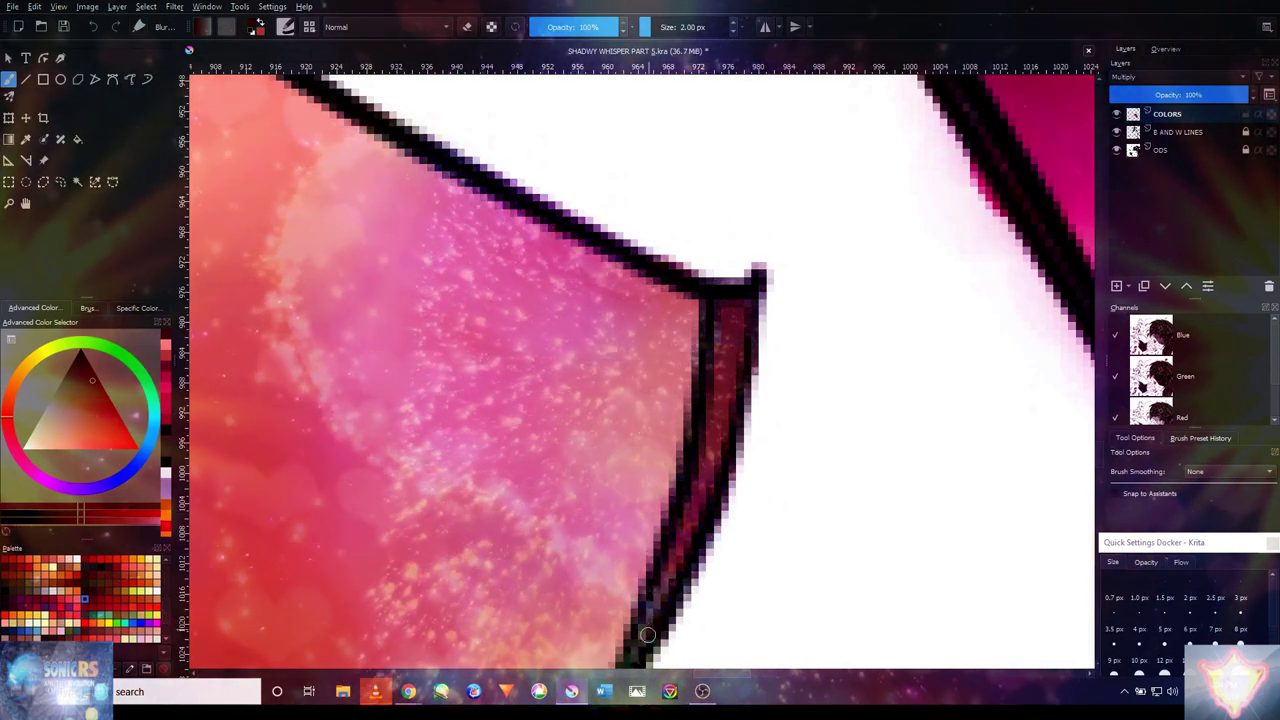
- Pick a slightly different dark red shade and add it to the mouth's upper corner with the 2 px hard brush
scroll(722, 314, "down", 7)
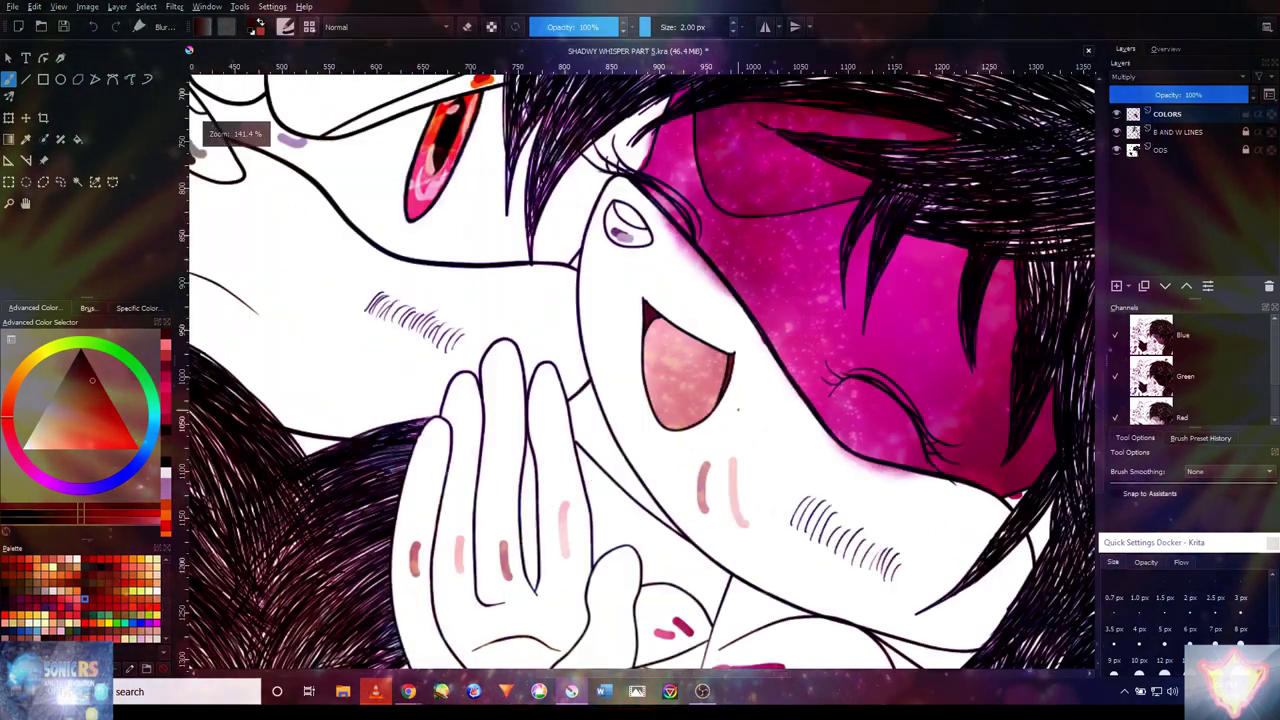
left_click(92, 392)
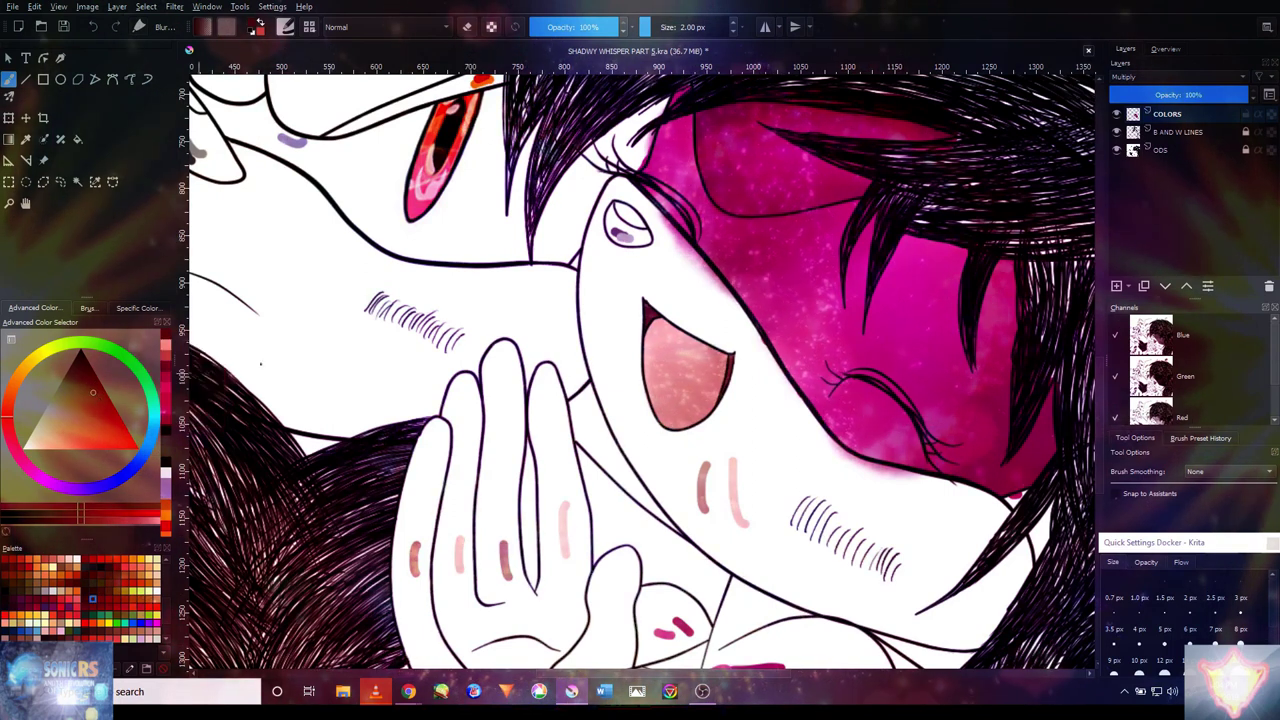
scroll(818, 342, "up", 10)
left_click_drag(855, 317, 729, 206)
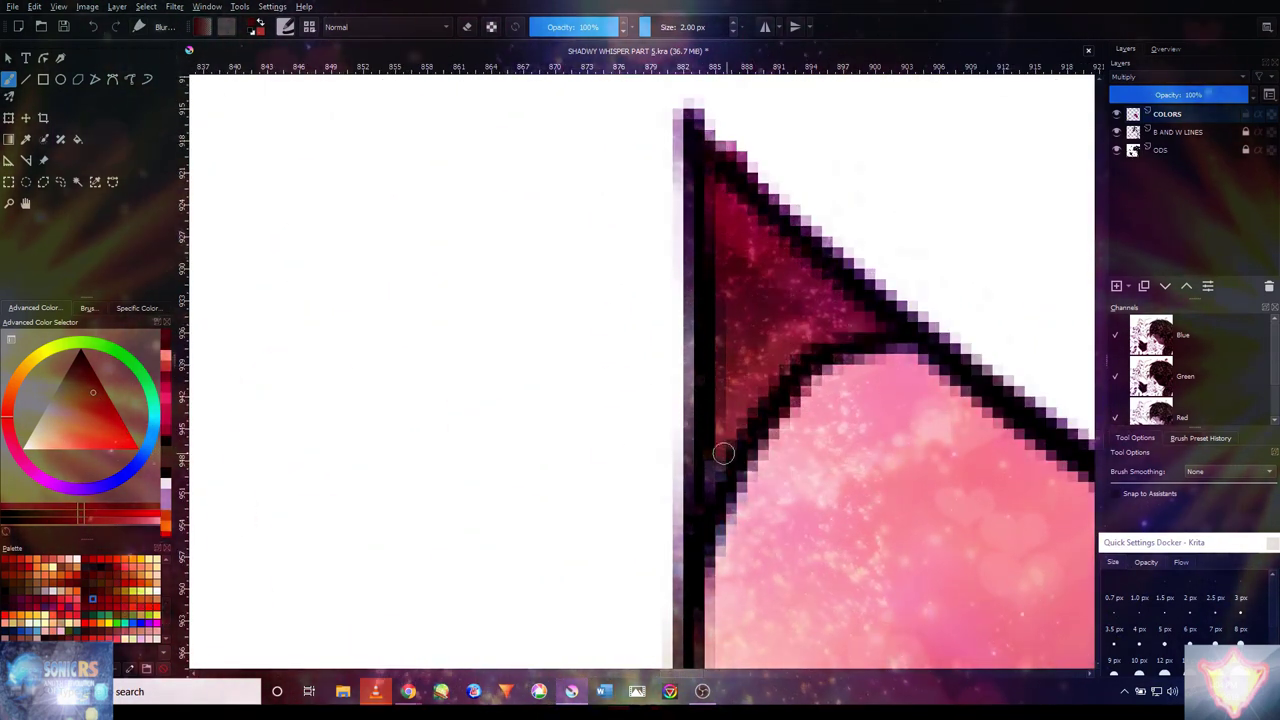
- Blend the dark red tones in the mouth's upper corner with the soft blending brush at 9 px
left_click(87, 307)
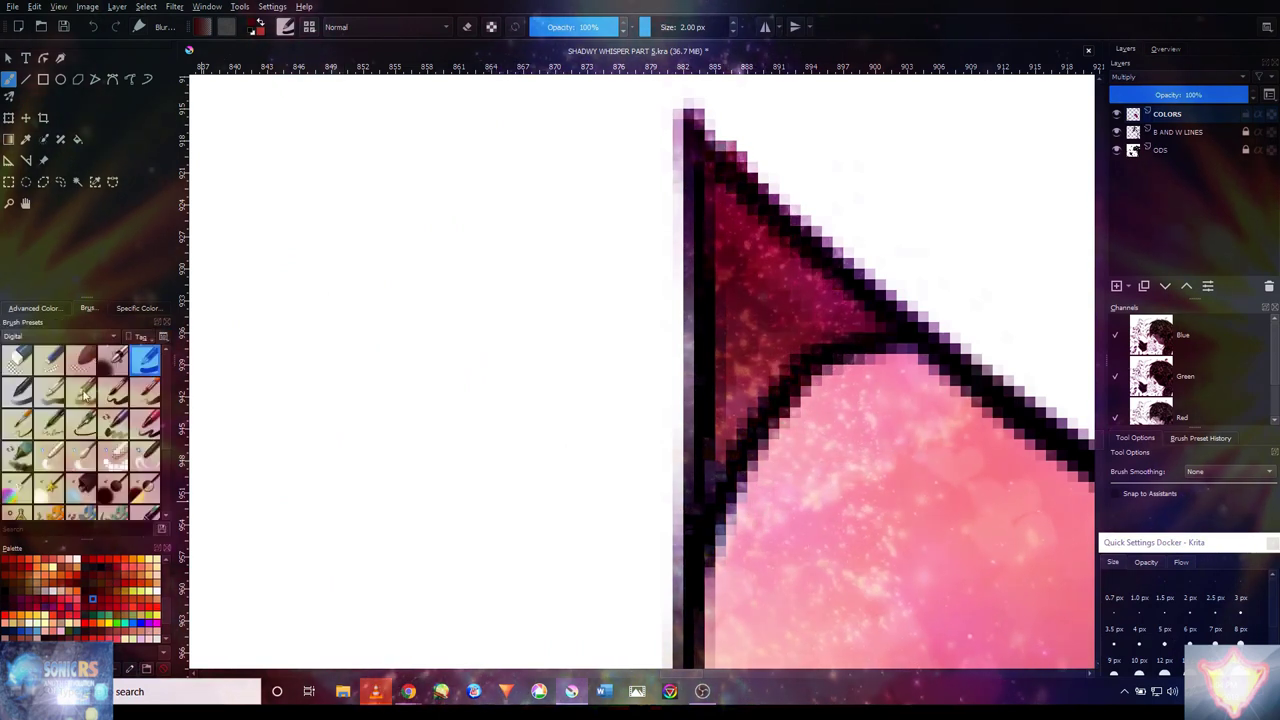
left_click(81, 455)
key("bracketleft")
key("bracketleft")
key("bracketleft")
key("bracketleft")
key("bracketleft")
key("bracketleft")
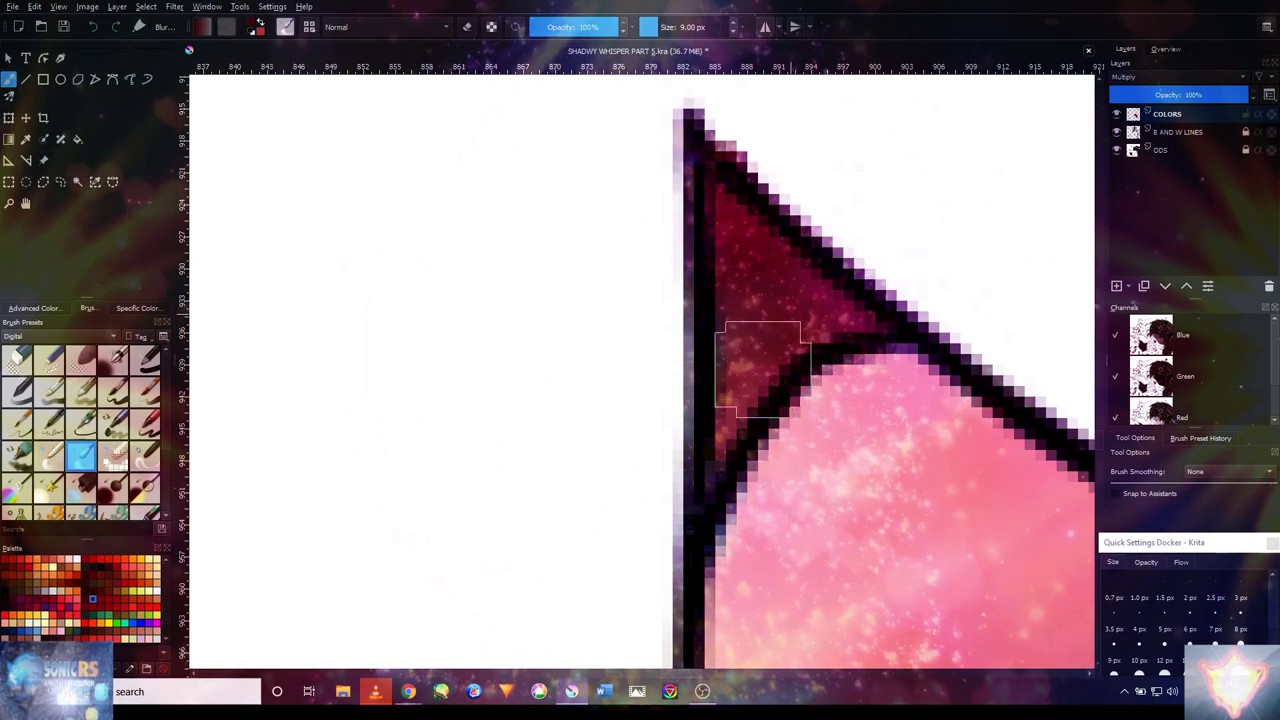
- Shade the narrow strip along the mouth's outer edge with dark red, using the hard brush at 2 px
scroll(790, 318, "down", 6)
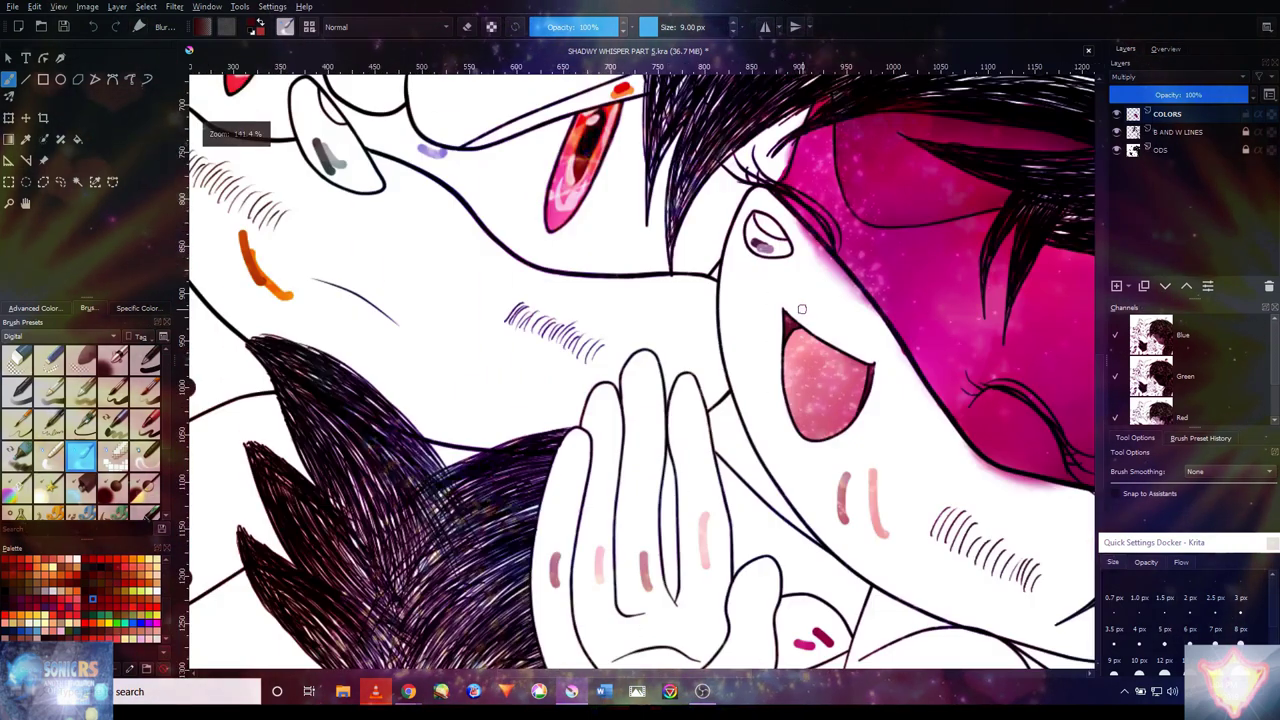
left_click(145, 358)
scroll(884, 398, "up", 6)
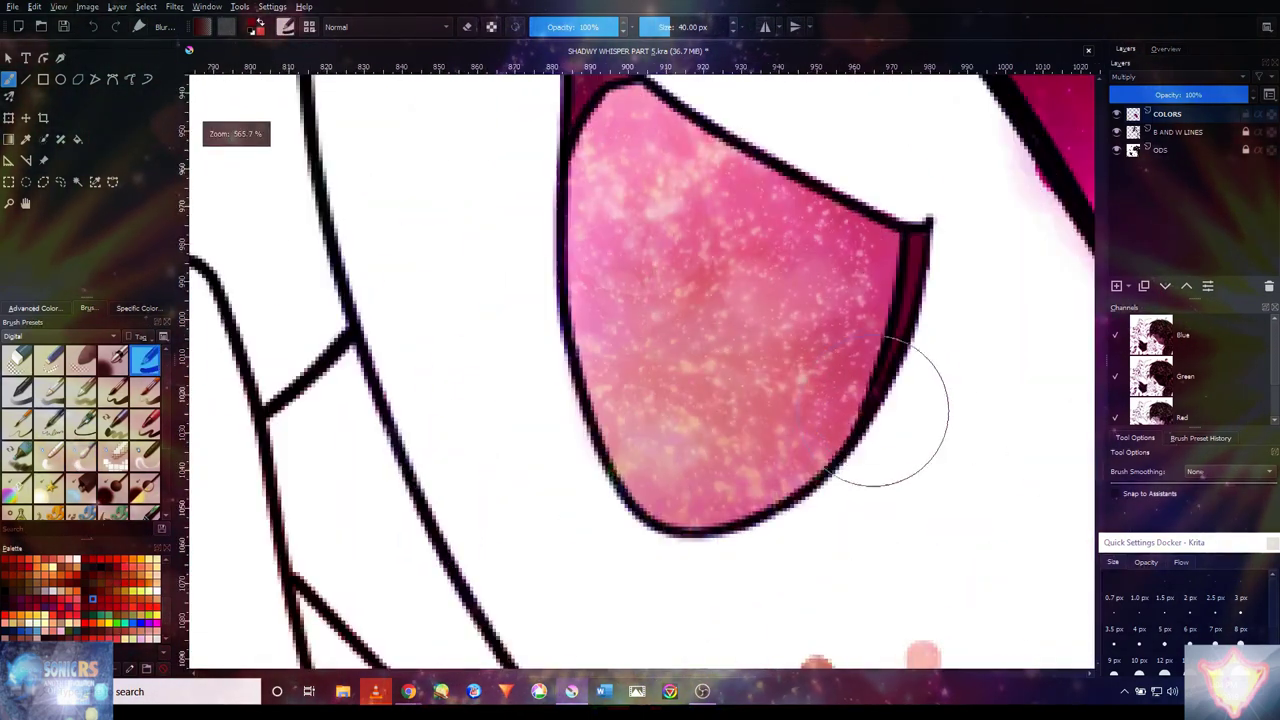
key("bracketleft")
key("bracketleft")
key("bracketleft")
key("bracketleft")
key("bracketleft")
key("bracketleft")
key("bracketleft")
key("bracketleft")
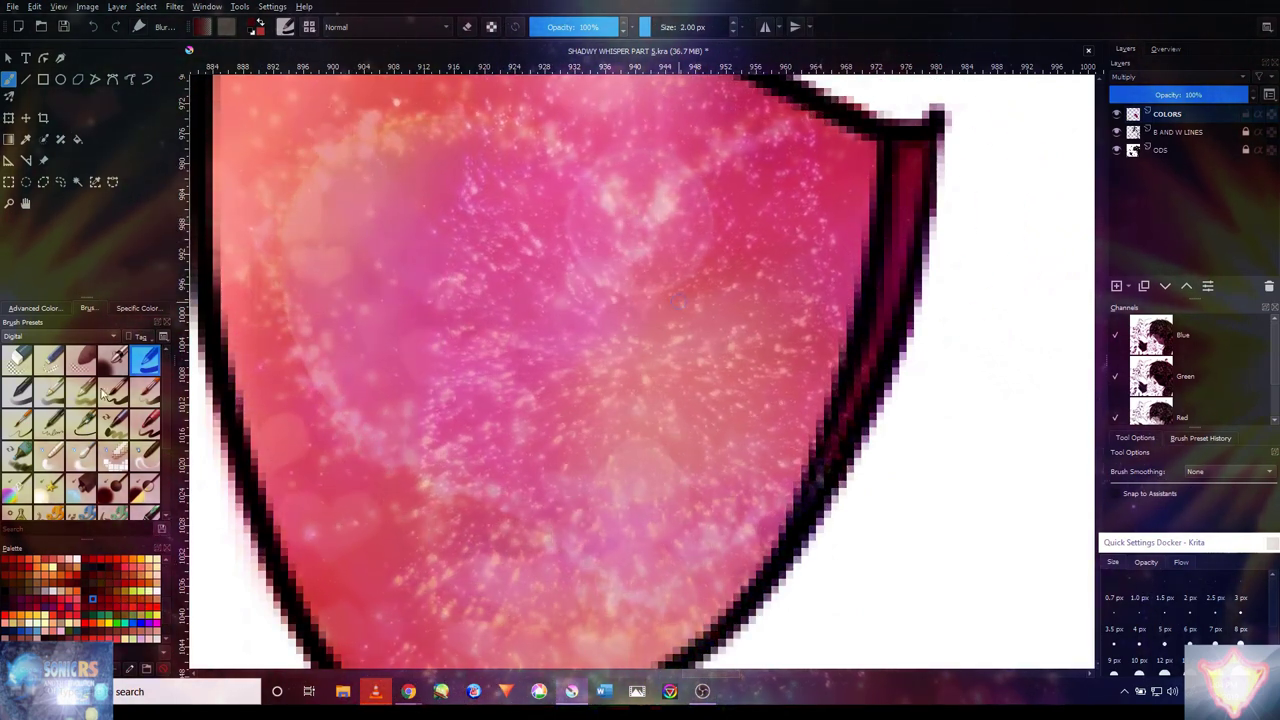
- Blend the dark red shades inside the mouth's narrow outer strip with the soft blending brush at 4 px
left_click(89, 455)
scroll(271, 457, "down", 8)
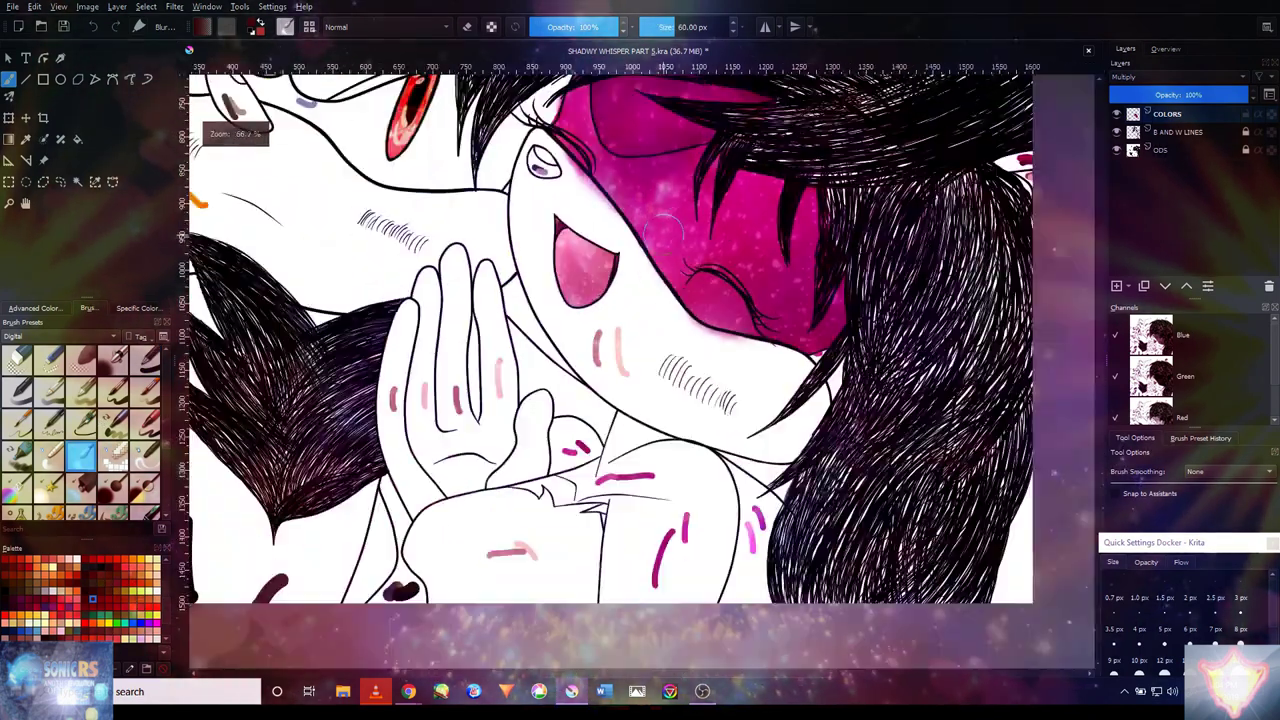
scroll(640, 232, "up", 10)
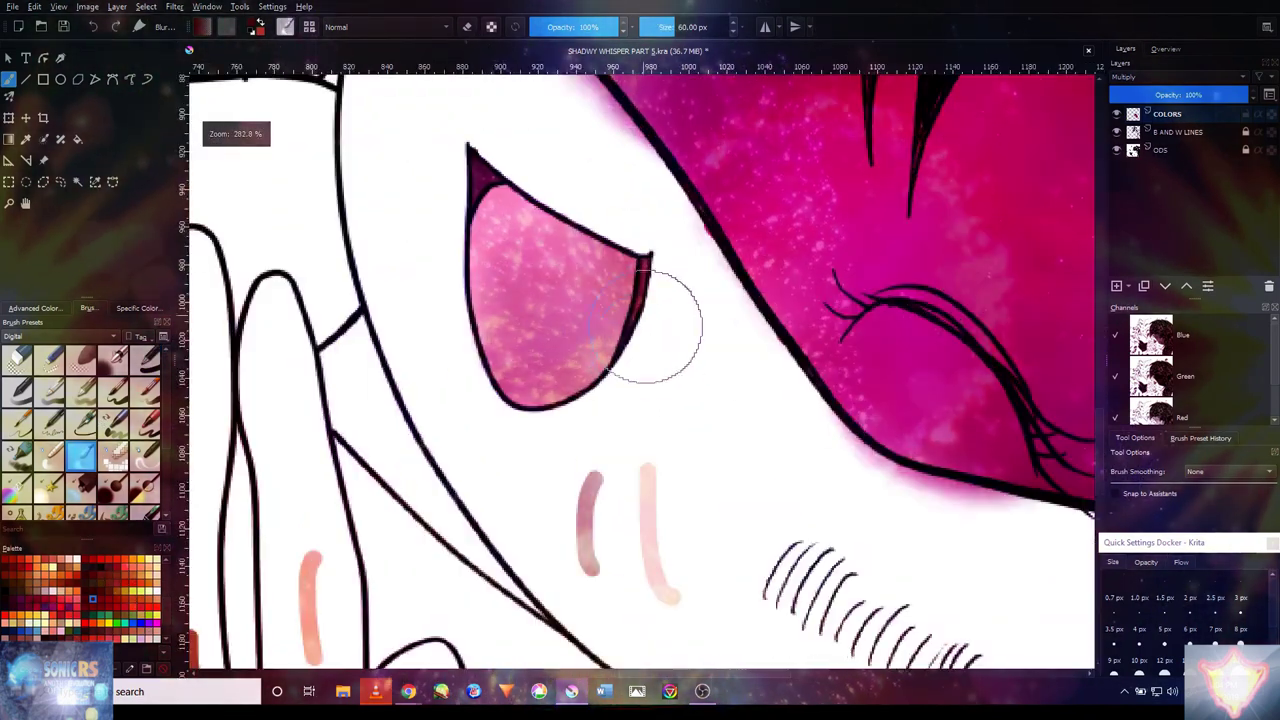
key("bracketleft")
key("bracketleft")
key("bracketleft")
key("bracketleft")
key("bracketleft")
key("bracketleft")
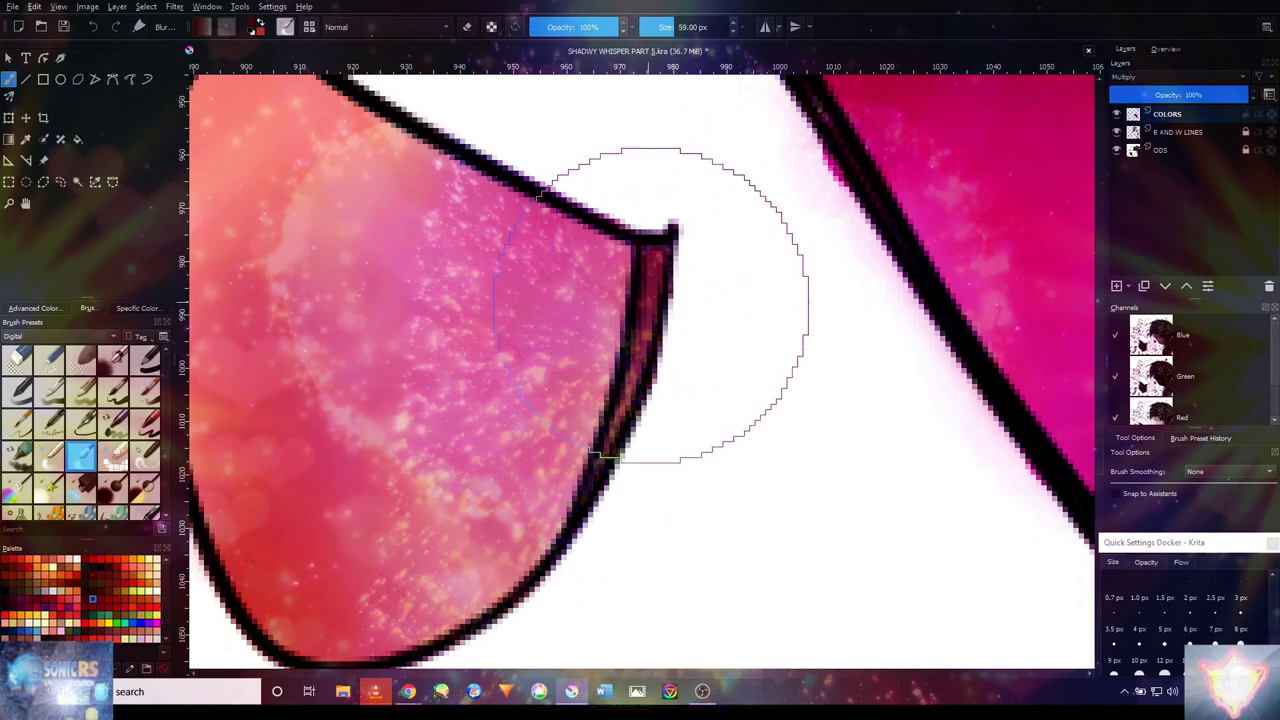
key("bracketleft")
key("bracketleft")
key("bracketleft")
key("bracketleft")
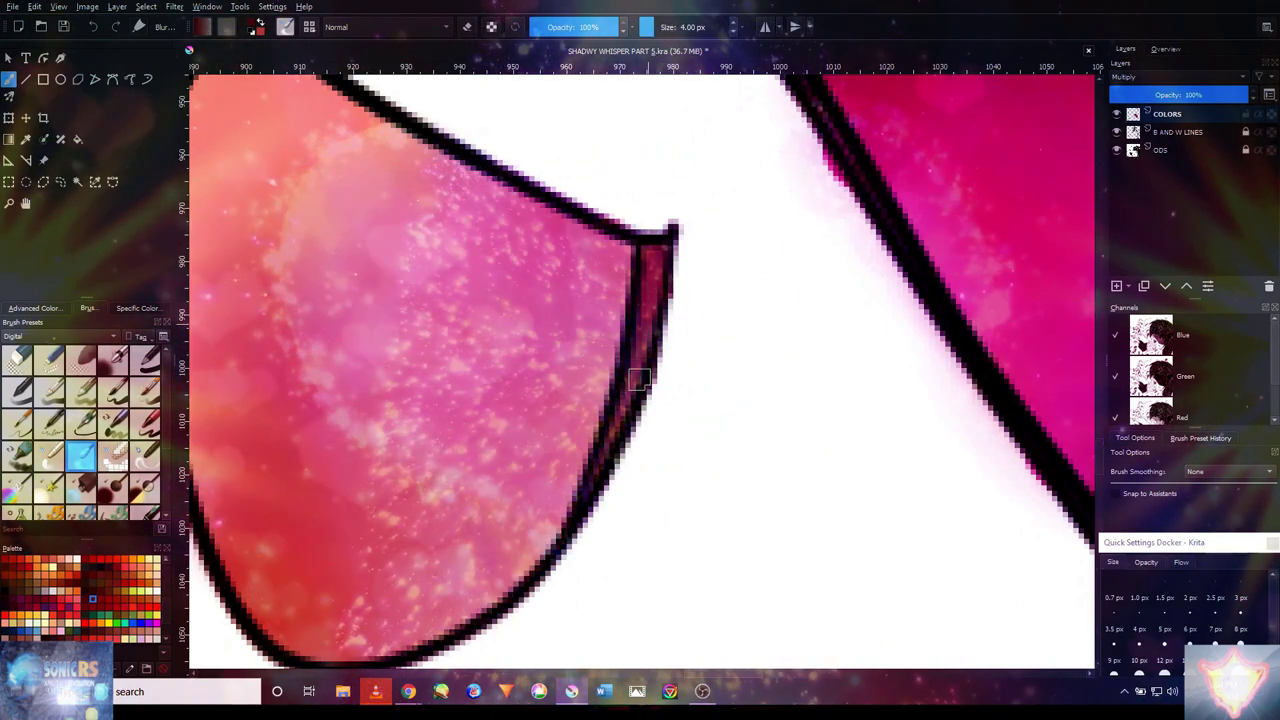
- Fill the lower part of the female character's nose with the sampled dark grey after trying and undoing a lighter fill
mouse_move(557, 179)
left_mouse_down()
mouse_move(717, 484)
mouse_move(737, 480)
mouse_move(597, 417)
mouse_move(623, 449)
mouse_move(469, 384)
mouse_move(539, 489)
left_mouse_up()
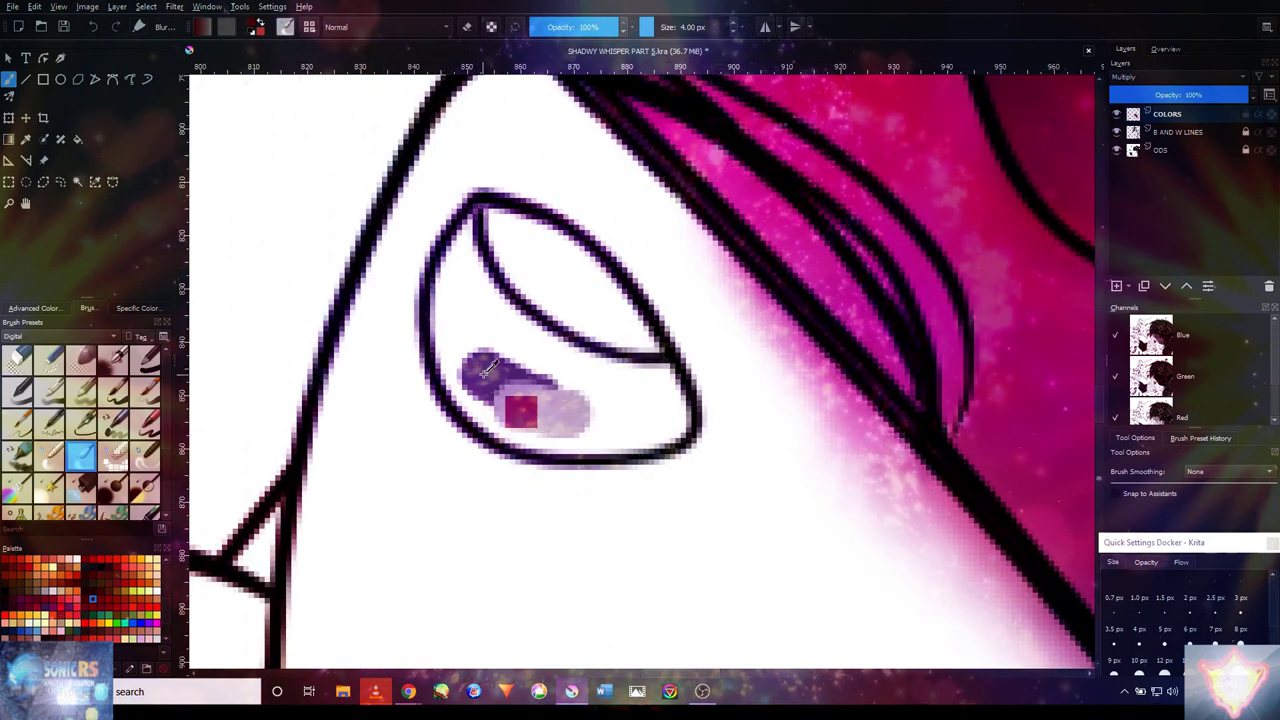
key("f")
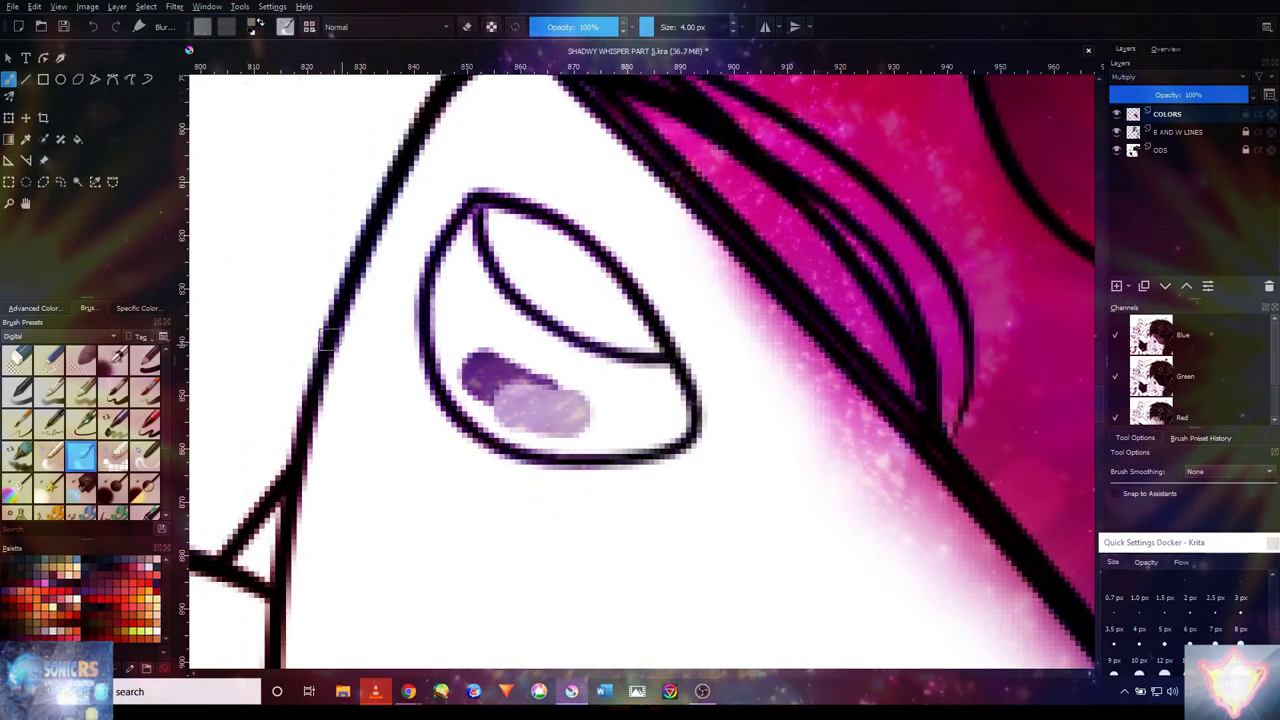
left_click(512, 343)
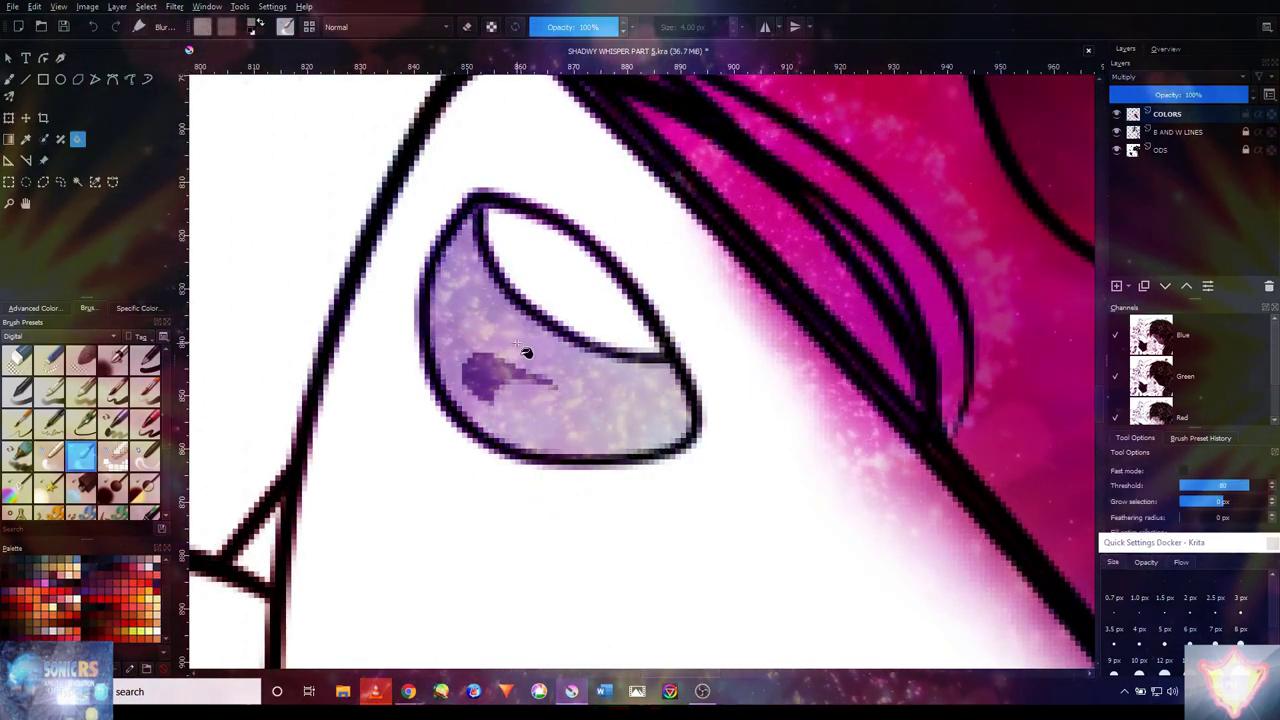
key("ctrl+z")
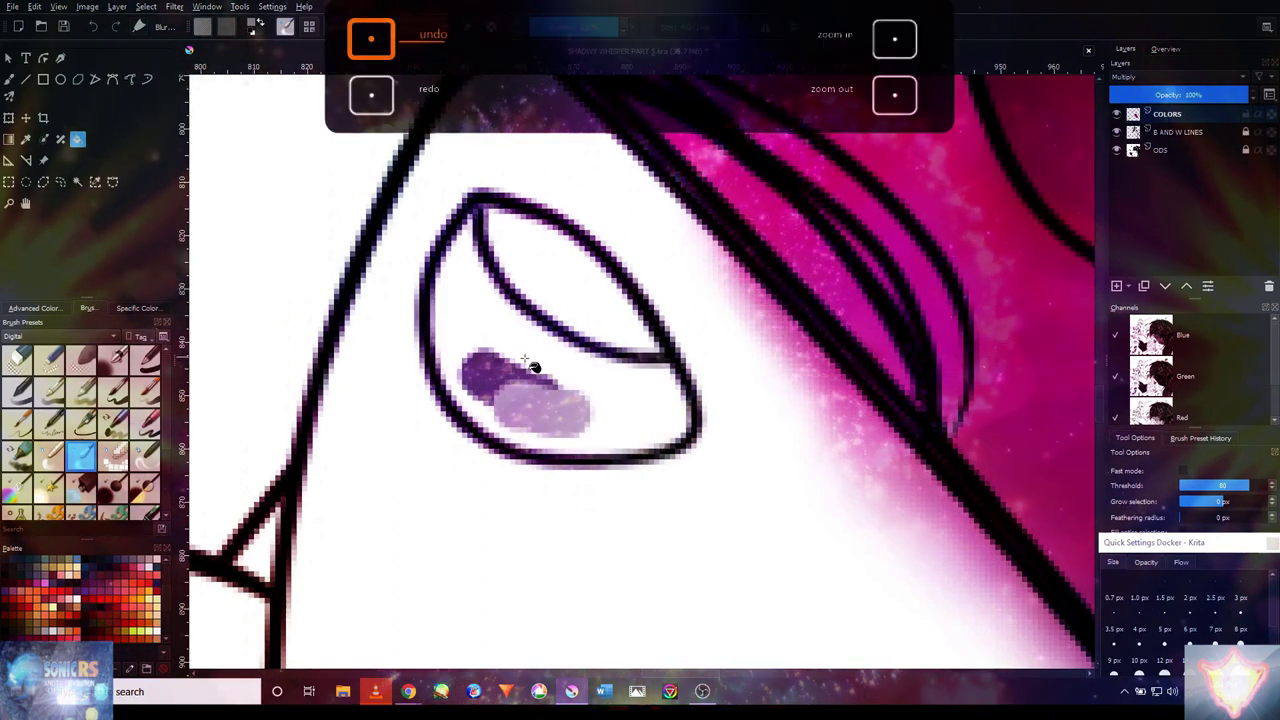
left_click(528, 342)
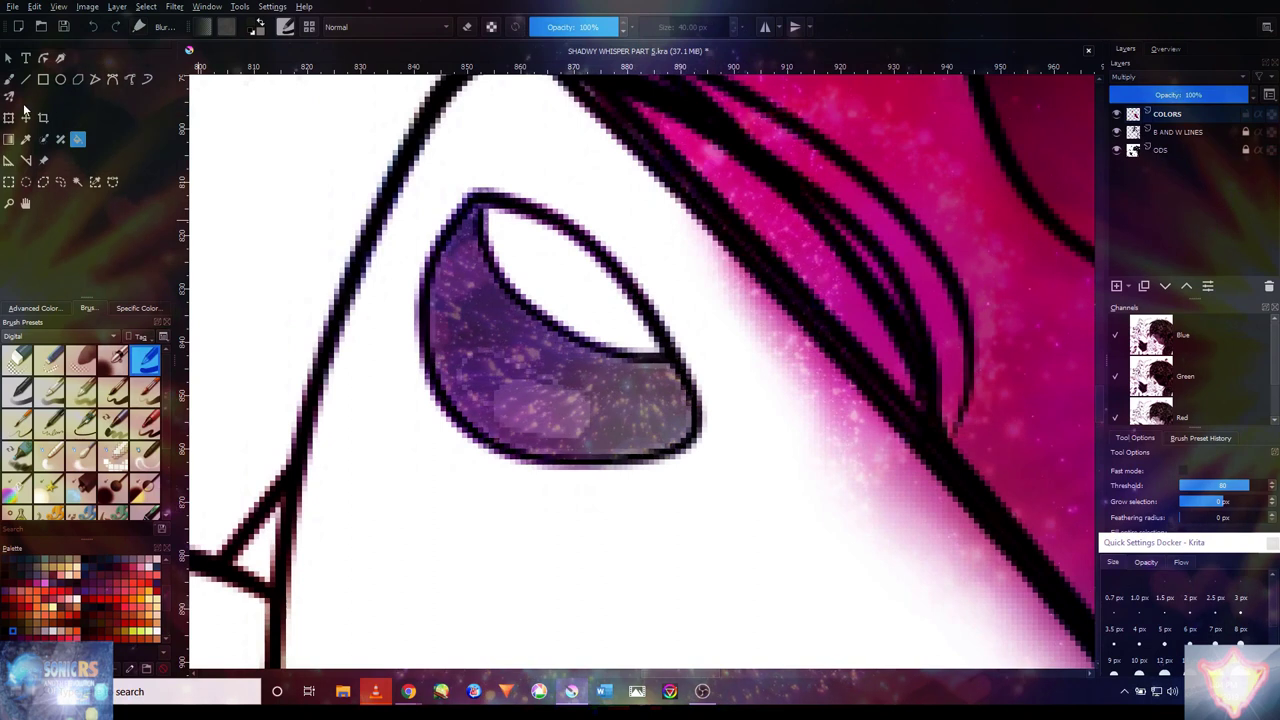
- Paint light grey along the nose's lower outer edge and near-black beneath its inner curve with the hard brush at 2 px
key("b")
scroll(650, 360, "up", 2)
key("bracketleft")
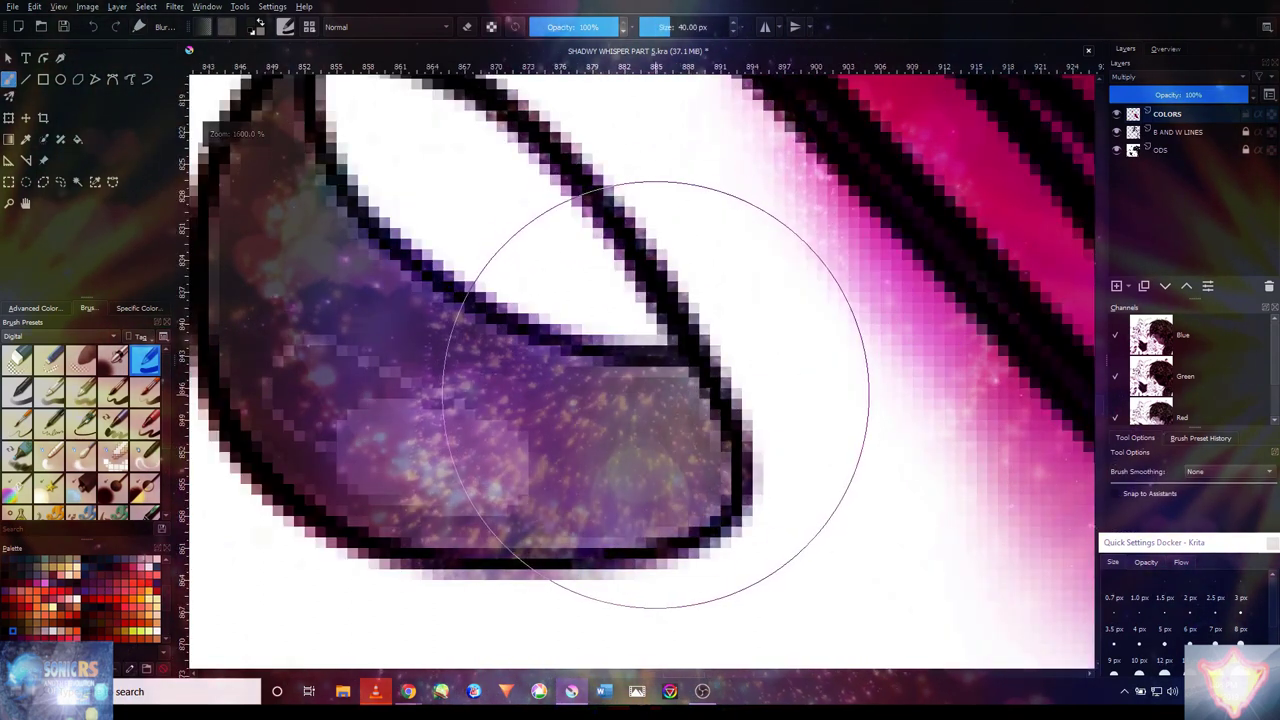
key("bracketleft")
key("bracketleft")
key("bracketleft")
key("bracketleft")
key("bracketleft")
key("bracketleft")
key("bracketleft")
key("bracketleft")
key("bracketleft")
key("bracketleft")
mouse_move(705, 490)
left_mouse_down()
mouse_move(566, 511)
mouse_move(467, 502)
mouse_move(337, 467)
mouse_move(235, 393)
mouse_move(375, 493)
mouse_move(483, 519)
mouse_move(629, 505)
mouse_move(553, 520)
mouse_move(380, 512)
mouse_move(270, 434)
mouse_move(234, 303)
left_mouse_up()
left_click_drag(180, 211, 275, 333)
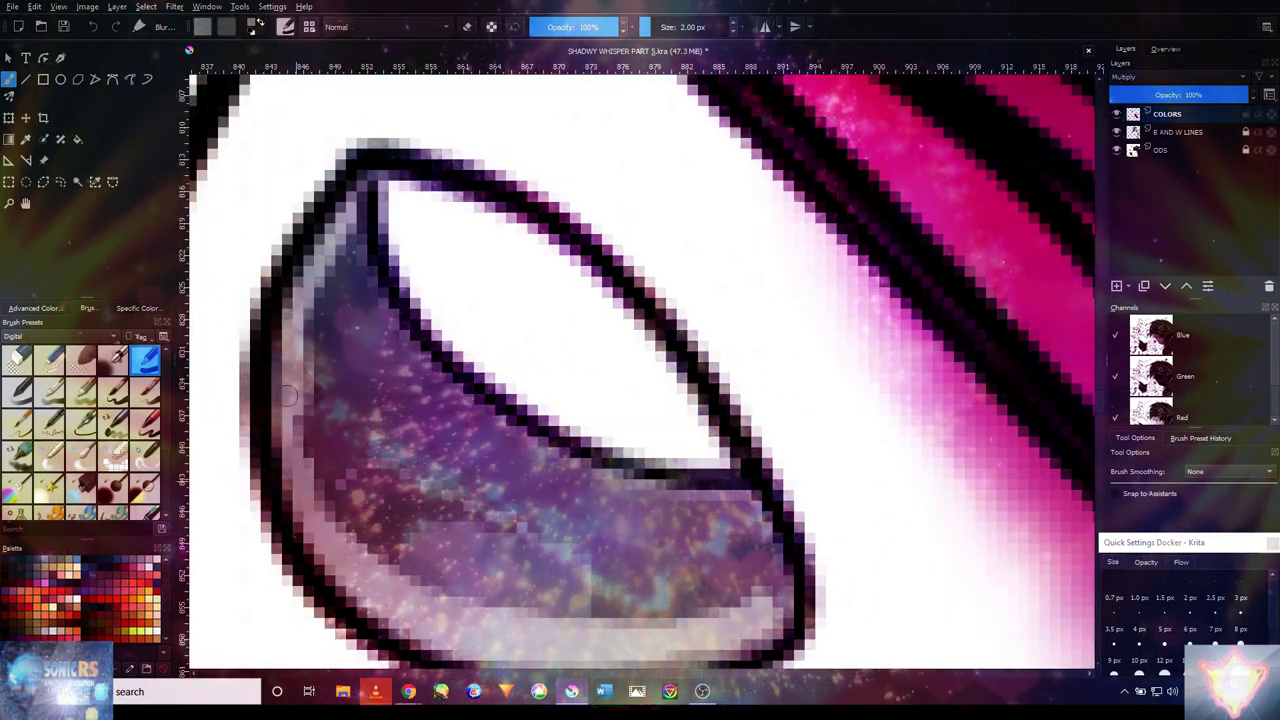
left_click(33, 308)
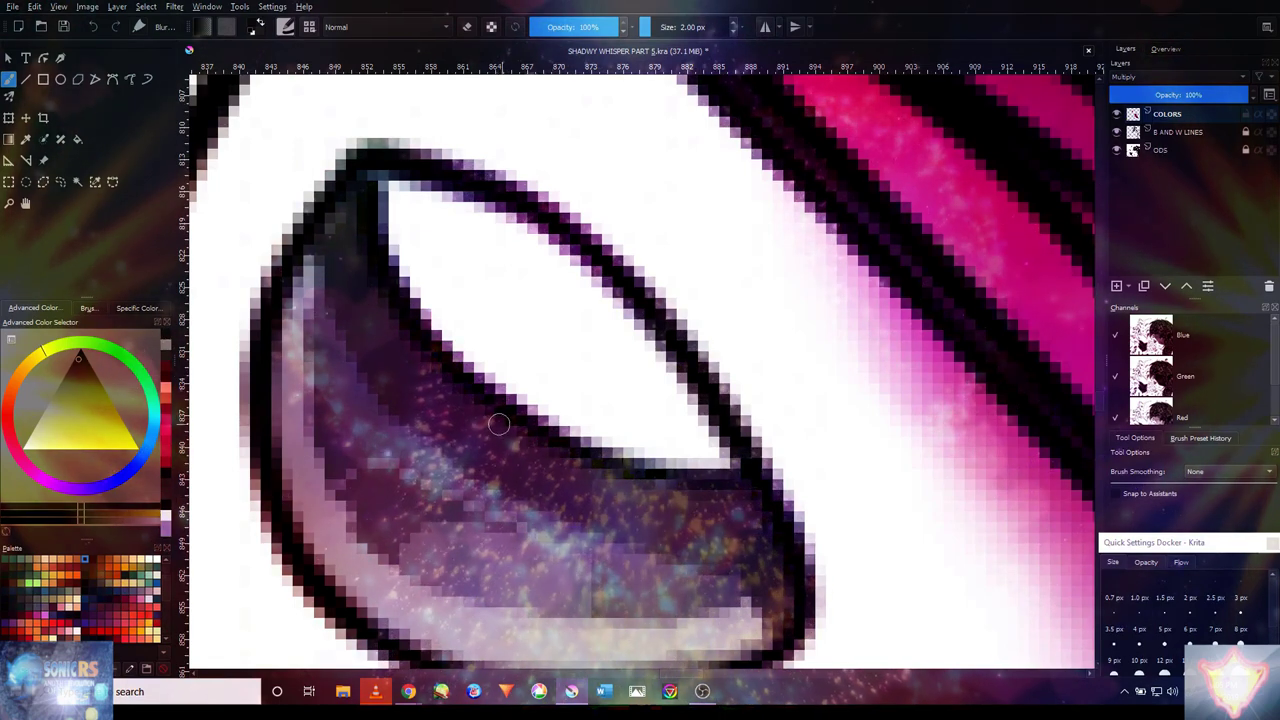
- Blend the light, mid and dark grey tones of the nose with the soft blending brush, reduced from 16 to 8 px
left_click(90, 309)
left_click(80, 455)
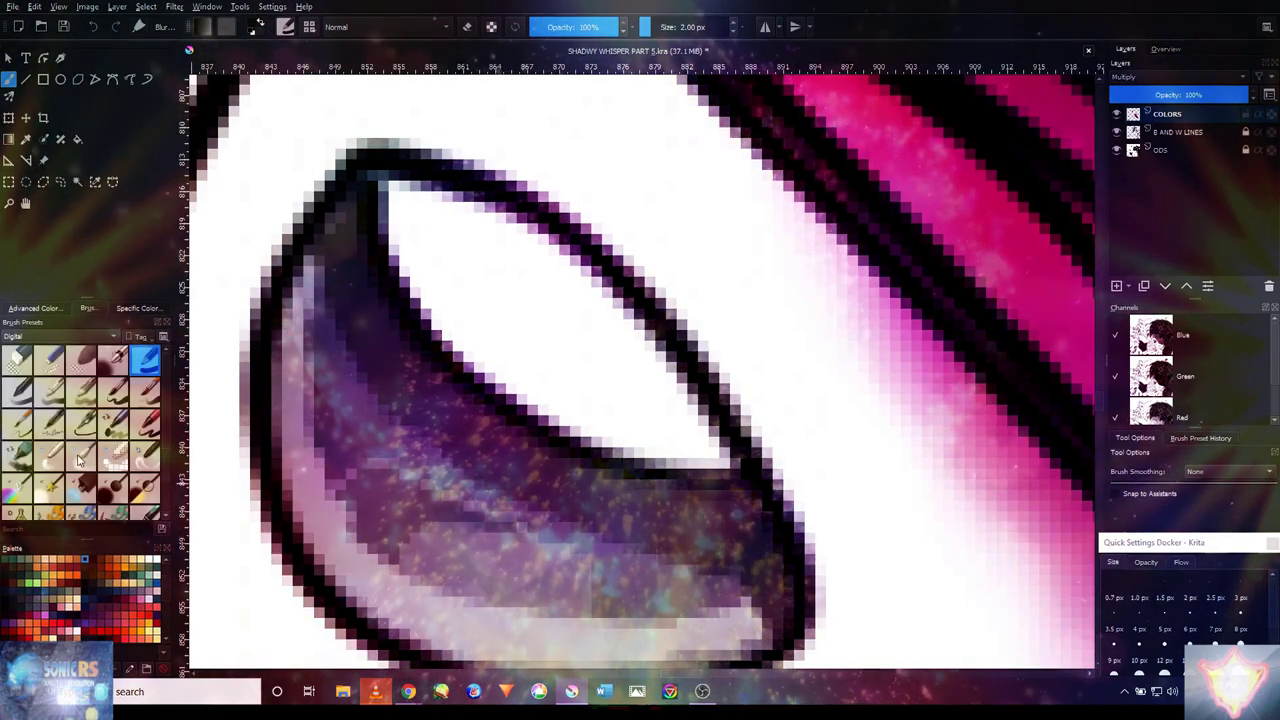
scroll(415, 440, "down", 4)
scroll(415, 440, "up", 2)
key("bracketleft")
key("bracketleft")
key("bracketleft")
key("bracketleft")
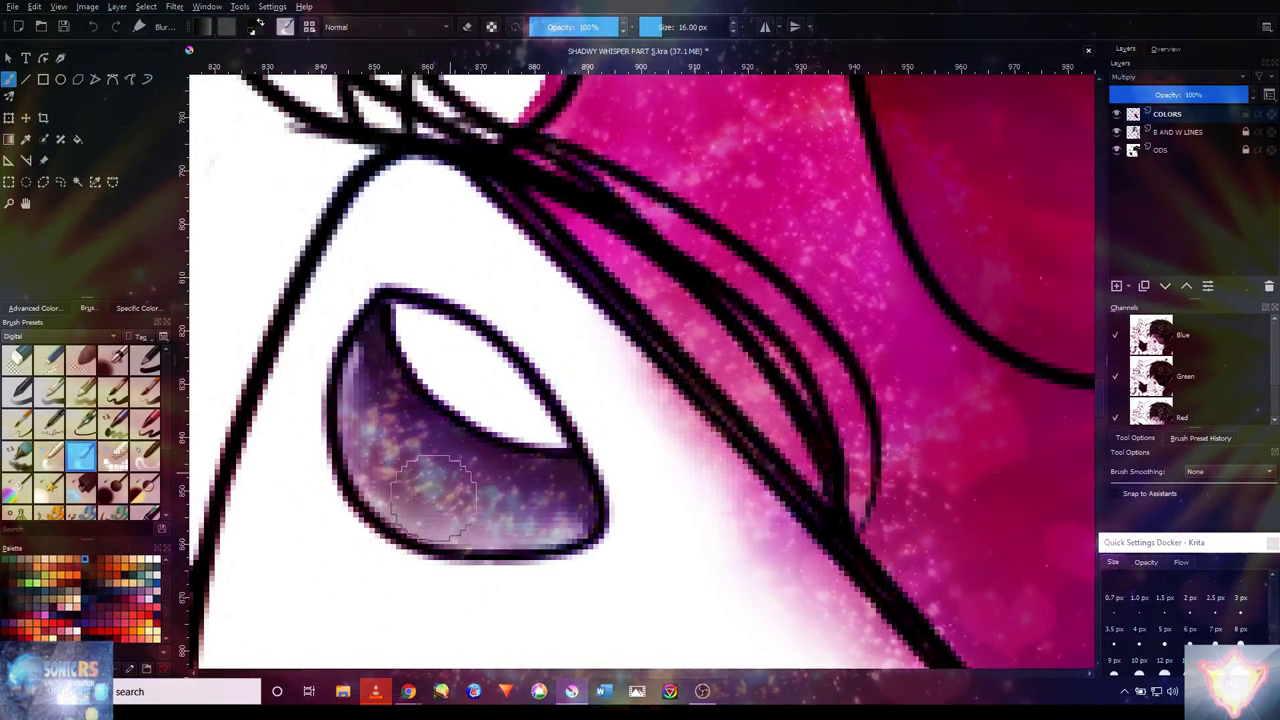
left_click_drag(373, 390, 378, 460)
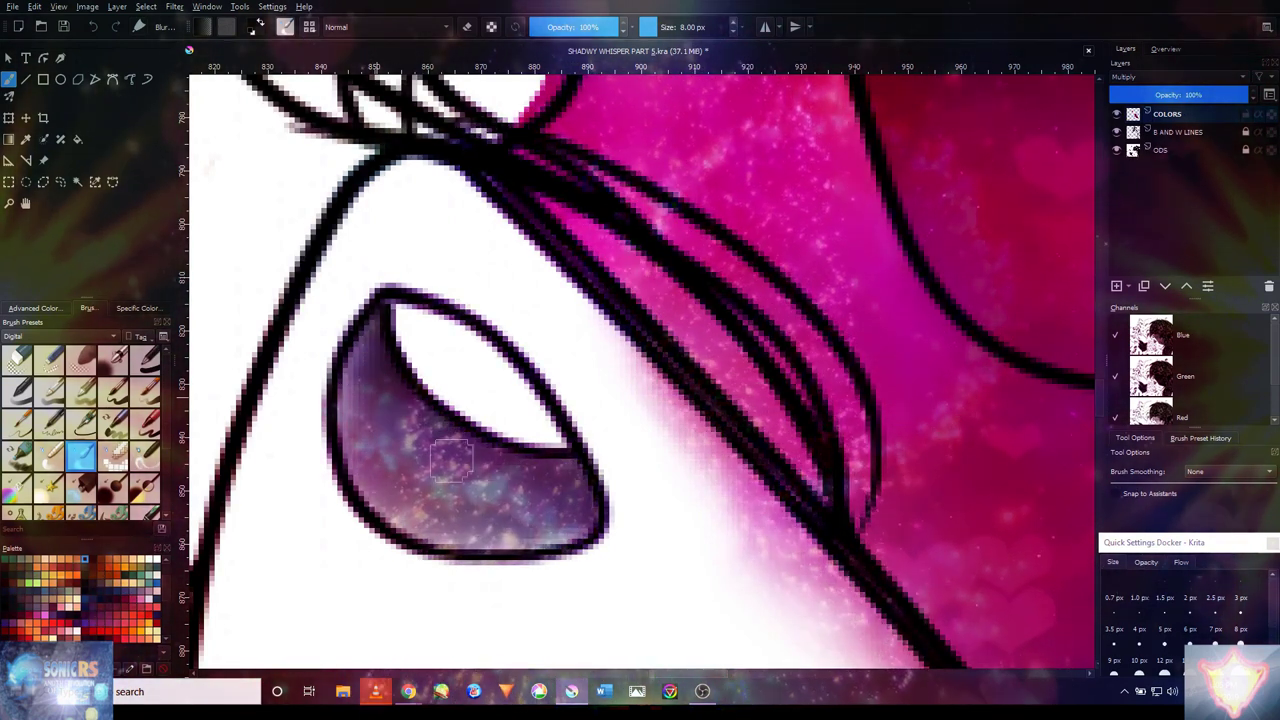
- Erase the pink from the thin gaps between the lash lines of both of the female character's closed eyes with the 3 px eraser
key("1")
scroll(776, 578, "down", 2)
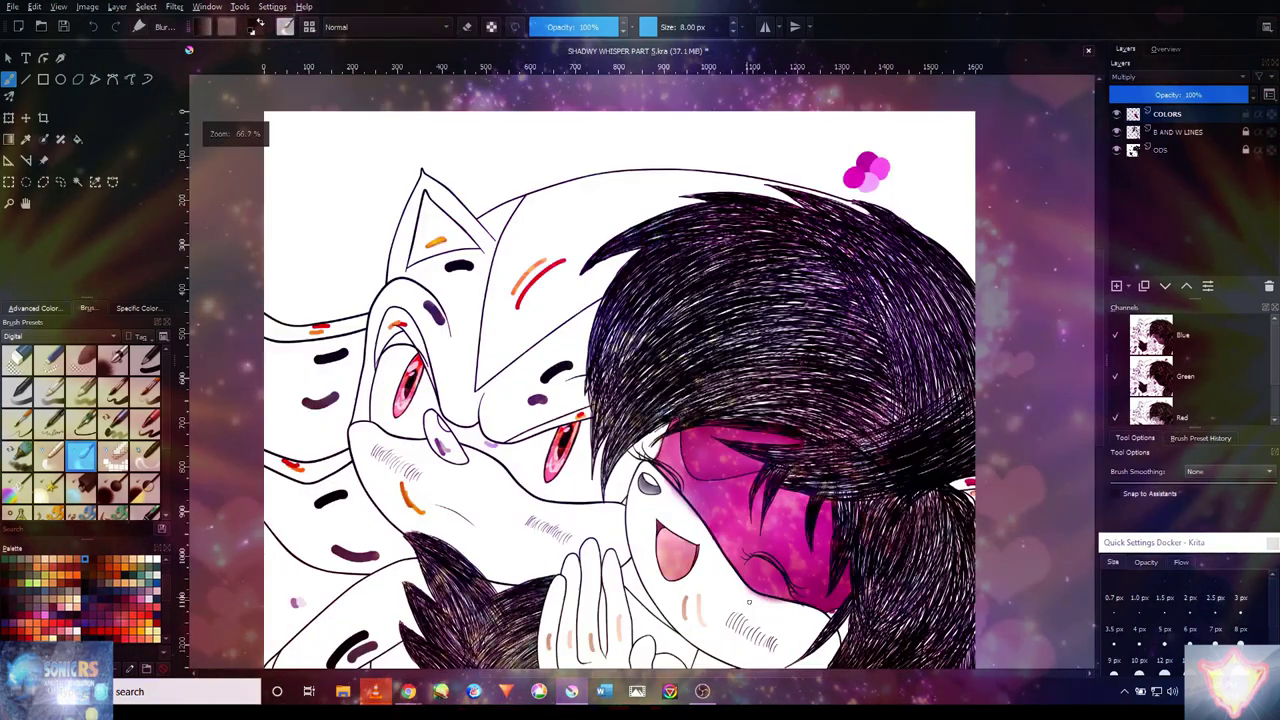
scroll(776, 578, "up", 6)
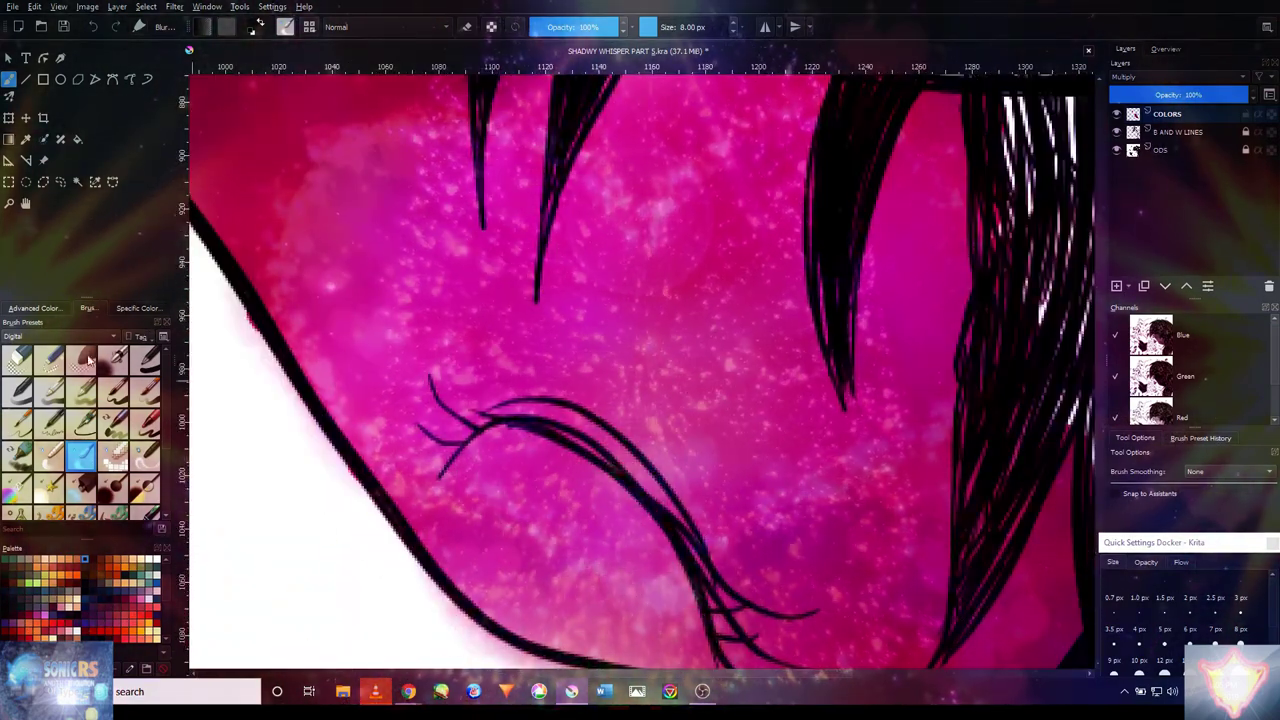
left_click(45, 358)
scroll(550, 458, "up", 2)
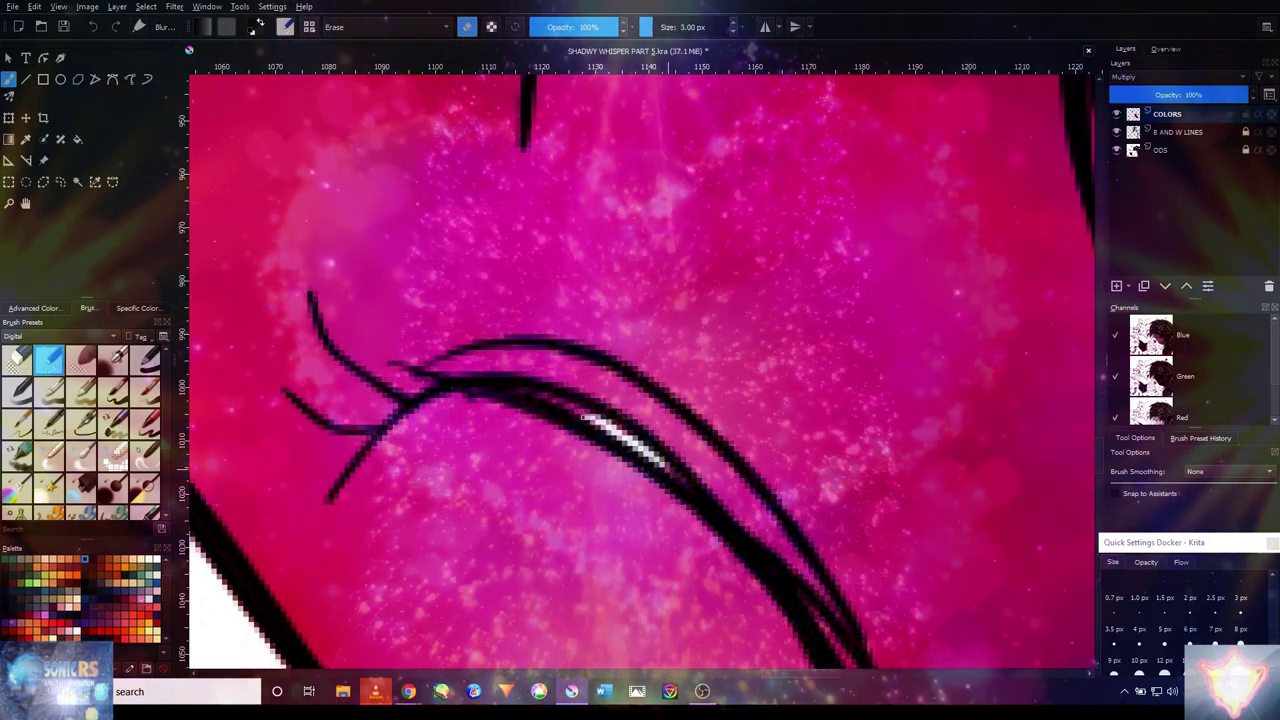
left_click_drag(598, 425, 552, 400)
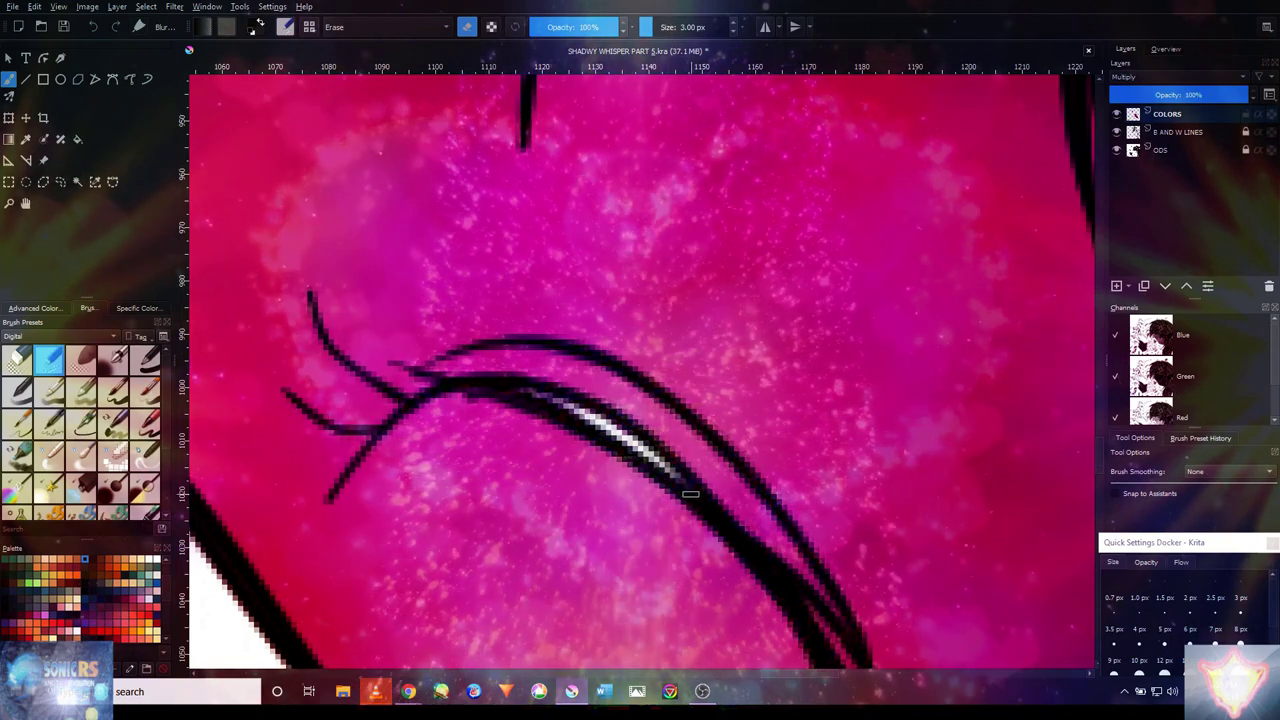
scroll(690, 493, "down", 3)
scroll(423, 268, "up", 3)
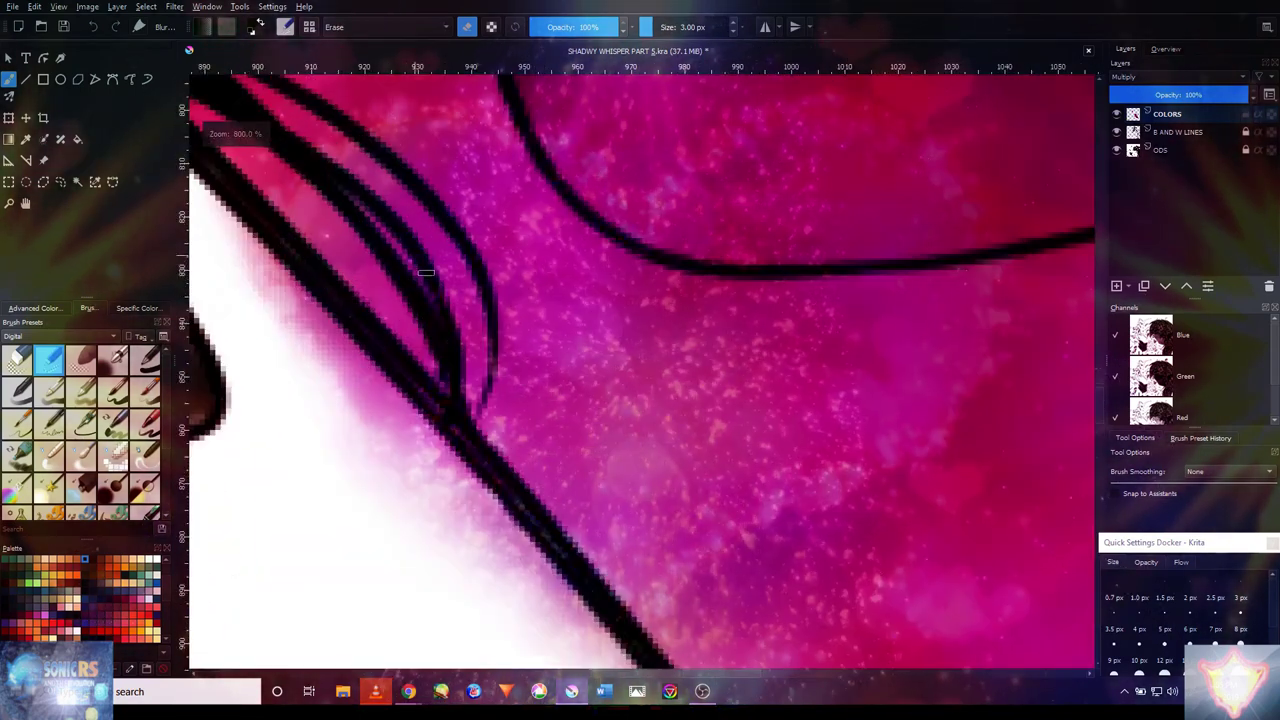
left_click_drag(401, 247, 374, 220)
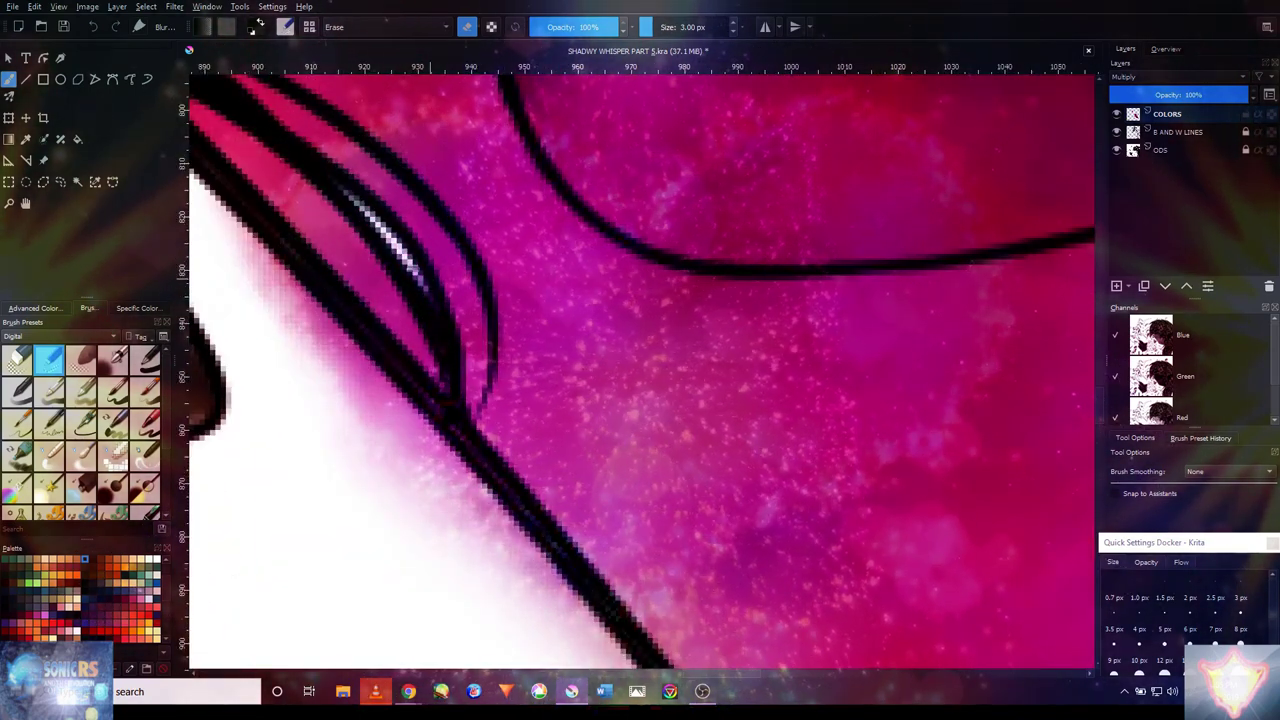
scroll(420, 278, "down", 6)
scroll(438, 392, "up", 4)
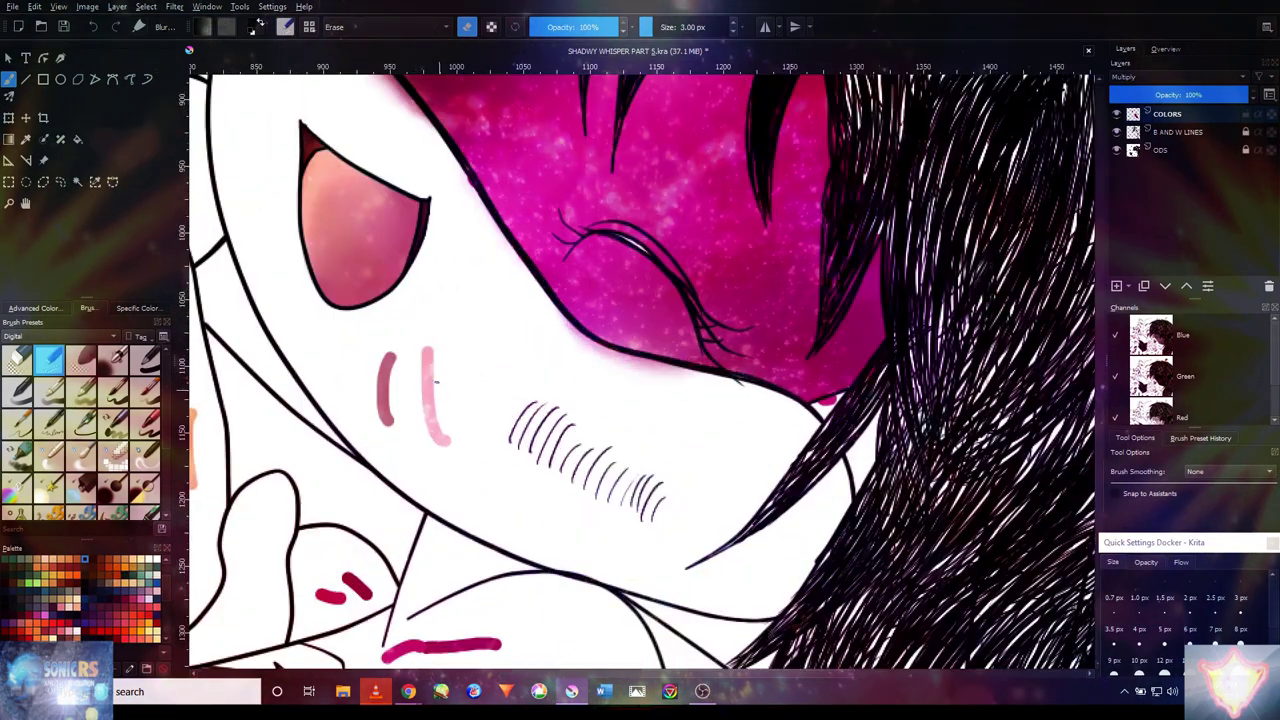
- Fill the female character's muzzle with the light skin tone sampled from the swatches, after undoing a fill made in erase mode
left_click(433, 395, "ctrl")
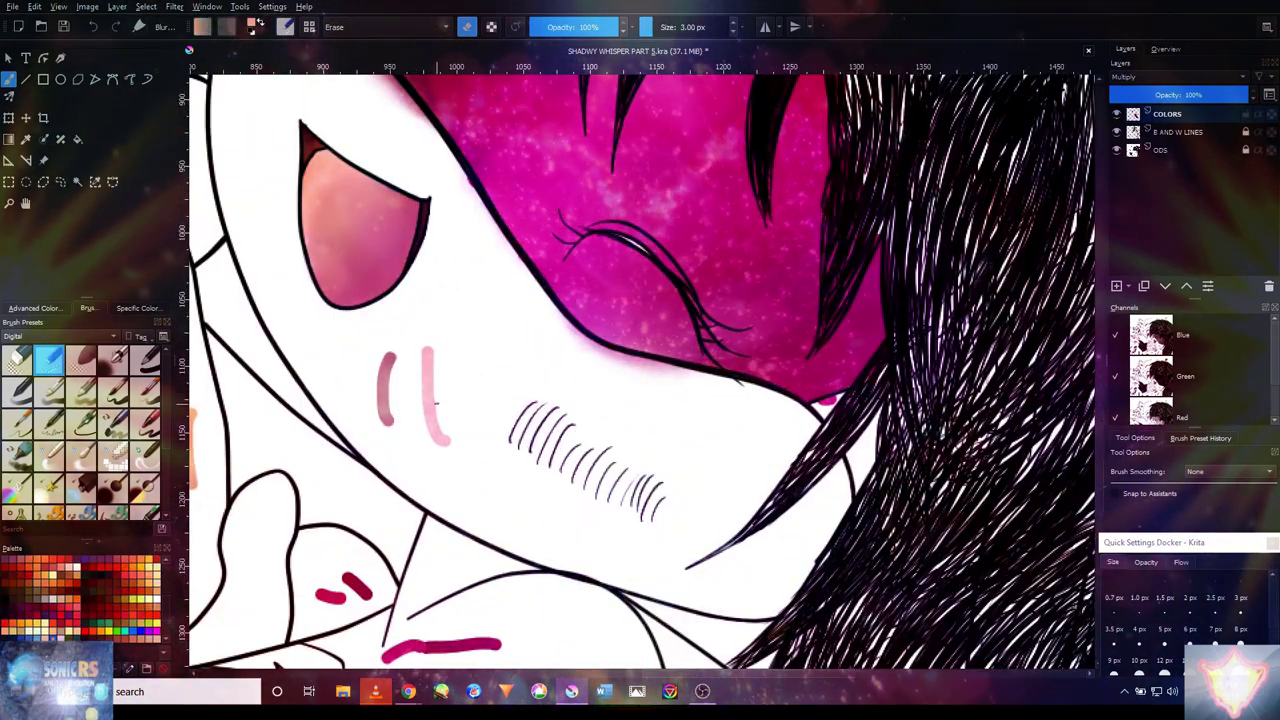
left_click(386, 392, "ctrl")
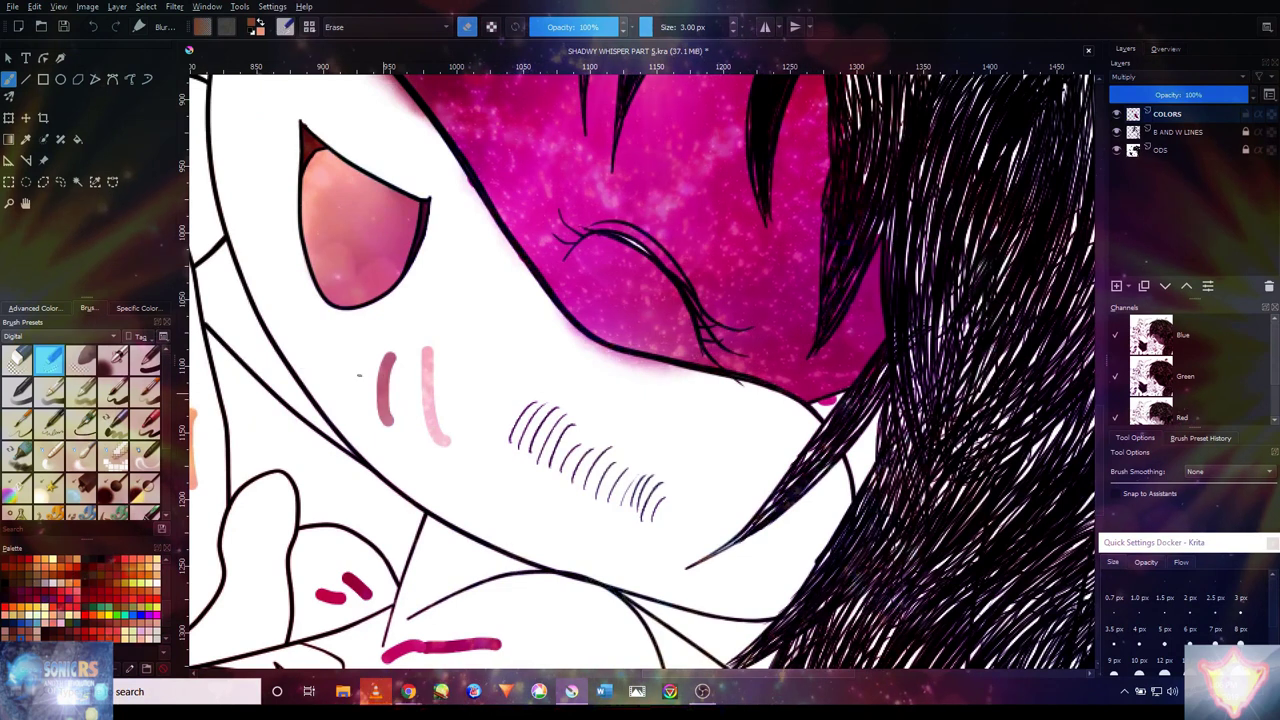
key("f")
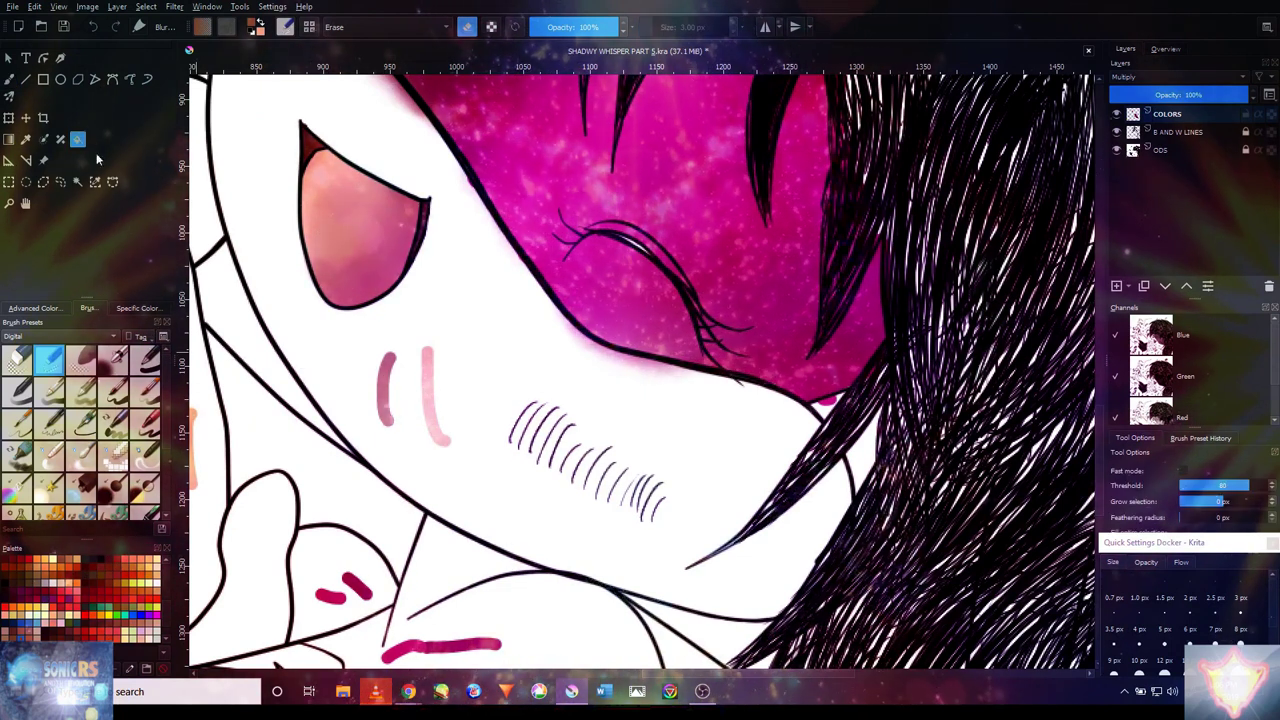
left_click(481, 314)
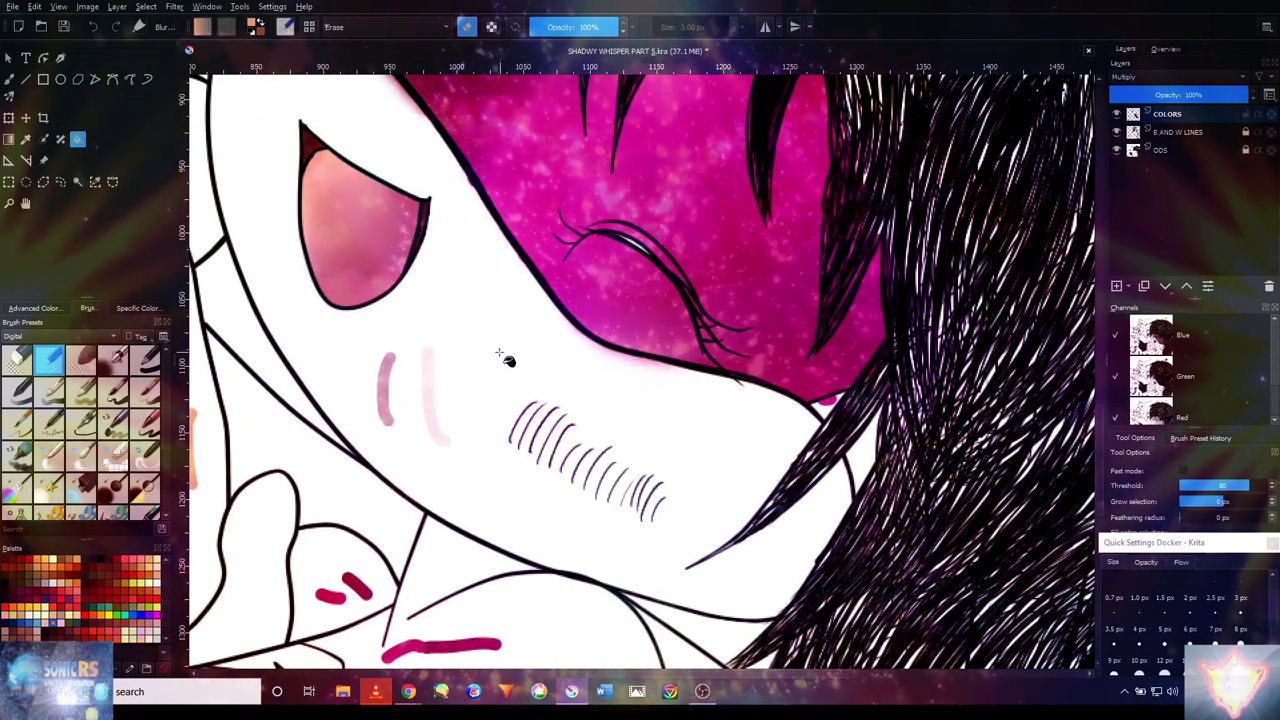
key("ctrl+shift+z")
key("ctrl+y")
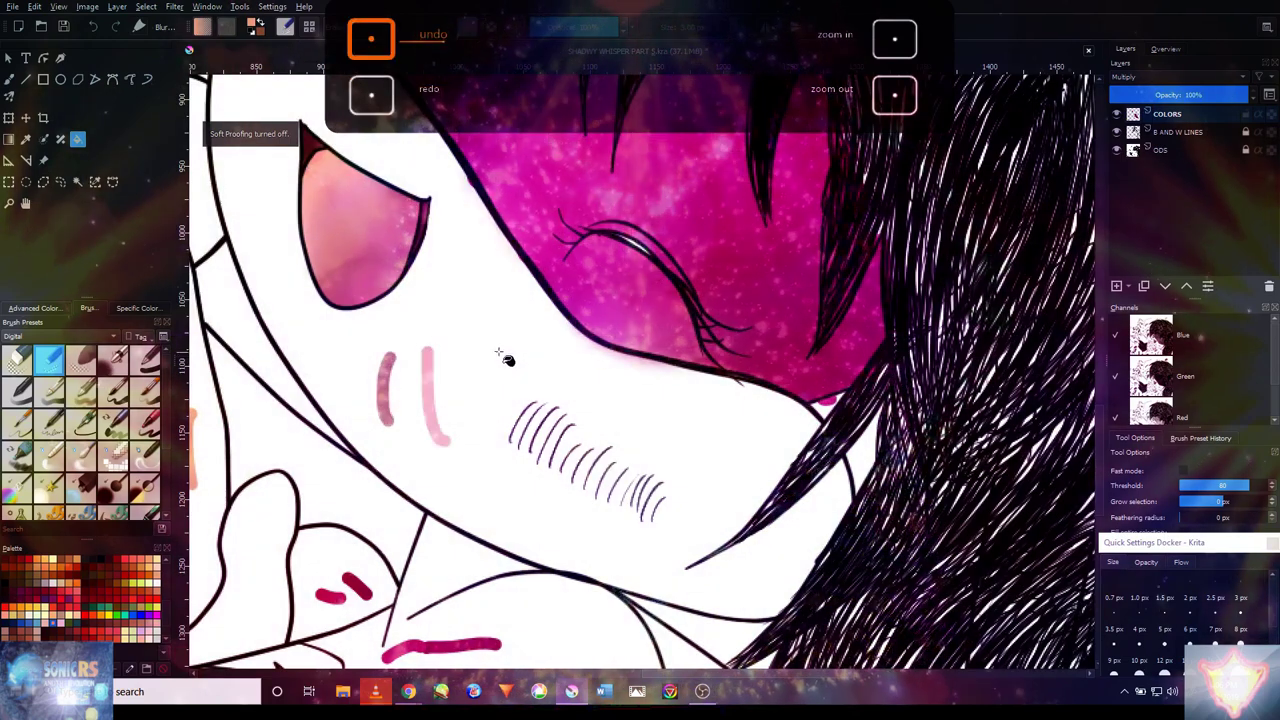
left_click(148, 360)
scroll(523, 375, "down", 3)
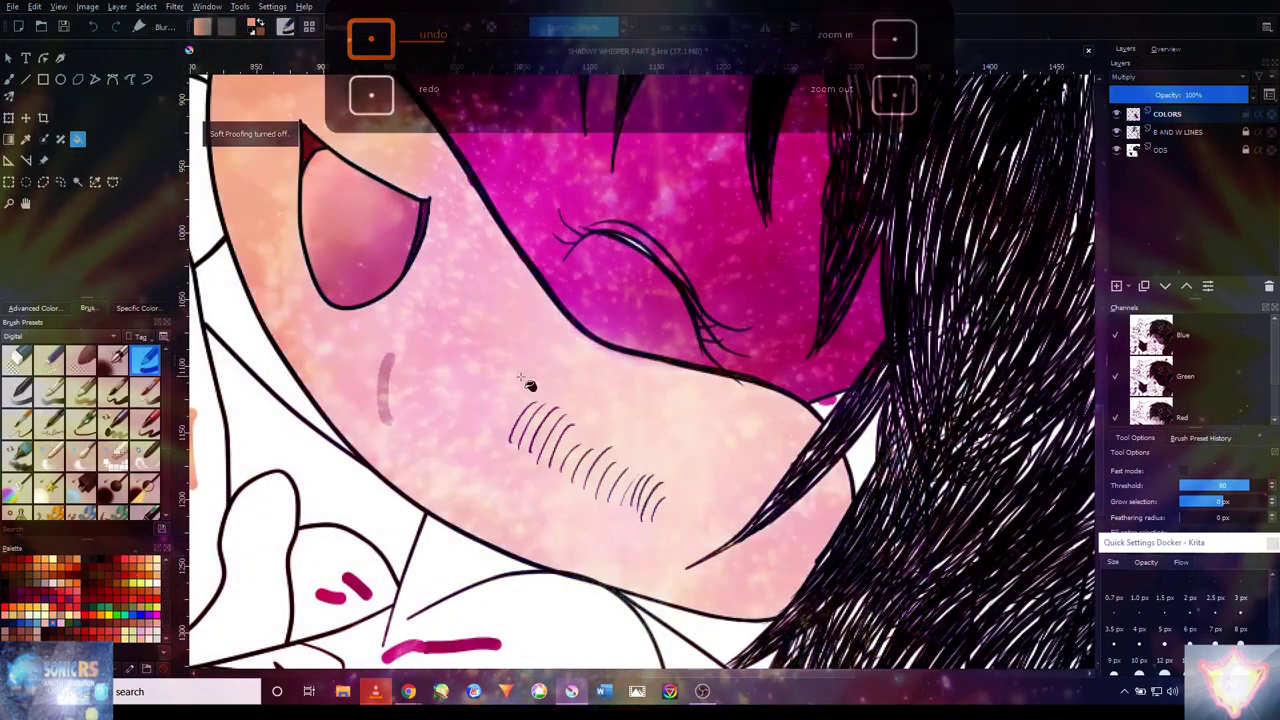
scroll(548, 385, "down", 1)
scroll(548, 382, "up", 2)
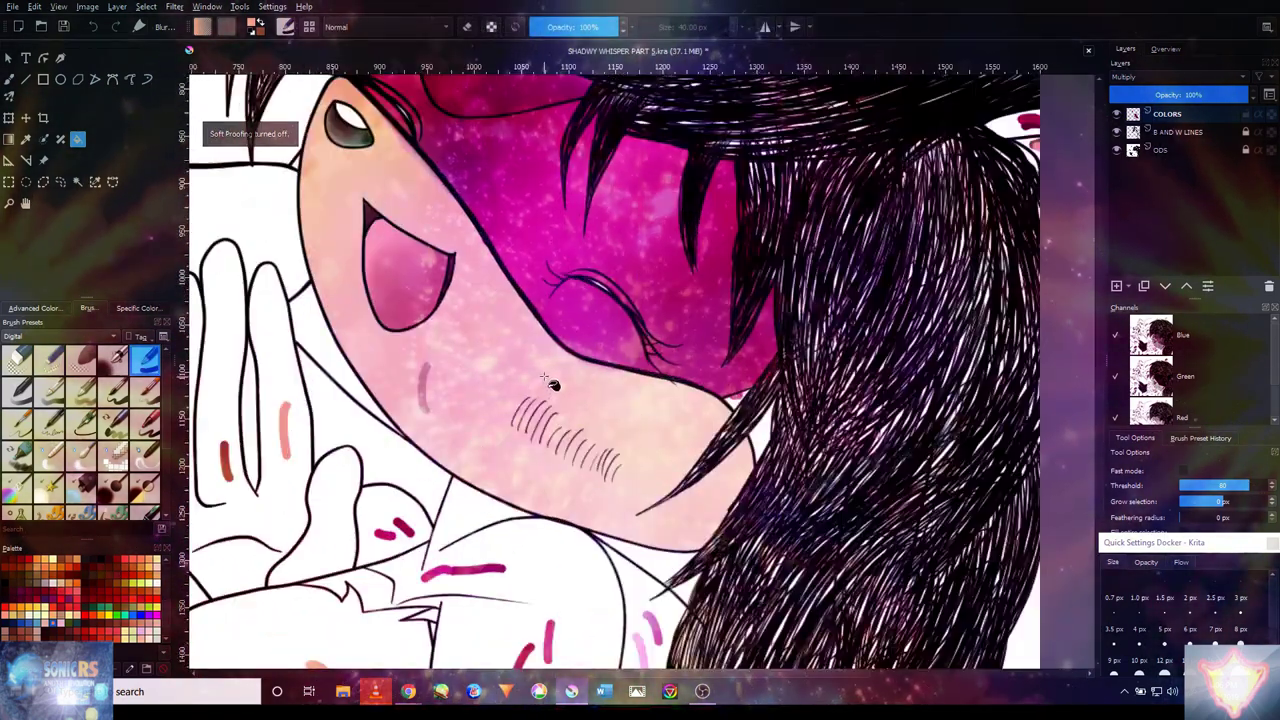
scroll(548, 378, "down", 4)
scroll(543, 372, "up", 4)
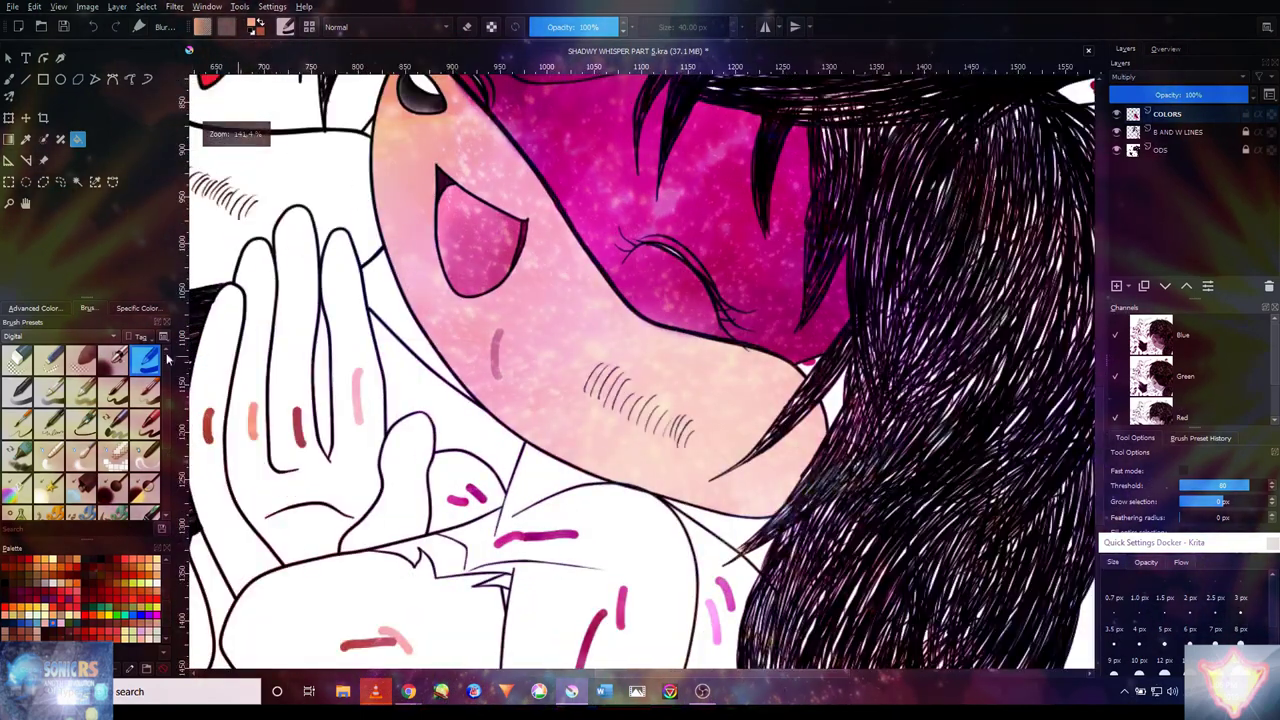
- Shade the cheek's outer end and the muzzle's upper edge beneath the eye in darker brown with the hard brush at 28 px
left_click(9, 79)
scroll(740, 440, "up", 2)
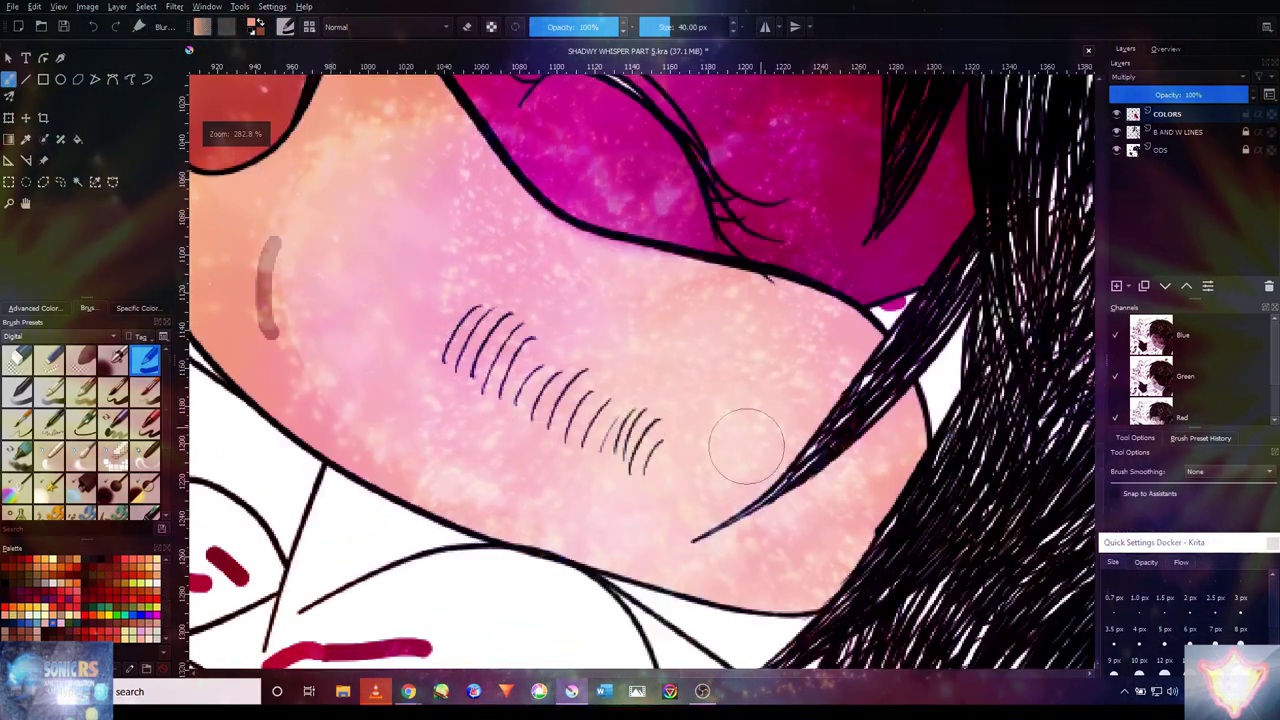
key("bracketleft")
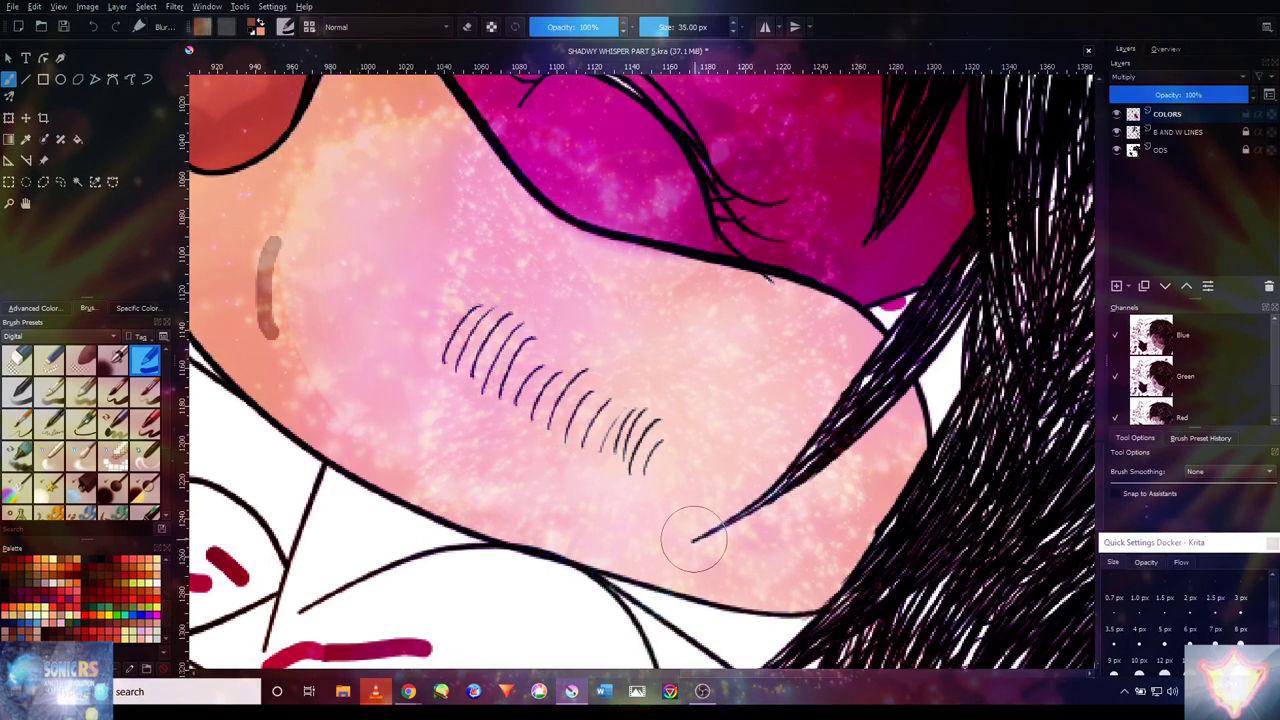
left_click_drag(695, 548, 705, 570)
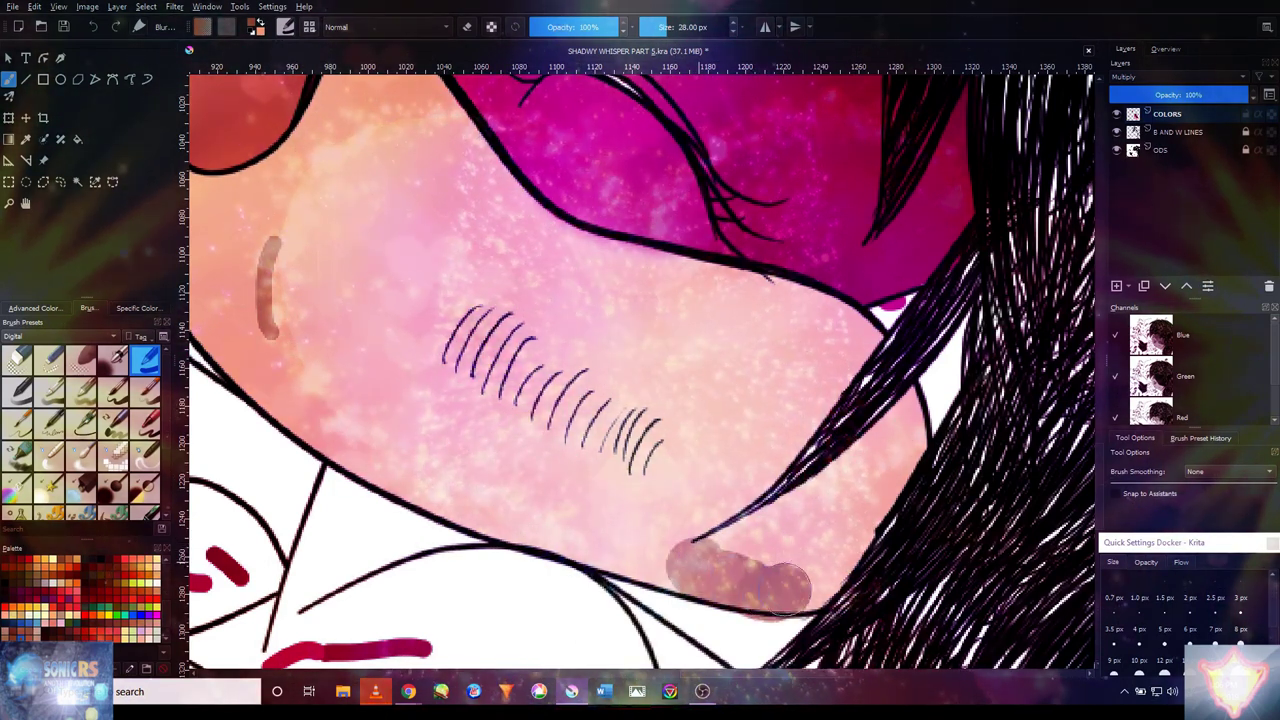
key("ctrl+z")
mouse_move(818, 578)
left_mouse_down()
mouse_move(894, 483)
mouse_move(898, 431)
mouse_move(865, 378)
left_mouse_up()
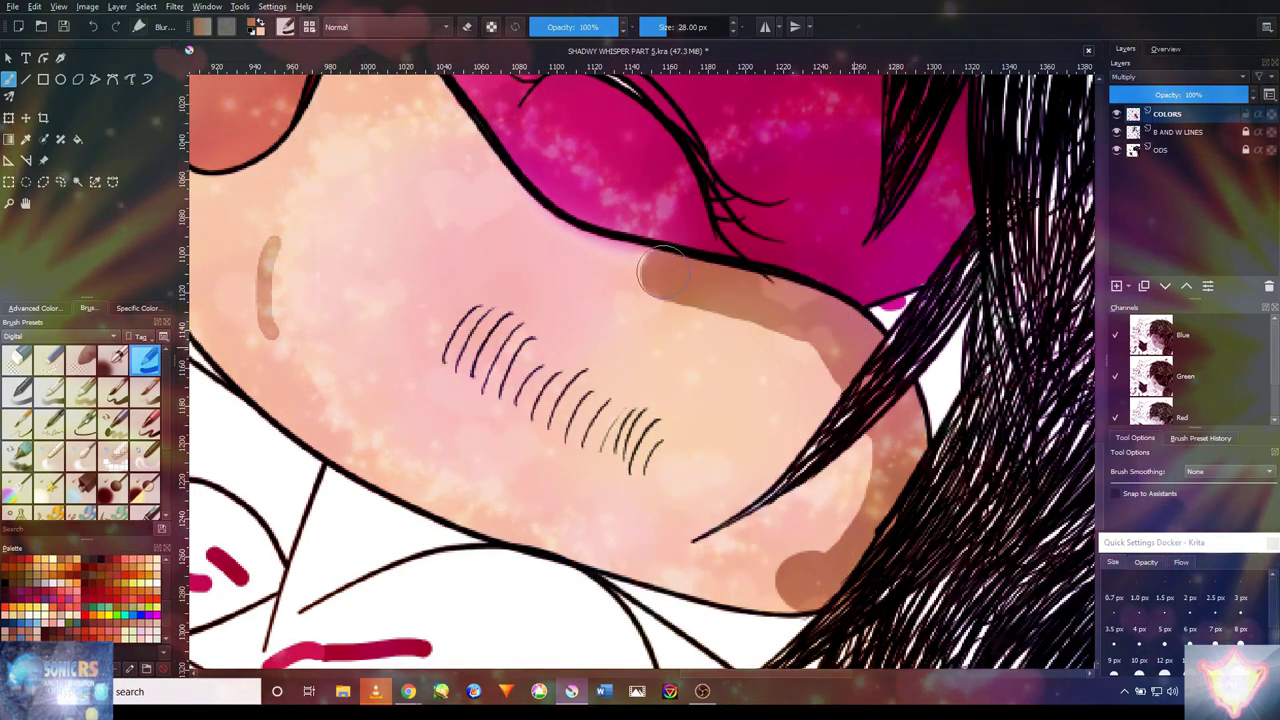
left_click_drag(670, 264, 584, 252)
left_click_drag(497, 195, 470, 200)
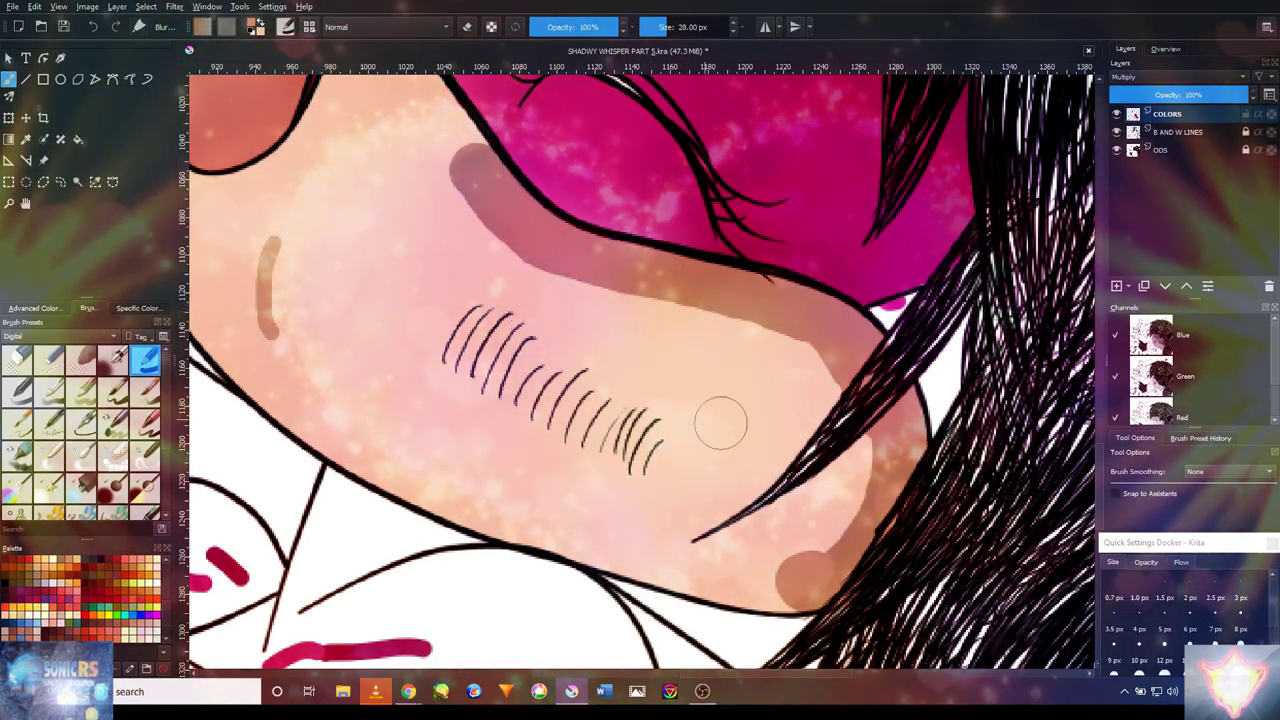
- Extend the darker brown shading along the muzzle's lower edge below the cheek lines with the brush reduced to 16 px
left_click_drag(745, 428, 870, 280)
scroll(883, 400, "up", 1)
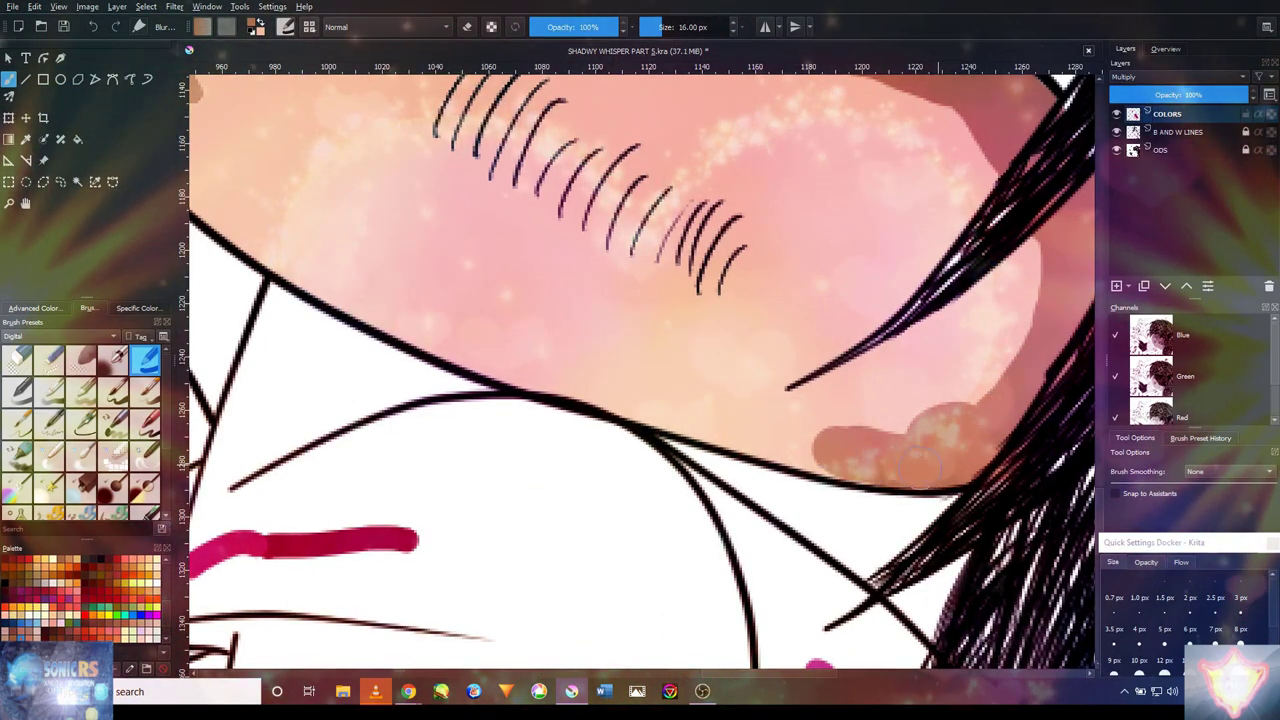
left_click_drag(825, 445, 463, 340)
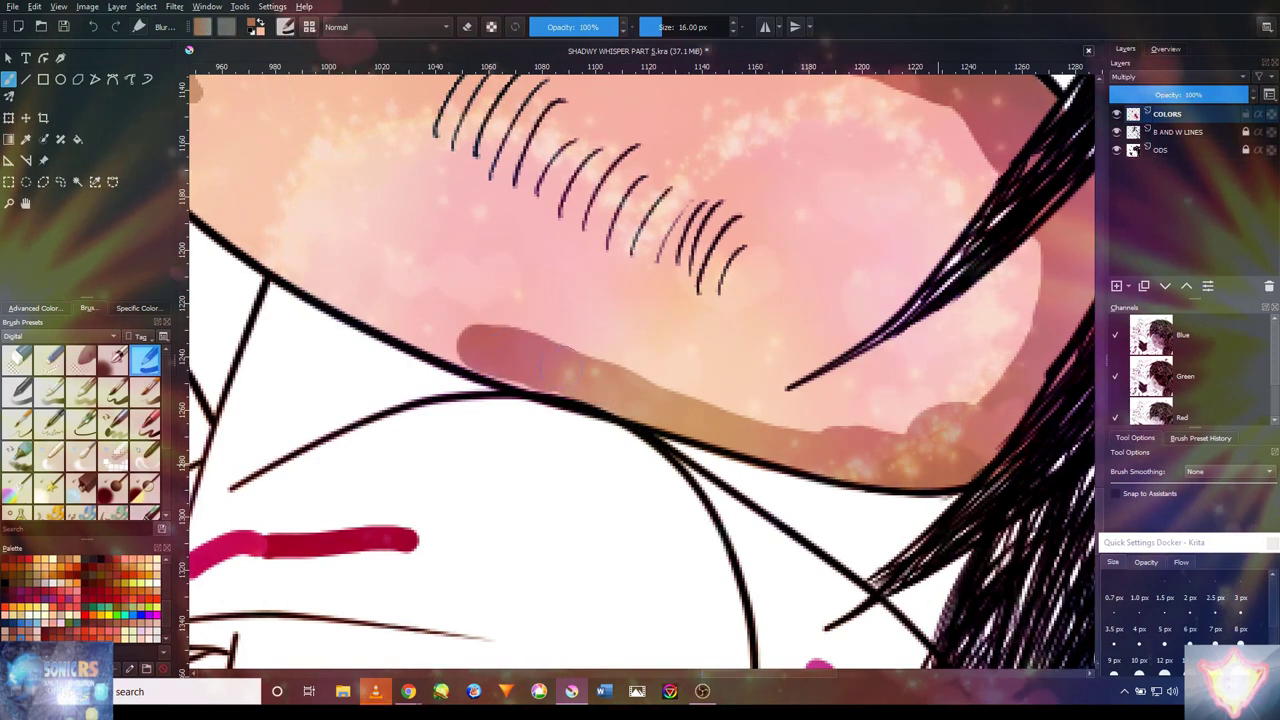
left_click_drag(480, 286, 743, 436)
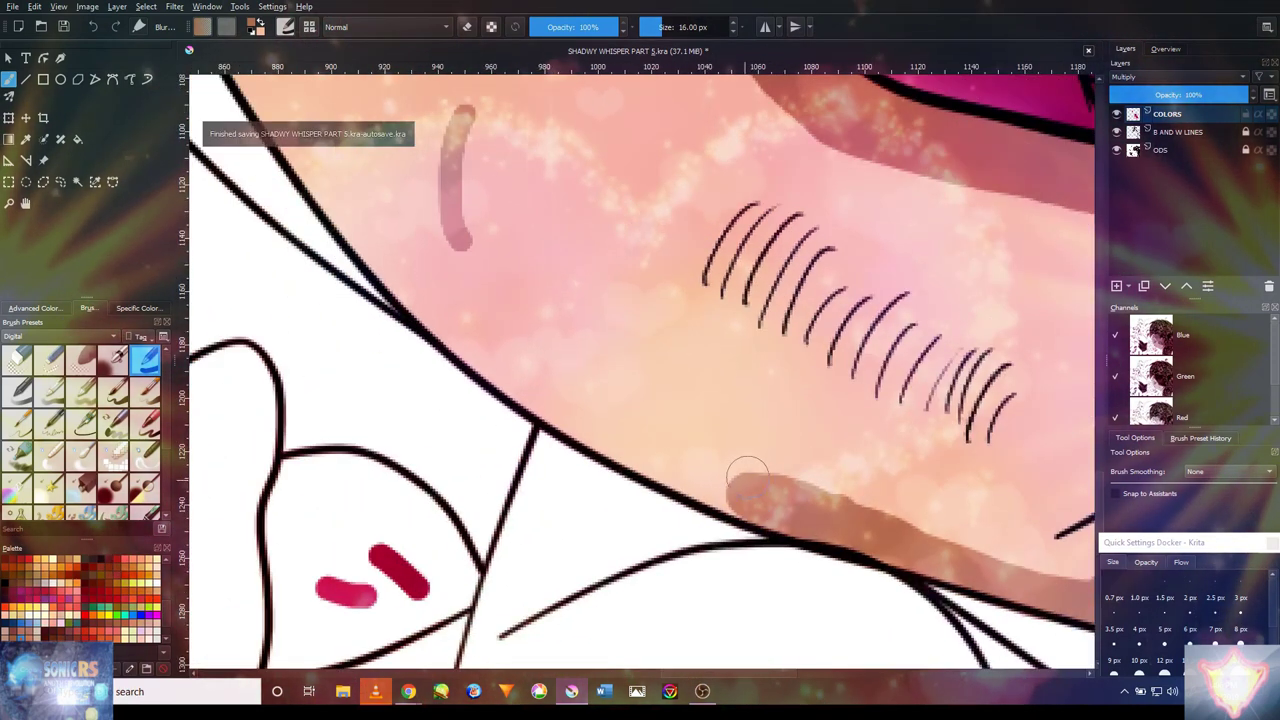
mouse_move(745, 490)
left_mouse_down()
mouse_move(575, 407)
mouse_move(640, 457)
mouse_move(410, 277)
mouse_move(508, 367)
mouse_move(505, 350)
mouse_move(475, 342)
mouse_move(423, 286)
mouse_move(520, 430)
left_mouse_up()
- Continue the brown shading up the chin's outer edge beside the mouth with the brush at 12 px
left_click_drag(360, 262, 455, 435)
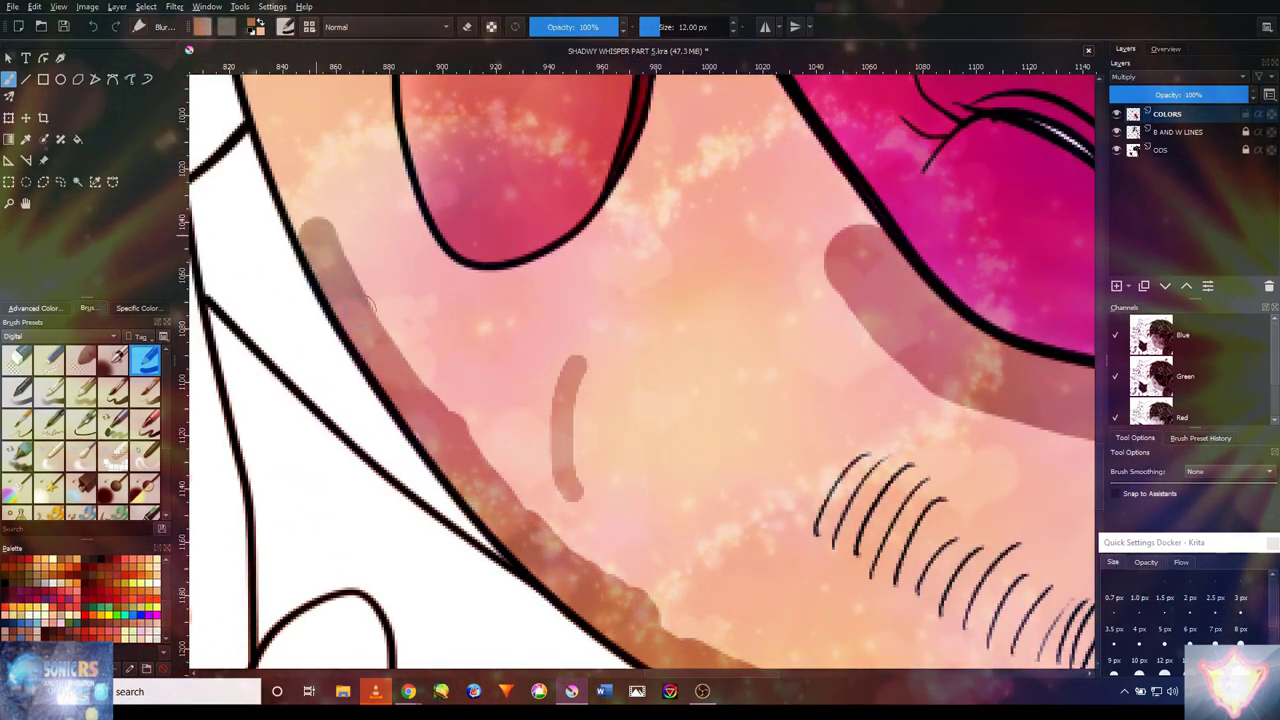
left_click_drag(419, 293, 485, 483)
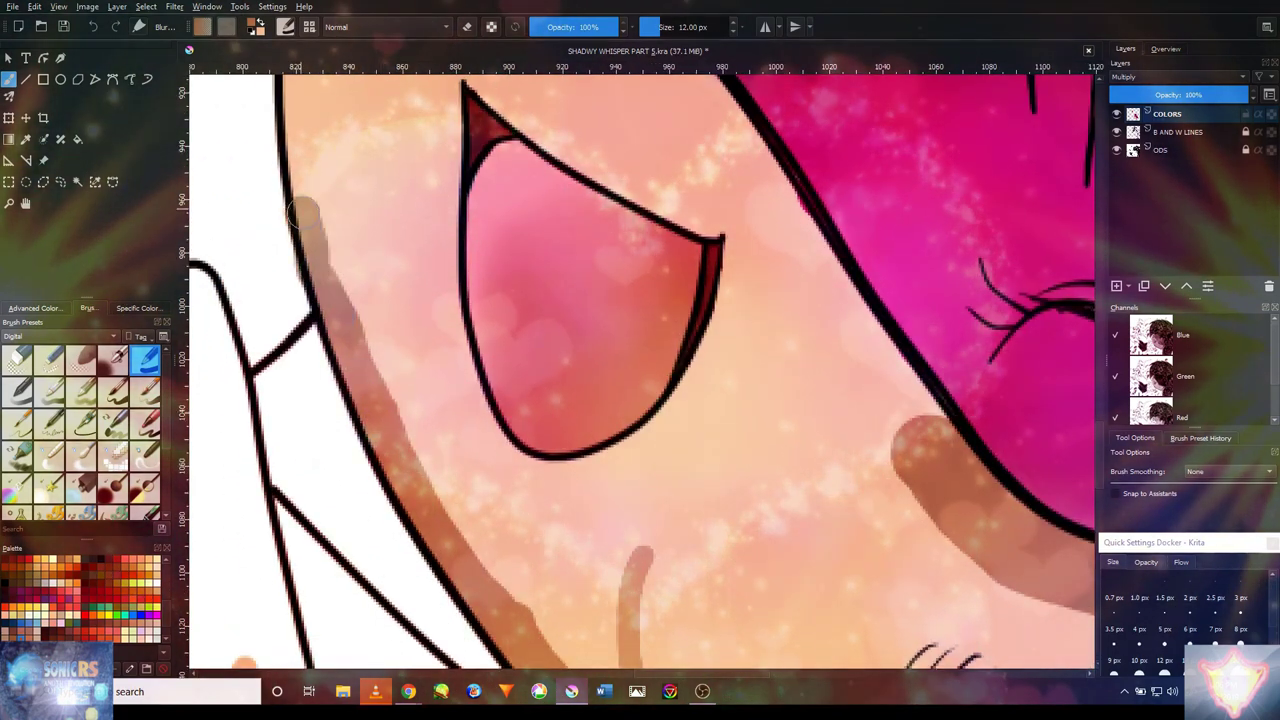
left_click_drag(314, 214, 334, 364)
left_click_drag(353, 175, 361, 347)
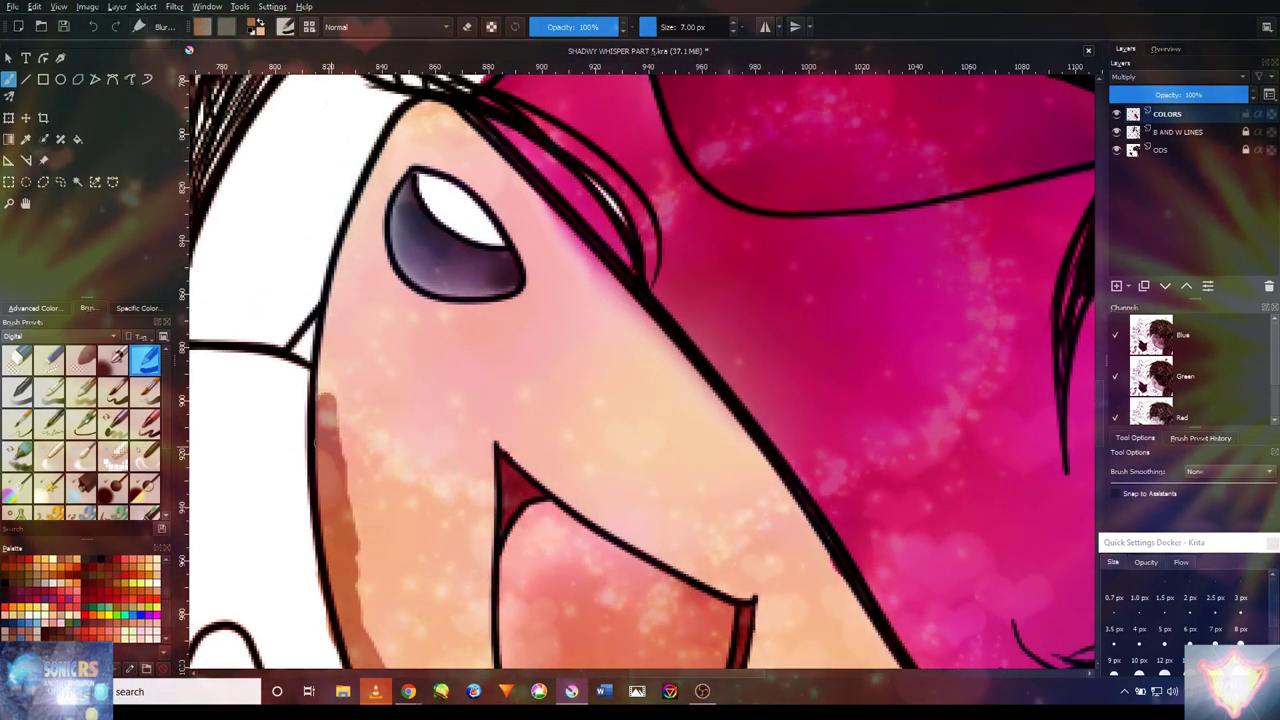
- Carry the brown shading up and around the muzzle tip above the nose with the brush reduced to 6 and 5 px
key("bracketleft")
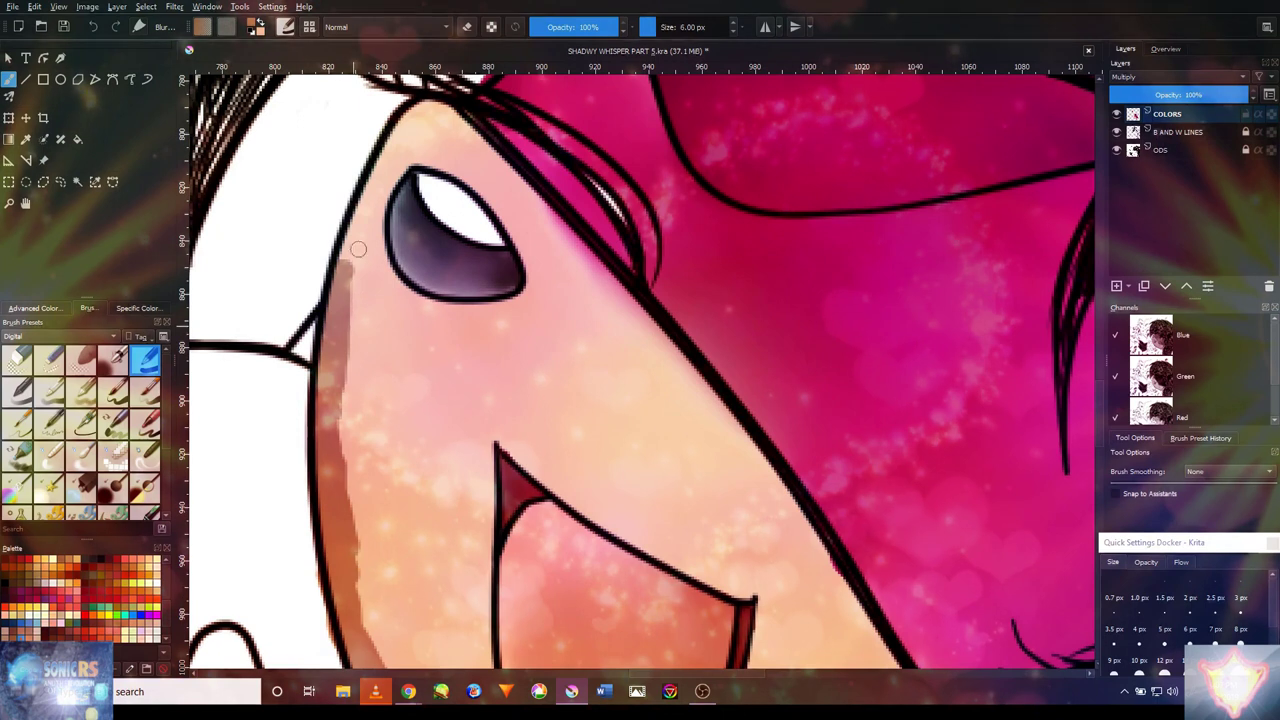
left_click_drag(352, 270, 368, 182)
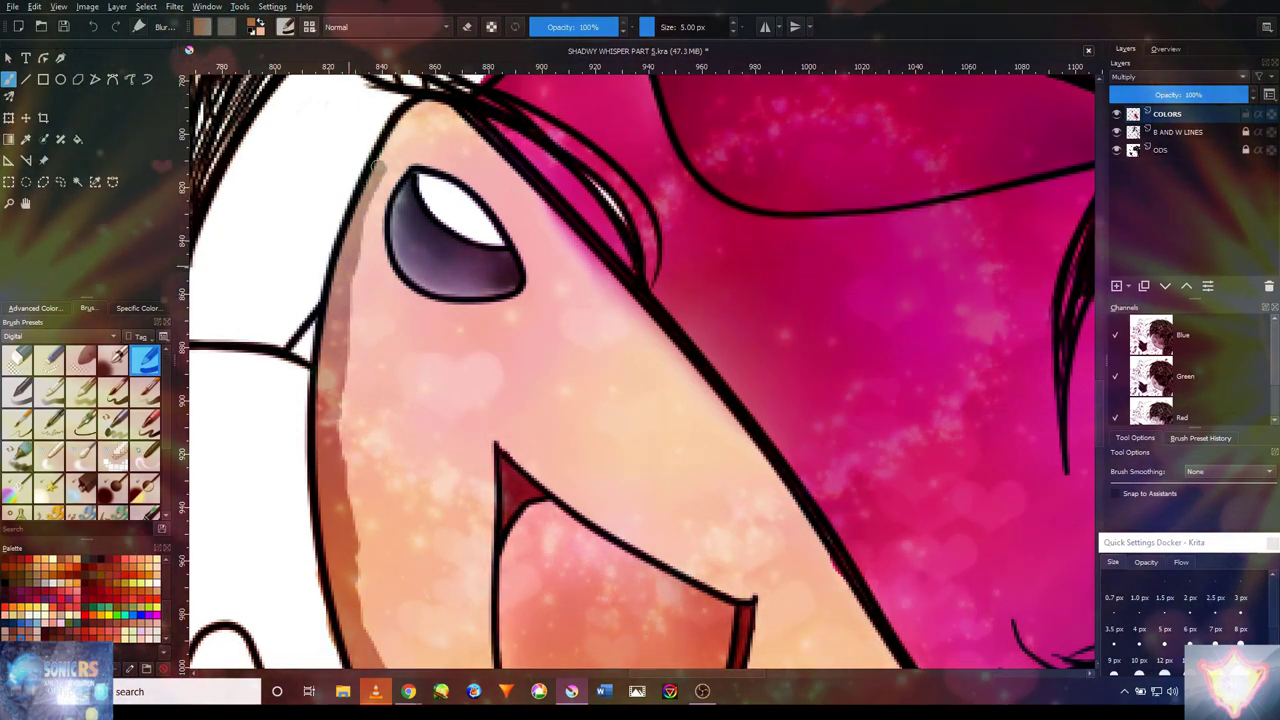
left_click_drag(338, 243, 426, 110)
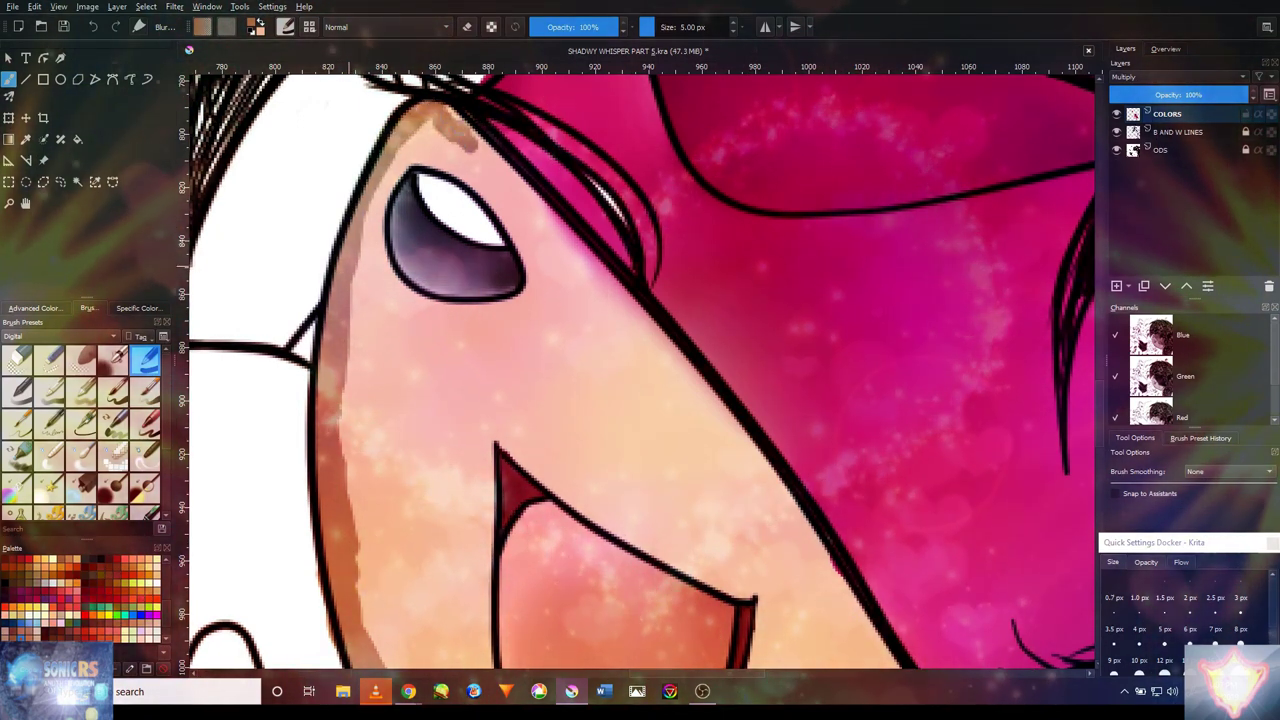
left_click_drag(440, 122, 520, 195)
left_click_drag(415, 215, 365, 195)
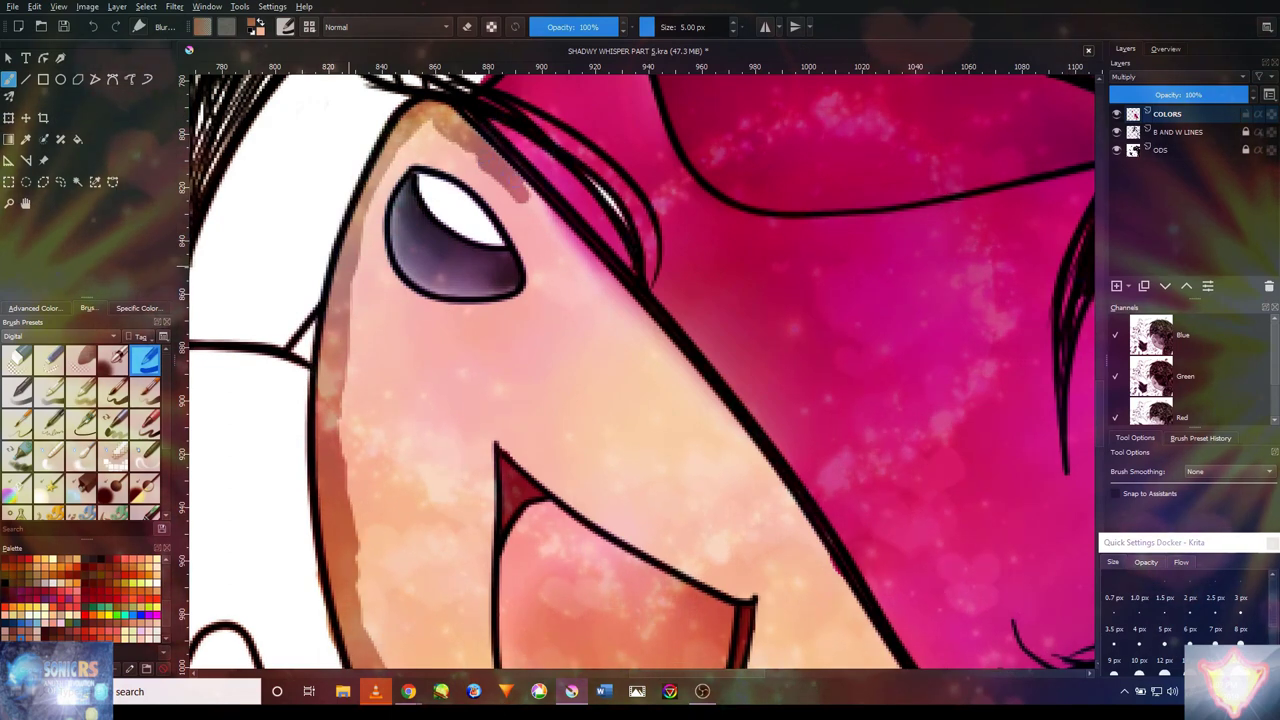
- Paint the brown shading down the muzzle's upper edge from the nose toward the cheek with the brush enlarged to 10 px
scroll(672, 308, "down", 7)
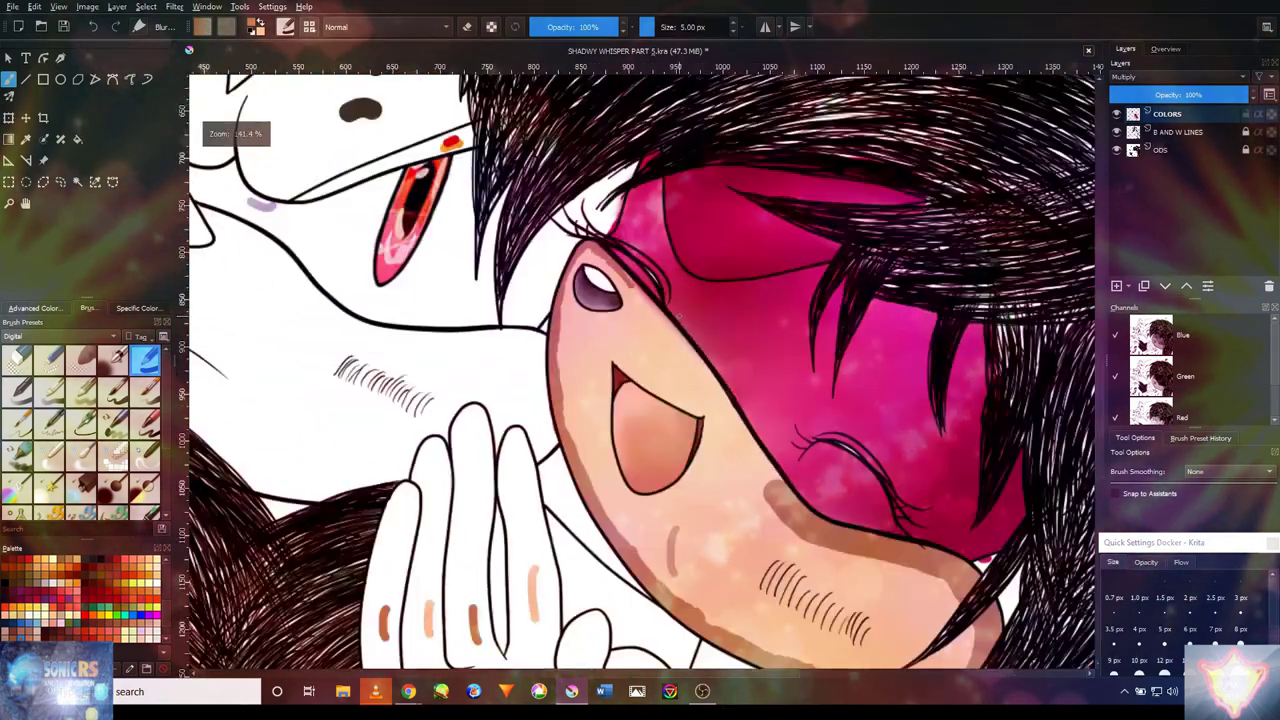
scroll(688, 316, "up", 5)
scroll(688, 316, "up", 4)
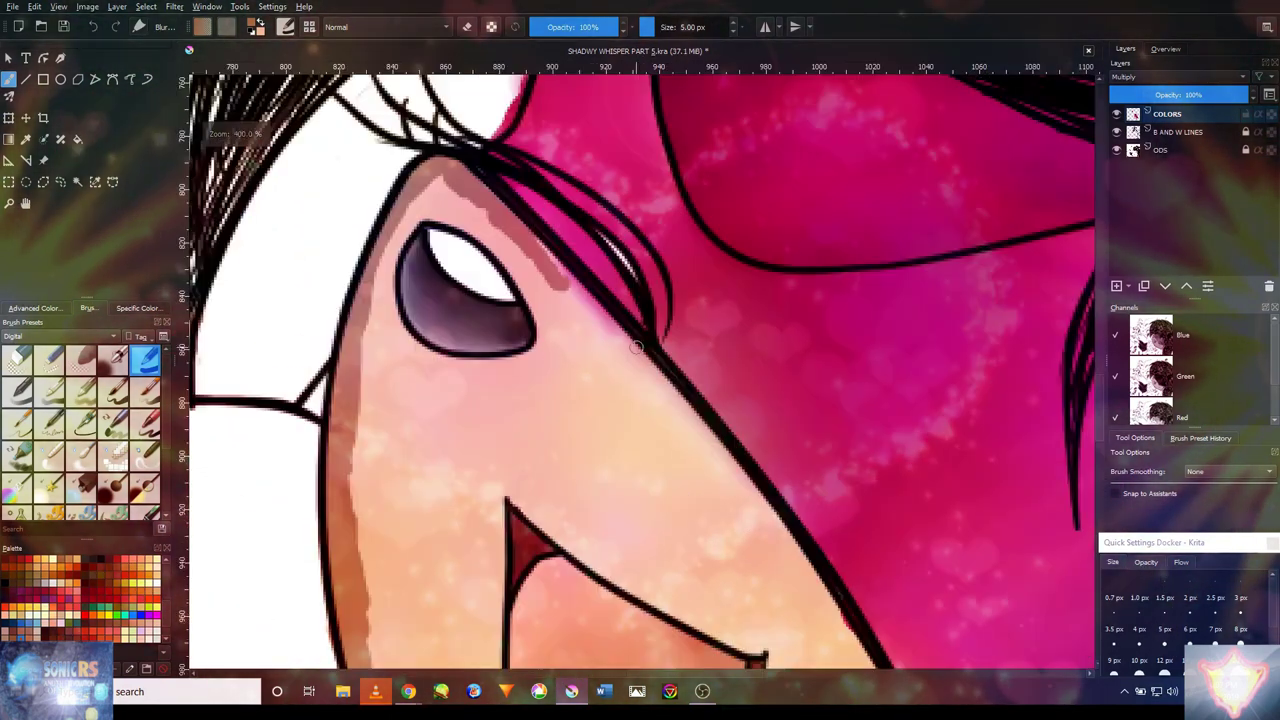
key("bracketright")
mouse_move(641, 359)
left_mouse_down()
mouse_move(554, 292)
mouse_move(512, 228)
left_mouse_up()
mouse_move(831, 543)
left_mouse_down()
mouse_move(675, 409)
mouse_move(620, 383)
mouse_move(490, 238)
left_mouse_up()
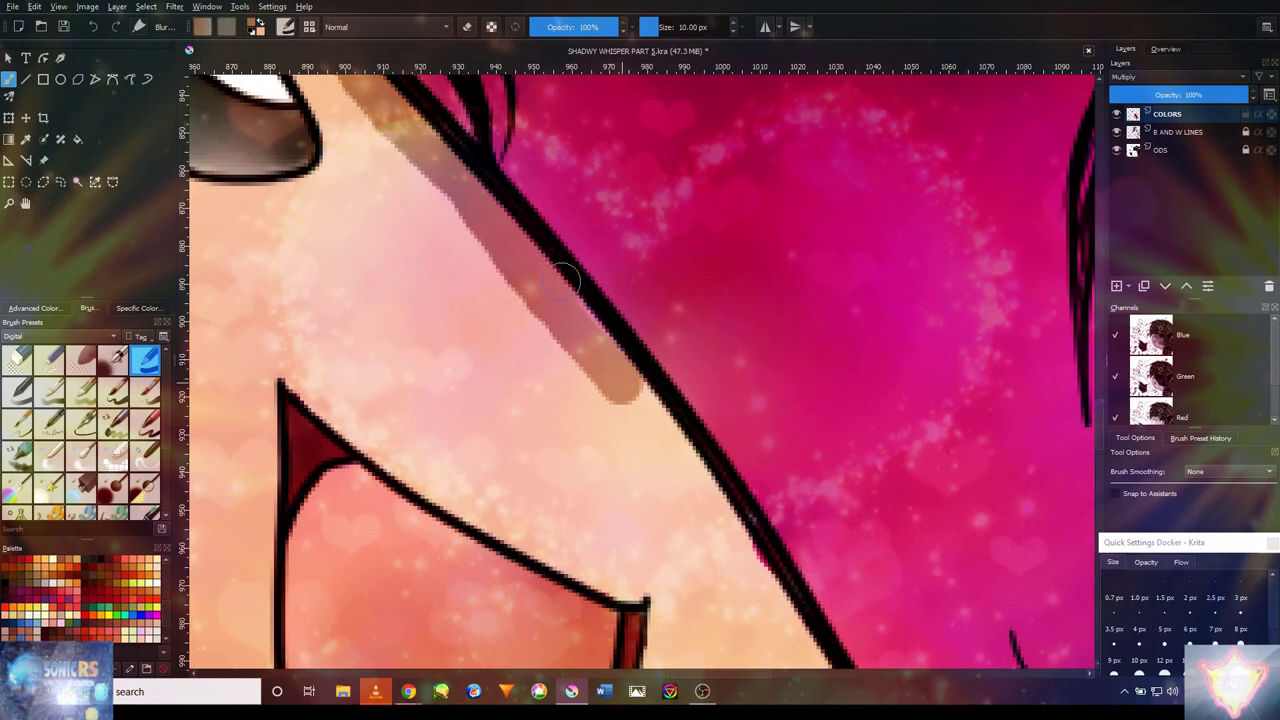
left_click_drag(838, 666, 672, 458)
mouse_move(750, 622)
left_mouse_down()
mouse_move(455, 170)
mouse_move(590, 320)
mouse_move(535, 290)
left_mouse_up()
- Blend the brown shading along the muzzle's lower edge below the cheek lines with the soft blending brush preset at 60 px
key("minus")
key("minus")
key("minus")
key("minus")
key("minus")
key("minus")
key("minus")
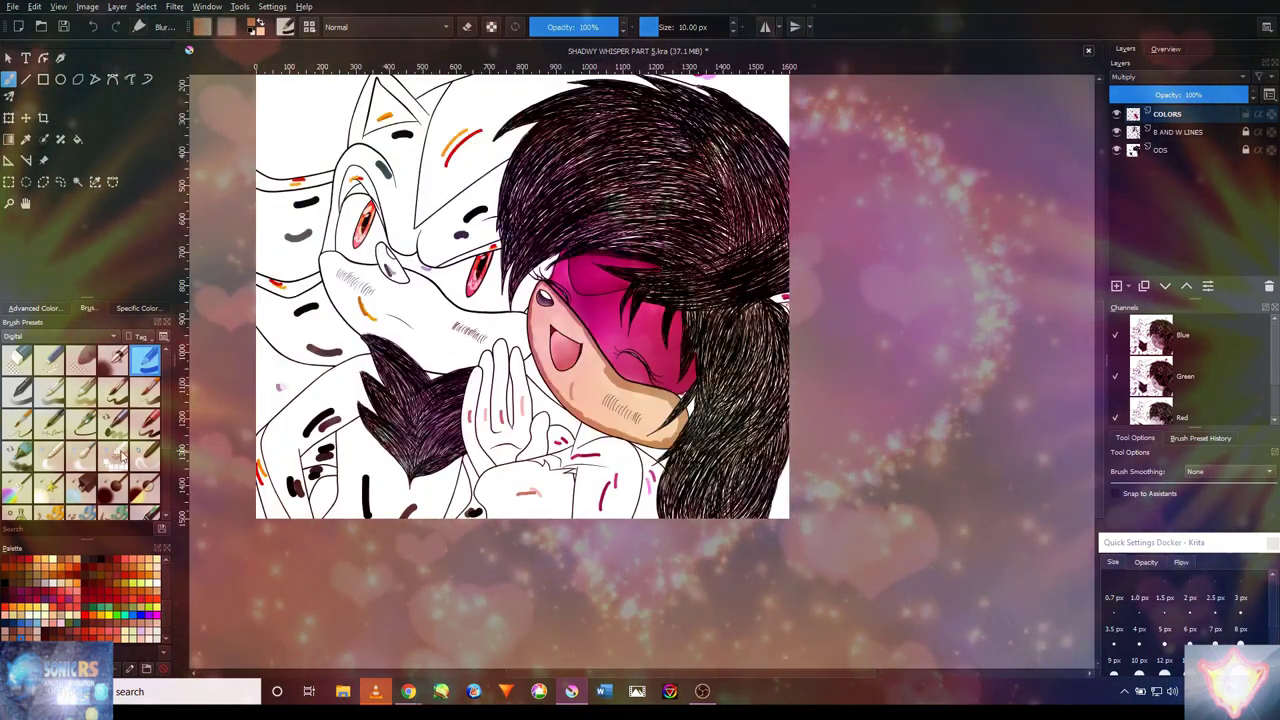
left_click(80, 456)
key("plus")
scroll(675, 430, "up", 5)
mouse_move(686, 429)
left_mouse_down()
mouse_move(664, 465)
mouse_move(724, 365)
mouse_move(717, 442)
mouse_move(751, 372)
mouse_move(637, 402)
mouse_move(691, 332)
mouse_move(726, 314)
mouse_move(723, 421)
mouse_move(729, 376)
mouse_move(757, 401)
mouse_move(690, 460)
mouse_move(622, 467)
mouse_move(467, 379)
mouse_move(609, 451)
mouse_move(723, 476)
mouse_move(527, 435)
mouse_move(680, 480)
left_mouse_up()
mouse_move(550, 425)
left_mouse_down()
mouse_move(519, 436)
mouse_move(523, 446)
mouse_move(445, 410)
mouse_move(555, 458)
mouse_move(433, 361)
mouse_move(578, 442)
mouse_move(551, 468)
mouse_move(443, 340)
mouse_move(635, 453)
mouse_move(666, 513)
mouse_move(498, 439)
mouse_move(408, 418)
mouse_move(577, 511)
mouse_move(422, 429)
mouse_move(326, 289)
mouse_move(415, 410)
mouse_move(310, 347)
mouse_move(494, 457)
left_mouse_up()
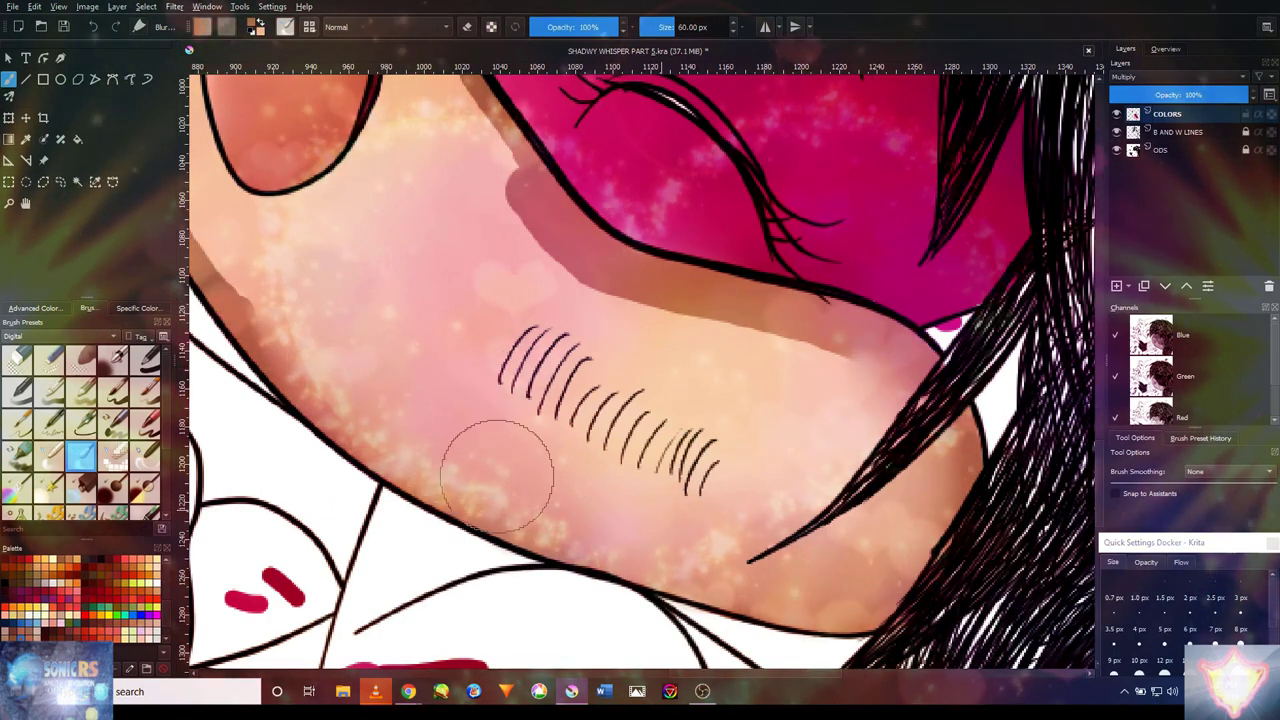
left_click_drag(380, 357, 551, 457)
- Blend the brown shading along the chin's outer edge beside the mouth with the blending brush reduced to 30 px
key("bracketleft")
key("bracketleft")
key("bracketleft")
key("bracketleft")
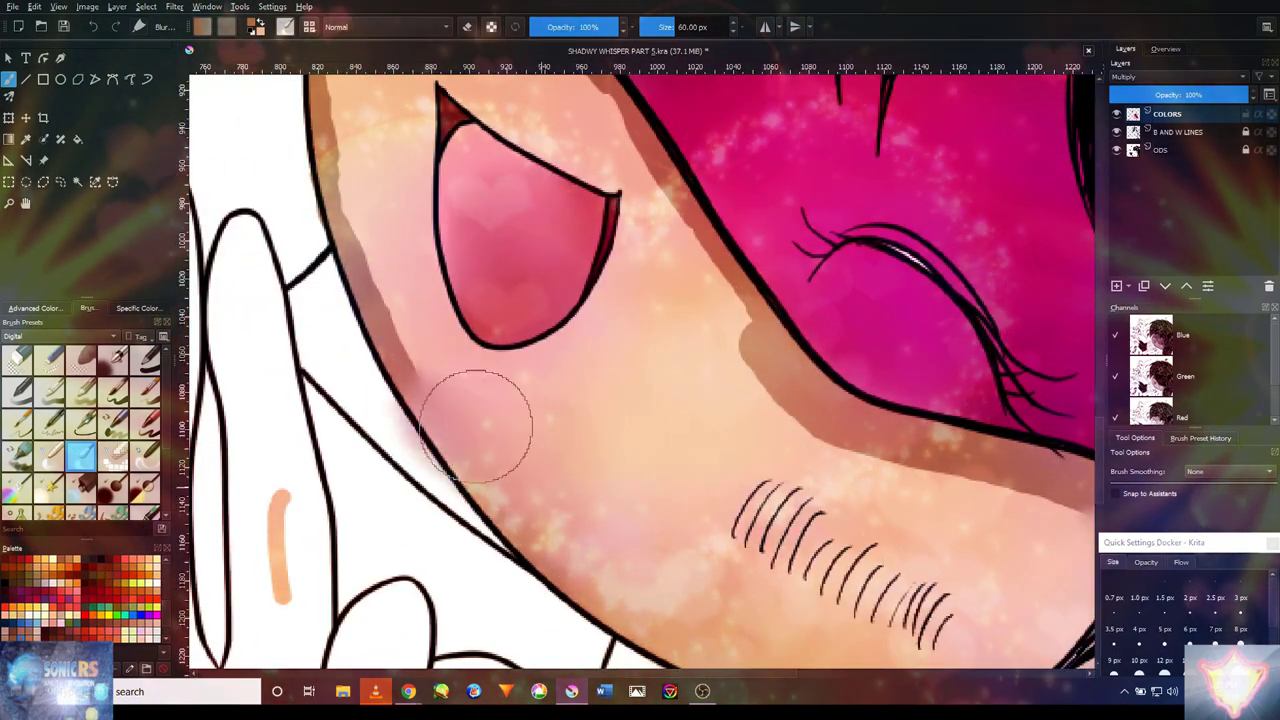
key("bracketleft")
key("bracketleft")
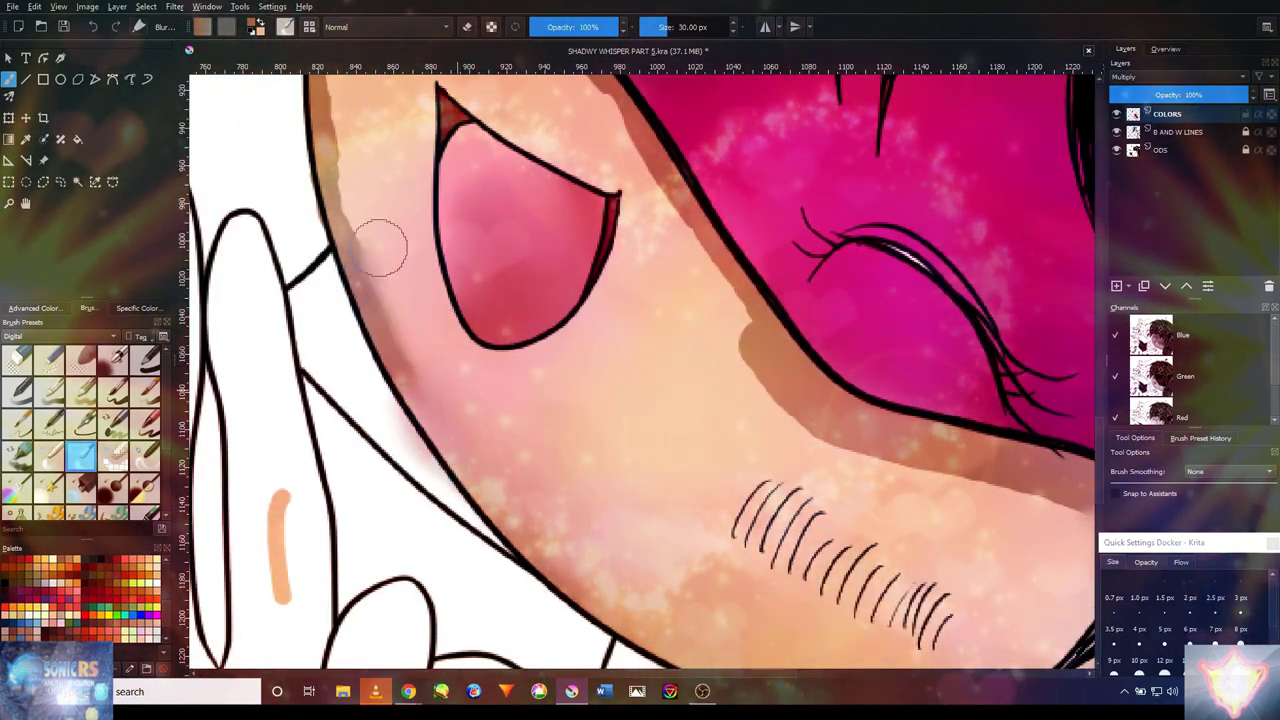
mouse_move(380, 249)
left_mouse_down()
mouse_move(434, 380)
mouse_move(363, 189)
mouse_move(385, 278)
mouse_move(499, 508)
left_mouse_up()
left_click_drag(425, 355, 445, 387)
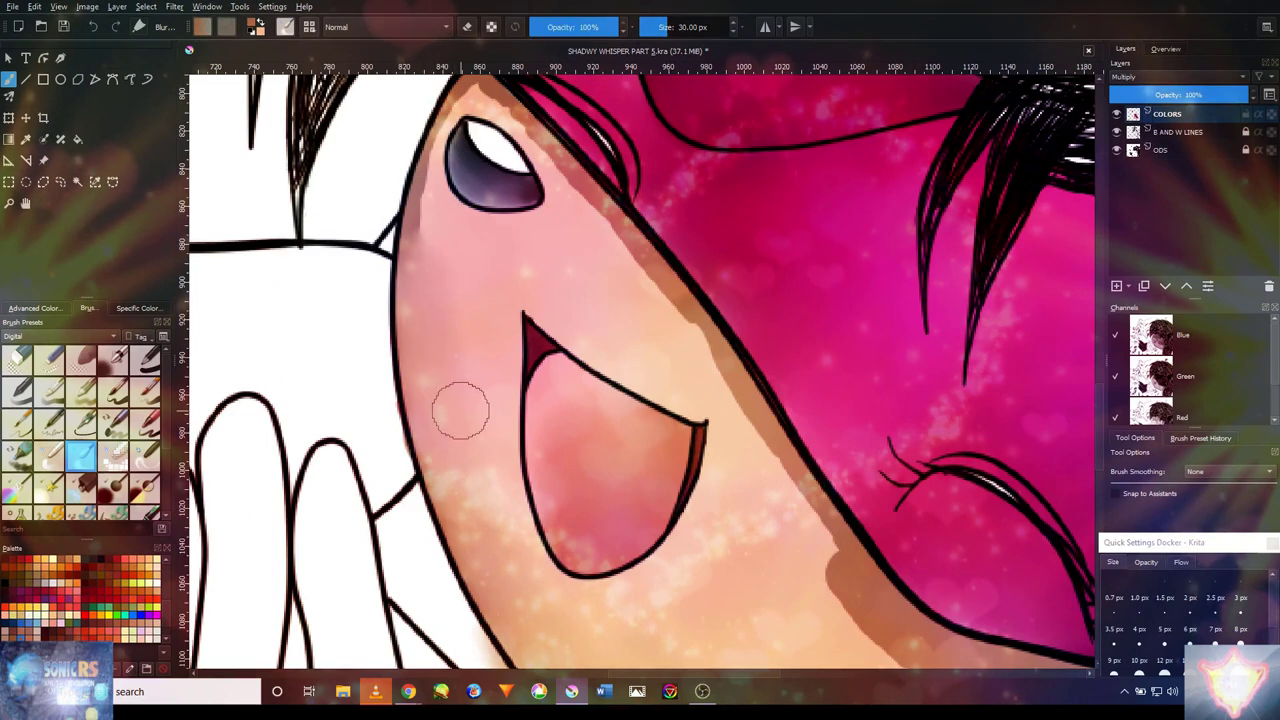
- Smooth the shading around the muzzle tip beside and above the nose with the blending brush at 18 px
scroll(463, 394, "down", 3)
scroll(450, 333, "up", 3)
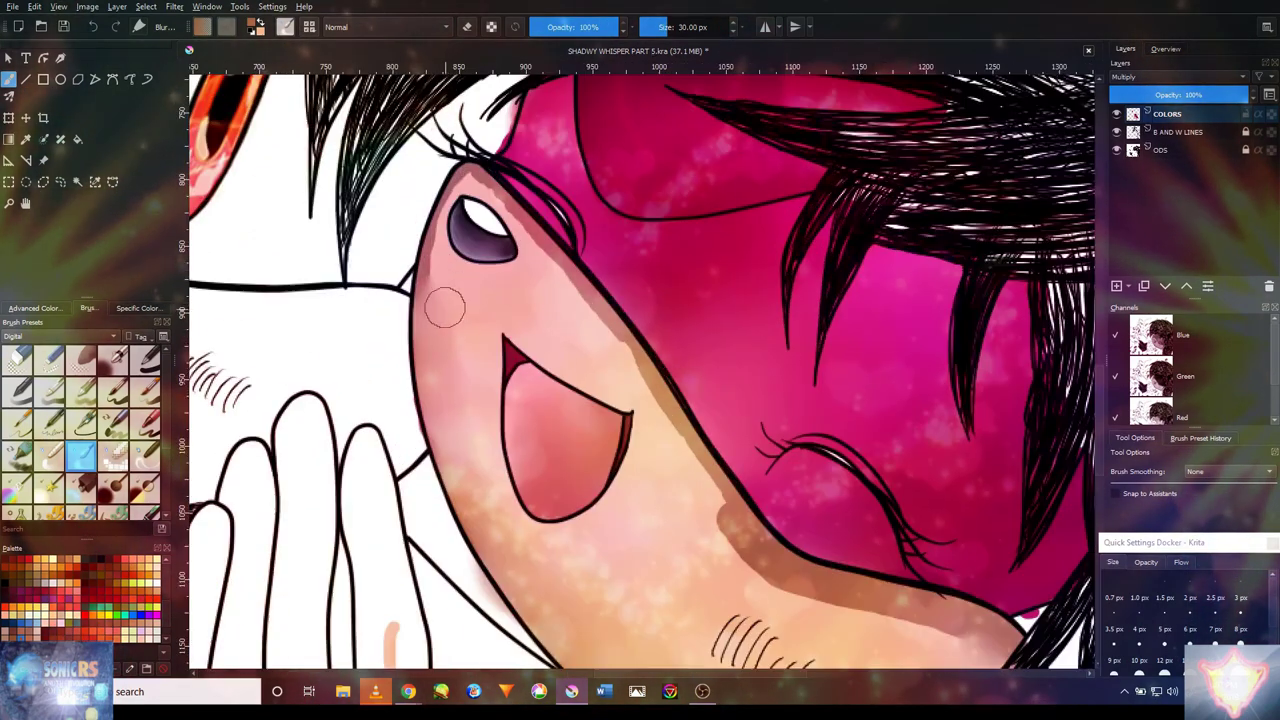
scroll(425, 258, "up", 2)
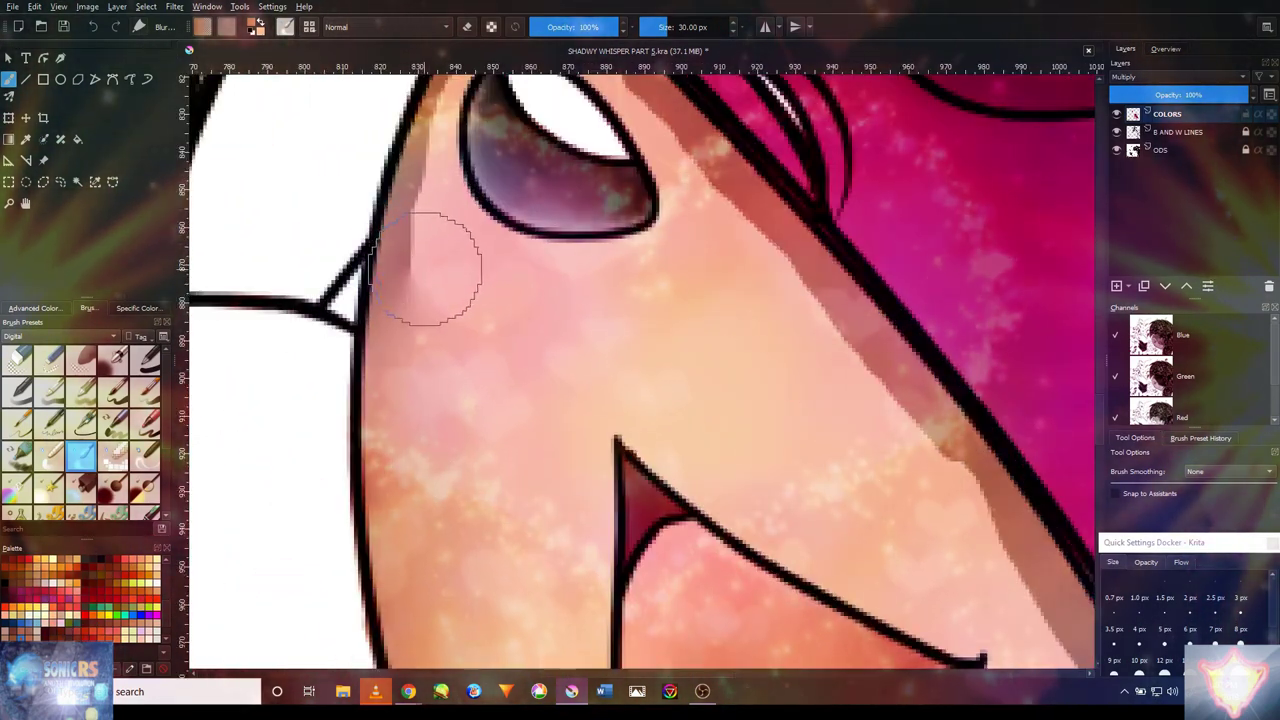
key("[")
key("[")
key("bracketleft")
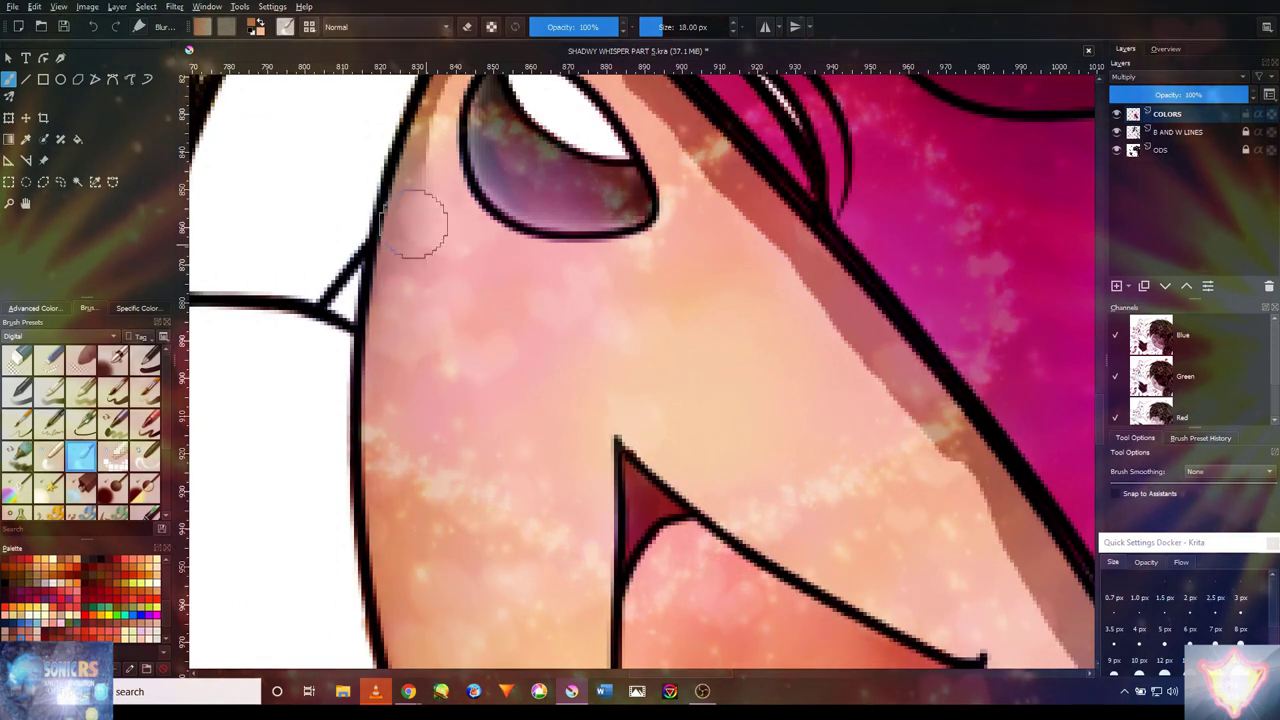
scroll(433, 238, "down", 2)
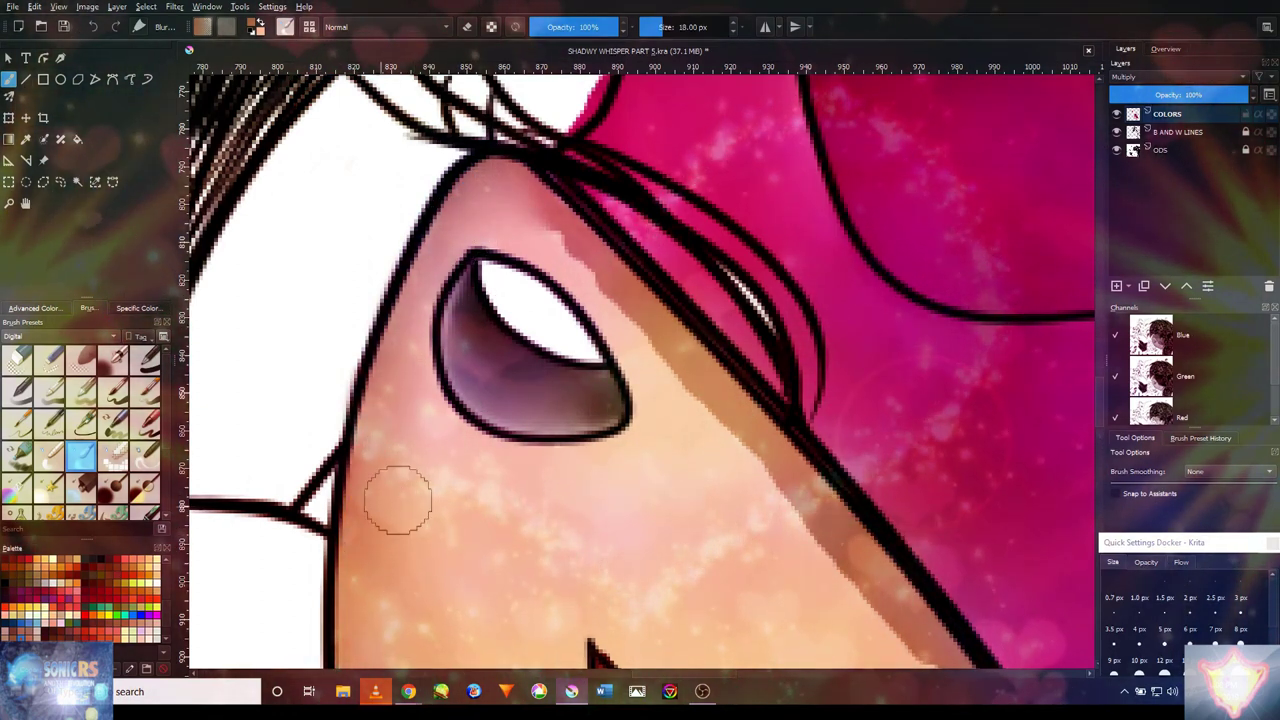
scroll(634, 457, "down", 1)
scroll(620, 434, "up", 2)
- Blend the shading on the muzzle's upper edge right beside the nose with the blending brush at 15 px
key("bracketright")
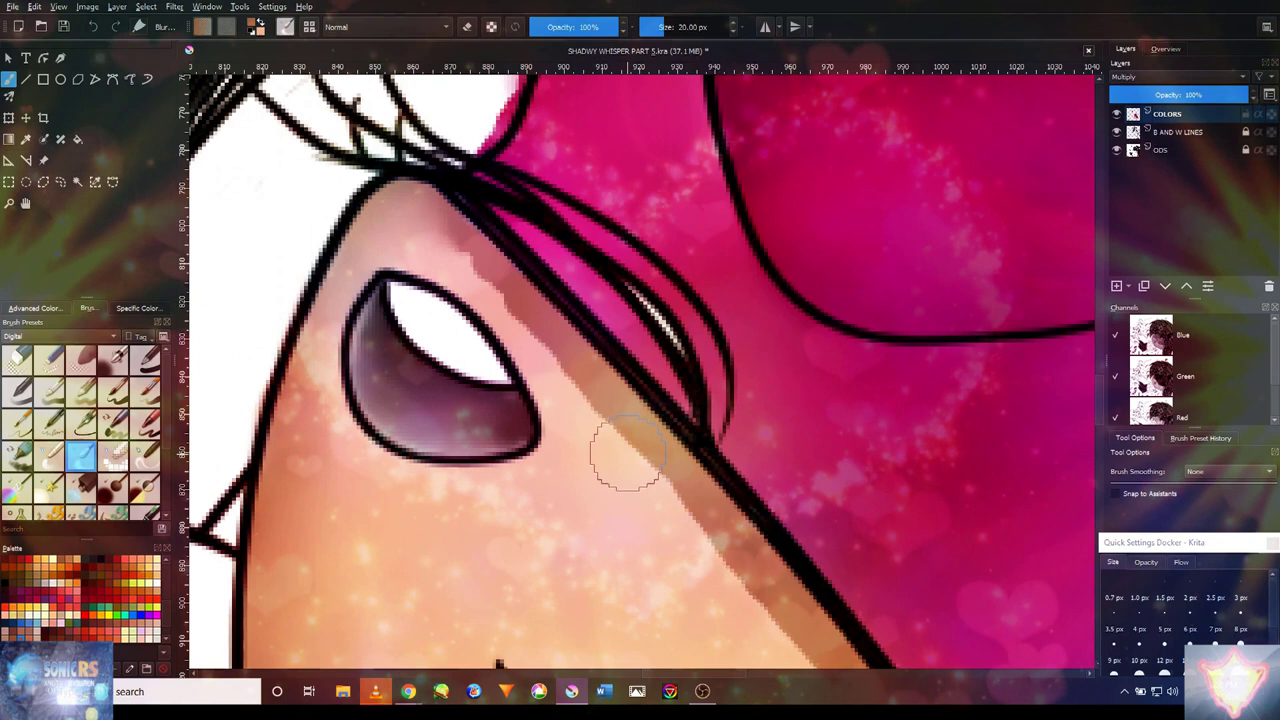
key("bracketright")
key("bracketright")
left_click_drag(623, 451, 625, 445)
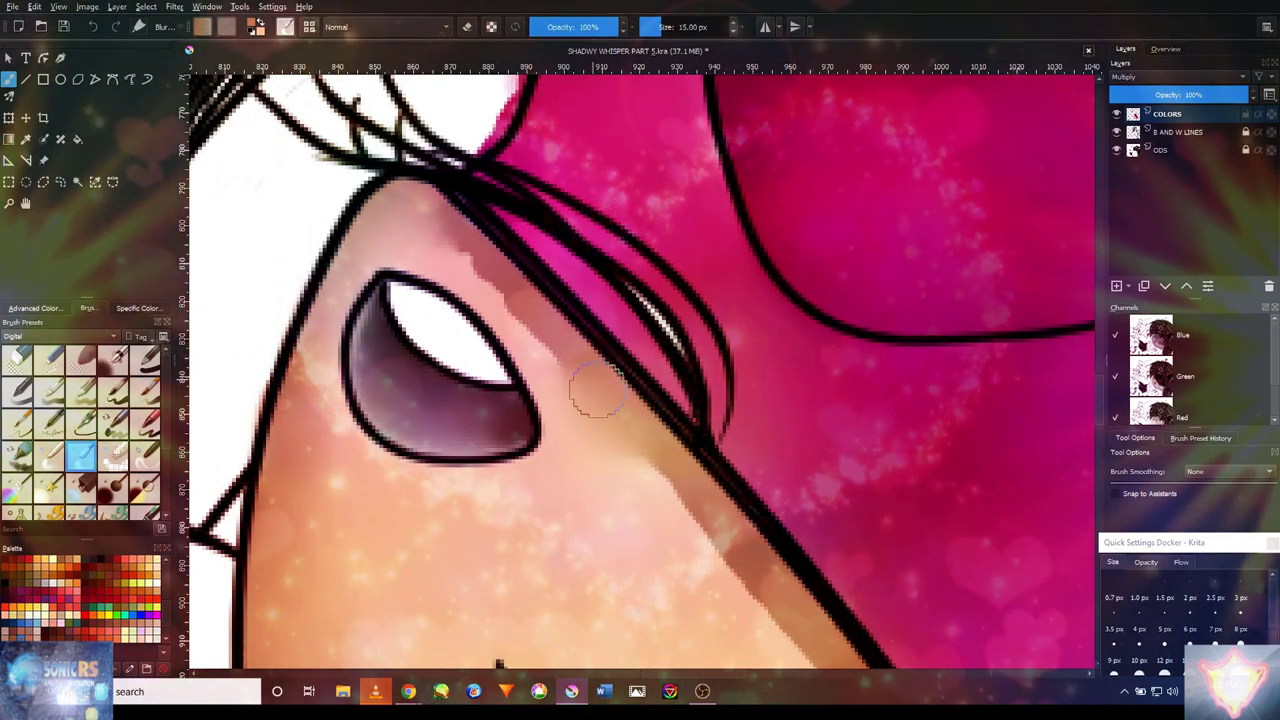
left_click_drag(597, 391, 519, 319)
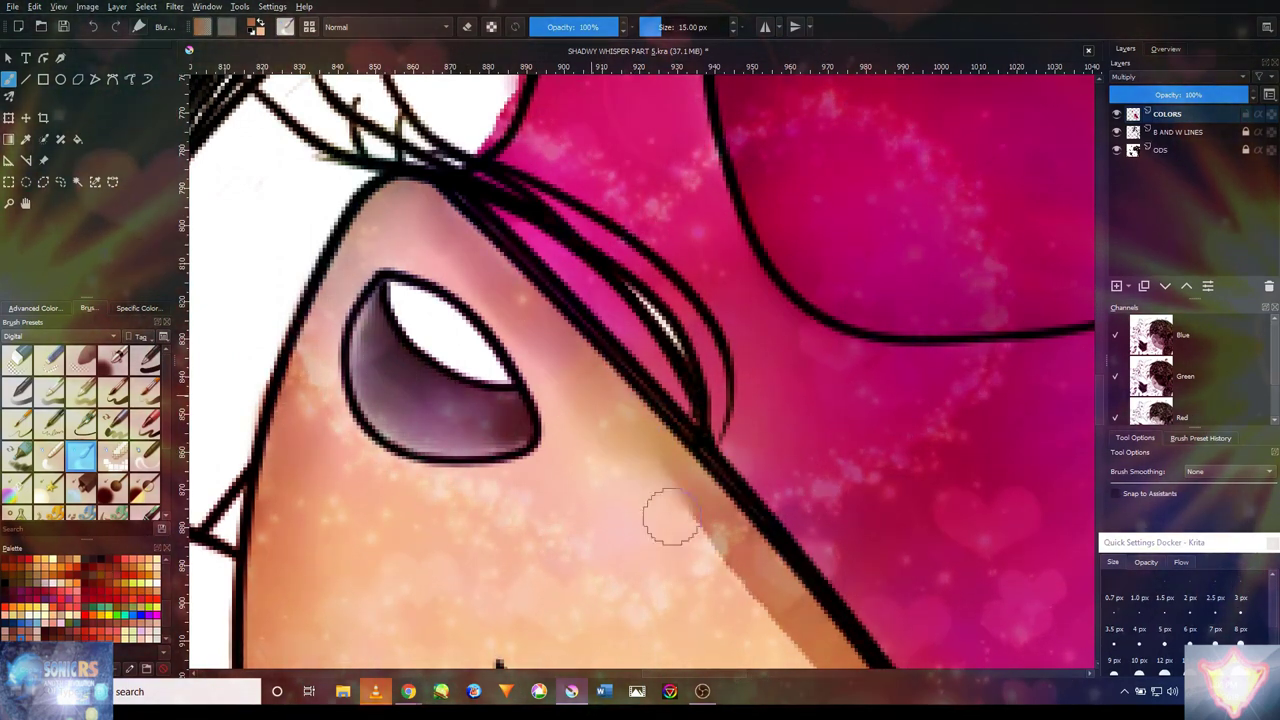
- Blend the upper-edge shading from the nose down past the mouth with the blending brush enlarged to 28 px
scroll(493, 280, "down", 4)
scroll(609, 463, "up", 3)
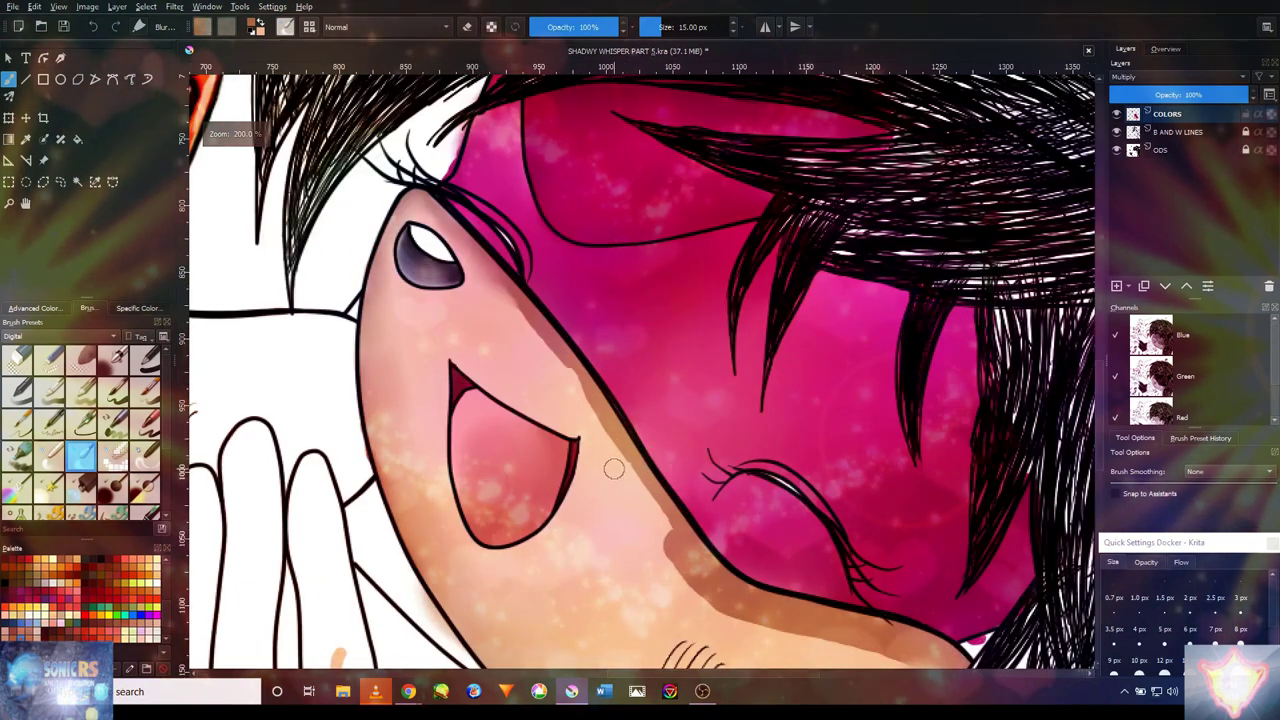
key("bracketright")
key("bracketright")
key("bracketright")
left_click_drag(600, 440, 505, 305)
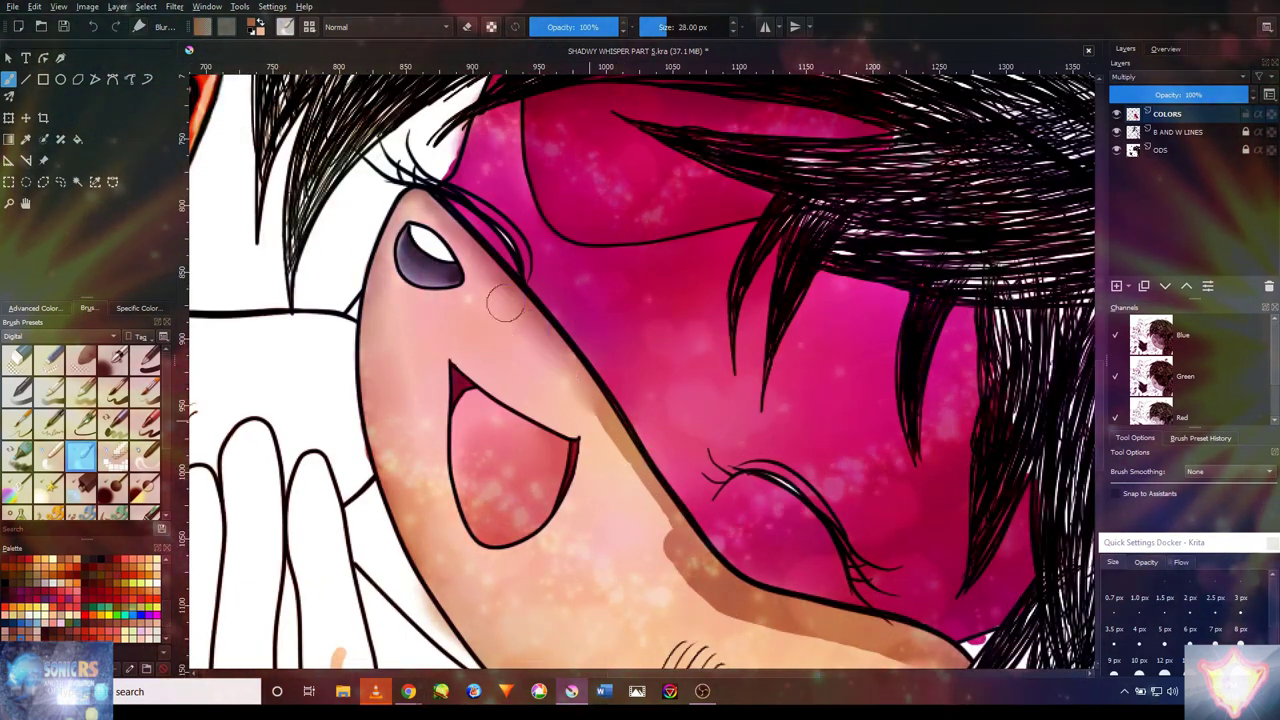
mouse_move(600, 423)
left_mouse_down()
mouse_move(657, 513)
mouse_move(589, 420)
left_mouse_up()
- Blend the brown shading below the closed eye toward the hair with the blending brush enlarged to 41 and 51 px
scroll(589, 420, "down", 4)
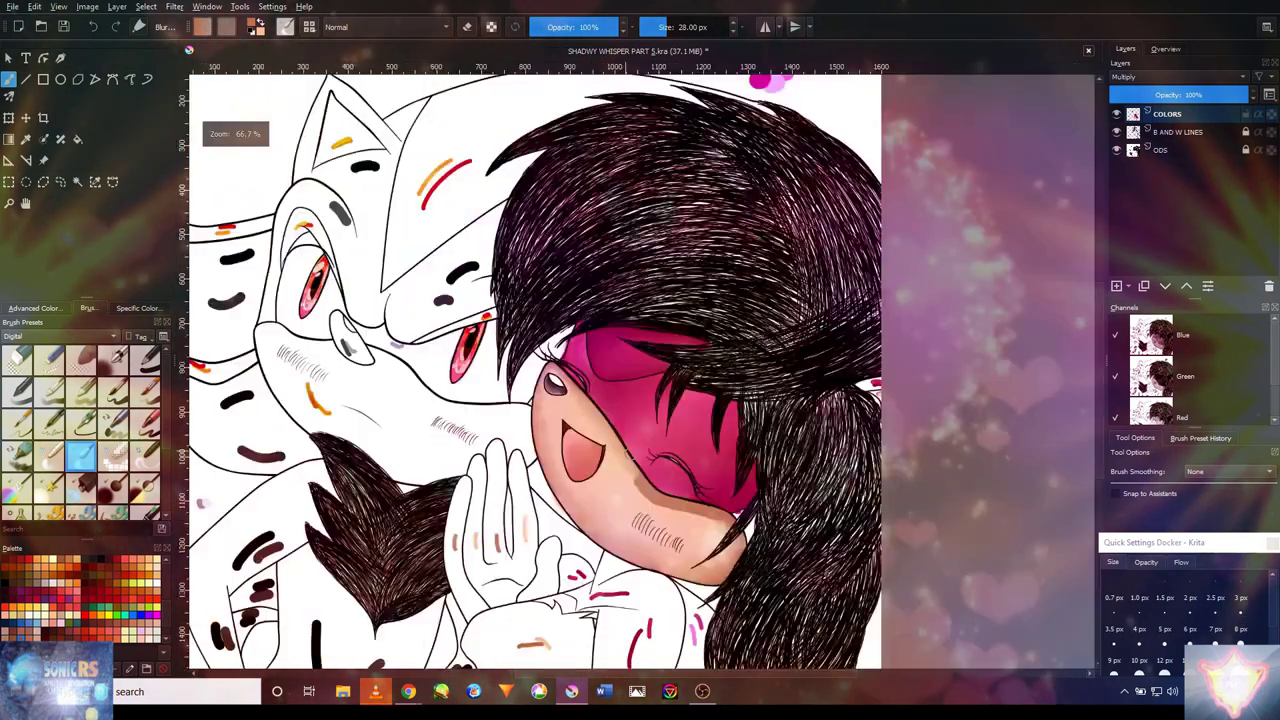
scroll(614, 460, "up", 4)
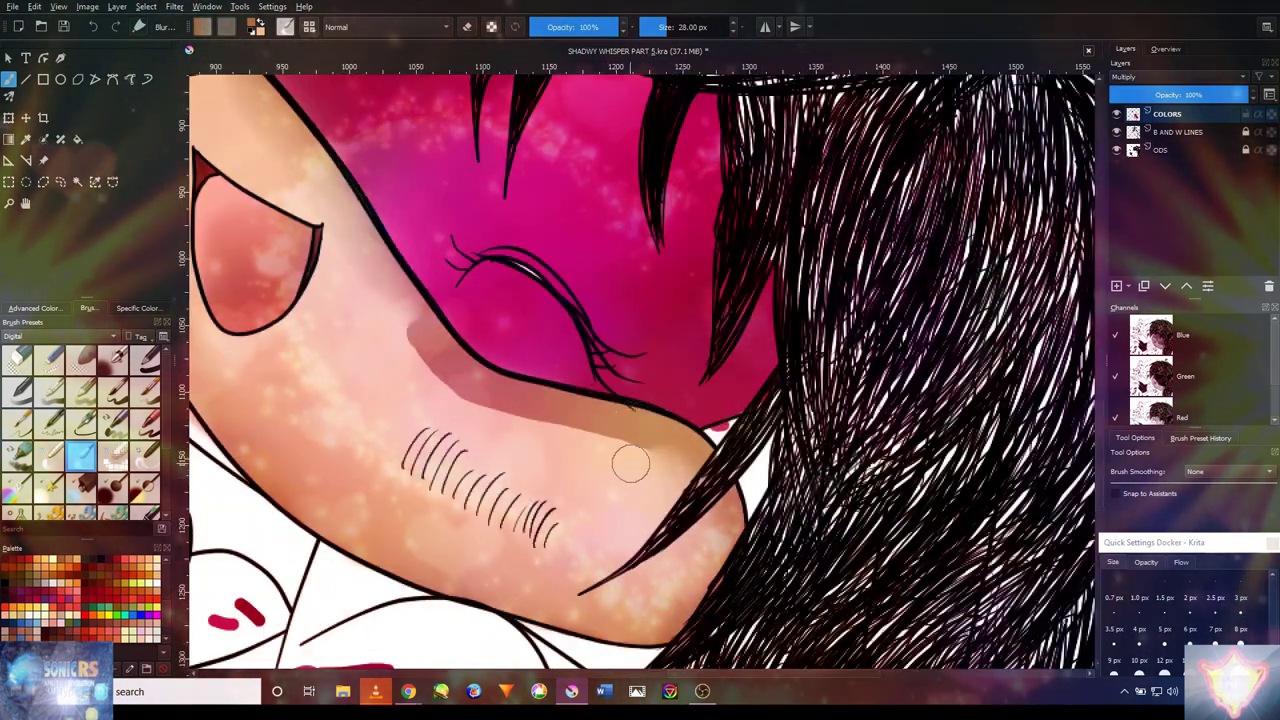
key("bracketright")
key("bracketright")
key("bracketright")
mouse_move(634, 457)
left_mouse_down()
mouse_move(665, 467)
mouse_move(580, 448)
mouse_move(660, 440)
left_mouse_up()
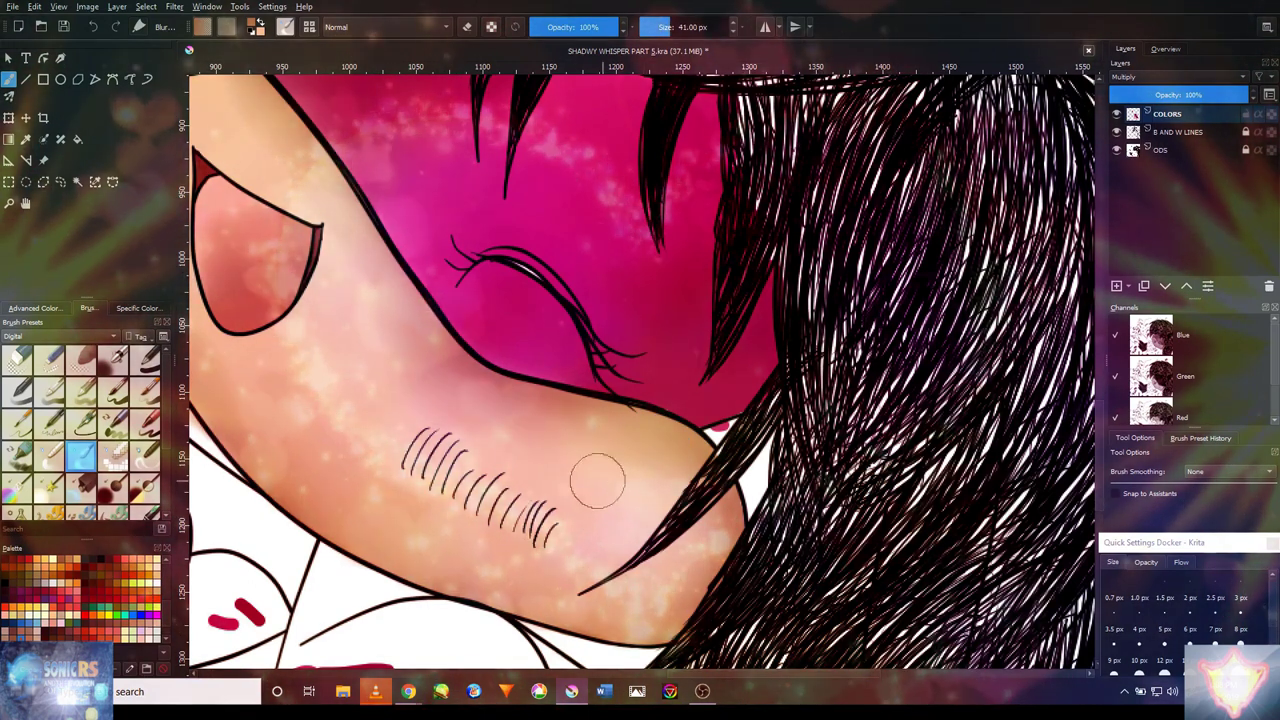
left_click_drag(617, 465, 509, 410)
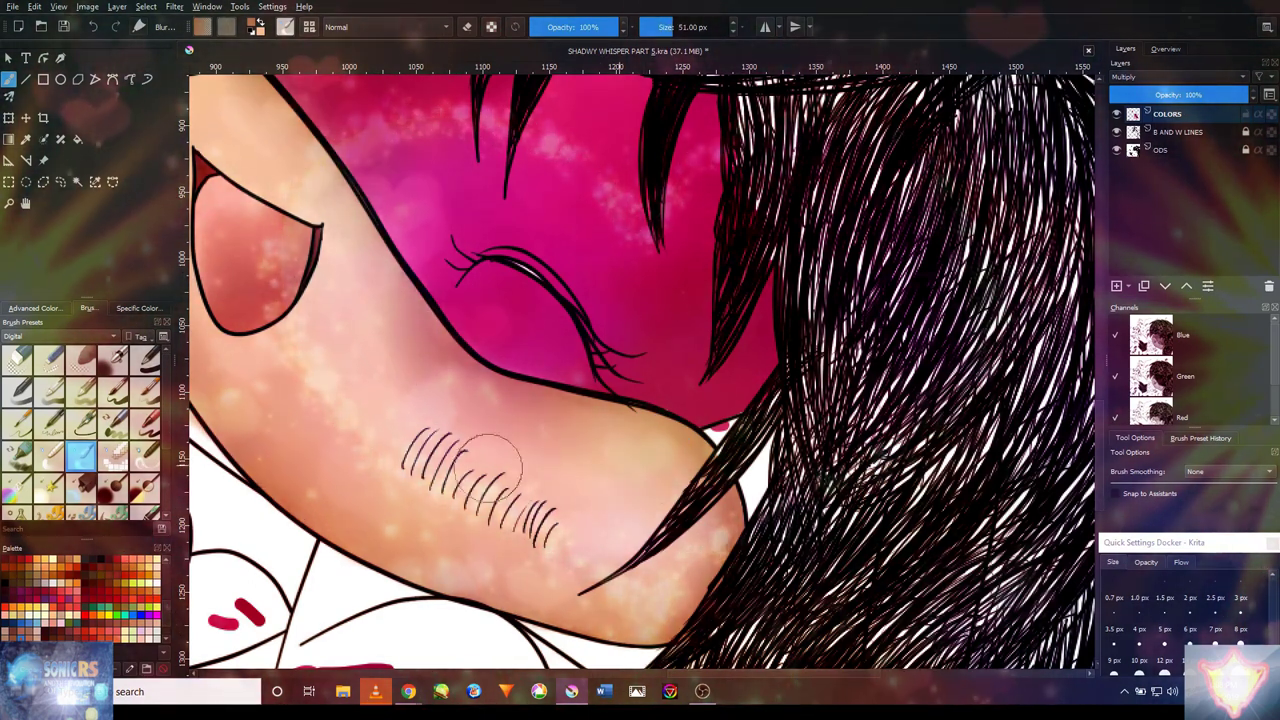
- Soften the skin tones around the cheek lines and along the muzzle's lower edge with the 51 px blending brush
left_click_drag(258, 383, 382, 500)
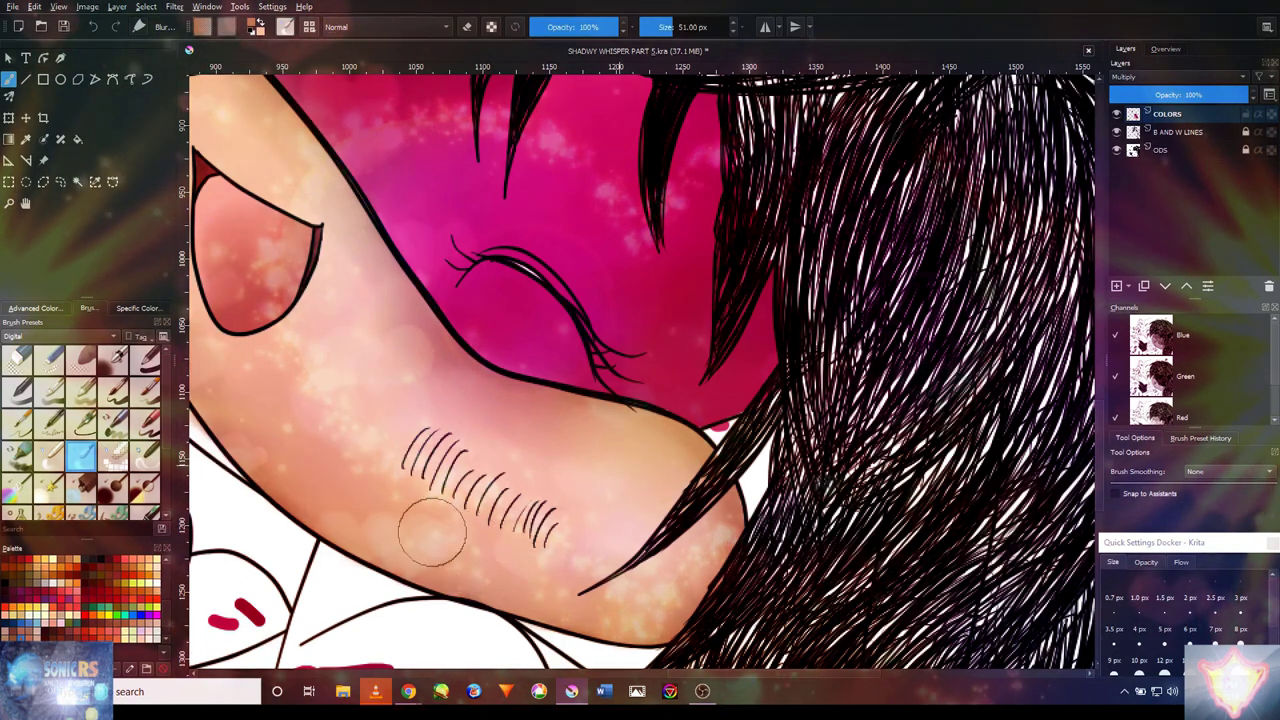
mouse_move(465, 565)
left_mouse_down()
mouse_move(479, 466)
mouse_move(389, 350)
mouse_move(474, 409)
left_mouse_up()
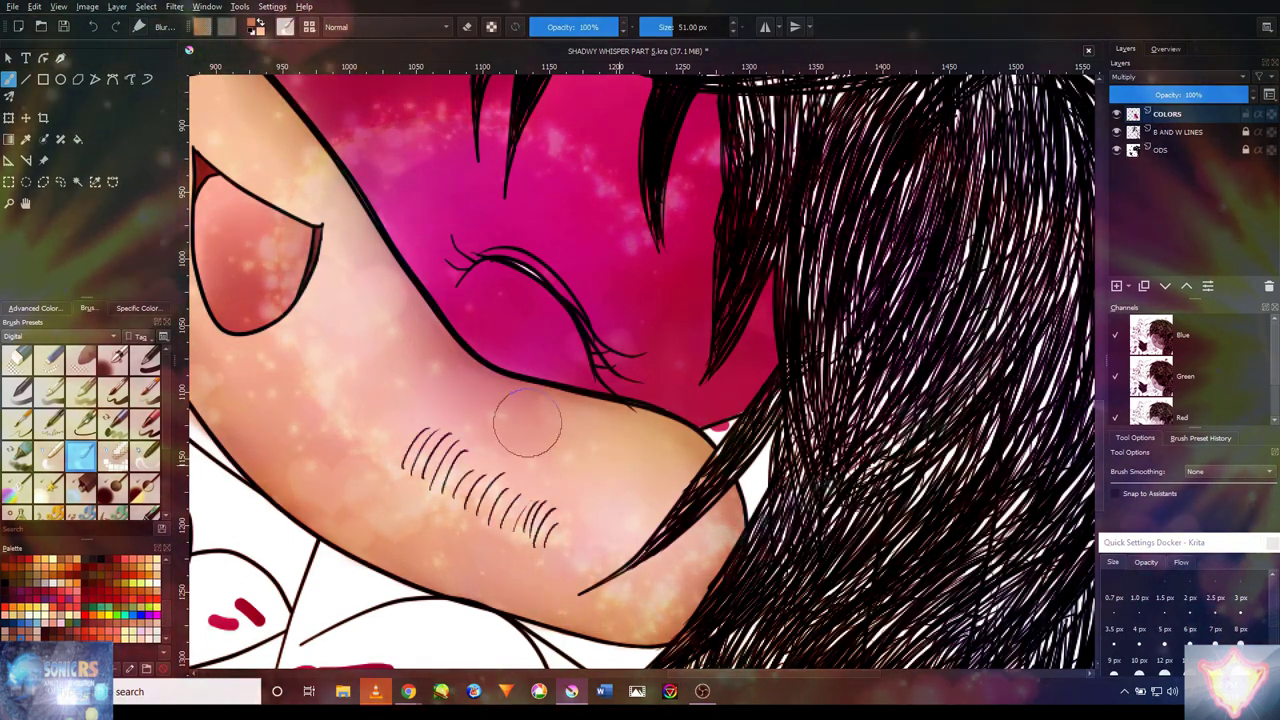
mouse_move(638, 448)
left_mouse_down()
mouse_move(677, 469)
mouse_move(678, 486)
mouse_move(519, 426)
mouse_move(519, 462)
mouse_move(483, 519)
mouse_move(657, 562)
mouse_move(679, 484)
mouse_move(705, 520)
left_mouse_up()
left_click_drag(508, 470, 650, 560)
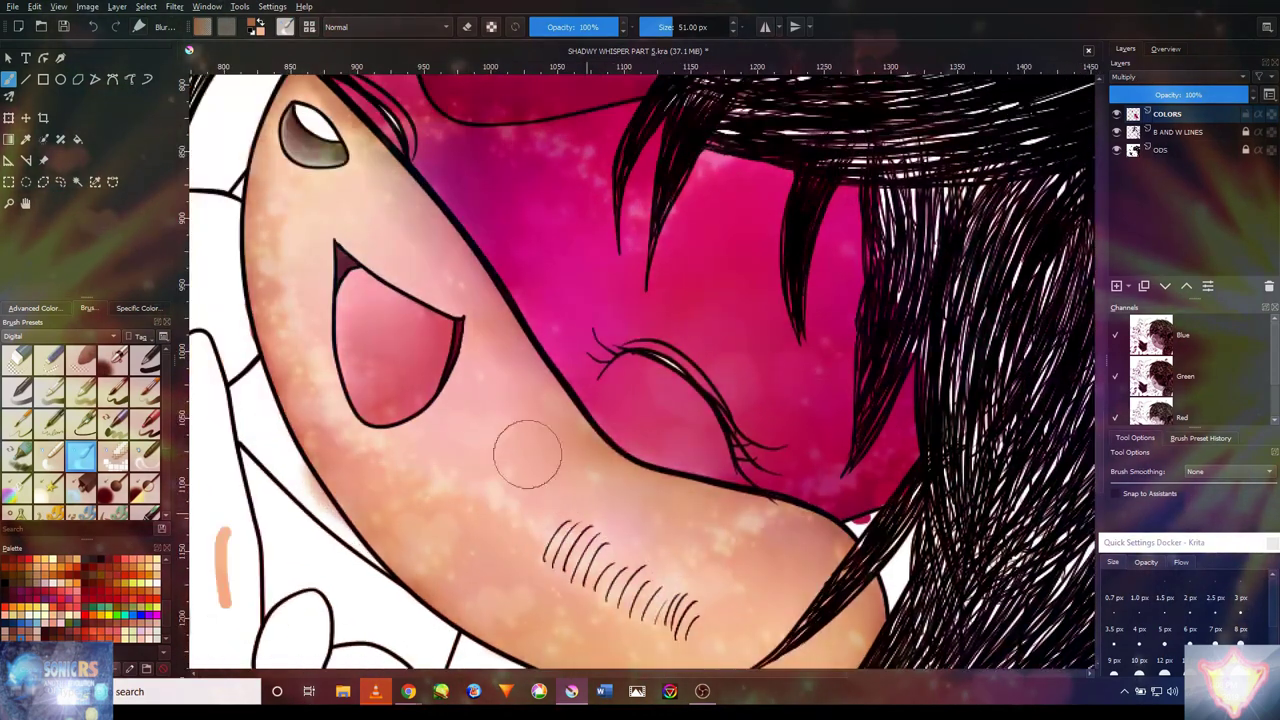
- Fill the skin-tone patch at the canvas's right edge using its sampled colours, starting its brown shading with the hard brush at 9 px
scroll(571, 457, "down", 5)
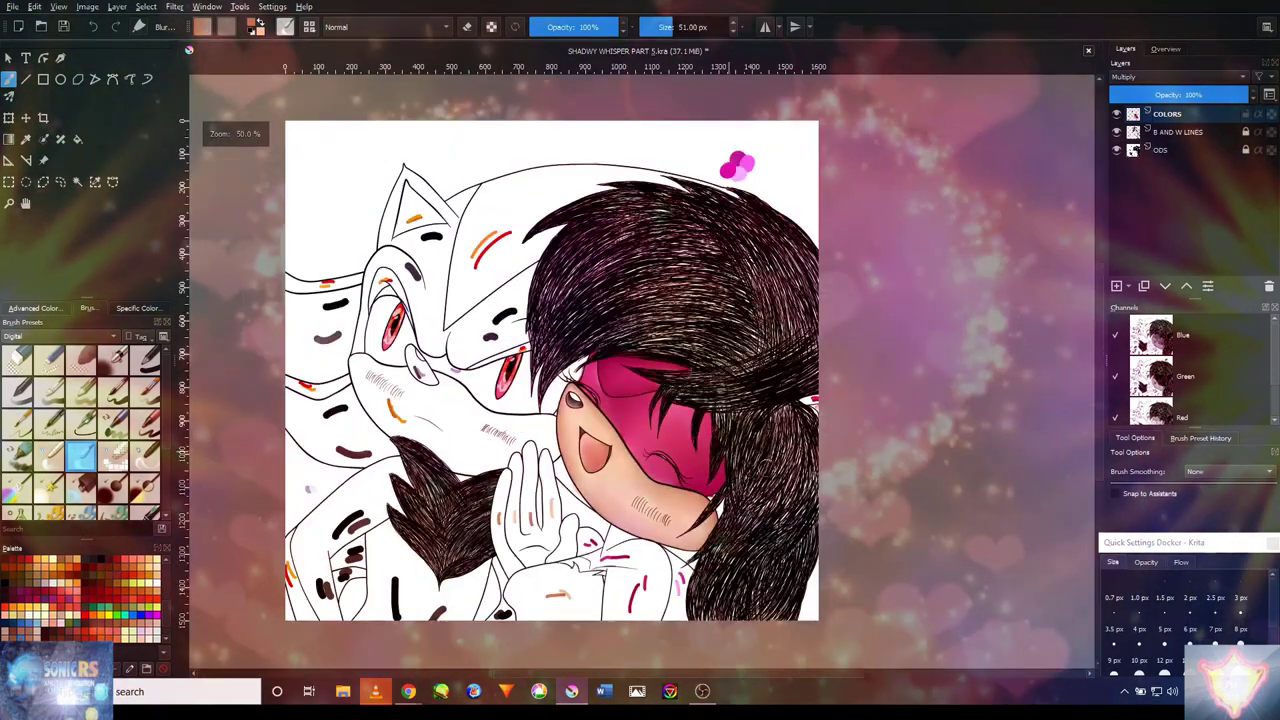
scroll(571, 457, "up", 1)
scroll(815, 400, "up", 6)
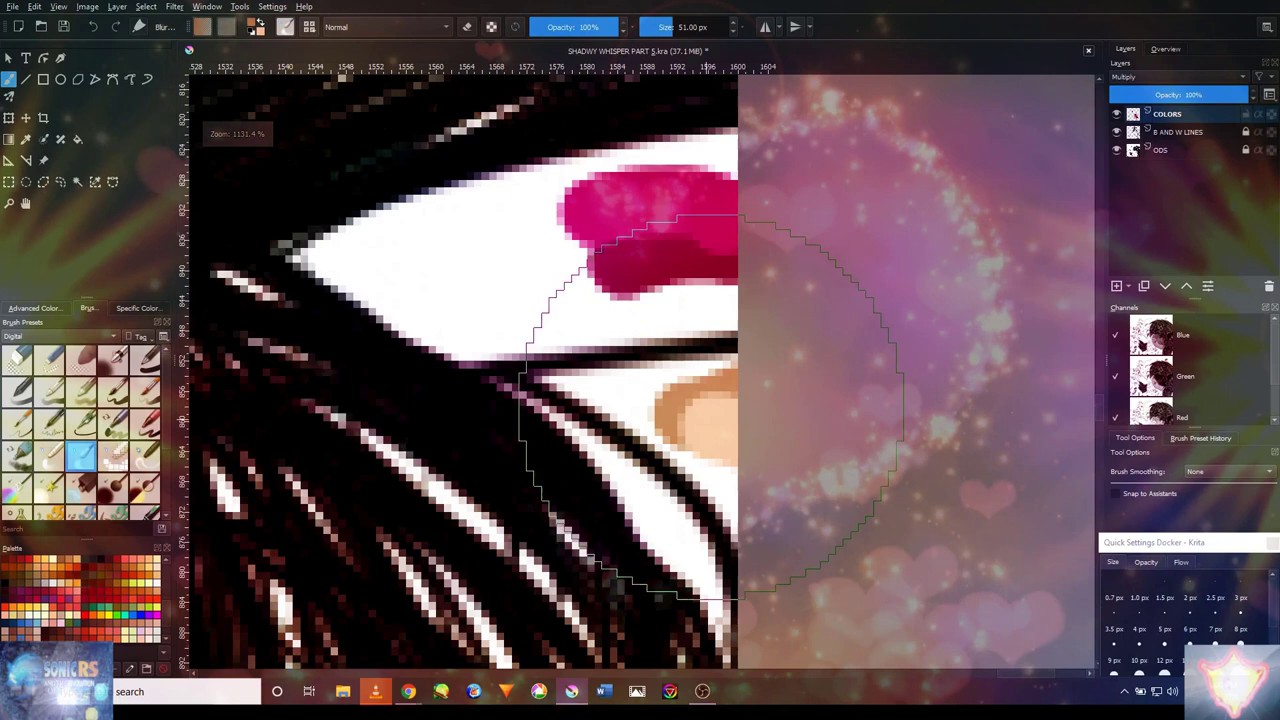
left_click(726, 384, "ctrl")
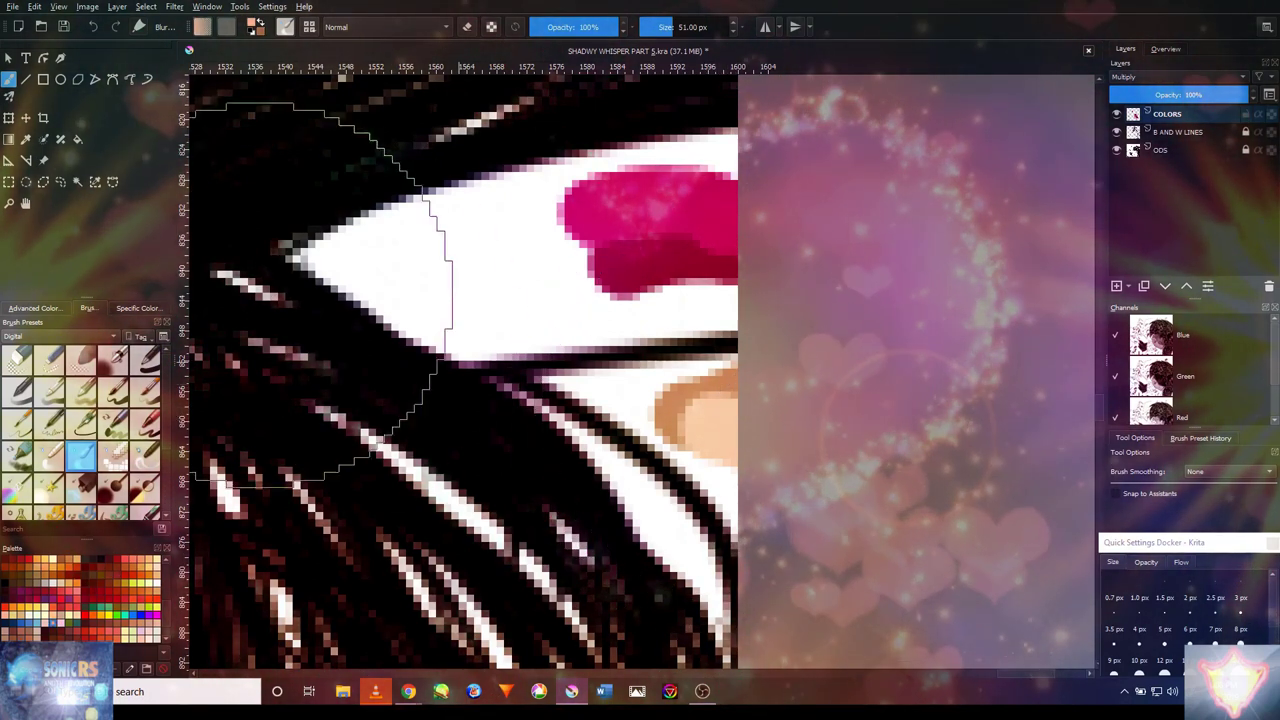
left_click(145, 358)
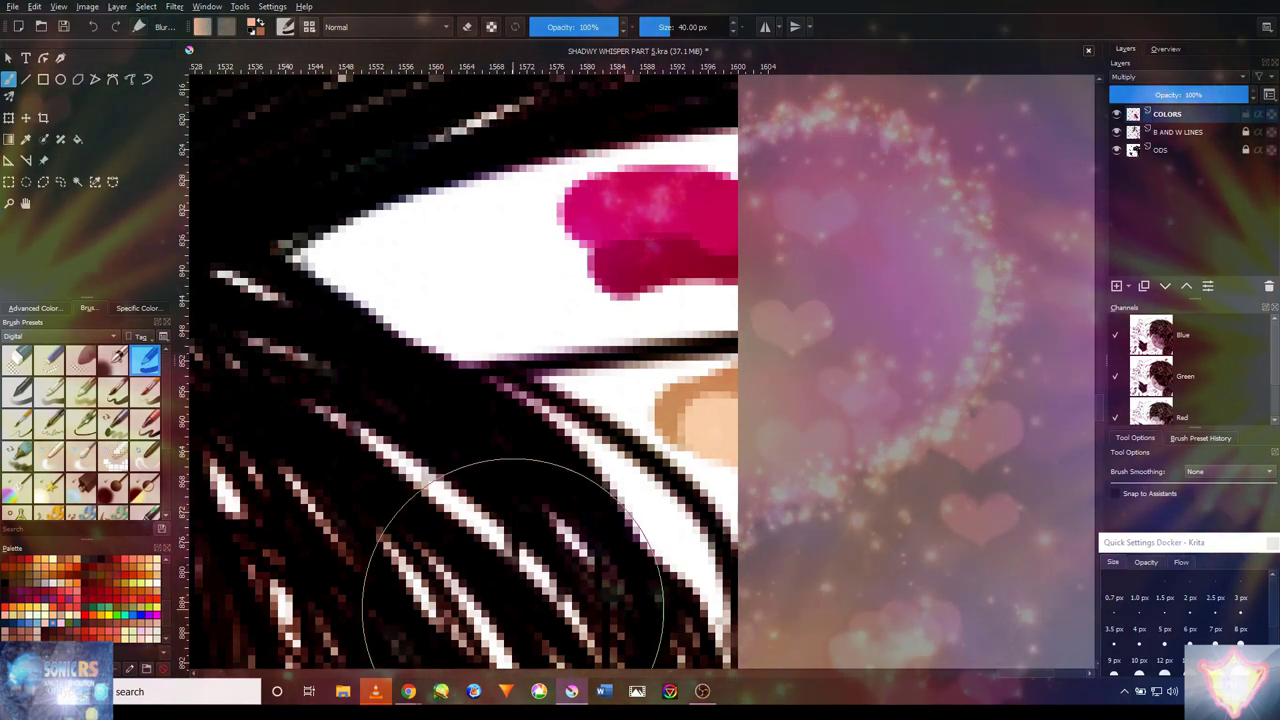
key("bracketleft")
key("bracketleft")
key("bracketleft")
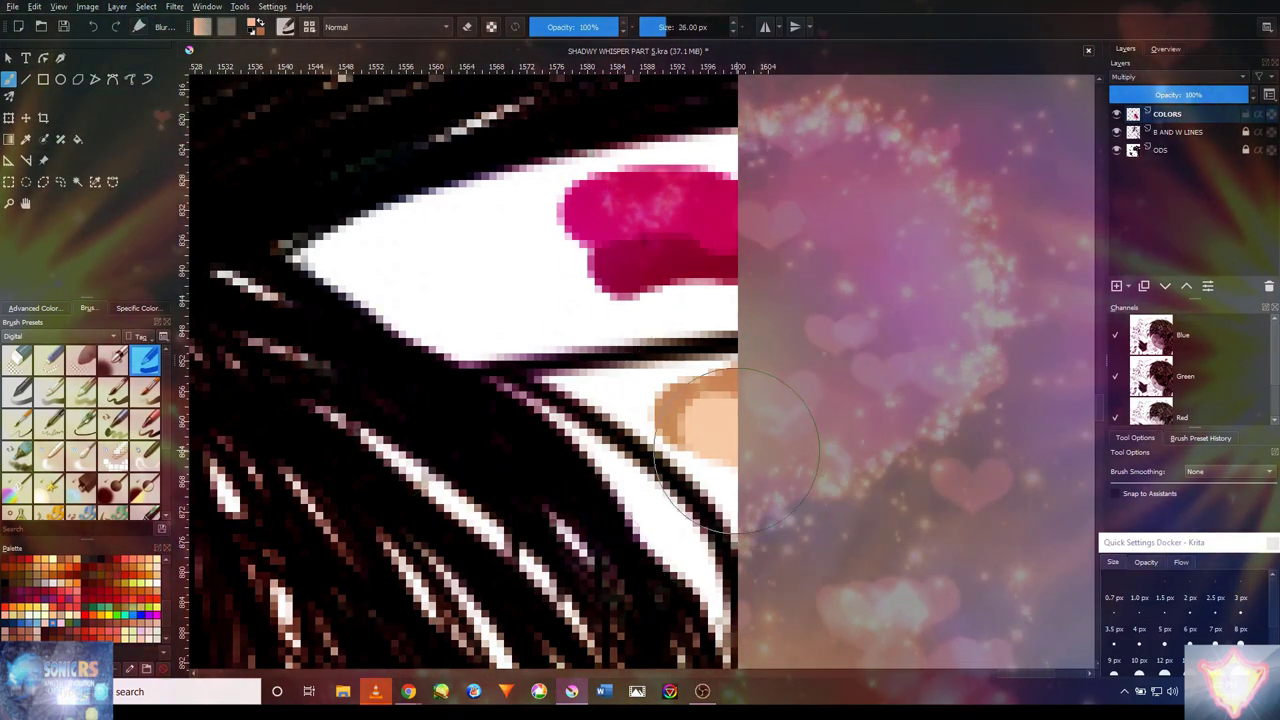
mouse_move(738, 488)
left_mouse_down()
mouse_move(680, 439)
mouse_move(748, 415)
mouse_move(703, 434)
mouse_move(637, 402)
mouse_move(668, 408)
mouse_move(738, 378)
mouse_move(668, 400)
left_mouse_up()
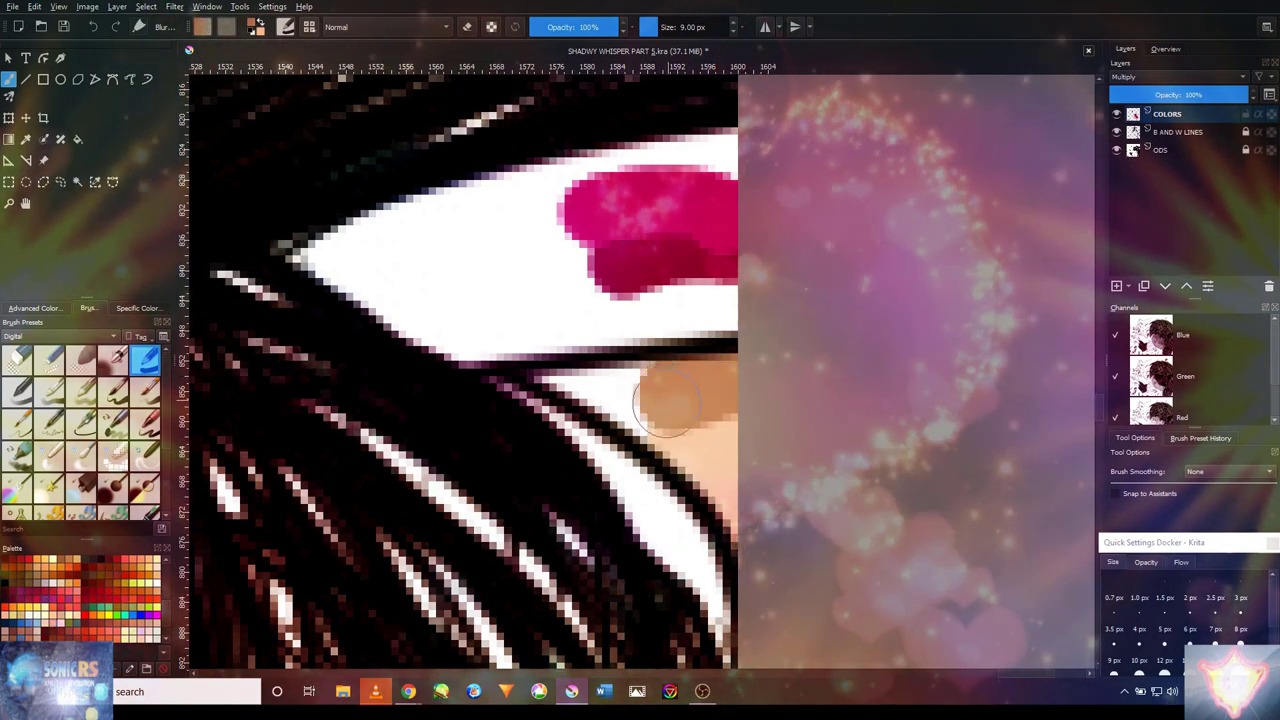
- Extend the brown to the patch's narrow tip at 6 px and refine the light skin tone's edge at 2 px
key("bracketleft")
mouse_move(614, 384)
left_mouse_down()
mouse_move(567, 382)
mouse_move(660, 440)
left_mouse_up()
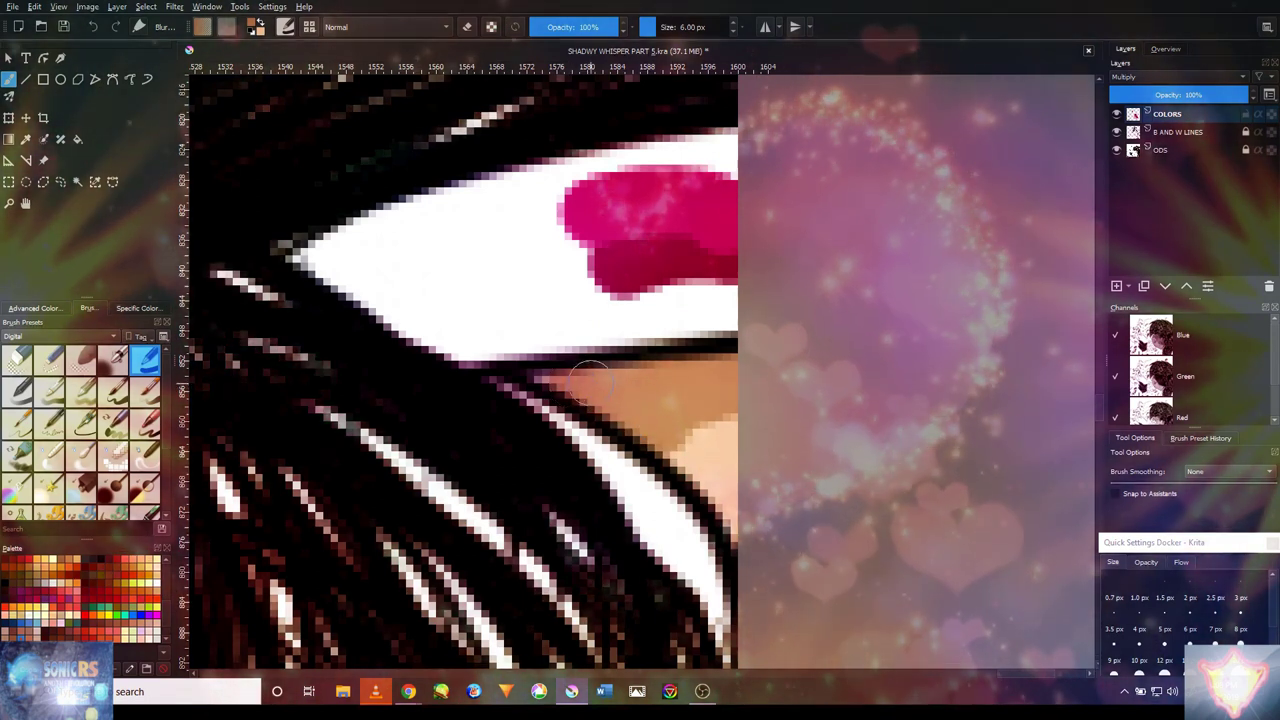
key("bracketleft")
key("bracketleft")
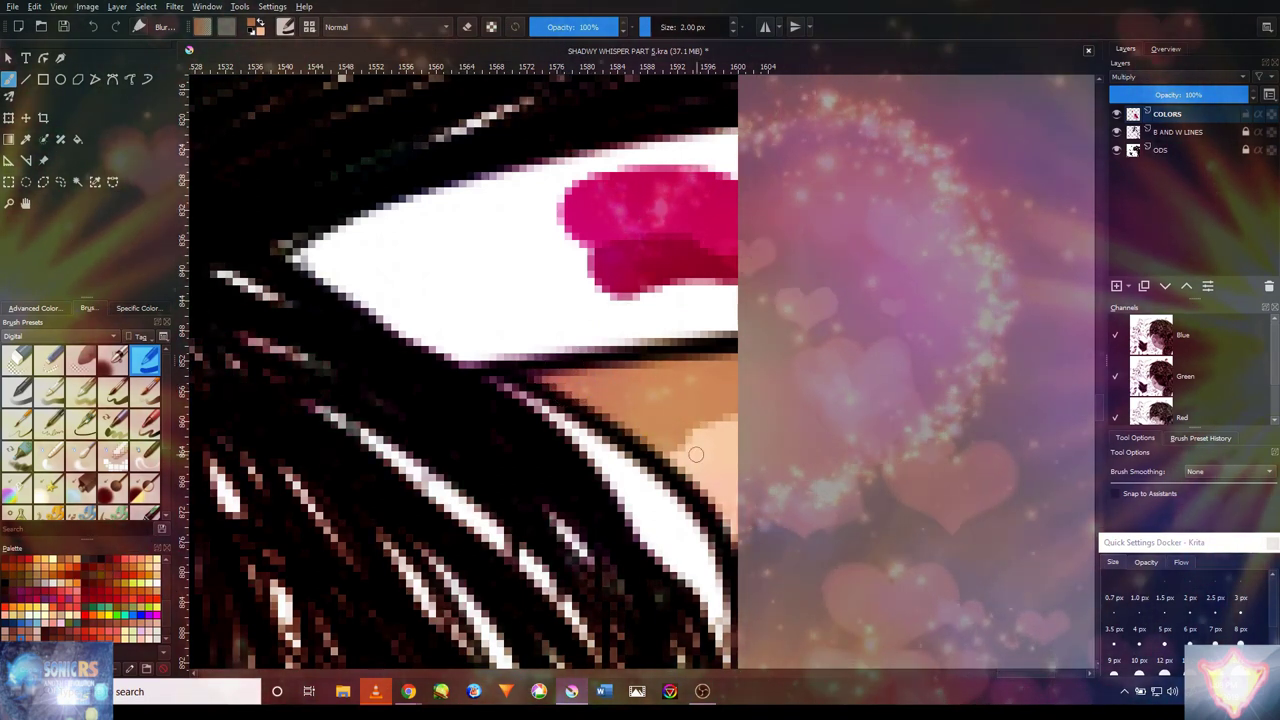
mouse_move(709, 443)
left_mouse_down()
mouse_move(665, 461)
mouse_move(736, 404)
mouse_move(670, 441)
mouse_move(680, 420)
mouse_move(726, 397)
left_mouse_up()
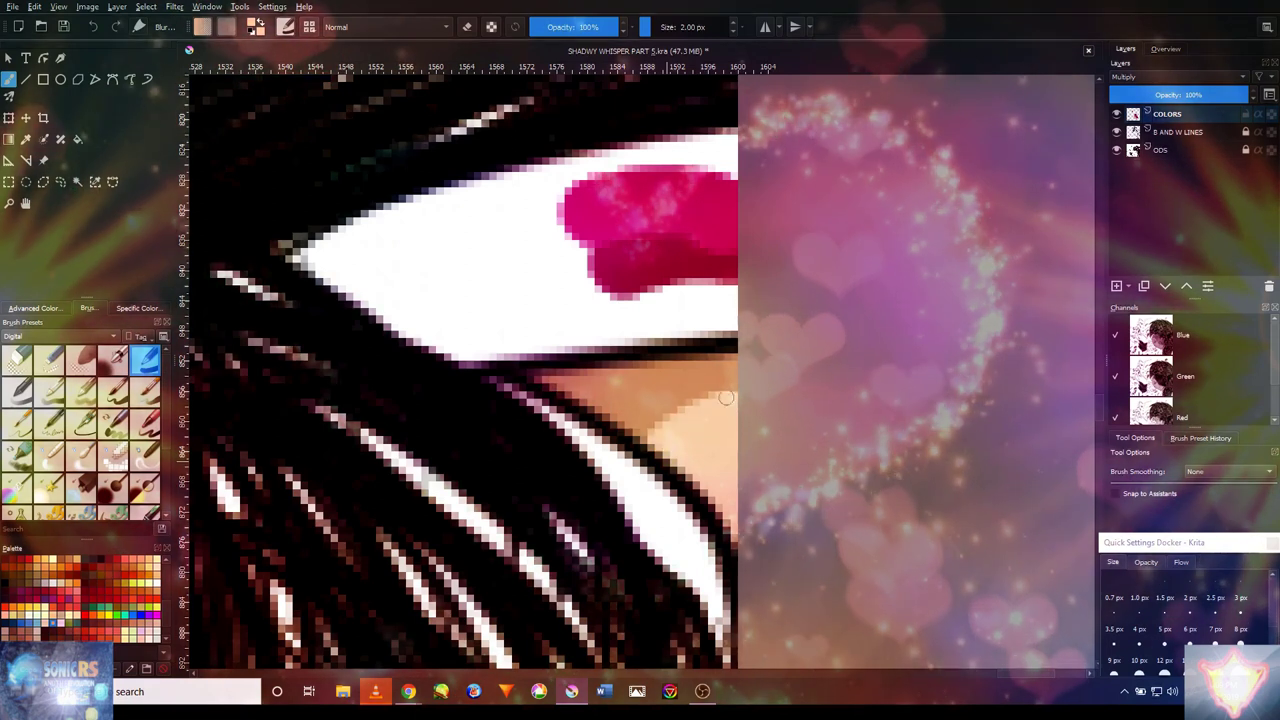
- Blend the brown and light skin tones in the right-edge patch with the blending brush reduced to 12 px
left_click(82, 457)
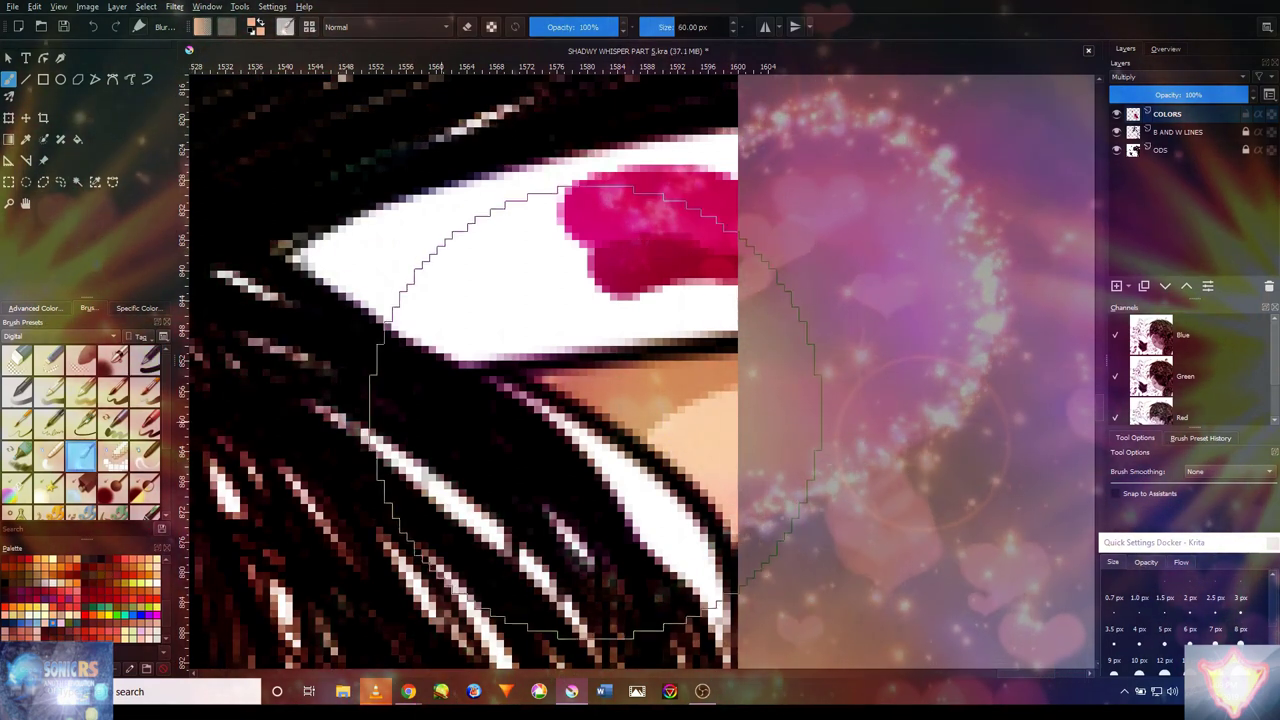
key("bracketleft")
key("bracketleft")
key("bracketleft")
key("bracketleft")
key("bracketleft")
key("bracketleft")
key("bracketleft")
key("bracketleft")
key("bracketleft")
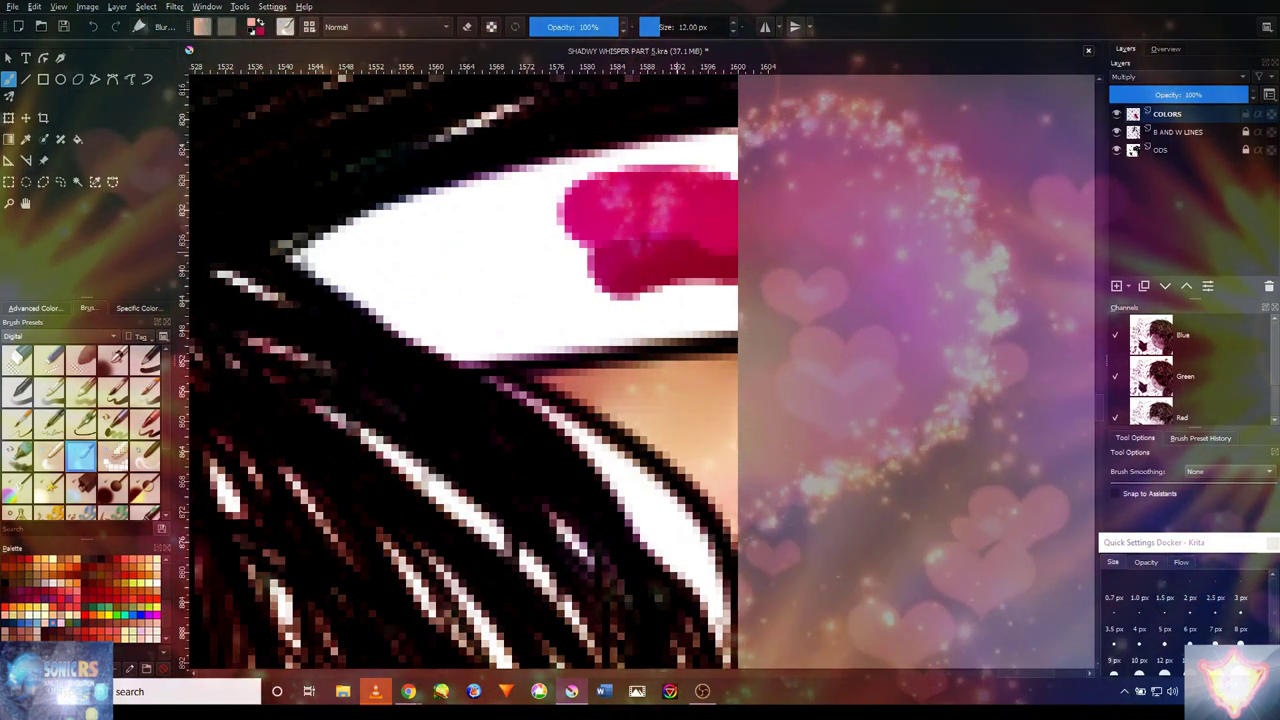
- Paint the white strip above the skin patch with the sampled magenta and darker magenta shading along its edges, using the hard brush
left_click(655, 255, "ctrl")
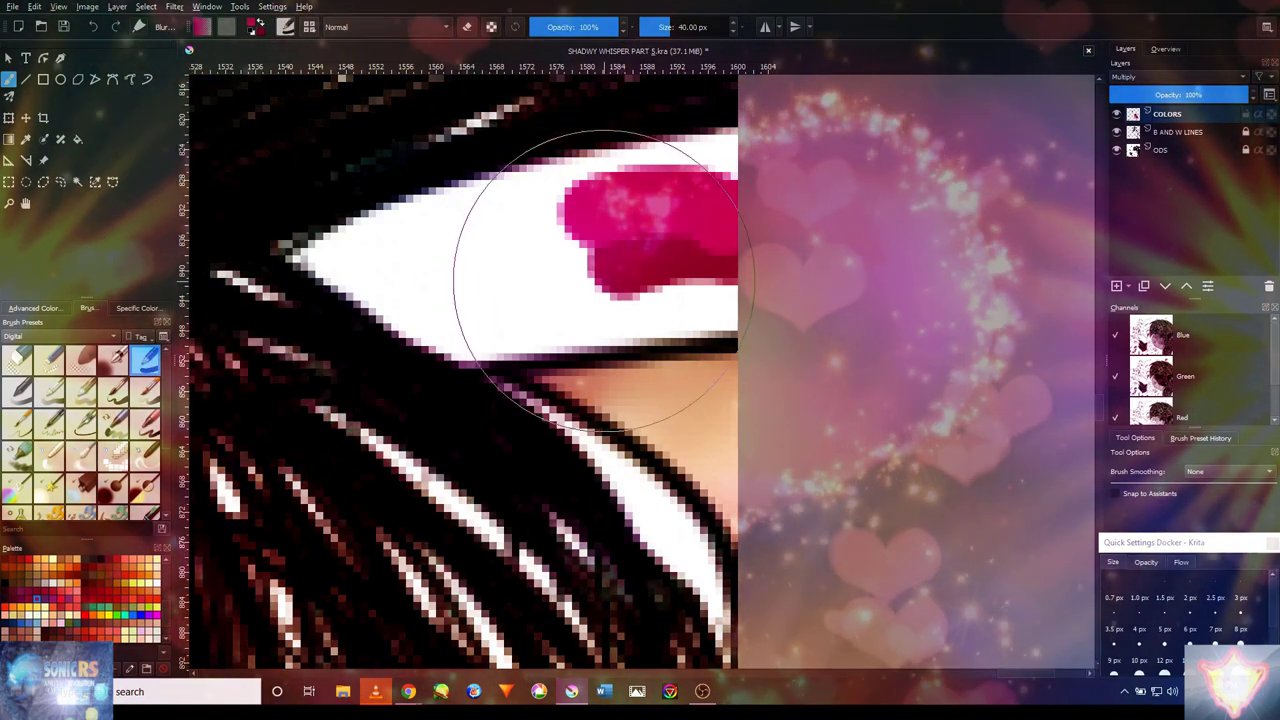
key("bracketleft")
mouse_move(643, 243)
left_mouse_down()
mouse_move(565, 215)
mouse_move(560, 280)
mouse_move(660, 315)
left_mouse_up()
key("bracketleft")
key("bracketleft")
key("bracketleft")
mouse_move(720, 245)
left_mouse_down()
mouse_move(429, 251)
mouse_move(657, 271)
mouse_move(514, 257)
mouse_move(323, 286)
mouse_move(443, 286)
mouse_move(470, 310)
left_mouse_up()
- Paint the thin white sliver below the skin patch in magenta with the brush at 3 px, undoing the last stroke
key("bracketleft")
key("bracketleft")
mouse_move(657, 571)
left_mouse_down()
mouse_move(697, 606)
mouse_move(595, 472)
mouse_move(692, 564)
mouse_move(532, 433)
mouse_move(563, 467)
mouse_move(491, 449)
left_mouse_up()
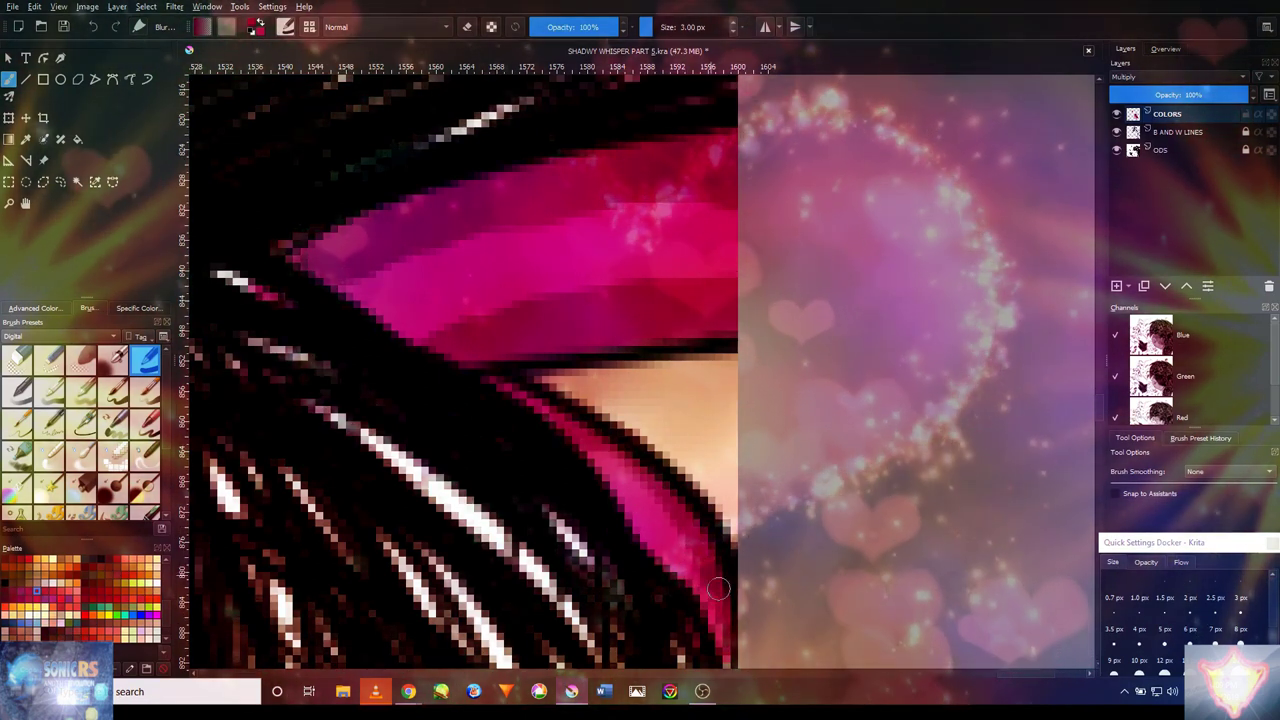
key("ctrl+z")
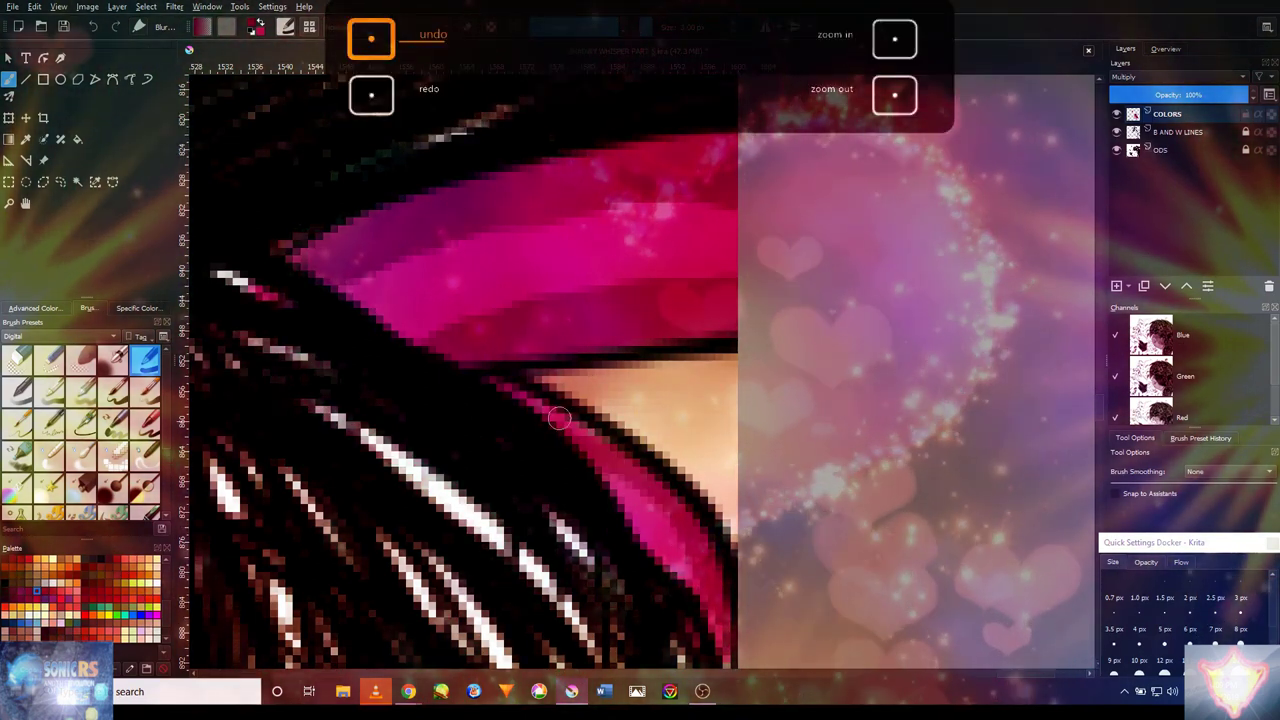
- Blend the magenta tones in the strip and the sliver at the canvas edge with the blending brush at 16 px, then 11 px
left_click(82, 456)
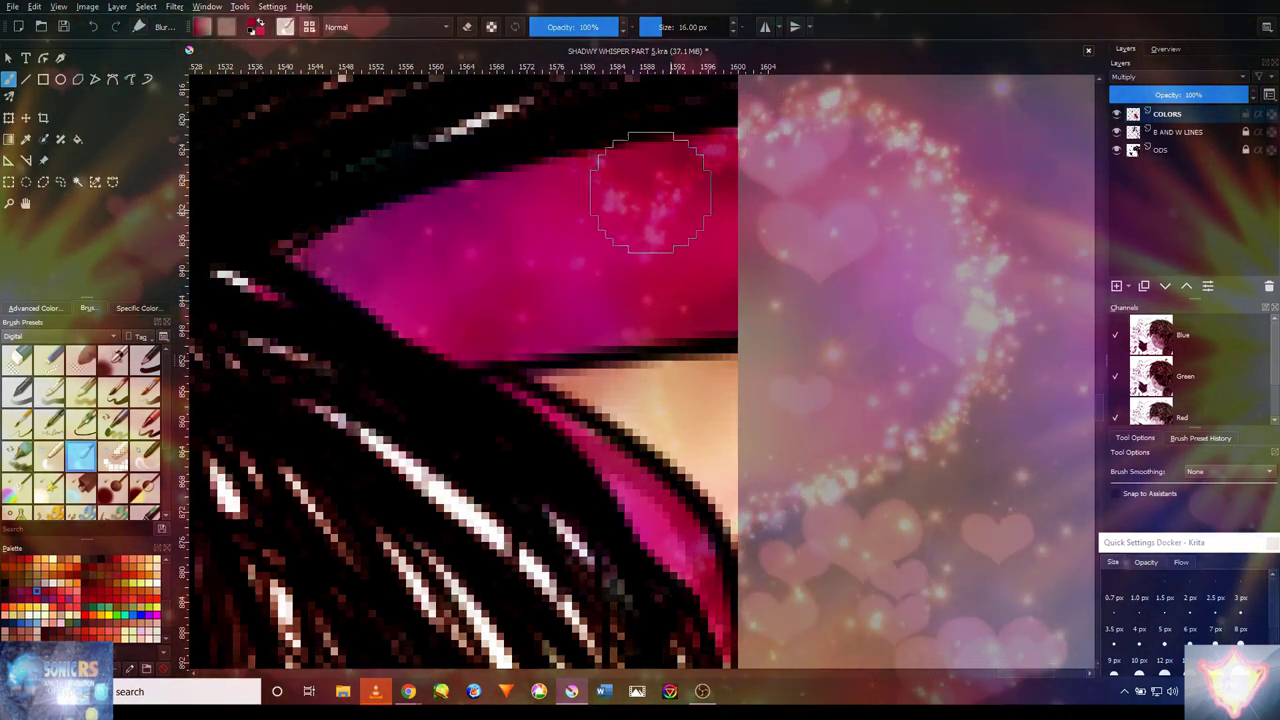
scroll(469, 371, "down", 3)
scroll(623, 386, "left", 1)
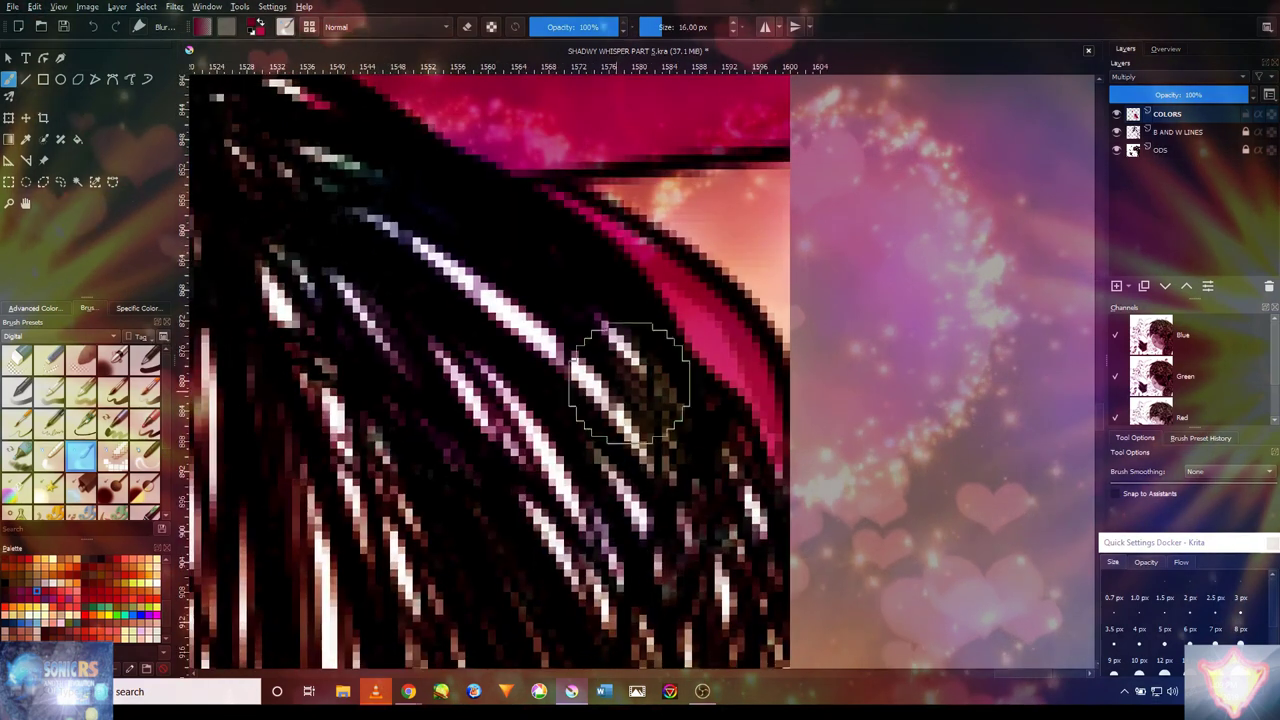
key("bracketleft")
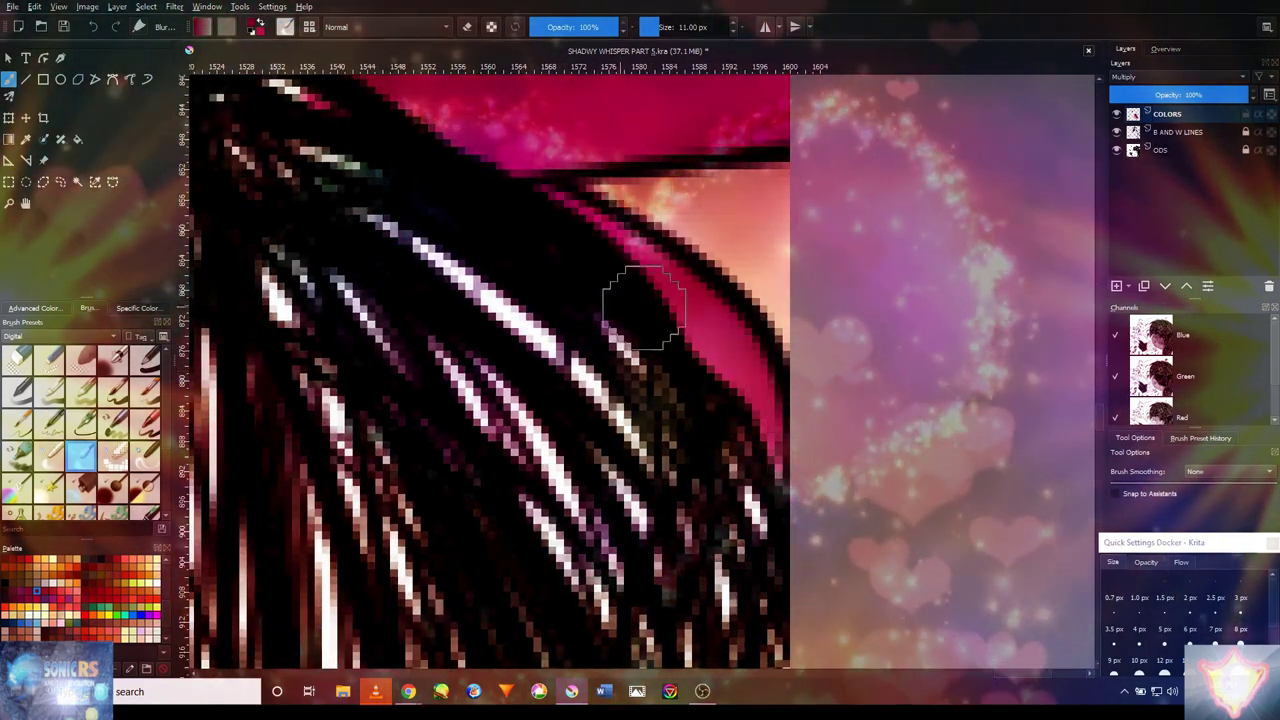
- Fill the white gaps between the cheek and the hair strands with magenta using the Fill tool
scroll(630, 330, "down", 4)
scroll(630, 346, "down", 2)
scroll(600, 380, "up", 5)
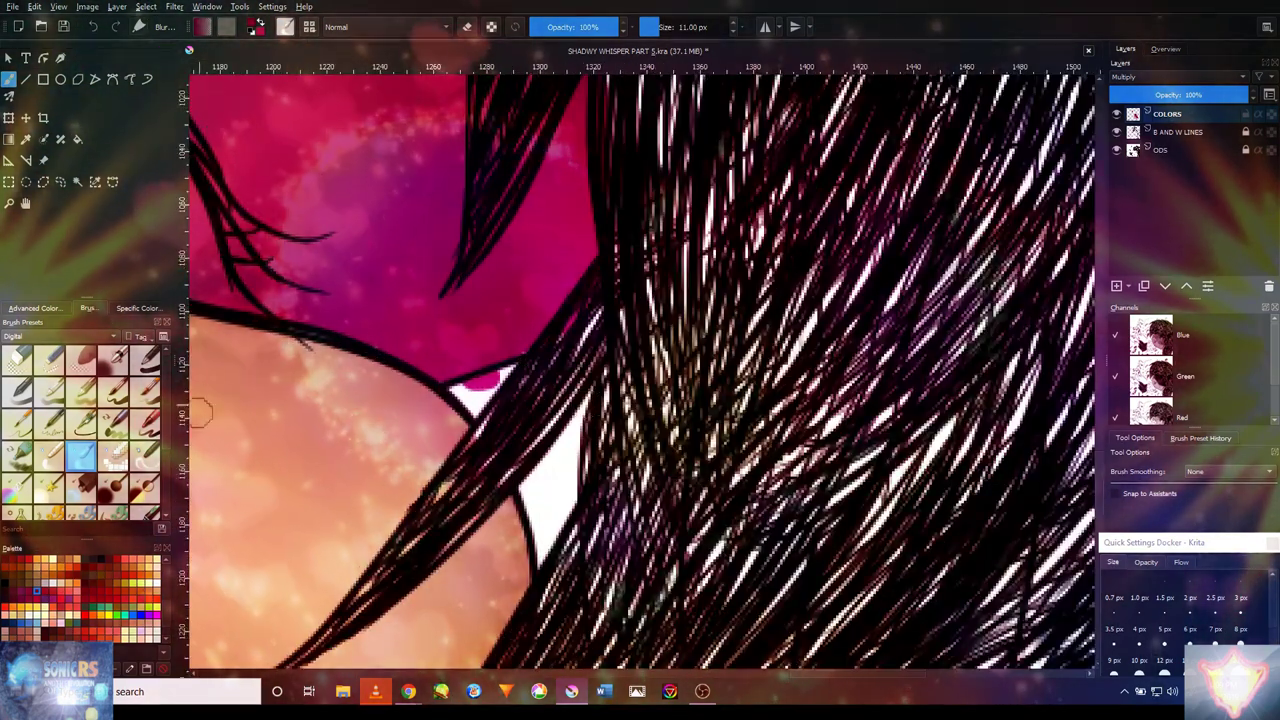
scroll(512, 450, "up", 1)
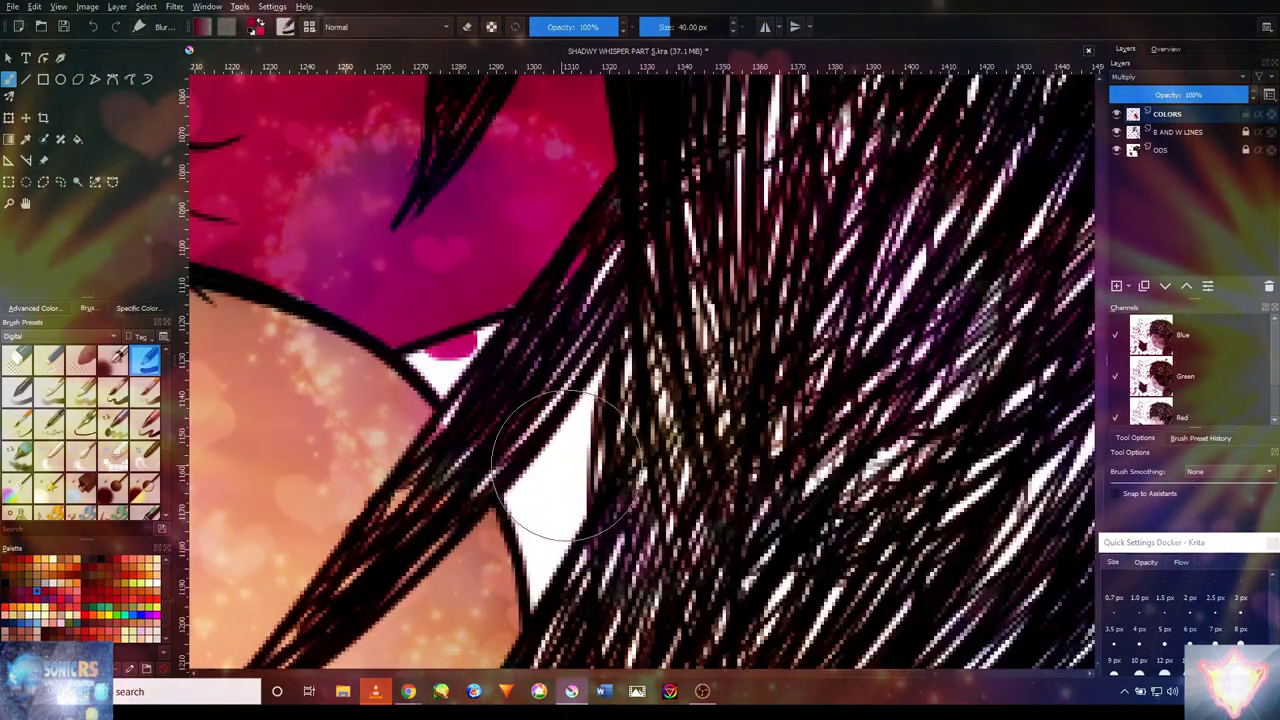
left_click(78, 140)
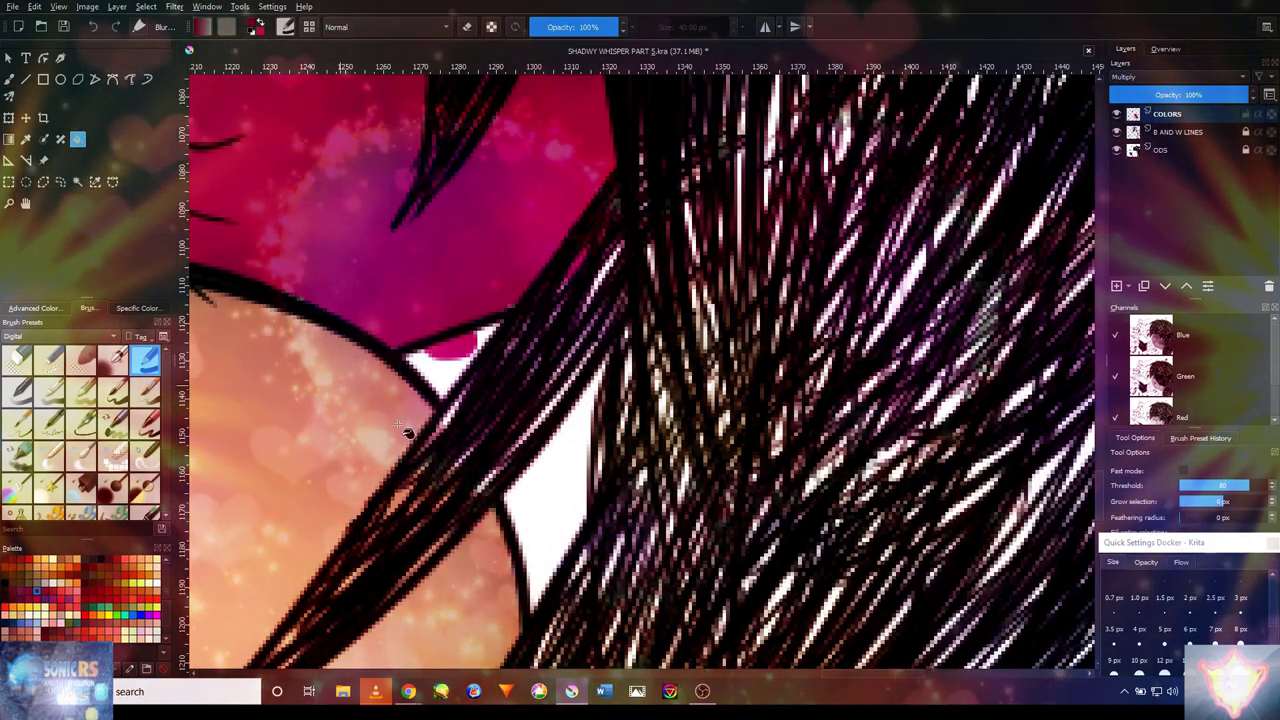
left_click(557, 486)
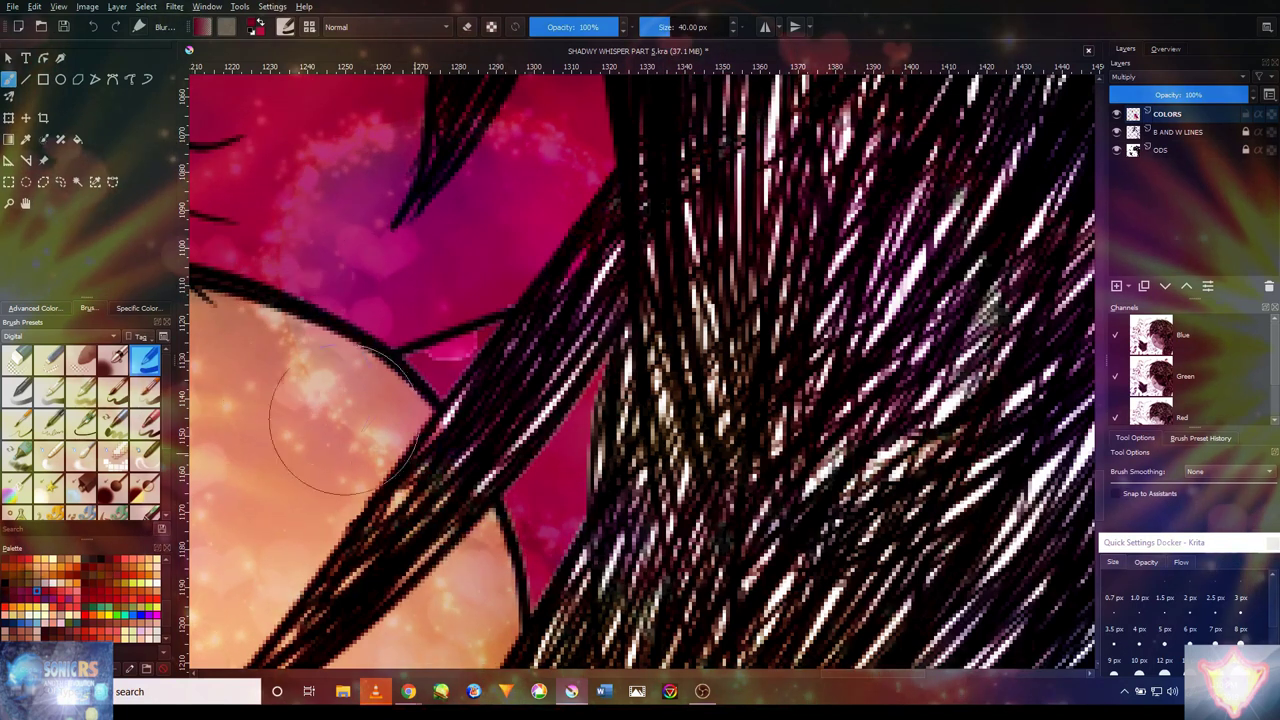
- Paint magenta shading in the two filled gaps beside the cheek with the hard brush at 15 px, reduced to 7 and 3 px
key("bracketleft")
key("bracketleft")
key("bracketleft")
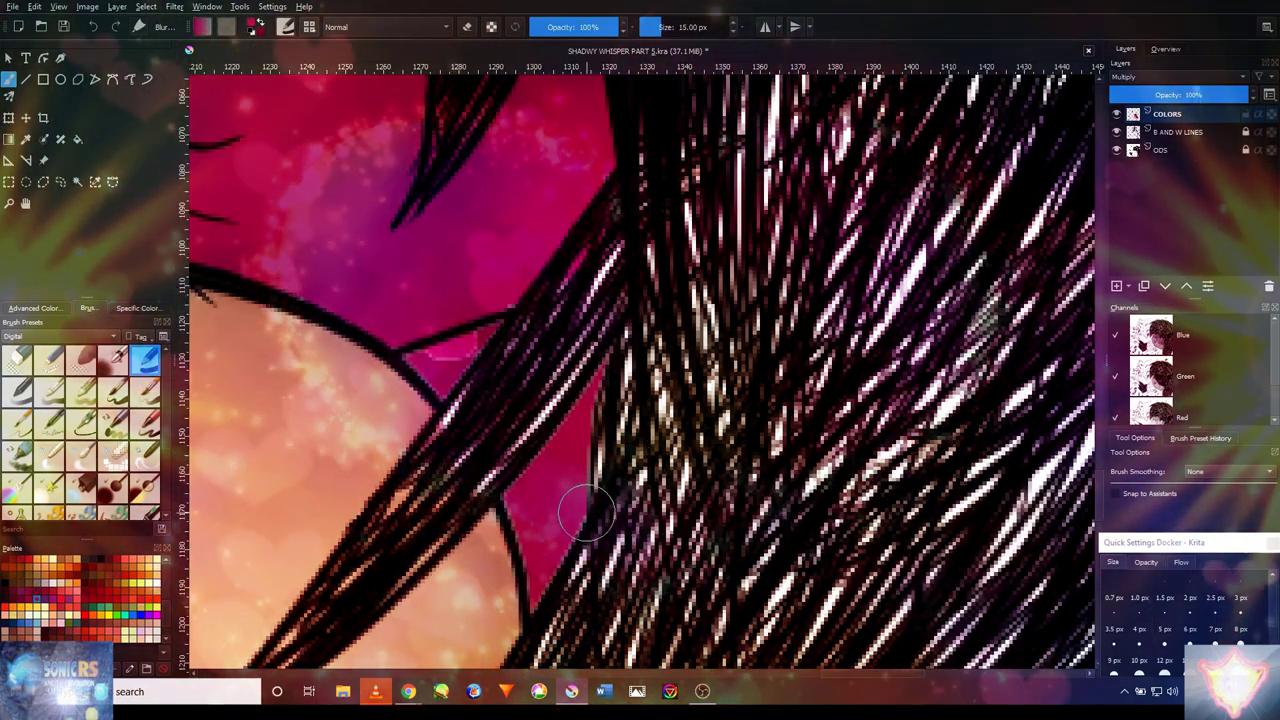
left_click_drag(587, 513, 559, 541)
key("bracketleft")
mouse_move(542, 592)
left_mouse_down()
mouse_move(580, 500)
mouse_move(547, 362)
left_mouse_up()
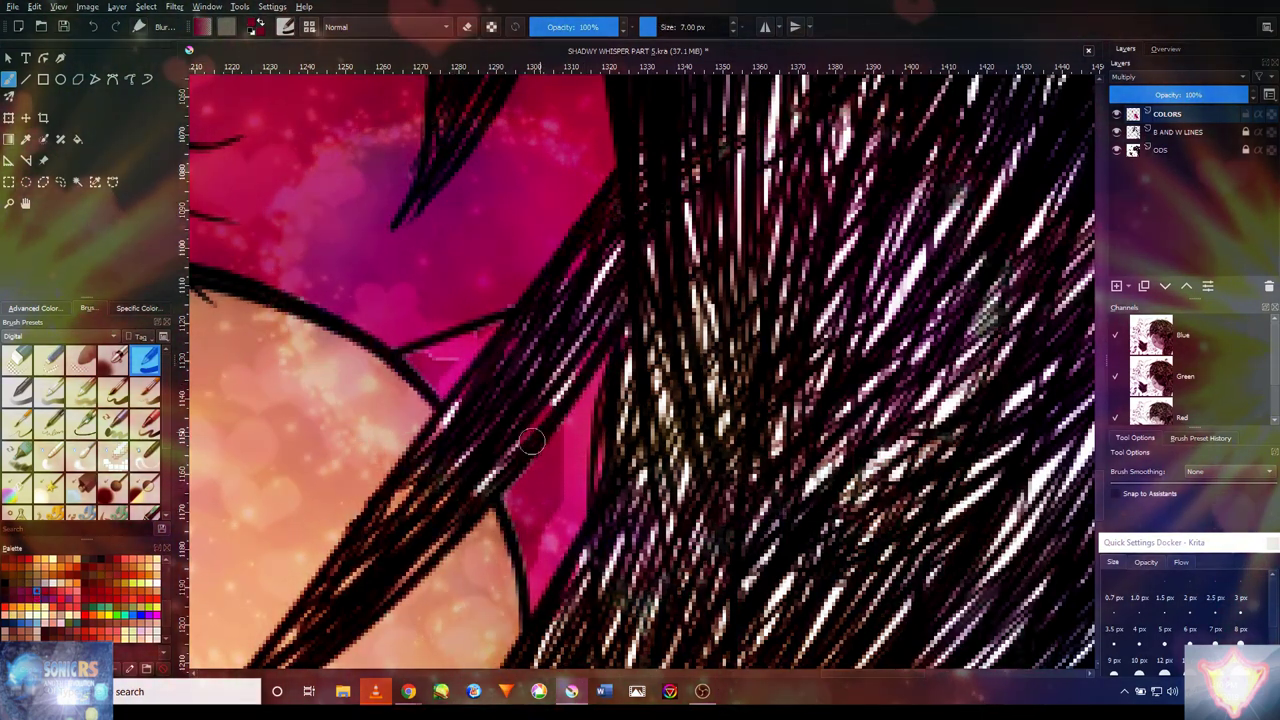
key("bracketleft")
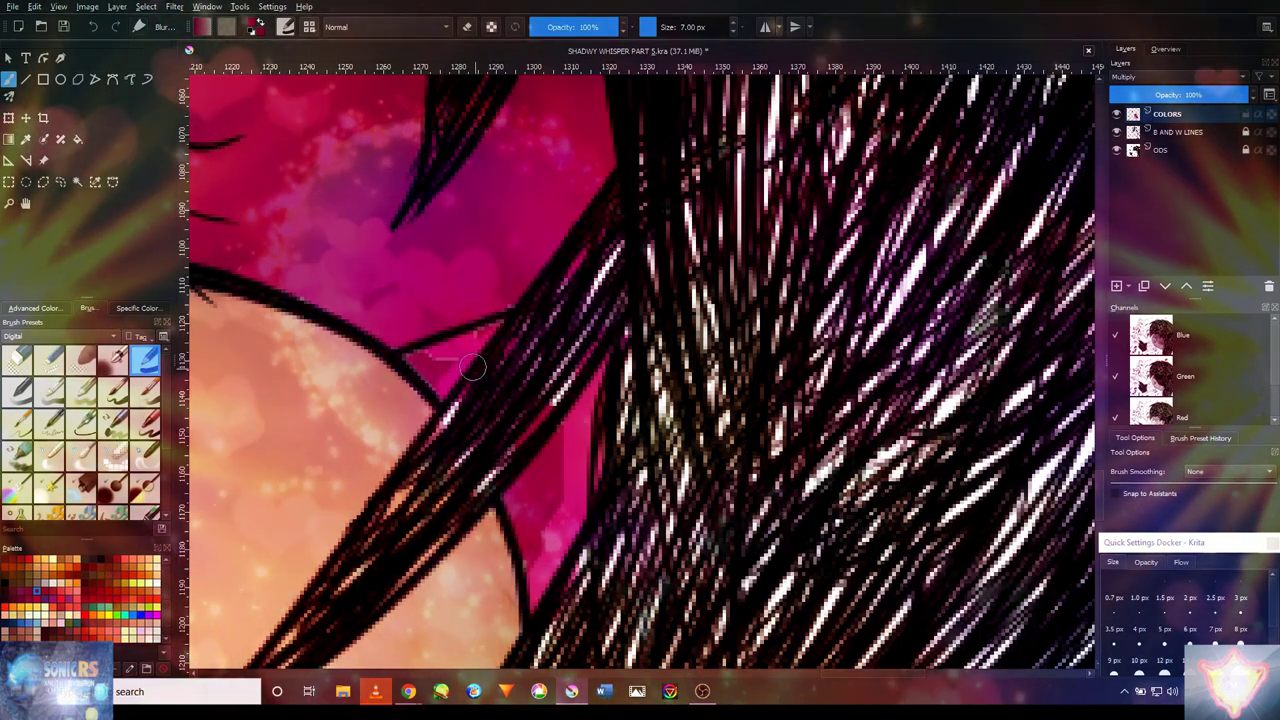
key("bracketleft")
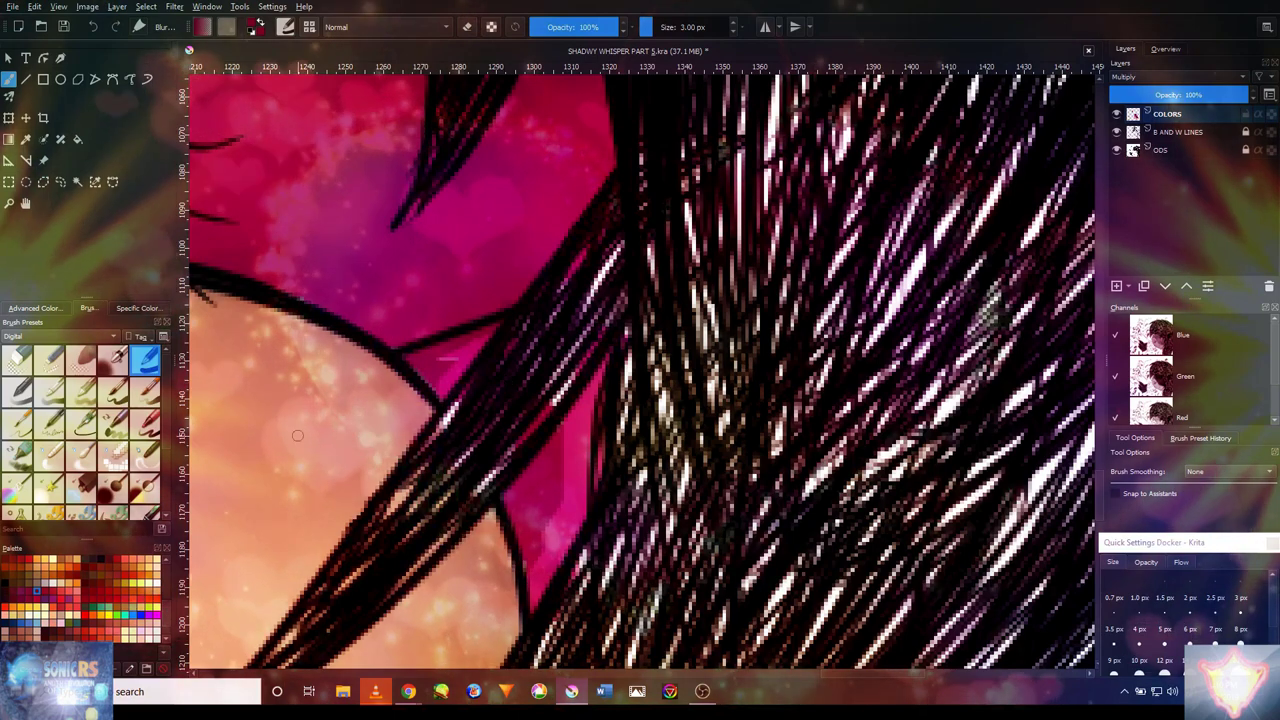
- Blend the magenta tones in the small upper gap above the cheek with the blending brush reduced to 7 px
key("slash")
scroll(297, 435, "down", 6)
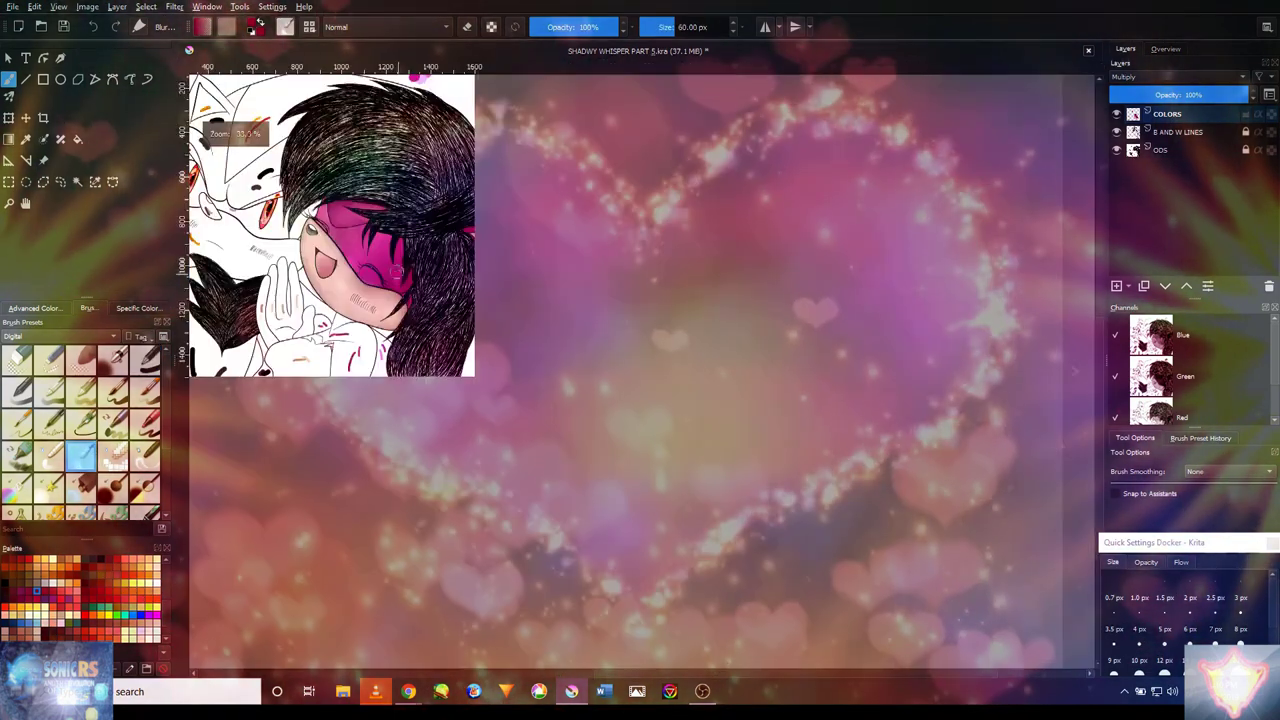
scroll(396, 280, "up", 8)
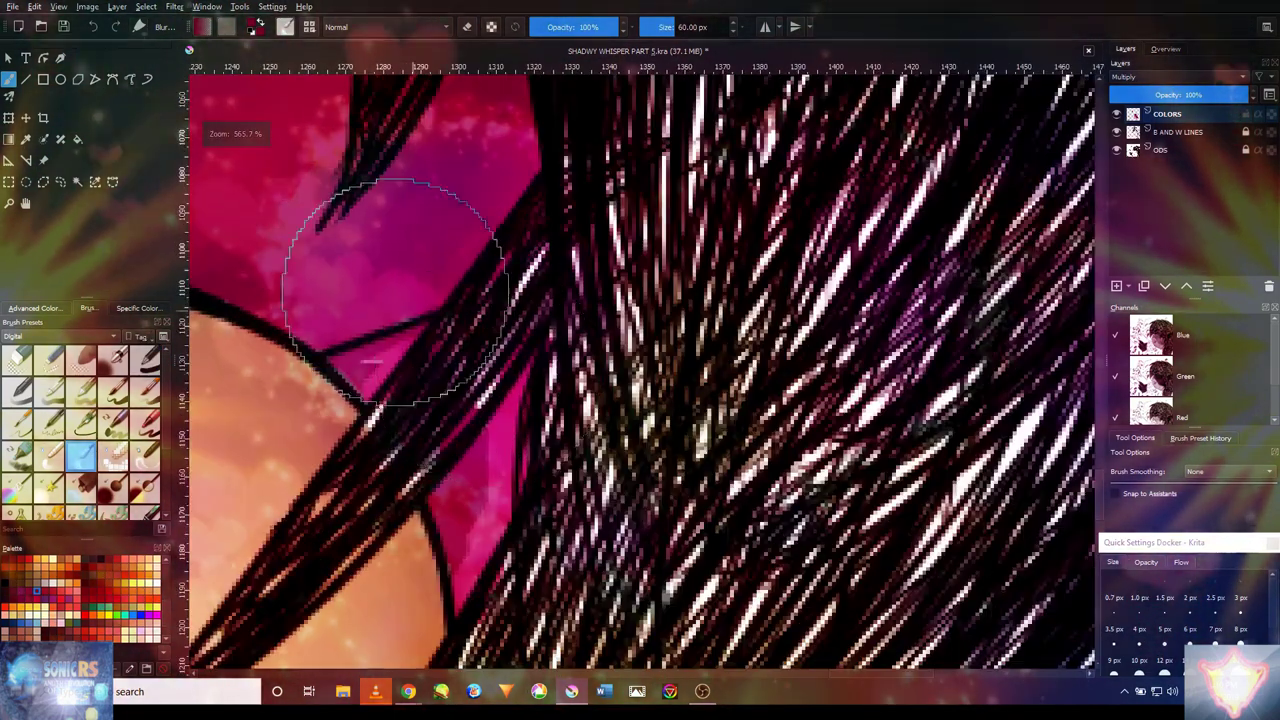
scroll(394, 292, "up", 1)
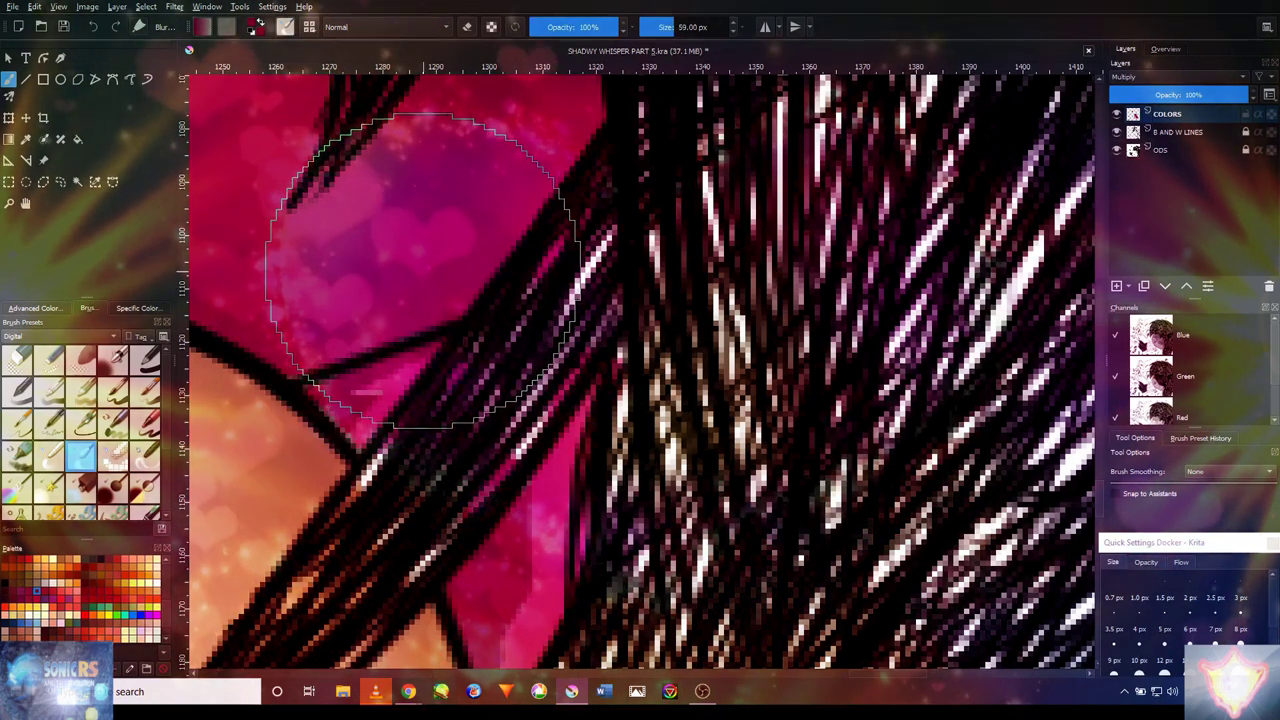
key("bracketleft")
key("bracketleft")
key("bracketleft")
key("bracketleft")
key("bracketleft")
key("bracketleft")
key("bracketleft")
key("bracketleft")
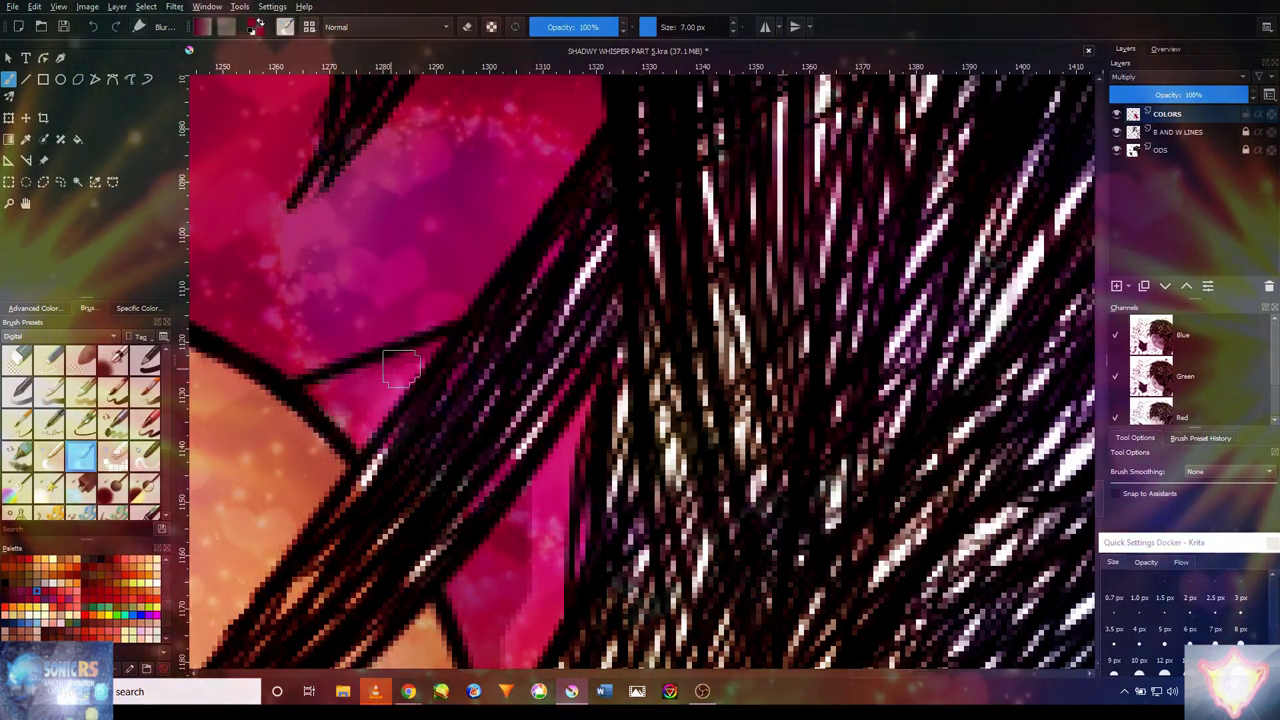
left_click_drag(329, 400, 340, 412)
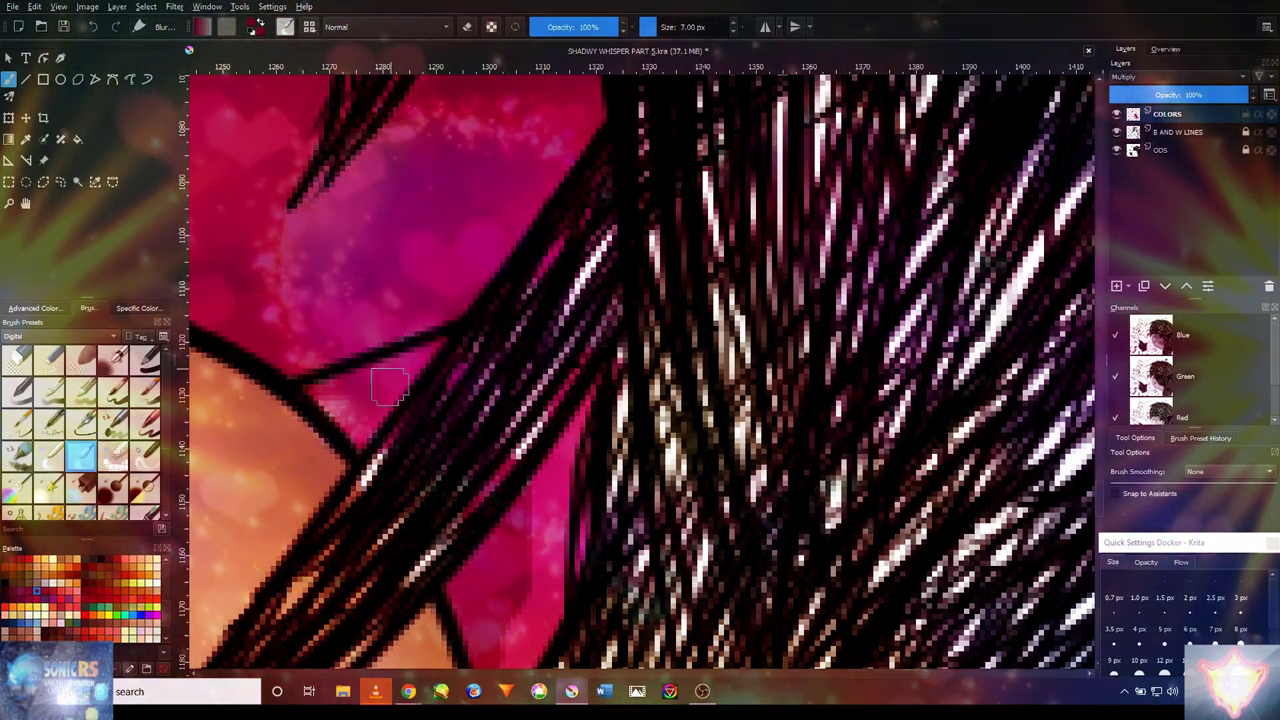
- Blend the magenta shading in the larger gap between the cheek and the hair with the blending brush at 13 px
key("bracketright")
key("bracketright")
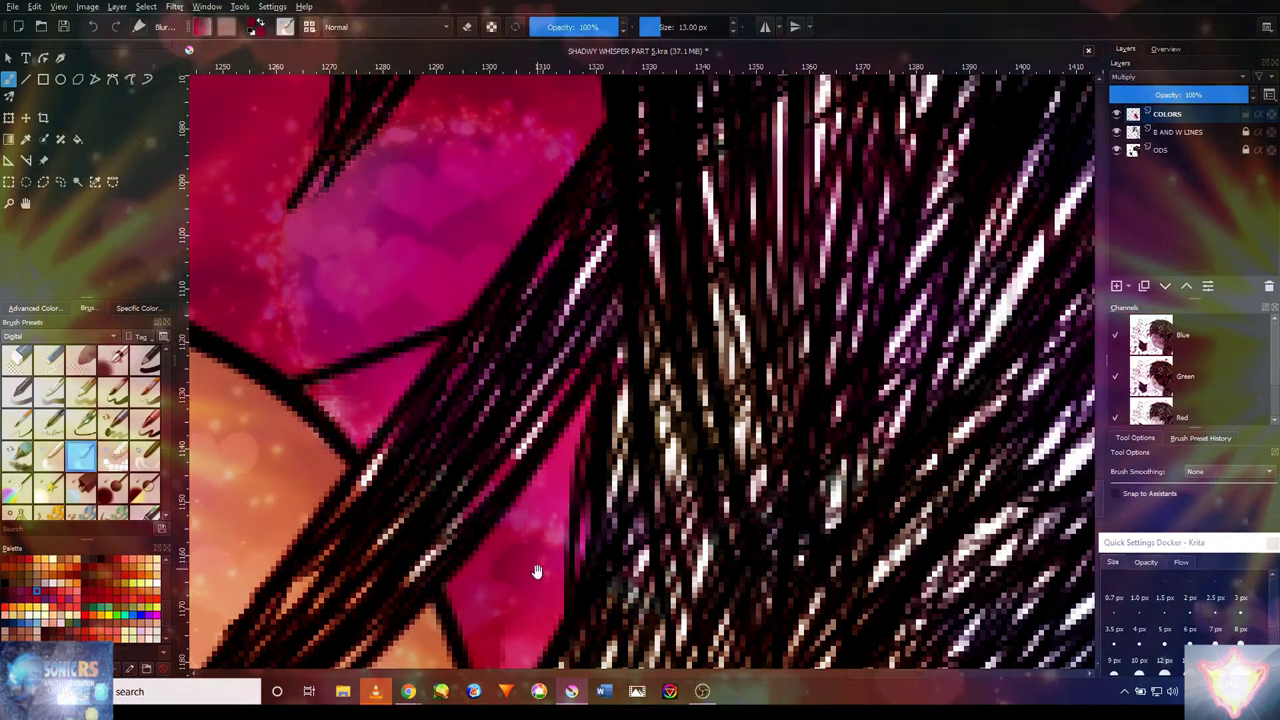
left_click_drag(534, 560, 562, 428)
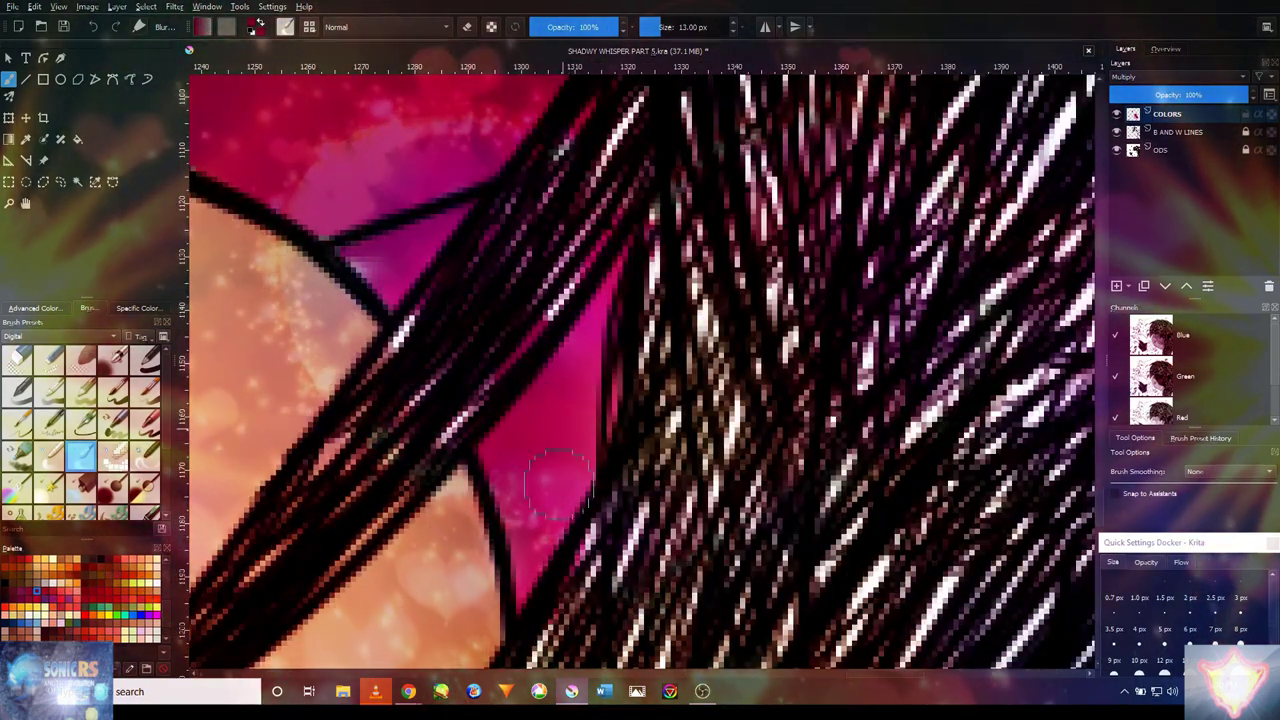
scroll(540, 480, "down", 5)
scroll(515, 510, "up", 5)
scroll(515, 510, "up", 2)
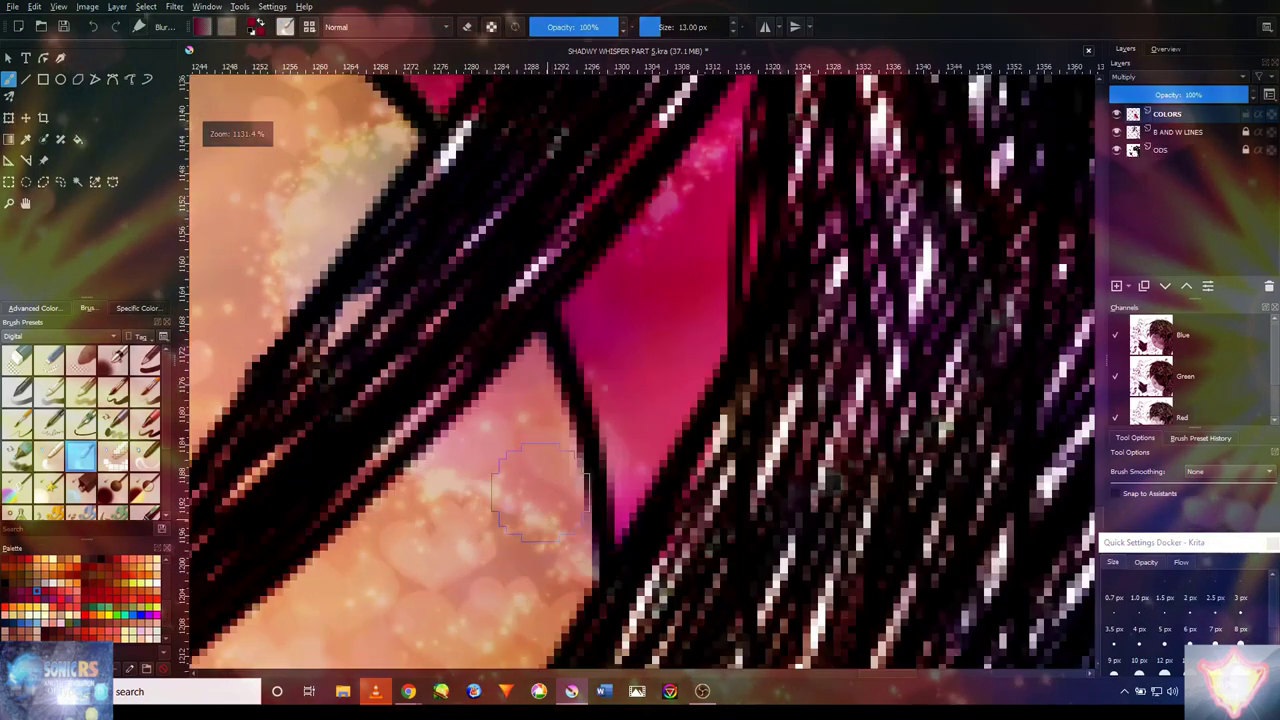
scroll(515, 510, "down", 8)
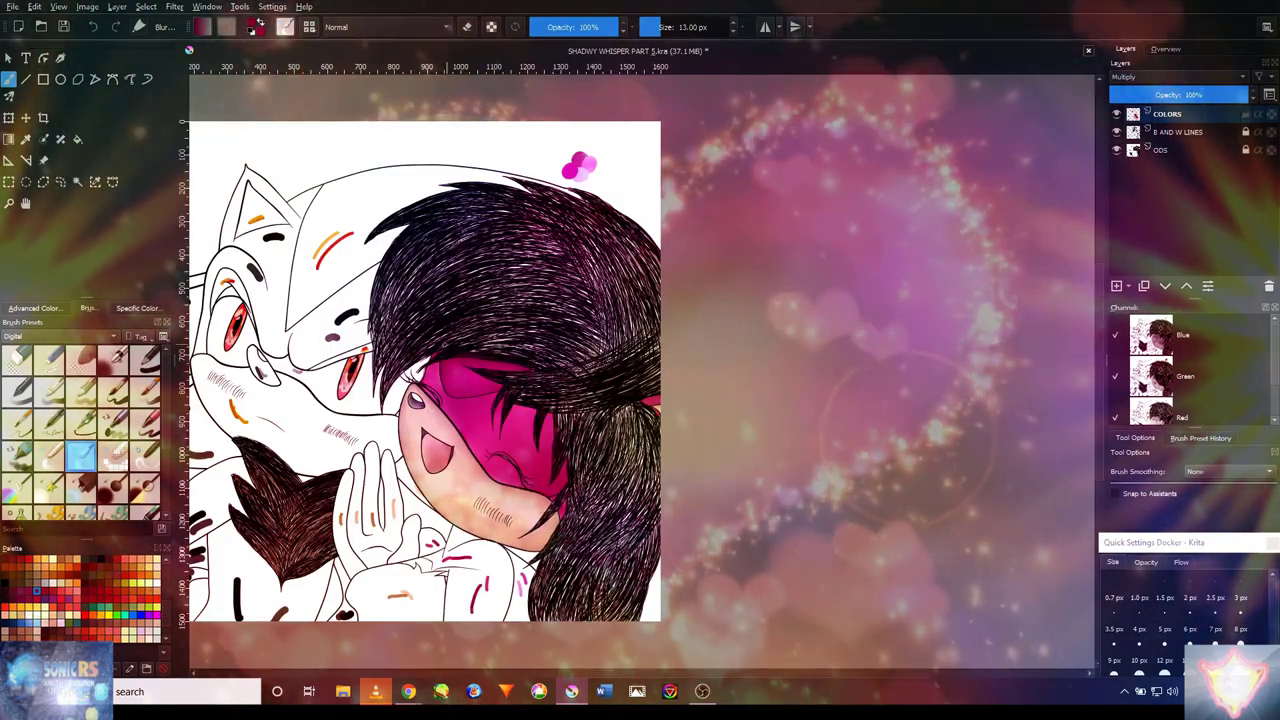
- Sample the light skin tone swatch and fill the rounded arm shape below the raised hands with it
scroll(830, 320, "up", 2)
scroll(630, 400, "up", 5)
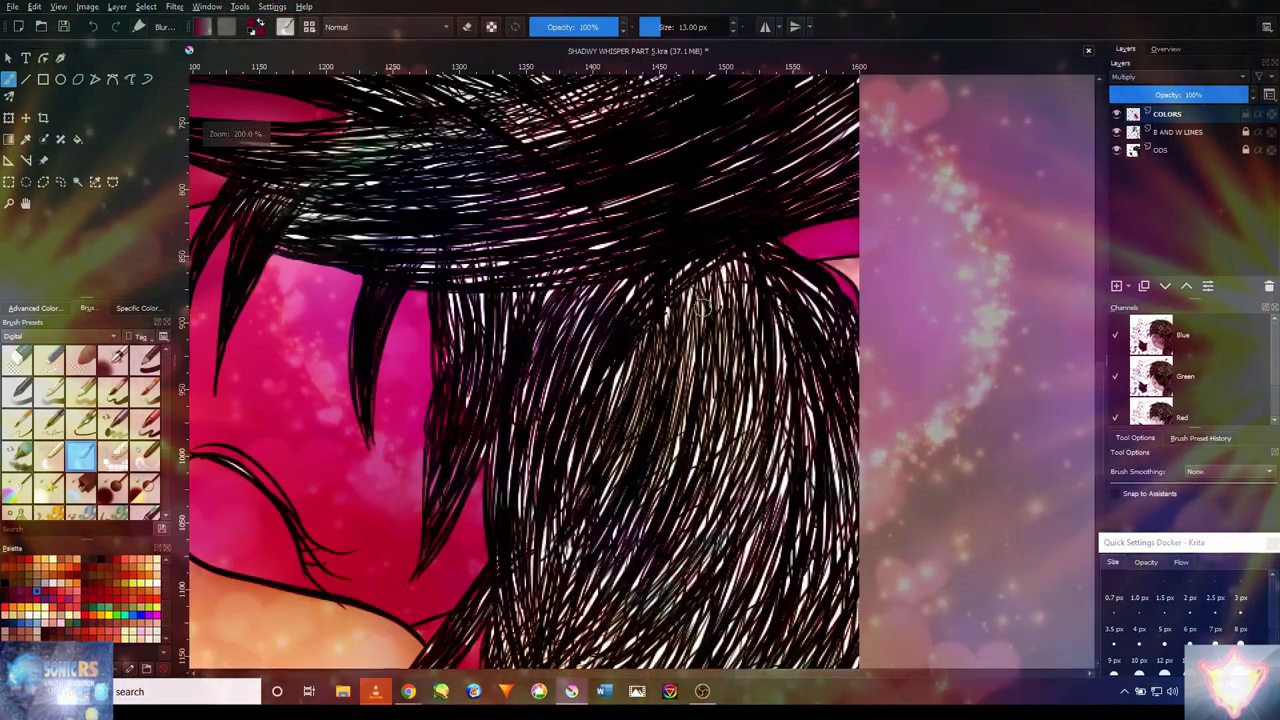
scroll(630, 400, "down", 4)
scroll(615, 340, "up", 4)
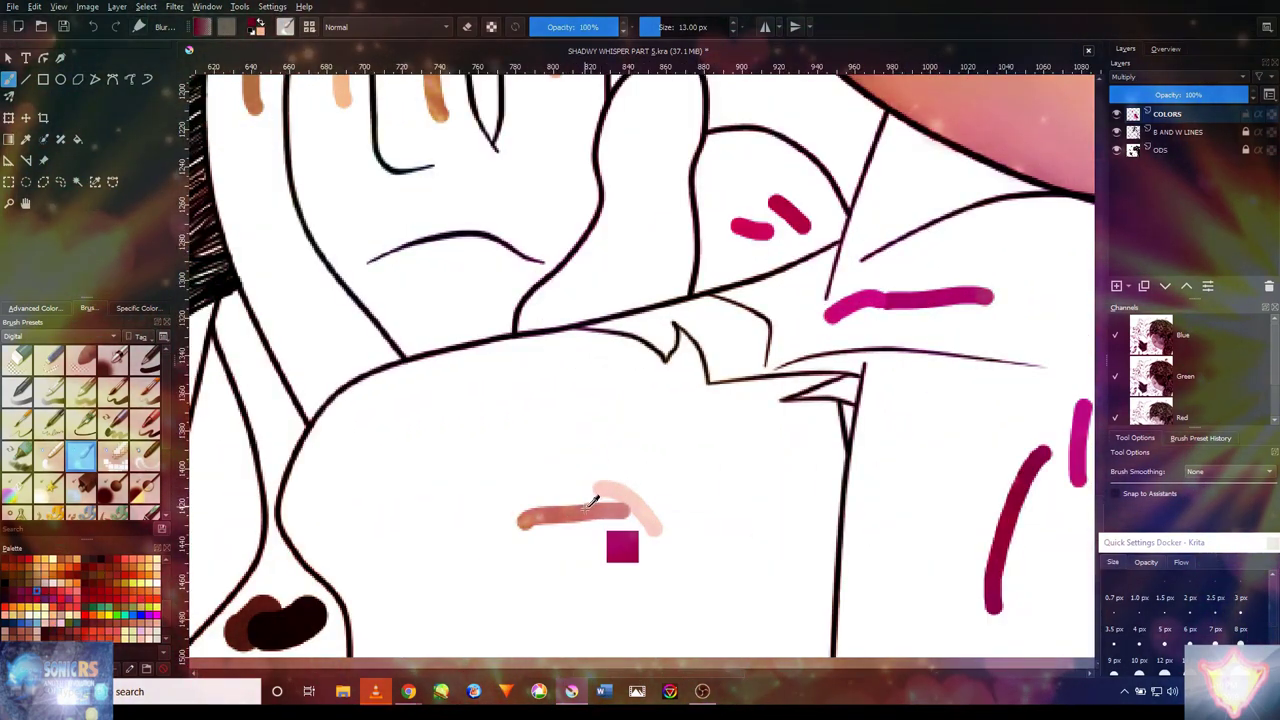
left_click(79, 140)
left_click(543, 446)
scroll(543, 446, "down", 4)
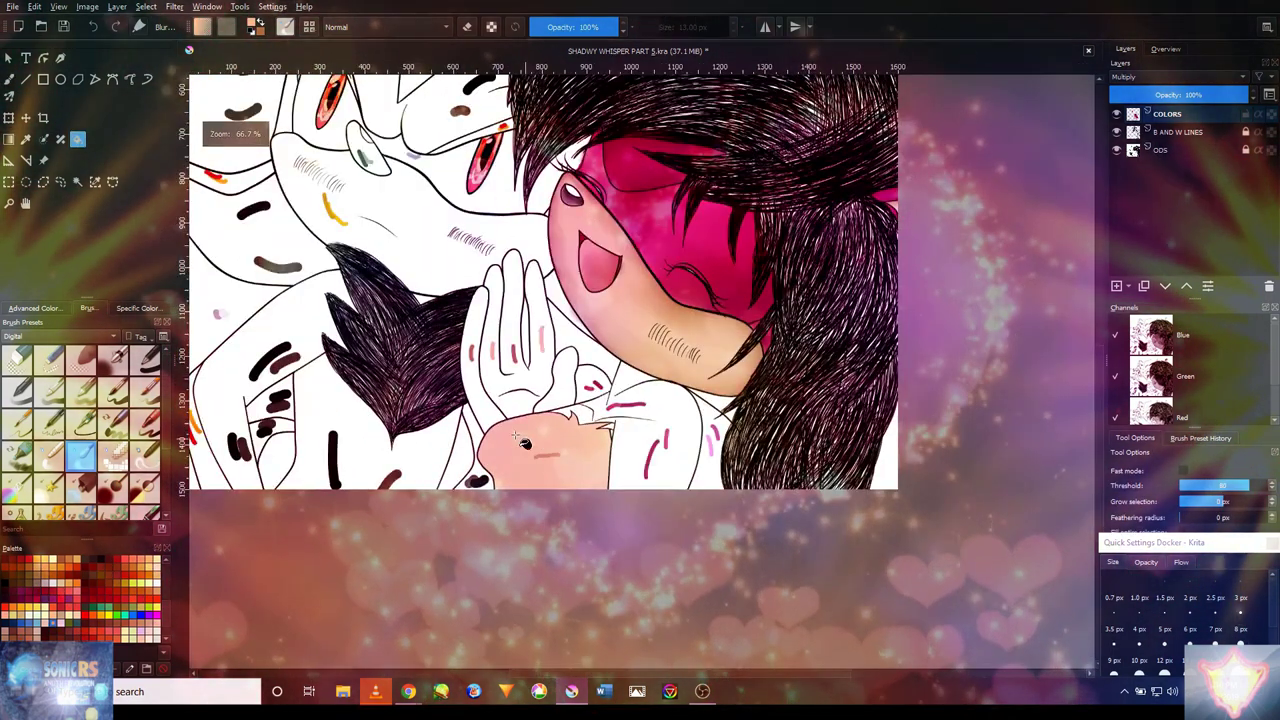
- Cover the leftover brown swatch stroke on the arm with the light skin tone, using the hard brush reduced to 10 px
key("/")
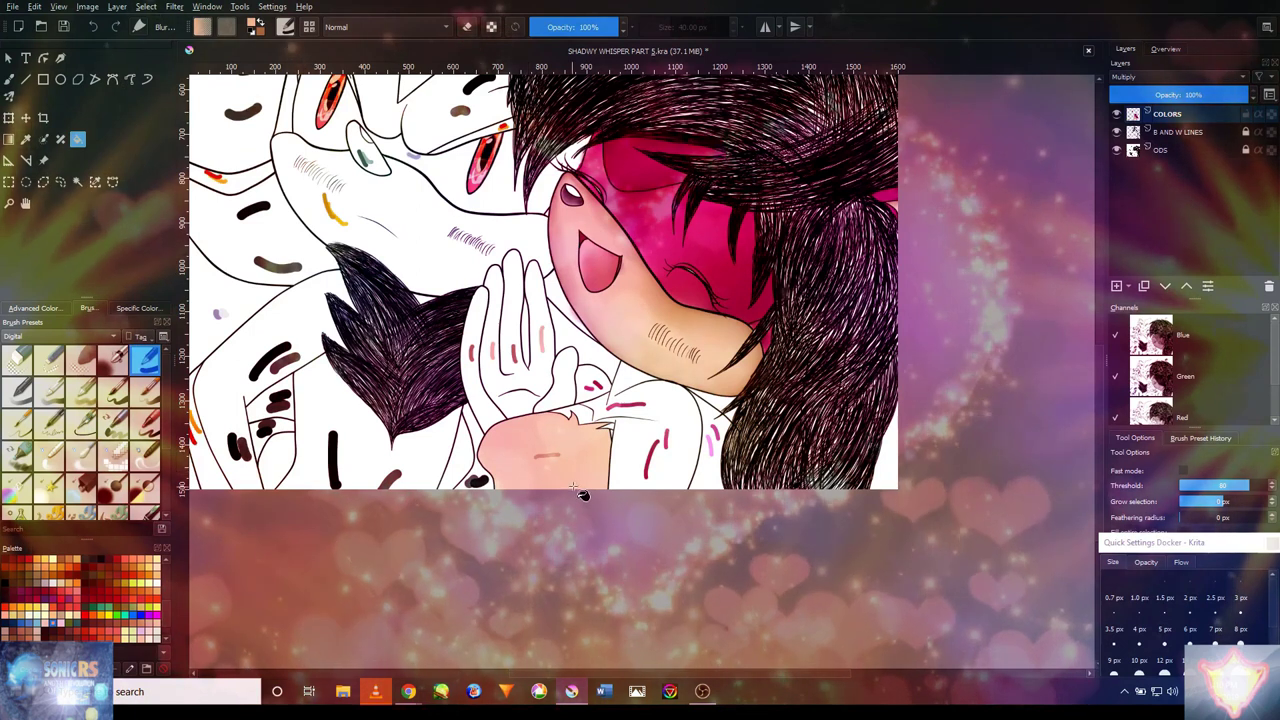
scroll(581, 494, "up", 4)
scroll(588, 493, "up", 1)
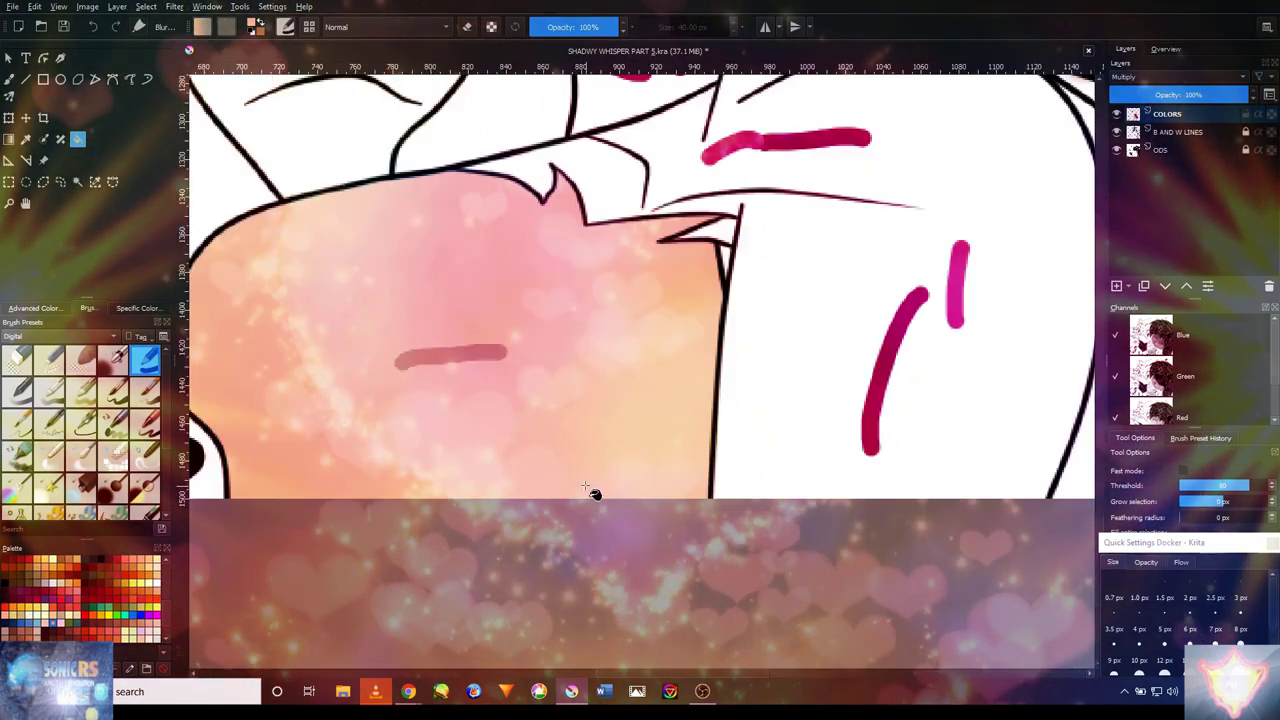
key("b")
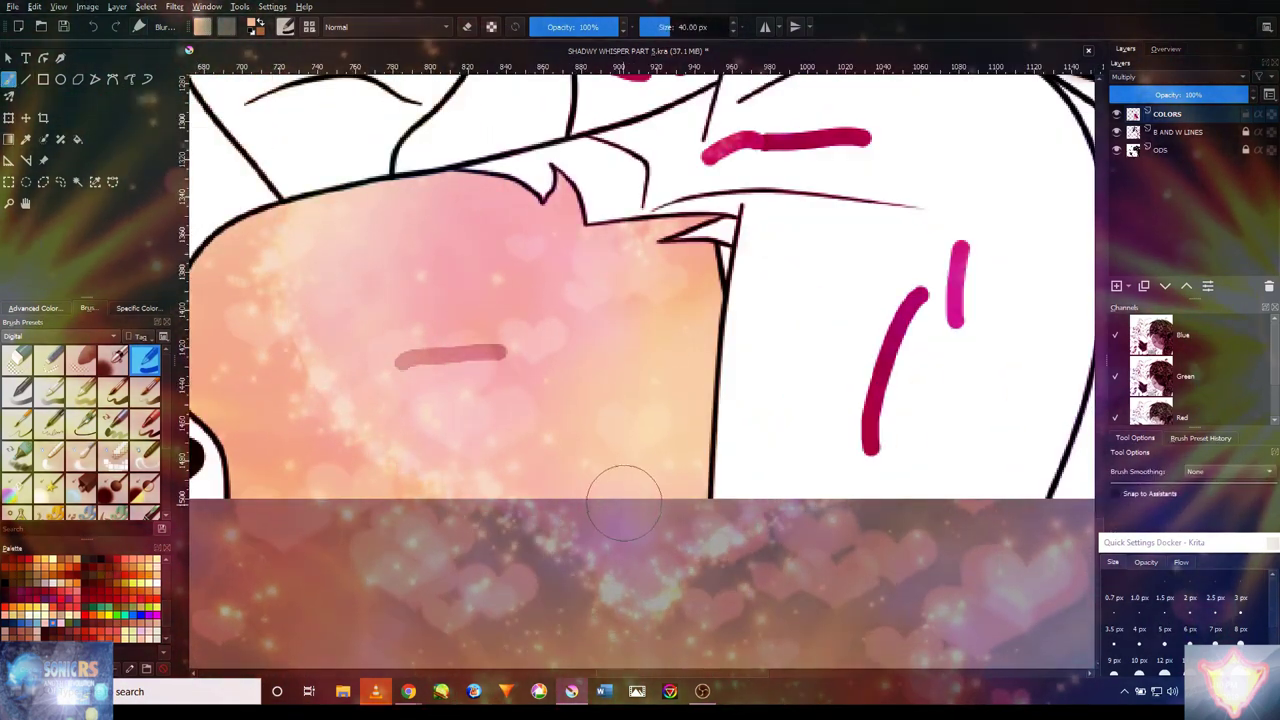
scroll(626, 500, "up", 1)
key("bracketleft")
key("bracketleft")
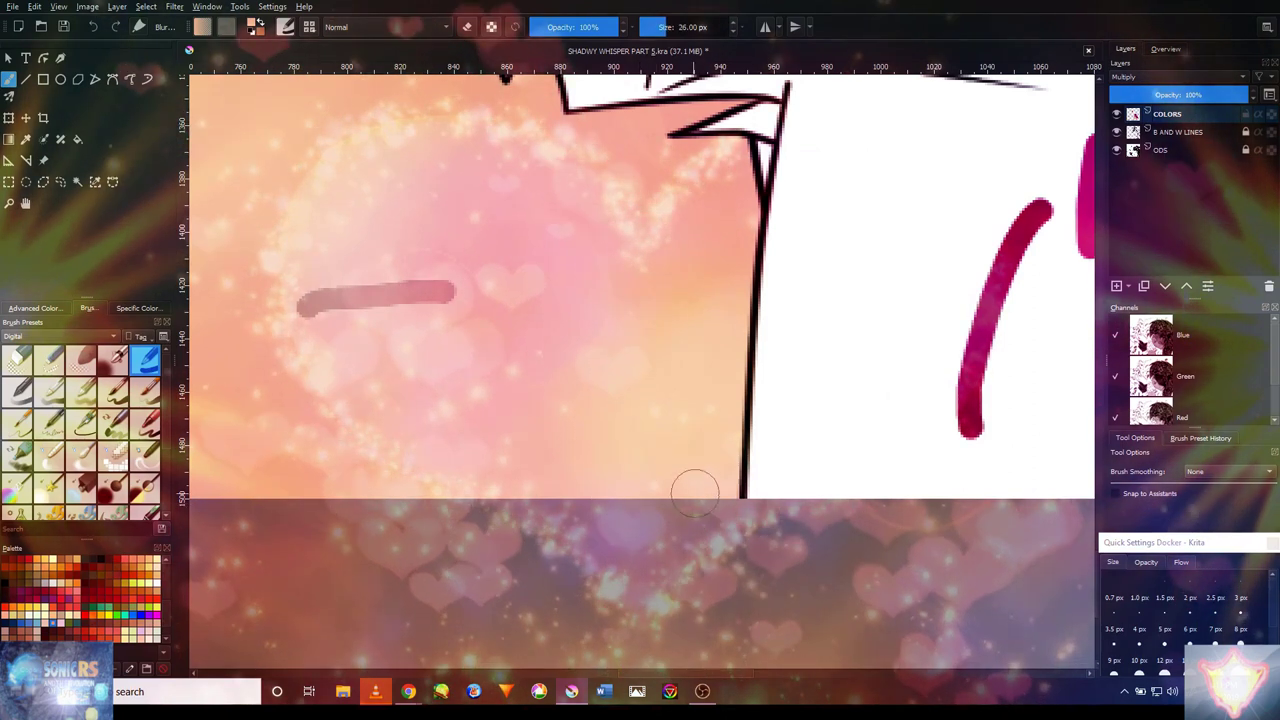
key("bracketleft")
key("bracketleft")
key("bracketleft")
left_click_drag(420, 312, 392, 304)
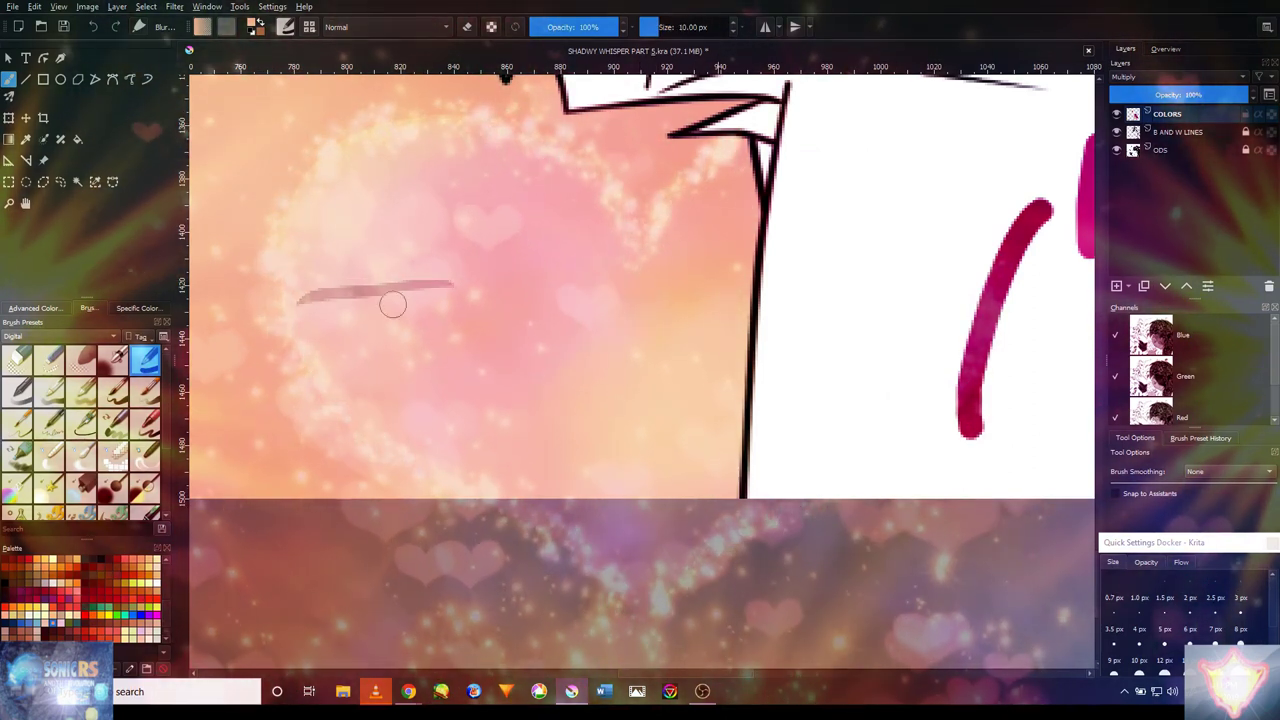
key("ctrl+z")
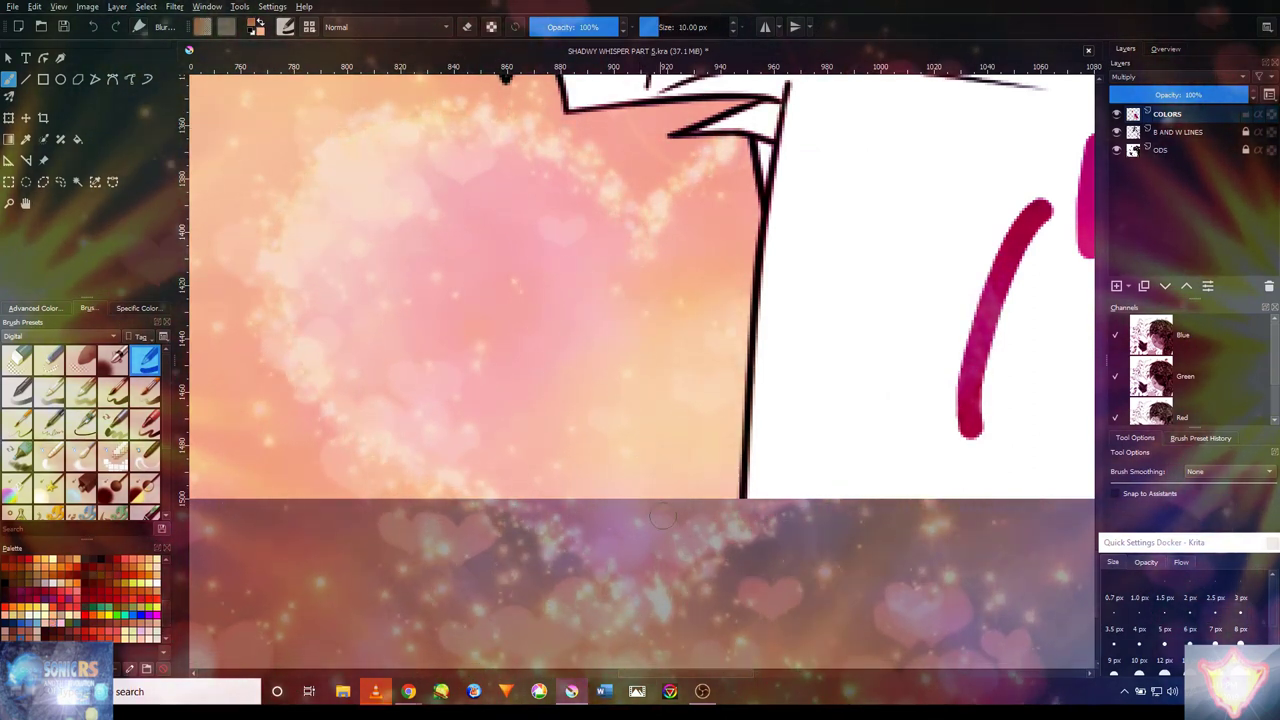
- Paint a brown shadow band along the arm's straight outer edge with the hard brush at 10 px
mouse_move(718, 482)
left_mouse_down()
mouse_move(716, 403)
mouse_move(741, 336)
mouse_move(741, 431)
mouse_move(685, 378)
mouse_move(706, 456)
mouse_move(710, 294)
mouse_move(714, 390)
left_mouse_up()
scroll(709, 263, "up", 2)
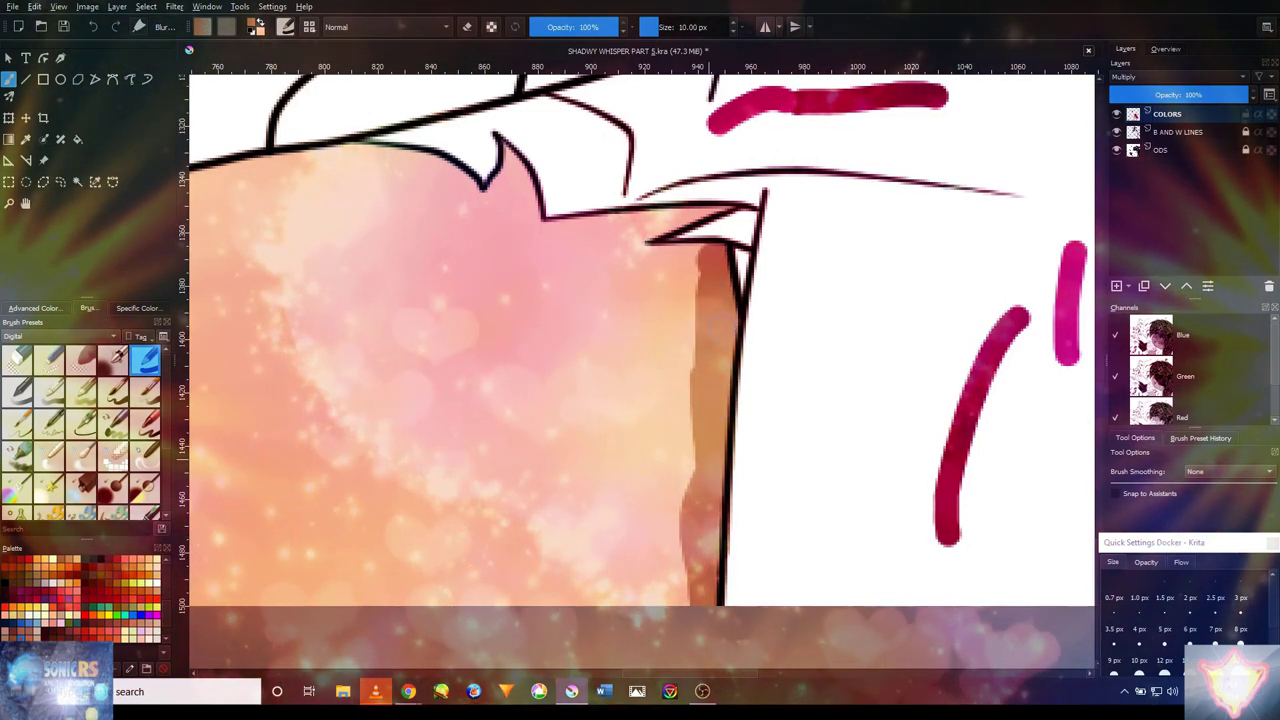
key("bracketleft")
left_click_drag(629, 320, 766, 331)
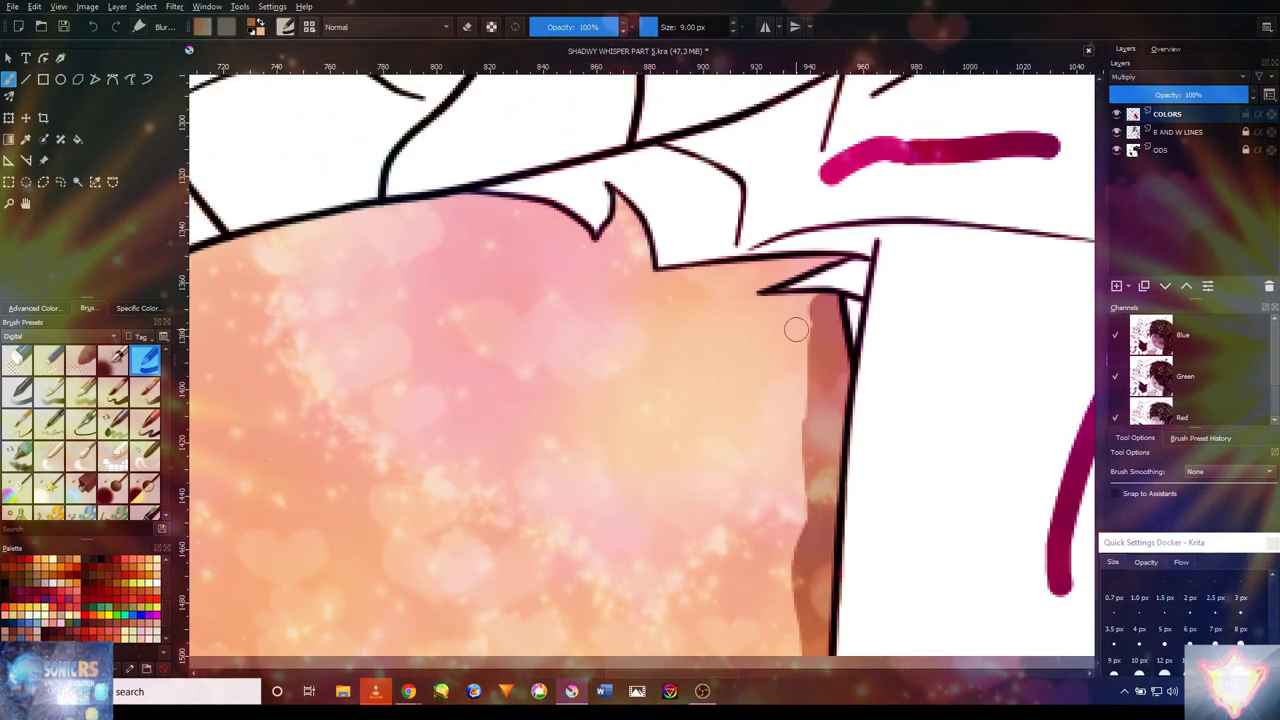
- Paint brown shading around the pointed white notch at the arm's upper corner with the brush reduced to 3 px
key("bracketleft")
key("bracketleft")
key("bracketleft")
key("bracketleft")
mouse_move(808, 308)
left_mouse_down()
mouse_move(736, 304)
mouse_move(770, 264)
mouse_move(850, 254)
left_mouse_up()
key("bracketleft")
key("bracketleft")
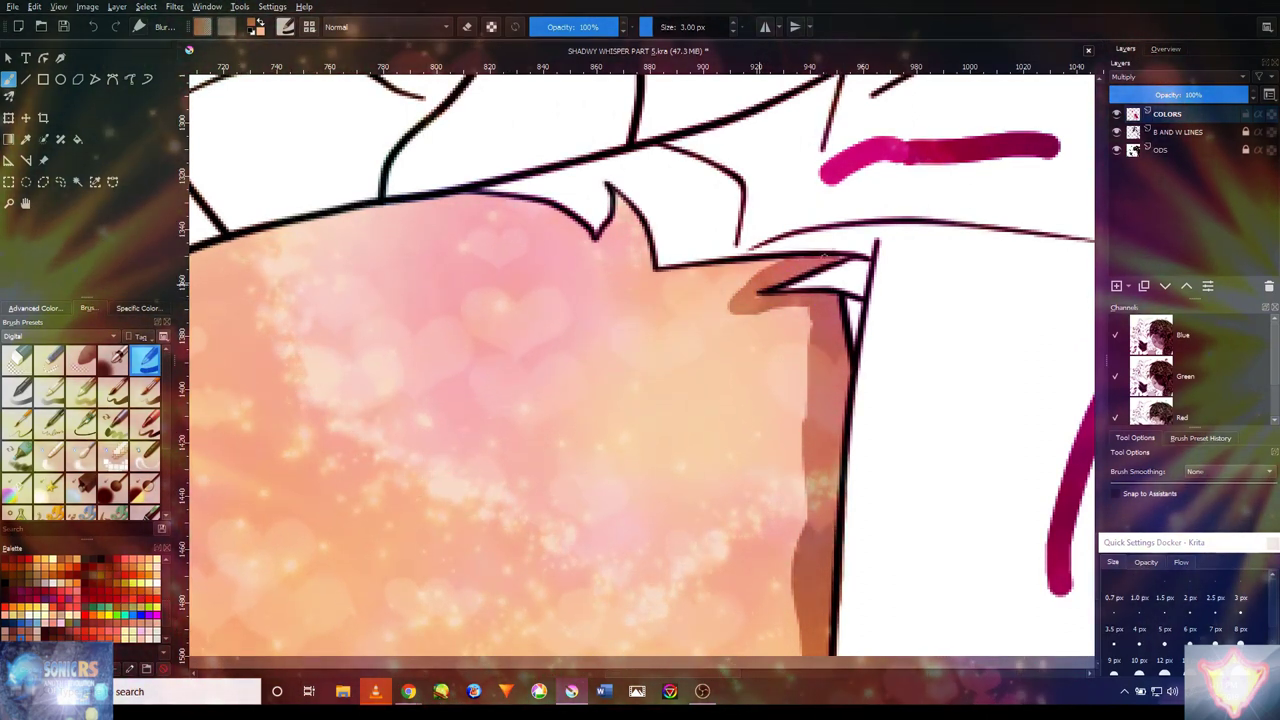
- Extend the brown shading along the arm's upper edge, through the pointed tuft and the curved outline beside it, at 3 px
mouse_move(731, 288)
left_mouse_down()
mouse_move(880, 360)
mouse_move(792, 352)
left_mouse_up()
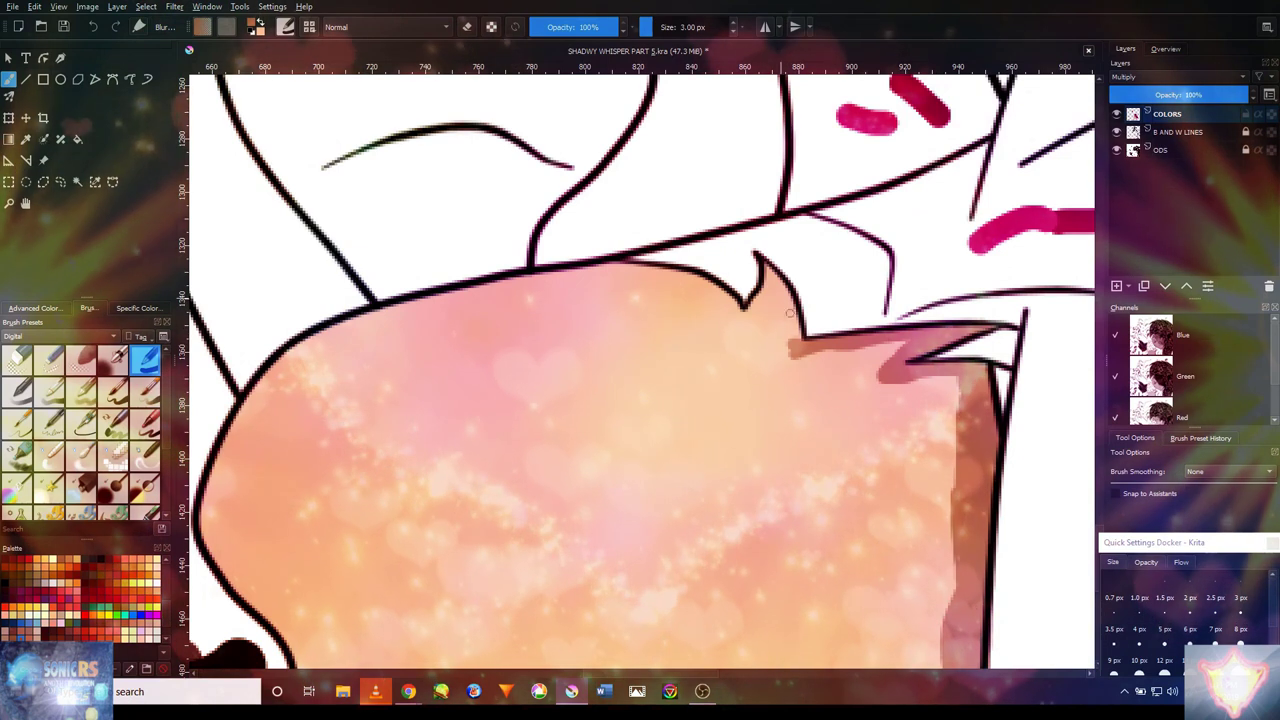
scroll(793, 342, "up", 2)
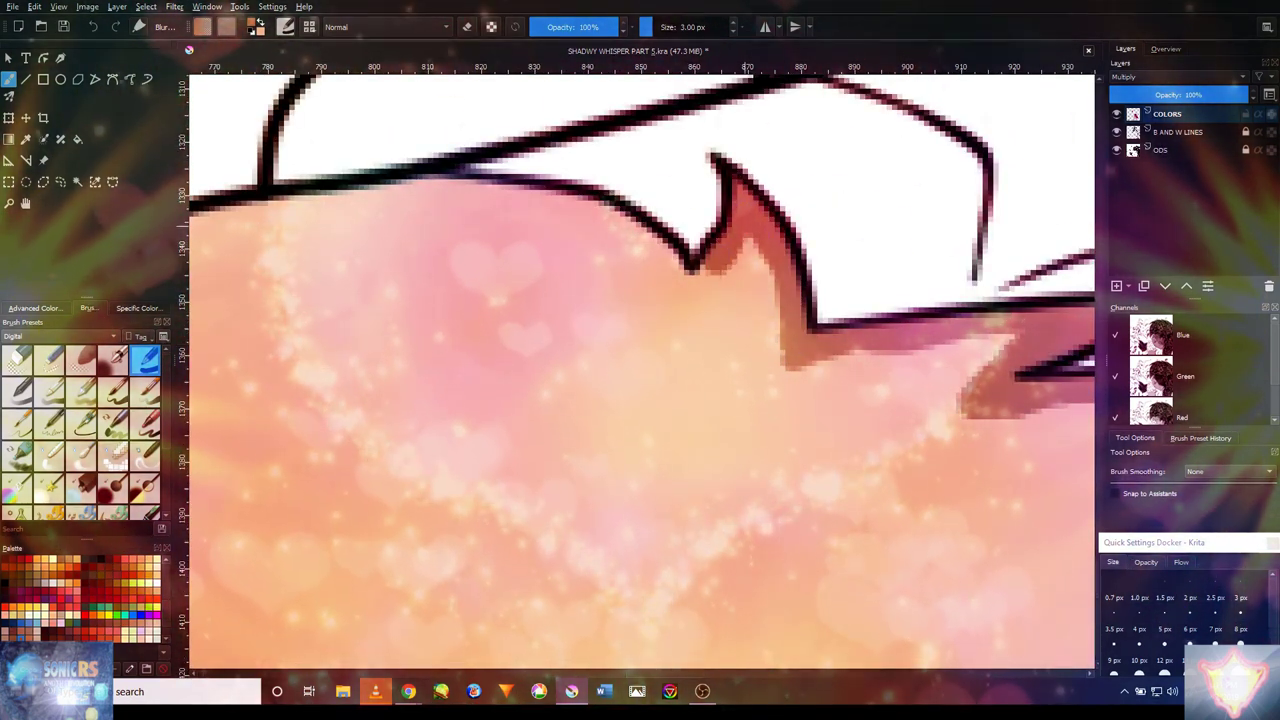
mouse_move(655, 263)
left_mouse_down()
mouse_move(662, 252)
mouse_move(590, 196)
left_mouse_up()
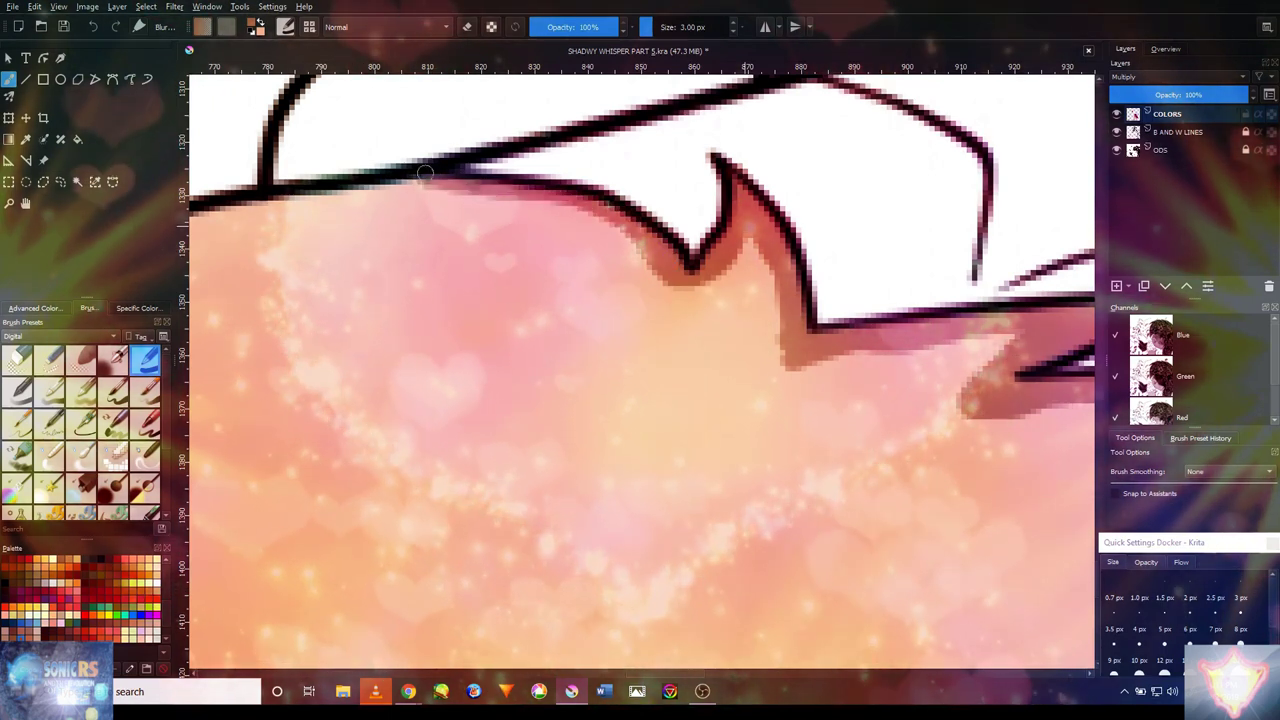
- Paint brown shading up the lower part of the arm's curved edge with the hard brush enlarged to 7 px
scroll(431, 173, "down", 1)
scroll(431, 173, "down", 1)
scroll(400, 330, "down", 2)
scroll(390, 334, "up", 2)
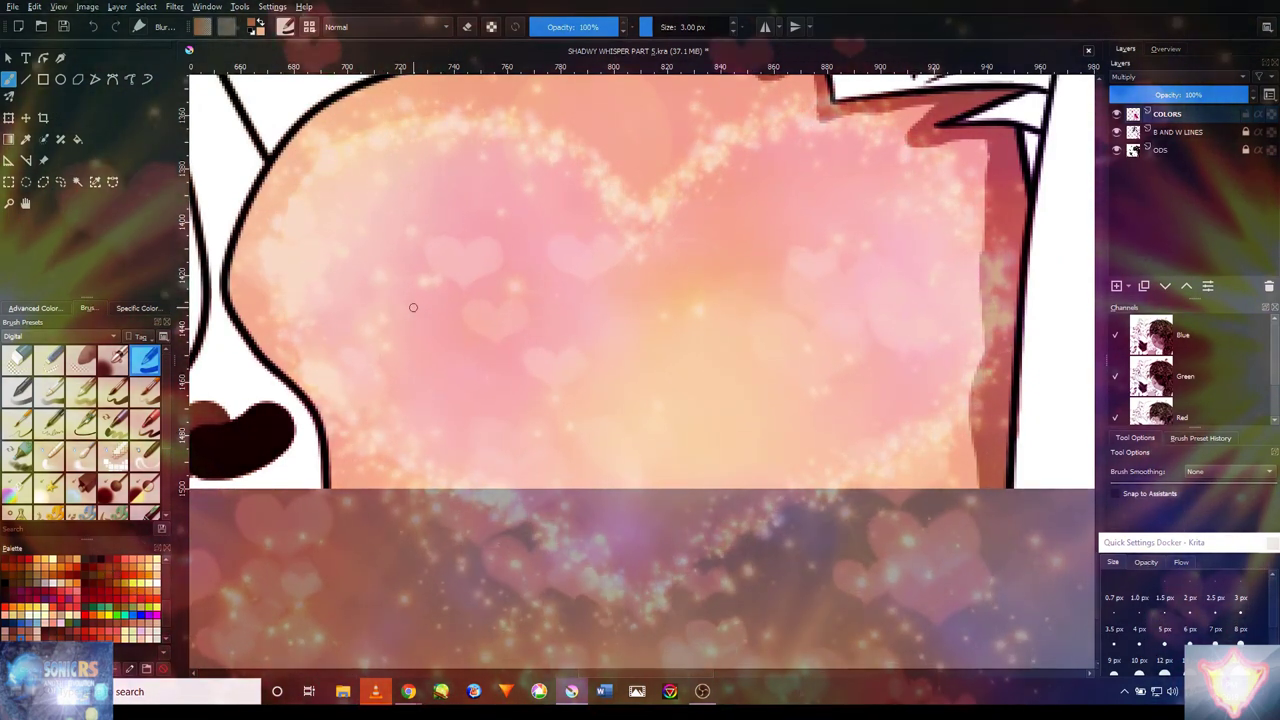
key("bracketright")
key("bracketright")
key("bracketright")
key("bracketright")
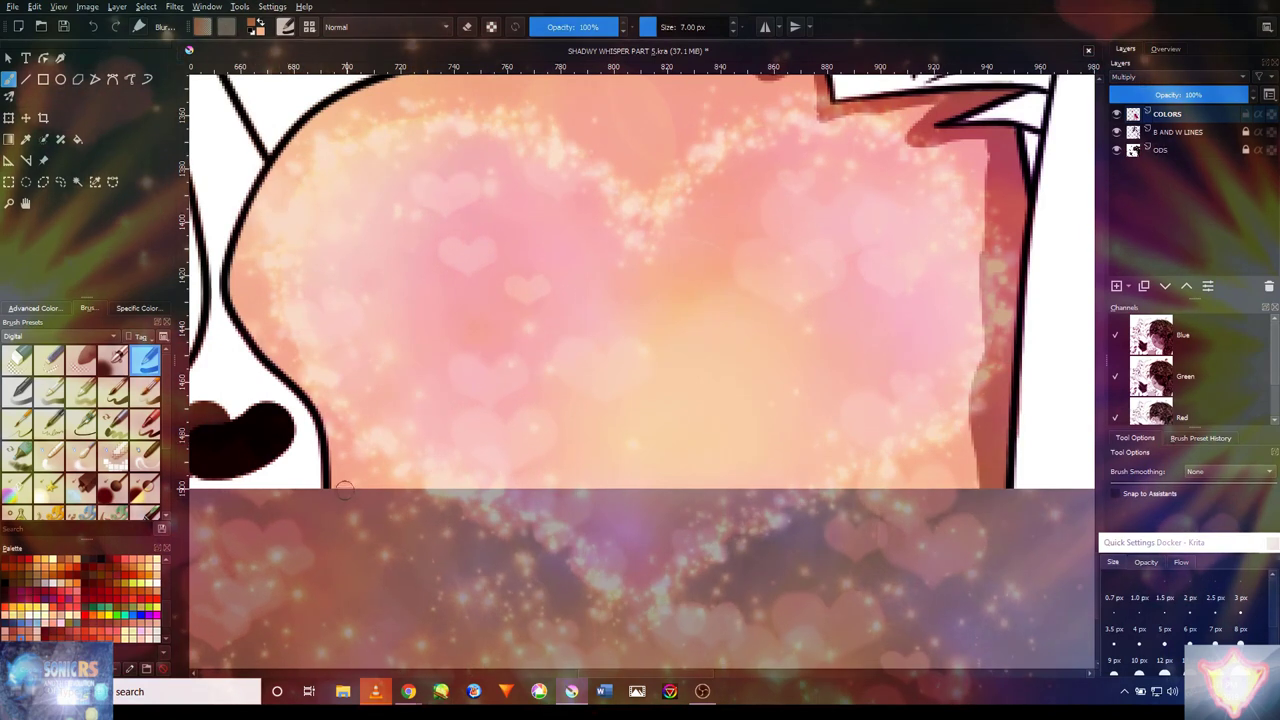
left_click(342, 482)
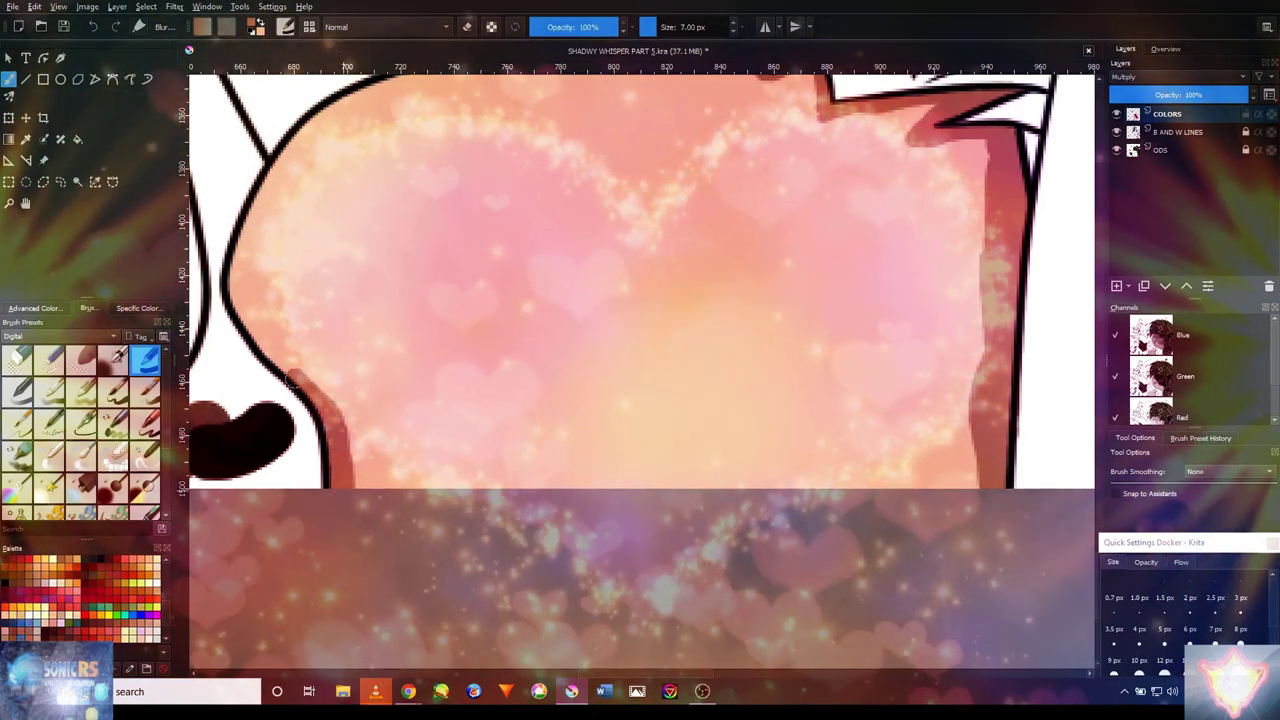
left_click_drag(292, 378, 252, 332)
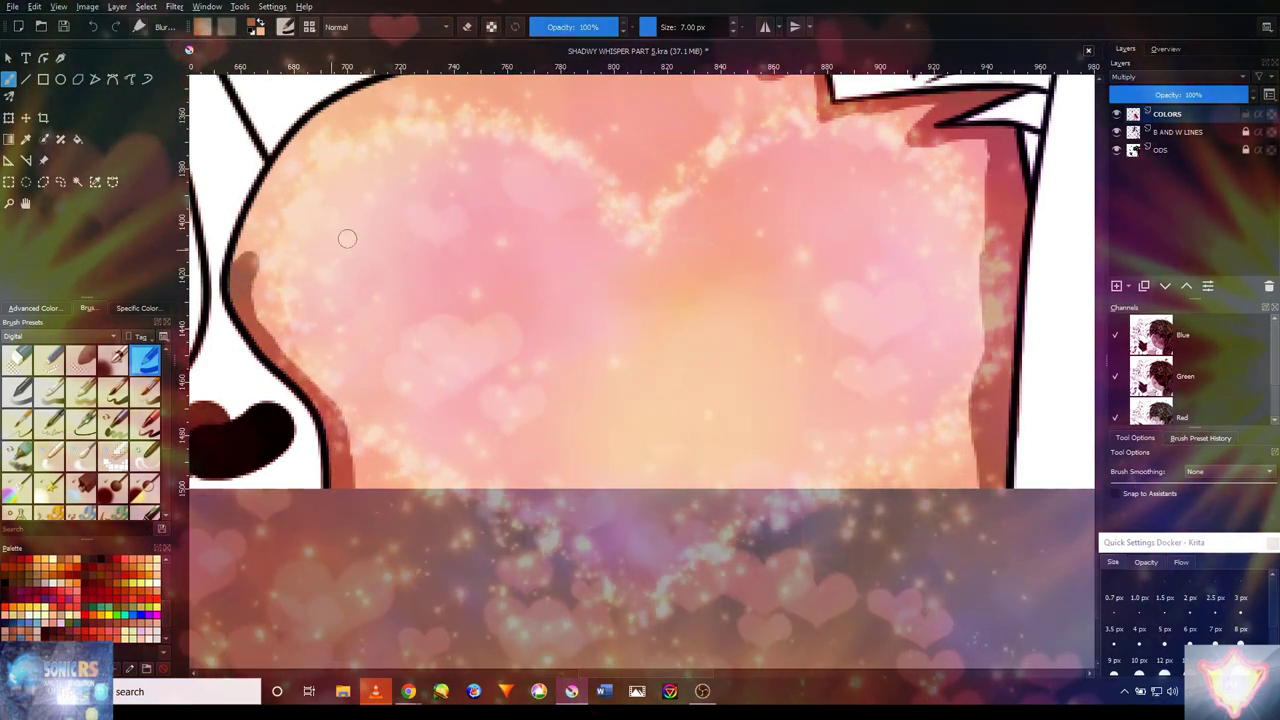
- Continue the brown shading around the arm's rounded corner and along its upper edge, enlarging the brush to 12 px
scroll(330, 270, "up", 1)
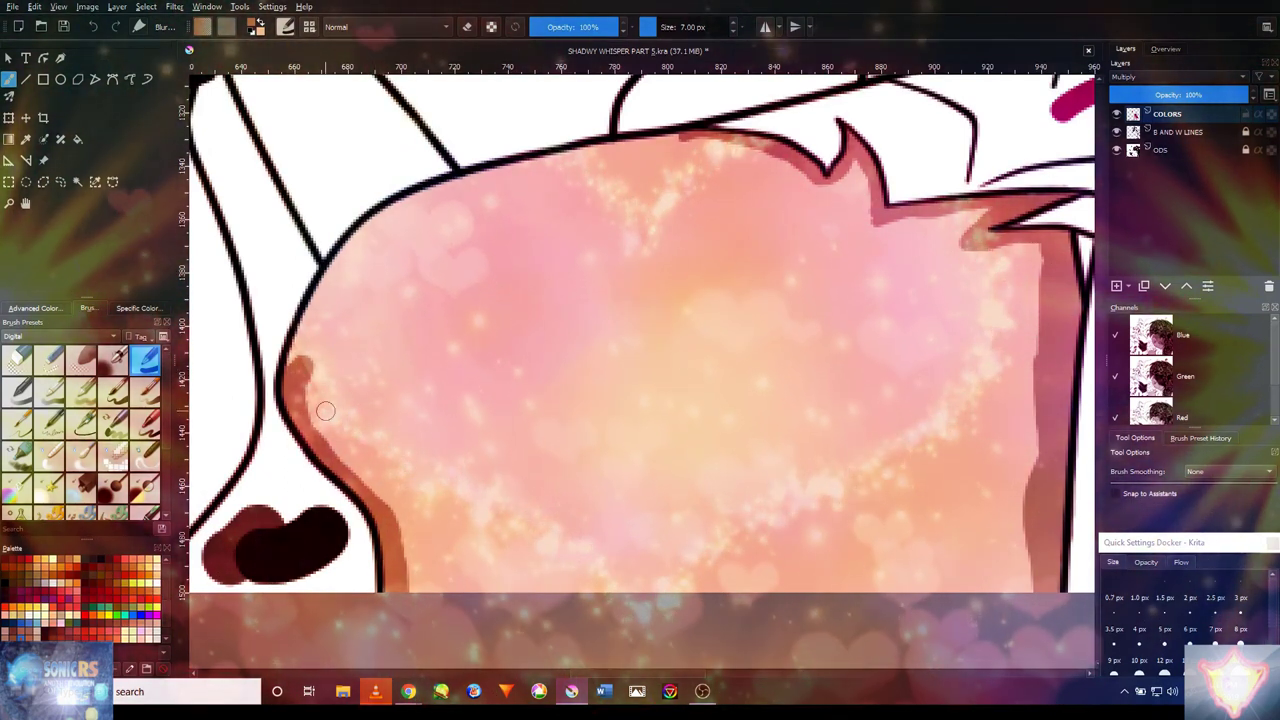
left_click_drag(360, 329, 311, 352)
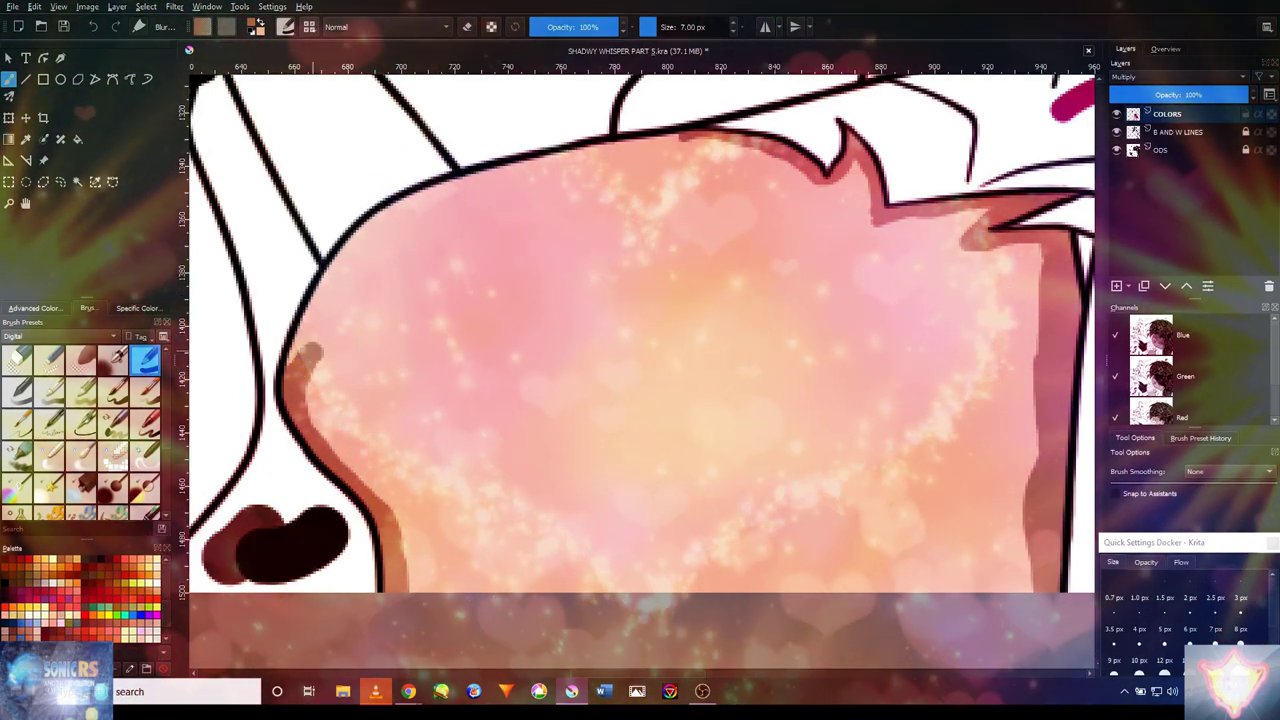
left_click_drag(340, 270, 308, 345)
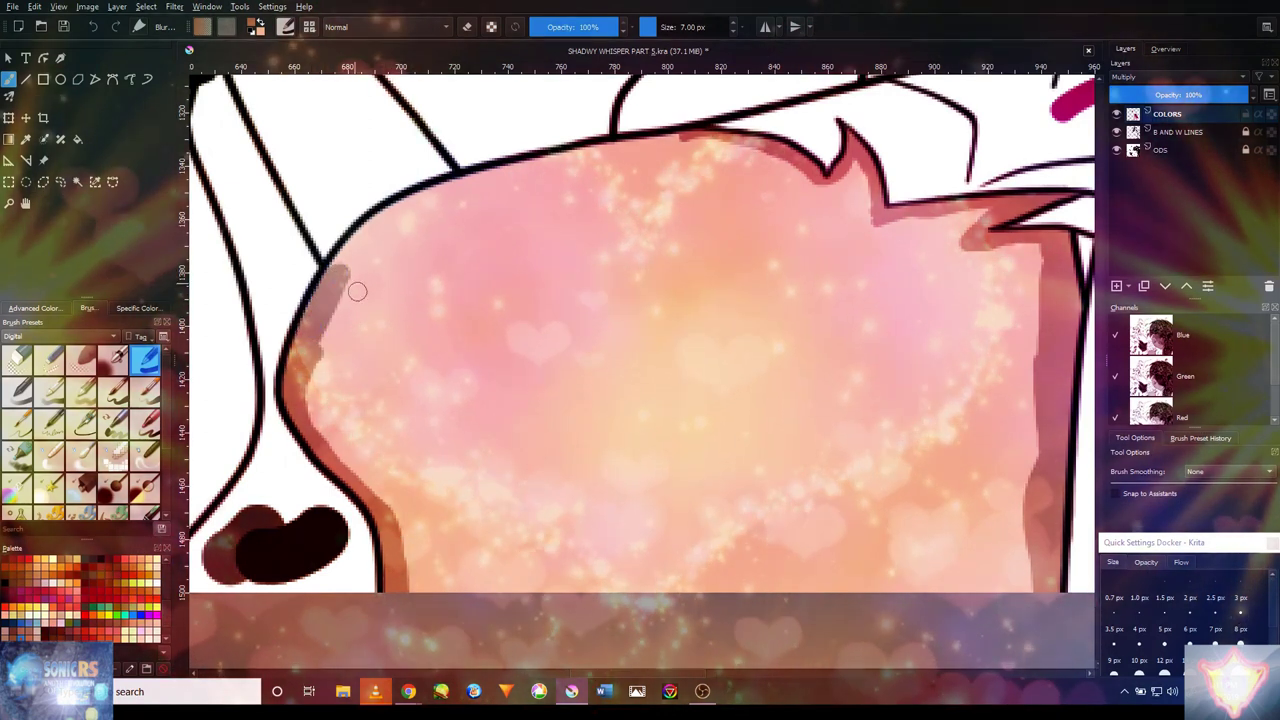
key("bracketright")
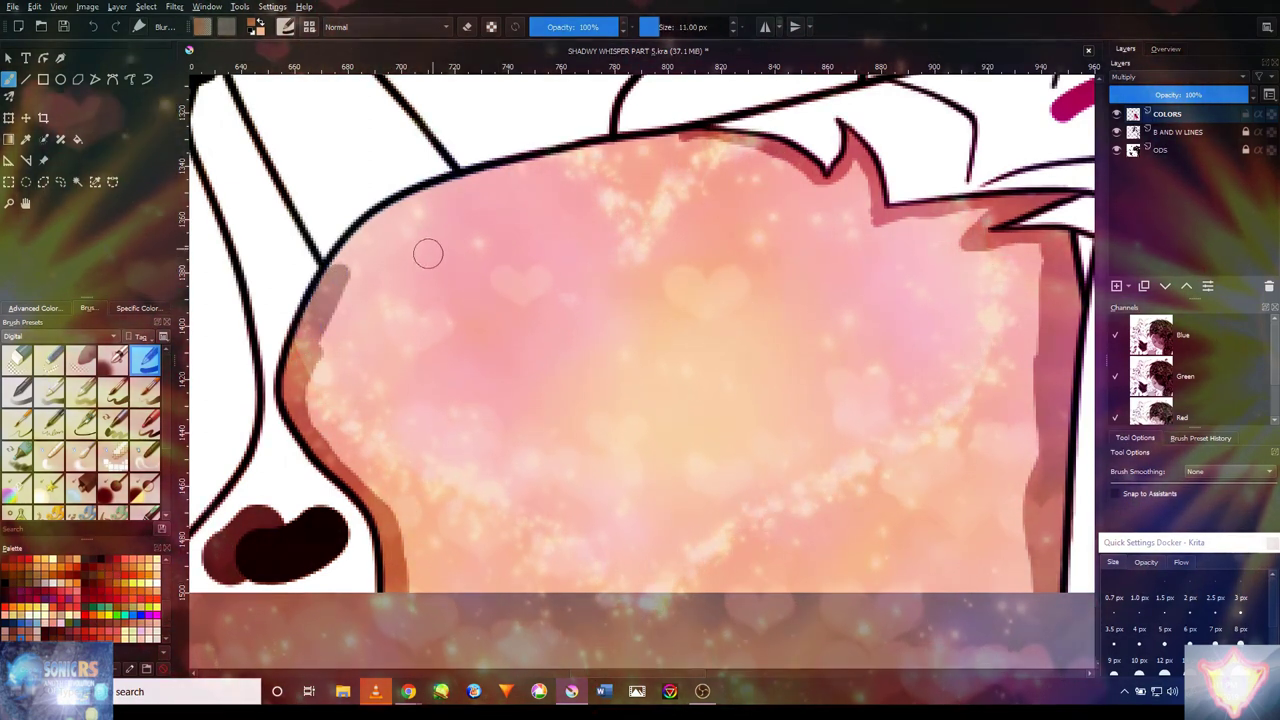
mouse_move(429, 251)
left_mouse_down()
mouse_move(343, 286)
mouse_move(518, 195)
mouse_move(718, 150)
left_mouse_up()
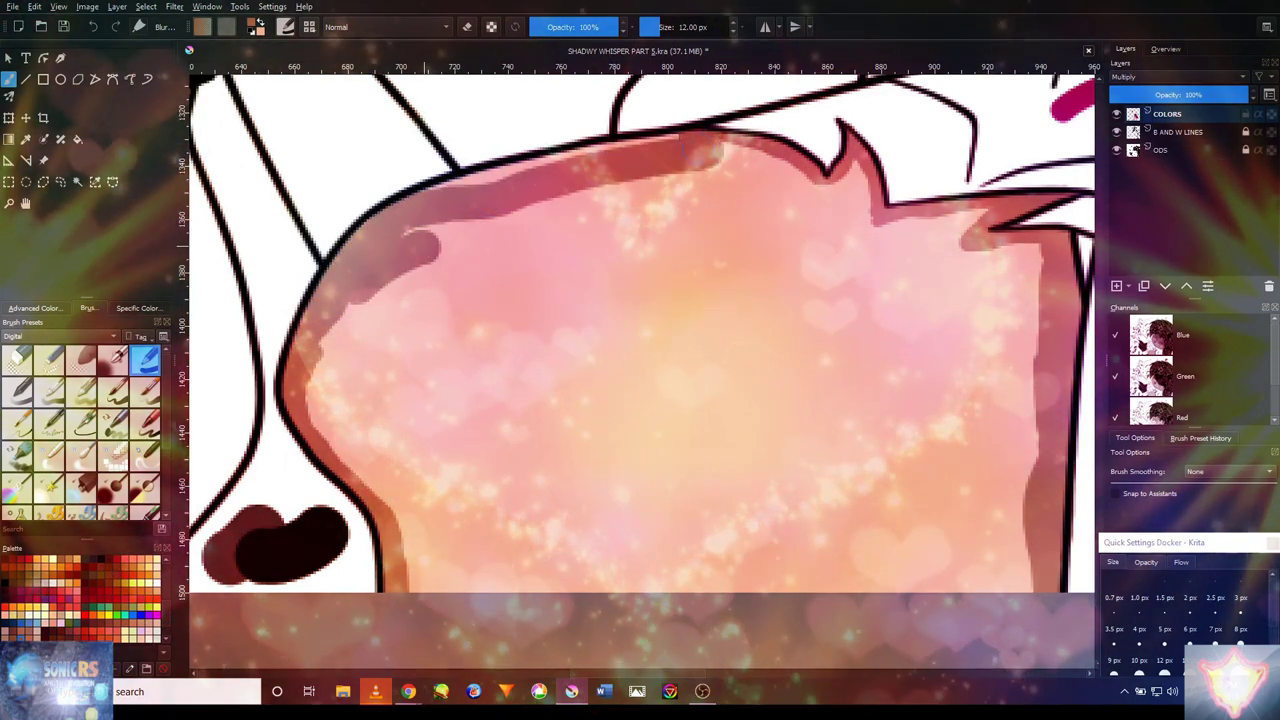
left_click_drag(505, 185, 700, 165)
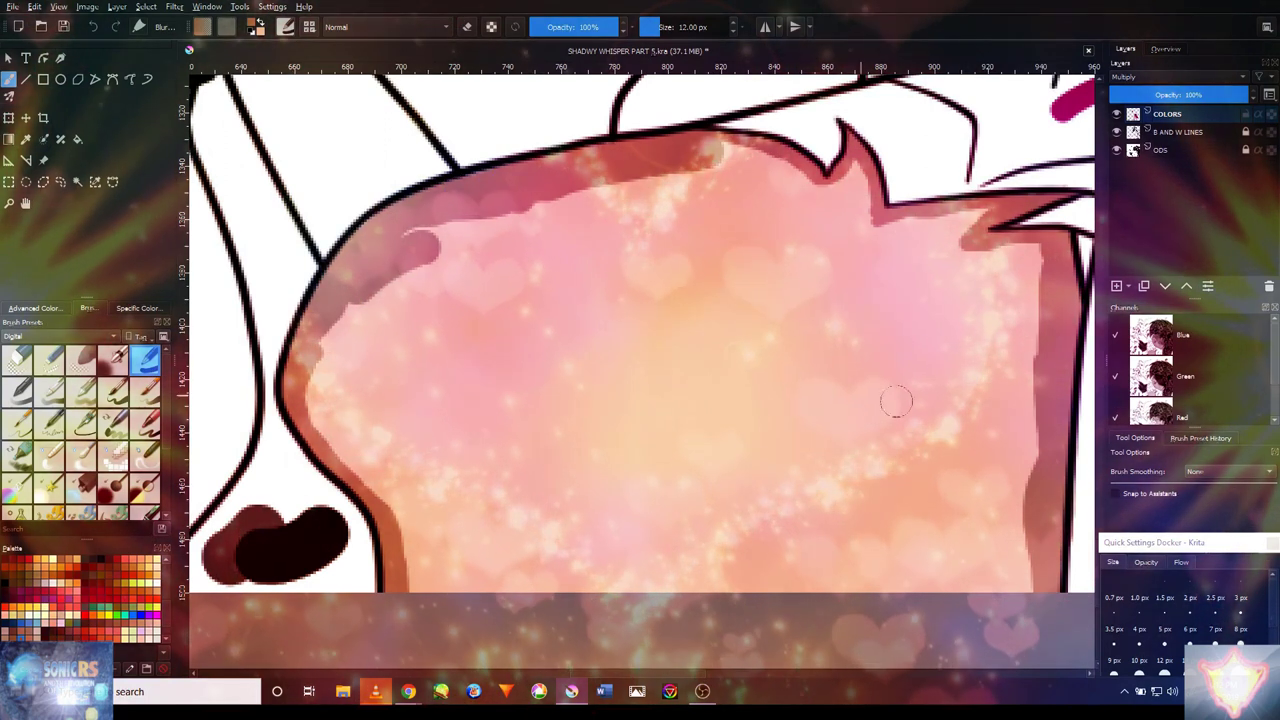
- Blend the brown shading along the arm's rounded side and upper edge with the blending brush, reducing it from 60 px to 10 px
scroll(917, 389, "down", 1)
scroll(992, 350, "up", 1)
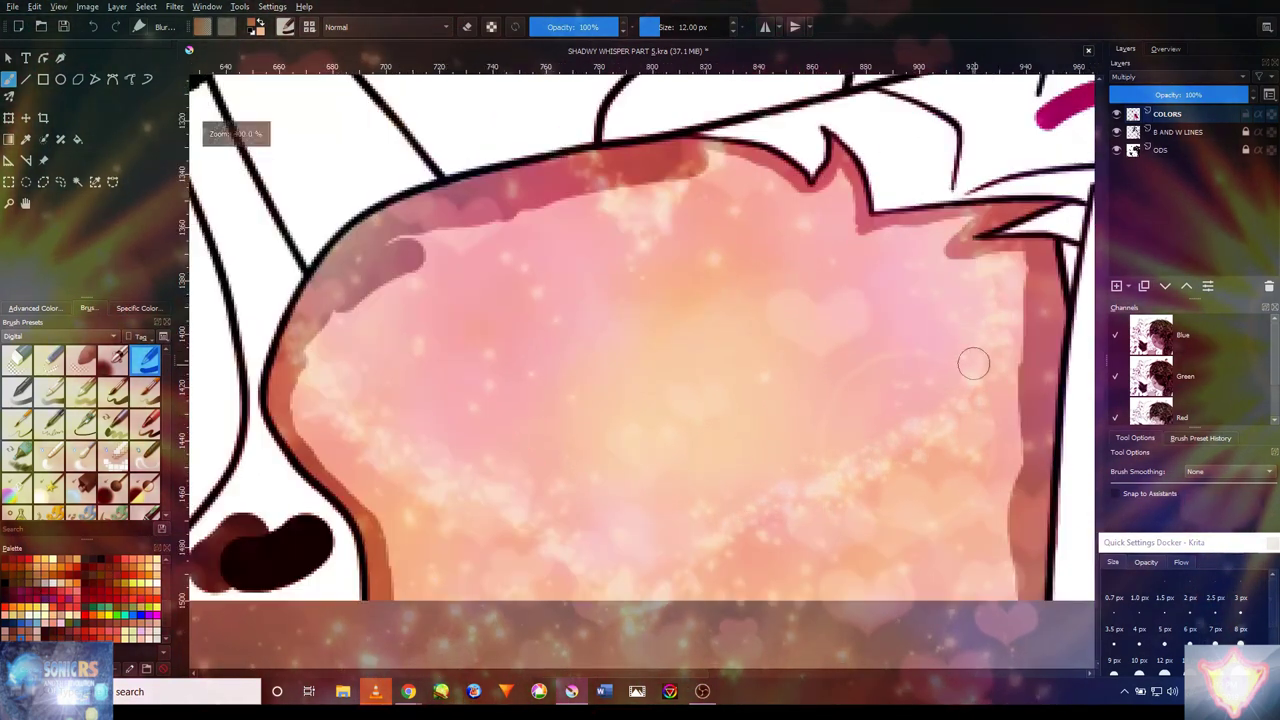
scroll(971, 366, "down", 3)
left_click_drag(936, 326, 746, 371)
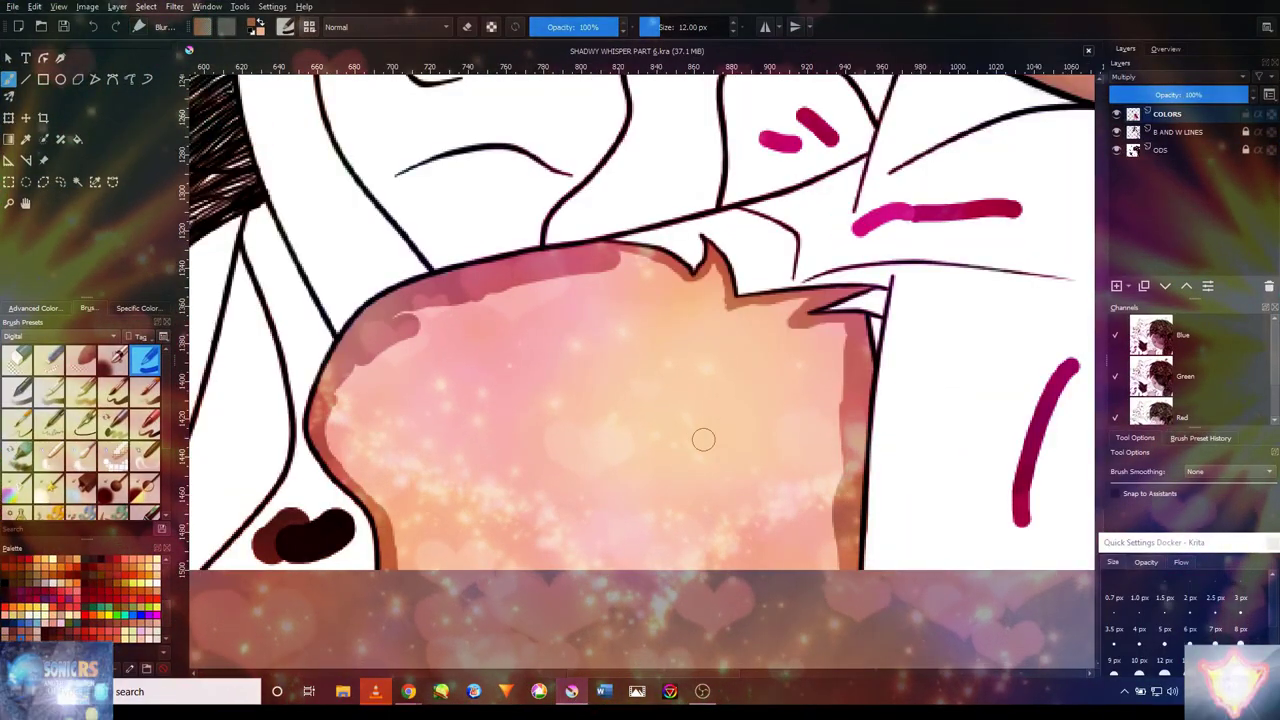
scroll(417, 345, "up", 2)
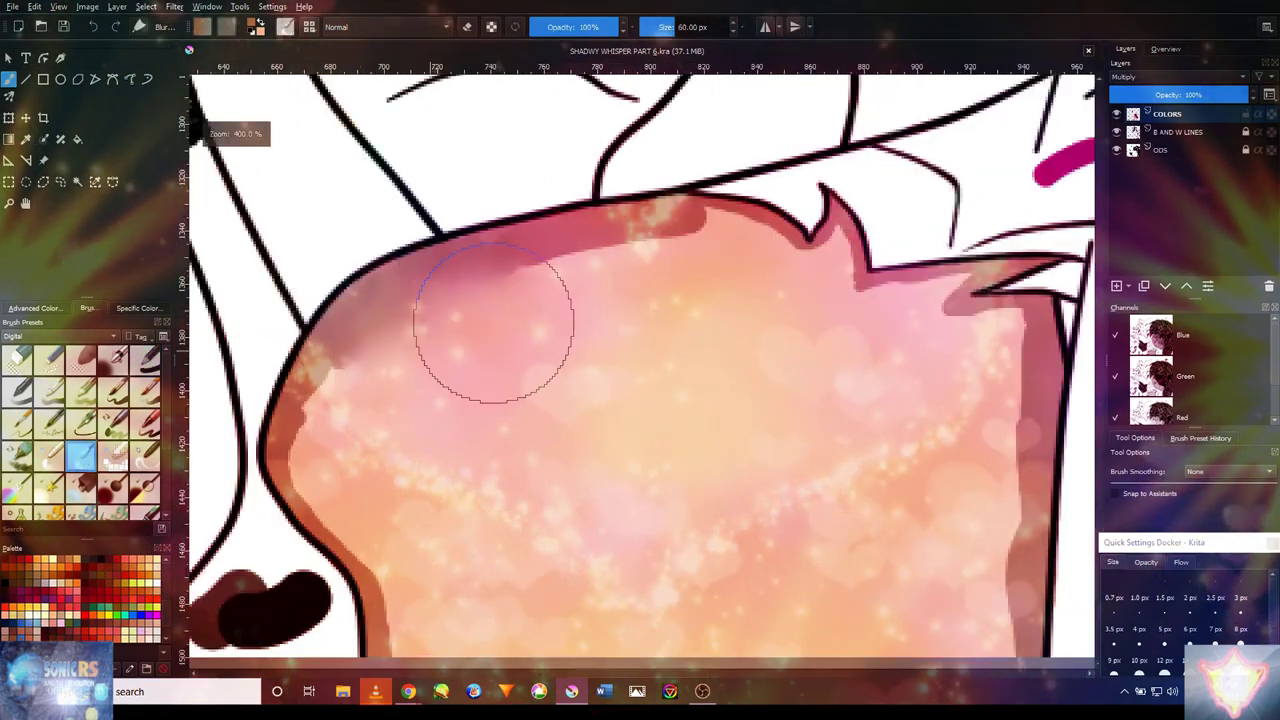
scroll(425, 431, "down", 1)
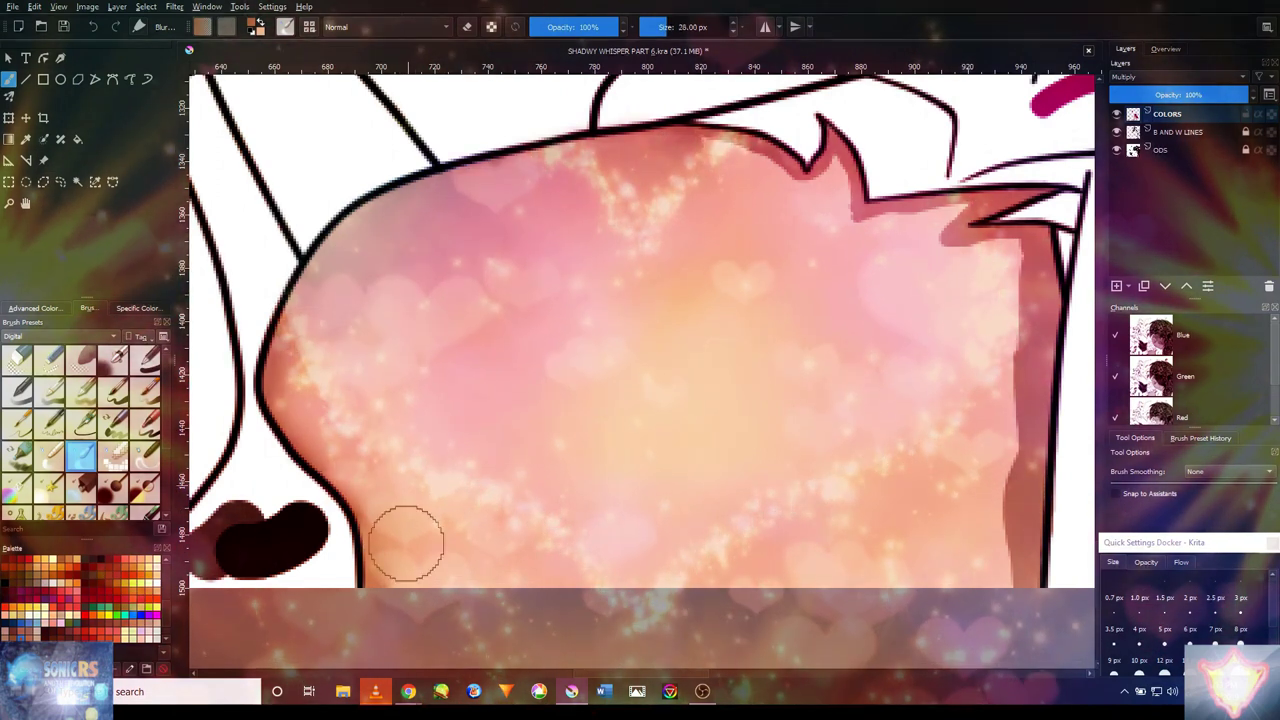
key("bracketleft")
key("bracketleft")
key("bracketleft")
key("bracketright")
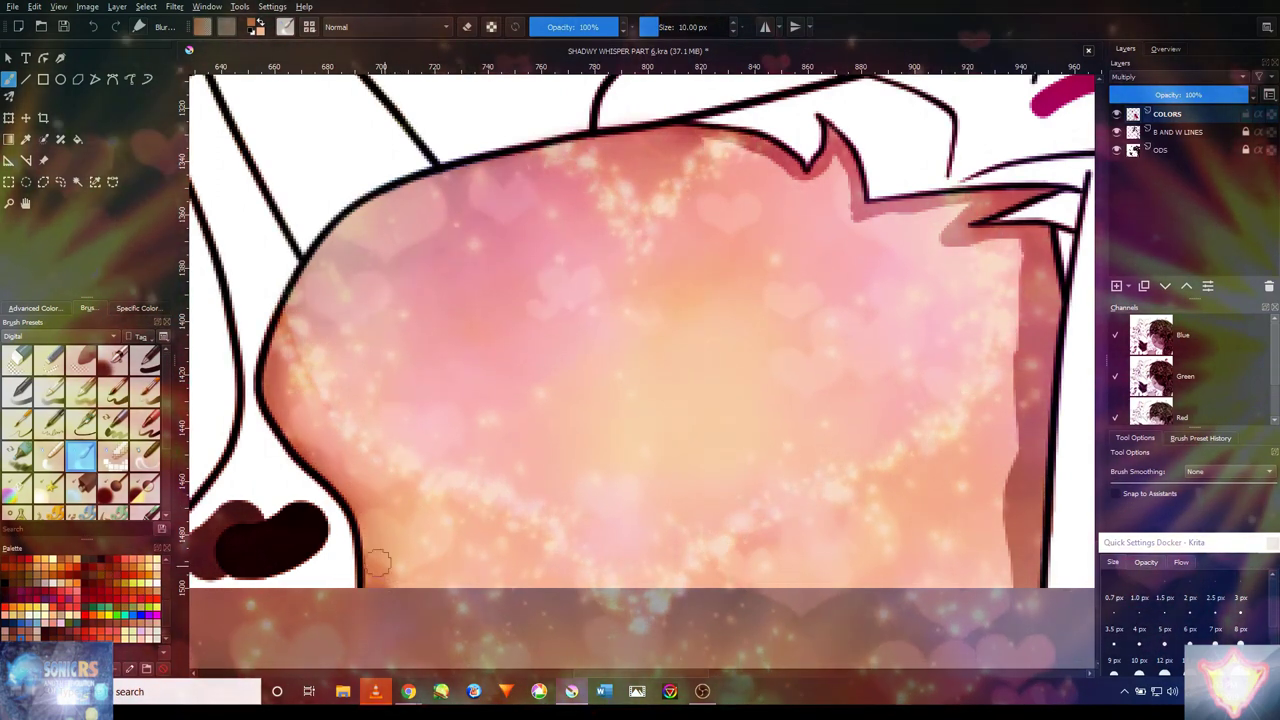
- Blend the shading along the arm's straight outer edge and pointed tuft with the blending brush at 26 px
scroll(820, 316, "down", 1)
scroll(820, 316, "right", 4)
key("bracketright")
key("bracketright")
key("bracketright")
key("bracketright")
mouse_move(766, 266)
left_mouse_down()
mouse_move(751, 500)
mouse_move(769, 480)
mouse_move(770, 258)
left_mouse_up()
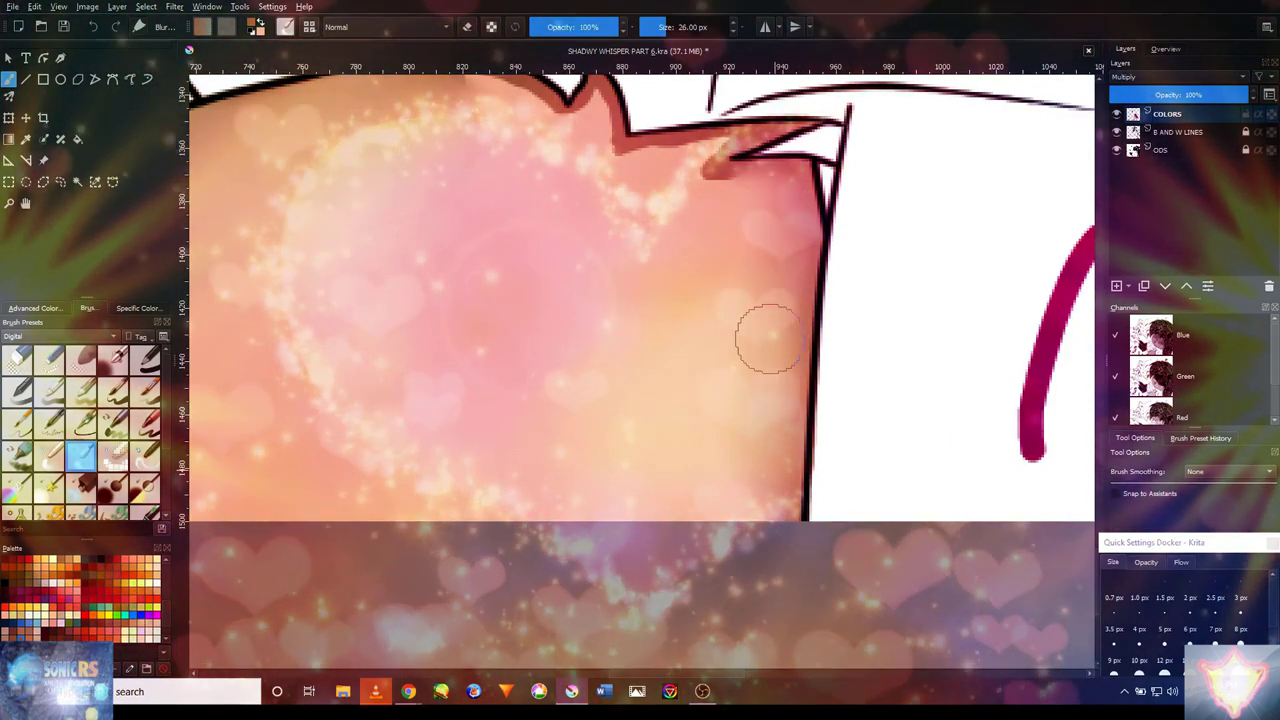
scroll(715, 285, "up", 2)
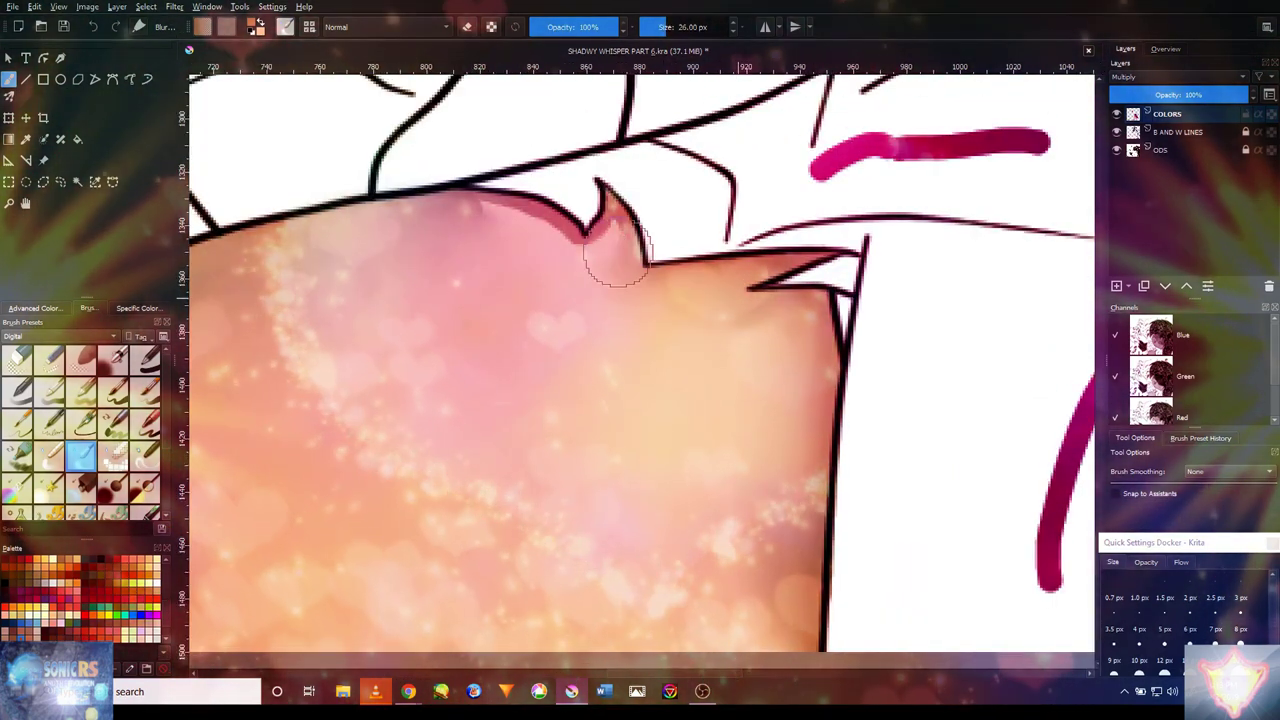
- Smooth the remaining shading near the outer edge and around the white notch, reducing the blending brush to 15 px
scroll(640, 358, "down", 5)
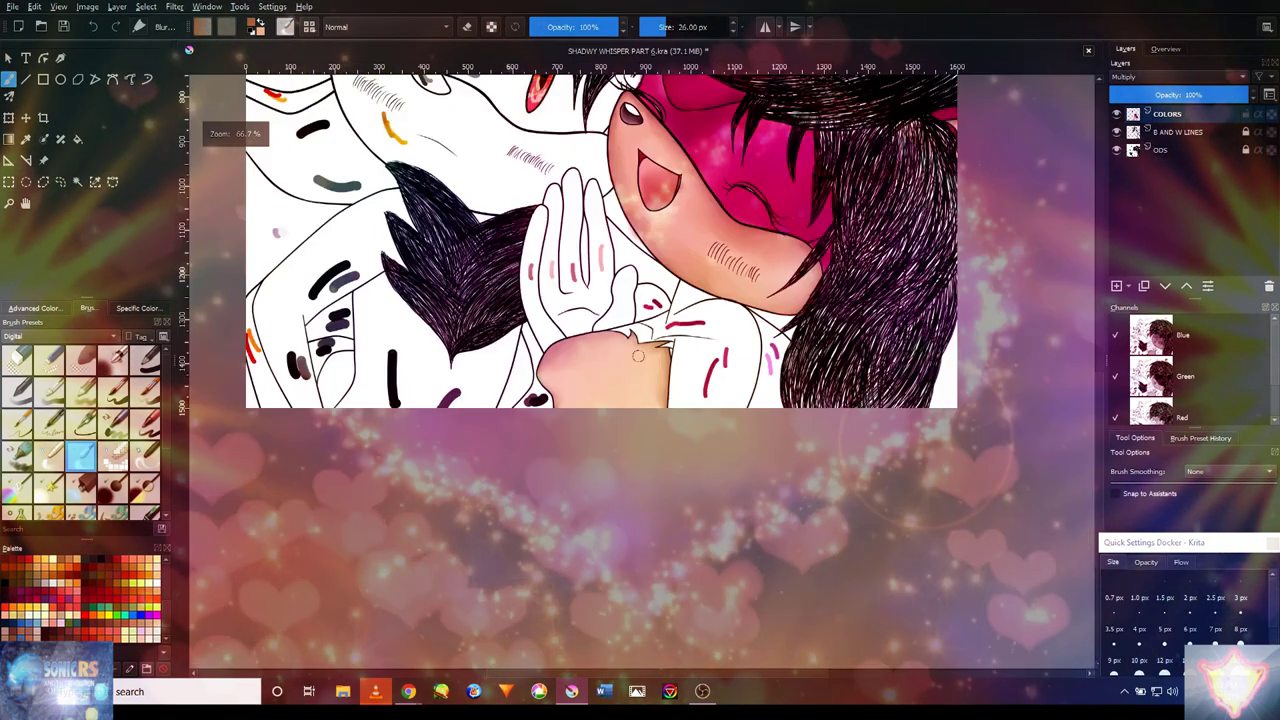
scroll(657, 371, "up", 3)
key("bracketright")
key("bracketright")
key("bracketright")
key("bracketright")
key("bracketright")
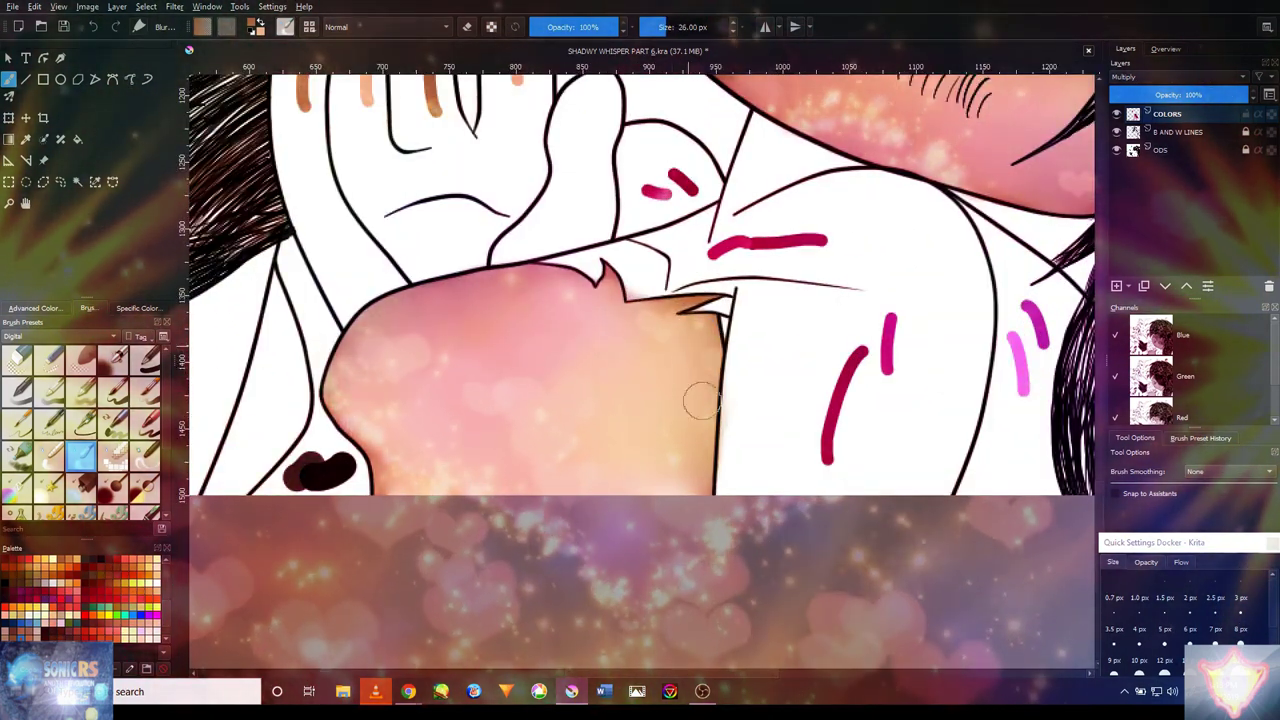
left_click_drag(700, 343, 677, 309)
key("bracketleft")
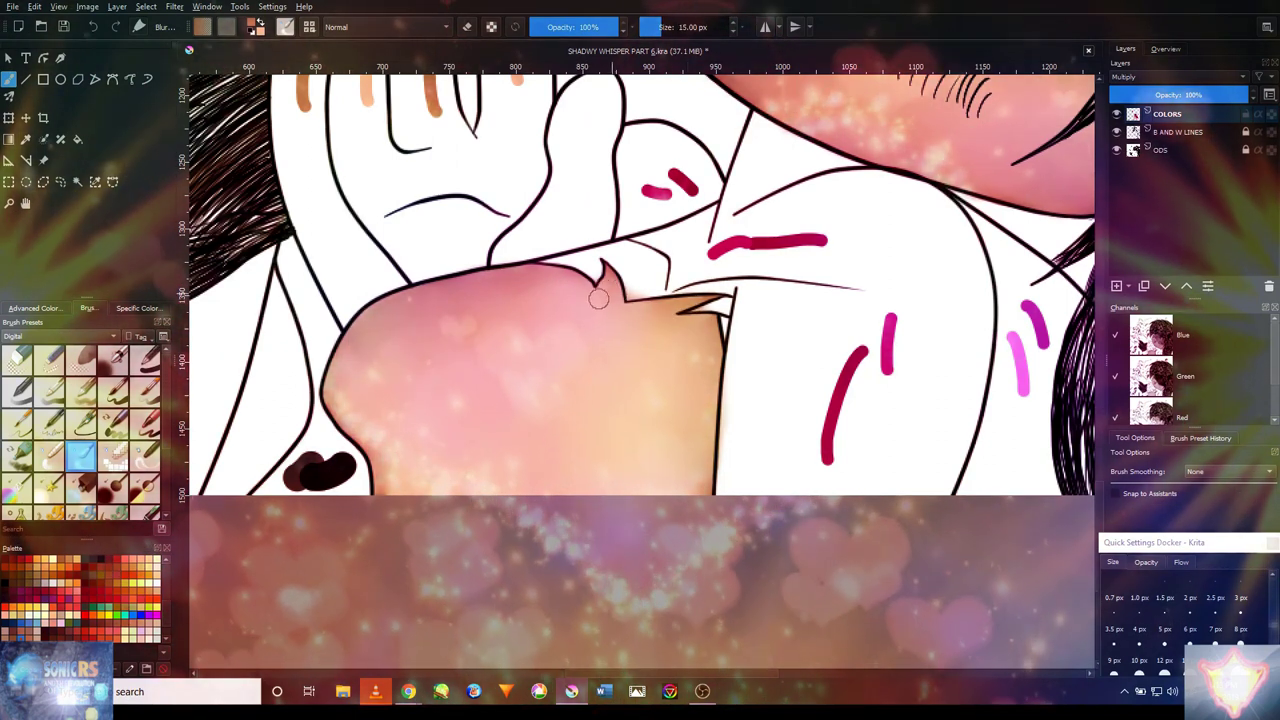
- Soften the shading on the arm's rounded side with the blending brush enlarged to 32 px
scroll(491, 354, "left", 3)
key("bracketright")
key("bracketright")
key("bracketright")
key("bracketright")
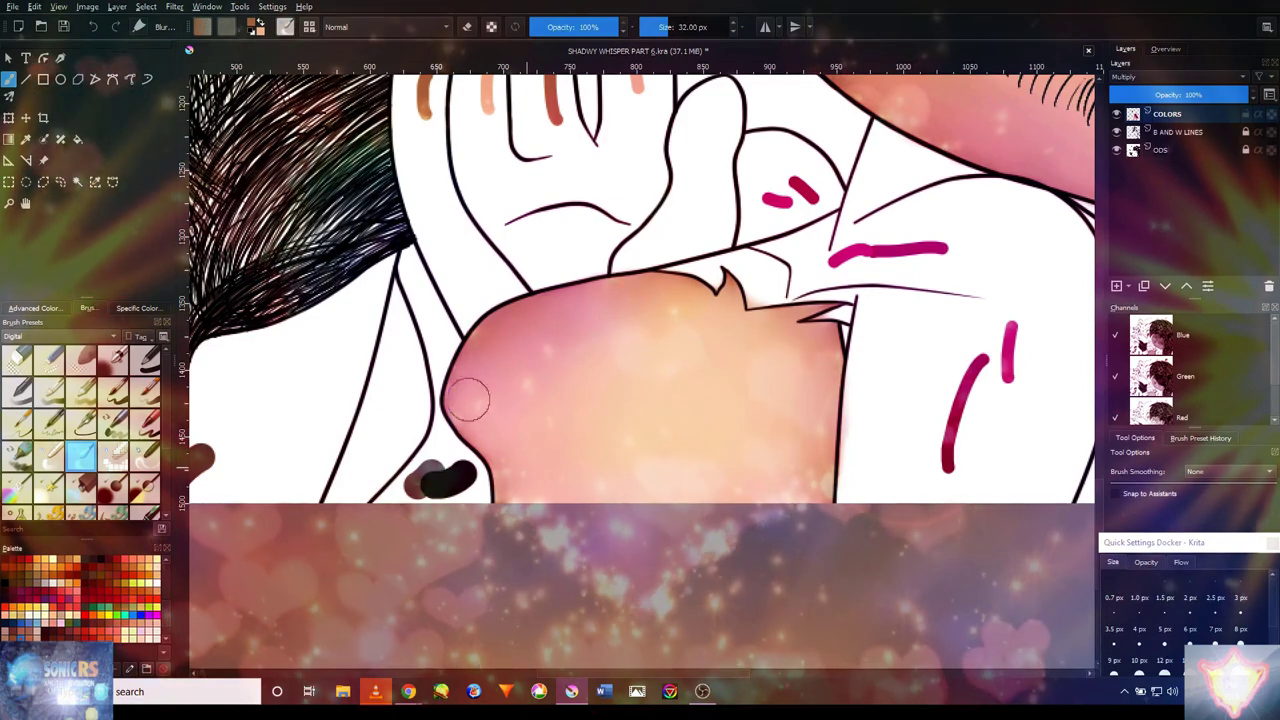
- Sample the light skin tone from the swatch stroke on the hand and fill the palm, fingers and thumb with it
scroll(634, 331, "down", 3)
scroll(663, 229, "up", 3)
left_click(665, 231, "ctrl")
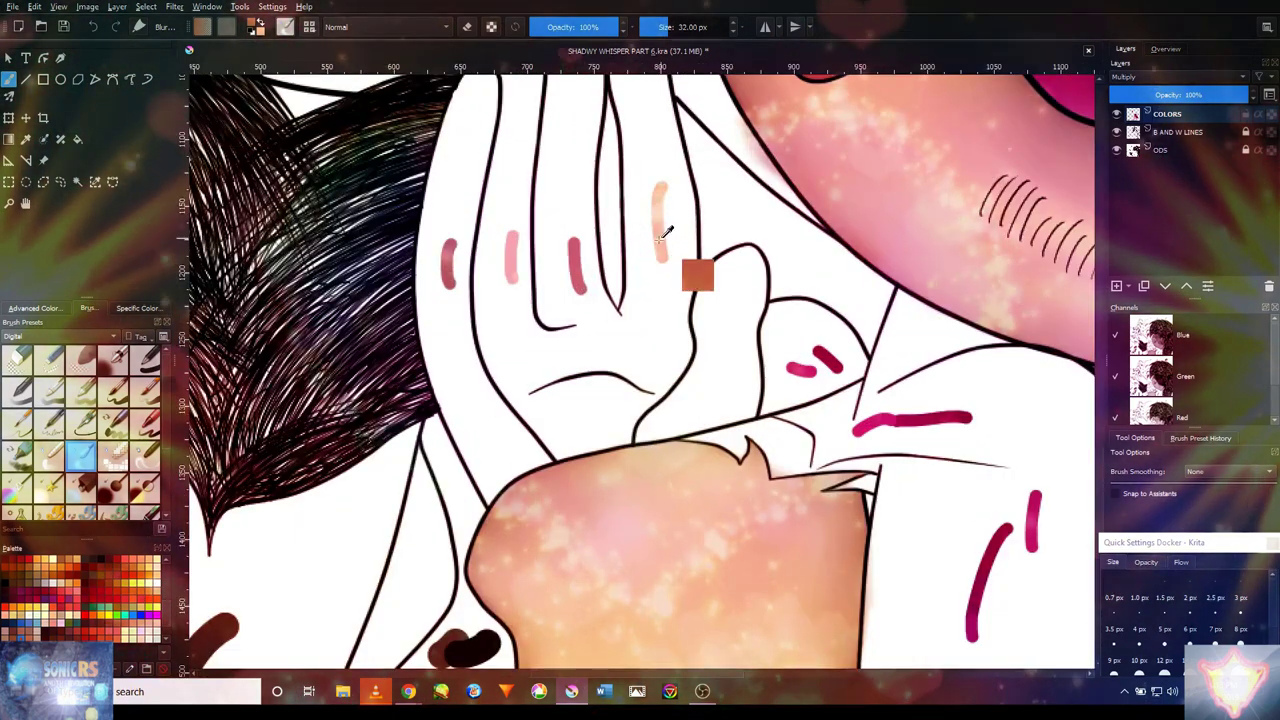
left_click(590, 272, "ctrl")
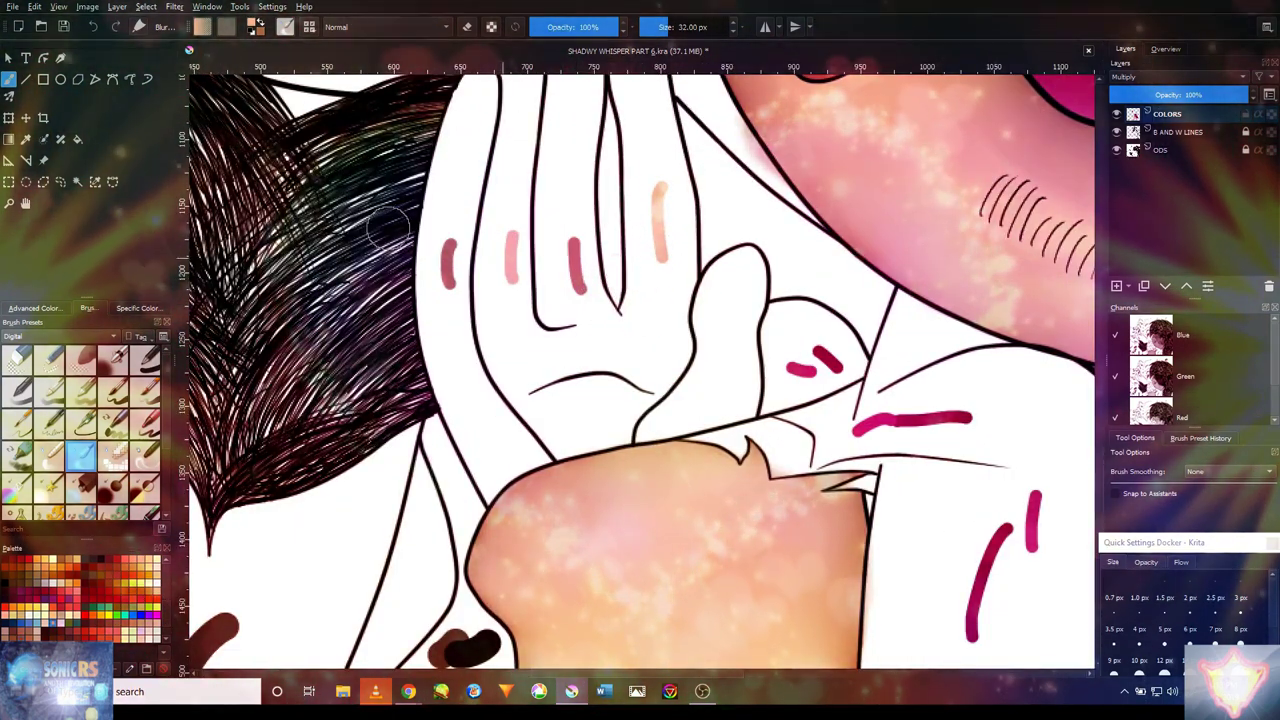
key("f")
left_click(510, 310)
scroll(535, 368, "down", 1)
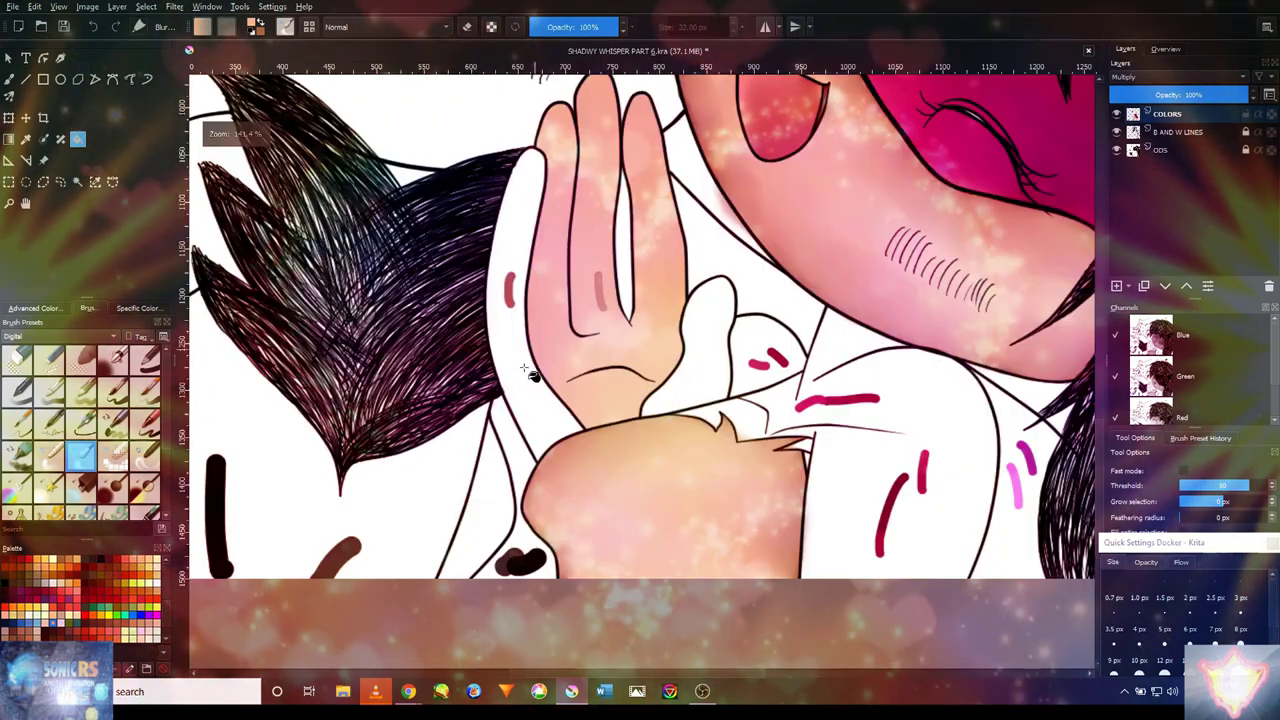
left_click(518, 215)
left_click(705, 335)
- Paint brown shading along both edges of the thumb with the hard brush reduced to 10 px
scroll(715, 345, "down", 3)
scroll(735, 380, "up", 3)
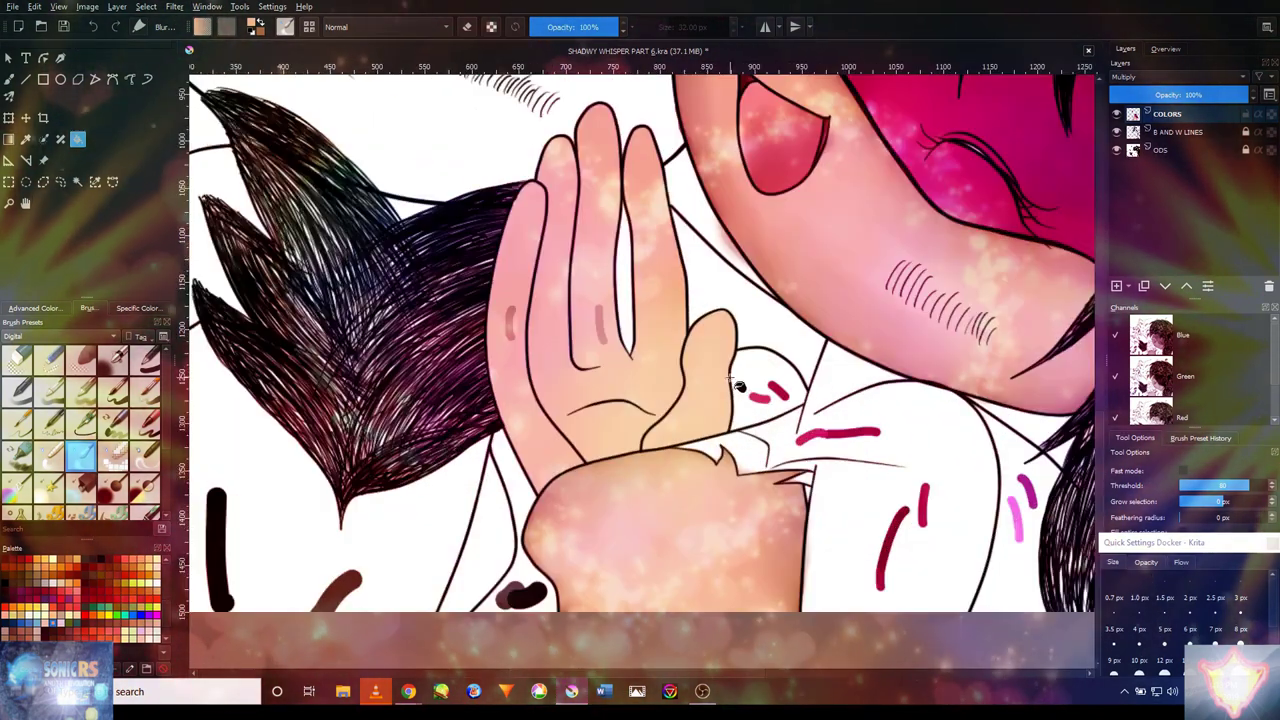
scroll(720, 390, "up", 4)
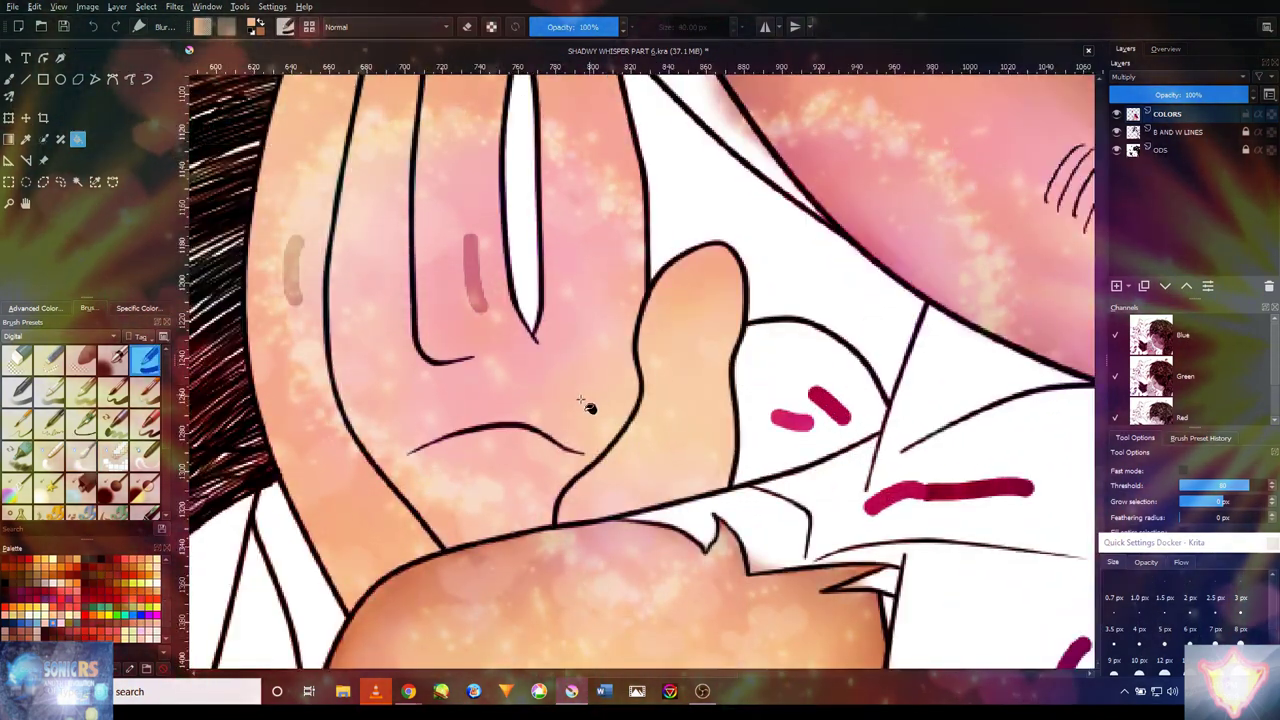
key("b")
scroll(690, 420, "up", 1)
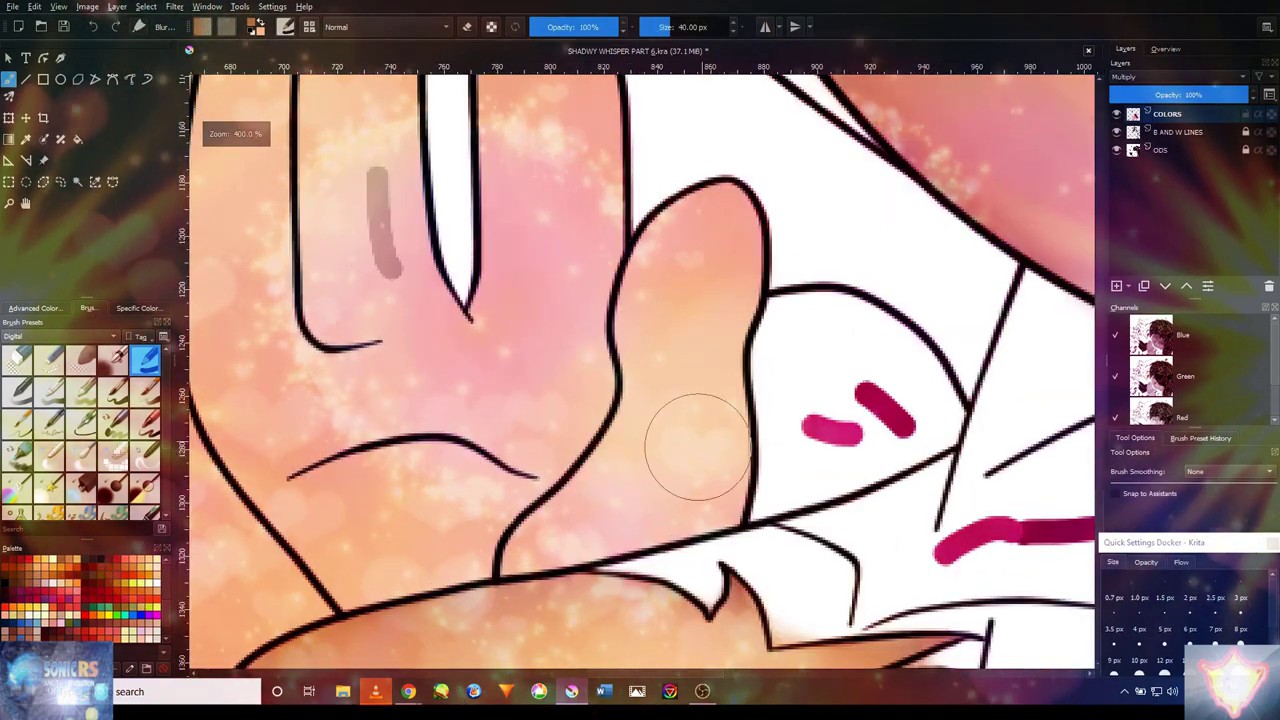
key("bracketleft")
key("bracketleft")
key("bracketleft")
key("bracketleft")
mouse_move(712, 512)
left_mouse_down()
mouse_move(733, 463)
mouse_move(657, 532)
mouse_move(517, 565)
mouse_move(523, 540)
mouse_move(627, 428)
mouse_move(643, 365)
mouse_move(627, 310)
mouse_move(657, 240)
mouse_move(710, 198)
mouse_move(737, 208)
mouse_move(743, 240)
mouse_move(755, 233)
mouse_move(722, 490)
left_mouse_up()
- Paint brown shading along the outer edge, tip and inner edge of the finger nearest the face at 10 px
mouse_move(565, 249)
left_mouse_down()
mouse_move(580, 434)
mouse_move(584, 385)
mouse_move(562, 270)
mouse_move(567, 497)
mouse_move(500, 160)
left_mouse_up()
left_click_drag(506, 252, 523, 337)
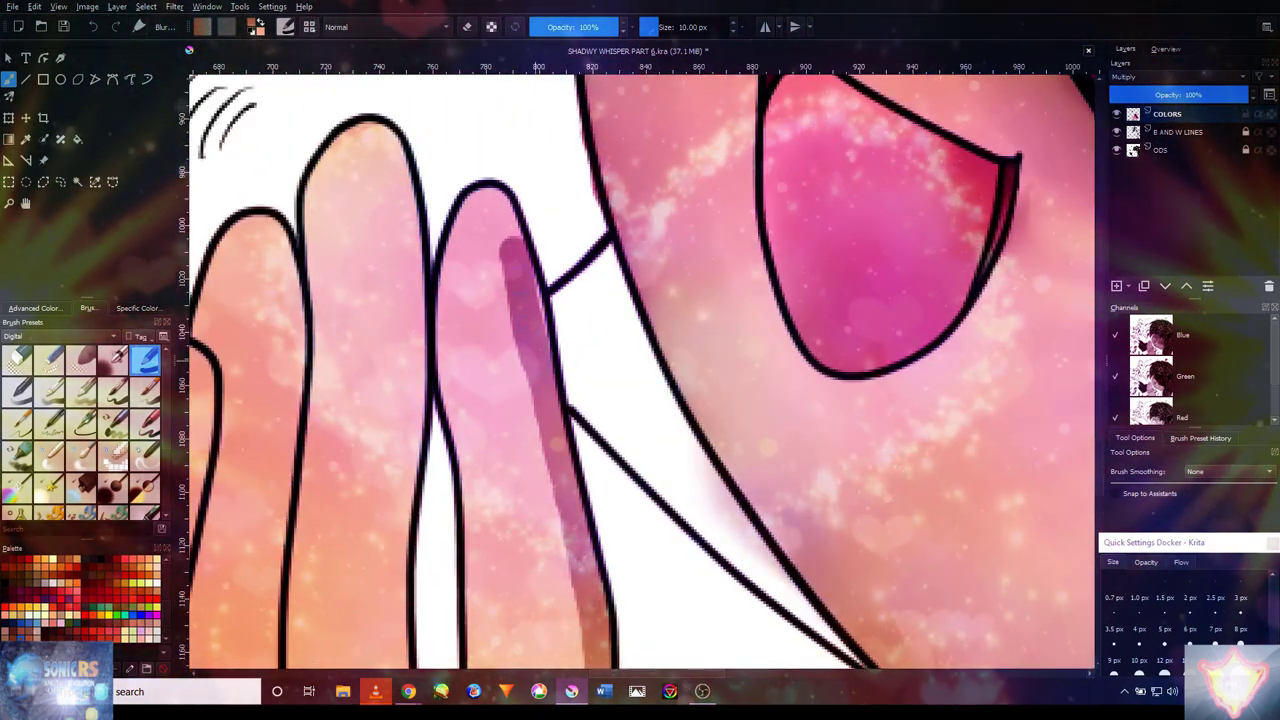
mouse_move(505, 245)
left_mouse_down()
mouse_move(476, 200)
mouse_move(453, 250)
mouse_move(455, 400)
left_mouse_up()
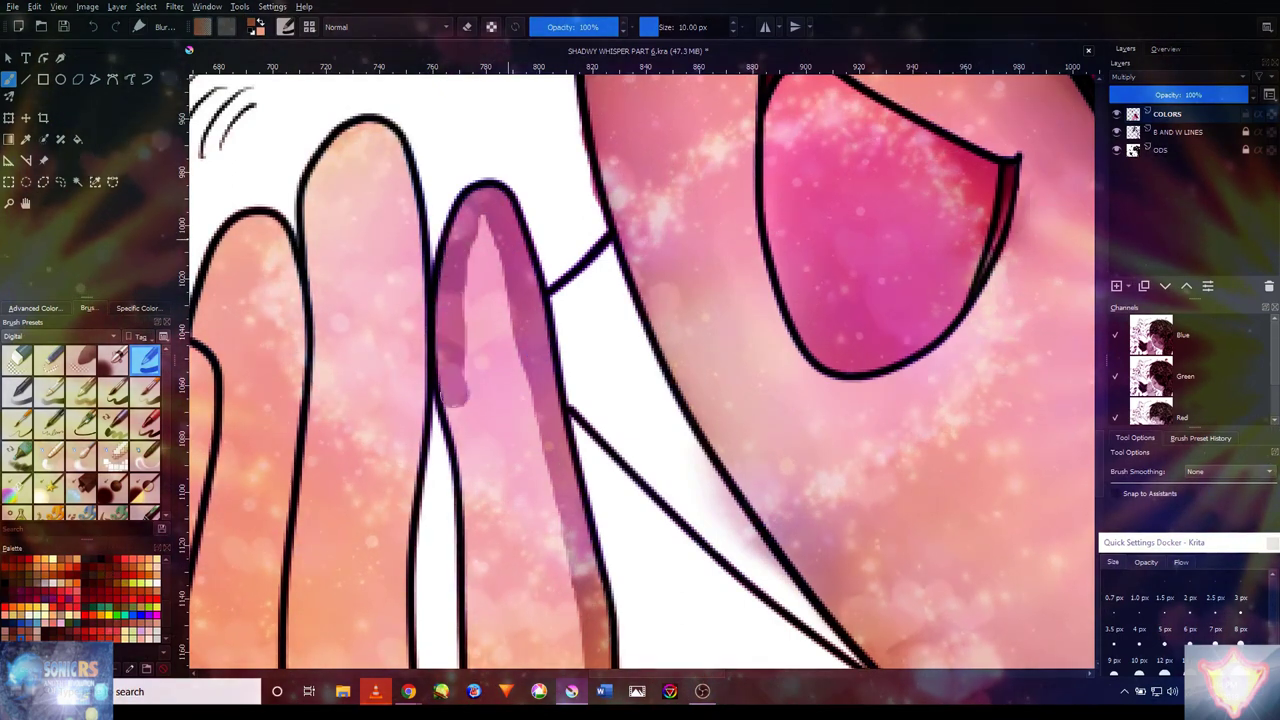
scroll(502, 420, "down", 5)
scroll(460, 425, "up", 4)
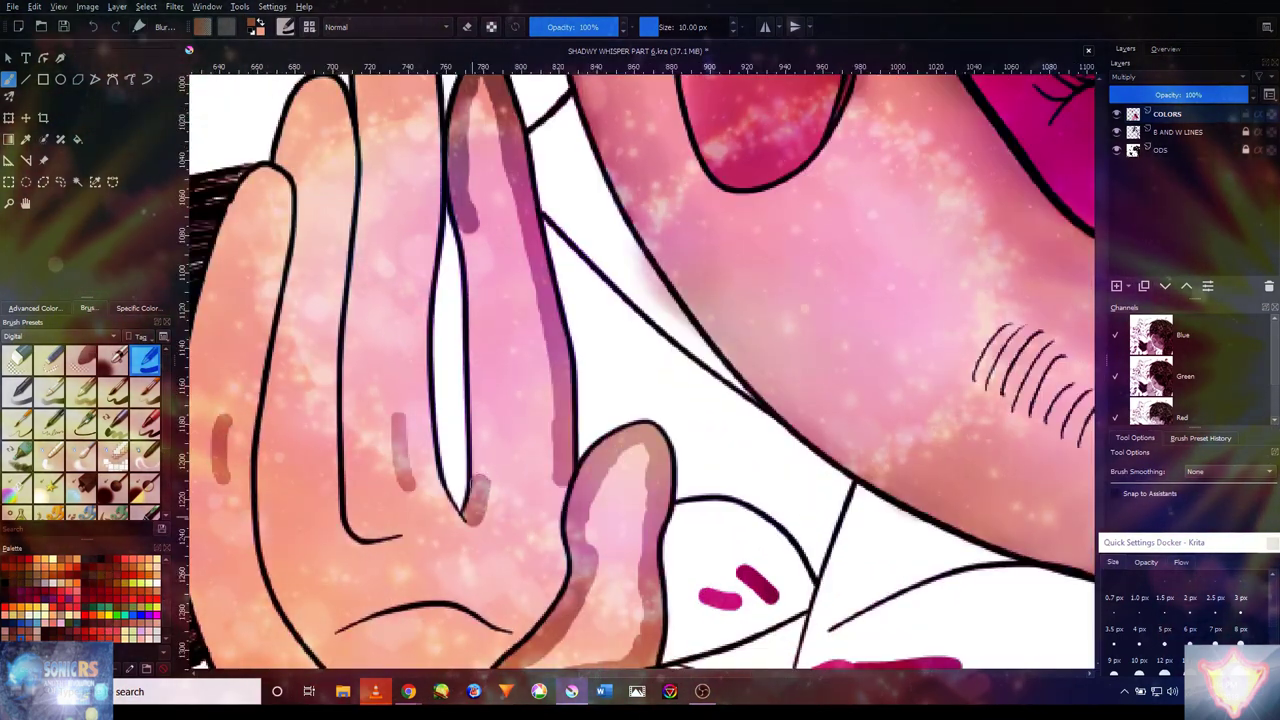
left_click_drag(466, 110, 485, 500)
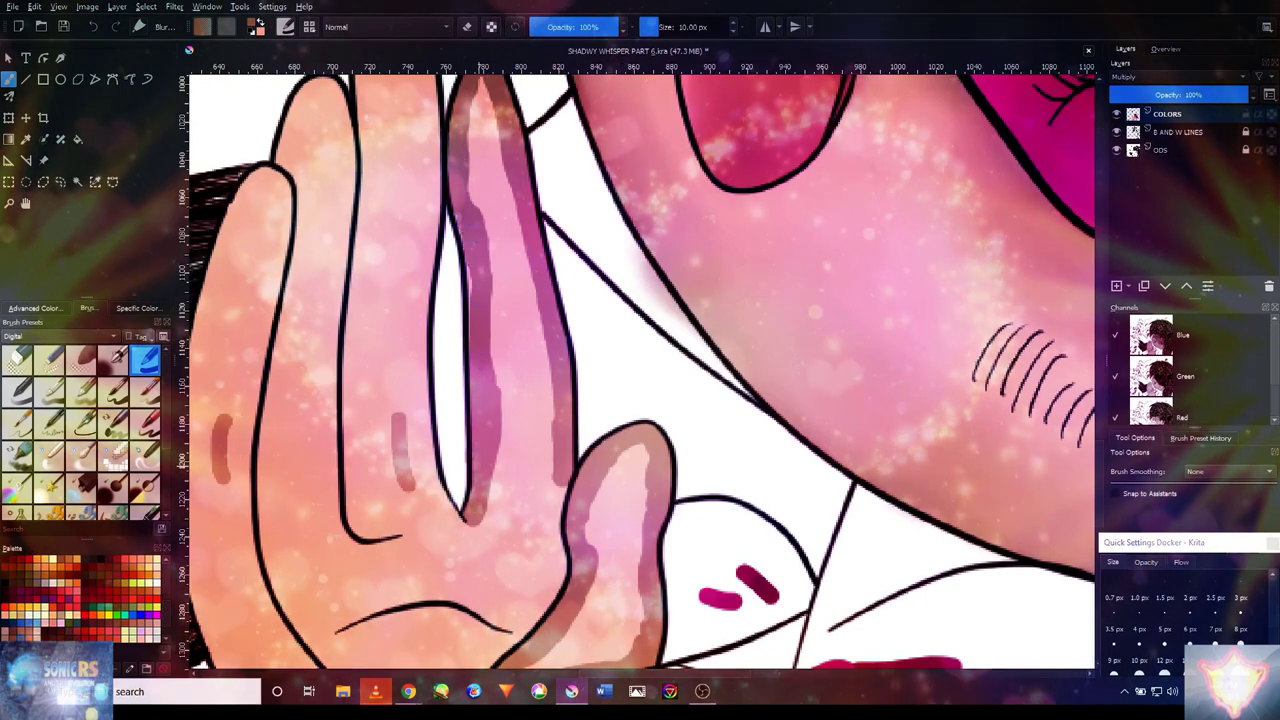
- Paint a brown shadow band across the base of the palm, just above the forearm, at 10 px
scroll(468, 282, "down", 3)
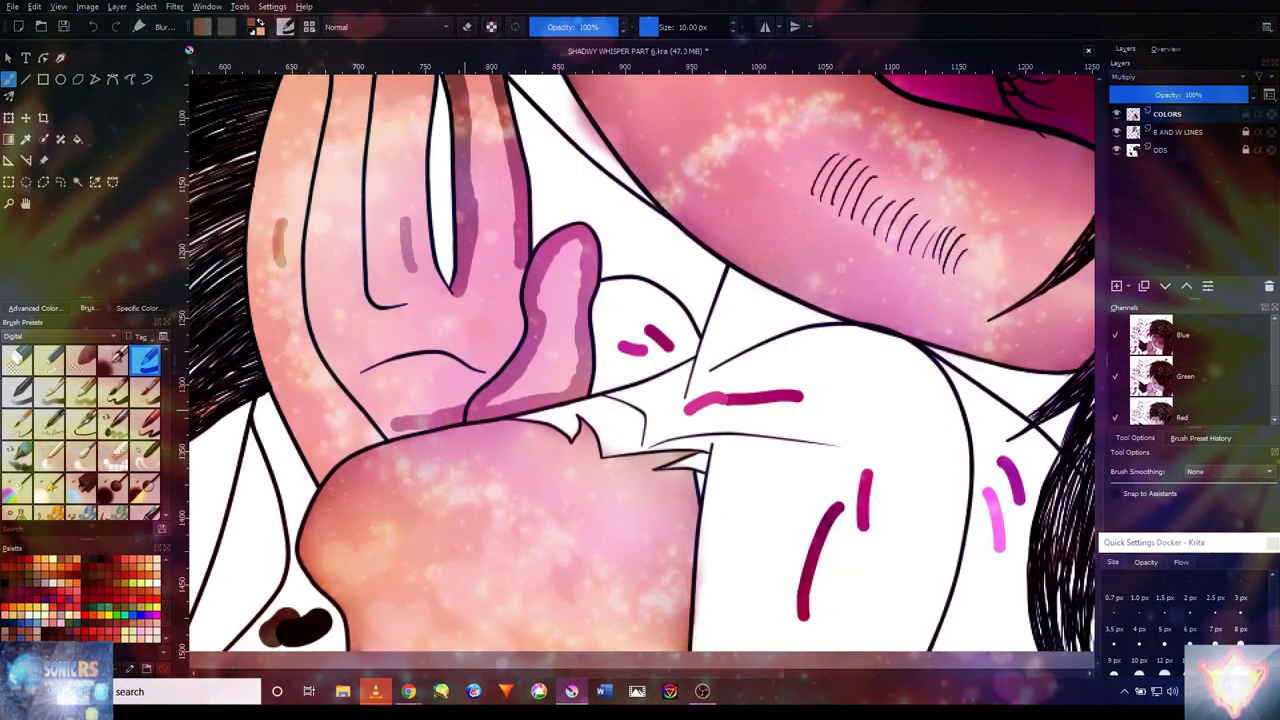
scroll(360, 430, "down", 2)
scroll(360, 430, "up", 3)
left_click_drag(405, 343, 515, 349)
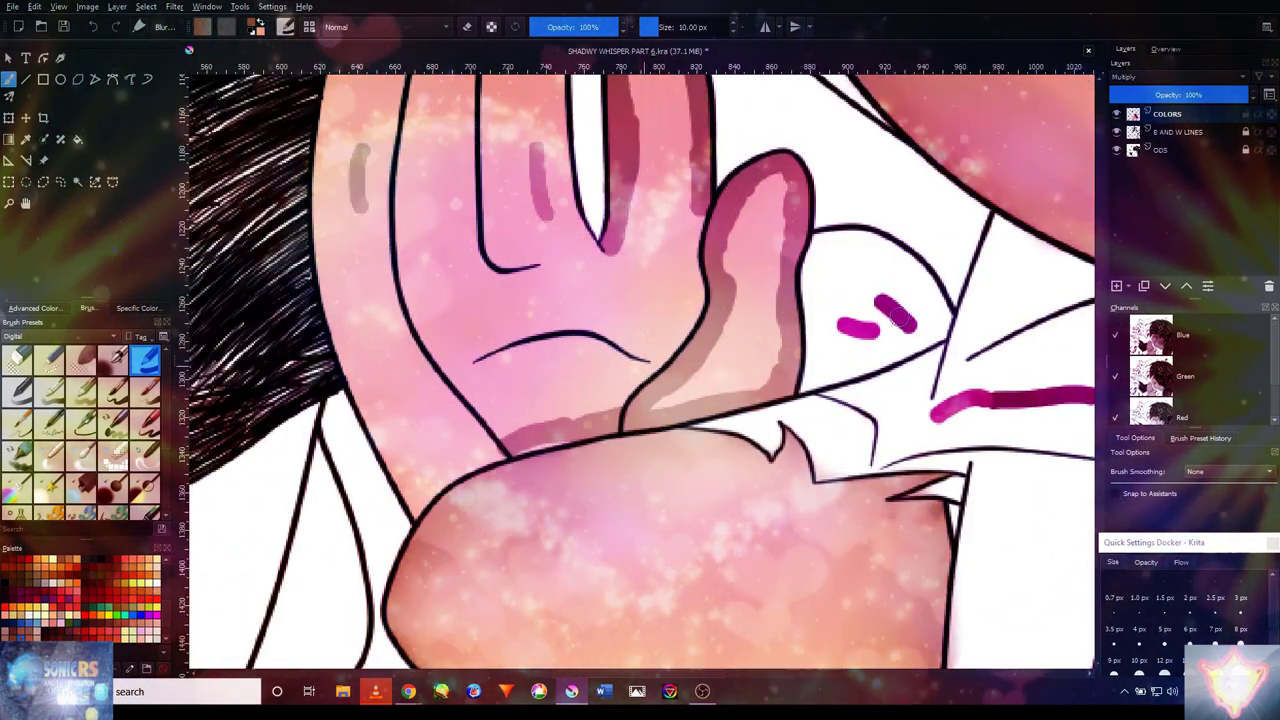
- On the ODS layer, paint white over the line running down the palm from the little-finger gap to its base, at 5 px
key("Page_Down")
key("Page_Down")
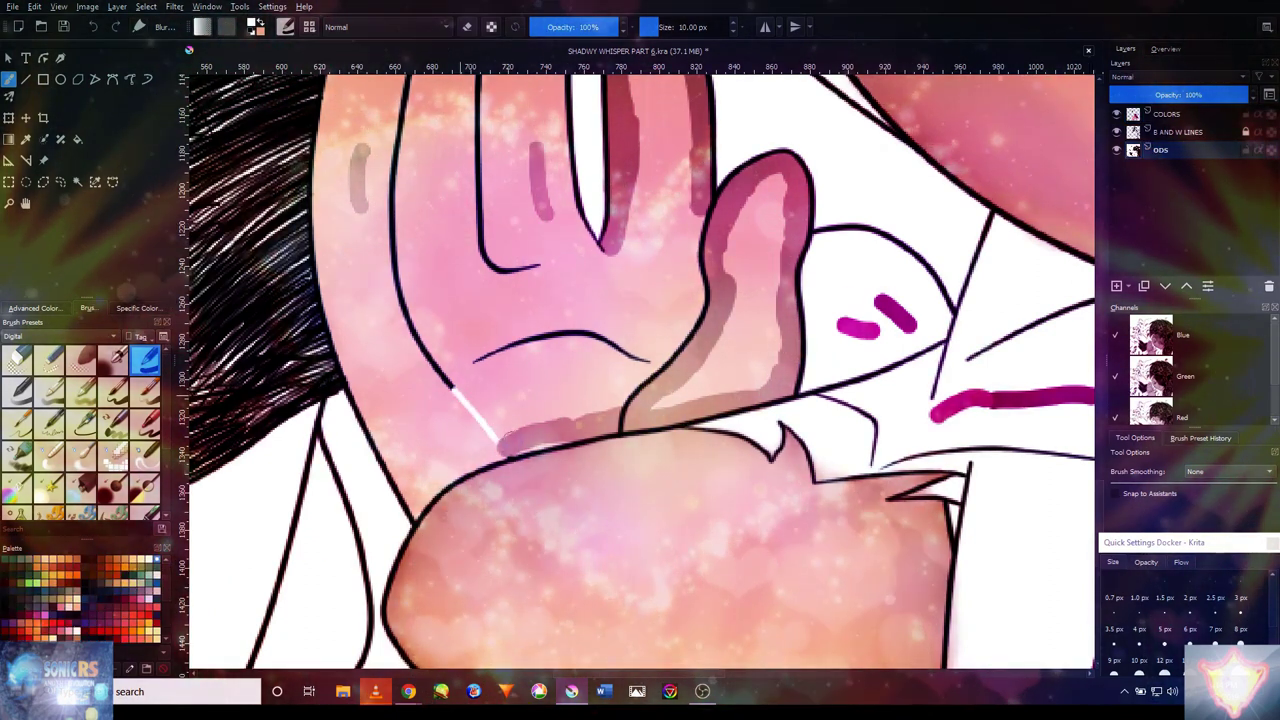
key("plus")
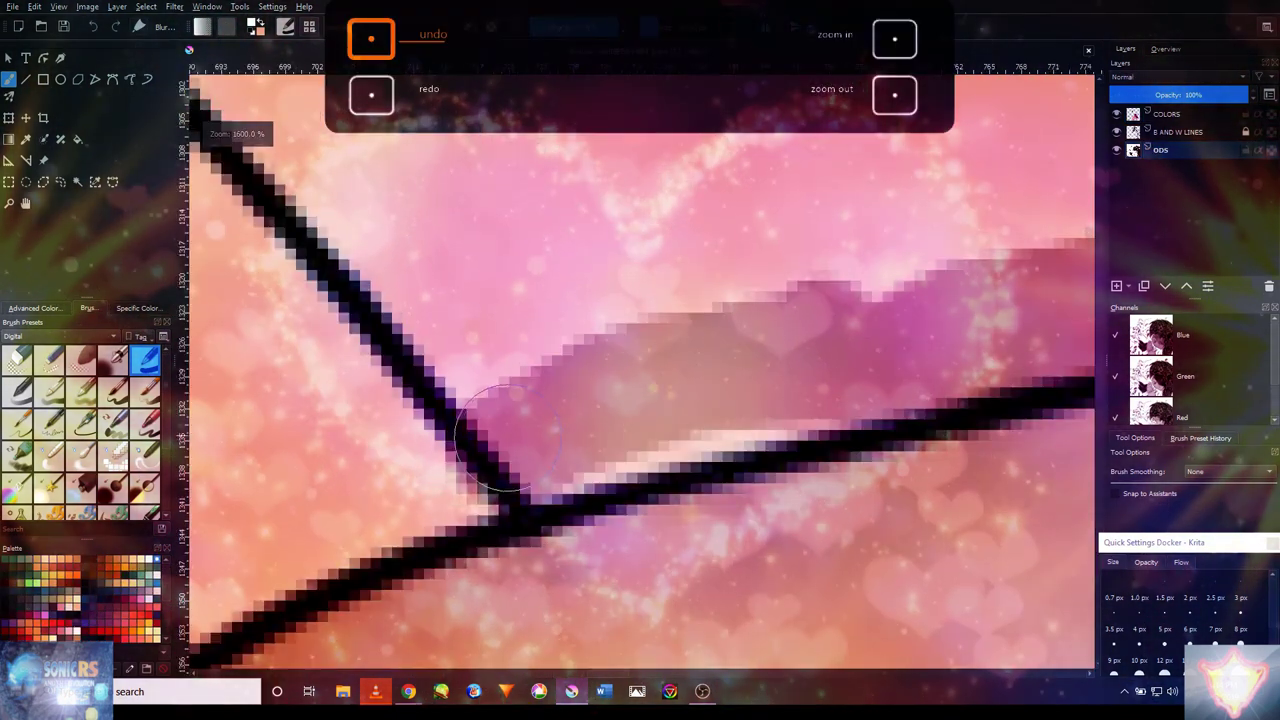
key("minus")
key("minus")
key("minus")
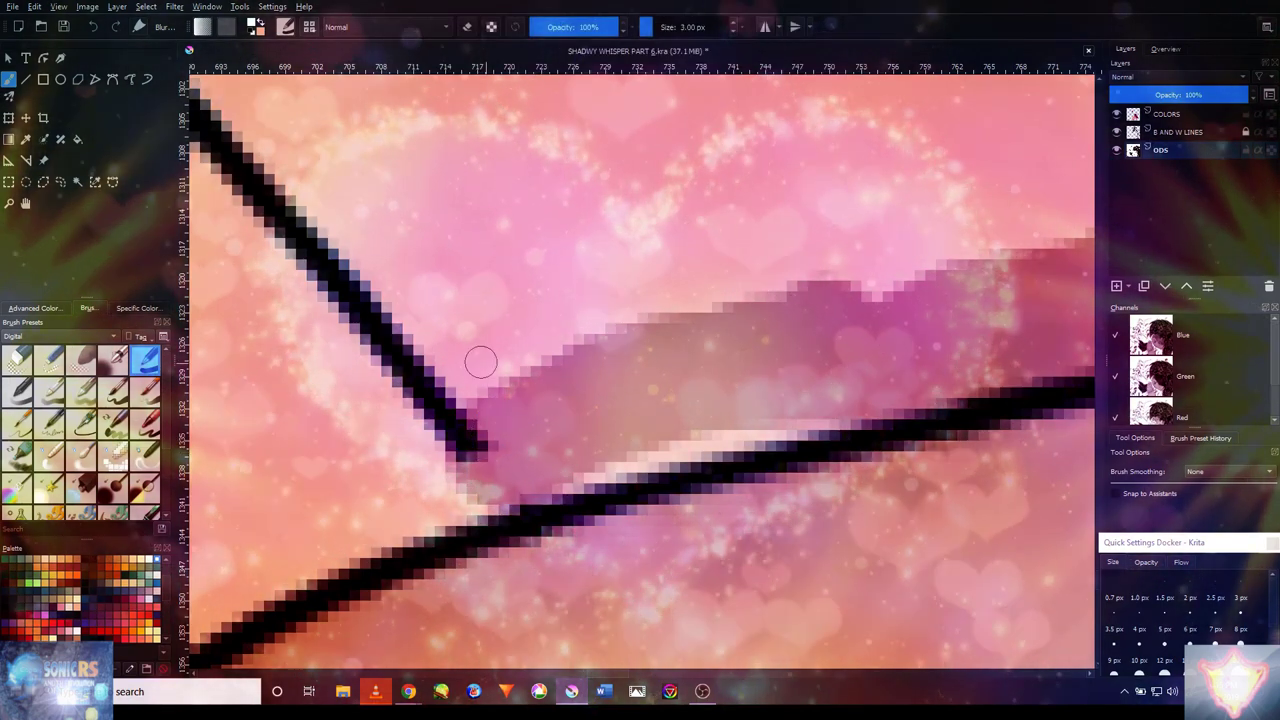
key("bracketright")
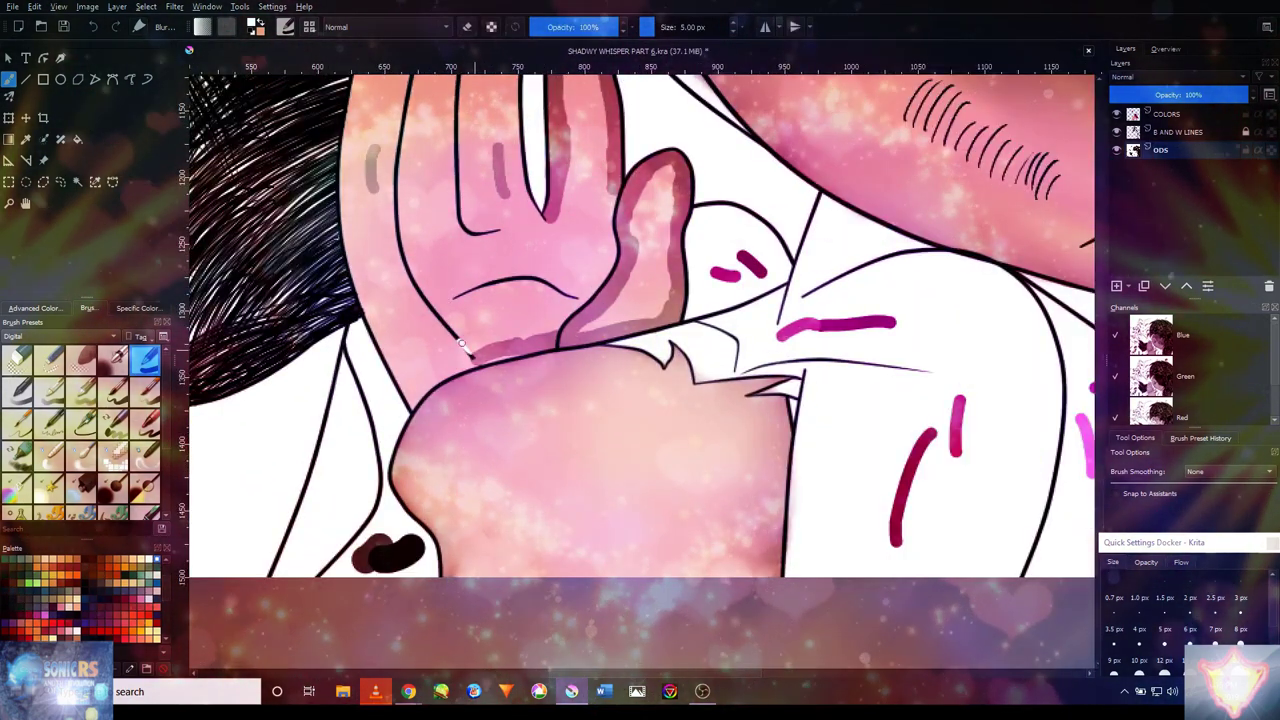
left_click_drag(471, 184, 474, 327)
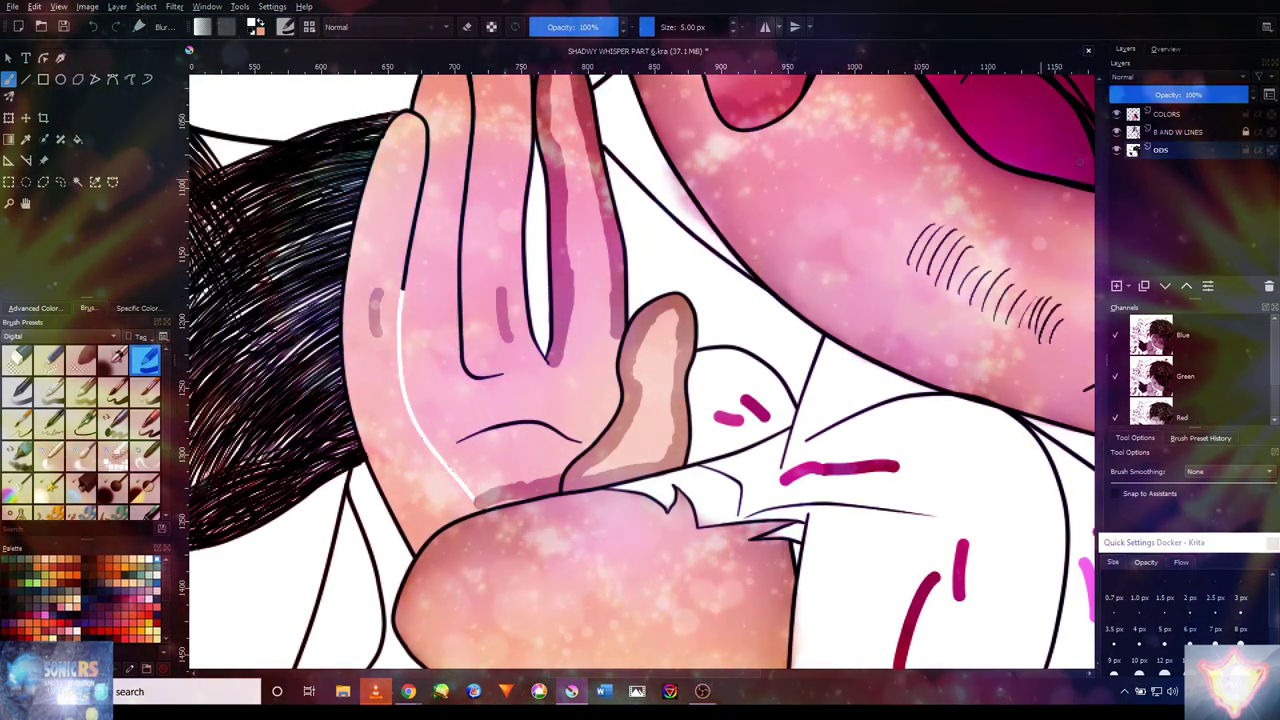
- On the COLORS layer, cover the whitened strip and the grey swatch stroke with skin tone, enlarging the brush to 11 px
key("Page_Up")
key("Page_Up")
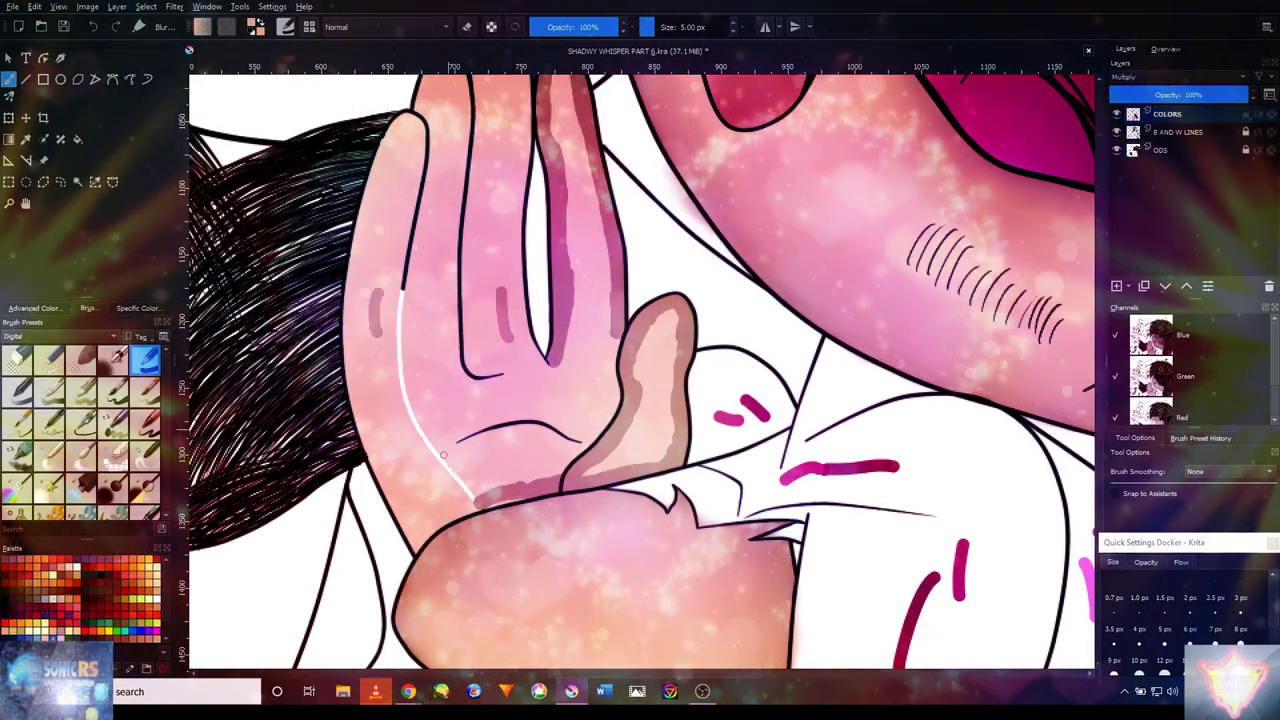
left_click_drag(410, 418, 430, 447)
key("bracketright")
key("bracketright")
key("bracketright")
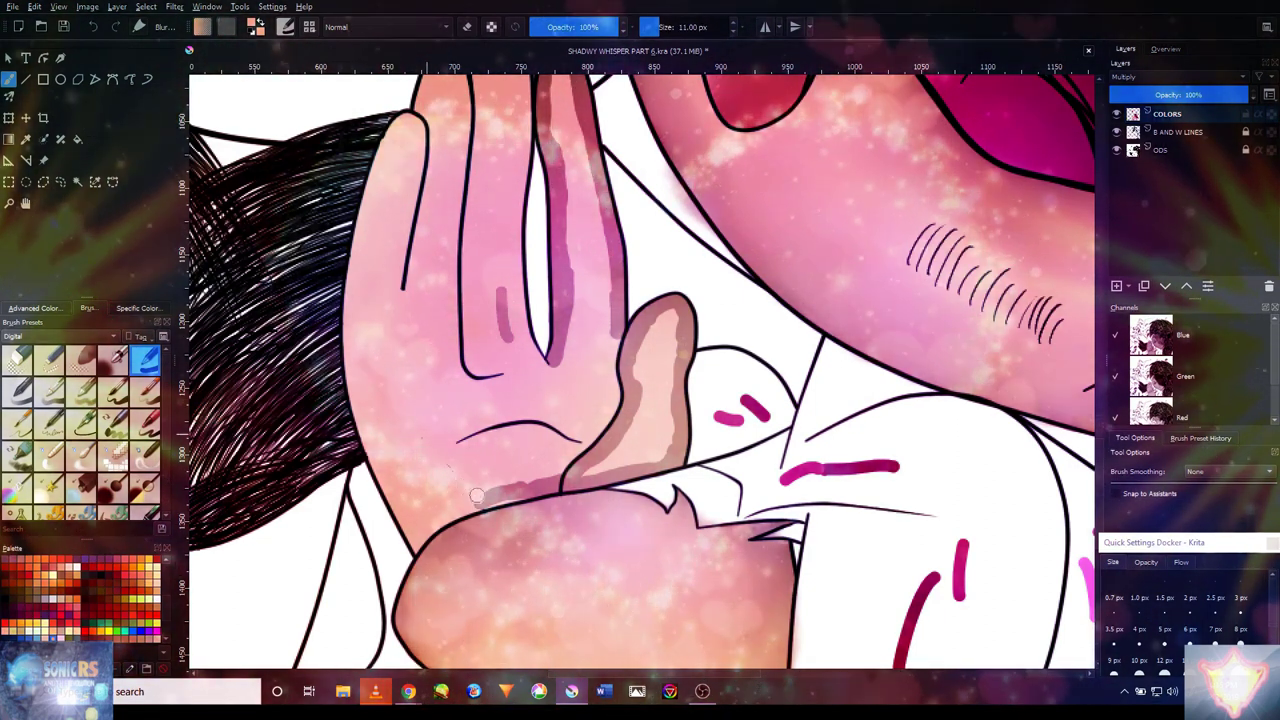
- Paint out the leftover dark specks in the palm on the ODS layer at 11 px and return to the COLORS layer
scroll(477, 495, "up", 6)
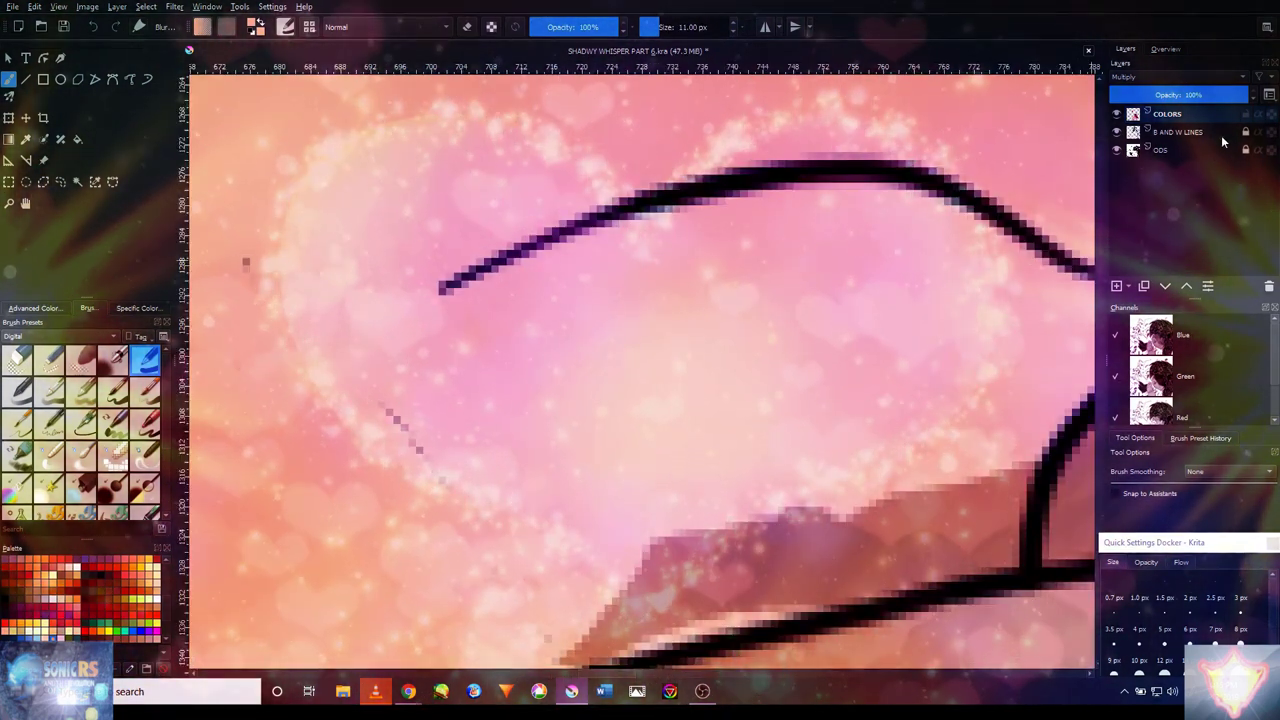
left_click(1215, 133)
left_click(1200, 150)
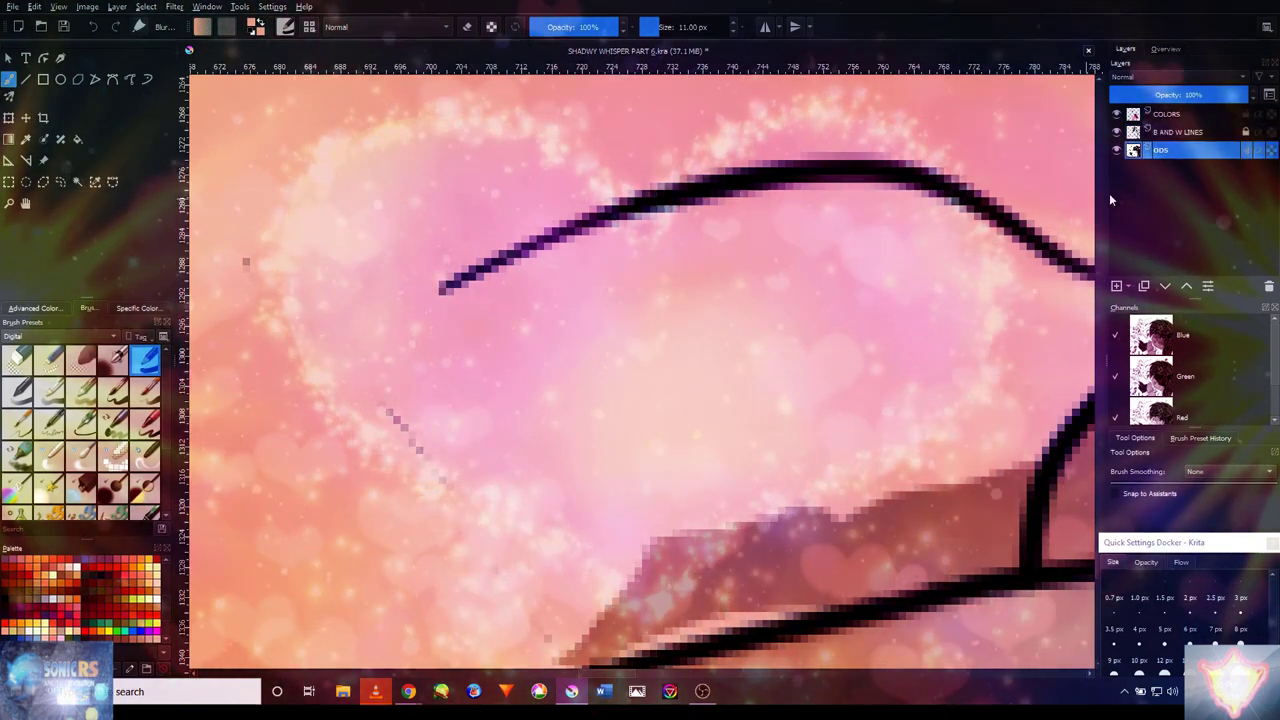
scroll(477, 411, "down", 4)
scroll(482, 422, "up", 5)
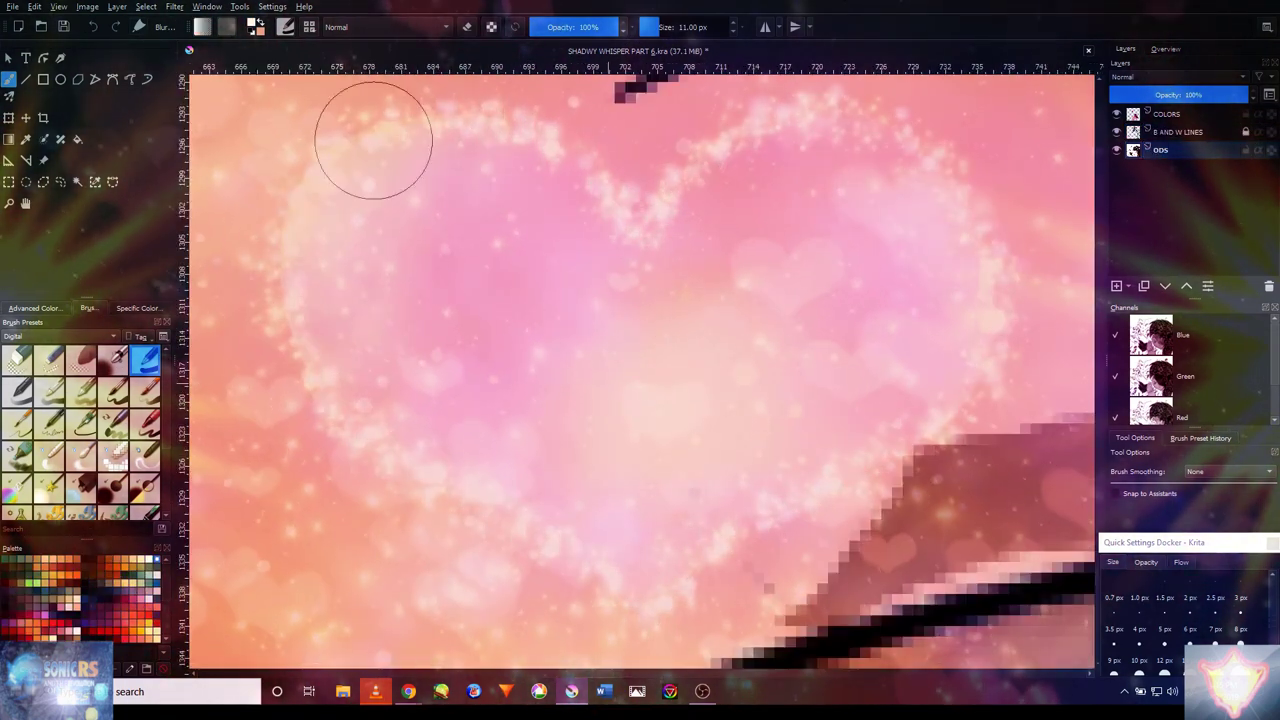
scroll(744, 535, "down", 4)
key("Page_Up")
key("Page_Up")
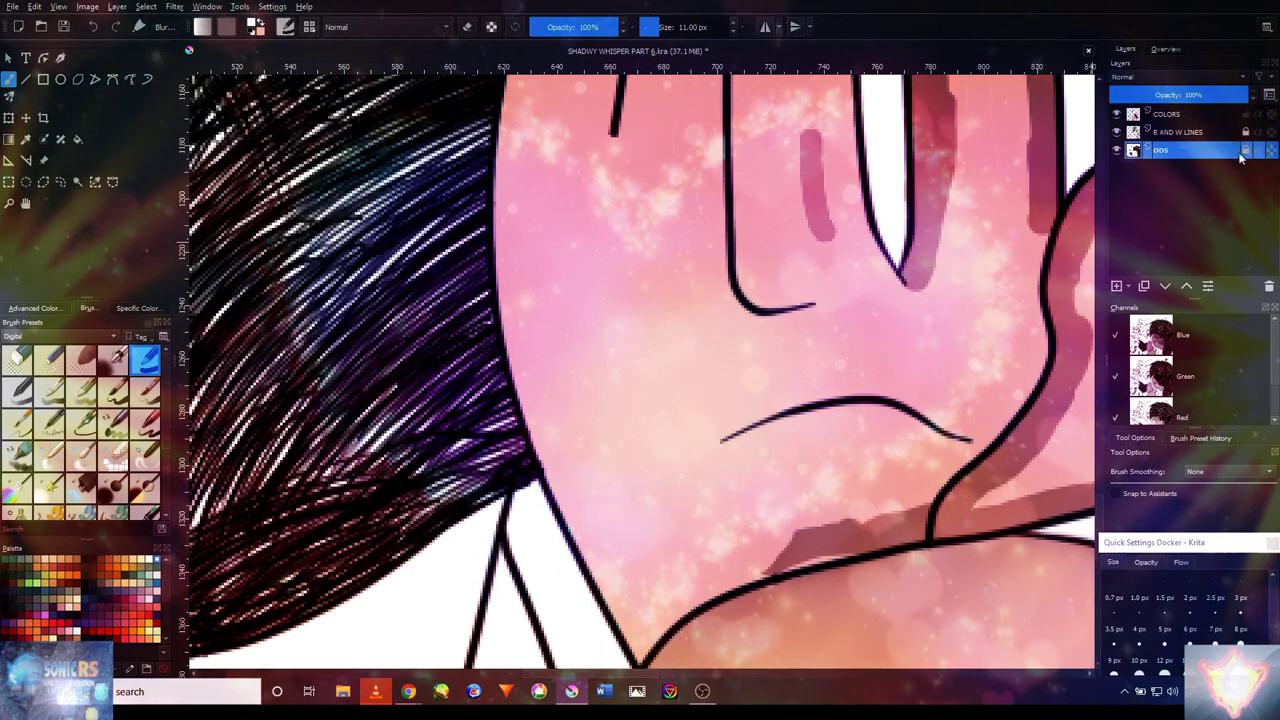
key("plus")
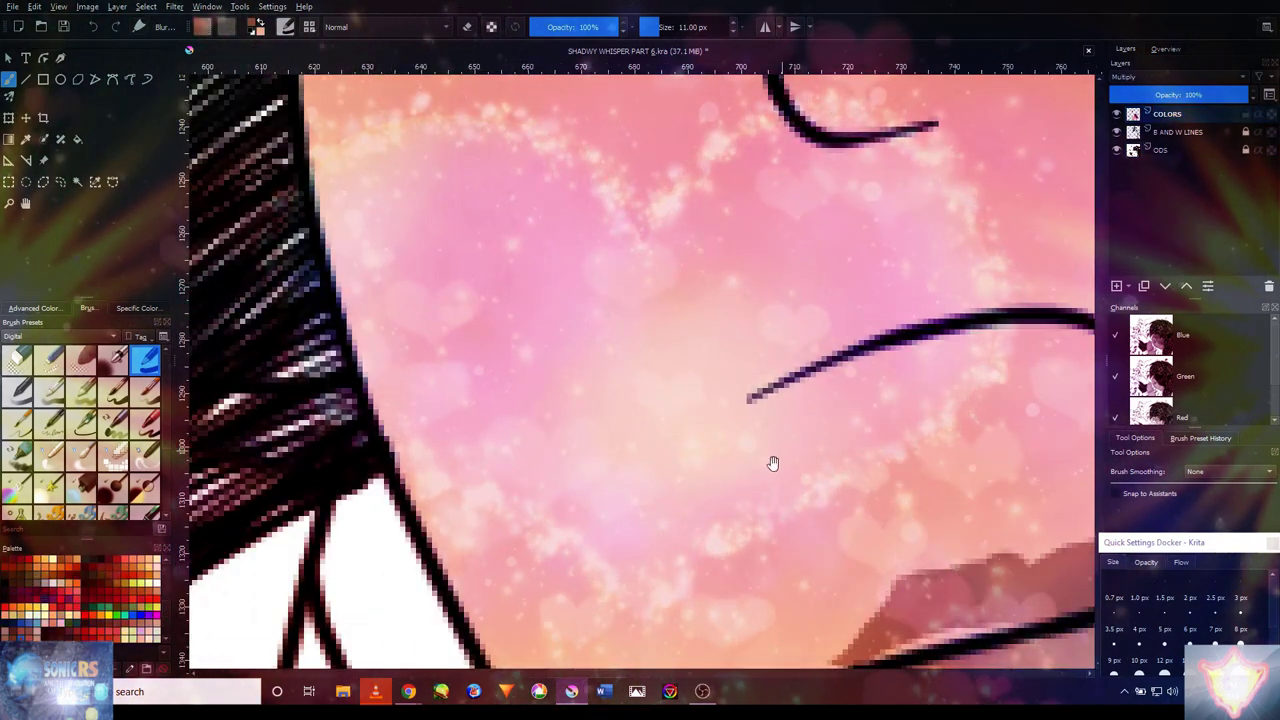
- Paint brown shading along the outer edge of the palm beside the dark hair with the brush at 6 px
left_click_drag(773, 463, 700, 220)
mouse_move(785, 398)
left_mouse_down()
mouse_move(634, 443)
mouse_move(540, 510)
mouse_move(565, 470)
mouse_move(430, 405)
left_mouse_up()
mouse_move(302, 74)
left_mouse_down()
mouse_move(395, 290)
mouse_move(445, 480)
mouse_move(394, 194)
mouse_move(434, 451)
left_mouse_up()
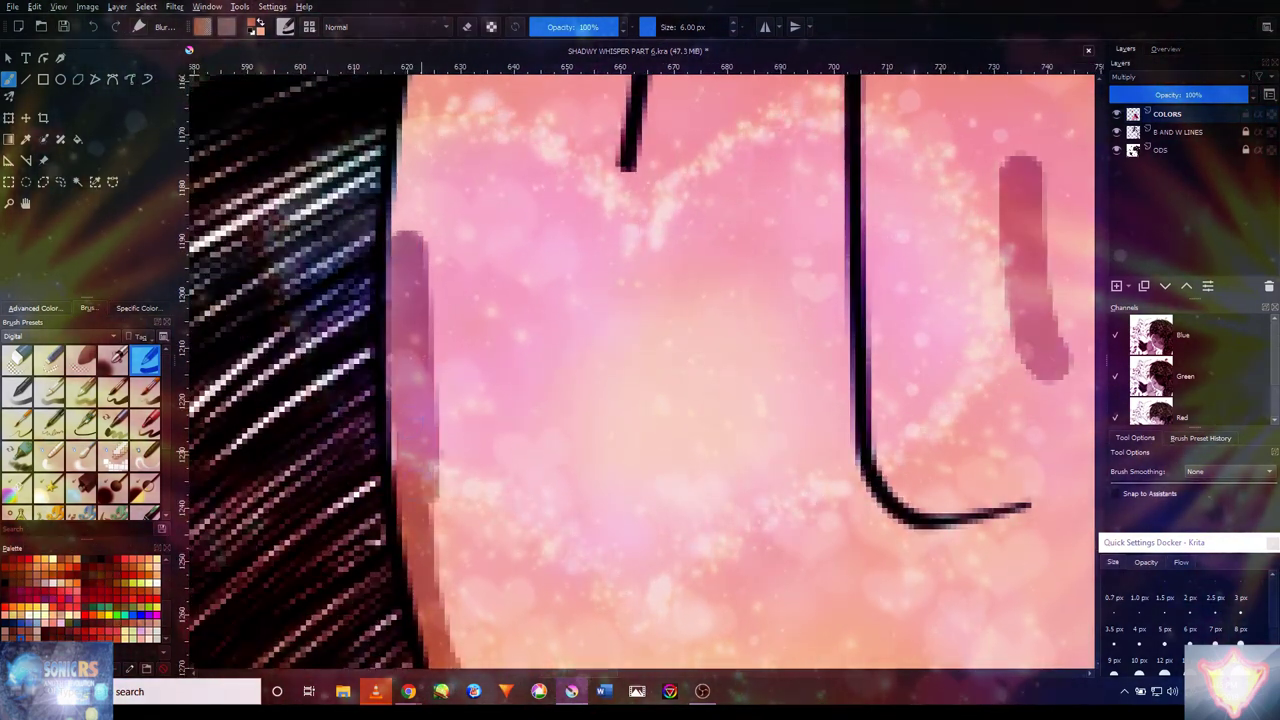
scroll(491, 289, "down", 3)
scroll(491, 289, "up", 3)
left_click_drag(491, 289, 349, 484)
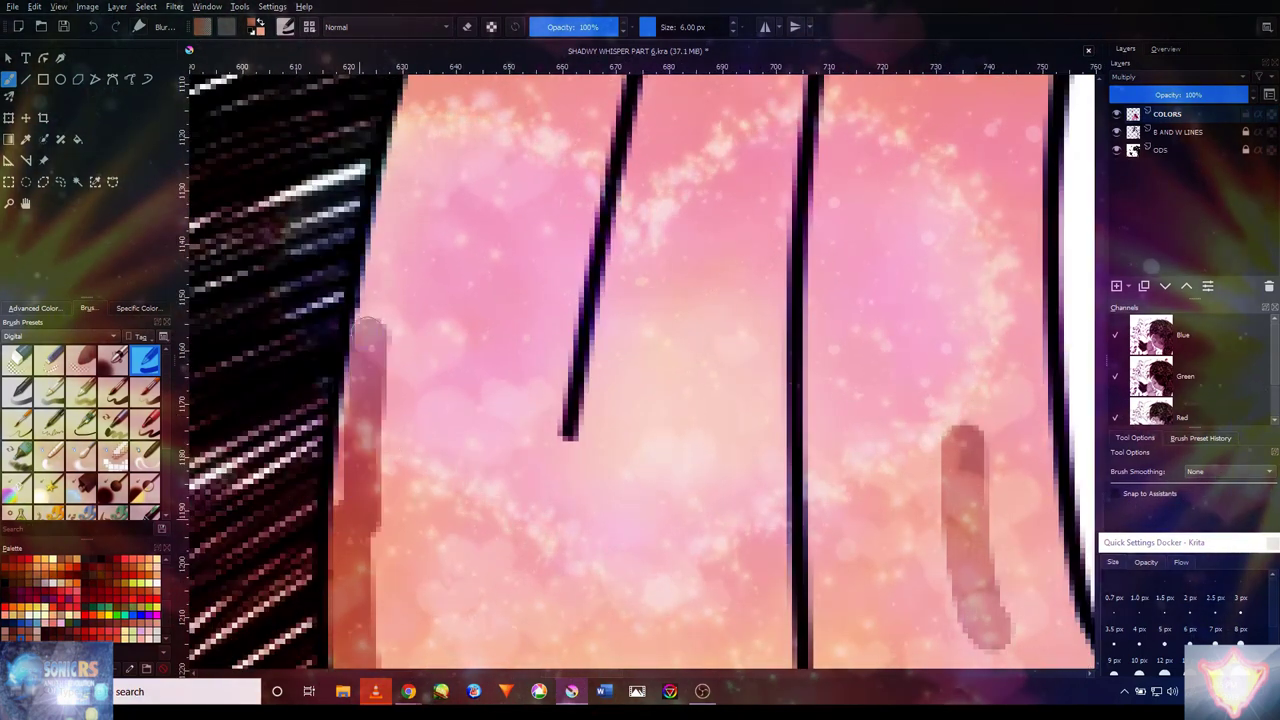
- Paint brown shading around the little finger and along the tip and inner edge of the ring finger at 8 px
scroll(365, 362, "down", 5)
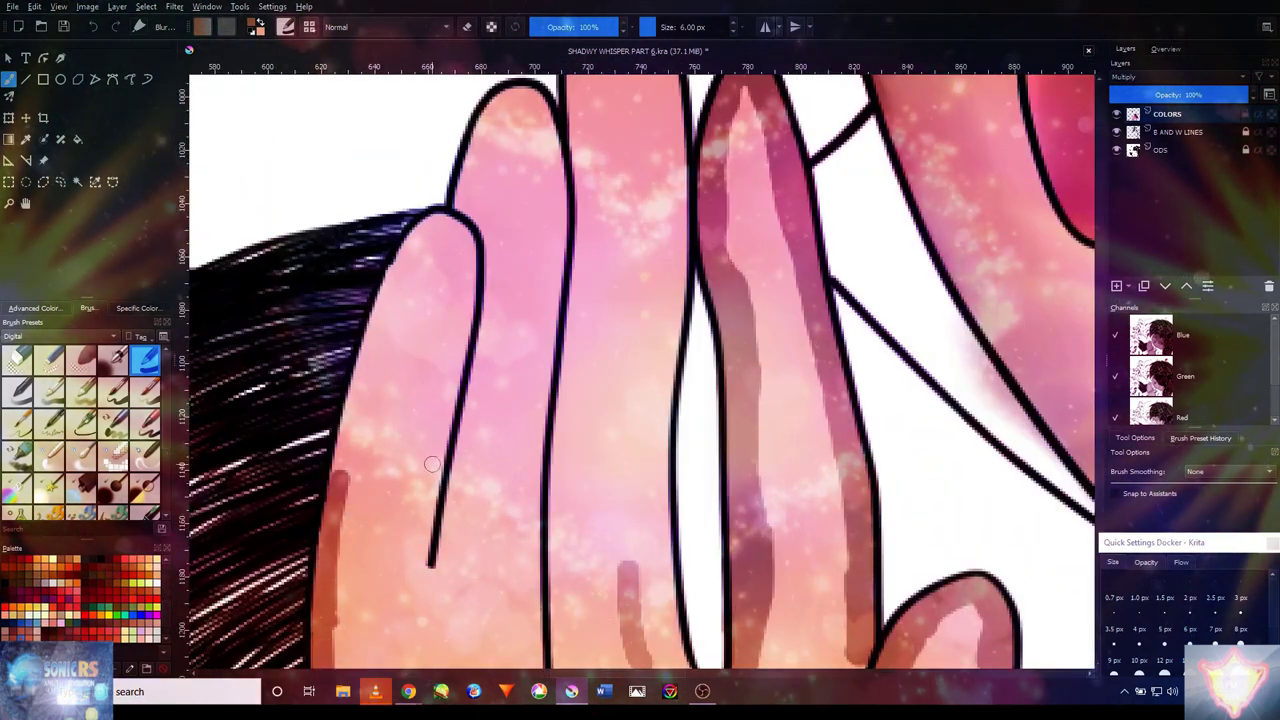
left_click_drag(412, 248, 465, 265)
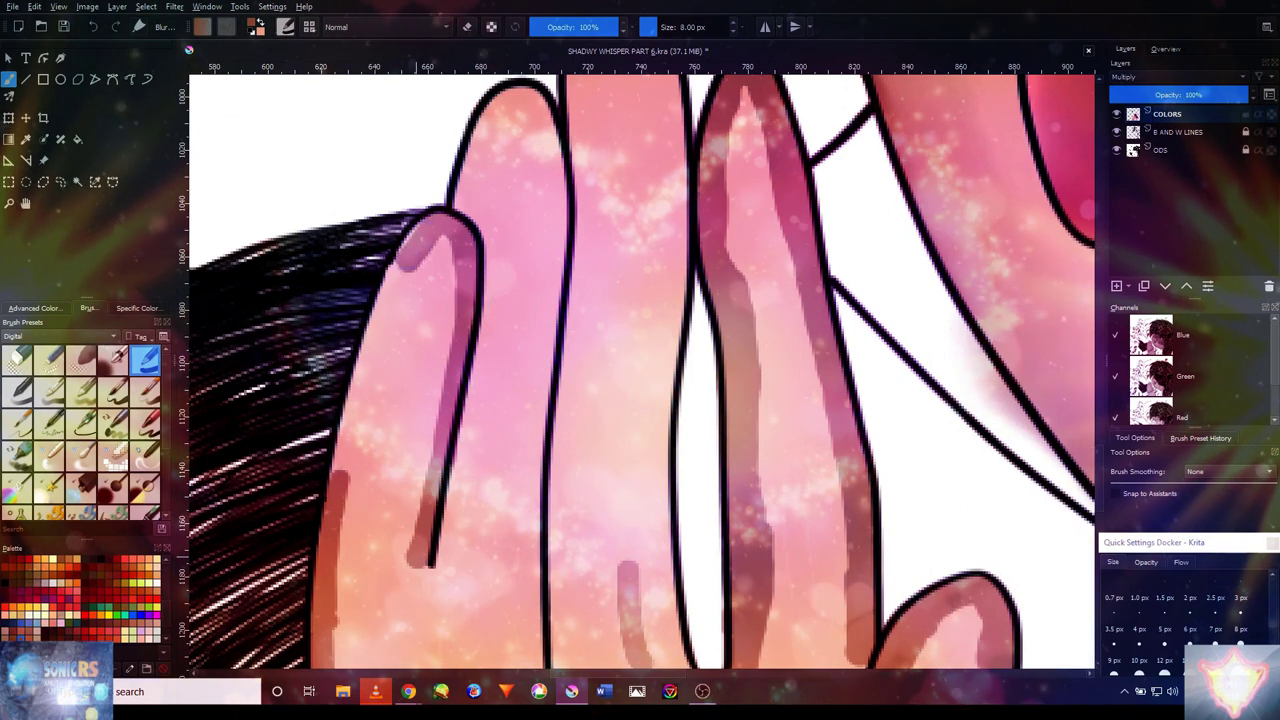
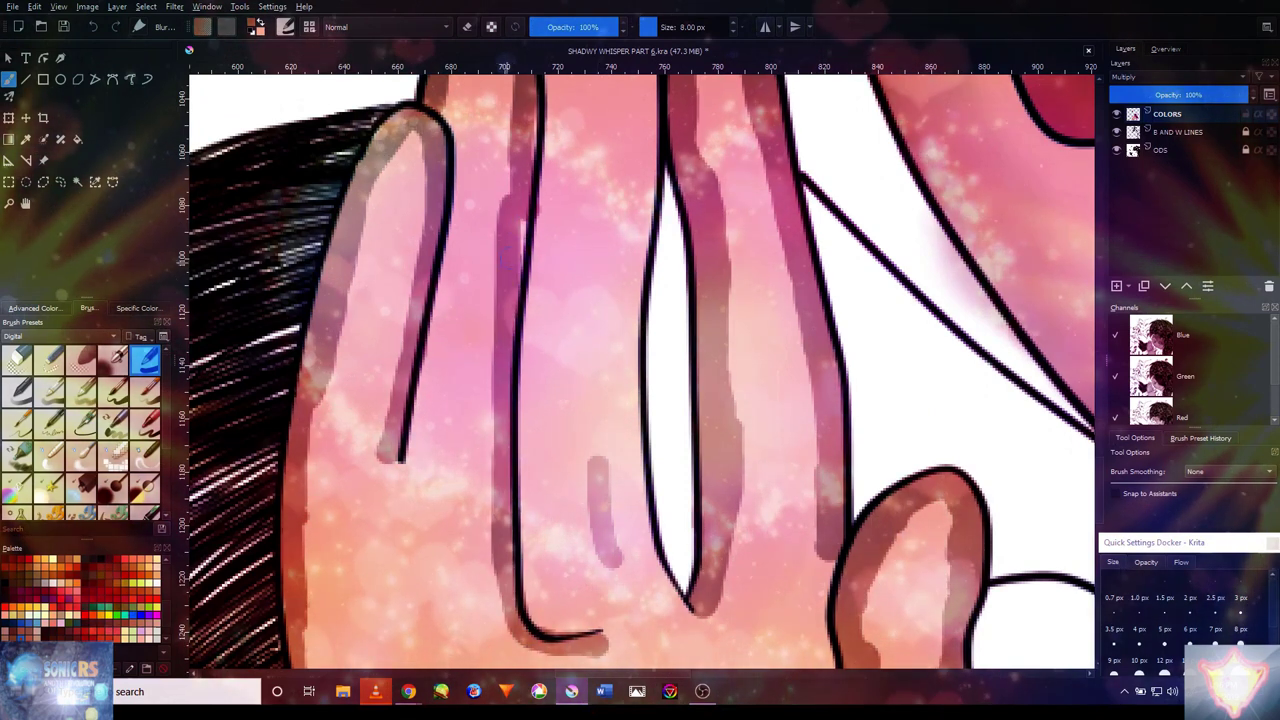
left_click_drag(563, 220, 489, 270)
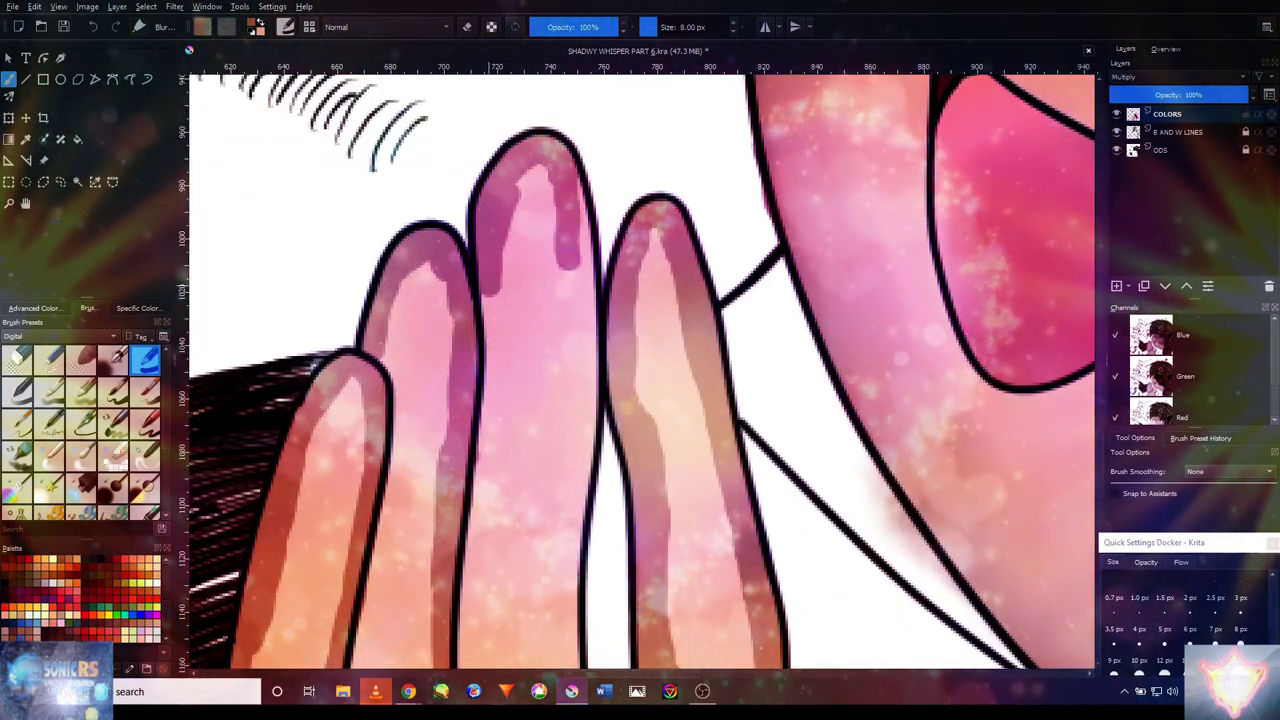
- Paint brown shading around the middle finger's tip and down its edge facing the gap between the fingers at 8 px
left_click_drag(572, 280, 590, 375)
scroll(620, 400, "down", 5)
scroll(620, 617, "up", 8)
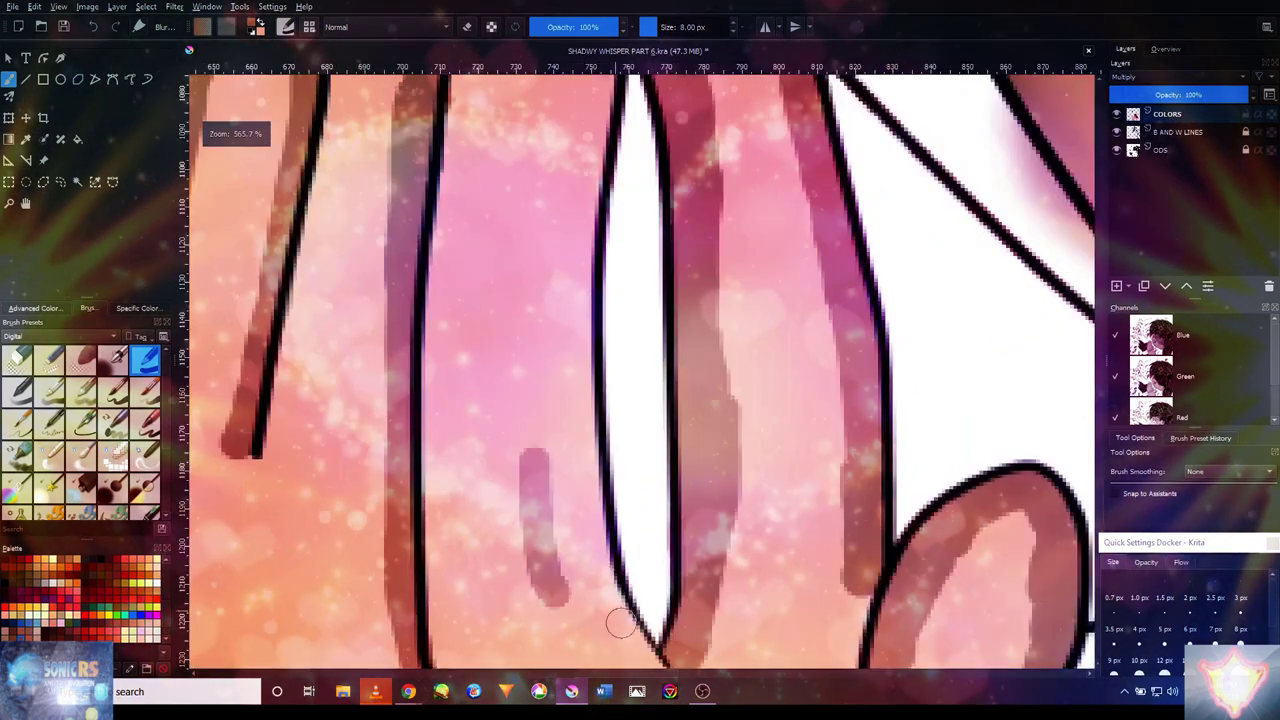
left_click_drag(592, 458, 591, 605)
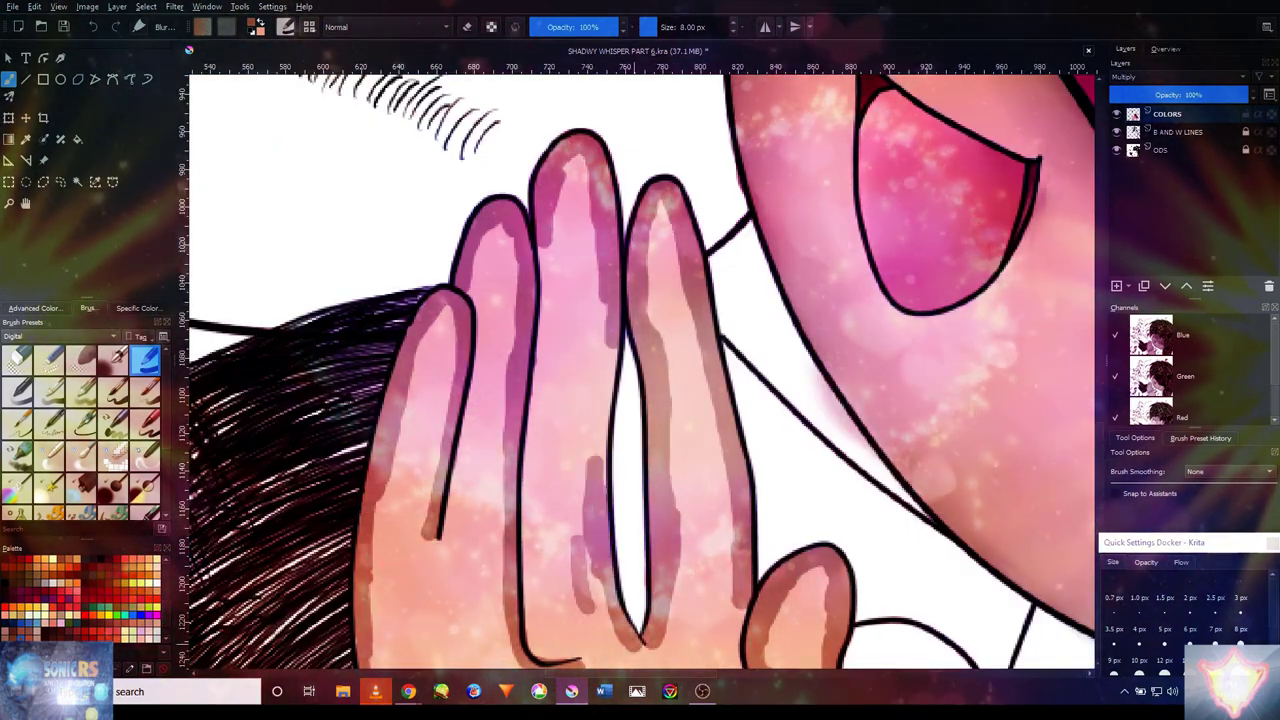
scroll(620, 440, "up", 5)
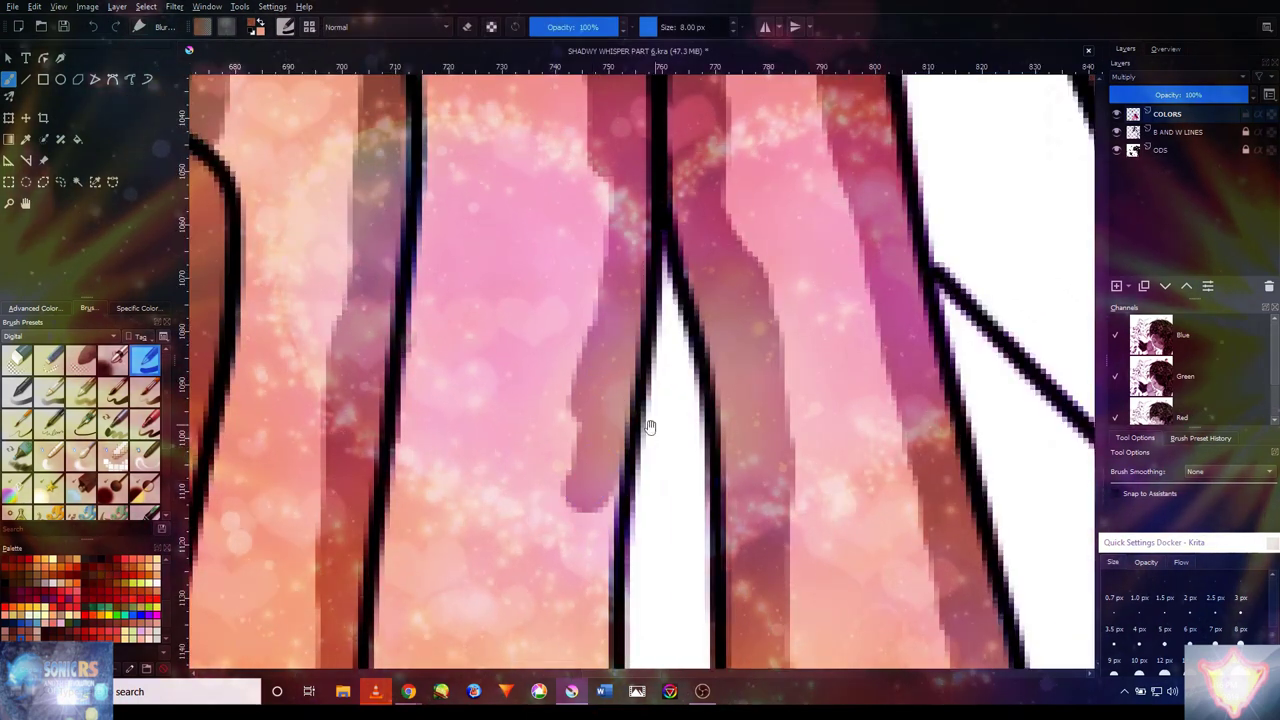
left_click_drag(649, 427, 610, 338)
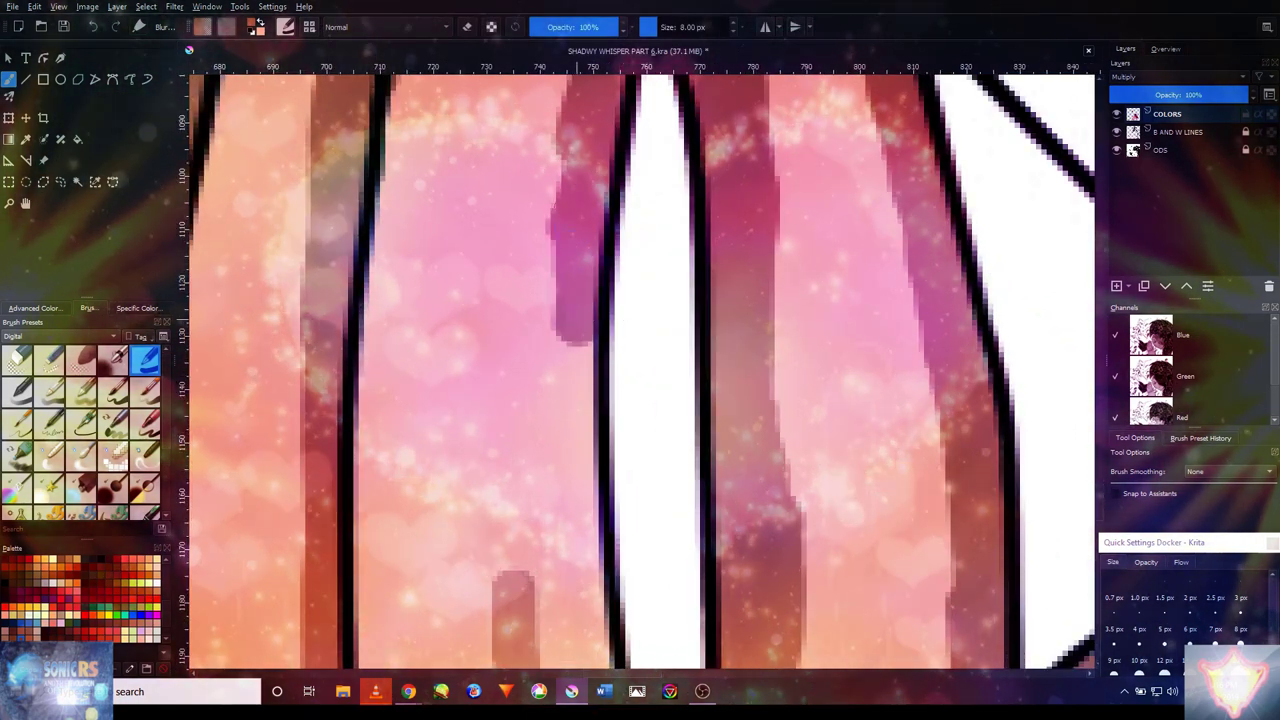
scroll(604, 230, "down", 3)
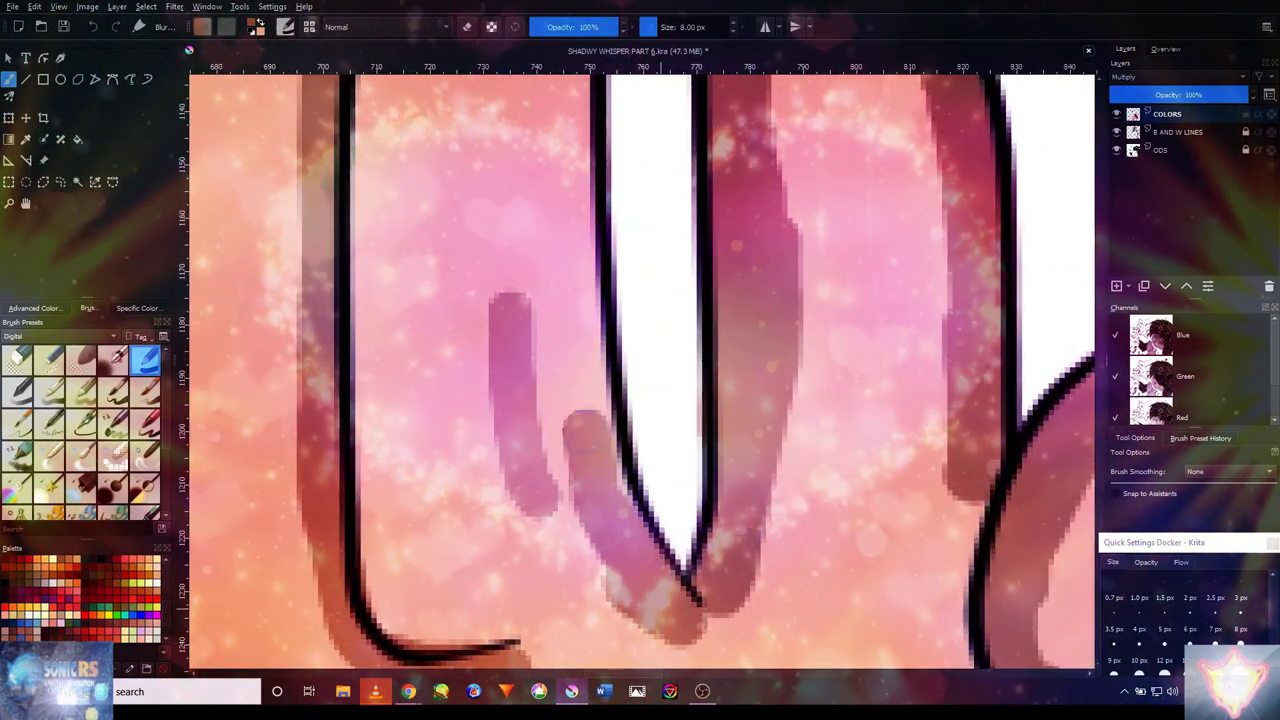
scroll(592, 517, "up", 2)
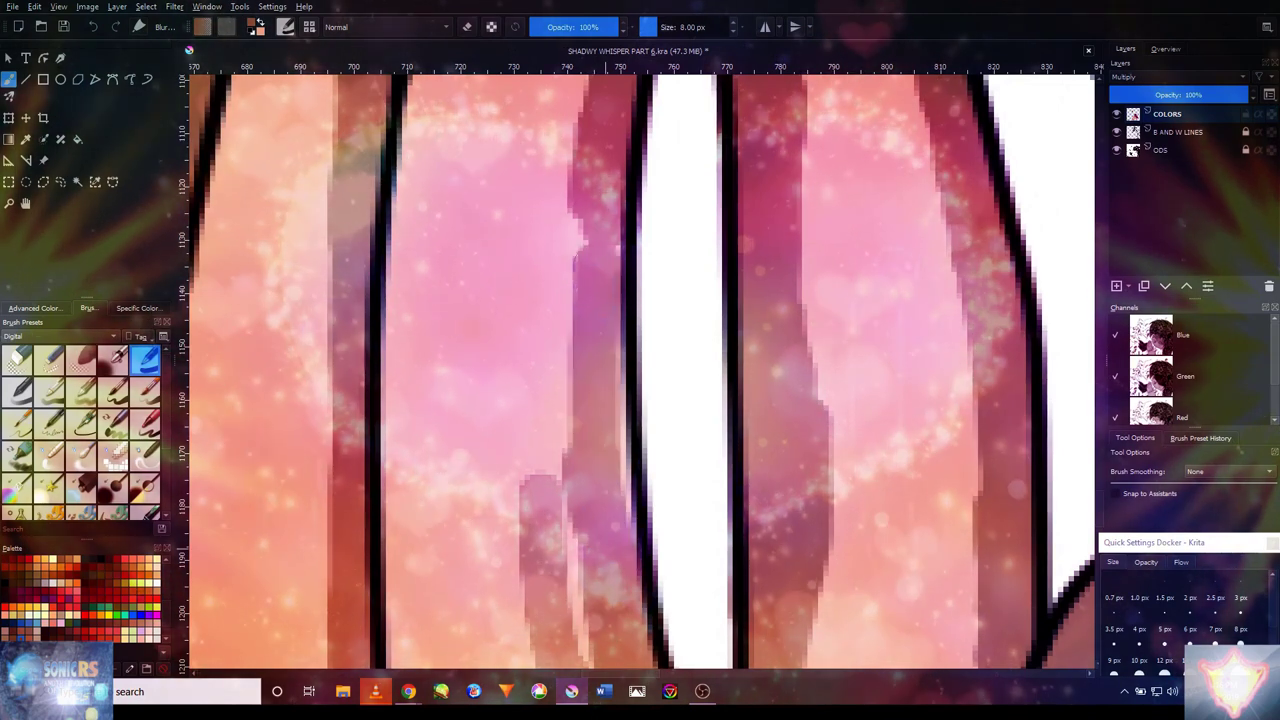
- Paint brown shading under the palm crease and extend the shadow along the base of the palm at 8 px
scroll(632, 528, "down", 5)
scroll(620, 580, "up", 3)
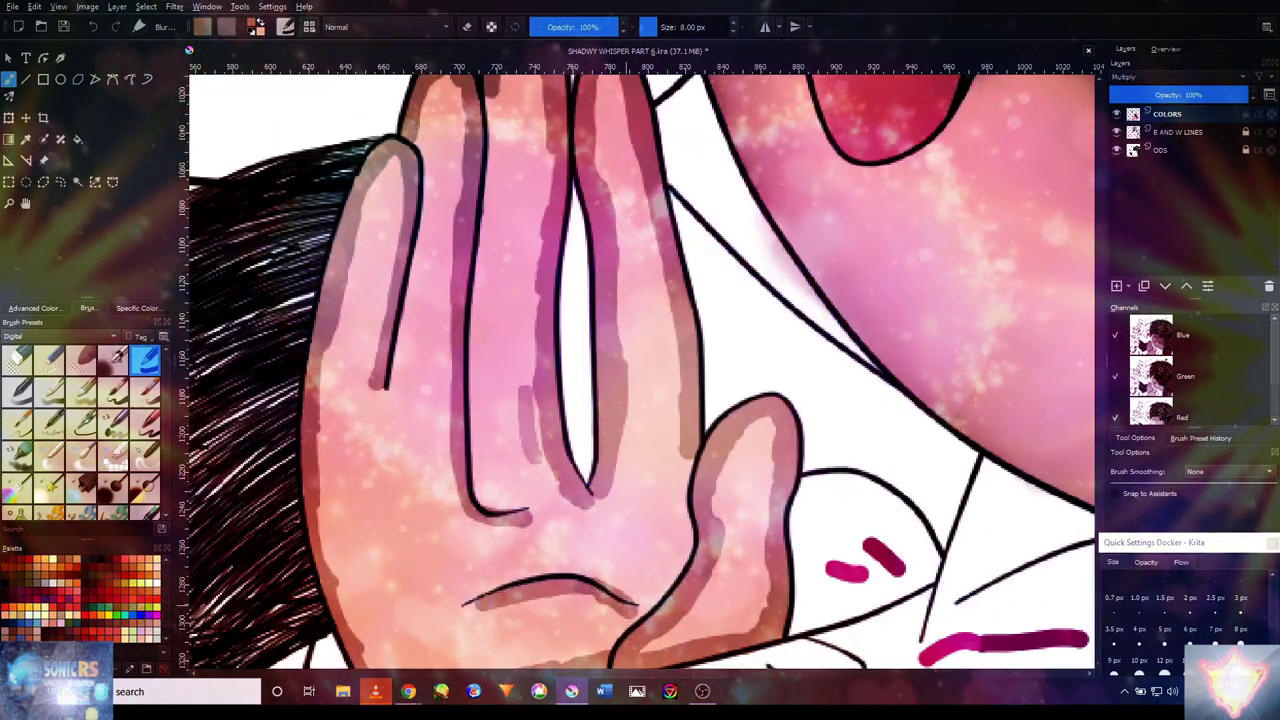
scroll(520, 580, "down", 1)
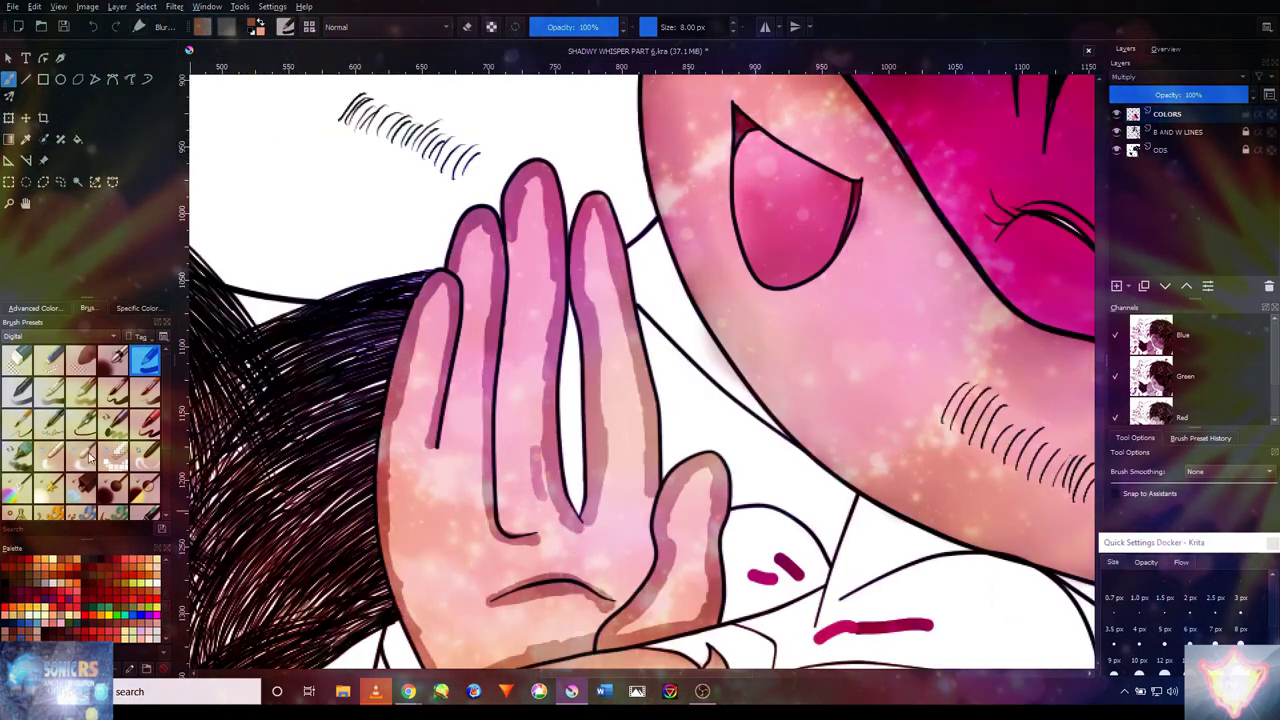
- Switch to the blending brush at 24 px and smooth the brown shading on the thumb into the skin tone
left_click(80, 457)
scroll(600, 450, "down", 1)
scroll(686, 560, "up", 4)
key("bracketleft")
key("bracketleft")
key("bracketleft")
key("bracketleft")
mouse_move(690, 450)
left_mouse_down()
mouse_move(571, 500)
mouse_move(663, 374)
mouse_move(712, 230)
mouse_move(714, 423)
mouse_move(620, 480)
left_mouse_up()
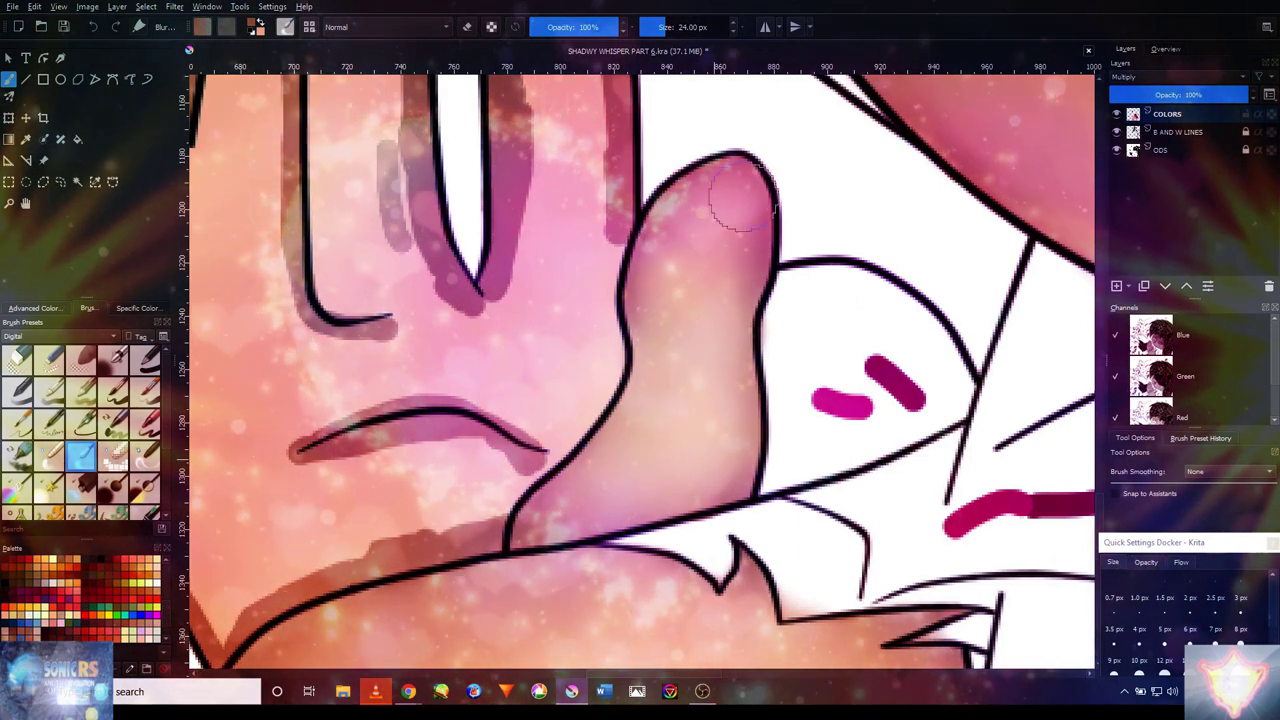
- Blend the shading around the palm crease and along the palm's base beside the thumb at 24 px
scroll(700, 434, "down", 1)
scroll(714, 463, "down", 2)
scroll(533, 492, "up", 3)
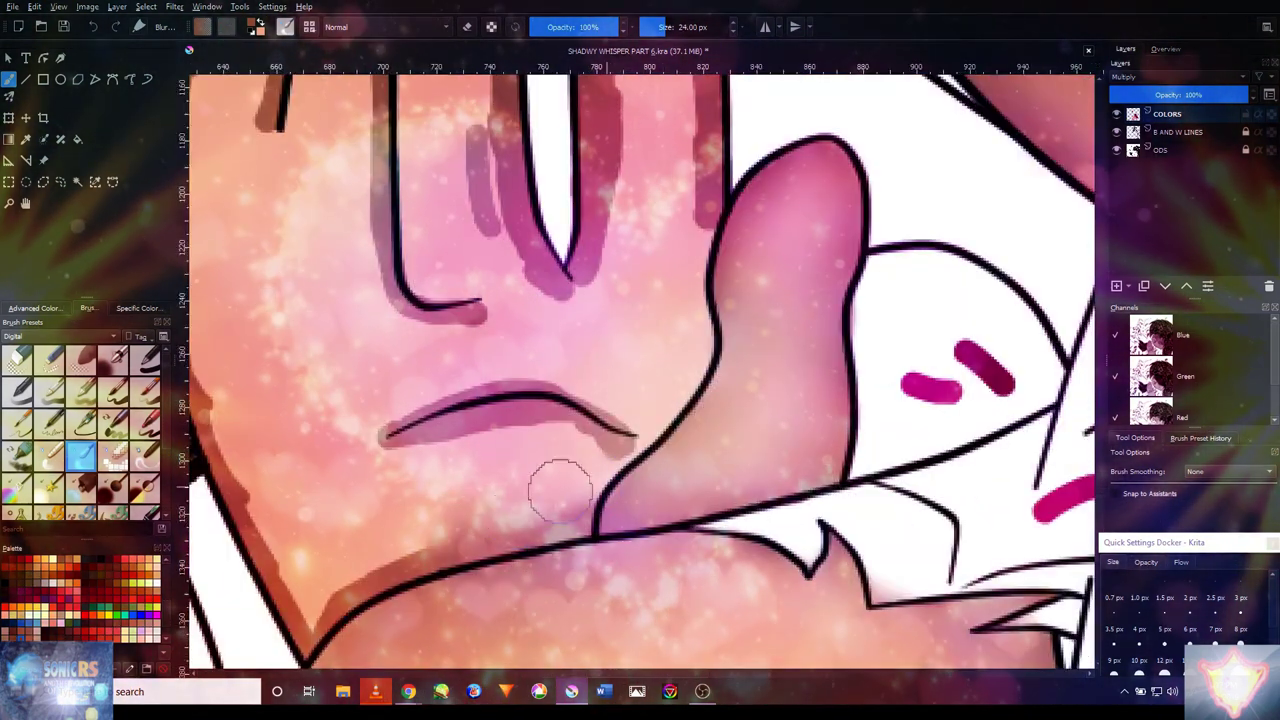
mouse_move(671, 386)
left_mouse_down()
mouse_move(713, 398)
mouse_move(591, 378)
mouse_move(709, 339)
mouse_move(648, 317)
mouse_move(433, 392)
mouse_move(540, 386)
mouse_move(533, 333)
mouse_move(753, 328)
mouse_move(499, 392)
mouse_move(771, 418)
left_mouse_up()
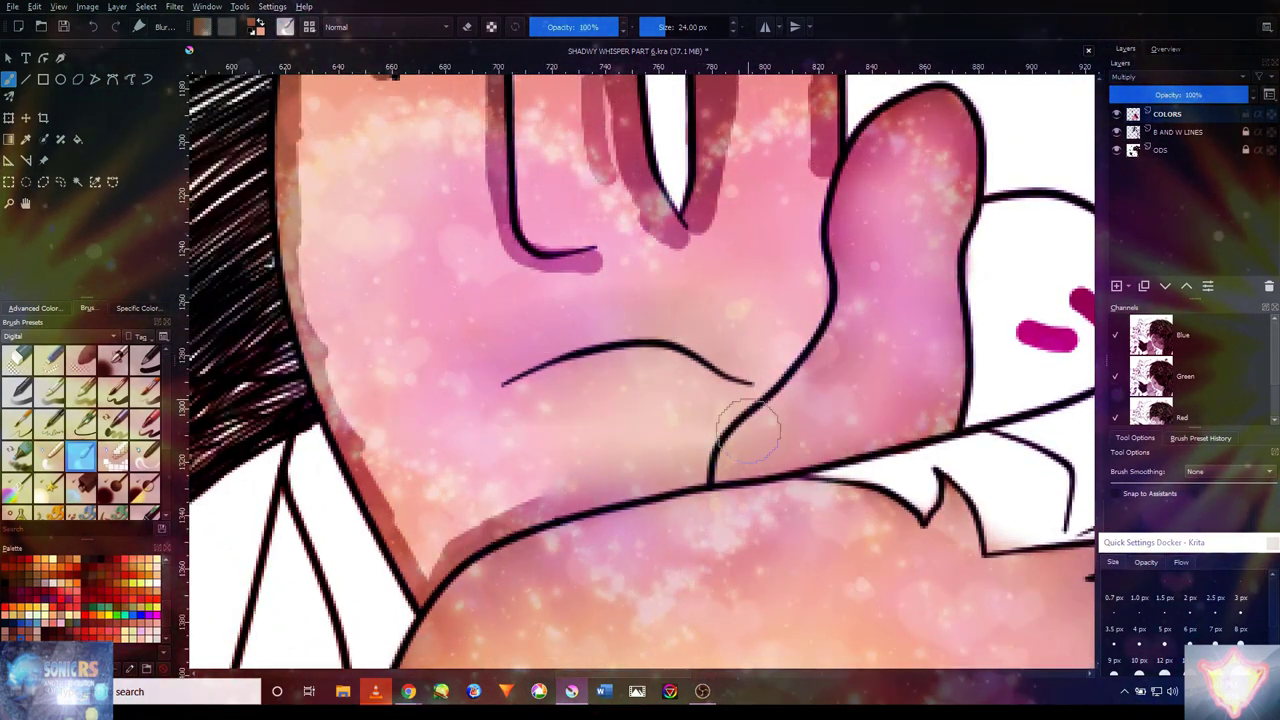
- Blend the shadow in the palm's lower outer corner, reducing the blending brush to 9 px and setting it to 11 px
key("bracketleft")
scroll(494, 449, "down", 1)
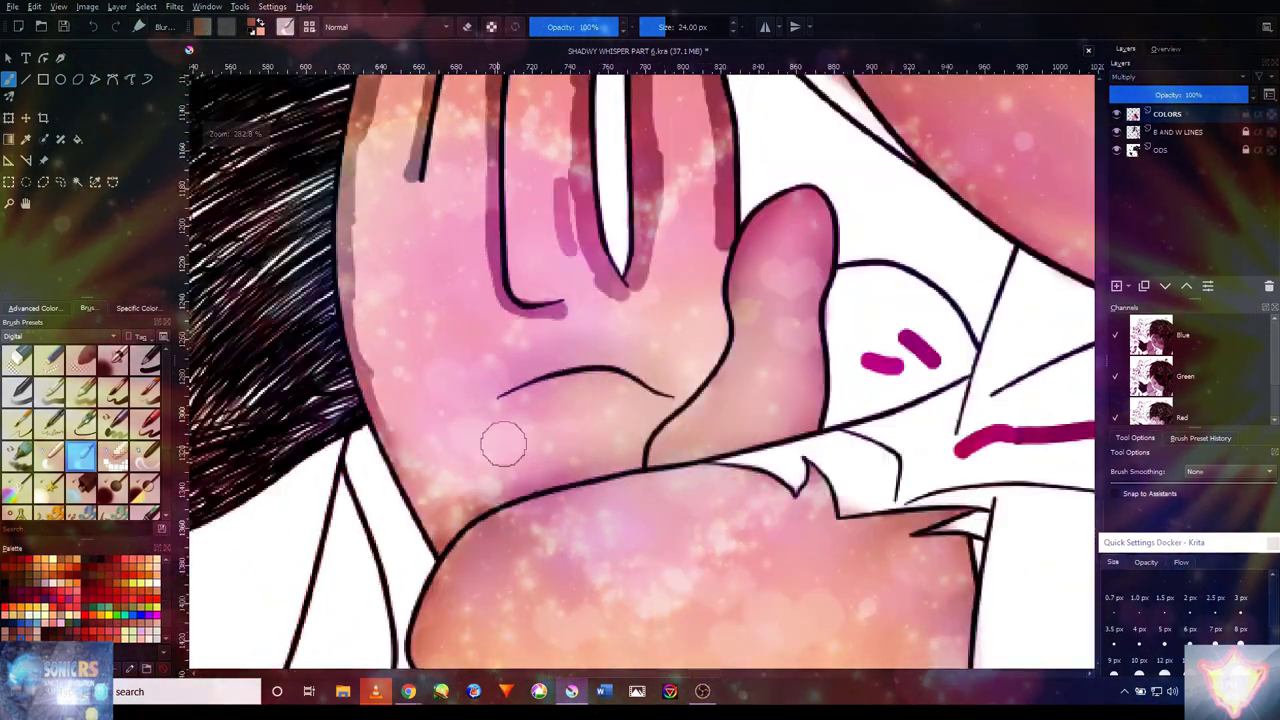
scroll(514, 457, "up", 1)
key("bracketleft")
key("bracketleft")
key("bracketleft")
key("bracketleft")
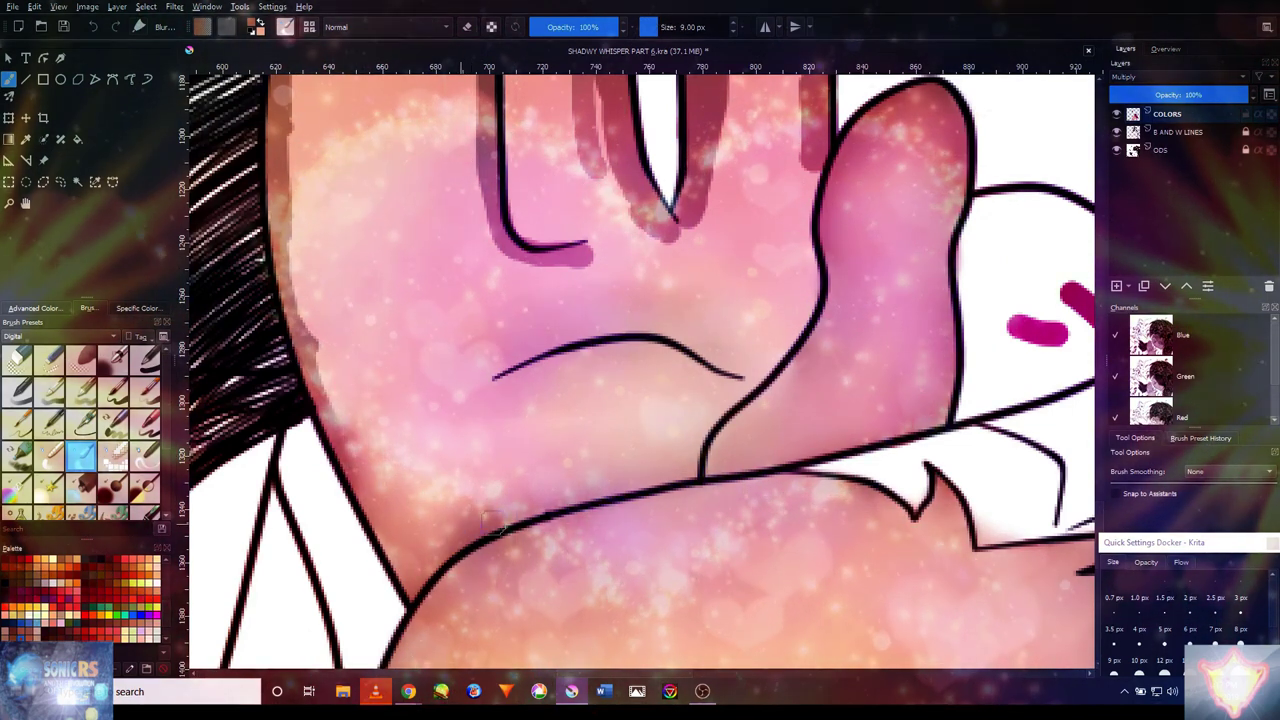
key("bracketright")
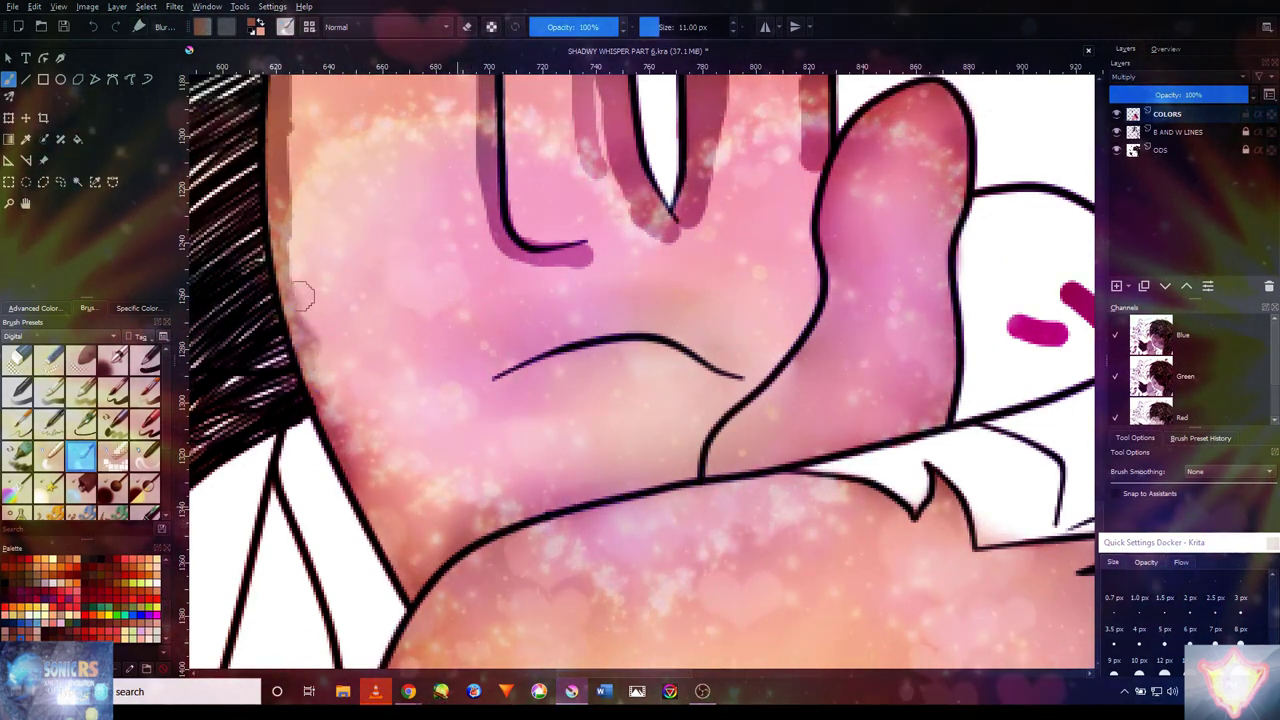
- Blend the shading along the palm's outer edge and on the little finger with the blending brush enlarged to 20 px
left_click_drag(363, 277, 408, 498)
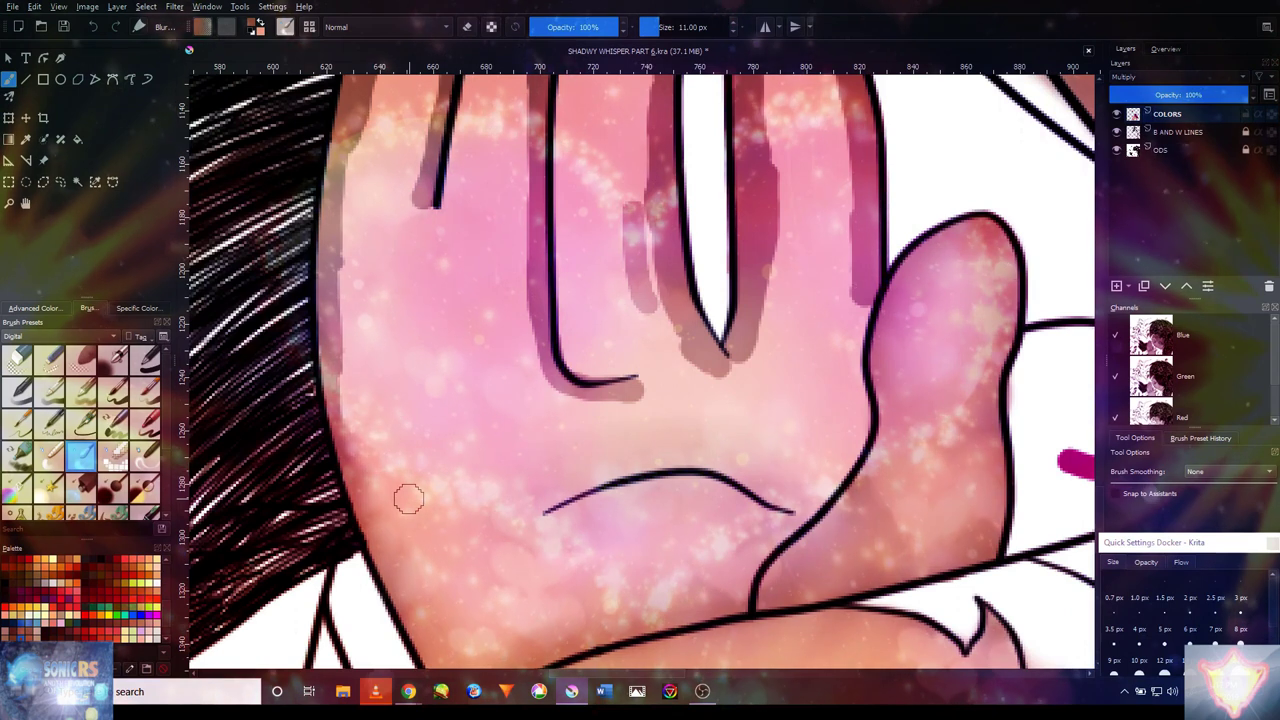
key("bracketright")
key("bracketright")
key("bracketright")
key("bracketright")
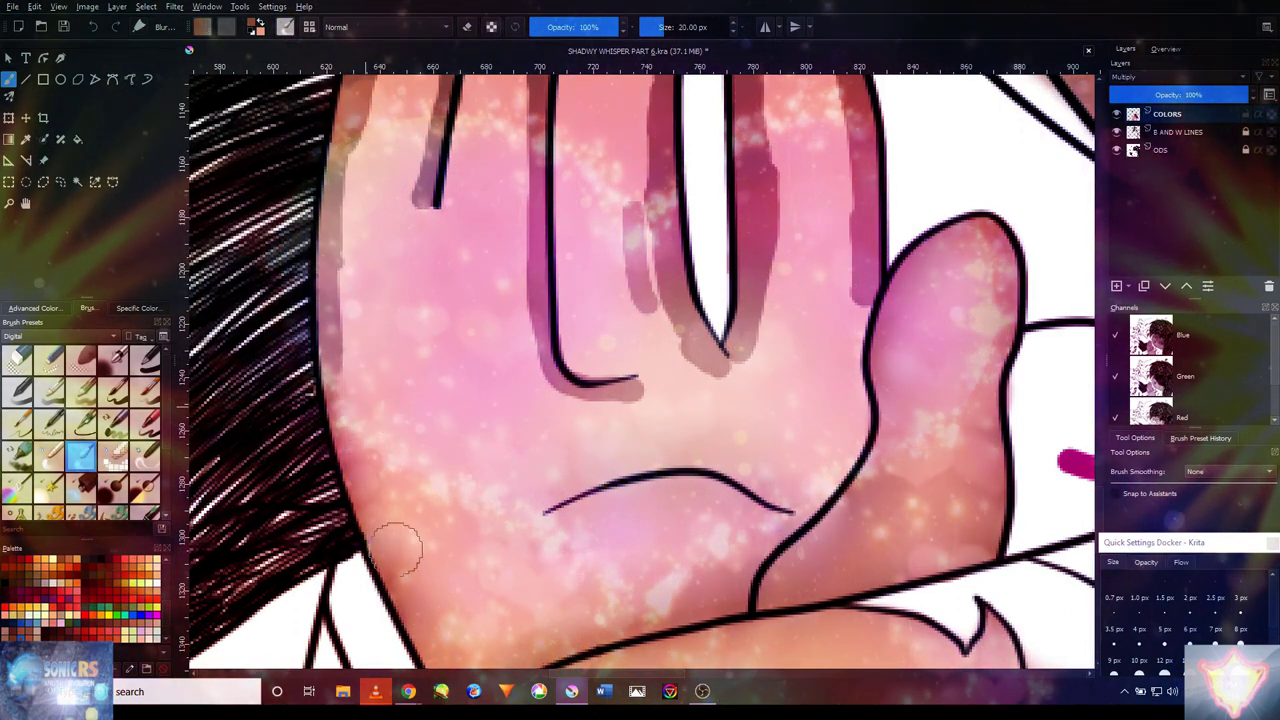
mouse_move(423, 194)
left_mouse_down()
mouse_move(391, 455)
mouse_move(414, 214)
left_mouse_up()
mouse_move(418, 447)
left_mouse_down()
mouse_move(346, 487)
mouse_move(359, 560)
mouse_move(423, 206)
mouse_move(440, 155)
left_mouse_up()
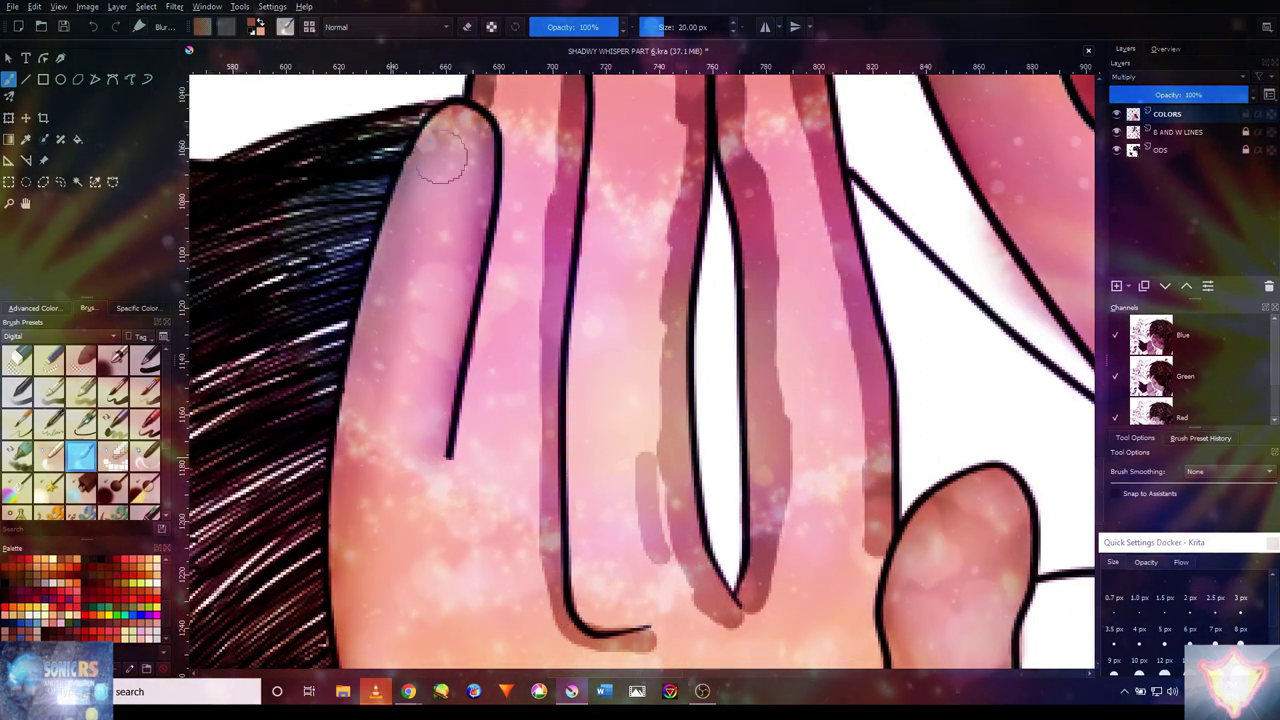
- Blend the brown shading on the ring and middle fingers into the skin tone with the blending brush at 20 px
scroll(418, 447, "down", 2)
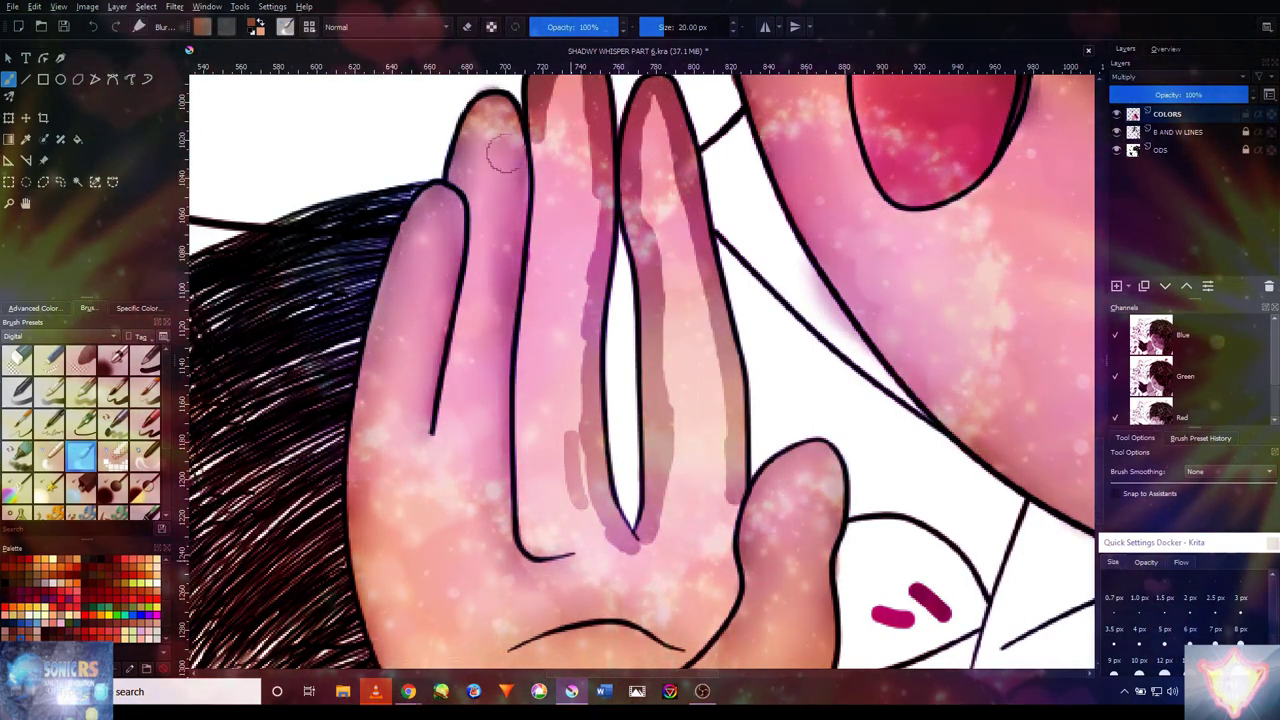
scroll(548, 568, "down", 4)
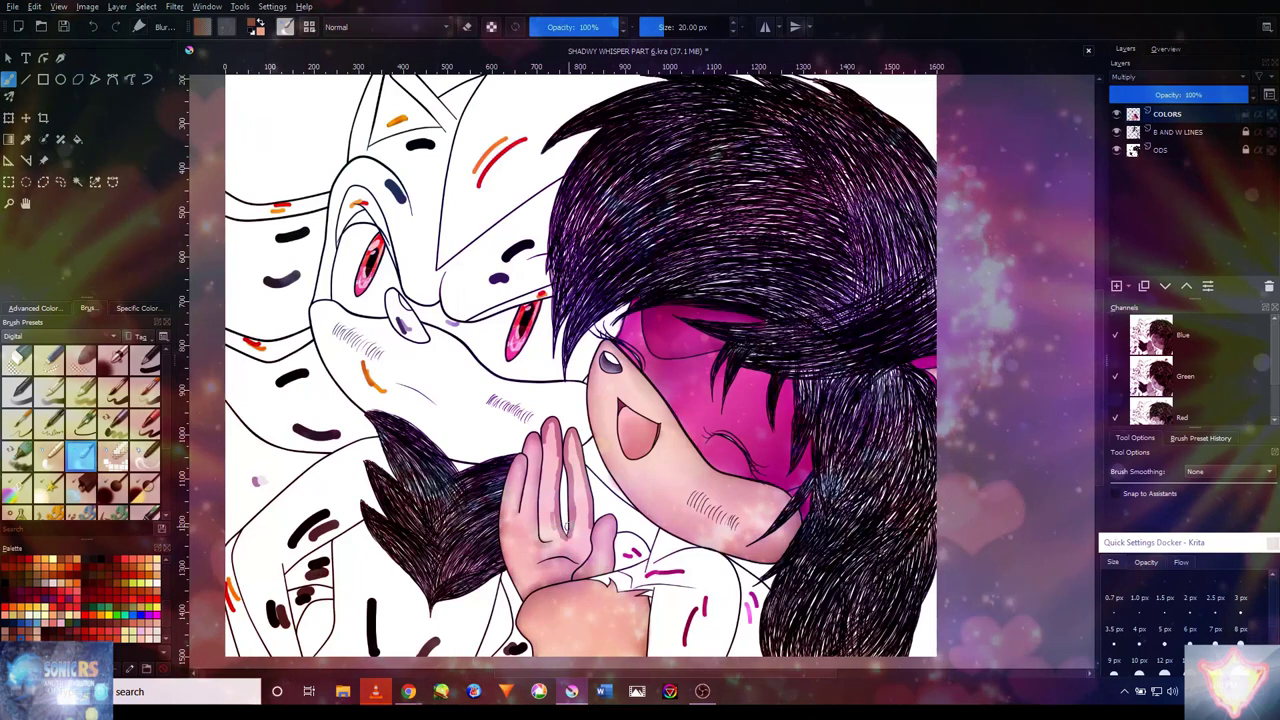
scroll(563, 530, "up", 7)
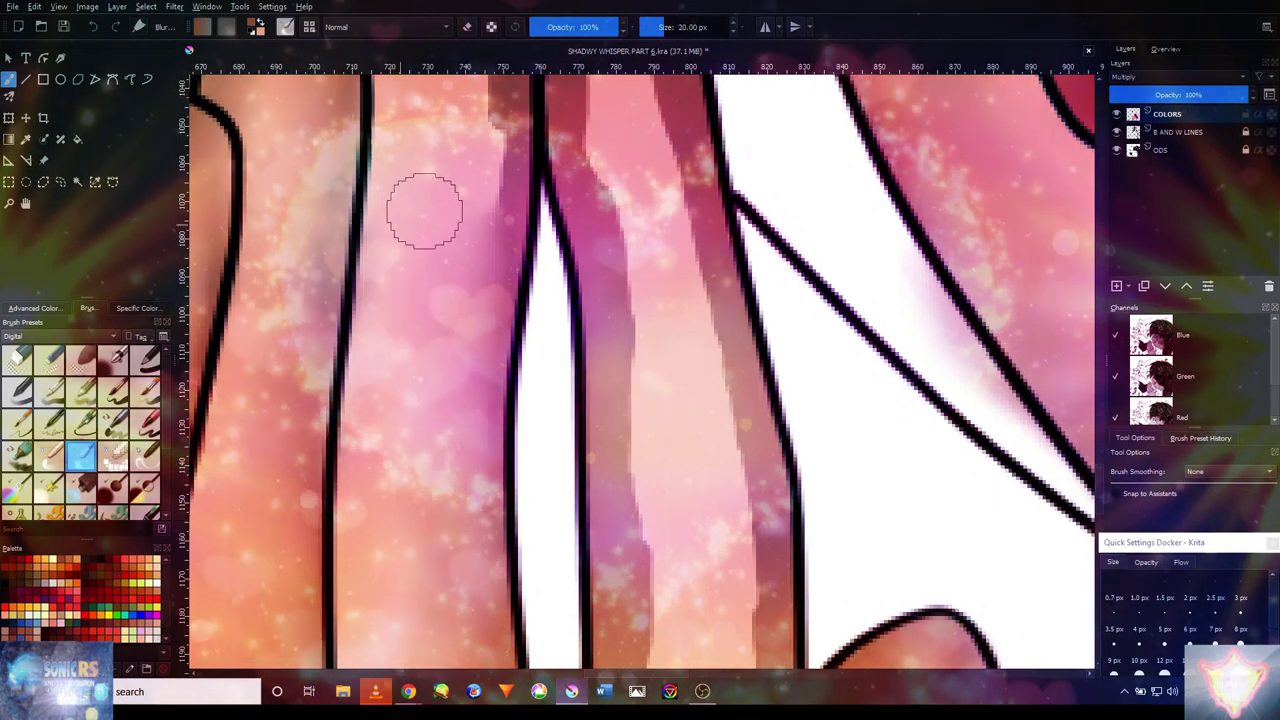
scroll(424, 211, "up", 3)
scroll(405, 302, "up", 5)
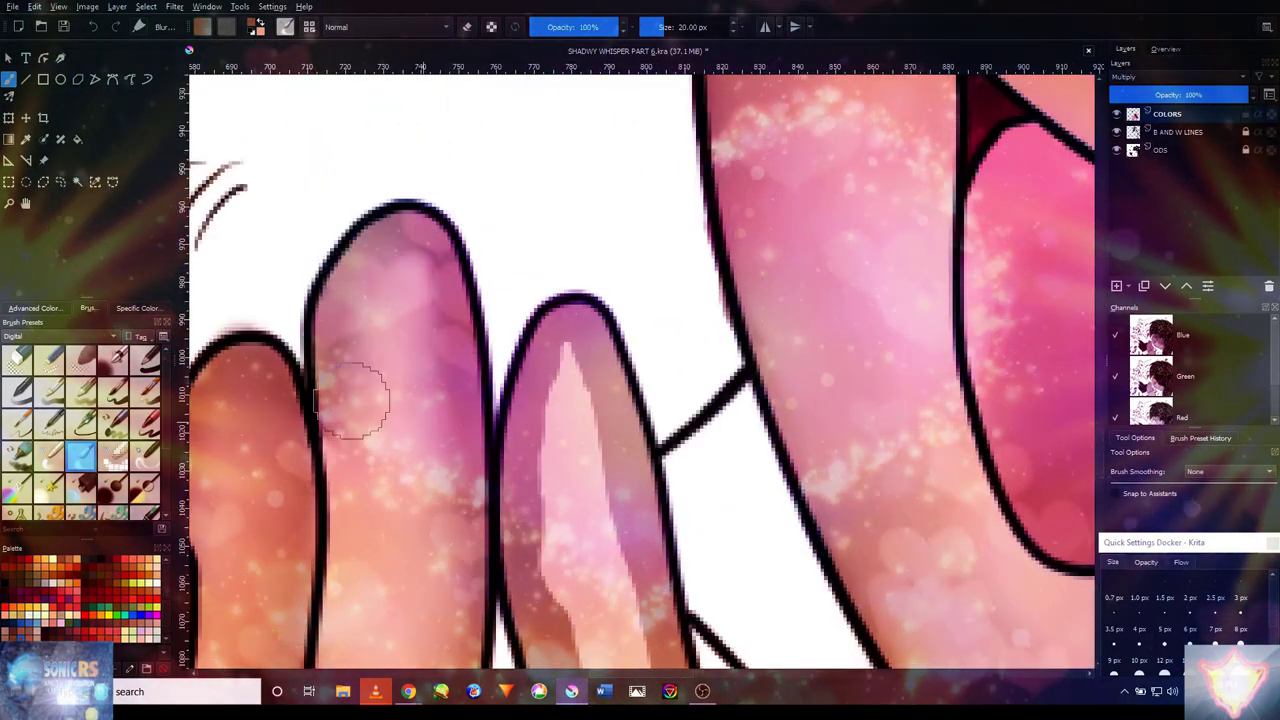
scroll(430, 410, "down", 5)
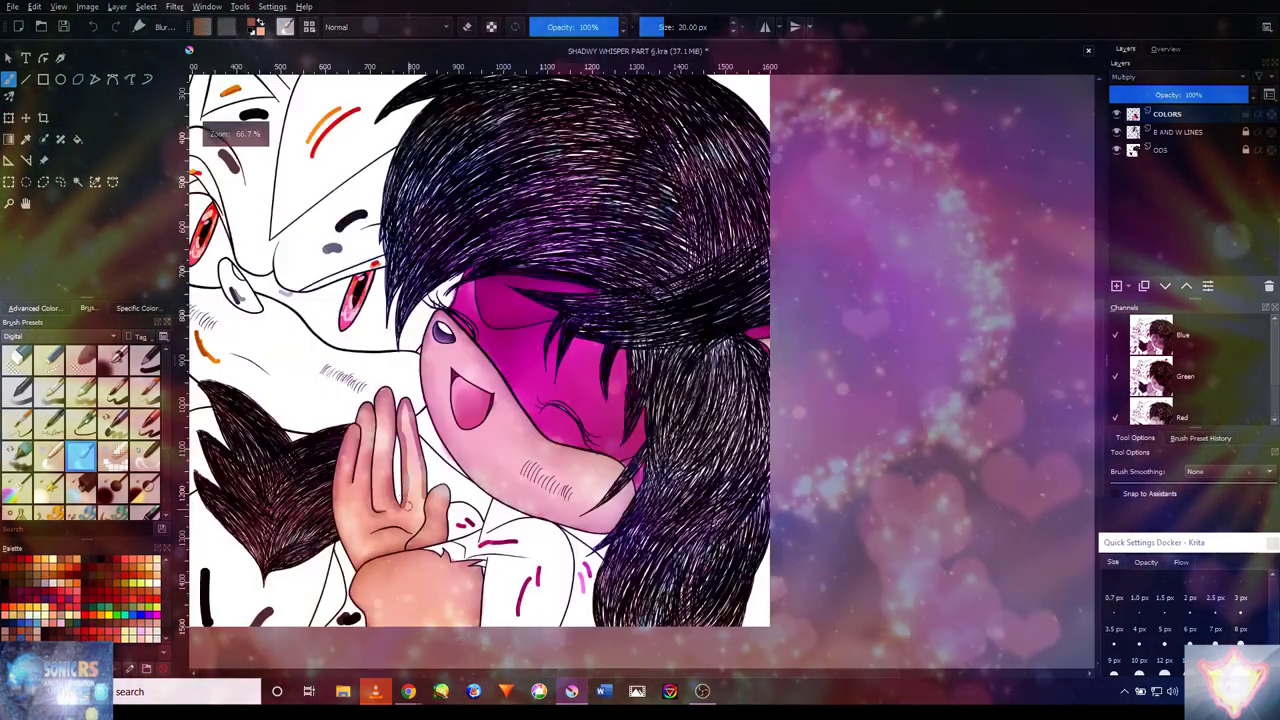
- Enlarge the blending brush to 32 px and smooth the brown shading along both edges of the index finger
scroll(400, 528, "up", 8)
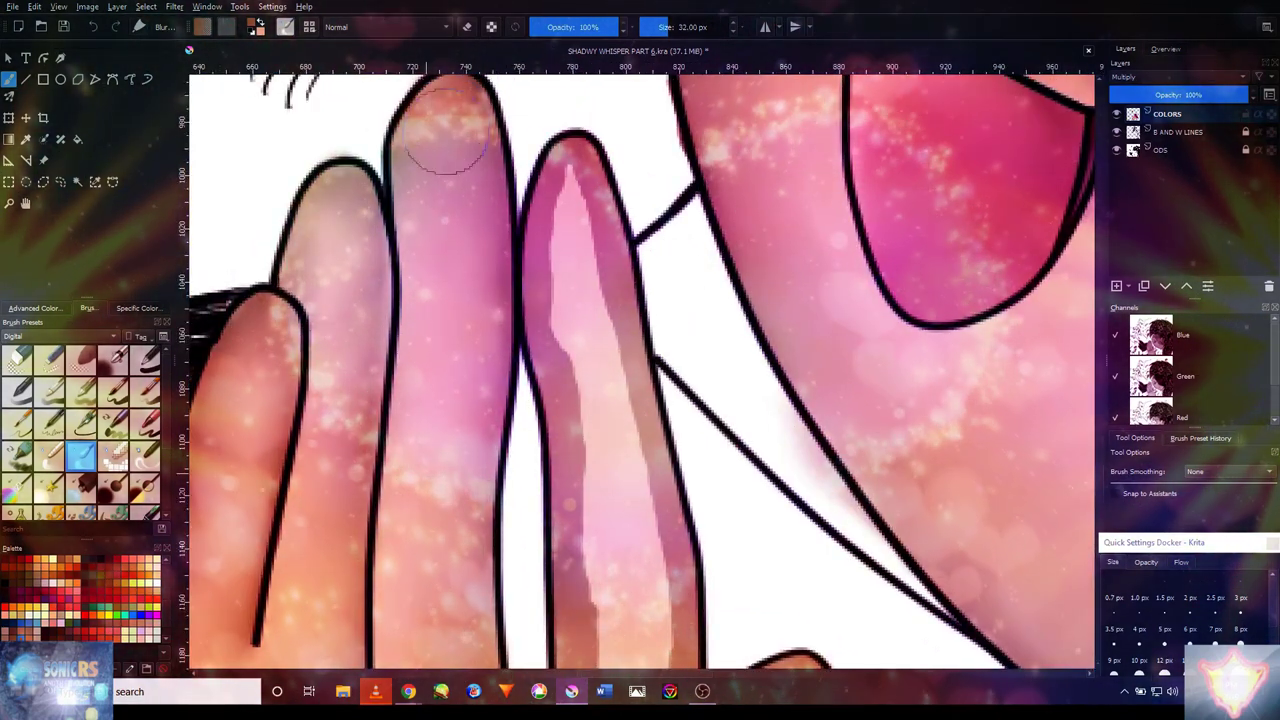
scroll(463, 315, "down", 3)
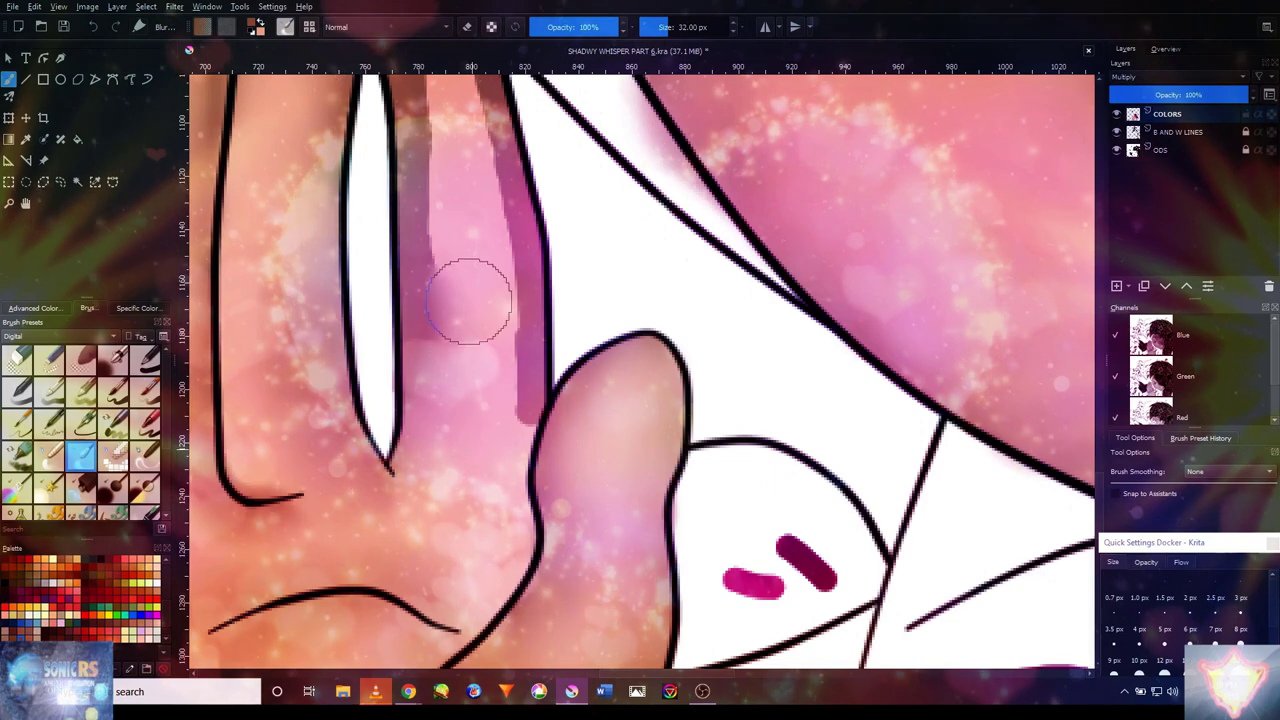
mouse_move(452, 232)
left_mouse_down()
mouse_move(466, 280)
mouse_move(472, 538)
left_mouse_up()
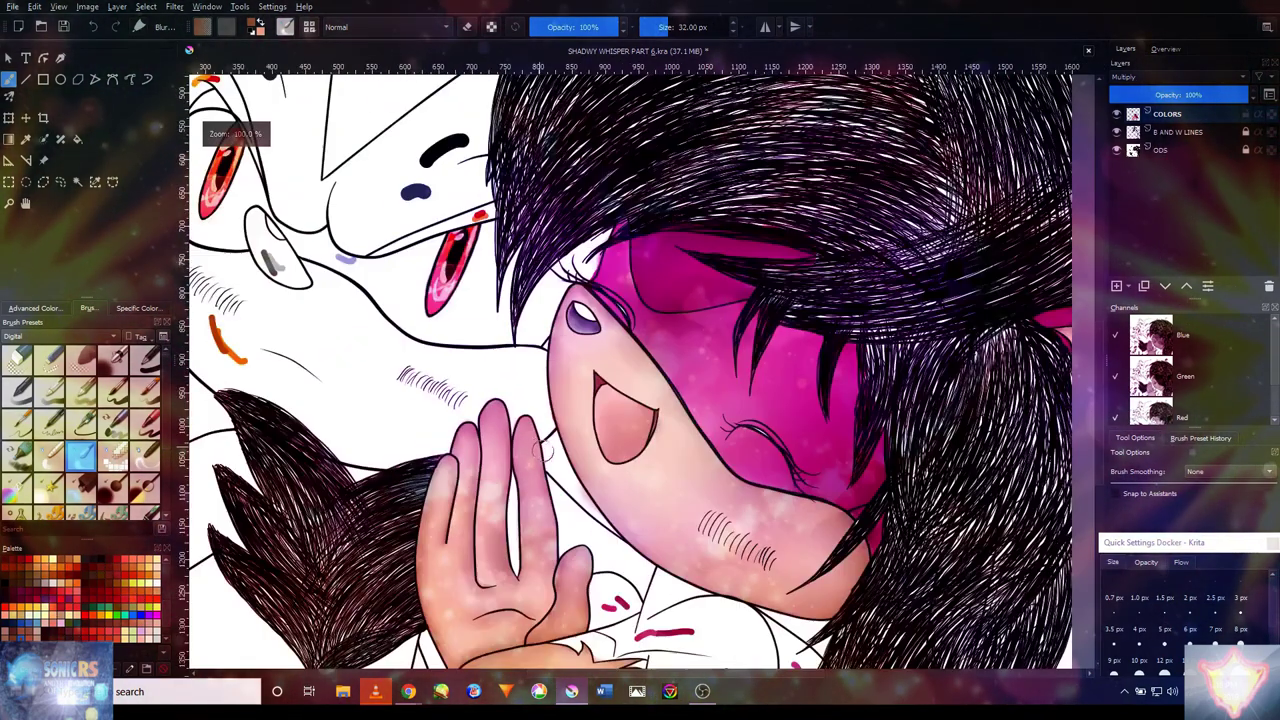
- Try to fill the area between the shoulder line and the hair with the dark purple swatch colour
scroll(540, 445, "down", 5)
scroll(666, 563, "up", 5)
left_click_drag(686, 543, 629, 316)
scroll(629, 316, "down", 2)
scroll(571, 357, "up", 6)
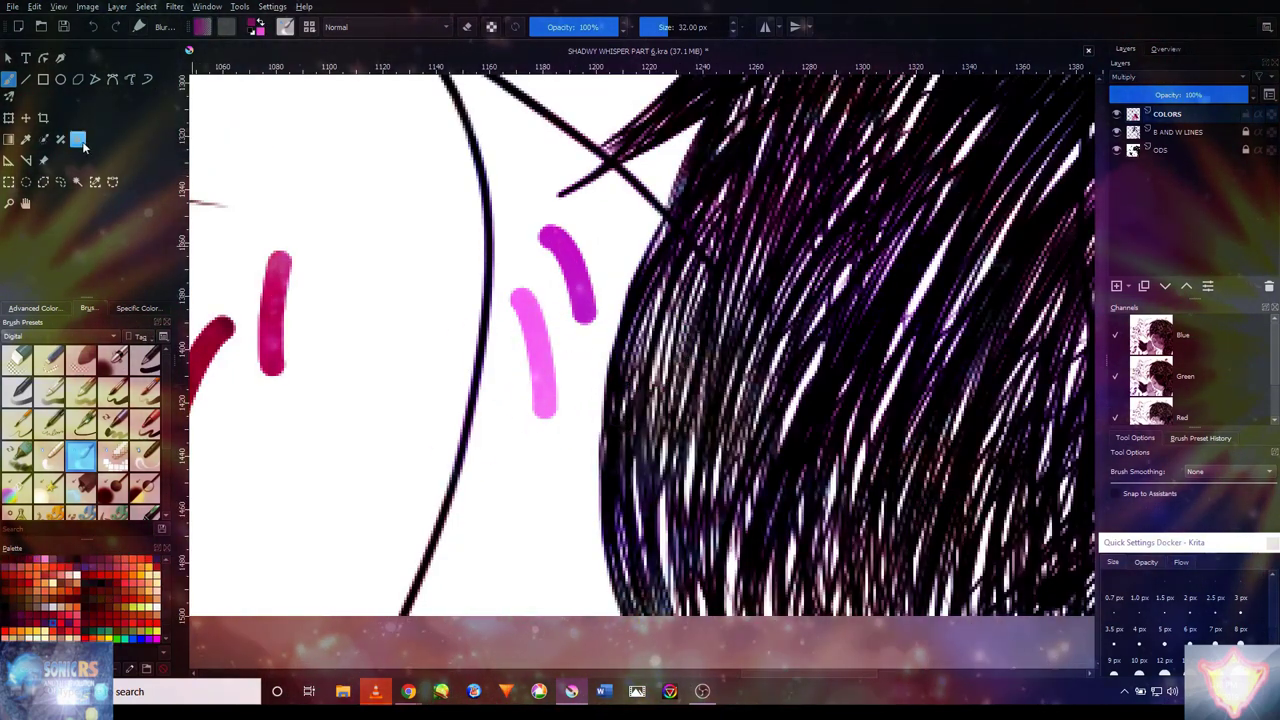
scroll(557, 461, "down", 3)
scroll(451, 423, "up", 4)
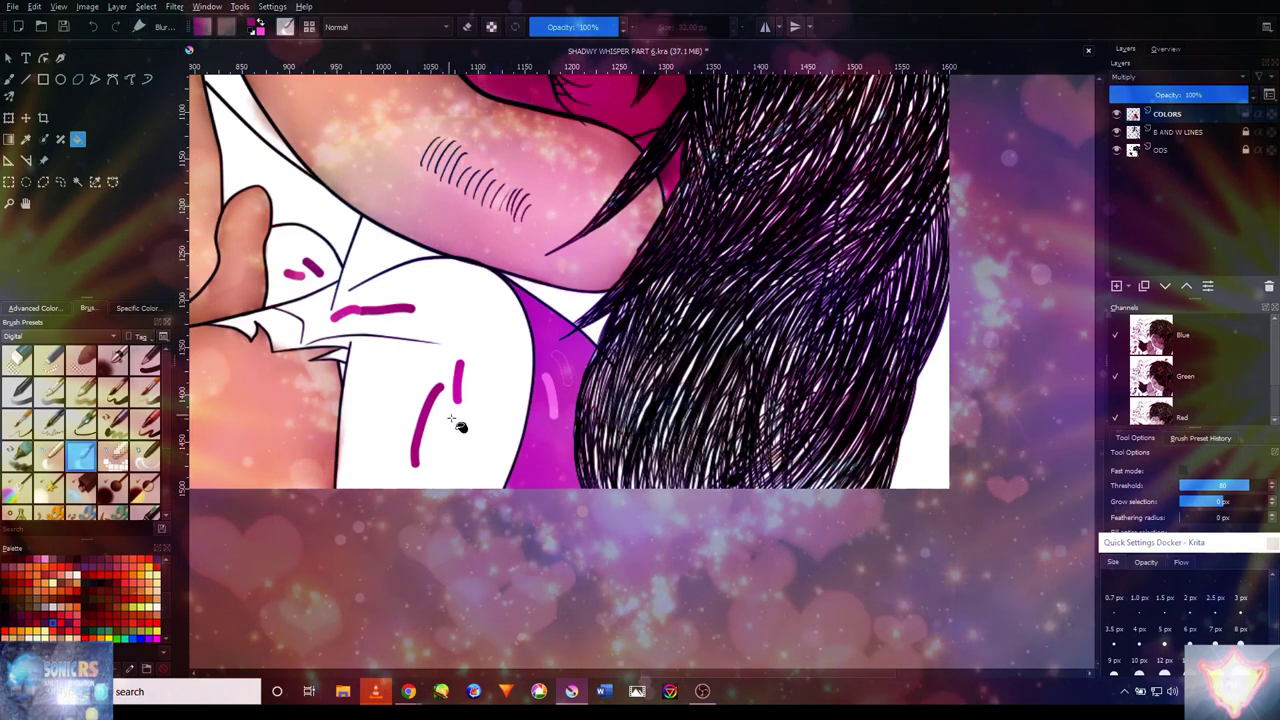
left_click(147, 358)
scroll(540, 409, "up", 2)
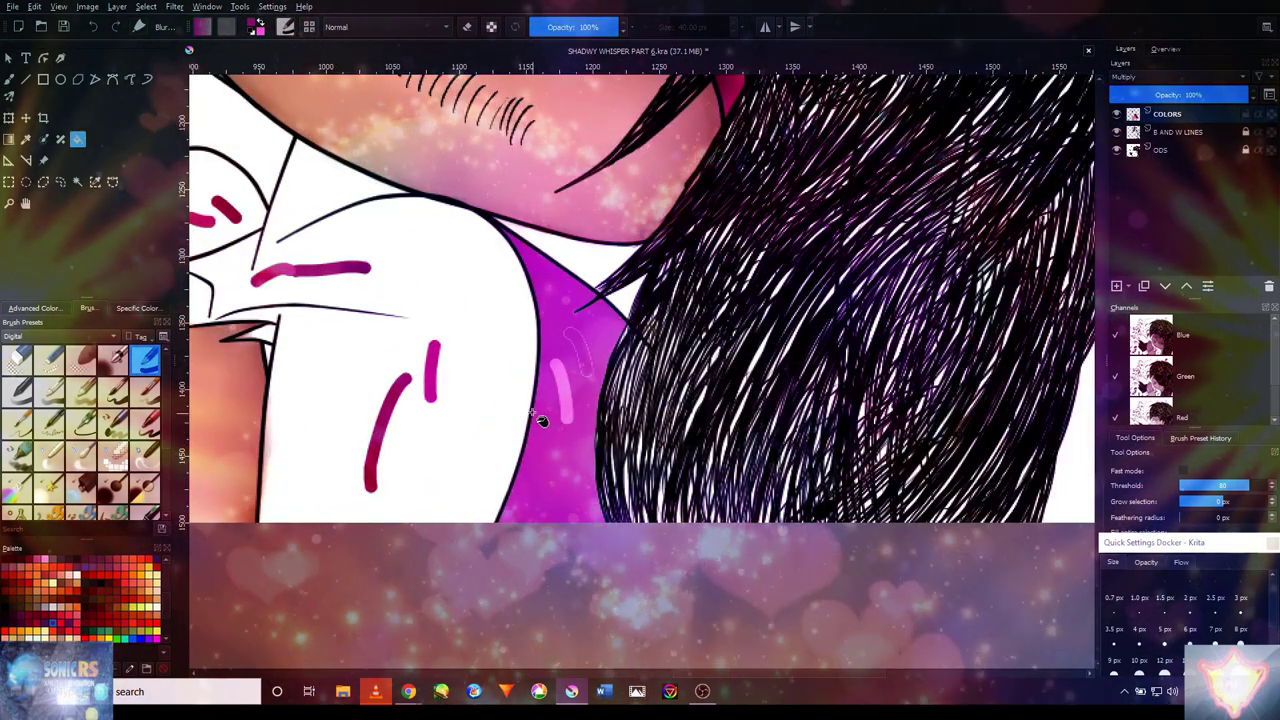
- Undo the dark purple fill and fill the area between the shoulder and the hair with the light pink swatch colour
key("ctrl+z")
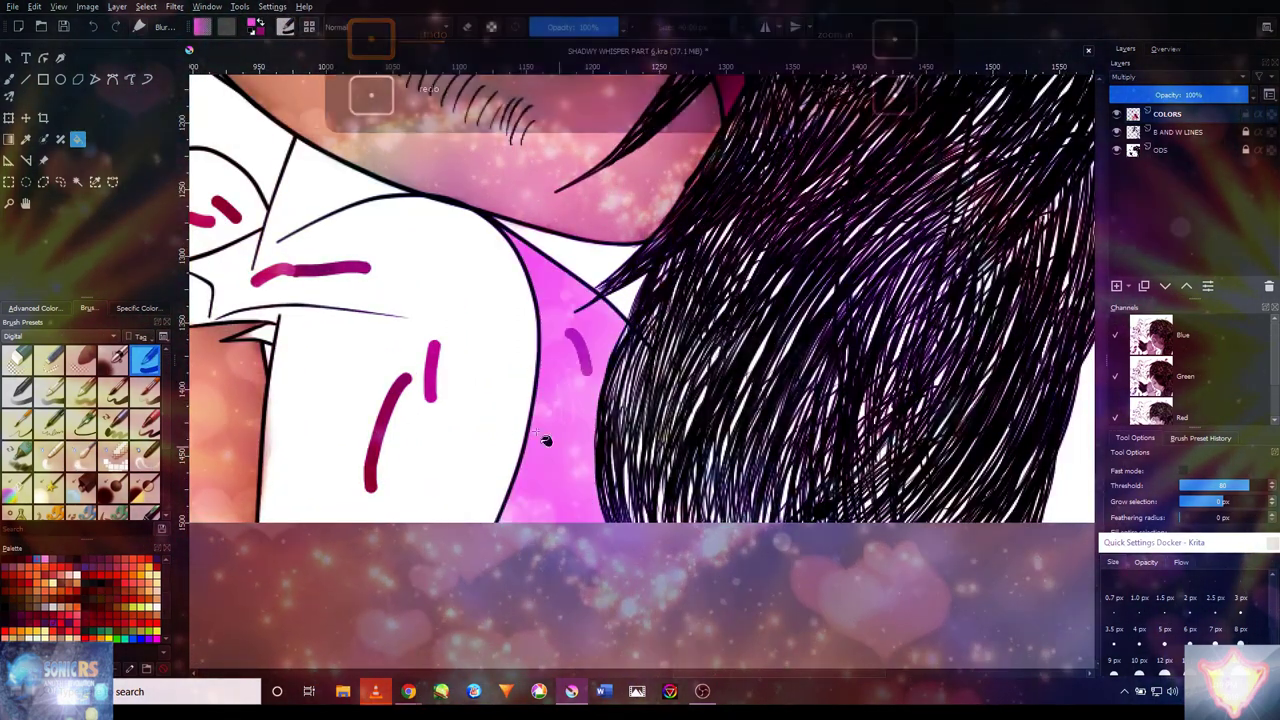
key("b")
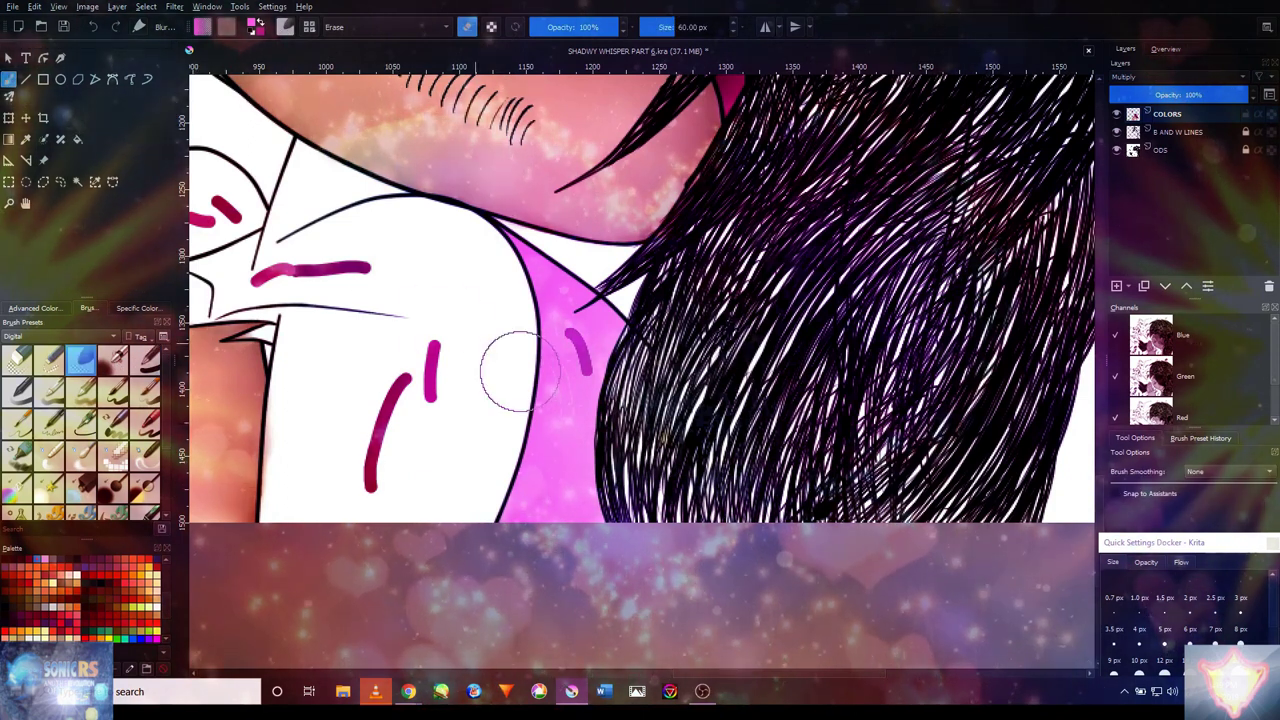
scroll(515, 370, "up", 2)
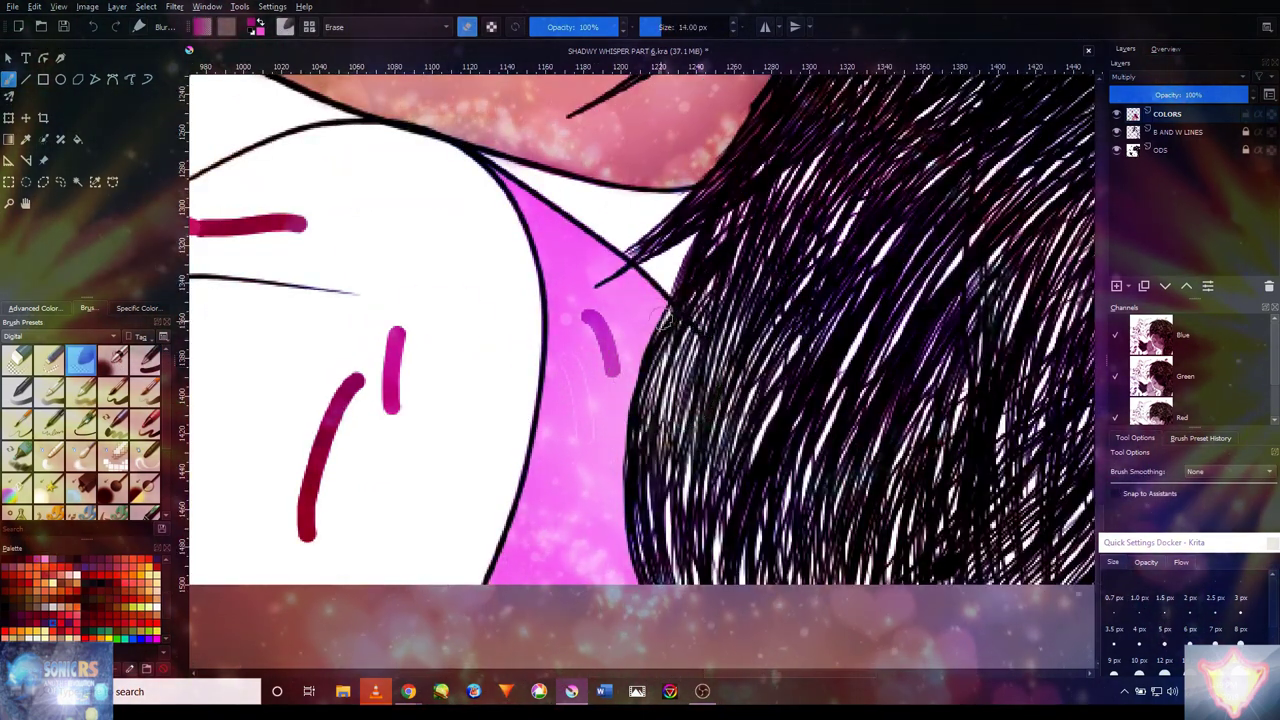
- Paint dark purple shading along the pink area's upper edge at 9 px and along its shoulder and bottom edges at 20 px
left_click(145, 358)
left_click_drag(600, 263, 640, 300)
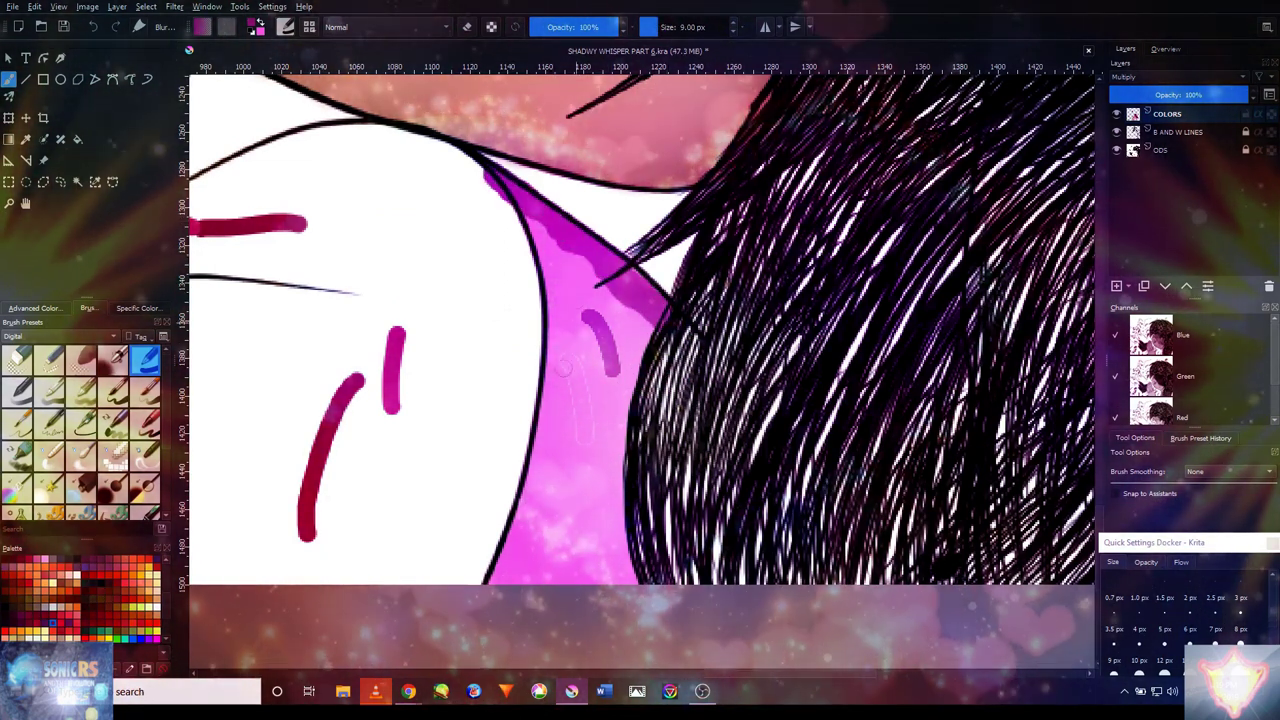
key("bracketright")
key("bracketright")
key("bracketright")
key("bracketright")
key("bracketright")
key("bracketright")
left_click_drag(535, 550, 528, 305)
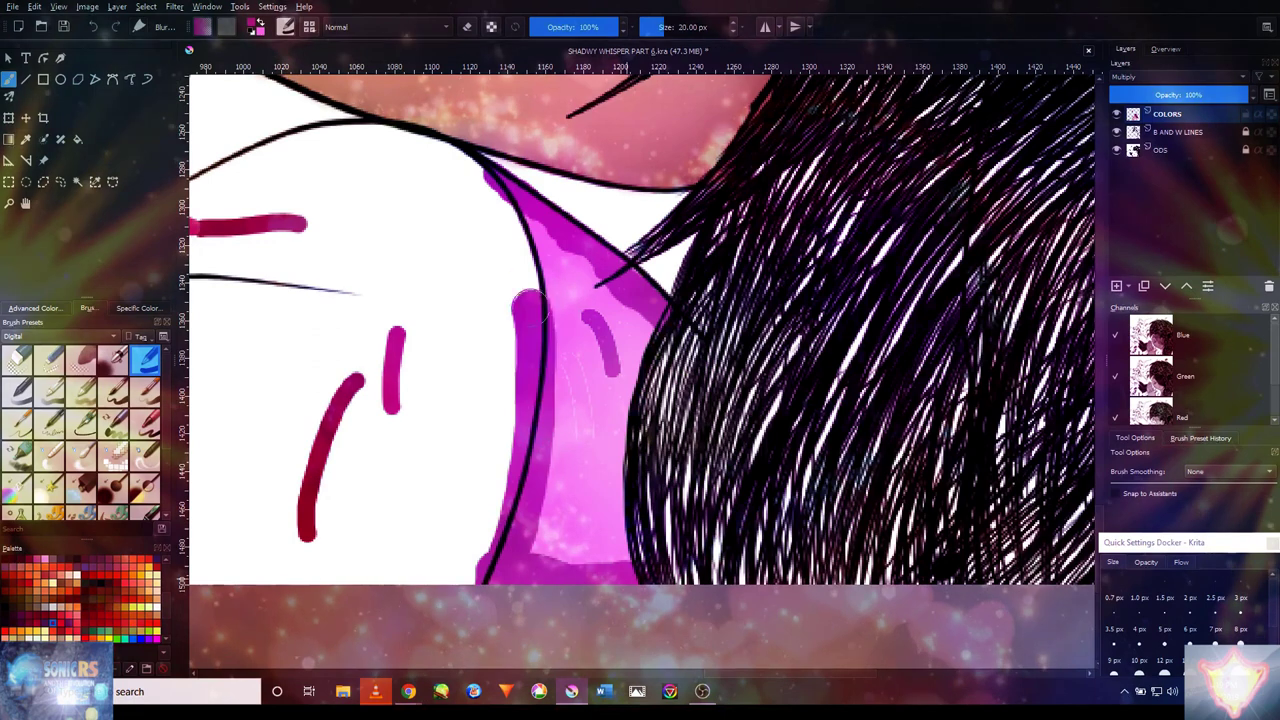
left_click_drag(506, 200, 530, 560)
- Blend the dark purple shading into the pink area between the shoulder and the hair with the blending brush at 60 px
scroll(620, 270, "up", 4)
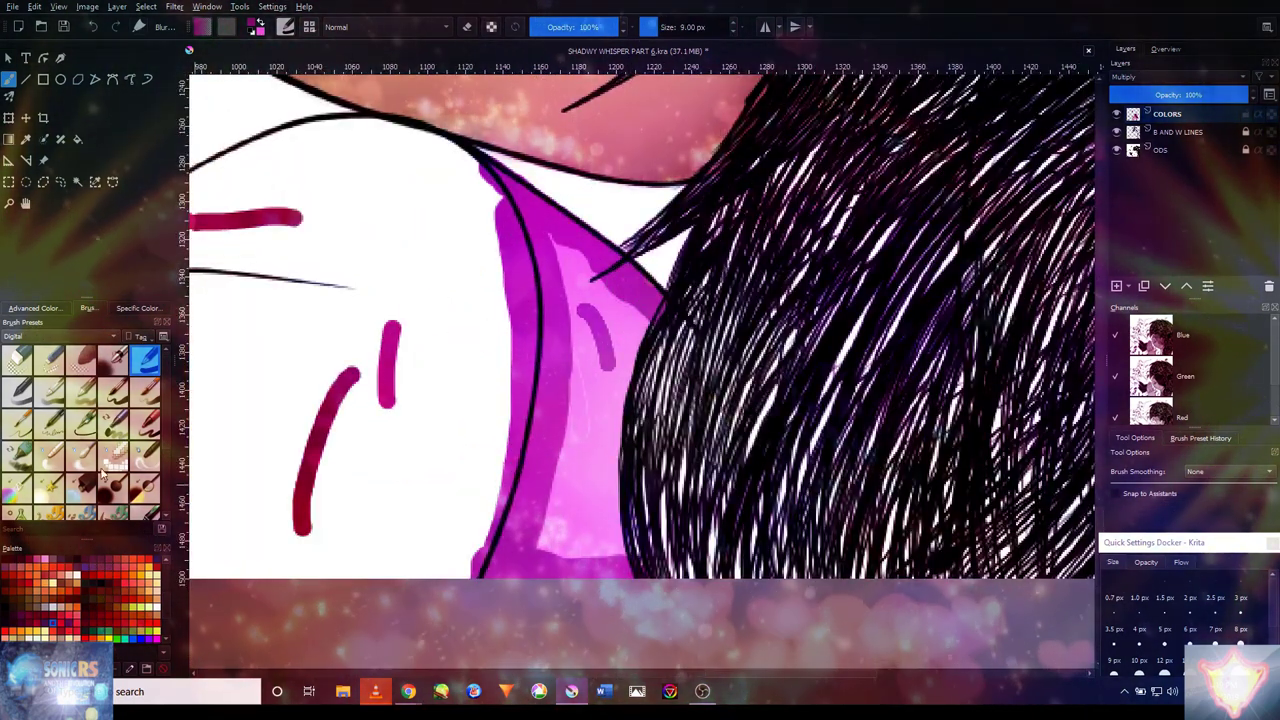
scroll(570, 464, "down", 4)
scroll(620, 300, "up", 4)
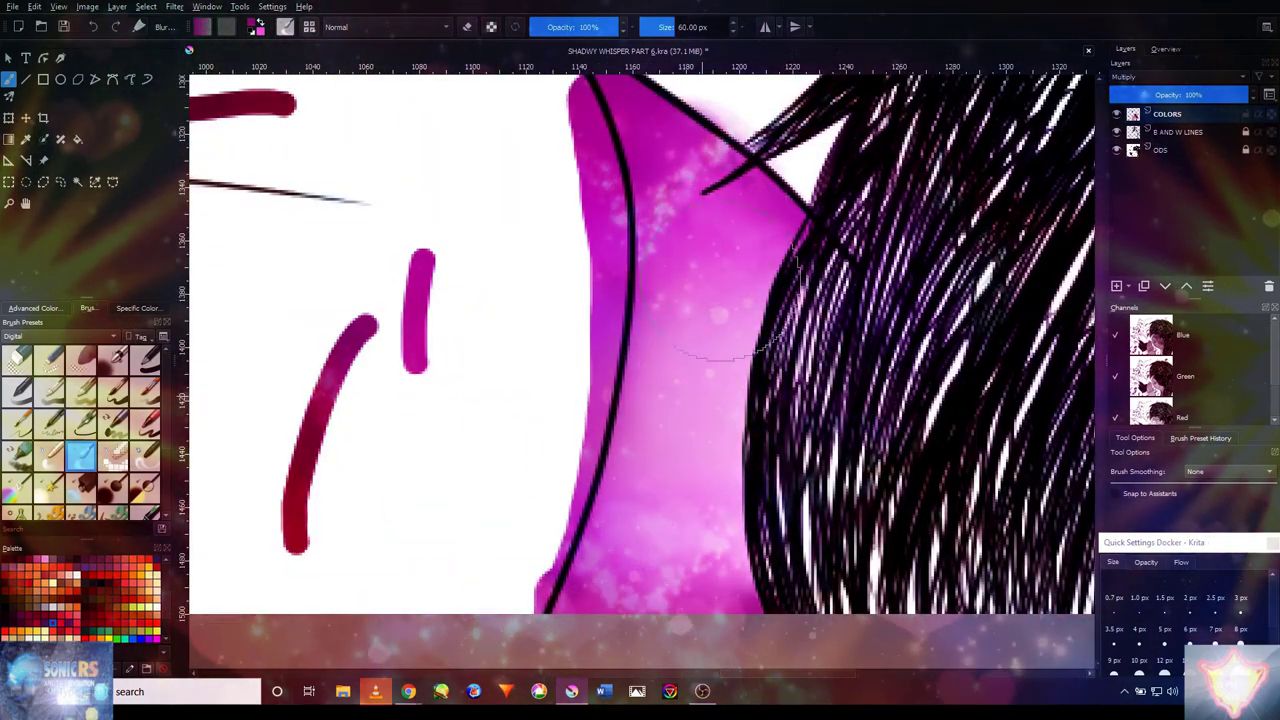
scroll(709, 342, "down", 1)
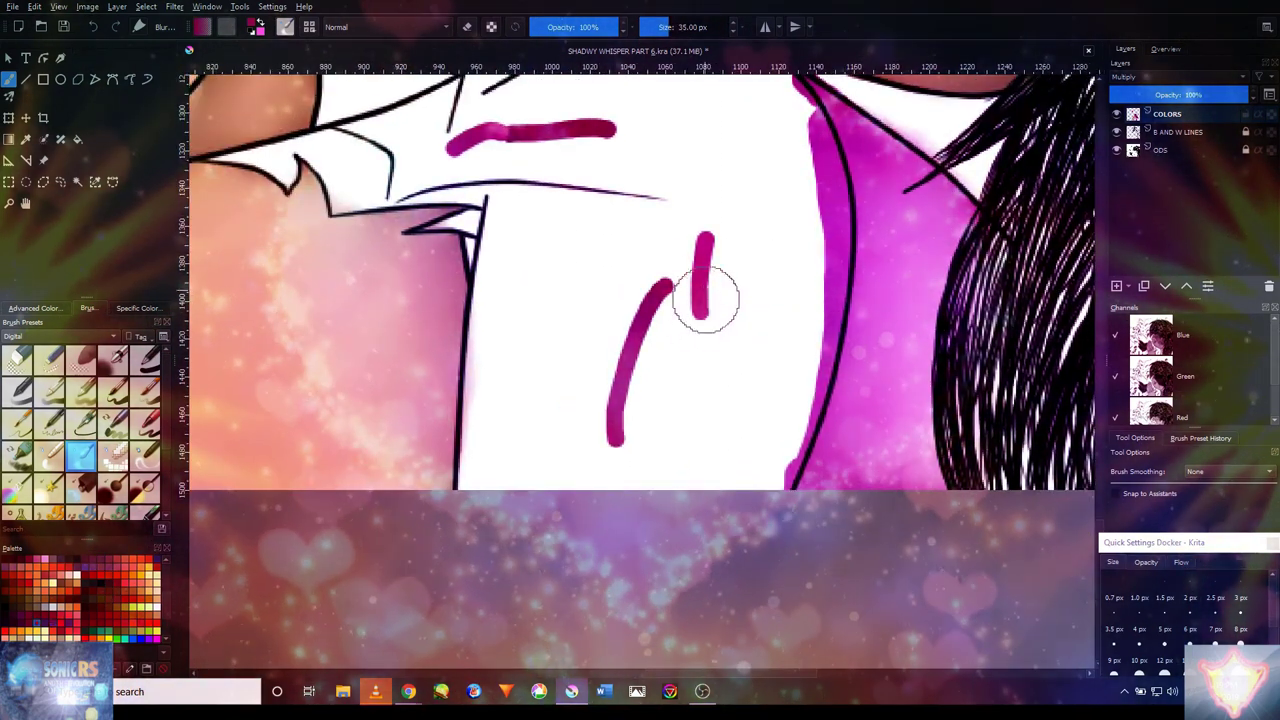
- Sample the magenta swatch on the sleeve and fill the sections of the female character's top with magenta
left_click(648, 330, "ctrl")
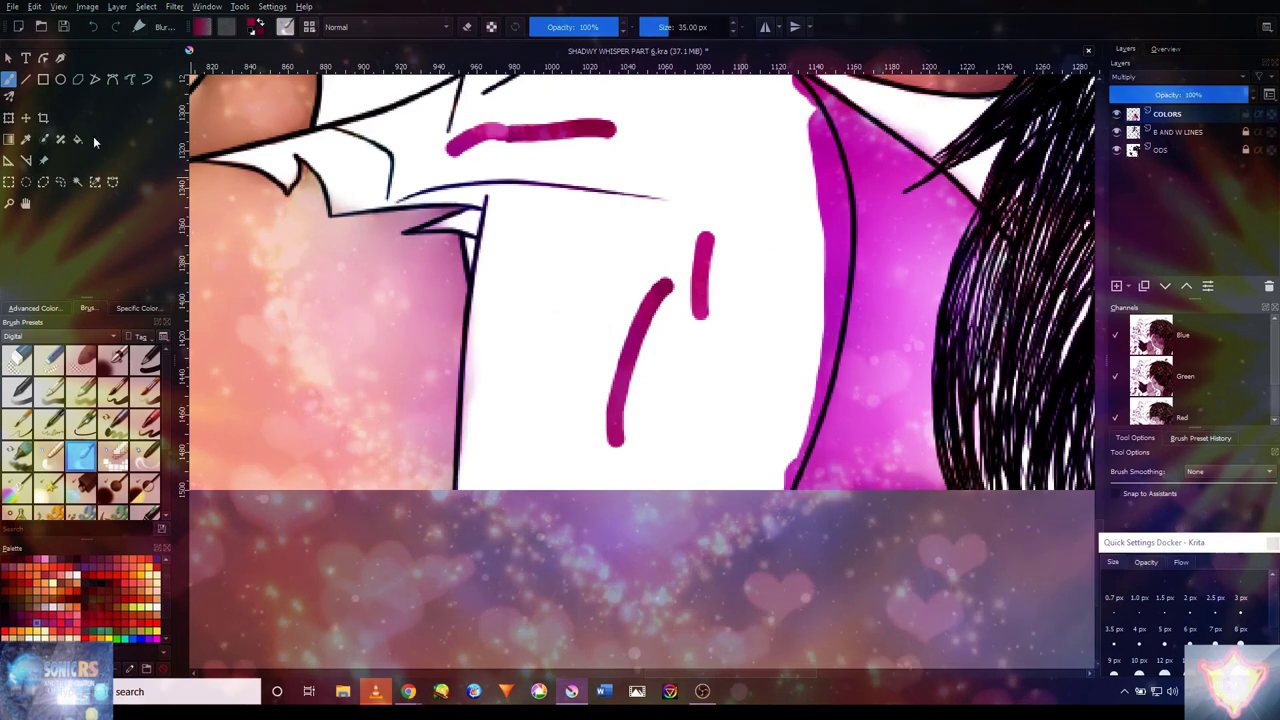
scroll(515, 230, "up", 5)
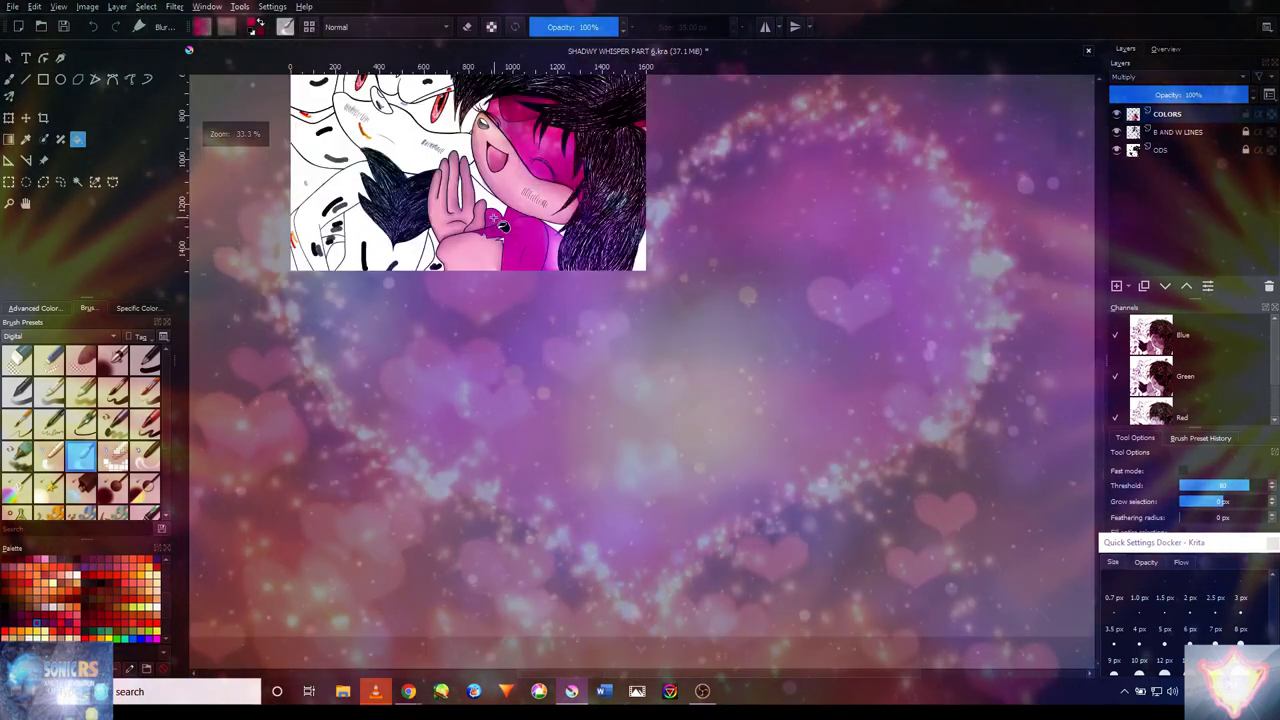
scroll(550, 300, "up", 3)
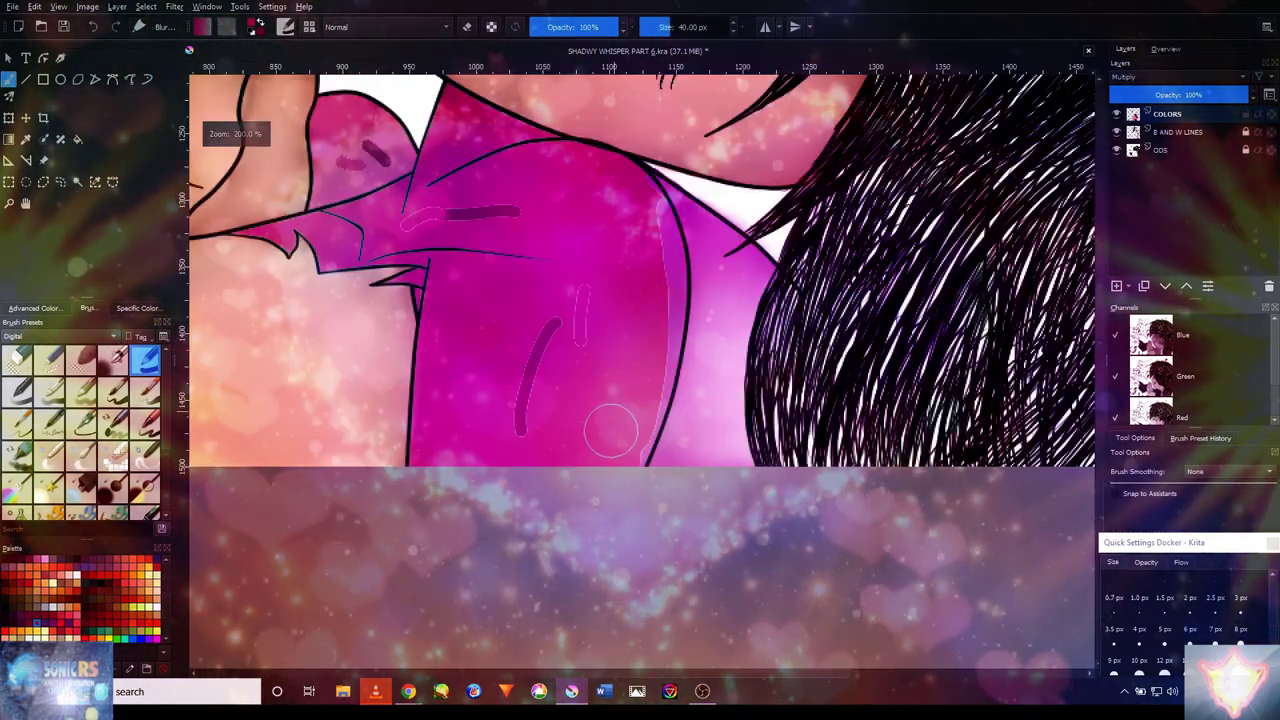
- Paint over the purple overspill at the sleeve's edge and the swatch marks on the top in magenta at 20 px
key("bracketleft")
key("bracketleft")
key("bracketleft")
key("bracketleft")
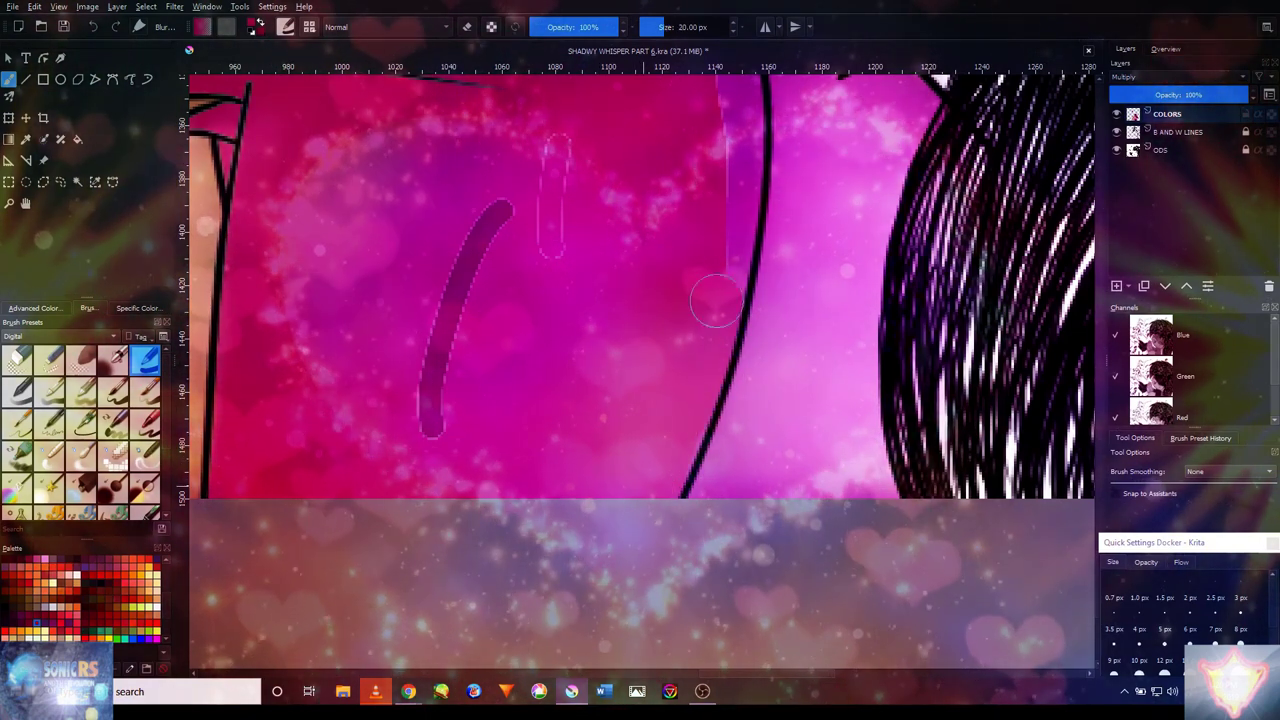
mouse_move(709, 200)
left_mouse_down()
mouse_move(668, 420)
mouse_move(611, 397)
mouse_move(503, 303)
mouse_move(657, 306)
mouse_move(694, 320)
left_mouse_up()
key("ctrl+z")
mouse_move(369, 502)
left_mouse_down()
mouse_move(434, 283)
mouse_move(663, 233)
mouse_move(571, 337)
left_mouse_up()
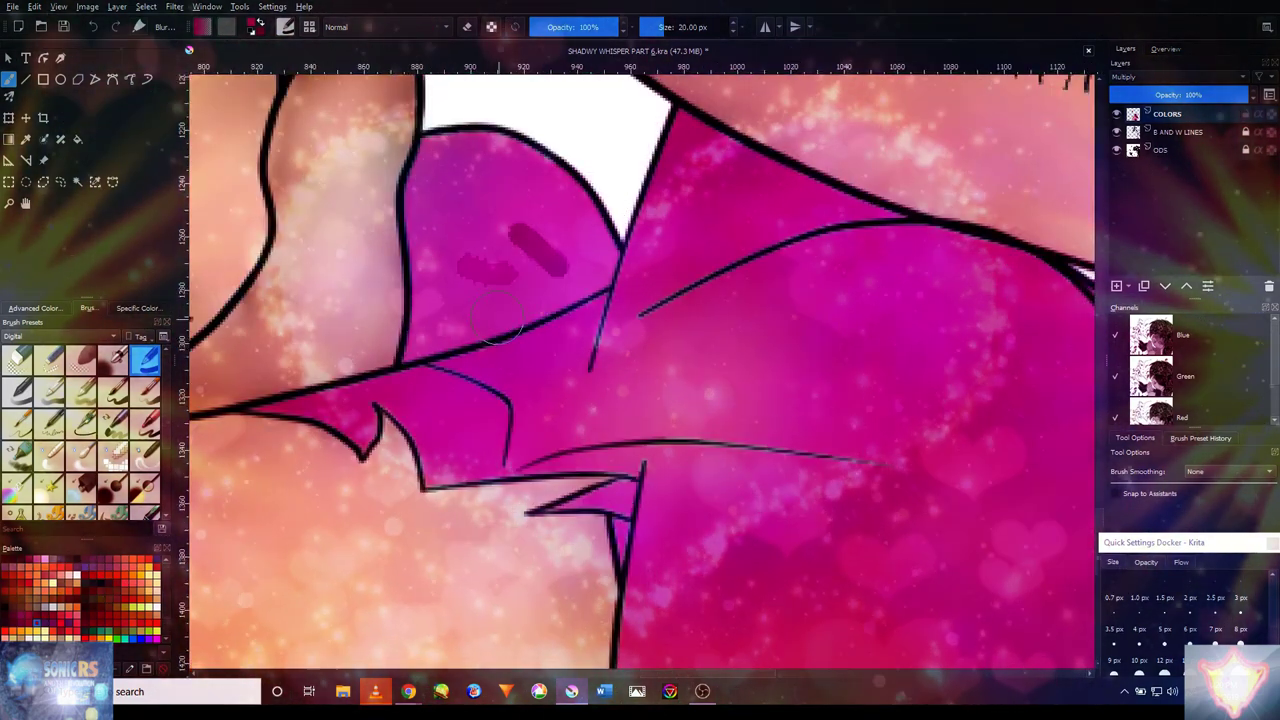
left_click_drag(500, 273, 527, 250)
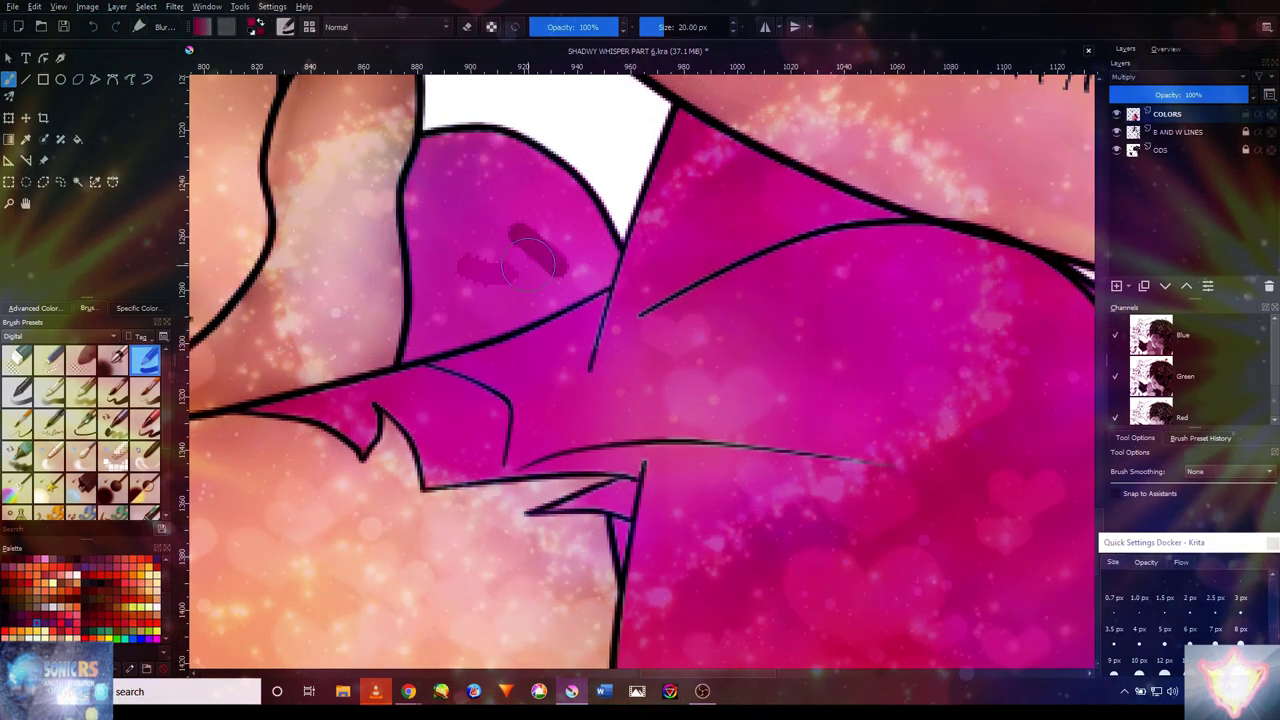
left_click_drag(680, 374, 825, 370)
- Undo the overpainting and fills on the top, and refill its rounded, collar and sleeve sections with magenta
key("ctrl+z")
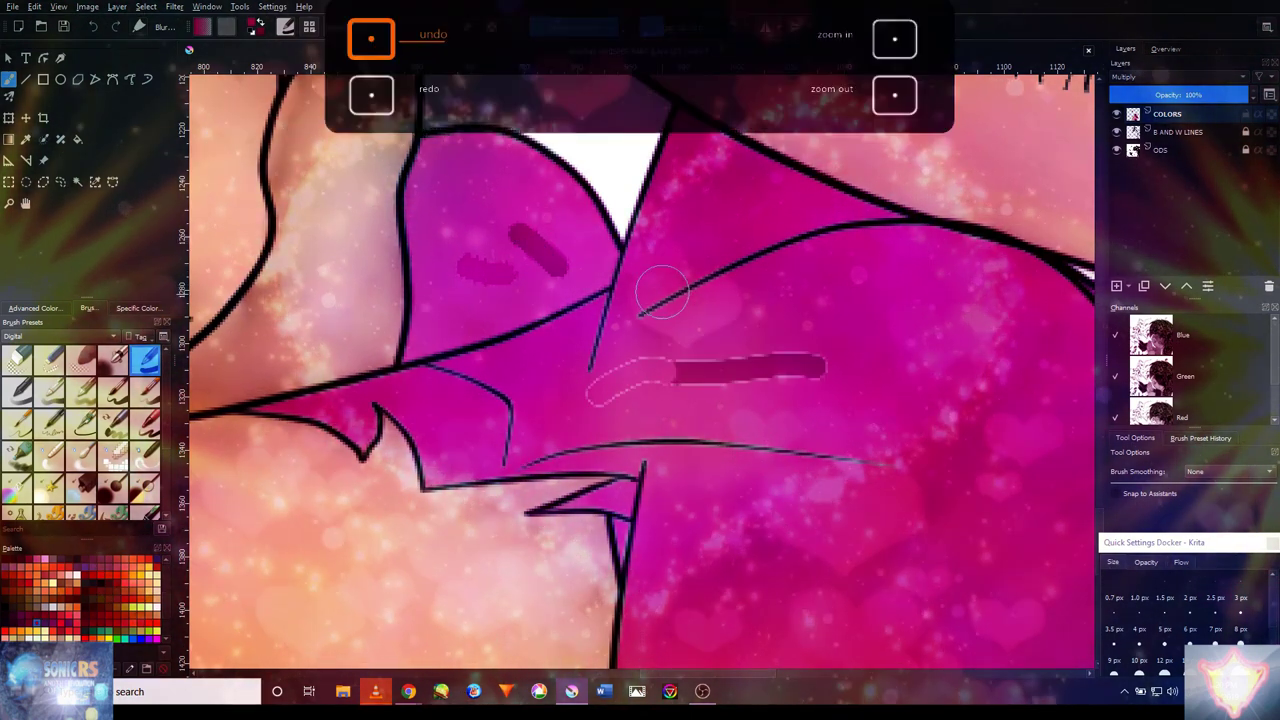
left_click_drag(870, 640, 905, 590)
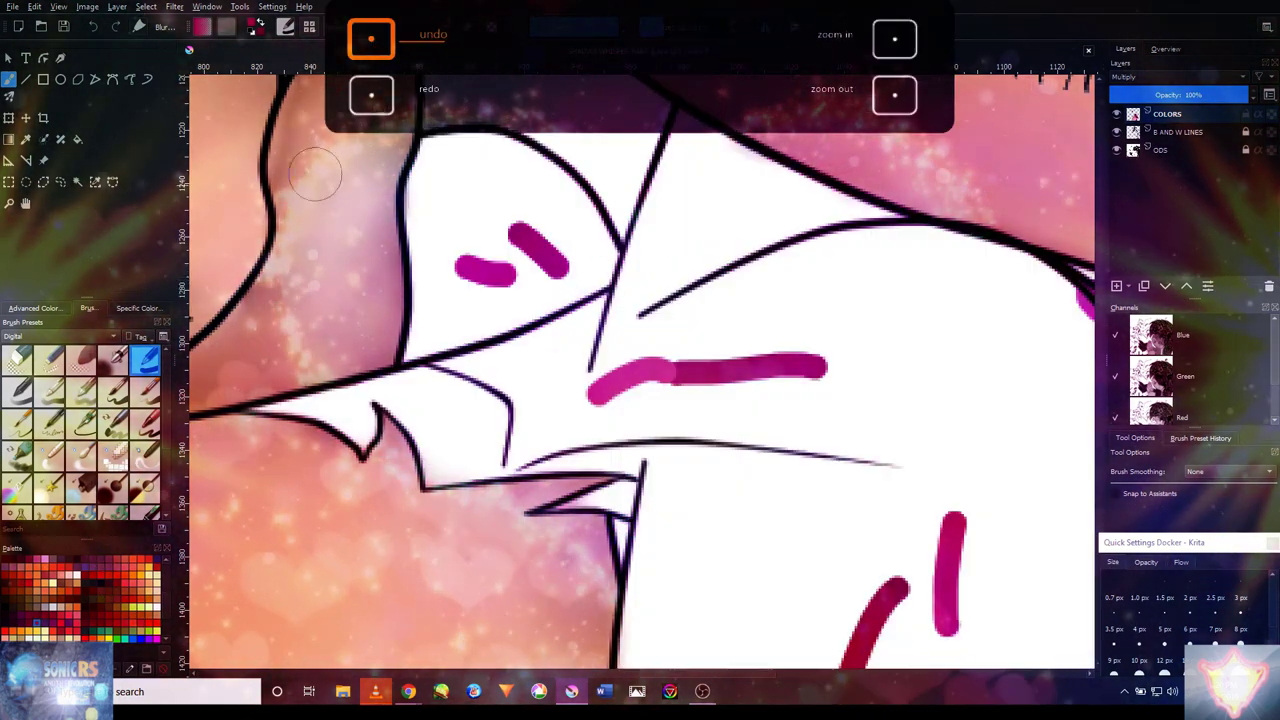
left_click(77, 139)
left_click(486, 251)
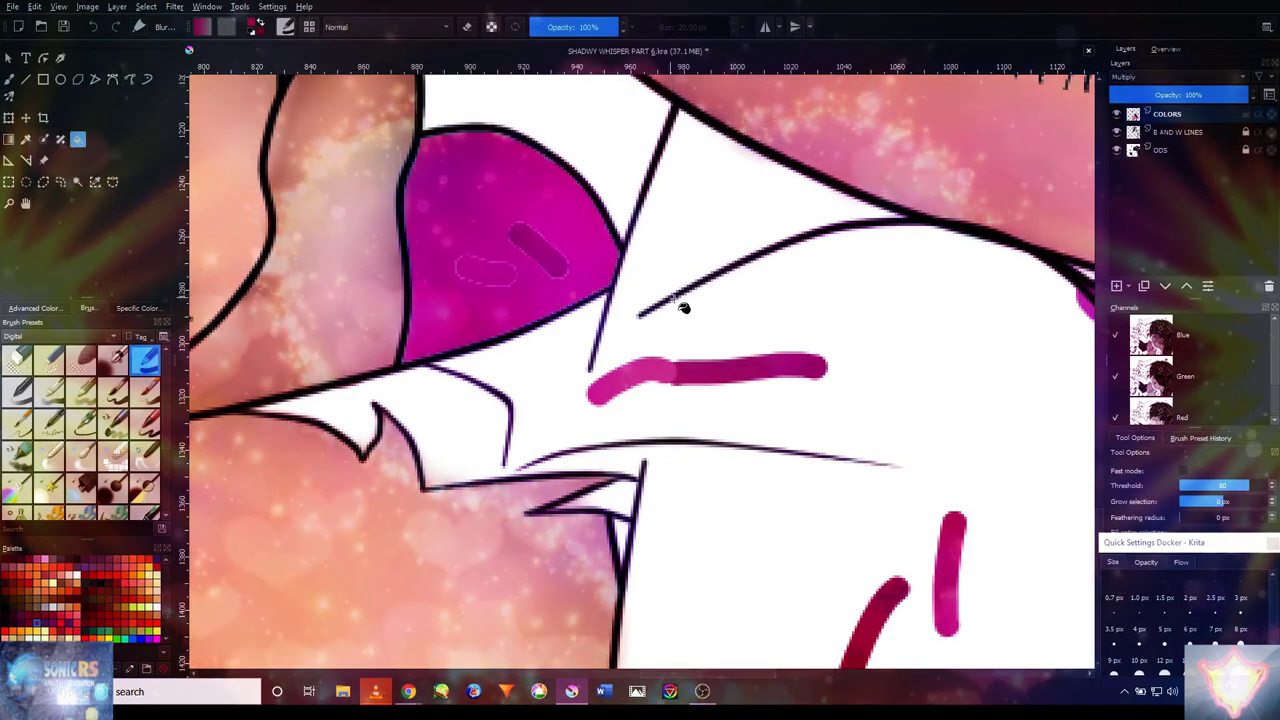
key("1")
scroll(787, 359, "up", 5)
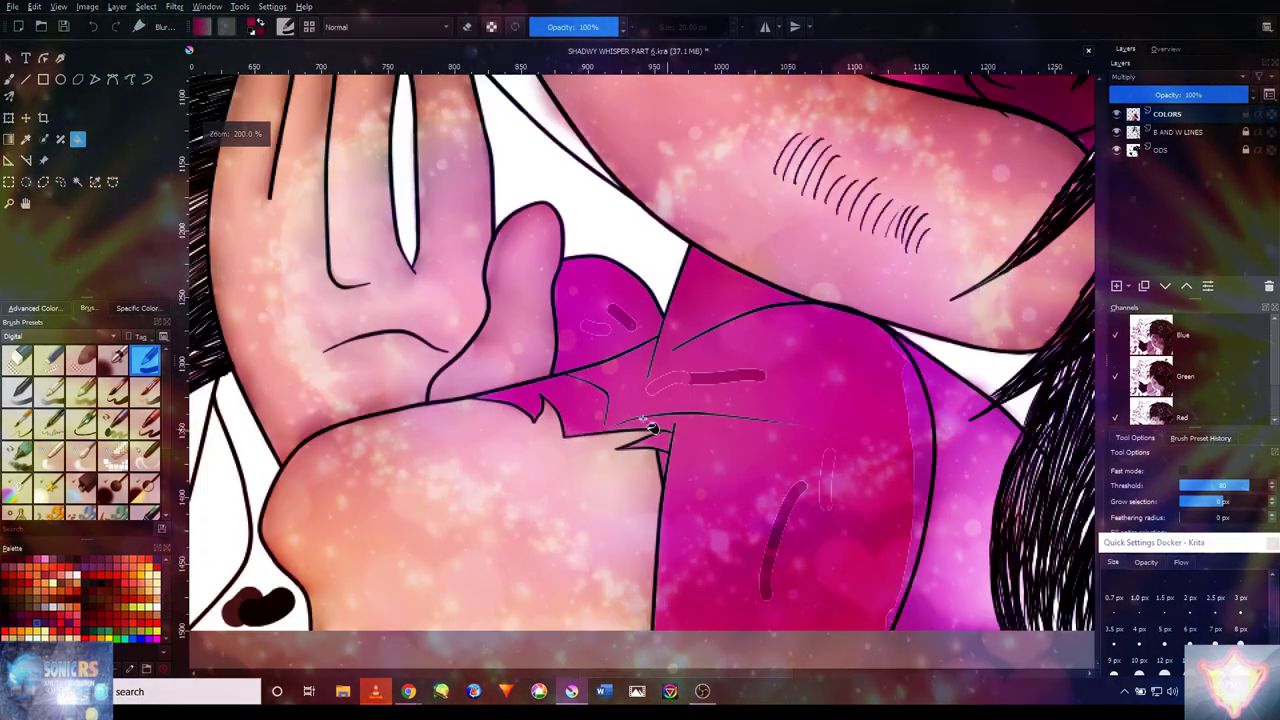
scroll(475, 382, "up", 4)
- Paint darker magenta shading around the inside edge of the top's rounded section beside the thumb with a 5 px brush
key("b")
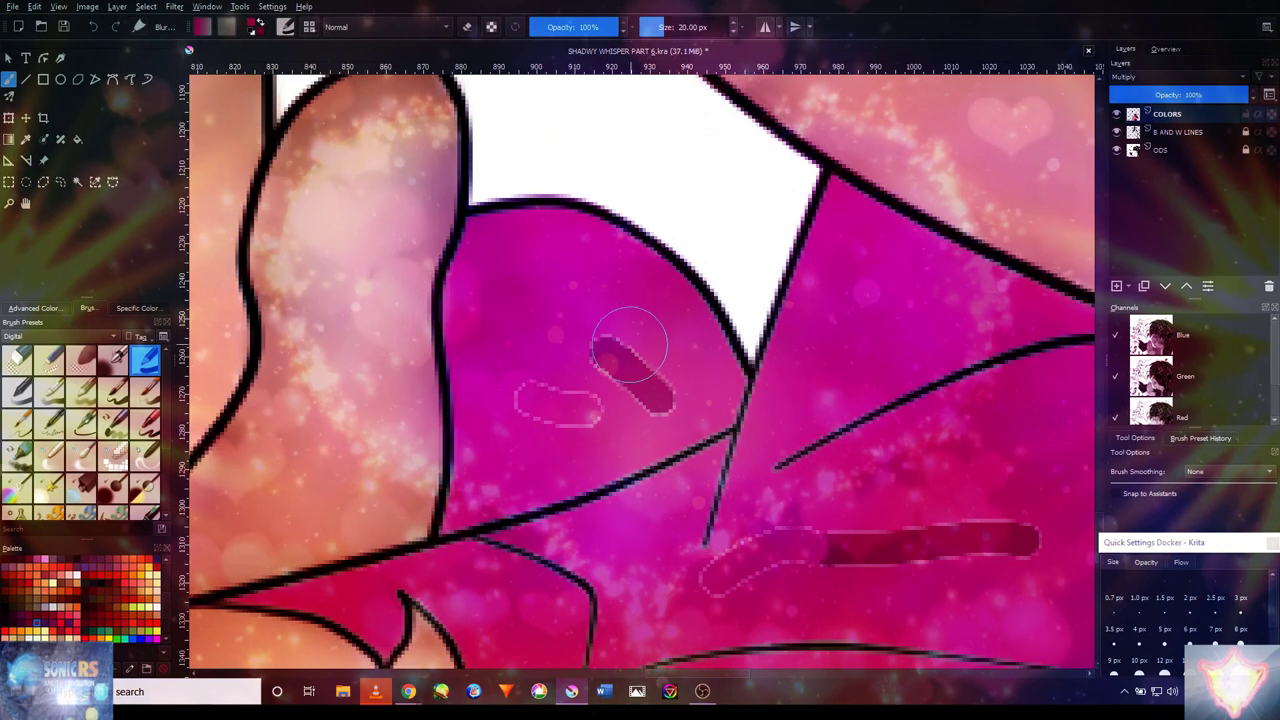
key("bracketleft")
key("bracketleft")
key("bracketleft")
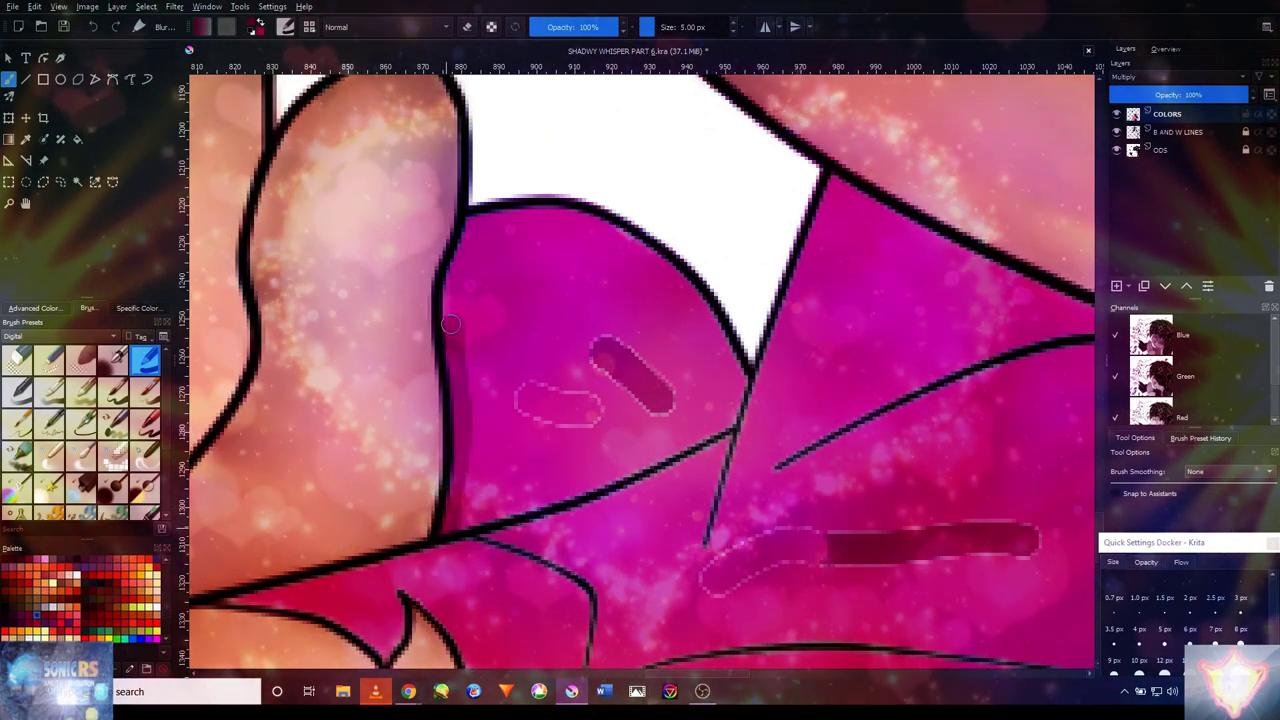
mouse_move(474, 218)
left_mouse_down()
mouse_move(546, 210)
mouse_move(633, 236)
mouse_move(699, 309)
mouse_move(746, 407)
mouse_move(670, 454)
mouse_move(576, 482)
left_mouse_up()
- Blend the dark edge shading of the rounded section into the magenta, using the blending brush at 11 px and 13 px
key("slash")
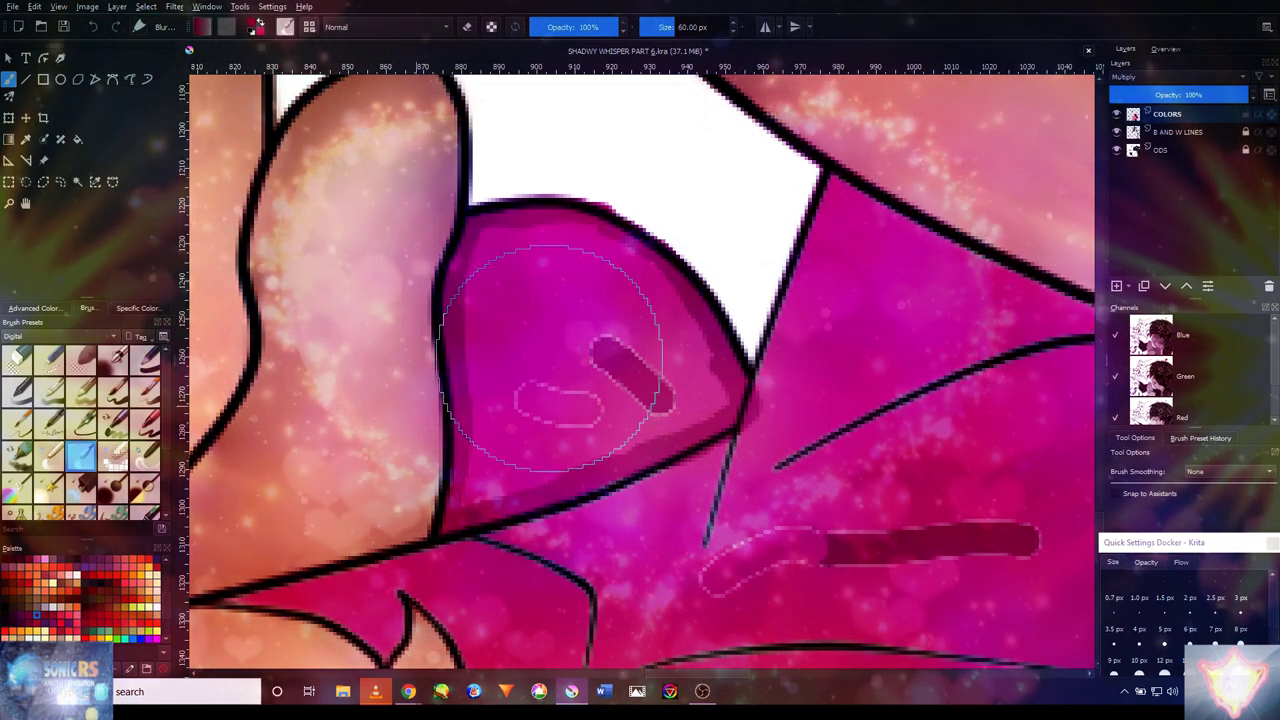
key("bracketleft")
key("bracketleft")
key("bracketleft")
key("bracketleft")
key("bracketleft")
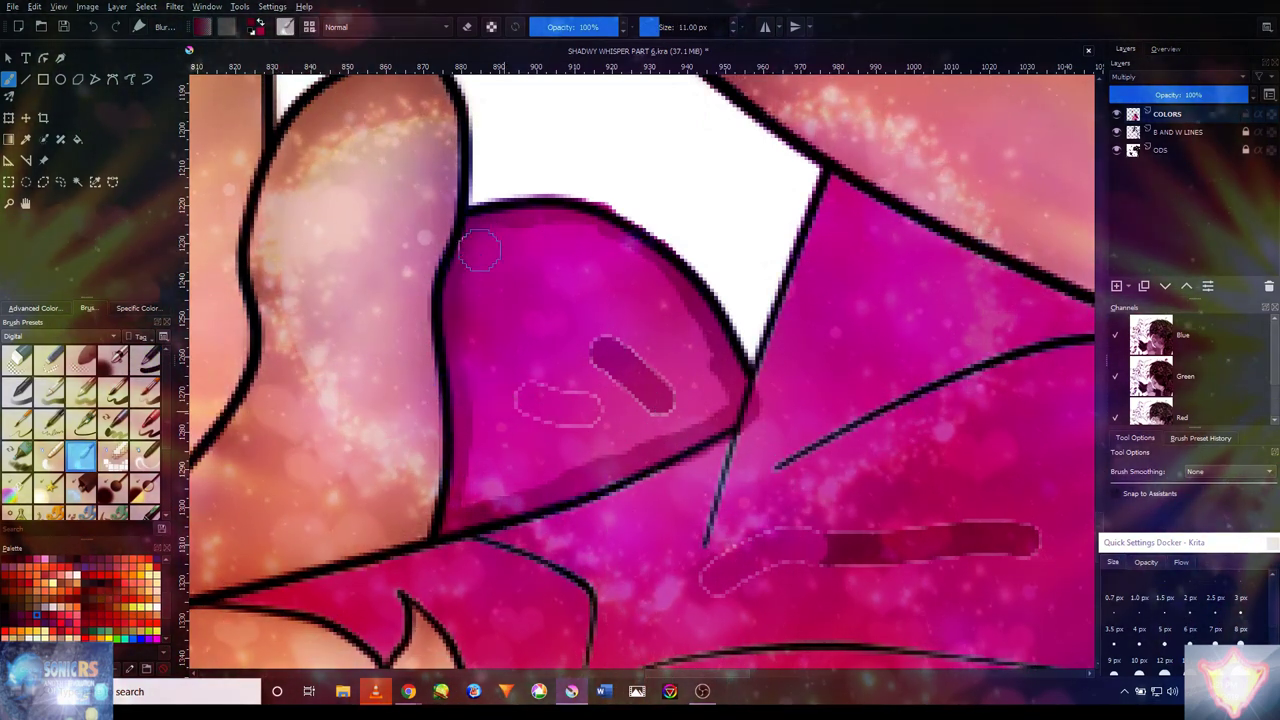
mouse_move(626, 255)
left_mouse_down()
mouse_move(700, 340)
mouse_move(666, 294)
mouse_move(640, 433)
left_mouse_up()
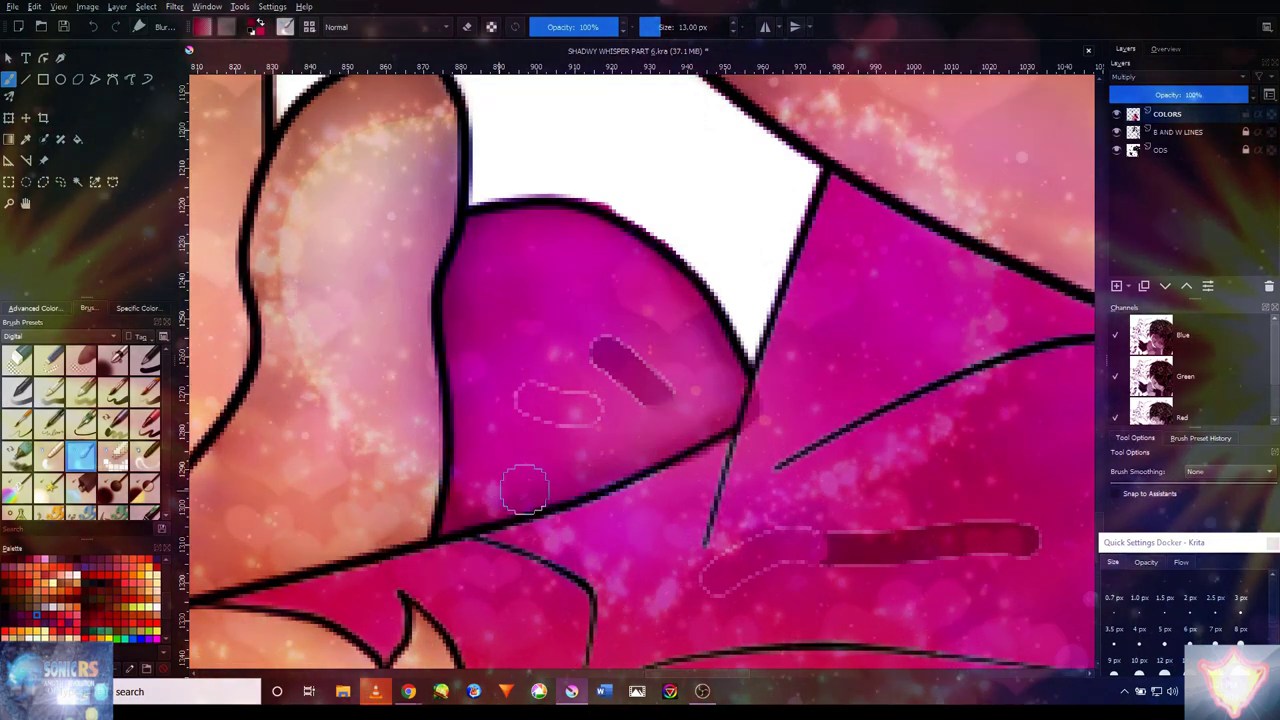
- Enlarge the blending brush to 38 px and smooth away the swatch marks inside the rounded section beside the thumb
key("bracketright")
key("bracketright")
key("bracketright")
key("bracketright")
key("ctrl+z")
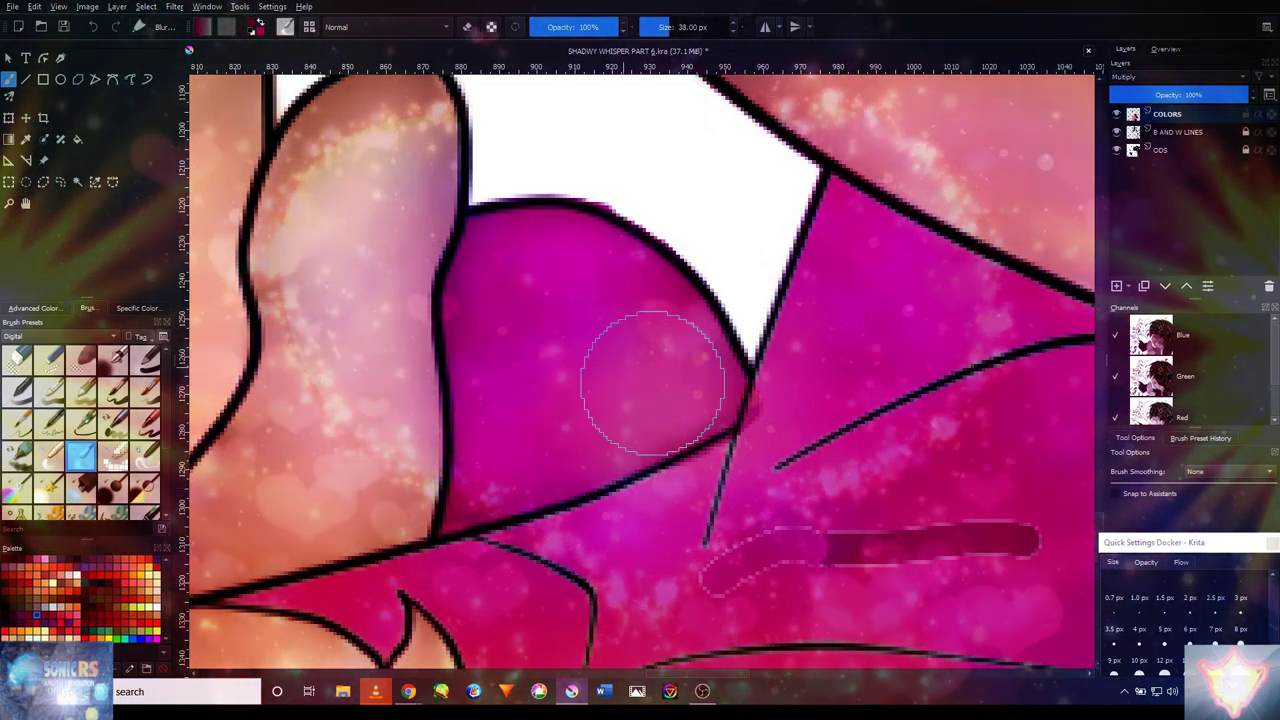
- Reduce the blending brush to 9 px and smooth the rounded section's magenta in the corner beside the collar
scroll(640, 400, "down", 5)
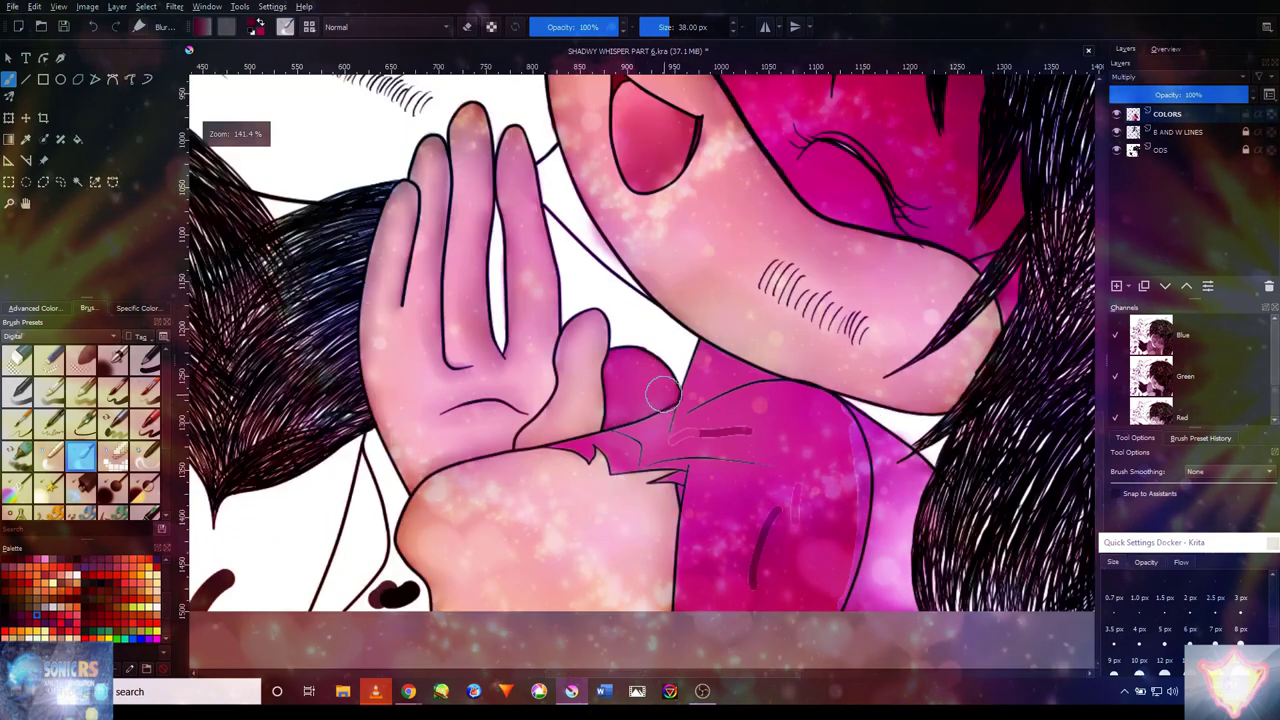
scroll(640, 400, "up", 7)
key("bracketleft")
key("bracketleft")
key("bracketleft")
key("bracketleft")
key("bracketleft")
key("bracketleft")
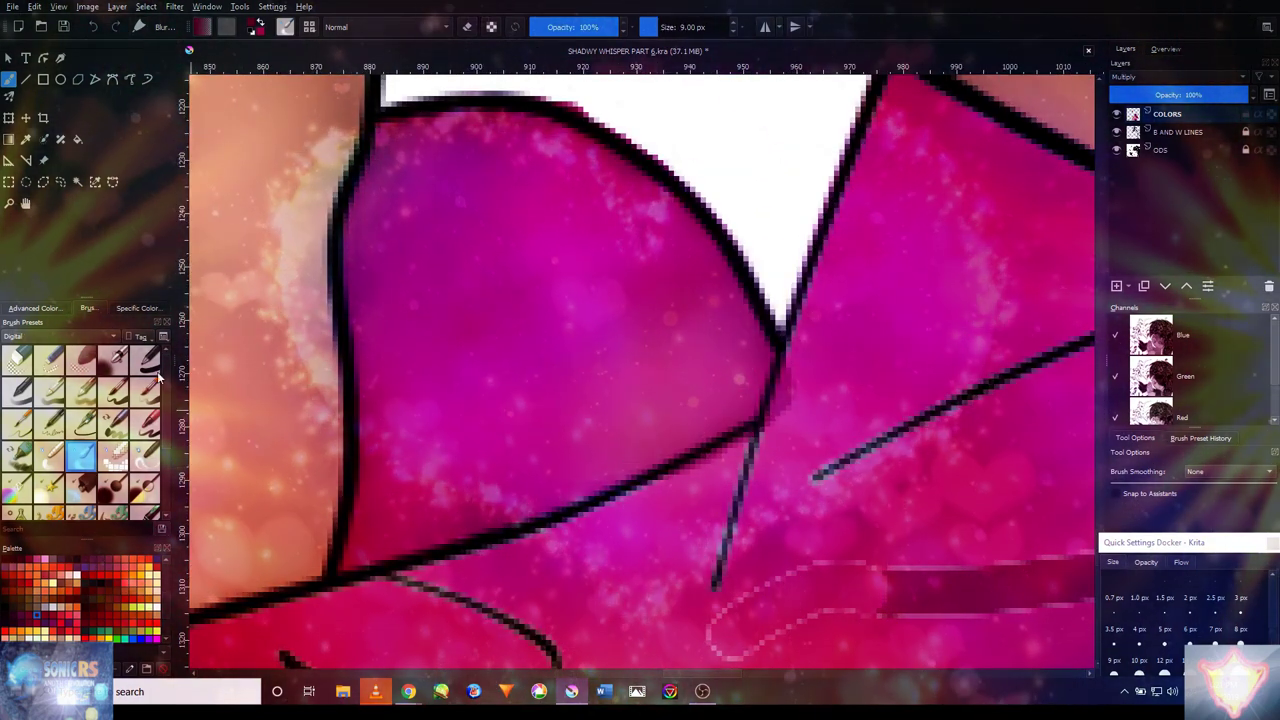
- Paint darker magenta shading along the inside edges of the triangular collar with a 7 px brush
key("bracketleft")
key("bracketleft")
key("bracketleft")
key("bracketleft")
key("bracketleft")
key("bracketleft")
left_click_drag(795, 420, 750, 521)
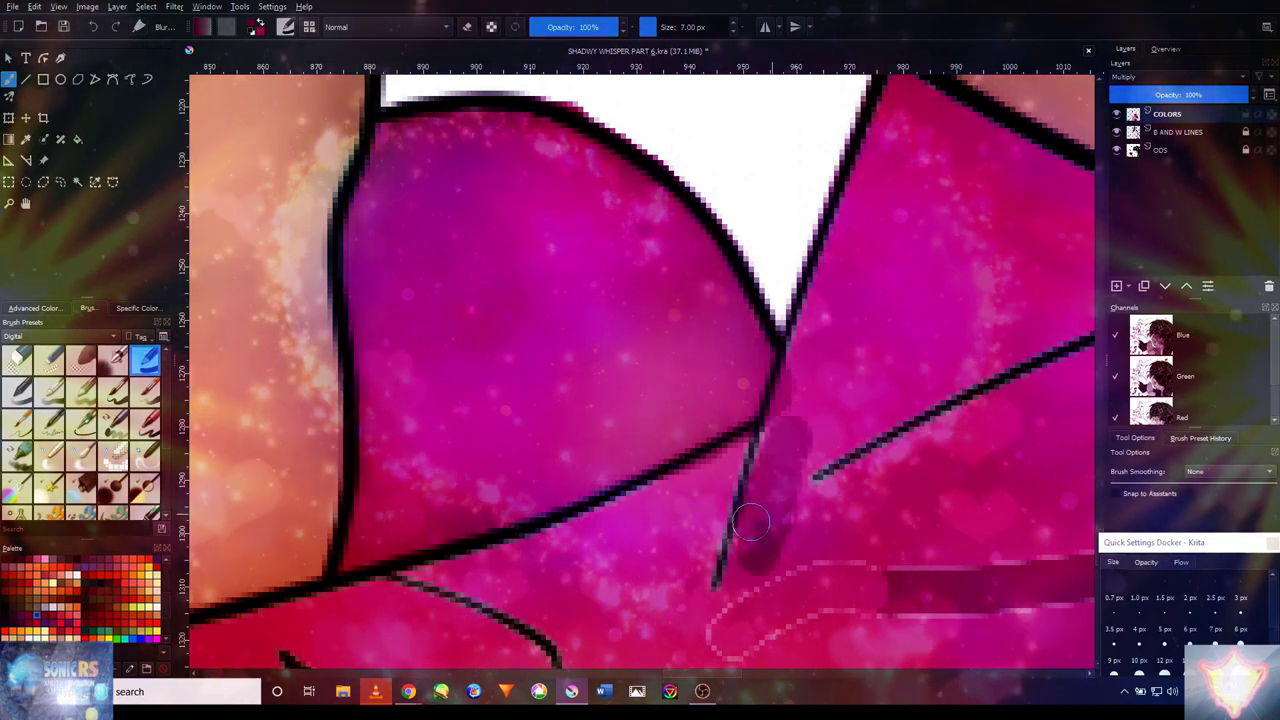
scroll(927, 183, "down", 3)
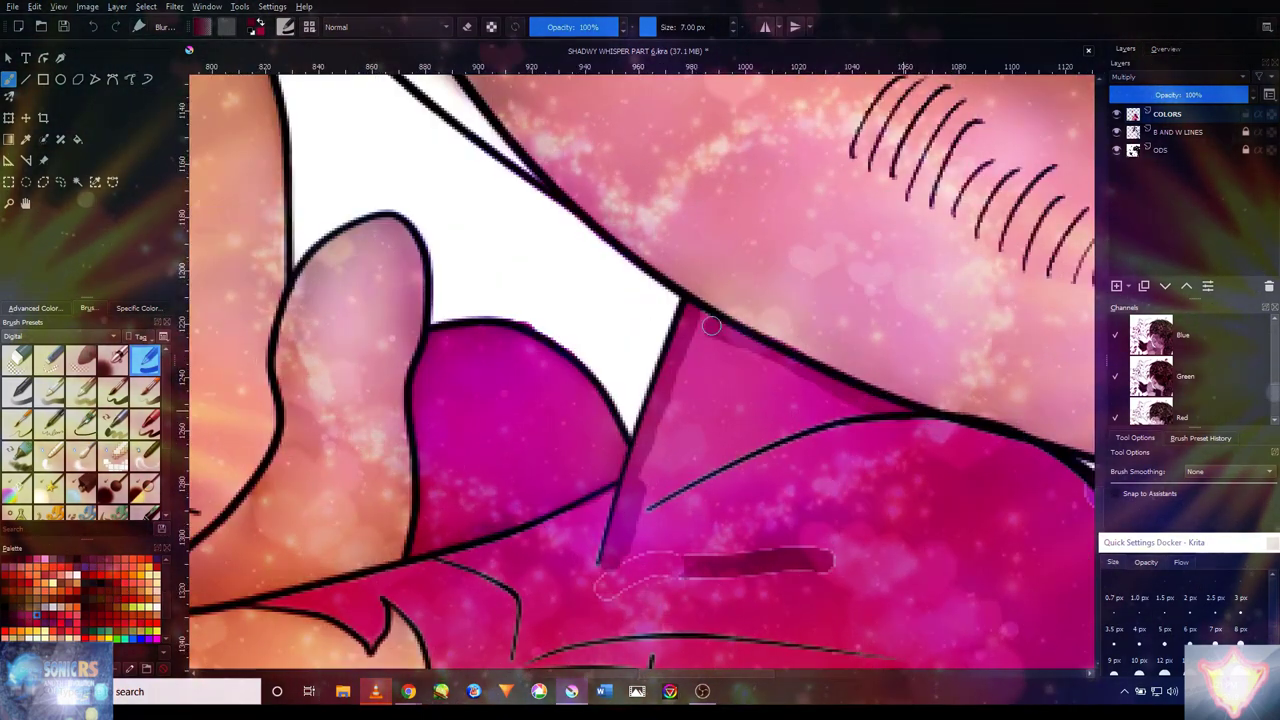
scroll(711, 325, "down", 1)
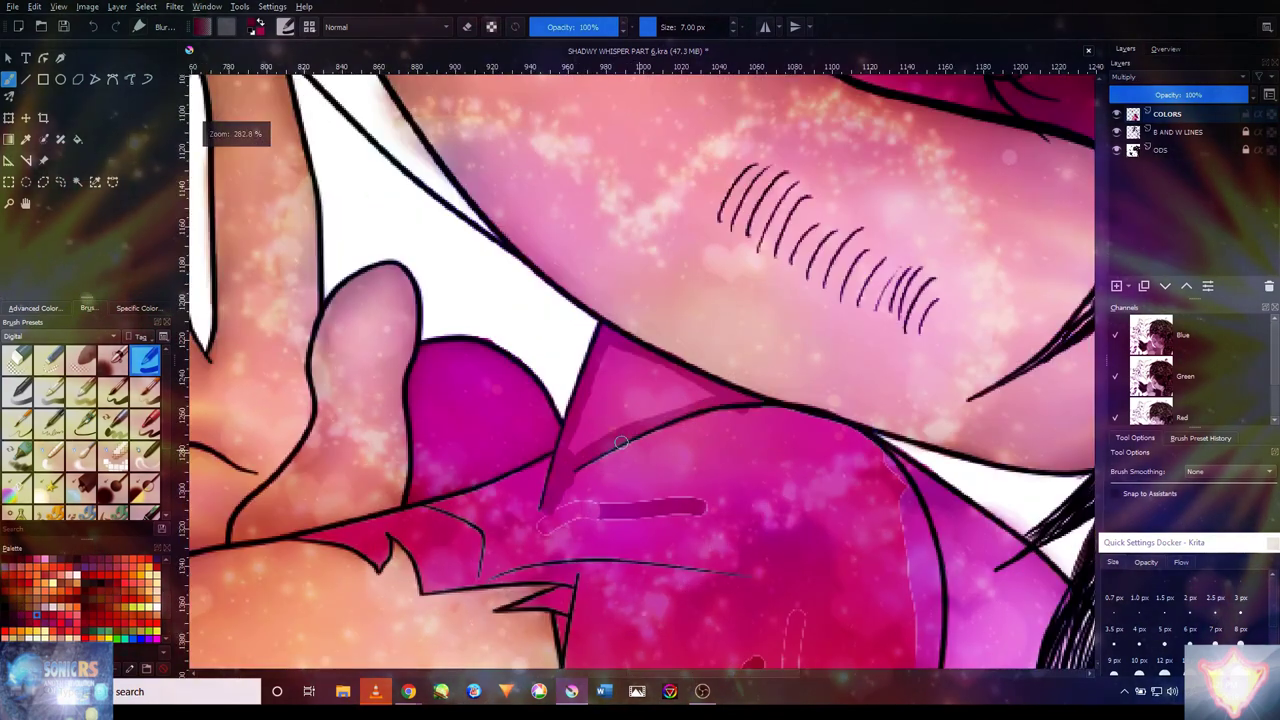
key("bracketright")
key("bracketright")
key("bracketright")
key("bracketright")
key("bracketright")
key("bracketright")
key("bracketright")
scroll(600, 420, "up", 3)
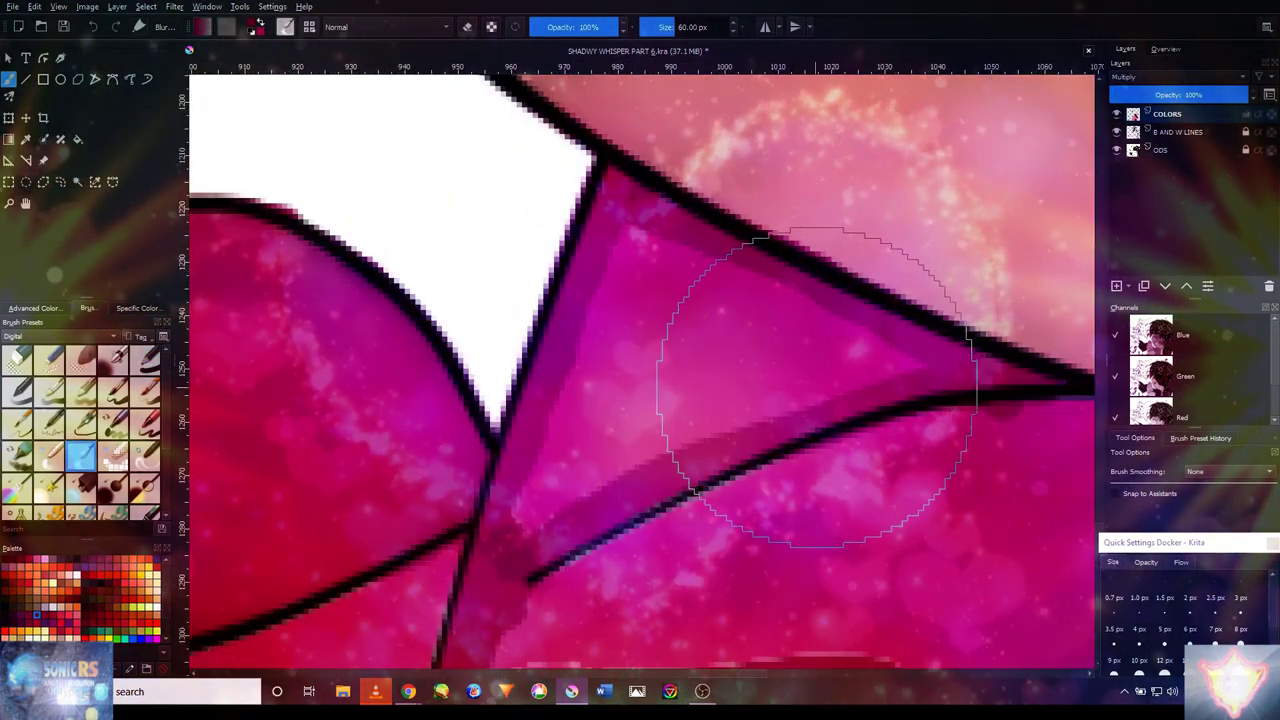
scroll(770, 398, "down", 4)
scroll(610, 288, "up", 2)
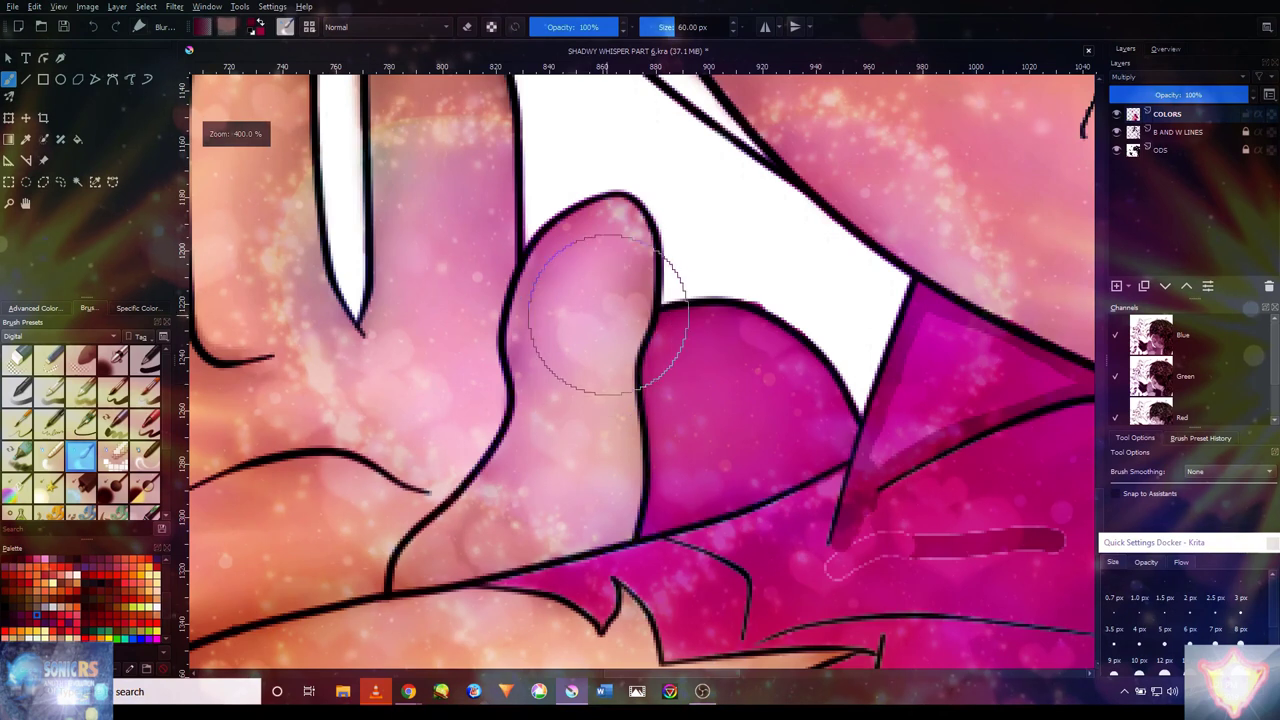
- Cover the magenta rounded section beside the thumb with light peach skin colour, using the basic brush at 15 px and 10 px
left_click(145, 357)
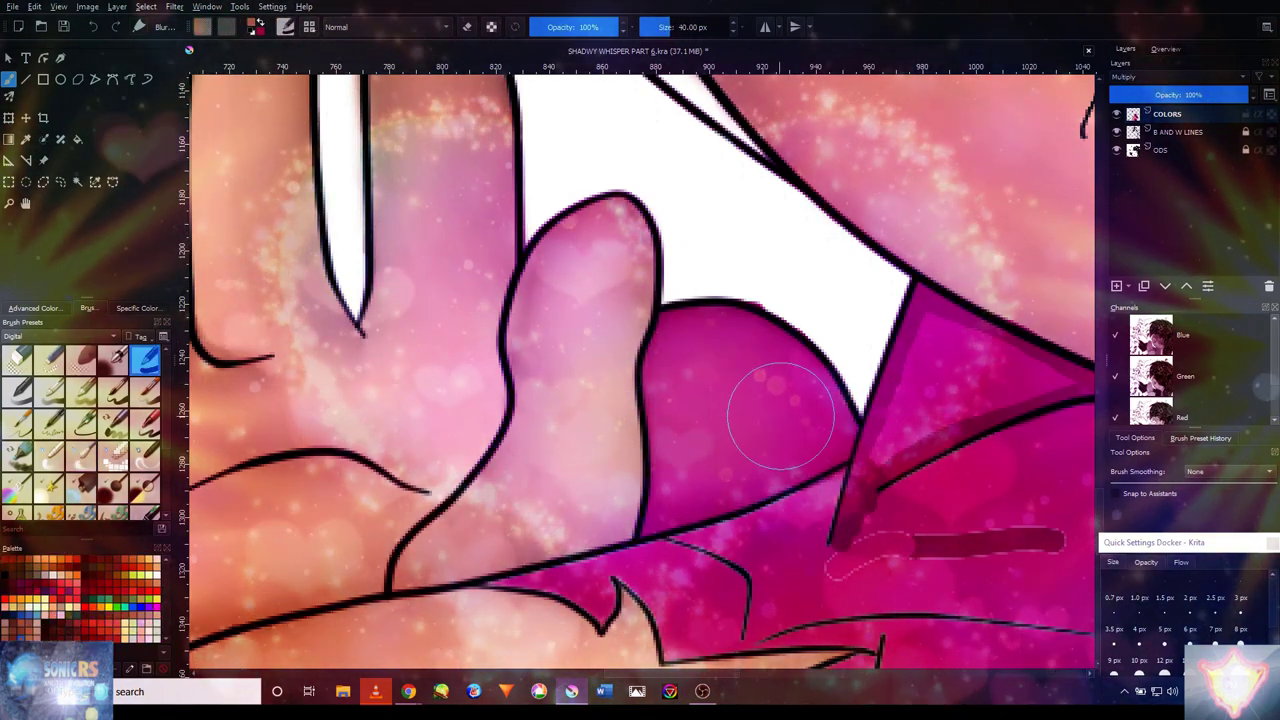
key("ctrl+z")
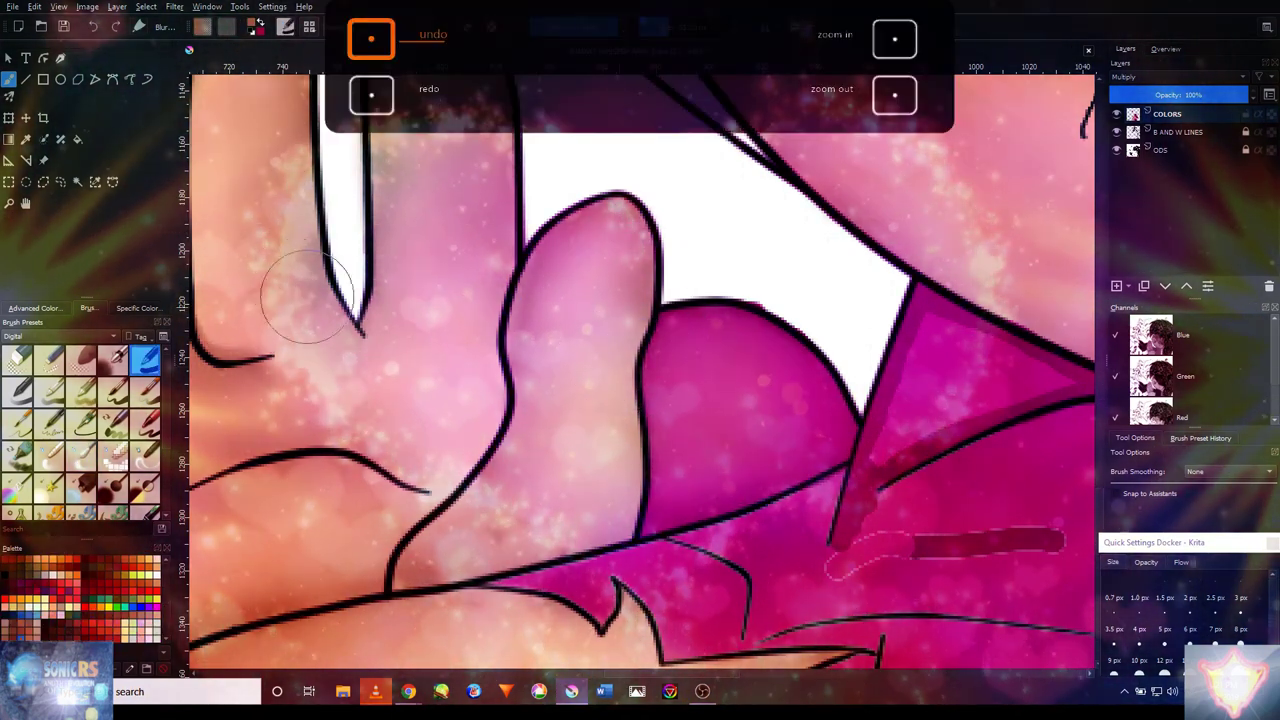
left_click(740, 395)
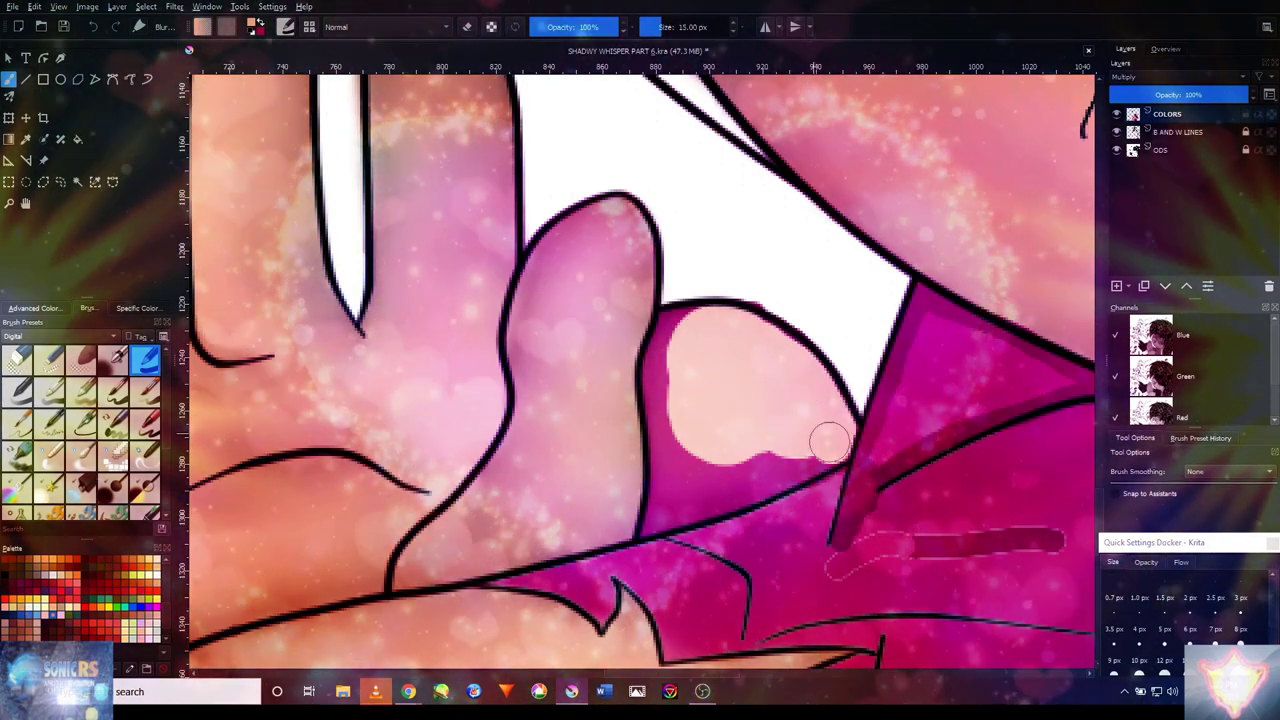
key("bracketleft")
mouse_move(738, 482)
left_mouse_down()
mouse_move(750, 448)
mouse_move(729, 489)
mouse_move(657, 520)
mouse_move(660, 428)
left_mouse_up()
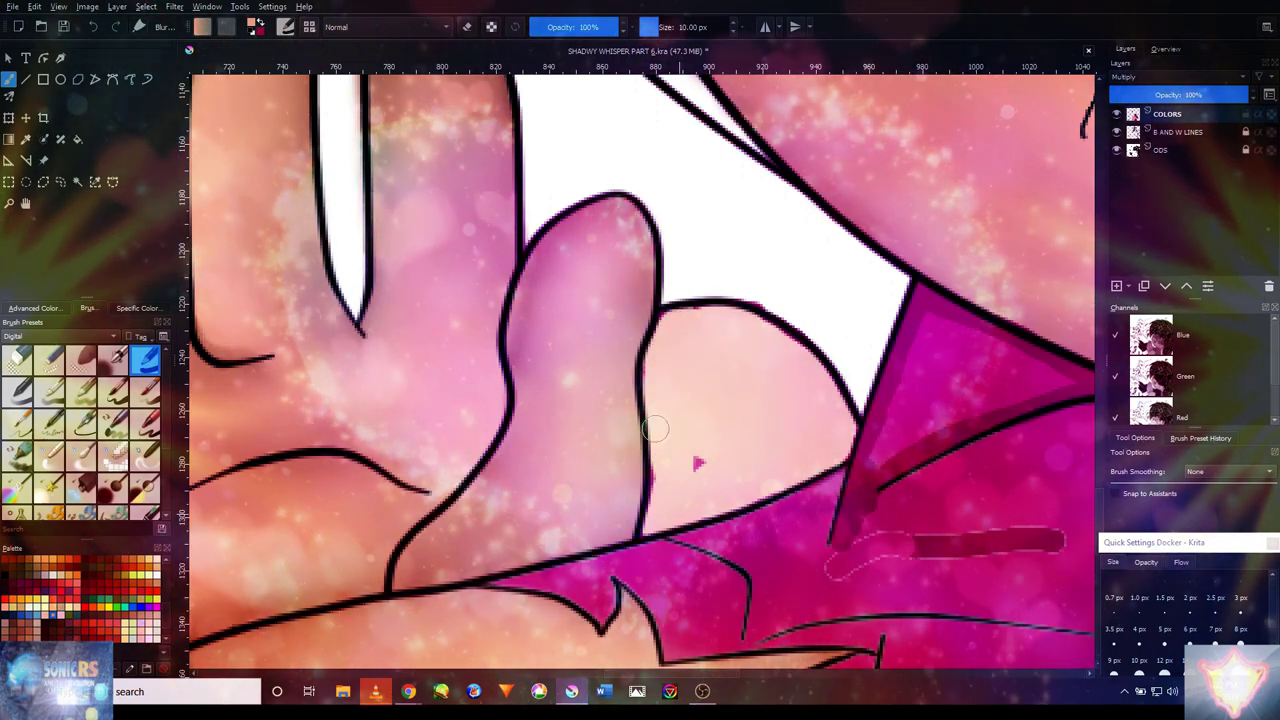
scroll(663, 430, "down", 5)
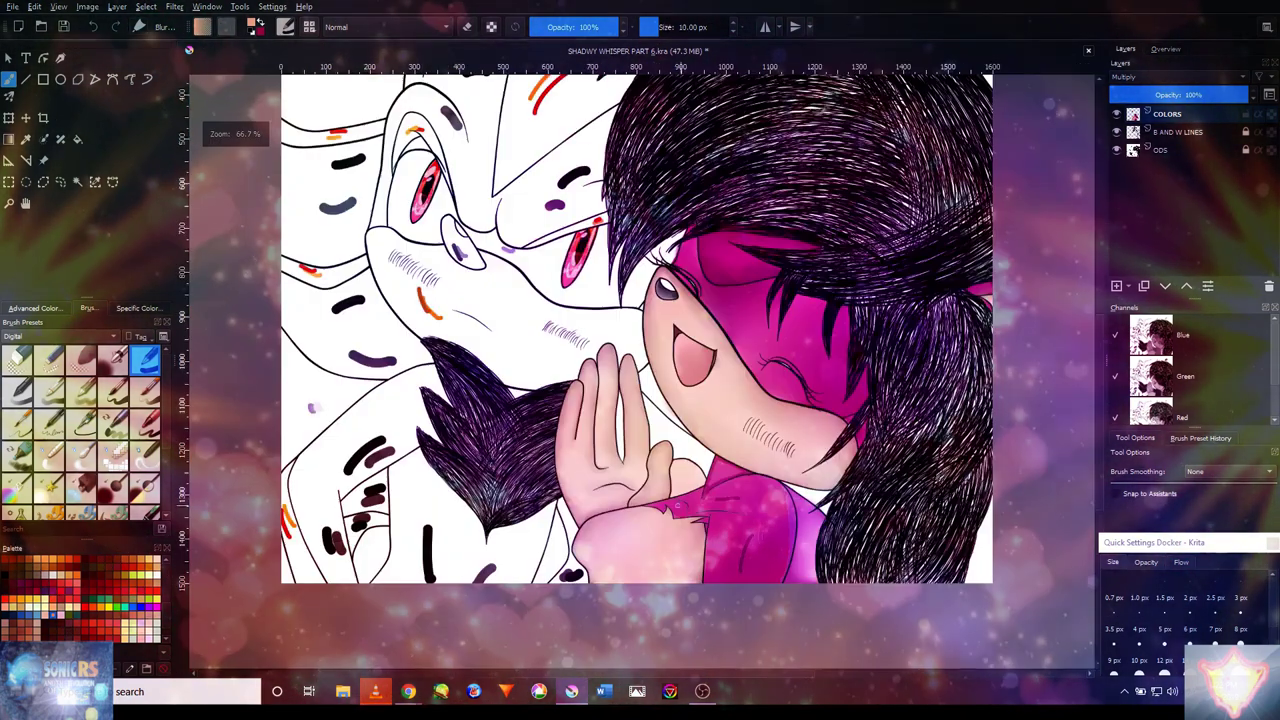
scroll(663, 458, "up", 5)
- Paint darker skin-tone shading around the inside edge of the rounded section with an 8 px brush
left_click_drag(762, 481, 743, 397)
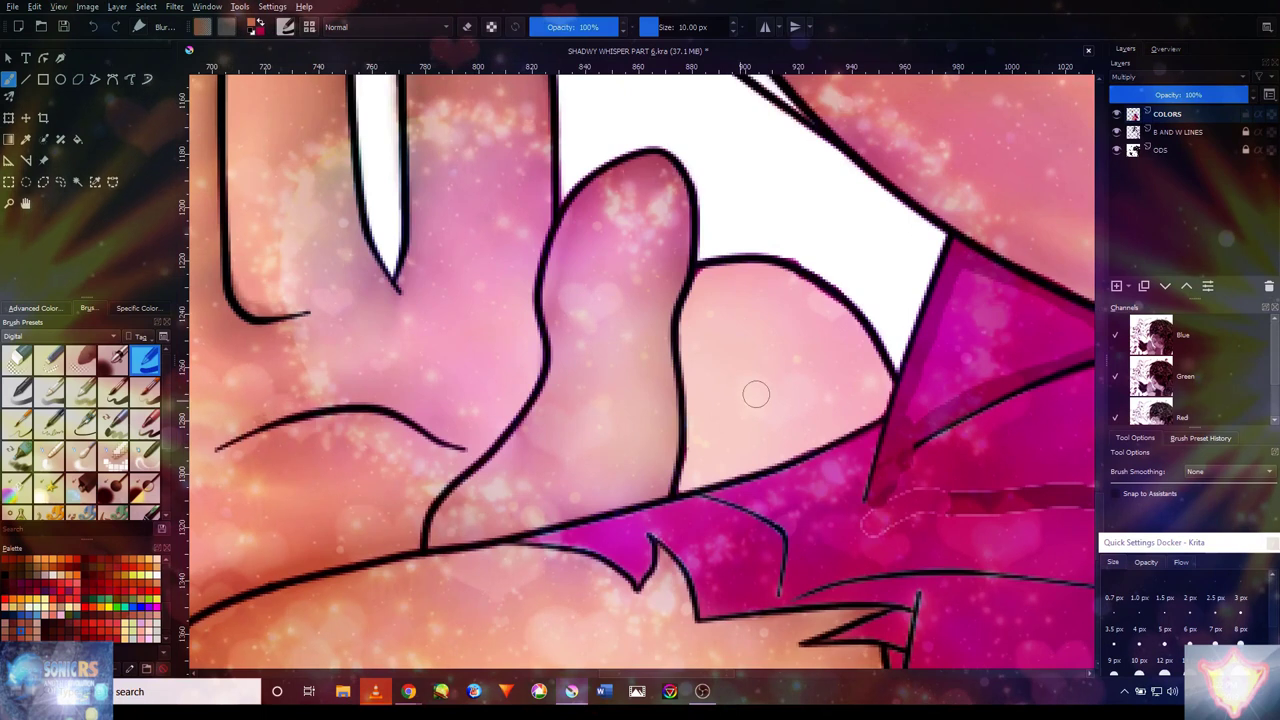
scroll(804, 479, "up", 2)
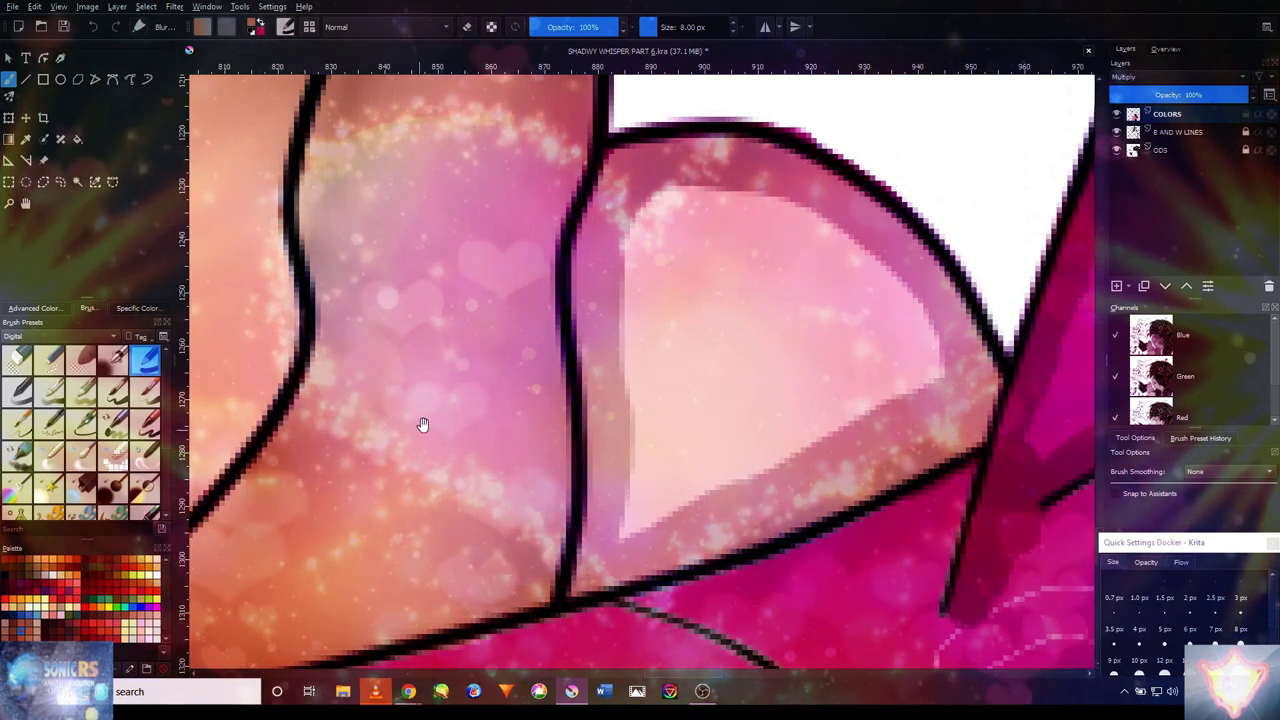
left_click_drag(421, 445, 701, 415)
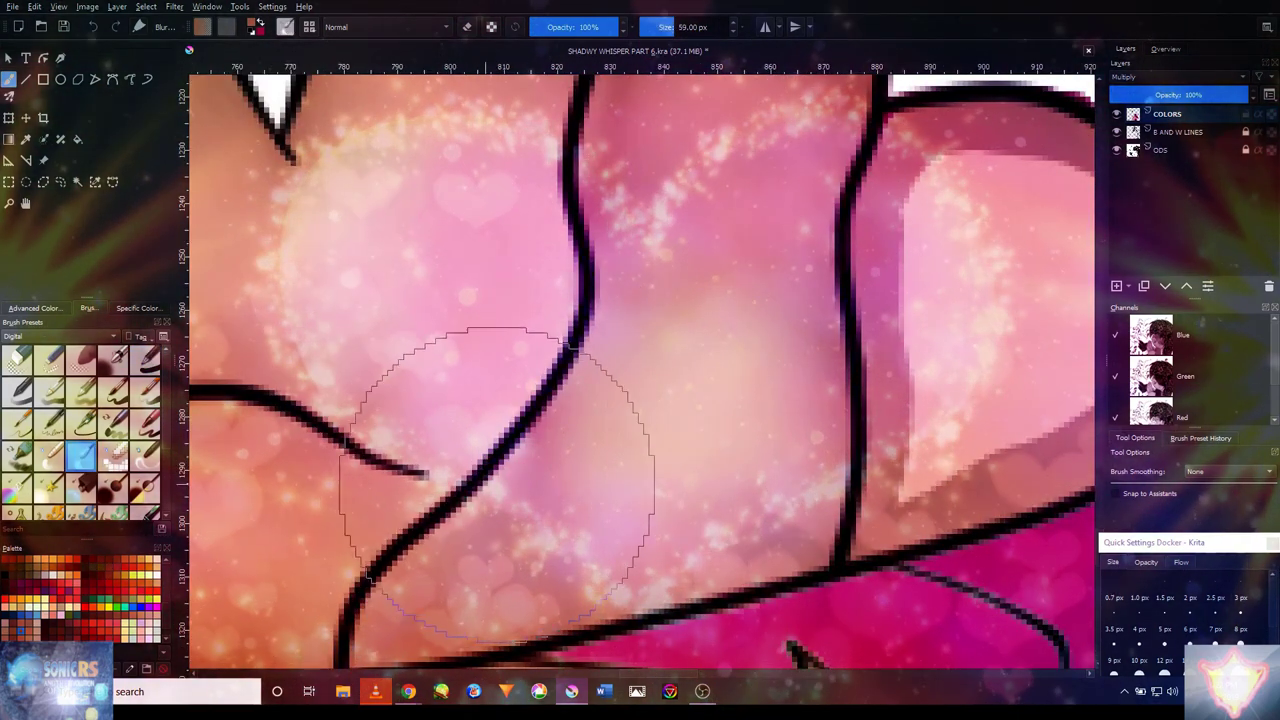
- Blend the dark edge shading of the rounded section into its skin colour, using the blending brush at 14 px and 35 px
key("bracketleft")
key("bracketleft")
key("bracketleft")
key("bracketleft")
key("bracketleft")
key("bracketleft")
scroll(614, 323, "down", 5)
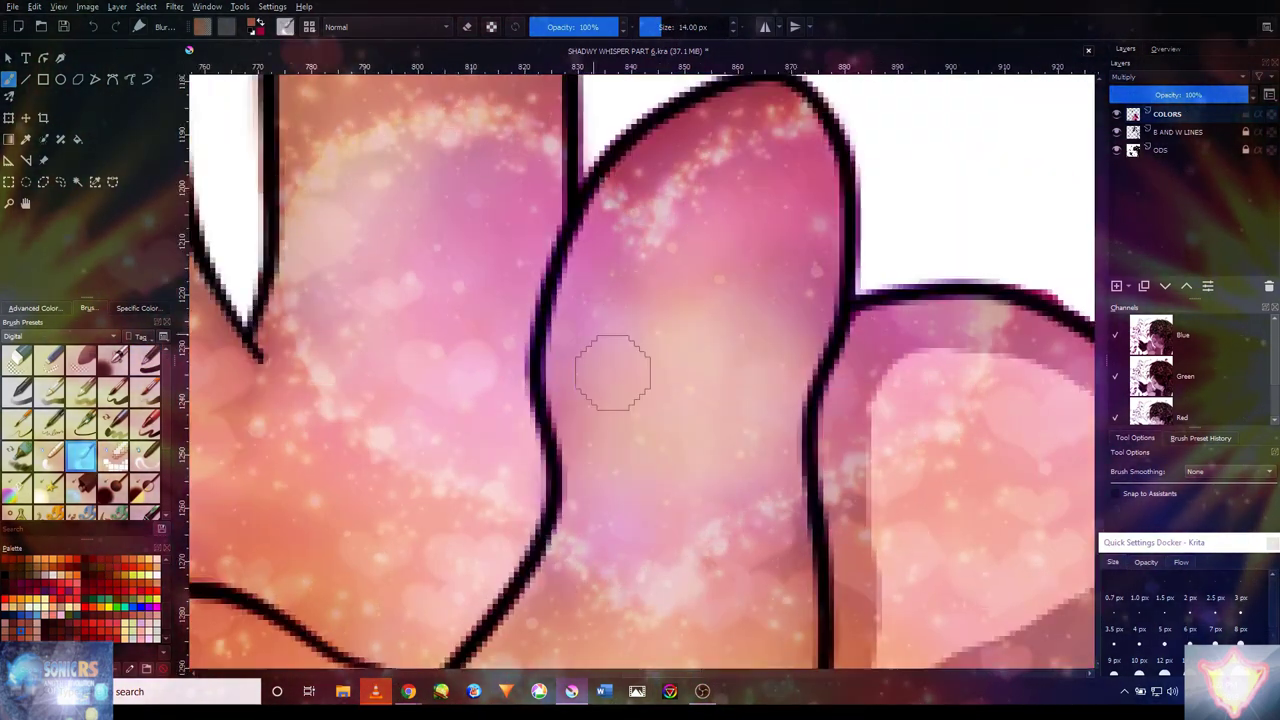
scroll(862, 500, "up", 5)
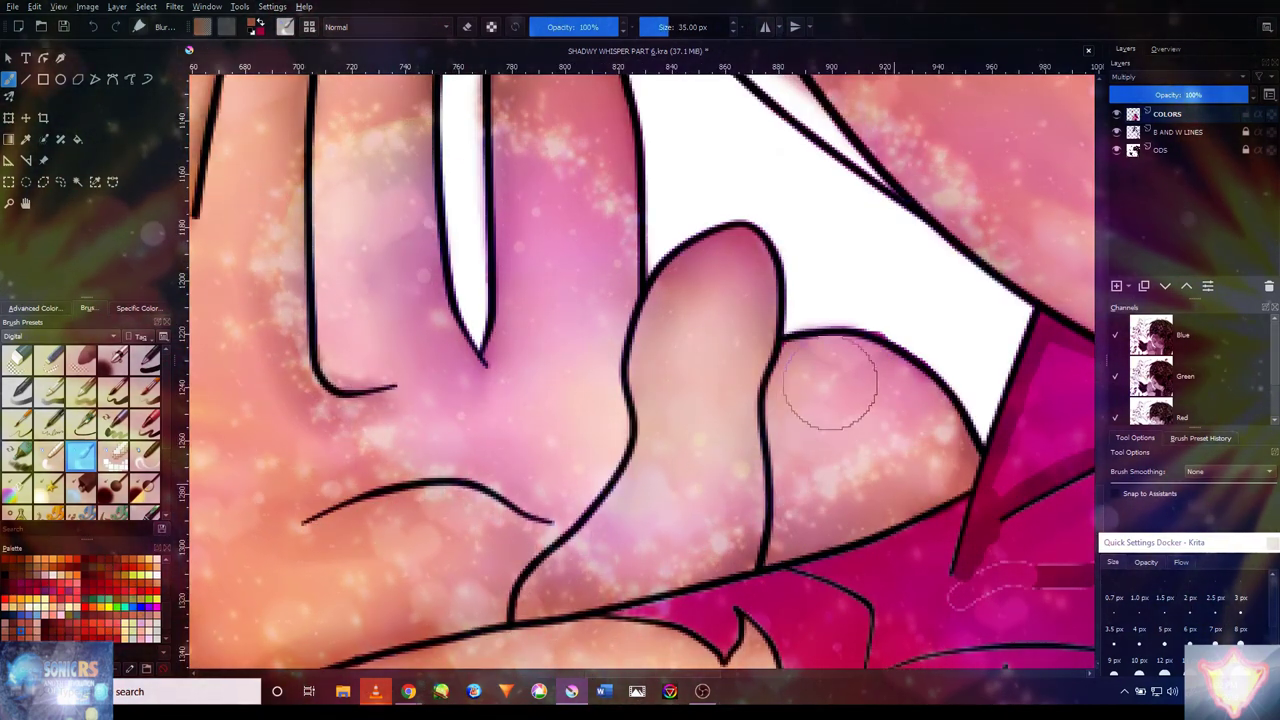
scroll(703, 313, "down", 5)
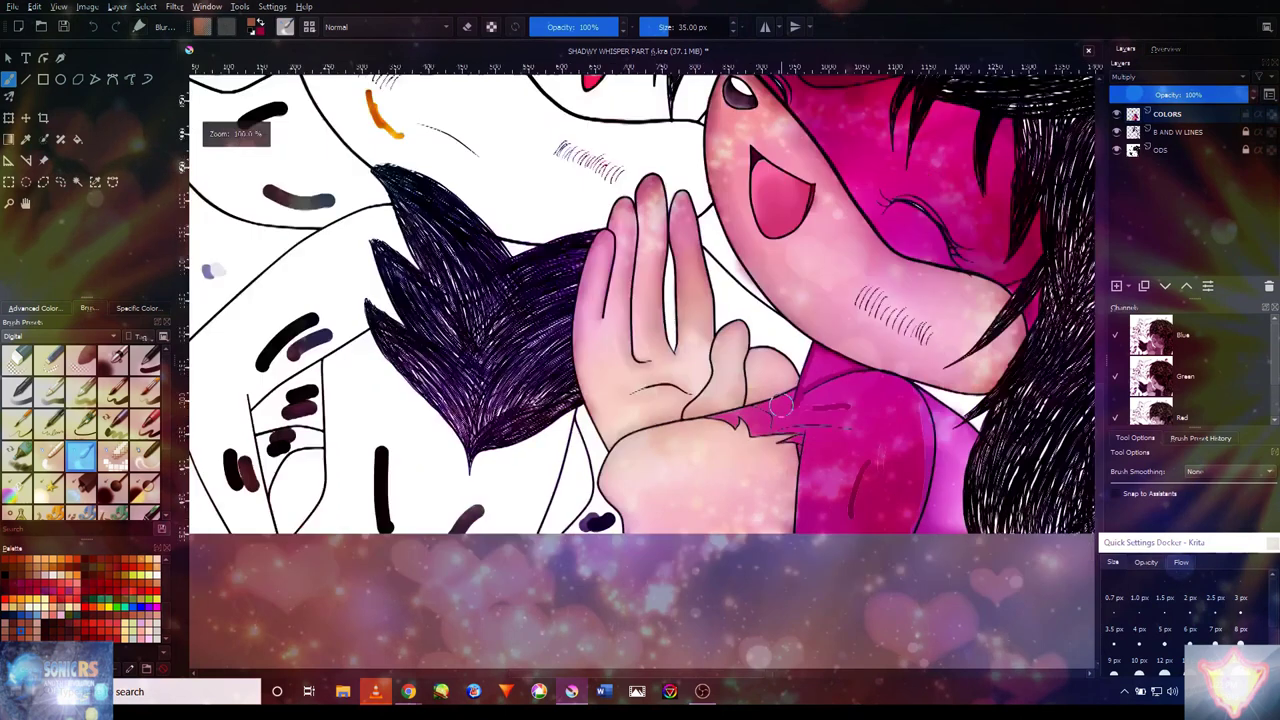
scroll(686, 414, "up", 5)
scroll(380, 274, "down", 5)
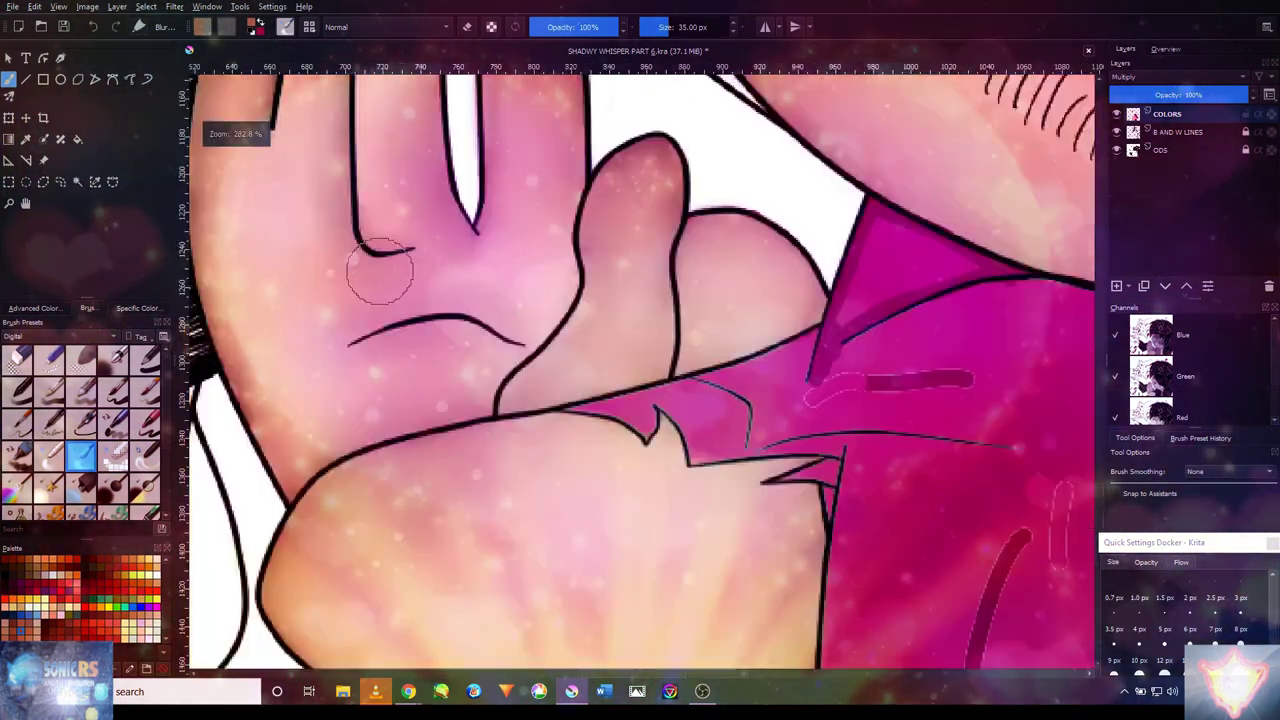
scroll(634, 394, "up", 5)
scroll(483, 475, "down", 5)
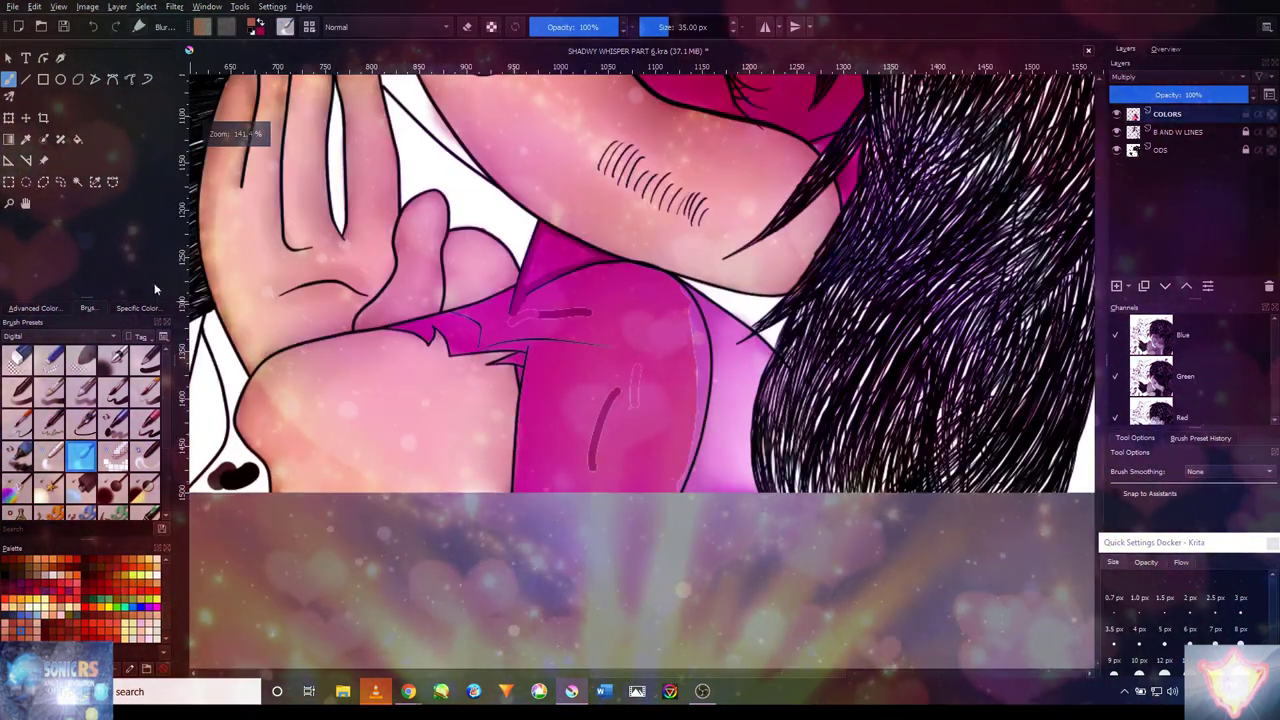
- Paint light peach skin colour over the inner half of the magenta upper arm beside the fluffy cuff with a 40 px brush
key("slash")
scroll(518, 276, "up", 5)
mouse_move(518, 276)
left_mouse_down()
mouse_move(678, 426)
mouse_move(614, 397)
left_mouse_up()
scroll(450, 447, "up", 1)
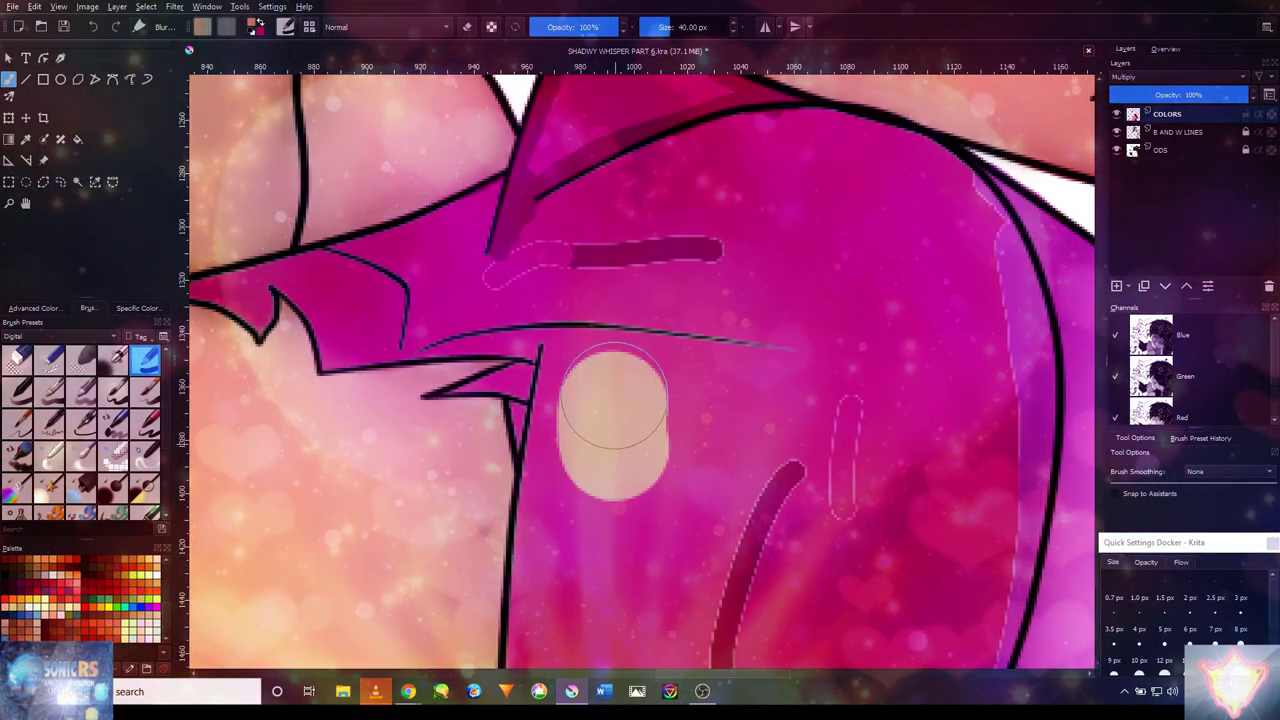
mouse_move(605, 440)
left_mouse_down()
mouse_move(597, 321)
mouse_move(638, 223)
mouse_move(577, 236)
left_mouse_up()
scroll(868, 302, "down", 5)
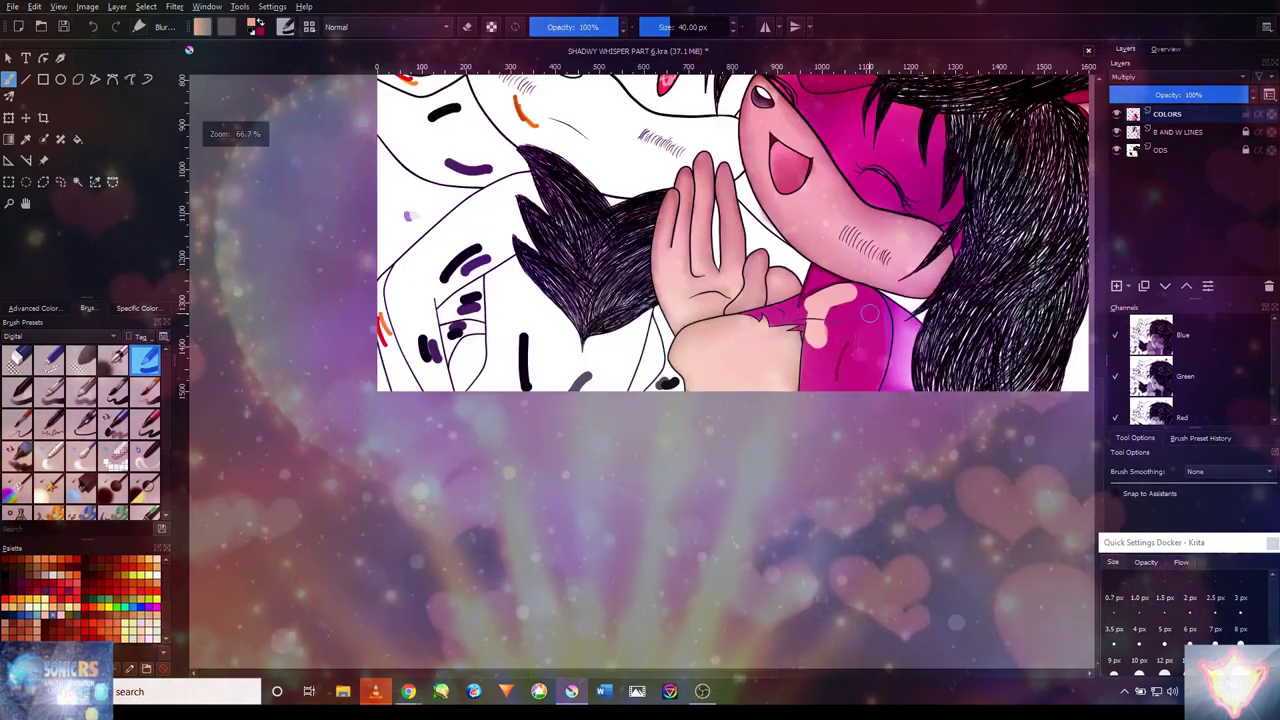
scroll(865, 362, "up", 4)
mouse_move(794, 423)
left_mouse_down()
mouse_move(677, 457)
mouse_move(658, 310)
mouse_move(630, 398)
left_mouse_up()
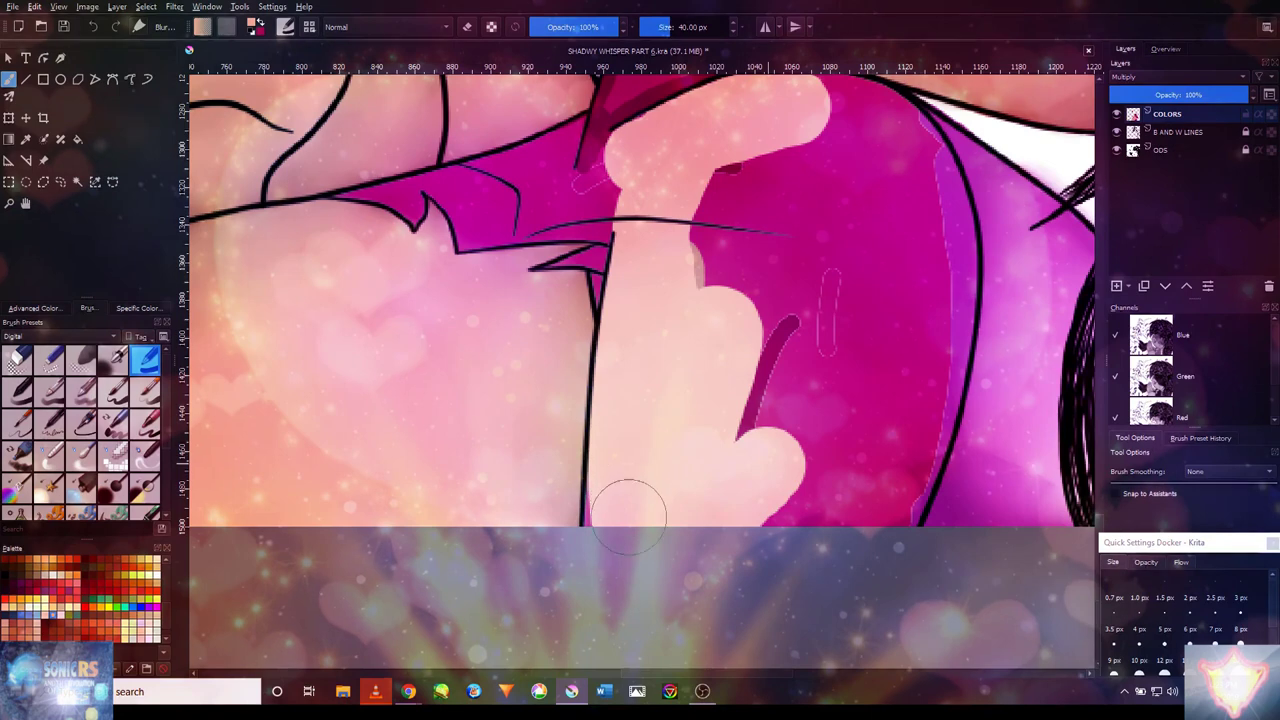
- Extend the peach skin colour across the middle and lower upper arm towards its outer outline
scroll(620, 515, "down", 4)
scroll(697, 512, "up", 3)
mouse_move(755, 518)
left_mouse_down()
mouse_move(760, 389)
mouse_move(681, 418)
mouse_move(639, 291)
mouse_move(712, 388)
left_mouse_up()
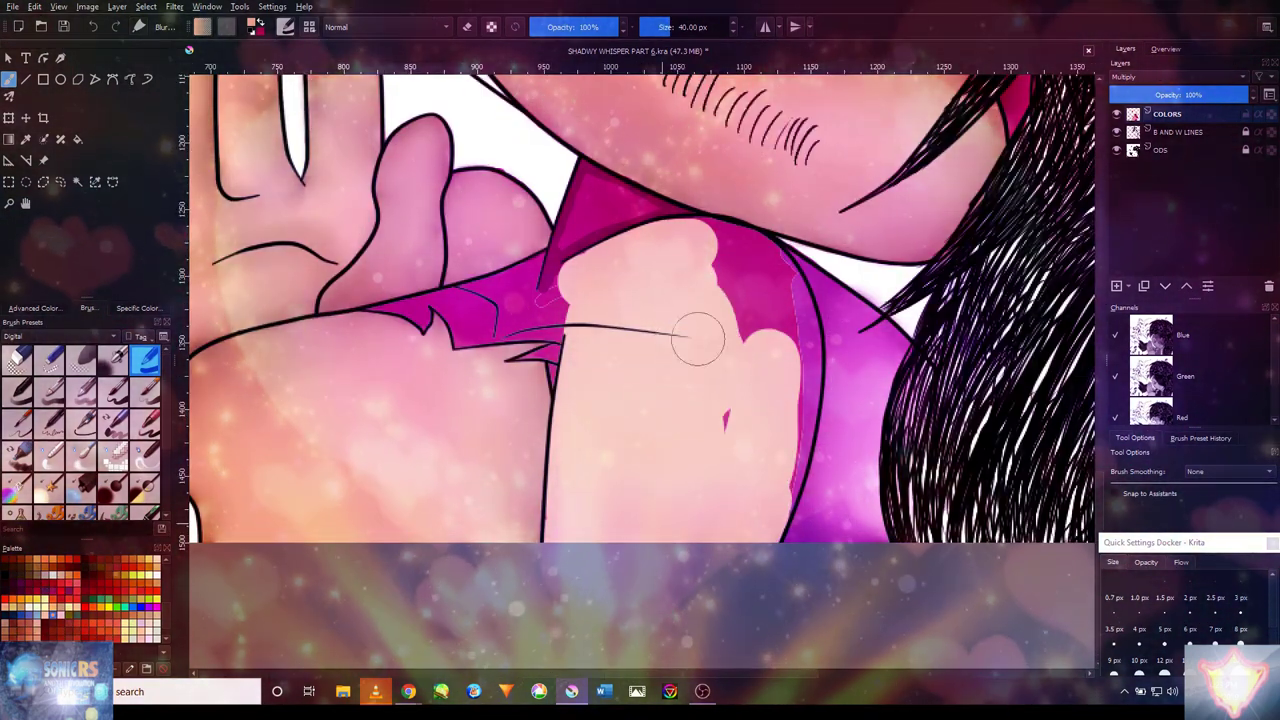
scroll(712, 388, "down", 4)
scroll(720, 385, "up", 4)
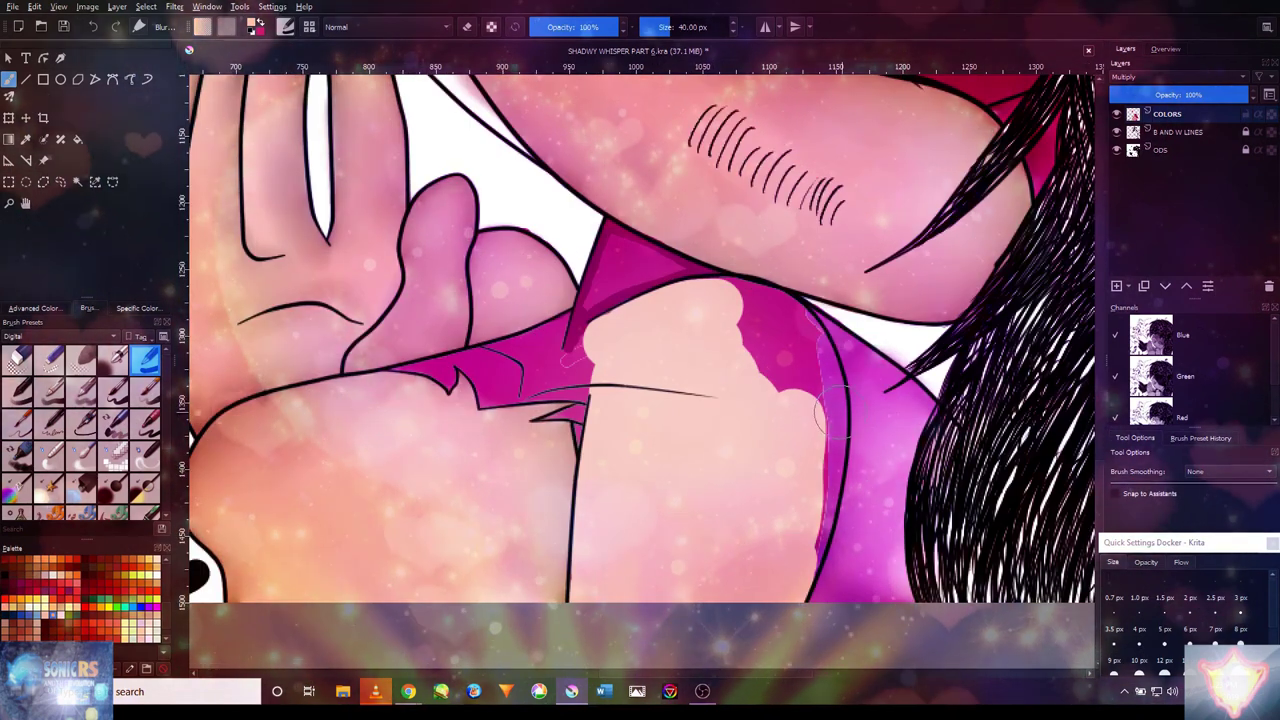
- Cover the remaining magenta at the top of the shoulder with the peach skin colour on the COLORS layer
scroll(820, 410, "up", 2)
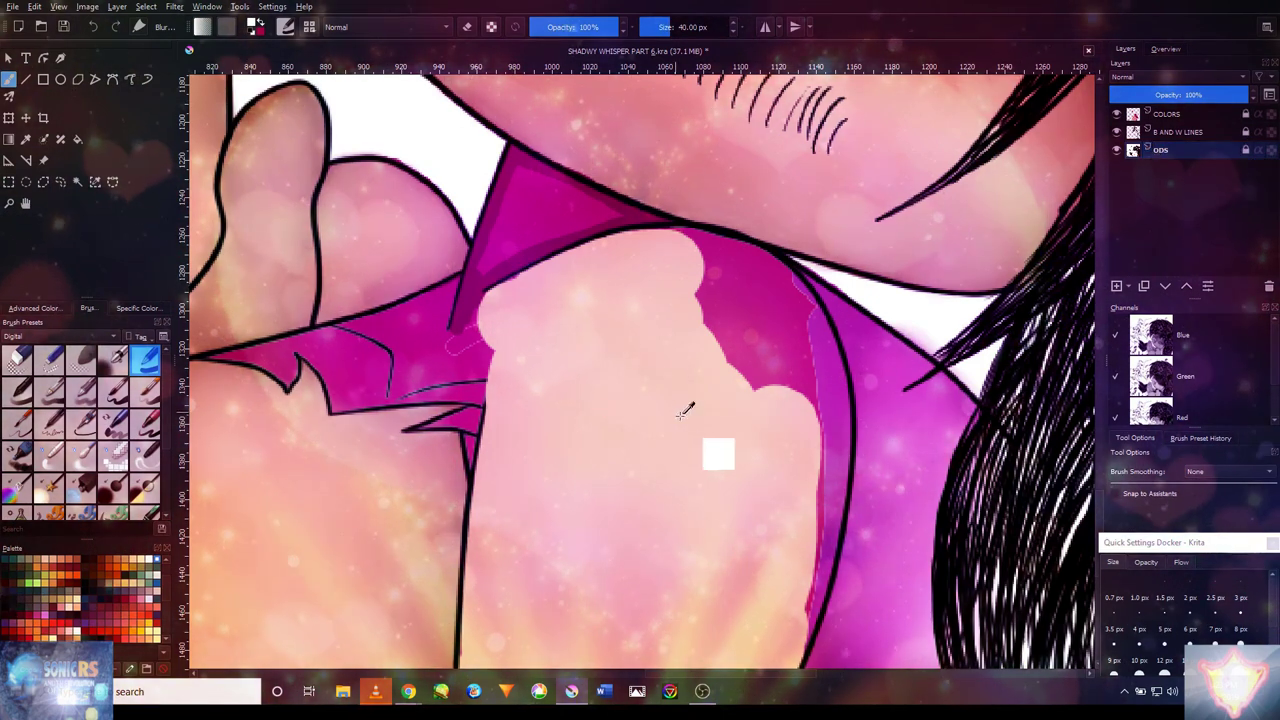
left_click(717, 318)
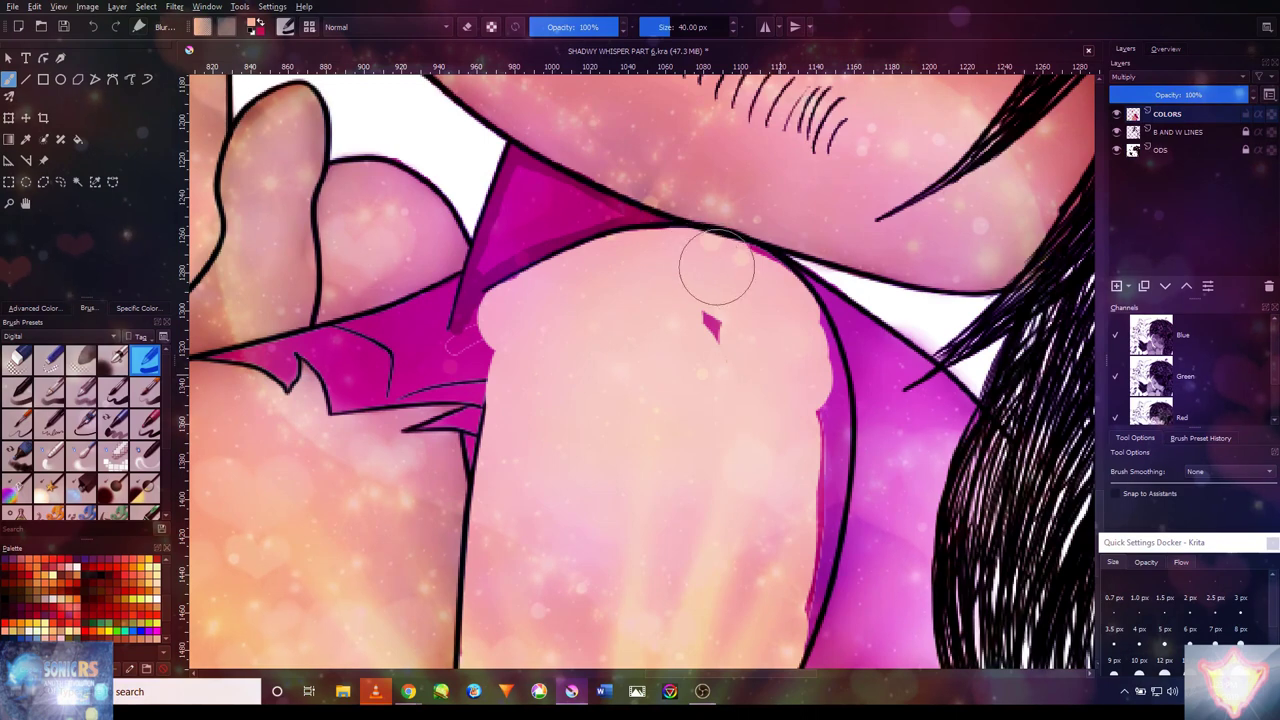
scroll(667, 306, "down", 5)
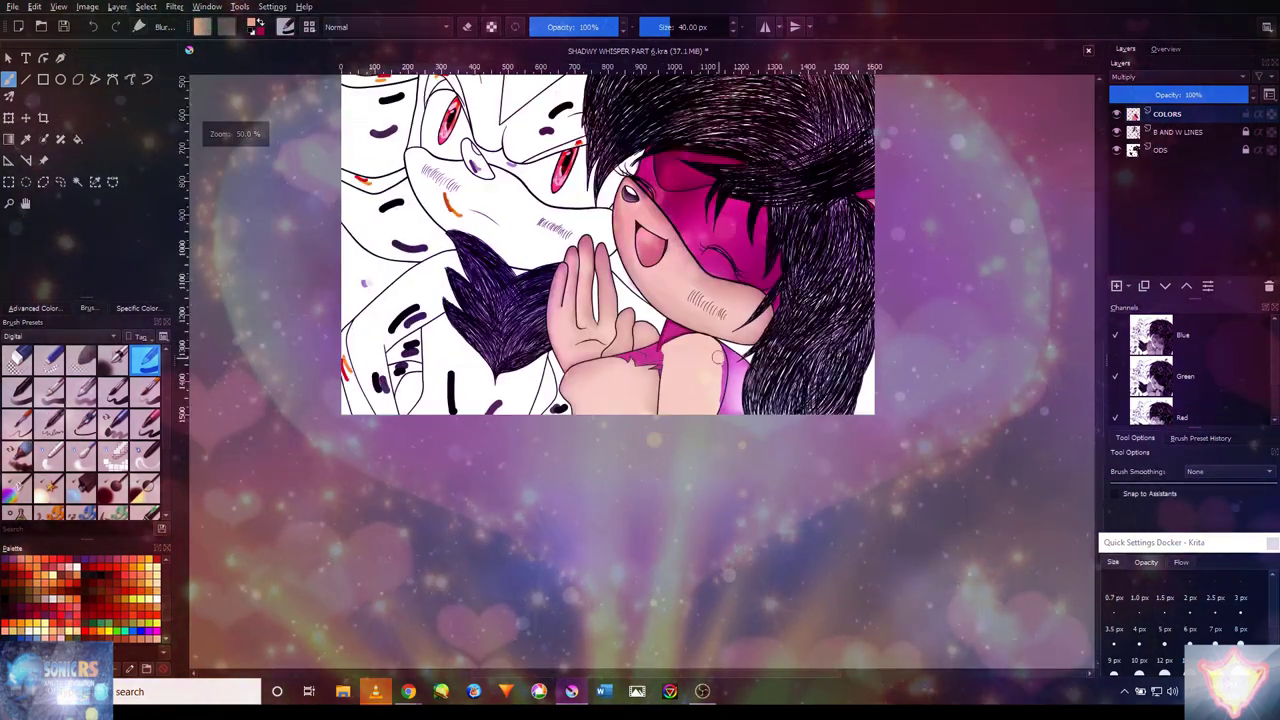
scroll(711, 365, "up", 3)
scroll(711, 365, "up", 3)
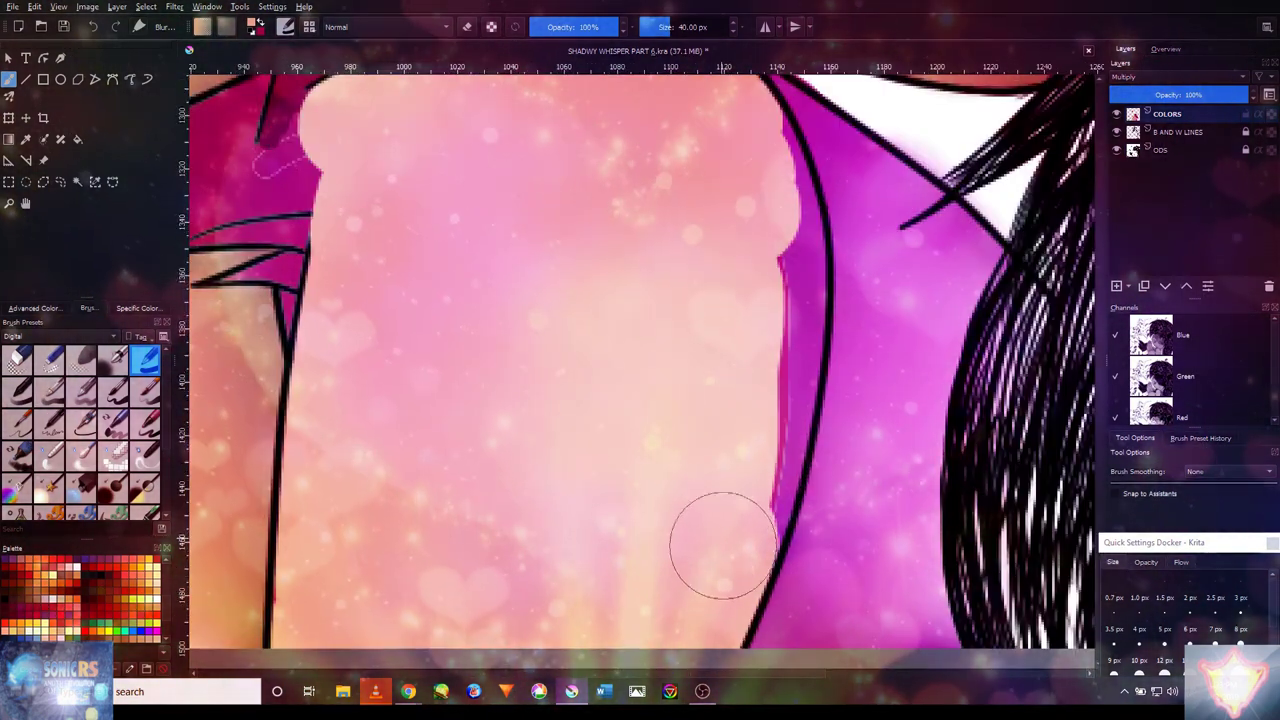
scroll(756, 389, "down", 4)
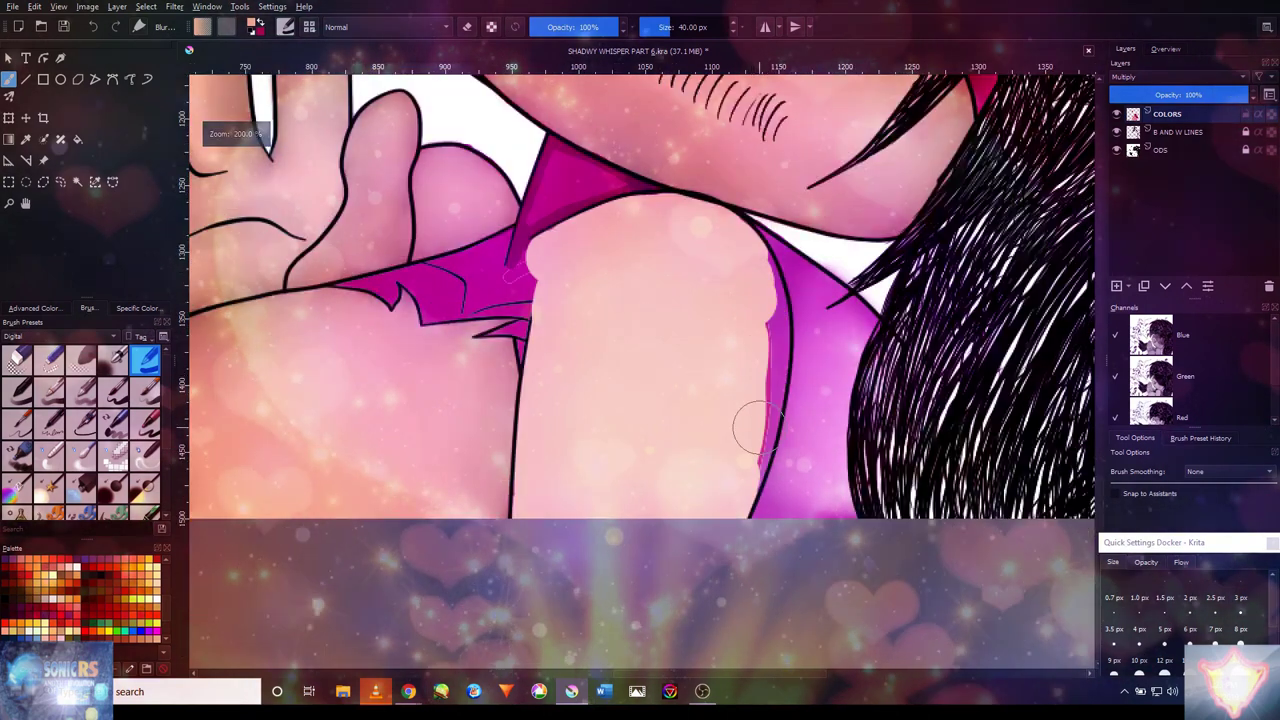
- Fill the thin magenta strip along the upper arm's outer outline with peach skin colour using a 10 px brush
scroll(749, 423, "up", 5)
mouse_move(735, 495)
left_mouse_down()
mouse_move(771, 420)
mouse_move(793, 315)
left_mouse_up()
left_click_drag(768, 248, 749, 366)
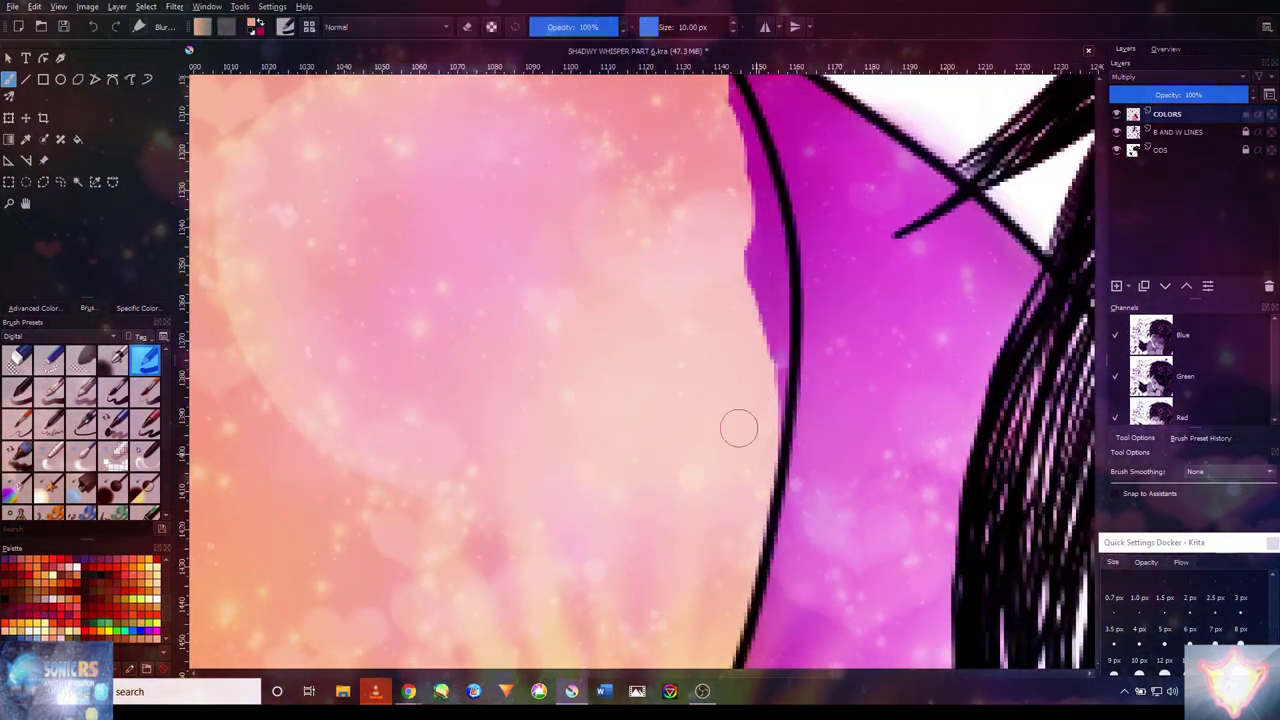
left_click_drag(757, 485, 722, 303)
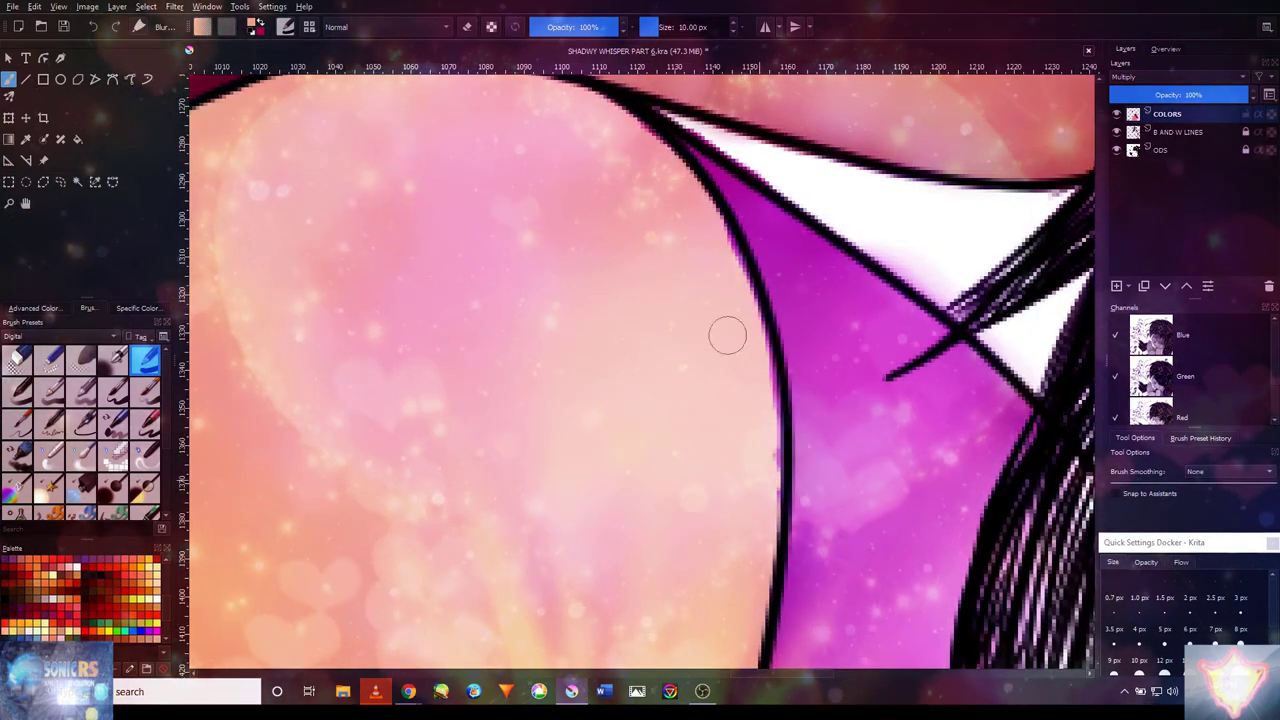
- Paint a darker shadow strip along the upper arm's inner outline with a 10 px brush on the COLORS layer
scroll(756, 469, "down", 5)
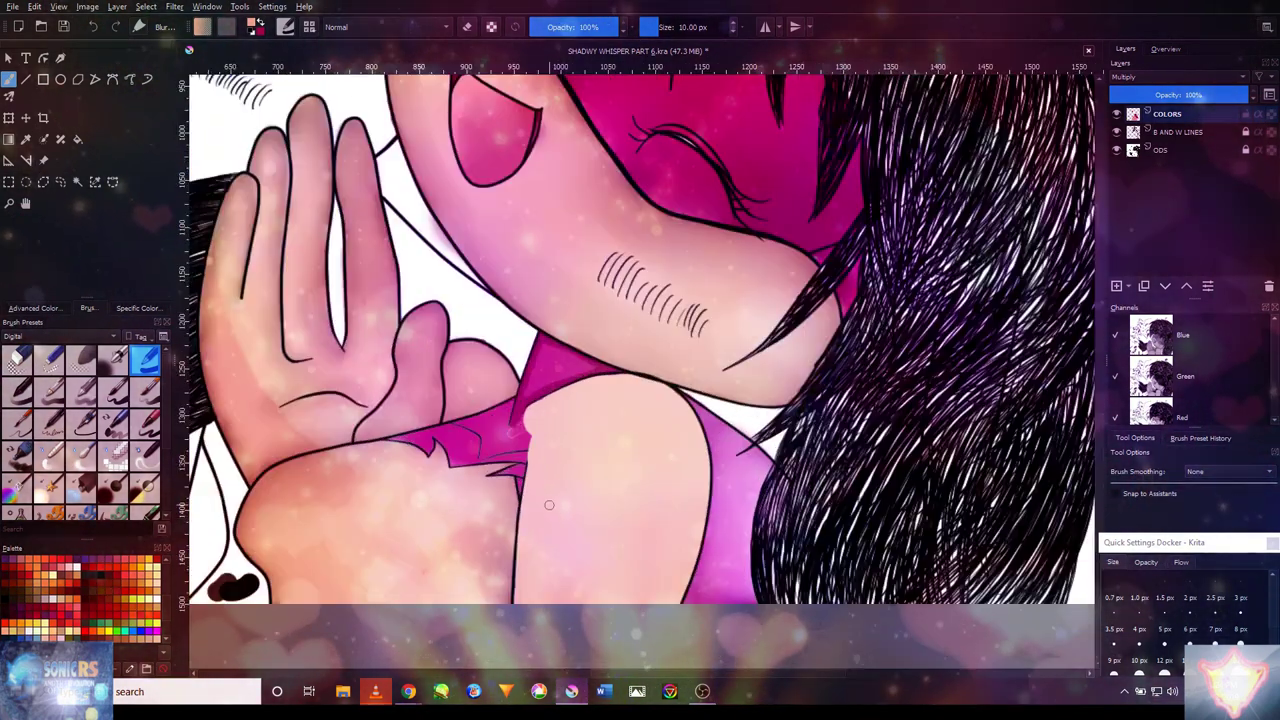
scroll(418, 560, "up", 3)
scroll(749, 331, "down", 3)
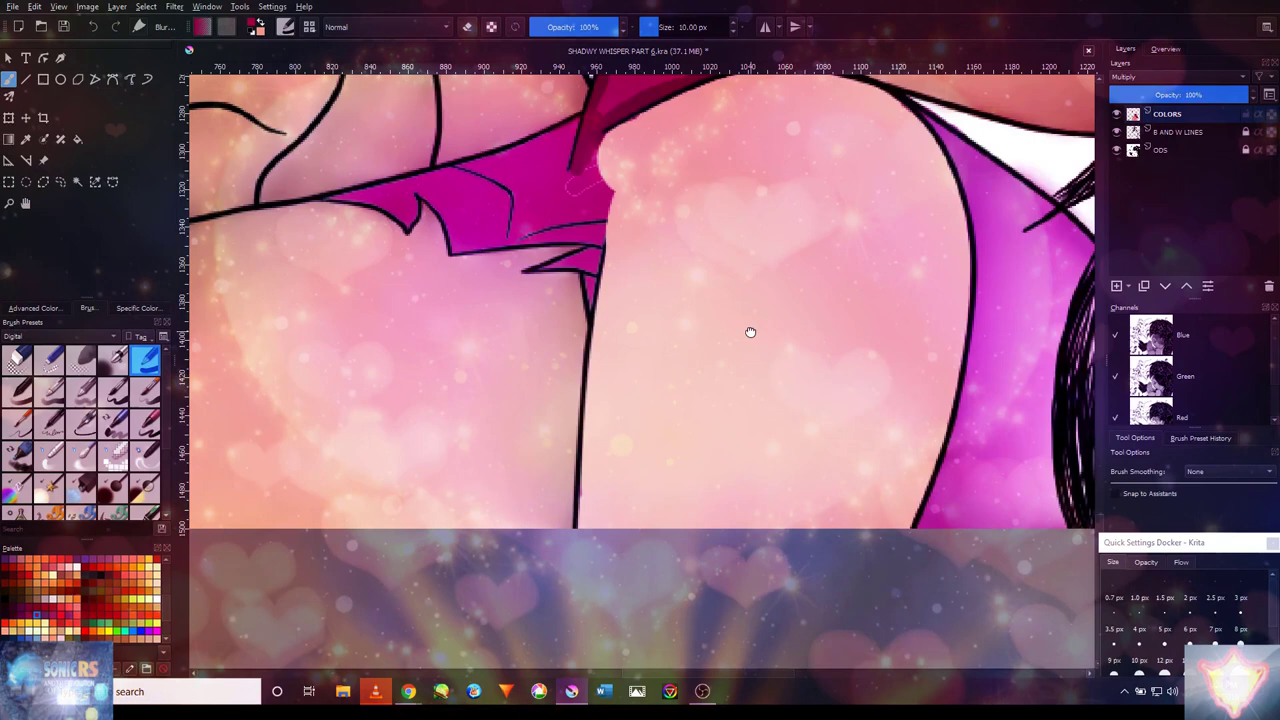
scroll(780, 457, "up", 5)
scroll(652, 543, "down", 3)
scroll(652, 543, "up", 3)
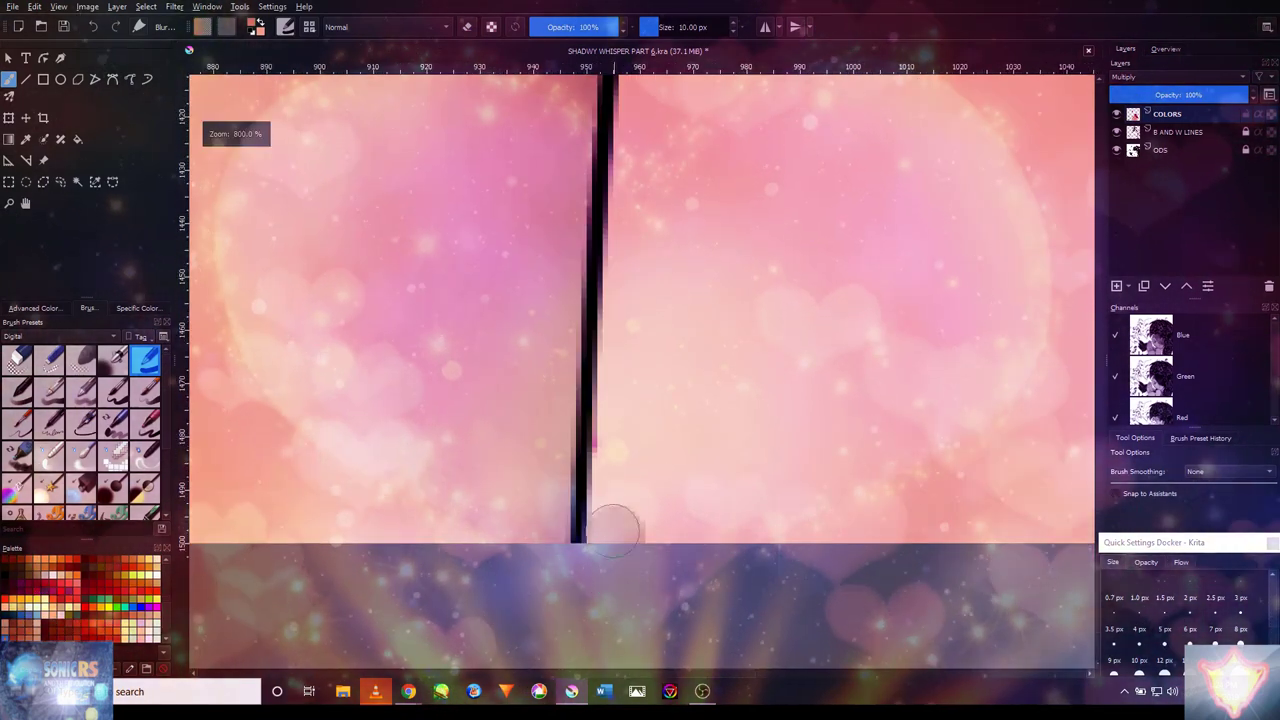
left_click_drag(652, 540, 677, 266)
scroll(578, 478, "up", 3)
mouse_move(578, 478)
left_mouse_down()
mouse_move(621, 266)
mouse_move(641, 246)
mouse_move(609, 266)
left_mouse_up()
scroll(617, 366, "up", 2)
scroll(600, 300, "up", 3)
mouse_move(590, 470)
left_mouse_down()
mouse_move(596, 254)
mouse_move(577, 343)
mouse_move(571, 234)
mouse_move(386, 357)
left_mouse_up()
mouse_move(820, 228)
left_mouse_down()
mouse_move(585, 250)
mouse_move(374, 366)
left_mouse_up()
key("ctrl+z")
key("ctrl+z")
- Continue the 10 px shadow band over the shoulder's top curve and along the upper arm's outer outline
left_click_drag(630, 276, 392, 340)
left_click_drag(970, 265, 700, 245)
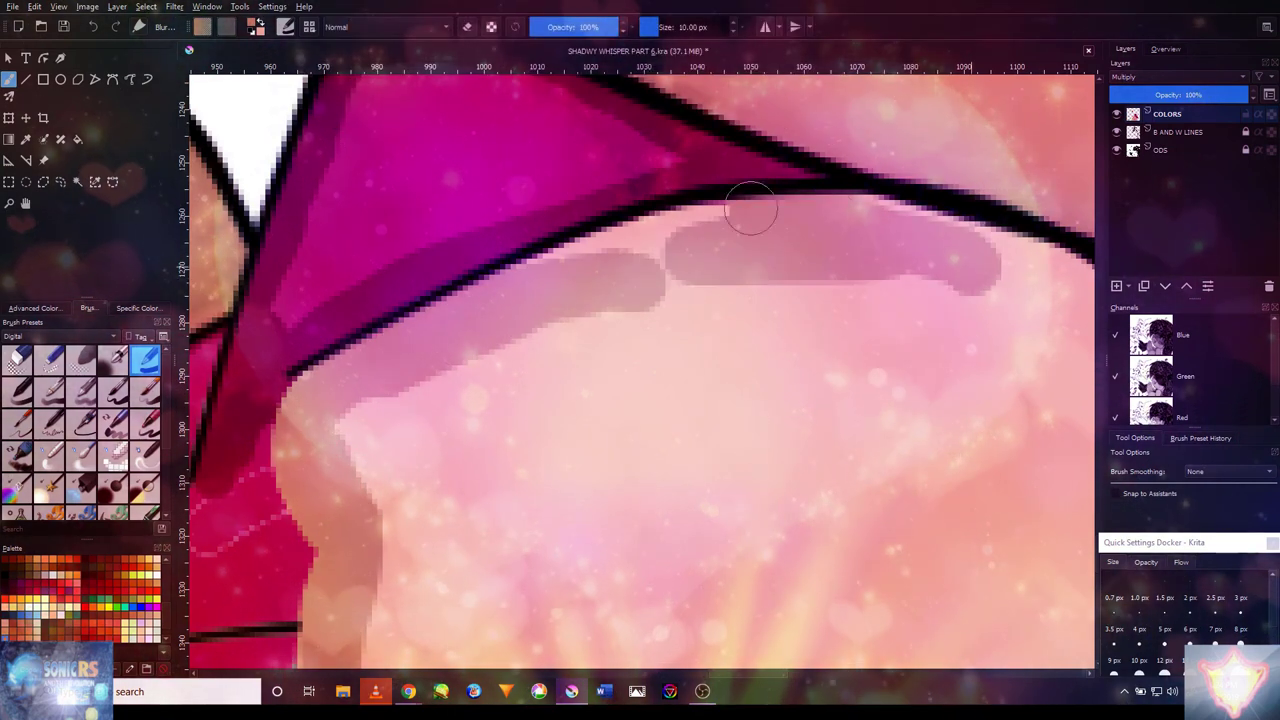
scroll(918, 455, "down", 3)
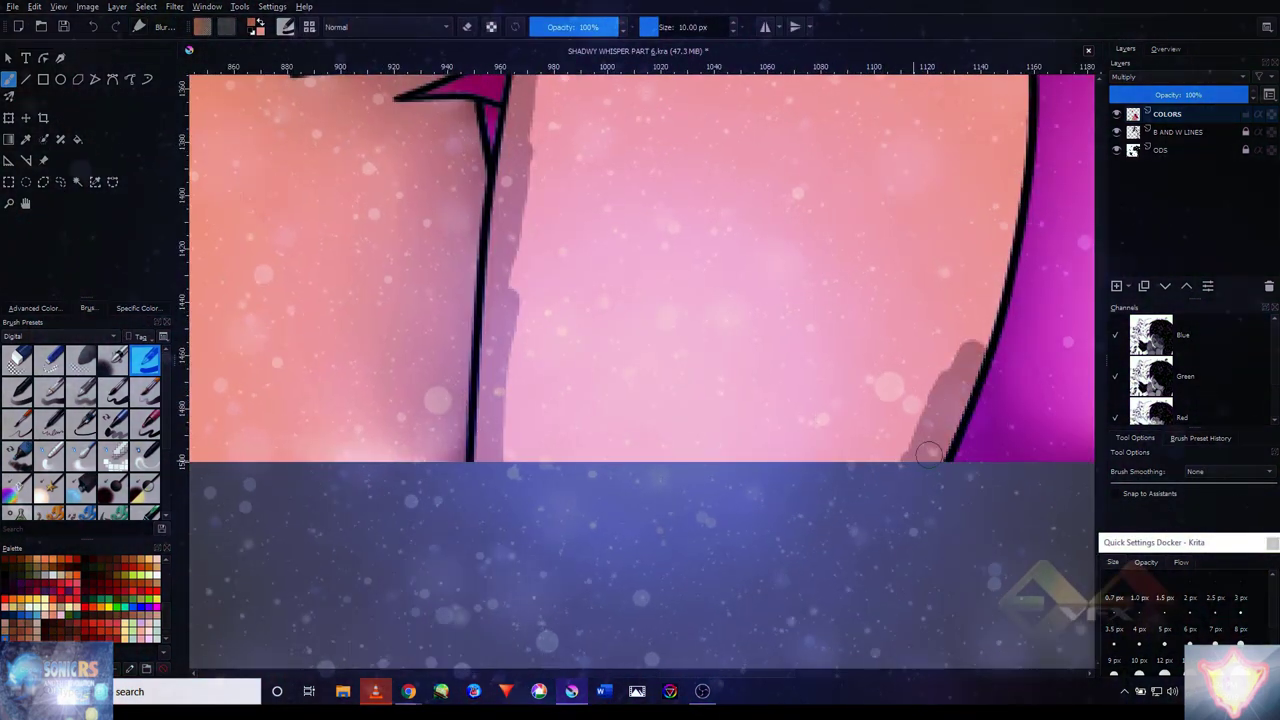
scroll(988, 265, "down", 1)
left_click_drag(971, 211, 843, 419)
scroll(843, 419, "up", 2)
left_click_drag(858, 360, 878, 431)
scroll(877, 323, "down", 1)
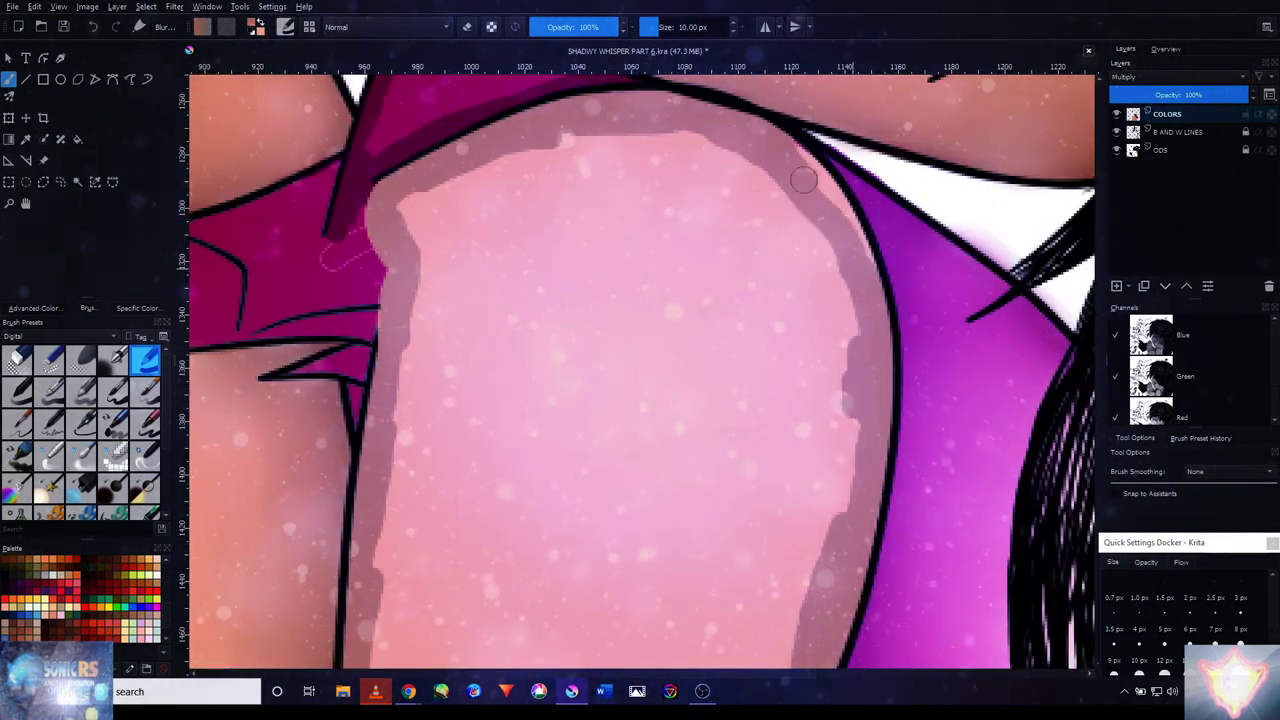
- Widen the shadow band inward along the inner, outer and top edges of the upper arm
scroll(847, 384, "down", 1)
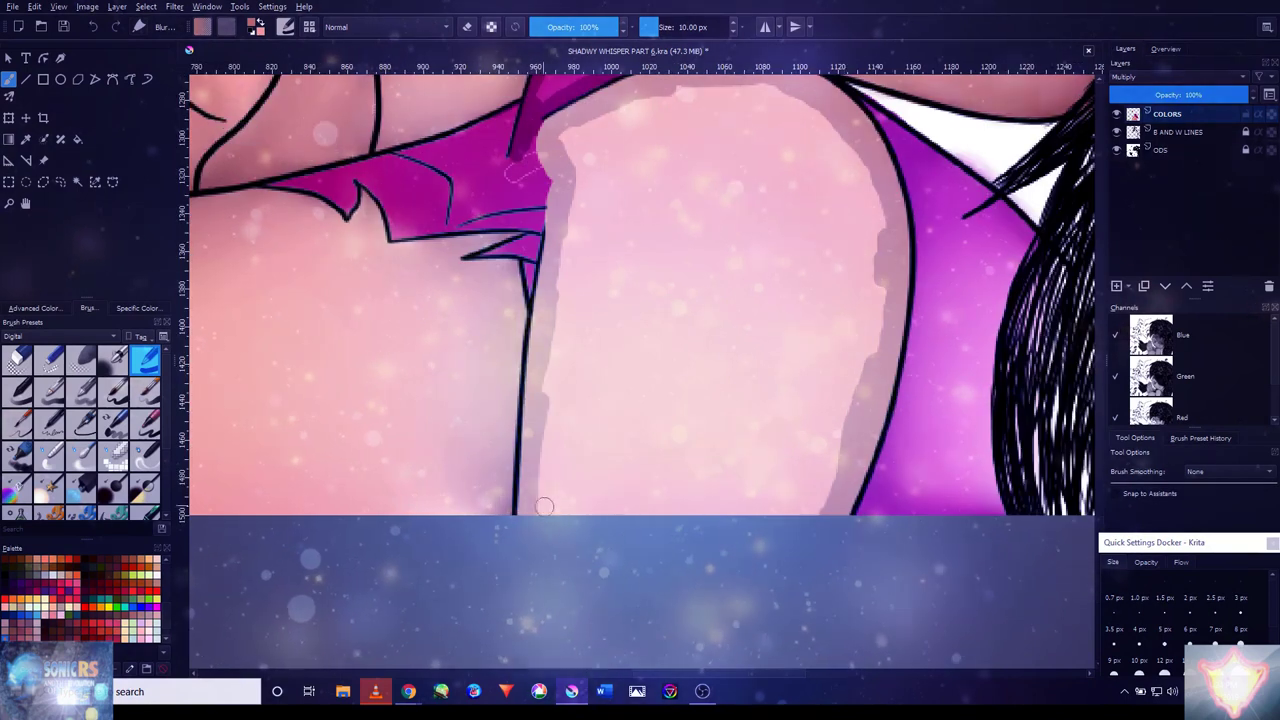
left_click_drag(543, 500, 558, 316)
mouse_move(580, 430)
left_mouse_down()
mouse_move(567, 320)
mouse_move(586, 194)
left_mouse_up()
mouse_move(833, 478)
left_mouse_down()
mouse_move(873, 310)
mouse_move(874, 370)
mouse_move(880, 209)
mouse_move(825, 123)
mouse_move(709, 90)
left_mouse_up()
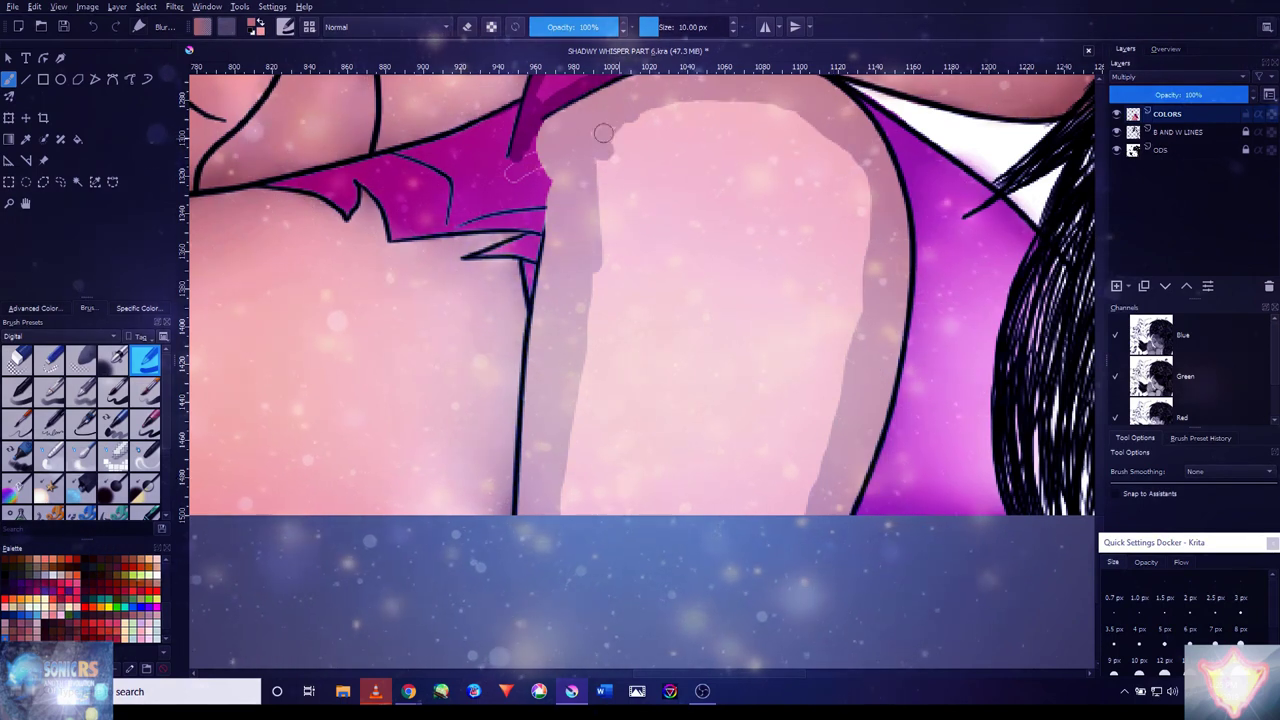
- Blend the upper arm's shadow band smoothly into the peach skin with the blender brush at 35 px and 51 px
left_click(81, 455)
key("bracketleft")
key("bracketleft")
key("bracketleft")
mouse_move(588, 318)
left_mouse_down()
mouse_move(584, 202)
mouse_move(600, 224)
mouse_move(766, 126)
mouse_move(701, 112)
mouse_move(835, 204)
mouse_move(854, 256)
mouse_move(804, 128)
mouse_move(869, 320)
mouse_move(844, 340)
mouse_move(799, 481)
mouse_move(649, 412)
mouse_move(603, 310)
mouse_move(569, 491)
left_mouse_up()
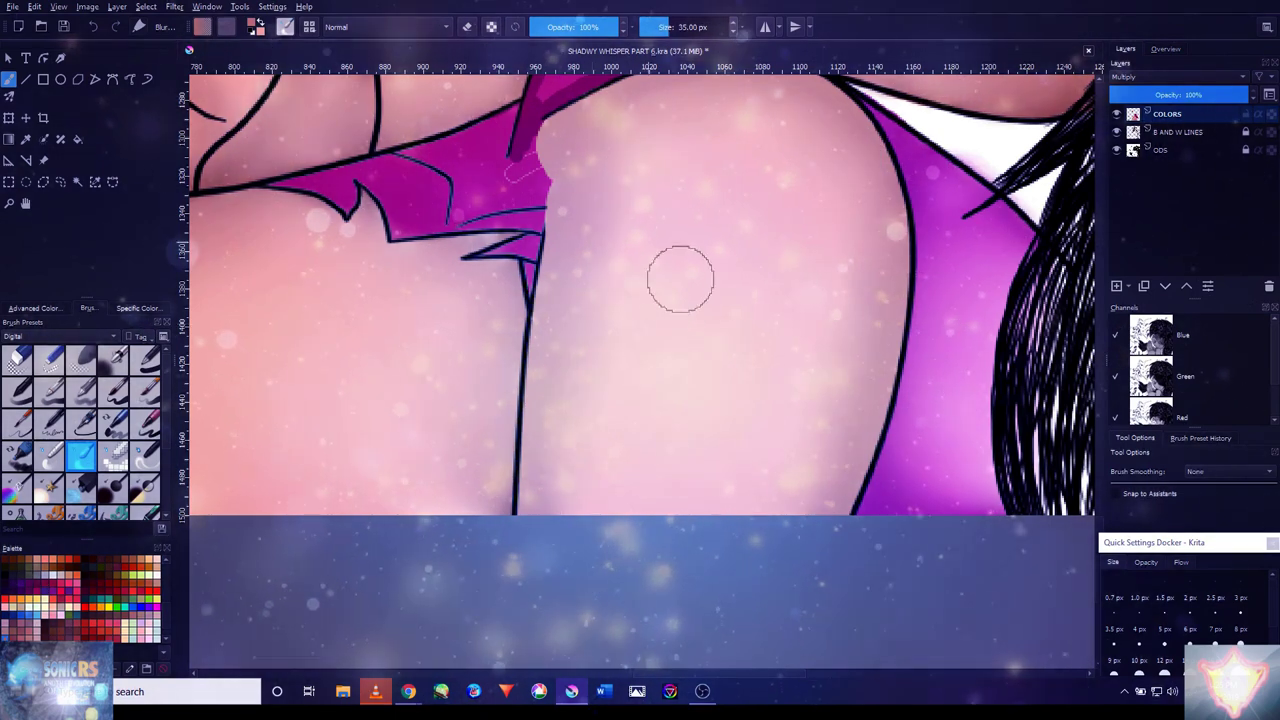
key("bracketright")
key("bracketright")
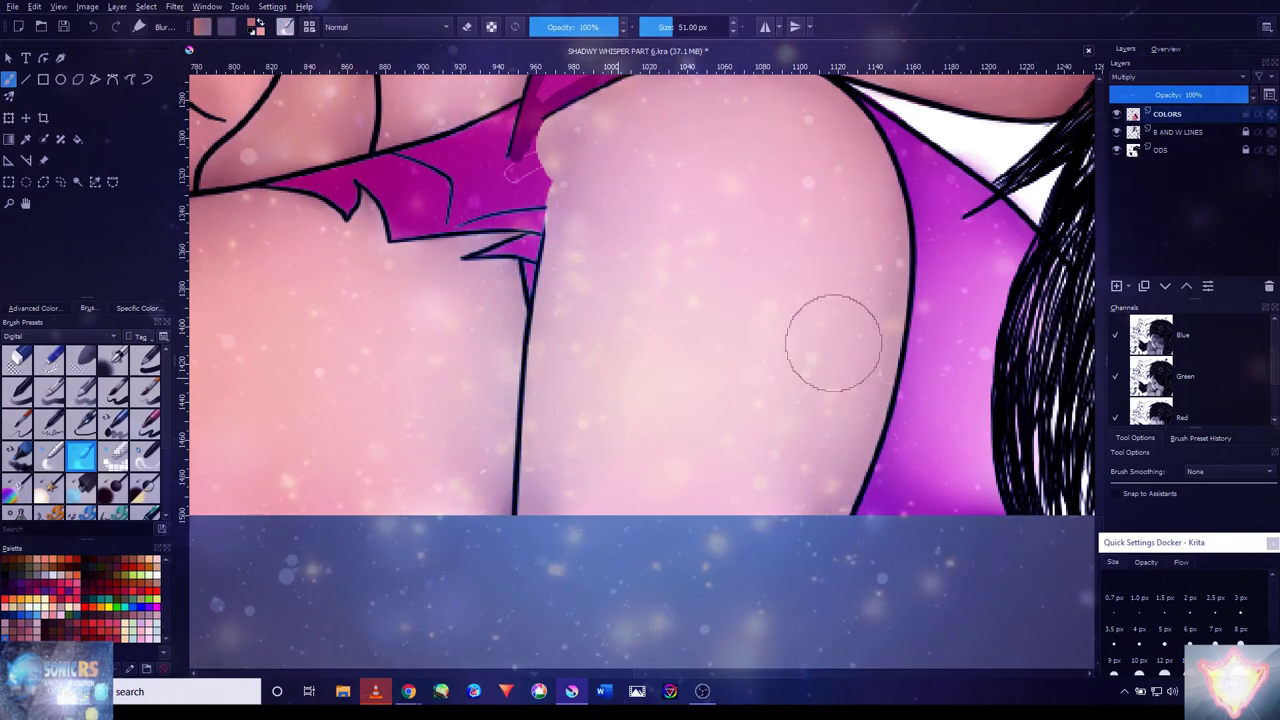
- Blend the dark shading of the magenta collar triangle above the shoulder with the blender brush at 18 px
scroll(833, 343, "up", 3)
scroll(706, 343, "down", 5)
scroll(705, 350, "up", 5)
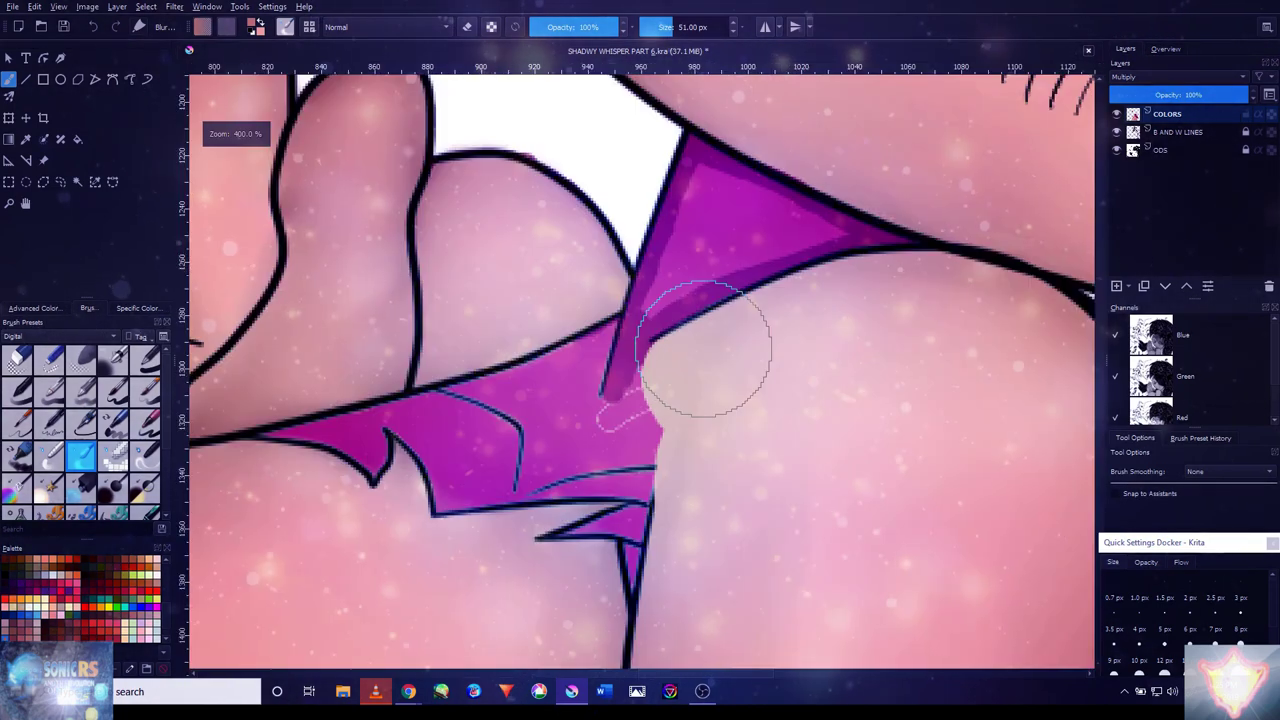
scroll(705, 350, "up", 3)
key("bracketleft")
key("bracketleft")
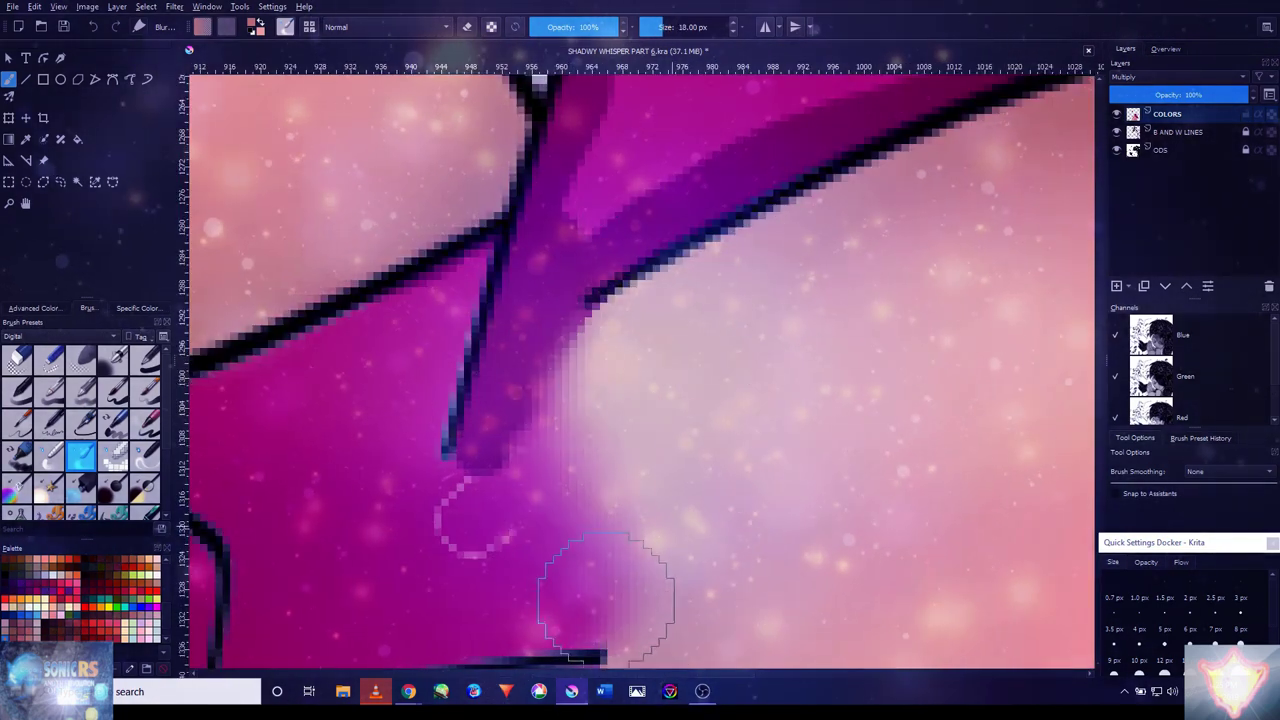
mouse_move(686, 240)
left_mouse_down()
mouse_move(548, 415)
mouse_move(900, 386)
mouse_move(520, 251)
mouse_move(914, 386)
mouse_move(507, 255)
left_mouse_up()
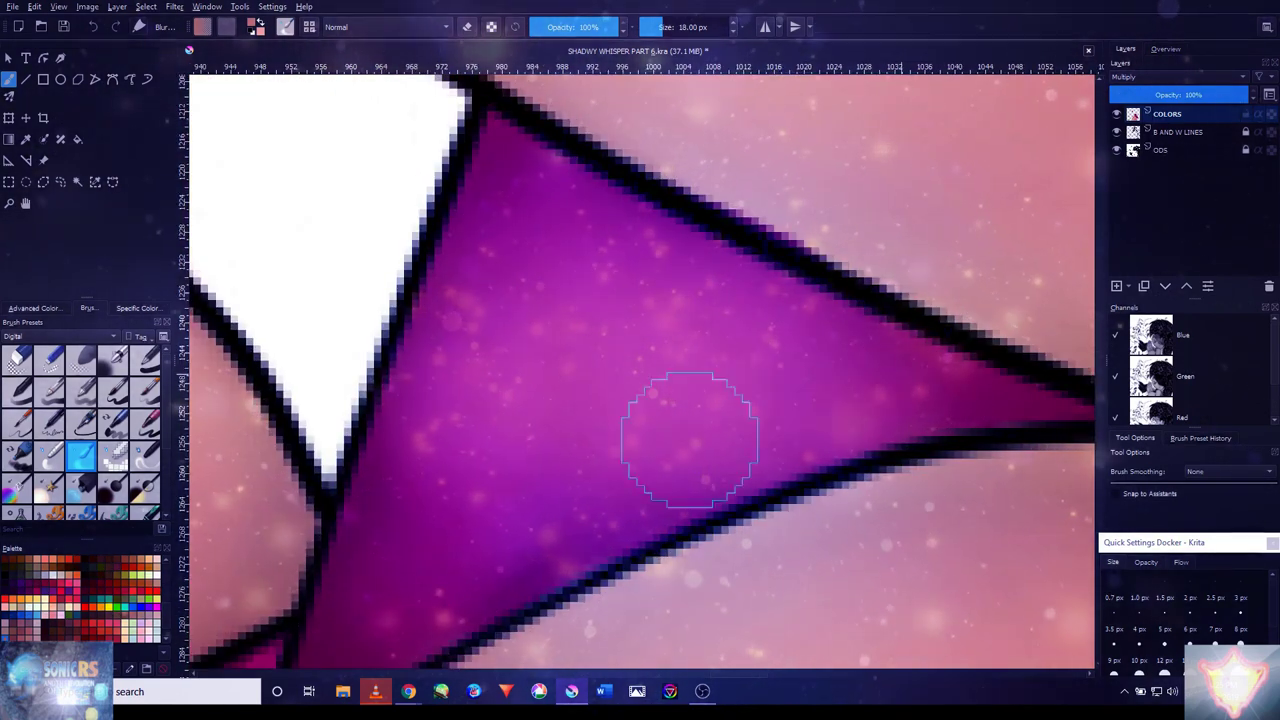
- Paint a shadow strip in sampled dark purple along the upper outline of the magenta area below the hand with a 2 px brush
key("2")
key("1")
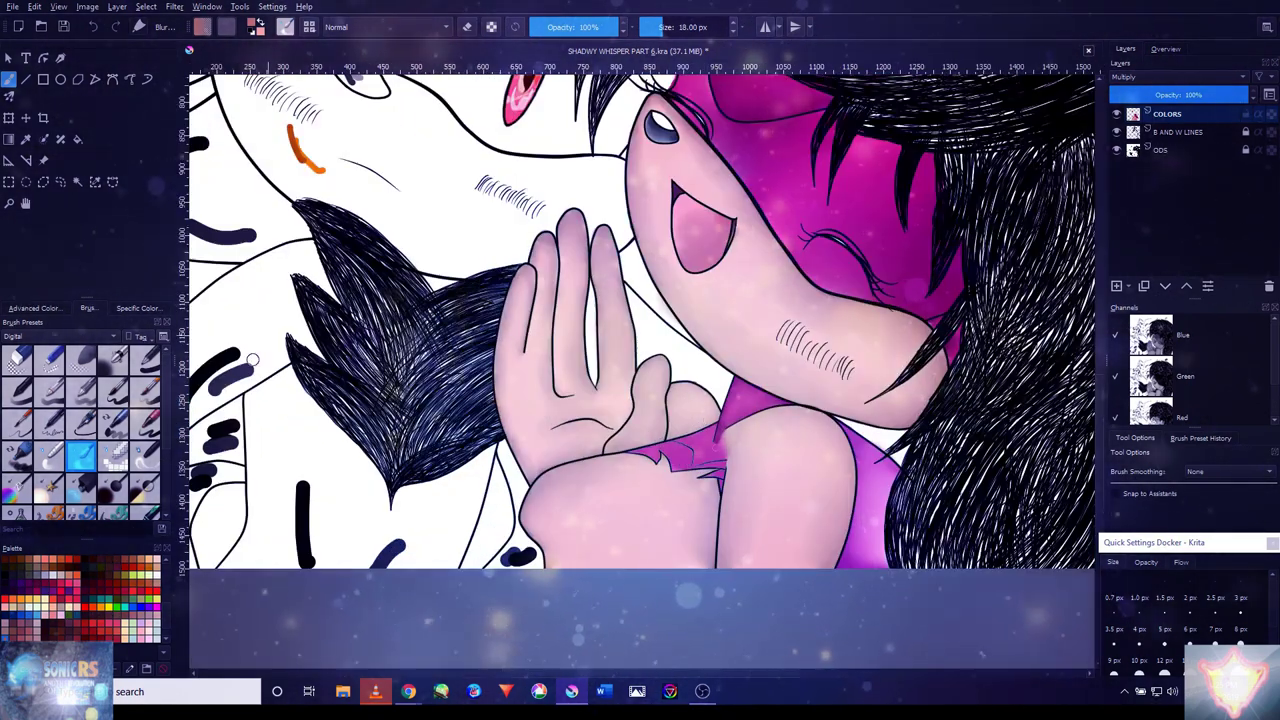
key("slash")
scroll(729, 429, "up", 5)
left_click(806, 386, "ctrl")
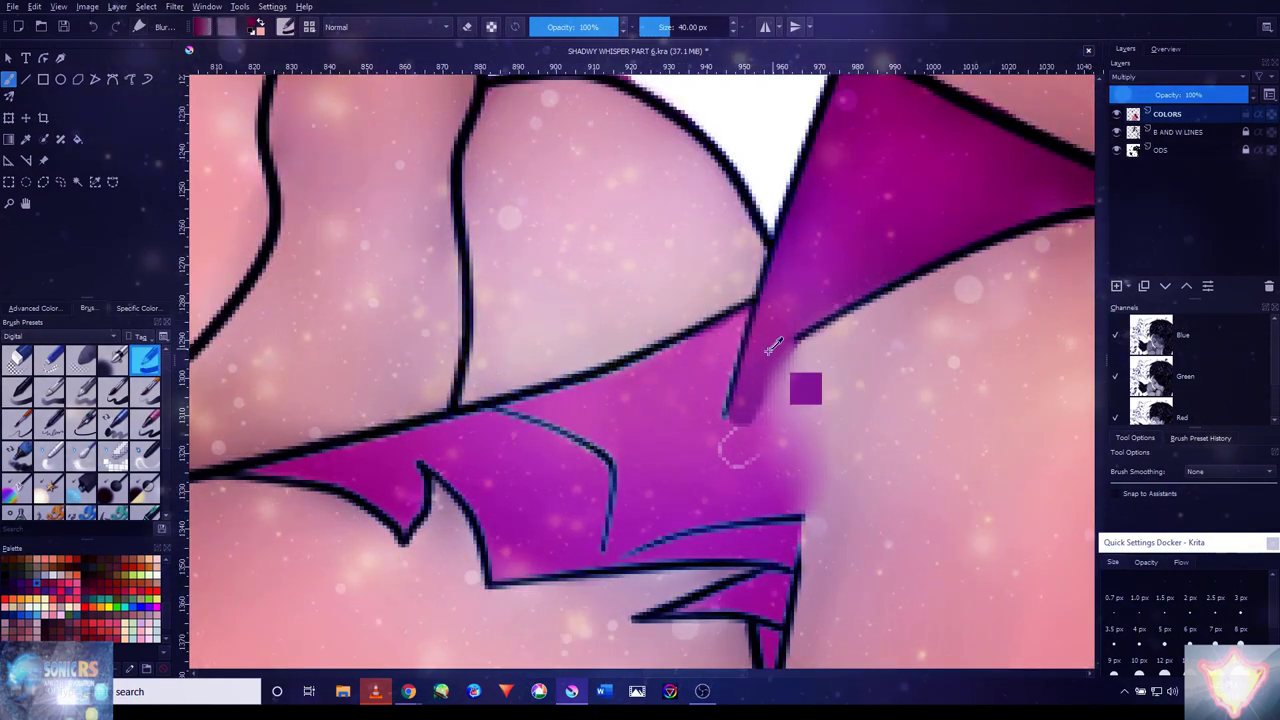
key("bracketleft")
key("bracketleft")
key("bracketleft")
key("bracketleft")
key("bracketleft")
key("bracketleft")
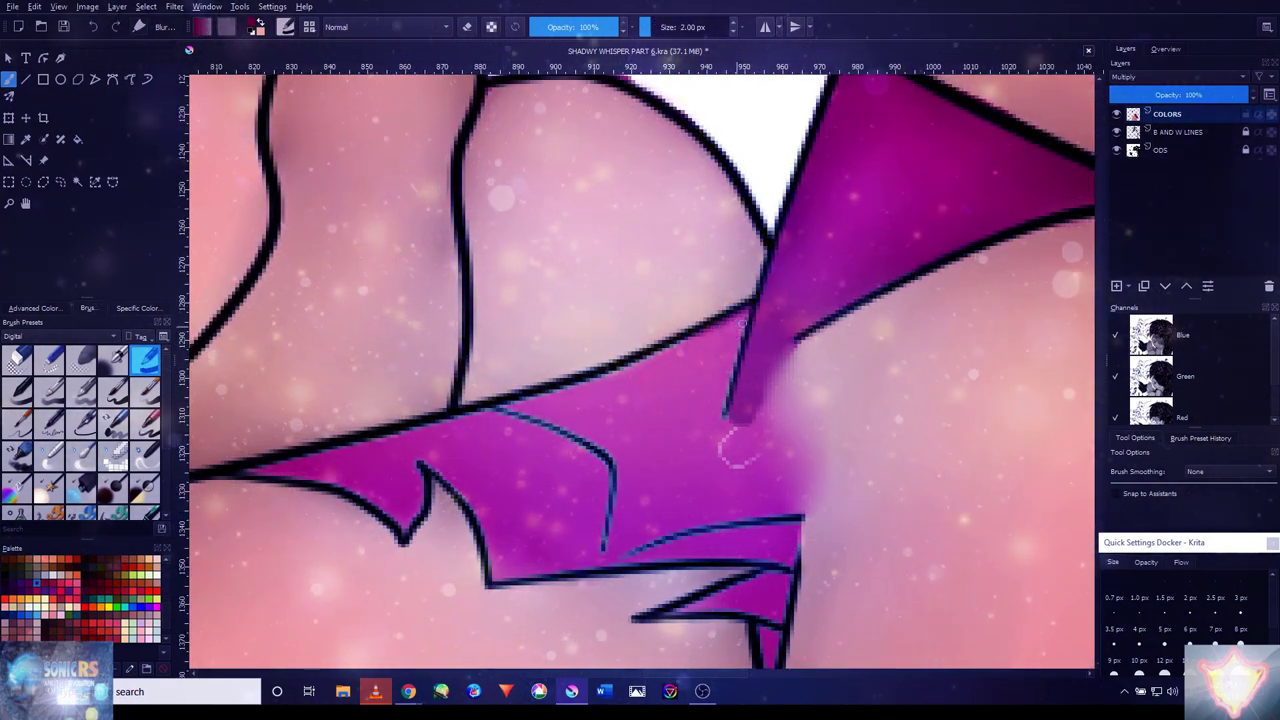
mouse_move(735, 320)
left_mouse_down()
mouse_move(603, 382)
mouse_move(390, 445)
left_mouse_up()
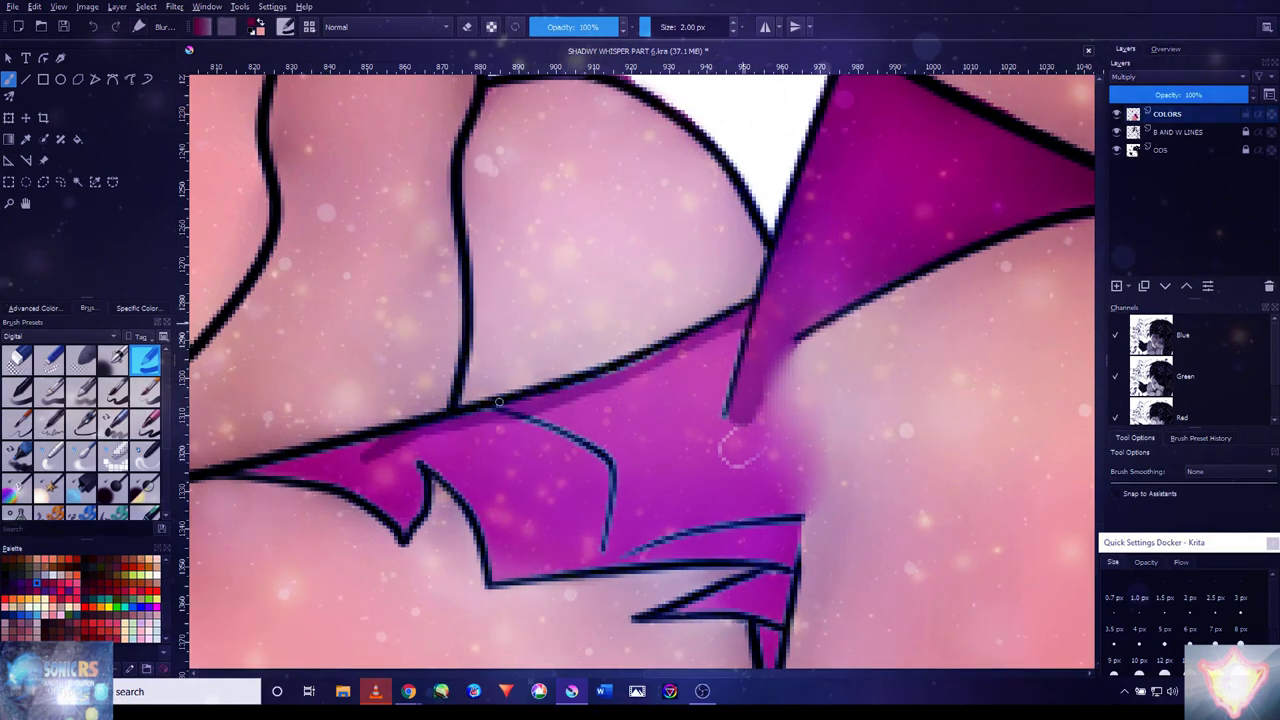
left_click_drag(580, 382, 650, 362)
left_click_drag(735, 450, 950, 358)
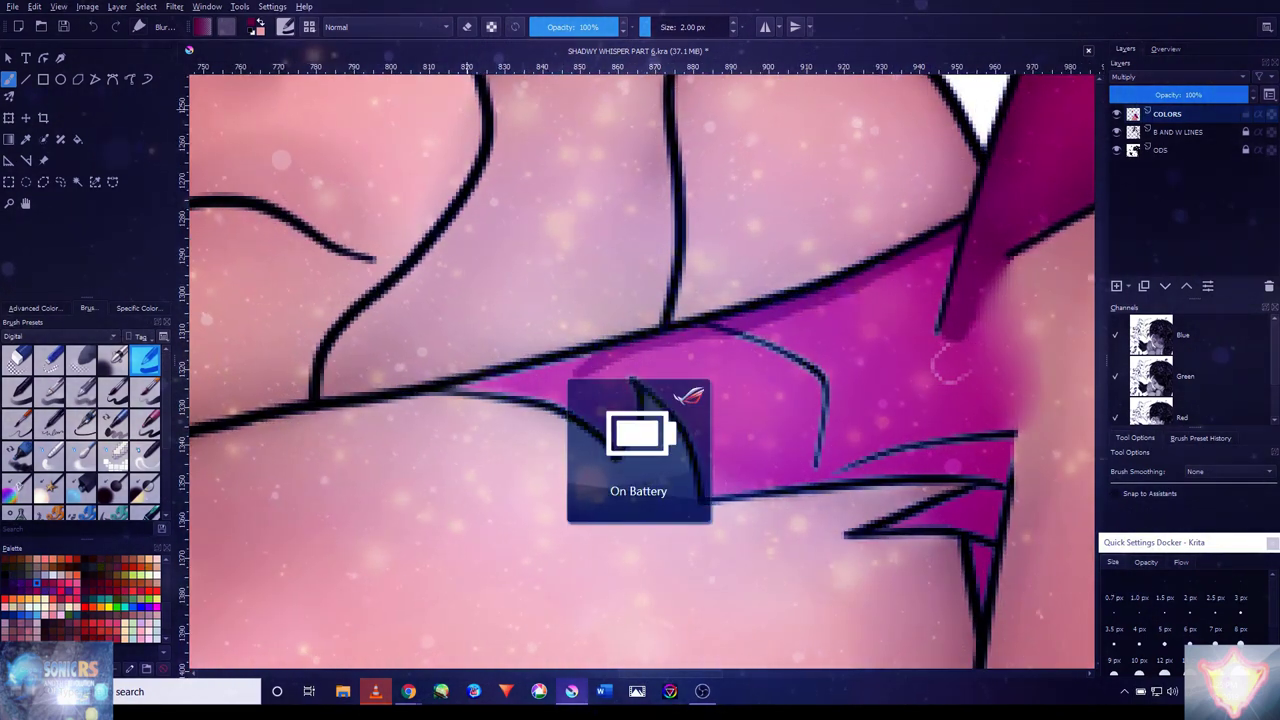
- Paint darker magenta shading along the lower edge and torn notch of the magenta cloth with a 2 px brush
scroll(943, 360, "up", 3)
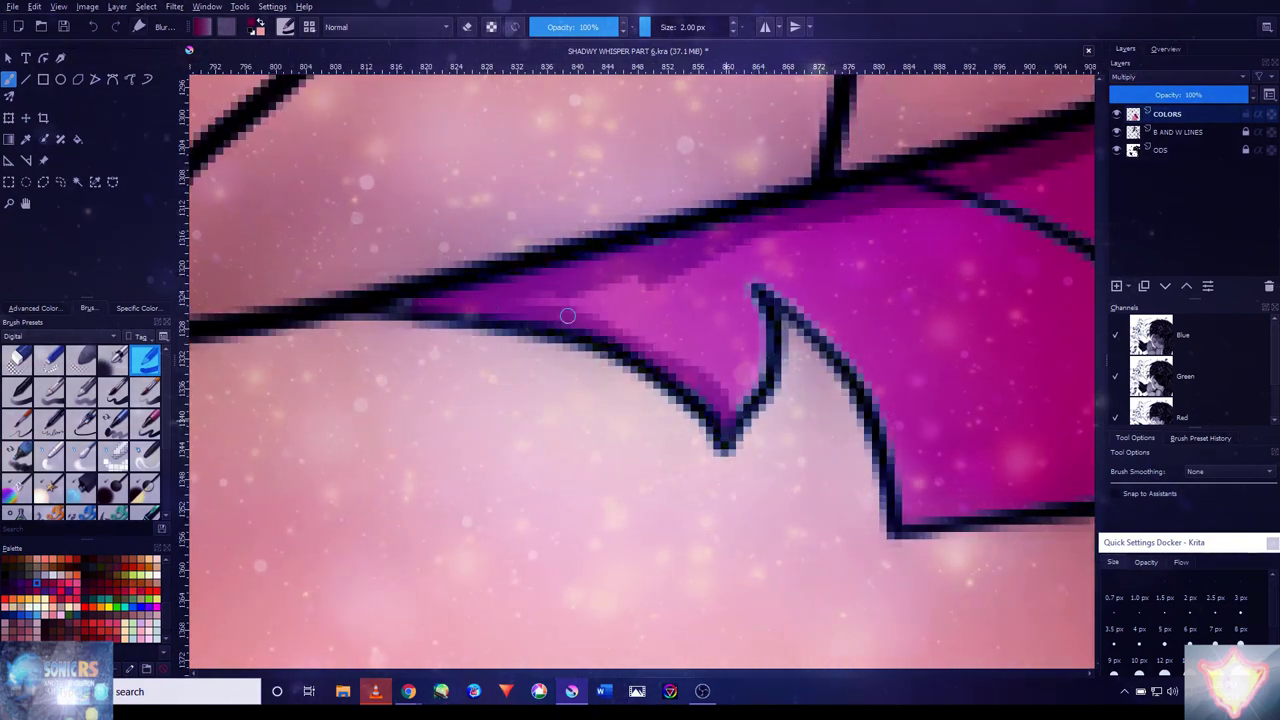
mouse_move(520, 308)
left_mouse_down()
mouse_move(701, 364)
mouse_move(749, 342)
left_mouse_up()
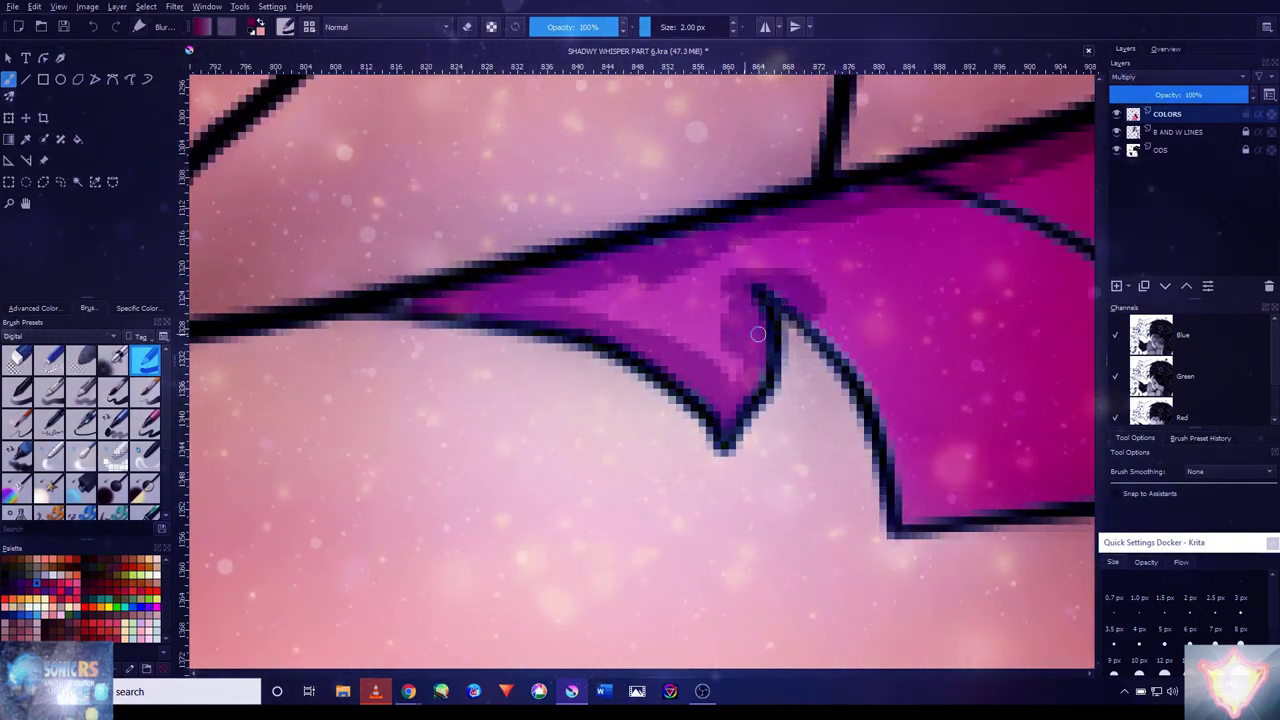
scroll(757, 325, "down", 1)
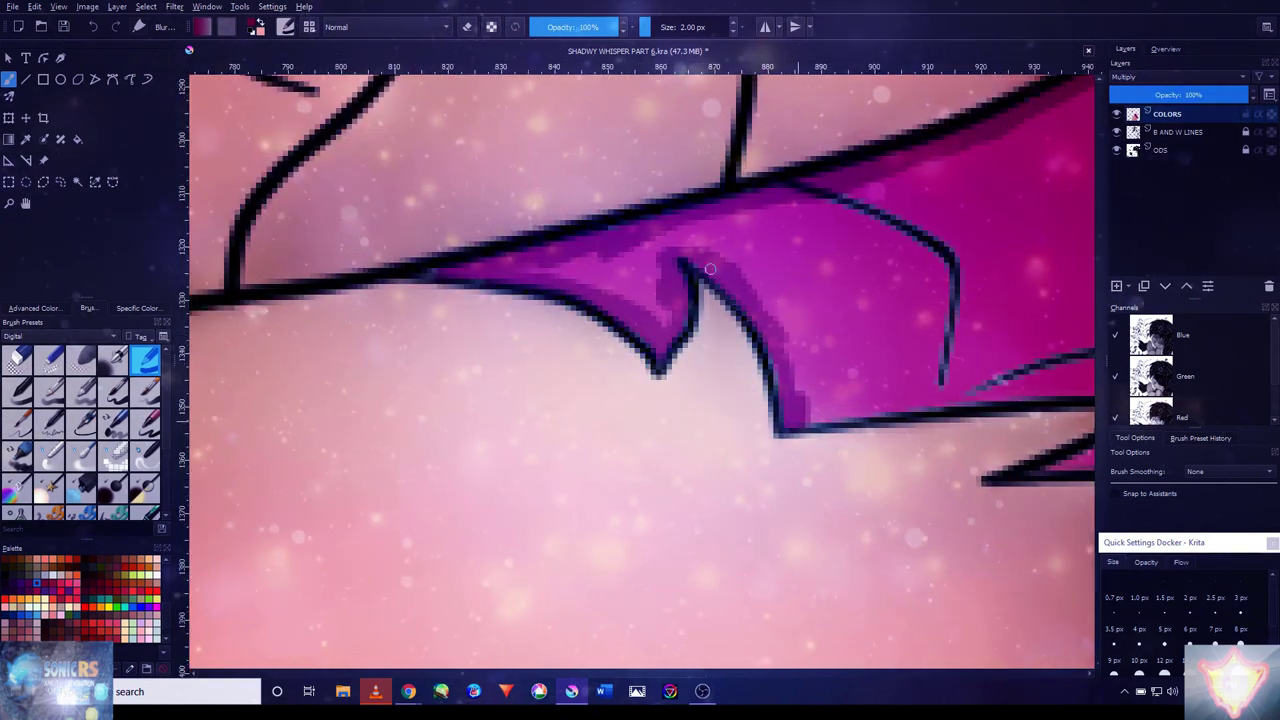
scroll(762, 315, "down", 1)
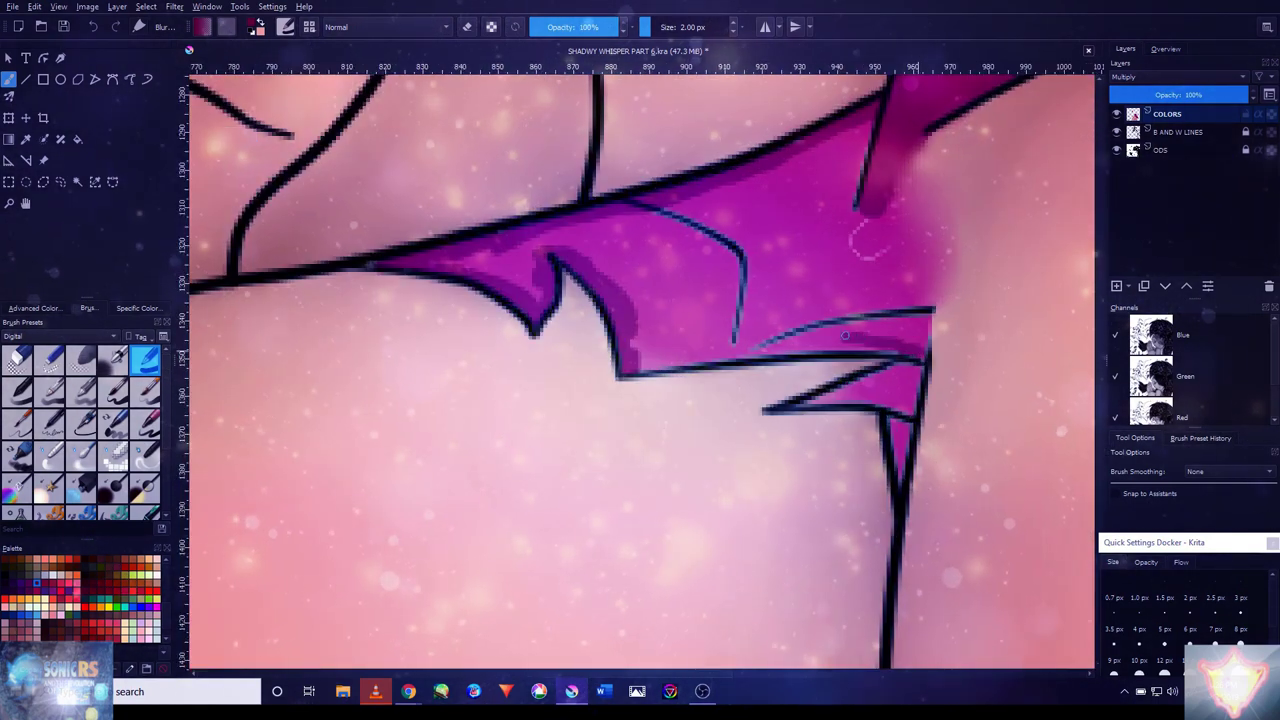
- Shade the magenta cloth's bottom hem with a 5 px brush and the small torn flaps beneath it at 2 px
left_click_drag(799, 340, 698, 351)
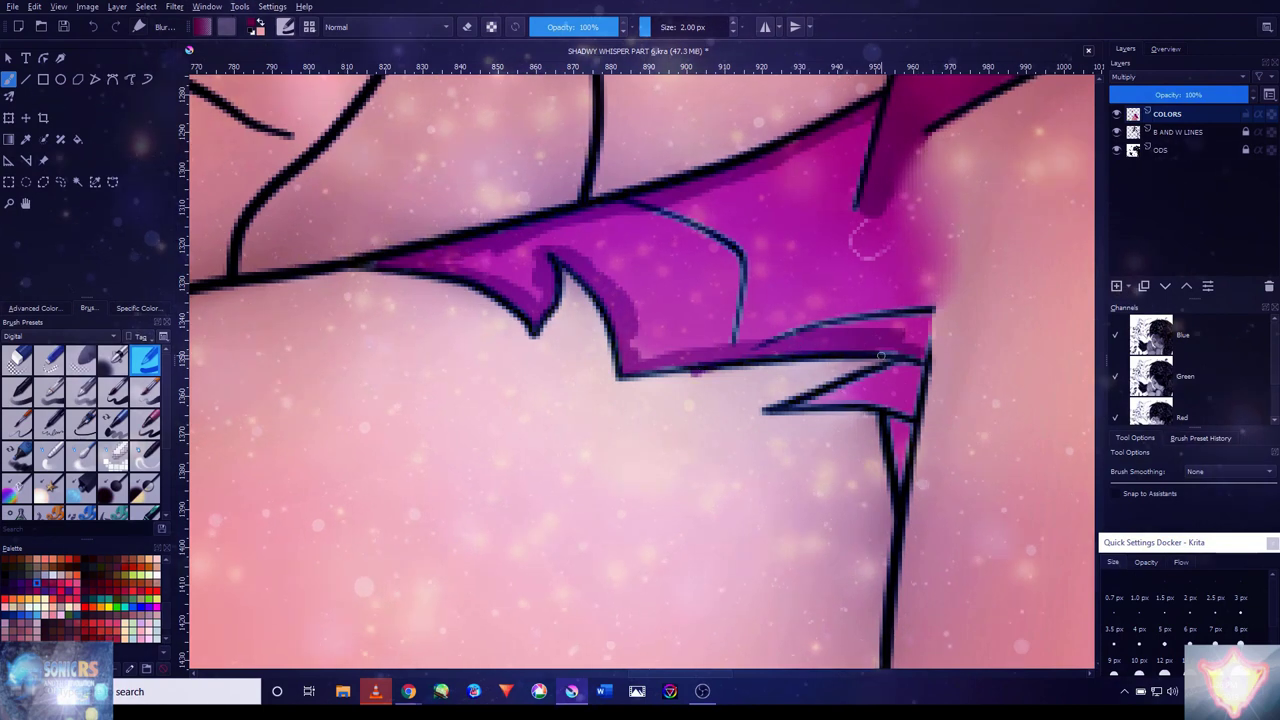
key("ctrl+z")
scroll(768, 323, "up", 1)
mouse_move(938, 330)
left_mouse_down()
mouse_move(689, 343)
mouse_move(712, 350)
left_mouse_up()
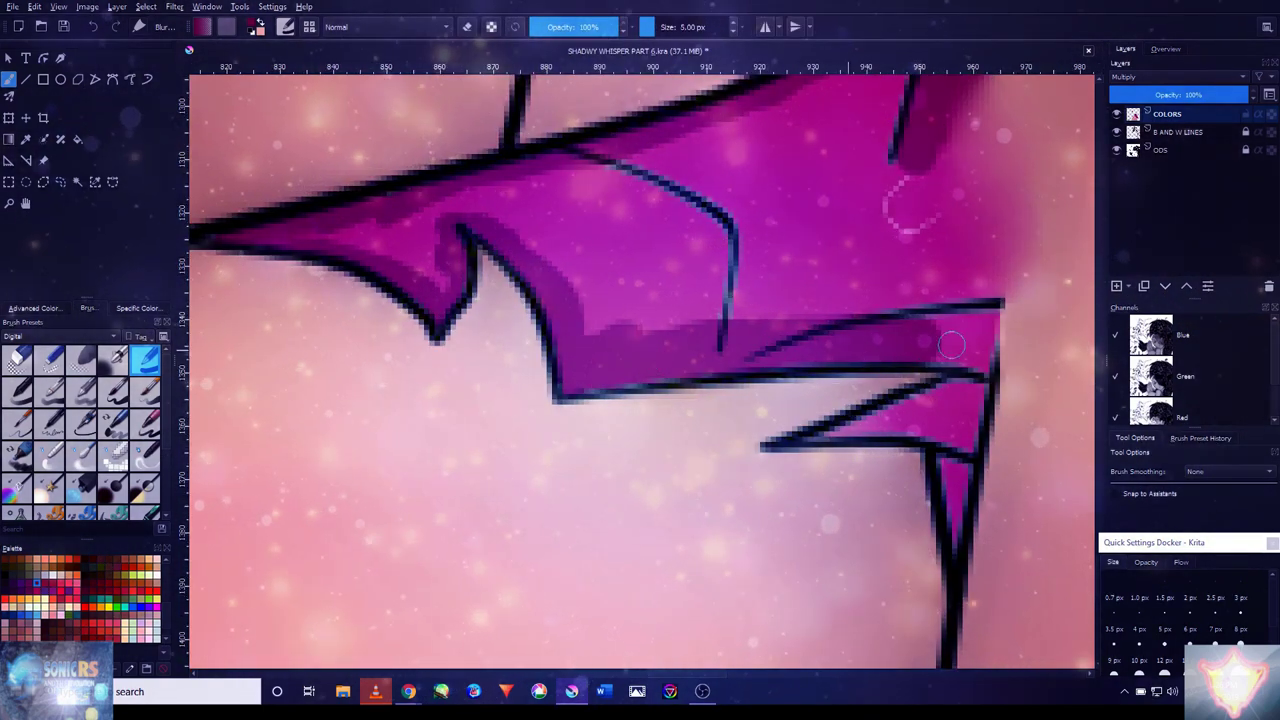
key("bracketleft")
left_click_drag(960, 410, 896, 415)
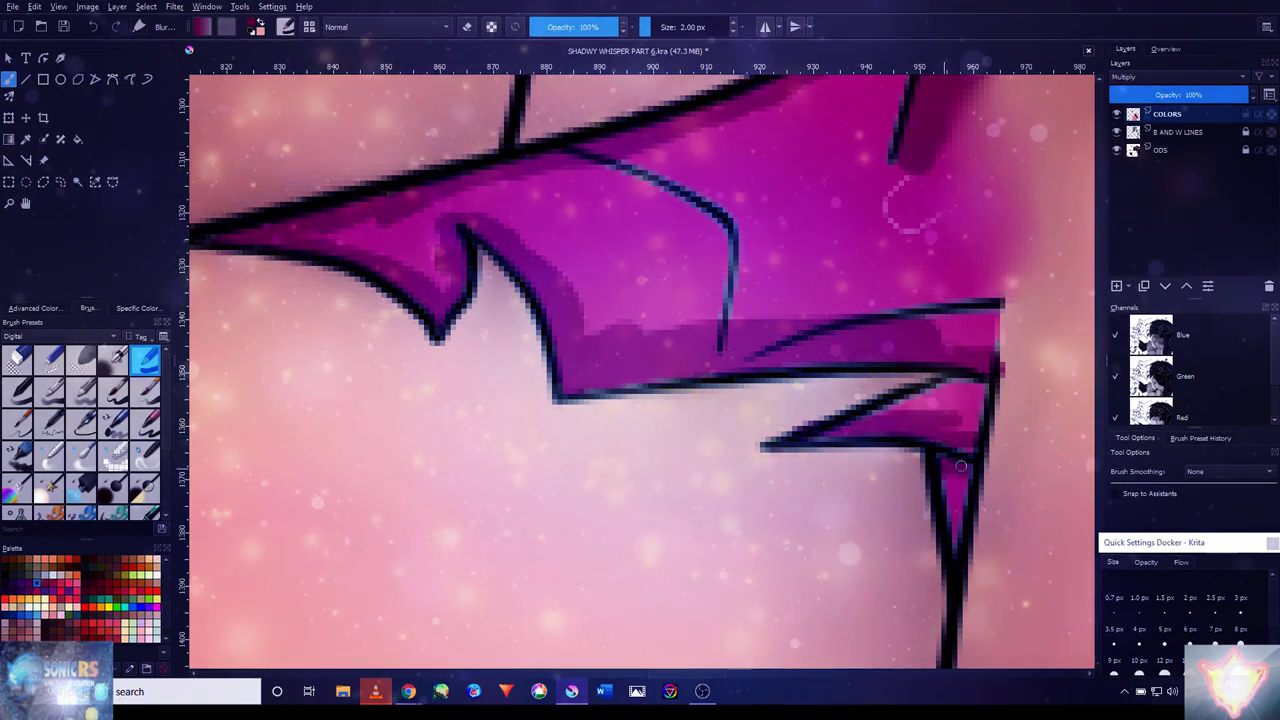
left_click_drag(826, 283, 793, 393)
- Blend the shadows along the magenta cloth's upper edge and left tip with the blending brush, reducing it to 10 px
left_click(80, 455)
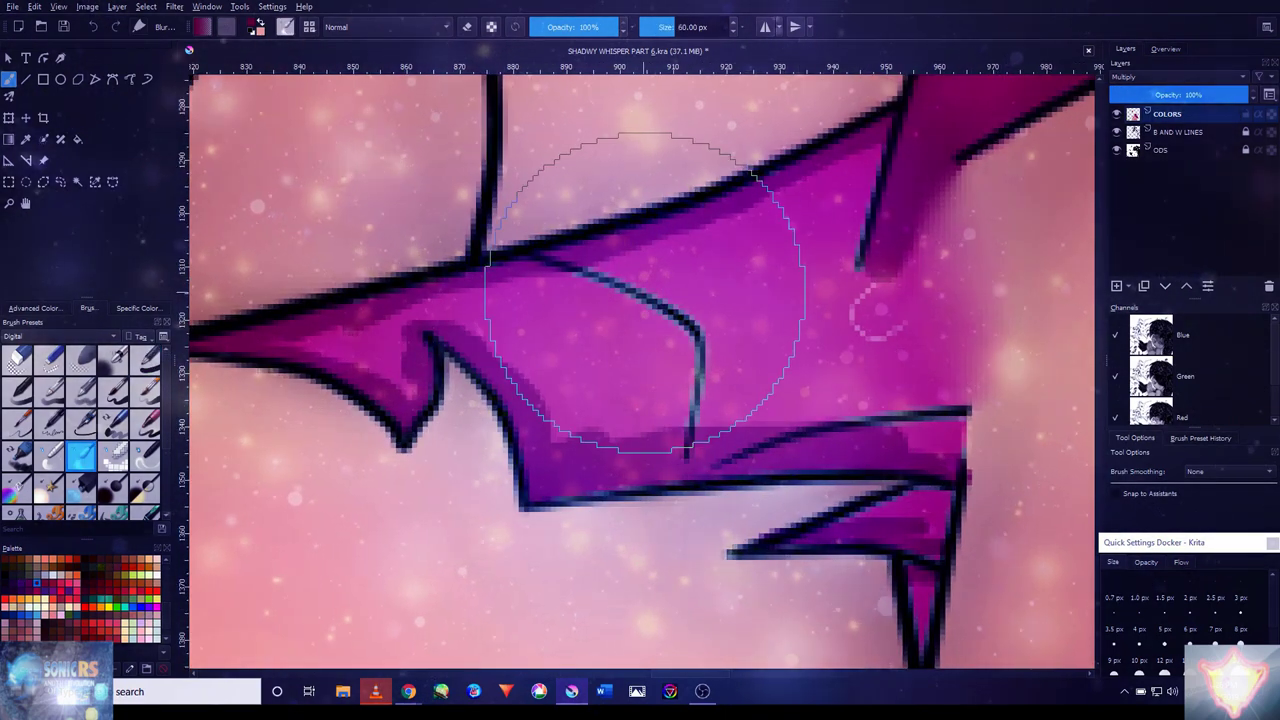
key("bracketleft")
key("bracketleft")
key("bracketleft")
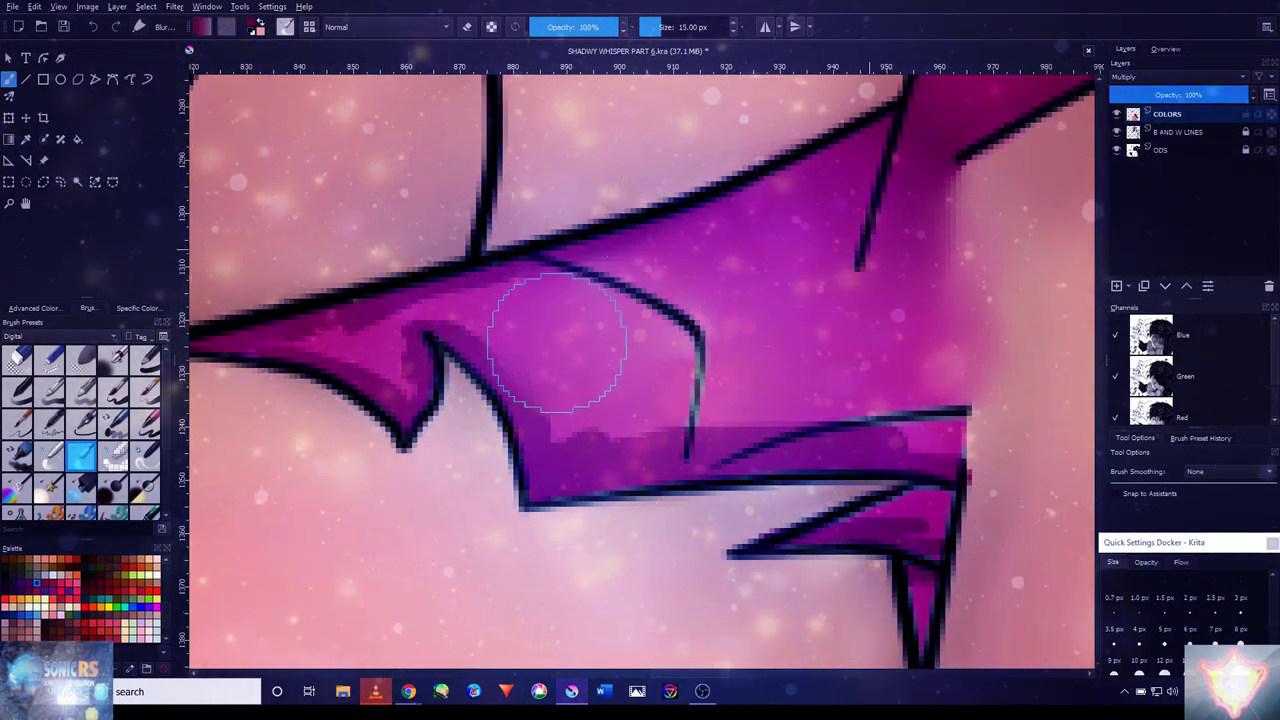
key("bracketleft")
left_click_drag(508, 290, 354, 350)
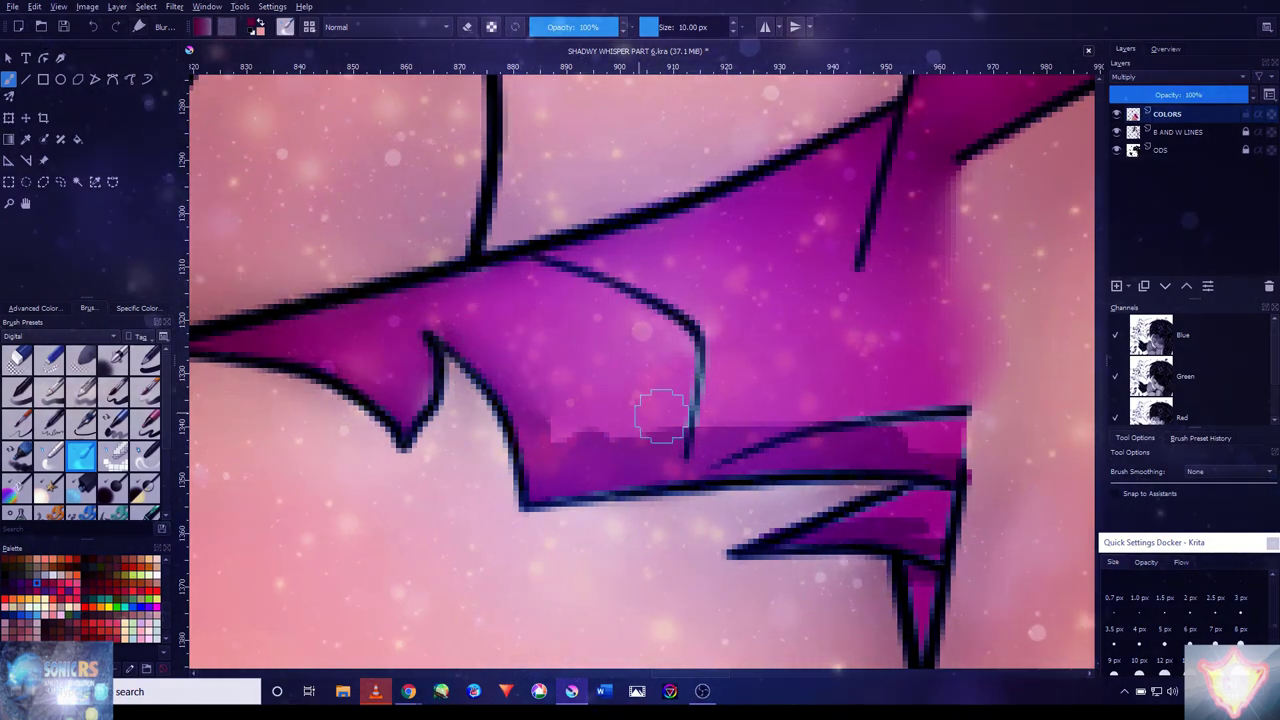
- Enlarge the blending brush to 16 px and soften the shadow along the magenta cloth's bottom hem
key("bracketright")
key("bracketright")
mouse_move(932, 422)
left_mouse_down()
mouse_move(801, 416)
mouse_move(696, 430)
mouse_move(546, 384)
mouse_move(543, 367)
mouse_move(652, 388)
left_mouse_up()
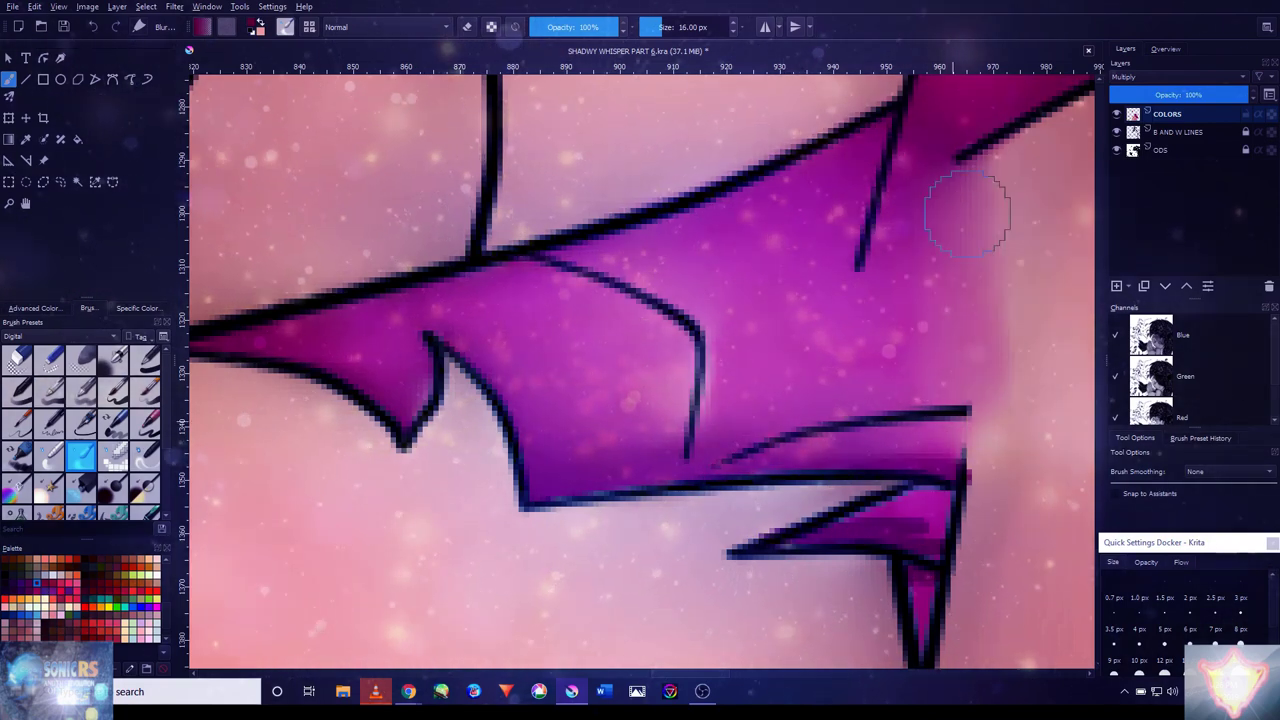
scroll(967, 213, "down", 6)
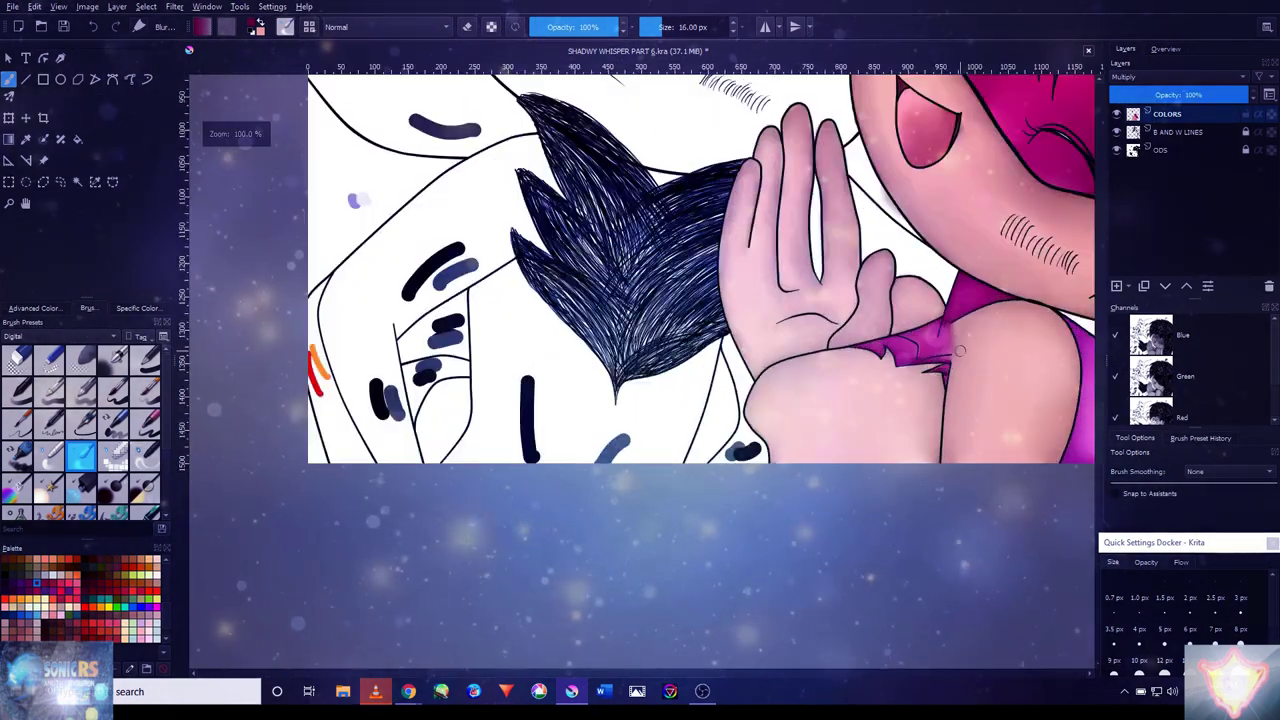
- Smooth the shading on the small torn flaps and the hem's right end with the blending brush at 5 to 7 px
scroll(958, 350, "up", 6)
key("bracketleft")
key("bracketleft")
key("bracketleft")
left_click_drag(913, 395, 933, 405)
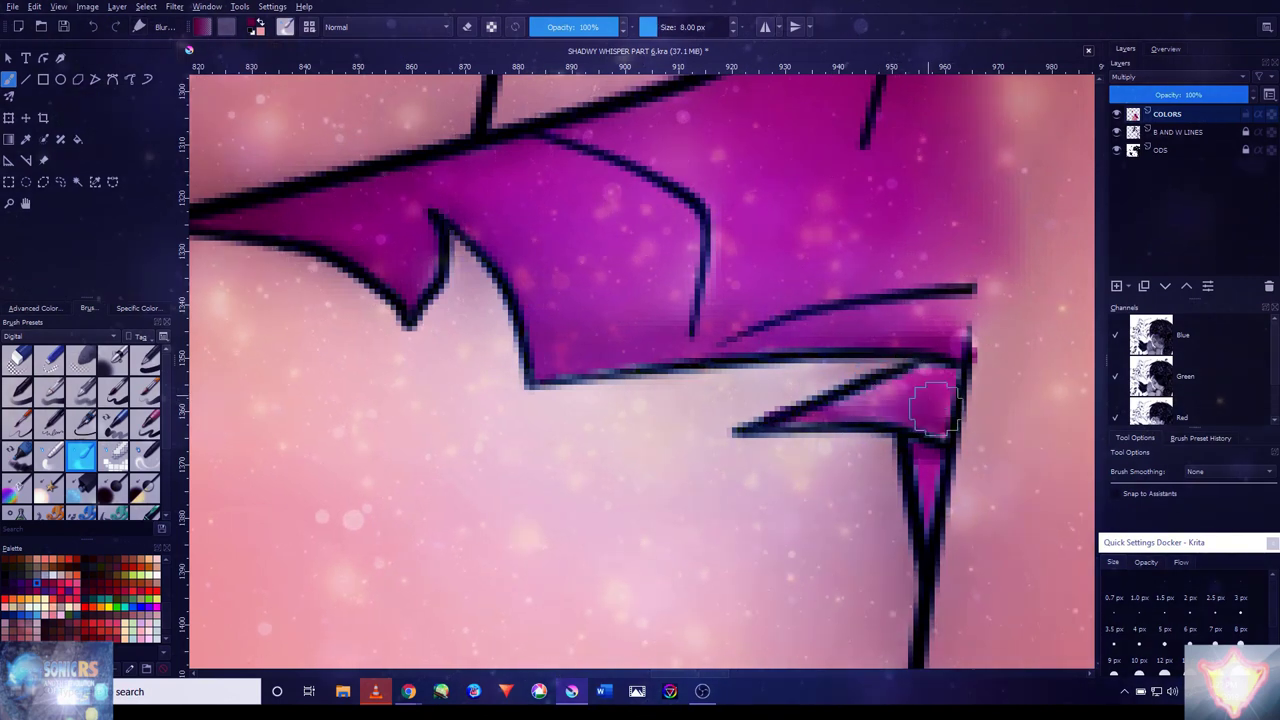
key("ctrl+z")
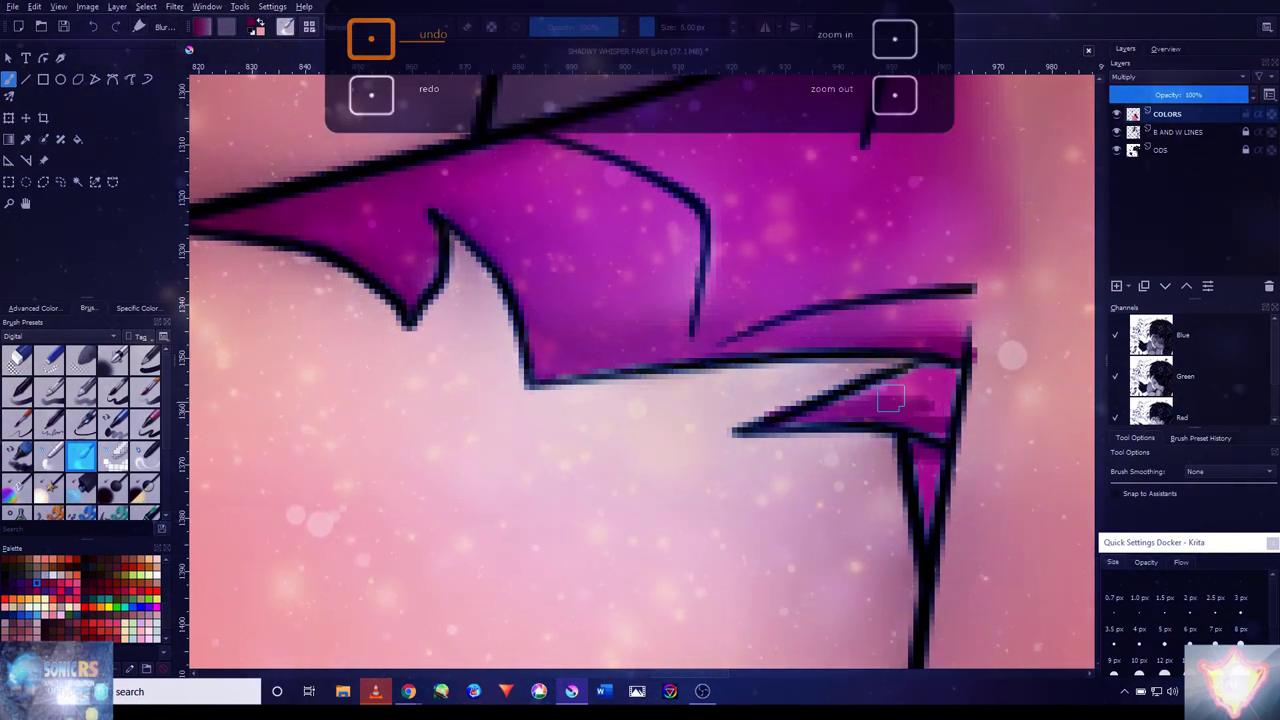
left_click_drag(850, 405, 935, 415)
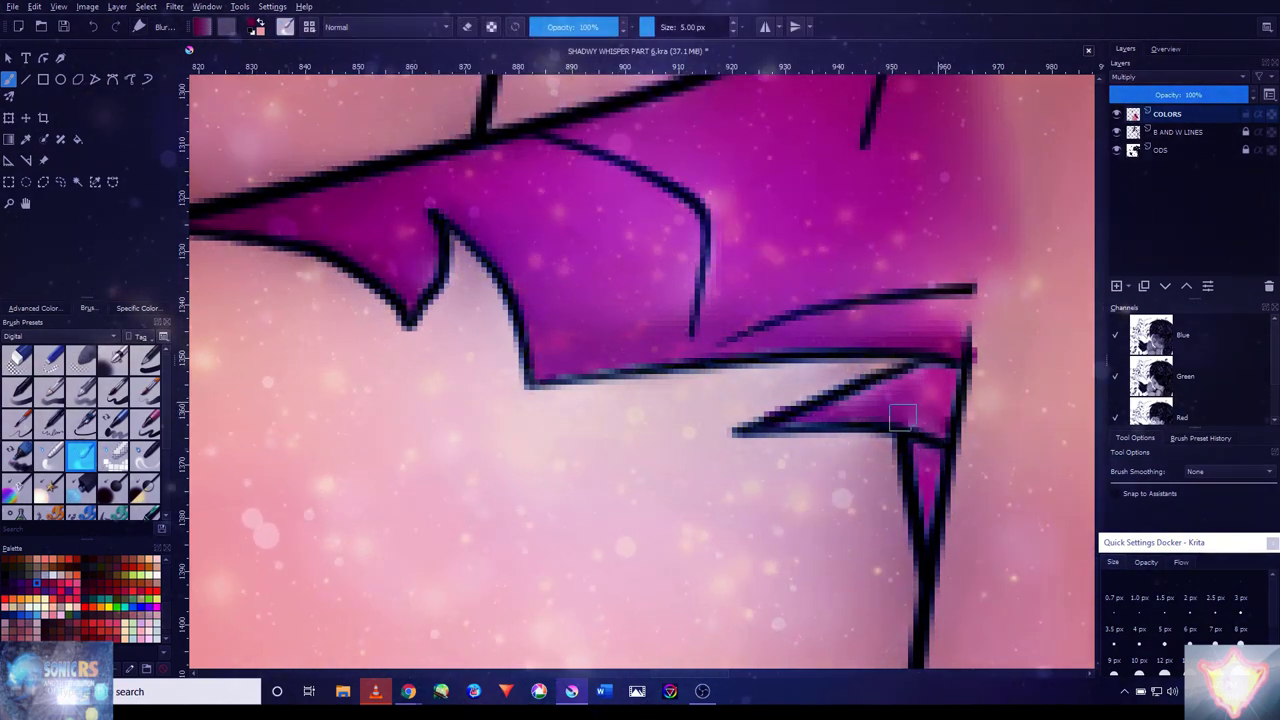
left_click_drag(940, 333, 827, 308)
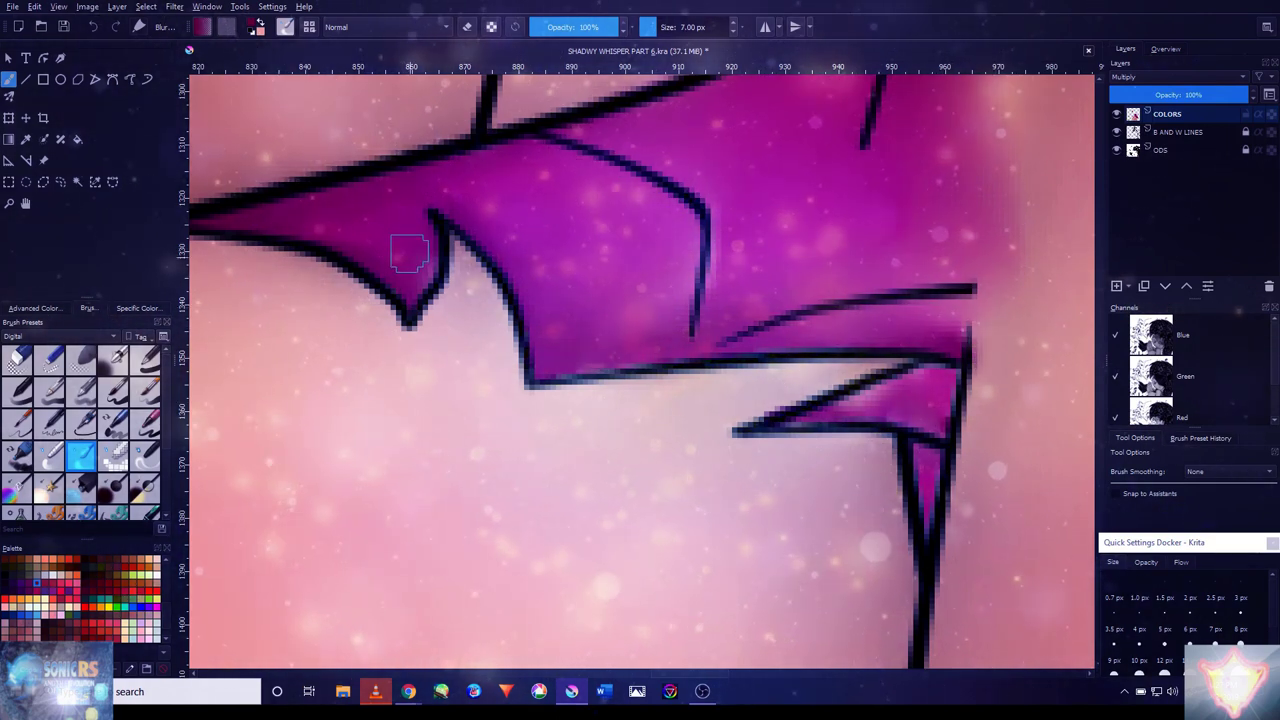
- Examine the pink character's mouth and the colouring across the whole drawing
scroll(688, 268, "down", 5)
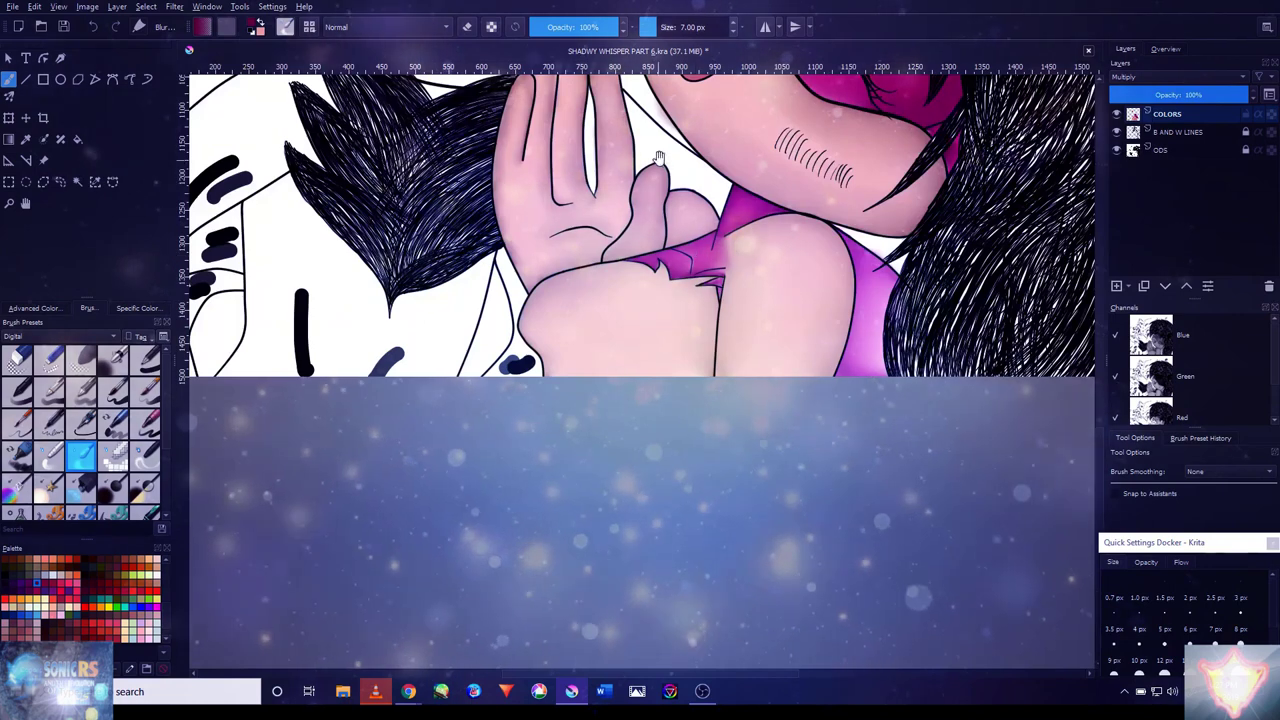
scroll(797, 310, "up", 5)
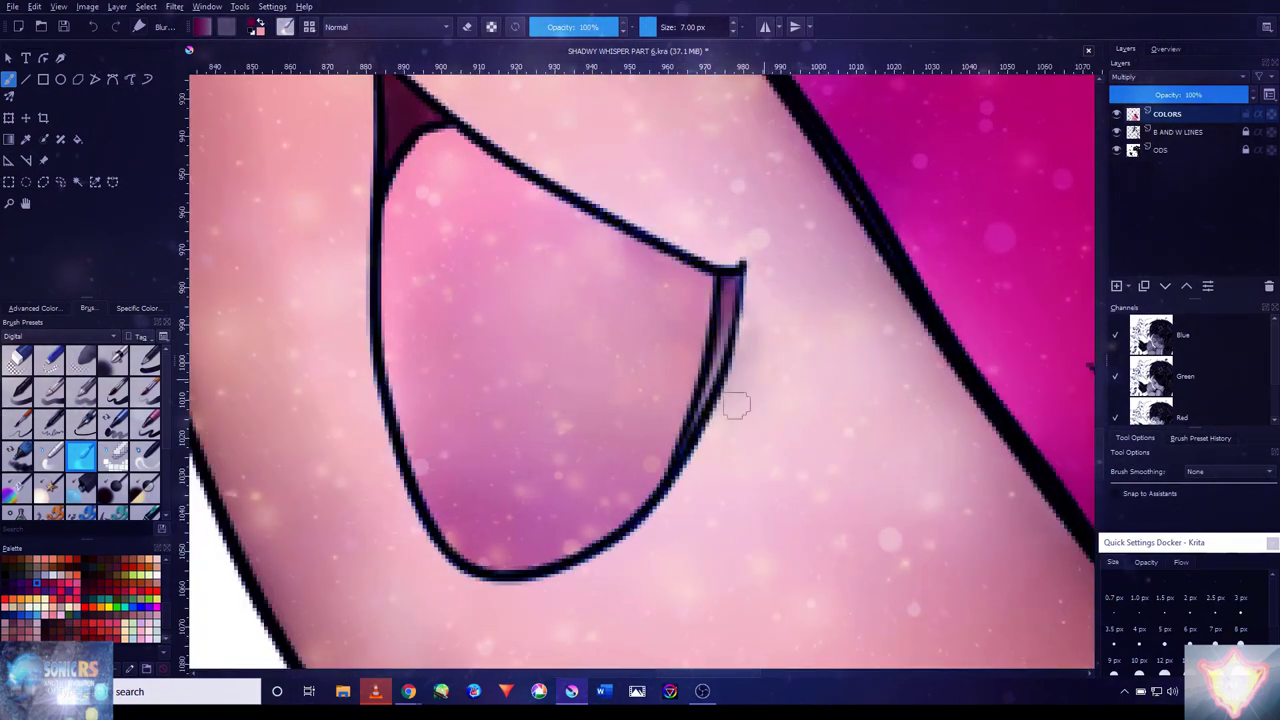
scroll(786, 318, "down", 5)
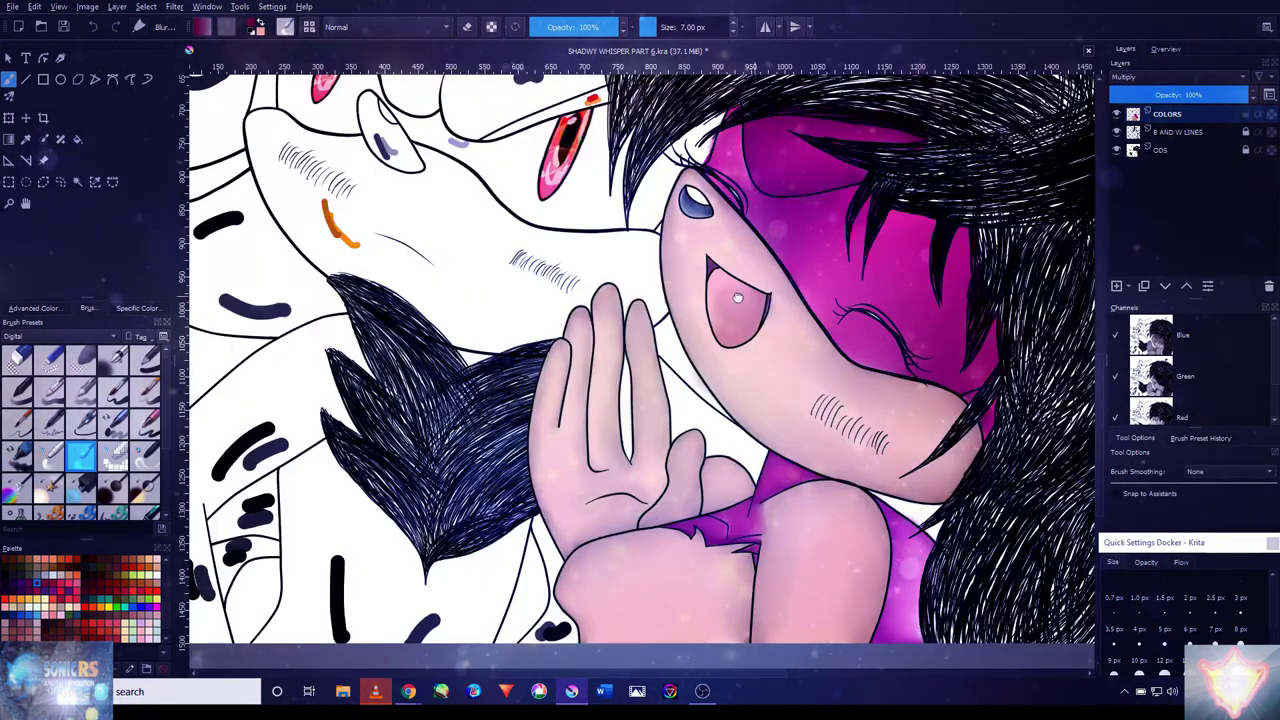
left_click_drag(747, 365, 865, 520)
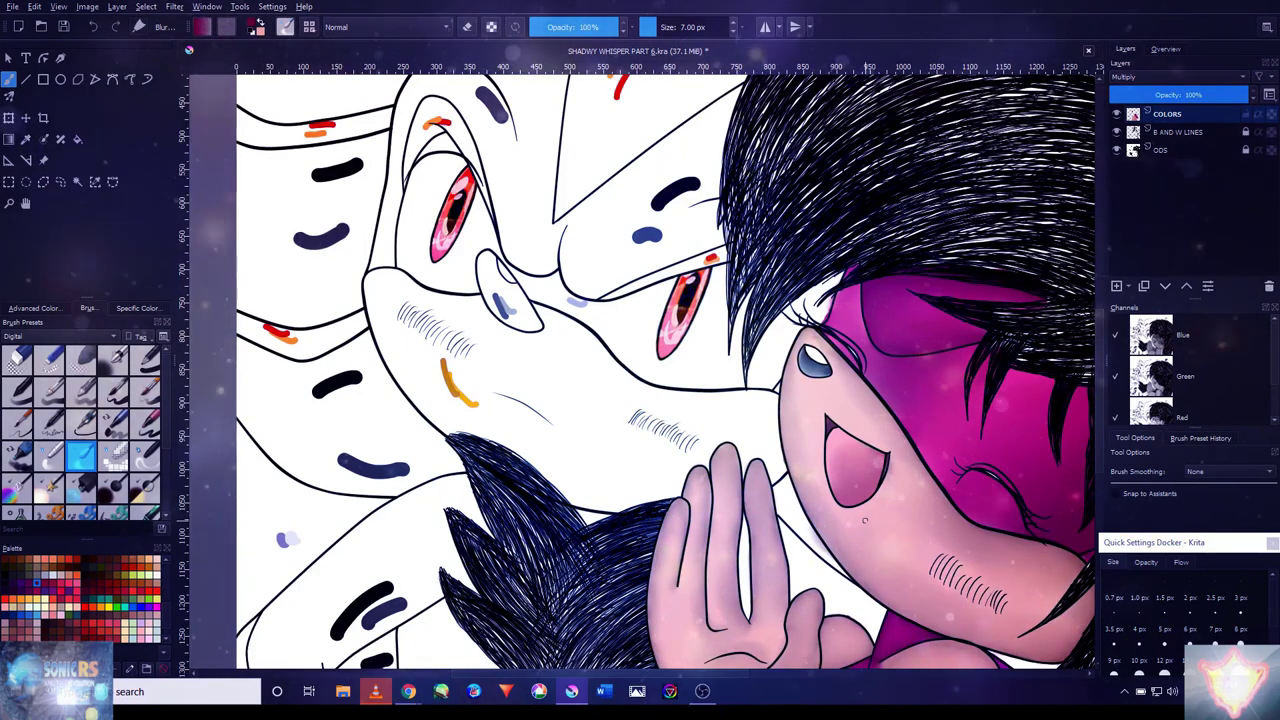
scroll(865, 519, "down", 5)
scroll(680, 334, "up", 6)
scroll(680, 334, "down", 5)
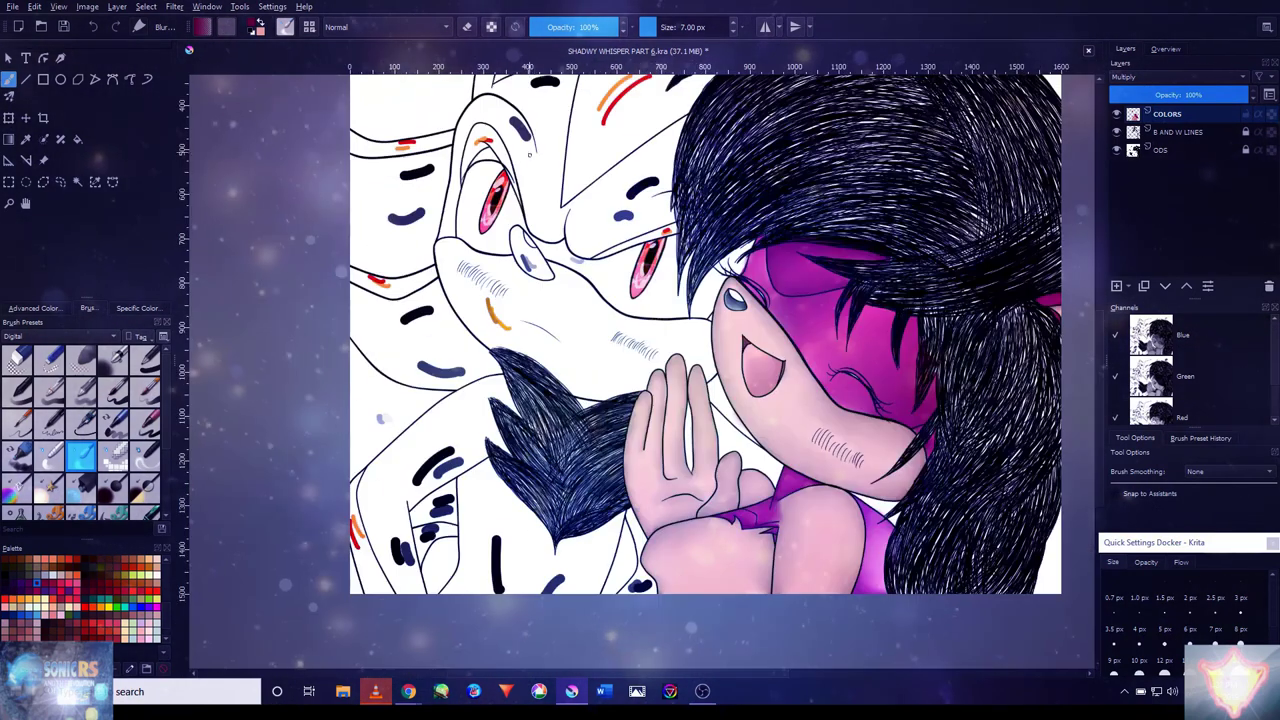
- Sample the light orange from the swatch inside the ear and flood-fill the inner ear with it
scroll(497, 318, "up", 8)
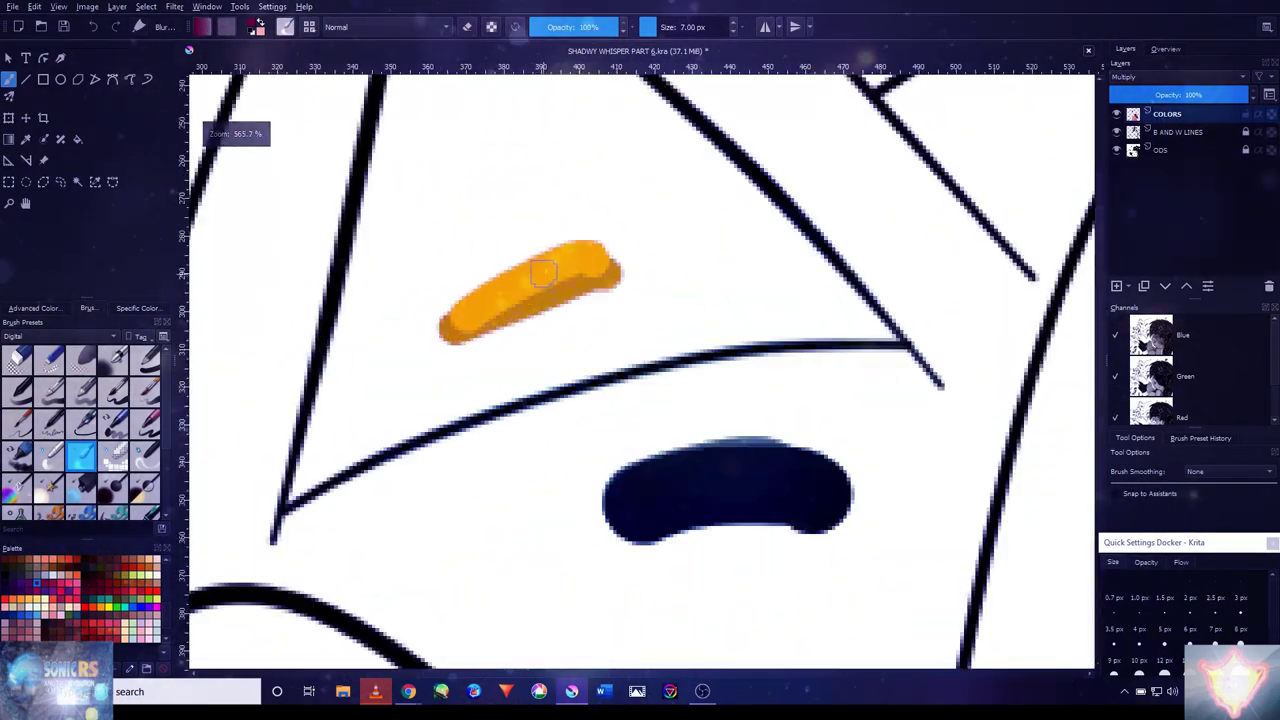
left_click(556, 258, "ctrl")
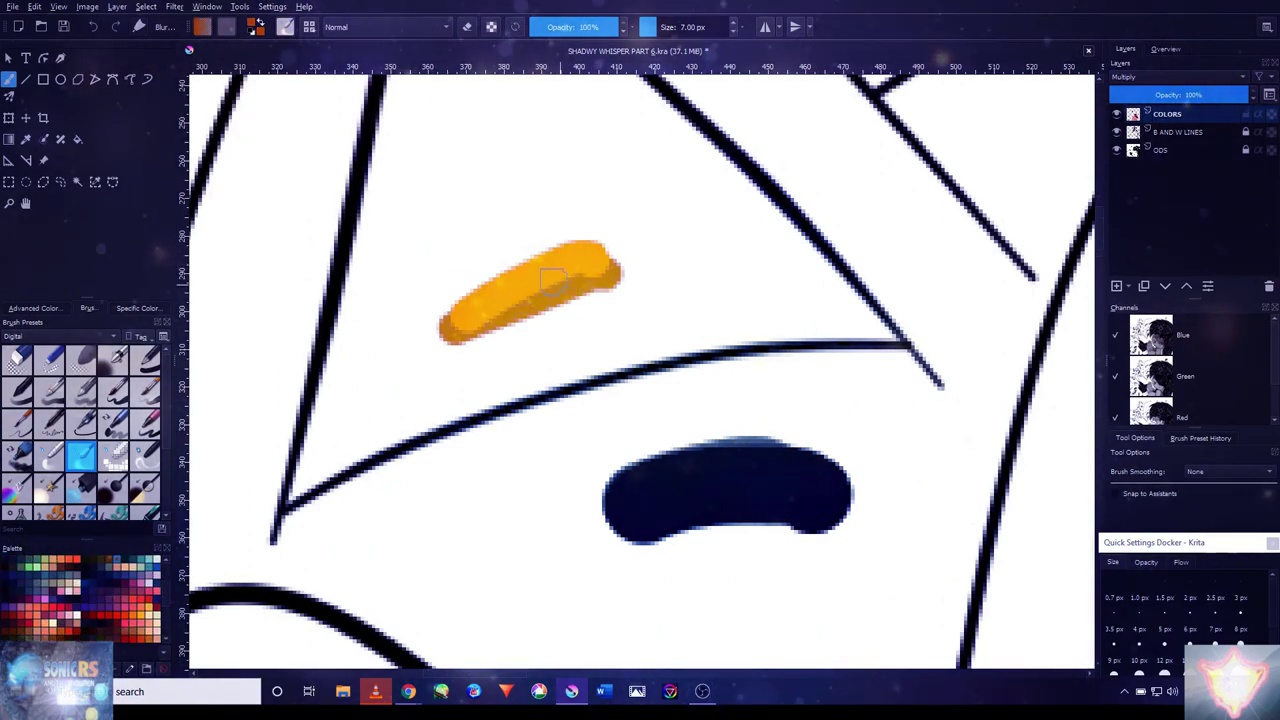
left_click(78, 139)
left_click(474, 209)
scroll(490, 210, "down", 4)
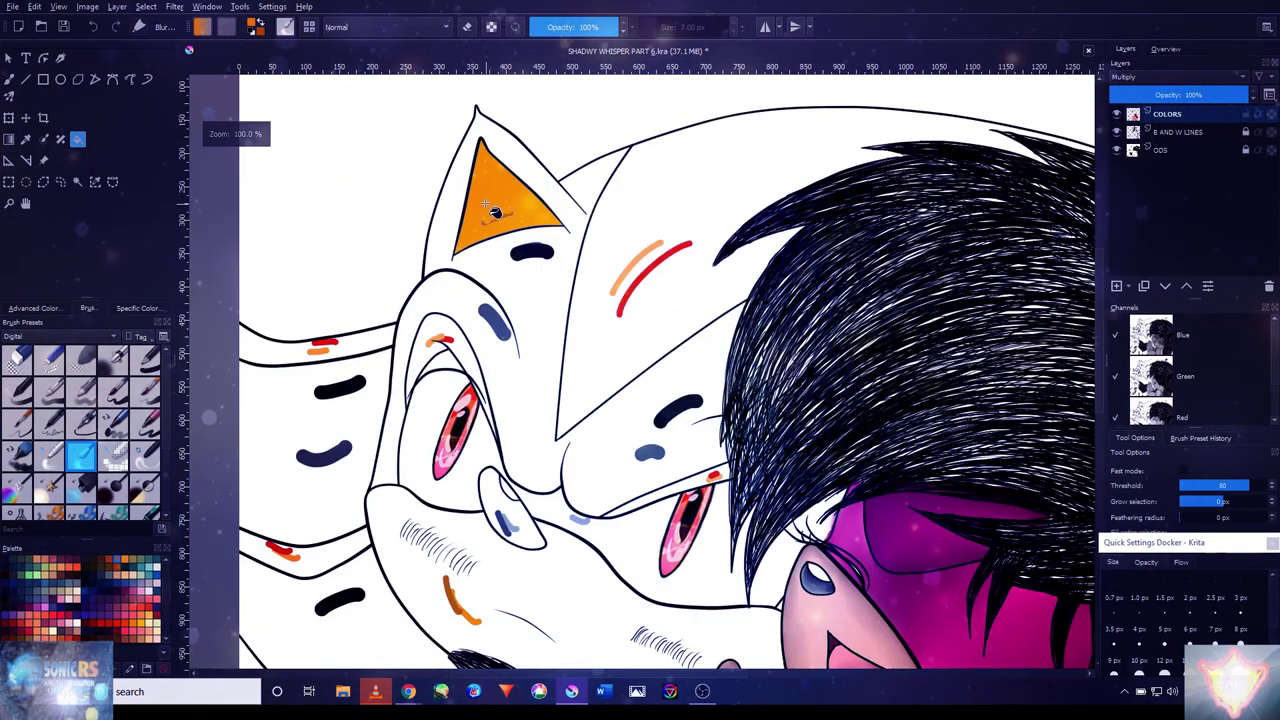
- Paint a darker orange shadow stroke across the lower part of the inner ear with a 15 px pen-style brush
left_click(149, 360)
scroll(508, 206, "up", 6)
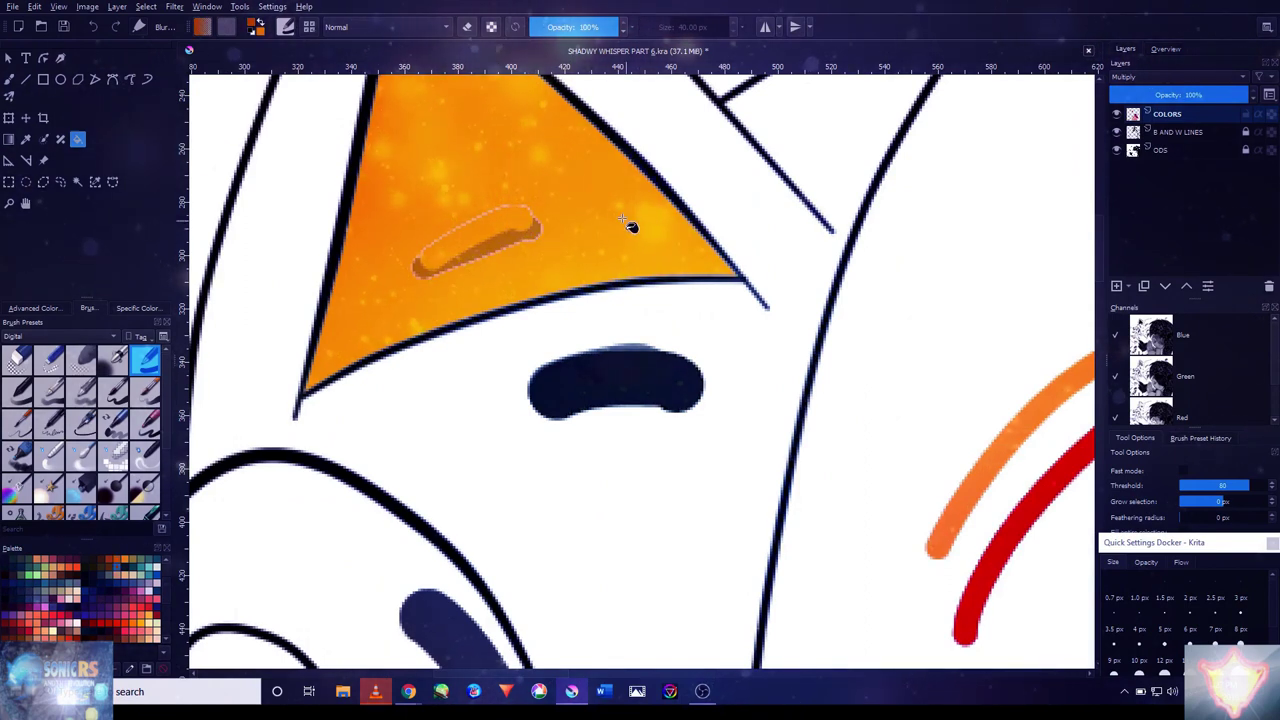
left_click(10, 79)
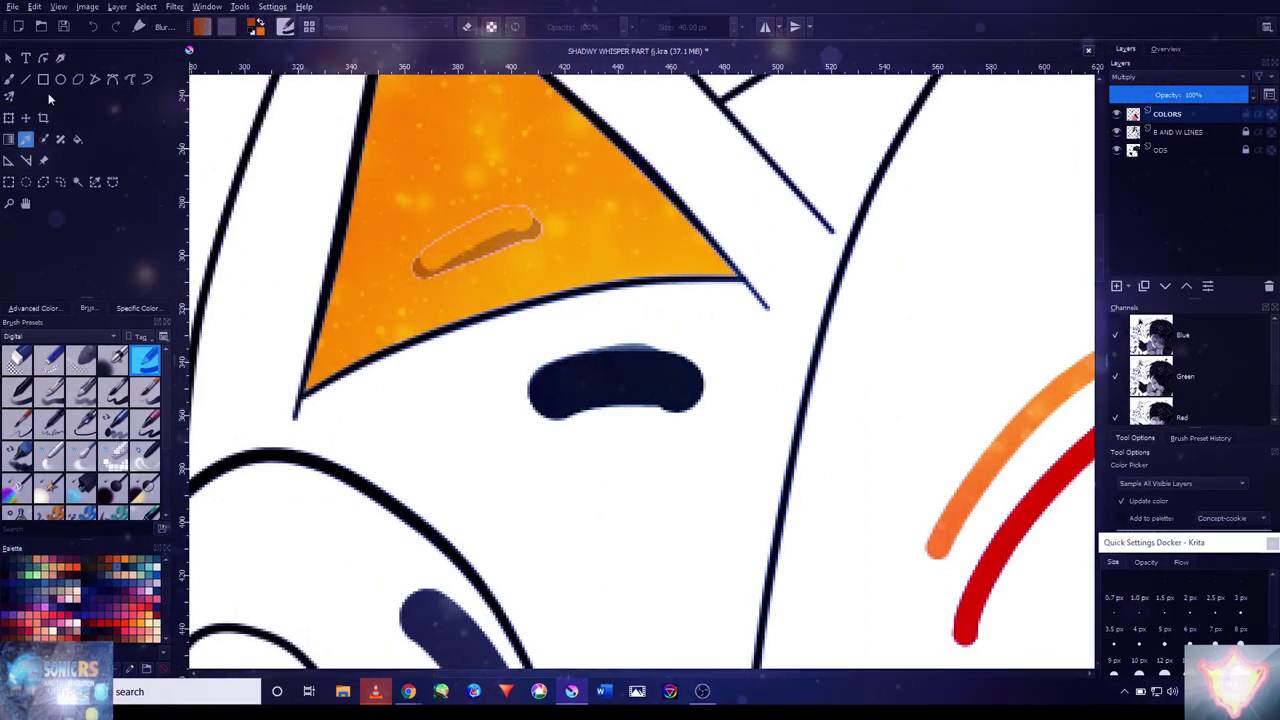
key("bracketleft")
key("bracketleft")
key("bracketleft")
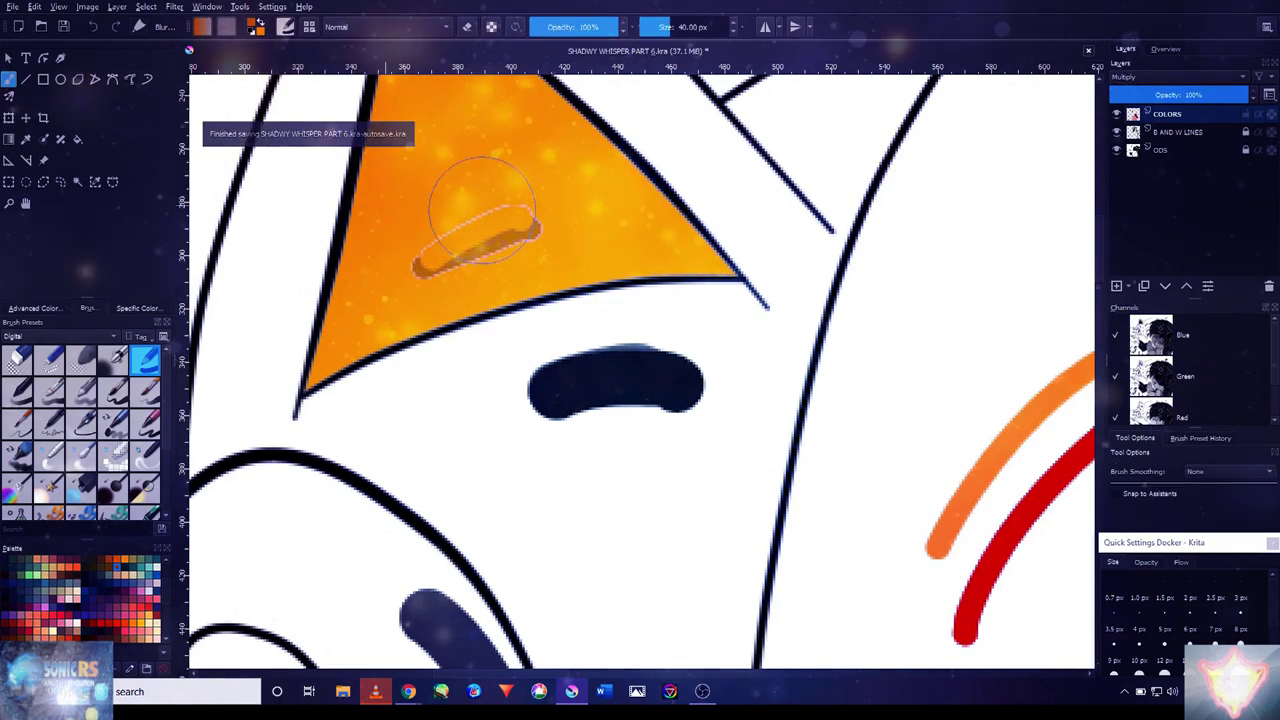
mouse_move(560, 232)
left_mouse_down()
mouse_move(440, 270)
mouse_move(365, 330)
left_mouse_up()
- Extend the dark orange shadow along the inner ear's bottom edge with a 7 px brush
key("bracketleft")
key("bracketleft")
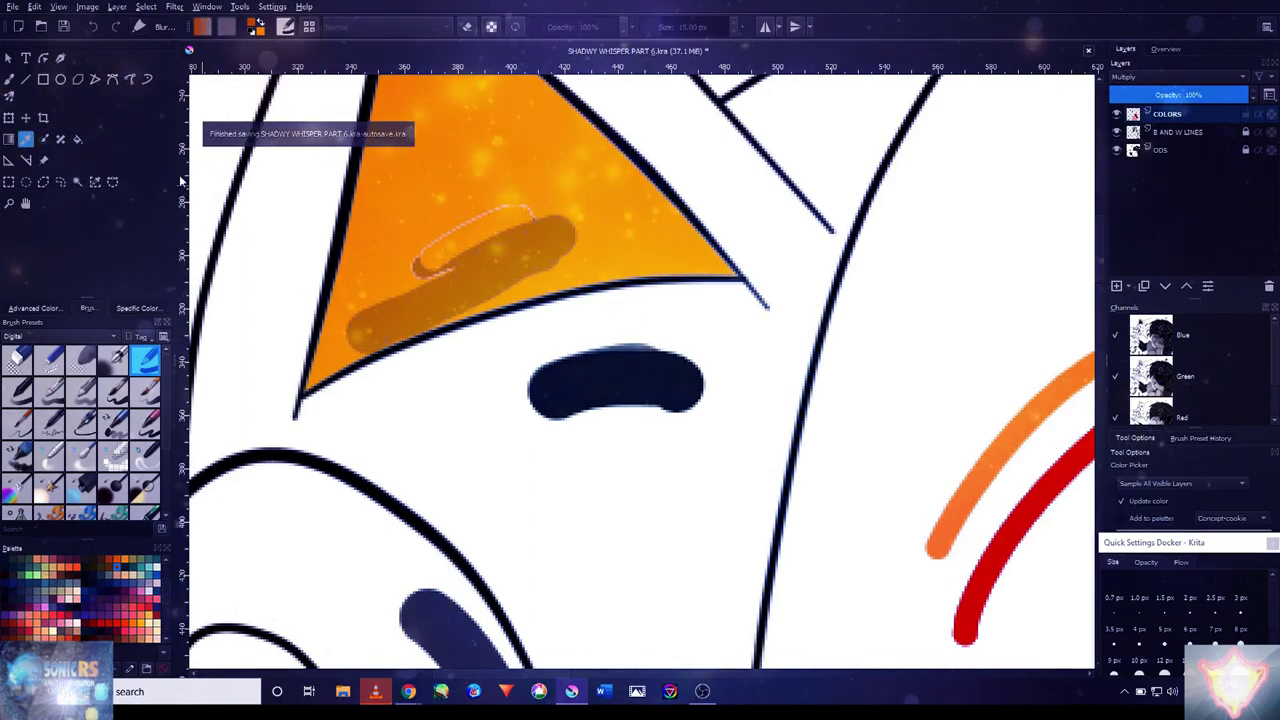
key("bracketleft")
key("bracketleft")
mouse_move(697, 256)
left_mouse_down()
mouse_move(494, 281)
mouse_move(622, 268)
mouse_move(421, 316)
left_mouse_up()
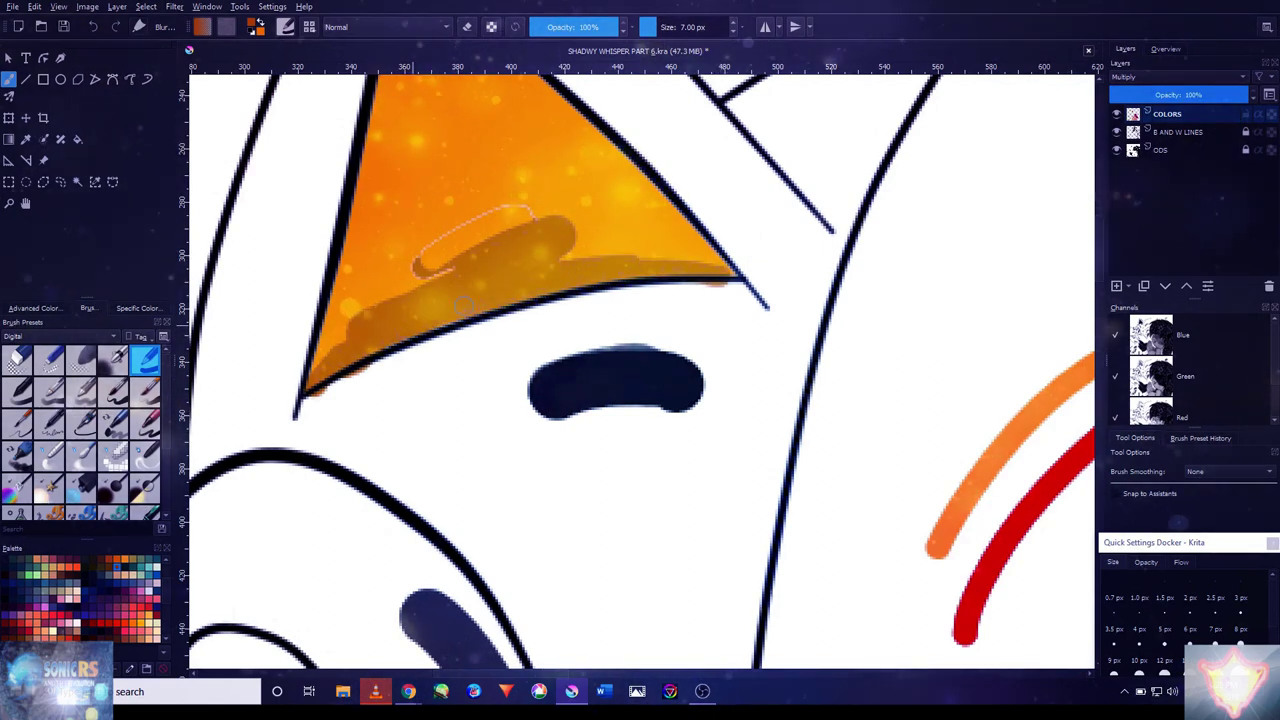
- Shade the inner ear's right edge up to the tip at 7 px, joining it to the bottom shadow and lower-left corner
left_click_drag(672, 236, 687, 486)
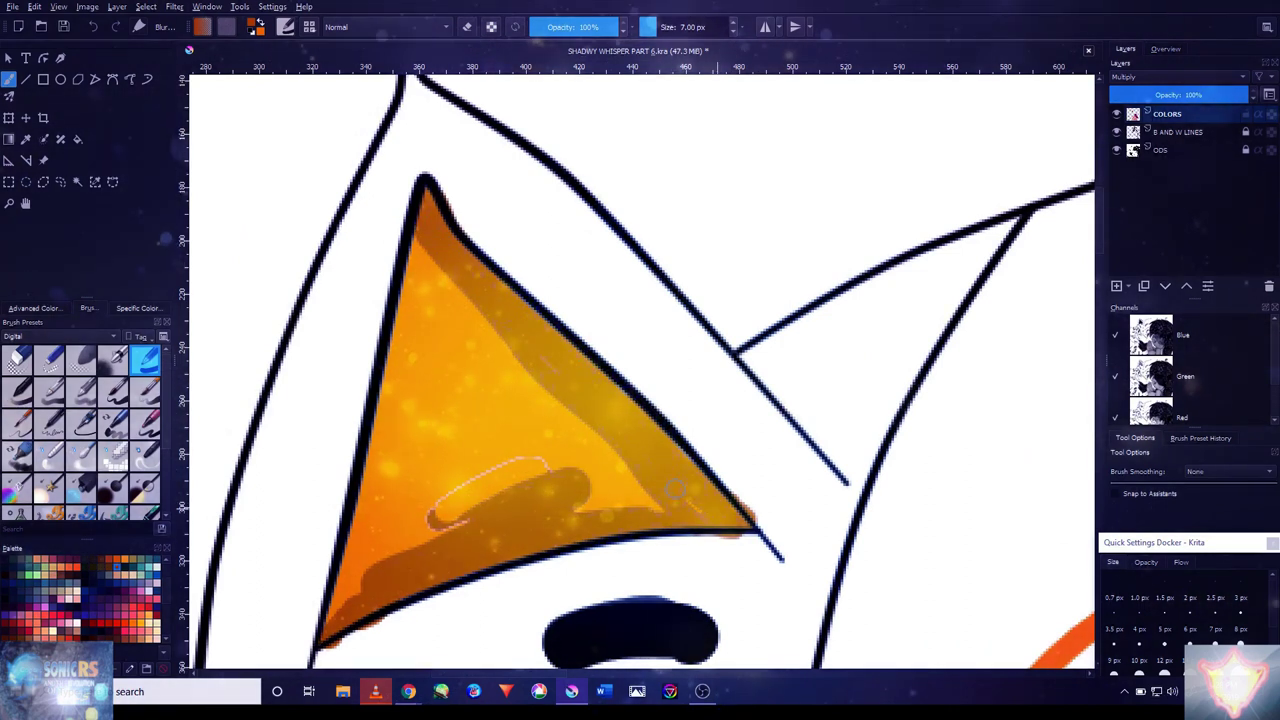
left_click_drag(694, 408, 784, 315)
mouse_move(679, 412)
left_mouse_down()
mouse_move(752, 374)
mouse_move(640, 362)
left_mouse_up()
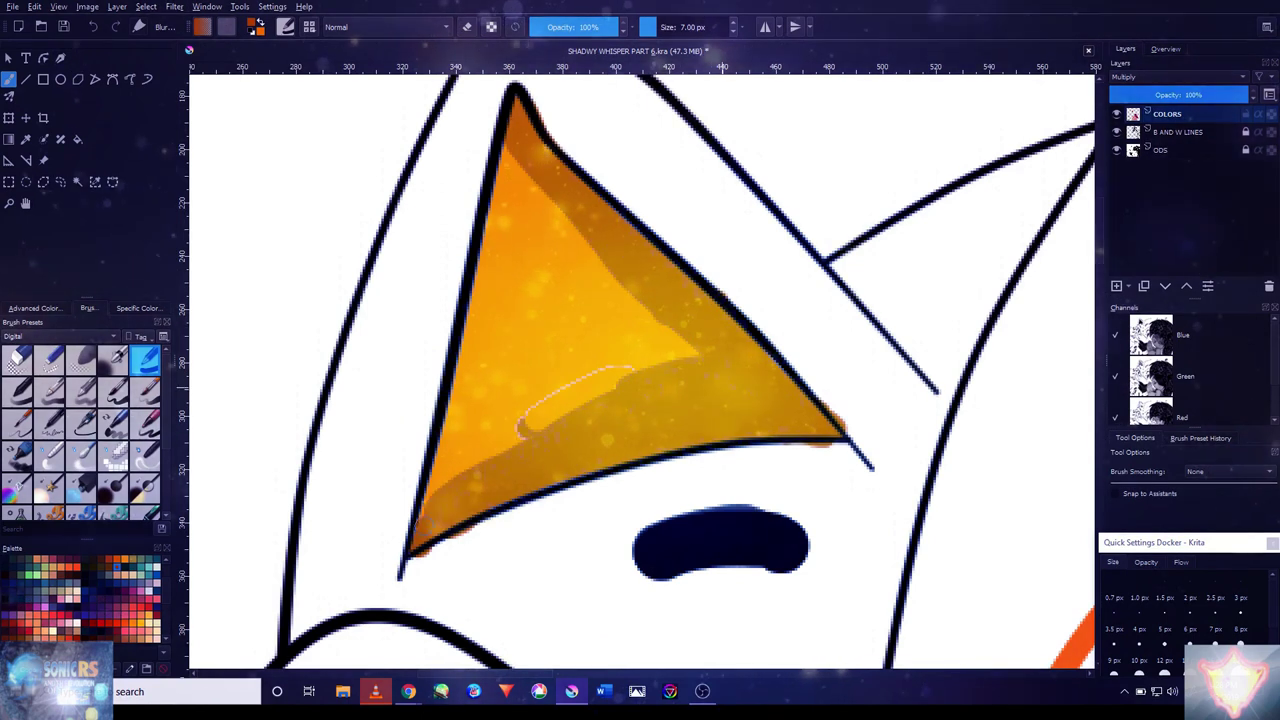
left_click_drag(450, 500, 540, 420)
- Blend the inner ear's orange shadows into the base fill with the blending brush at 60 px
left_click(94, 452)
scroll(555, 350, "down", 5)
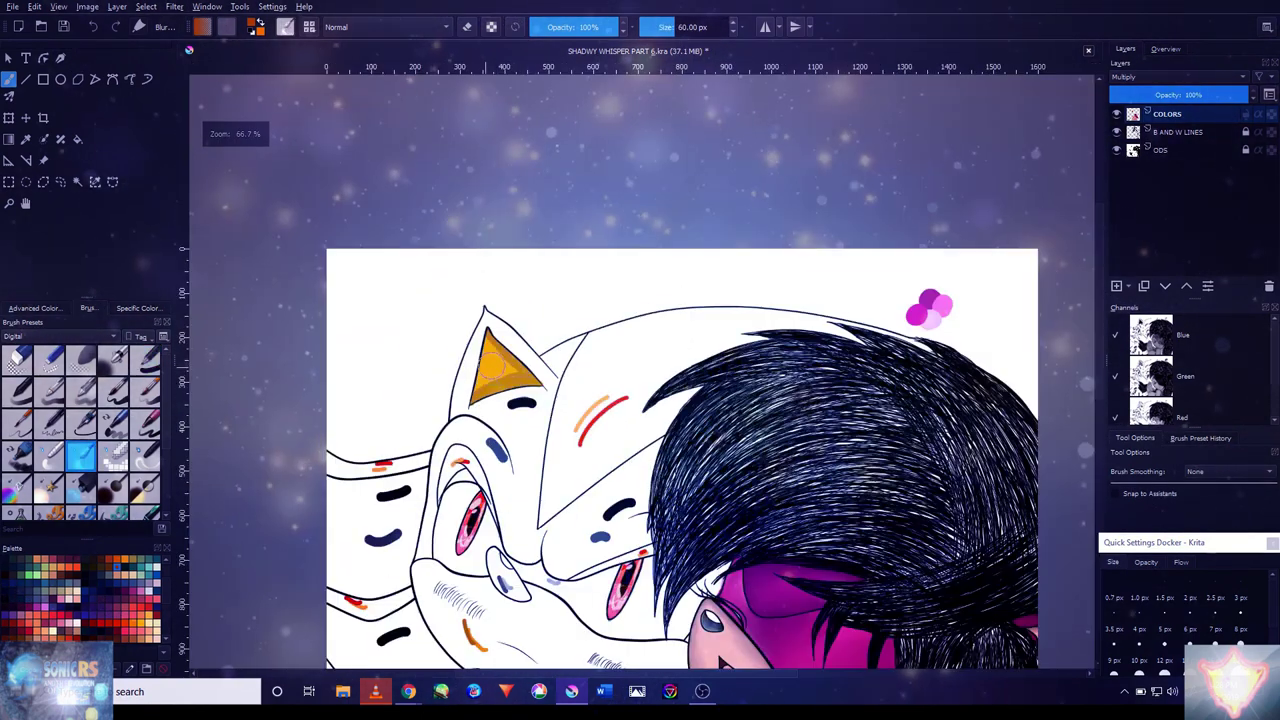
scroll(555, 350, "up", 6)
mouse_move(555, 350)
left_mouse_down()
mouse_move(571, 371)
mouse_move(470, 440)
mouse_move(437, 366)
left_mouse_up()
- Smooth the remaining shading at the inner ear's tip, corners and edges with the blending brush at 28 px
key("bracketleft")
key("bracketleft")
key("bracketleft")
key("bracketleft")
left_click_drag(490, 210, 445, 157)
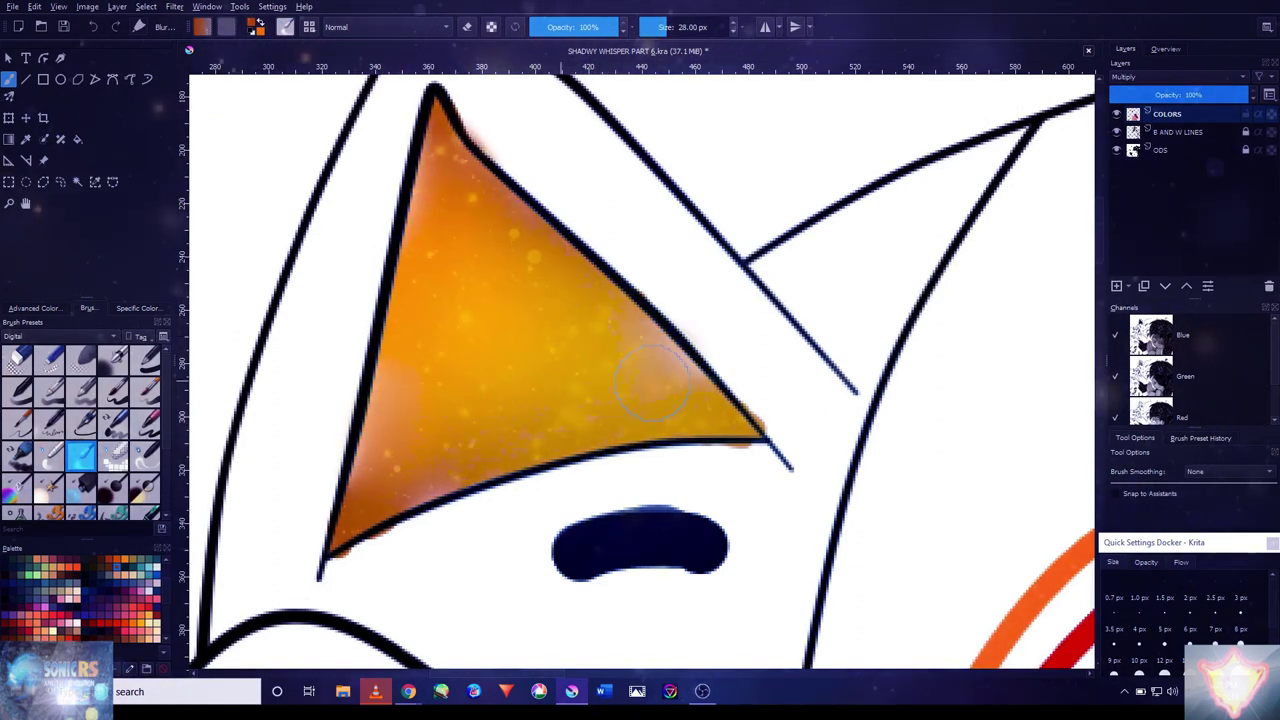
left_click_drag(437, 455, 497, 250)
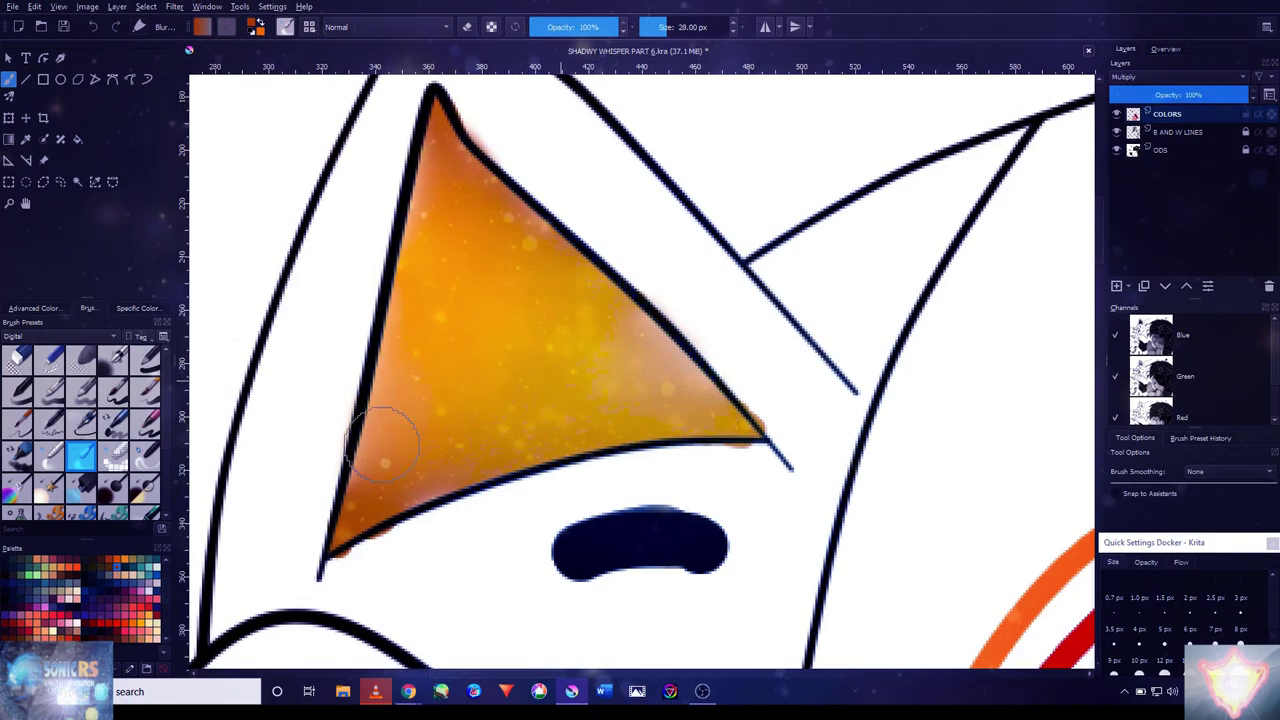
key("2")
scroll(653, 577, "up", 8)
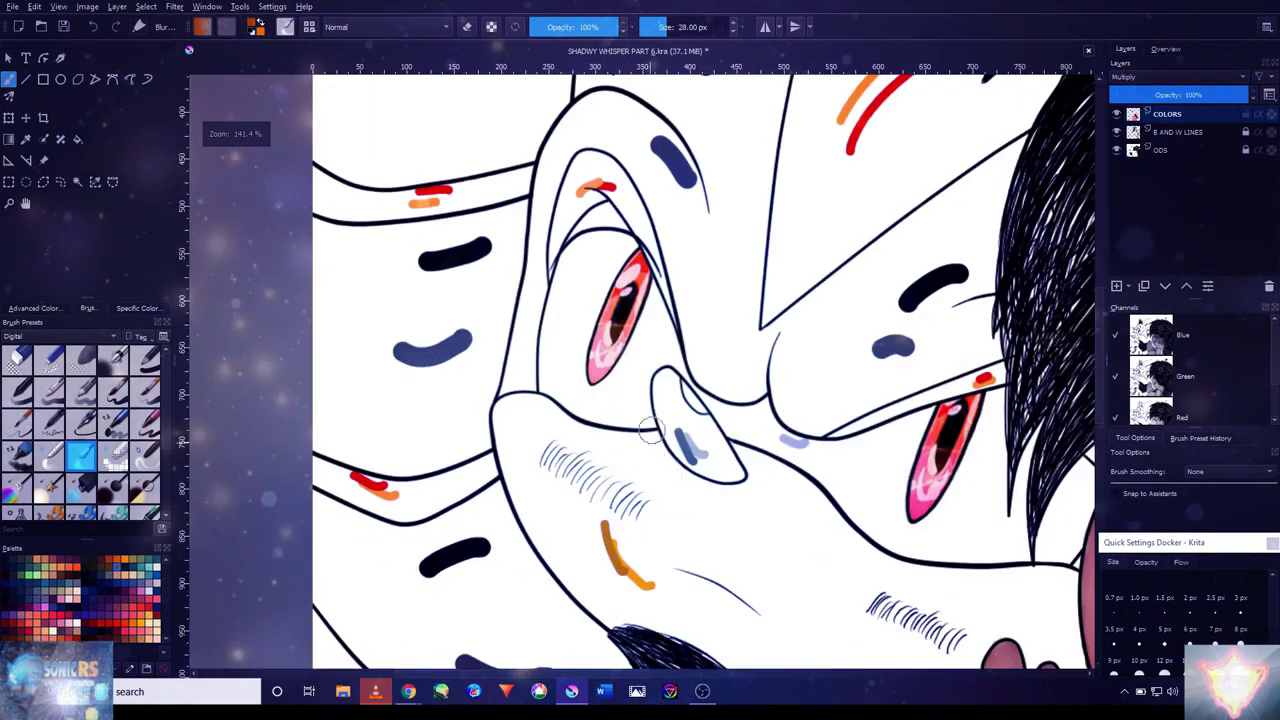
- Fill the white character's muzzle with the bright orange from its swatch and switch back to the painting brush at 40 px
key("ctrl+w")
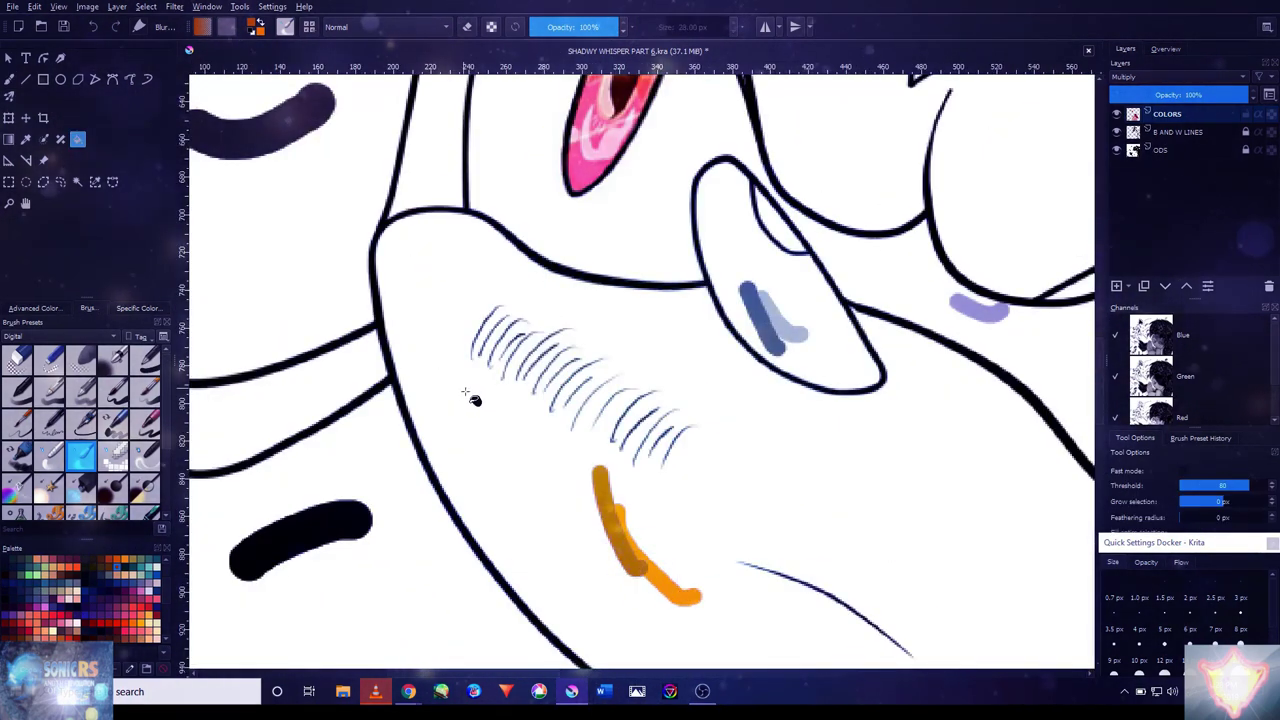
key("2")
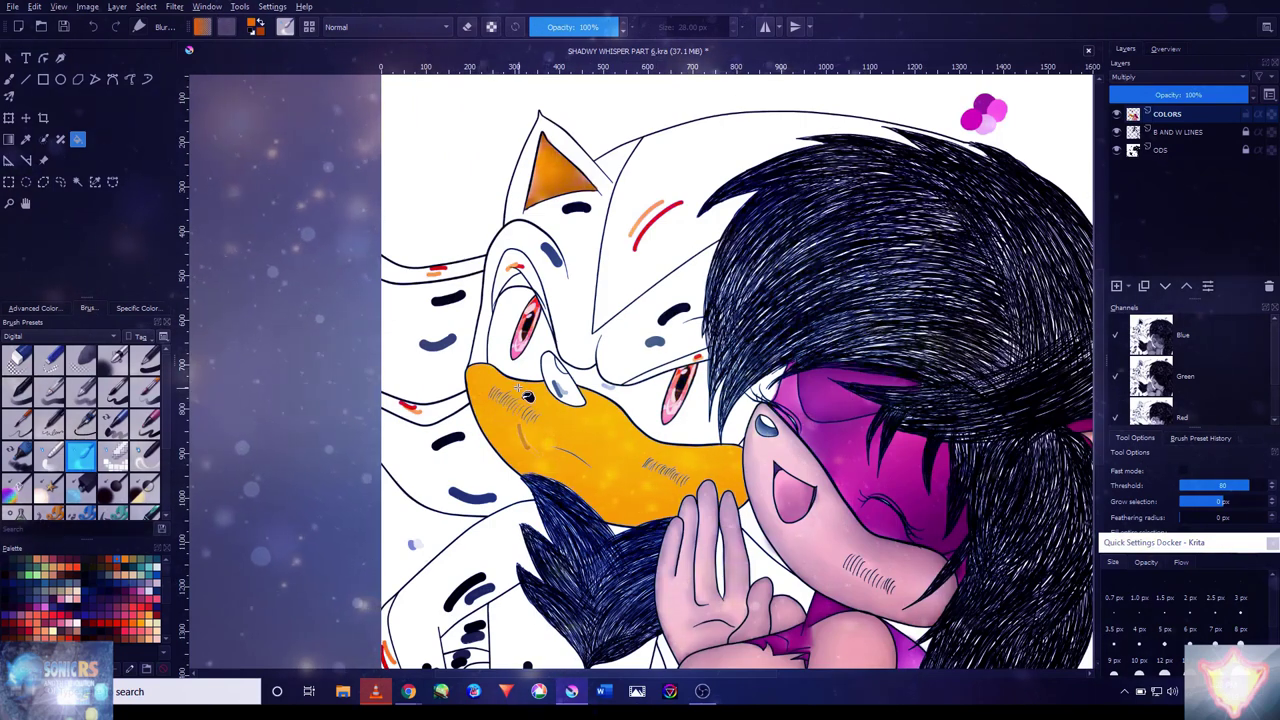
left_click(145, 357)
scroll(697, 567, "down", 1)
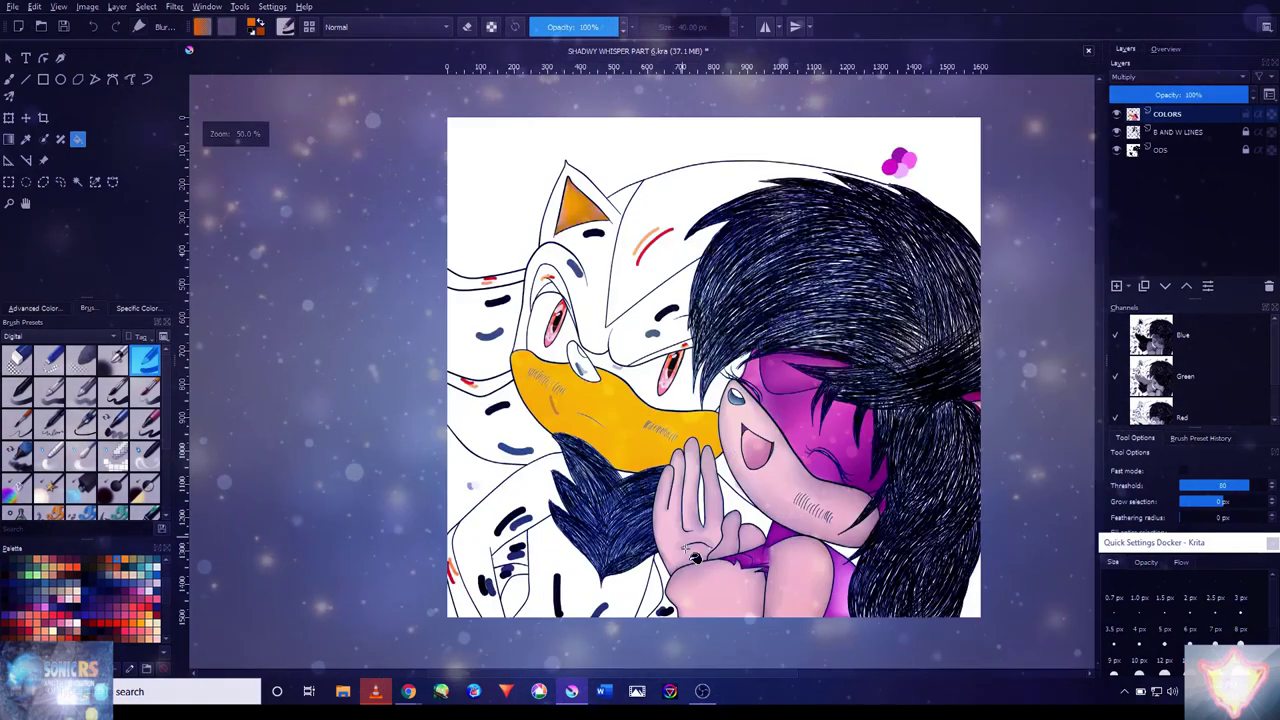
scroll(697, 567, "up", 3)
scroll(697, 567, "down", 1)
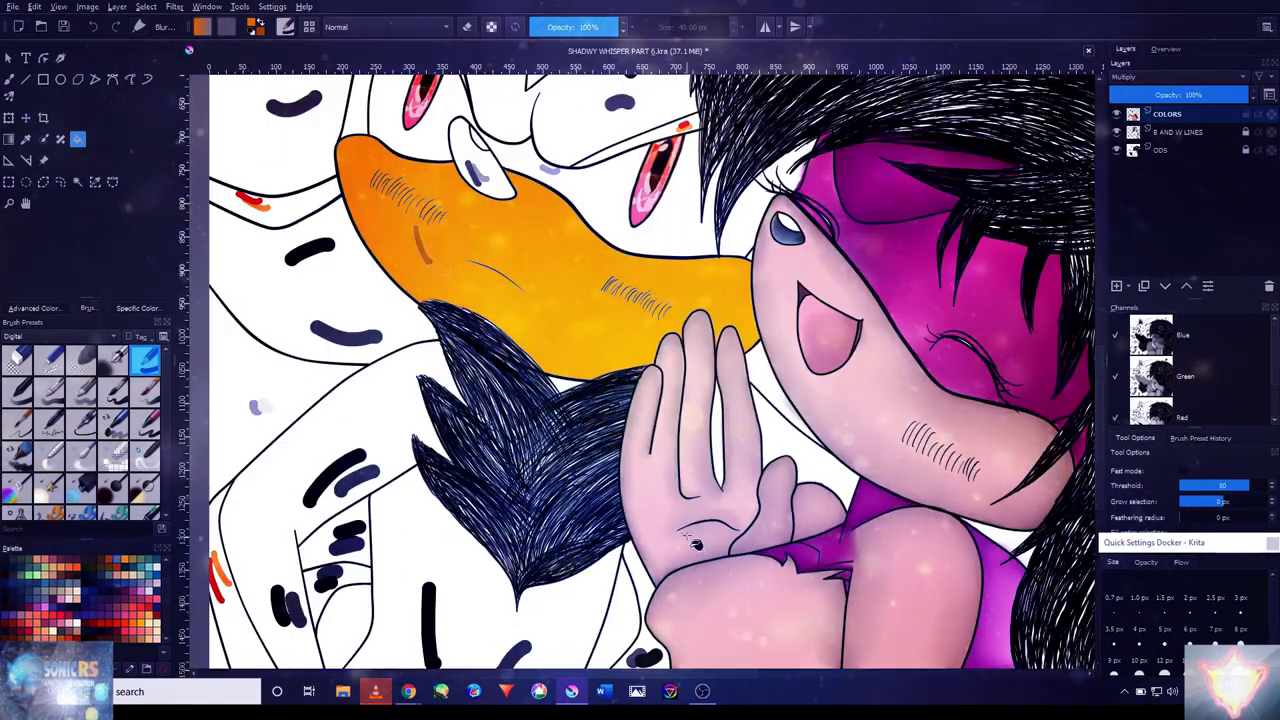
scroll(677, 296, "up", 1)
key("b")
scroll(814, 300, "up", 1)
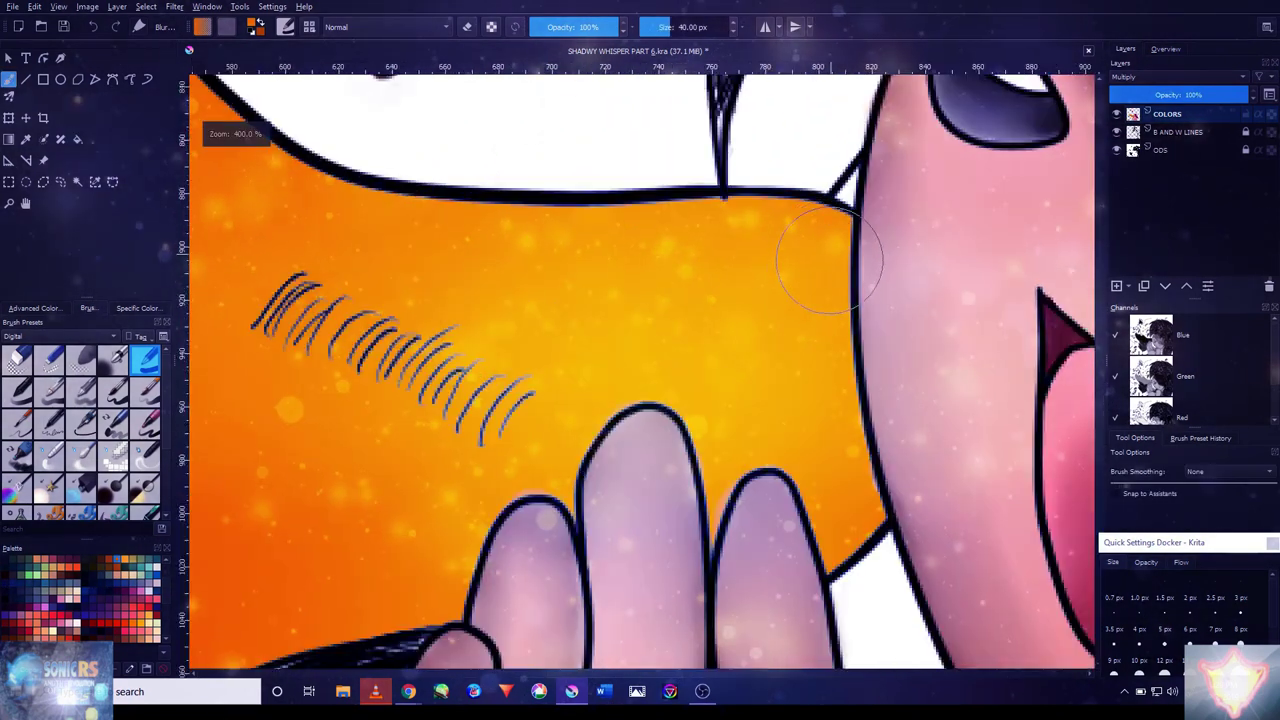
left_click(80, 456)
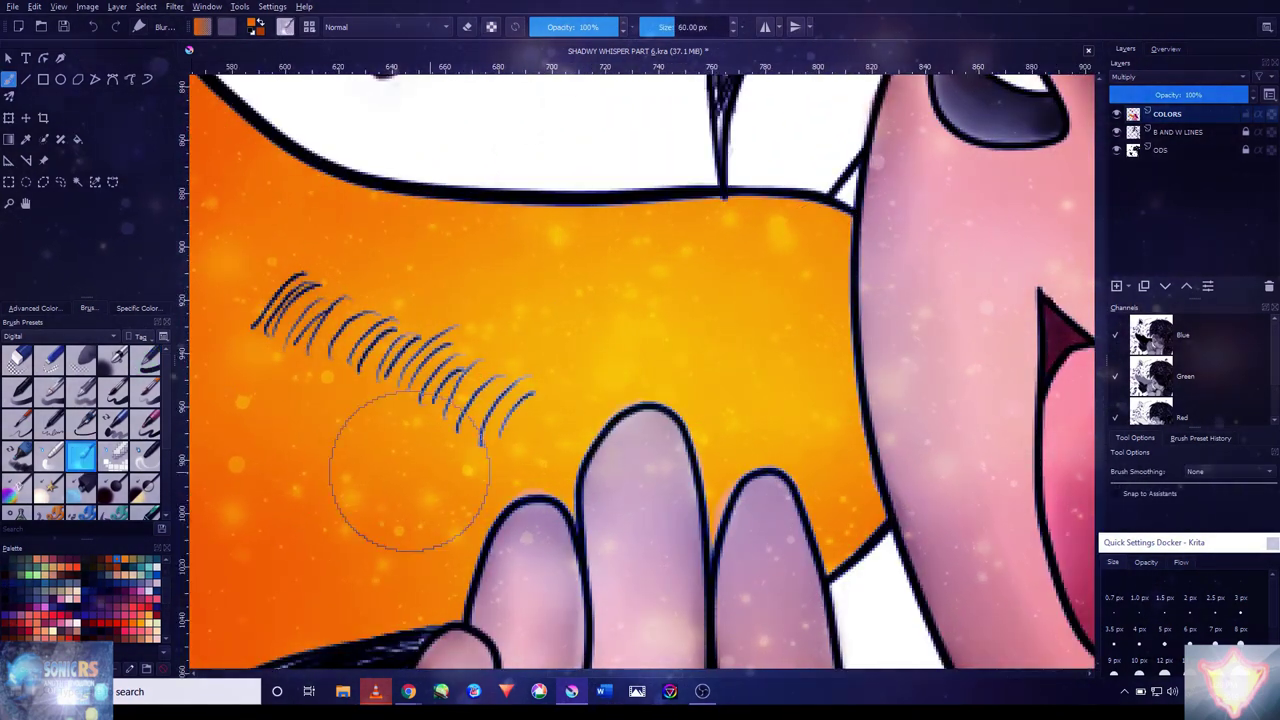
key("[")
key("[")
key("[")
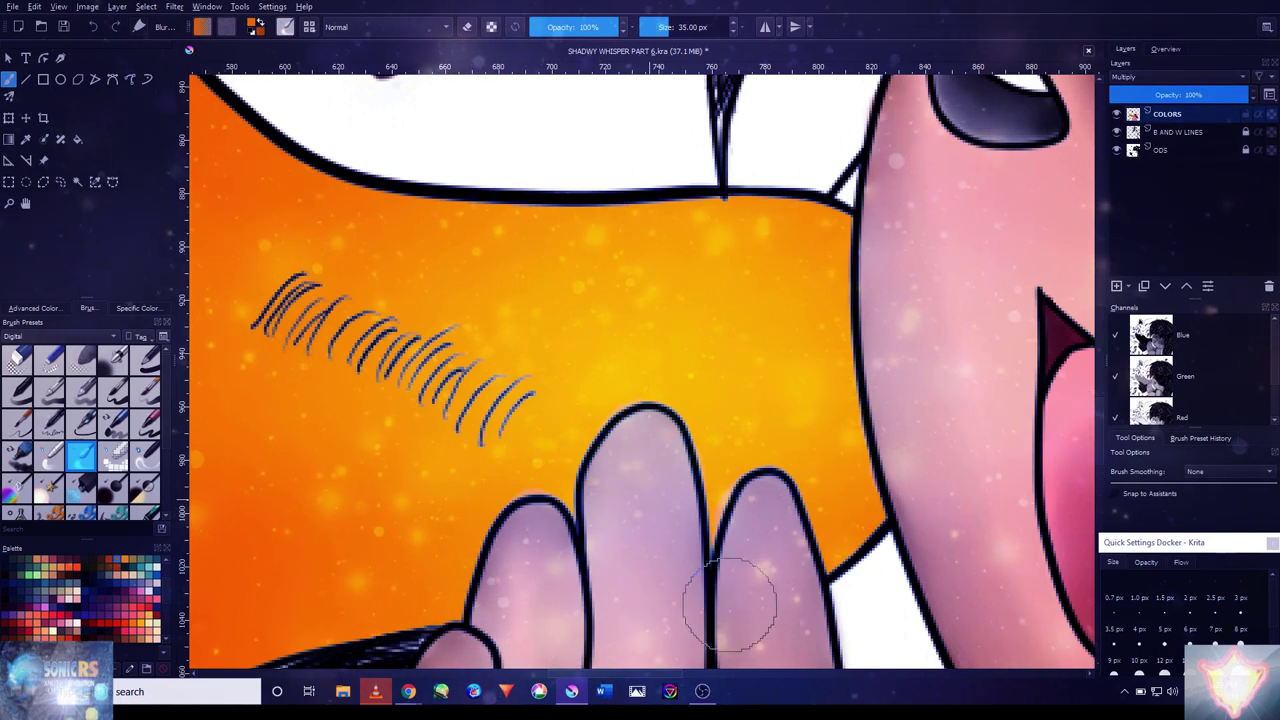
key("[")
key("[")
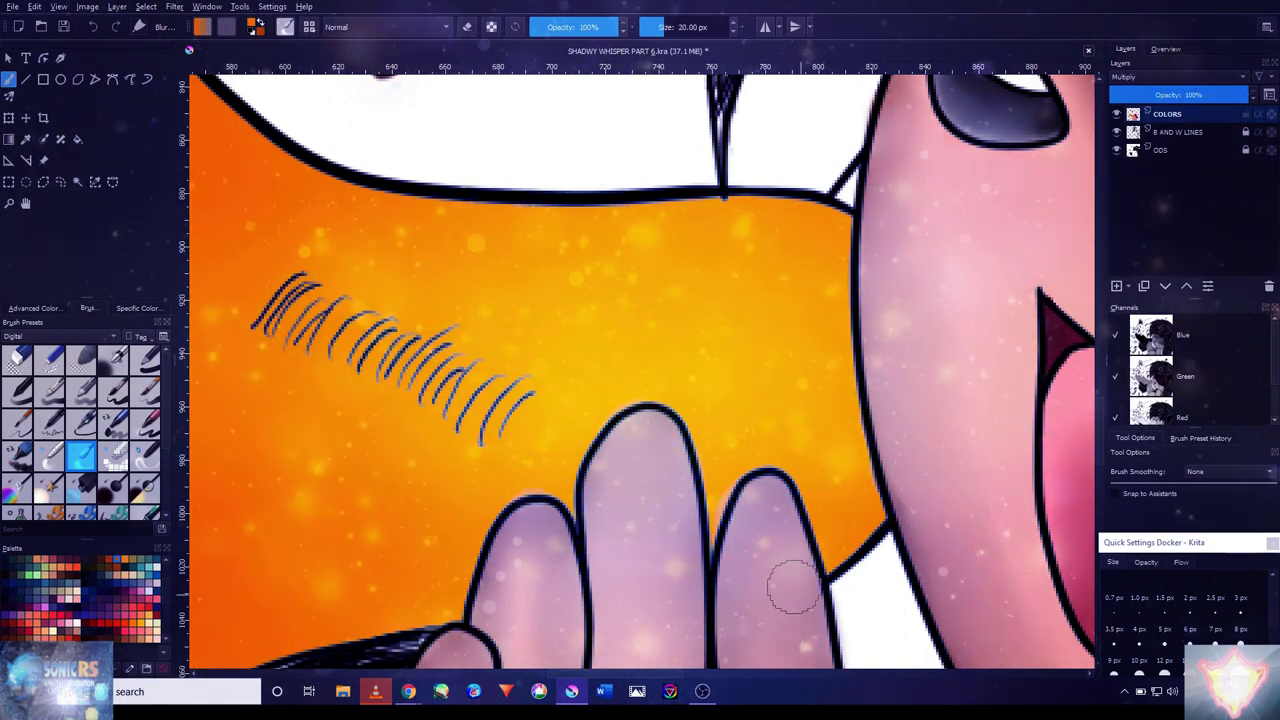
- Paint dark orange shadow in the muzzle's upper right corner at 18 px and along its right edge at 12 px
key("/")
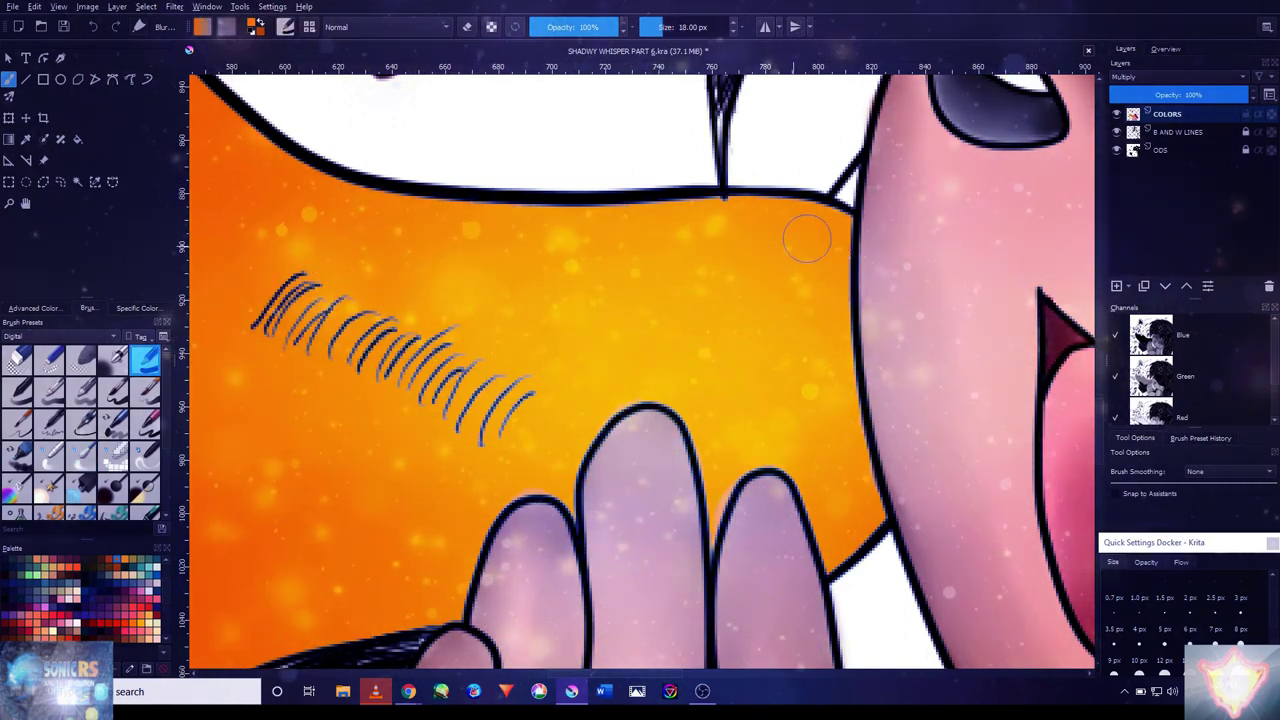
left_click_drag(800, 266, 822, 231)
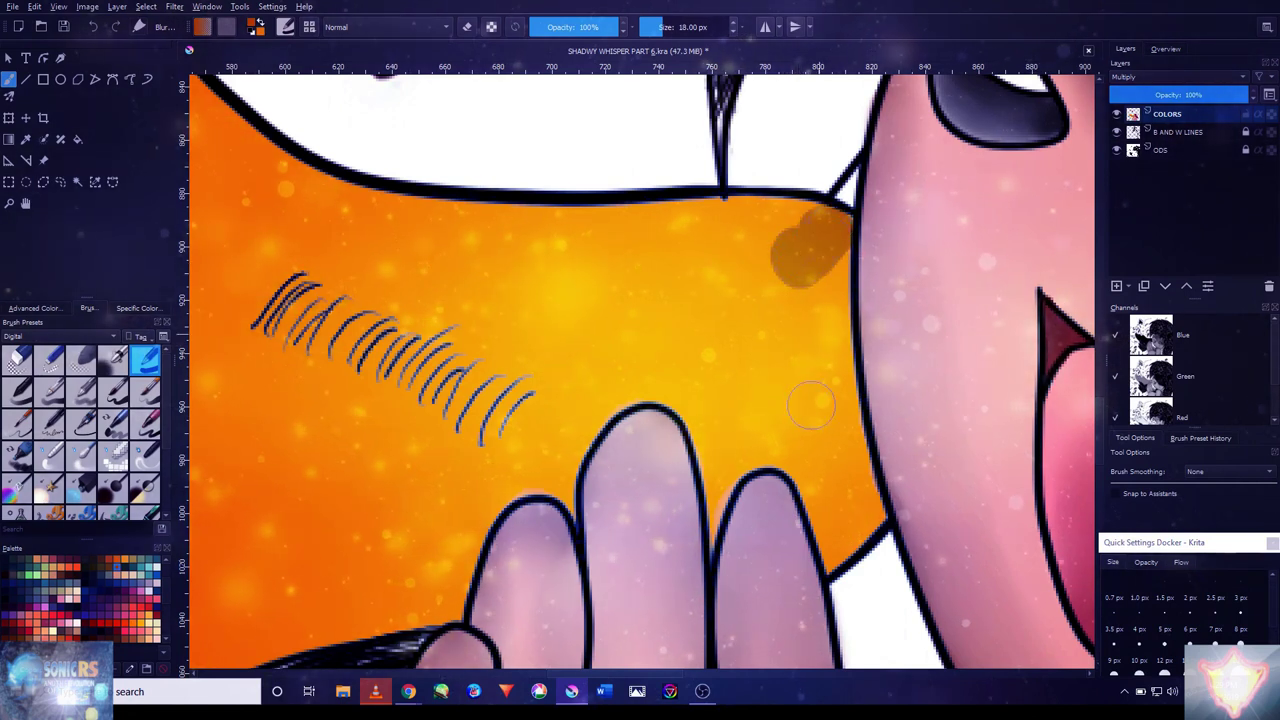
key("/")
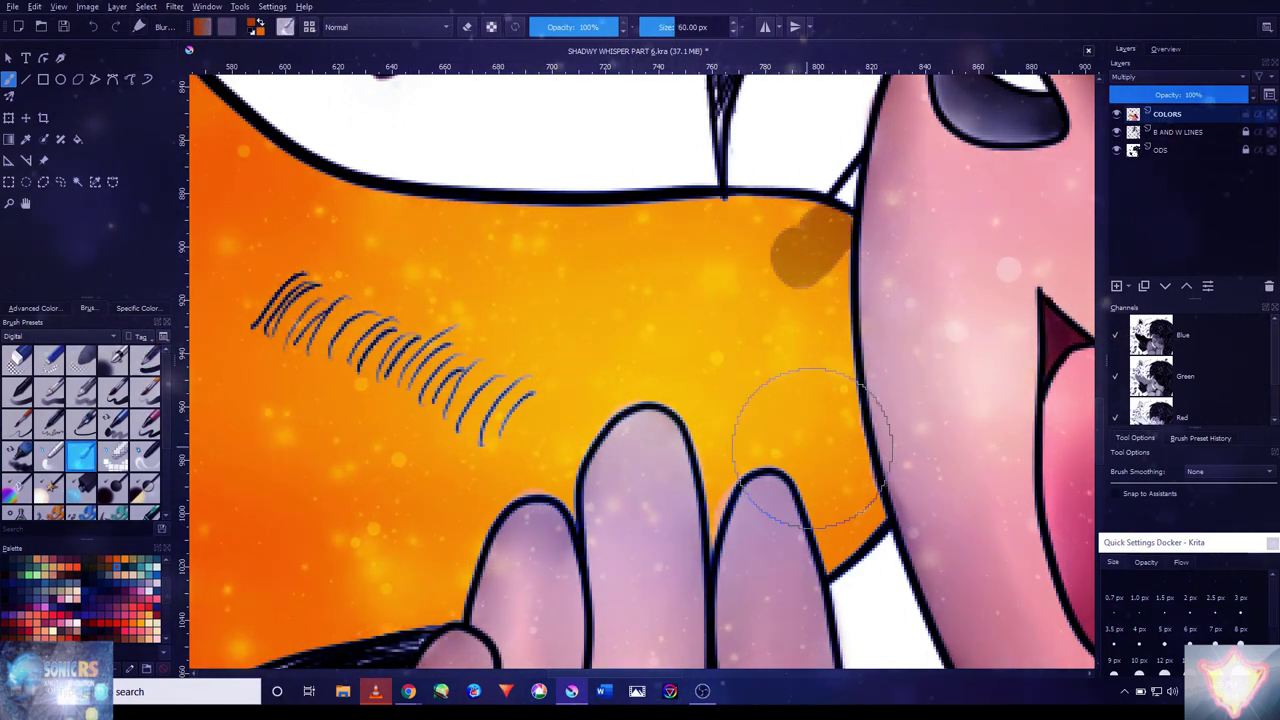
key("/")
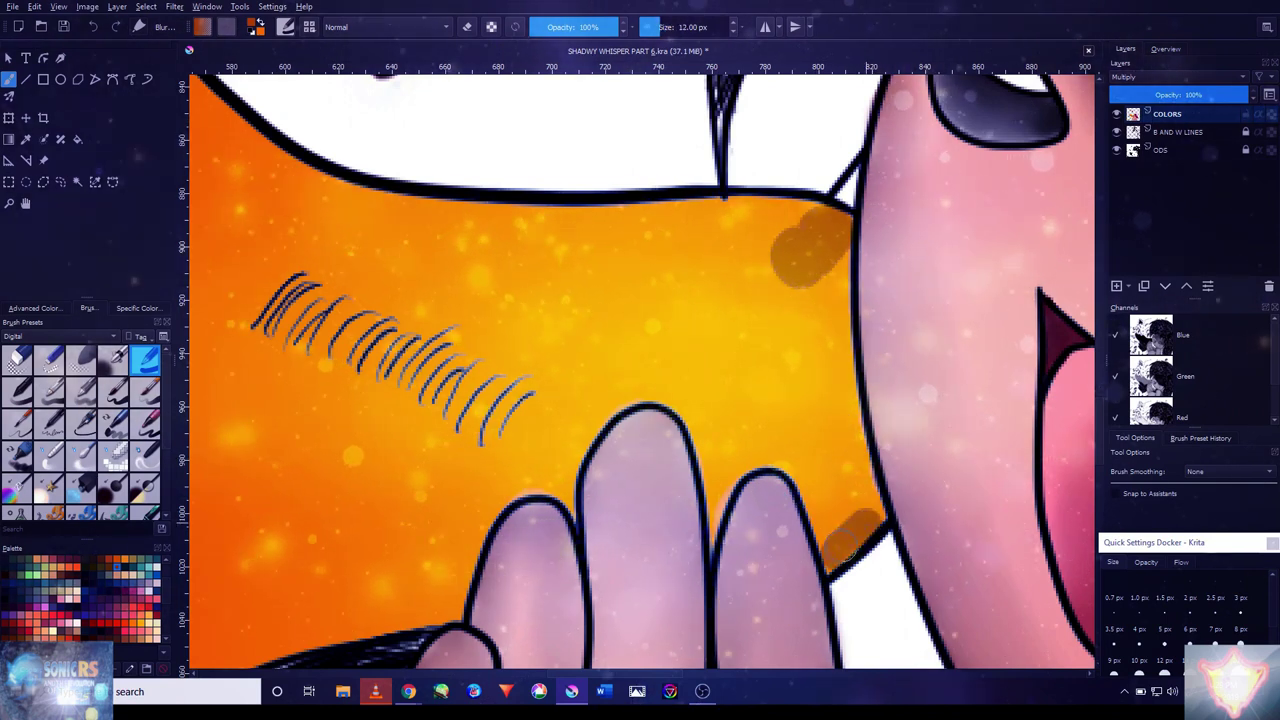
mouse_move(866, 503)
left_mouse_down()
mouse_move(833, 313)
mouse_move(880, 260)
left_mouse_up()
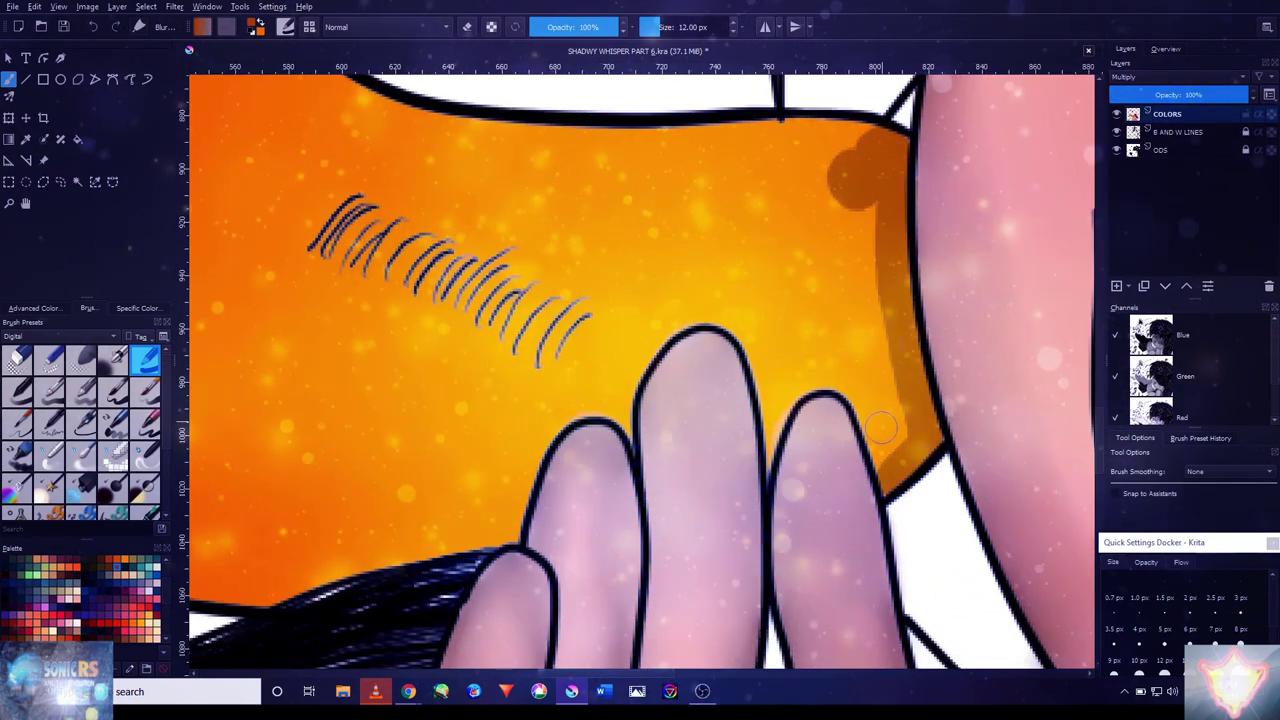
- Shade the muzzle around the raised fingertips, starting at 12 px and narrowing the brush to 5 px
mouse_move(888, 458)
left_mouse_down()
mouse_move(860, 397)
mouse_move(818, 378)
mouse_move(798, 404)
mouse_move(788, 387)
mouse_move(767, 445)
mouse_move(770, 380)
mouse_move(721, 306)
mouse_move(670, 325)
left_mouse_up()
key("bracketleft")
key("bracketleft")
key("bracketleft")
key("bracketleft")
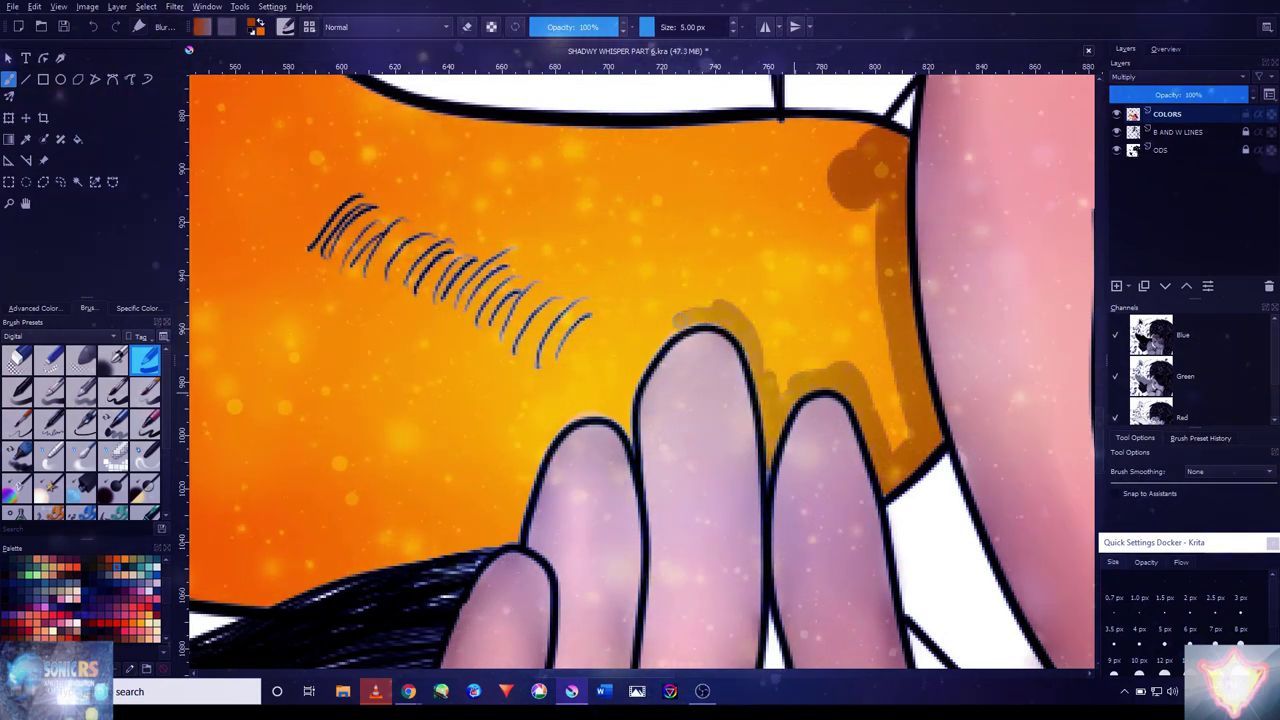
mouse_move(626, 398)
left_mouse_down()
mouse_move(623, 433)
mouse_move(590, 405)
mouse_move(552, 420)
mouse_move(627, 435)
mouse_move(643, 393)
mouse_move(514, 377)
mouse_move(718, 275)
mouse_move(710, 263)
mouse_move(625, 383)
mouse_move(563, 409)
mouse_move(595, 433)
mouse_move(485, 450)
mouse_move(537, 445)
mouse_move(503, 463)
mouse_move(330, 405)
left_mouse_up()
- Extend the dark orange shadow along the muzzle's bottom edge above the dark fur and up its left outline at 10 px
key("bracketright")
key("bracketright")
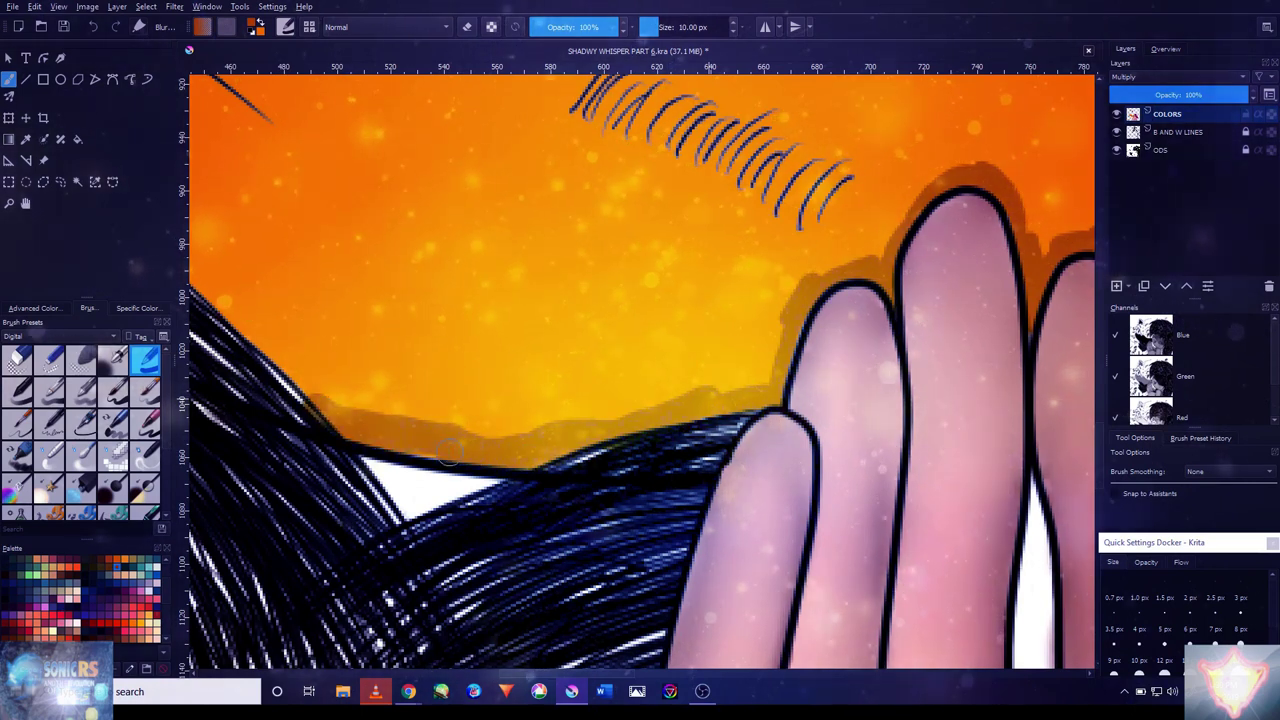
mouse_move(385, 332)
left_mouse_down()
mouse_move(560, 417)
mouse_move(731, 422)
left_mouse_up()
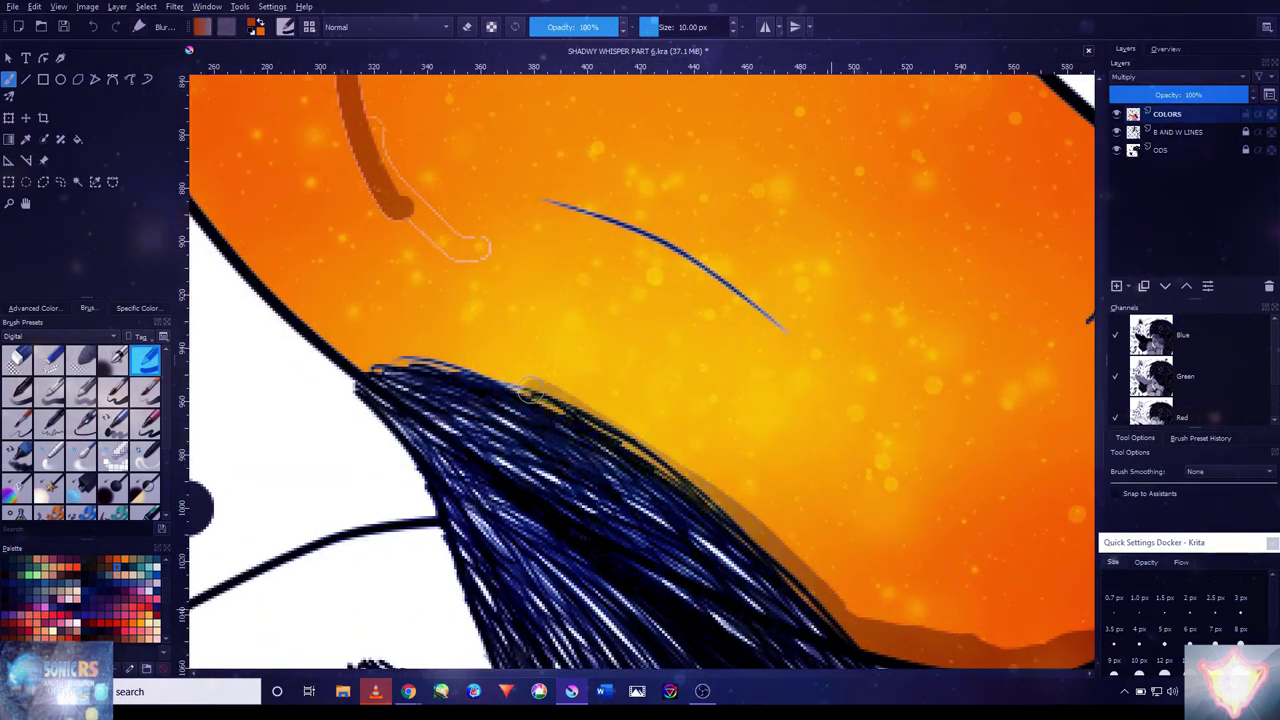
mouse_move(340, 300)
left_mouse_down()
mouse_move(486, 557)
mouse_move(486, 590)
mouse_move(362, 447)
mouse_move(350, 458)
mouse_move(277, 328)
mouse_move(294, 250)
mouse_move(329, 497)
mouse_move(278, 345)
left_mouse_up()
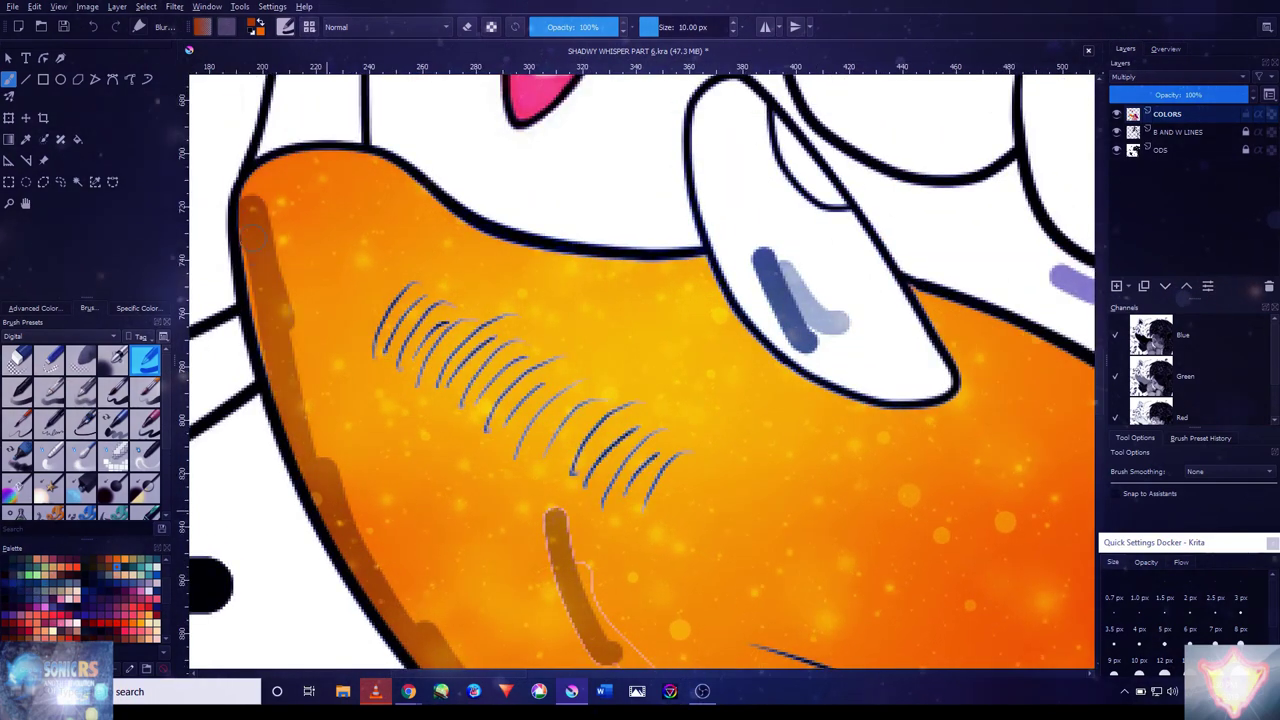
left_click_drag(253, 237, 254, 205)
- Shade the muzzle's upper edge from the nose toward the upper left corner at 10 px, redoing the first stroke
left_click_drag(691, 287, 461, 216)
key("ctrl+z")
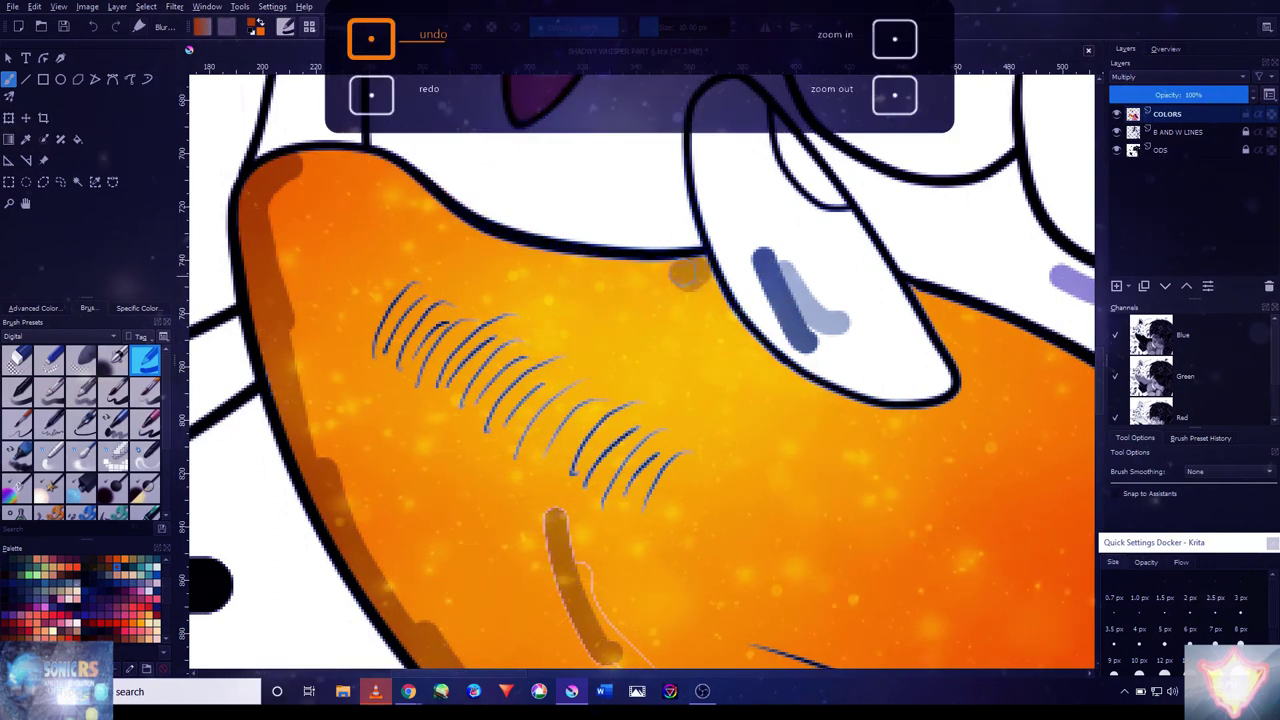
left_click_drag(686, 274, 527, 262)
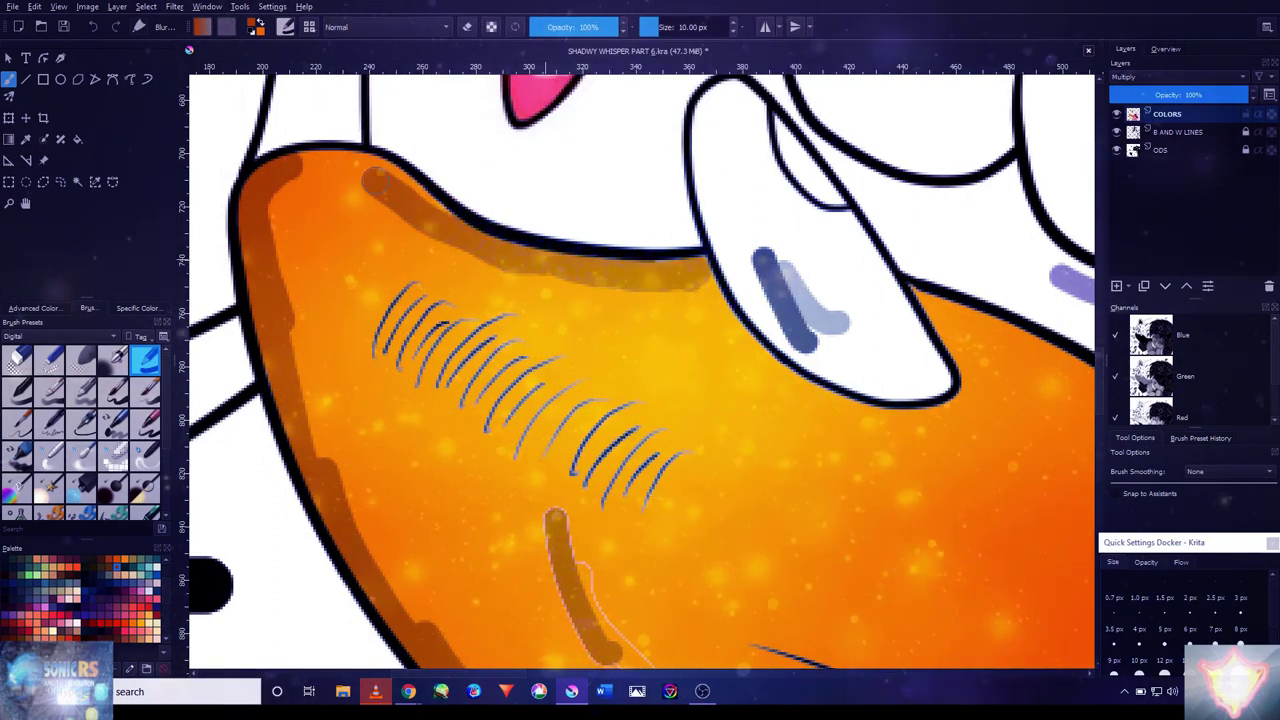
- Paint a dark orange shadow on the muzzle around the underside and tip of the nose at 10 px
mouse_move(900, 330)
left_mouse_down()
mouse_move(814, 343)
mouse_move(571, 286)
left_mouse_up()
mouse_move(600, 358)
left_mouse_down()
mouse_move(551, 358)
mouse_move(426, 314)
mouse_move(366, 236)
left_mouse_up()
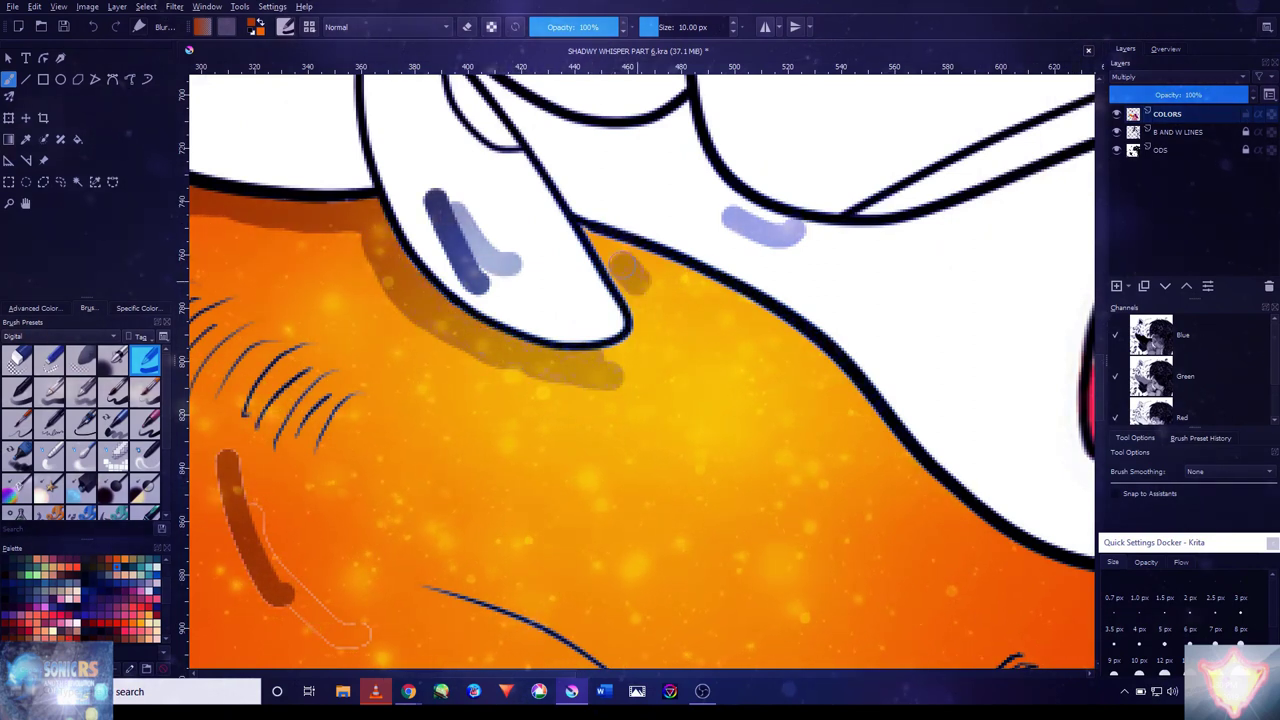
left_click_drag(605, 228, 640, 284)
key("ctrl+z")
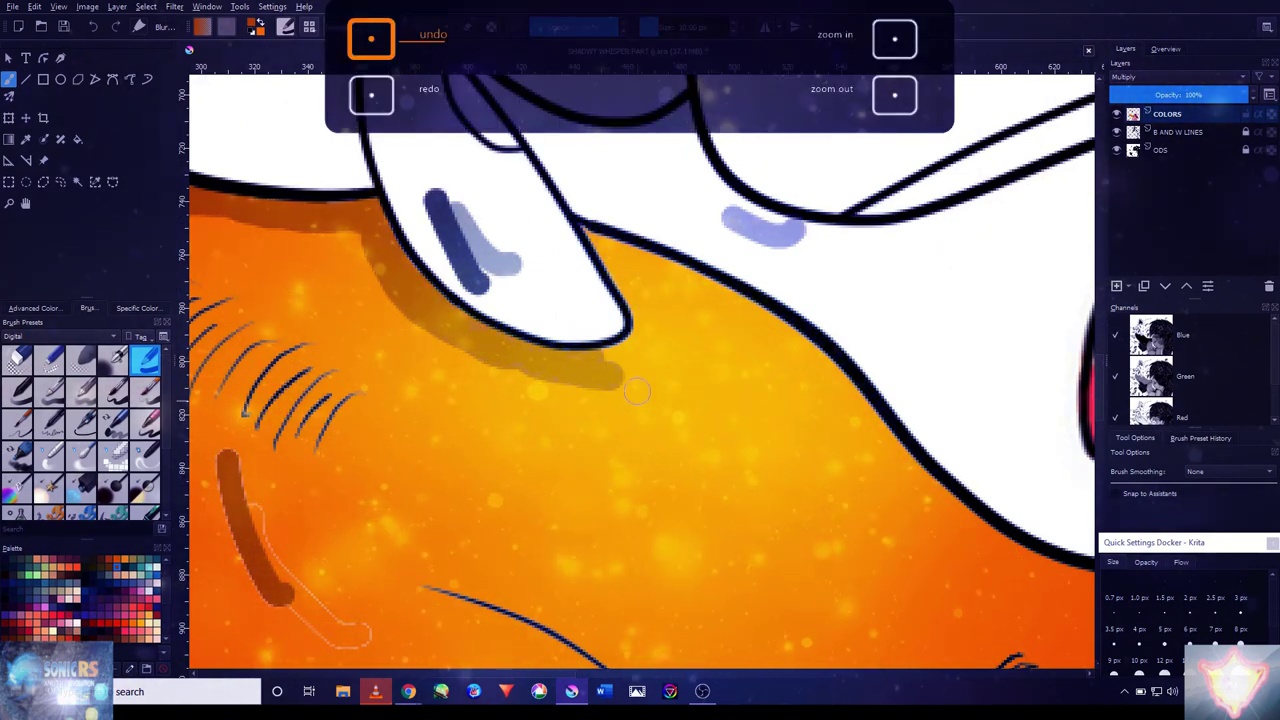
mouse_move(592, 232)
left_mouse_down()
mouse_move(650, 318)
mouse_move(630, 356)
left_mouse_up()
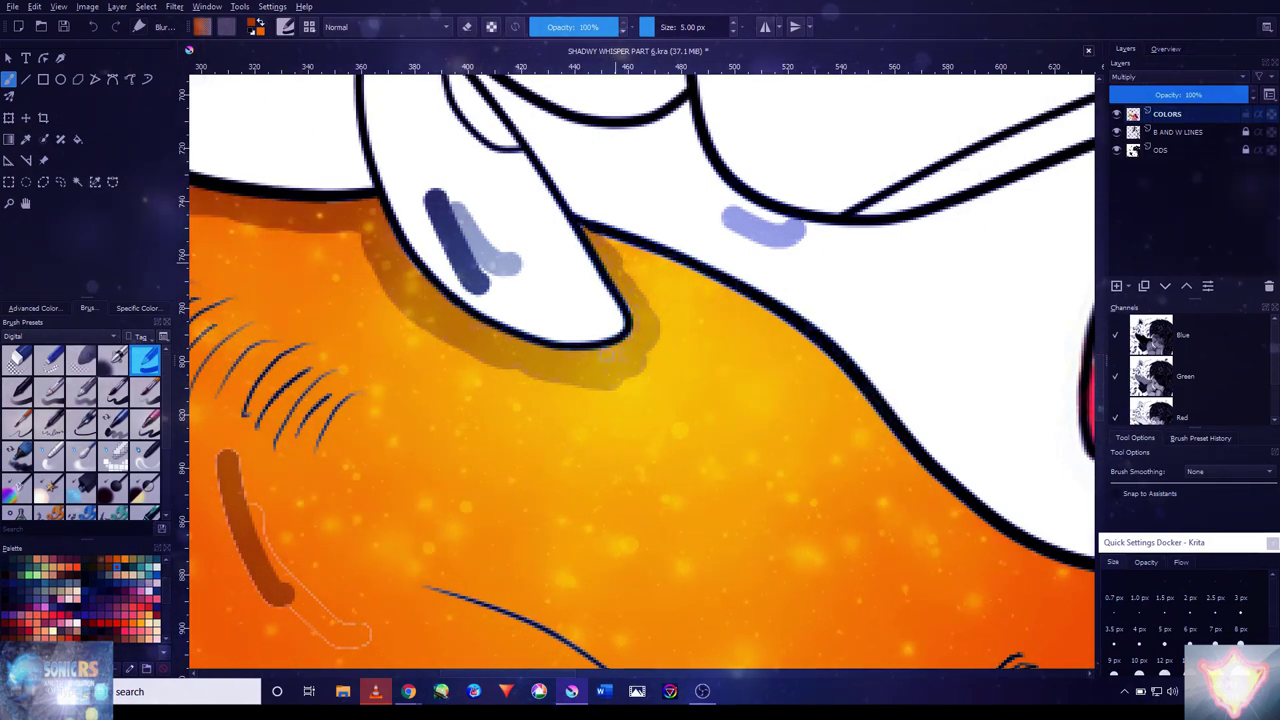
- Shade the muzzle's upper edge from the right corner to the nose, widening the brush to 14 px
key("2")
scroll(680, 392, "up", 5)
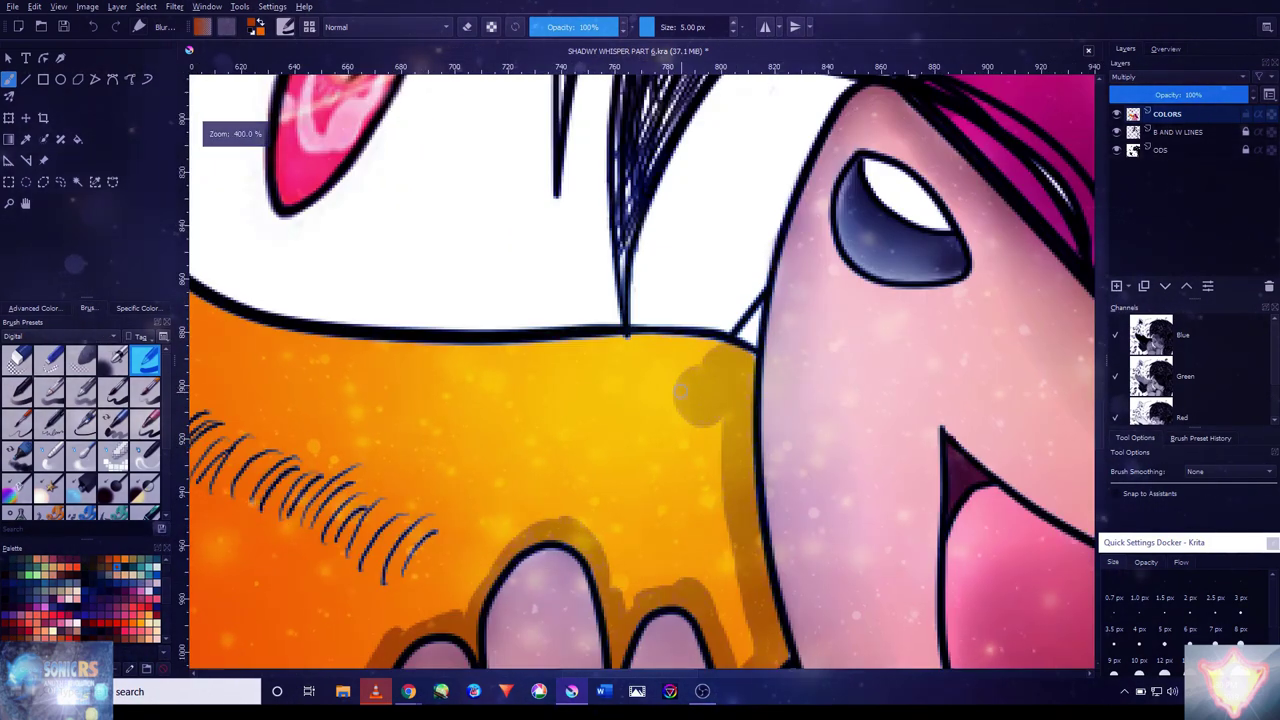
mouse_move(552, 366)
left_mouse_down()
mouse_move(926, 405)
mouse_move(777, 424)
mouse_move(880, 410)
mouse_move(570, 398)
mouse_move(394, 362)
mouse_move(800, 465)
mouse_move(795, 440)
mouse_move(562, 245)
mouse_move(635, 315)
mouse_move(588, 240)
mouse_move(613, 306)
mouse_move(645, 303)
mouse_move(546, 255)
left_mouse_up()
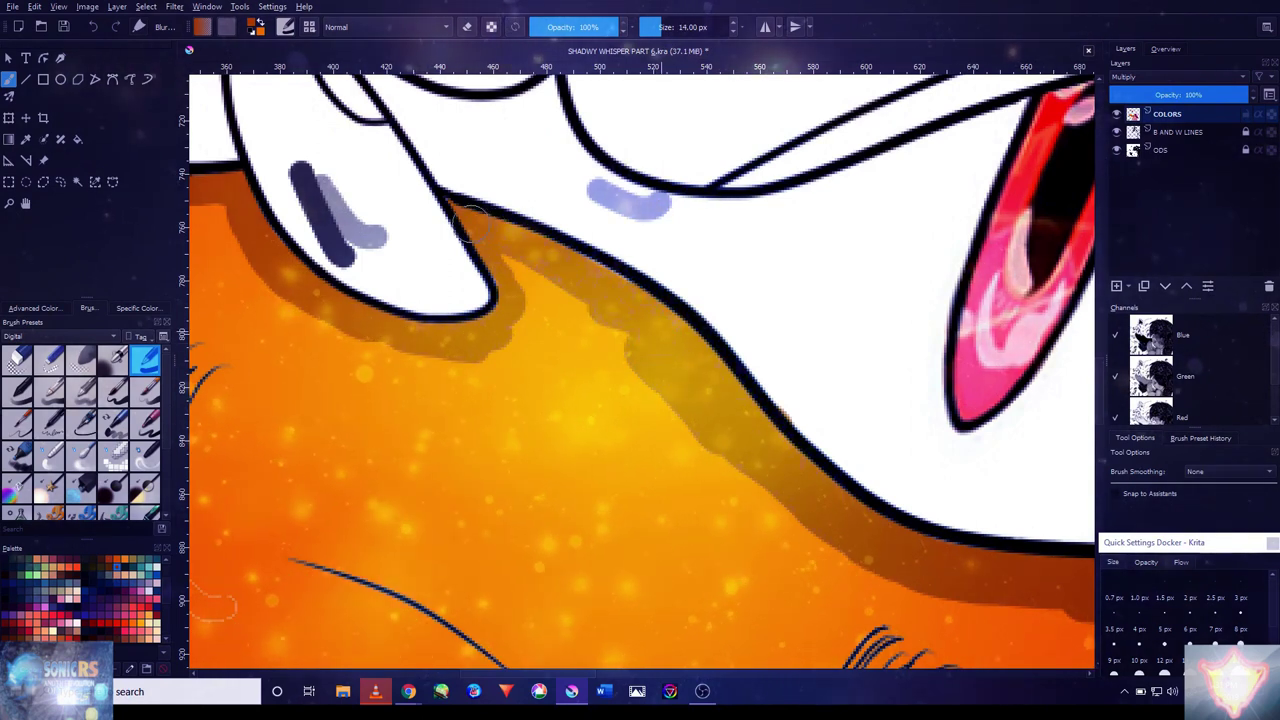
key("minus")
key("minus")
key("plus")
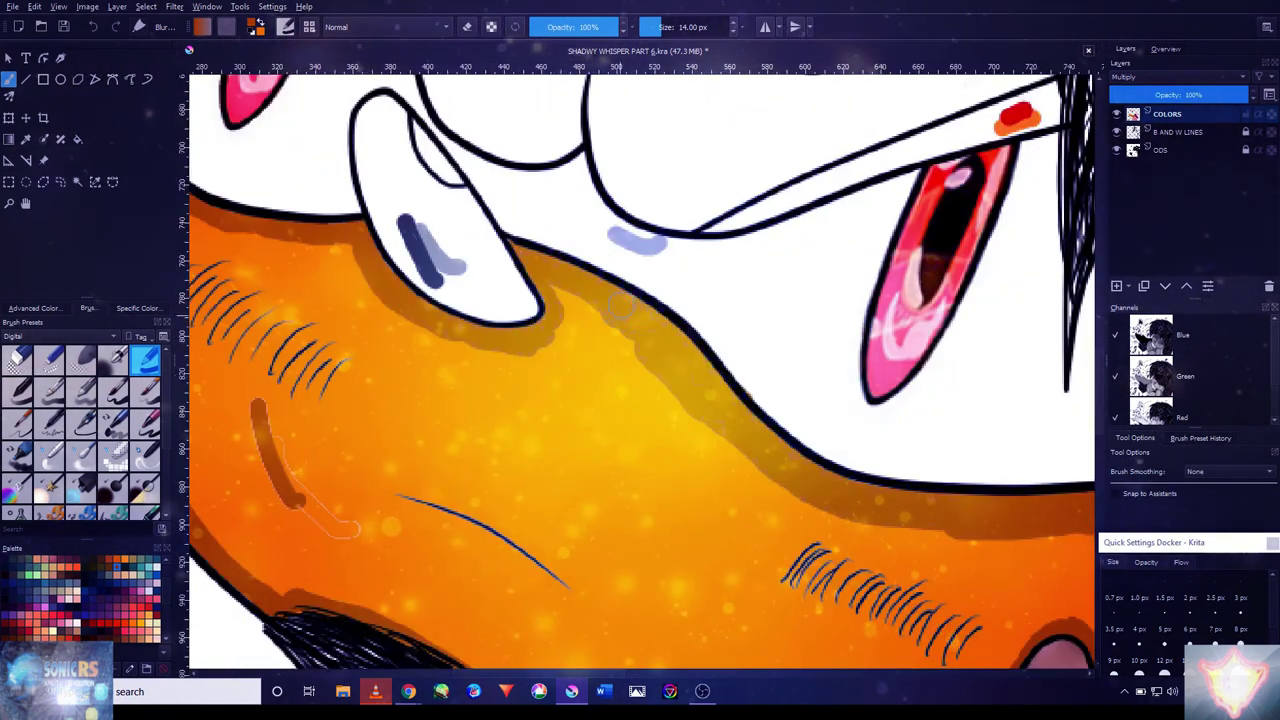
- Blend the shadow along the muzzle's left edge into the orange fill with the blending brush at 20 to 22 px
key("minus")
left_click(84, 466)
key("plus")
key("plus")
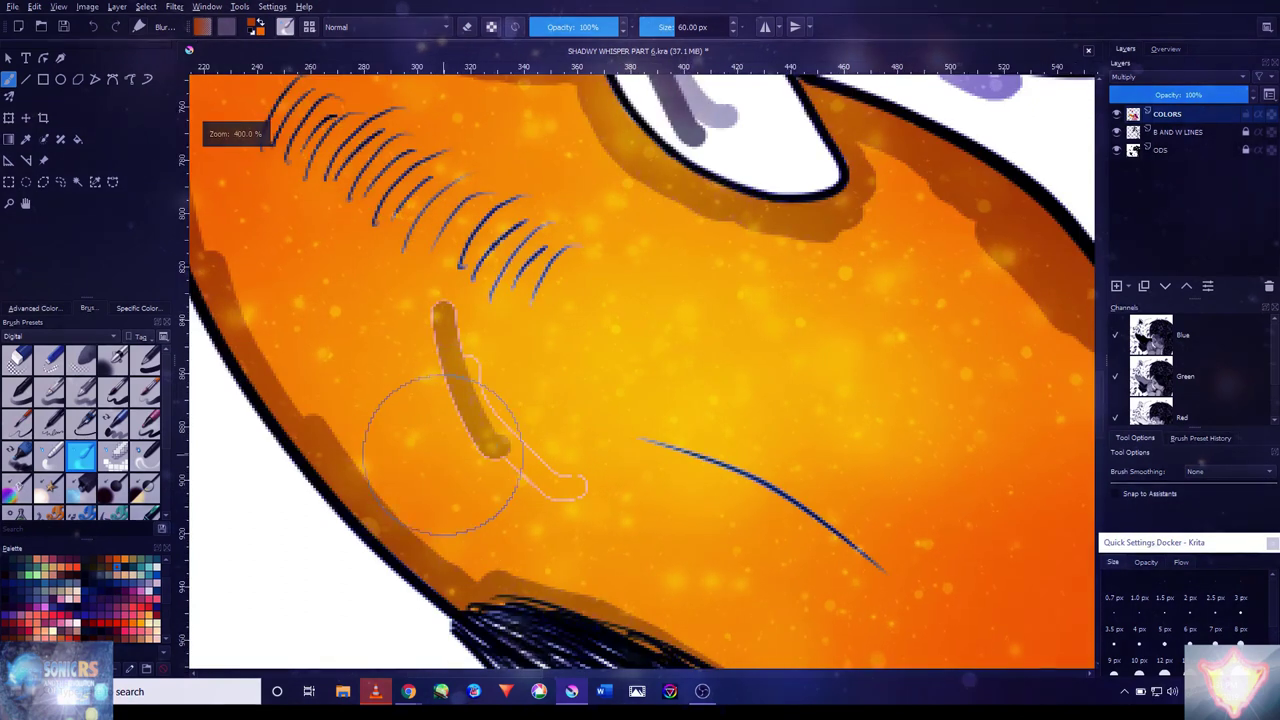
scroll(330, 315, "up", 3)
scroll(320, 290, "left", 2)
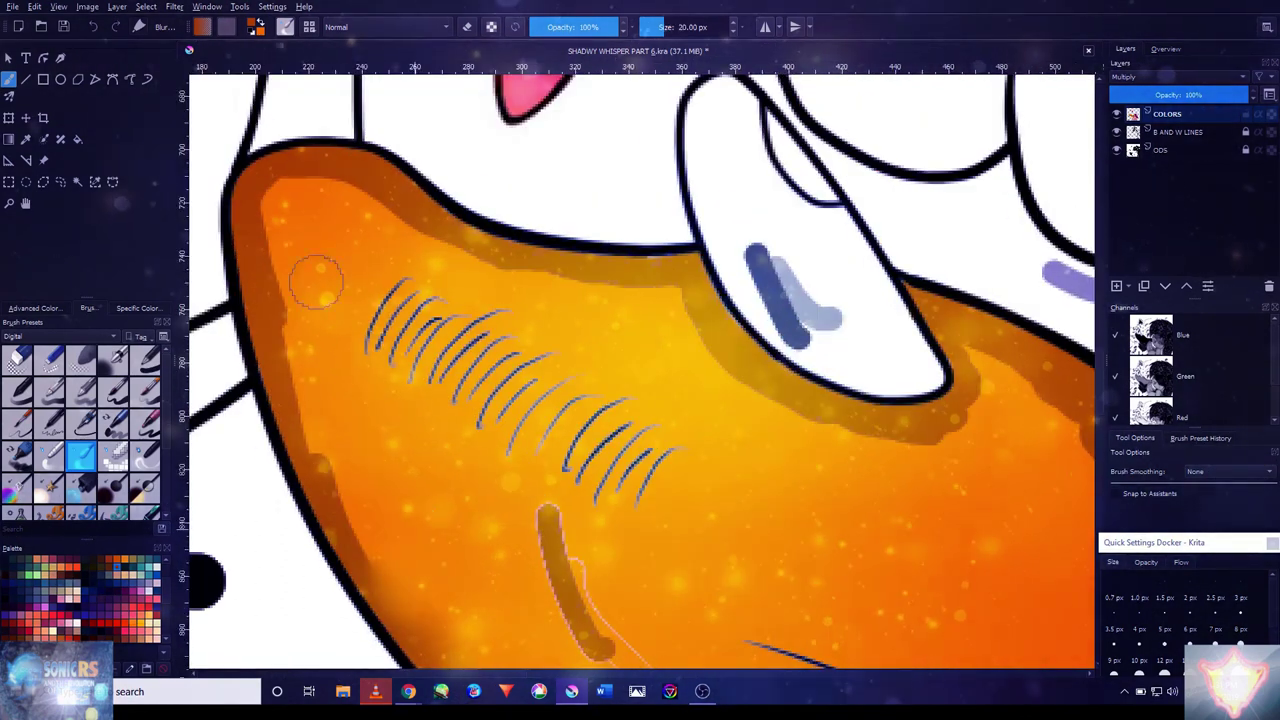
key("bracketright")
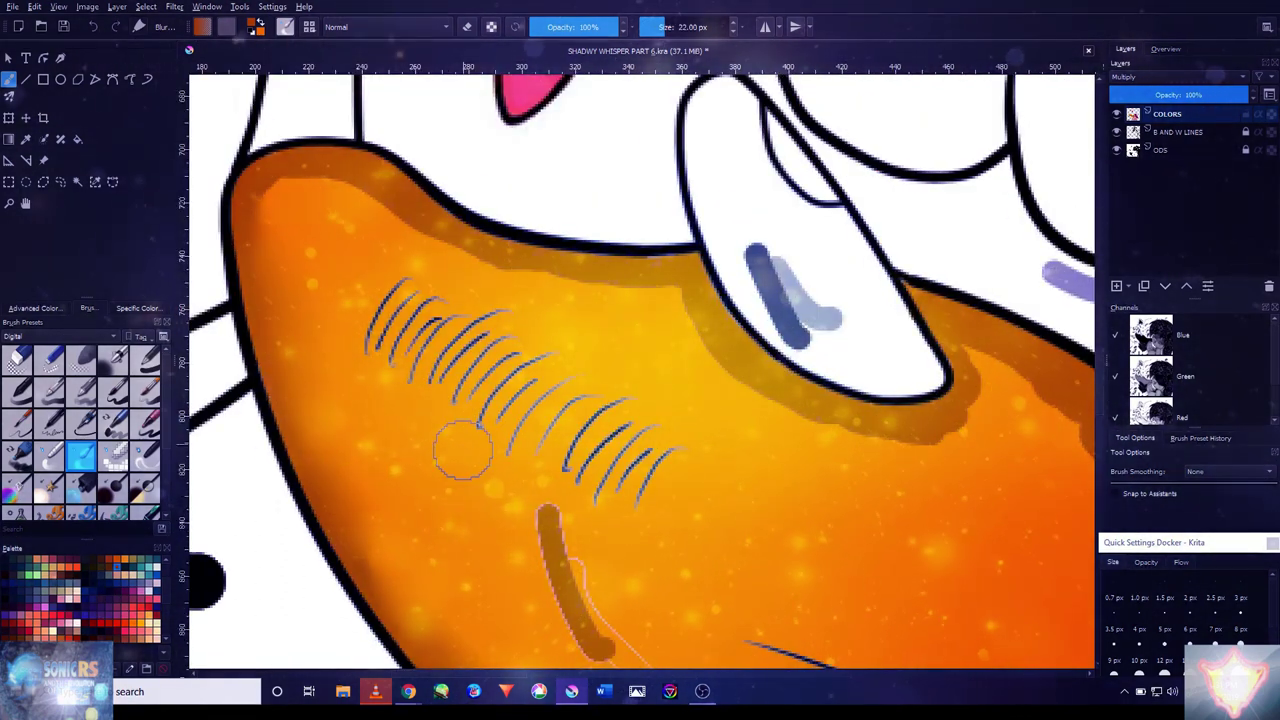
- Blend the shadows along the muzzle's upper left edge at 55 px and around the nose at 30 px
left_click_drag(290, 205, 551, 319)
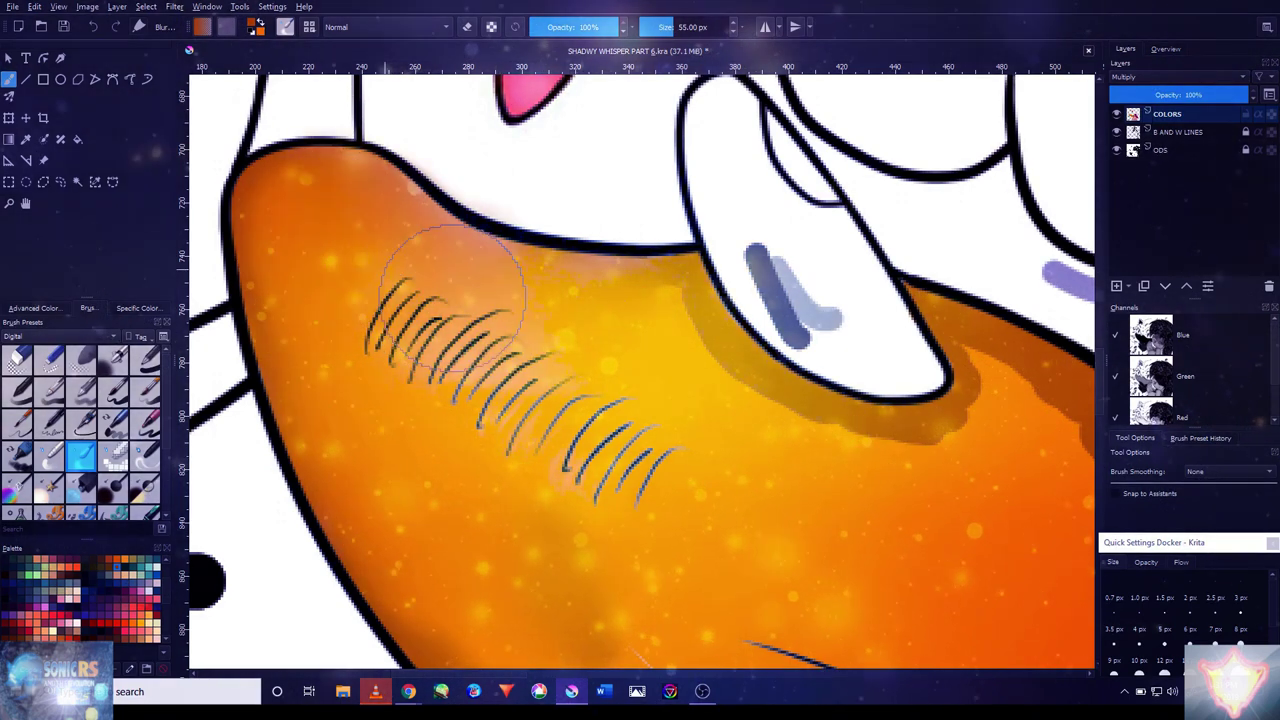
left_click_drag(818, 432, 714, 380)
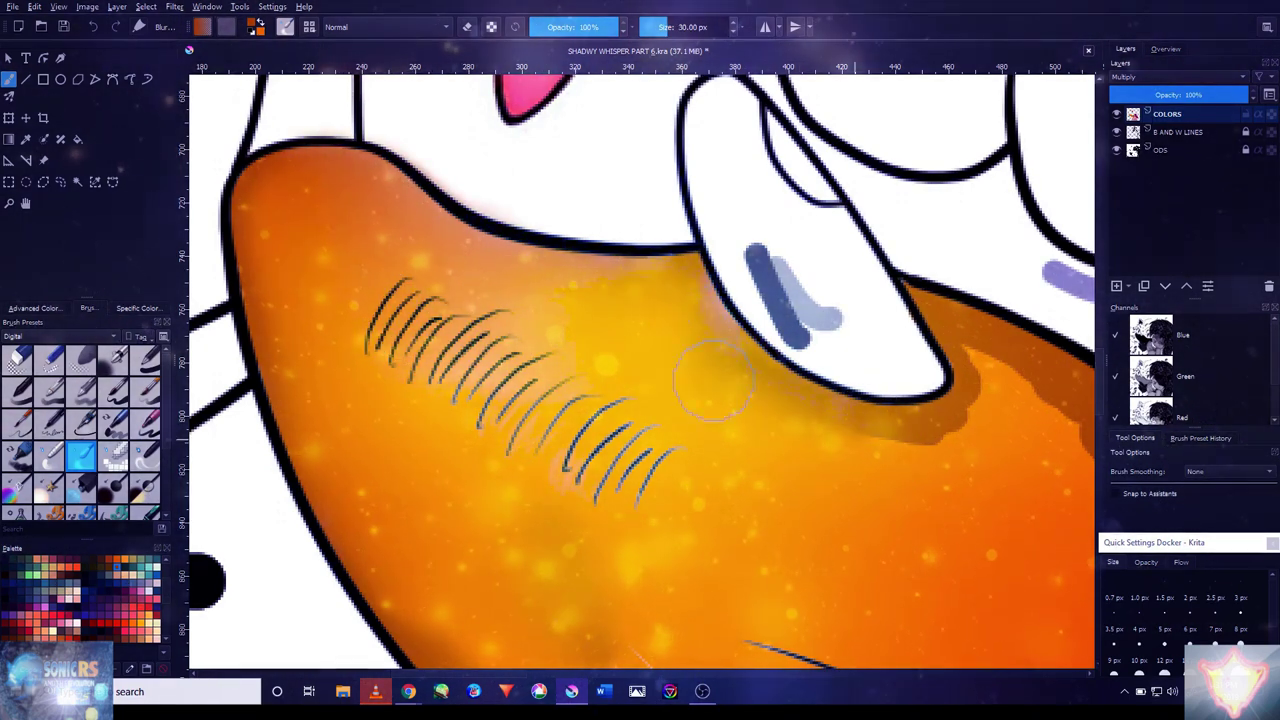
left_click_drag(636, 300, 496, 125)
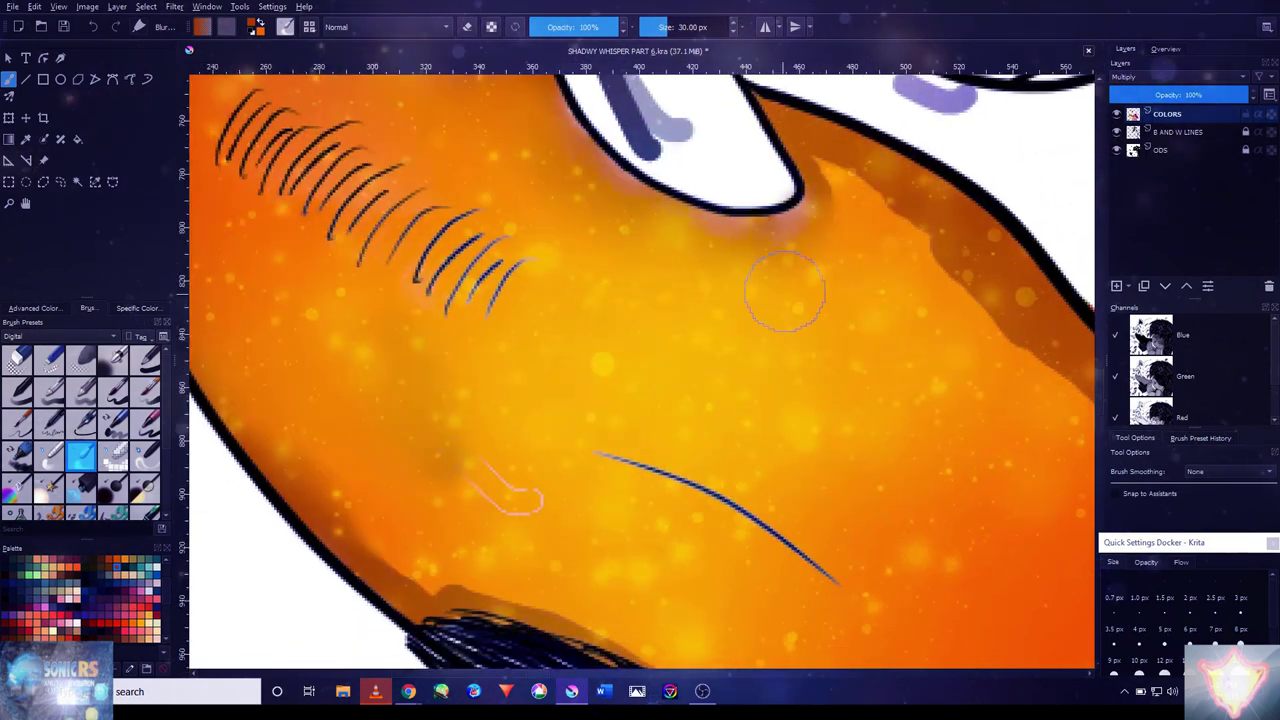
scroll(1050, 395, "down", 2)
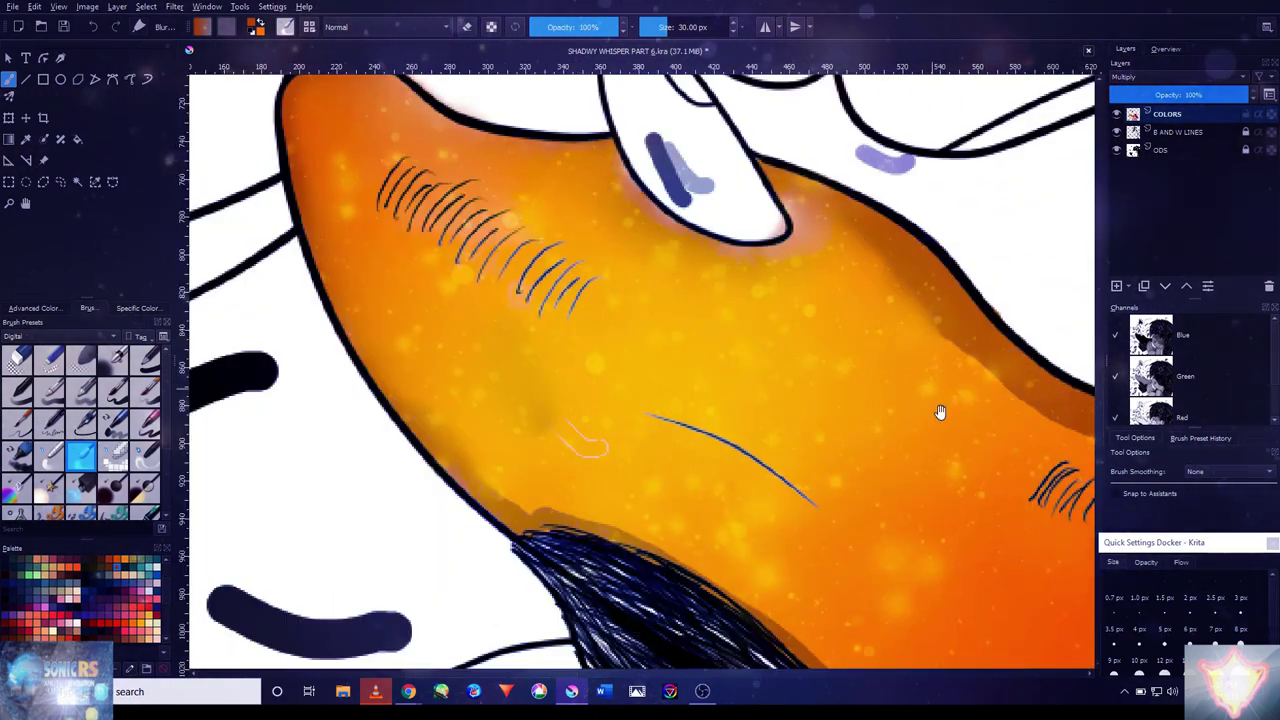
- Smooth the shadow along the muzzle's upper edge between the nose and the second eye with the blending brush at 55 px
left_click_drag(940, 412, 645, 315)
key("bracketright")
key("bracketright")
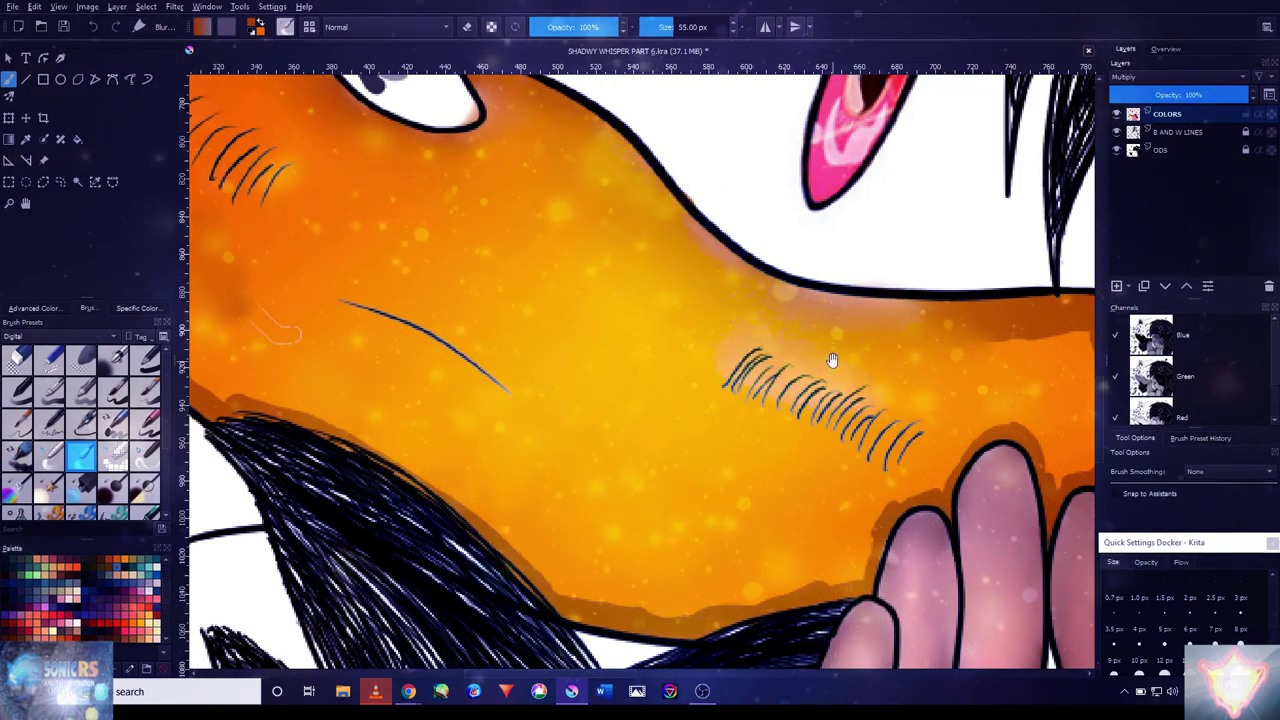
- Blend the shadows at the muzzle's right end beside the other character's face, reducing the blending brush to 26 px
left_click_drag(831, 360, 616, 345)
key("bracketleft")
key("bracketleft")
key("bracketleft")
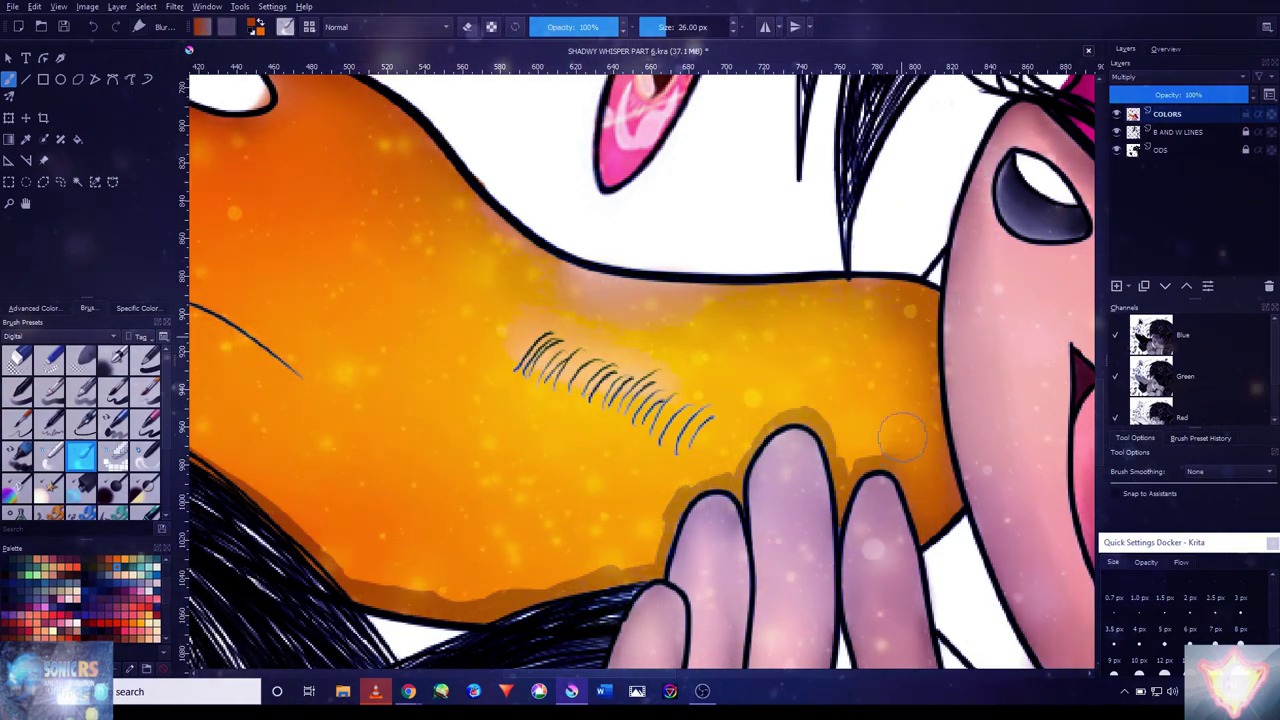
scroll(868, 343, "down", 4)
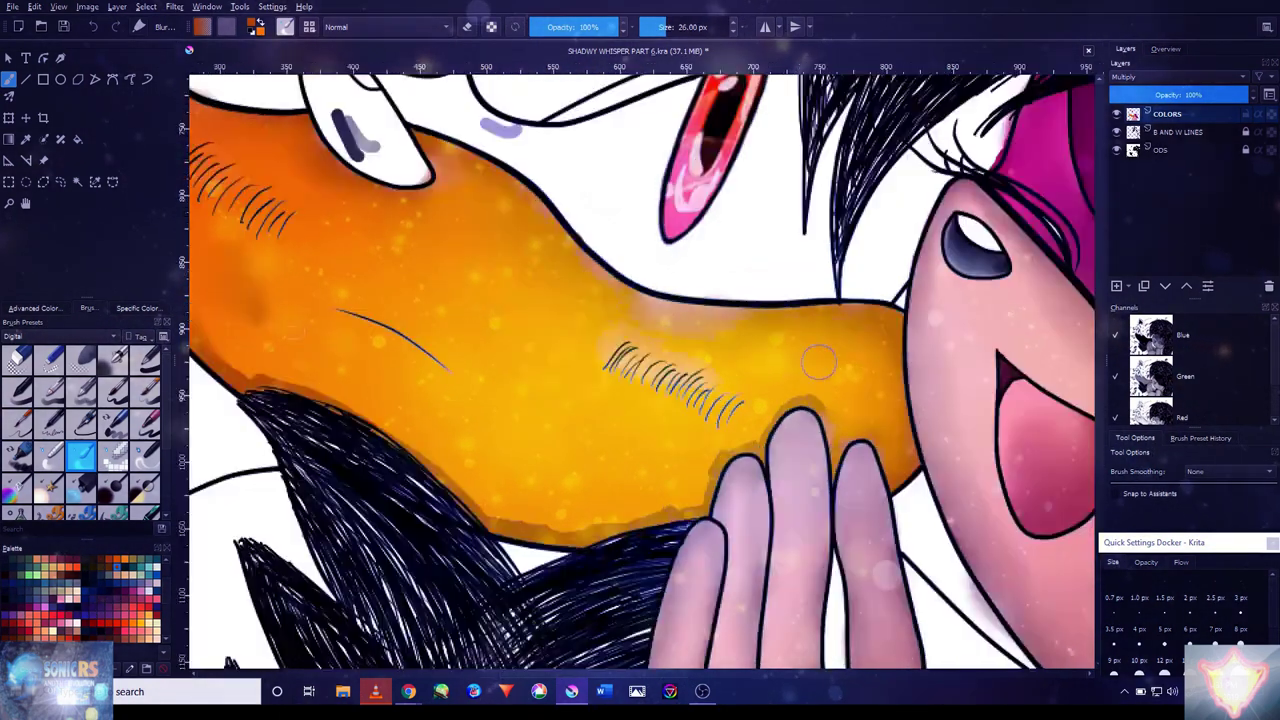
- Blend the shadow around the fingertips into the muzzle's orange fill with the blending brush at 12 and 20 px
scroll(862, 444, "up", 6)
scroll(862, 444, "down", 3)
scroll(885, 497, "up", 3)
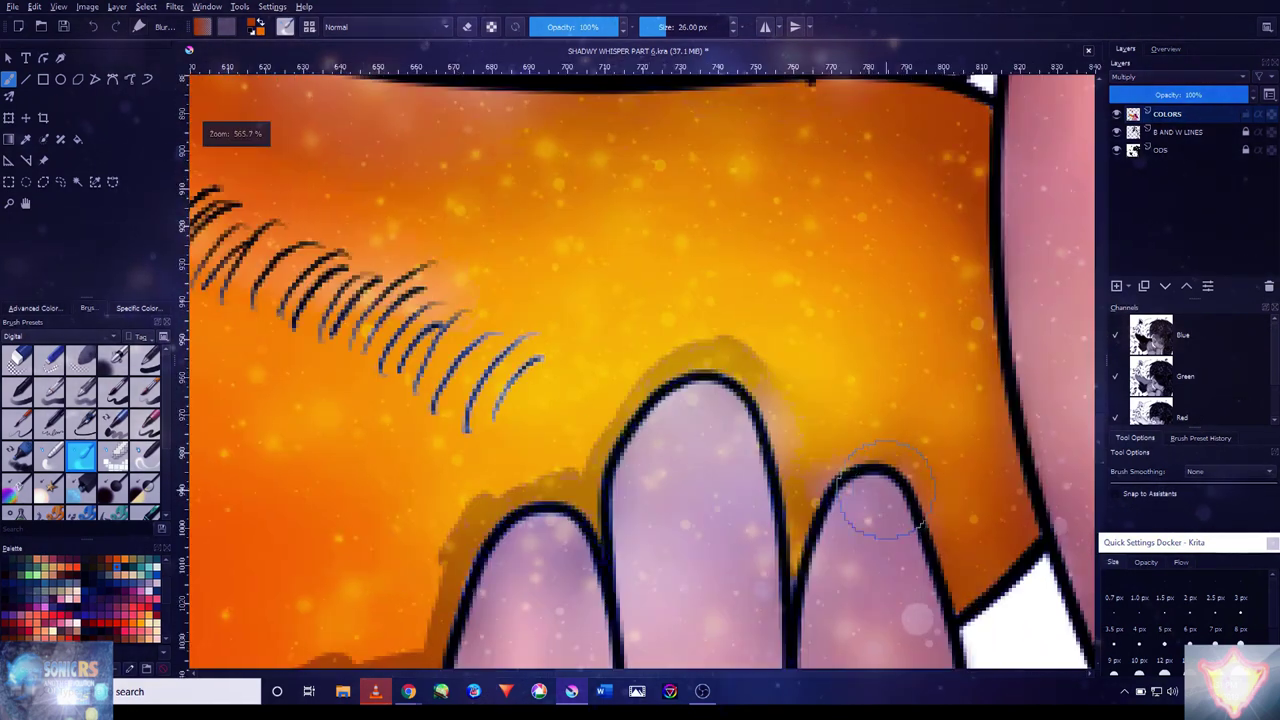
key("bracketleft")
key("bracketleft")
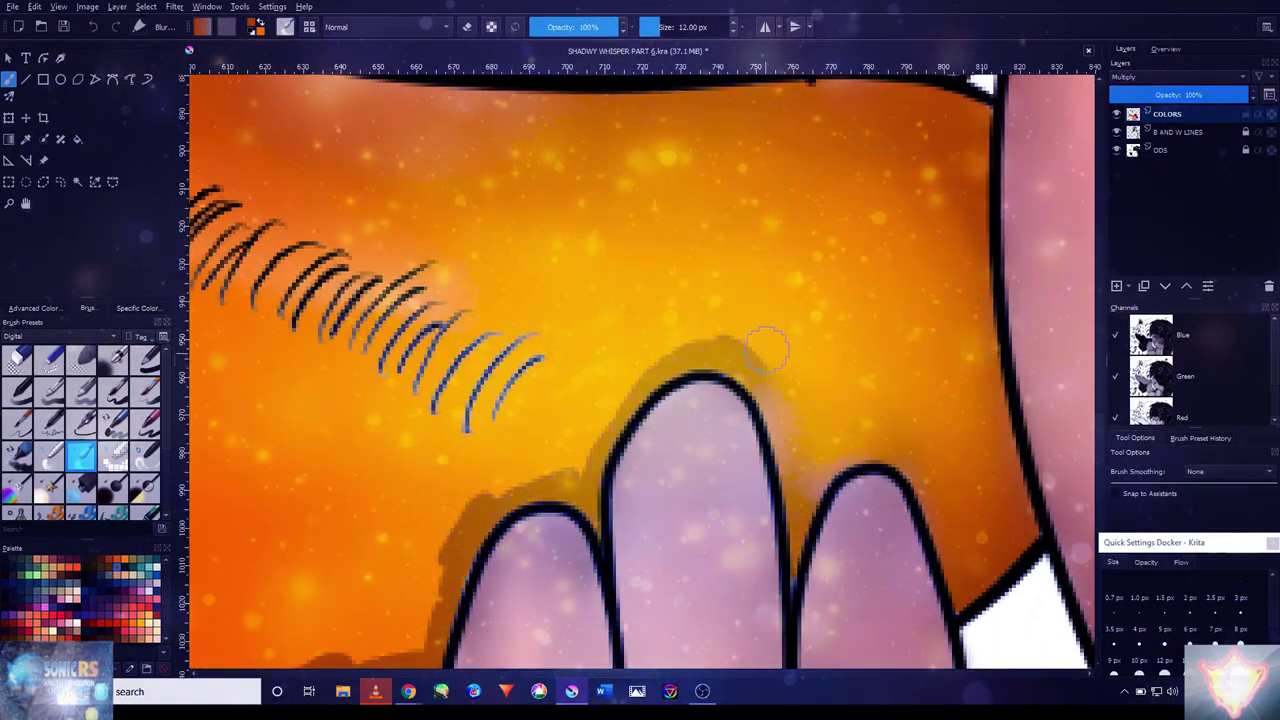
mouse_move(724, 338)
left_mouse_down()
mouse_move(614, 396)
mouse_move(555, 465)
left_mouse_up()
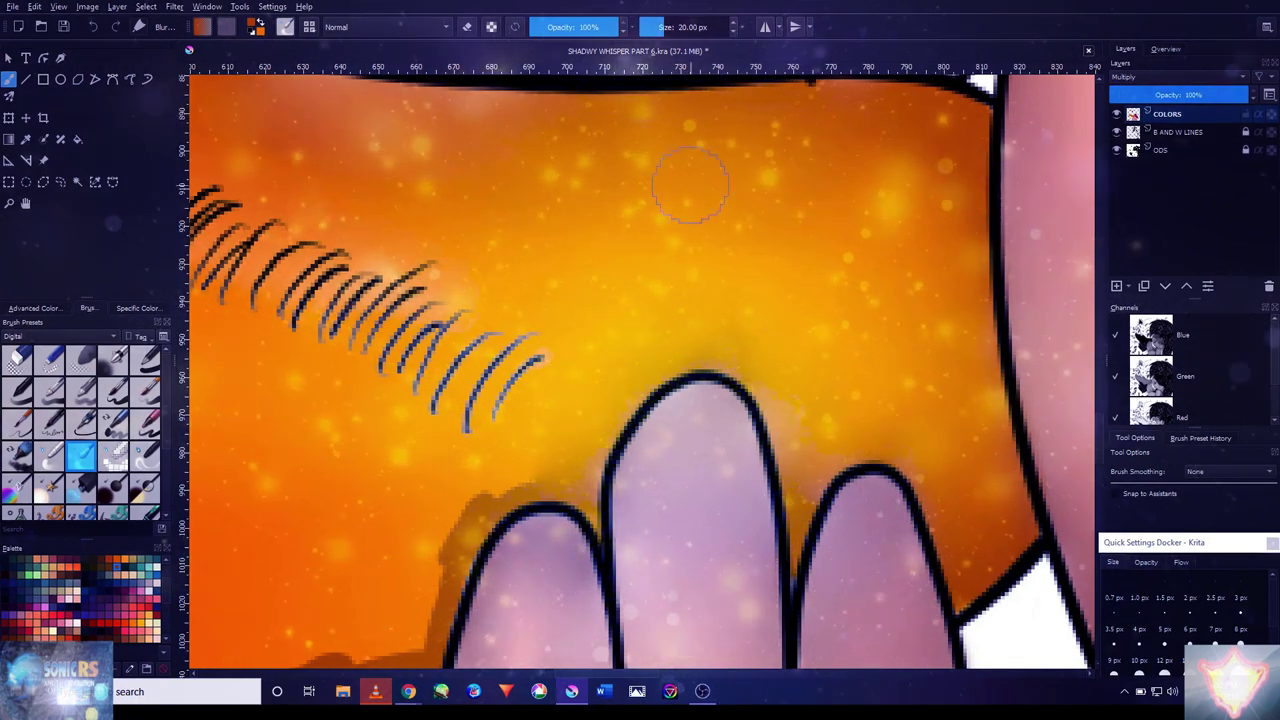
left_click_drag(416, 577, 586, 357)
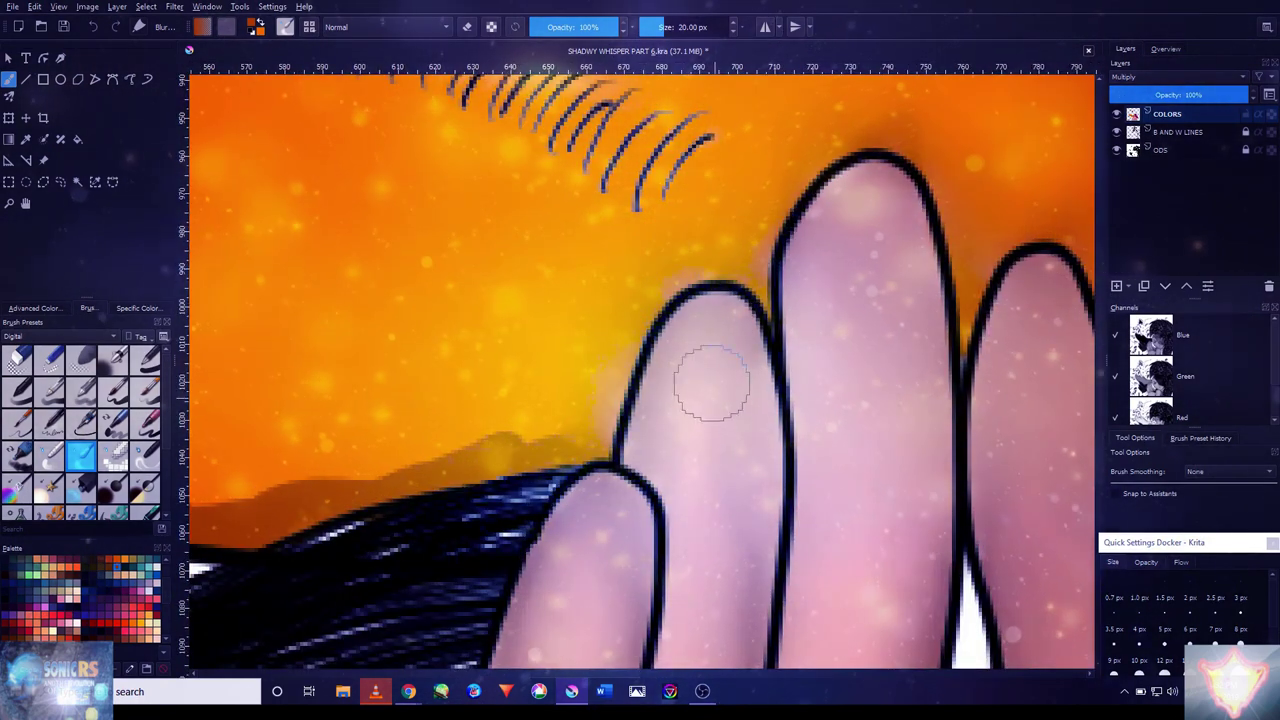
- Blend the shadow along the muzzle's lower edge above the dark chest fur at 20 px
left_click_drag(610, 385, 850, 295)
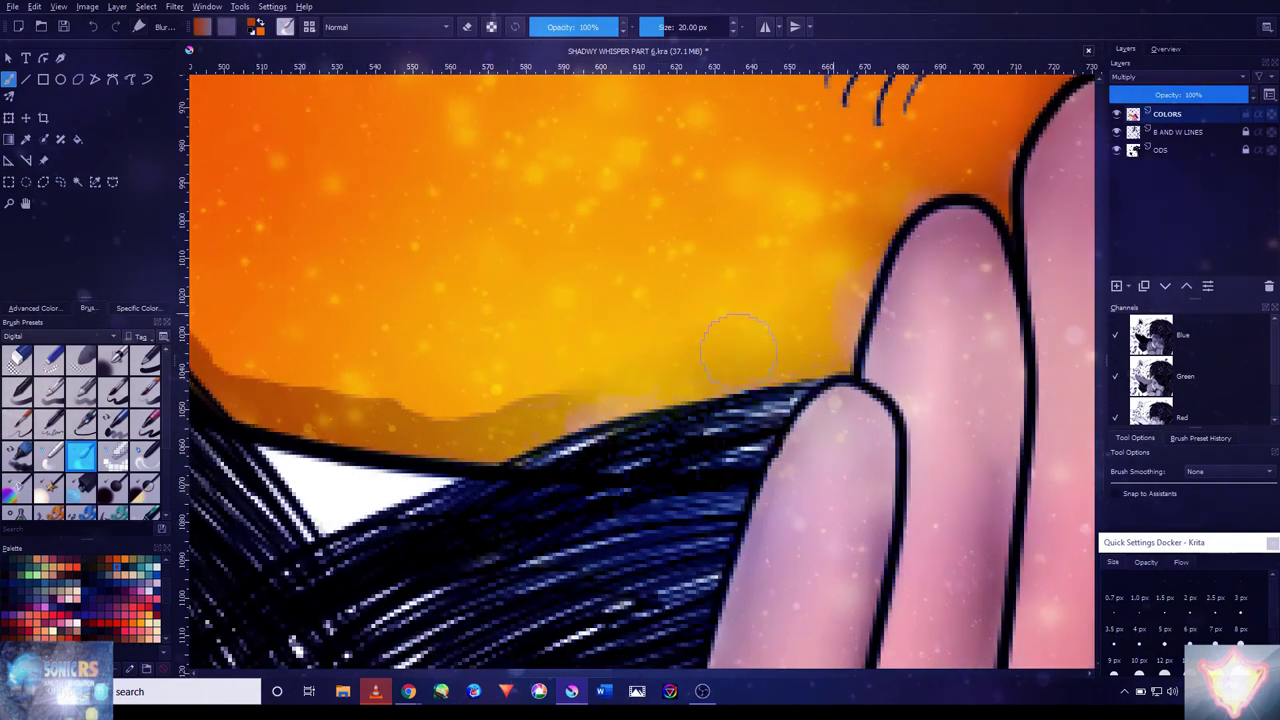
left_click_drag(466, 400, 620, 550)
scroll(600, 545, "down", 5)
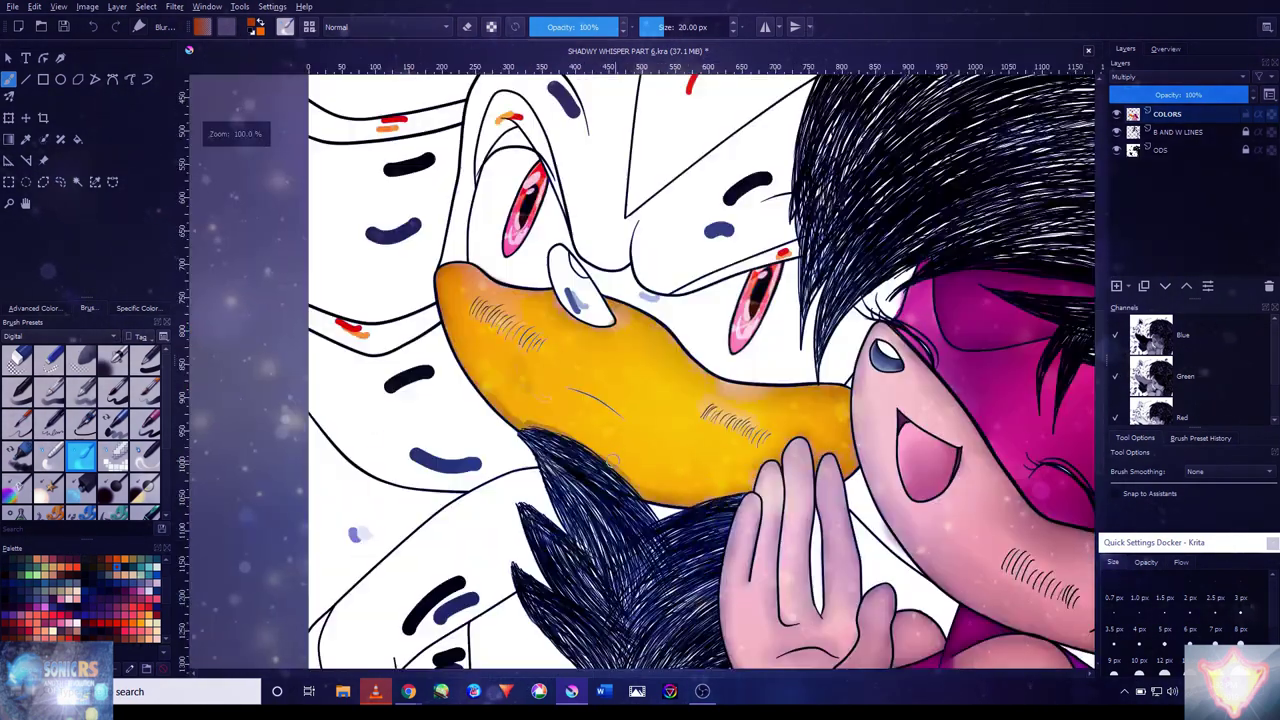
- Blend the shadow at the muzzle's lower left edge at 30 px and smooth the cheek area at 68 px
scroll(652, 451, "up", 4)
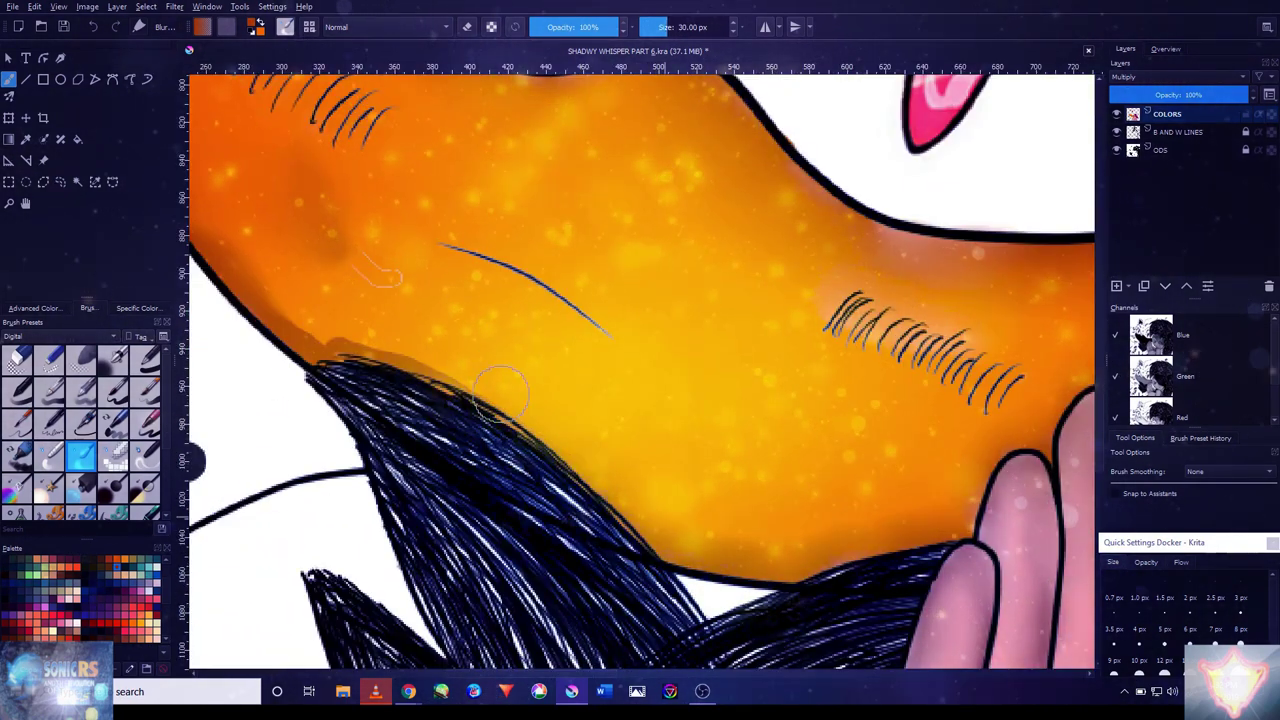
left_click_drag(313, 200, 408, 307)
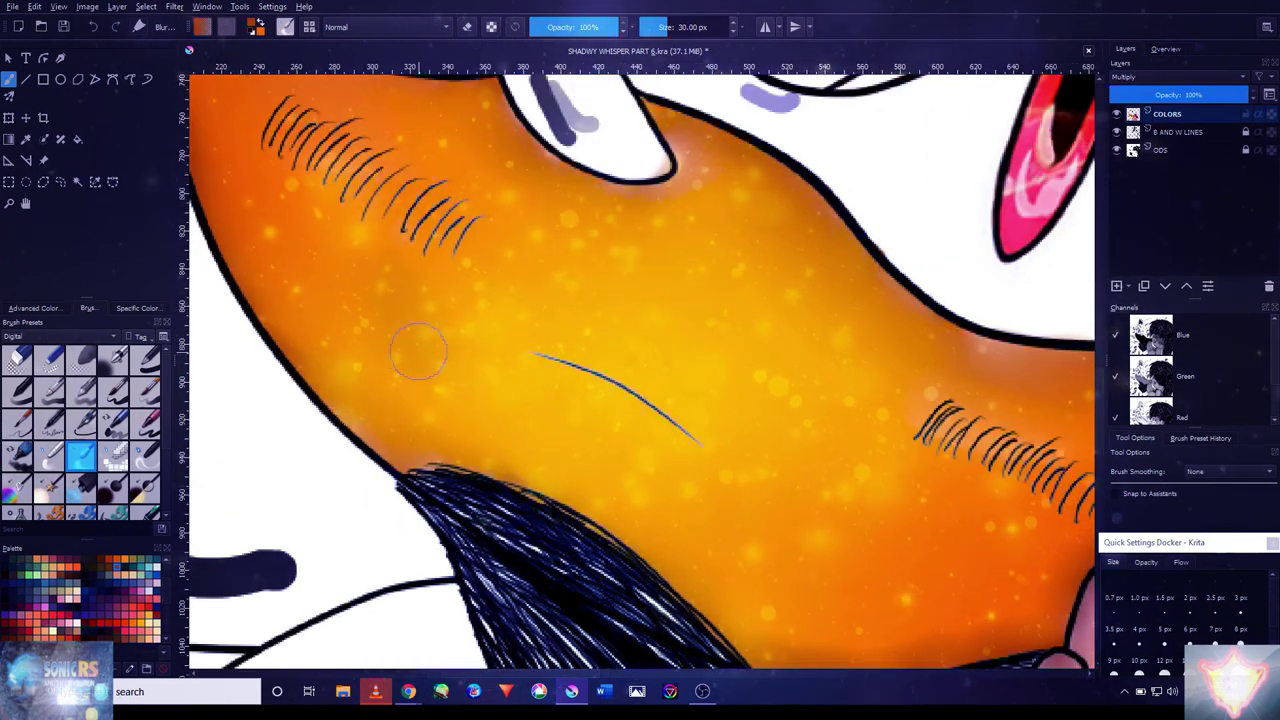
left_click_drag(530, 428, 566, 428)
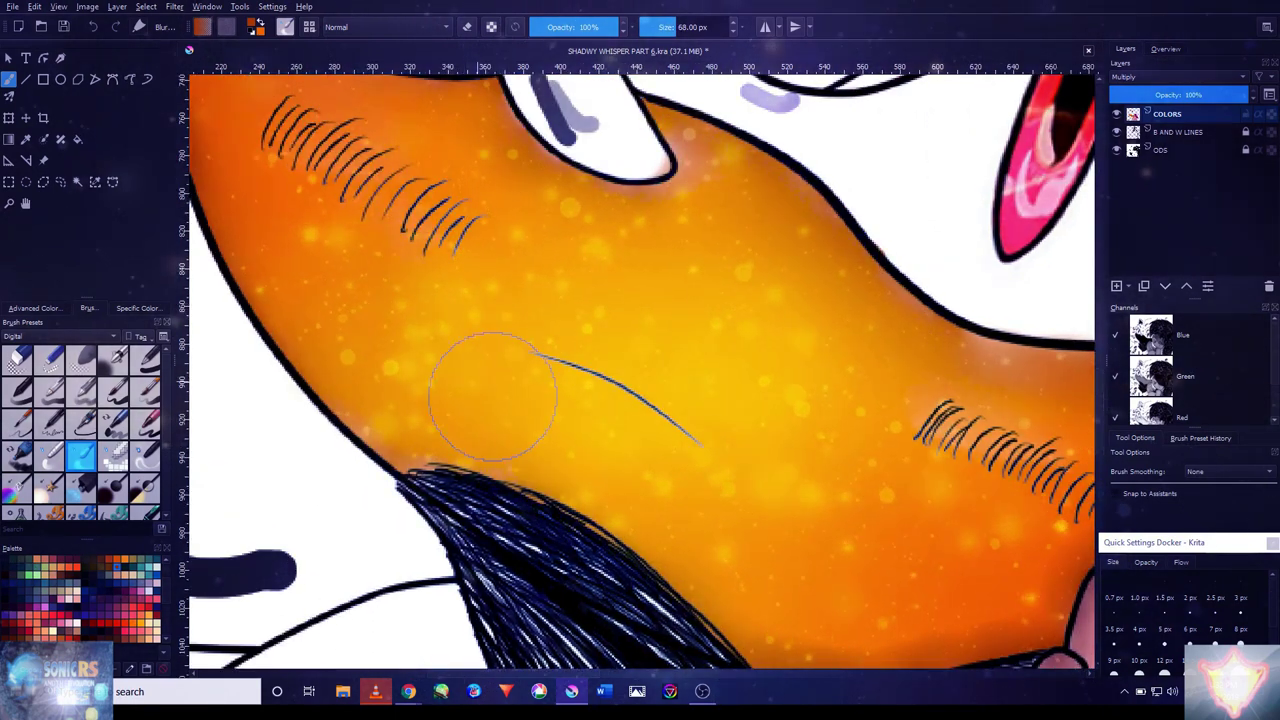
left_click_drag(483, 263, 558, 393)
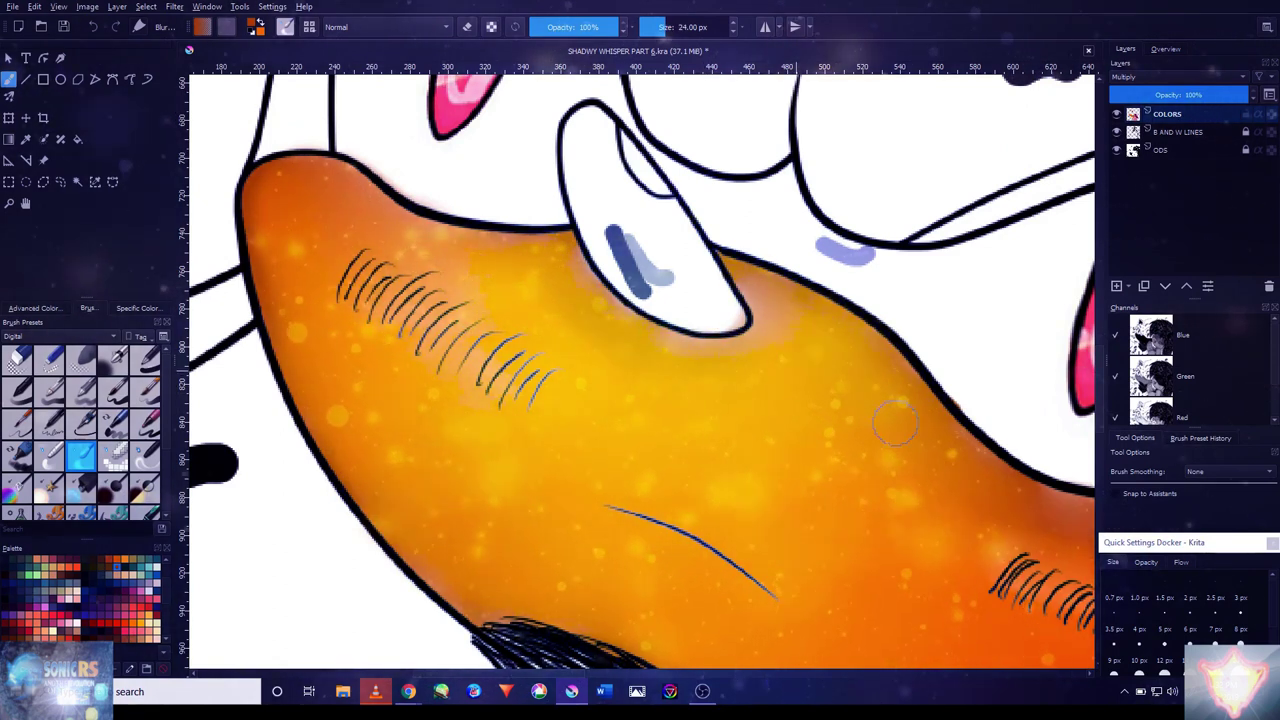
- Soften the orange shading directly around the uncoloured nose with the blending brush at 24 px
scroll(1053, 535, "down", 4)
scroll(729, 429, "up", 6)
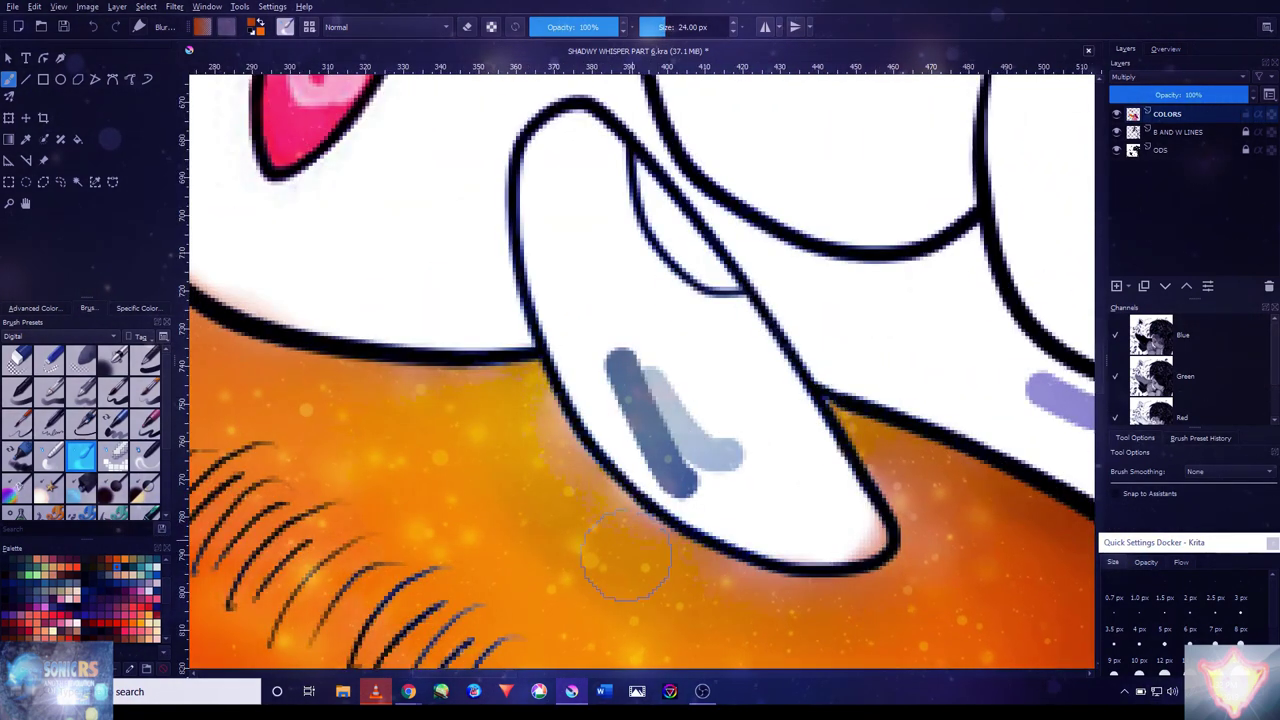
left_click_drag(295, 427, 650, 405)
- Paint the nose dark blue with lighter grey-blue bands around the highlight, using the solid brush at 8 px
key("slash")
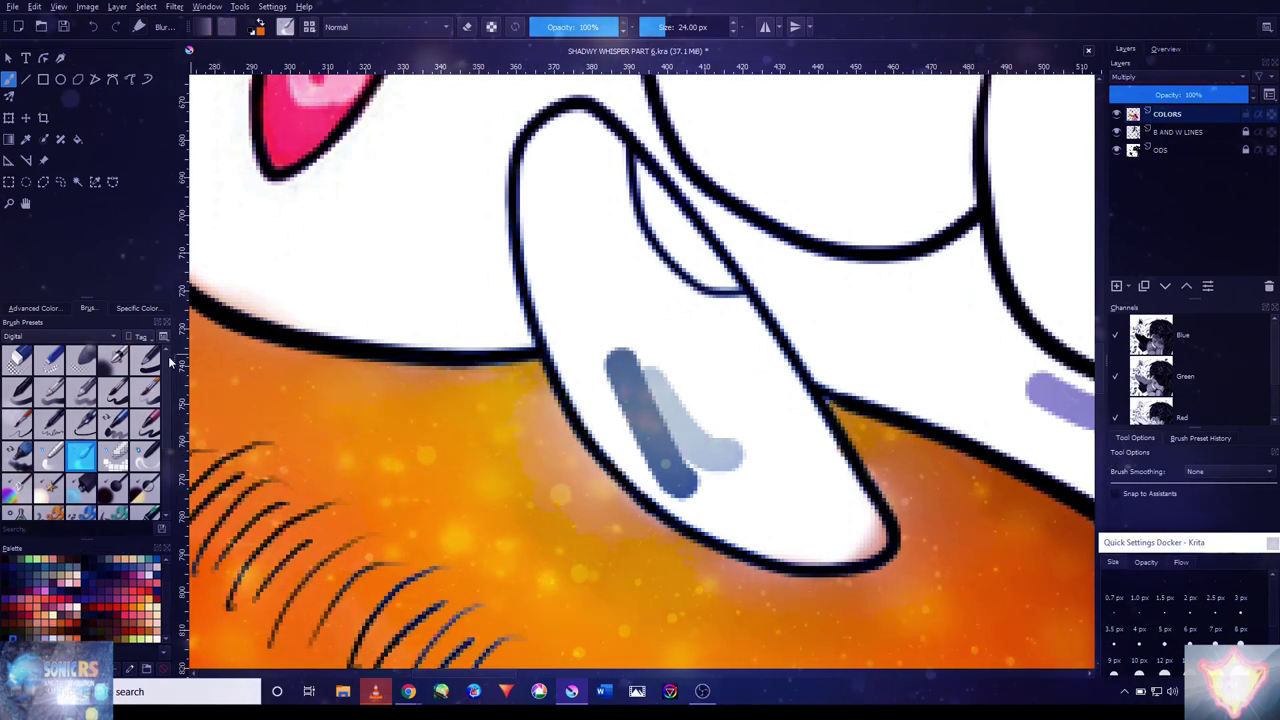
key("bracketleft")
key("bracketleft")
key("bracketleft")
key("bracketleft")
mouse_move(851, 523)
left_mouse_down()
mouse_move(713, 492)
mouse_move(814, 538)
mouse_move(655, 441)
mouse_move(664, 481)
mouse_move(697, 505)
mouse_move(592, 335)
mouse_move(629, 433)
mouse_move(565, 315)
mouse_move(550, 148)
mouse_move(551, 288)
mouse_move(559, 145)
mouse_move(660, 425)
mouse_move(641, 449)
mouse_move(619, 430)
mouse_move(819, 480)
mouse_move(846, 499)
mouse_move(736, 311)
mouse_move(655, 272)
mouse_move(608, 145)
left_mouse_up()
key("bracketleft")
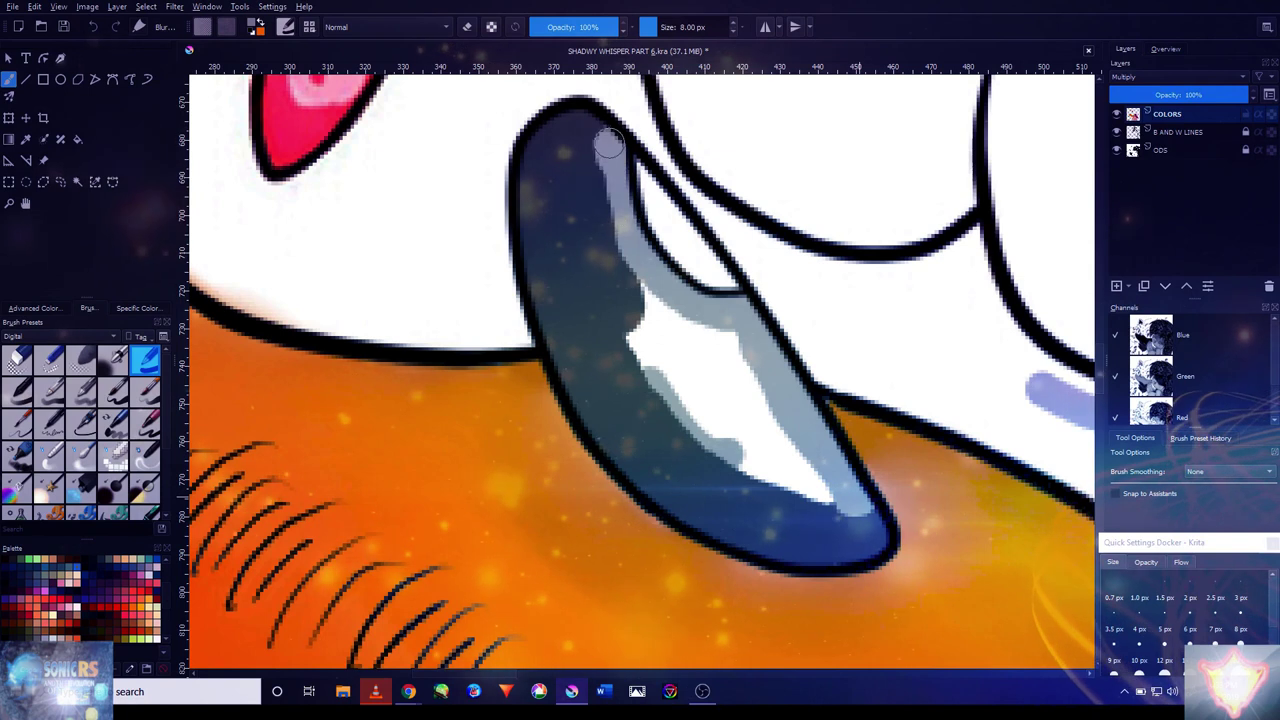
- Choose a near-black shade and paint the nose's darkest areas with it at 8 px
left_click(33, 307)
left_click(88, 372)
mouse_move(828, 492)
left_mouse_down()
mouse_move(726, 393)
mouse_move(742, 374)
mouse_move(632, 290)
mouse_move(746, 357)
mouse_move(800, 484)
mouse_move(754, 463)
mouse_move(616, 306)
mouse_move(758, 439)
mouse_move(848, 501)
mouse_move(679, 387)
mouse_move(620, 273)
mouse_move(799, 407)
mouse_move(807, 495)
left_mouse_up()
mouse_move(595, 280)
left_mouse_down()
mouse_move(571, 143)
mouse_move(576, 240)
left_mouse_up()
scroll(565, 189, "down", 8)
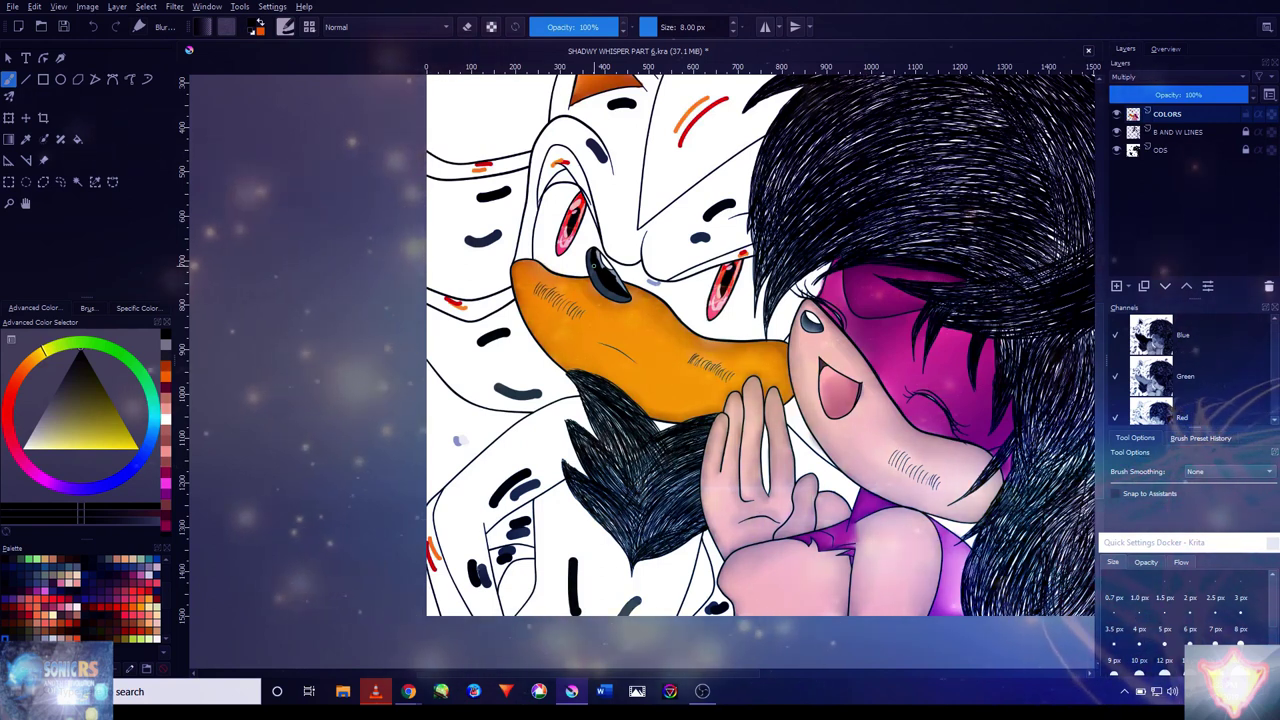
- Blend the nose's dark and light tones into a smooth gradient with the blending brush at 20 px
left_click(88, 308)
left_click(81, 456)
scroll(600, 282, "up", 8)
key("bracketleft")
mouse_move(605, 290)
left_mouse_down()
mouse_move(529, 243)
mouse_move(514, 200)
mouse_move(520, 271)
mouse_move(533, 220)
mouse_move(529, 251)
mouse_move(634, 351)
mouse_move(580, 334)
mouse_move(586, 274)
mouse_move(623, 317)
mouse_move(541, 278)
left_mouse_up()
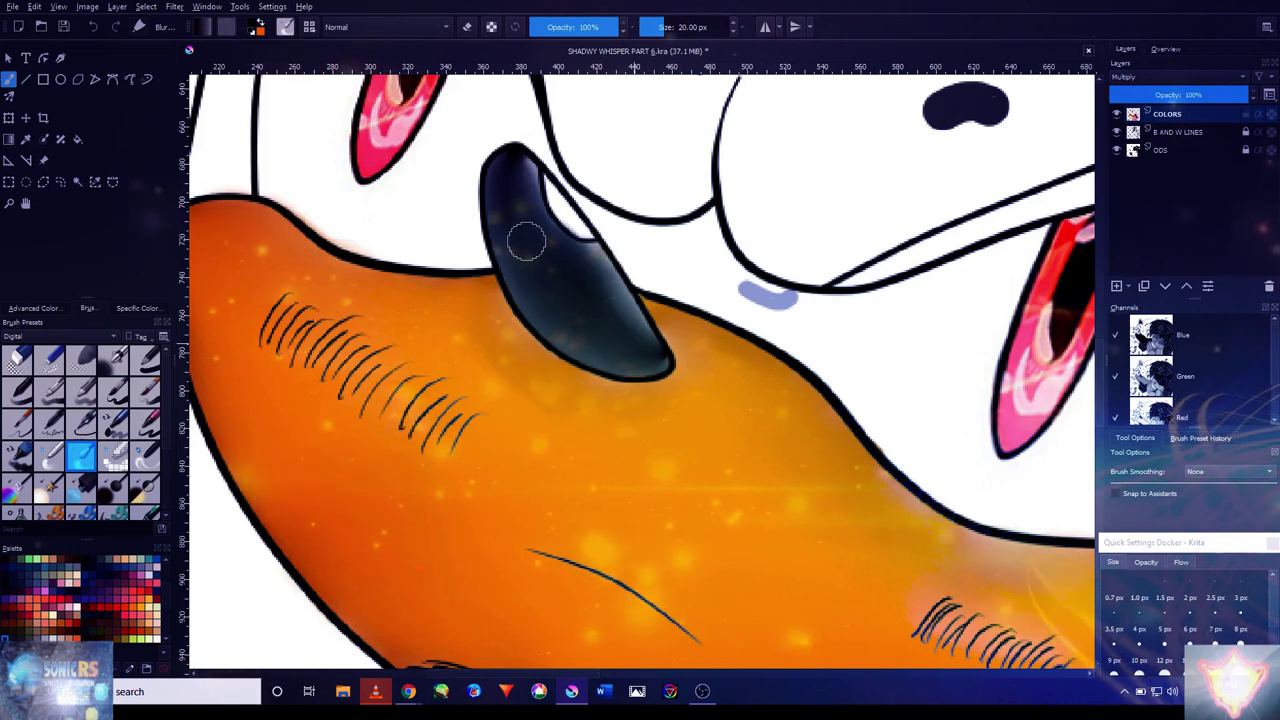
mouse_move(632, 350)
left_mouse_down()
mouse_move(539, 269)
mouse_move(541, 293)
mouse_move(635, 350)
mouse_move(603, 273)
mouse_move(646, 351)
mouse_move(569, 332)
mouse_move(516, 170)
left_mouse_up()
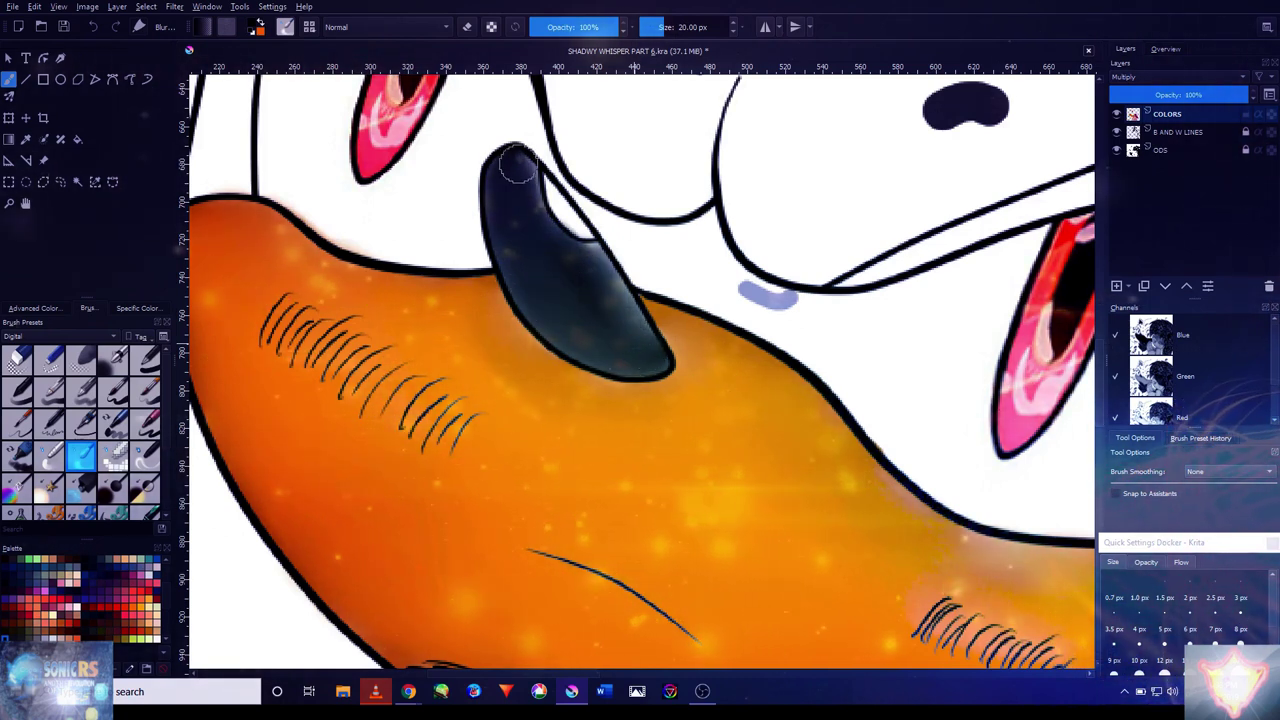
mouse_move(638, 360)
left_mouse_down()
mouse_move(584, 329)
mouse_move(519, 241)
left_mouse_up()
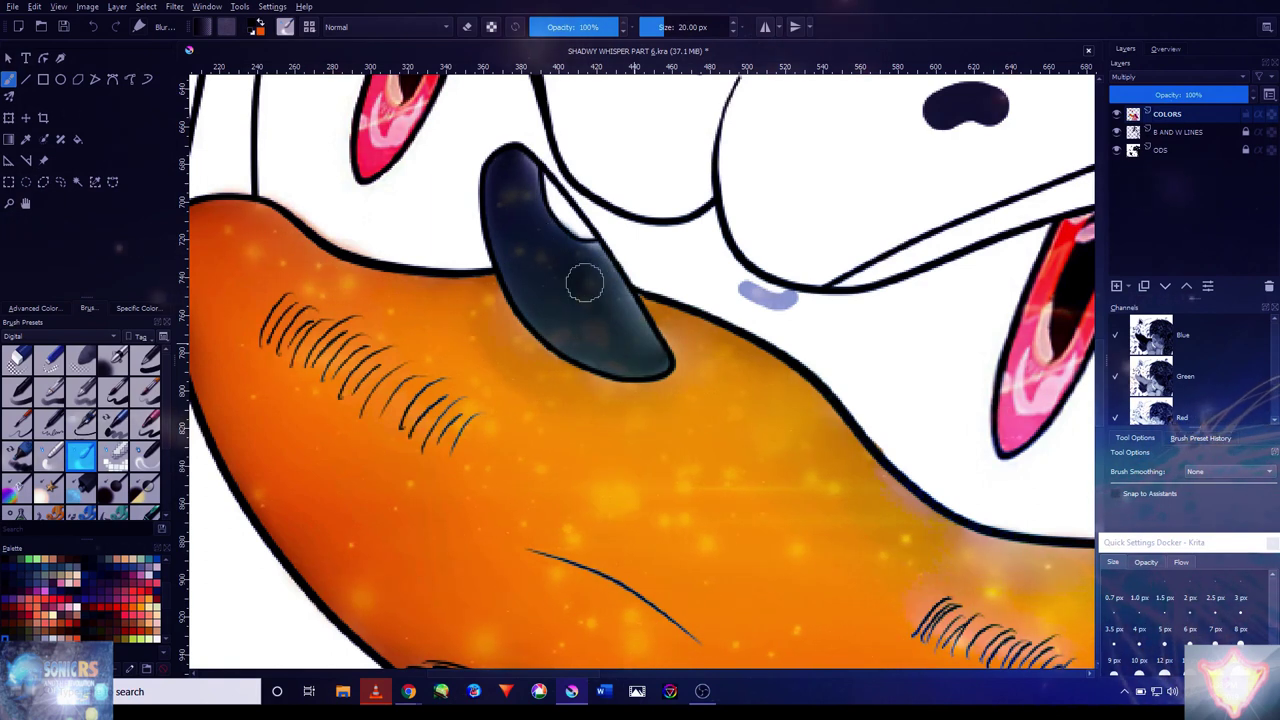
- Smooth the orange shading below the nose and along the muzzle's upper edge at 22 to 30 px
scroll(609, 290, "down", 2)
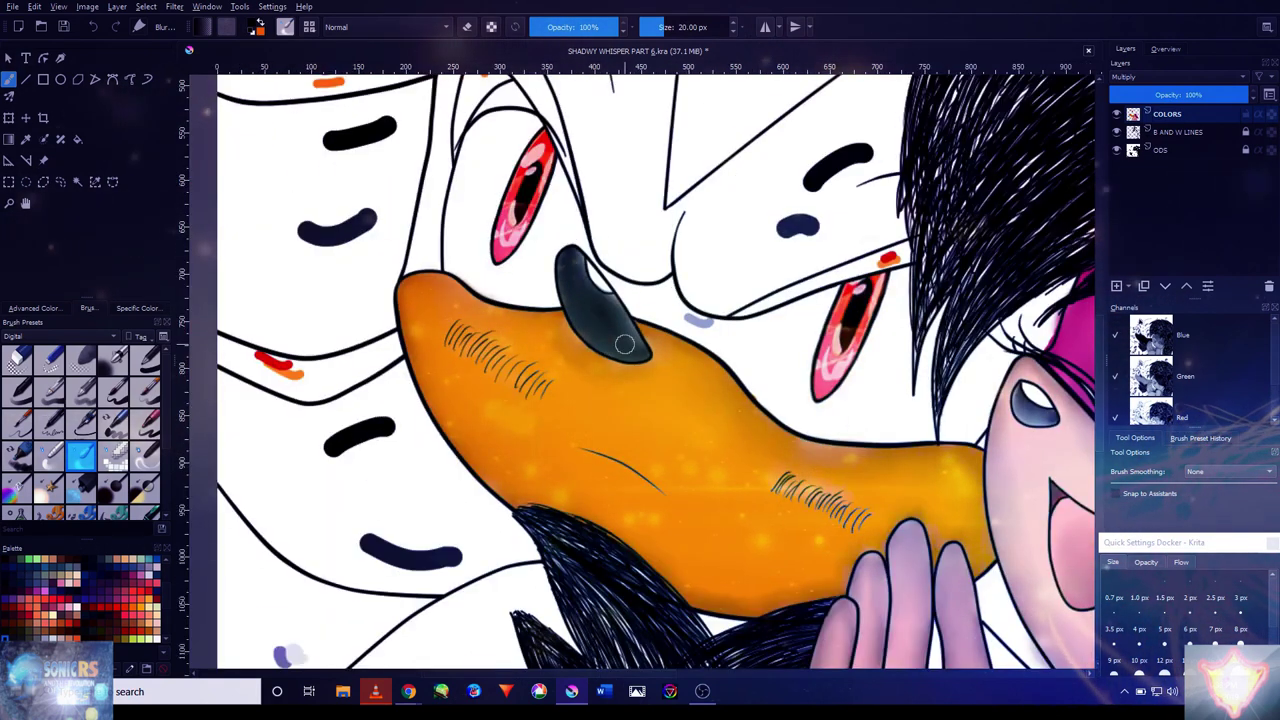
scroll(624, 345, "up", 5)
scroll(600, 380, "down", 2)
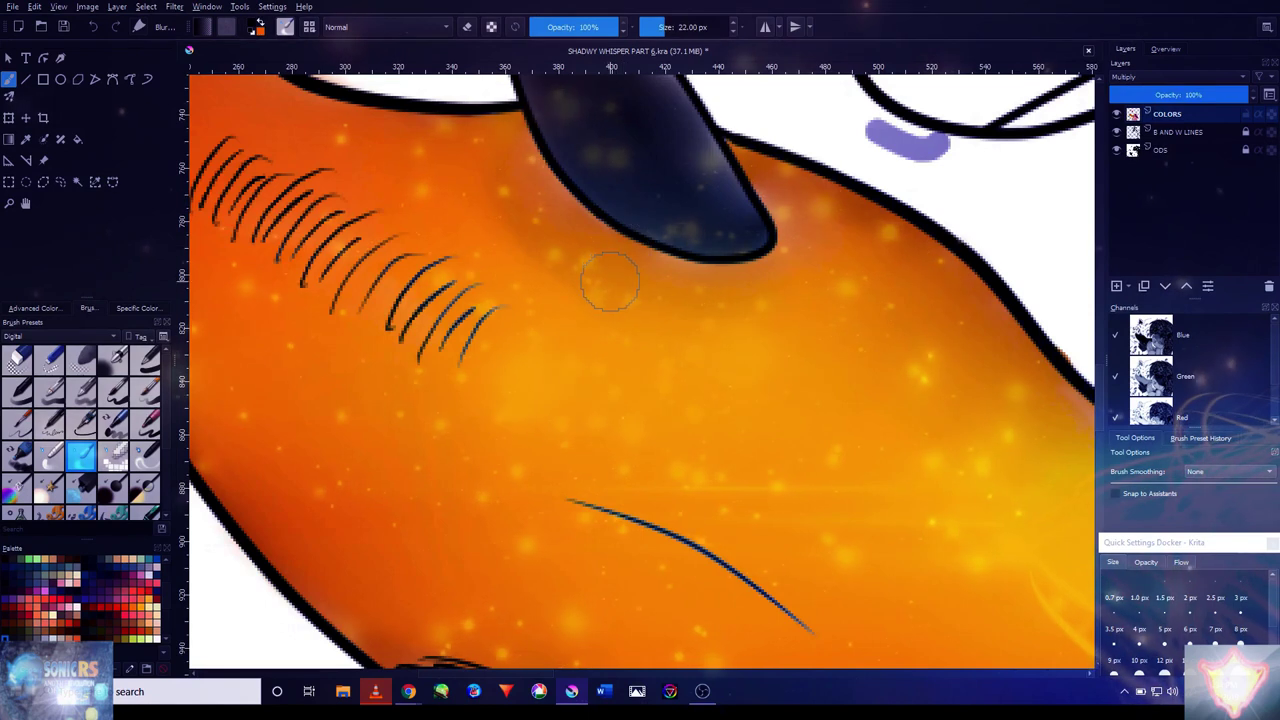
key("bracketright")
key("bracketright")
key("bracketright")
key("bracketleft")
key("bracketleft")
key("bracketleft")
key("bracketleft")
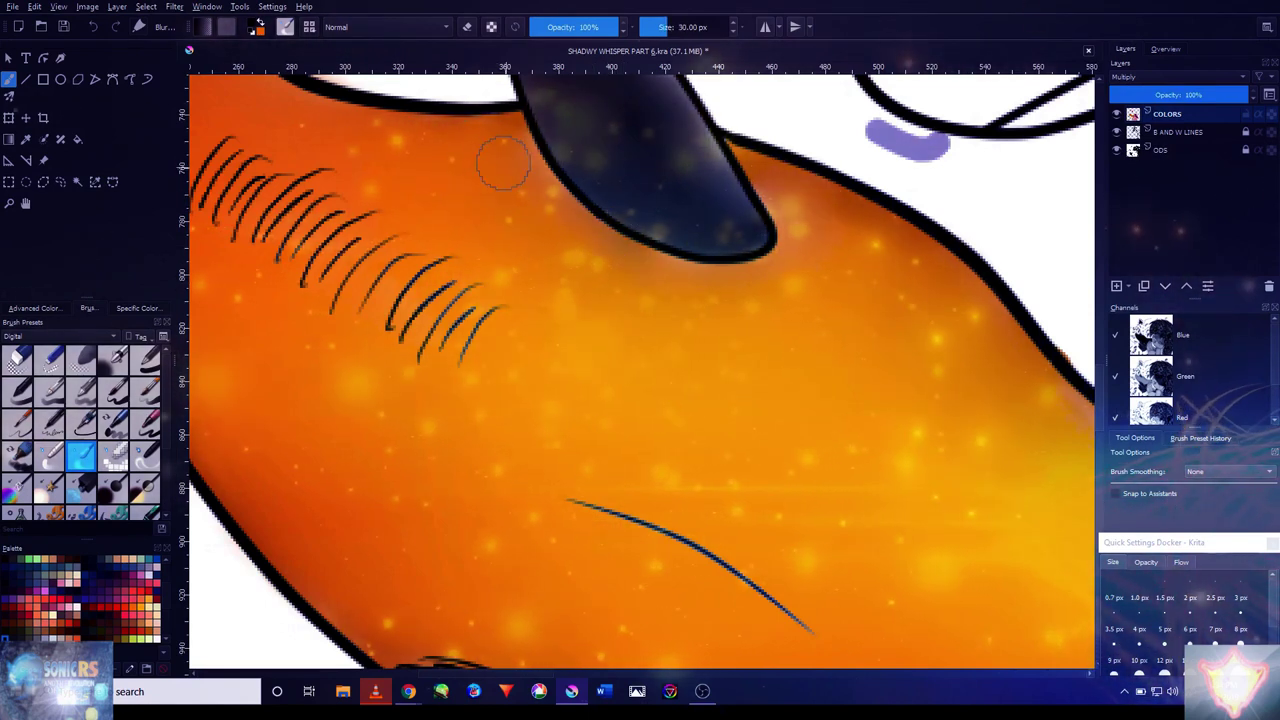
key("bracketright")
key("bracketright")
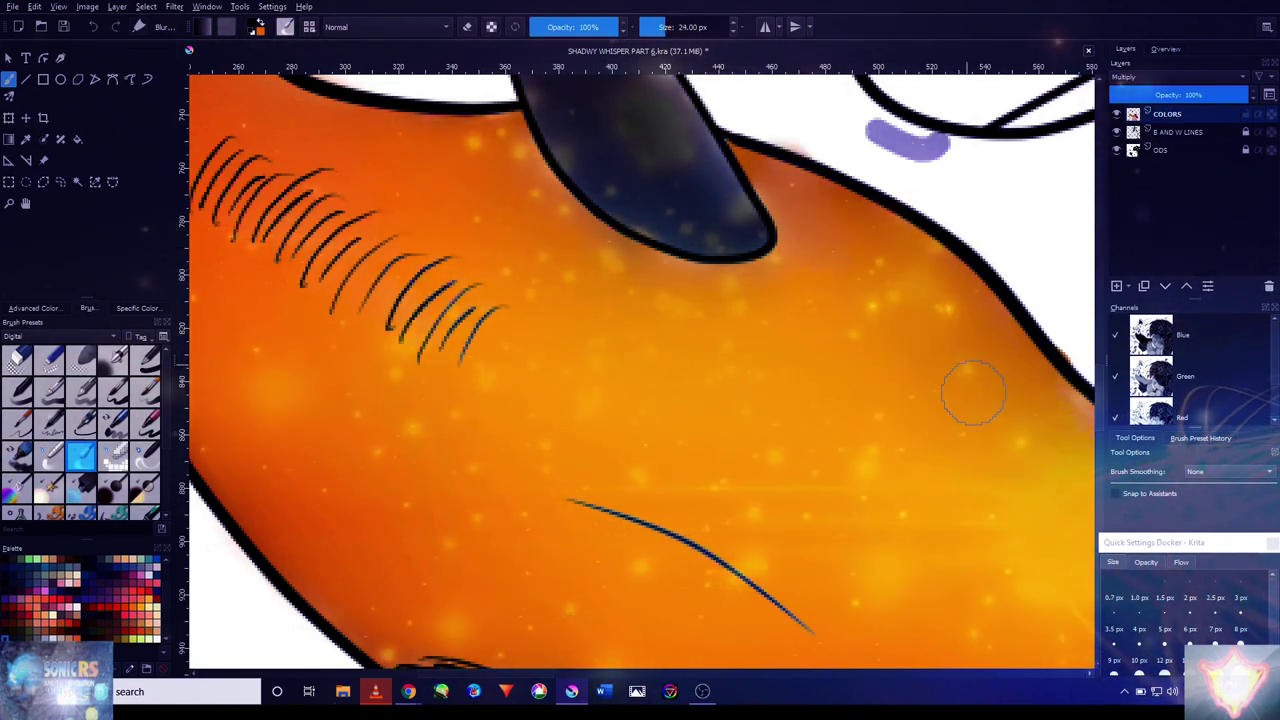
left_click_drag(1102, 498, 812, 388)
scroll(900, 350, "down", 3)
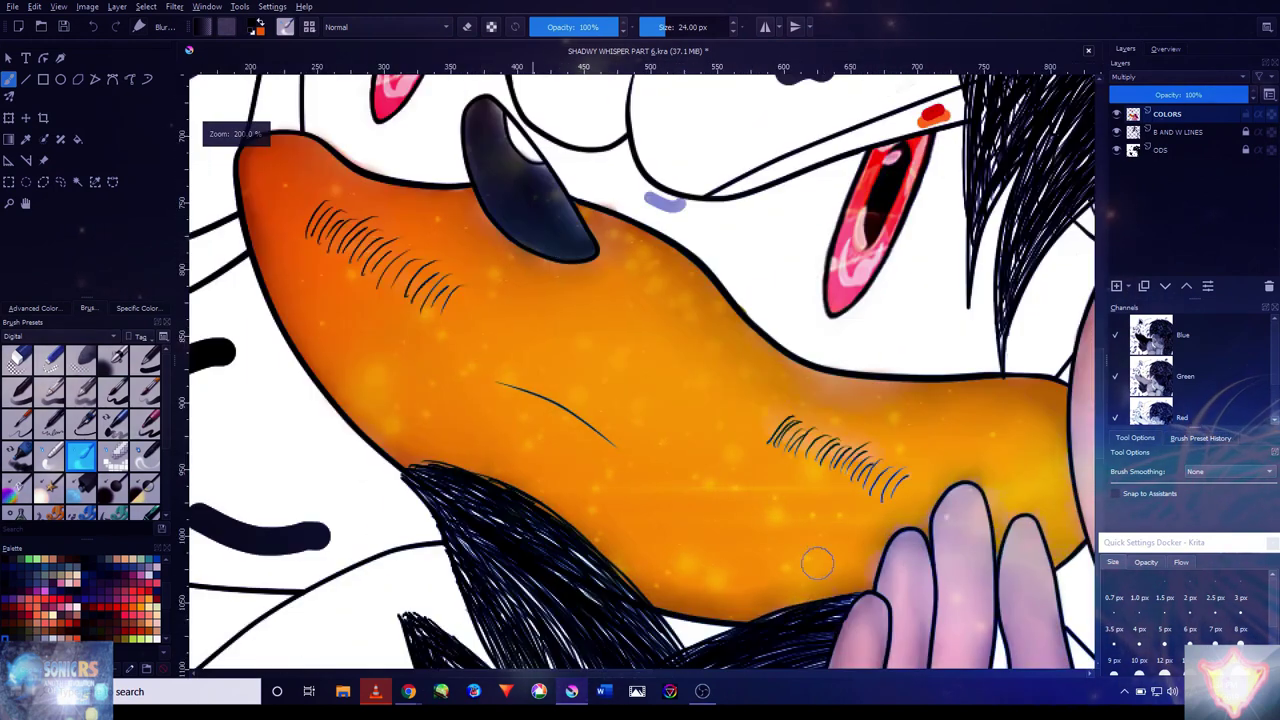
- Smooth the orange shading at the muzzle's right end above the fingers with the blending brush at 44 px
key("bracketright")
key("bracketright")
key("bracketright")
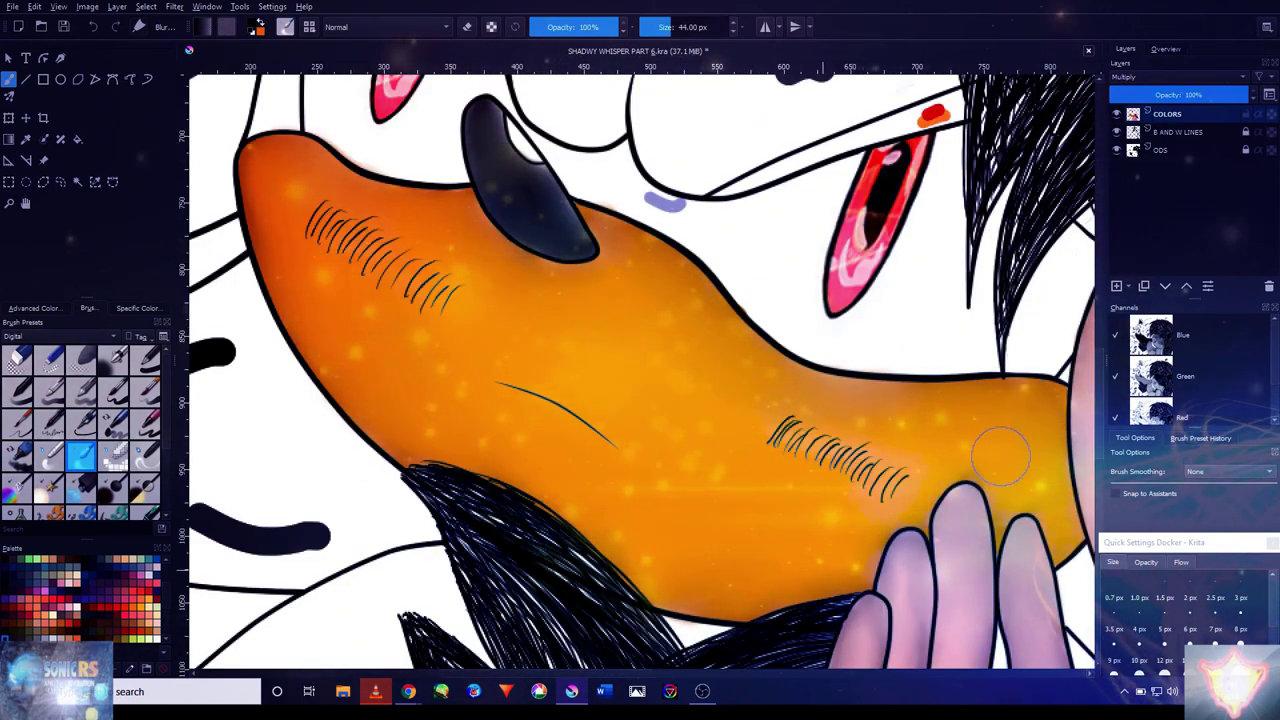
left_click_drag(1007, 432, 807, 252)
key("bracketleft")
- Refine the blended shadows between and around the fingertips with the blending brush at 16 and 13 px
scroll(830, 300, "up", 5)
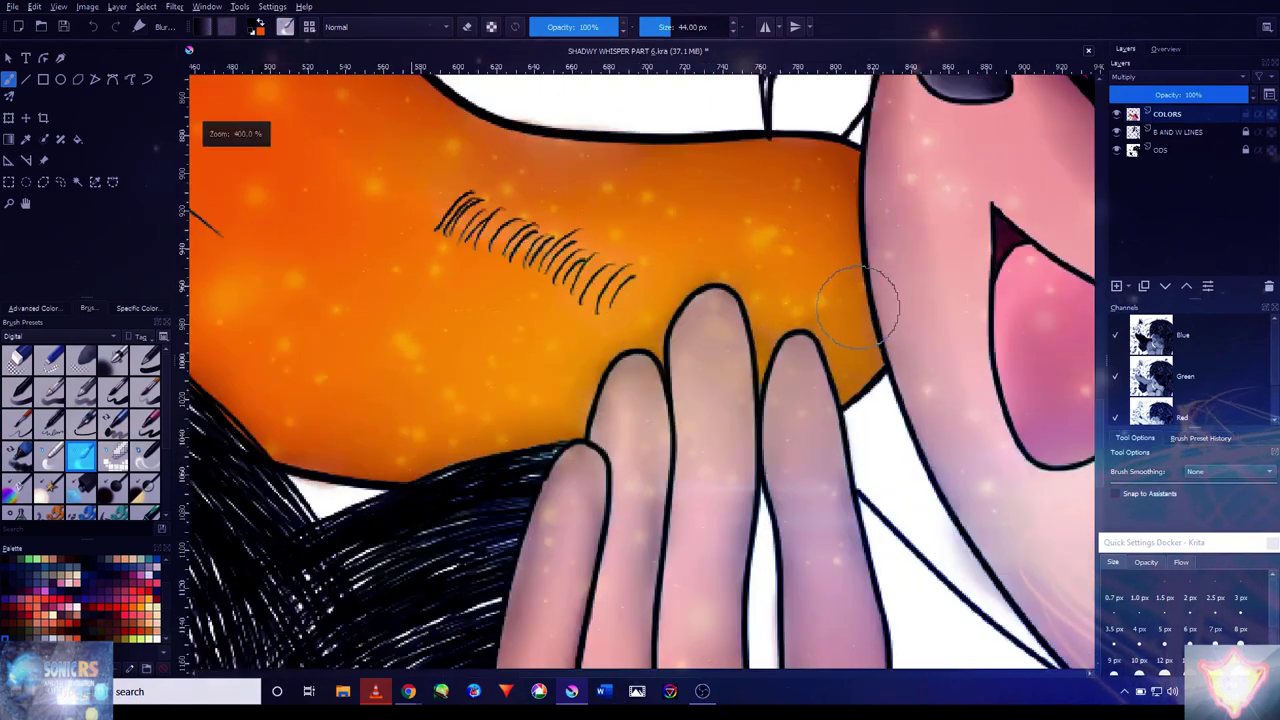
key("bracketleft")
key("bracketleft")
key("bracketleft")
key("bracketleft")
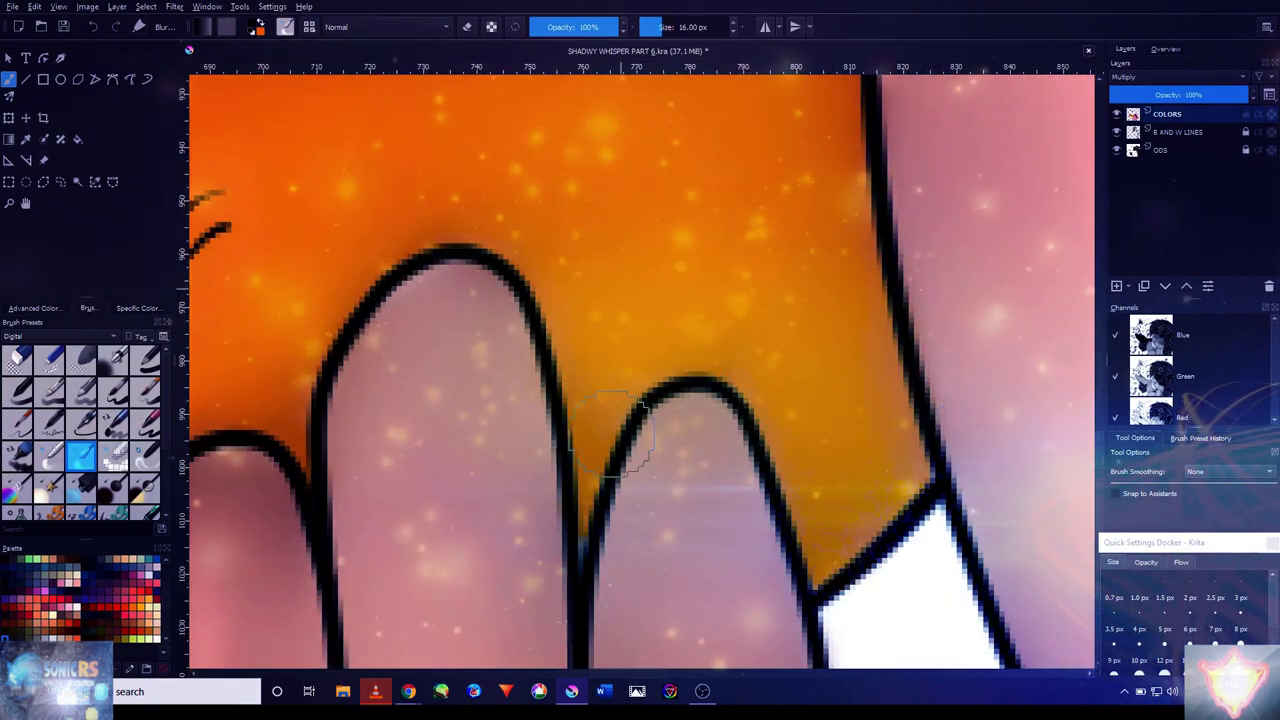
scroll(645, 420, "down", 5)
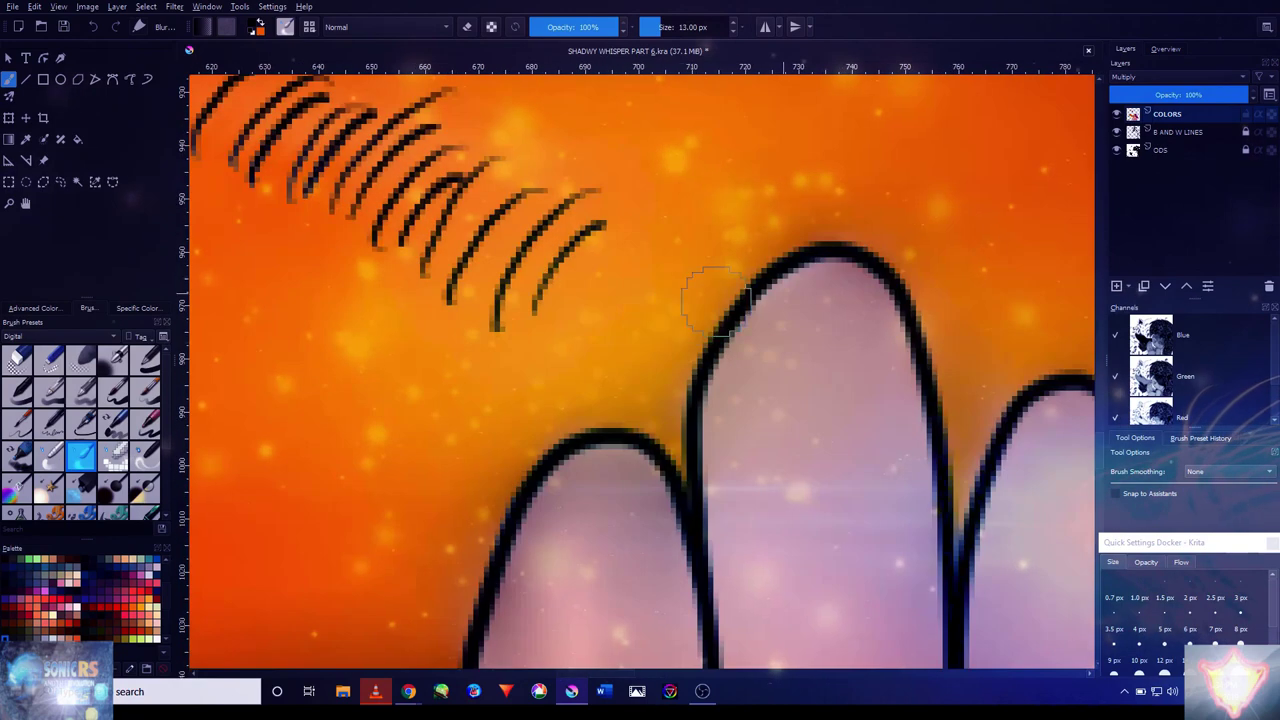
key("bracketleft")
scroll(521, 242, "down", 2)
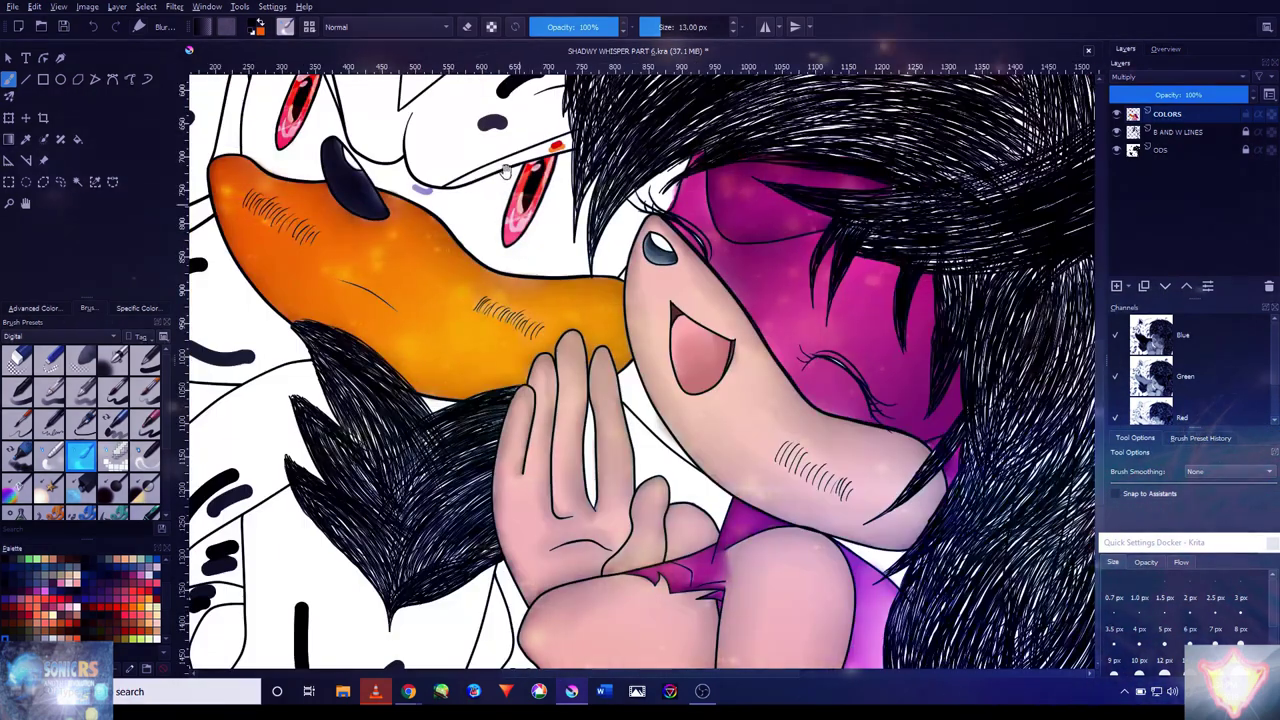
- Paint lavender shadows under the brow above the nose at 11 px and around the first eye's upper edge at 7 px
left_click_drag(510, 178, 720, 511)
scroll(705, 480, "up", 4)
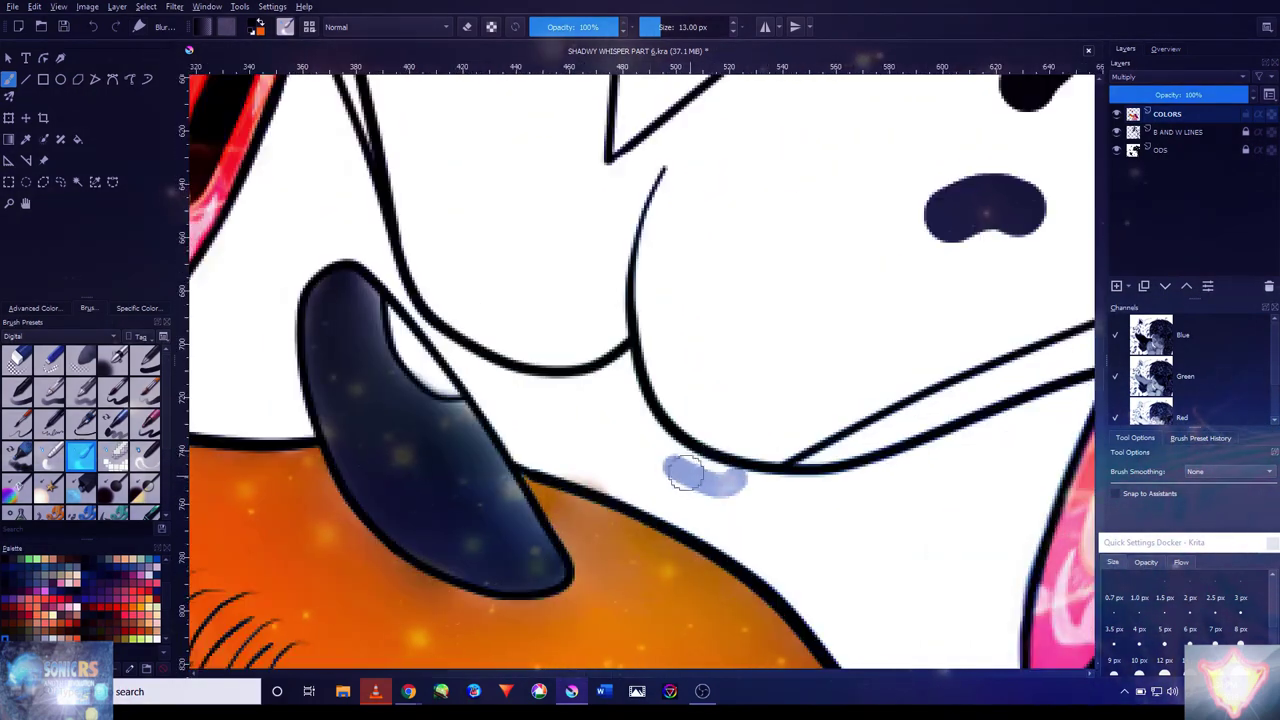
left_click(147, 358)
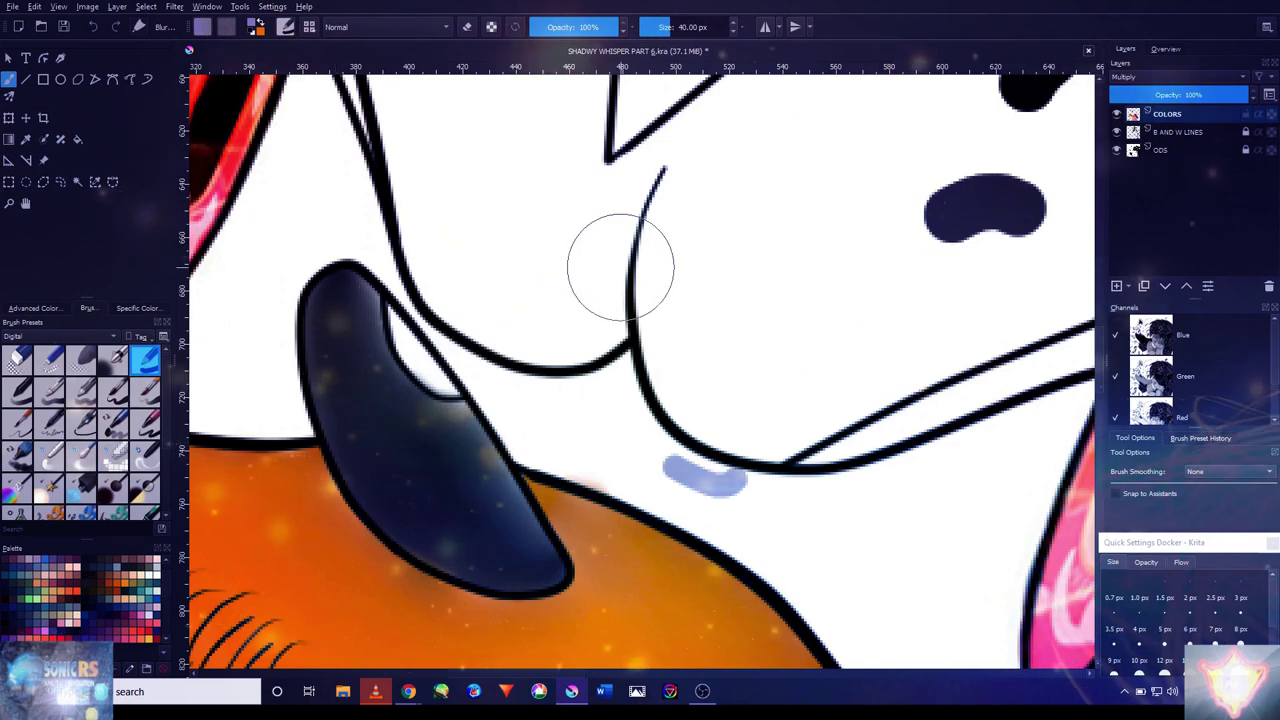
left_click_drag(612, 365, 521, 386)
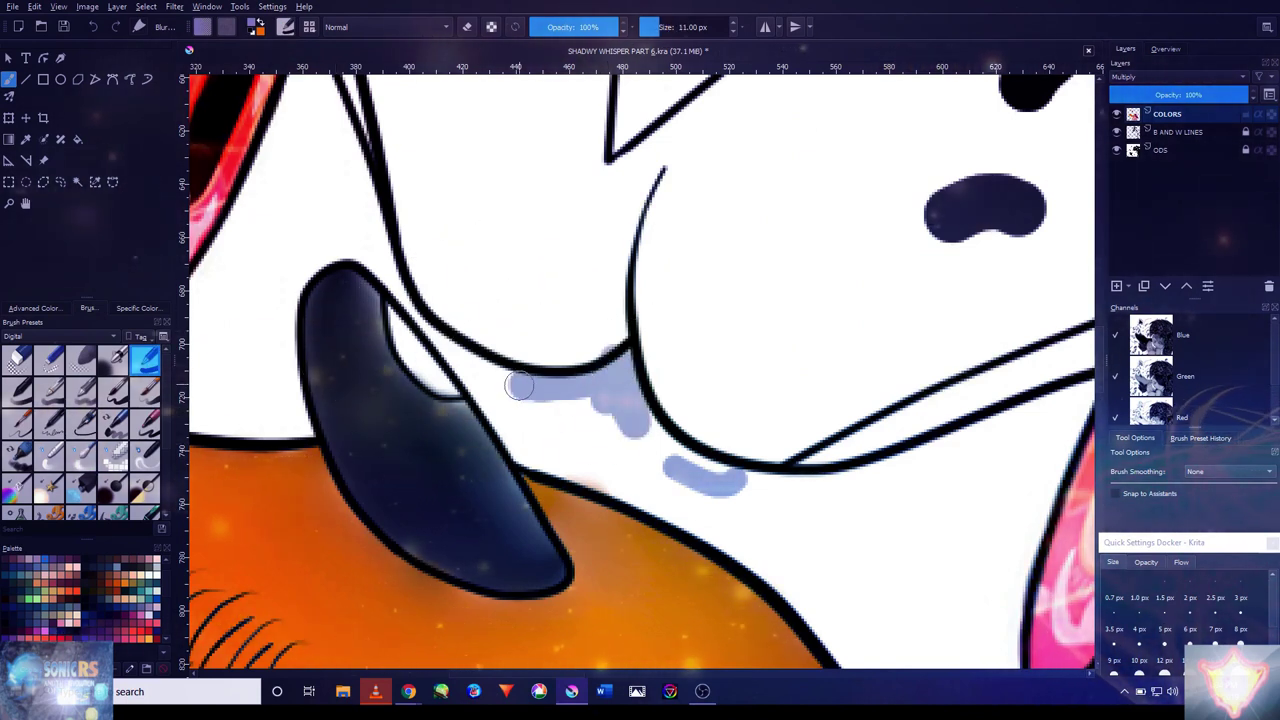
left_click_drag(416, 204, 489, 364)
mouse_move(452, 404)
left_mouse_down()
mouse_move(383, 203)
mouse_move(652, 356)
left_mouse_up()
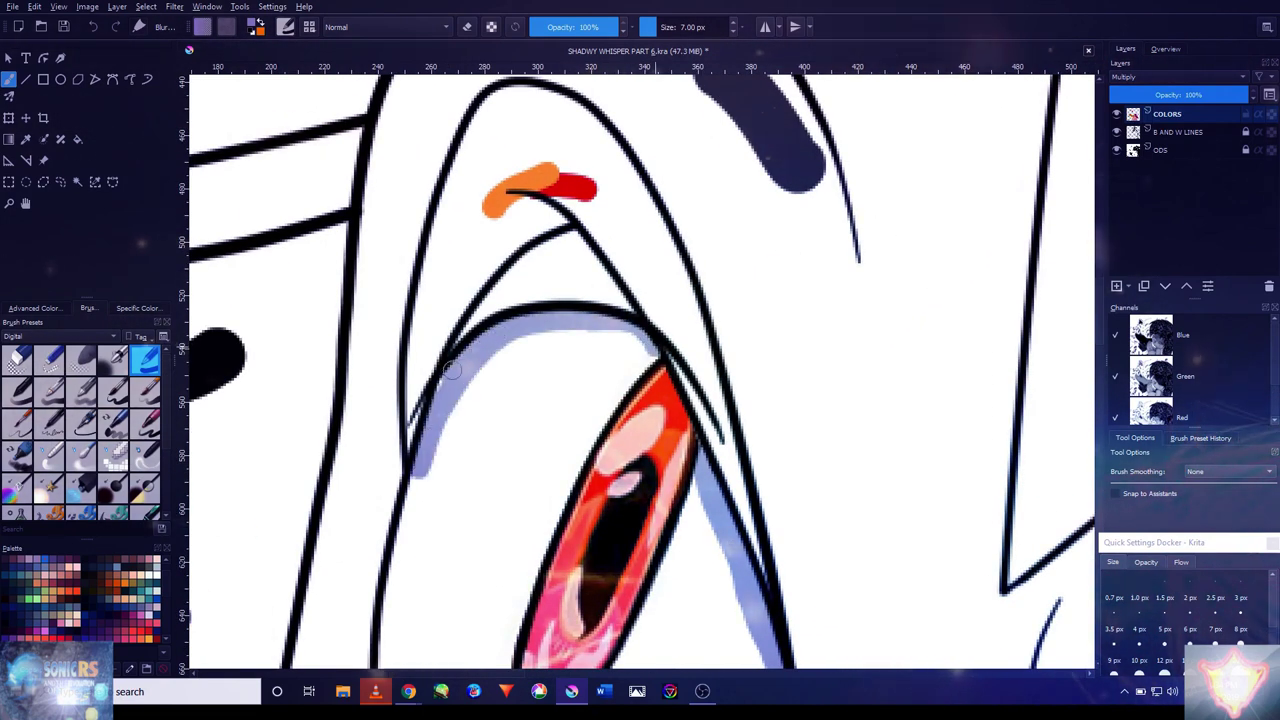
- Extend the lavender shadow under the brow from above the nose to the second eye at 7 px
scroll(747, 360, "down", 5)
scroll(890, 420, "up", 5)
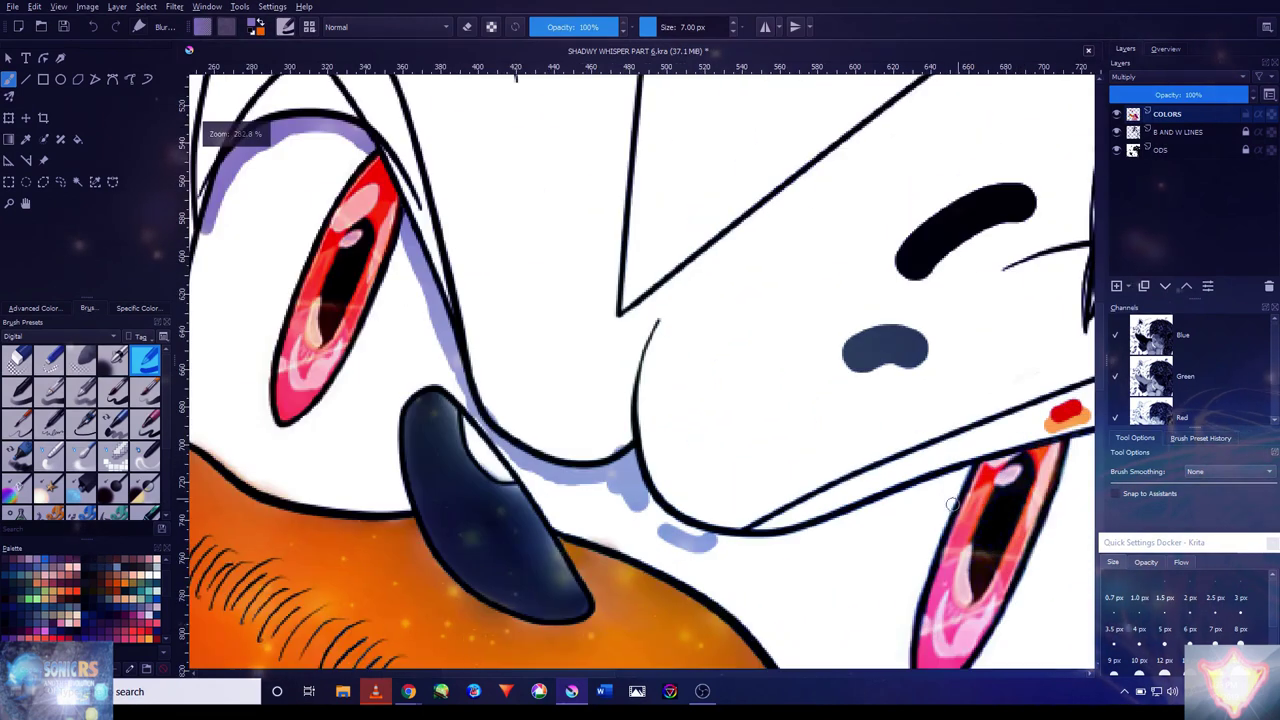
left_click_drag(957, 470, 890, 508)
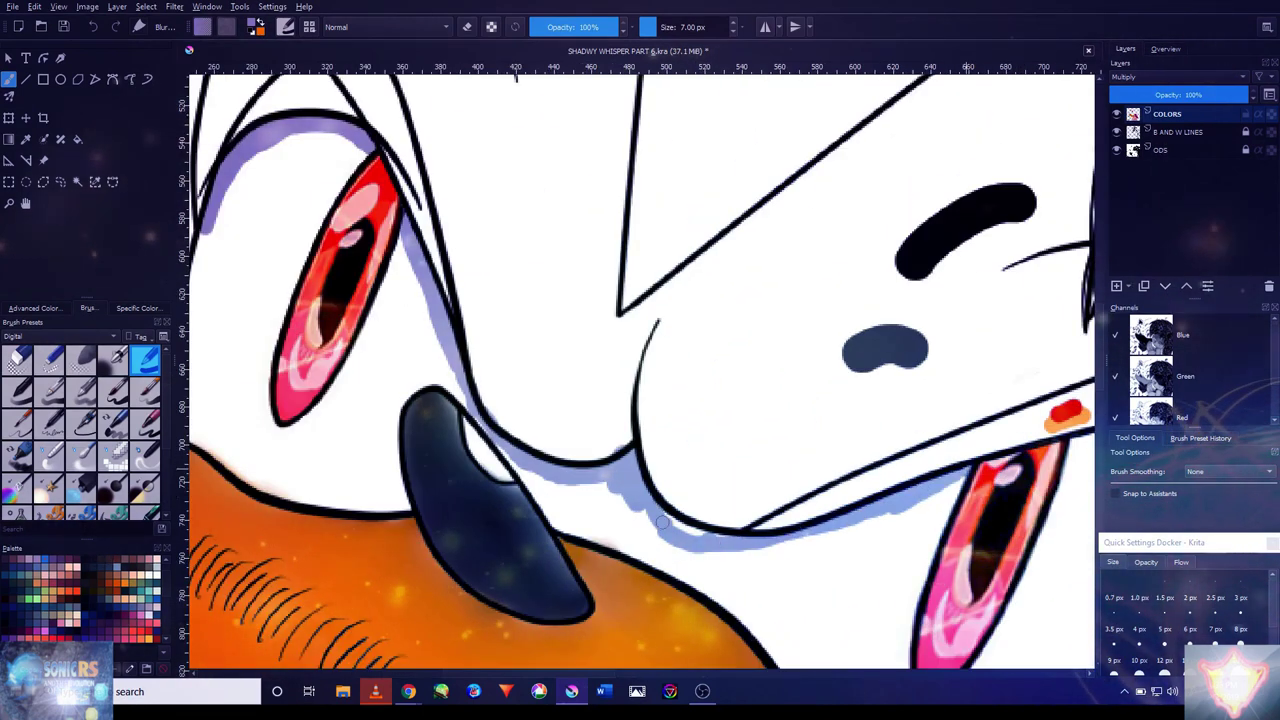
- Paint the lavender shadow between the second eye and the black hair, and under the hair beside the other character's face
scroll(727, 531, "down", 5)
scroll(778, 517, "up", 6)
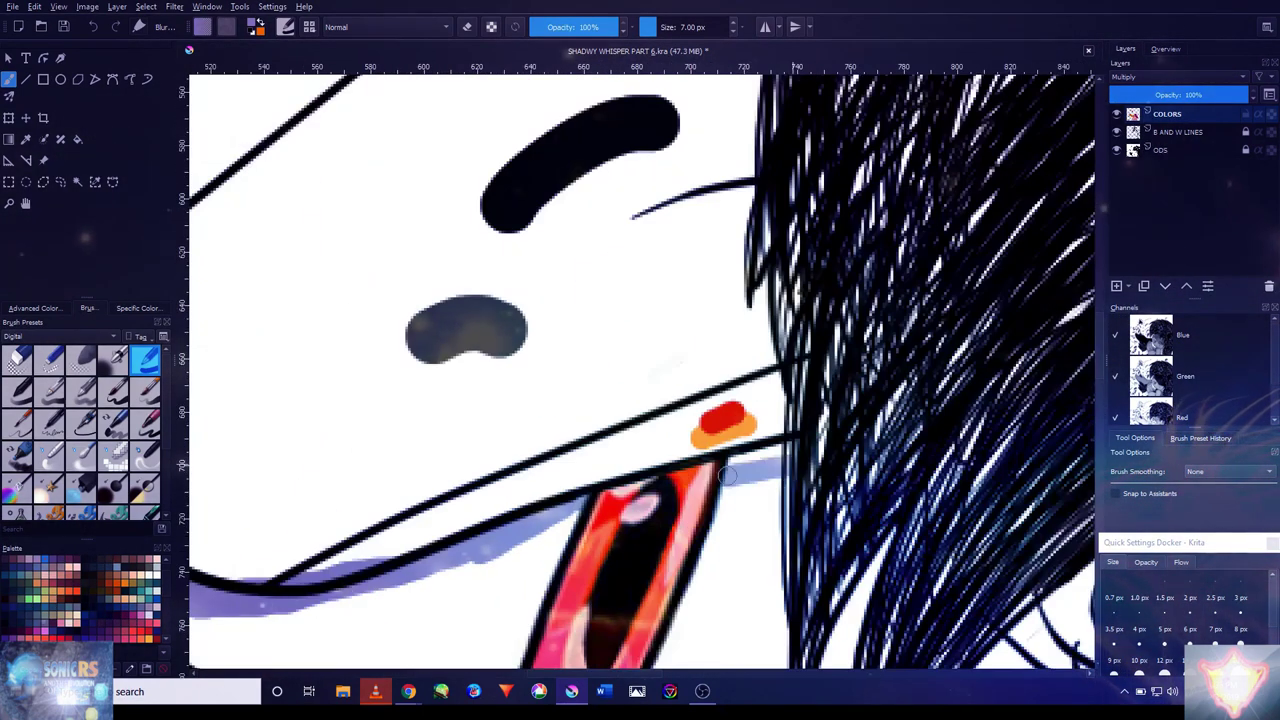
scroll(722, 481, "down", 1)
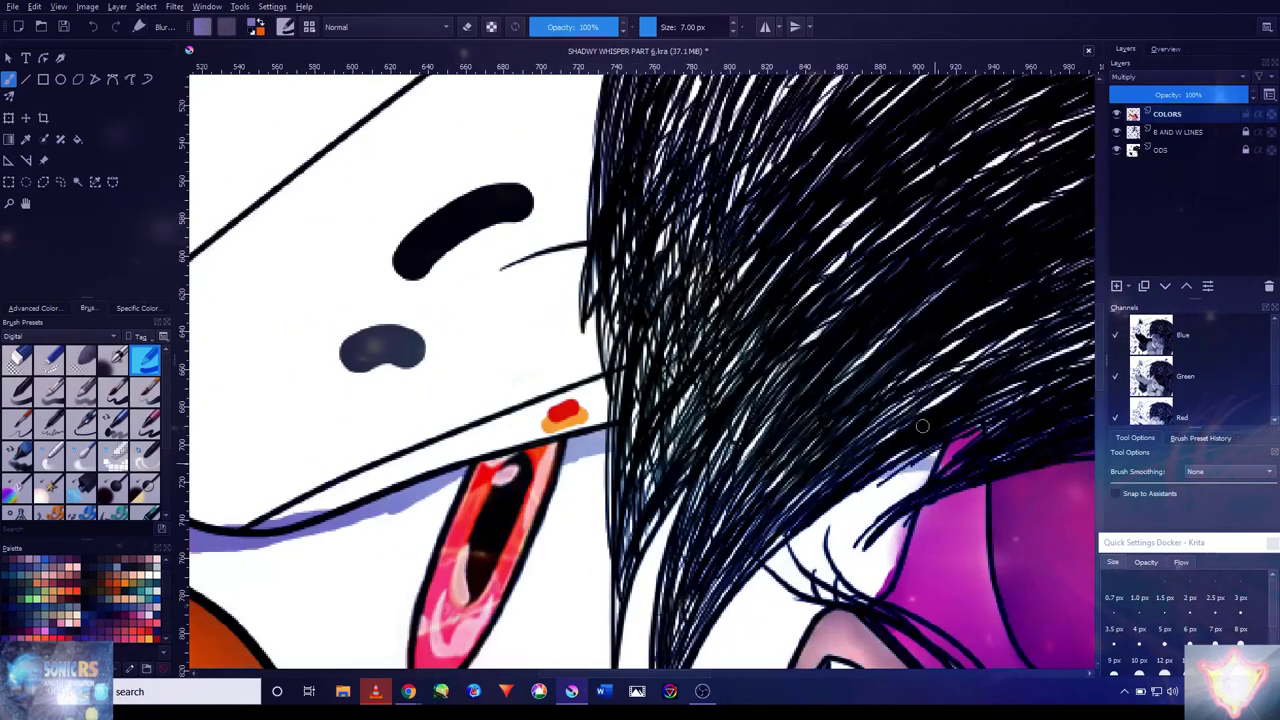
- Extend the lavender shadow down the outer edge of the first eye at 7 px
scroll(818, 507, "down", 3)
scroll(560, 420, "up", 5)
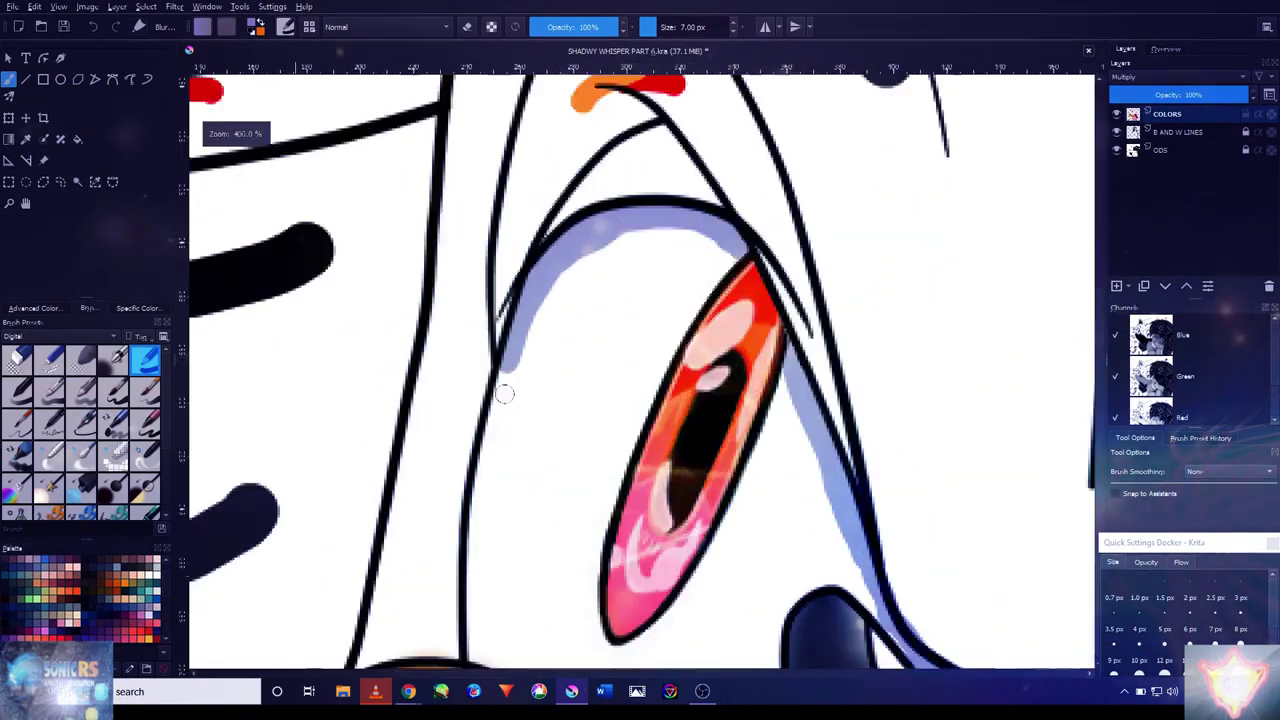
left_click_drag(518, 355, 497, 413)
- Blend the lavender shadows around the first eye with the blending brush, reducing its size from 60 to 15 px
left_click(80, 455)
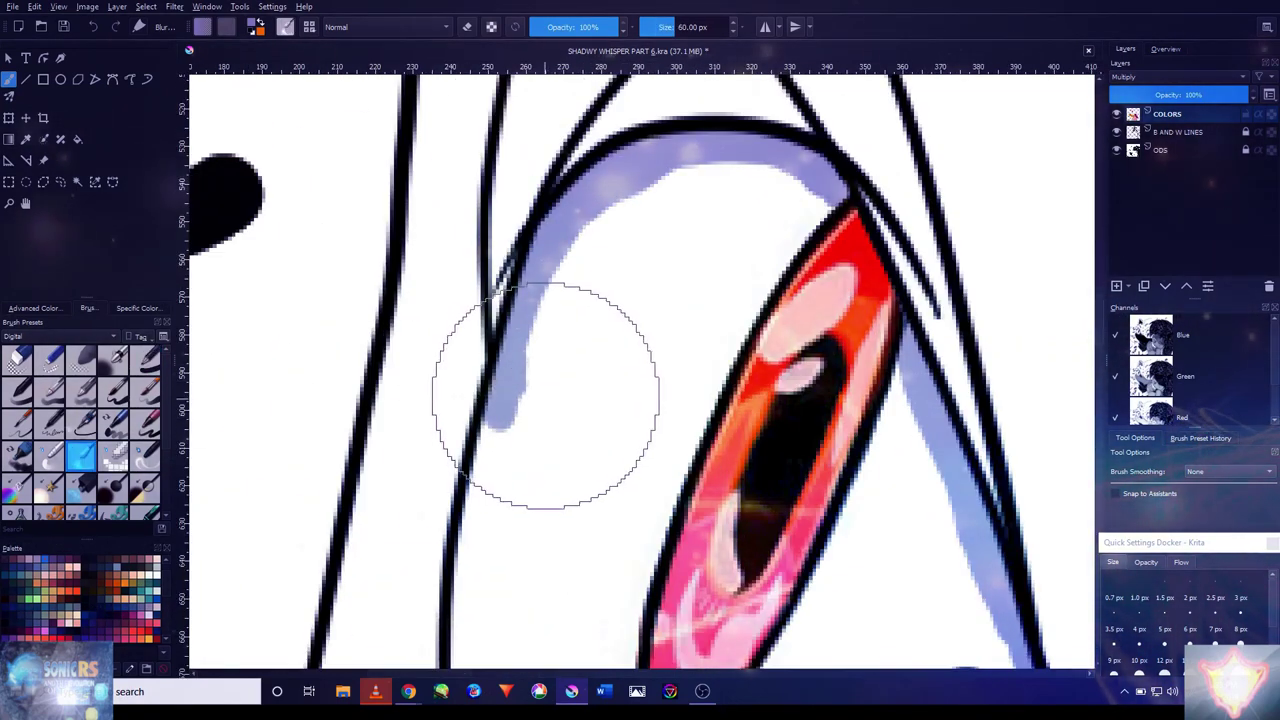
mouse_move(551, 400)
left_mouse_down()
mouse_move(541, 352)
mouse_move(594, 258)
mouse_move(553, 292)
mouse_move(791, 194)
mouse_move(642, 188)
mouse_move(775, 192)
left_mouse_up()
mouse_move(563, 432)
left_mouse_down()
mouse_move(569, 344)
mouse_move(737, 214)
left_mouse_up()
mouse_move(899, 477)
left_mouse_down()
mouse_move(822, 388)
mouse_move(820, 320)
mouse_move(871, 449)
mouse_move(860, 362)
left_mouse_up()
key("bracketright")
key("bracketright")
key("bracketleft")
key("bracketleft")
key("bracketleft")
left_click_drag(795, 180, 890, 465)
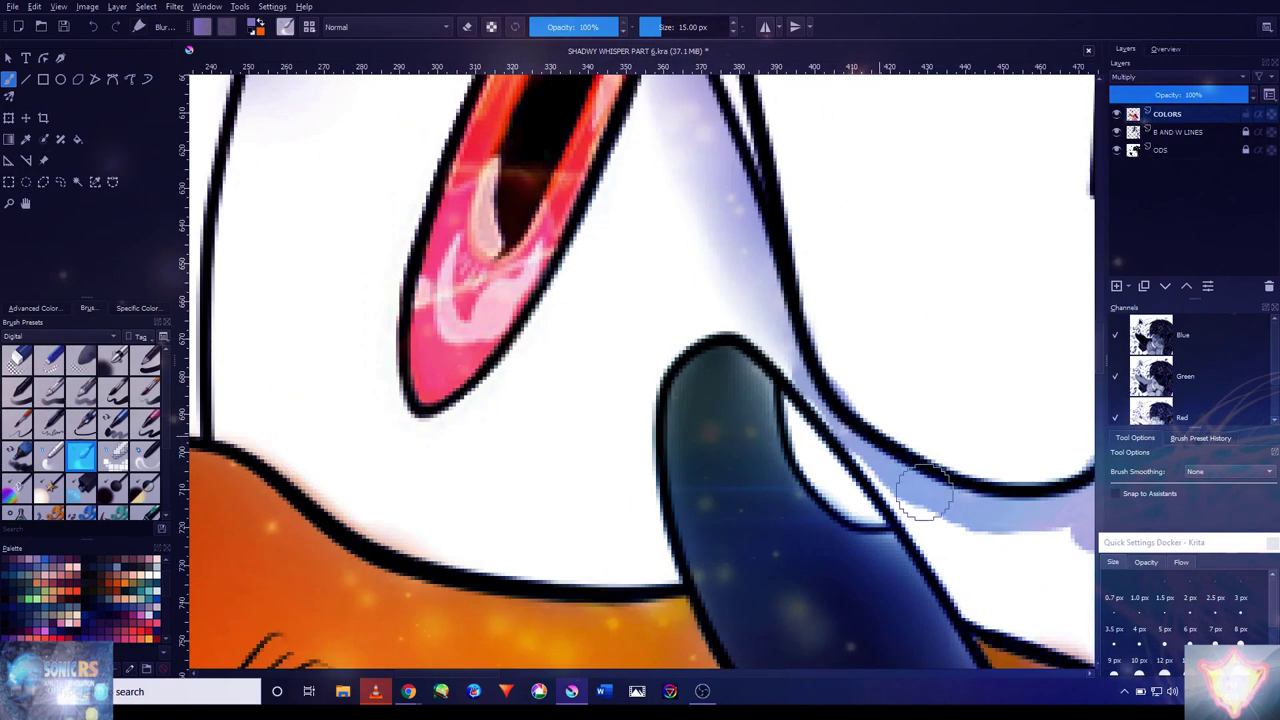
- Blend the lavender shadow under the brow from above the nose across to the second eye at 15 and 20 px
mouse_move(786, 323)
left_mouse_down()
mouse_move(944, 372)
mouse_move(644, 332)
left_mouse_up()
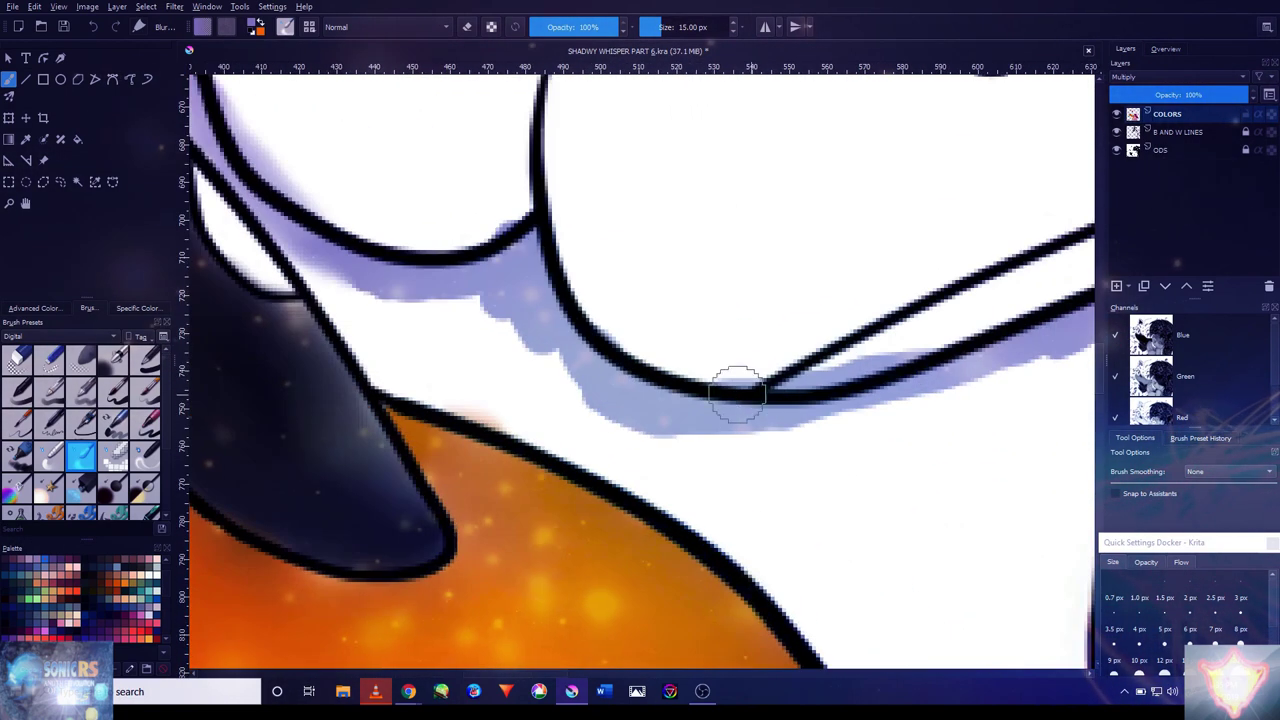
key("bracketright")
mouse_move(679, 422)
left_mouse_down()
mouse_move(521, 306)
mouse_move(377, 292)
mouse_move(626, 403)
left_mouse_up()
left_click_drag(962, 370, 642, 350)
mouse_move(814, 277)
left_mouse_down()
mouse_move(809, 309)
mouse_move(669, 354)
mouse_move(281, 430)
left_mouse_up()
scroll(886, 337, "down", 3)
scroll(909, 286, "up", 3)
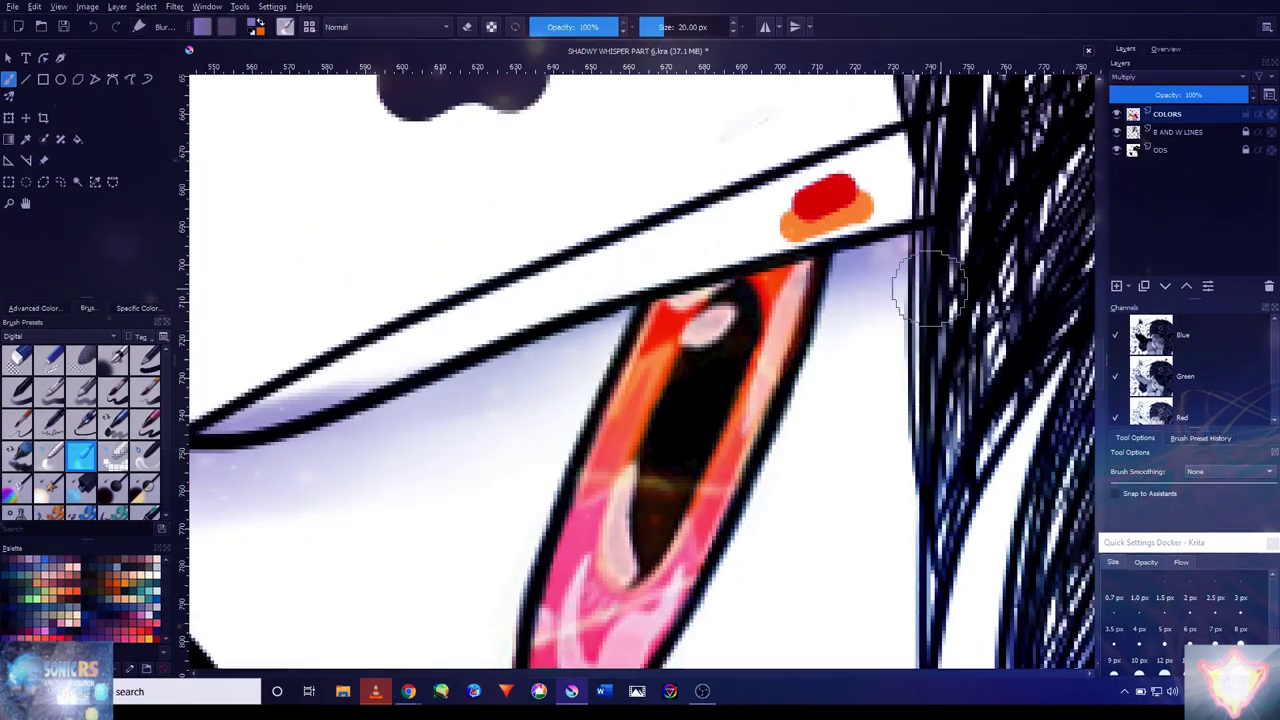
- Blend the lavender shadow under the black hair beside the other character's face at 20 px
scroll(718, 395, "down", 3)
scroll(718, 397, "up", 4)
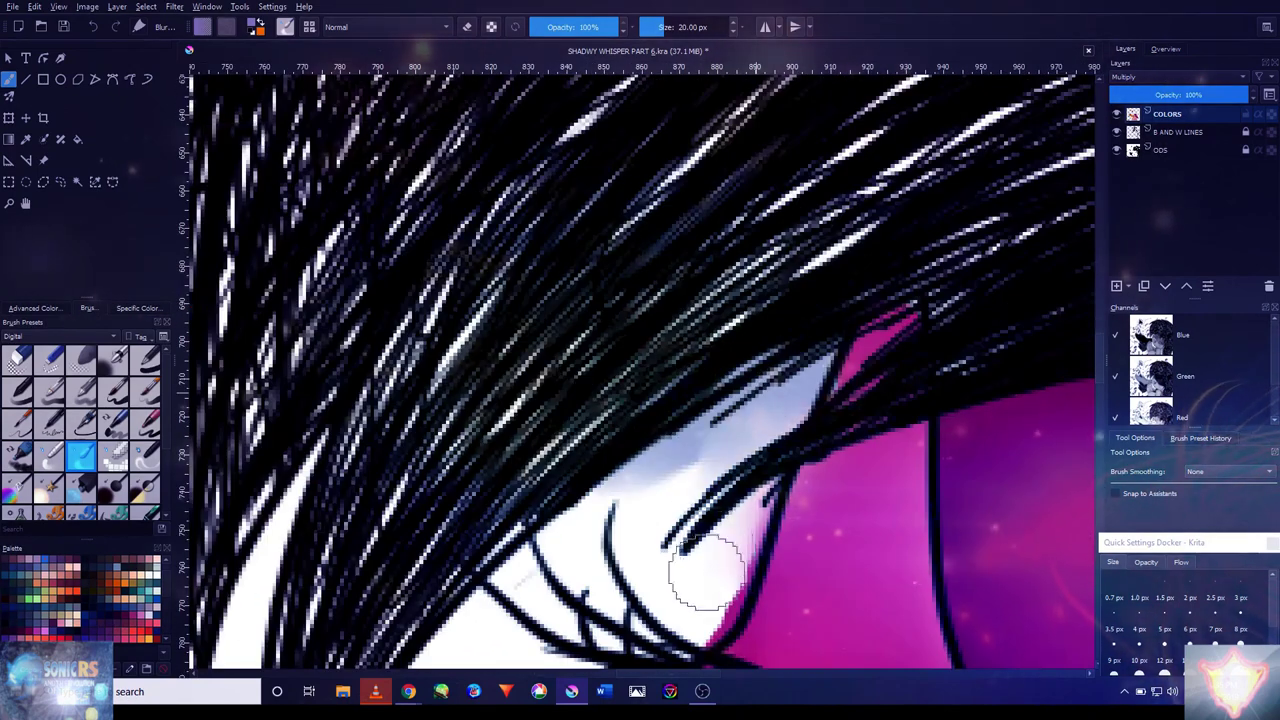
mouse_move(735, 530)
left_mouse_down()
mouse_move(686, 509)
mouse_move(720, 586)
left_mouse_up()
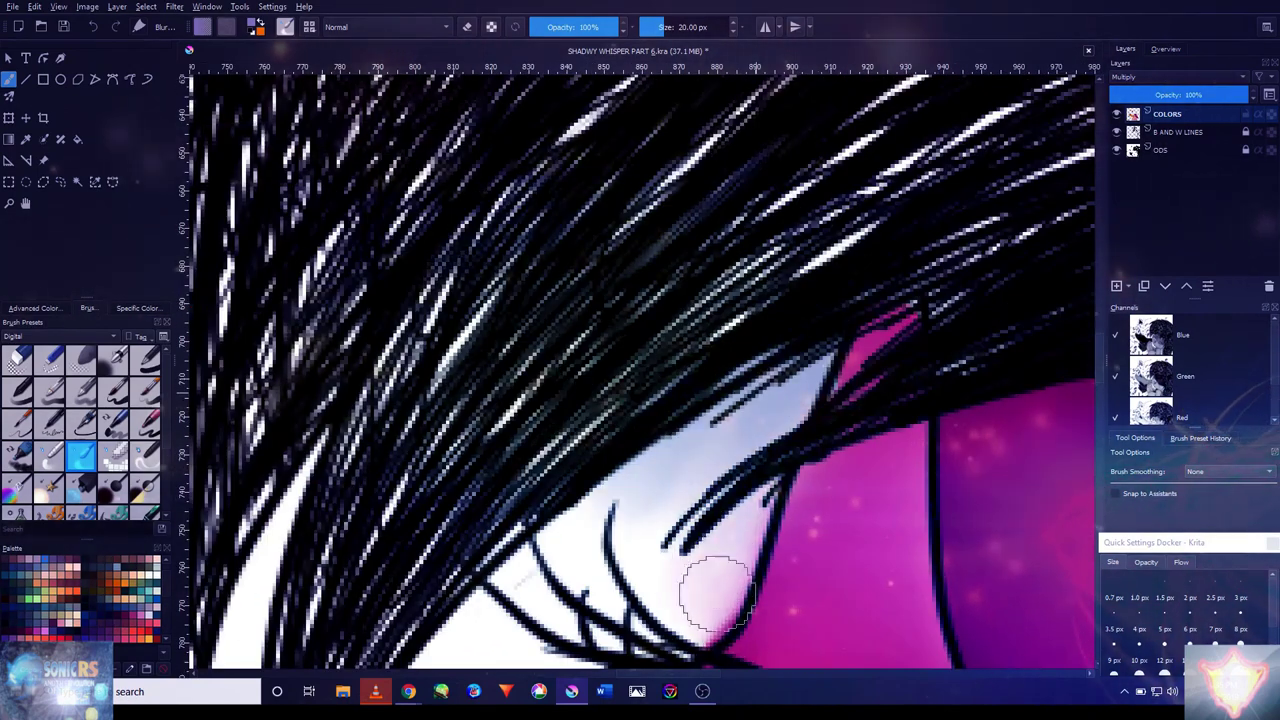
scroll(720, 586, "down", 6)
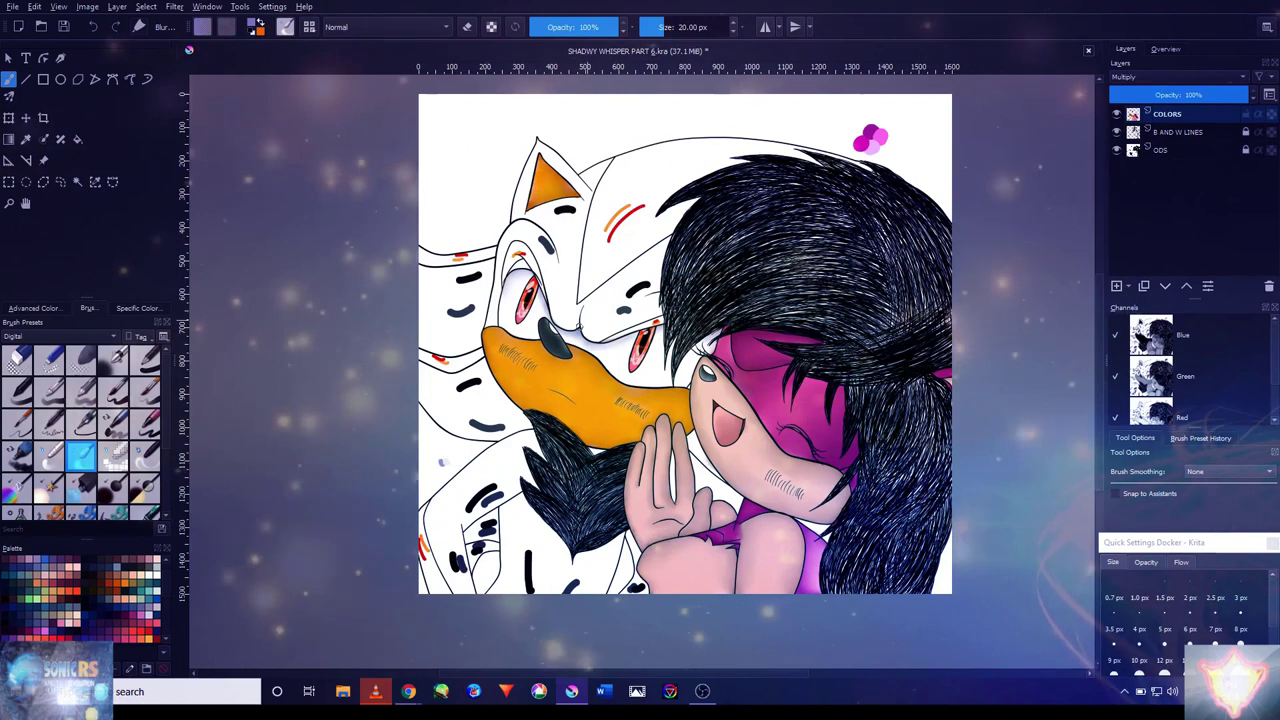
- Sample the red swatch and fill the arm stripe, quill stripes, eyelid markings and forehead stripe with it
scroll(553, 322, "up", 3)
scroll(497, 382, "down", 5)
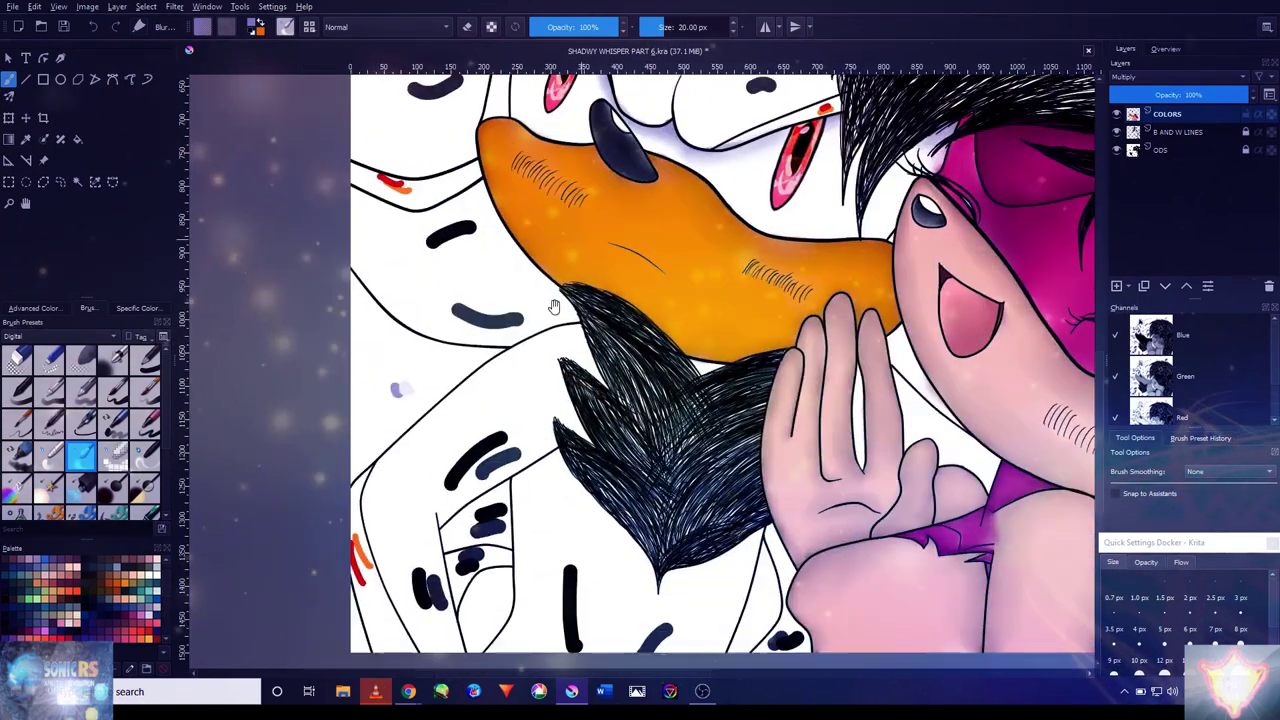
scroll(410, 465, "up", 3)
left_click(430, 460, "ctrl")
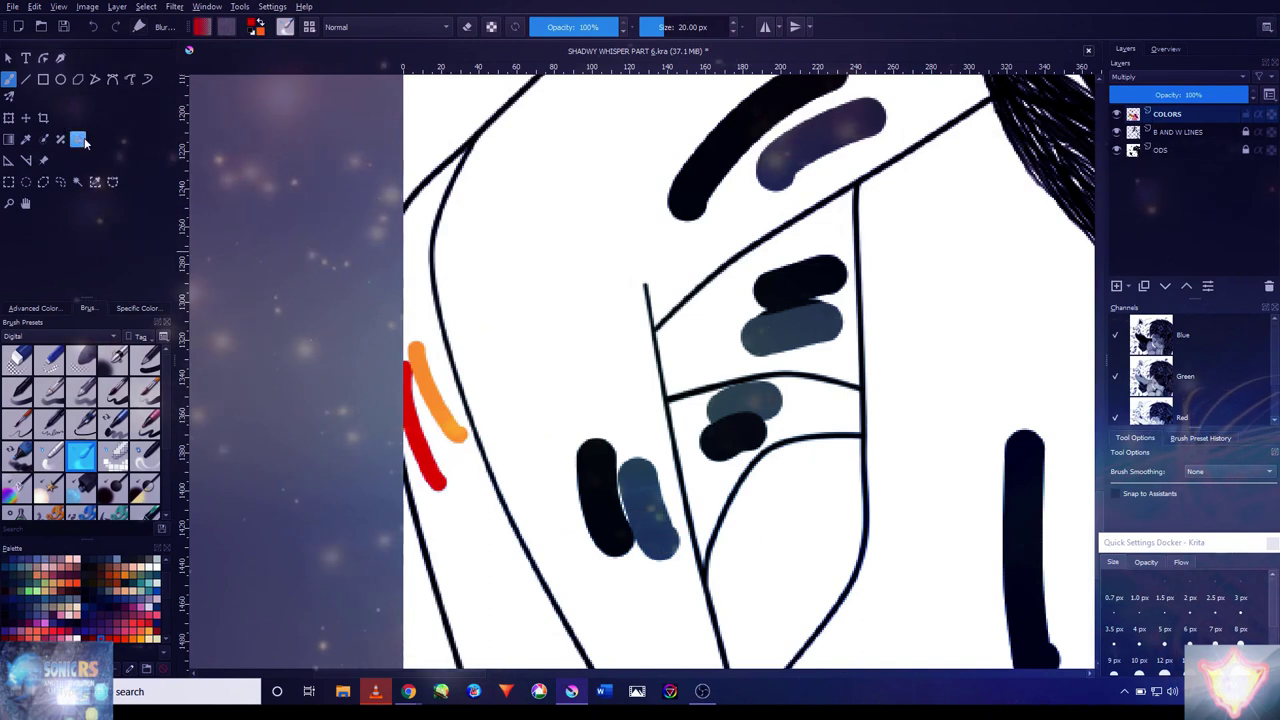
scroll(447, 330, "down", 5)
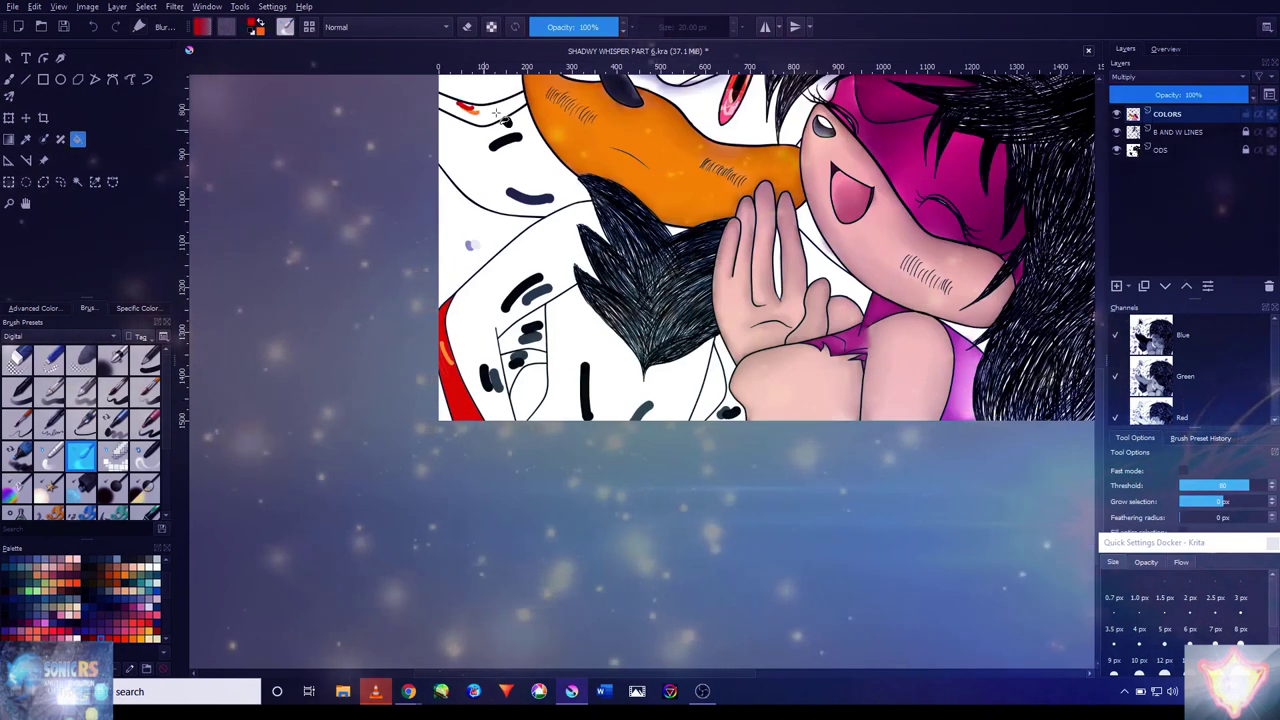
scroll(503, 120, "up", 5)
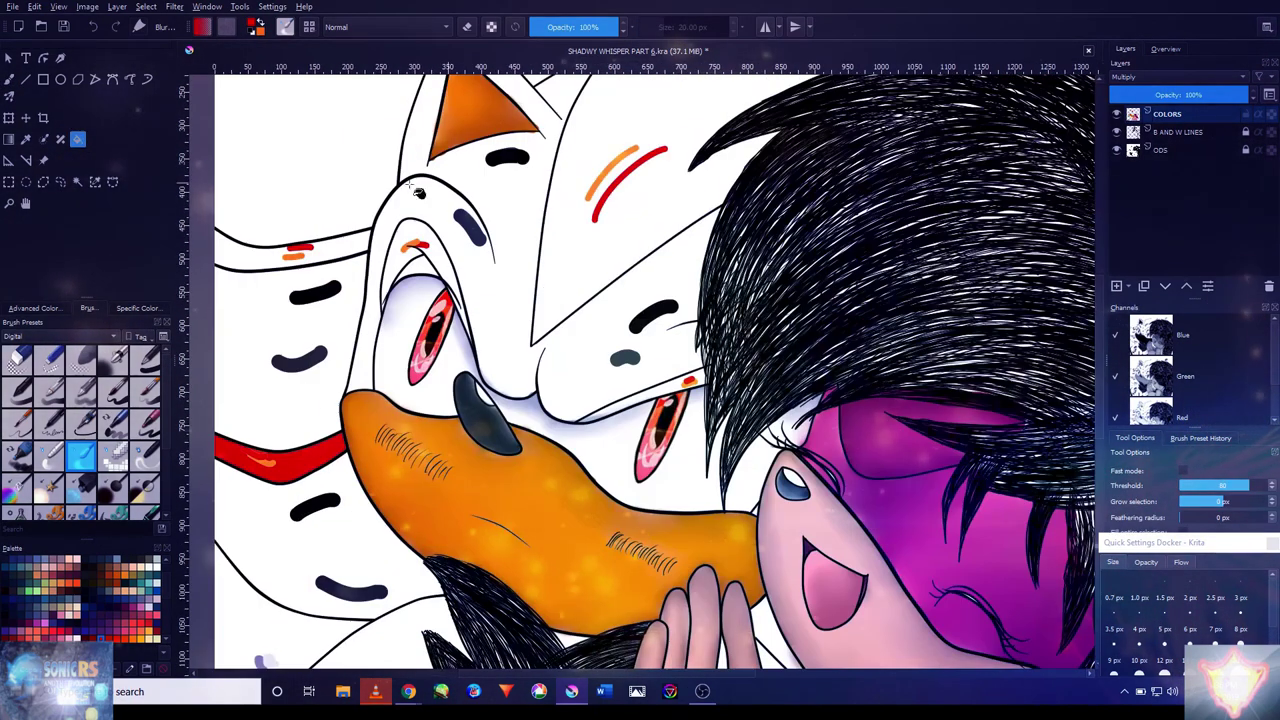
scroll(718, 430, "up", 3)
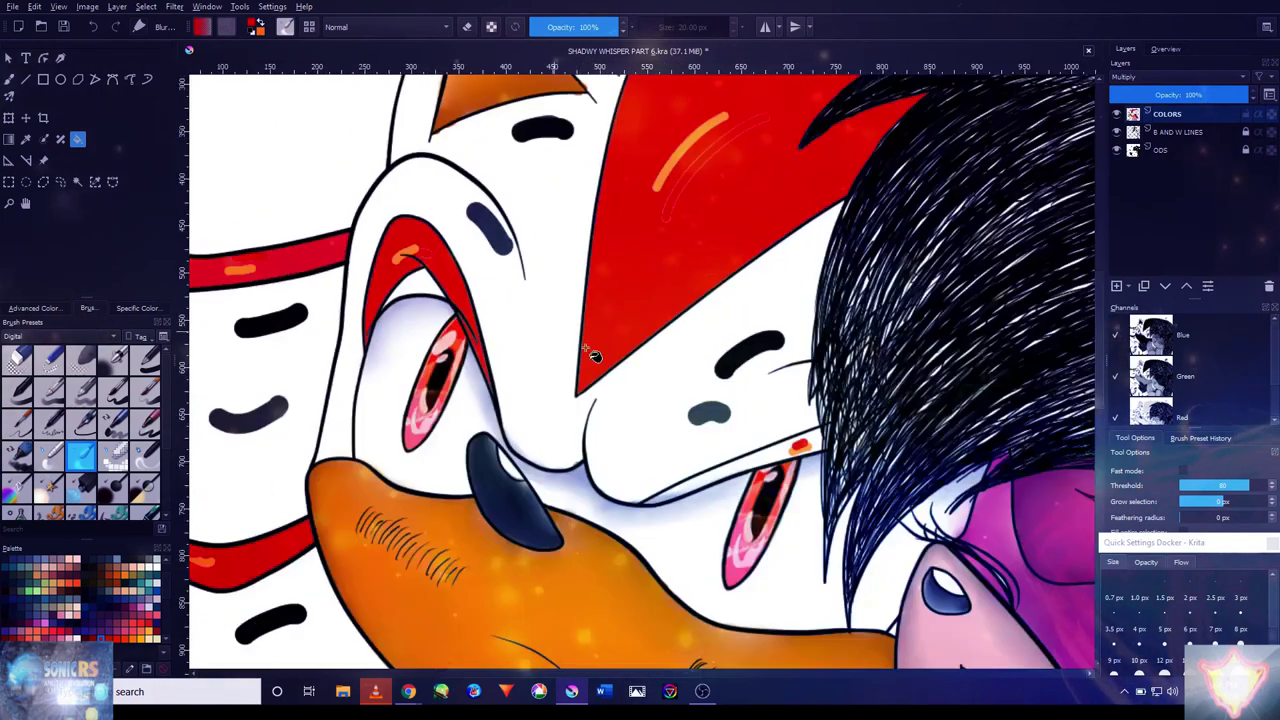
scroll(718, 430, "down", 5)
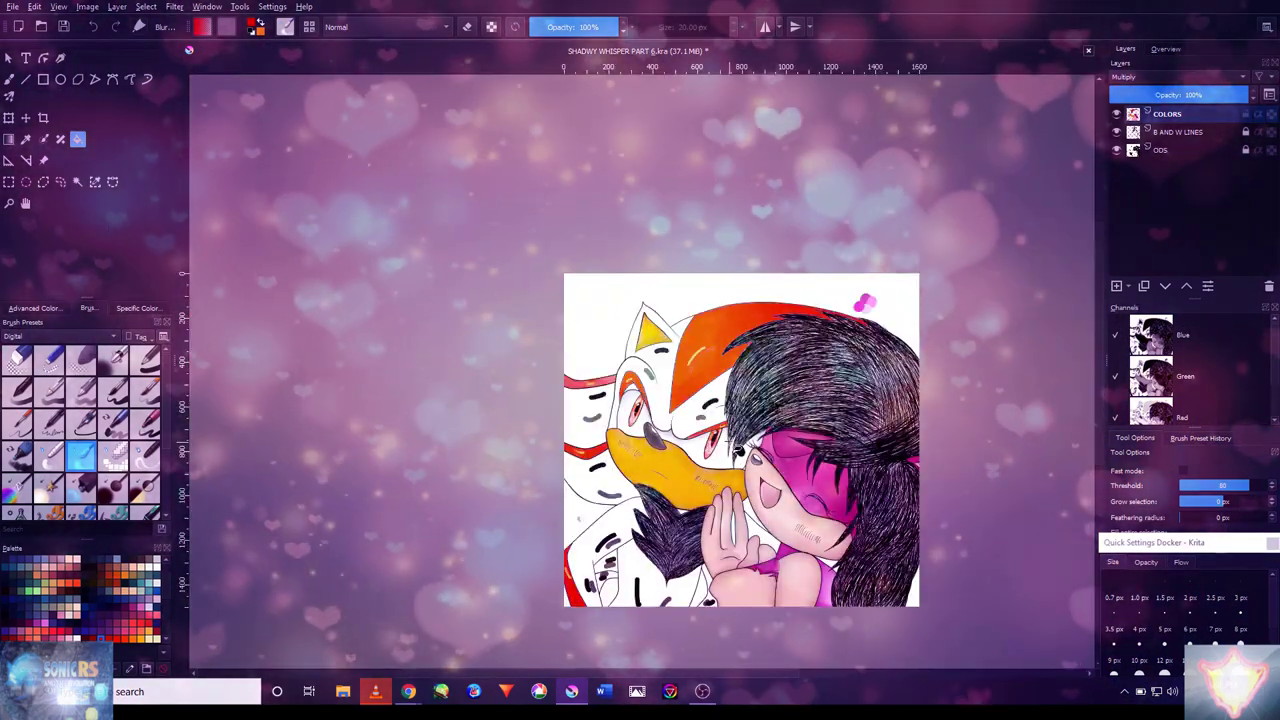
- Paint over the orange swatch on the arm stripe in red at 10 px, undoing the stray stroke past the outline
key("/")
scroll(298, 430, "up", 6)
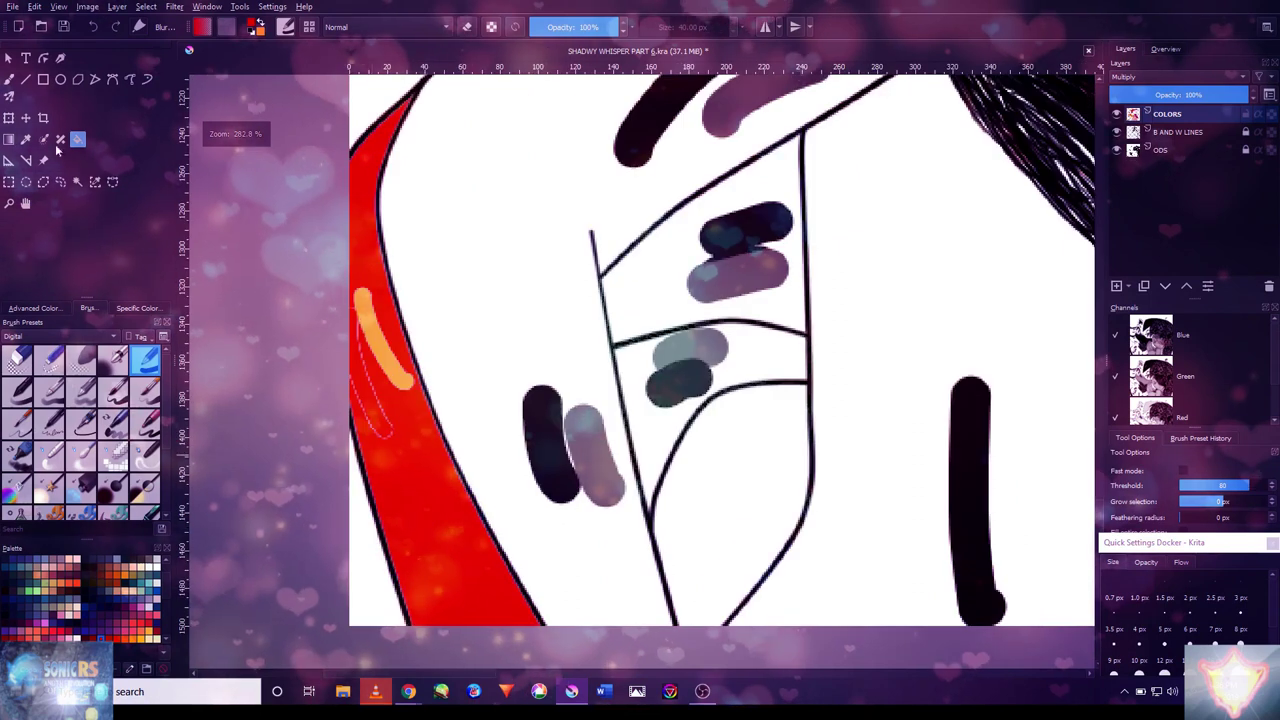
key("b")
key("bracketleft")
key("bracketleft")
key("bracketleft")
key("bracketleft")
key("bracketleft")
key("bracketleft")
key("bracketleft")
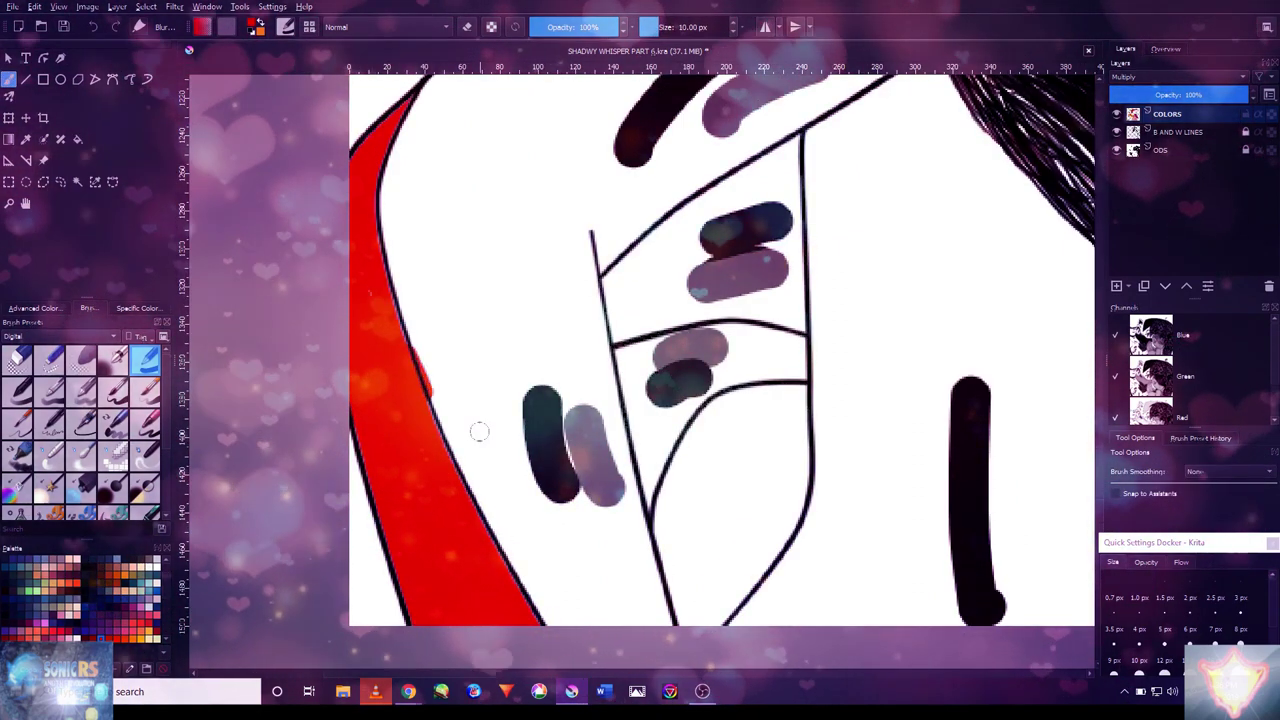
key("ctrl+z")
- Paint an orange highlight along the inner edge of the red arm stripe, narrowing the brush to 3 px near the tip
scroll(447, 356, "down", 5)
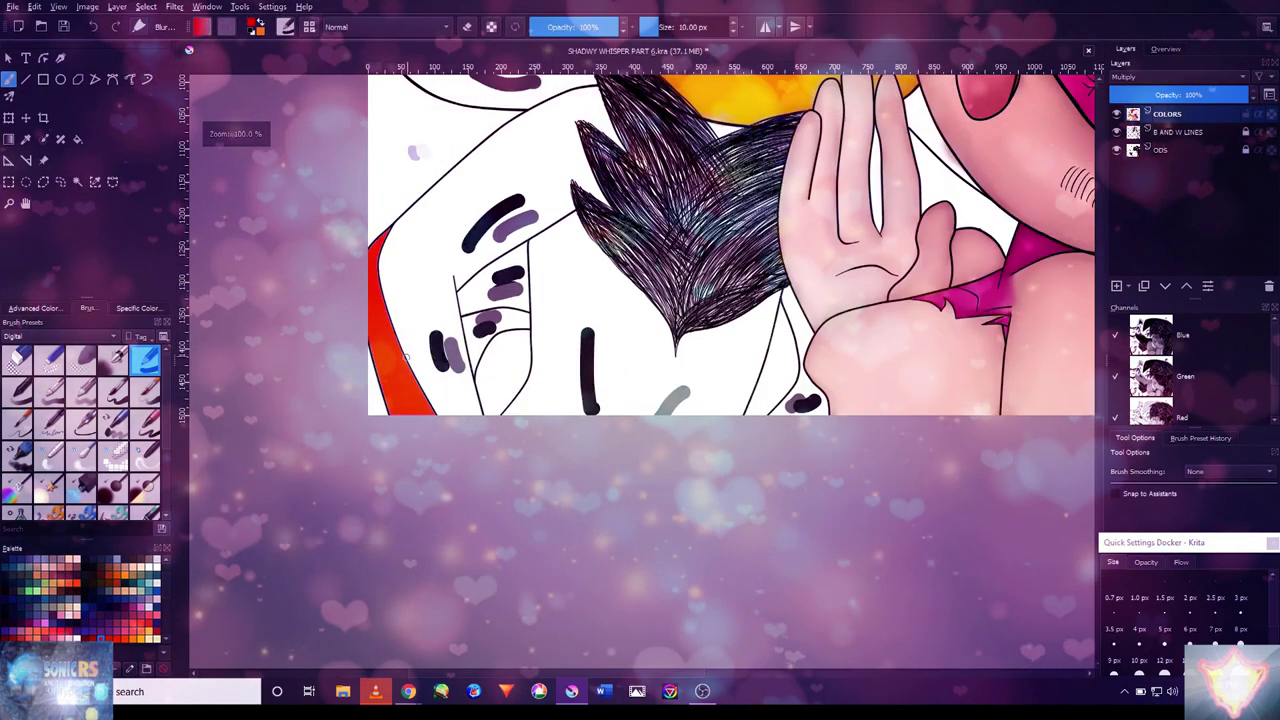
scroll(416, 386, "up", 5)
mouse_move(490, 355)
left_mouse_down()
mouse_move(452, 322)
mouse_move(432, 270)
left_mouse_up()
scroll(640, 340, "up", 2)
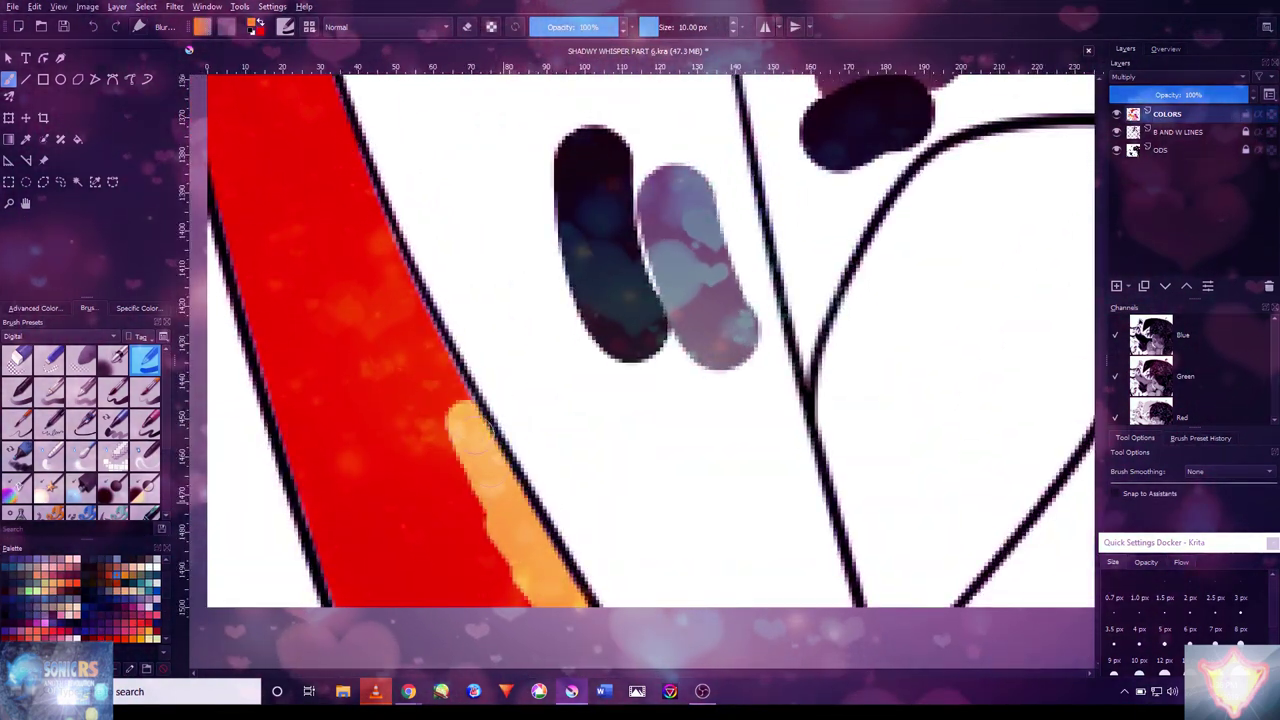
key("ctrl+z")
left_click_drag(500, 505, 482, 465)
mouse_move(415, 330)
left_mouse_down()
mouse_move(431, 460)
mouse_move(367, 222)
mouse_move(360, 443)
left_mouse_up()
scroll(503, 360, "up", 3)
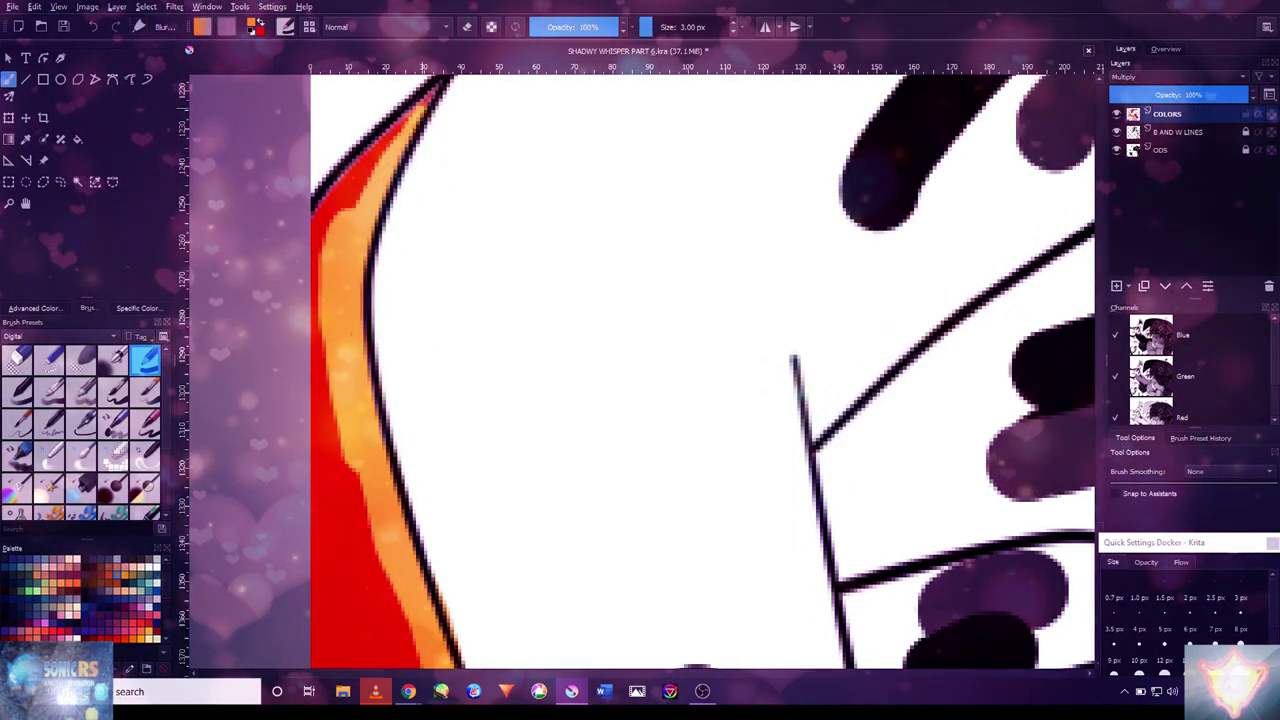
- Blend the orange highlight into the red arm stripe with the blending brush at 60, 28 and 20 px
left_click(85, 457)
scroll(400, 495, "down", 3)
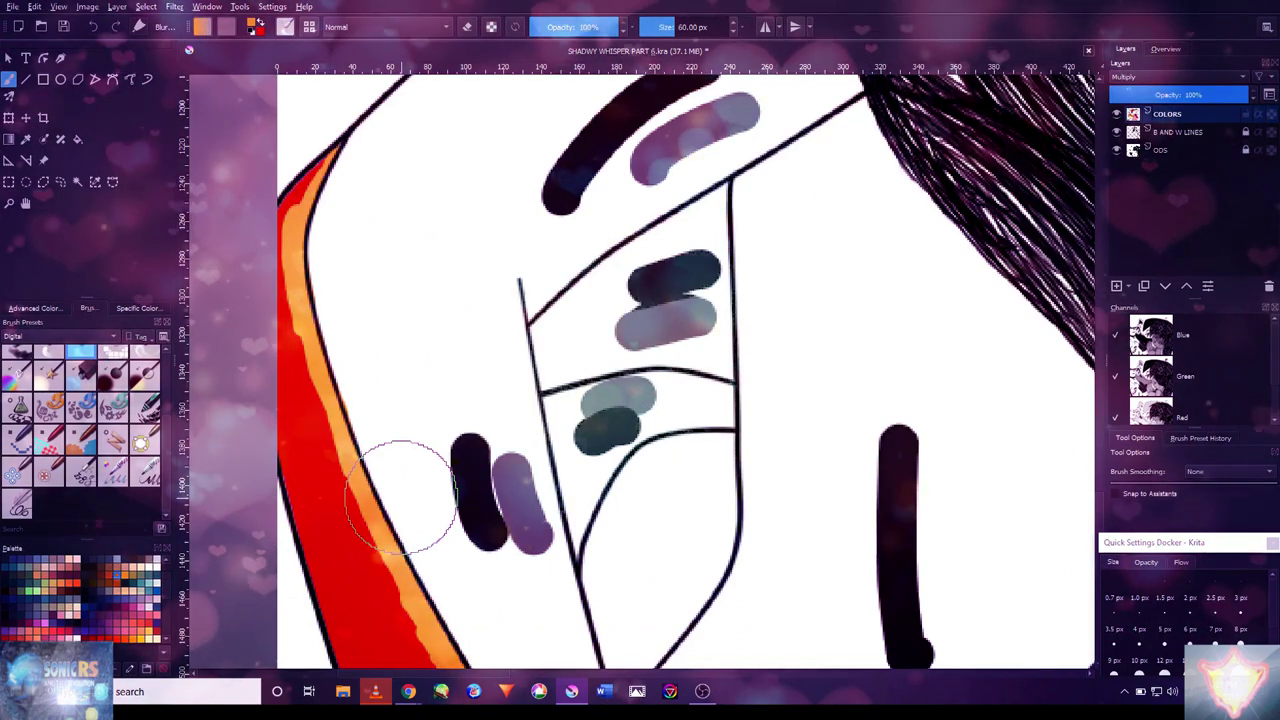
scroll(400, 500, "up", 3)
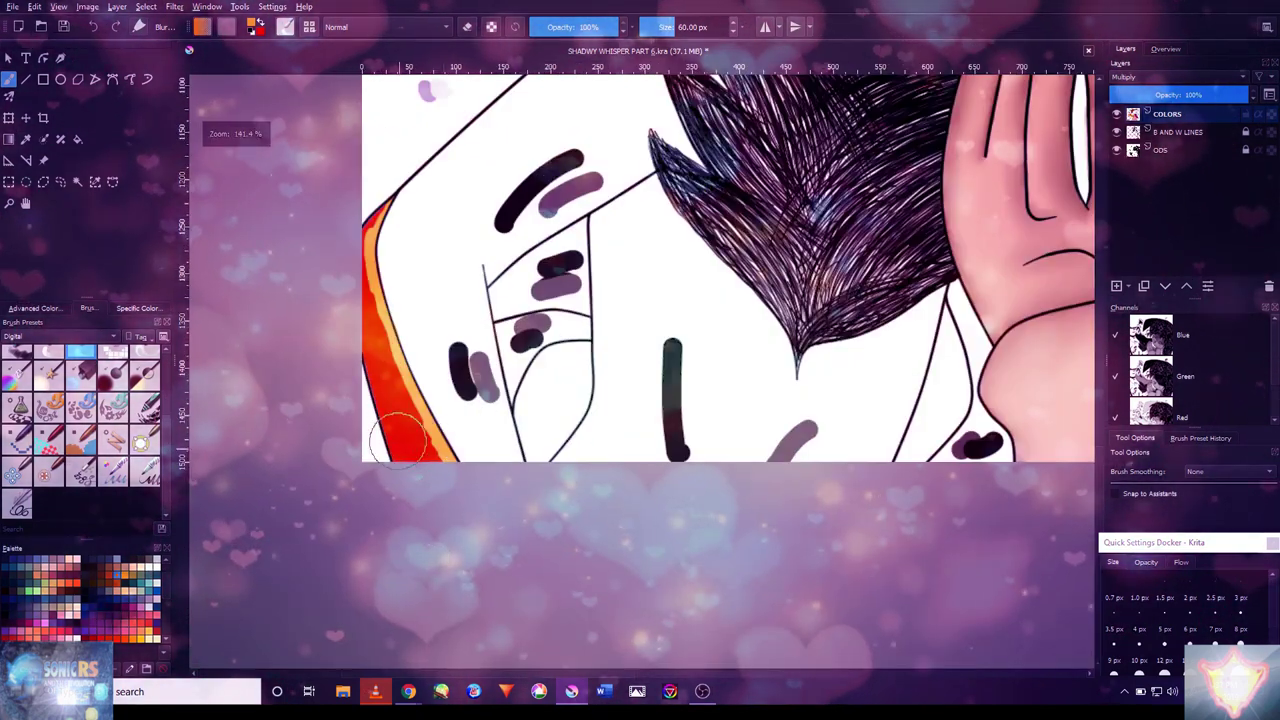
key("bracketleft")
key("bracketleft")
key("bracketleft")
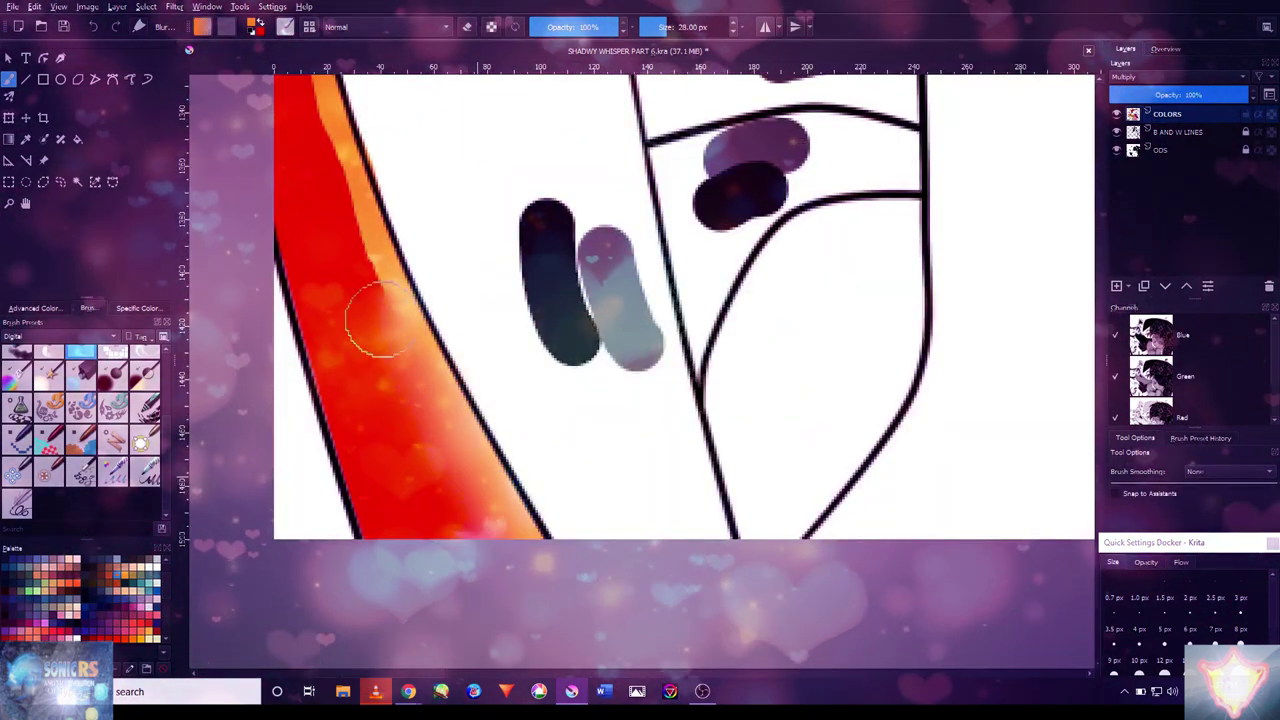
scroll(345, 310, "up", 1)
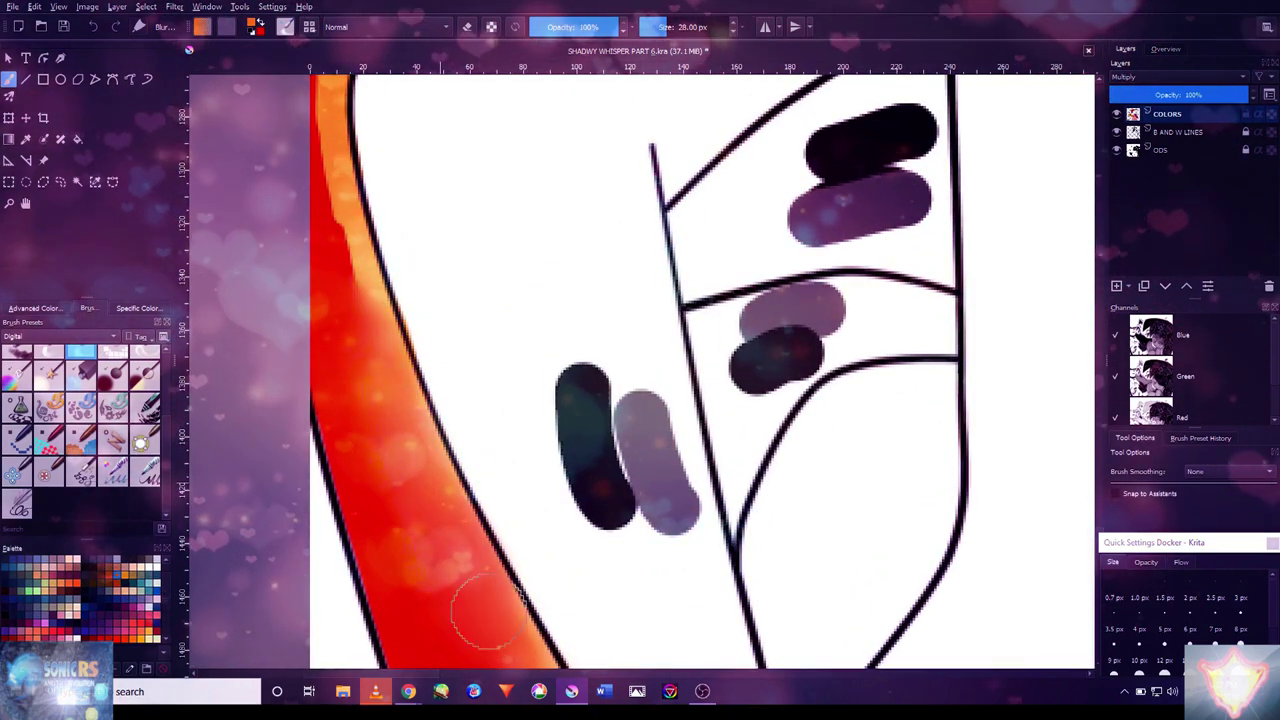
key("4")
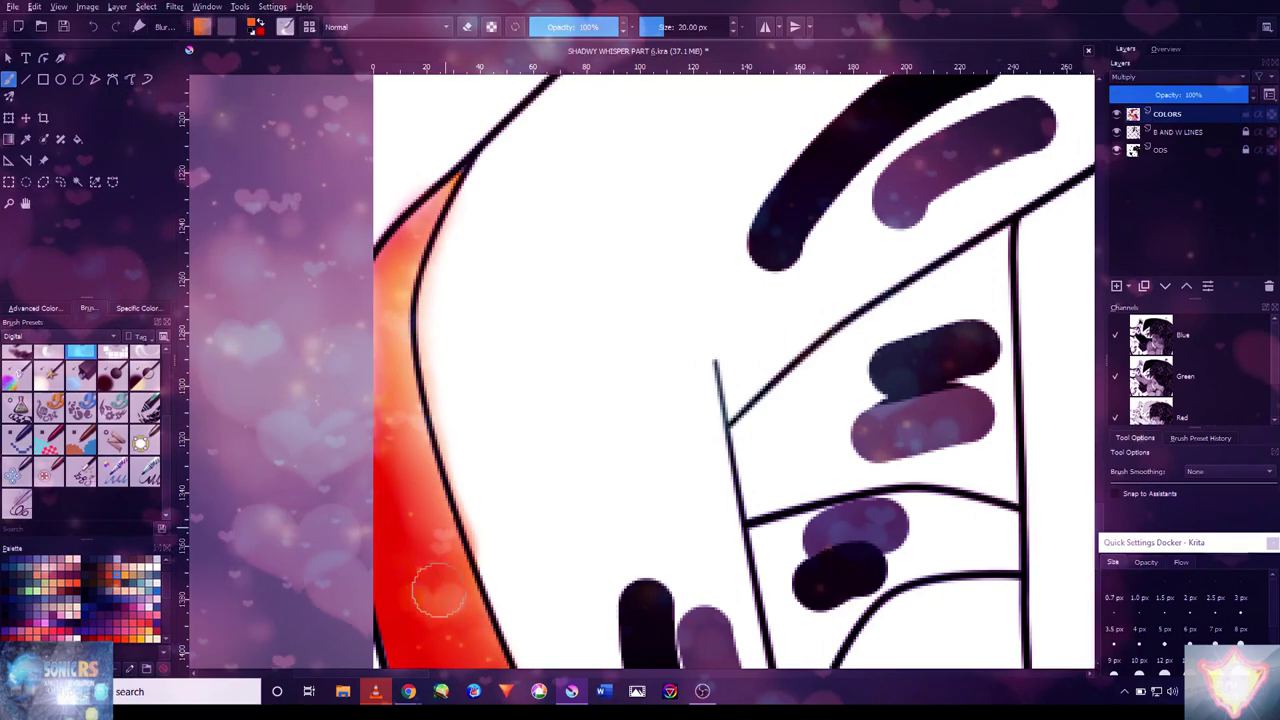
scroll(414, 543, "down", 5)
scroll(460, 575, "up", 5)
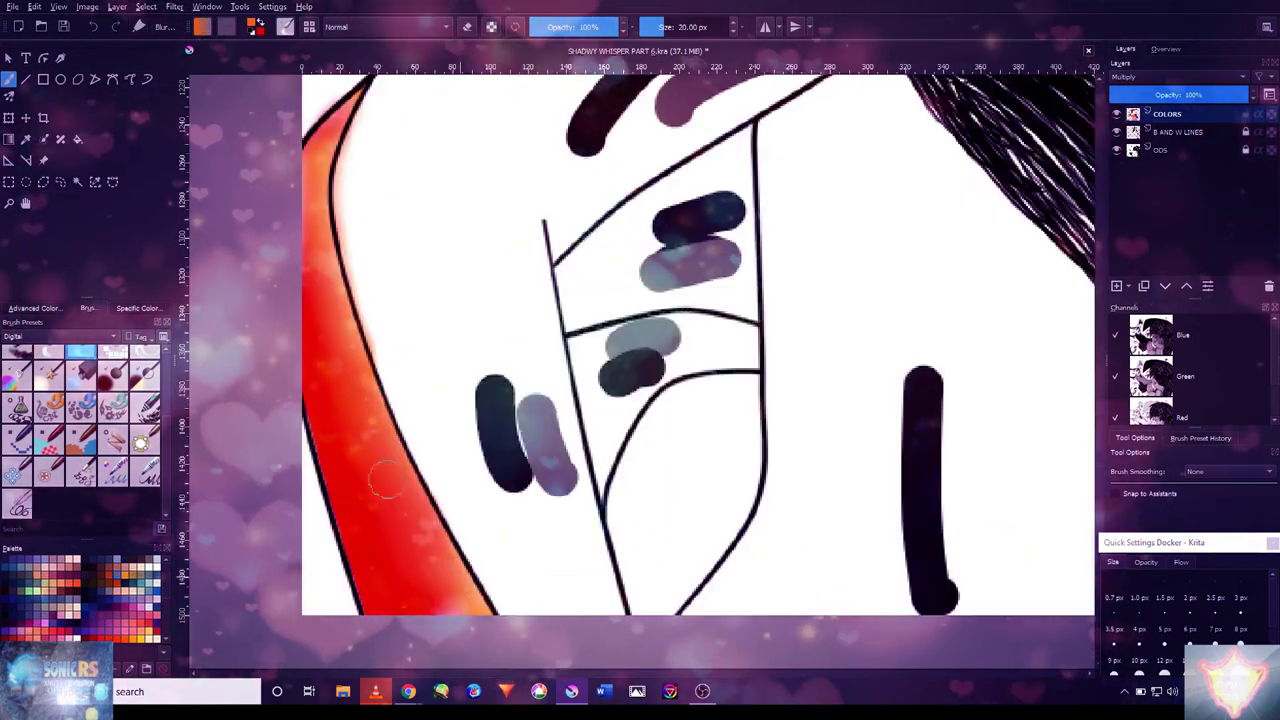
scroll(407, 313, "down", 3)
scroll(640, 370, "down", 3)
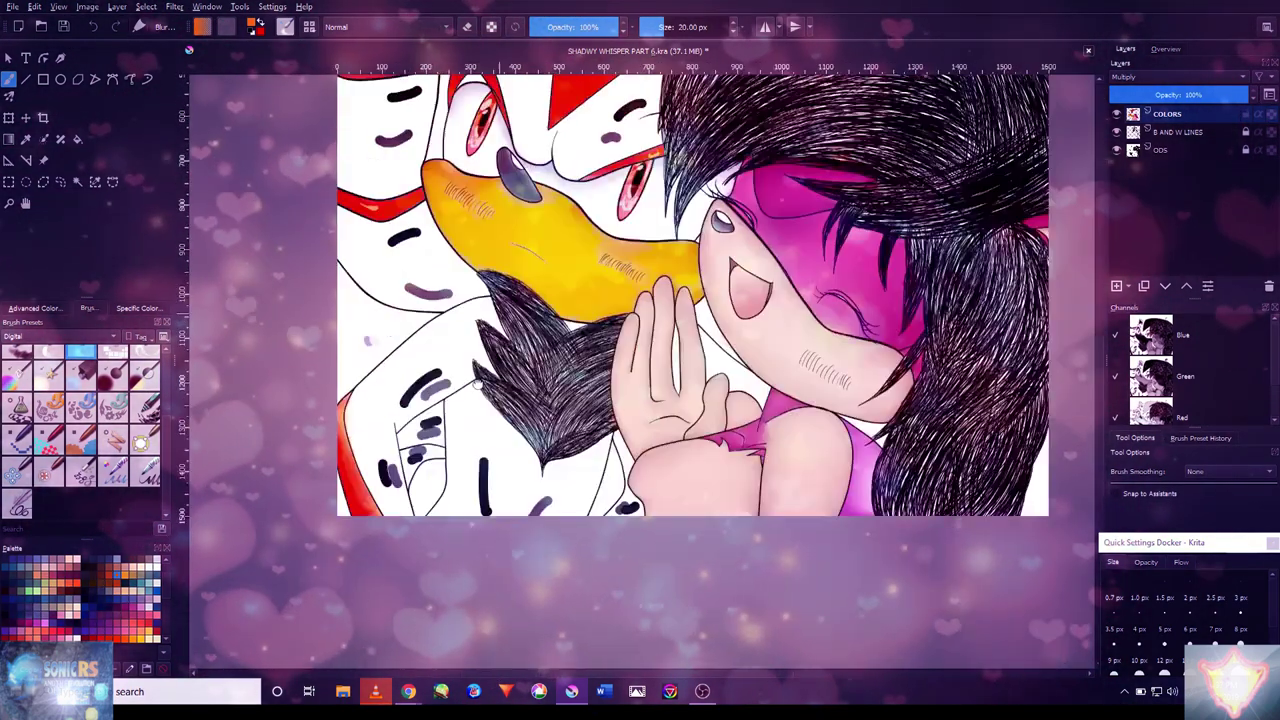
- Paint an orange highlight along the upper edge of the lower red quill stripe beside the muzzle at 9 px
scroll(291, 435, "up", 5)
scroll(520, 491, "up", 3)
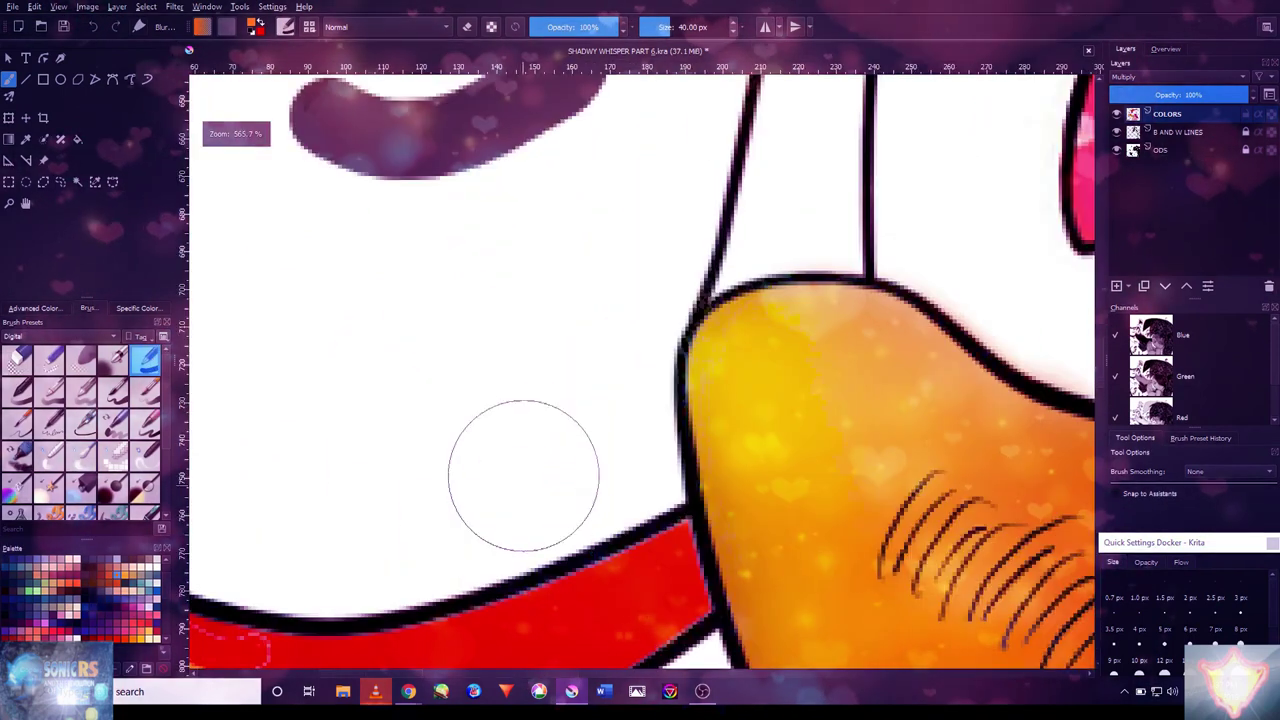
scroll(563, 337, "up", 3)
left_click_drag(600, 355, 630, 345)
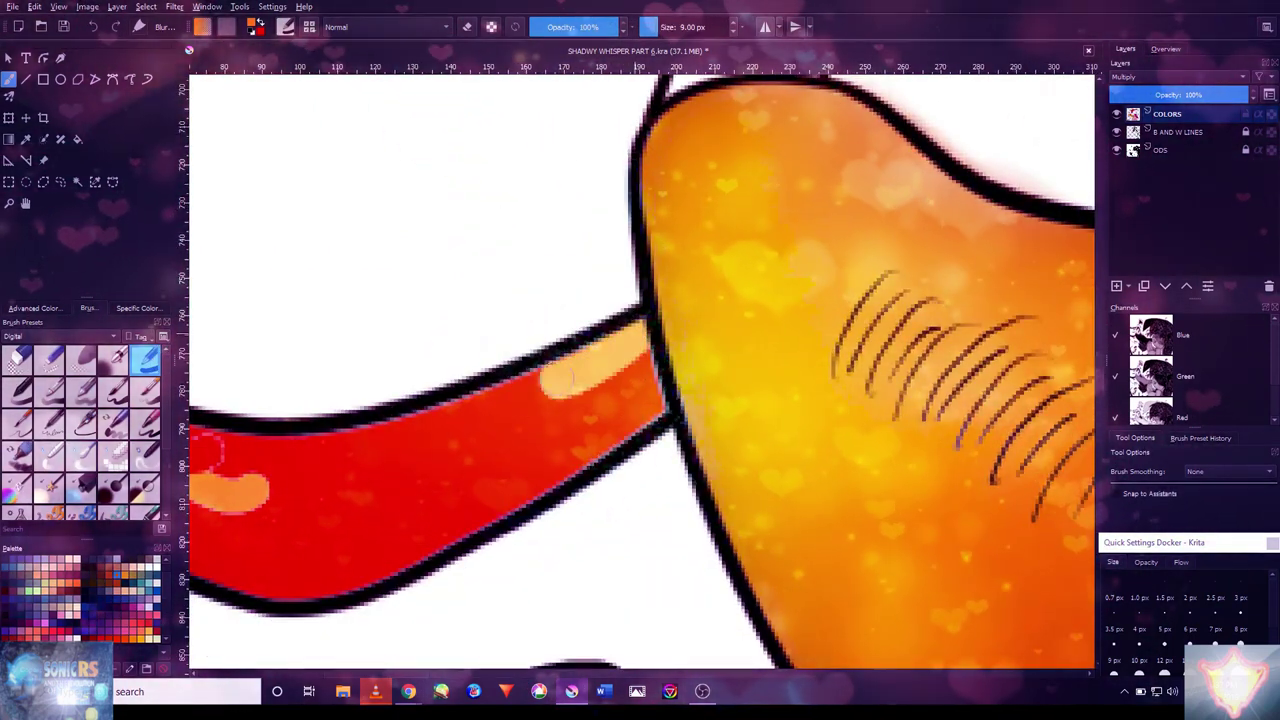
left_click_drag(480, 385, 640, 340)
scroll(560, 370, "up", 2)
key("bracketleft")
scroll(560, 380, "up", 2)
left_click_drag(435, 380, 275, 305)
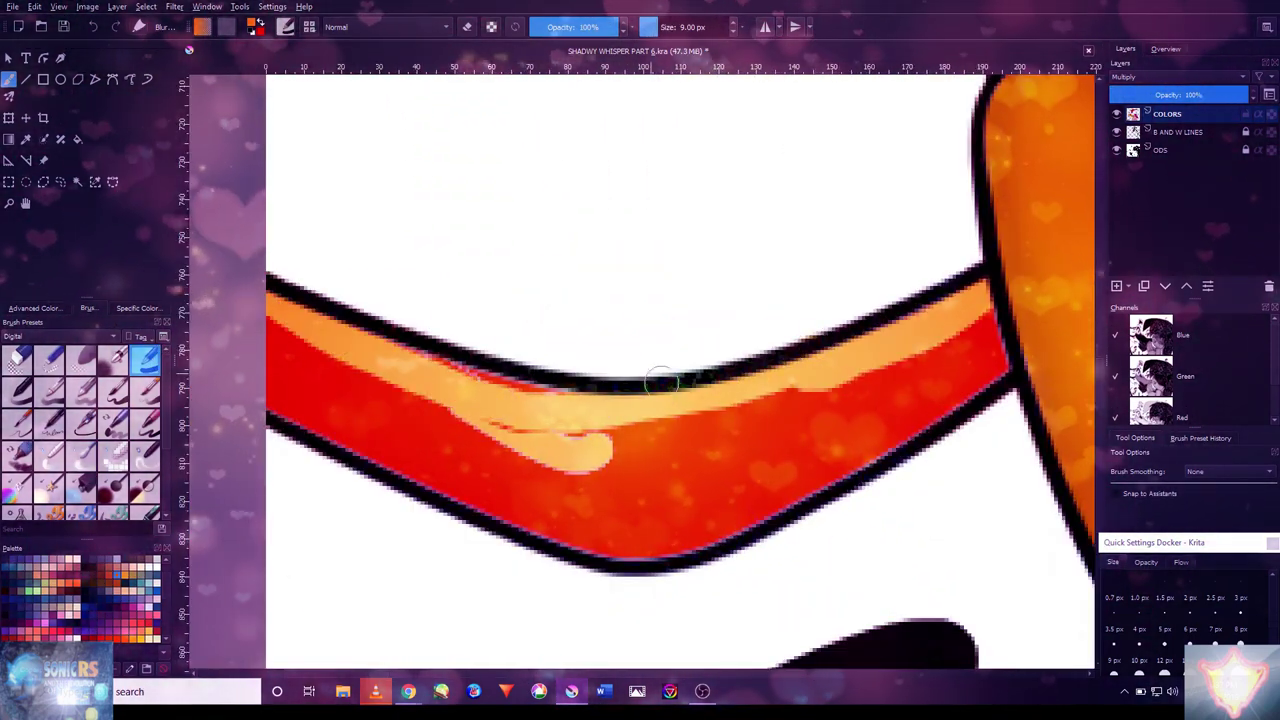
- Pick a muted crimson and paint a 9 px shadow along the lower edge of the lower quill stripe
left_click(33, 308)
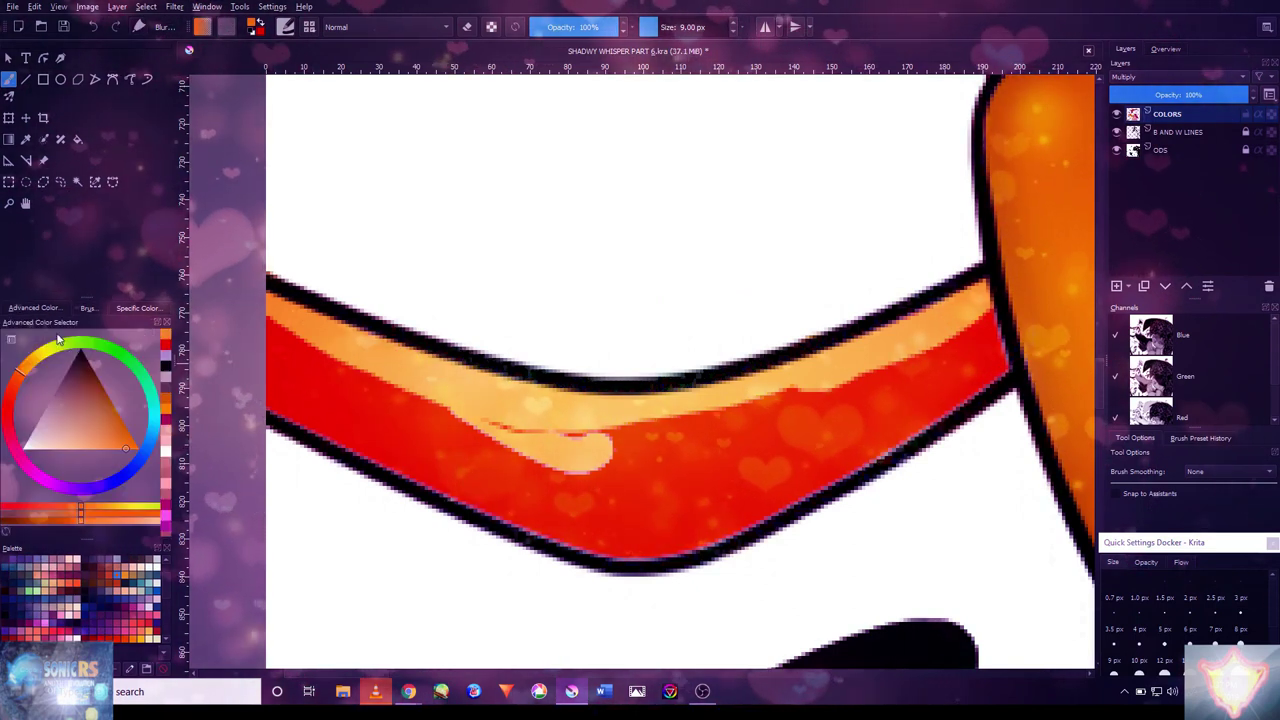
left_click(91, 404)
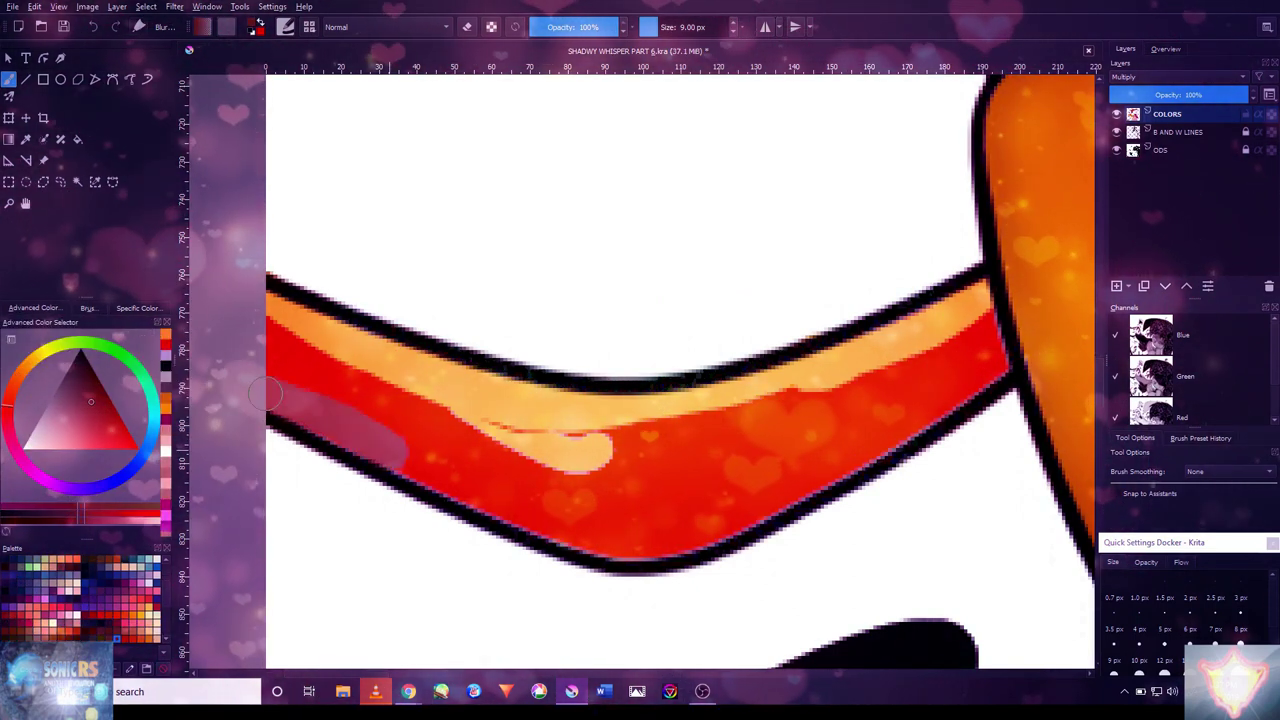
left_click(335, 437, "ctrl")
mouse_move(306, 382)
left_mouse_down()
mouse_move(363, 441)
mouse_move(539, 508)
mouse_move(757, 499)
mouse_move(963, 367)
mouse_move(939, 398)
mouse_move(724, 488)
left_mouse_up()
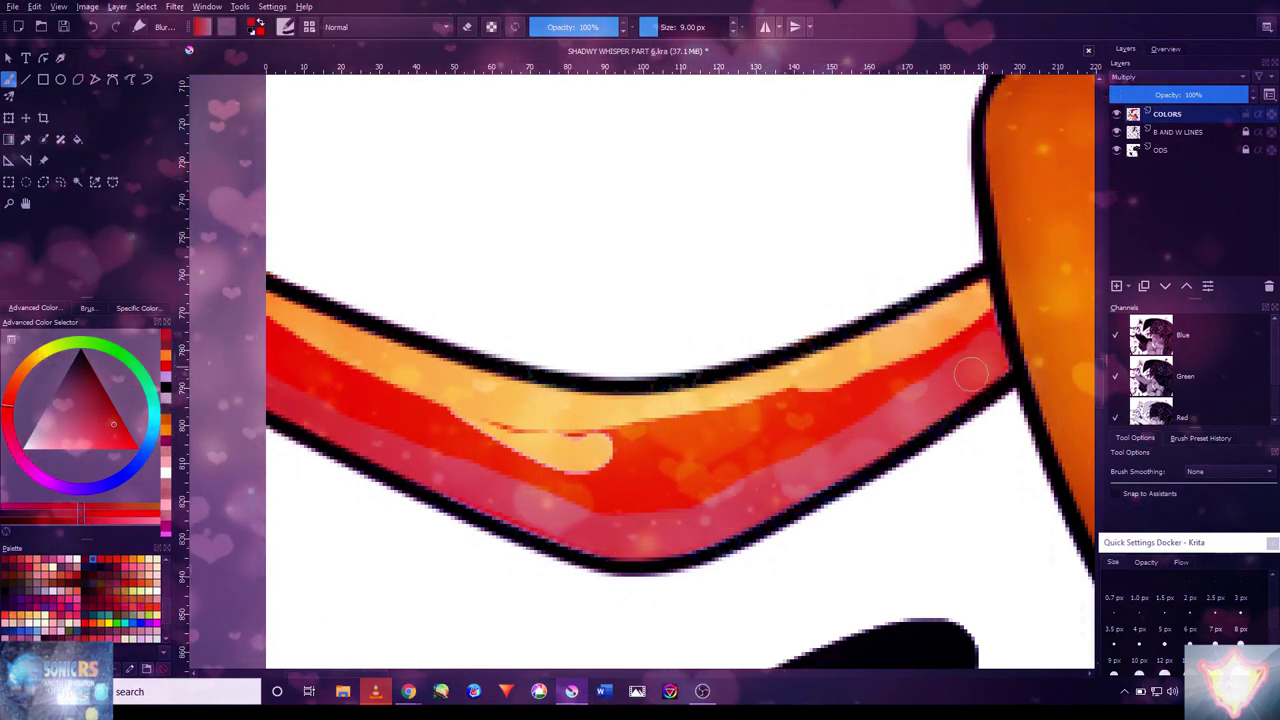
- Blend the orange highlight and crimson shadow into the lower quill stripe with the blending brush, from 60 down to 11 px
left_click(88, 308)
left_click(81, 455)
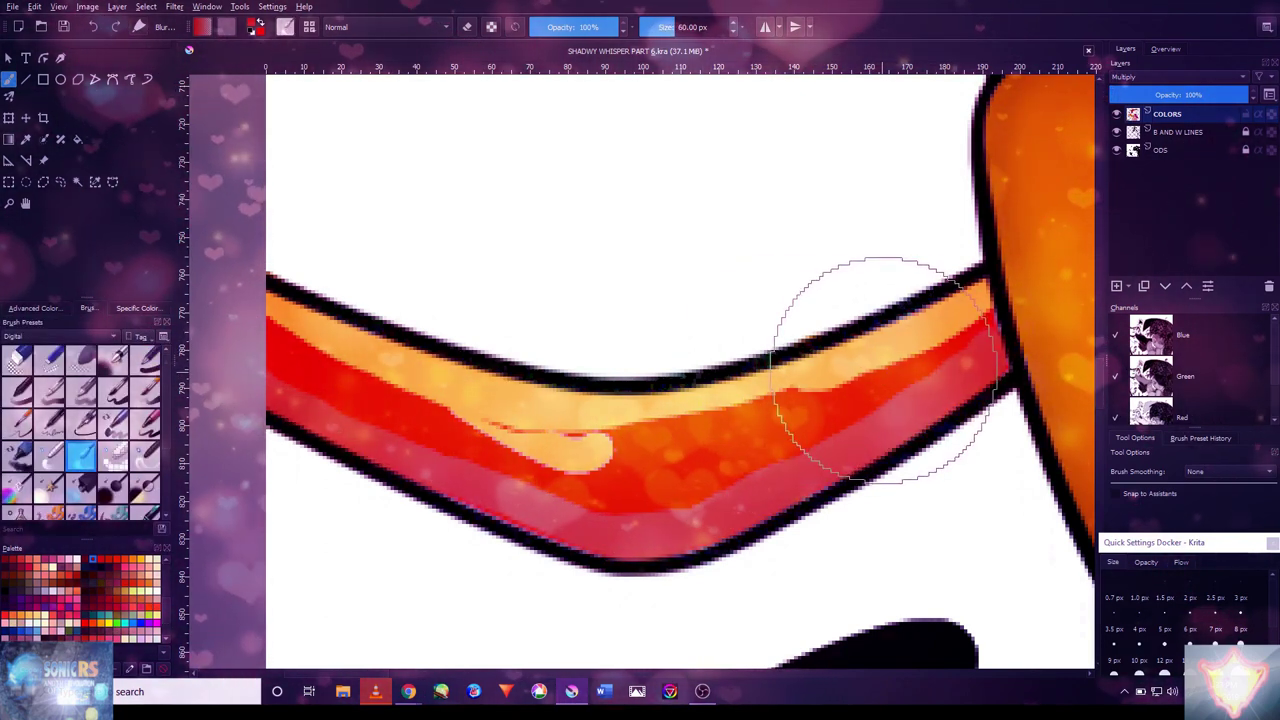
mouse_move(900, 329)
left_mouse_down()
mouse_move(956, 332)
mouse_move(600, 477)
mouse_move(617, 496)
mouse_move(292, 353)
mouse_move(717, 453)
mouse_move(398, 397)
mouse_move(917, 402)
mouse_move(543, 502)
mouse_move(736, 486)
mouse_move(339, 395)
mouse_move(497, 453)
mouse_move(289, 353)
mouse_move(640, 453)
mouse_move(398, 395)
mouse_move(917, 360)
mouse_move(678, 437)
mouse_move(747, 413)
mouse_move(816, 416)
mouse_move(797, 442)
mouse_move(811, 448)
mouse_move(507, 471)
mouse_move(767, 458)
mouse_move(412, 398)
mouse_move(343, 367)
left_mouse_up()
key("bracketleft")
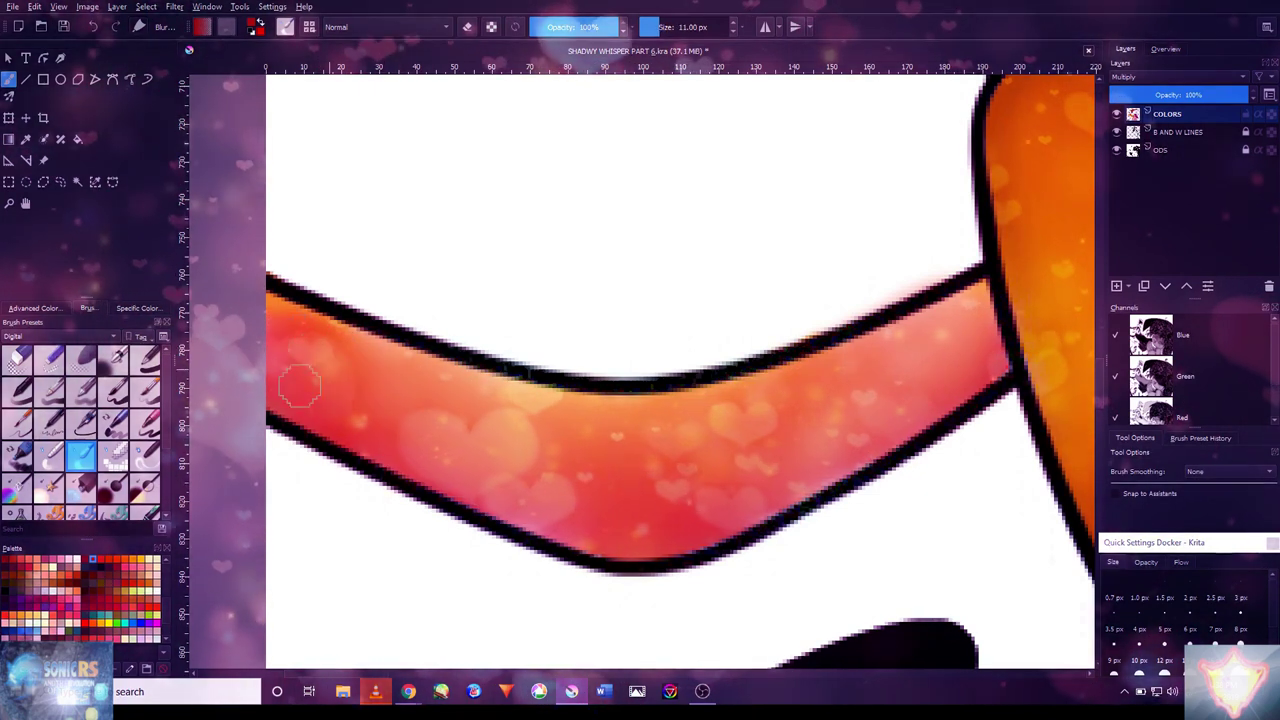
key("1")
scroll(900, 560, "up", 4)
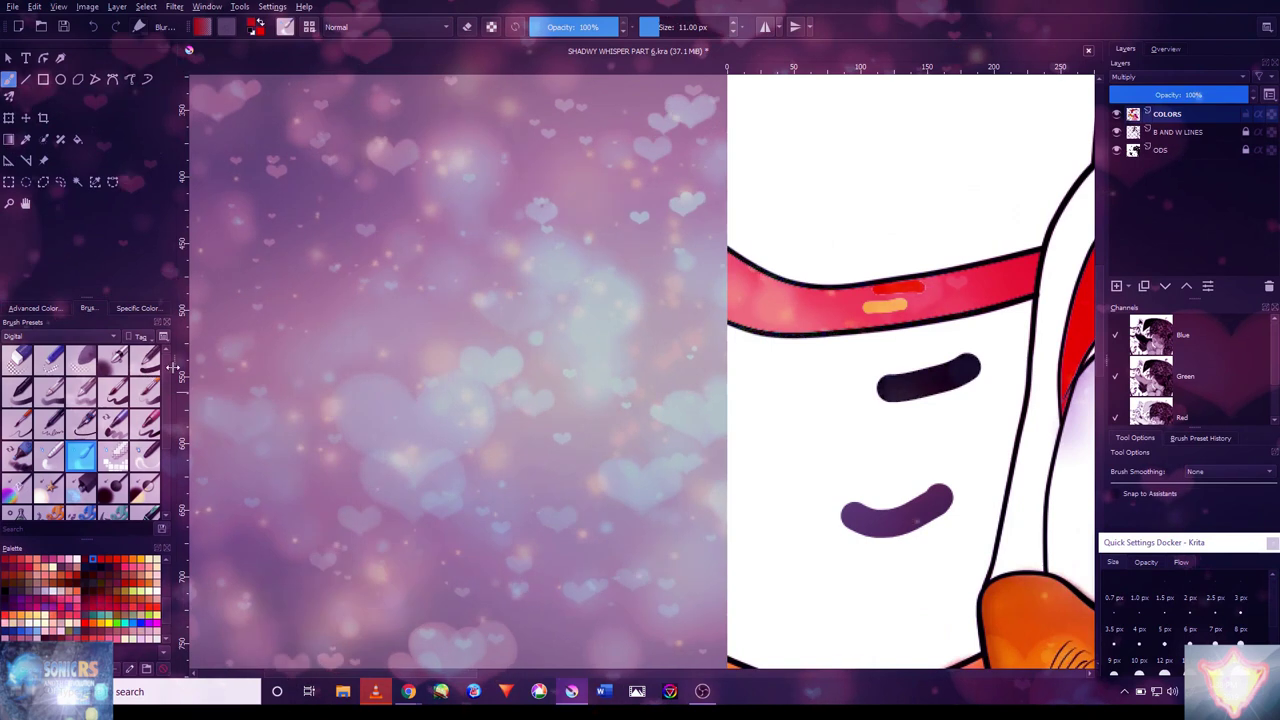
- Paint a muted crimson shadow along the lower edge of the upper red quill stripe and an orange highlight along its upper edge
scroll(1000, 285, "up", 4)
left_click_drag(1037, 305, 762, 300)
mouse_move(605, 360)
left_mouse_down()
mouse_move(914, 280)
mouse_move(677, 371)
mouse_move(640, 400)
mouse_move(383, 362)
left_mouse_up()
left_click(800, 323, "ctrl")
mouse_move(745, 290)
left_mouse_down()
mouse_move(553, 290)
mouse_move(669, 337)
mouse_move(229, 337)
mouse_move(189, 352)
left_mouse_up()
left_click_drag(995, 205, 200, 335)
- Blend the orange highlight and crimson shadow into the upper quill stripe with the blending brush at 60 and 22 px
key("slash")
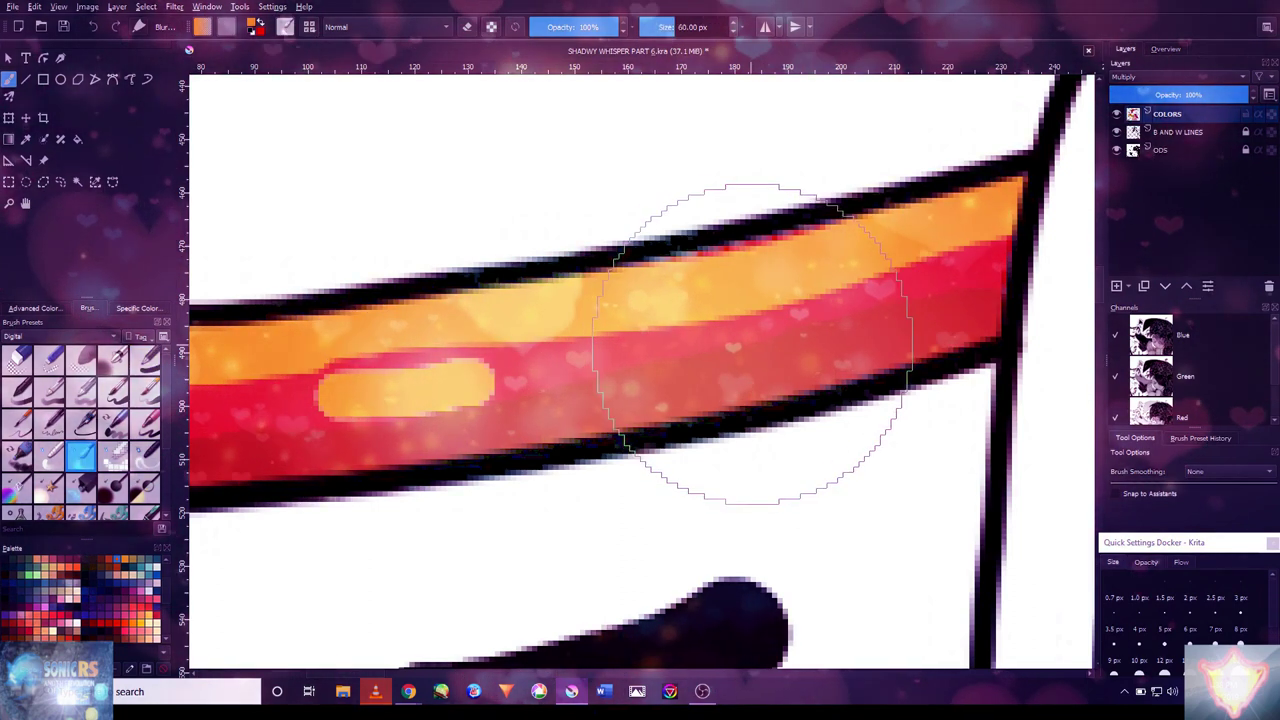
mouse_move(749, 337)
left_mouse_down()
mouse_move(1000, 195)
mouse_move(970, 243)
mouse_move(714, 343)
mouse_move(295, 430)
left_mouse_up()
scroll(955, 265, "left", 5)
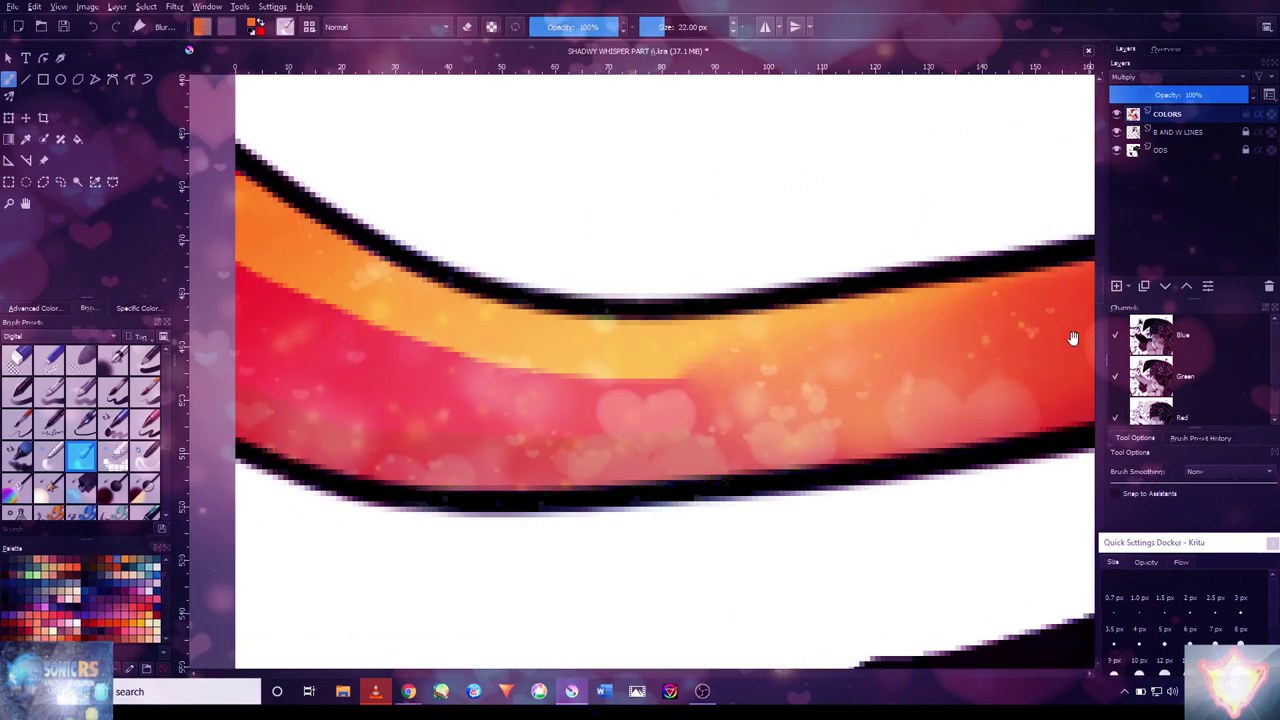
mouse_move(572, 405)
left_mouse_down()
mouse_move(350, 300)
mouse_move(300, 343)
mouse_move(405, 327)
left_mouse_up()
scroll(535, 430, "down", 1)
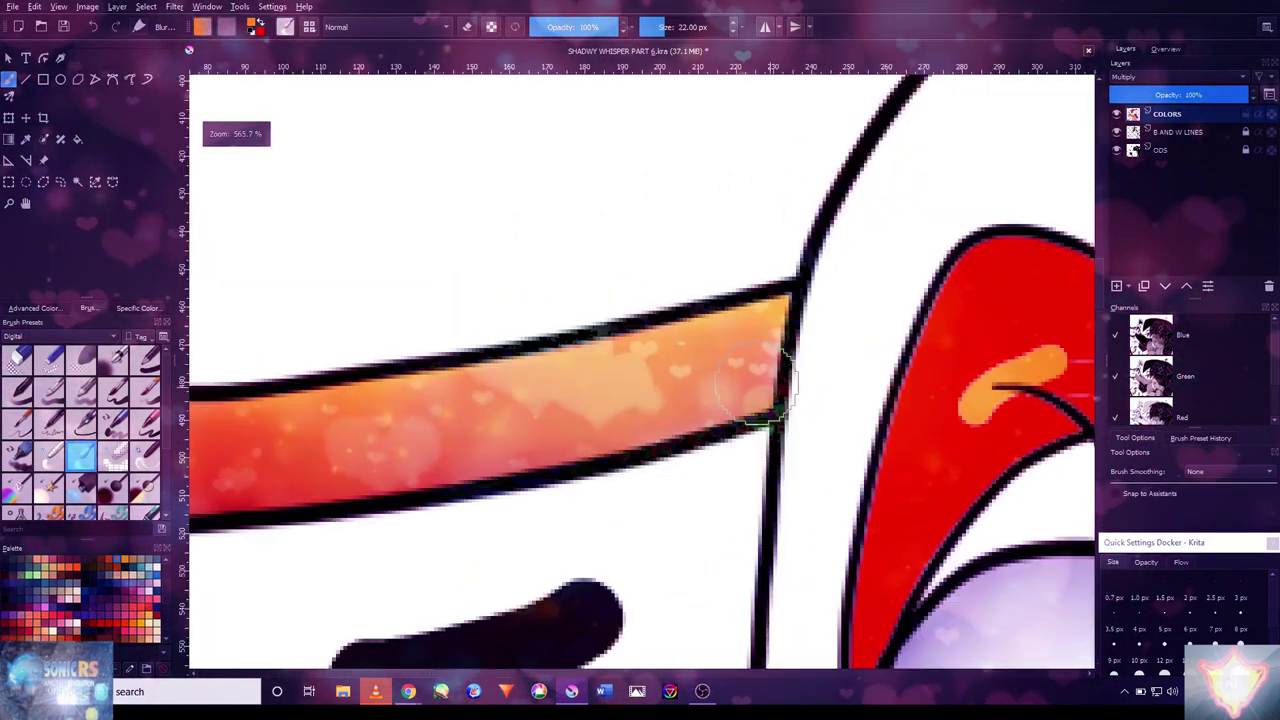
scroll(730, 380, "down", 5)
scroll(640, 388, "up", 4)
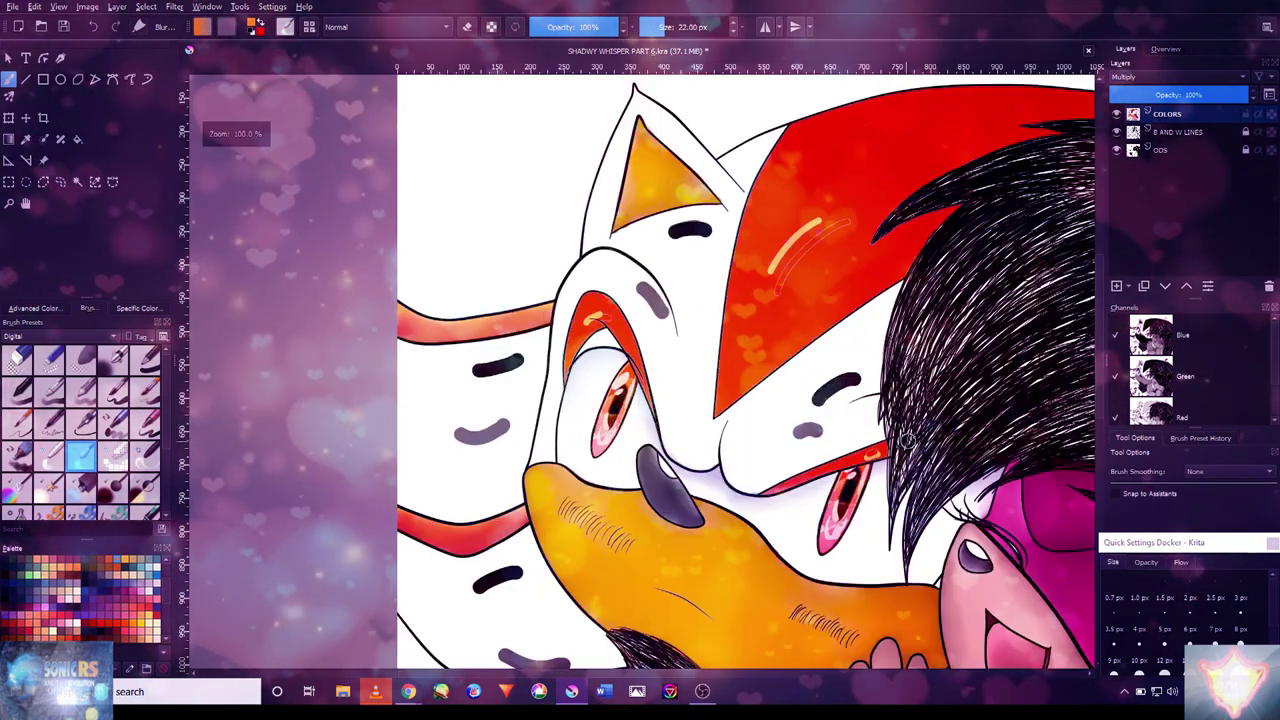
scroll(619, 400, "up", 2)
key("bracketright")
key("bracketright")
key("bracketright")
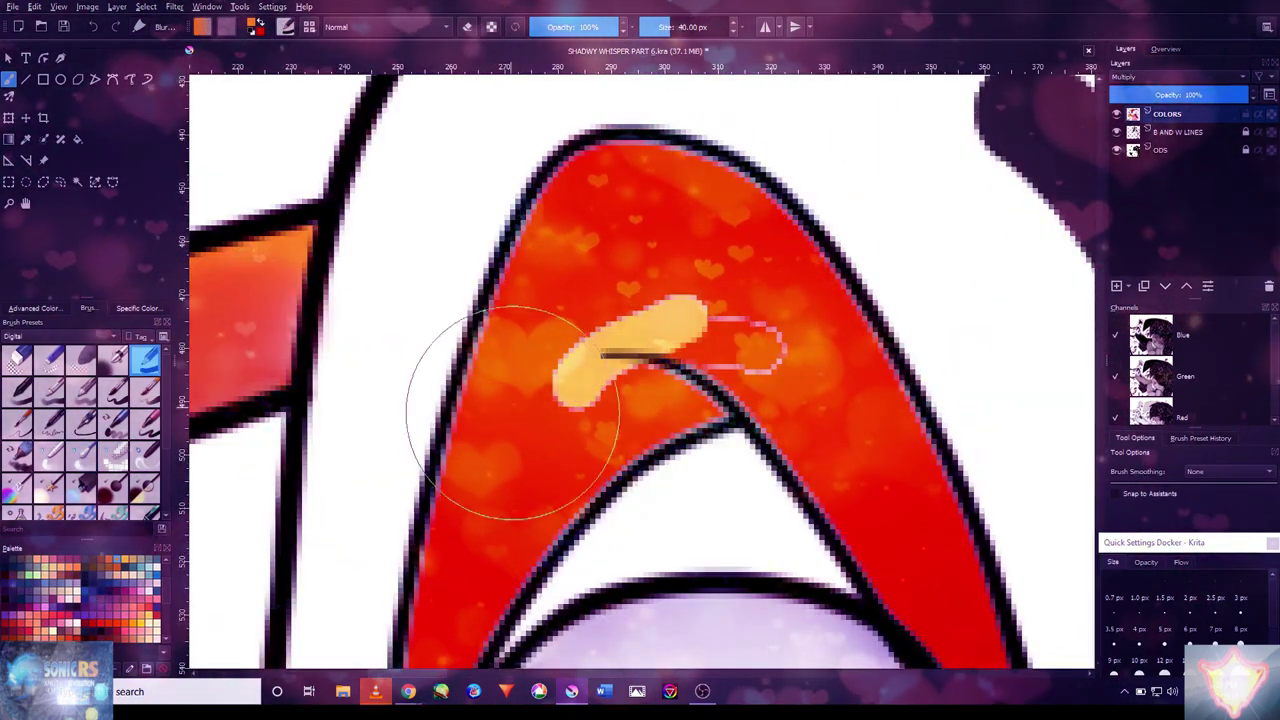
scroll(573, 285, "up", 2)
scroll(573, 285, "down", 2)
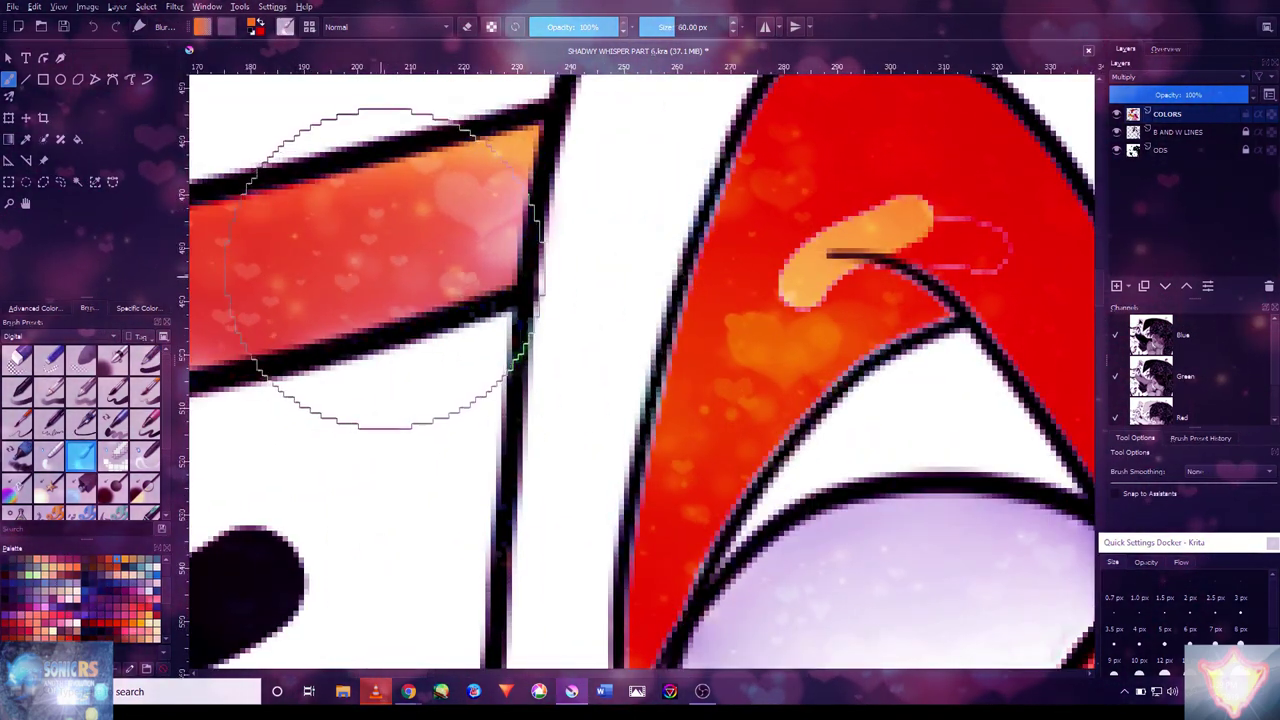
scroll(386, 271, "up", 2)
- Paint an orange highlight up the left edge of the red marking over the left eye at 8 and 5 px
left_click(147, 357)
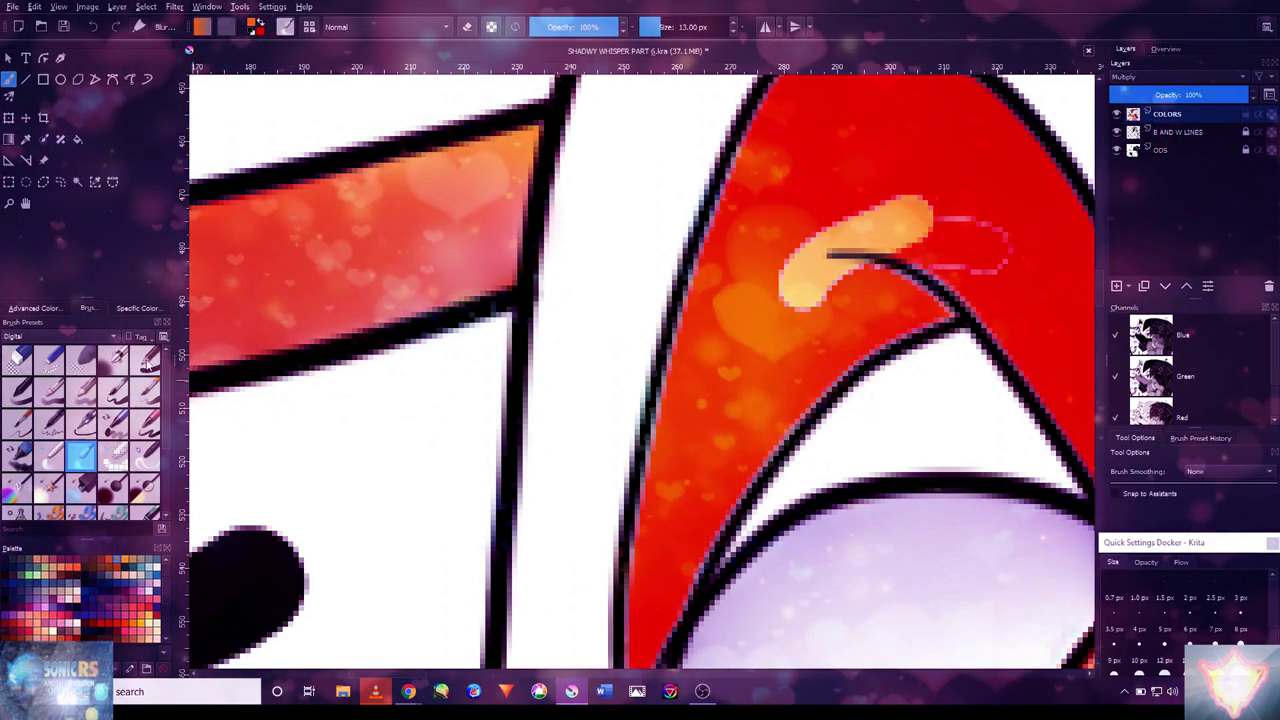
left_click_drag(683, 585, 657, 400)
key("bracketleft")
key("bracketleft")
key("bracketleft")
key("bracketleft")
key("bracketleft")
key("bracketleft")
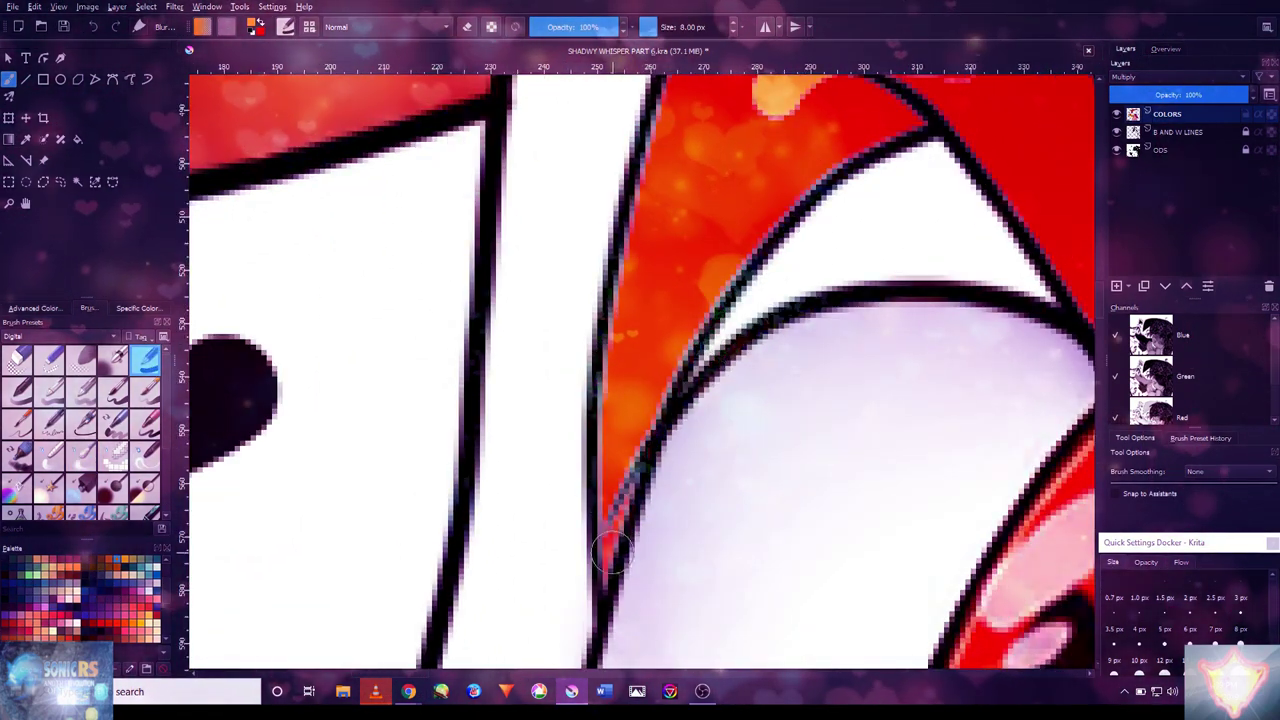
left_click_drag(614, 575, 606, 505)
scroll(606, 505, "down", 2)
left_click_drag(634, 403, 577, 488)
left_click_drag(690, 165, 578, 600)
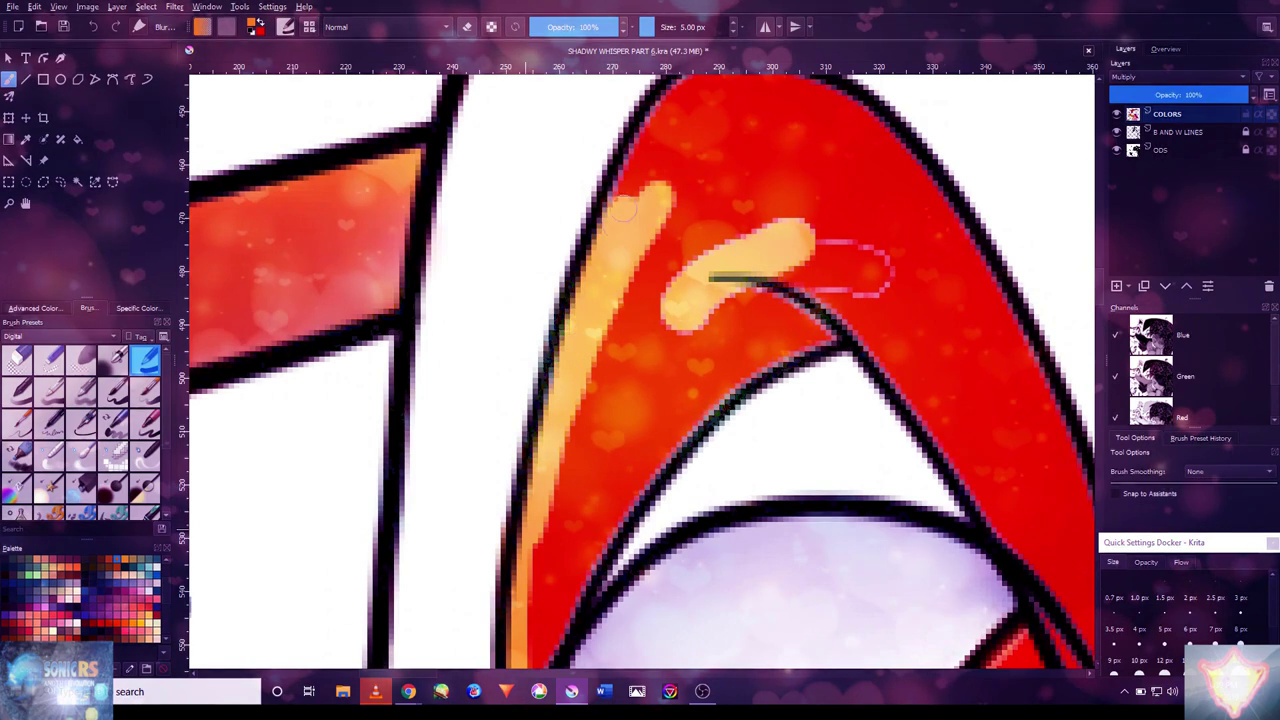
- Continue the 5 px orange highlight along the marking's right edge, over its peak and beside the eyelid crease
scroll(858, 405, "down", 2)
scroll(800, 450, "up", 2)
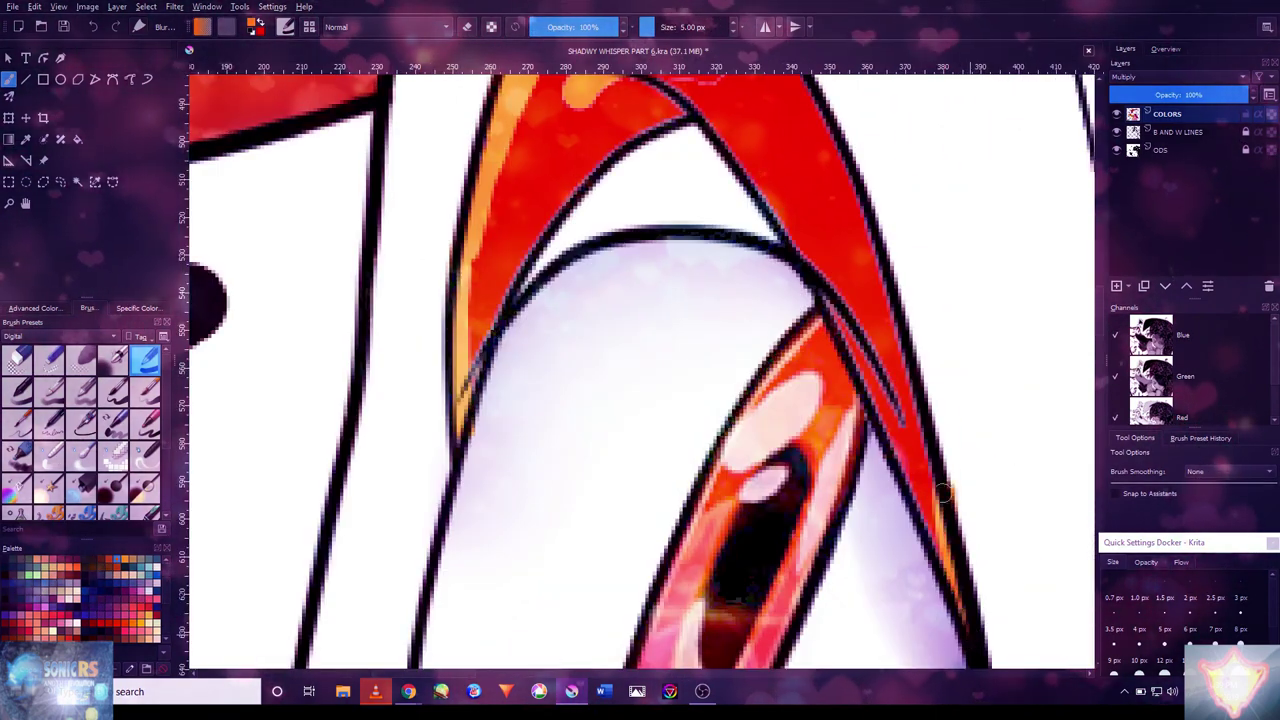
left_click_drag(912, 300, 945, 470)
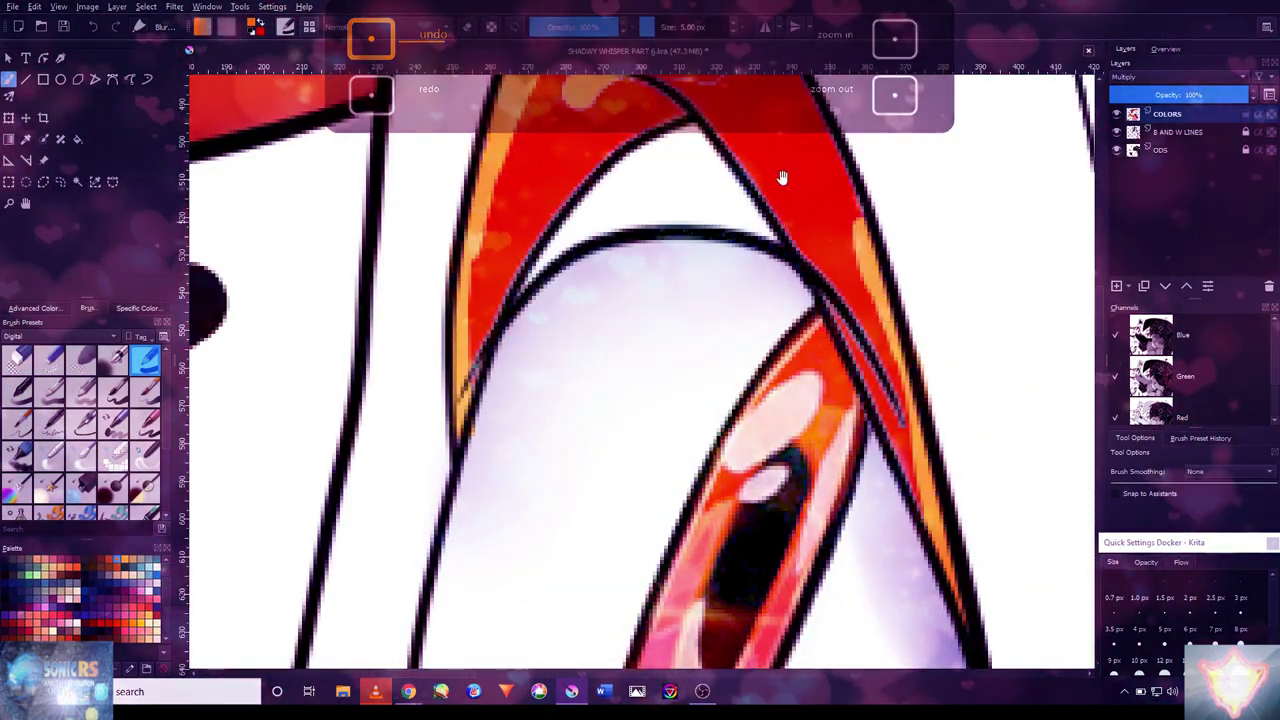
left_click_drag(600, 282, 690, 232)
left_click_drag(790, 230, 890, 440)
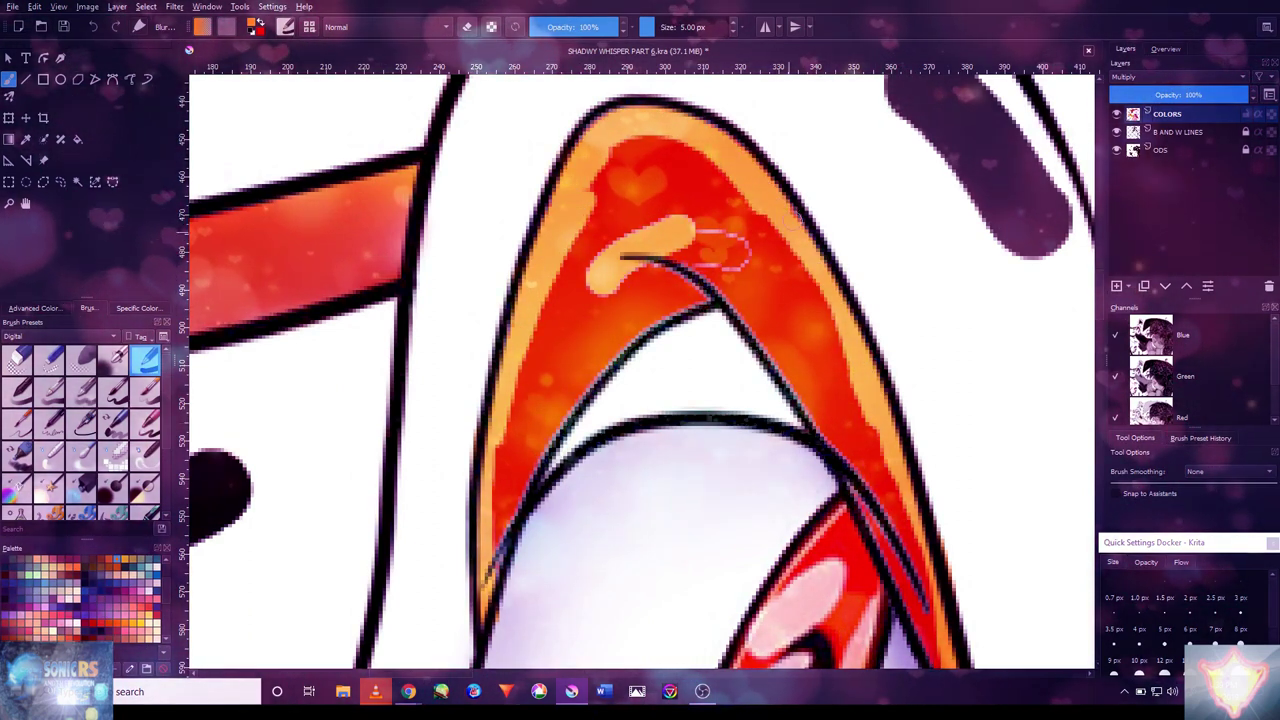
scroll(640, 370, "down", 2)
scroll(640, 370, "up", 2)
scroll(640, 370, "down", 1)
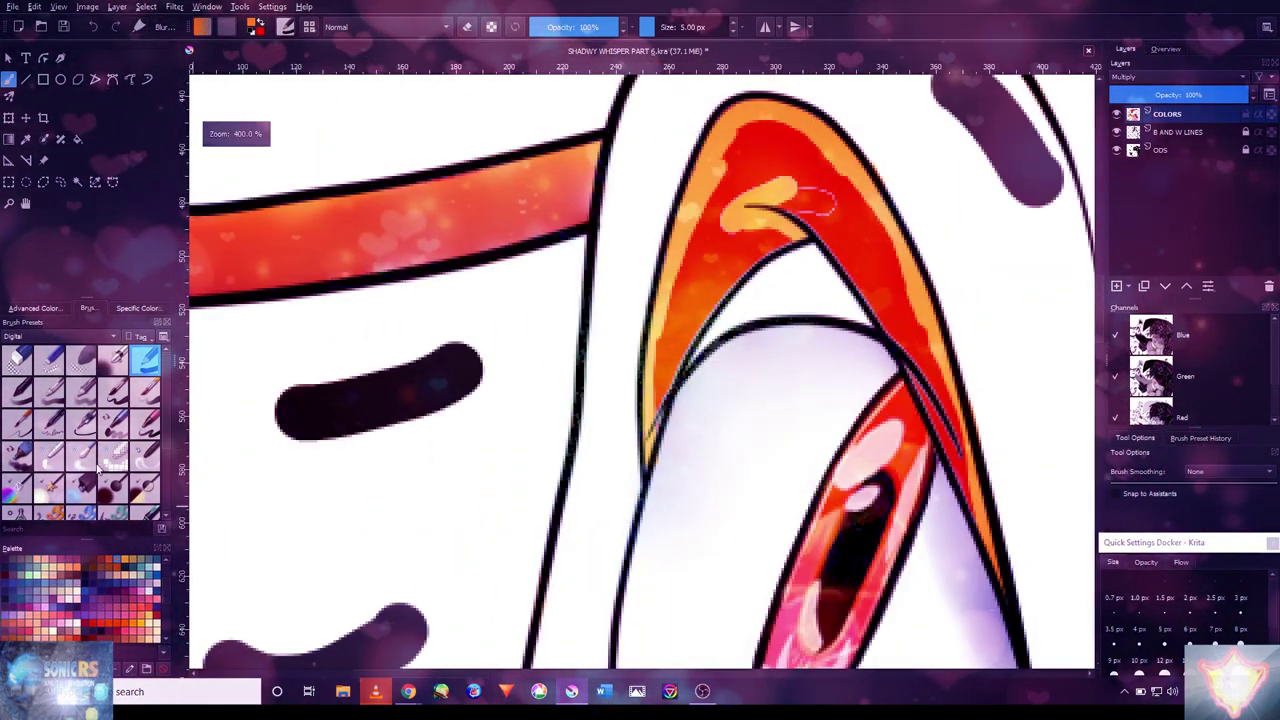
- Blend the orange highlight into the upper part of the left eye's red marking with the blending brush at 20 and 16 px
scroll(692, 262, "up", 2)
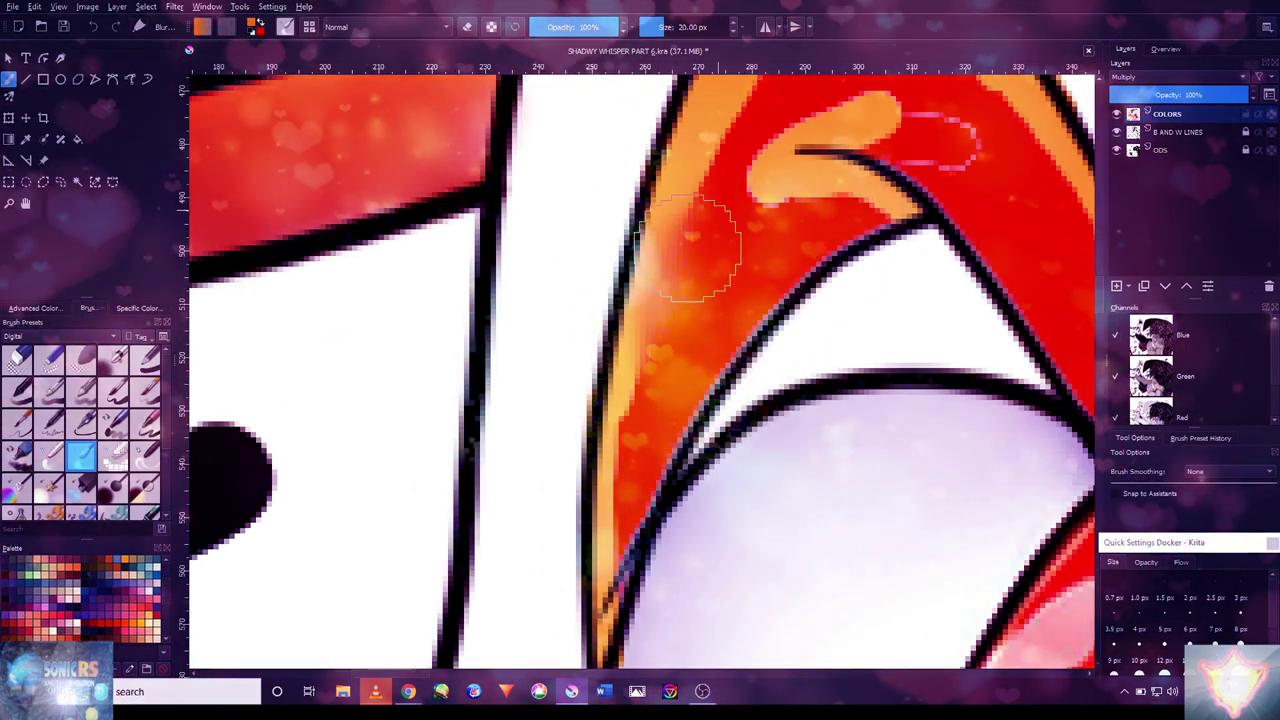
key("bracketleft")
key("bracketleft")
key("bracketleft")
left_click_drag(860, 140, 715, 305)
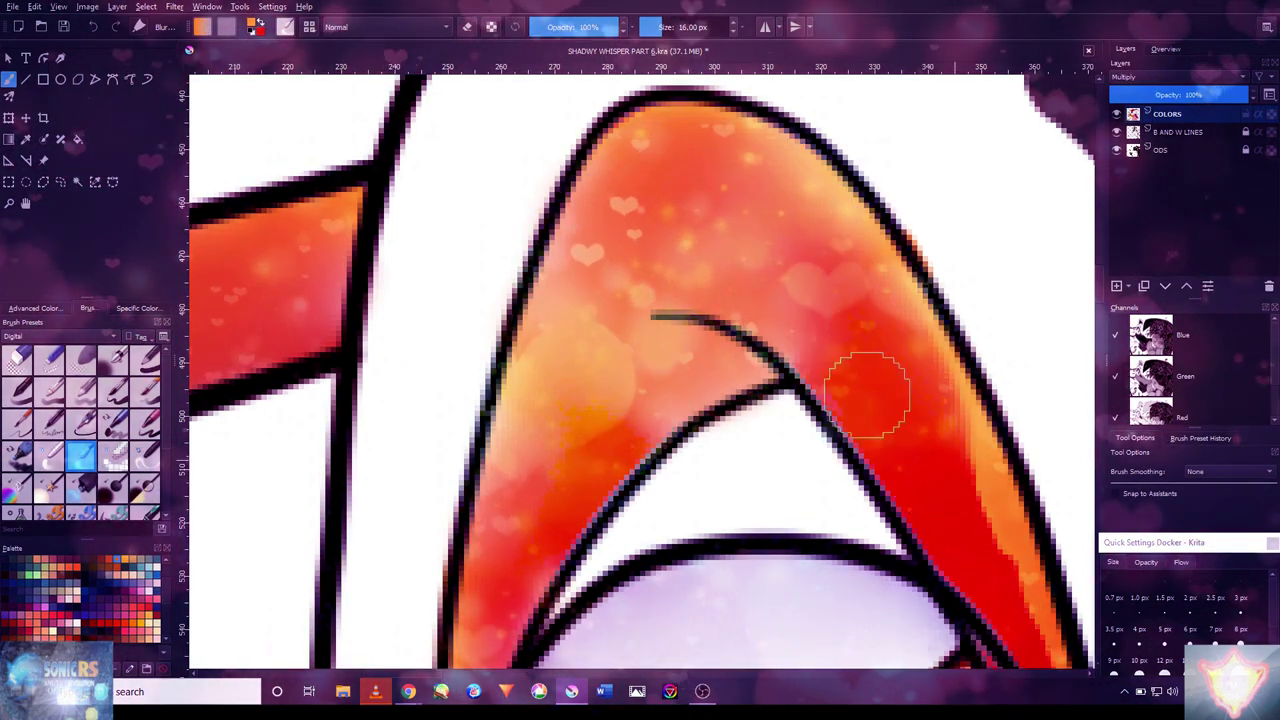
left_click_drag(850, 370, 880, 250)
- Blend the highlight down the right arm of the left eye marking at 13 px and smooth the marking at 28 px
scroll(845, 195, "down", 5)
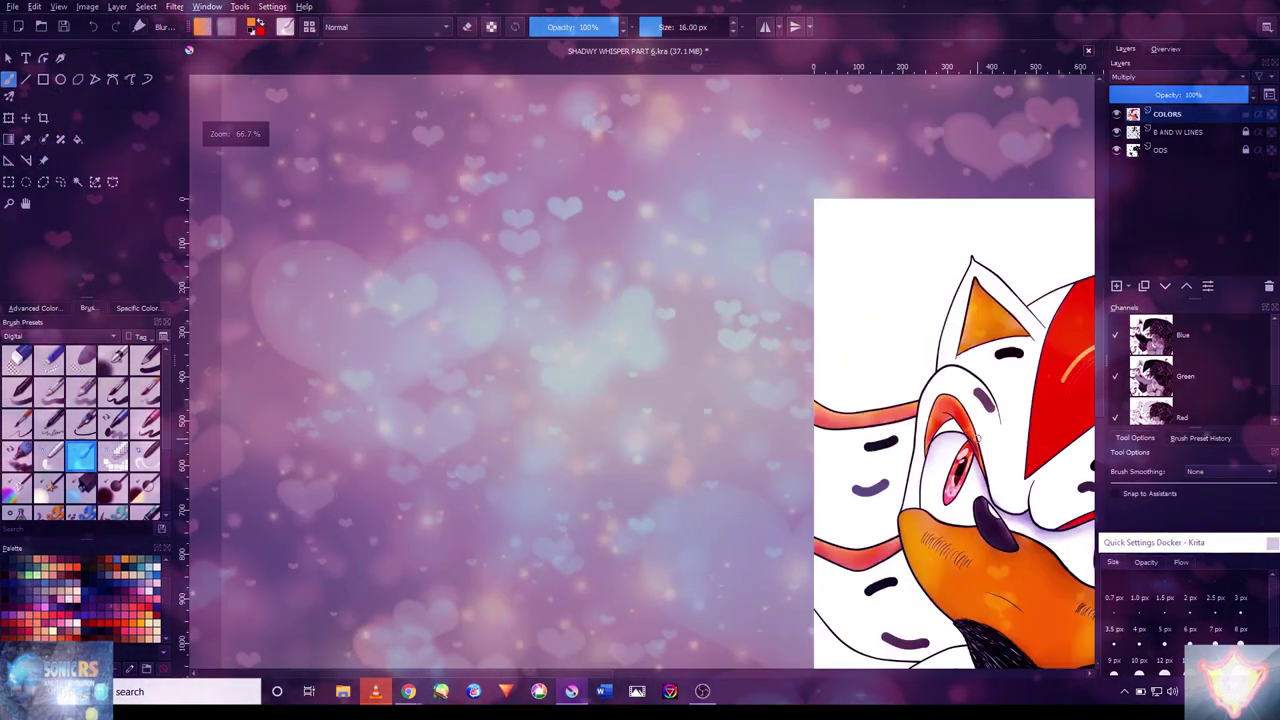
scroll(960, 480, "up", 5)
scroll(960, 495, "up", 1)
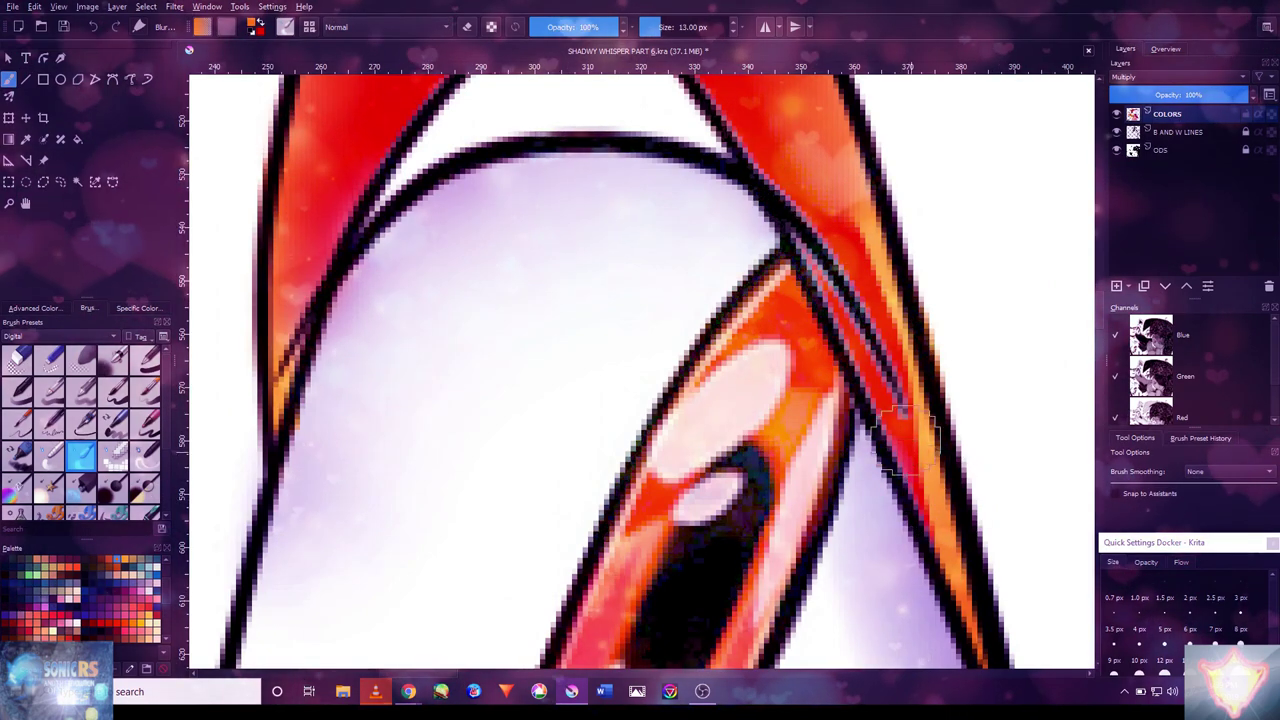
left_click_drag(915, 350, 865, 385)
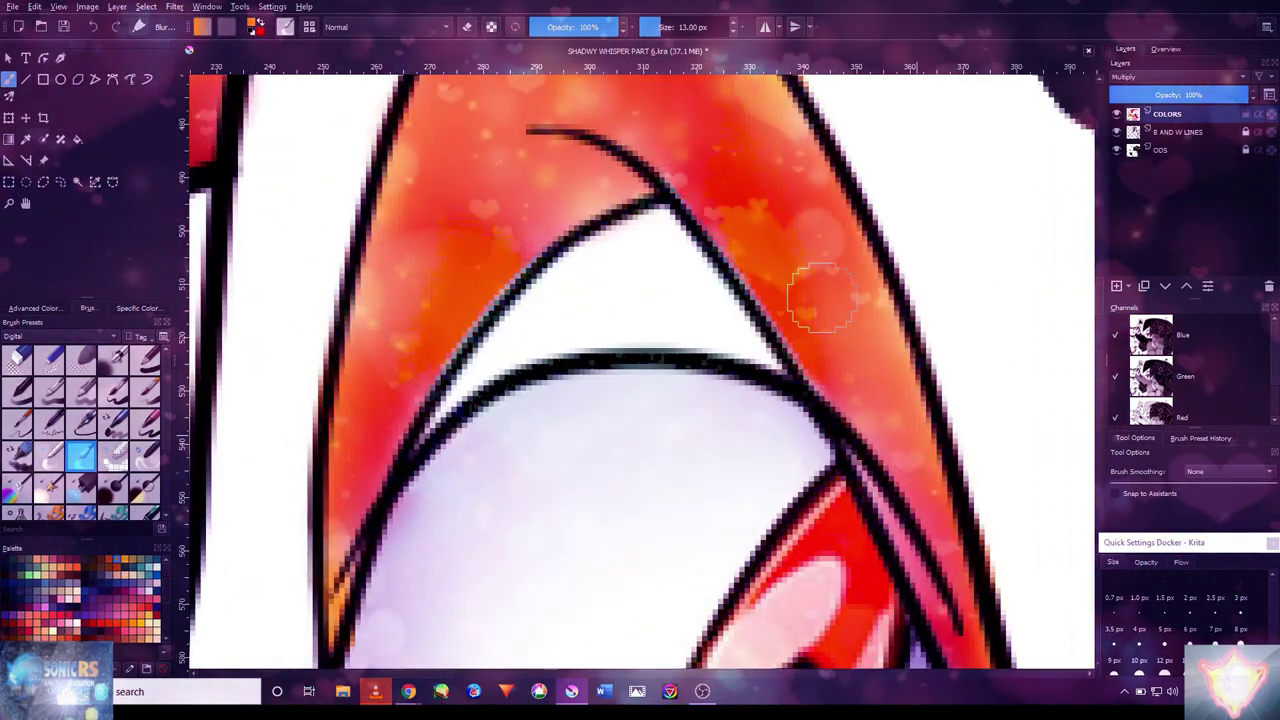
scroll(718, 190, "down", 5)
scroll(705, 222, "up", 3)
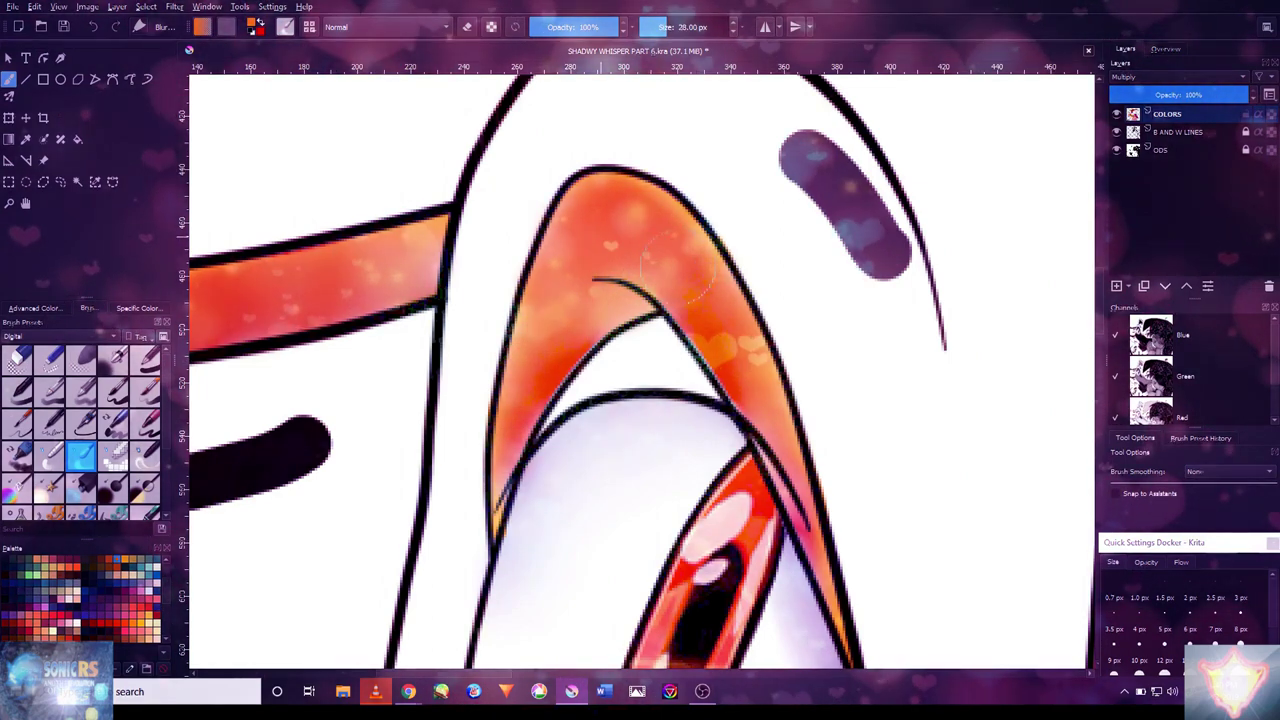
- Paint an orange highlight along the upper edge of the red marking above the right eye, finishing at 4 px
left_click_drag(967, 487, 880, 371)
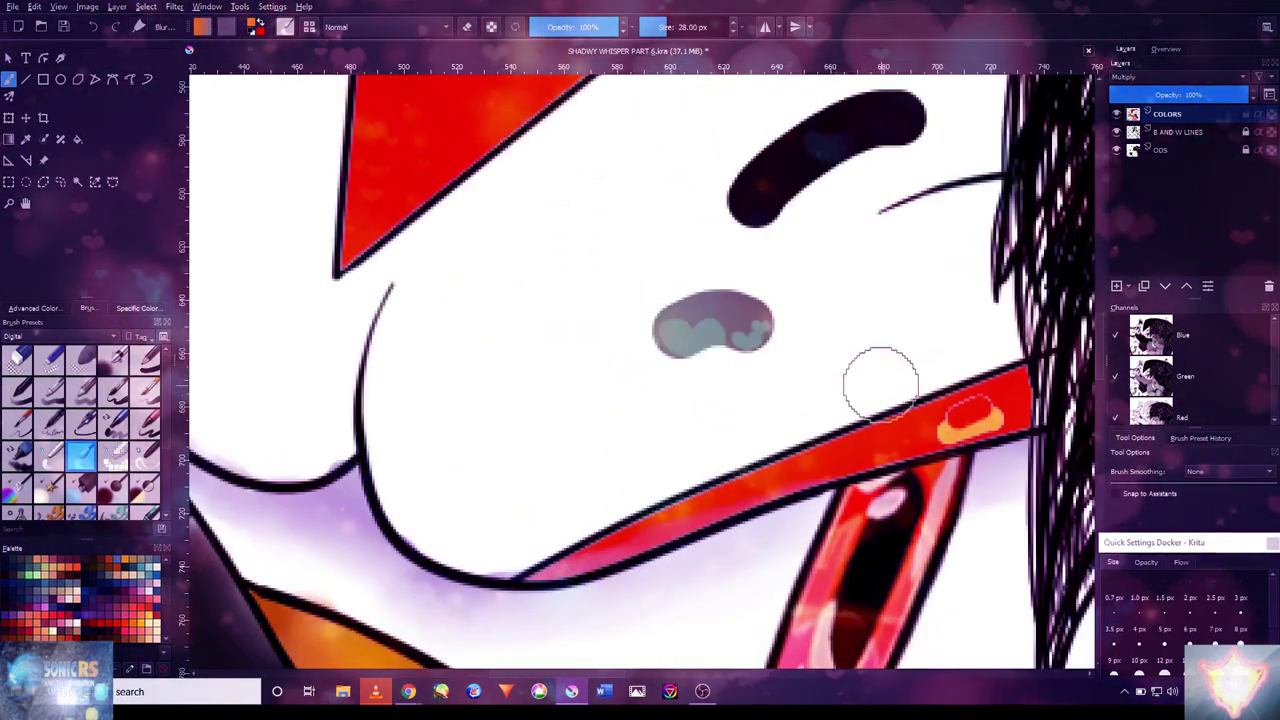
scroll(880, 371, "down", 6)
scroll(848, 385, "up", 6)
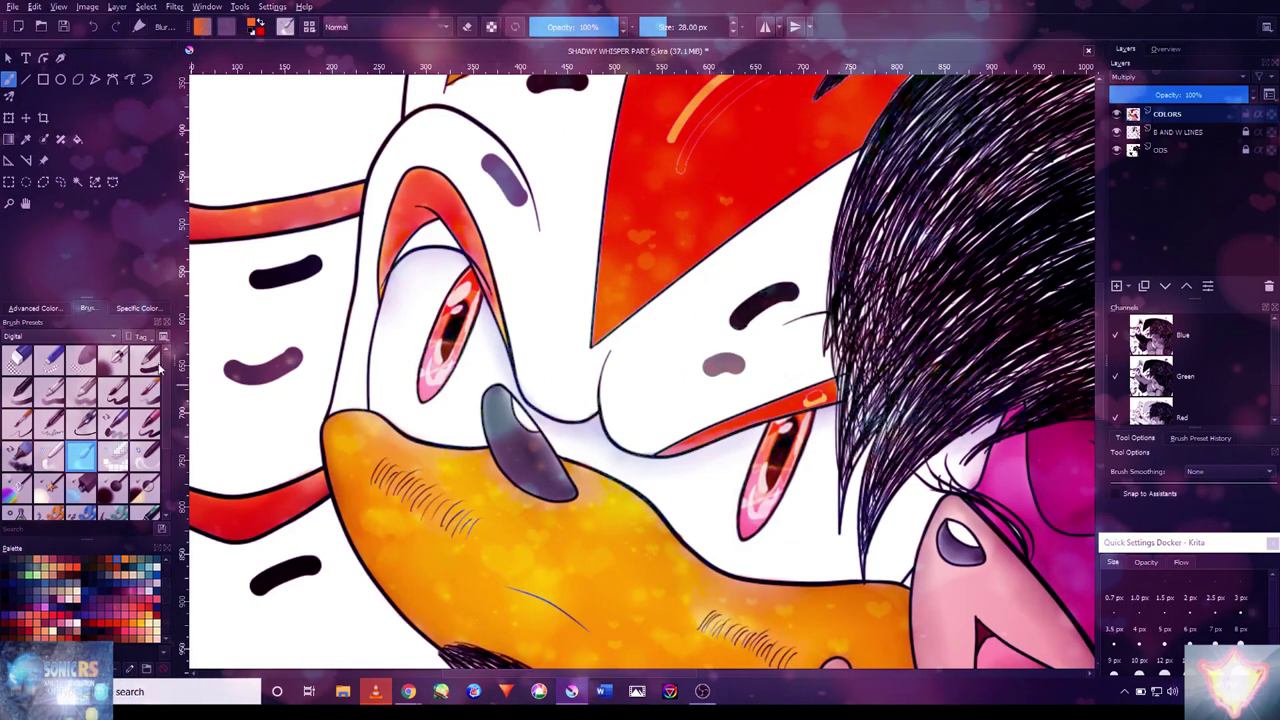
scroll(850, 385, "up", 3)
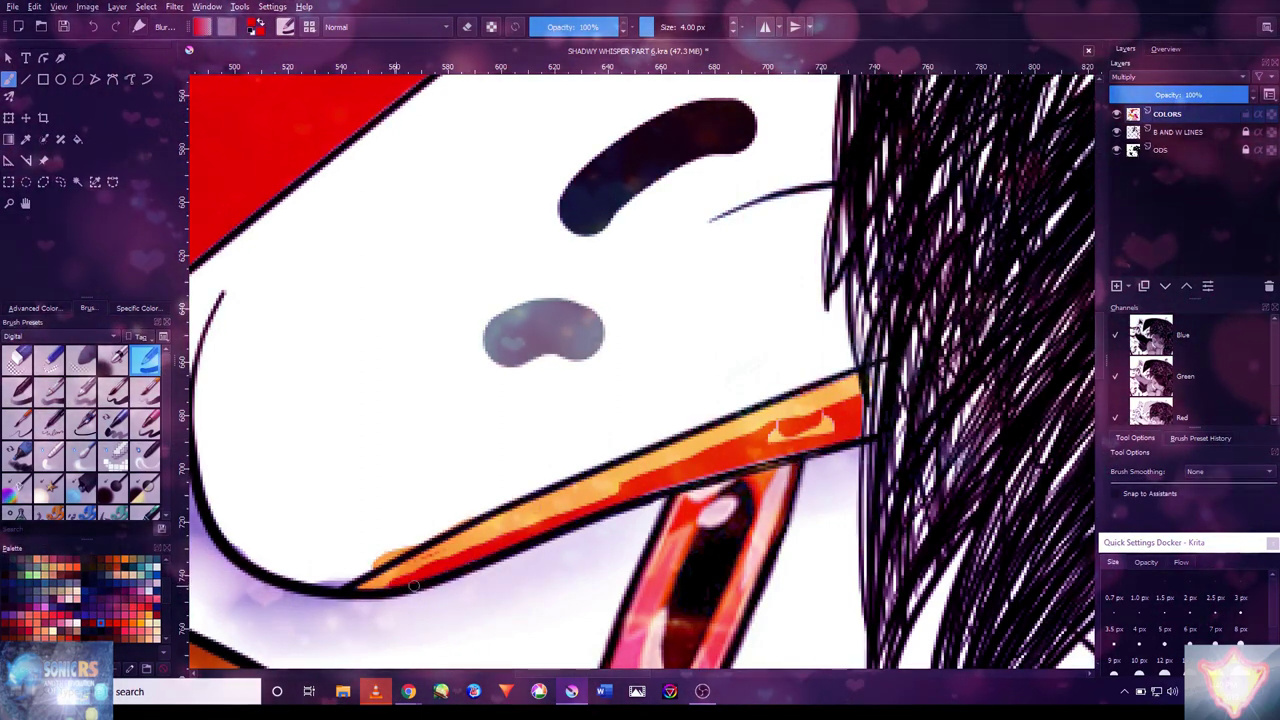
- Blend the orange highlight into the red marking above the right eye with the blending brush at 13 px
scroll(414, 586, "down", 8)
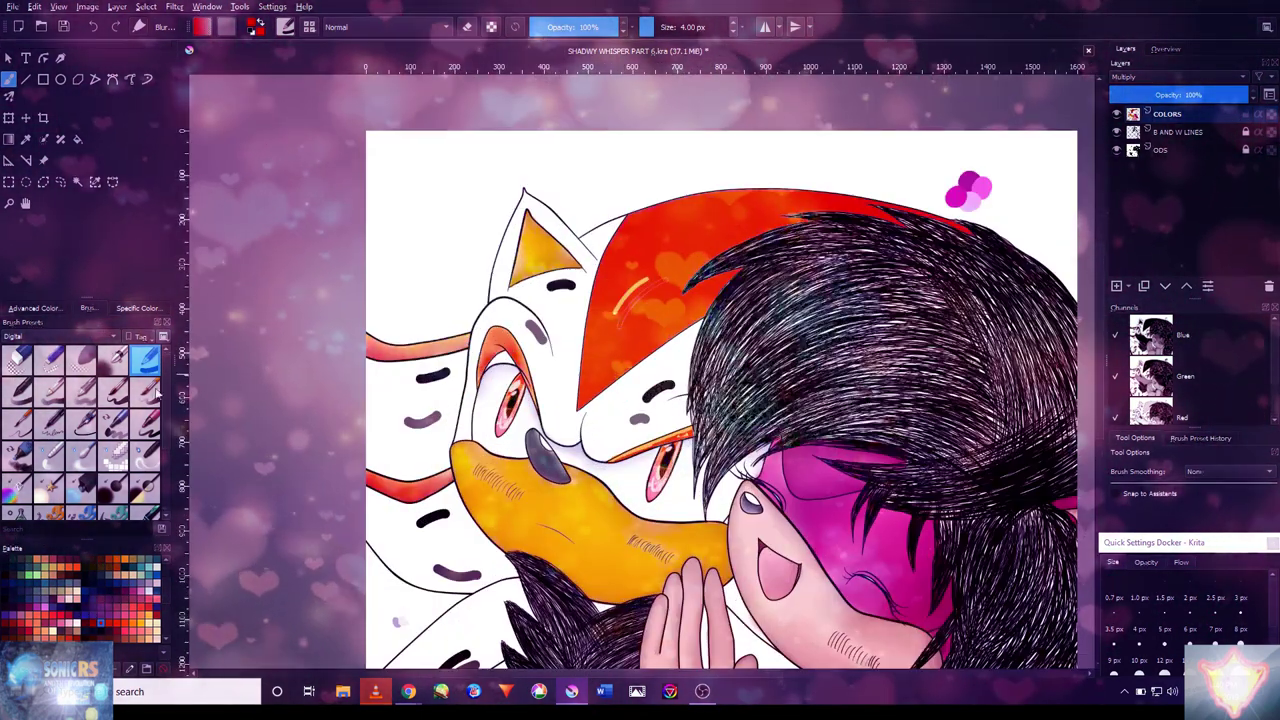
scroll(620, 475, "up", 8)
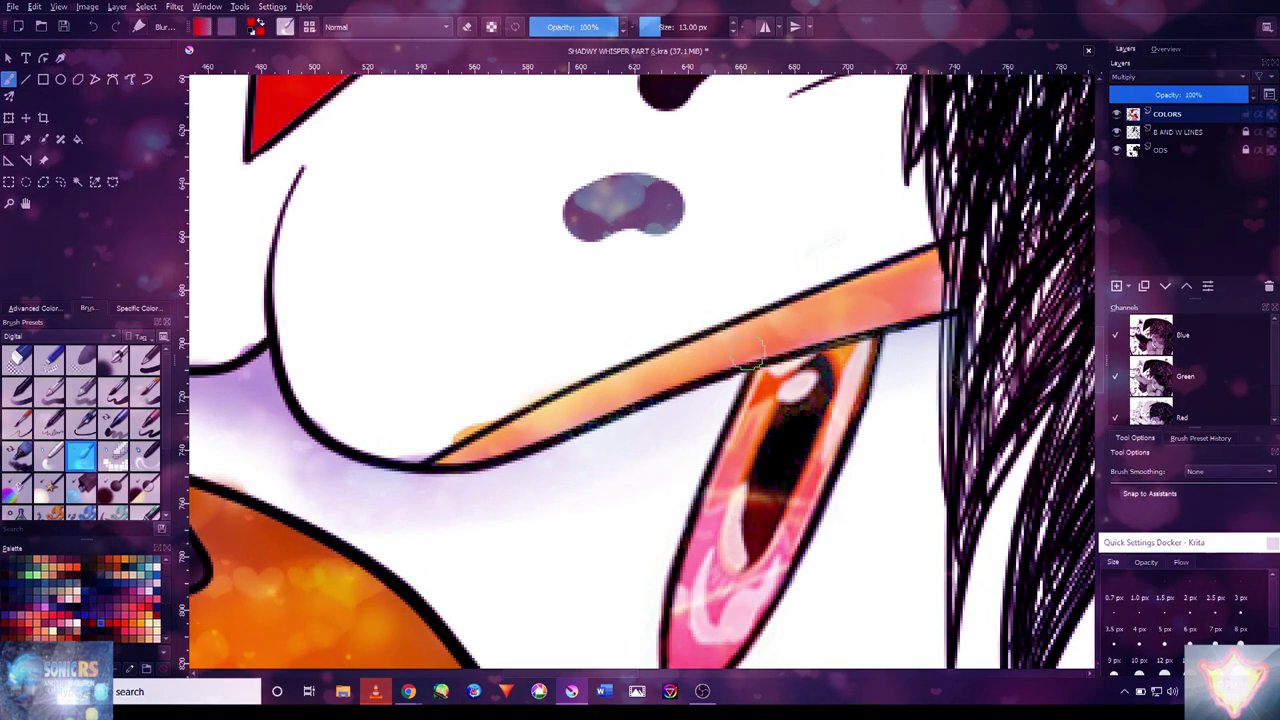
scroll(640, 370, "down", 9)
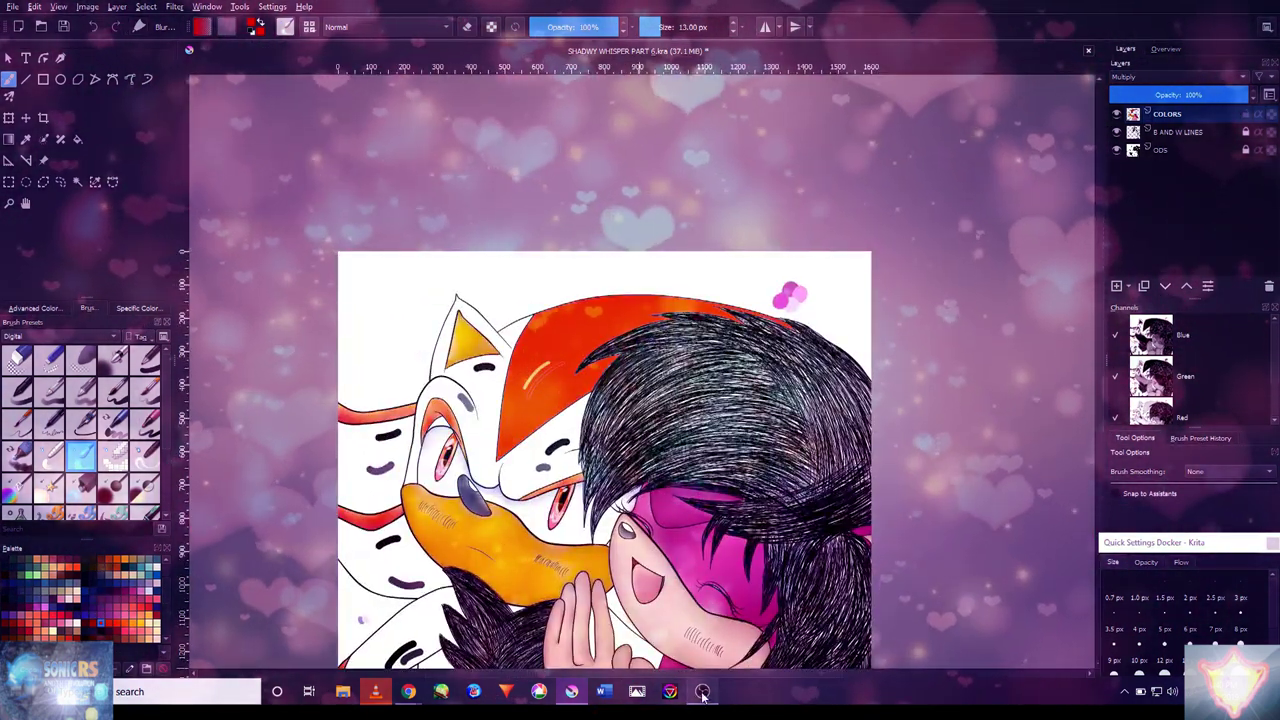
left_click(703, 691)
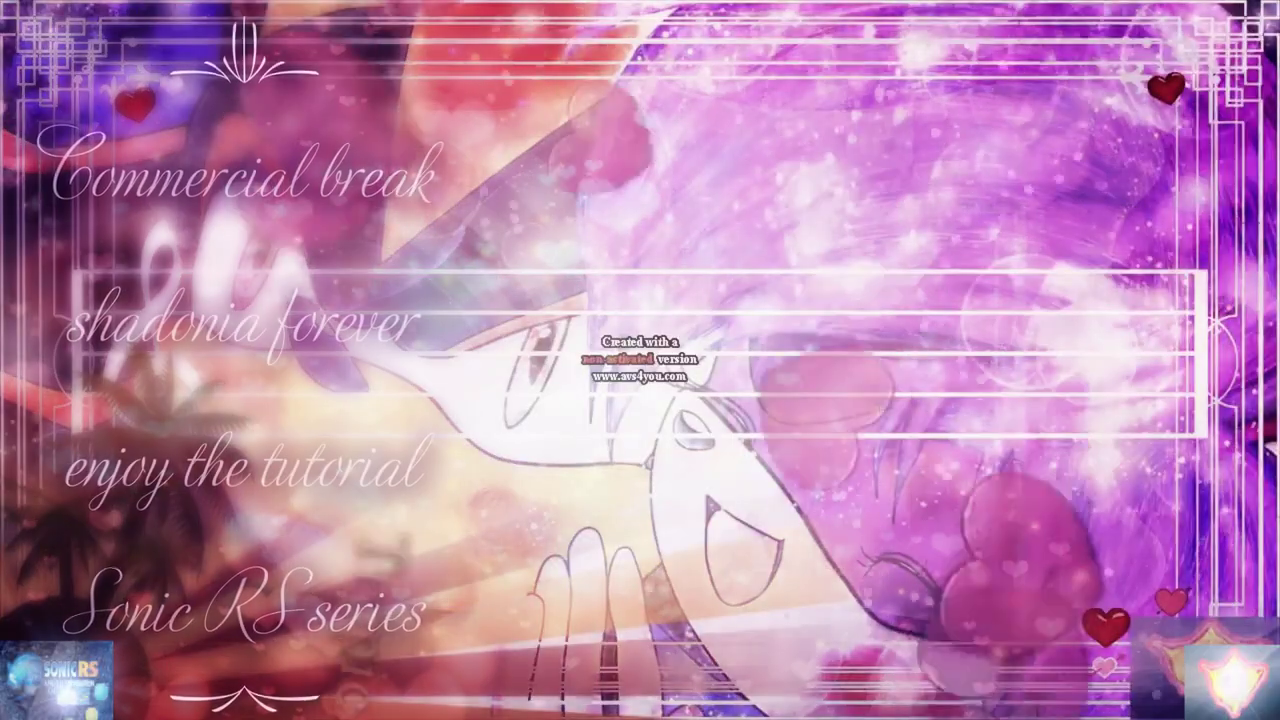
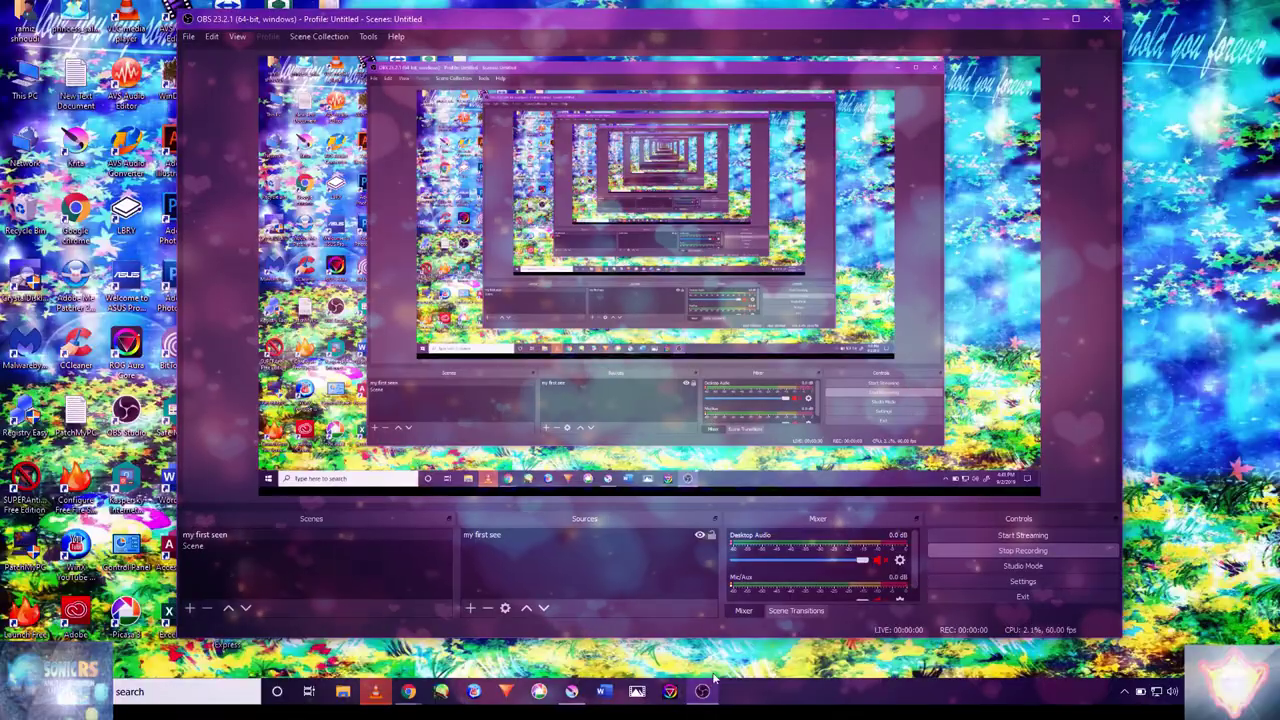
left_click(604, 691)
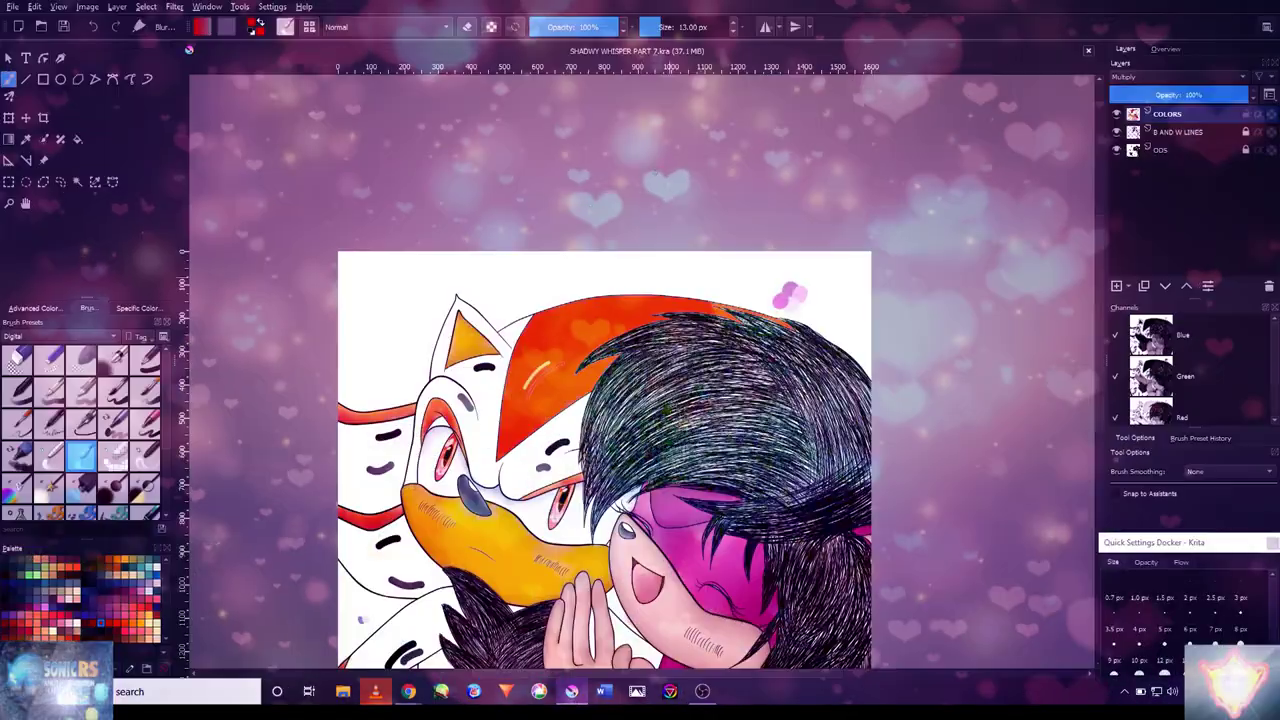
- Pick a muted crimson and paint a 6 px stroke at the lower tip of the large red forehead stripe
scroll(552, 417, "down", 2)
scroll(552, 417, "up", 6)
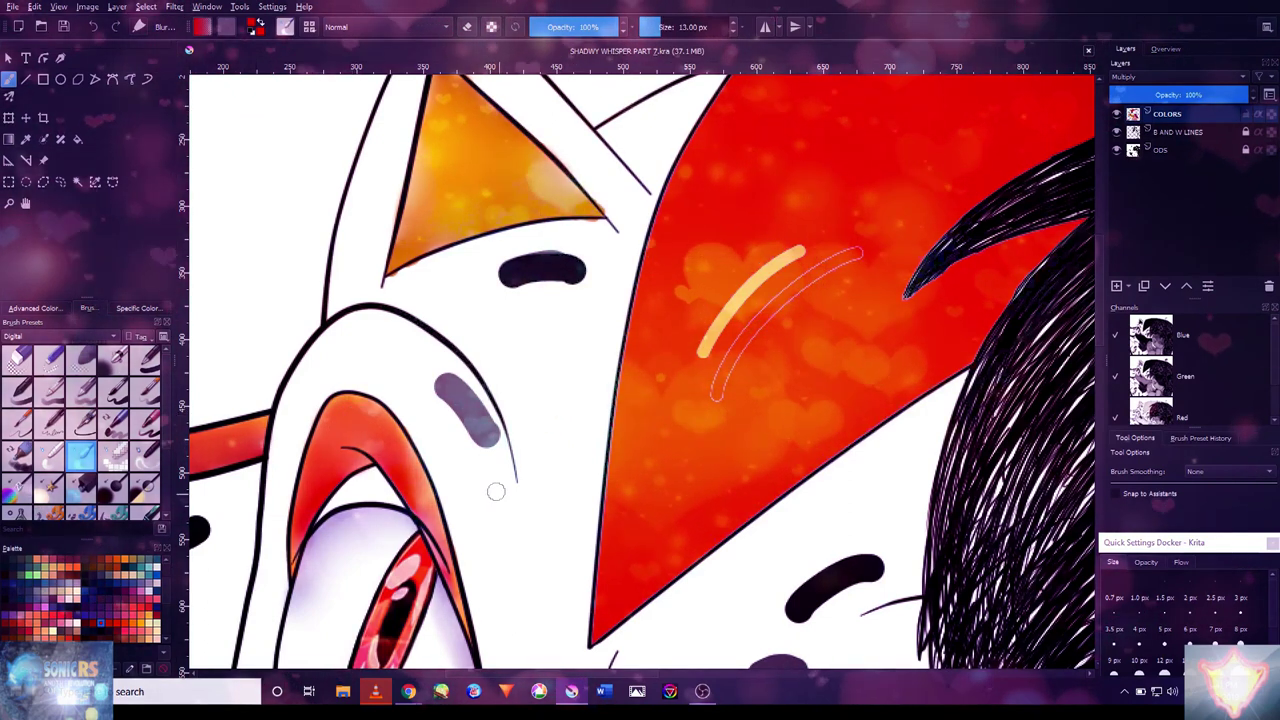
left_click(147, 357)
scroll(586, 586, "up", 3)
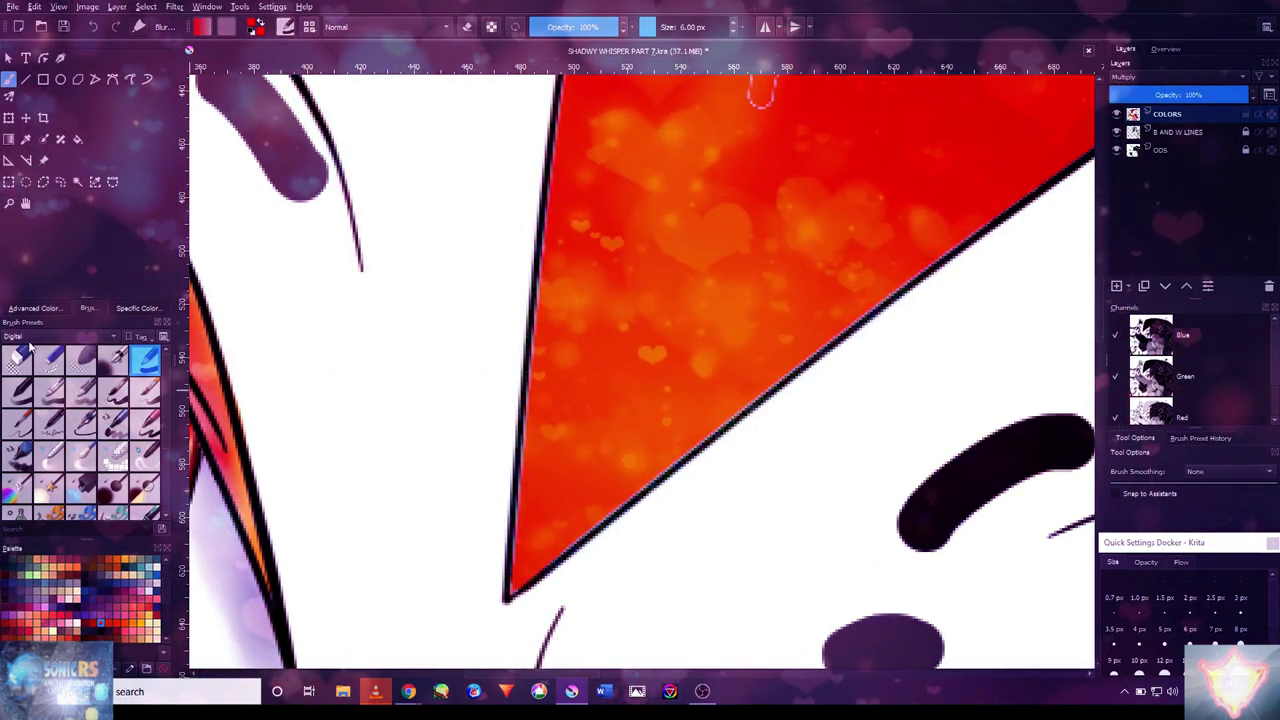
left_click(34, 308)
left_click_drag(75, 368, 105, 431)
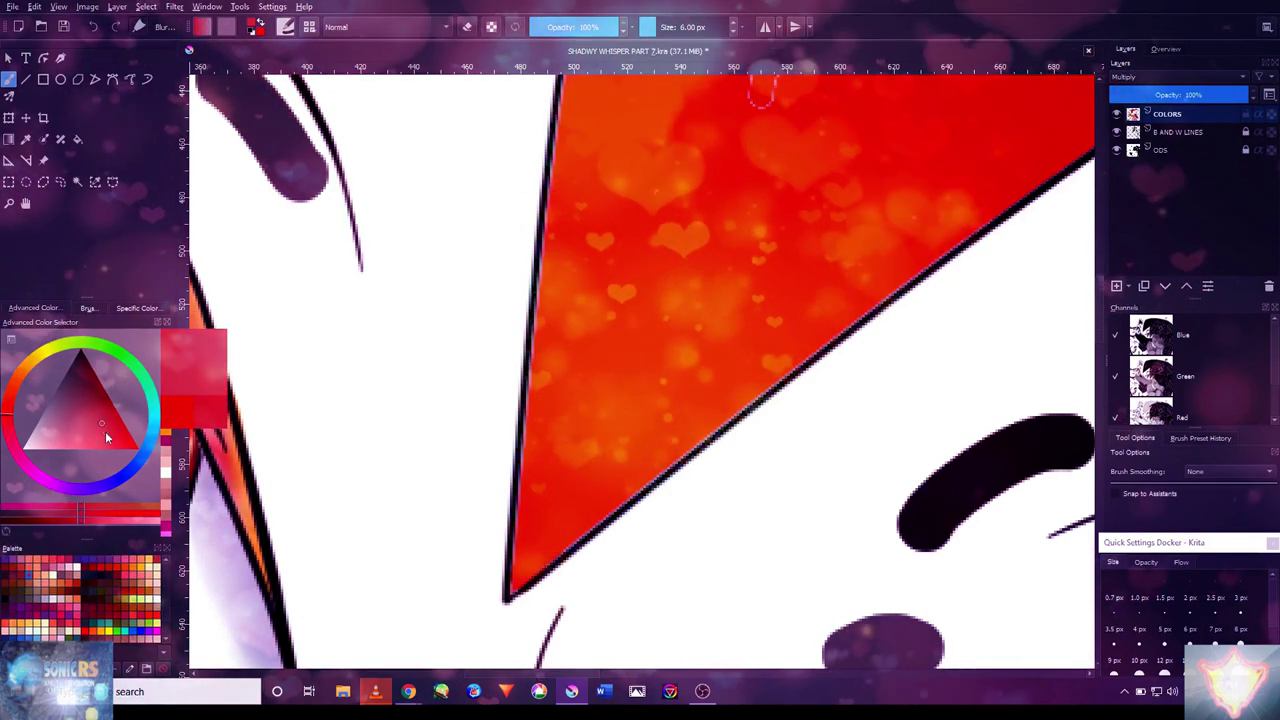
left_click_drag(548, 535, 655, 425)
- Paint a broad orange highlight along the lower edge of the red forehead stripe up to the hair at 6 and 9 px
scroll(657, 300, "up", 3)
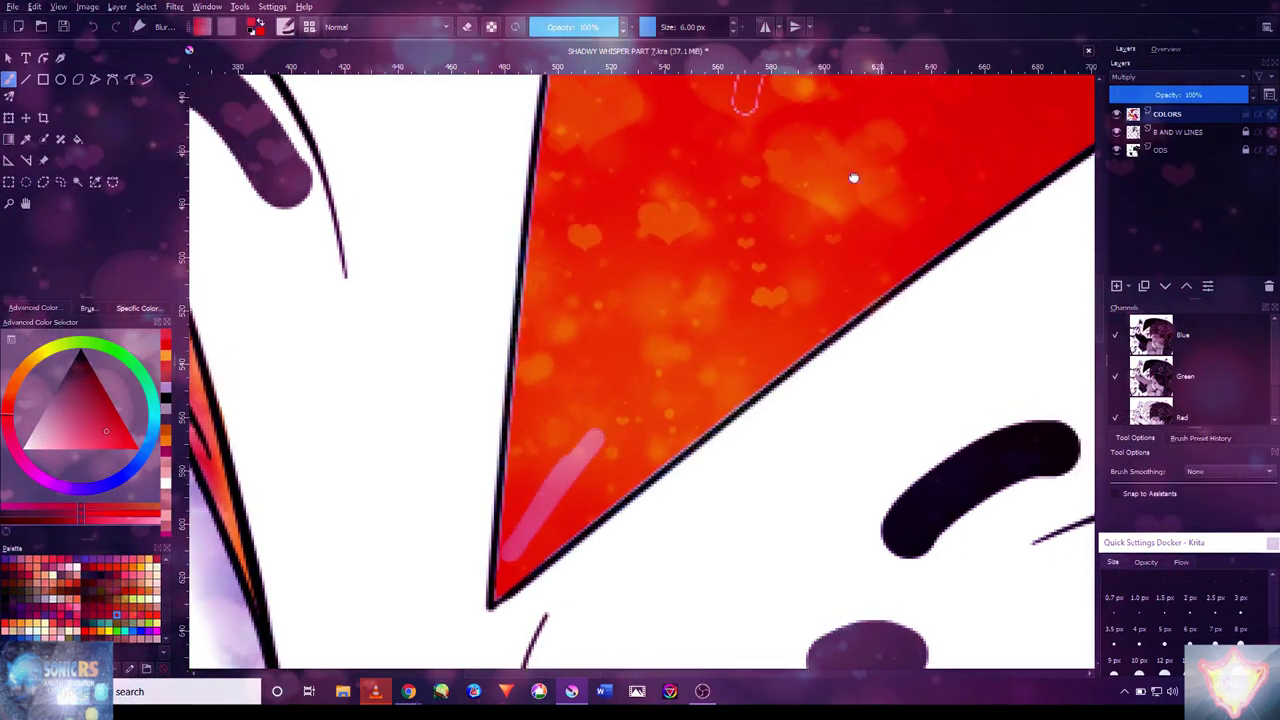
left_click_drag(609, 414, 799, 136)
left_click_drag(471, 614, 557, 500)
mouse_move(455, 655)
left_mouse_down()
mouse_move(620, 500)
mouse_move(513, 607)
mouse_move(560, 547)
mouse_move(887, 278)
mouse_move(715, 355)
left_mouse_up()
key("bracketright")
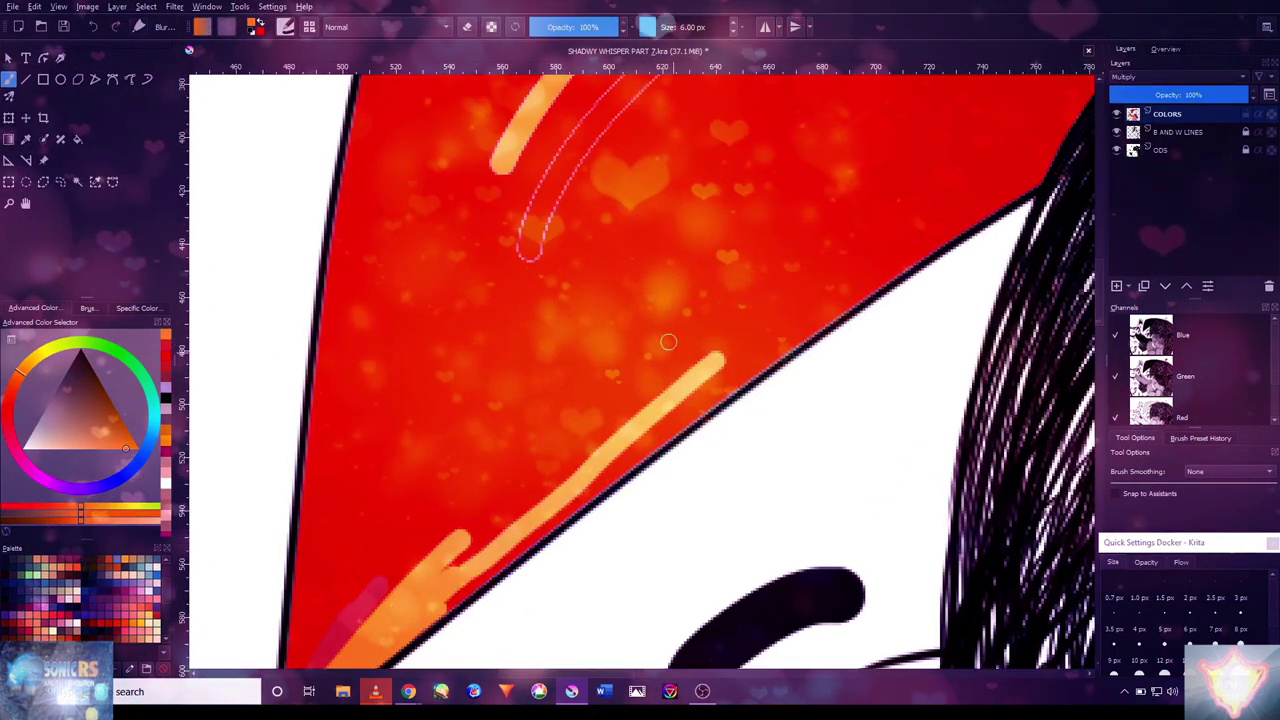
mouse_move(438, 575)
left_mouse_down()
mouse_move(672, 350)
mouse_move(952, 183)
mouse_move(893, 277)
mouse_move(1040, 175)
left_mouse_up()
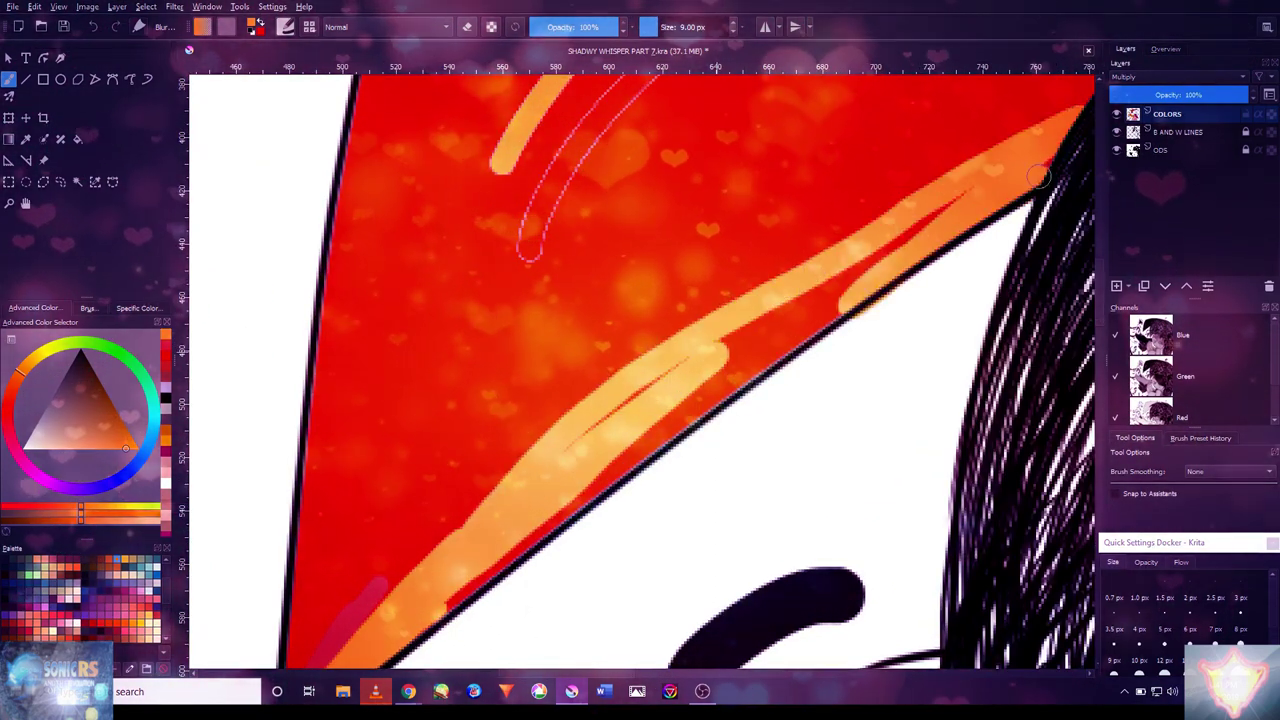
mouse_move(764, 334)
left_mouse_down()
mouse_move(643, 429)
mouse_move(723, 349)
left_mouse_up()
left_click_drag(537, 436, 589, 371)
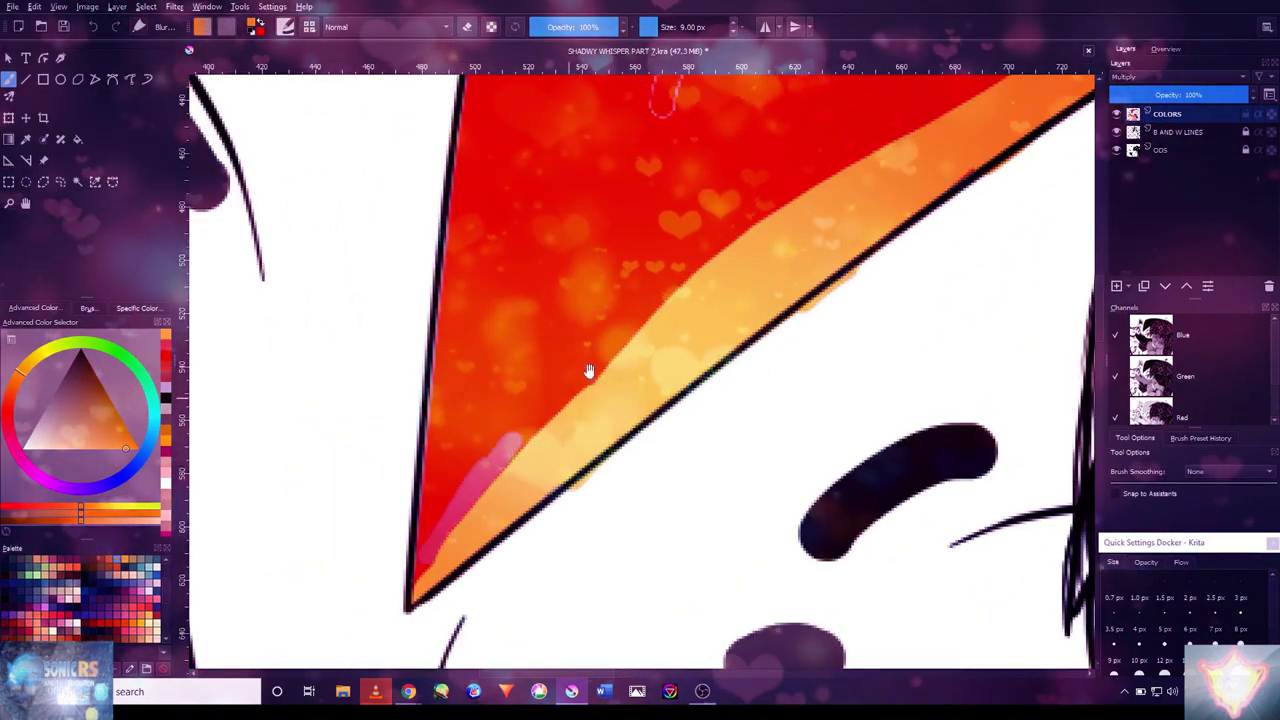
- Paint an orange highlight over the thin far tip of the red forehead stripe above the hair at 7 px
scroll(630, 145, "down", 3)
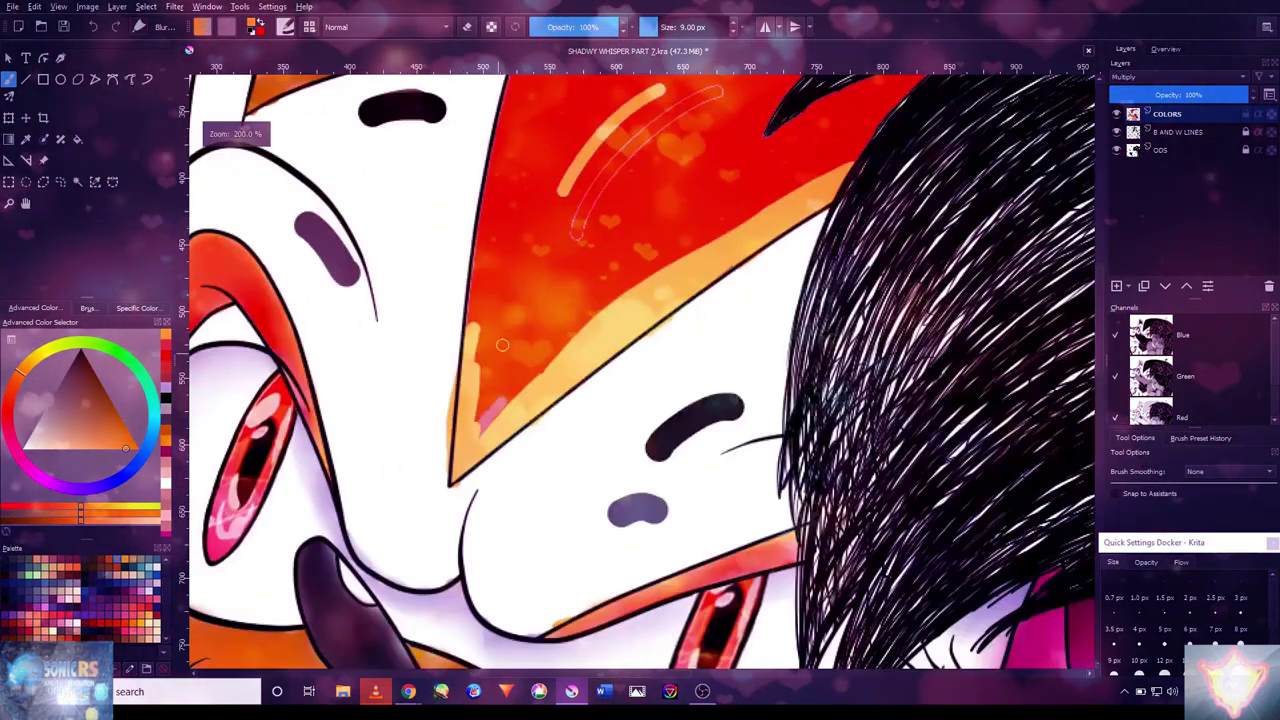
scroll(720, 190, "up", 2)
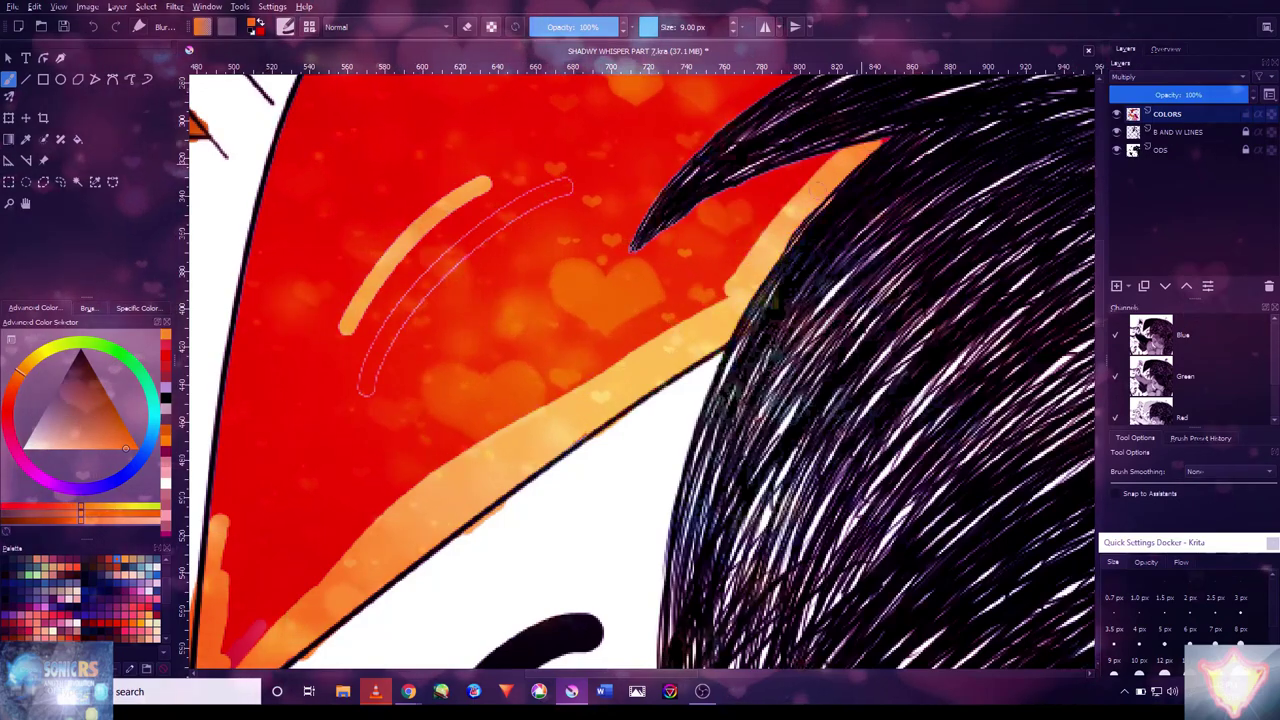
scroll(465, 285, "down", 3)
scroll(465, 285, "up", 2)
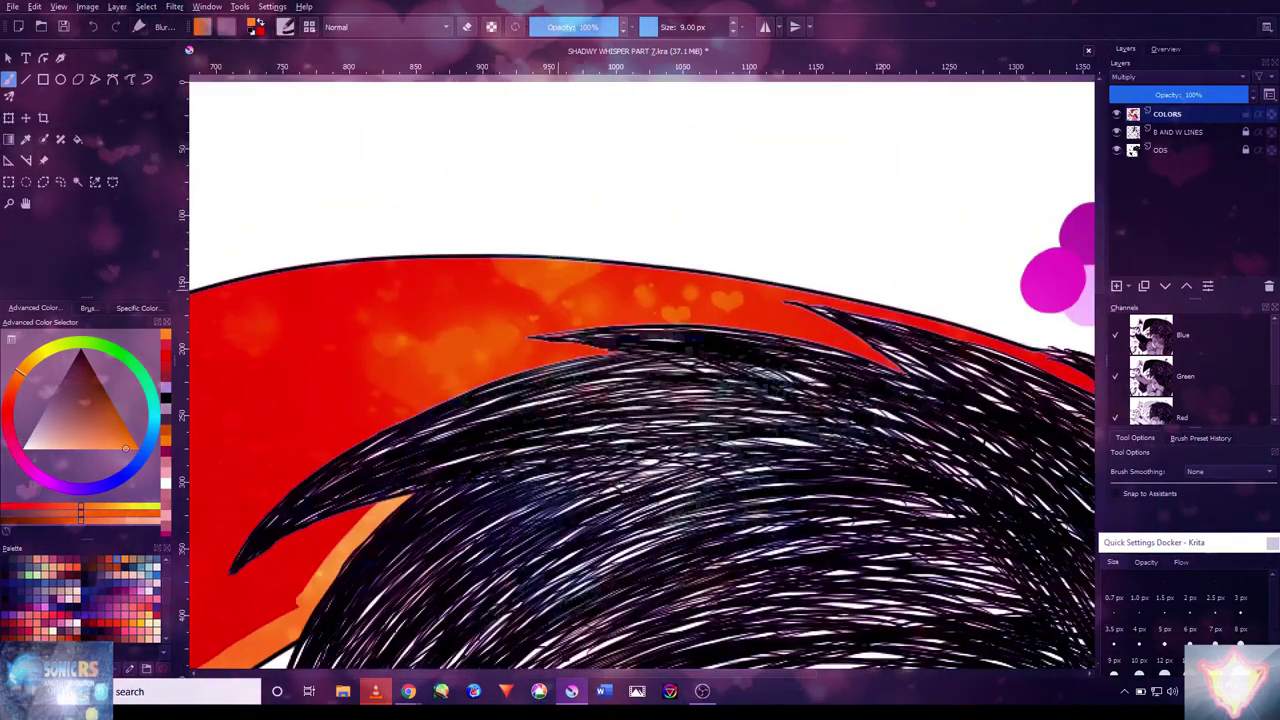
scroll(1034, 331, "down", 3)
scroll(1034, 331, "up", 5)
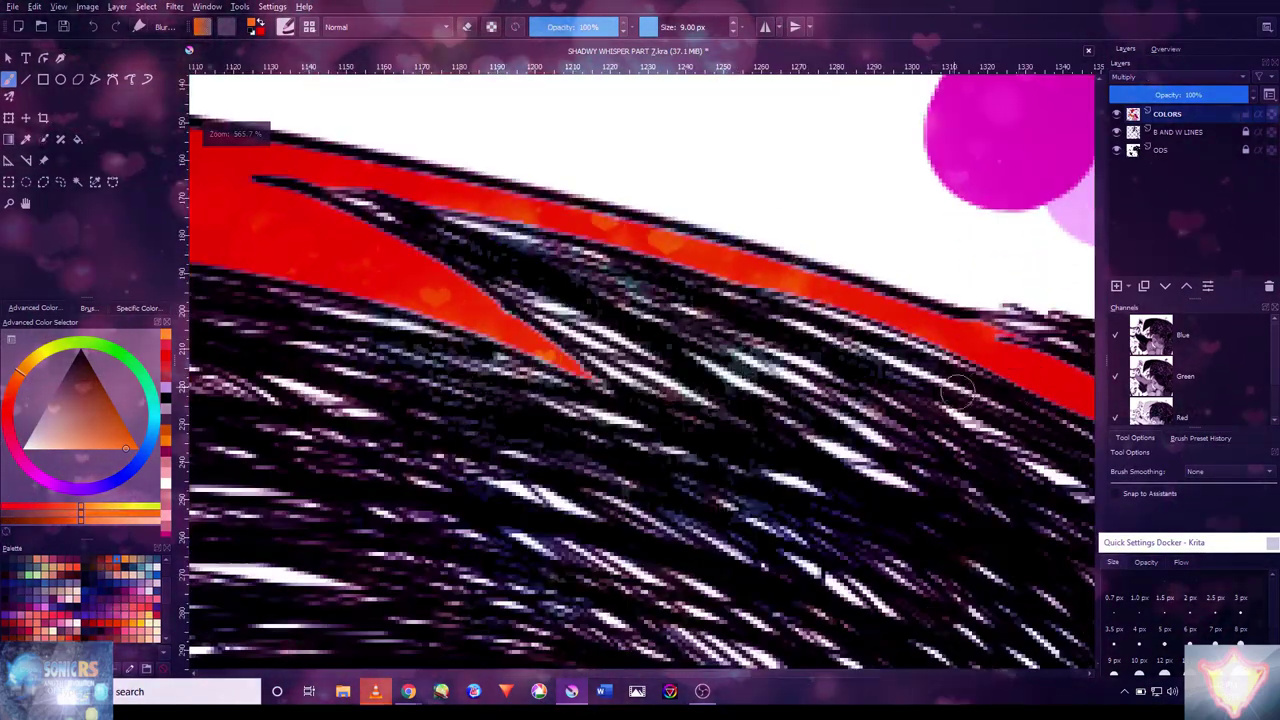
scroll(953, 390, "down", 1)
scroll(757, 307, "up", 1)
key("[")
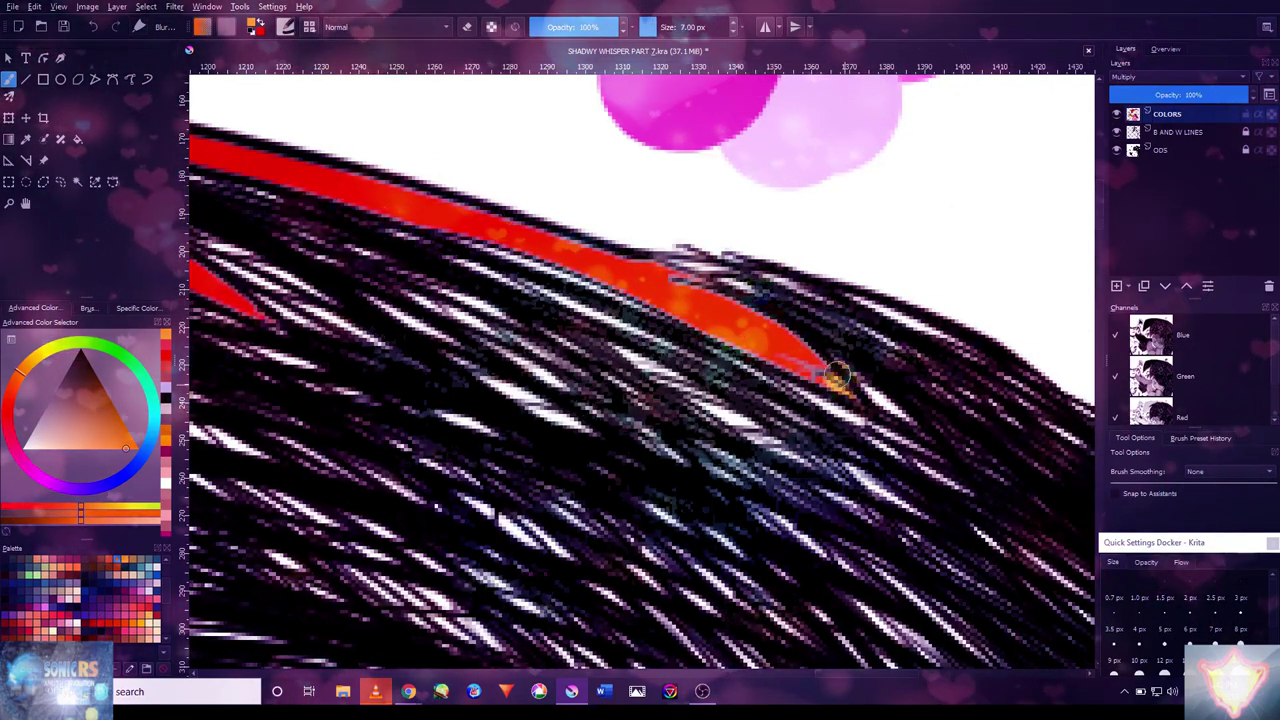
left_click_drag(620, 262, 815, 360)
- Extend the orange highlight along the upper edge of the stripe's narrow band at 6 px
scroll(800, 340, "up", 2)
key("[")
key("[")
key("[")
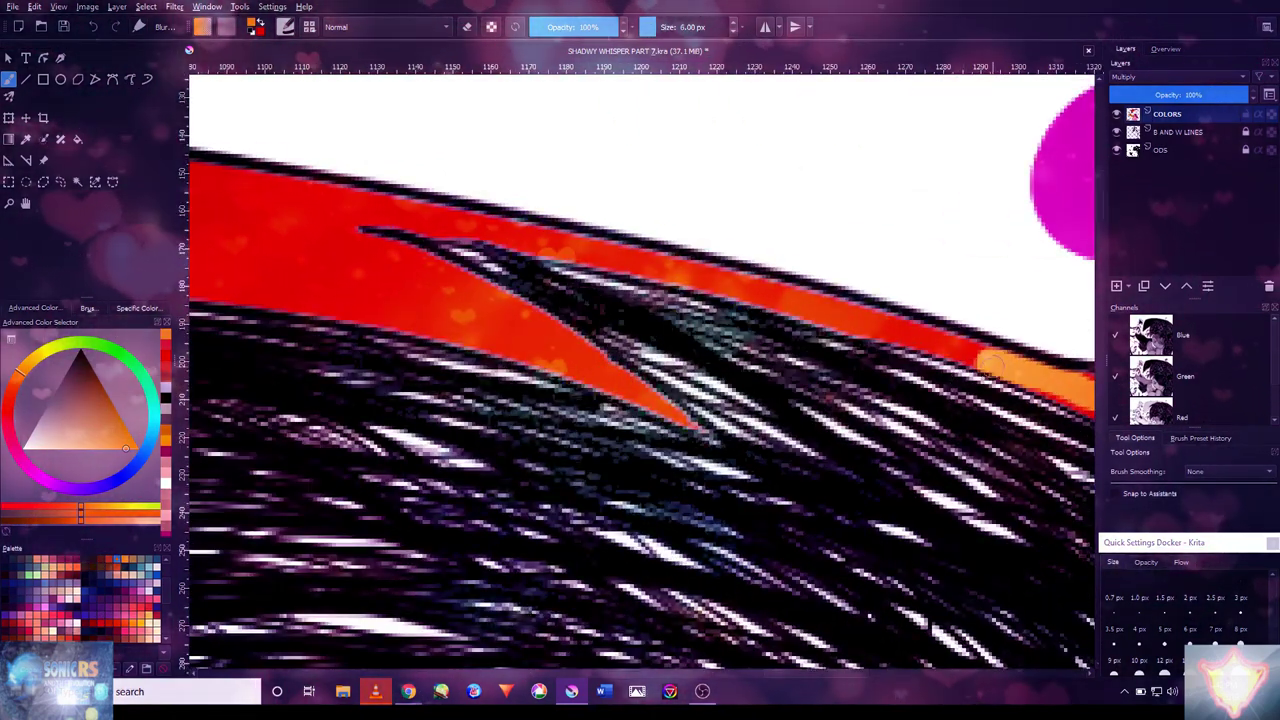
left_click_drag(962, 345, 595, 243)
mouse_move(383, 218)
left_mouse_down()
mouse_move(868, 272)
mouse_move(488, 192)
left_mouse_up()
key("]")
key("]")
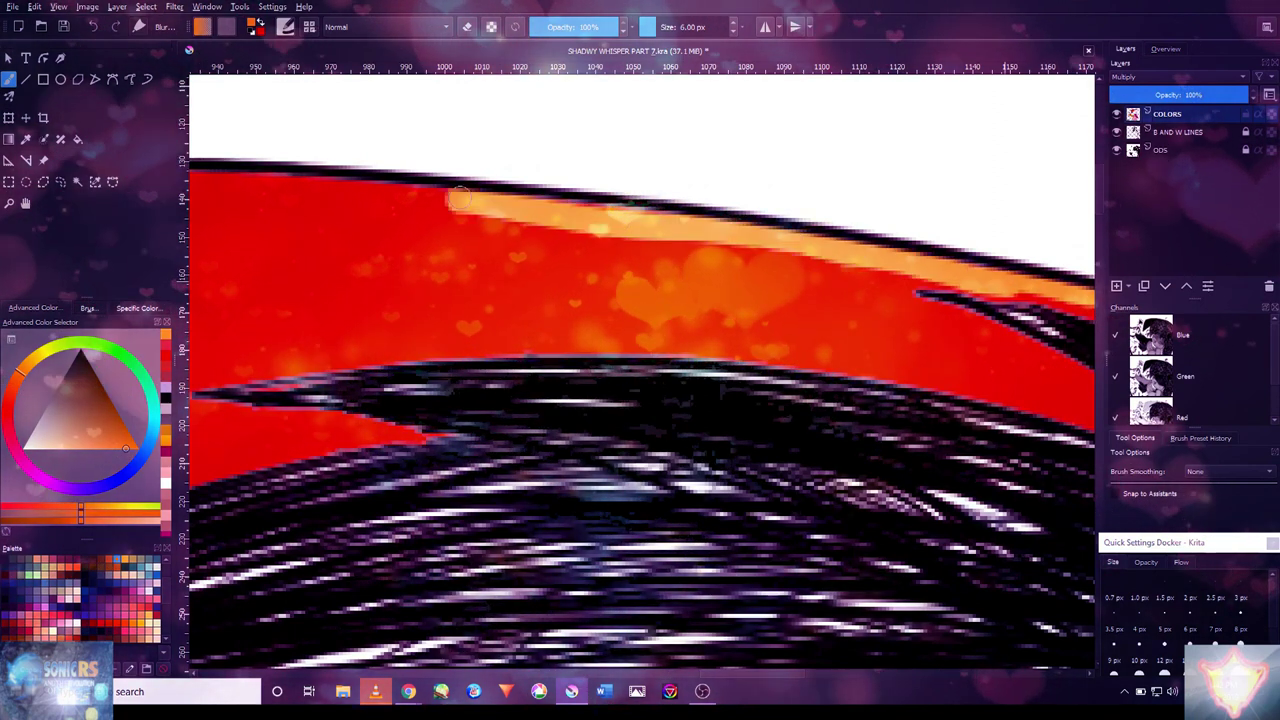
- Continue the orange highlight along the stripe's upper edge to its corner beside the ear at 12 px
left_click_drag(768, 255, 894, 251)
key("]")
key("]")
key("]")
key("]")
key("]")
key("]")
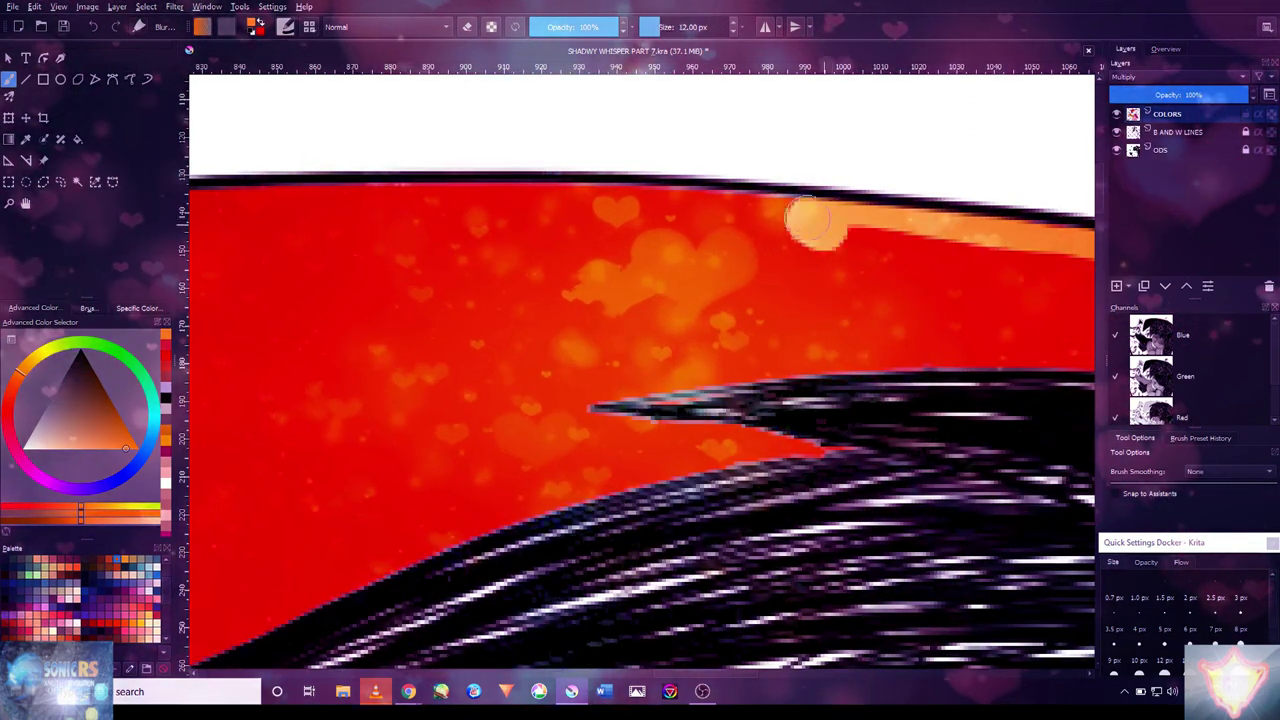
mouse_move(443, 228)
left_mouse_down()
mouse_move(812, 230)
mouse_move(529, 205)
mouse_move(743, 200)
mouse_move(415, 255)
left_mouse_up()
scroll(514, 257, "down", 3)
scroll(394, 300, "up", 3)
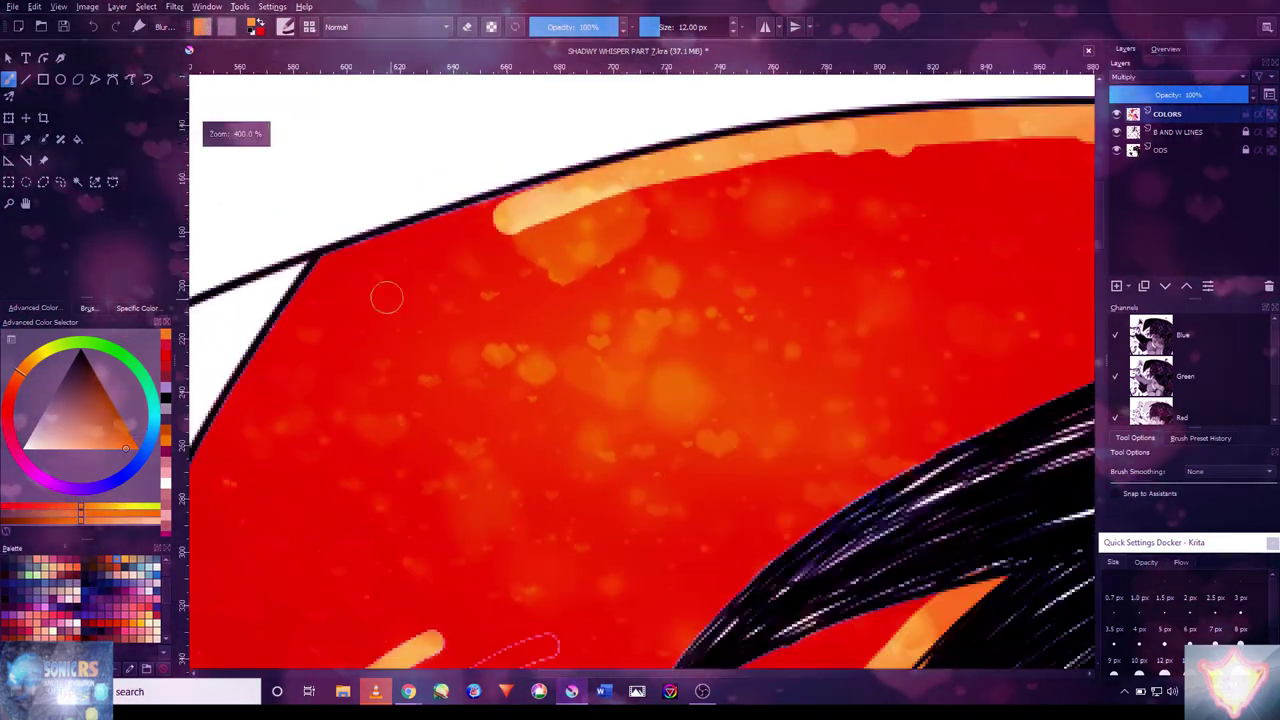
left_click(330, 280)
left_click_drag(330, 280, 548, 200)
- Paint a broad orange highlight down the stripe's outer side edge to its lower tip at 15 px
scroll(325, 285, "down", 3)
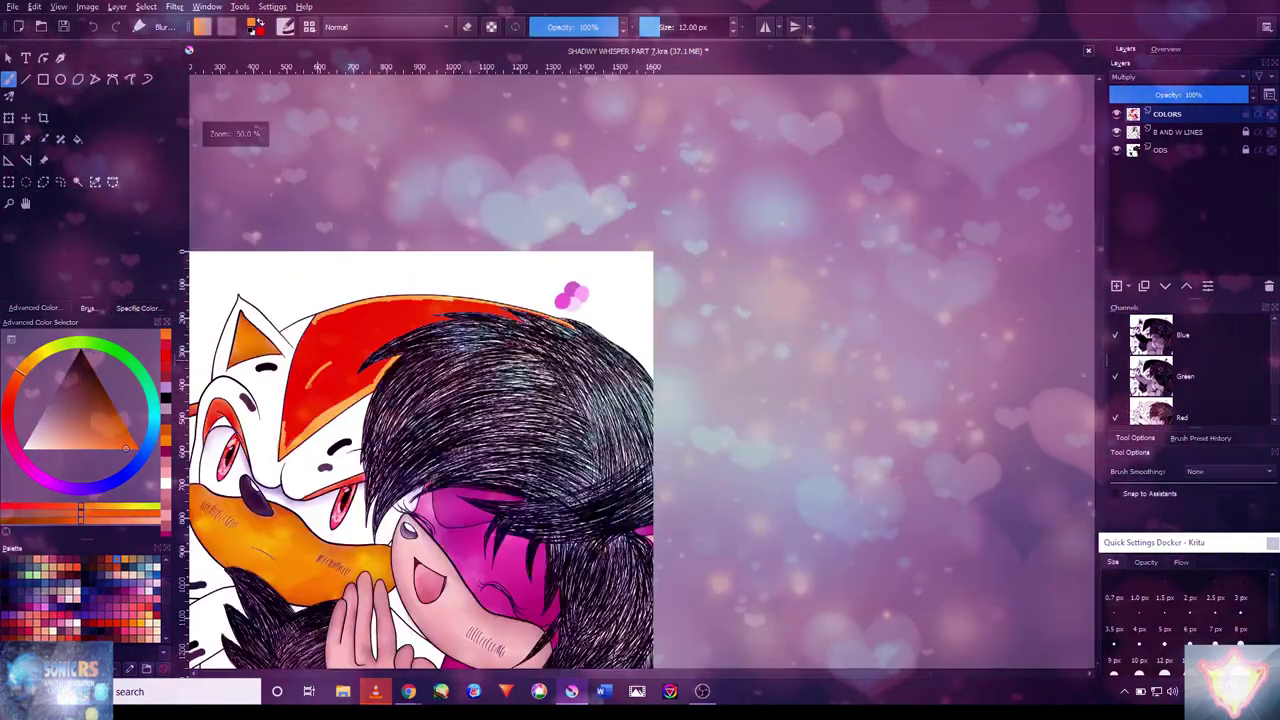
scroll(271, 461, "up", 3)
mouse_move(271, 461)
left_mouse_down()
mouse_move(248, 600)
mouse_move(256, 490)
mouse_move(250, 600)
left_mouse_up()
left_click_drag(310, 240, 308, 312)
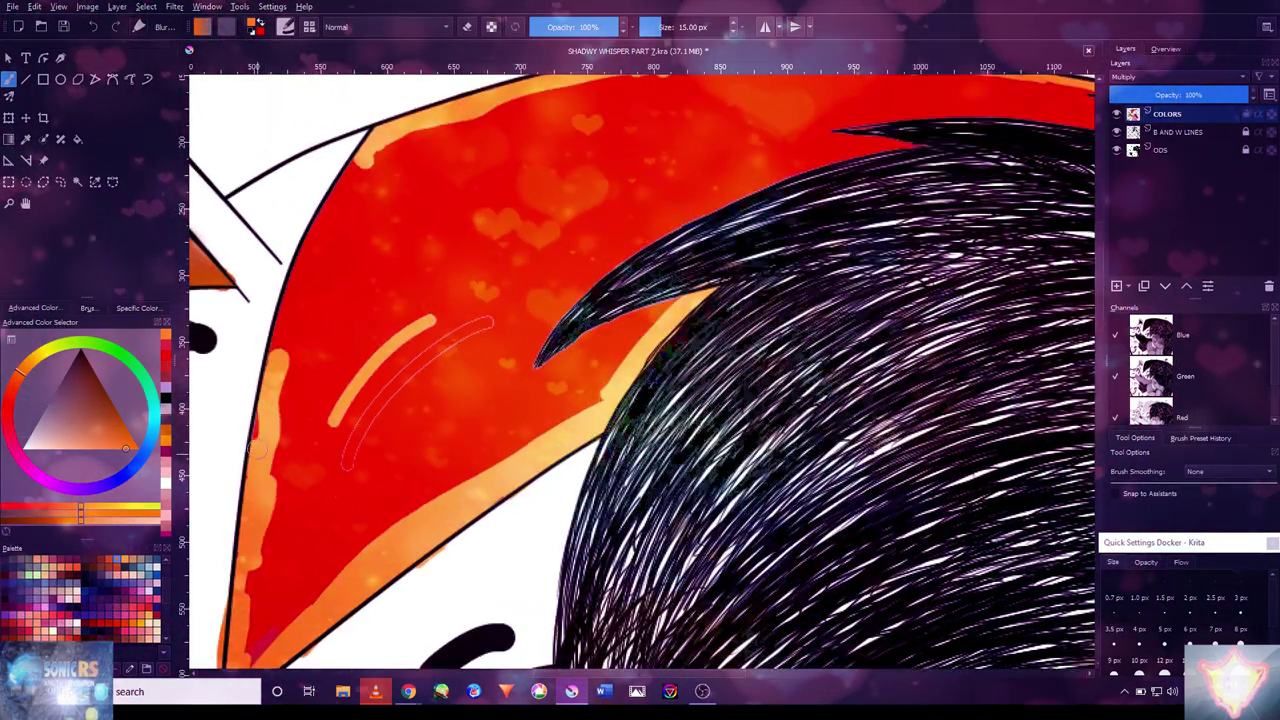
left_click_drag(265, 570, 243, 630)
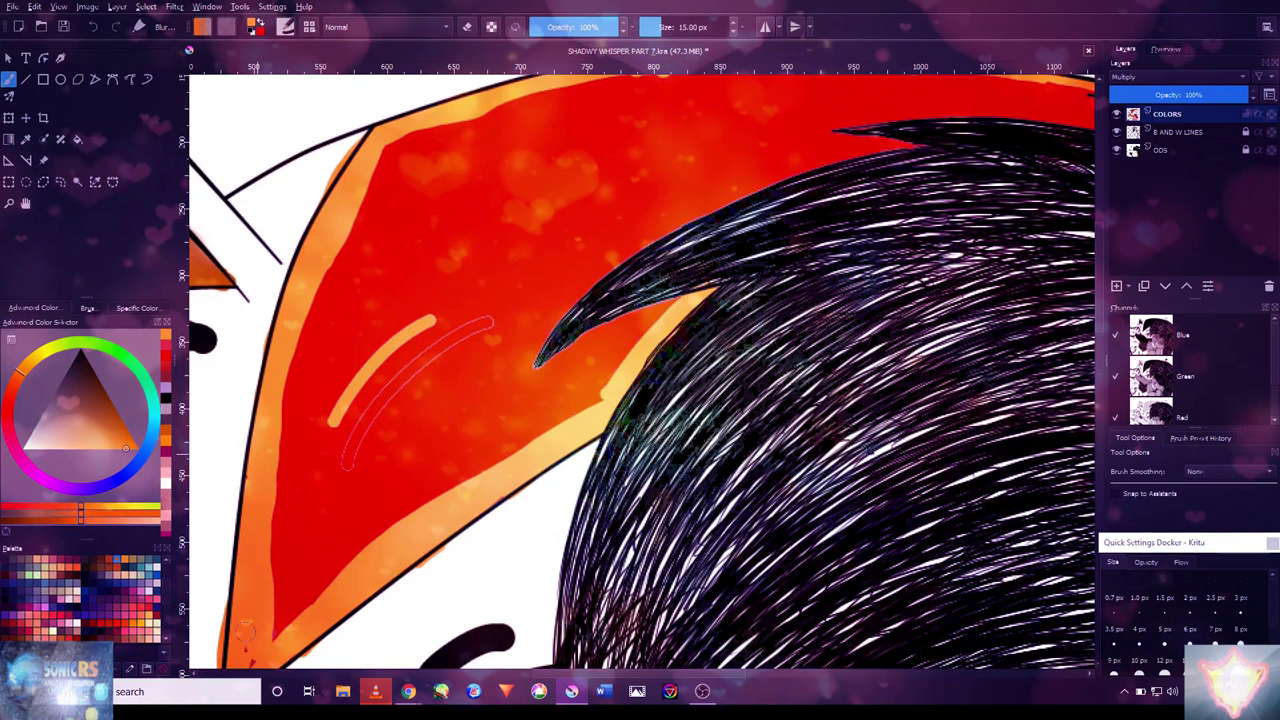
- Paint a 10 px orange highlight along the hair spikes bordering the red stripe and cover the mid-stripe sample strokes with red at 35 px
scroll(929, 229, "down", 5)
scroll(1051, 214, "up", 5)
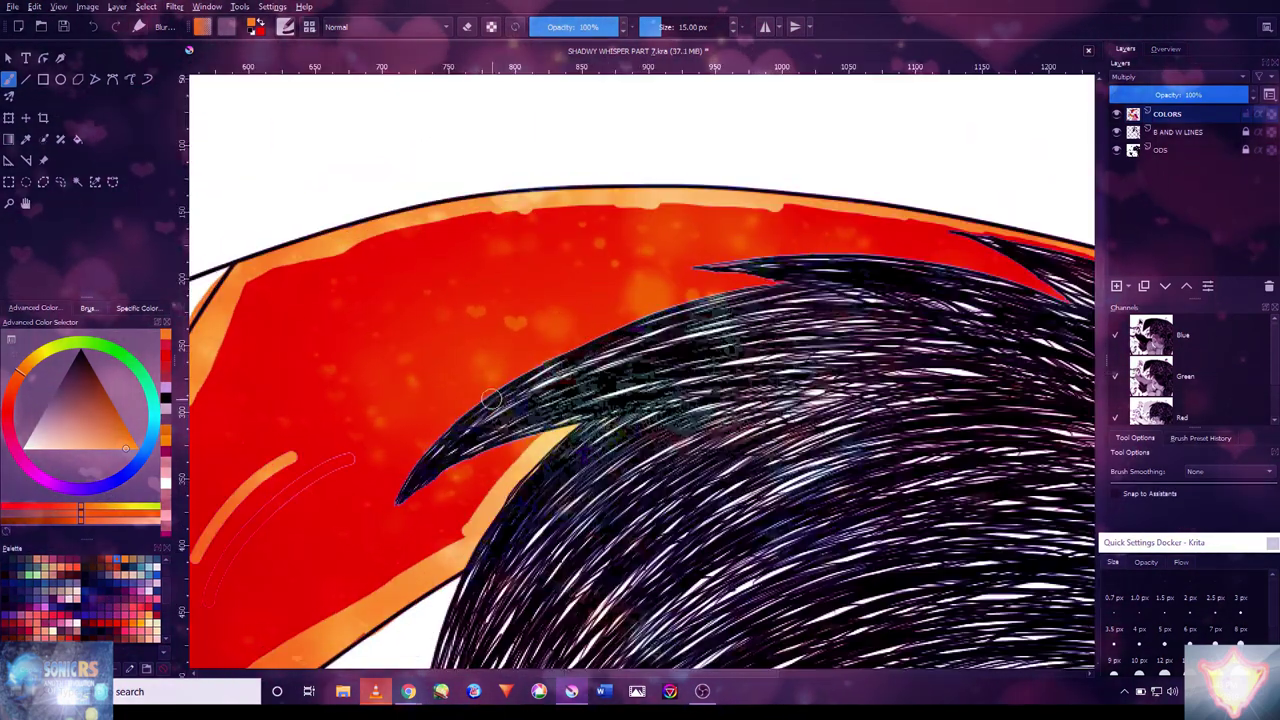
mouse_move(400, 522)
left_mouse_down()
mouse_move(428, 441)
mouse_move(569, 330)
mouse_move(770, 283)
left_mouse_up()
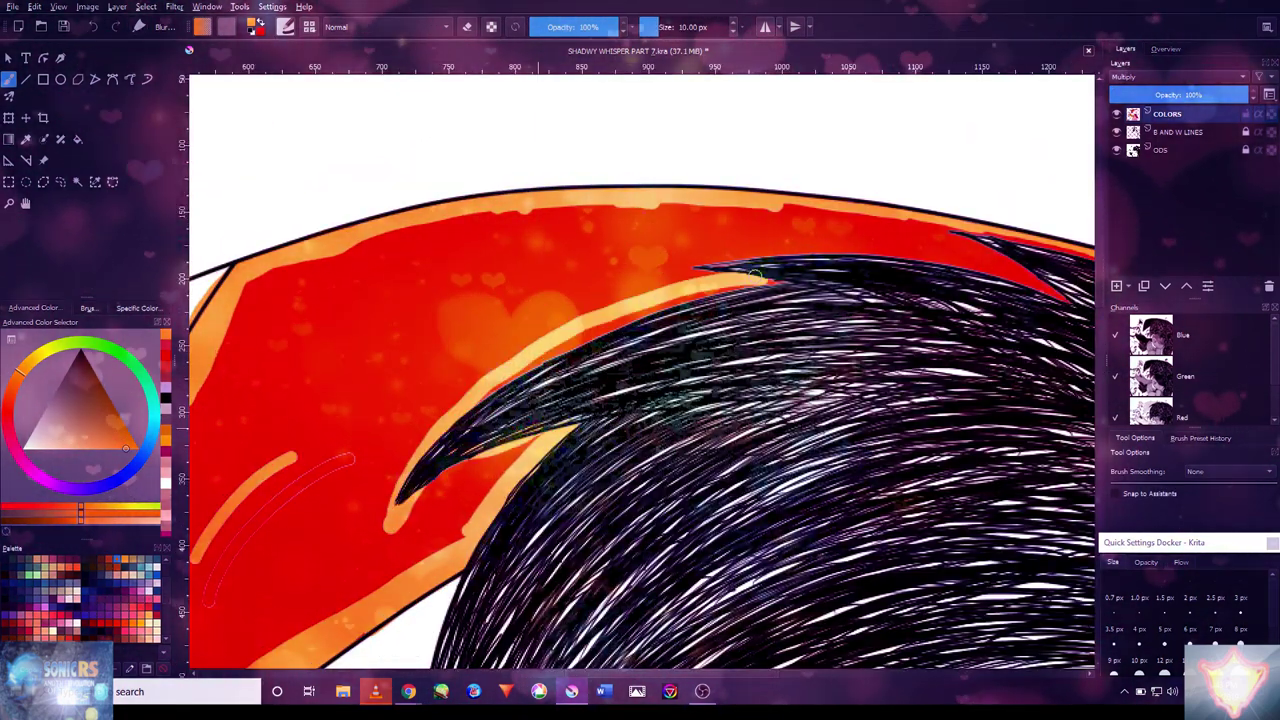
left_click_drag(1028, 281, 690, 268)
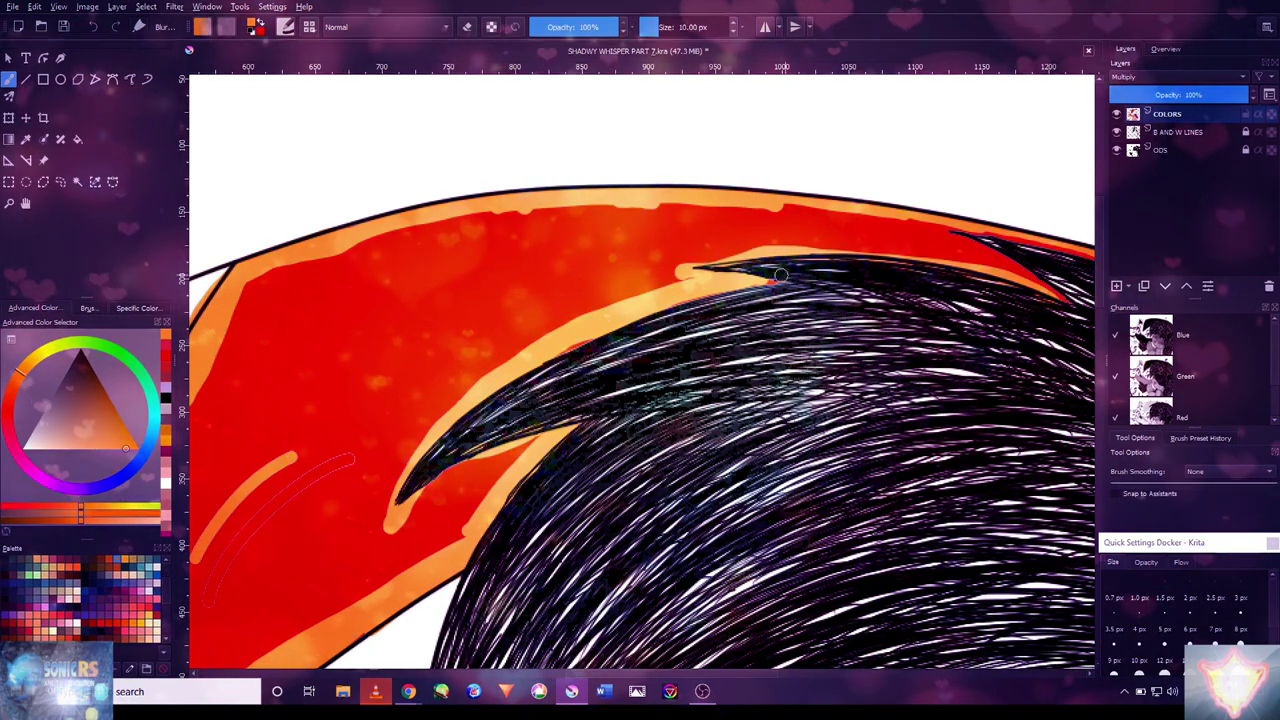
left_click_drag(1055, 295, 950, 238)
left_click_drag(251, 535, 551, 328)
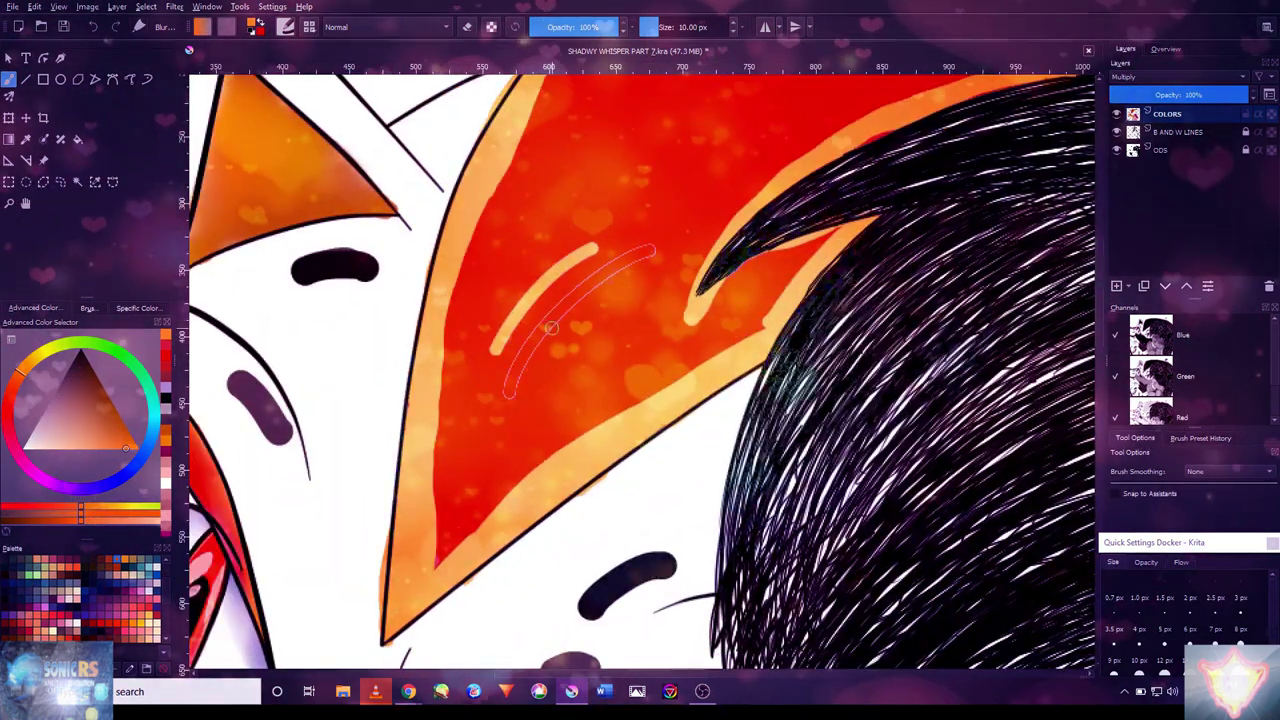
key("ctrl+z")
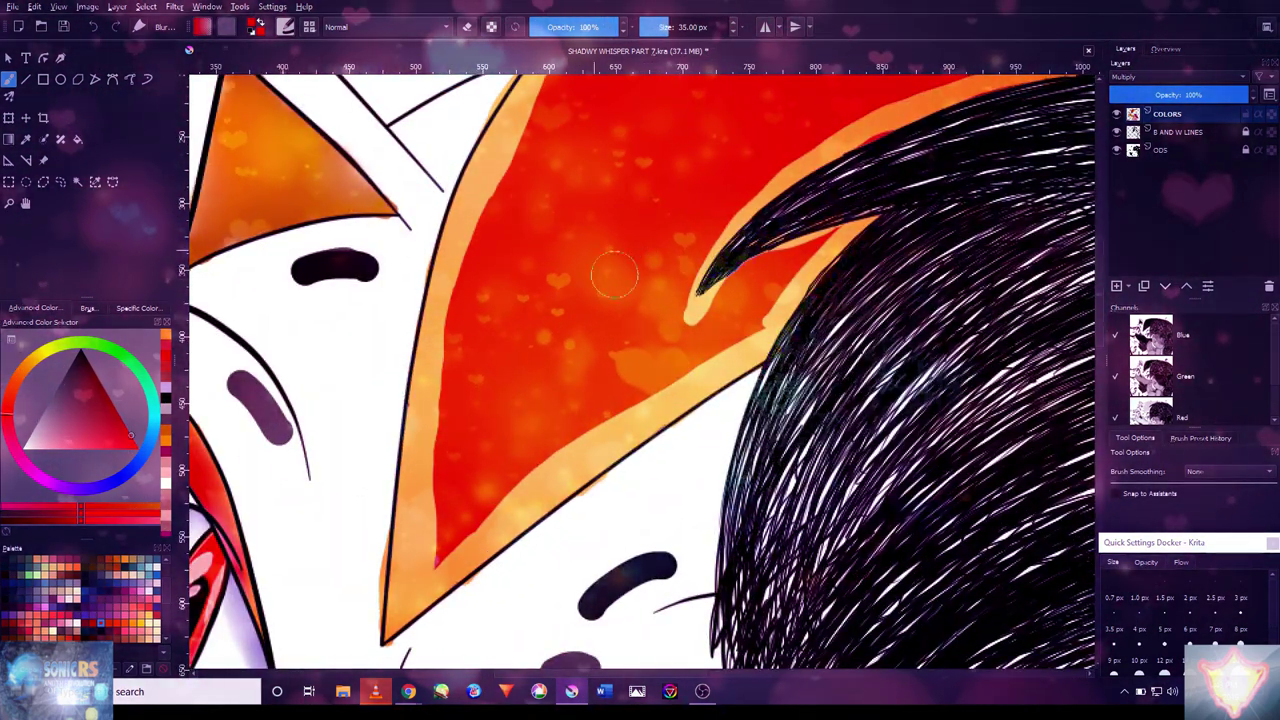
- Blend the orange highlight along the stripe's lower edge into the red with the blending brush at 32 px
left_click(87, 308)
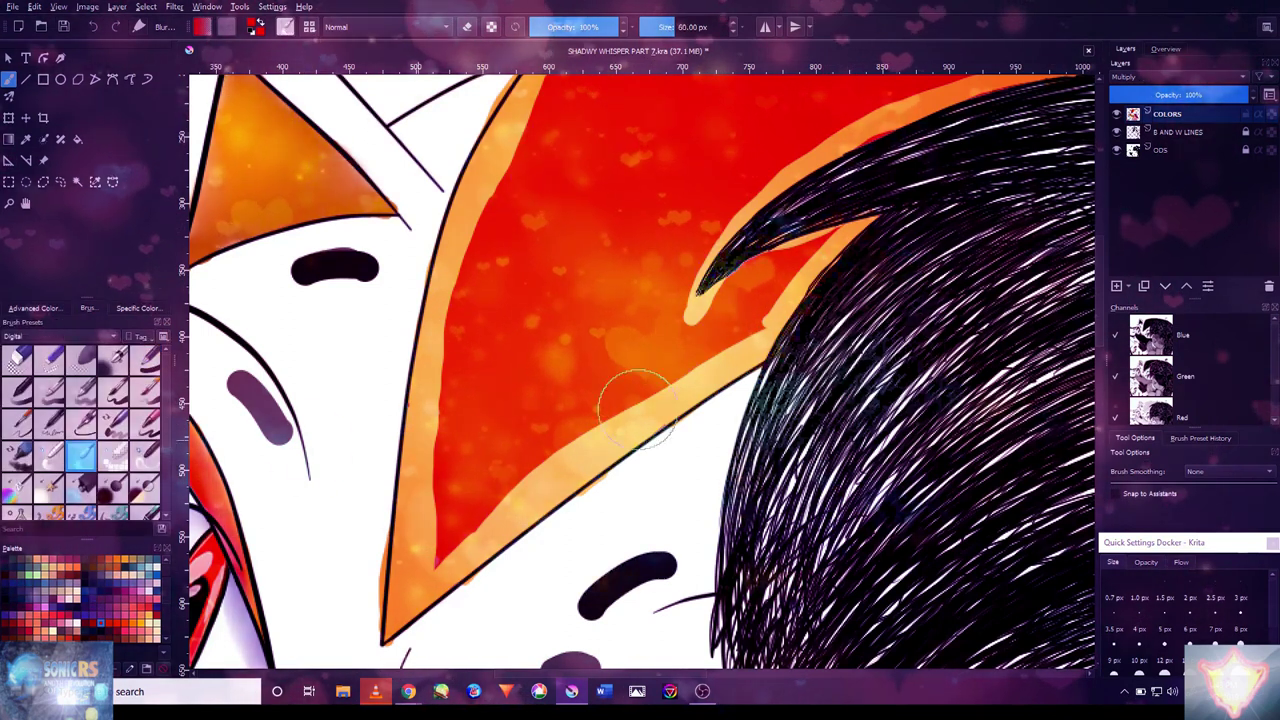
key("plus")
key("plus")
key("bracketleft")
key("bracketleft")
key("bracketleft")
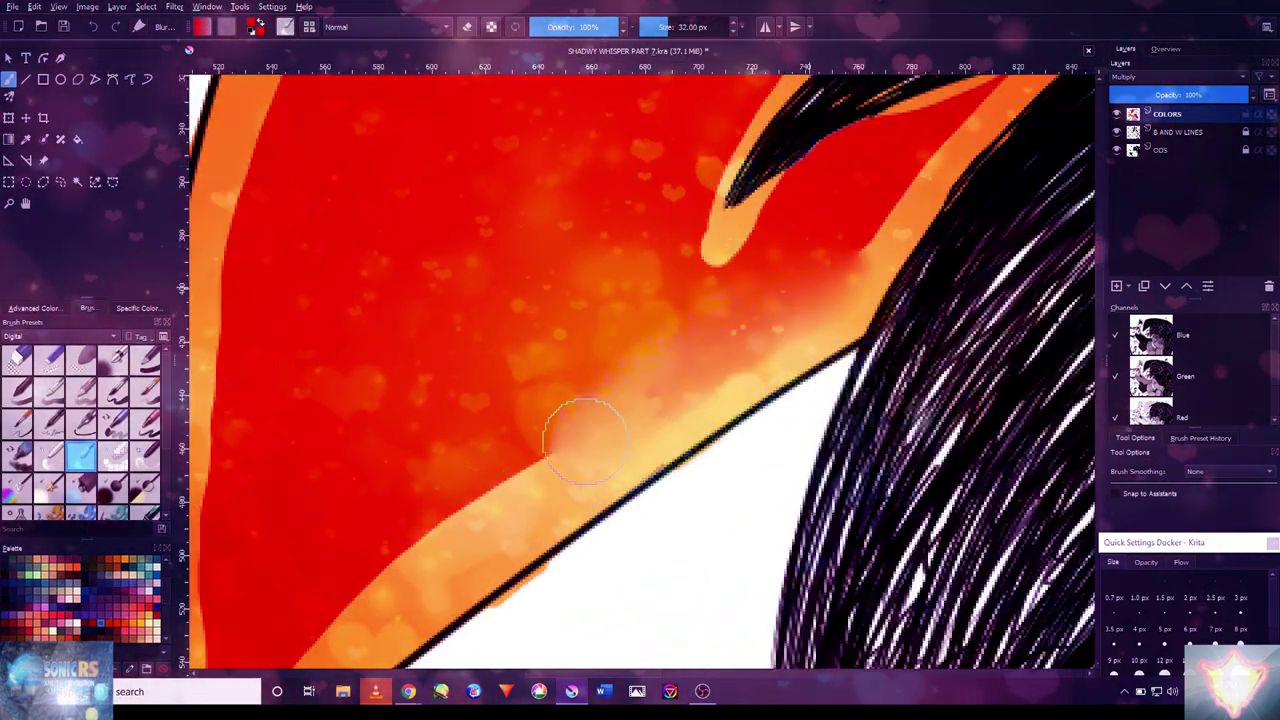
scroll(585, 440, "down", 3)
scroll(577, 404, "down", 2)
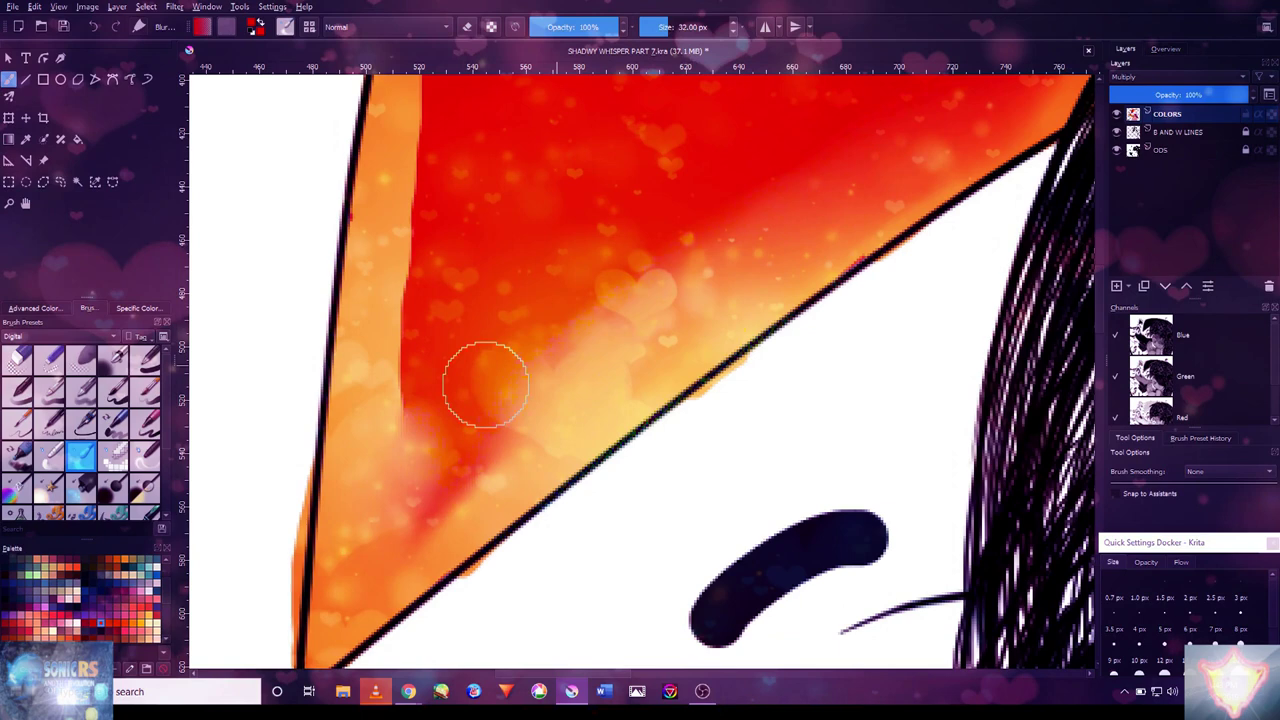
- Blend the orange highlight at the stripe's lower tip and up its outer side edge at 68 px
scroll(390, 565, "up", 1)
key("bracketright")
key("bracketright")
key("bracketright")
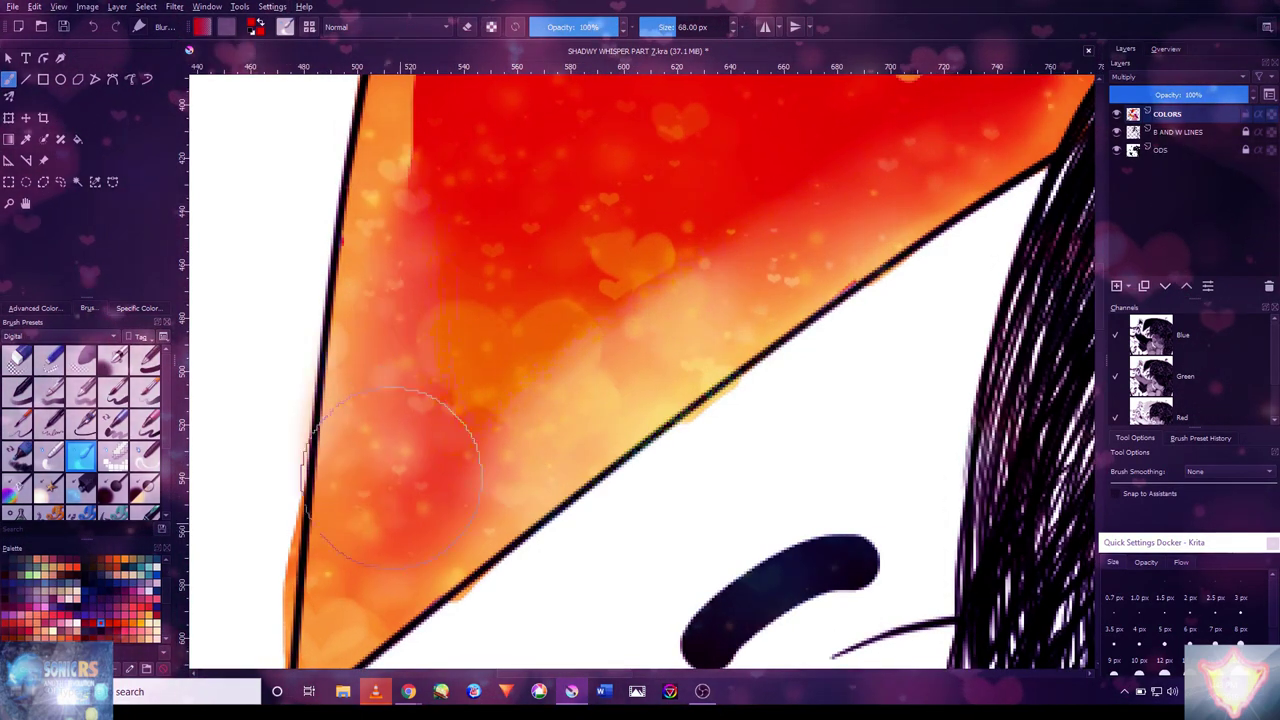
scroll(540, 390, "up", 3)
scroll(371, 314, "up", 2)
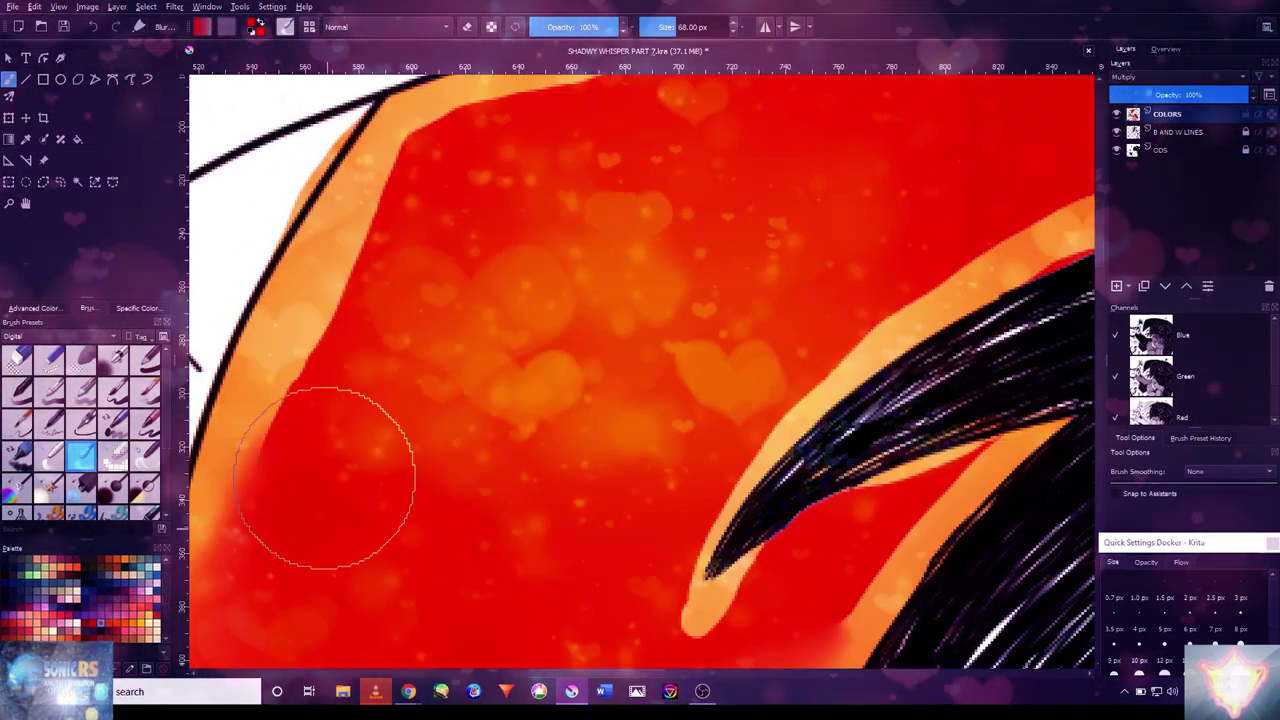
- Blend the orange highlight along the stripe's upper edge into the red, reducing the brush from 68 to 24 px
scroll(671, 300, "up", 3)
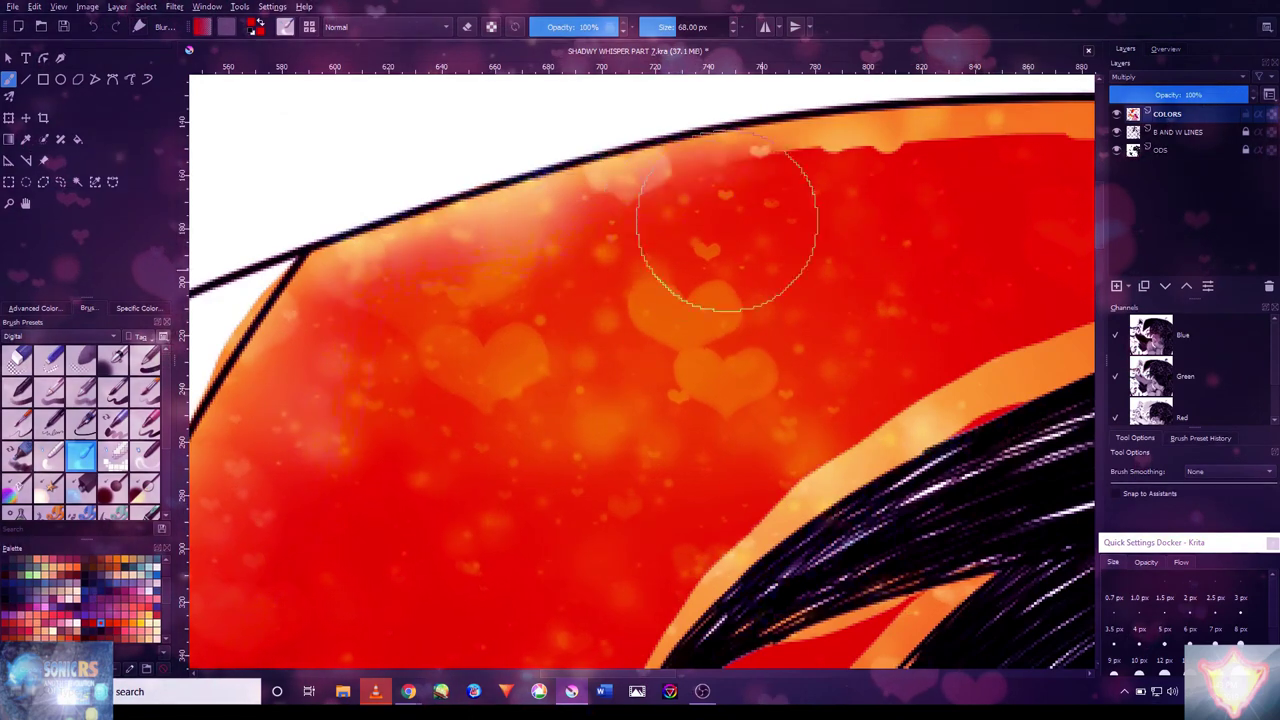
scroll(606, 277, "right", 5)
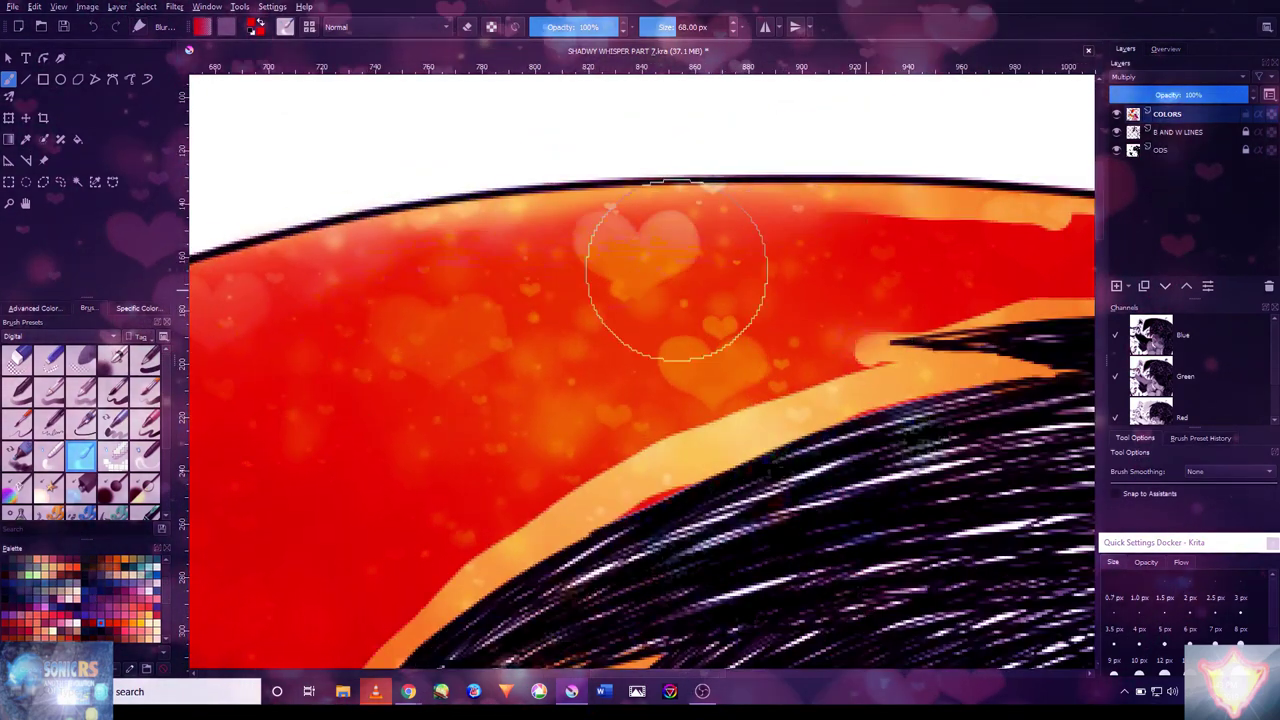
left_click_drag(800, 285, 606, 300)
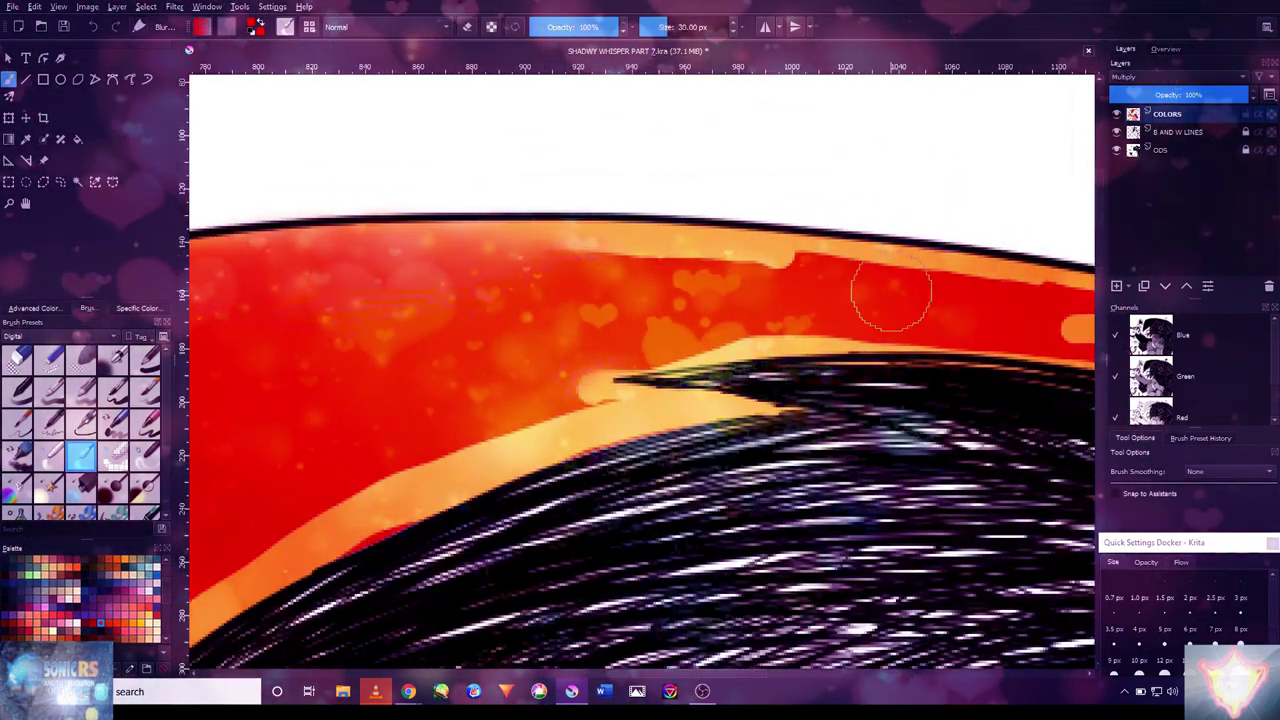
scroll(586, 266, "right", 4)
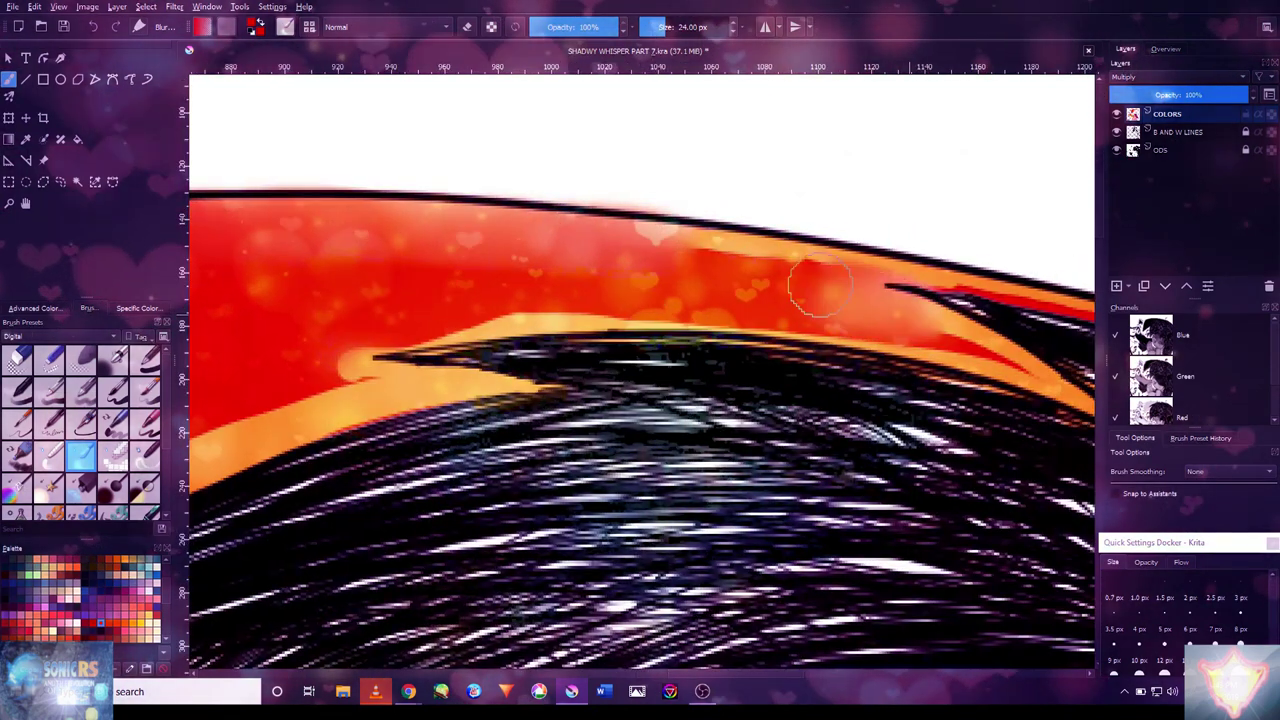
- Blend the orange highlight in the stripe's narrow tip and around the uppermost hair spikes at 14 px
scroll(826, 277, "down", 6)
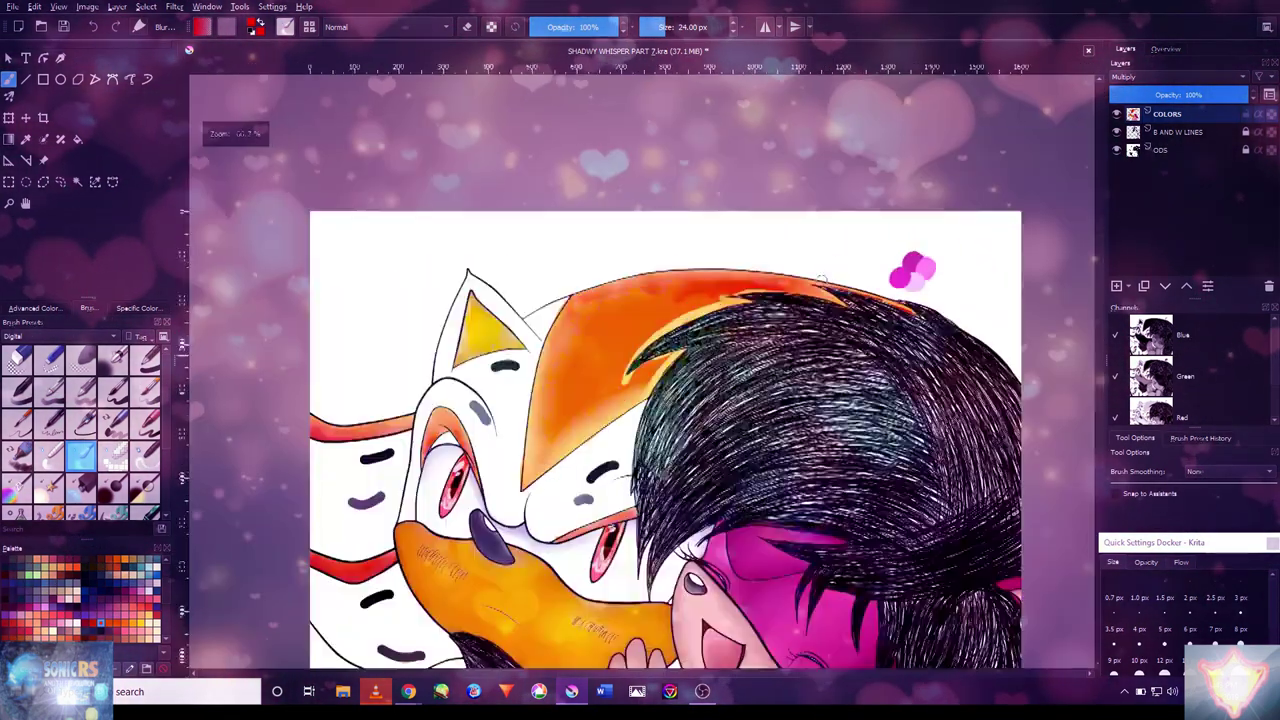
scroll(850, 268, "up", 8)
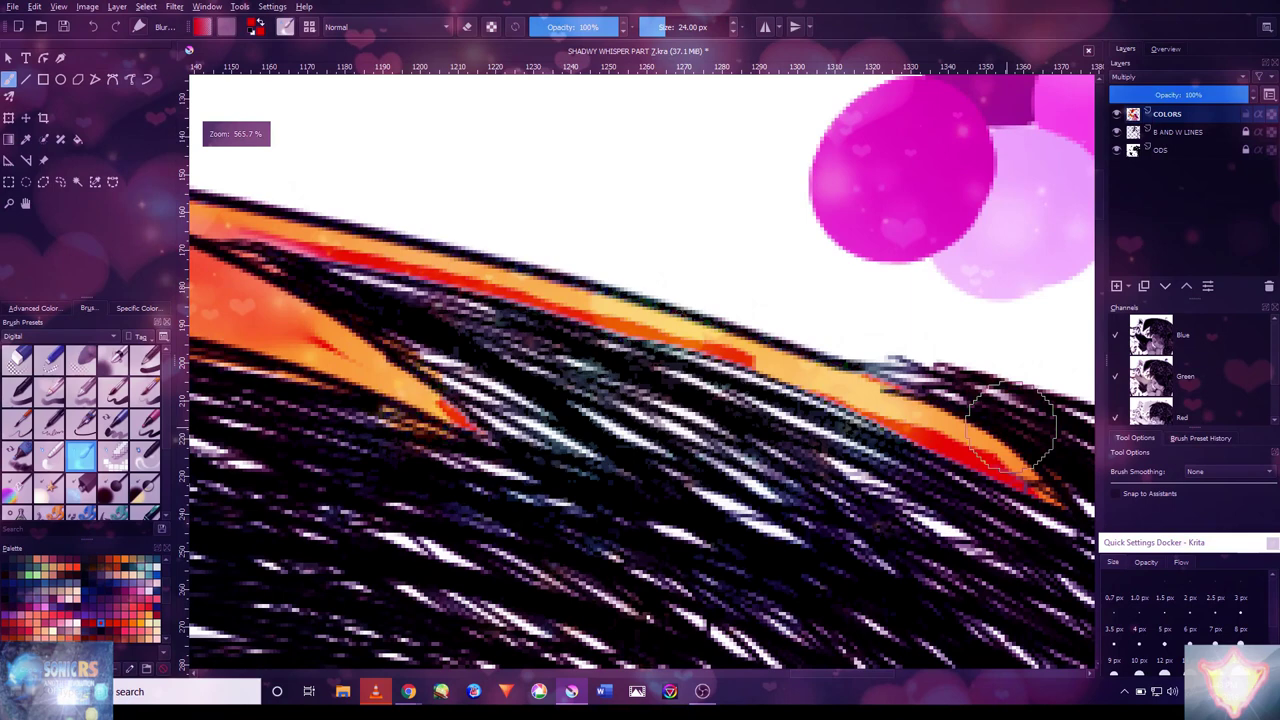
key("bracketleft")
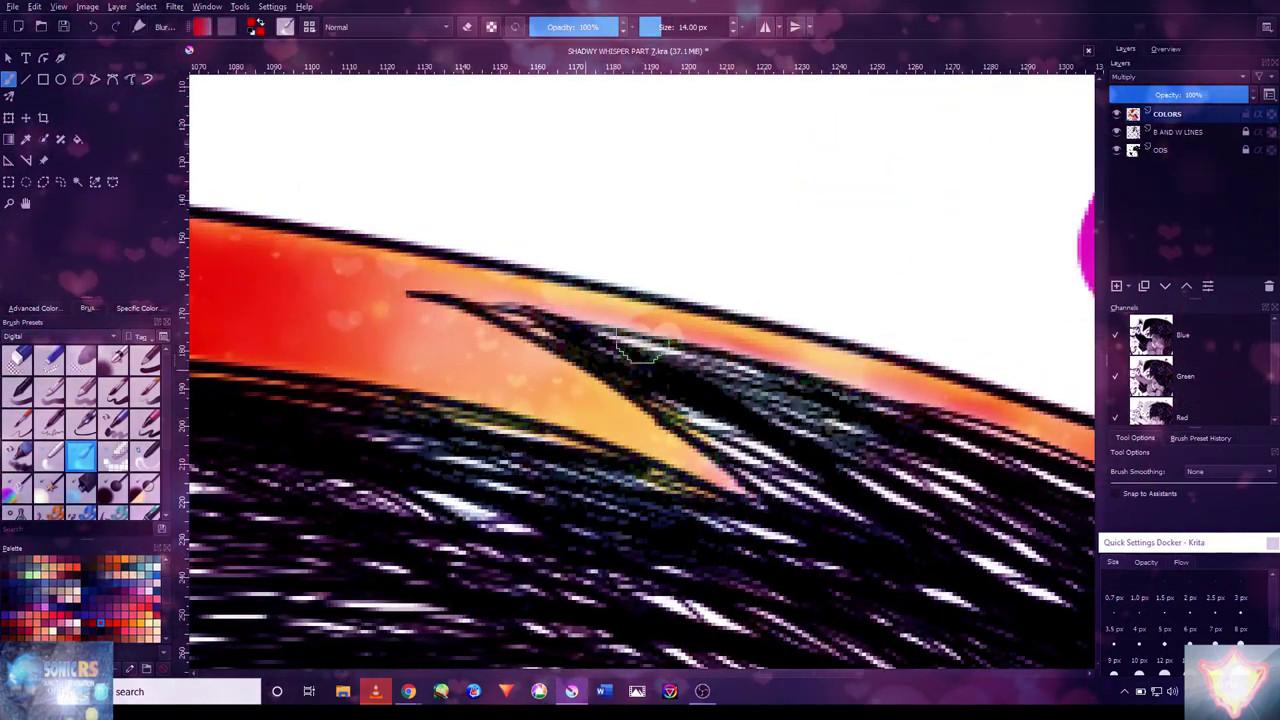
left_click_drag(640, 350, 938, 283)
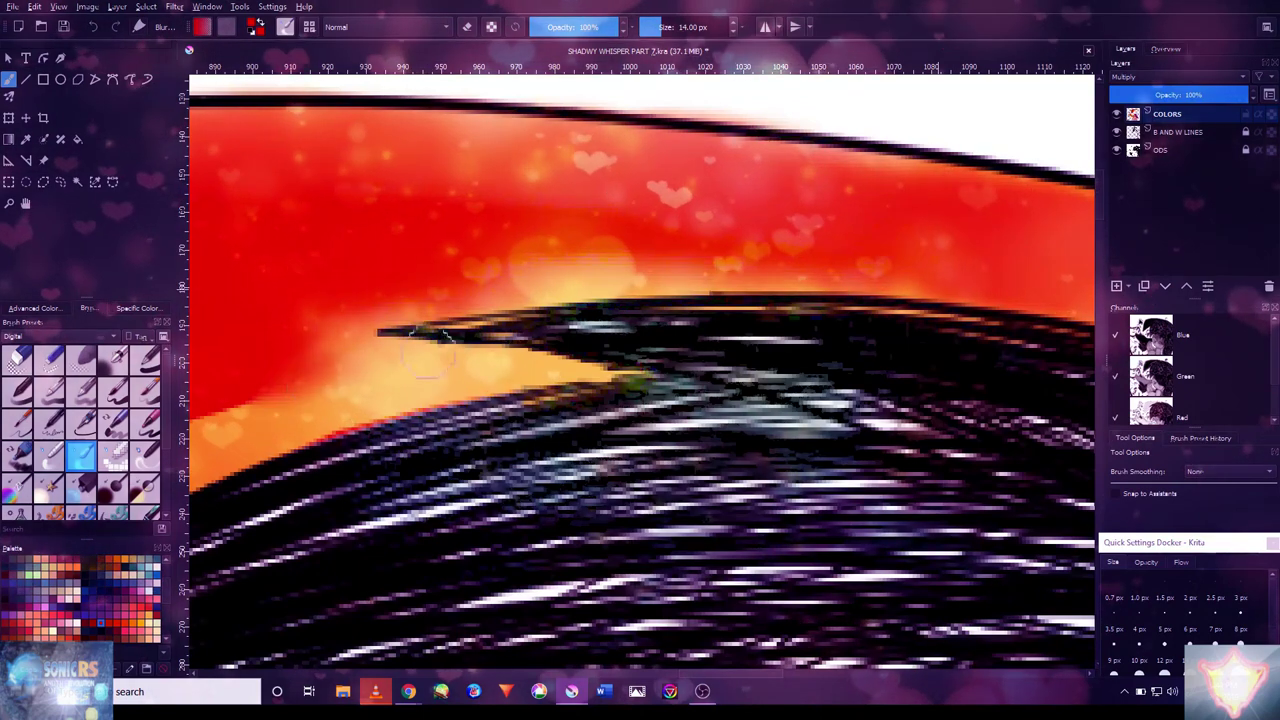
- Blend the orange highlight along the large hair spike into the red stripe at 32 px
scroll(447, 338, "down", 6)
scroll(442, 301, "up", 4)
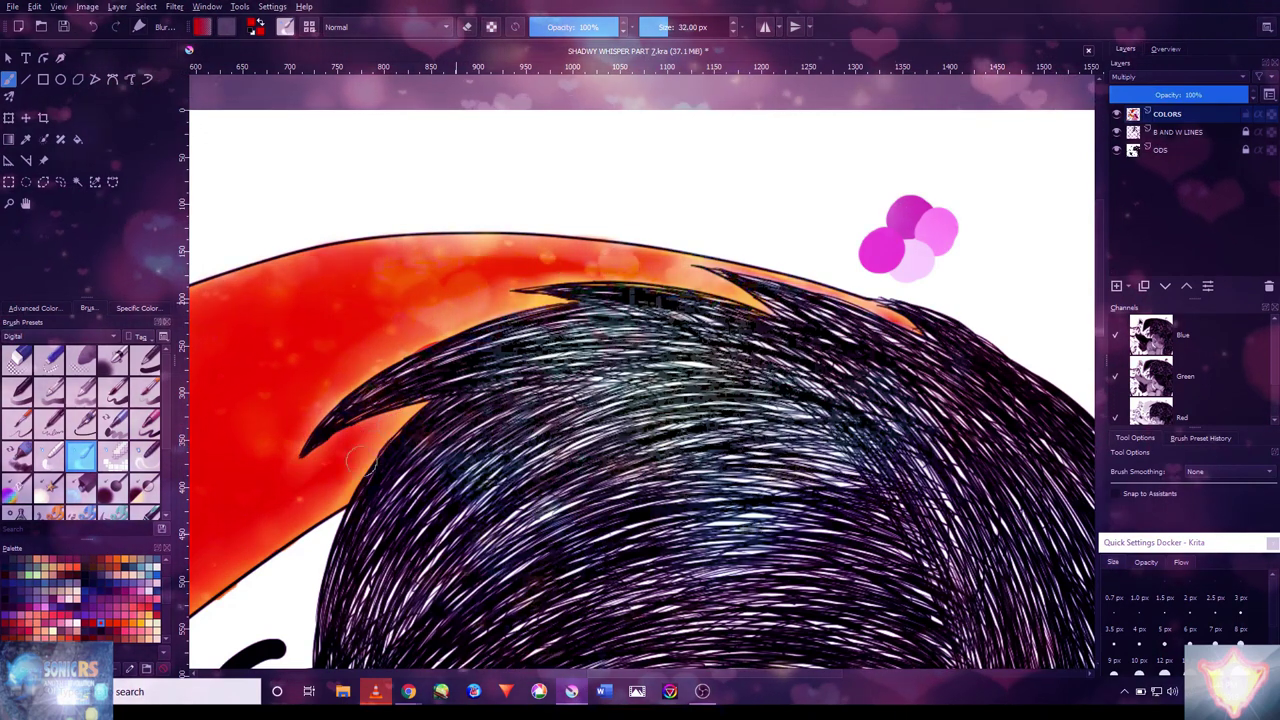
left_click_drag(355, 430, 561, 247)
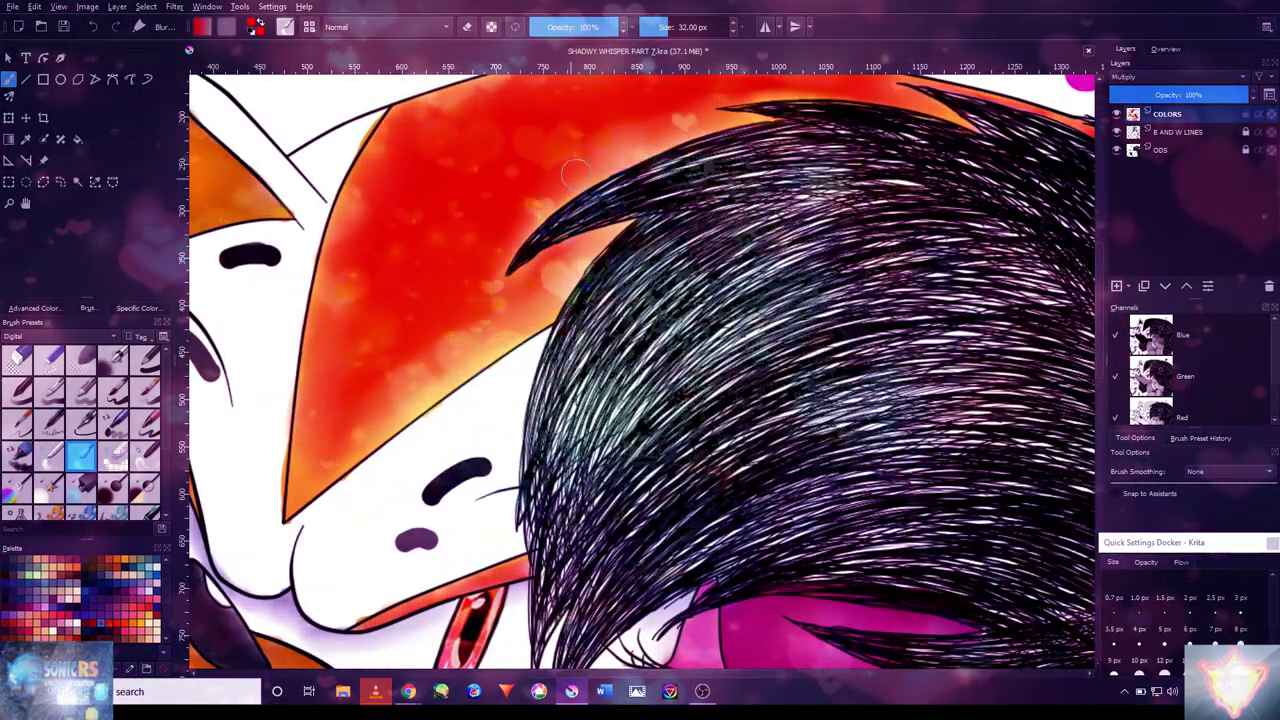
- Fill the white fur areas of the red-striped character's head, quills and body with black using the Fill tool
scroll(575, 175, "down", 5)
scroll(484, 547, "up", 6)
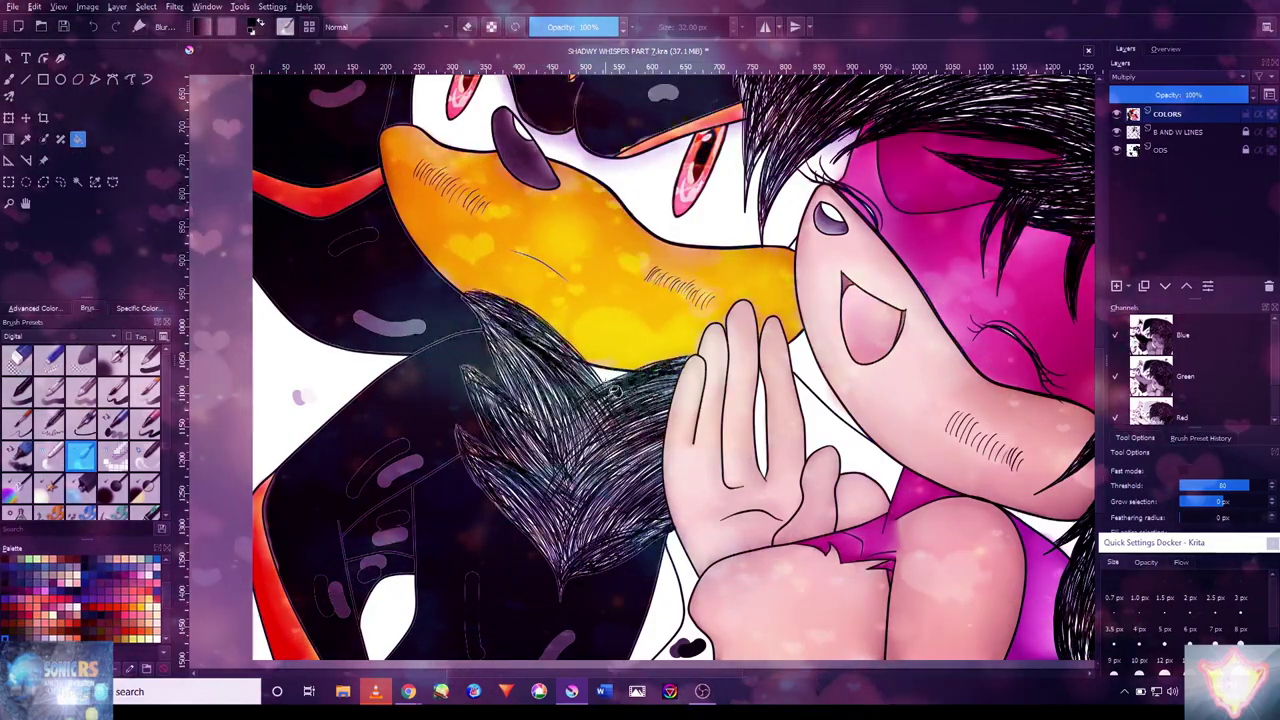
scroll(655, 570, "up", 5)
scroll(660, 560, "up", 2)
scroll(695, 511, "down", 4)
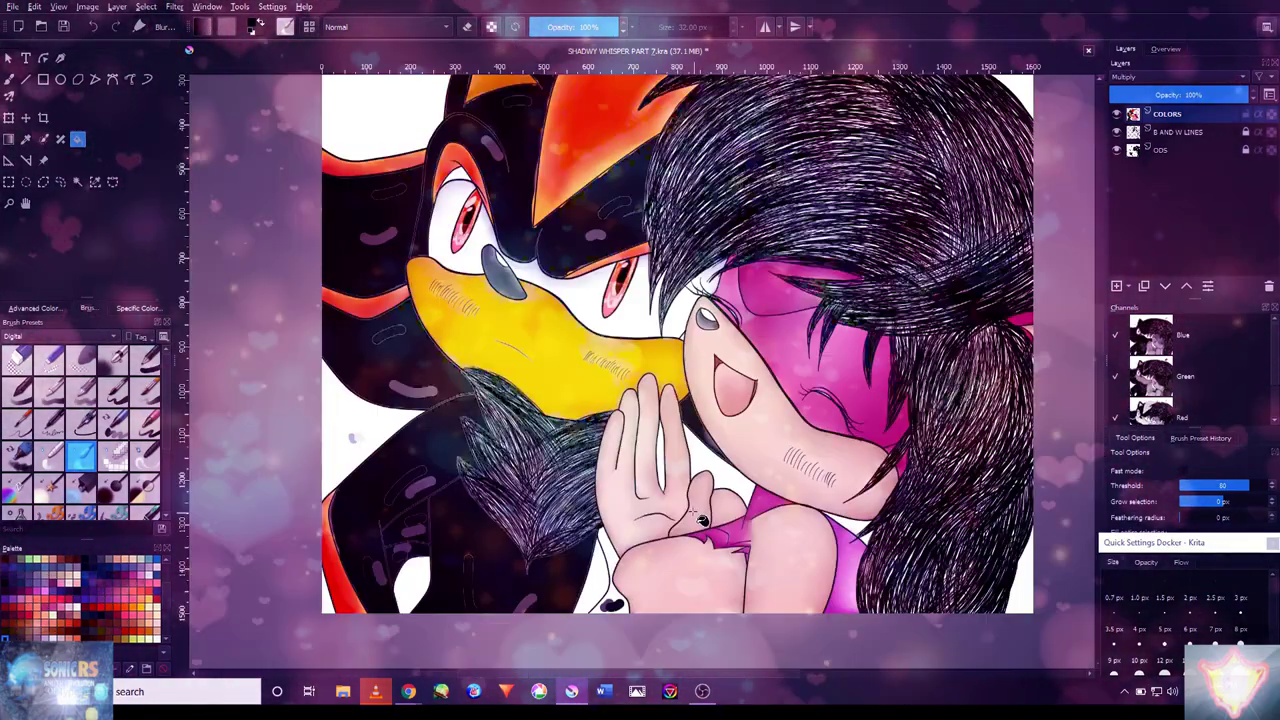
scroll(700, 517, "up", 3)
scroll(693, 330, "down", 8)
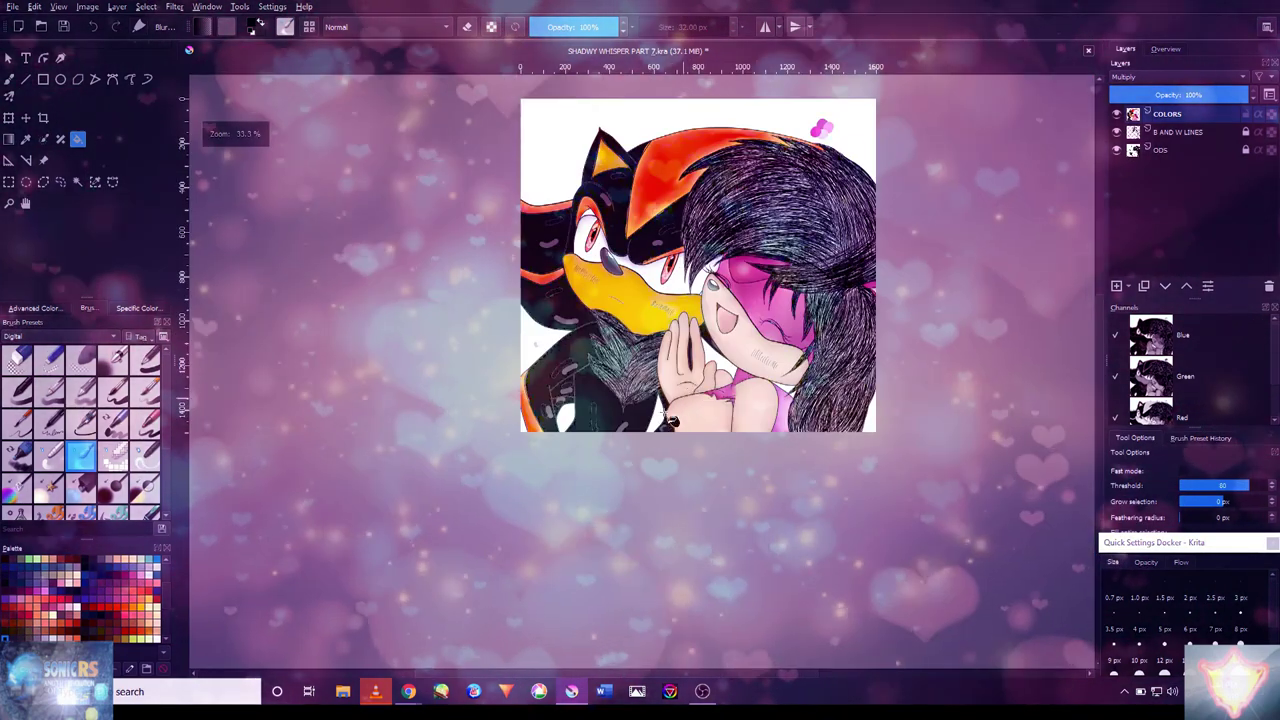
- Paint a light purple highlight along the curved upper edge of the arm's white gap, reducing the brush to 9 px
left_click(145, 358)
scroll(425, 375, "up", 7)
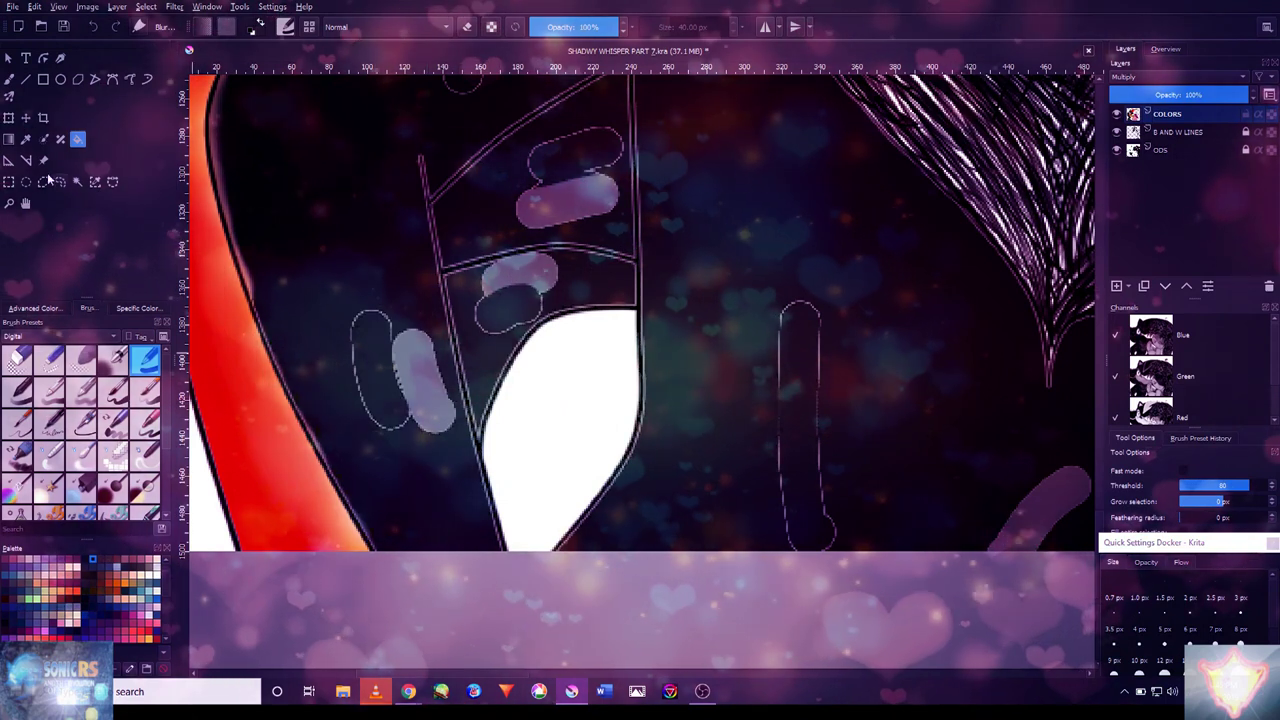
left_click(9, 79)
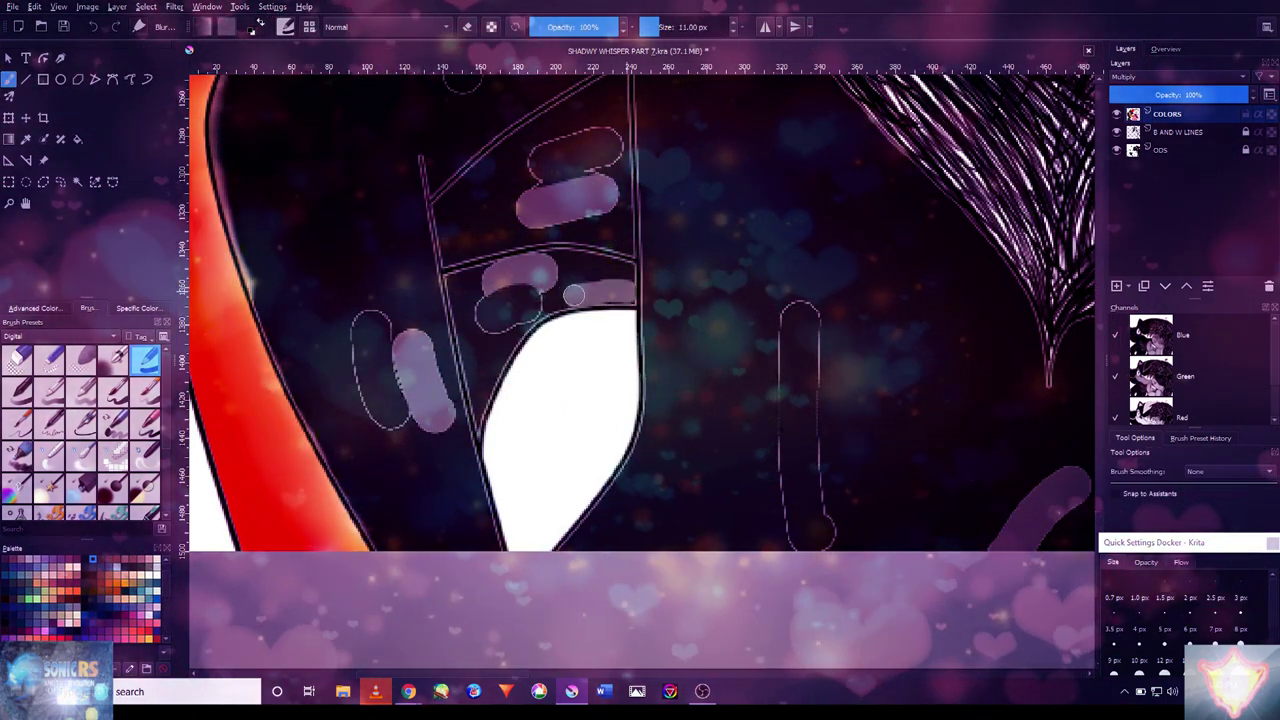
key("bracketleft")
left_click_drag(503, 340, 491, 369)
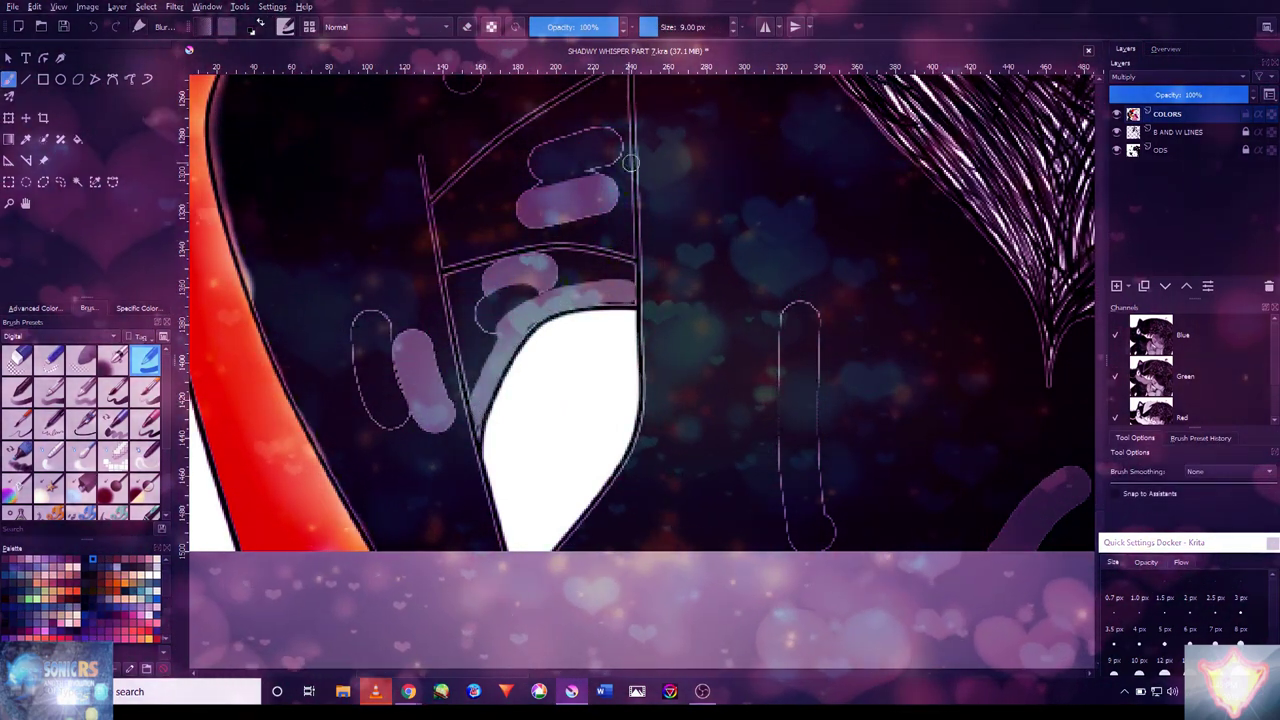
scroll(583, 181, "up", 2)
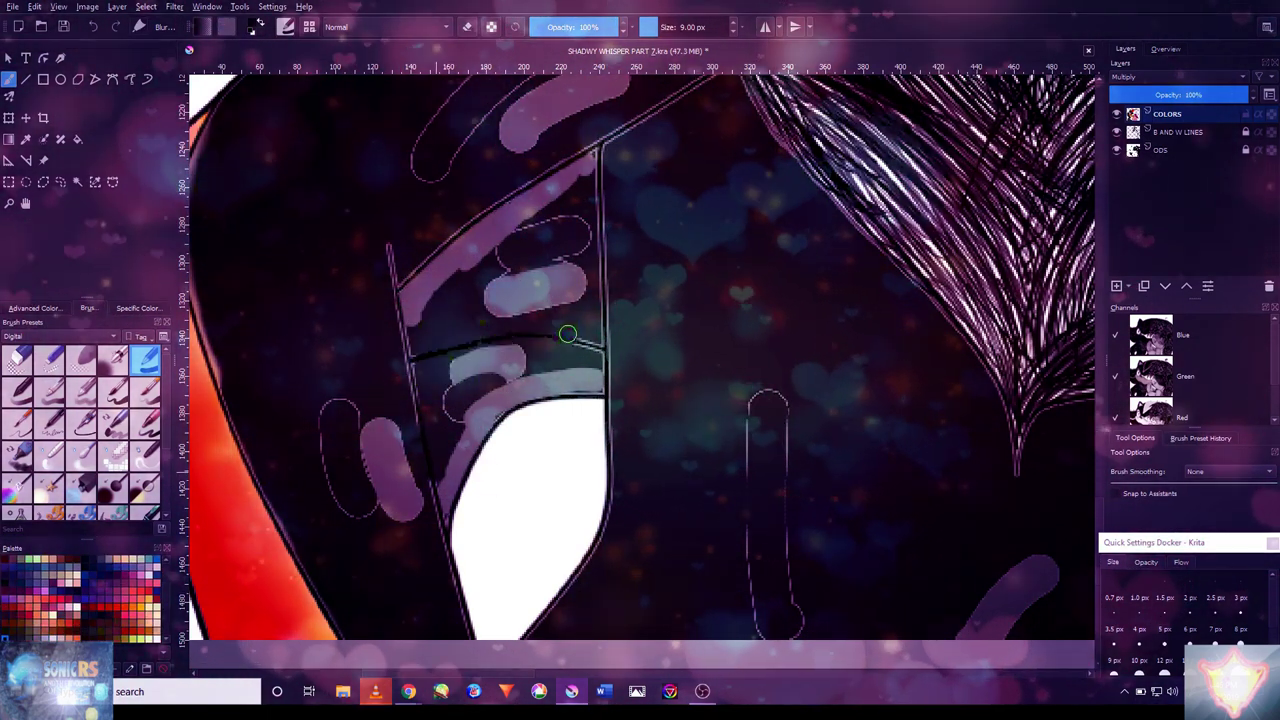
- Paint the purple highlight along both sides of the crease line and around the edges of the two panels above the white gap at 9 px
key("ctrl+plus")
key("ctrl+minus")
key("ctrl+minus")
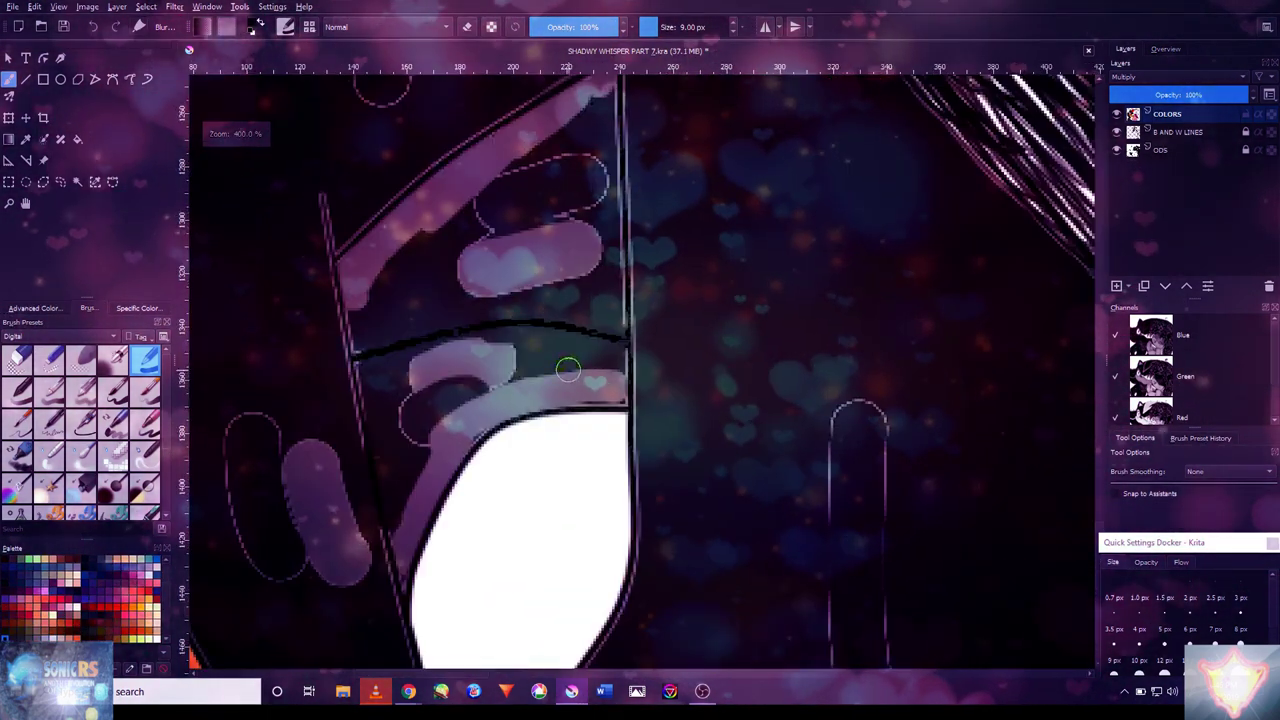
key("ctrl+z")
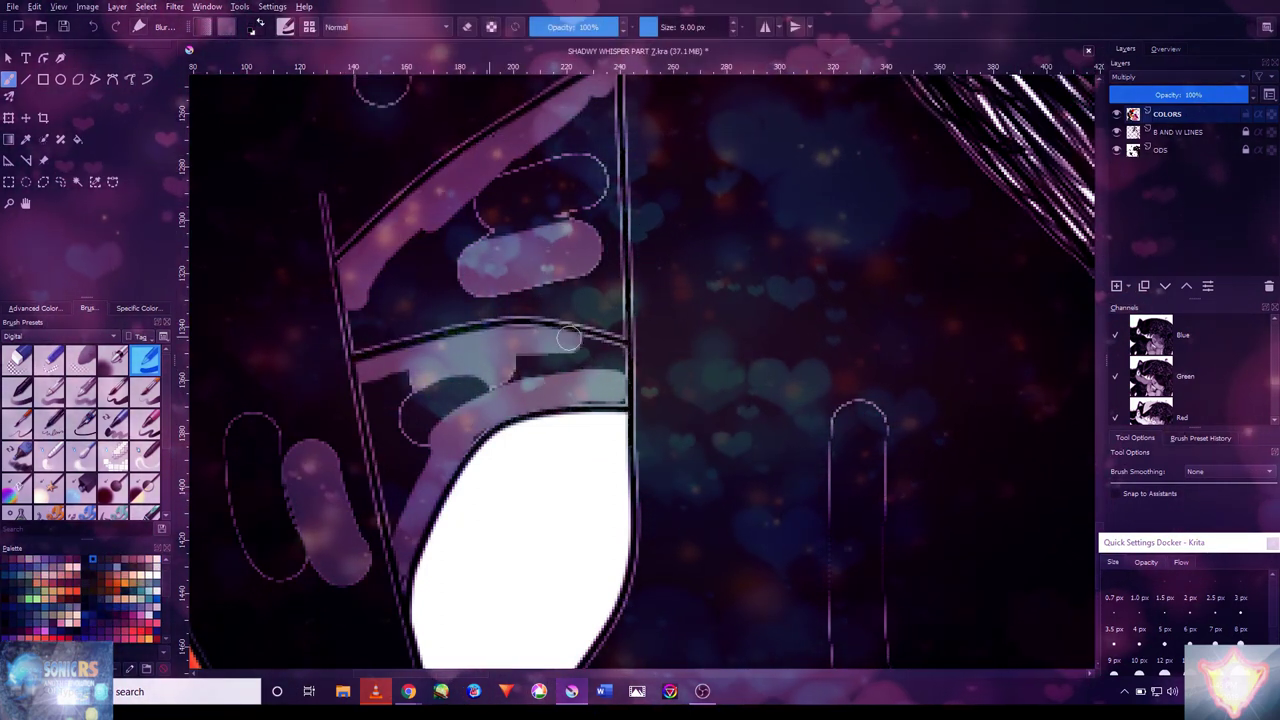
scroll(484, 328, "up", 1)
key("ctrl+shift+z")
scroll(484, 328, "up", 2)
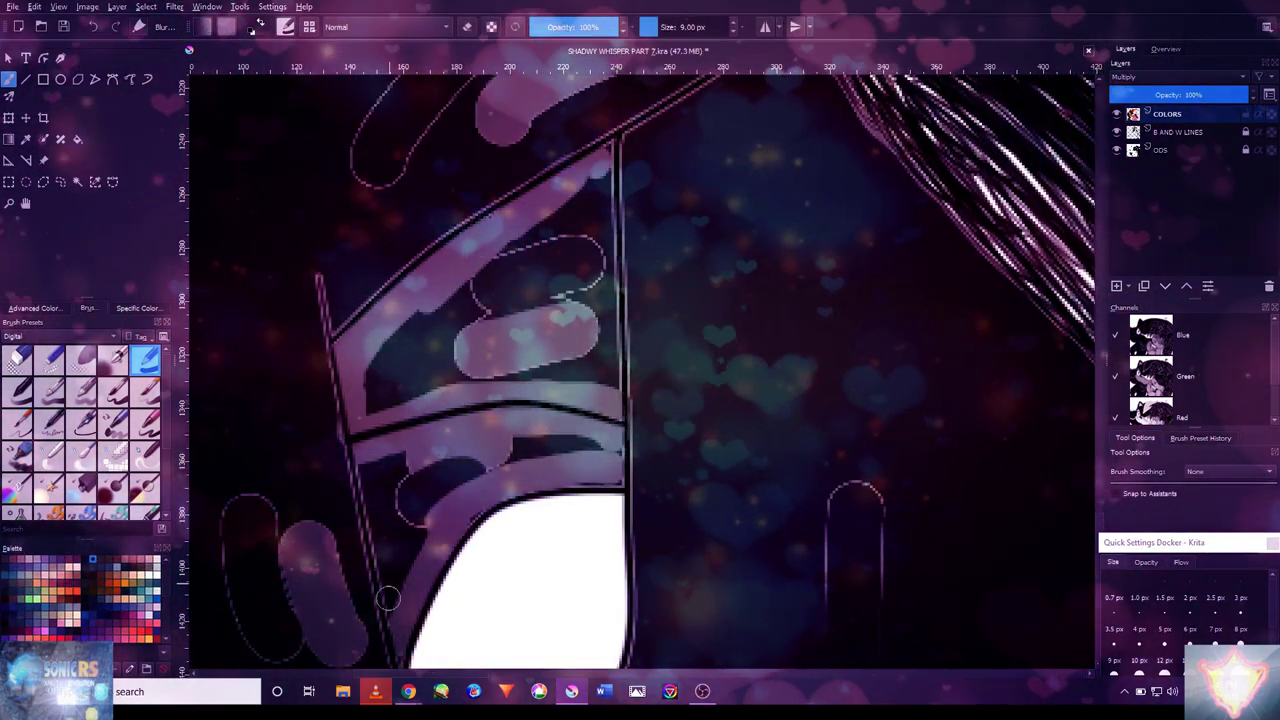
mouse_move(585, 195)
left_mouse_down()
mouse_move(588, 300)
mouse_move(570, 370)
mouse_move(500, 293)
left_mouse_up()
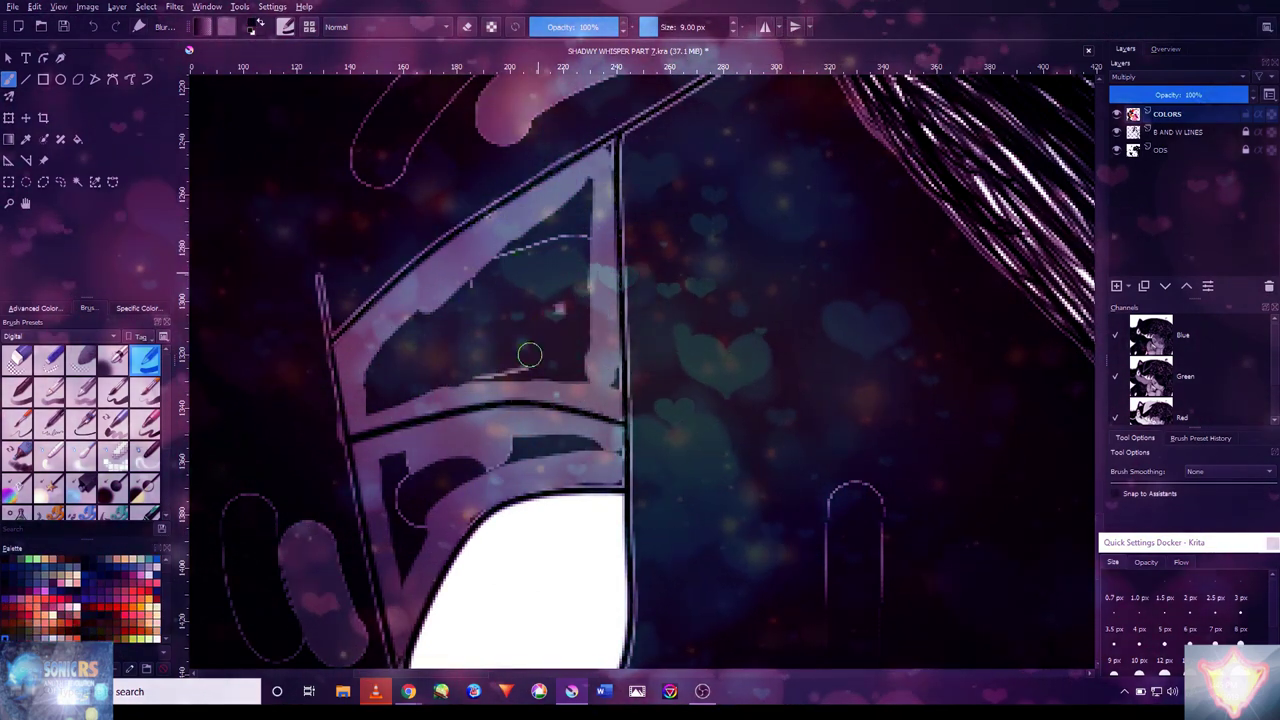
key("1")
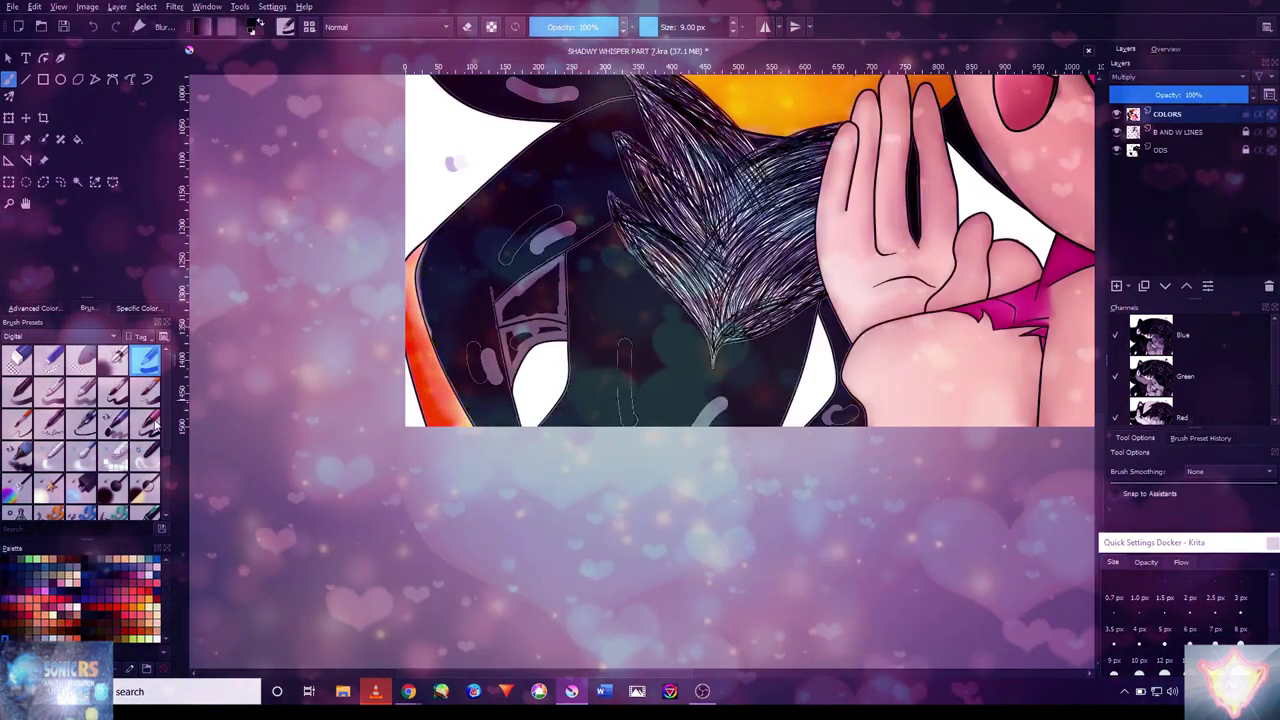
- Blend the purple highlight into the black of the upper panel above the white gap with a 22 px blending brush
key("/")
scroll(544, 300, "up", 5)
key("bracketleft")
key("bracketleft")
key("bracketleft")
key("bracketleft")
key("bracketleft")
mouse_move(604, 332)
left_mouse_down()
mouse_move(563, 314)
mouse_move(614, 251)
mouse_move(494, 286)
mouse_move(440, 342)
mouse_move(651, 263)
mouse_move(654, 294)
mouse_move(460, 366)
mouse_move(514, 277)
mouse_move(646, 277)
mouse_move(663, 194)
mouse_move(616, 241)
mouse_move(634, 306)
left_mouse_up()
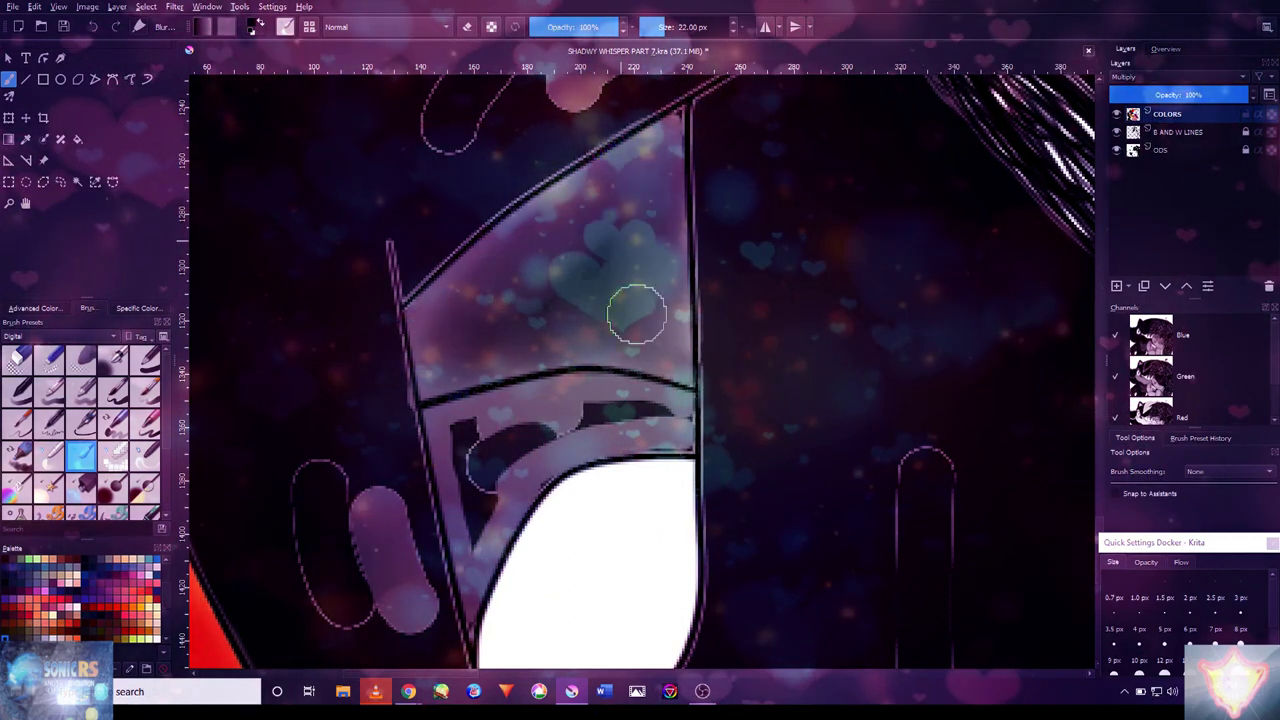
- Blend the purple highlight in the lower panel beside the white gap, ending with the brush at 24 px
key("bracketleft")
key("bracketleft")
mouse_move(625, 360)
left_mouse_down()
mouse_move(617, 417)
mouse_move(486, 472)
mouse_move(457, 509)
mouse_move(560, 414)
mouse_move(523, 429)
mouse_move(471, 502)
mouse_move(491, 449)
mouse_move(463, 434)
mouse_move(569, 409)
mouse_move(609, 327)
mouse_move(540, 280)
mouse_move(560, 329)
mouse_move(669, 134)
mouse_move(653, 427)
mouse_move(512, 420)
left_mouse_up()
key("bracketright")
key("bracketright")
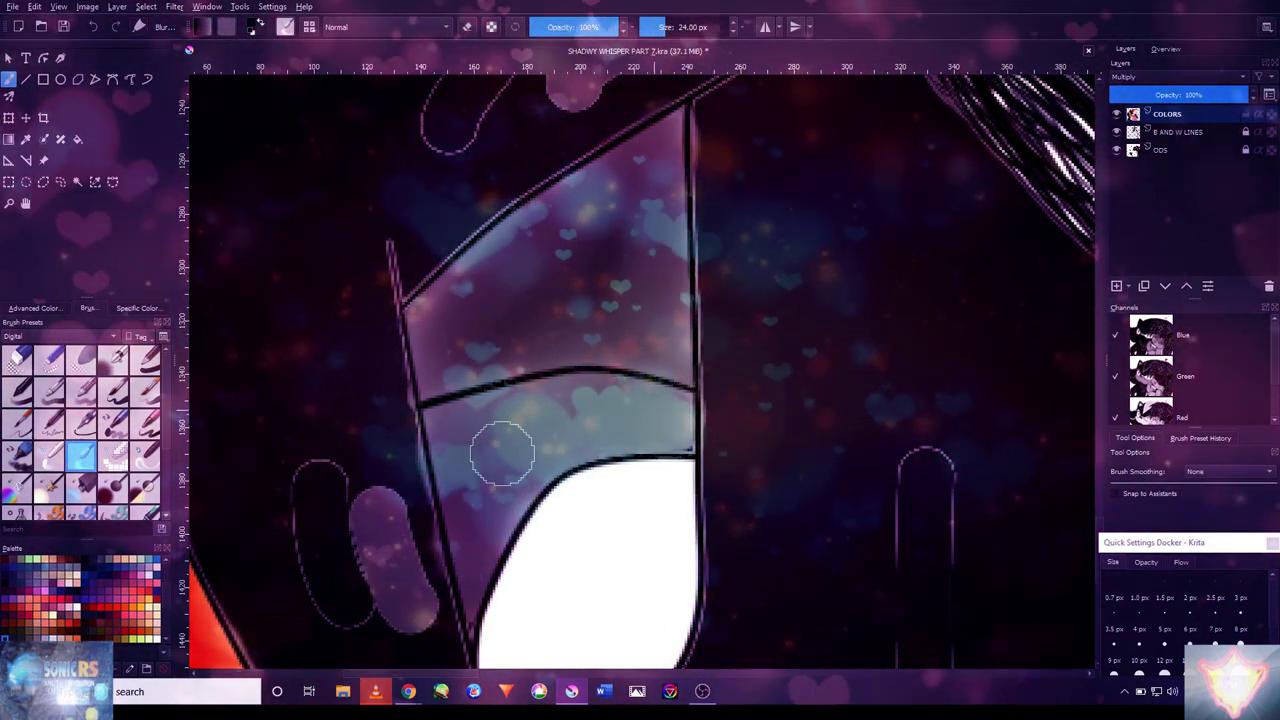
scroll(601, 414, "down", 6)
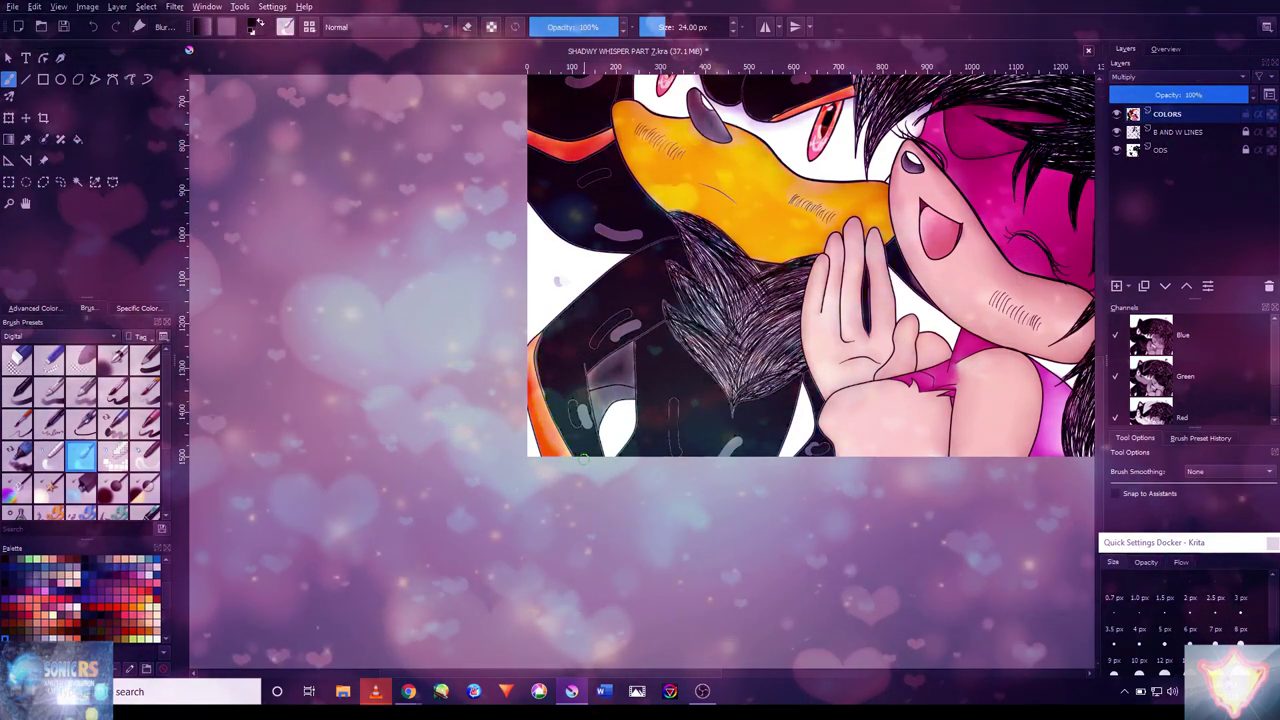
- Paint a purple highlight band along the arm's inner crease line, from the chest fur down to the panel, at 15 px
key("/")
scroll(620, 340, "up", 6)
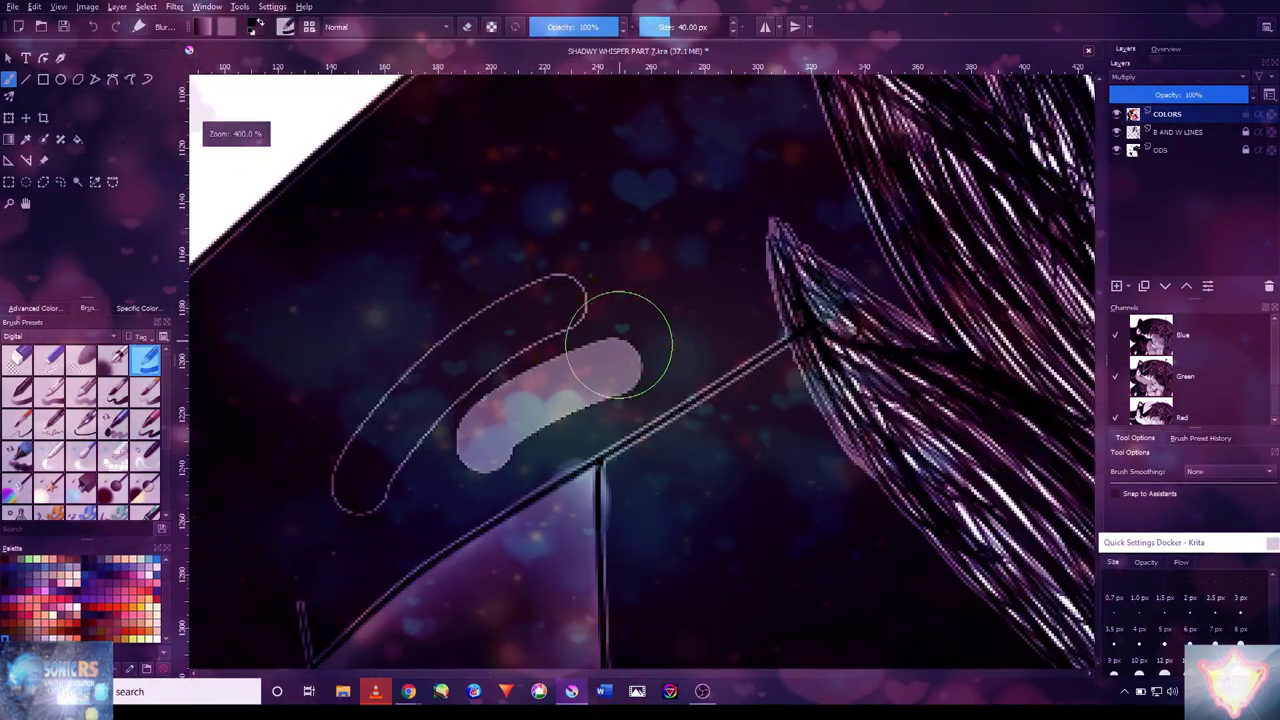
key("bracketleft")
key("bracketleft")
key("bracketleft")
key("bracketleft")
mouse_move(654, 349)
left_mouse_down()
mouse_move(738, 312)
mouse_move(734, 341)
mouse_move(782, 200)
mouse_move(872, 253)
mouse_move(855, 259)
mouse_move(852, 309)
mouse_move(696, 310)
mouse_move(773, 284)
mouse_move(515, 443)
mouse_move(543, 389)
mouse_move(417, 524)
mouse_move(556, 418)
mouse_move(805, 268)
mouse_move(799, 257)
mouse_move(398, 550)
mouse_move(554, 365)
mouse_move(424, 473)
left_mouse_up()
scroll(424, 473, "down", 5)
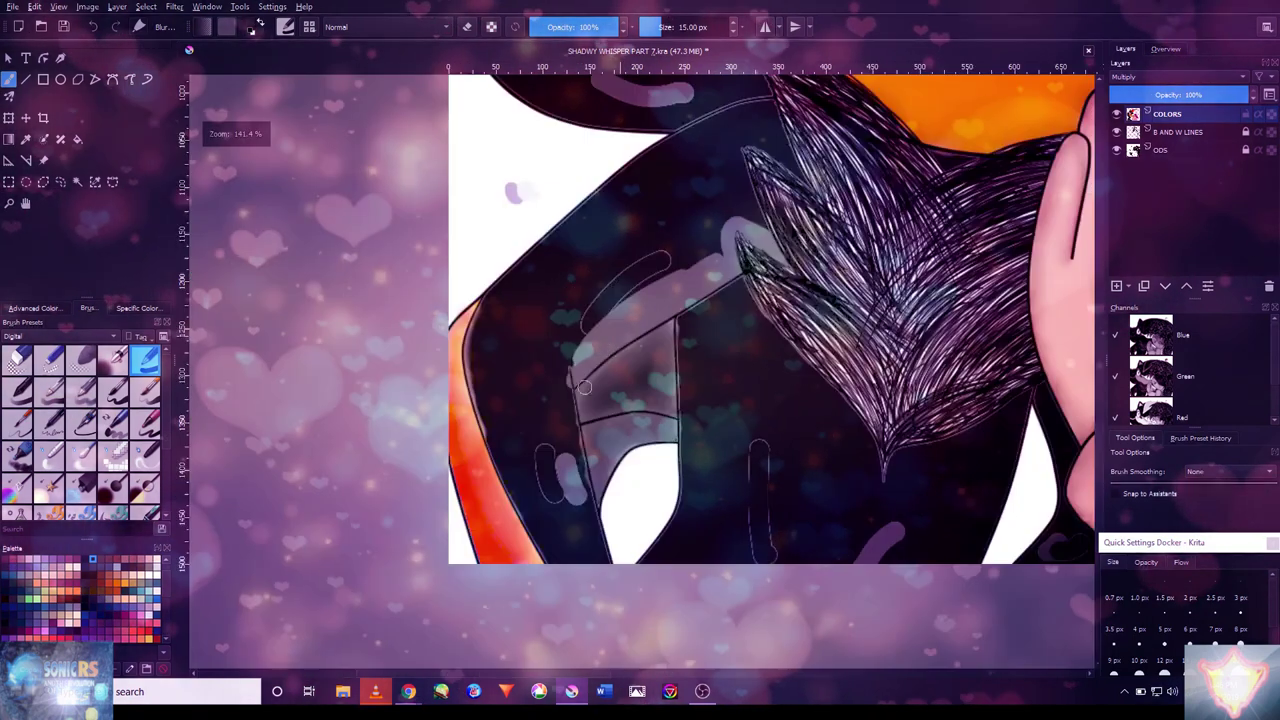
- Paint the purple highlight down the forearm's inner line and along its outer edge beside the red stripe at 15 px
scroll(575, 483, "up", 8)
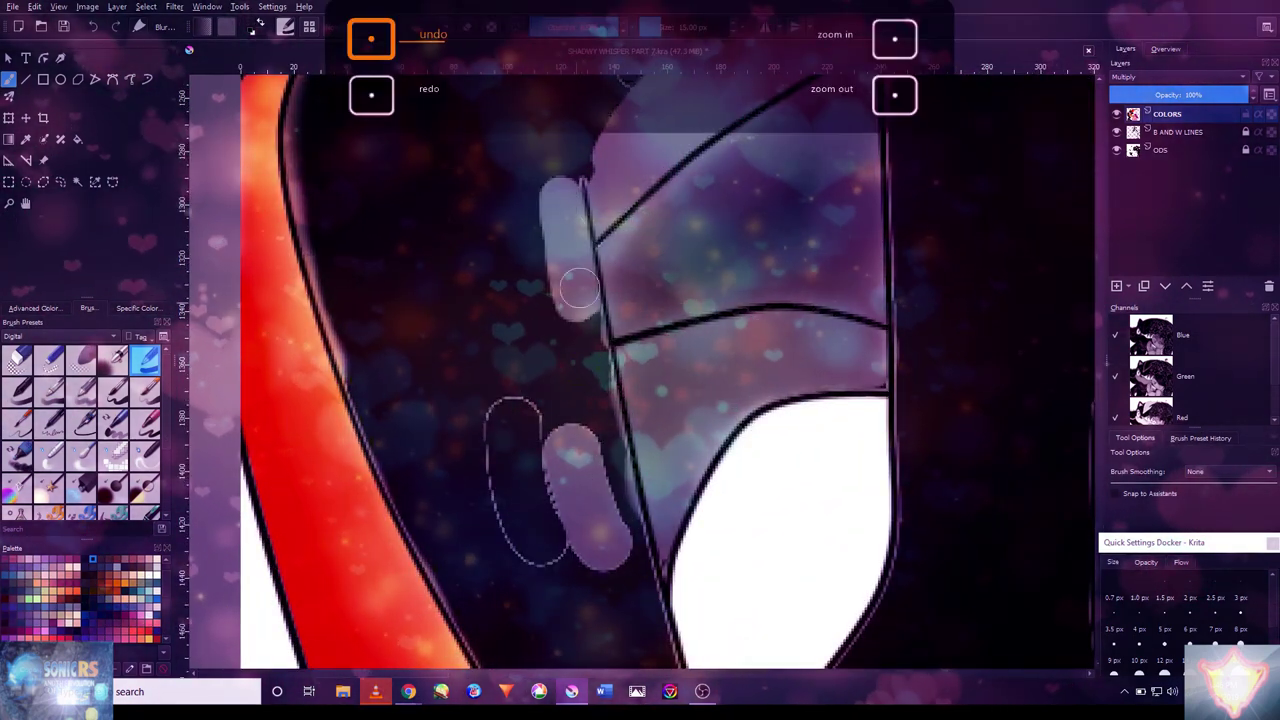
scroll(579, 289, "down", 3)
left_click_drag(560, 437, 612, 553)
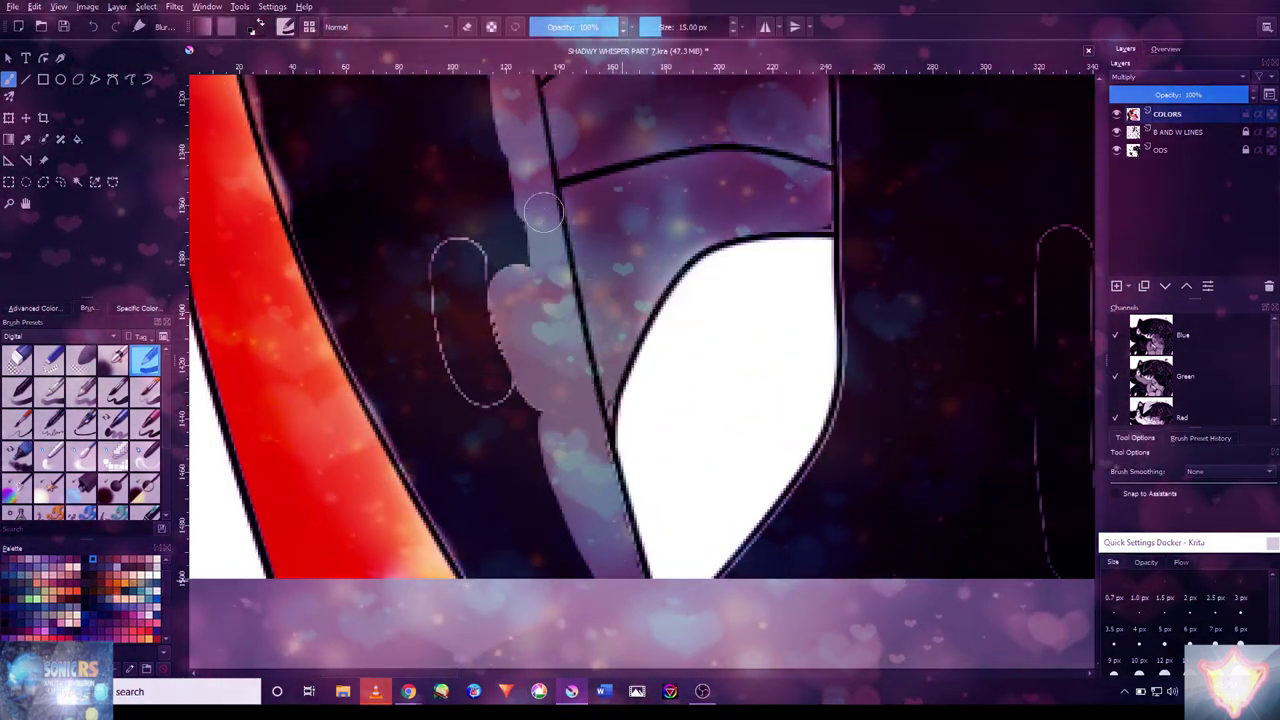
left_click_drag(425, 445, 465, 535)
scroll(481, 590, "up", 2)
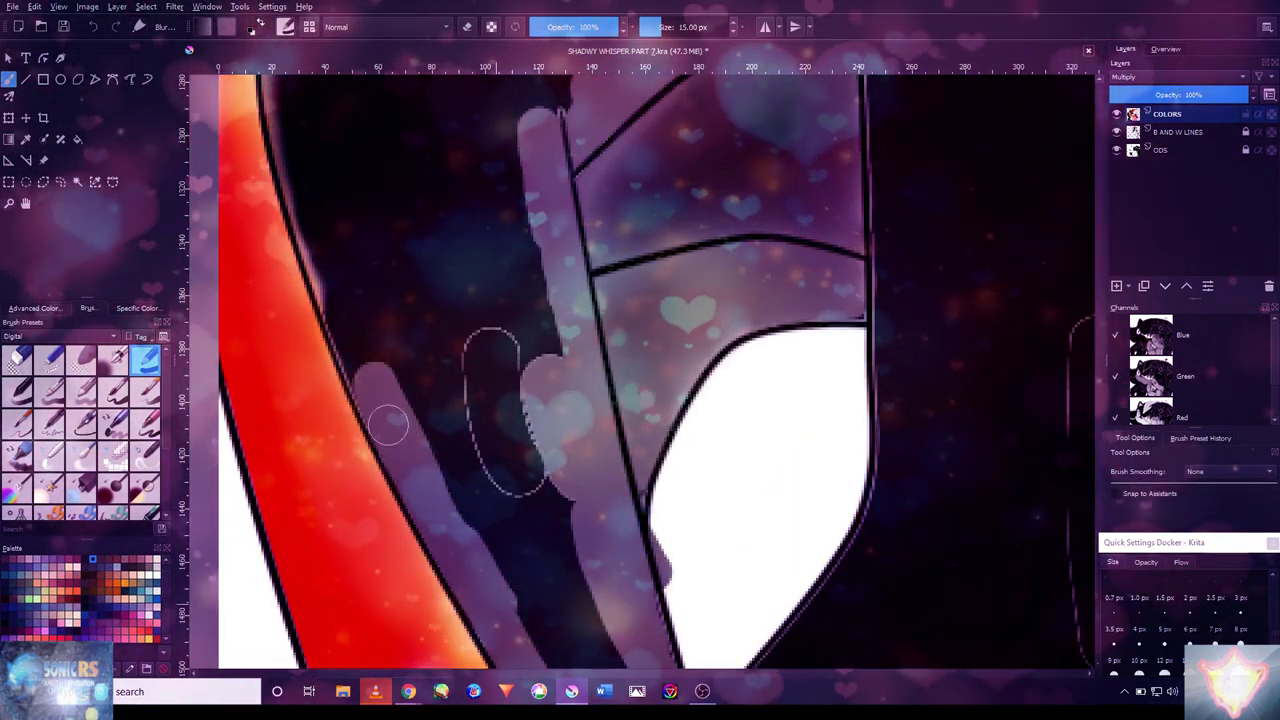
scroll(388, 442, "up", 3)
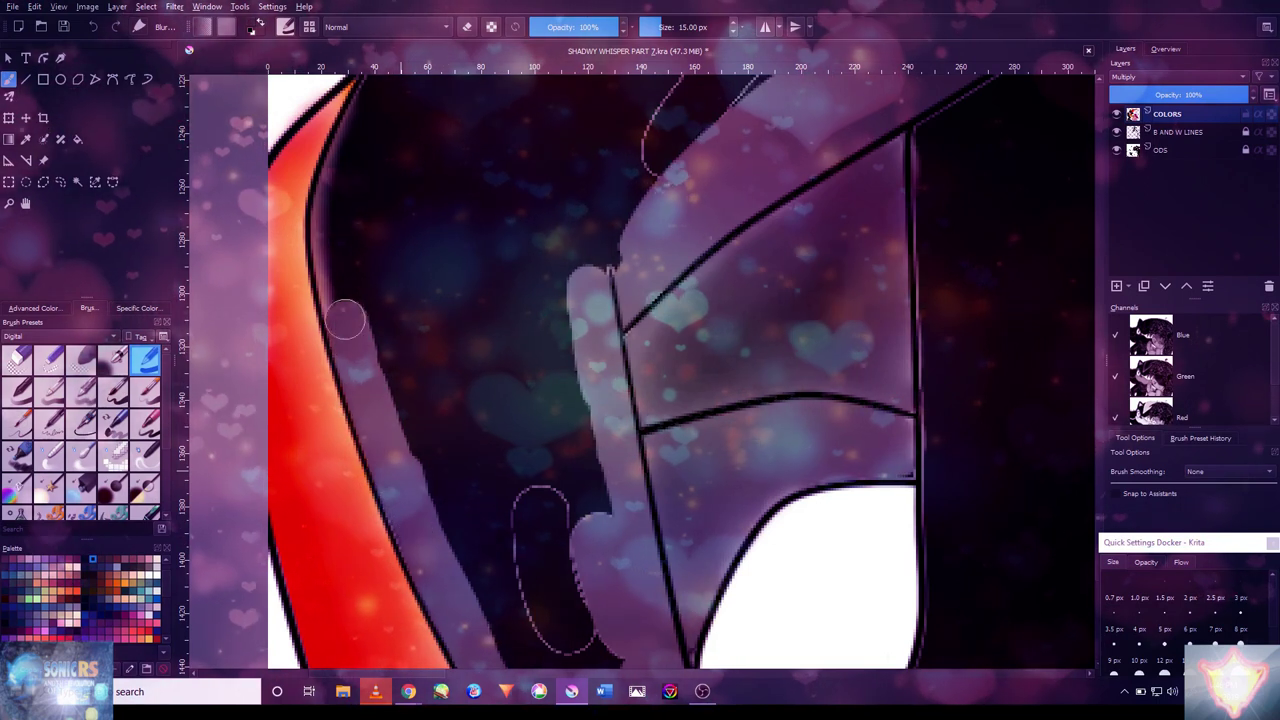
scroll(352, 318, "up", 3)
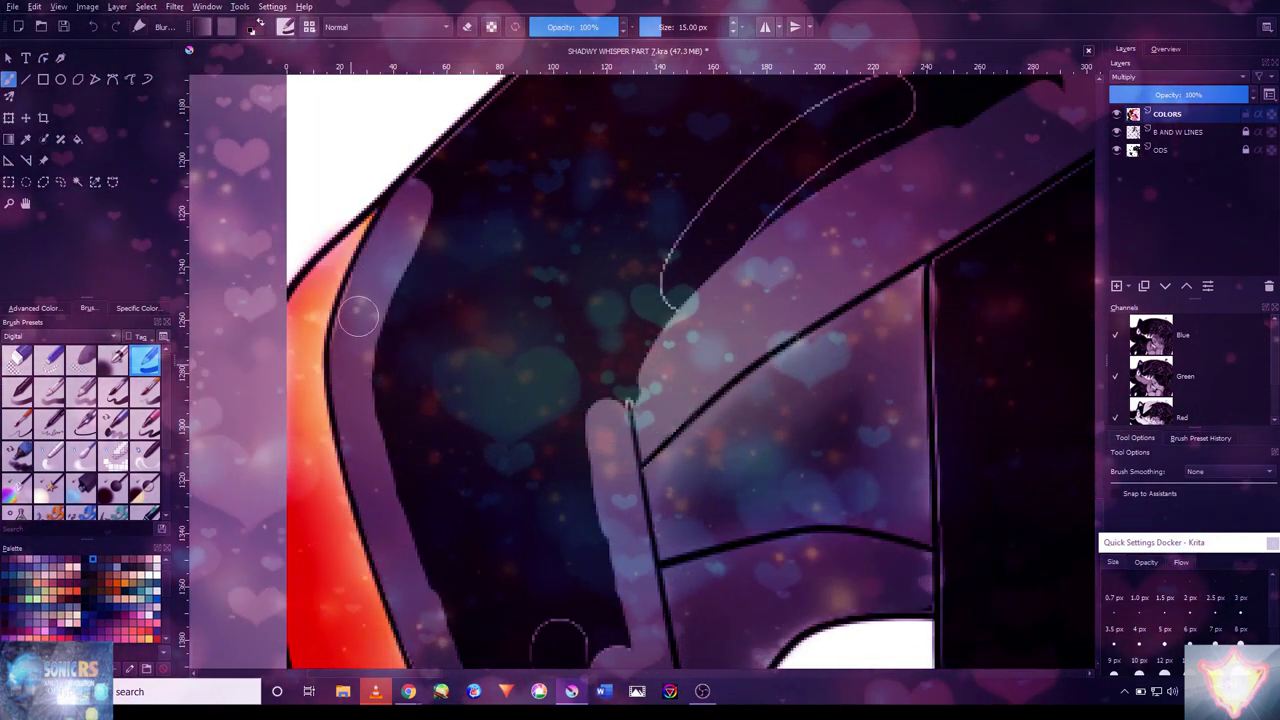
- Continue the purple highlight along the shoulder's outer edge and down the border of the chest fur at 15 px
scroll(358, 316, "up", 5)
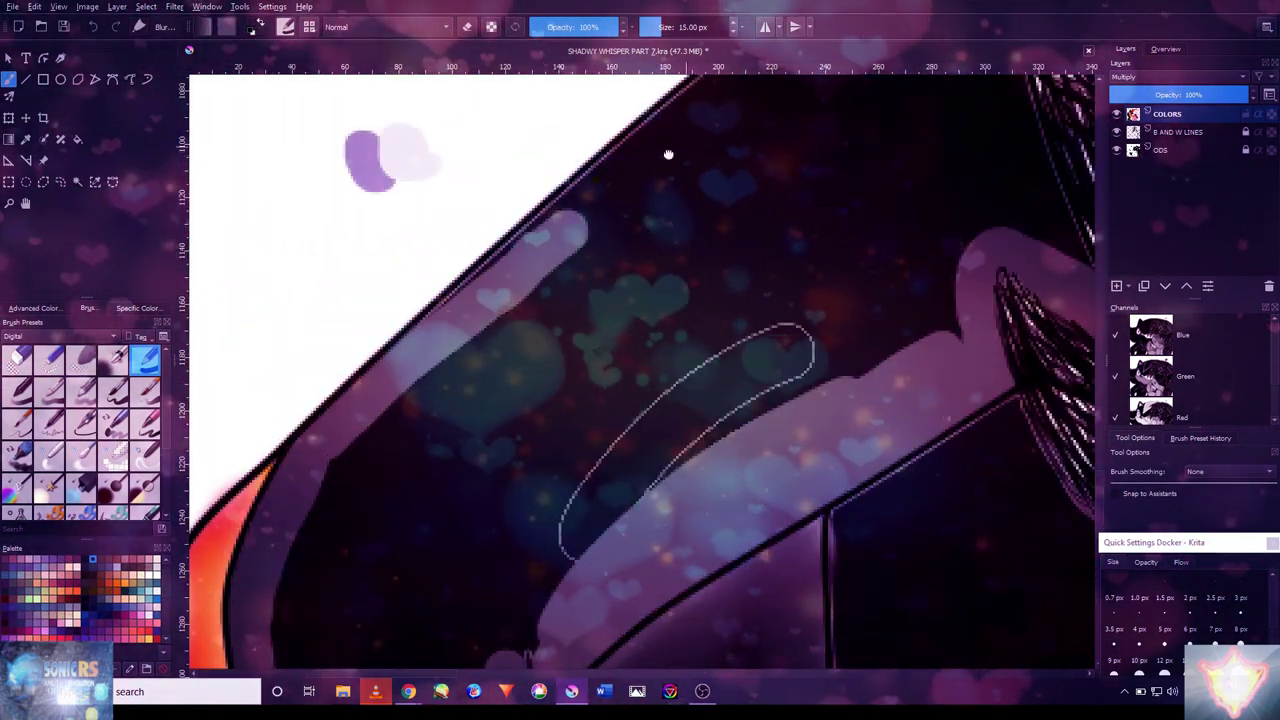
scroll(668, 154, "right", 2)
scroll(700, 150, "right", 4)
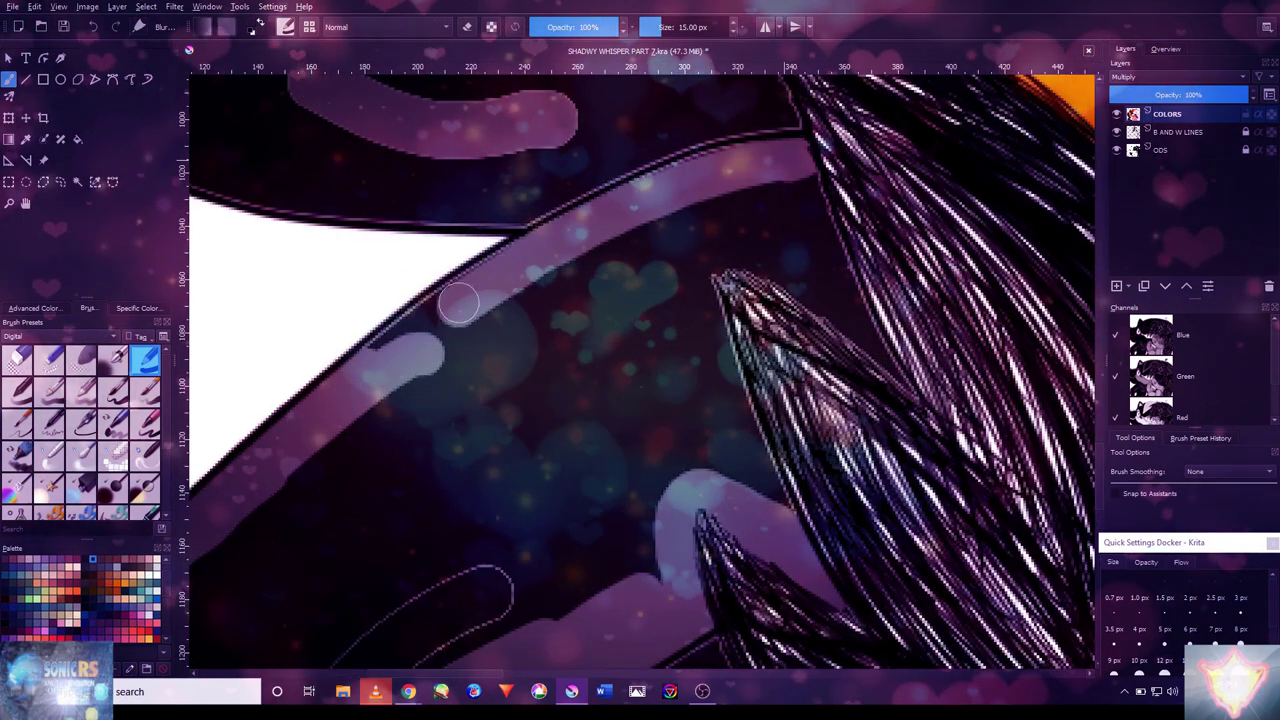
left_click_drag(458, 304, 387, 356)
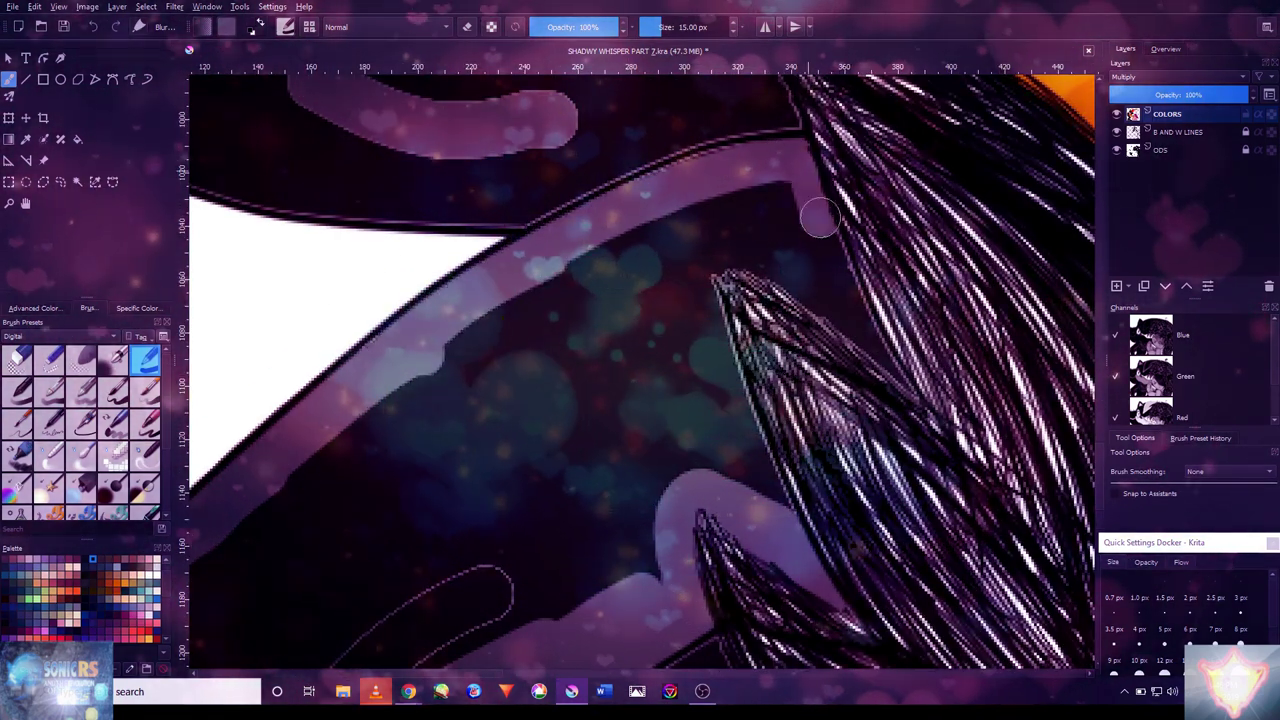
scroll(787, 494, "down", 6)
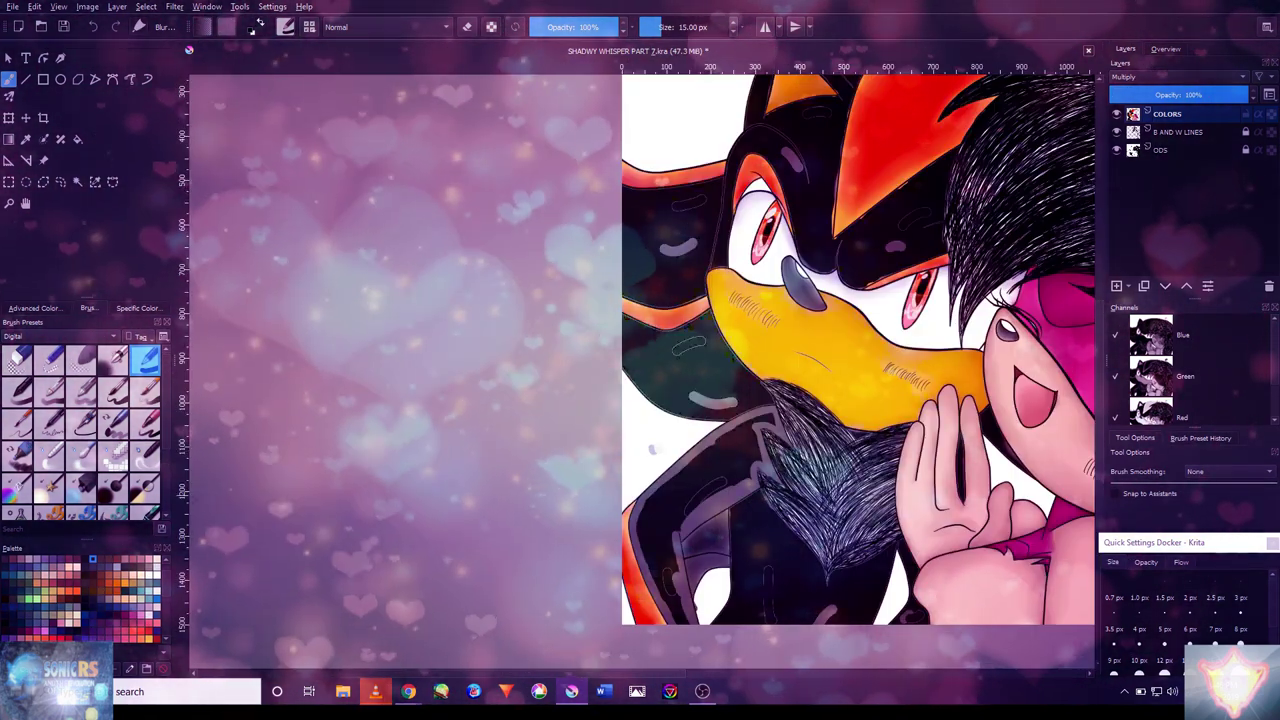
- Blend the purple highlight across the shoulder and upper arm, reducing the blending brush from 60 to 28 px around the chest fur
left_click(81, 455)
scroll(636, 562, "up", 3)
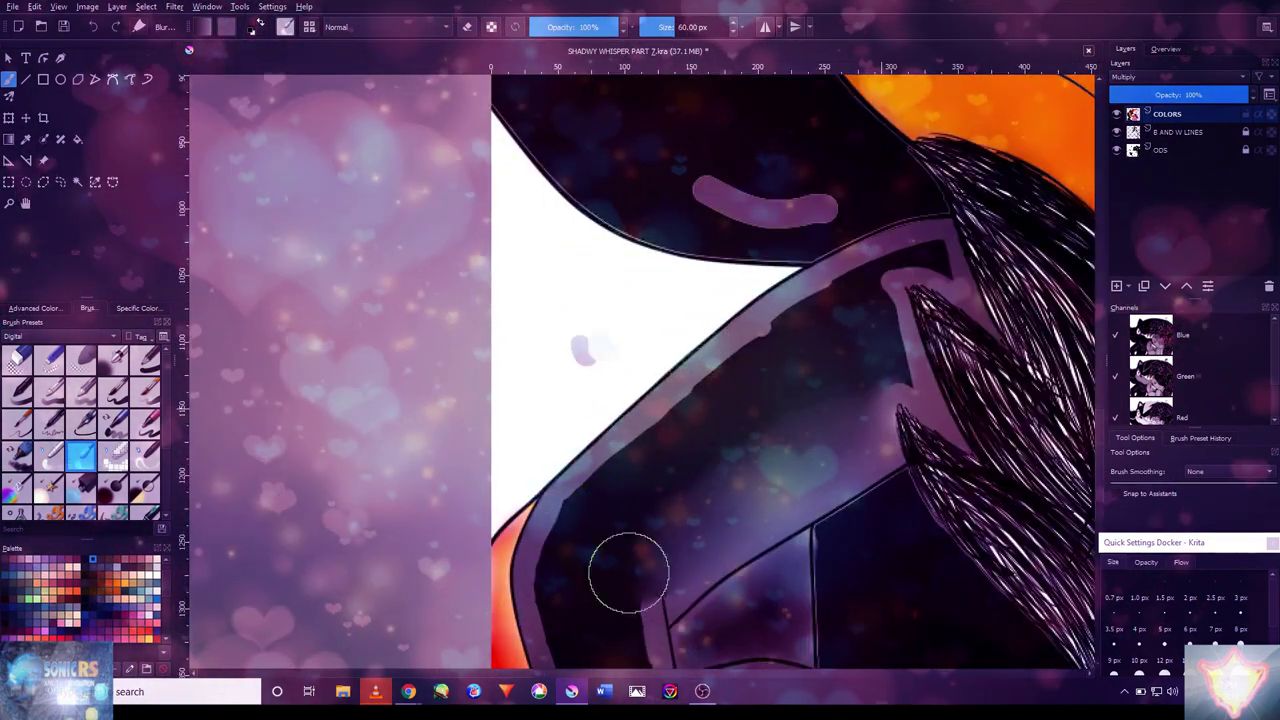
scroll(945, 275, "up", 1)
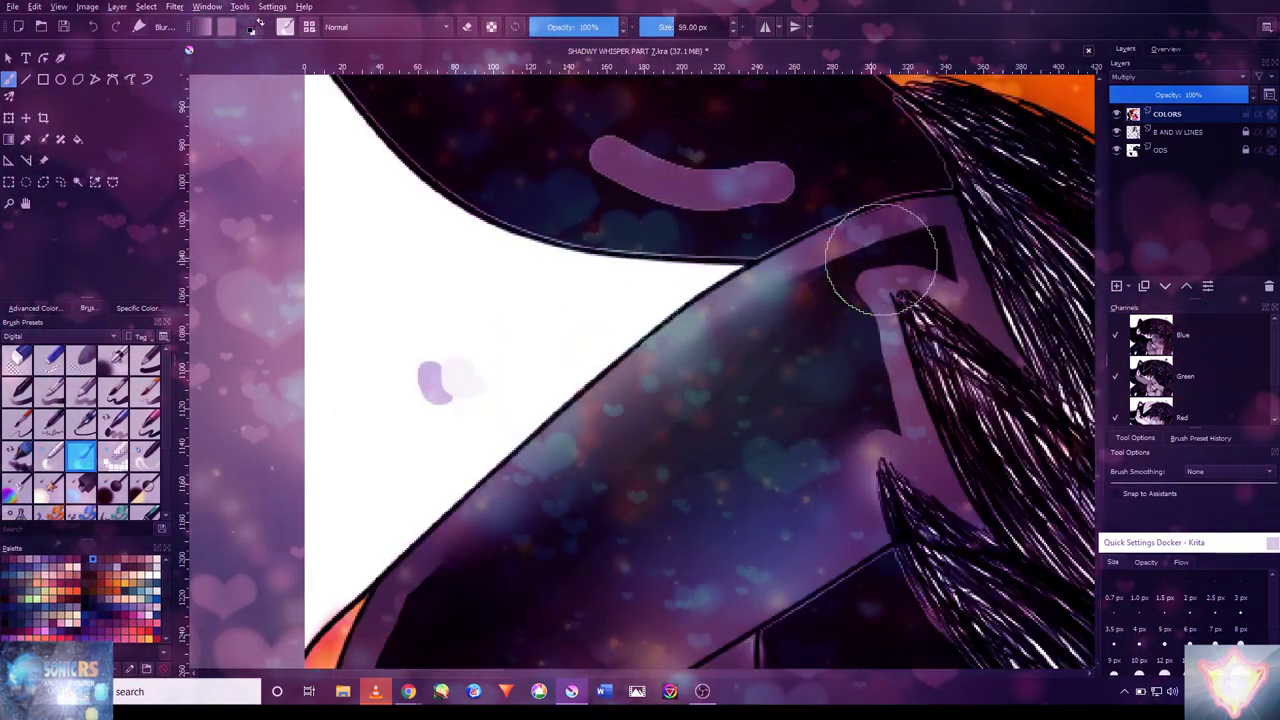
key("bracketleft")
key("bracketleft")
key("bracketleft")
key("bracketleft")
mouse_move(943, 260)
left_mouse_down()
mouse_move(868, 277)
mouse_move(907, 429)
mouse_move(896, 265)
mouse_move(858, 278)
mouse_move(903, 411)
mouse_move(873, 423)
left_mouse_up()
scroll(843, 451, "down", 5)
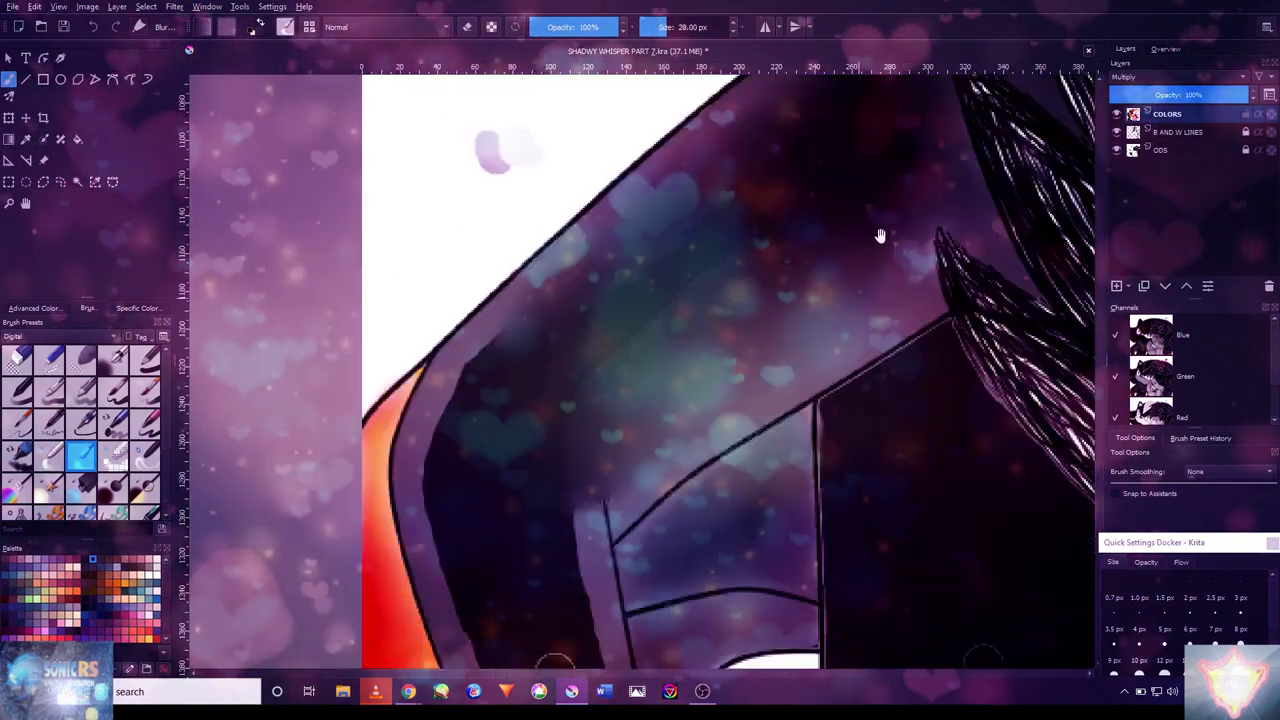
- Blend the purple highlight down the forearm and smooth the whole arm's shading, enlarging the brush from 32 to 44 px
scroll(625, 548, "up", 1)
key("bracketright")
key("bracketright")
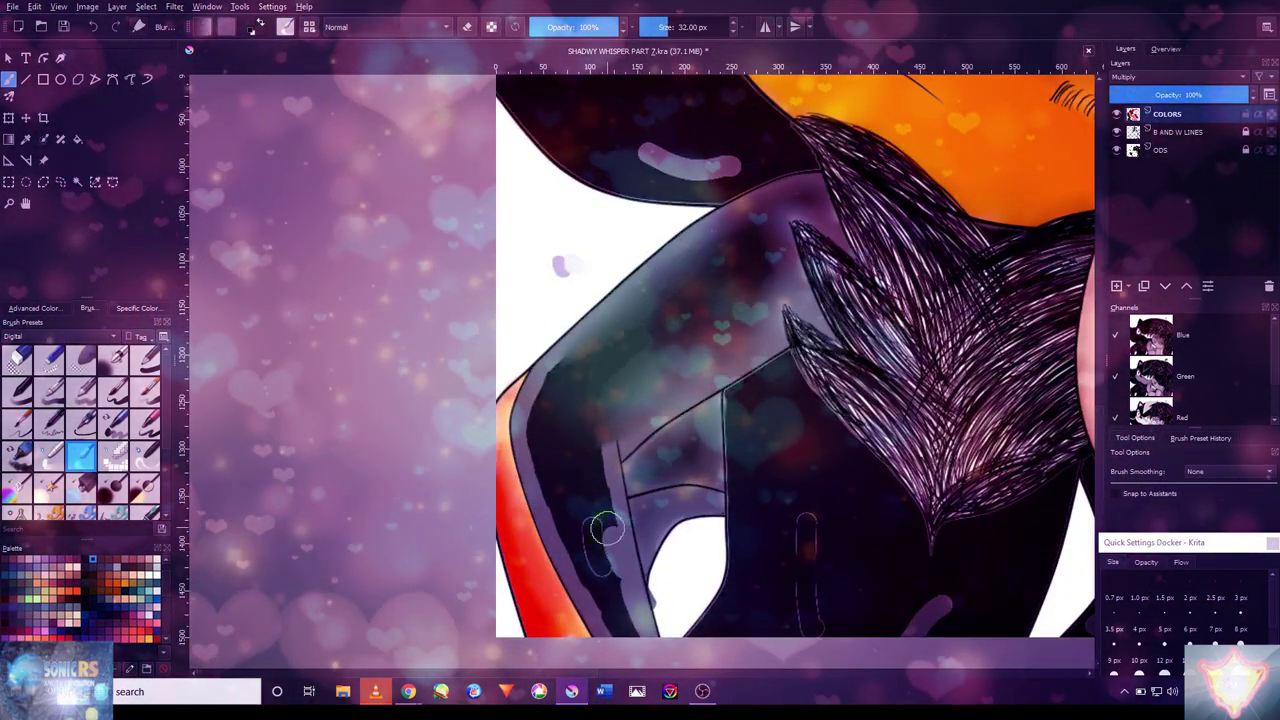
mouse_move(612, 580)
left_mouse_down()
mouse_move(558, 498)
mouse_move(553, 399)
mouse_move(546, 454)
mouse_move(579, 553)
left_mouse_up()
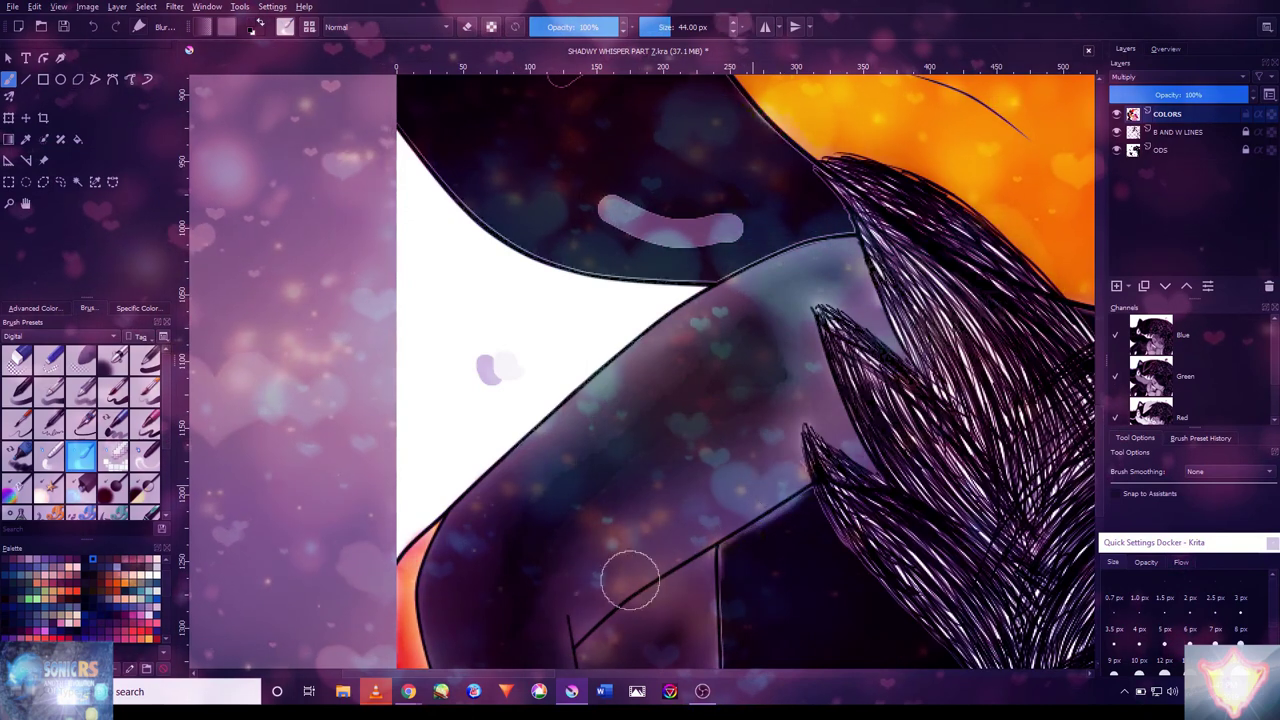
left_click_drag(600, 420, 748, 36)
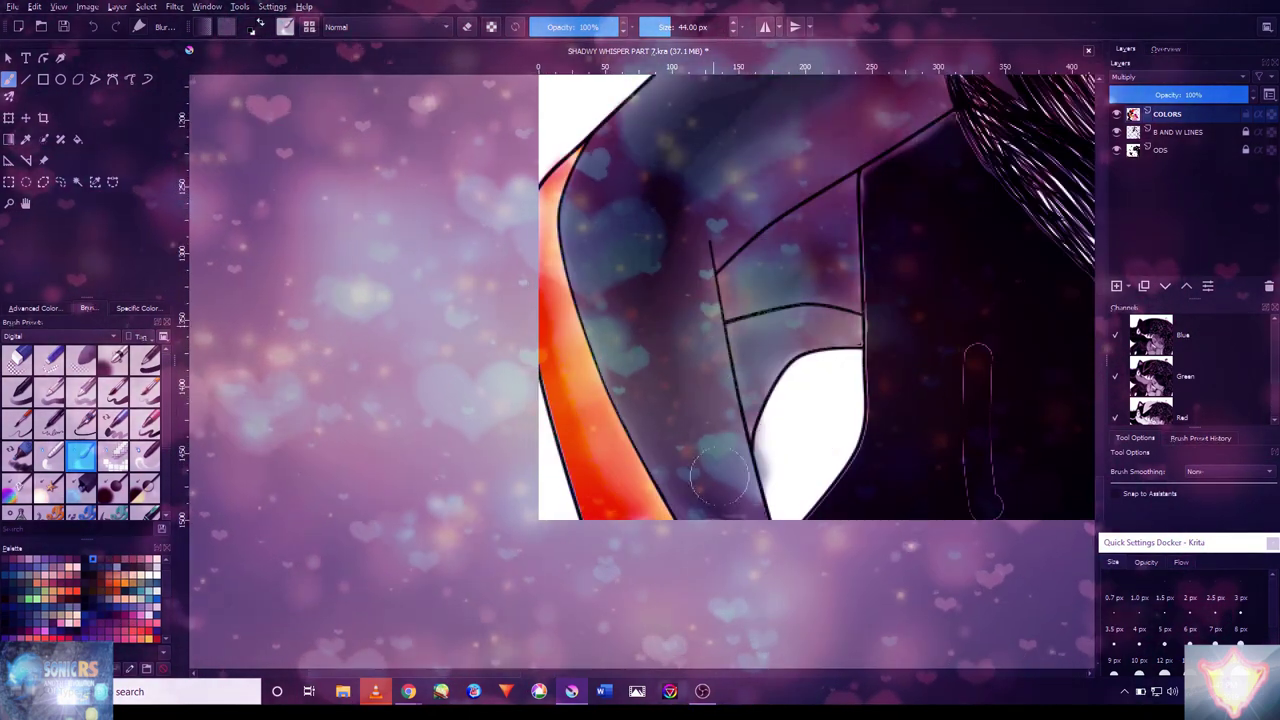
mouse_move(703, 333)
left_mouse_down()
mouse_move(643, 343)
mouse_move(662, 347)
left_mouse_up()
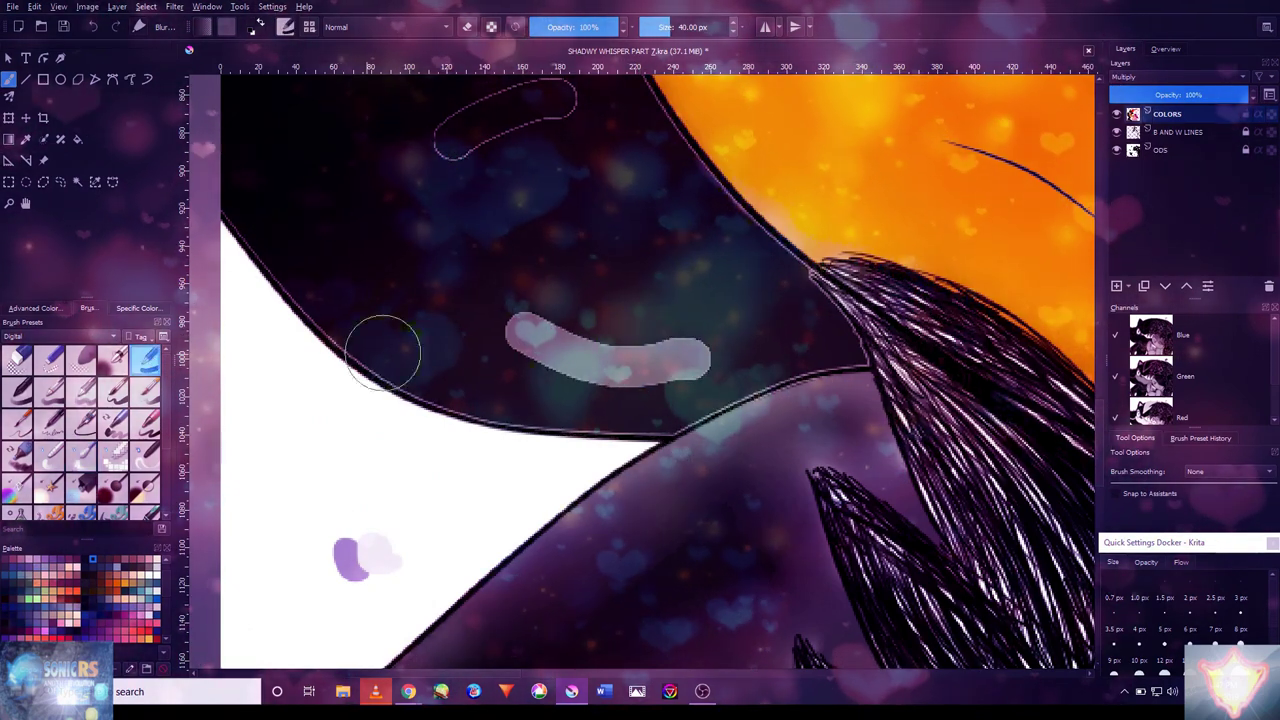
- Paint a purple highlight along the bottom edge of the lower black quill above the shoulder with an 11 px brush
key("bracketleft")
key("bracketleft")
key("bracketleft")
key("bracketleft")
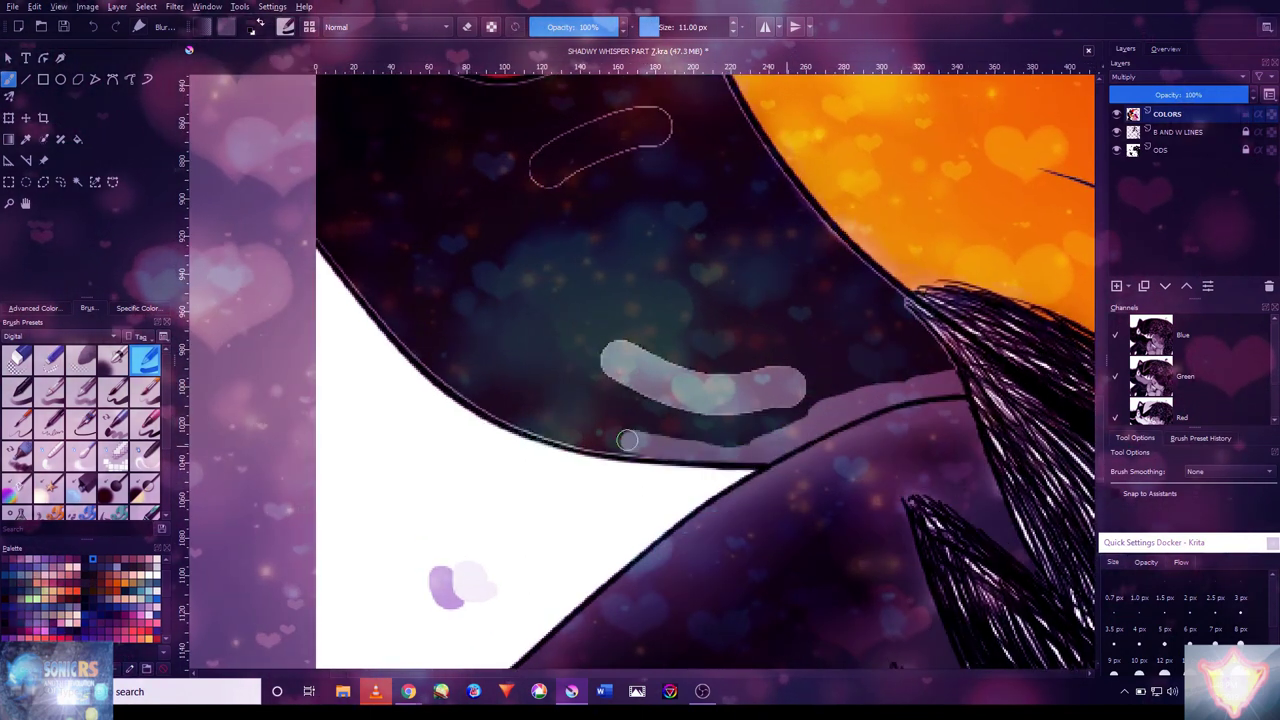
left_click_drag(900, 390, 332, 237)
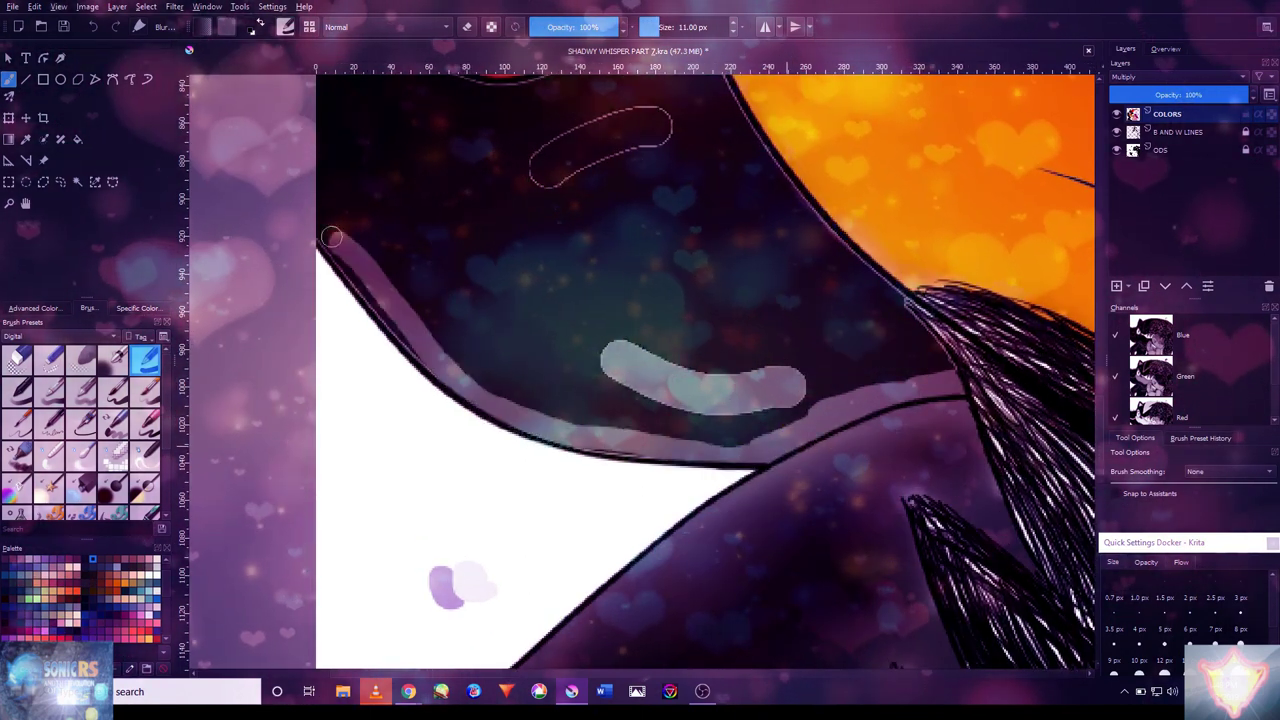
- Paint the purple highlight along the lower quill's edge beside the muzzle and beneath the red stripe, reducing the brush to 7 px
scroll(881, 376, "up", 3)
mouse_move(914, 343)
left_mouse_down()
mouse_move(923, 434)
mouse_move(880, 340)
mouse_move(919, 370)
mouse_move(772, 222)
mouse_move(889, 362)
left_mouse_up()
left_click_drag(759, 208, 808, 320)
key("bracketleft")
key("bracketleft")
left_click_drag(779, 259, 726, 168)
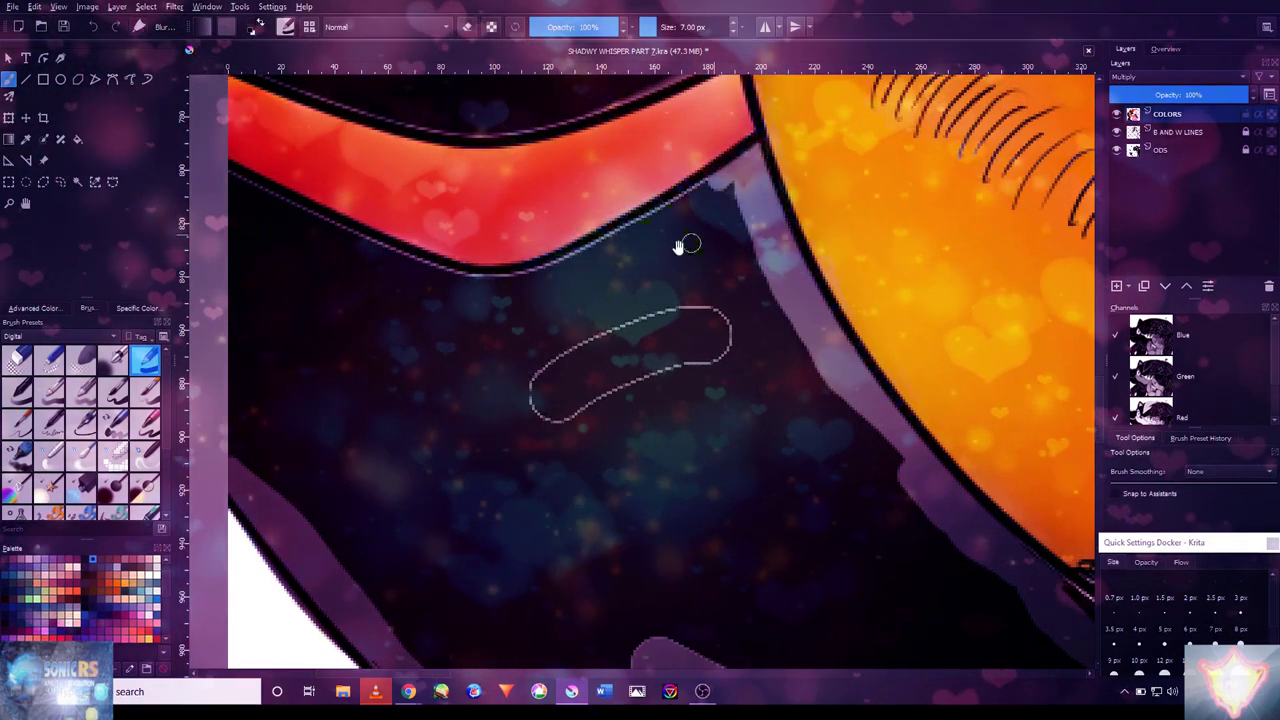
left_click_drag(726, 168, 884, 191)
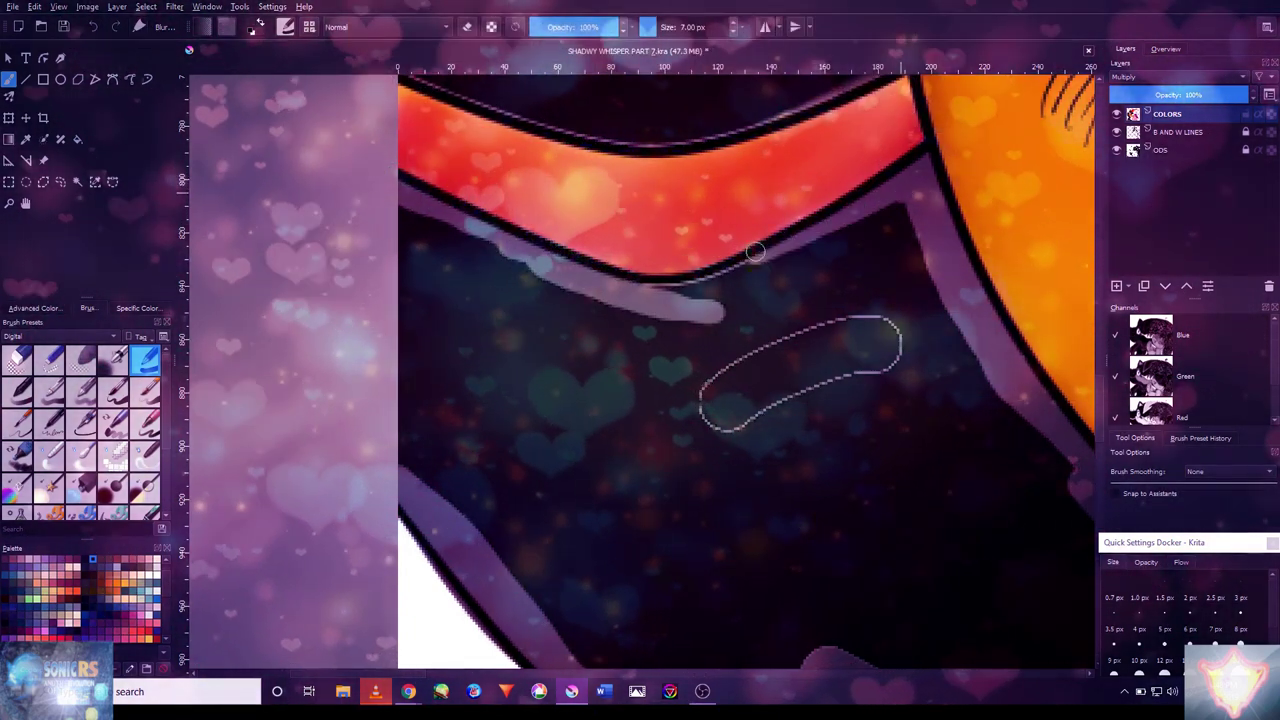
scroll(784, 240, "down", 5)
scroll(666, 316, "up", 4)
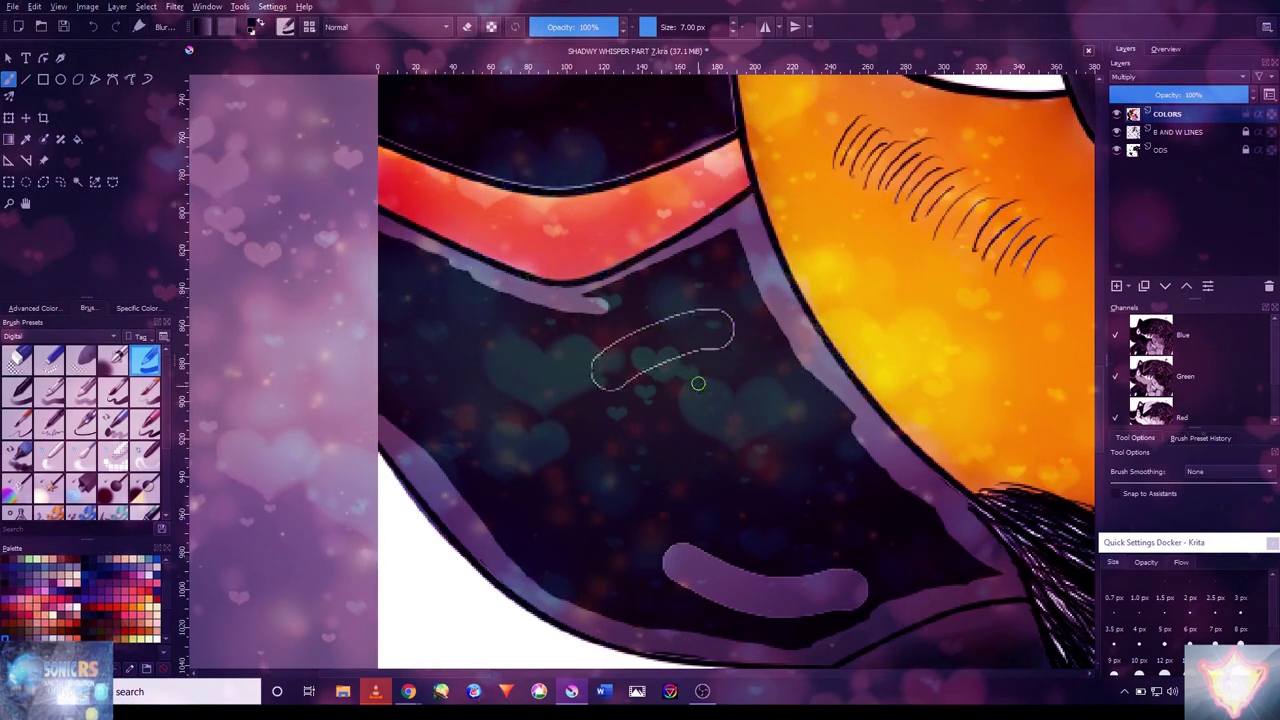
- Paint out the stray highlights inside the lower black quill at 18 px and blend its bottom-edge purple highlight with a 22 px blending brush
mouse_move(860, 585)
left_mouse_down()
mouse_move(797, 566)
mouse_move(709, 591)
mouse_move(666, 540)
left_mouse_up()
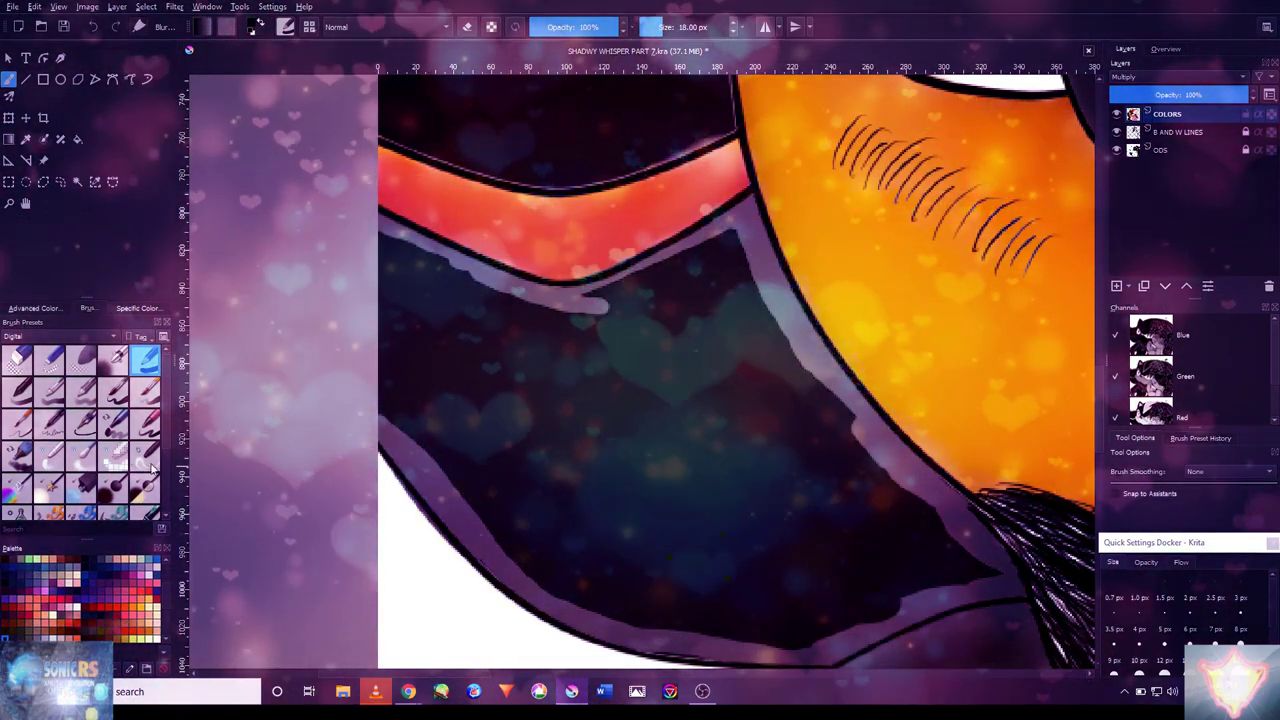
left_click(80, 455)
scroll(357, 490, "up", 3)
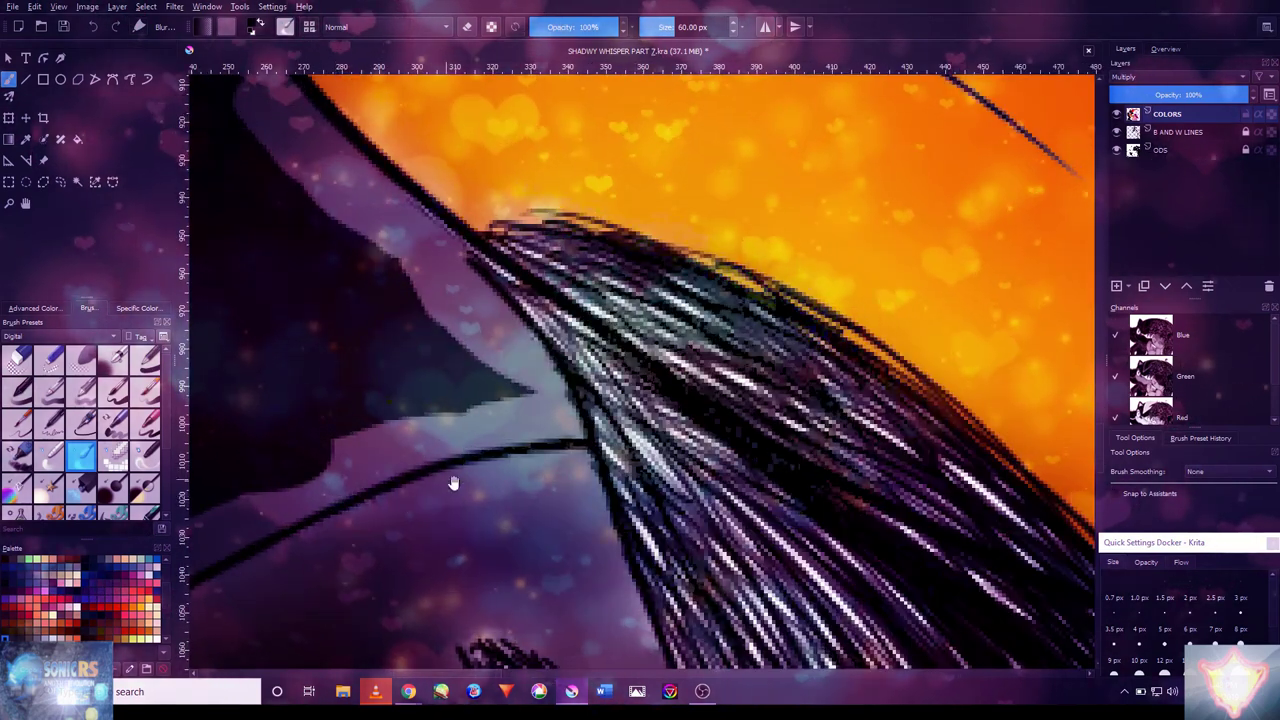
scroll(451, 486, "up", 3)
key("bracketleft")
key("bracketleft")
key("bracketleft")
key("bracketleft")
scroll(737, 394, "up", 2)
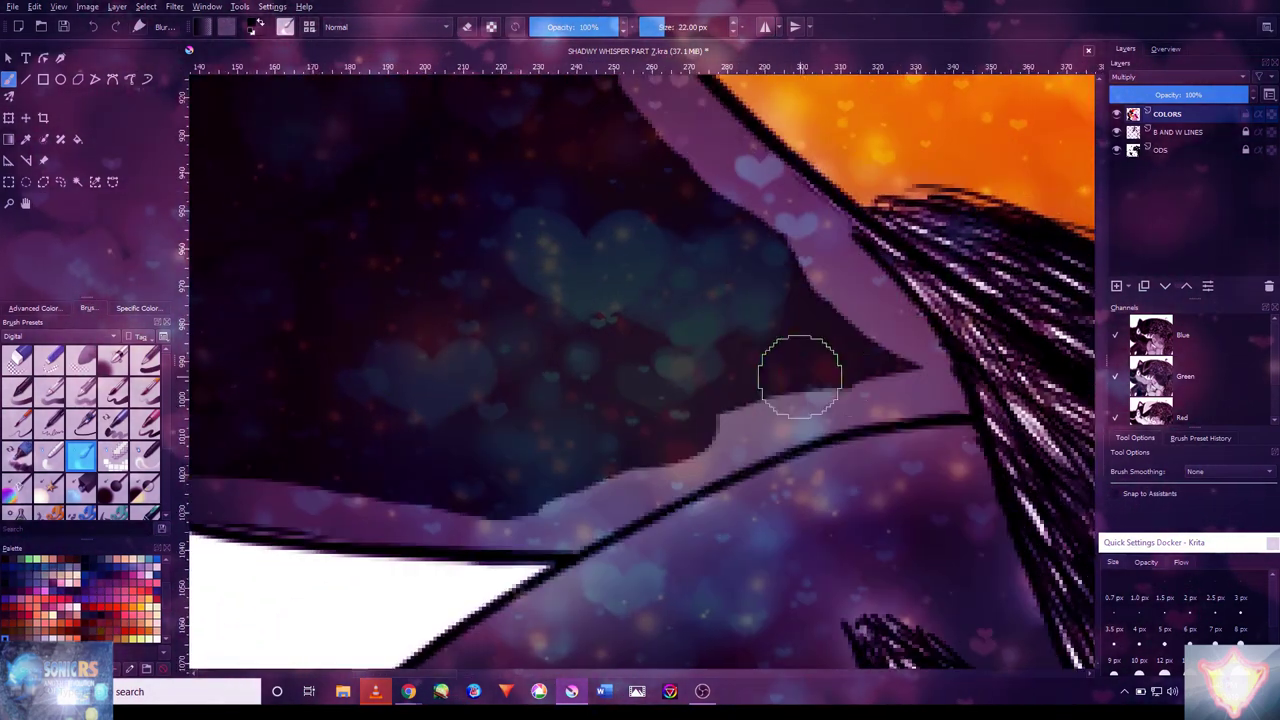
left_click_drag(560, 503, 771, 531)
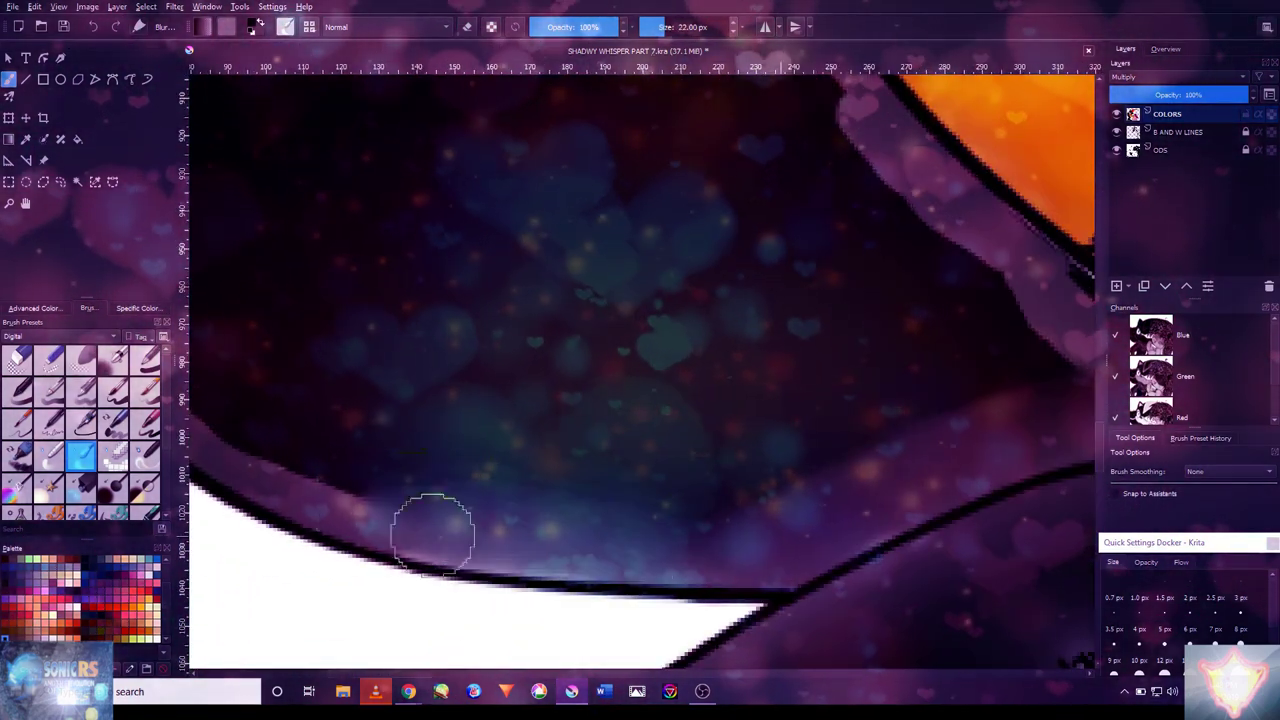
left_click_drag(423, 523, 600, 512)
left_click_drag(443, 571, 434, 538)
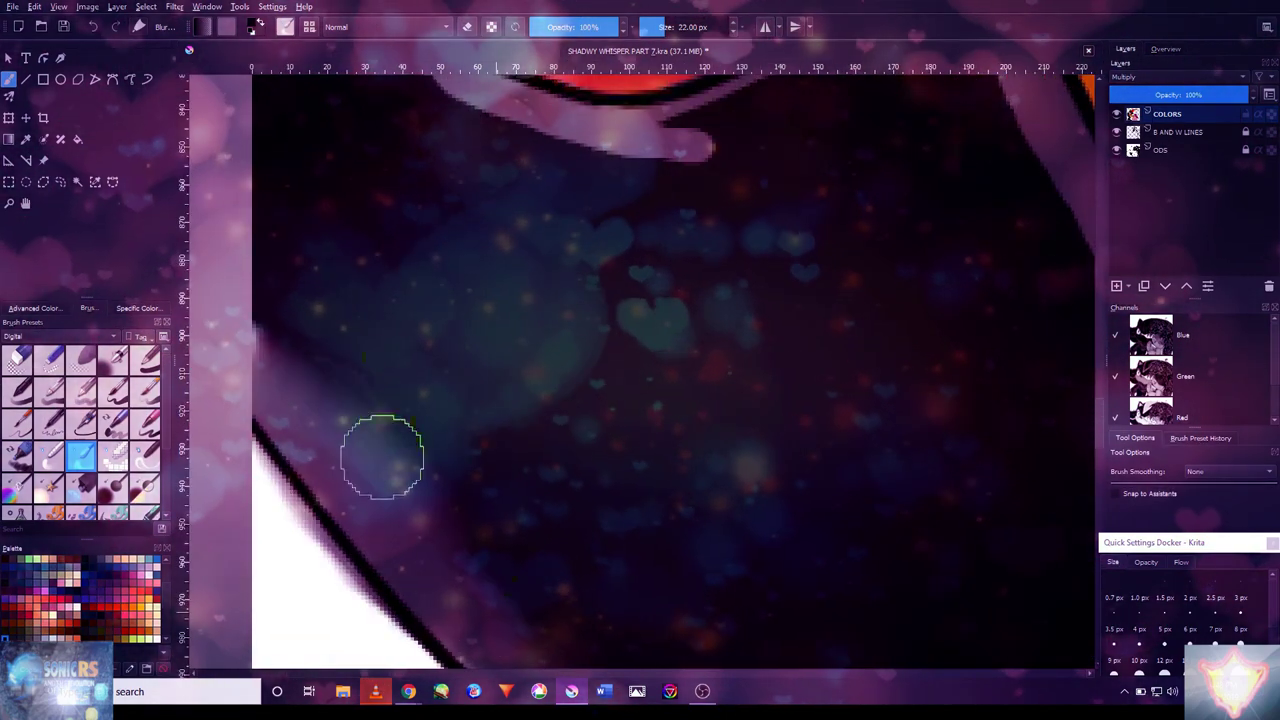
- Blend the lower quill's purple highlight beside the muzzle at 32 px and beneath the red stripe at 12 px
scroll(880, 450, "down", 1)
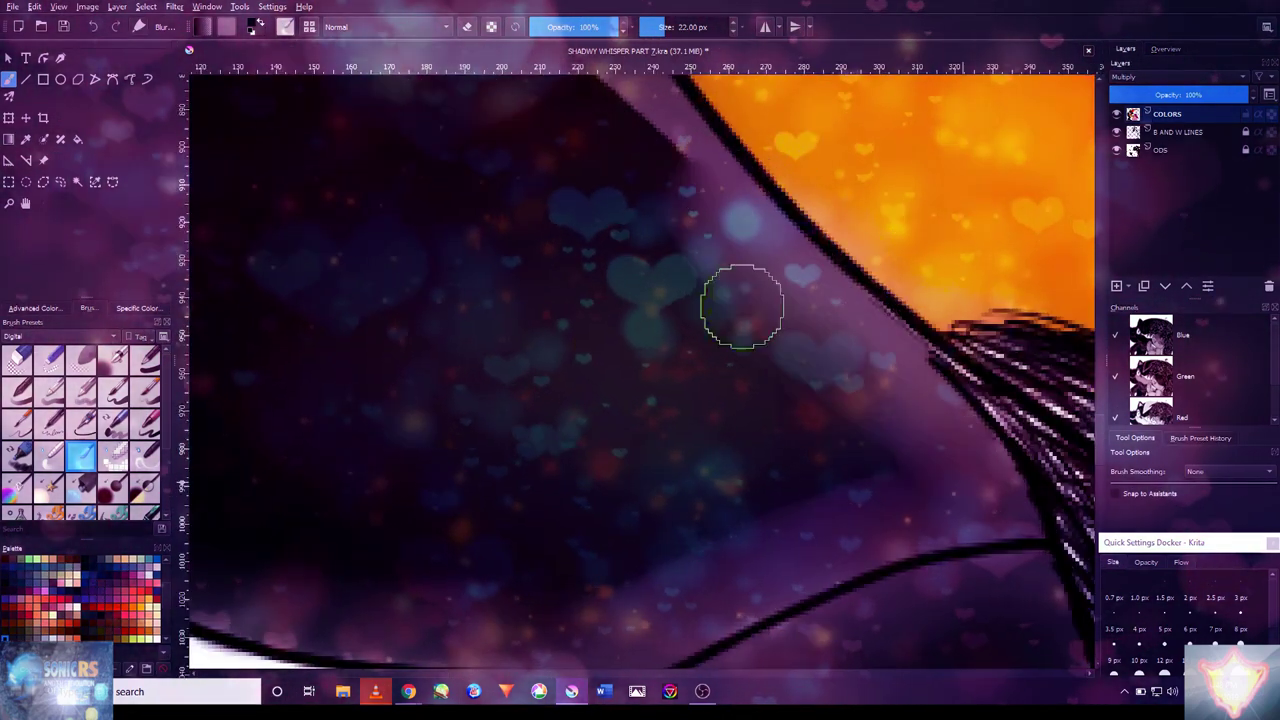
scroll(1005, 478, "down", 3)
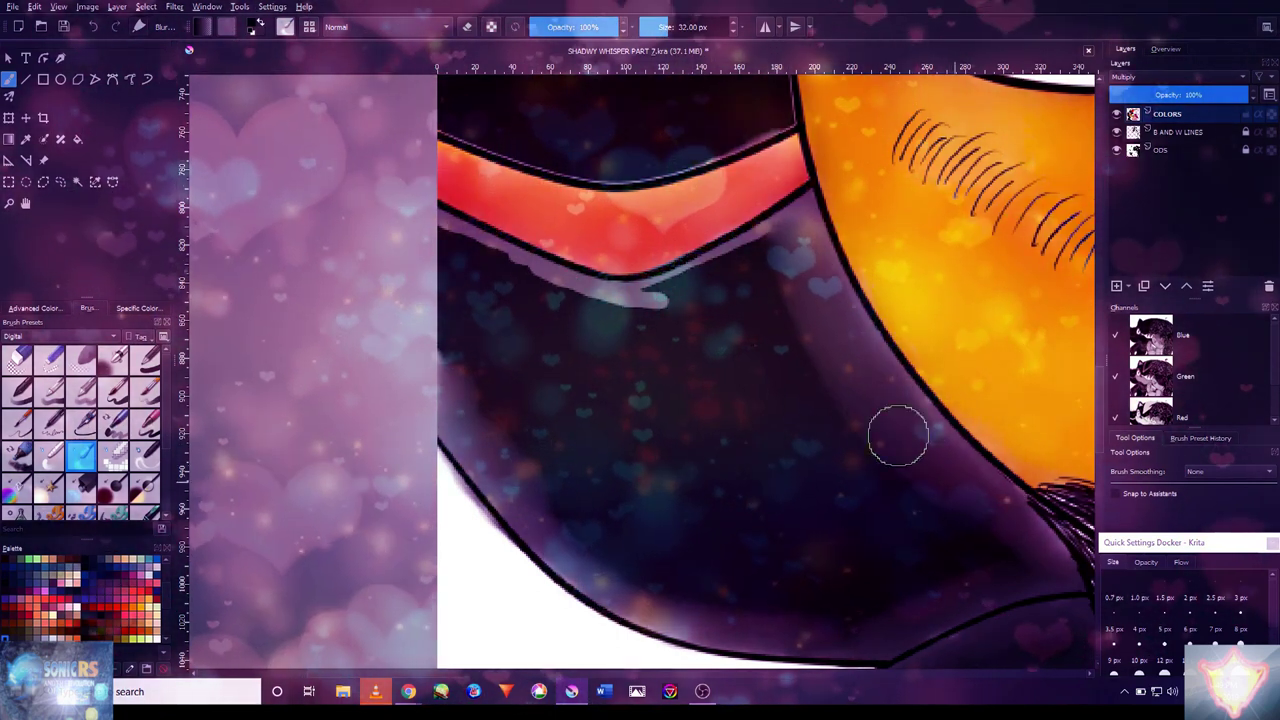
left_click_drag(657, 295, 792, 405)
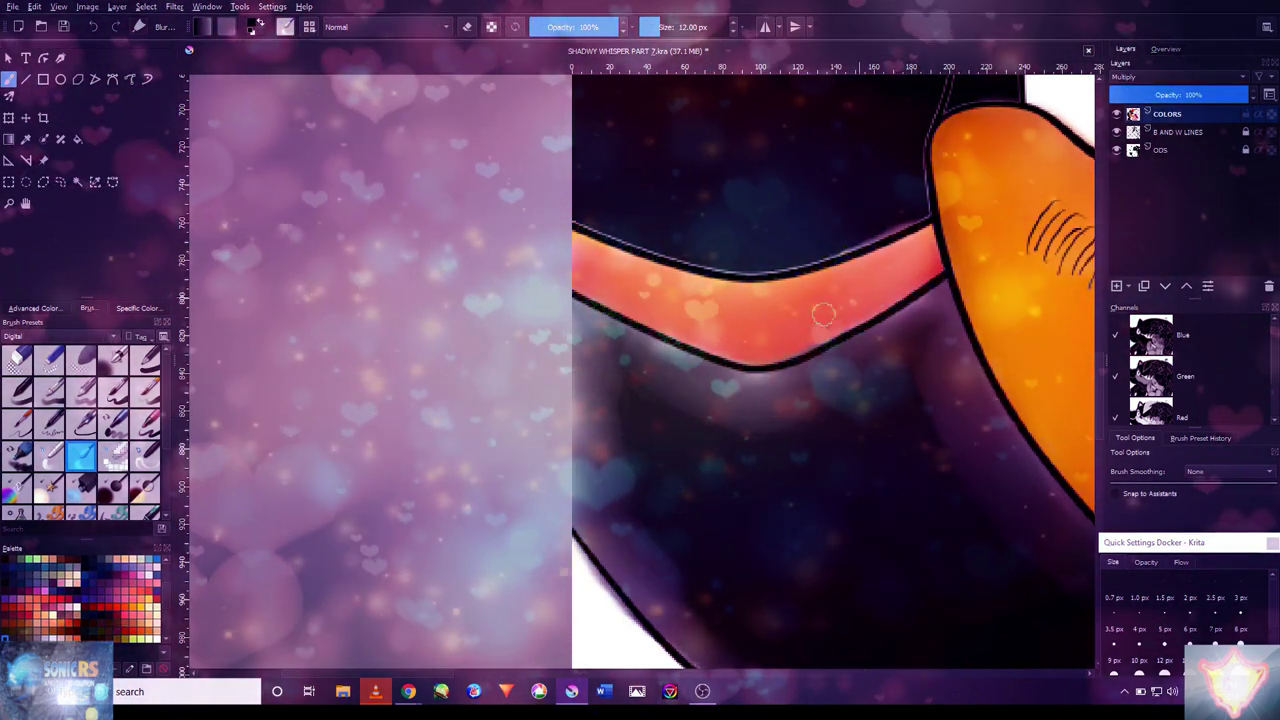
- Paint a purple highlight around the inner edges of the black quill area between the two red stripes with an 11 px brush
scroll(962, 391, "down", 3)
scroll(843, 334, "up", 3)
left_click(146, 358)
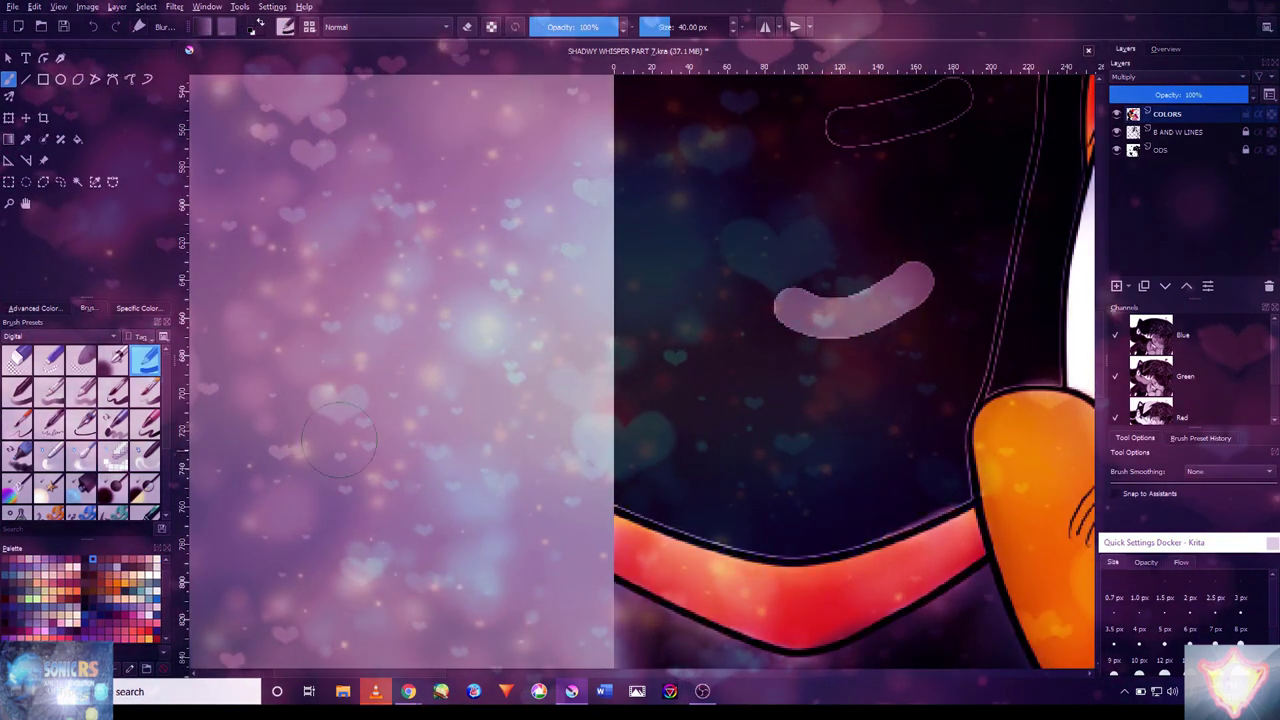
mouse_move(803, 537)
left_mouse_down()
mouse_move(614, 492)
mouse_move(734, 533)
mouse_move(828, 527)
left_mouse_up()
key("bracketleft")
key("bracketleft")
key("bracketleft")
key("bracketleft")
mouse_move(942, 502)
left_mouse_down()
mouse_move(870, 525)
mouse_move(901, 512)
left_mouse_up()
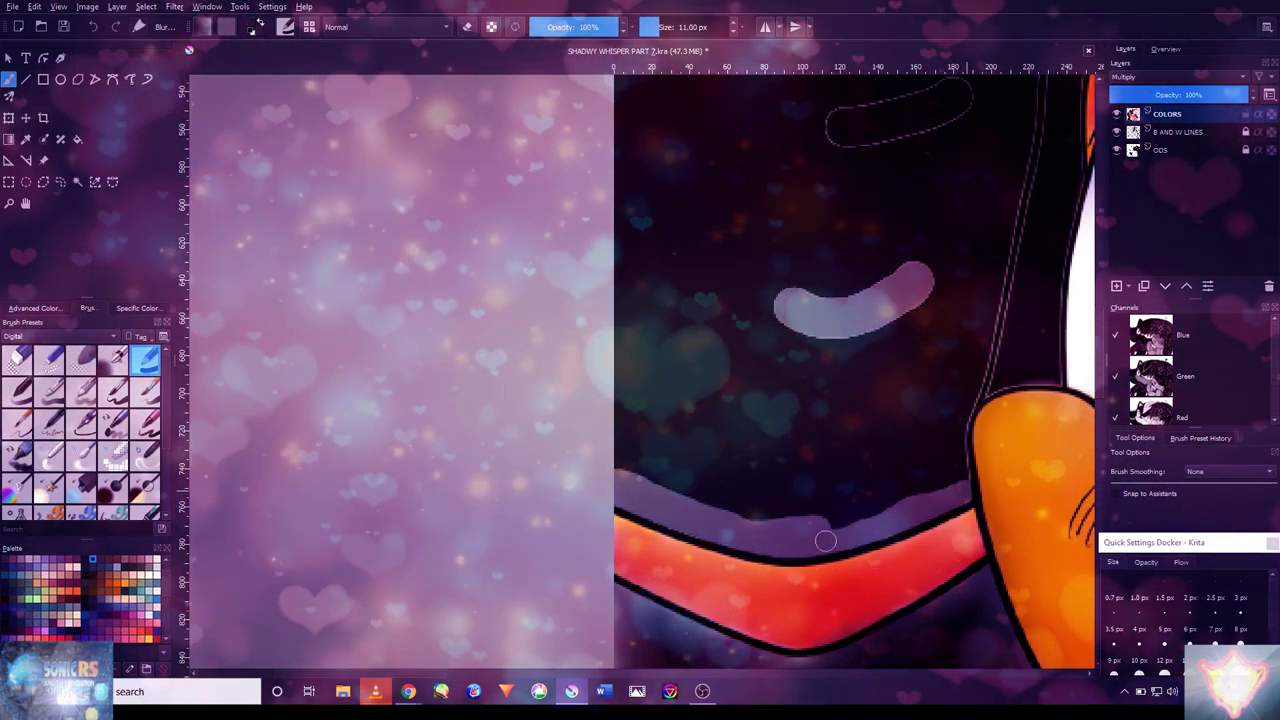
mouse_move(957, 481)
left_mouse_down()
mouse_move(874, 566)
mouse_move(915, 330)
mouse_move(893, 427)
mouse_move(808, 594)
left_mouse_up()
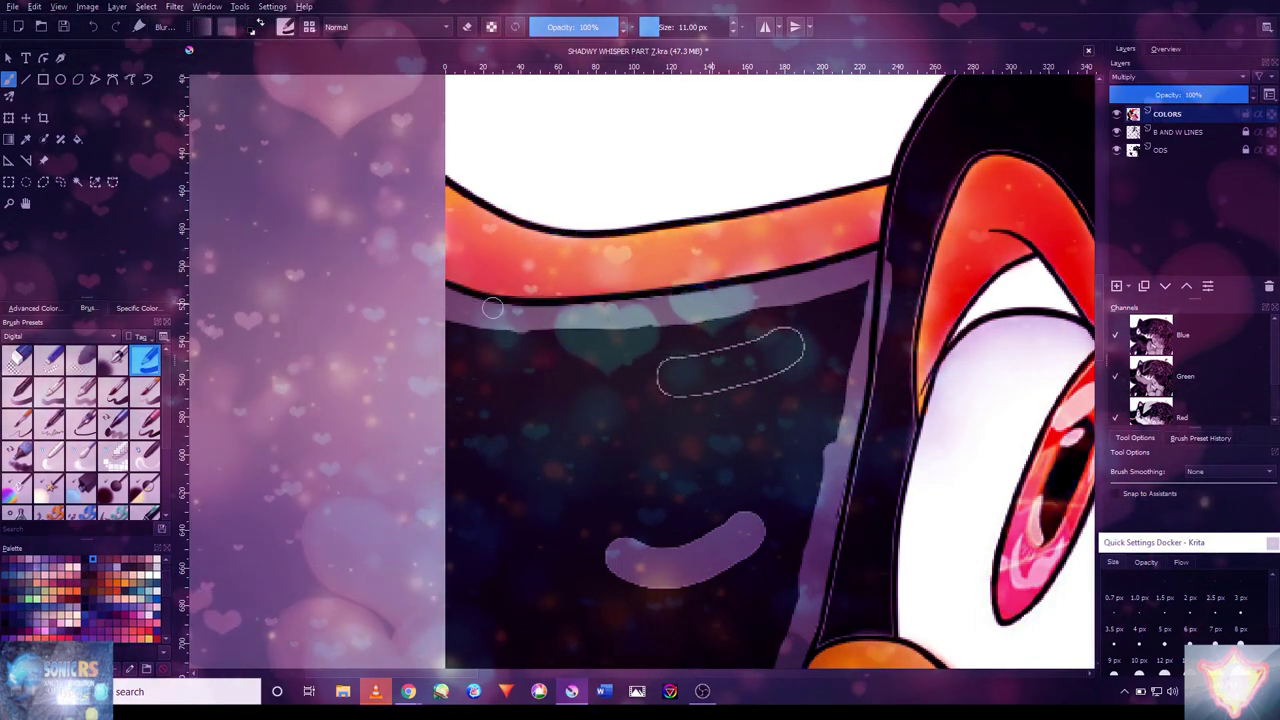
- Paint a purple highlight above the muzzle and up the outer edge of the narrow black strip beside the eye with a 6 px brush
scroll(656, 308, "down", 5)
scroll(771, 606, "up", 5)
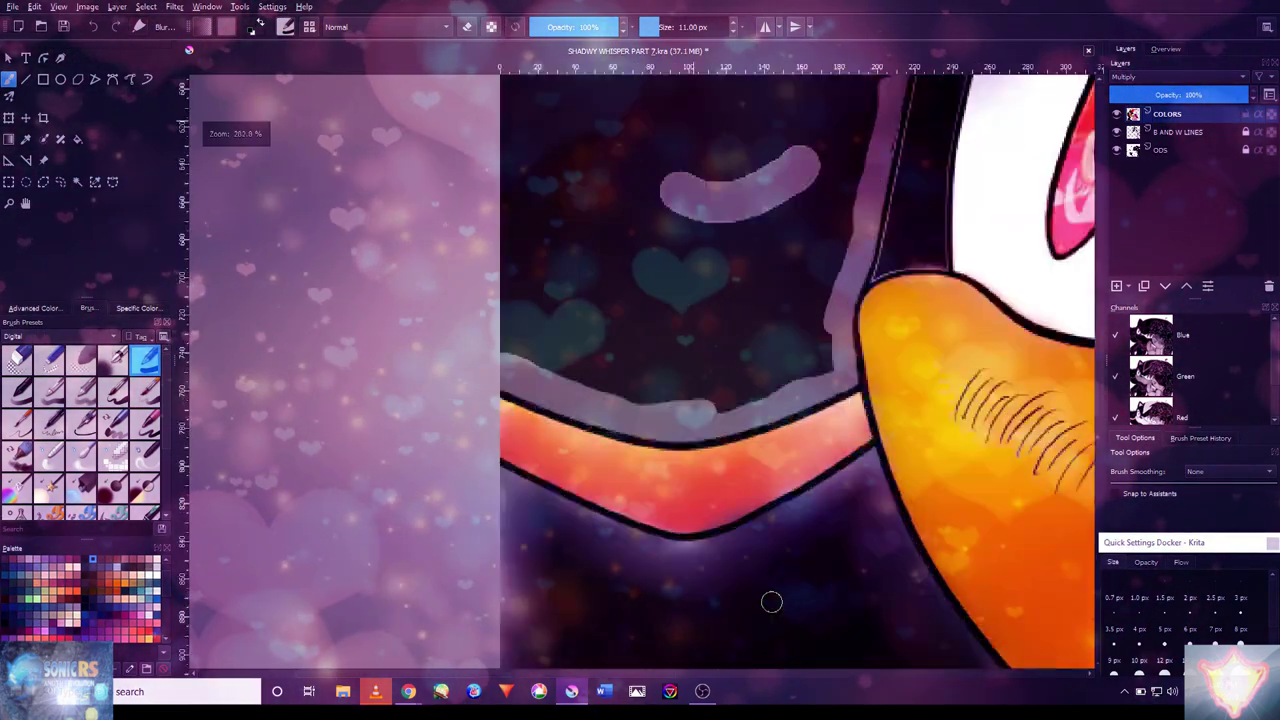
scroll(923, 294, "up", 4)
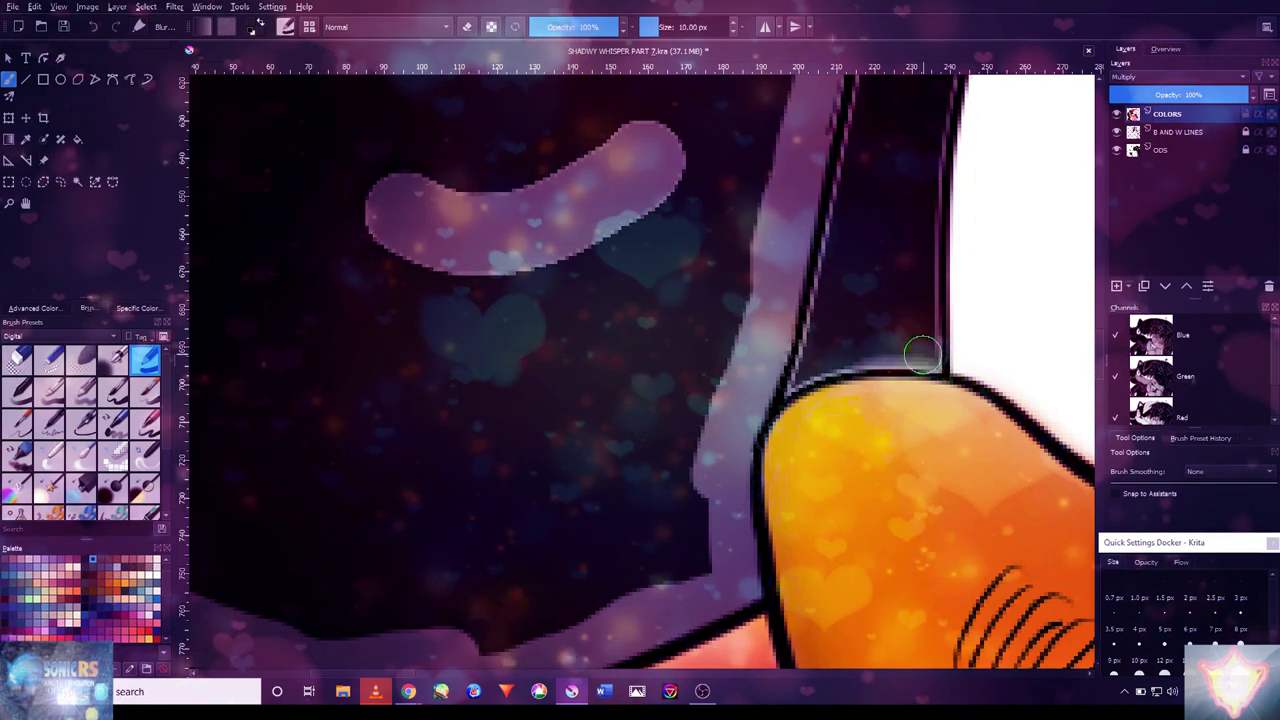
key("bracketleft")
key("bracketleft")
key("bracketleft")
left_click_drag(937, 358, 801, 372)
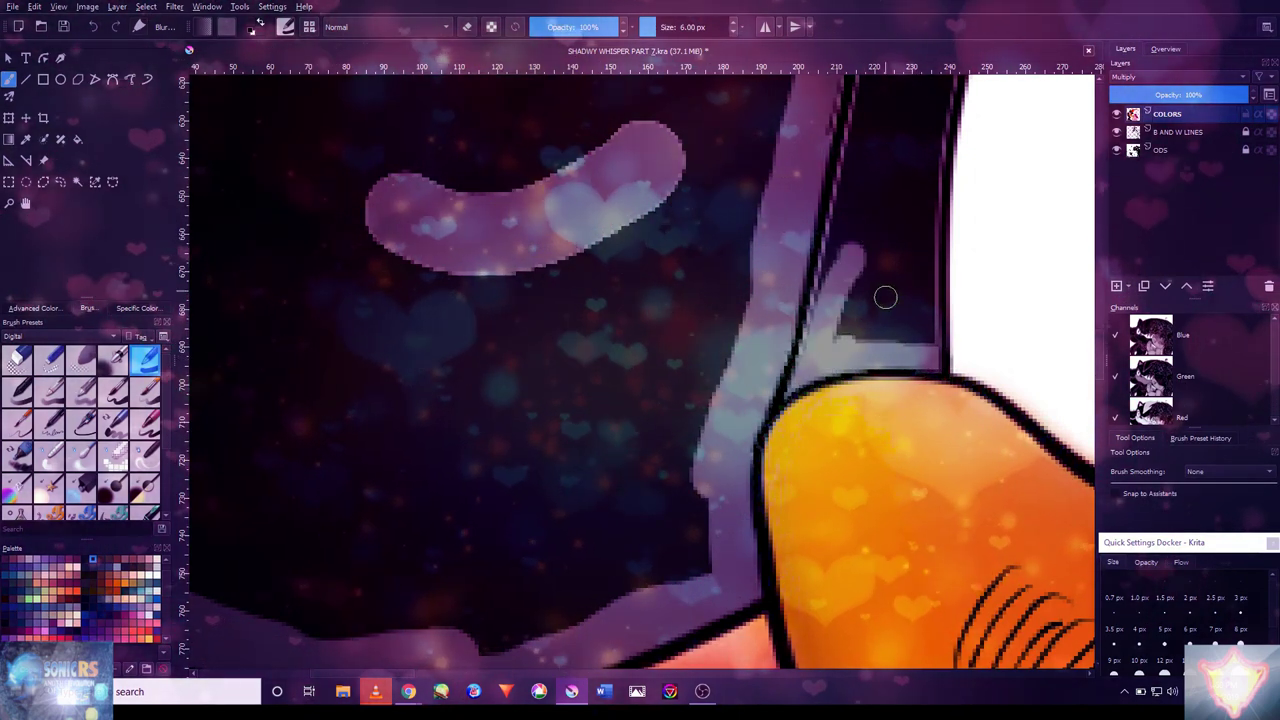
key("ctrl+z")
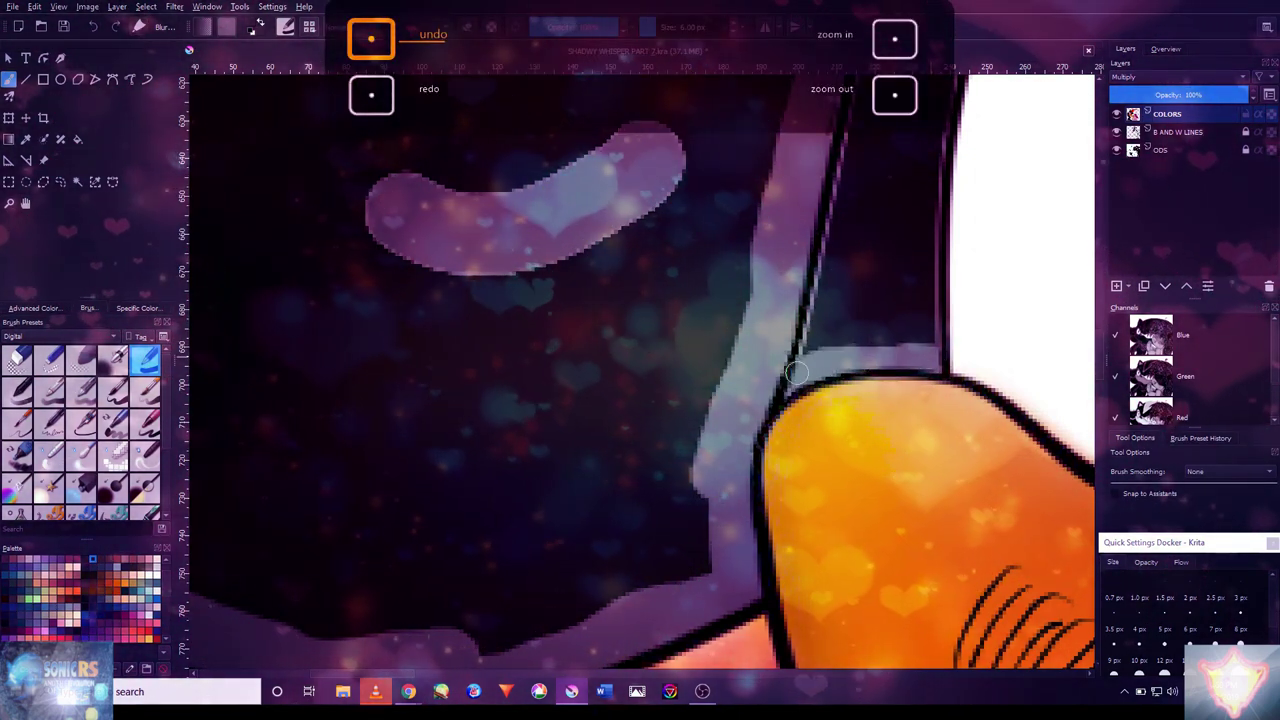
scroll(797, 372, "down", 2)
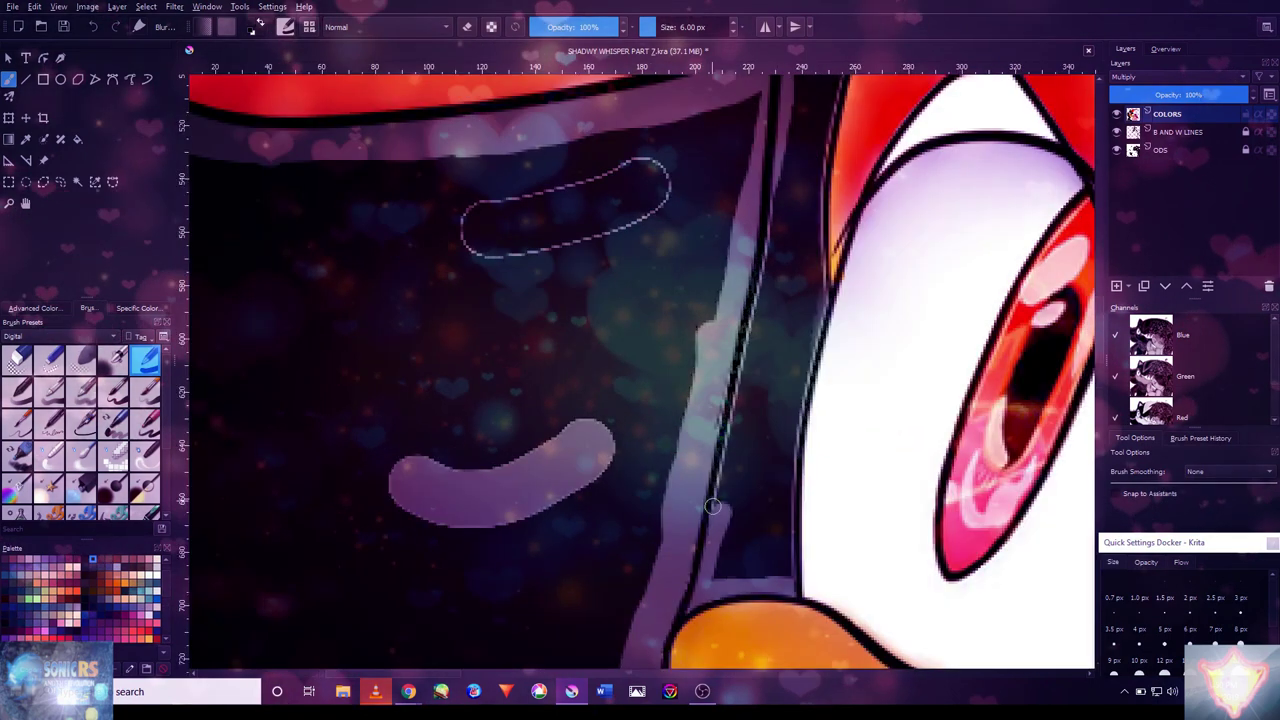
scroll(782, 151, "down", 2)
scroll(740, 276, "up", 2)
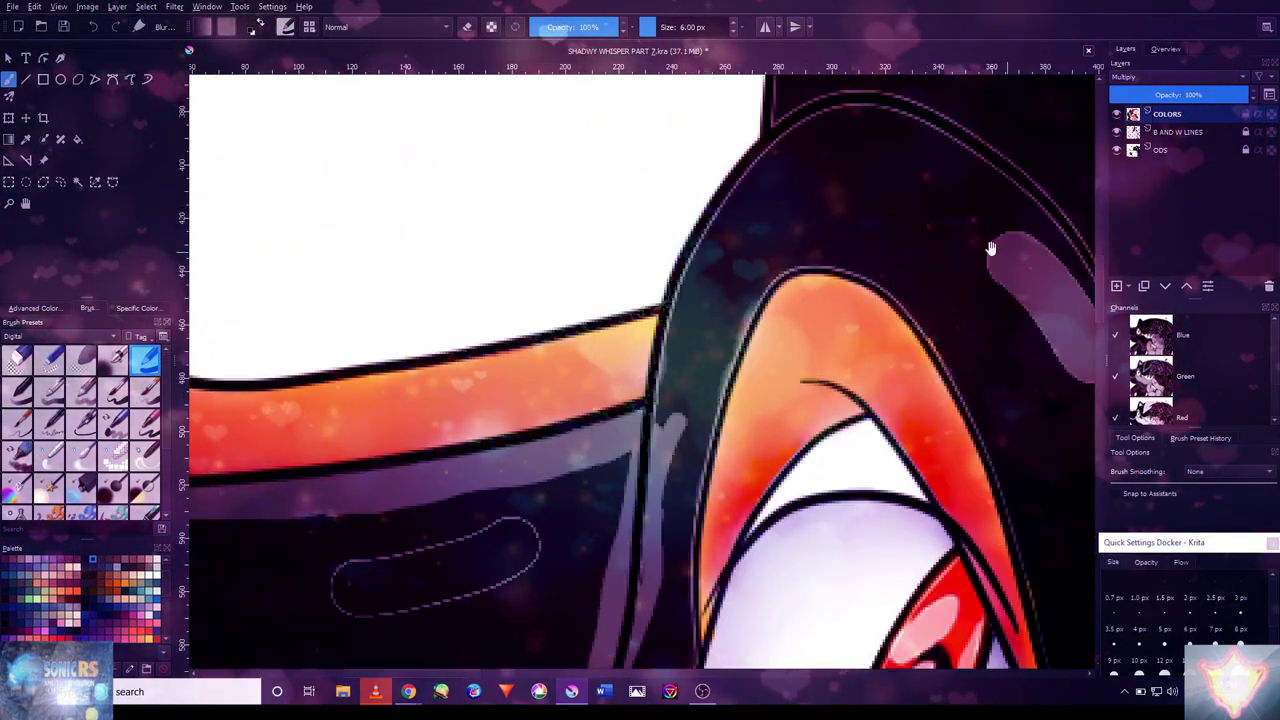
left_click_drag(990, 248, 825, 236)
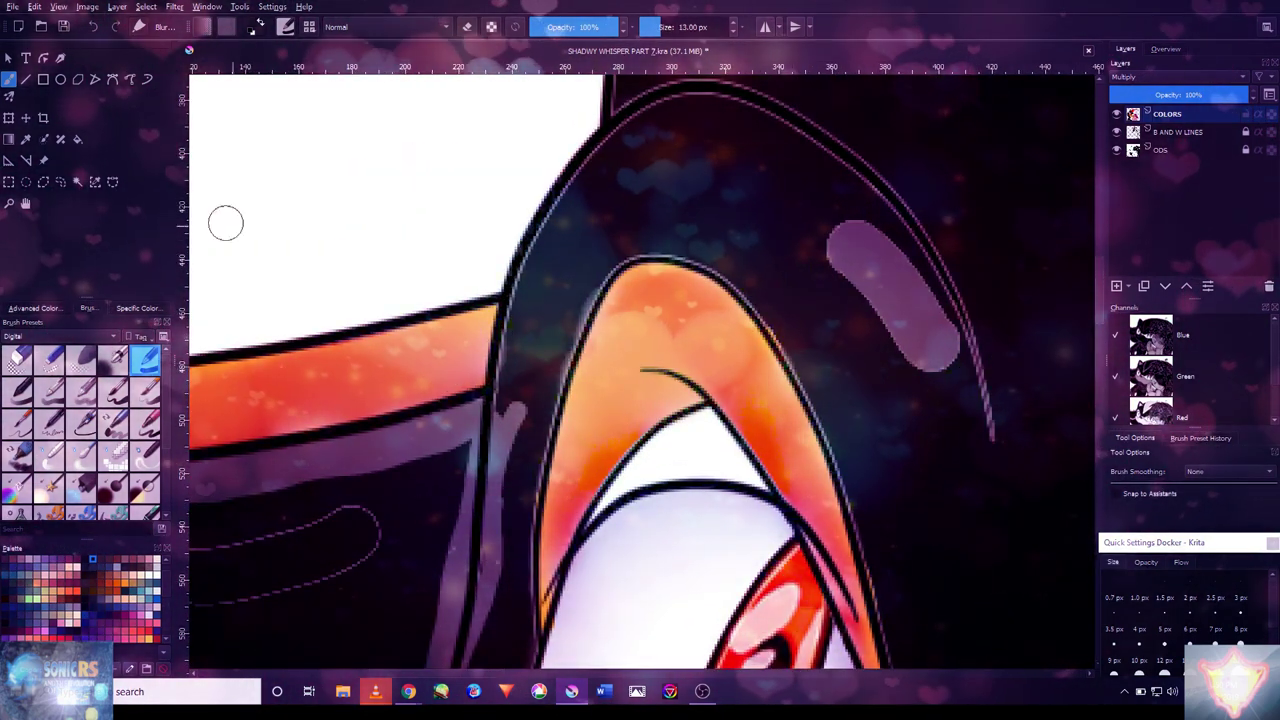
- Fill the white gap beneath the red eyelid with black and paint a purple highlight along the brow arch with a 13 px brush
scroll(728, 341, "down", 6)
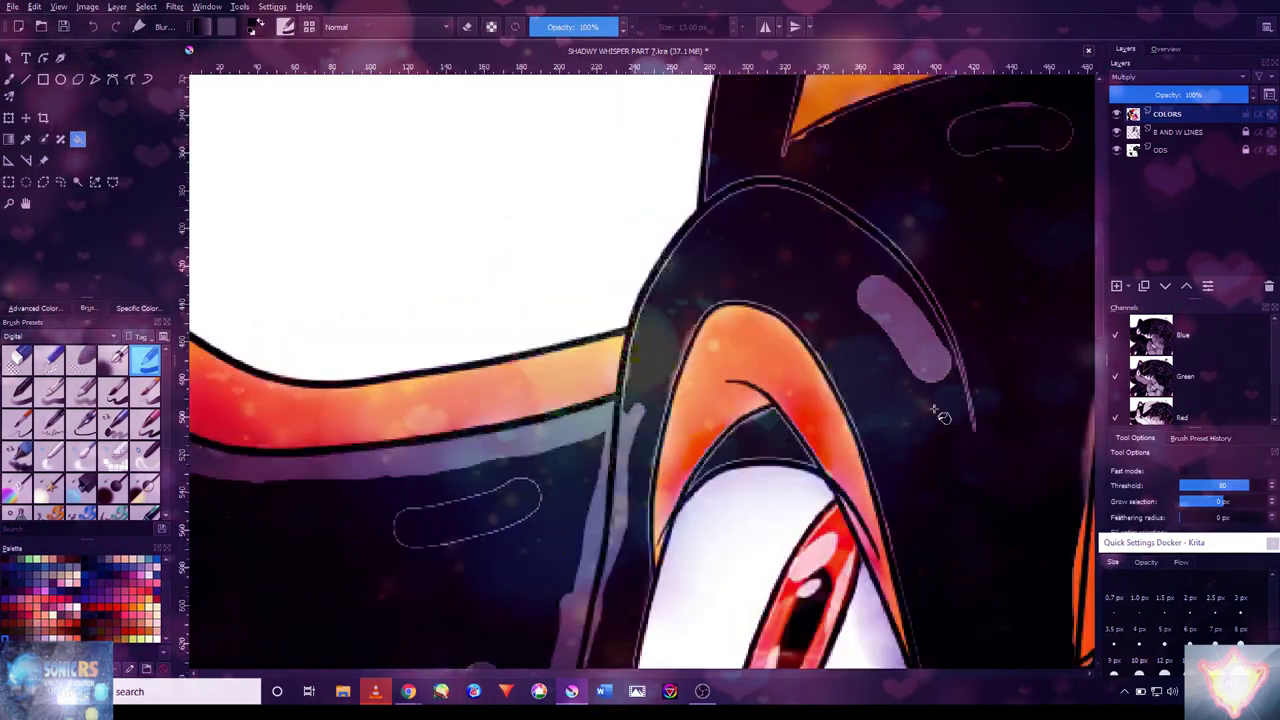
key("b")
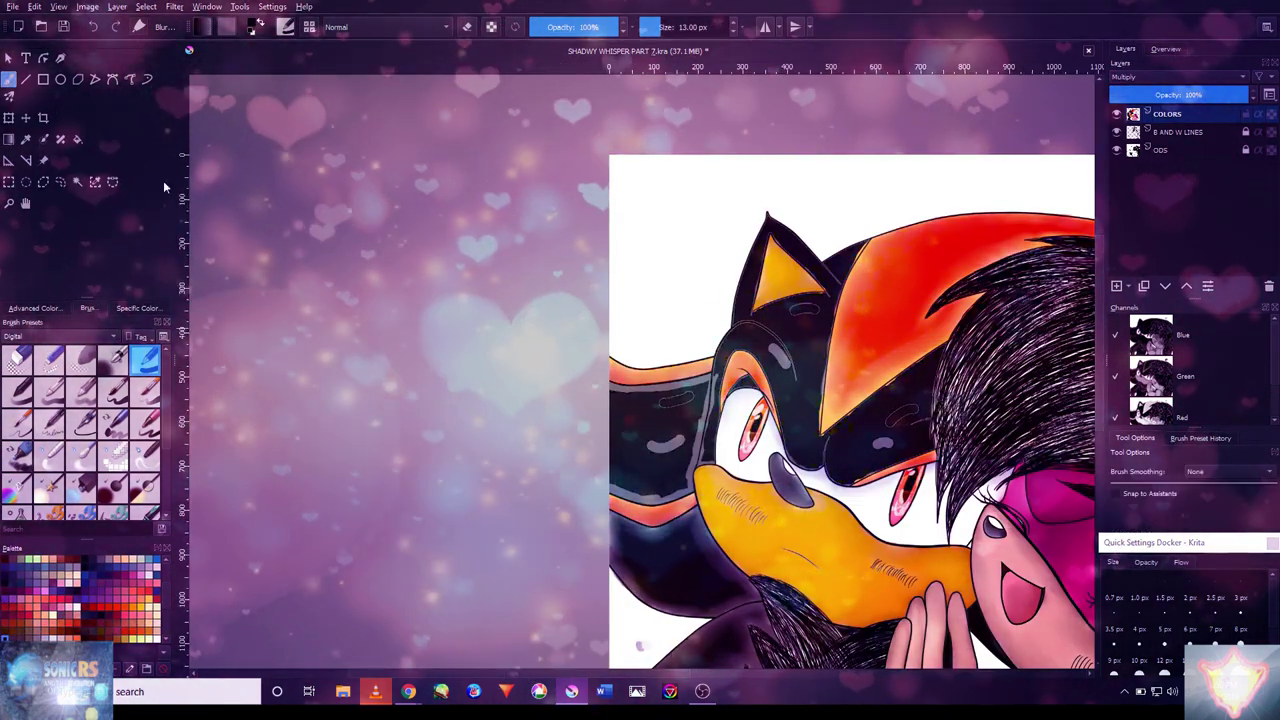
scroll(635, 439, "up", 6)
left_click(92, 559)
mouse_move(440, 470)
left_mouse_down()
mouse_move(554, 296)
mouse_move(688, 282)
mouse_move(865, 508)
left_mouse_up()
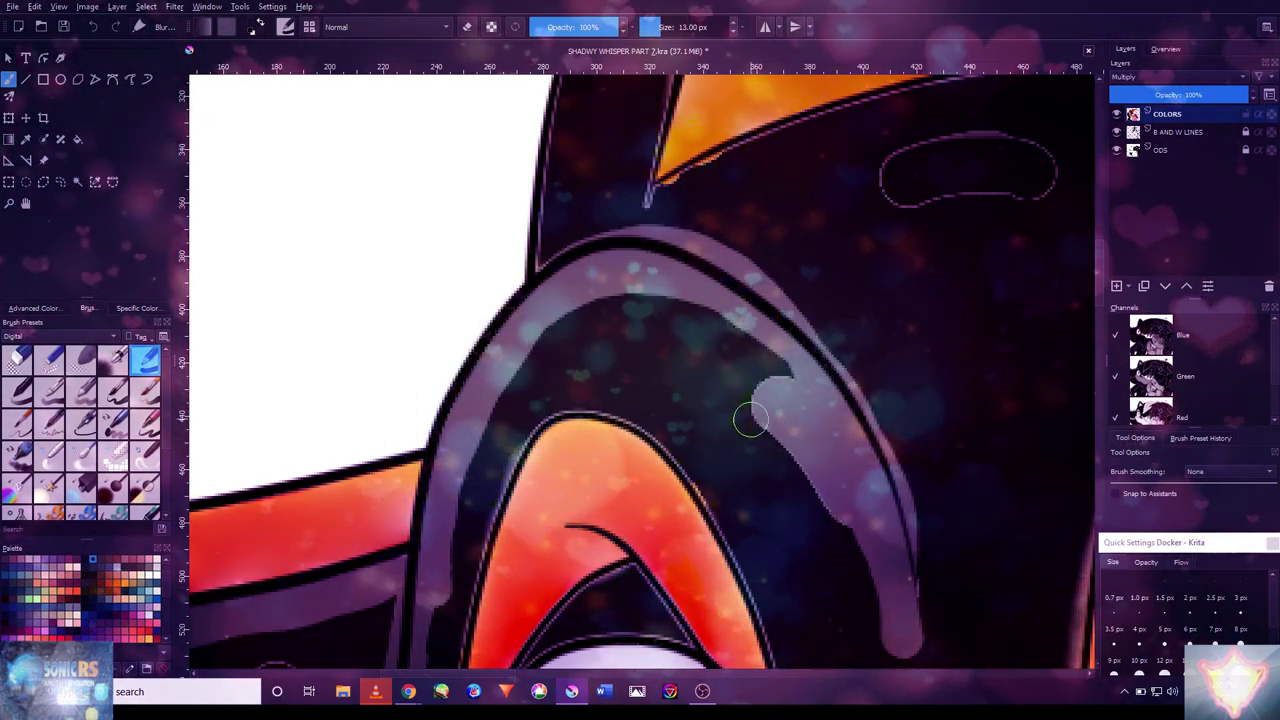
scroll(760, 450, "down", 3)
scroll(830, 535, "up", 3)
- Paint a purple highlight along the inner side of the eye and over the top of the red eyelid, setting the brush to 14 px
mouse_move(846, 538)
left_mouse_down()
mouse_move(790, 556)
mouse_move(700, 530)
mouse_move(645, 380)
mouse_move(610, 190)
mouse_move(642, 395)
left_mouse_up()
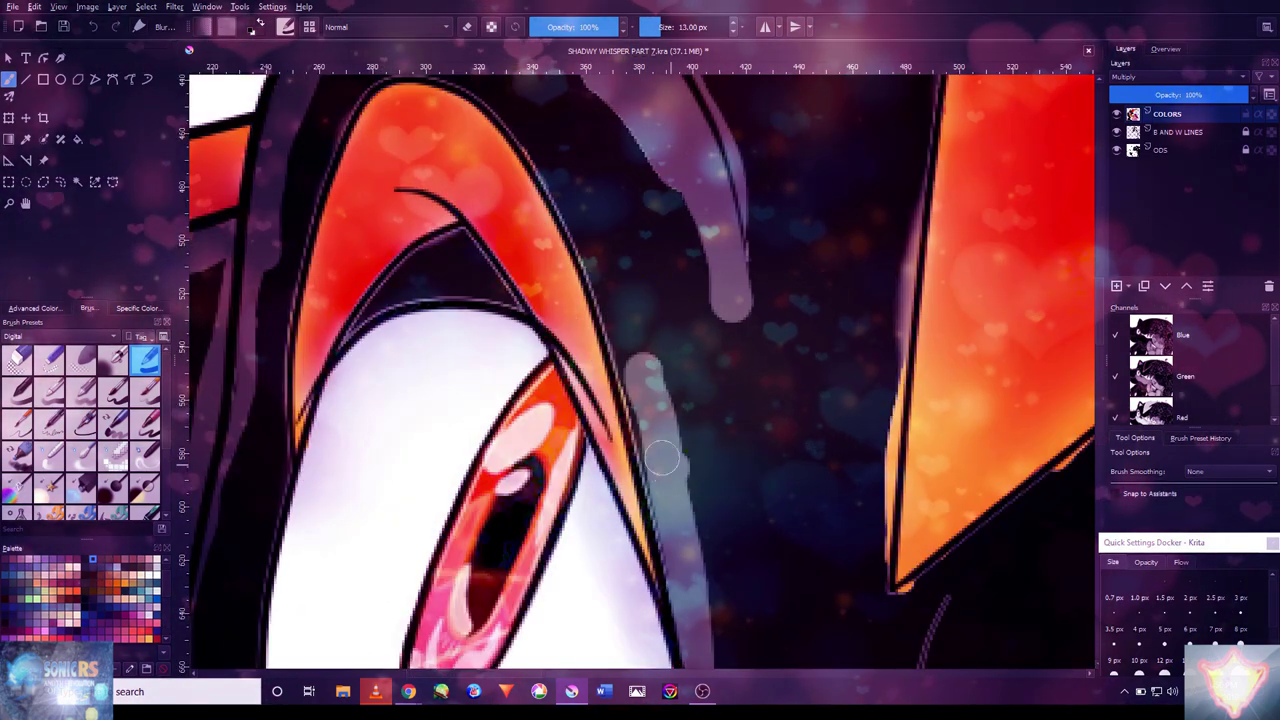
left_click_drag(545, 135, 648, 385)
key("ctrl+z")
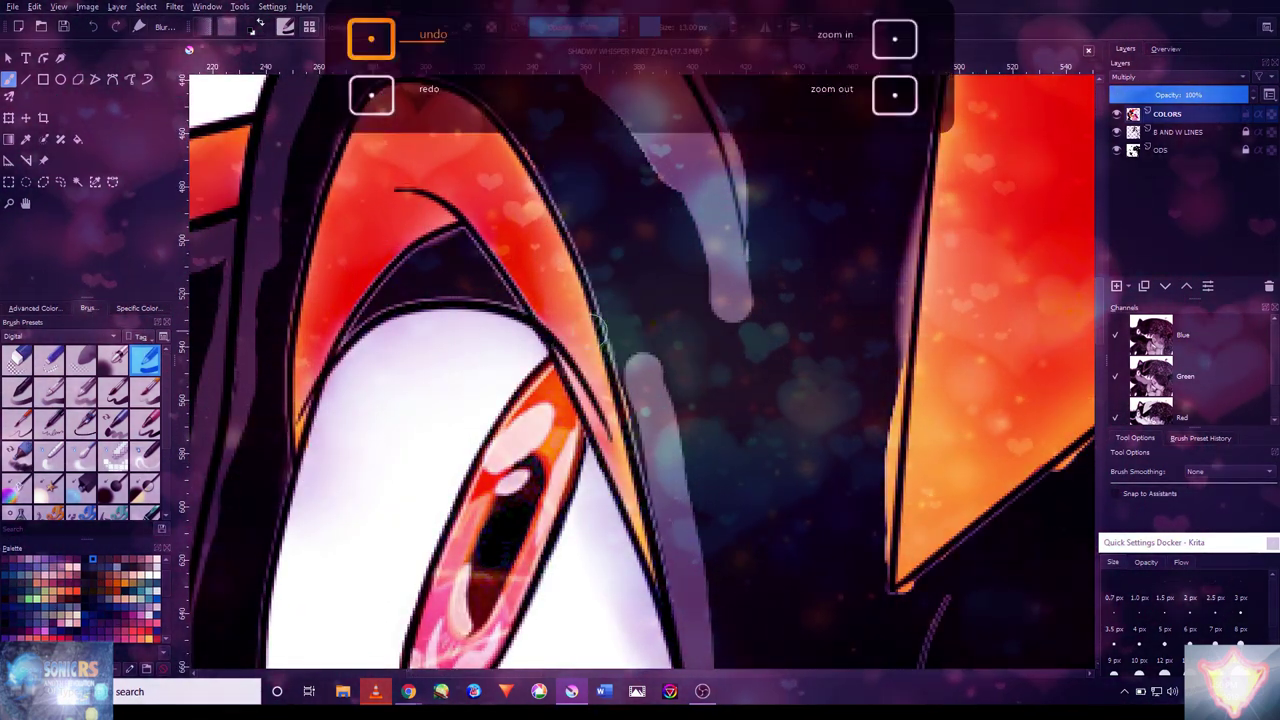
left_click(80, 455)
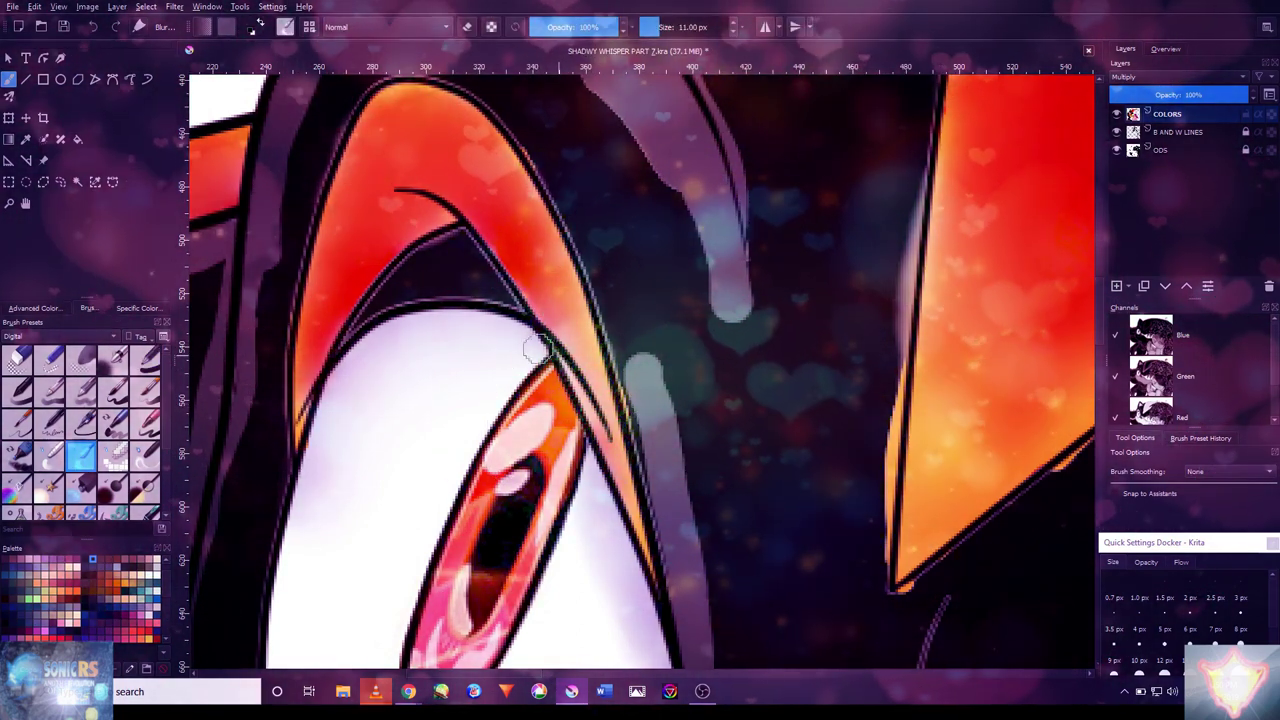
left_click(145, 355)
key("bracketleft")
key("bracketleft")
key("bracketleft")
key("bracketleft")
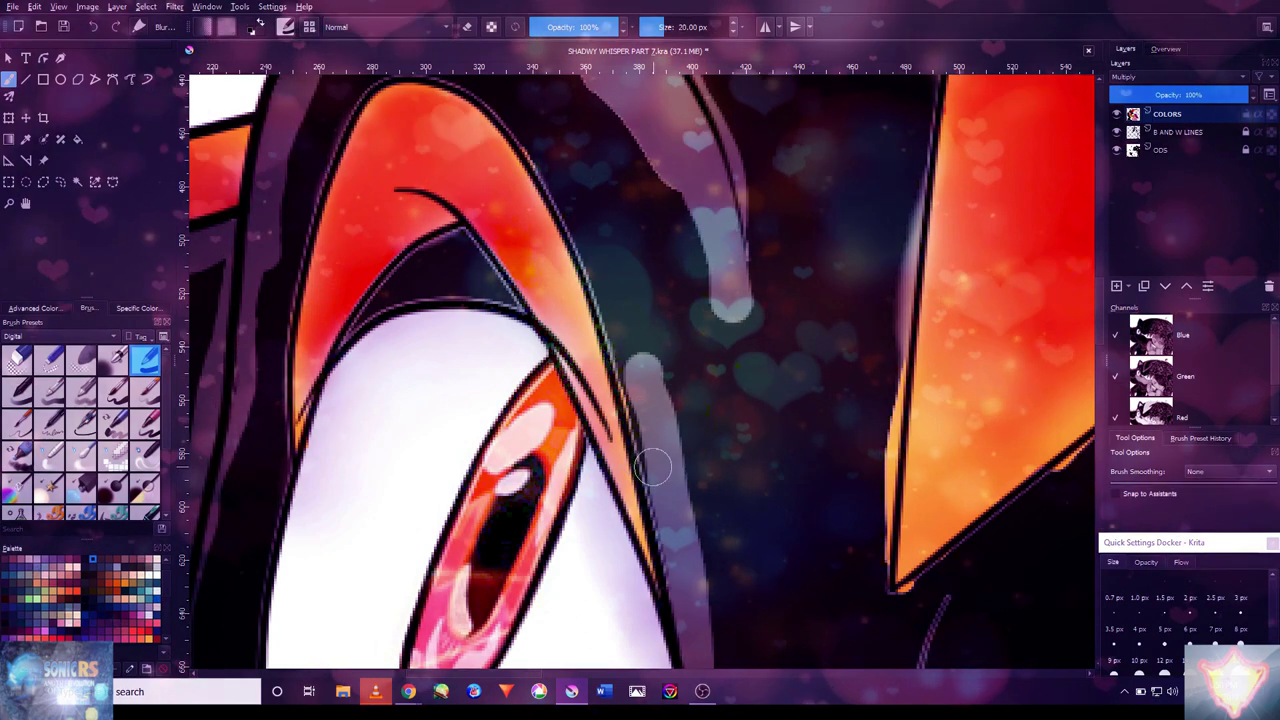
left_click_drag(675, 487, 703, 642)
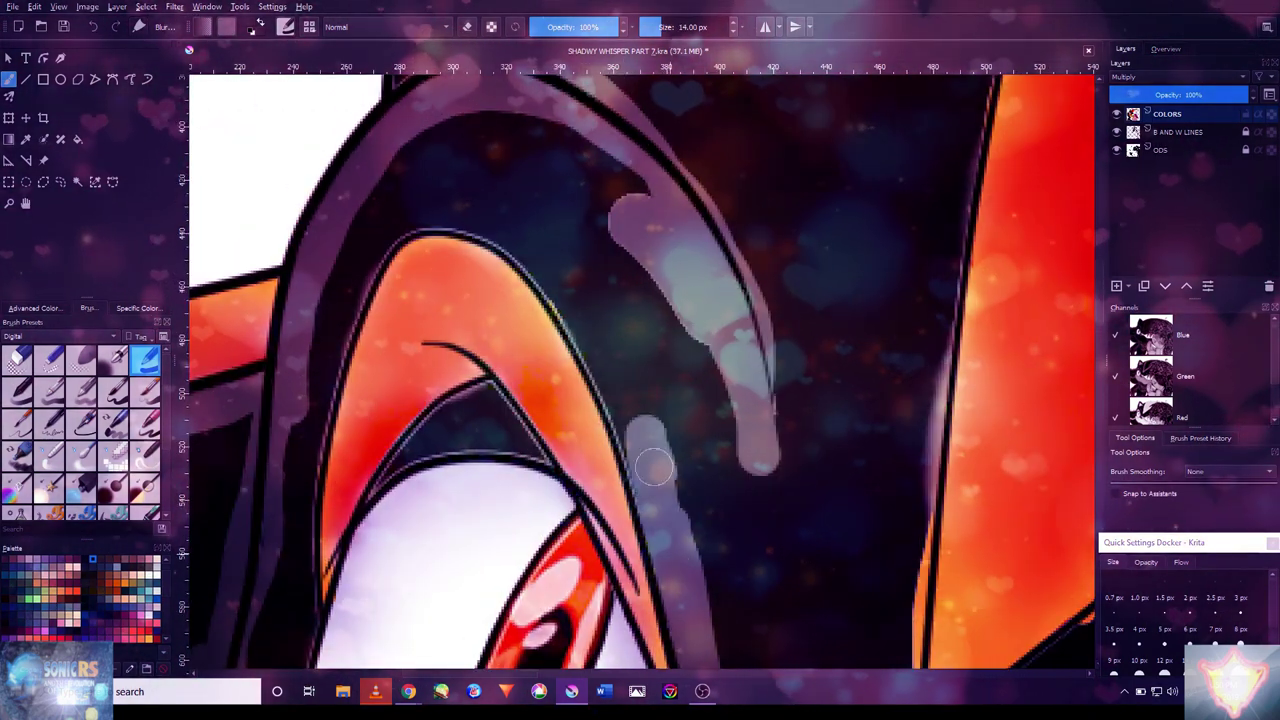
left_click_drag(615, 205, 645, 365)
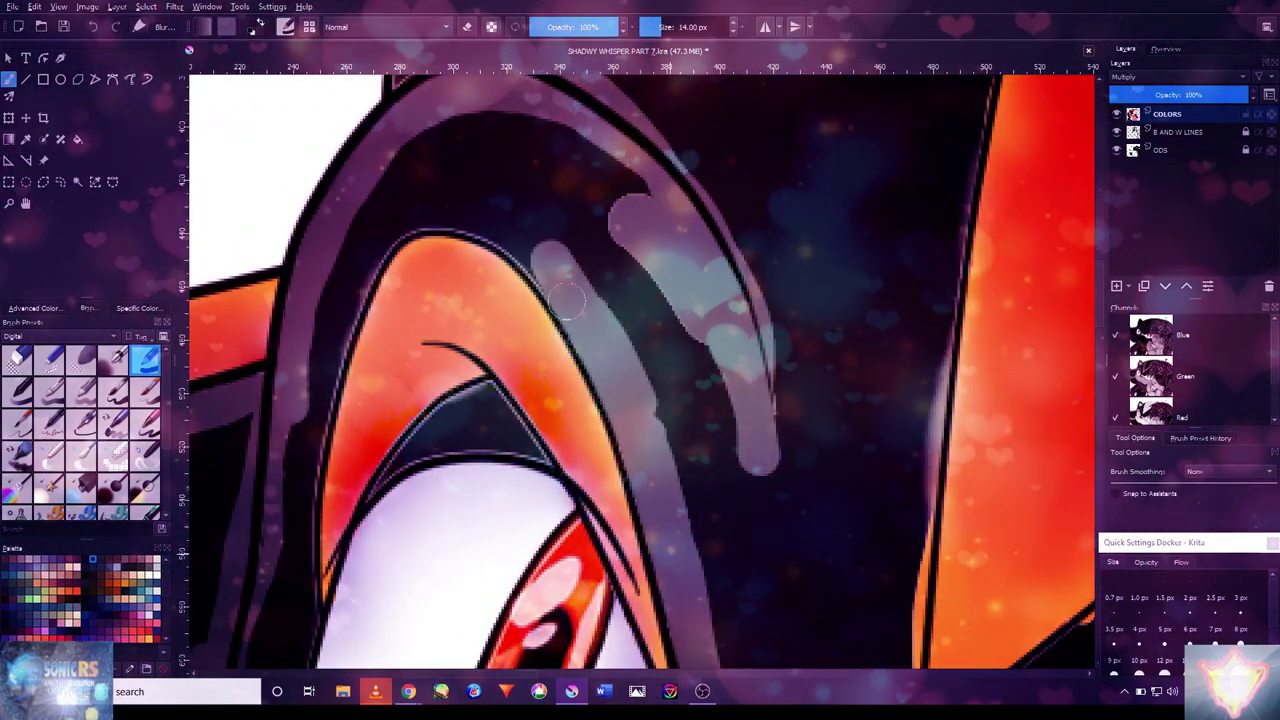
left_click_drag(565, 288, 440, 210)
- Paint the purple highlight down the outer side of the red eyelid and eye, reducing the brush from 9 to 6 px
scroll(557, 296, "down", 6)
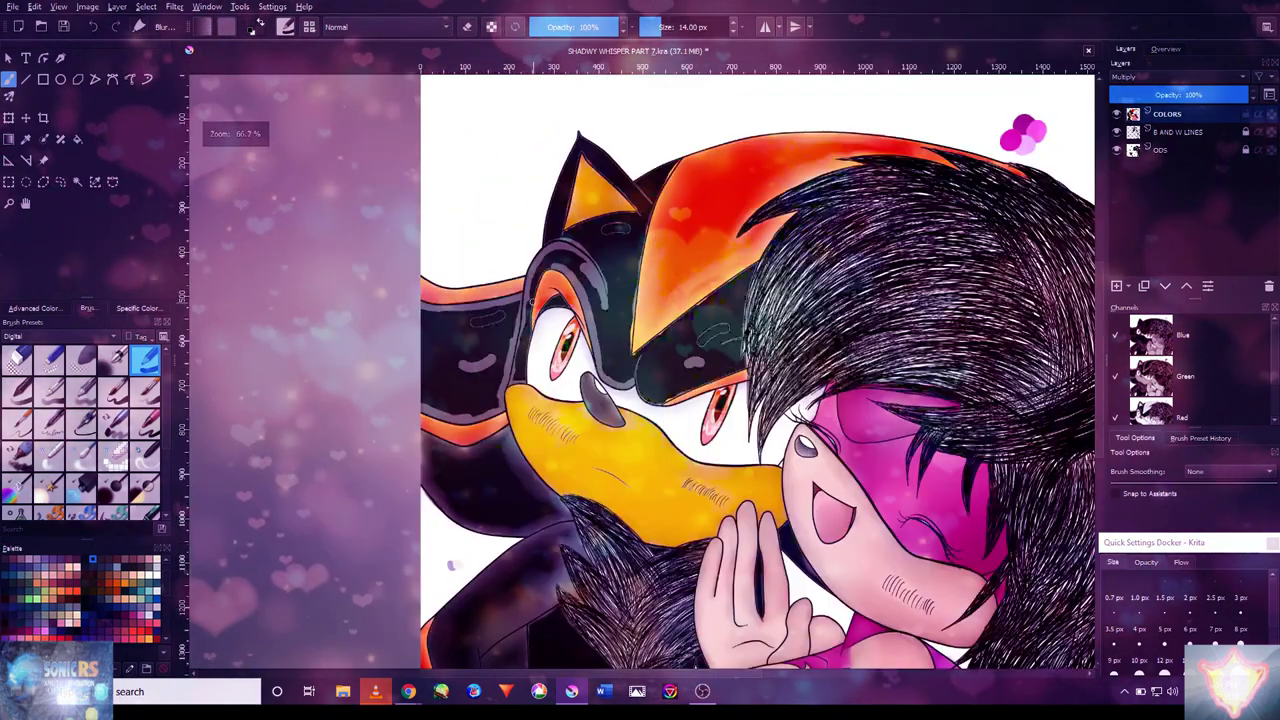
scroll(522, 296, "up", 3)
scroll(522, 296, "up", 4)
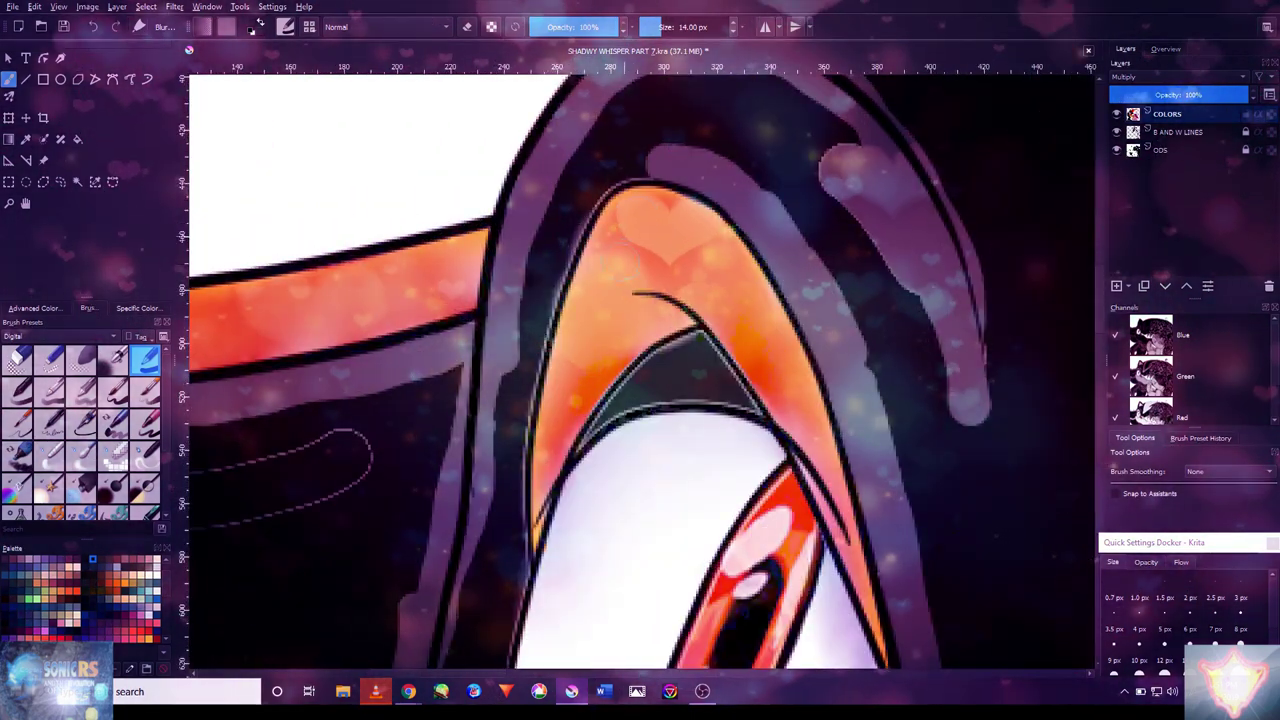
key("bracketleft")
key("bracketleft")
mouse_move(609, 175)
left_mouse_down()
mouse_move(574, 218)
mouse_move(541, 311)
mouse_move(519, 456)
mouse_move(523, 545)
mouse_move(595, 303)
mouse_move(547, 380)
left_mouse_up()
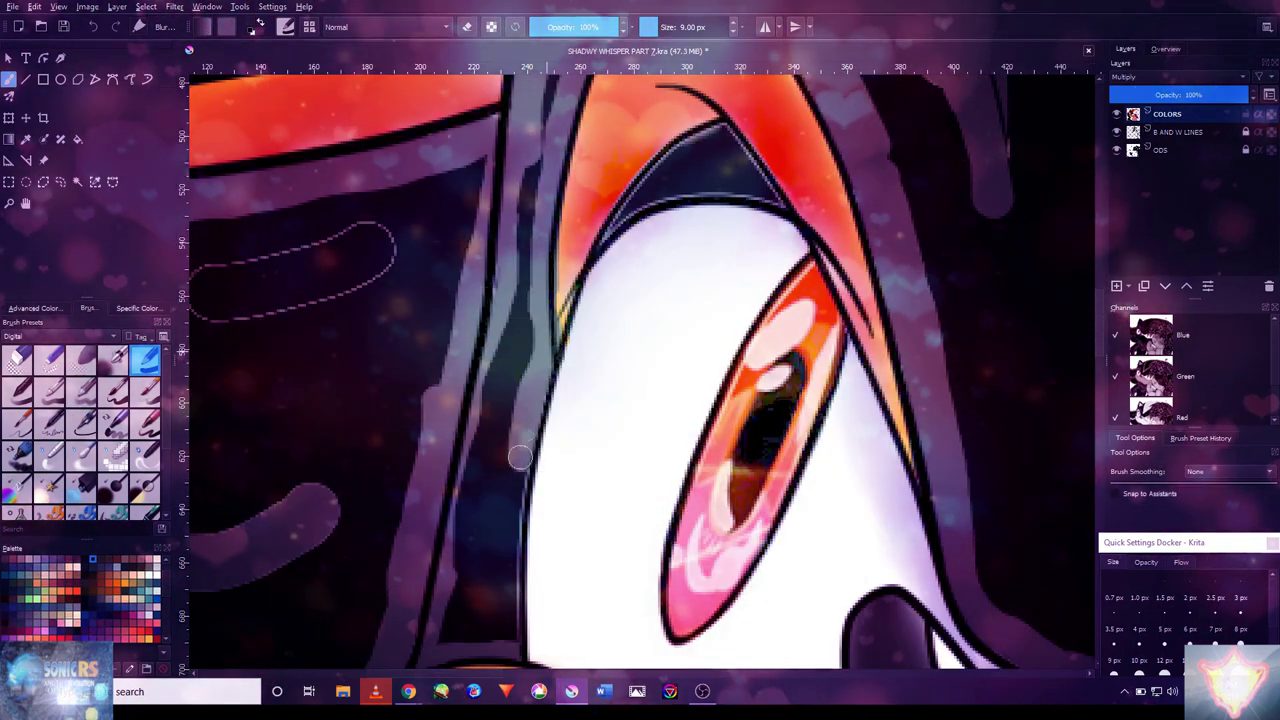
key("bracketleft")
key("bracketleft")
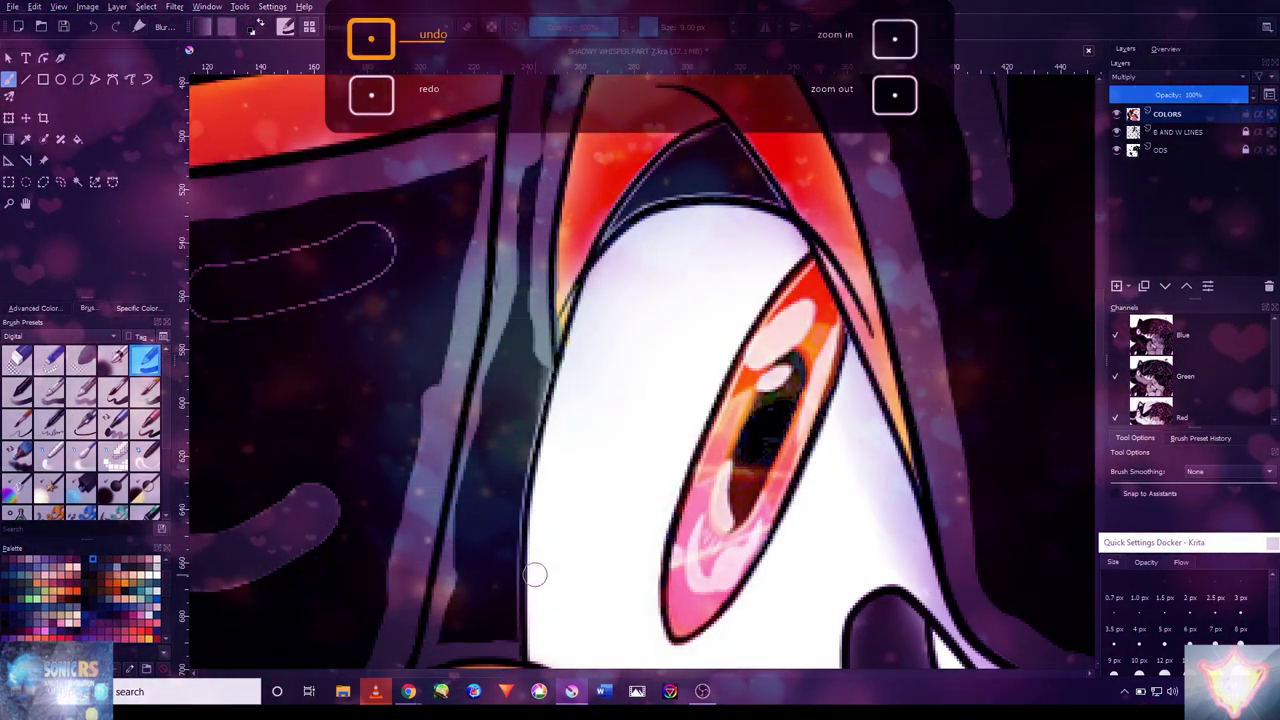
mouse_move(528, 470)
left_mouse_down()
mouse_move(521, 401)
mouse_move(691, 257)
mouse_move(666, 292)
left_mouse_up()
left_click_drag(320, 466, 640, 334)
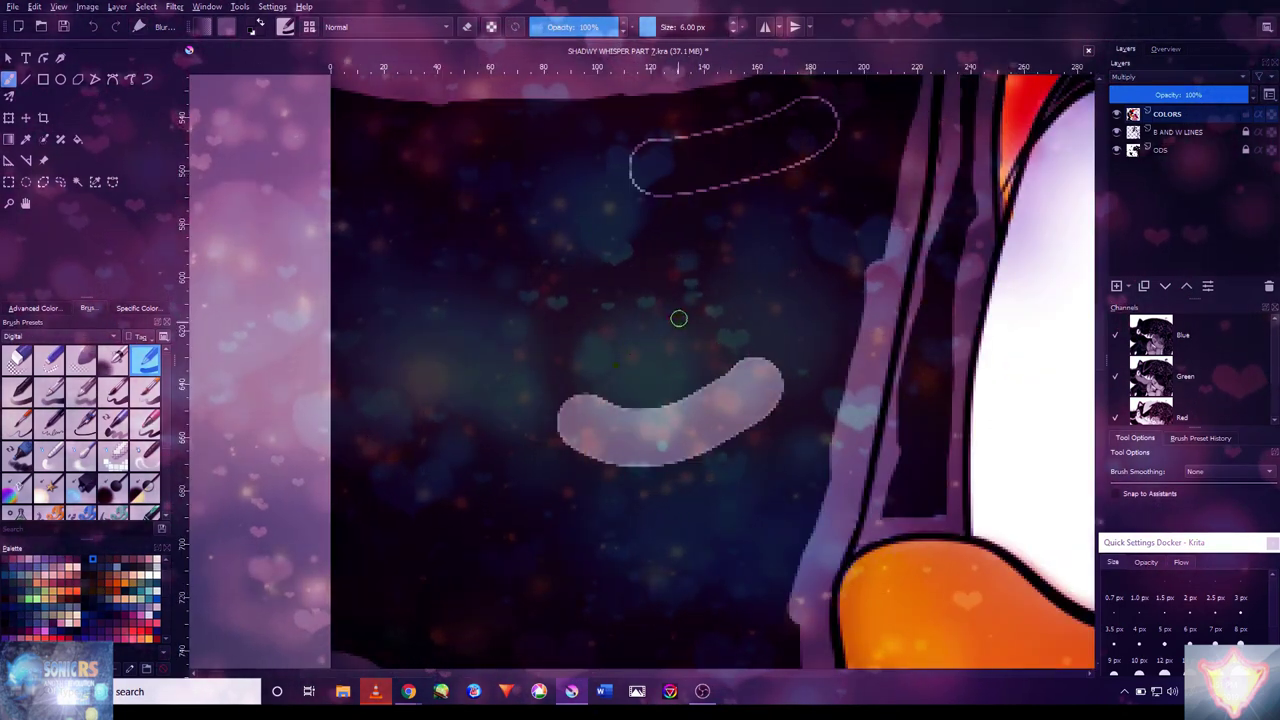
- Paint over the grey mark and the thin outline in the black quill area with a 22 px brush
key("minus")
key("minus")
key("minus")
key("minus")
key("minus")
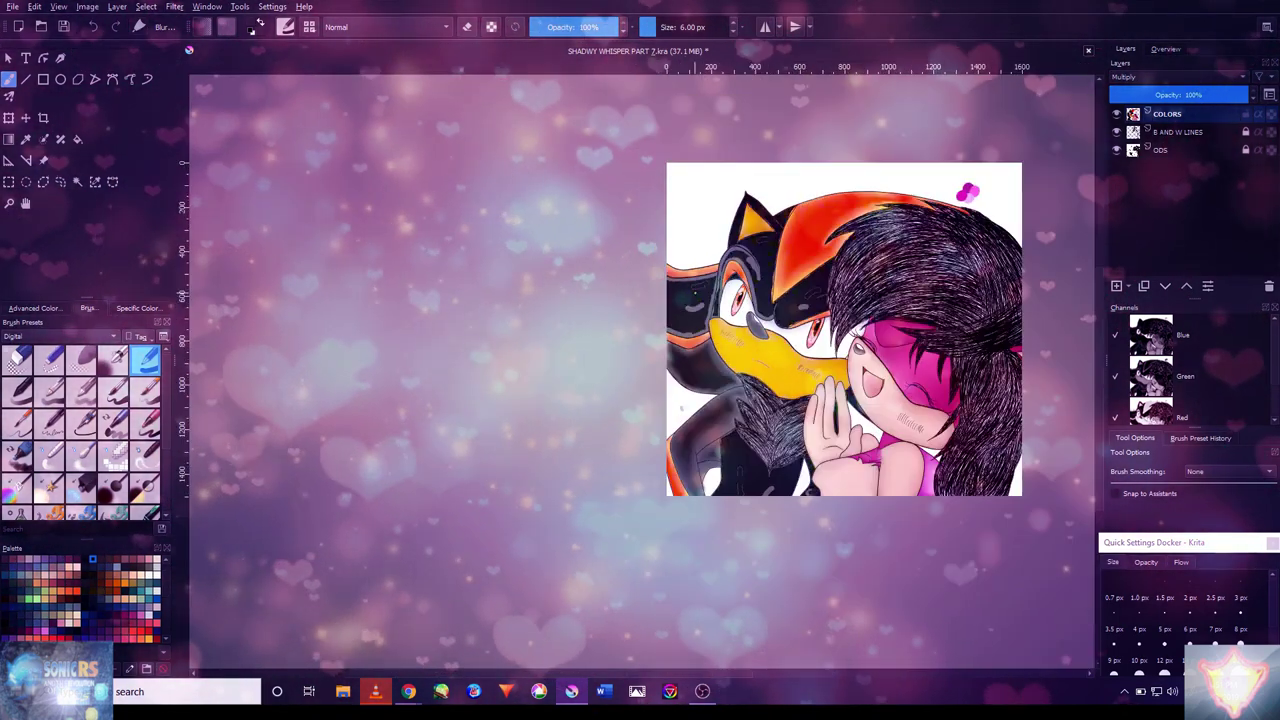
scroll(697, 323, "up", 5)
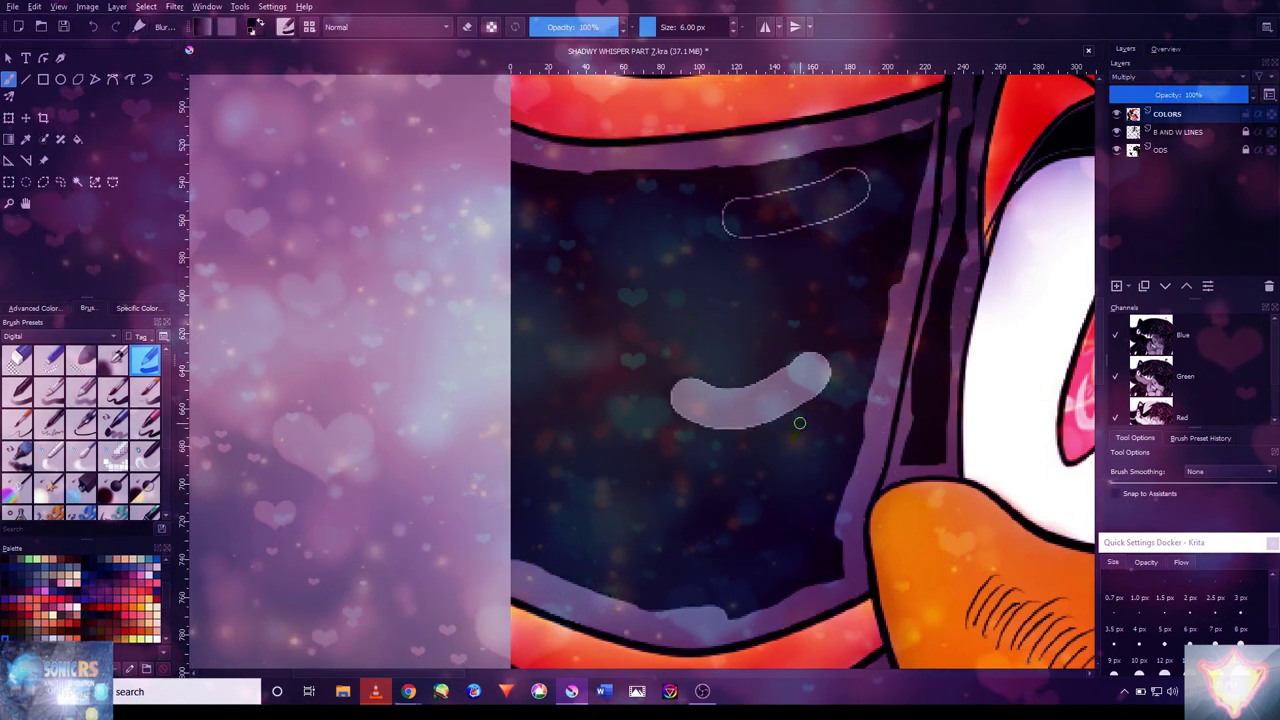
key("ctrl+z")
key("bracketright")
key("bracketright")
key("bracketright")
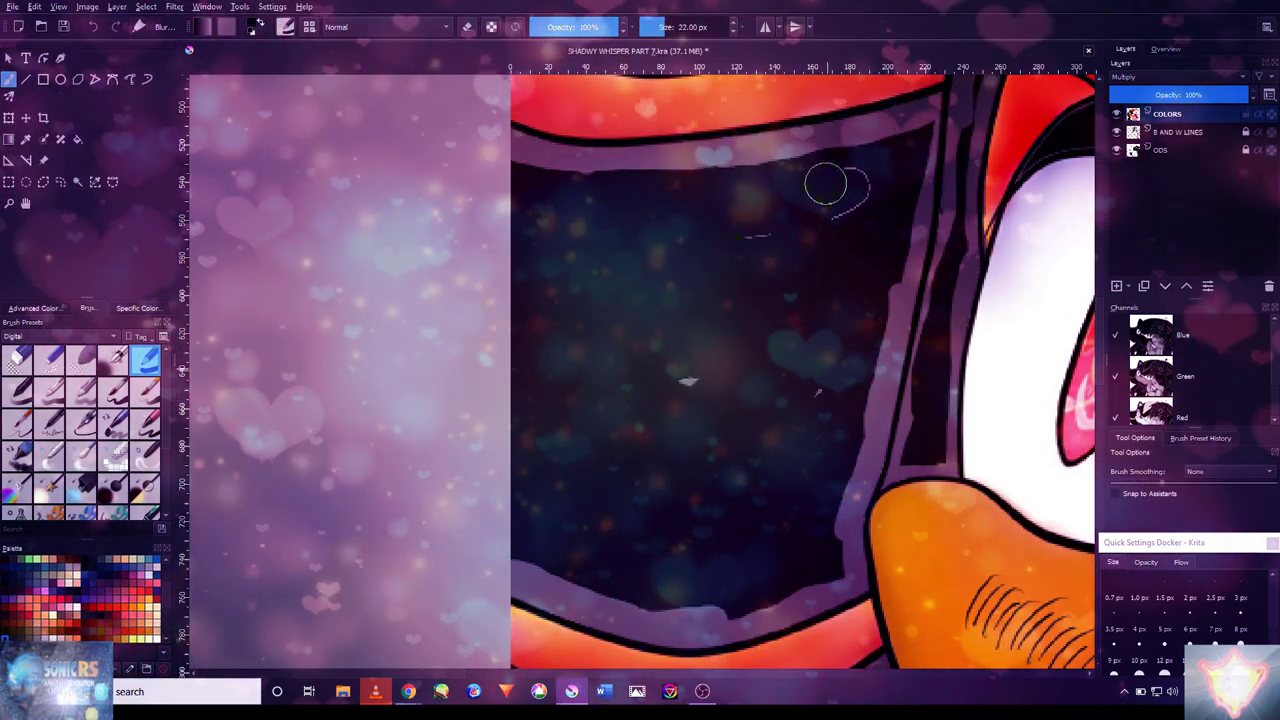
key("ctrl+shift+a")
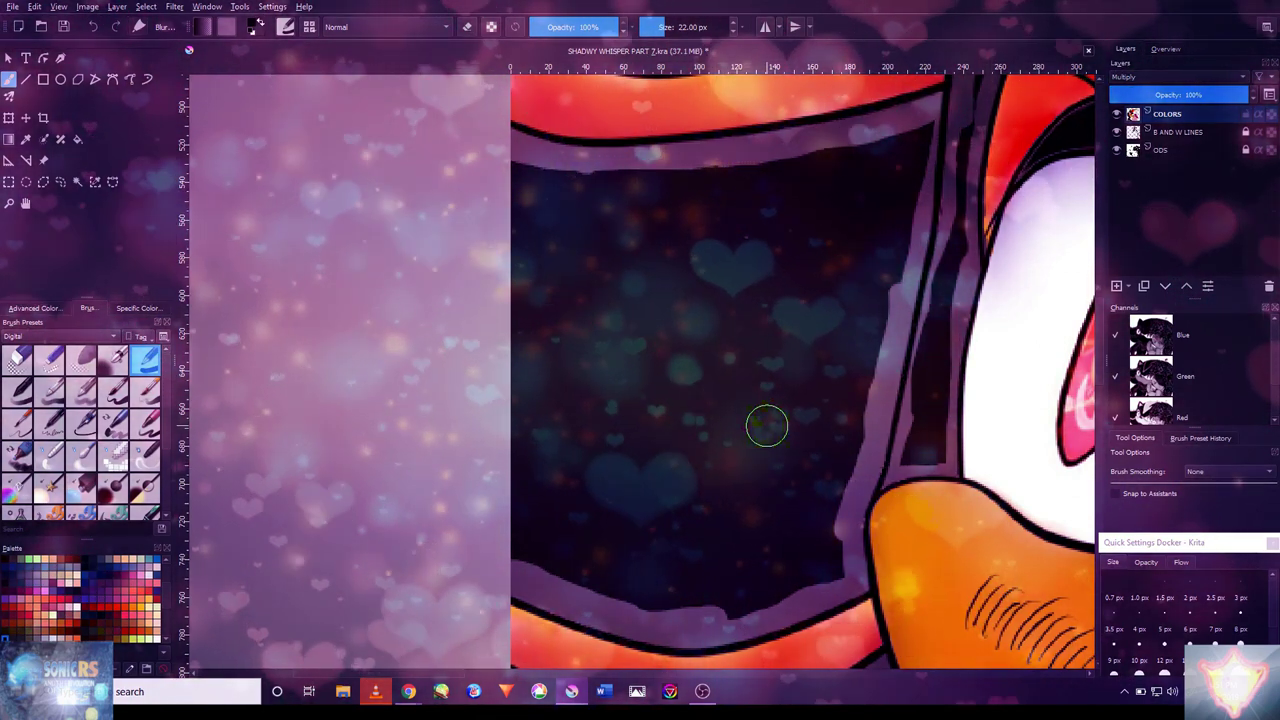
- Blend the purple highlight along the lower edge of the black quill area with the blending brush, reducing it from 60 to 26 px
left_click(80, 455)
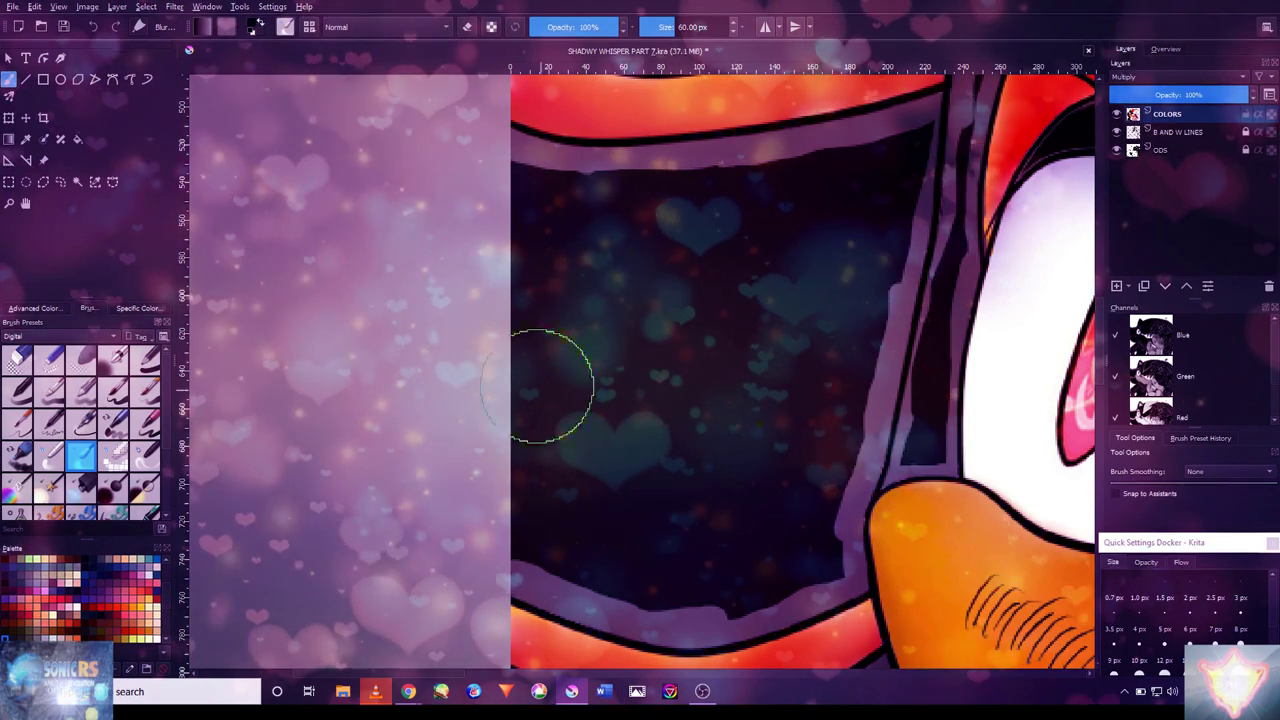
scroll(551, 371, "down", 1)
scroll(675, 548, "up", 1)
mouse_move(675, 548)
left_mouse_down()
mouse_move(625, 560)
mouse_move(764, 487)
mouse_move(724, 534)
mouse_move(730, 544)
mouse_move(516, 538)
left_mouse_up()
key("bracketleft")
key("bracketleft")
key("bracketleft")
key("bracketleft")
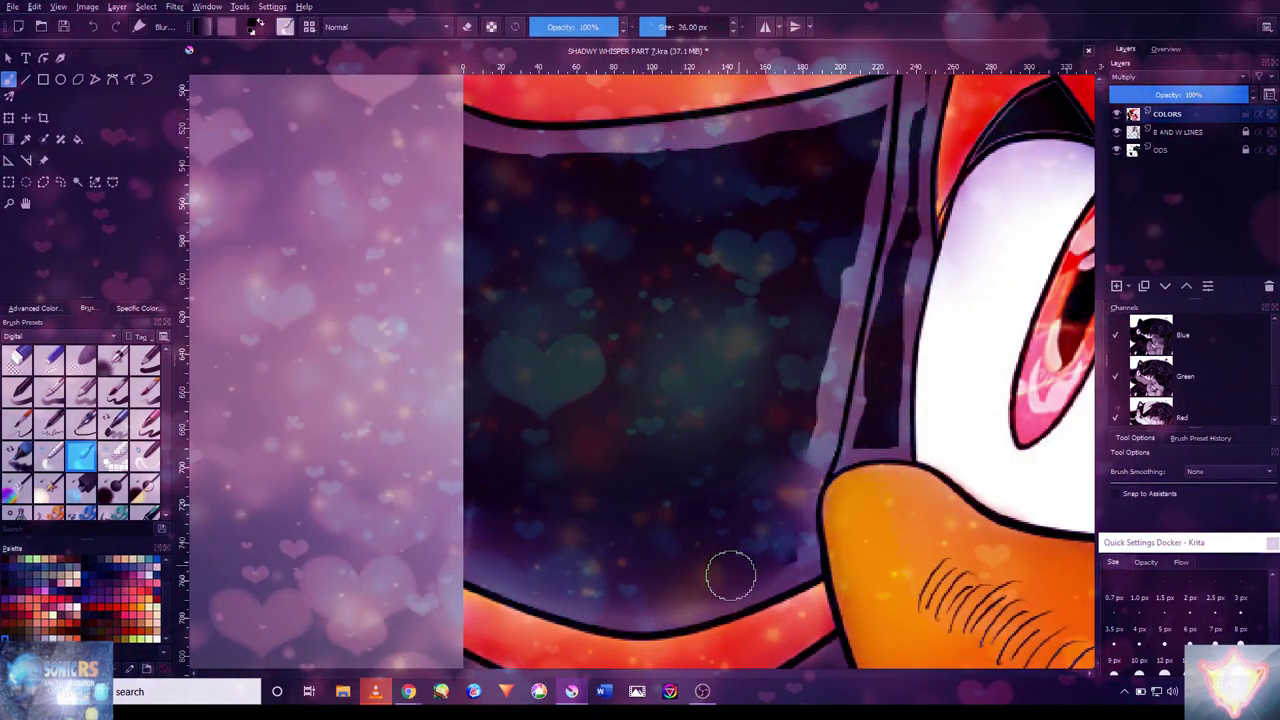
- Blend the purple highlights along the upper and inner edges of the quill and in the narrow strip beside the eye at 26 px
mouse_move(797, 552)
left_mouse_down()
mouse_move(491, 551)
mouse_move(820, 371)
mouse_move(791, 531)
mouse_move(857, 220)
mouse_move(860, 135)
mouse_move(531, 165)
left_mouse_up()
left_click_drag(854, 251, 766, 231)
left_click_drag(757, 412, 800, 345)
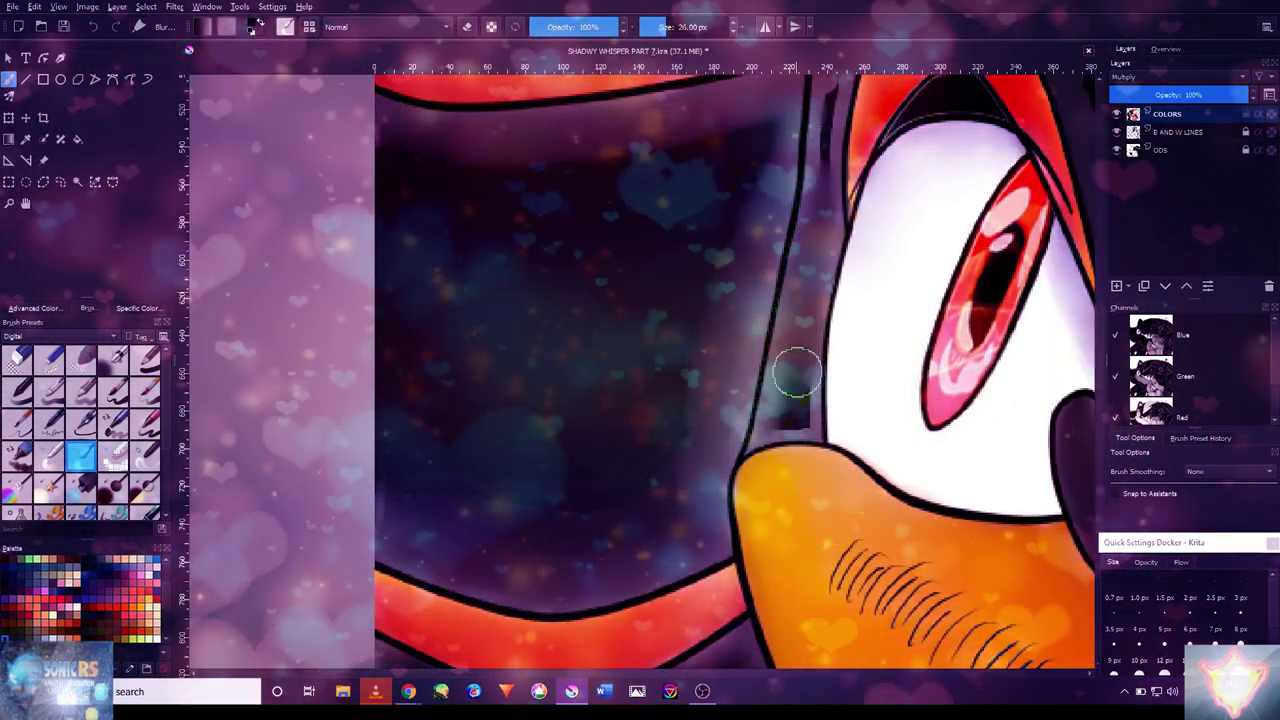
mouse_move(765, 415)
left_mouse_down()
mouse_move(802, 394)
mouse_move(774, 368)
mouse_move(749, 295)
left_mouse_up()
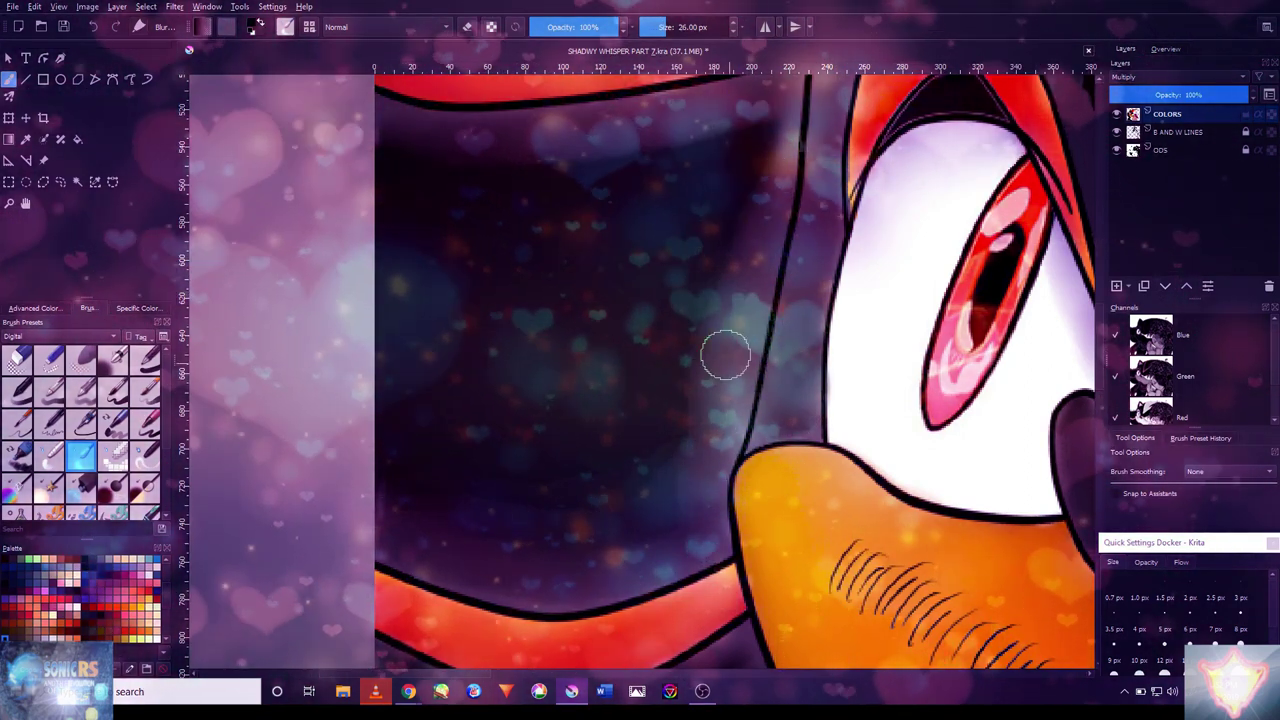
- Blend the purple highlights around the brow arch above the red eyelid, using brush sizes of 44, 26 and 47 px
scroll(737, 251, "up", 3)
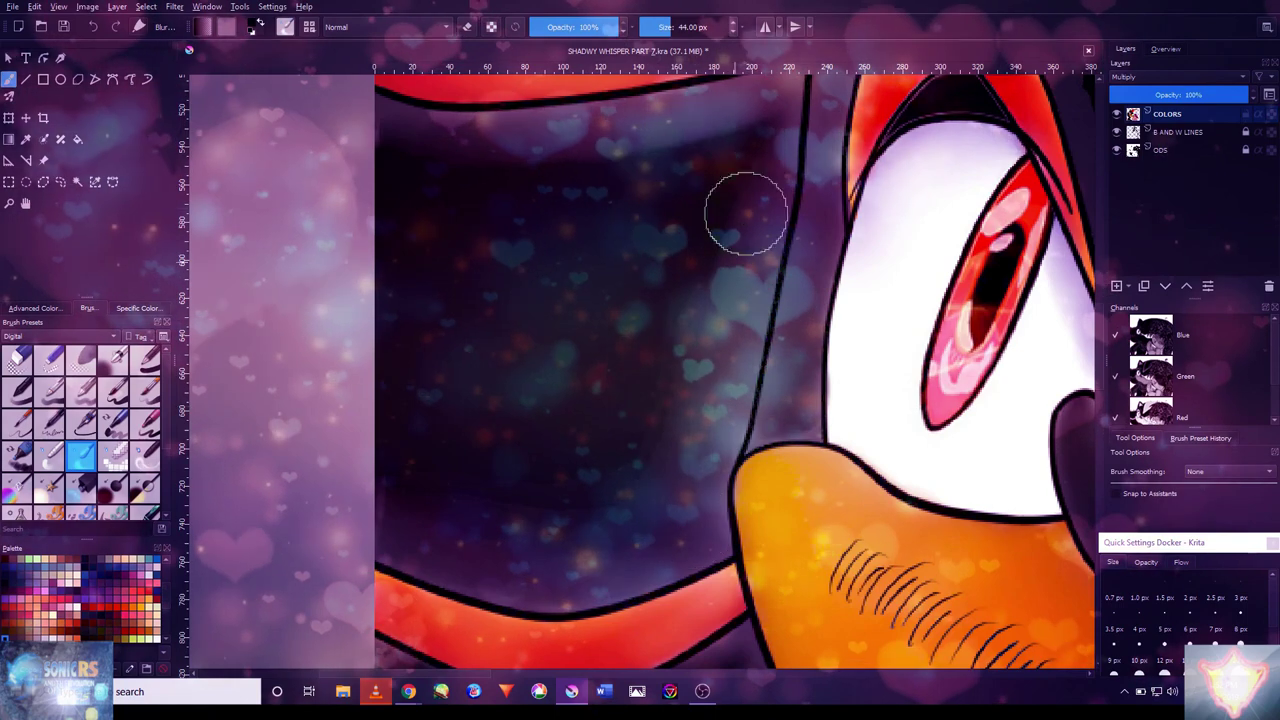
scroll(715, 492, "down", 2)
scroll(849, 271, "up", 4)
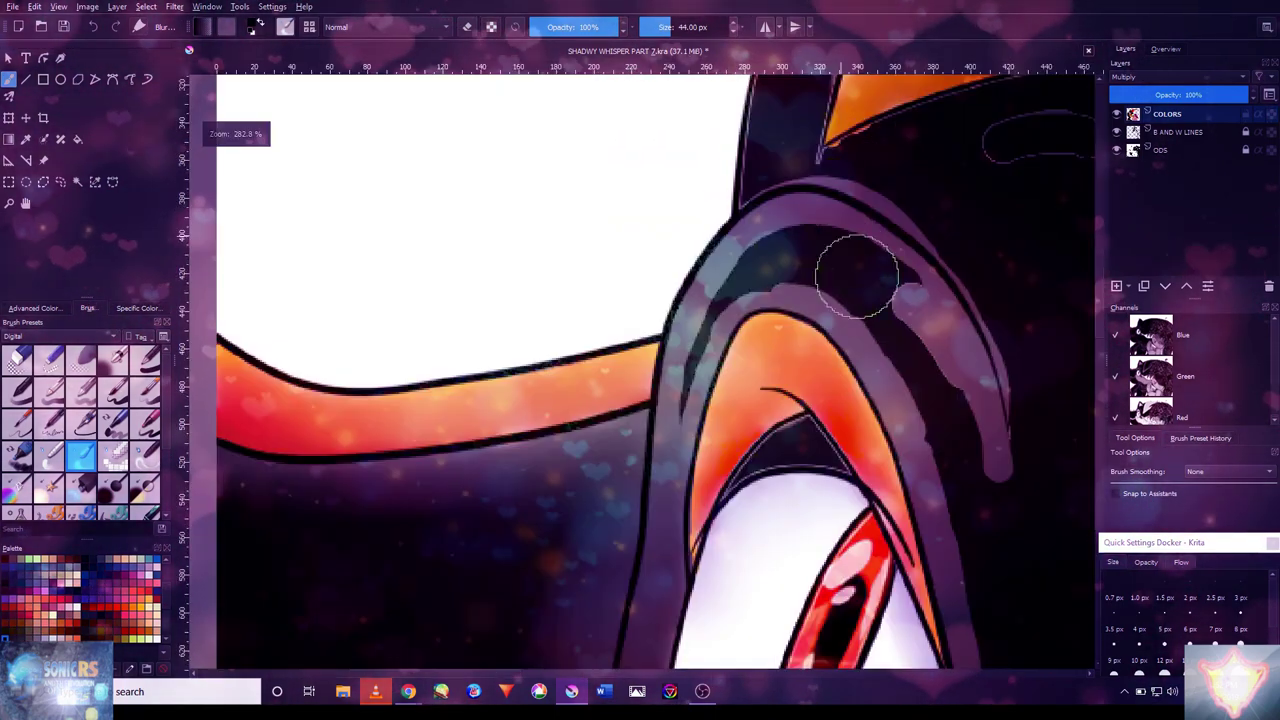
key("ctrl+z")
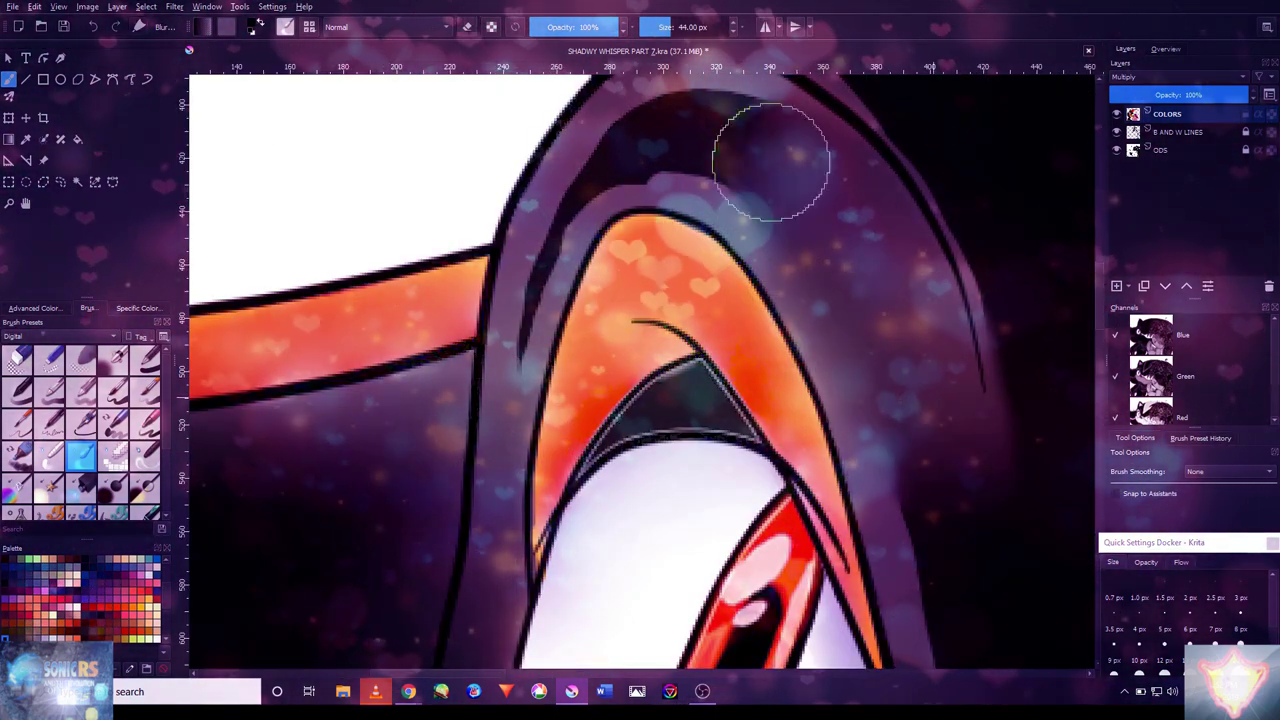
key("bracketleft")
key("bracketleft")
key("bracketleft")
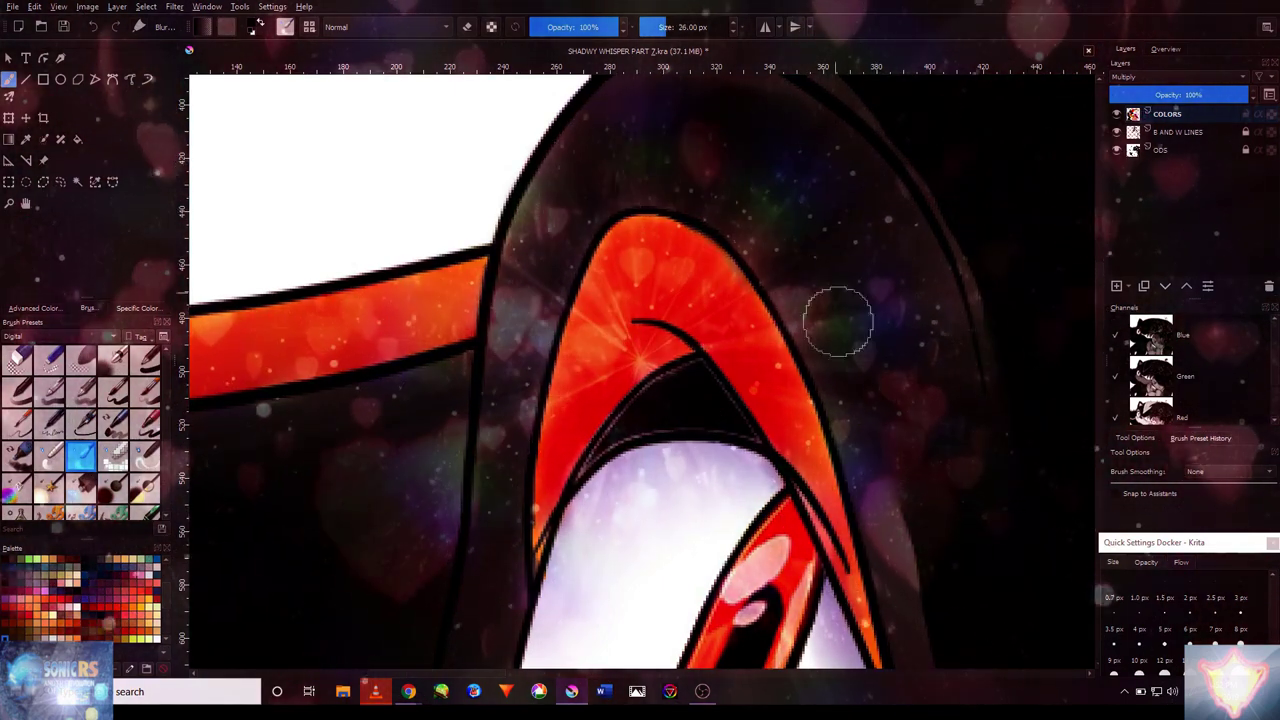
scroll(895, 476, "down", 3)
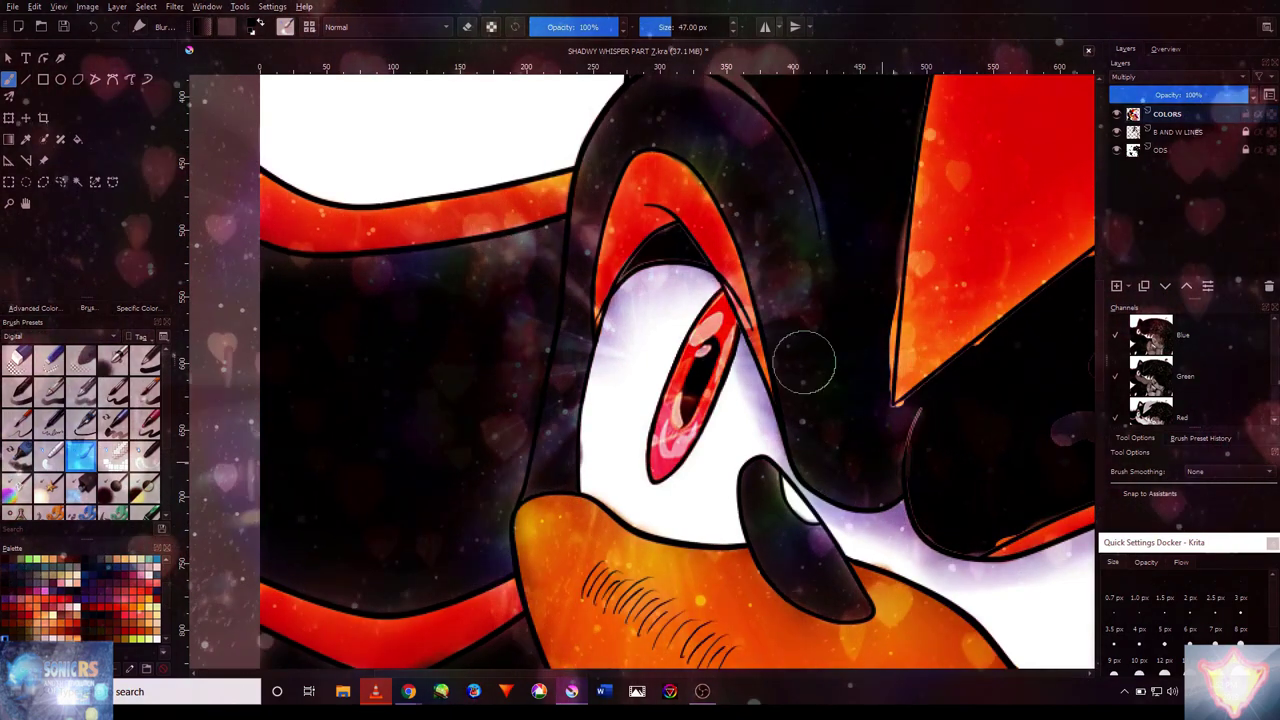
left_click_drag(793, 220, 801, 310)
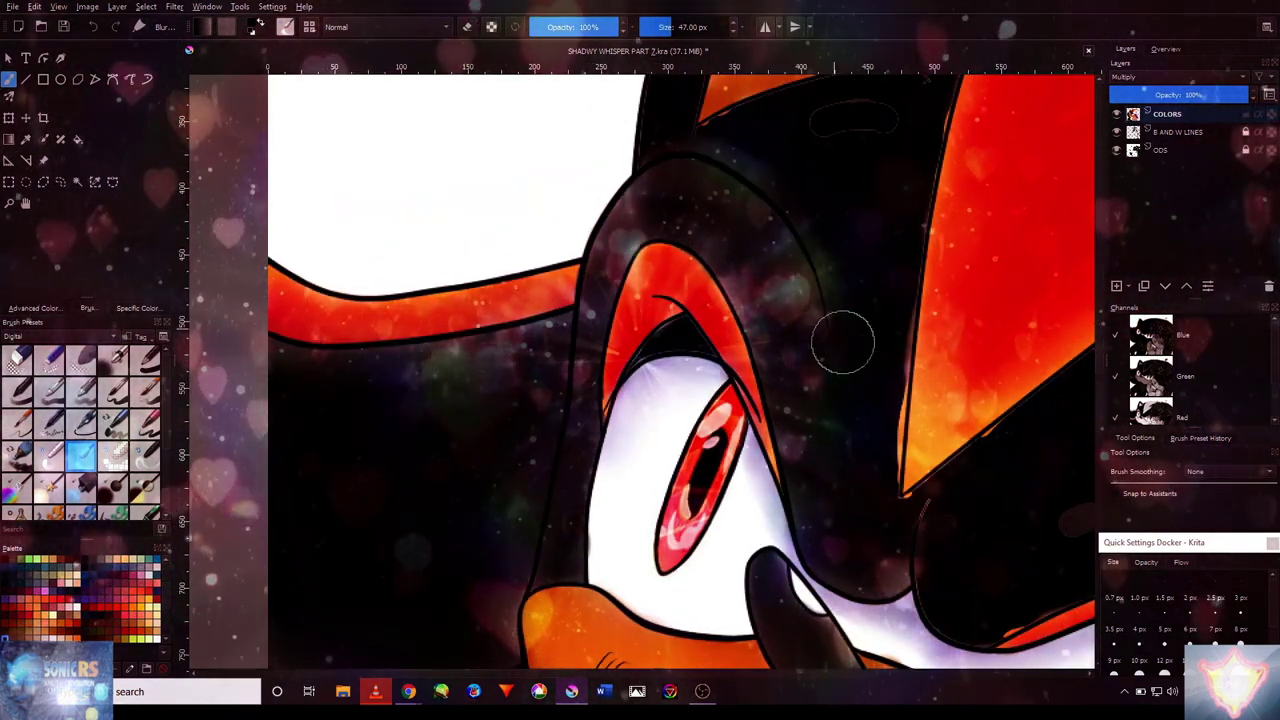
- Repaint the purple highlight down the inner side of the red eyelid with a 14 px brush
scroll(746, 272, "down", 2)
scroll(814, 357, "up", 5)
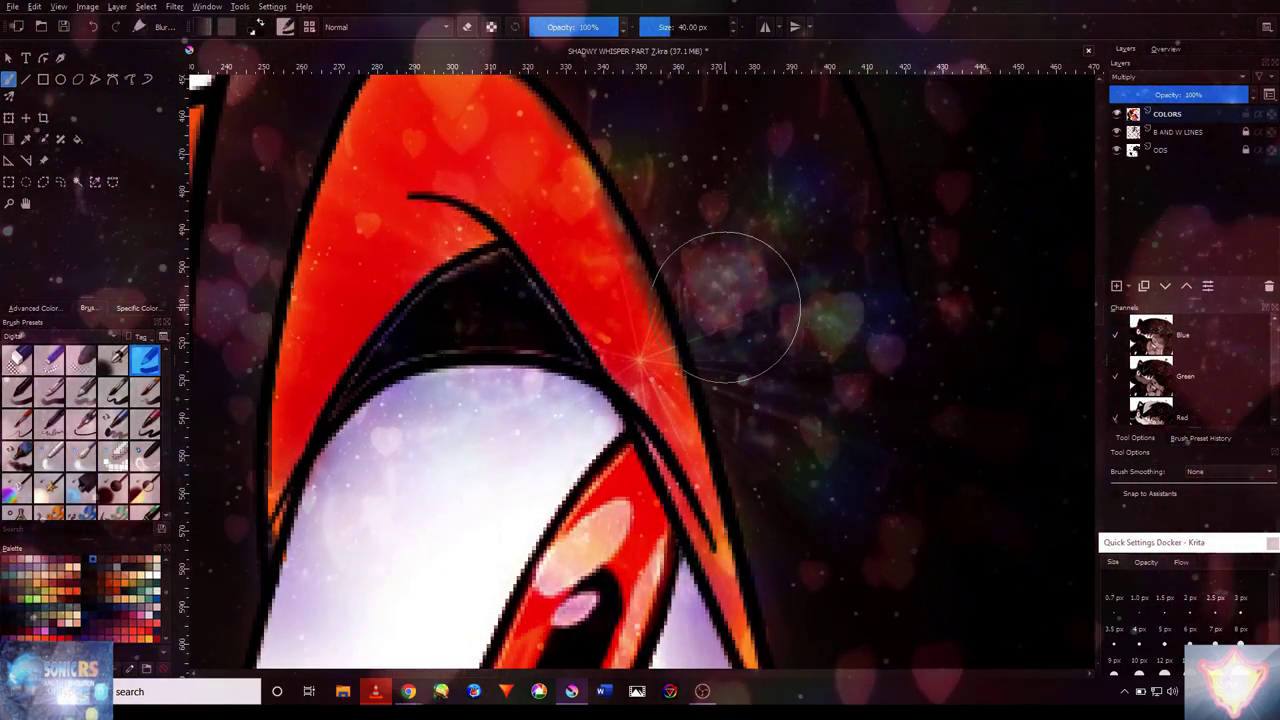
left_click_drag(738, 336, 740, 349)
scroll(700, 242, "down", 2)
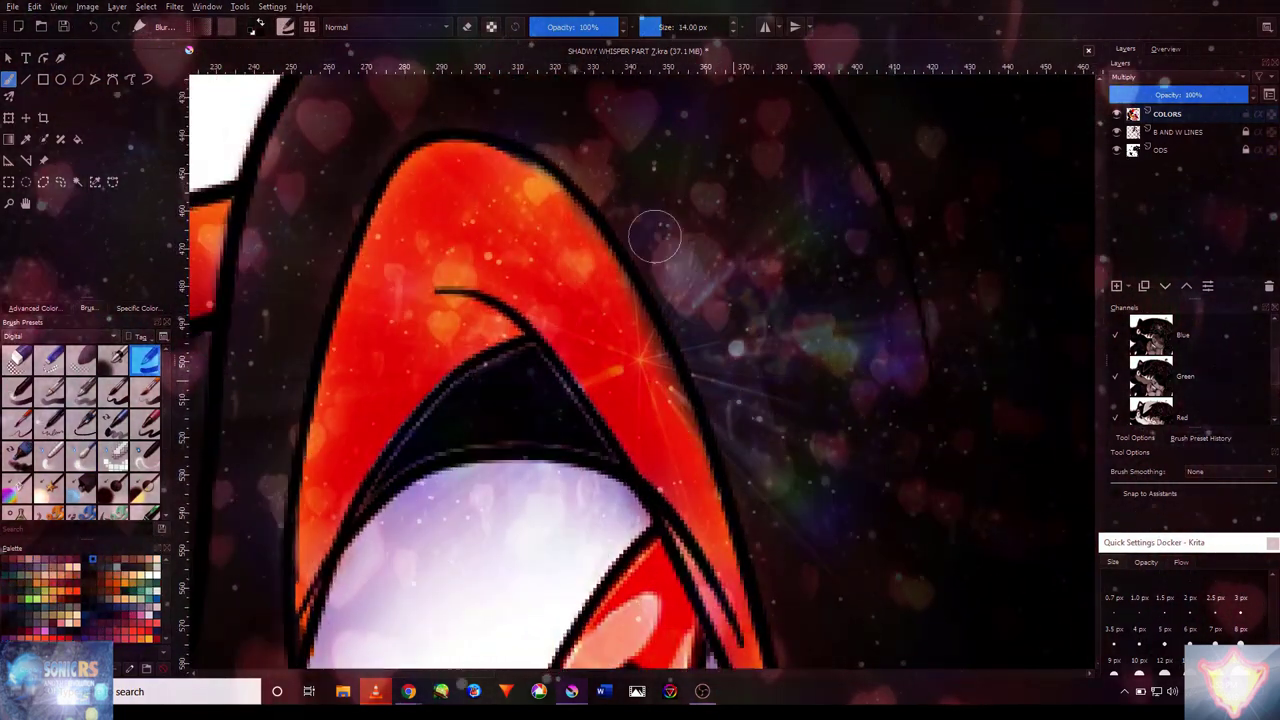
scroll(772, 402, "up", 2)
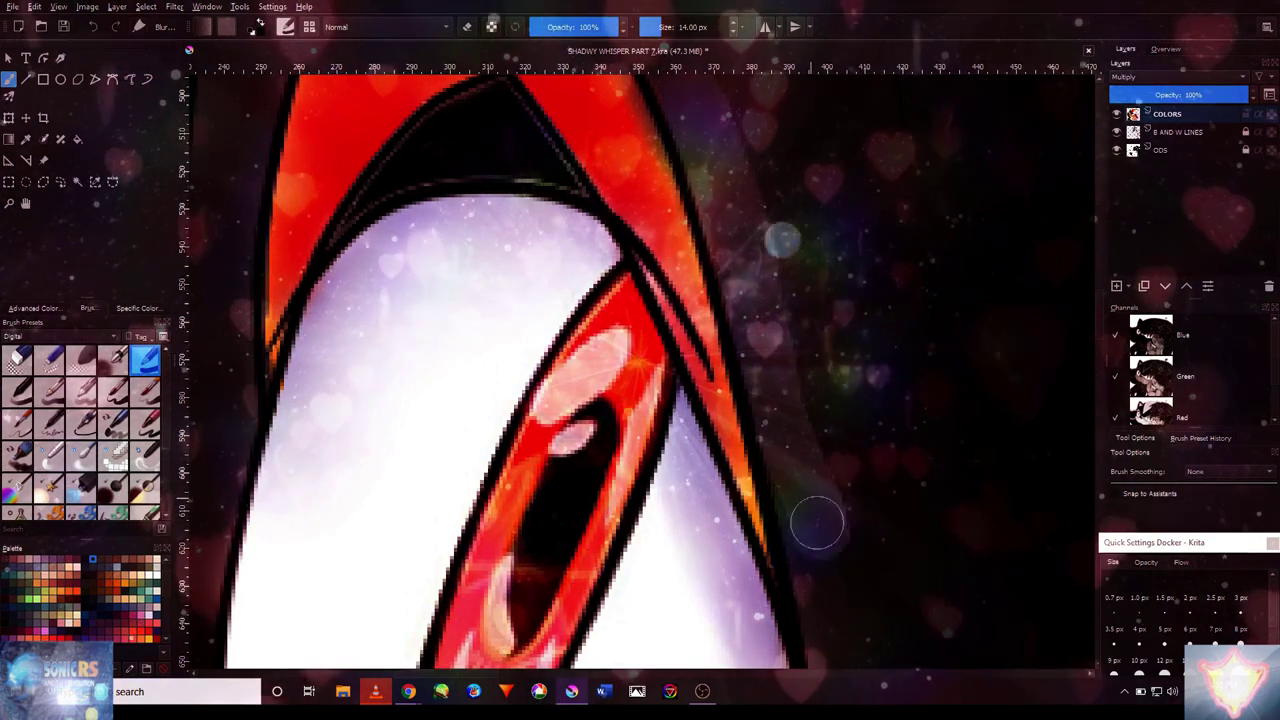
- Blend the highlight beside the eyelid and down towards the nose bridge with the blending brush at 60 and 30 px
scroll(545, 450, "down", 3)
scroll(781, 449, "up", 2)
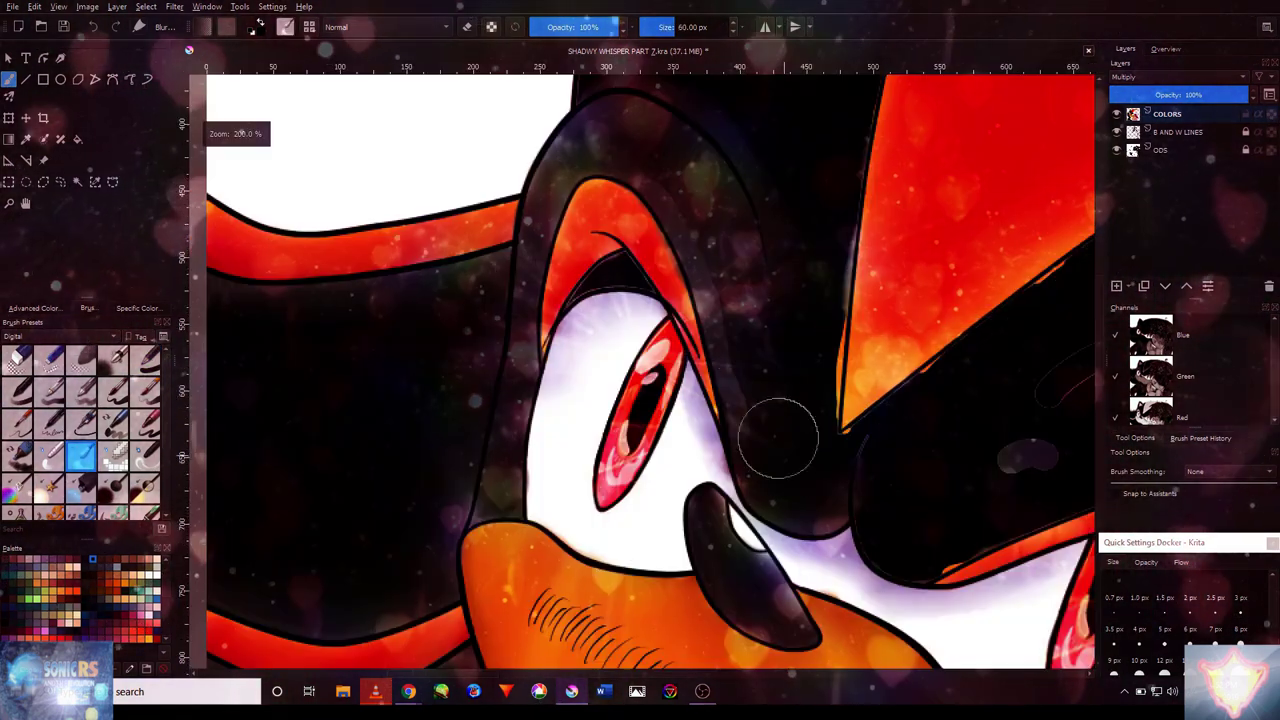
scroll(740, 290, "down", 2)
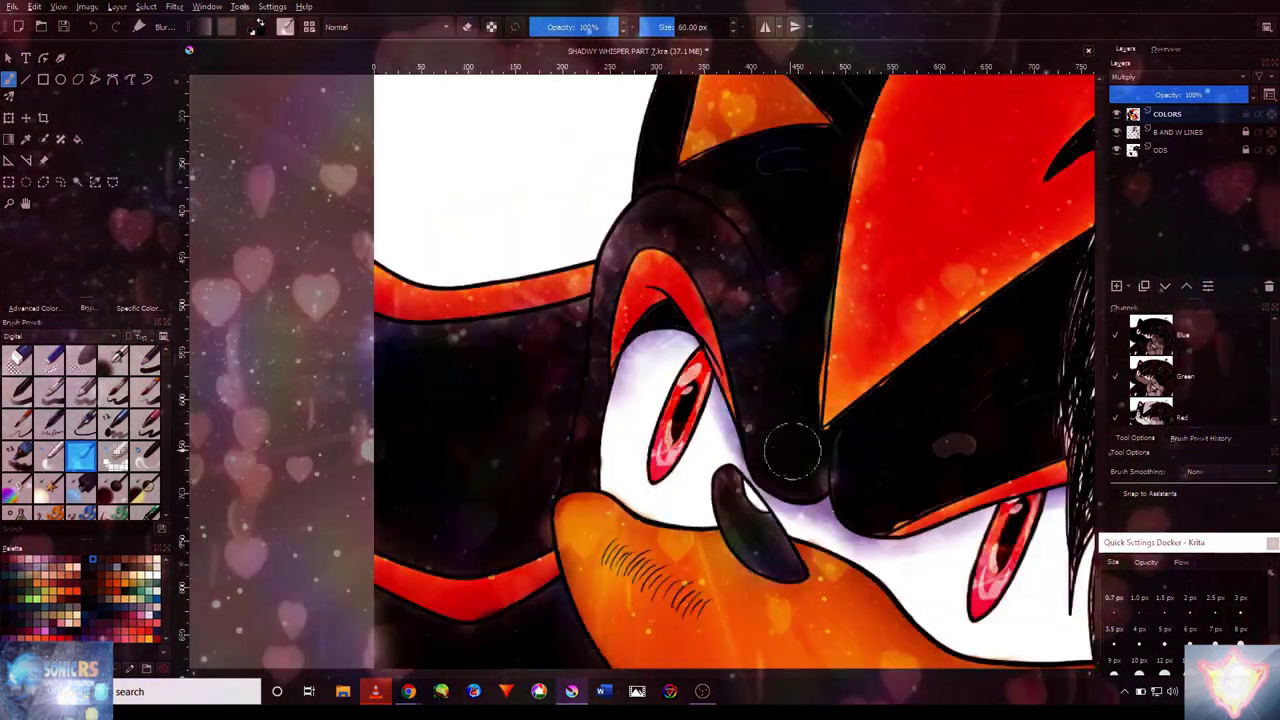
scroll(780, 429, "up", 3)
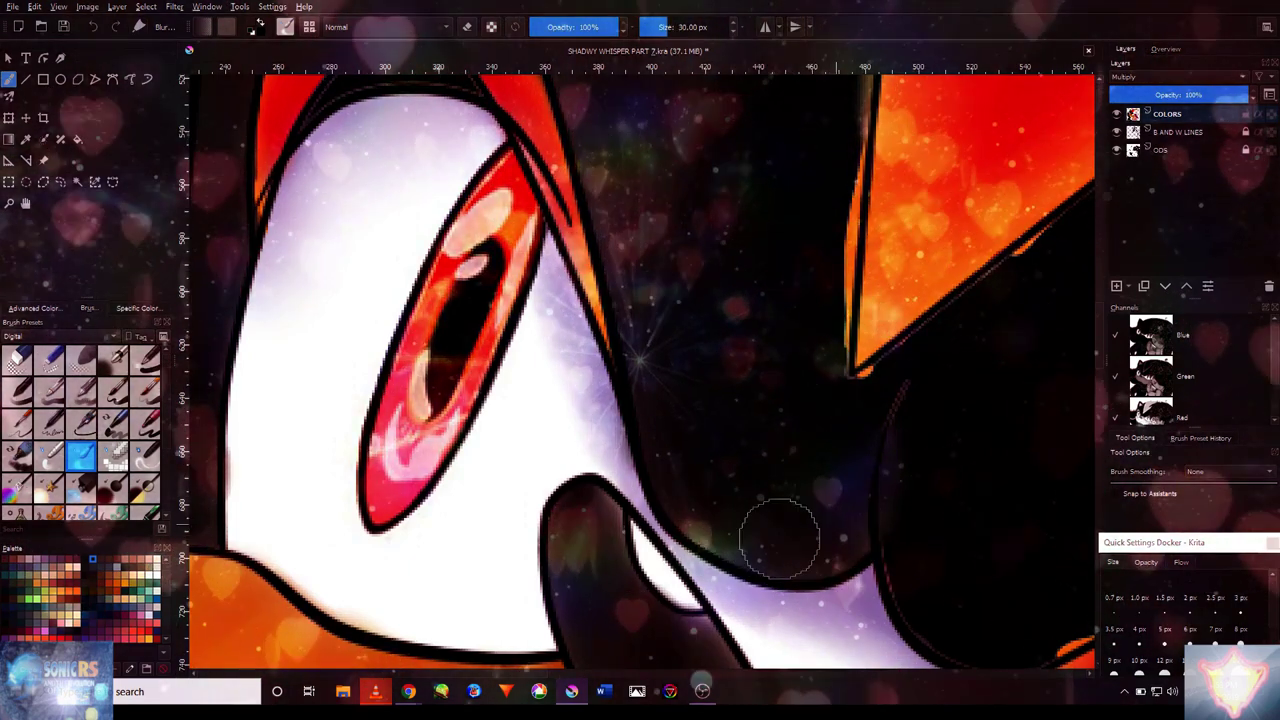
scroll(705, 420, "up", 3)
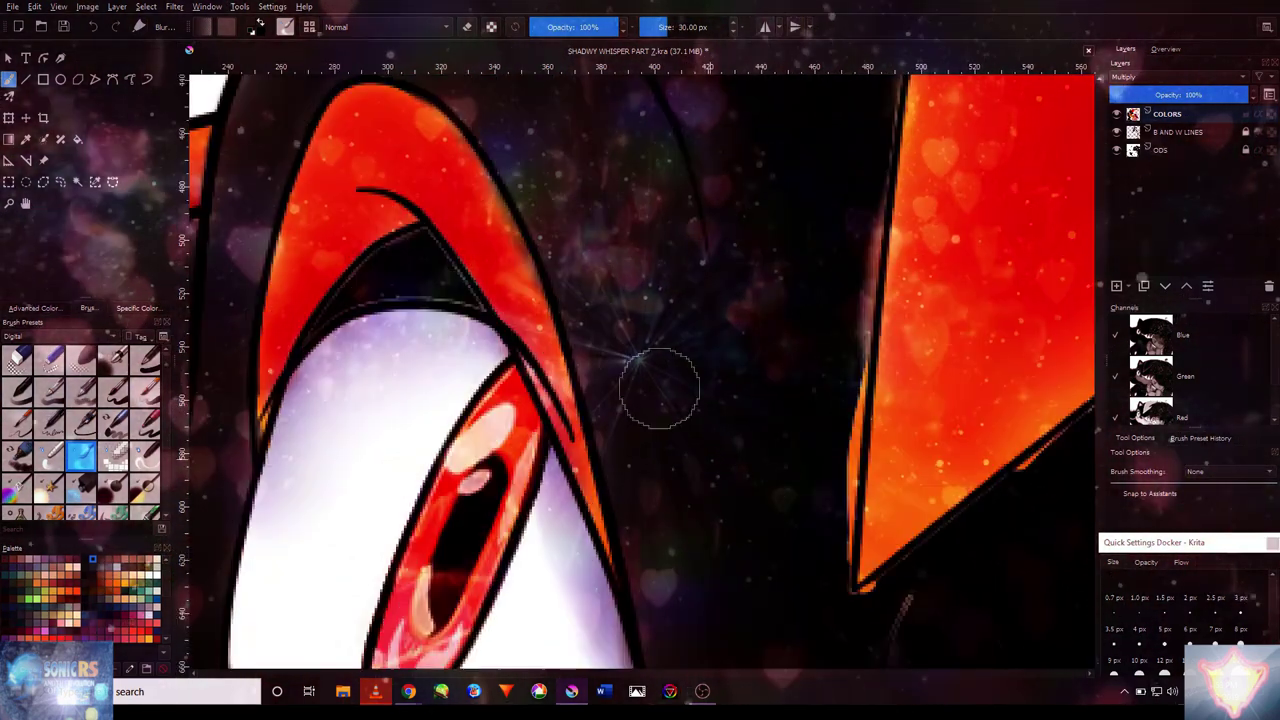
scroll(602, 238, "down", 3)
scroll(500, 400, "up", 3)
scroll(450, 500, "down", 2)
scroll(386, 583, "up", 3)
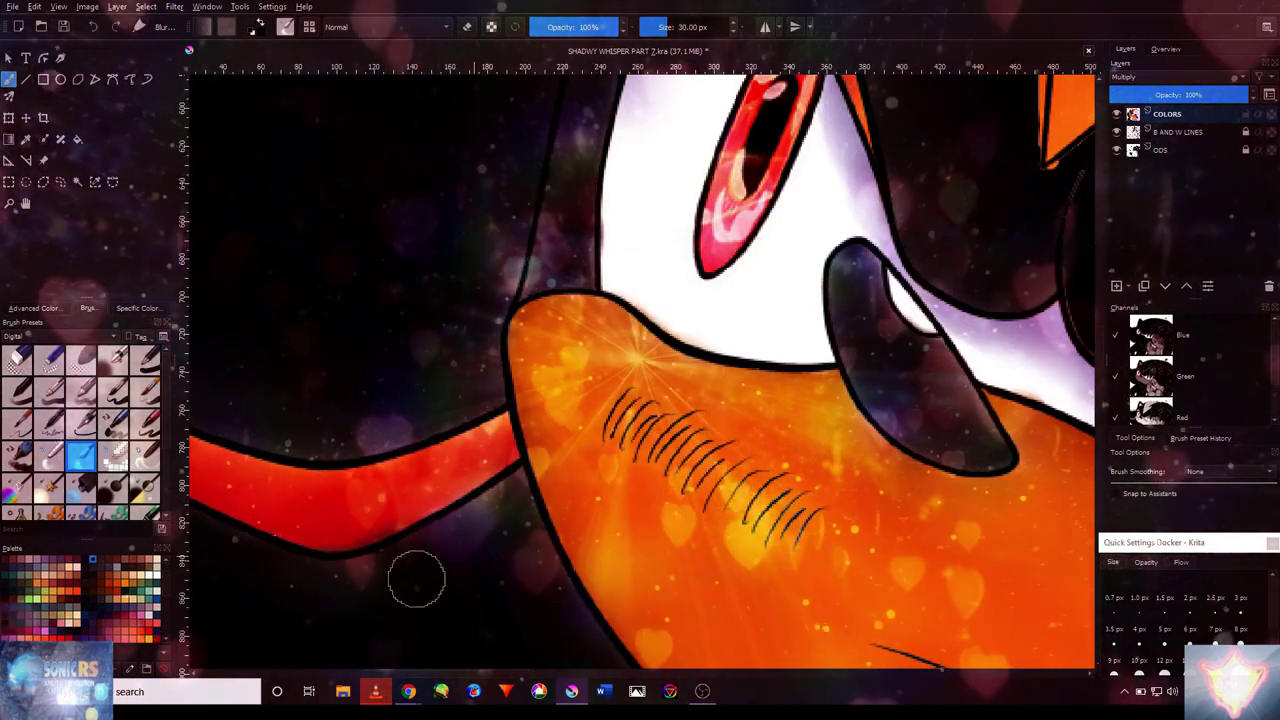
- Paint a purple highlight around the inside edge of the black triangle beneath the red eyelid with a 6 px brush
scroll(410, 490, "down", 3)
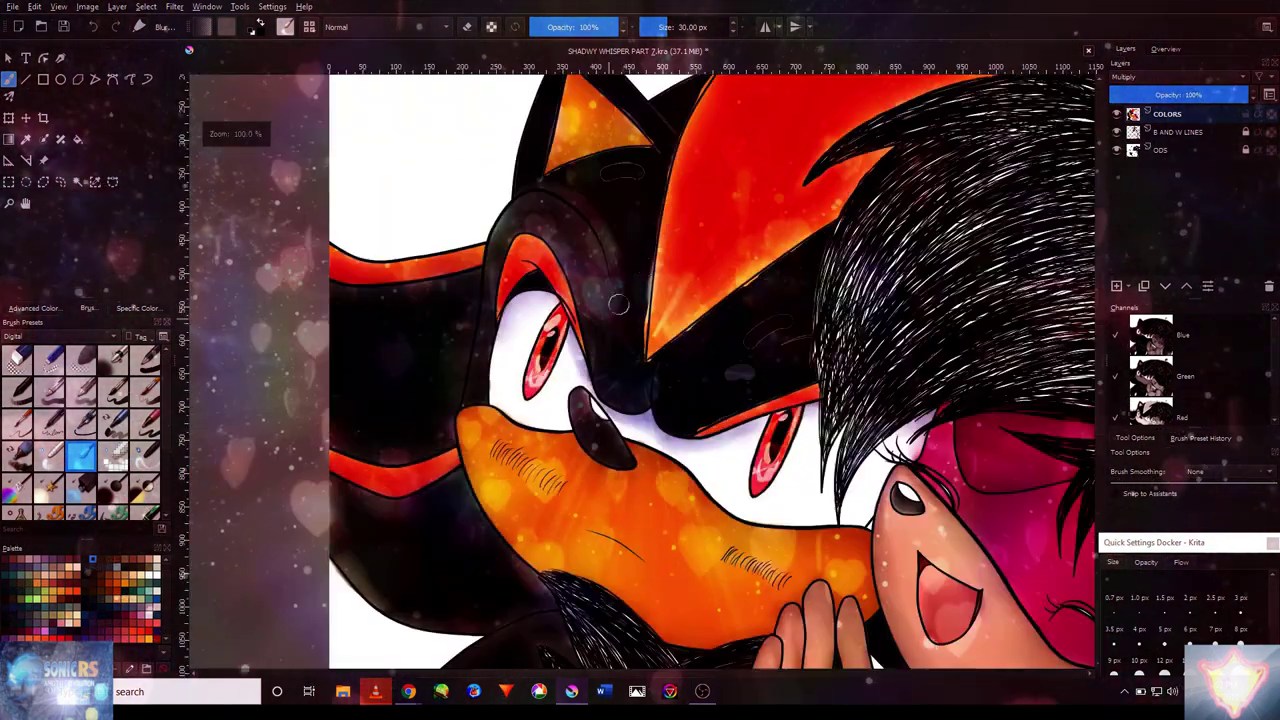
scroll(546, 404, "up", 3)
scroll(400, 314, "up", 3)
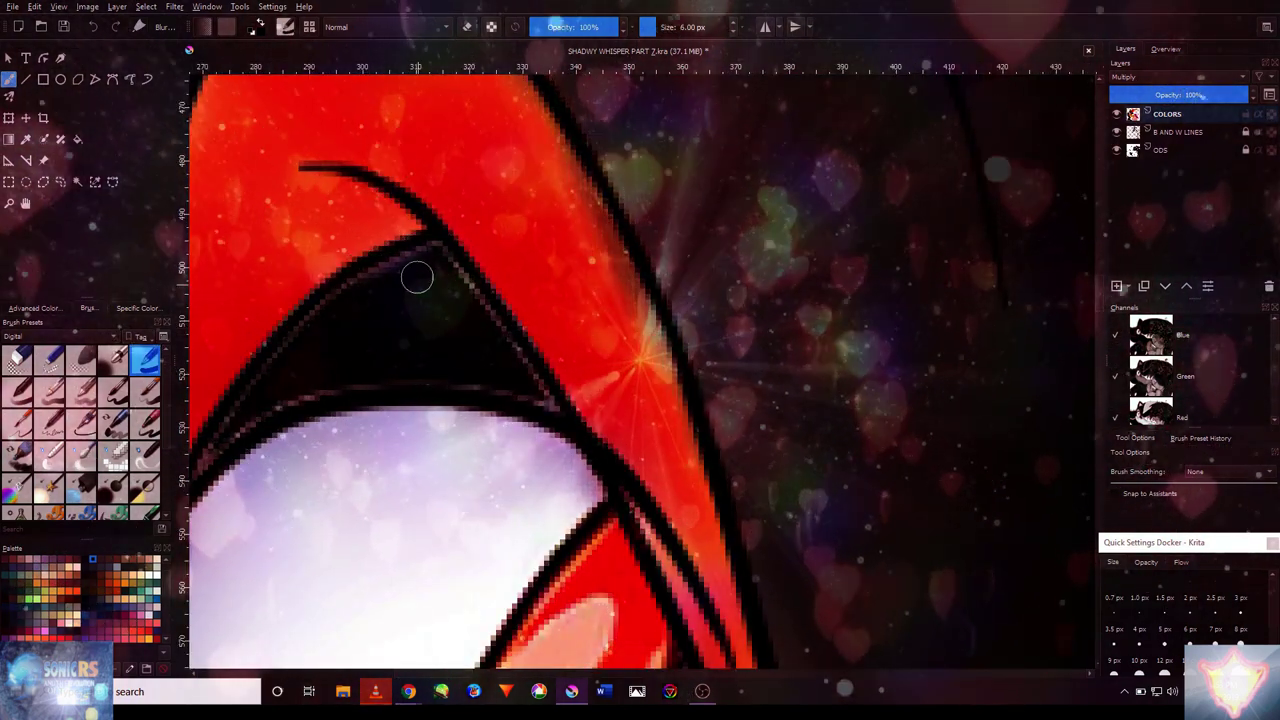
left_click_drag(372, 318, 612, 211)
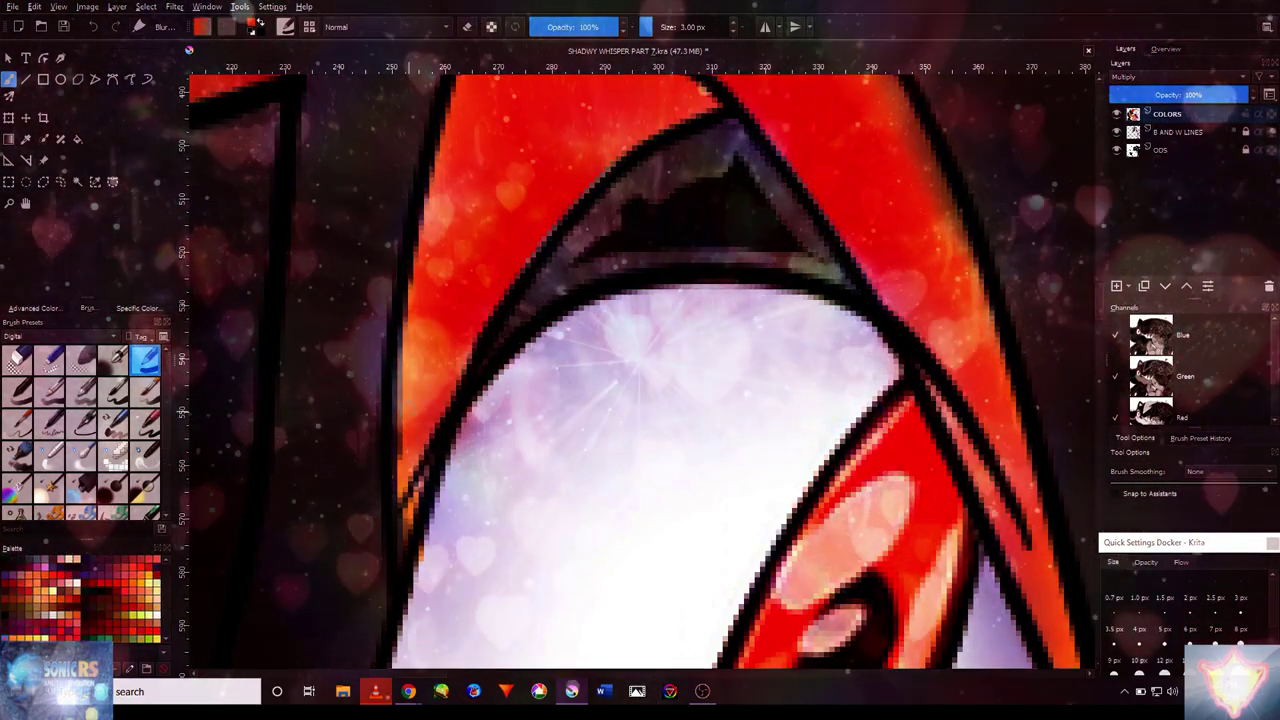
- Blend the purple highlight inside the black triangle beneath the eyelid with the blending brush at 8 px
left_click_drag(607, 213, 527, 323)
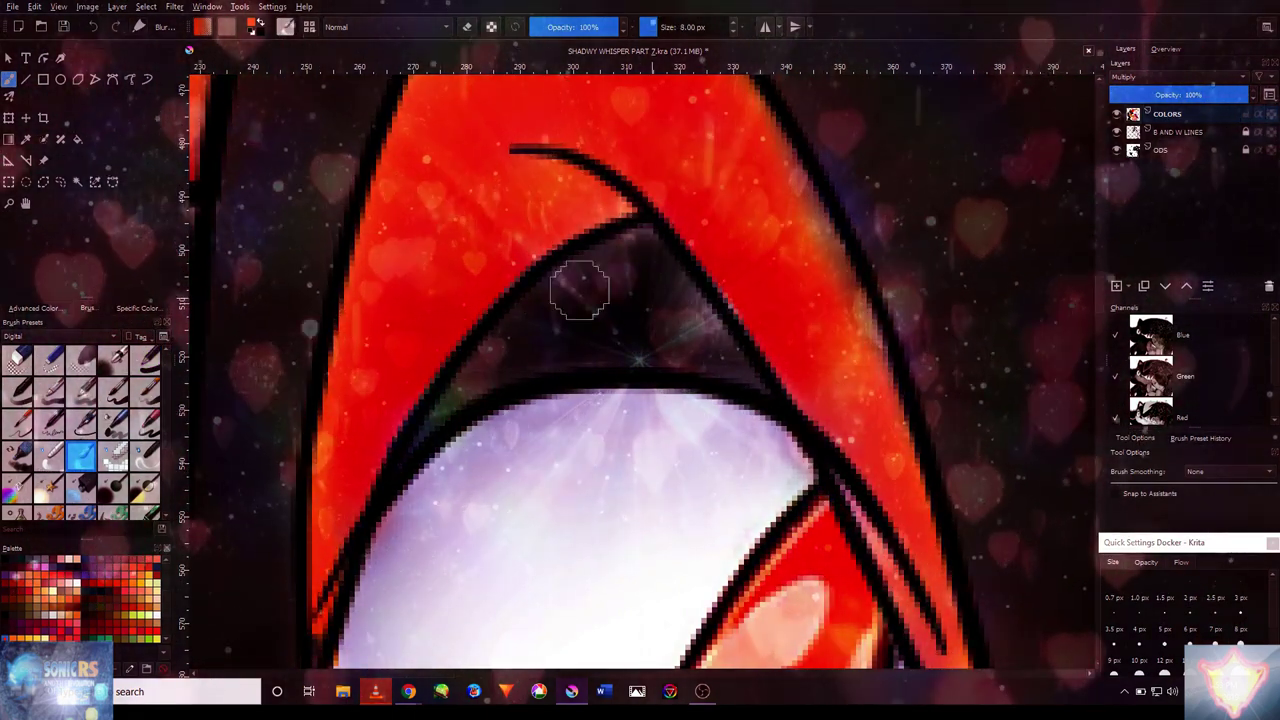
scroll(567, 341, "up", 5)
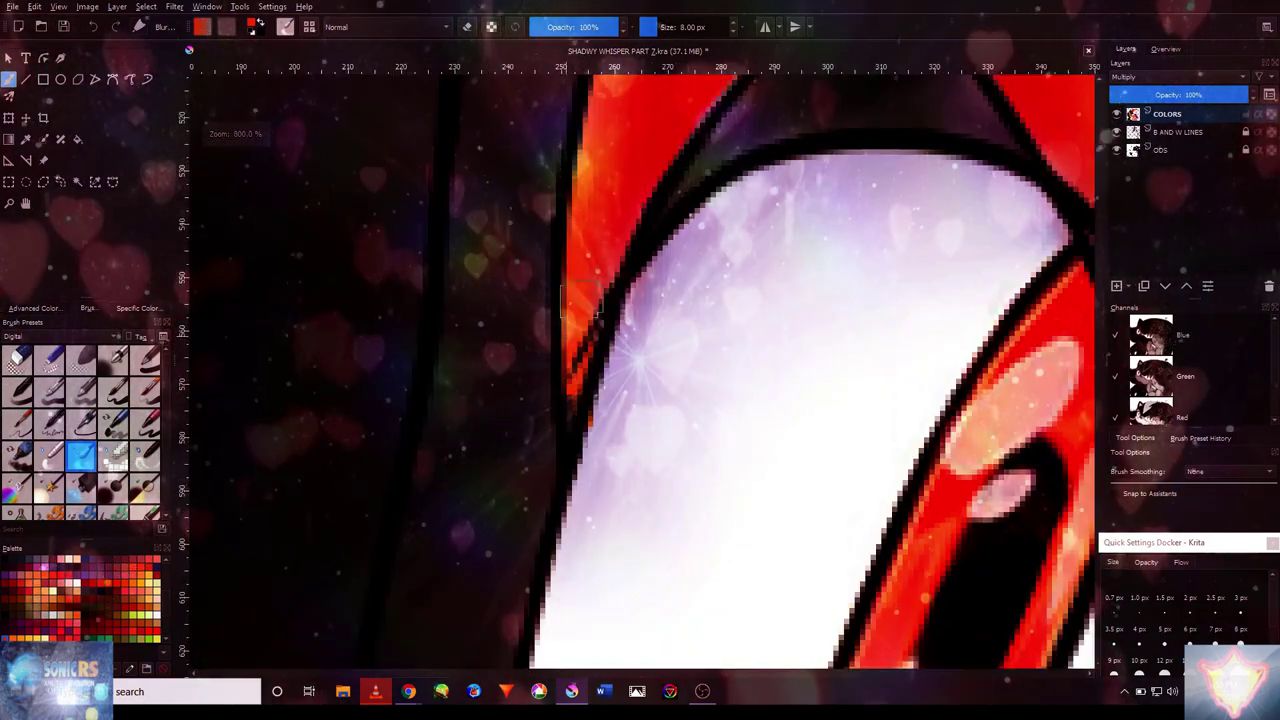
scroll(601, 200, "down", 5)
scroll(603, 254, "up", 4)
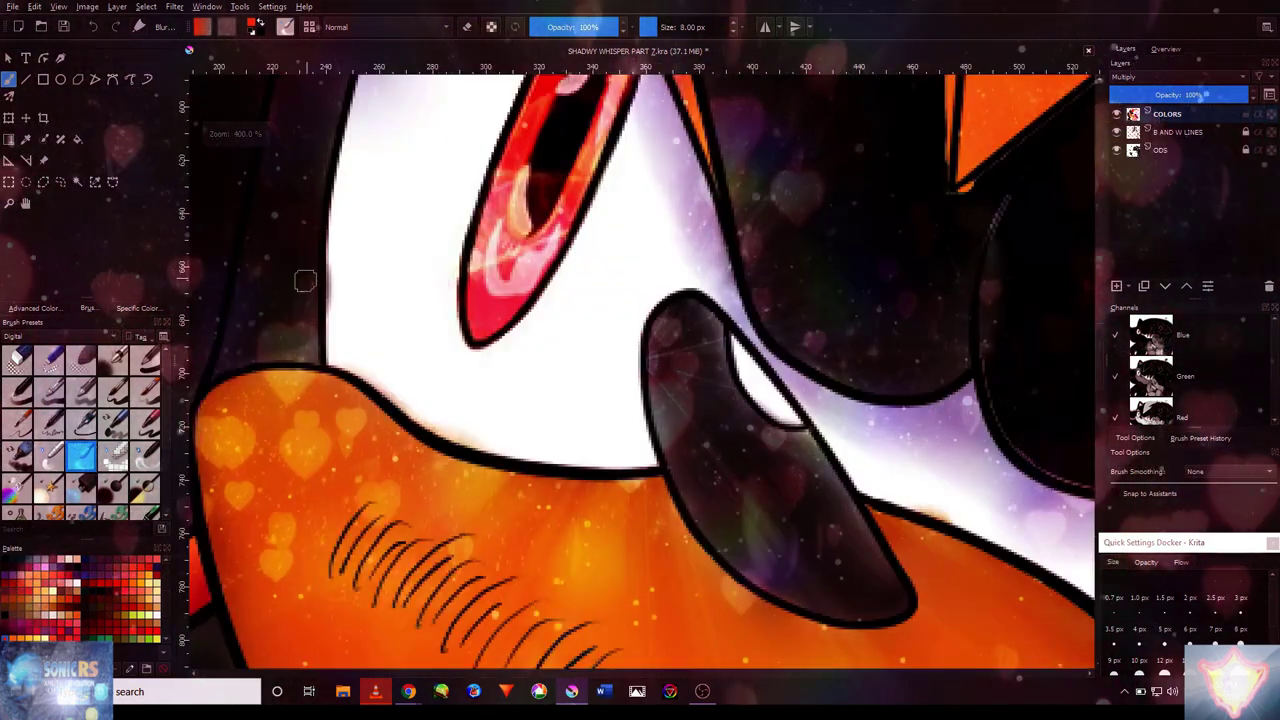
- Blend the lower end of the narrow strip between the quill and the eye, just above the muzzle, at 16 px
left_click_drag(431, 312, 636, 438)
key("bracketright")
key("bracketright")
key("bracketright")
key("bracketright")
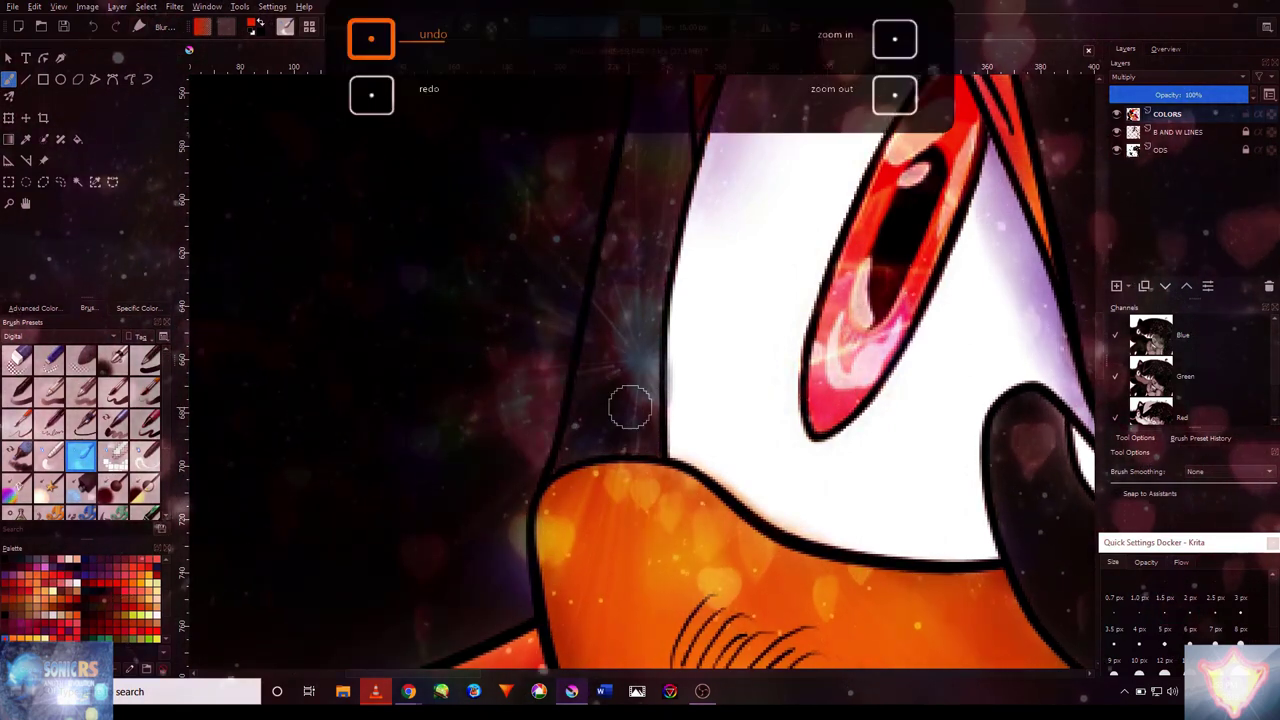
scroll(552, 440, "down", 5)
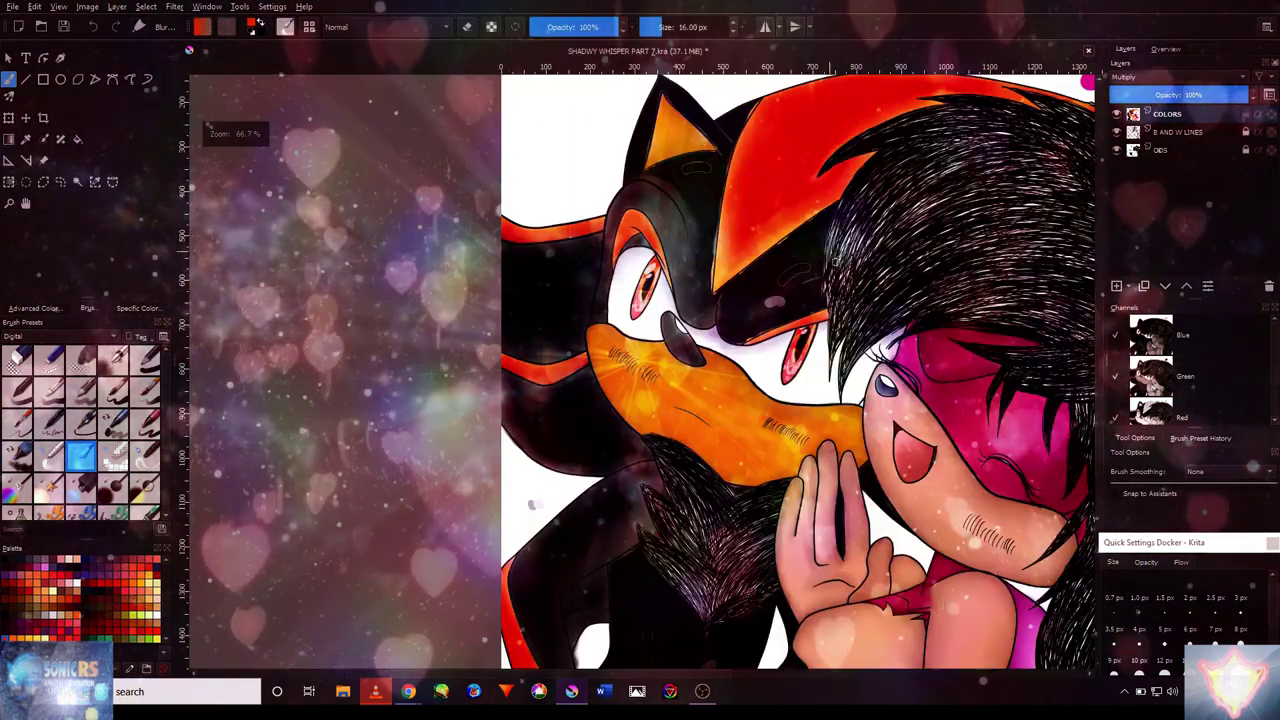
- Paint a purple highlight along the inner curve of the black brow over the second eye with a smaller ink brush
scroll(643, 394, "up", 5)
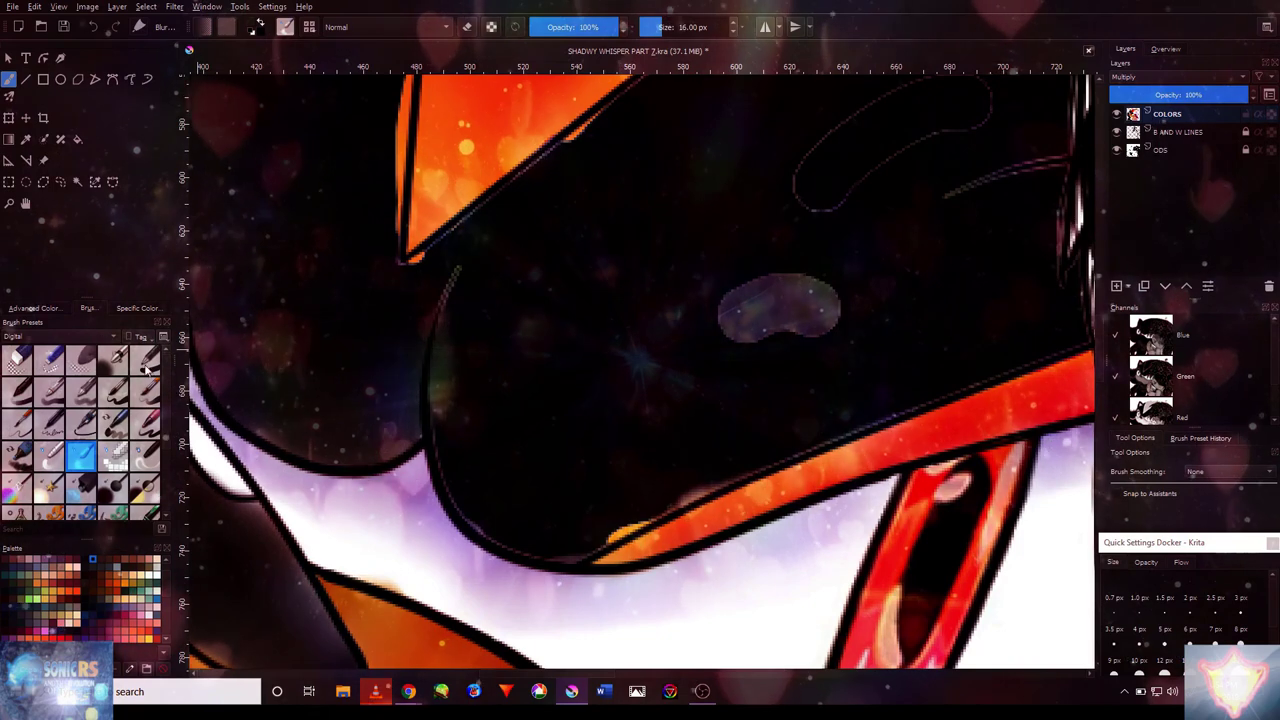
key("bracketleft")
key("bracketleft")
key("bracketleft")
key("bracketleft")
key("bracketleft")
mouse_move(460, 455)
left_mouse_down()
mouse_move(440, 330)
mouse_move(452, 415)
left_mouse_up()
mouse_move(480, 500)
left_mouse_down()
mouse_move(595, 528)
mouse_move(718, 463)
mouse_move(521, 383)
mouse_move(670, 373)
mouse_move(468, 441)
mouse_move(604, 416)
mouse_move(676, 375)
mouse_move(596, 393)
mouse_move(645, 385)
mouse_move(399, 485)
left_mouse_up()
key("2")
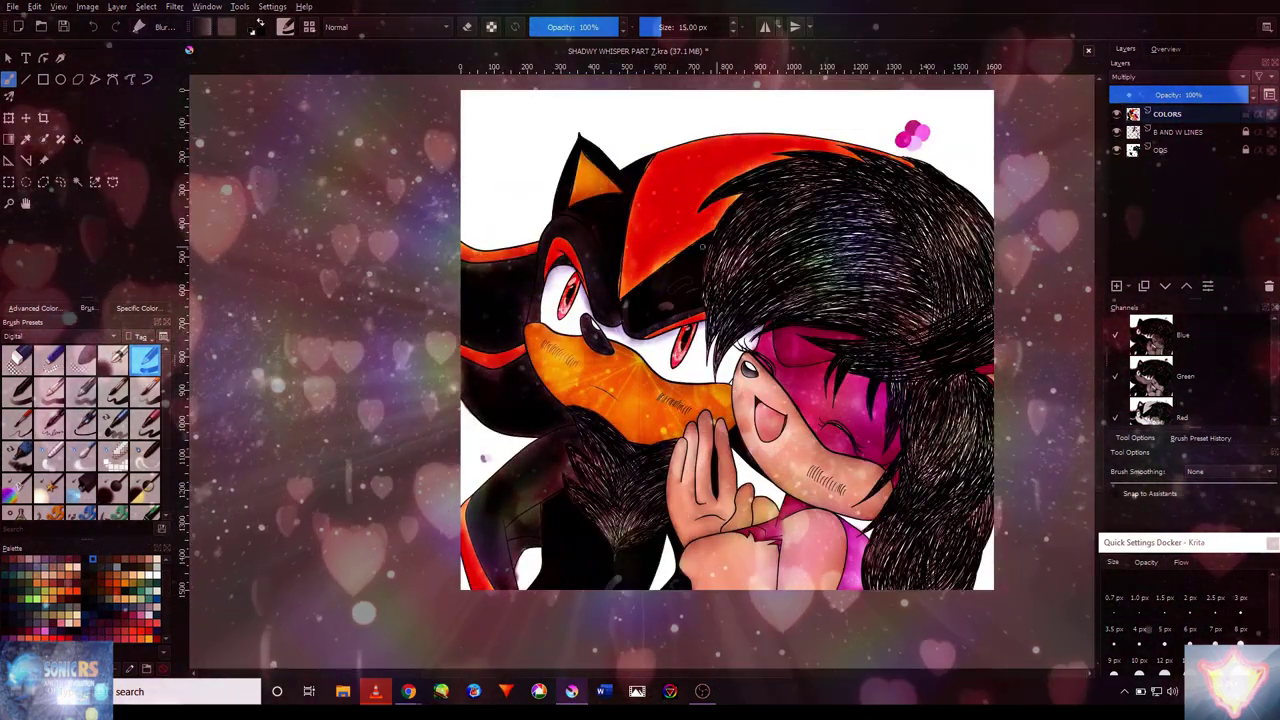
- Paint a purple highlight up the outer edge of the black ear to its tip, reducing the brush from 12 to 8 px
scroll(552, 263, "up", 4)
scroll(552, 263, "up", 3)
mouse_move(528, 385)
left_mouse_down()
mouse_move(545, 238)
mouse_move(543, 428)
left_mouse_up()
key("[")
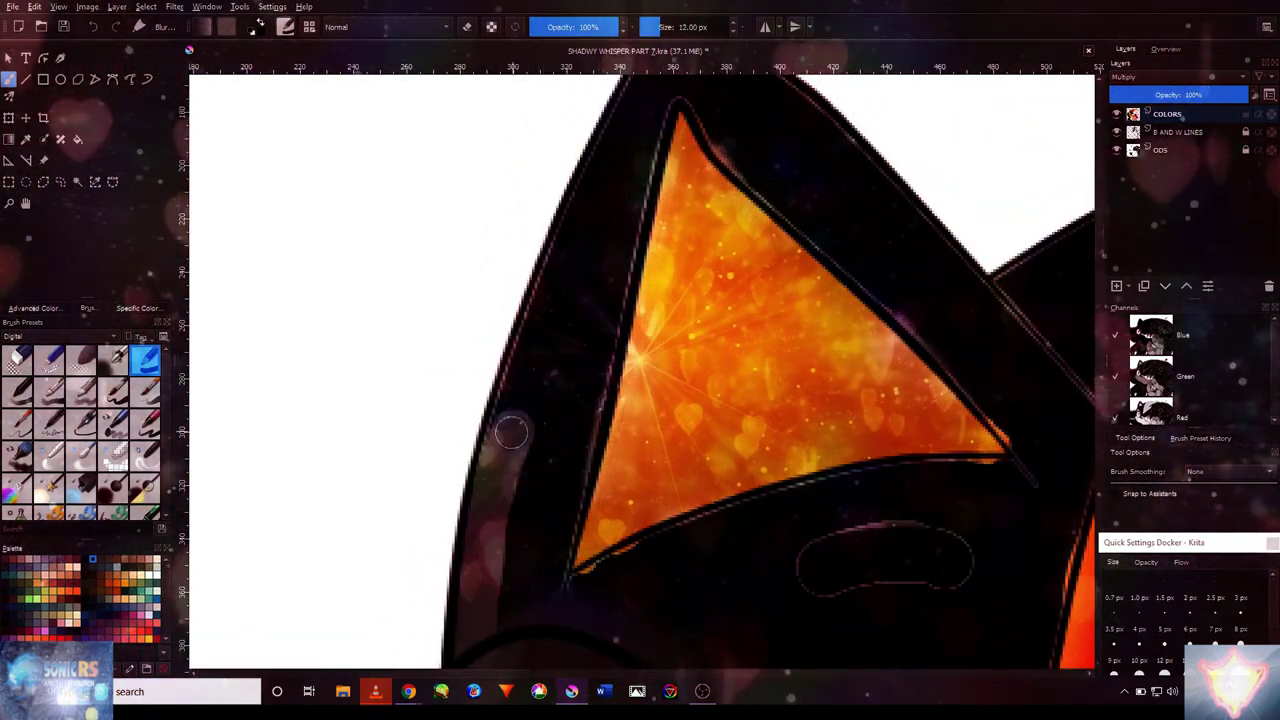
mouse_move(600, 237)
left_mouse_down()
mouse_move(566, 320)
mouse_move(496, 400)
left_mouse_up()
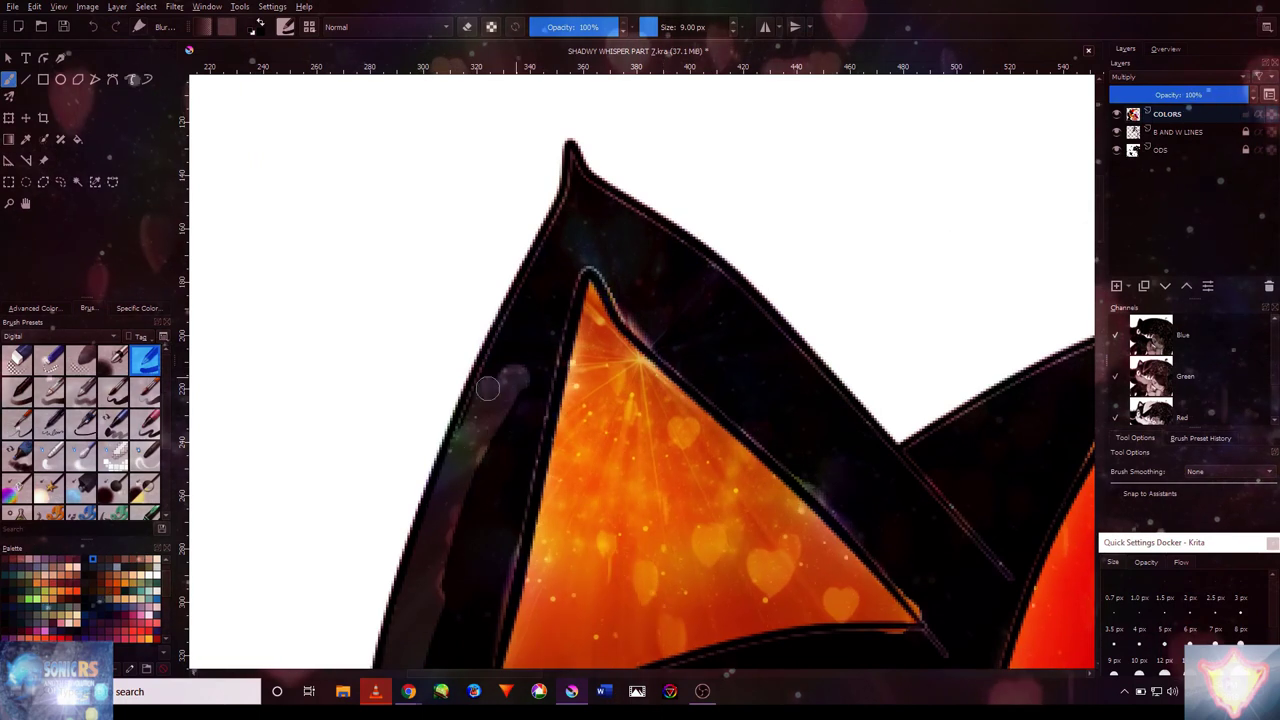
key("[")
key("[")
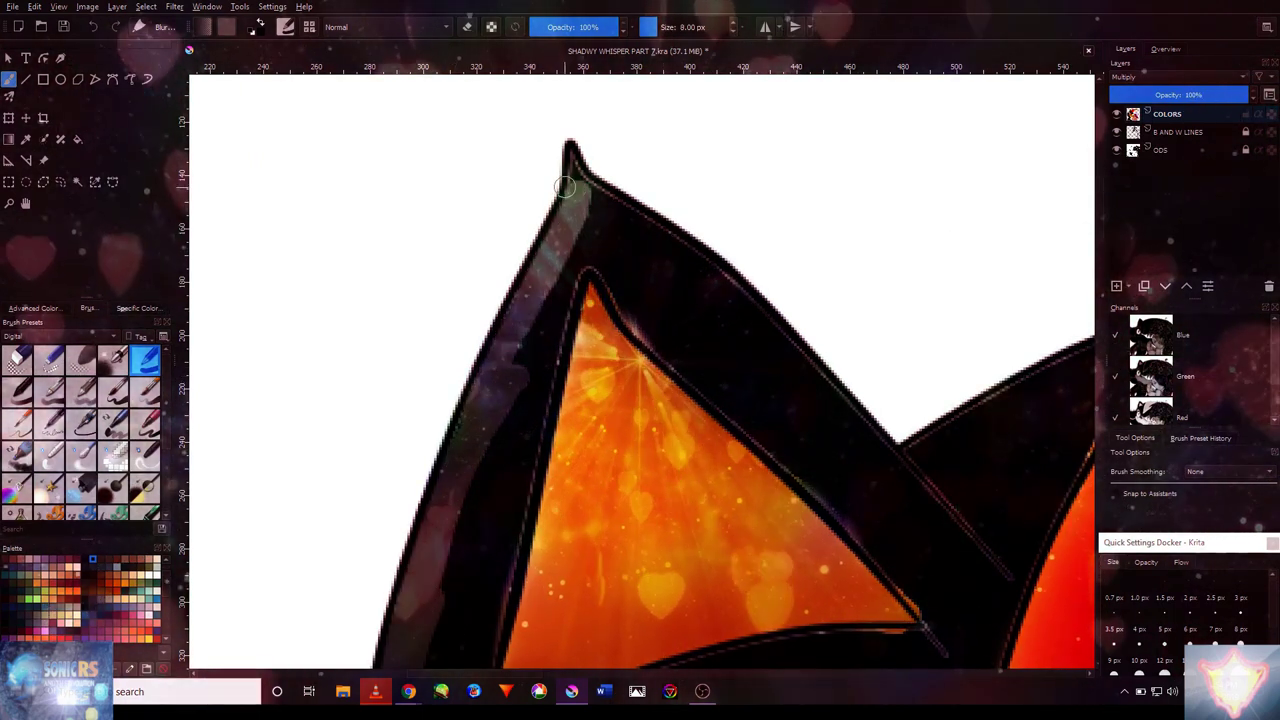
- Paint purple highlights at 9 px along the black ear's inner-side outer edge and beneath the lower curve of the orange inner ear
key("bracketright")
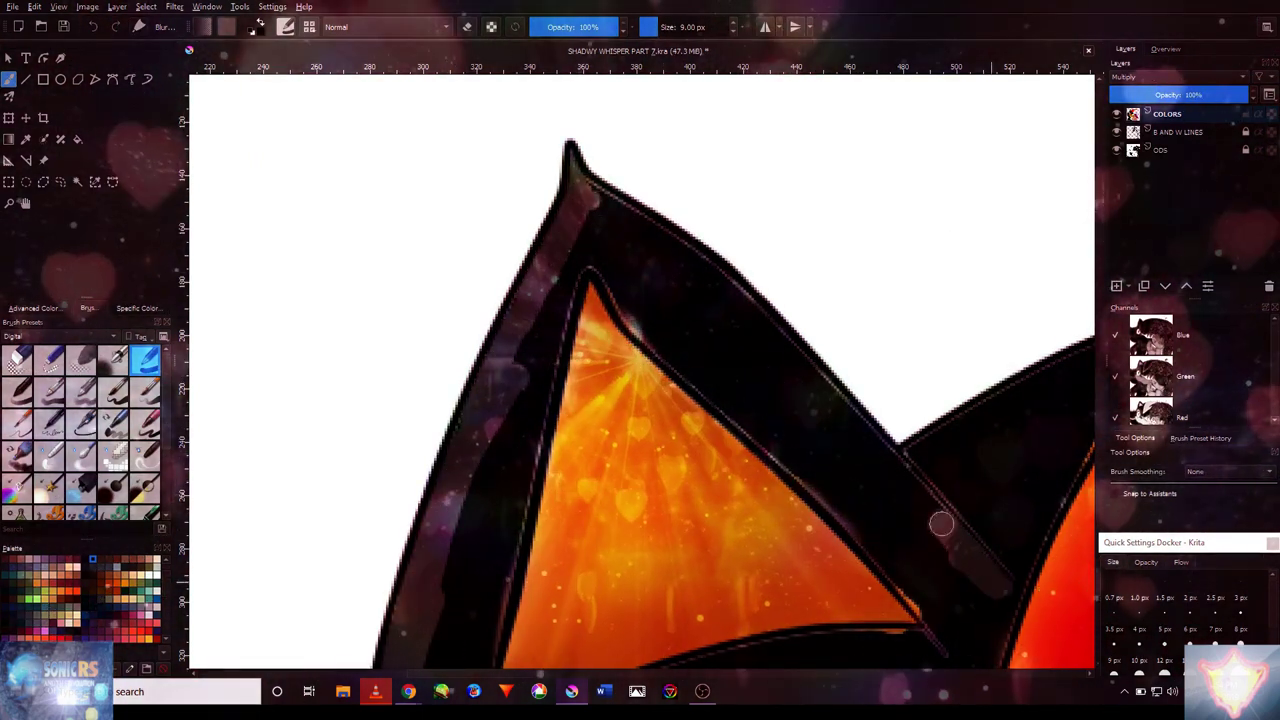
left_click_drag(1000, 590, 832, 402)
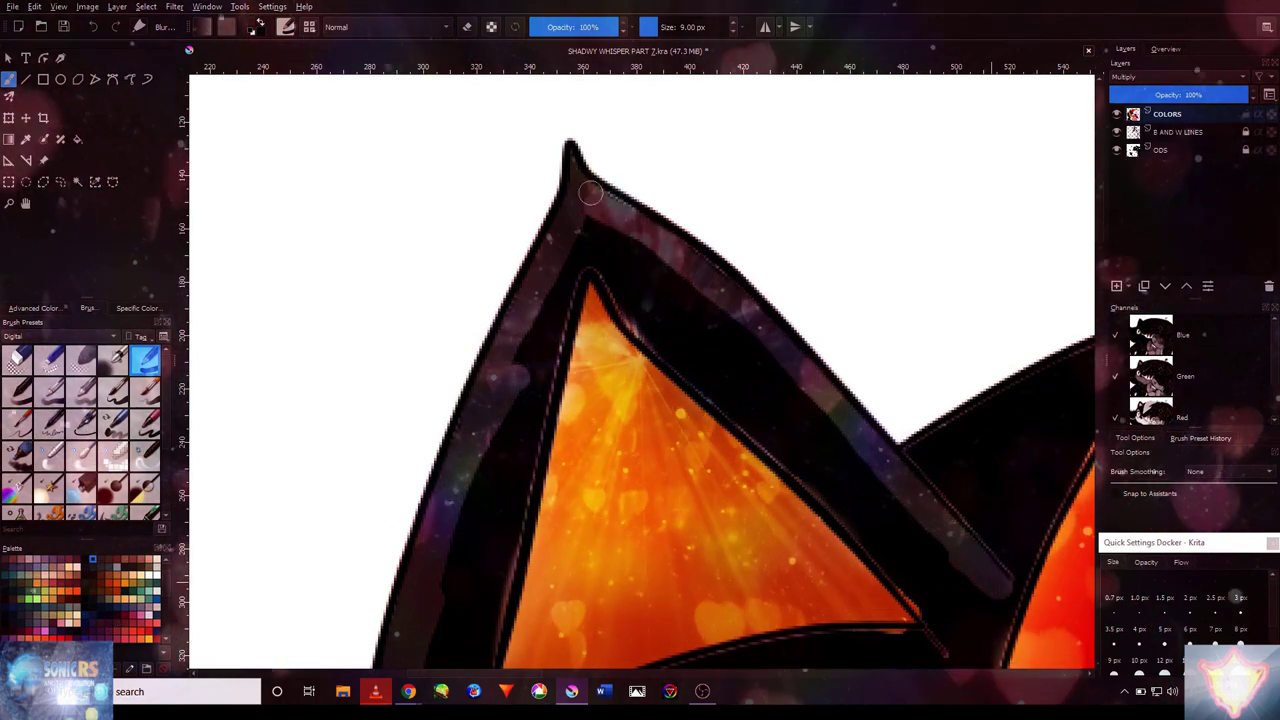
key("minus")
key("minus")
key("minus")
key("minus")
key("minus")
key("minus")
key("plus")
key("plus")
key("plus")
key("plus")
key("plus")
key("plus")
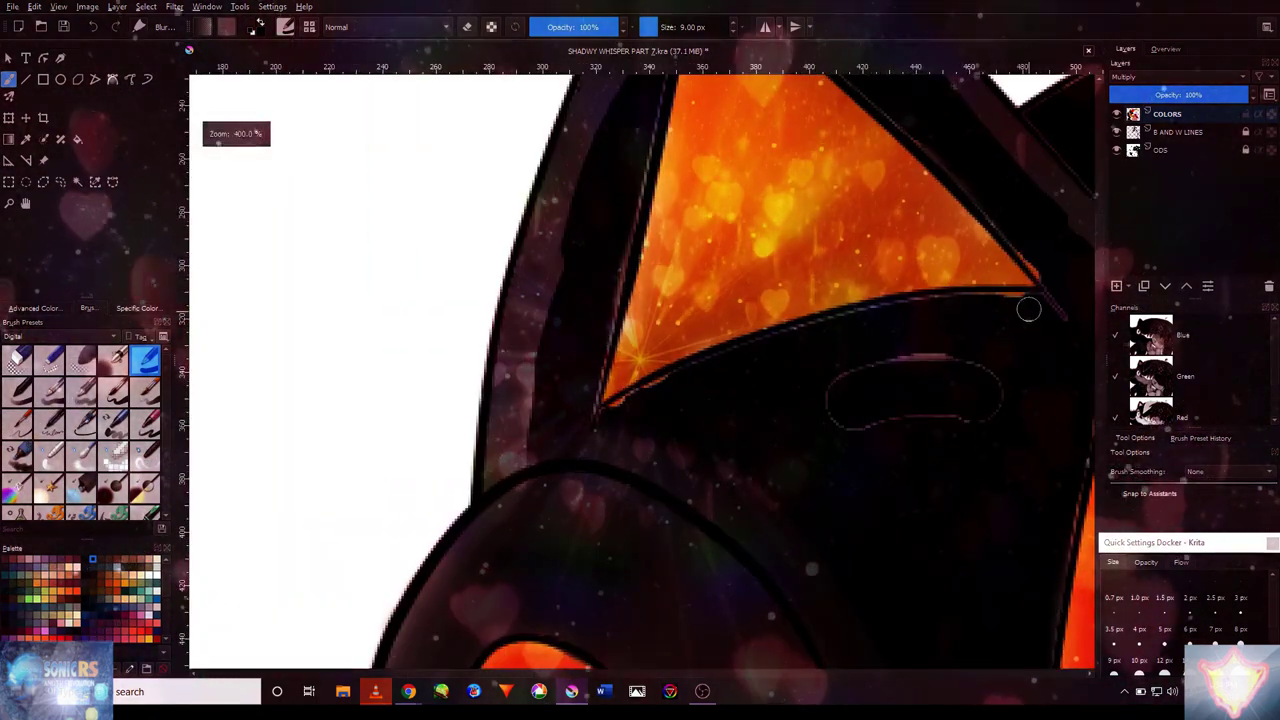
key("ctrl+z")
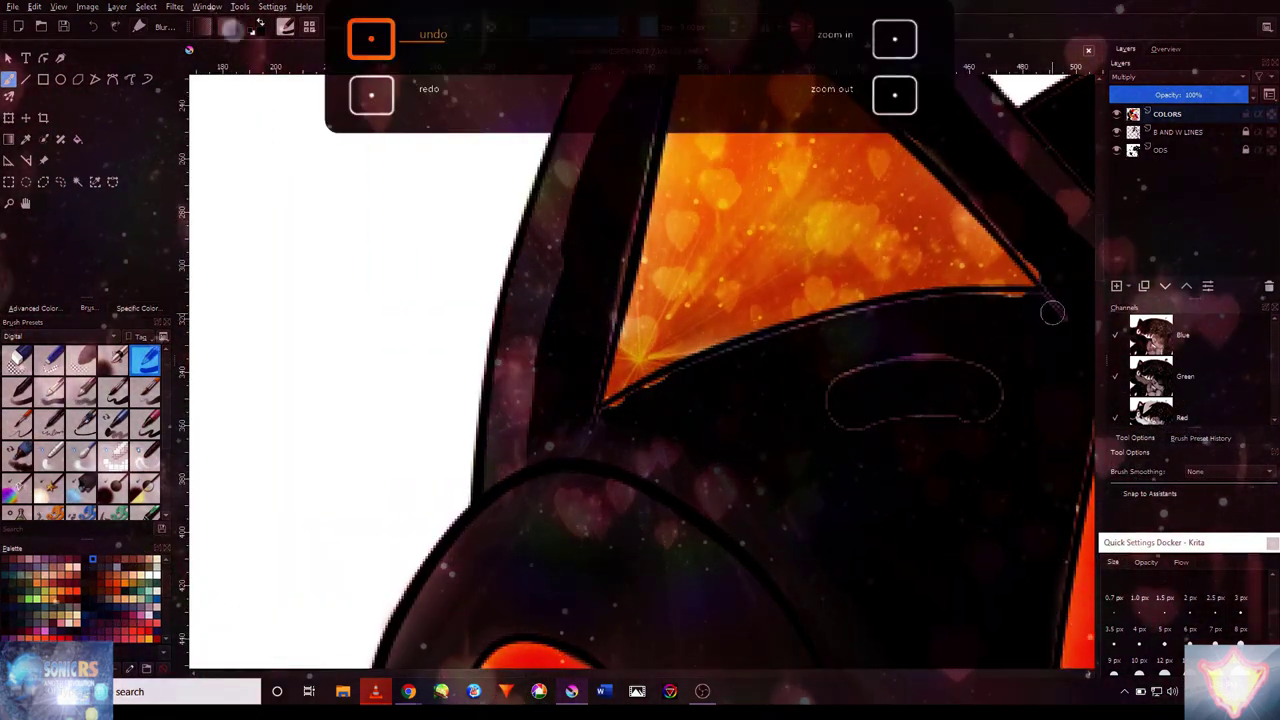
mouse_move(929, 306)
left_mouse_down()
mouse_move(777, 345)
mouse_move(620, 411)
left_mouse_up()
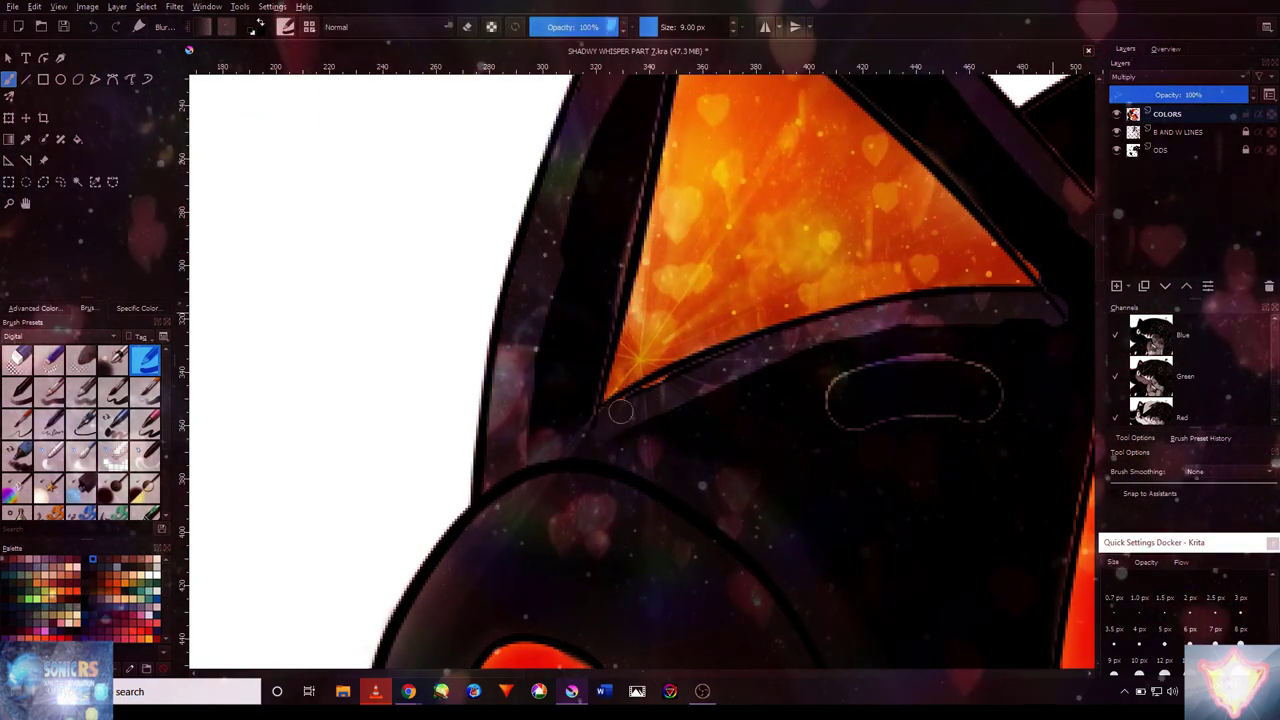
- Paint black over the thin light outline around the orange inner ear, from its lower corner up around the tip
key("minus")
key("minus")
key("minus")
key("plus")
key("plus")
key("plus")
key("plus")
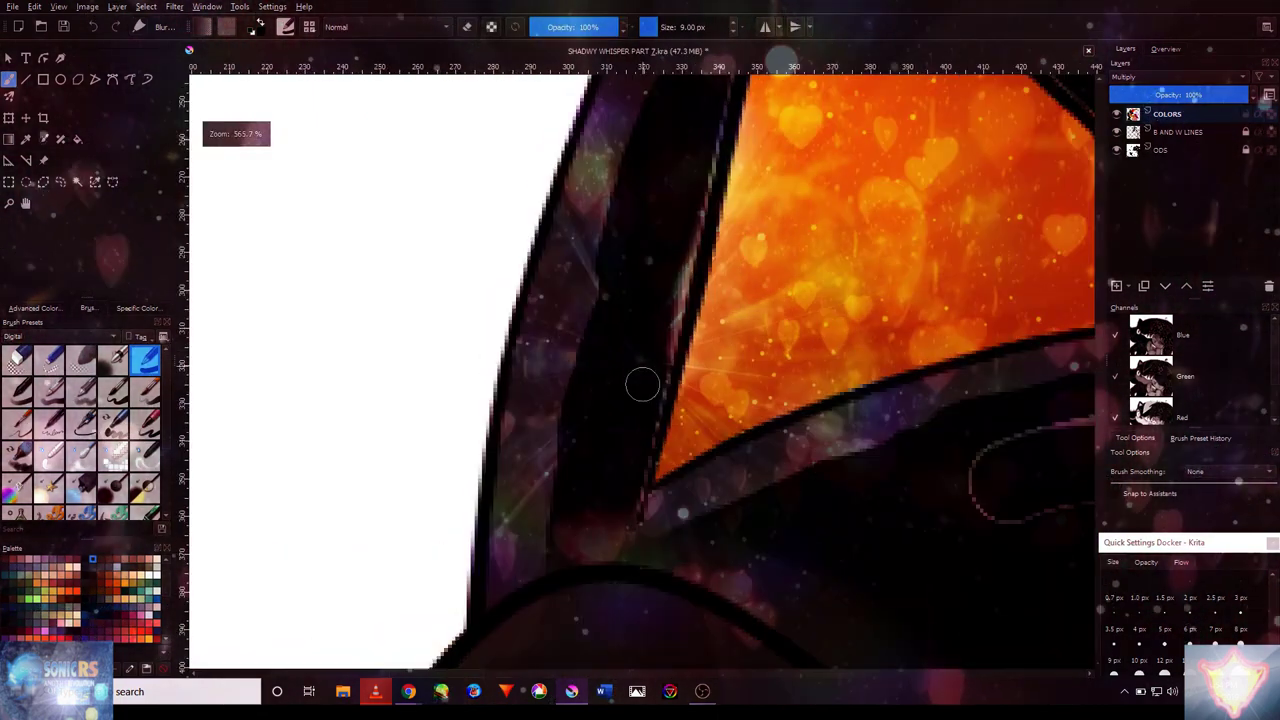
left_click_drag(620, 463, 655, 347)
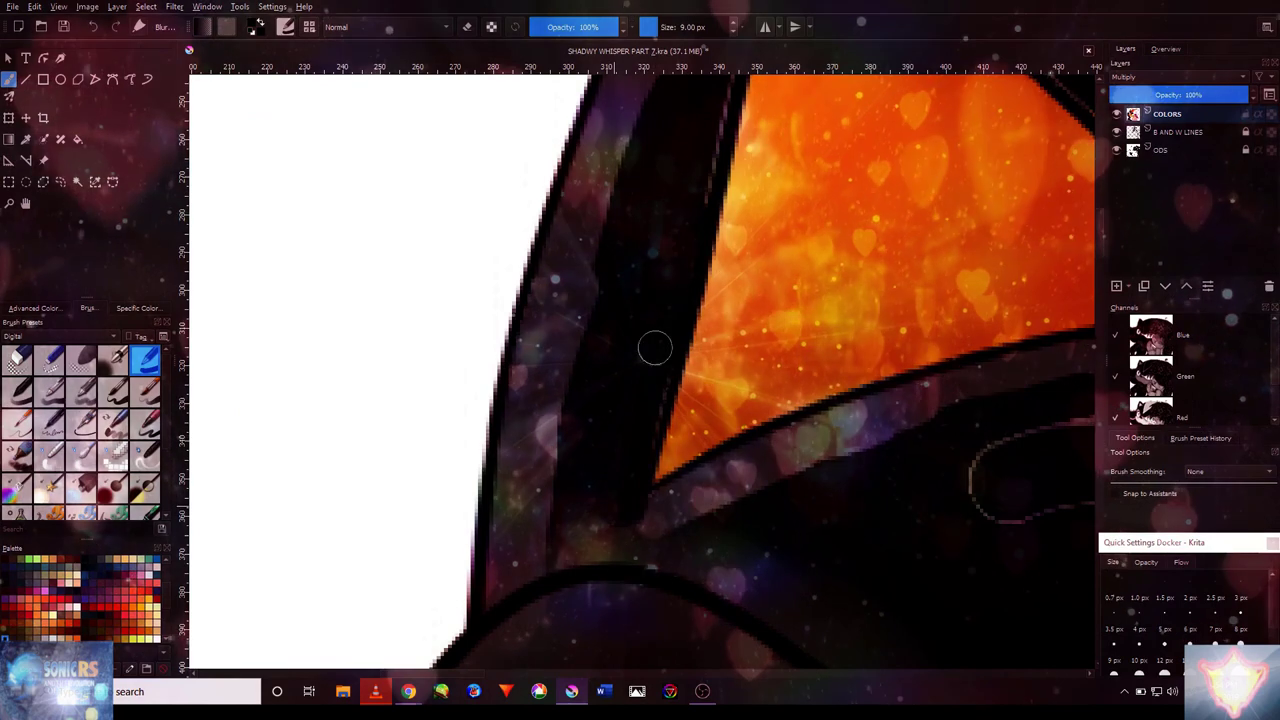
scroll(632, 408, "up", 3)
scroll(650, 353, "up", 2)
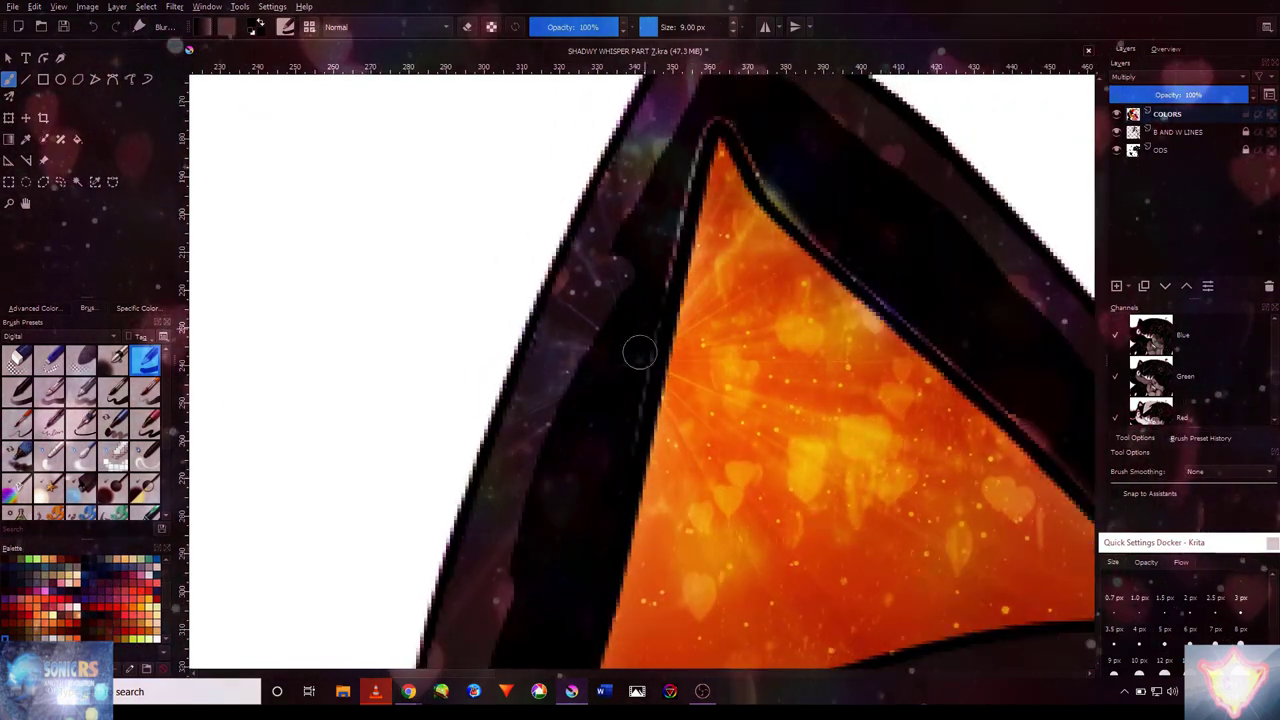
mouse_move(624, 415)
left_mouse_down()
mouse_move(697, 115)
mouse_move(922, 252)
mouse_move(875, 271)
mouse_move(779, 177)
mouse_move(749, 119)
mouse_move(782, 182)
mouse_move(745, 121)
mouse_move(775, 169)
mouse_move(764, 161)
mouse_move(944, 297)
mouse_move(730, 117)
left_mouse_up()
left_click_drag(890, 326, 700, 266)
mouse_move(930, 500)
left_mouse_down()
mouse_move(1048, 557)
mouse_move(913, 400)
mouse_move(714, 223)
mouse_move(943, 443)
left_mouse_up()
- Blend the purple highlight beneath the orange inner ear into the black forehead with the blending brush at 32 px
key("1")
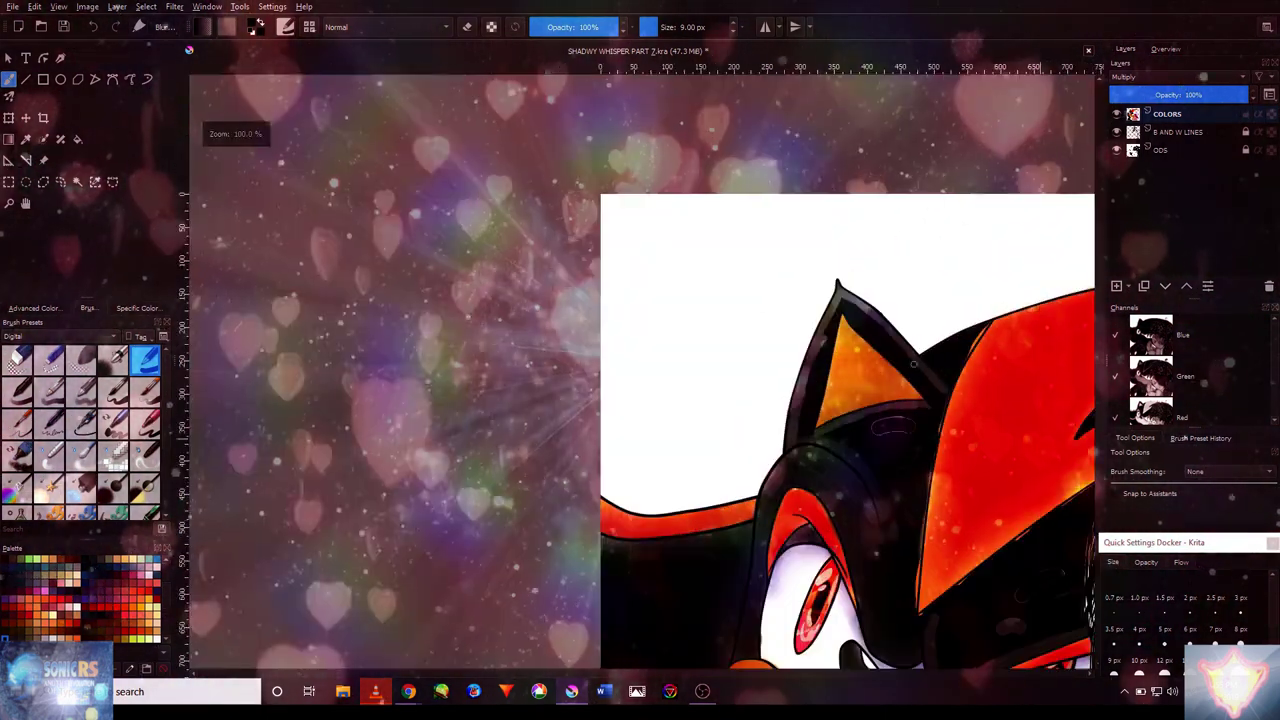
key("/")
scroll(880, 460, "up", 5)
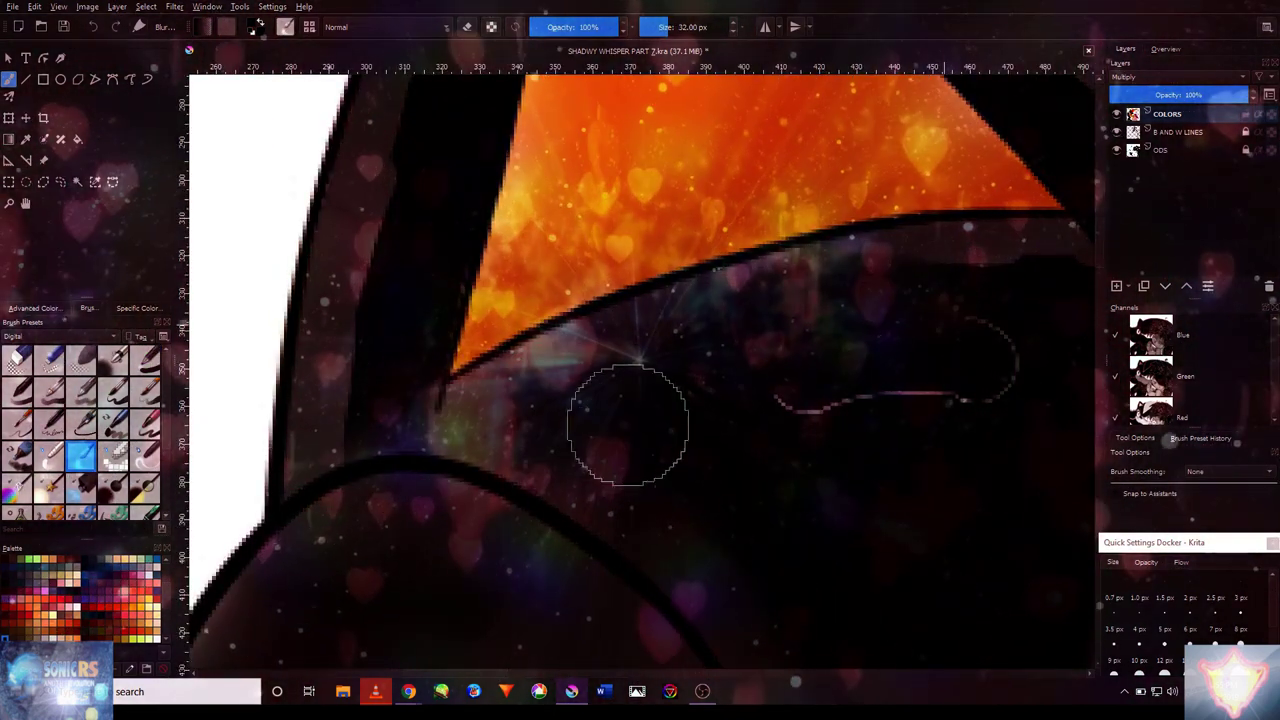
mouse_move(397, 506)
left_mouse_down()
mouse_move(856, 380)
mouse_move(507, 449)
mouse_move(709, 365)
mouse_move(665, 379)
mouse_move(1059, 286)
mouse_move(605, 383)
mouse_move(712, 345)
mouse_move(1077, 281)
mouse_move(735, 343)
mouse_move(567, 346)
mouse_move(1025, 306)
mouse_move(755, 308)
left_mouse_up()
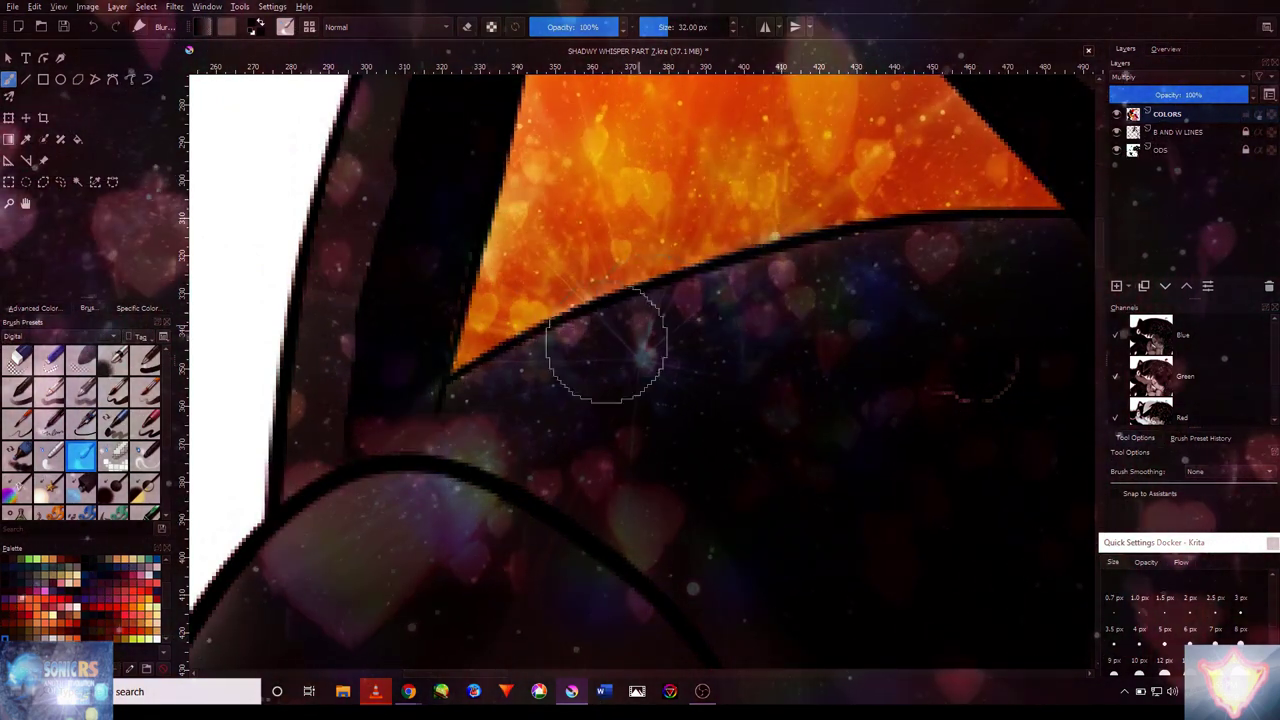
- Blend the highlight up the ear's outer edge to the tip, reducing the blending brush from 26 to 15 px
key("bracketleft")
left_click_drag(374, 286, 309, 581)
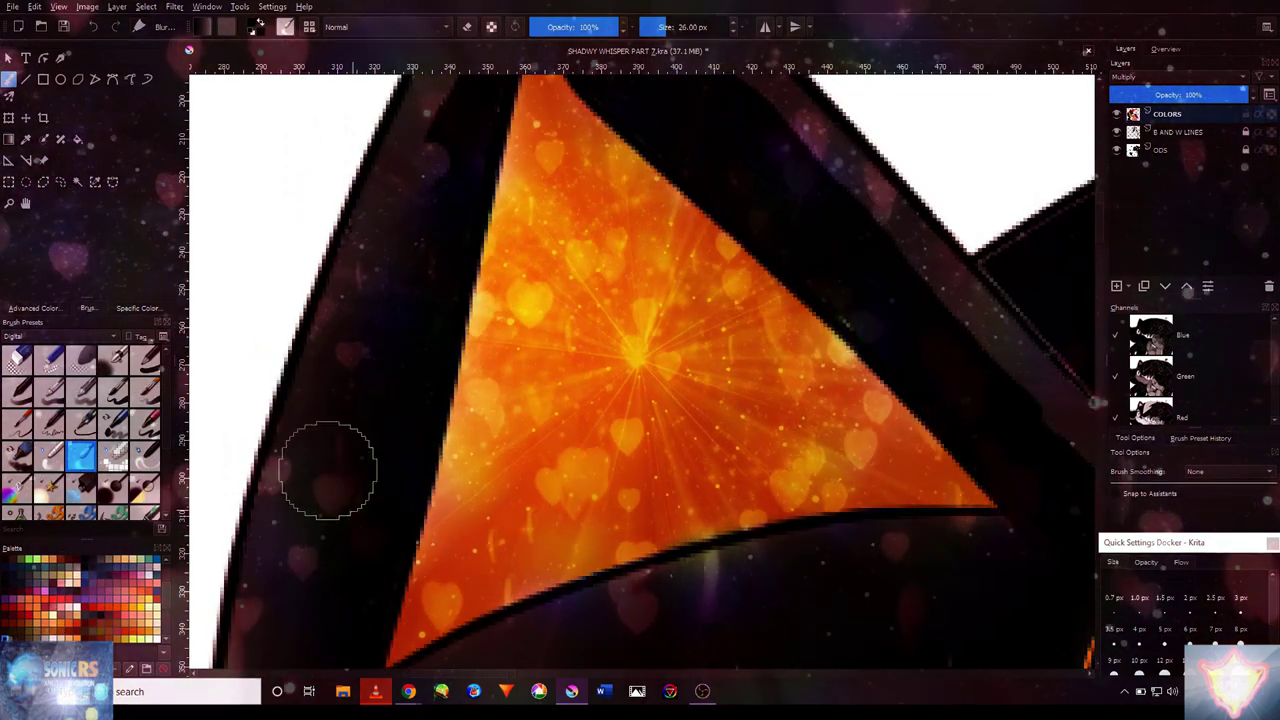
scroll(423, 166, "down", 4)
scroll(443, 243, "up", 4)
key("bracketleft")
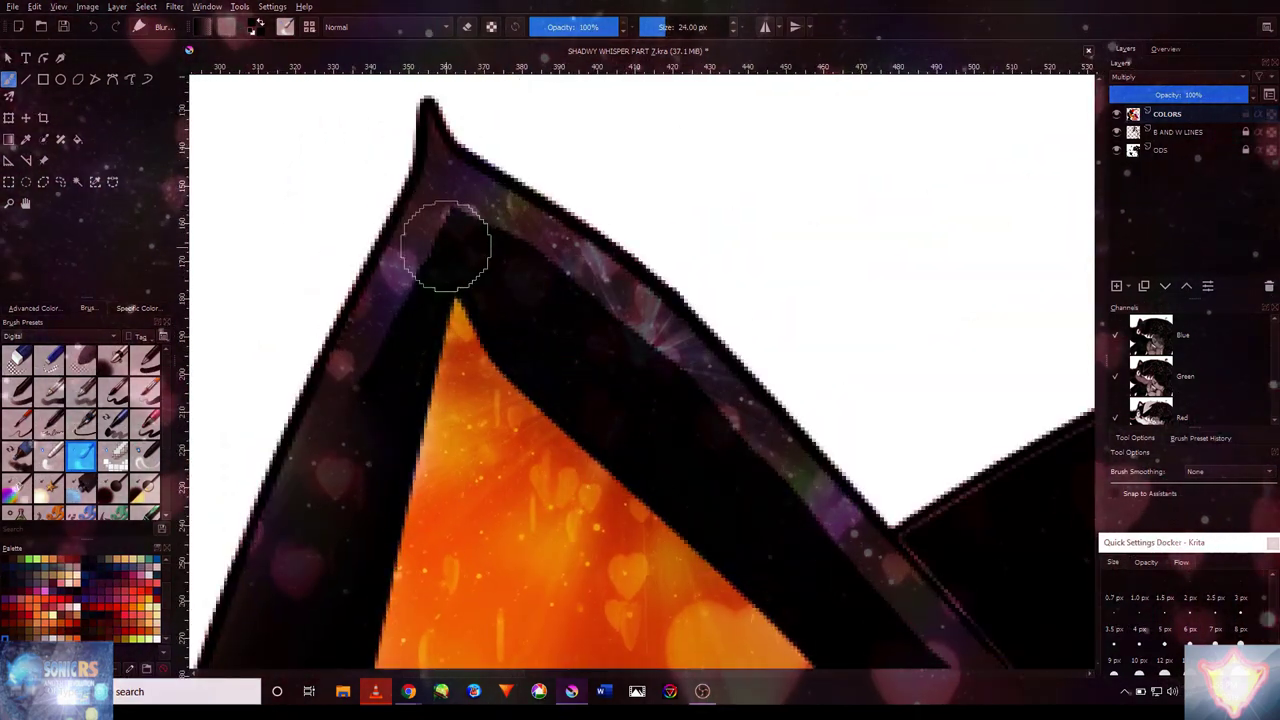
key("bracketleft")
key("bracketleft")
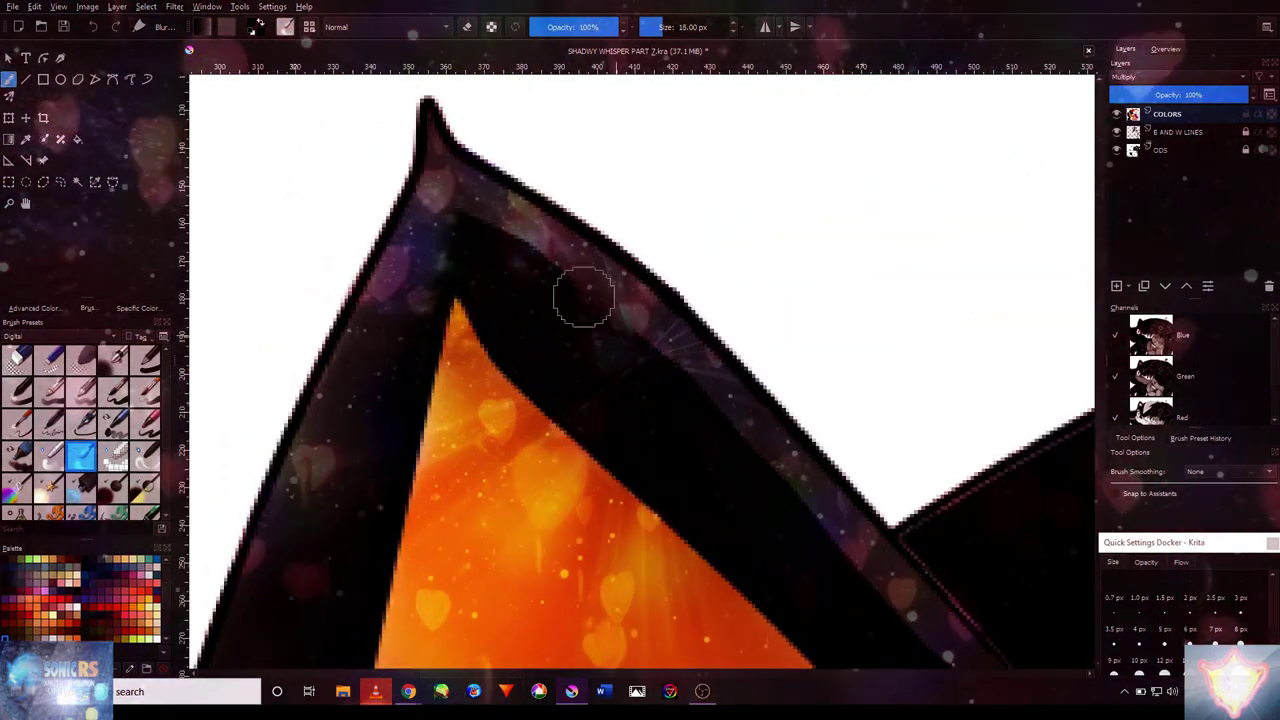
- Blend the highlight down the ear's other edge from the tip to the red stripe at 20 to 22 px
scroll(480, 223, "down", 3)
scroll(866, 520, "up", 3)
key("bracketright")
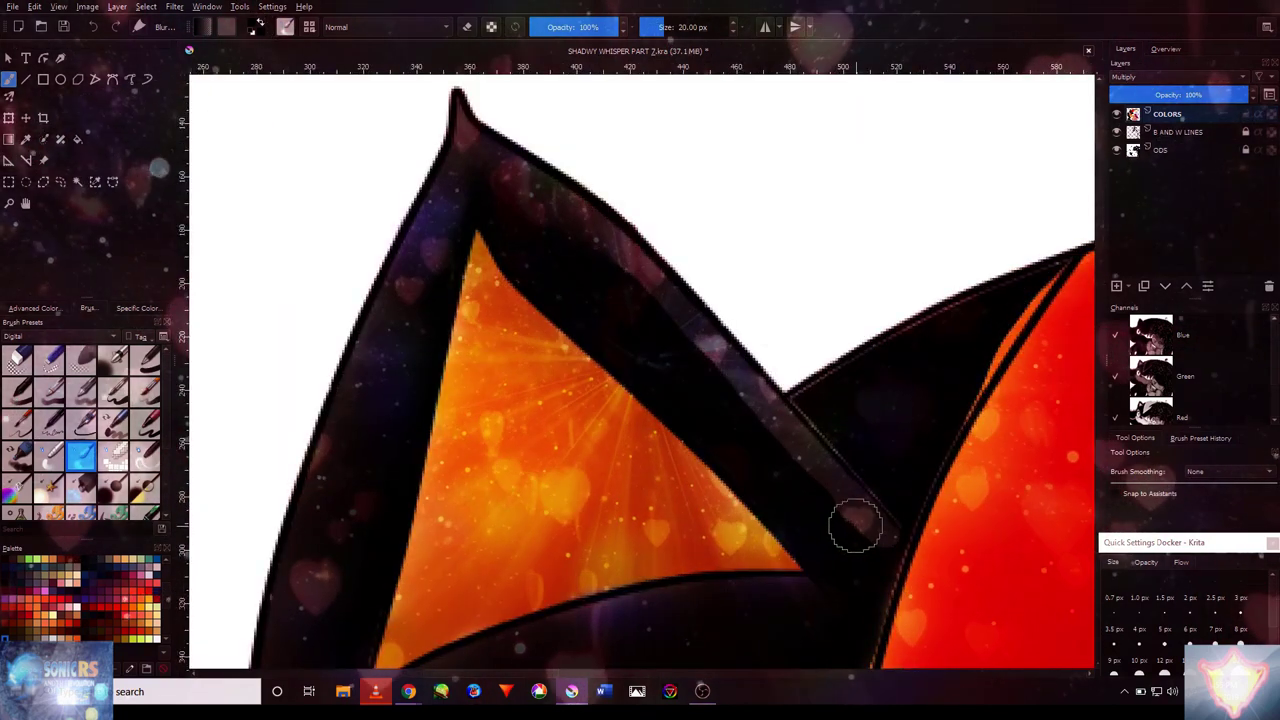
scroll(855, 527, "down", 3)
scroll(865, 530, "up", 3)
key("bracketright")
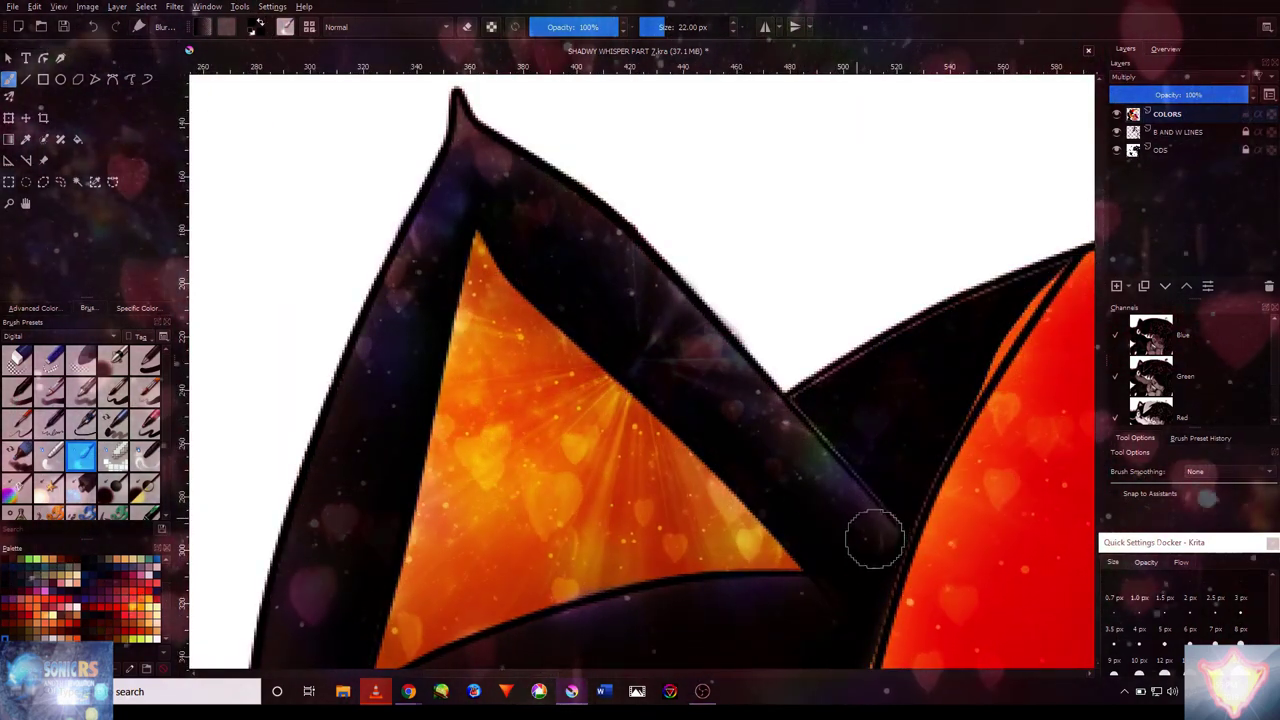
- Blend the purple highlight along the inner curve and lower edge of the black brow over the second eye at 44 px
scroll(743, 513, "down", 3)
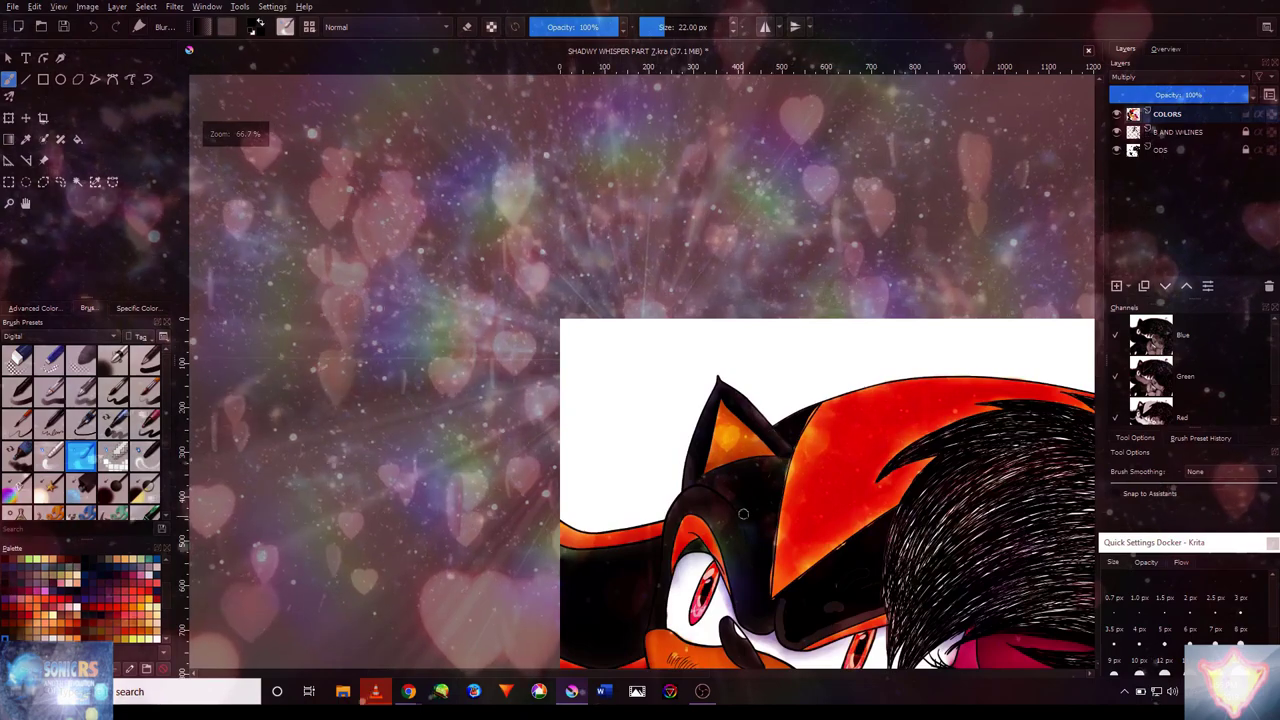
scroll(743, 513, "up", 3)
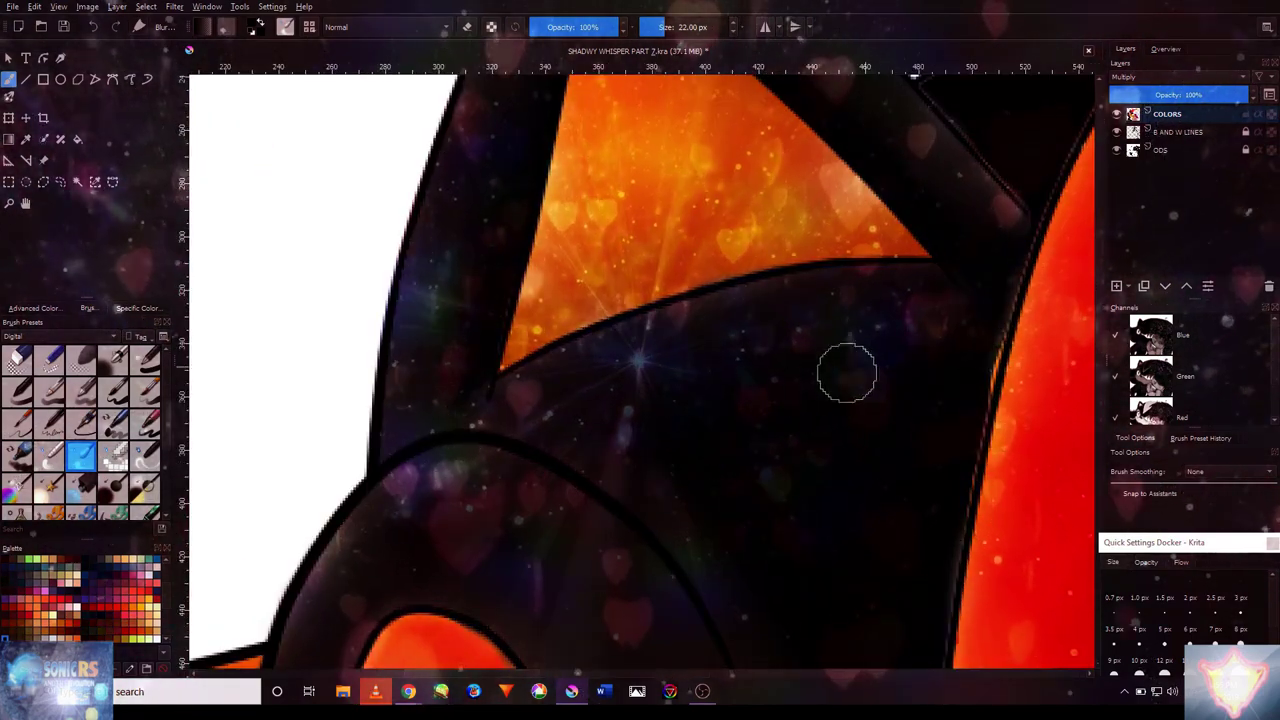
scroll(847, 373, "down", 5)
scroll(900, 450, "up", 3)
scroll(984, 521, "down", 5)
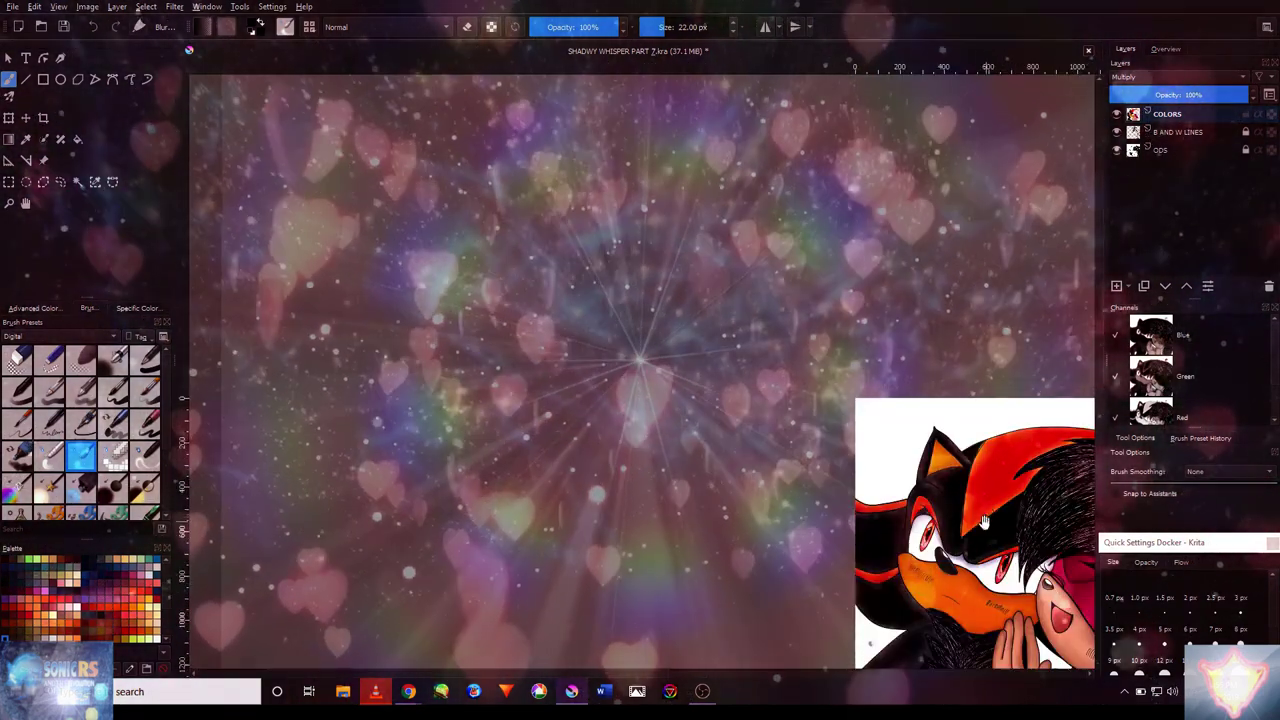
scroll(984, 521, "down", 3)
scroll(765, 160, "up", 5)
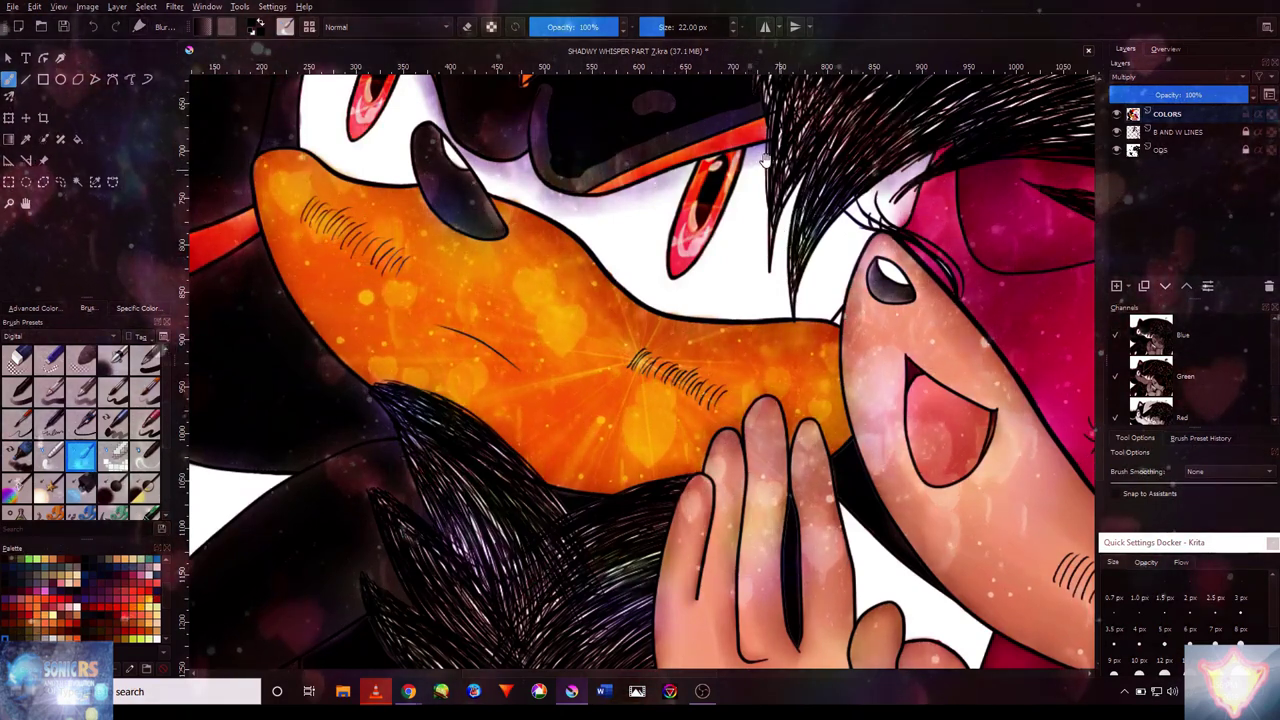
scroll(800, 300, "up", 5)
key("bracketright")
key("bracketright")
key("bracketright")
key("bracketright")
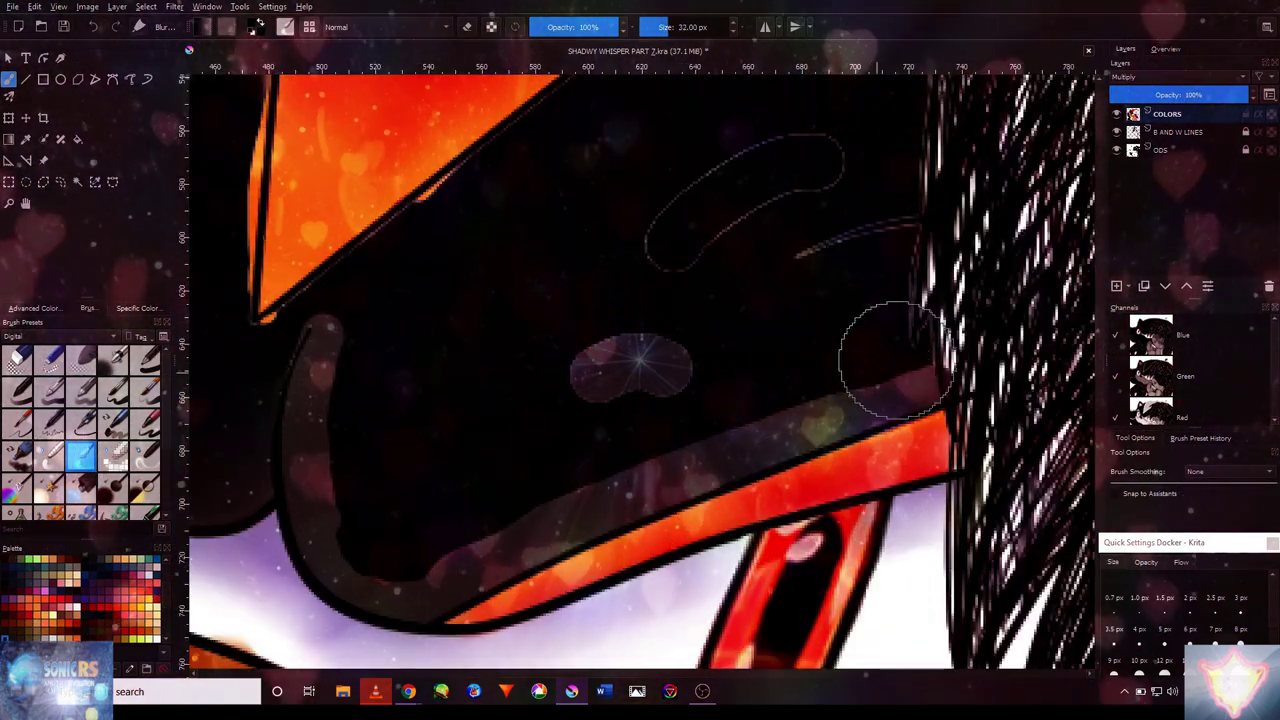
mouse_move(478, 512)
left_mouse_down()
mouse_move(334, 414)
mouse_move(371, 514)
mouse_move(409, 537)
mouse_move(494, 517)
left_mouse_up()
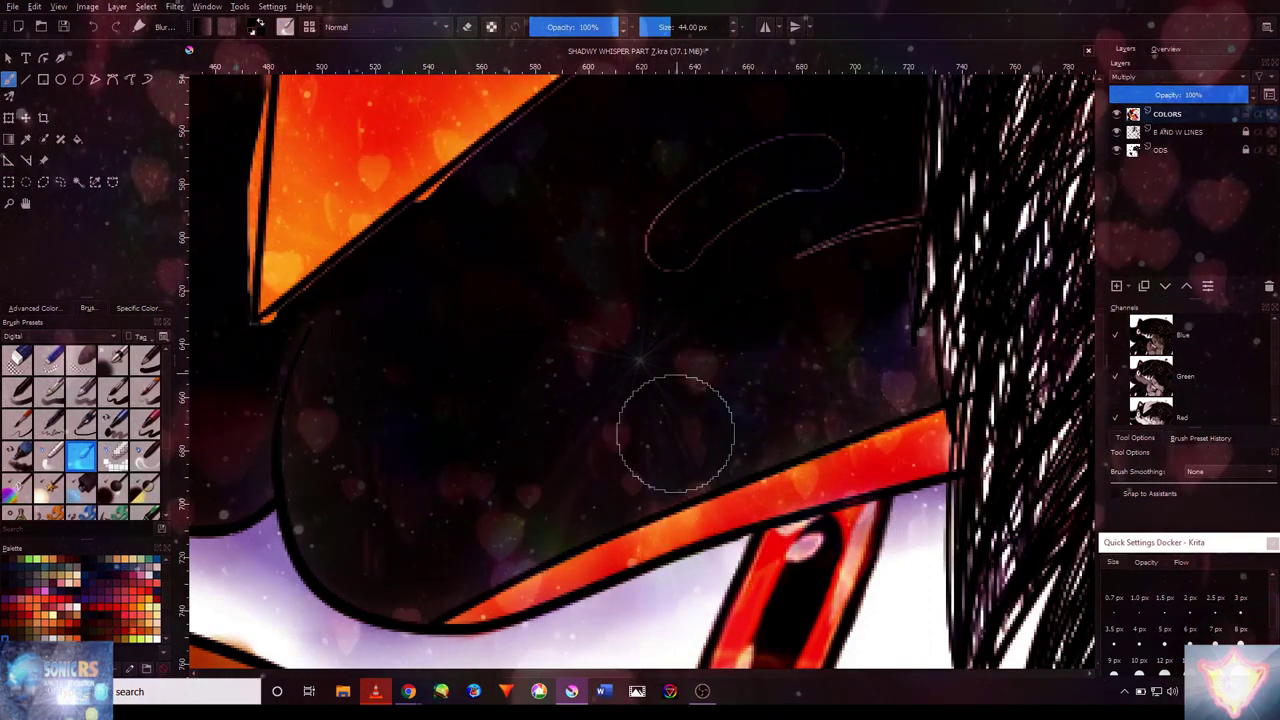
left_click_drag(481, 359, 731, 364)
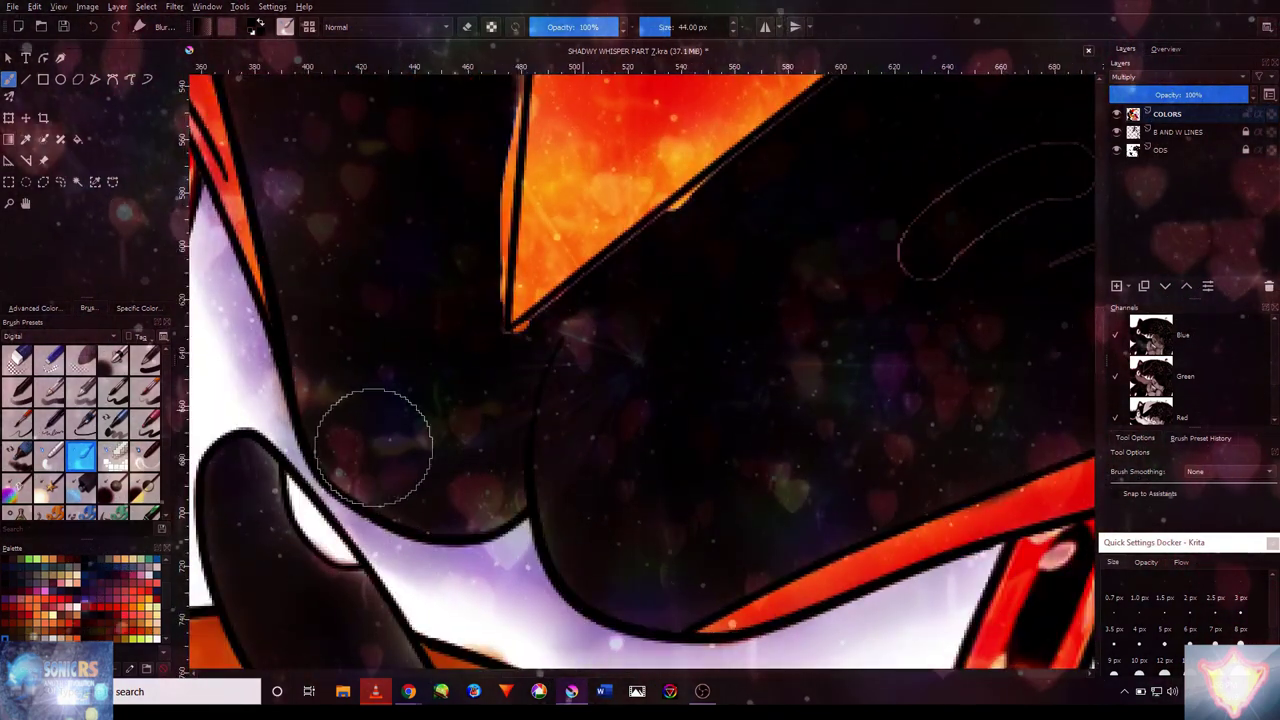
- Paint a purple highlight around all edges of the small black triangle between the ear and the red stripe with the 6 px ink brush
scroll(686, 543, "down", 5)
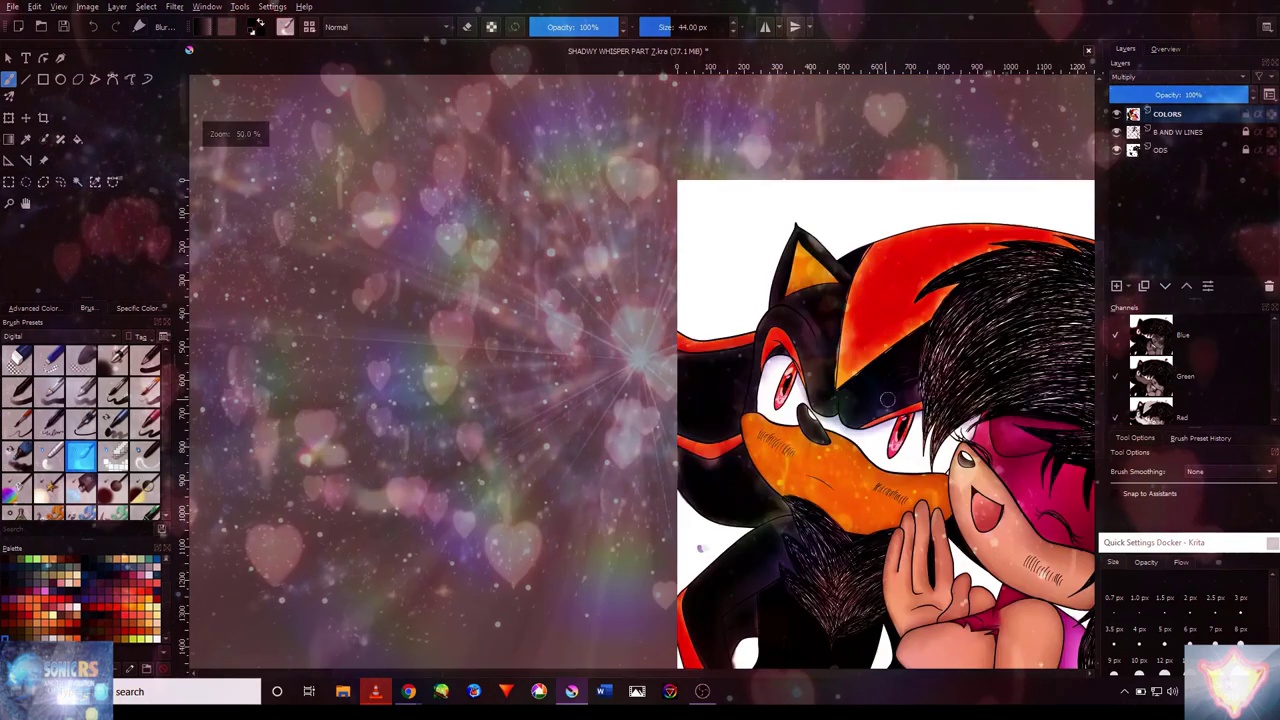
scroll(843, 400, "up", 6)
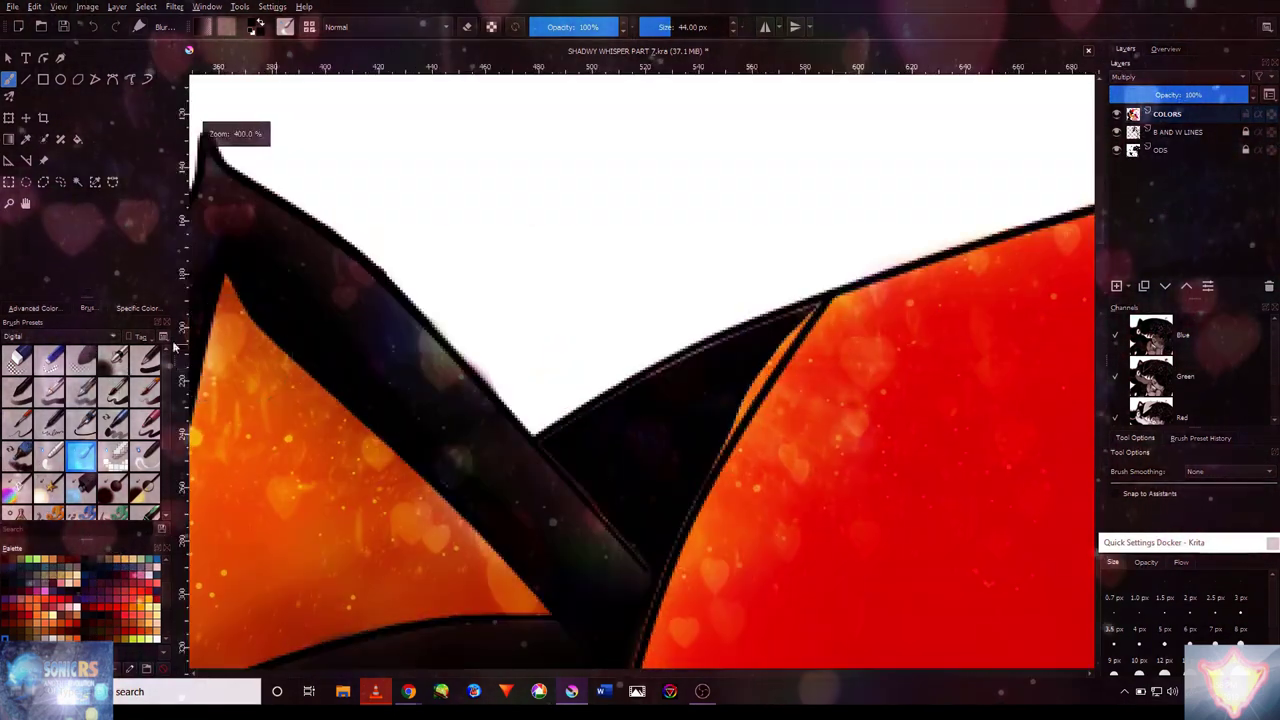
left_click(147, 358)
scroll(678, 402, "up", 2)
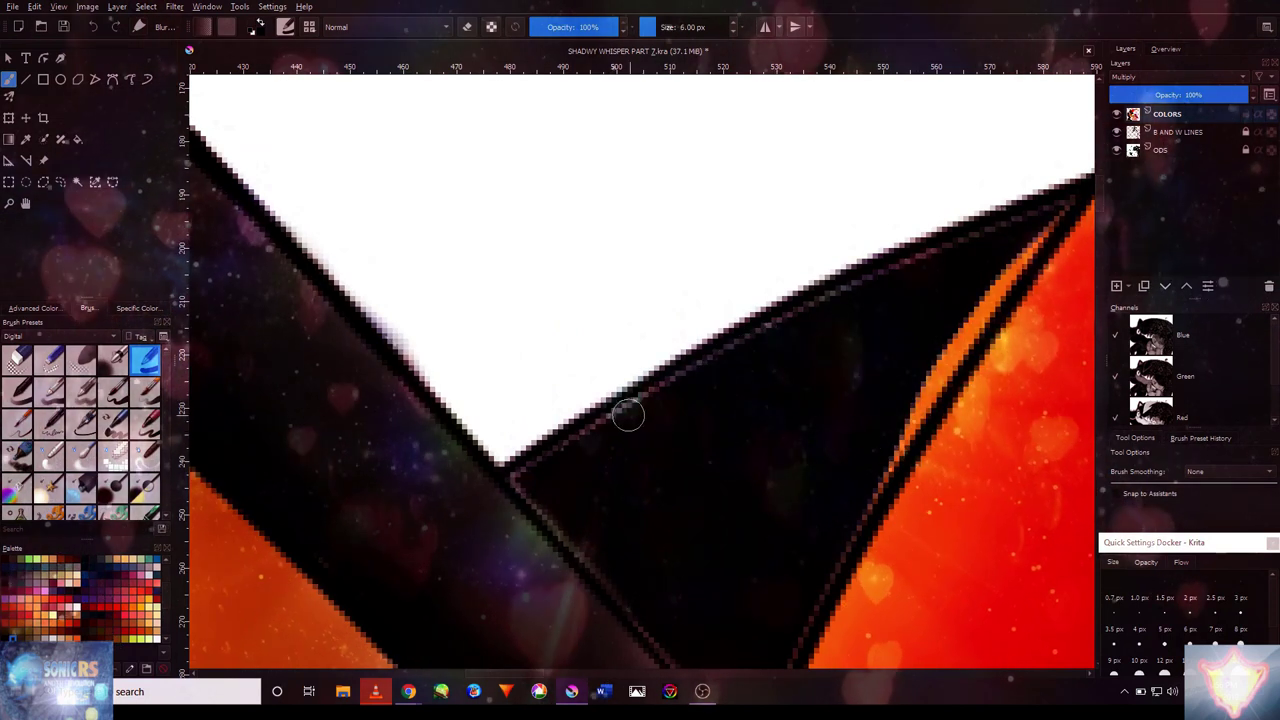
left_click_drag(698, 563, 651, 463)
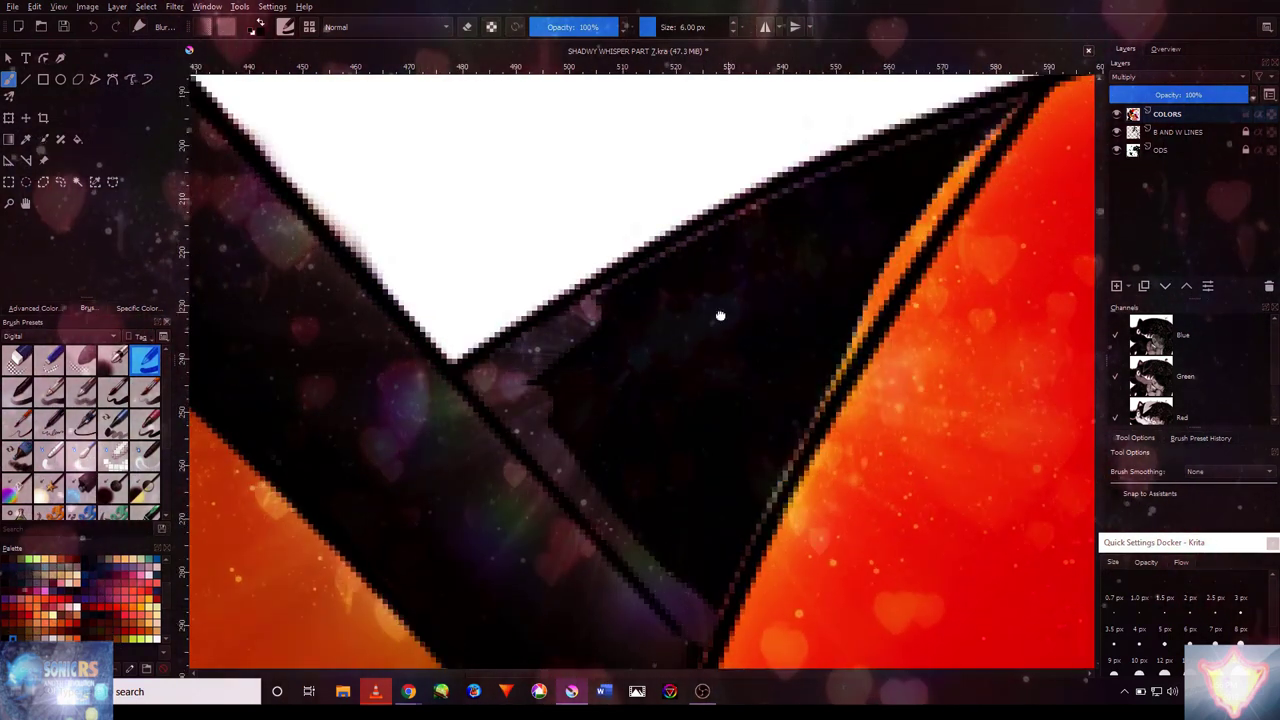
left_click_drag(726, 312, 656, 372)
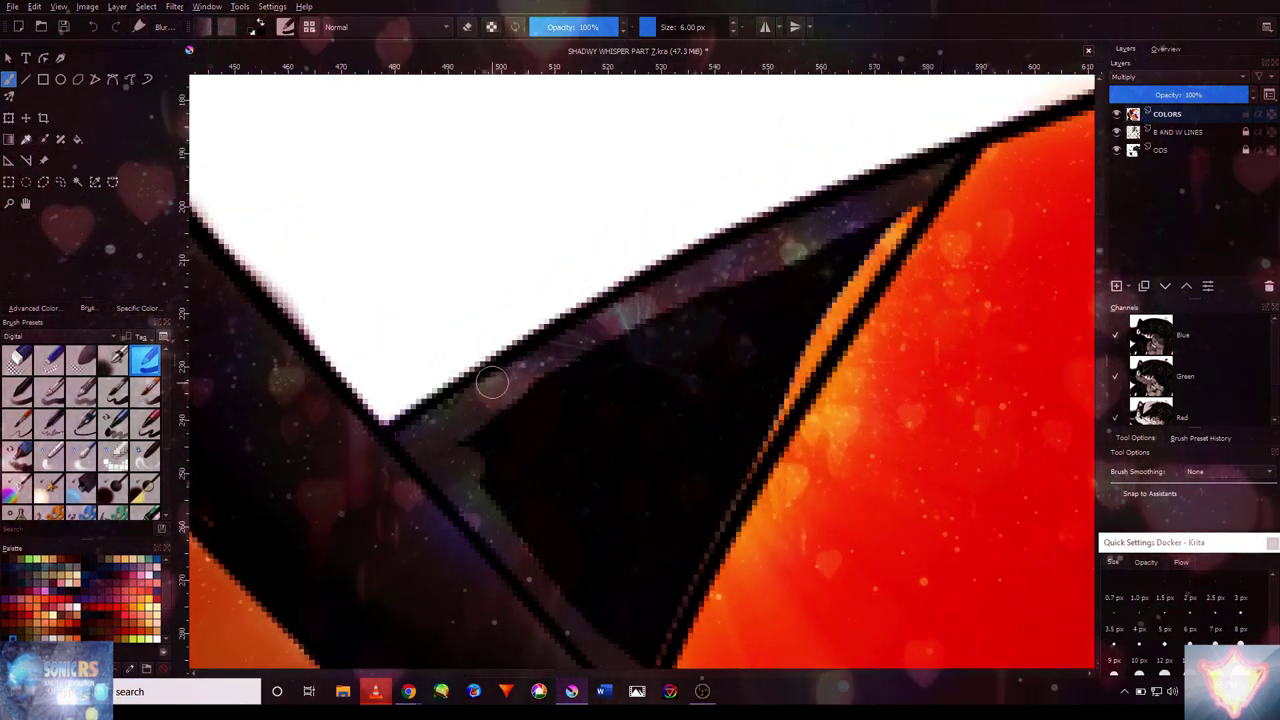
scroll(549, 463, "down", 2)
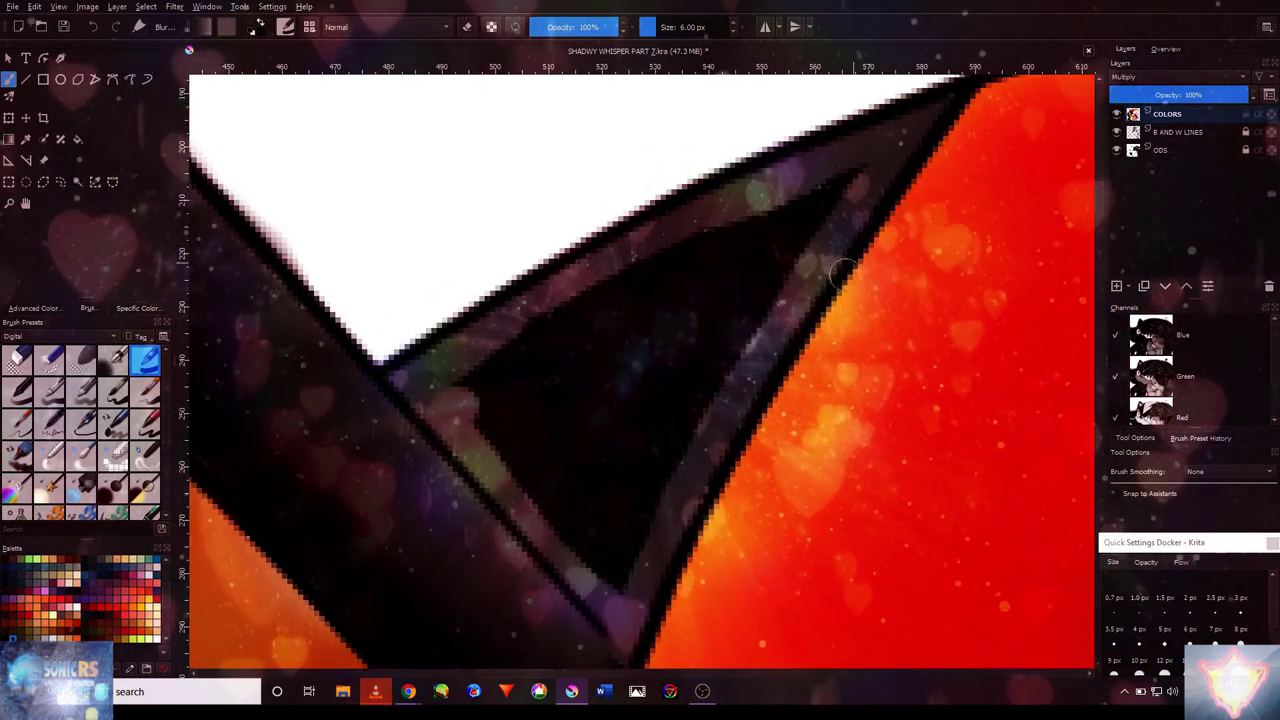
- Paint a purple highlight at 6 px down the black forehead along the red stripe's edge, from the ear towards the stripe's lower point
scroll(887, 205, "down", 4)
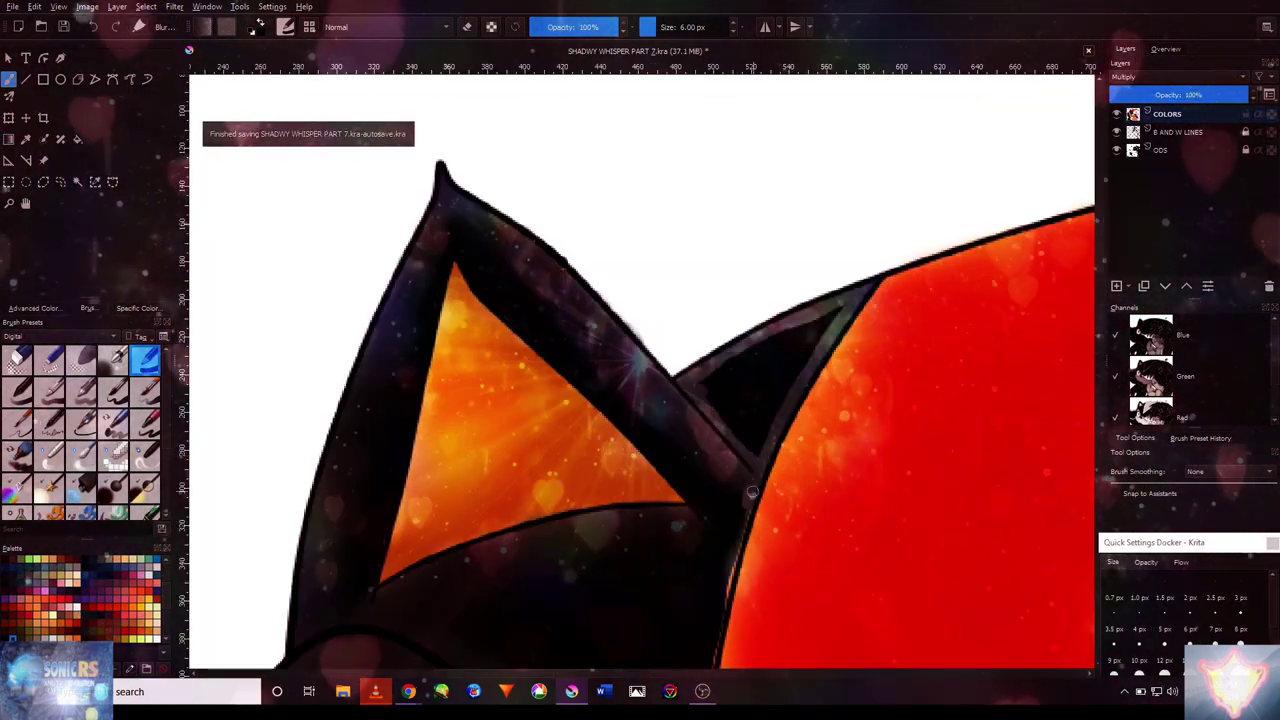
scroll(712, 487, "up", 4)
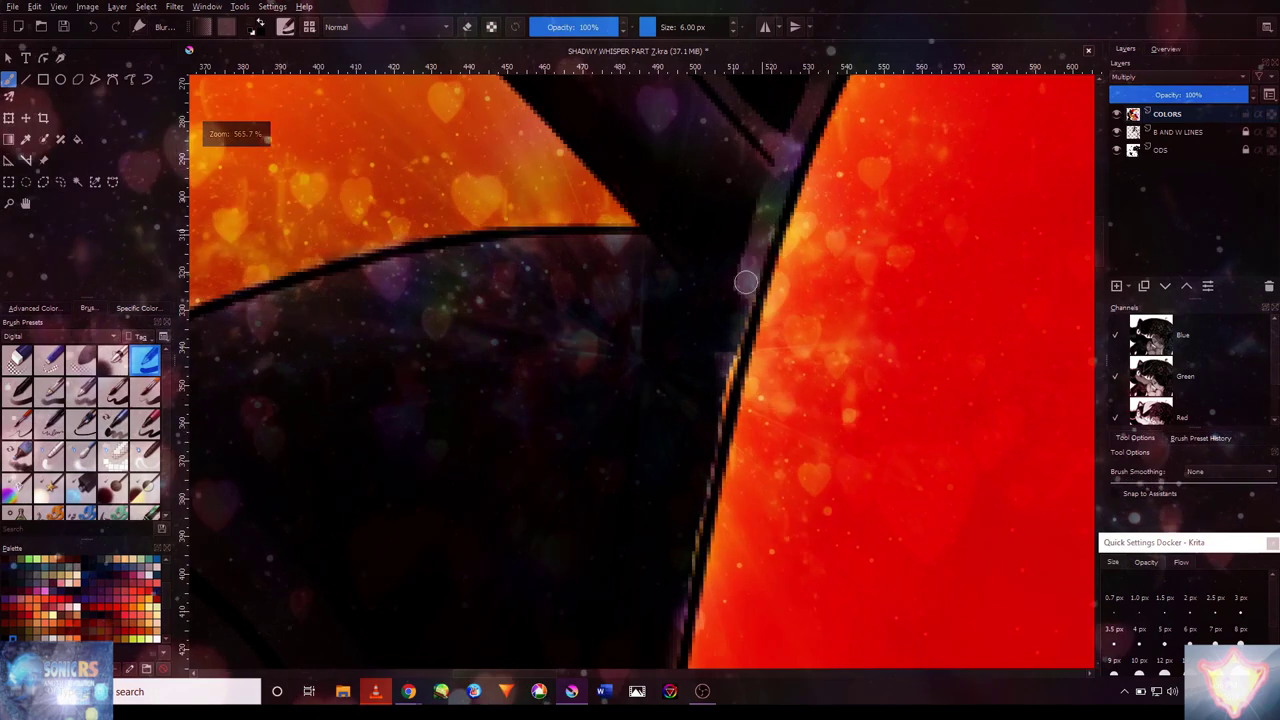
scroll(706, 409, "down", 3)
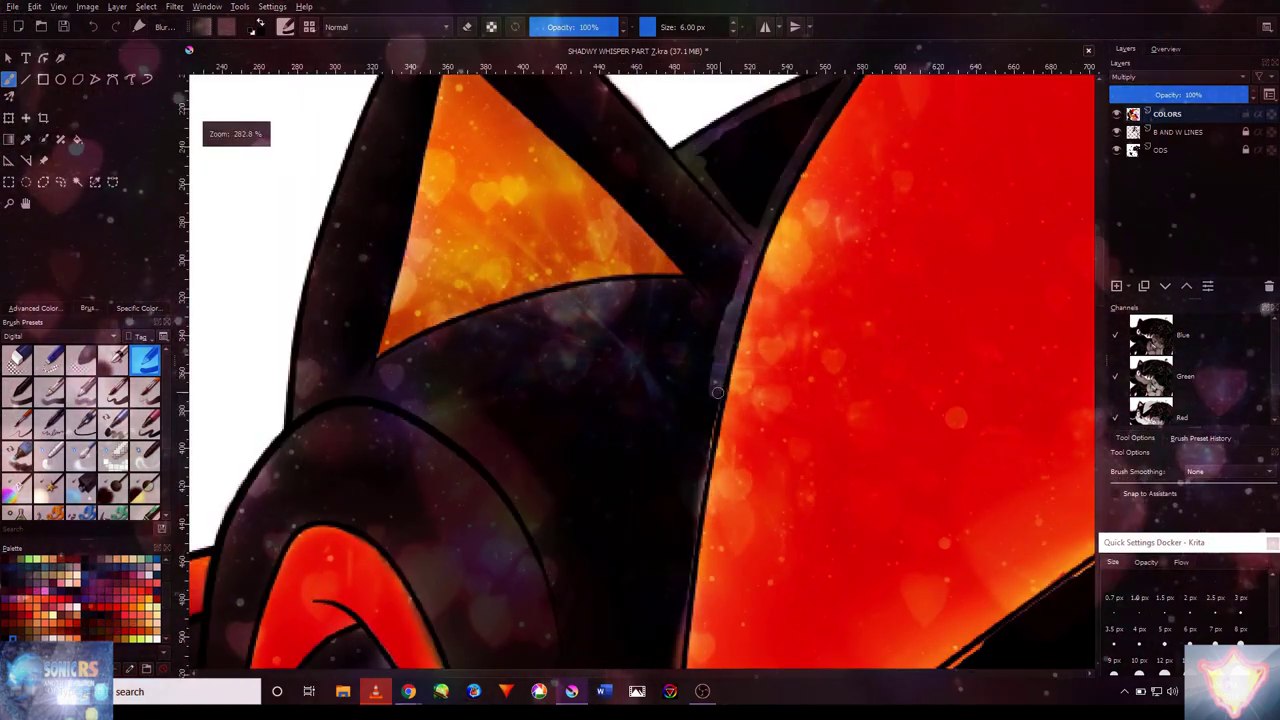
left_click_drag(672, 525, 682, 335)
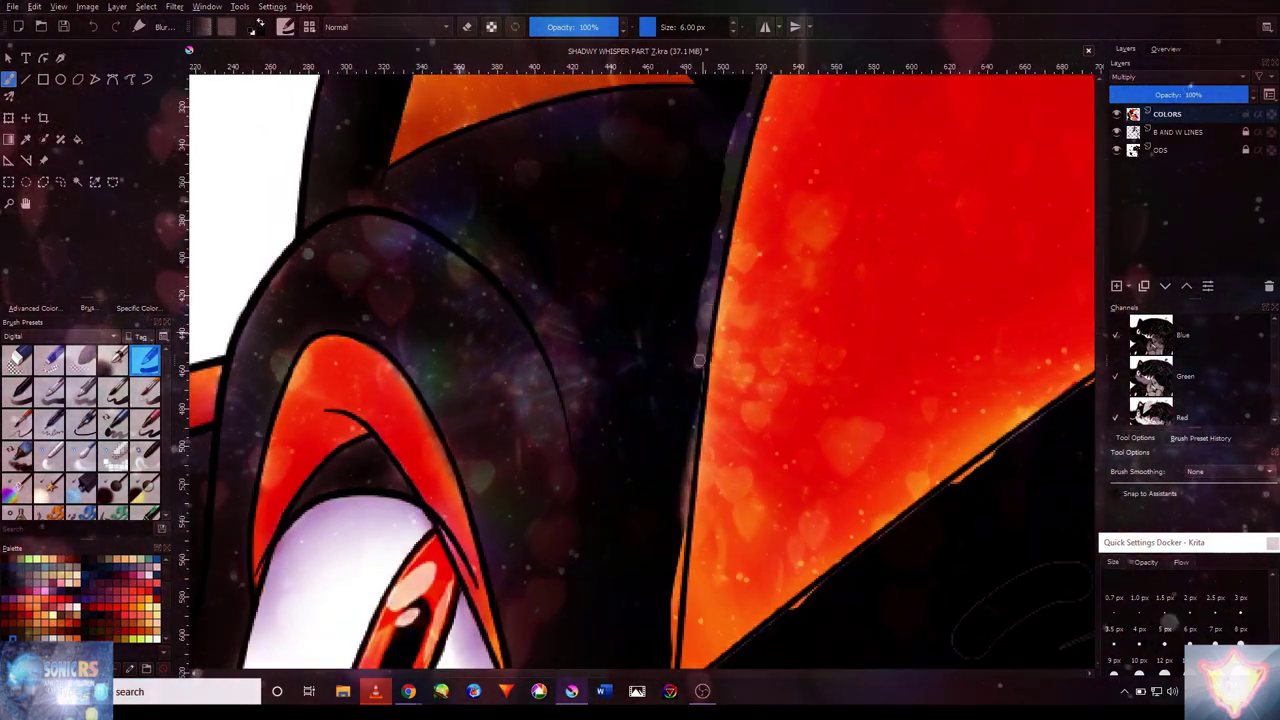
scroll(693, 424, "down", 3)
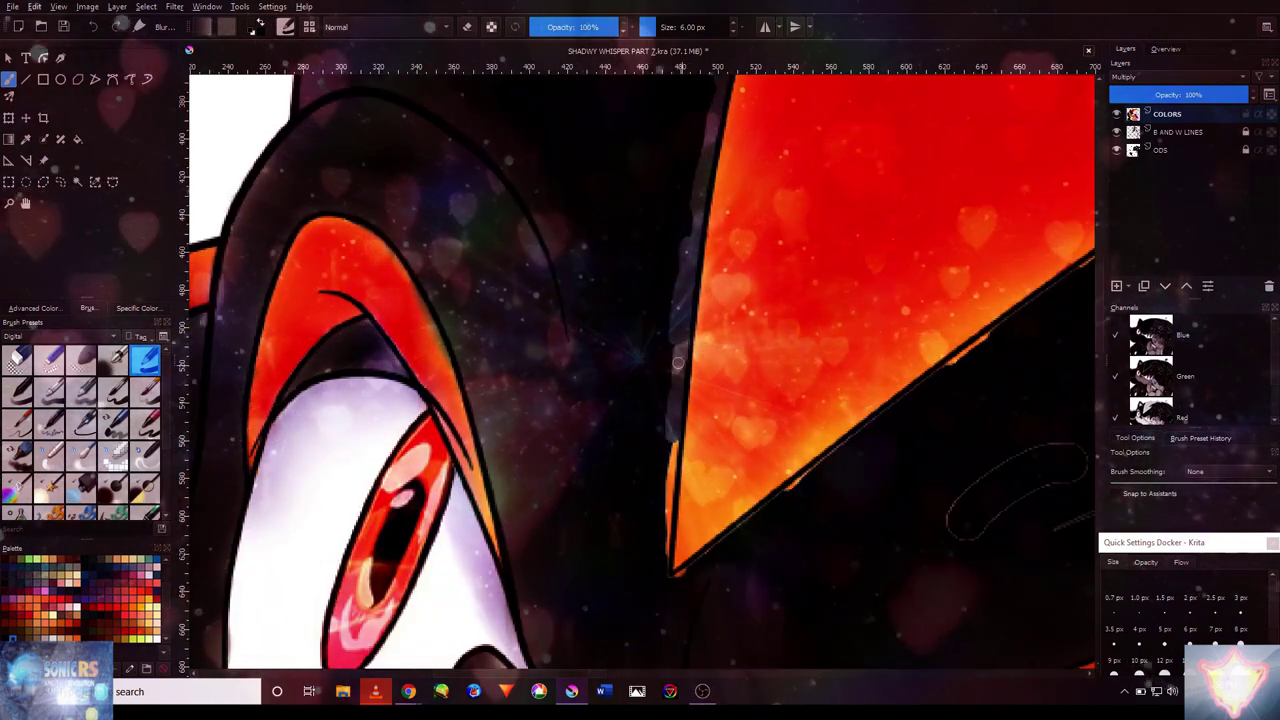
- Continue the purple highlight around the red stripe's lower point and along its underside above the black brow
scroll(662, 548, "up", 1)
scroll(660, 560, "down", 3)
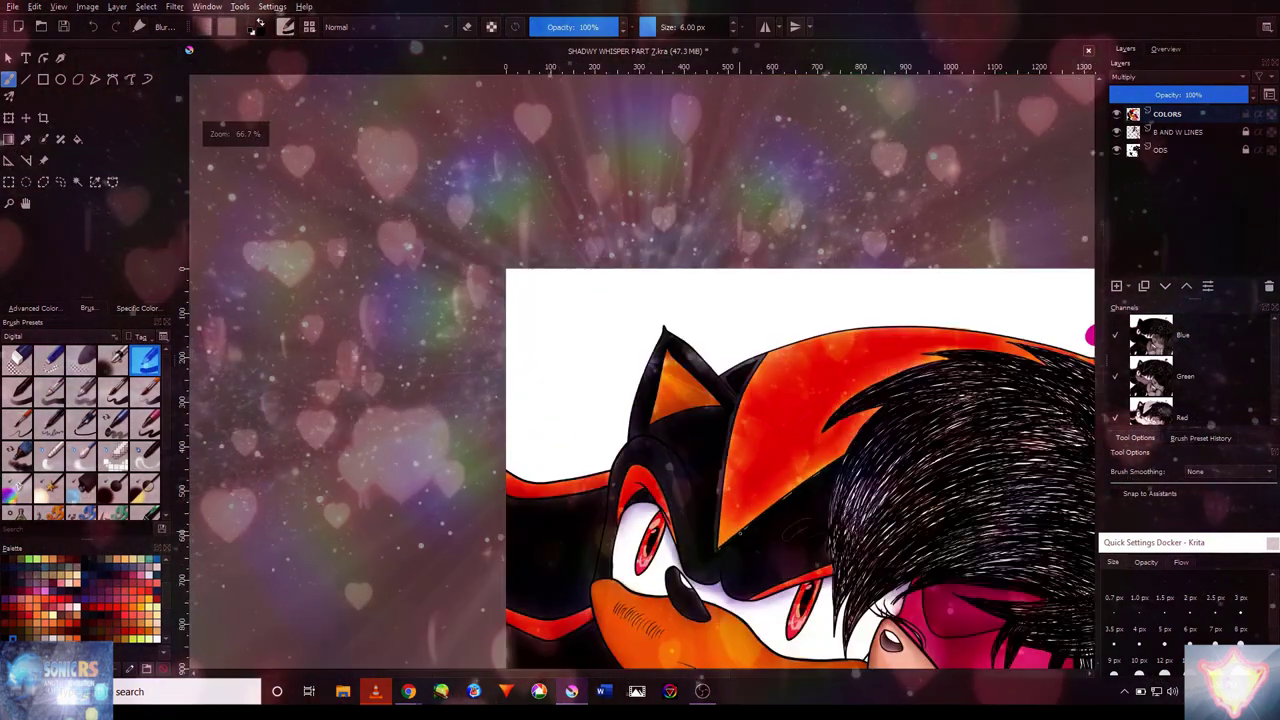
scroll(659, 575, "up", 5)
mouse_move(658, 580)
left_mouse_down()
mouse_move(690, 530)
mouse_move(874, 420)
mouse_move(725, 530)
left_mouse_up()
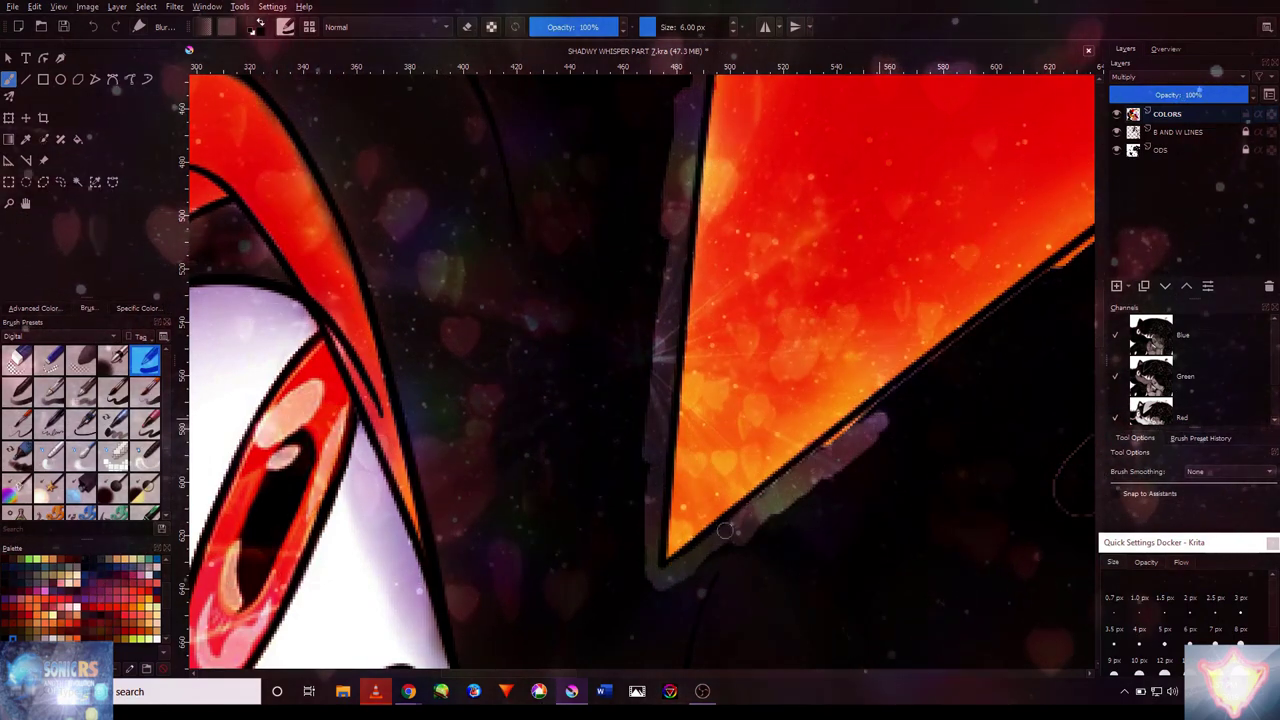
- Paint a grey highlight along the lower edge of the red-orange forehead stripe up to the hair with a 6 px brush
scroll(813, 451, "down", 6)
scroll(984, 325, "up", 5)
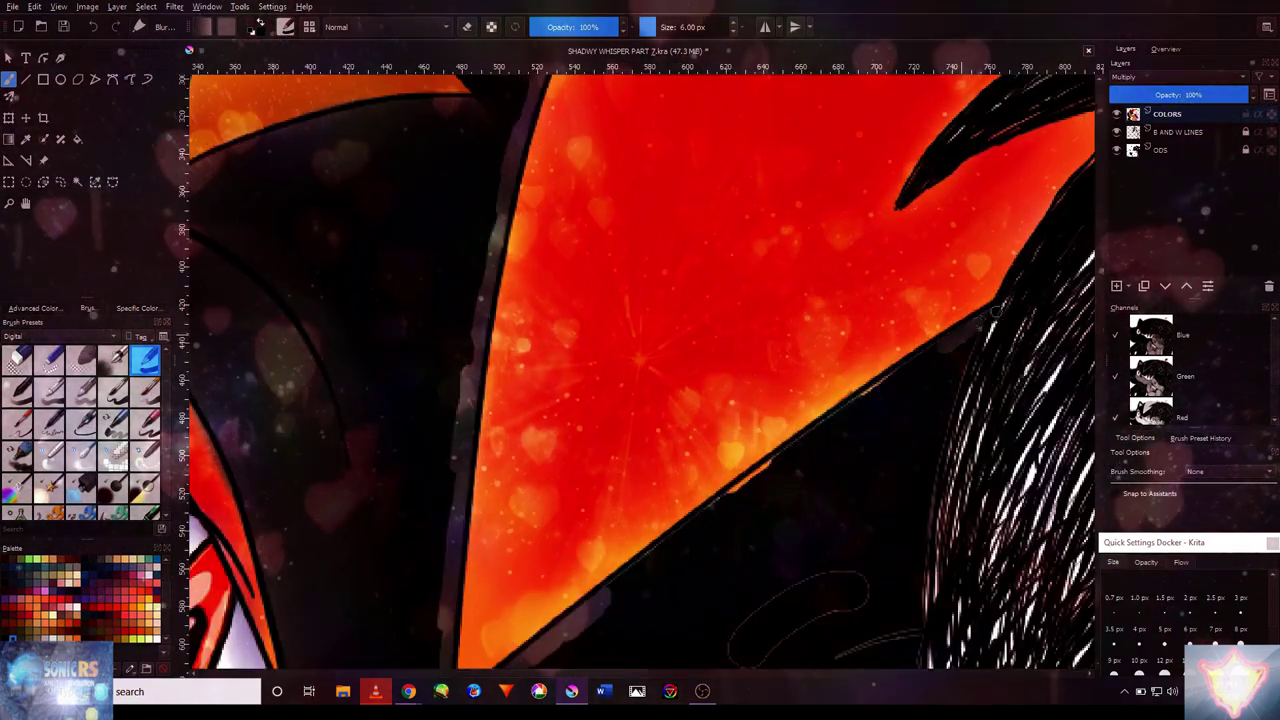
scroll(864, 396, "down", 5)
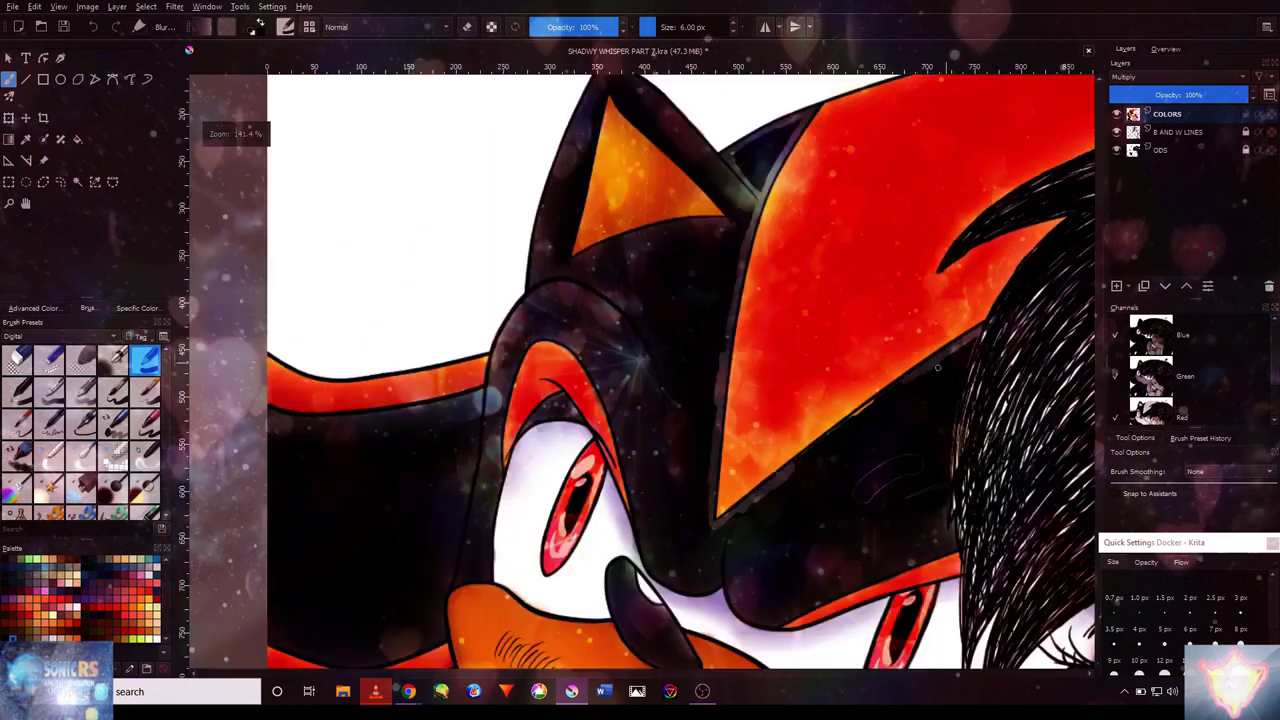
scroll(886, 390, "up", 5)
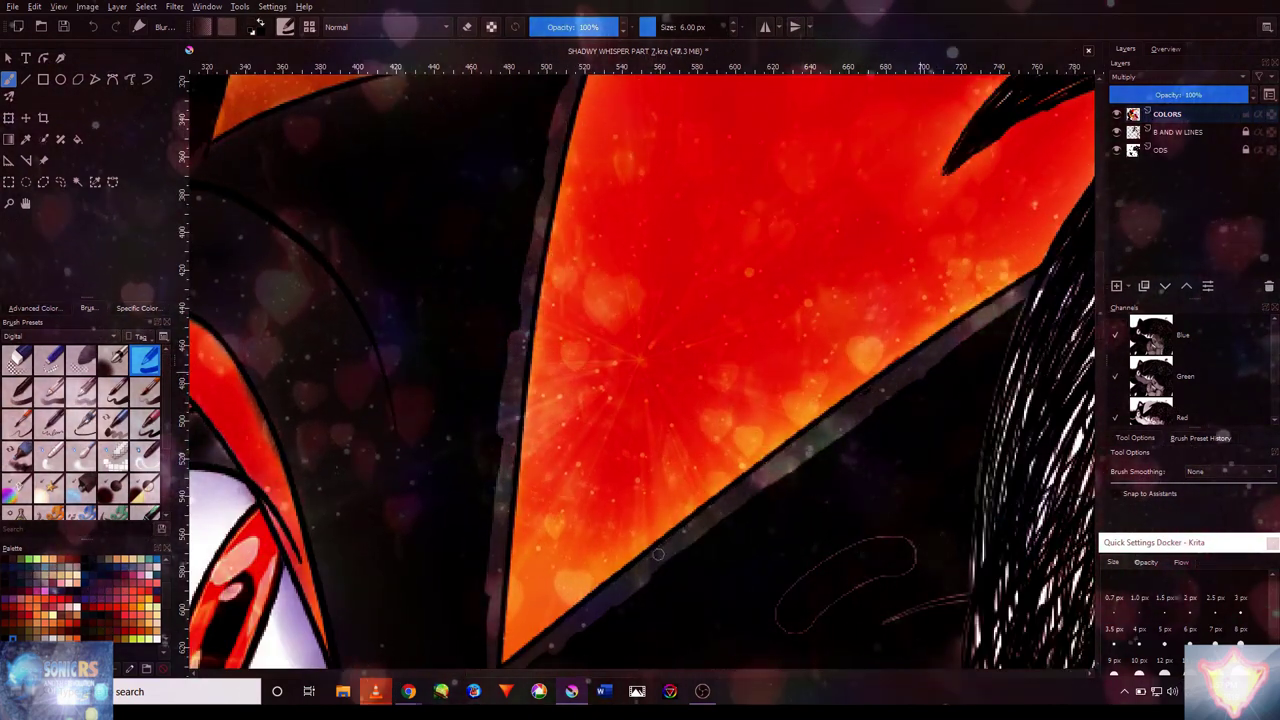
scroll(699, 527, "down", 5)
scroll(780, 608, "up", 6)
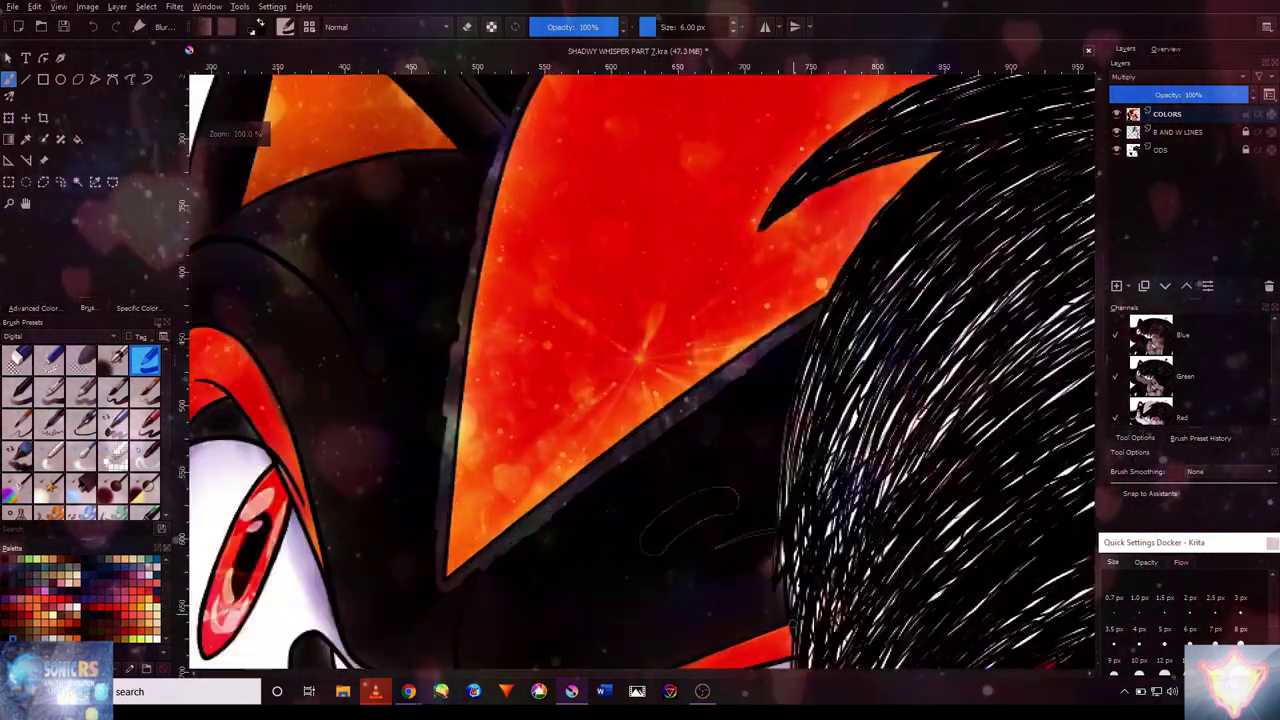
- Paint a grey highlight on the black forehead fur along the edge of the overlapping hair with the 6 px brush
scroll(760, 305, "down", 5)
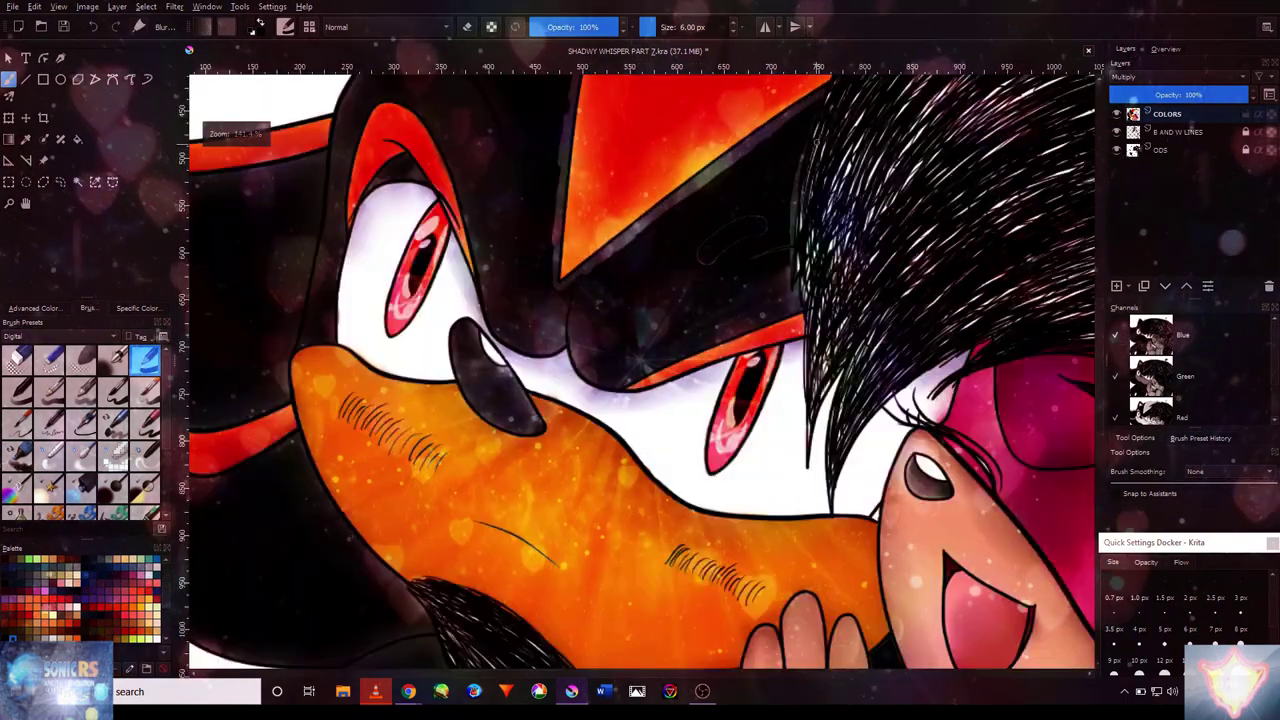
scroll(760, 305, "up", 5)
scroll(760, 305, "down", 2)
scroll(753, 209, "up", 2)
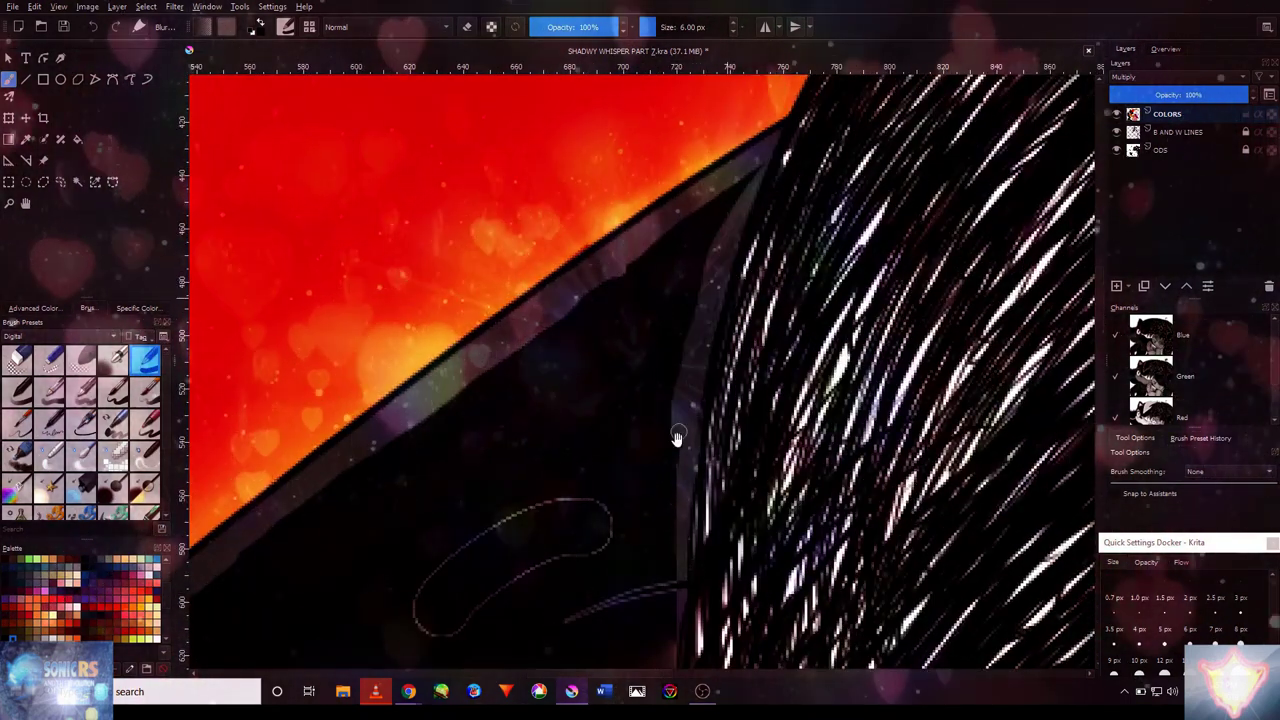
scroll(680, 440, "down", 5)
scroll(718, 570, "down", 1)
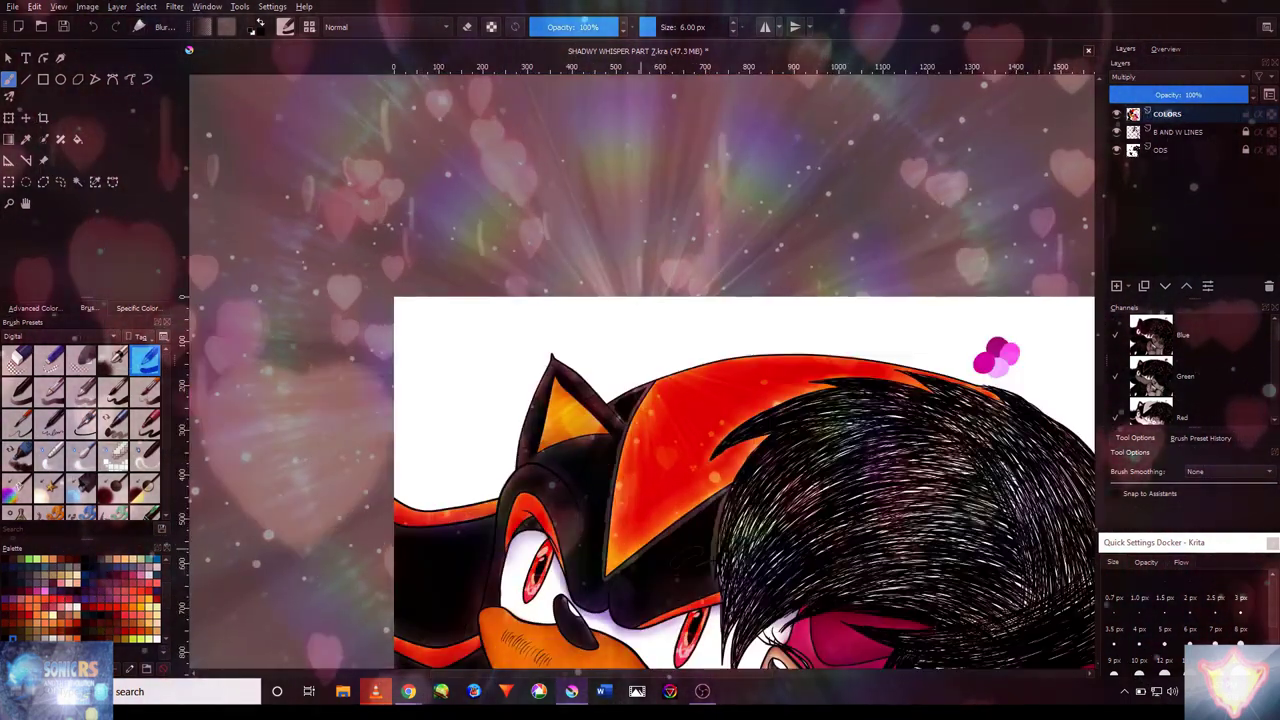
- Paint grey highlights inside the dark gaps between the fingers and beside the pink character's chin with a 3 px brush
scroll(720, 580, "down", 3)
scroll(790, 600, "up", 4)
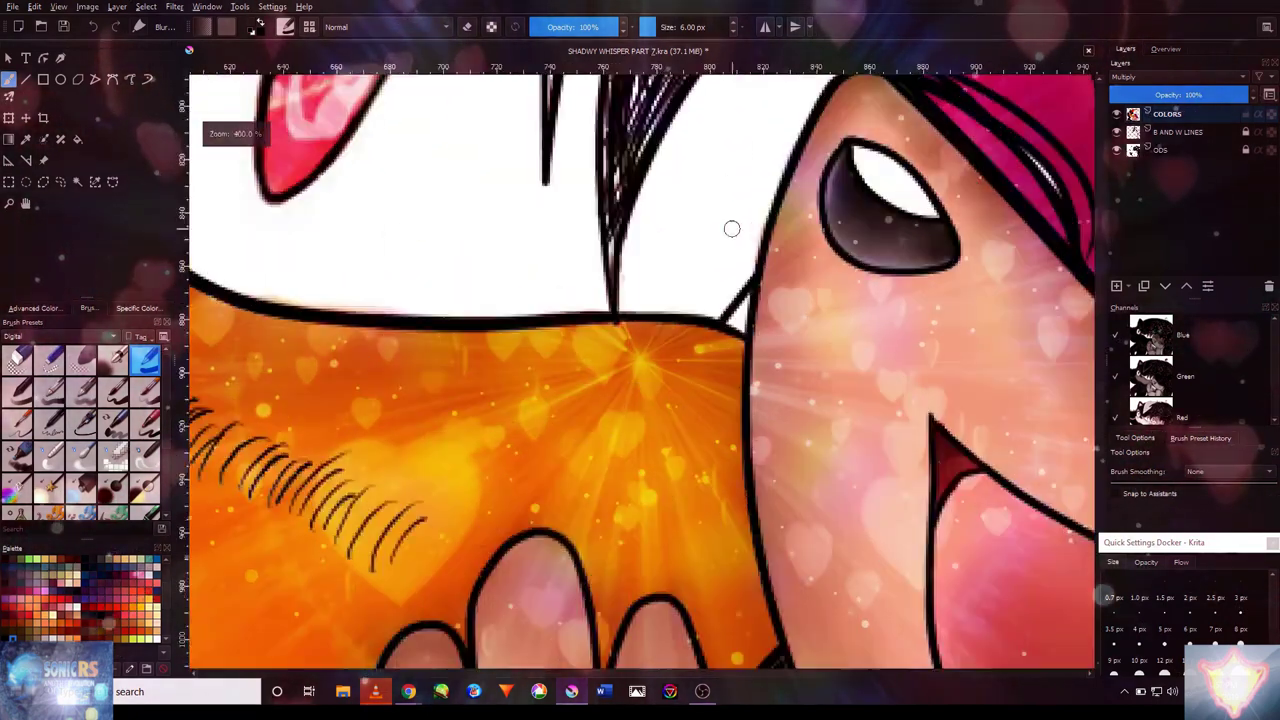
scroll(790, 600, "down", 2)
scroll(862, 626, "up", 2)
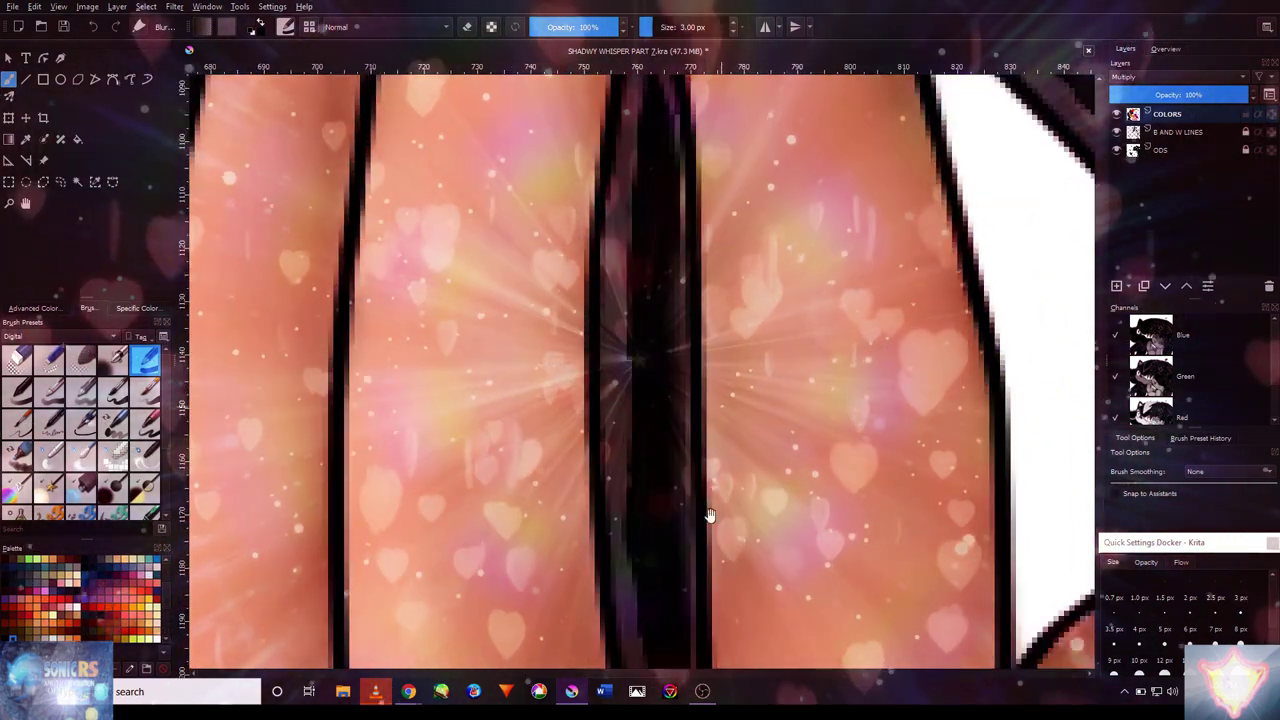
left_click_drag(674, 262, 703, 281)
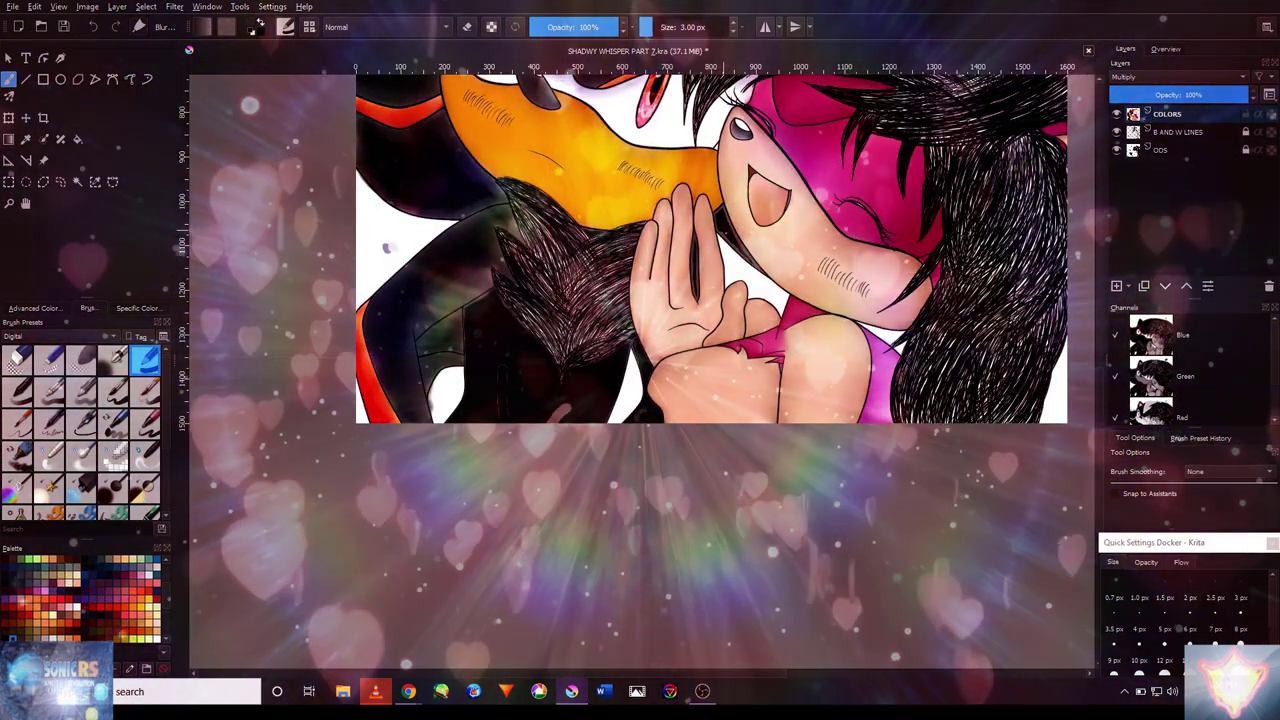
- Blend the grey highlight in the gap between the fingers using a blending brush at 12 px and 8 px
scroll(690, 262, "up", 3)
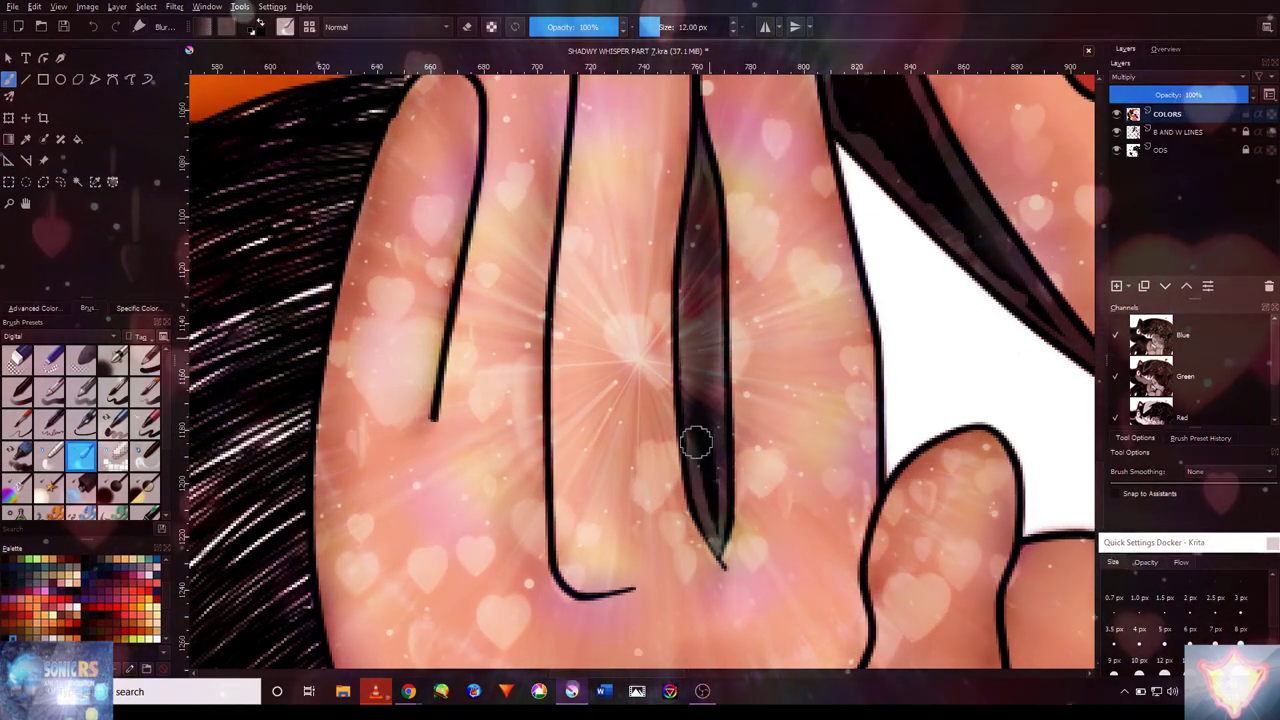
scroll(701, 222, "up", 1)
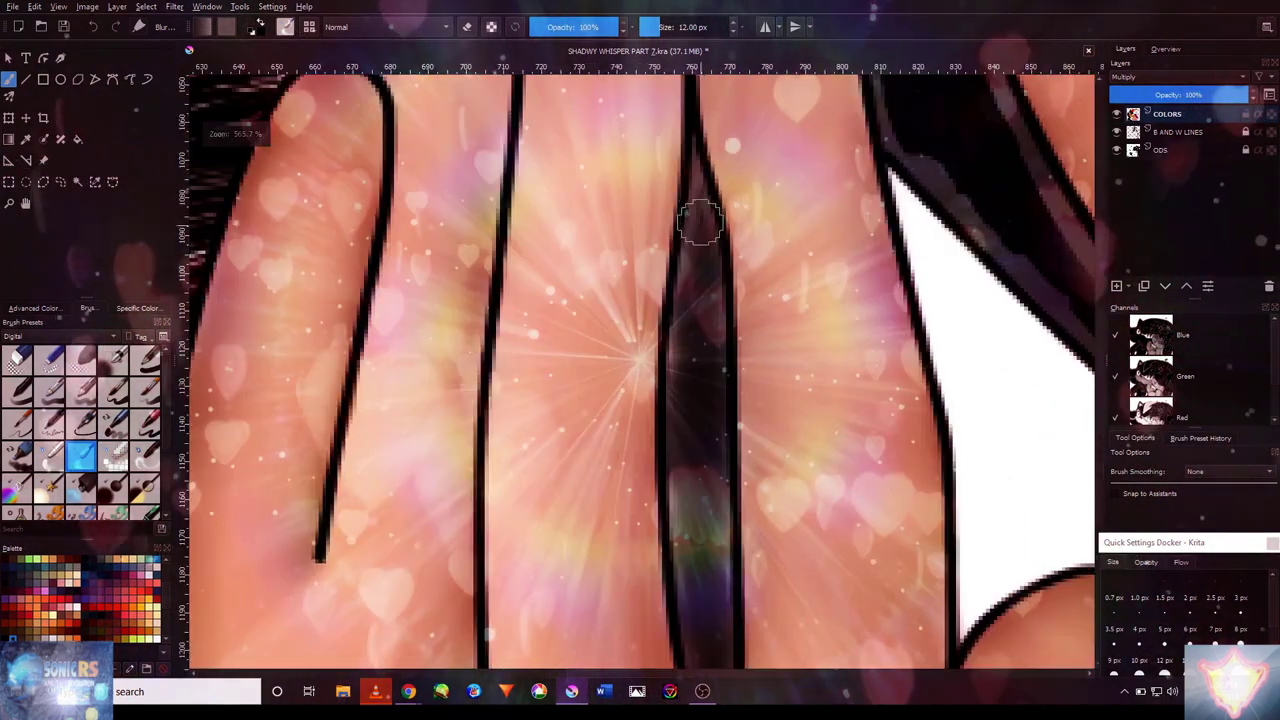
scroll(695, 303, "down", 2)
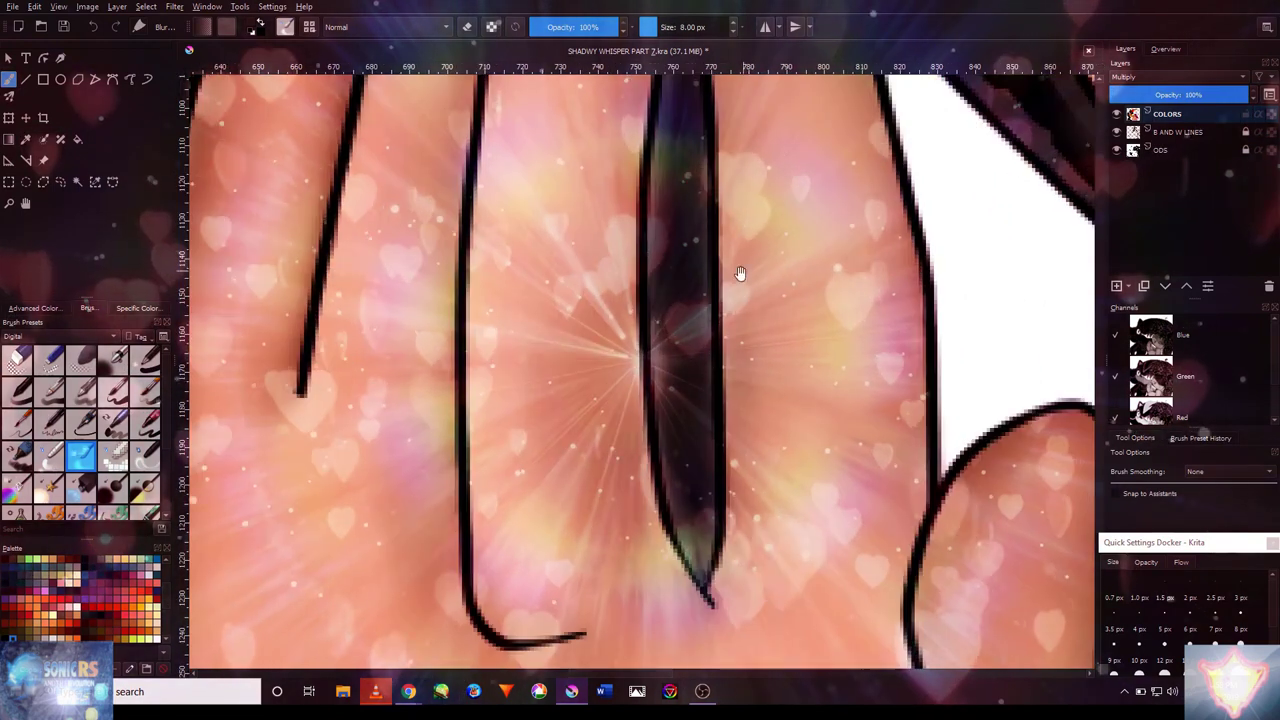
scroll(783, 440, "up", 2)
- Blend the highlights in the dark area between the hand and the chin with the blending brush at 10 px and 15 px
left_click_drag(783, 440, 710, 428)
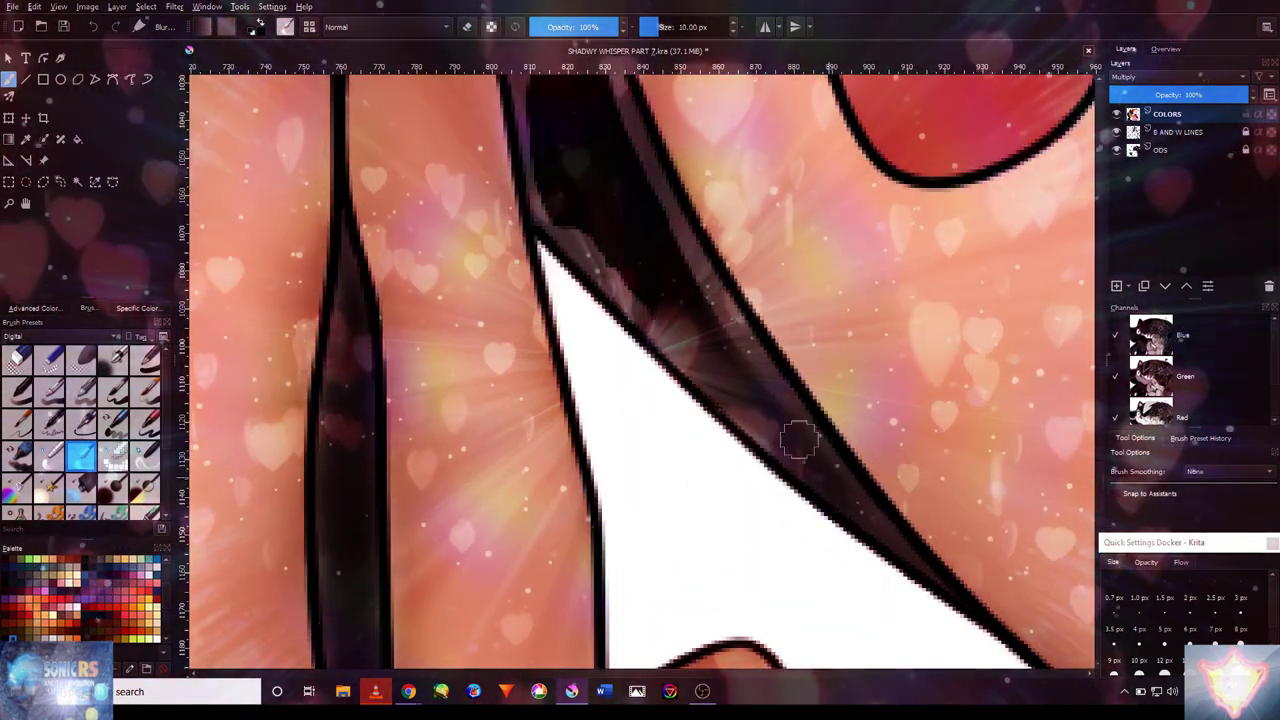
key("bracketright")
scroll(840, 490, "up", 2)
scroll(840, 490, "left", 1)
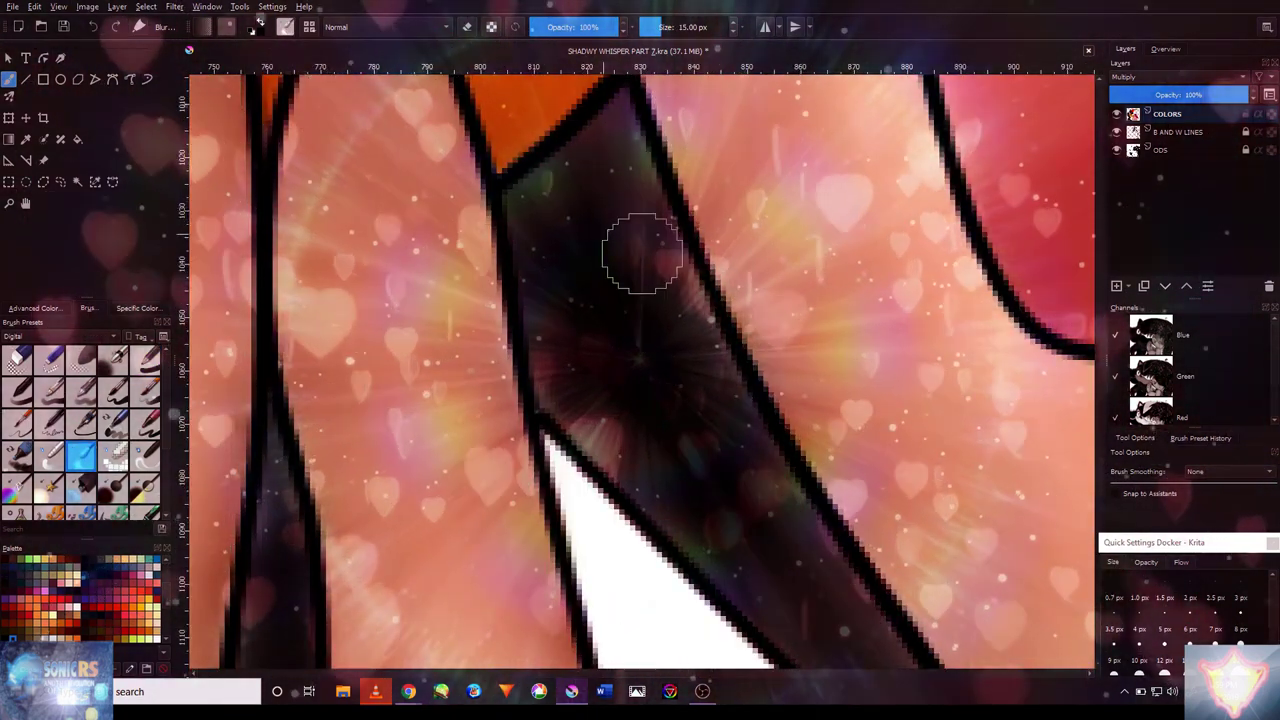
- Smooth the highlight below the forehead stripe into the black fur with the blending brush at 28 px
scroll(628, 178, "down", 5)
scroll(688, 398, "up", 6)
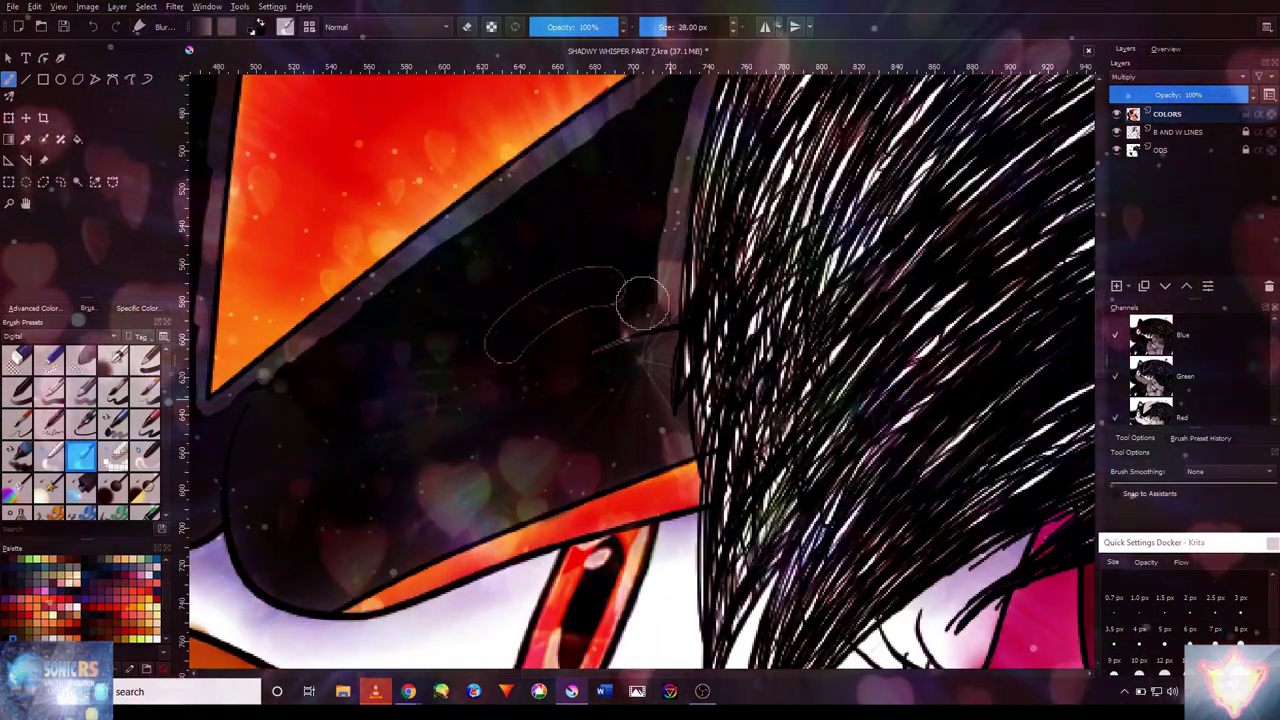
scroll(640, 450, "up", 3)
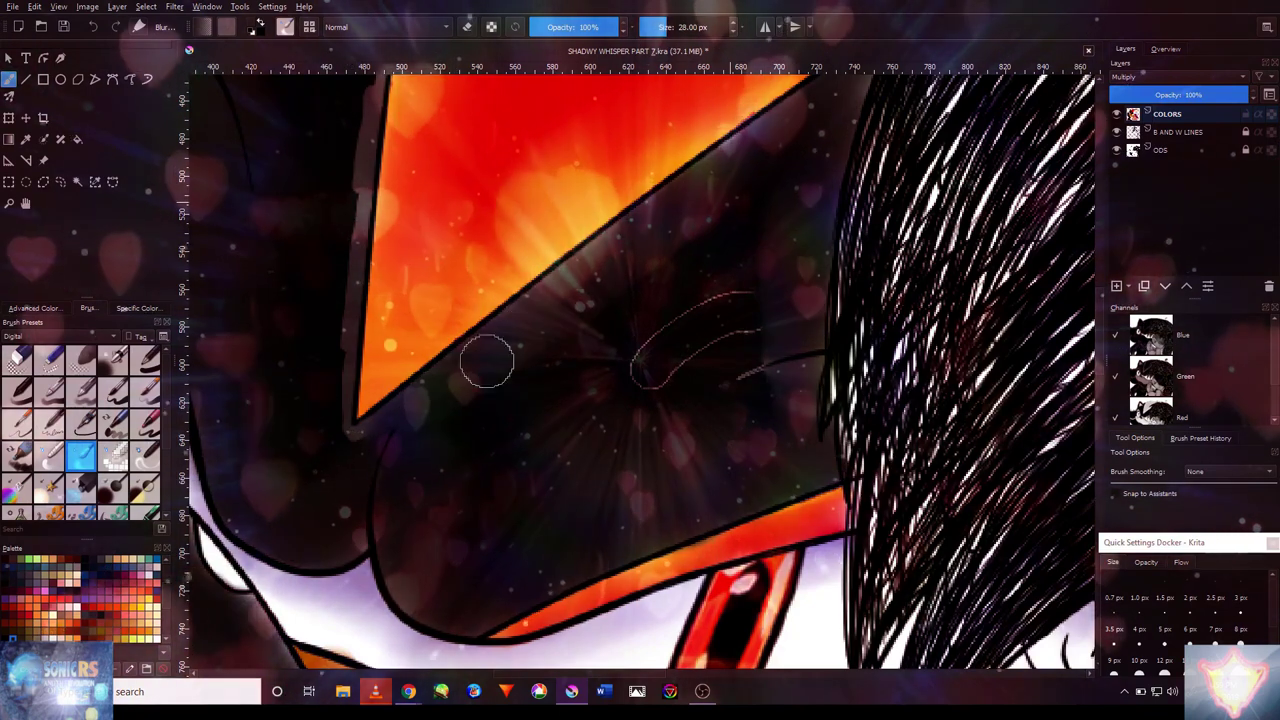
left_click_drag(487, 362, 787, 362)
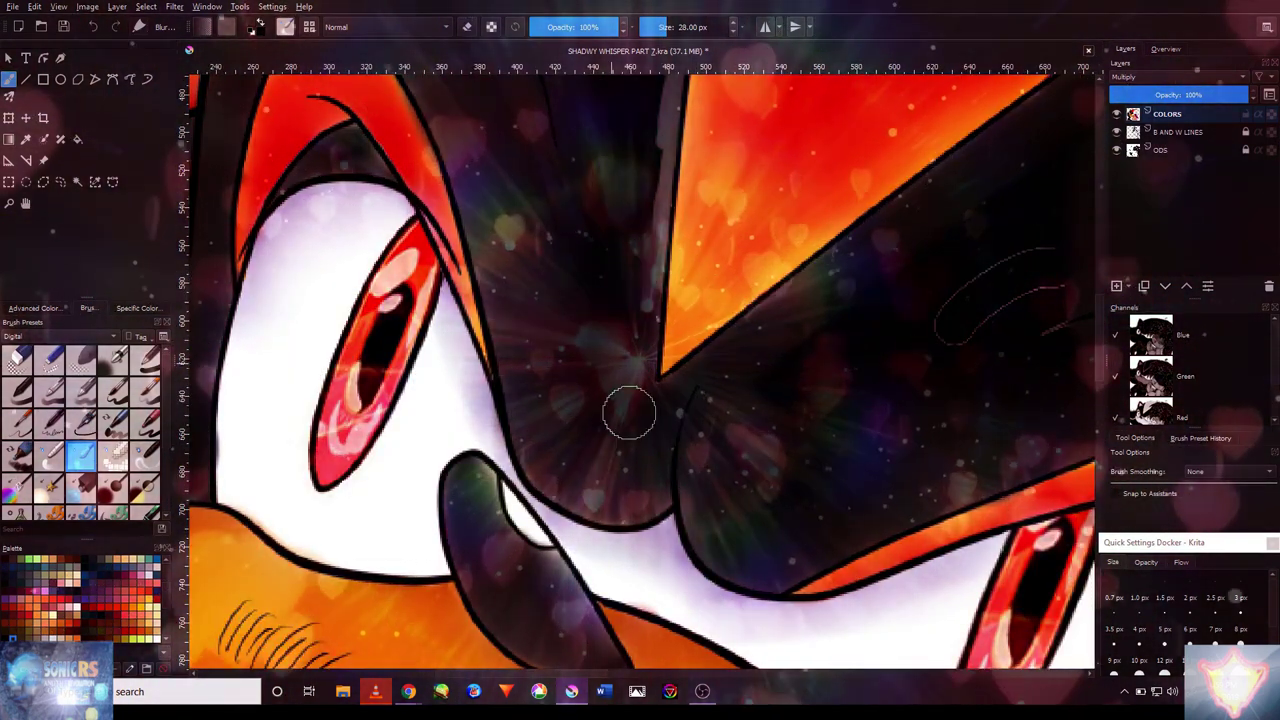
- Blend the highlight along the ear-side edge of the forehead stripe into the black fur at 22 px
scroll(629, 413, "down", 8)
scroll(638, 270, "up", 12)
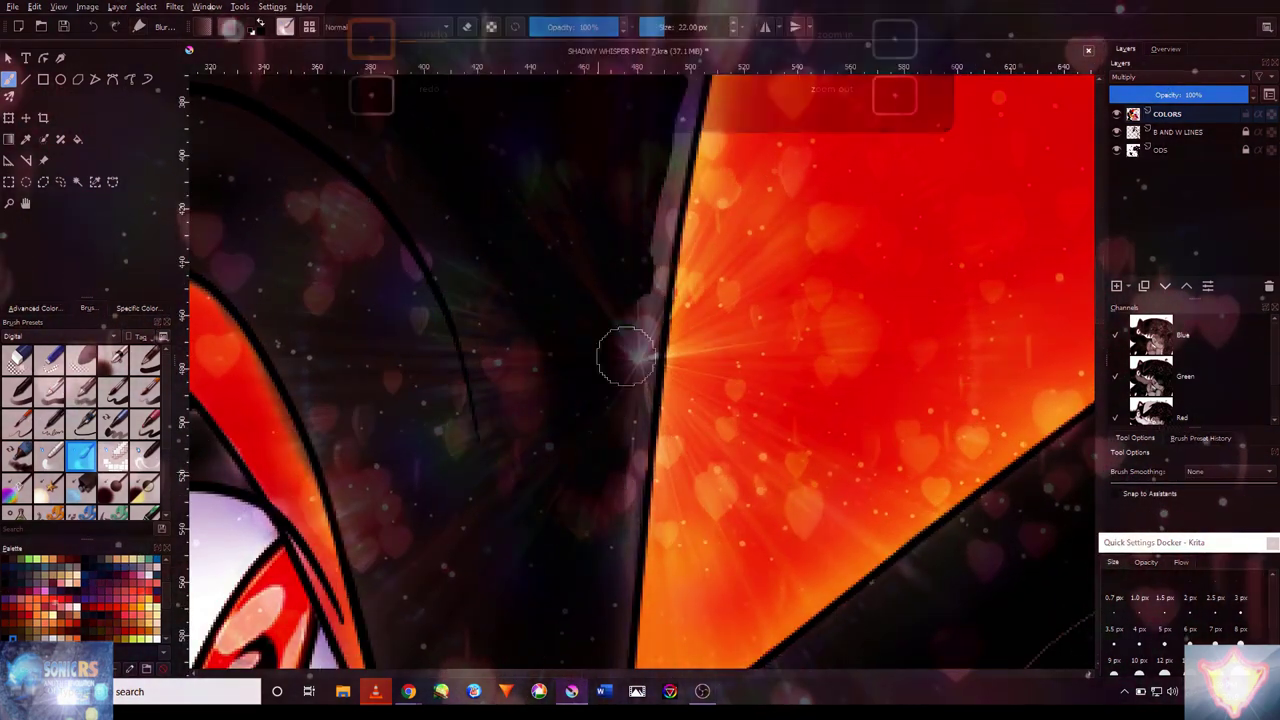
scroll(608, 472, "down", 2)
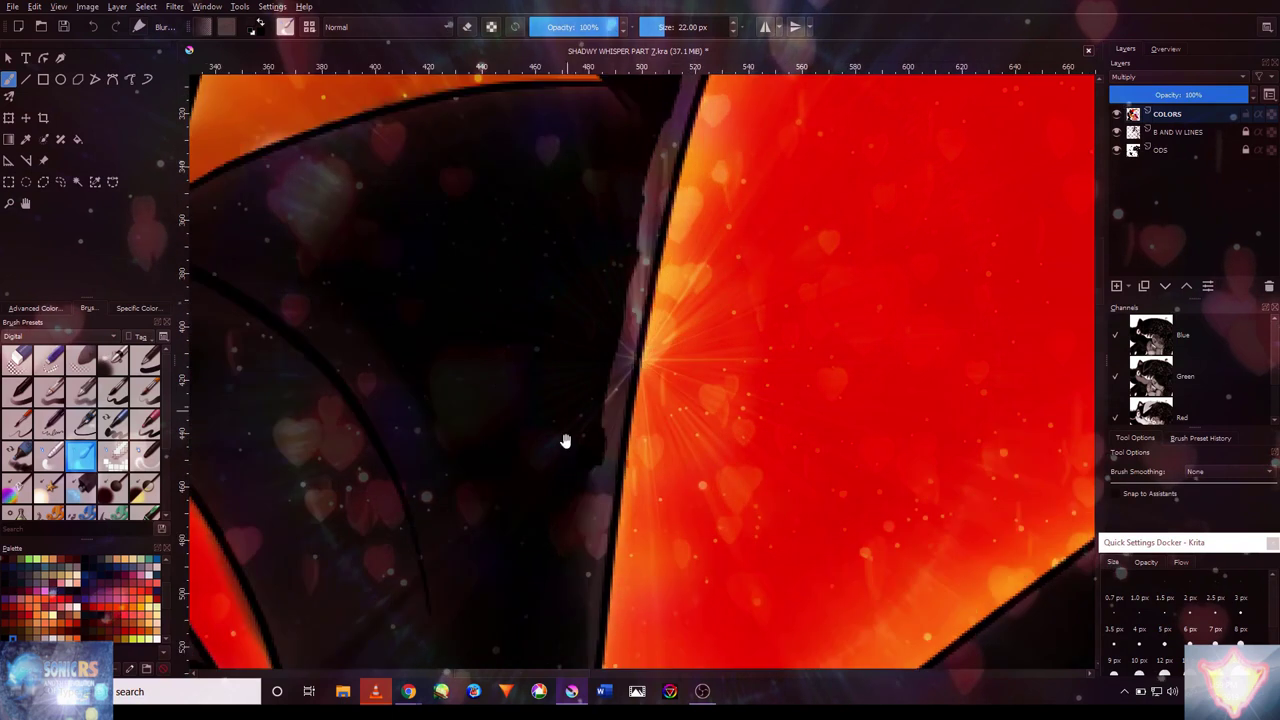
scroll(566, 443, "up", 2)
scroll(574, 424, "up", 1)
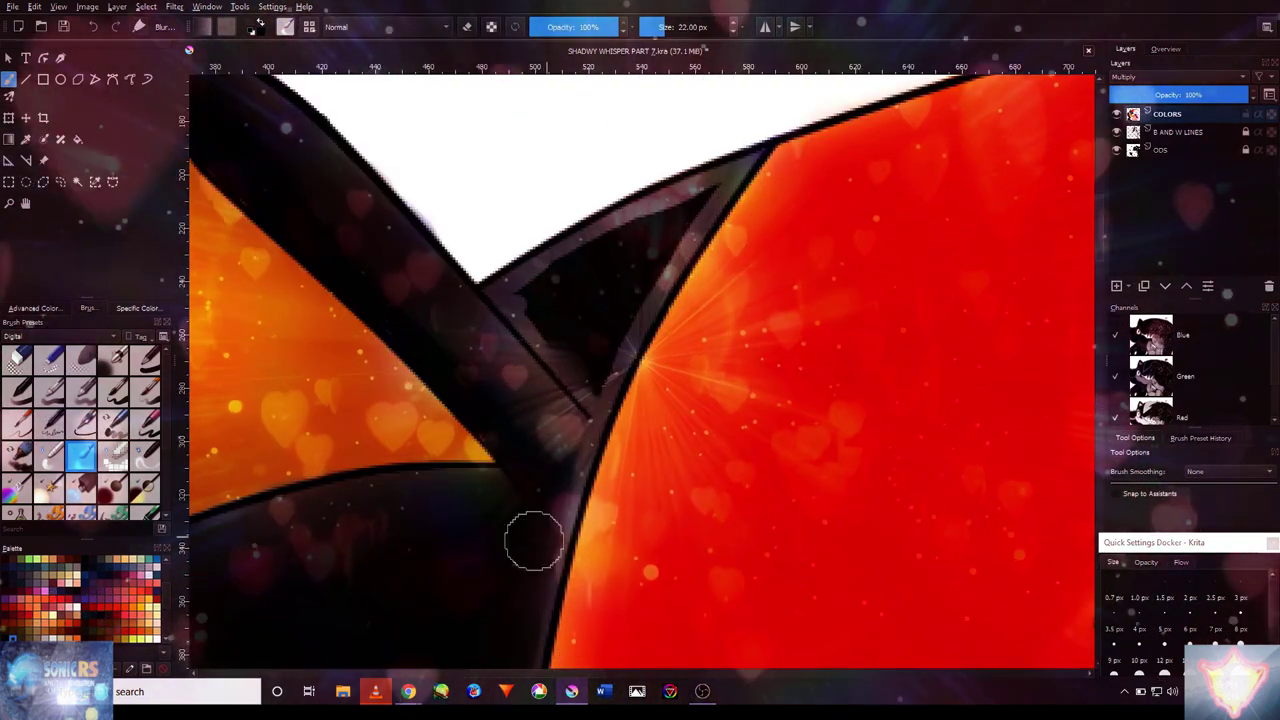
- Blend the highlights in the small black triangle between the ear and the red stripe, reducing the brush to 14 px
scroll(543, 301, "down", 2)
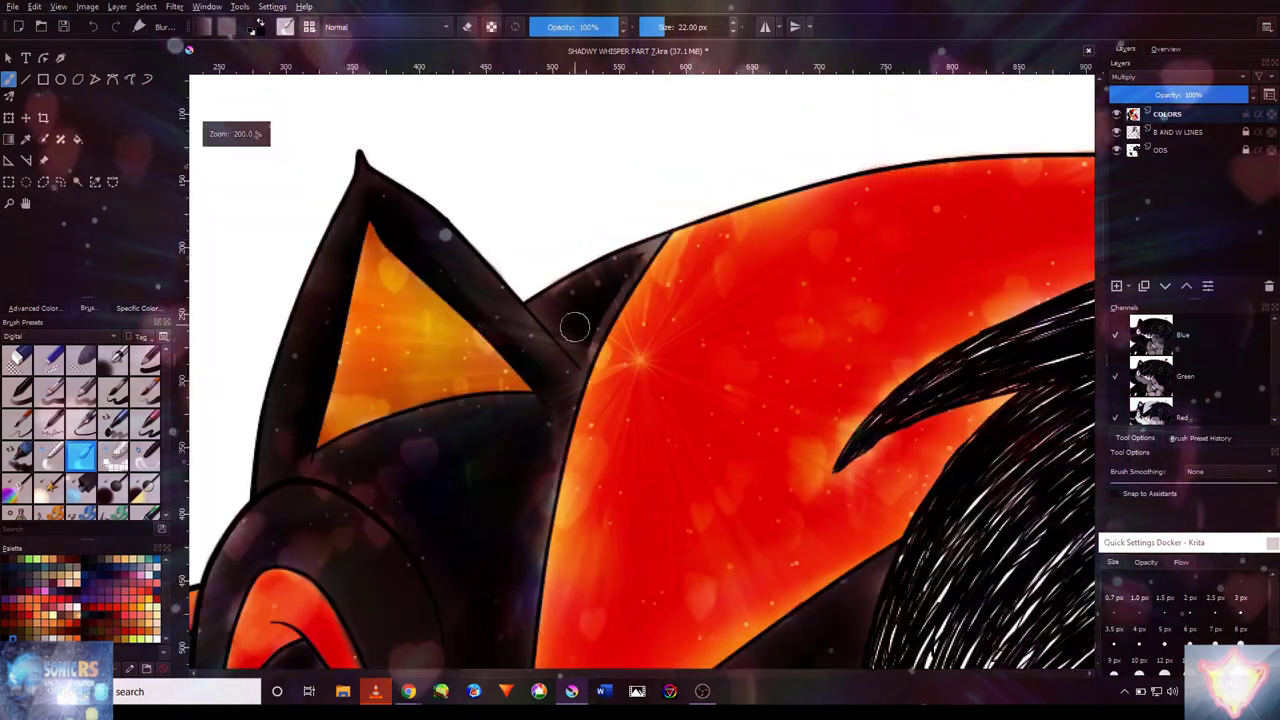
scroll(594, 306, "up", 3)
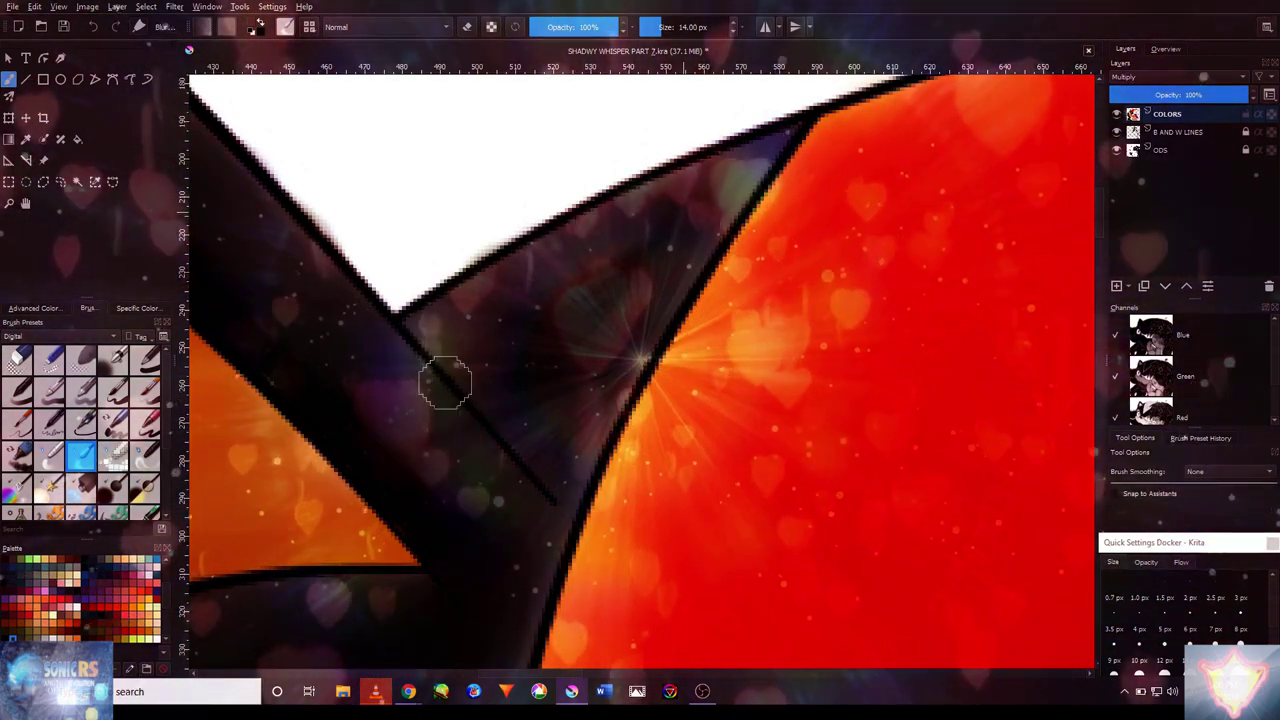
scroll(513, 336, "down", 3)
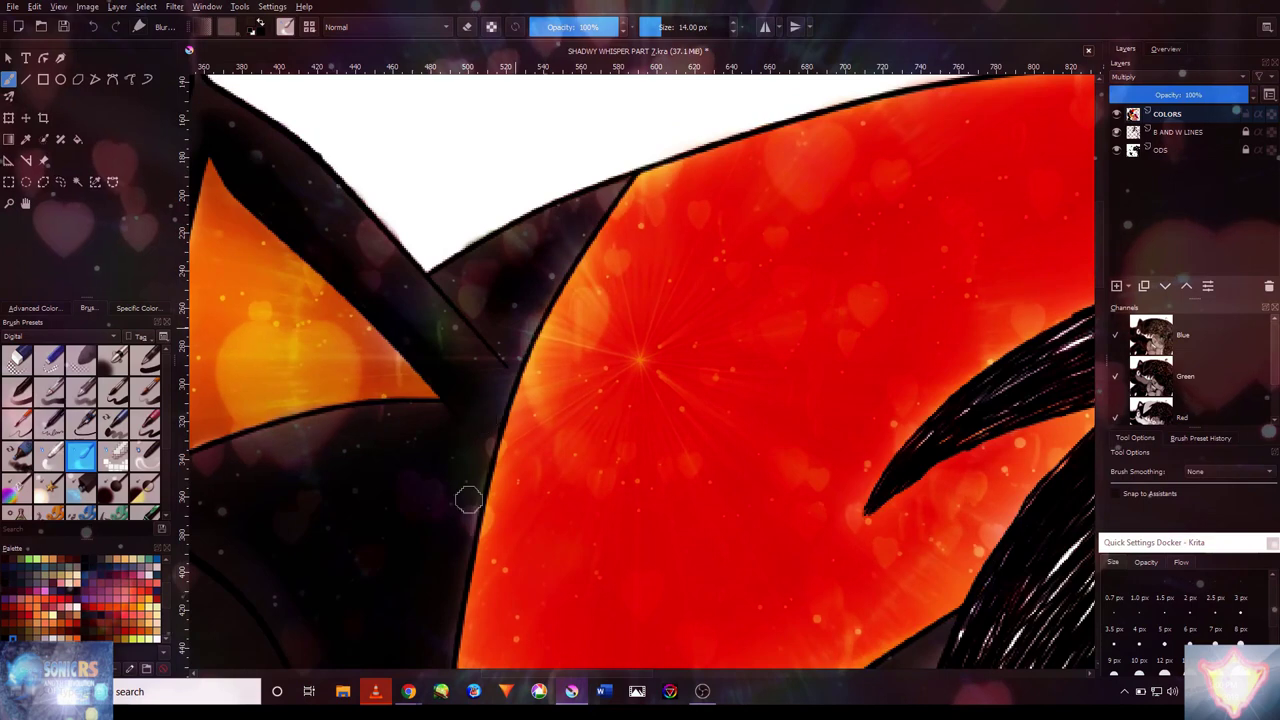
- Soften the remaining highlight down the stripe's ear-side edge to its pointed tip with the 14 px blending brush
scroll(475, 463, "down", 5)
scroll(470, 447, "up", 5)
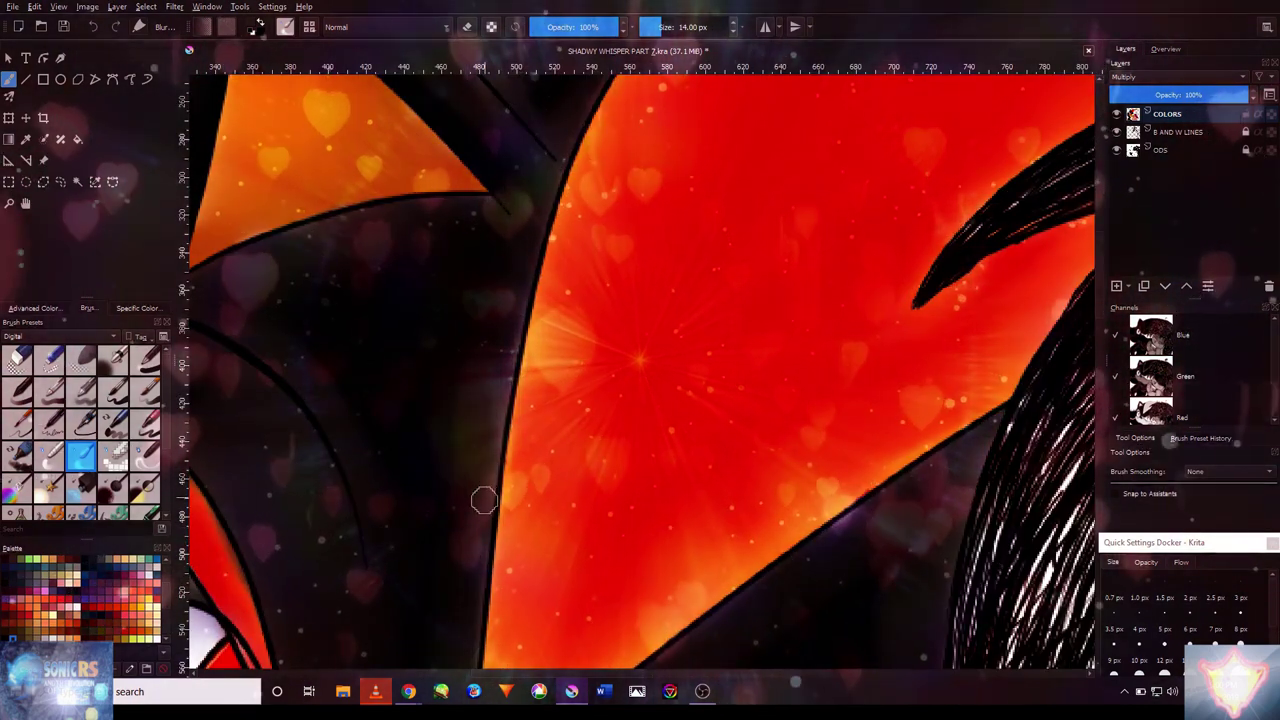
scroll(483, 433, "down", 3)
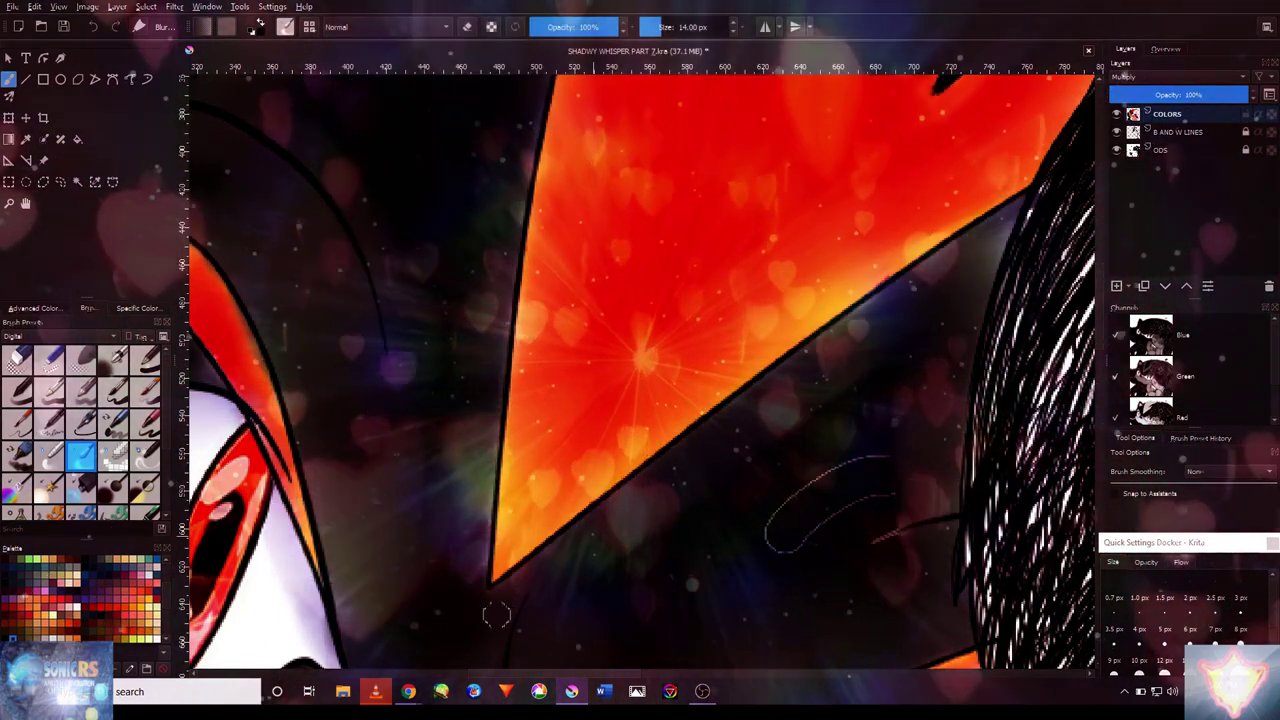
scroll(497, 615, "down", 5)
scroll(690, 330, "up", 3)
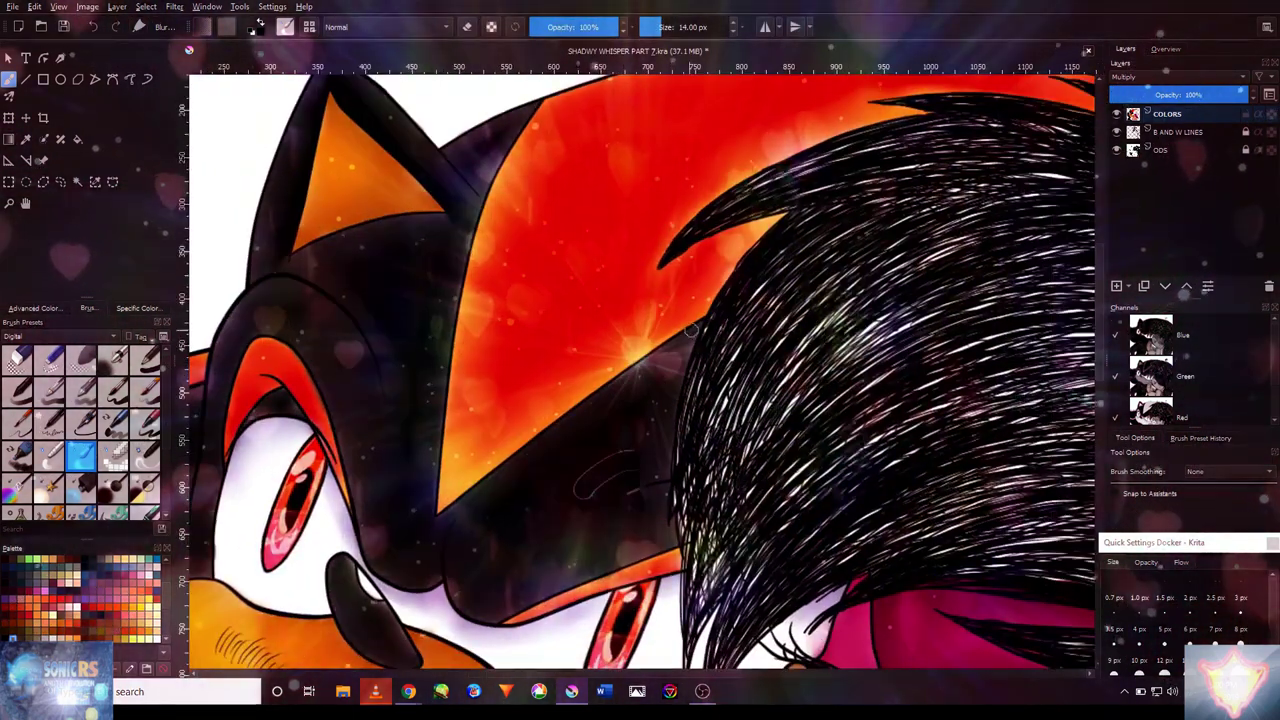
- Blend the forehead highlight beside the hair into the black fur with the brush at 16 px and 35 px
scroll(690, 330, "down", 3)
scroll(703, 437, "up", 6)
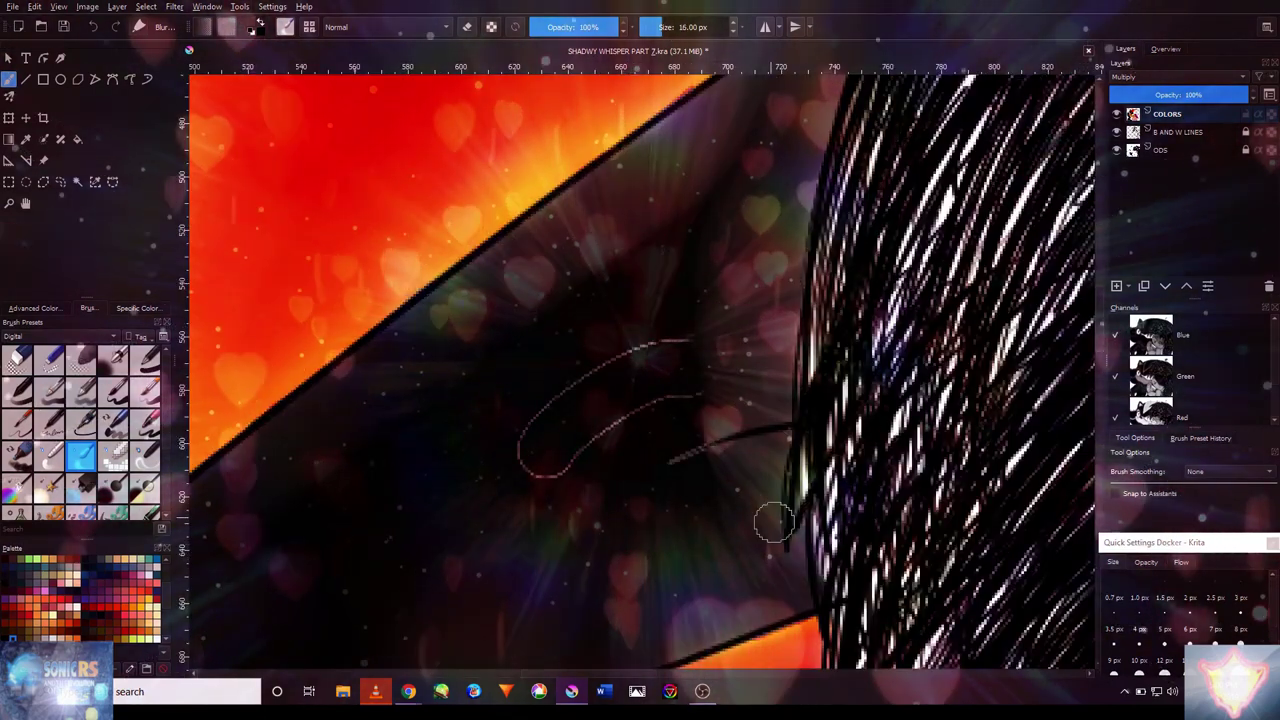
left_click_drag(742, 378, 728, 412)
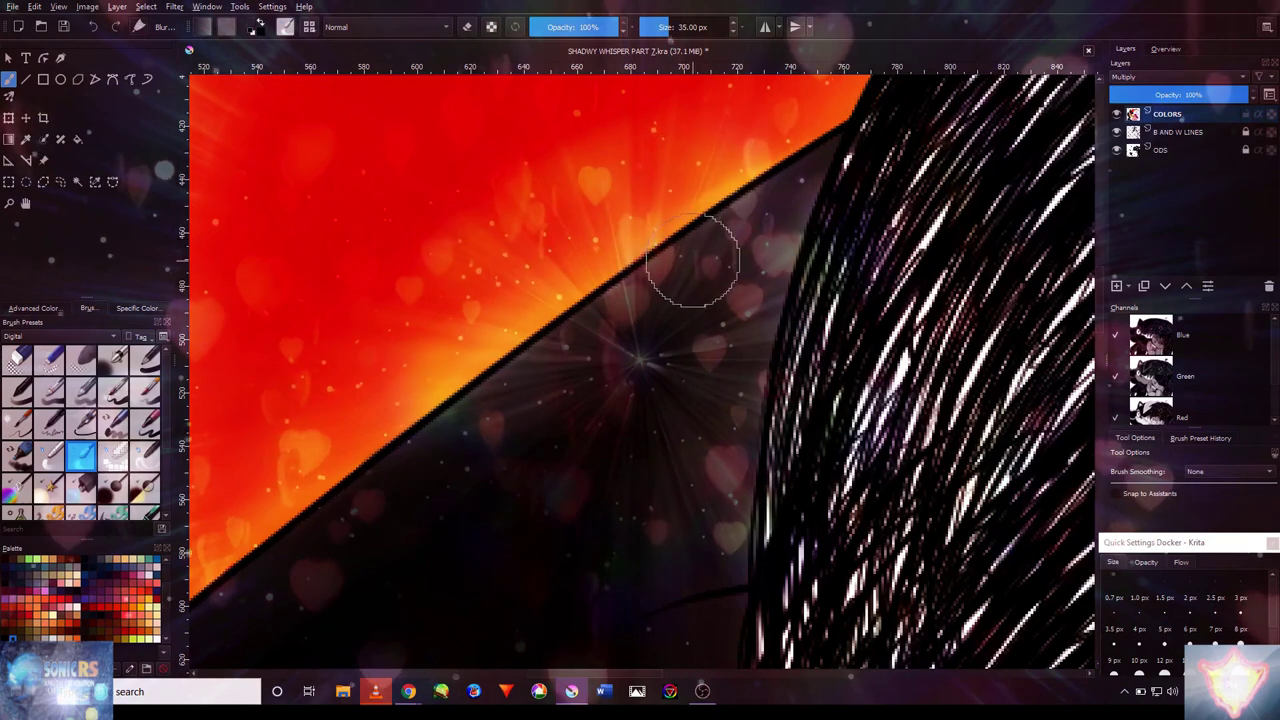
- Fill the small white triangle between the orange muzzle and the pink character's snout with a dark colour using the Fill tool
scroll(686, 257, "down", 5)
scroll(686, 257, "up", 3)
scroll(766, 449, "up", 4)
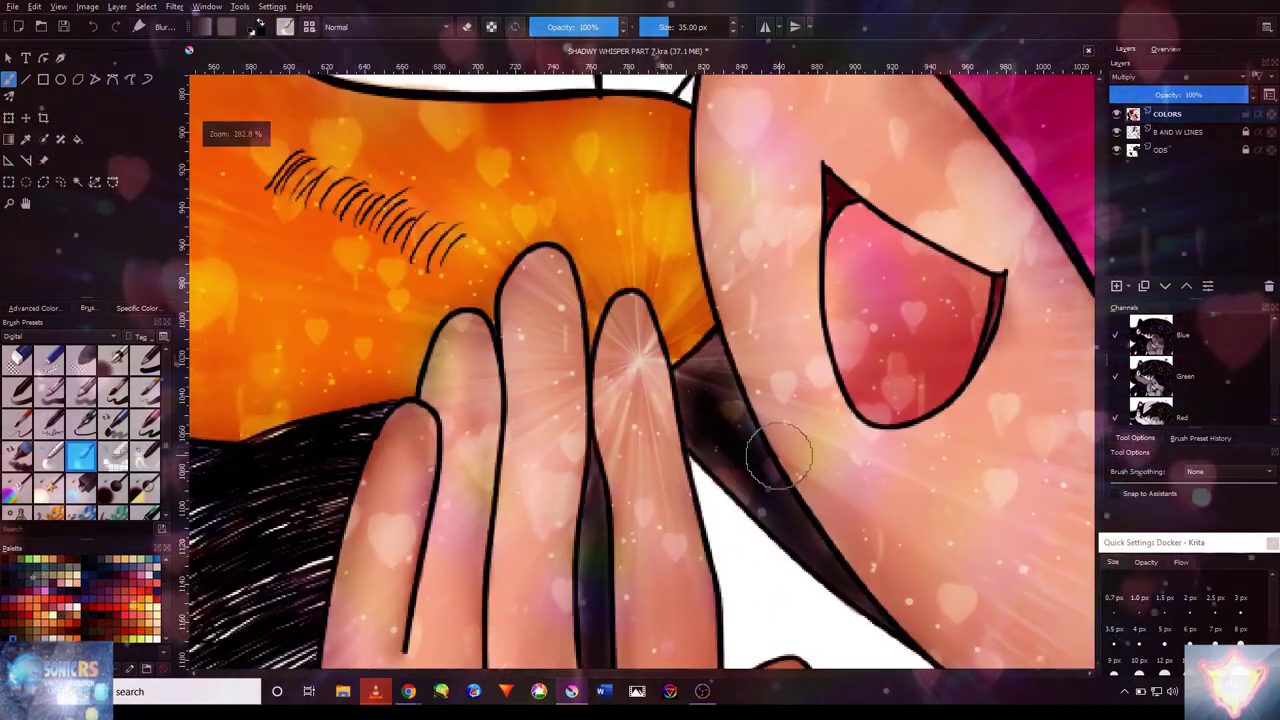
scroll(766, 449, "down", 4)
scroll(770, 300, "up", 2)
scroll(770, 298, "up", 2)
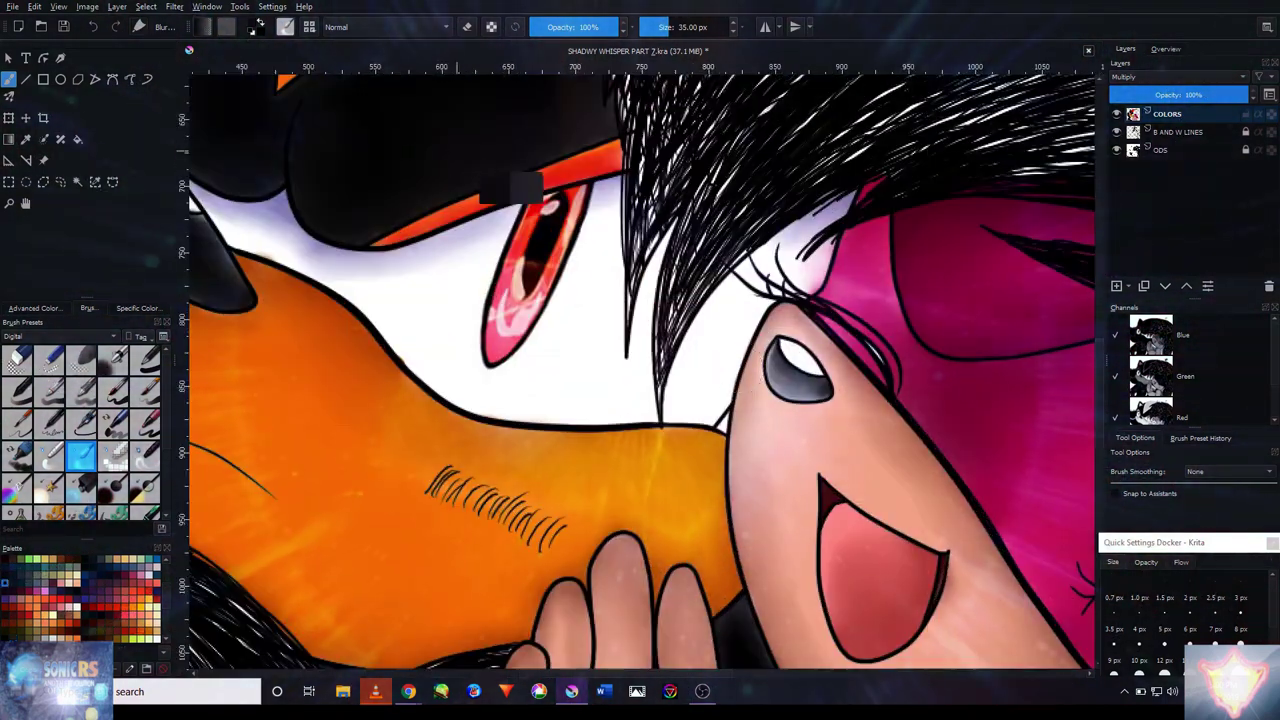
left_click(78, 139)
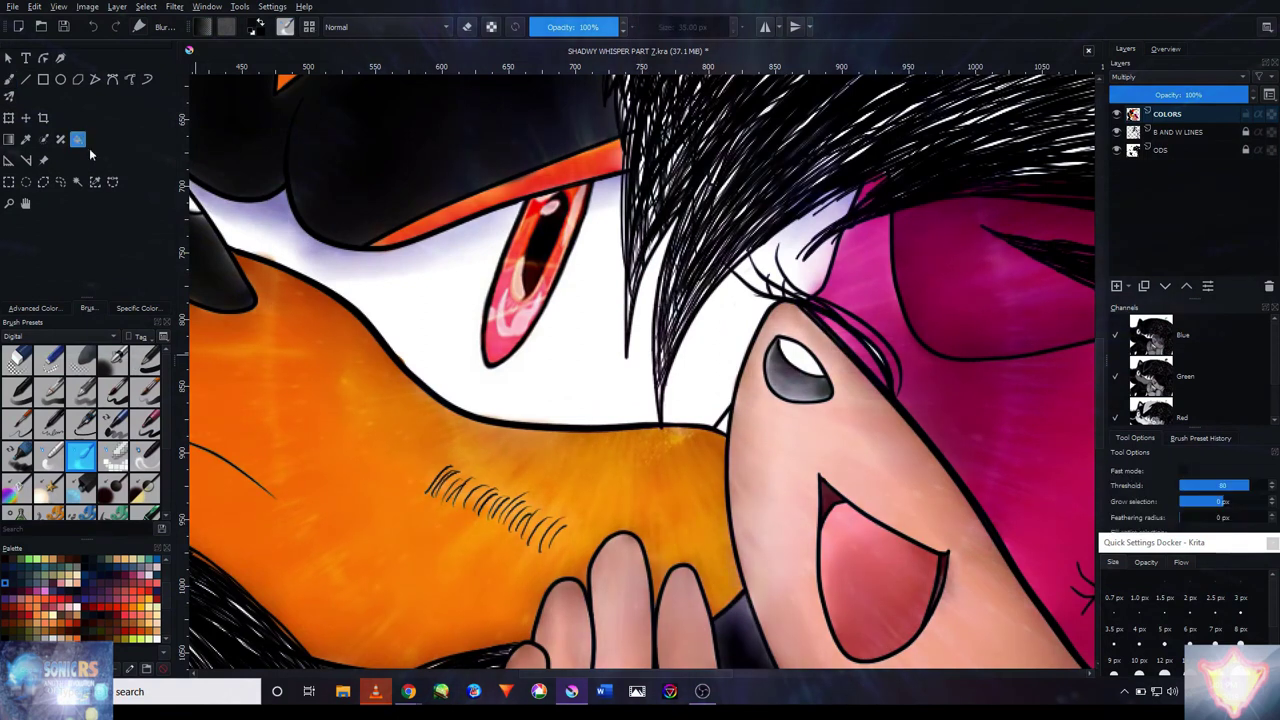
scroll(680, 390, "up", 3)
scroll(812, 500, "down", 5)
scroll(785, 178, "up", 2)
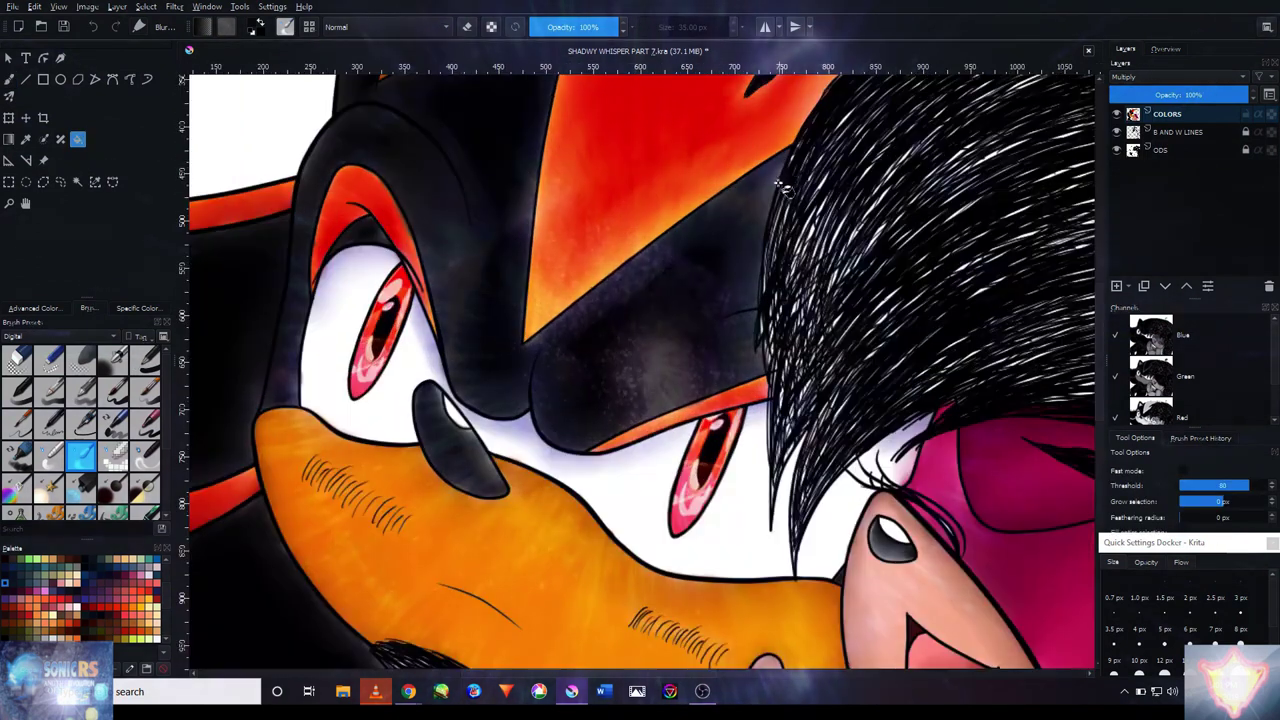
scroll(810, 560, "up", 3)
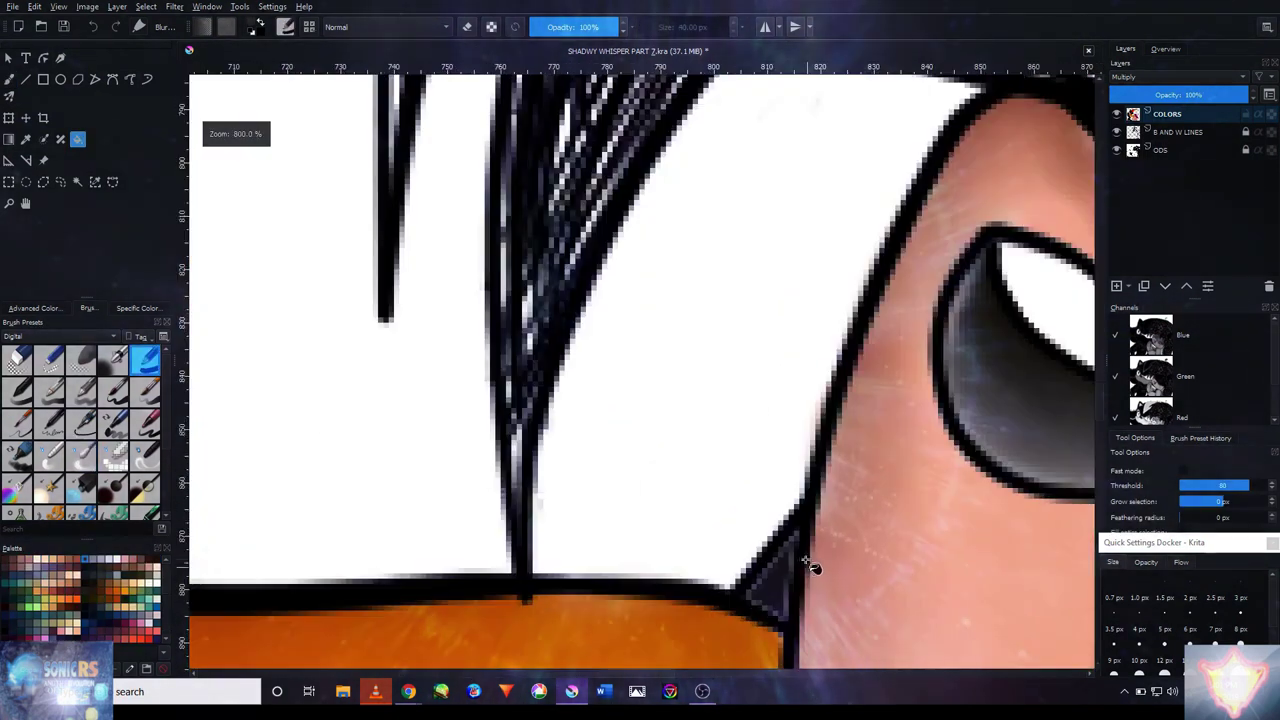
- Paint a thin grey highlight inside the small dark triangle beside the snout with a 1 px freehand brush
left_click(8, 96)
left_click_drag(792, 558, 707, 408)
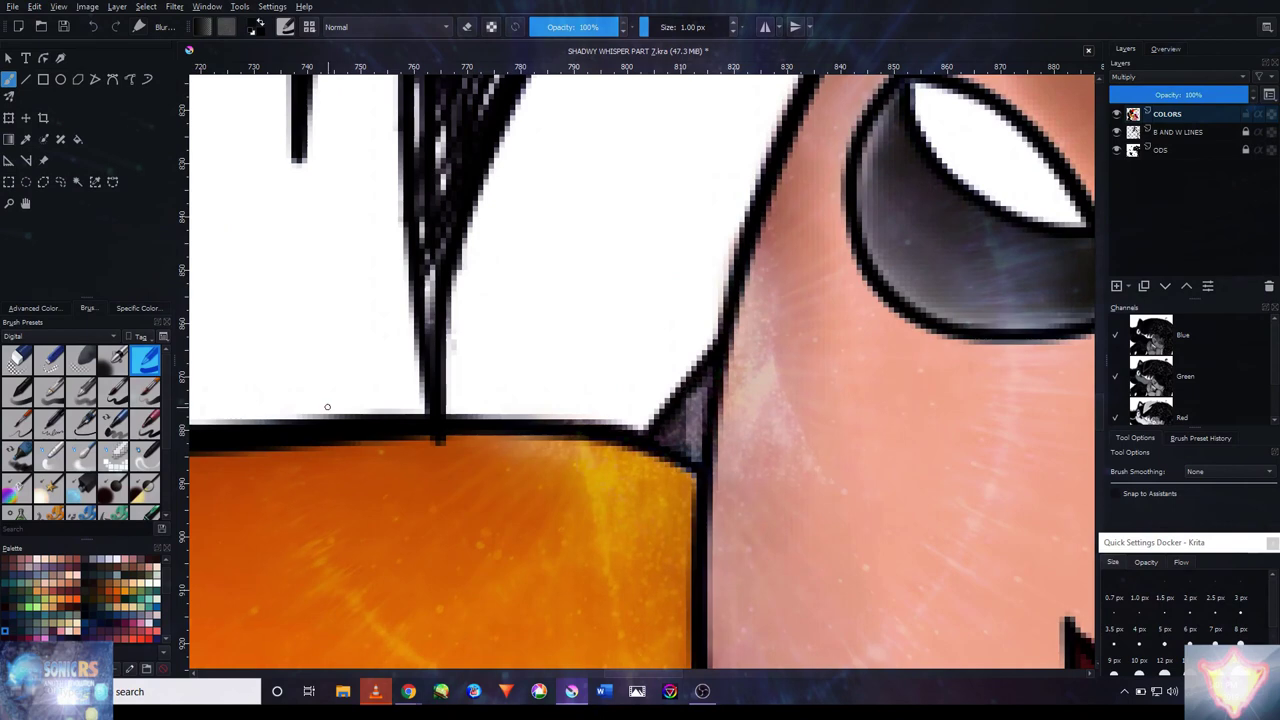
- Blend the grey highlight inside the small dark triangle beside the snout with the 16 px blending brush
left_click(85, 460)
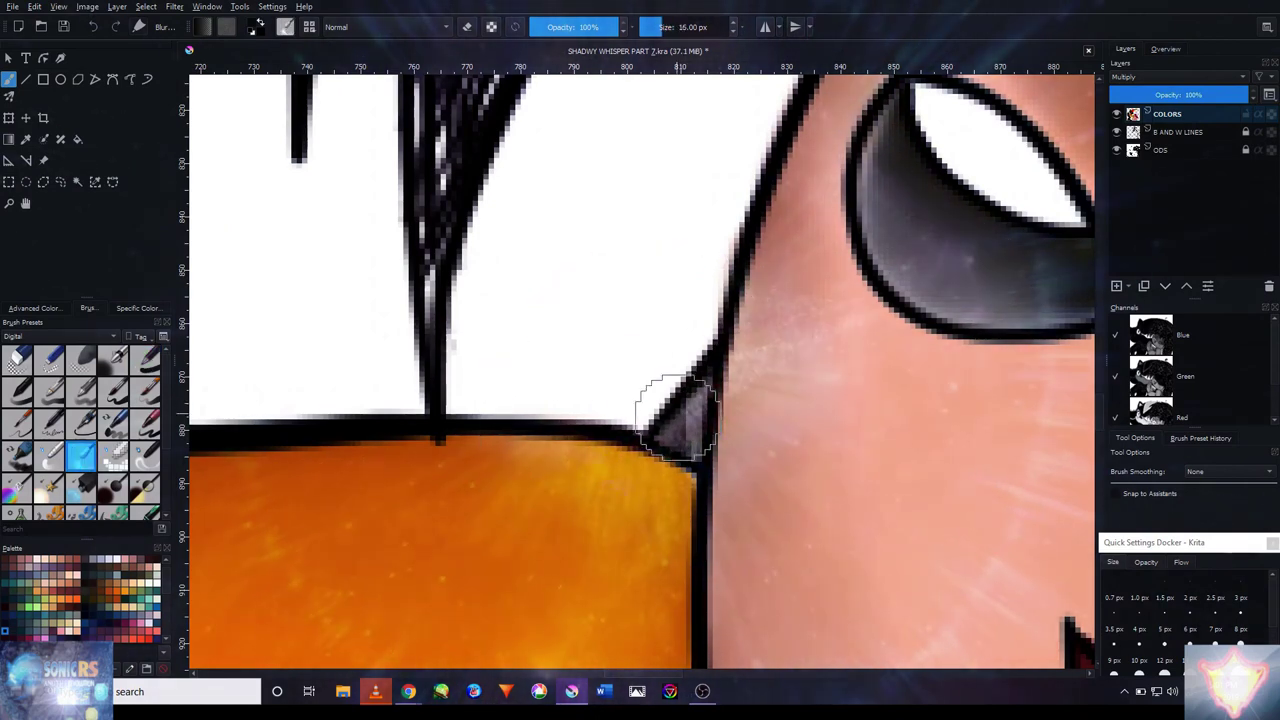
scroll(700, 430, "down", 6)
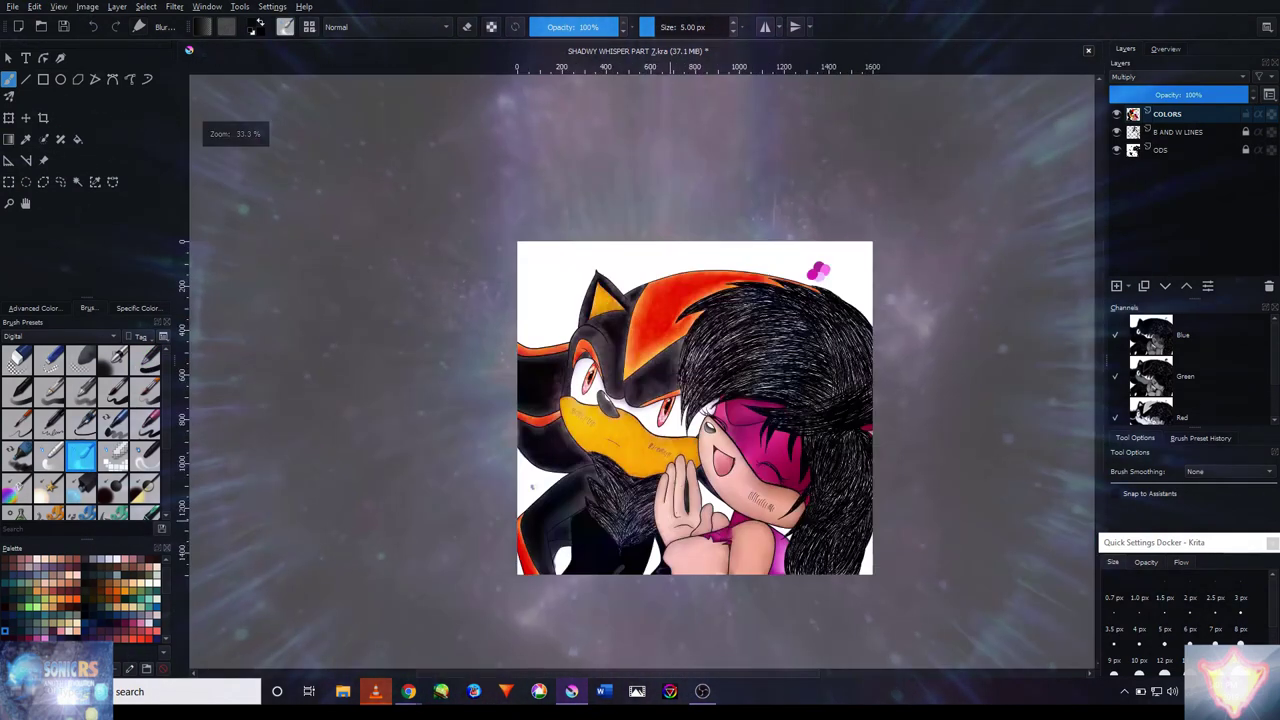
- Paint grey highlights along both edges of the narrow black strip between the white gap and the pink character's arm, using 9 px and 4 px brushes
scroll(576, 519, "up", 3)
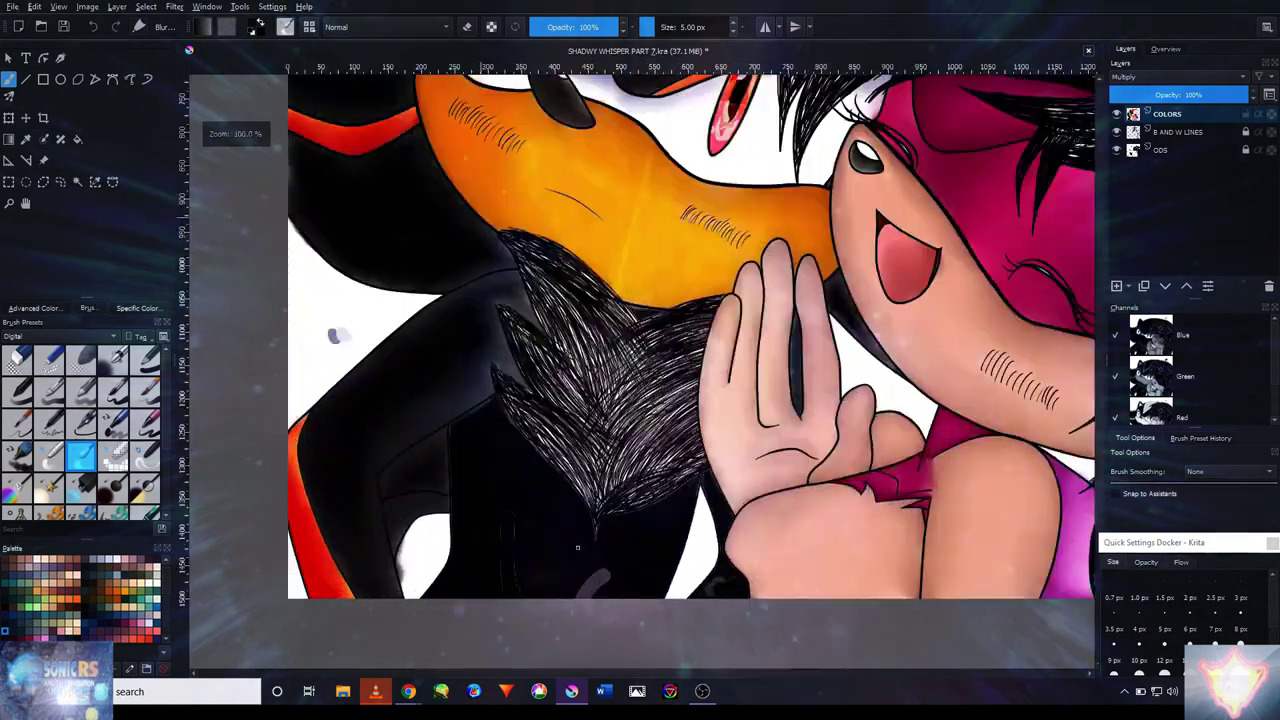
scroll(885, 623, "up", 3)
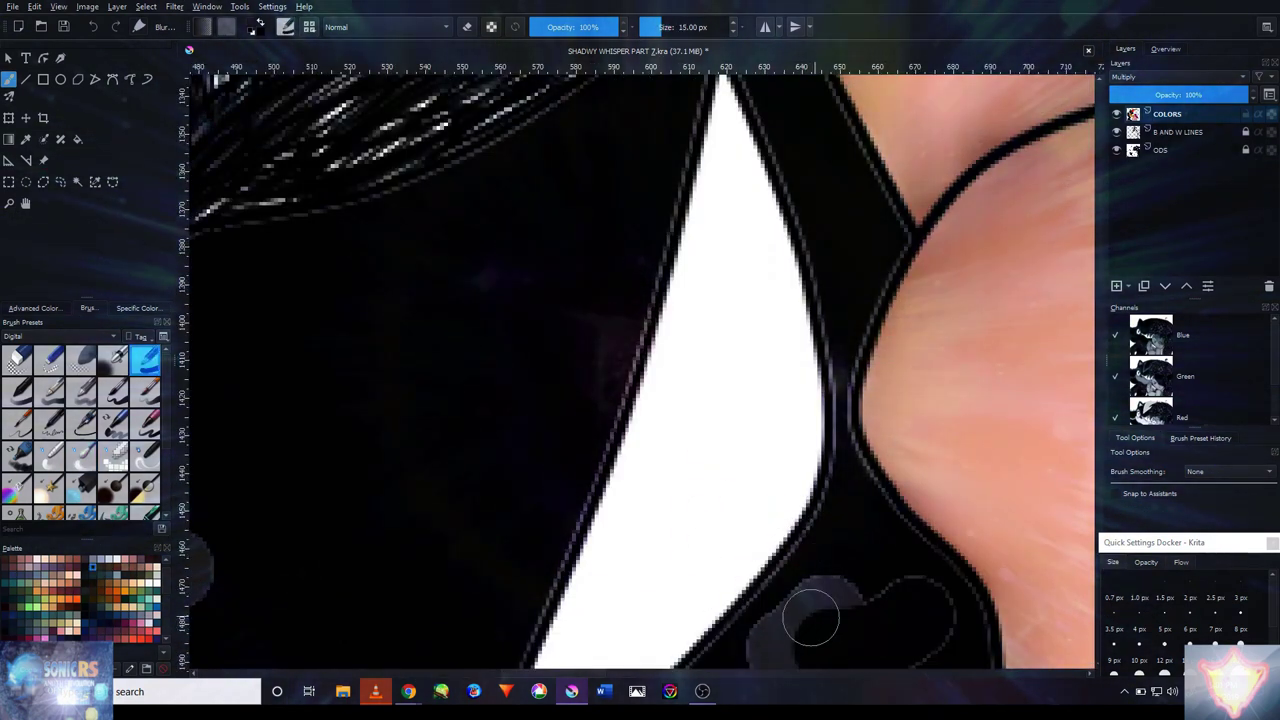
left_click_drag(802, 604, 746, 484)
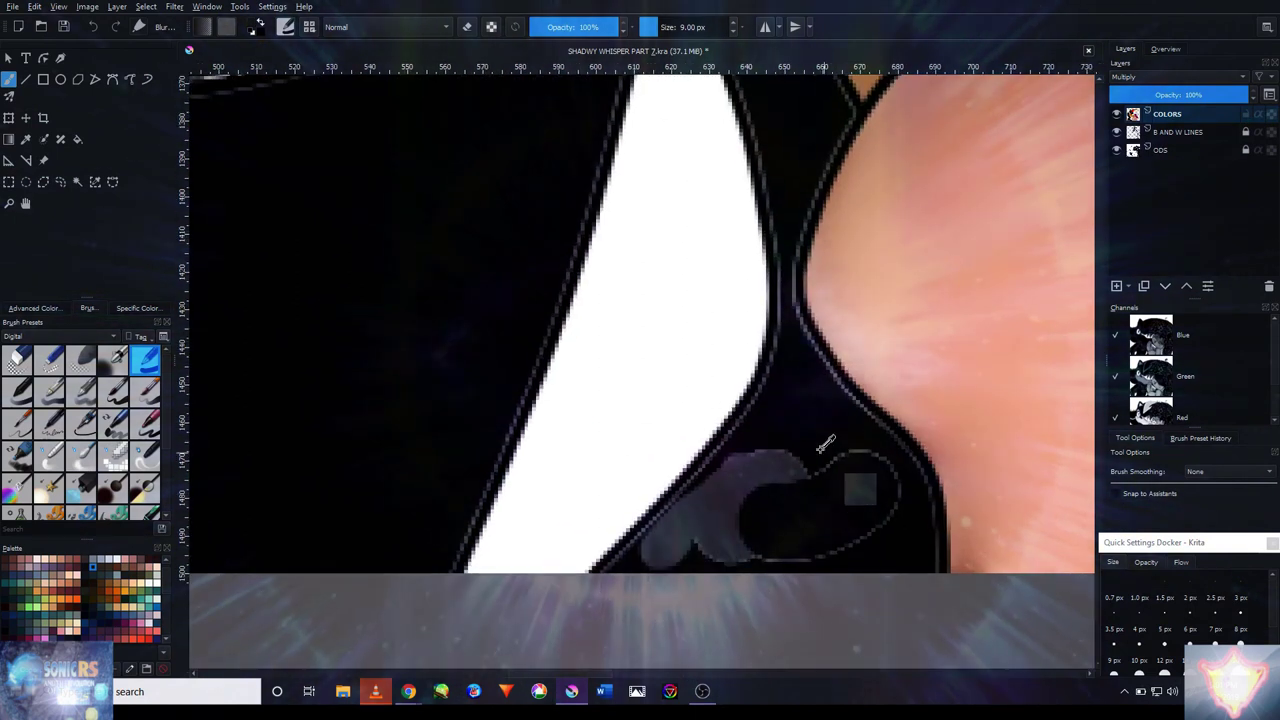
mouse_move(733, 515)
left_mouse_down()
mouse_move(665, 556)
mouse_move(565, 666)
left_mouse_up()
mouse_move(706, 283)
left_mouse_down()
mouse_move(716, 443)
mouse_move(630, 122)
left_mouse_up()
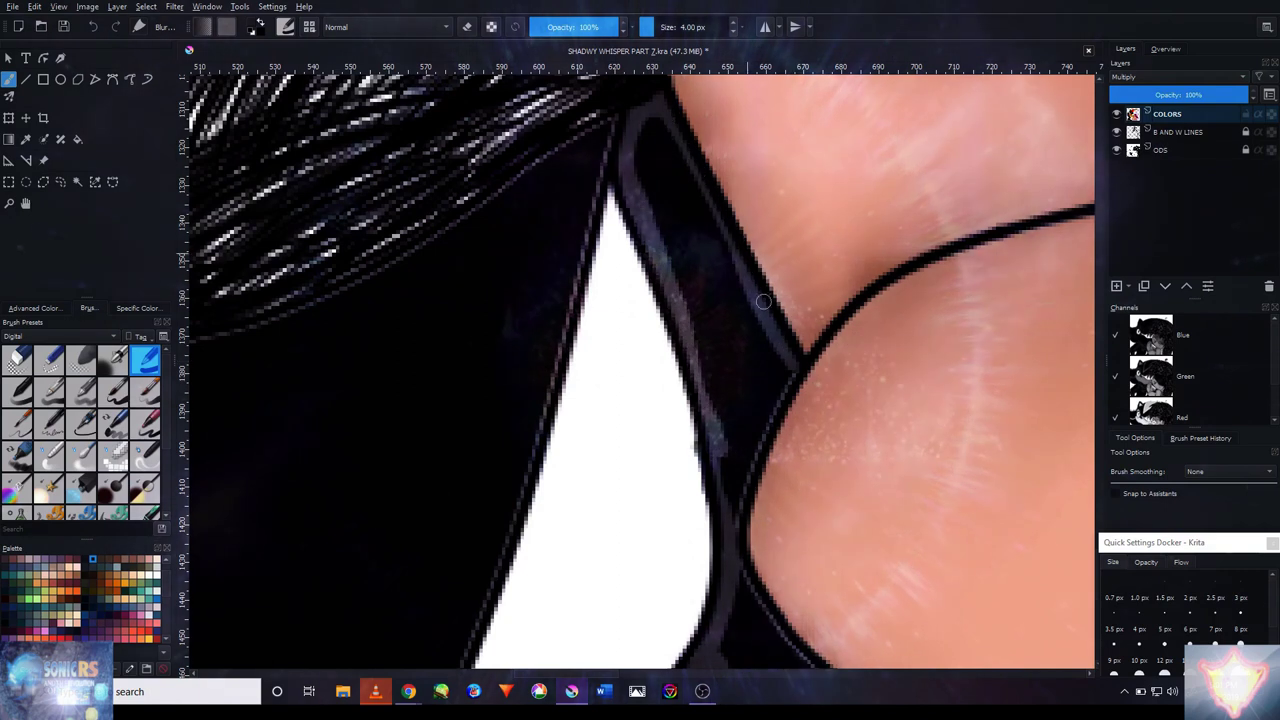
scroll(760, 430, "down", 3)
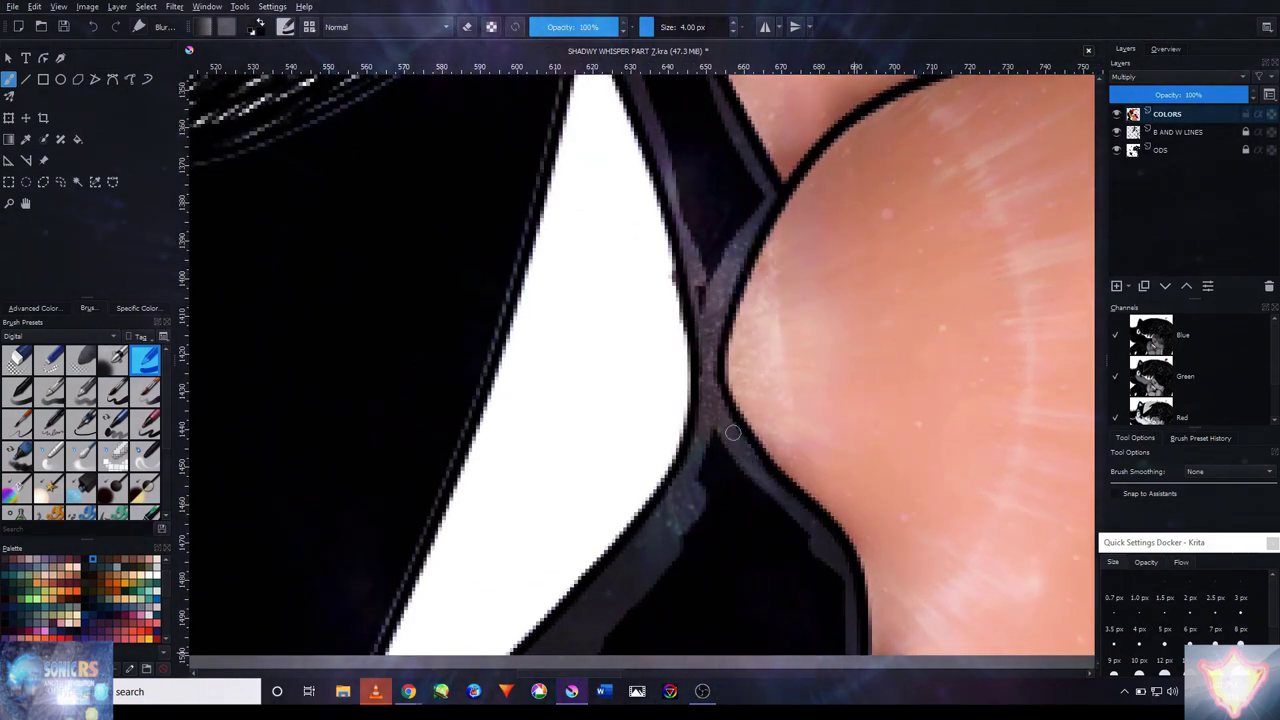
scroll(677, 405, "up", 2)
scroll(677, 405, "up", 1)
- Paint a 14 px grey highlight on the black torso along the white gap and under the chest fur to its pointed tip
key("slash")
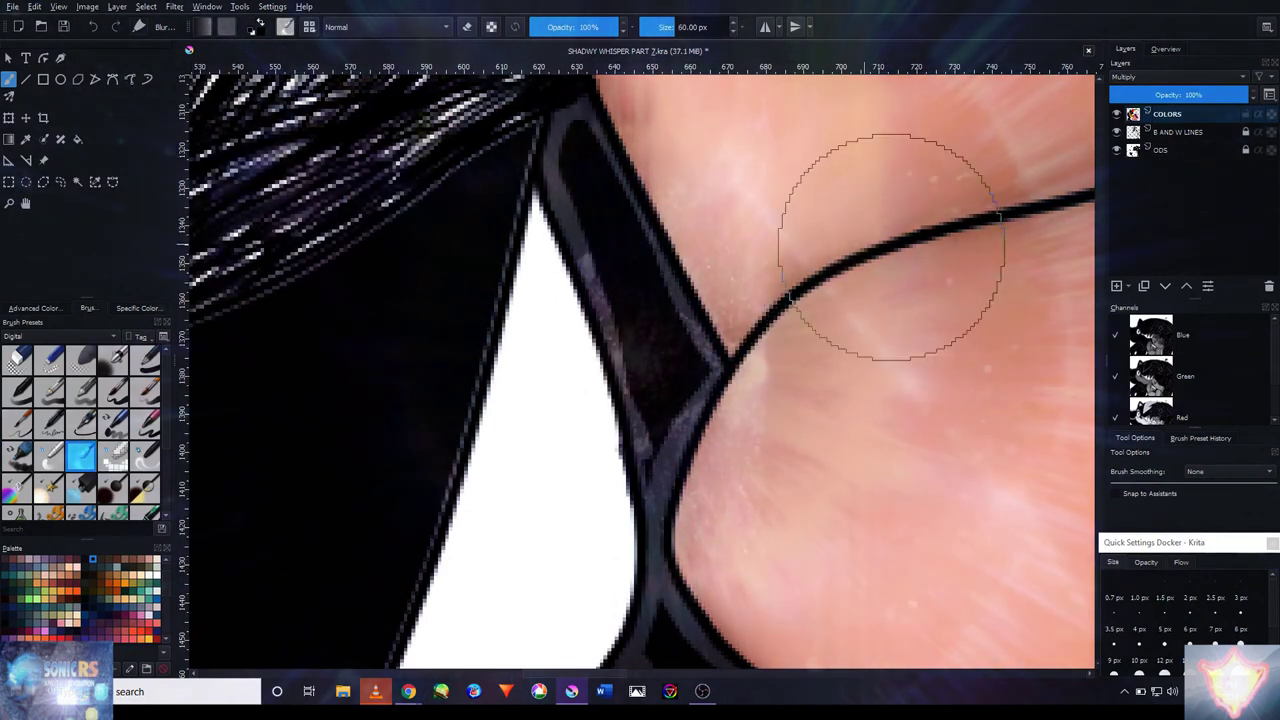
scroll(880, 200, "down", 3)
key("slash")
scroll(717, 337, "up", 2)
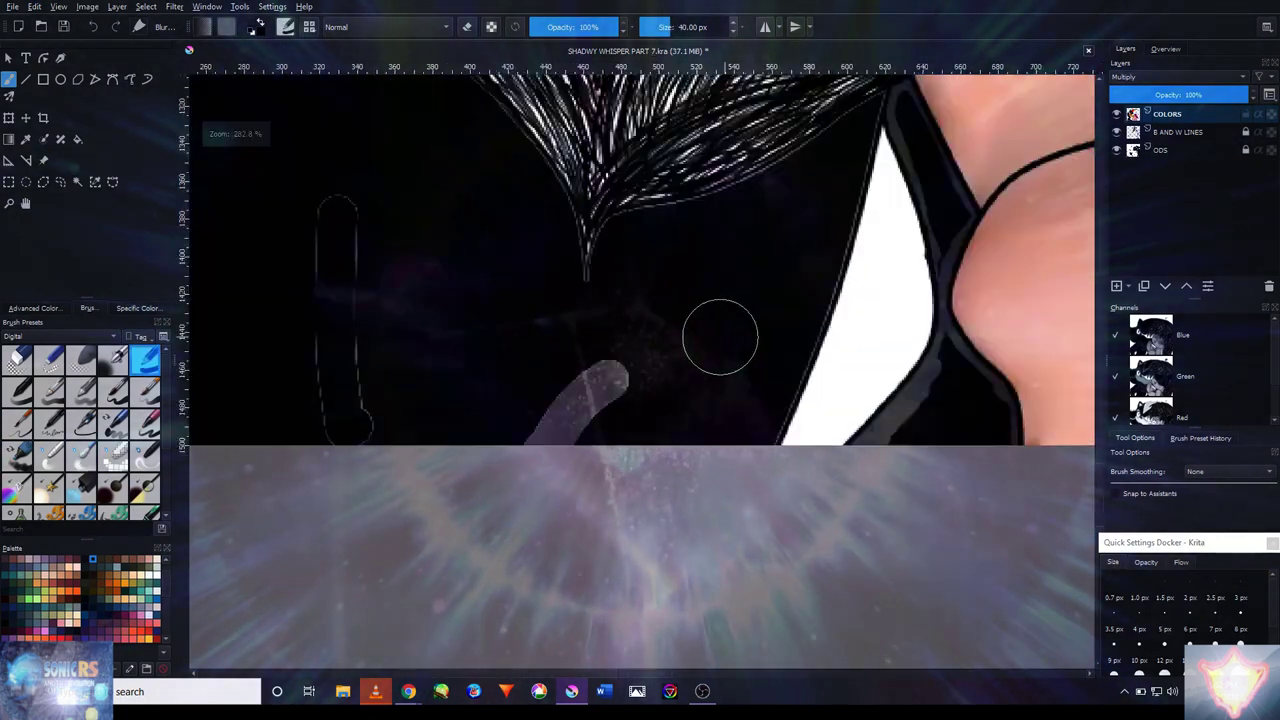
key("bracketleft")
key("bracketleft")
key("bracketleft")
key("bracketleft")
key("bracketleft")
key("bracketleft")
key("bracketleft")
mouse_move(765, 475)
left_mouse_down()
mouse_move(867, 287)
mouse_move(754, 443)
left_mouse_up()
mouse_move(760, 640)
left_mouse_down()
mouse_move(749, 457)
mouse_move(829, 177)
mouse_move(614, 323)
mouse_move(491, 343)
mouse_move(453, 388)
left_mouse_up()
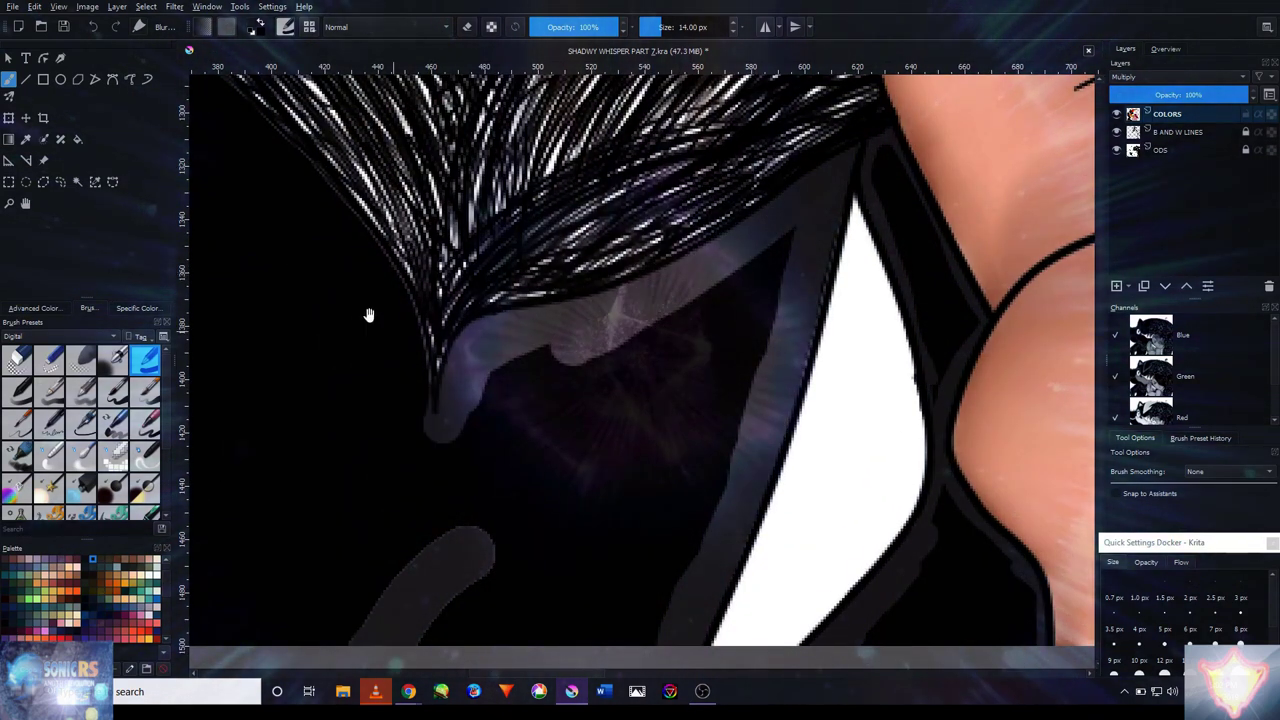
- Continue the 14 px grey highlight from the chest fur's tip up its arm-side edge to the arm line
mouse_move(368, 315)
left_mouse_down()
mouse_move(728, 408)
mouse_move(728, 448)
mouse_move(736, 385)
mouse_move(656, 256)
left_mouse_up()
left_click_drag(719, 362, 773, 480)
mouse_move(690, 350)
left_mouse_down()
mouse_move(744, 396)
mouse_move(653, 351)
mouse_move(728, 459)
left_mouse_up()
mouse_move(609, 374)
left_mouse_down()
mouse_move(606, 274)
mouse_move(511, 145)
left_mouse_up()
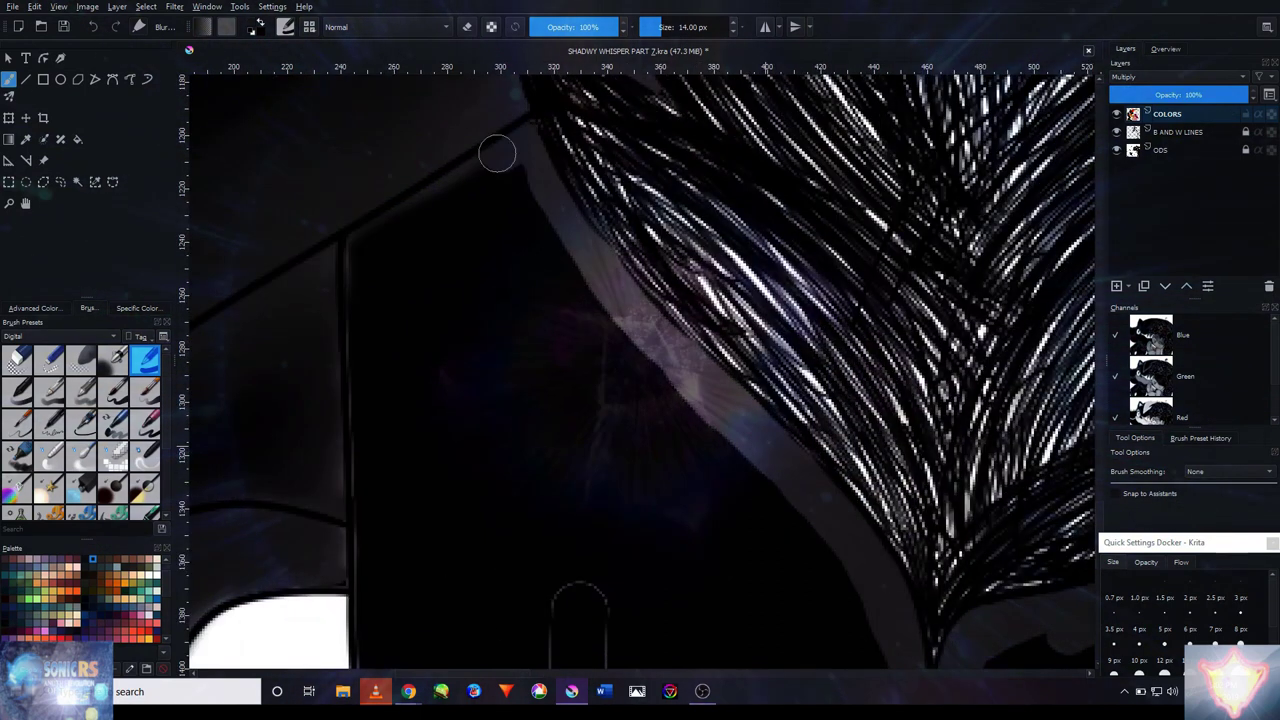
- Paint a 14 px grey highlight down the torso's edge beside the arm and around the white opening
left_click_drag(379, 322, 403, 117)
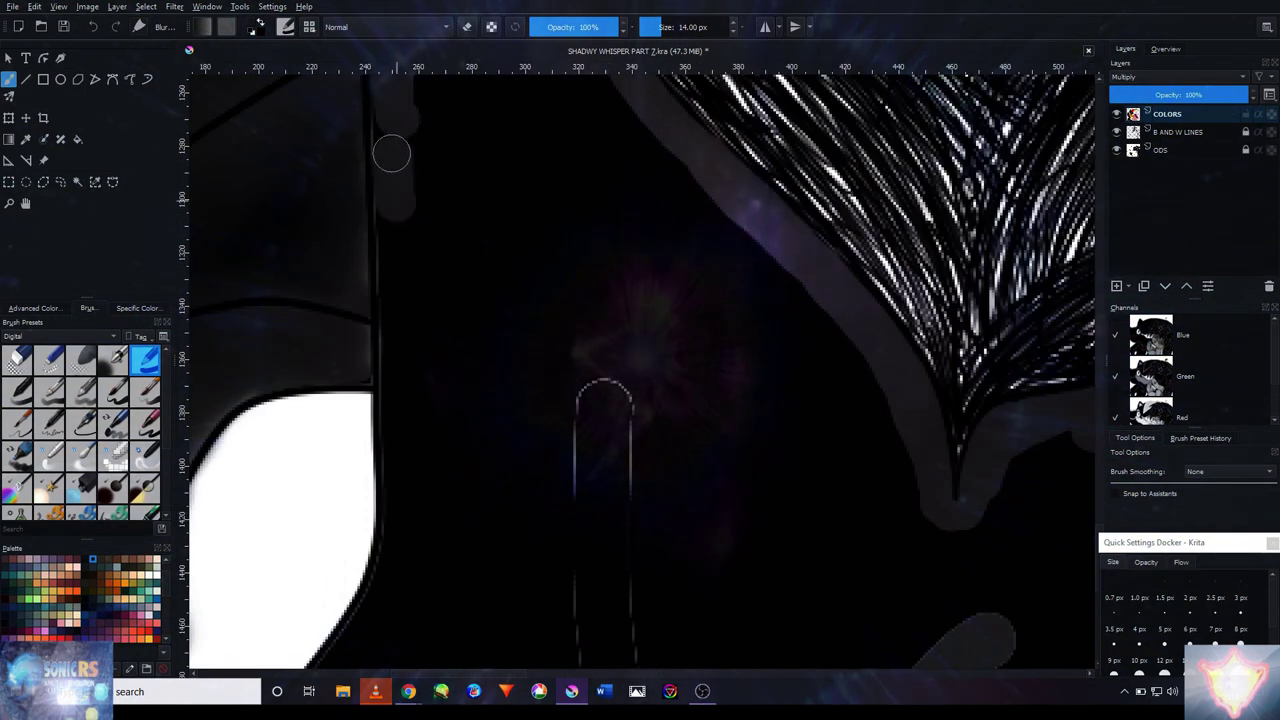
scroll(404, 227, "down", 1)
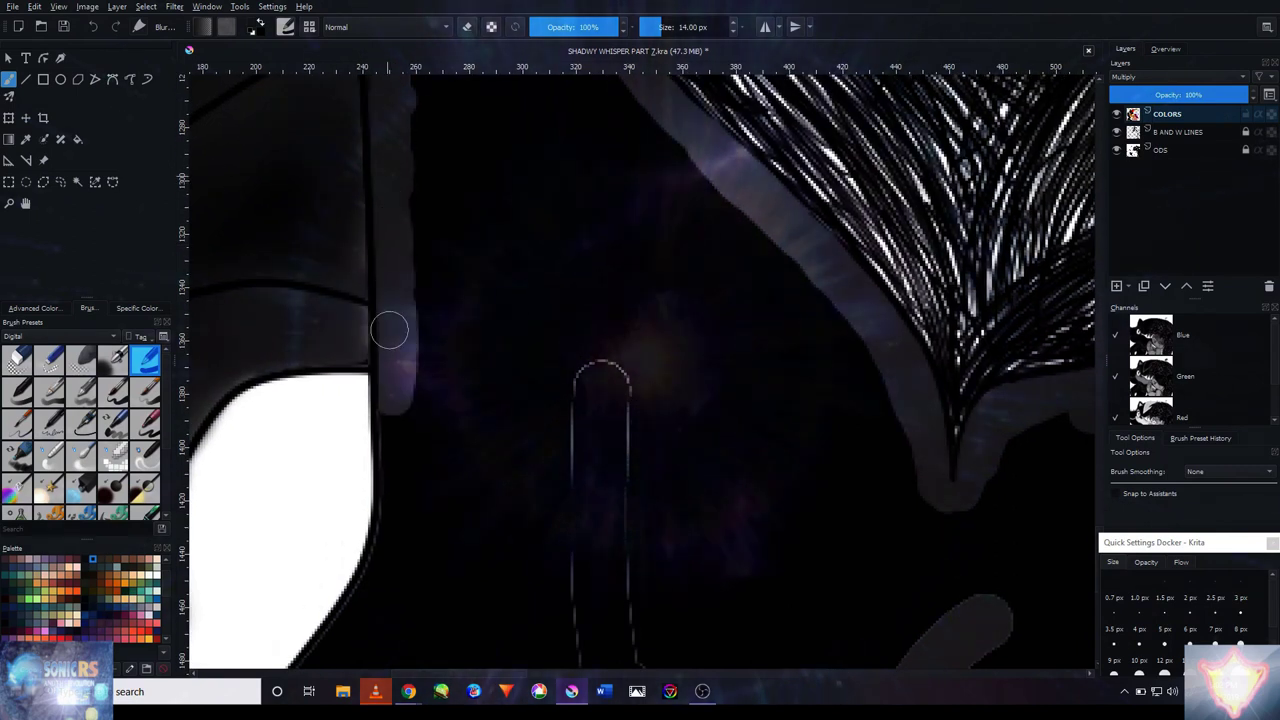
scroll(389, 330, "down", 5)
left_click_drag(403, 337, 386, 434)
scroll(430, 420, "down", 6)
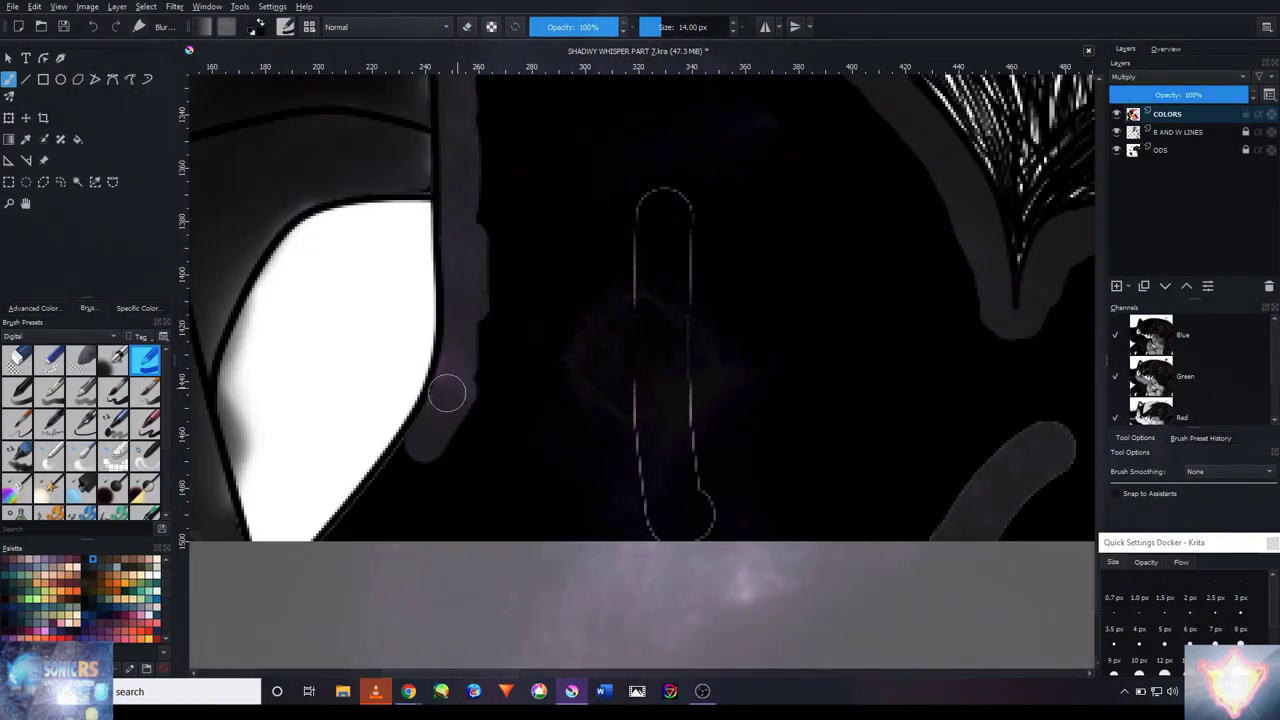
- Cover the stray thin outline and the loose grey stroke on the lower torso with black, using a brush up to 22 px
scroll(589, 414, "right", 5)
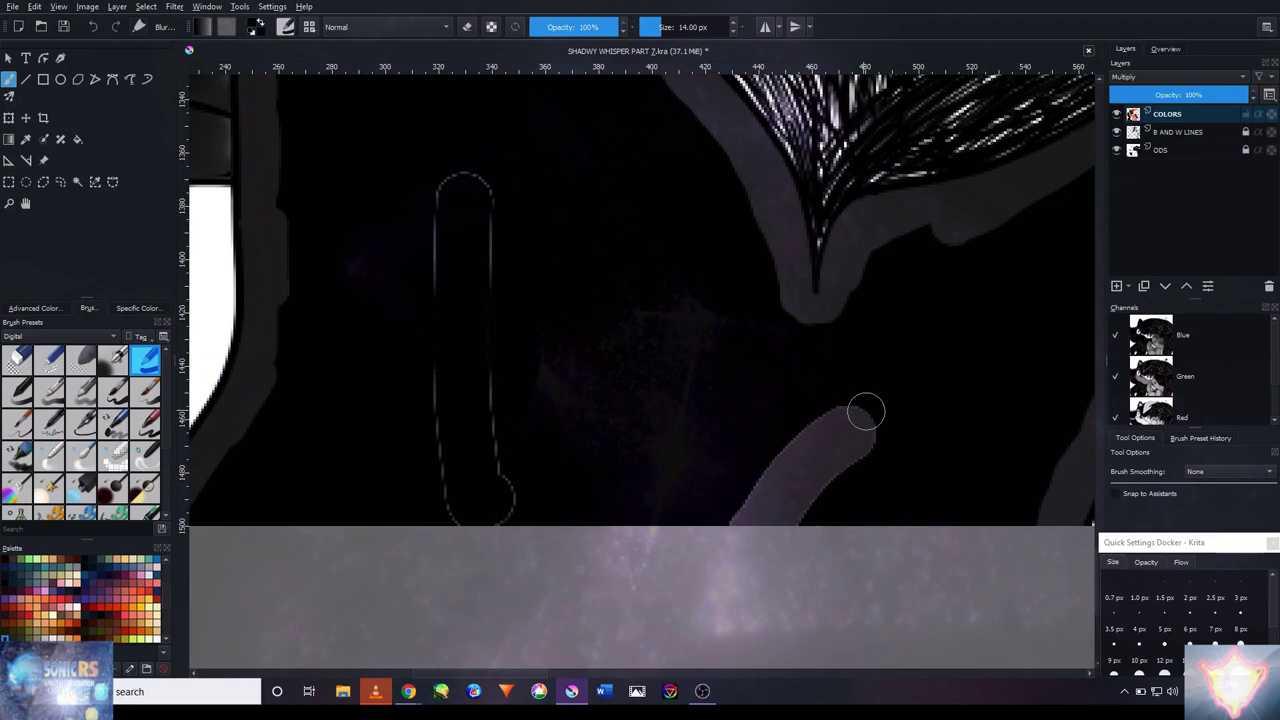
left_click_drag(885, 410, 690, 530)
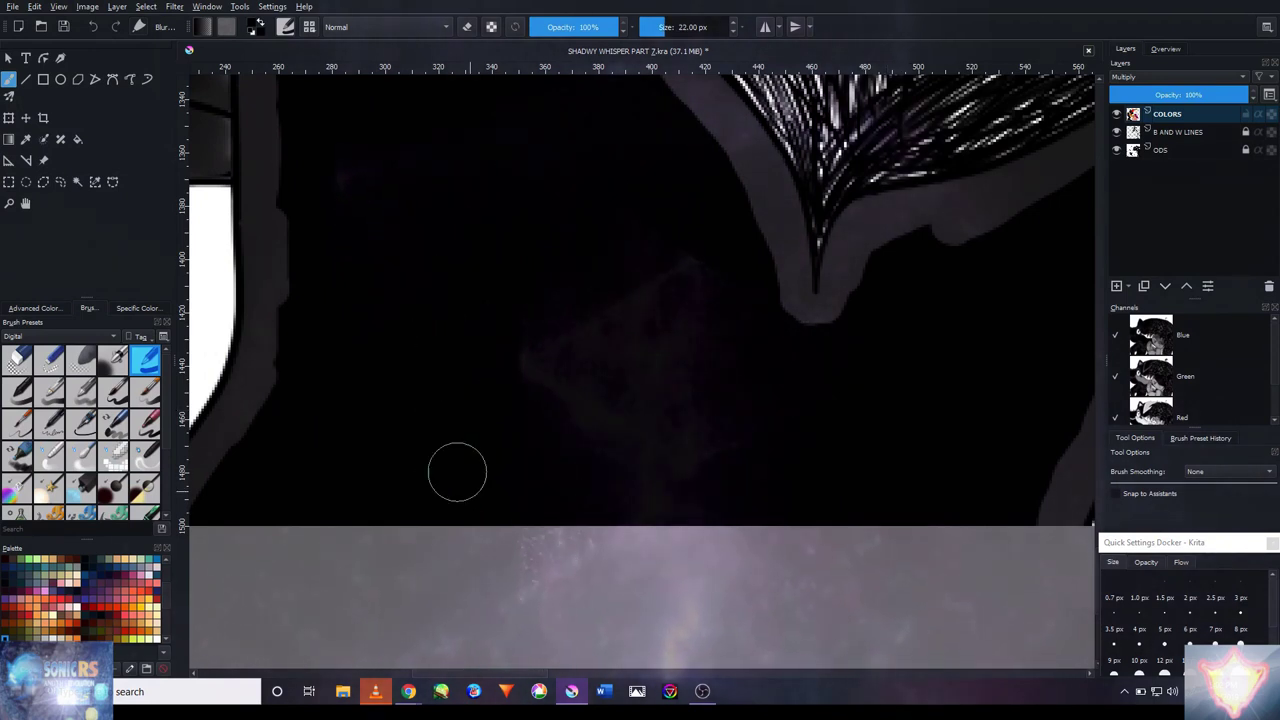
- Erase the grey smudges inside the white opening between arm and torso with a 25 px eraser
scroll(444, 429, "left", 7)
key("e")
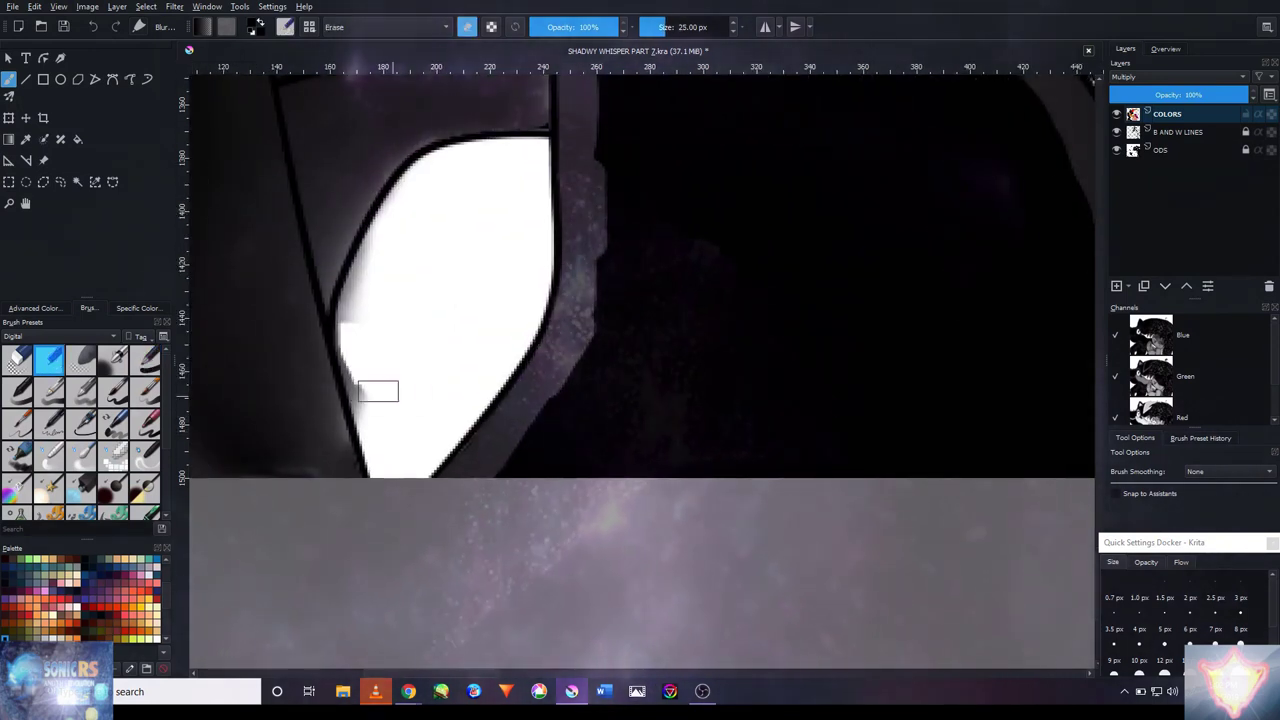
scroll(394, 331, "down", 3)
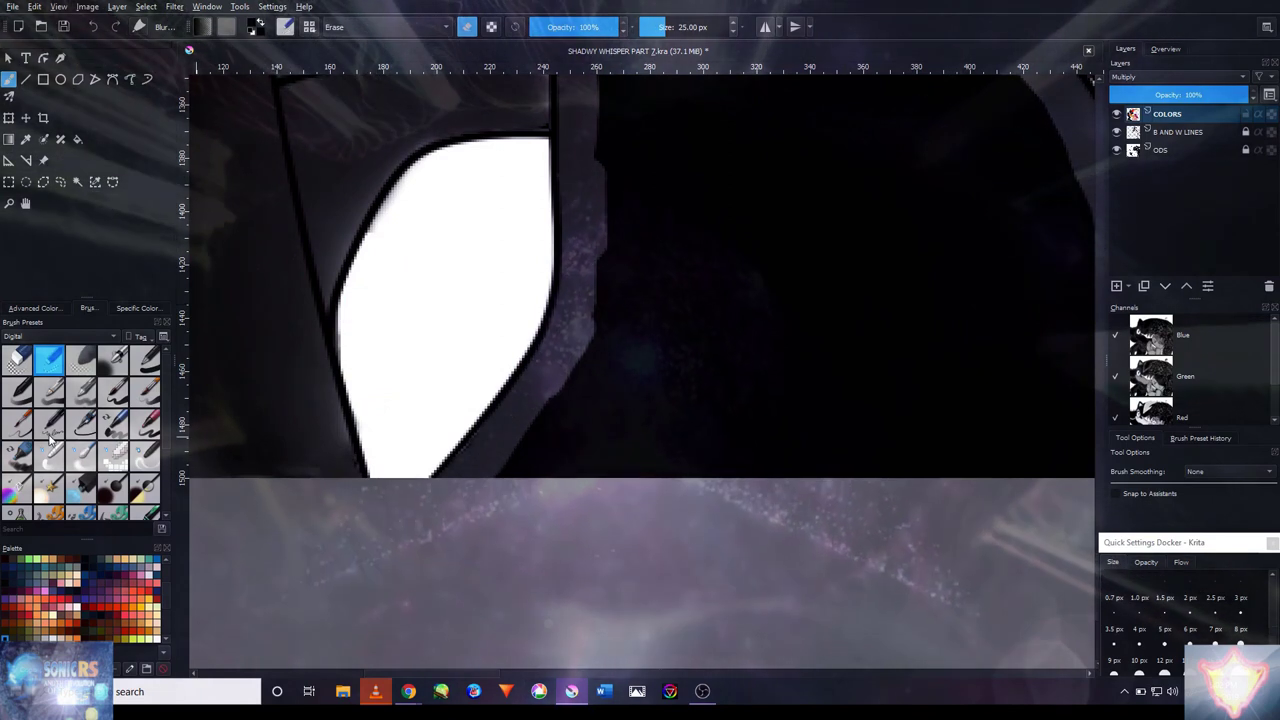
- Soften the arm's grey shading beside the lower part of the white opening with the blending brush at 60 px and 13 px
scroll(443, 371, "up", 4)
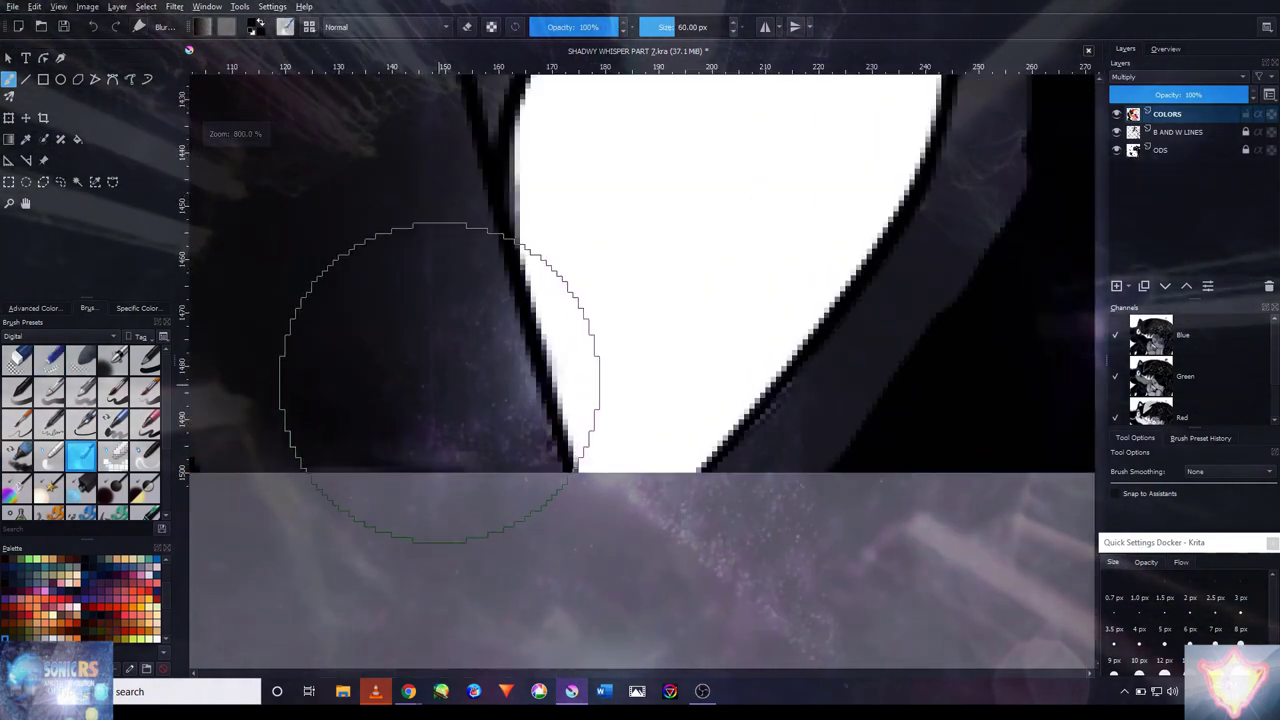
key("e")
scroll(306, 366, "up", 2)
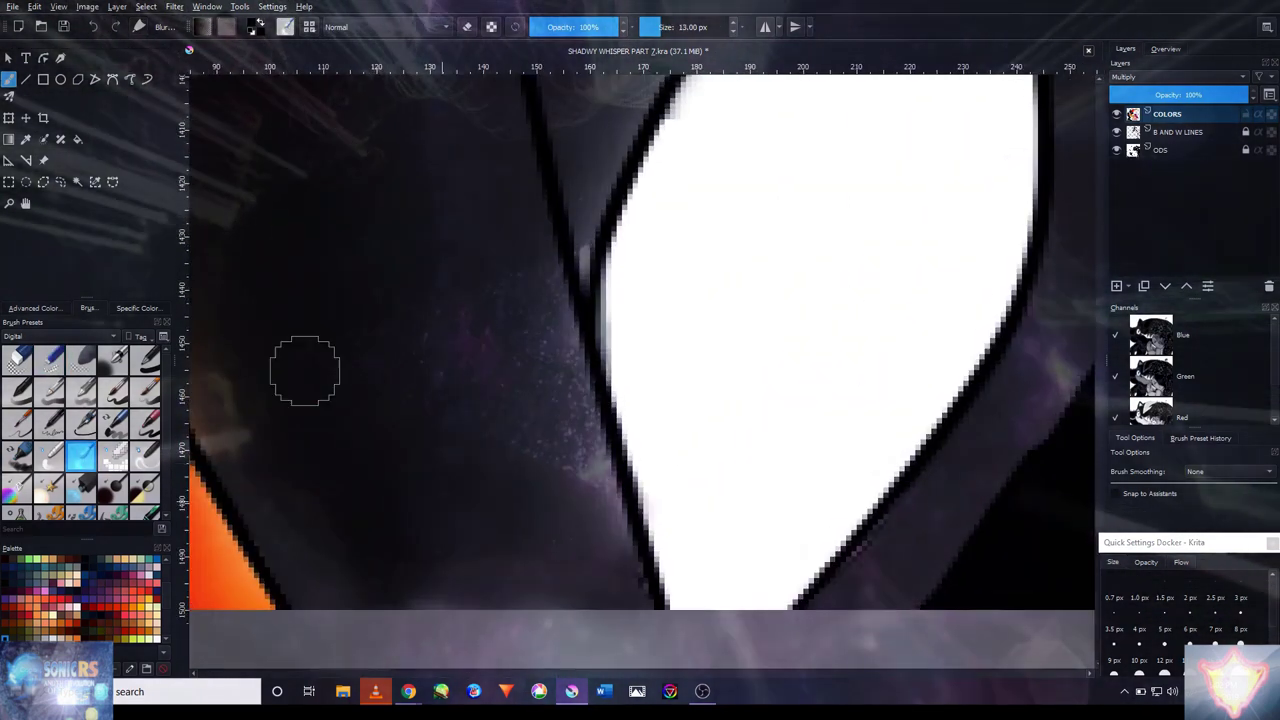
- Paint a 14 px grey highlight on the black arm beside the red stripe and blend it with the 30 px blending brush
scroll(886, 539, "down", 3)
scroll(886, 539, "down", 3)
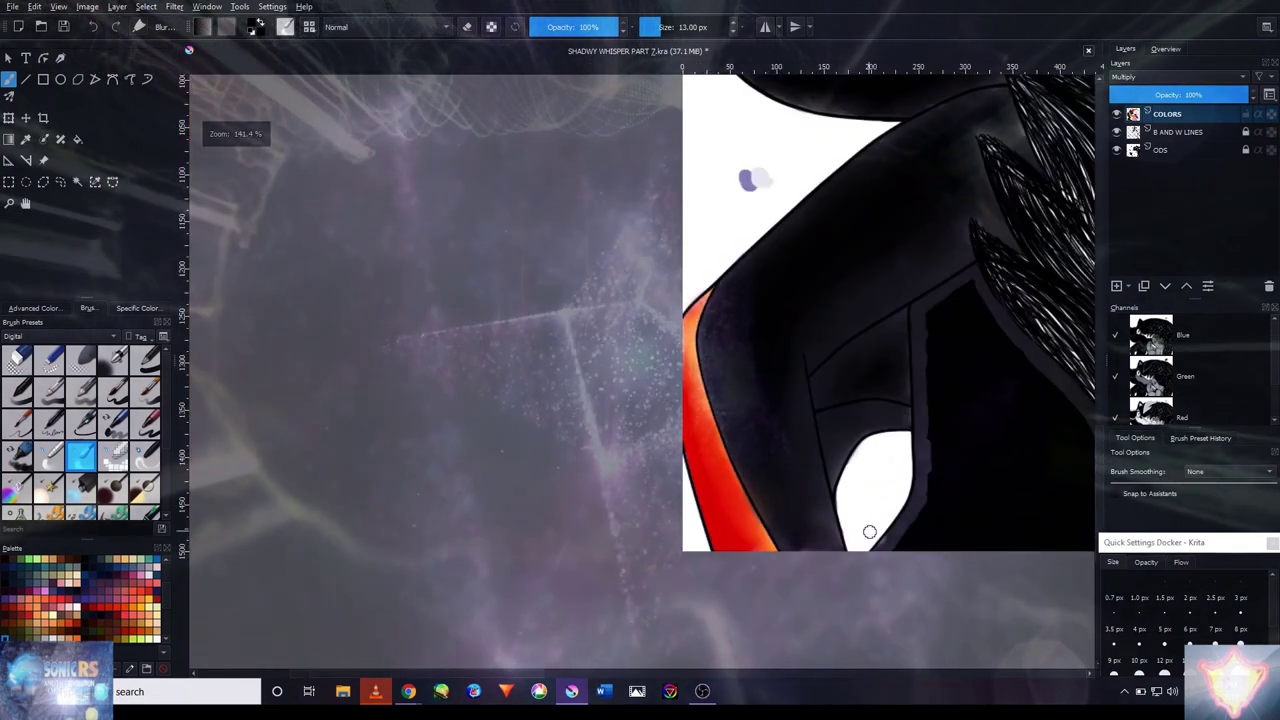
left_click(145, 357)
scroll(943, 443, "up", 5)
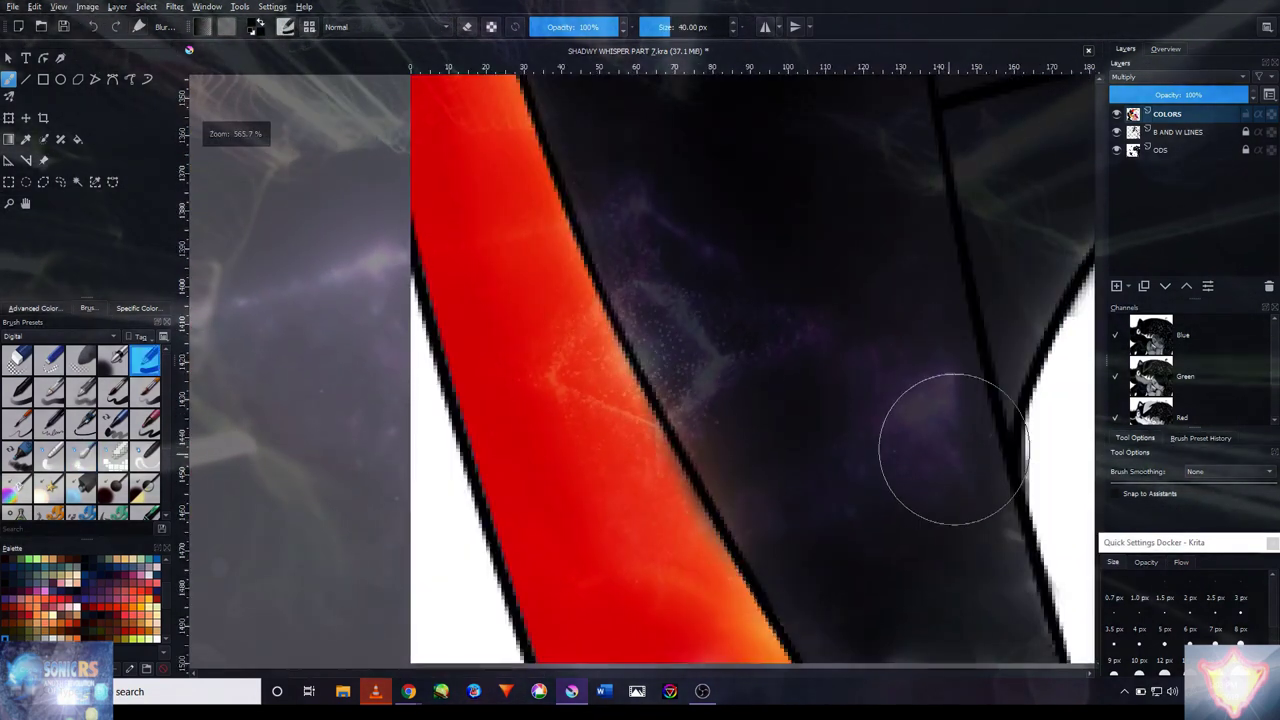
key("bracketleft")
key("bracketleft")
key("bracketleft")
left_click_drag(763, 522, 663, 349)
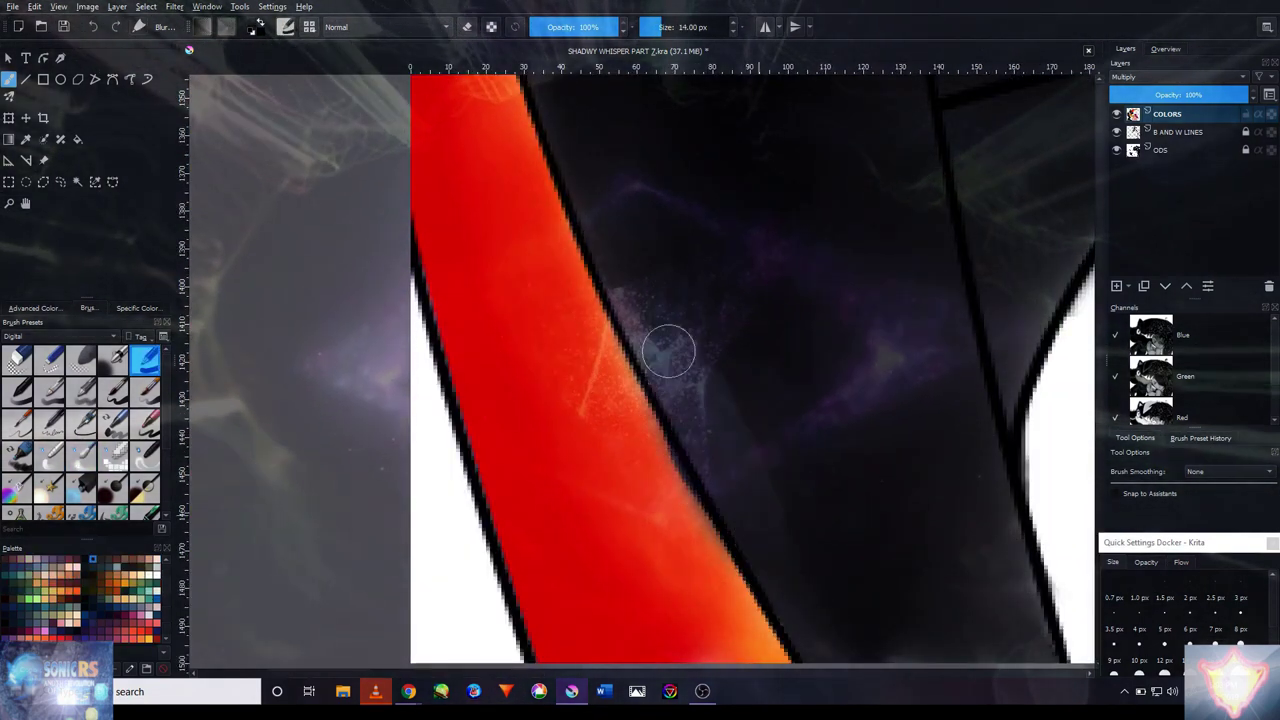
key("ctrl+z")
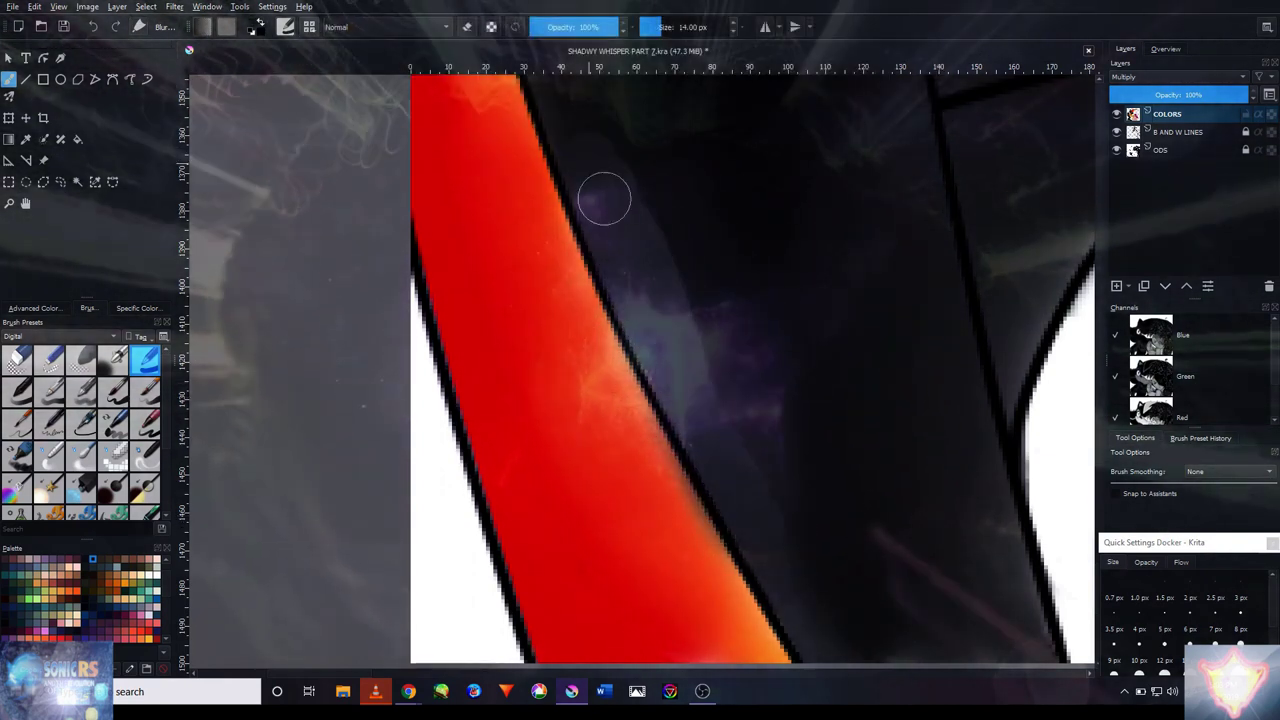
left_click(96, 462)
mouse_move(614, 414)
left_mouse_down()
mouse_move(771, 366)
mouse_move(697, 271)
left_mouse_up()
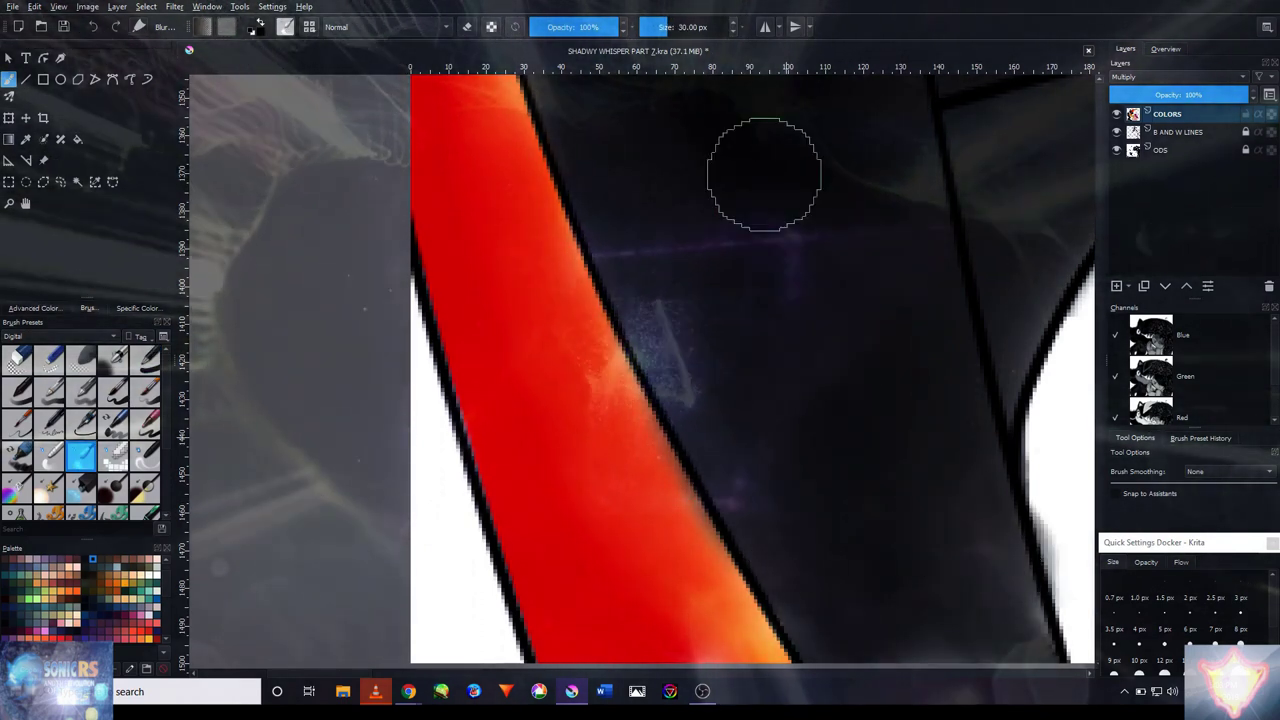
- Blend the torso highlights beside the arm line and the chest fur's arm-side edge with the 30 px blending brush
scroll(765, 175, "down", 2)
scroll(786, 371, "right", 5)
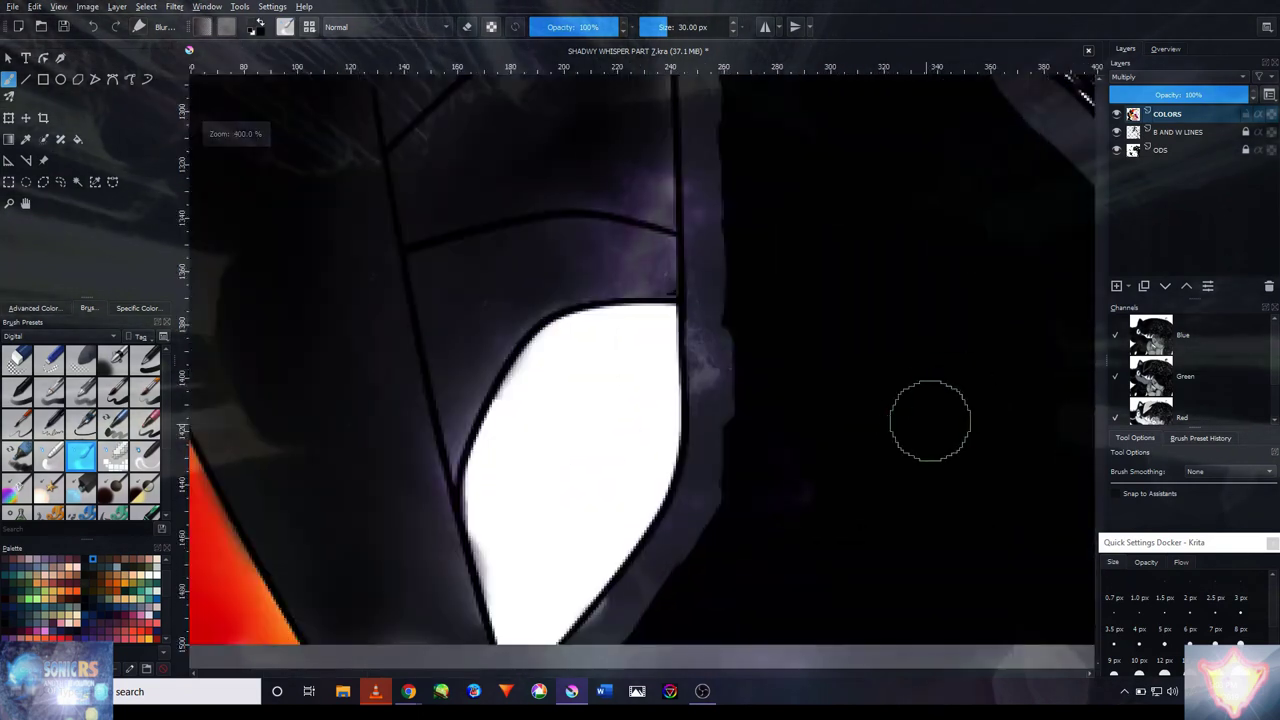
scroll(707, 397, "up", 3)
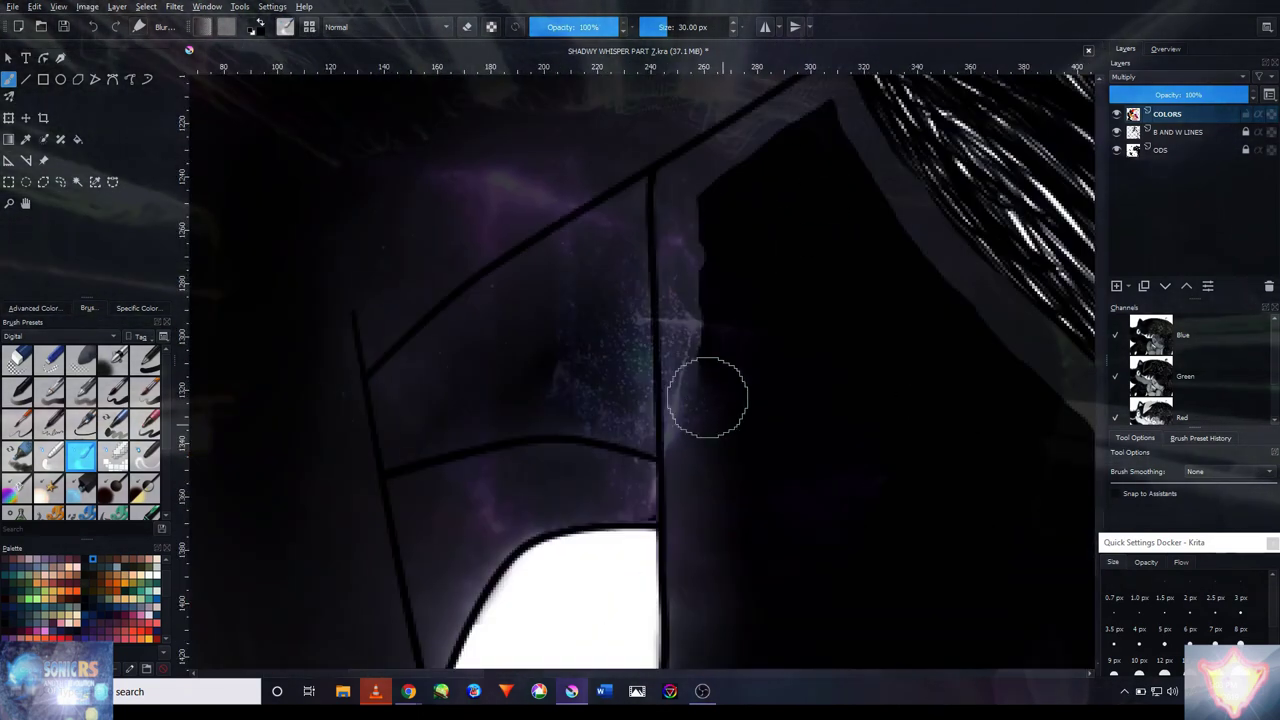
scroll(703, 360, "down", 1)
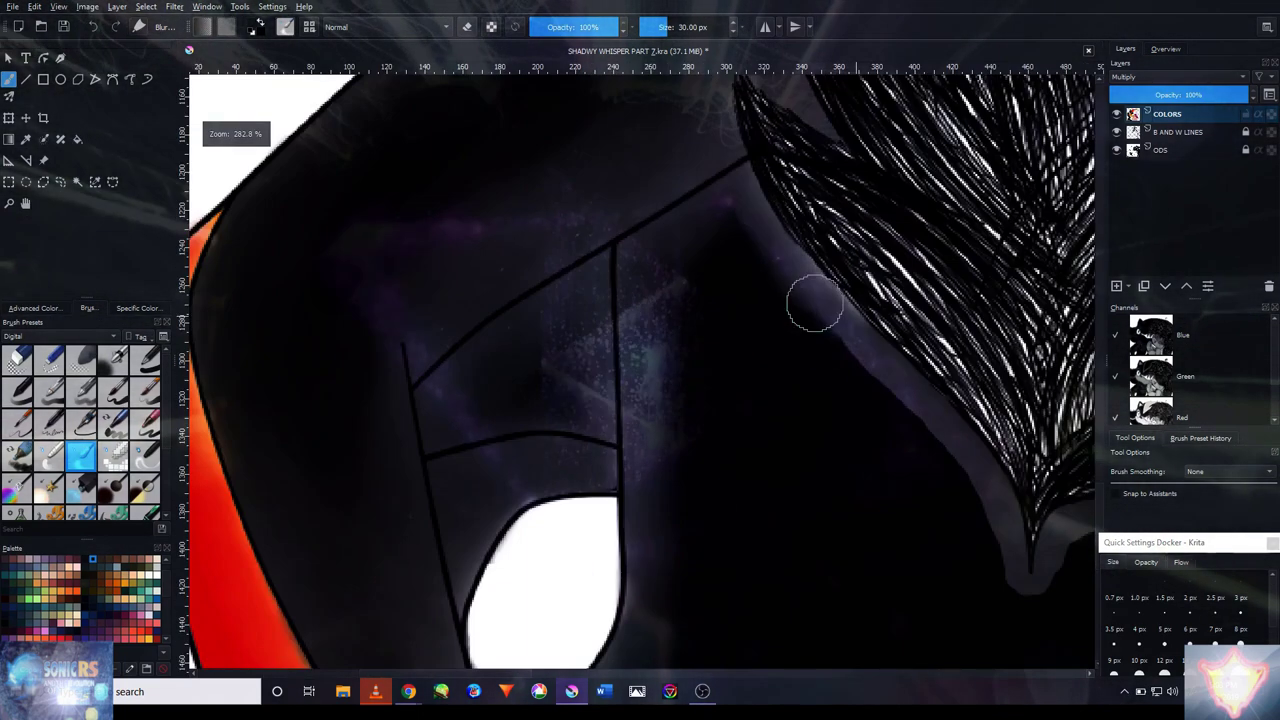
scroll(971, 543, "down", 2)
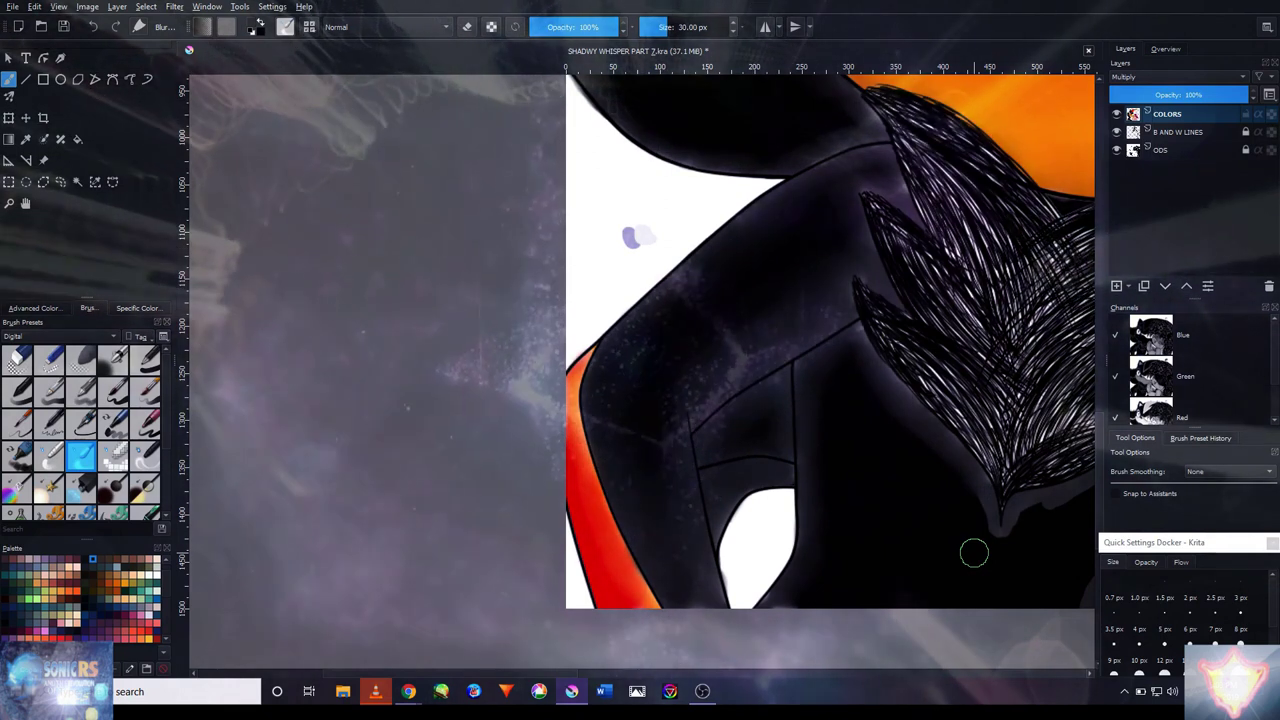
- Blend the highlights around the chest fur's tip, under its lower edge and along the white gap at 30 px
left_click_drag(974, 552, 791, 420)
scroll(791, 420, "up", 5)
mouse_move(950, 292)
left_mouse_down()
mouse_move(1014, 134)
mouse_move(656, 302)
left_mouse_up()
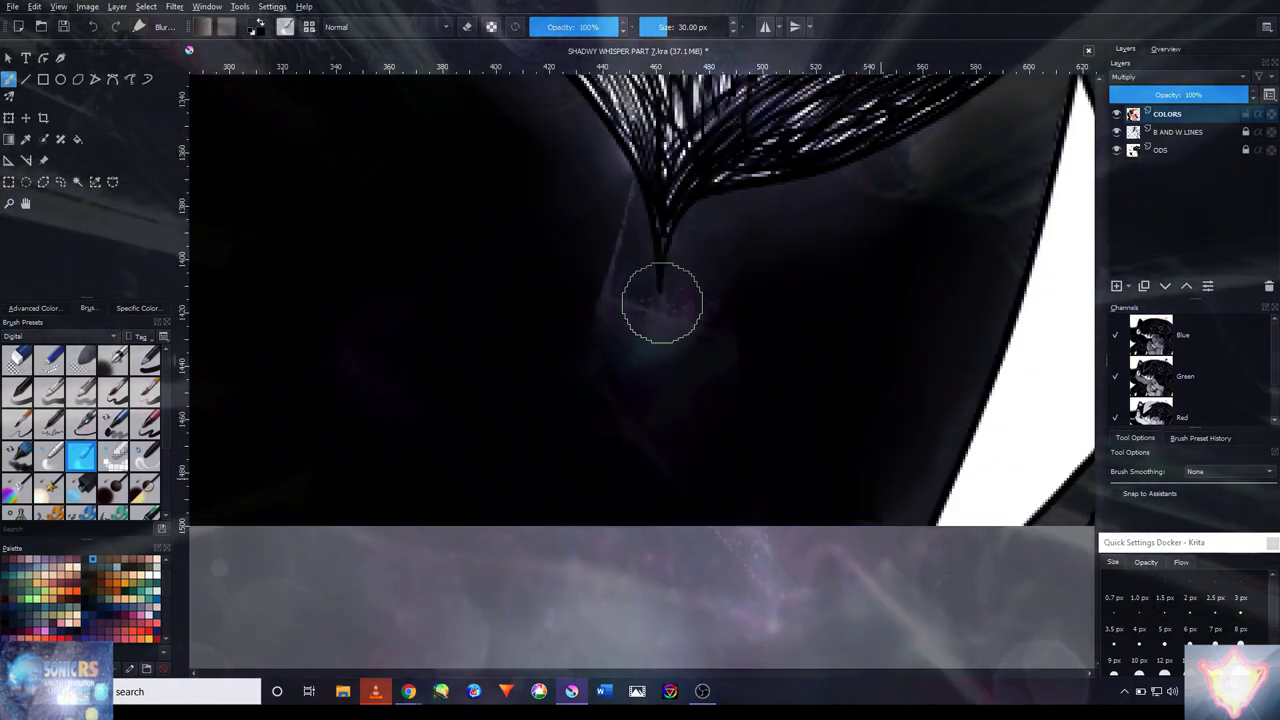
left_click_drag(894, 180, 734, 331)
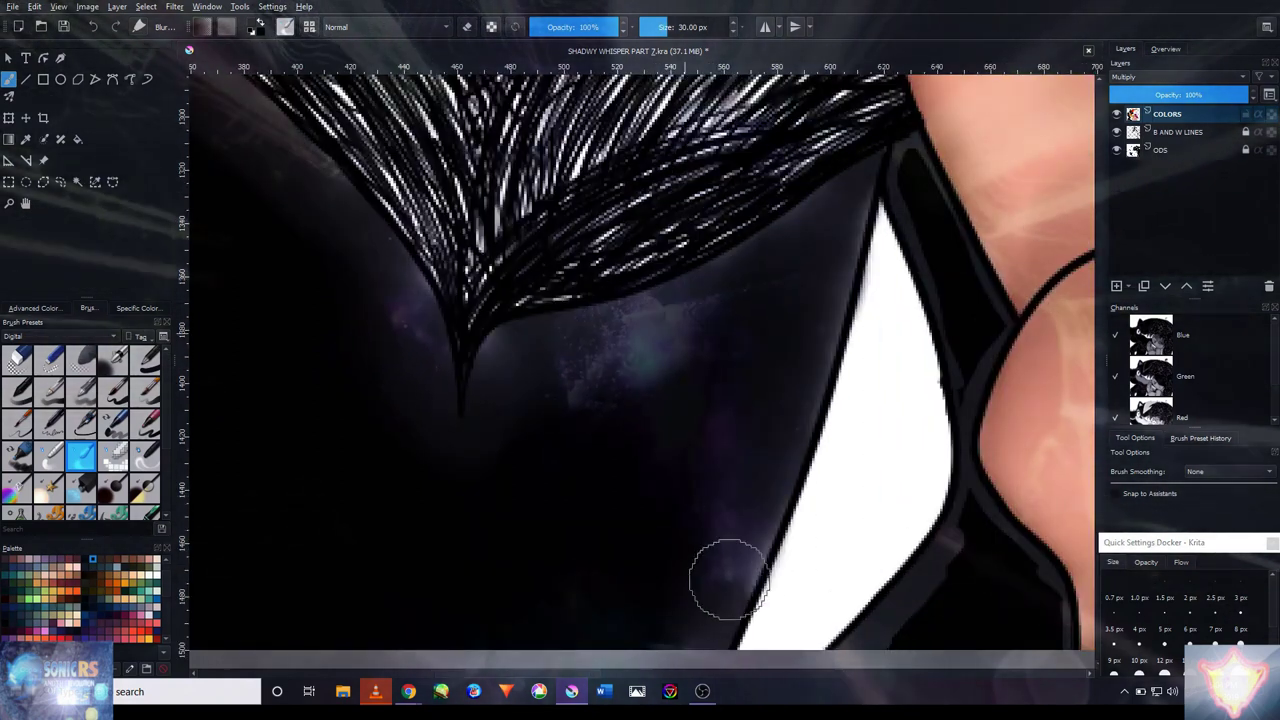
- Blend the highlights of the narrow black strip between the white gap and the pink character's arm at 13 px
scroll(488, 441, "down", 5)
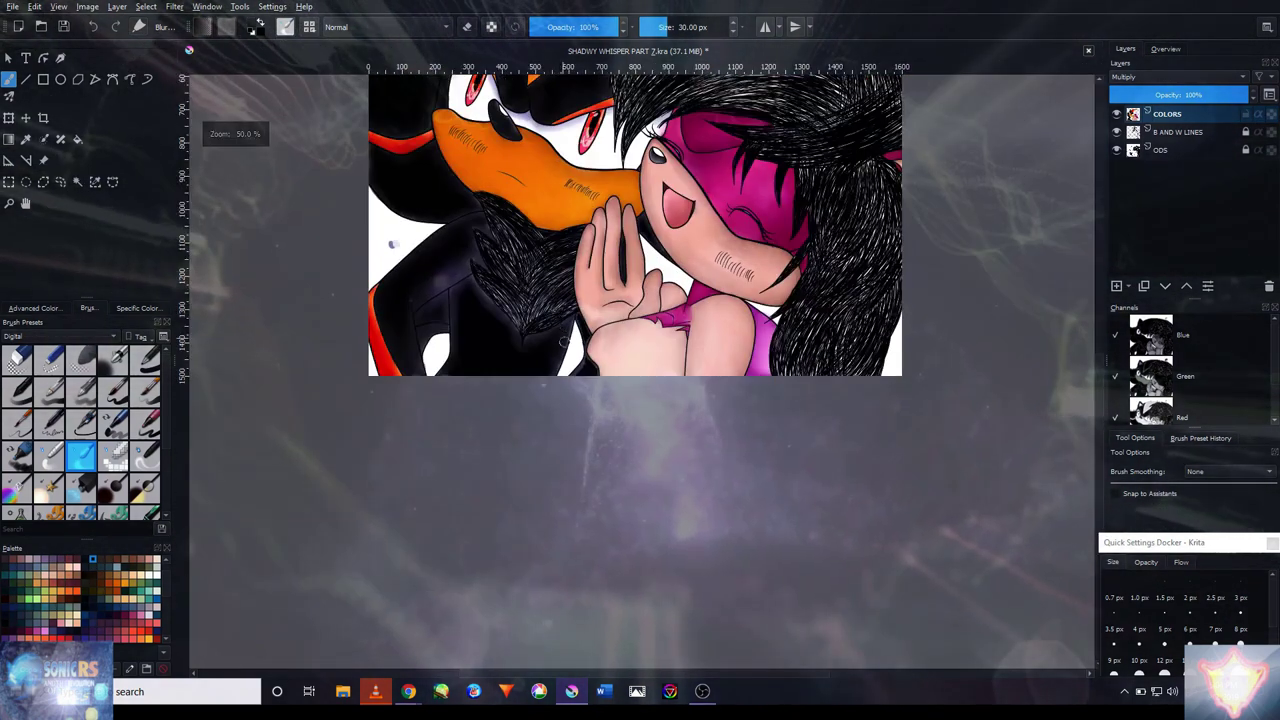
scroll(586, 400, "up", 6)
key("bracketleft")
key("bracketleft")
key("bracketleft")
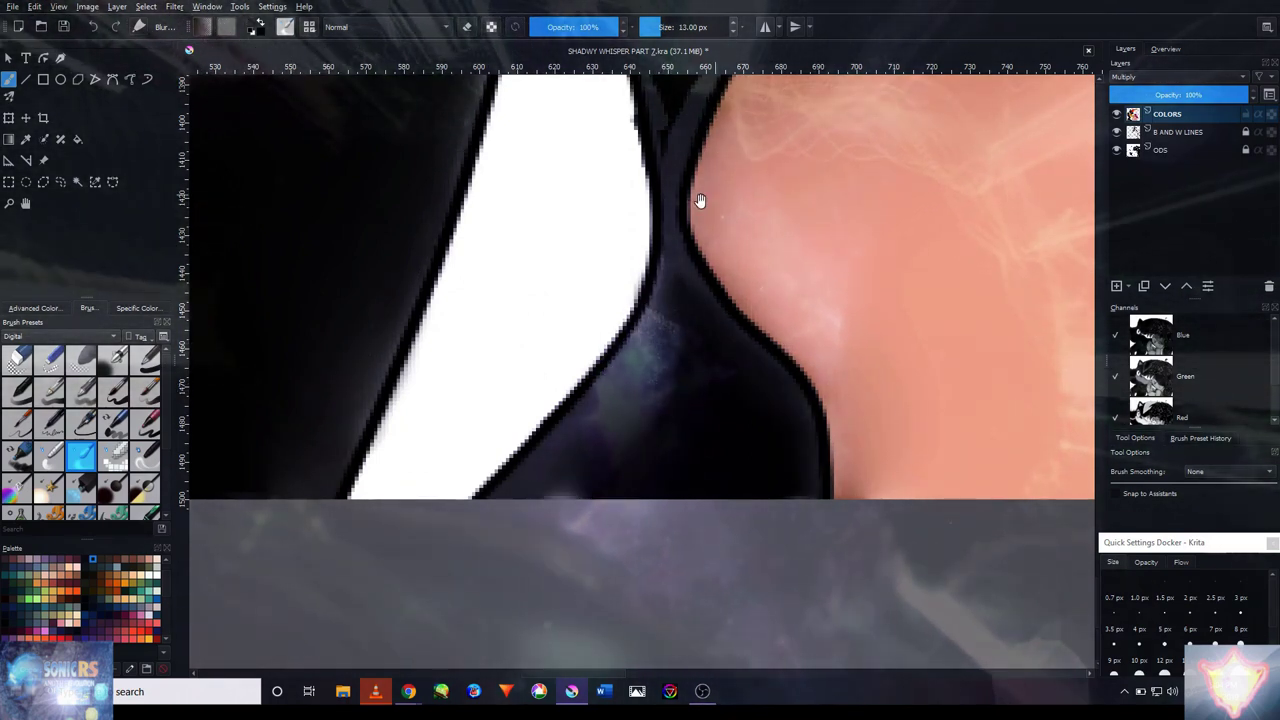
left_click_drag(700, 201, 670, 536)
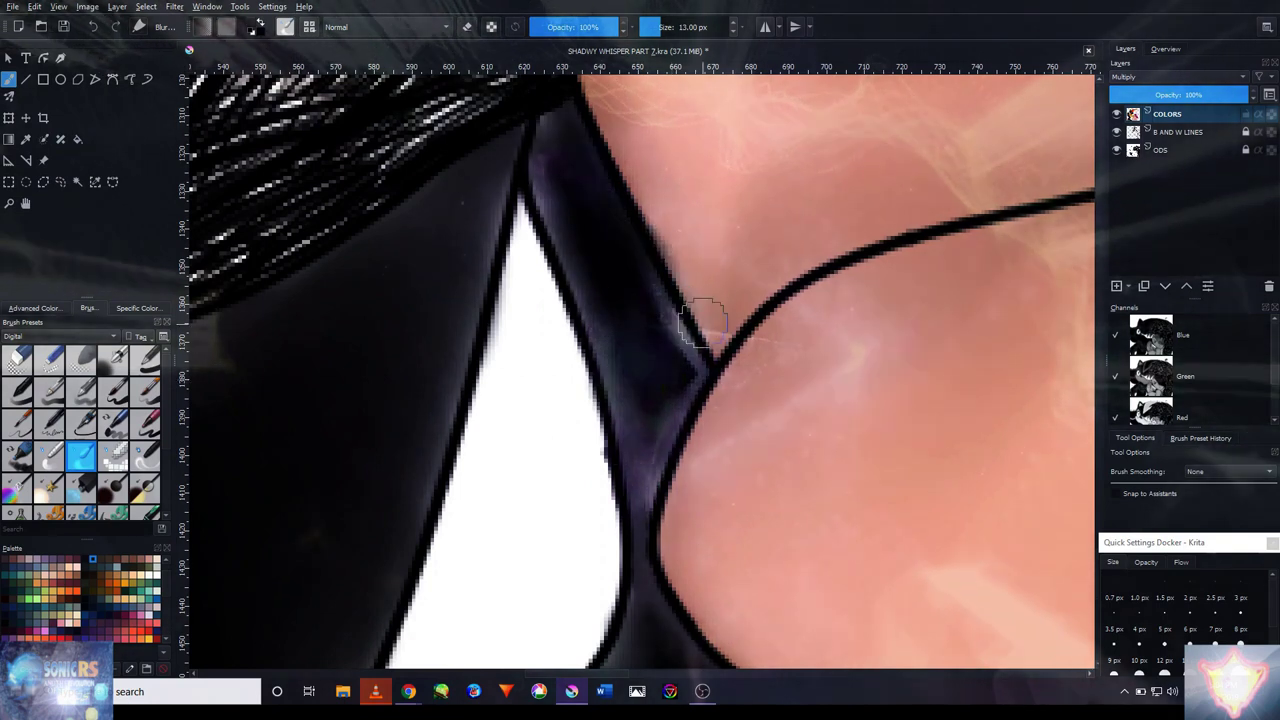
mouse_move(640, 485)
left_mouse_down()
mouse_move(623, 357)
mouse_move(577, 263)
mouse_move(563, 163)
mouse_move(622, 313)
left_mouse_up()
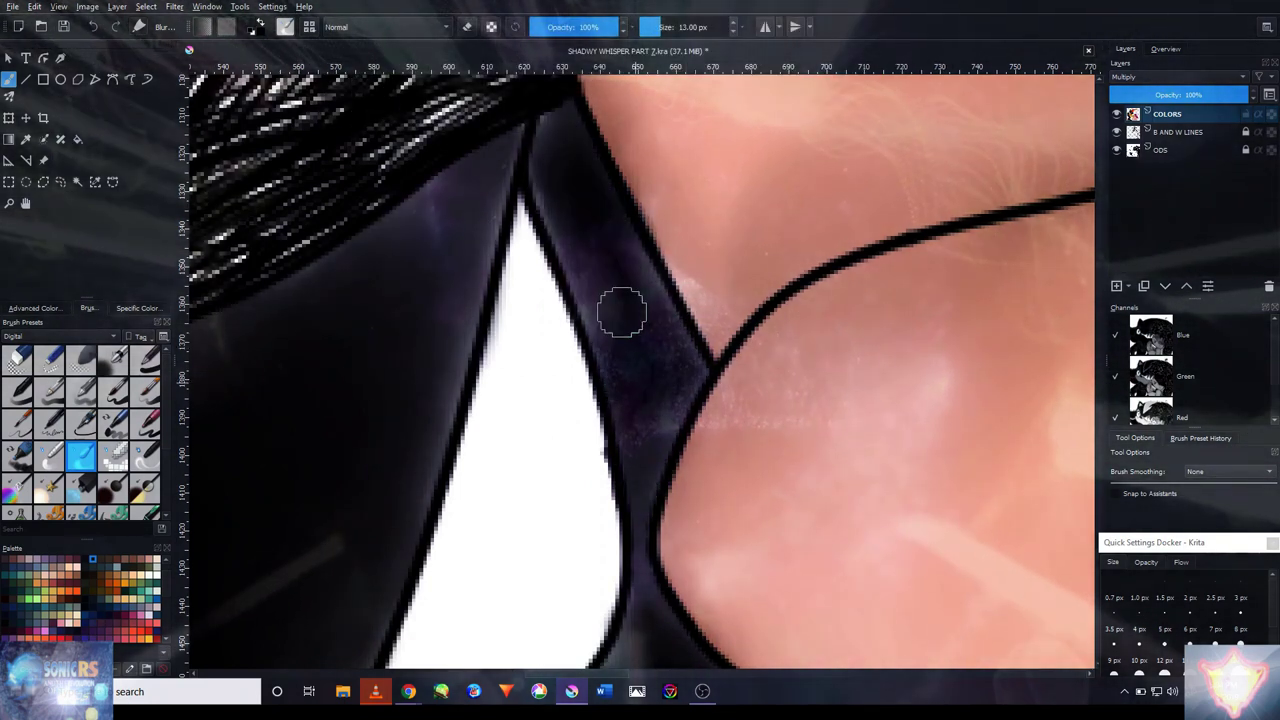
- Examine the whole drawing at several magnifications, comparing the shading of the black fur, faces and hair
key("minus")
key("minus")
key("minus")
key("minus")
key("minus")
key("minus")
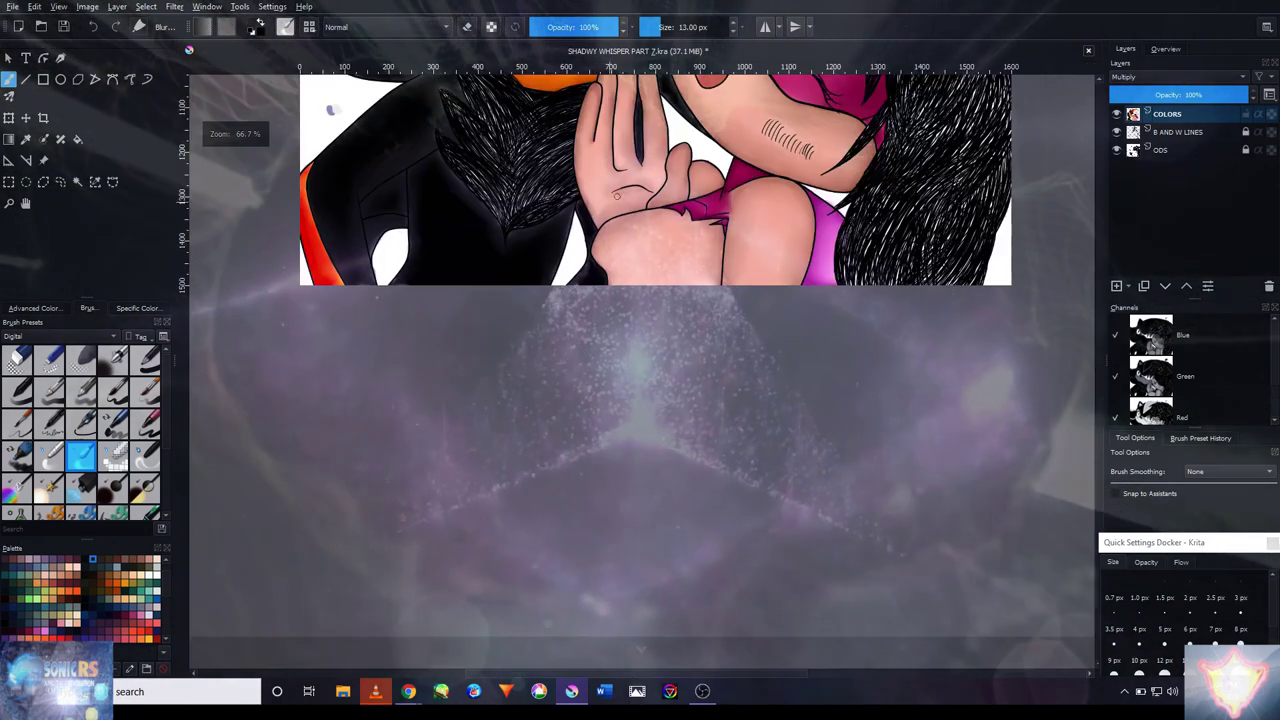
left_click_drag(330, 109, 322, 510)
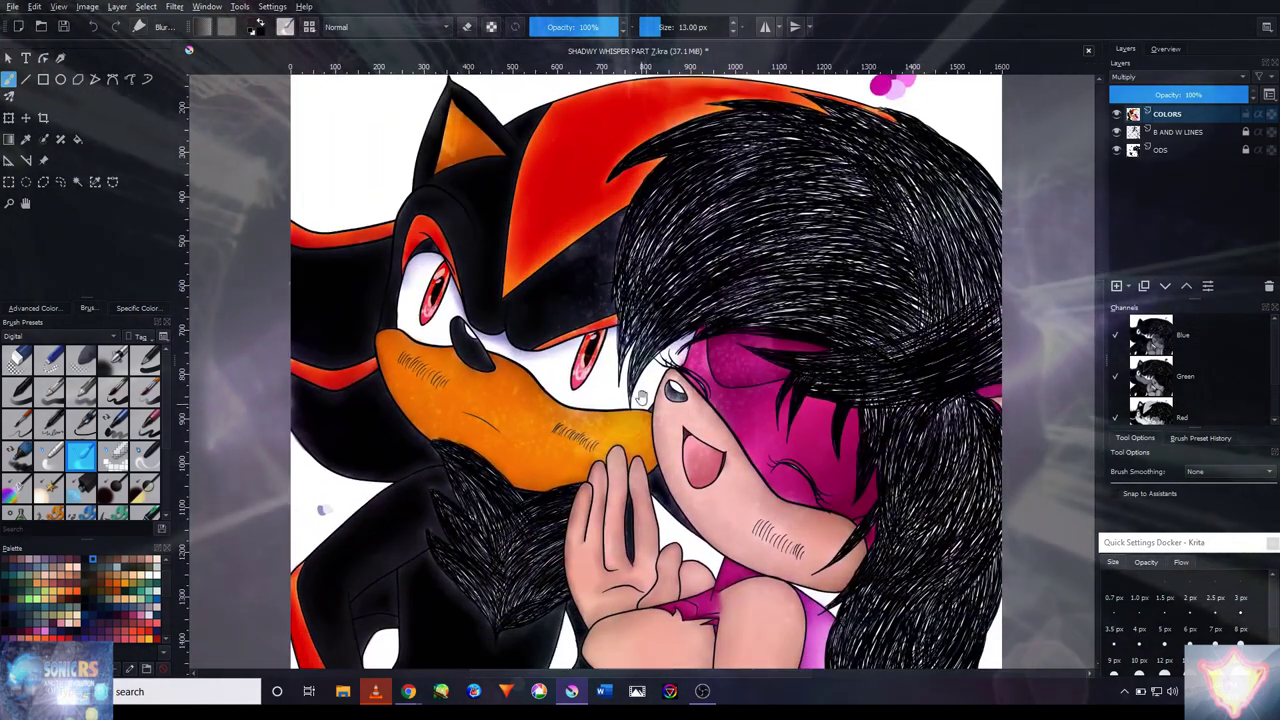
key("plus")
key("plus")
key("plus")
key("minus")
key("minus")
key("minus")
key("minus")
key("minus")
key("1")
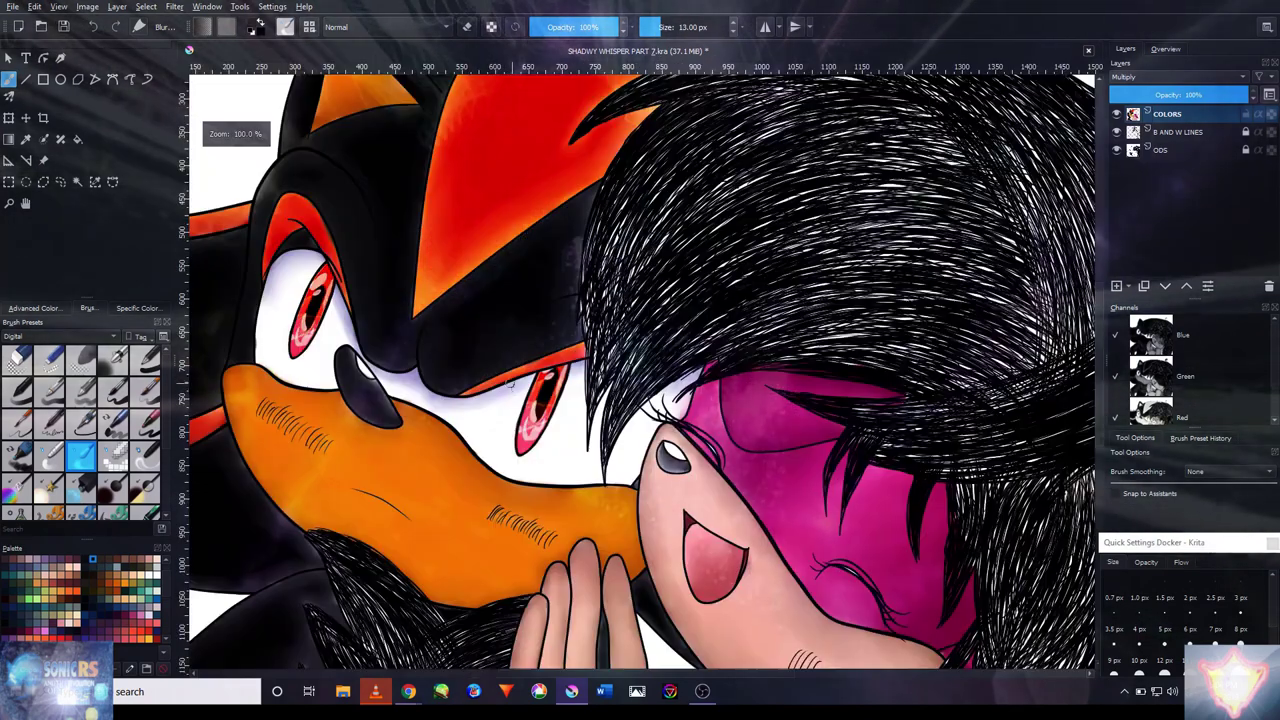
key("minus")
key("plus")
key("plus")
key("minus")
key("1")
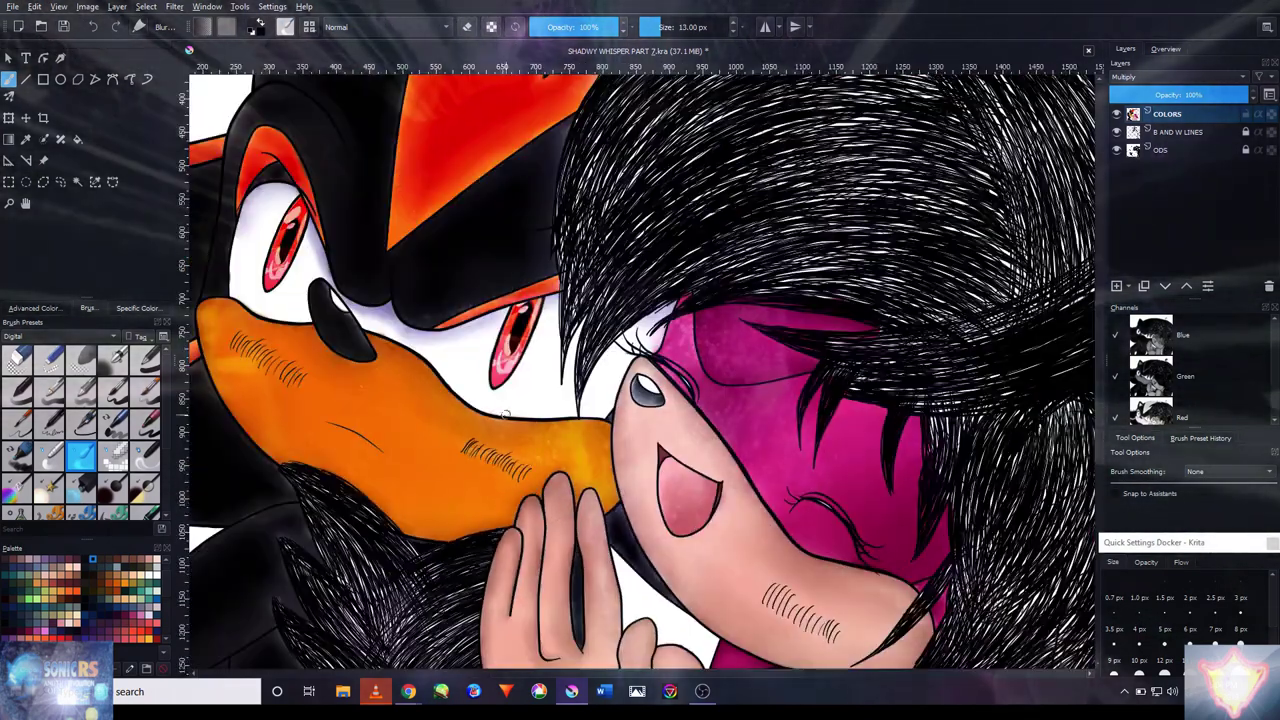
- Paint a grey highlight in the small black gap between the chest fur and the orange muzzle and blend it with an 8 px blending brush
key("plus")
key("plus")
key("plus")
key("plus")
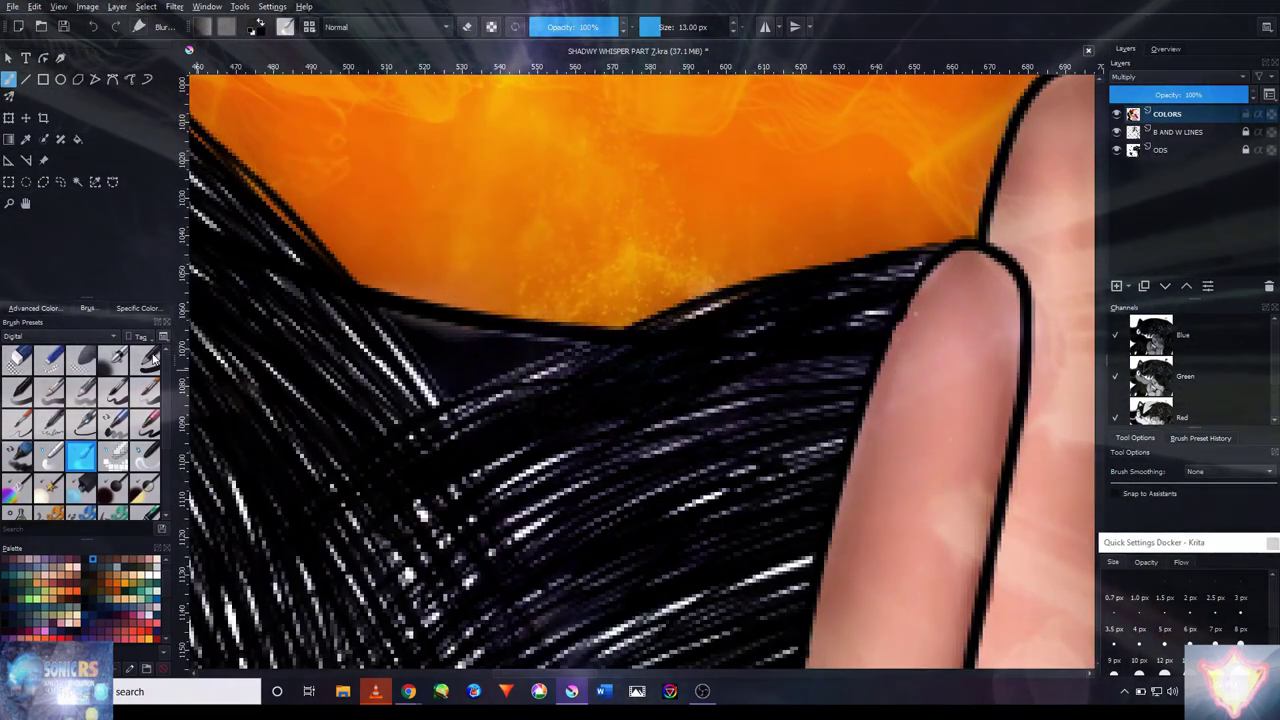
left_click(145, 357)
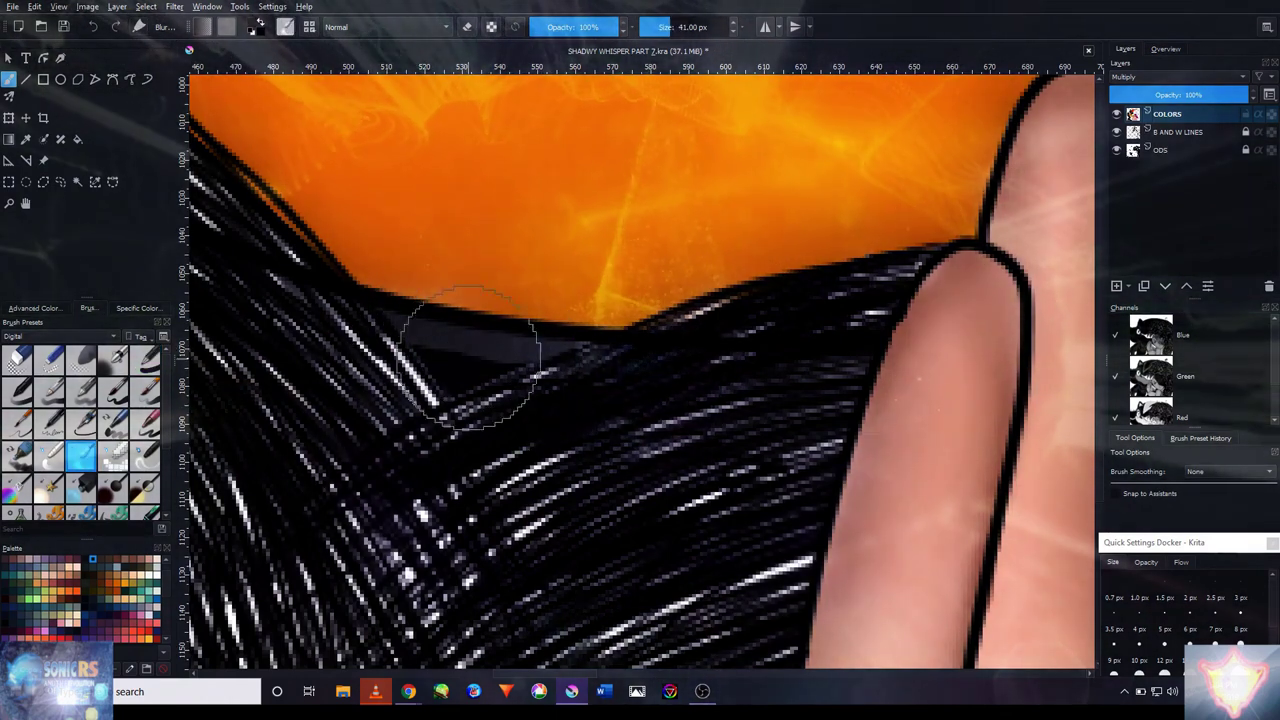
left_click_drag(468, 358, 498, 358)
key("bracketleft")
key("bracketleft")
key("bracketleft")
key("bracketleft")
key("ctrl+z")
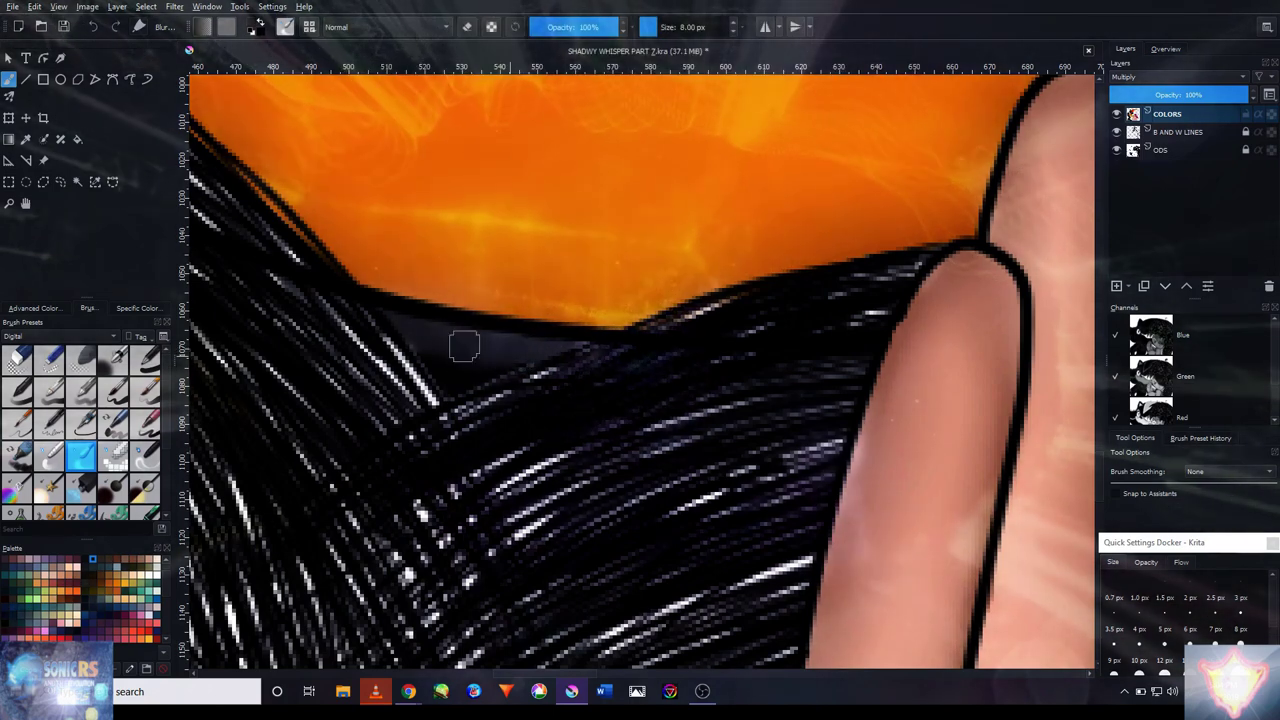
scroll(445, 350, "down", 6)
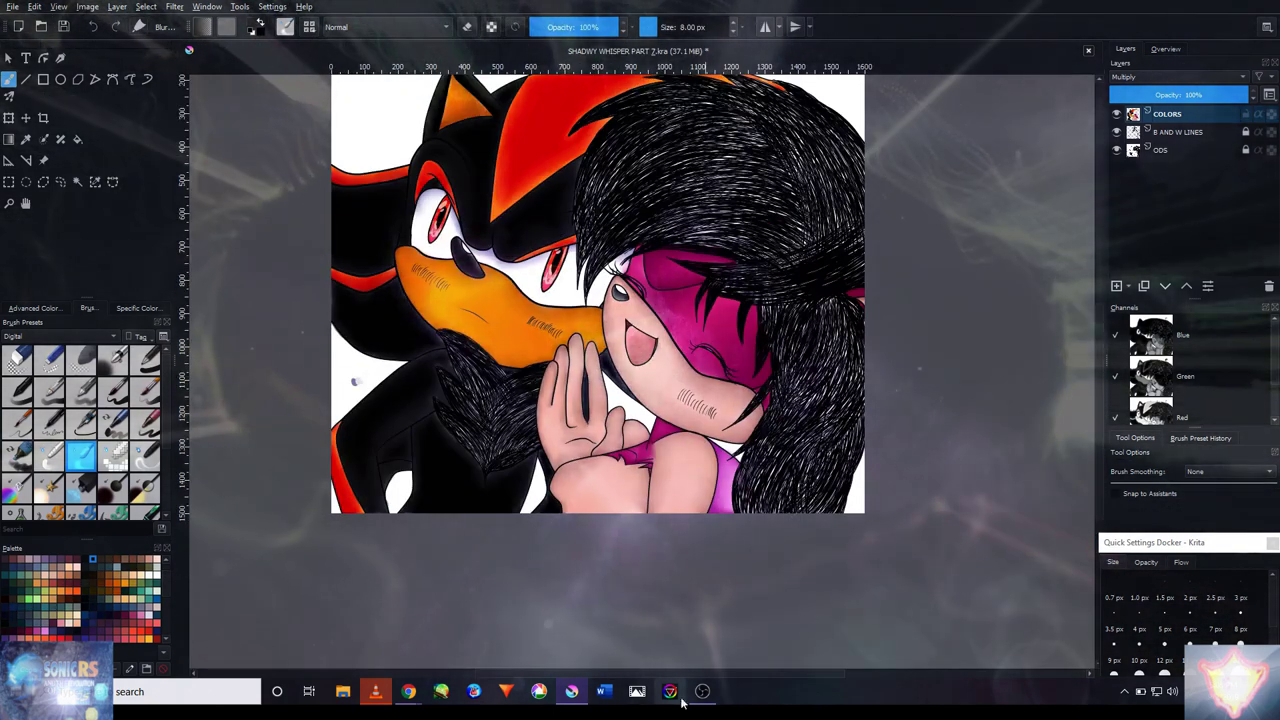
left_click(702, 691)
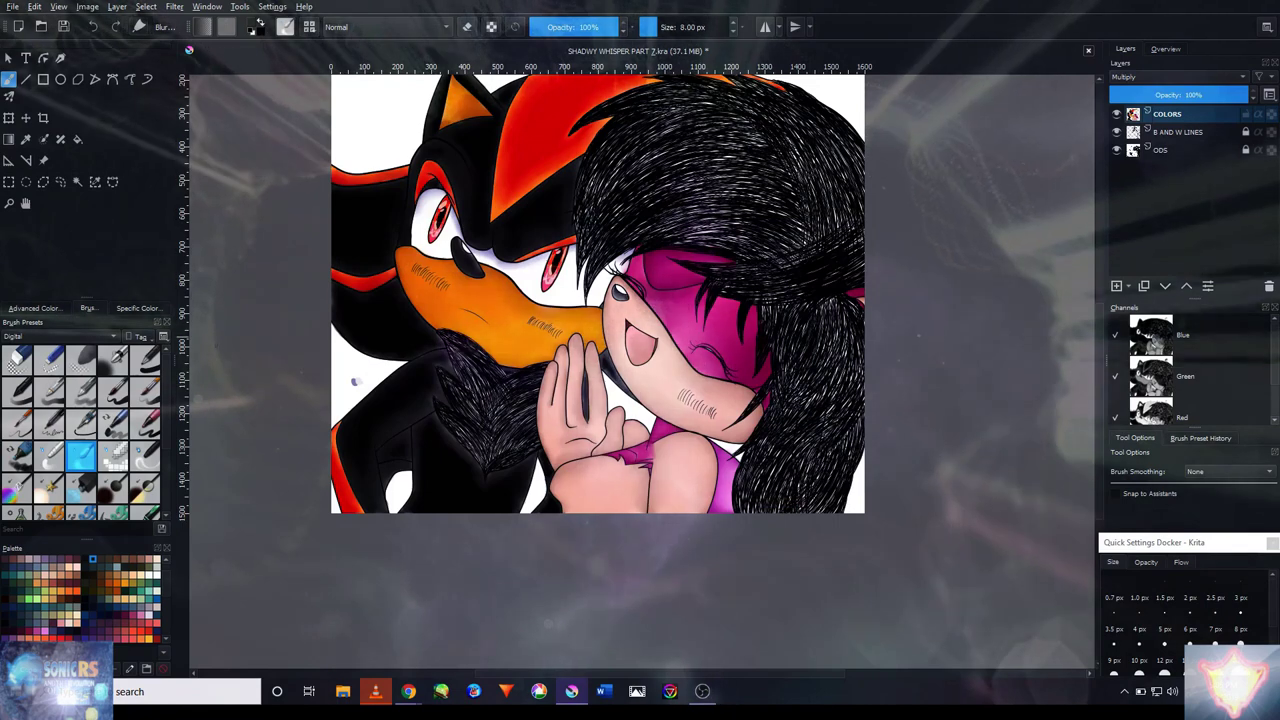
- Sample the lavender swatch on the white background and tint the white hairs of the lower chest fur, reducing the brush from 40 to 11 px
key("slash")
scroll(283, 405, "up", 4)
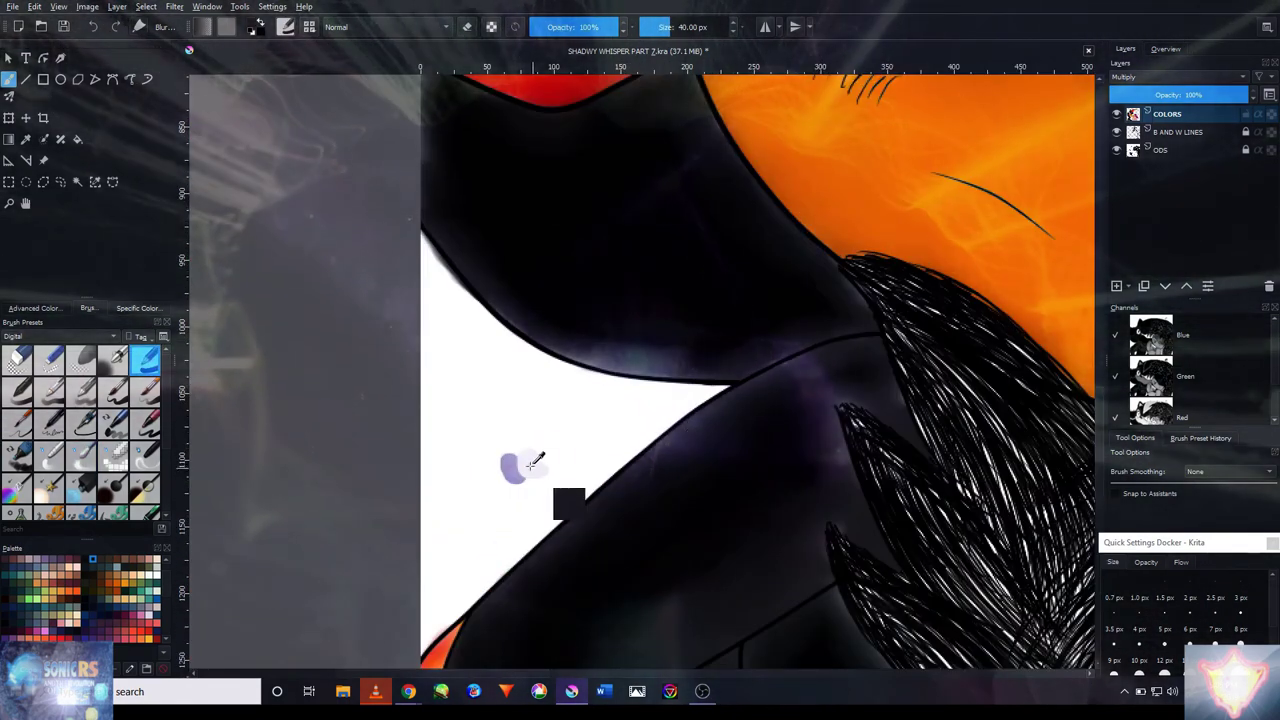
left_click_drag(935, 525, 588, 400)
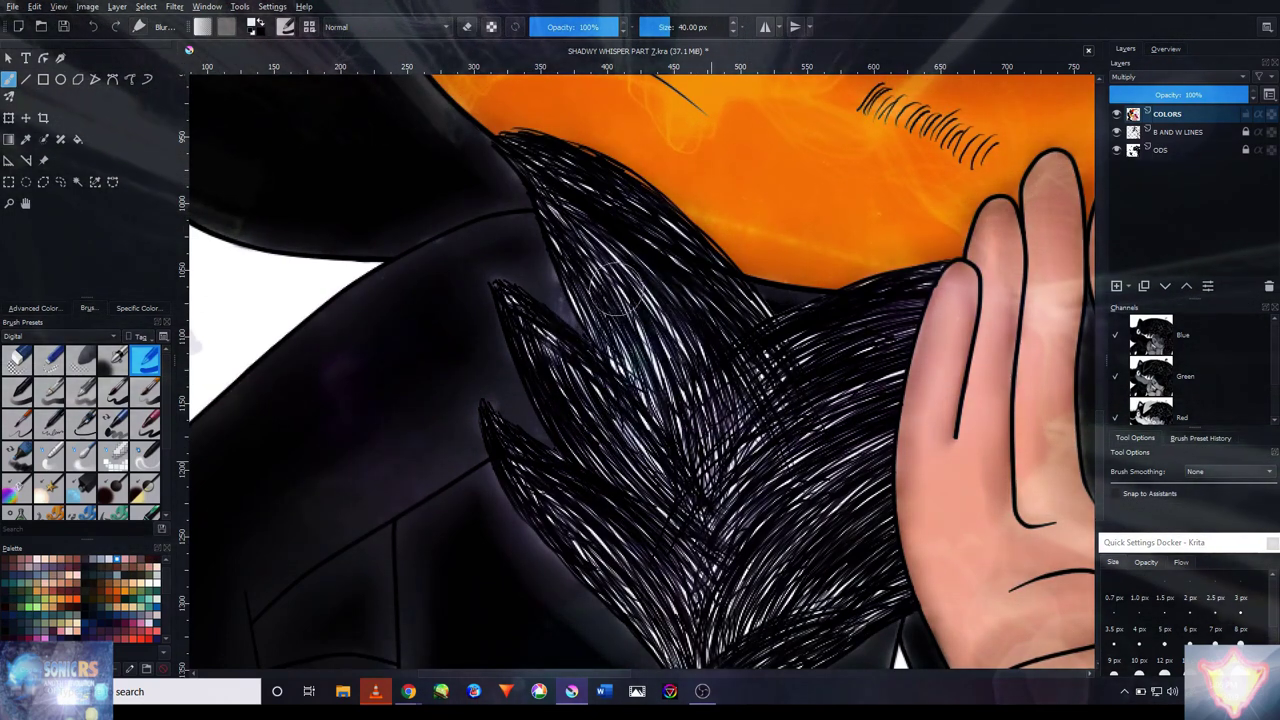
scroll(331, 371, "down", 2)
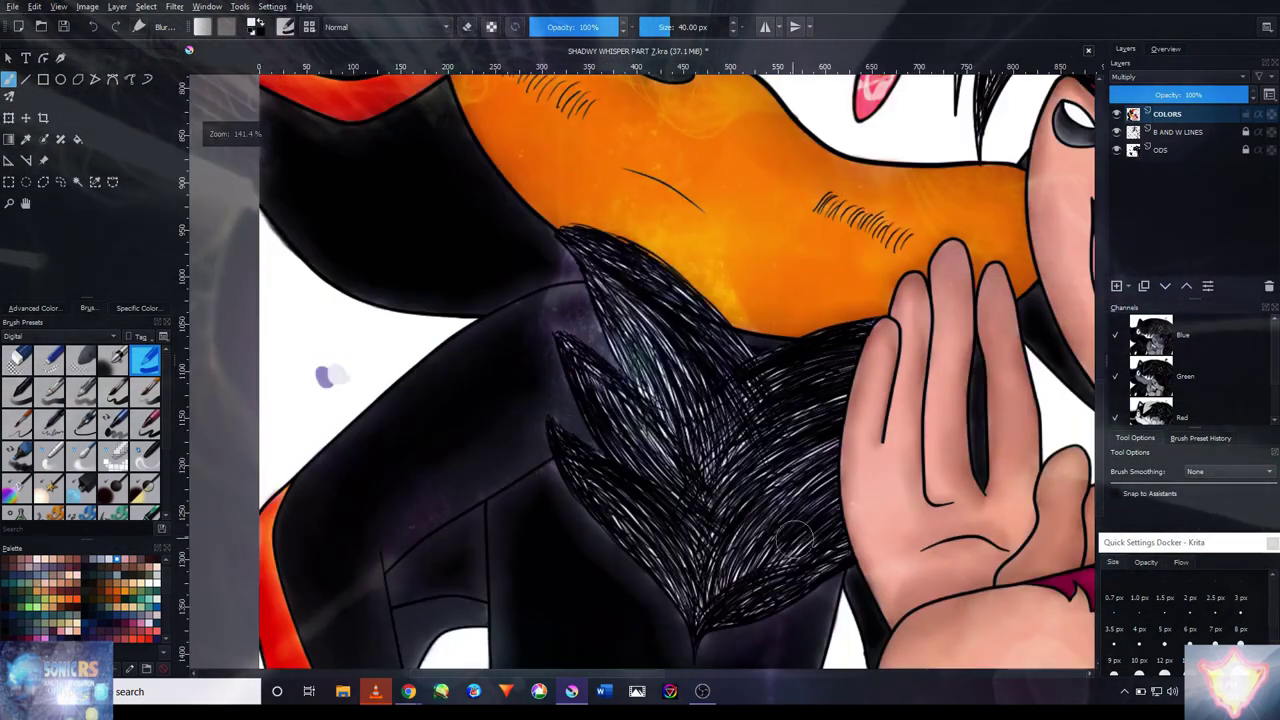
scroll(468, 404, "up", 2)
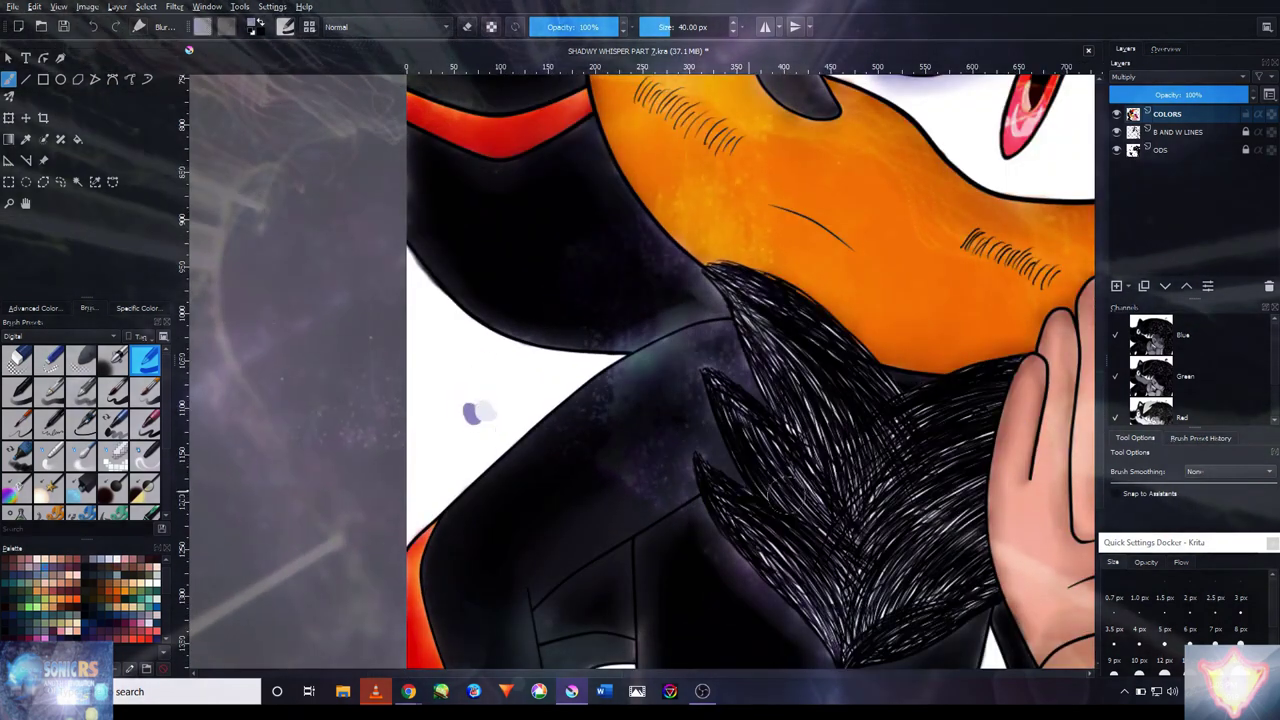
scroll(886, 570, "up", 3)
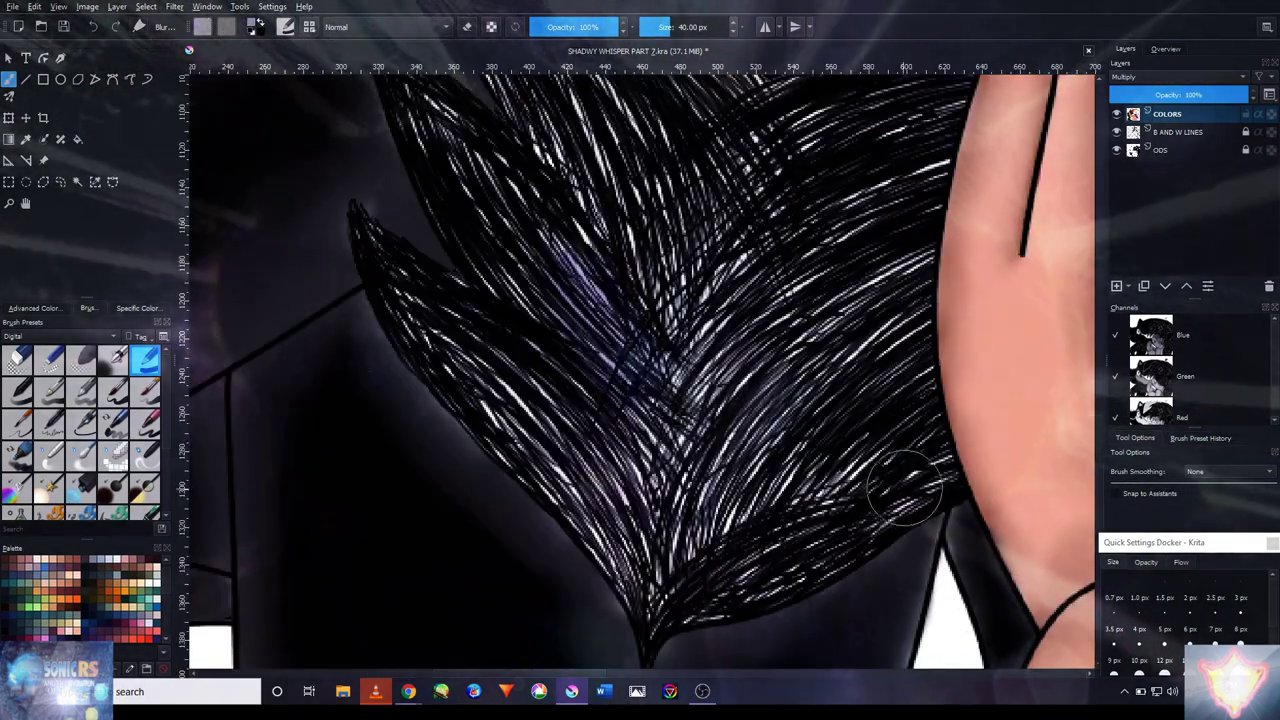
key("bracketleft")
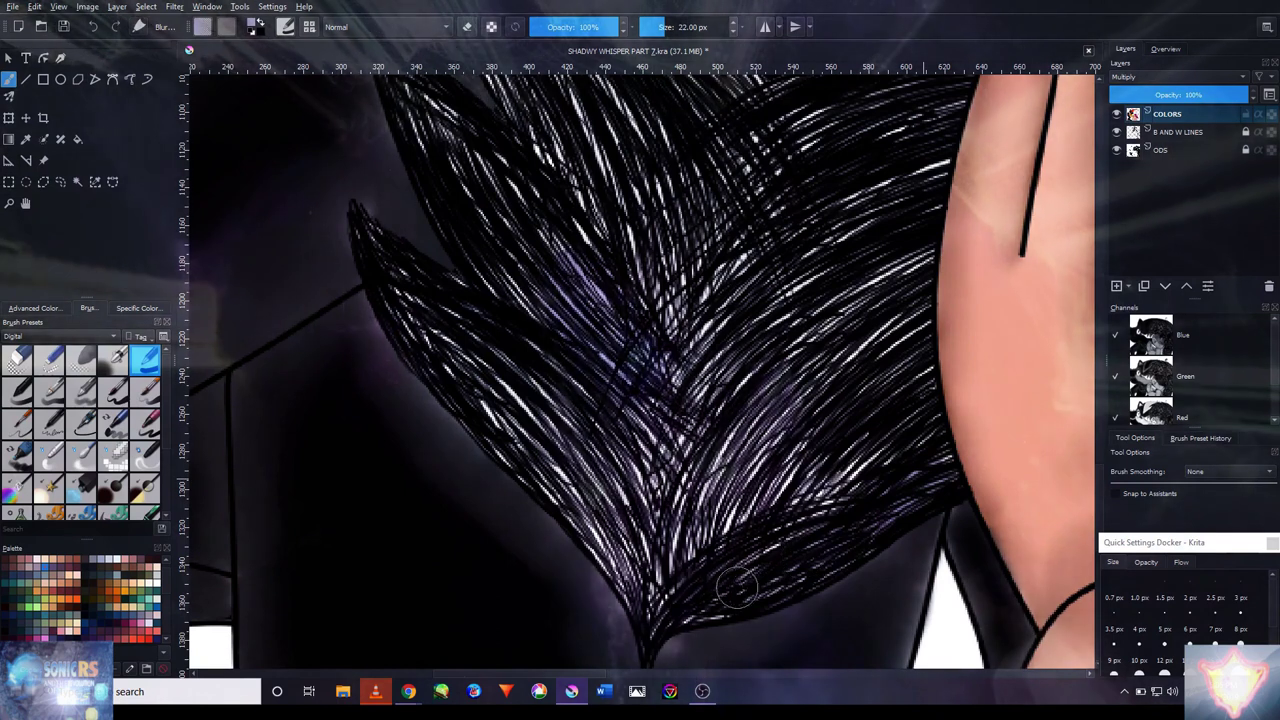
key("bracketleft")
key("bracketleft")
key("bracketleft")
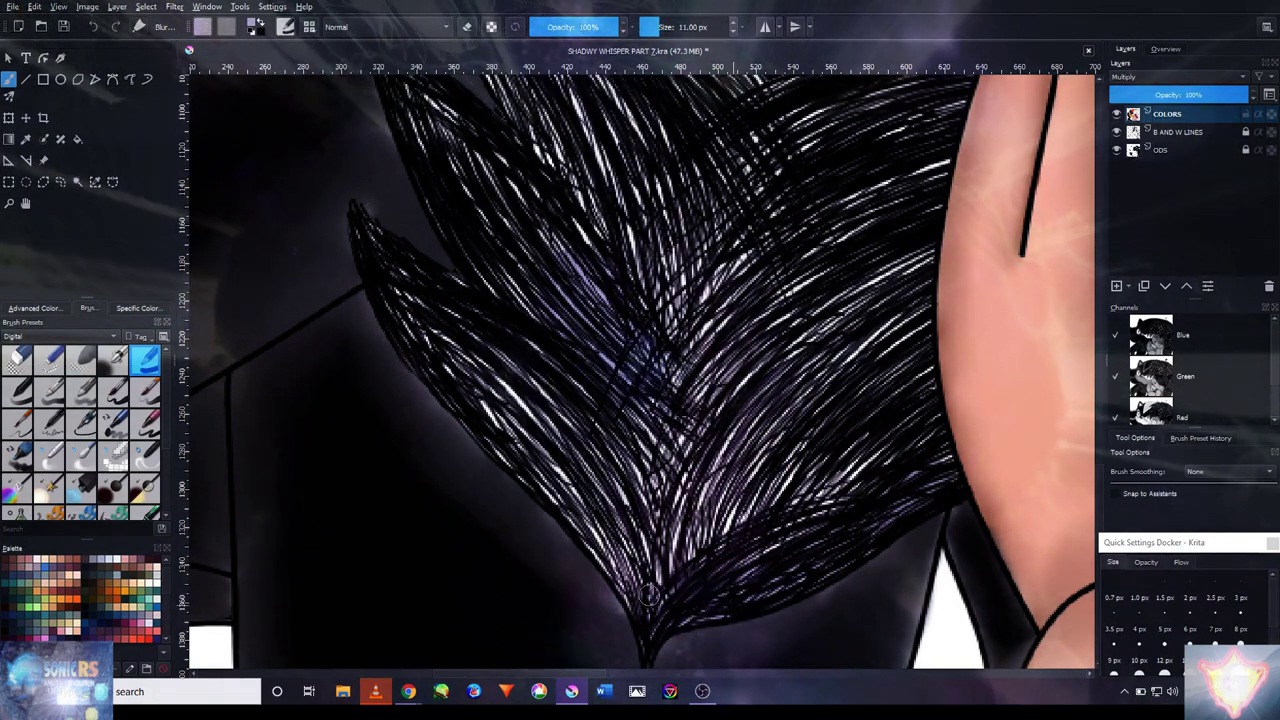
left_click_drag(700, 605, 603, 563)
scroll(481, 472, "up", 1)
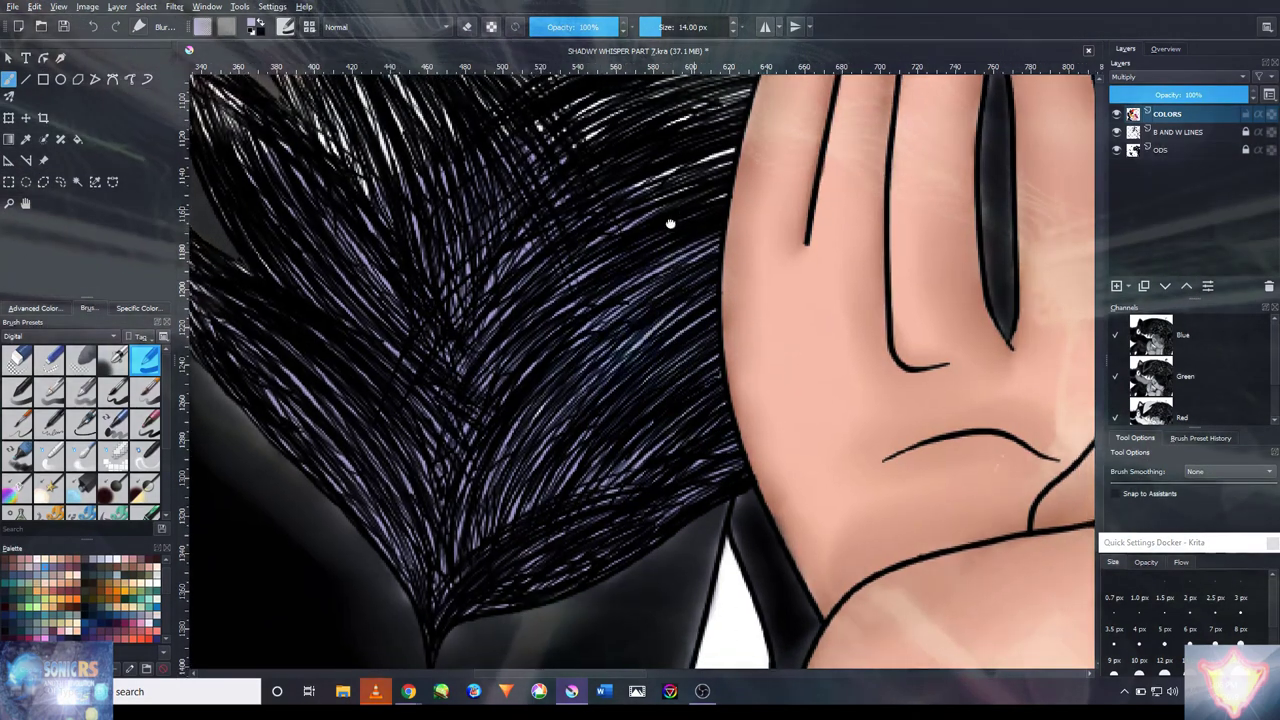
- Tint the chest fur's hairs beside the pink hand lavender, reducing the brush from 14 to 4 px and undoing stray strokes on the finger's edge
left_click_drag(671, 220, 606, 386)
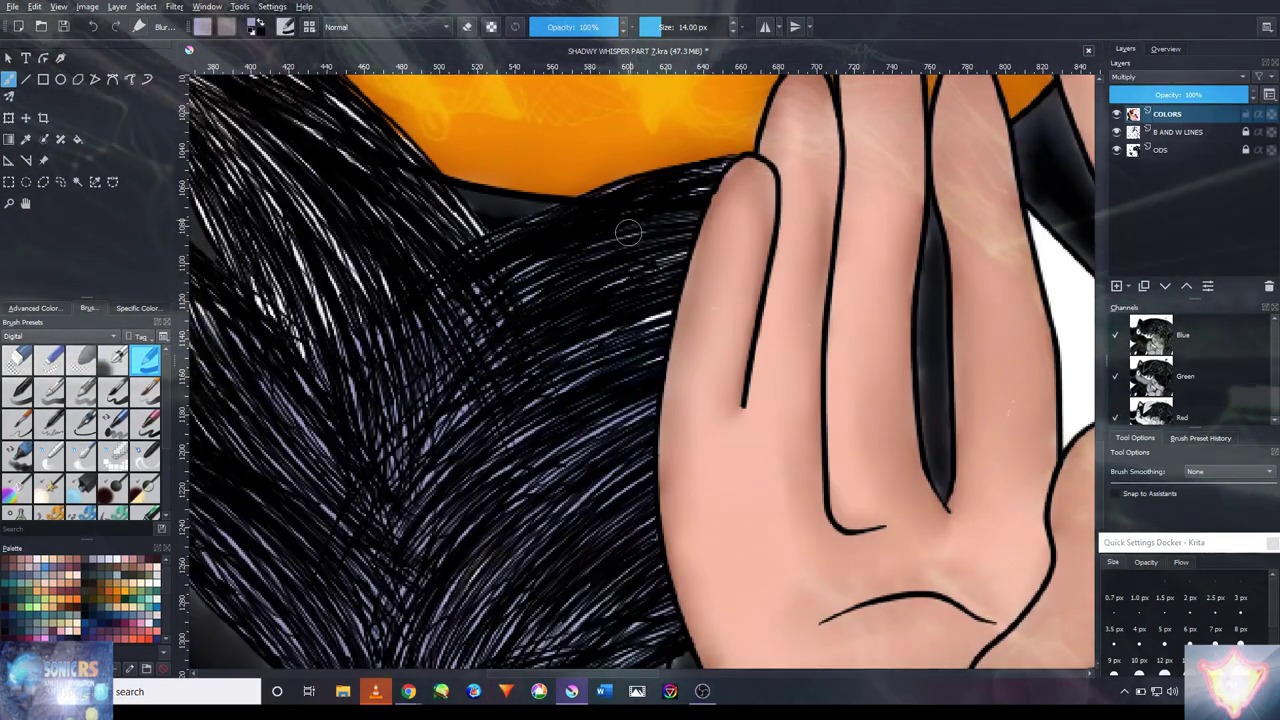
scroll(689, 188, "up", 1)
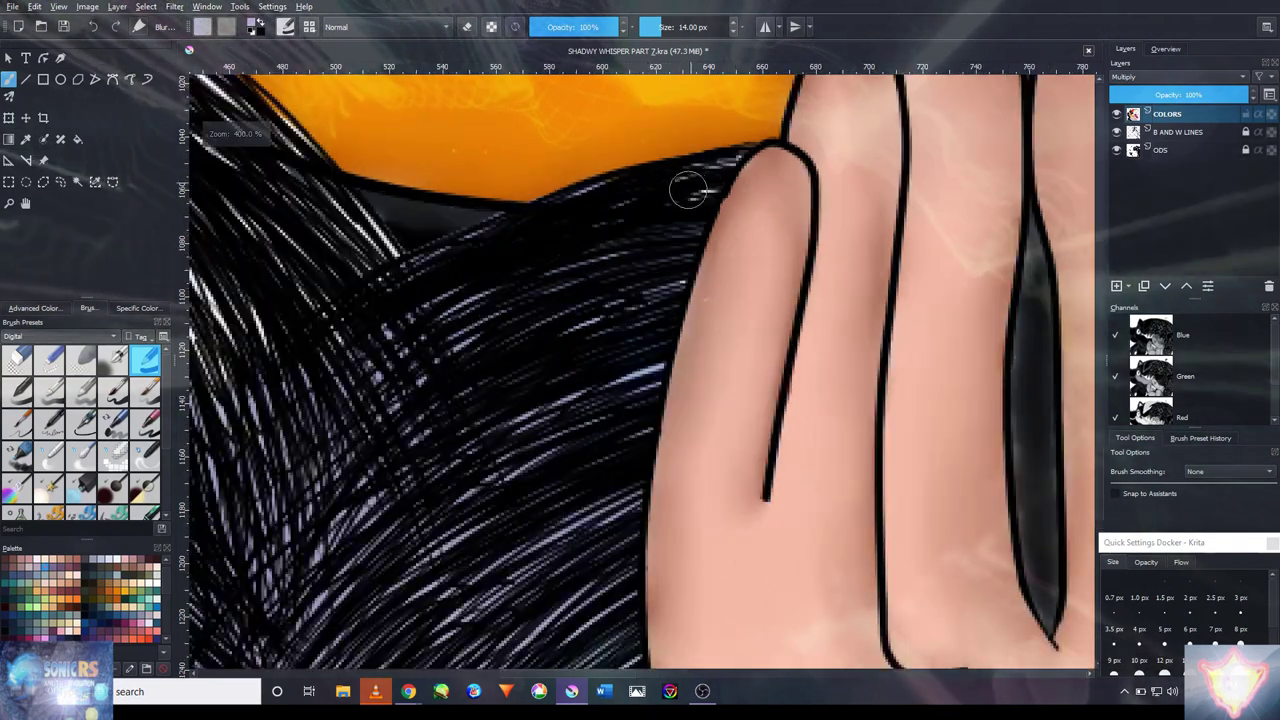
key("bracketleft")
key("bracketleft")
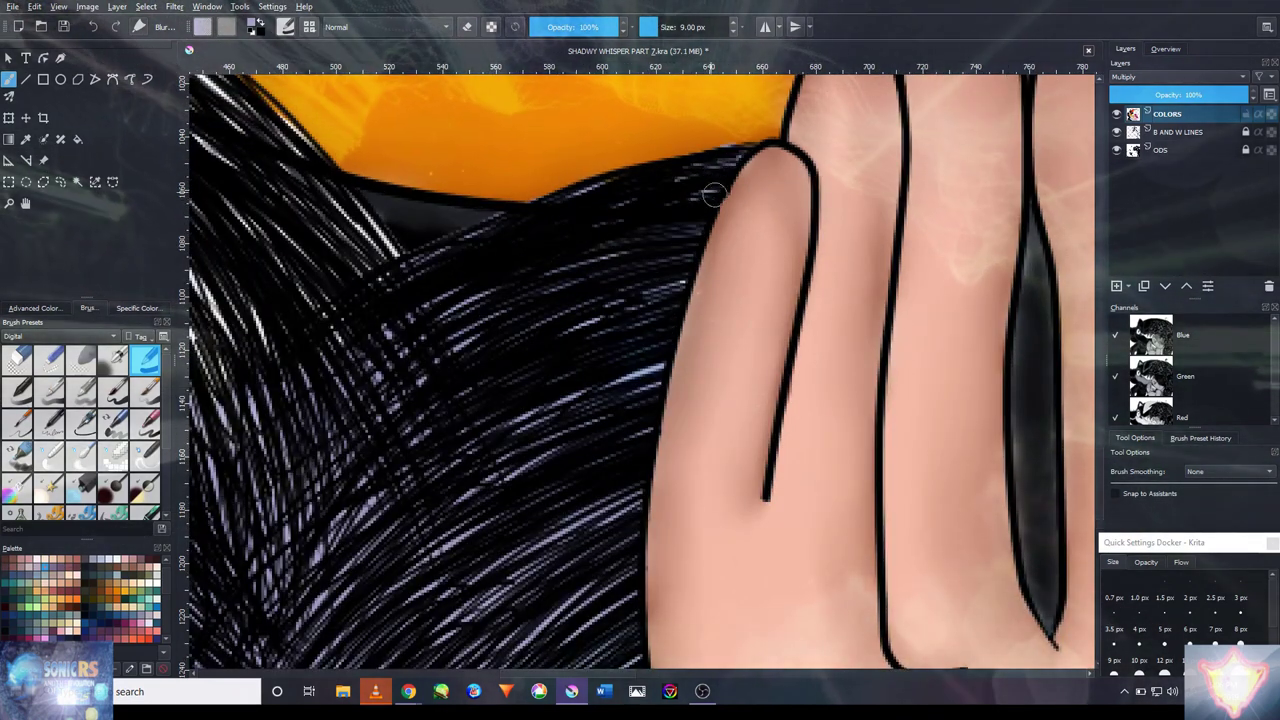
key("ctrl+z")
key("bracketleft")
key("bracketleft")
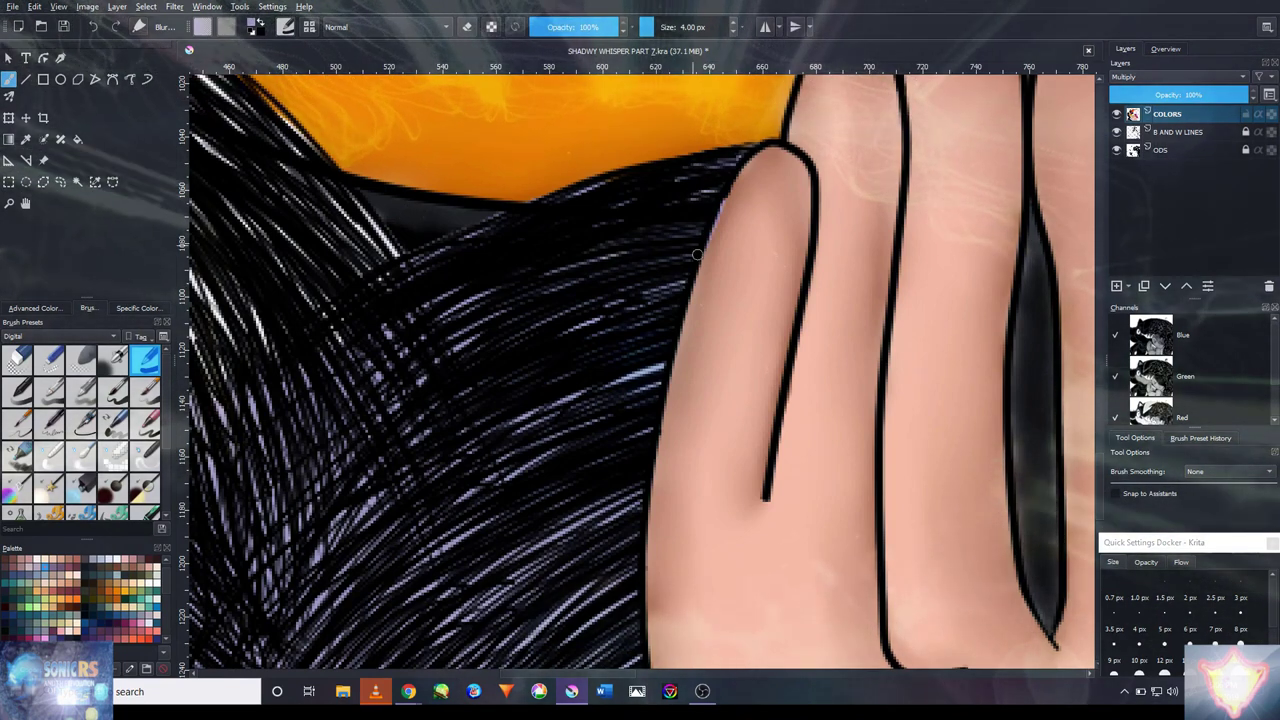
key("ctrl+z")
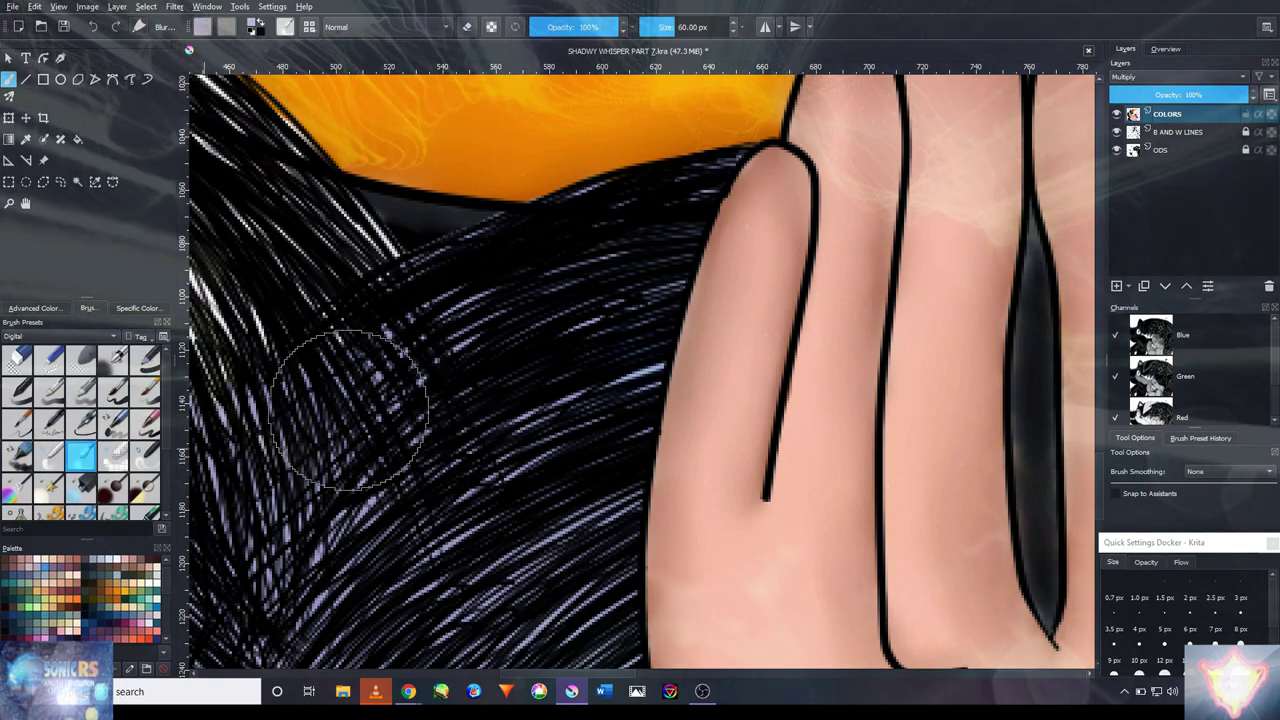
key("bracketleft")
key("bracketleft")
key("bracketleft")
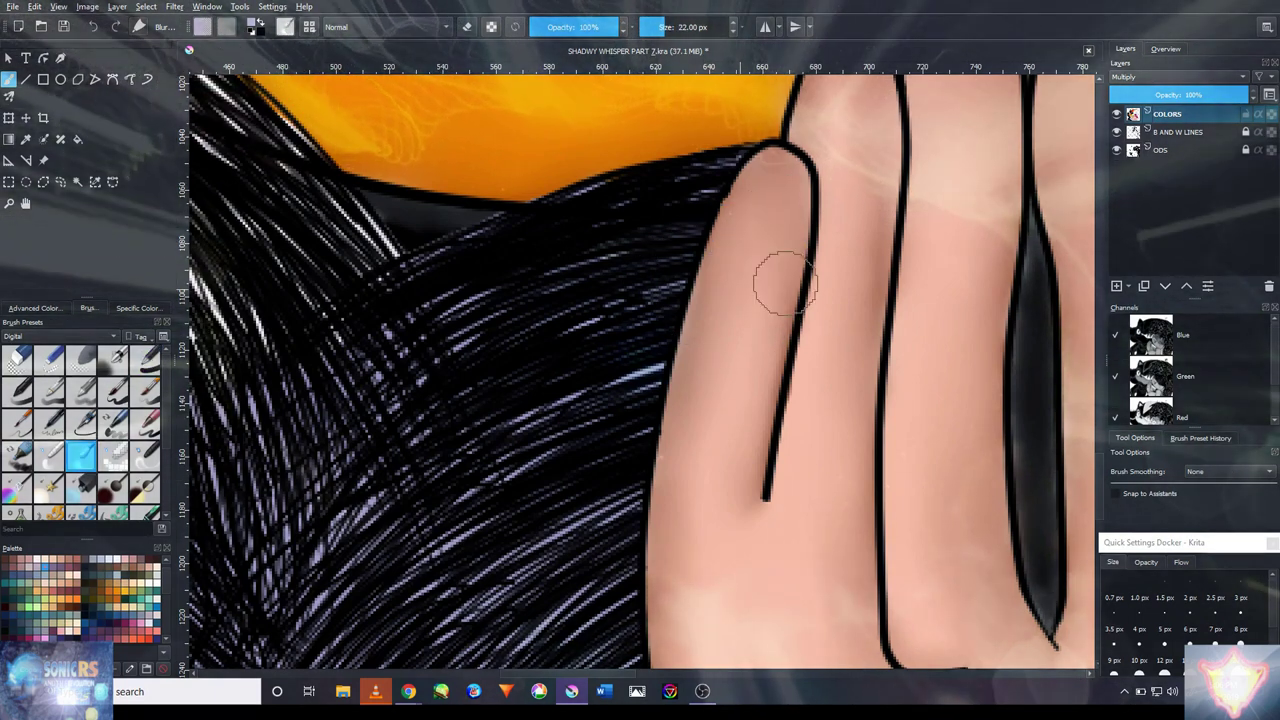
- Tint the white hairs of the upper chest fur lavender with a 40 px brush, refining the edge along the orange muzzle at 16 px
scroll(903, 277, "left", 2)
scroll(914, 243, "left", 2)
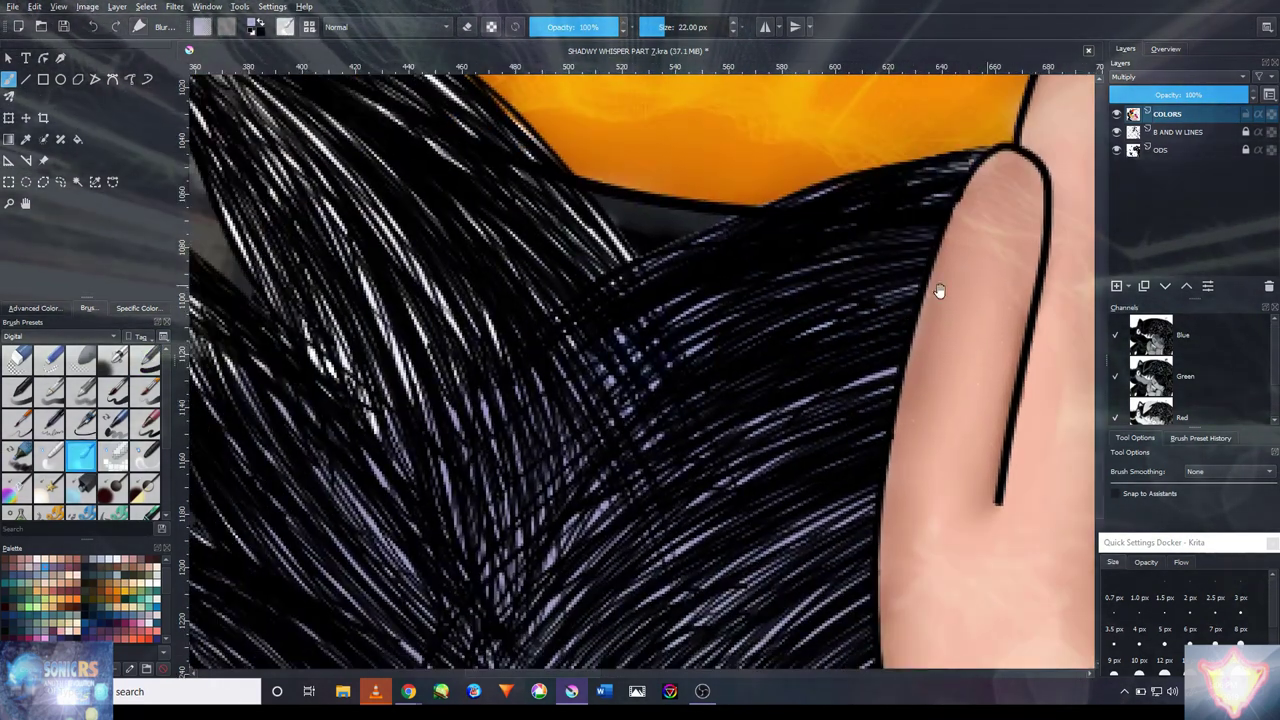
mouse_move(606, 396)
left_mouse_down()
mouse_move(643, 386)
mouse_move(587, 498)
left_mouse_up()
scroll(570, 499, "down", 2)
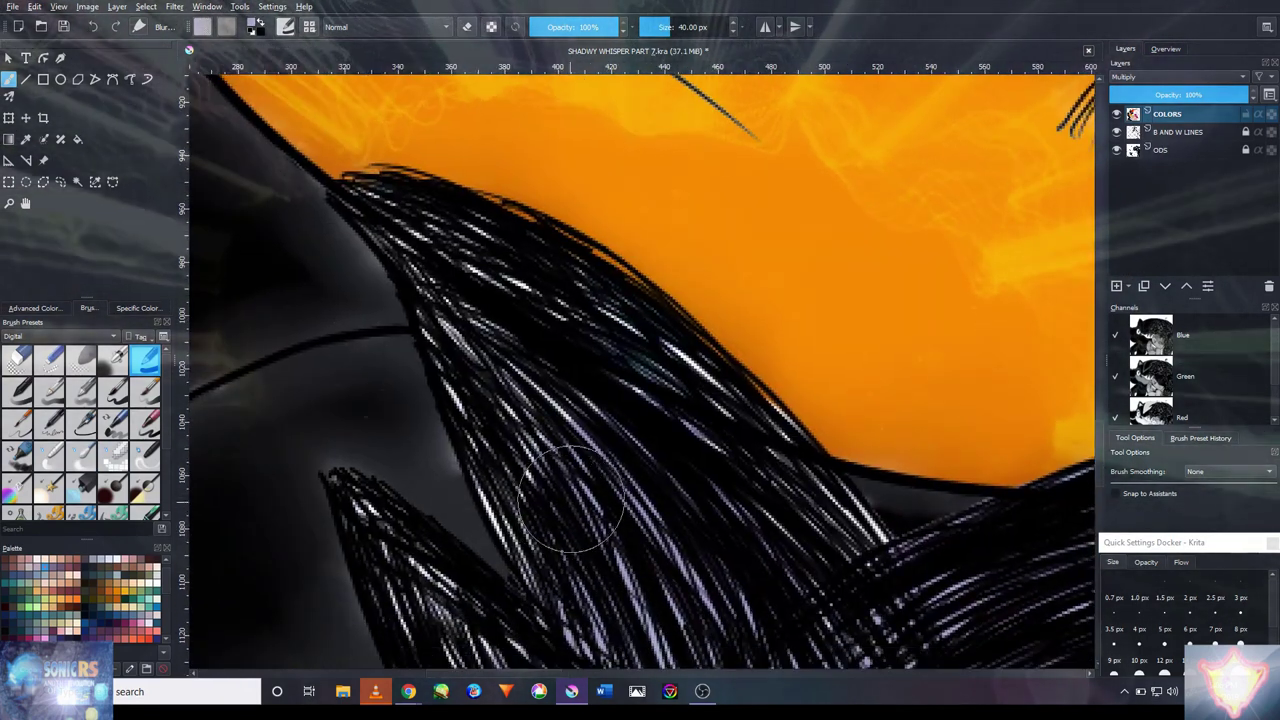
key("bracketleft")
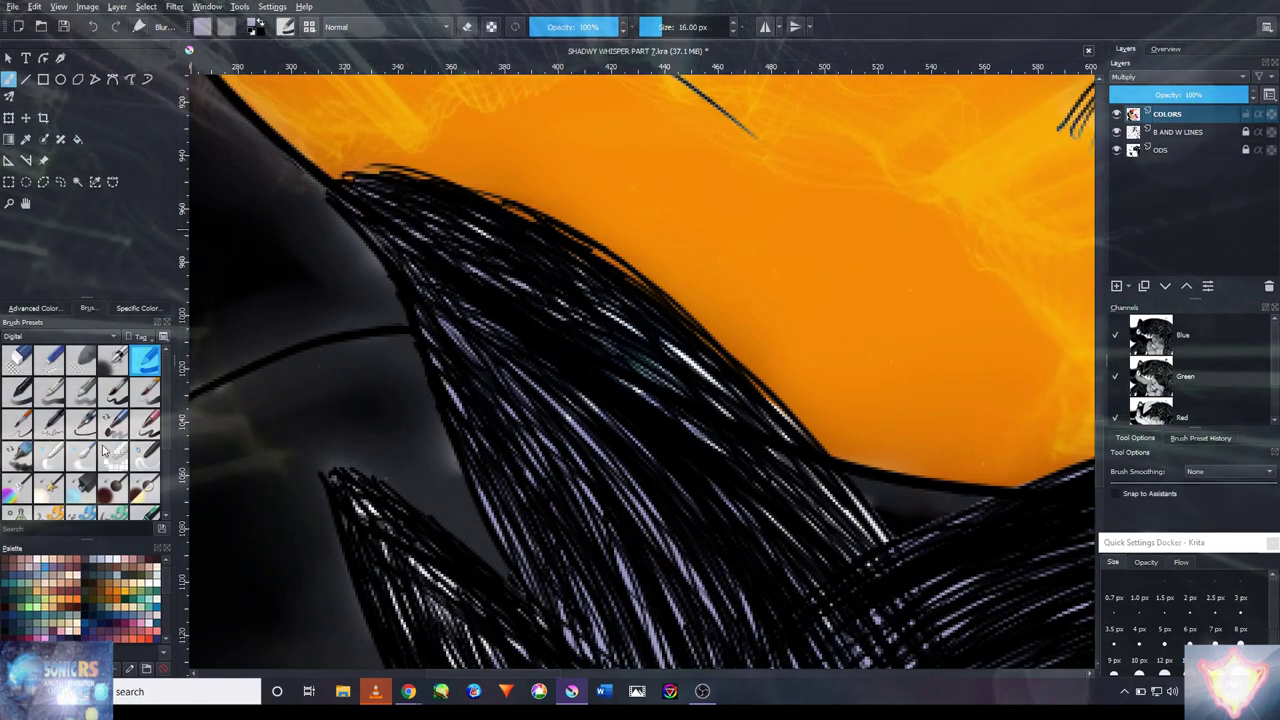
key("bracketleft")
key("bracketleft")
key("bracketleft")
key("bracketleft")
key("slash")
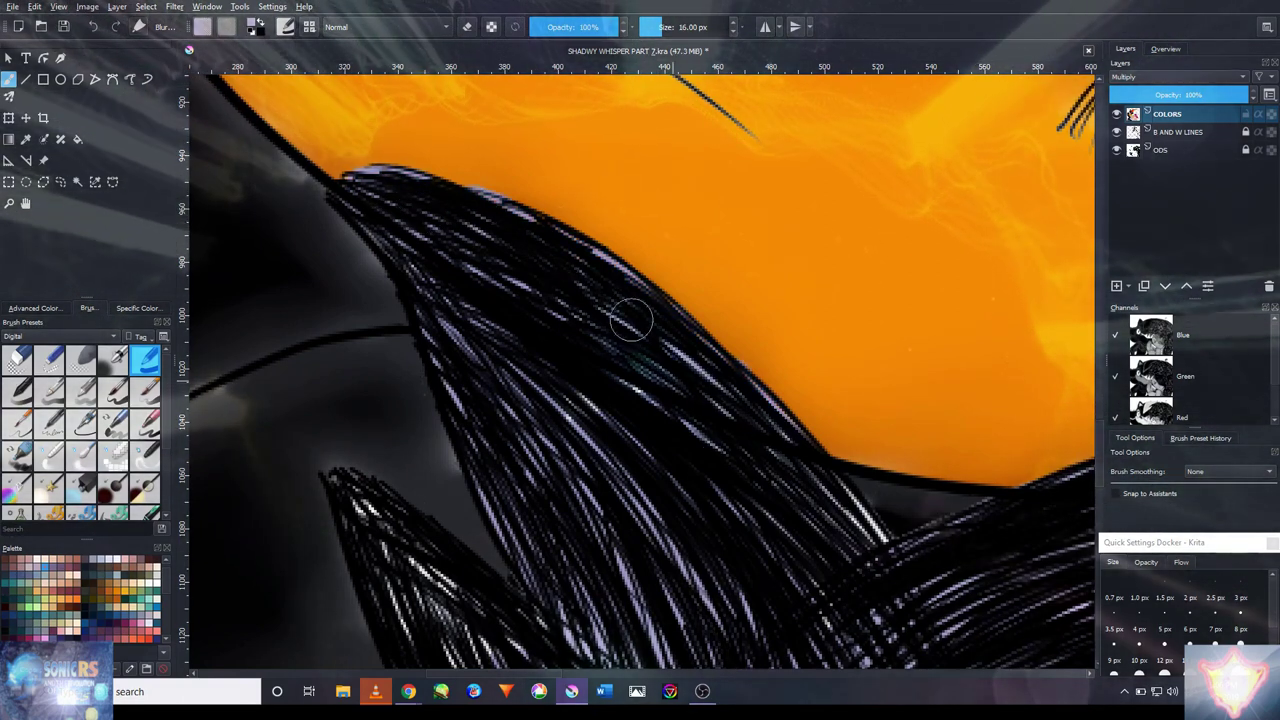
- Tint the remaining white hairs beside the muzzle gap and in the middle chest fur spike lavender at 16 px
scroll(631, 320, "down", 5)
scroll(667, 451, "up", 4)
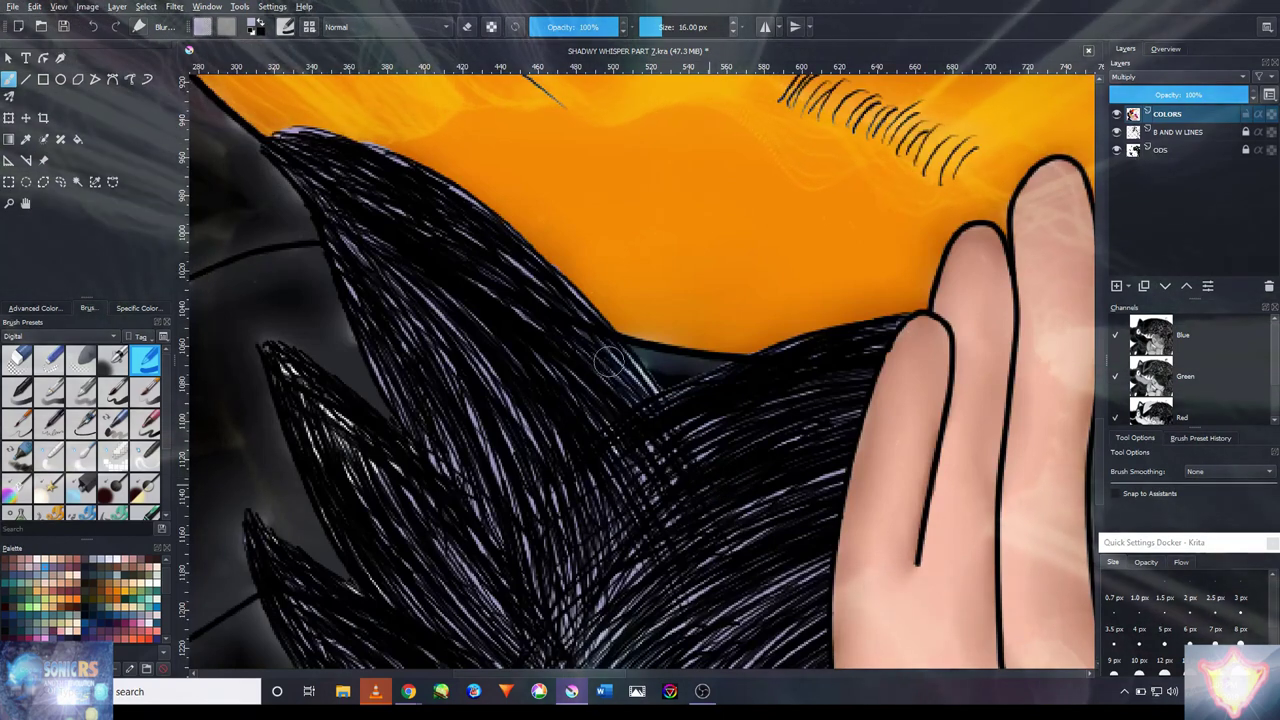
scroll(470, 548, "down", 1)
scroll(470, 548, "up", 1)
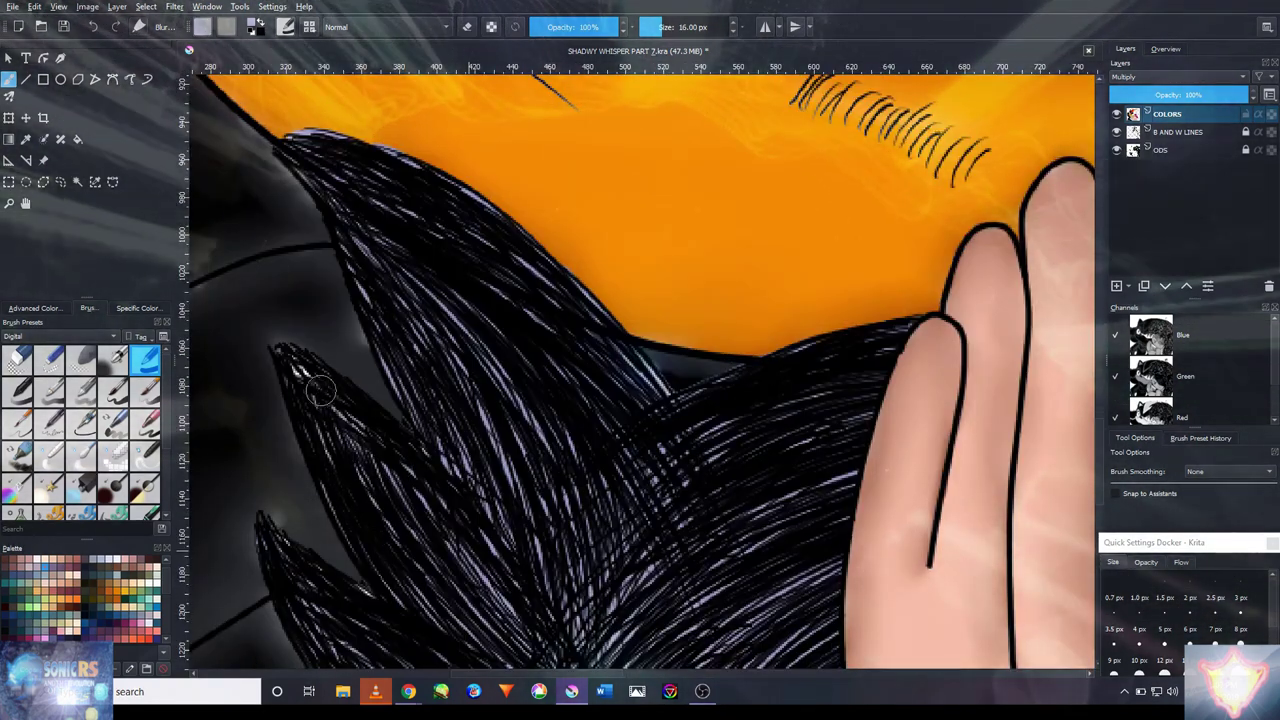
scroll(320, 390, "up", 1)
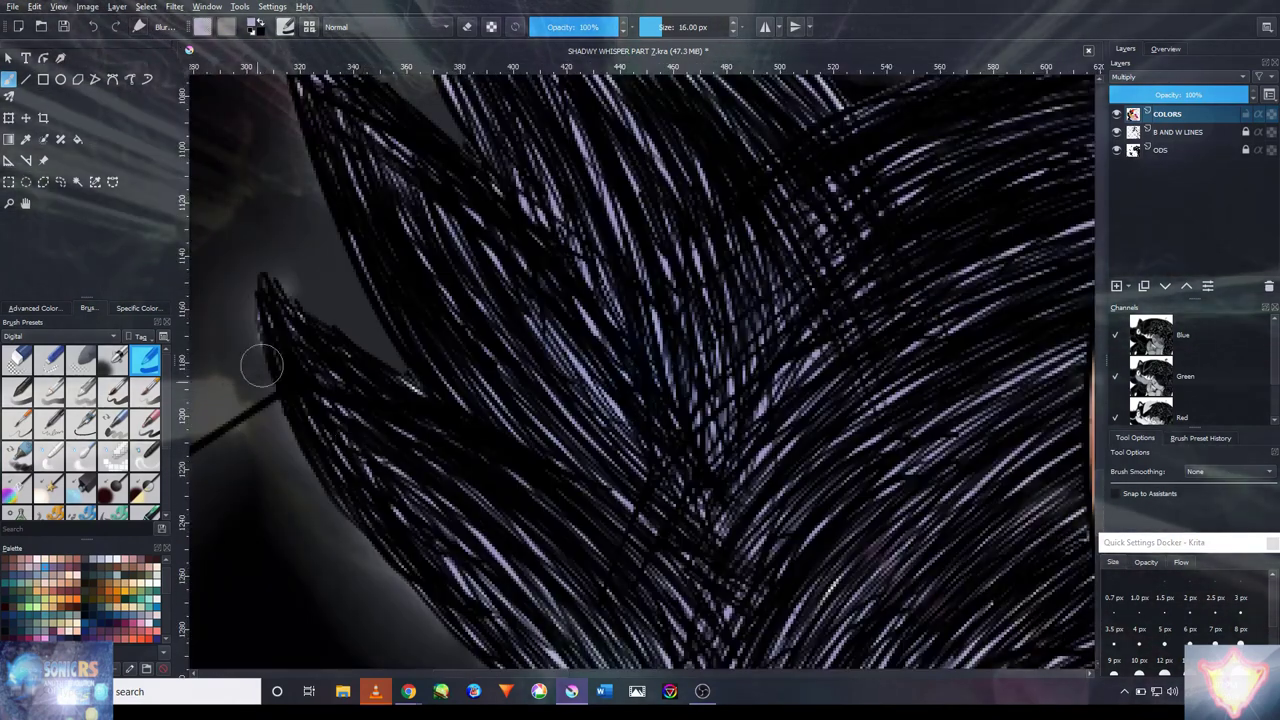
- Tint the tips of the chest fur spikes lavender at 6 px and touch up the fur's outer edge at 8 px
left_click_drag(415, 190, 397, 272)
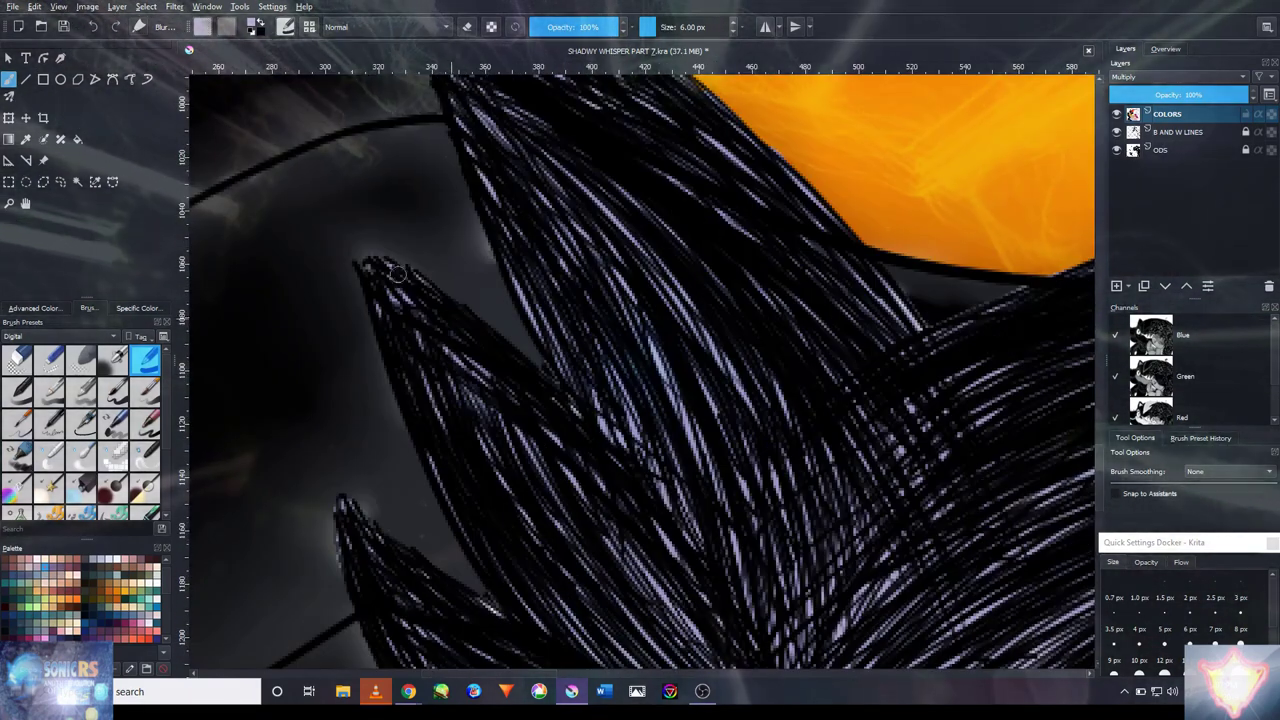
scroll(557, 405, "down", 3)
scroll(689, 471, "up", 3)
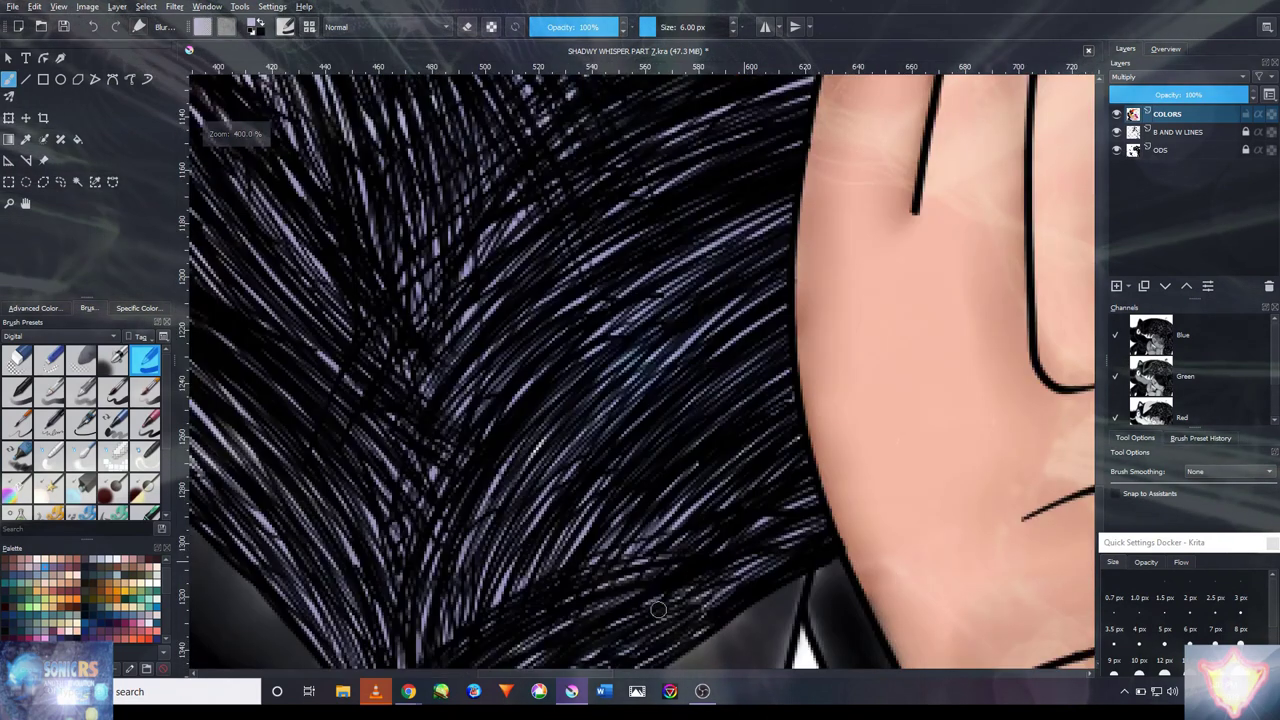
scroll(771, 471, "down", 3)
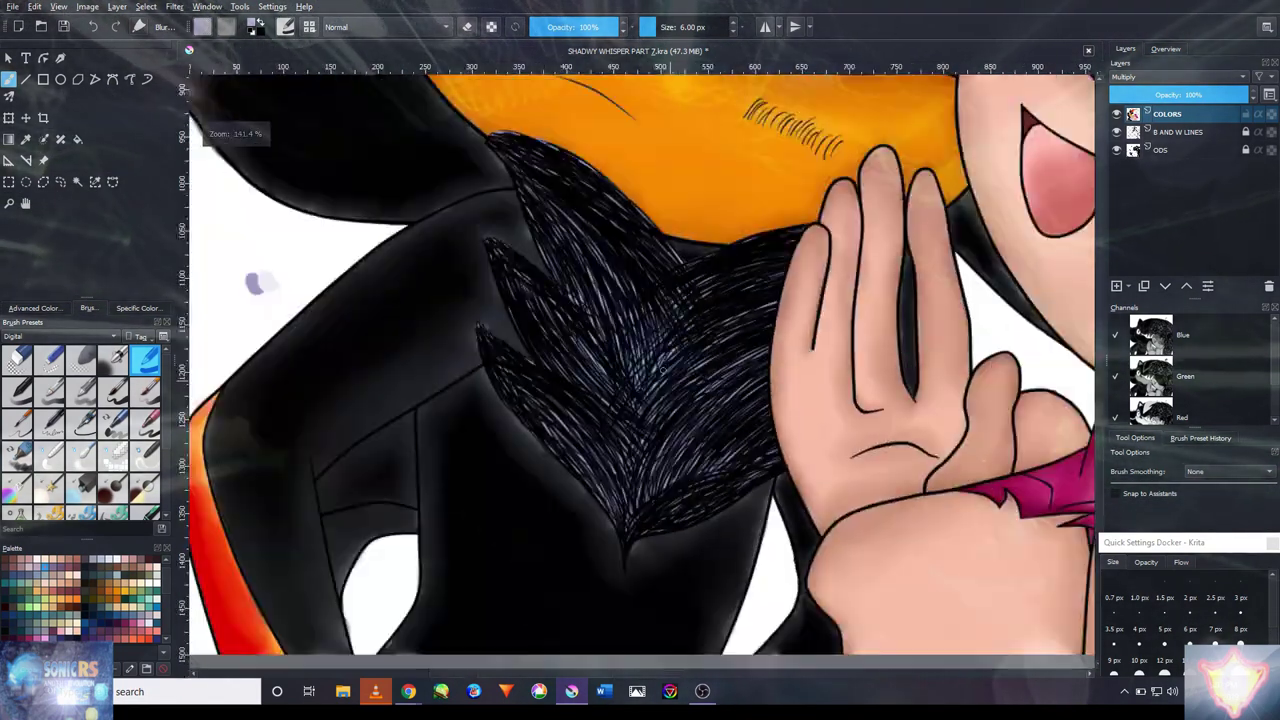
scroll(694, 398, "up", 3)
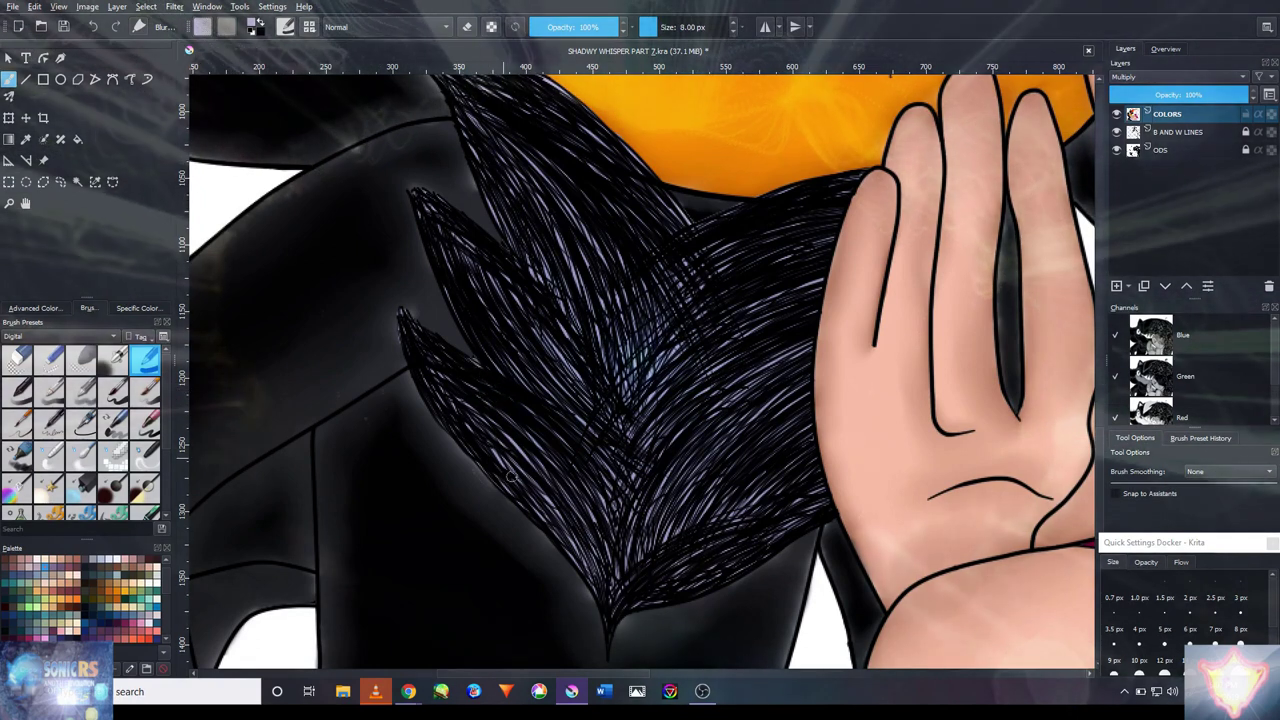
scroll(757, 373, "down", 3)
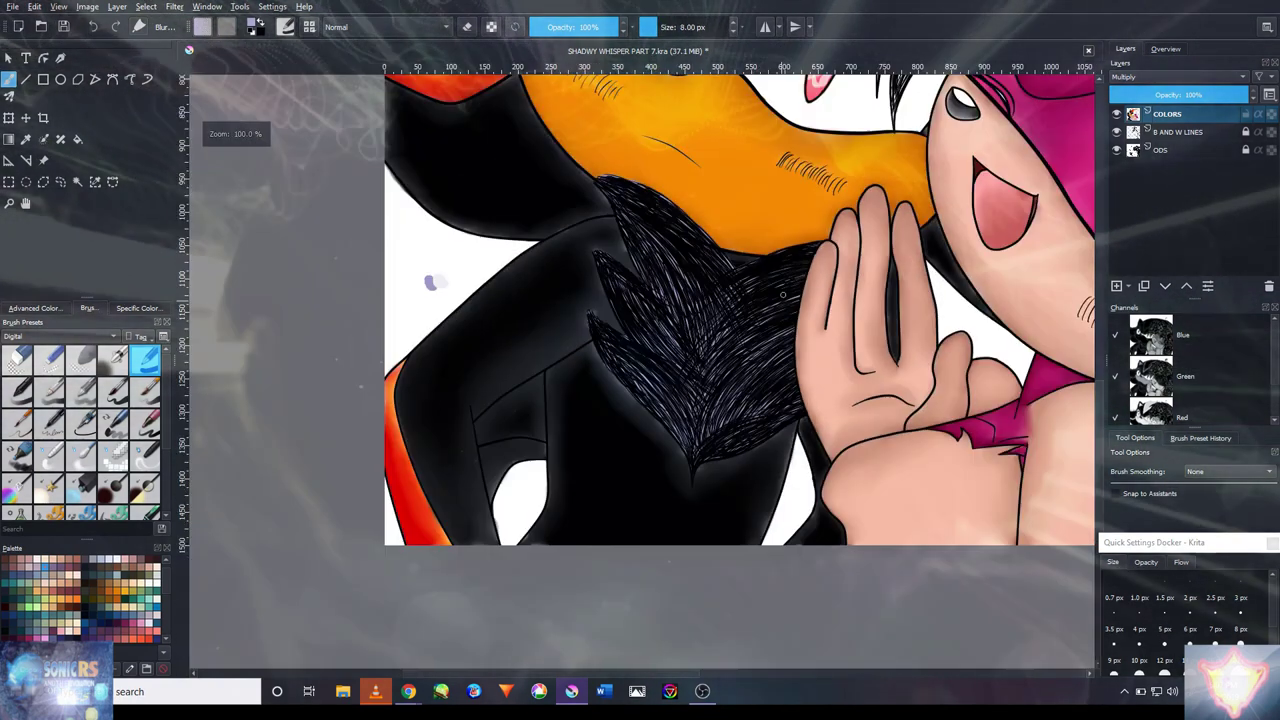
scroll(832, 315, "up", 5)
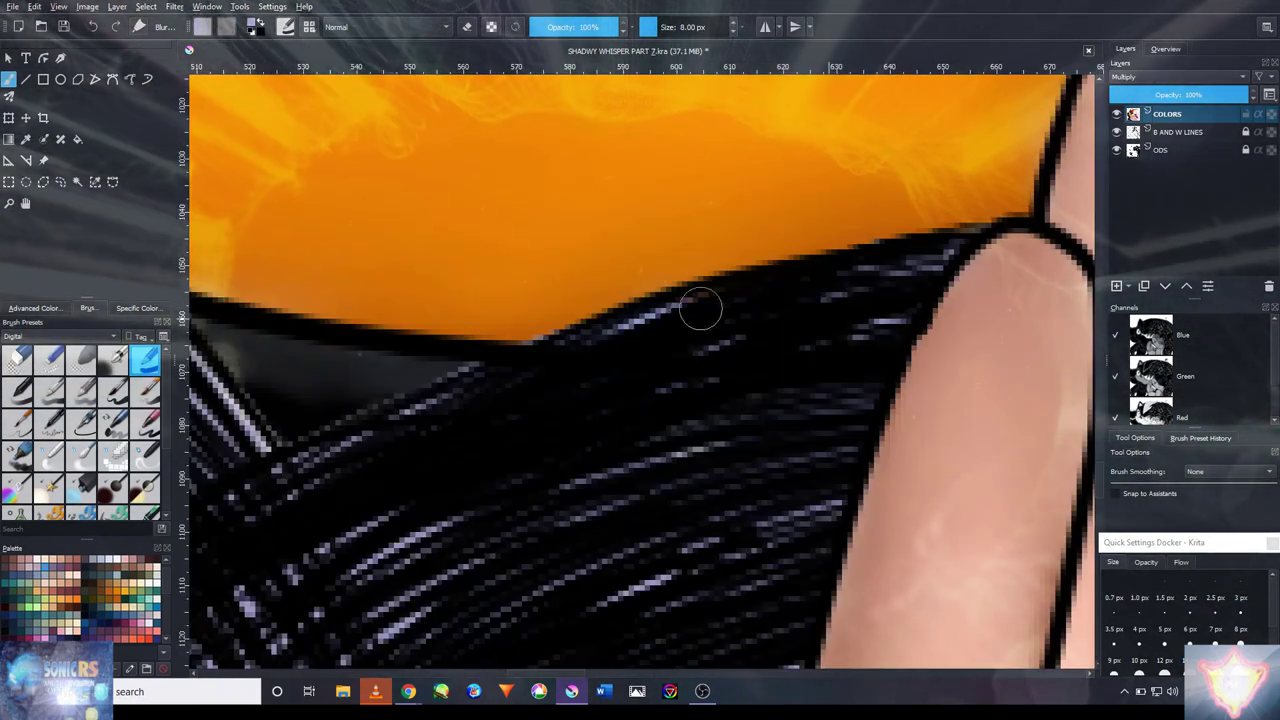
scroll(875, 293, "down", 5)
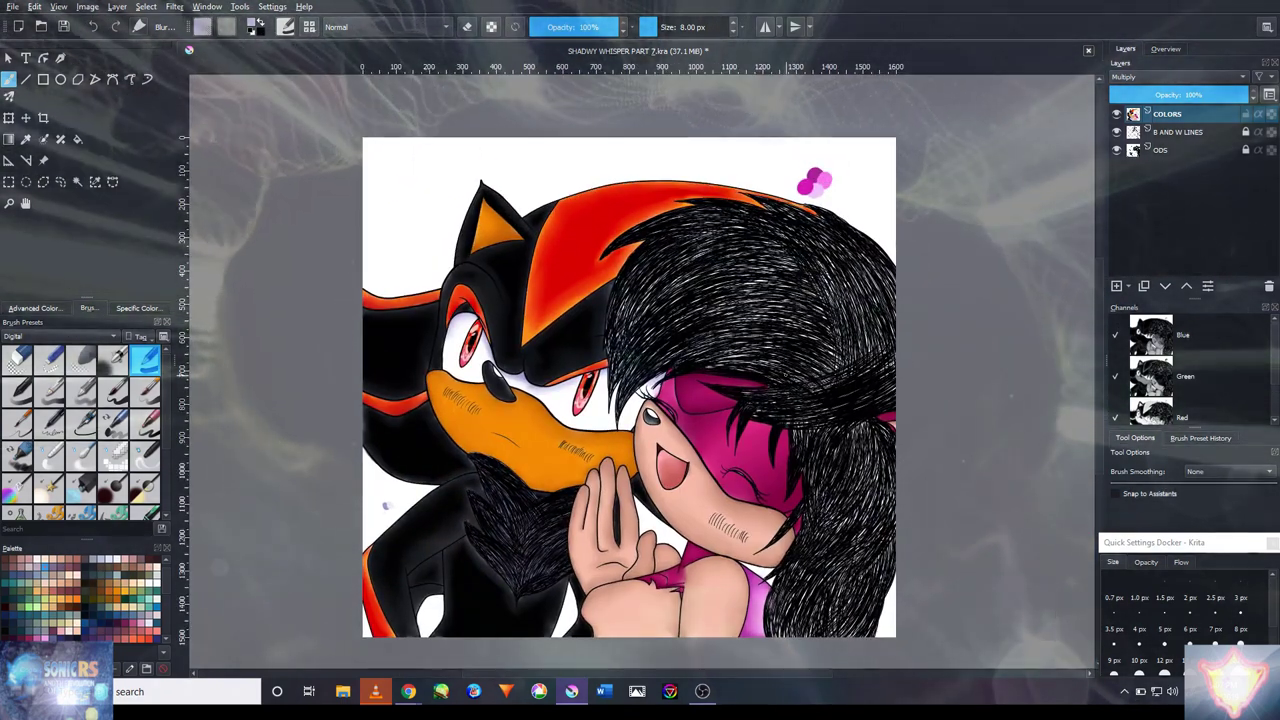
left_click(703, 691)
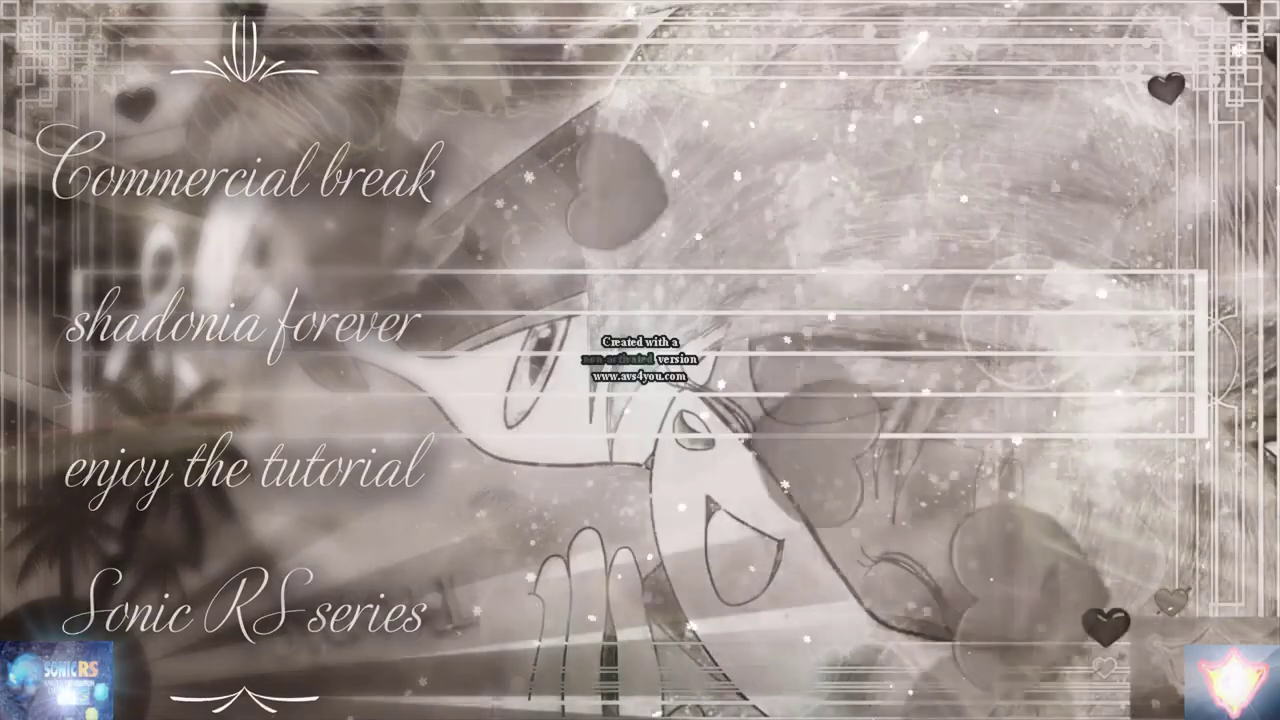
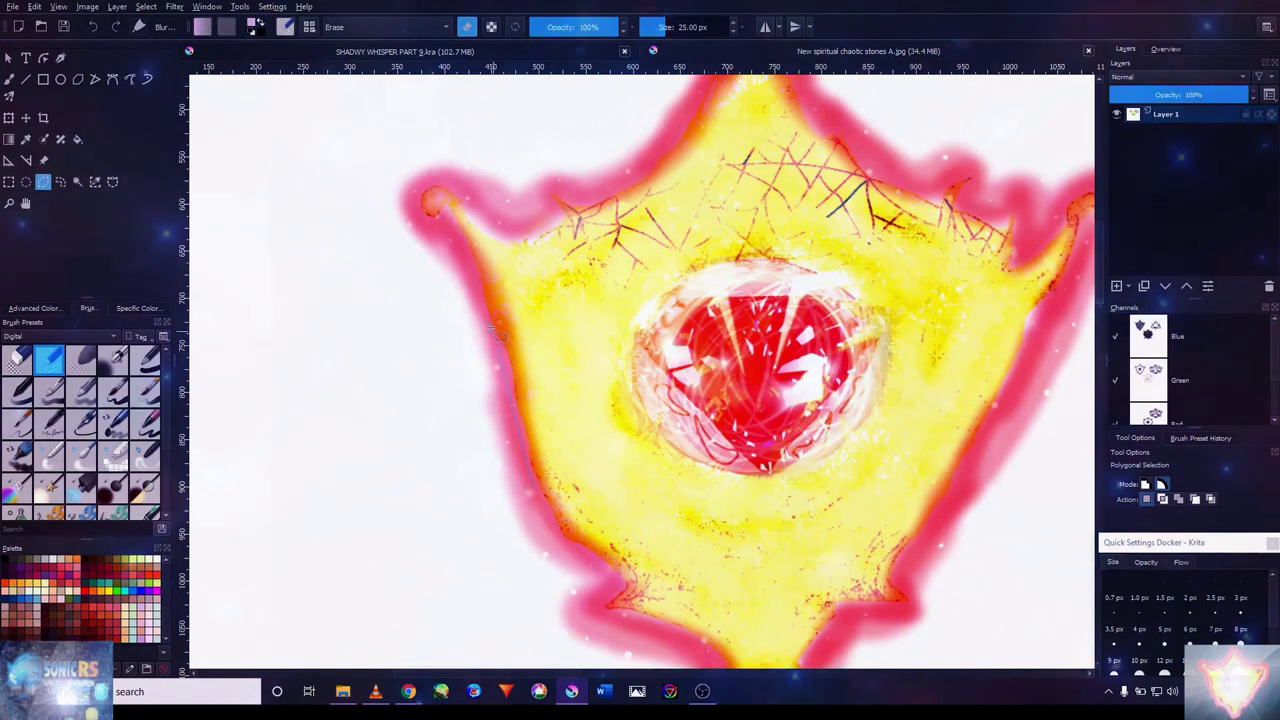
- Outline the yellow stone with the red gem in New spiritual chaotic stones A.jpg with a closed polygonal selection along its pink border
left_click(428, 182)
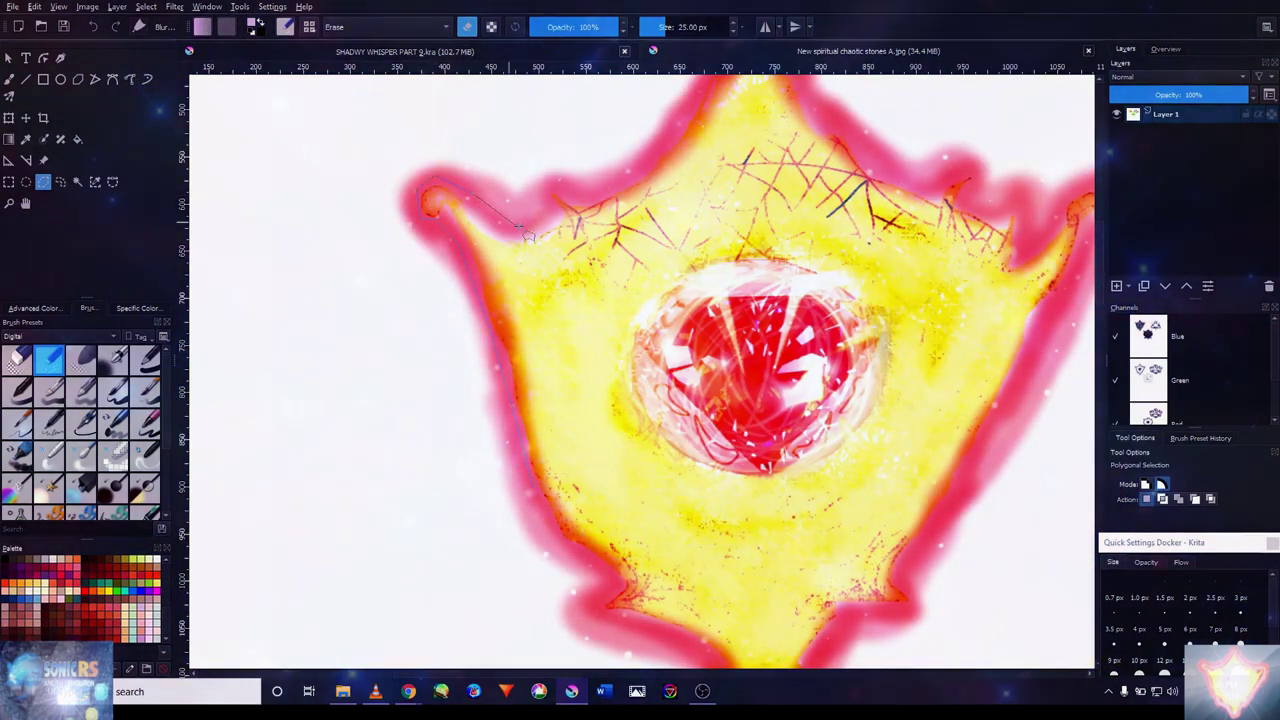
left_click_drag(680, 100, 581, 190)
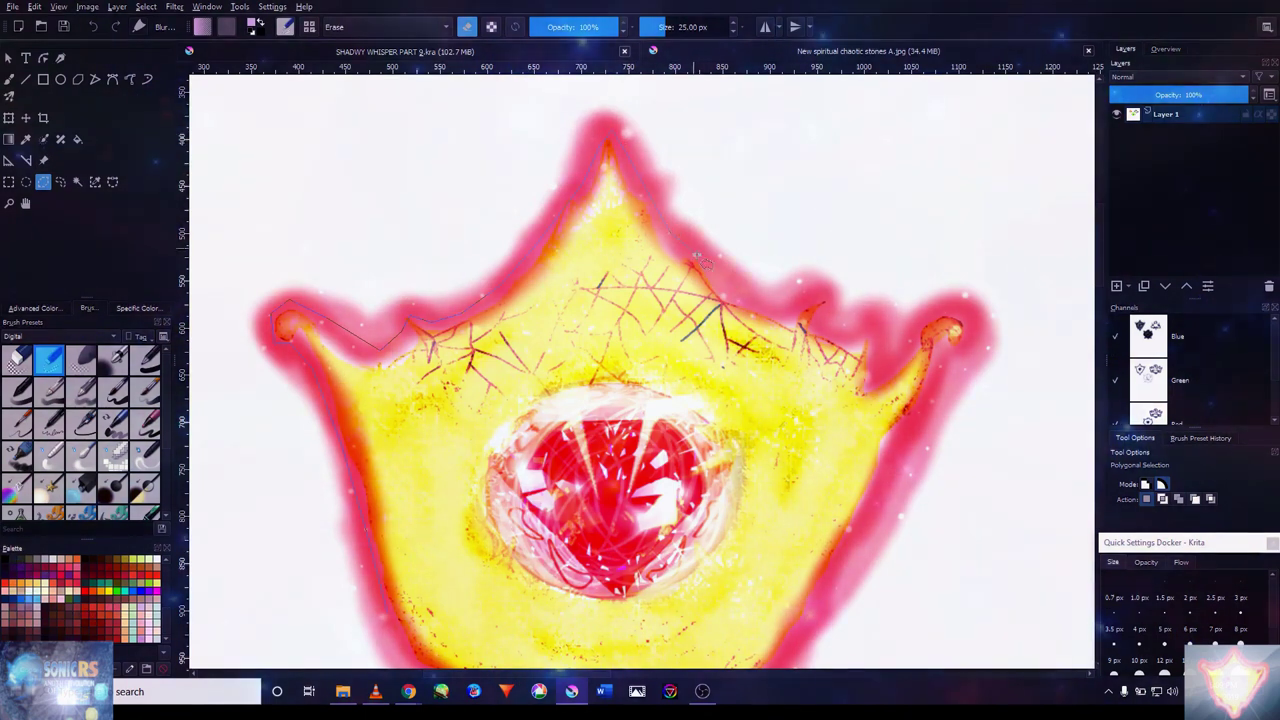
left_click(818, 298)
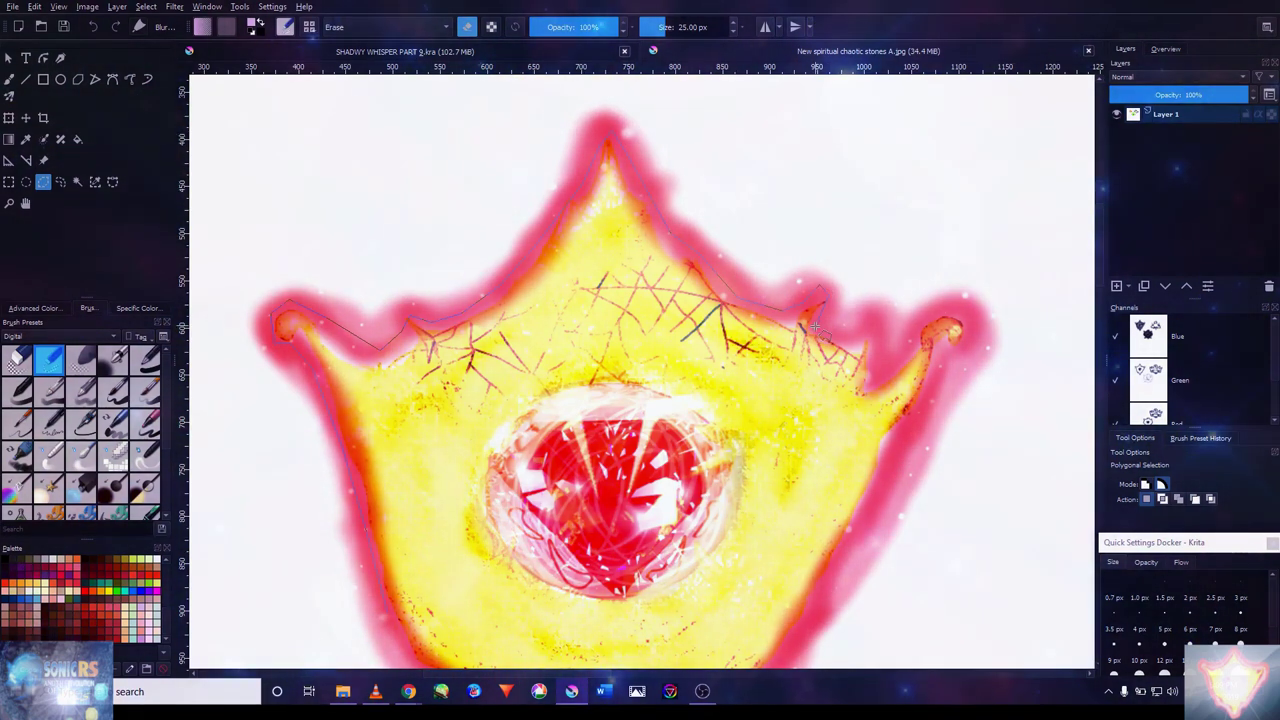
left_click(875, 330)
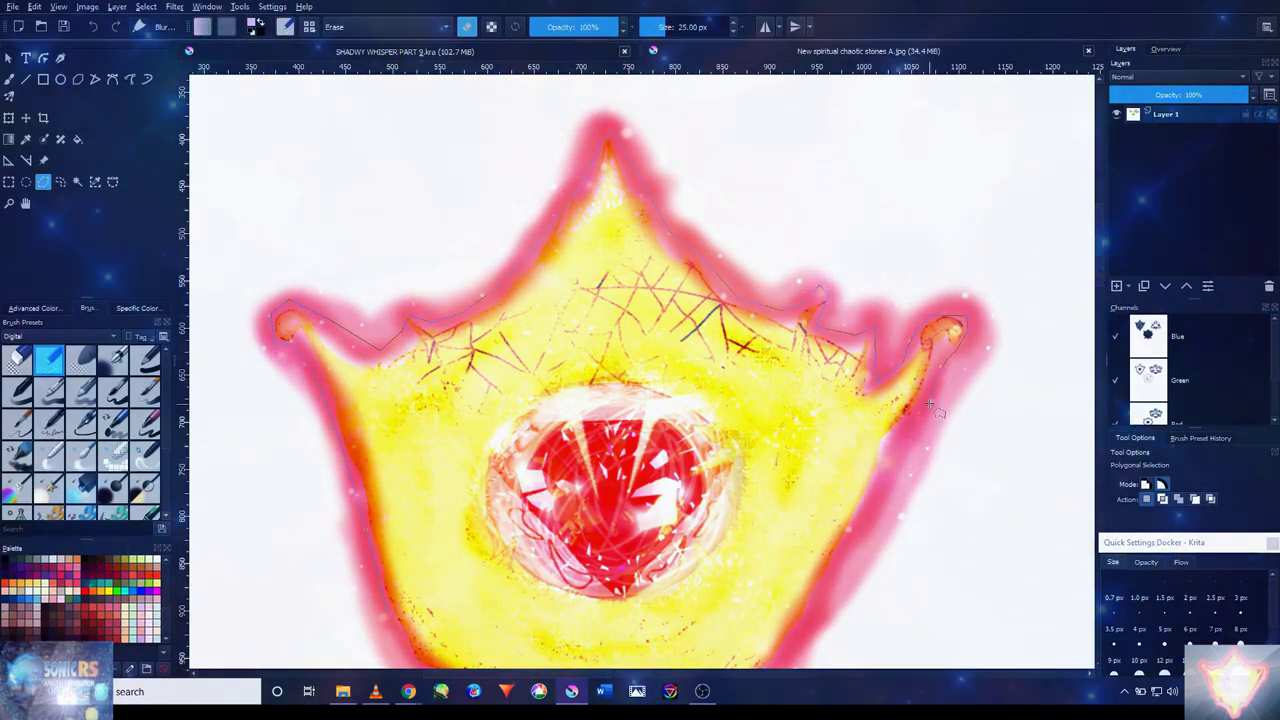
scroll(912, 320, "down", 5)
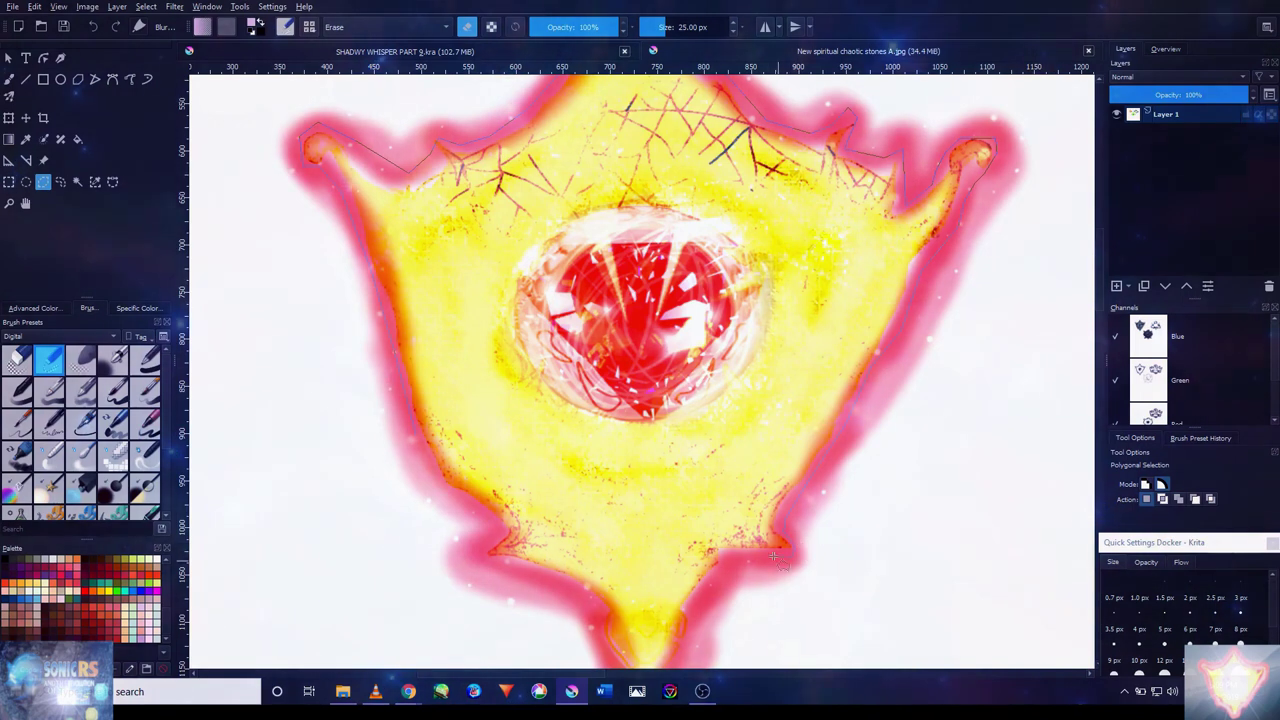
scroll(750, 563, "down", 5)
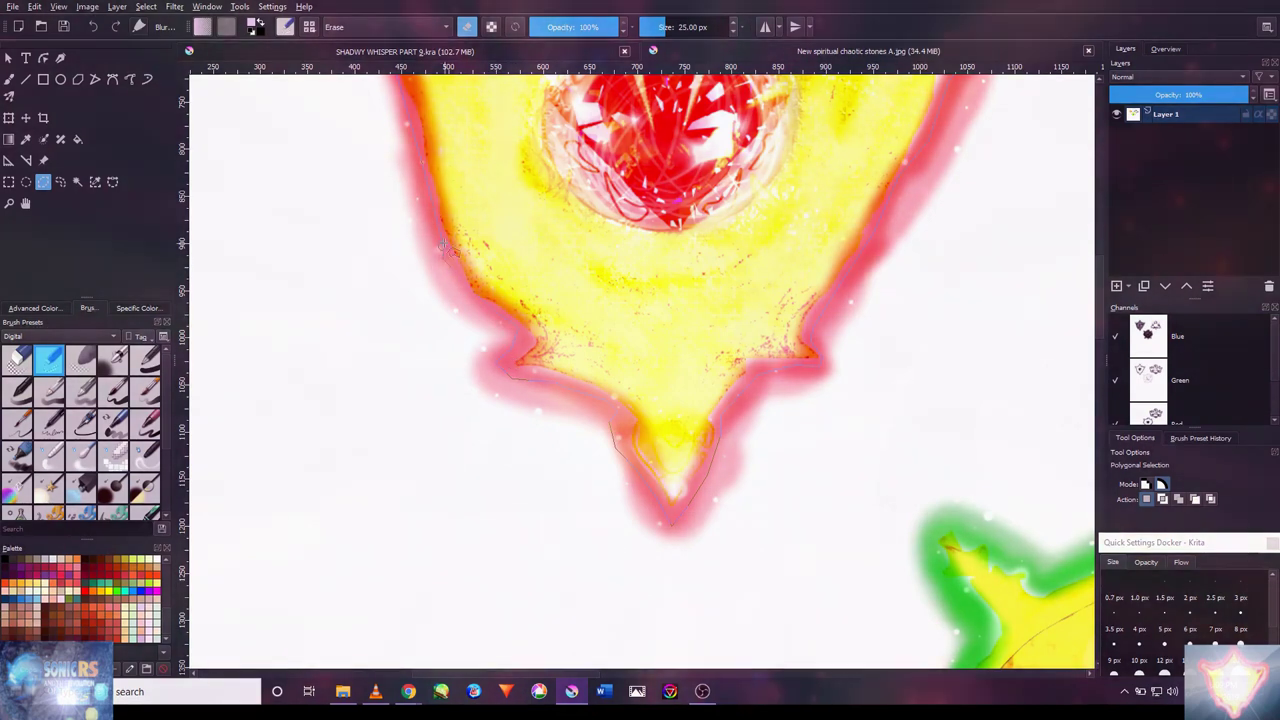
left_click_drag(530, 348, 563, 378)
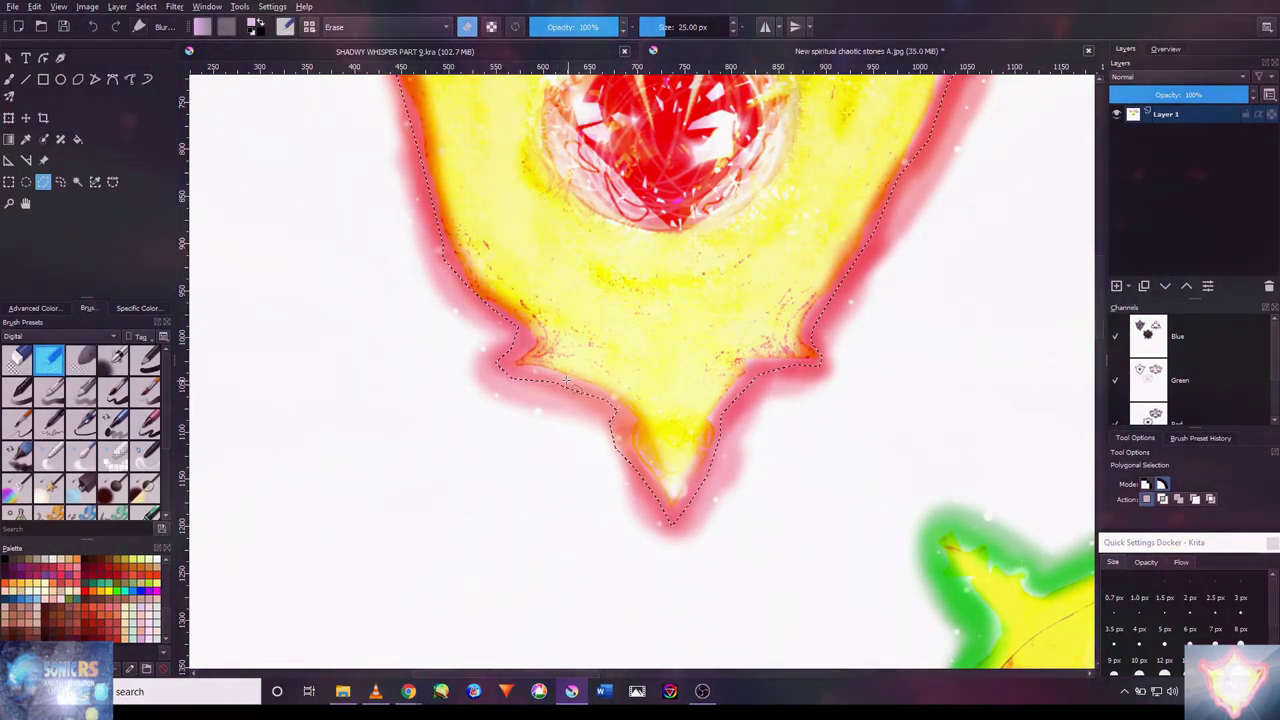
- Copy the selected stone and paste it into SHADWY WHISPER PART 9.kra as a new layer
left_click(34, 6)
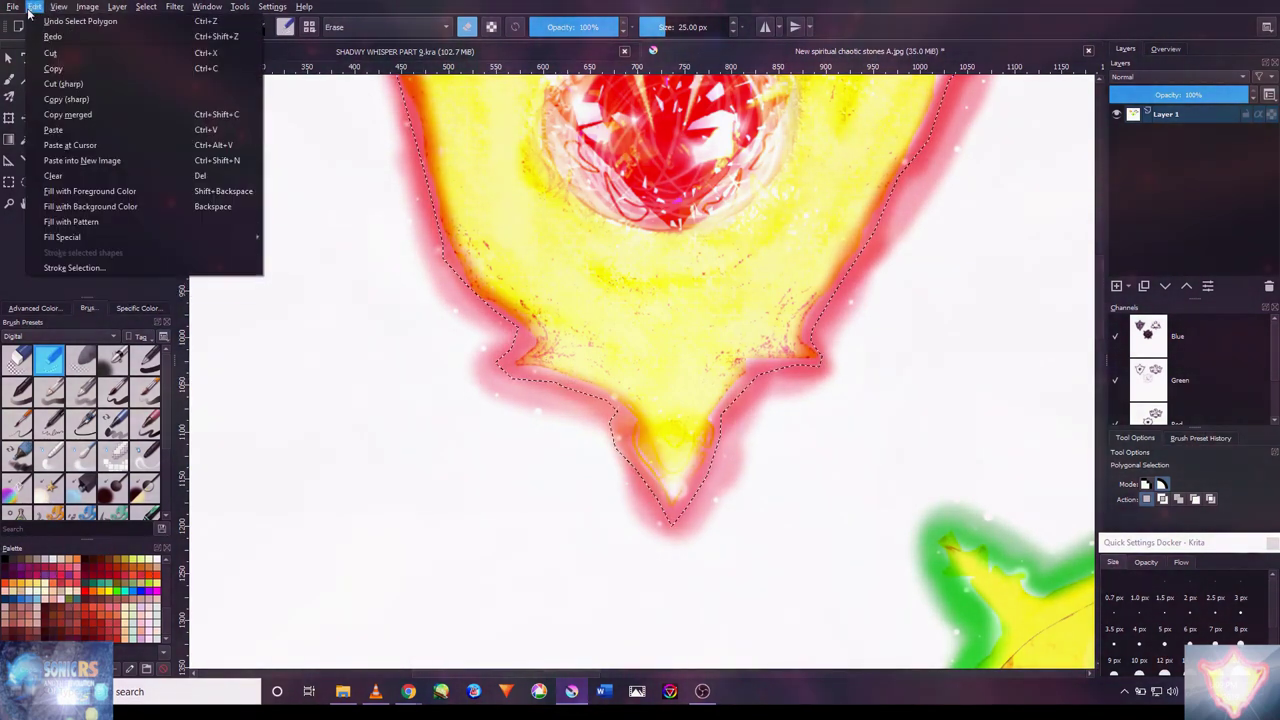
left_click(61, 67)
left_click(420, 51)
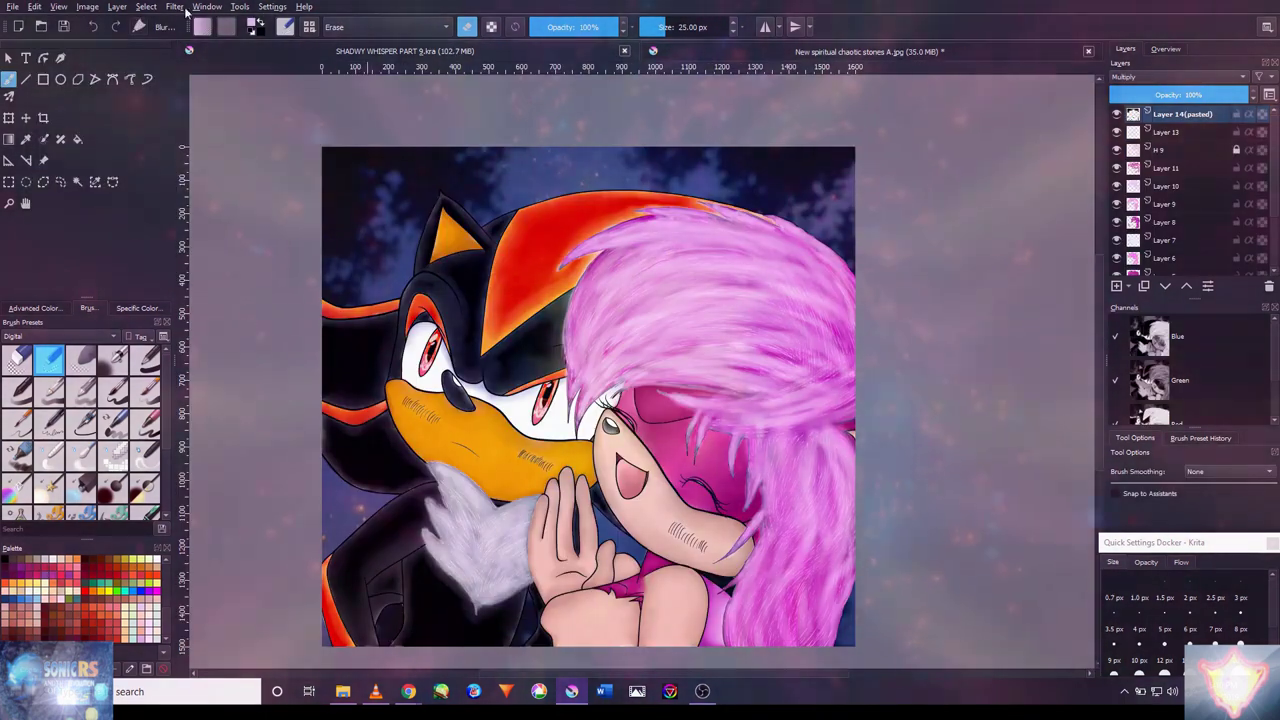
left_click(34, 6)
left_click(60, 125)
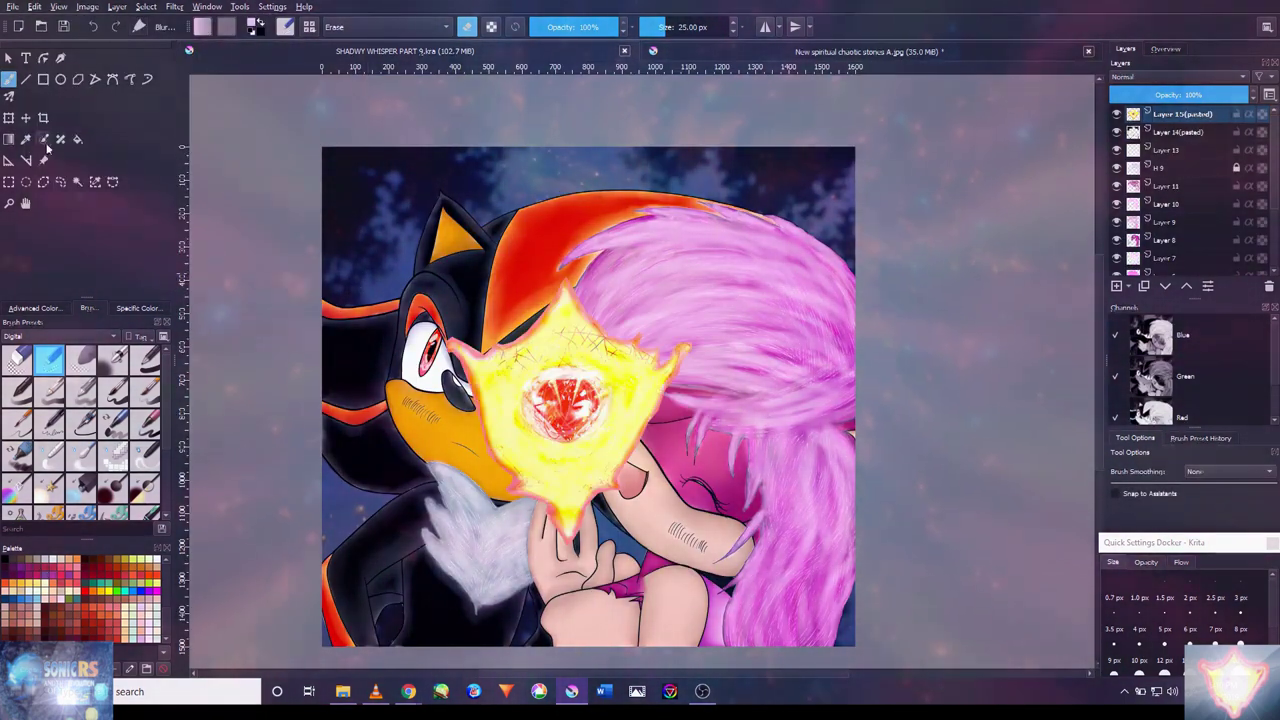
- Shrink the pasted stone with the Transform tool, move it onto the peach arm below the raised hand, and rotate it along the arm
left_click(9, 117)
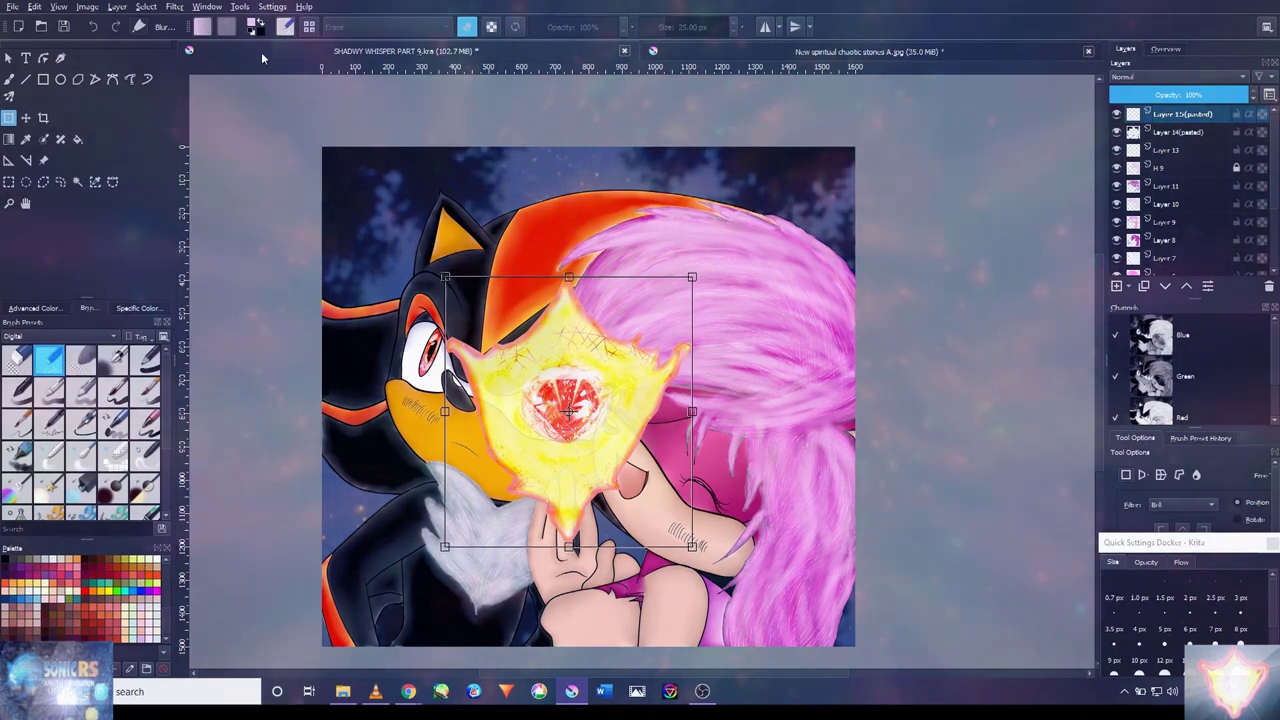
left_click_drag(444, 546, 560, 420)
left_click_drag(600, 380, 669, 623)
scroll(669, 623, "up", 5)
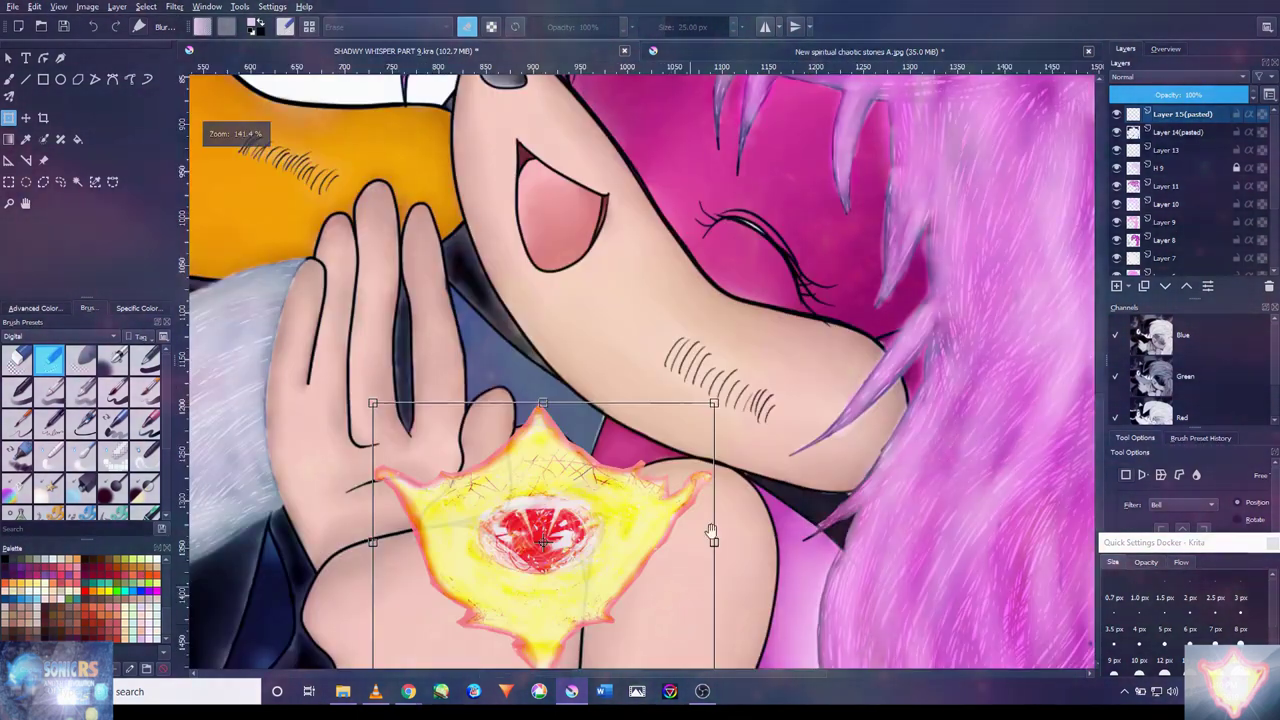
scroll(669, 623, "down", 3)
left_click_drag(729, 251, 568, 370)
left_click_drag(618, 324, 612, 387)
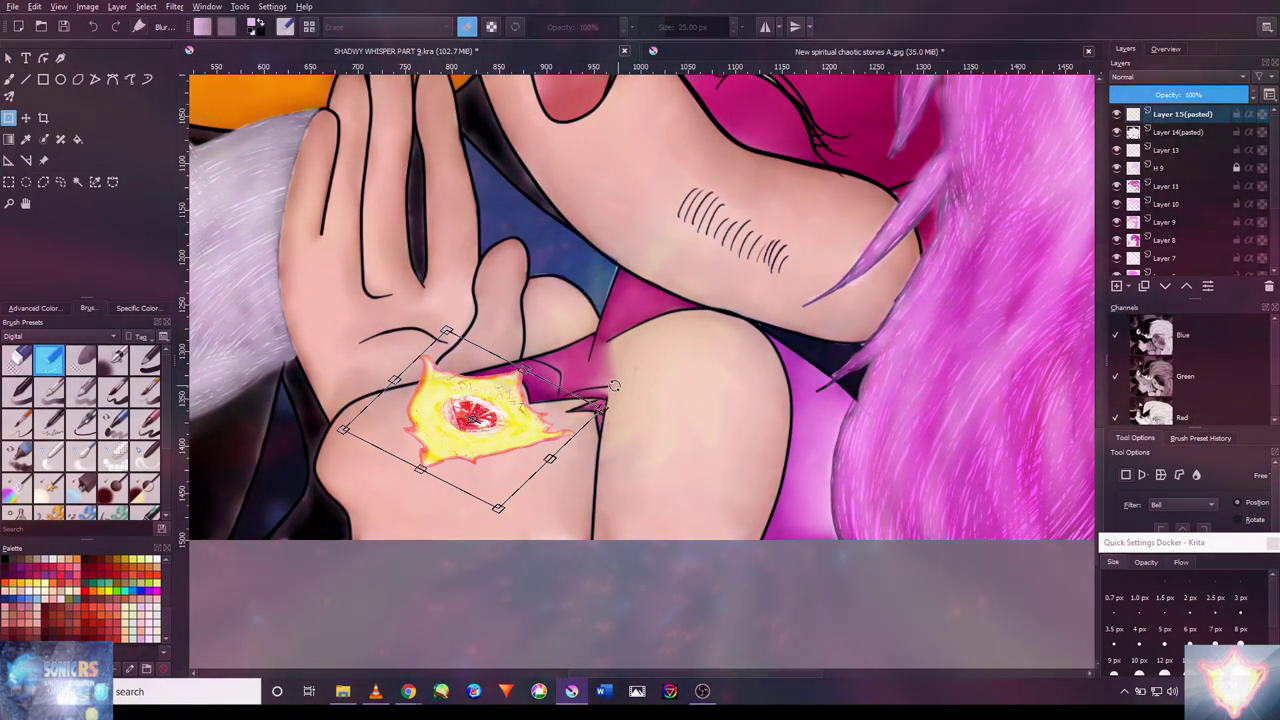
- Refine the stone's tilt and position on the arm beside the magenta collar and apply the transformation
scroll(539, 388, "up", 2)
scroll(539, 388, "up", 2)
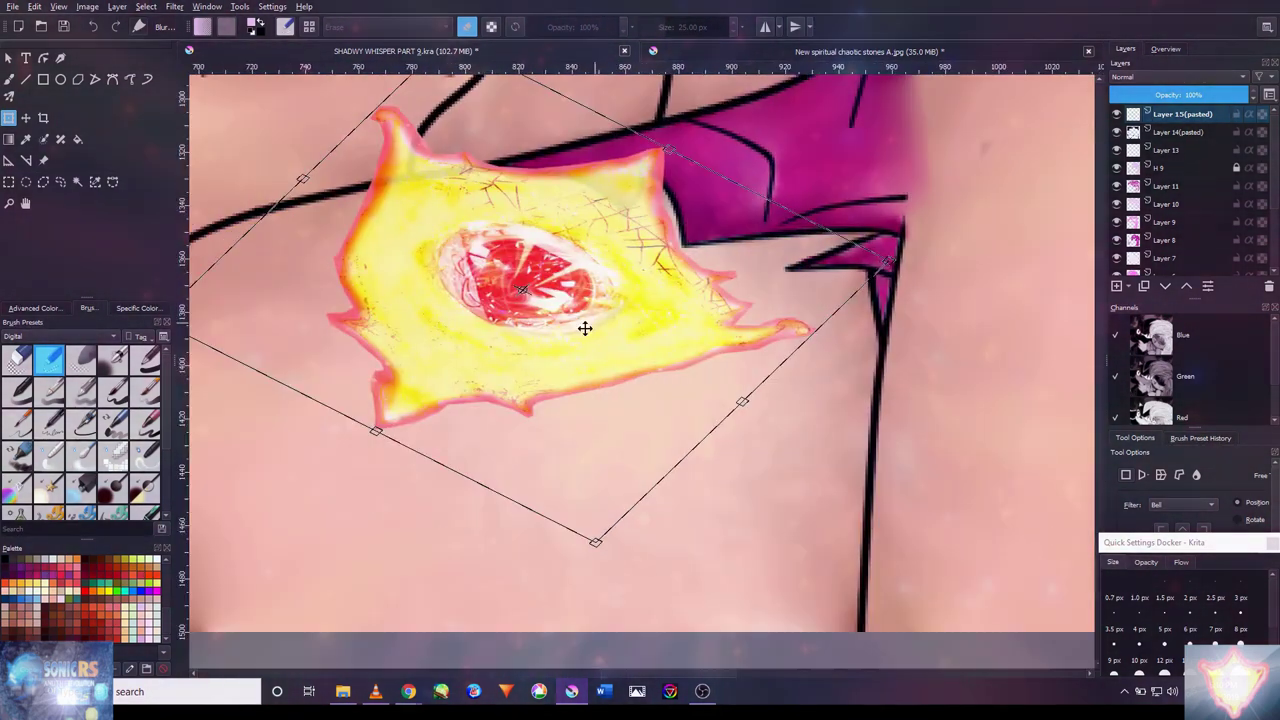
left_click_drag(460, 477, 701, 413)
scroll(701, 413, "up", 3)
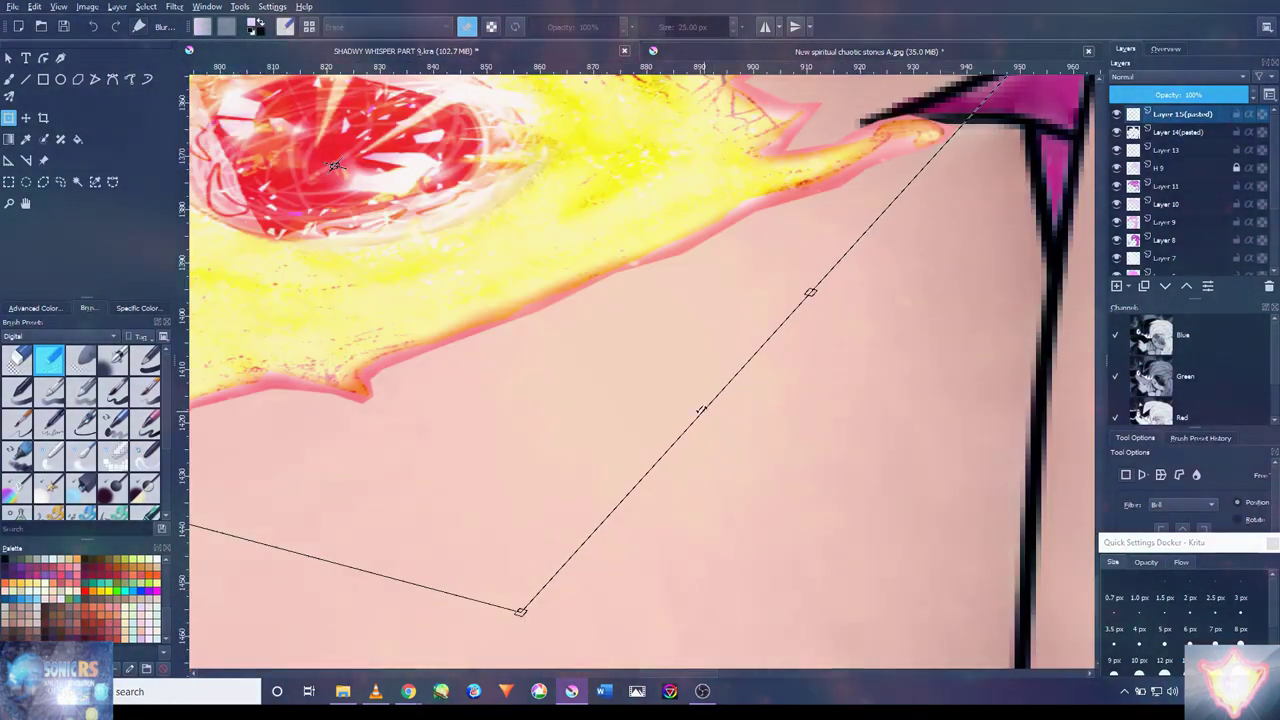
scroll(701, 410, "down", 8)
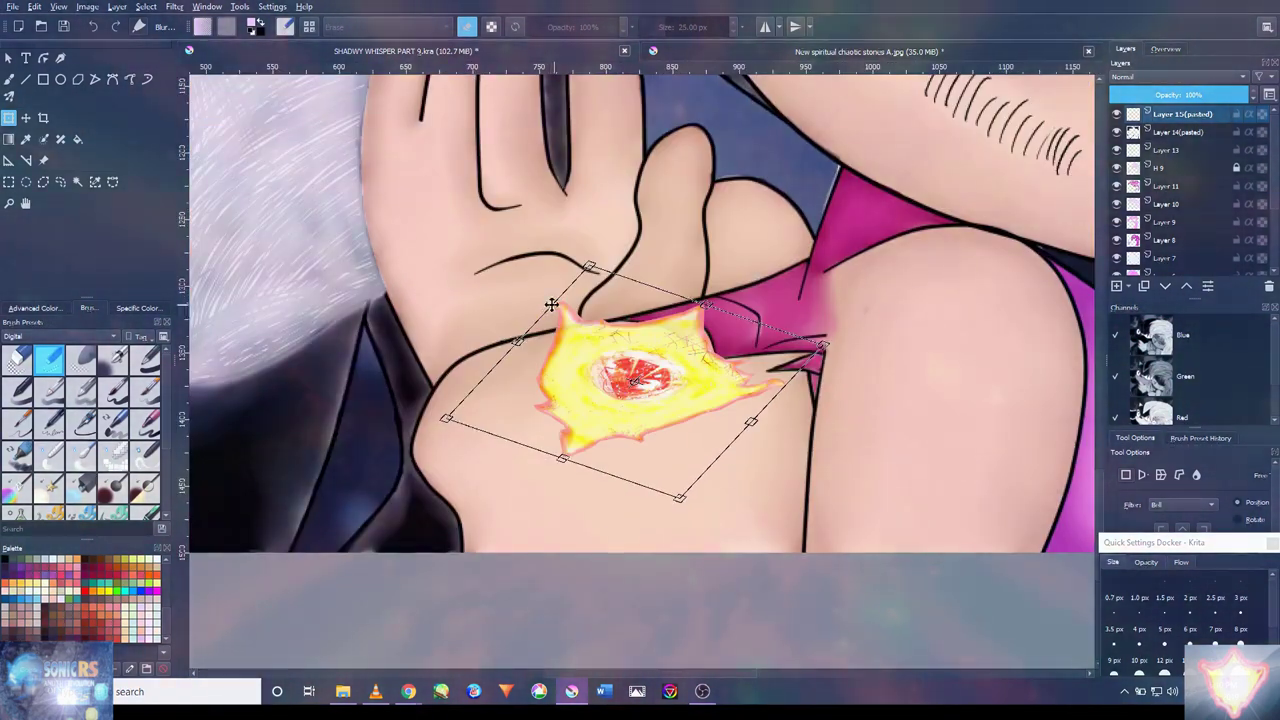
left_click_drag(551, 304, 787, 295)
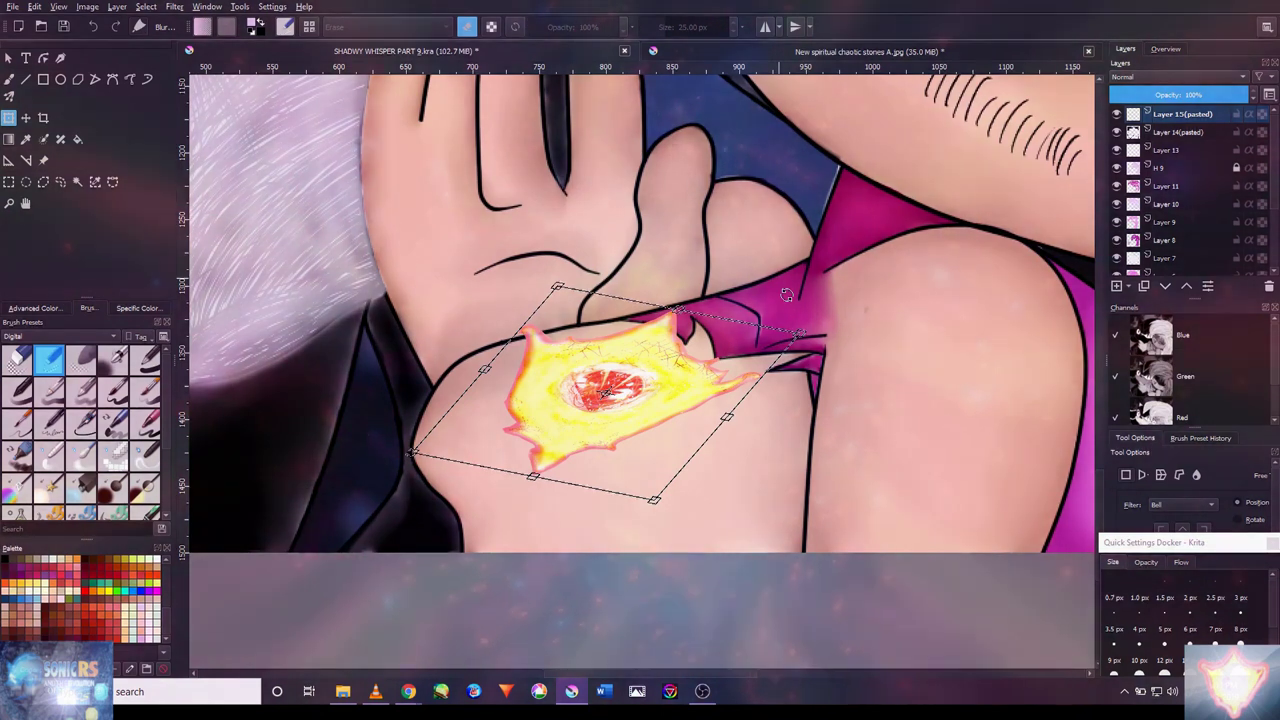
key("Return")
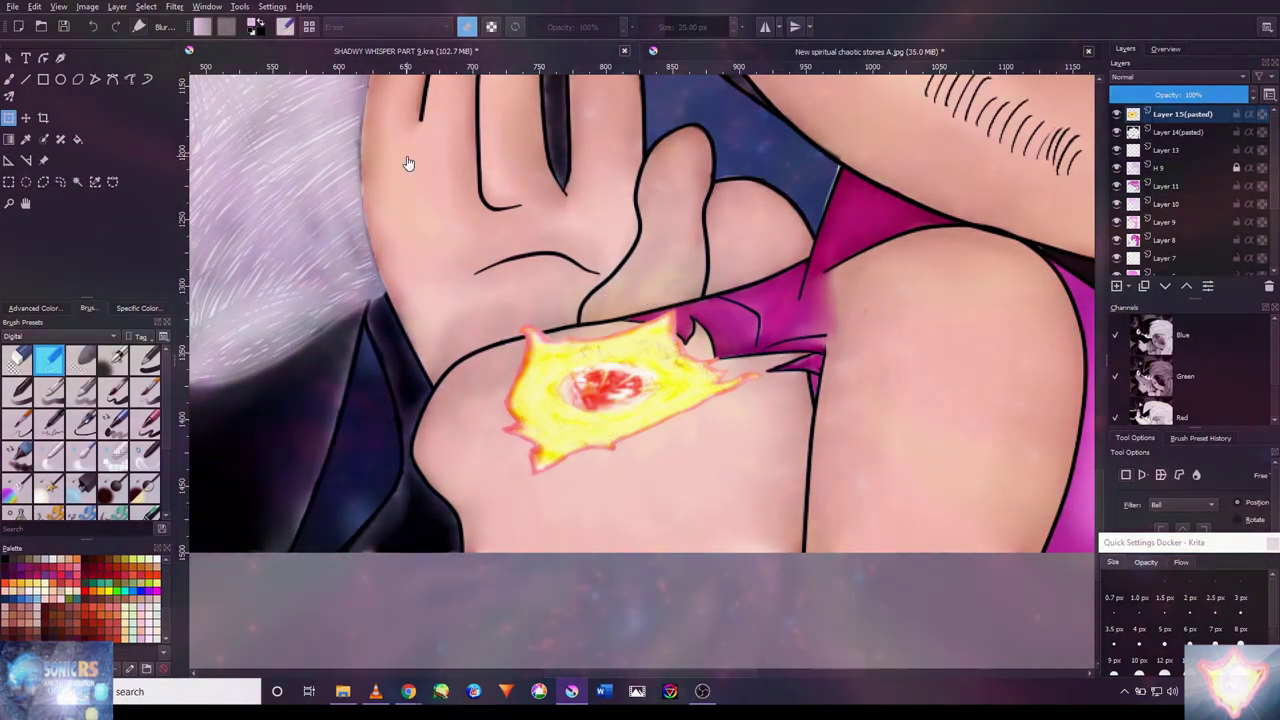
- Draw a wavy pale yellow chain strand with a 3 px brush from the stone's upper corner across the fingers to the magenta collar
key("slash")
scroll(629, 320, "up", 4)
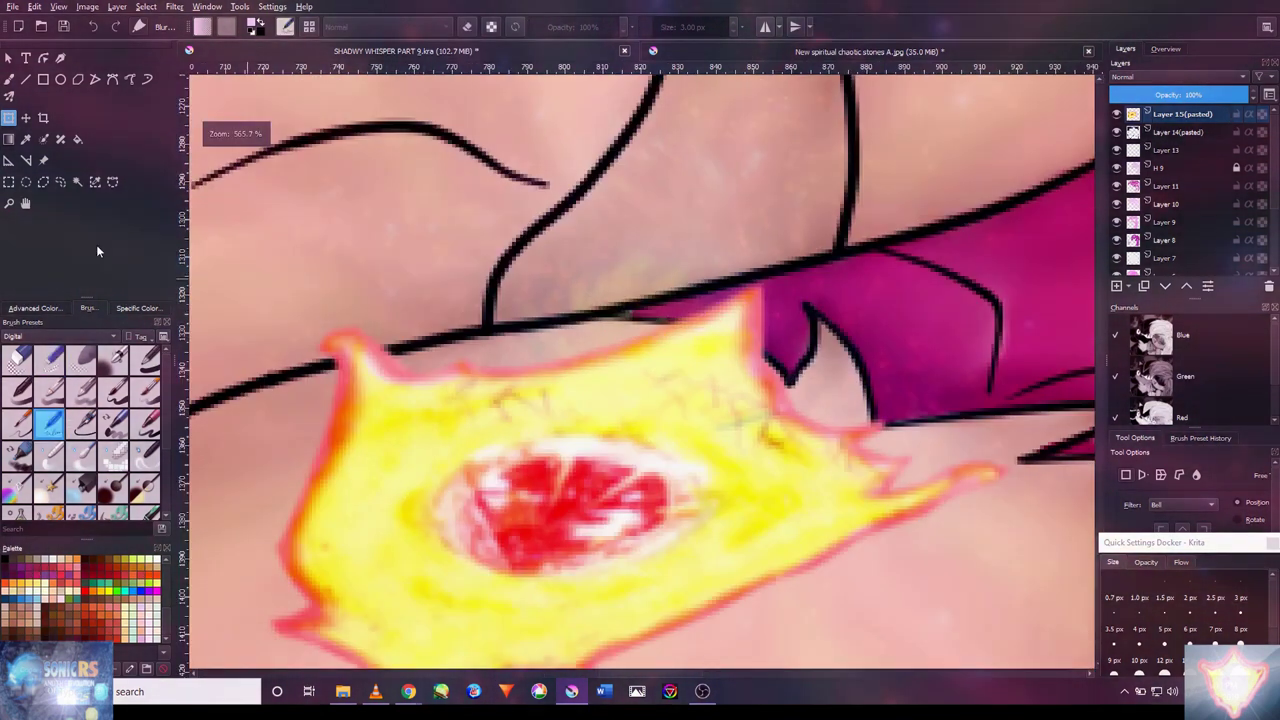
left_click_drag(340, 345, 378, 296)
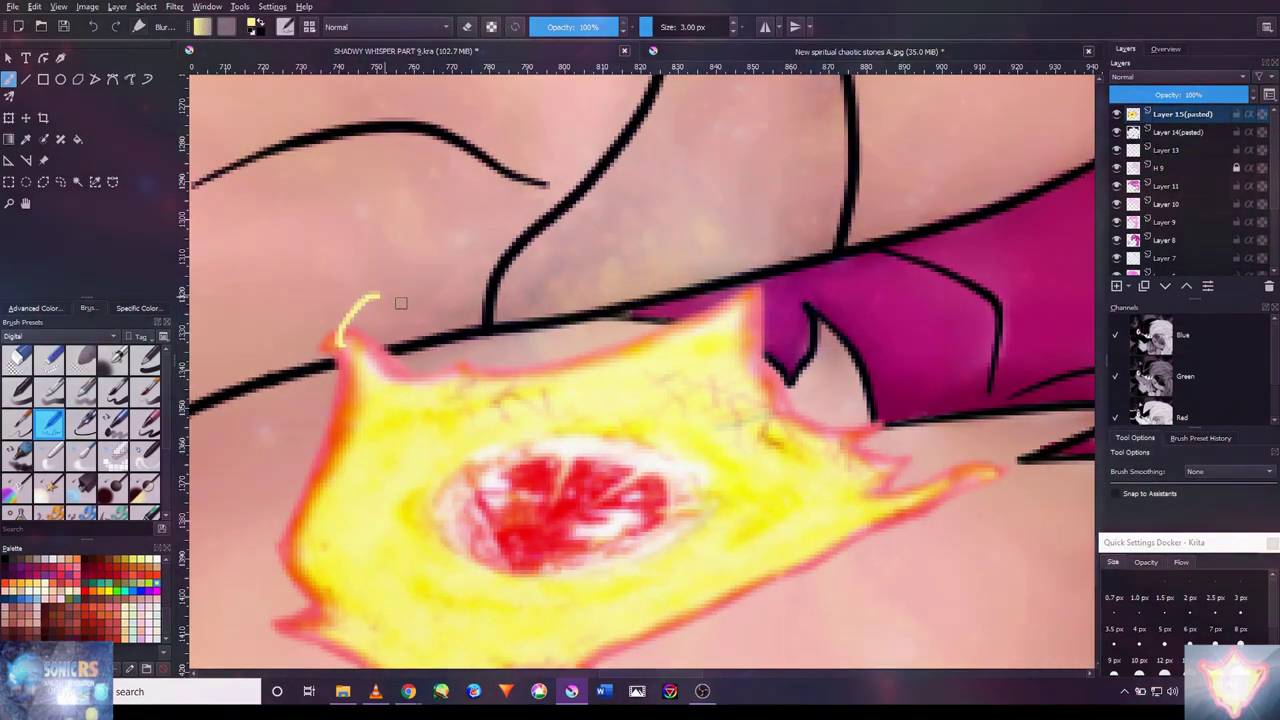
scroll(603, 374, "up", 5)
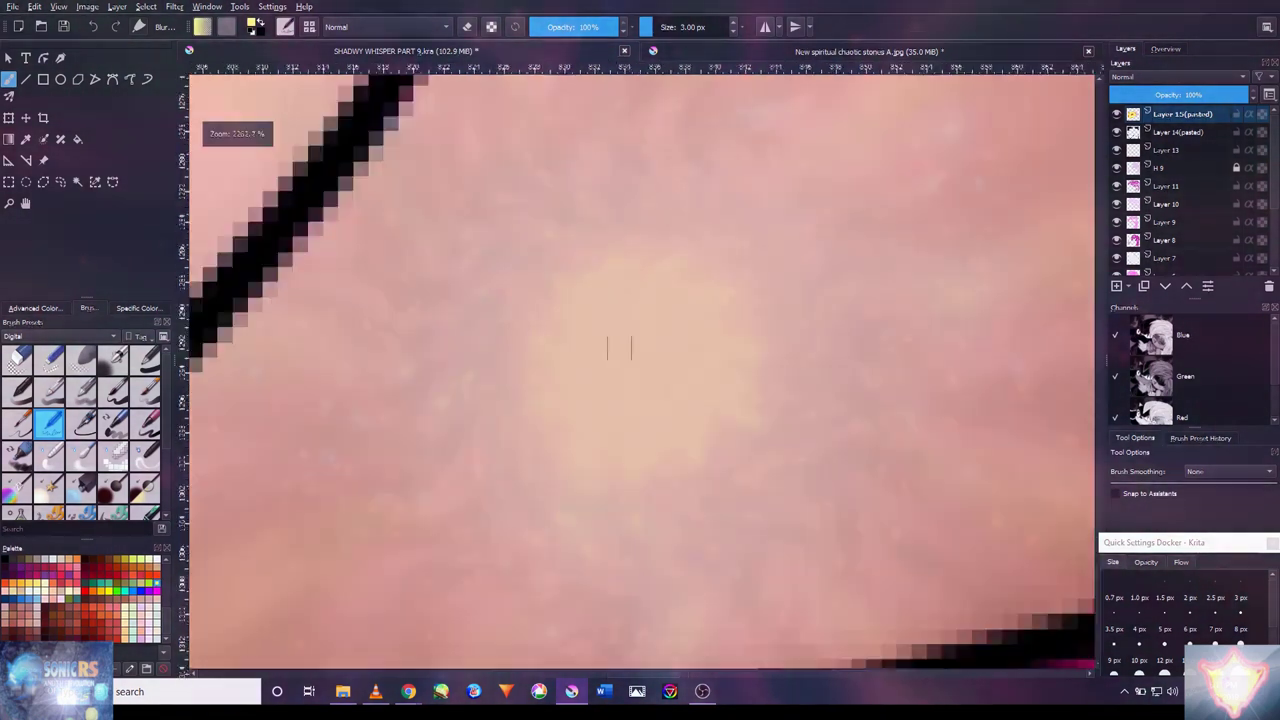
scroll(609, 349, "down", 8)
mouse_move(529, 362)
left_mouse_down()
mouse_move(558, 371)
mouse_move(596, 355)
left_mouse_up()
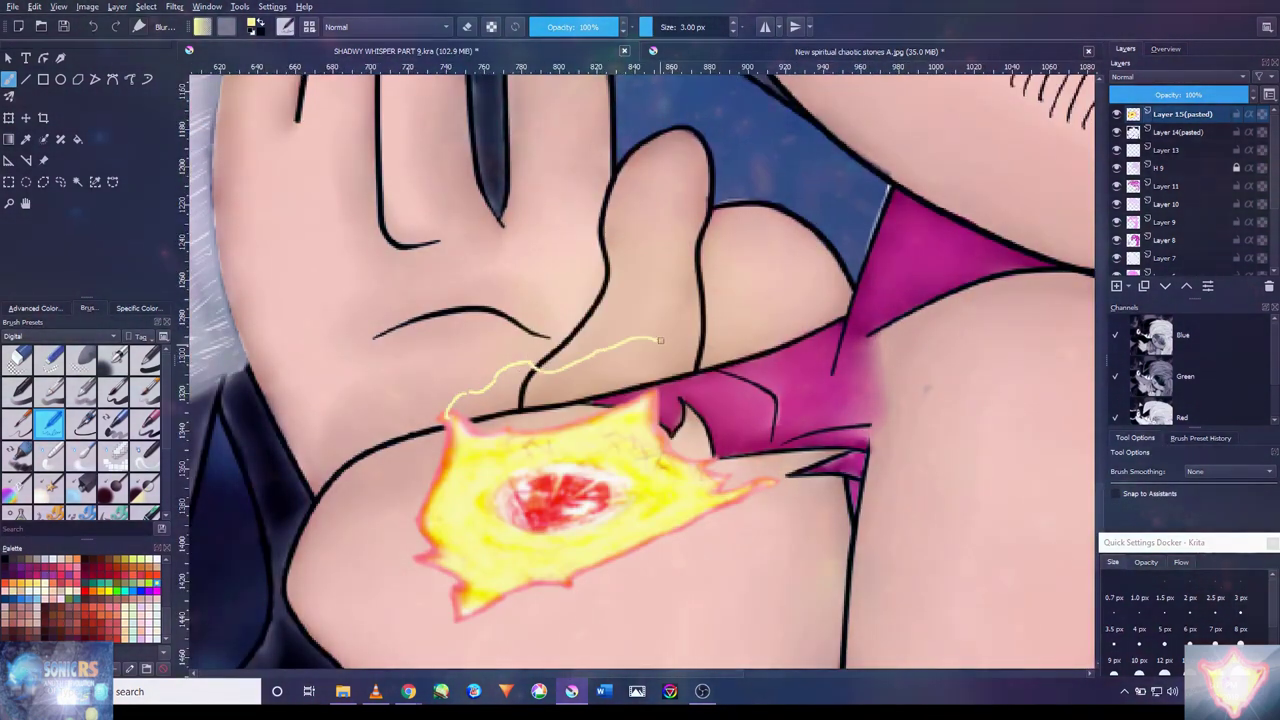
scroll(738, 320, "down", 2)
scroll(831, 289, "up", 6)
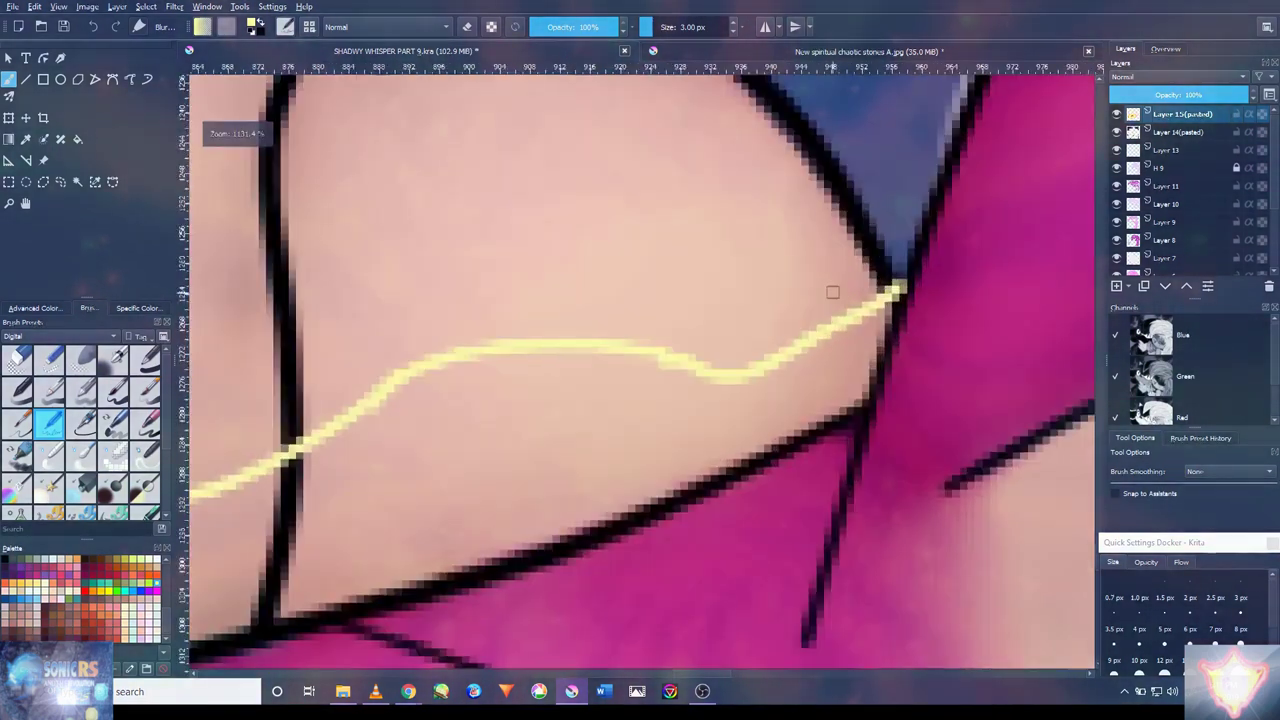
- Draw a second wavy pale yellow chain strand from the stone's pointed tip near the collar across the other arm to the muzzle outline
scroll(856, 338, "down", 8)
scroll(856, 338, "up", 3)
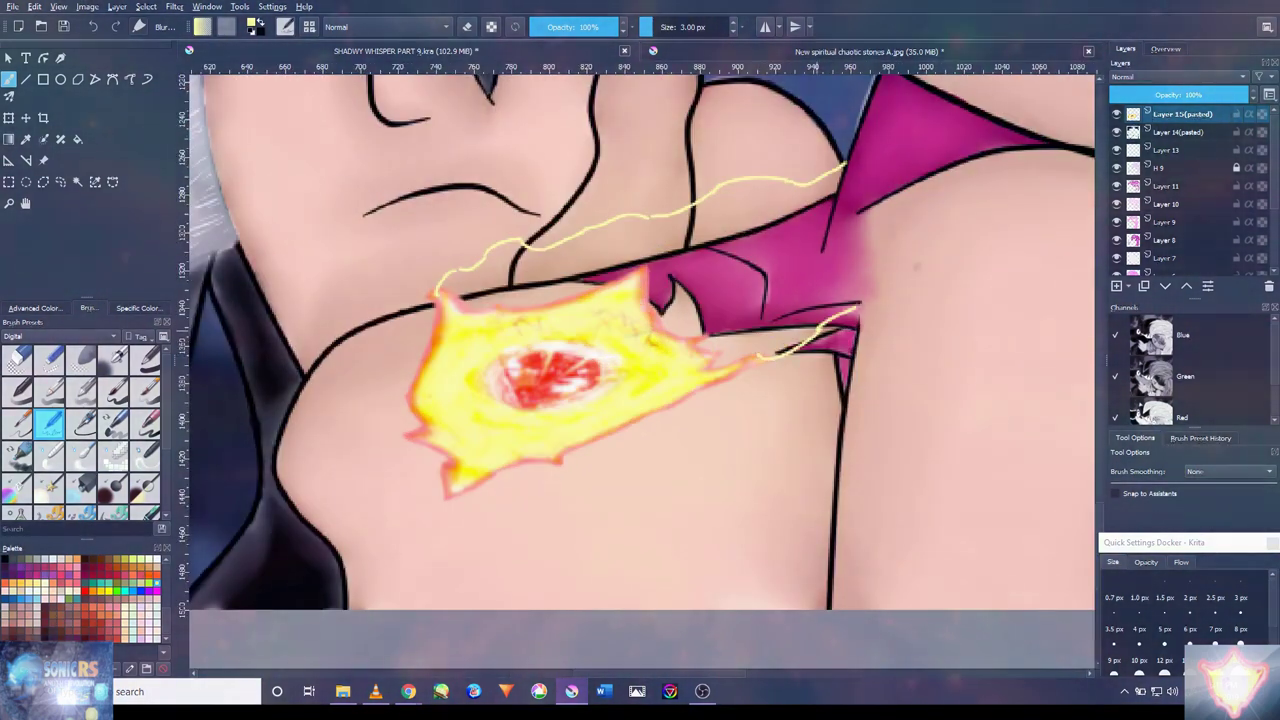
left_click_drag(998, 215, 813, 335)
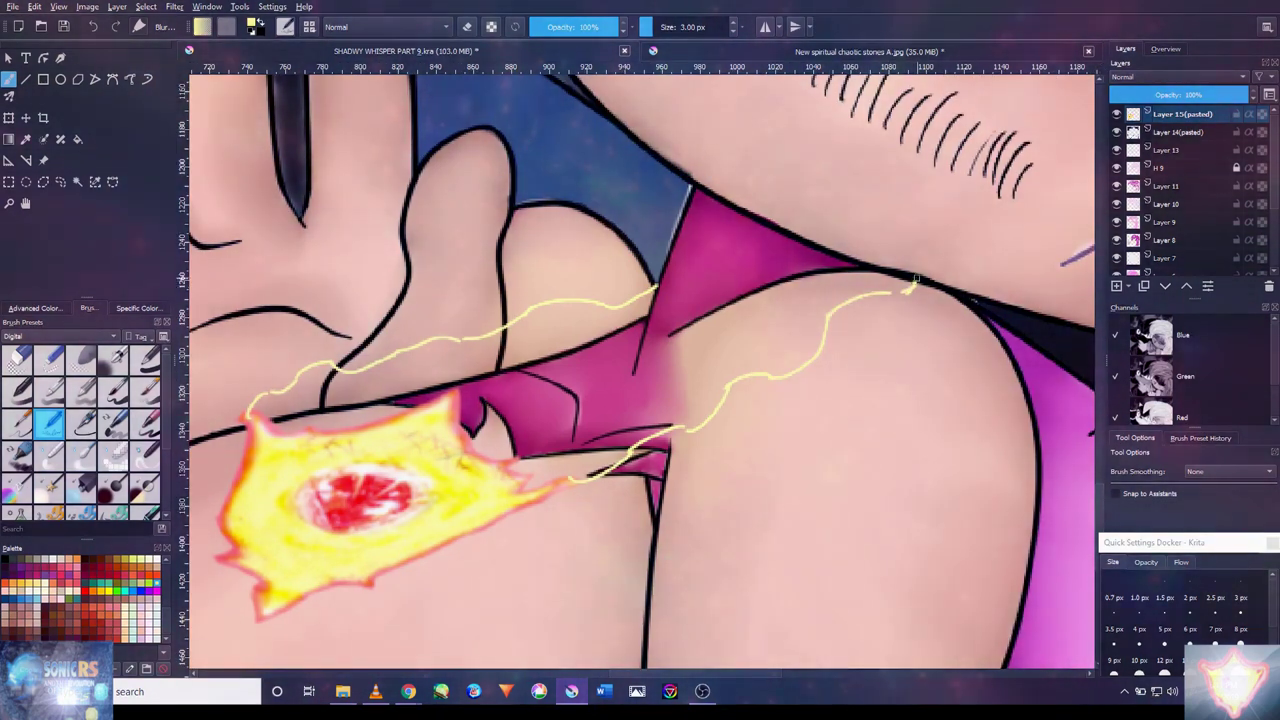
scroll(814, 320, "up", 2)
scroll(790, 350, "down", 5)
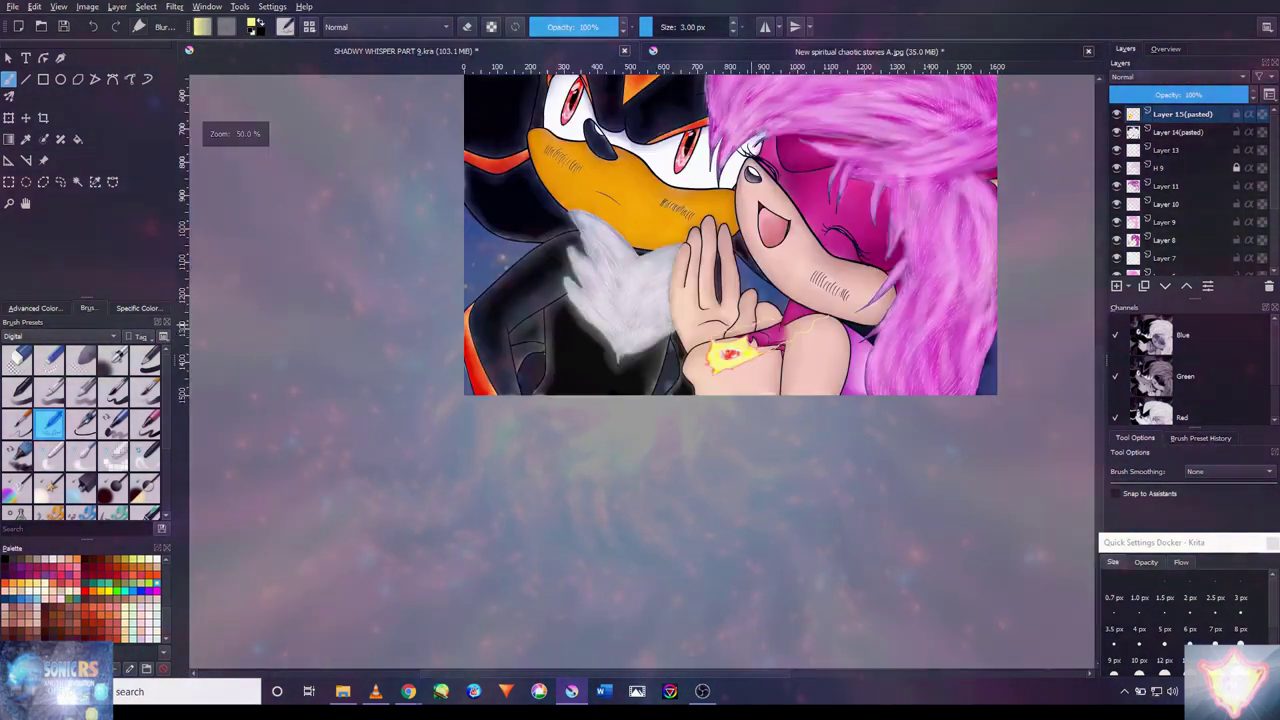
- Pick bright yellow from the stone and twist a 3 px strand around the upper pale chain from the stone's corner across the fingers
scroll(764, 377, "up", 3)
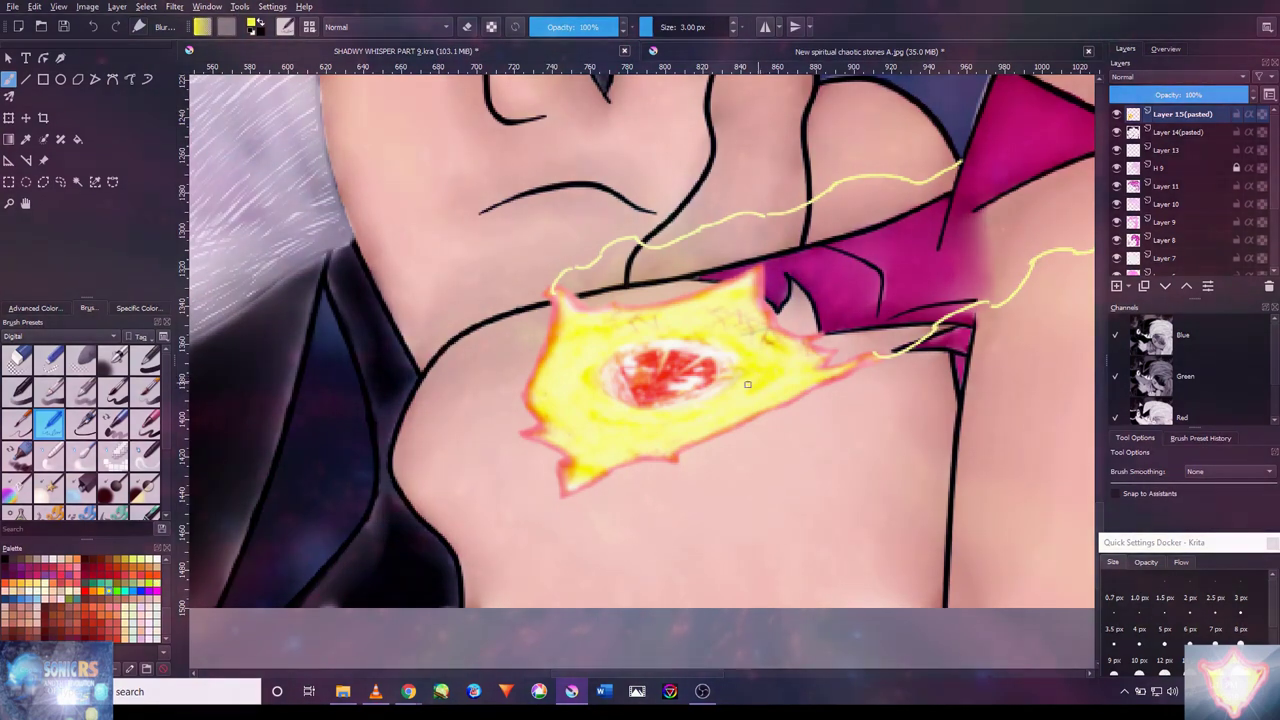
scroll(799, 346, "up", 2)
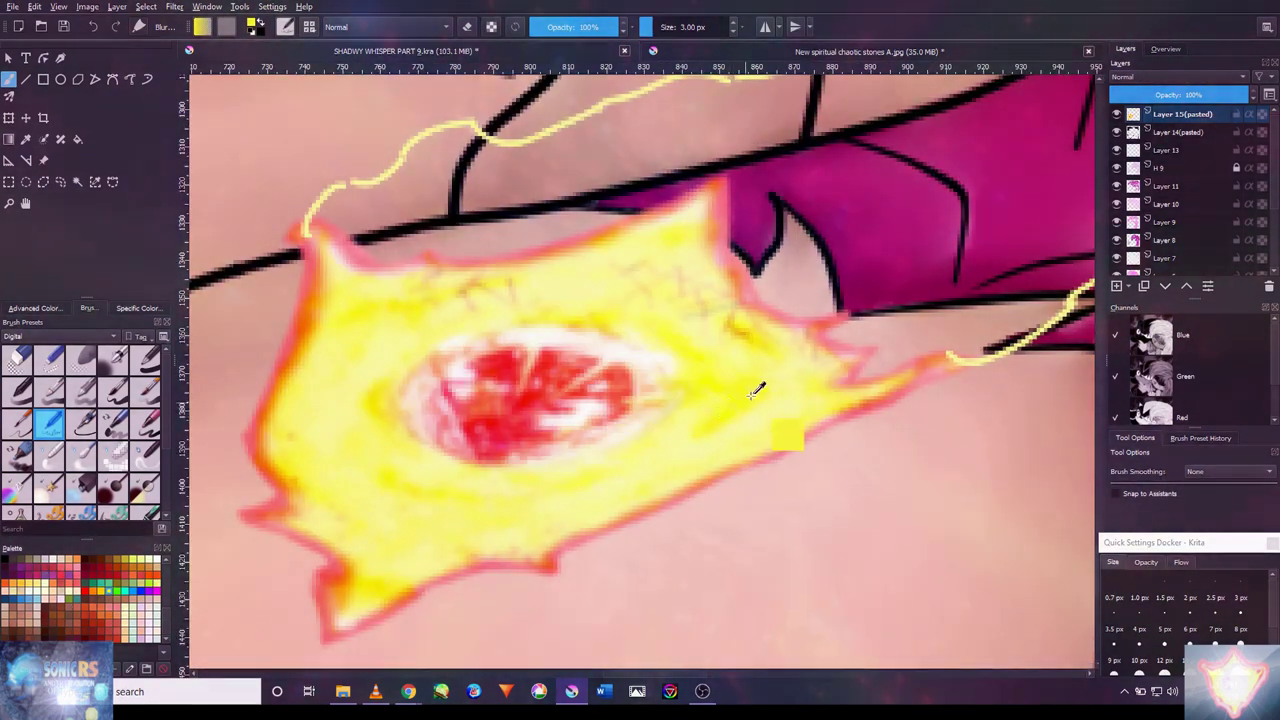
scroll(780, 433, "down", 2)
scroll(586, 437, "up", 5)
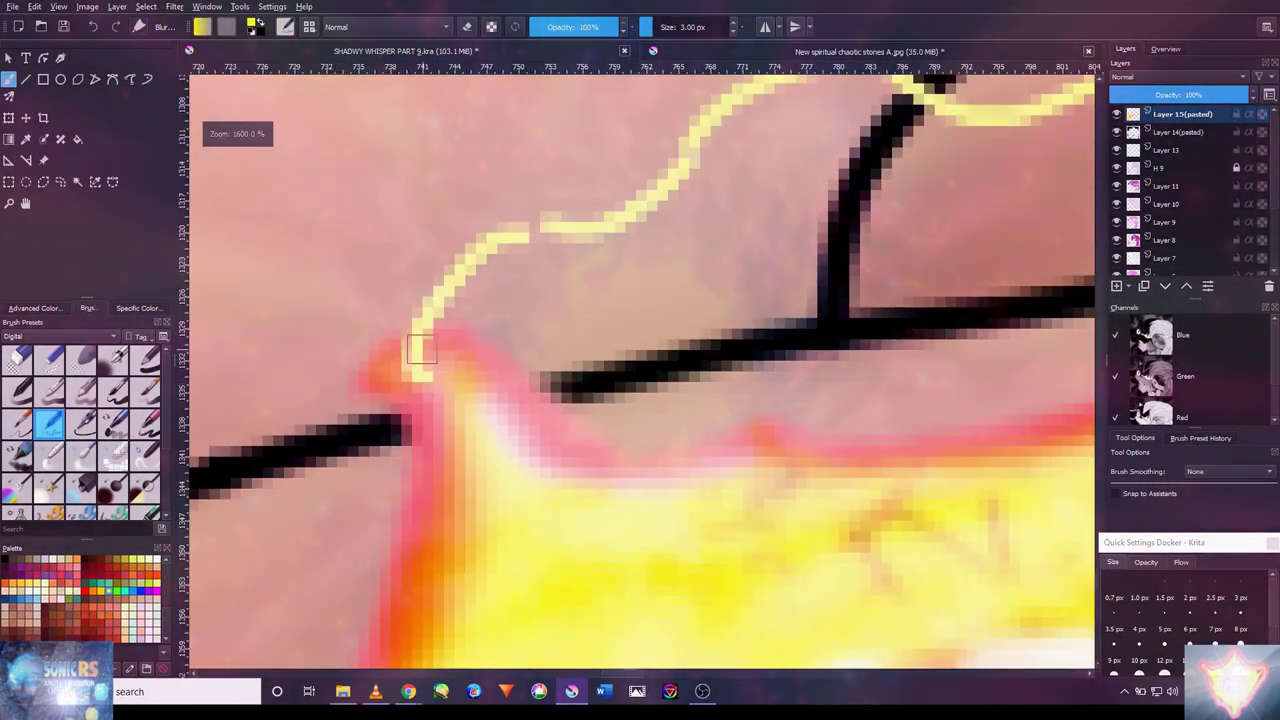
mouse_move(430, 322)
left_mouse_down()
mouse_move(472, 254)
mouse_move(555, 199)
mouse_move(586, 208)
left_mouse_up()
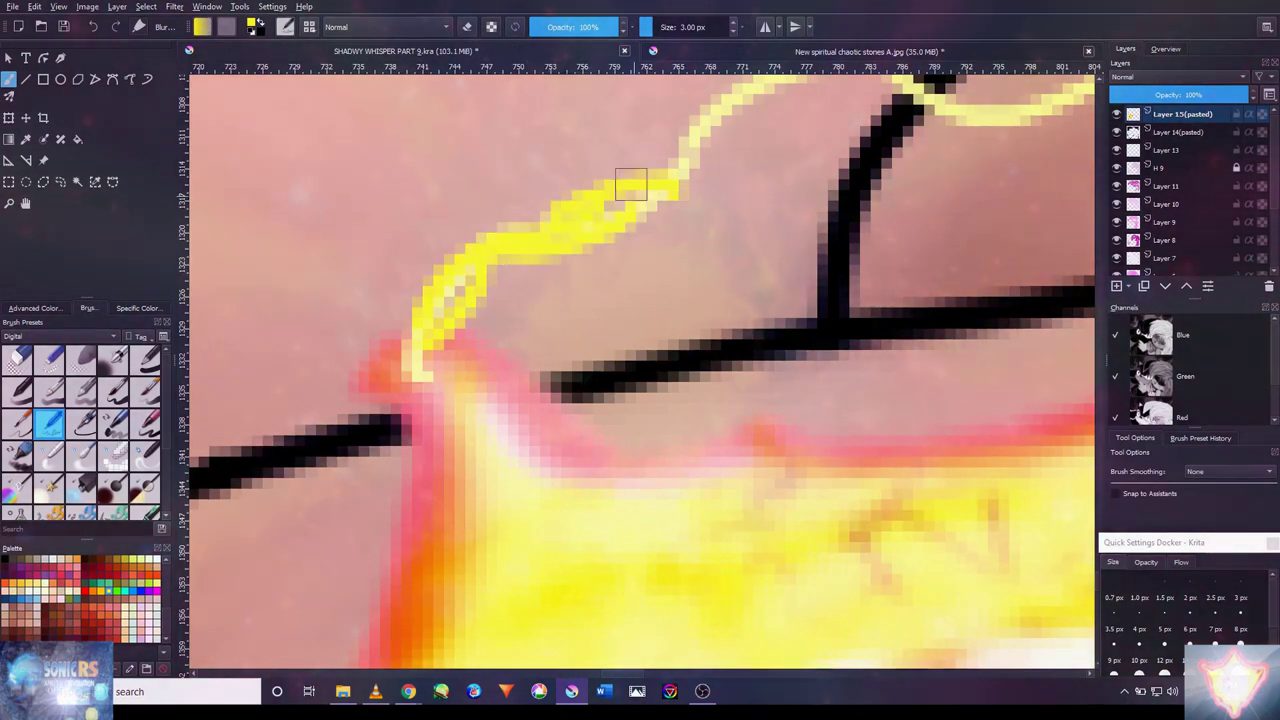
scroll(603, 231, "down", 3)
scroll(620, 206, "up", 1)
left_click_drag(686, 127, 460, 432)
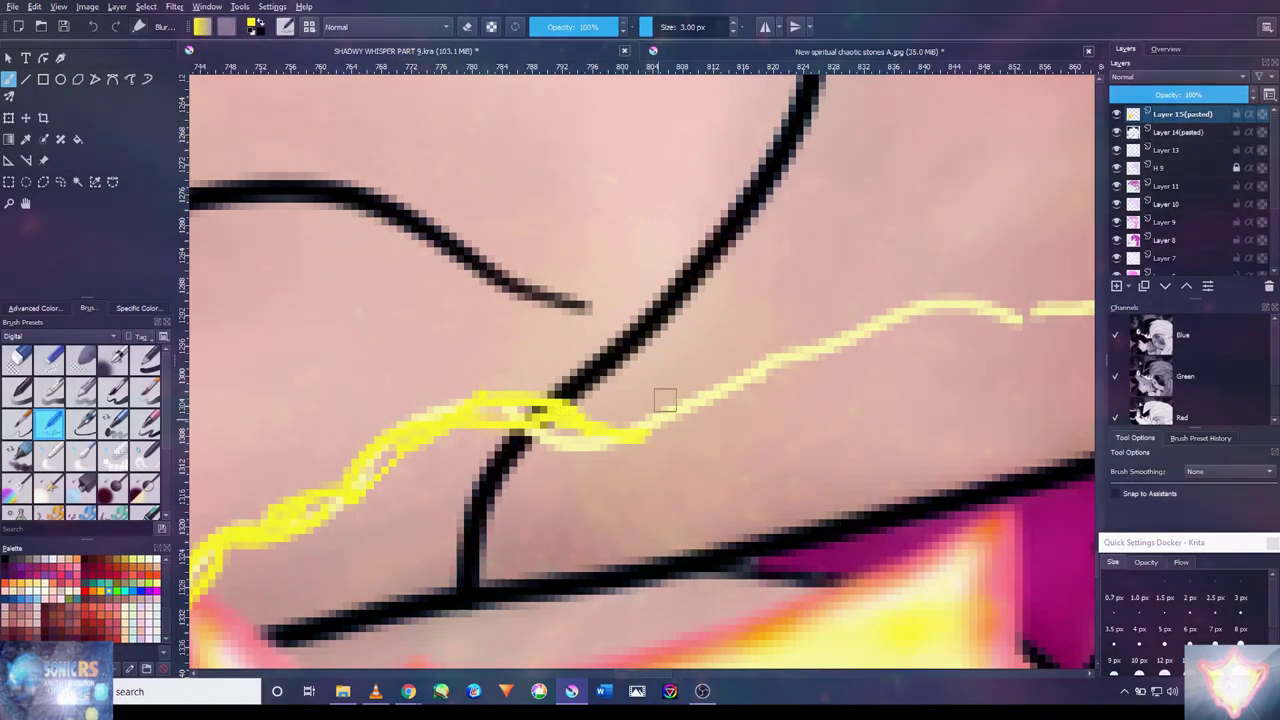
left_click_drag(859, 325, 608, 408)
left_click_drag(608, 408, 730, 355)
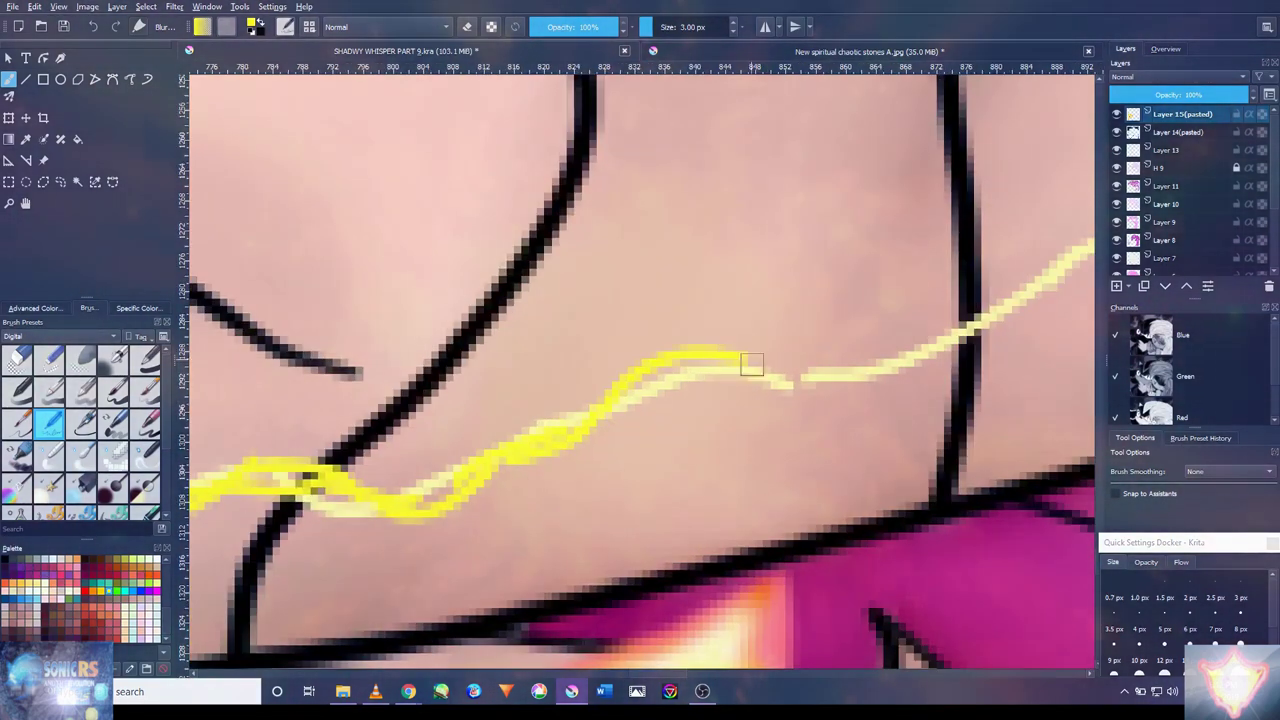
- Extend the bright yellow twisted strand along the rest of the upper chain to the magenta collar
scroll(802, 336, "down", 6)
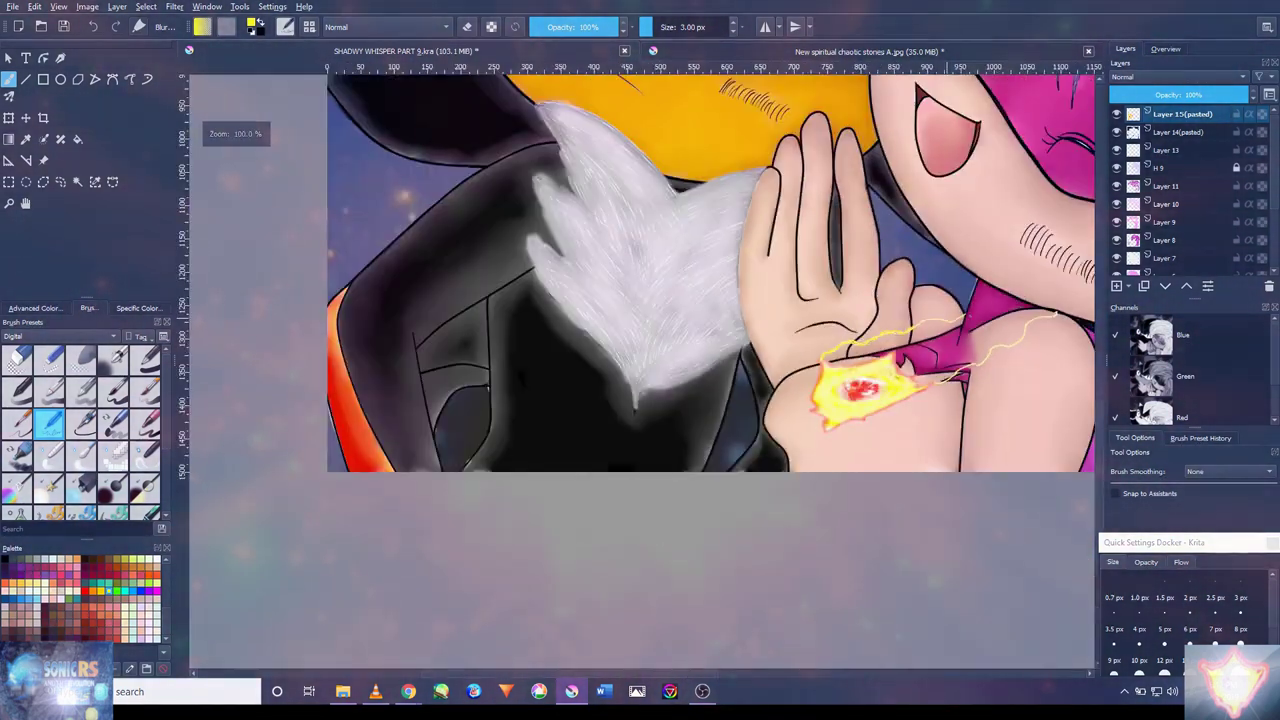
scroll(963, 318, "up", 6)
left_click_drag(850, 356, 742, 384)
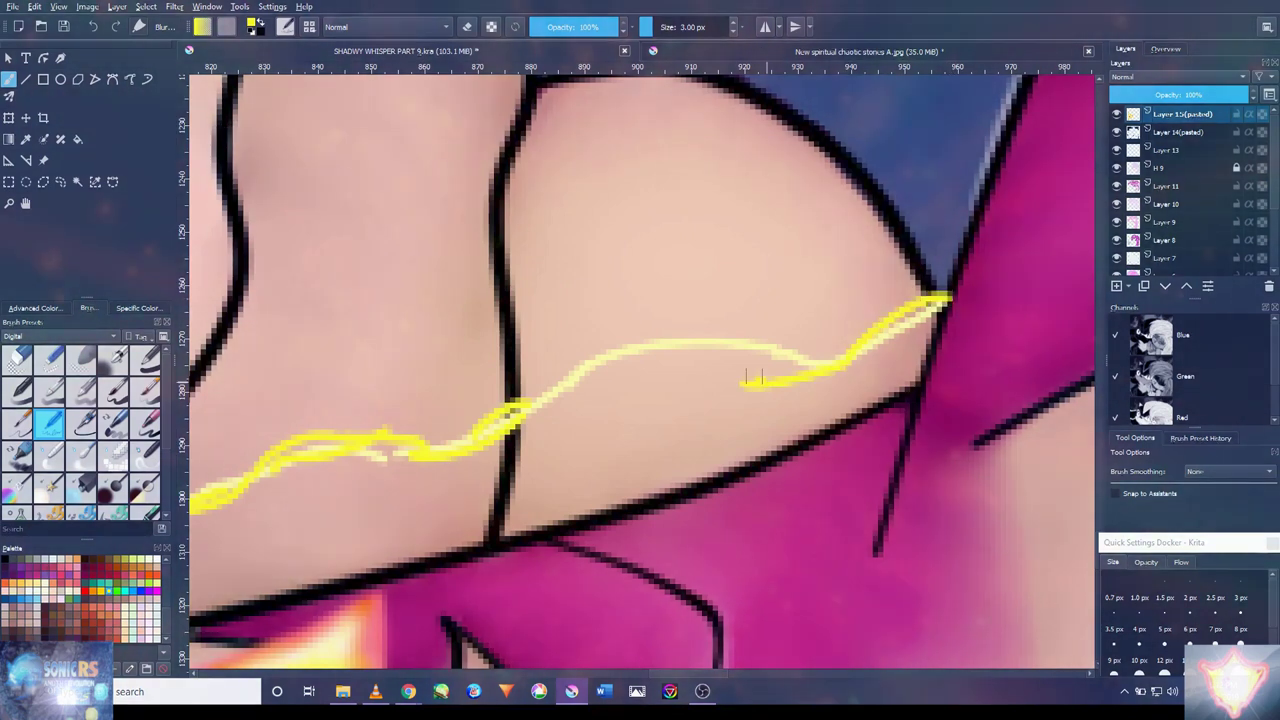
- Twist a bright yellow strand around the lower pale chain from the stone's pointed tip past the collar onto the other arm
scroll(640, 377, "down", 3)
scroll(714, 343, "down", 5)
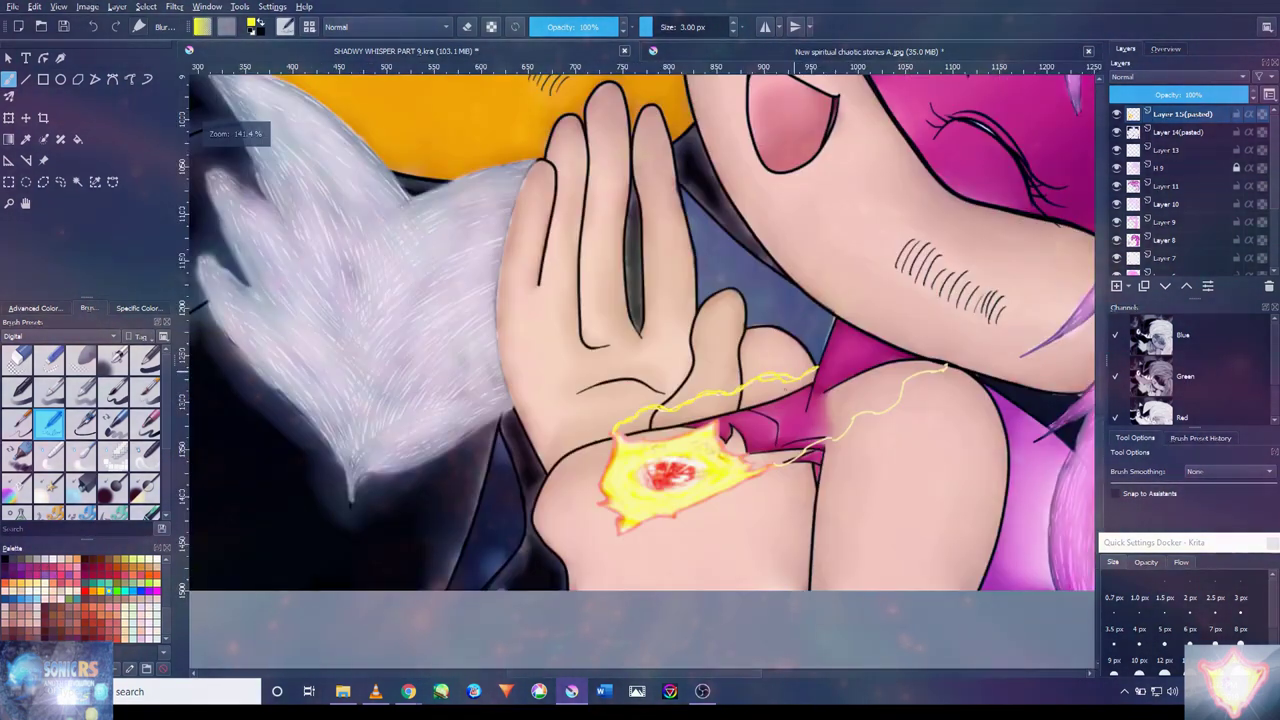
scroll(832, 428, "up", 6)
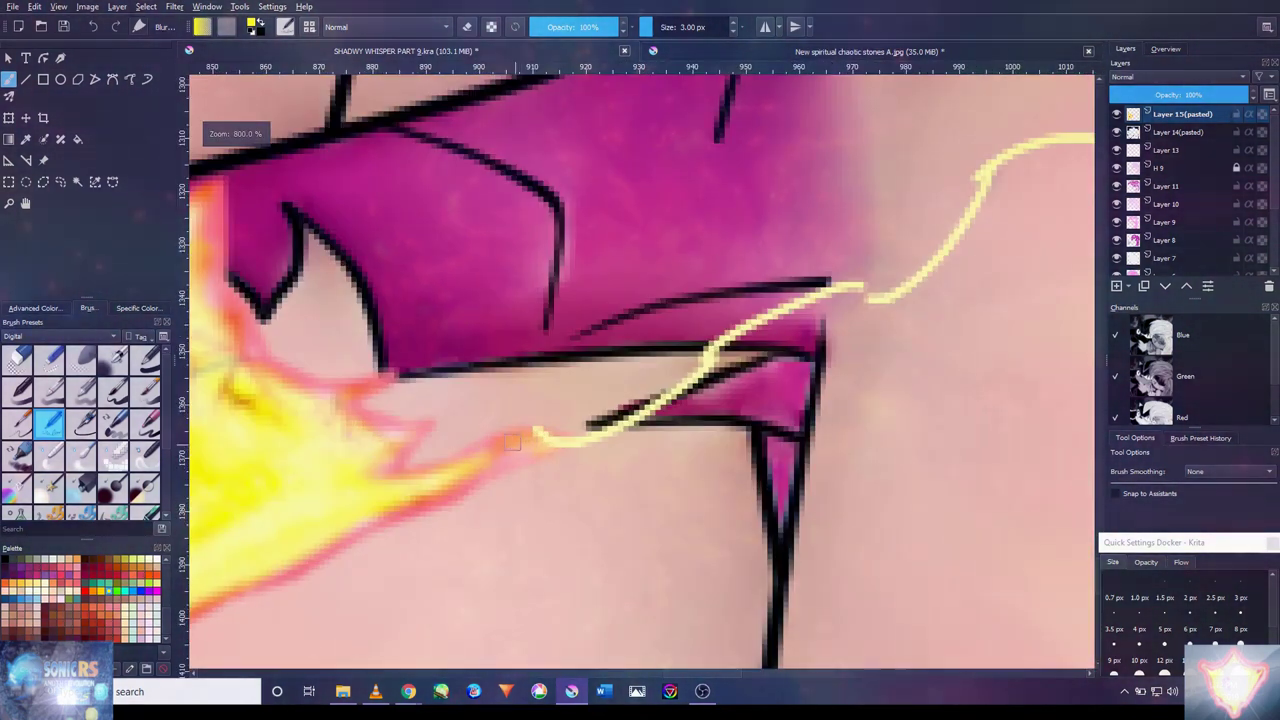
left_click_drag(673, 392, 758, 328)
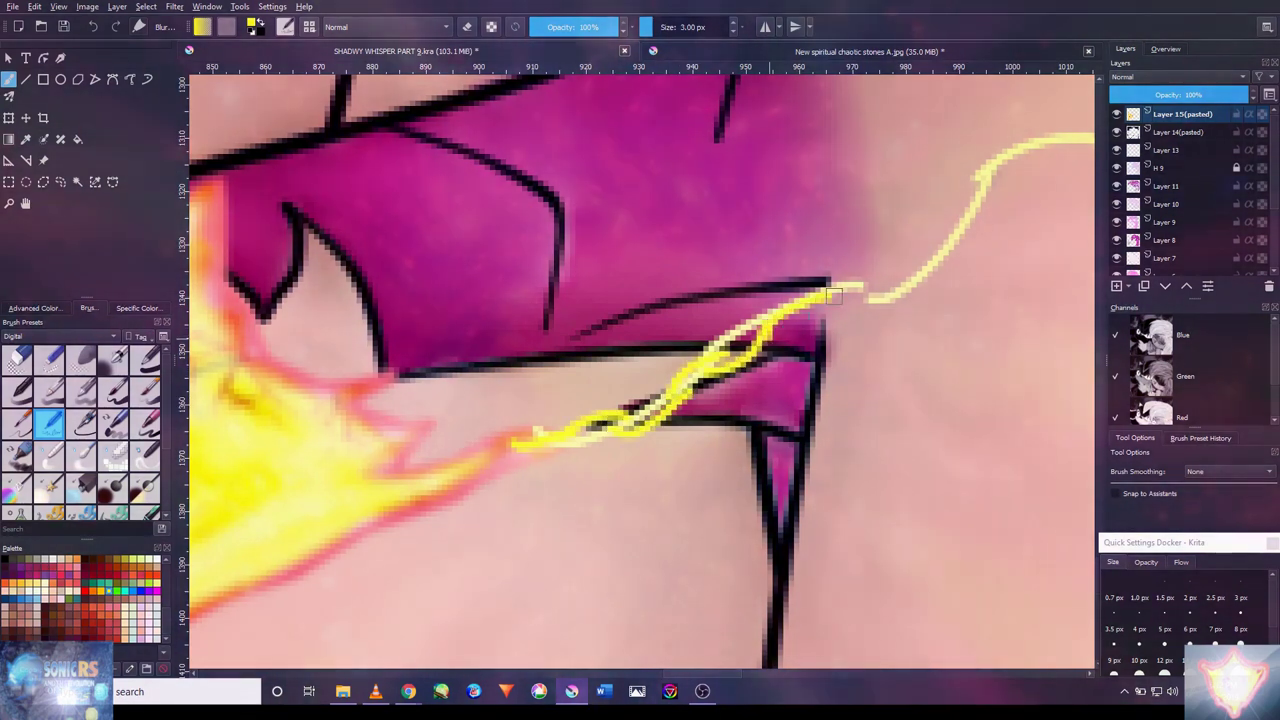
left_click_drag(834, 295, 852, 287)
mouse_move(959, 235)
left_mouse_down()
mouse_move(837, 263)
mouse_move(700, 366)
left_mouse_up()
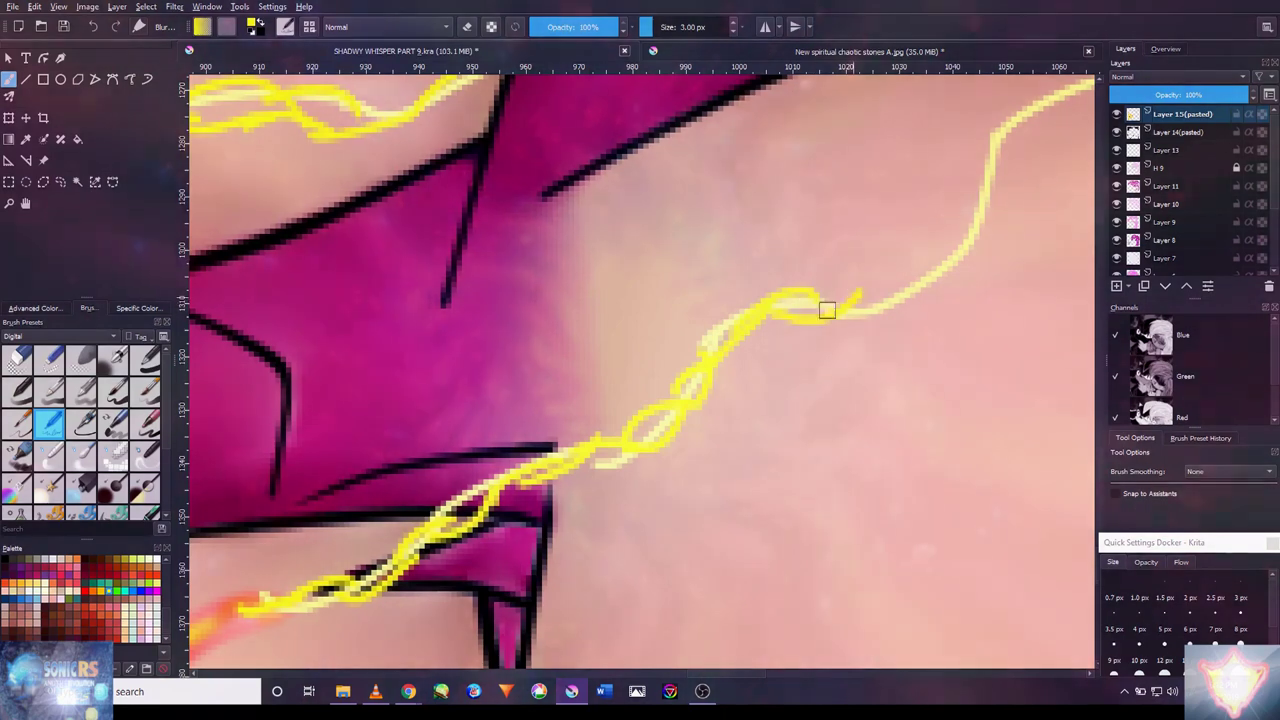
left_click_drag(932, 238, 784, 343)
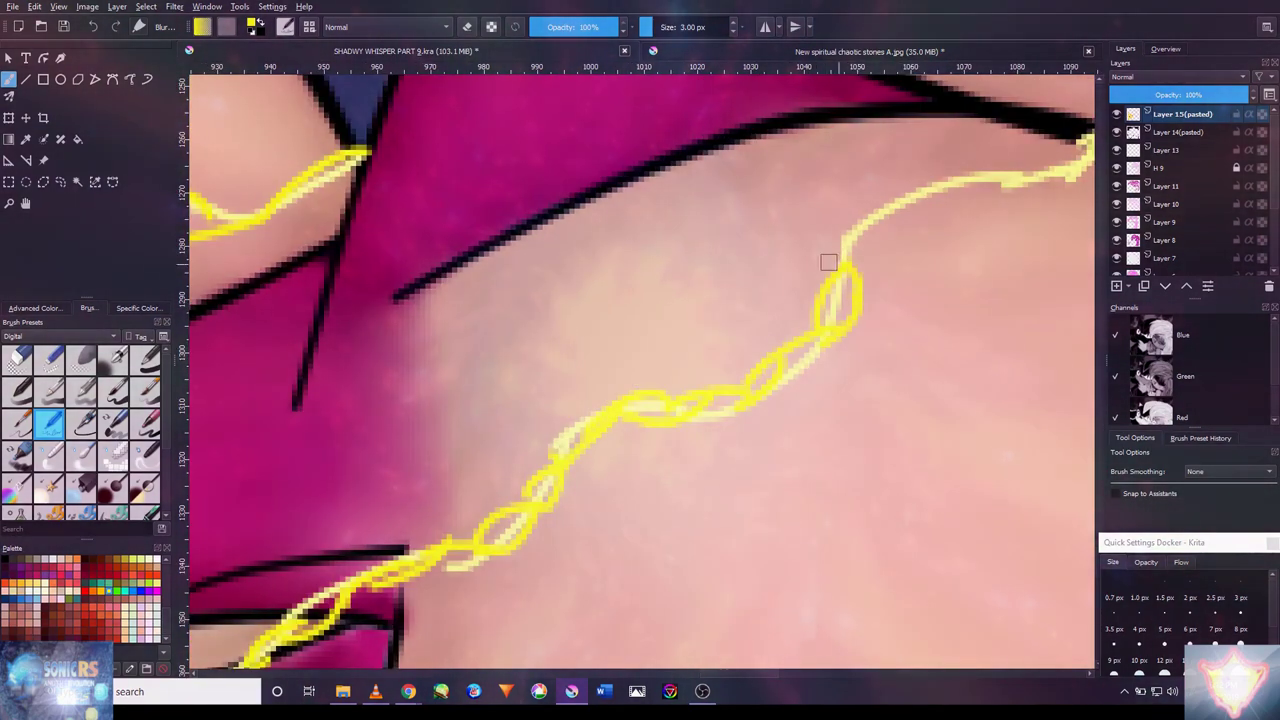
- Complete the lower chain's bright yellow twist up to the muzzle outline
scroll(828, 262, "down", 6)
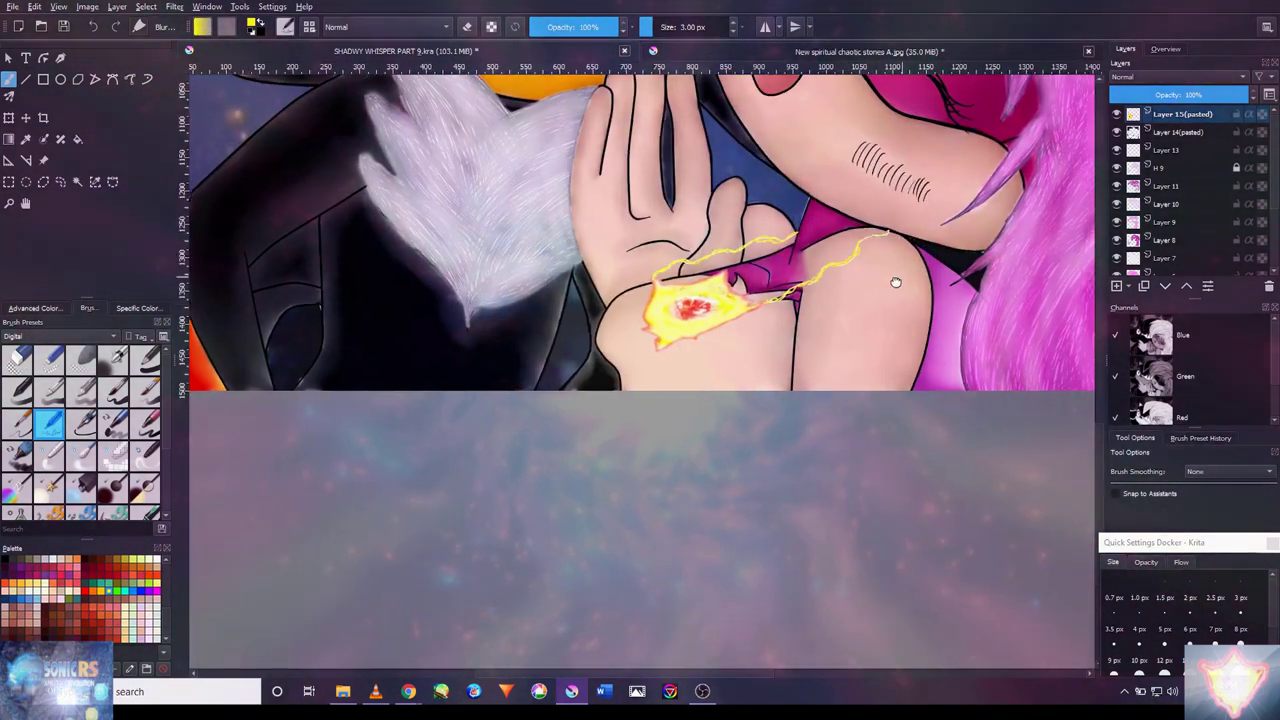
left_click_drag(896, 283, 811, 560)
scroll(800, 560, "up", 5)
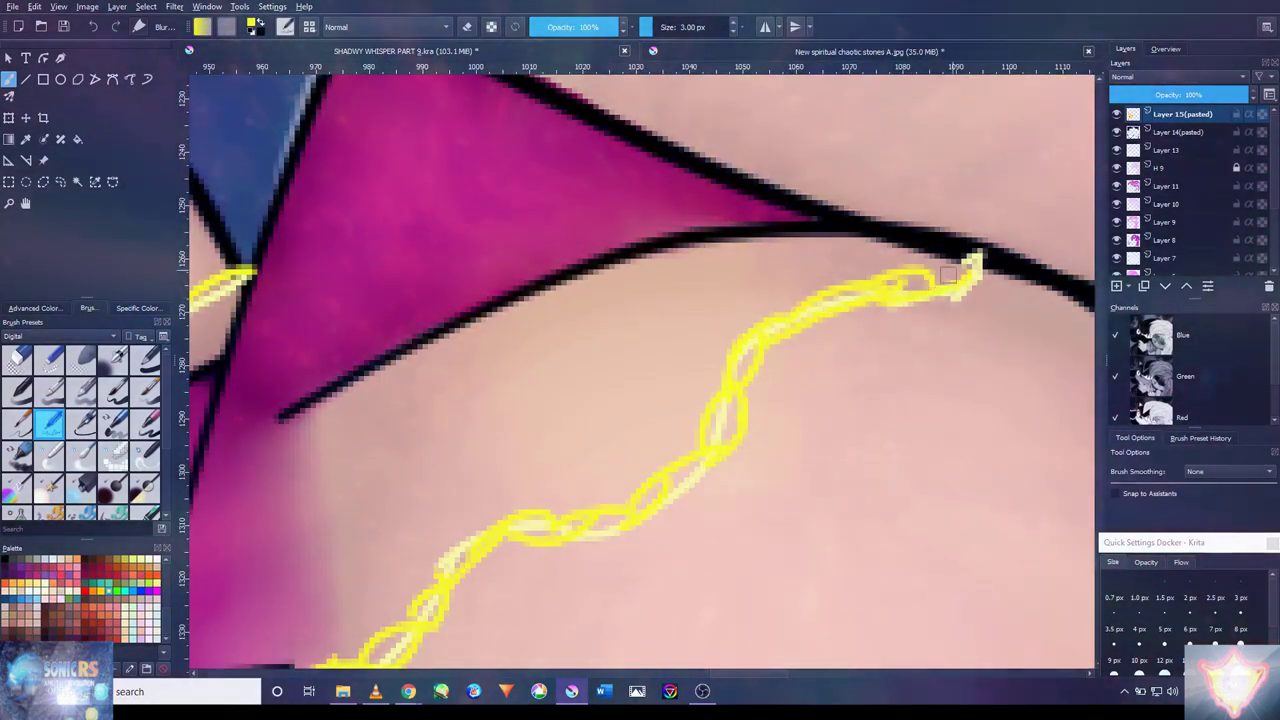
- Pick orange from the stone's edge and paint a shading strand along the upper chain, starting at the stone's corner
scroll(985, 265, "down", 4)
scroll(457, 445, "up", 3)
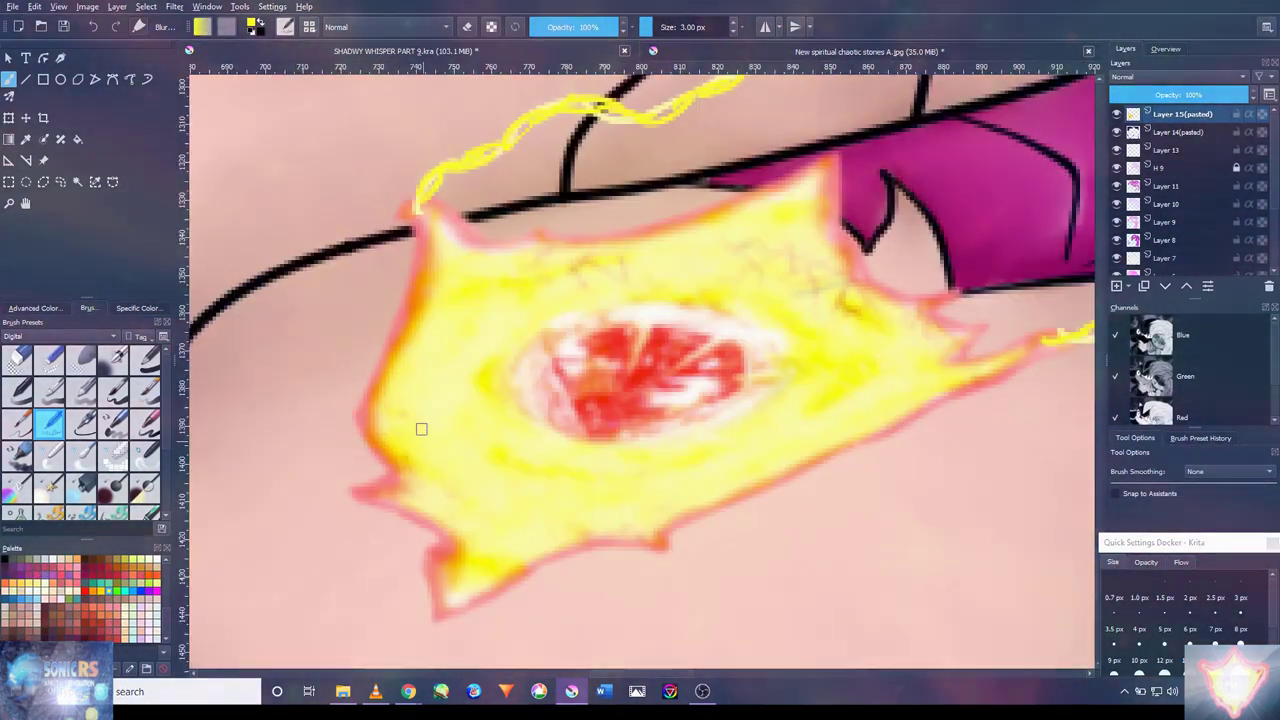
scroll(421, 429, "down", 2)
scroll(388, 403, "up", 2)
left_click(388, 403, "ctrl")
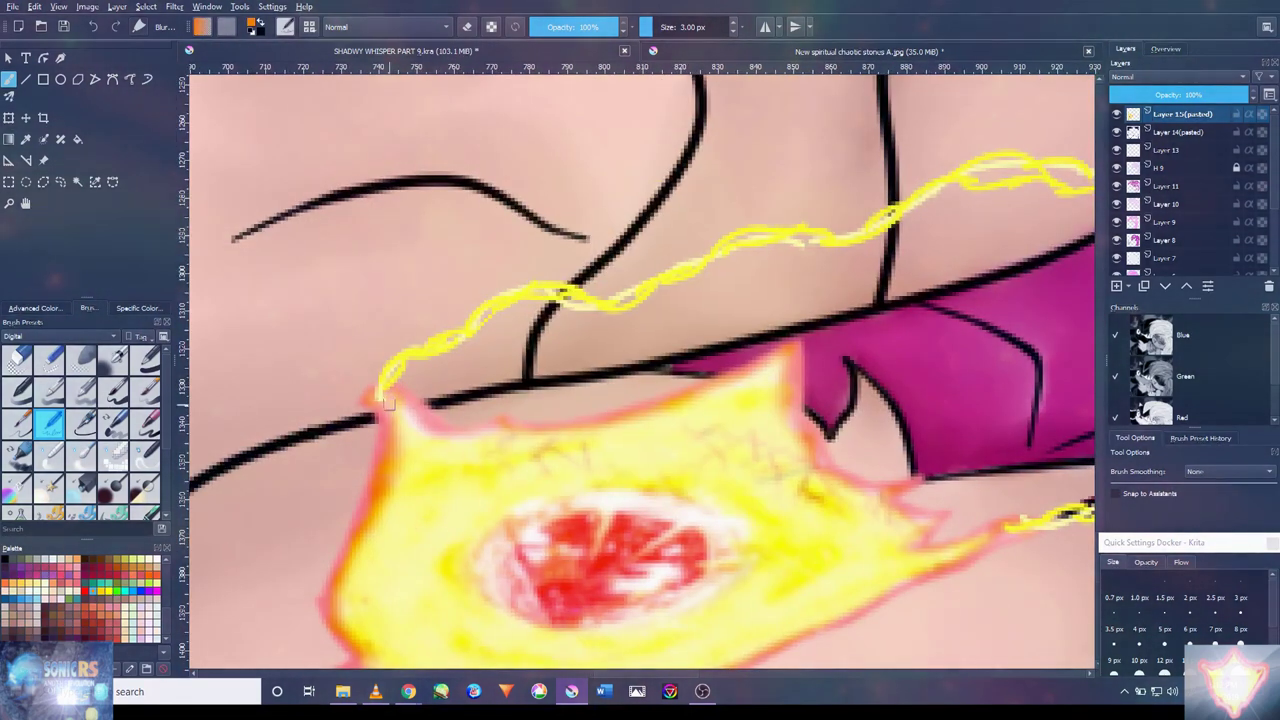
scroll(397, 398, "up", 2)
left_click_drag(381, 393, 424, 360)
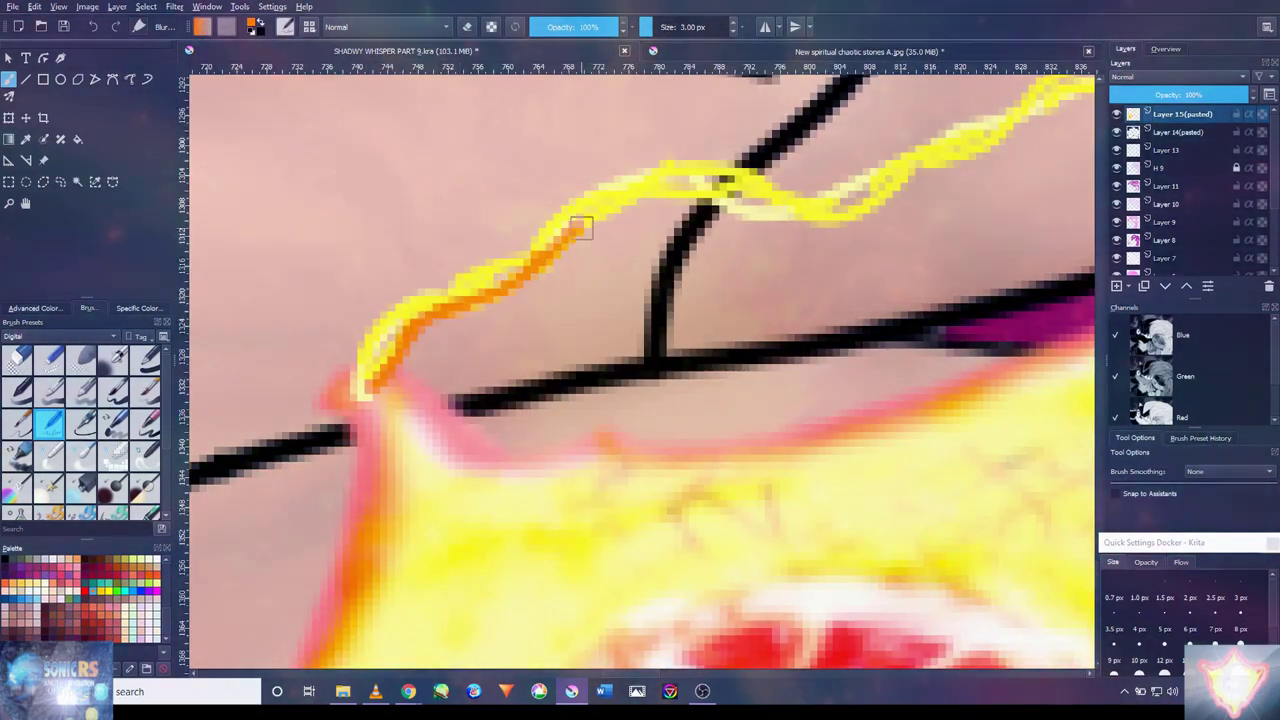
- Continue the orange shading inside the upper chain across the fingers
scroll(725, 180, "down", 4)
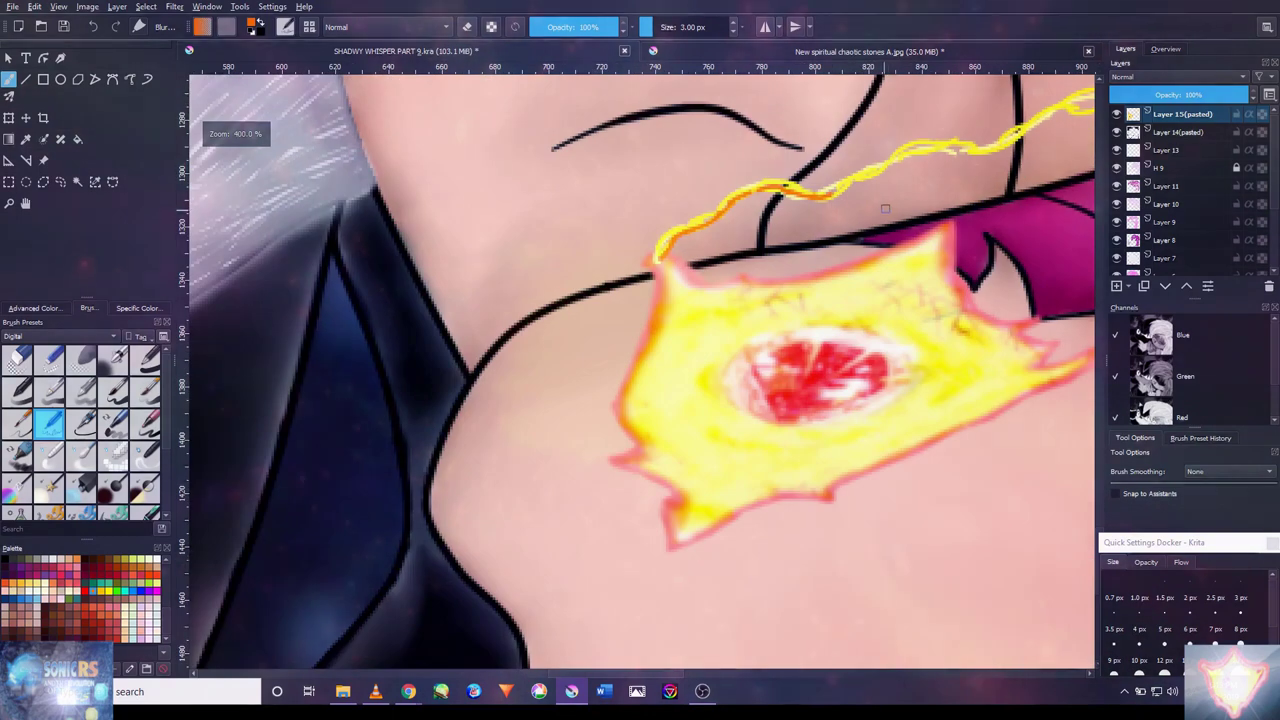
scroll(836, 193, "up", 3)
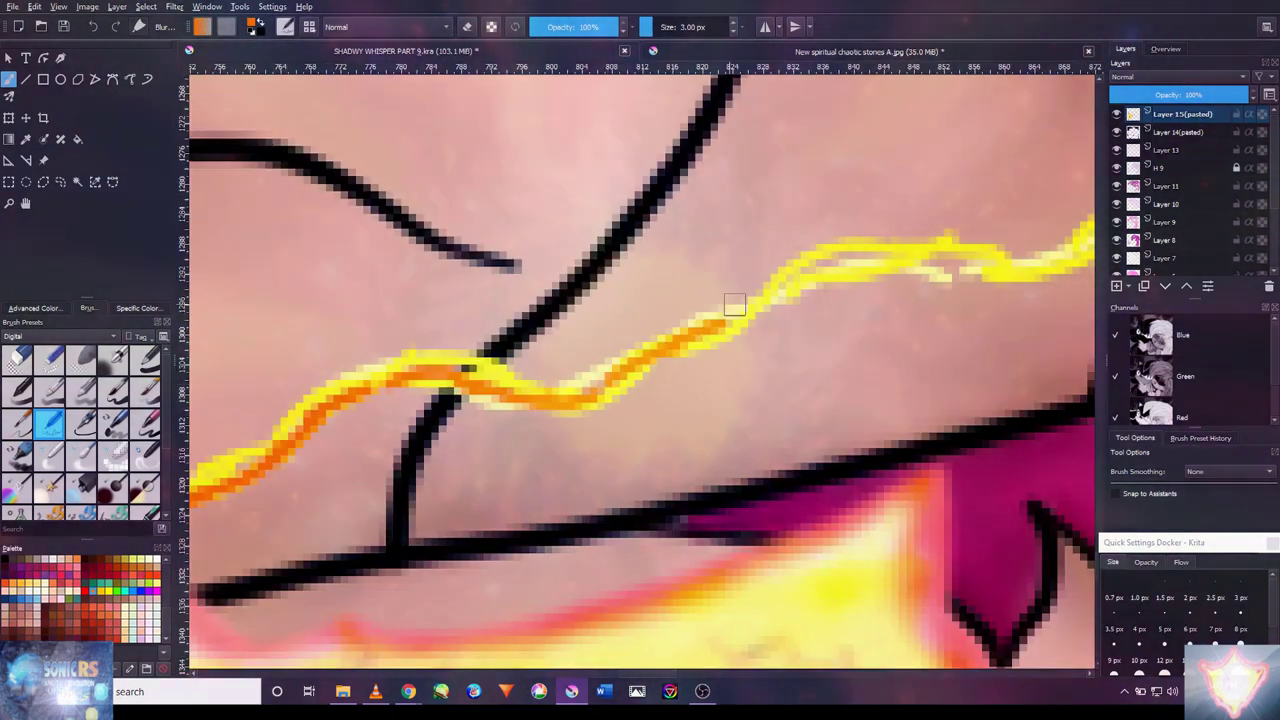
scroll(935, 267, "down", 4)
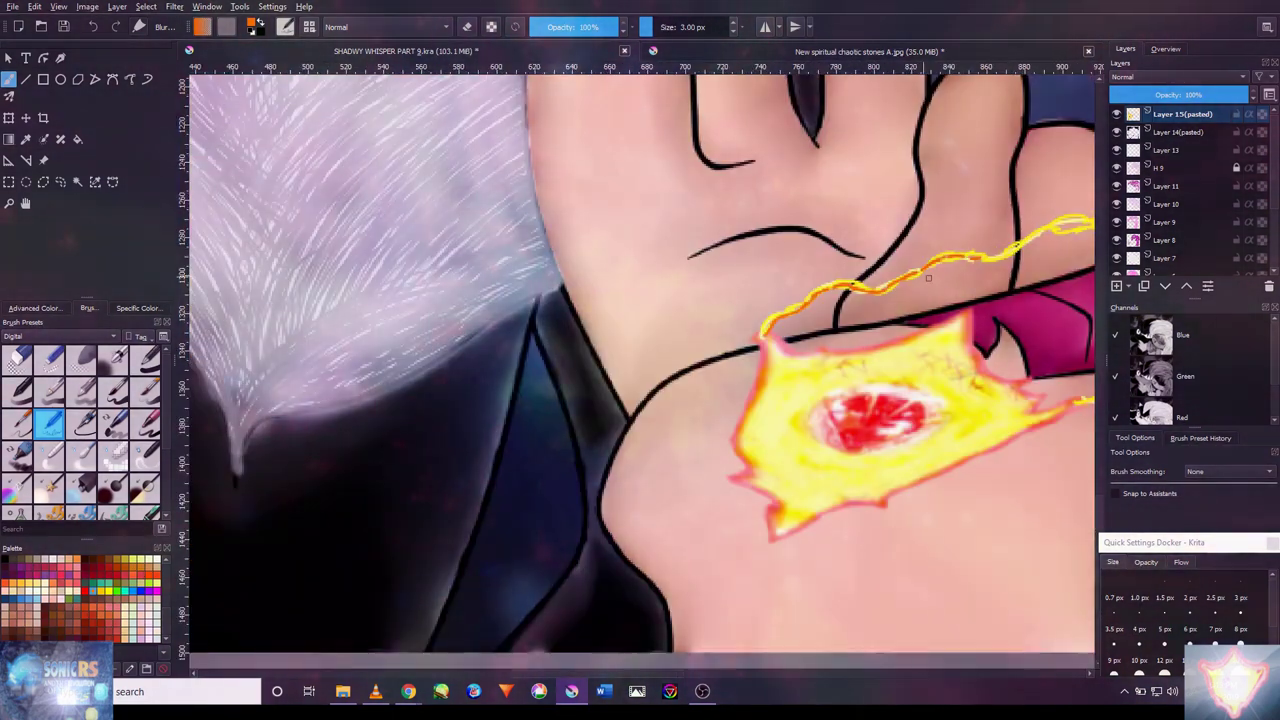
scroll(928, 278, "up", 4)
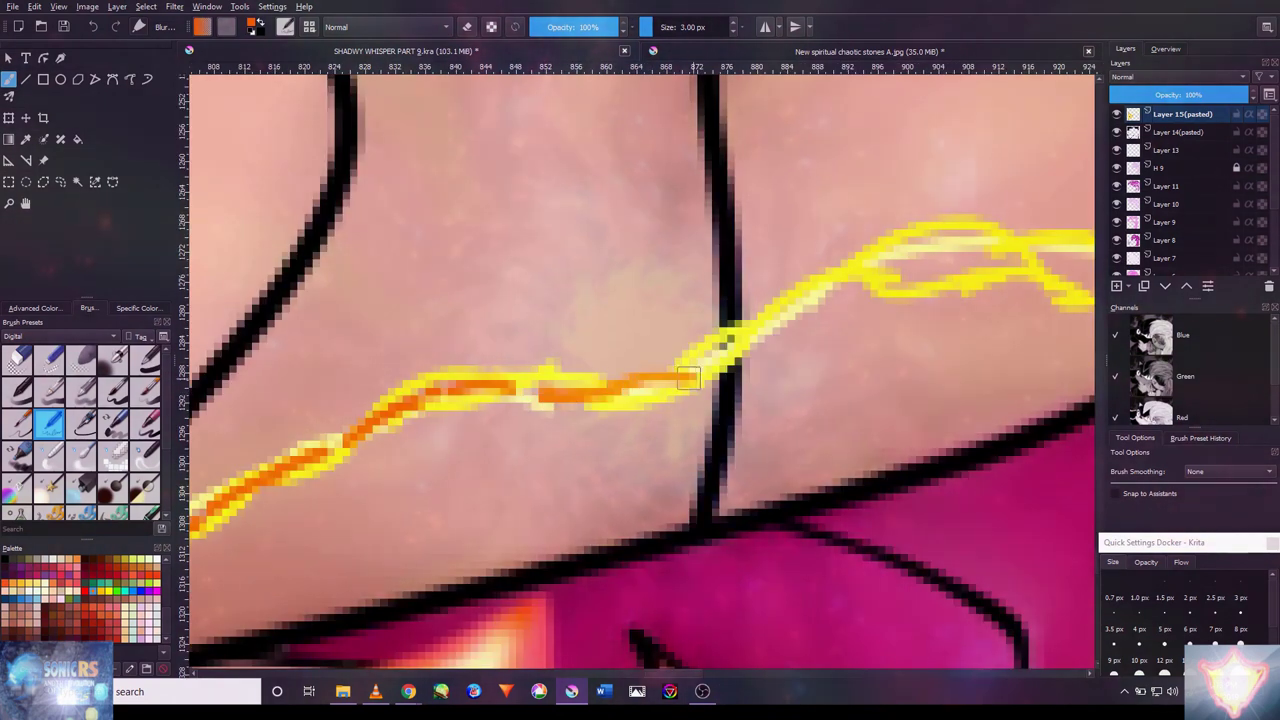
- Shade the last stretch of the upper chain with orange strokes up to the magenta collar
scroll(918, 280, "down", 4)
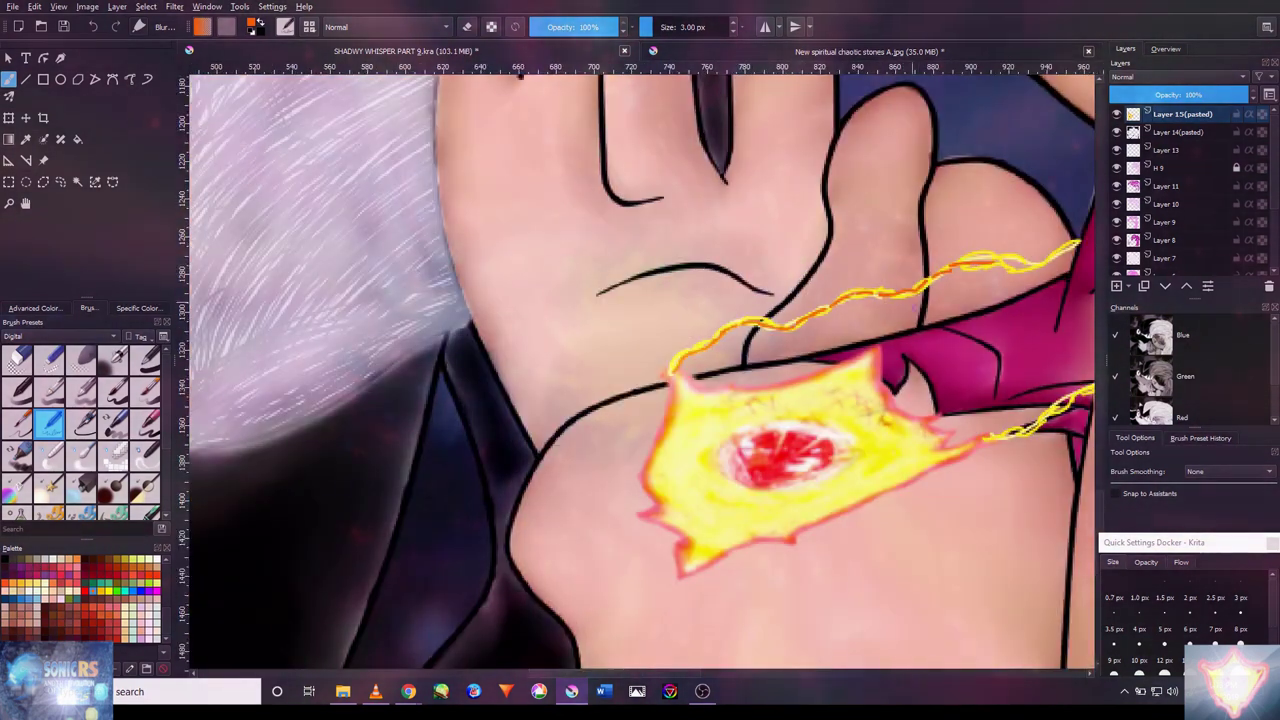
left_click_drag(943, 283, 568, 453)
scroll(659, 443, "up", 5)
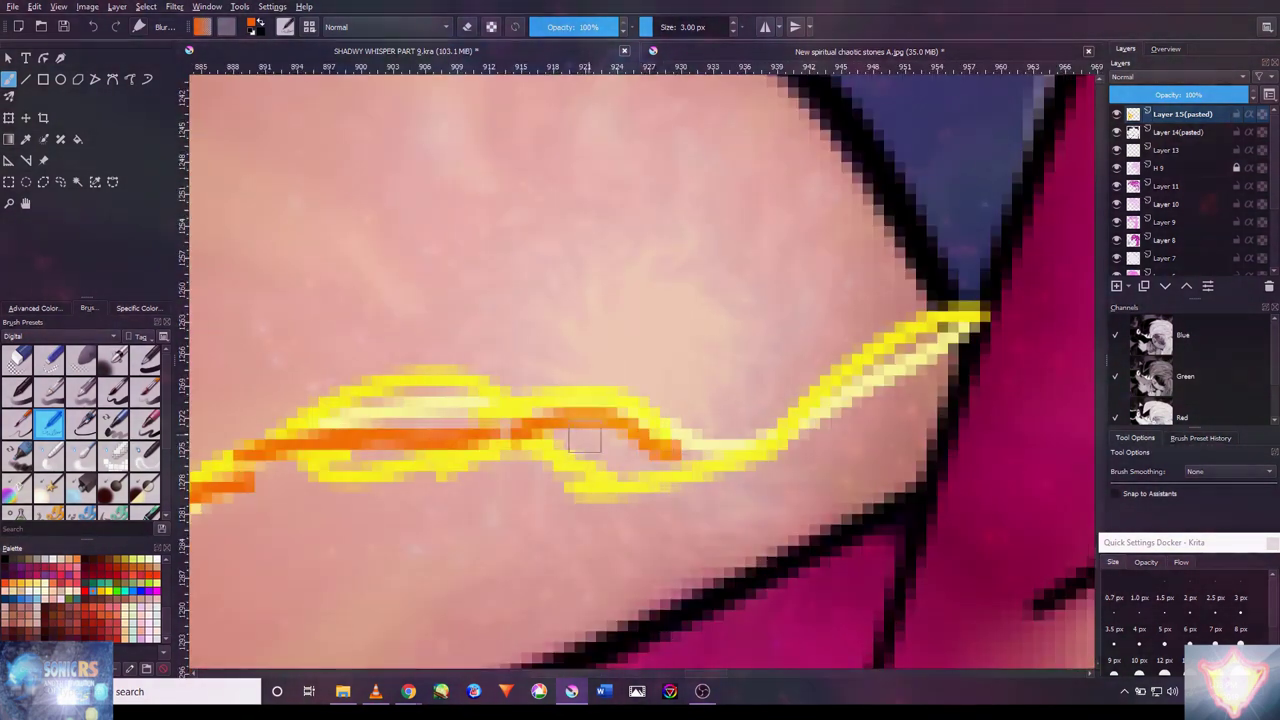
left_click_drag(948, 340, 825, 400)
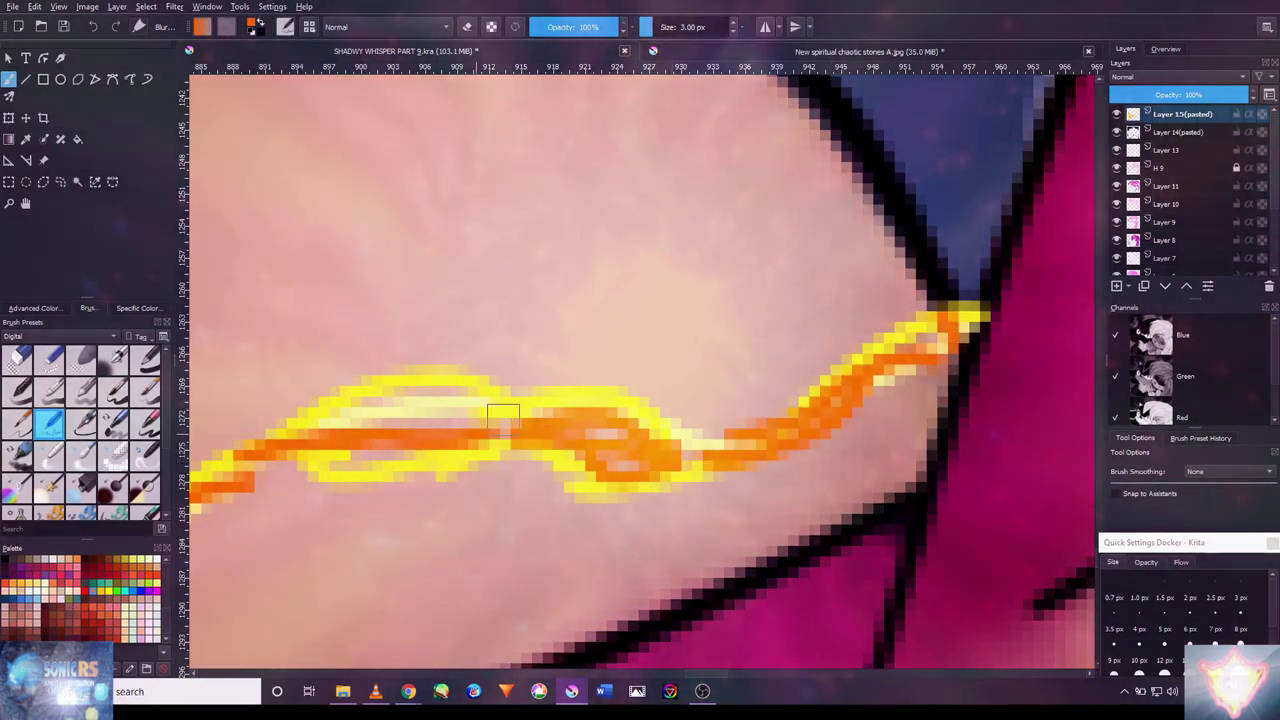
- Paint orange shading along the lower chain from the stone's pointed tip across the collar onto the other arm
scroll(500, 425, "down", 10)
scroll(792, 435, "up", 2)
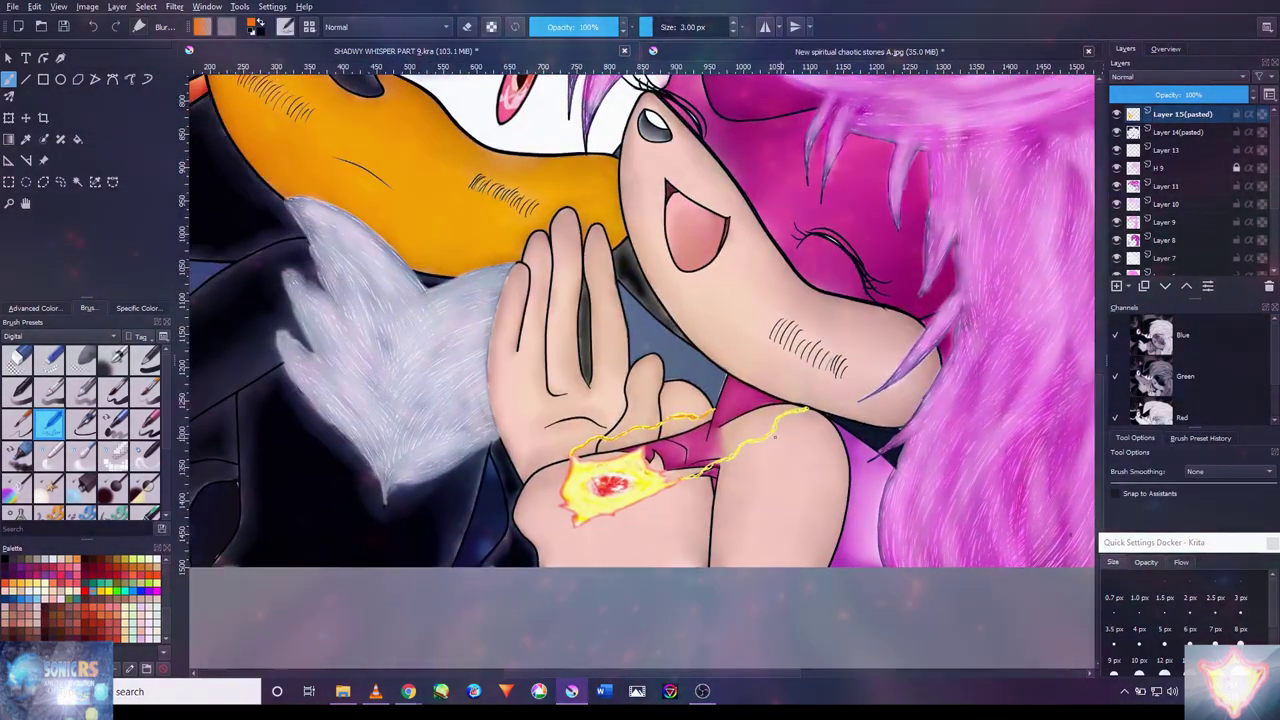
scroll(741, 293, "up", 3)
scroll(741, 293, "down", 5)
scroll(625, 483, "up", 7)
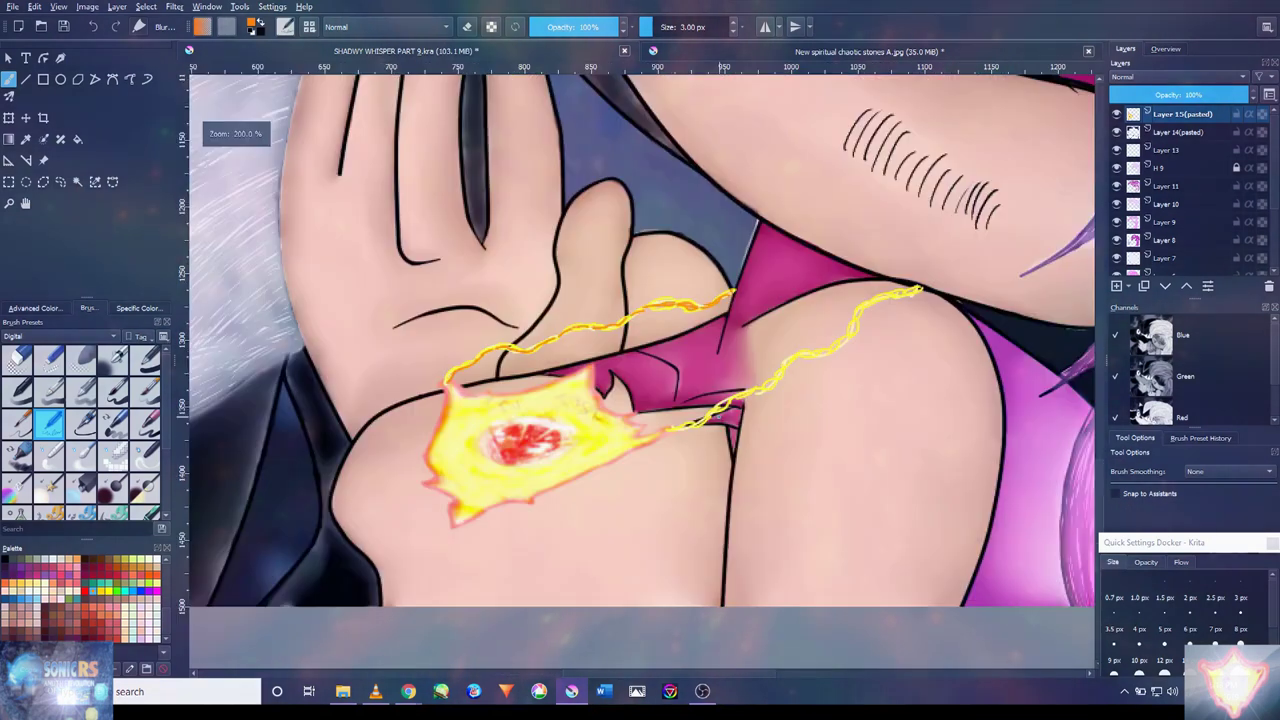
left_click_drag(625, 483, 740, 440)
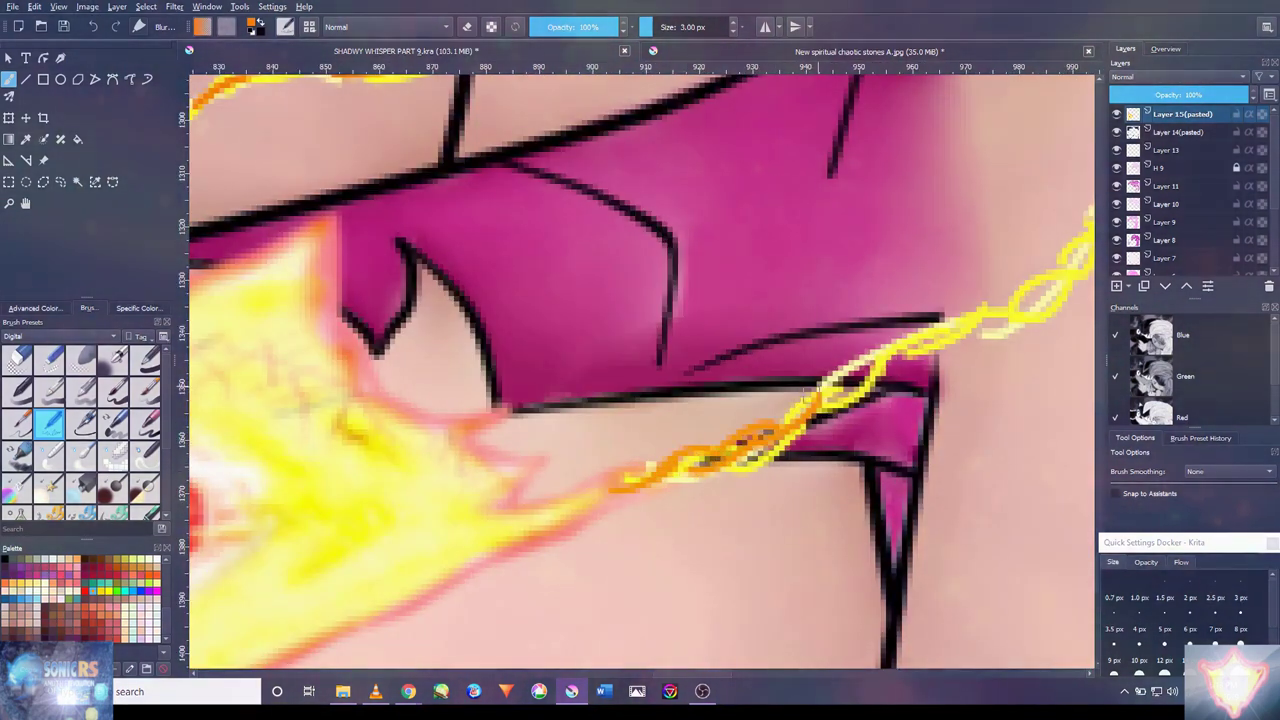
mouse_move(932, 352)
left_mouse_down()
mouse_move(819, 457)
mouse_move(858, 434)
left_mouse_up()
mouse_move(974, 350)
left_mouse_down()
mouse_move(784, 440)
mouse_move(818, 417)
left_mouse_up()
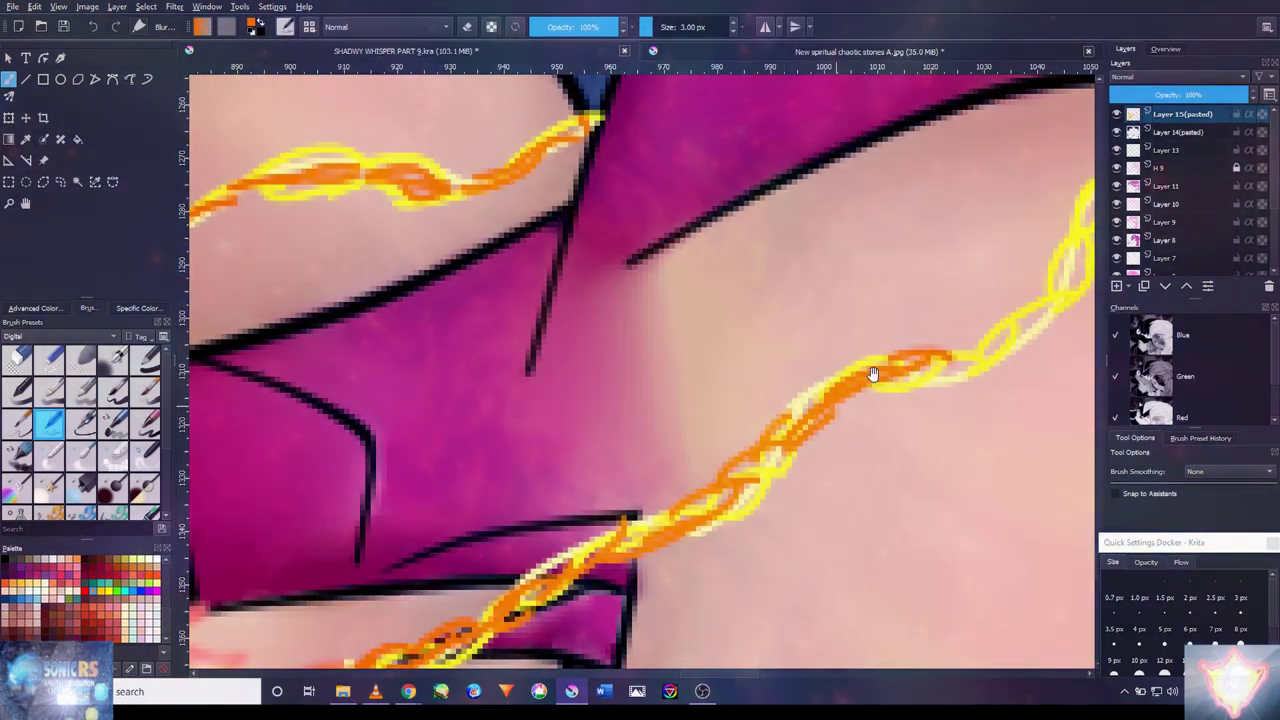
- Carry the lower chain's orange shading up the arm to the muzzle outline
left_click_drag(872, 374, 697, 489)
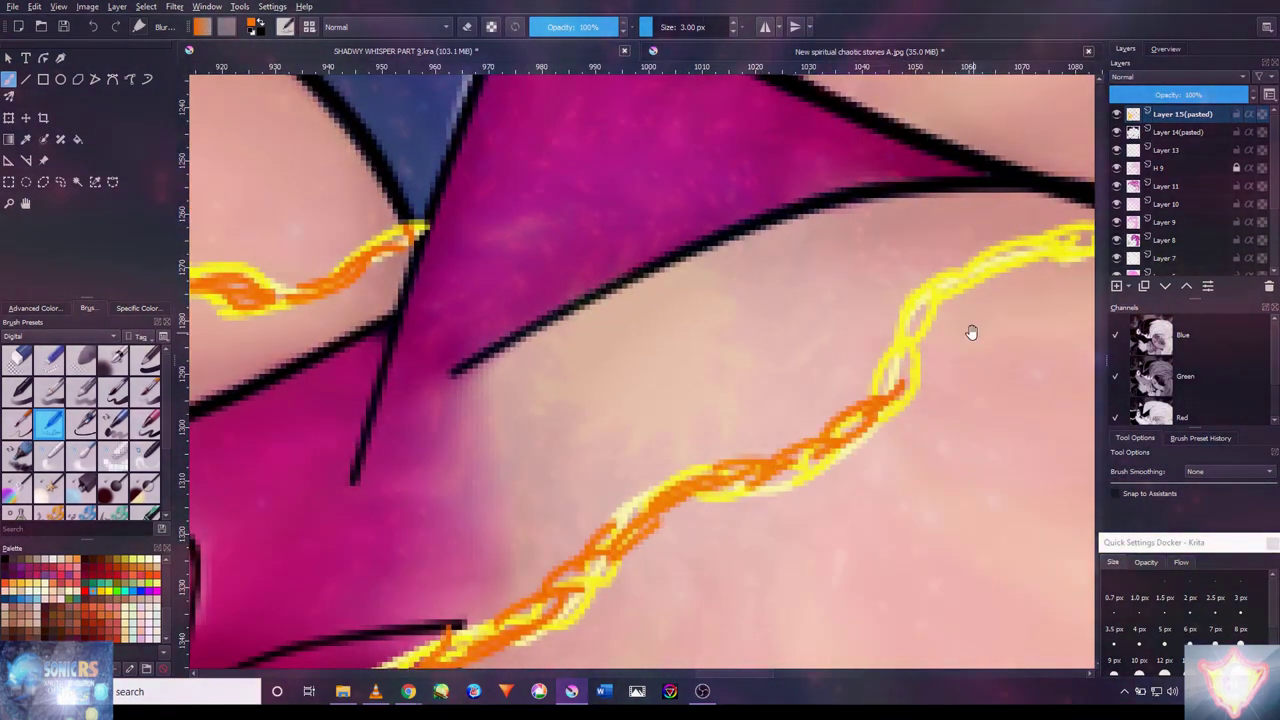
left_click_drag(969, 331, 882, 390)
left_click_drag(790, 456, 821, 449)
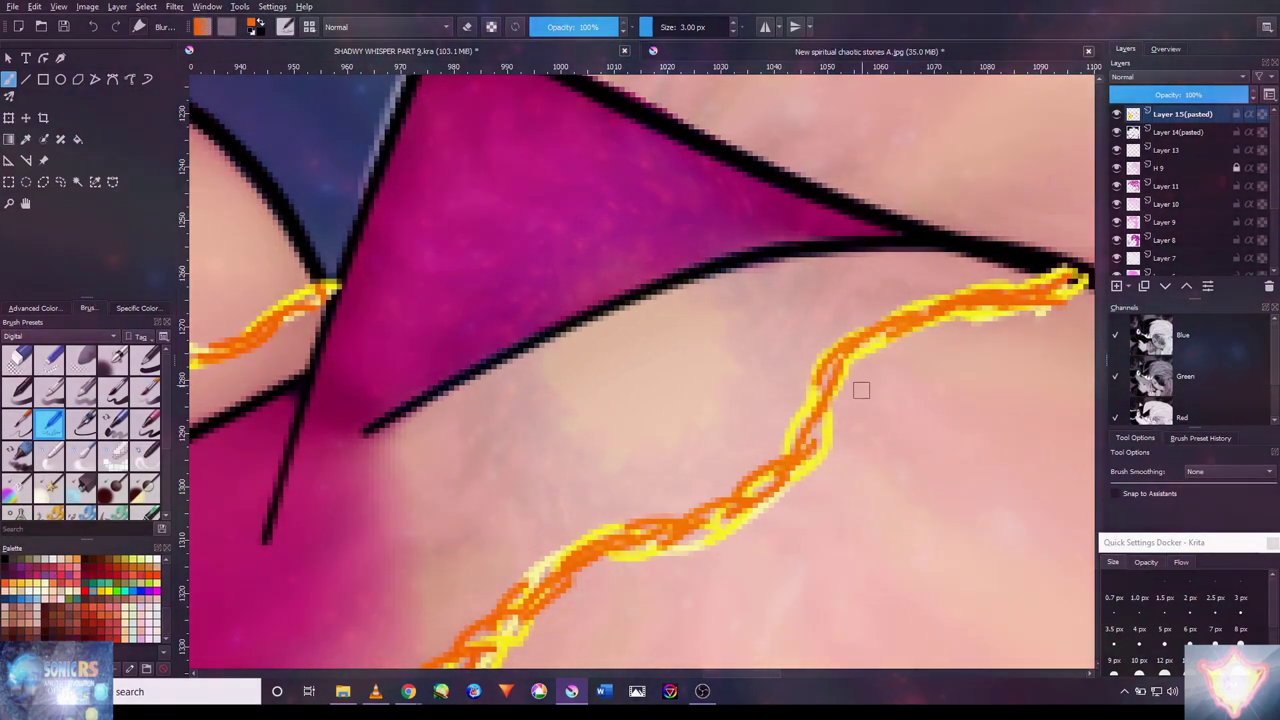
- Pick pale yellow from the stone and paint highlights along the upper chain over the orange shading
scroll(861, 390, "down", 10)
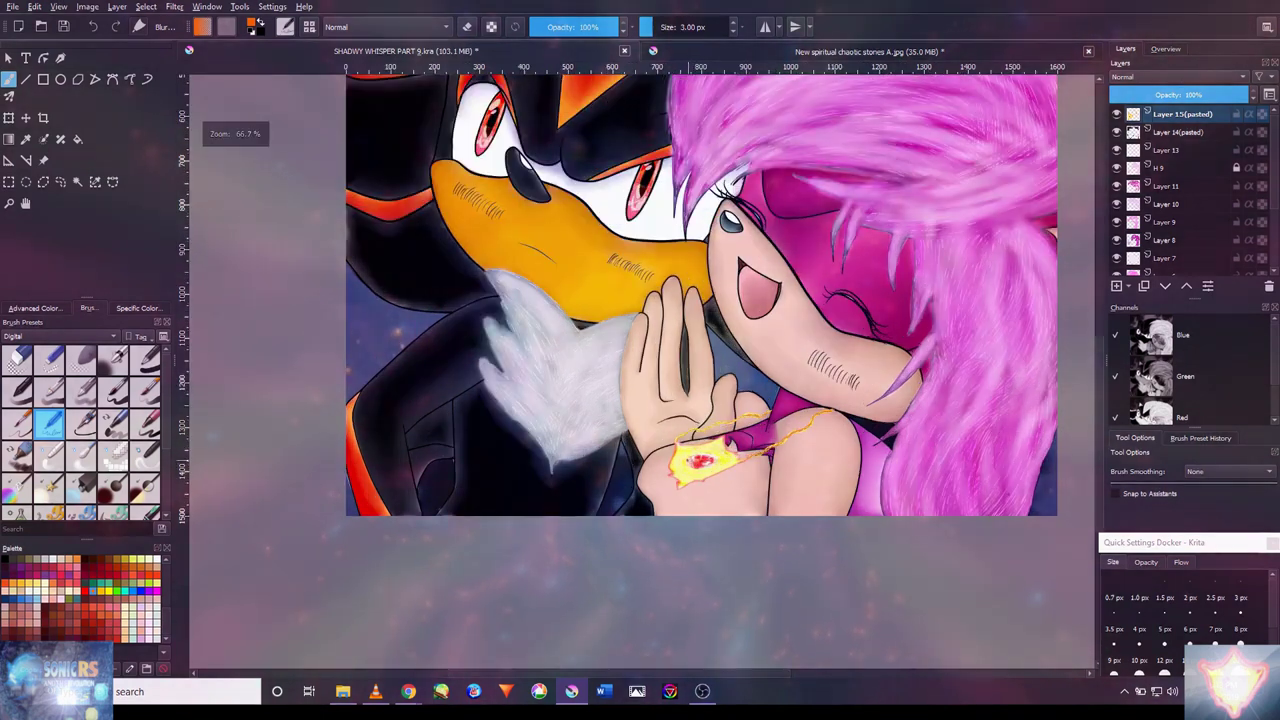
scroll(688, 464, "up", 6)
left_click(640, 472, "ctrl")
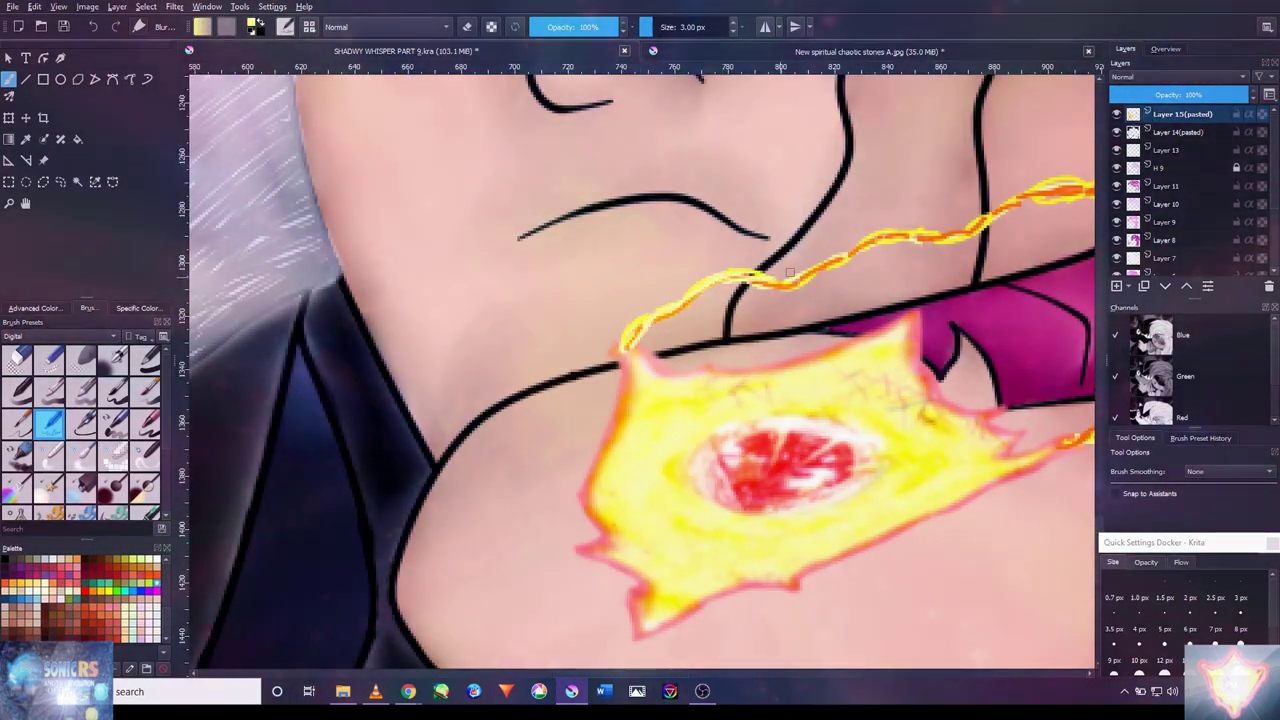
left_click_drag(870, 256, 909, 287)
- Continue the pale yellow highlights along the lower chain from the stone's pointed tip across the collar up to the muzzle outline
scroll(965, 268, "down", 3)
scroll(751, 347, "up", 5)
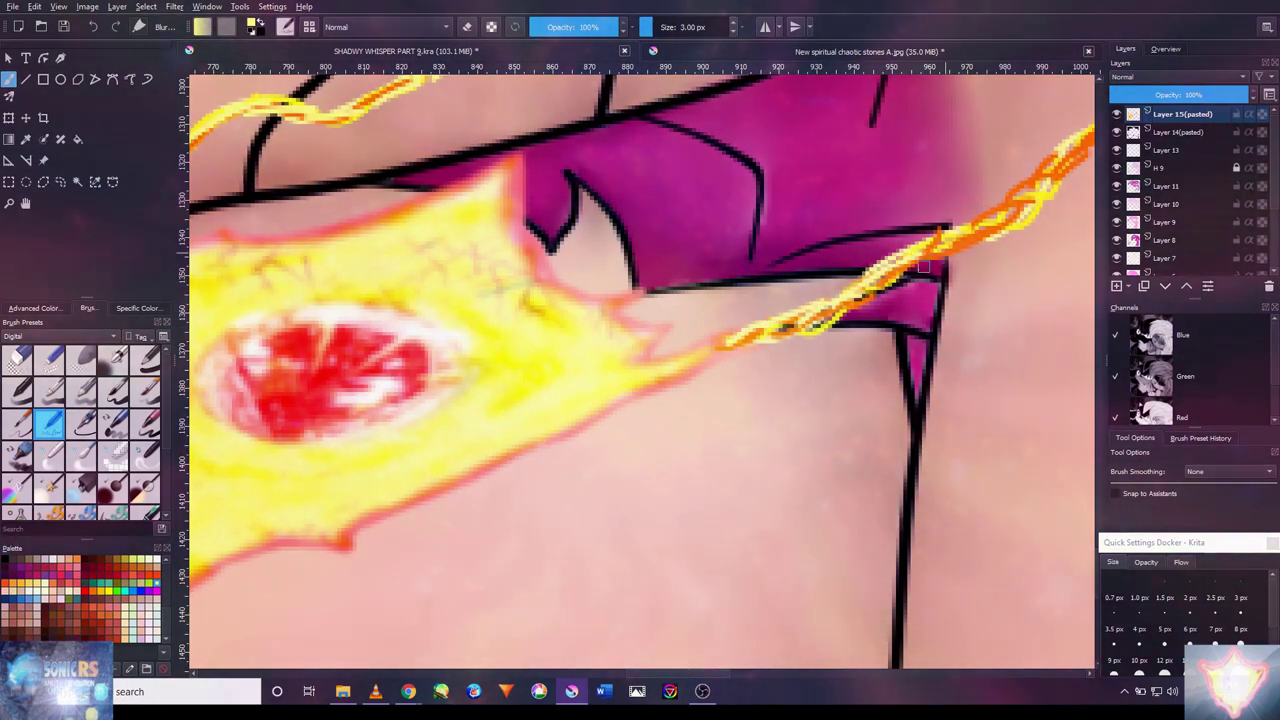
left_click_drag(986, 249, 785, 418)
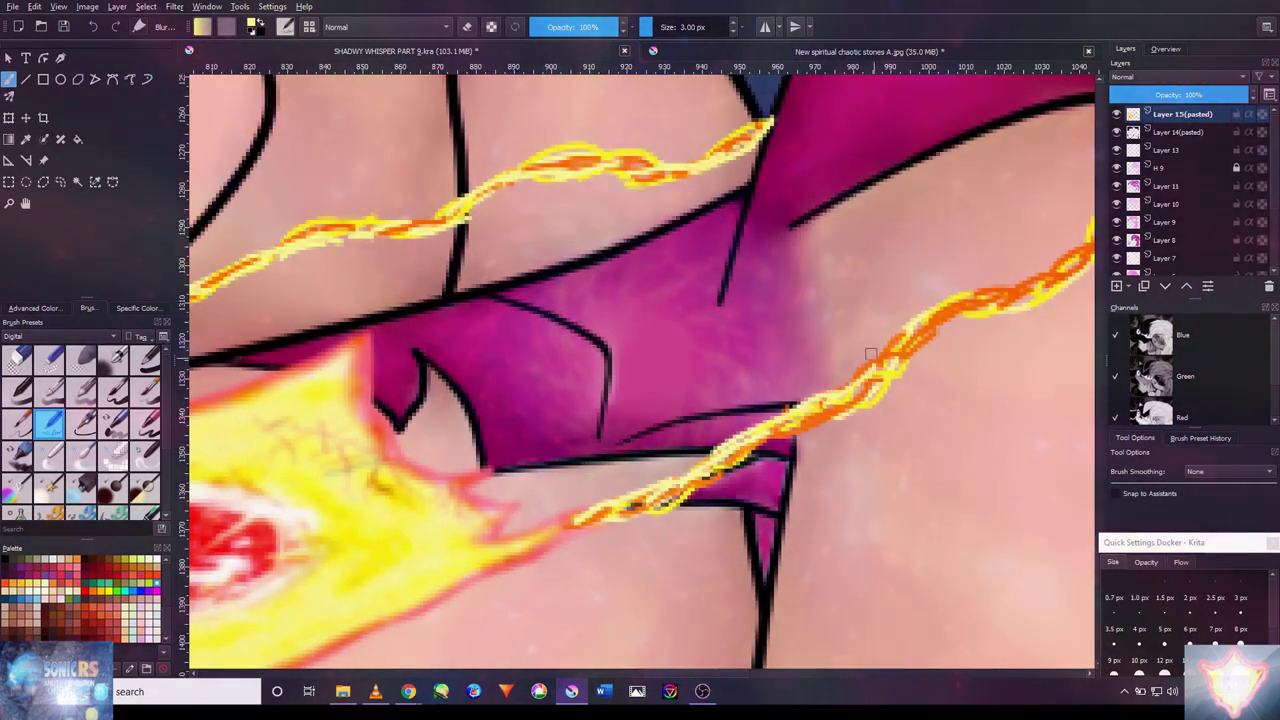
left_click_drag(968, 310, 808, 430)
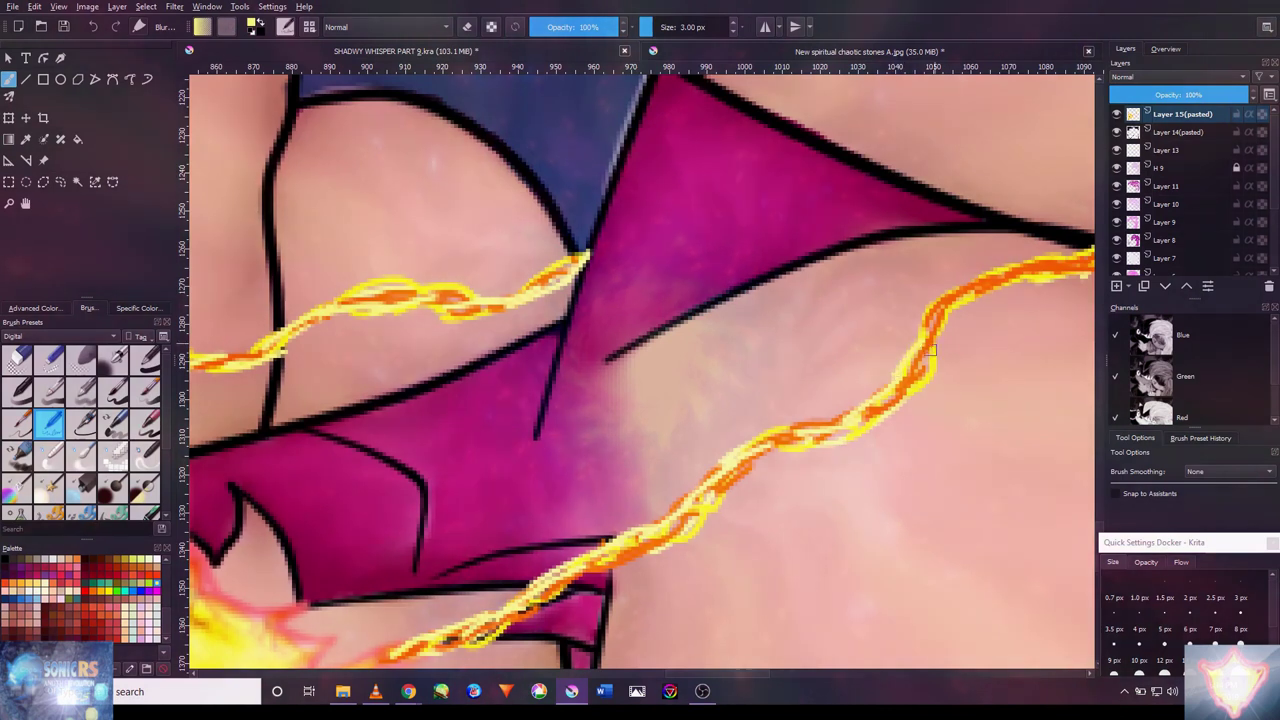
left_click_drag(925, 350, 823, 435)
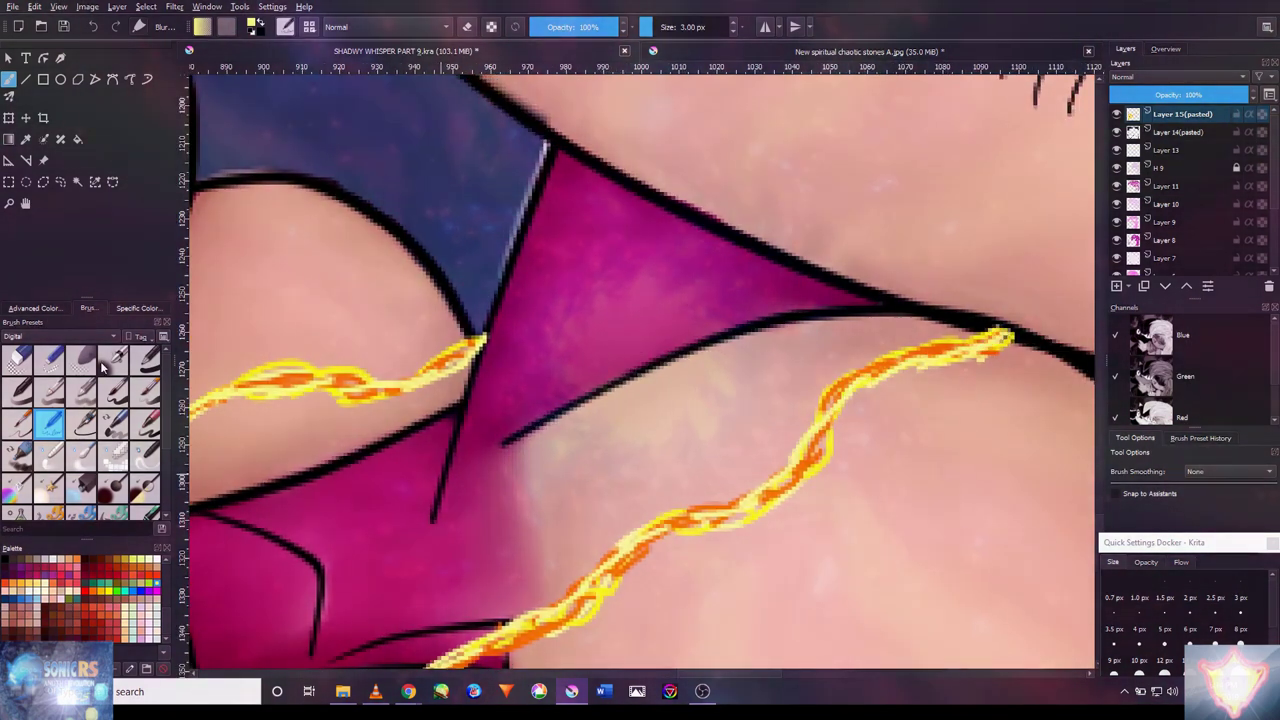
- Choose a brighter, saturated yellow and paint strands along the lower chain between the muzzle outline and the stone
left_click(33, 308)
scroll(598, 618, "up", 2)
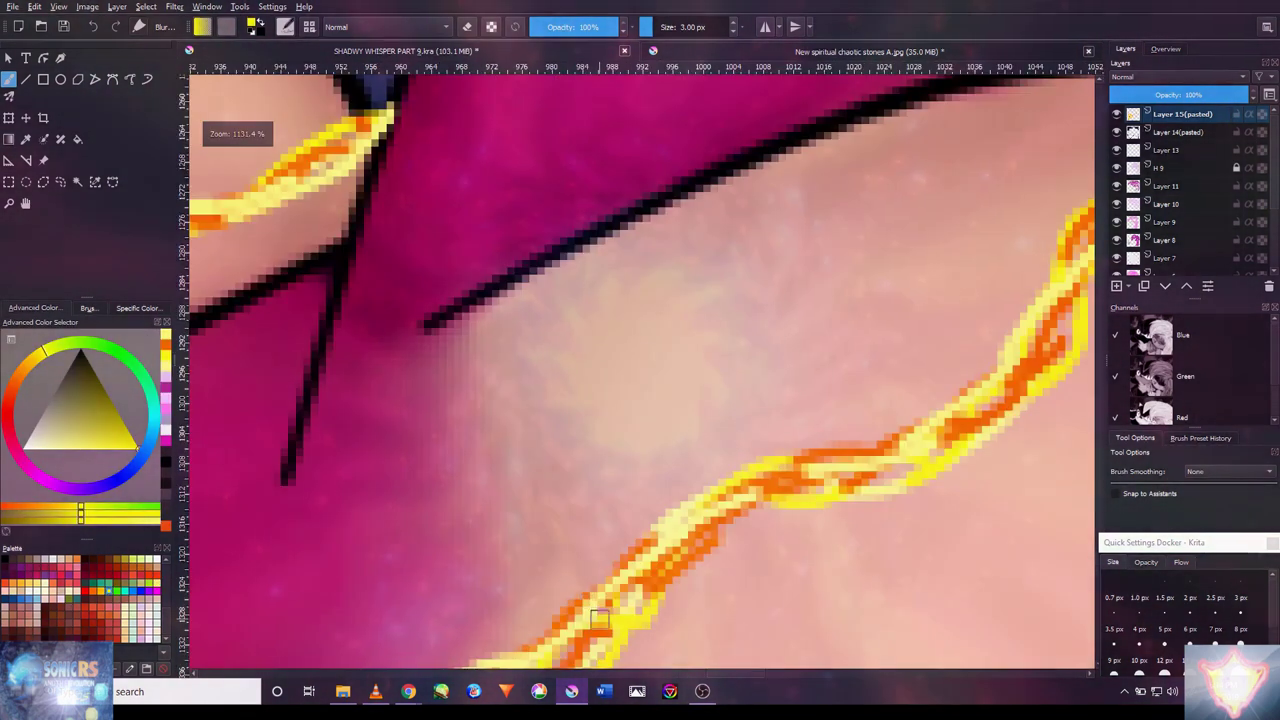
scroll(905, 405, "down", 3)
scroll(905, 405, "up", 3)
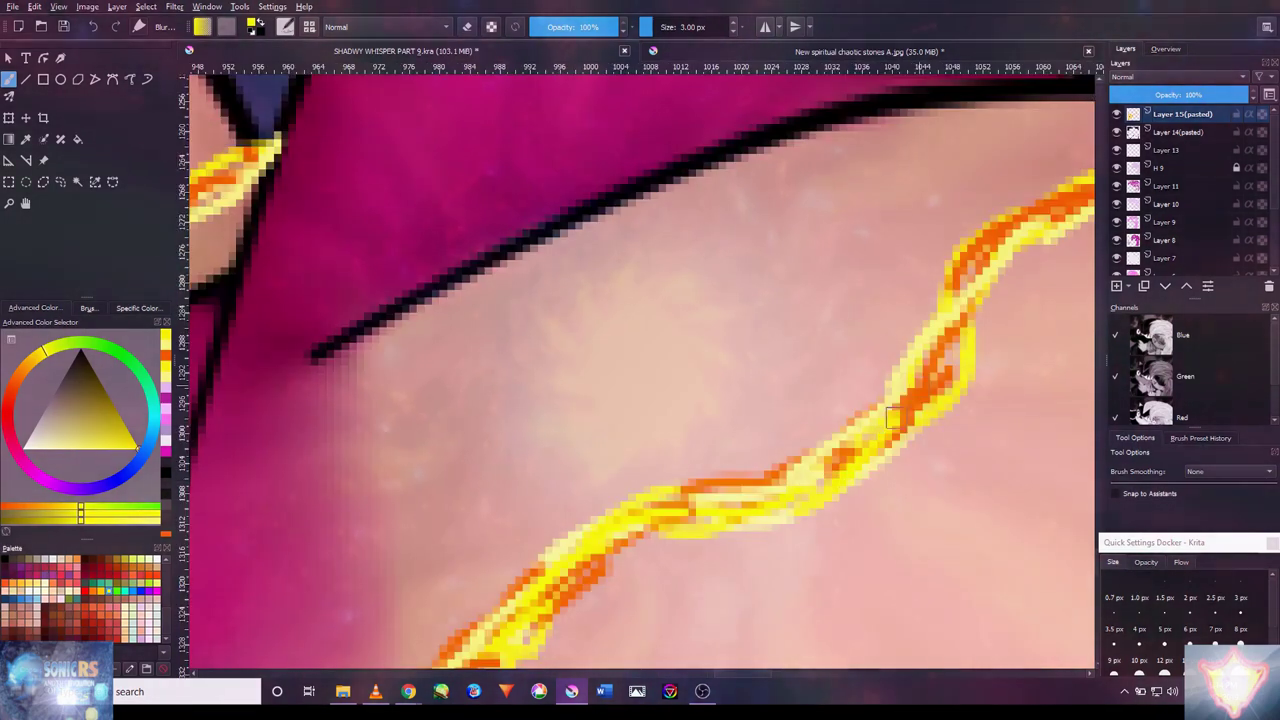
scroll(829, 414, "down", 2)
scroll(952, 357, "up", 2)
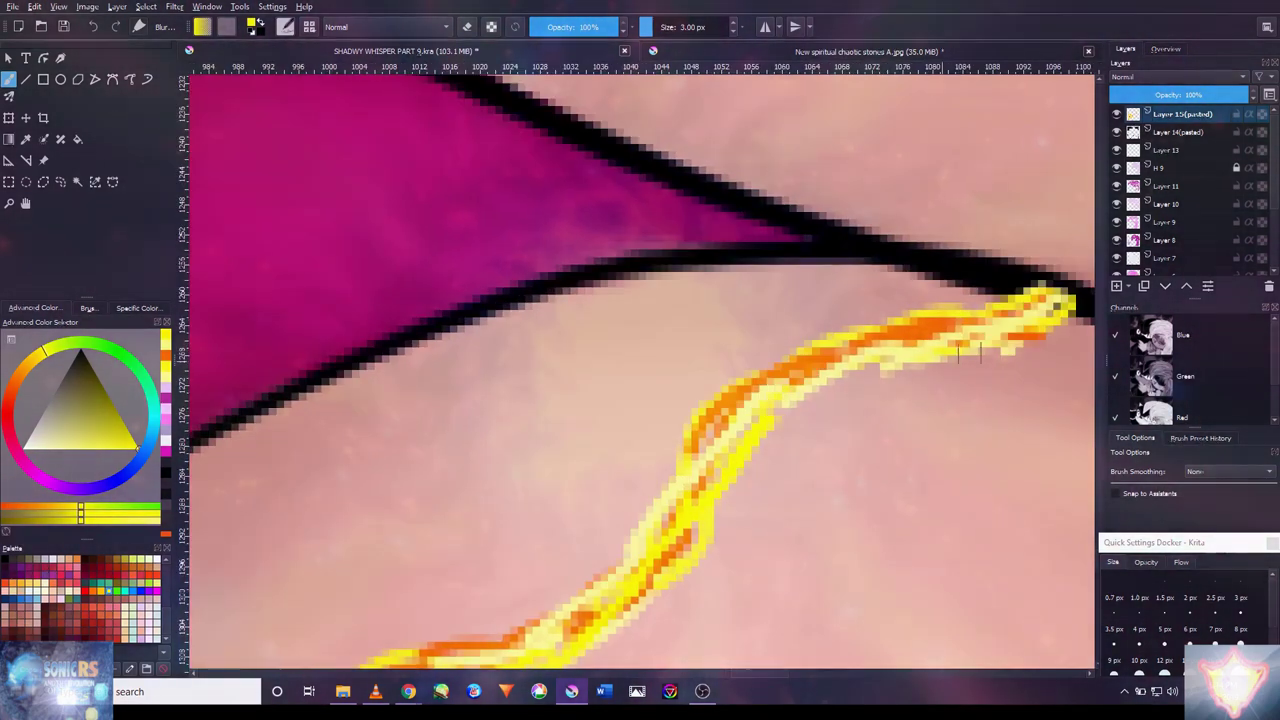
scroll(952, 357, "down", 3)
scroll(743, 457, "down", 2)
scroll(897, 382, "up", 4)
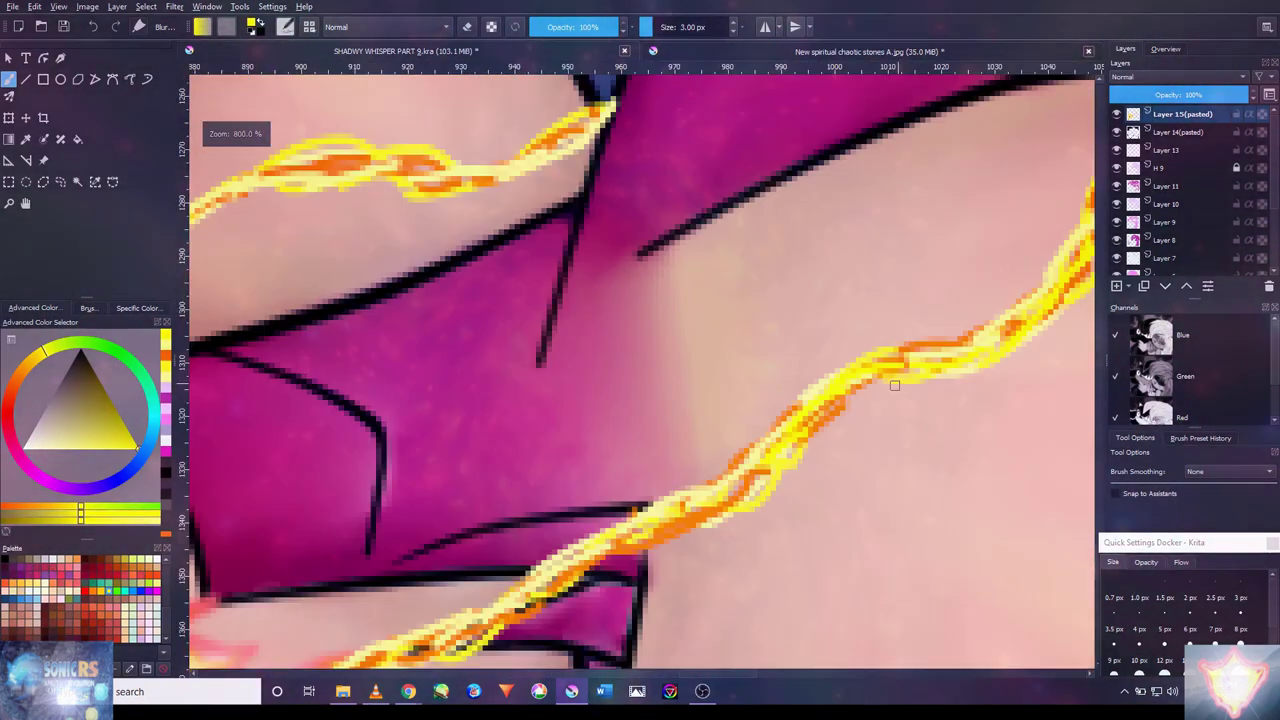
left_click_drag(897, 382, 815, 432)
left_click_drag(676, 507, 860, 358)
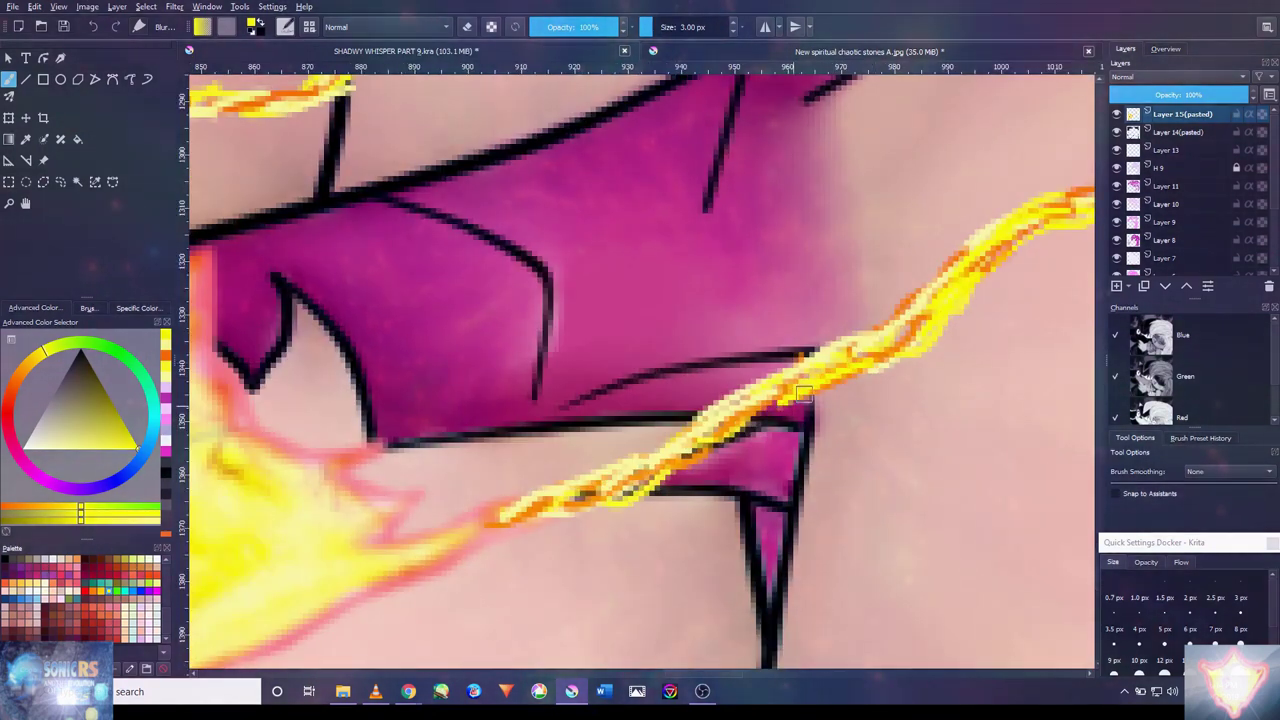
- Paint bright yellow strokes along the upper chain from the collar down across the fingers
scroll(589, 531, "down", 5)
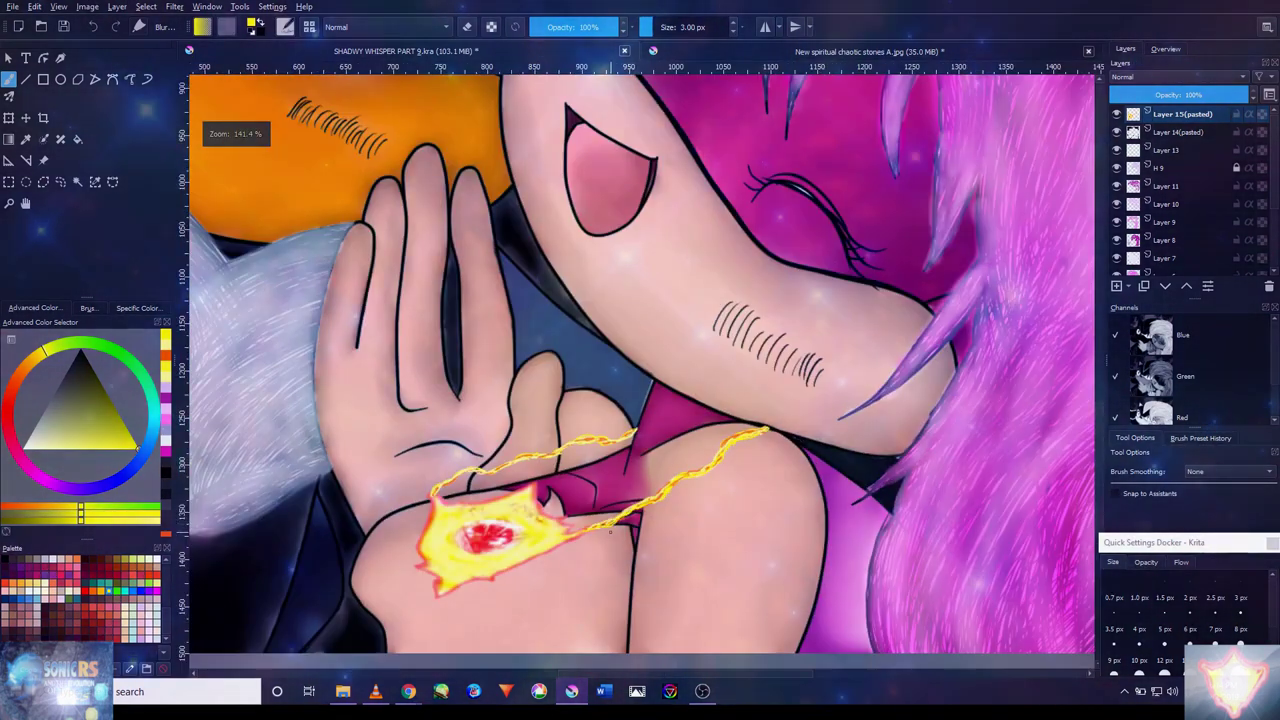
left_click_drag(555, 400, 812, 530)
scroll(875, 585, "up", 8)
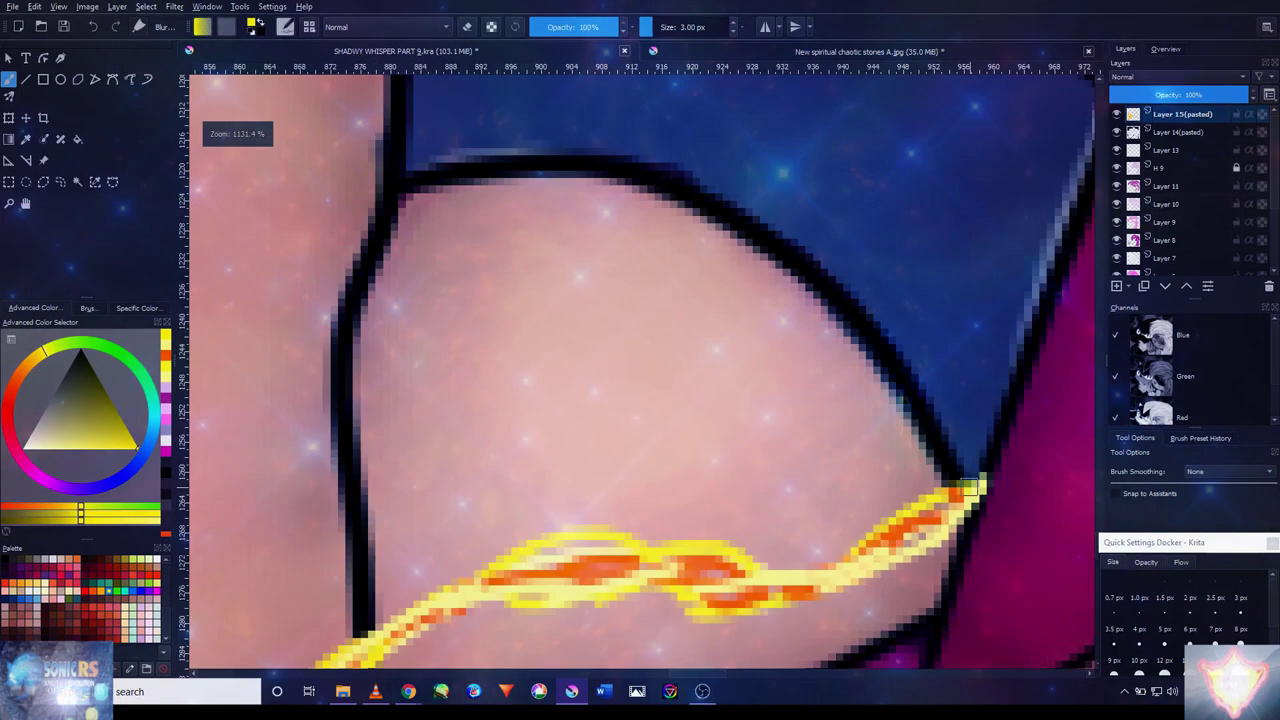
left_click_drag(508, 601, 723, 398)
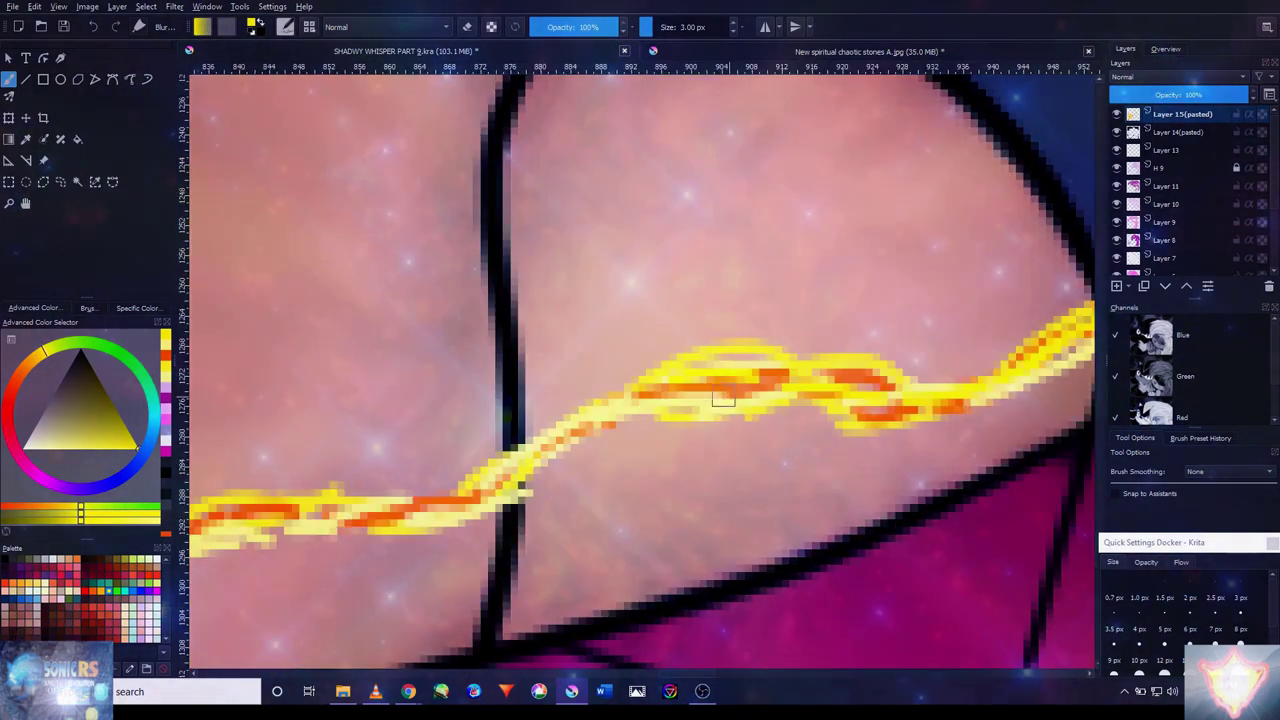
left_click_drag(545, 480, 706, 440)
left_click_drag(466, 523, 657, 420)
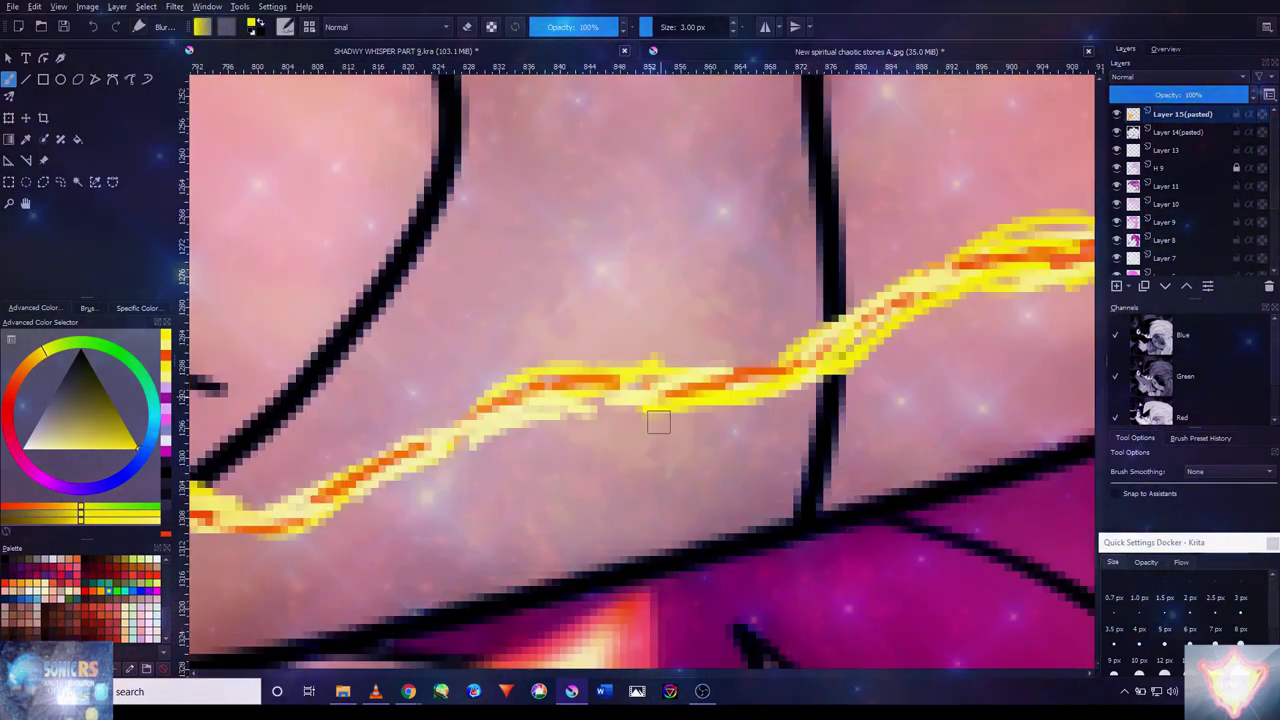
- Undo the last yellow stroke and carry the bright yellow along the rest of the upper chain to the stone's corner
key("ctrl+z")
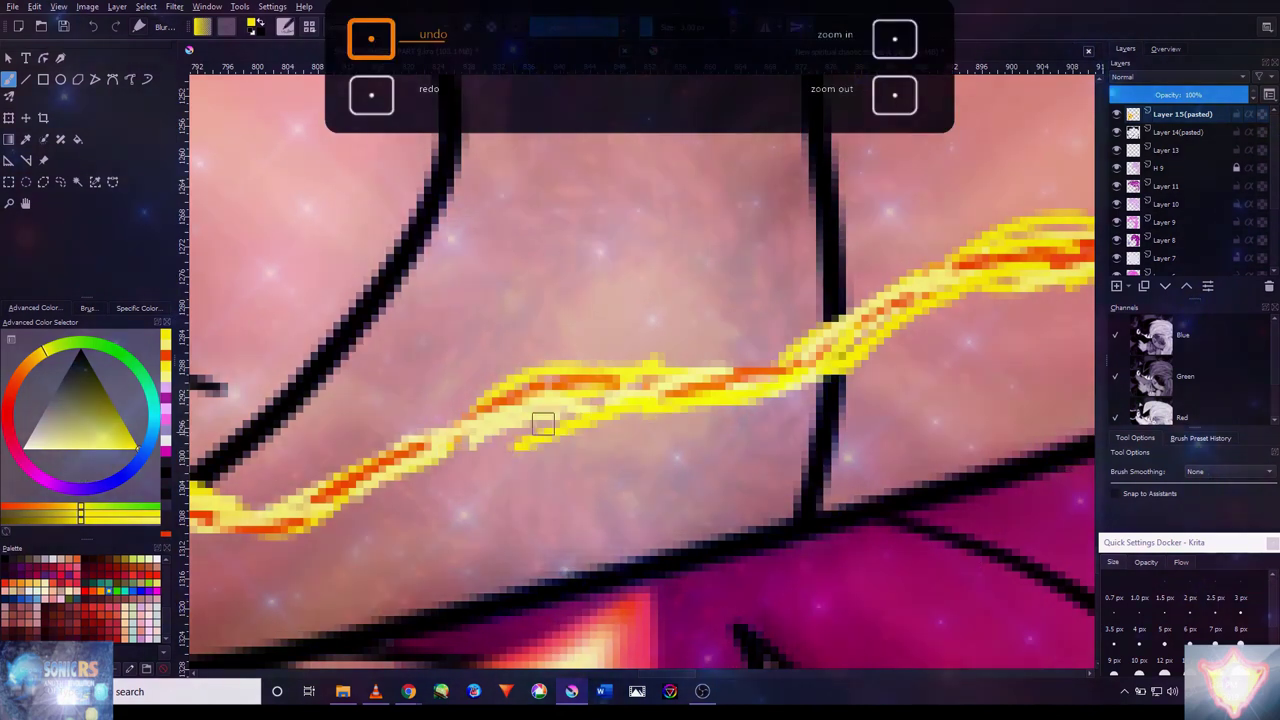
left_click_drag(391, 476, 758, 326)
left_click_drag(711, 360, 802, 318)
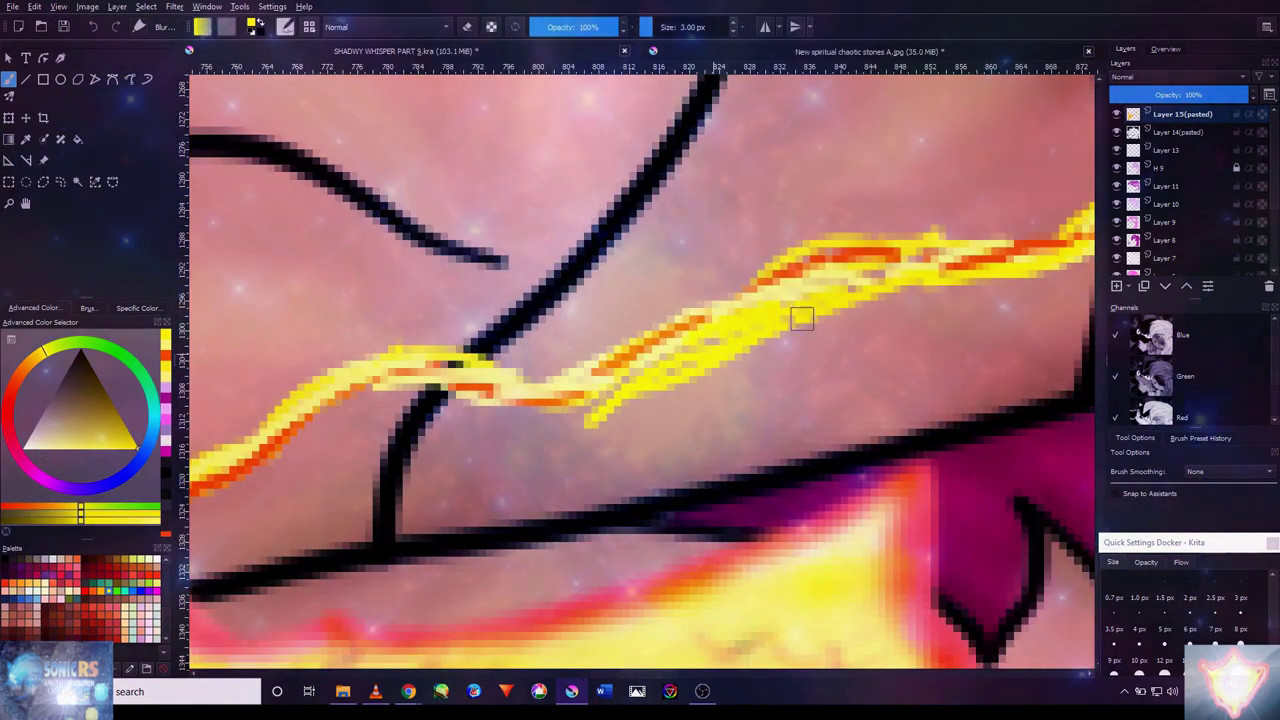
scroll(511, 388, "down", 3)
scroll(570, 348, "up", 3)
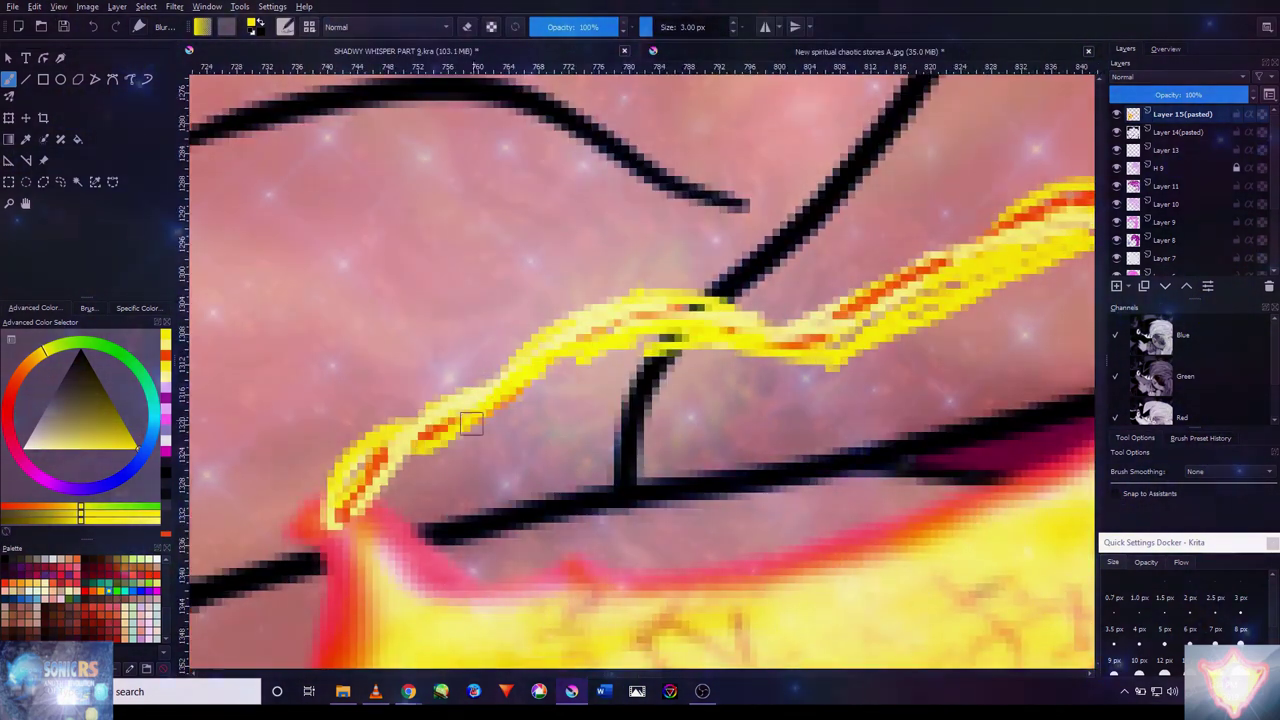
scroll(405, 477, "down", 4)
scroll(557, 505, "up", 3)
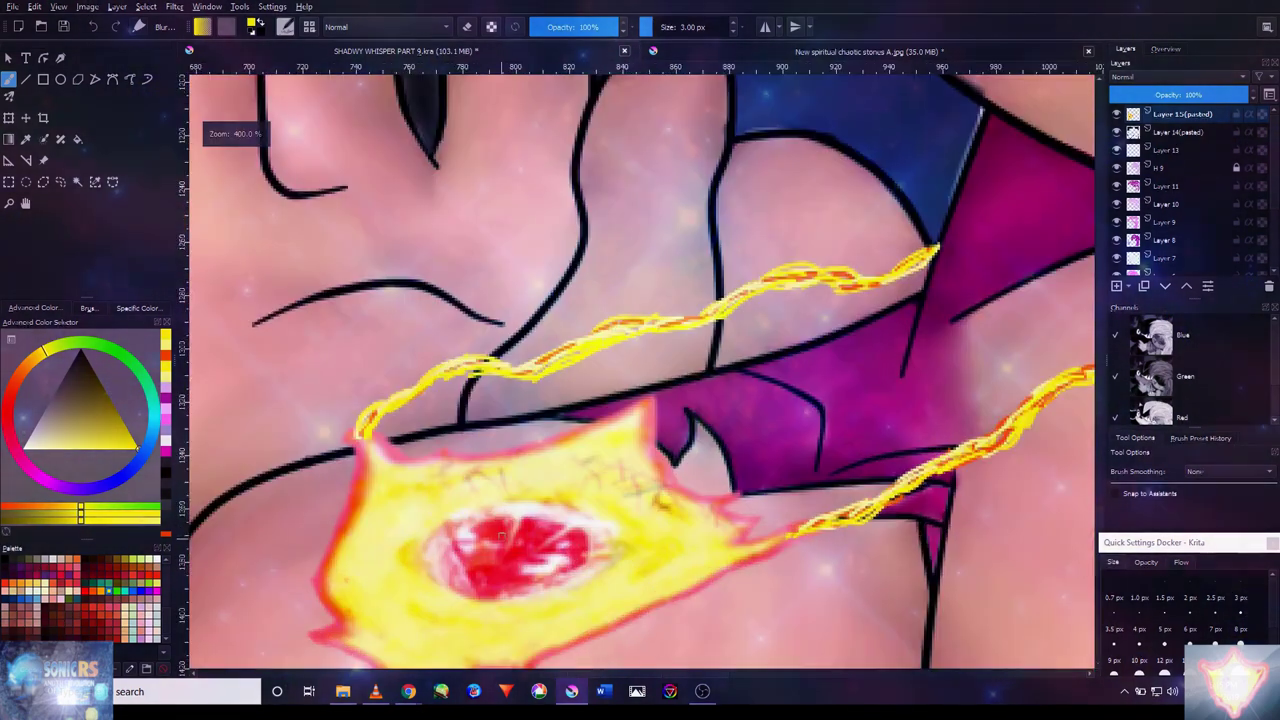
- Pick the near-white from the gem's rim and paint thin highlights along the upper chain from the stone to the collar
left_click(563, 506, "ctrl")
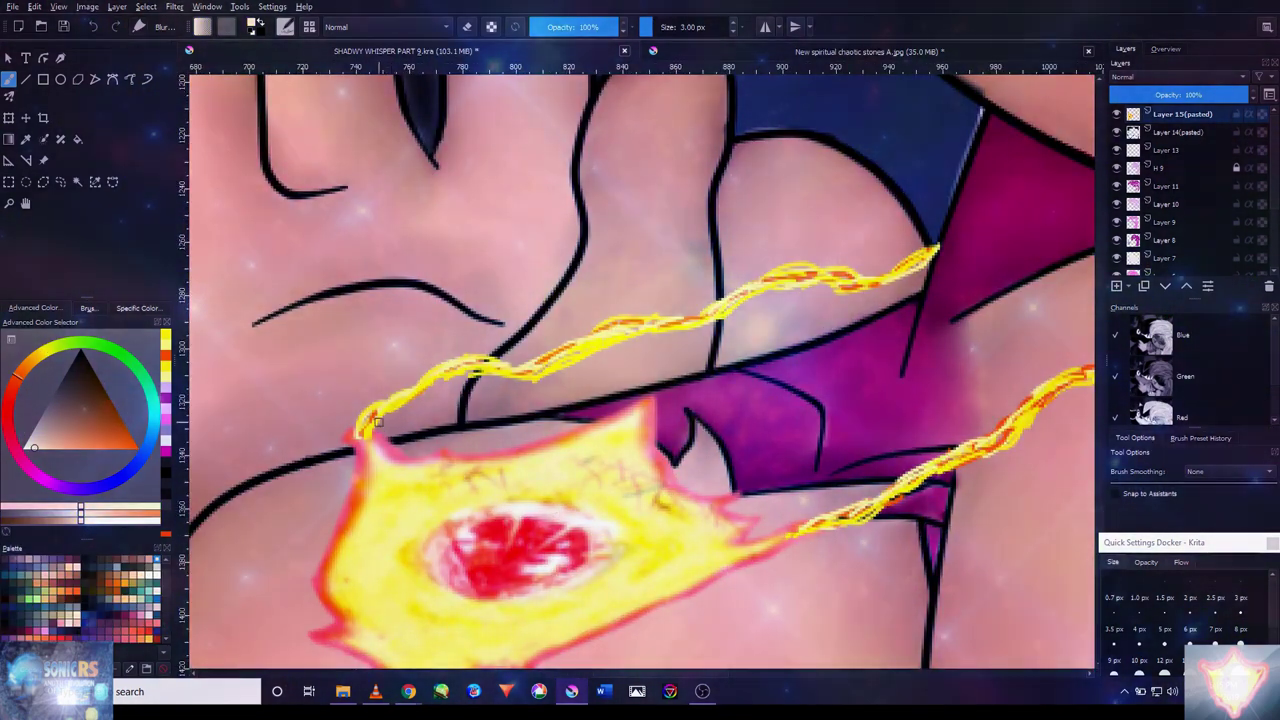
scroll(375, 393, "up", 3)
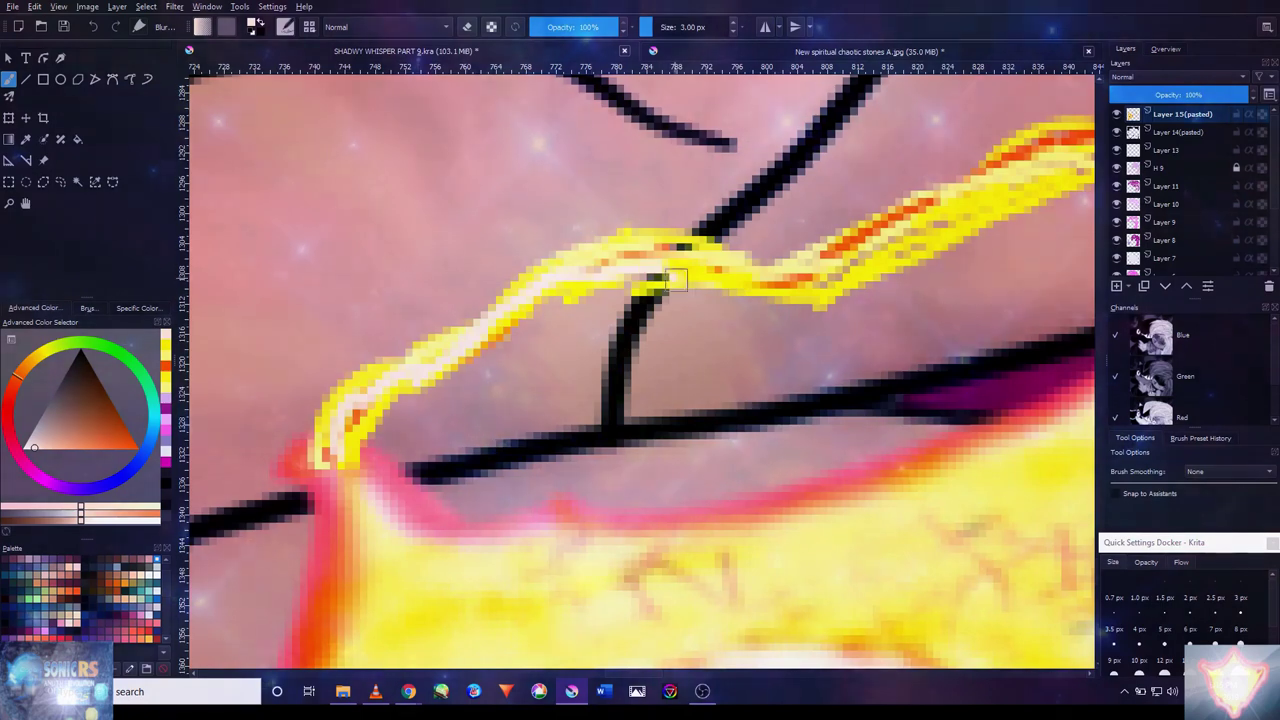
scroll(895, 250, "down", 4)
scroll(771, 334, "up", 4)
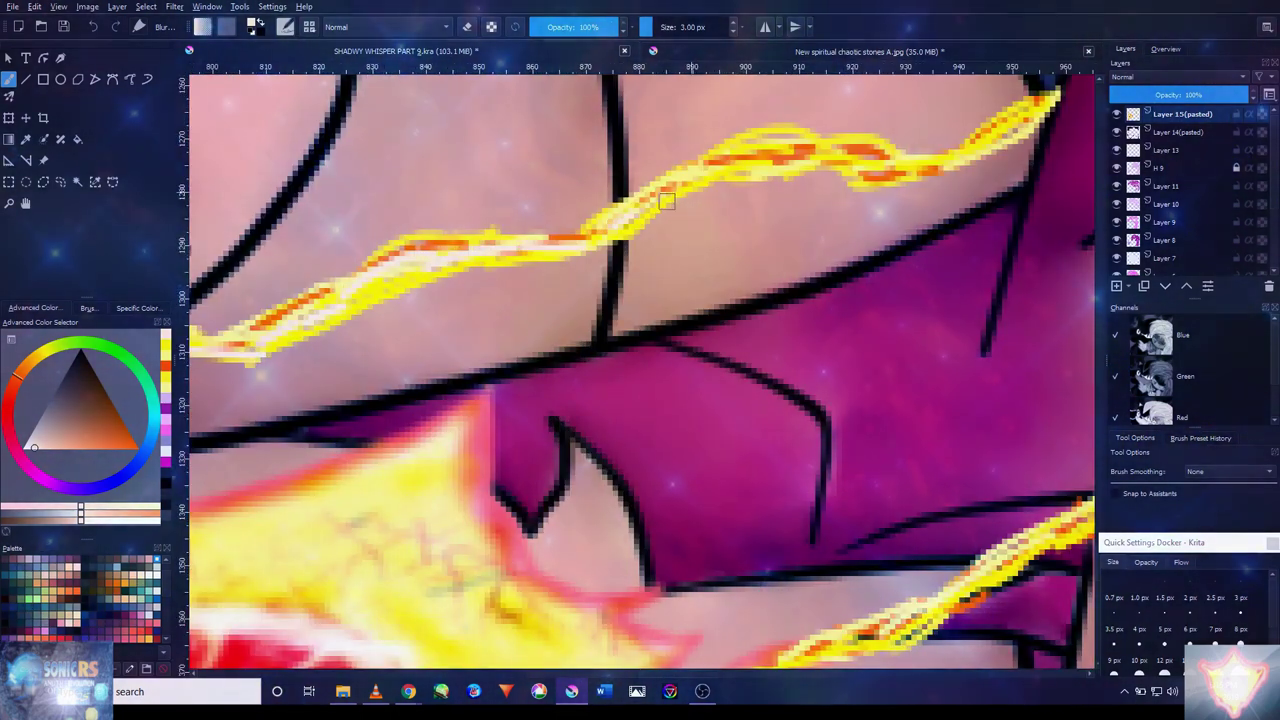
scroll(961, 152, "down", 3)
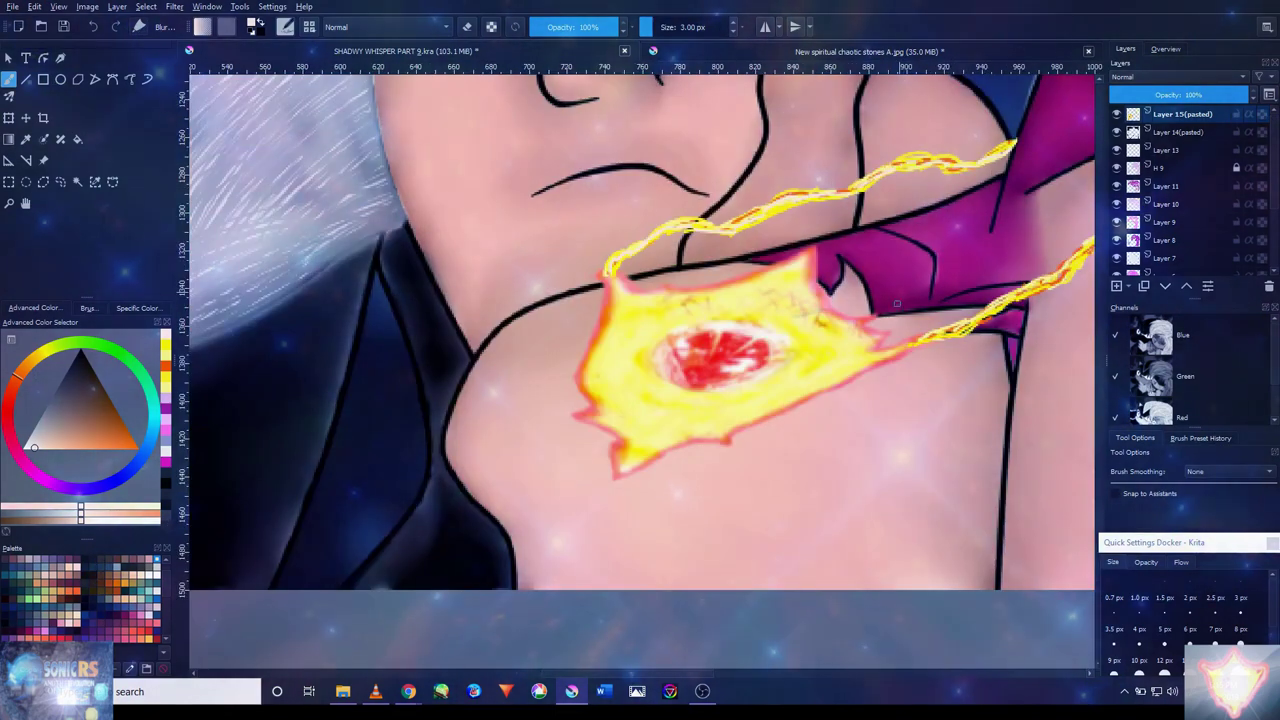
- Paint near-white highlights along the lower chain from the muzzle outline down to the stone's tip
scroll(756, 433, "down", 5)
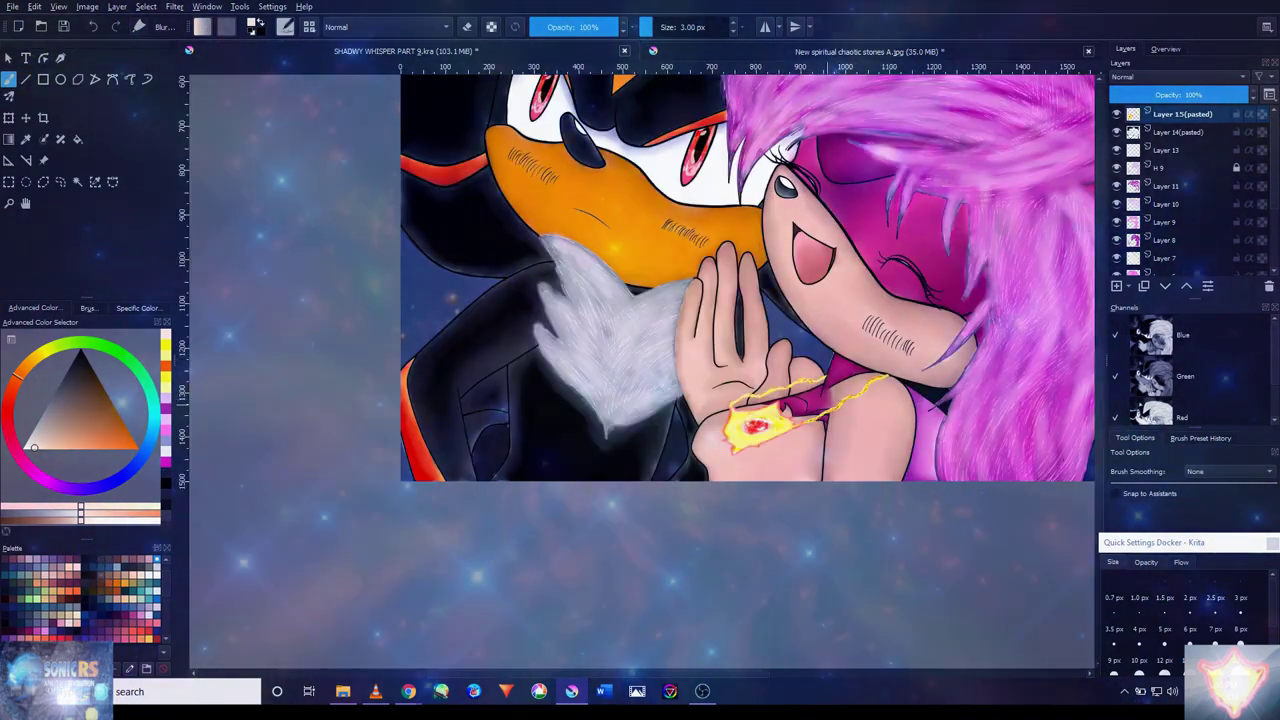
scroll(887, 382, "up", 5)
scroll(890, 290, "up", 4)
left_click_drag(580, 441, 717, 266)
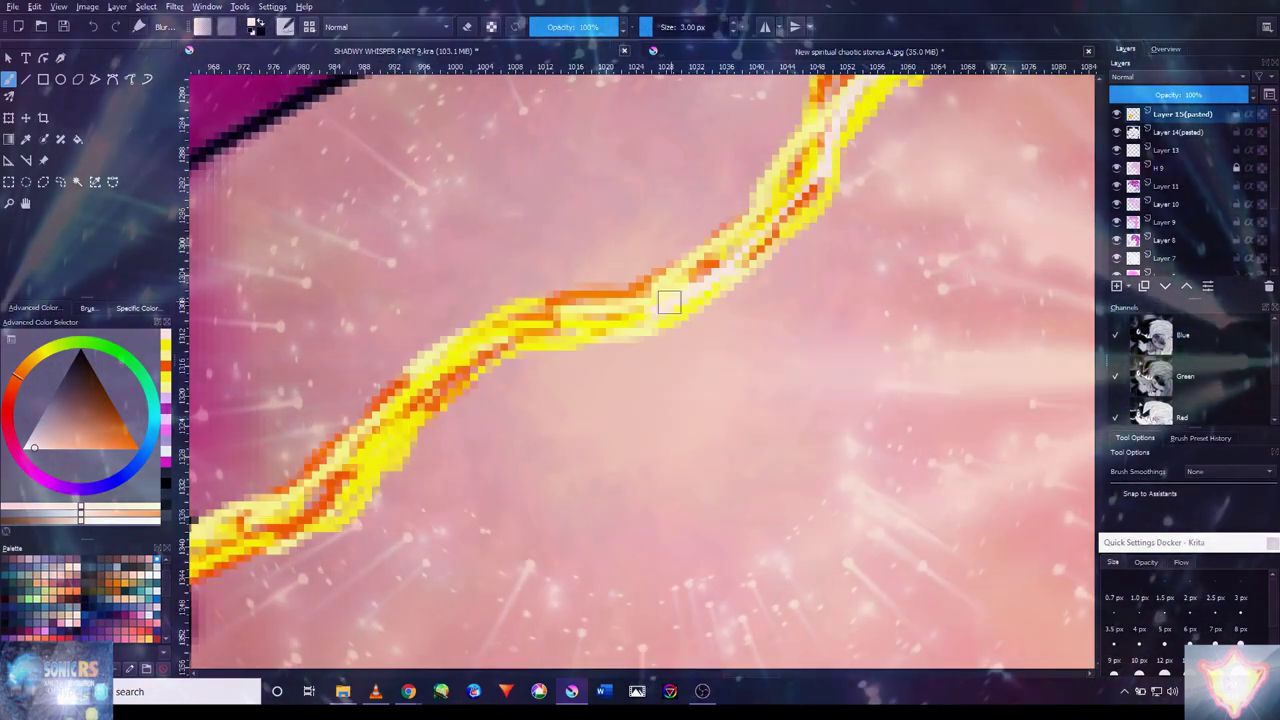
left_click_drag(449, 429, 614, 323)
left_click_drag(432, 433, 634, 371)
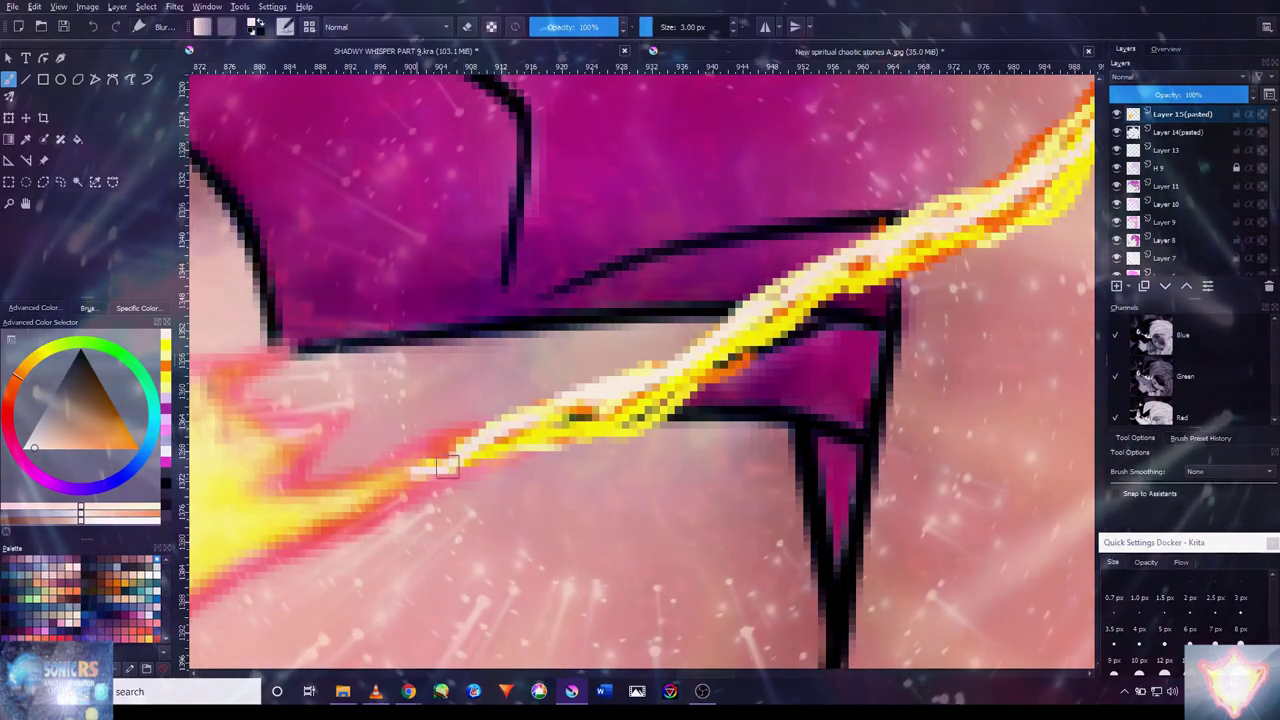
- Add a new paint layer above the stone layer and set its blending mode to Color Dodge
scroll(425, 474, "down", 10)
scroll(818, 462, "up", 10)
scroll(818, 462, "down", 8)
scroll(818, 462, "up", 2)
key("Insert")
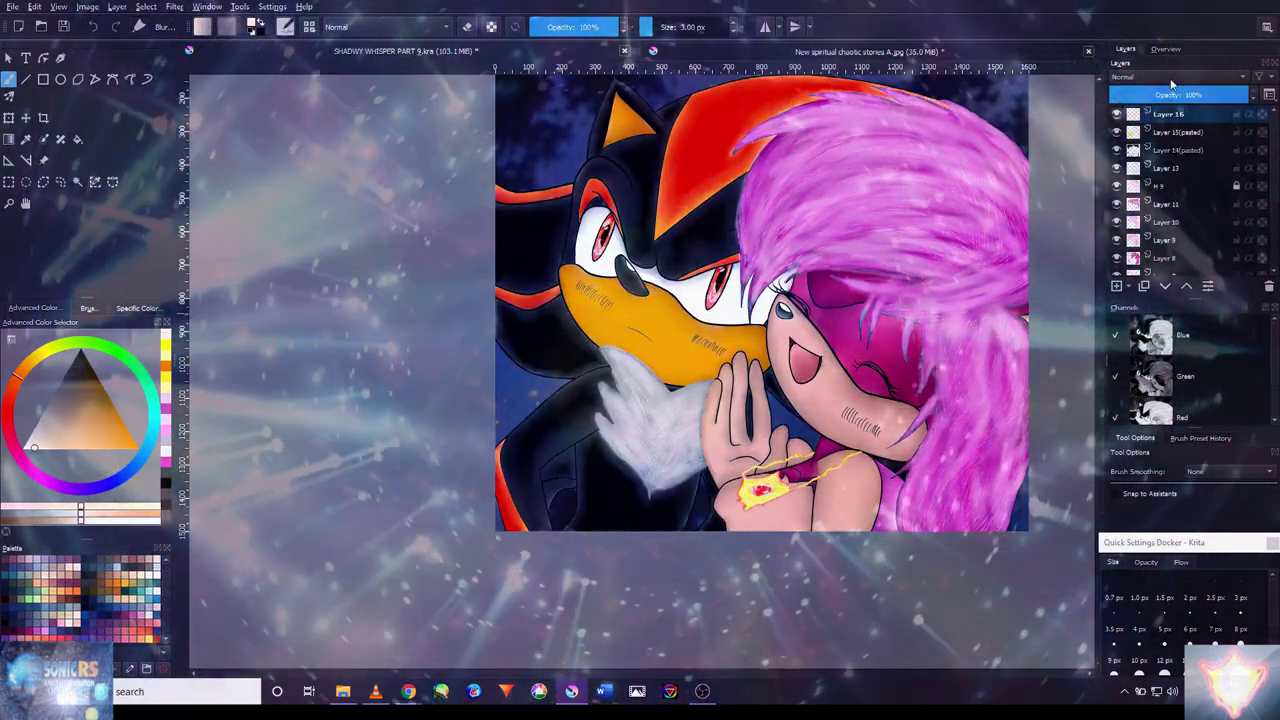
left_click(1172, 77)
left_click(1180, 200)
- Choose bright yellow and a soft airbrush at 12 px, and paint a glow along the upper chain
left_click(64, 371)
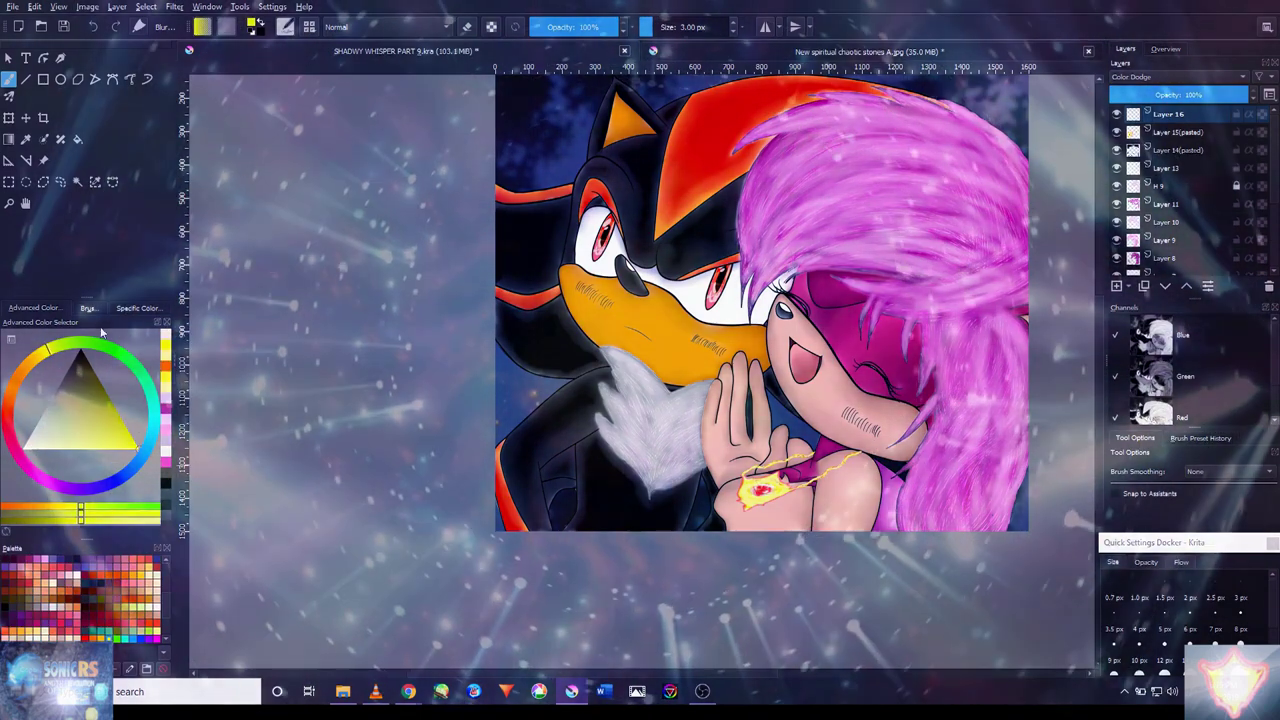
left_click(87, 308)
left_click(113, 358)
scroll(762, 465, "up", 9)
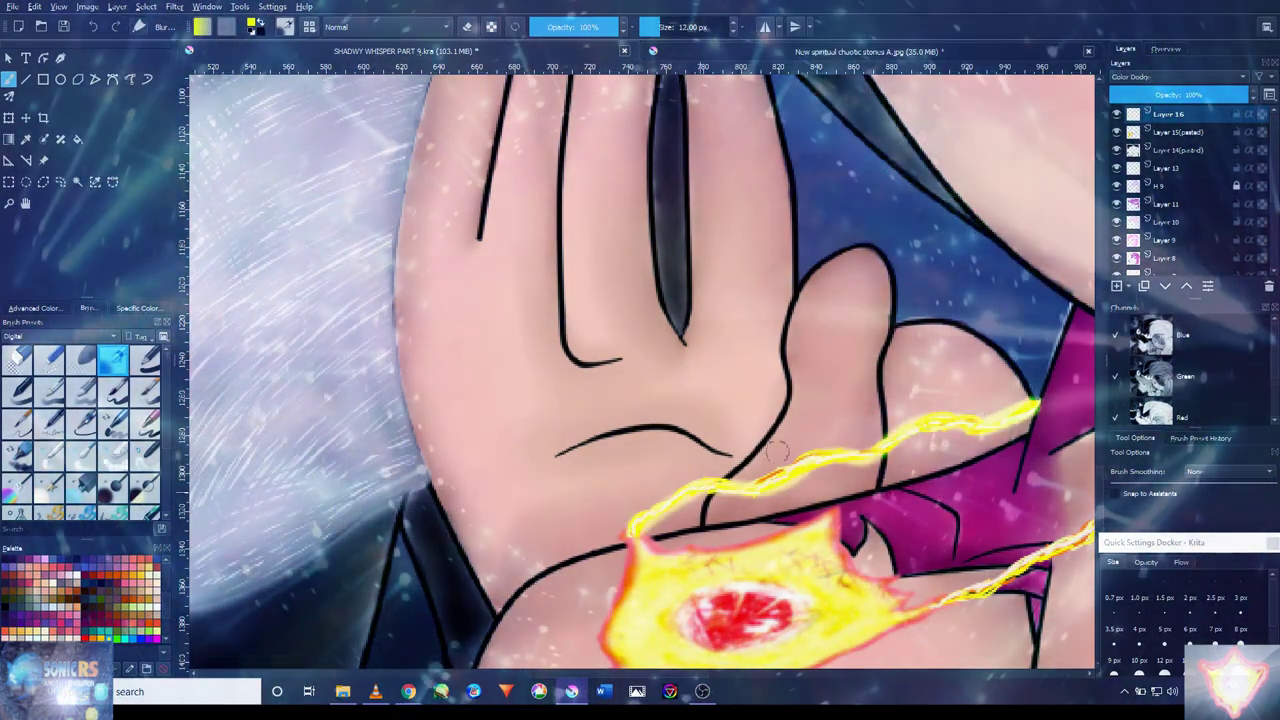
- Airbrush the yellow glow along the lower chain from the muzzle outline down to the stone's tip
mouse_move(952, 540)
left_mouse_down()
mouse_move(732, 420)
mouse_move(627, 435)
left_mouse_up()
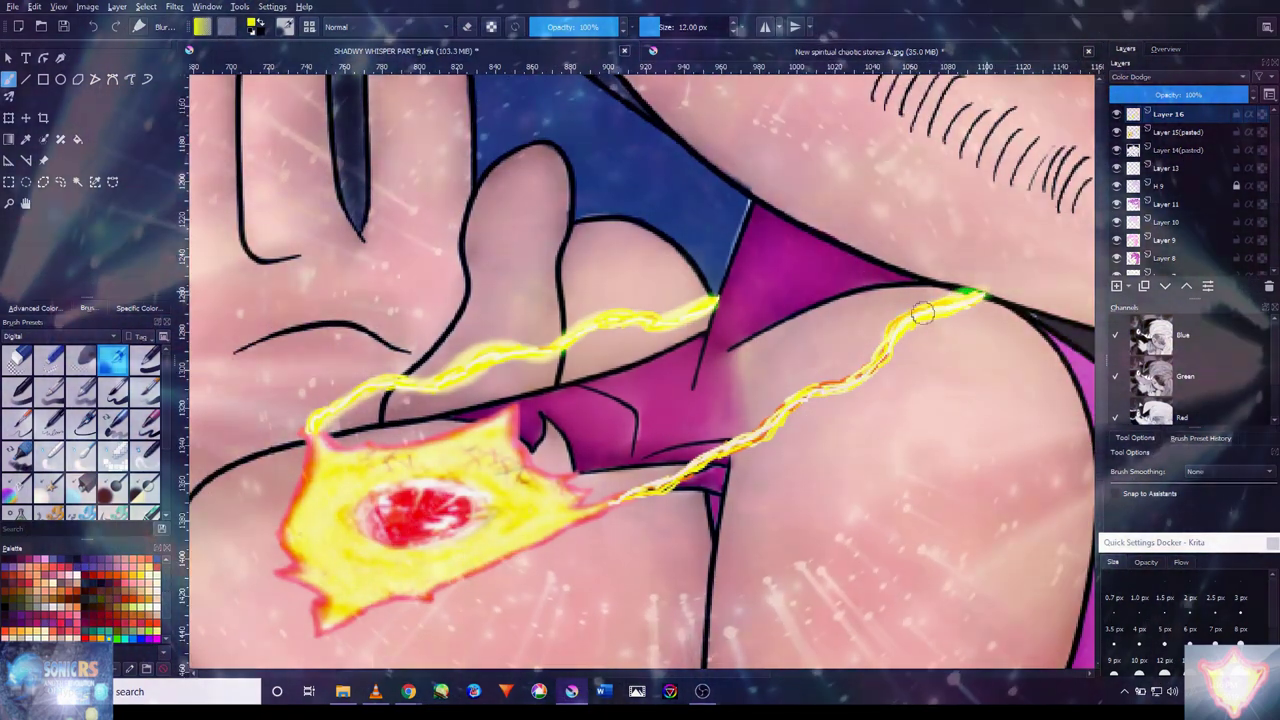
left_click_drag(903, 322, 800, 398)
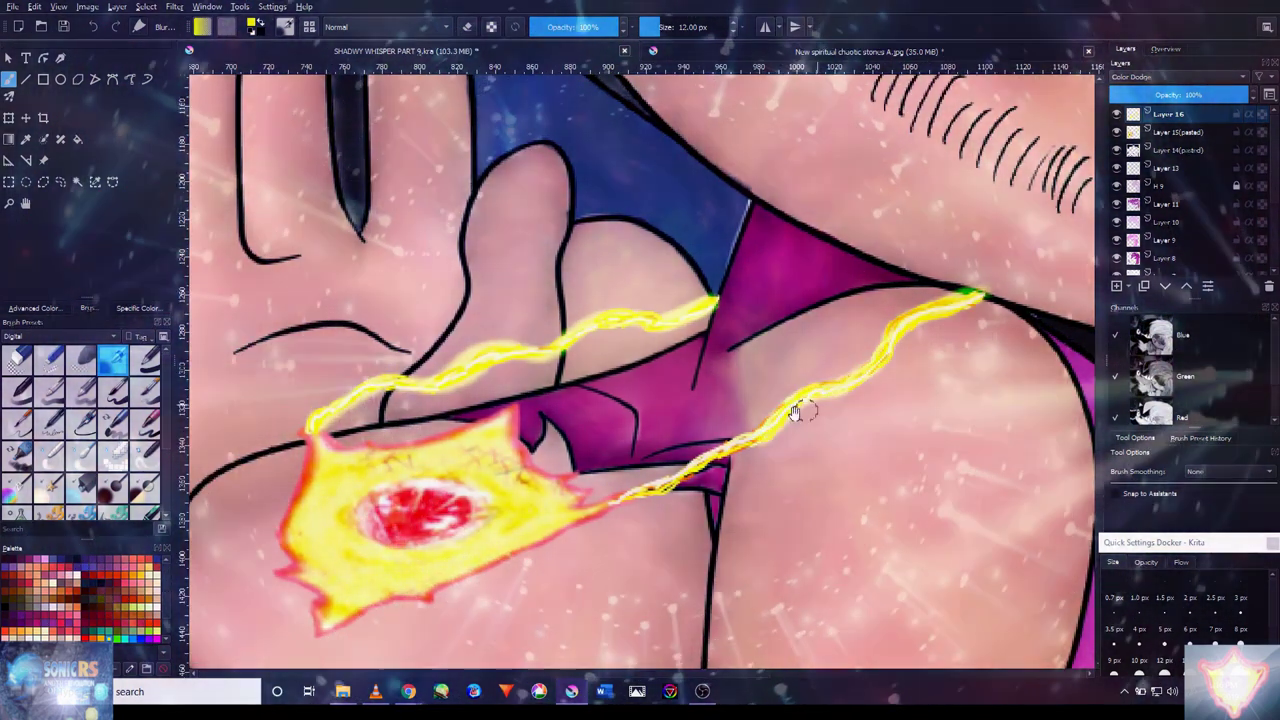
left_click_drag(756, 434, 786, 394)
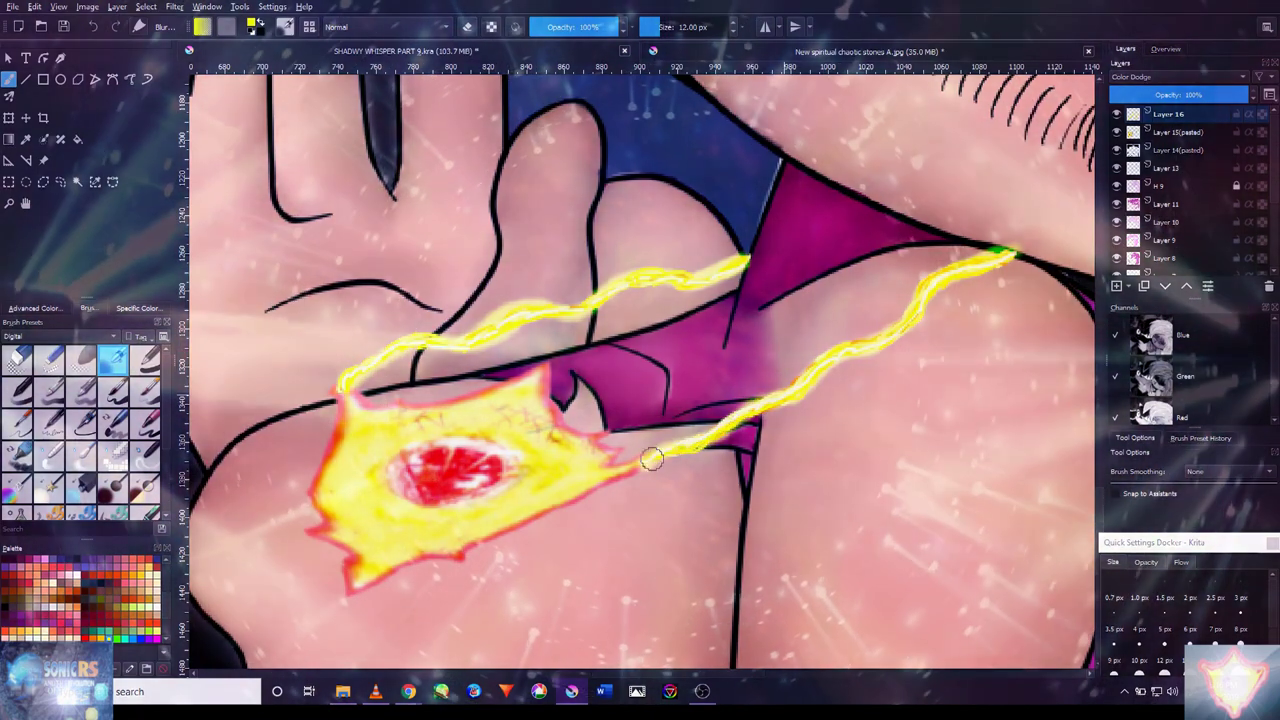
- Airbrush a paler yellow glow around the whole outline of the stone
scroll(797, 398, "down", 8)
scroll(735, 405, "up", 8)
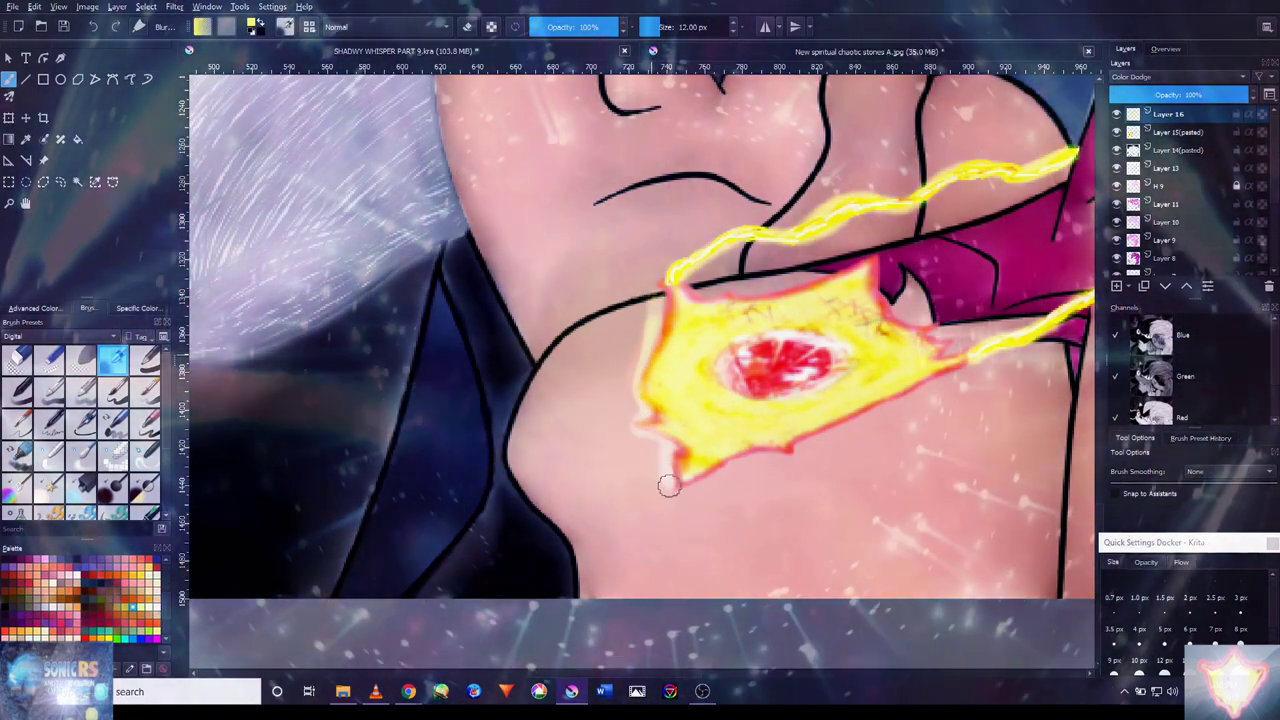
left_click_drag(946, 307, 924, 329)
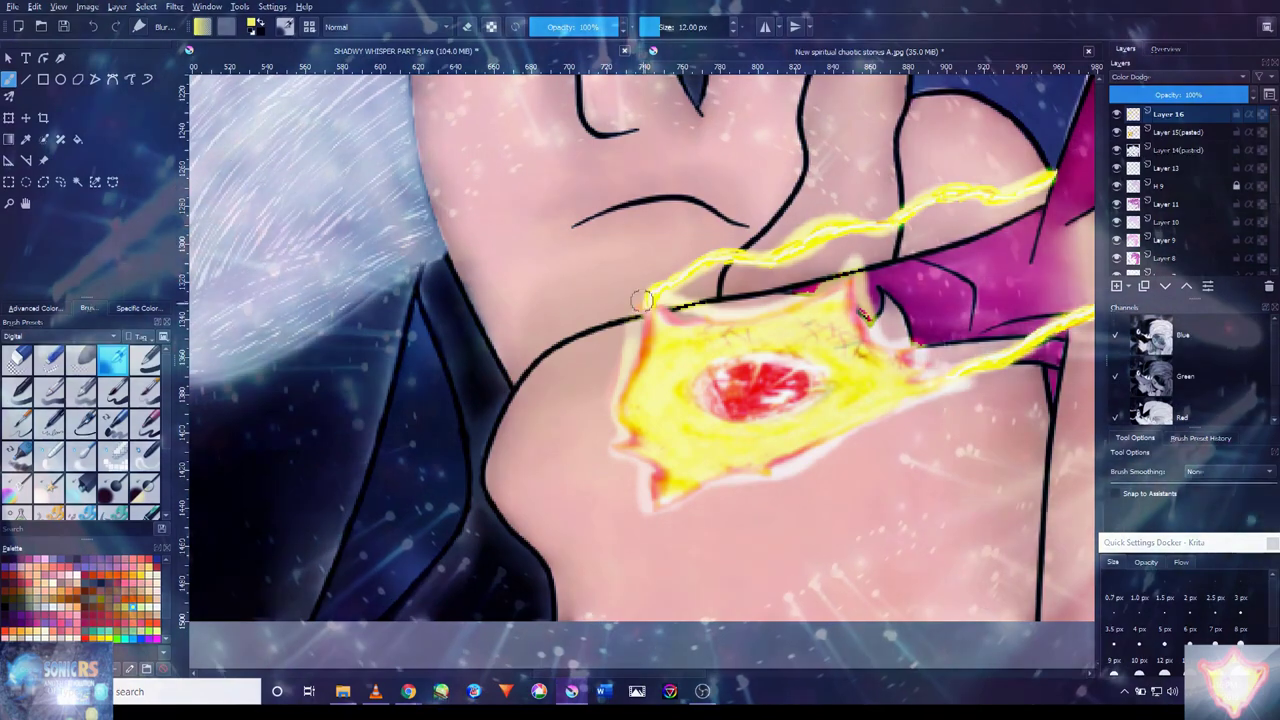
- Add another paint layer on top, set it to Color Dodge, and choose white as the painting color
scroll(660, 318, "down", 5)
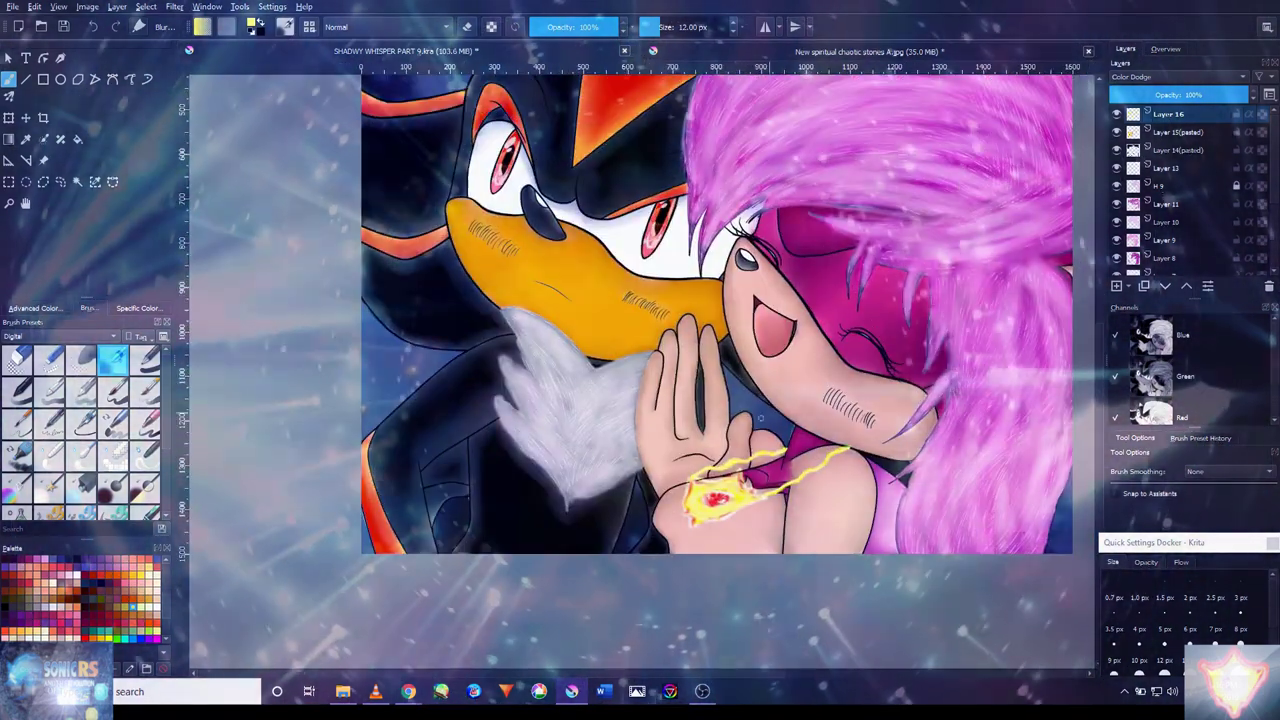
left_click(1117, 286)
left_click(1180, 77)
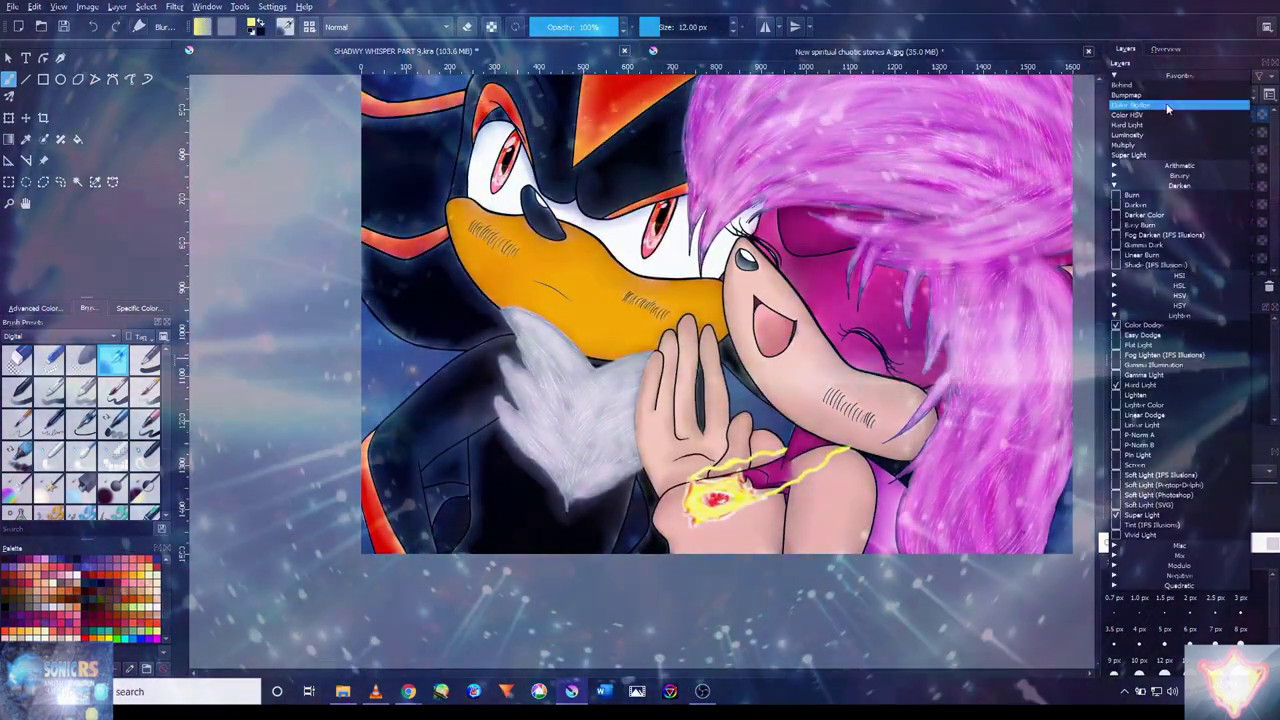
left_click(1160, 200)
left_click(35, 307)
left_click(138, 307)
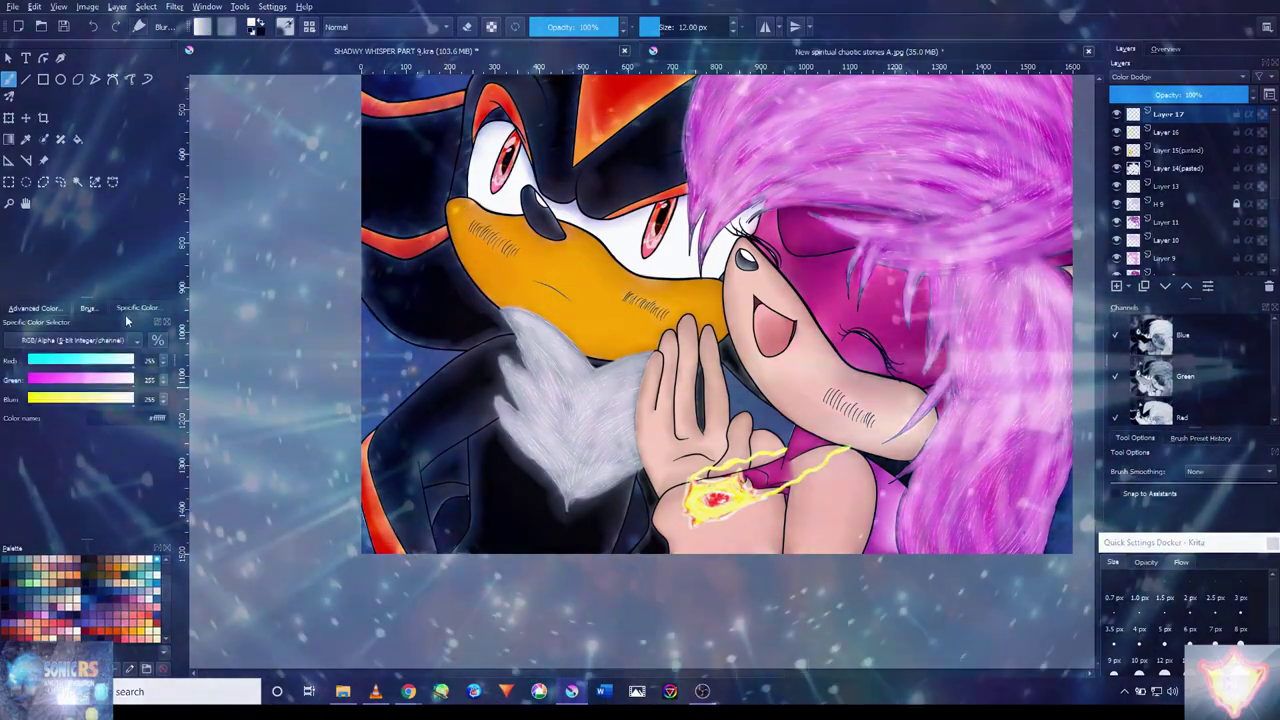
- Choose a speckled brush from the Textures presets and paint white sparkle dots over the stone
left_click(88, 307)
left_click(60, 337)
left_click(85, 445)
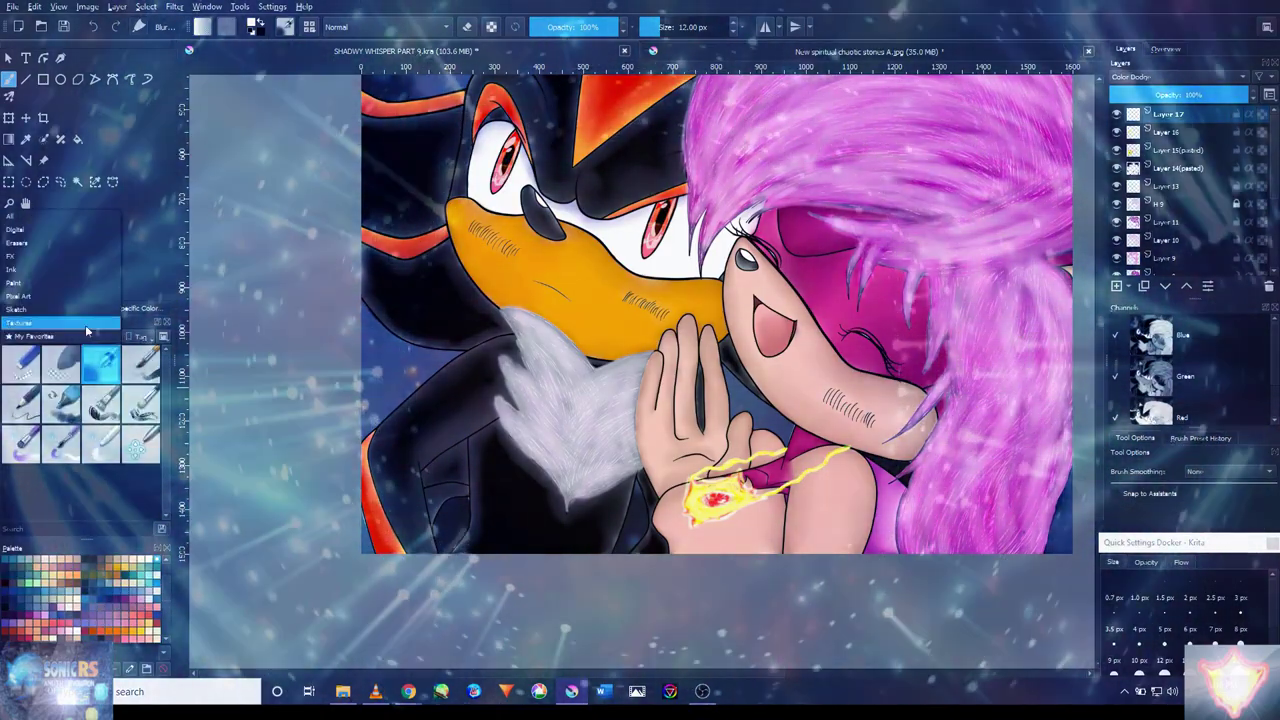
left_click(145, 425)
scroll(715, 500, "up", 4)
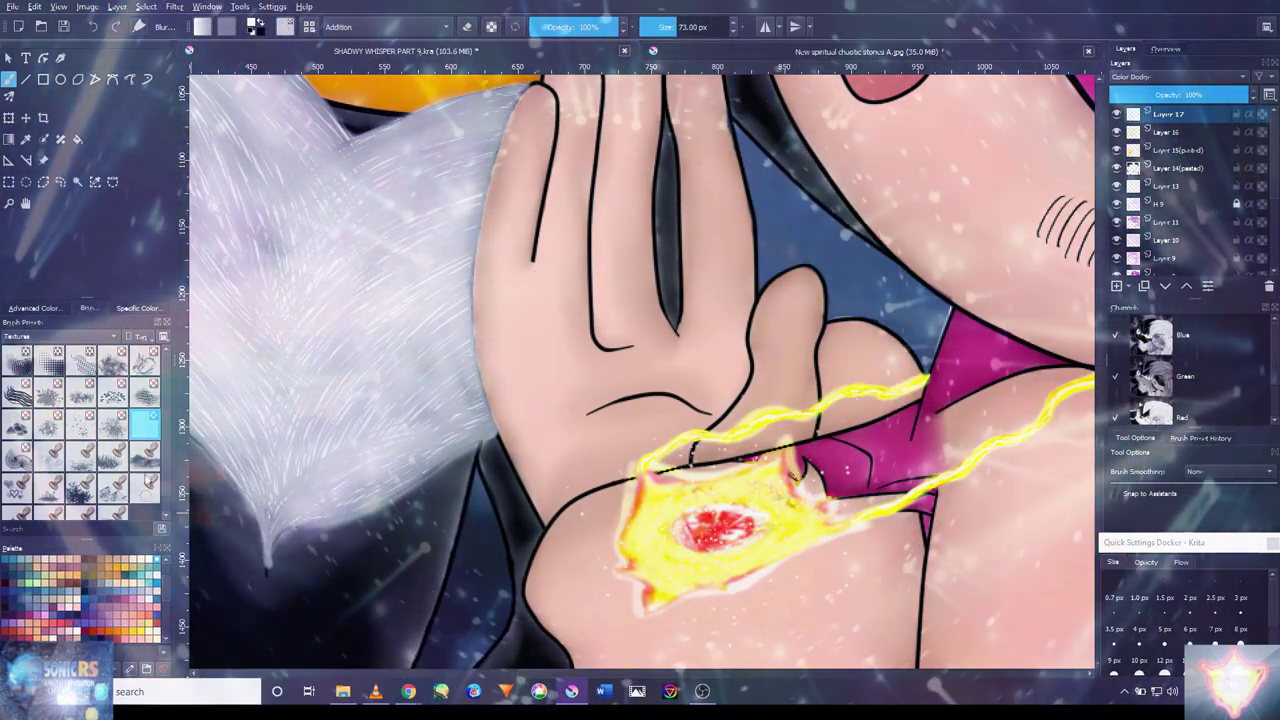
scroll(786, 530, "up", 1)
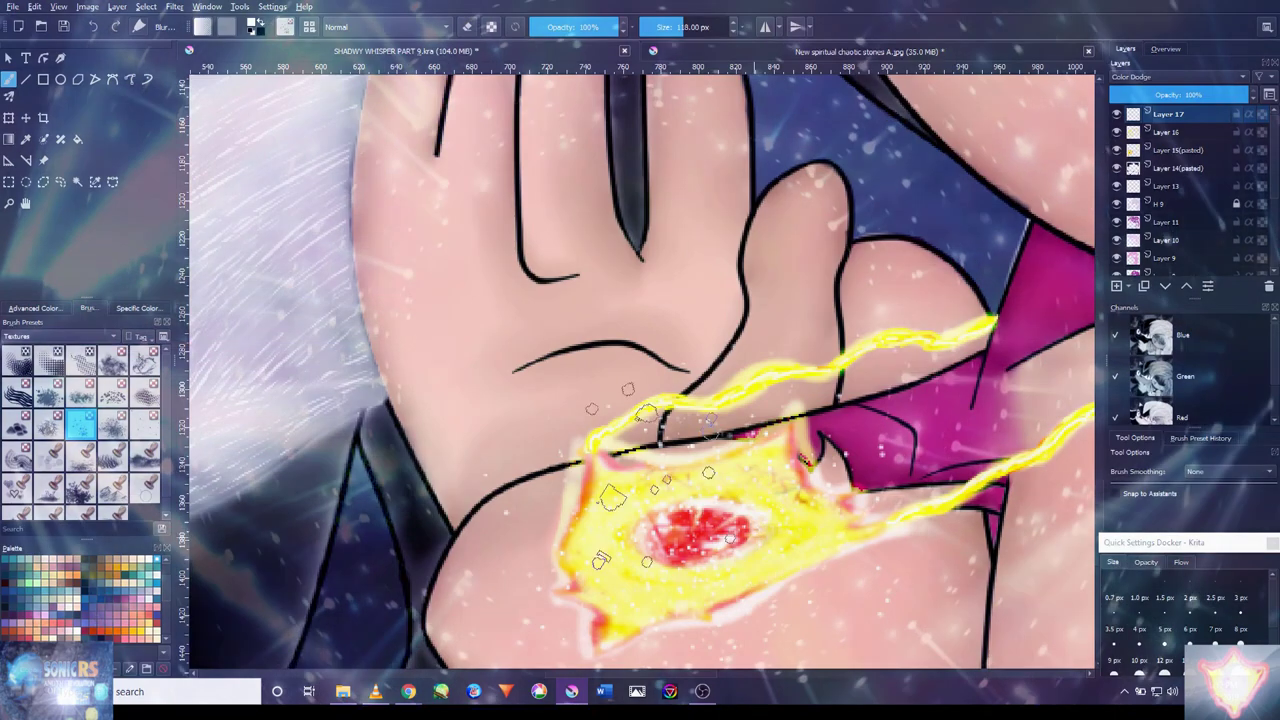
left_click_drag(650, 475, 613, 565)
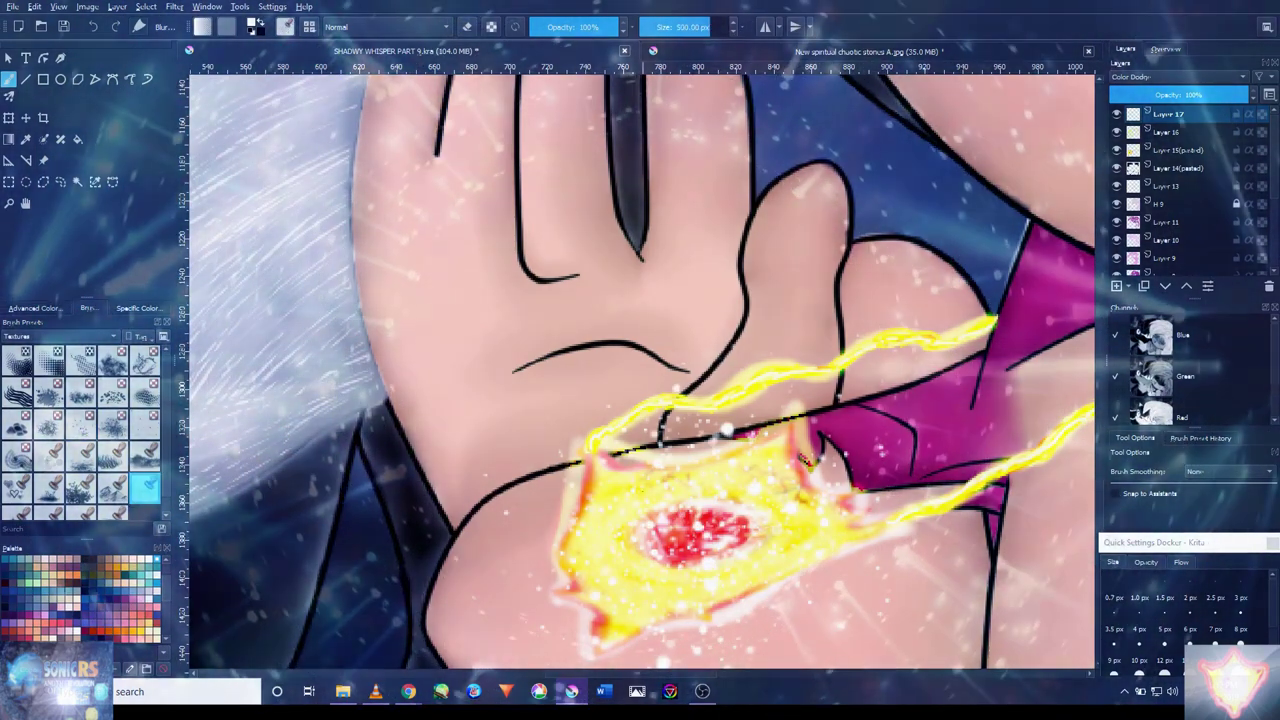
- Stamp white light circles and dotted rings around the stone with texture brushes, reducing the brush size to 154 px
scroll(686, 500, "up", 2)
scroll(686, 500, "down", 2)
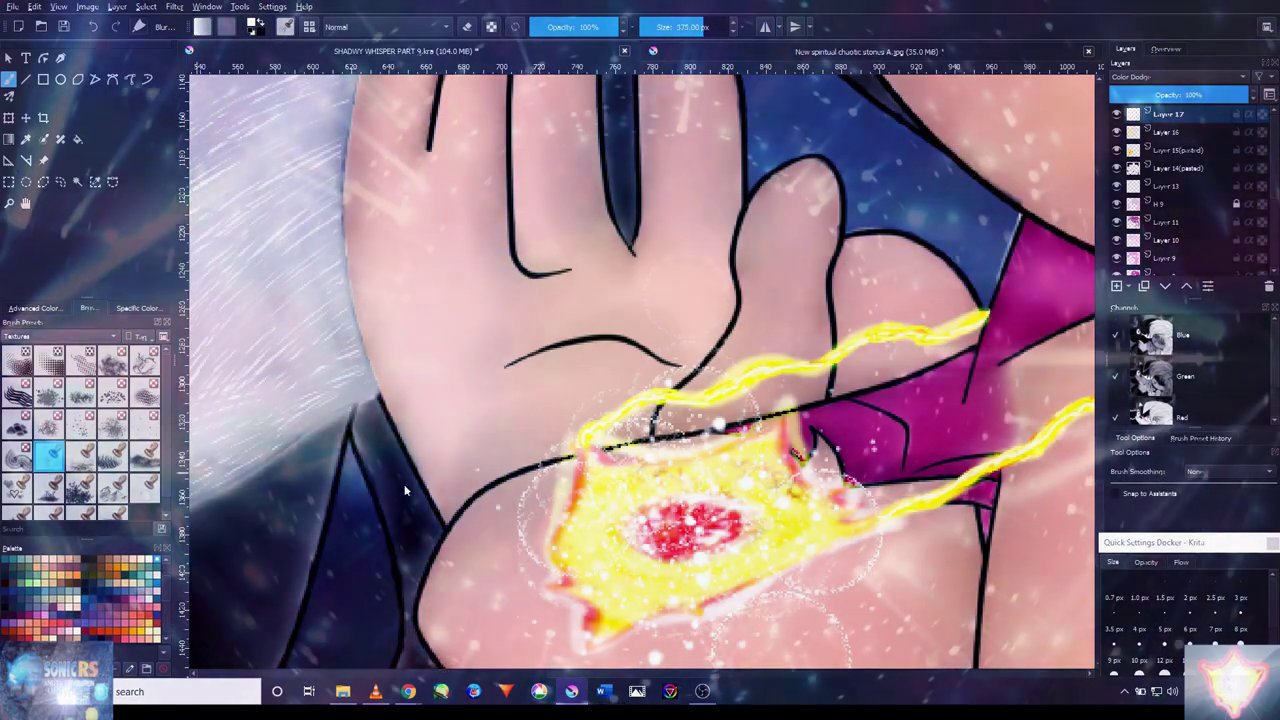
key("bracketleft")
key("bracketleft")
key("bracketleft")
key("bracketleft")
key("bracketleft")
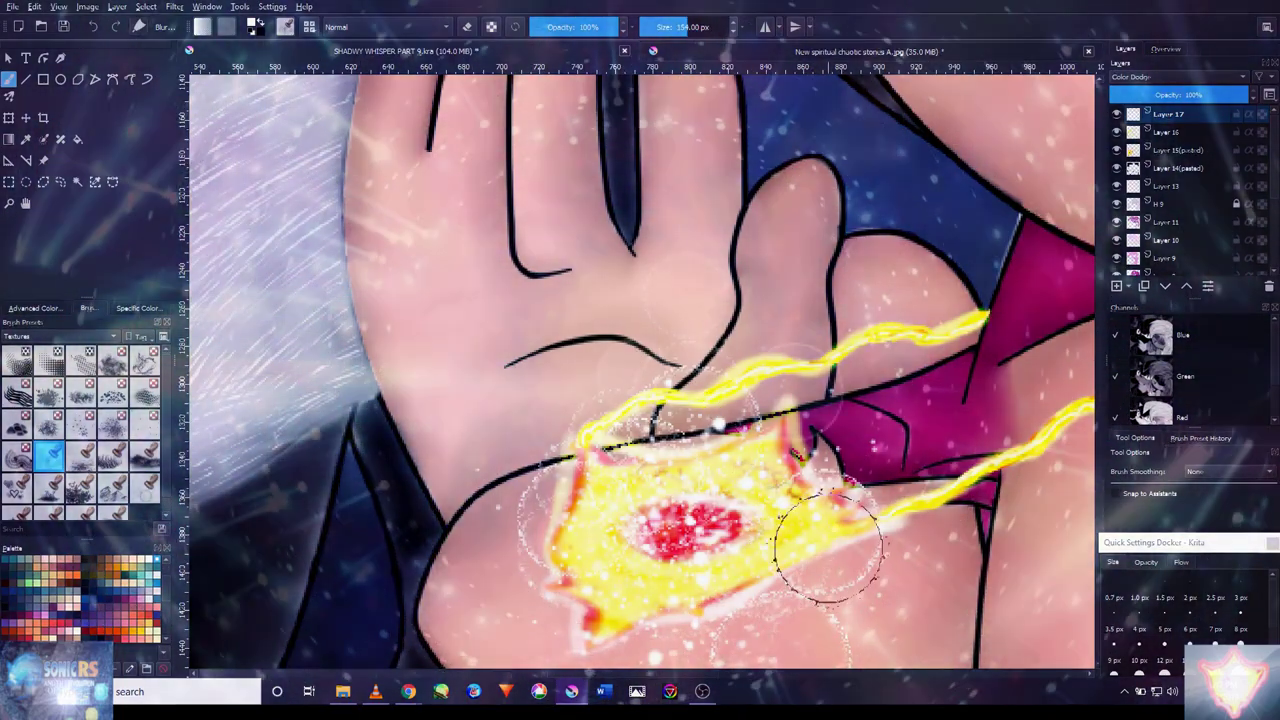
scroll(826, 548, "down", 3)
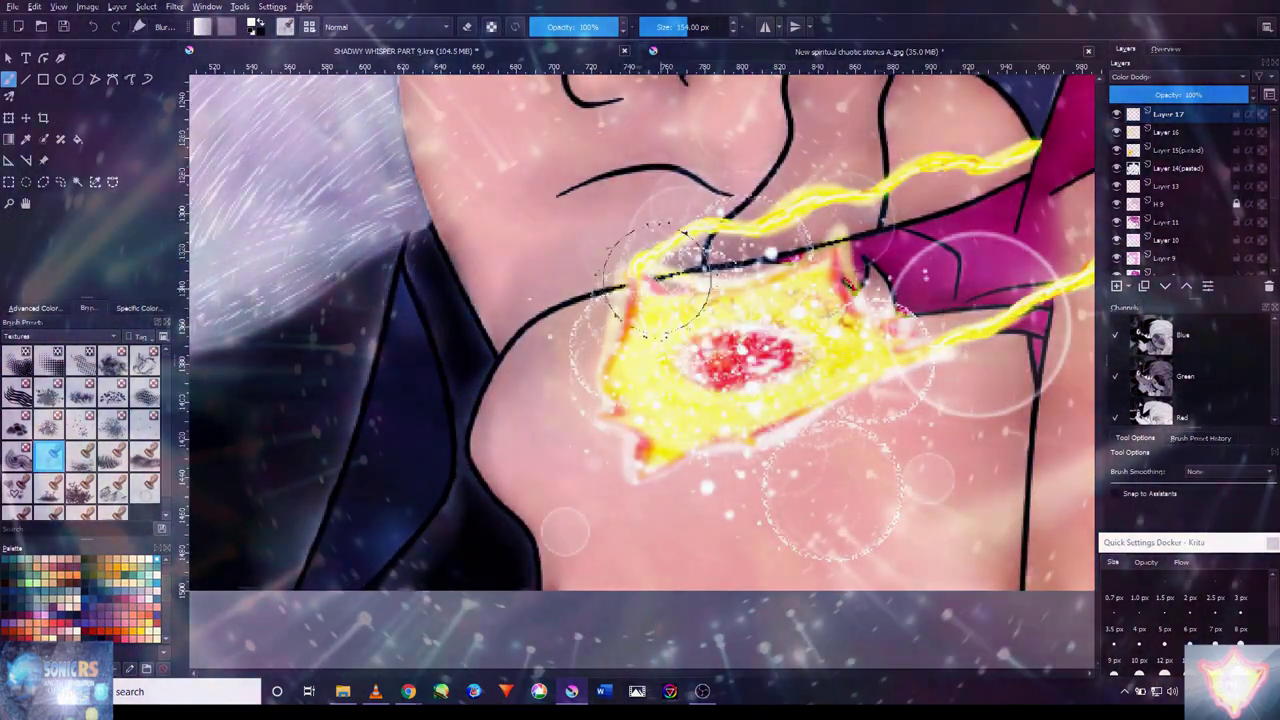
scroll(578, 370, "down", 3)
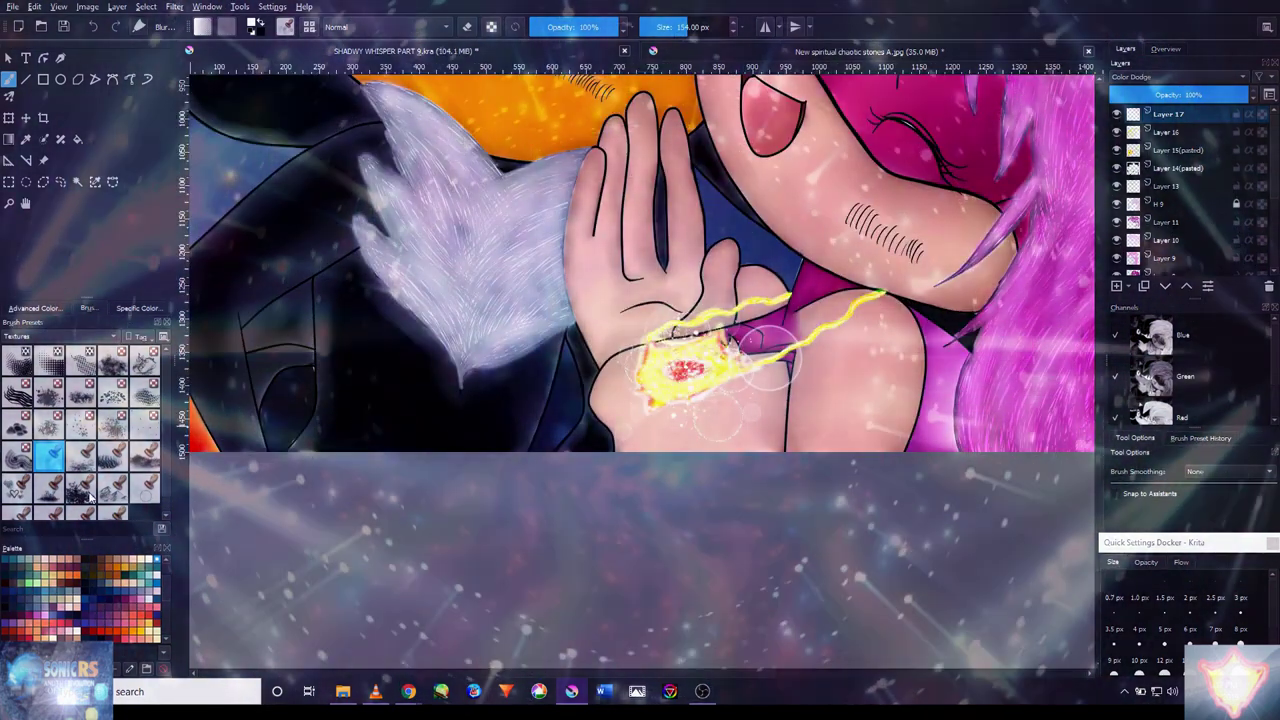
- Stamp white star sparkles around the stone using the star texture brush at 51 px
scroll(698, 345, "up", 5)
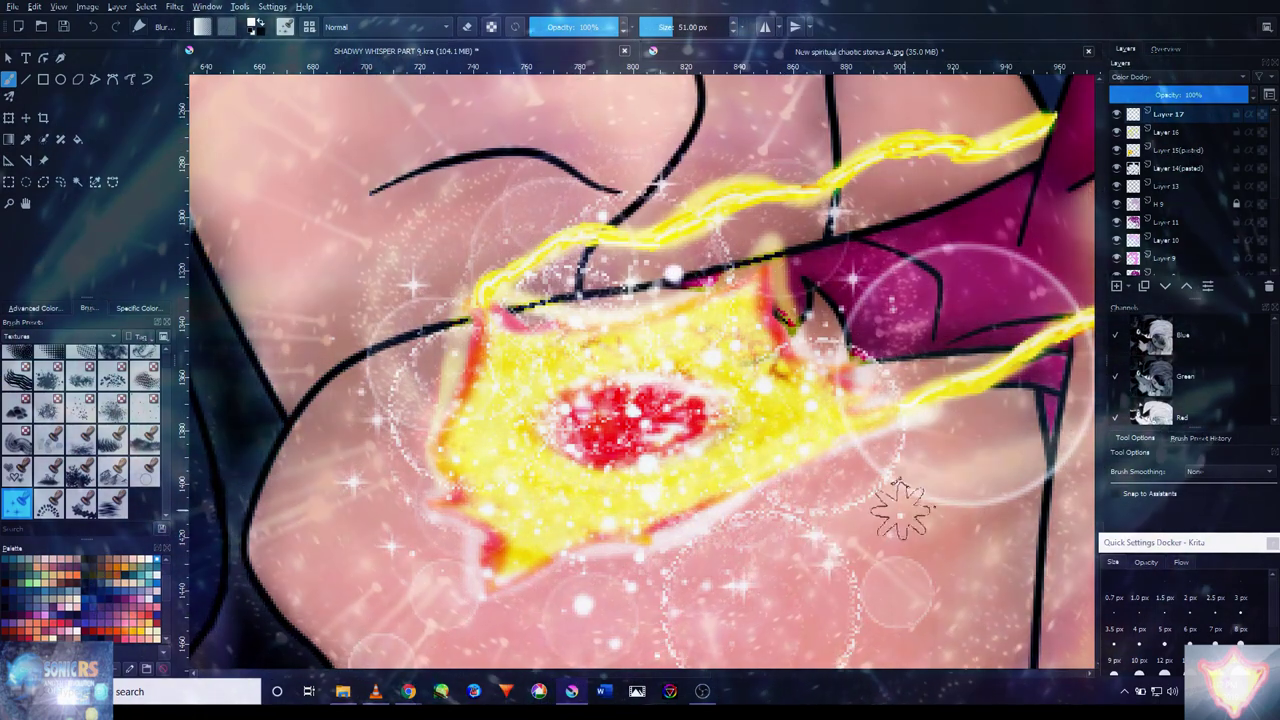
scroll(903, 510, "down", 5)
scroll(838, 590, "up", 4)
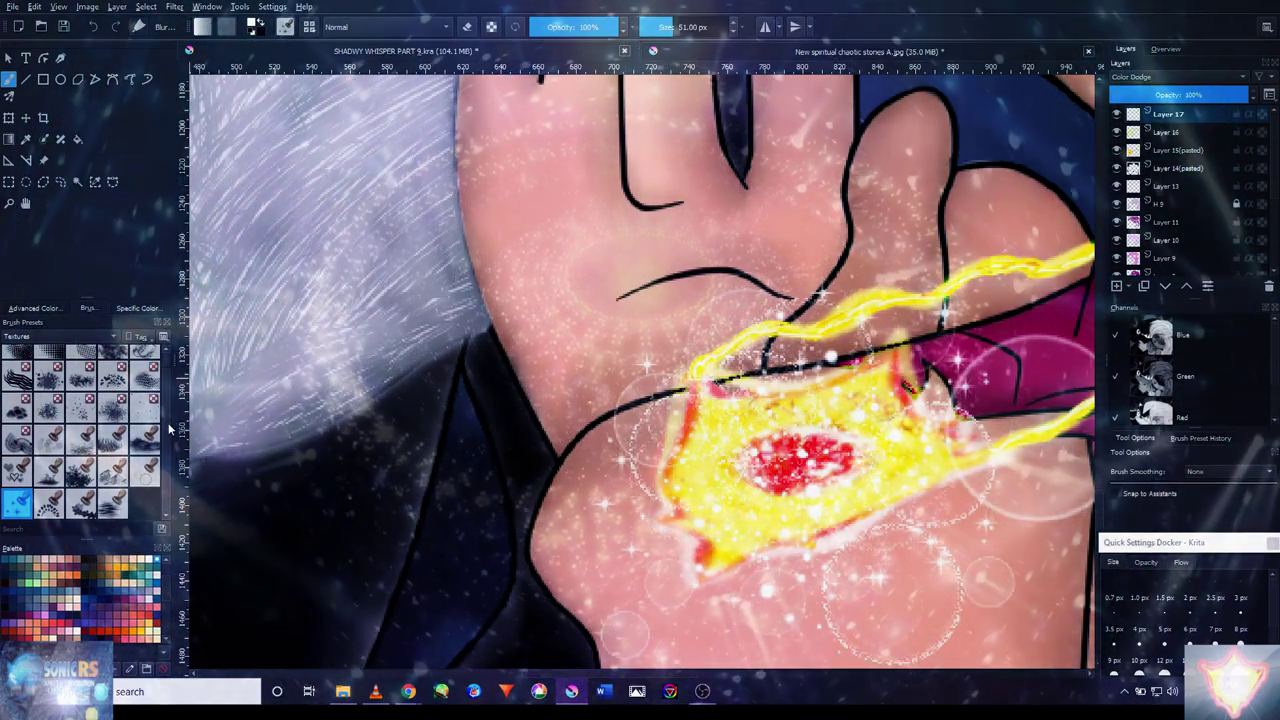
key("minus")
key("minus")
key("minus")
key("minus")
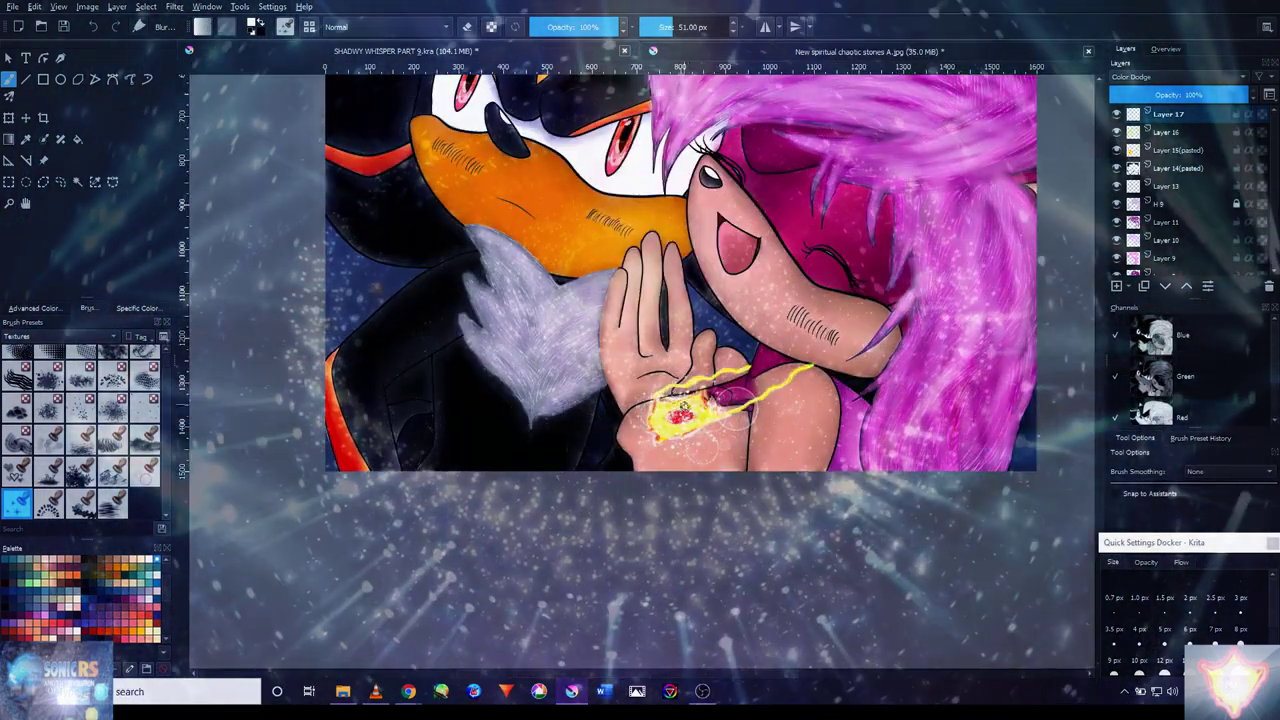
- Lower the brush opacity to 52% and stamp star sparkles across the night sky above the characters' heads
scroll(679, 400, "up", 5)
key("minus")
key("minus")
key("minus")
key("minus")
scroll(453, 381, "up", 5)
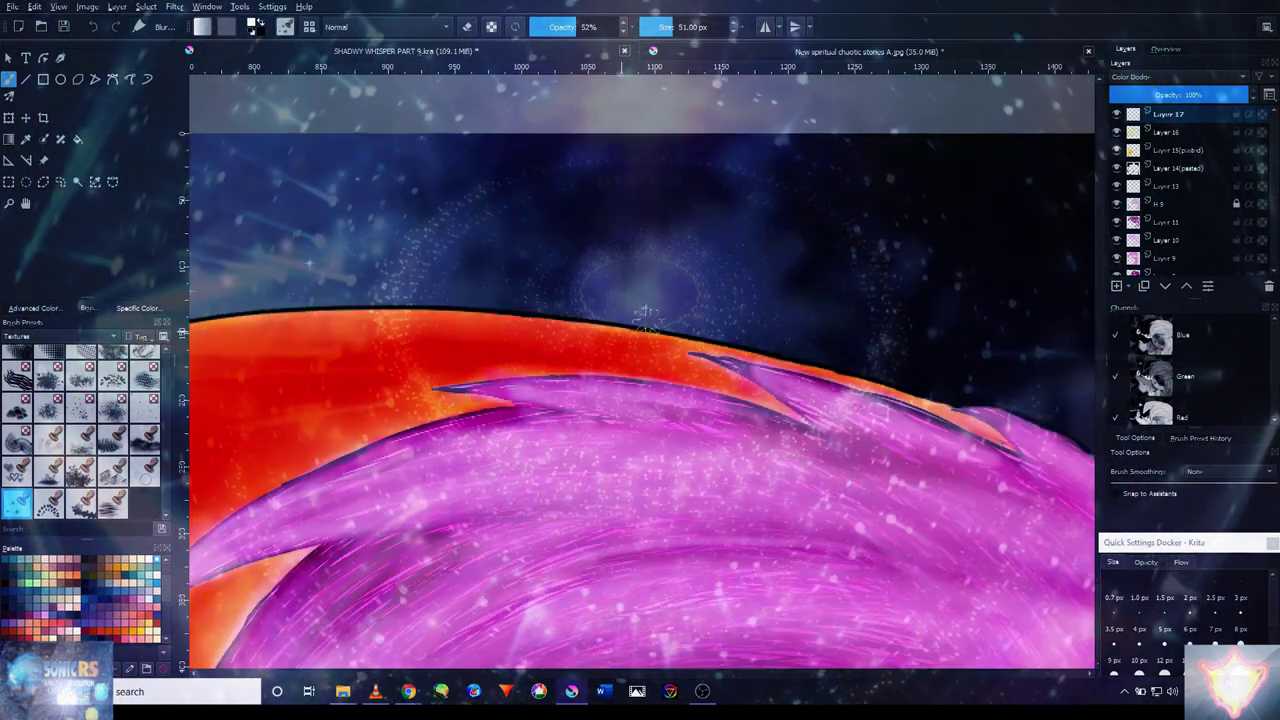
scroll(757, 292, "down", 5)
scroll(715, 282, "up", 6)
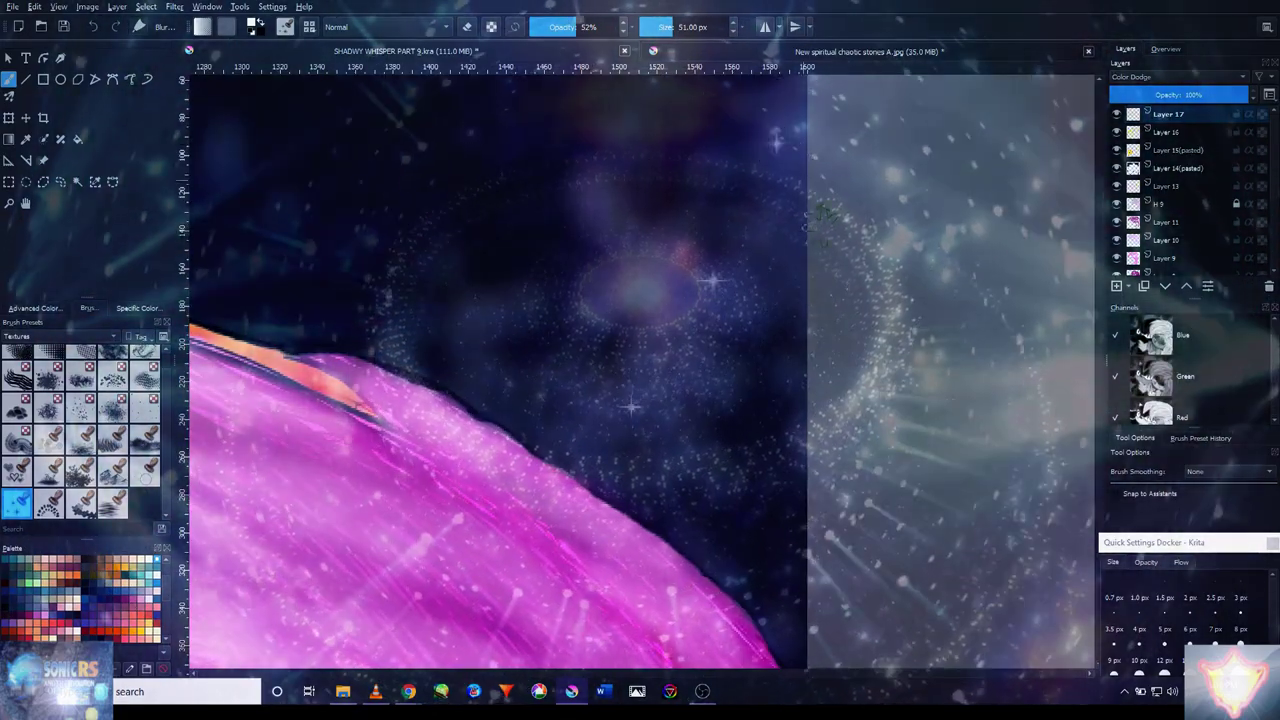
- Stamp star sparkles into the blue background beside the lower edge of the pink hair
scroll(715, 282, "down", 5)
scroll(305, 565, "up", 4)
scroll(790, 290, "up", 3)
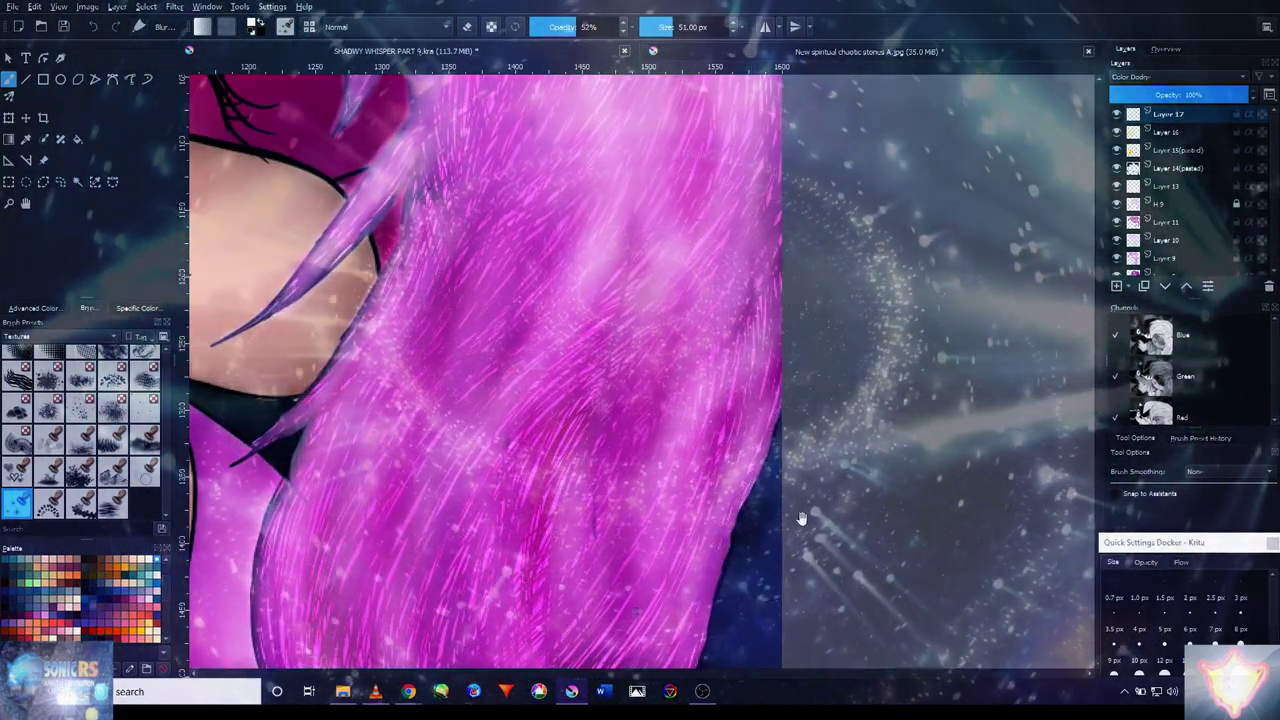
scroll(780, 320, "up", 2)
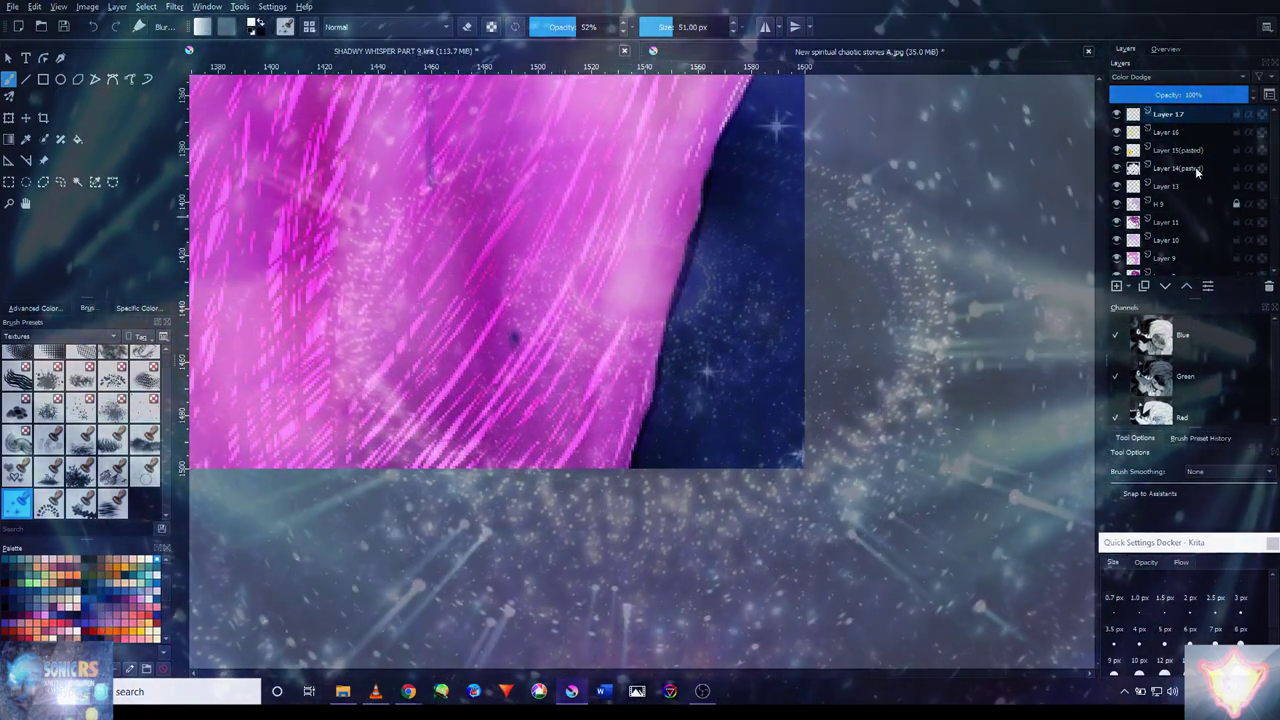
- Rename the layer Layer 14(pasted) as gb
left_click(1201, 166)
double_click(1190, 168)
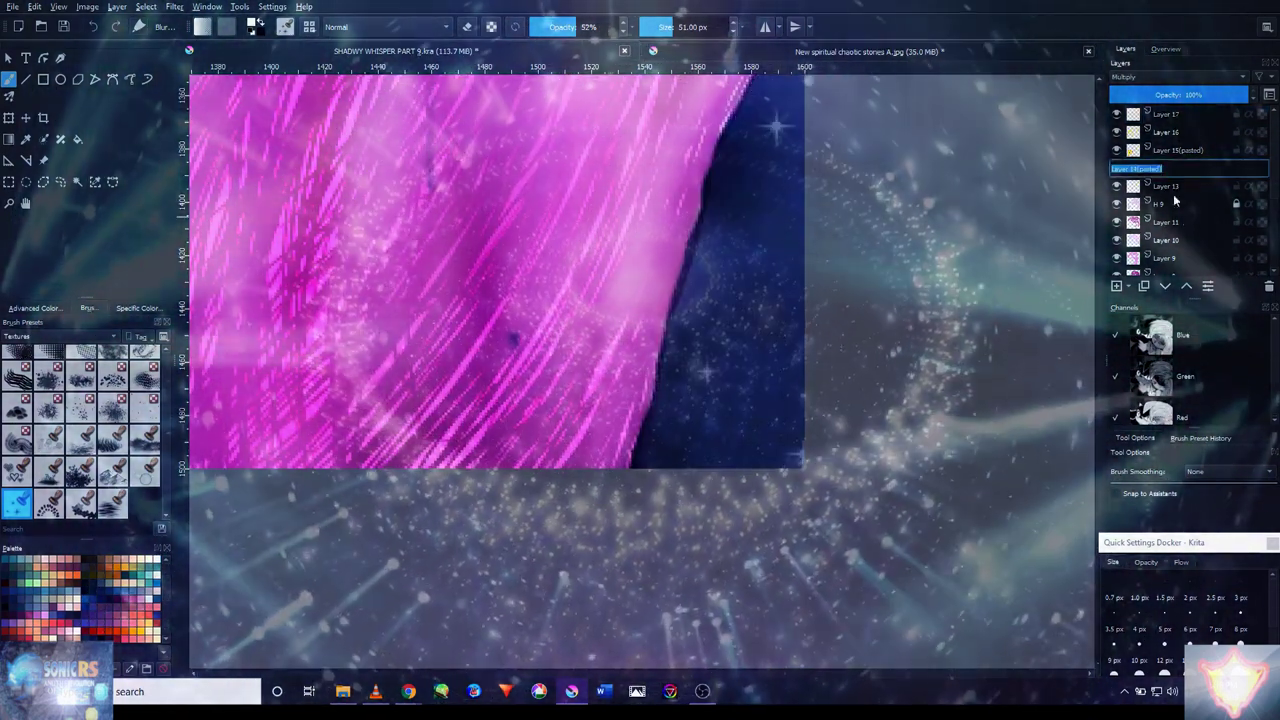
type("gb")
key("Return")
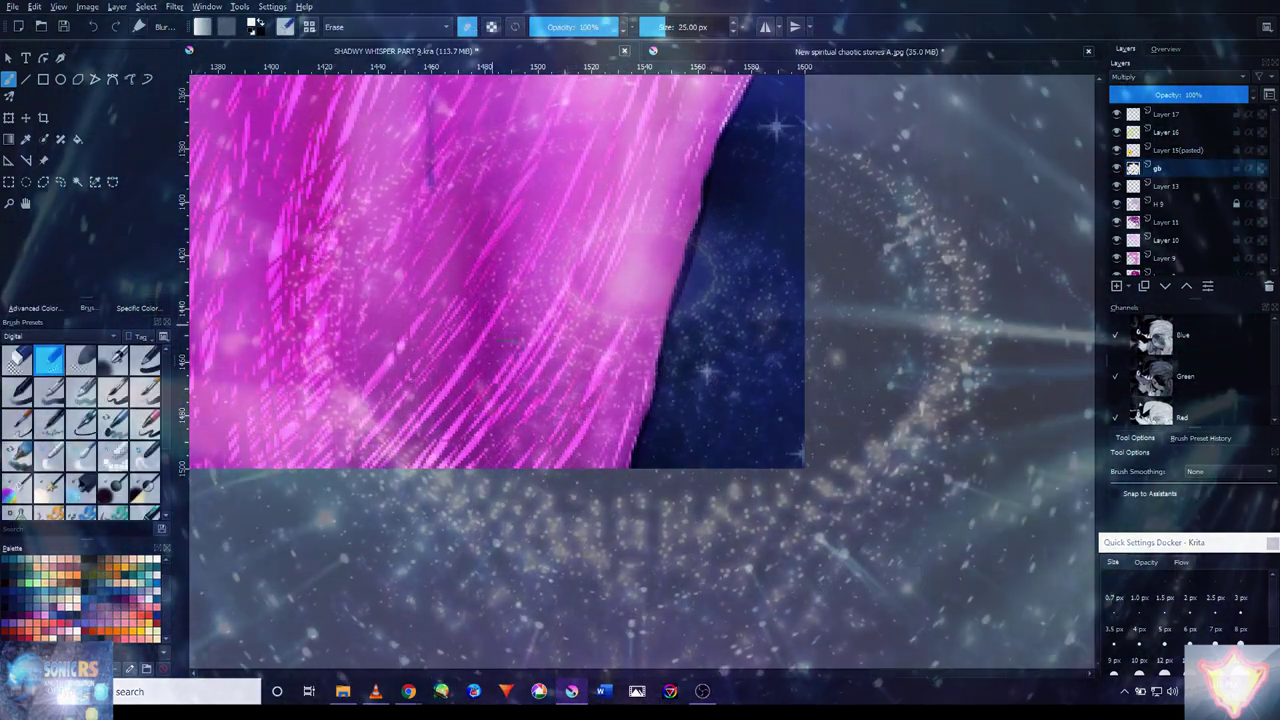
- Erase stray dark marks of the gb layer from the pink hair with a 25 px eraser, checking the rest of the drawing
scroll(431, 223, "down", 3)
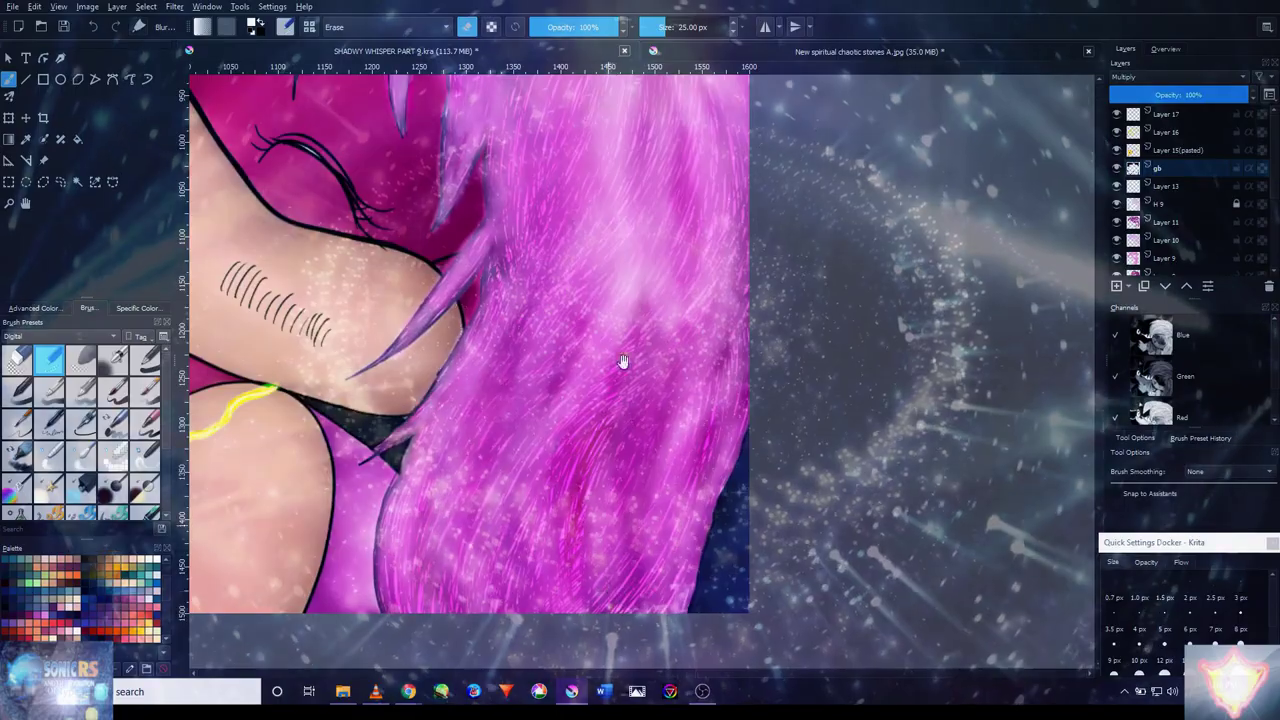
left_click_drag(622, 361, 650, 660)
left_click_drag(706, 512, 680, 514)
left_click_drag(885, 523, 700, 353)
scroll(700, 353, "down", 5)
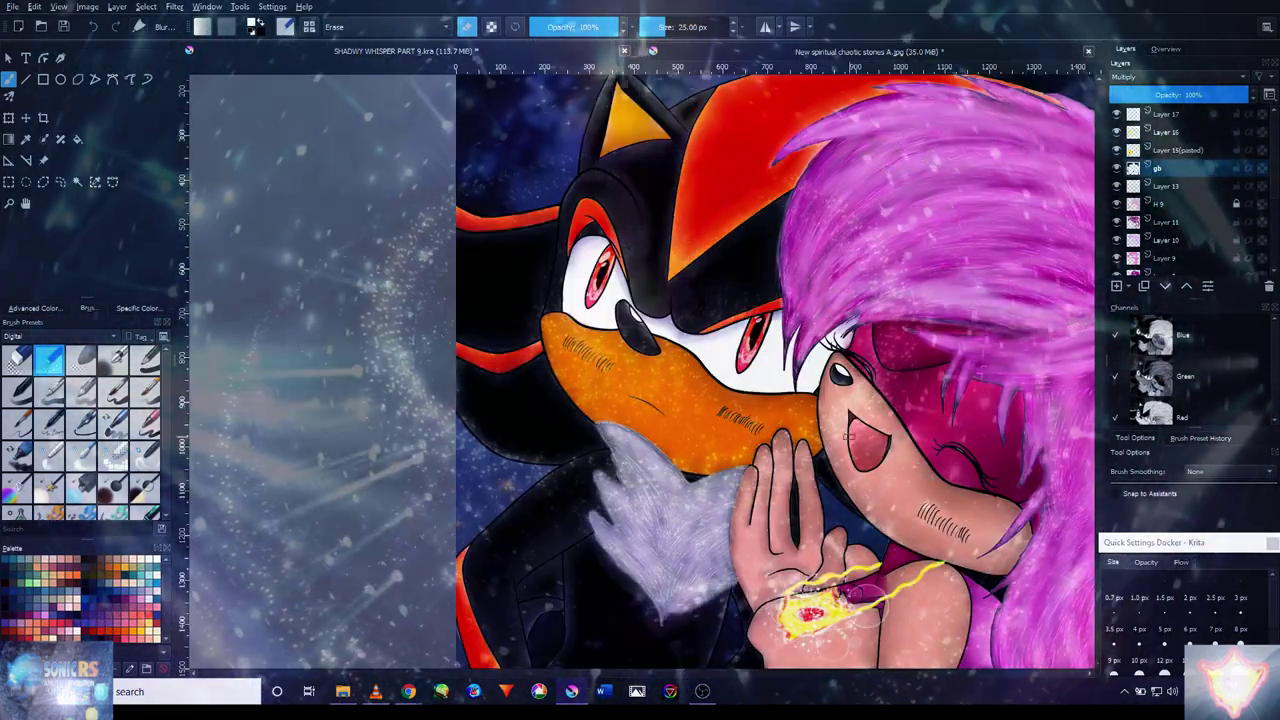
scroll(864, 416, "up", 5)
scroll(864, 416, "up", 4)
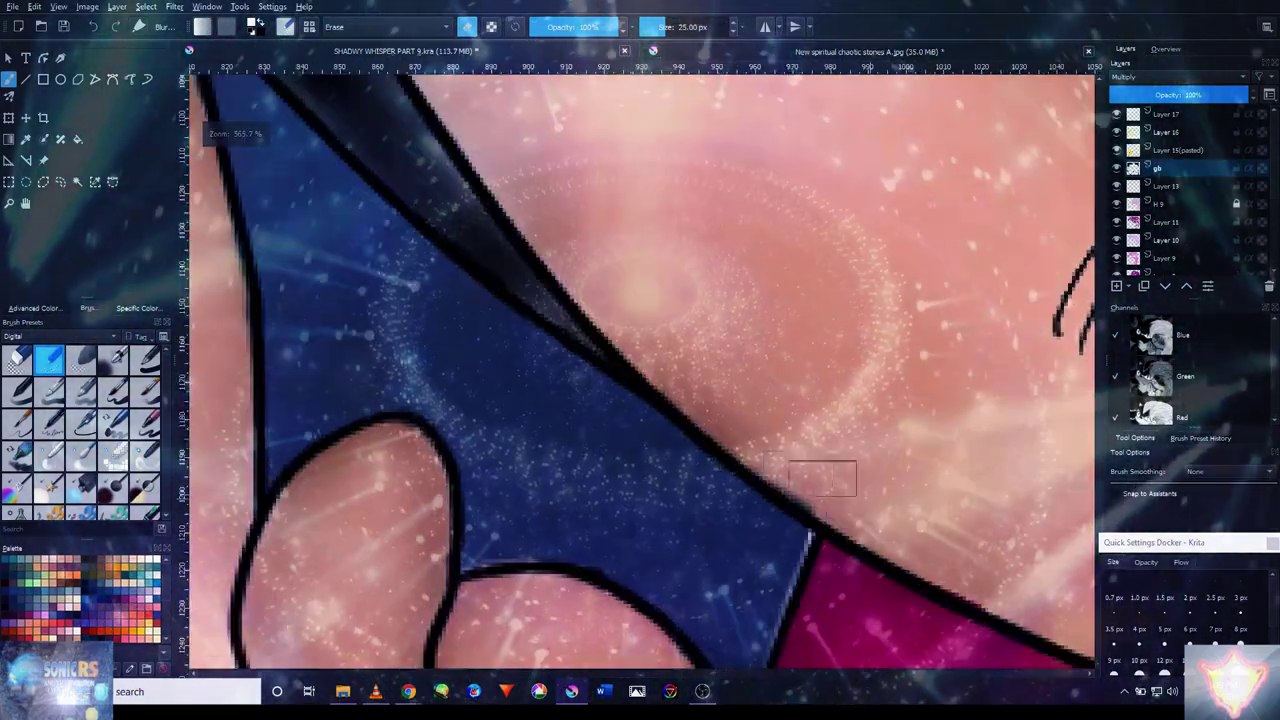
scroll(655, 340, "down", 2)
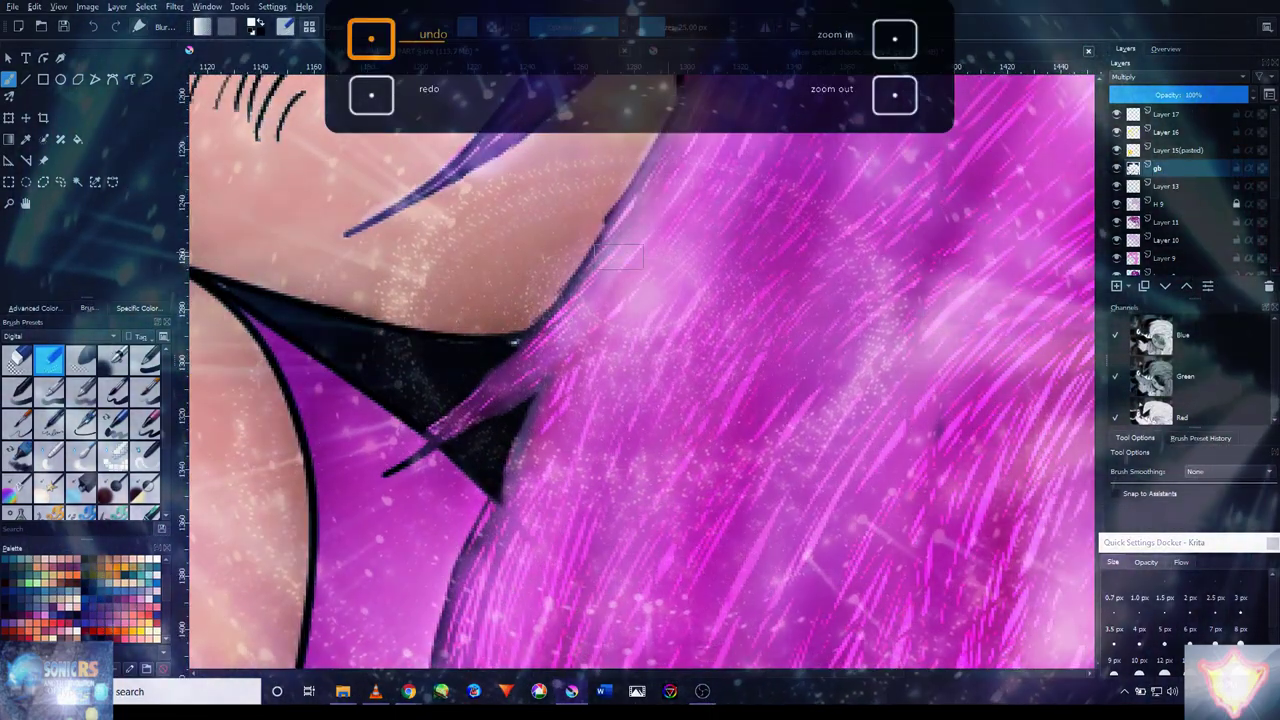
scroll(465, 296, "down", 5)
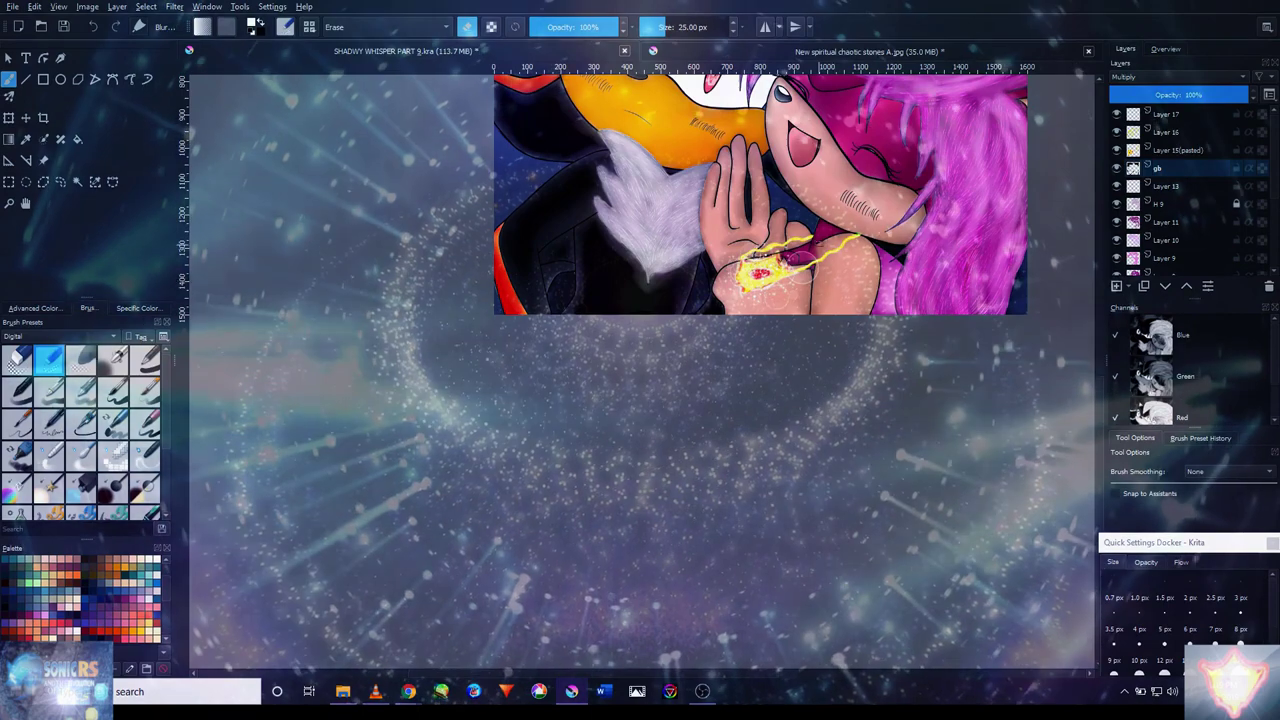
scroll(640, 300, "down", 3)
scroll(600, 370, "up", 6)
scroll(600, 370, "down", 5)
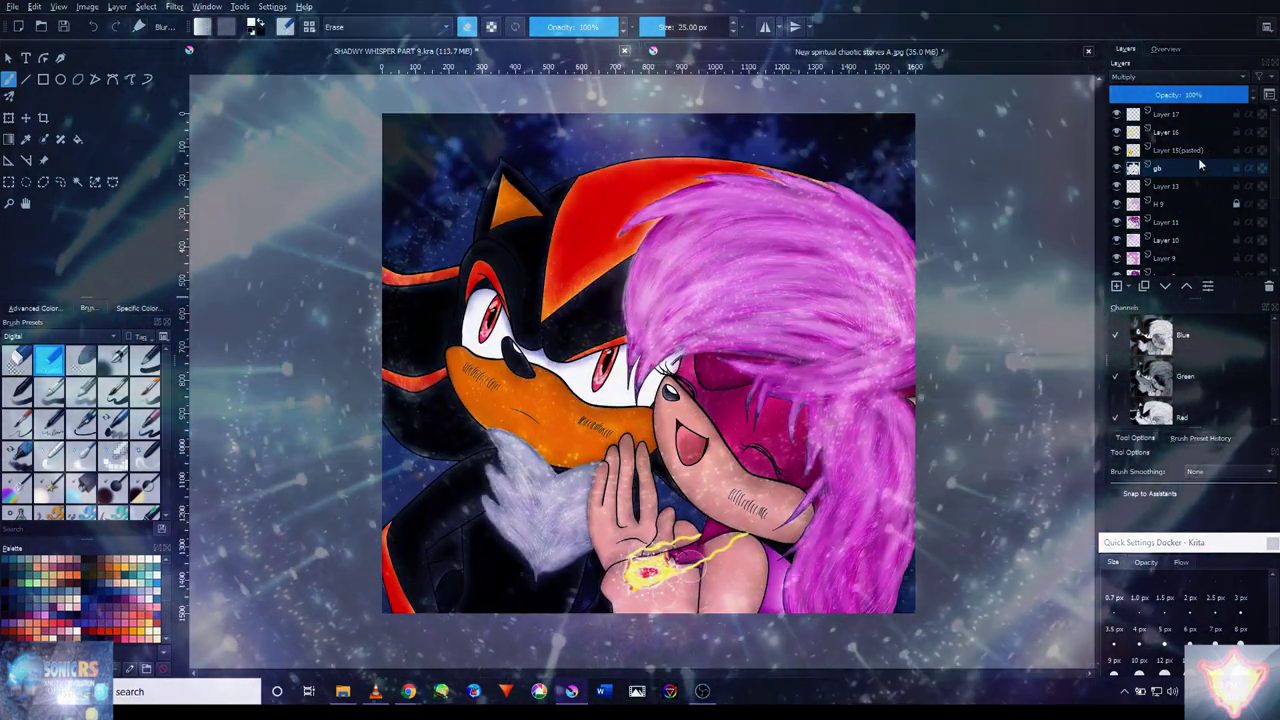
- Add a new layer on top of the stack, set its blending mode to Color Dodge, and select the soft airbrush
left_click(1209, 113)
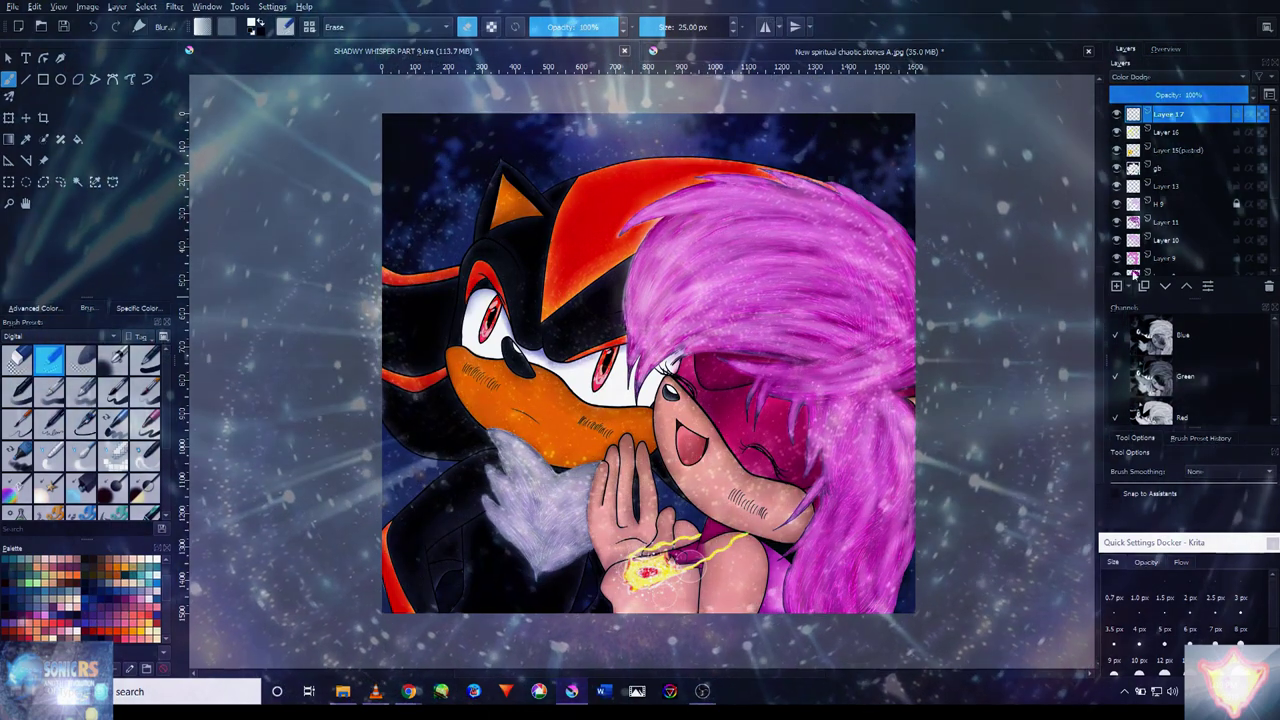
key("Insert")
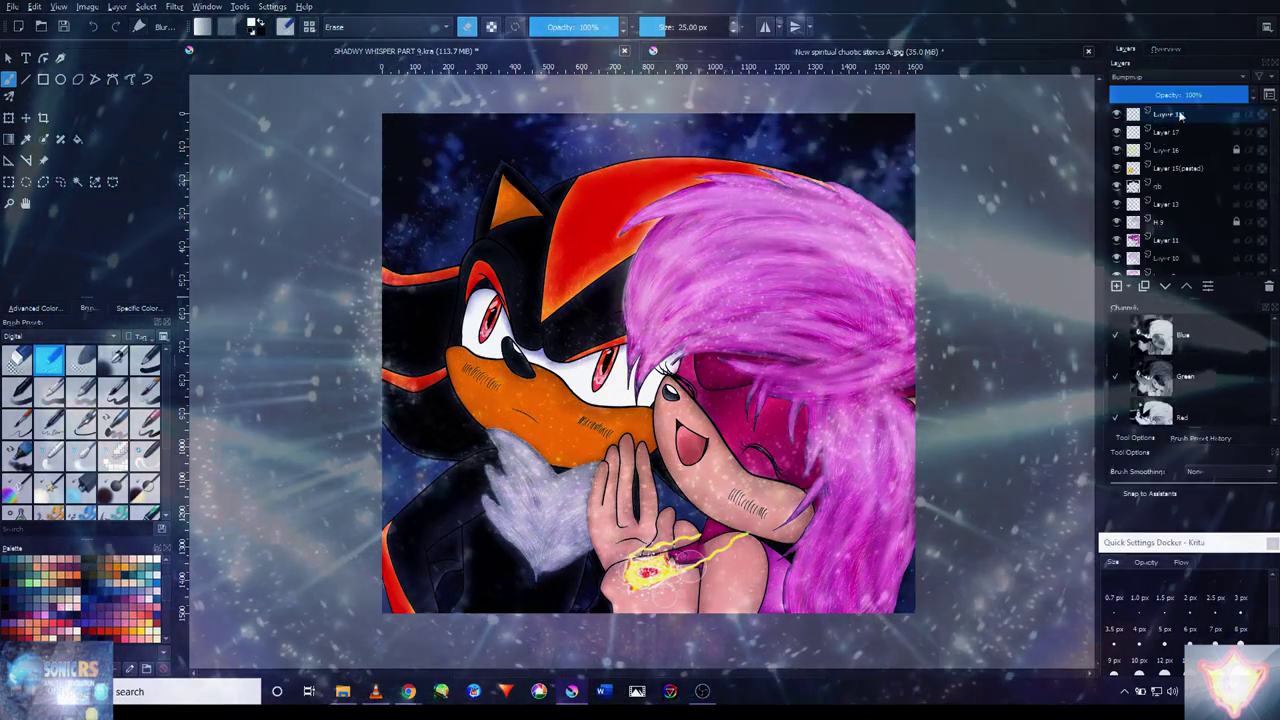
left_click(113, 358)
scroll(650, 150, "up", 4)
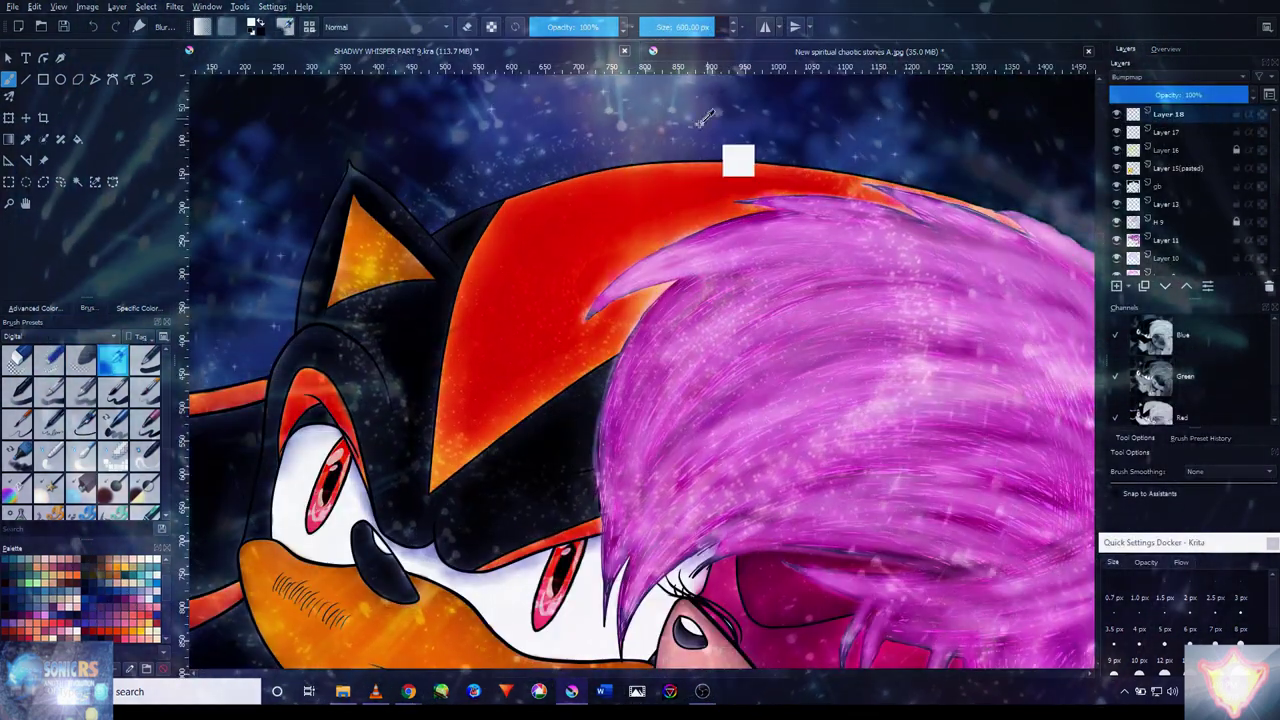
left_click(1175, 76)
left_click(1128, 104)
- Reduce the airbrush to 230 px and paint a blue glow across the night sky around the characters
scroll(745, 285, "up", 3)
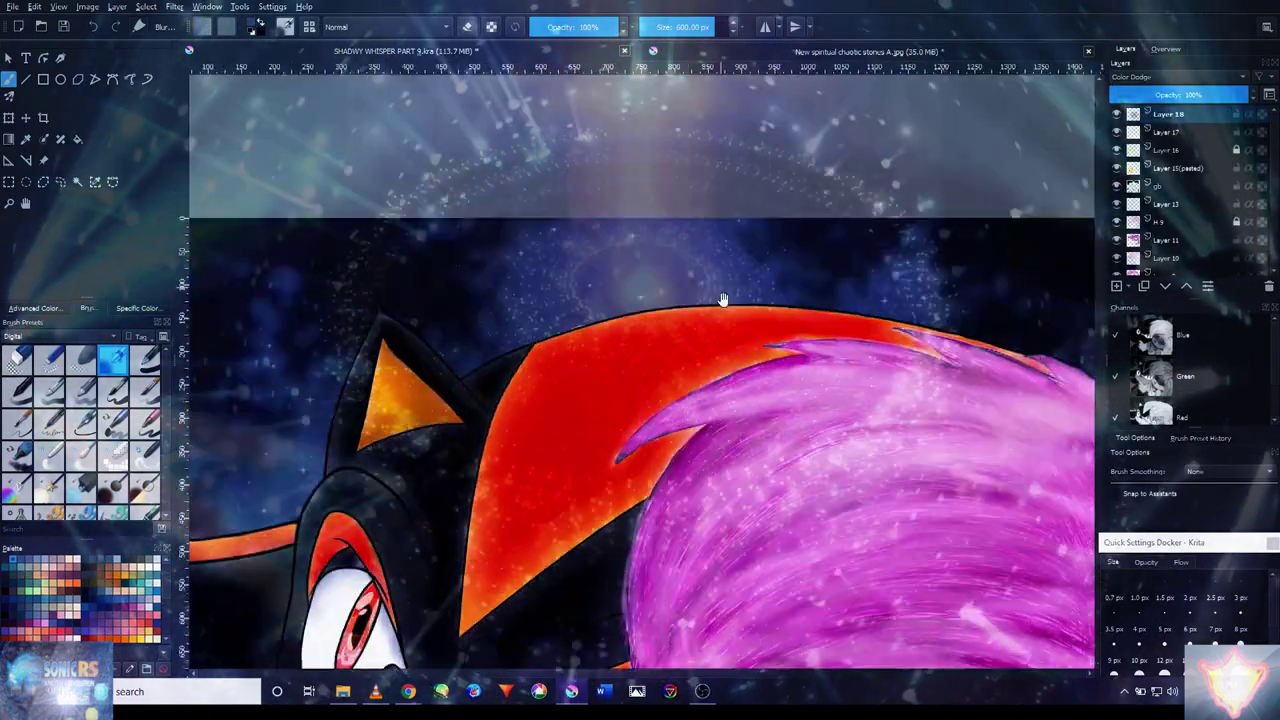
key("bracketleft")
key("bracketleft")
key("bracketleft")
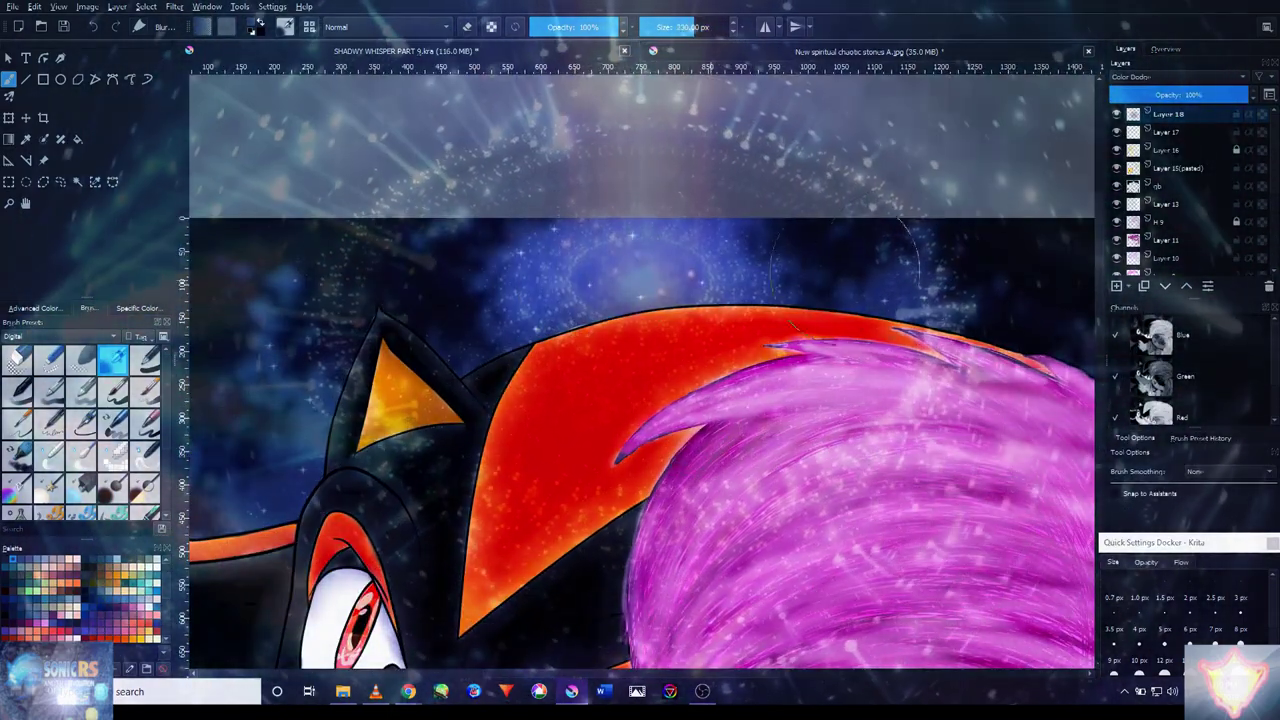
scroll(586, 372, "down", 6)
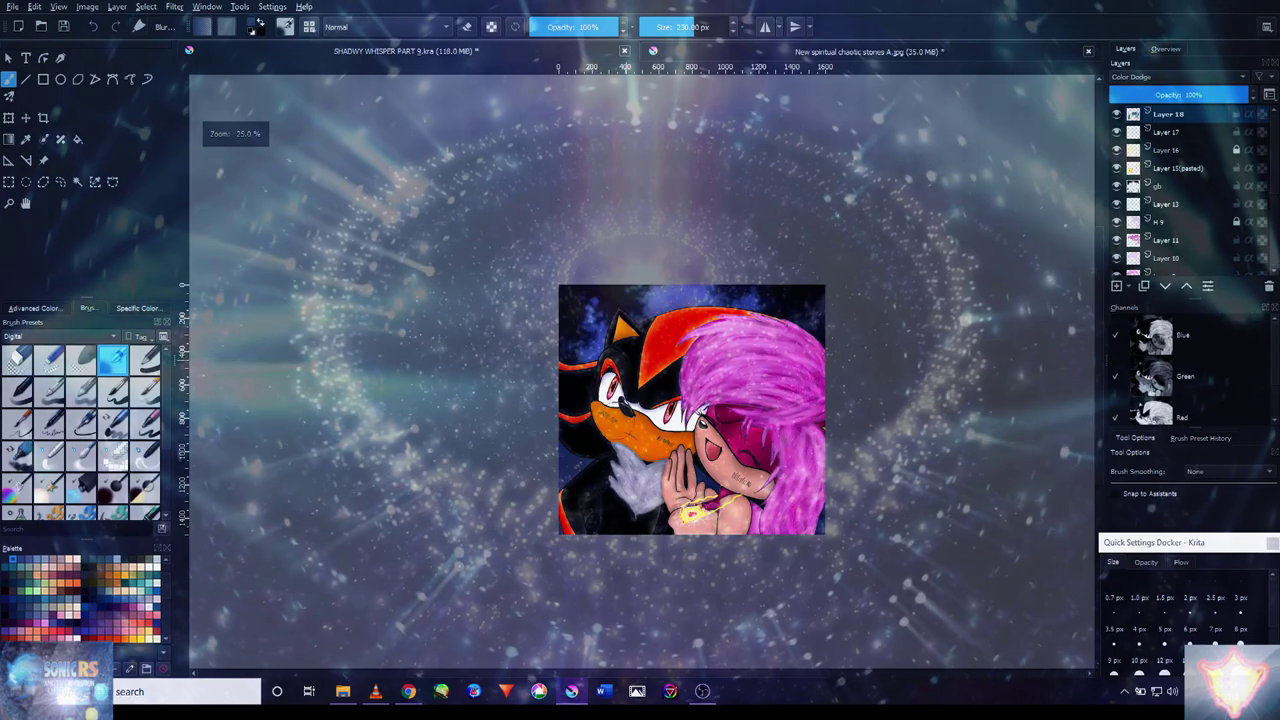
scroll(575, 440, "up", 4)
scroll(575, 440, "down", 5)
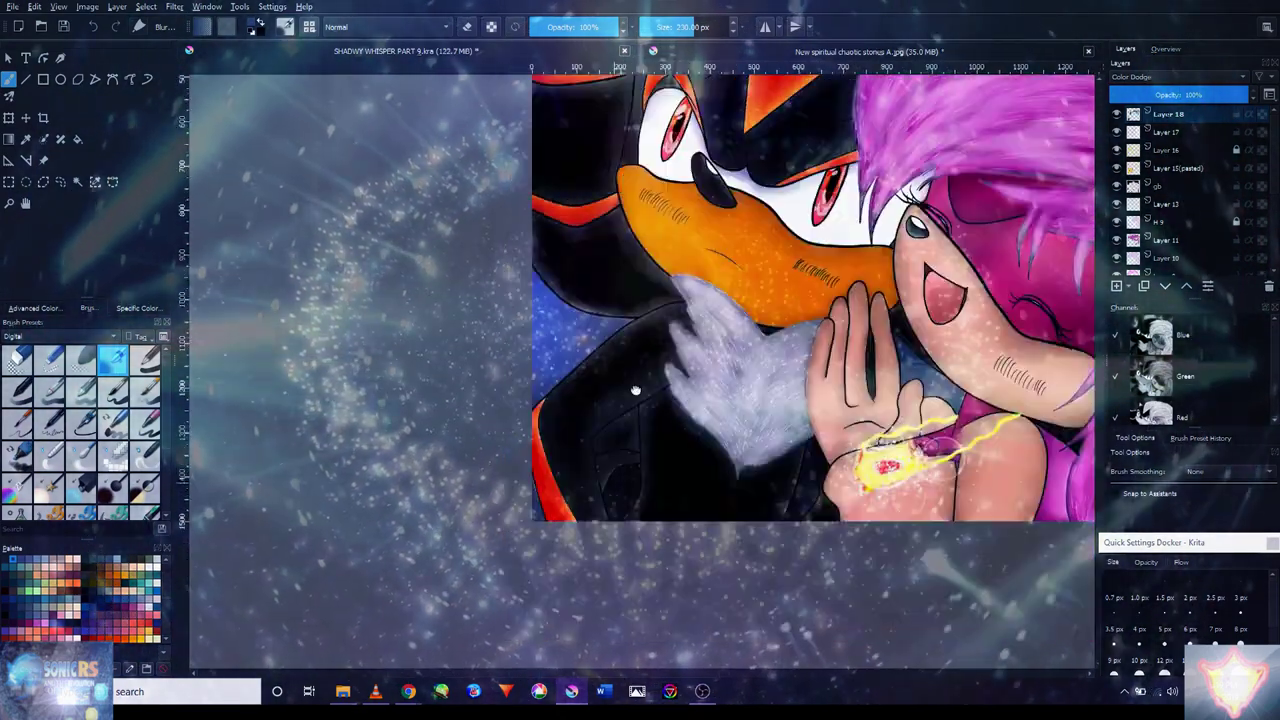
- Reduce the airbrush to 96 px and paint the blue glow into the smaller background gaps around the characters' lower bodies
left_click_drag(635, 390, 681, 331)
key("bracketleft")
key("bracketleft")
key("bracketleft")
key("bracketleft")
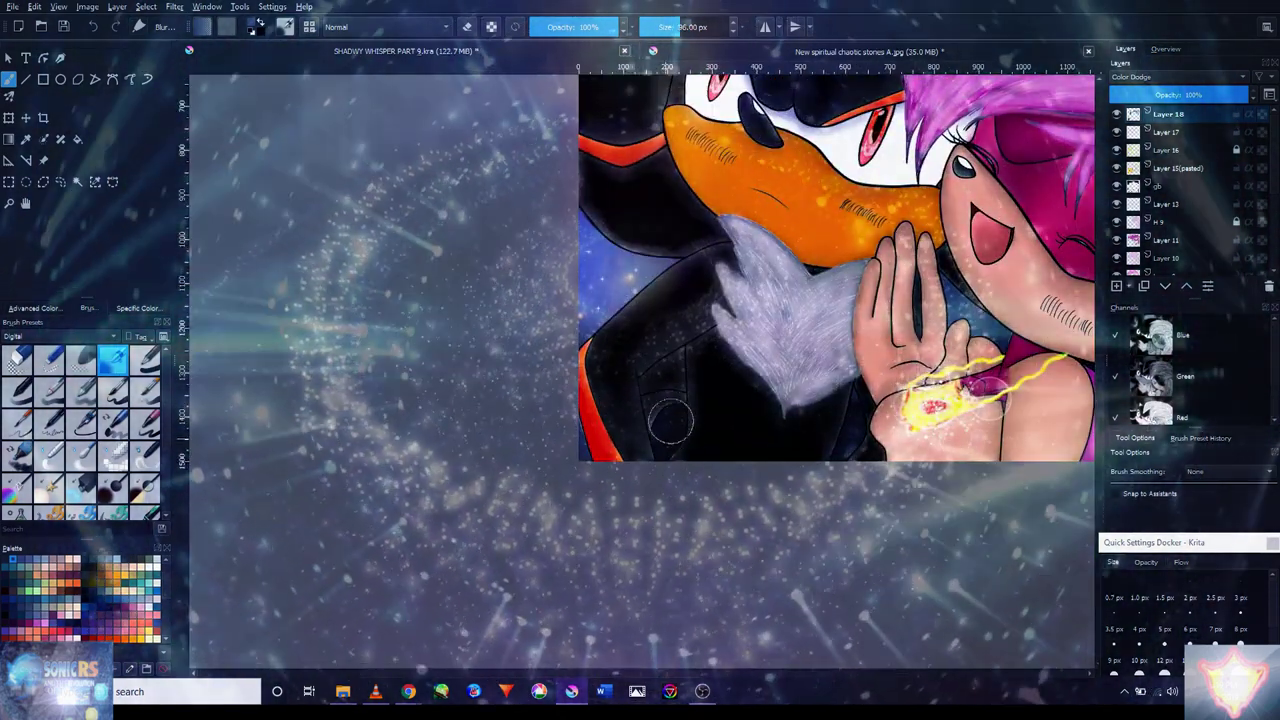
scroll(614, 445, "right", 8)
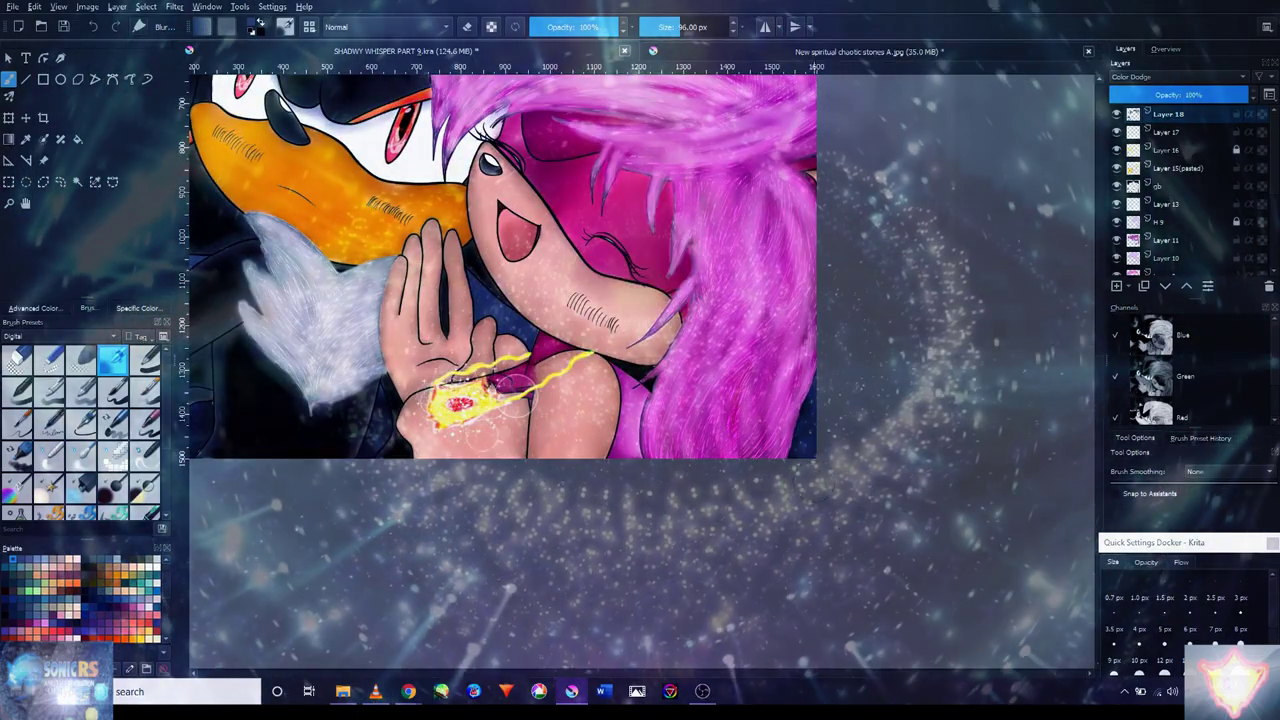
scroll(807, 482, "up", 10)
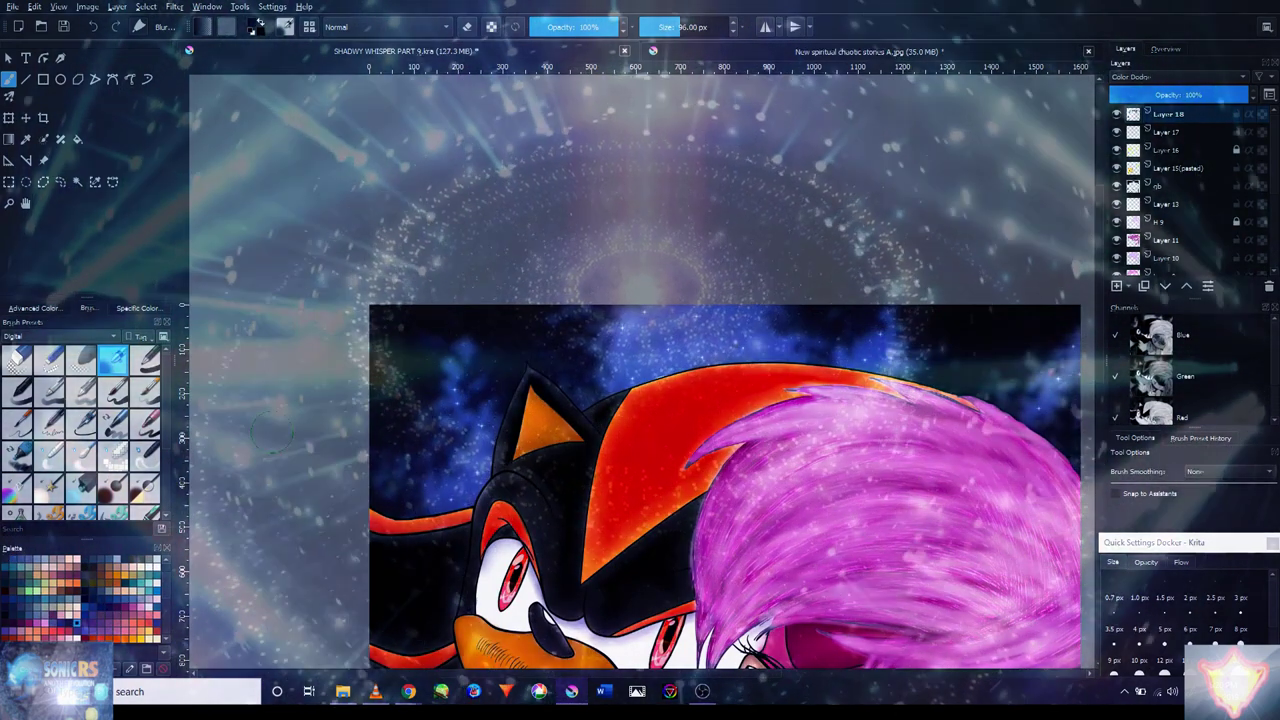
- Enlarge the airbrush to 281 px and paint more dark blue glow over the night sky behind the characters
left_click(33, 307)
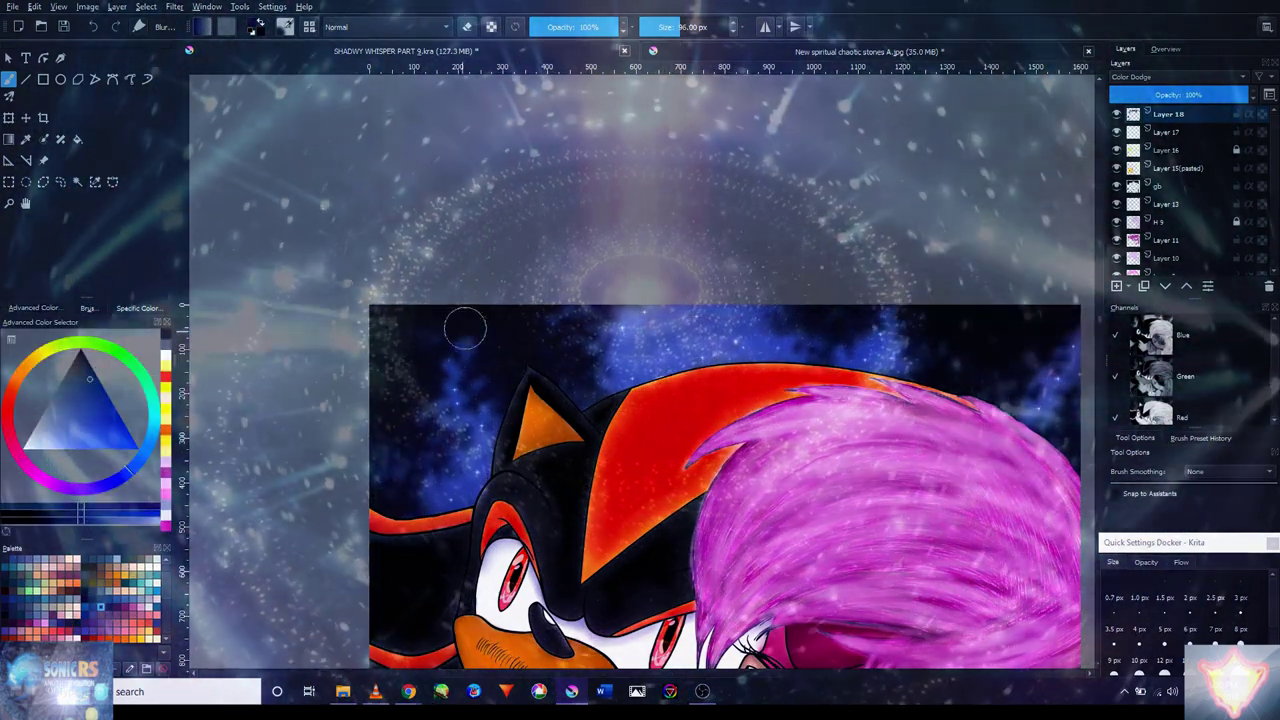
scroll(424, 333, "up", 4)
scroll(626, 423, "down", 4)
scroll(497, 354, "up", 2)
key("bracketright")
key("bracketright")
key("bracketright")
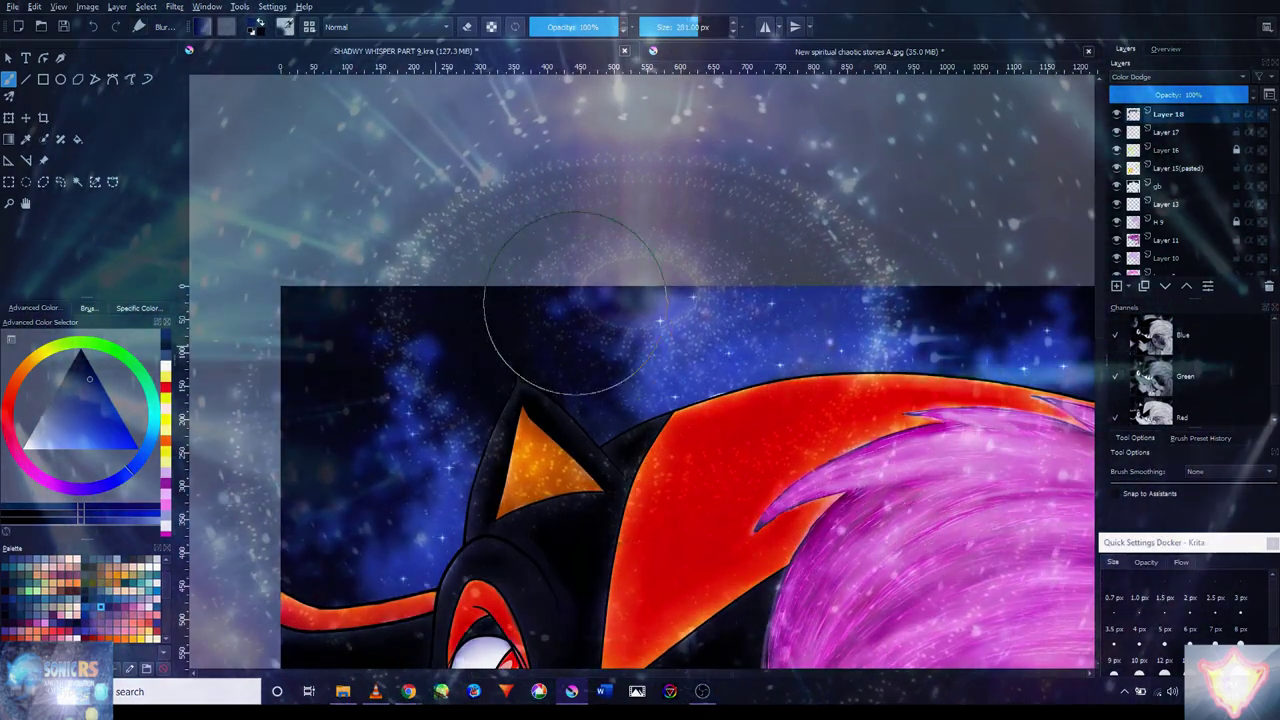
scroll(457, 300, "down", 4)
scroll(560, 420, "up", 4)
scroll(580, 450, "down", 4)
scroll(622, 540, "up", 3)
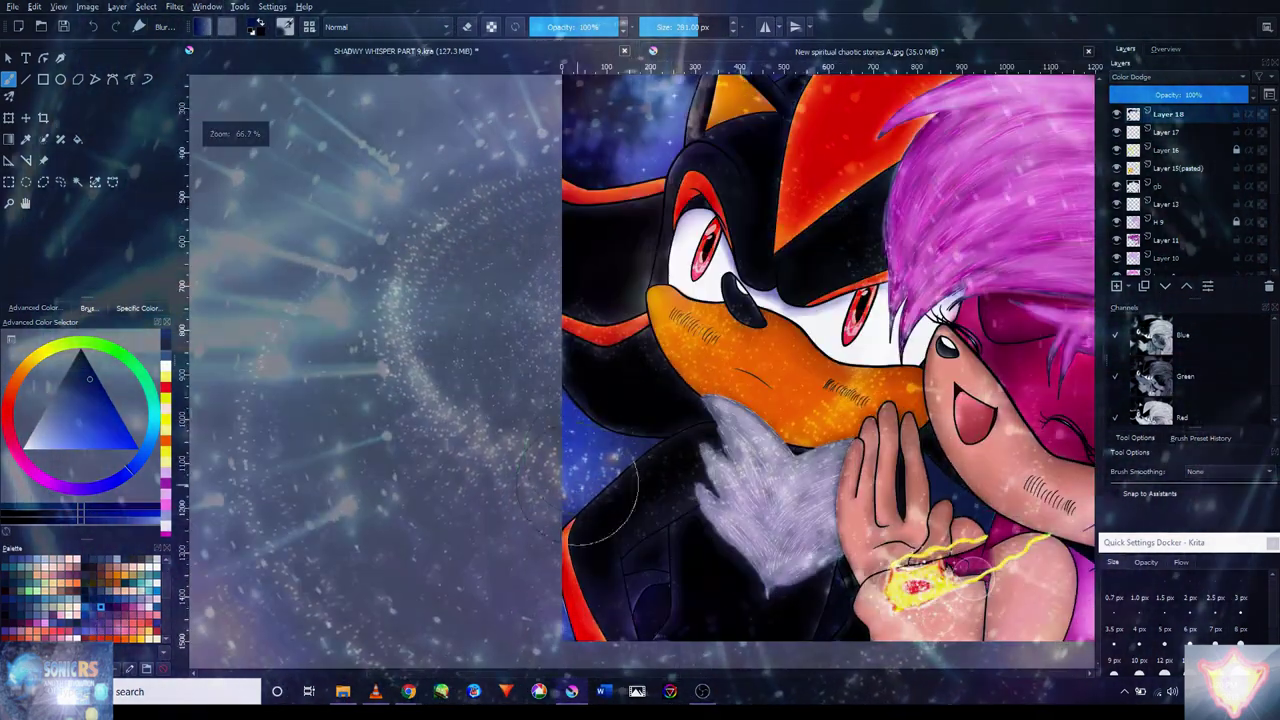
- Sample the sky blue, reduce the airbrush to 78 px and paint glow into the small background gaps around the black character's arm
key("bracketleft")
key("bracketleft")
key("bracketleft")
key("bracketleft")
left_click(640, 445, "ctrl")
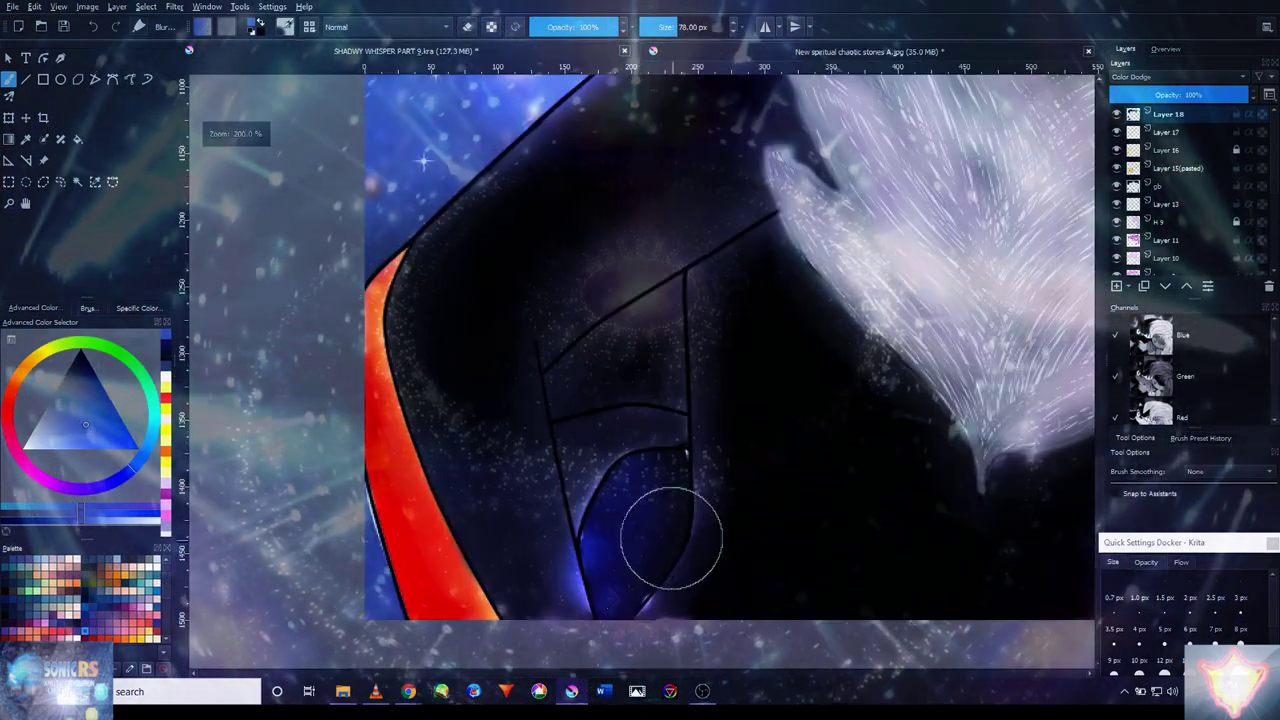
left_click_drag(643, 486, 471, 481)
scroll(648, 445, "up", 4)
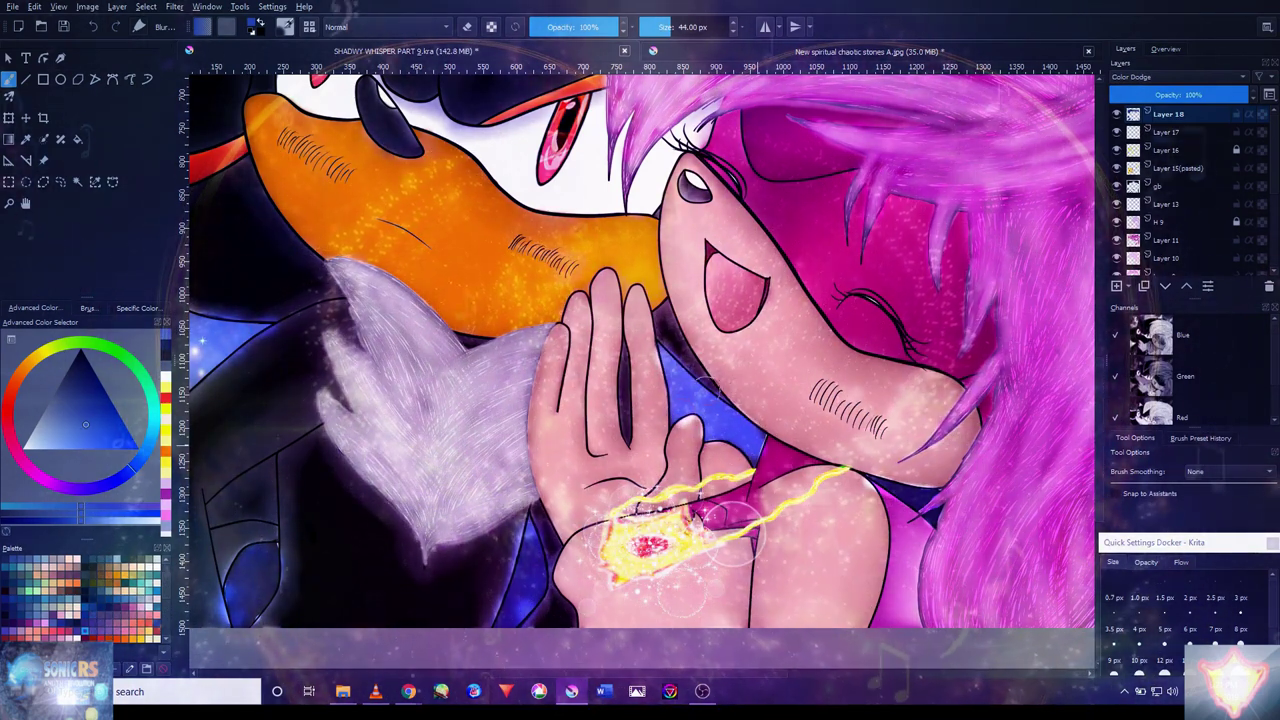
- Add two new layers above Layer 18 and set the topmost one to Color Dodge, with the airbrush at 201 px
key("minus")
key("minus")
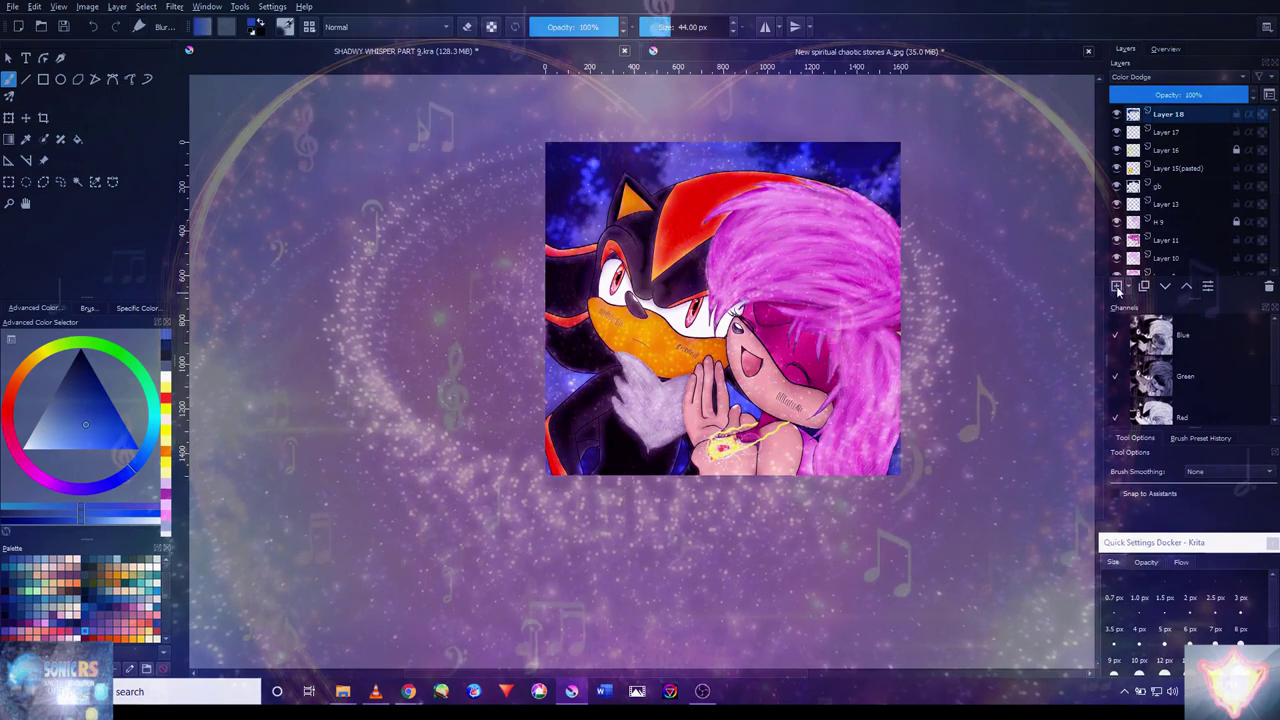
key("plus")
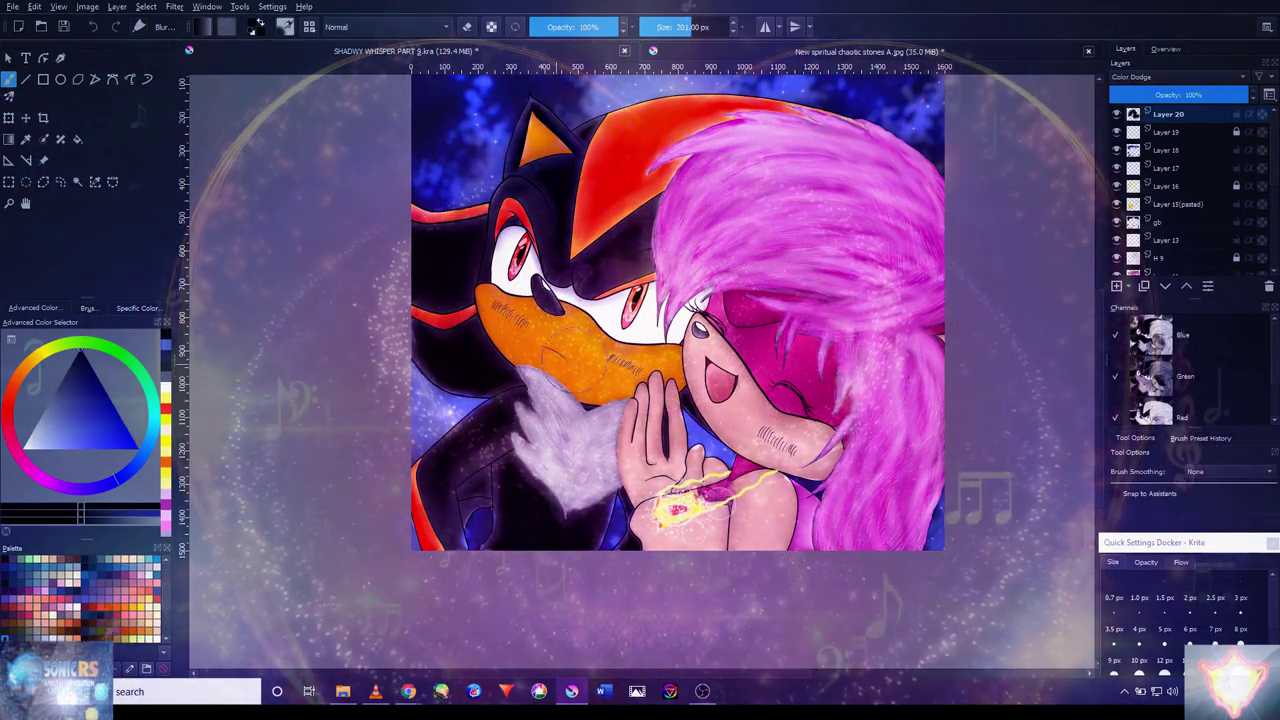
- Sample the muzzle orange and airbrush a warm glow over the black character's muzzle, with the layer opacity at 68%
key("1")
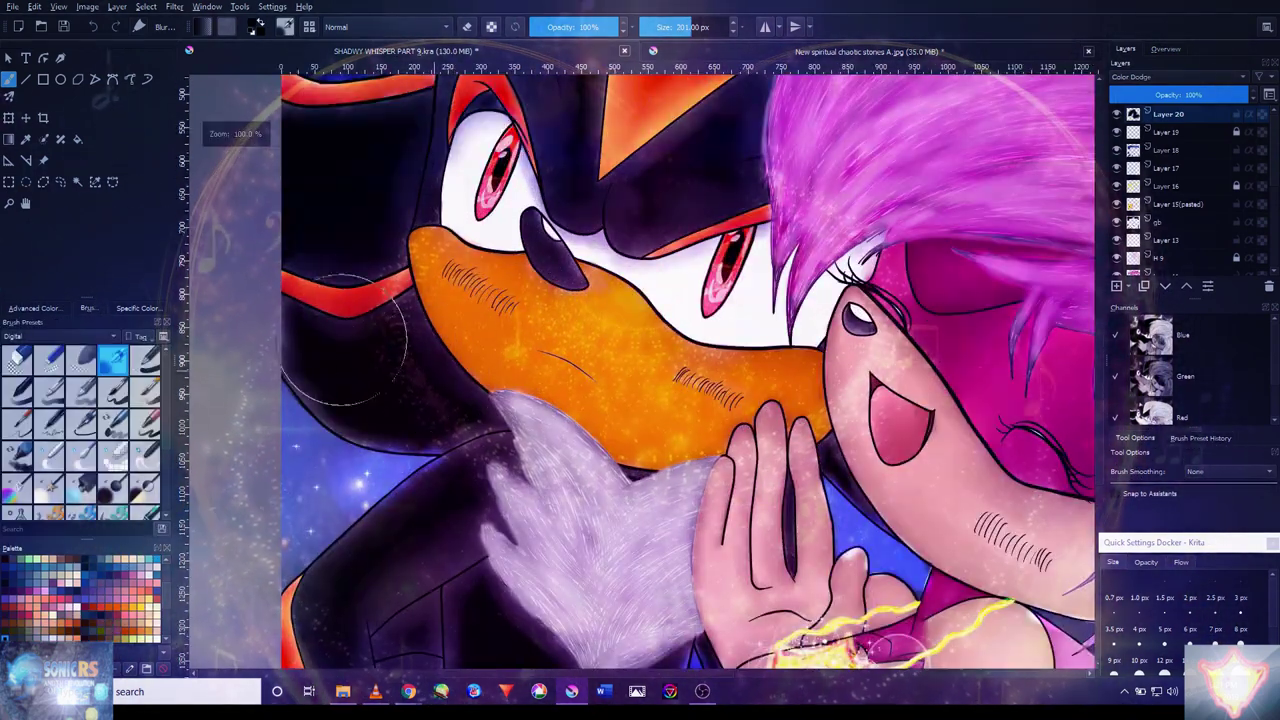
key("2")
key("1")
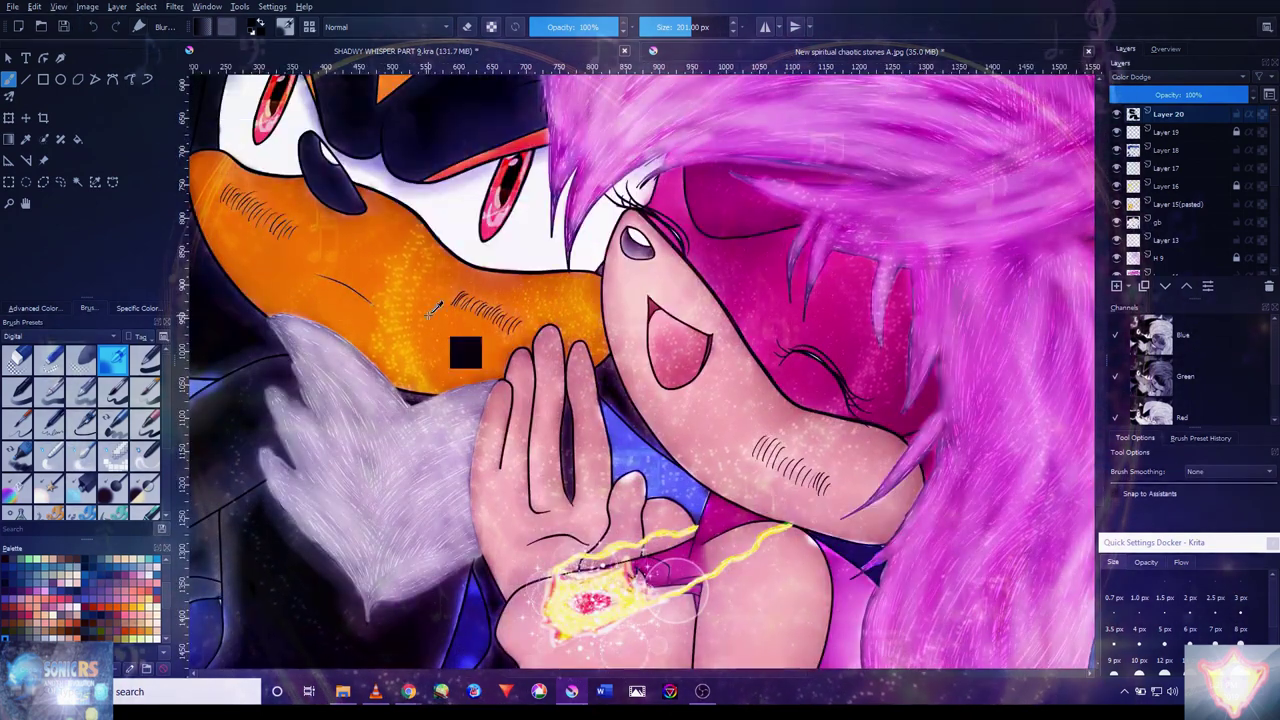
left_click_drag(430, 290, 600, 390)
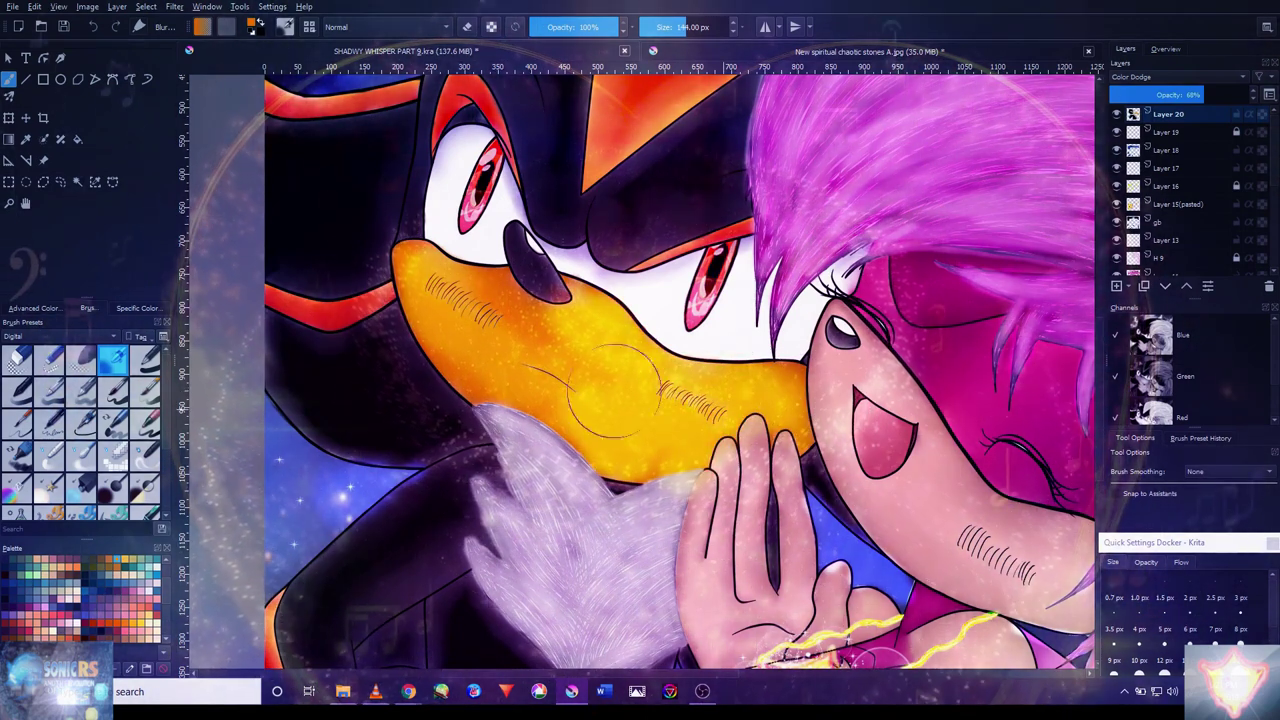
- Sample the red and airbrush glow onto the black character's red markings, reducing the brush from 144 to 30 px for the brow stripe
left_click_drag(520, 320, 626, 550)
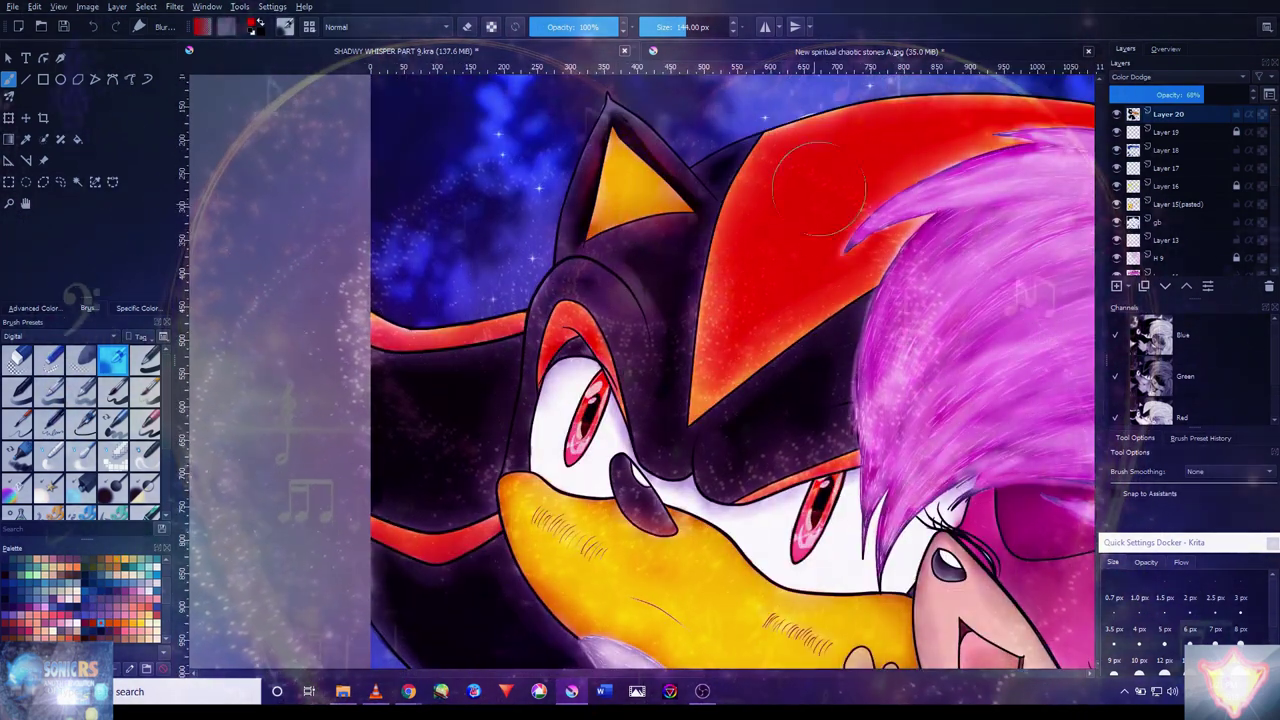
left_click_drag(817, 195, 731, 288)
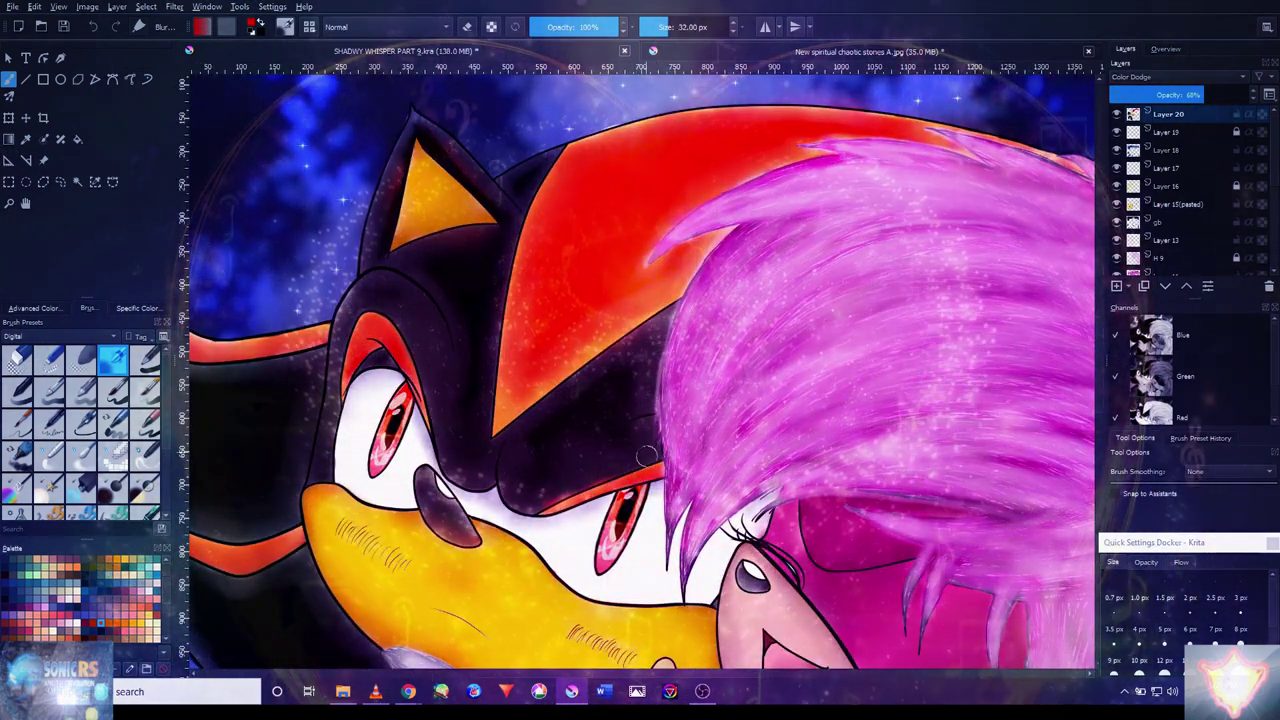
key("plus")
key("plus")
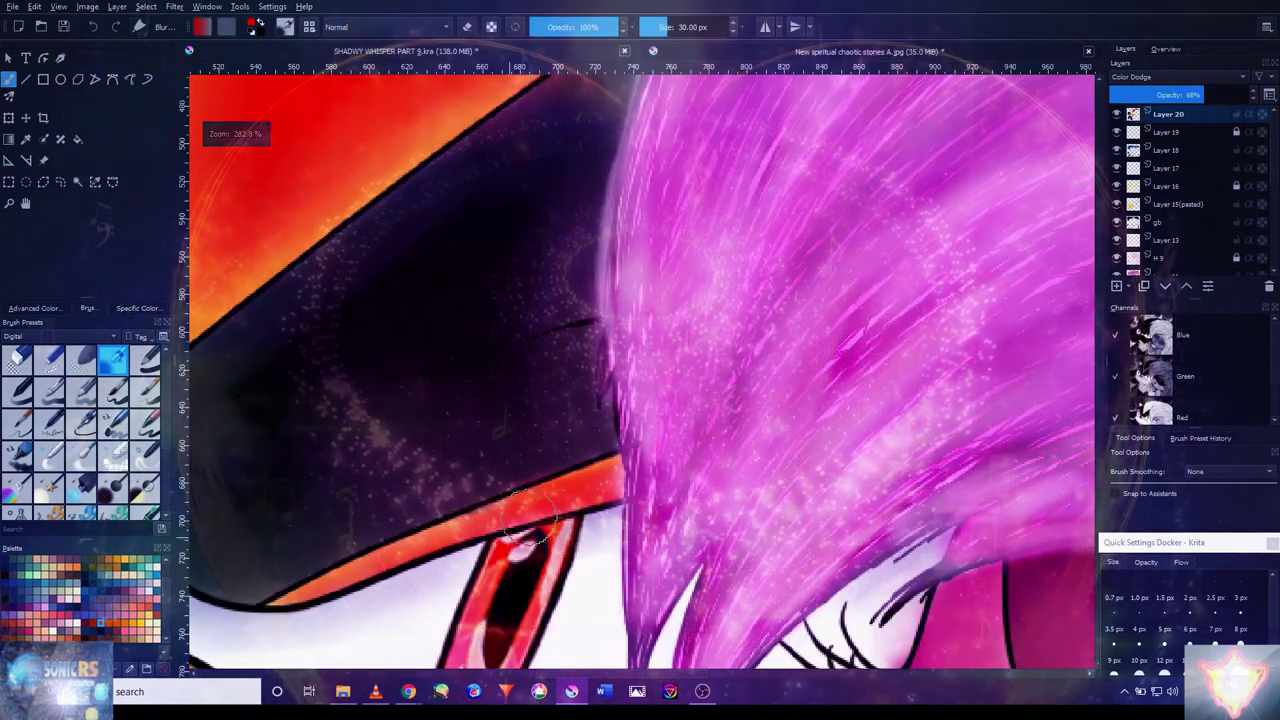
left_click_drag(330, 423, 478, 412)
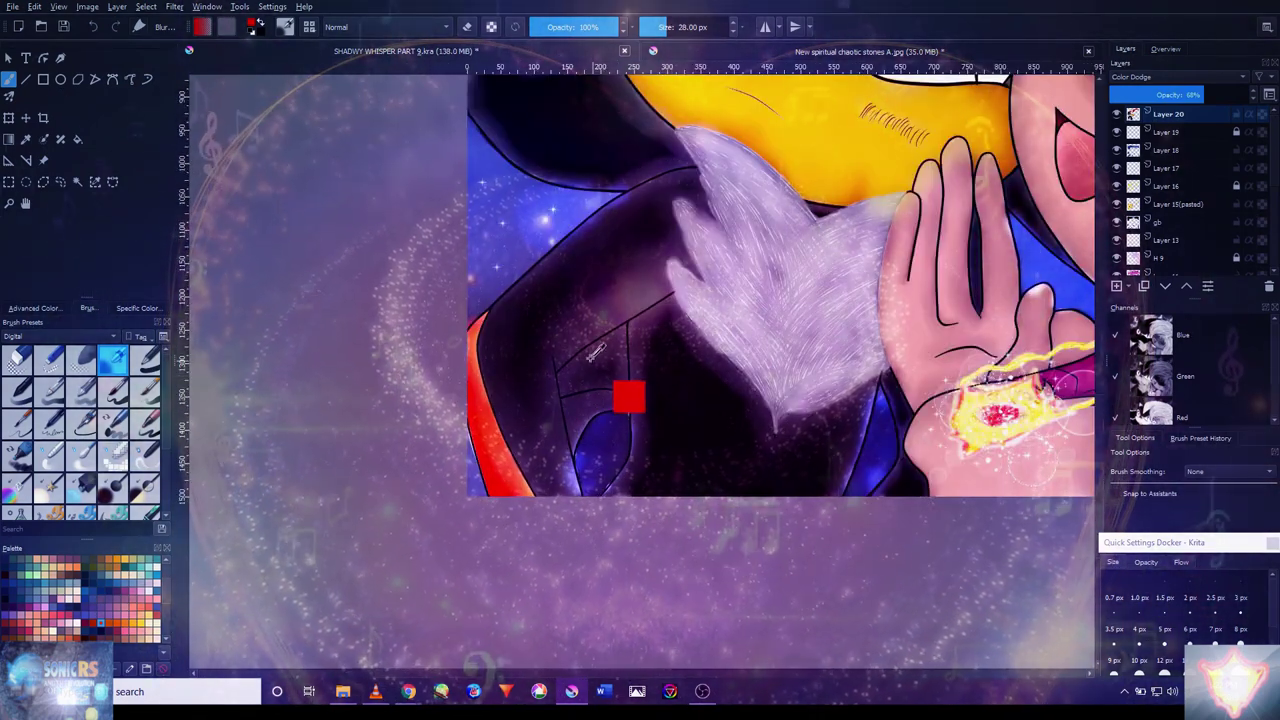
- Sample the dark body color and airbrush a purple glow over the black arm, torso, quills and head, using 73 px and 154 px sizes
left_click(567, 338, "ctrl")
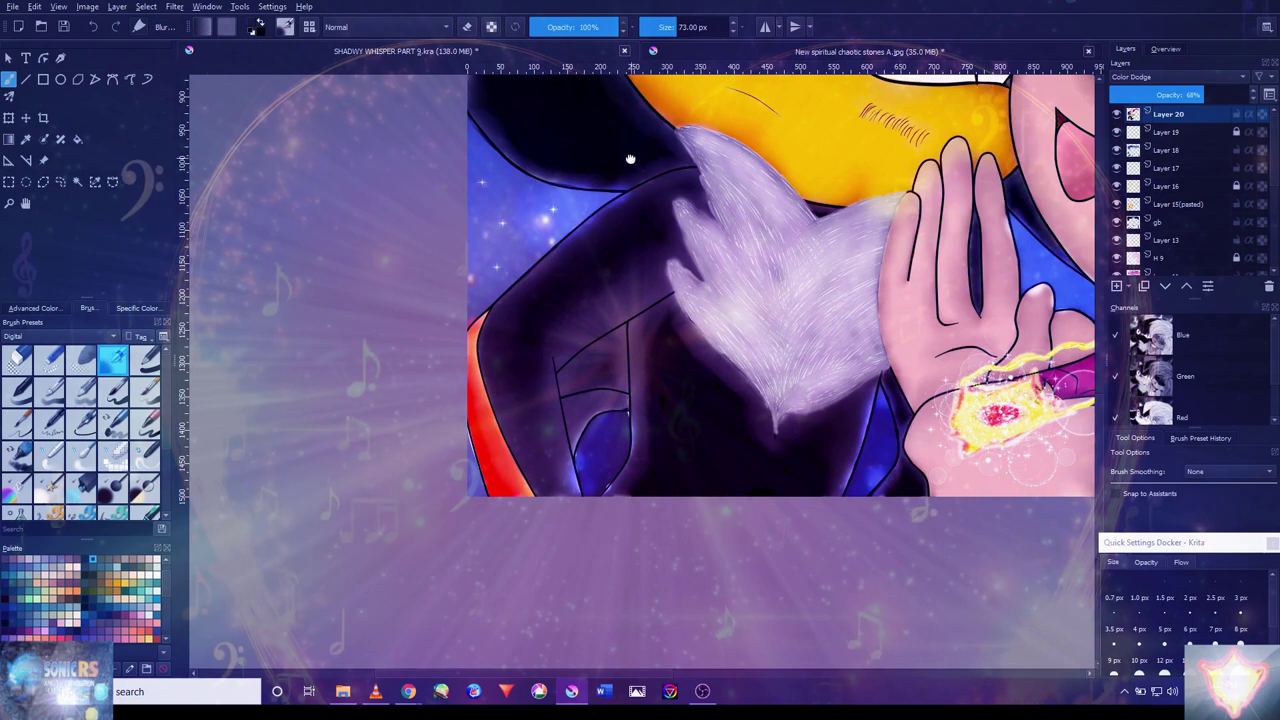
left_click_drag(642, 160, 661, 385)
scroll(860, 410, "up", 2)
left_click_drag(810, 450, 737, 494)
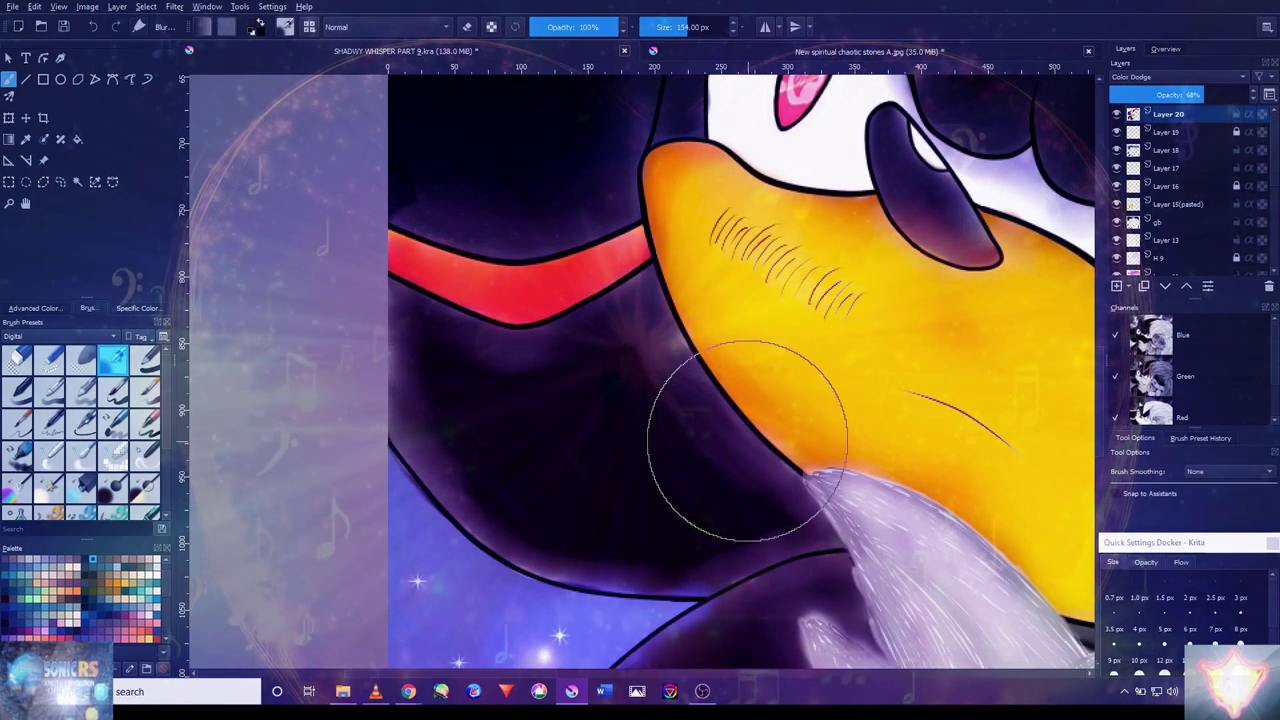
left_click_drag(675, 262, 480, 398)
left_click_drag(833, 282, 728, 502)
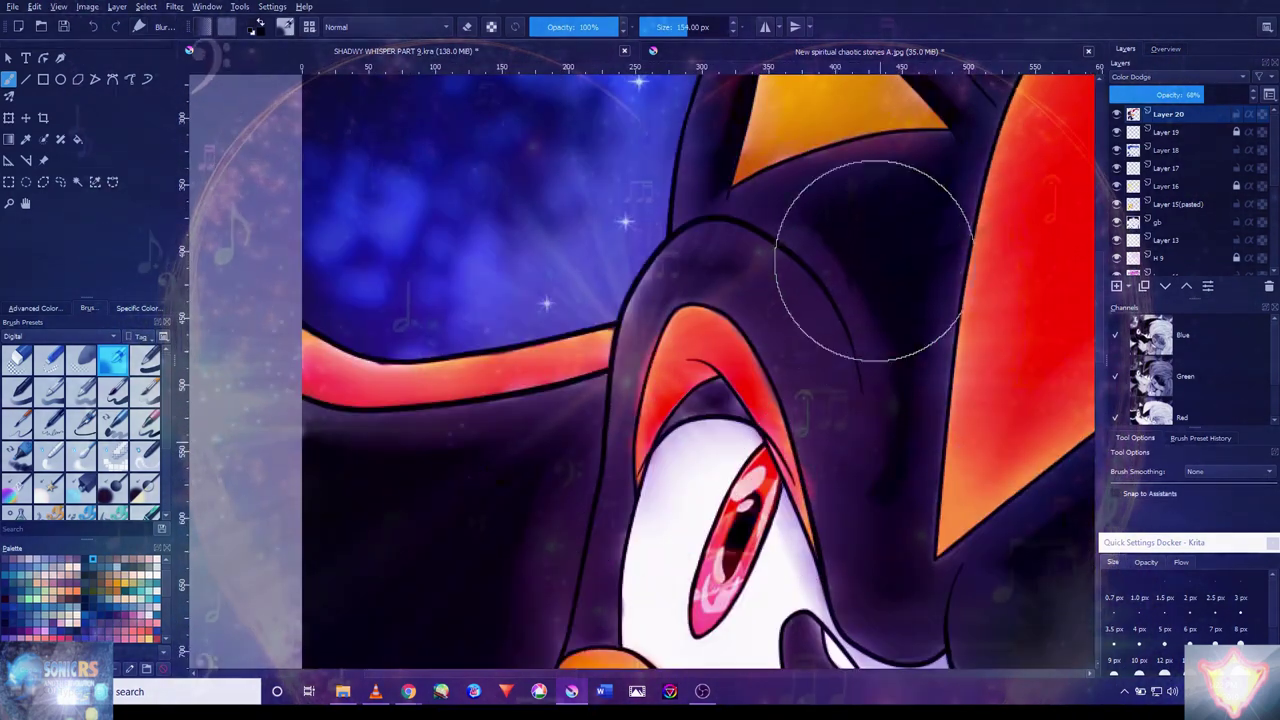
- Continue the purple glow around the black character's ear and forehead, reducing the airbrush to 47 px
key("minus")
scroll(995, 340, "up", 2)
key("[")
key("[")
key("[")
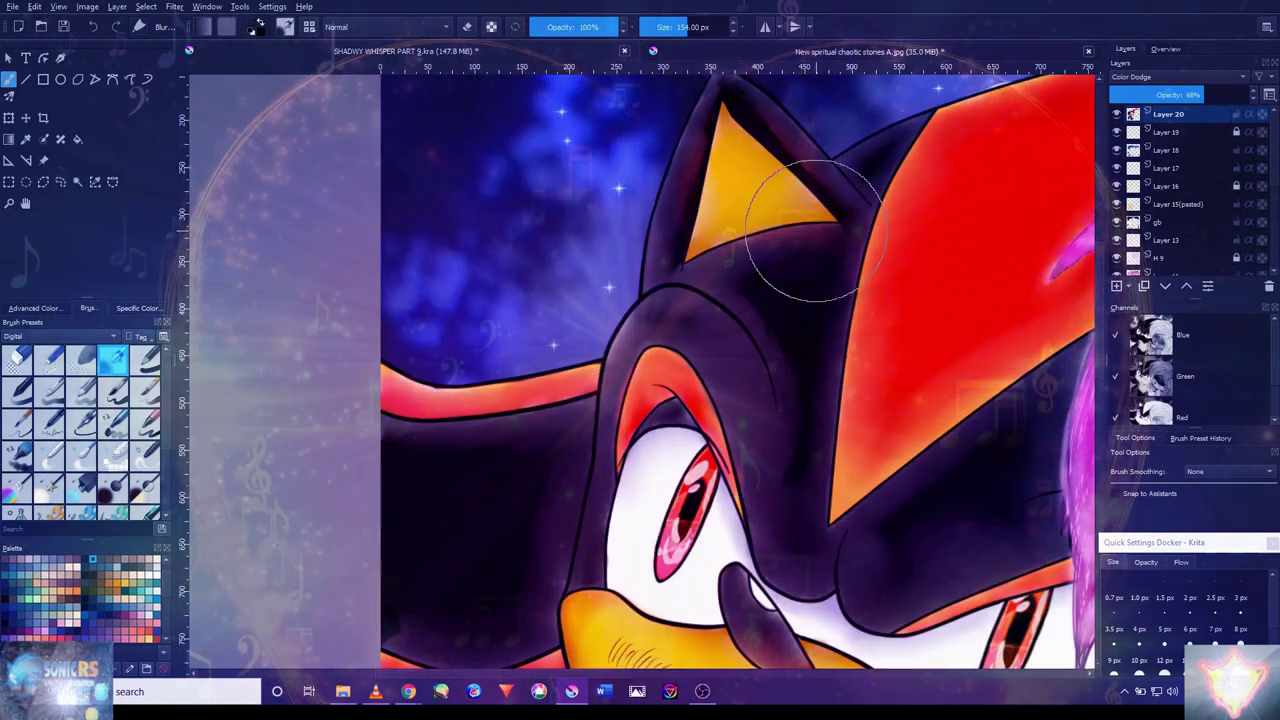
mouse_move(833, 252)
left_mouse_down()
mouse_move(731, 263)
mouse_move(700, 150)
mouse_move(680, 240)
left_mouse_up()
key("[")
key("[")
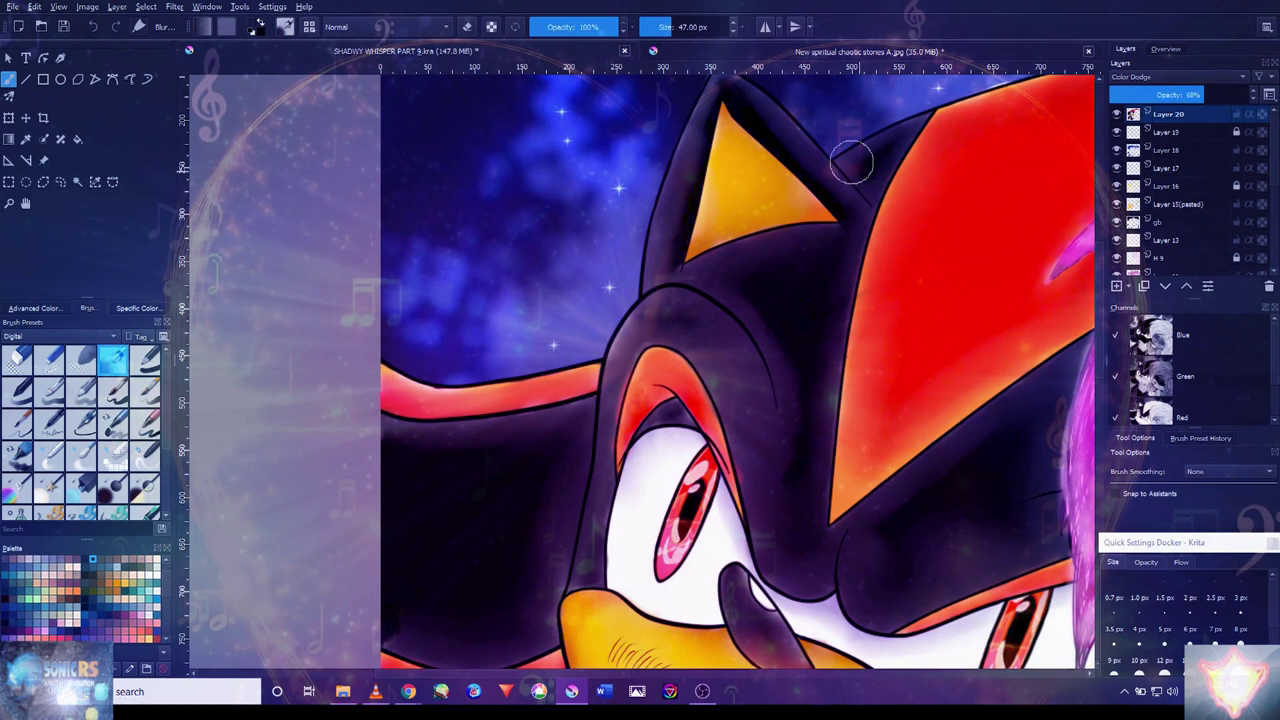
- Airbrush a pale lavender glow over the whites of the black character's eyes at 47 px
scroll(851, 163, "down", 4)
scroll(762, 412, "up", 6)
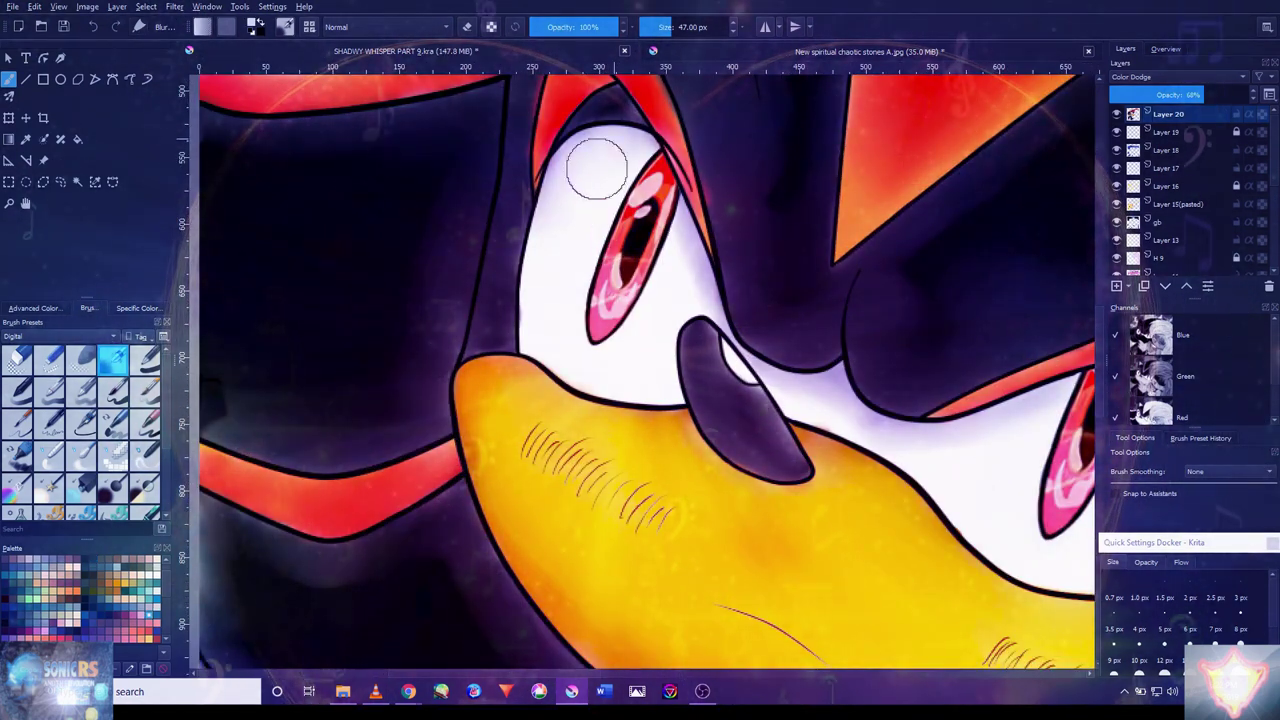
left_click_drag(955, 502, 805, 437)
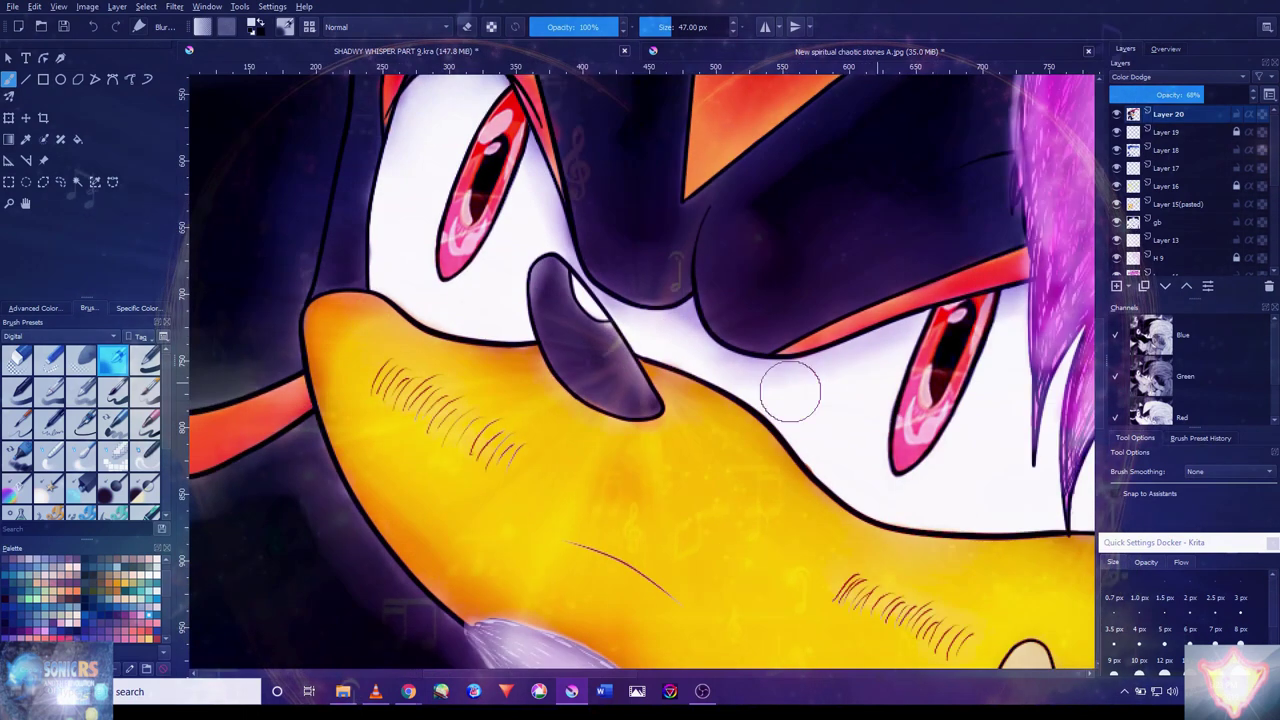
- Switch back to the dark purple and airbrush glow over the black character's brow and nose at 44 px
scroll(995, 435, "down", 4)
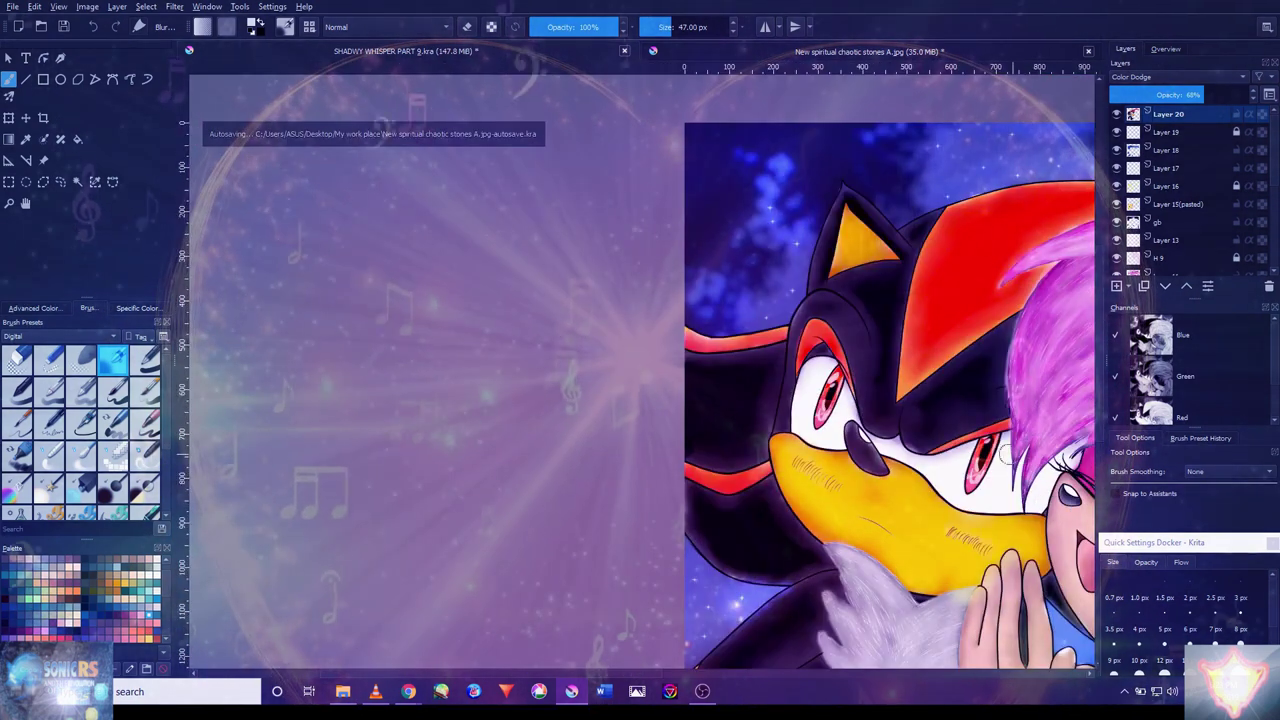
scroll(777, 371, "up", 6)
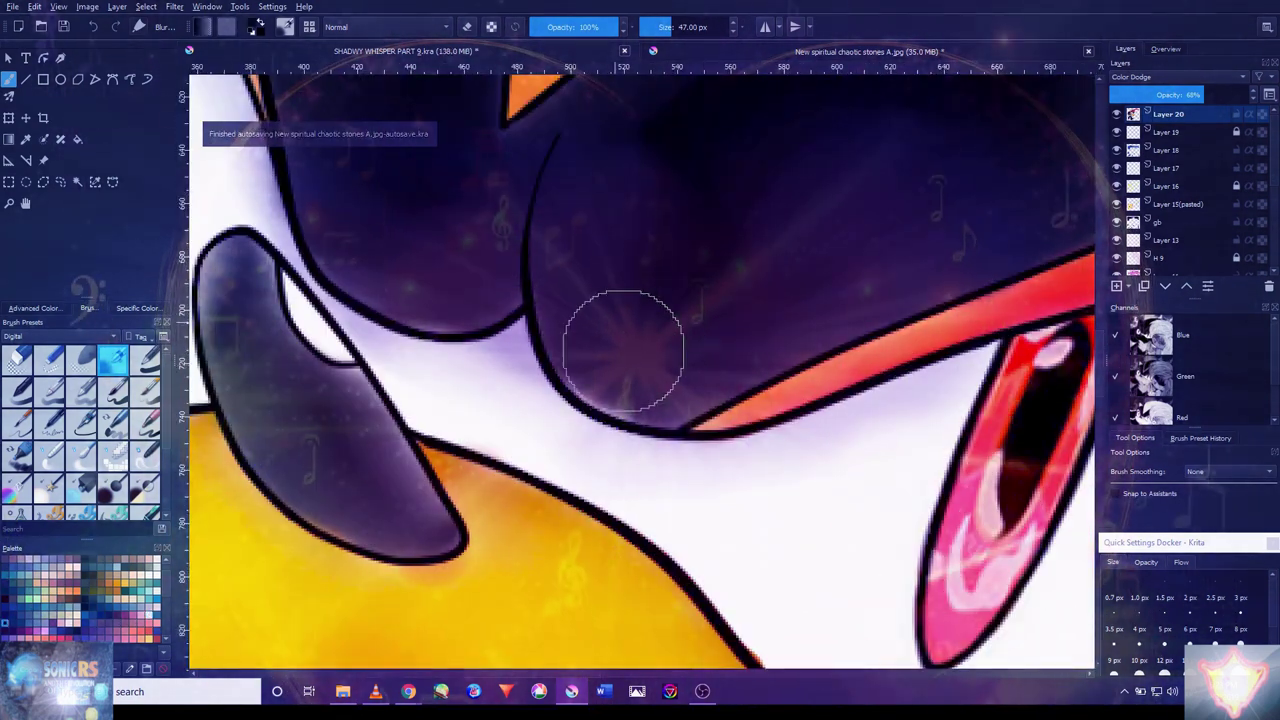
key("m")
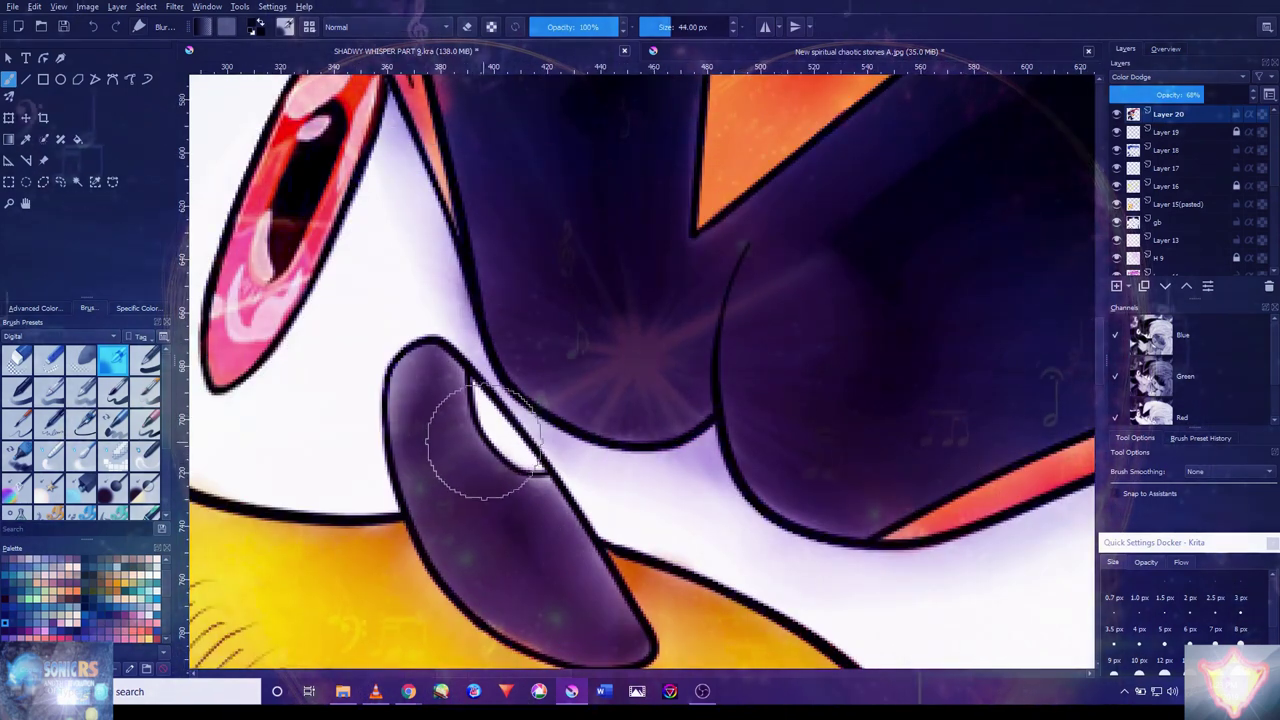
- Reduce the airbrush to 26 px and paint purple glow into the small black areas around the pink character's hand and wrist
scroll(440, 392, "down", 4)
scroll(707, 398, "up", 5)
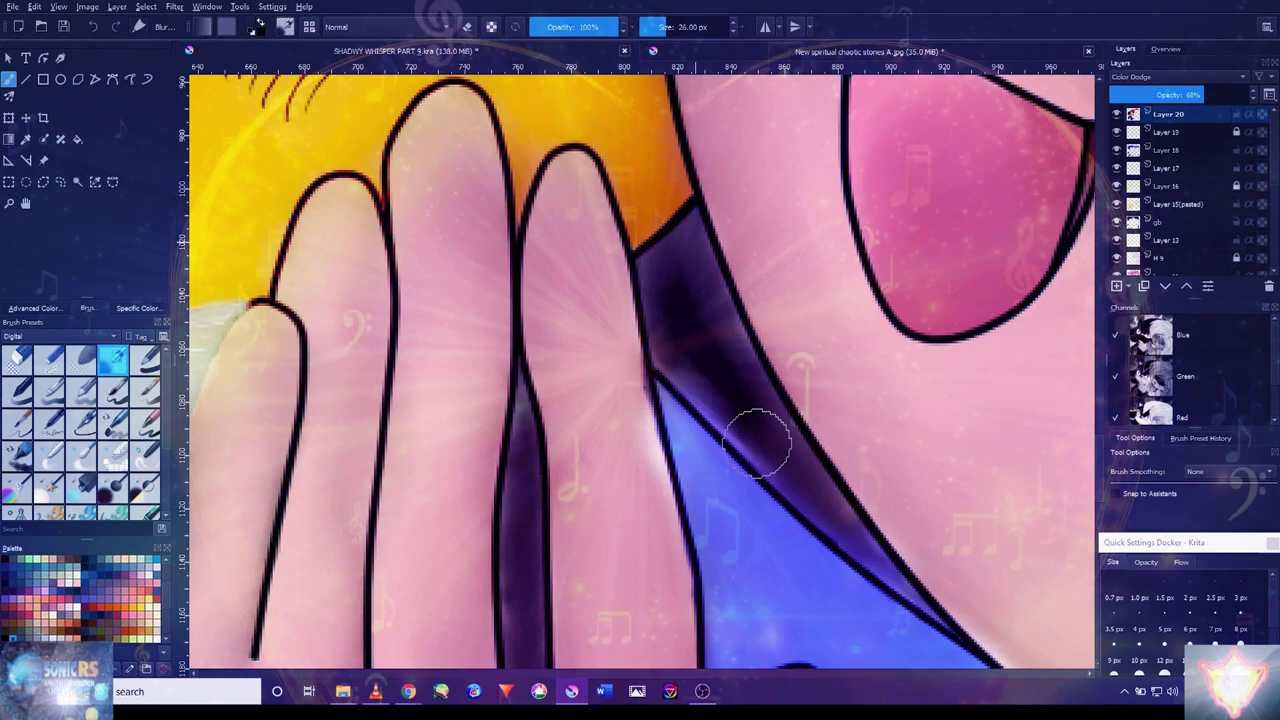
scroll(554, 449, "down", 5)
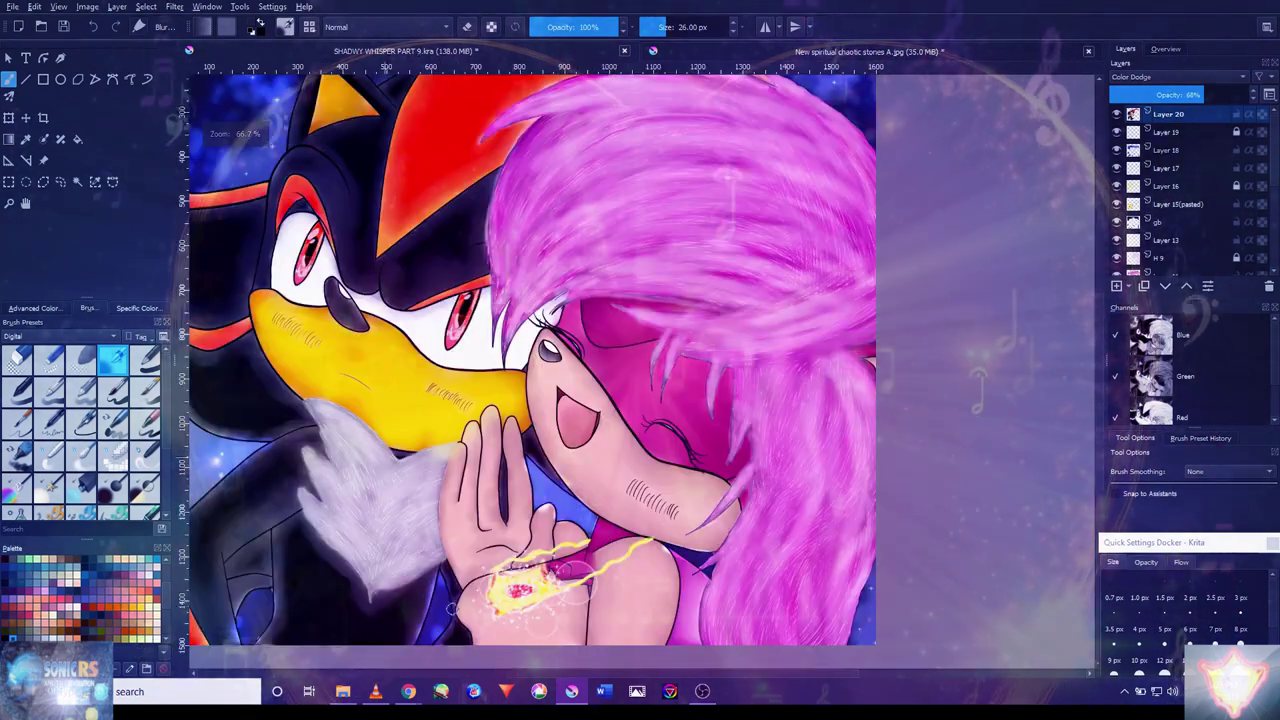
scroll(452, 525, "down", 2)
scroll(594, 531, "up", 6)
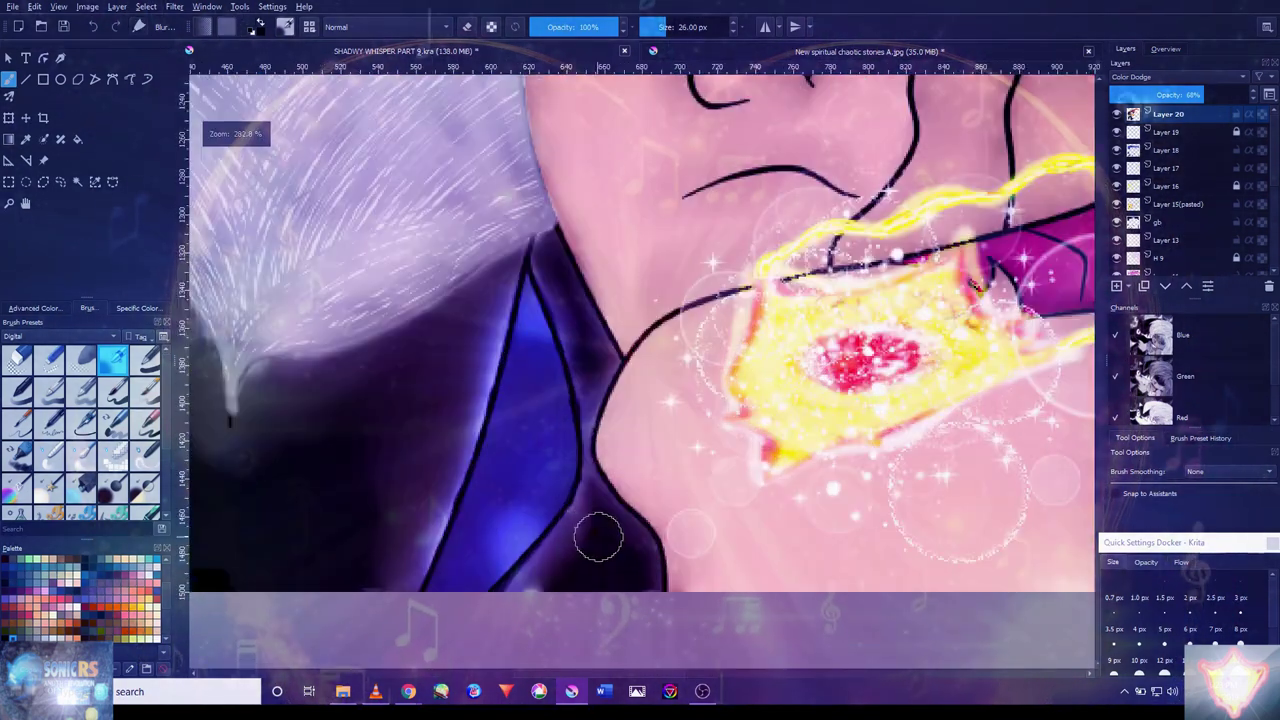
scroll(580, 425, "down", 2)
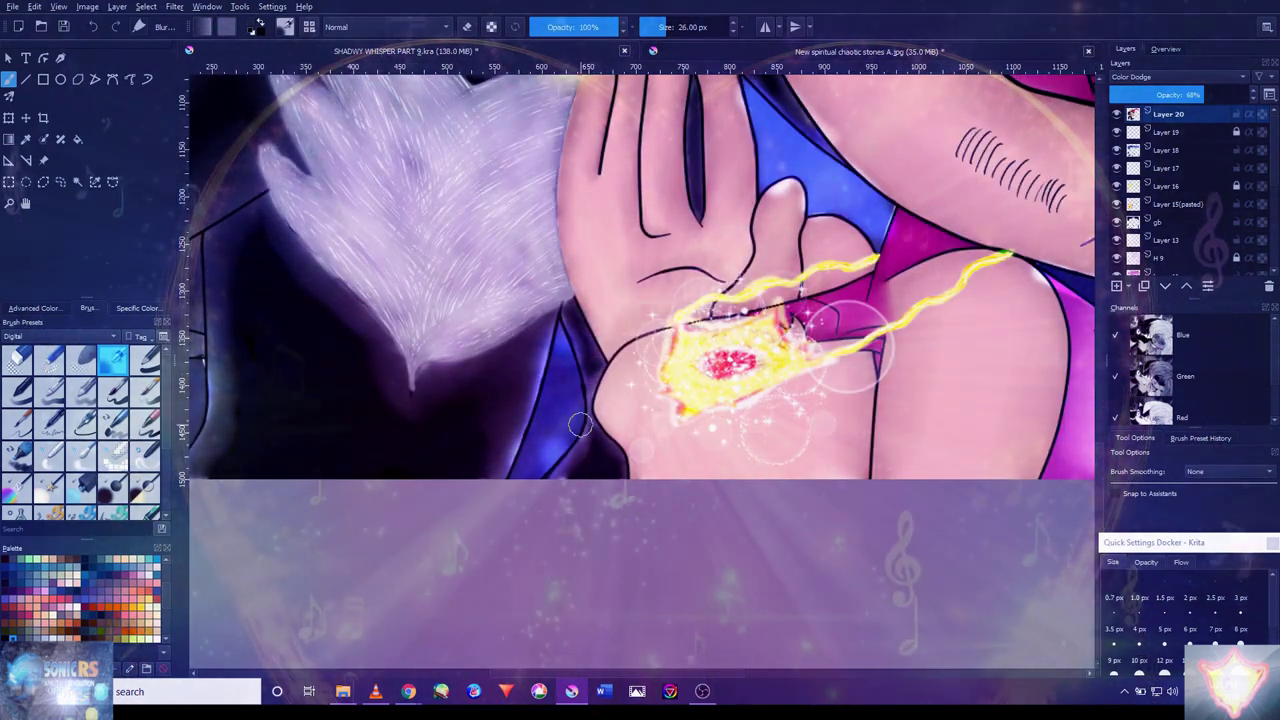
- Rename Layer 19 as 1
double_click(1215, 132)
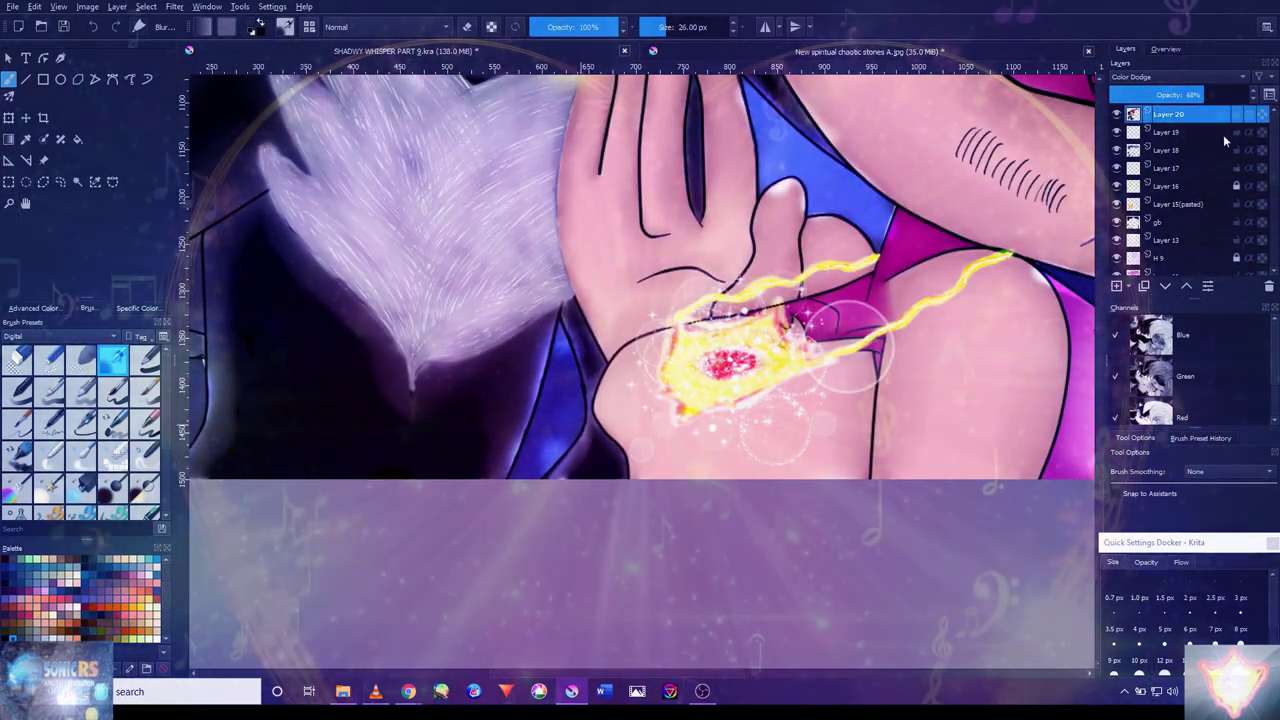
type("1")
key("Return")
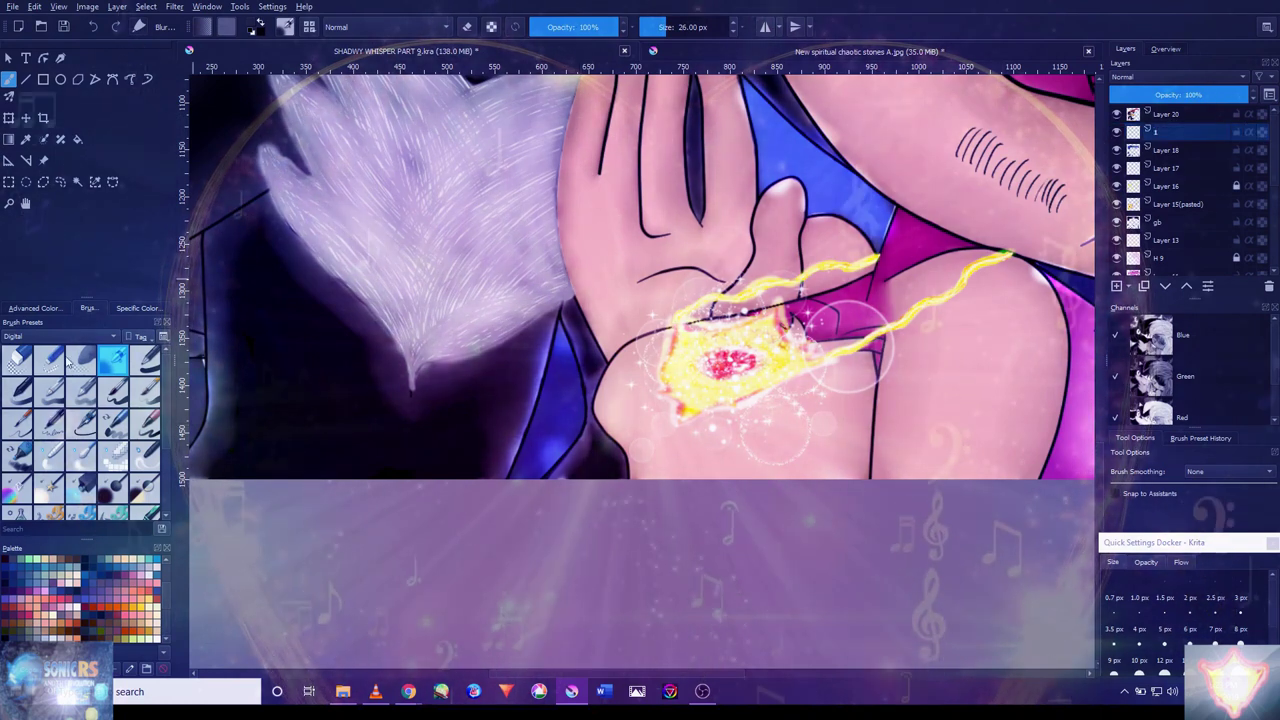
- Erase stray glow from Layer 18 with the 25 px eraser around the pink character's arm, fingers and face
key("slash")
scroll(860, 205, "down", 3)
scroll(286, 529, "up", 6)
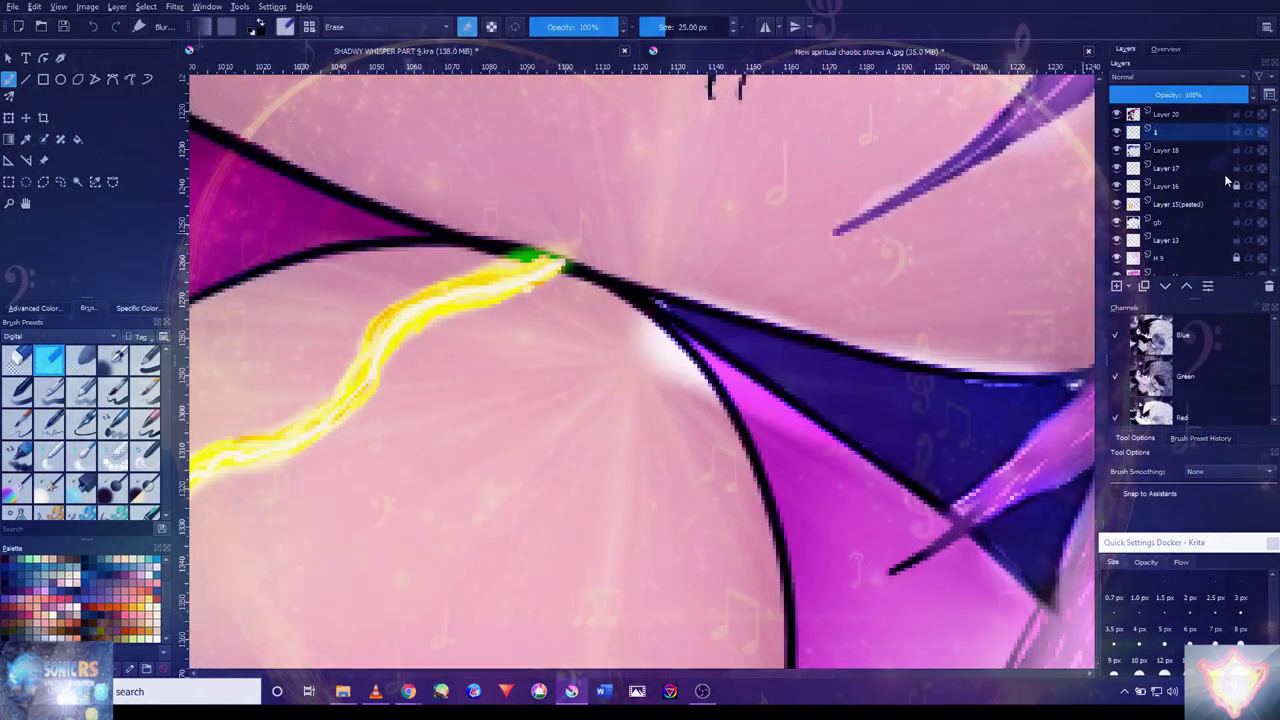
left_click(1215, 150)
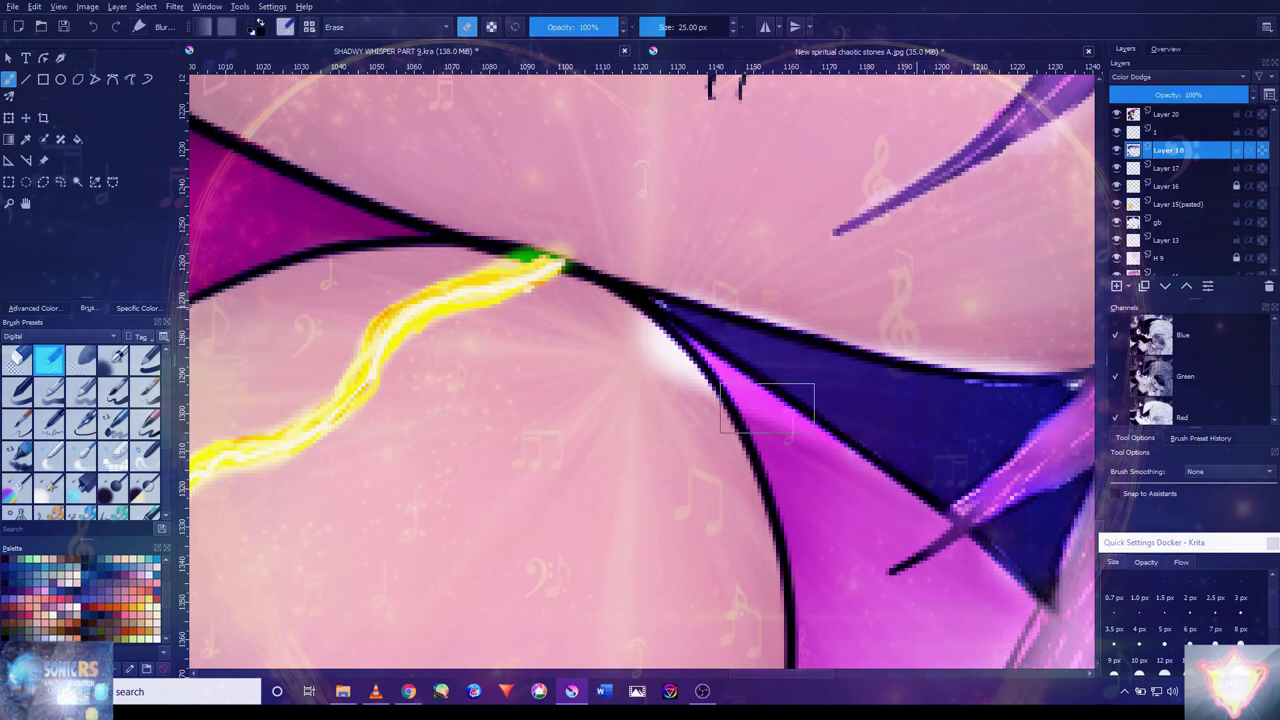
scroll(671, 380, "down", 6)
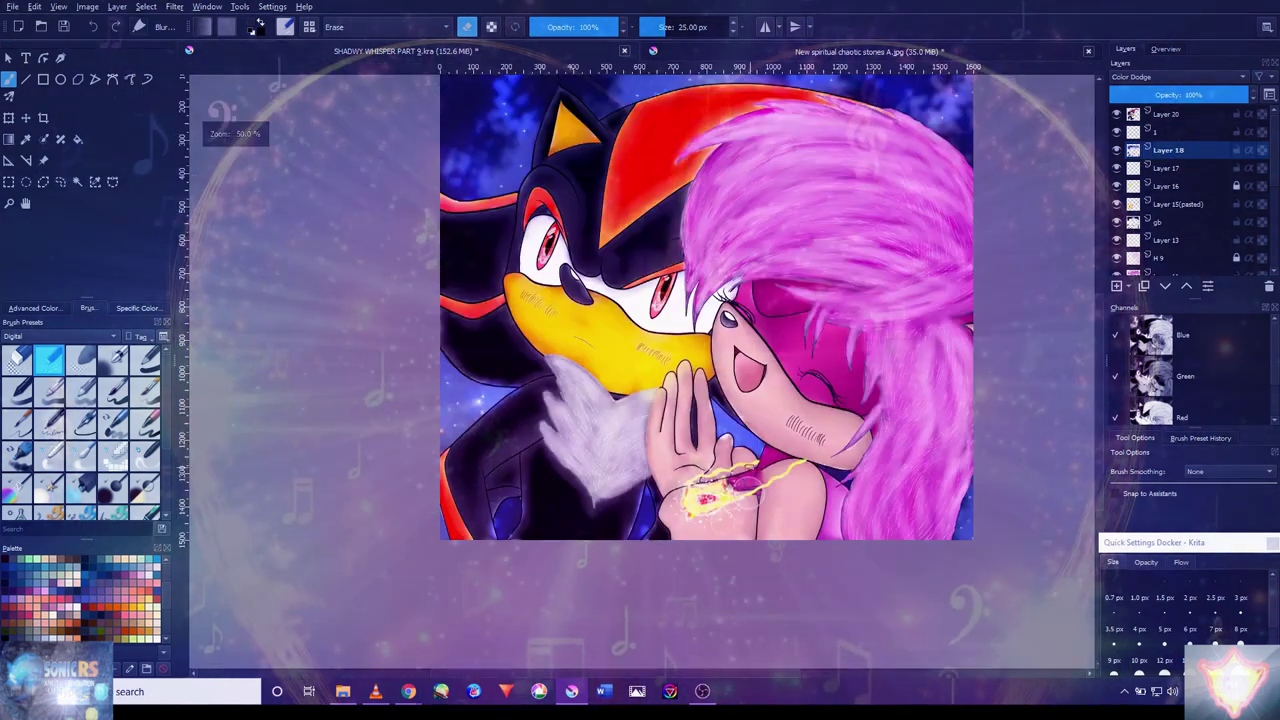
scroll(607, 360, "up", 5)
mouse_move(607, 360)
left_mouse_down()
mouse_move(590, 312)
mouse_move(617, 371)
mouse_move(571, 323)
mouse_move(620, 380)
left_mouse_up()
scroll(680, 400, "down", 3)
scroll(755, 408, "up", 2)
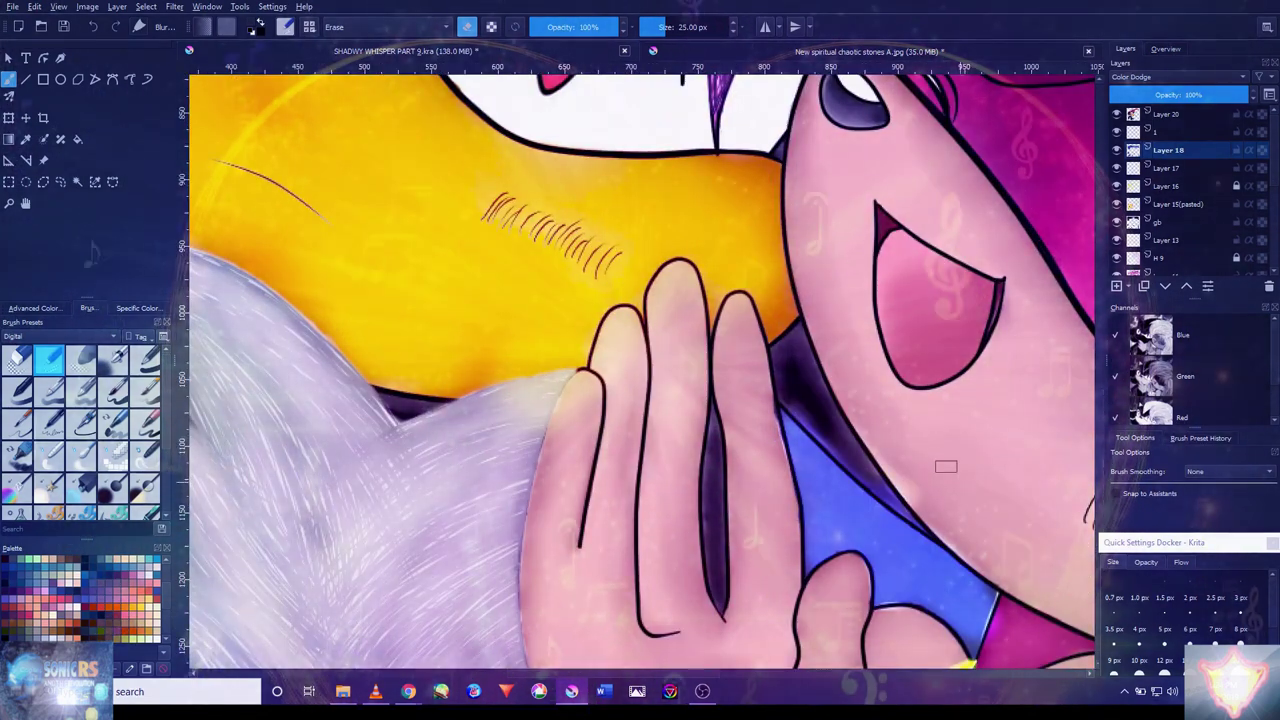
scroll(893, 456, "down", 3)
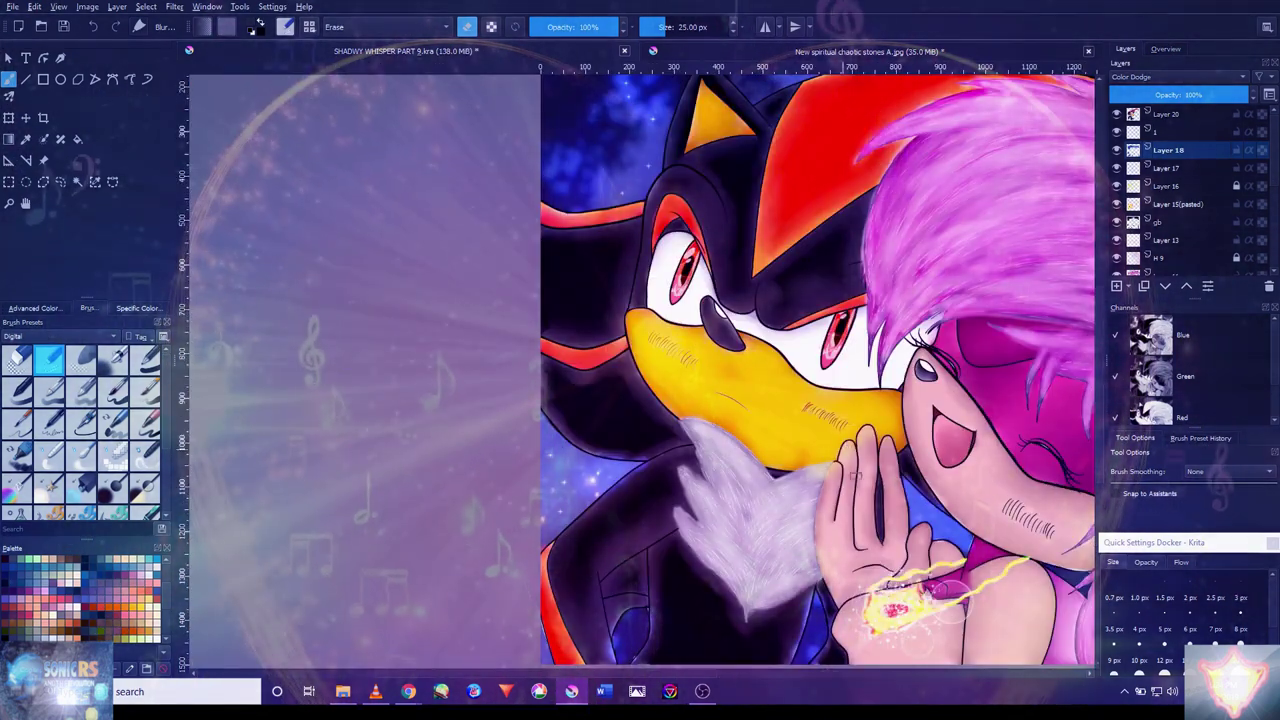
- Rename Layer 18 as 1 and rename the layer directly above it as 2
scroll(678, 290, "up", 1)
scroll(500, 330, "up", 4)
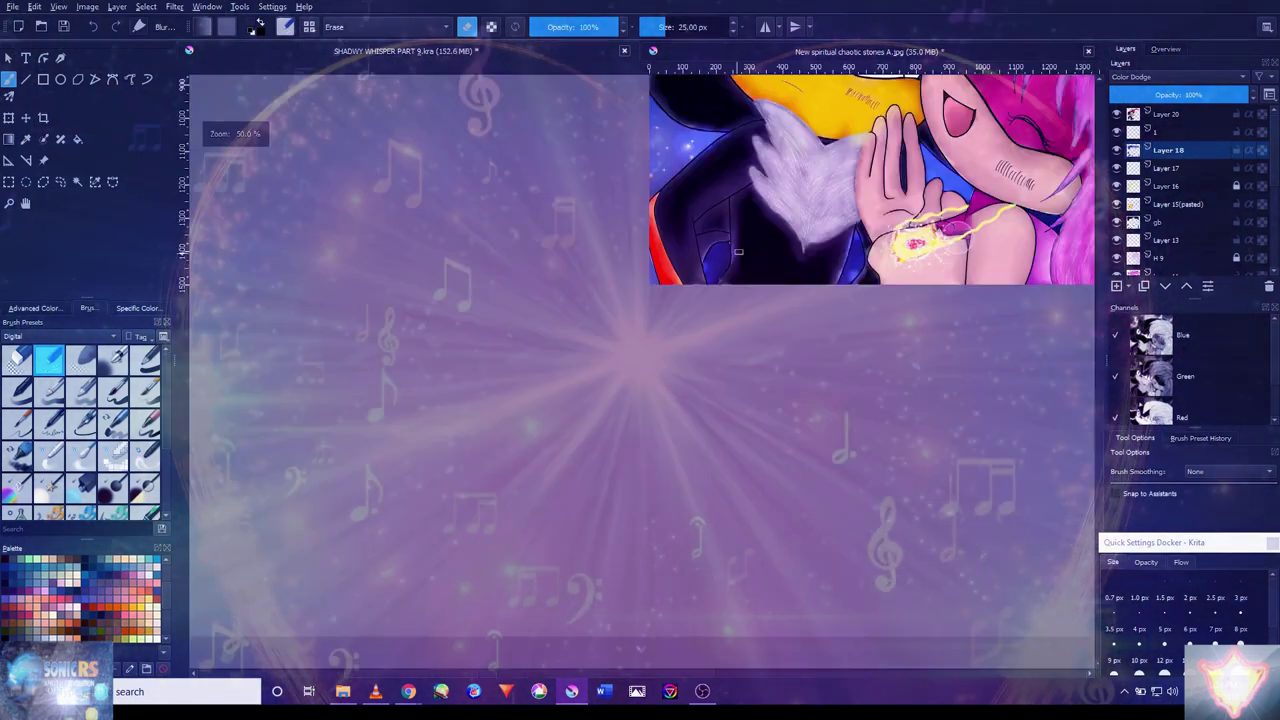
scroll(705, 411, "down", 4)
double_click(1191, 151)
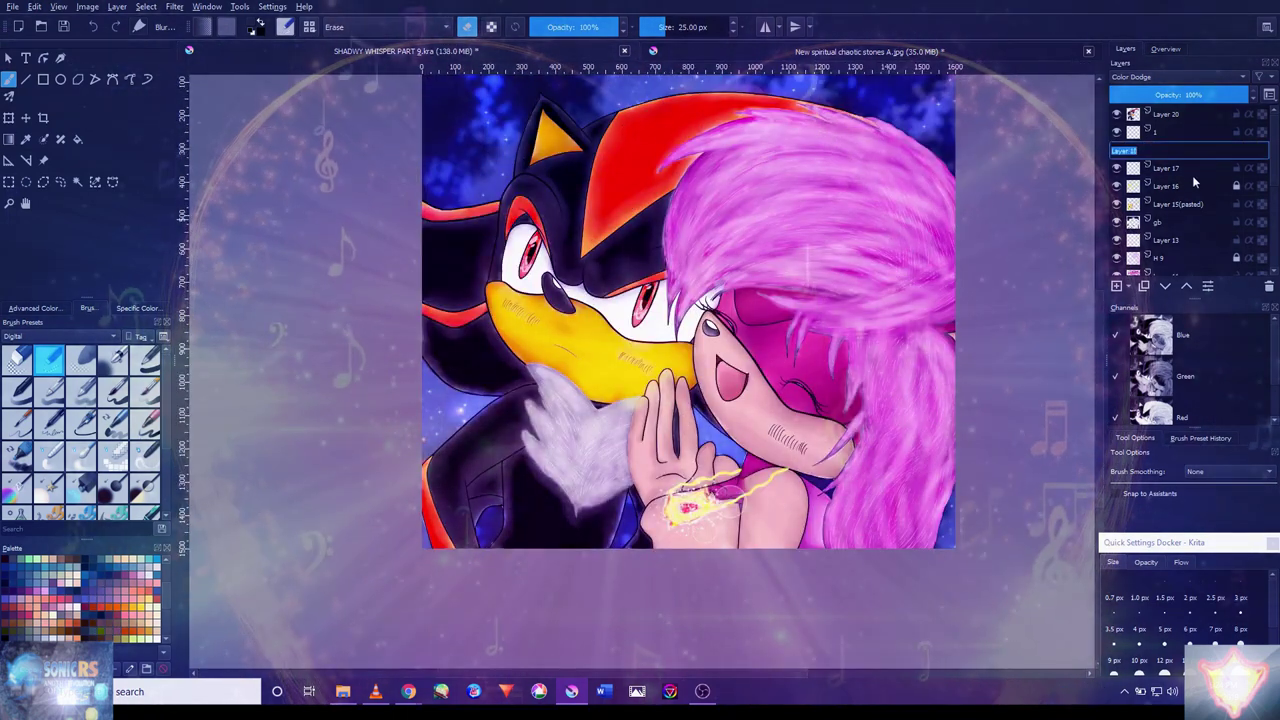
type("1")
key("shift+Tab")
type("2")
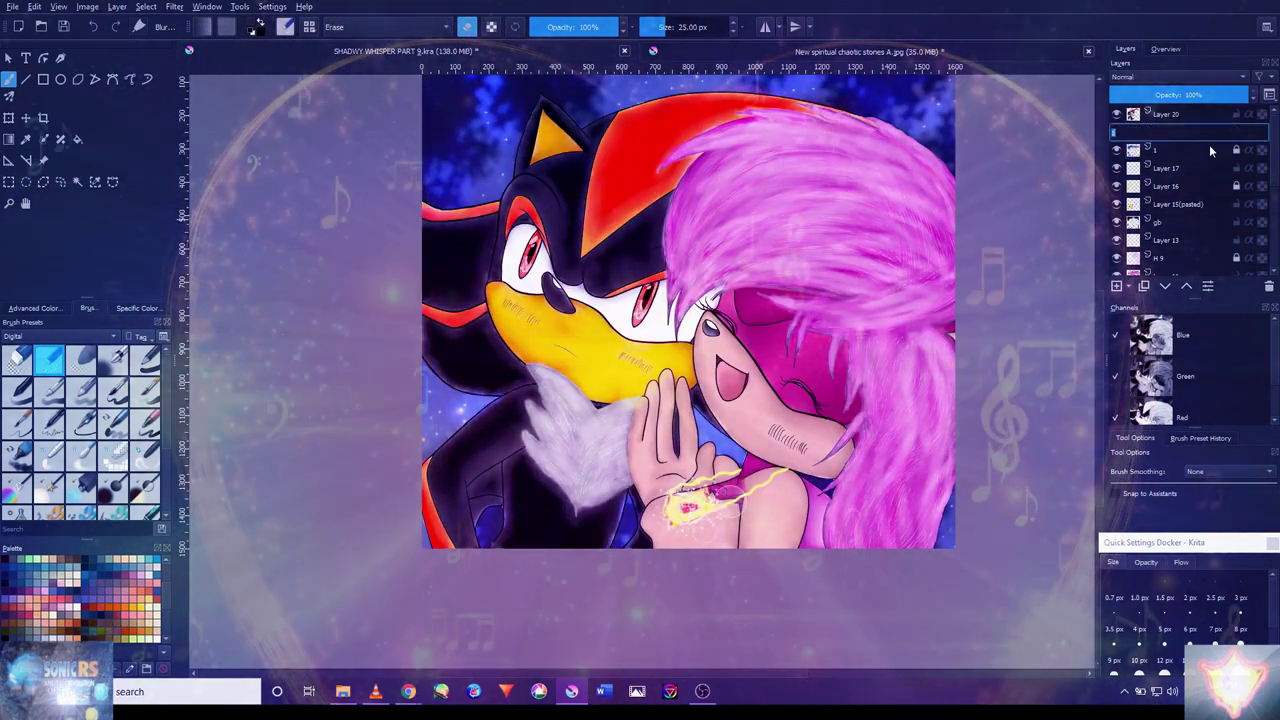
- On Layer 20, airbrush a light skin-pink glow over the pink character's muzzle and arm at 90 px, undoing a stray stroke
left_click(1213, 114)
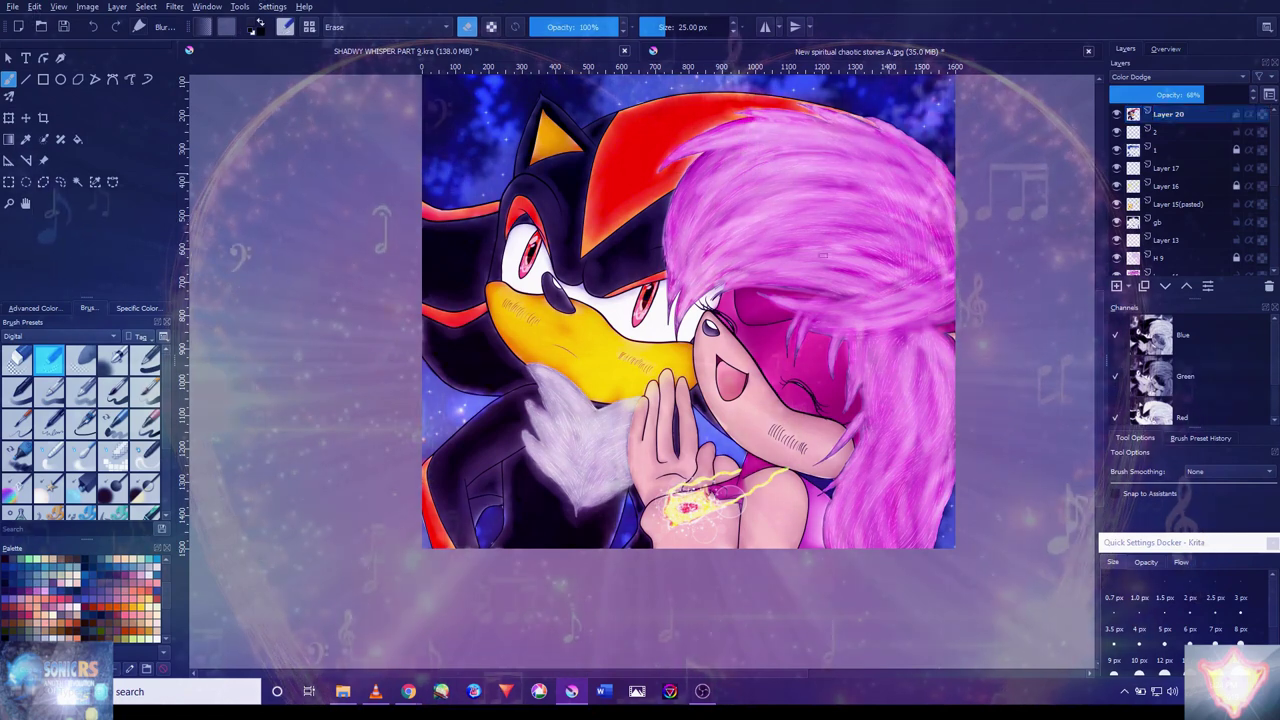
scroll(800, 484, "down", 2)
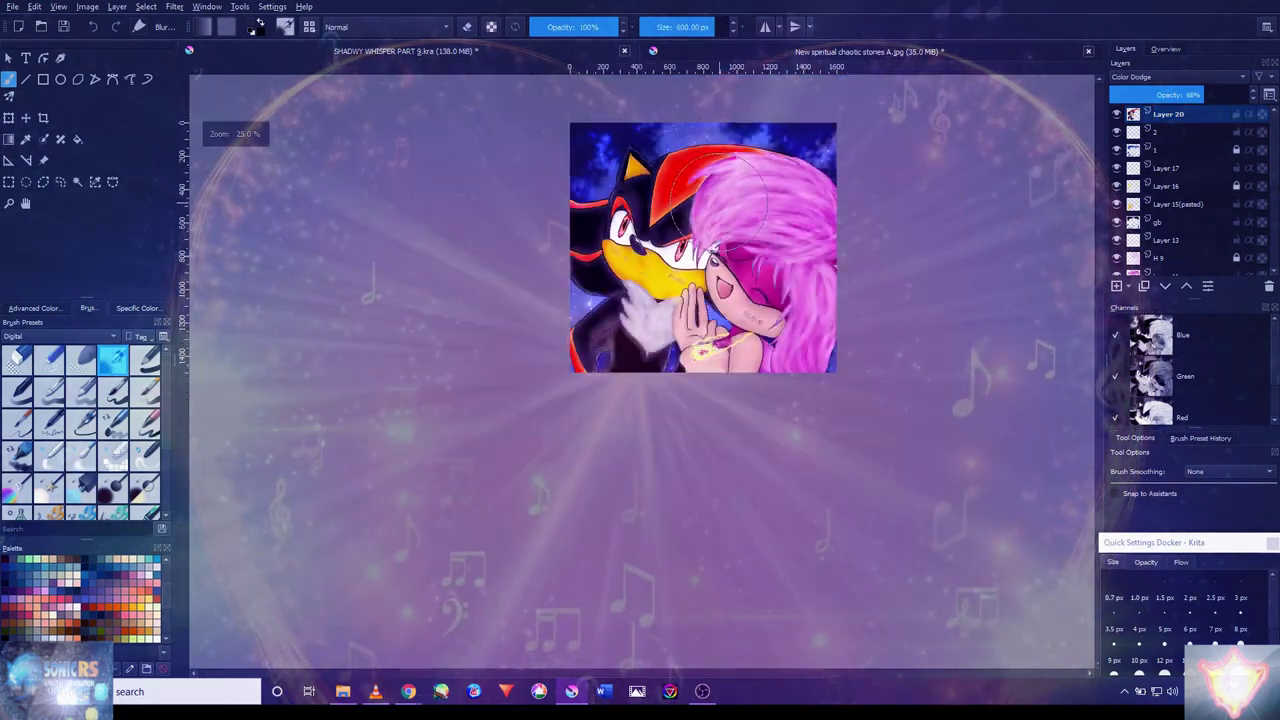
scroll(800, 484, "up", 4)
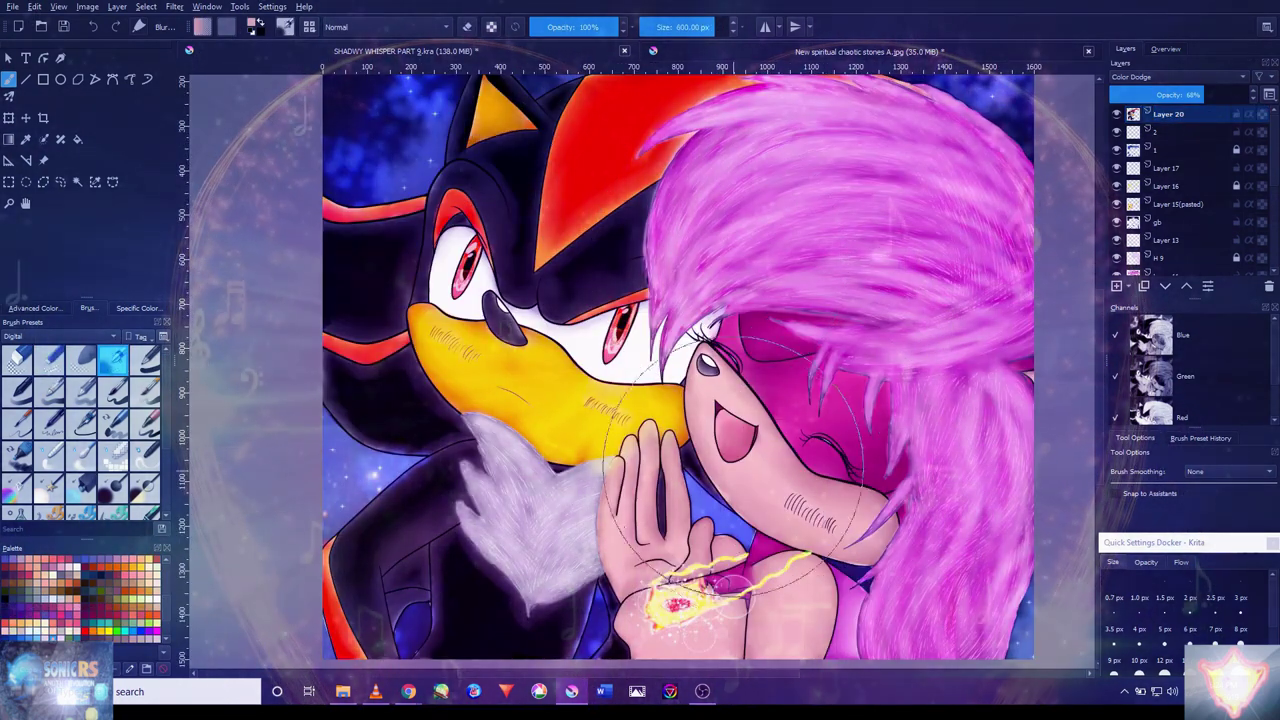
scroll(800, 484, "up", 2)
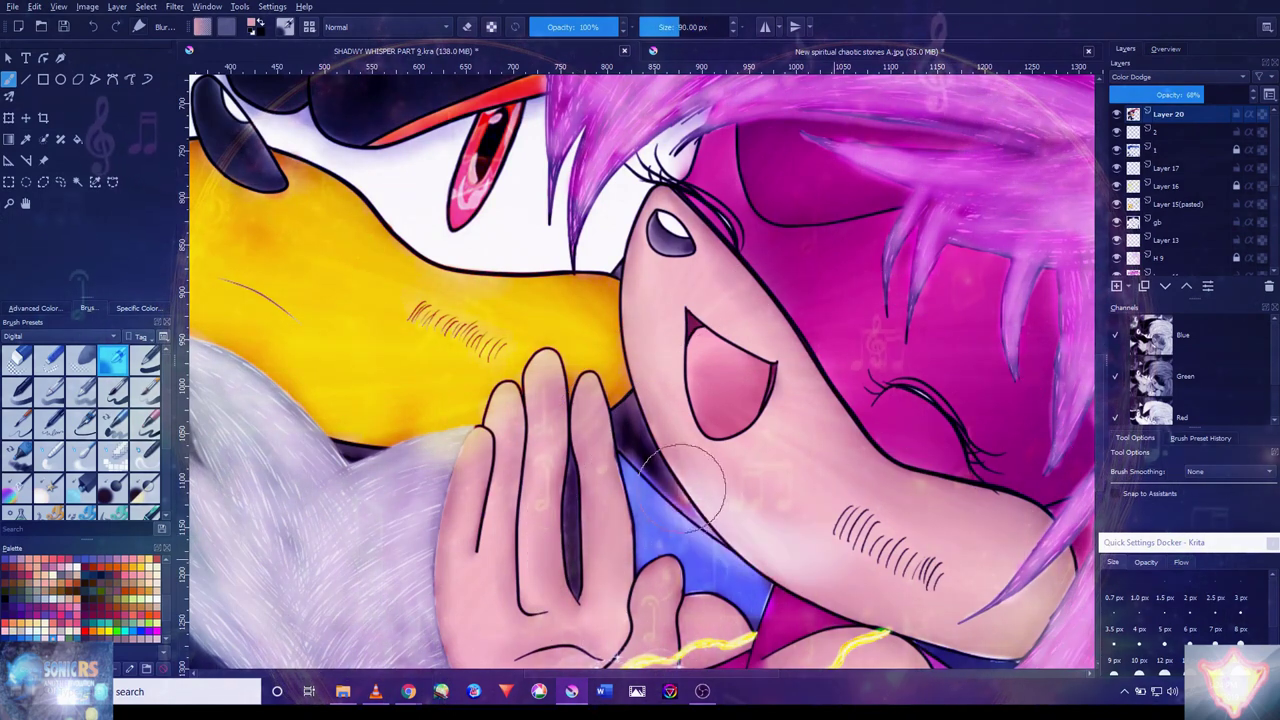
key("ctrl+z")
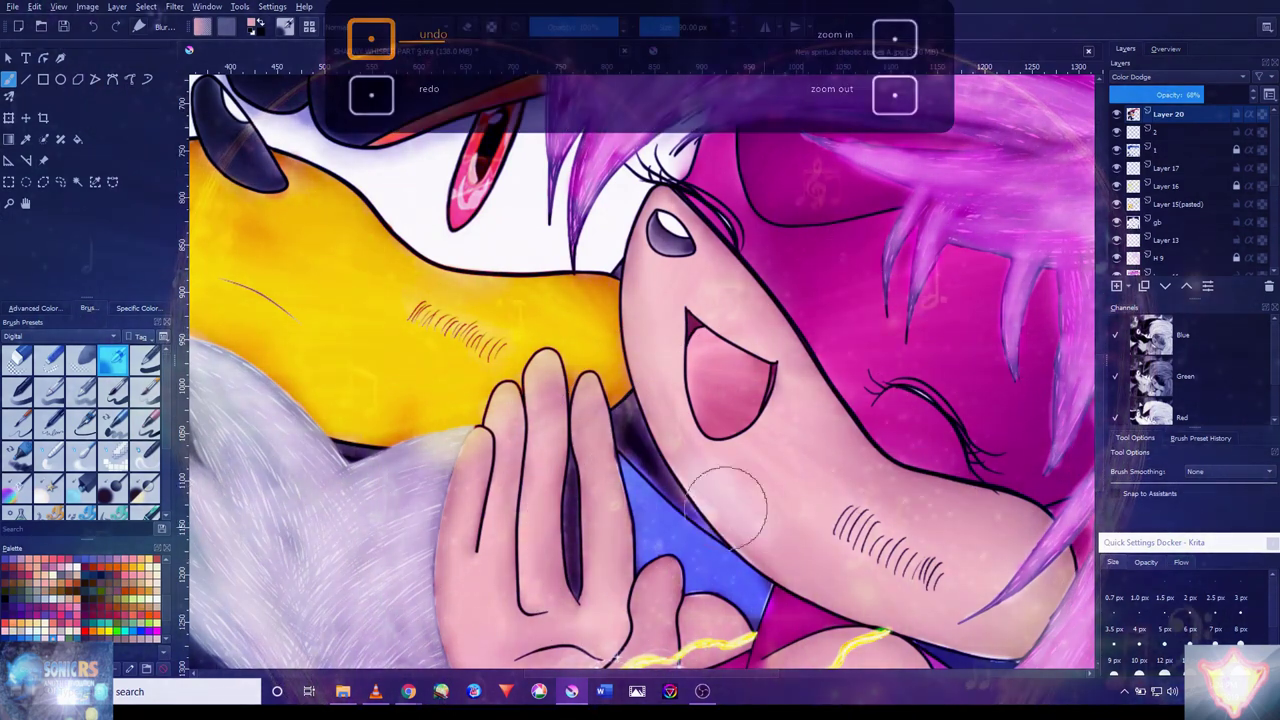
left_click_drag(797, 484, 697, 374)
scroll(800, 500, "down", 3)
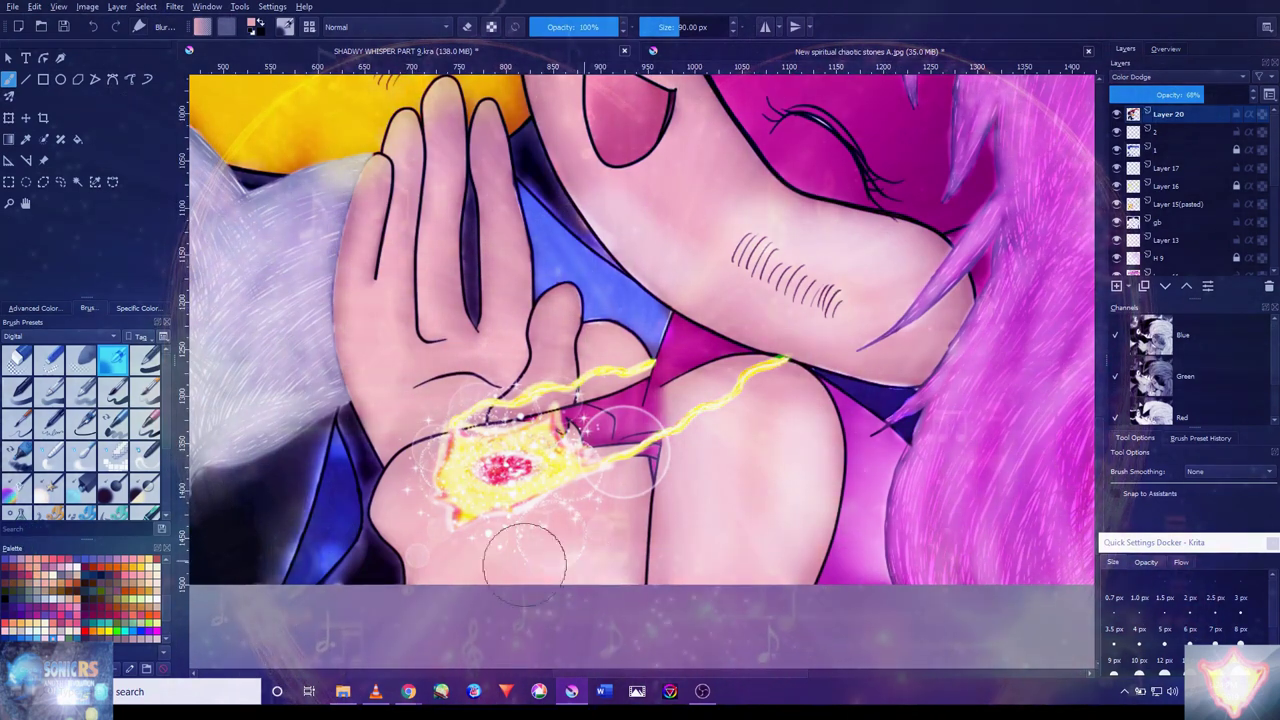
scroll(680, 540, "up", 5)
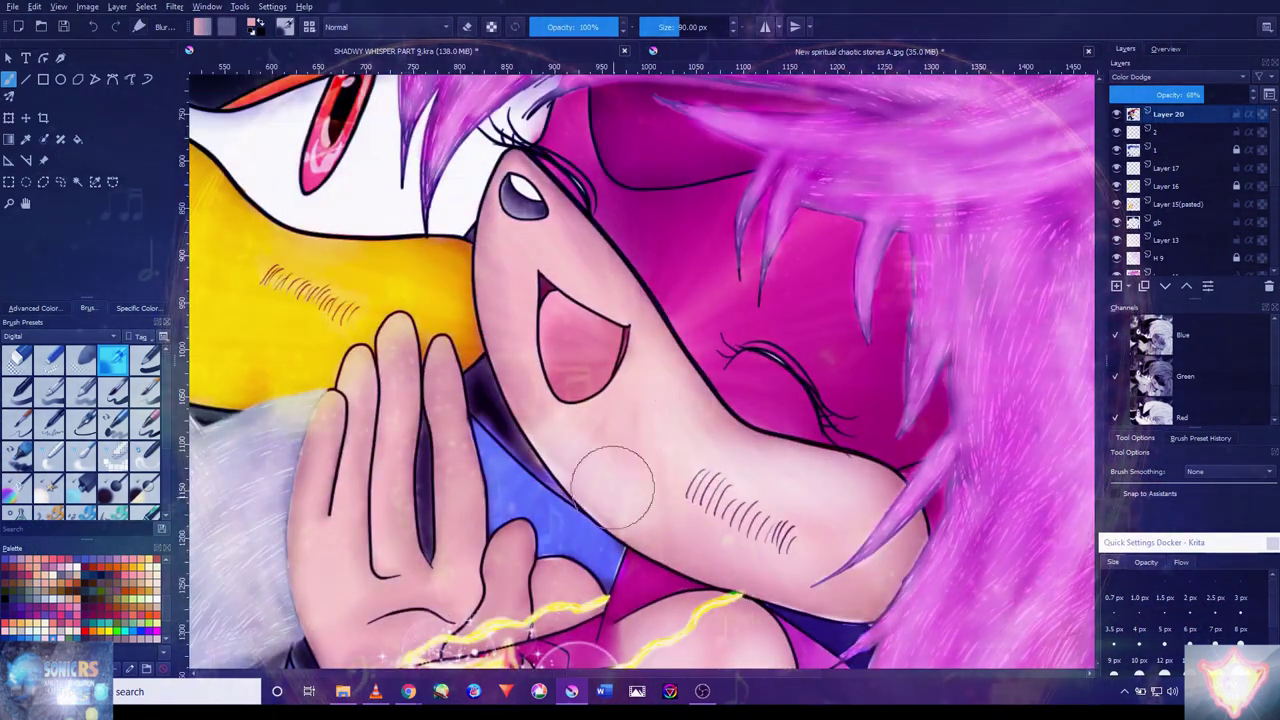
left_click_drag(586, 343, 621, 488)
- Reduce the airbrush to 55 px and paint light glow on the pink character's muzzle around the nose and mouth
key("bracketleft")
key("bracketleft")
key("bracketleft")
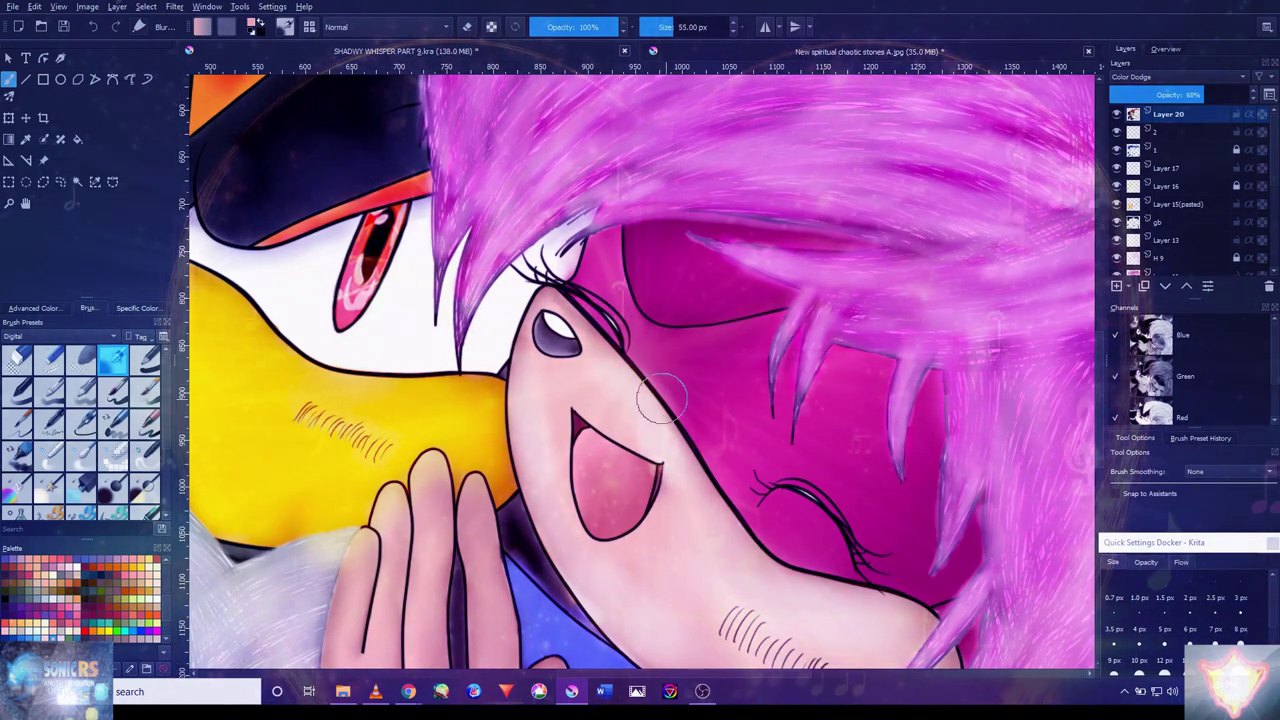
- Airbrush a reddish-pink glow onto the pink character's tongue at 24 px and 44 px
key("bracketleft")
key("bracketleft")
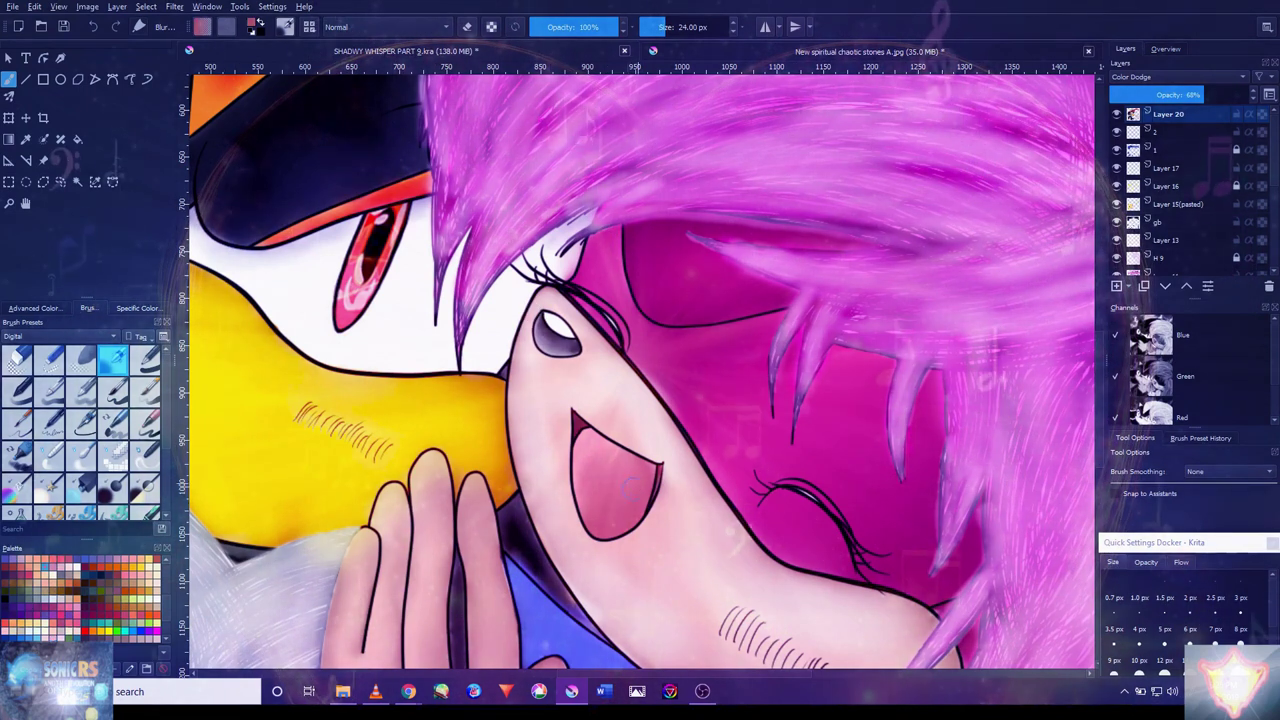
mouse_move(590, 430)
left_mouse_down()
mouse_move(612, 512)
mouse_move(615, 440)
left_mouse_up()
key("bracketright")
key("bracketright")
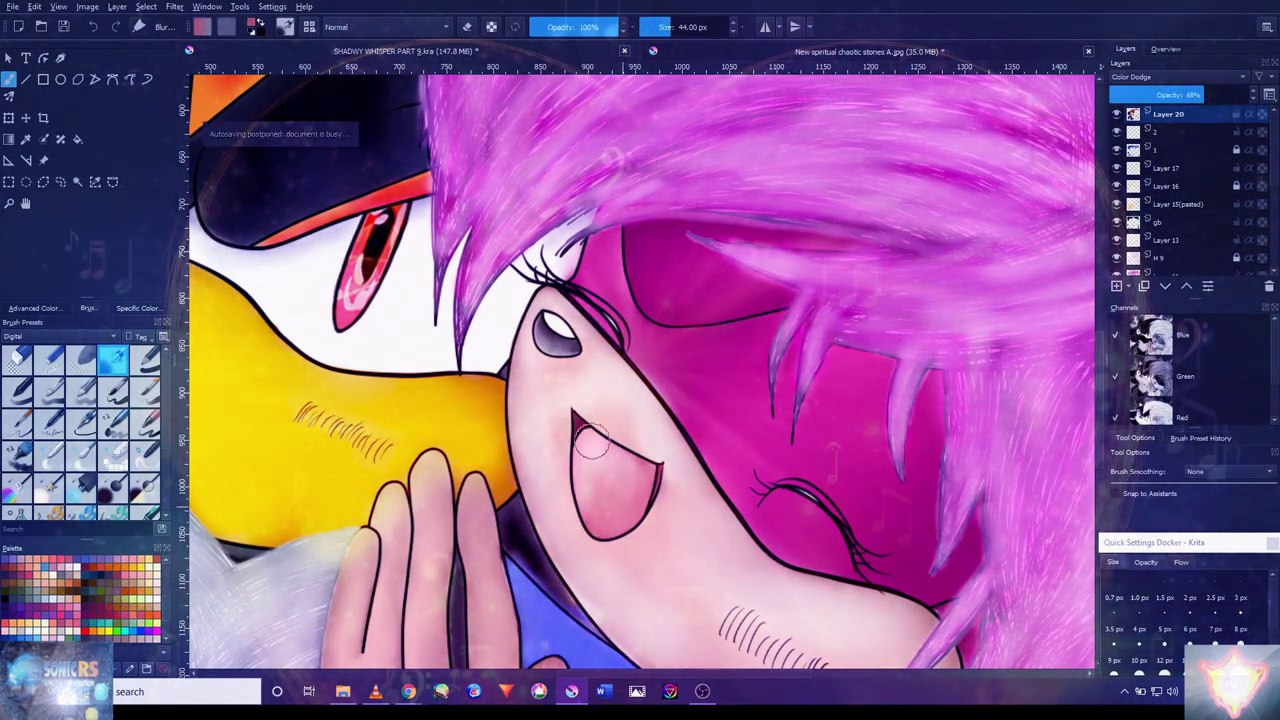
- Enlarge the airbrush to 144 px and paint magenta glow over the pink character's face around the closed eye
key("bracketright")
key("bracketright")
key("bracketright")
key("bracketright")
scroll(740, 400, "up", 2)
scroll(720, 420, "down", 2)
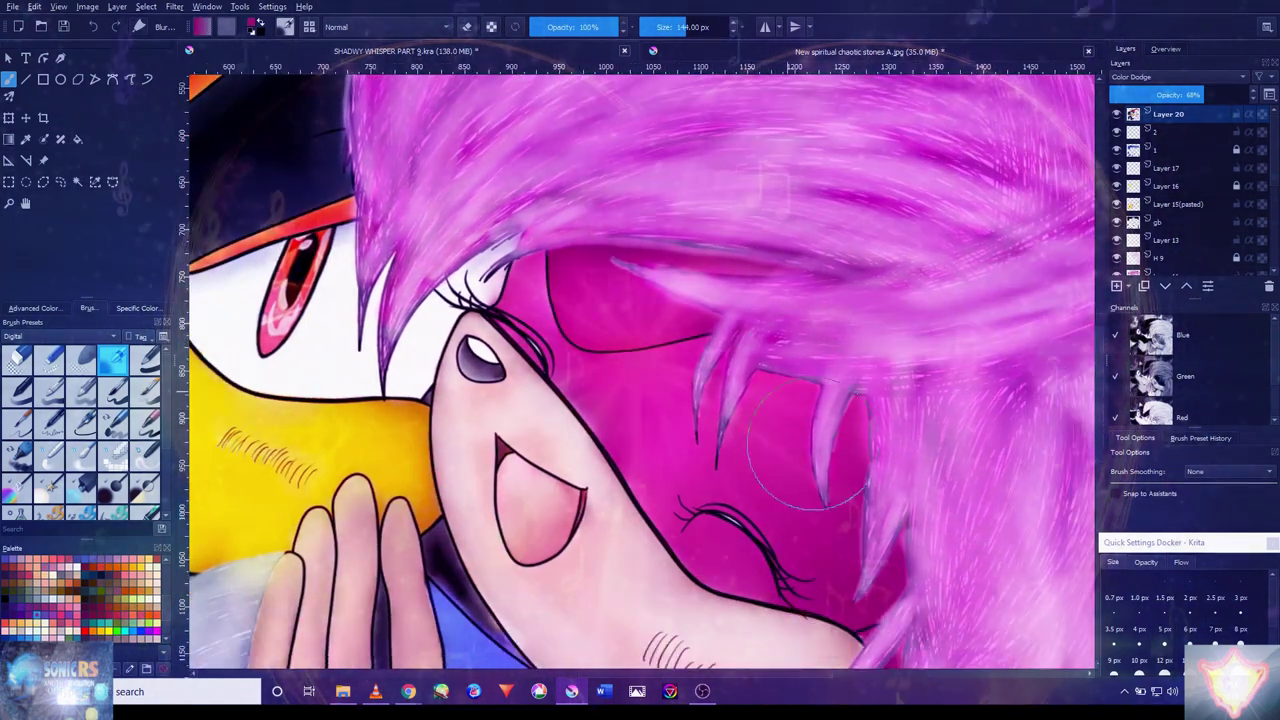
scroll(720, 420, "down", 6)
scroll(785, 380, "up", 8)
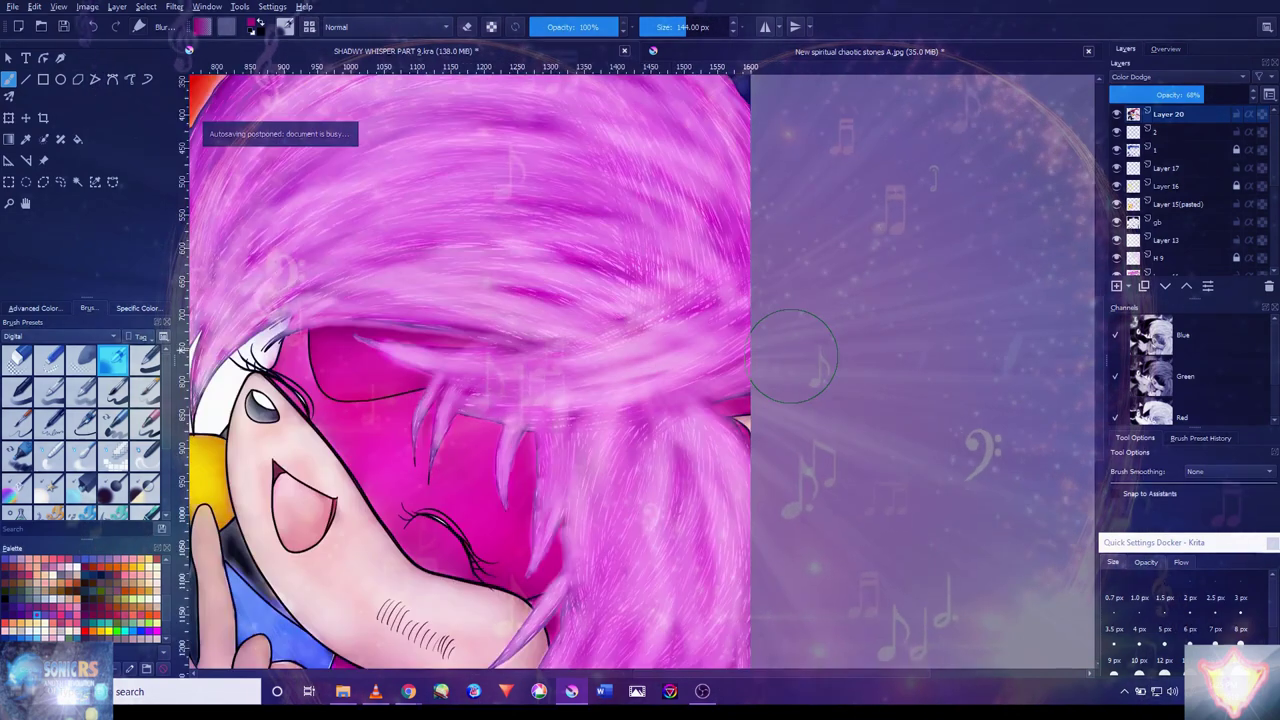
- Glow the small ear area at the drawing's edge with magenta at 32 px and skin-pink at 28 px
key("bracketleft")
key("bracketleft")
key("bracketleft")
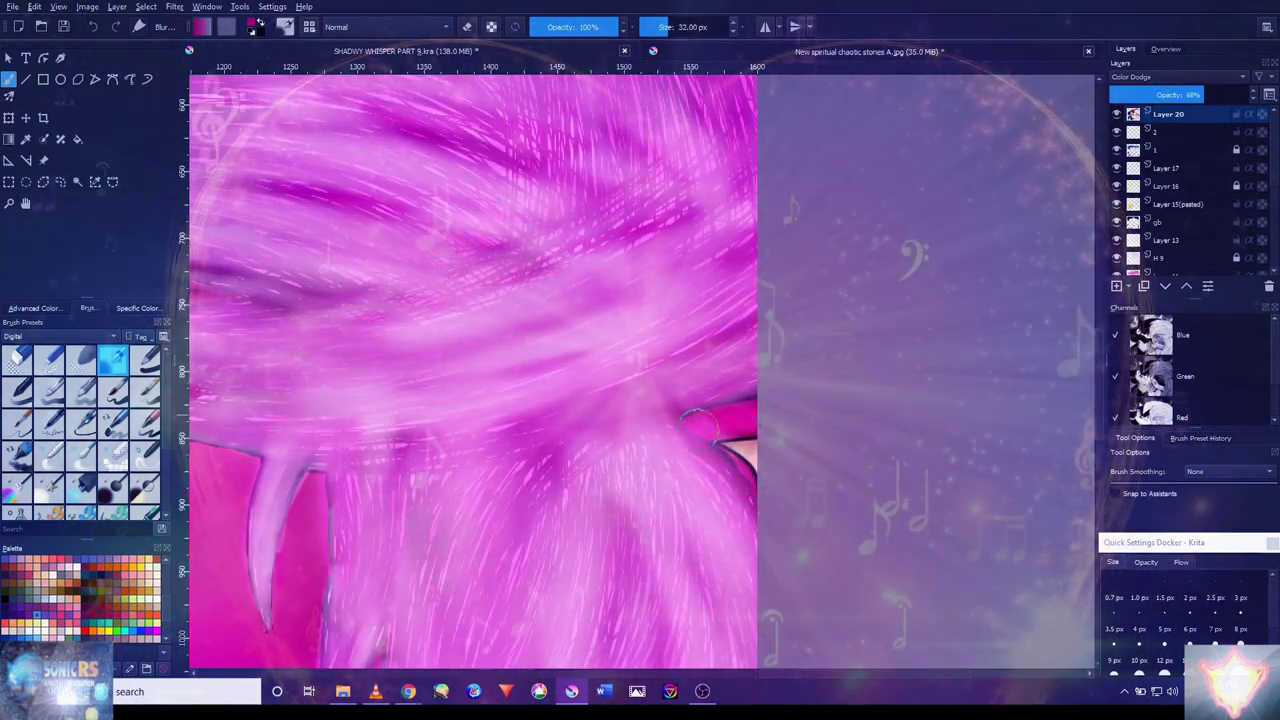
key("bracketleft")
key("bracketleft")
key("bracketleft")
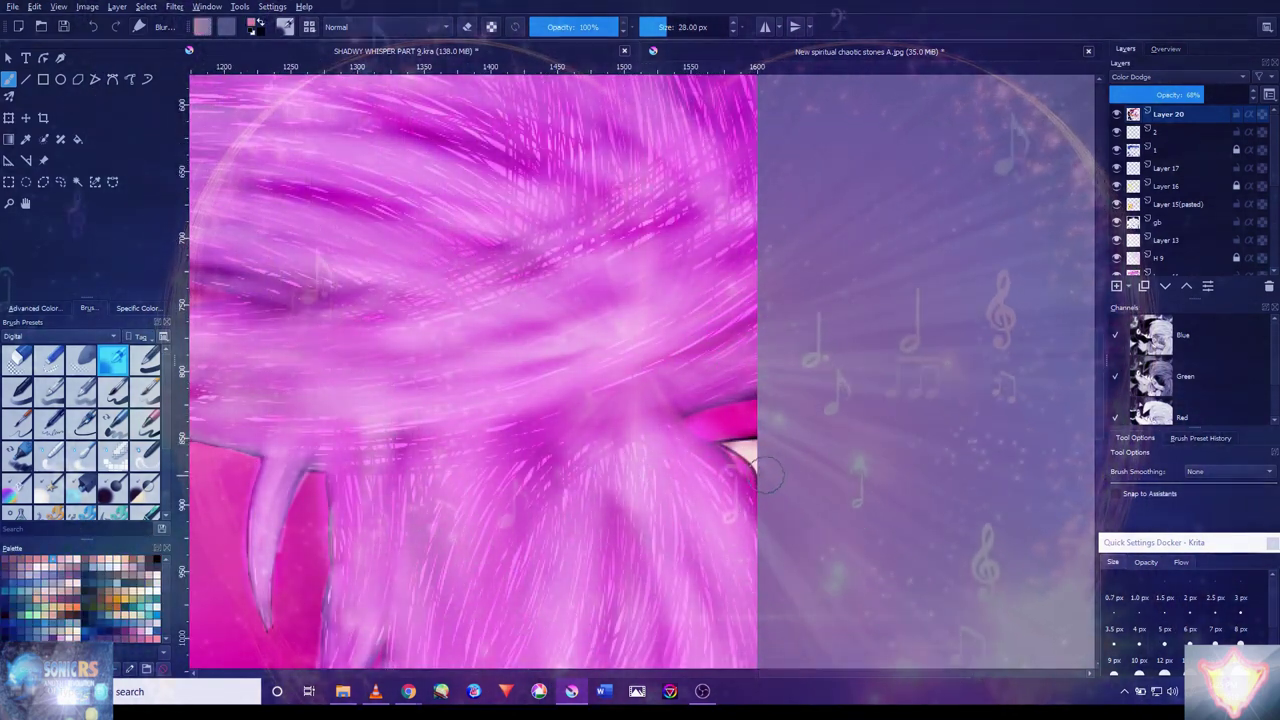
- Airbrush light purple glow at 44 px onto the pink body area between the arm and the hair
scroll(750, 465, "down", 6)
scroll(518, 232, "up", 6)
scroll(689, 378, "up", 1)
key("bracketright")
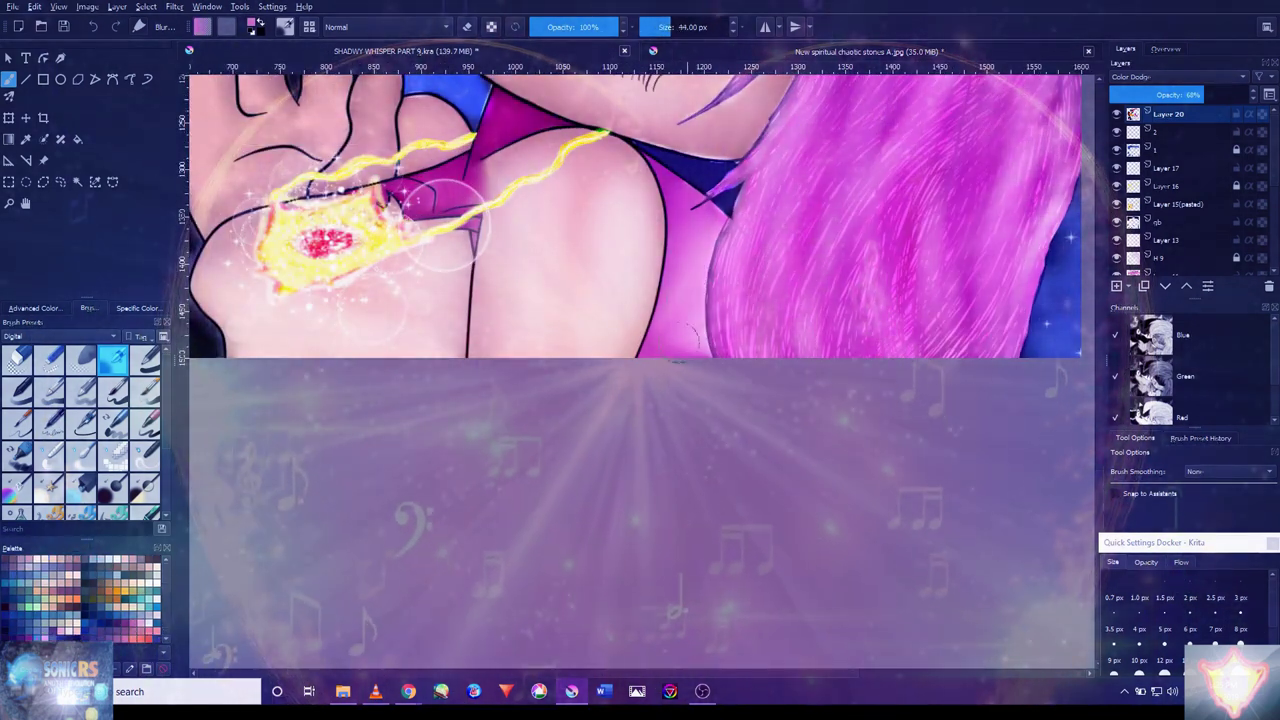
key("bracketright")
key("bracketright")
key("bracketright")
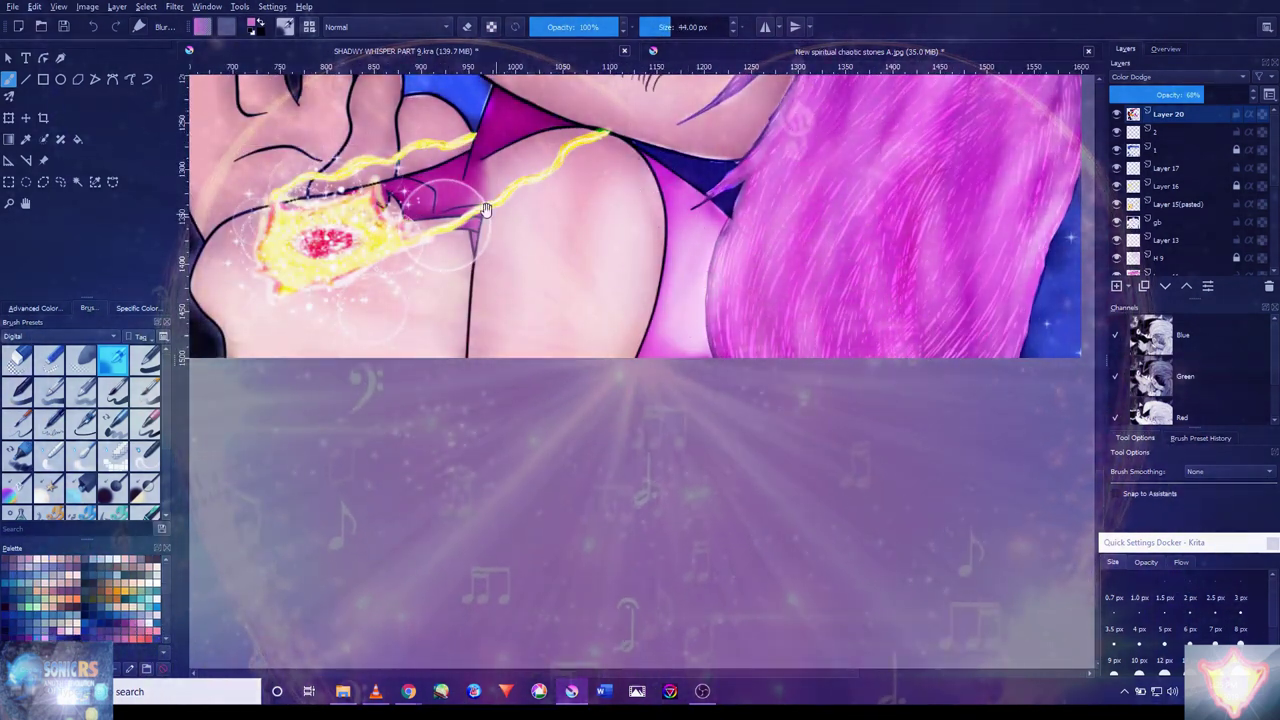
- Airbrush skin-pink glow over the pink character's palm and fingers at 47 px
left_click_drag(655, 171, 780, 320)
left_click_drag(417, 273, 522, 418)
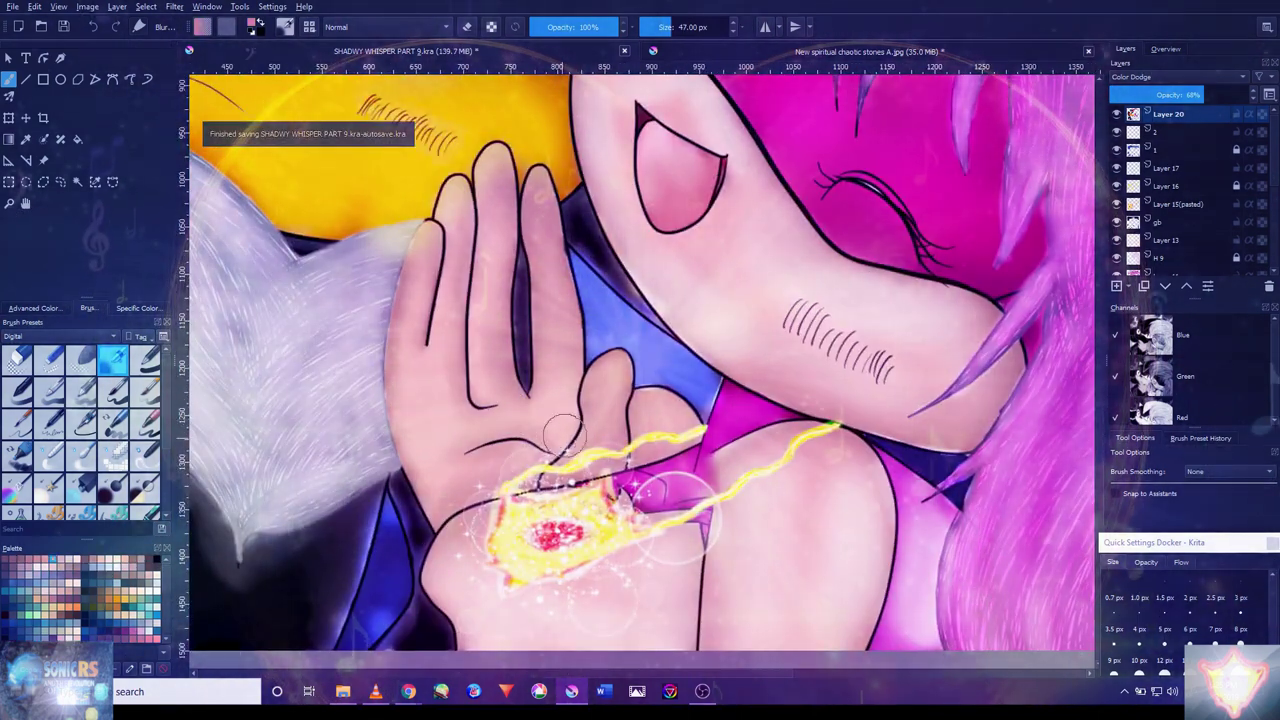
mouse_move(650, 430)
left_mouse_down()
mouse_move(590, 430)
mouse_move(560, 330)
mouse_move(510, 240)
mouse_move(437, 470)
mouse_move(478, 215)
mouse_move(505, 330)
mouse_move(548, 305)
left_mouse_up()
left_click_drag(492, 425, 802, 395)
mouse_move(543, 378)
left_mouse_down()
mouse_move(537, 397)
mouse_move(654, 423)
mouse_move(557, 369)
mouse_move(645, 420)
mouse_move(472, 150)
left_mouse_up()
- Airbrush pale lavender glow over the black character's white chest fur, starting at 68 px and using a larger brush for its centre
mouse_move(587, 233)
left_mouse_down()
mouse_move(445, 160)
mouse_move(651, 263)
left_mouse_up()
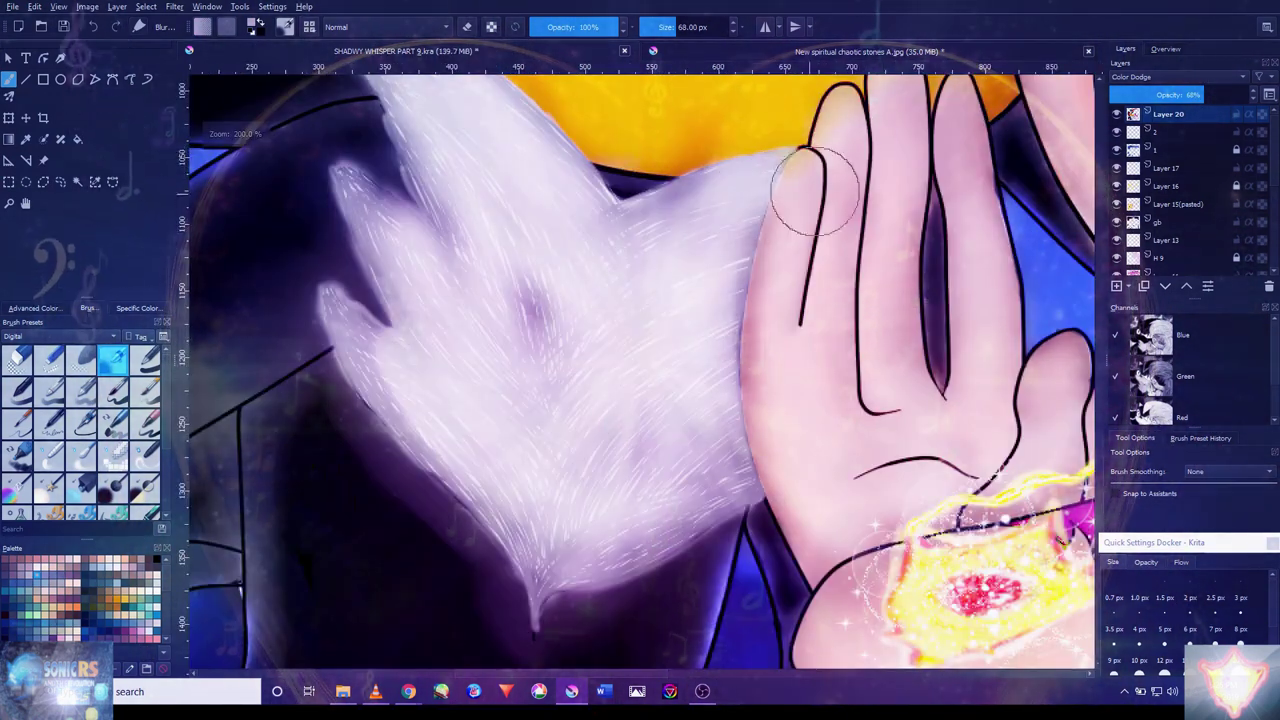
left_click(50, 360)
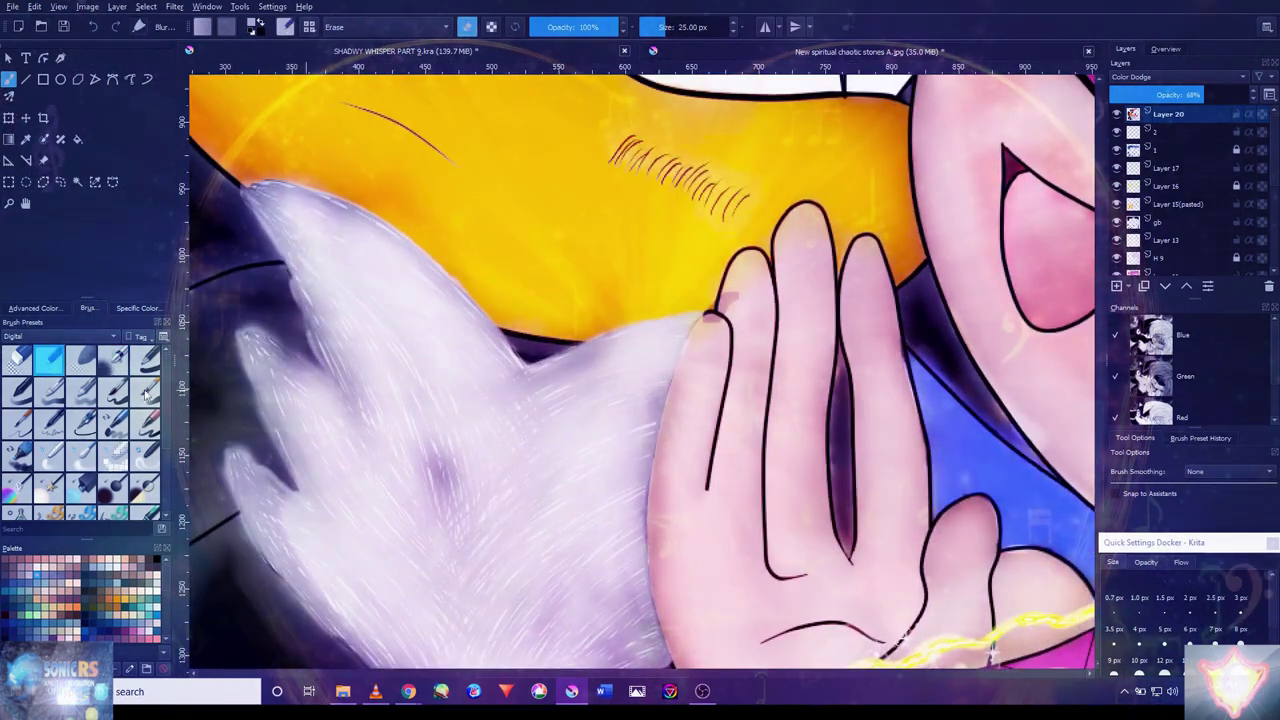
left_click(78, 457)
scroll(737, 314, "up", 2)
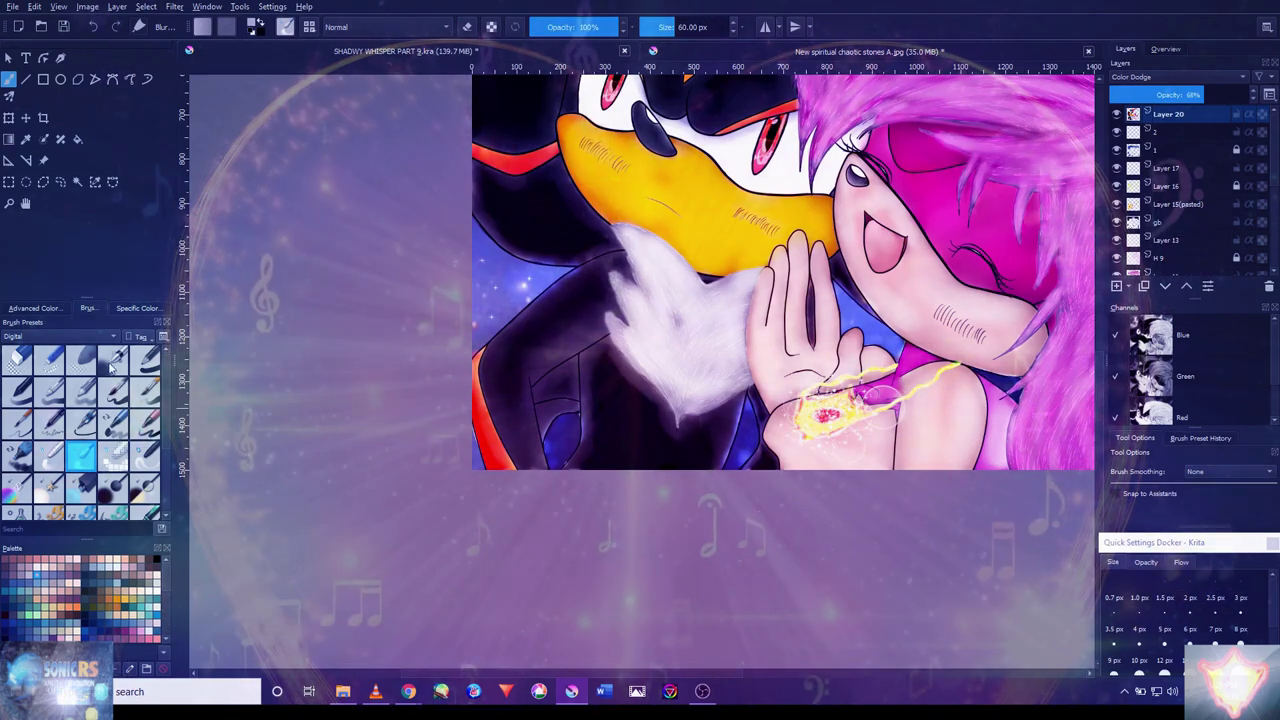
scroll(697, 270, "up", 3)
scroll(698, 270, "up", 2)
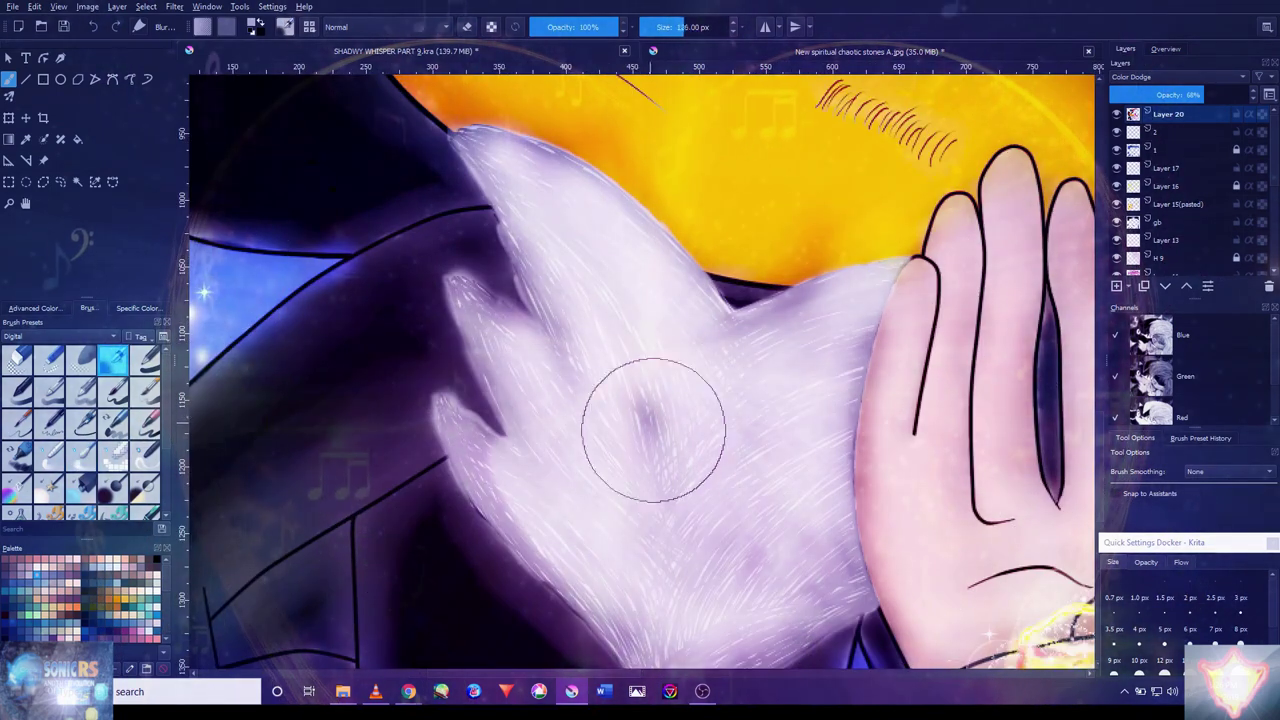
left_click_drag(643, 387, 651, 507)
key("2")
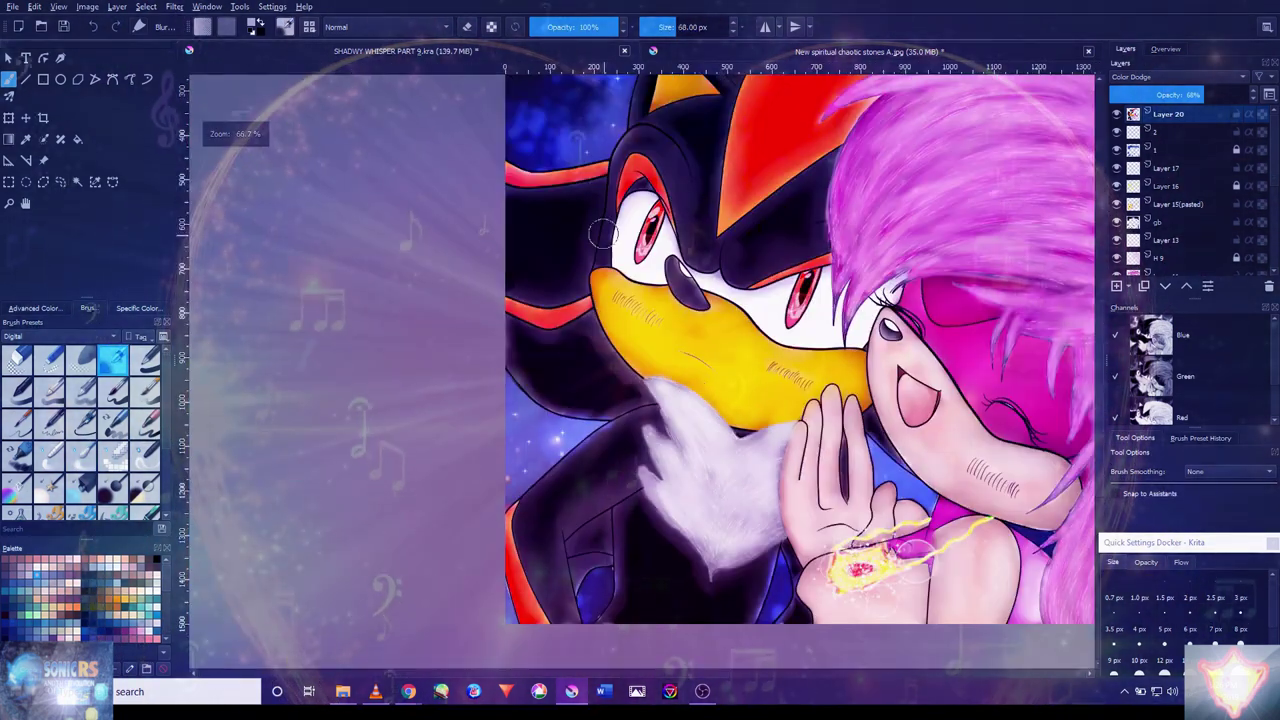
- Airbrush dark purple glow at 68 px over the black character's quills, cheek and head
scroll(680, 250, "up", 5)
scroll(650, 255, "up", 3)
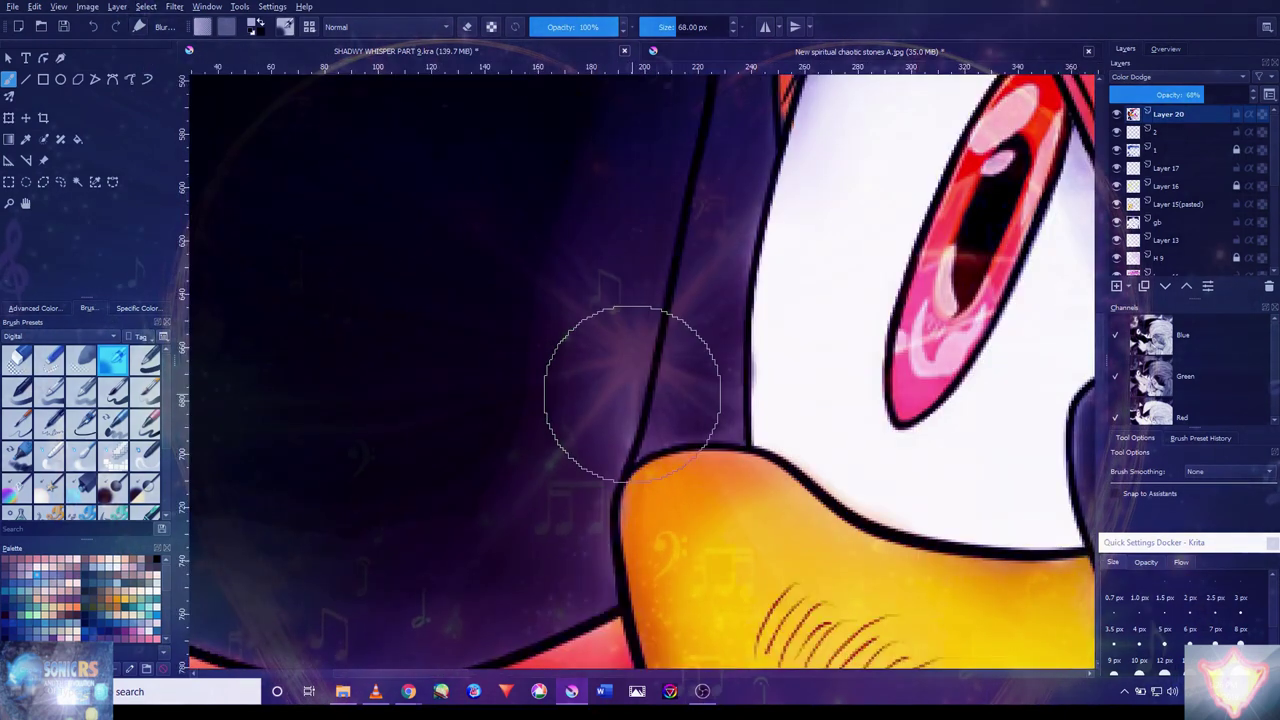
scroll(555, 502, "down", 3)
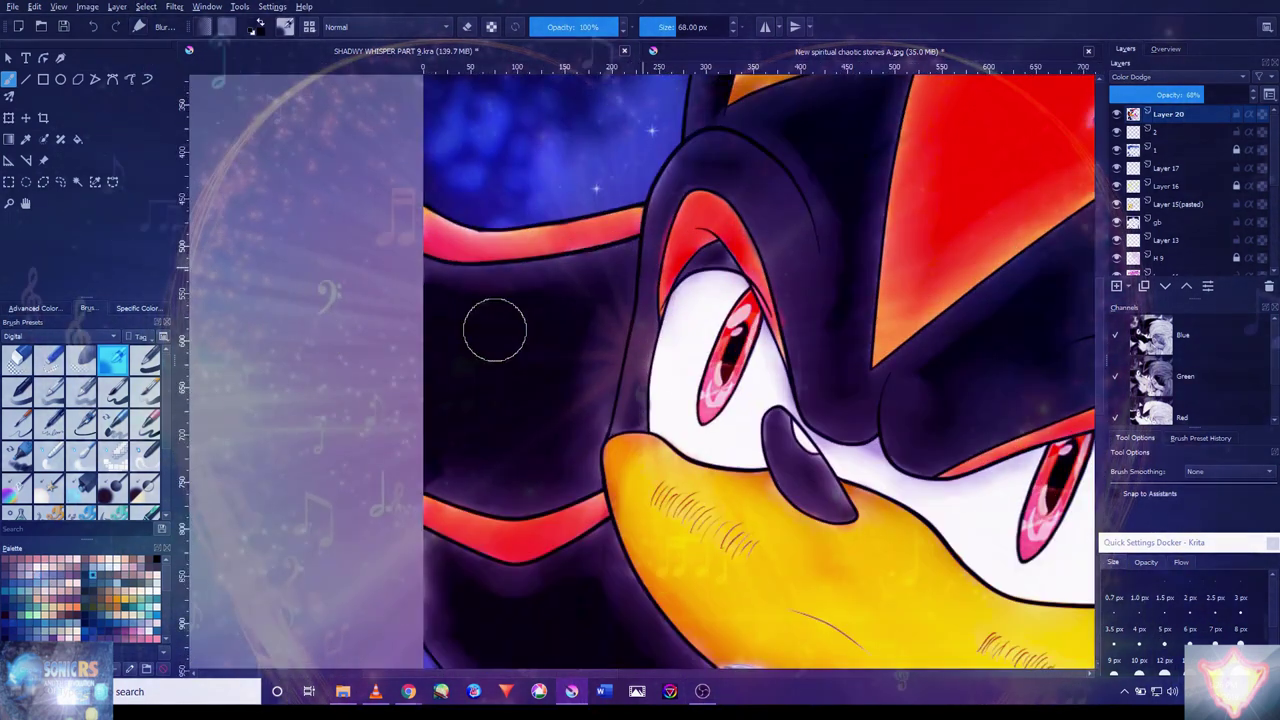
scroll(496, 577, "down", 2)
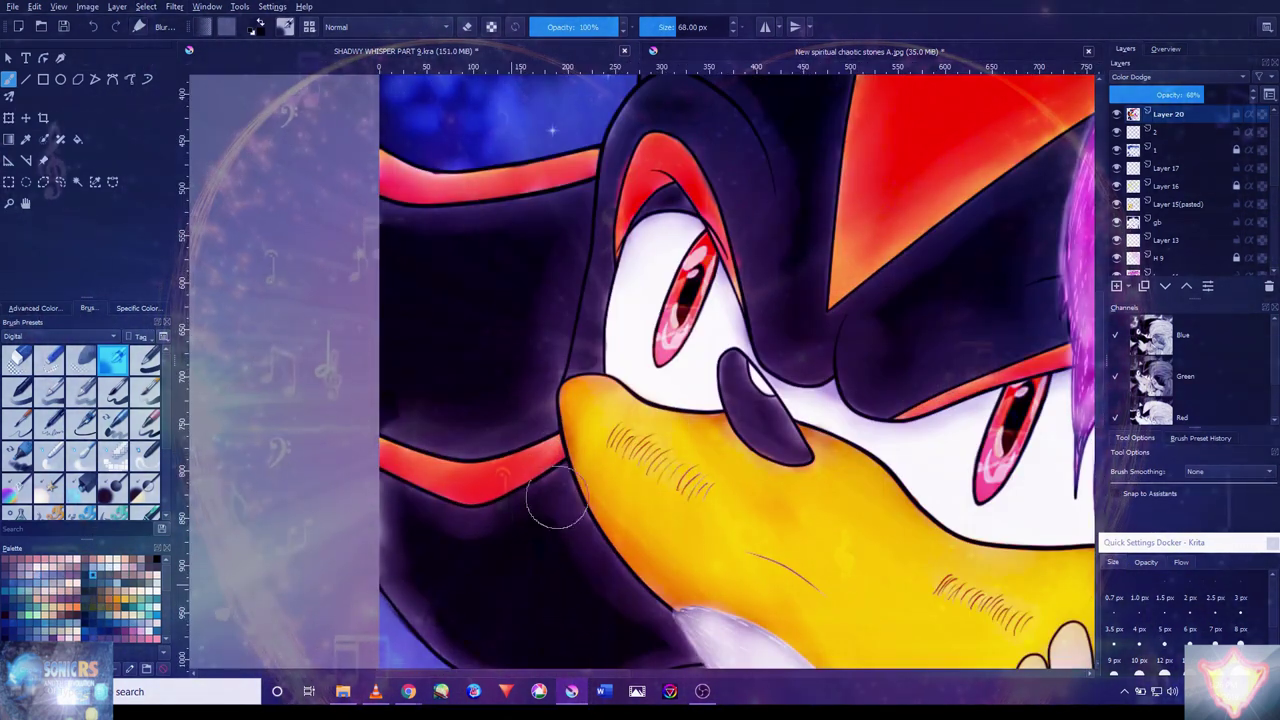
scroll(556, 502, "down", 3)
scroll(657, 420, "up", 2)
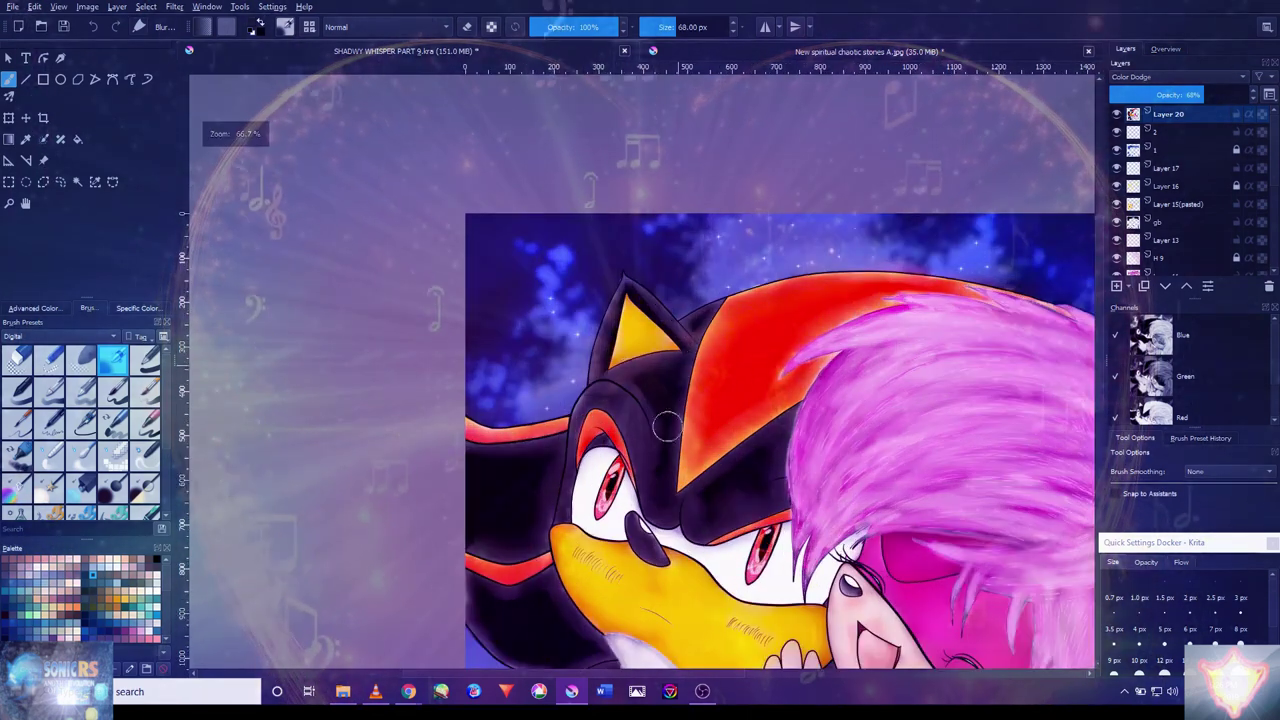
left_click_drag(786, 317, 898, 415)
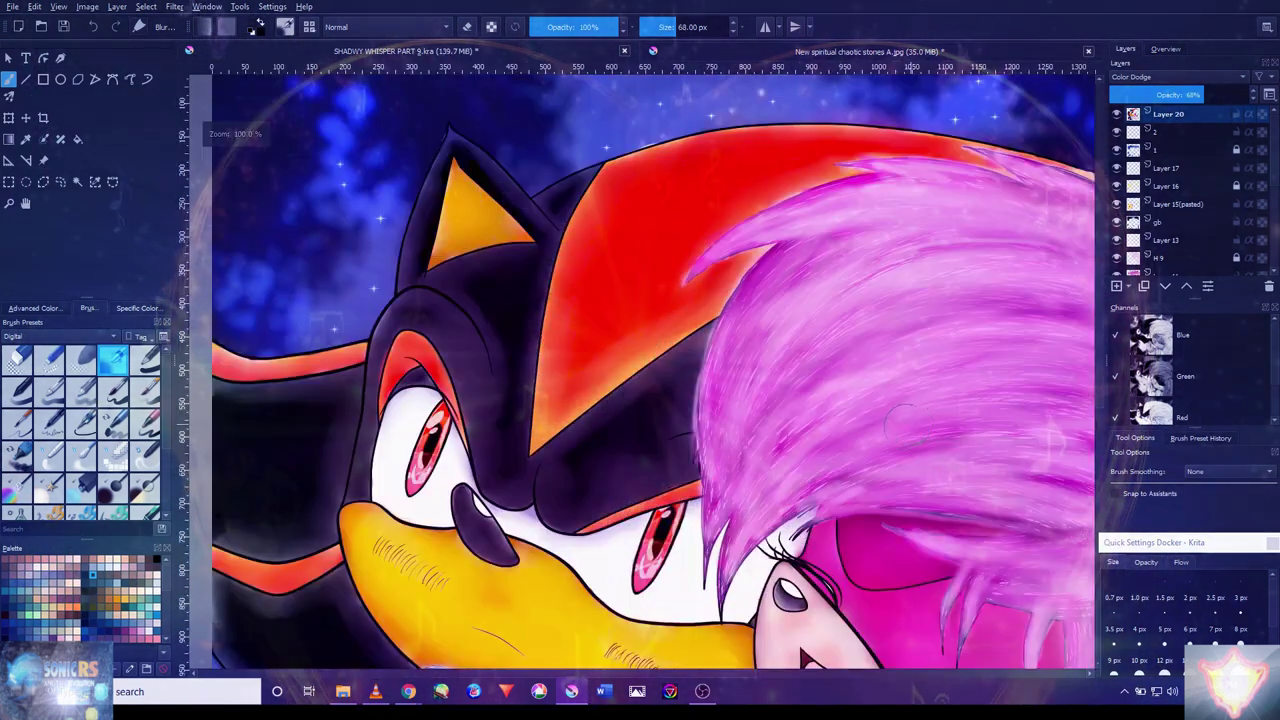
left_click_drag(784, 291, 844, 461)
- Add a new layer above Layer 20 and set its blending mode to Color Dodge
key("Insert")
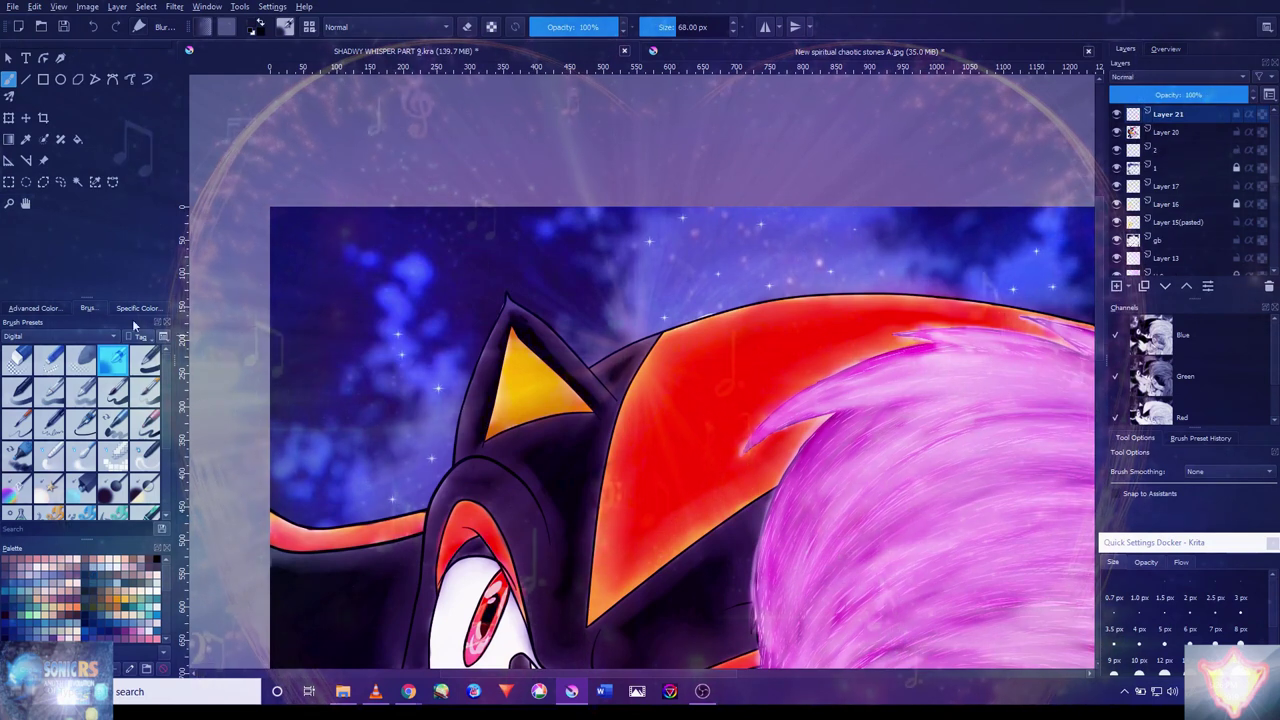
left_click(1166, 76)
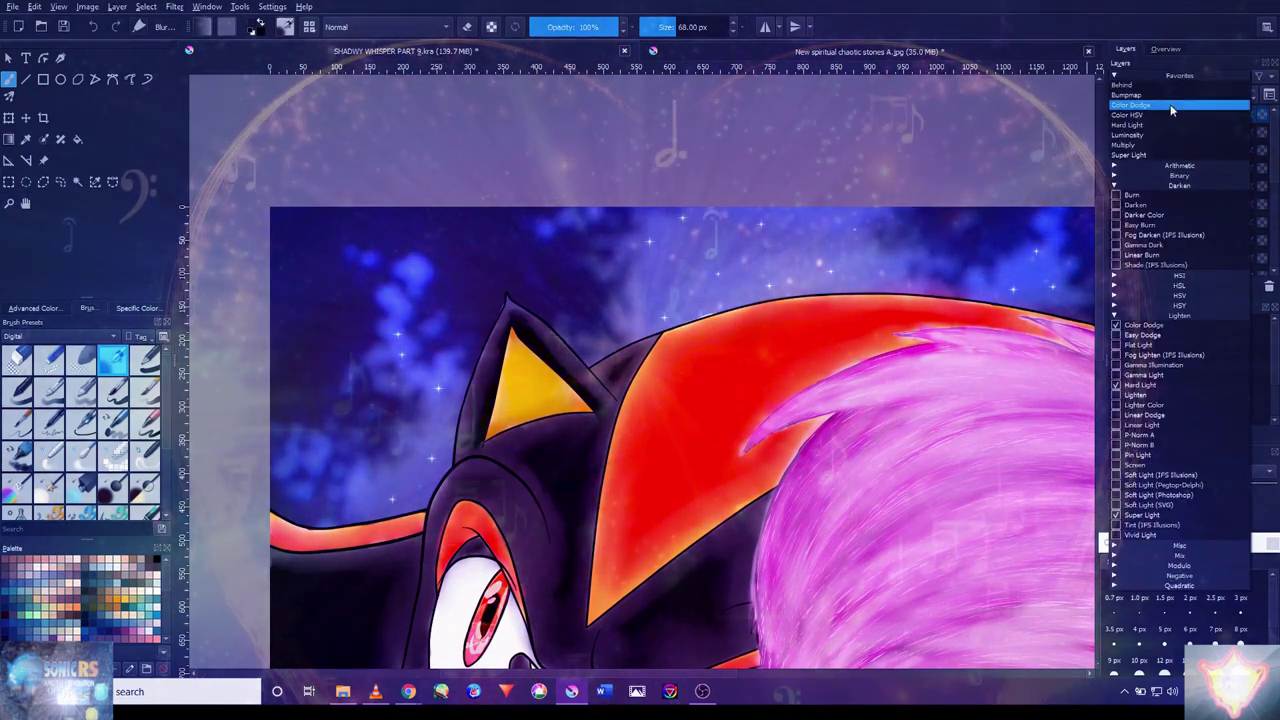
left_click(1170, 104)
- Reduce the airbrush to 24 px and paint glow over the bright stars above the red quill, undoing a stray dab
scroll(558, 195, "up", 3)
key("bracketleft")
key("bracketleft")
key("bracketleft")
key("bracketleft")
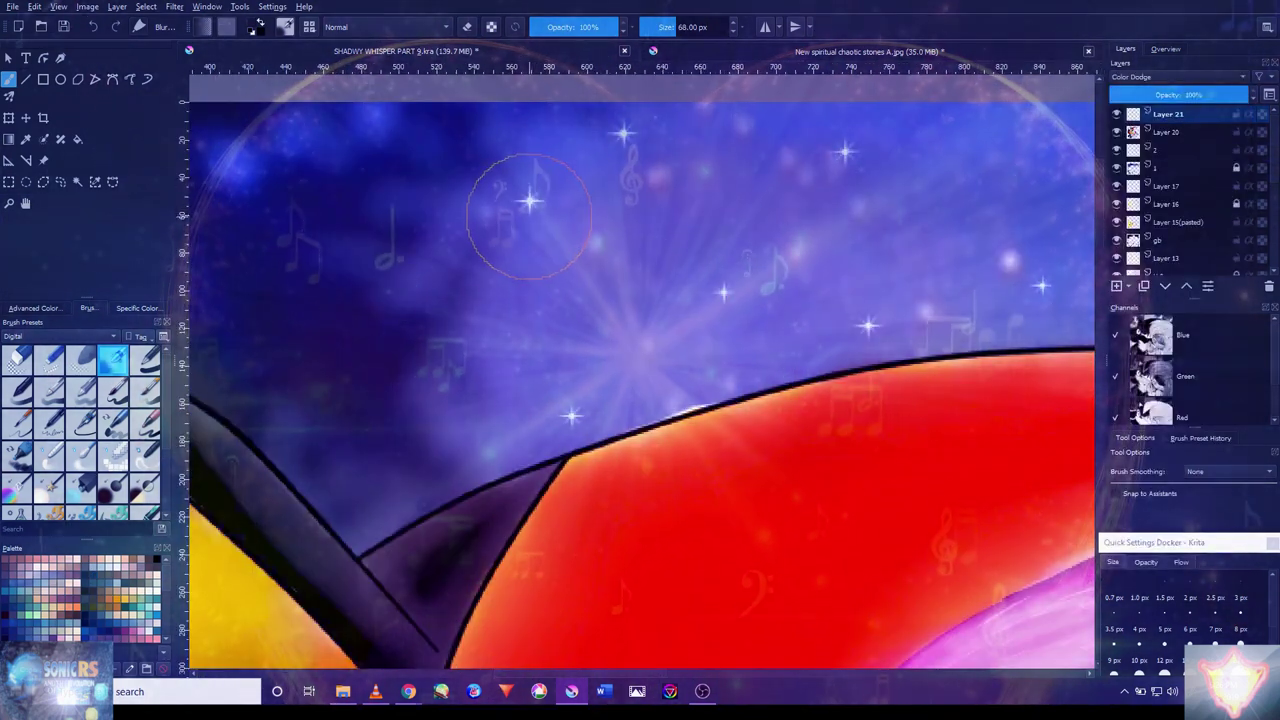
left_click(530, 201)
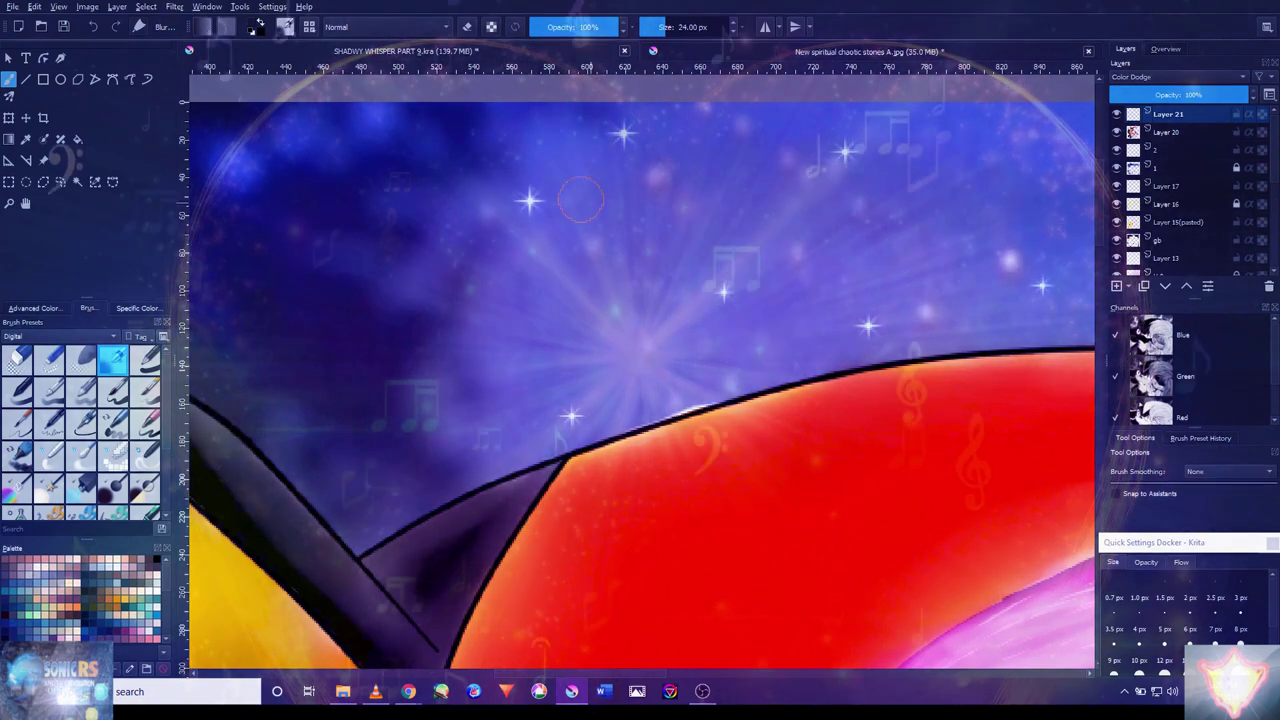
key("ctrl+z")
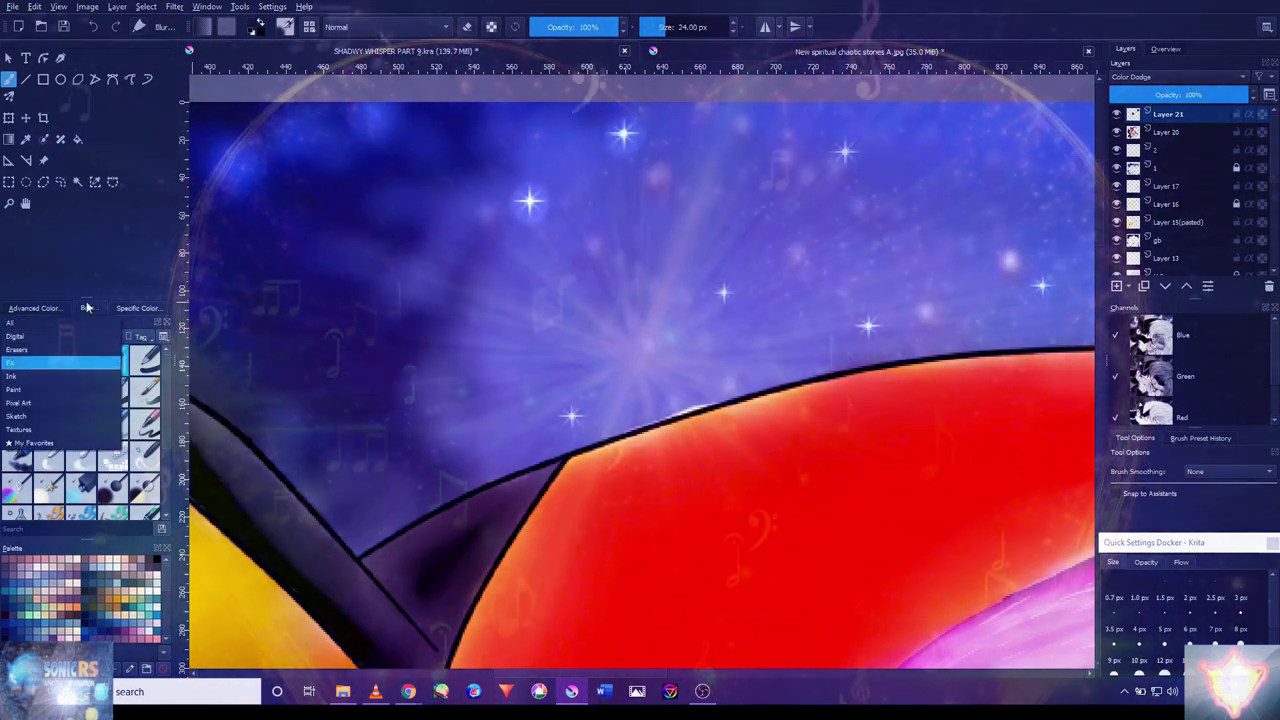
- Pick near-white as the brush colour, add a layer above Layer 21 and set its blending mode to Color Dodge
left_click(33, 307)
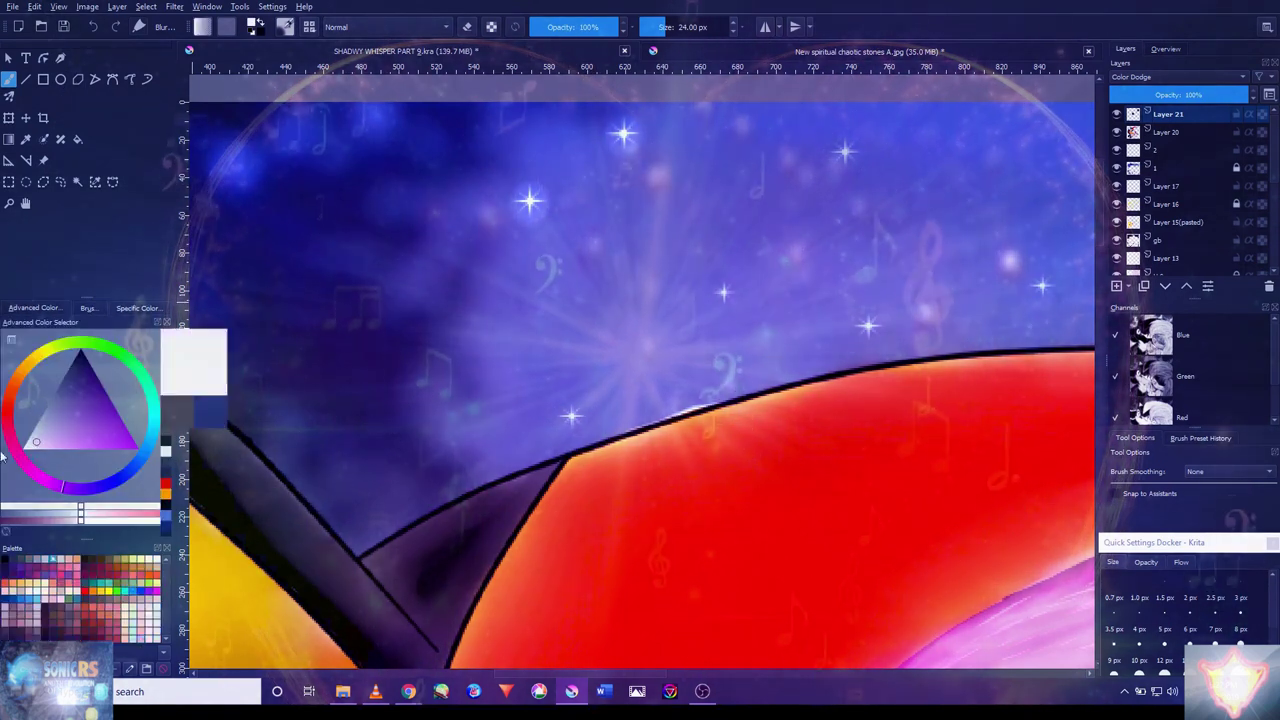
left_click_drag(1246, 94, 1181, 94)
key("ctrl+z")
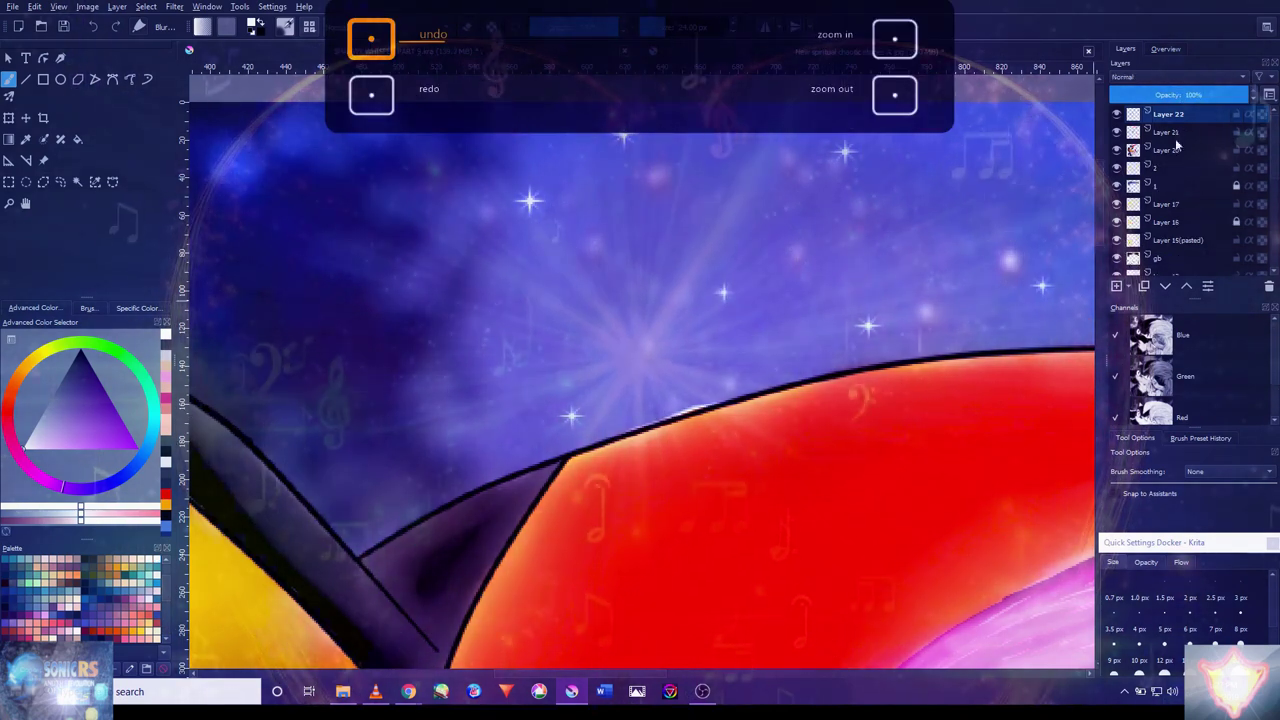
key("Insert")
left_click(1189, 77)
left_click(1184, 111)
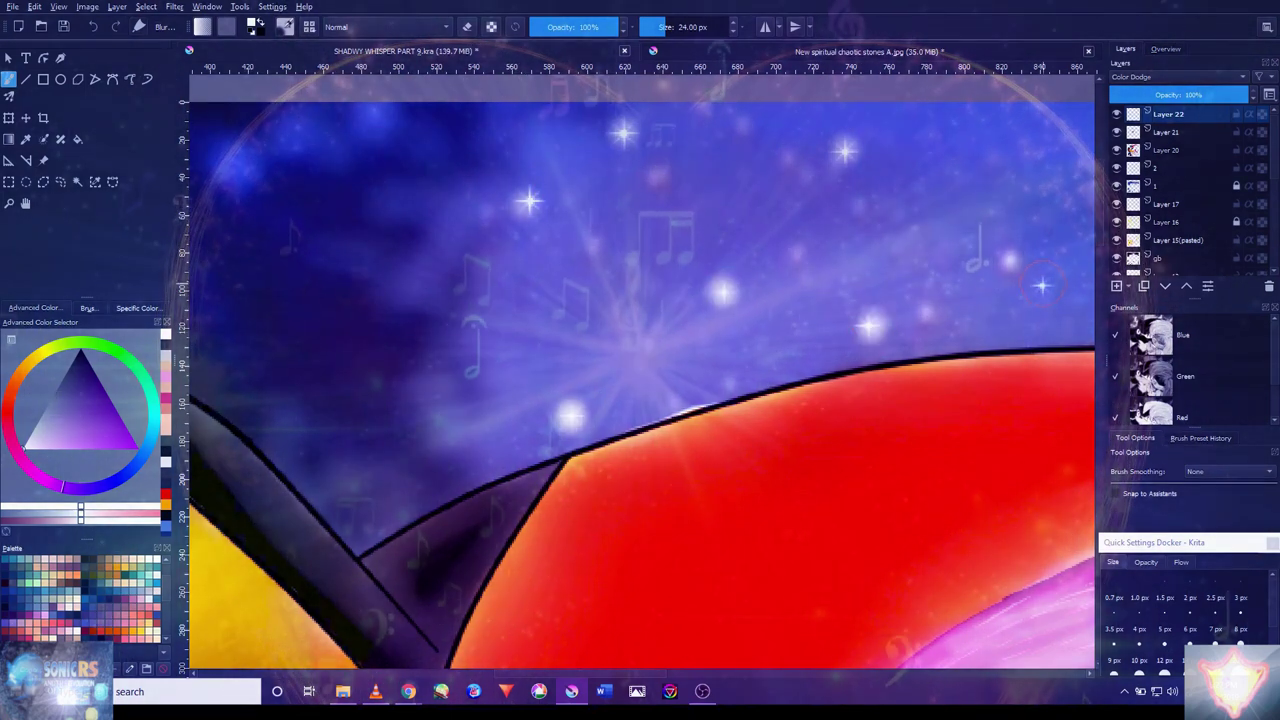
- Lower Layer 22's opacity to 61% and dab glow on the stars beside the black character's ear, undoing one dab
left_click(1181, 95)
key("1")
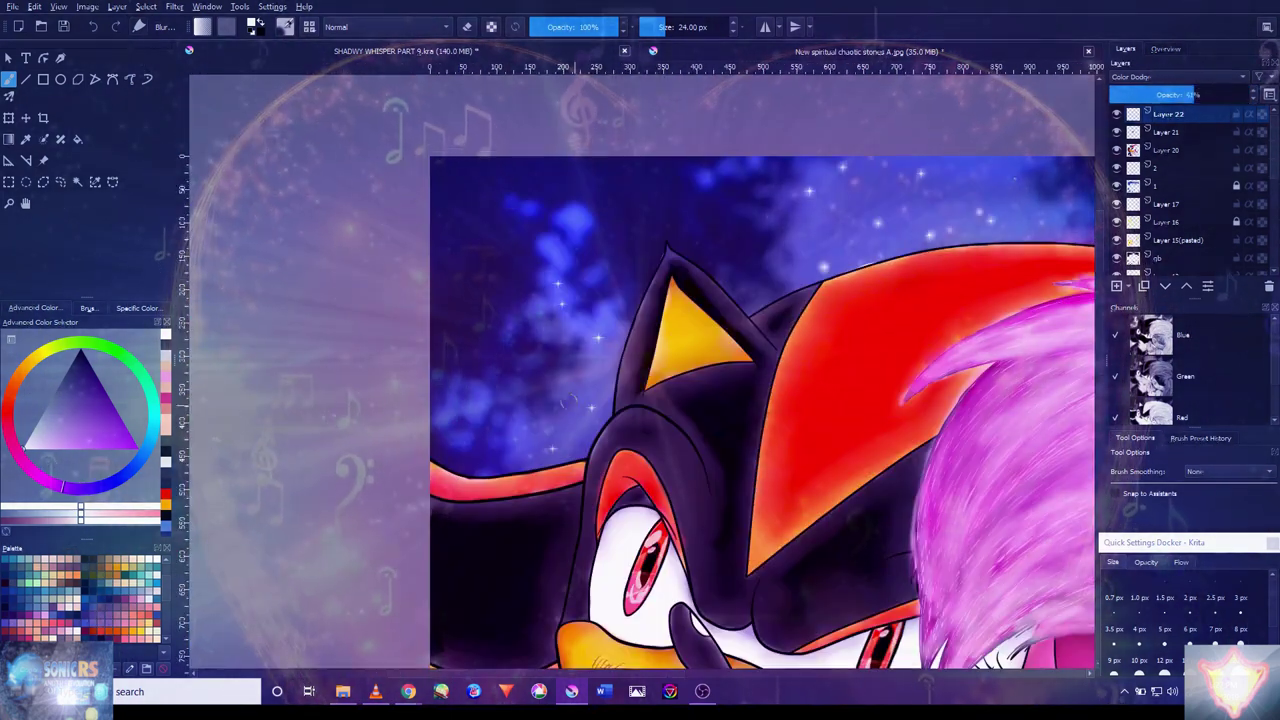
scroll(567, 396, "up", 3)
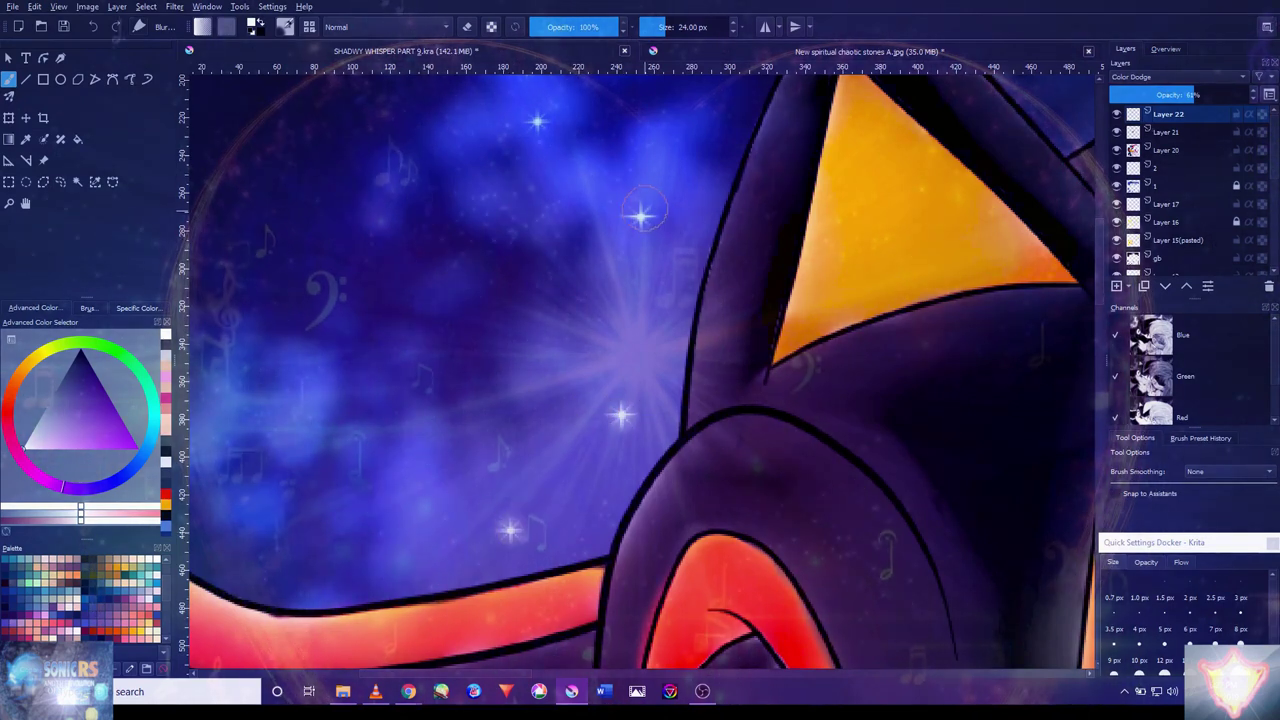
key("ctrl+z")
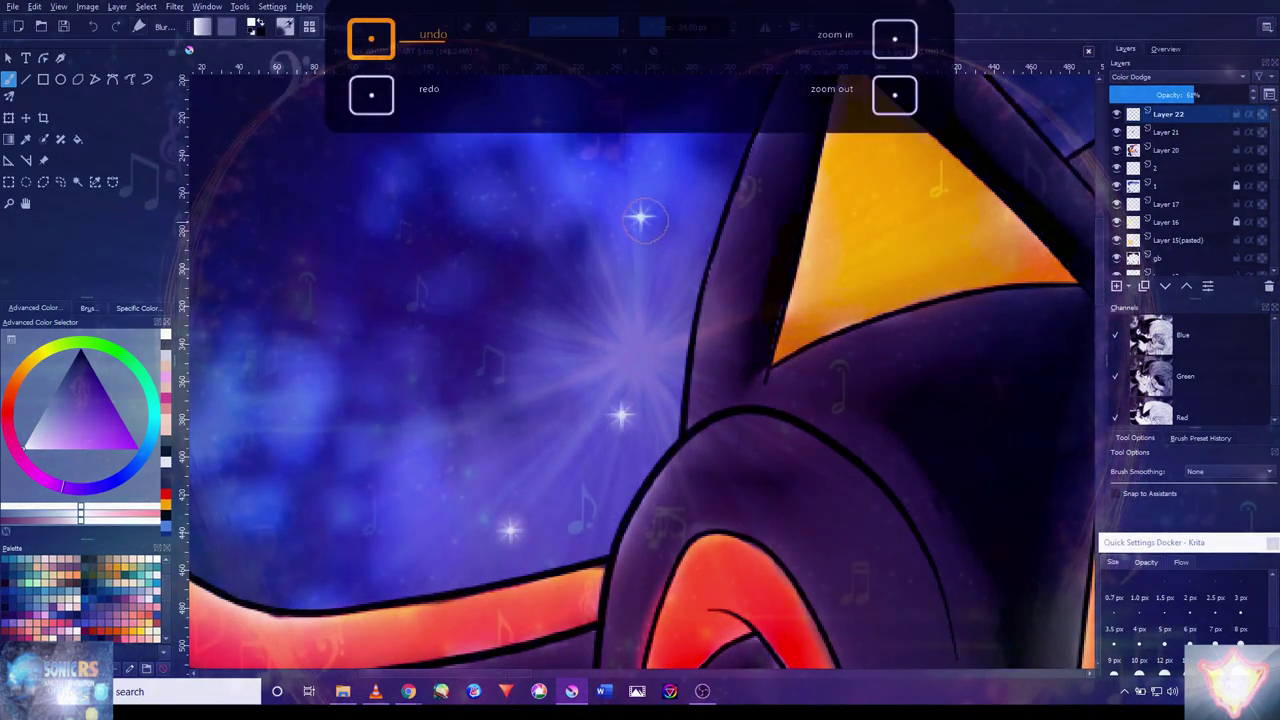
key("1")
- Dab 24 px glow over the stars below the black quills and in the night sky above the pink hair
scroll(565, 447, "up", 3)
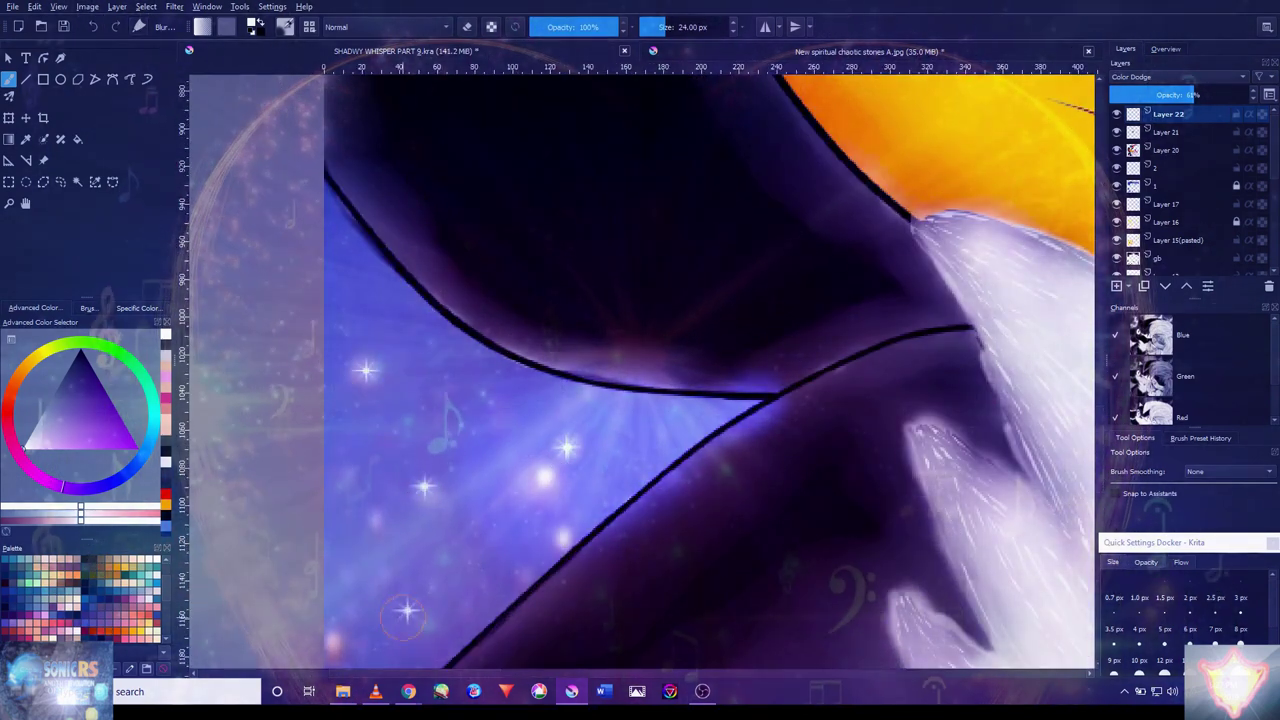
key("1")
scroll(727, 518, "down", 3)
scroll(727, 518, "up", 5)
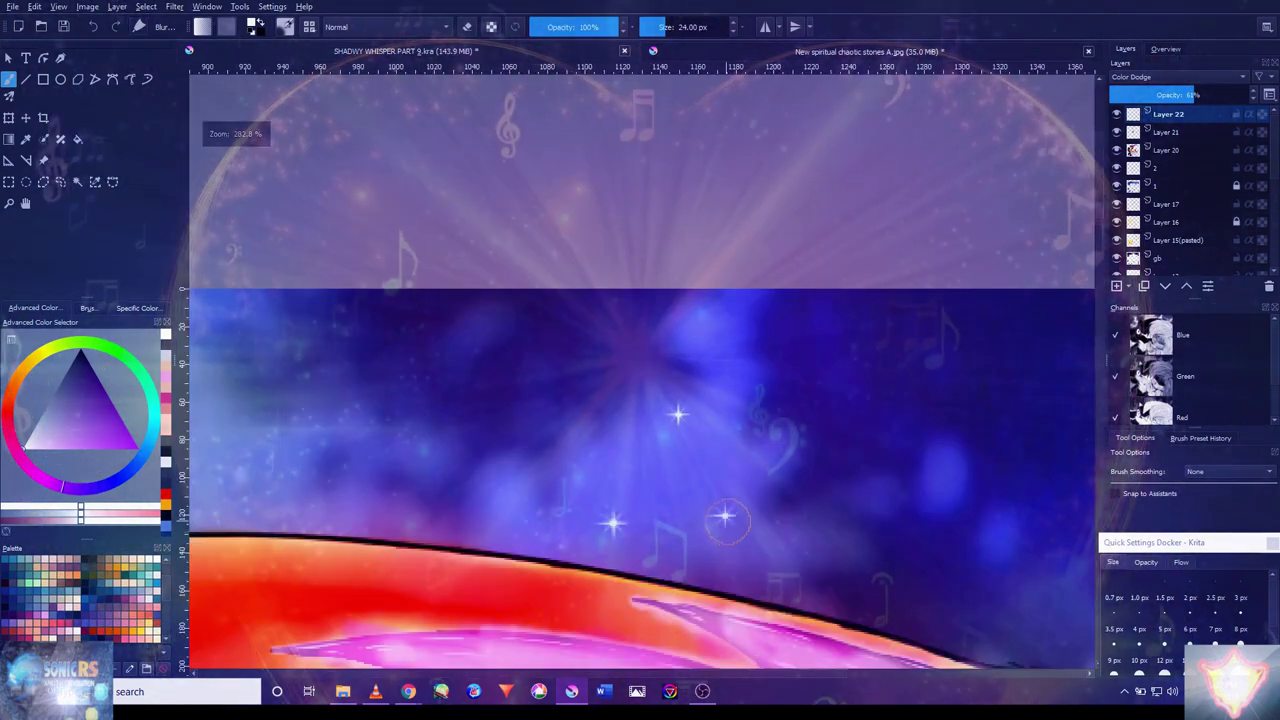
scroll(730, 560, "right", 5)
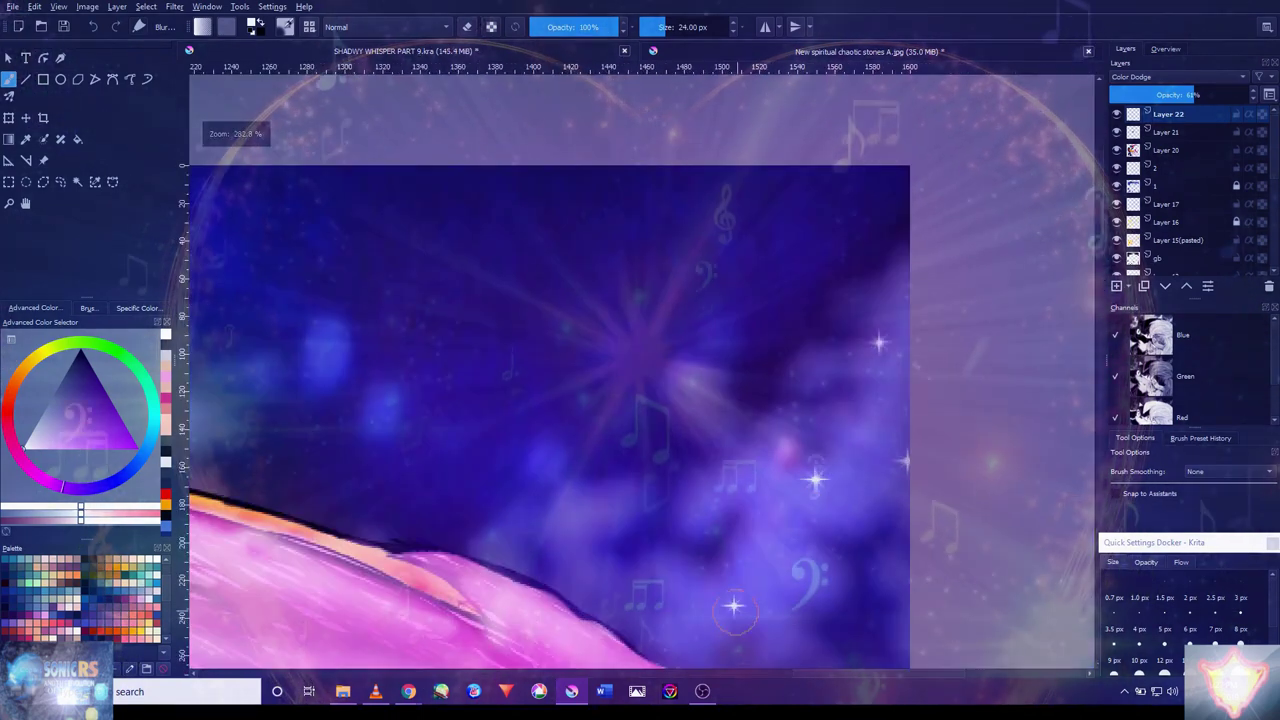
scroll(735, 605, "down", 5)
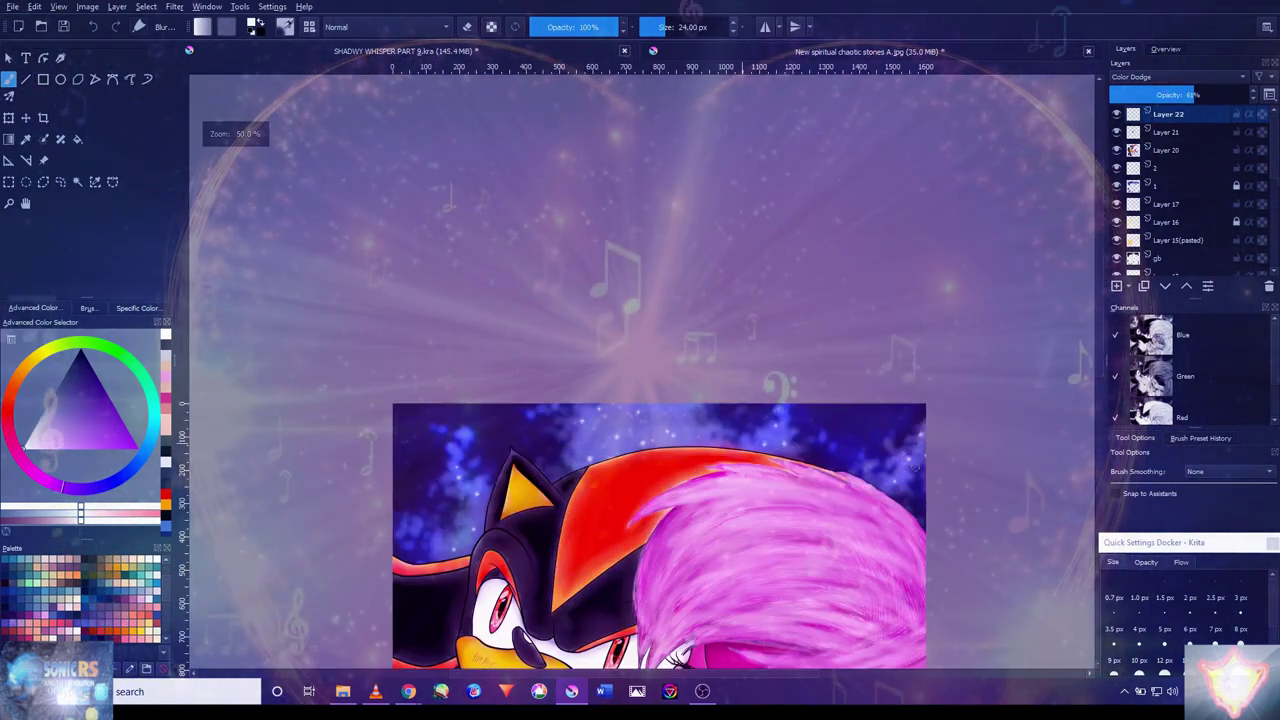
- Dab glow over the stars in the narrow sky strip beside the lower end of the pink hair
scroll(757, 277, "up", 2)
scroll(709, 541, "up", 4)
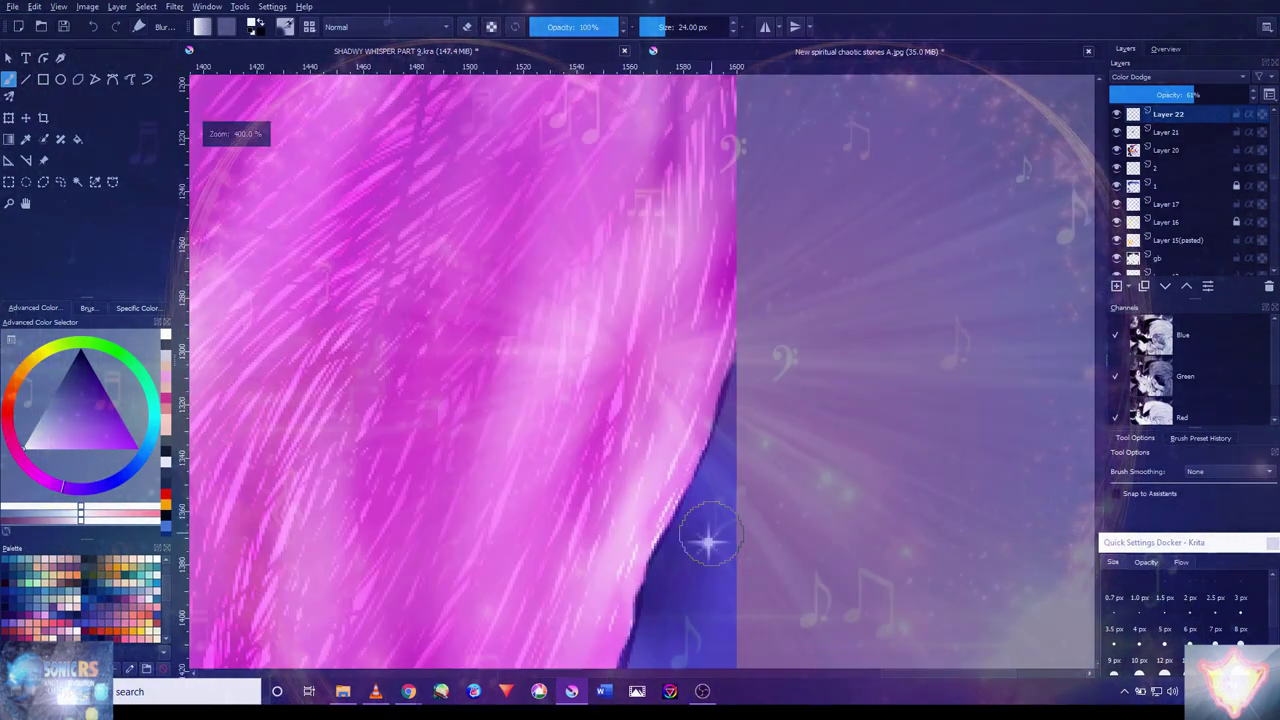
scroll(709, 541, "down", 3)
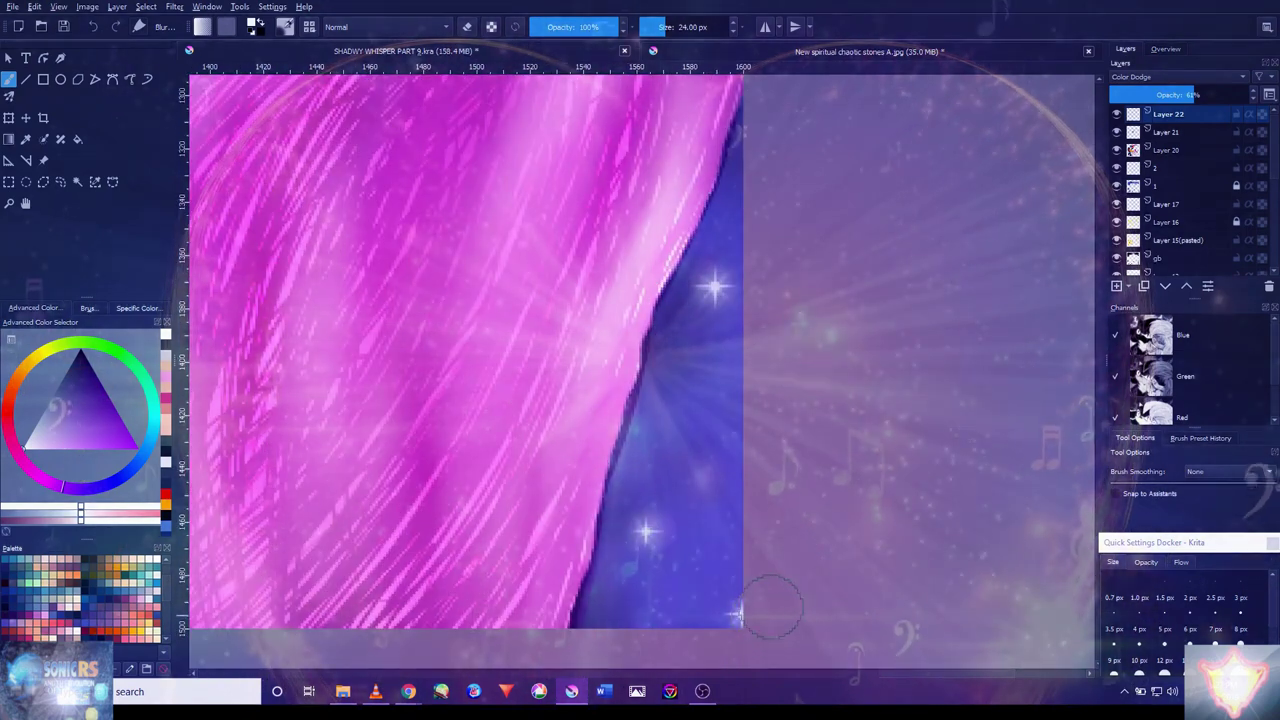
scroll(558, 437, "down", 3)
scroll(497, 300, "down", 4)
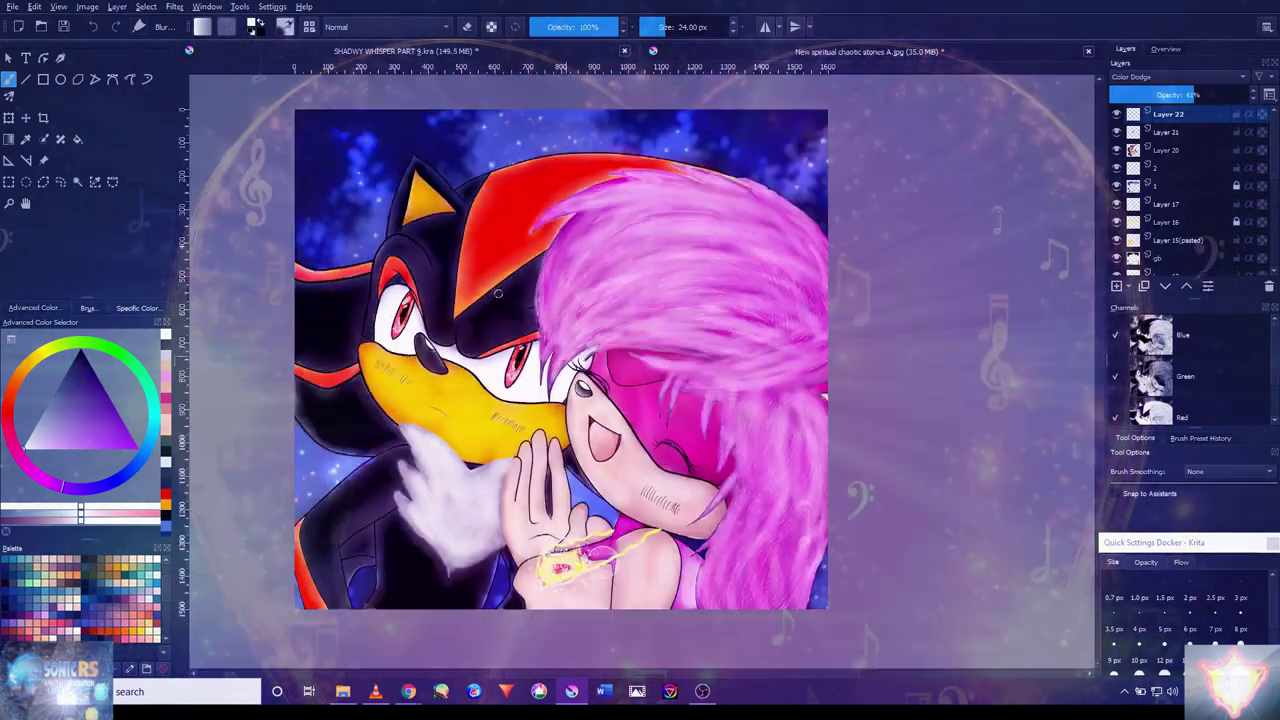
- Choose the star stamp brush from the Textures brush presets
scroll(735, 300, "up", 4)
left_click_drag(588, 455, 708, 365)
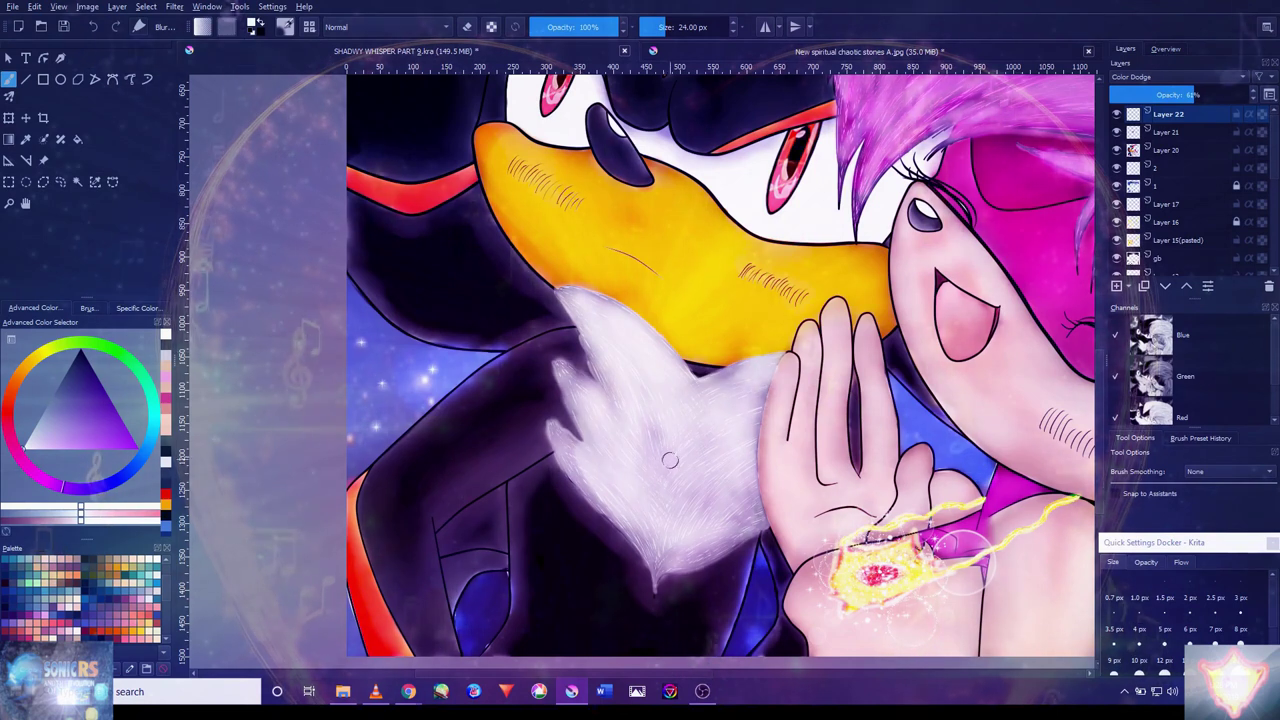
left_click(95, 310)
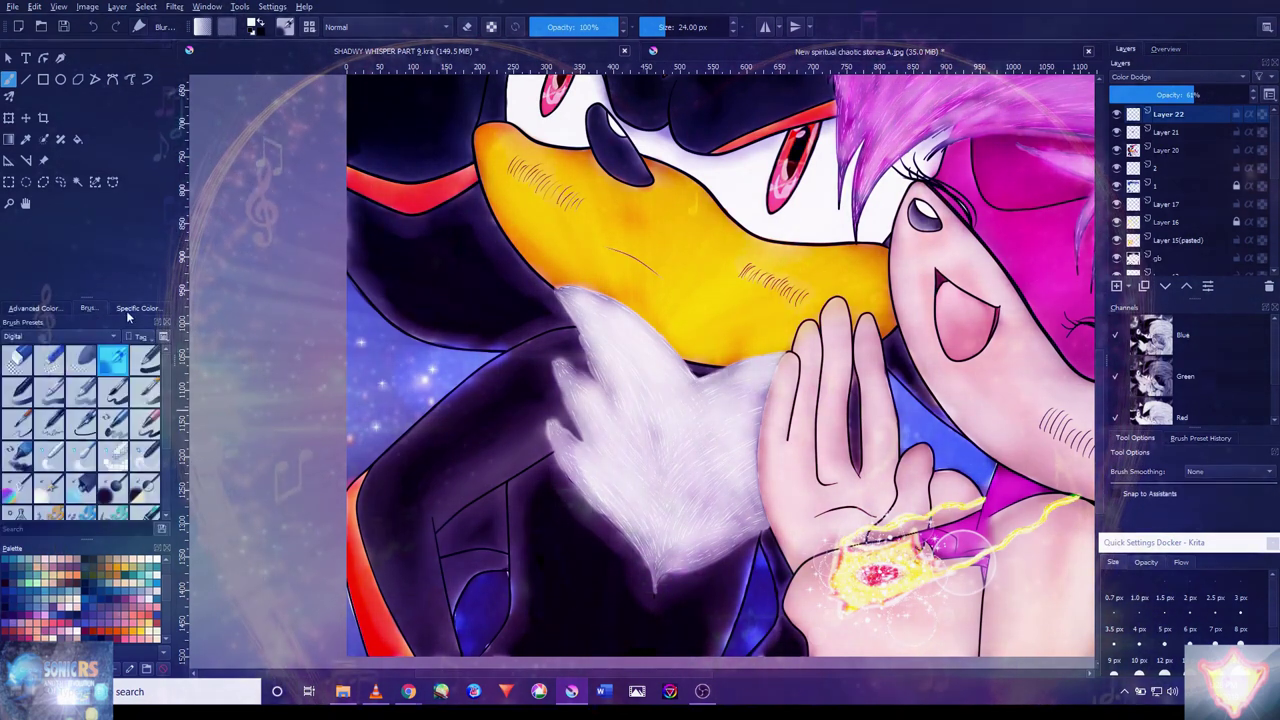
left_click(38, 309)
left_click(88, 308)
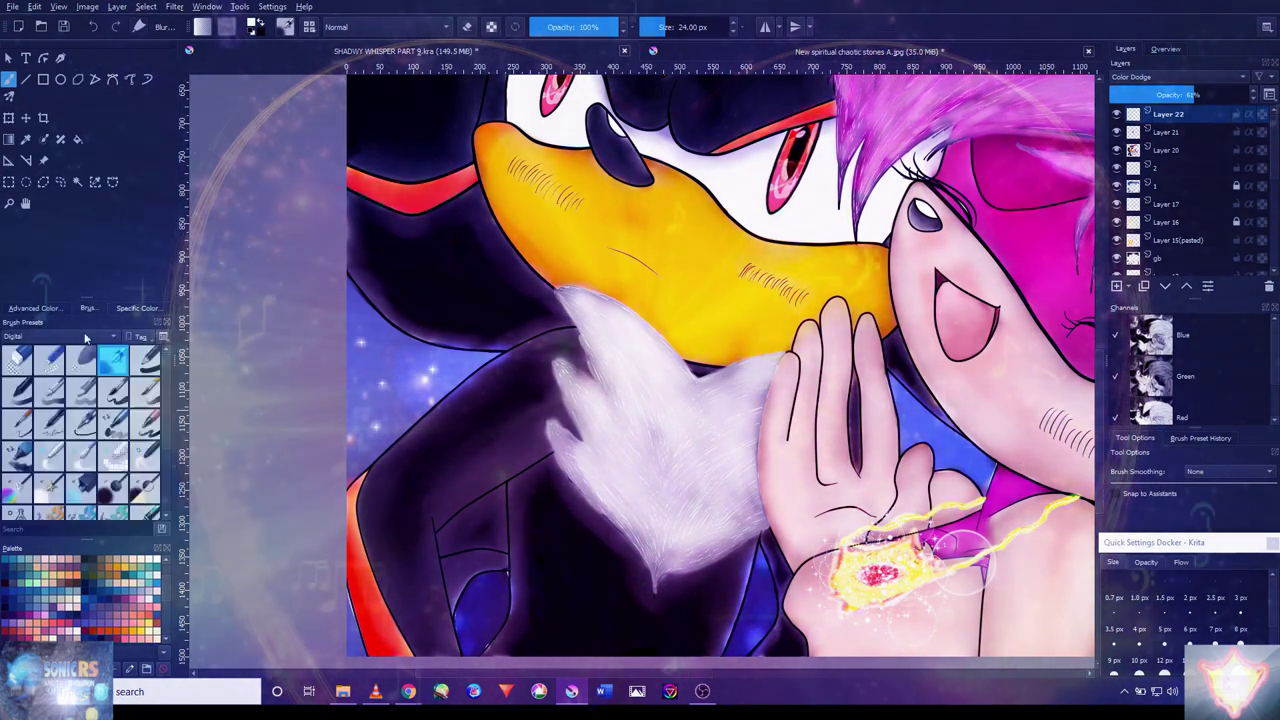
left_click(60, 336)
left_click(50, 422)
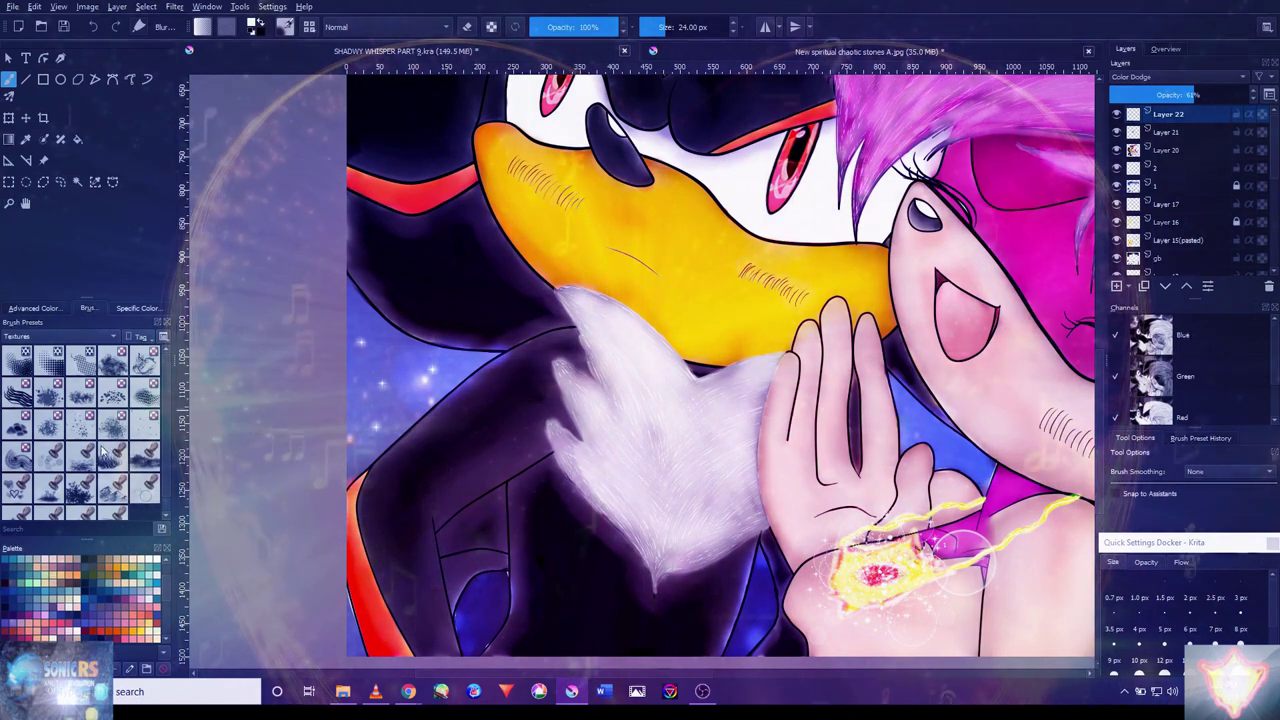
left_click(17, 503)
scroll(900, 450, "down", 2)
- Stamp small stars at 35 px in the sky gap beside the raised hand and at 47 px below the chest fur
scroll(943, 400, "up", 8)
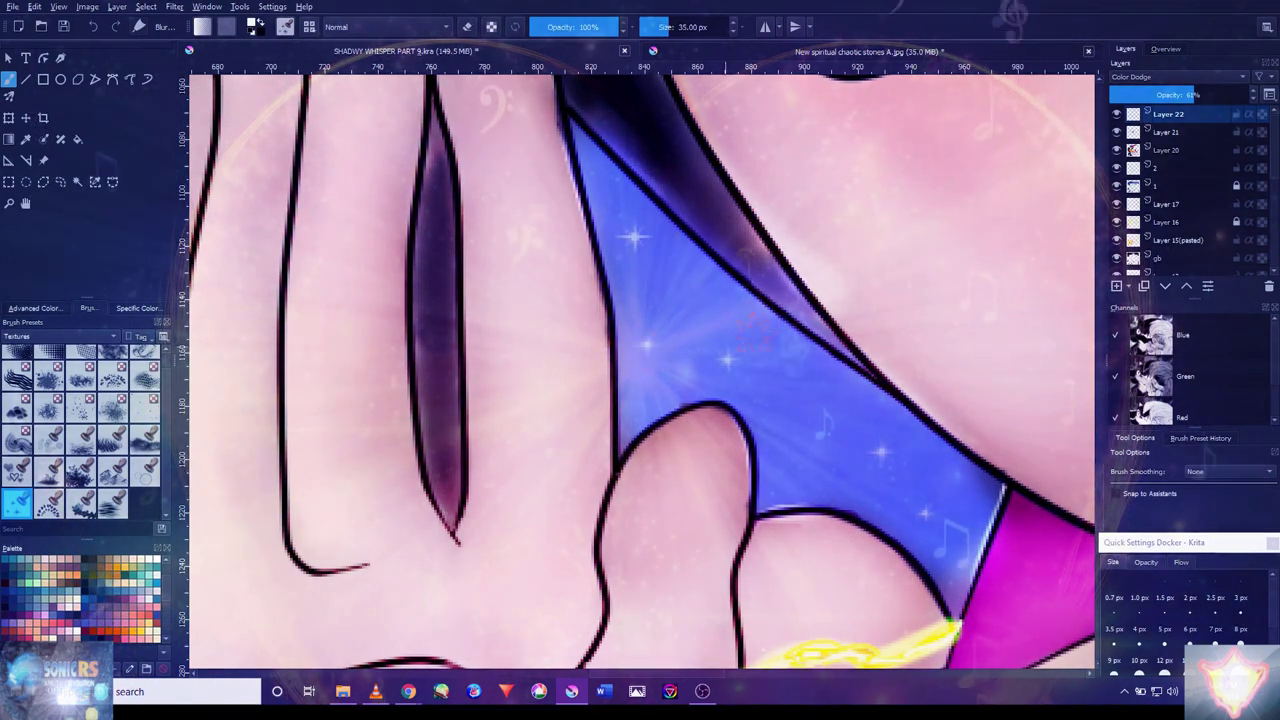
scroll(700, 455, "down", 4)
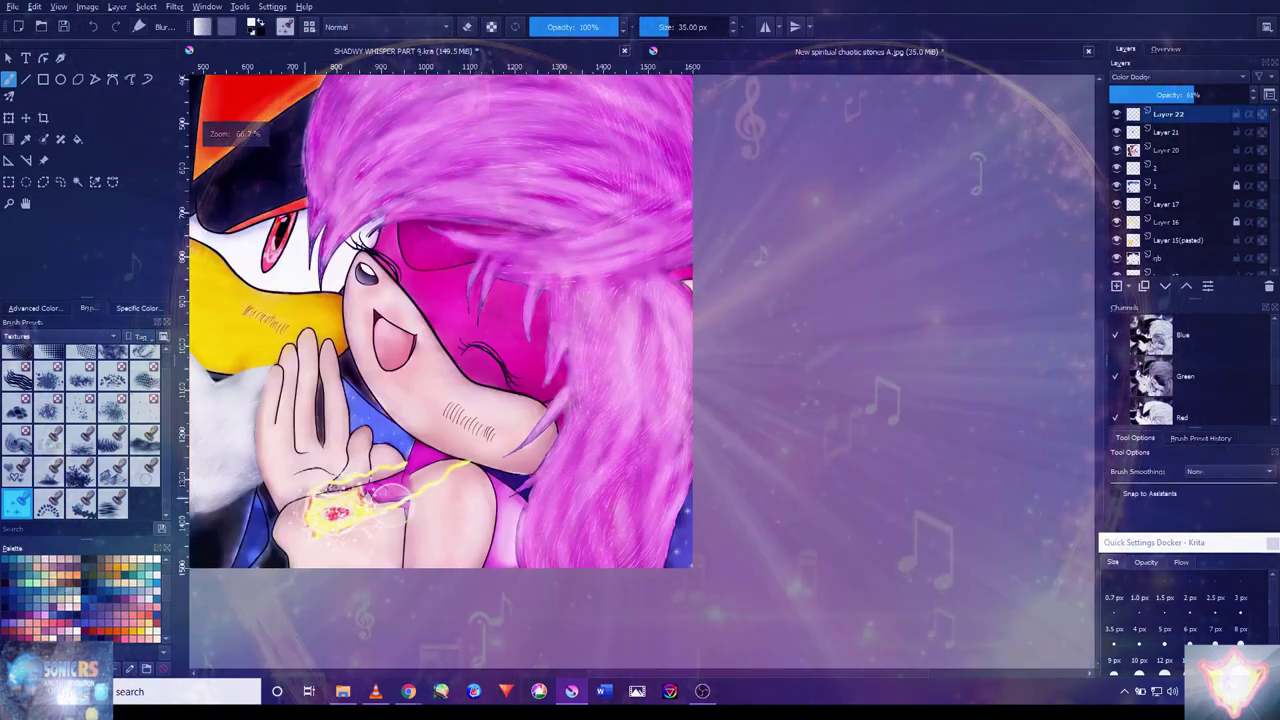
scroll(700, 455, "up", 5)
scroll(503, 492, "left", 5)
scroll(657, 411, "down", 2)
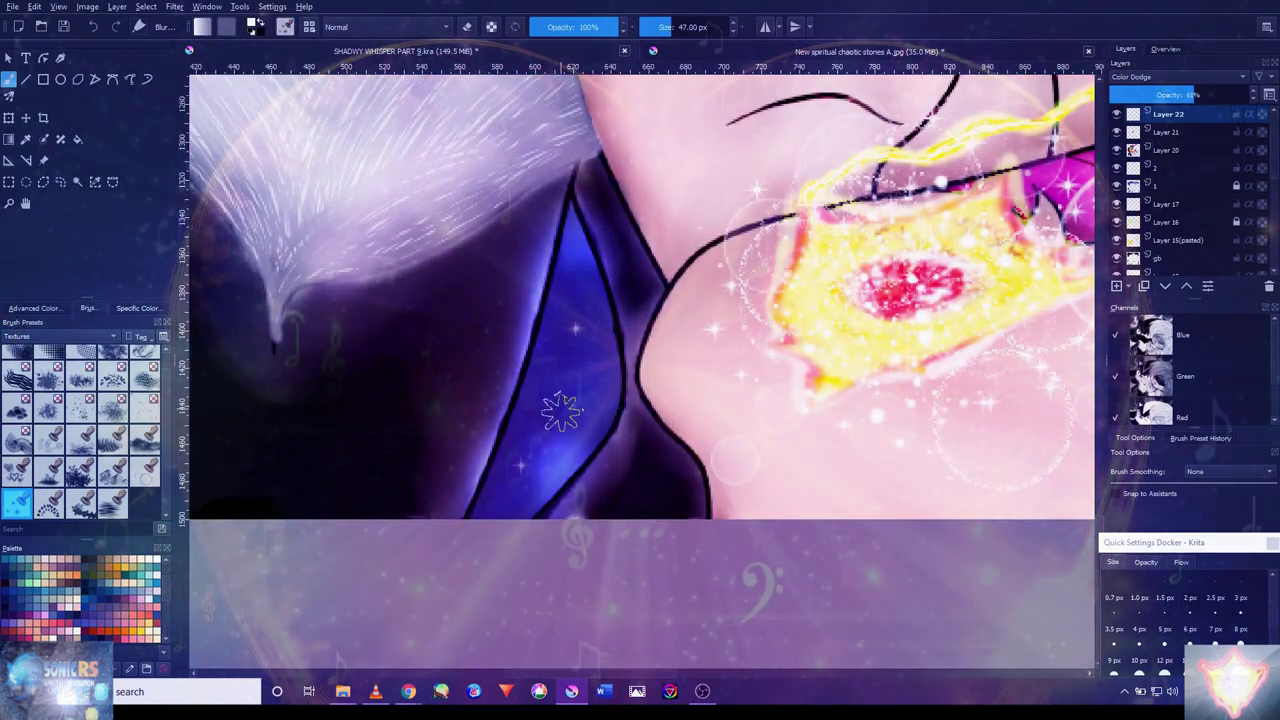
- Return to the Digital airbrush at 18 px and dab glow on the stars in the gap below the chest fur, undoing a dab
left_click(116, 336)
left_click(96, 280)
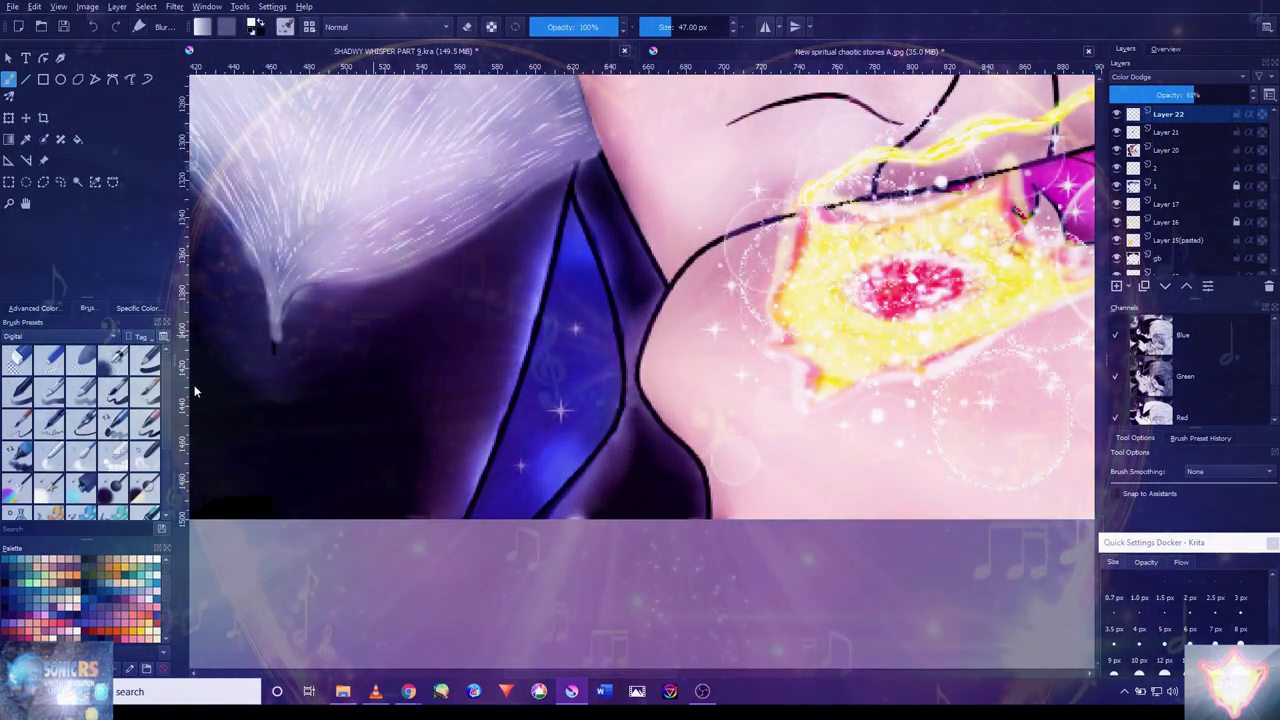
mouse_move(565, 422)
left_mouse_down()
mouse_move(566, 386)
mouse_move(562, 410)
left_mouse_up()
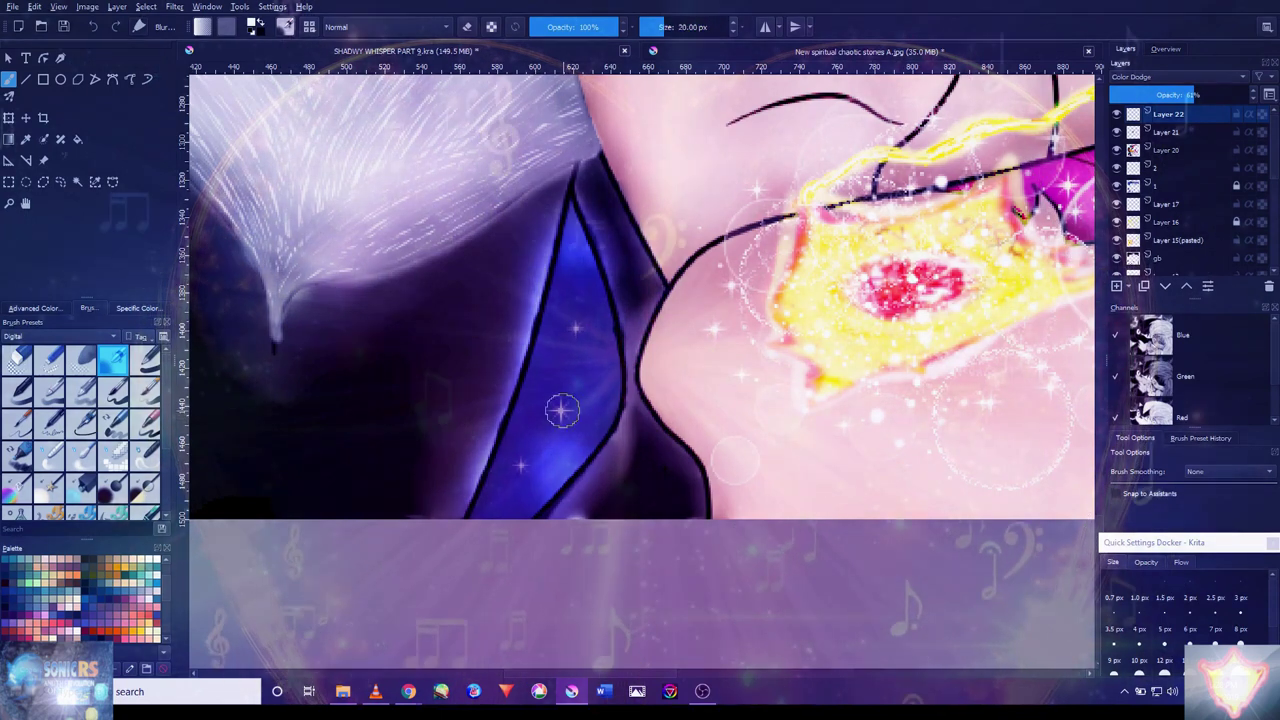
left_click(33, 308)
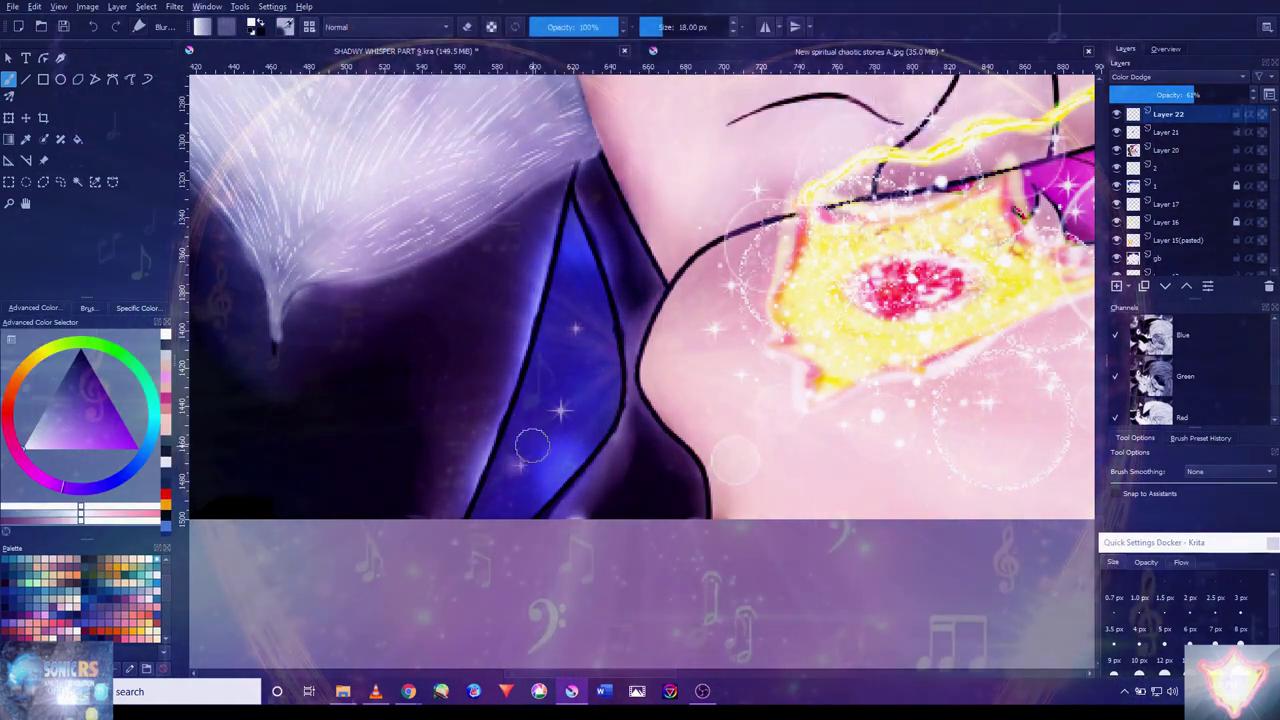
key("ctrl+z")
key("ctrl+y")
key("ctrl+y")
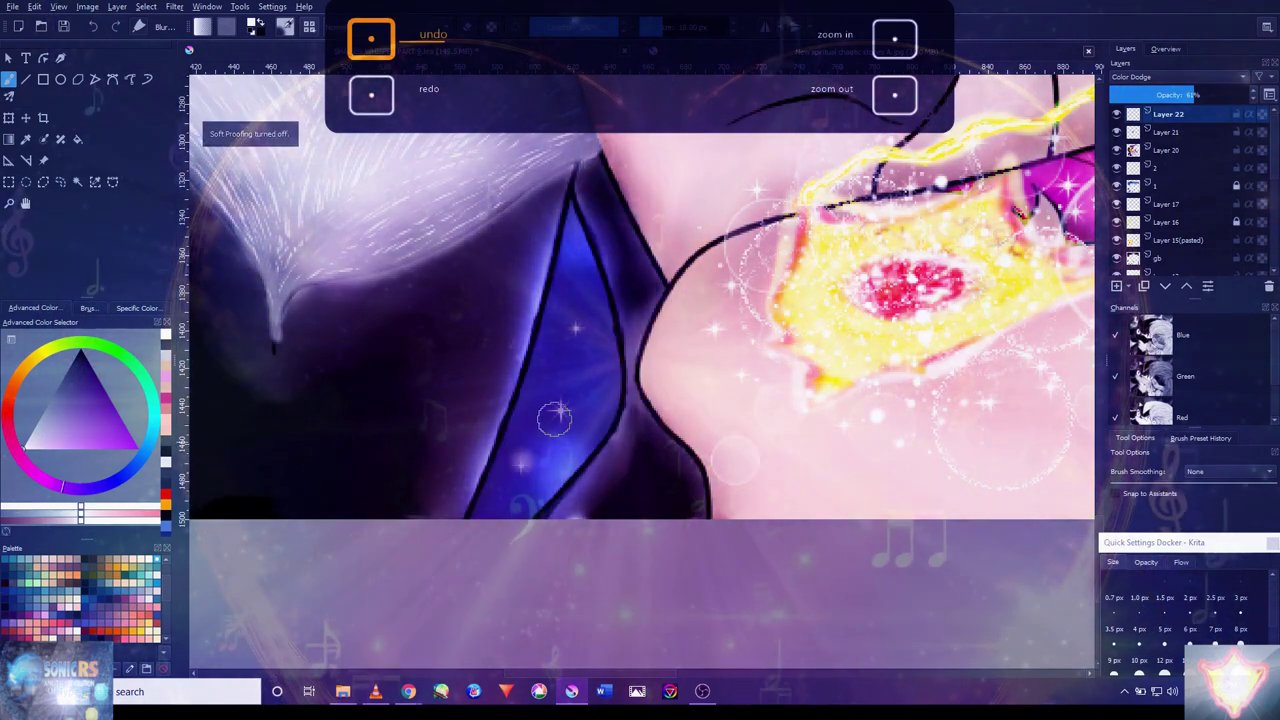
- Dab 18 px glow over the small stars in the sky gap between the raised hand and the pink character's muzzle
scroll(600, 338, "down", 5)
scroll(677, 491, "up", 6)
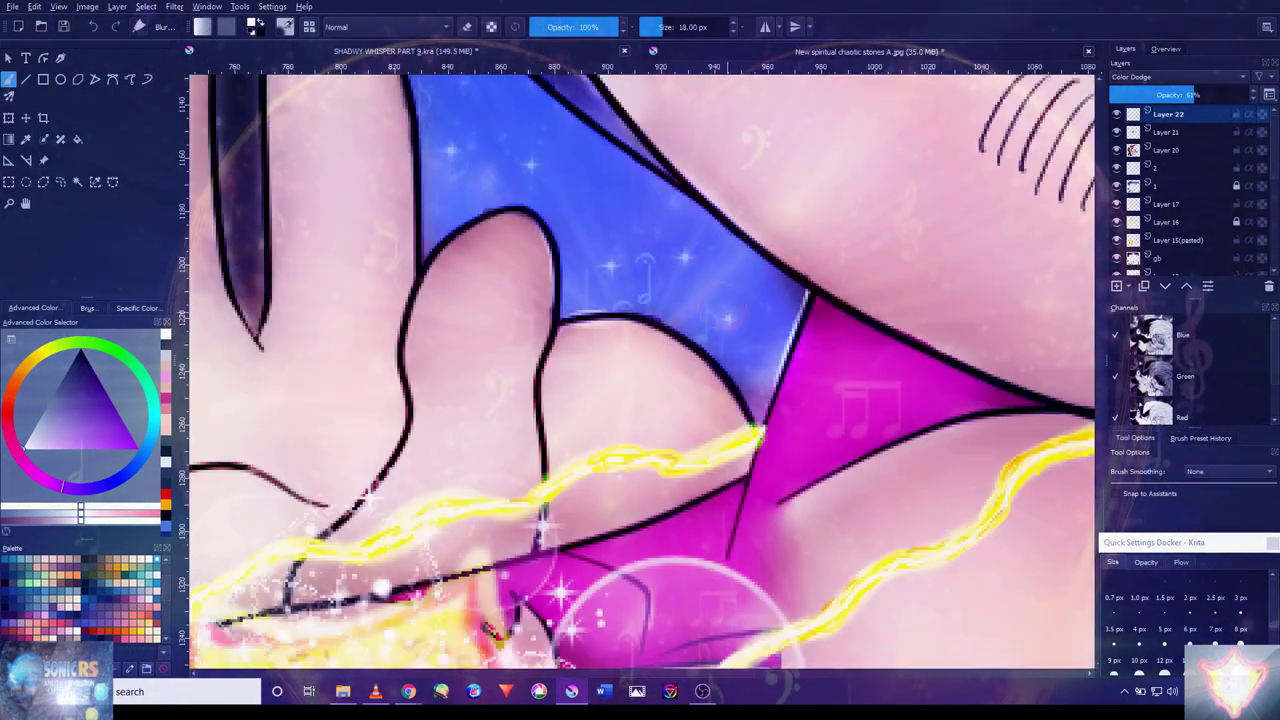
scroll(640, 370, "down", 5)
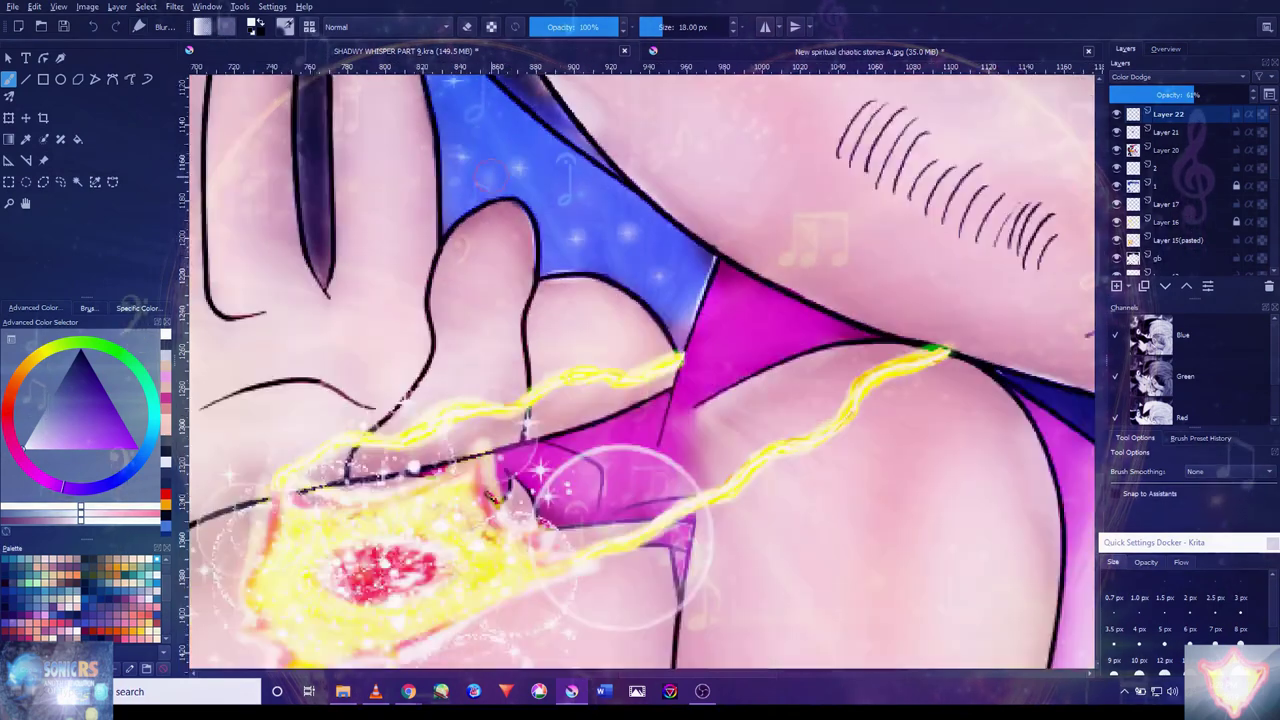
scroll(683, 351, "up", 4)
scroll(683, 351, "down", 2)
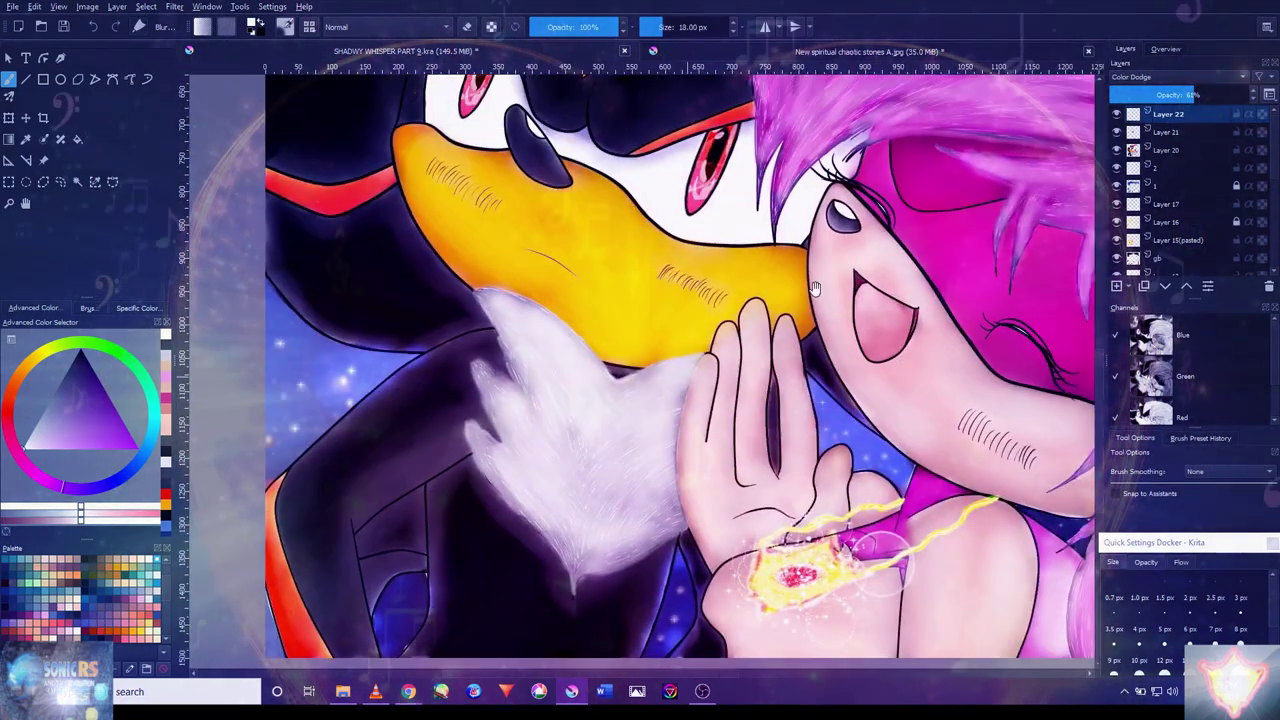
- Add a new layer above Layer 22 and set its blending mode to Multiply
scroll(683, 300, "up", 3)
scroll(640, 350, "down", 4)
scroll(640, 350, "up", 2)
scroll(540, 390, "down", 2)
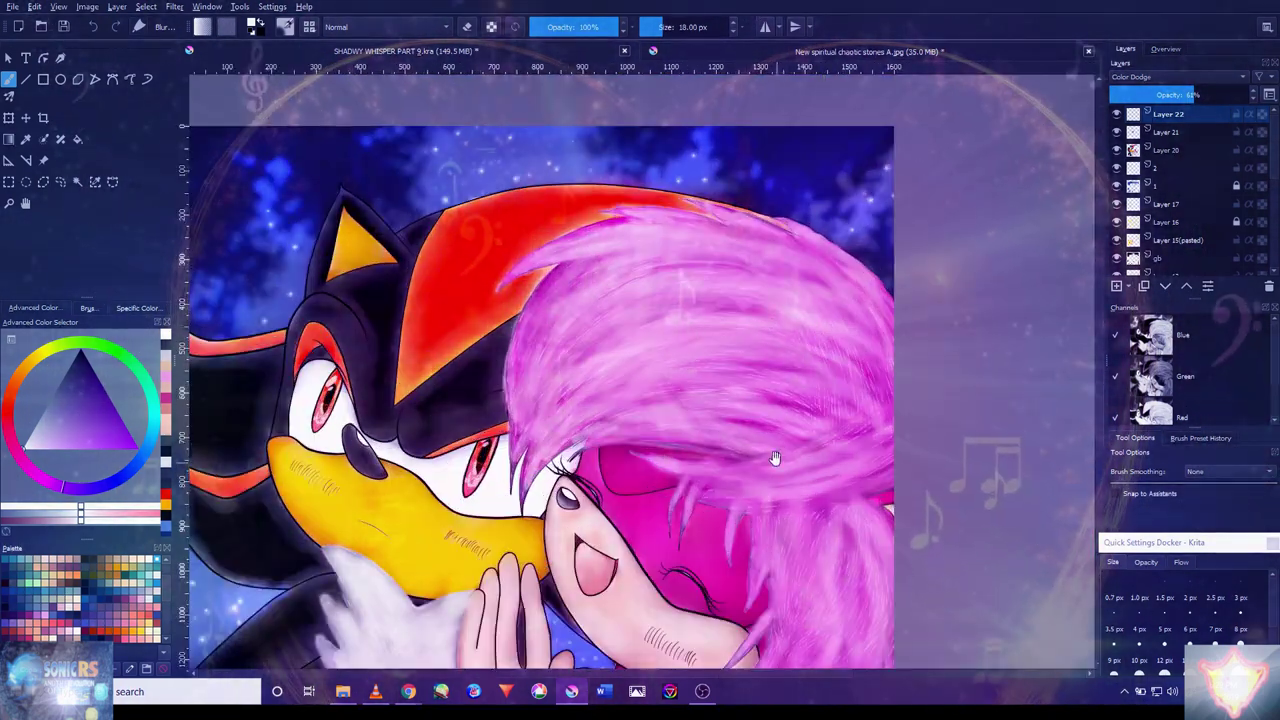
scroll(600, 380, "down", 2)
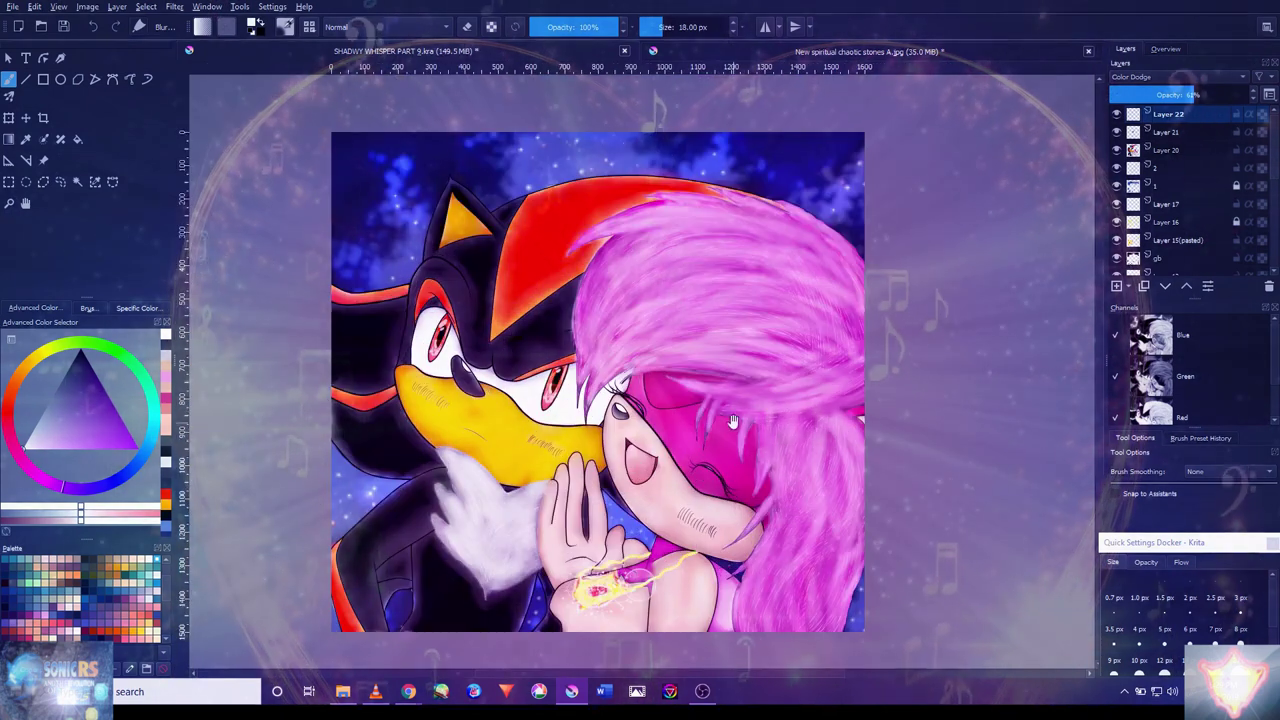
left_click_drag(600, 400, 656, 362)
left_click(1175, 77)
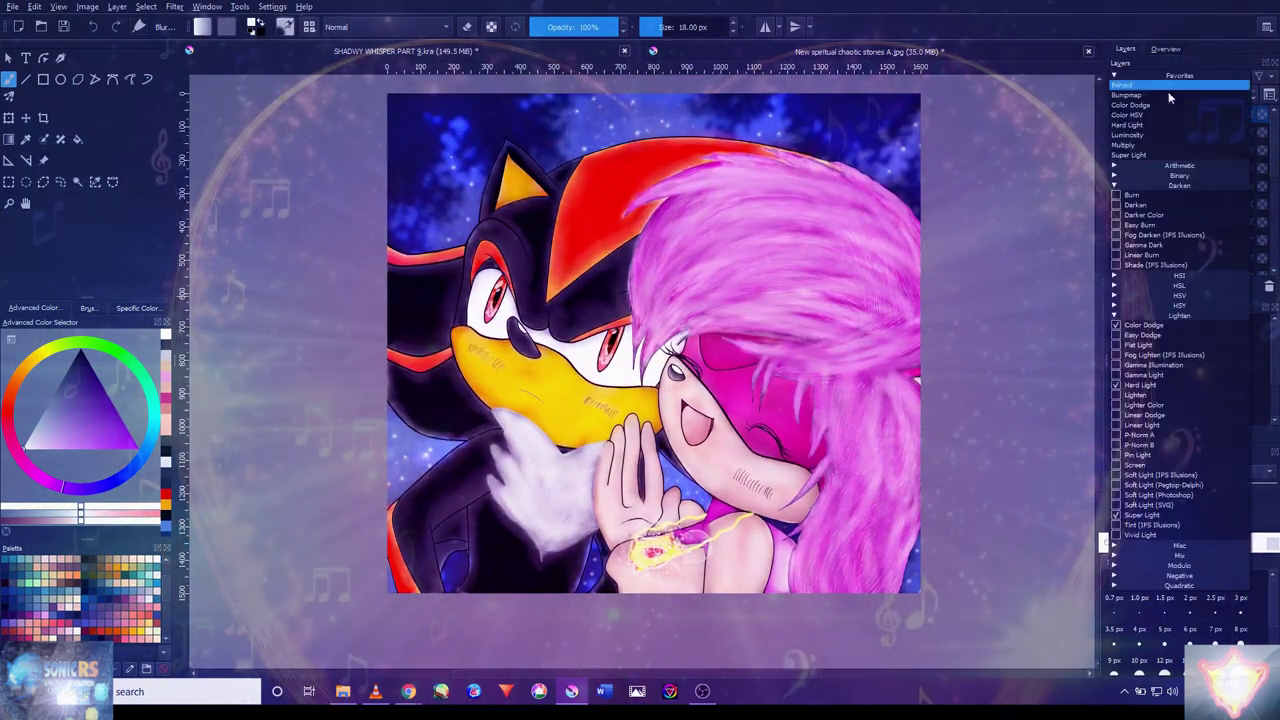
left_click(1130, 145)
- Pick red and airbrush a 55 px blush over the hatching on the black character's cheek near the raised hand
left_click(18, 385)
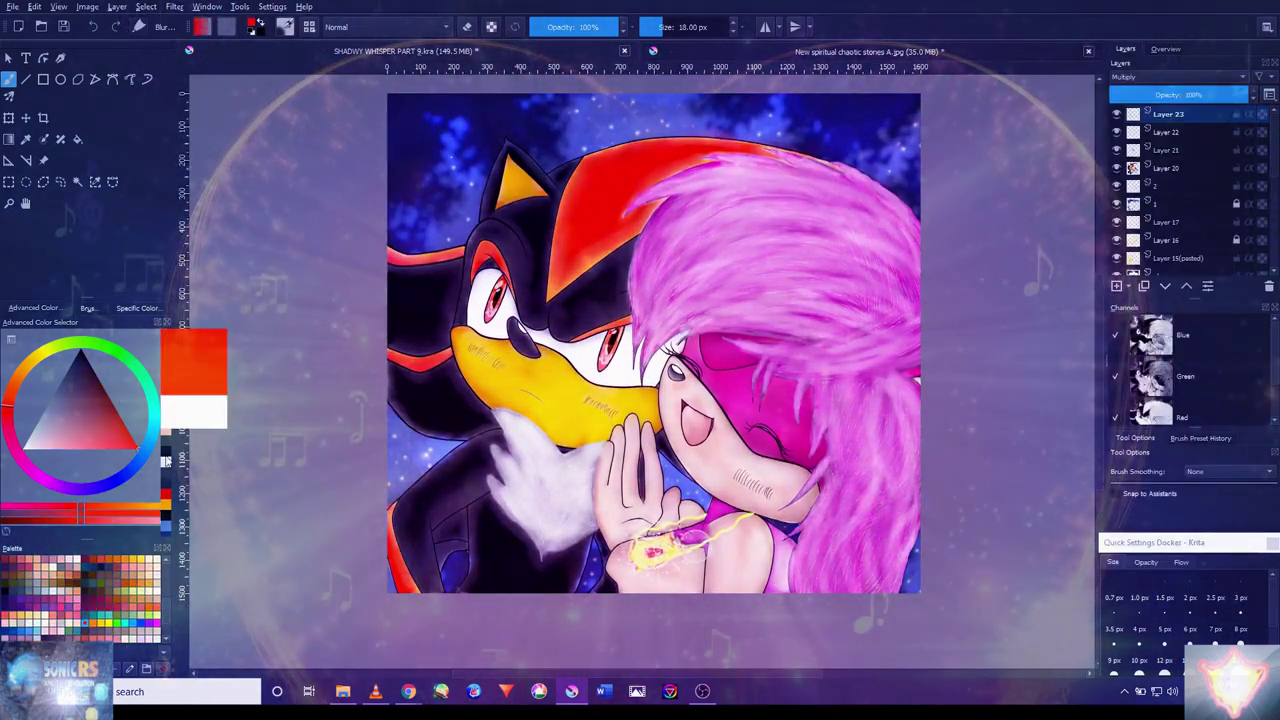
left_click(137, 308)
left_click(87, 309)
key("1")
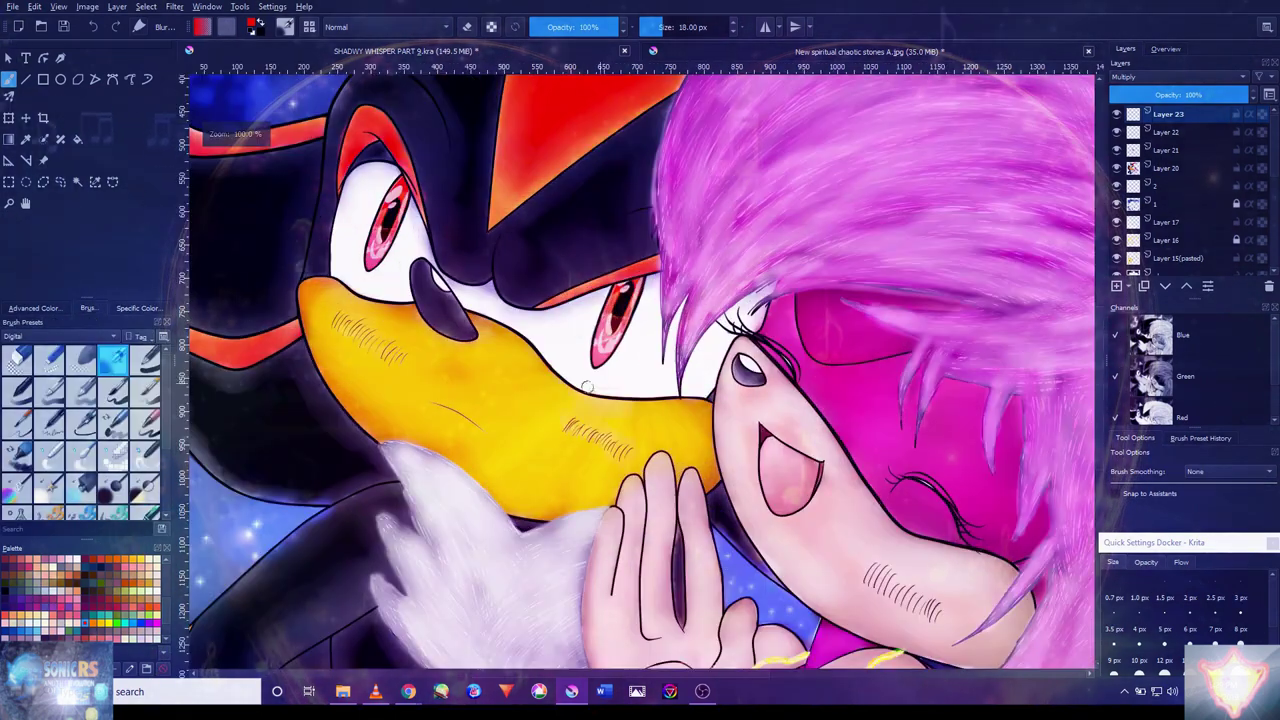
scroll(467, 424, "up", 1)
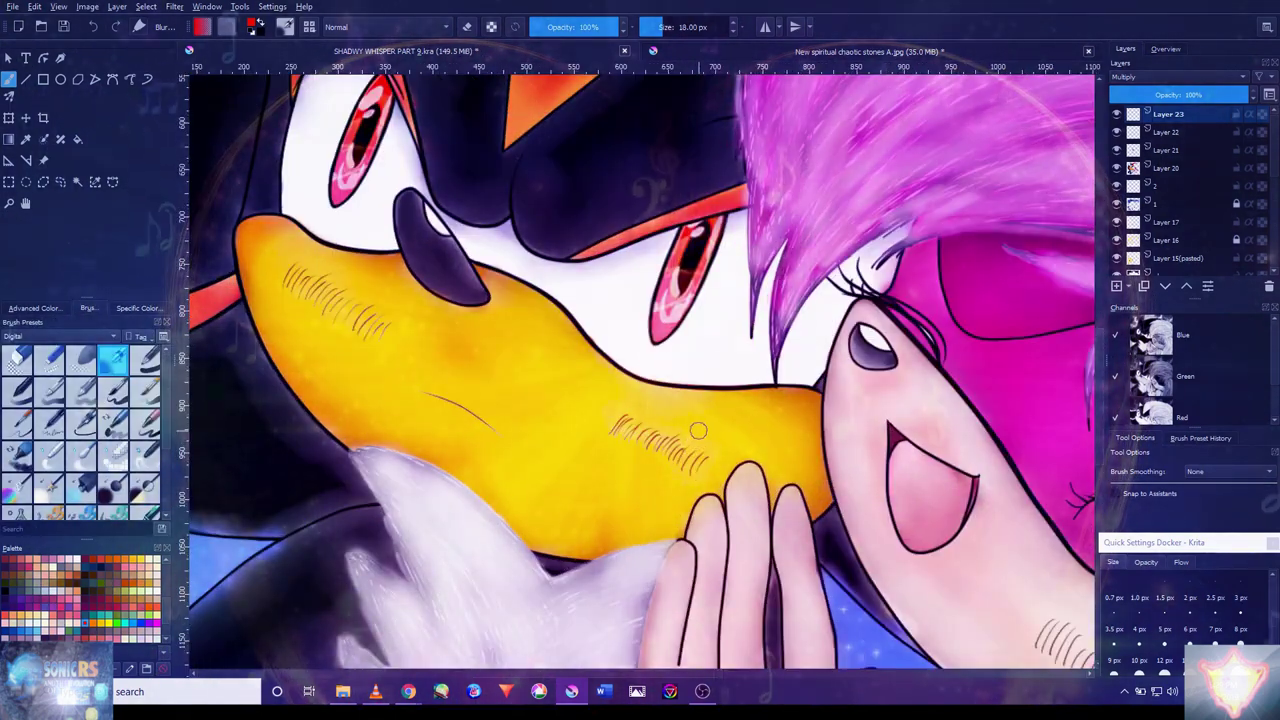
key("2")
key("1")
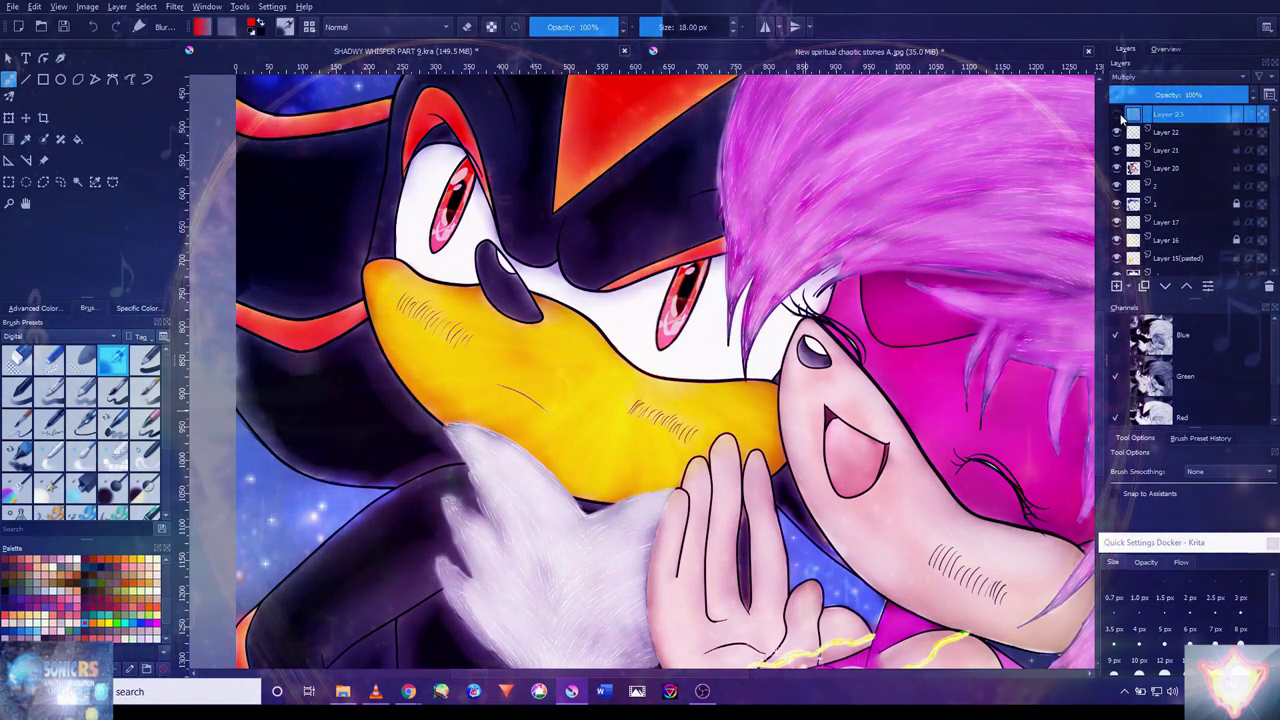
scroll(672, 425, "up", 5)
mouse_move(600, 527)
left_mouse_down()
mouse_move(690, 537)
mouse_move(500, 447)
left_mouse_up()
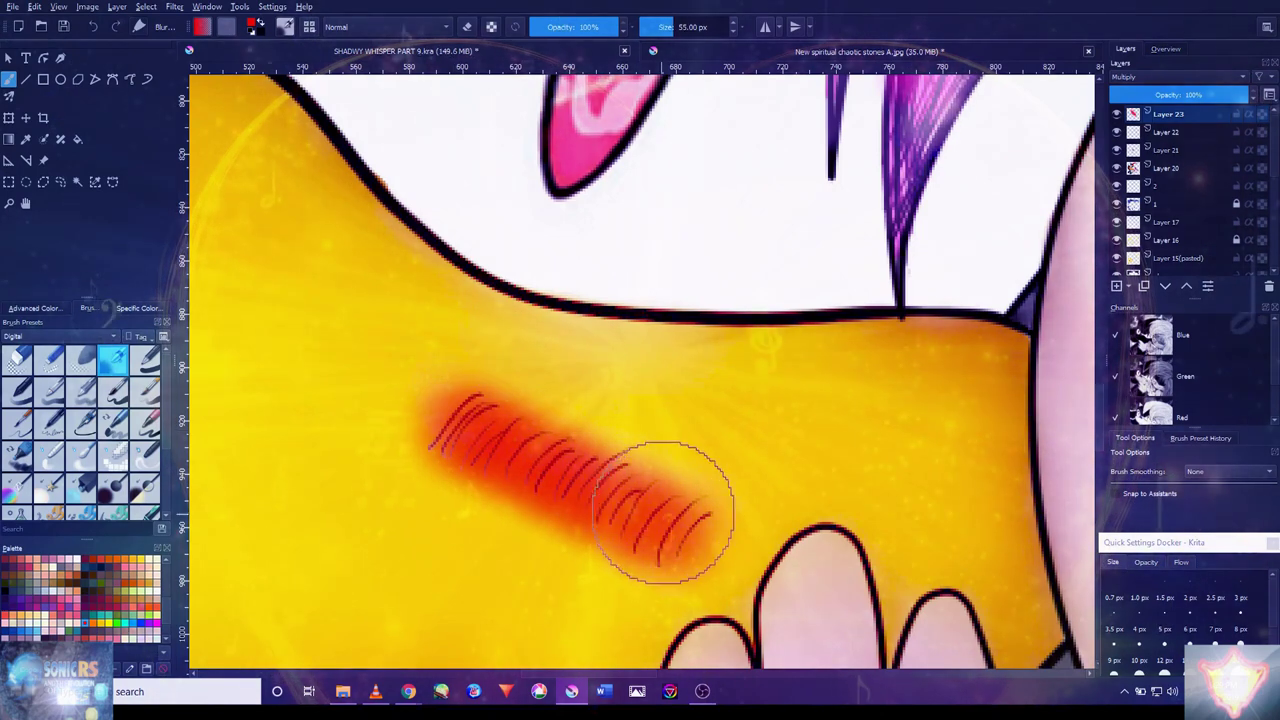
- Airbrush a 78 px red blush over the hatching on the black character's other cheek, on the far side of the nose
scroll(426, 423, "down", 5)
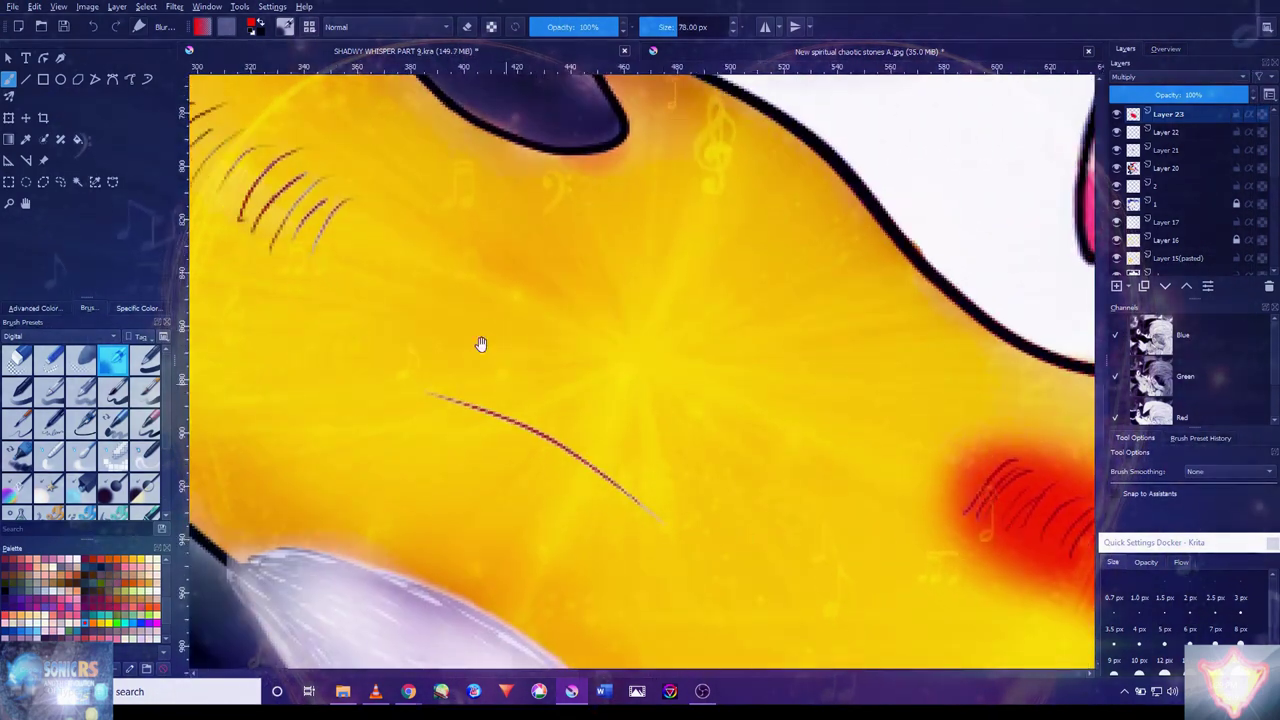
scroll(527, 387, "up", 5)
left_click_drag(527, 387, 271, 200)
scroll(663, 400, "down", 5)
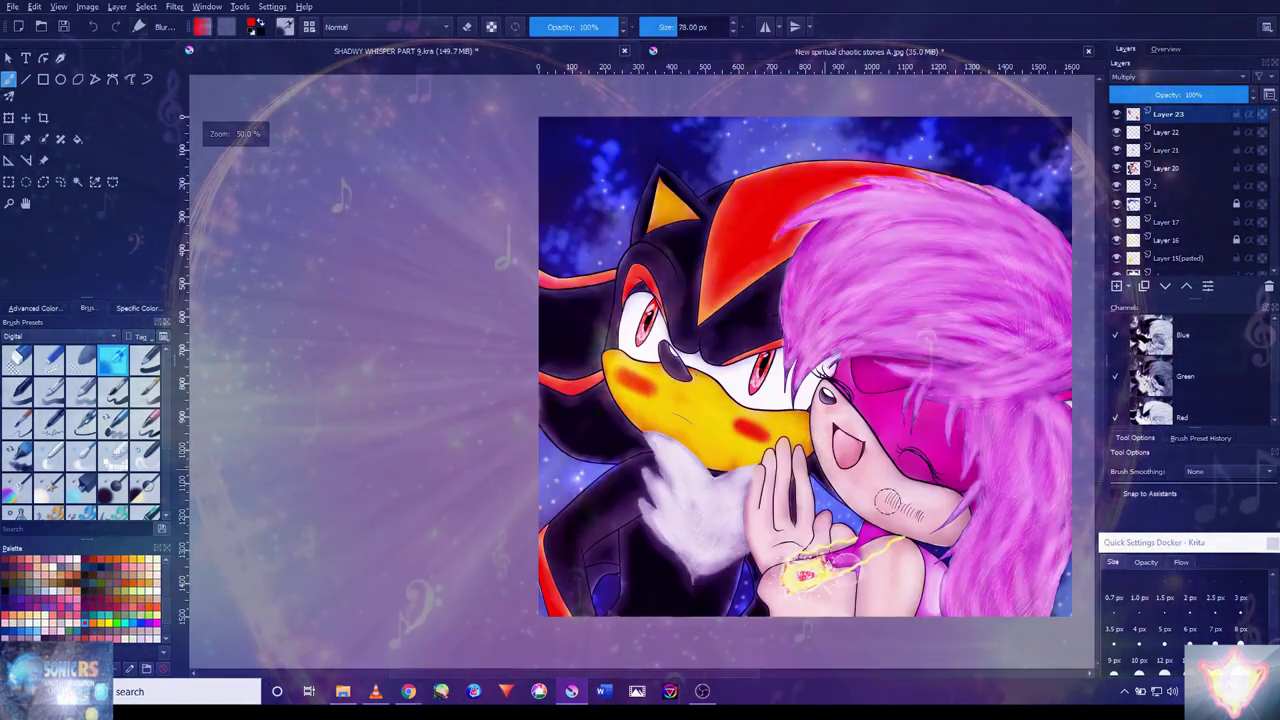
- Airbrush a 78 px red blush over the hatching on the pink character's cheek below the closed eye
scroll(935, 525, "up", 5)
scroll(935, 525, "up", 4)
left_click_drag(960, 440, 820, 430)
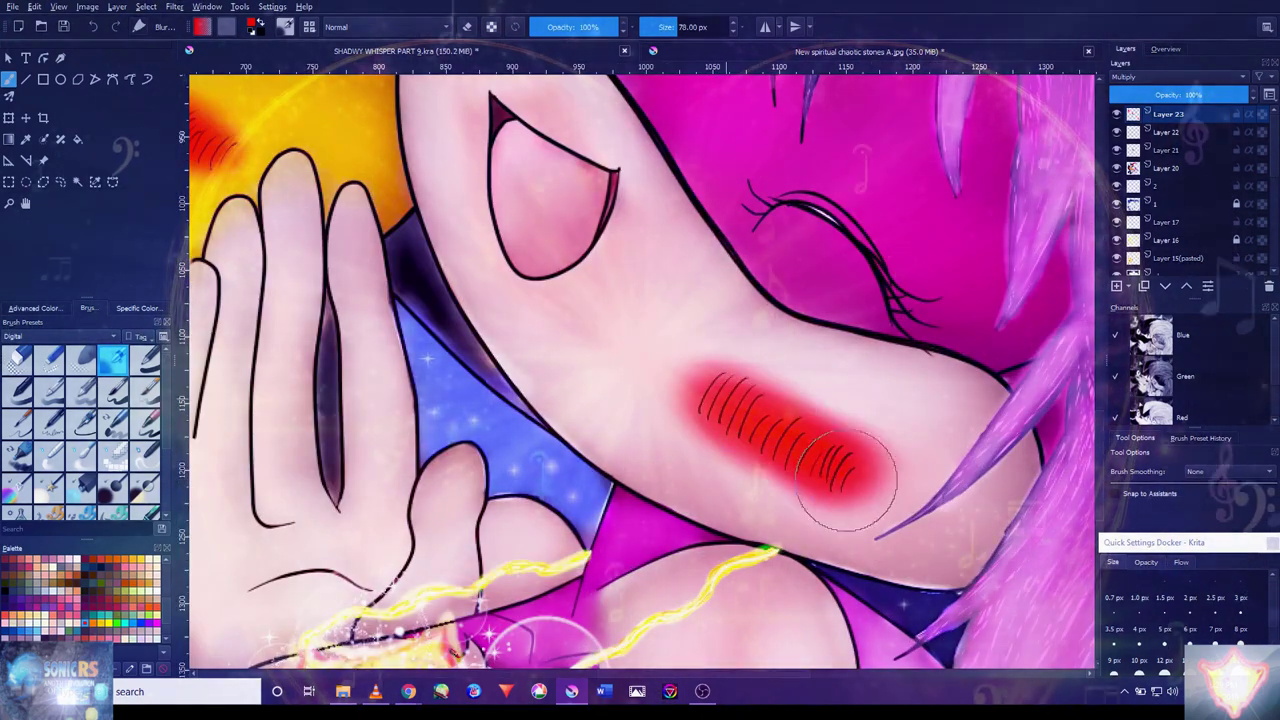
- Lower the blush layer's opacity to 74% and widen the red patches on both characters' cheeks with the 78 px airbrush
scroll(905, 378, "down", 4)
scroll(600, 350, "down", 2)
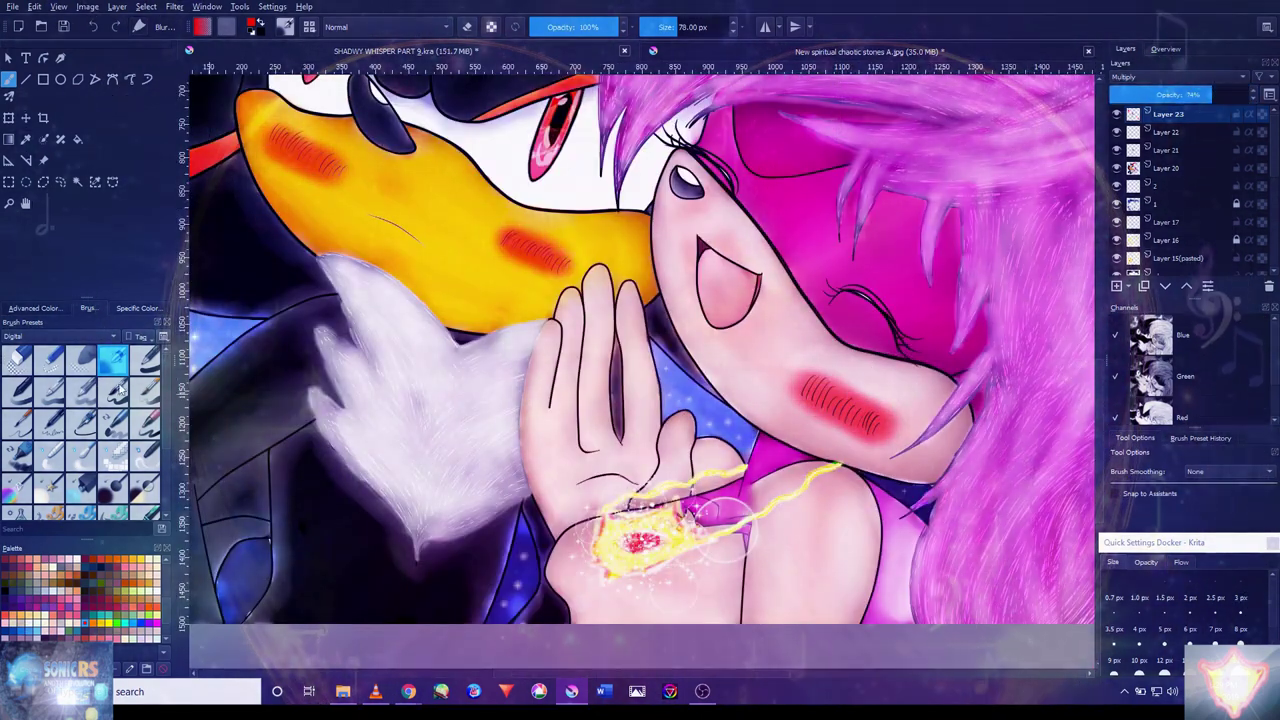
scroll(450, 250, "up", 4)
scroll(340, 105, "down", 2)
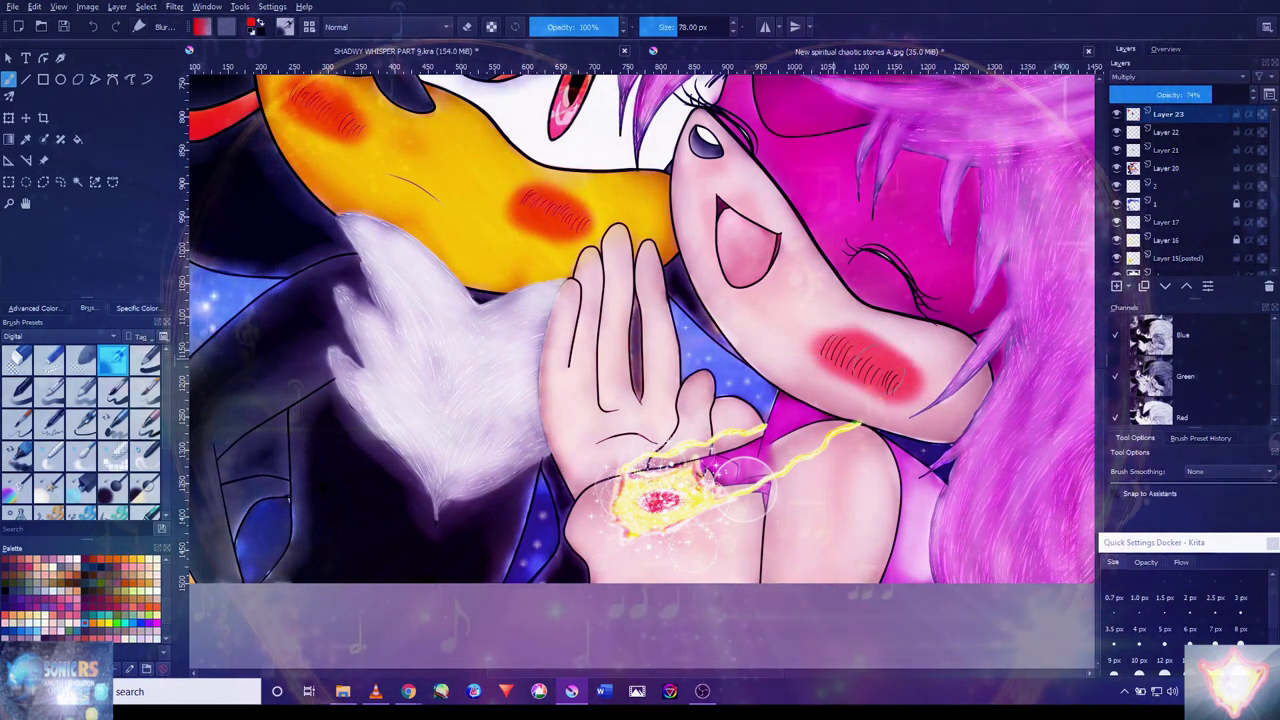
- Switch to a 60 px blending brush and soften the blush edges on the pink and black characters' cheeks
scroll(893, 328, "up", 3)
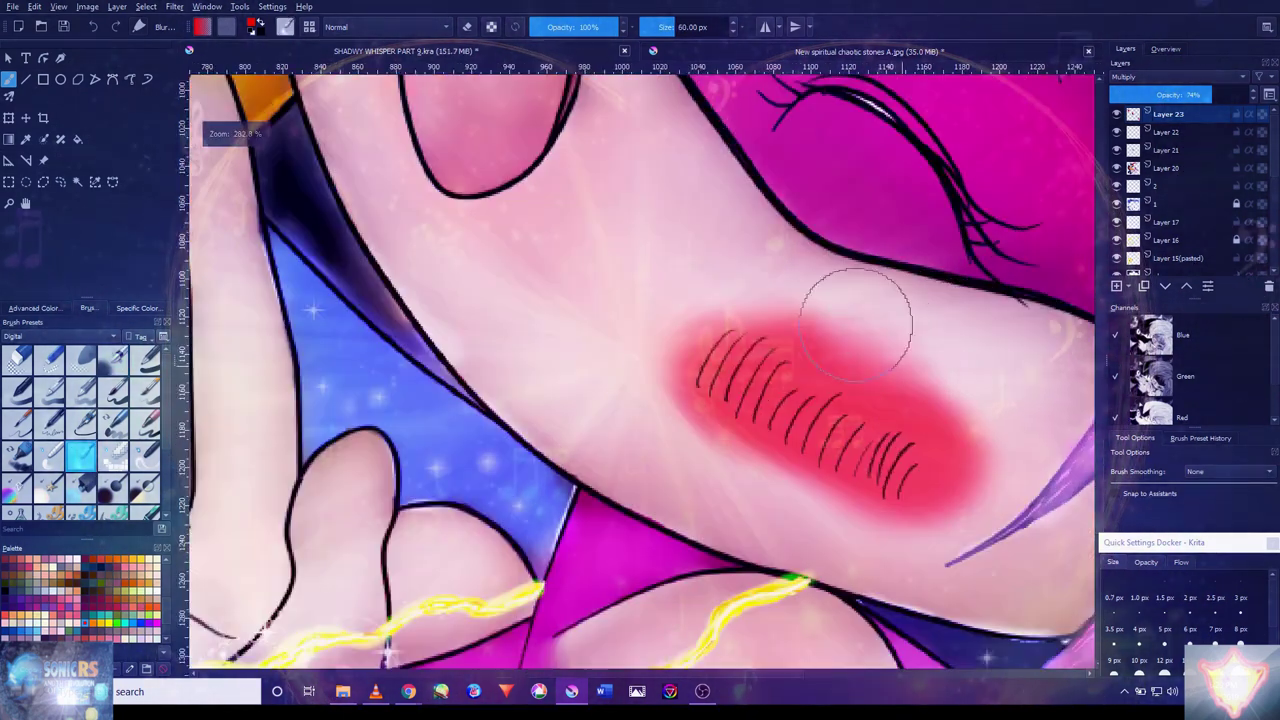
scroll(922, 410, "down", 3)
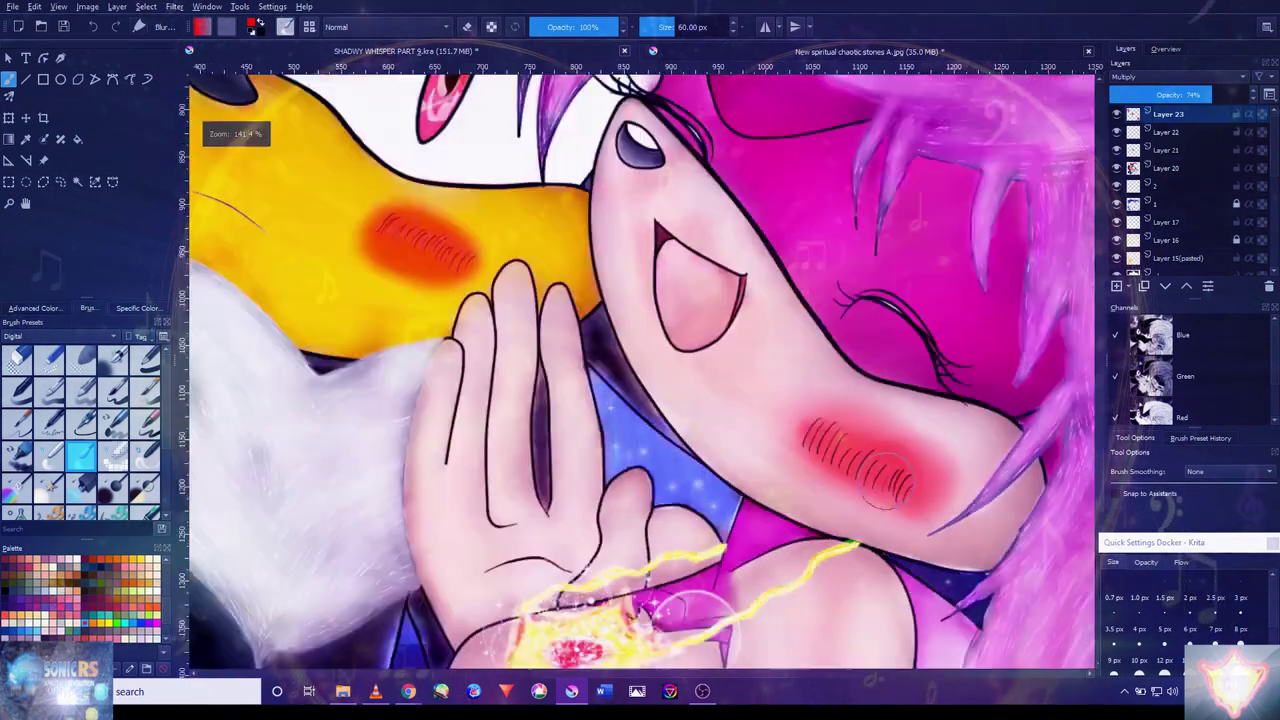
scroll(590, 290, "up", 3)
scroll(622, 322, "down", 3)
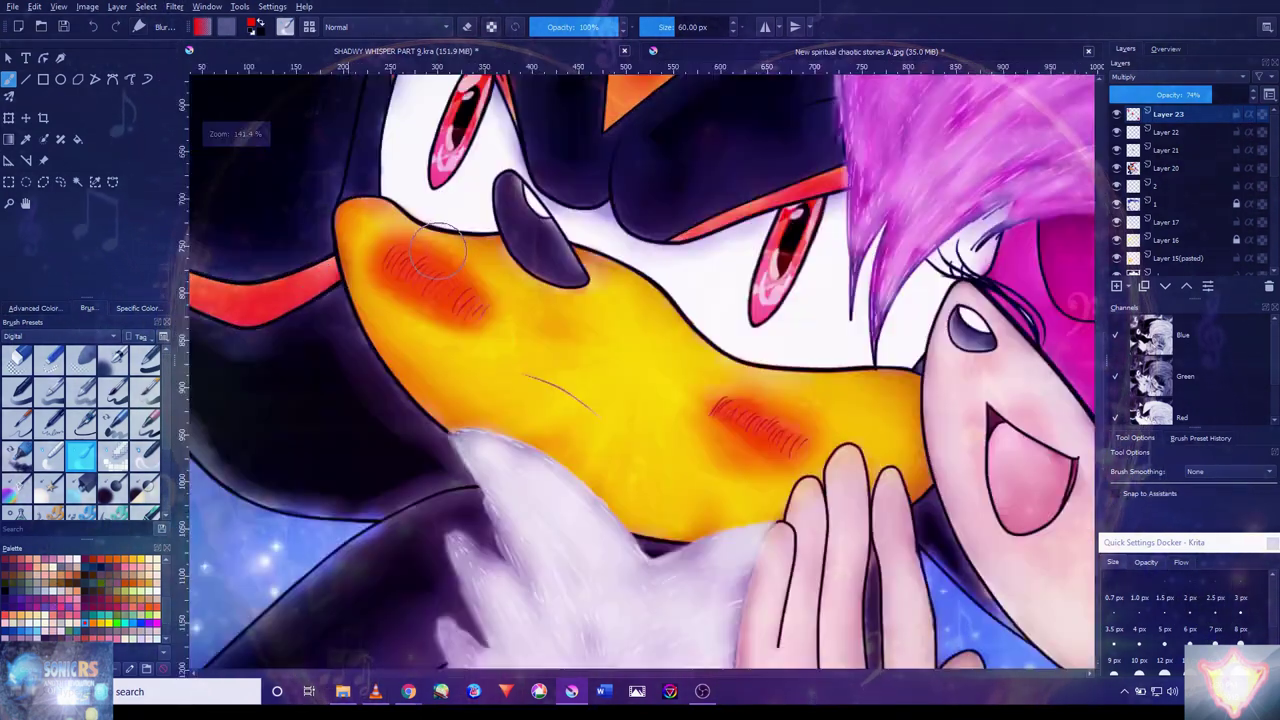
- Add a new layer above the blush layer and sprinkle fine white specks over the characters with a Textures brush
scroll(368, 230, "up", 3)
scroll(510, 282, "down", 3)
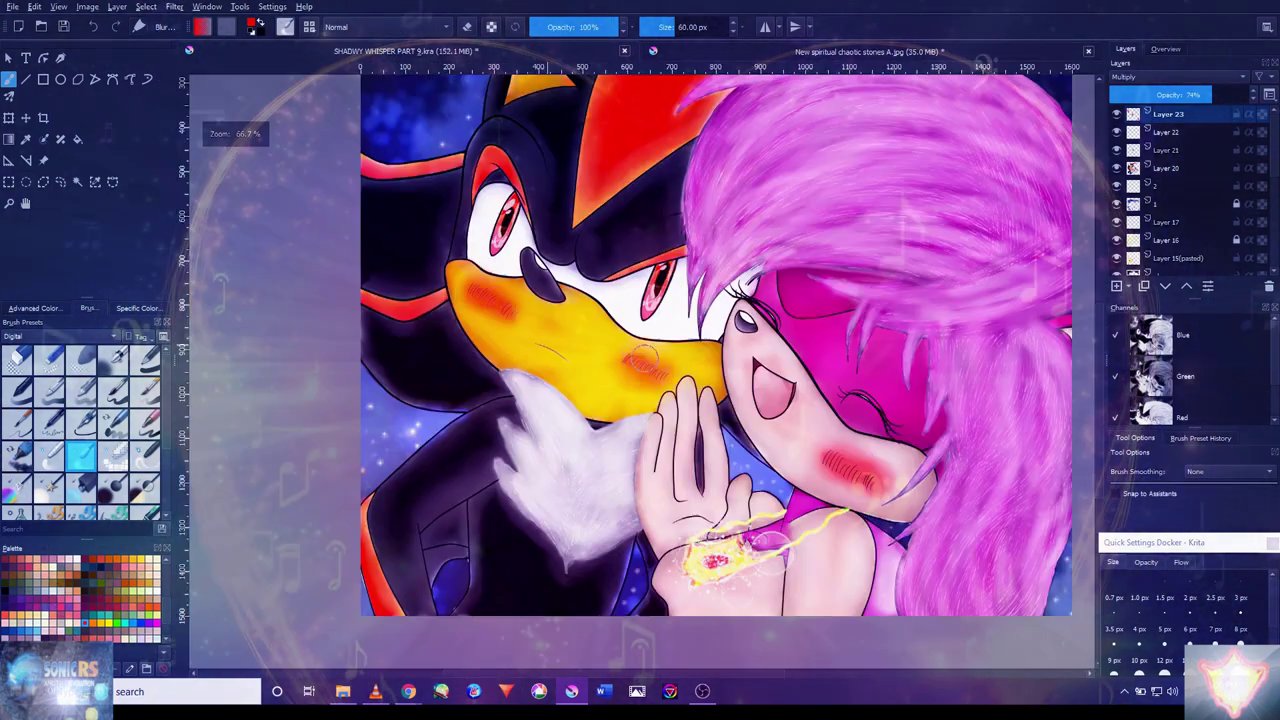
scroll(675, 370, "up", 1)
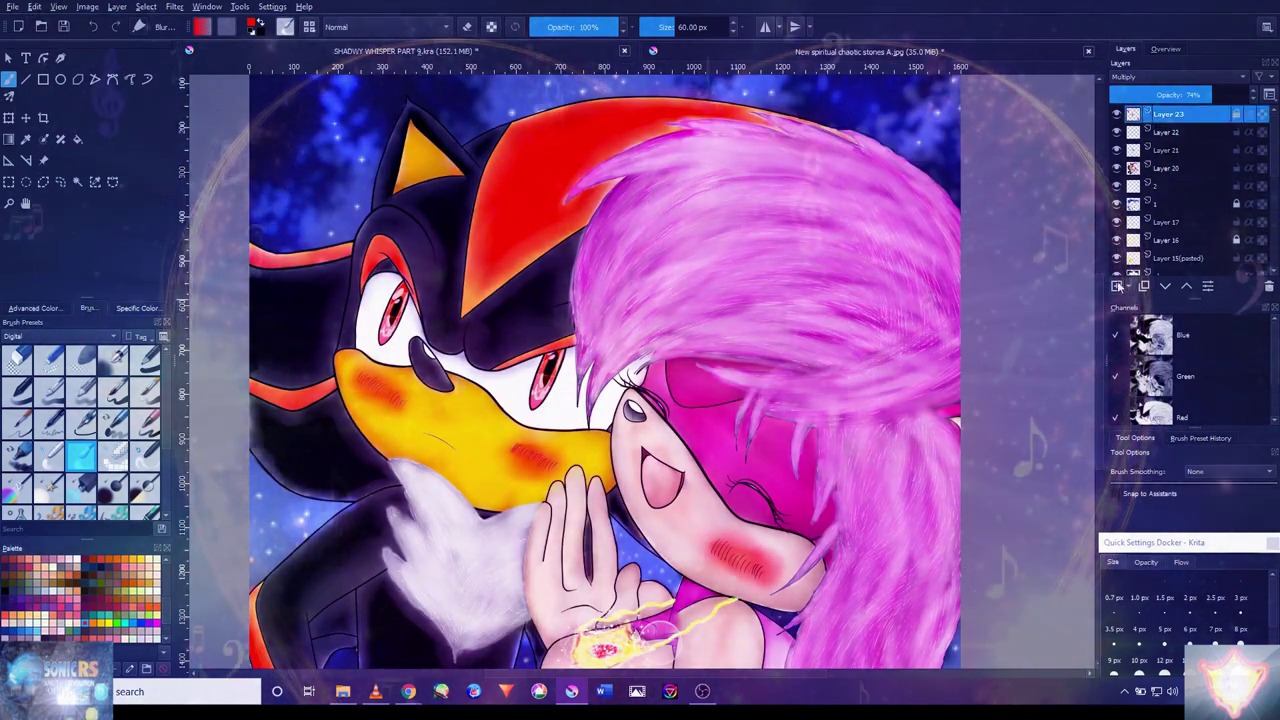
left_click(35, 308)
left_click(87, 308)
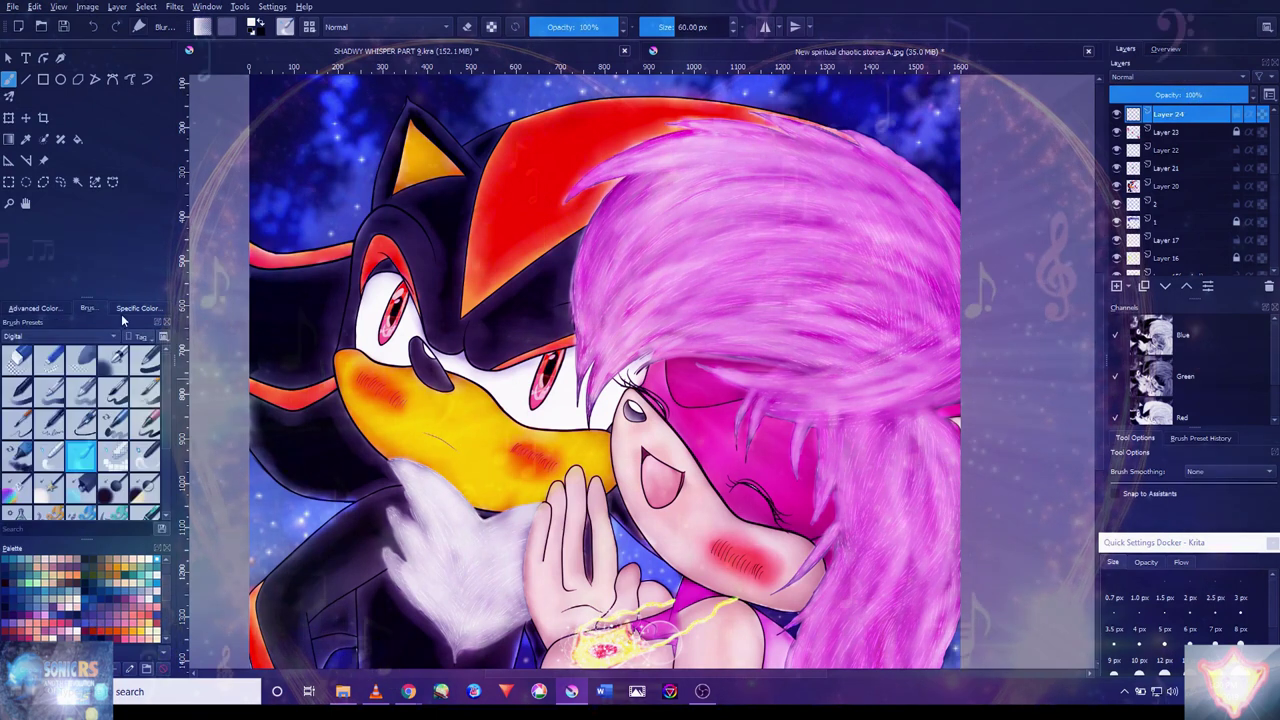
left_click(60, 336)
left_click(40, 445)
left_click(145, 410)
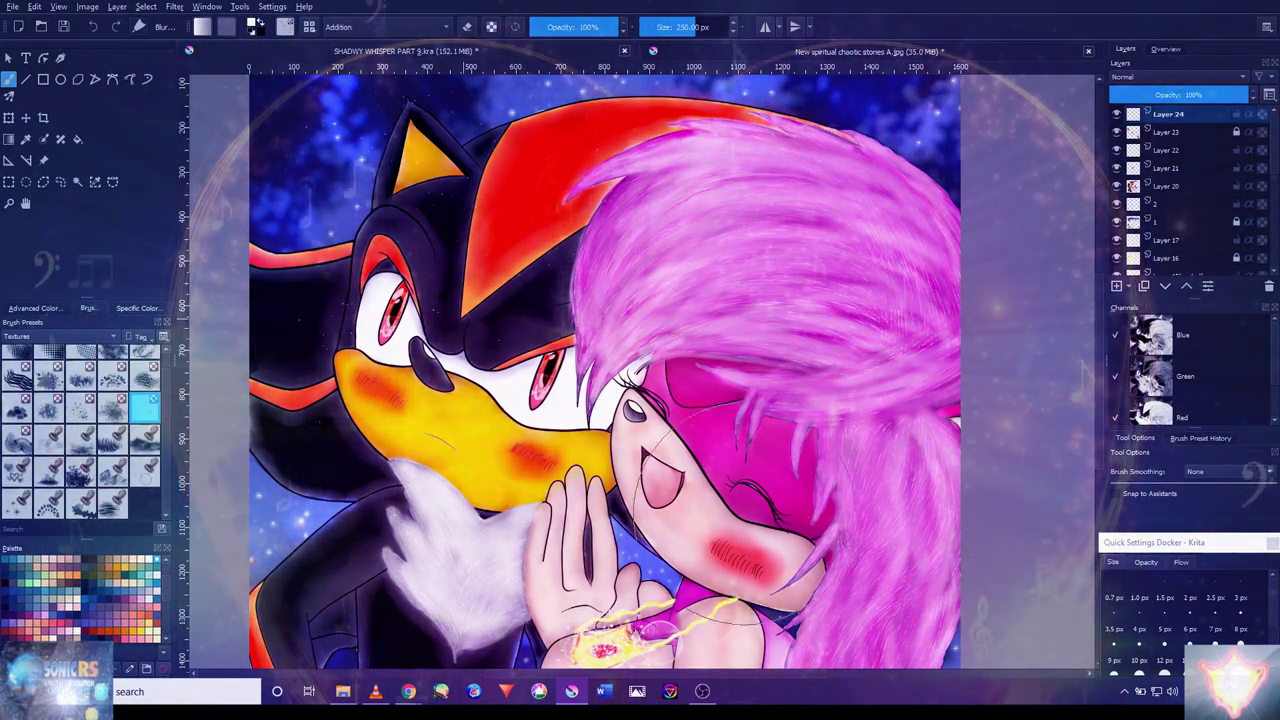
- Set the speck layer's blending mode to Color Dodge and its opacity to 68%
left_click(1180, 77)
left_click(1142, 335)
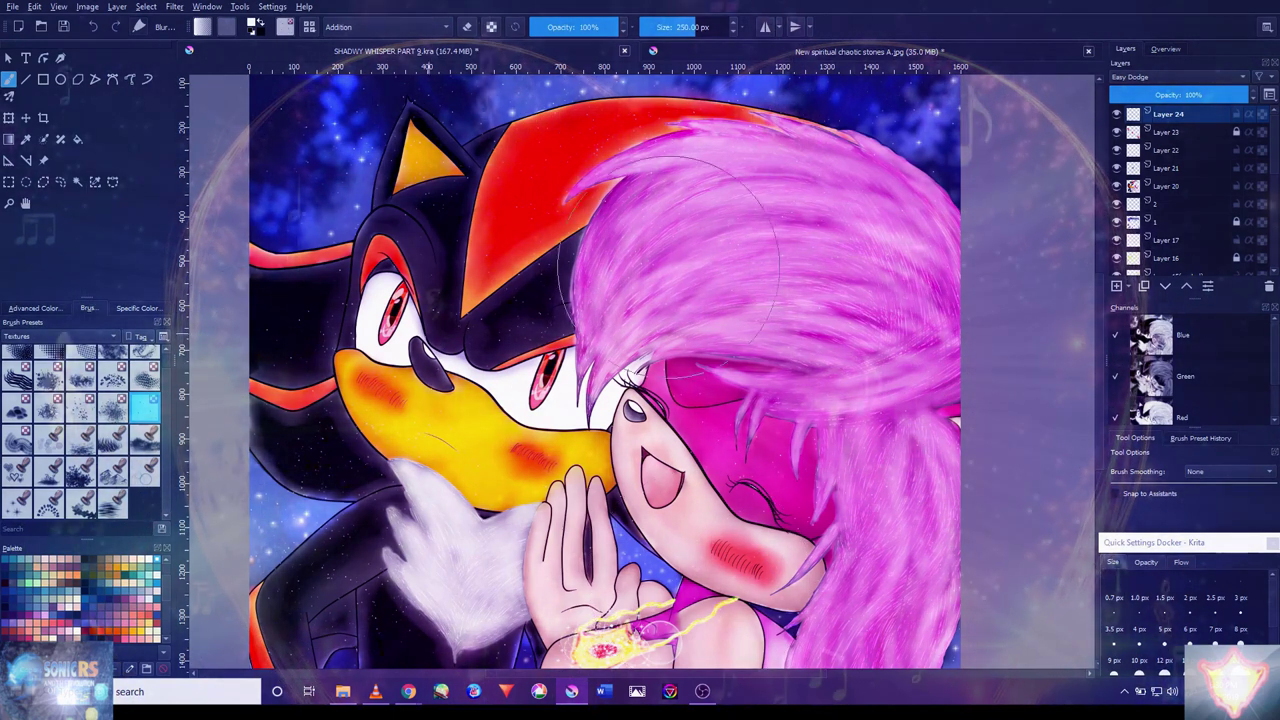
left_click(1190, 94)
left_click(1164, 77)
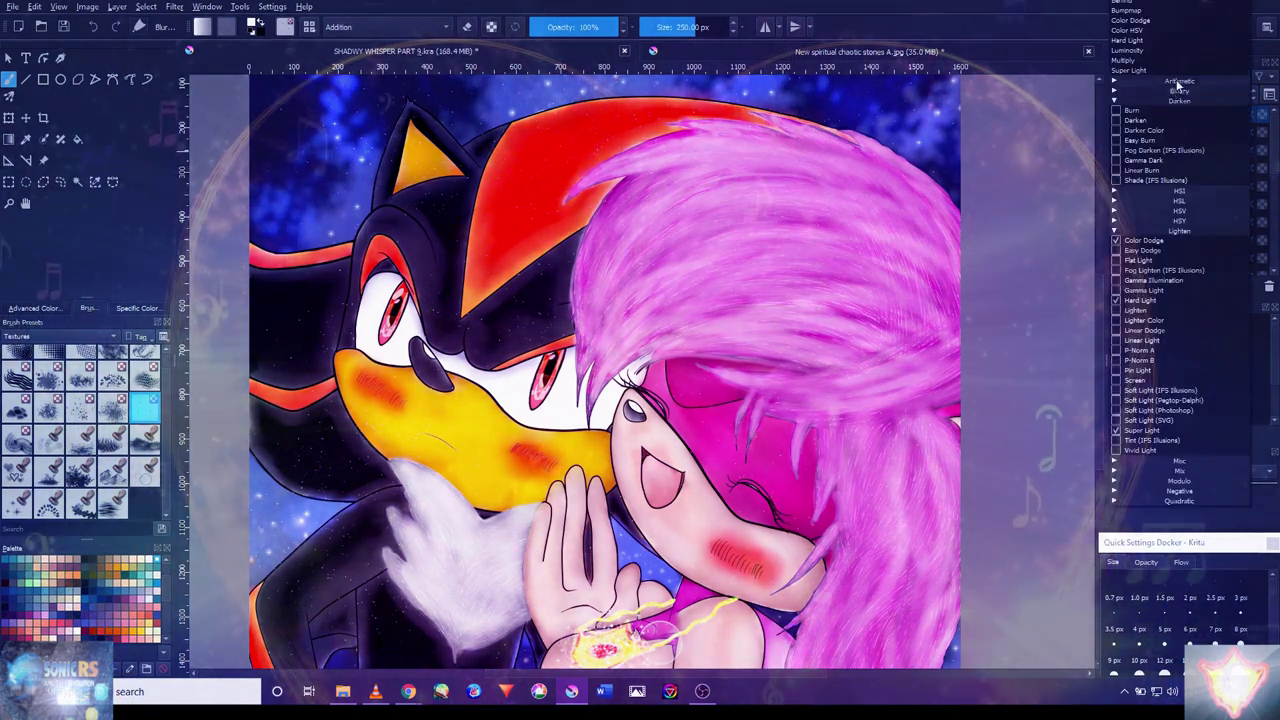
left_click(1180, 20)
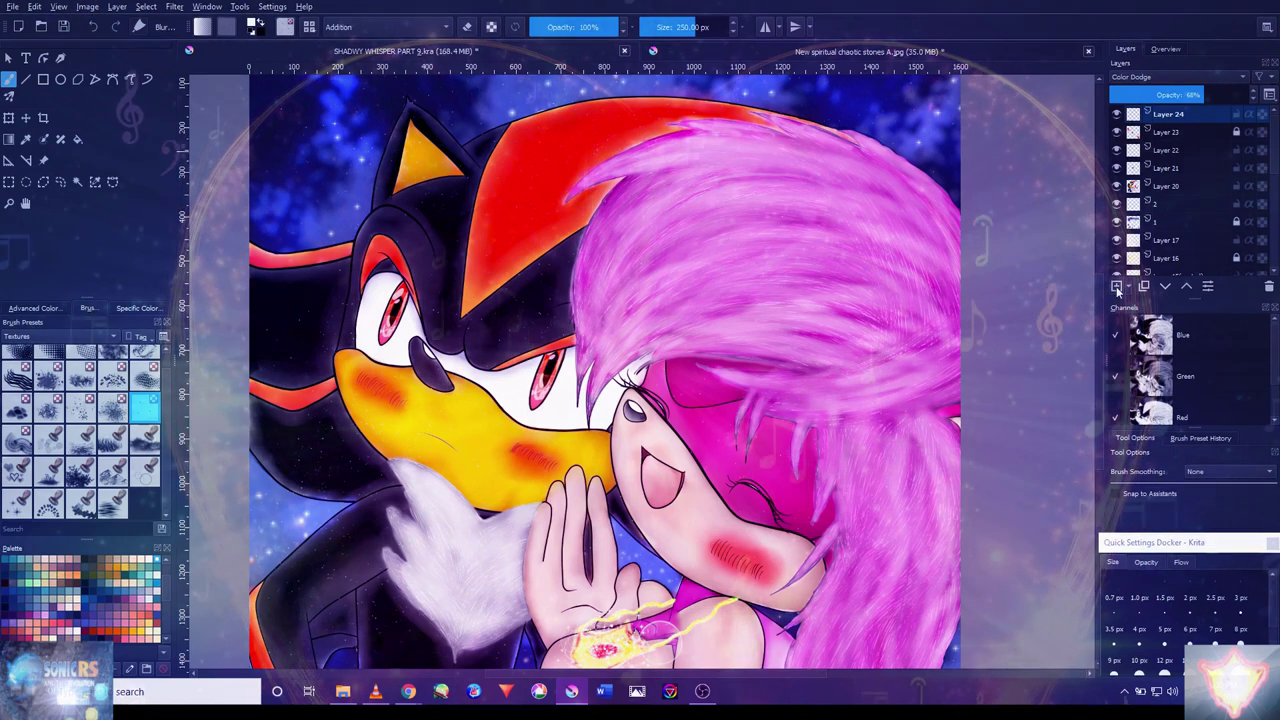
- Add another layer in Color Dodge mode and splatter white stars over the muzzle, pink hair and sky with a 135 px brush
left_click(1178, 77)
left_click(1171, 106)
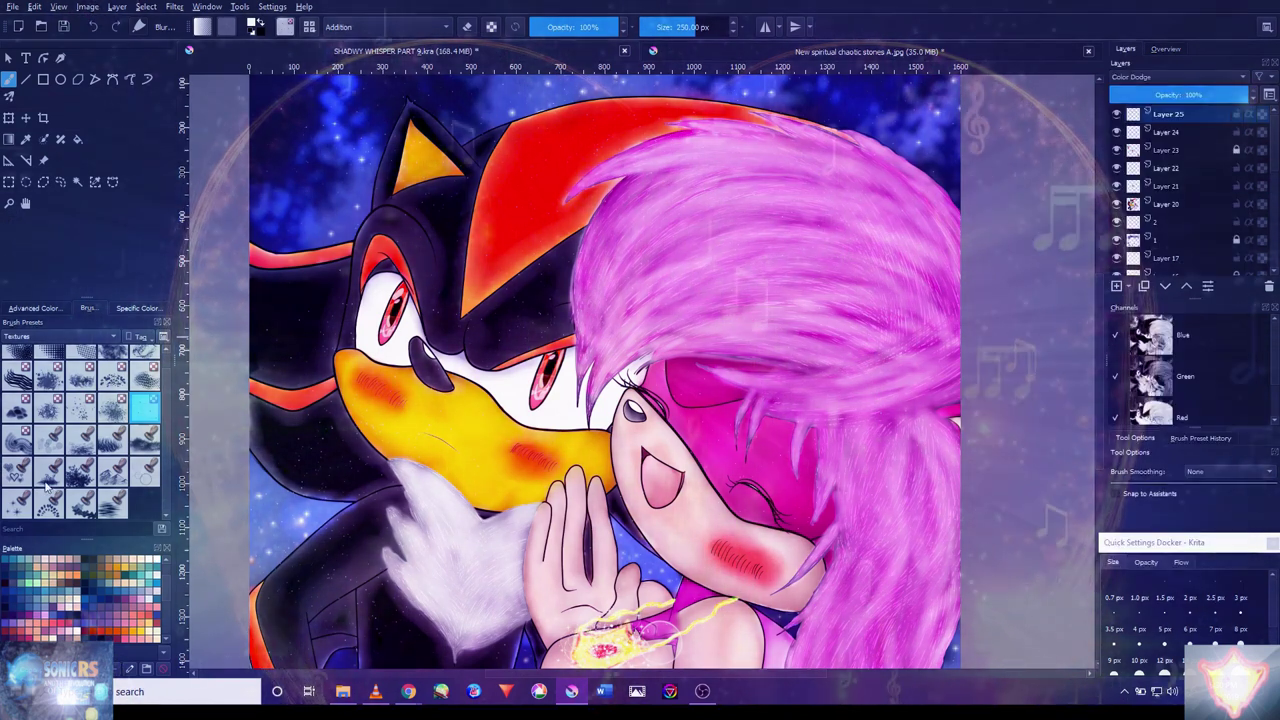
left_click(63, 307)
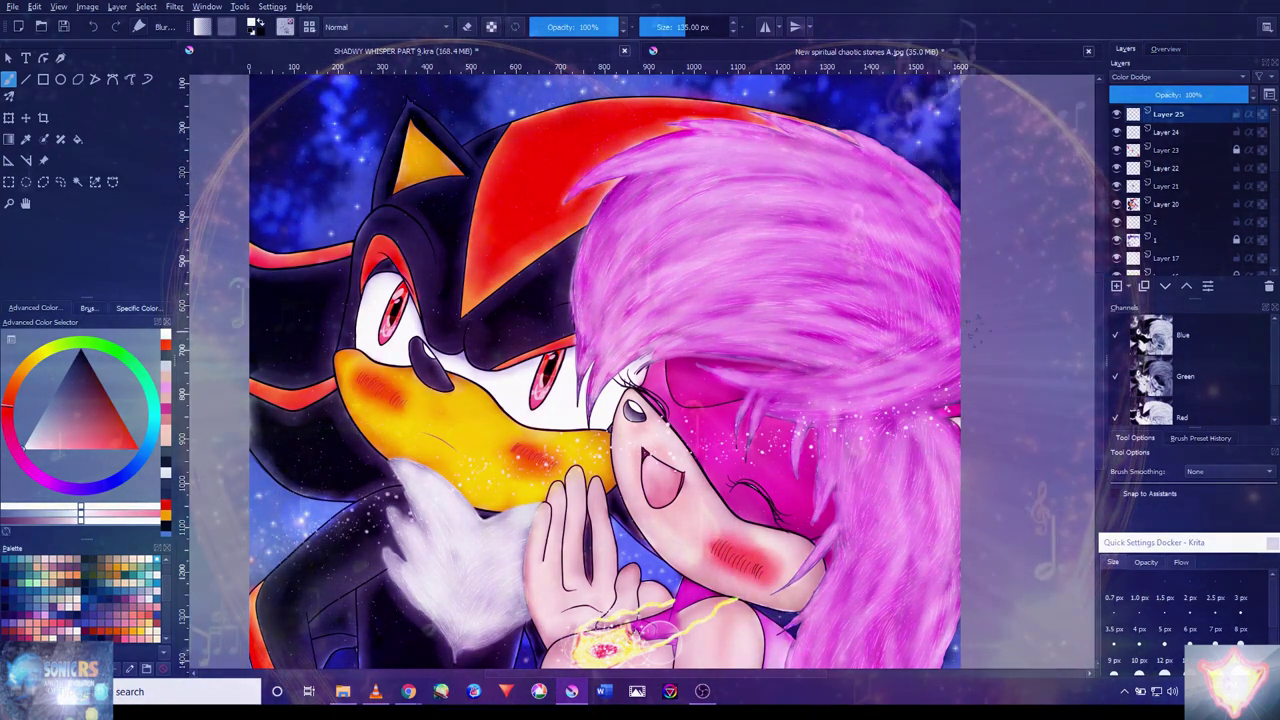
left_click_drag(788, 218, 856, 321)
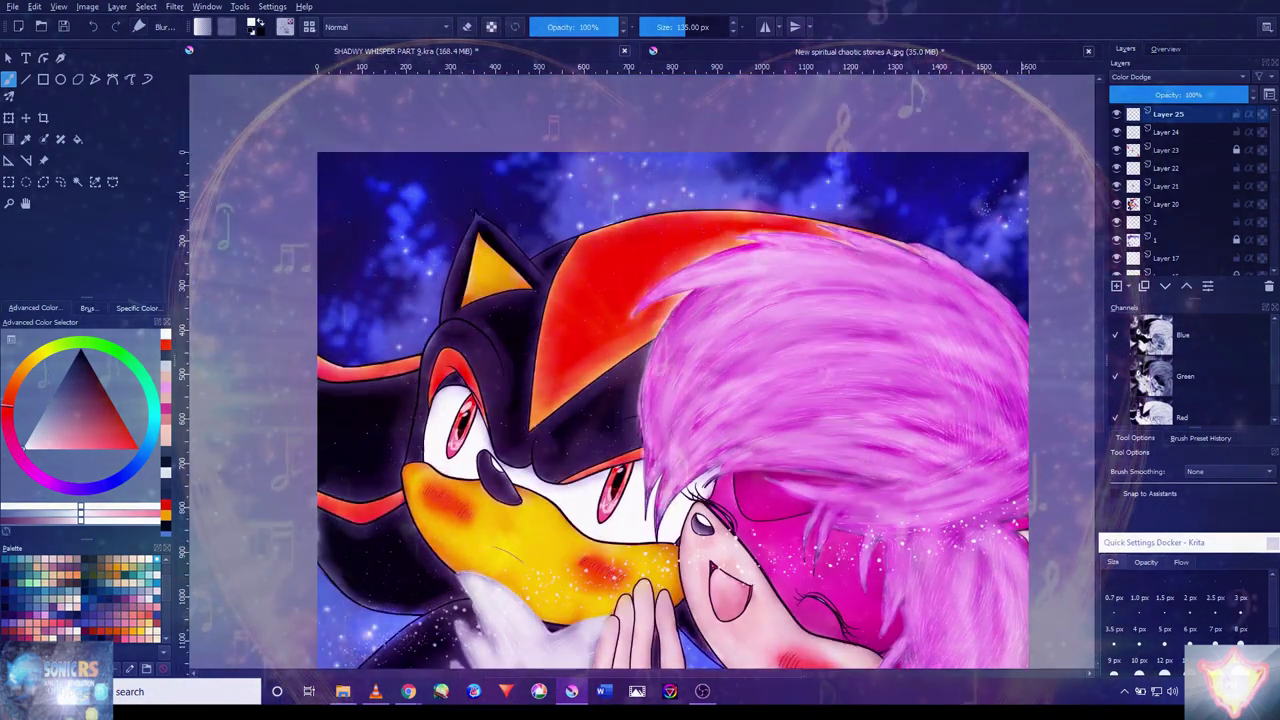
- Scatter yellow stars across the sky and the hedgehog's black fur, and set the layer's opacity to 74%
left_click(44, 360)
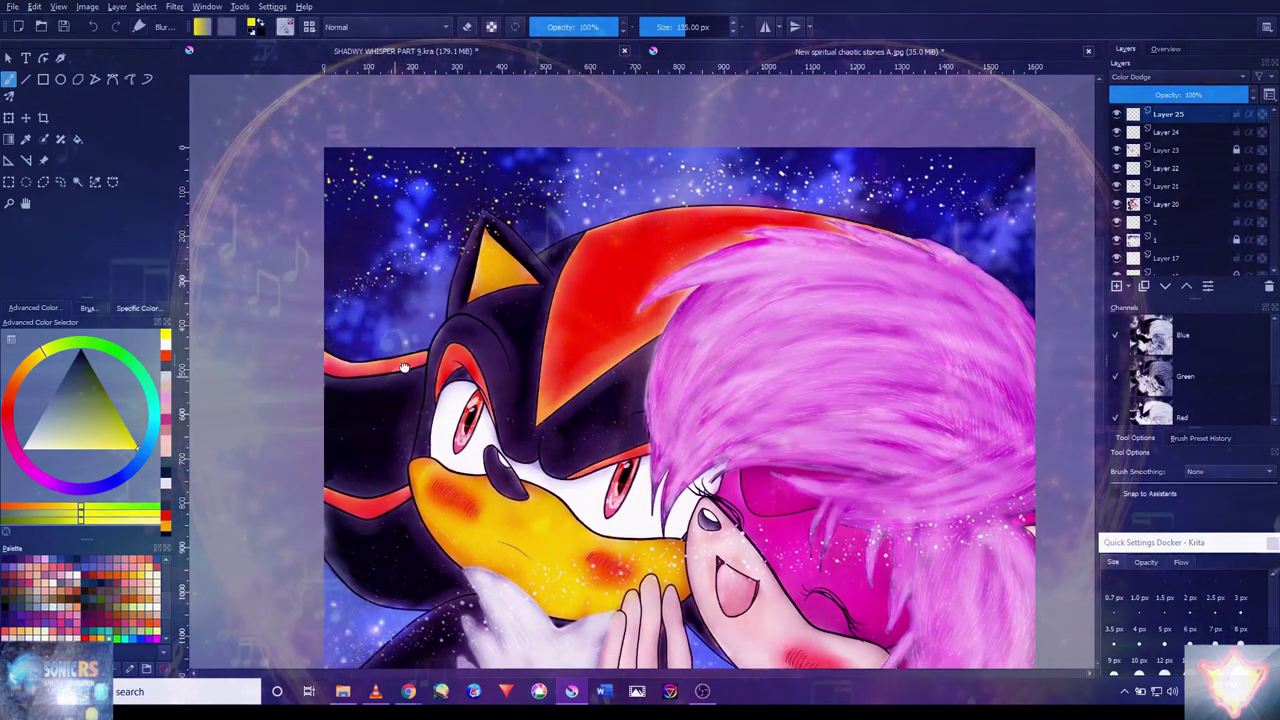
mouse_move(404, 368)
left_mouse_down()
mouse_move(355, 183)
mouse_move(221, 80)
left_mouse_up()
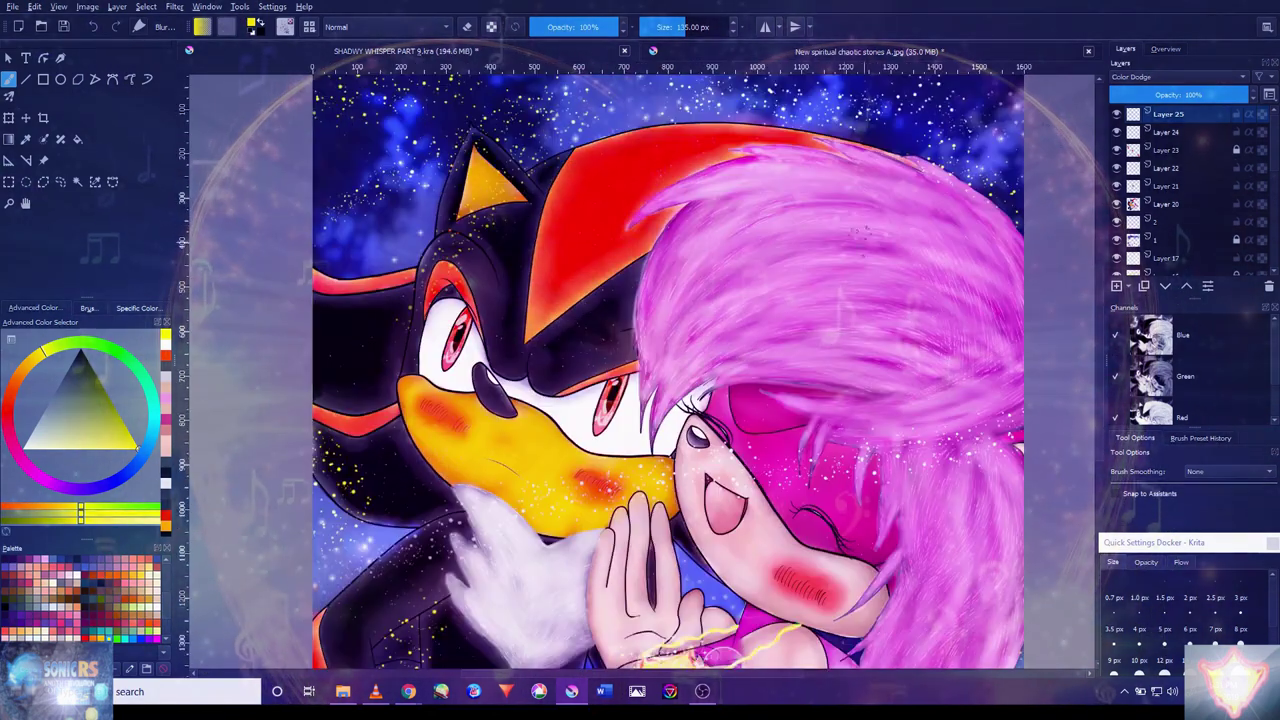
left_click(1212, 97)
key("minus")
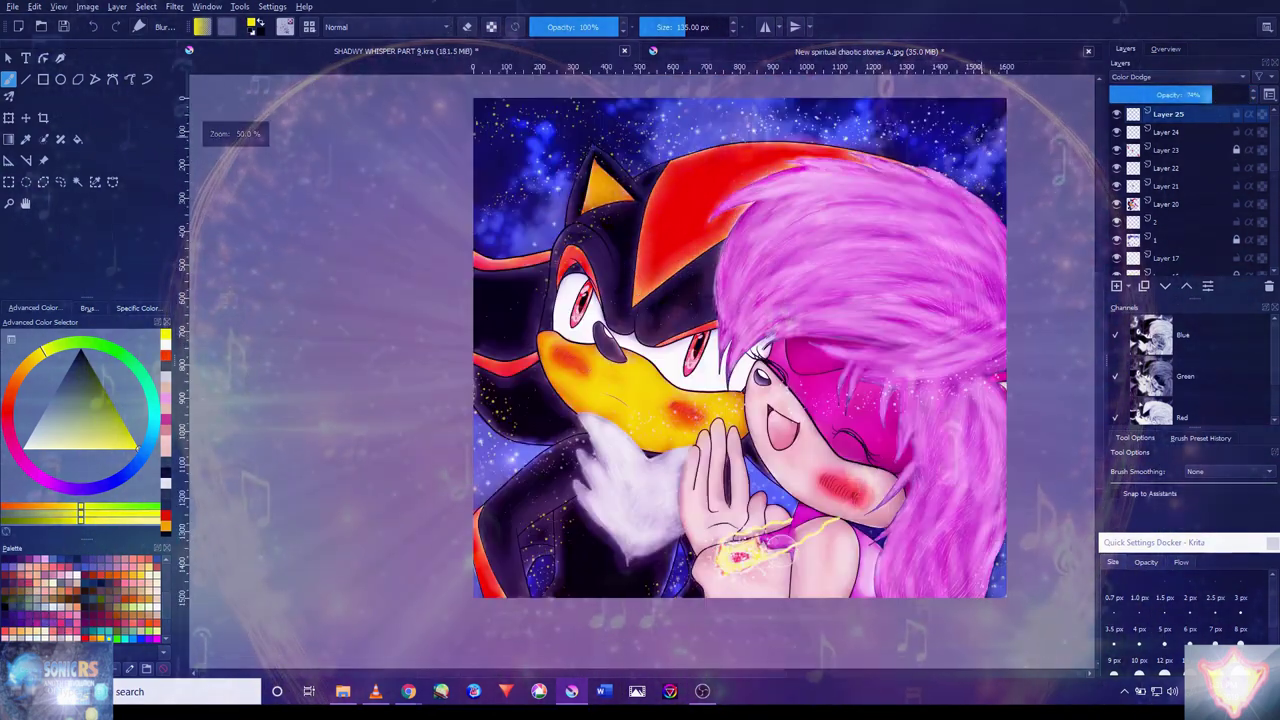
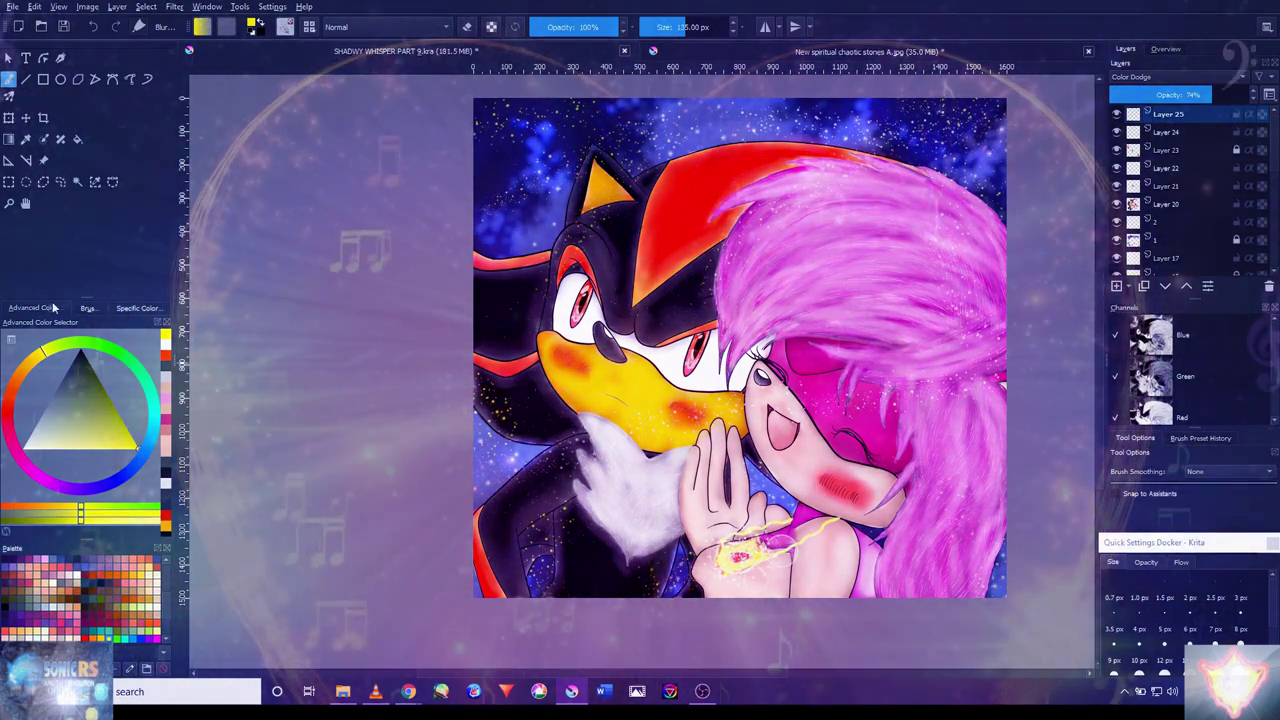
- Stamp yellow bokeh circles on the black head and white ones across the sky with a 375 px Textures brush
left_click(88, 308)
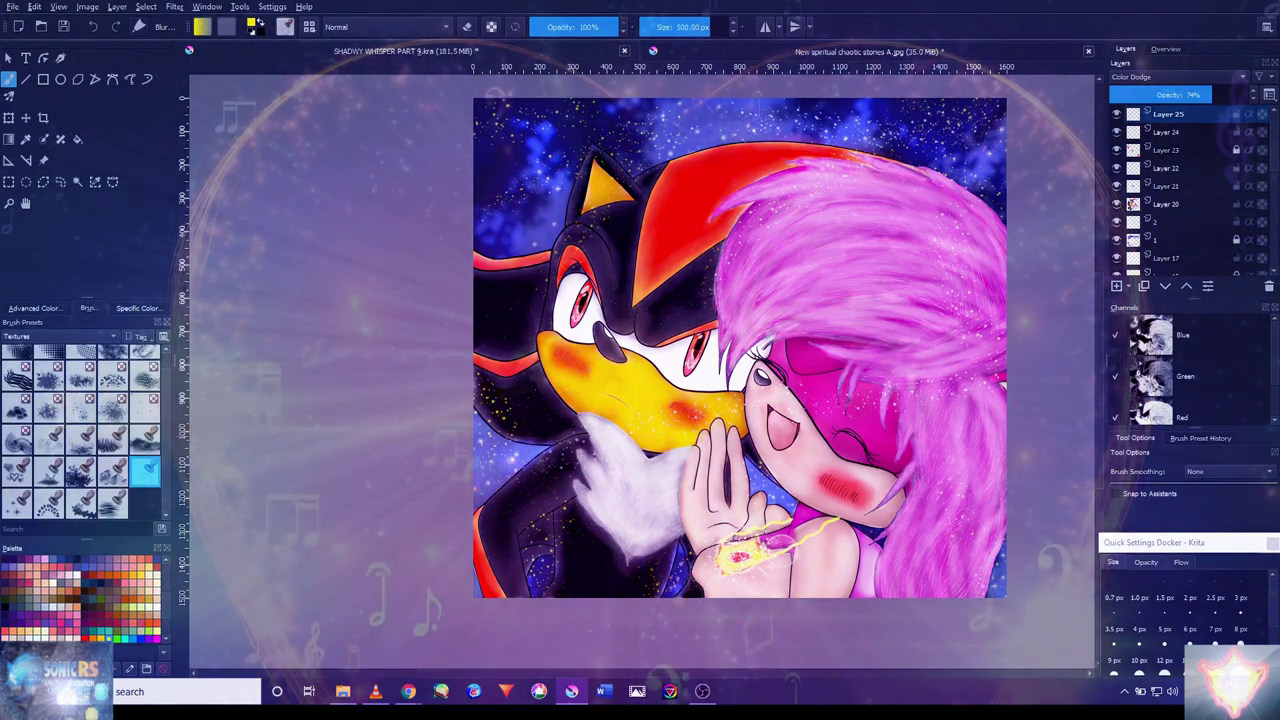
left_click(49, 438)
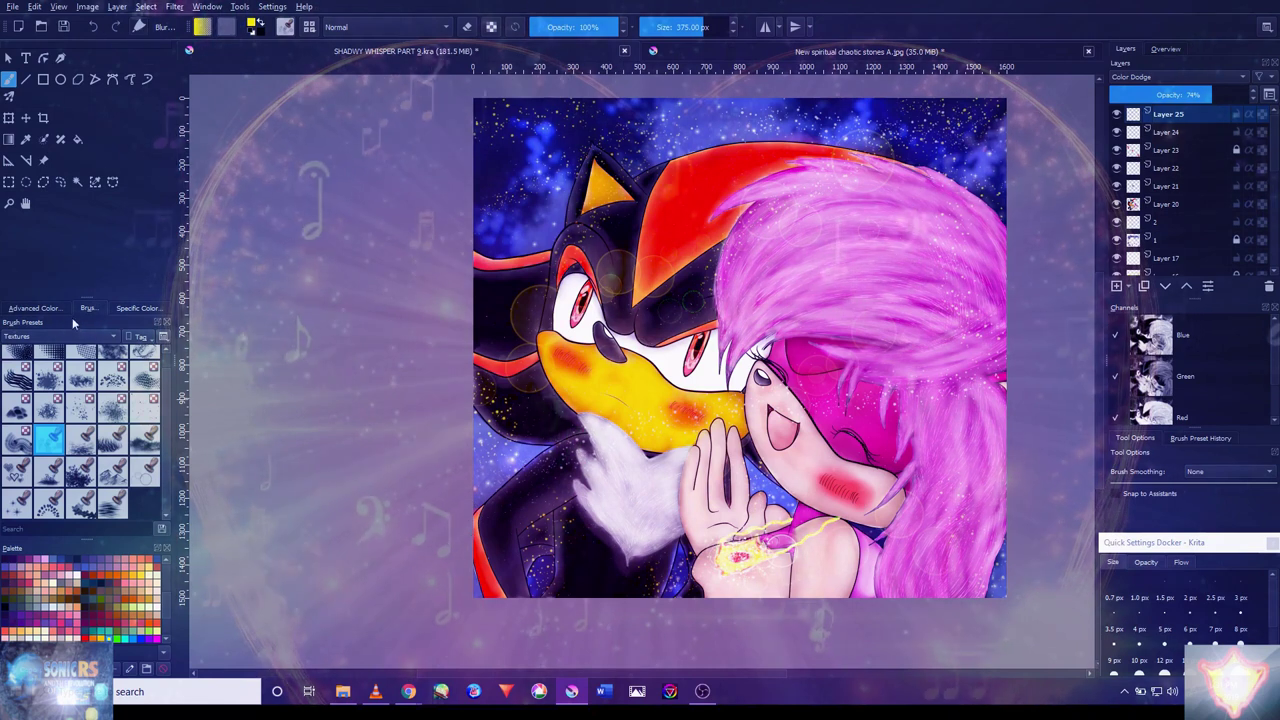
left_click(33, 308)
left_click(25, 441)
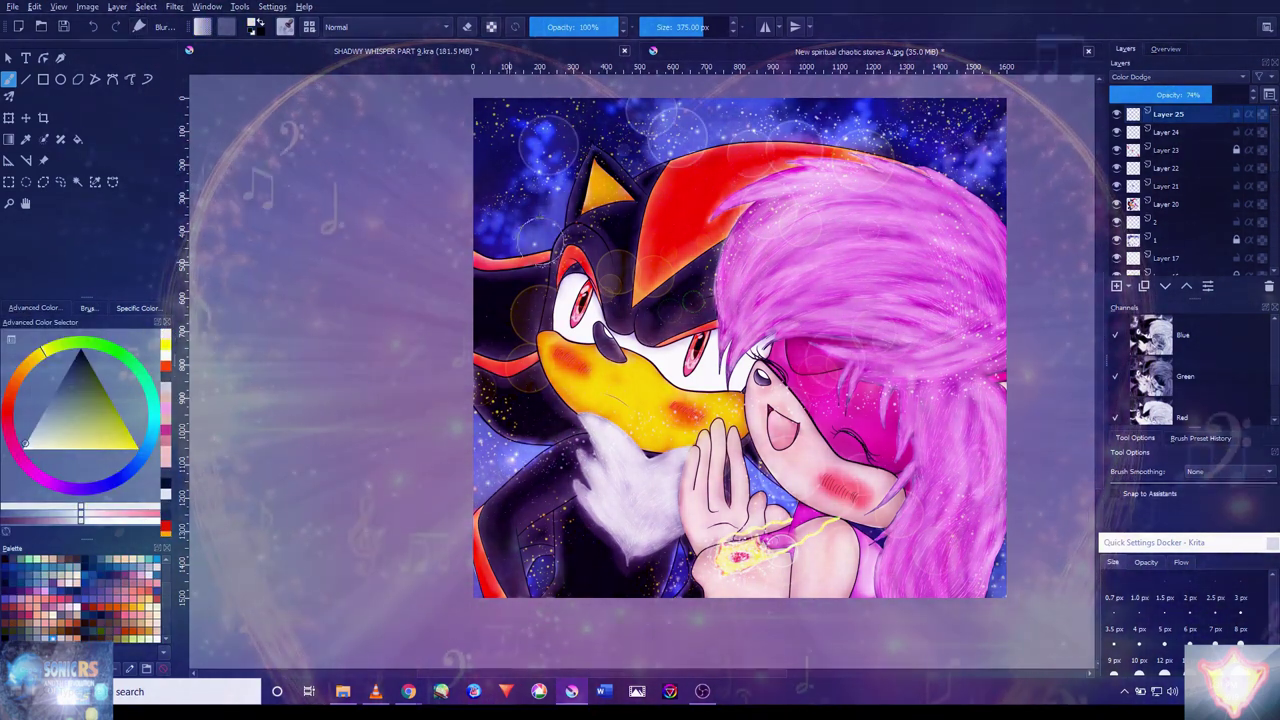
scroll(712, 560, "up", 2)
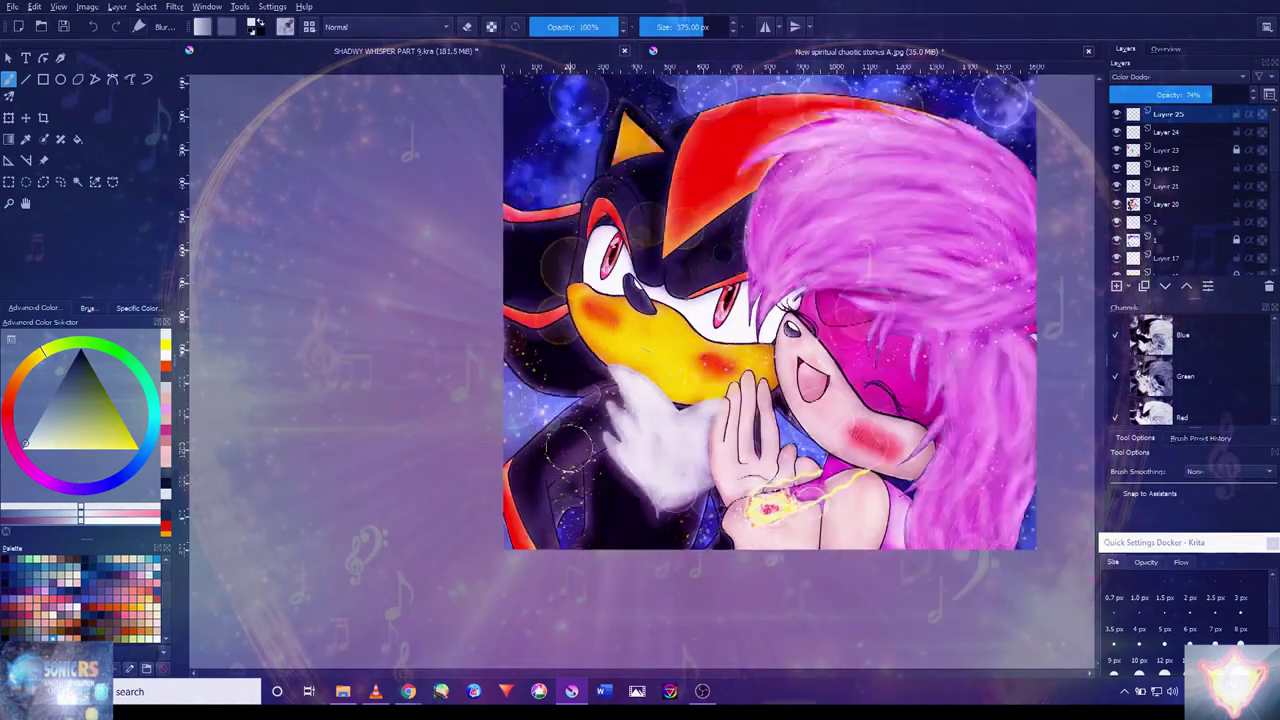
- Add more white bokeh circles over the pink hair, the white chest fur and the dark body
scroll(700, 425, "up", 1)
left_click_drag(925, 478, 835, 336)
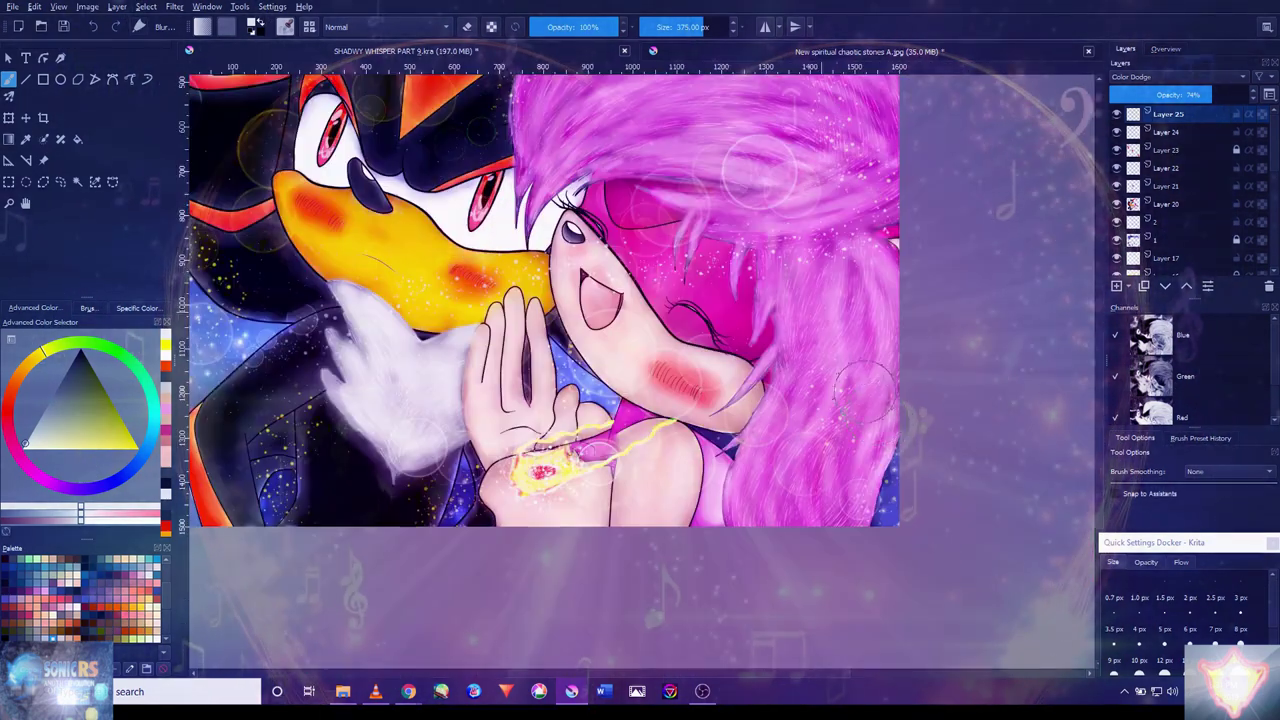
left_click_drag(811, 175, 822, 365)
left_click_drag(732, 289, 922, 319)
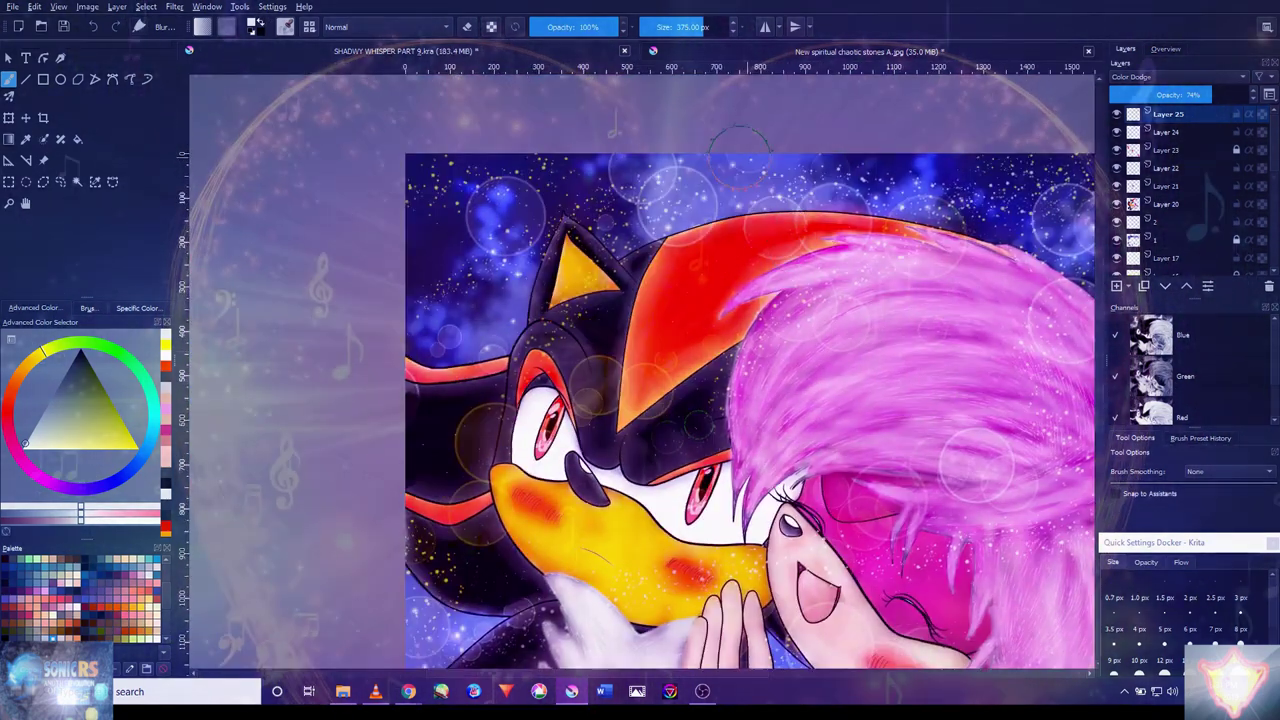
scroll(660, 370, "down", 2)
scroll(622, 425, "up", 2)
scroll(619, 427, "down", 3)
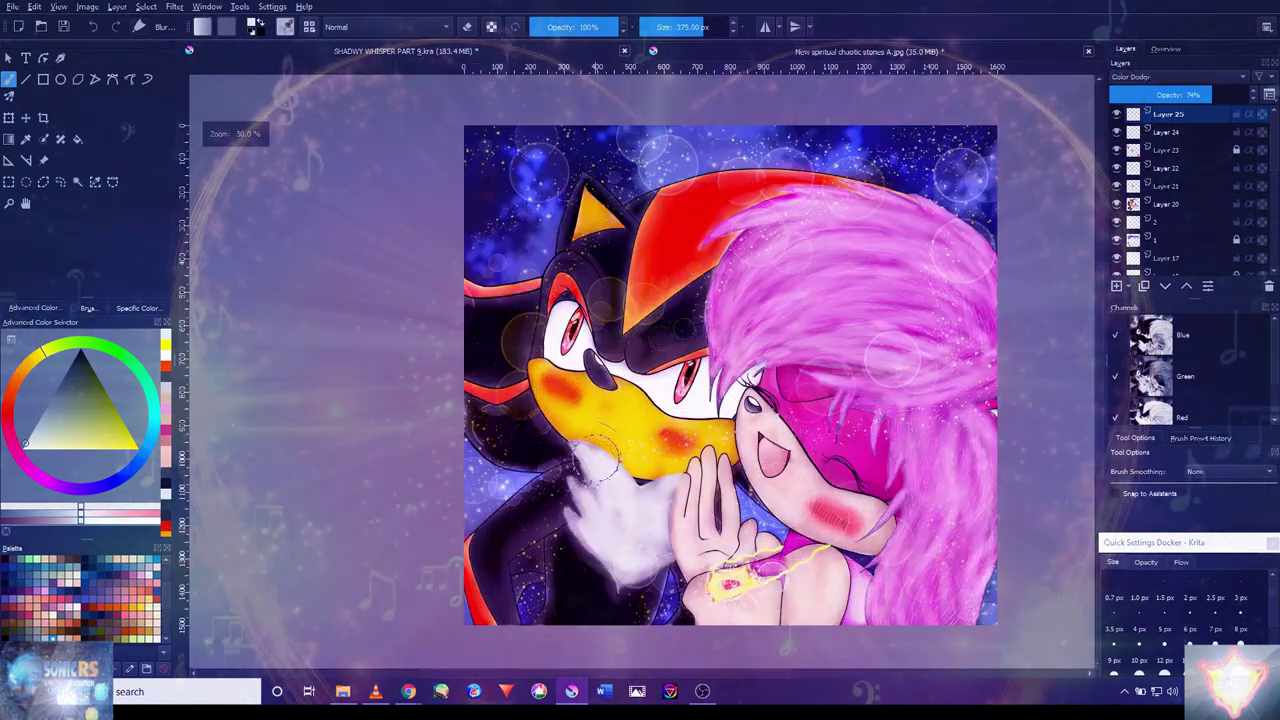
scroll(700, 330, "up", 3)
scroll(660, 380, "down", 3)
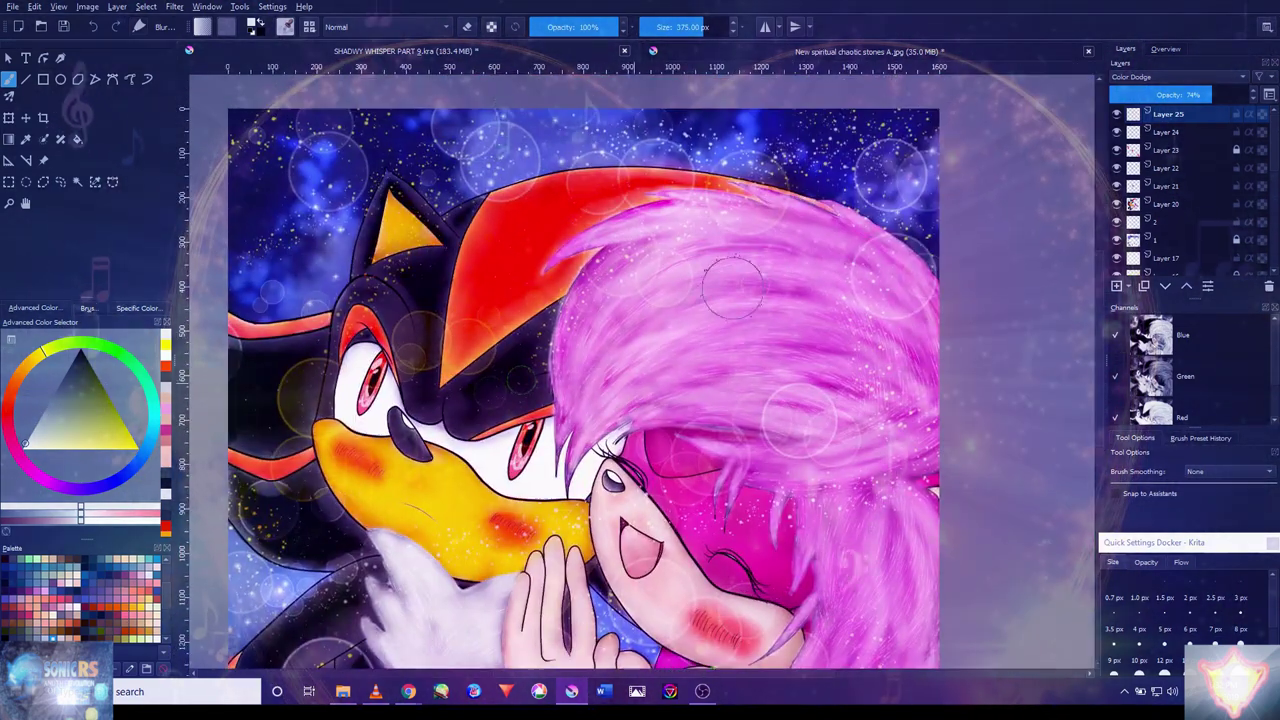
- Add a new layer above the bokeh circles
scroll(660, 380, "up", 2)
key("Insert")
left_click_drag(1250, 94, 1185, 94)
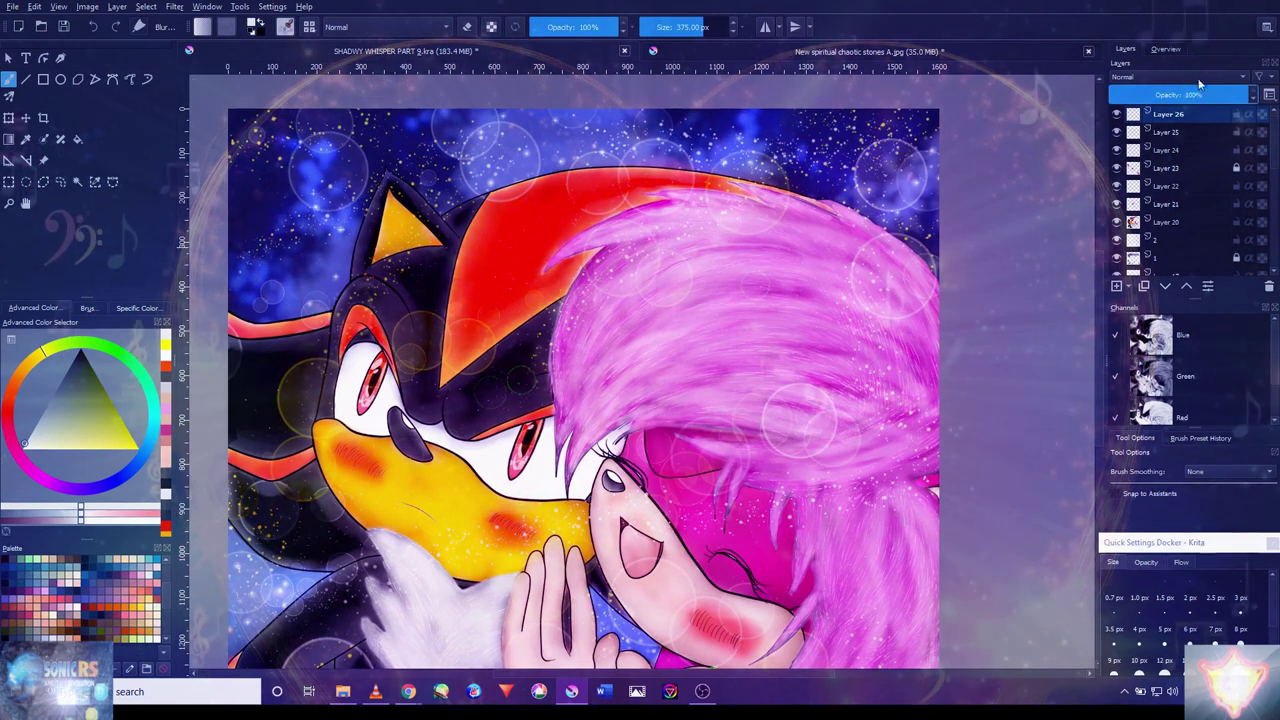
left_click(1197, 80)
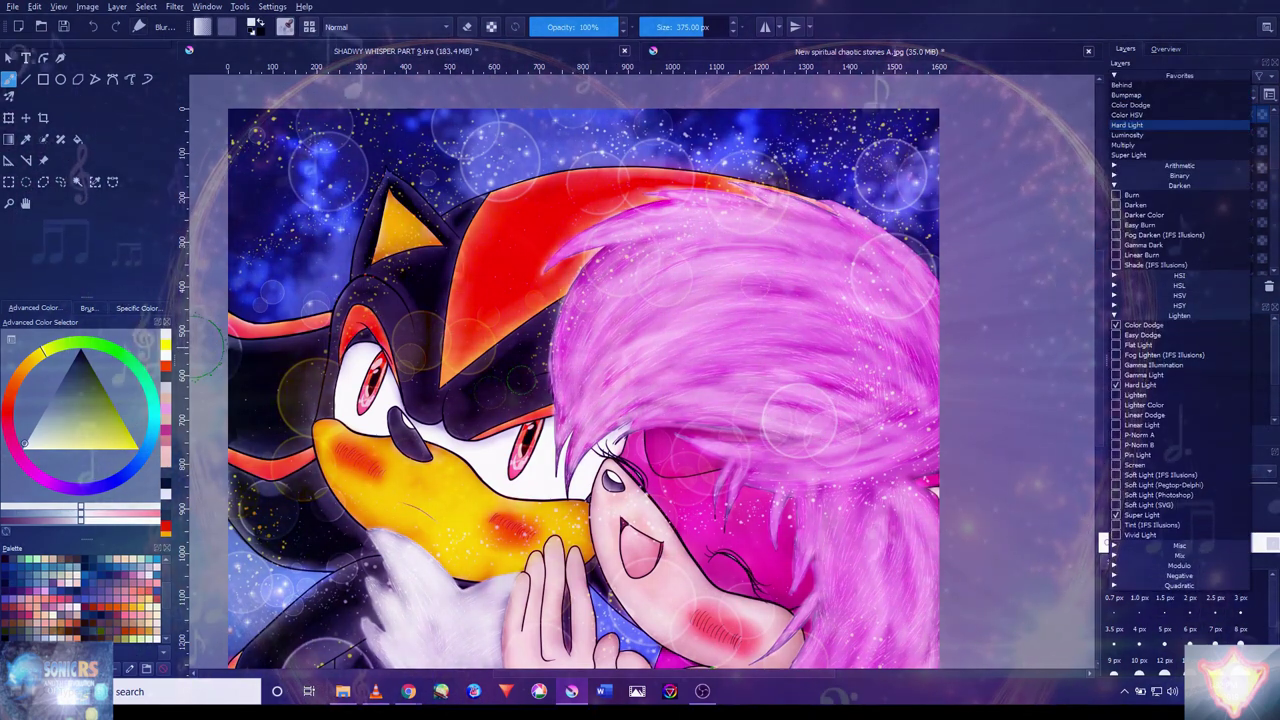
key("Escape")
- Draw thin white curved lines across the sky and heads with a 1 px Digital brush, and set the layer's opacity to 42%
left_click(88, 308)
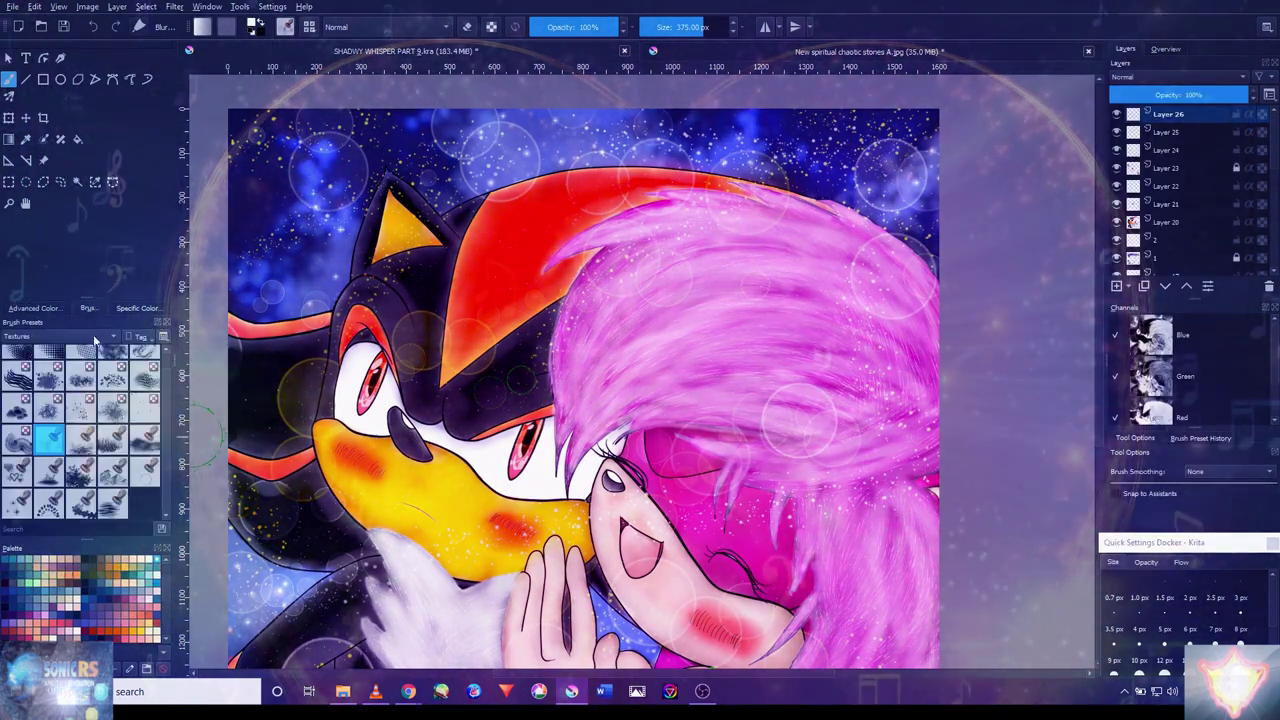
left_click(60, 336)
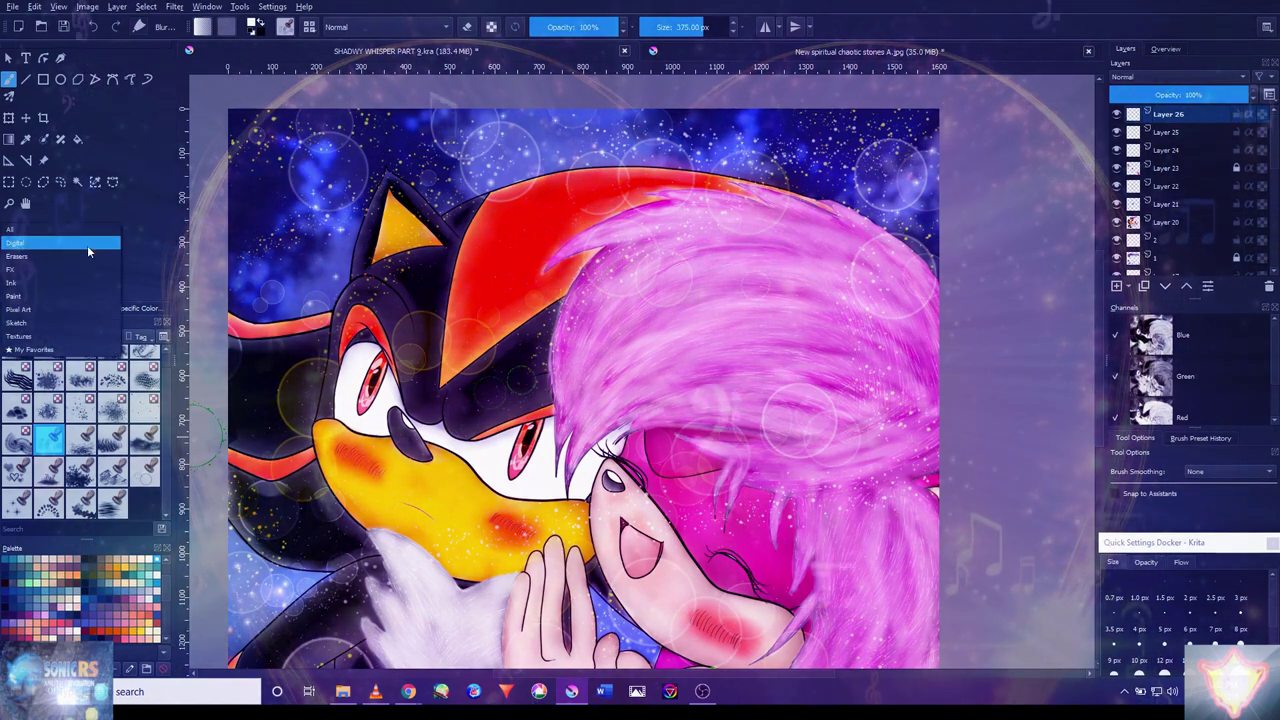
left_click(87, 246)
left_click(81, 481)
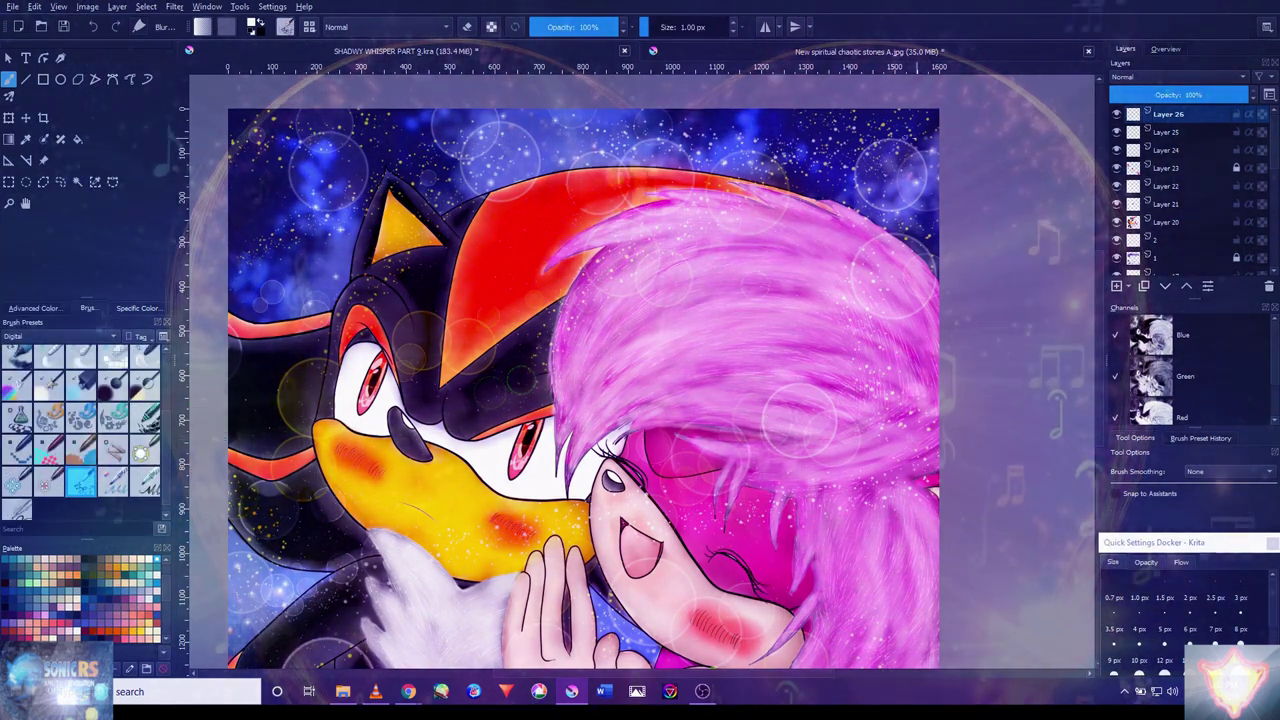
scroll(373, 235, "up", 2)
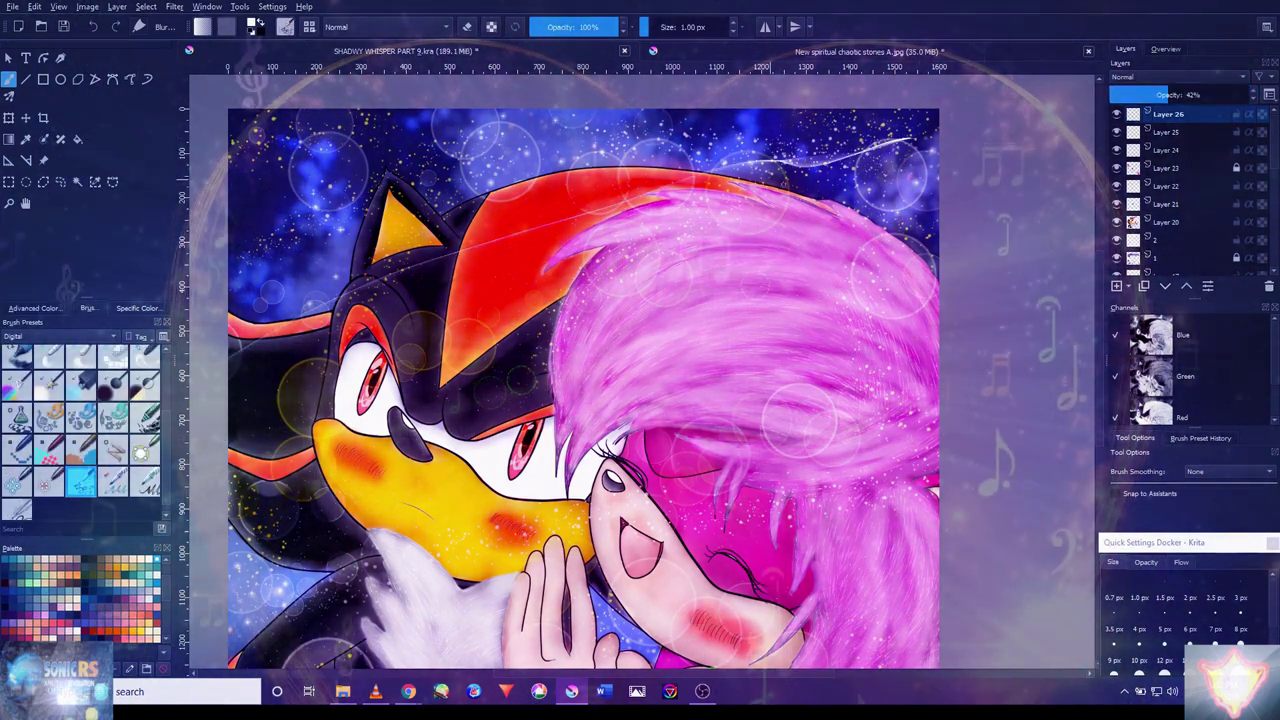
- Draw more thin white lines over the artwork and raise the layer's opacity to 67%
scroll(640, 400, "down", 2)
scroll(715, 500, "down", 3)
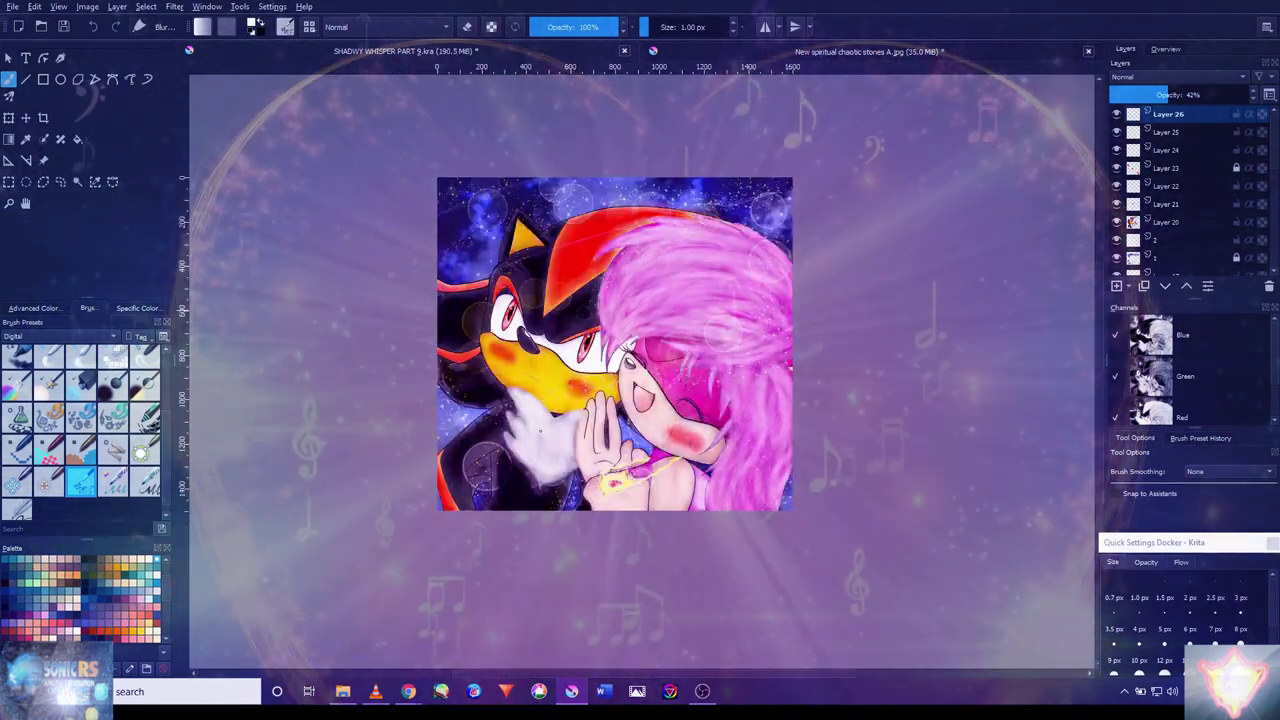
scroll(816, 390, "up", 2)
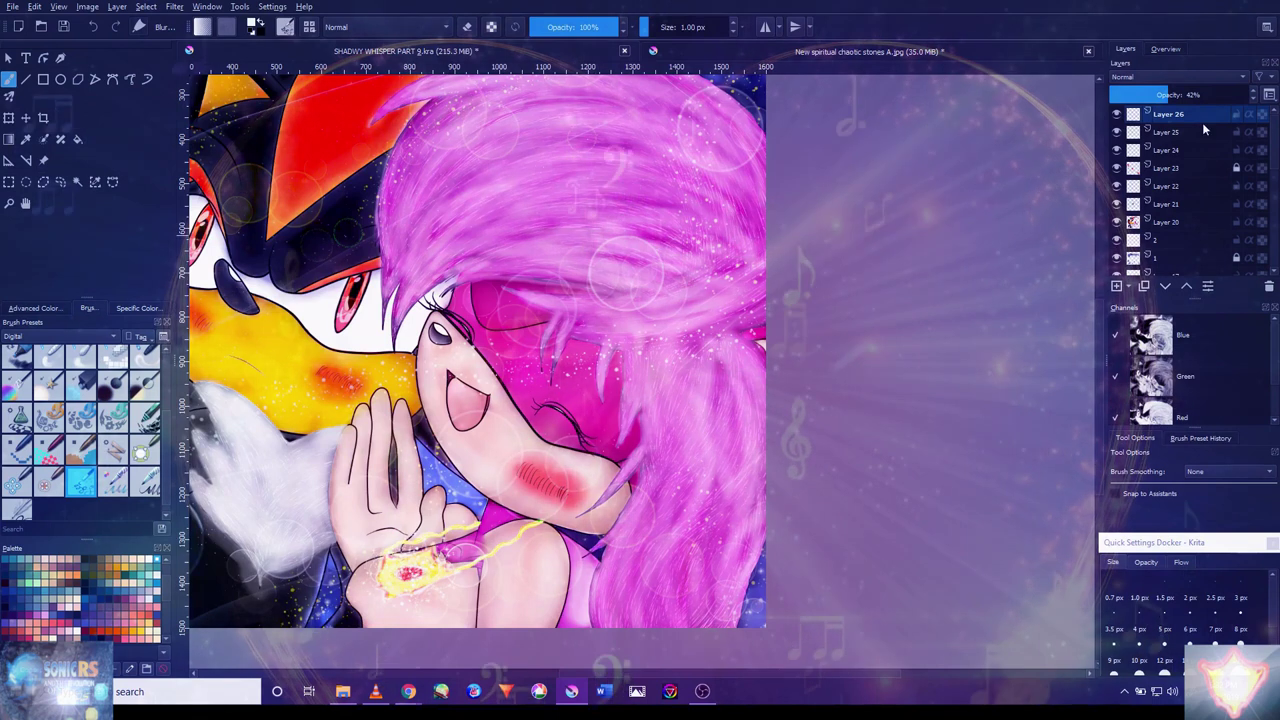
scroll(534, 593, "down", 2)
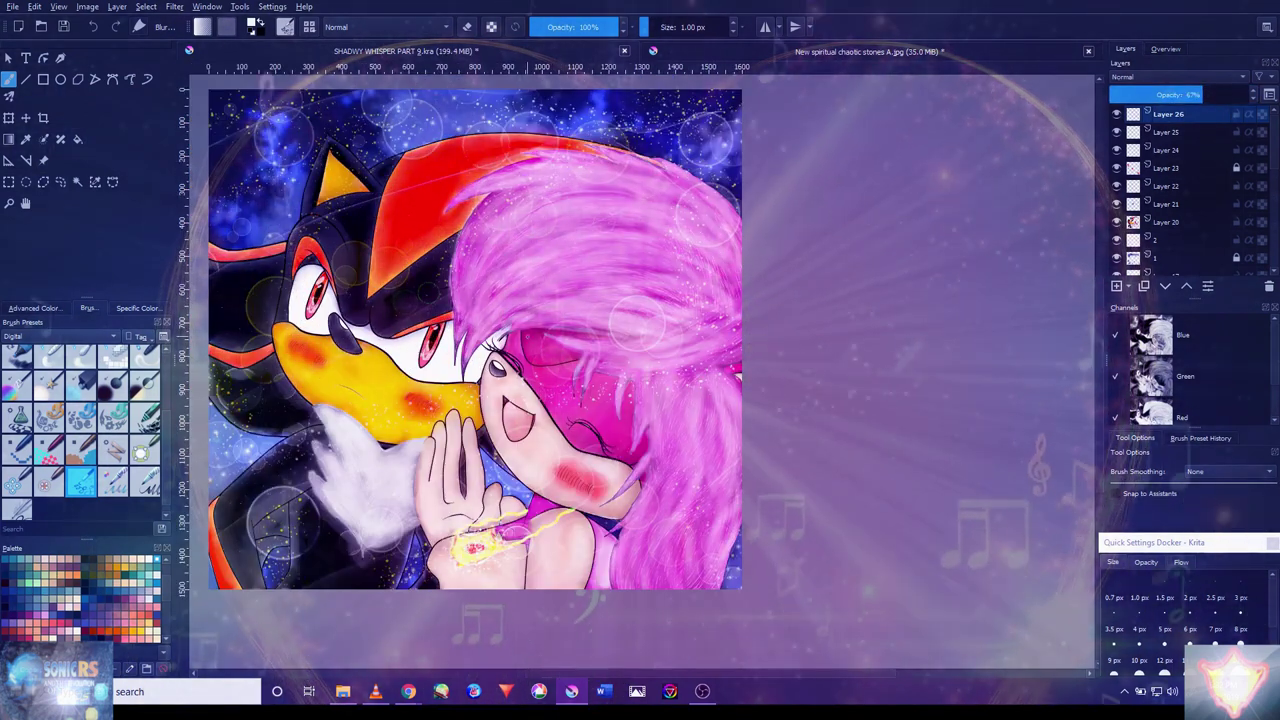
- Set the thin-line layer's opacity to 100% and its blending mode to Lighten
key("ctrl+z")
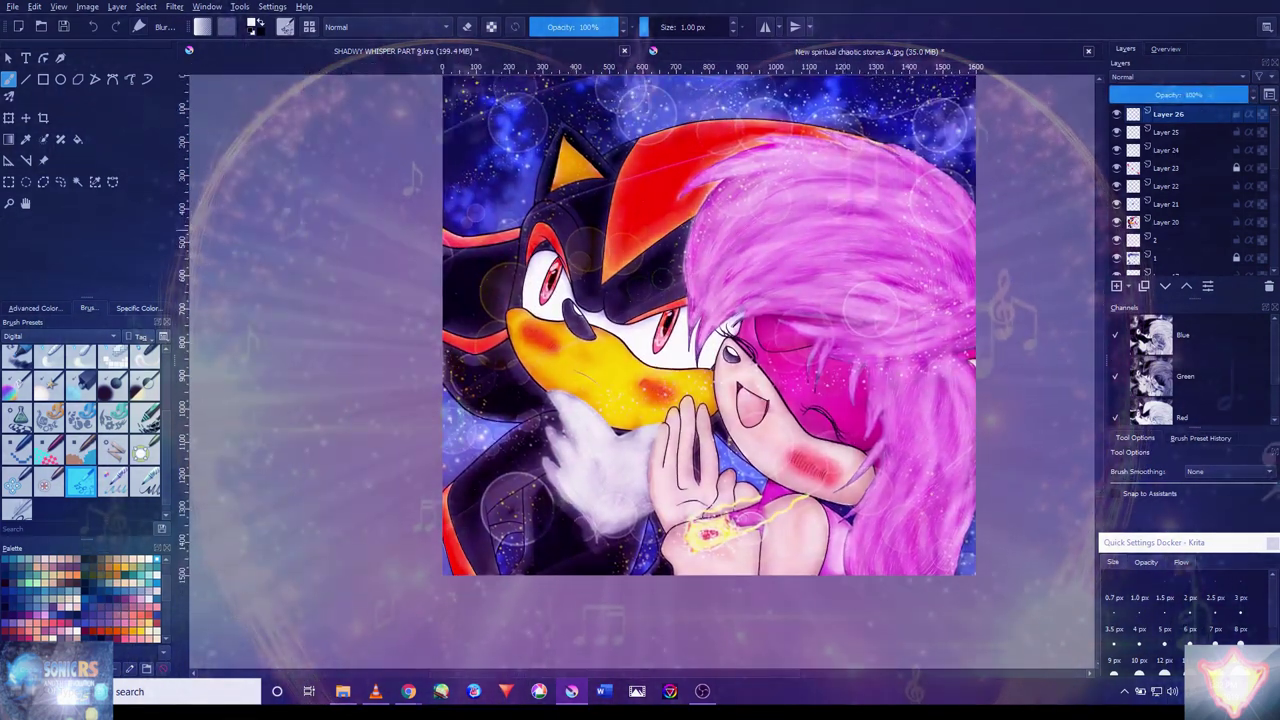
left_click(1180, 77)
left_click(1162, 396)
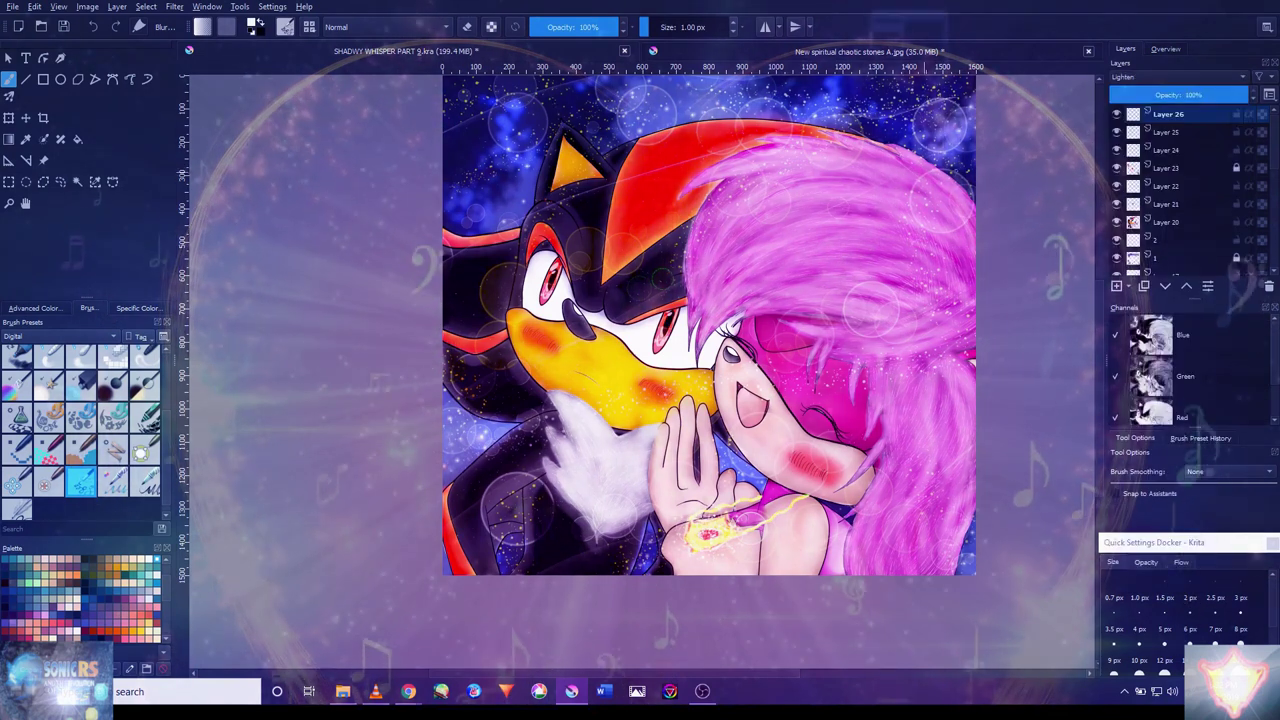
scroll(709, 320, "down", 2)
scroll(709, 320, "up", 5)
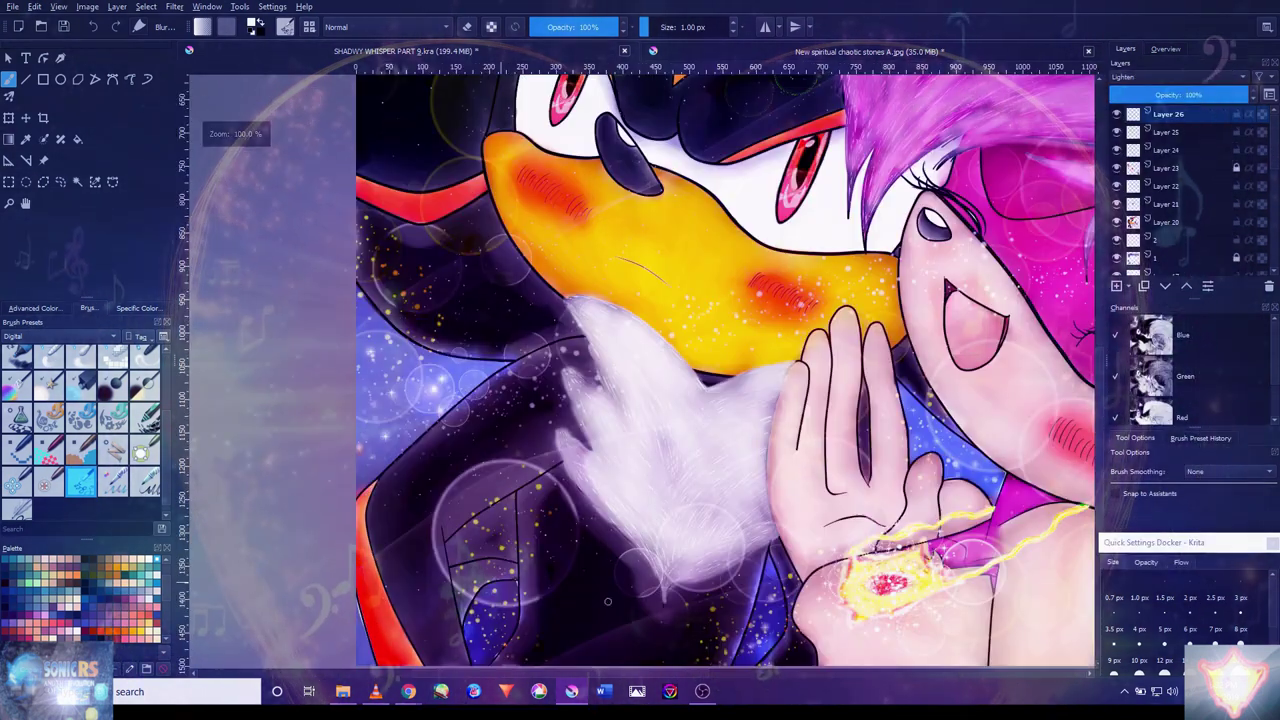
scroll(861, 180, "down", 3)
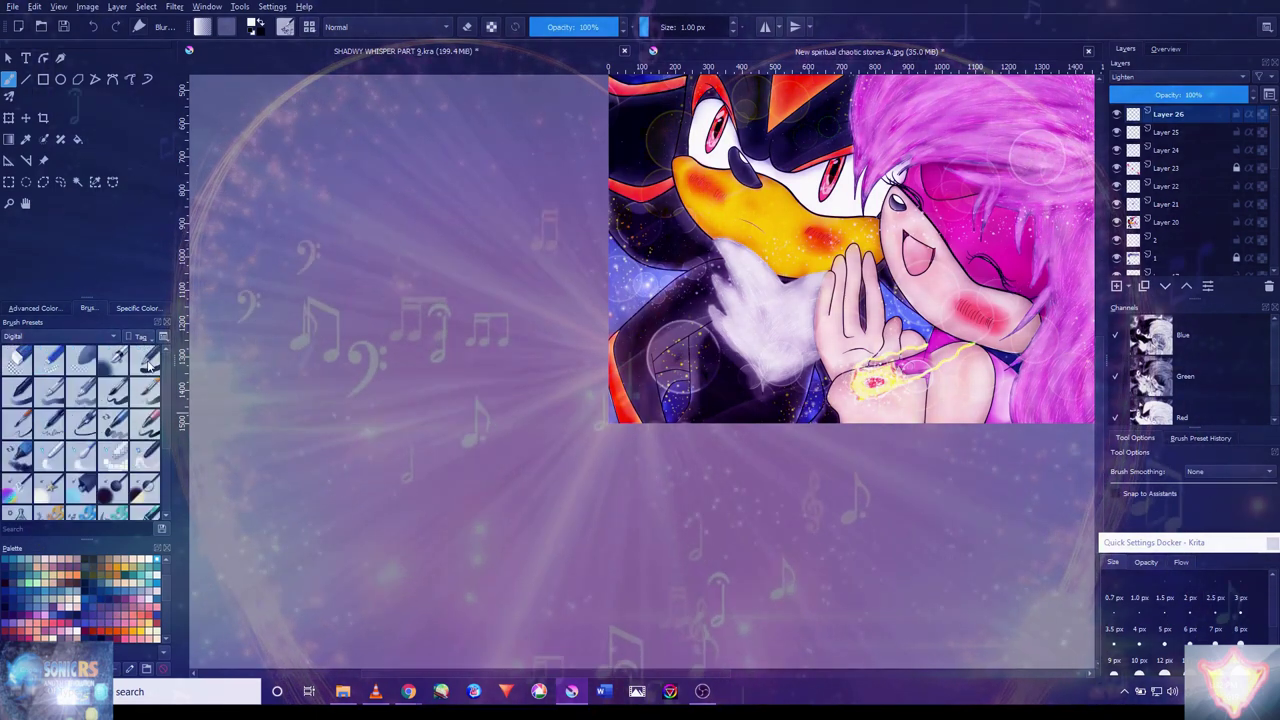
- Set the thin-line layer to the Lighten blending mode and its opacity to 55%
scroll(612, 418, "up", 2)
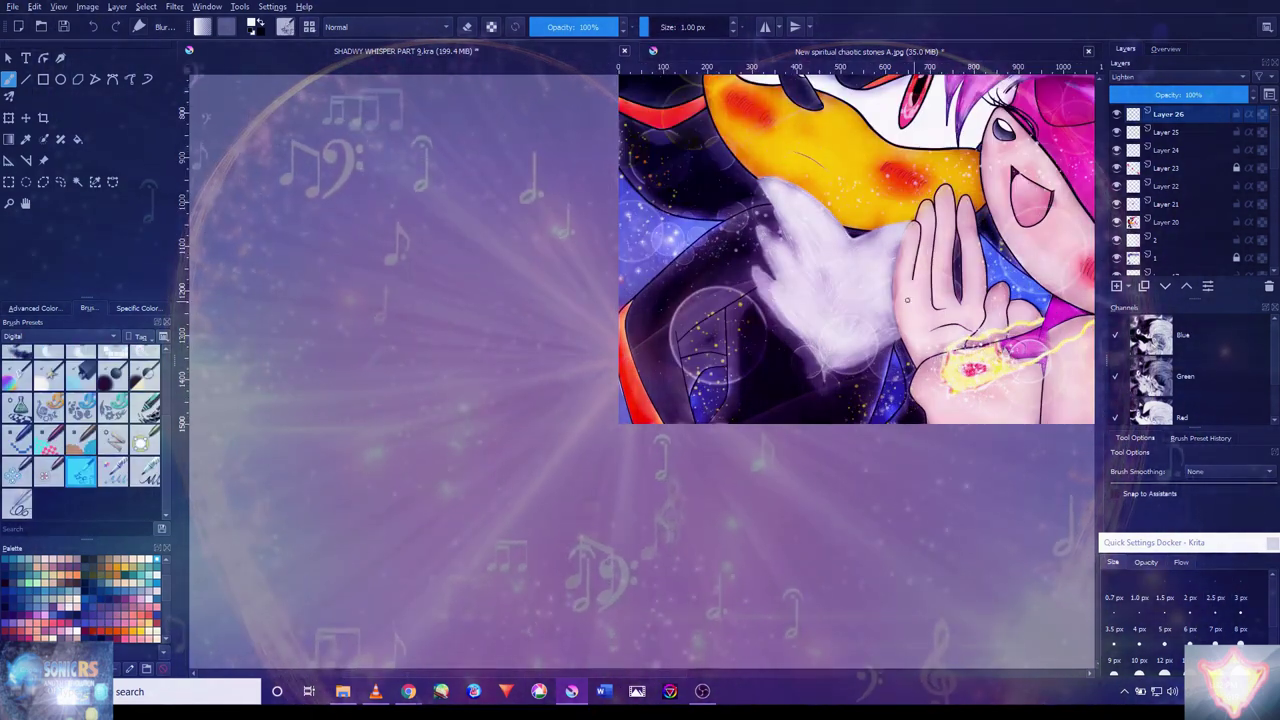
key("2")
scroll(627, 200, "up", 3)
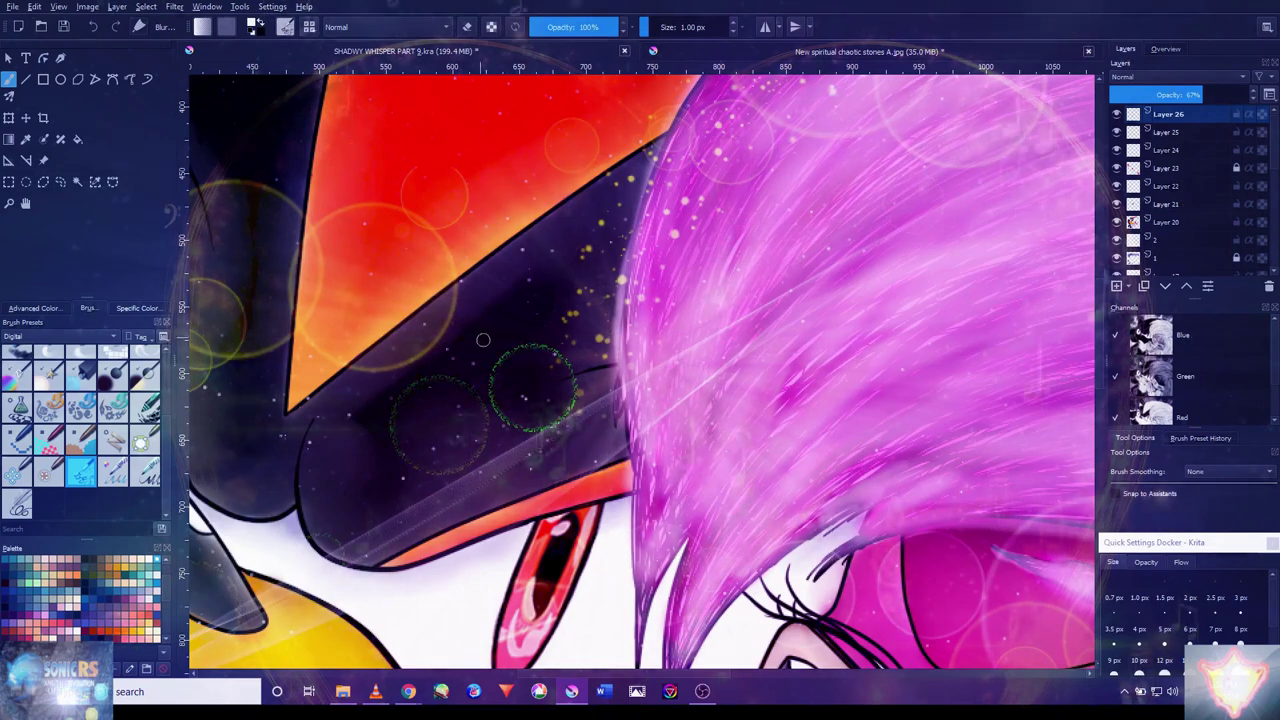
scroll(478, 337, "down", 5)
scroll(478, 337, "up", 2)
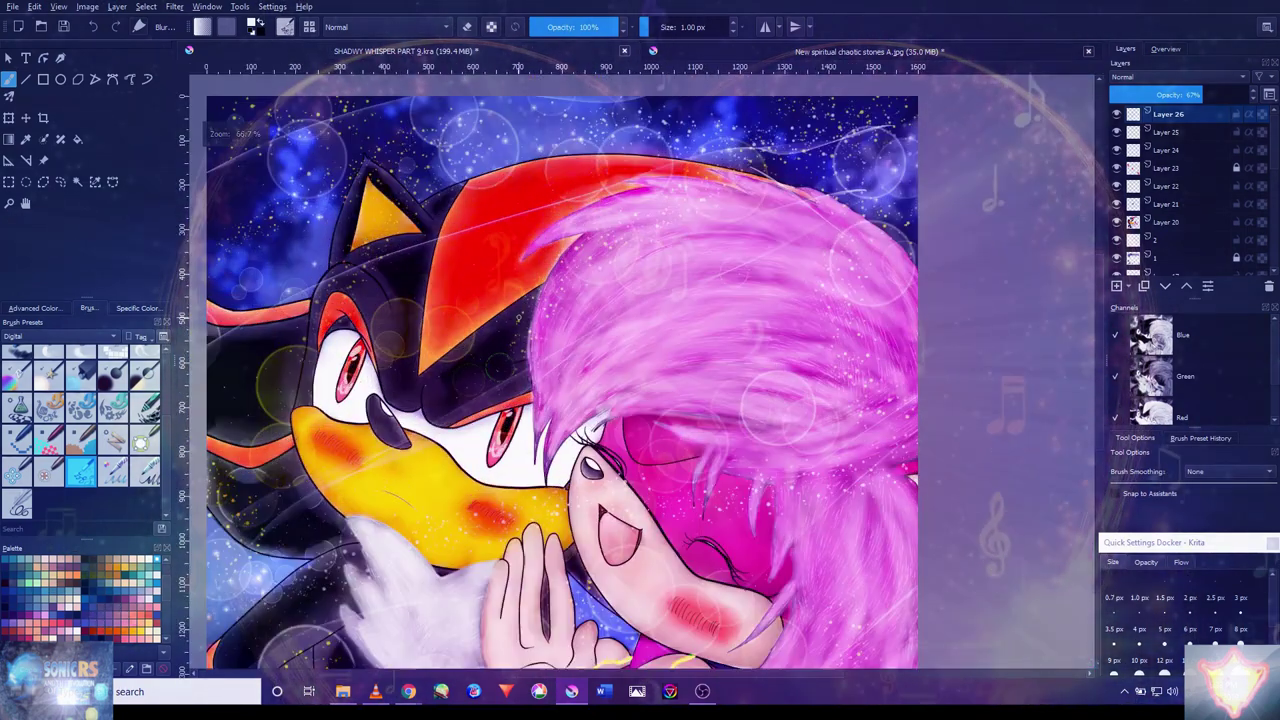
scroll(500, 289, "down", 3)
scroll(500, 289, "up", 4)
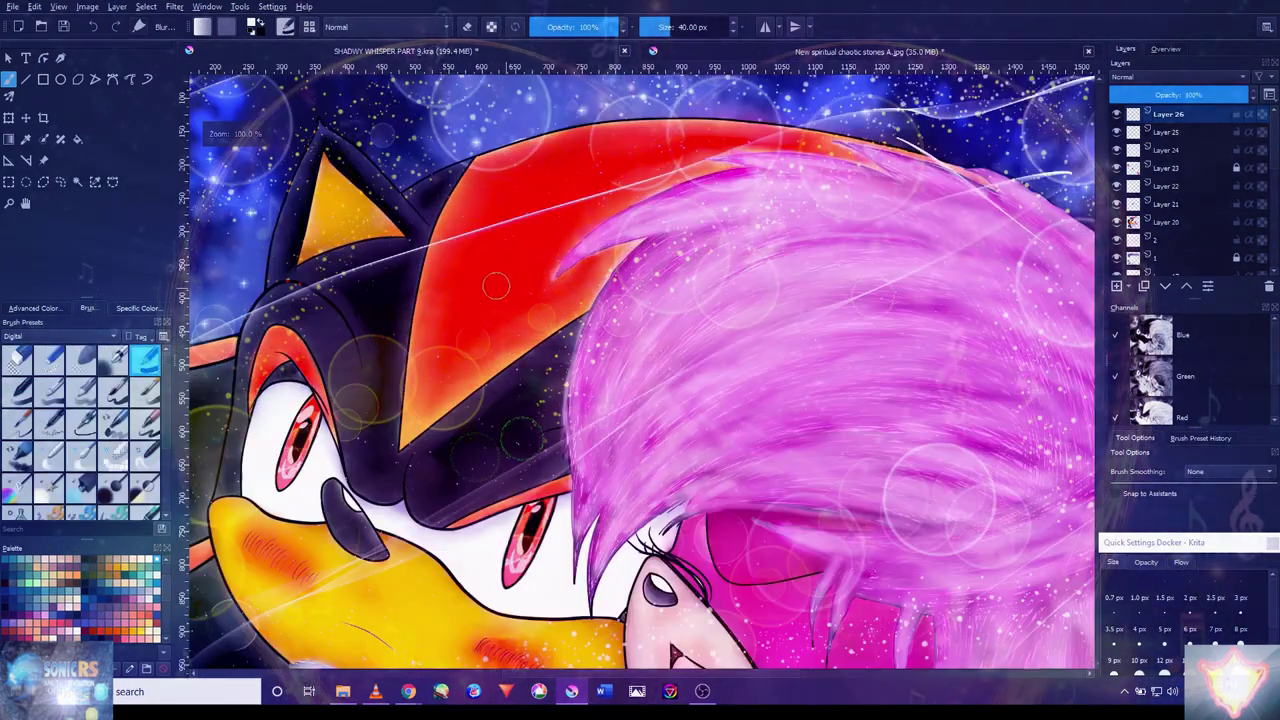
scroll(520, 272, "down", 3)
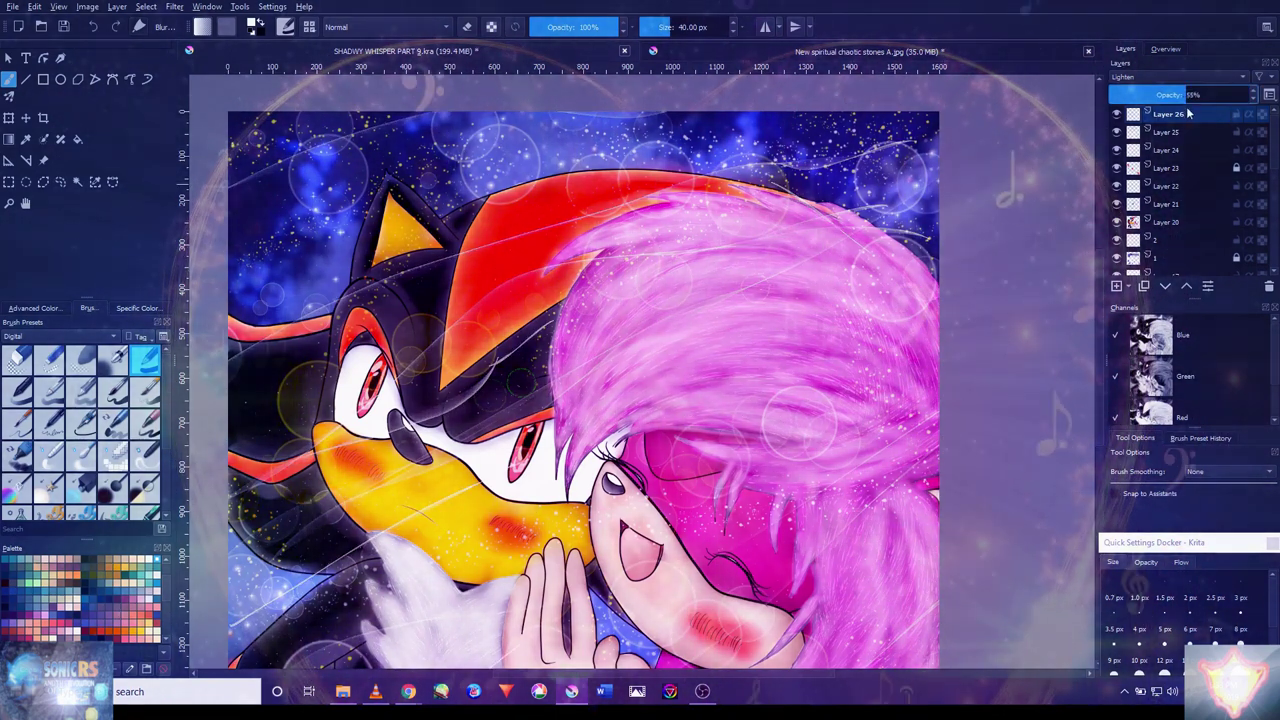
key("minus")
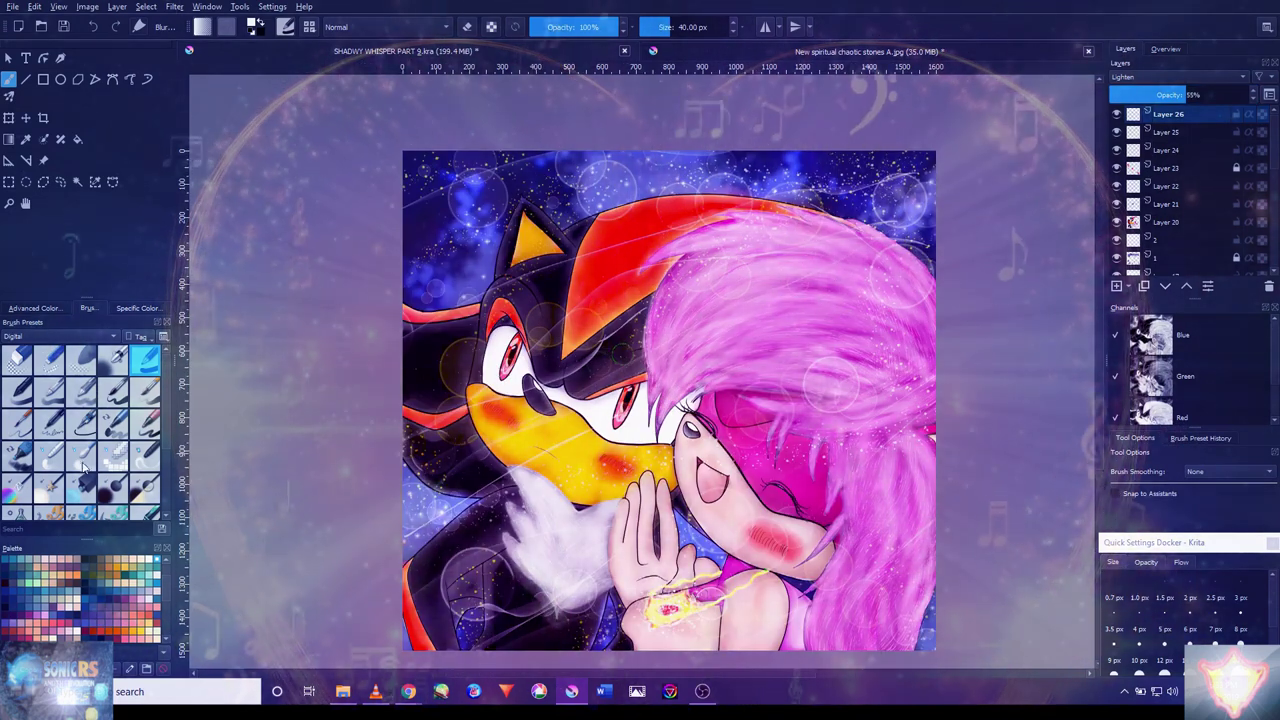
- Soften the thin white lines on their layer with a Digital blending brush in Copy mode at 230 px
scroll(84, 476, "down", 3)
scroll(780, 420, "down", 1)
scroll(760, 390, "up", 1)
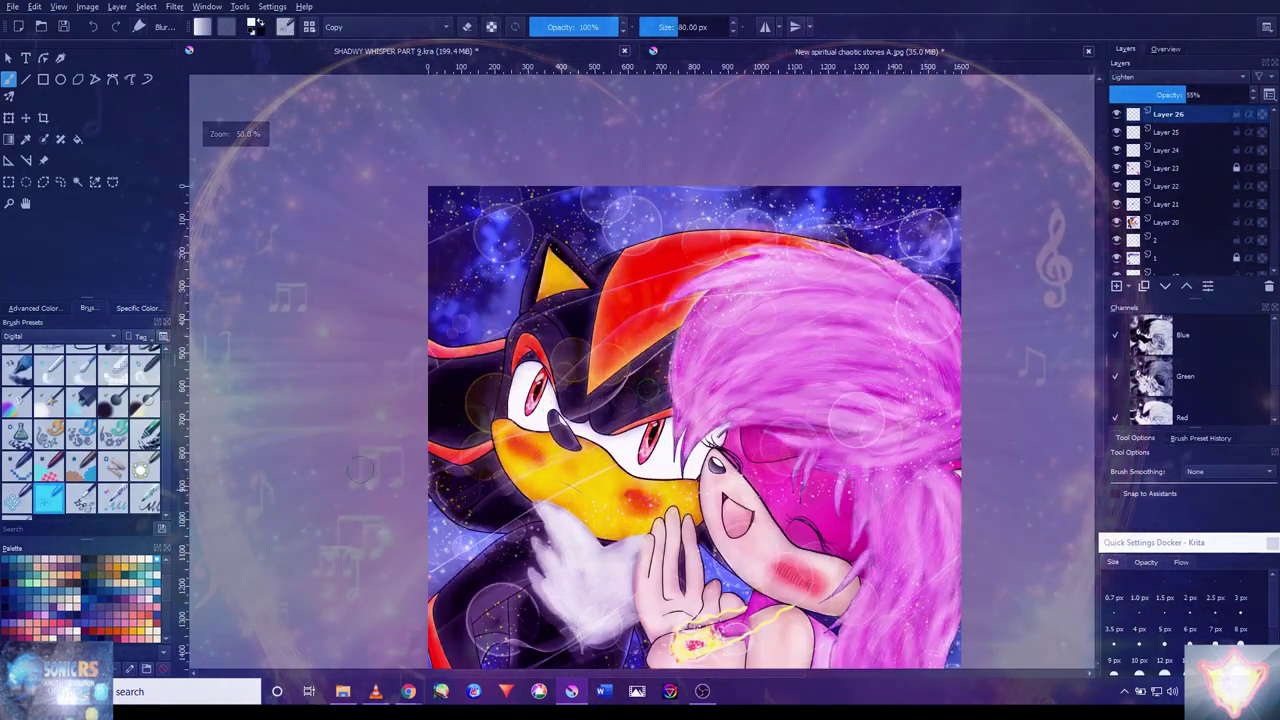
scroll(700, 400, "down", 1)
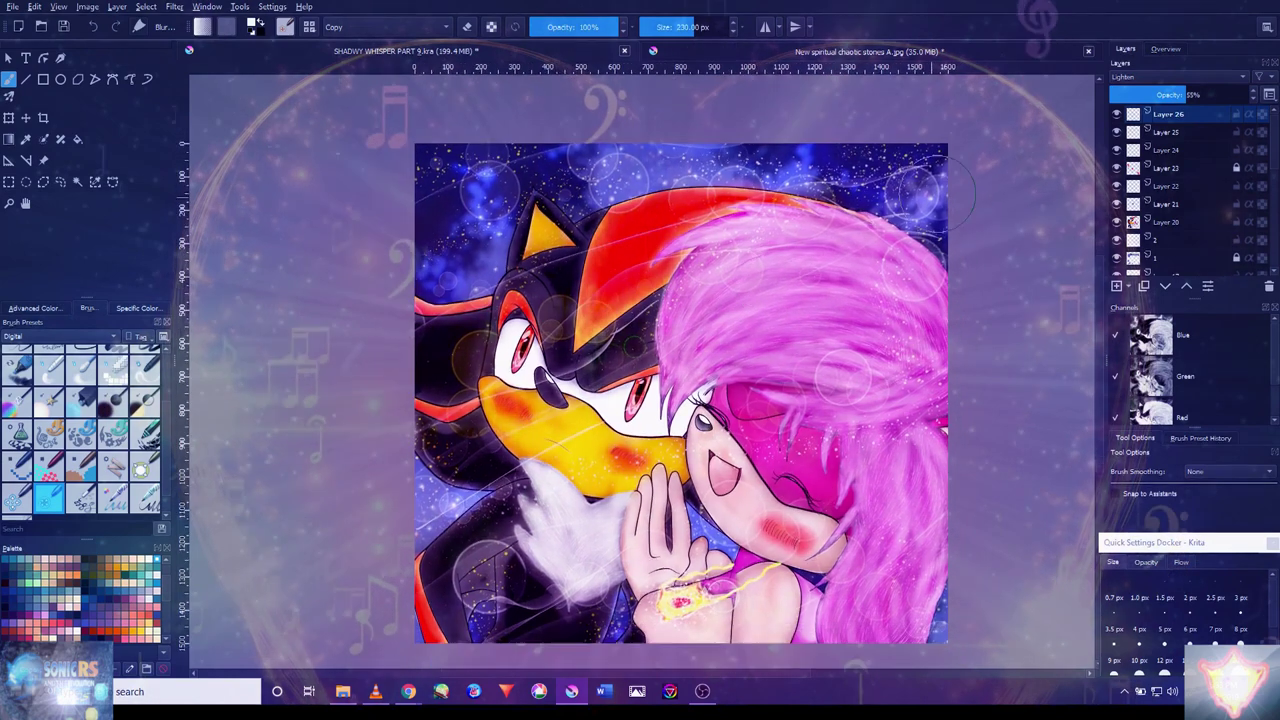
scroll(700, 380, "down", 2)
scroll(640, 320, "right", 3)
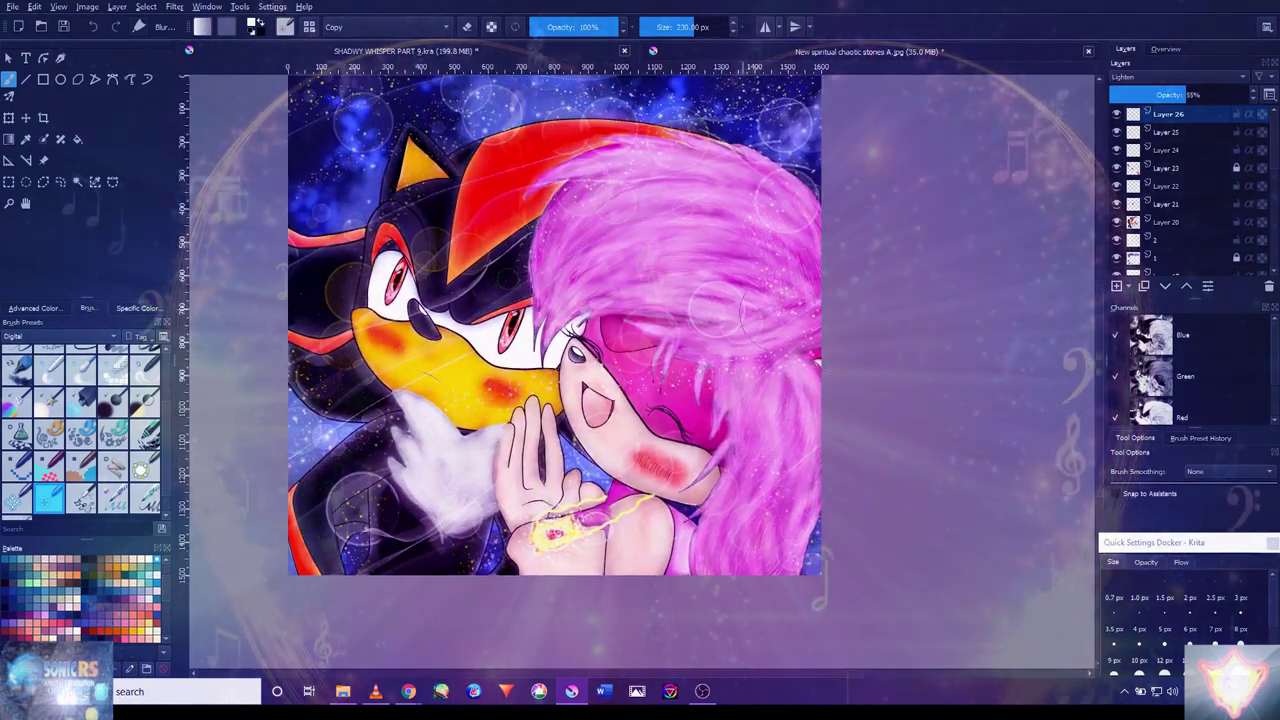
scroll(845, 258, "up", 2)
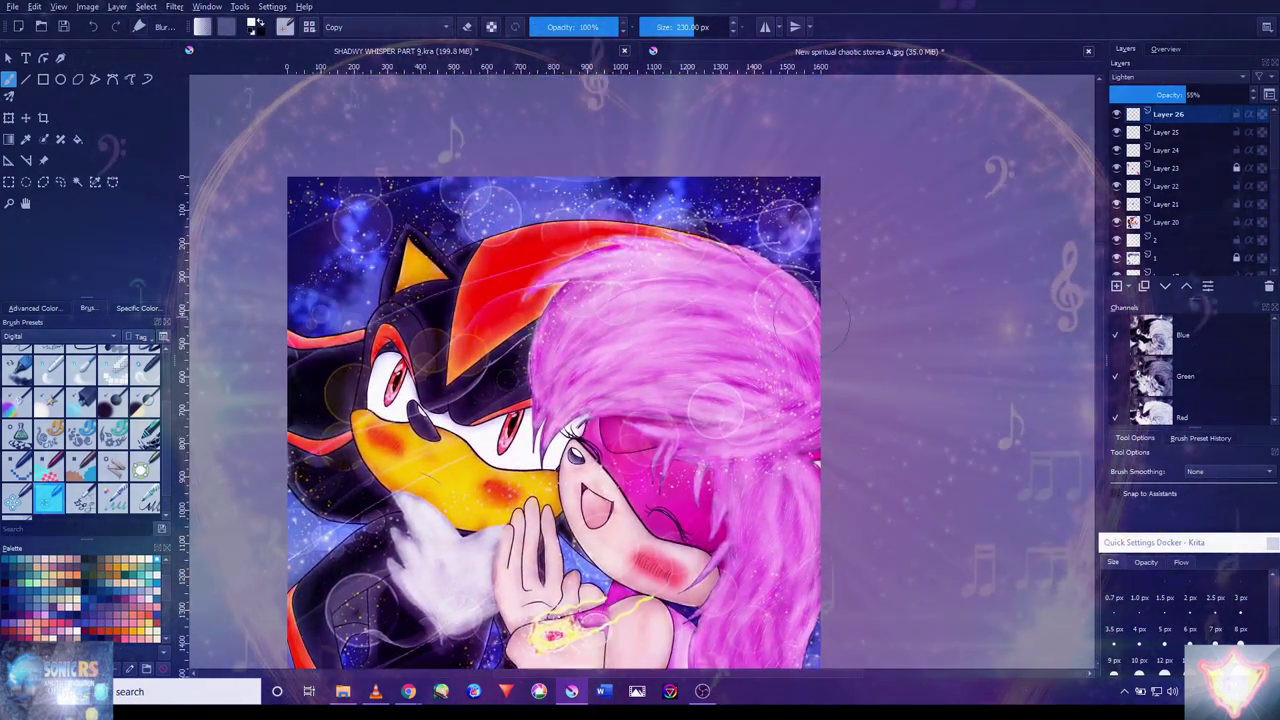
scroll(553, 335, "up", 1)
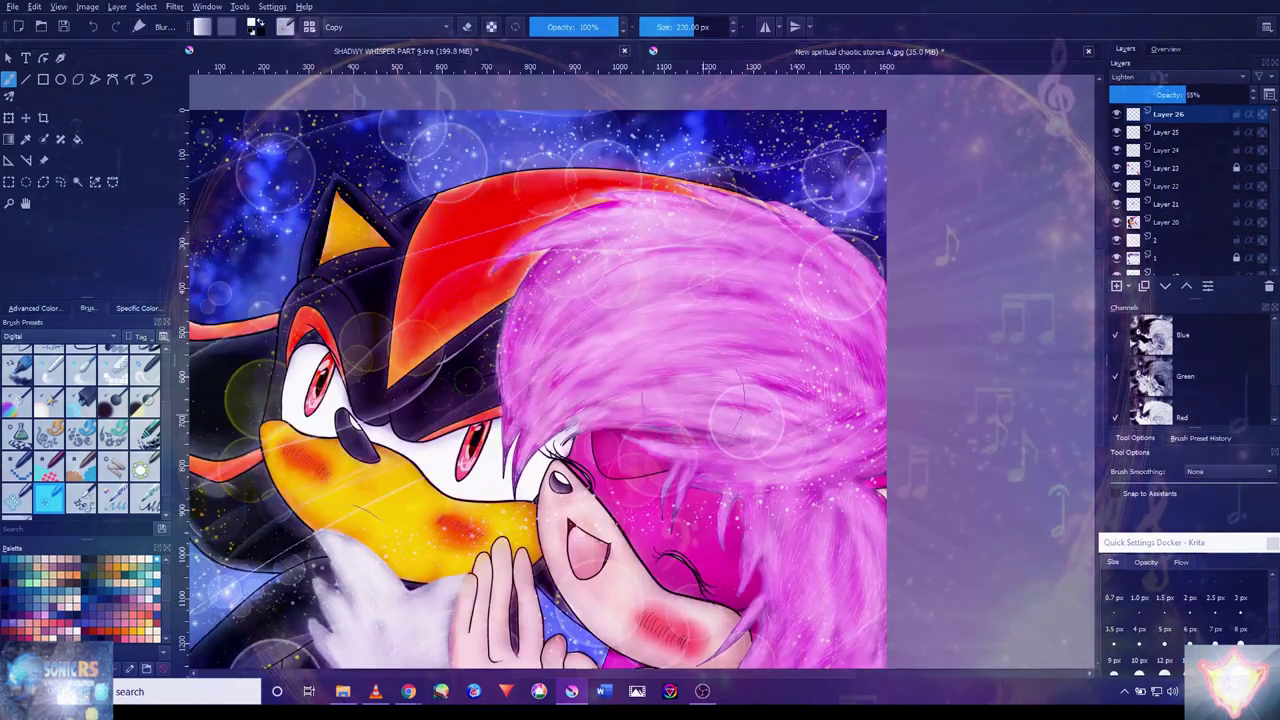
scroll(740, 400, "down", 2)
scroll(760, 360, "up", 2)
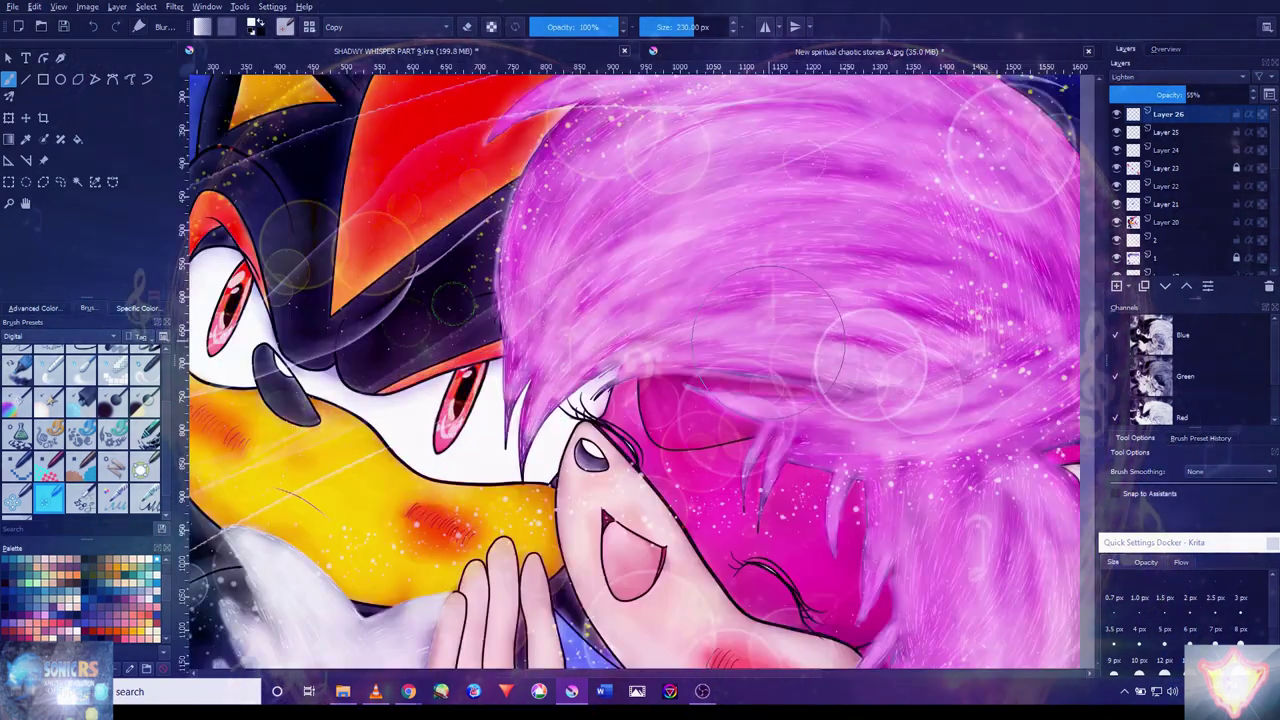
scroll(770, 336, "down", 1)
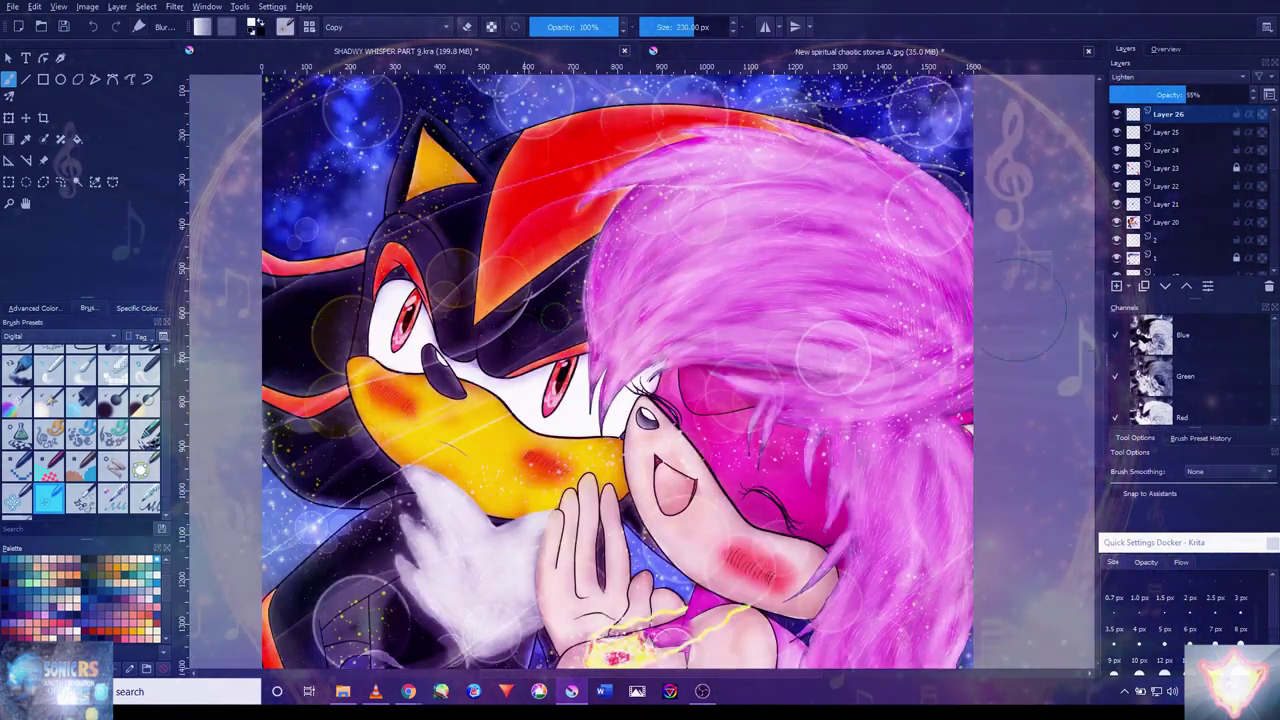
- Add a new layer above the thin lines and choose a rough, irregular stamp brush from the Textures presets
key("Insert")
left_click(33, 337)
left_click(40, 414)
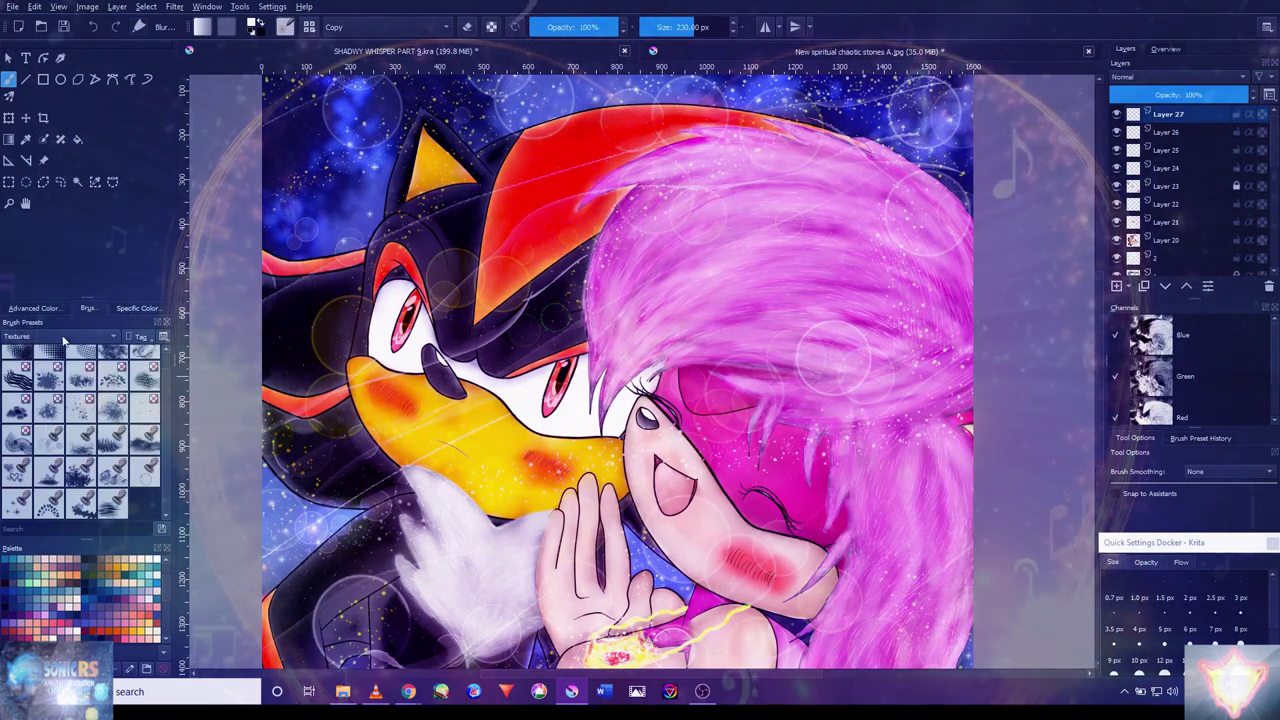
left_click(80, 470)
scroll(430, 340, "up", 4)
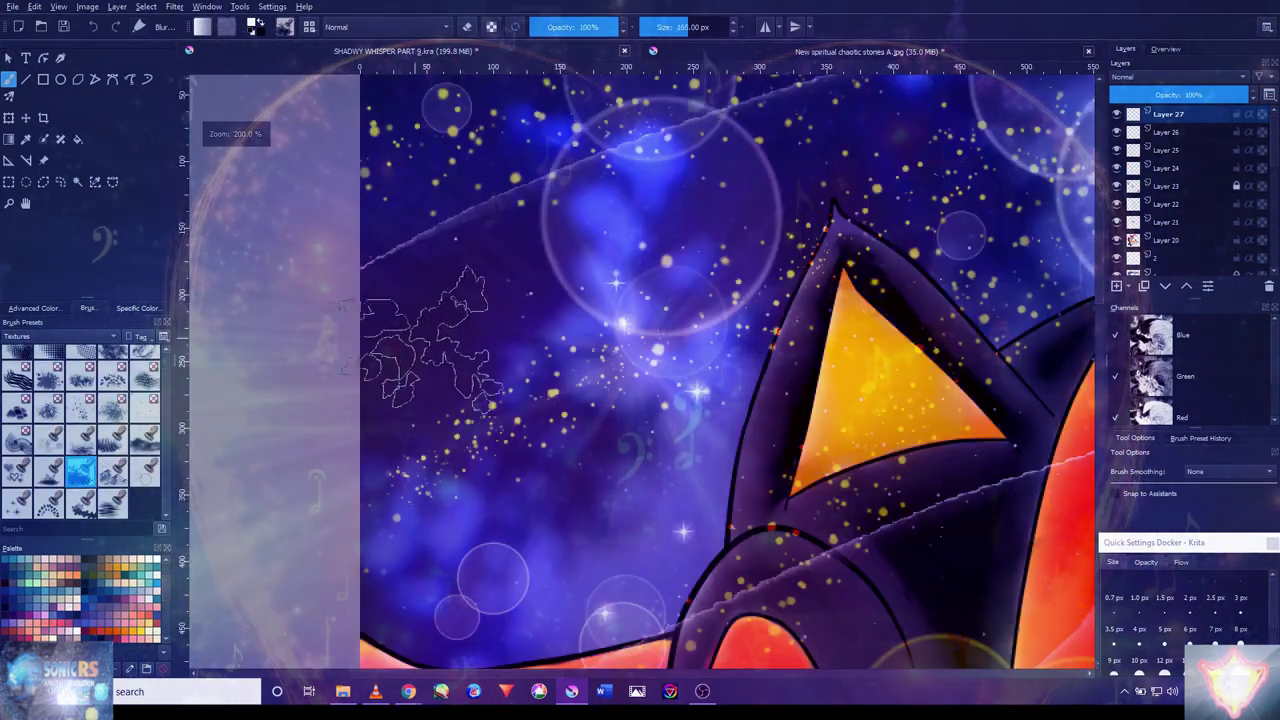
left_click_drag(430, 340, 450, 303)
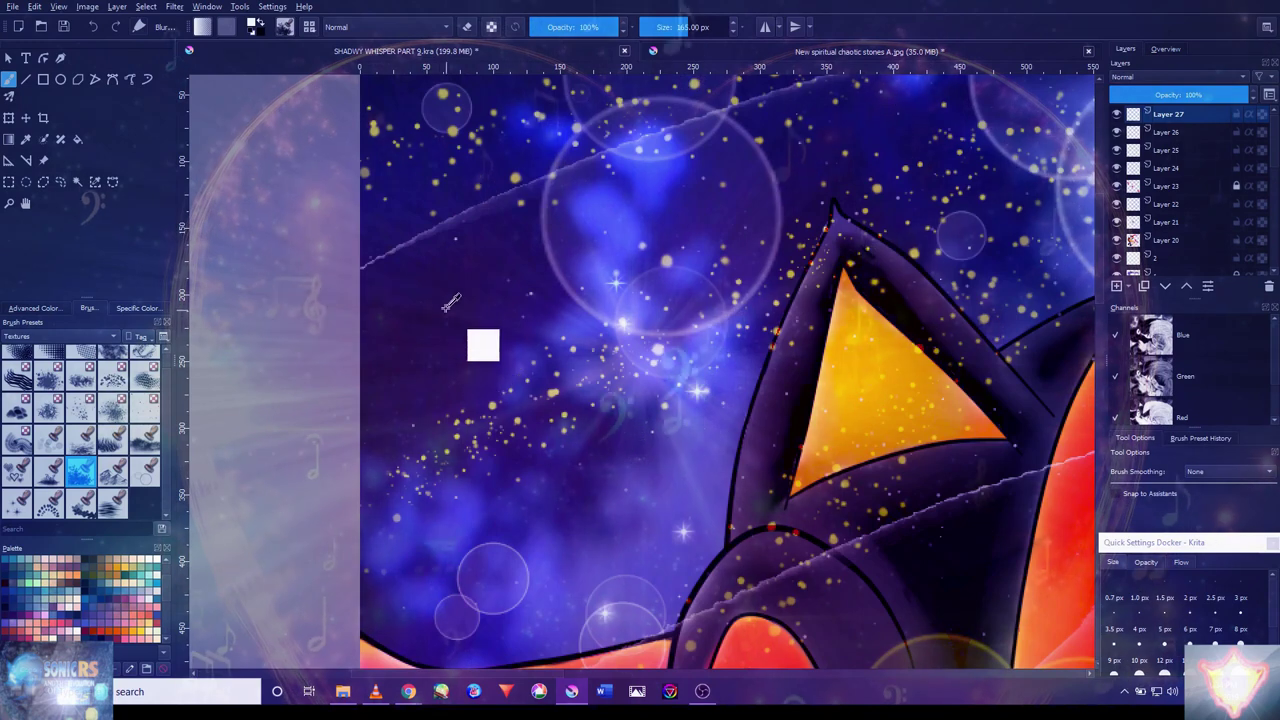
- Try Color Dodge on the new texture layer, and settle on the Screen blending mode
left_click(1180, 77)
left_click(1170, 108)
scroll(430, 218, "up", 3)
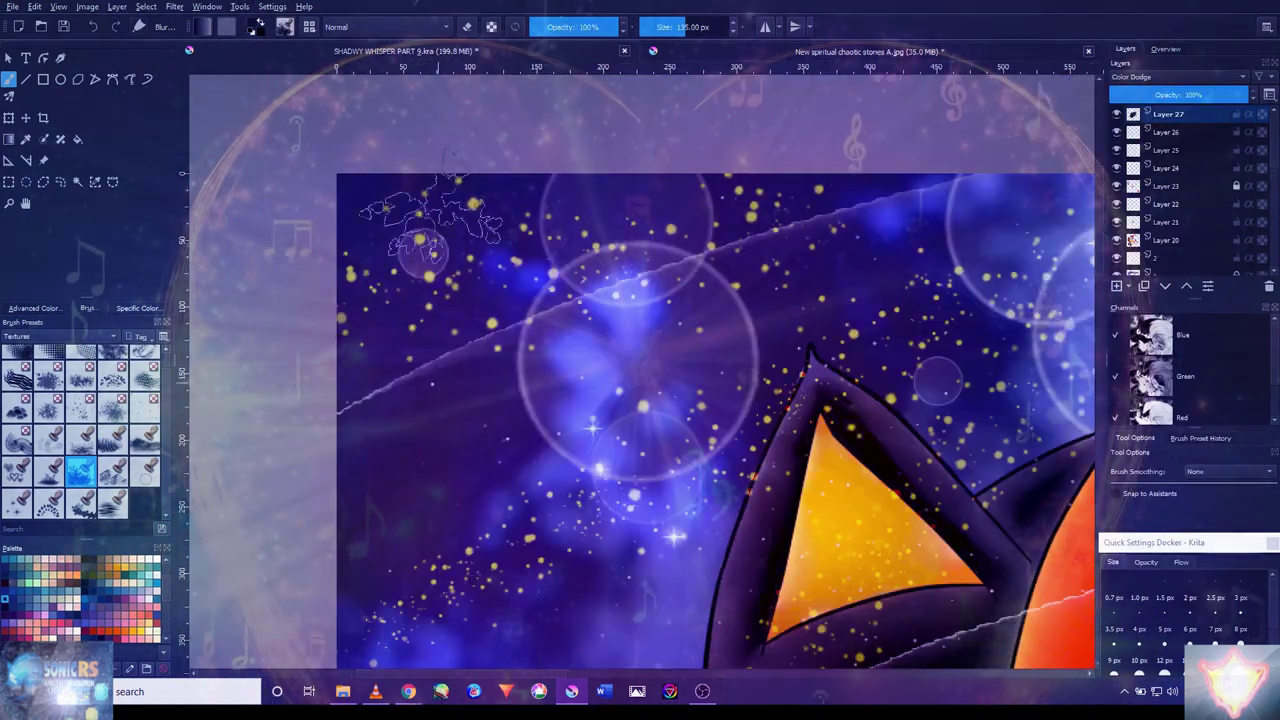
left_click(1178, 77)
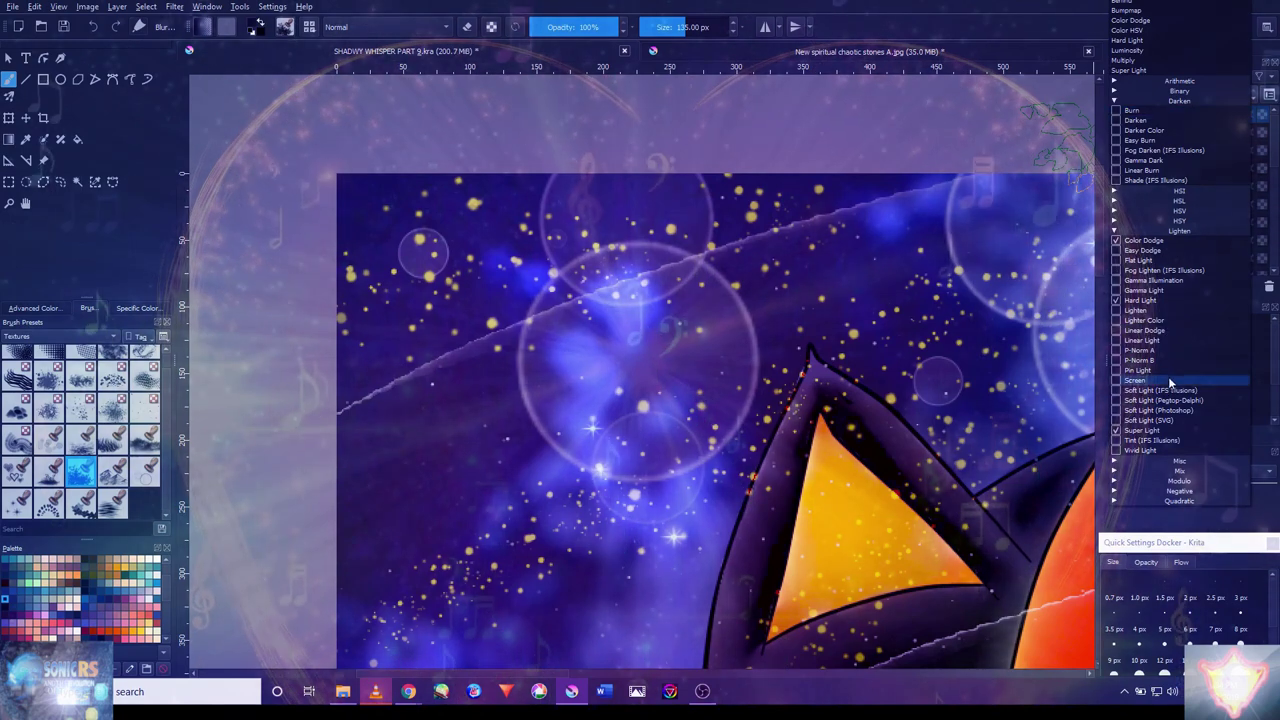
left_click(1166, 380)
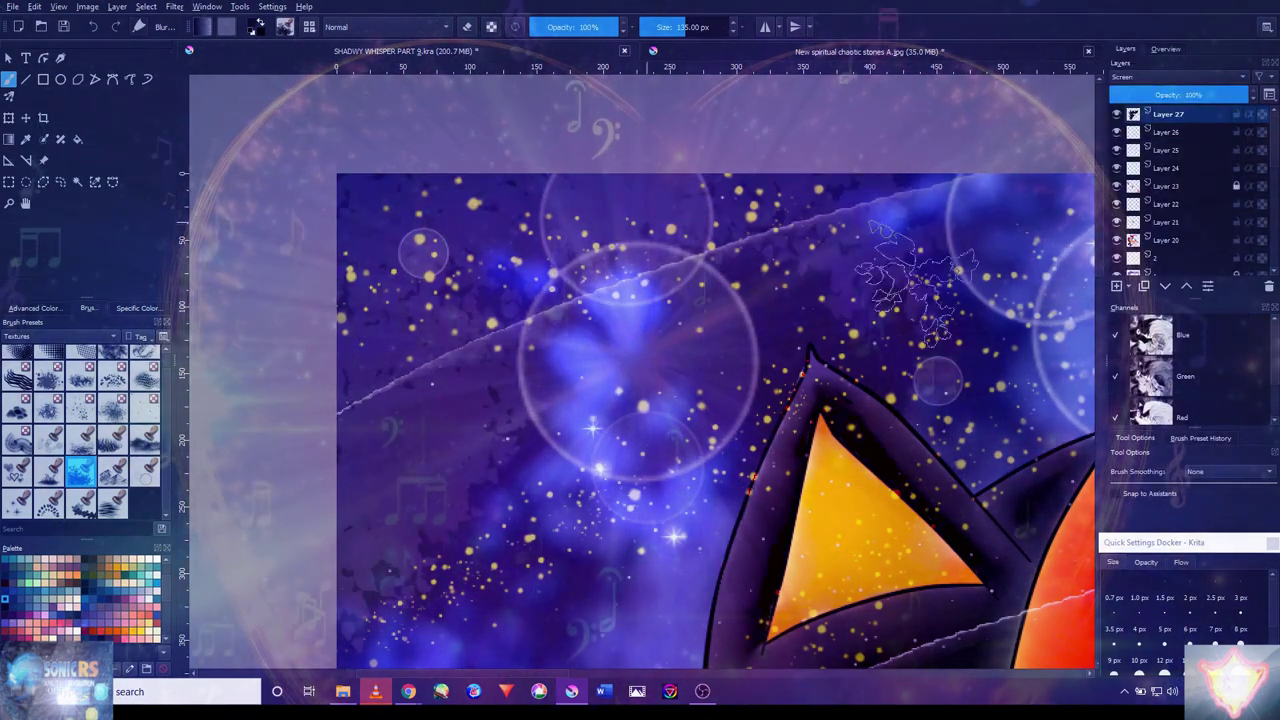
- Paint dark blue texture over the sky around the characters with the texture brush at 135 px
scroll(385, 585, "down", 3)
scroll(885, 600, "up", 3)
left_click_drag(880, 600, 585, 440)
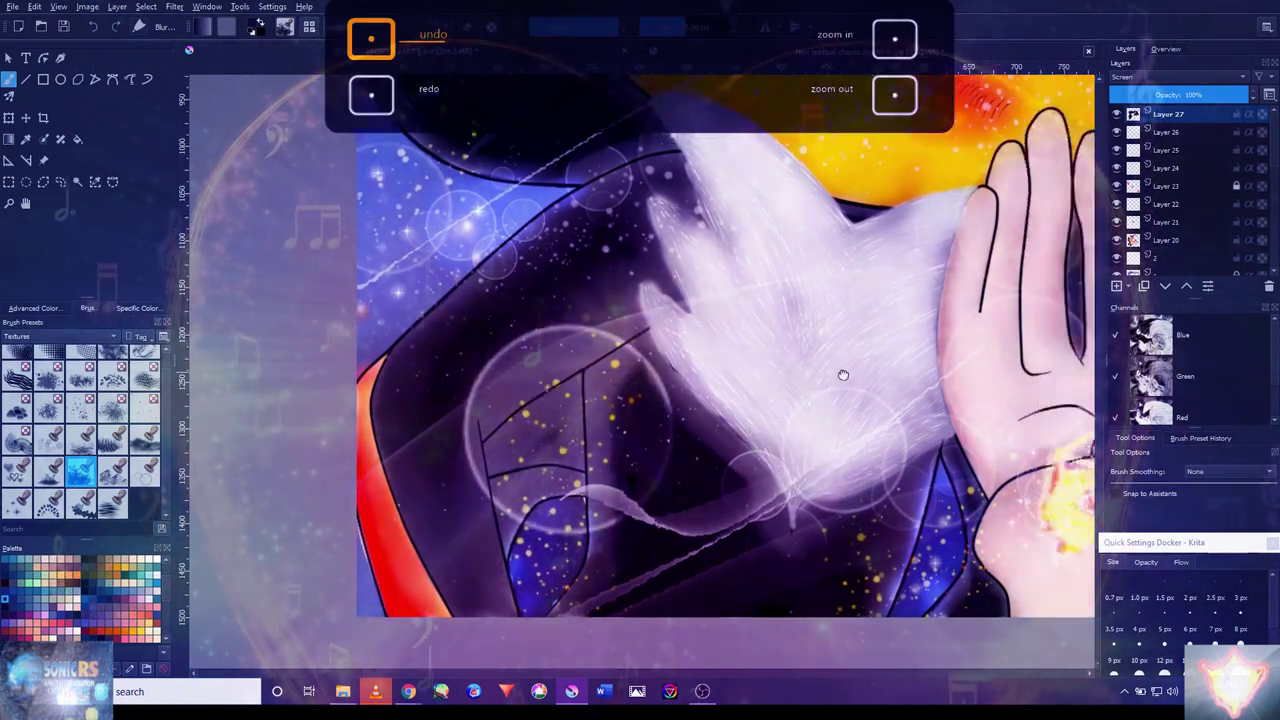
left_click_drag(843, 371, 855, 425)
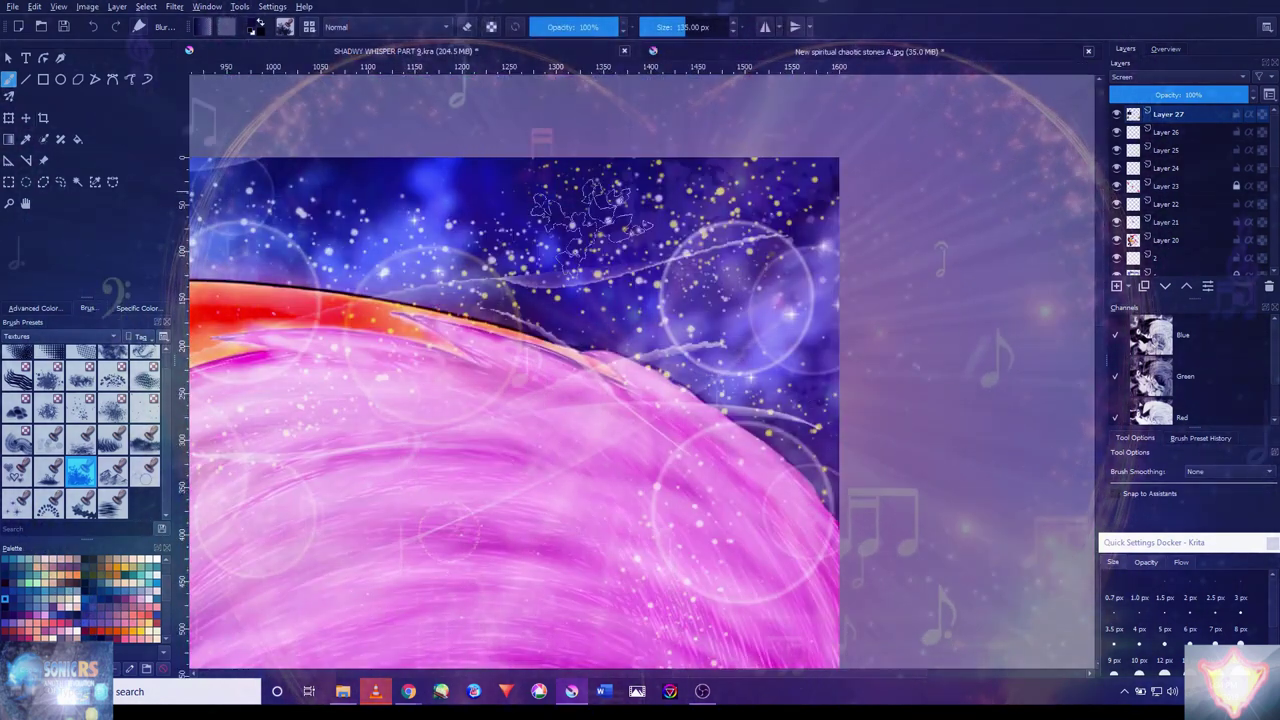
scroll(520, 195, "down", 5)
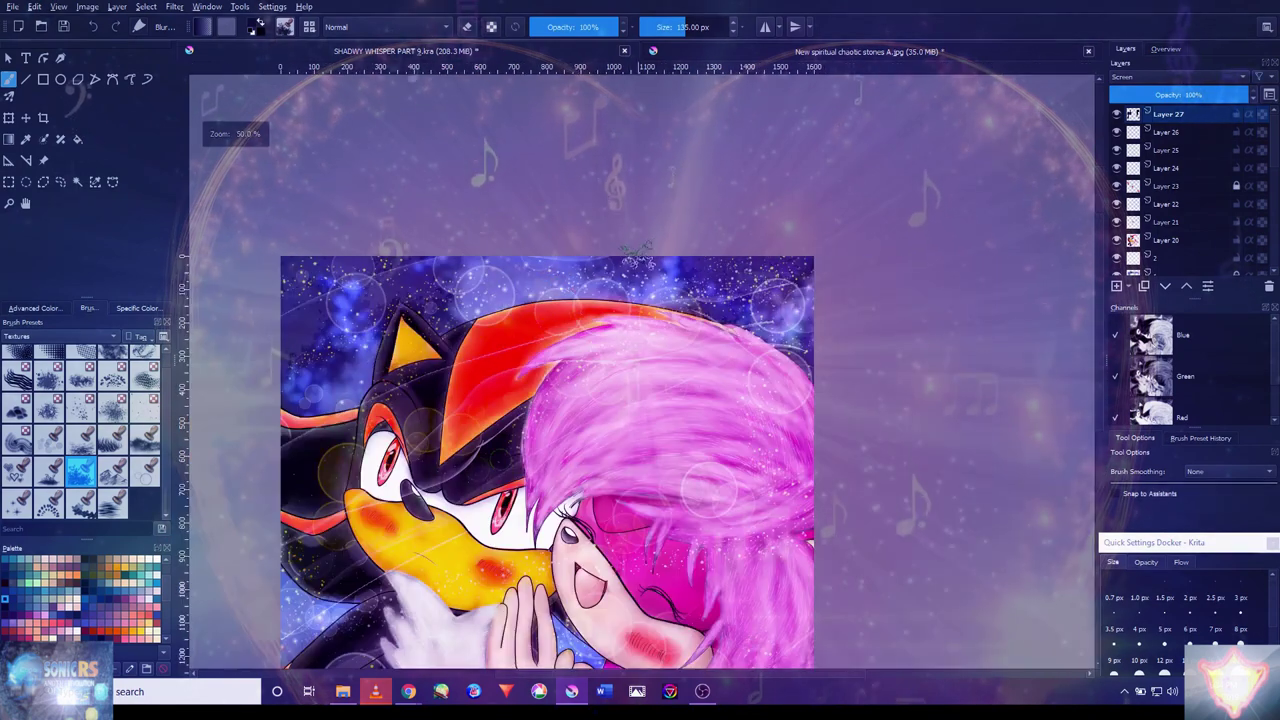
scroll(758, 260, "down", 5)
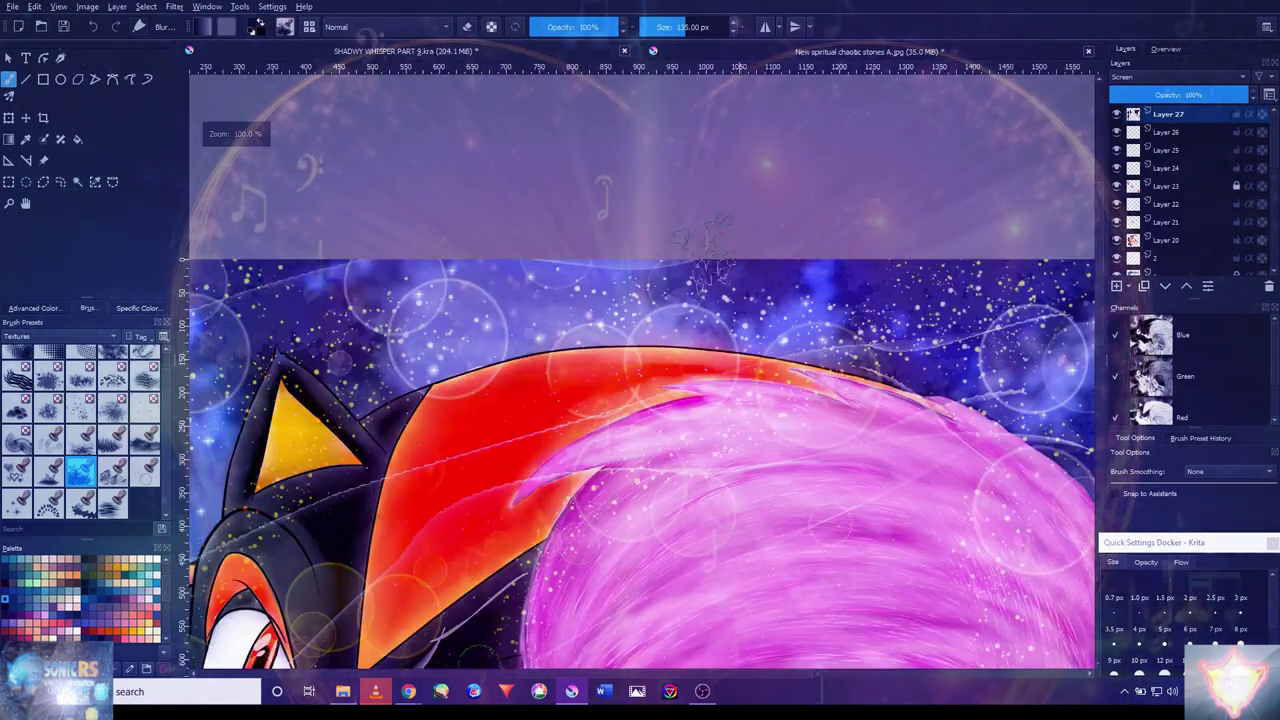
- Texture the small sky gaps around the black hedgehog's body with a 96 px brush, and set the thin-line layer's opacity to 44%
scroll(545, 515, "up", 10)
scroll(769, 325, "down", 5)
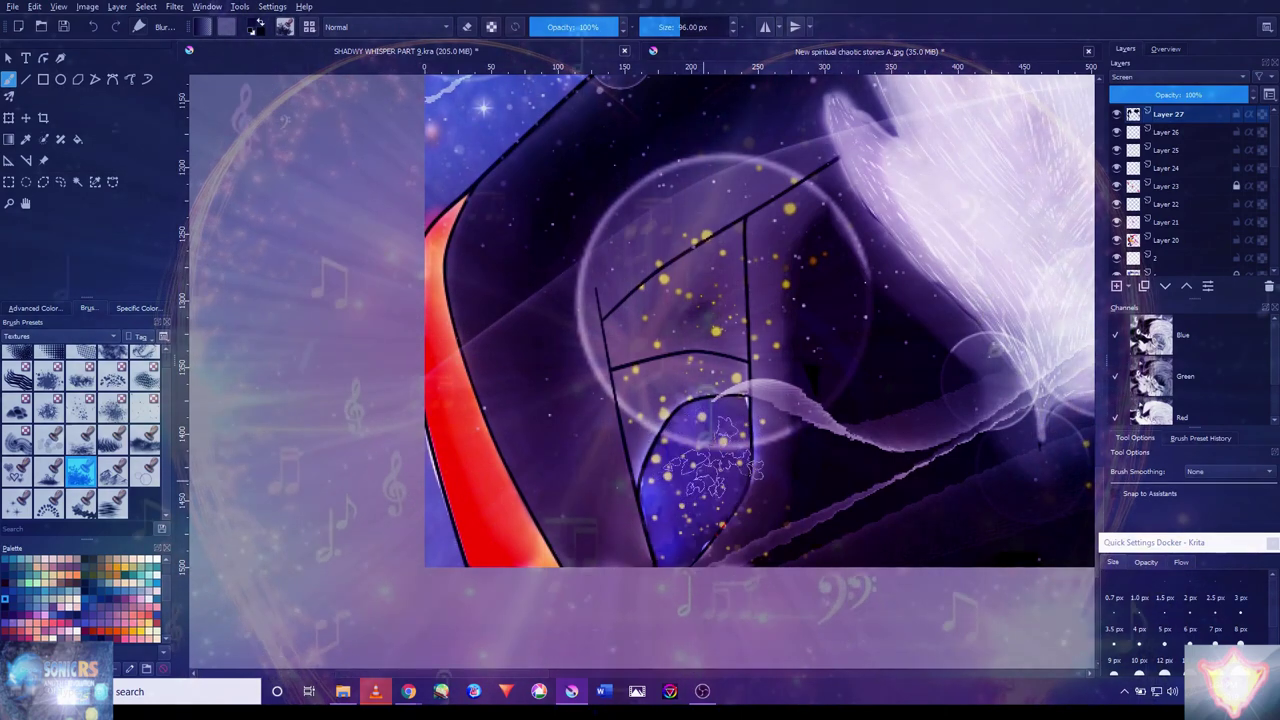
scroll(755, 410, "down", 2)
scroll(660, 380, "down", 3)
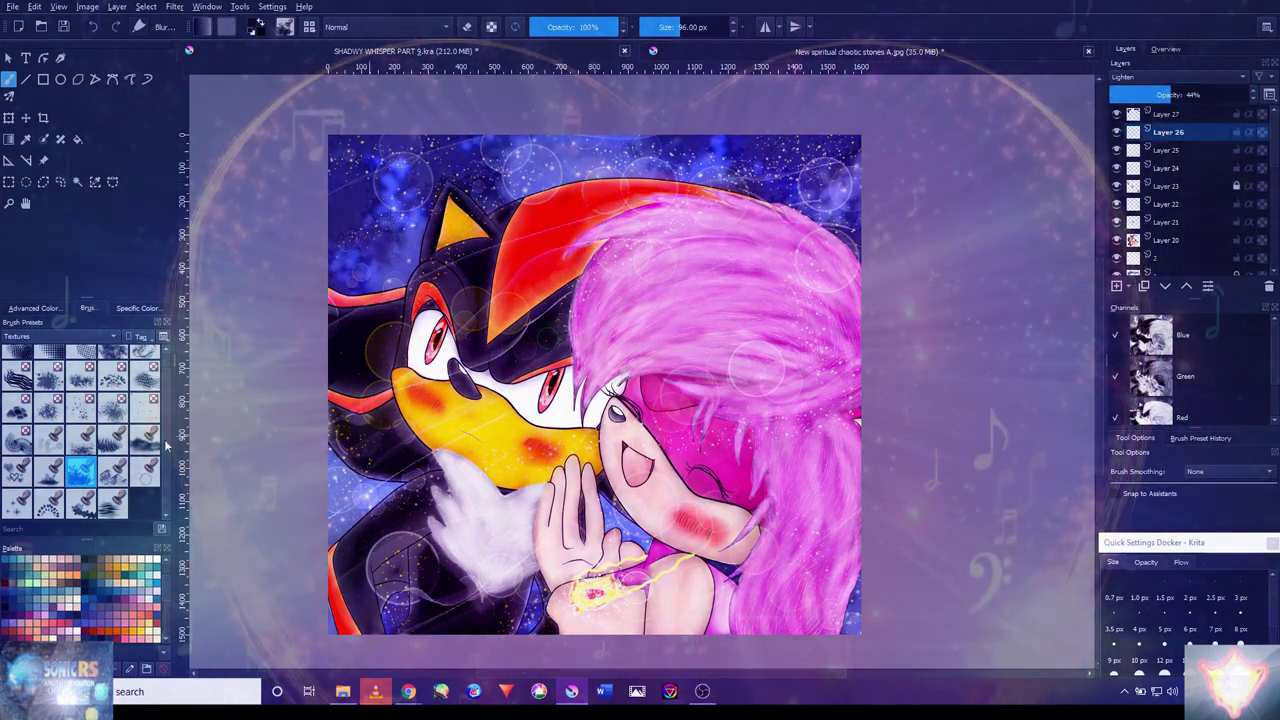
- Select the 80 px Copy-mode blending brush from the Digital presets for the thin-line layer
left_click(30, 242)
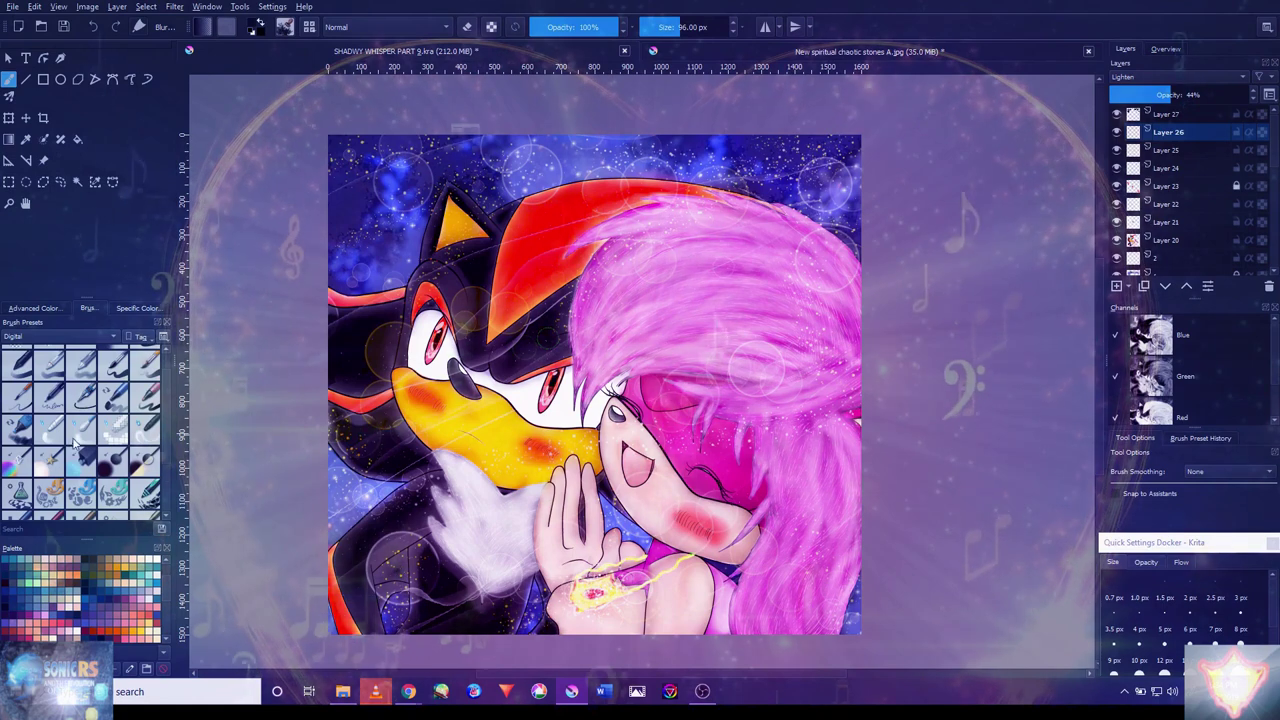
key("1")
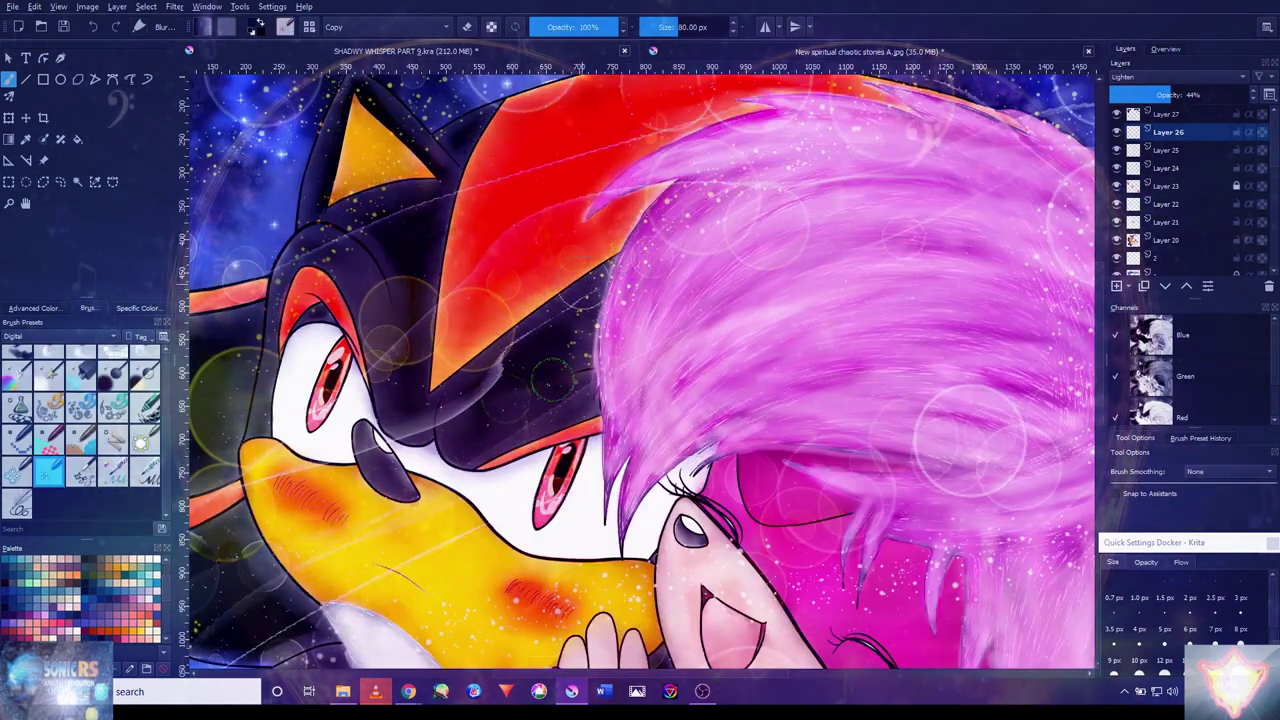
key("minus")
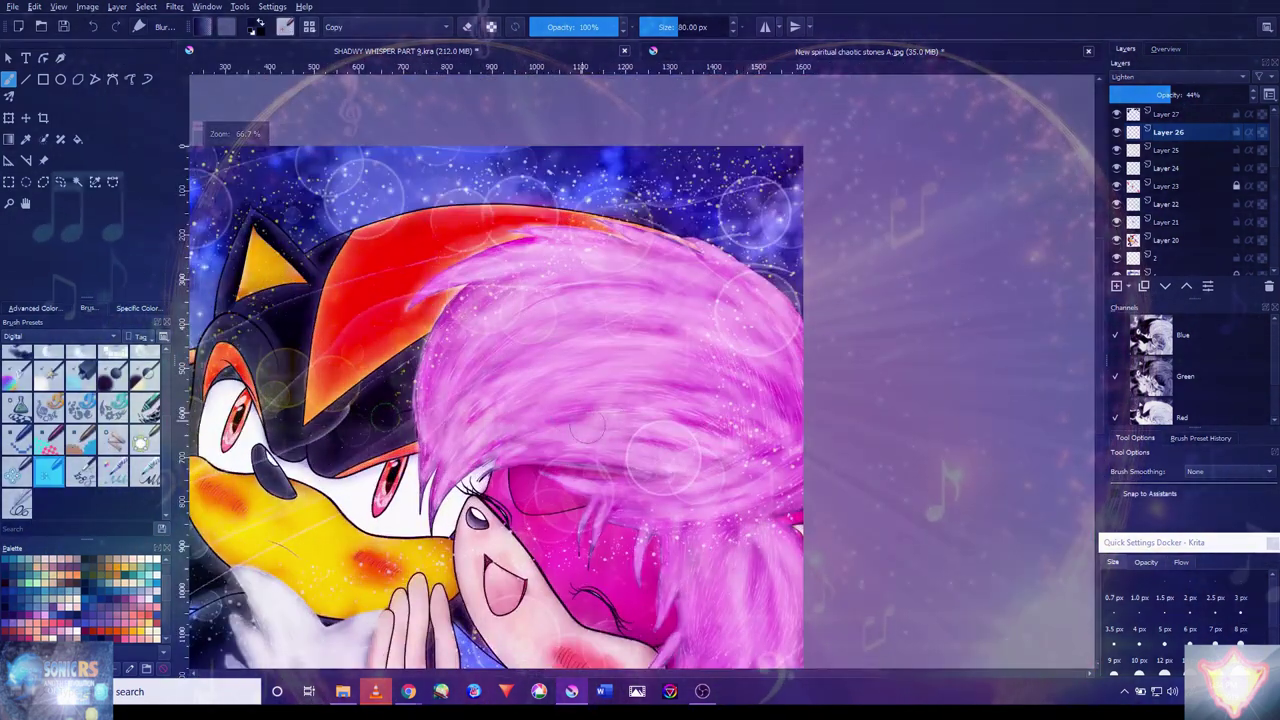
- Examine the finished artwork up close and as a whole, checking the sky, faces, hands and hair
left_click_drag(552, 510, 745, 70)
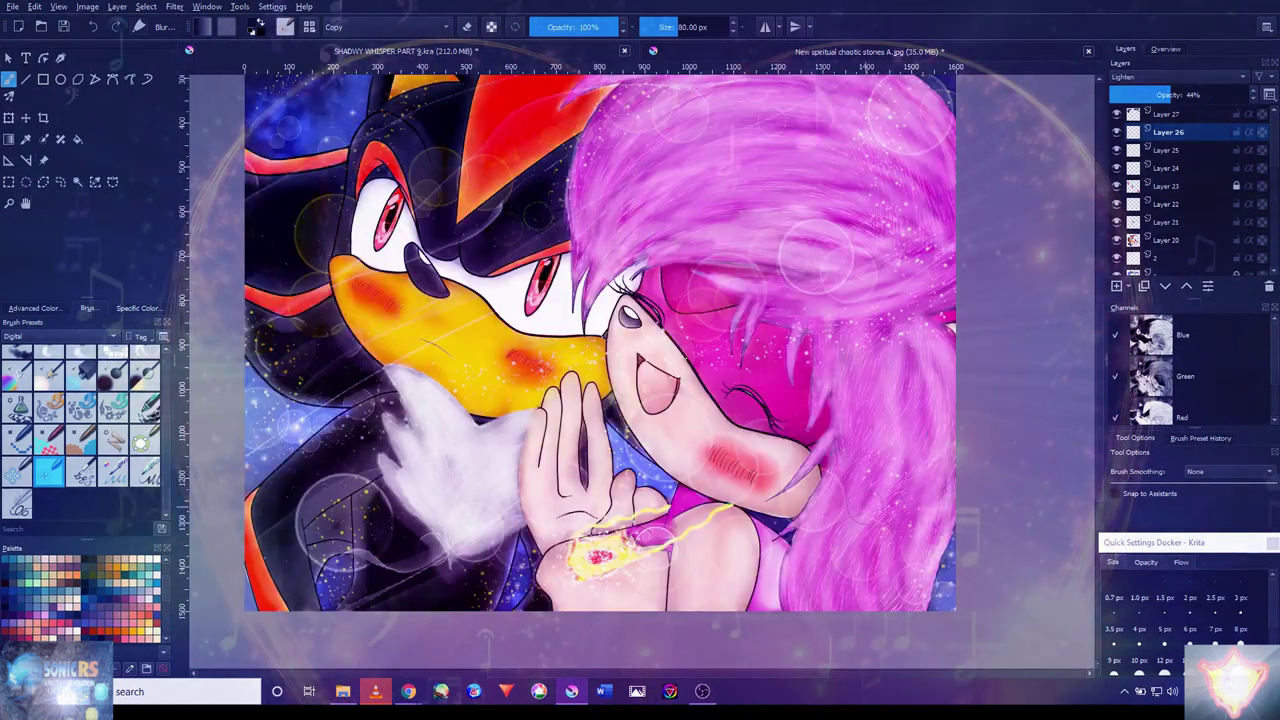
left_click_drag(630, 313, 623, 319)
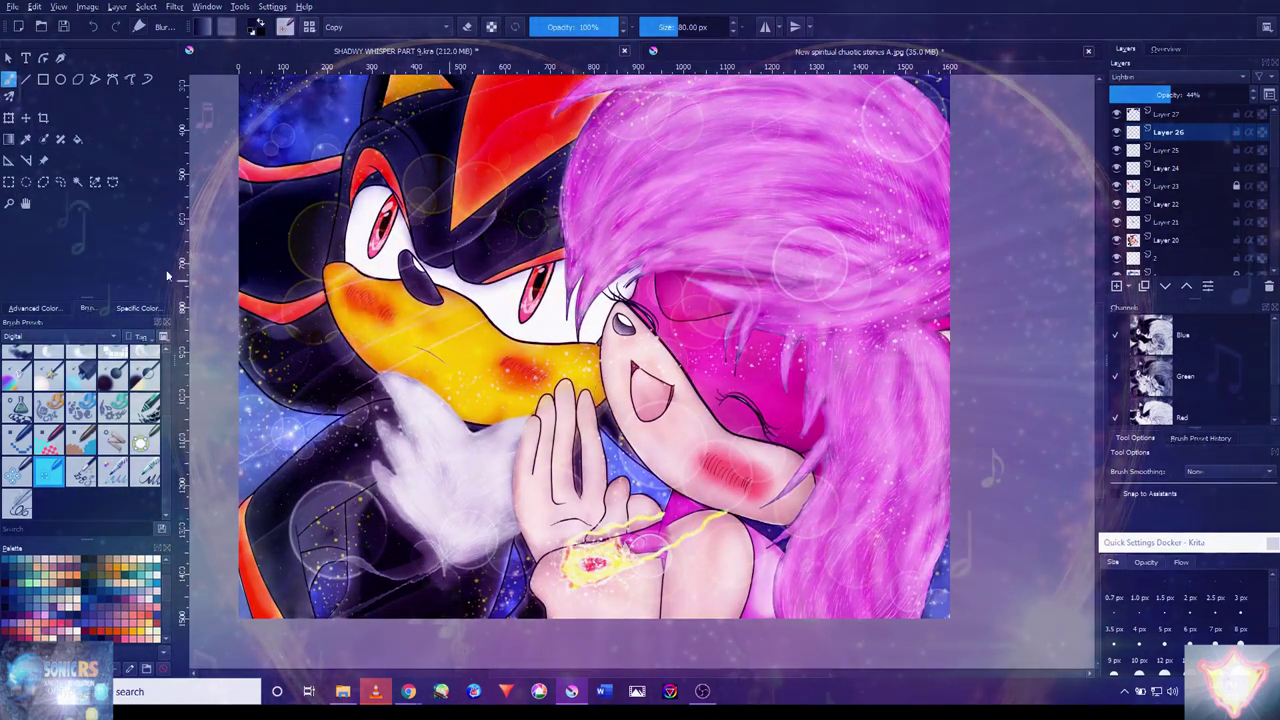
scroll(517, 320, "down", 5)
scroll(517, 320, "up", 10)
left_click_drag(671, 300, 469, 286)
scroll(681, 390, "down", 5)
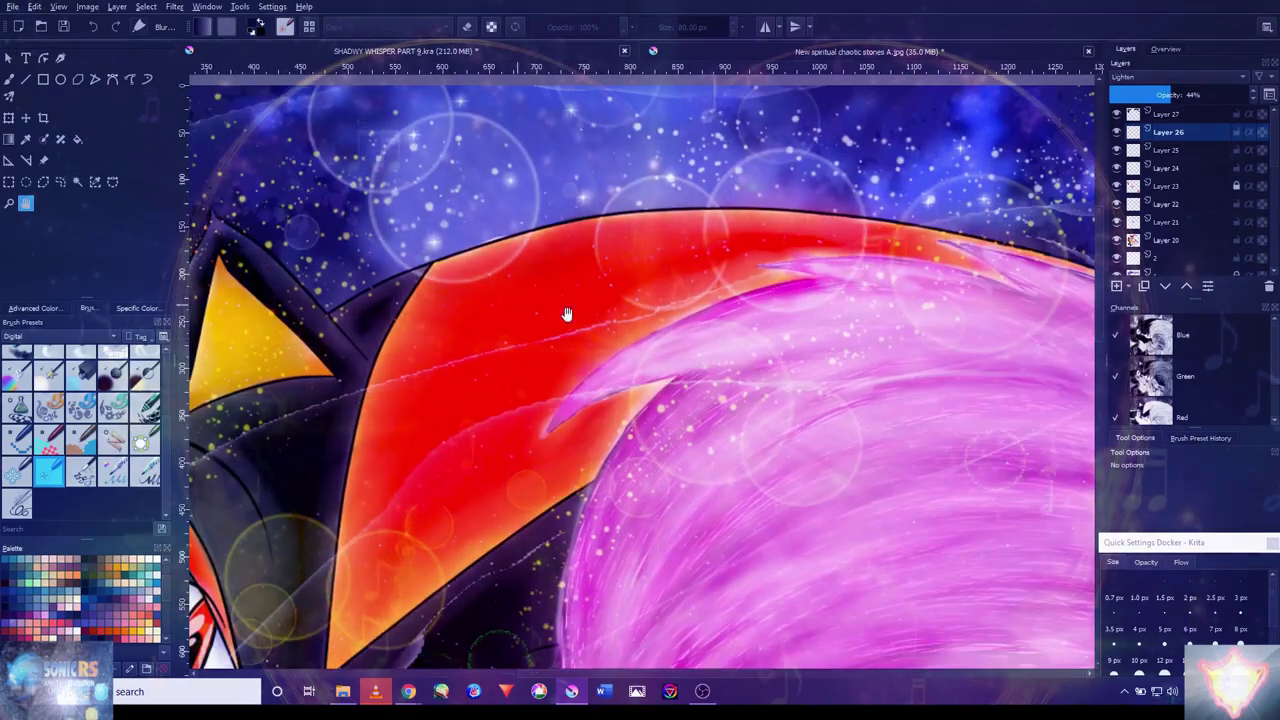
left_click_drag(591, 366, 640, 314)
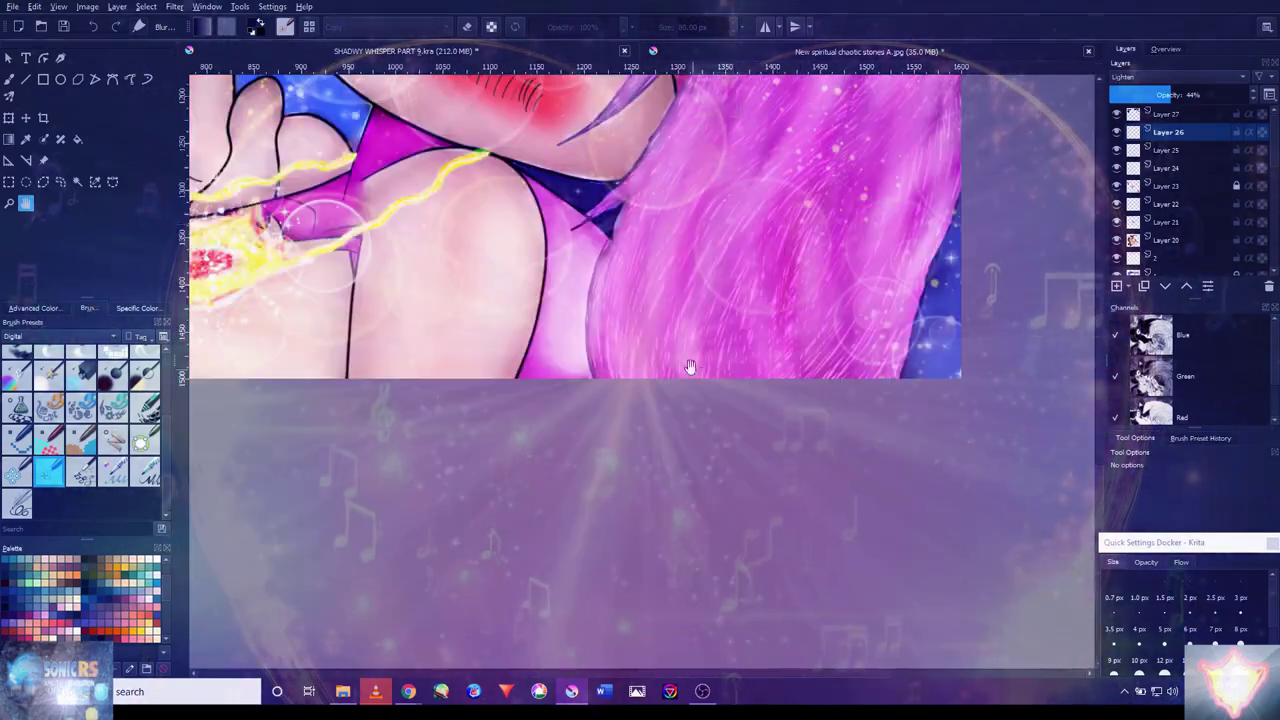
scroll(640, 314, "up", 2)
scroll(640, 314, "down", 3)
scroll(660, 300, "up", 4)
scroll(672, 292, "down", 5)
scroll(672, 292, "up", 3)
scroll(680, 305, "down", 4)
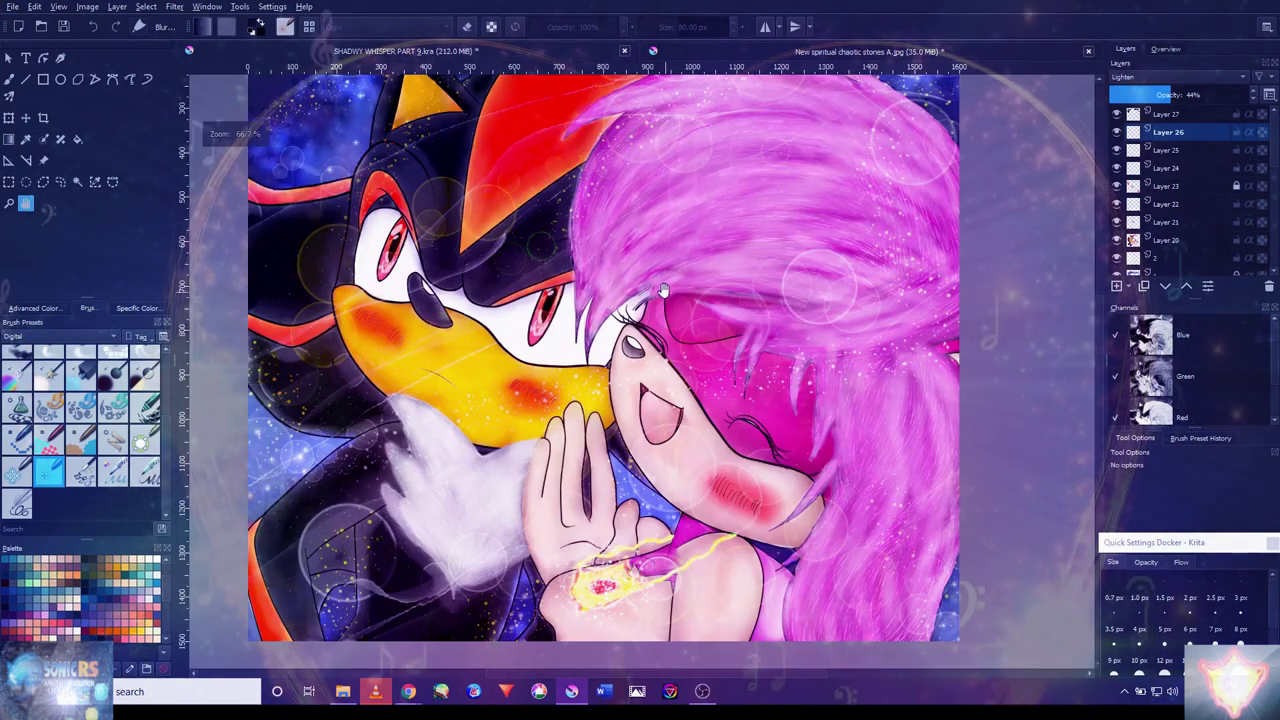
scroll(685, 320, "up", 1)
scroll(670, 315, "down", 1)
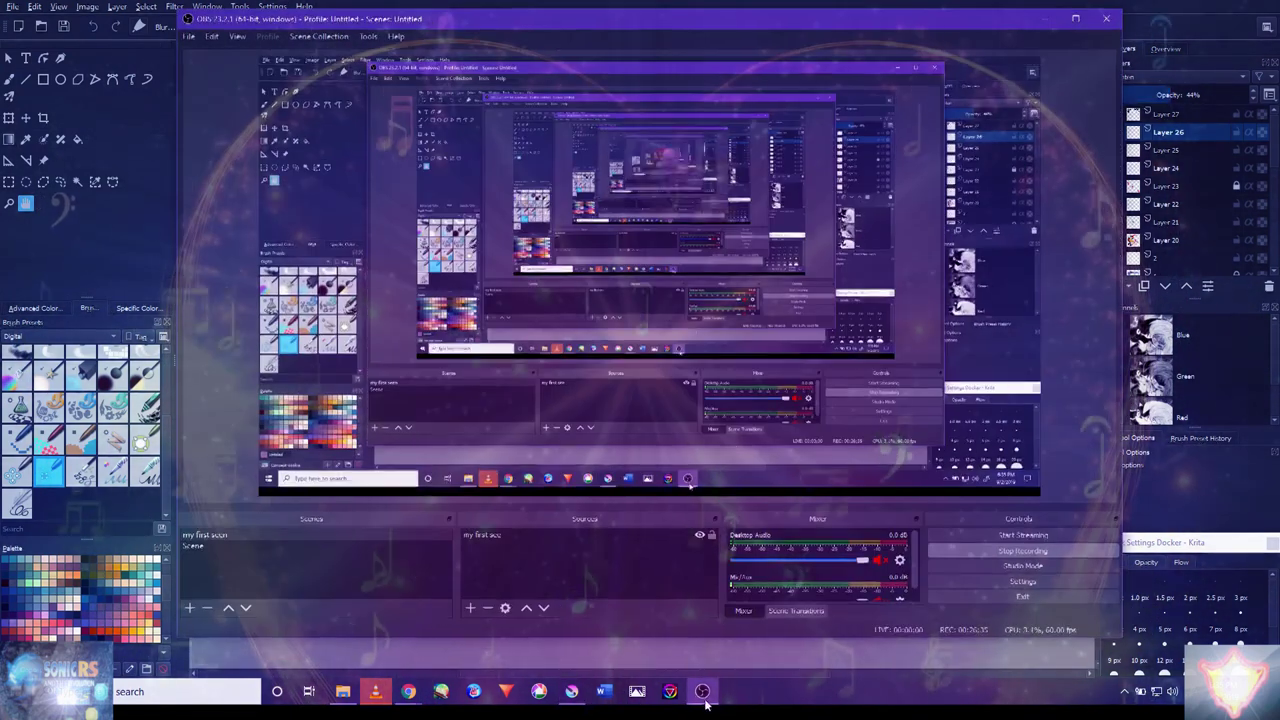
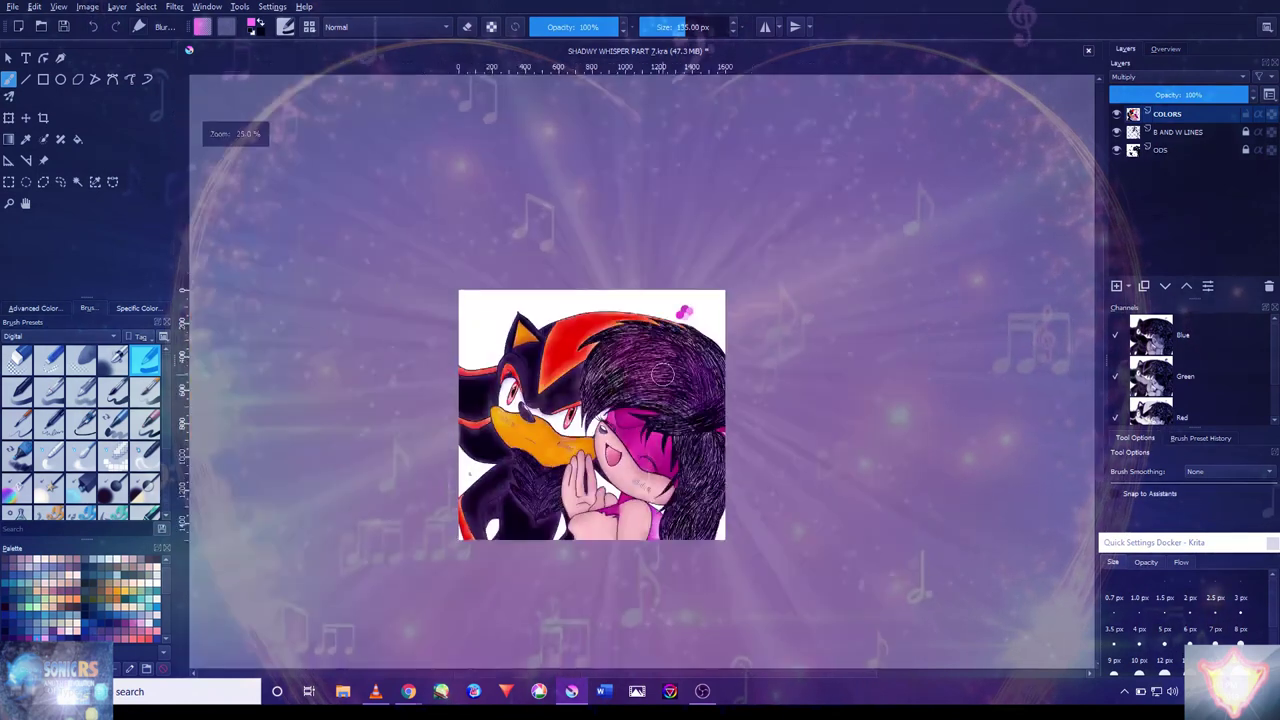
- Paint light pink over the lower part of the pink hedgehog's long hair on the COLORS layer with a 135 px brush
key("2")
key("1")
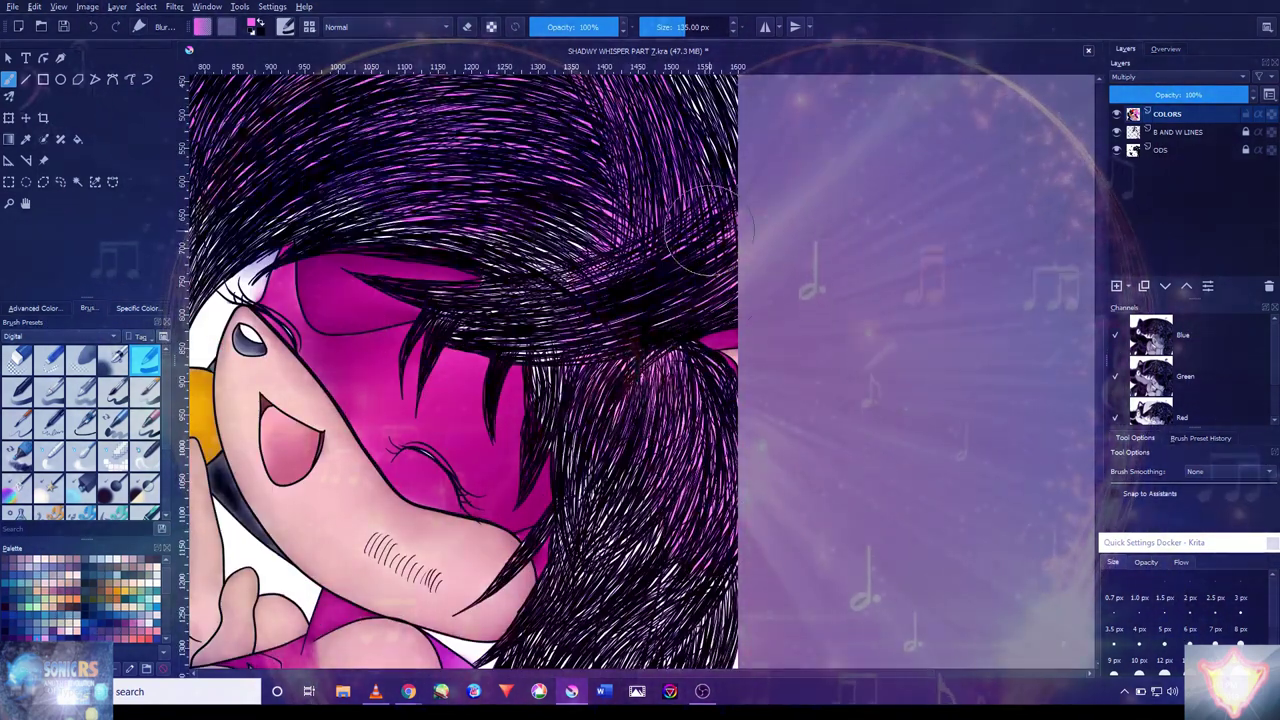
left_click_drag(660, 610, 711, 239)
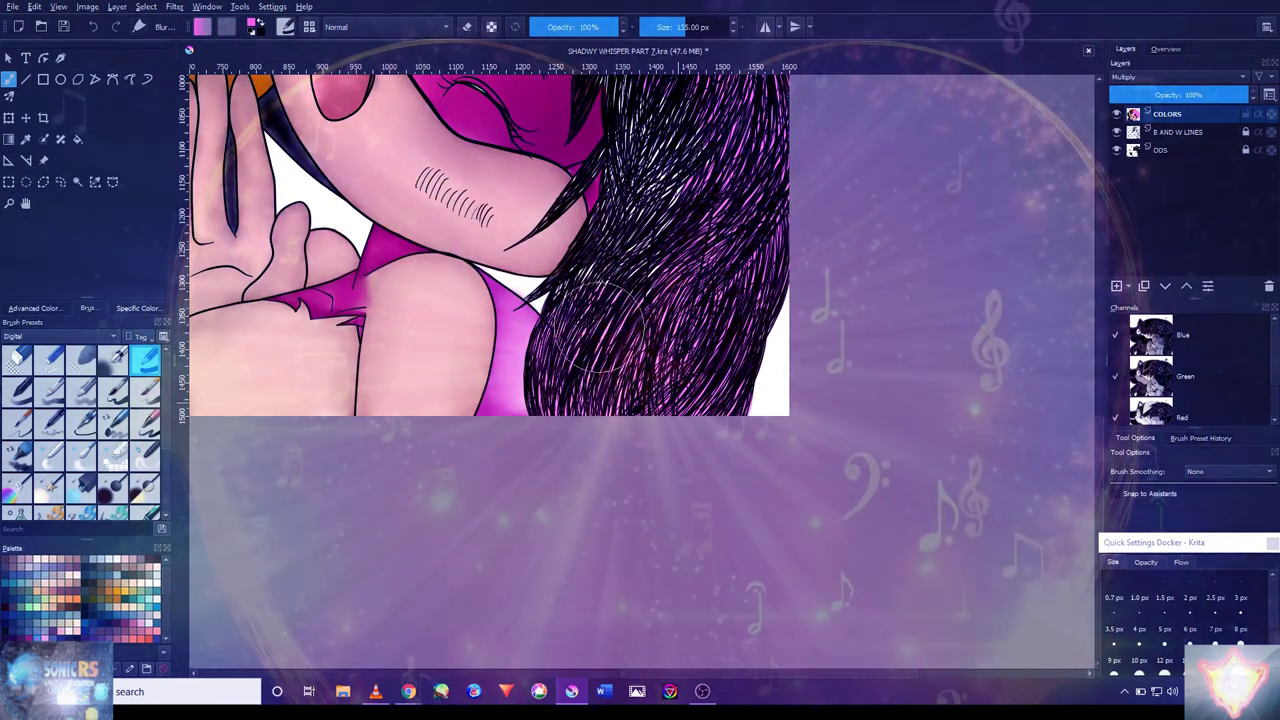
- Paint the hair edge beside the pink hedgehog's muzzle and the thin strand crossing it with a 7 px brush
key("1")
key("bracketleft")
key("bracketleft")
key("bracketleft")
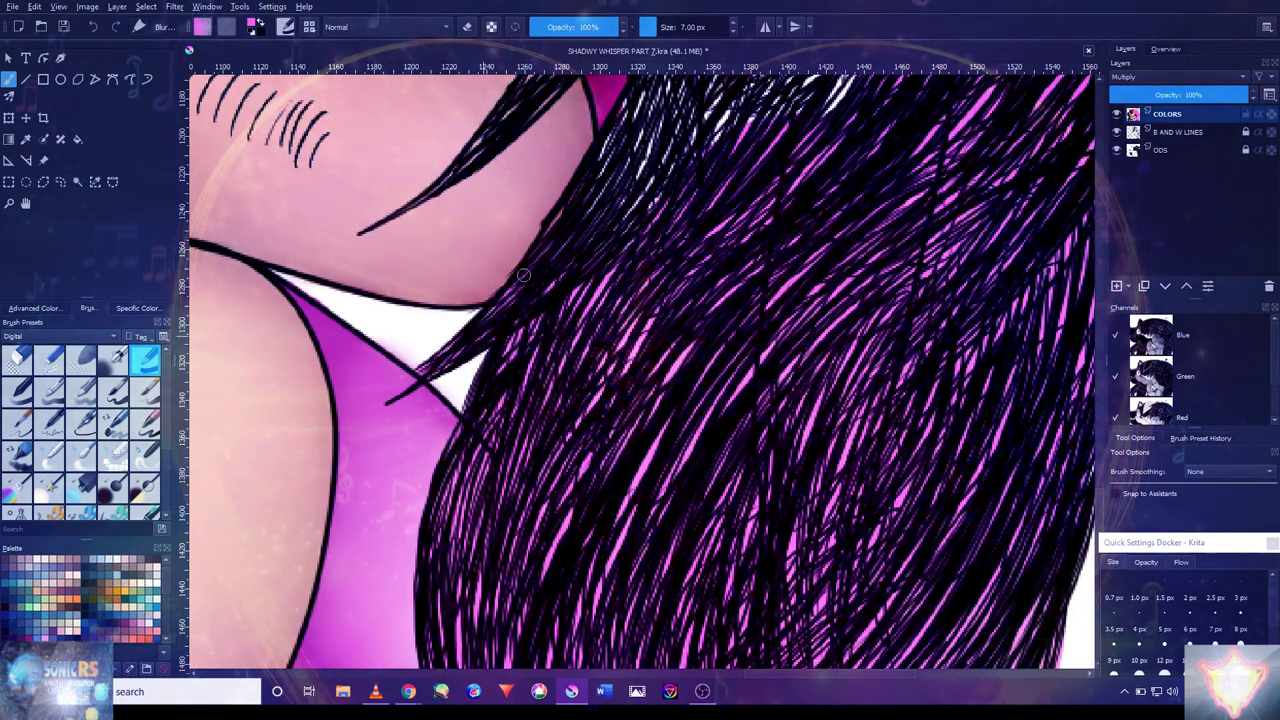
left_click_drag(769, 282, 714, 374)
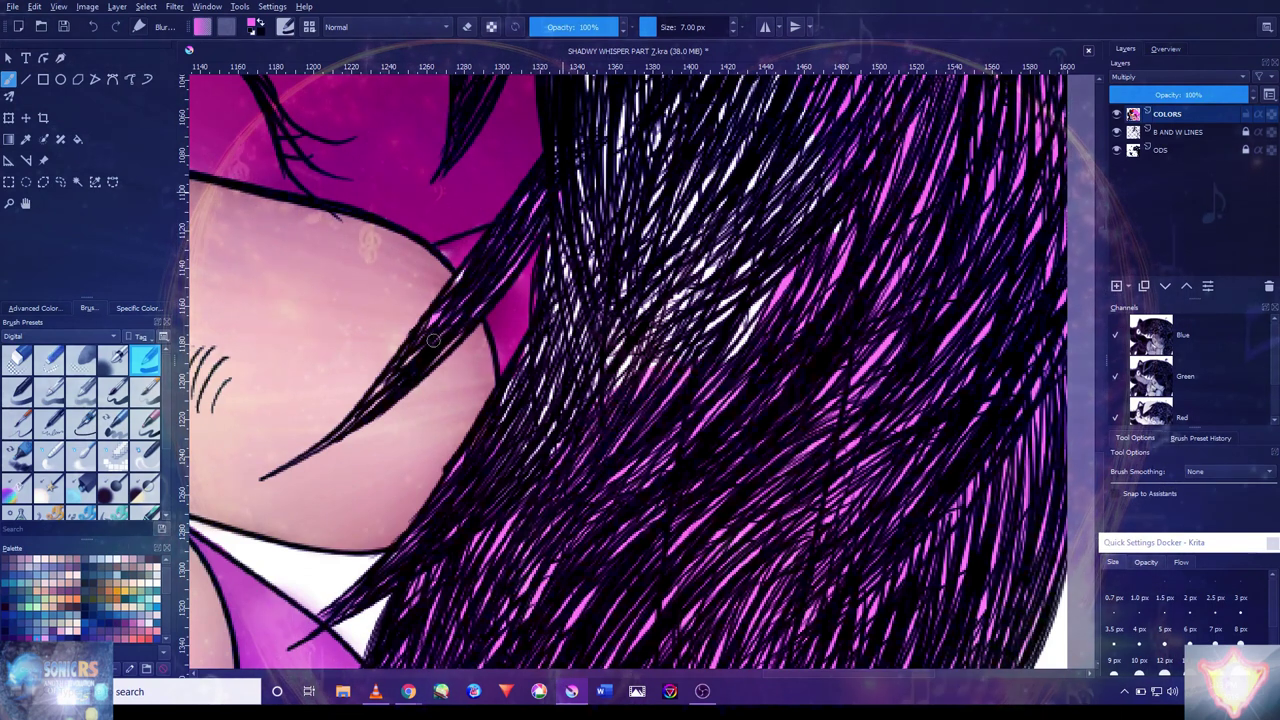
left_click_drag(478, 300, 652, 304)
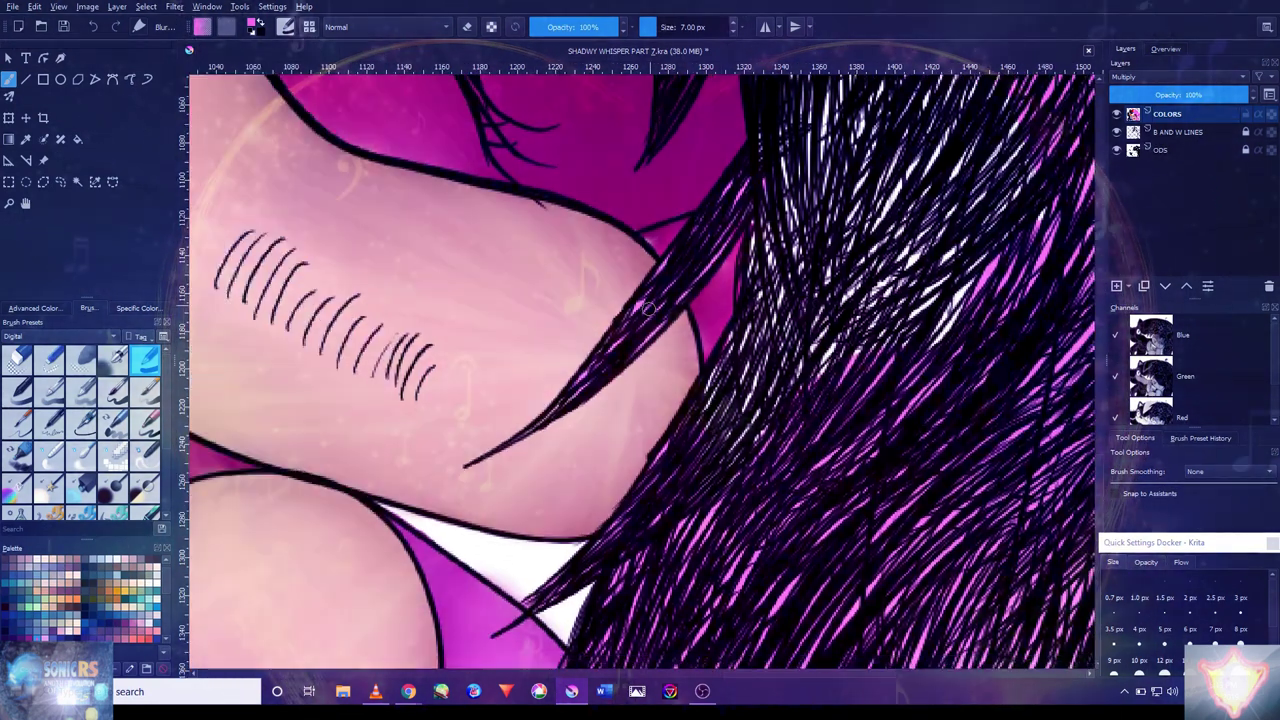
left_click_drag(662, 309, 640, 314)
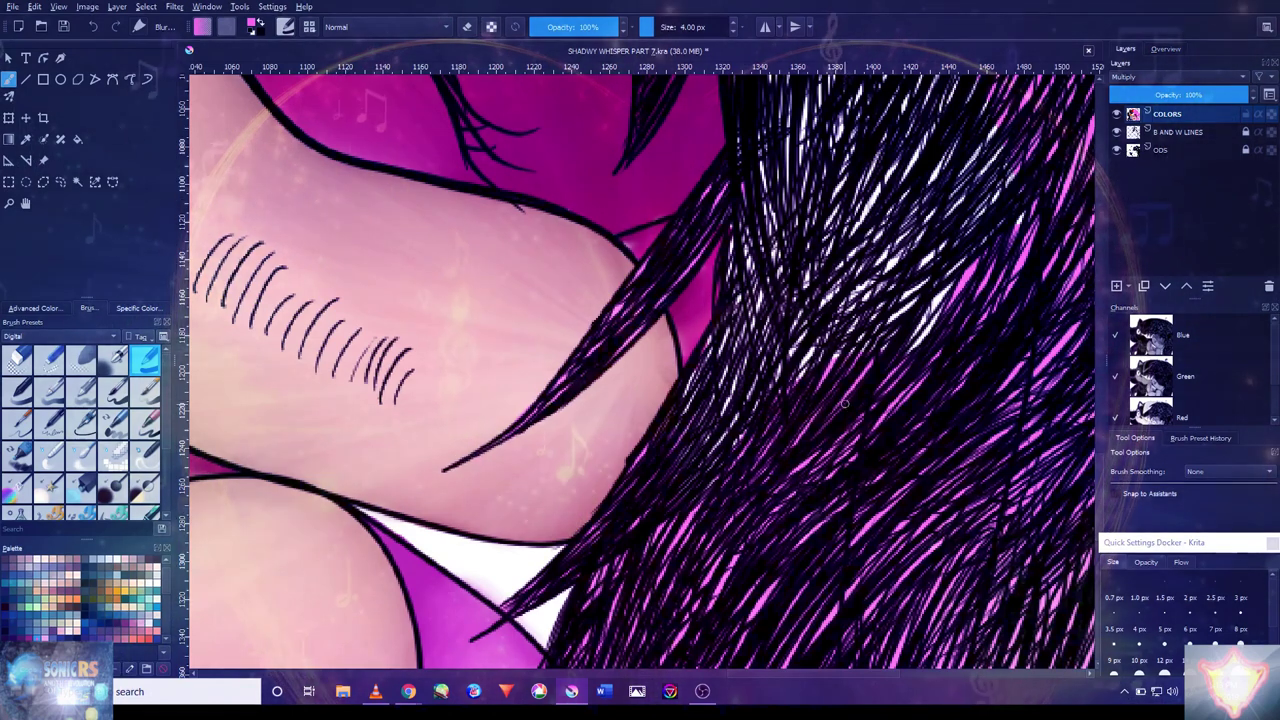
- Fill the white gaps in the long hair behind her cheek with pink, using a 24 px brush
left_click_drag(854, 267, 621, 422)
scroll(841, 375, "down", 2)
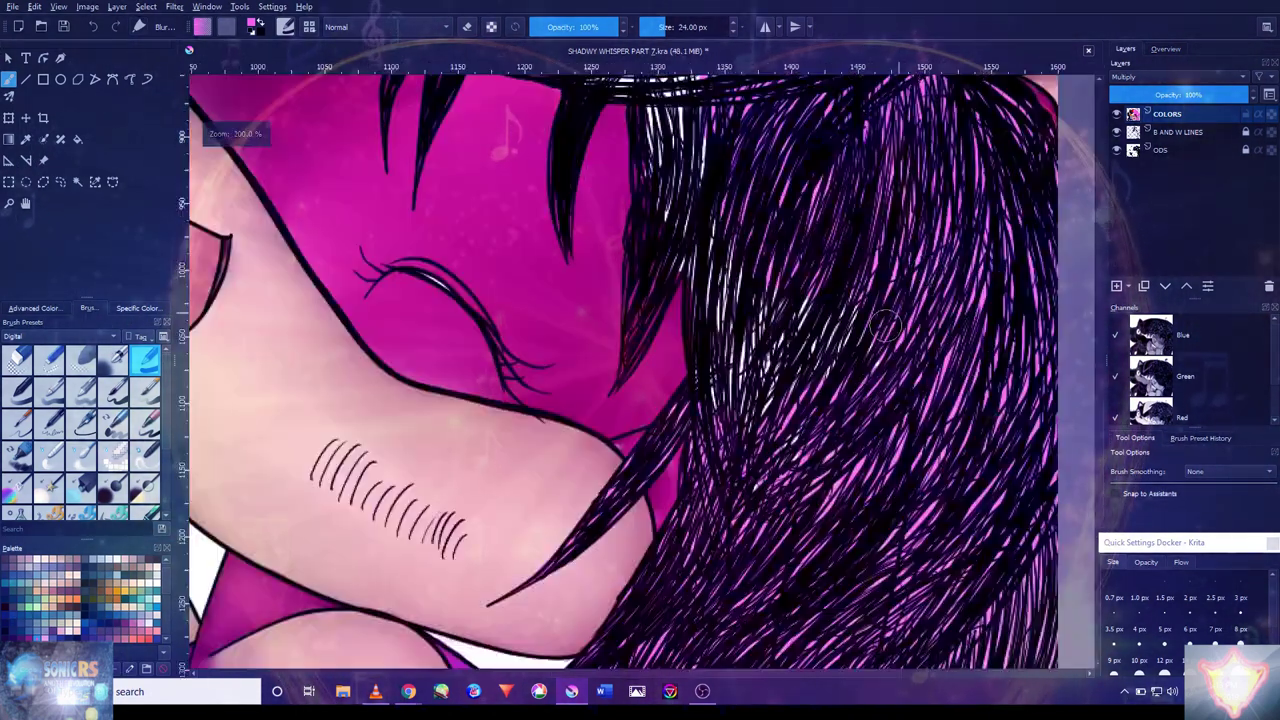
scroll(790, 500, "up", 4)
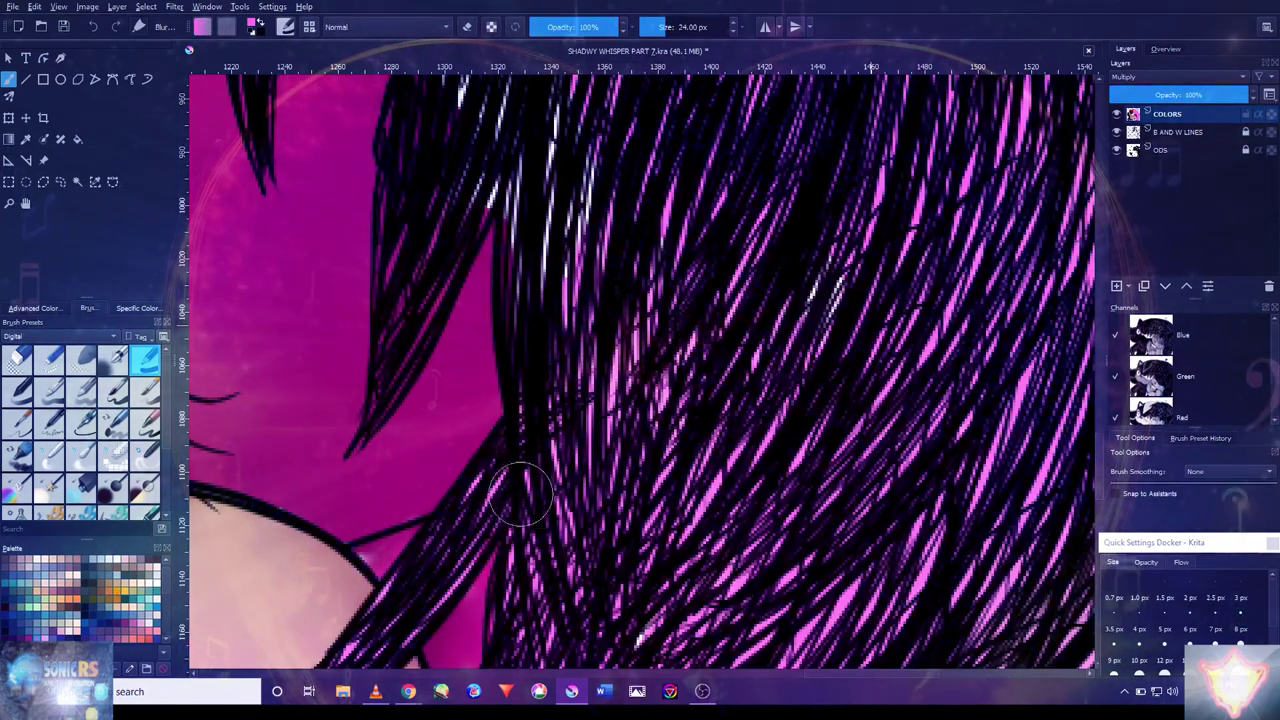
scroll(823, 330, "down", 1)
scroll(657, 310, "up", 1)
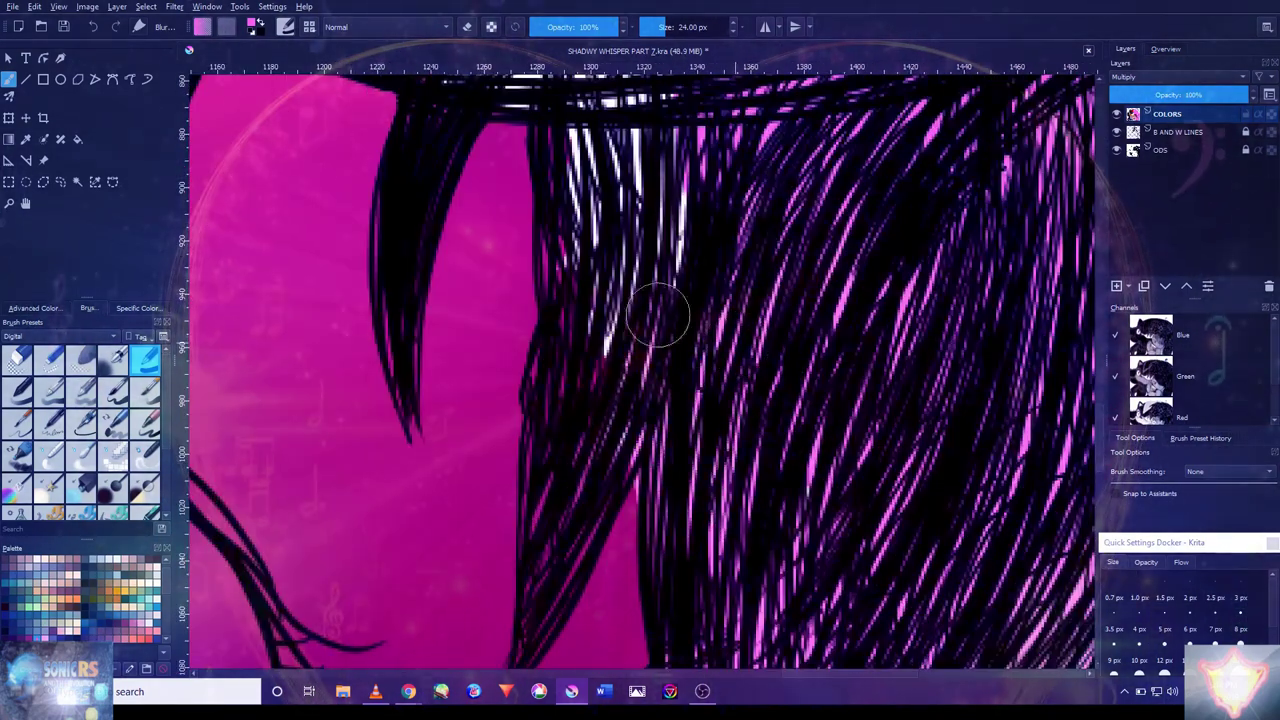
scroll(758, 430, "down", 1)
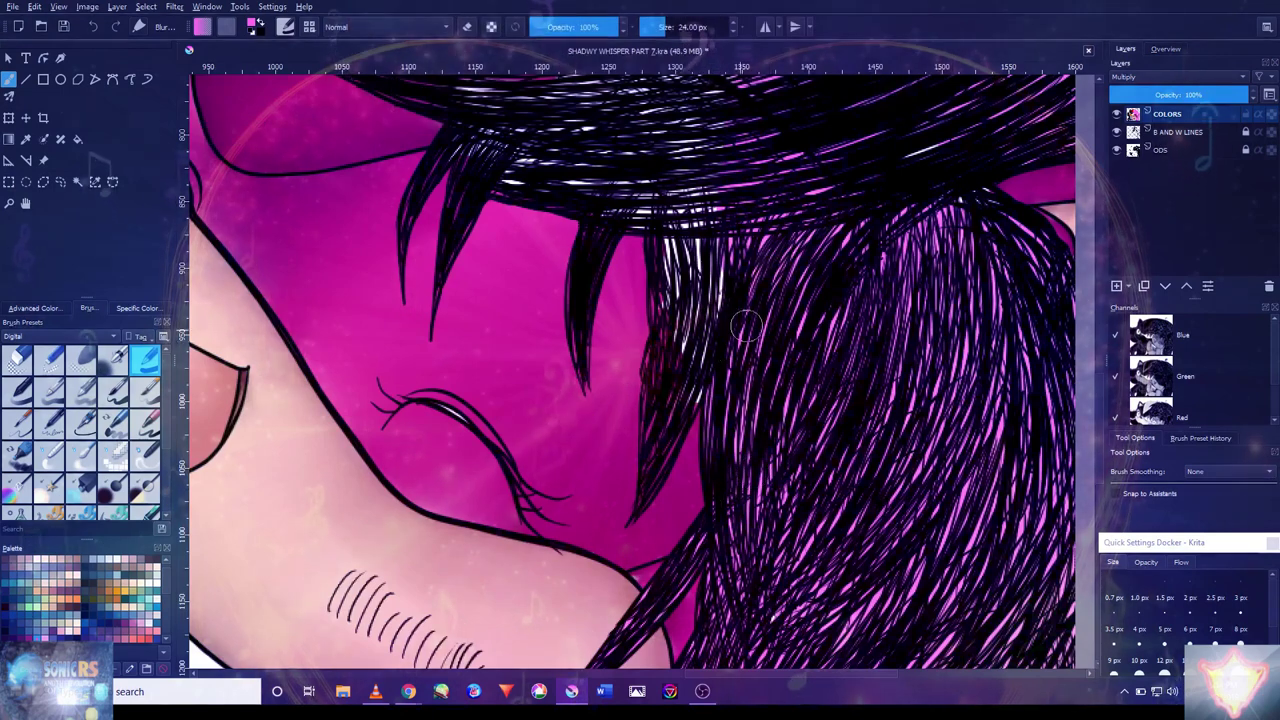
- Color the pointed hair lock hanging behind her closed eye pink with a 12 px brush
scroll(746, 325, "down", 3)
scroll(746, 325, "up", 2)
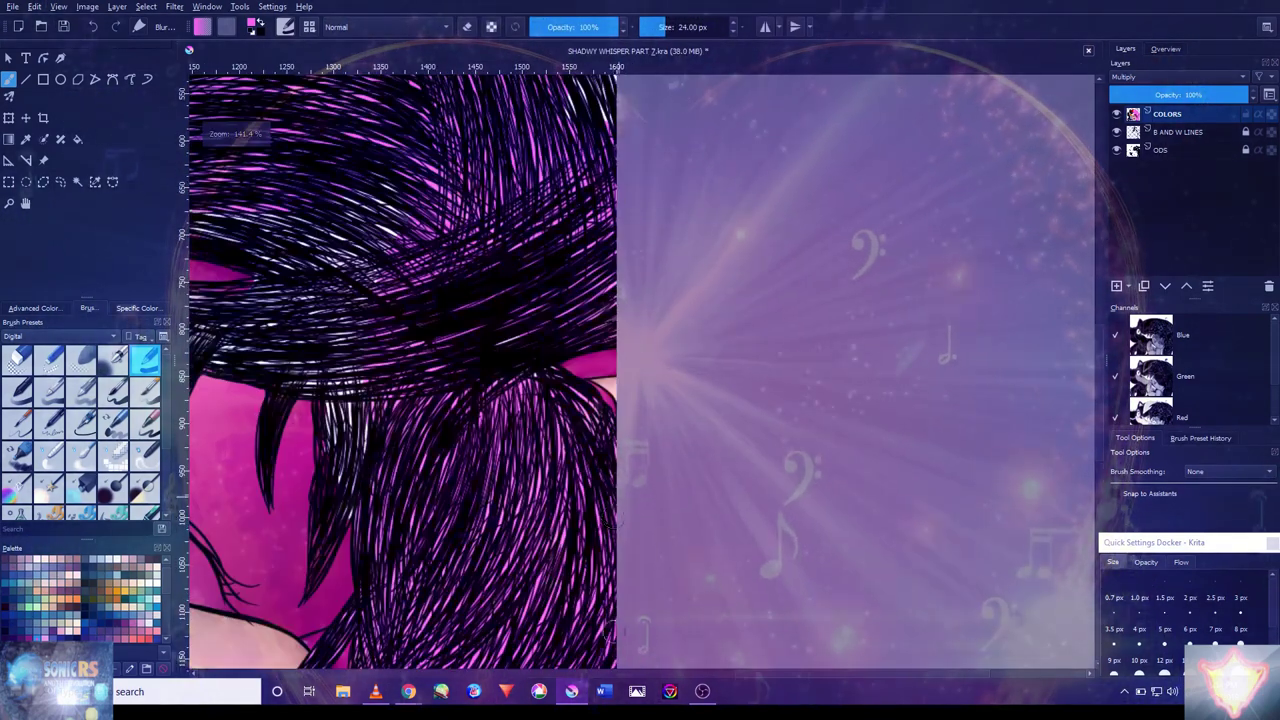
scroll(509, 292, "down", 2)
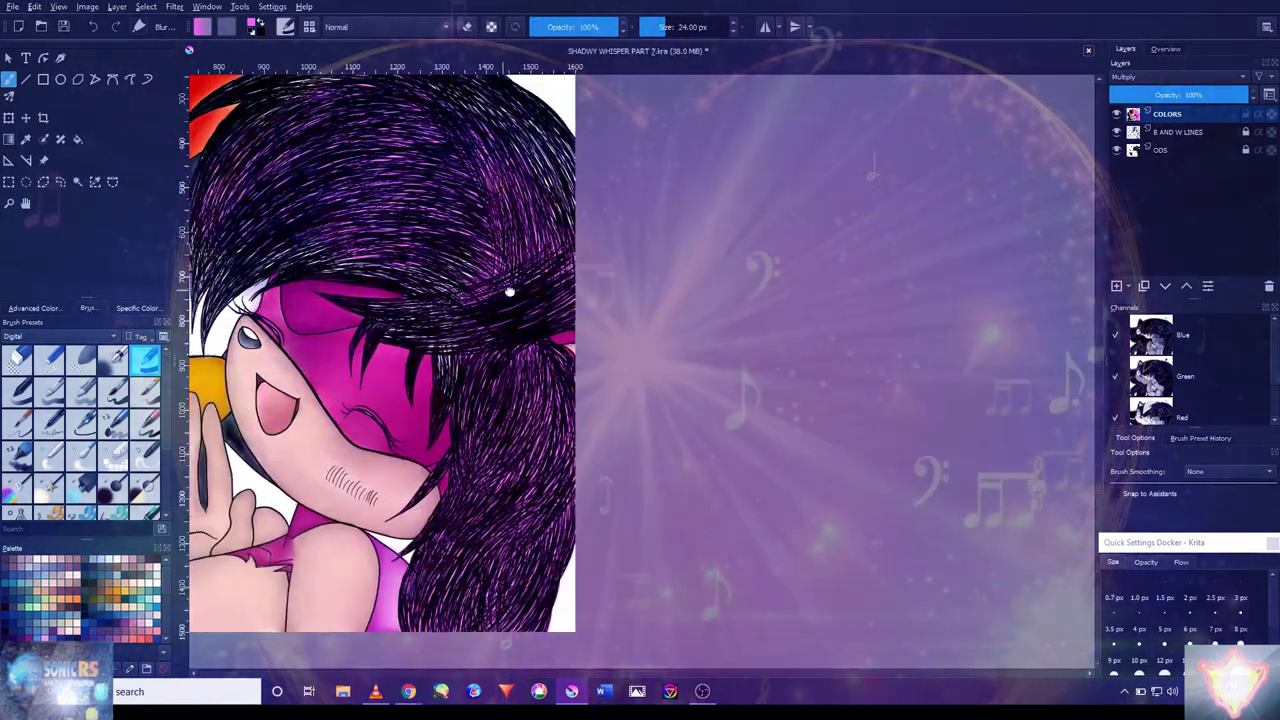
scroll(509, 292, "down", 2)
scroll(784, 451, "up", 3)
scroll(784, 451, "down", 1)
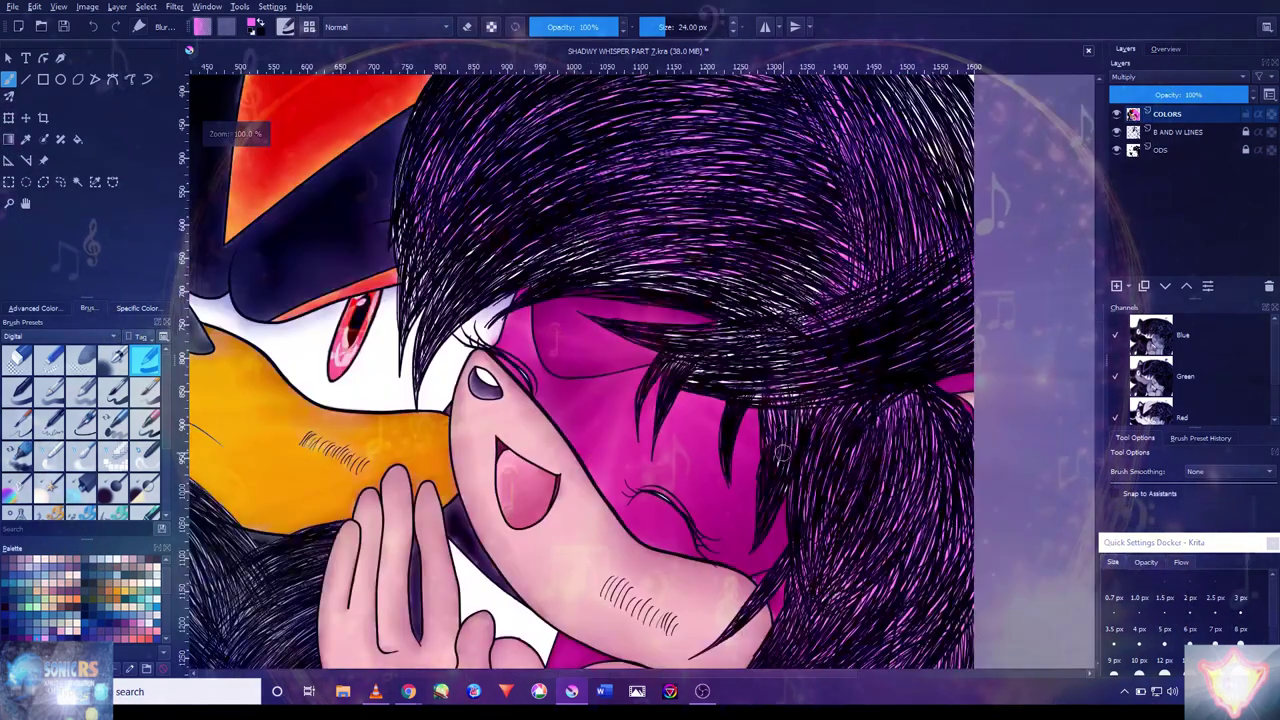
scroll(784, 452, "up", 1)
key("bracketleft")
key("bracketleft")
key("bracketleft")
key("bracketleft")
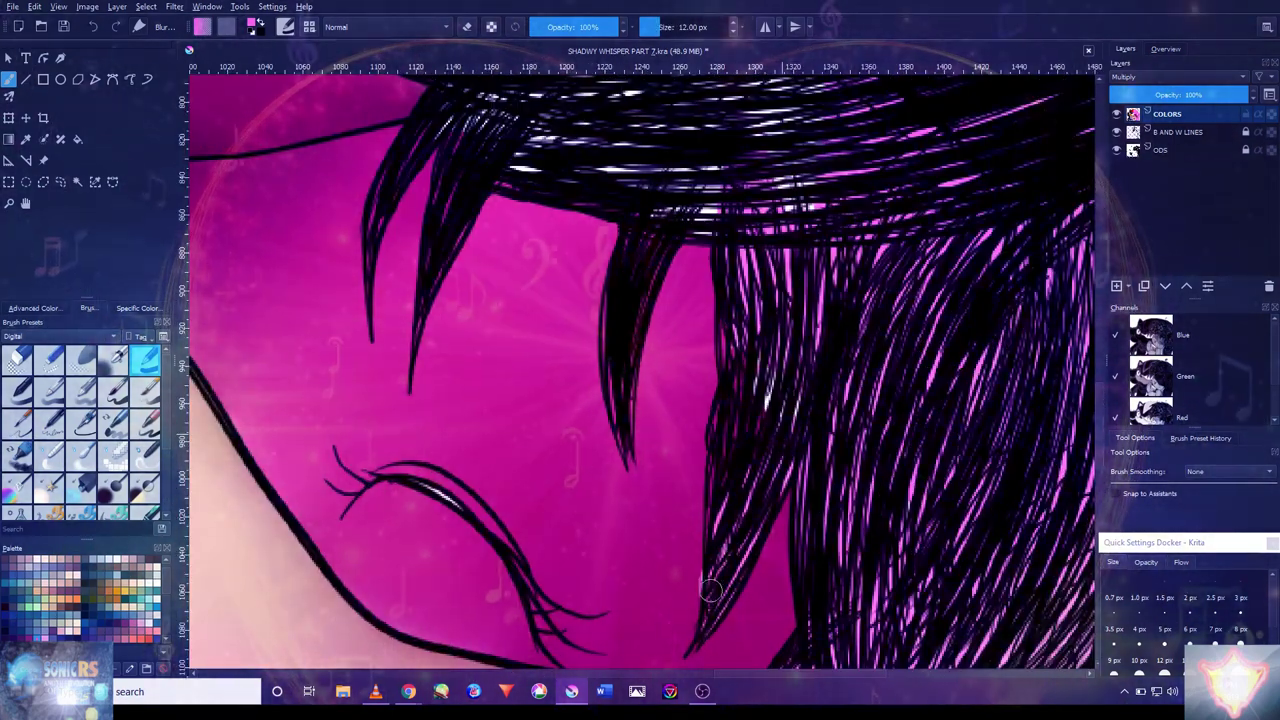
- Undo the last stroke and fill the lock's remaining white gaps with 6 px and 7 px brushes
key("ctrl+z")
key("bracketleft")
key("bracketleft")
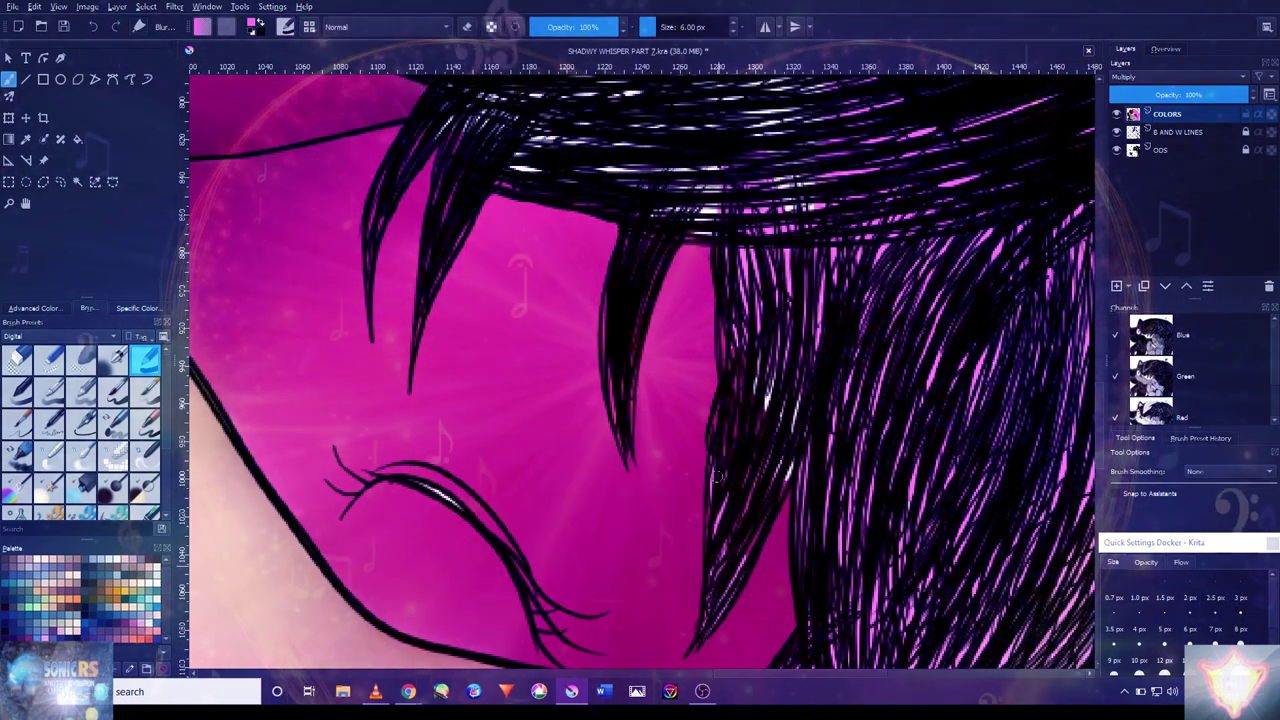
left_click_drag(820, 307, 822, 327)
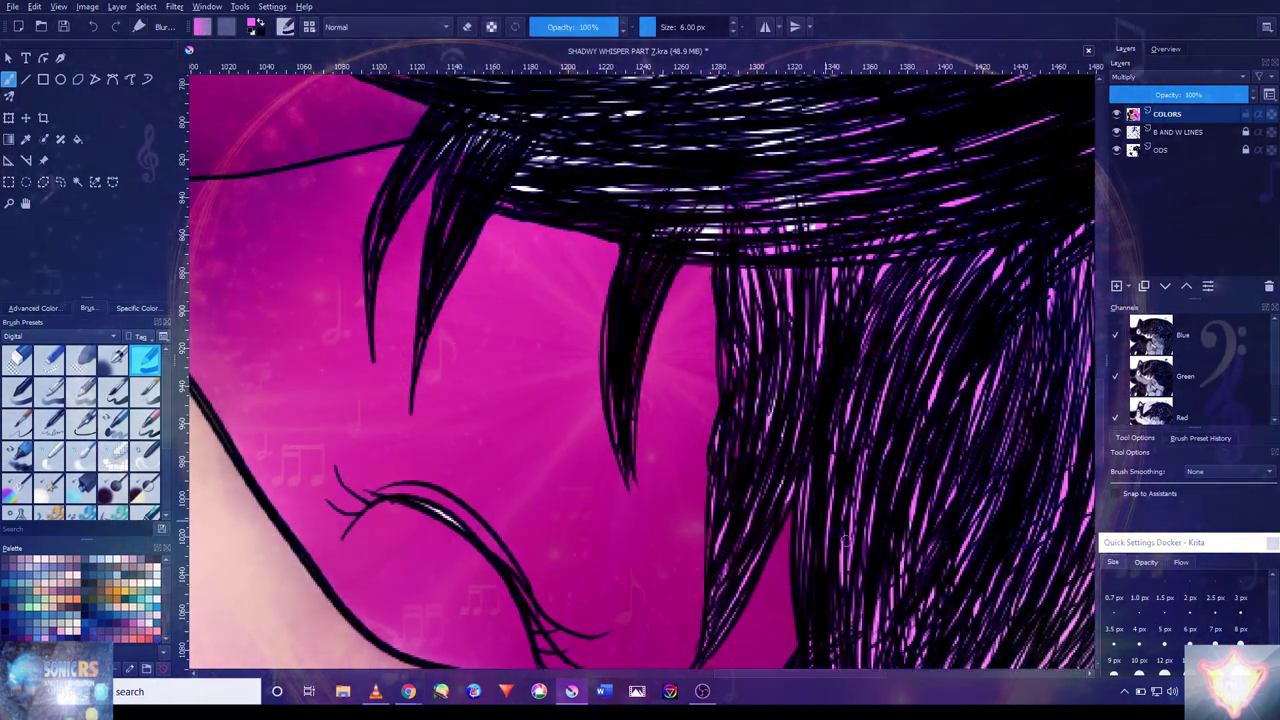
left_click_drag(1020, 630, 1022, 668)
key("bracketright")
key("bracketright")
key("bracketright")
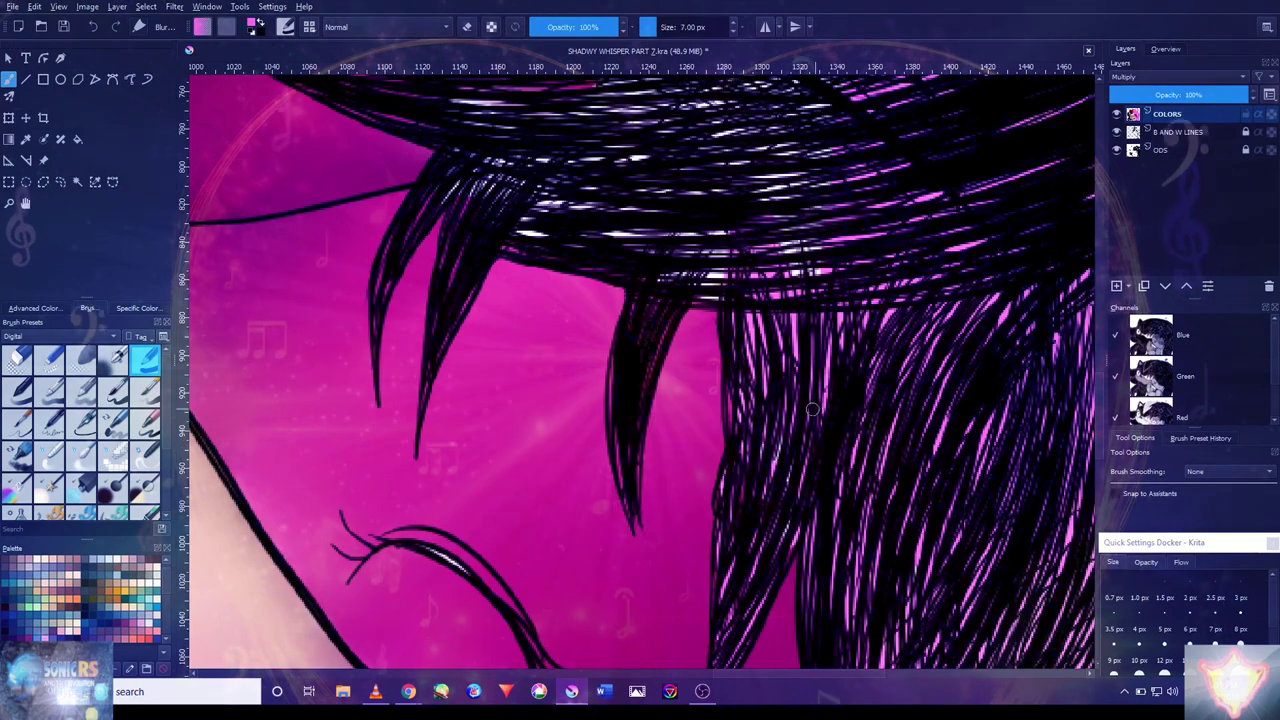
- Paint pink into the swept hair band above the long hair with a 20 px brush
key("minus")
key("minus")
key("minus")
key("minus")
key("minus")
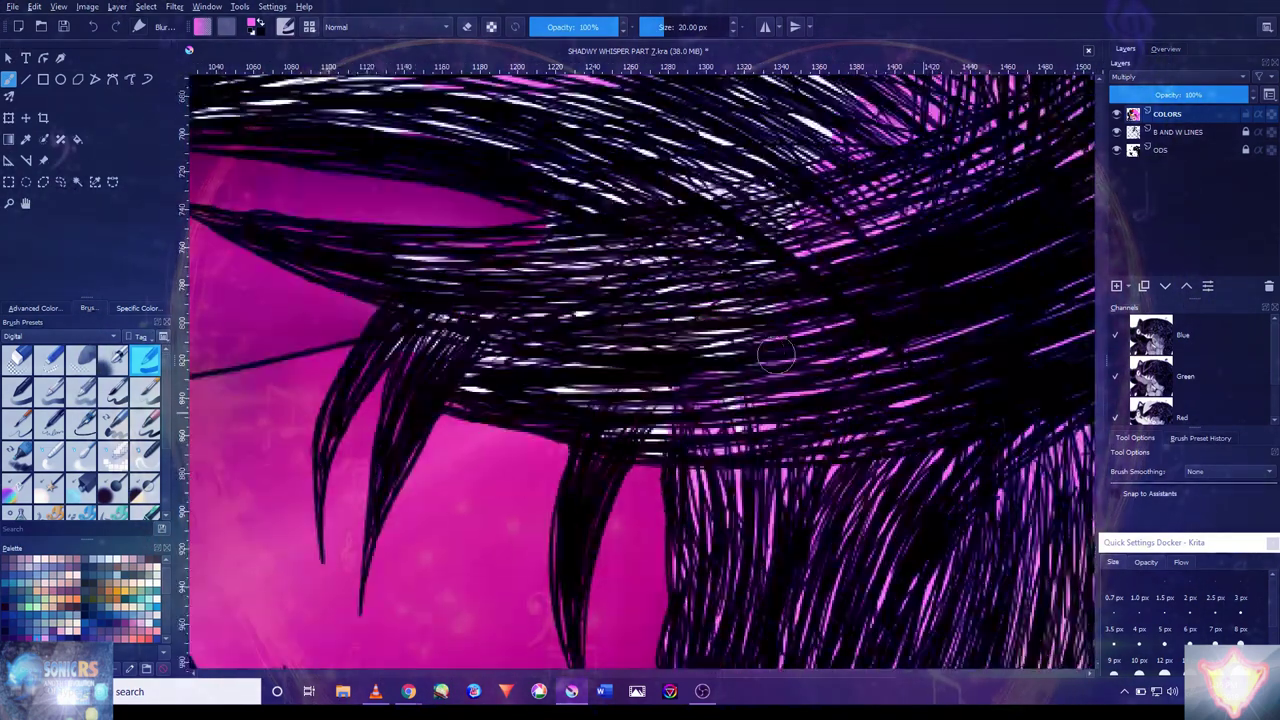
- Color the small pointed bangs on her forehead and their roots pink with a 6 px brush
scroll(794, 250, "up", 5)
key("bracketleft")
key("bracketleft")
key("bracketleft")
key("bracketleft")
key("bracketleft")
key("bracketleft")
key("bracketleft")
left_click_drag(801, 183, 766, 263)
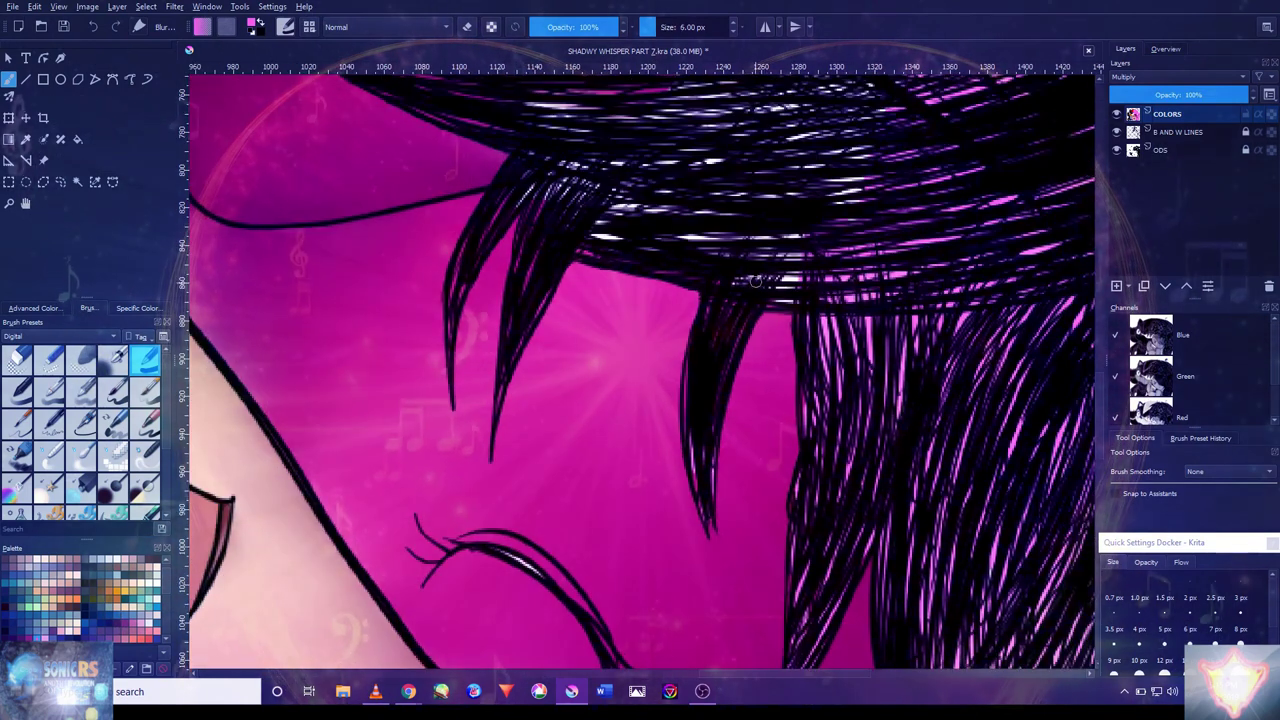
- Tint the swept hair band pink with a 38 px brush and undo the stroke that spills onto the forehead
left_click_drag(809, 209, 805, 334)
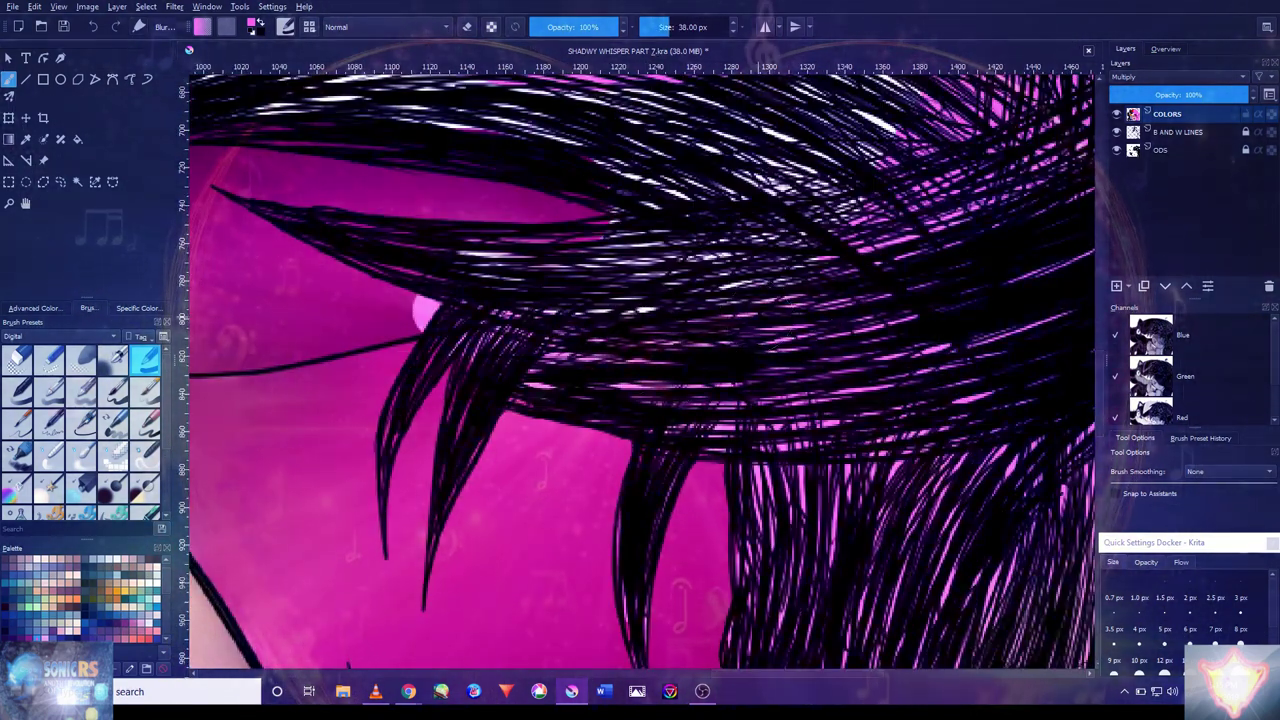
key("ctrl+z")
- Fill the white gaps where the small bangs meet the swept hair band with a 3 px brush
scroll(875, 290, "down", 5)
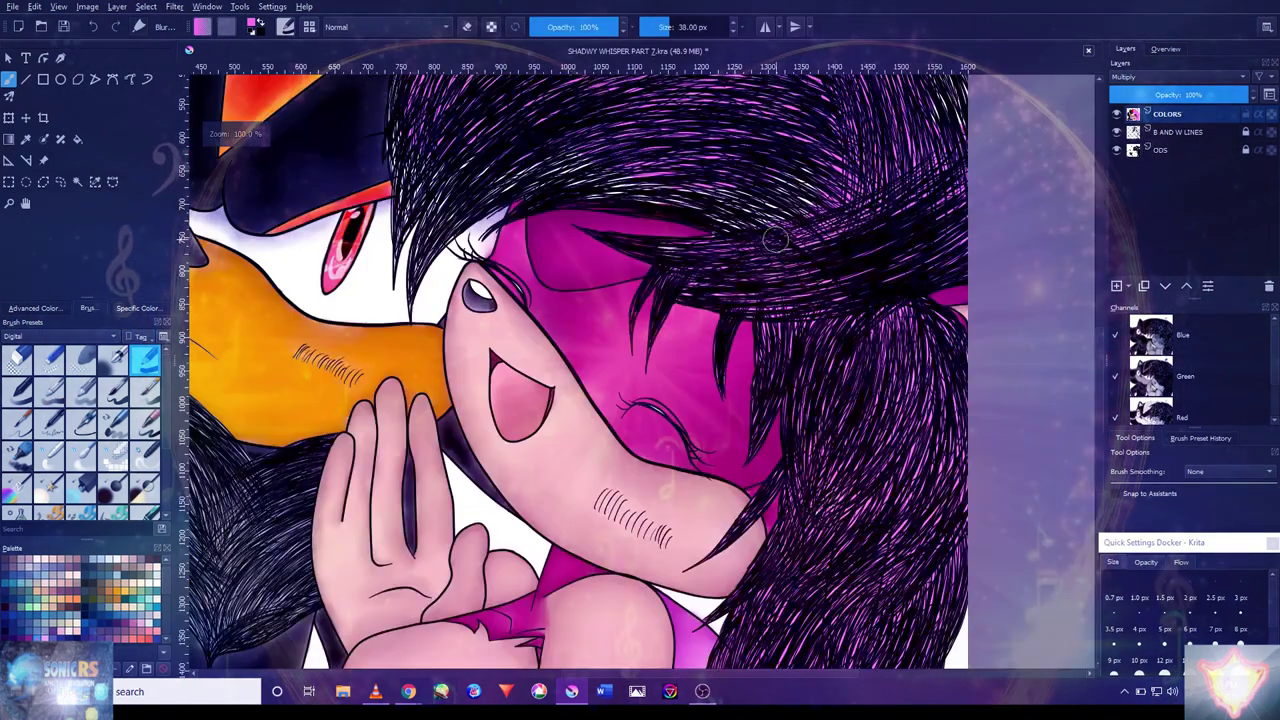
scroll(845, 218, "up", 4)
scroll(843, 218, "up", 3)
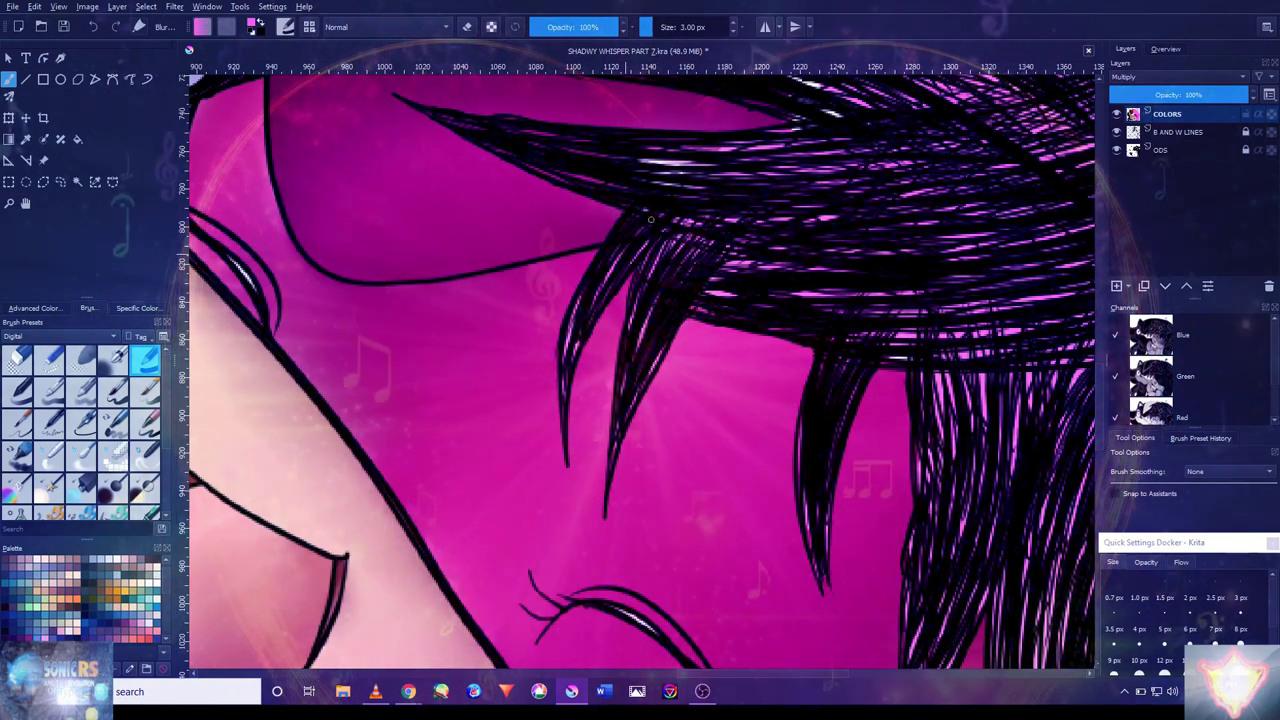
left_click_drag(676, 157, 715, 357)
- Enlarge the brush to 44 px and paint pink across the swept hair above her forehead
key("bracketright")
key("bracketright")
key("bracketright")
key("bracketright")
key("bracketright")
key("bracketright")
key("bracketright")
mouse_move(552, 234)
left_mouse_down()
mouse_move(897, 264)
mouse_move(528, 275)
left_mouse_up()
key("bracketright")
key("bracketright")
key("bracketright")
key("bracketright")
left_click_drag(694, 177, 409, 337)
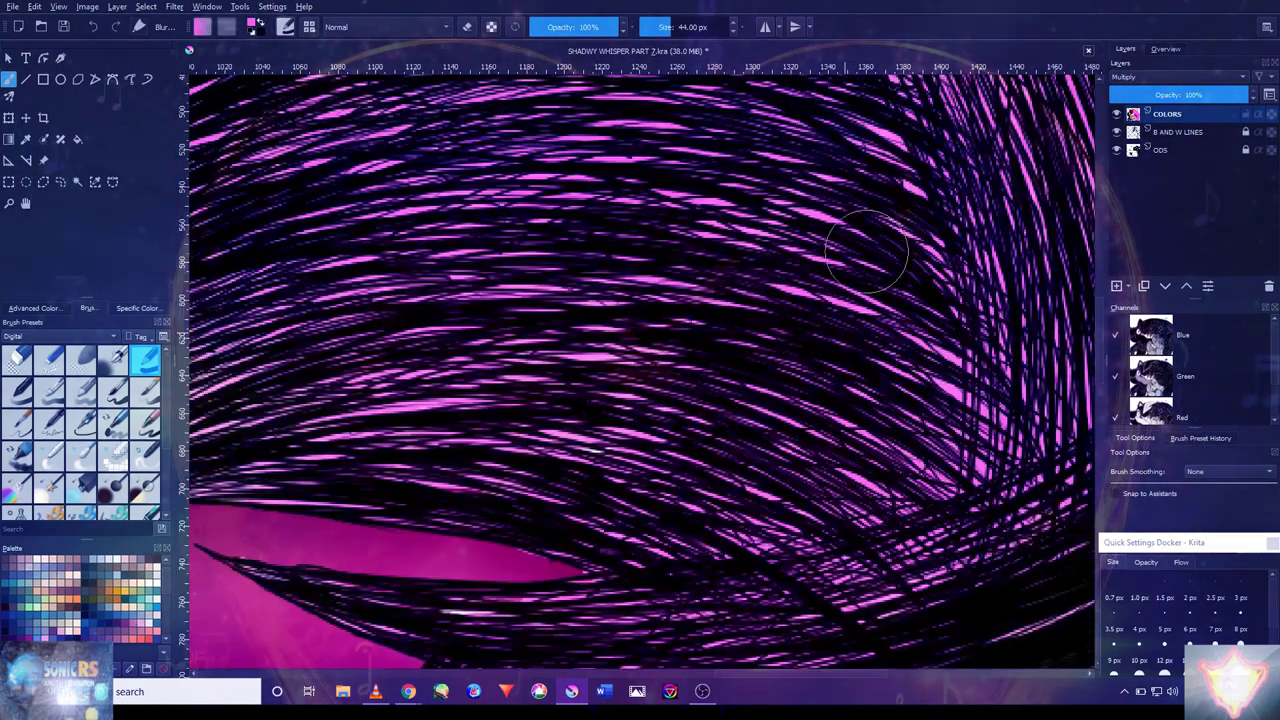
- Extend the pink over the crown and back of her hair with the 44 px brush
scroll(866, 250, "down", 3)
scroll(855, 210, "up", 2)
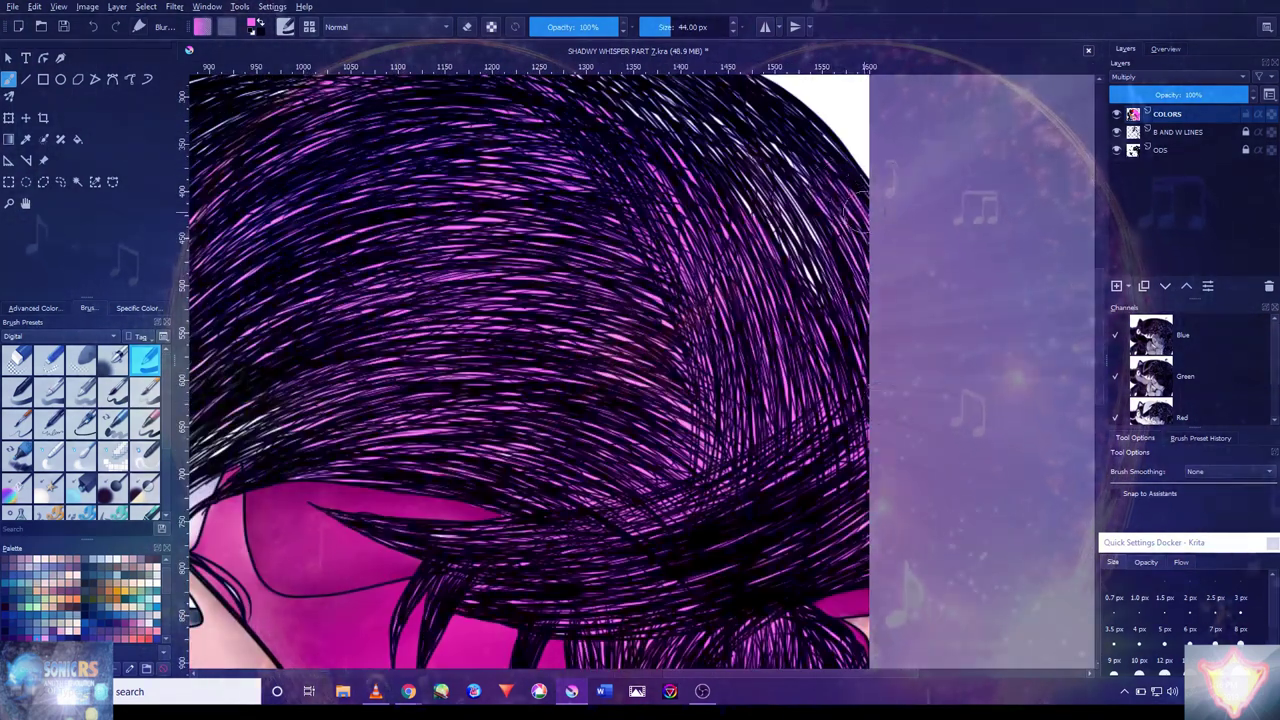
left_click_drag(858, 210, 1024, 388)
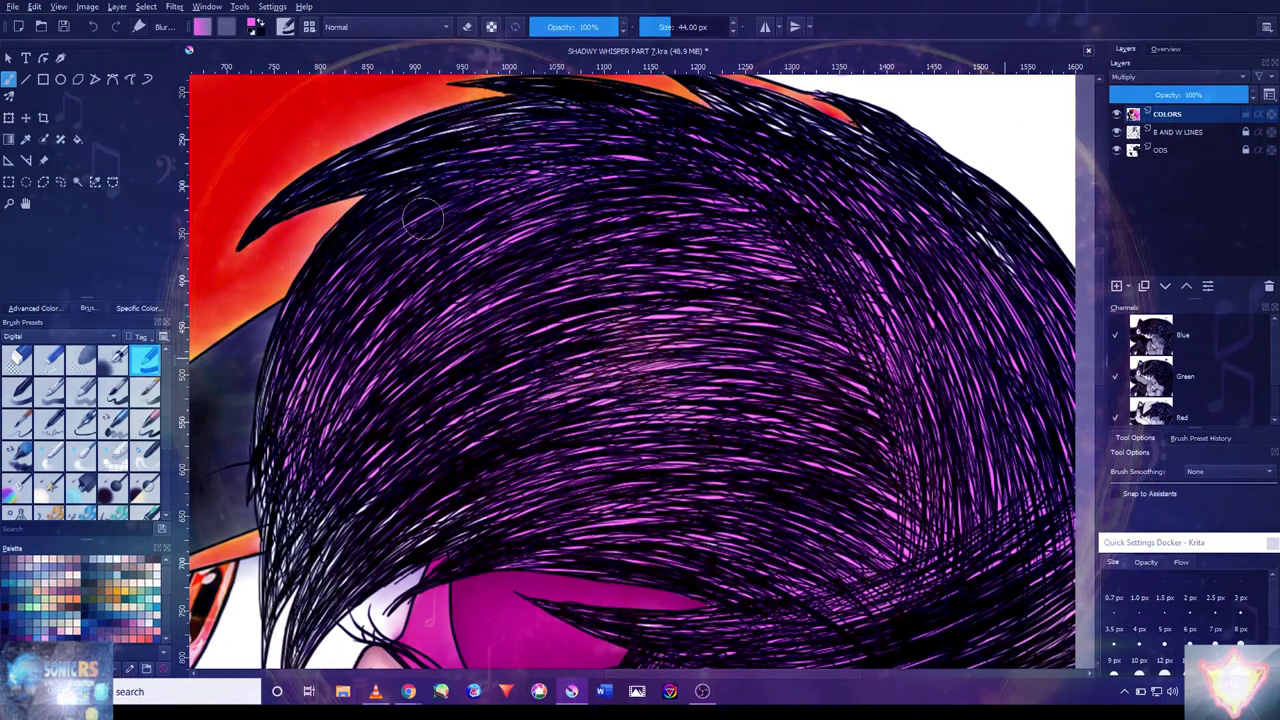
left_click_drag(614, 177, 700, 420)
- Color the remaining white gaps in the long pointed bang across her forehead with a 22 px brush
scroll(823, 458, "up", 3)
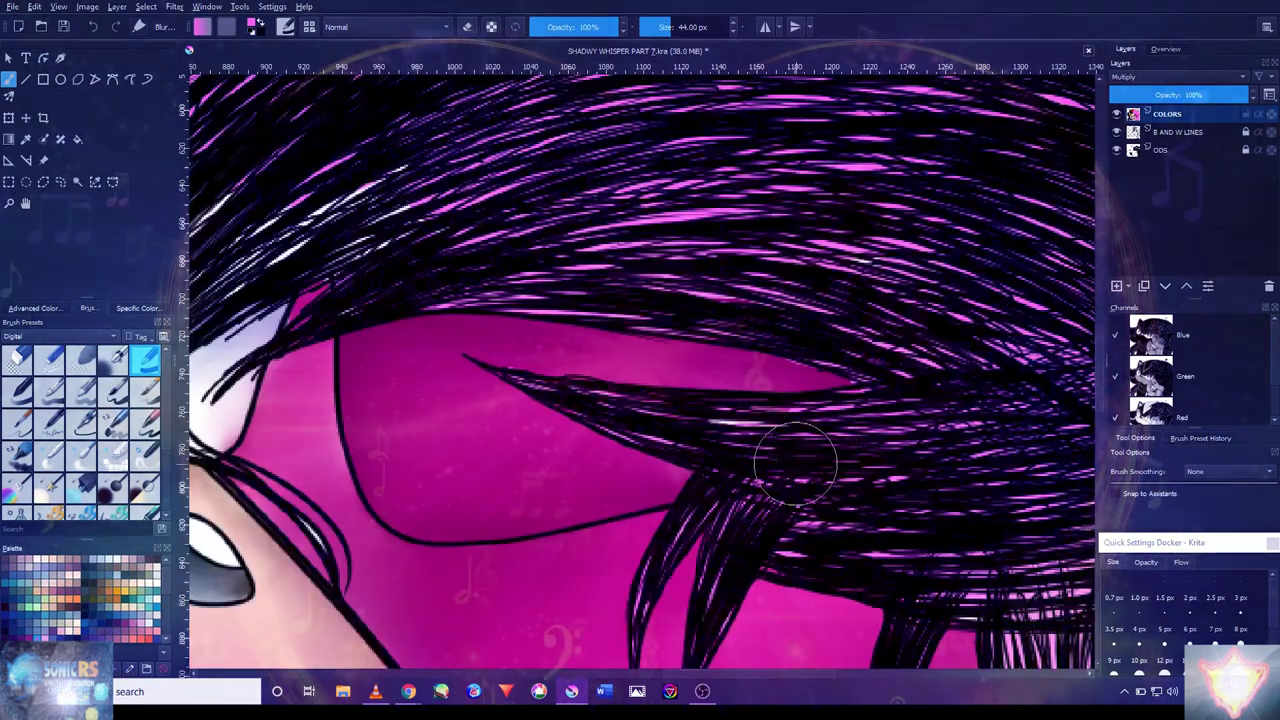
key("bracketleft")
key("bracketleft")
key("bracketleft")
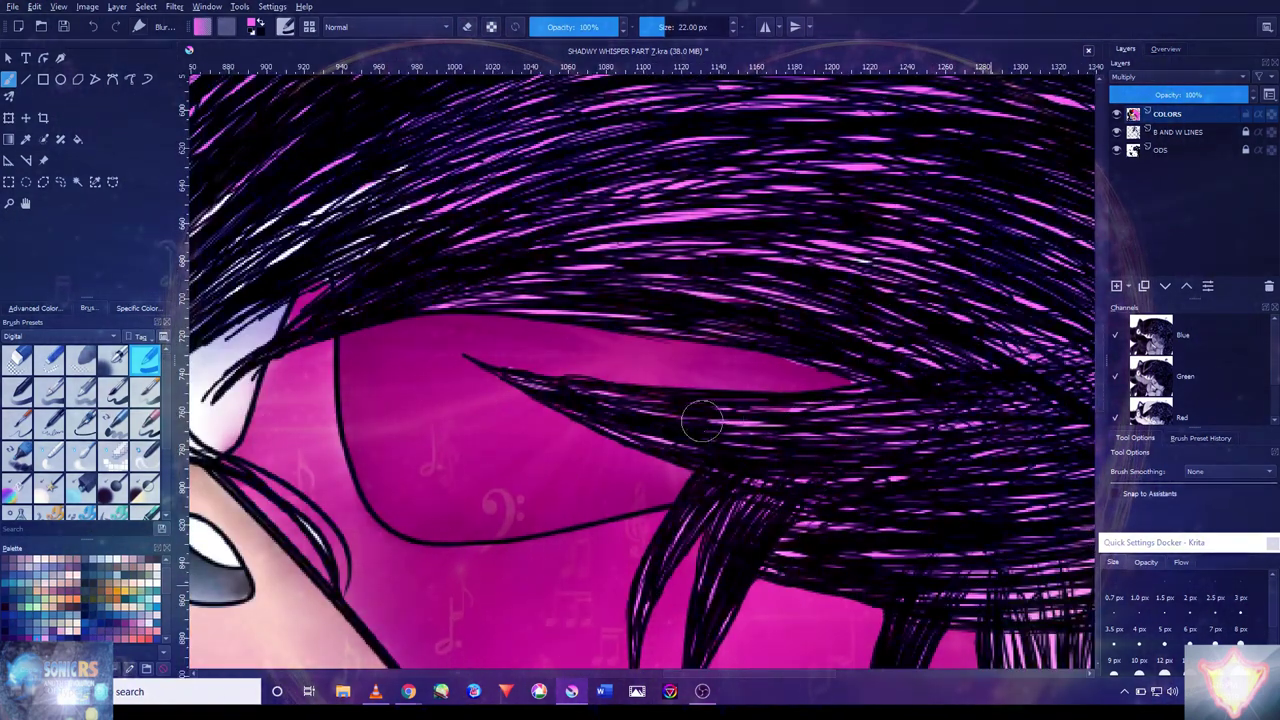
- Paint pink along the fringe above her upper eyelashes with 7 px and 8 px brushes
scroll(843, 318, "left", 2)
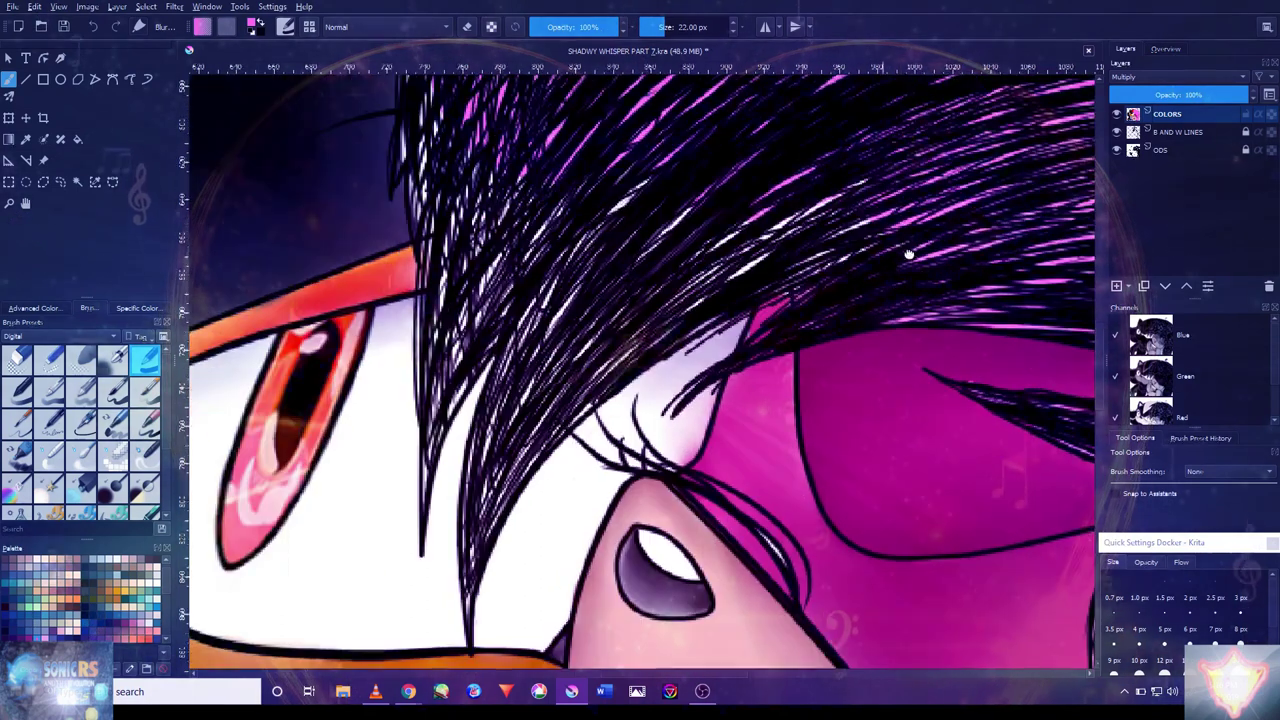
key("bracketleft")
key("bracketleft")
key("bracketleft")
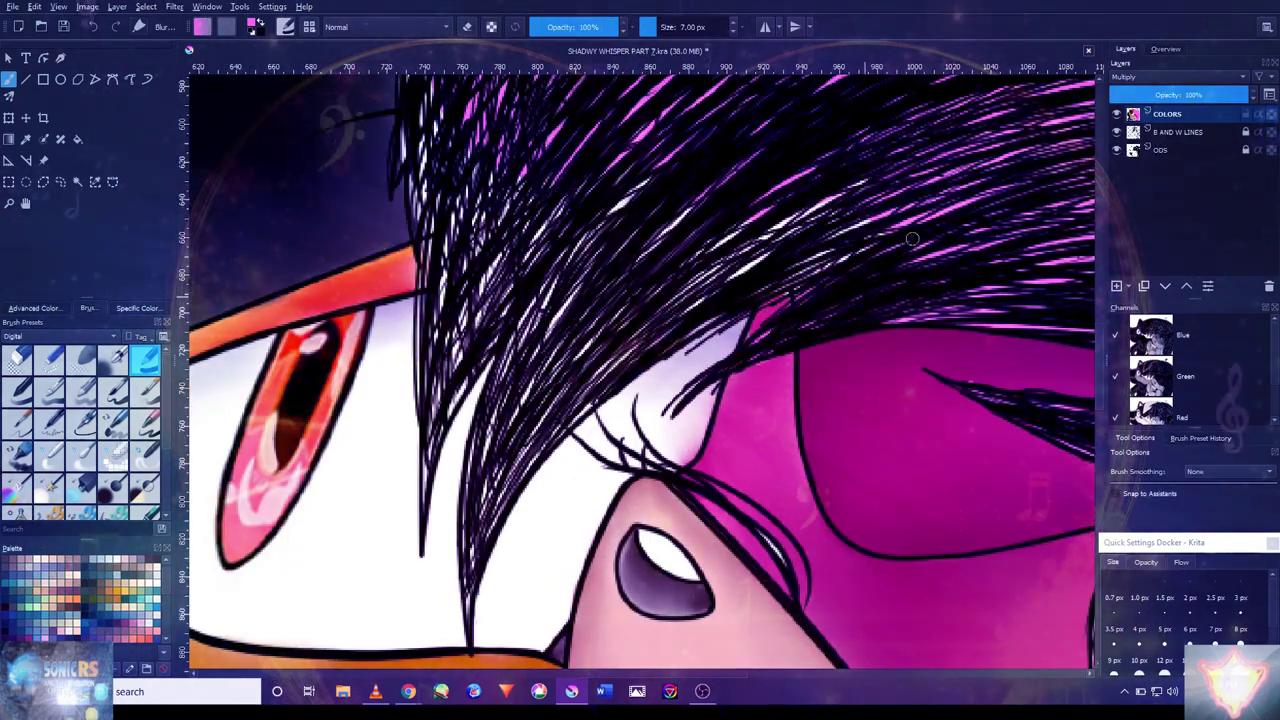
key("bracketleft")
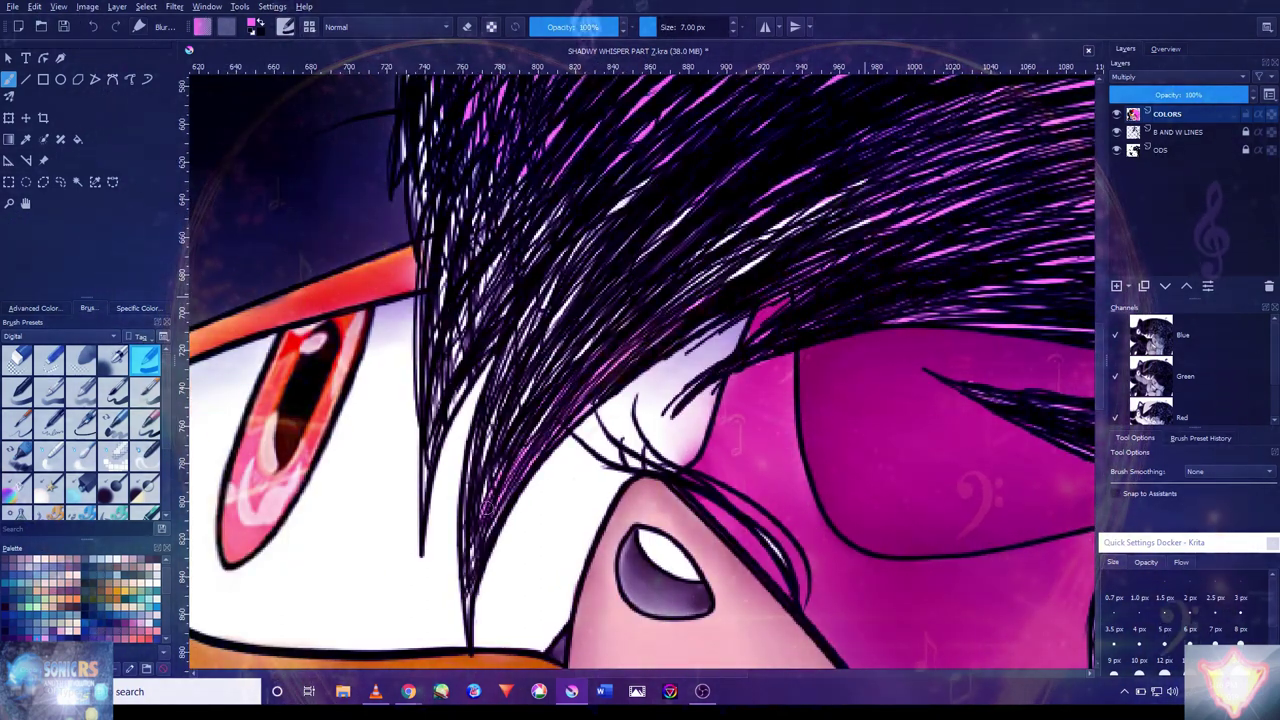
key("bracketleft")
key("bracketleft")
key("bracketleft")
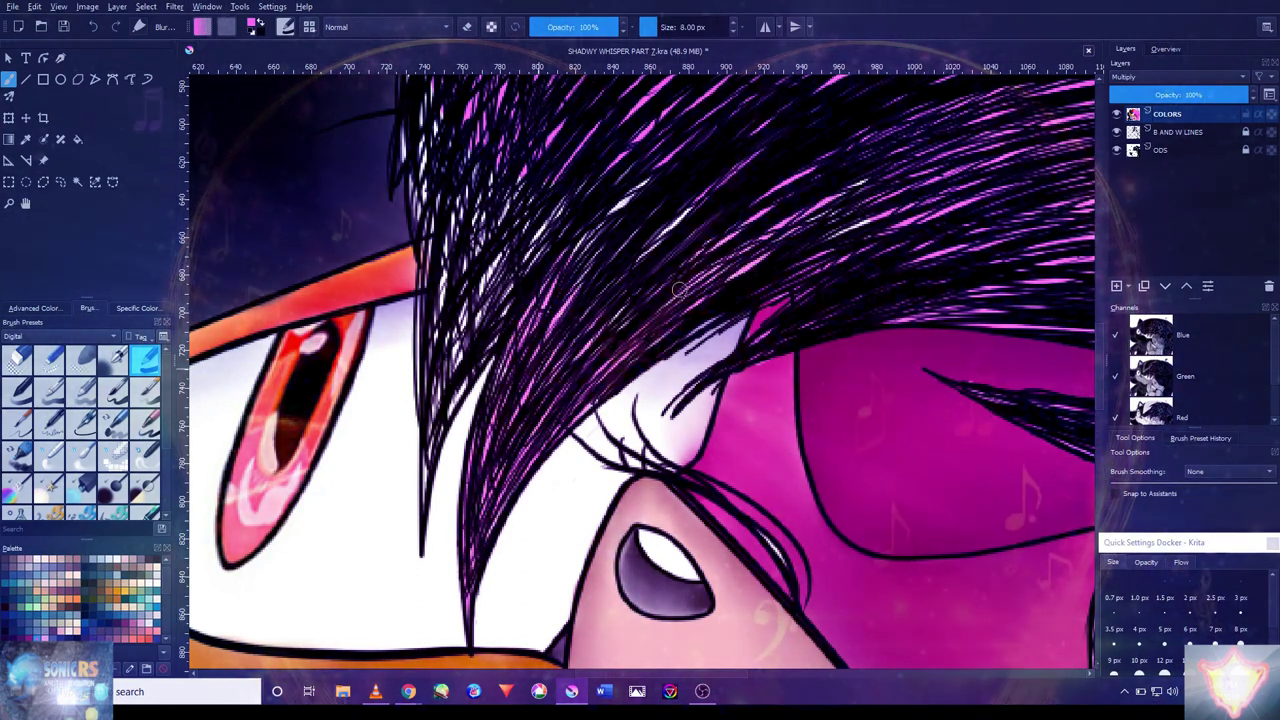
- Color the fringe tips beside the black hedgehog's eye with a 4 px brush and the fringe's outer edge at 26 px
scroll(845, 251, "down", 5)
scroll(845, 251, "up", 6)
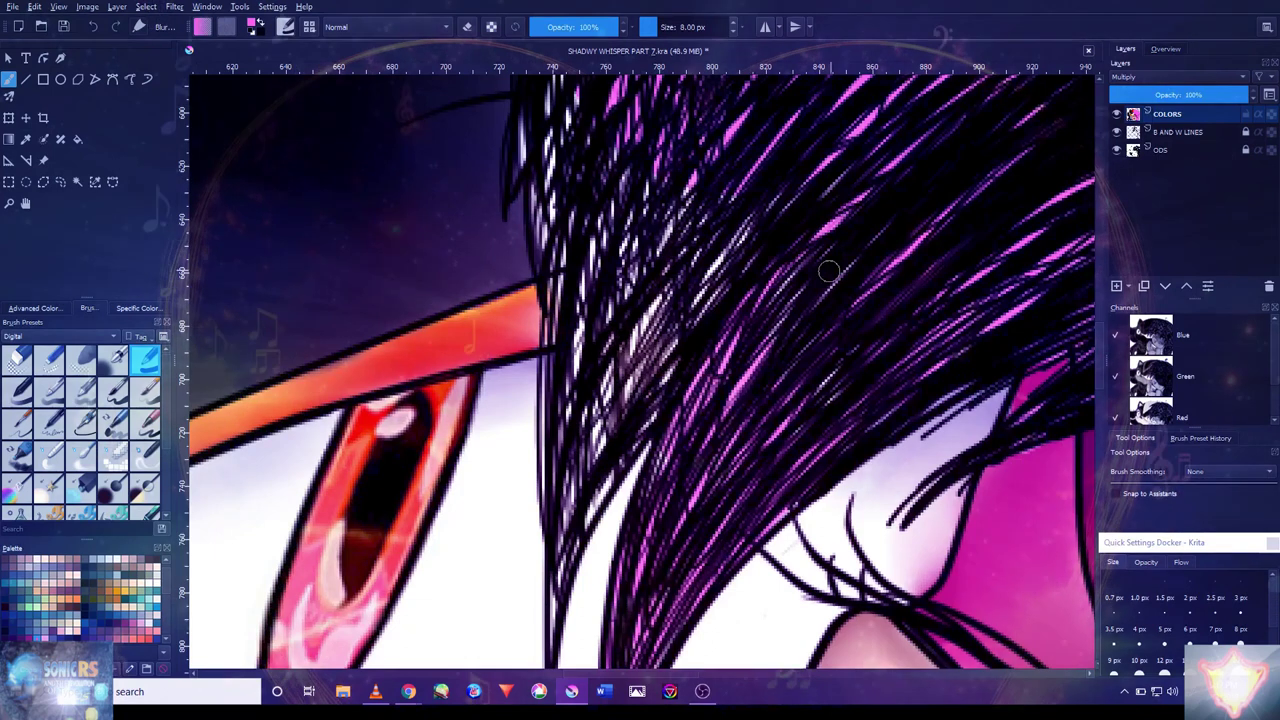
scroll(718, 258, "down", 2)
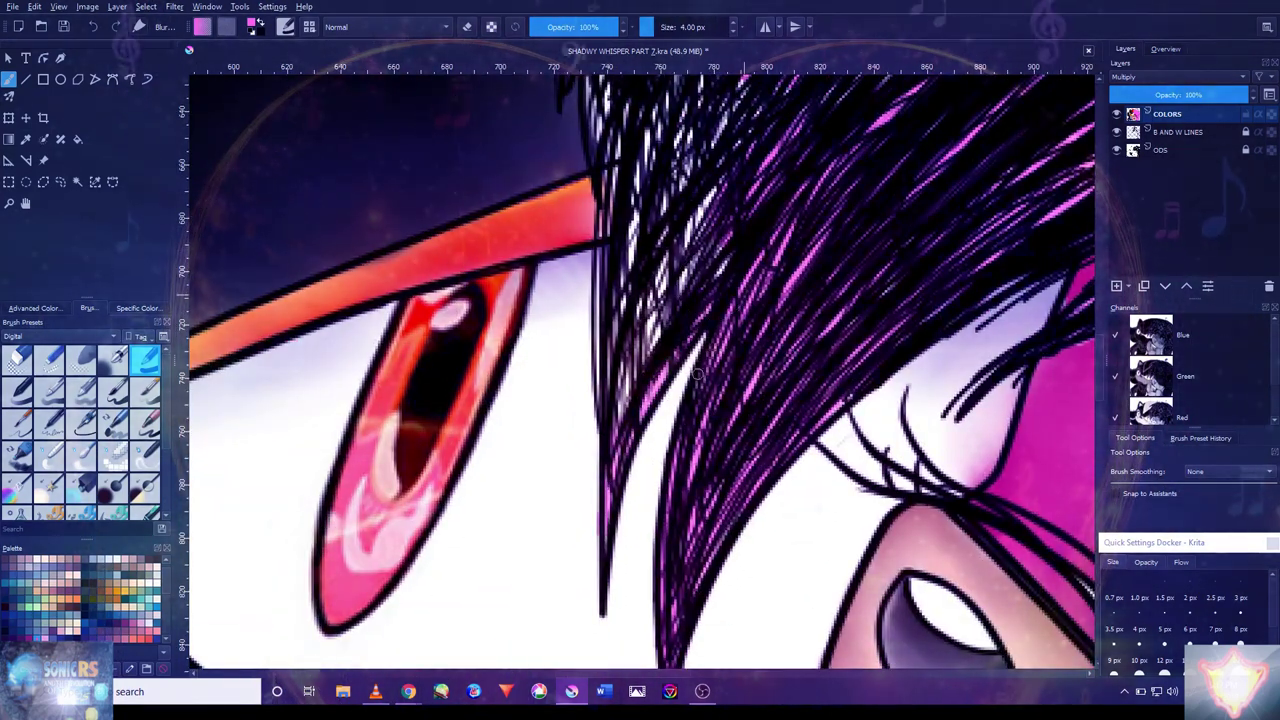
scroll(876, 327, "up", 2)
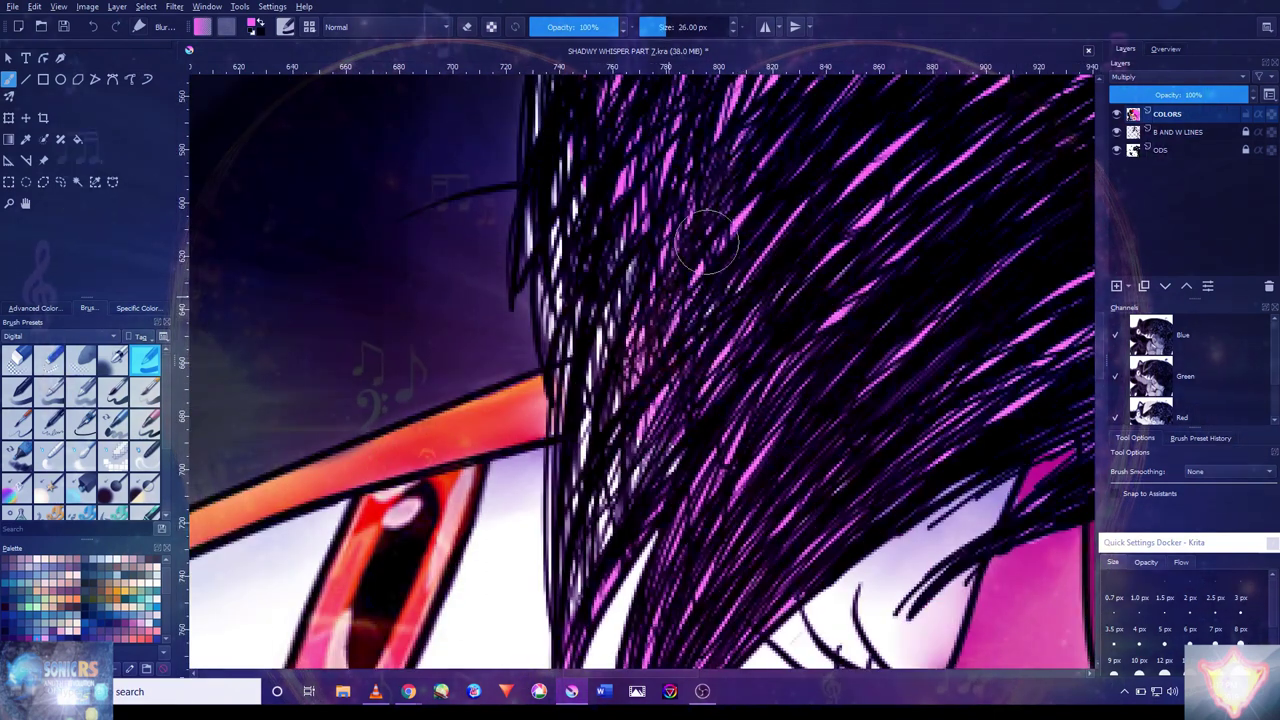
left_click_drag(620, 437, 586, 463)
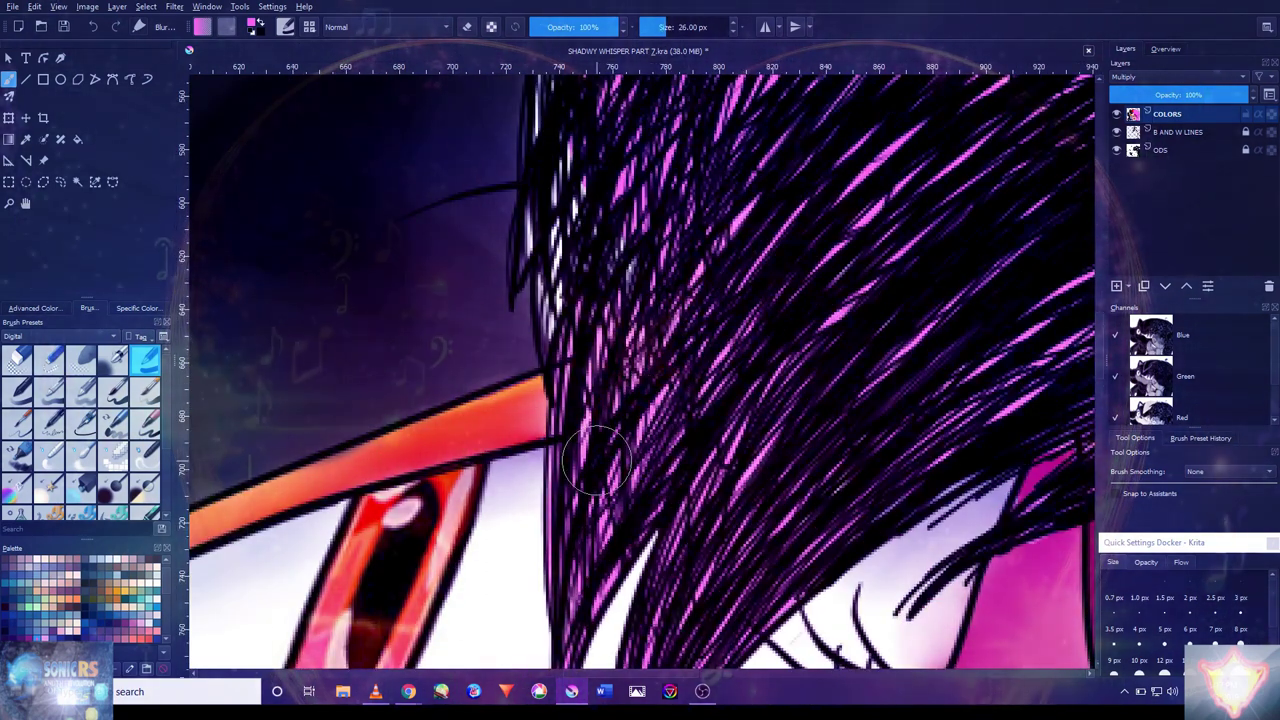
- Fill the white gaps along the front edge of her bangs with pink using an 11 px brush
scroll(560, 450, "up", 3)
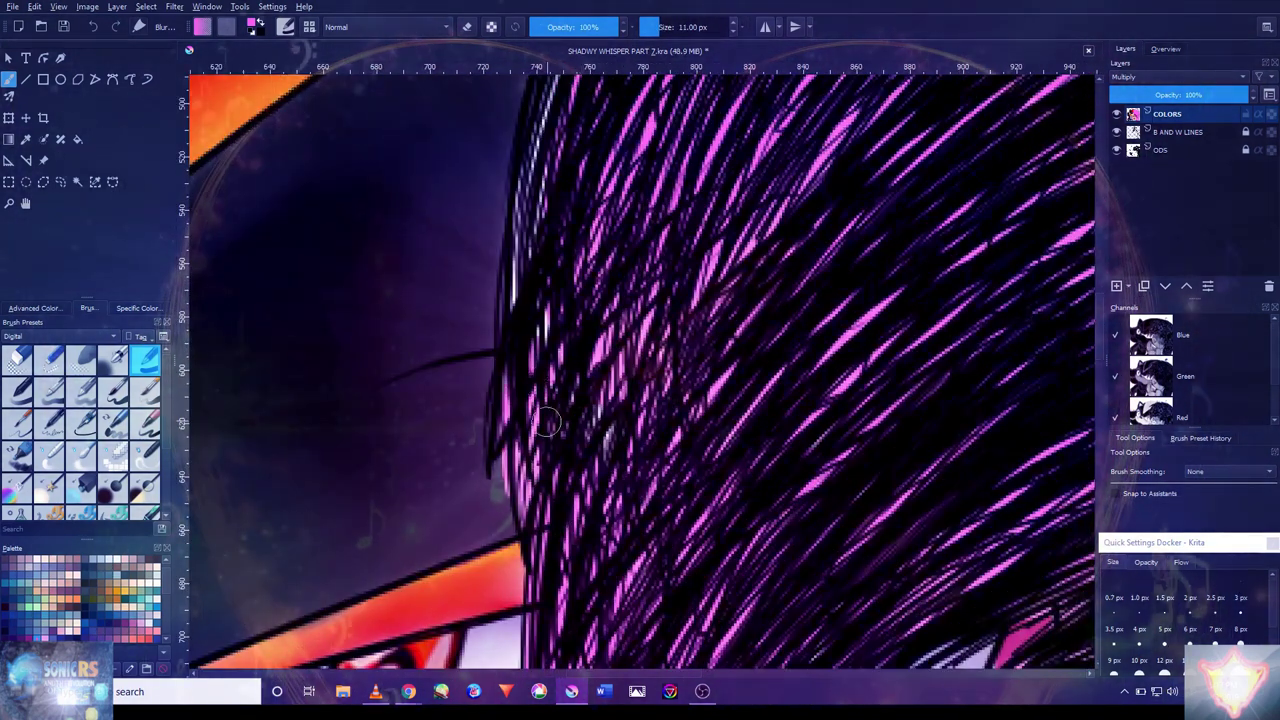
key("ctrl+z")
scroll(560, 470, "down", 2)
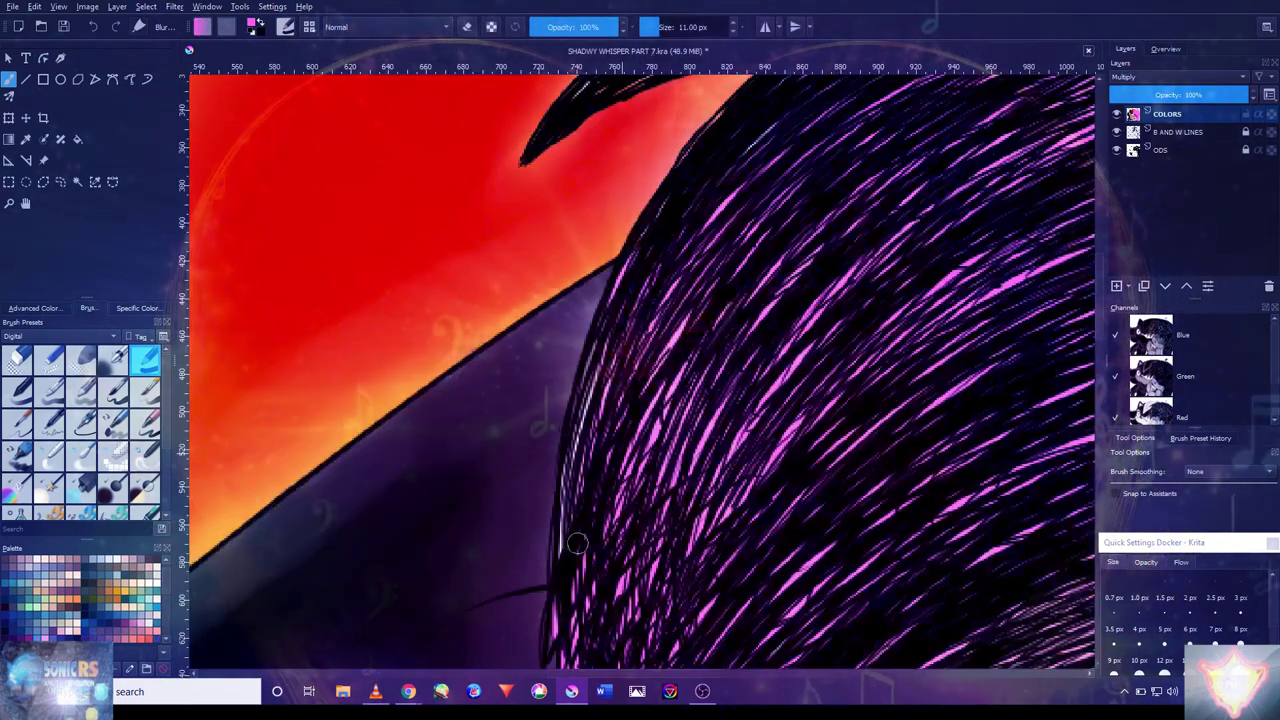
scroll(577, 452, "up", 2)
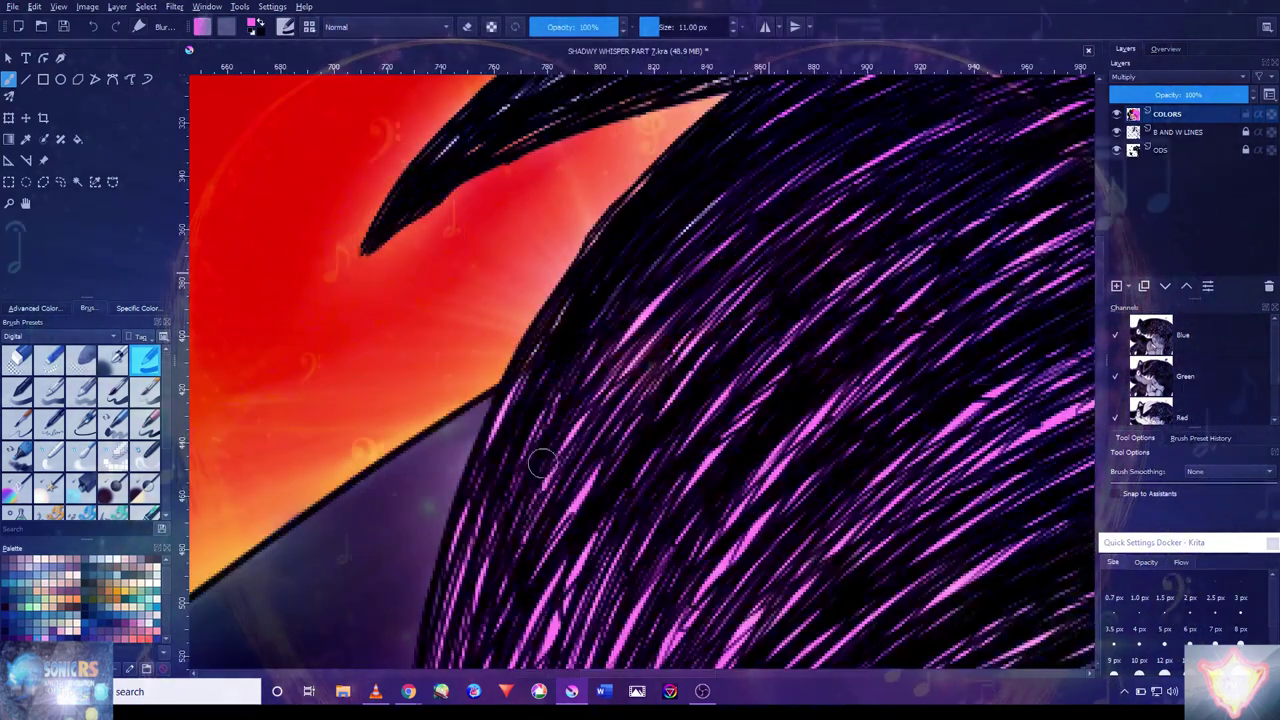
scroll(620, 228, "down", 5)
- Color the pointed tufts at the front of her crown and the hair beneath them, using brushes from 30 px down to 2 px
scroll(741, 393, "up", 6)
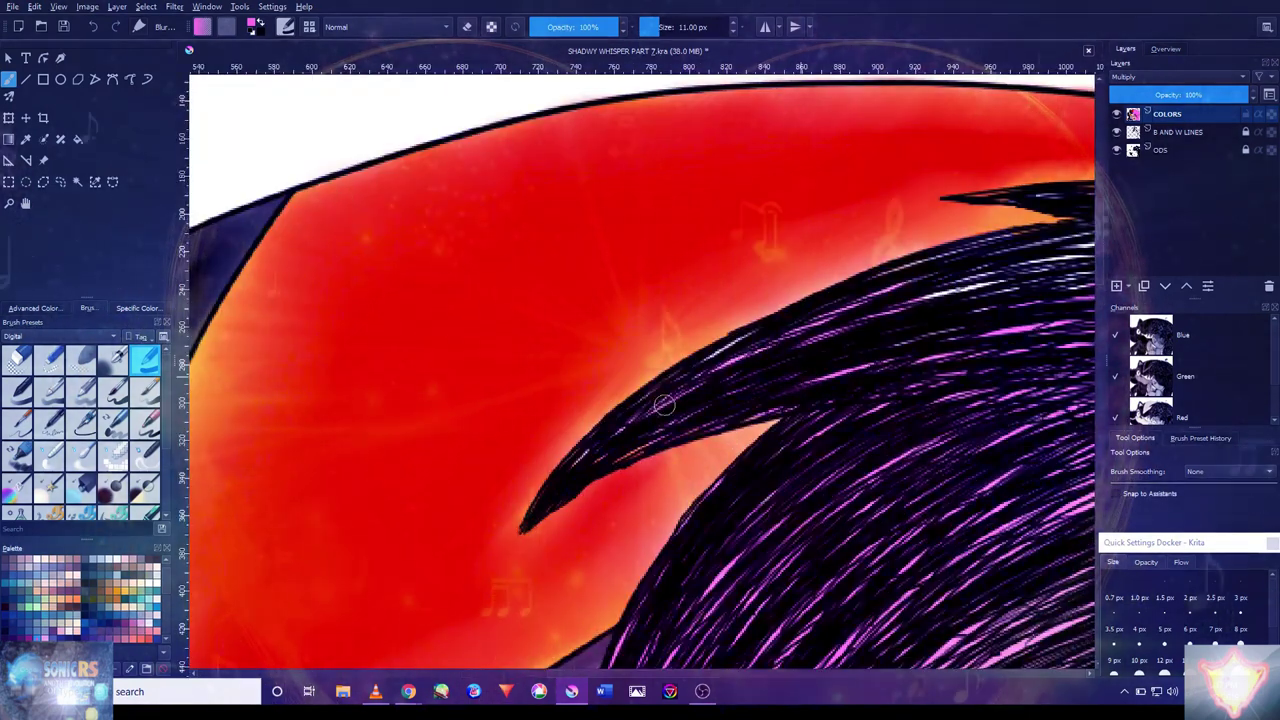
scroll(768, 402, "down", 4)
scroll(645, 348, "up", 3)
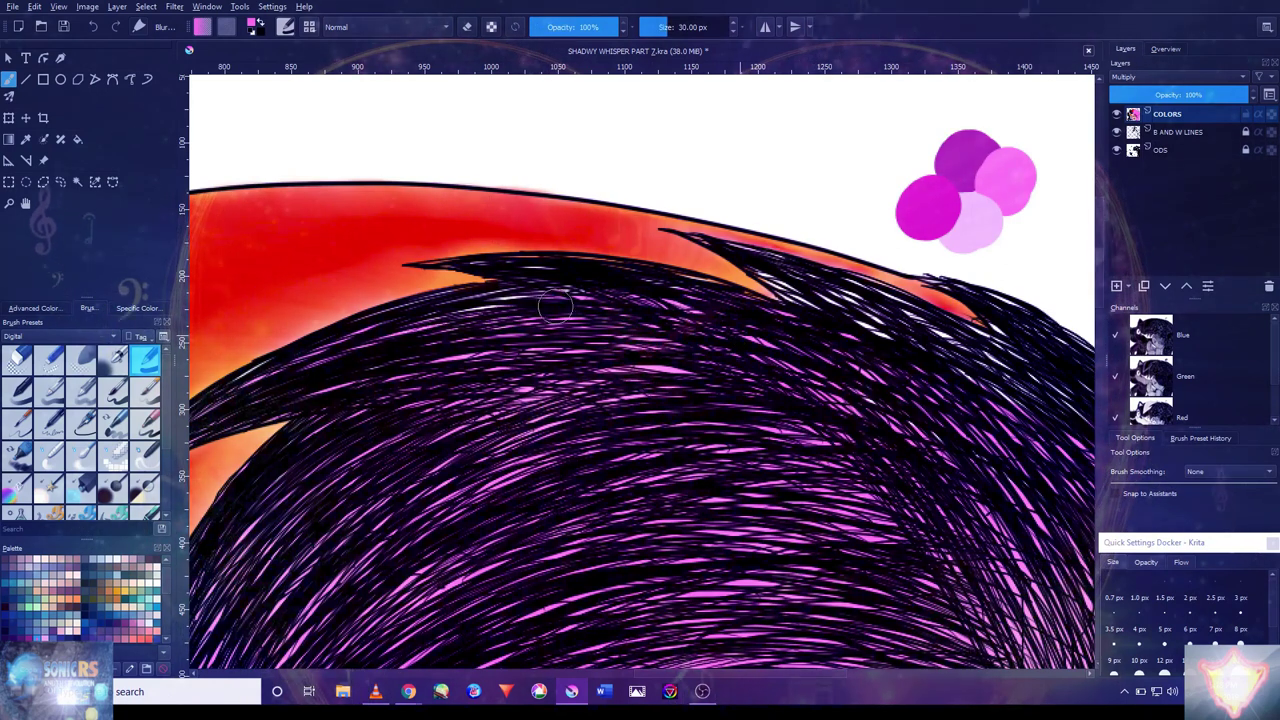
key("ctrl+z")
scroll(479, 346, "up", 3)
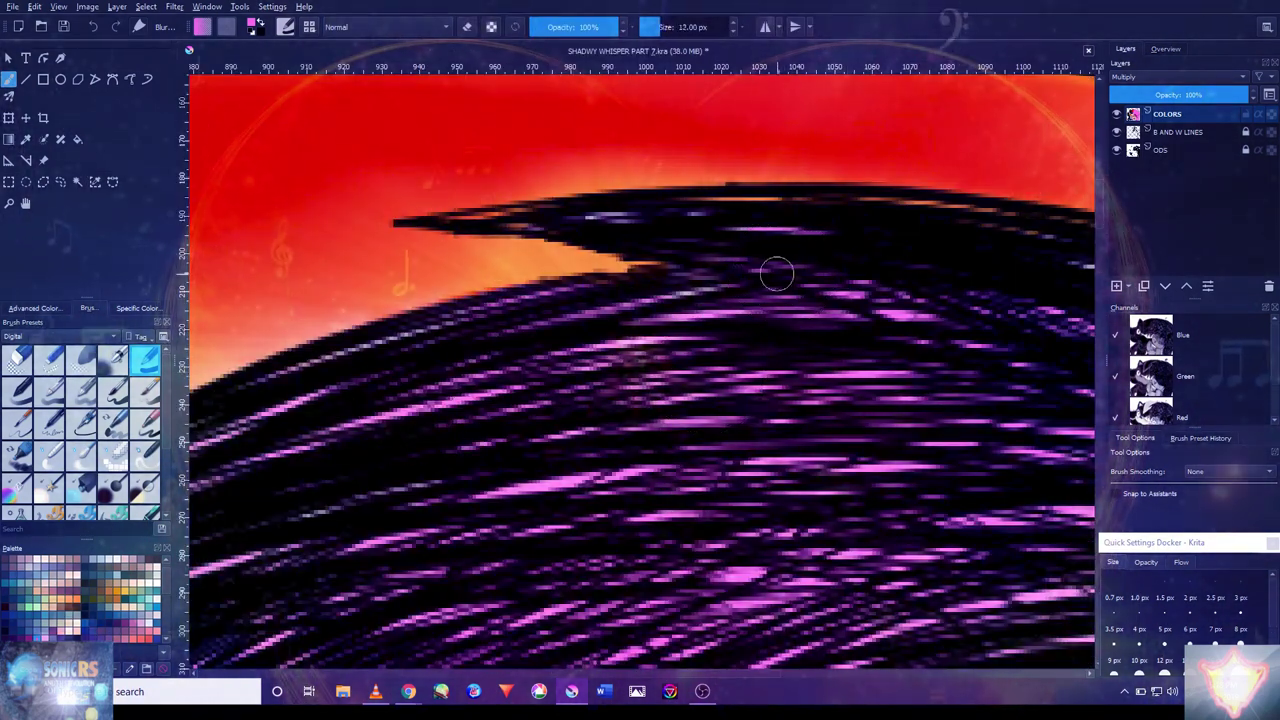
key("ctrl+z")
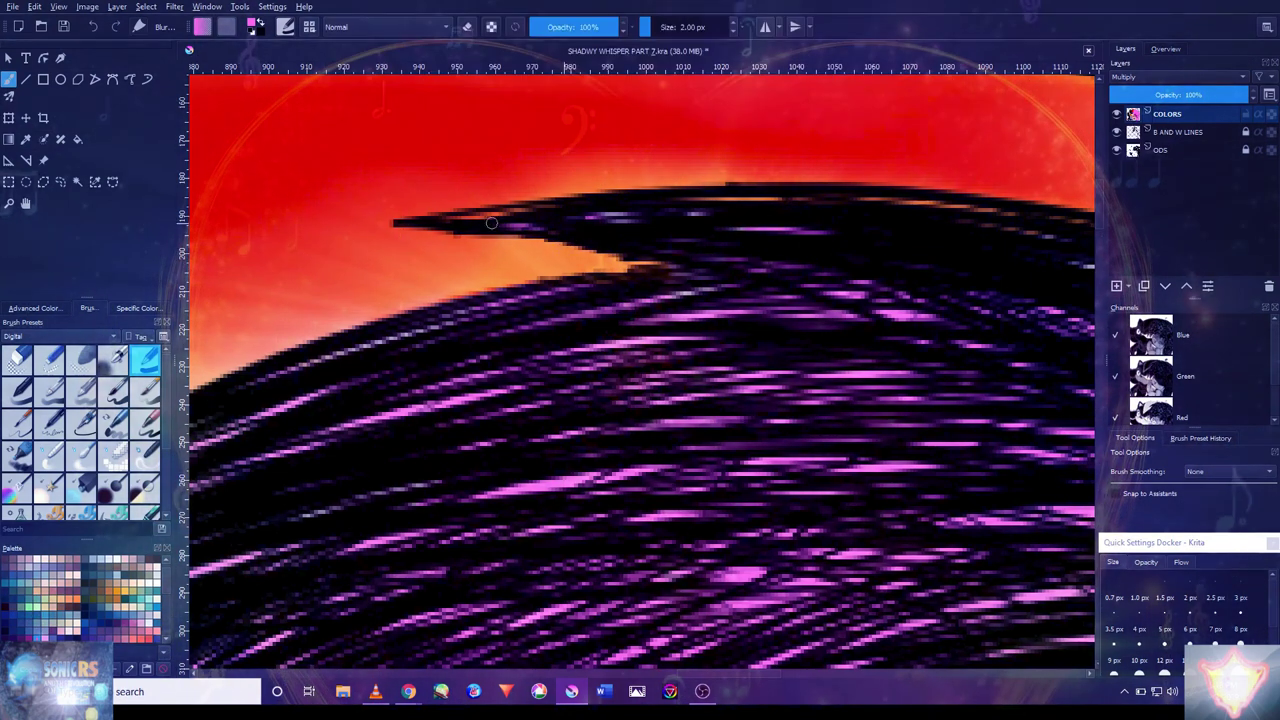
- Extend the pink along the upper crown past the second tuft with an 18 px brush
left_click_drag(859, 370, 511, 318)
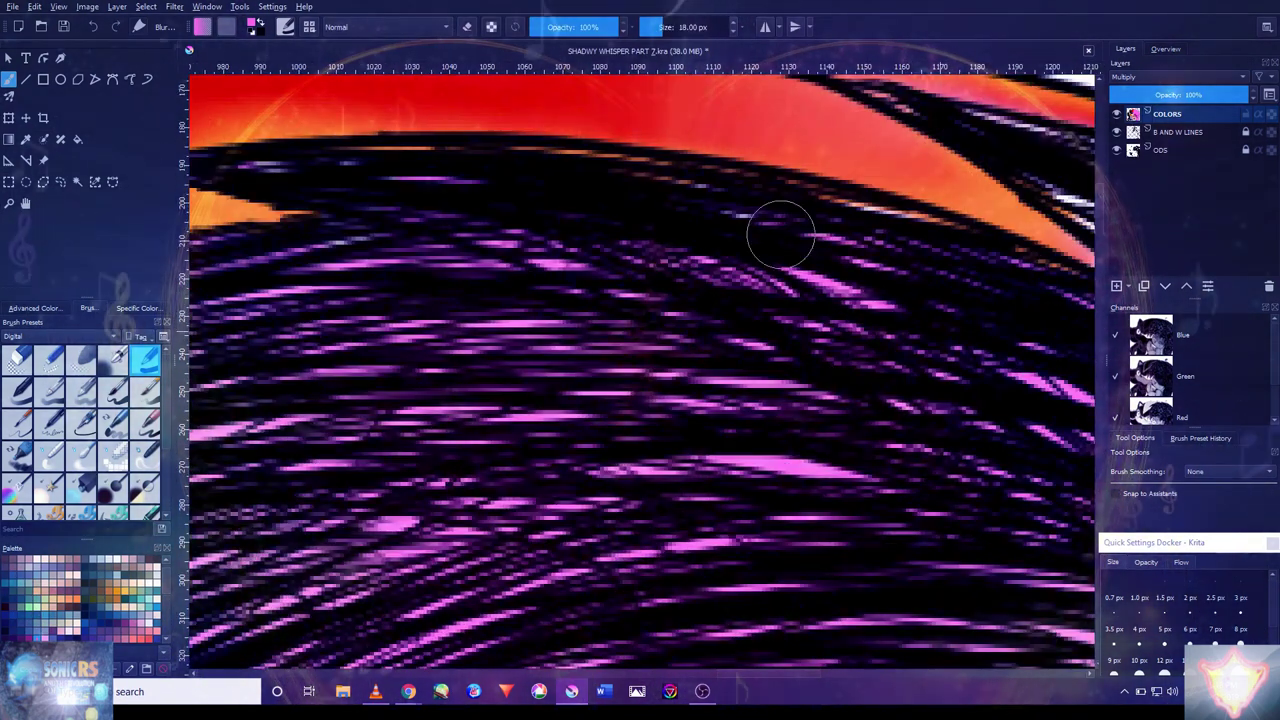
left_click_drag(826, 283, 562, 241)
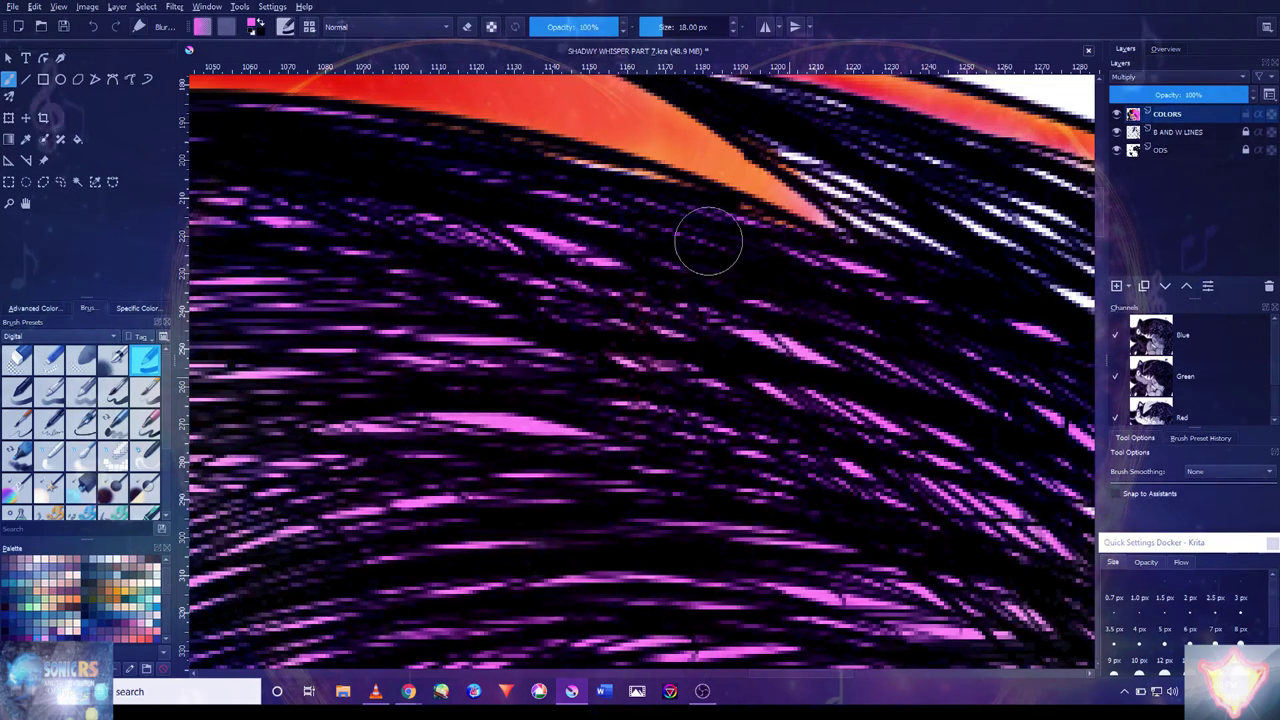
scroll(714, 423, "down", 5)
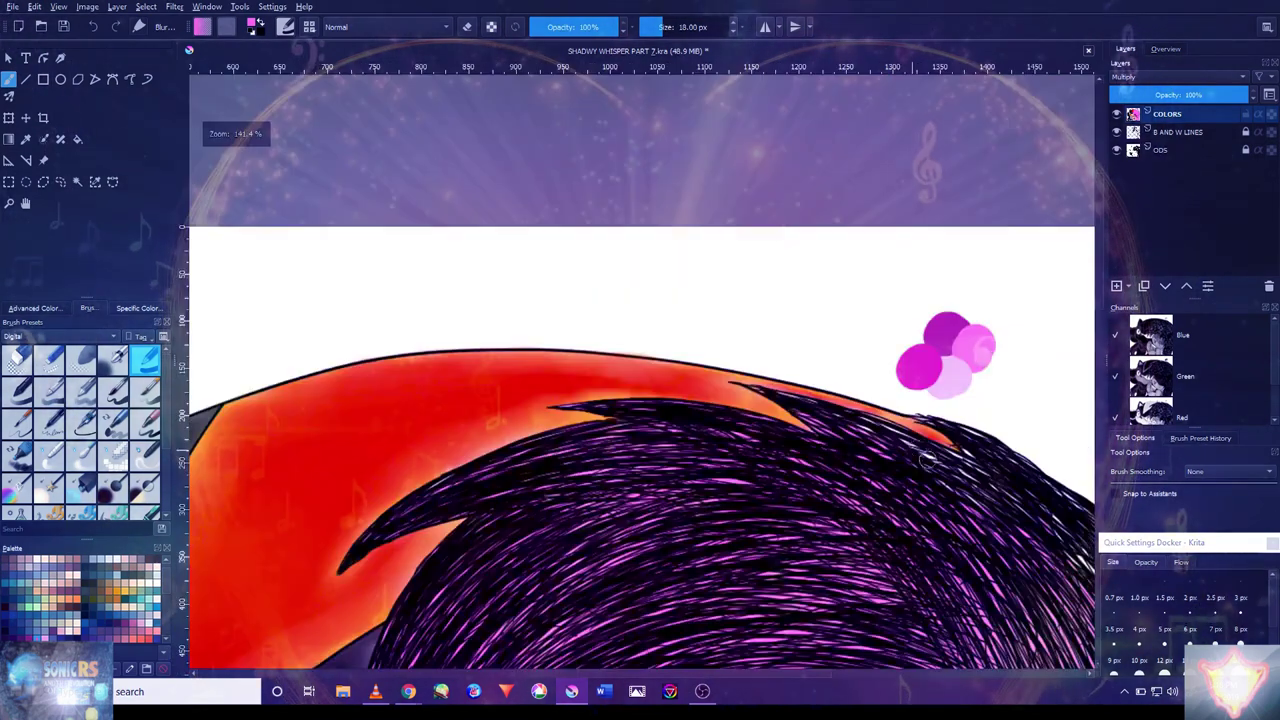
scroll(620, 230, "up", 5)
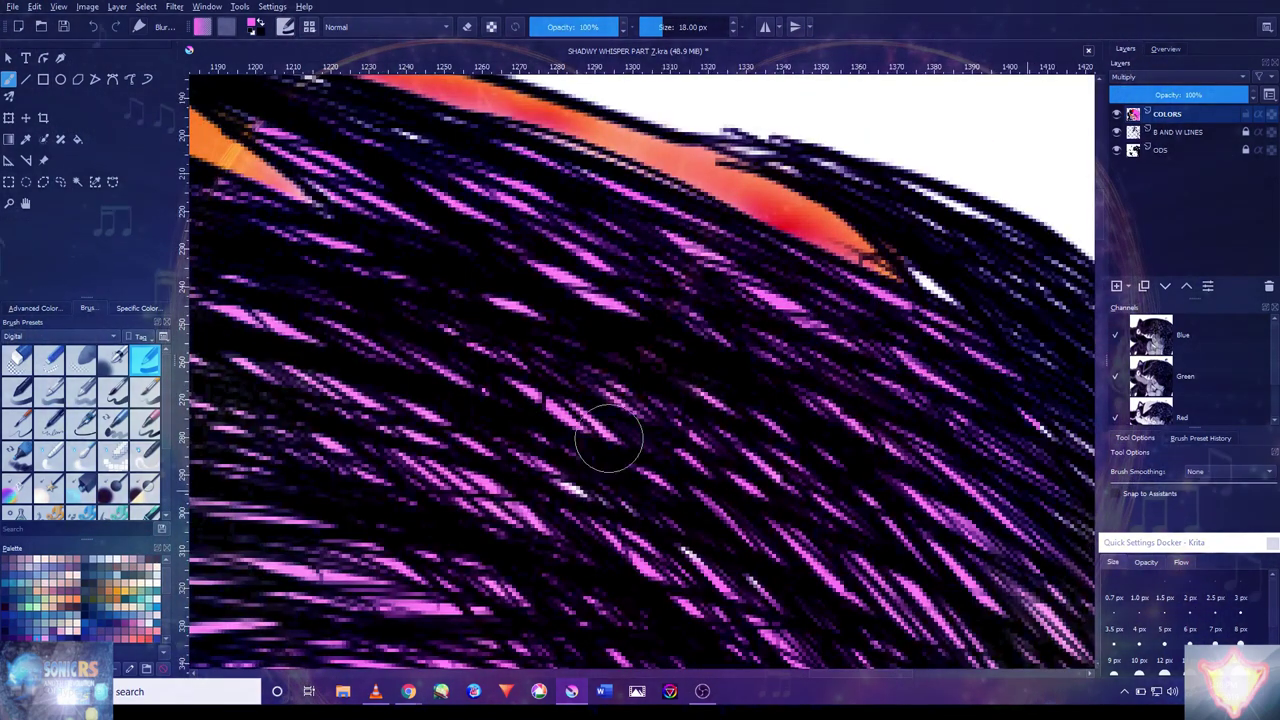
- Color the narrow tip and edges of the tuft overlapping the red stripe with 8 px and 15 px brushes
scroll(760, 578, "down", 3)
scroll(671, 392, "up", 3)
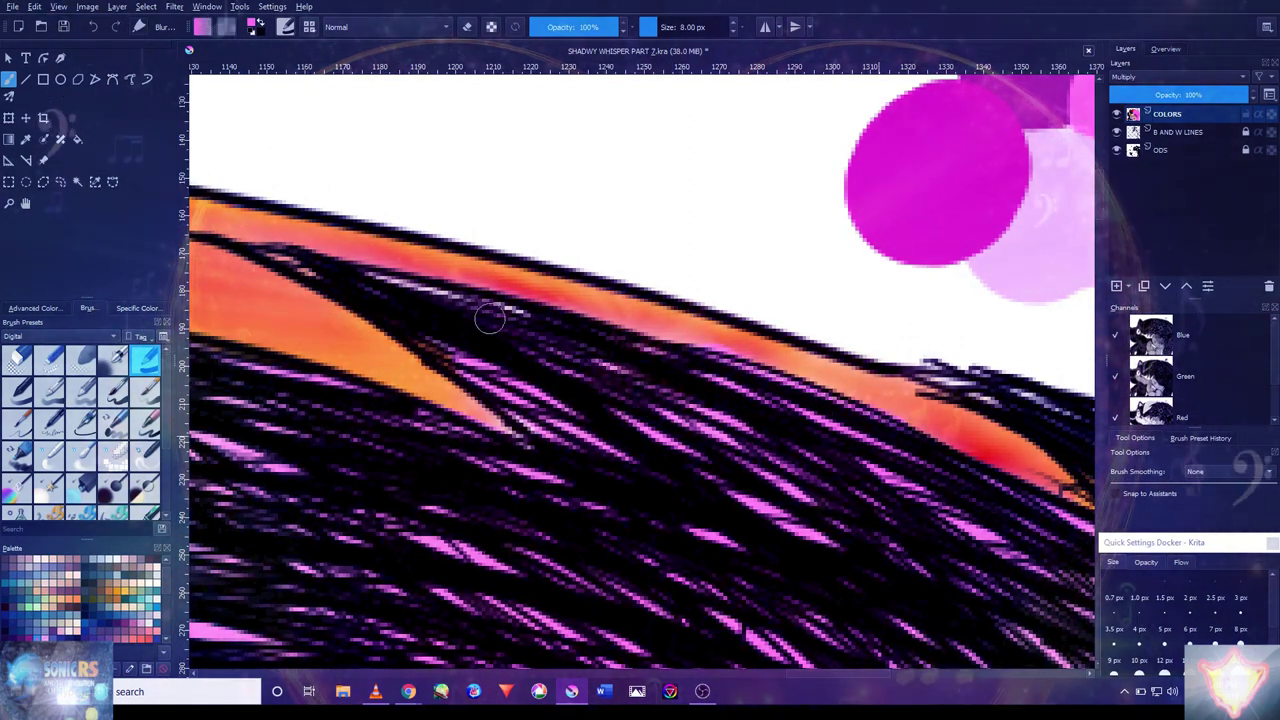
scroll(591, 387, "down", 2)
scroll(555, 407, "up", 2)
key("bracketleft")
key("bracketleft")
key("bracketleft")
key("bracketleft")
key("bracketleft")
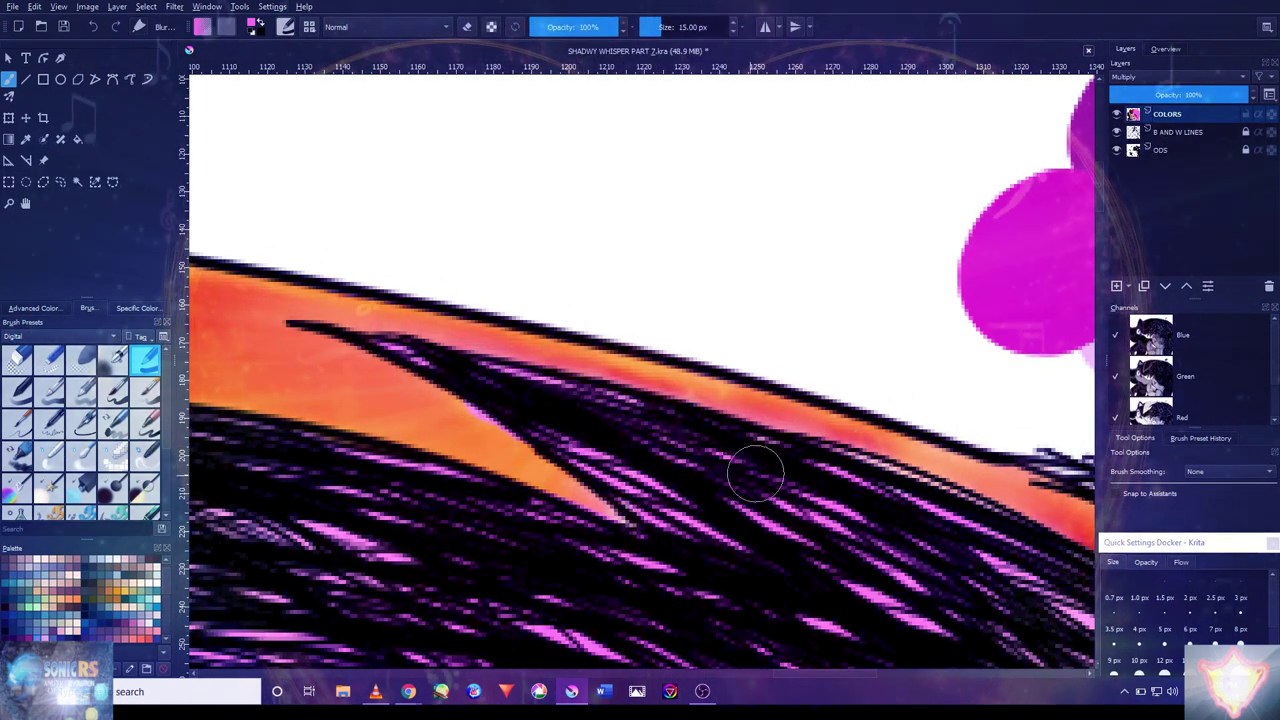
key("bracketleft")
key("bracketleft")
key("bracketleft")
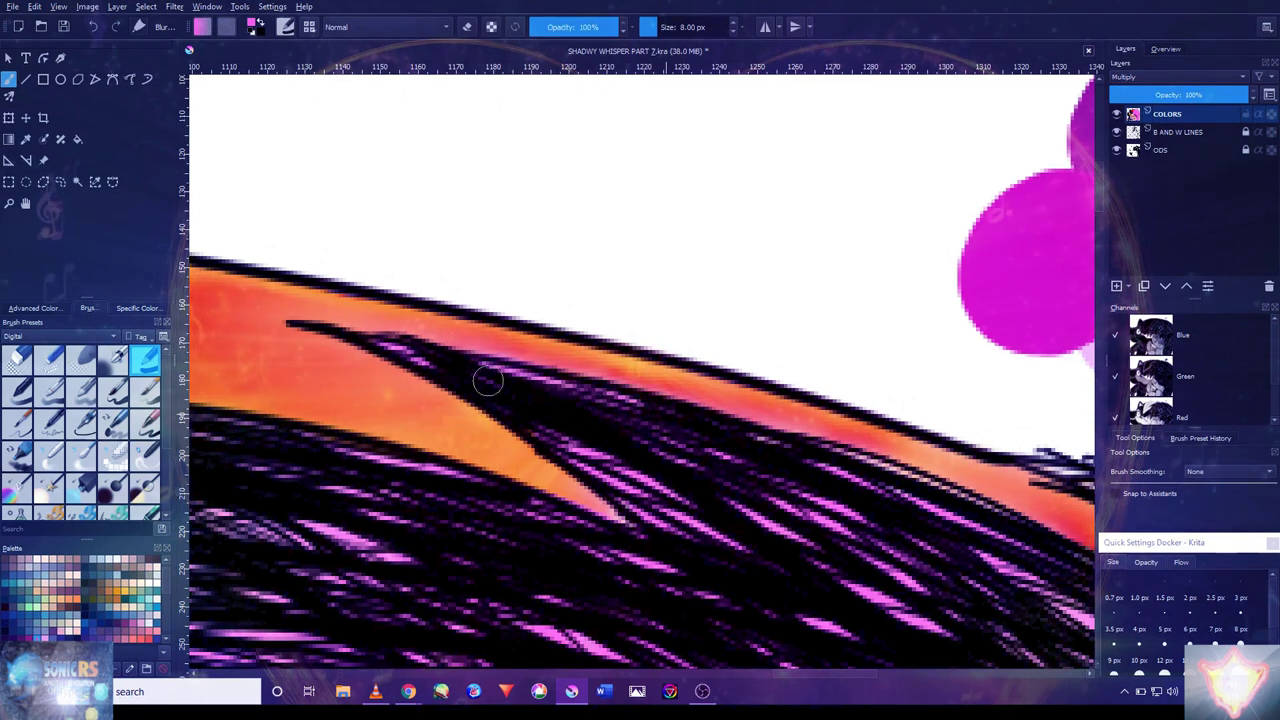
- Paint pink into the rearmost tuft below the color swatches with 8 px, 6 px and 3 px brushes
left_click_drag(951, 537, 690, 375)
key("ctrl+z")
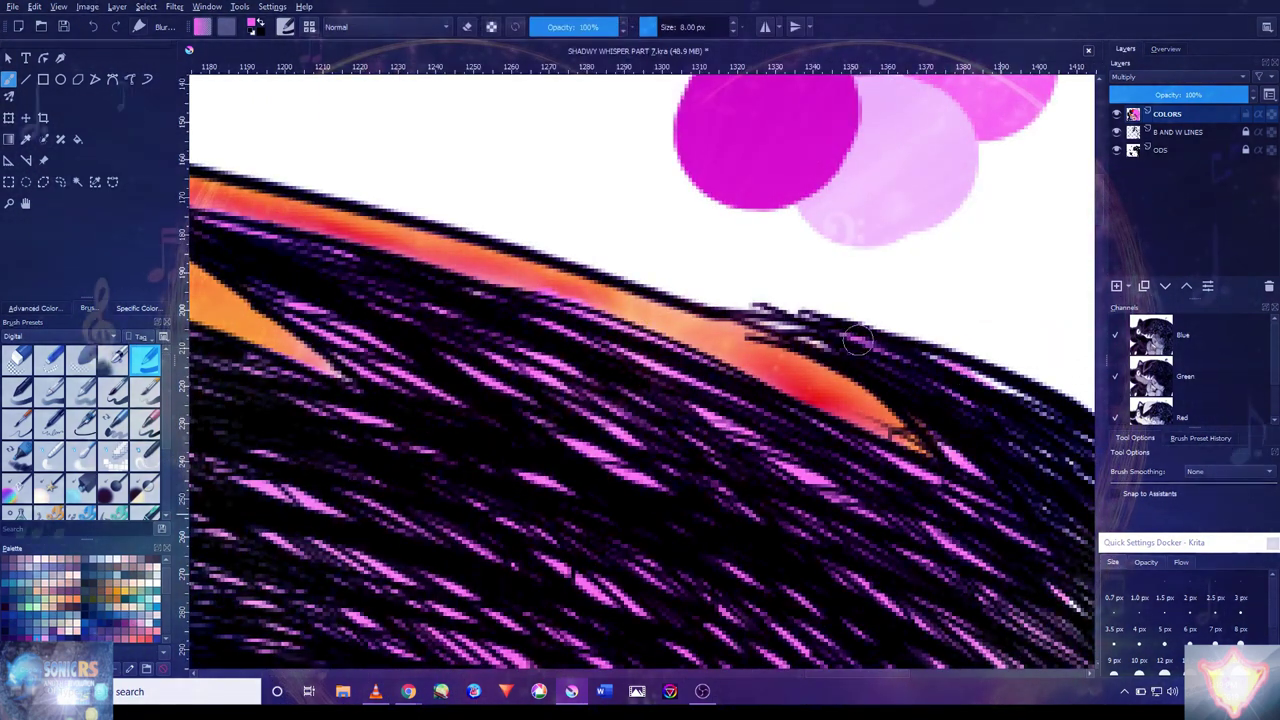
scroll(955, 388, "down", 5)
scroll(955, 388, "up", 4)
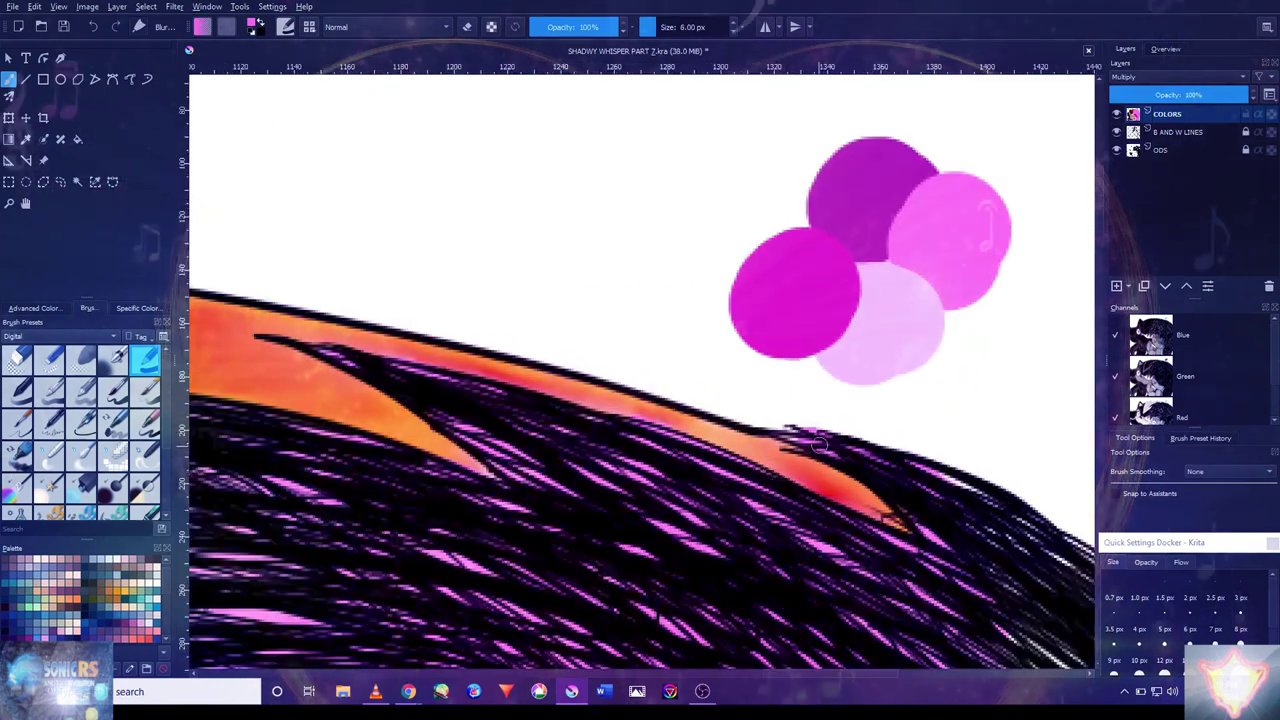
scroll(640, 370, "down", 4)
scroll(640, 370, "up", 3)
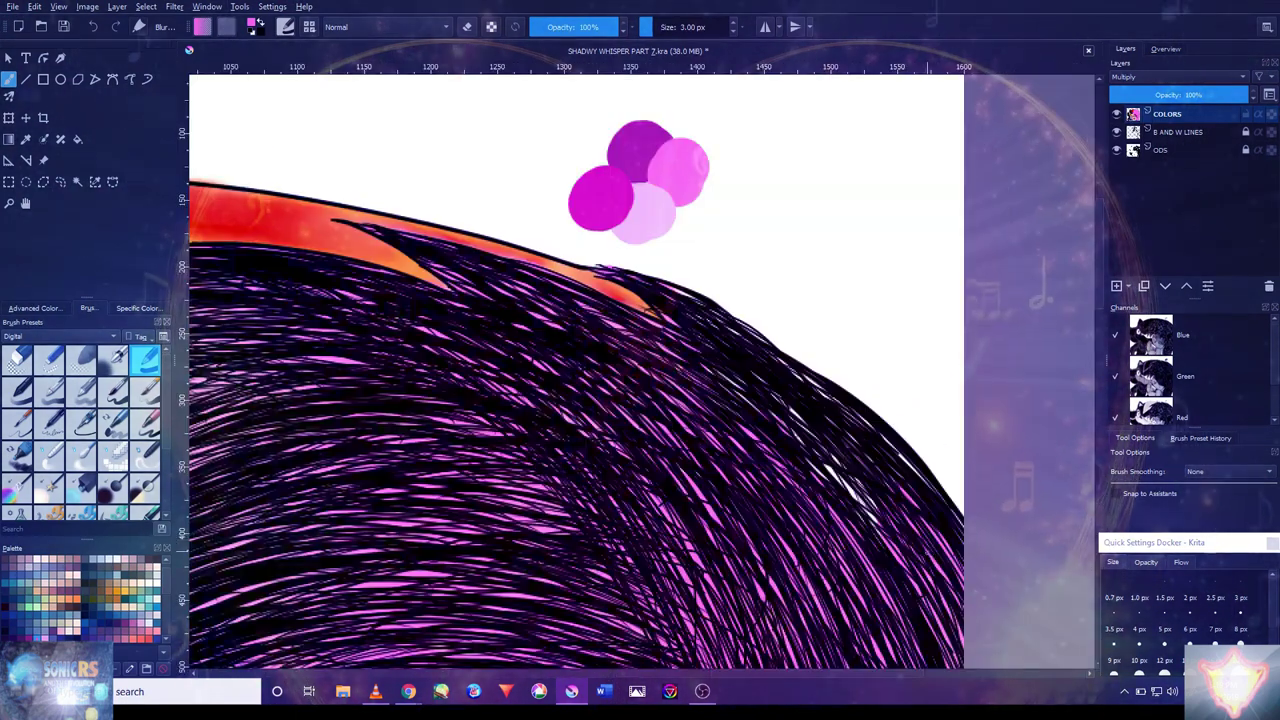
- Fill the remaining white gaps at the back of her head with 59 px and 12 px brushes
mouse_move(873, 508)
left_mouse_down()
mouse_move(857, 457)
mouse_move(737, 357)
mouse_move(850, 420)
mouse_move(790, 528)
left_mouse_up()
scroll(737, 400, "down", 5)
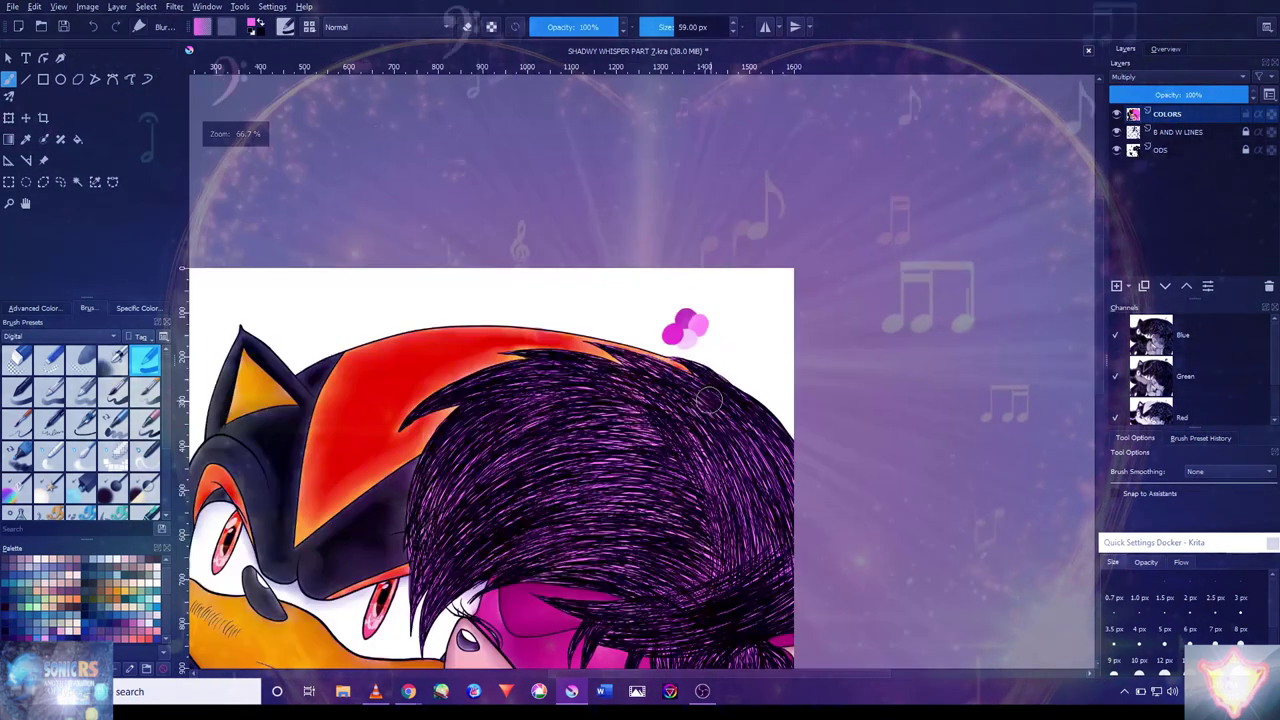
scroll(733, 421, "up", 3)
scroll(735, 421, "up", 4)
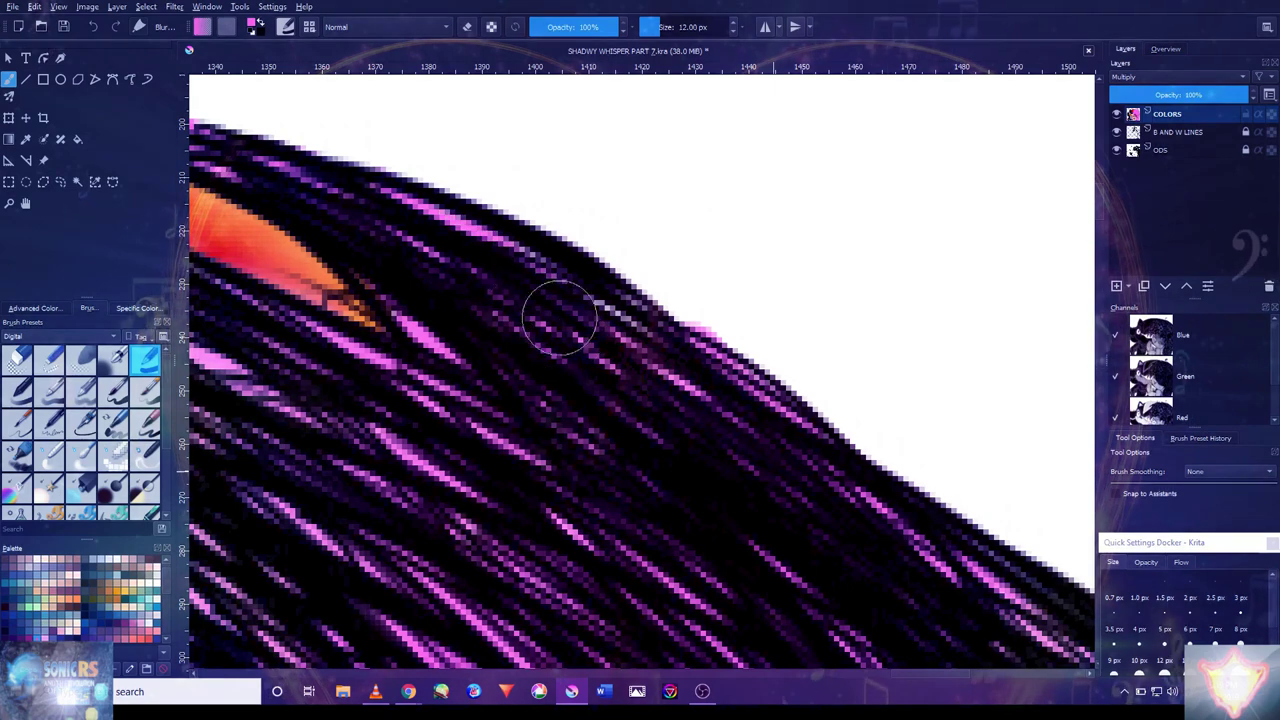
scroll(480, 530, "down", 8)
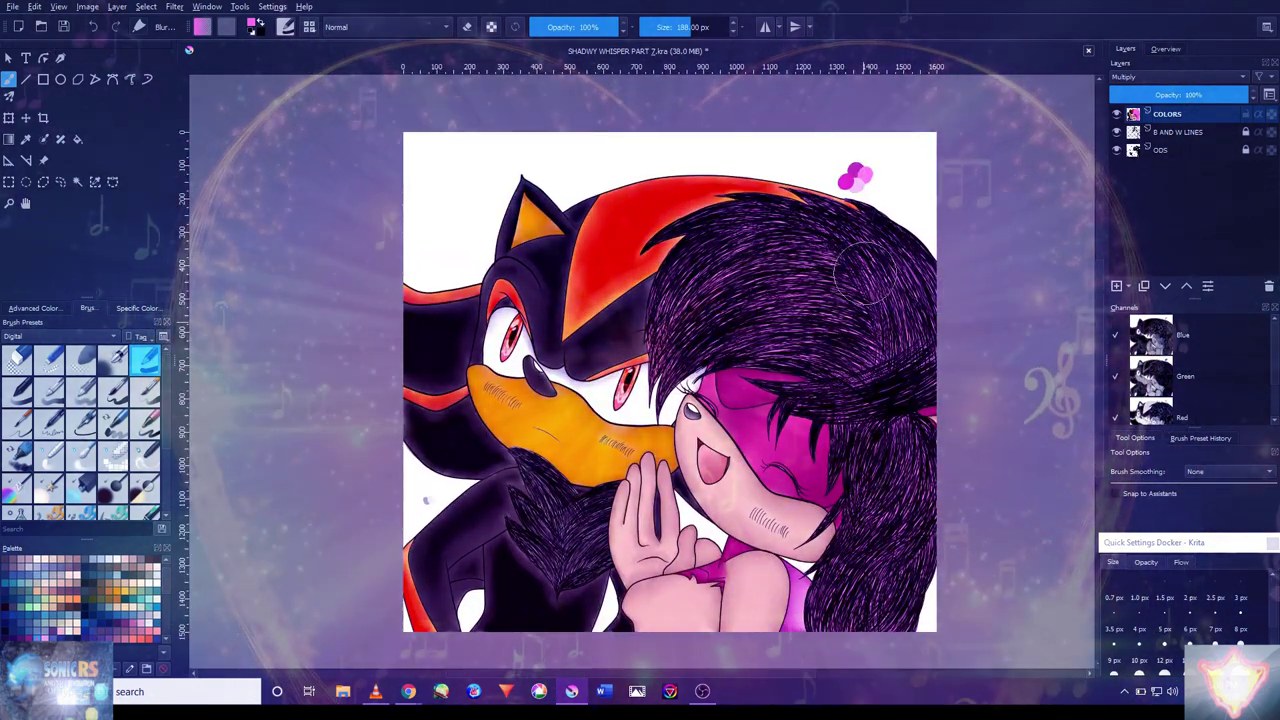
- Try to paint pink over the lower part of her long hair with the 188 px brush
key("bracketright")
key("bracketright")
key("bracketright")
key("bracketright")
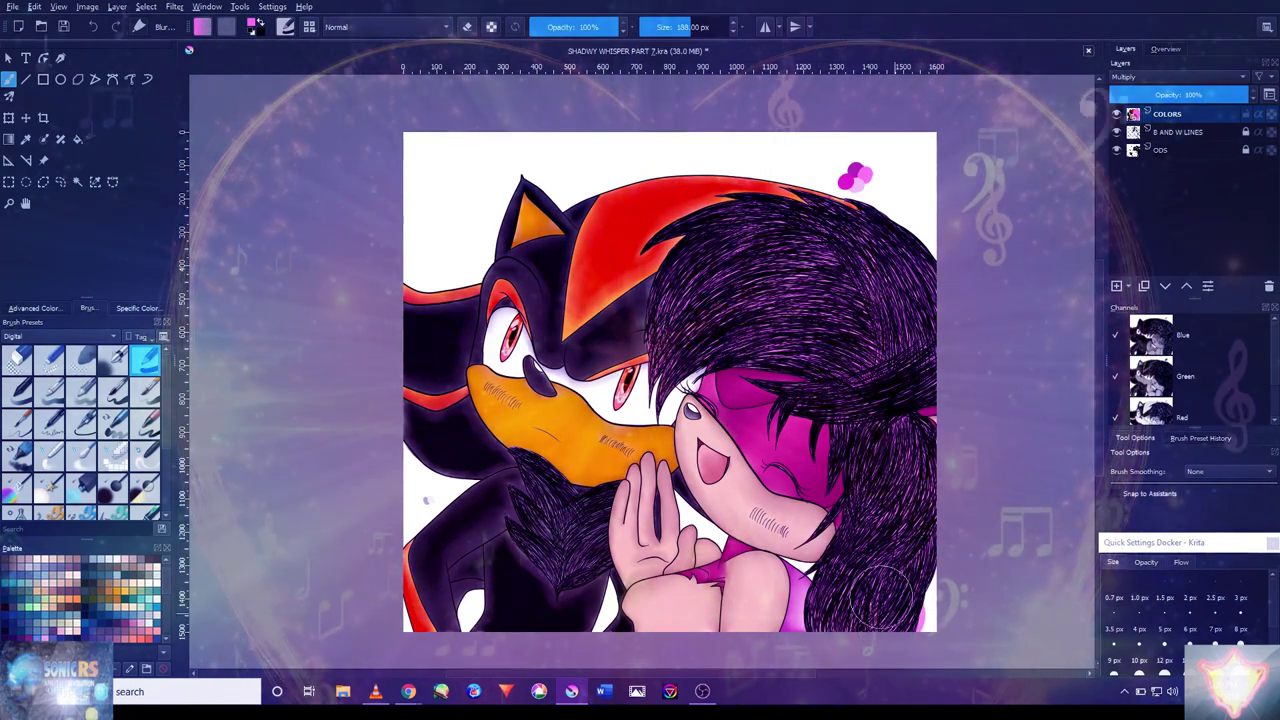
key("ctrl+z")
scroll(880, 505, "down", 2)
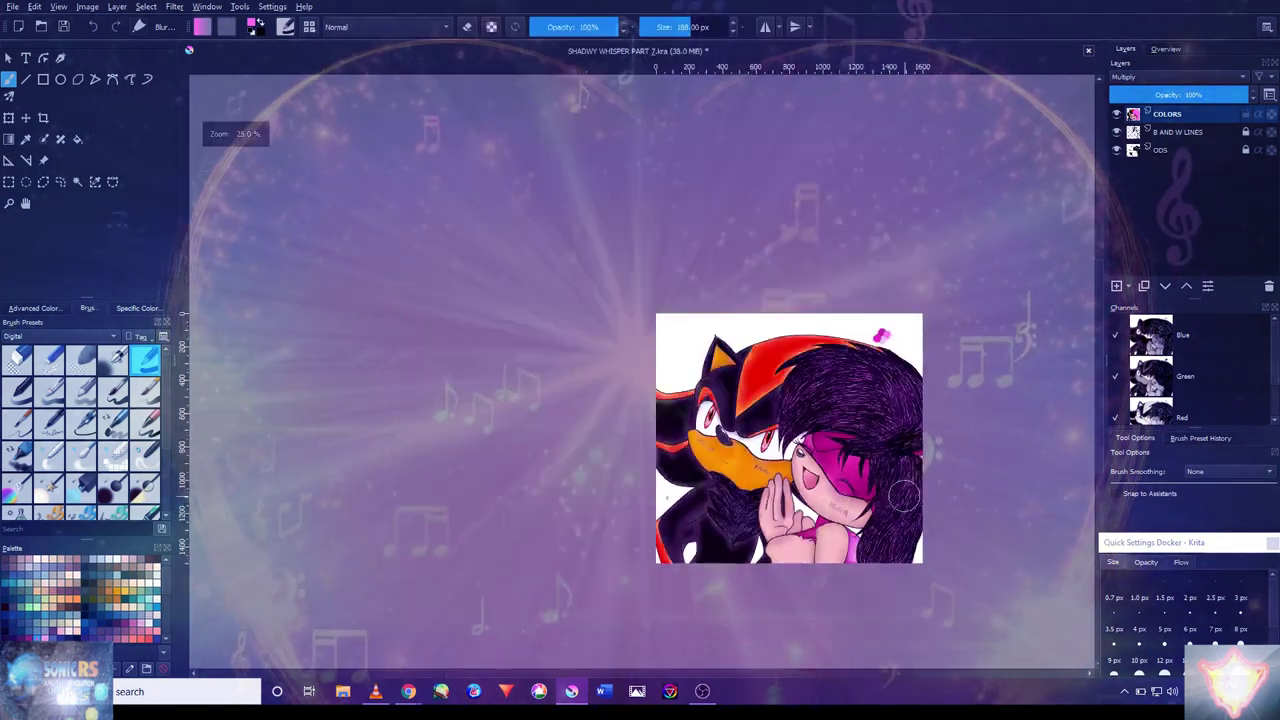
scroll(900, 400, "up", 8)
scroll(915, 262, "down", 10)
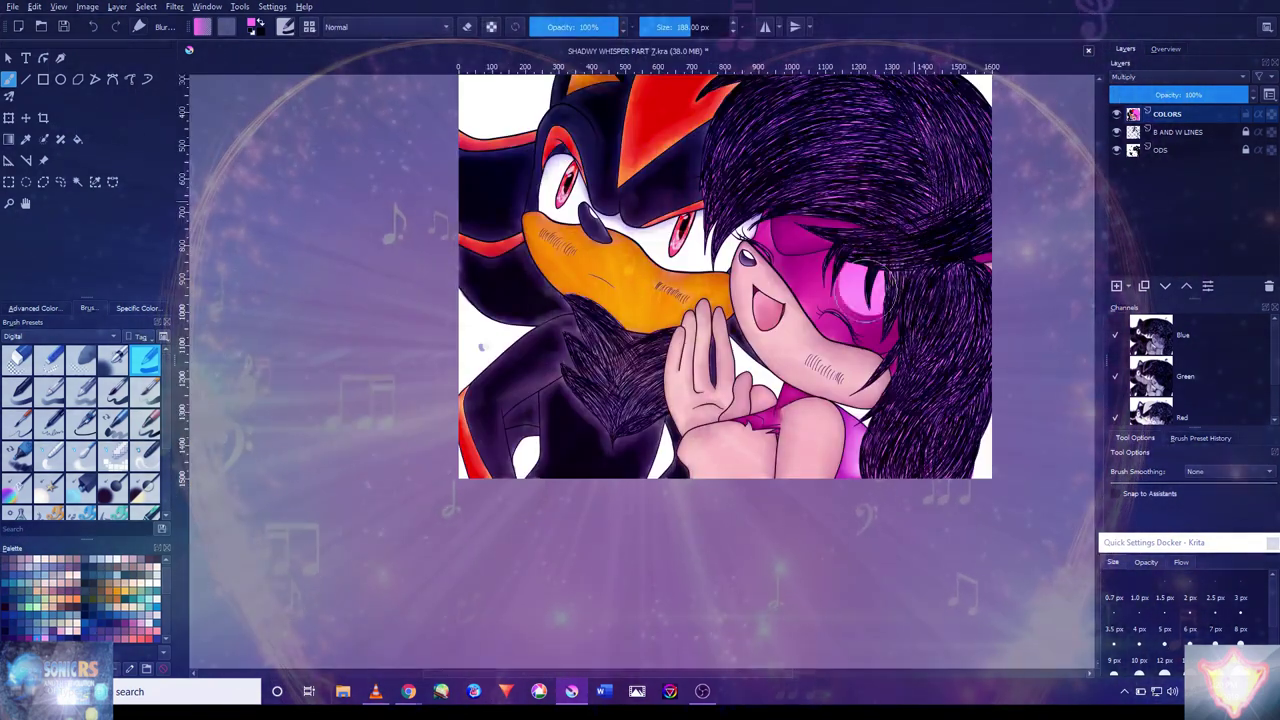
key("ctrl+z")
left_click_drag(886, 235, 860, 405)
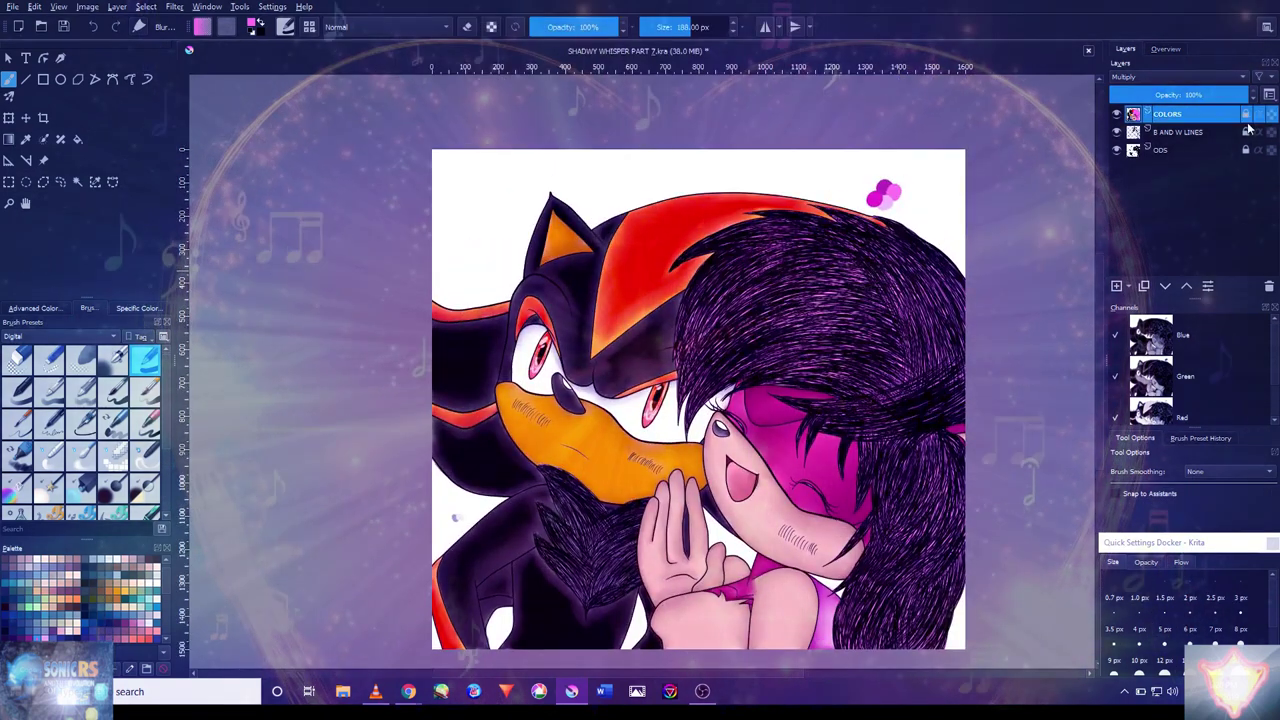
- Add a new layer named H 1 above the COLORS layer
key("Insert")
double_click(1193, 116)
type("H 1")
key("Return")
- Set the blending mode of the H 1 layer to Color Dodge
scroll(938, 200, "up", 3)
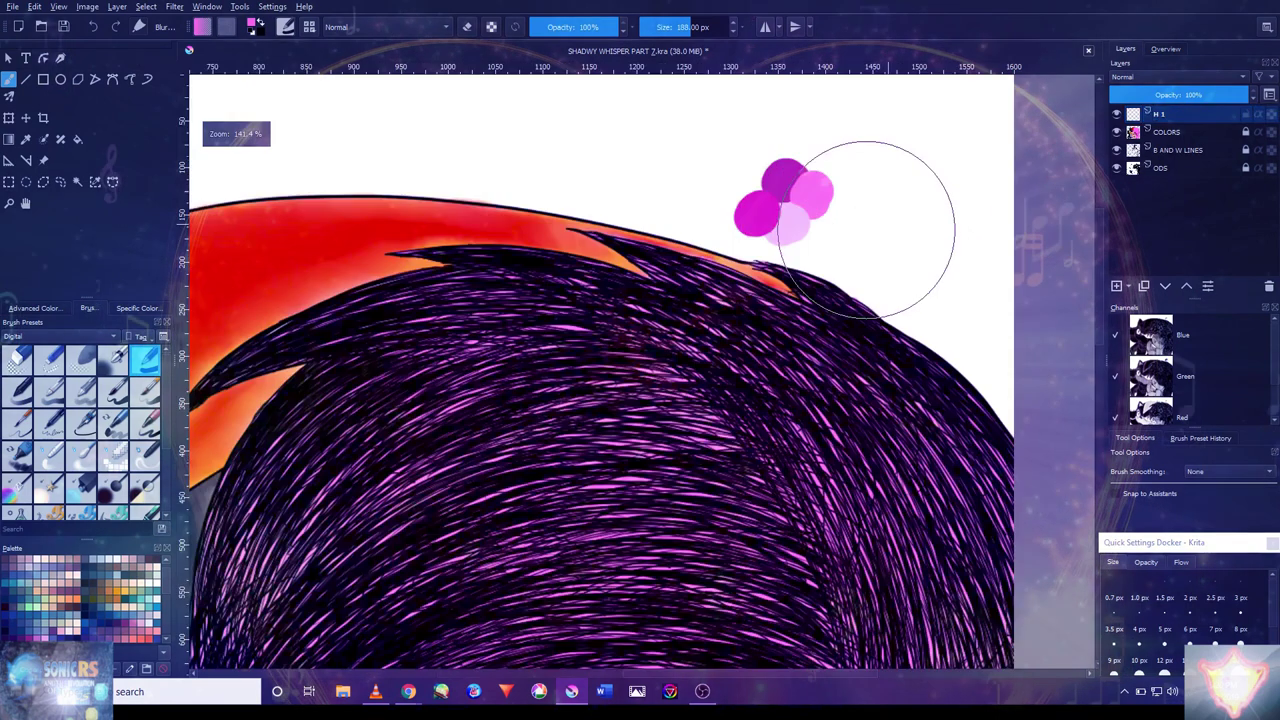
left_click(1180, 77)
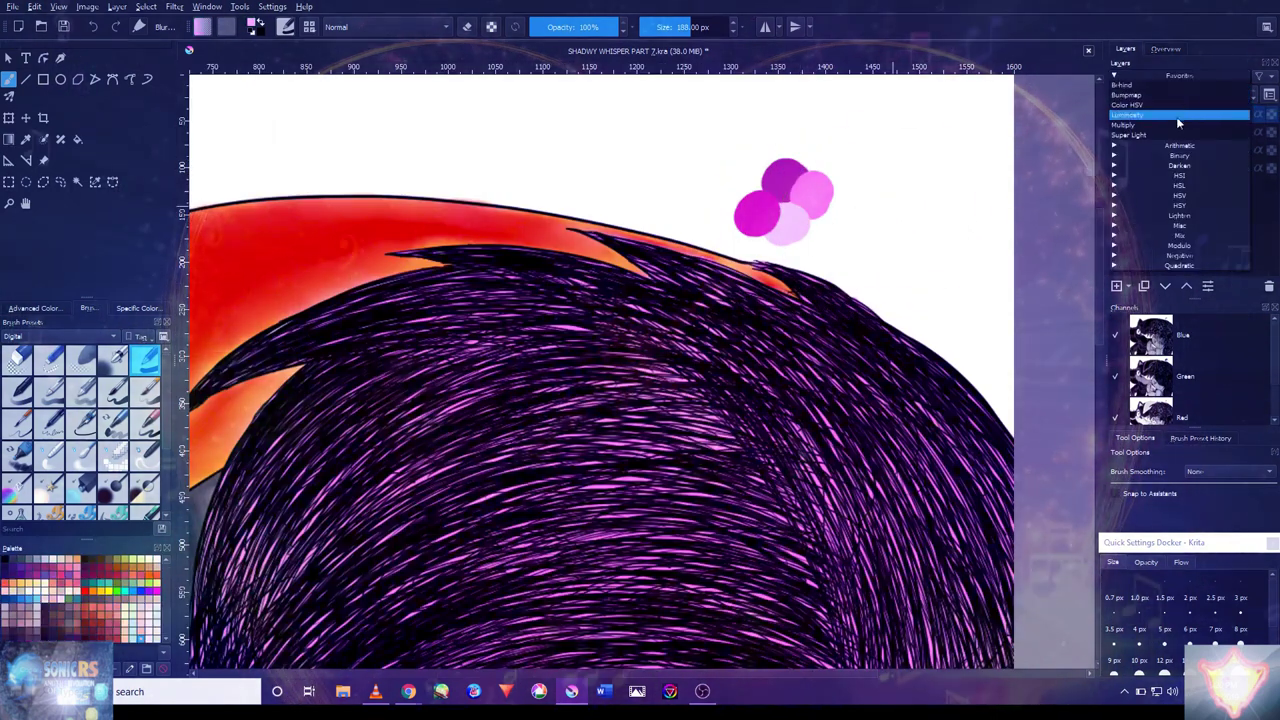
left_click(1178, 215)
left_click(1166, 226)
scroll(640, 400, "down", 5)
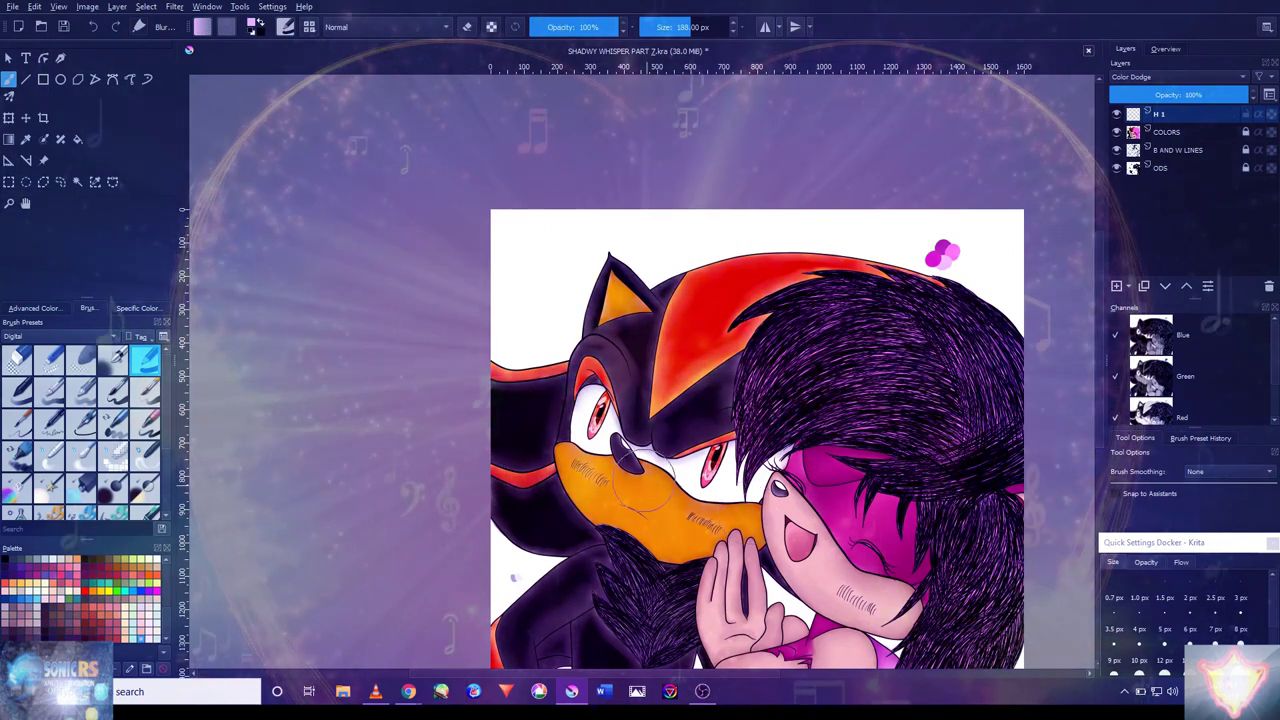
- Choose the soft airbrush preset and reduce its size to 59 px for the hair highlights
scroll(780, 420, "up", 3)
left_click(115, 360)
scroll(600, 229, "down", 3)
scroll(600, 229, "up", 3)
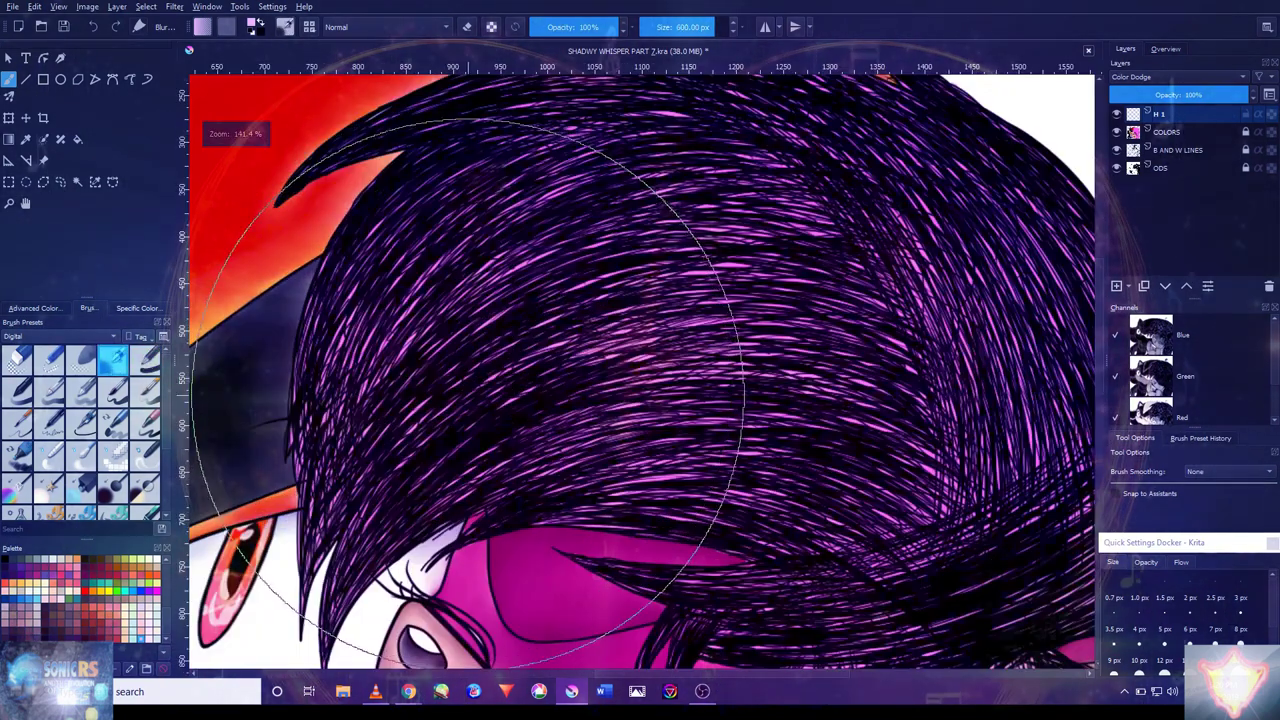
key("bracketleft")
key("bracketleft")
key("bracketleft")
- Try pale lavender and light pink highlights across her bangs and crown on the H 1 layer
left_click_drag(370, 470, 763, 400)
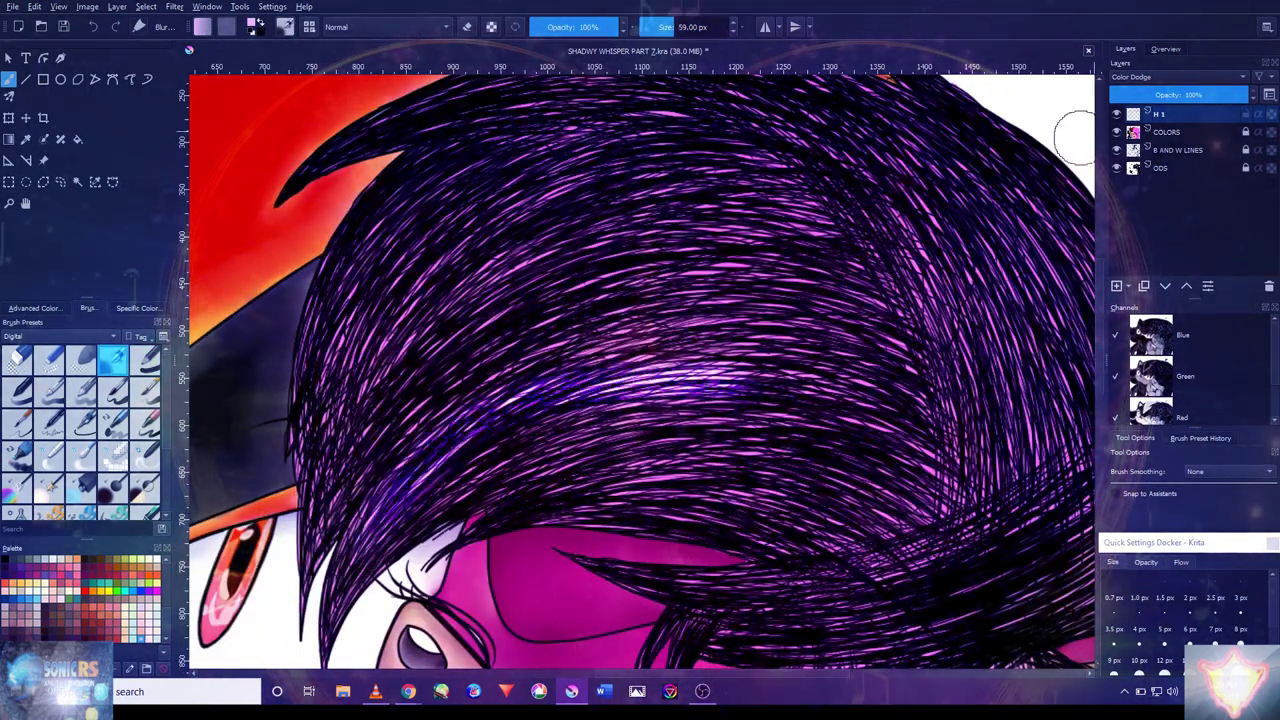
scroll(945, 240, "down", 5)
scroll(945, 240, "up", 3)
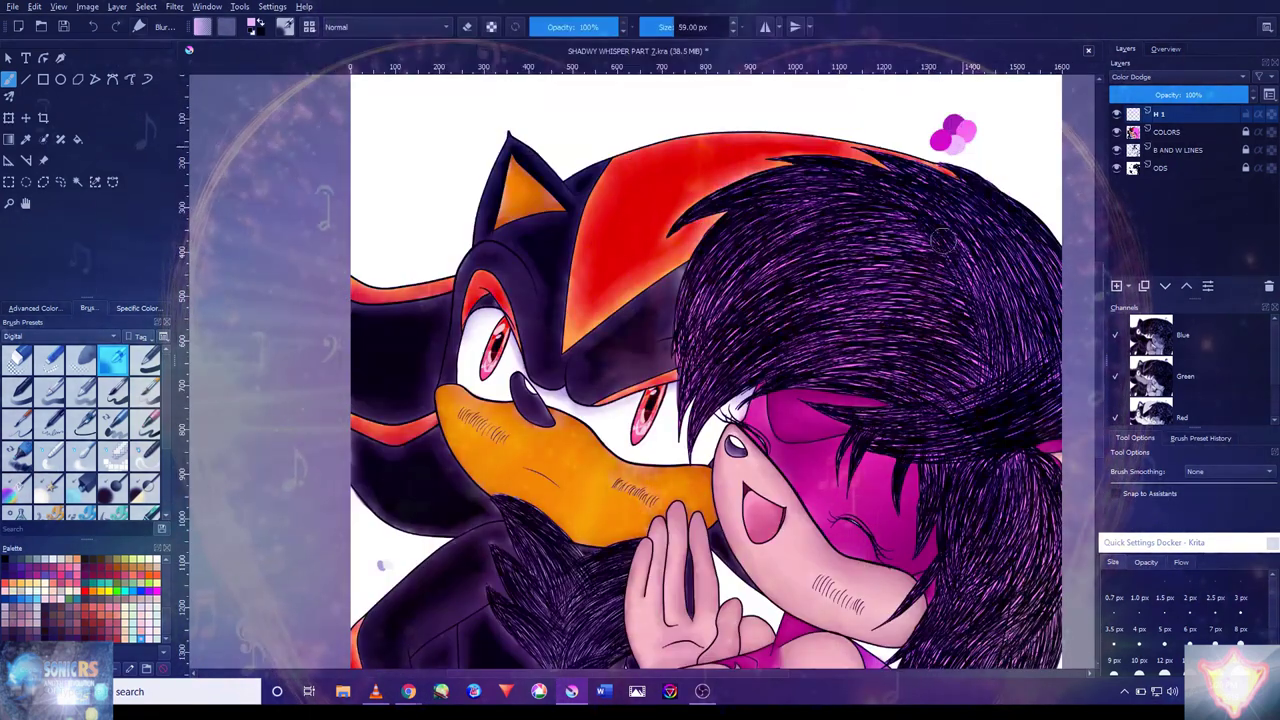
scroll(945, 360, "down", 5)
scroll(945, 360, "up", 5)
left_click_drag(390, 460, 759, 434)
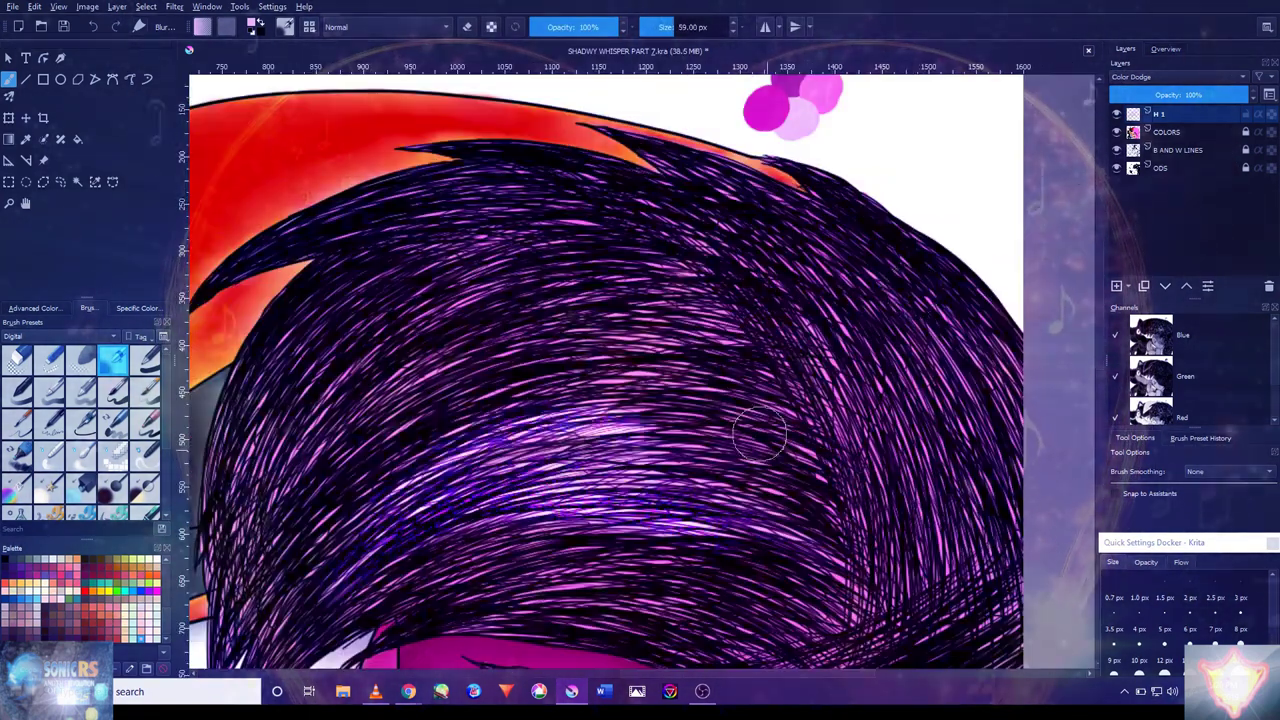
left_click_drag(505, 290, 775, 215)
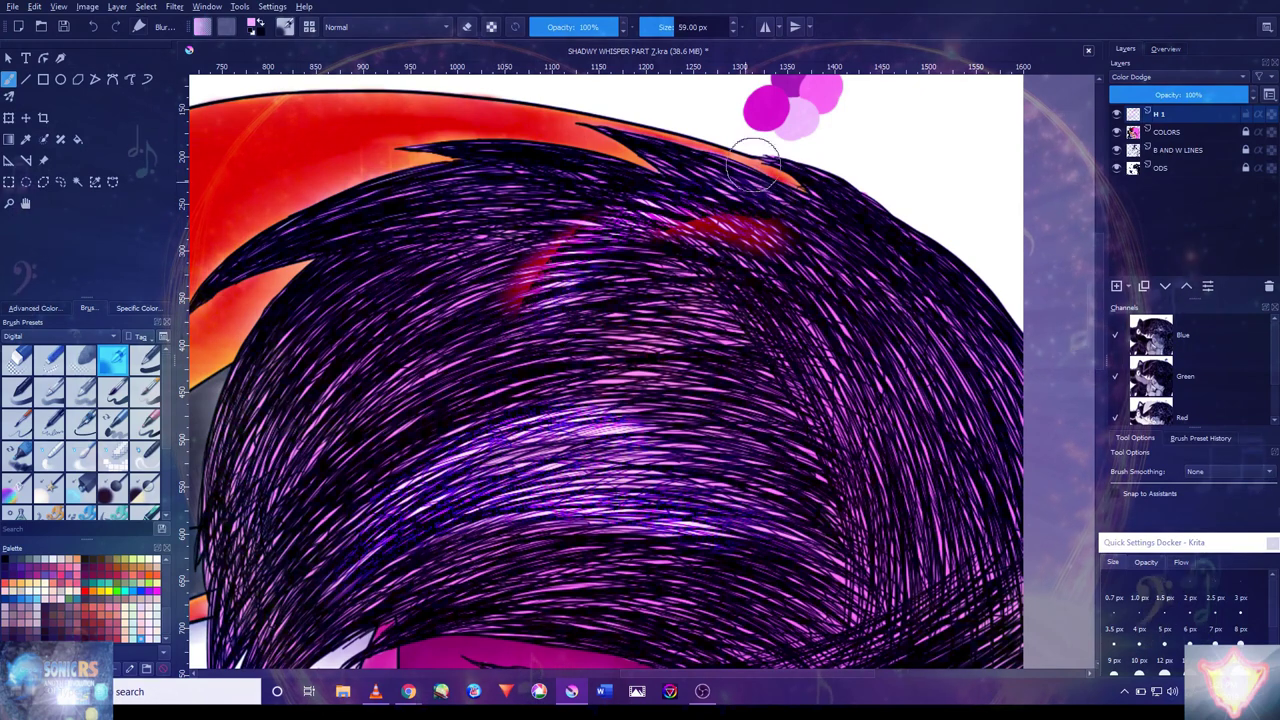
key("ctrl+z")
key("ctrl+z")
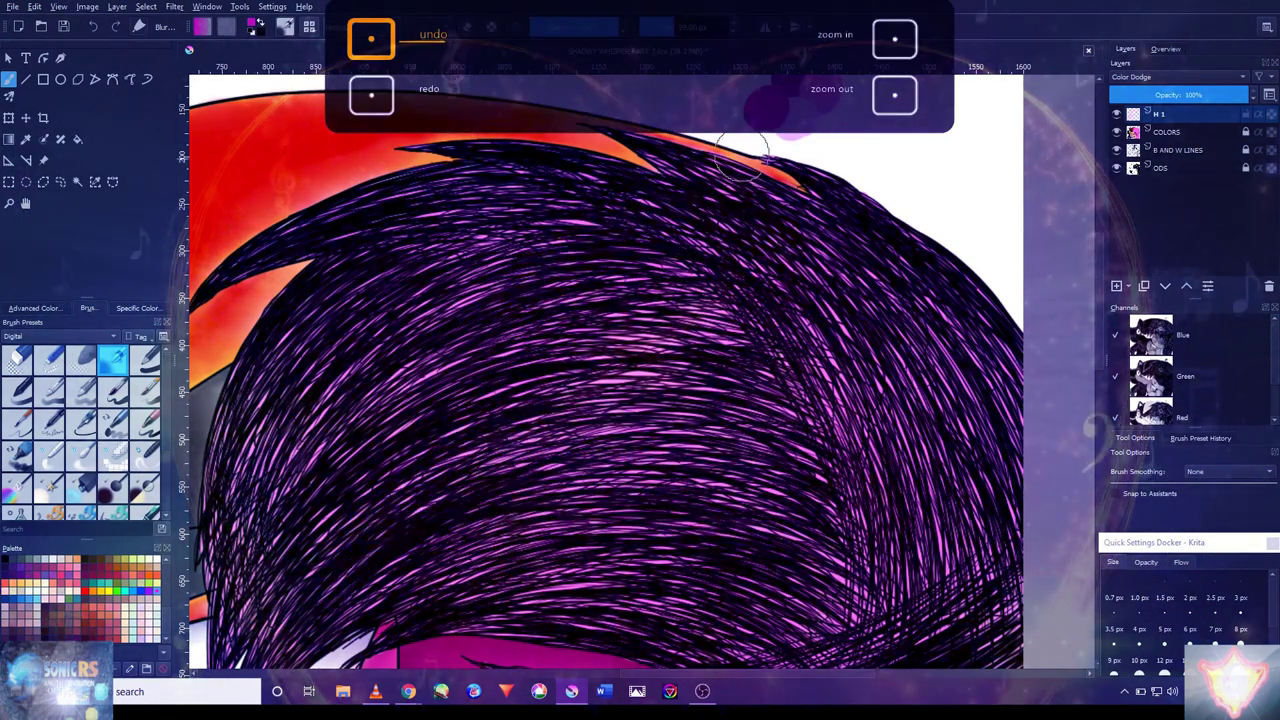
- Brush magenta highlights over her bangs and crown on the H 1 layer with the 59 px airbrush
left_click_drag(444, 470, 617, 255)
mouse_move(865, 240)
left_mouse_down()
mouse_move(560, 290)
mouse_move(814, 214)
mouse_move(863, 186)
mouse_move(533, 210)
left_mouse_up()
left_click_drag(490, 265, 496, 160)
left_click_drag(711, 194, 728, 364)
scroll(650, 320, "down", 3)
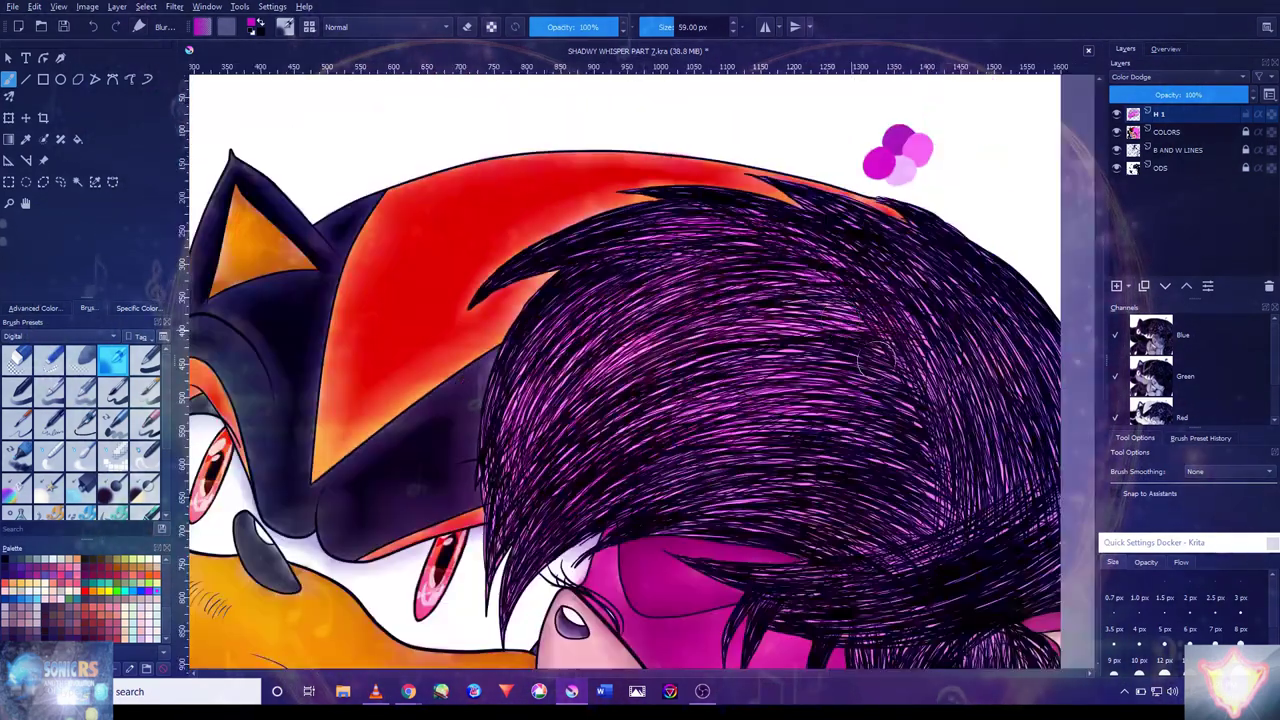
- Extend the magenta highlights over the back of her head with the 59 px airbrush
scroll(650, 320, "up", 5)
left_click_drag(900, 400, 600, 380)
mouse_move(758, 400)
left_mouse_down()
mouse_move(560, 450)
mouse_move(723, 485)
left_mouse_up()
left_click_drag(706, 228, 738, 395)
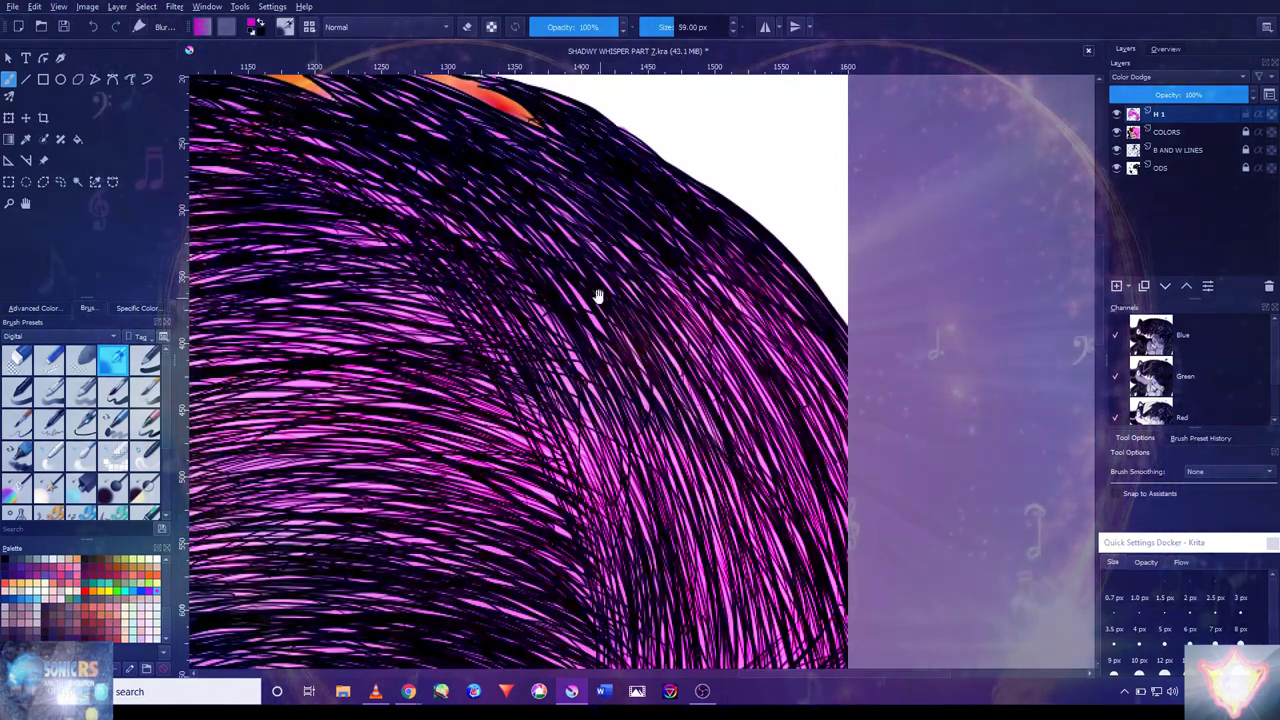
- Brush magenta highlights over the crown and the swept hair above the ponytail on the H 1 layer with the 59 px airbrush
left_click_drag(597, 296, 925, 312)
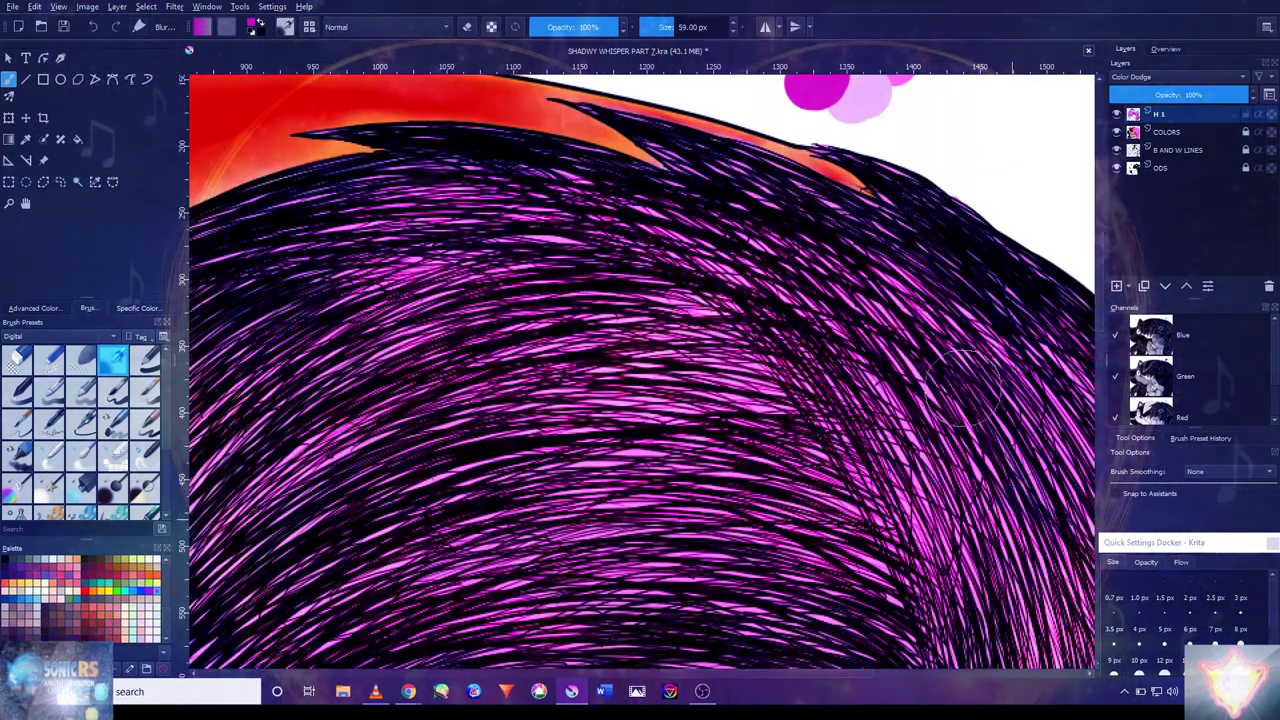
scroll(965, 390, "down", 5)
scroll(732, 478, "up", 3)
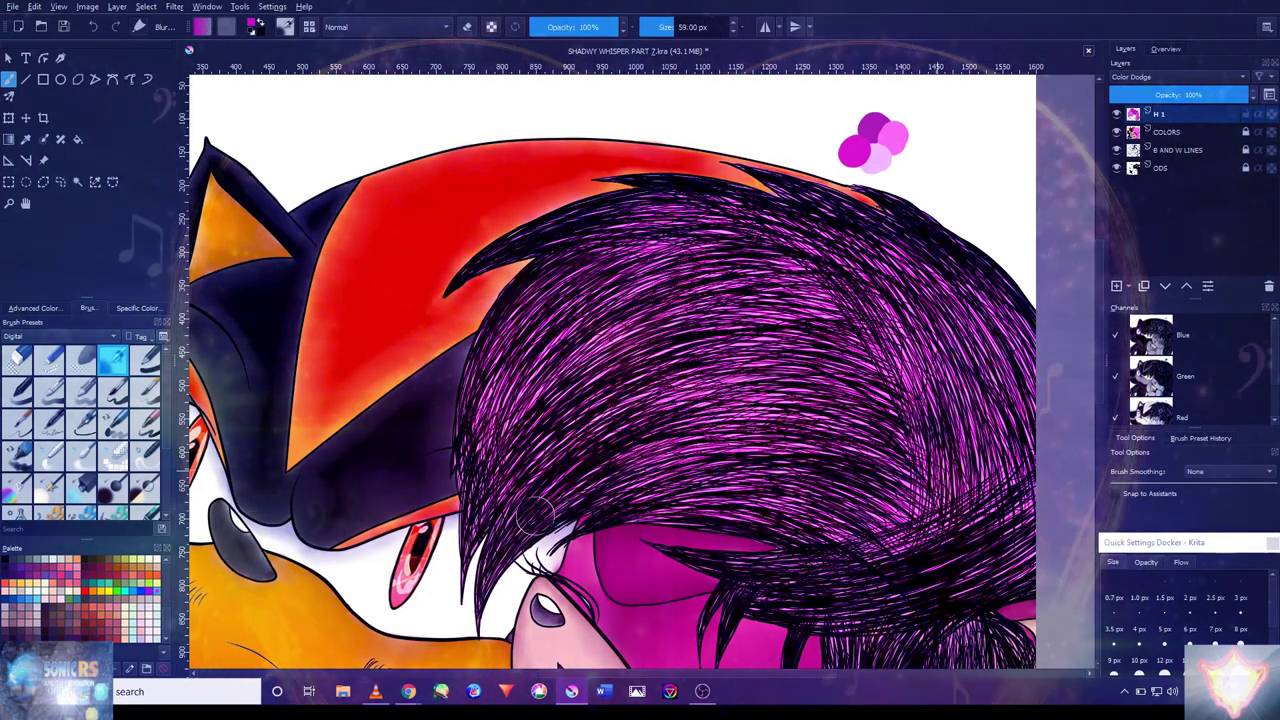
scroll(570, 483, "down", 4)
scroll(668, 585, "up", 5)
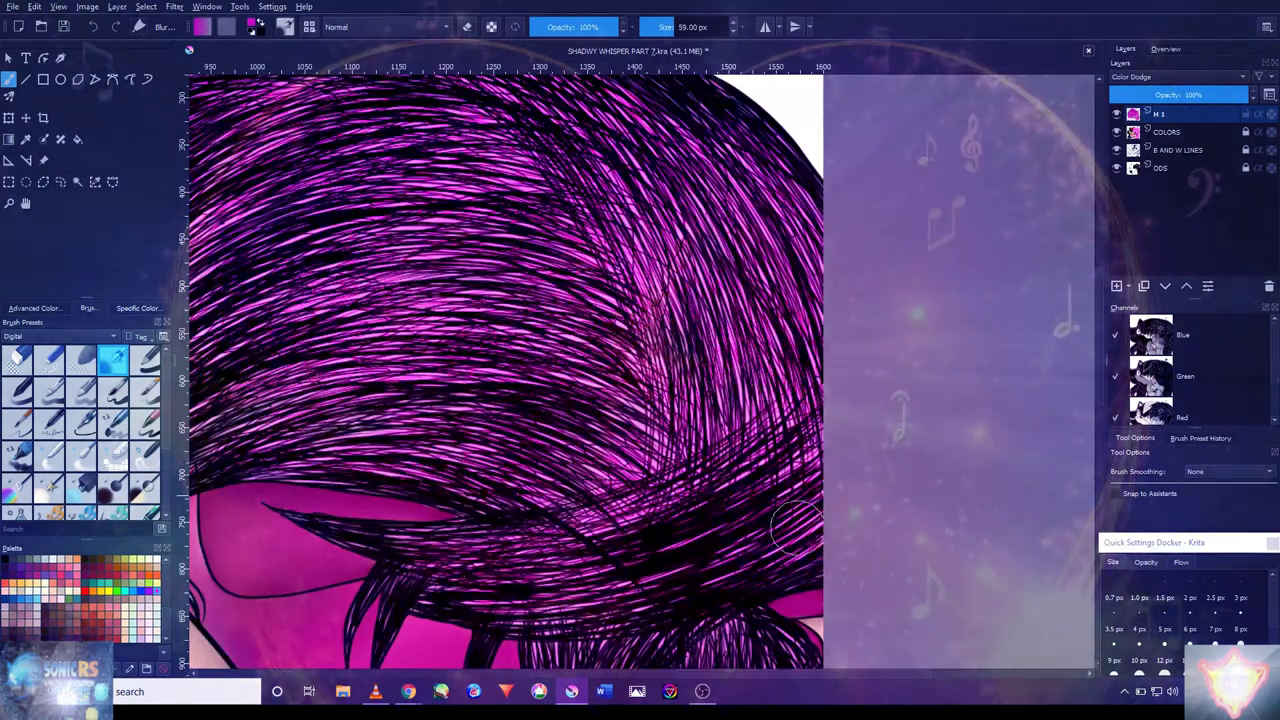
- Highlight the pointed tips and outer edge of her bangs on the H 1 layer with a 22 px airbrush
scroll(668, 585, "down", 4)
scroll(637, 473, "up", 5)
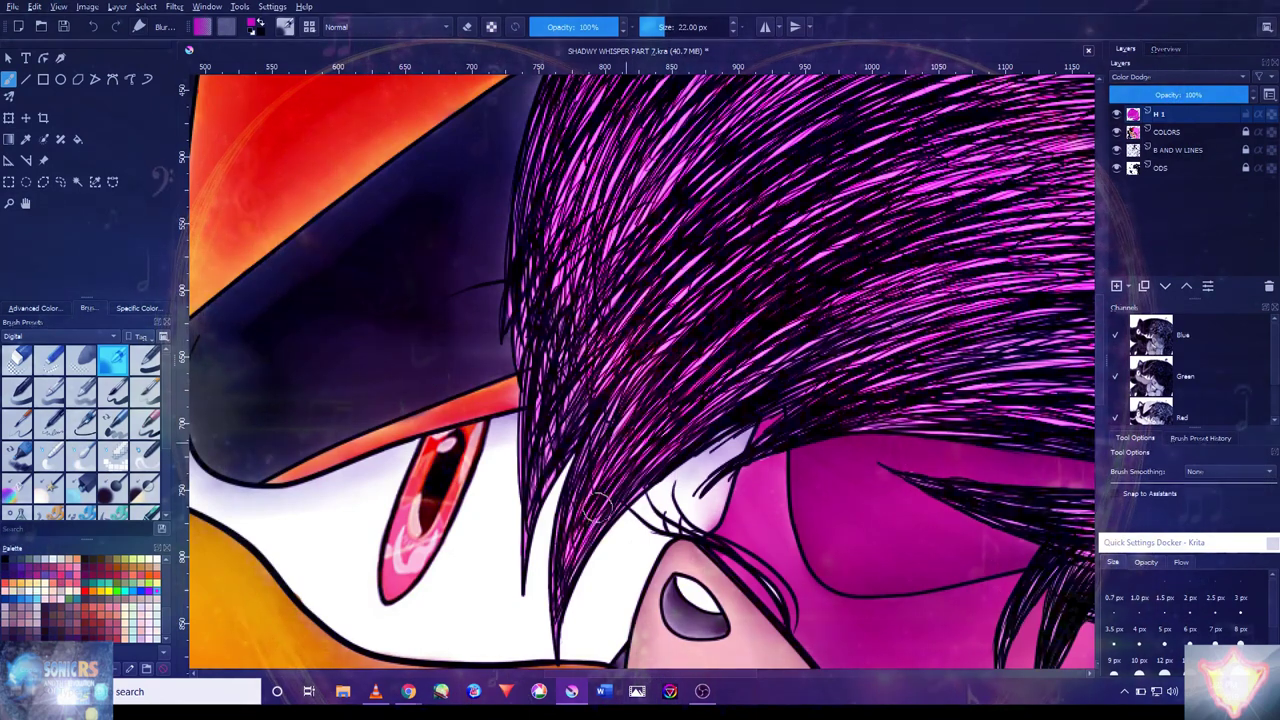
scroll(705, 322, "up", 3)
scroll(563, 334, "down", 3)
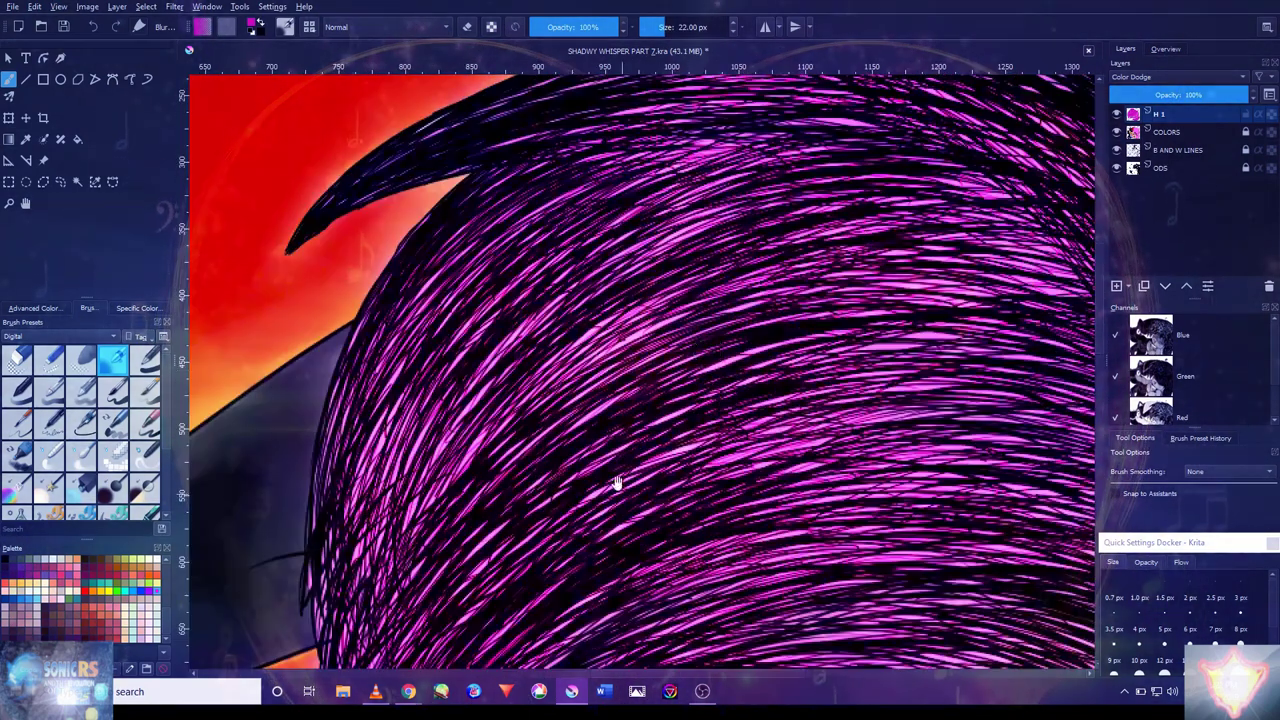
scroll(625, 156, "down", 4)
scroll(915, 500, "up", 4)
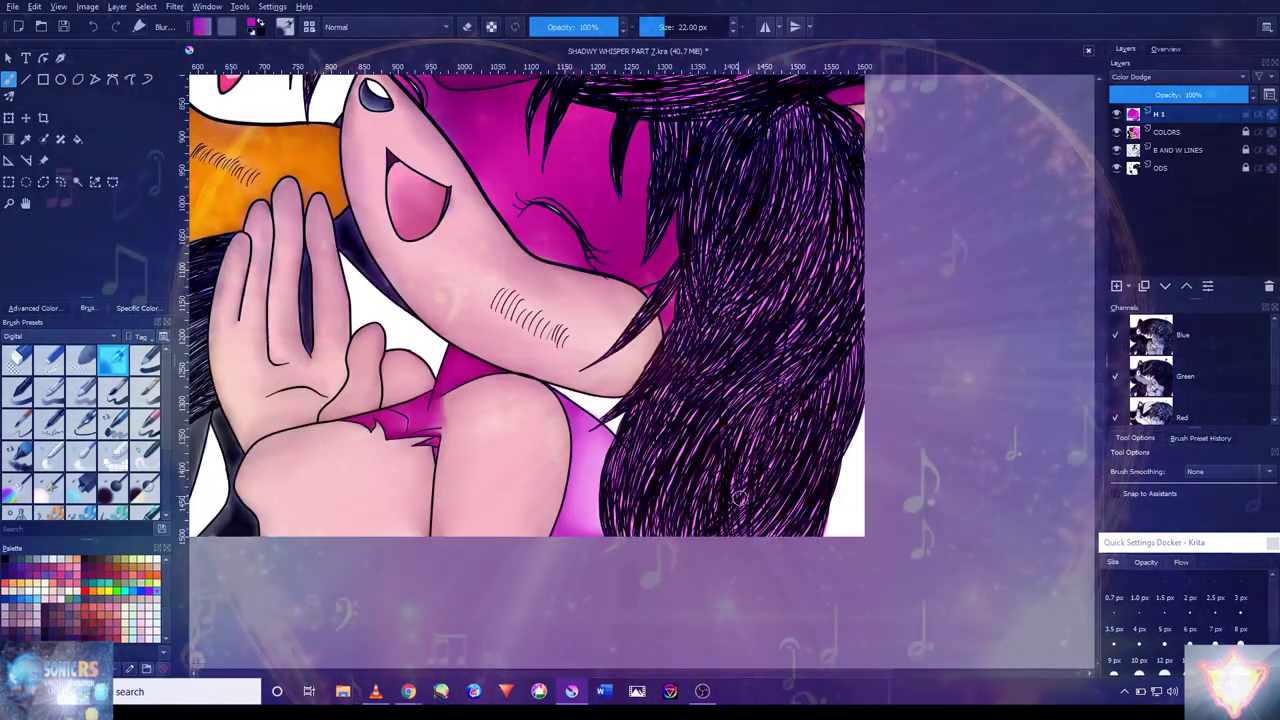
- Brush broad magenta highlights down the ponytail on the H 1 layer with a 73 px airbrush
mouse_move(845, 360)
left_mouse_down()
mouse_move(830, 200)
mouse_move(740, 420)
mouse_move(650, 470)
mouse_move(713, 255)
left_mouse_up()
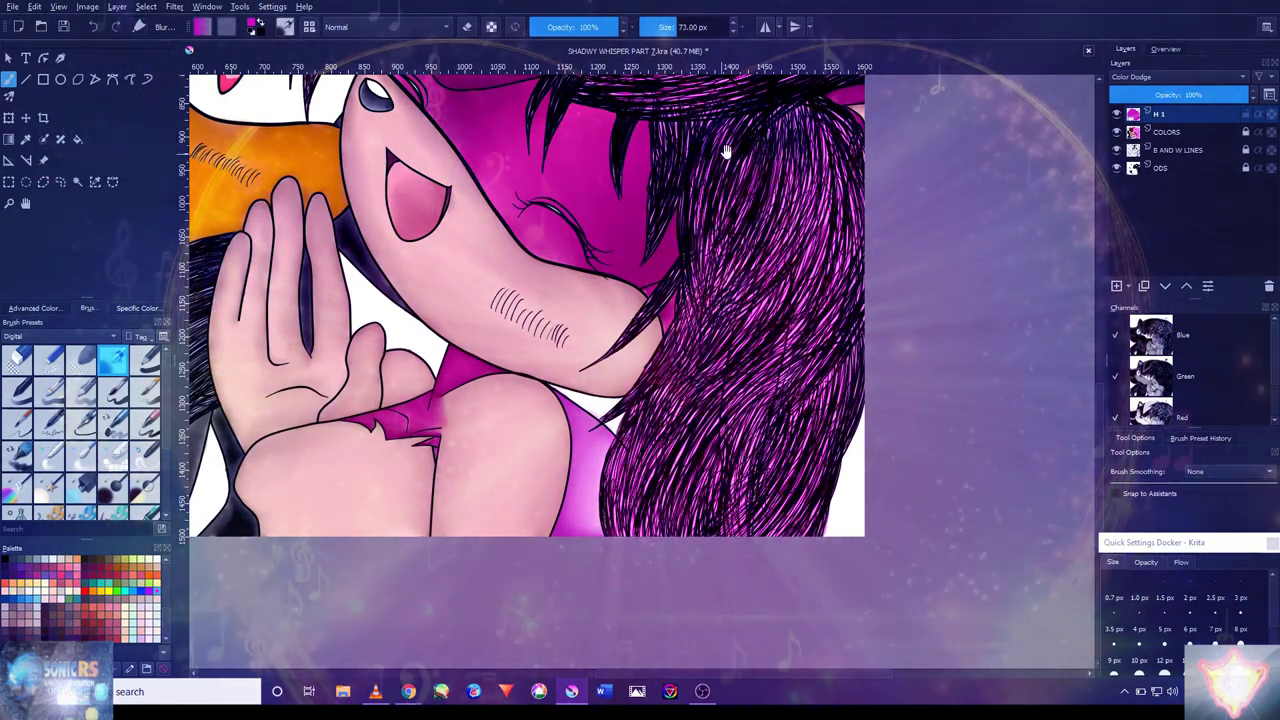
scroll(703, 180, "up", 3)
left_click_drag(788, 162, 713, 376)
scroll(705, 425, "down", 5)
- Highlight the ponytail's inner edge and the thin strands beside her cheek on the H 1 layer with a 22 px airbrush
scroll(787, 302, "up", 6)
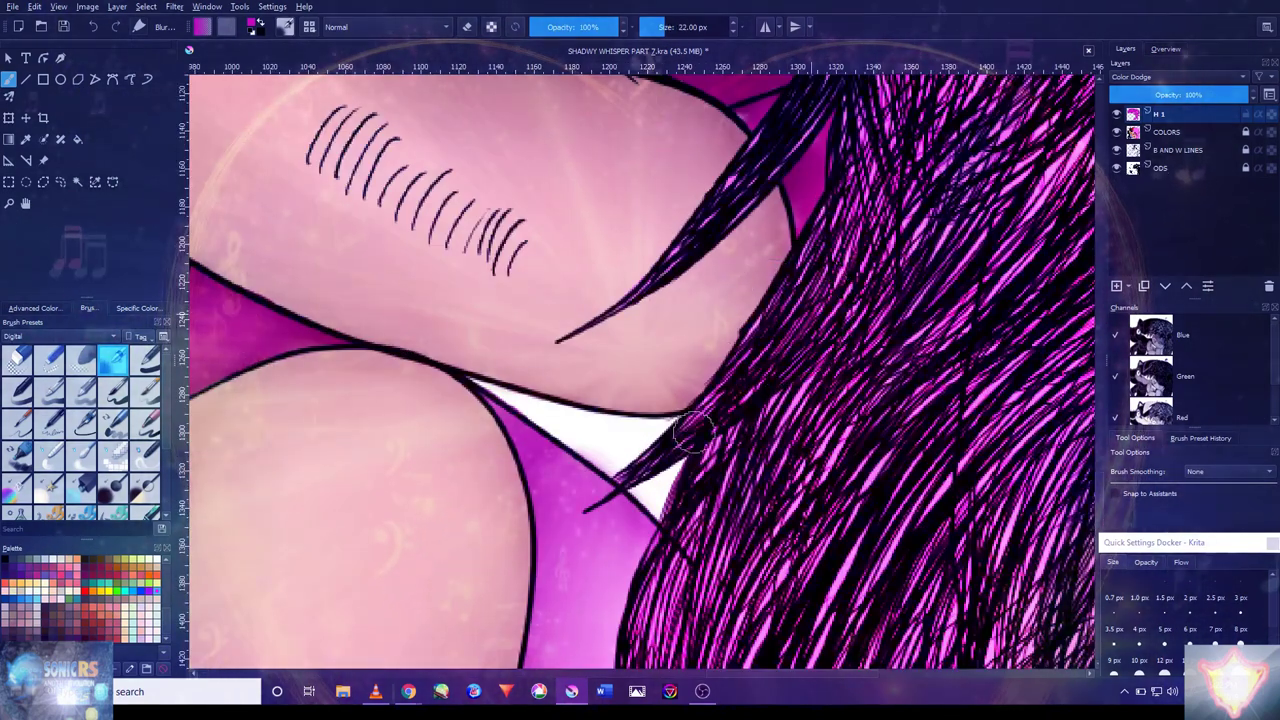
scroll(814, 275, "up", 3)
scroll(680, 368, "up", 6)
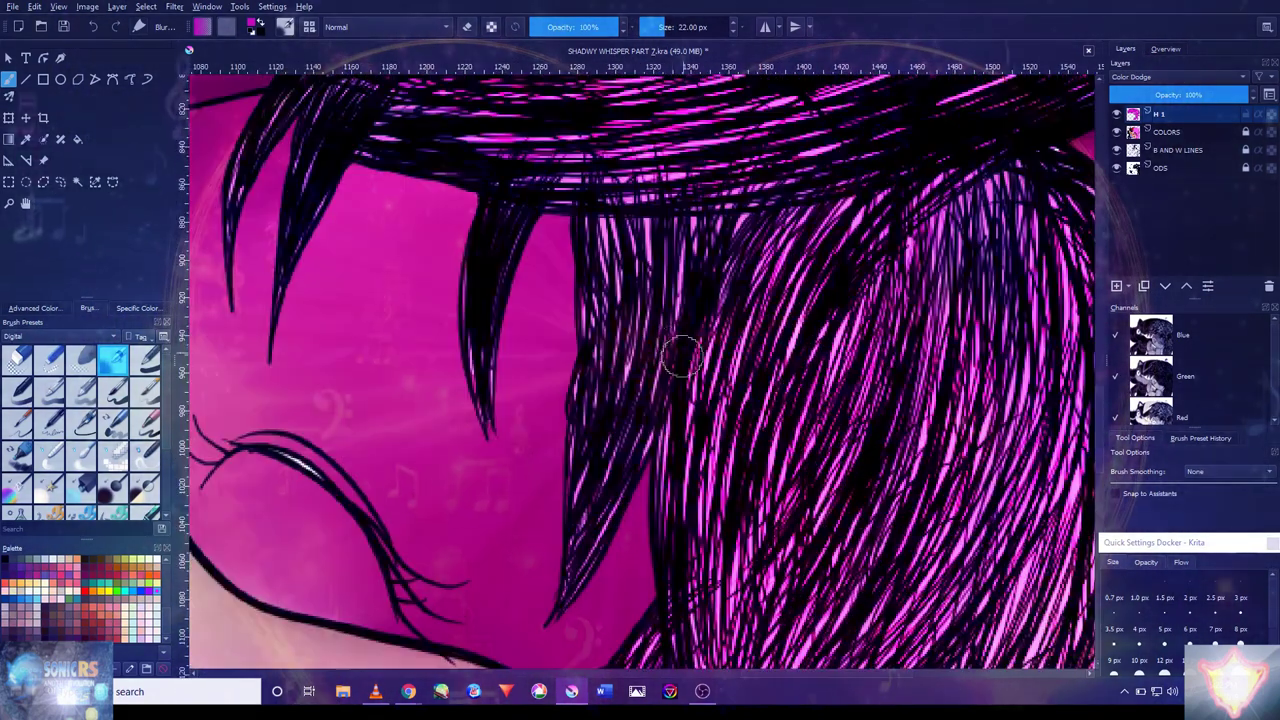
key("bracketleft")
key("bracketleft")
- Highlight the short fringe strands and the lower edge of the bangs on the H 1 layer with a 28 px airbrush
scroll(533, 298, "up", 2)
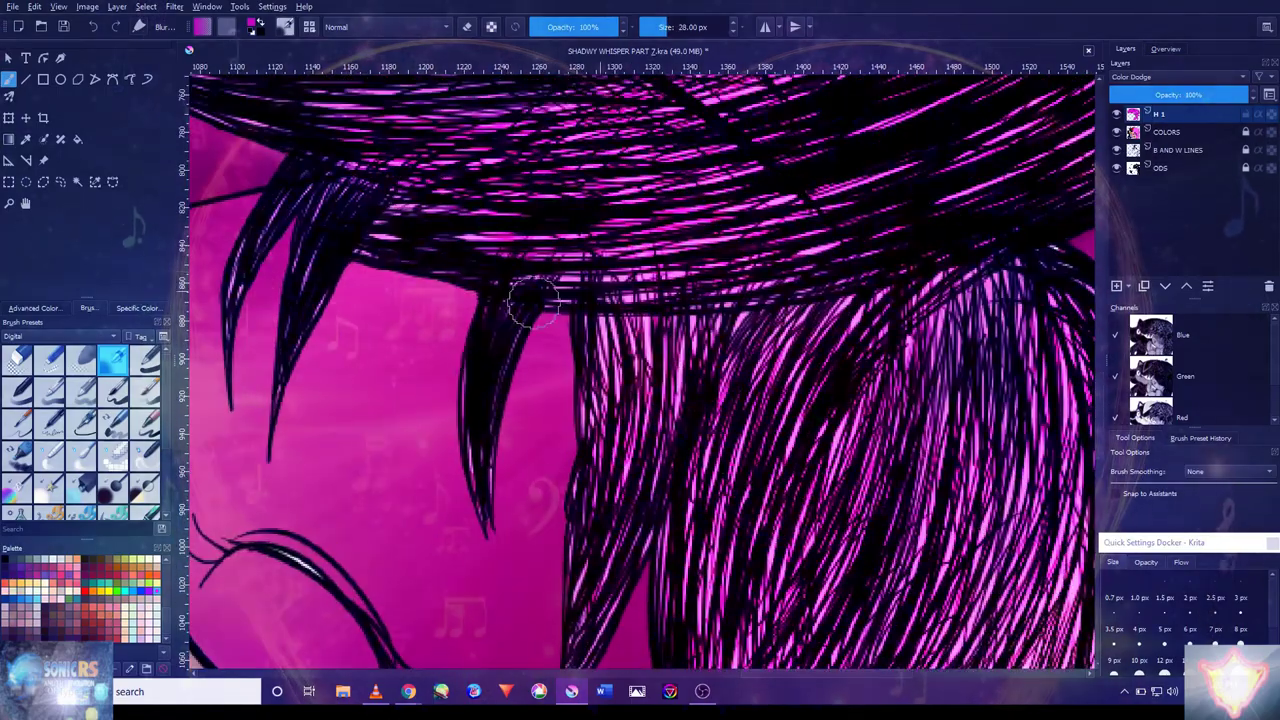
scroll(480, 440, "left", 5)
scroll(343, 329, "up", 5)
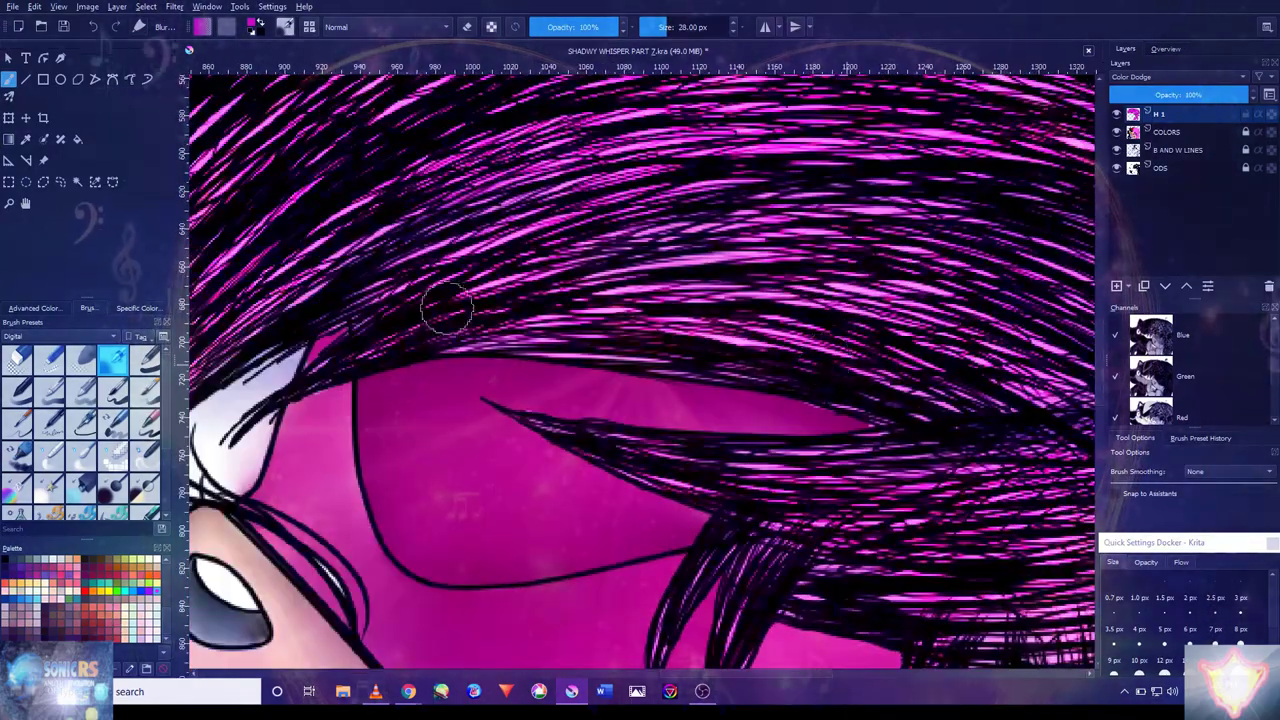
scroll(523, 430, "down", 6)
scroll(882, 440, "up", 4)
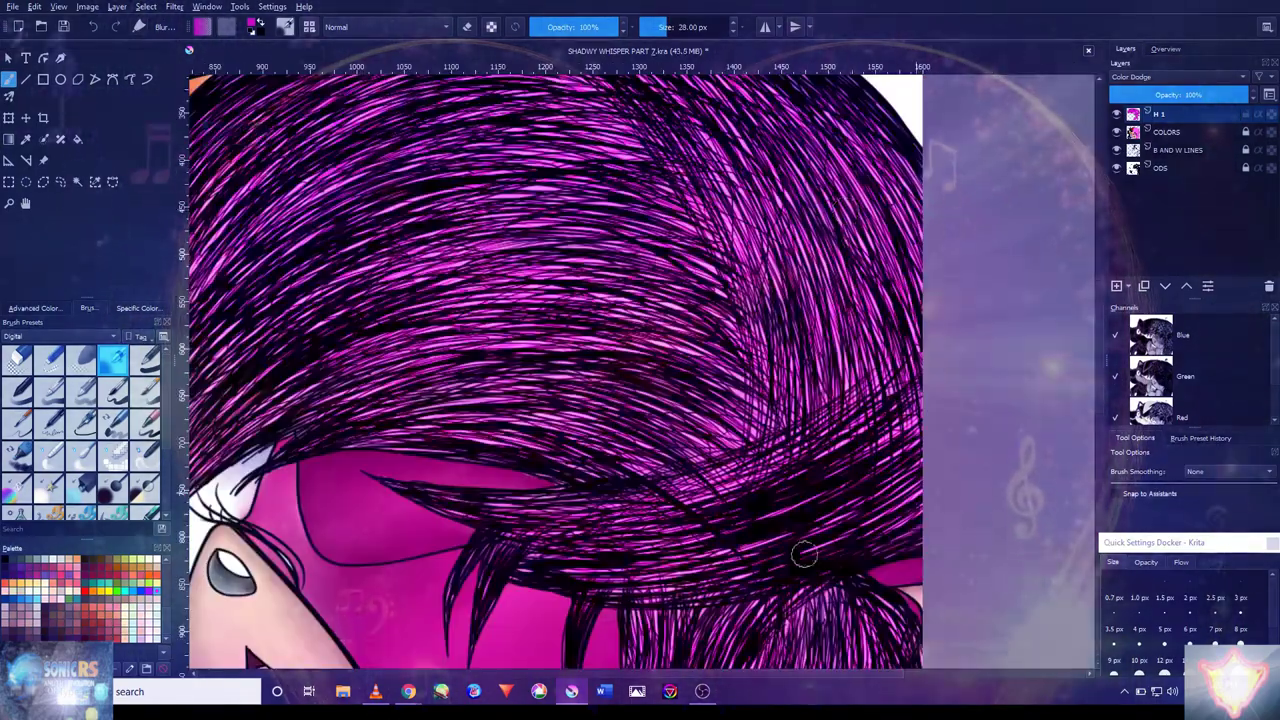
- Highlight the hair tufts along the top of her head on the H 1 layer with the 28 px airbrush
scroll(805, 554, "up", 1)
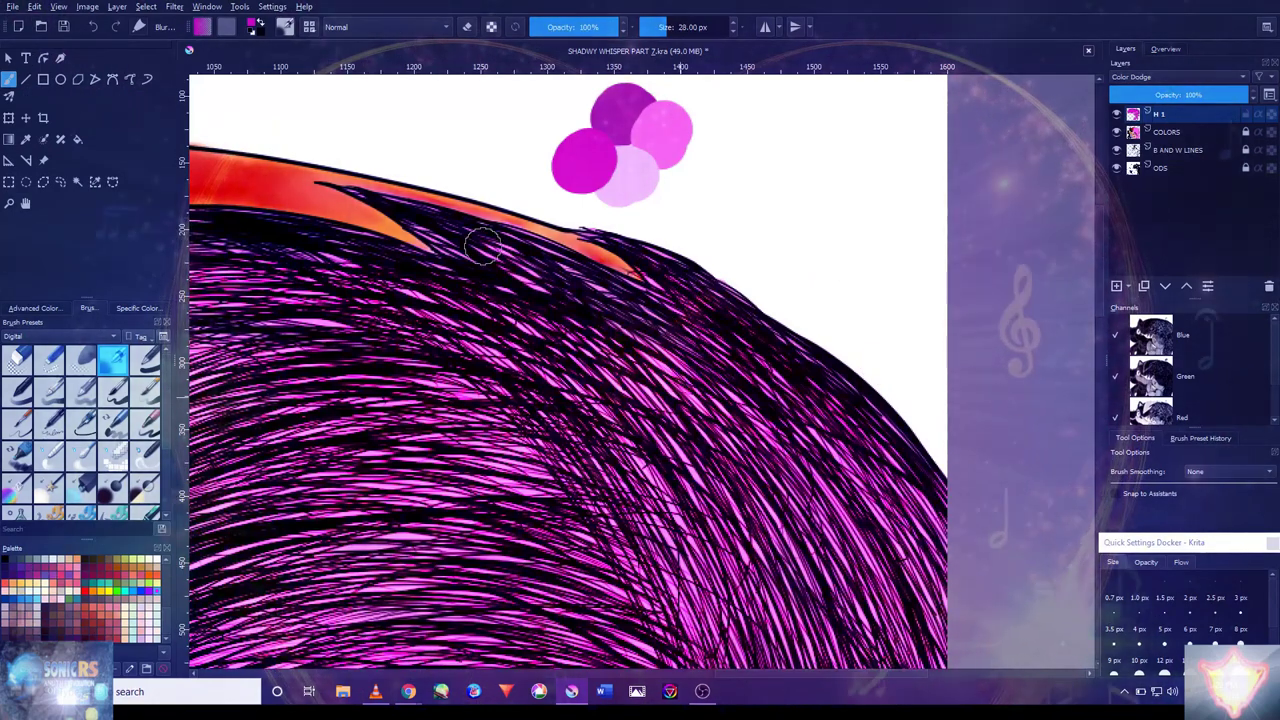
scroll(424, 228, "down", 2)
scroll(411, 363, "up", 1)
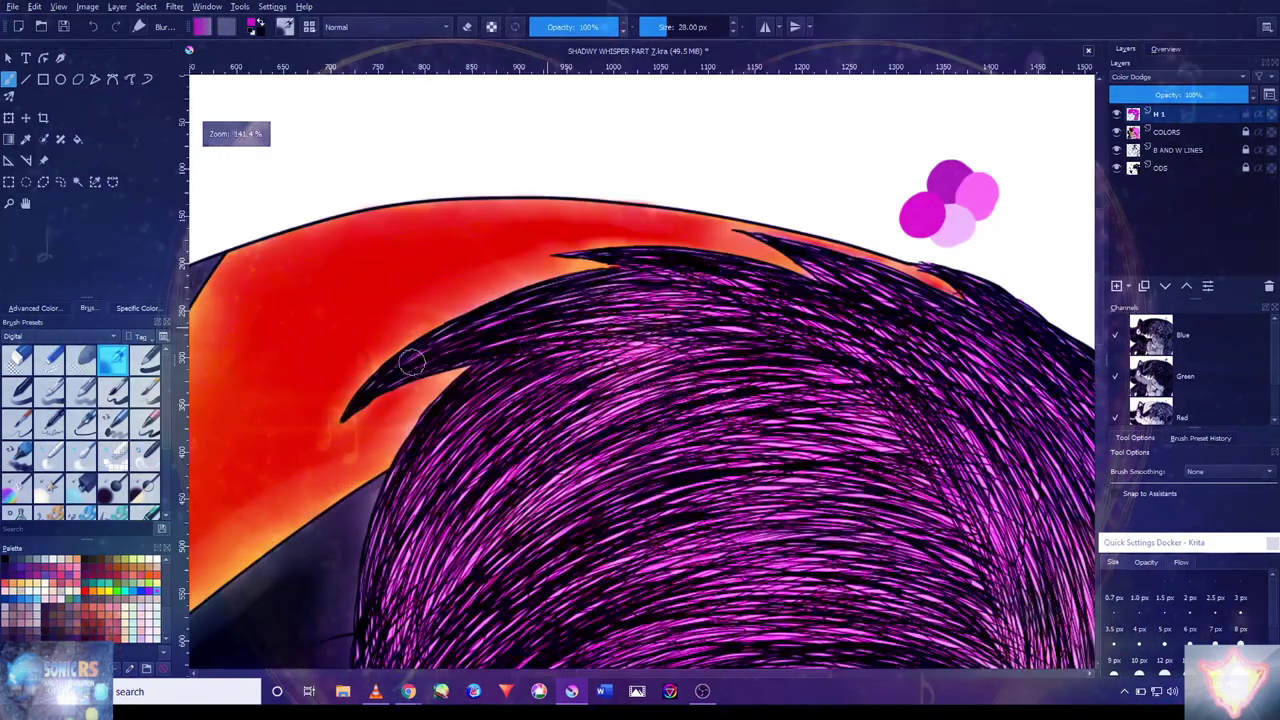
scroll(521, 365, "down", 5)
scroll(366, 580, "up", 5)
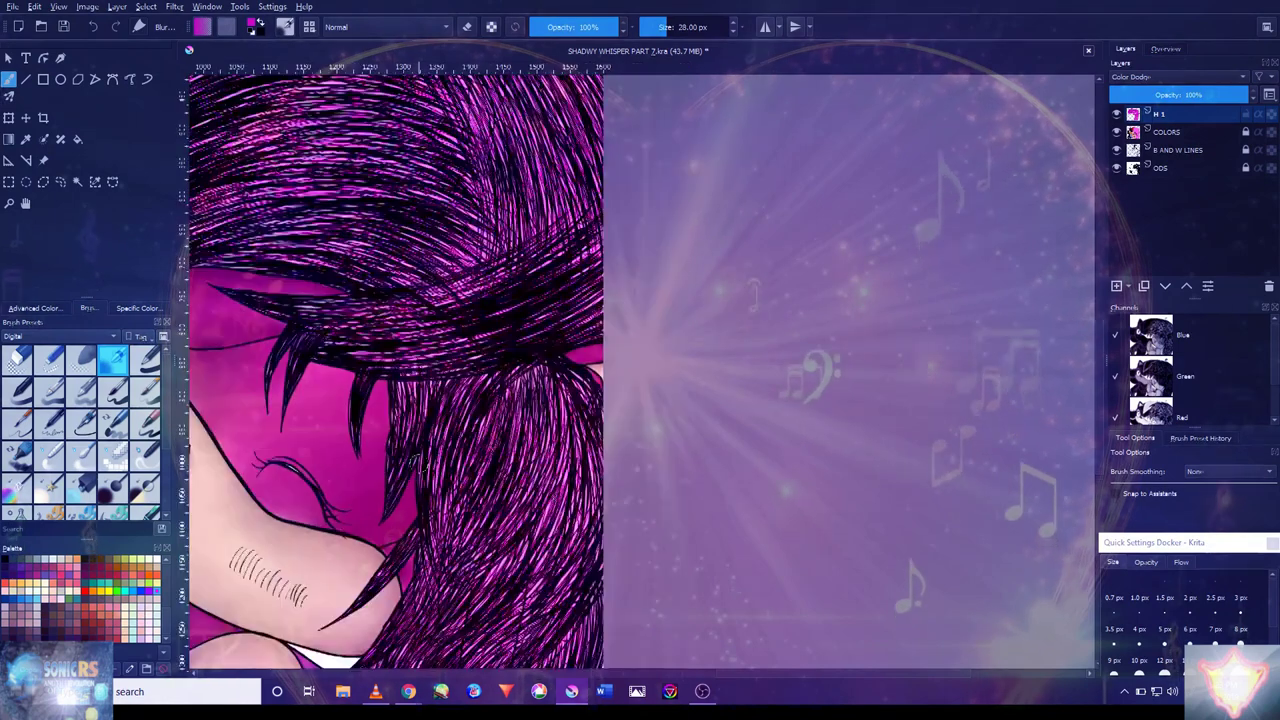
scroll(366, 580, "down", 1)
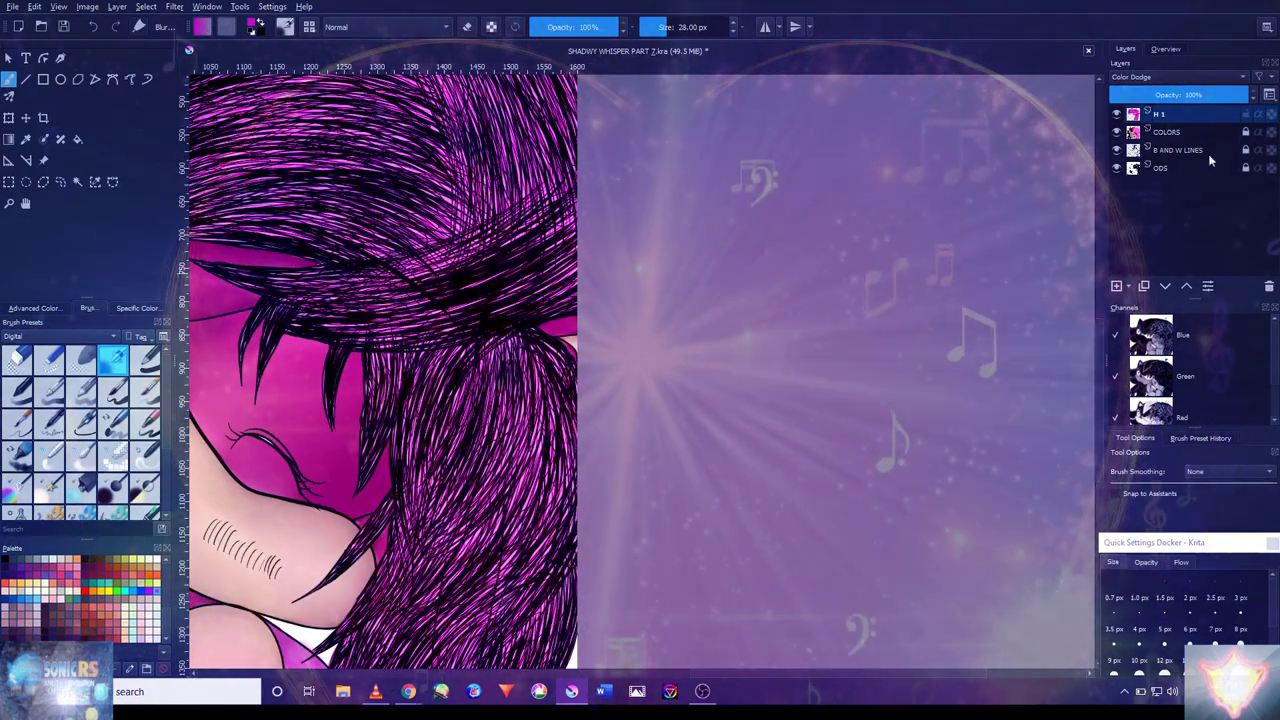
- Add a new layer above H 1 and set its blending mode to Super Light
left_click(1178, 77)
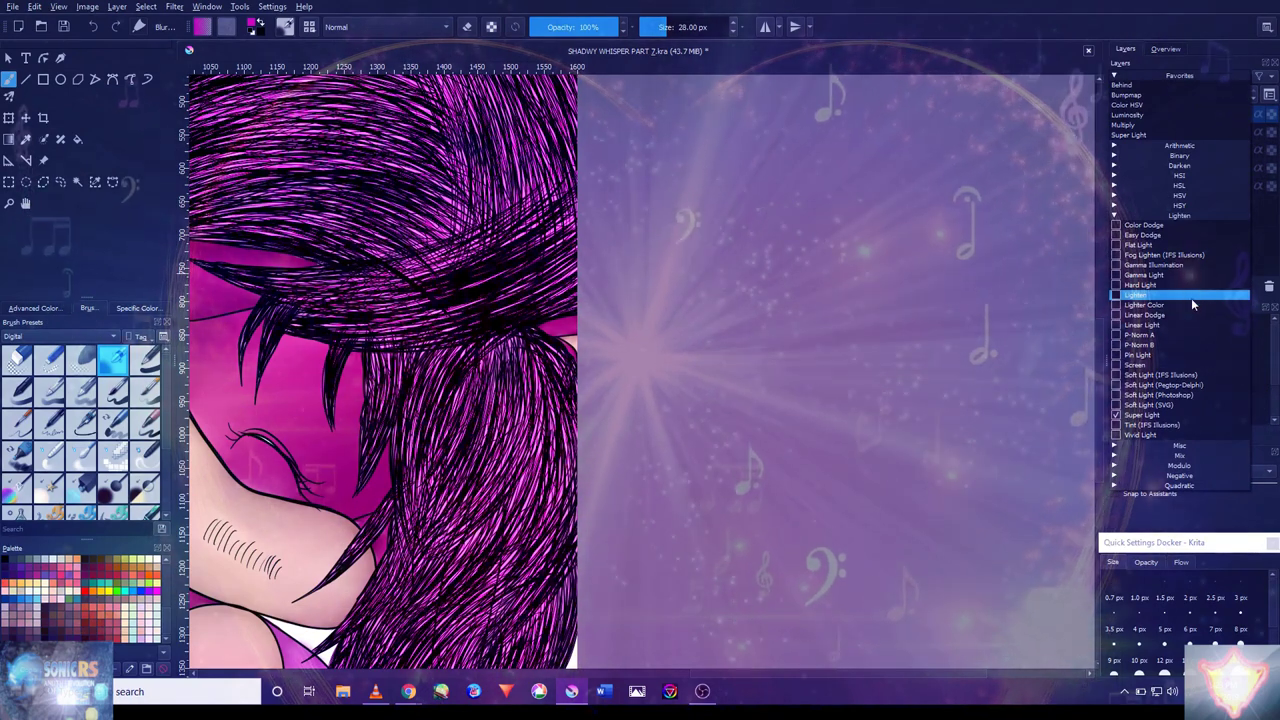
left_click(1142, 414)
left_click(1178, 77)
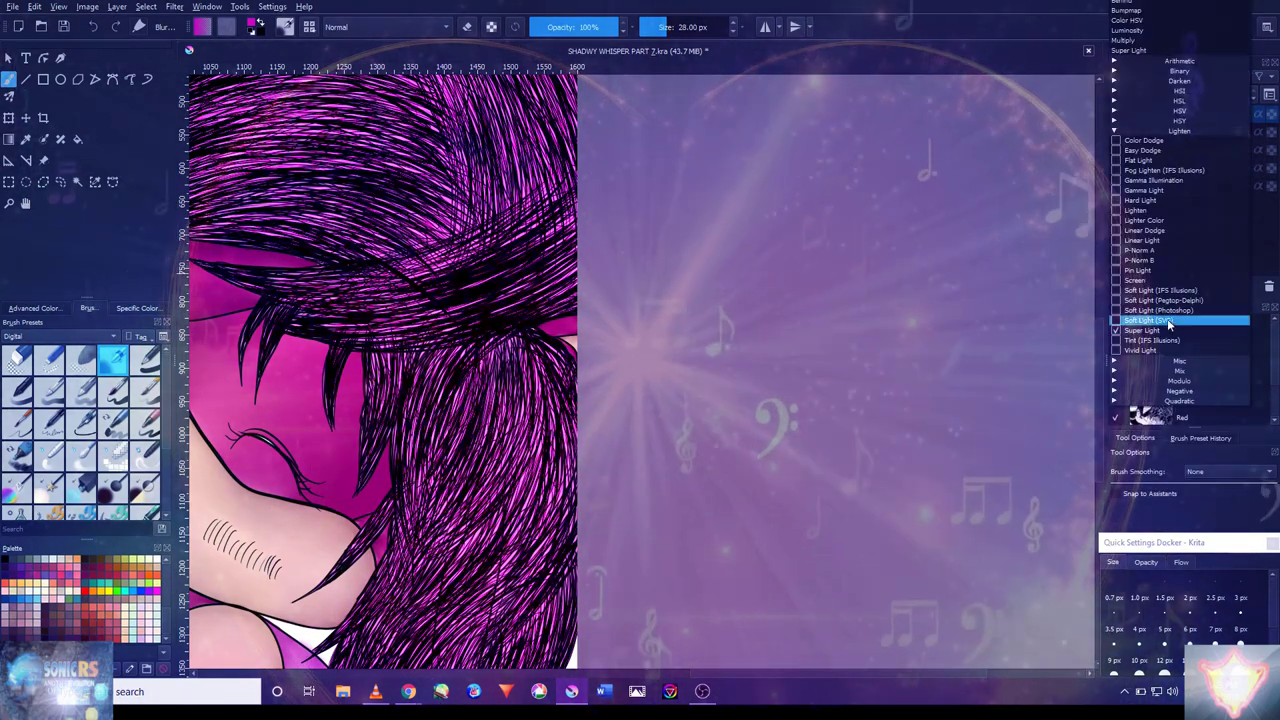
left_click(897, 279)
- Tint the dark gaps in her bangs purple on Layer 5 with the 28 px airbrush
key("1")
key("plus")
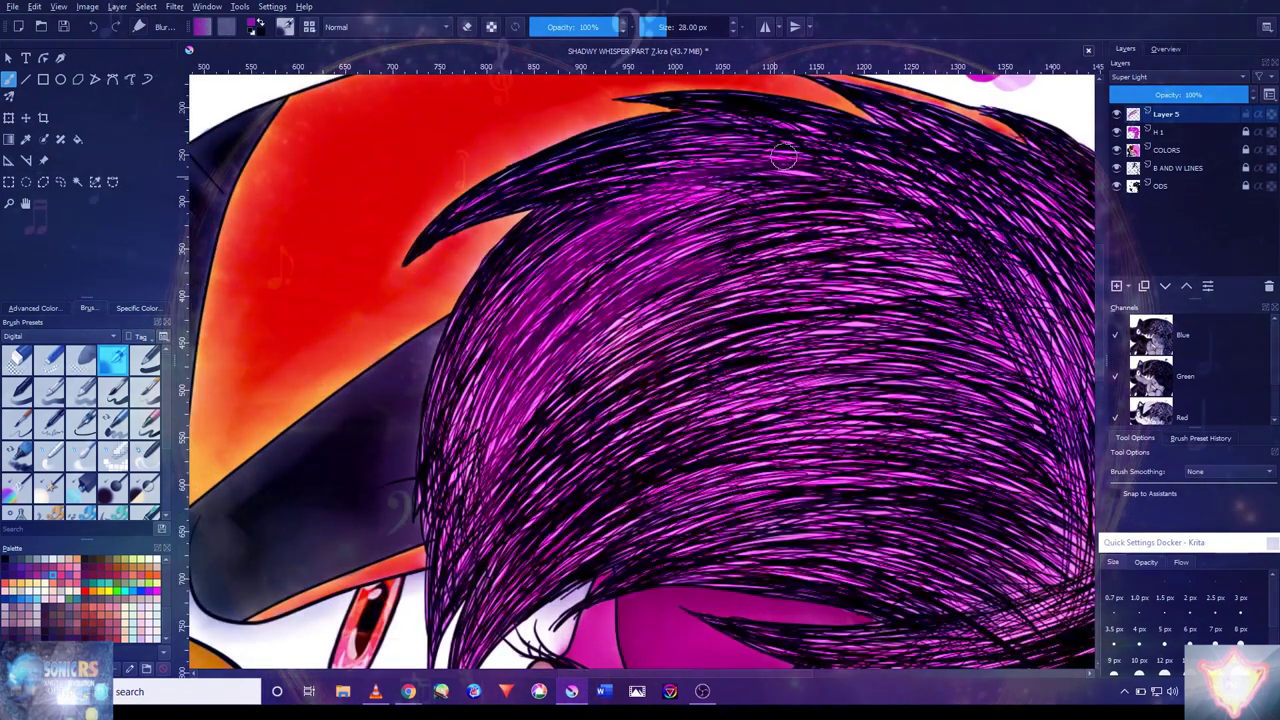
left_click_drag(872, 251, 949, 144)
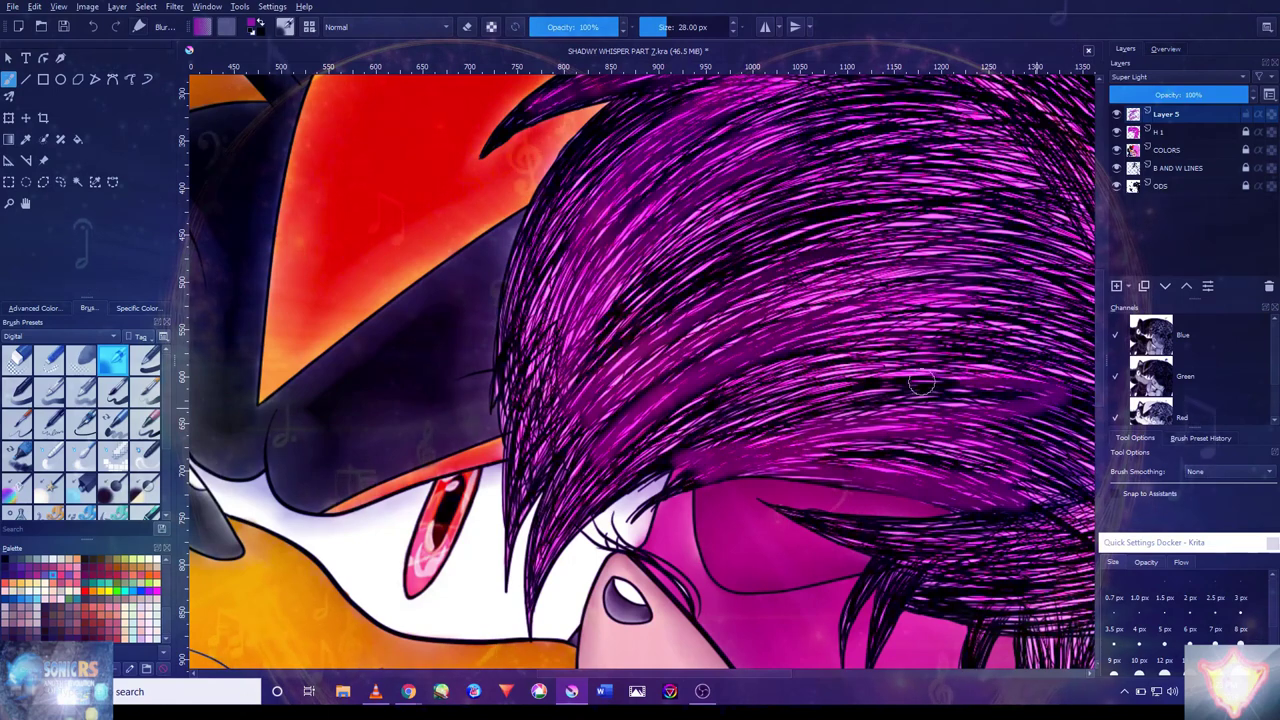
key("minus")
key("minus")
- Enlarge the airbrush to 230 px and tint the ponytail purple on Layer 5
left_click_drag(898, 333, 706, 143)
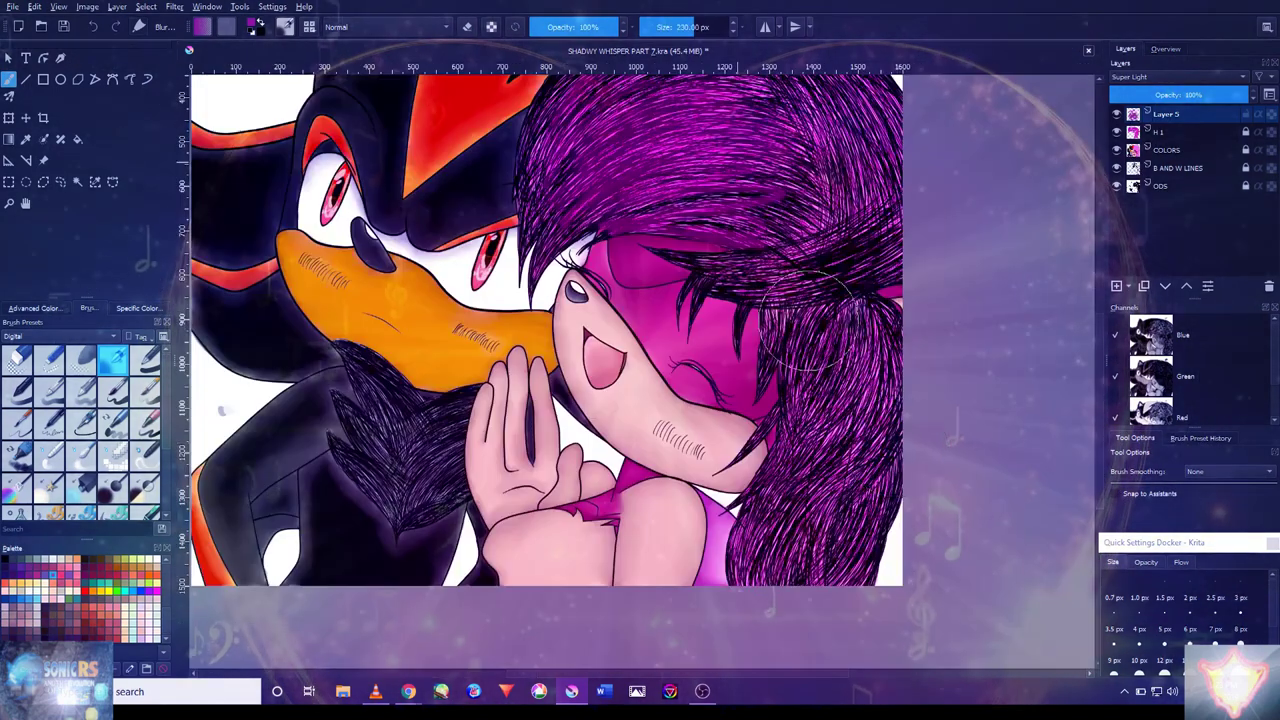
key("plus")
key("plus")
key("plus")
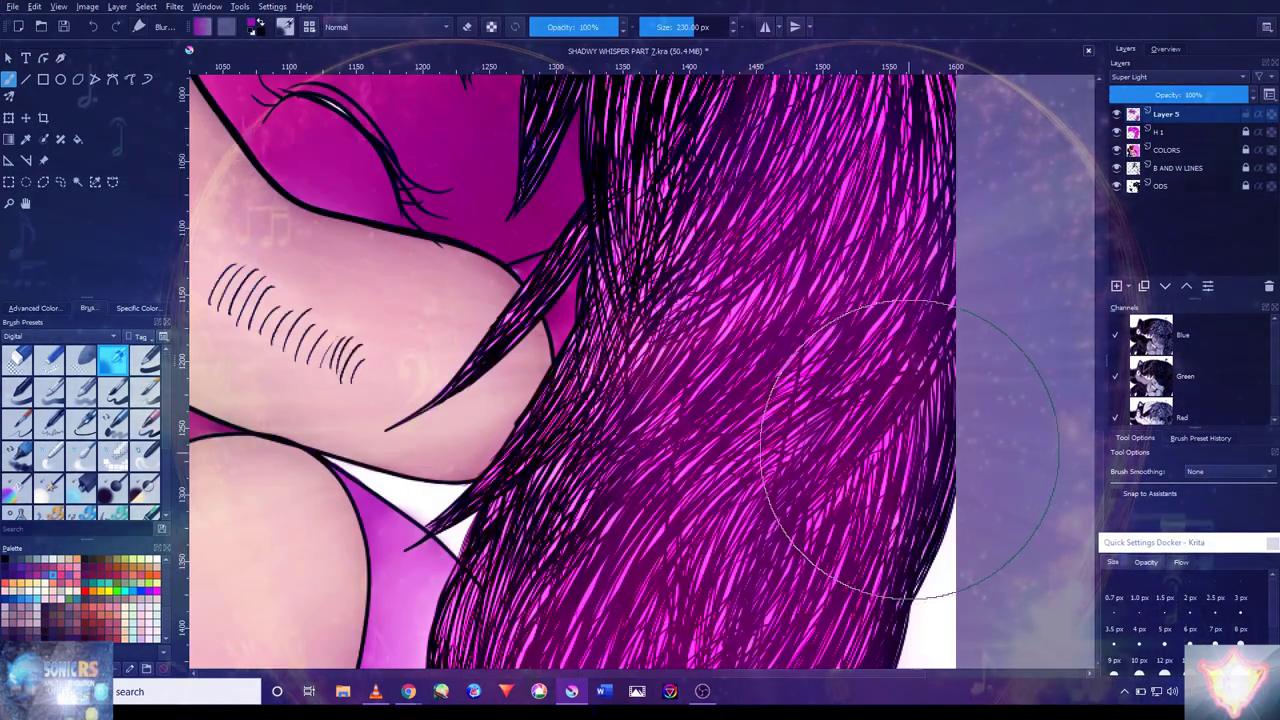
left_click_drag(920, 440, 954, 282)
- Reduce the airbrush to 68 px and smaller, and tint the ponytail's edges and the loose strands over her cheek on Layer 5
key("bracketleft")
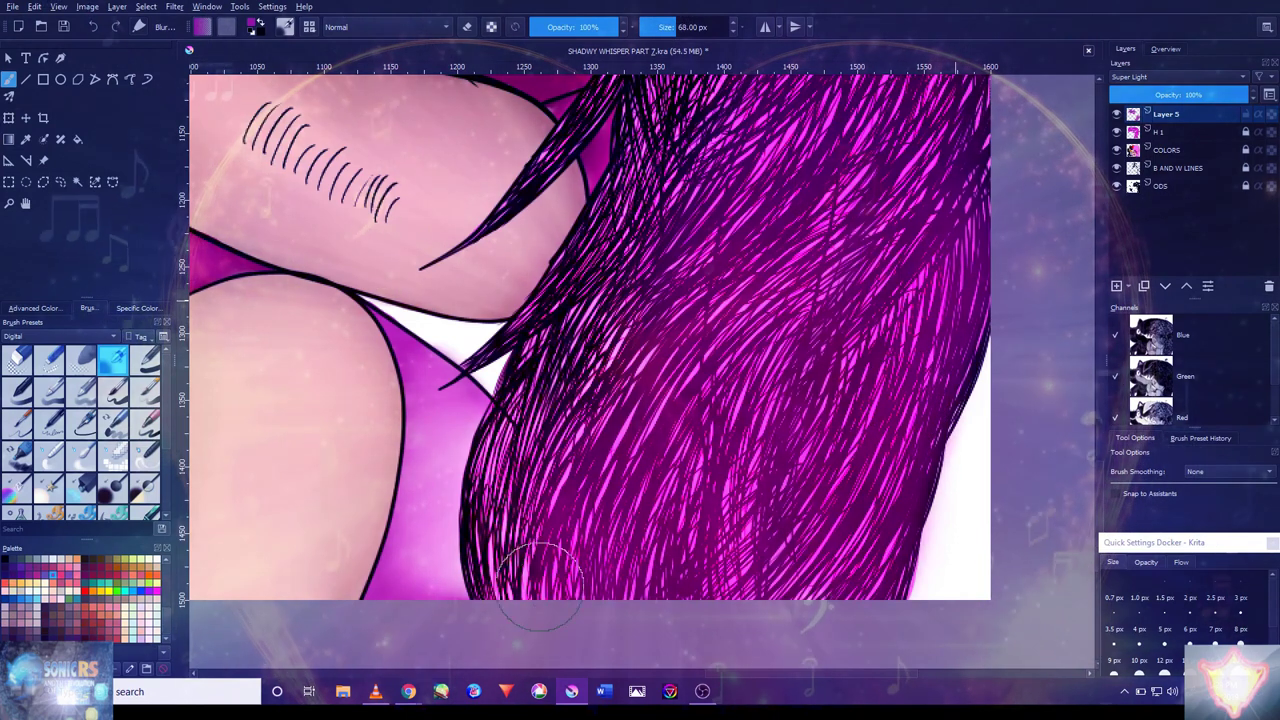
mouse_move(705, 315)
left_mouse_down()
mouse_move(700, 505)
mouse_move(828, 440)
left_mouse_up()
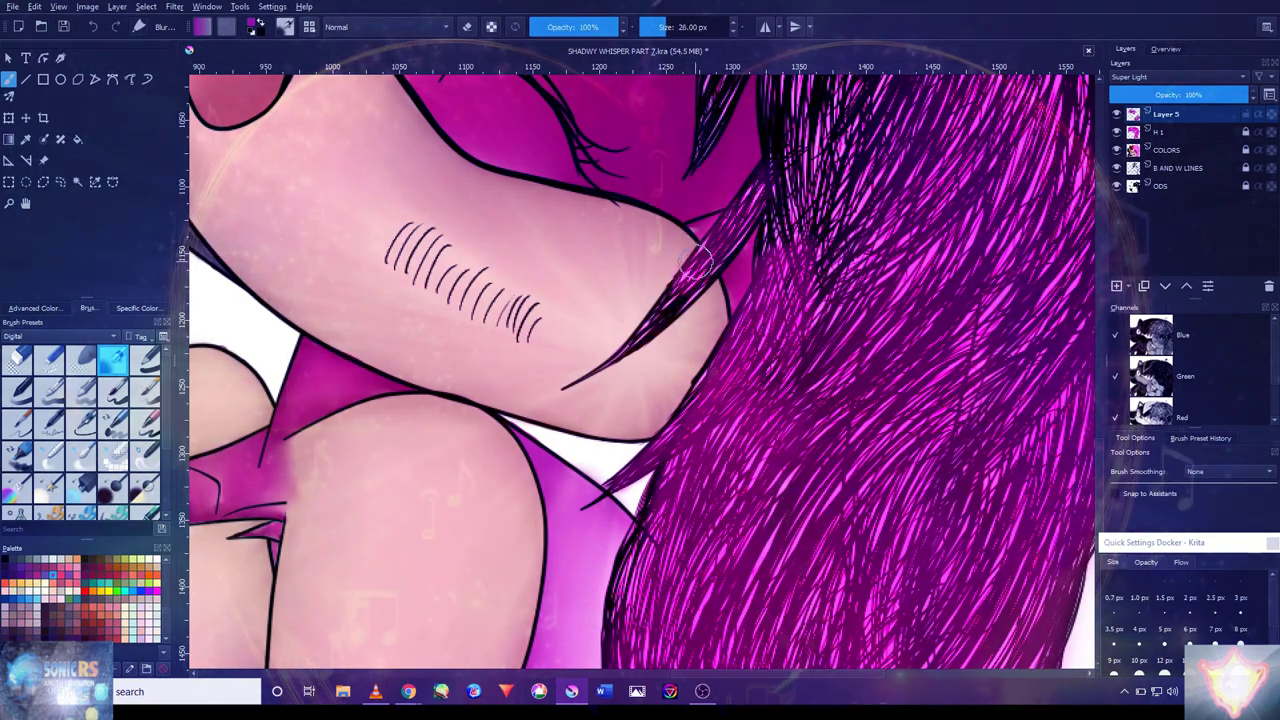
left_click_drag(705, 268, 739, 498)
mouse_move(821, 398)
left_mouse_down()
mouse_move(749, 366)
mouse_move(659, 576)
left_mouse_up()
left_click_drag(757, 234, 829, 314)
- Enlarge the airbrush to 68 px and tint the ponytail's base and the swept hair above it on Layer 5
key("bracketright")
key("bracketright")
key("bracketright")
key("bracketright")
scroll(729, 209, "down", 3)
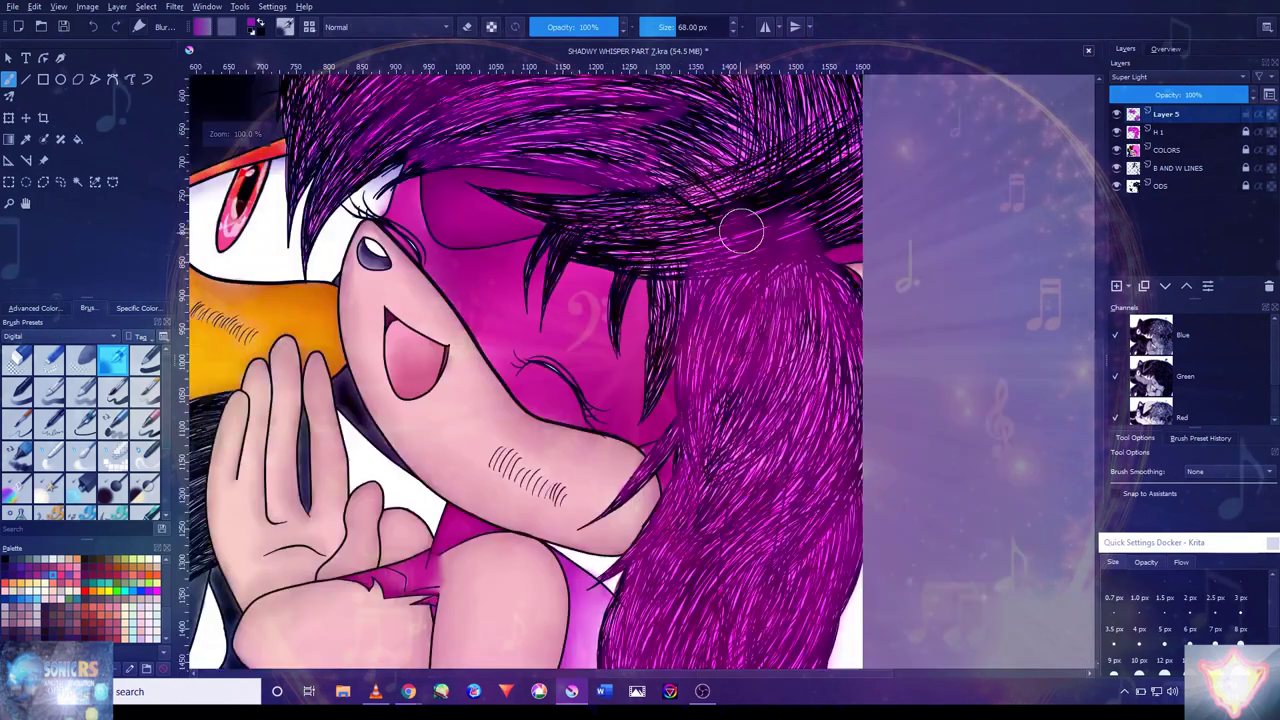
scroll(720, 194, "up", 2)
mouse_move(720, 194)
left_mouse_down()
mouse_move(800, 251)
mouse_move(952, 287)
mouse_move(620, 300)
left_mouse_up()
left_click_drag(700, 250, 617, 364)
- Fill the dark gaps across her bangs and crown with purple on Layer 5 using the 68 px airbrush
mouse_move(900, 230)
left_mouse_down()
mouse_move(610, 330)
mouse_move(880, 340)
left_mouse_up()
left_click_drag(950, 220, 870, 230)
left_click_drag(1020, 300, 780, 250)
mouse_move(960, 260)
left_mouse_down()
mouse_move(683, 252)
mouse_move(730, 494)
left_mouse_up()
left_click_drag(900, 200, 560, 260)
mouse_move(420, 600)
left_mouse_down()
mouse_move(325, 450)
mouse_move(430, 240)
left_mouse_up()
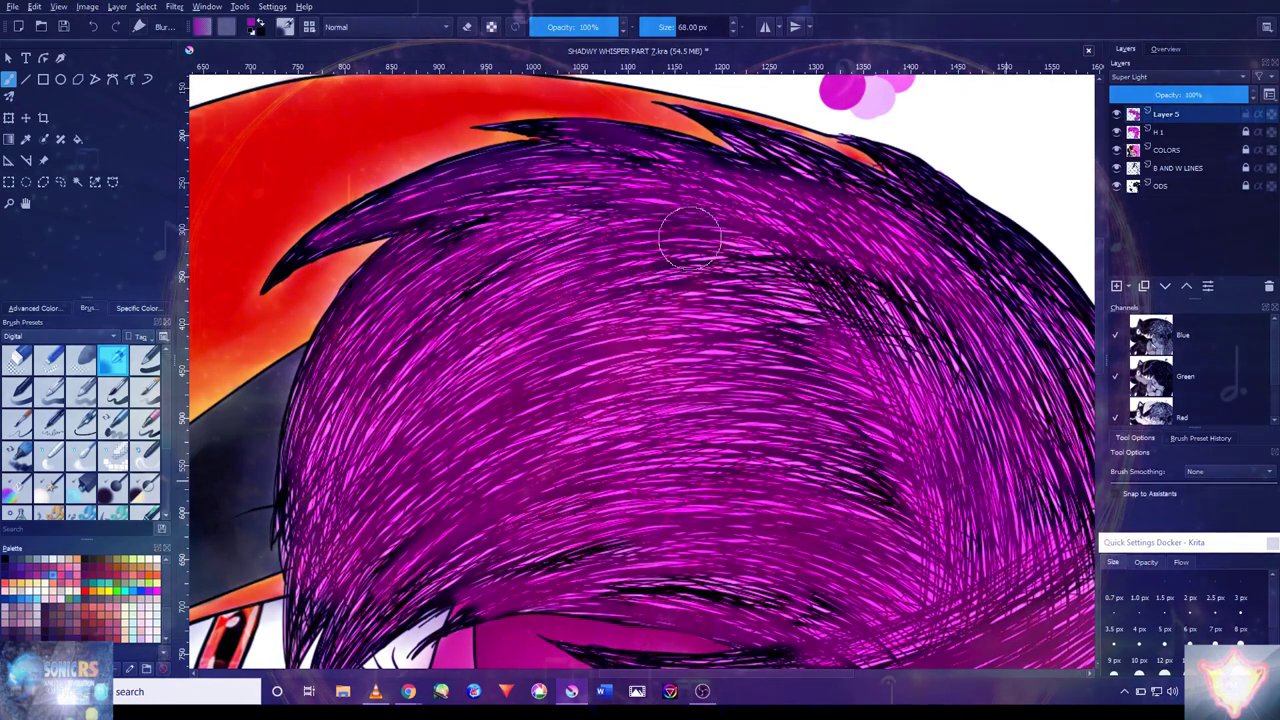
left_click_drag(890, 300, 760, 323)
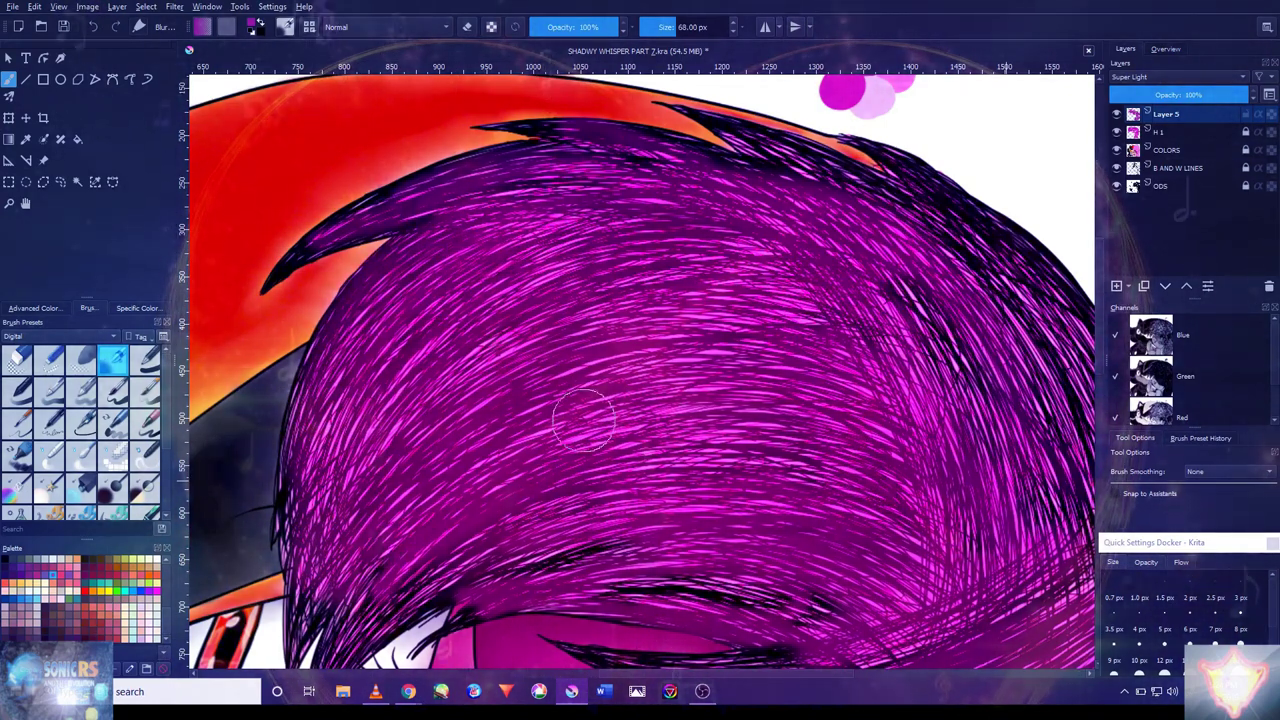
- Tint the short fringe strands over her forehead and beside her face purple on Layer 5 with 18 px and 32 px airbrushes
scroll(584, 420, "down", 10)
scroll(840, 495, "up", 10)
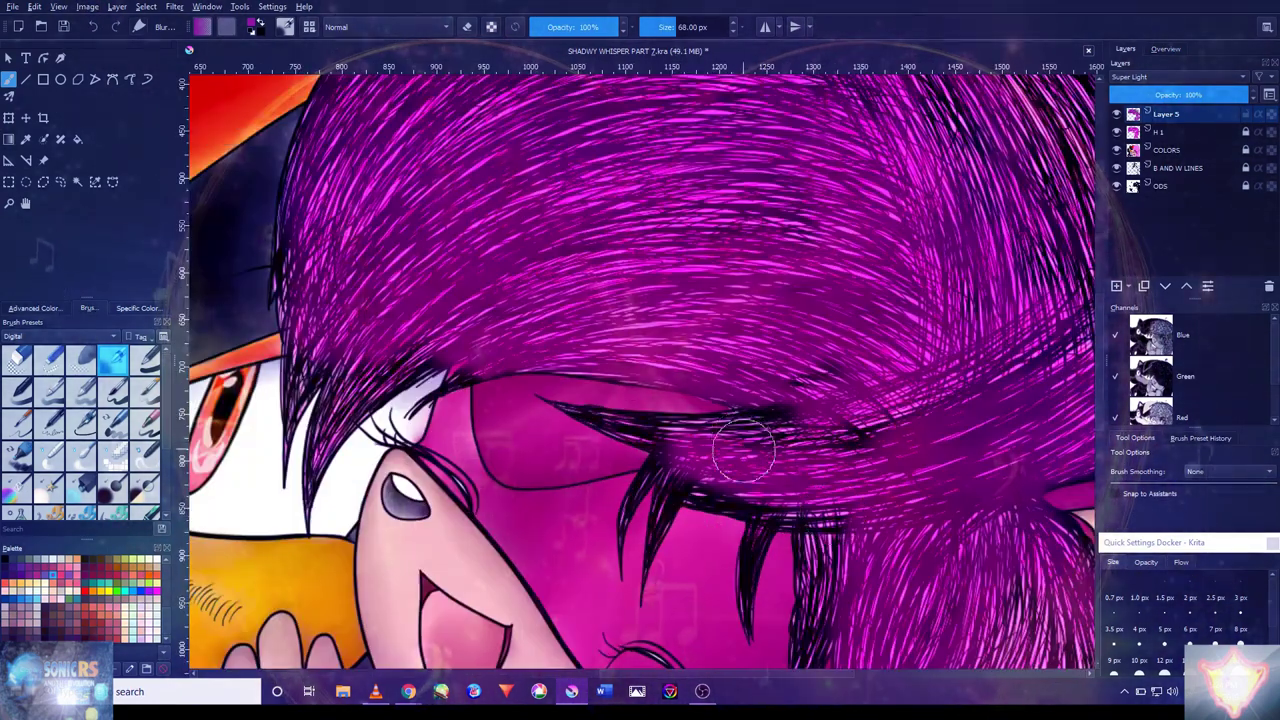
scroll(743, 452, "down", 5)
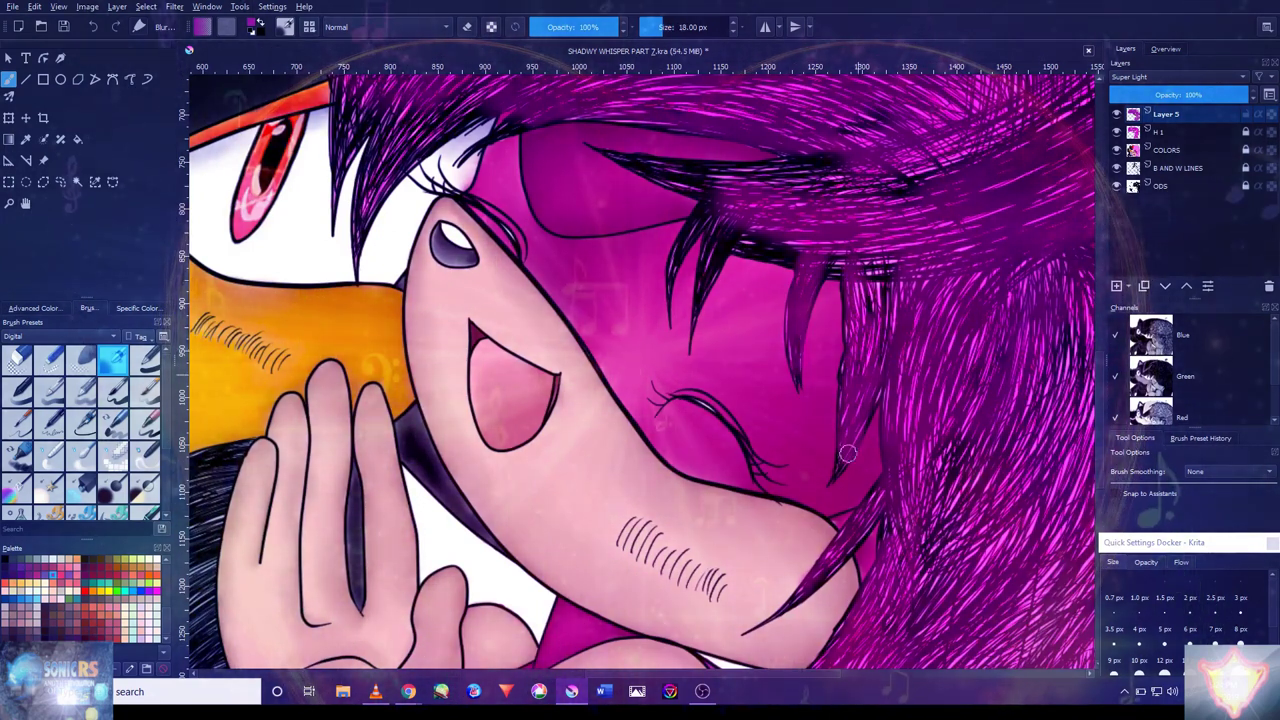
scroll(760, 333, "up", 2)
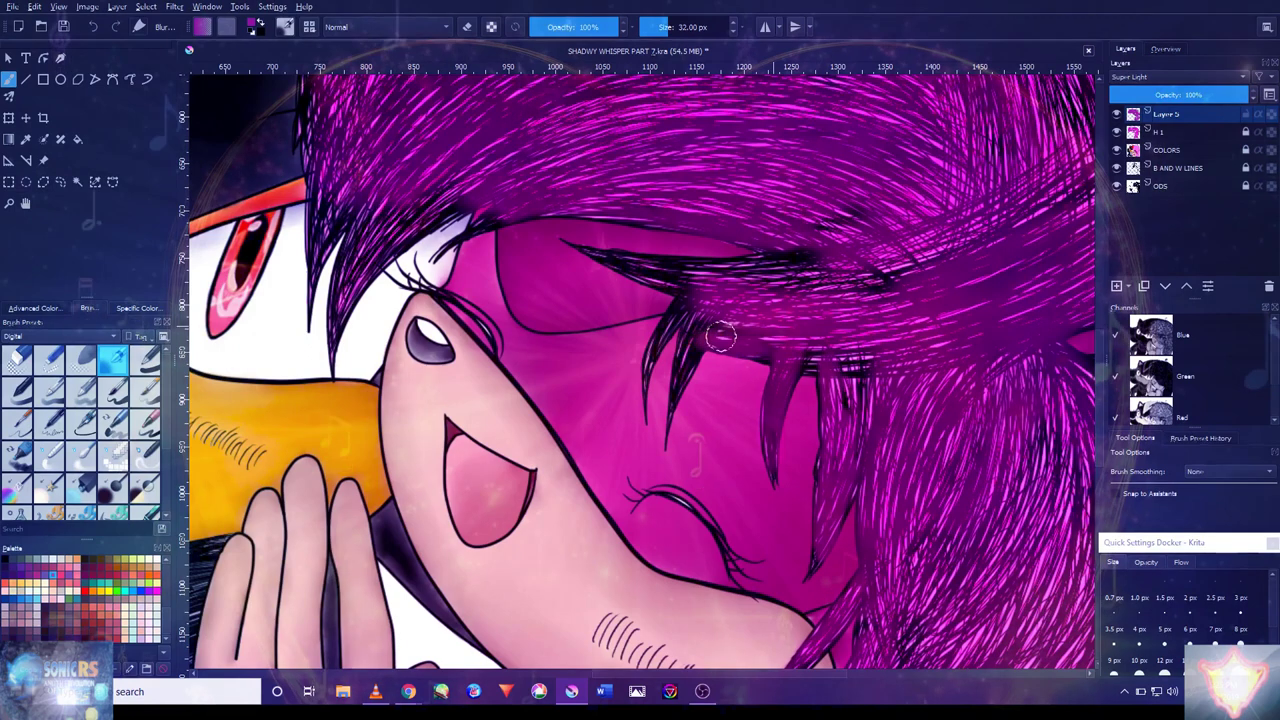
scroll(820, 311, "up", 3)
scroll(820, 311, "right", 3)
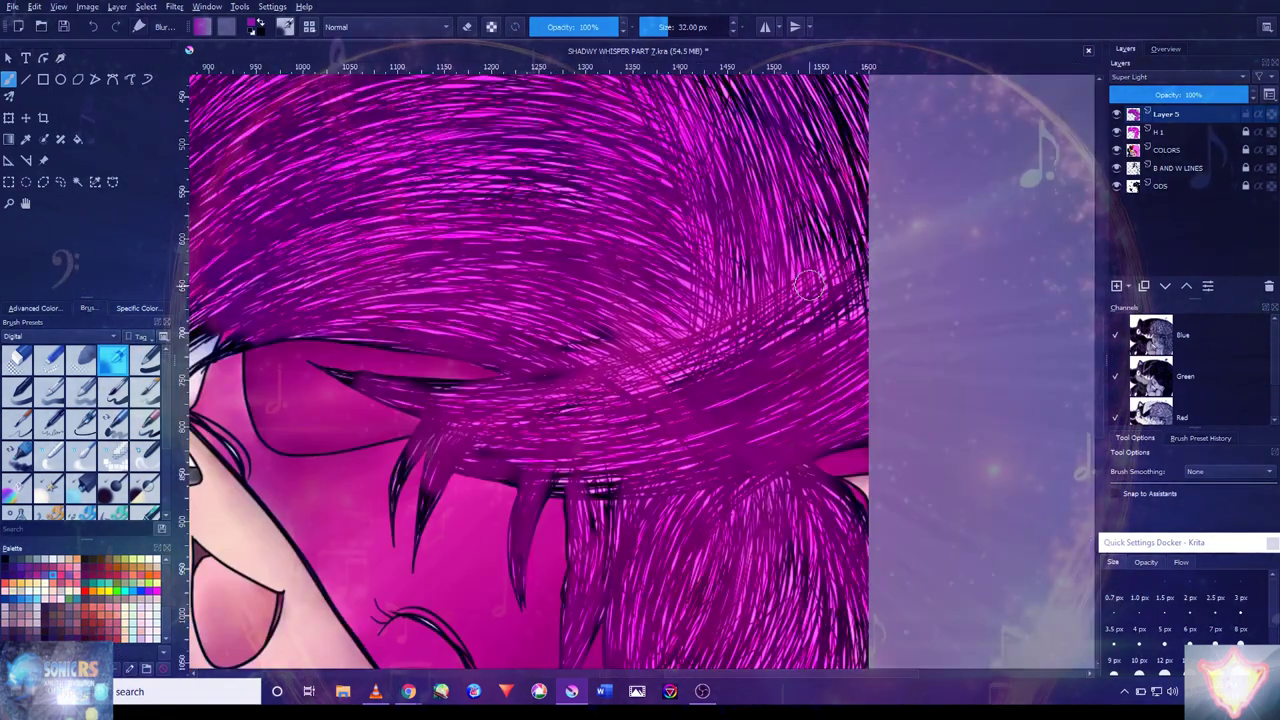
- Tint the remaining dark areas at the back of her head purple on Layer 5 with the 32 px airbrush
scroll(758, 433, "up", 1)
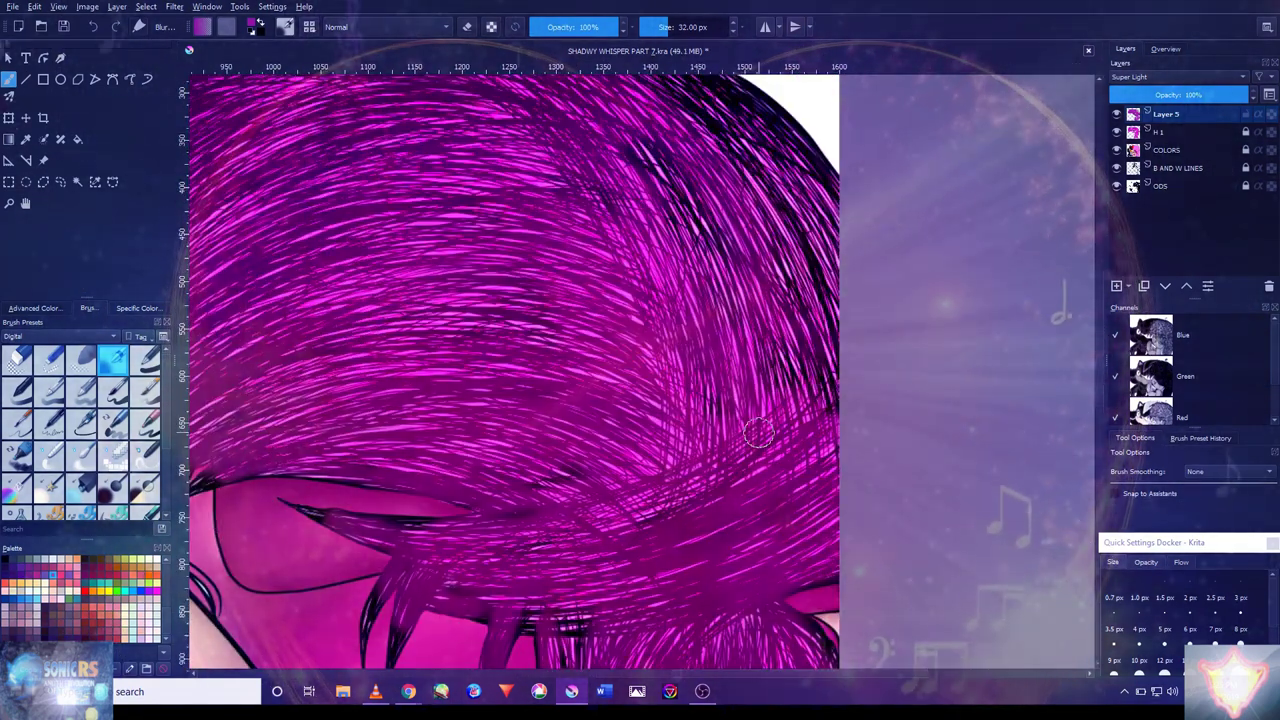
scroll(830, 370, "up", 5)
scroll(830, 370, "left", 3)
- Tint the dark upper edge and pointed tufts of the hair purple on Layer 5 with 38 px and 28 px airbrushes
key("bracketright")
key("bracketright")
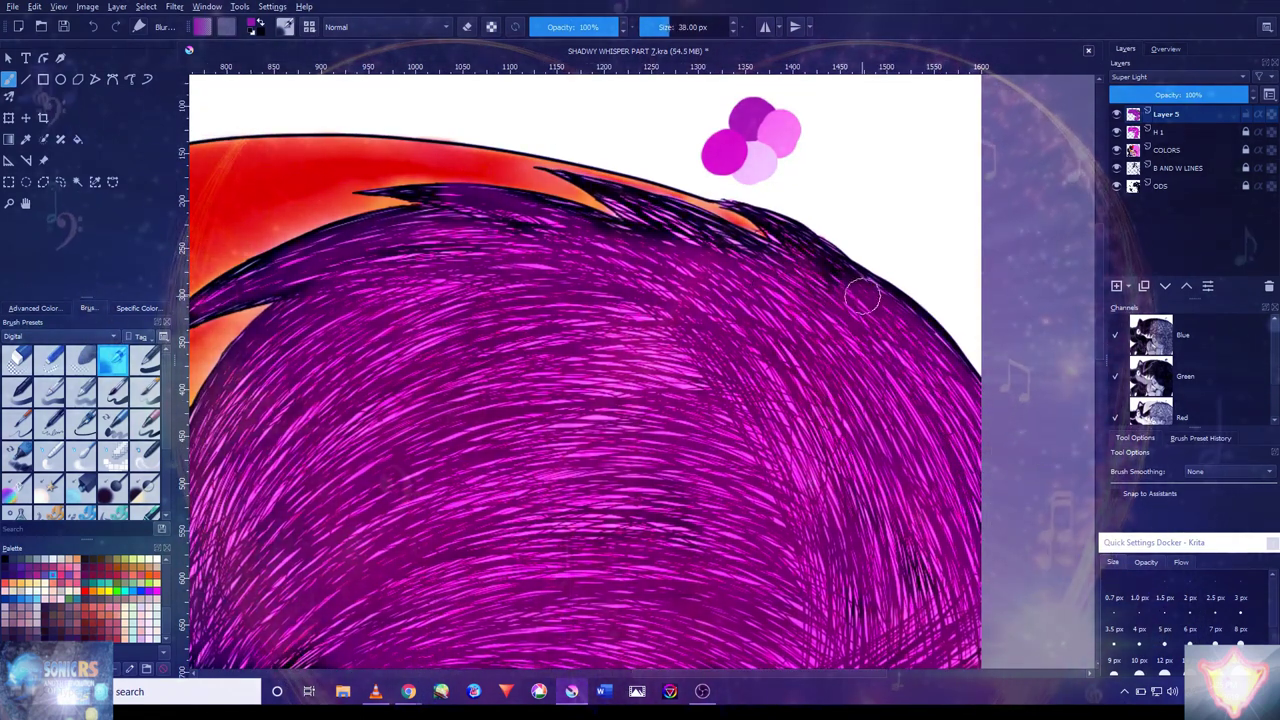
left_click_drag(766, 291, 698, 263)
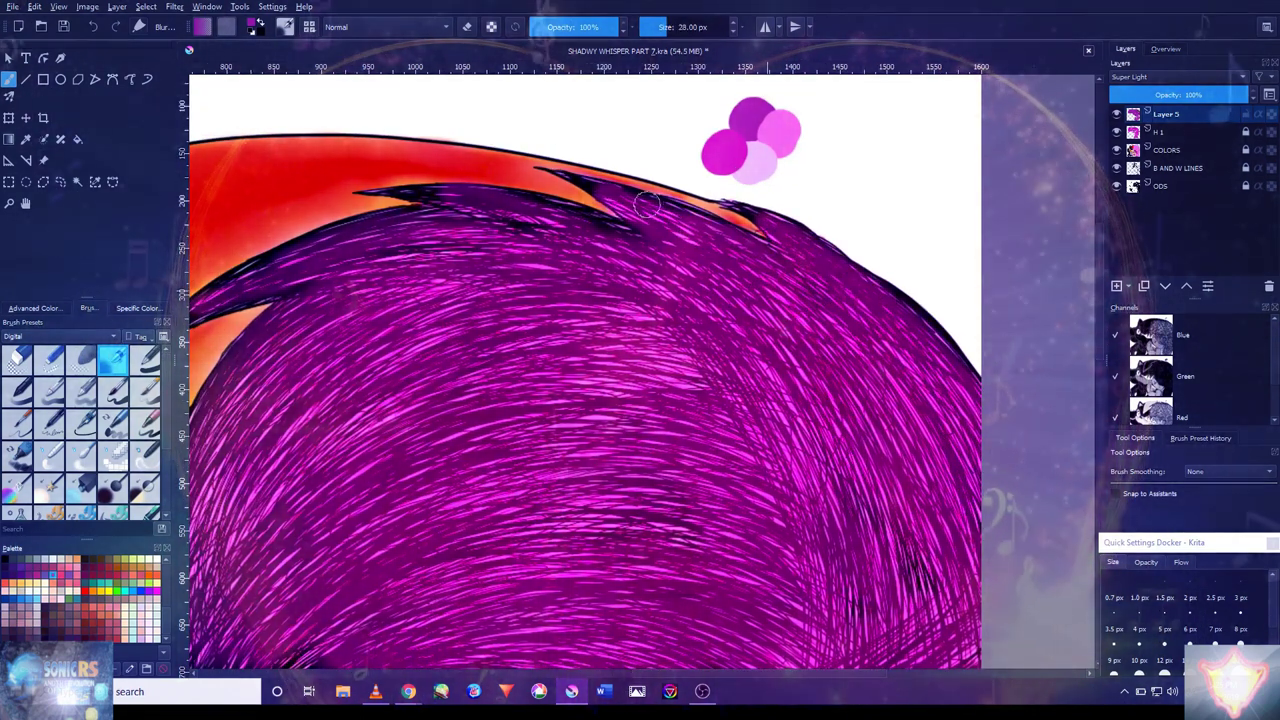
scroll(690, 226, "left", 3)
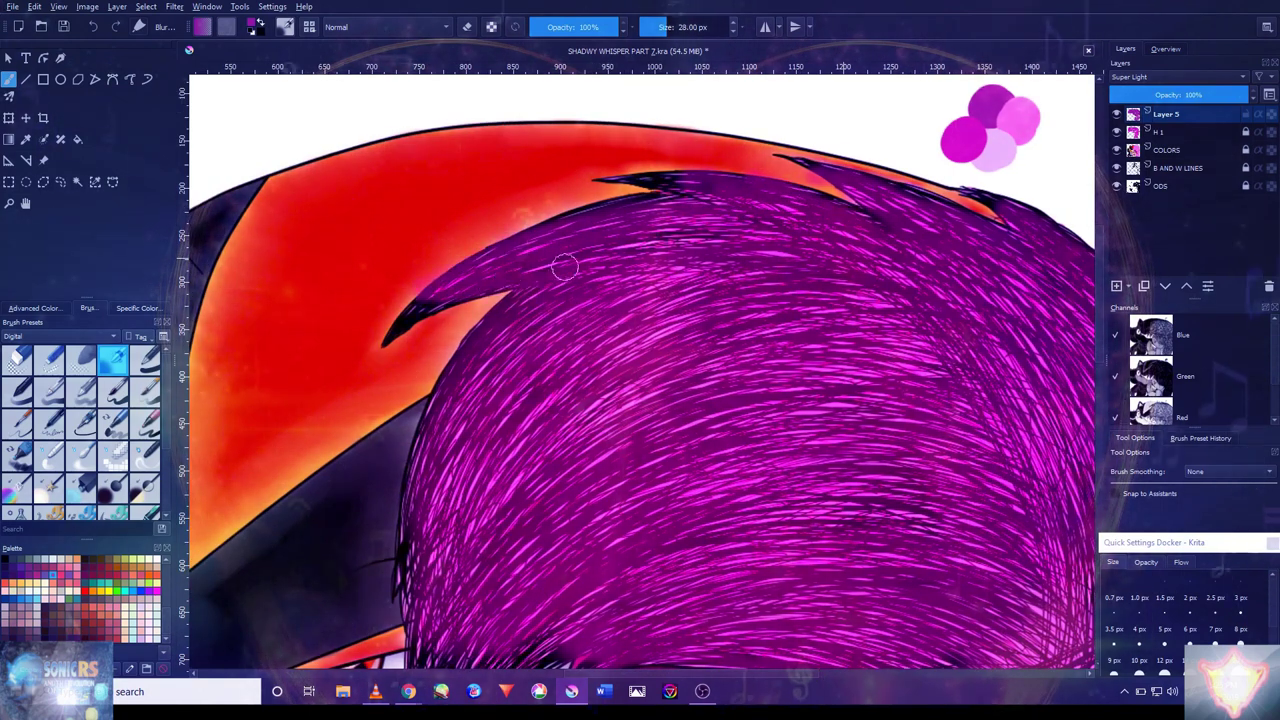
scroll(788, 210, "down", 2)
scroll(627, 298, "left", 1)
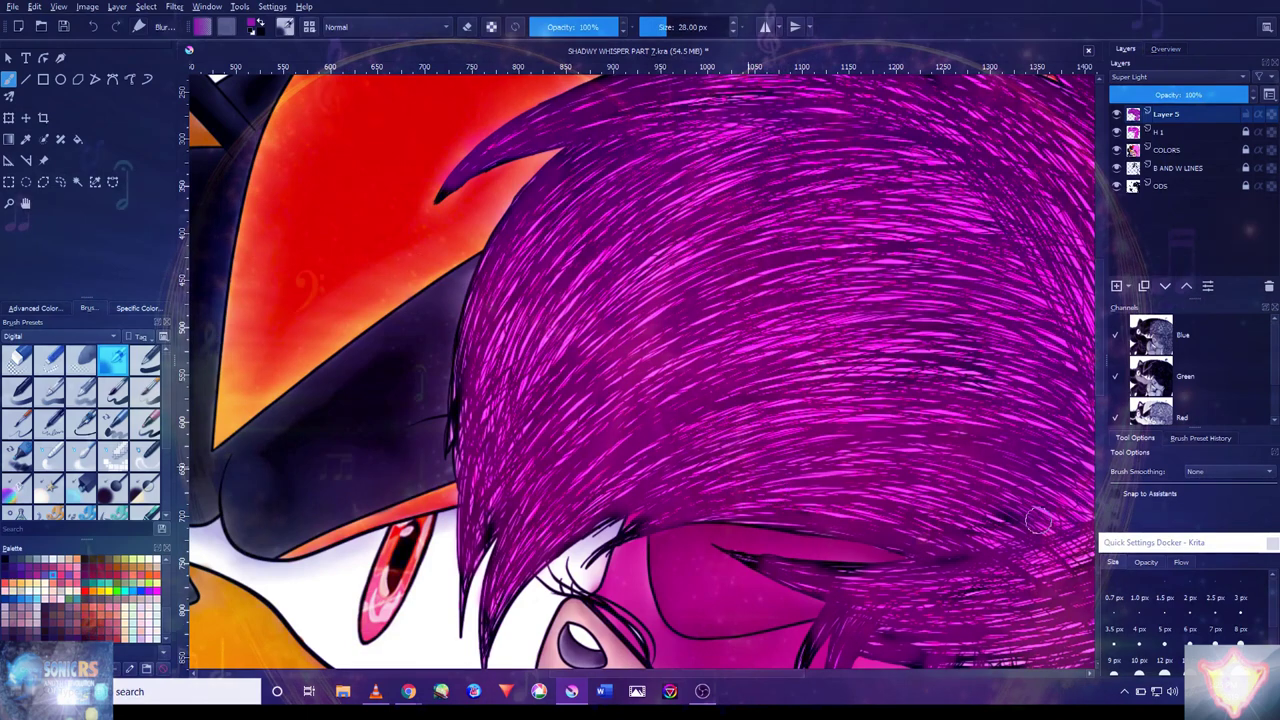
- Tint the remaining dark patches of her ponytail and the back of her head purple, using an 84 px airbrush for the large areas
scroll(818, 574, "down", 5)
scroll(800, 580, "up", 5)
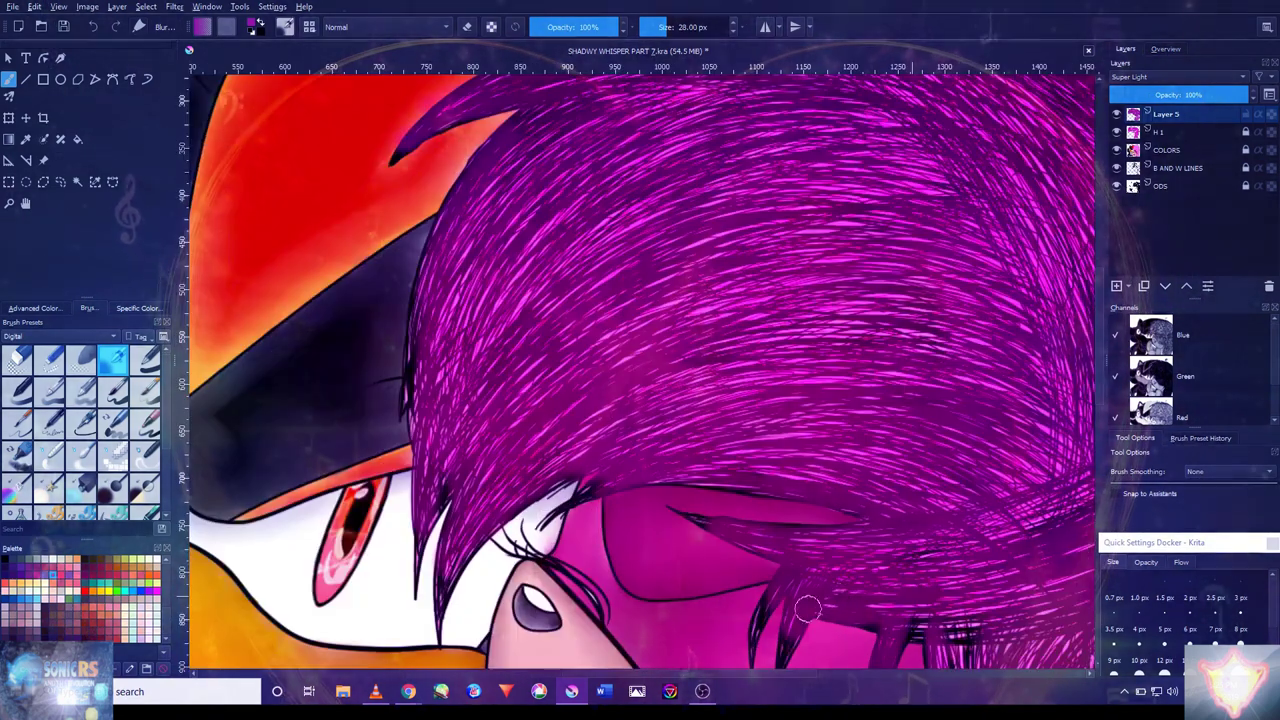
scroll(965, 540, "down", 6)
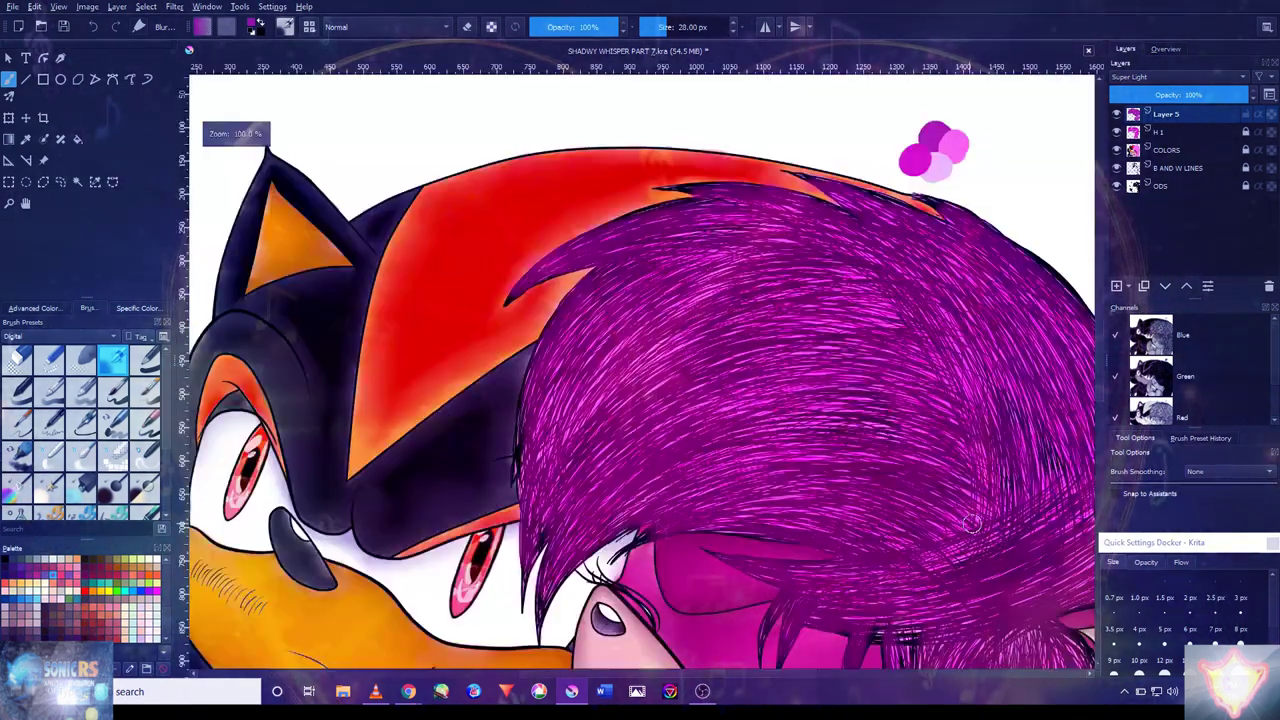
scroll(945, 390, "up", 7)
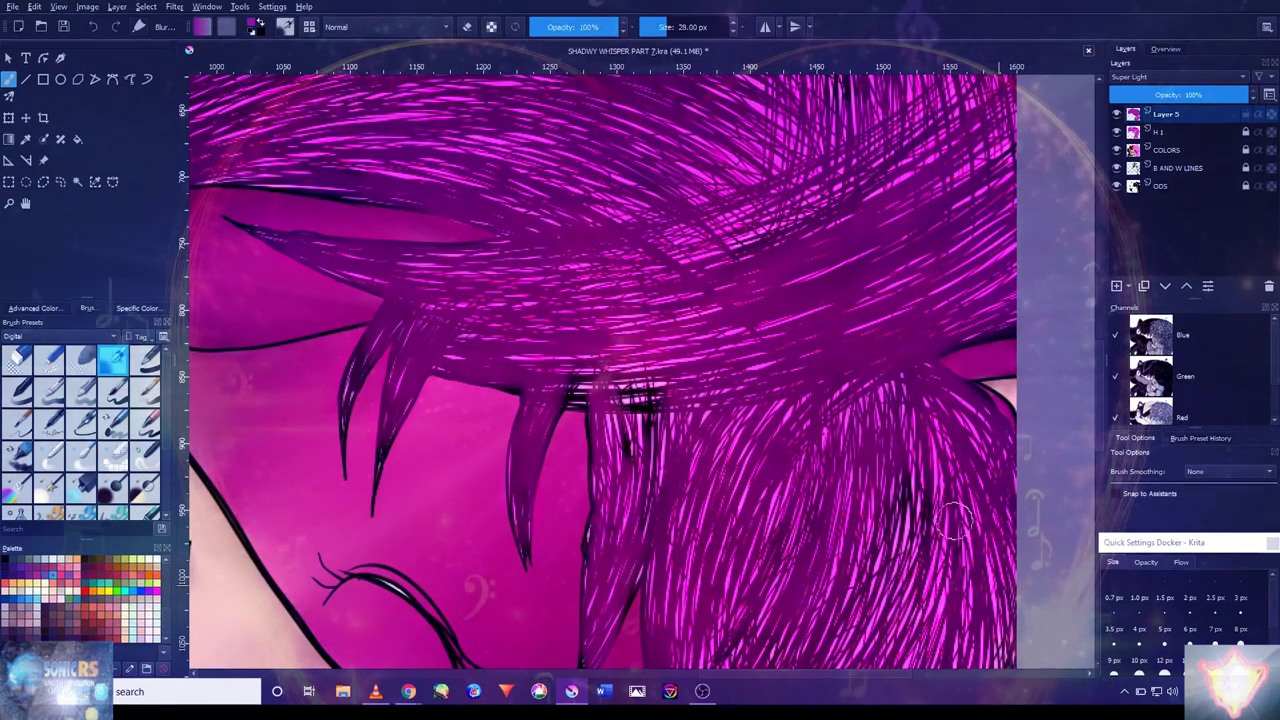
scroll(995, 560, "down", 3)
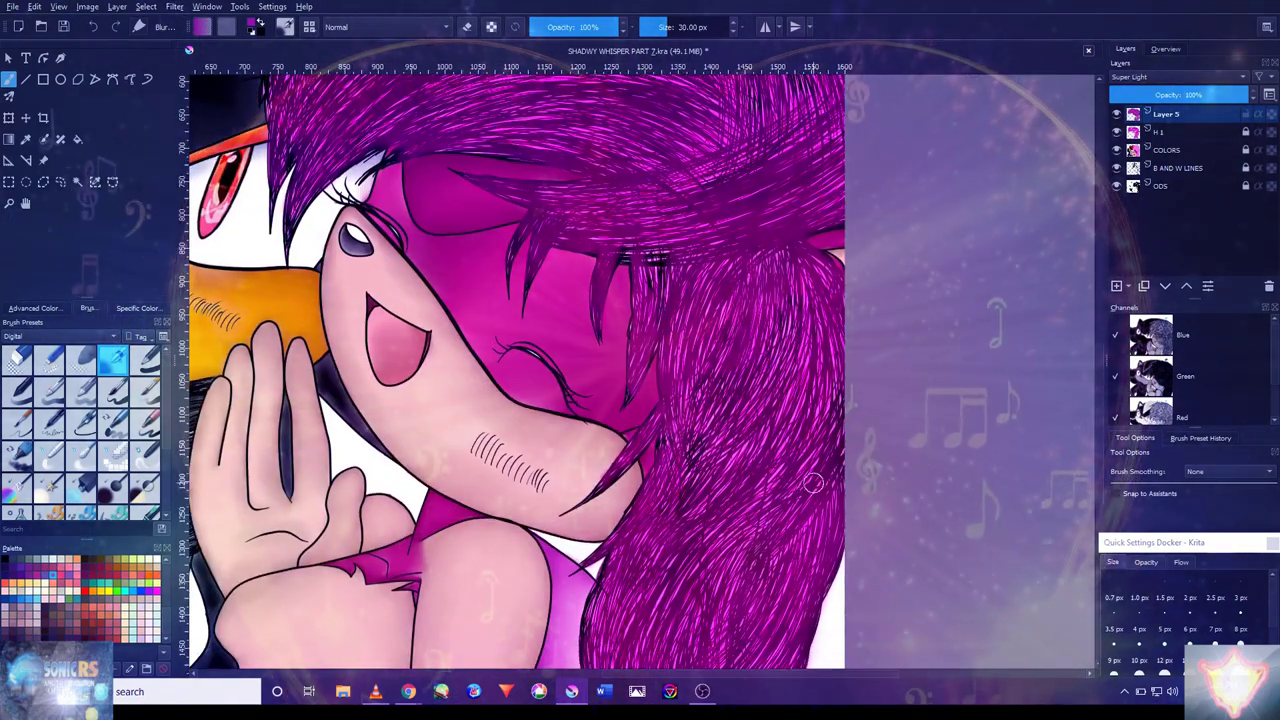
key("bracketright")
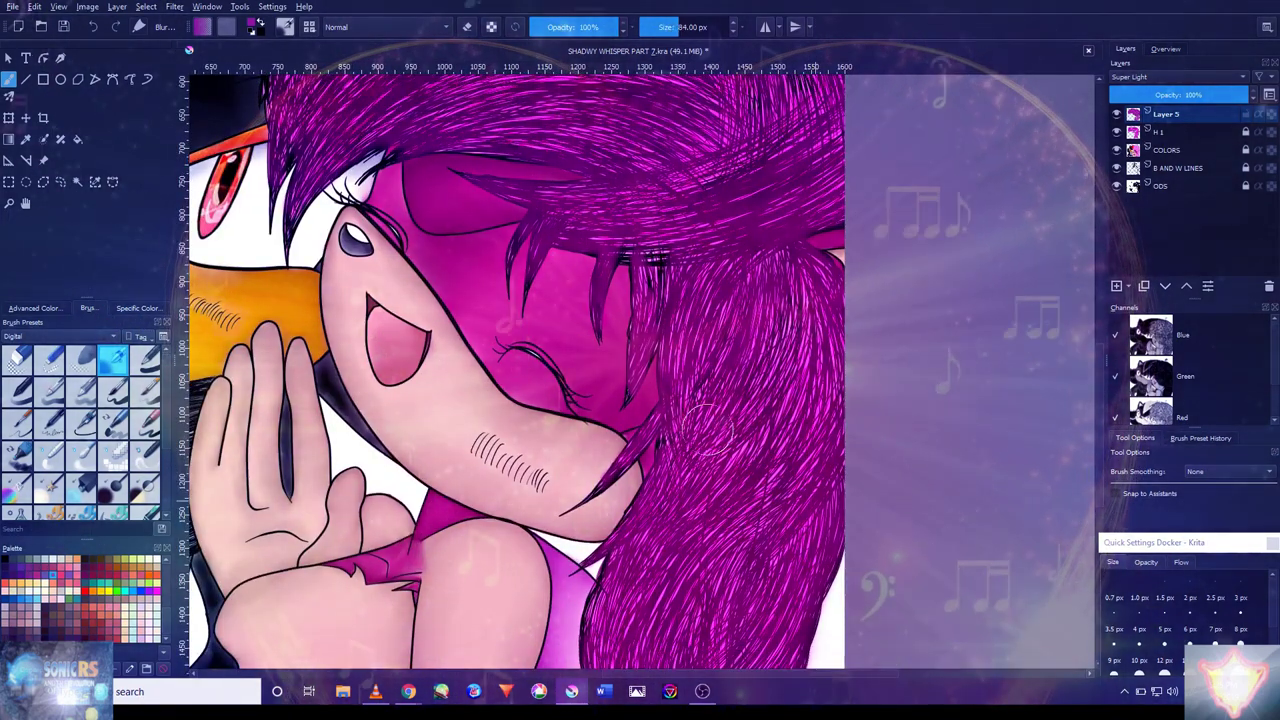
mouse_move(623, 243)
left_mouse_down()
mouse_move(645, 257)
mouse_move(718, 457)
left_mouse_up()
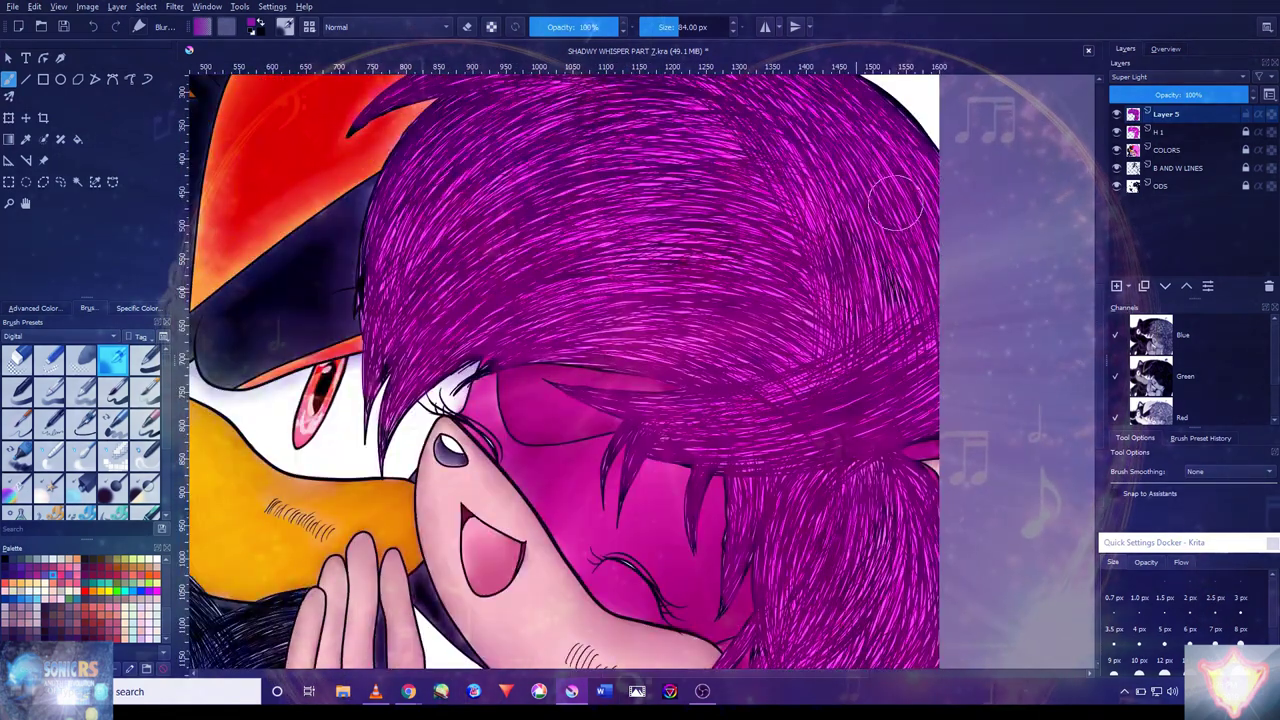
left_click_drag(900, 205, 891, 385)
- Reduce the airbrush to 24 px and tint the dark outline strands along the top of the hair purple
key("bracketleft")
key("bracketleft")
key("bracketleft")
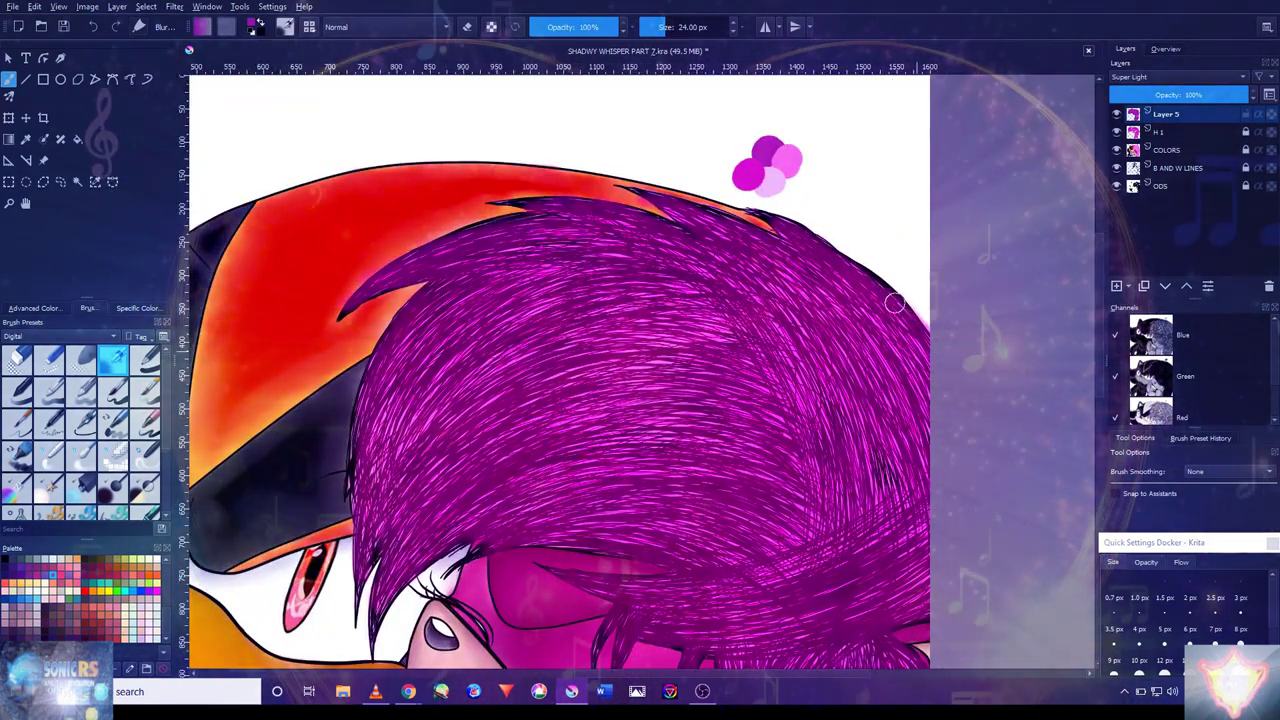
mouse_move(905, 300)
left_mouse_down()
mouse_move(680, 205)
mouse_move(552, 209)
left_mouse_up()
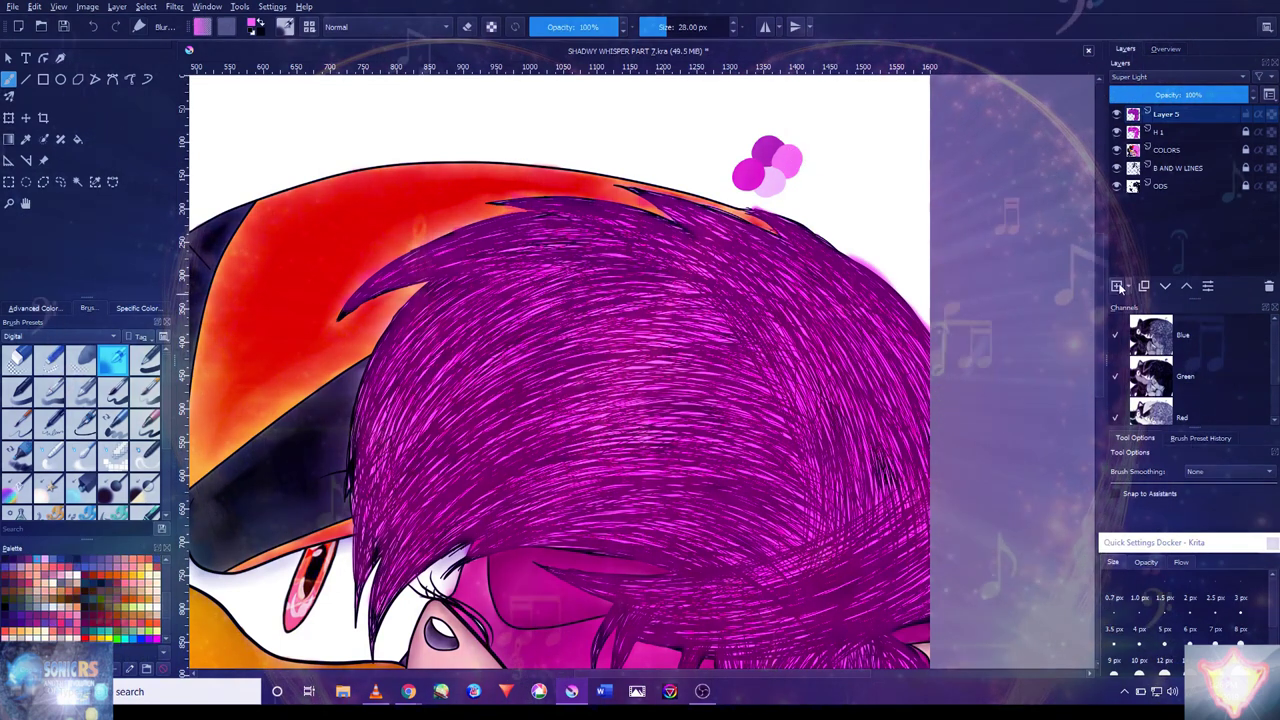
- Add Layer 6 above Layer 5 in Lighten mode, paint a light pink streak across the bangs, and set the layer opacity to 57%
left_click(1180, 76)
left_click(1140, 295)
left_click_drag(725, 400, 474, 473)
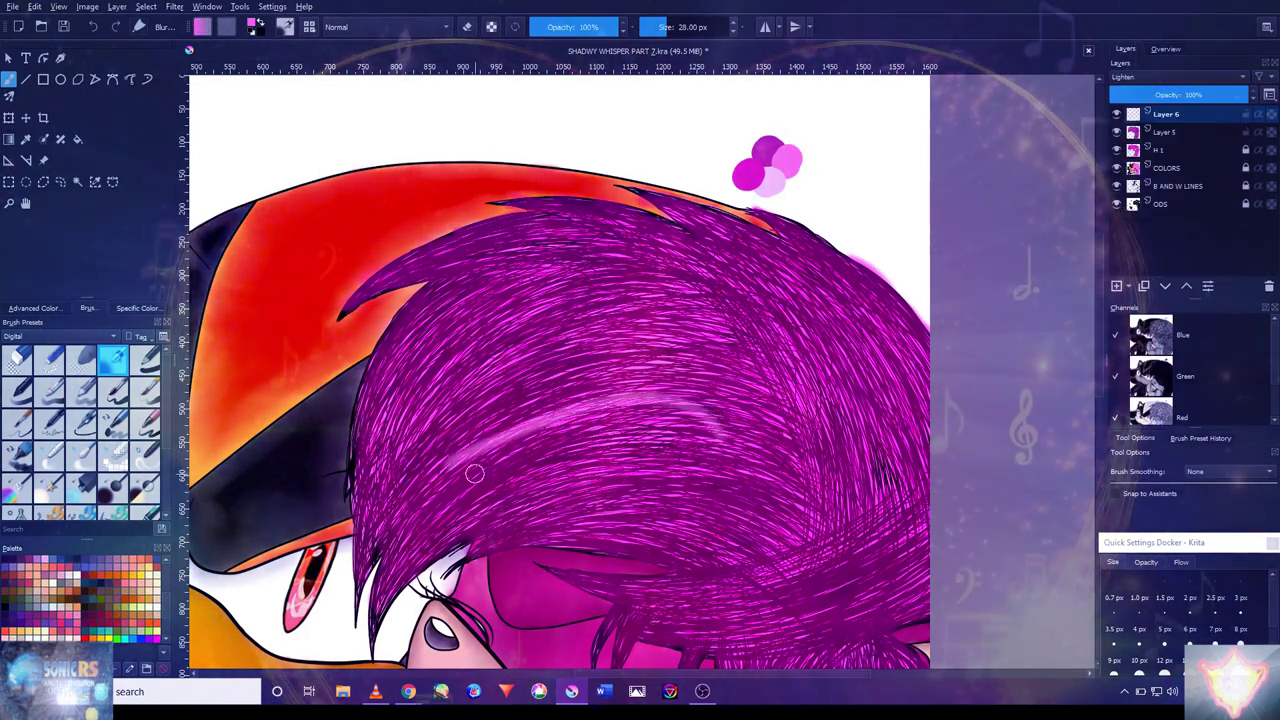
left_click(1186, 96)
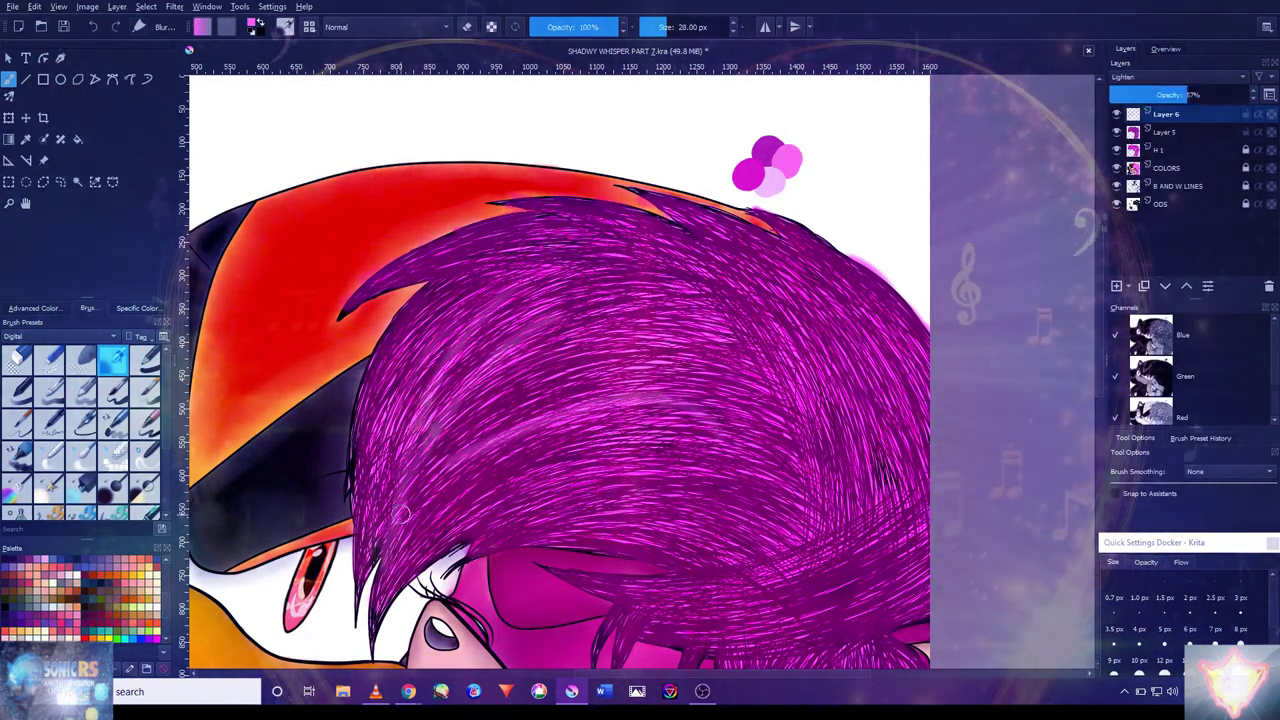
- Paint curved light pink highlight streaks across the bangs on Layer 6 with the 28 px airbrush
mouse_move(547, 466)
left_mouse_down()
mouse_move(480, 420)
mouse_move(470, 340)
mouse_move(440, 290)
mouse_move(456, 377)
left_mouse_up()
scroll(453, 377, "up", 2)
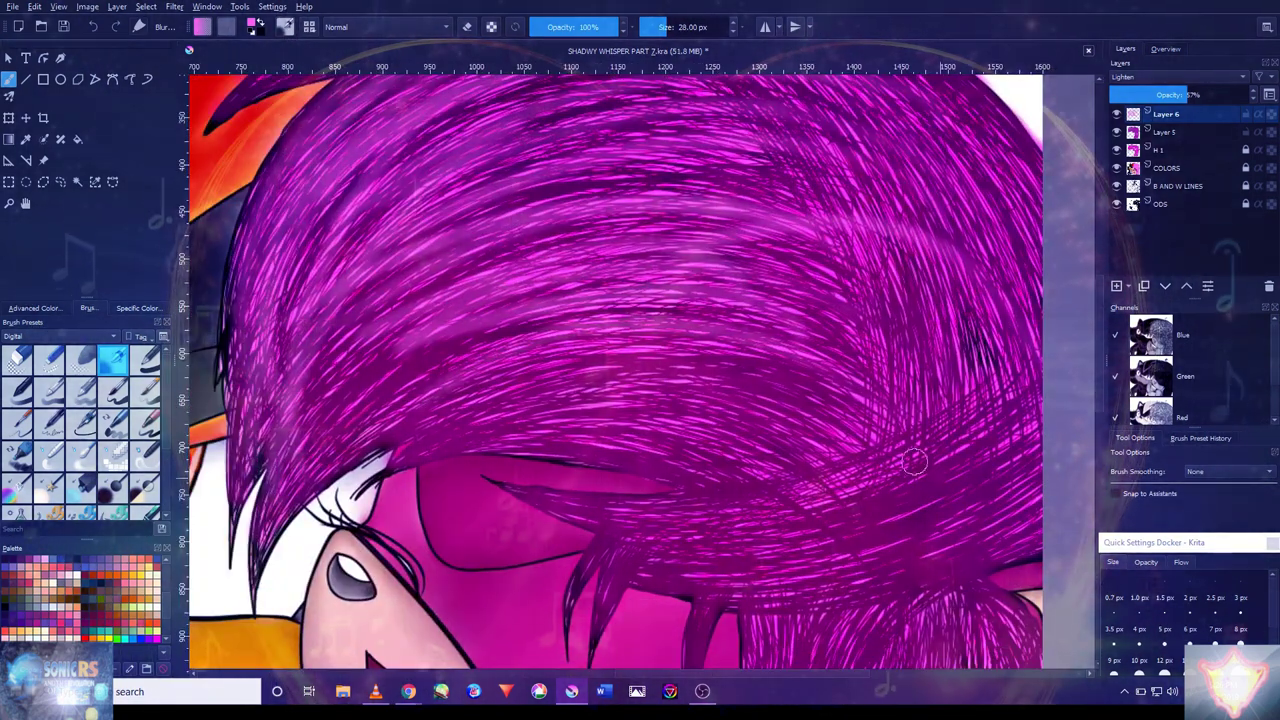
mouse_move(816, 420)
left_mouse_down()
mouse_move(470, 437)
mouse_move(340, 350)
left_mouse_up()
left_click_drag(850, 245, 590, 275)
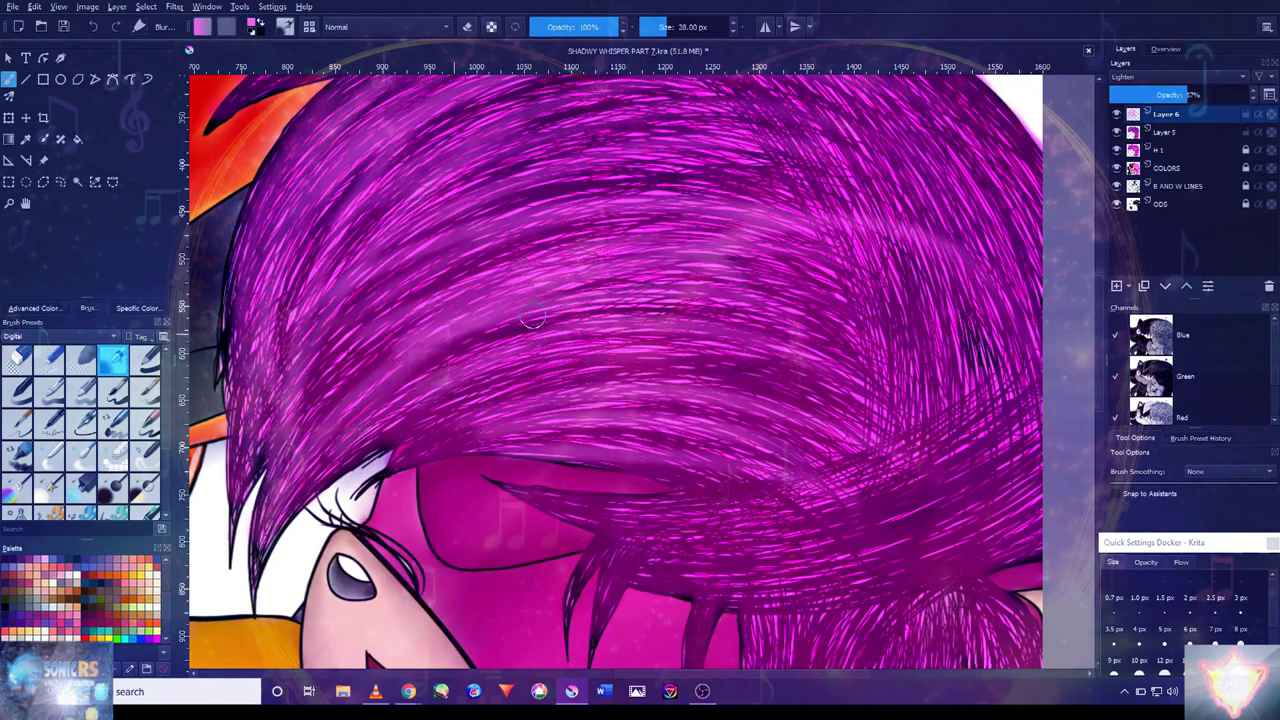
left_click_drag(950, 160, 420, 260)
- Brush light pink highlights along the swept hair band between the bangs and the ponytail on Layer 6
scroll(620, 322, "down", 2)
left_click_drag(620, 322, 445, 348)
left_click_drag(705, 250, 500, 340)
mouse_move(704, 300)
left_mouse_down()
mouse_move(425, 380)
mouse_move(685, 355)
left_mouse_up()
left_click_drag(590, 352, 395, 382)
left_click_drag(550, 308, 415, 328)
left_click_drag(650, 290, 395, 335)
left_click_drag(580, 310, 345, 340)
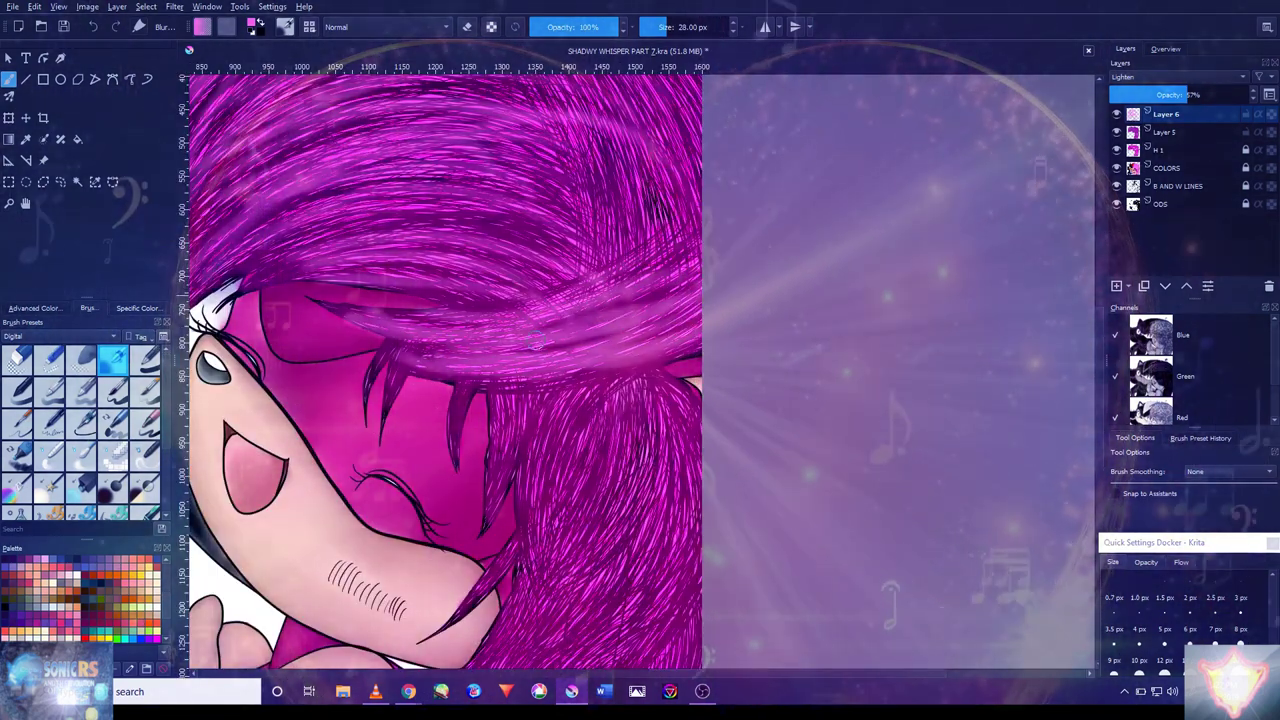
left_click_drag(700, 290, 540, 330)
- Highlight the swept band's pointed tip and the short fringe strands over her forehead on Layer 6
scroll(500, 300, "down", 3)
scroll(500, 290, "up", 4)
left_click_drag(500, 290, 380, 210)
left_click_drag(620, 235, 330, 205)
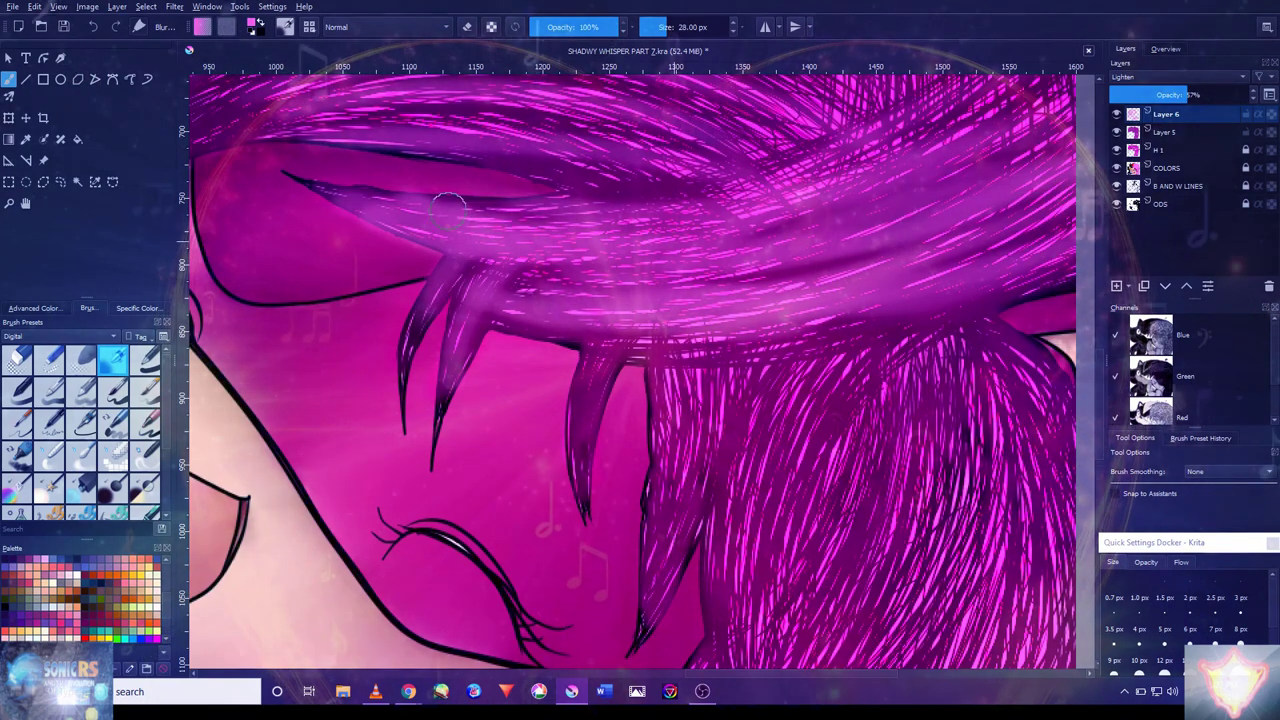
left_click_drag(558, 210, 440, 215)
left_click_drag(690, 225, 604, 300)
left_click_drag(672, 500, 715, 305)
- Cover the ponytail with broad light pink highlights on Layer 6, using a 73 px airbrush
scroll(784, 512, "down", 3)
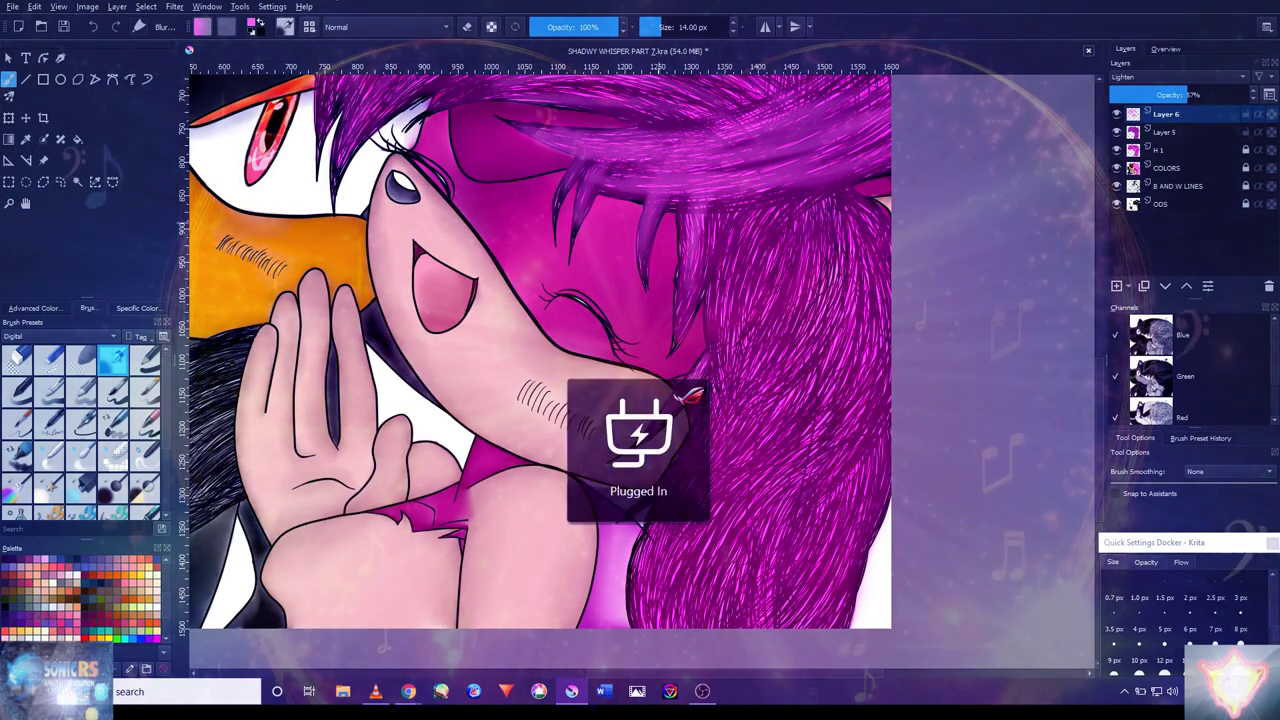
left_click_drag(830, 440, 860, 620)
mouse_move(800, 530)
left_mouse_down()
mouse_move(690, 640)
mouse_move(742, 457)
mouse_move(860, 270)
mouse_move(830, 195)
mouse_move(720, 390)
mouse_move(850, 370)
mouse_move(880, 540)
left_mouse_up()
left_click_drag(690, 630, 780, 220)
scroll(709, 458, "up", 2)
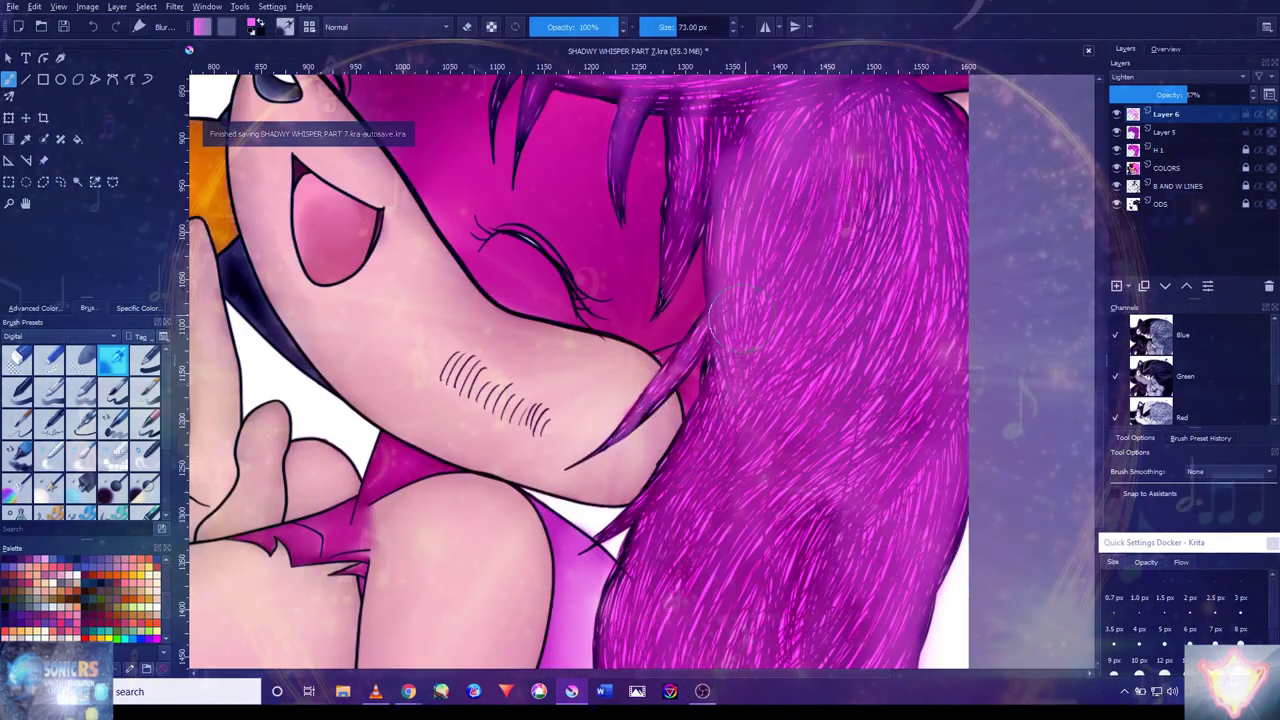
- Reduce the airbrush to 15 px and highlight the thin hair strands beside her eye and cheek
key("bracketleft")
key("bracketleft")
key("bracketleft")
key("bracketleft")
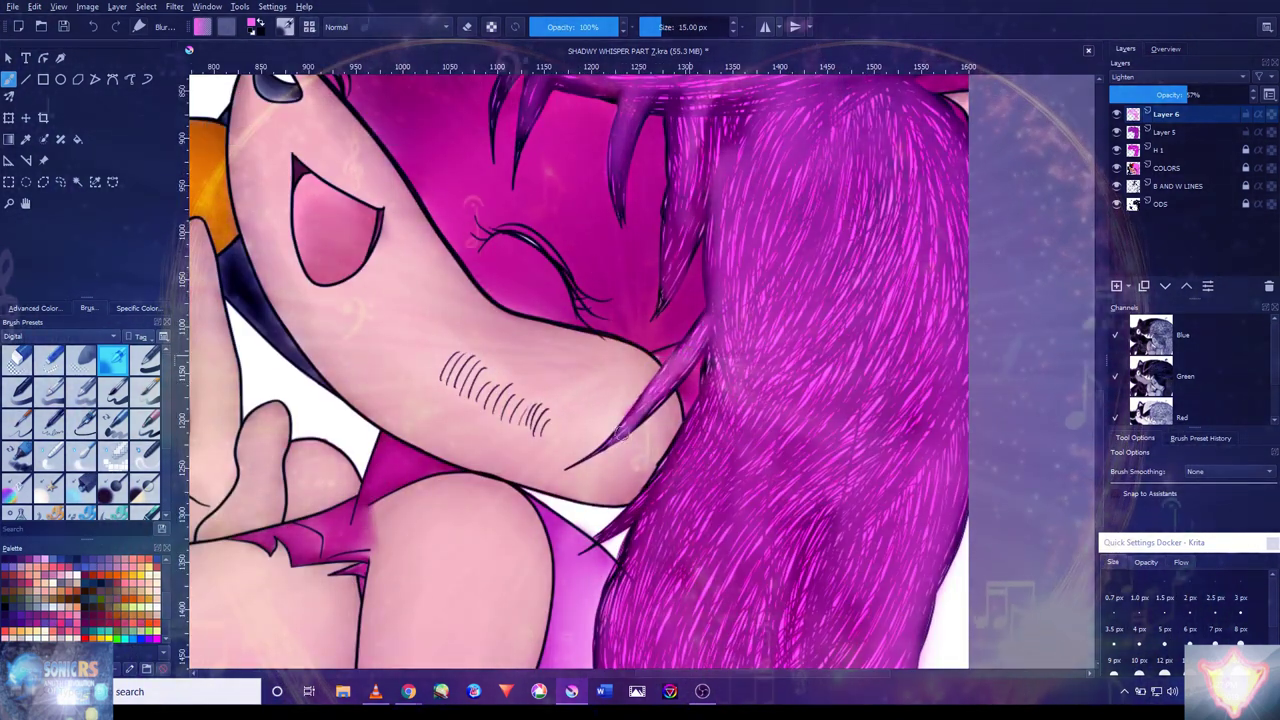
left_click_drag(702, 169, 690, 327)
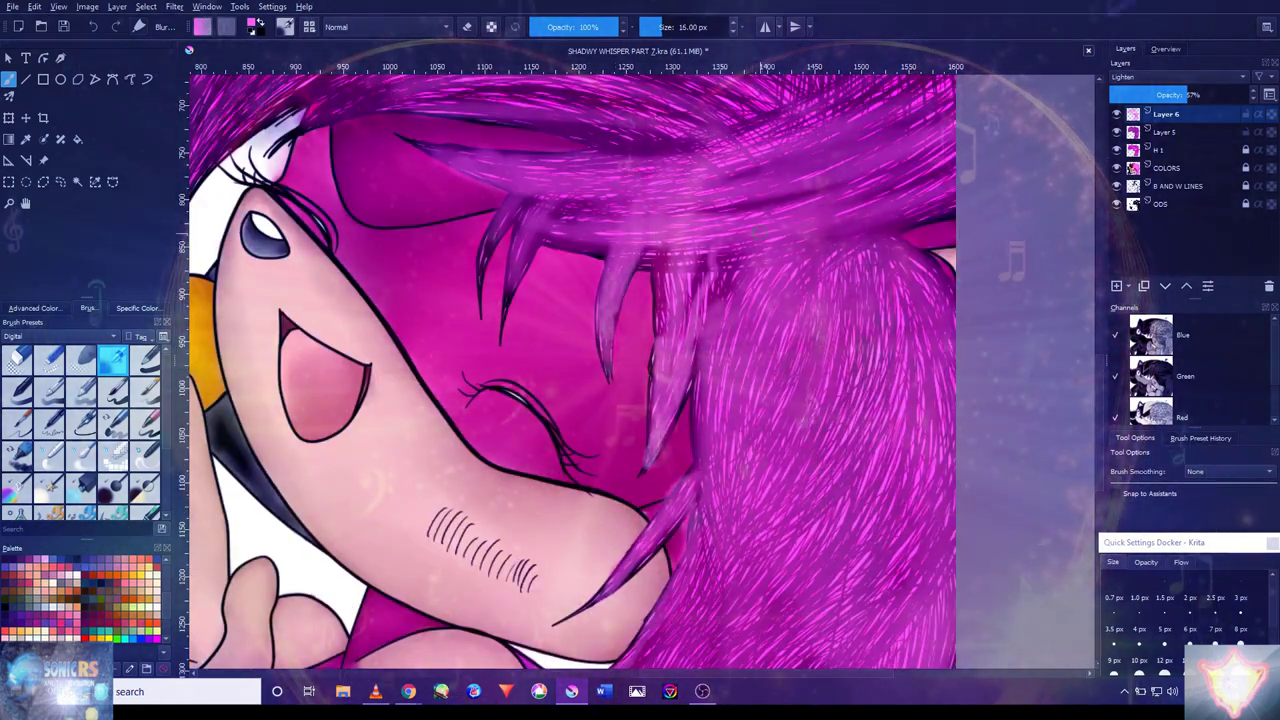
- Enlarge the airbrush to 44 px and blend highlights over the ponytail's front edge and across the bangs
key("bracketright")
key("bracketright")
key("bracketright")
left_click_drag(719, 197, 732, 532)
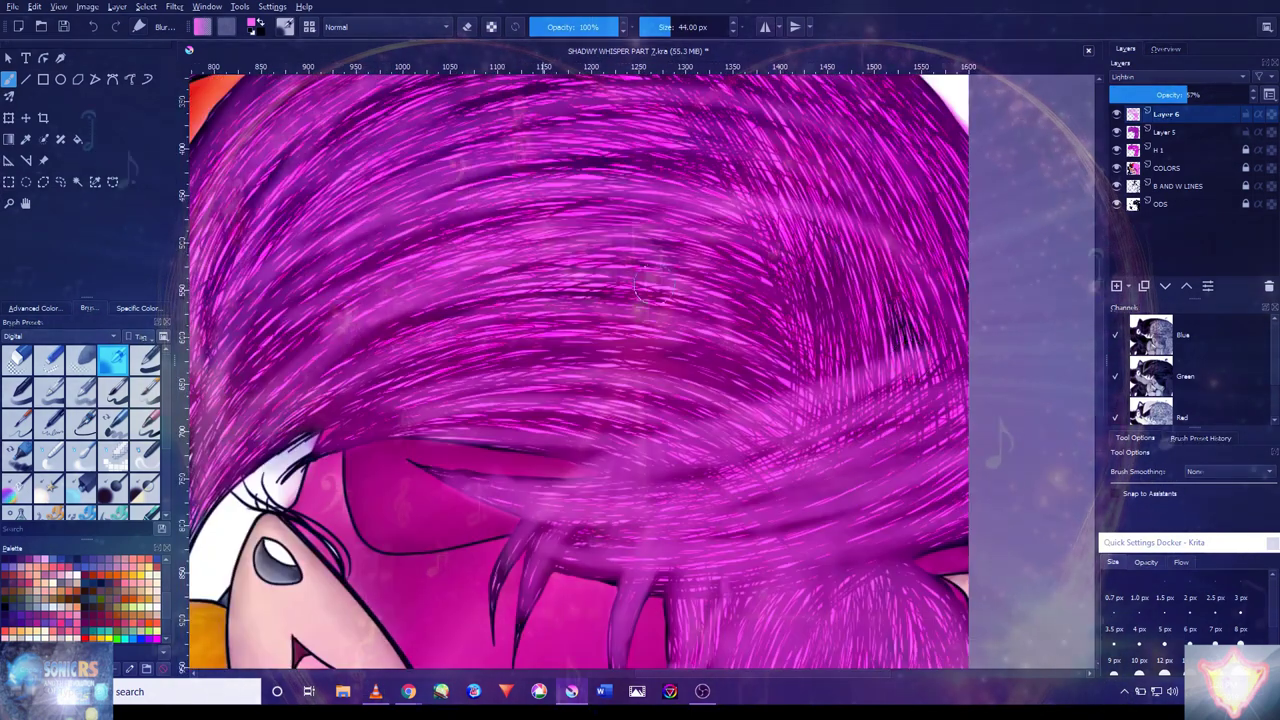
mouse_move(900, 335)
left_mouse_down()
mouse_move(866, 363)
mouse_move(625, 340)
left_mouse_up()
mouse_move(520, 250)
left_mouse_down()
mouse_move(815, 228)
mouse_move(860, 205)
left_mouse_up()
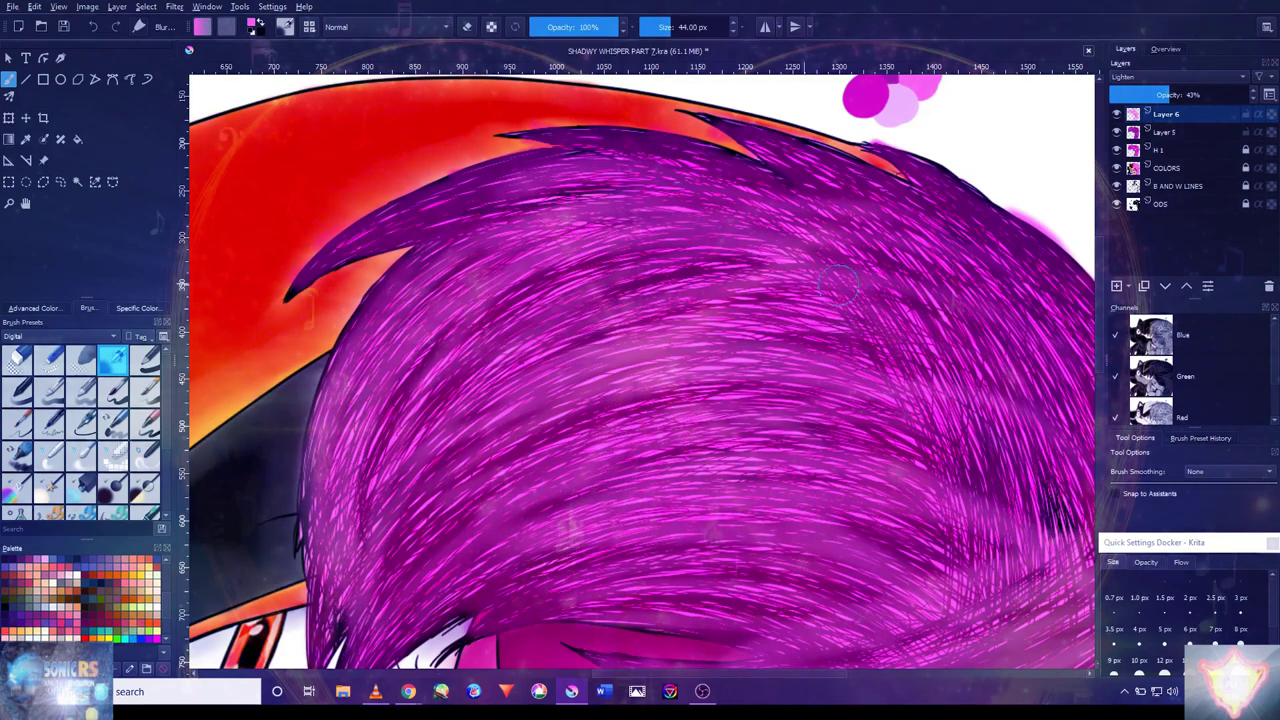
- Lower Layer 6's opacity to 43% and extend the 44 px highlights over the crown and back of her head
left_click_drag(625, 340, 552, 191)
left_click_drag(830, 280, 1015, 415)
left_click_drag(440, 250, 1000, 410)
left_click_drag(440, 300, 830, 260)
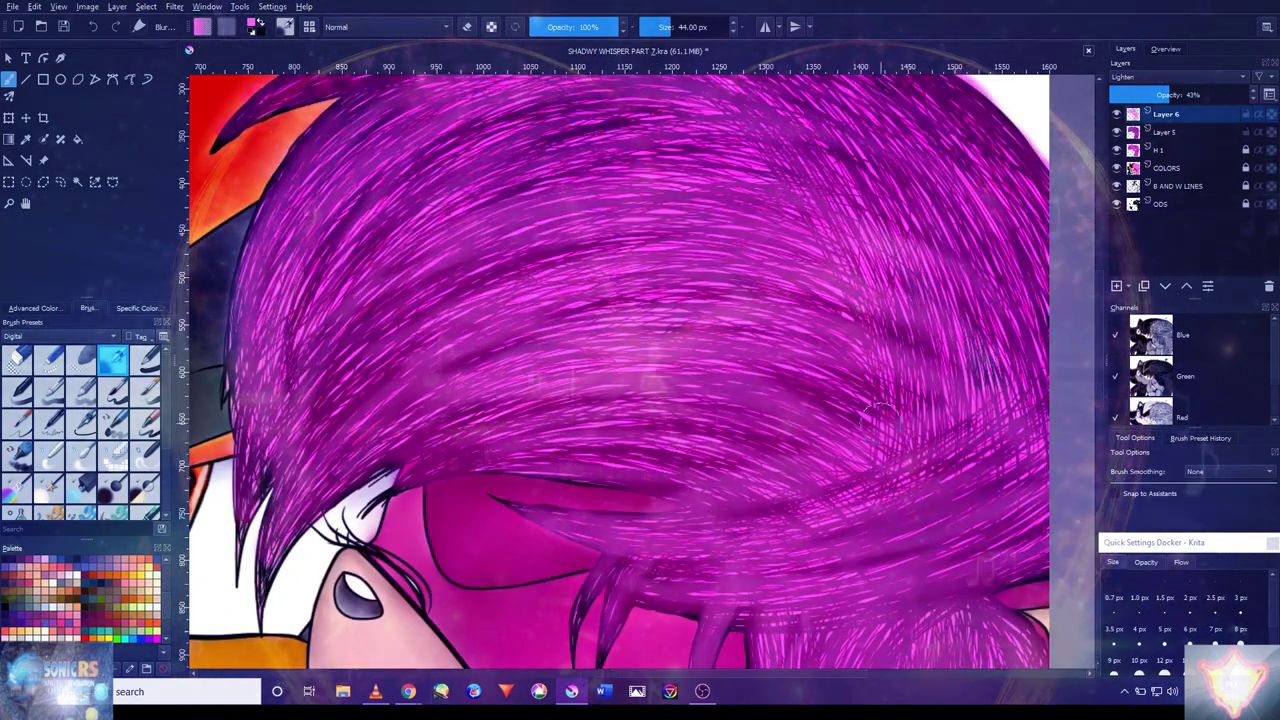
left_click_drag(420, 390, 930, 460)
- Highlight the outer back edge of the hair and the pointed tufts along its top, using a 28 px airbrush
scroll(732, 344, "down", 3)
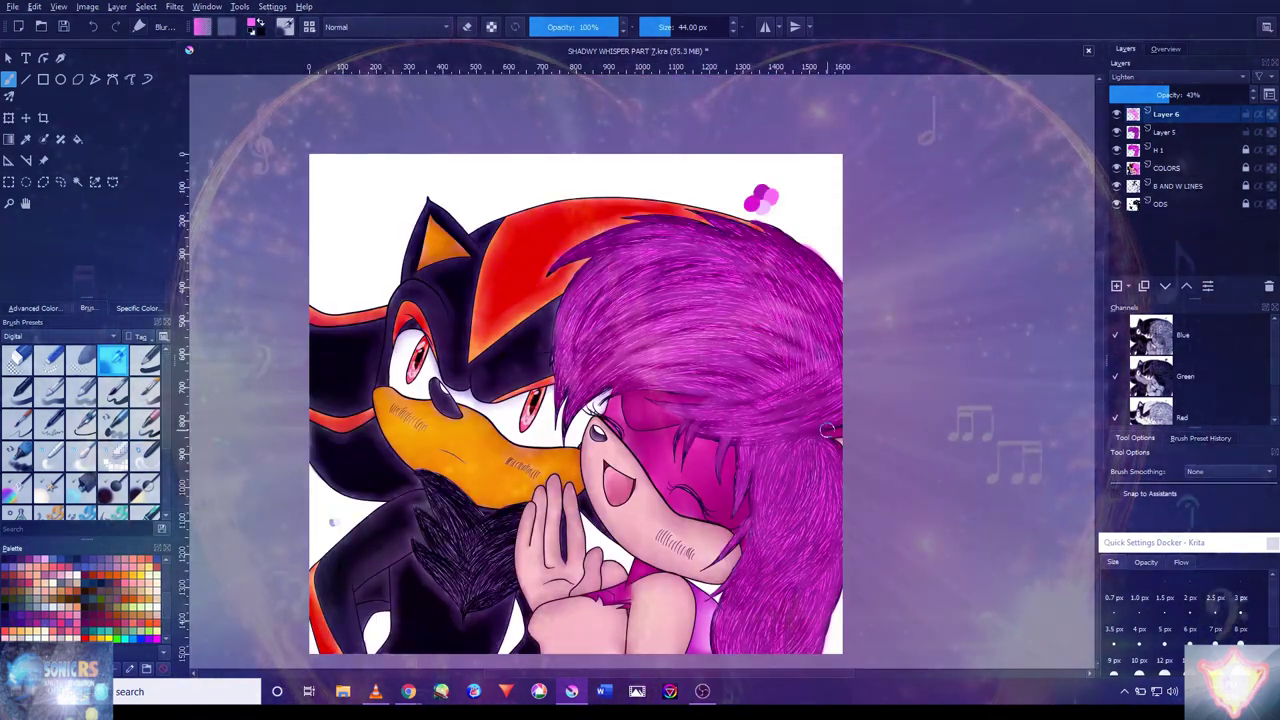
scroll(827, 430, "up", 5)
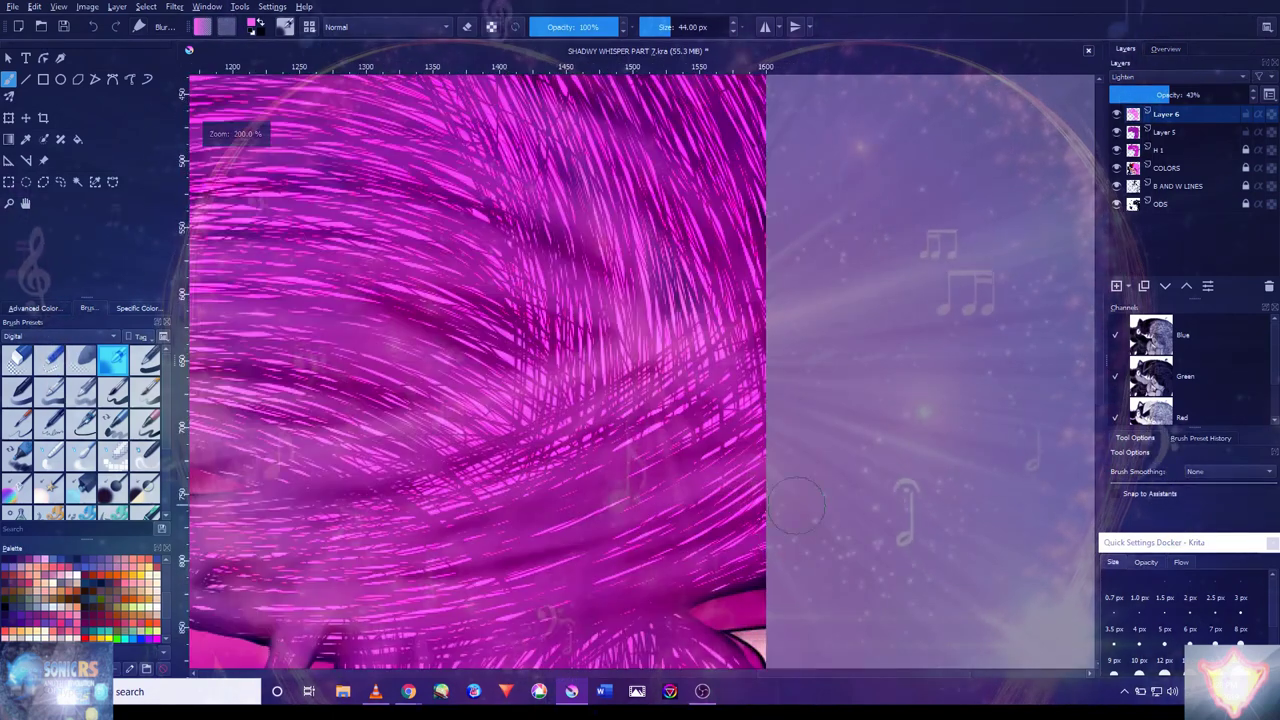
scroll(790, 380, "down", 1)
left_click_drag(790, 380, 838, 465)
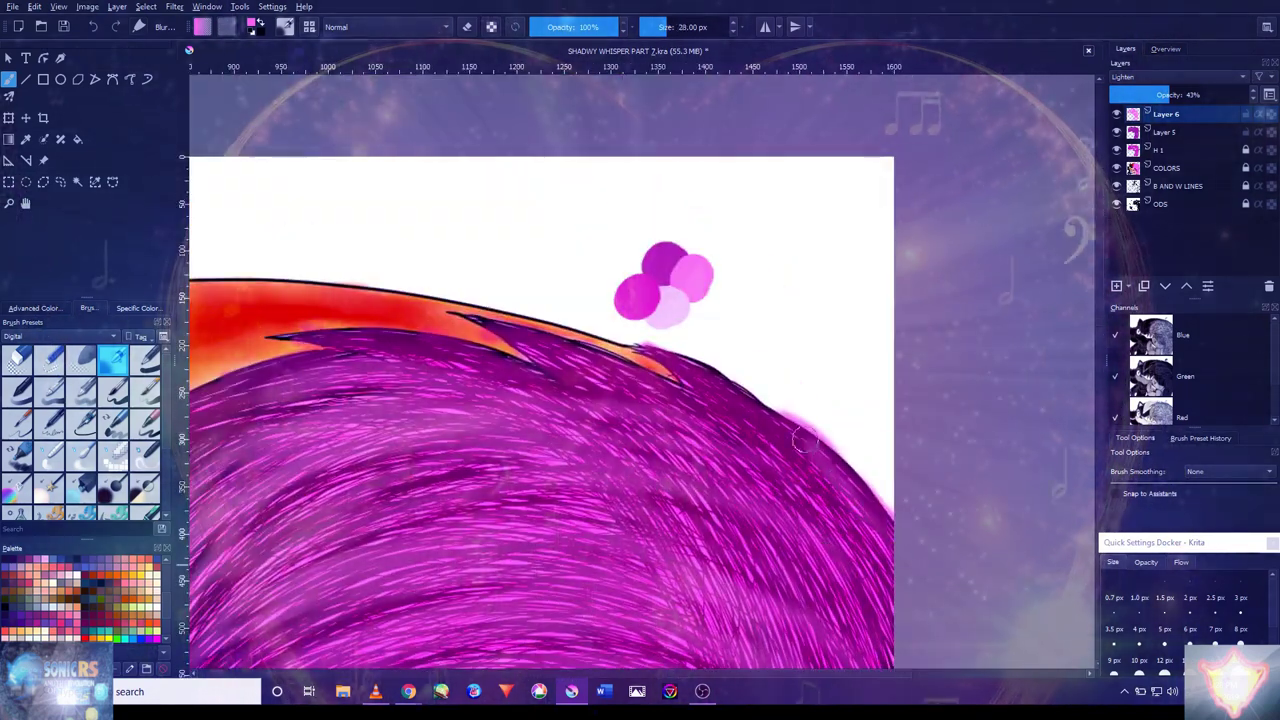
left_click_drag(674, 399, 808, 432)
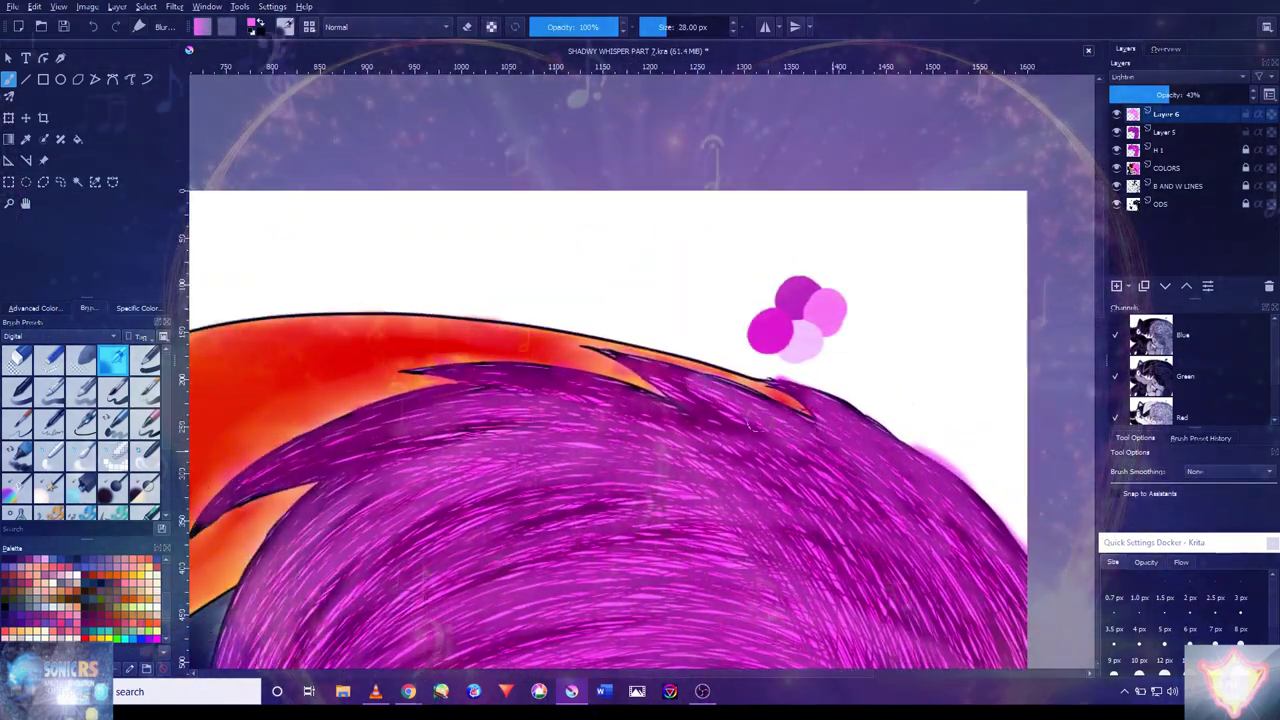
scroll(697, 418, "down", 3)
scroll(659, 437, "up", 3)
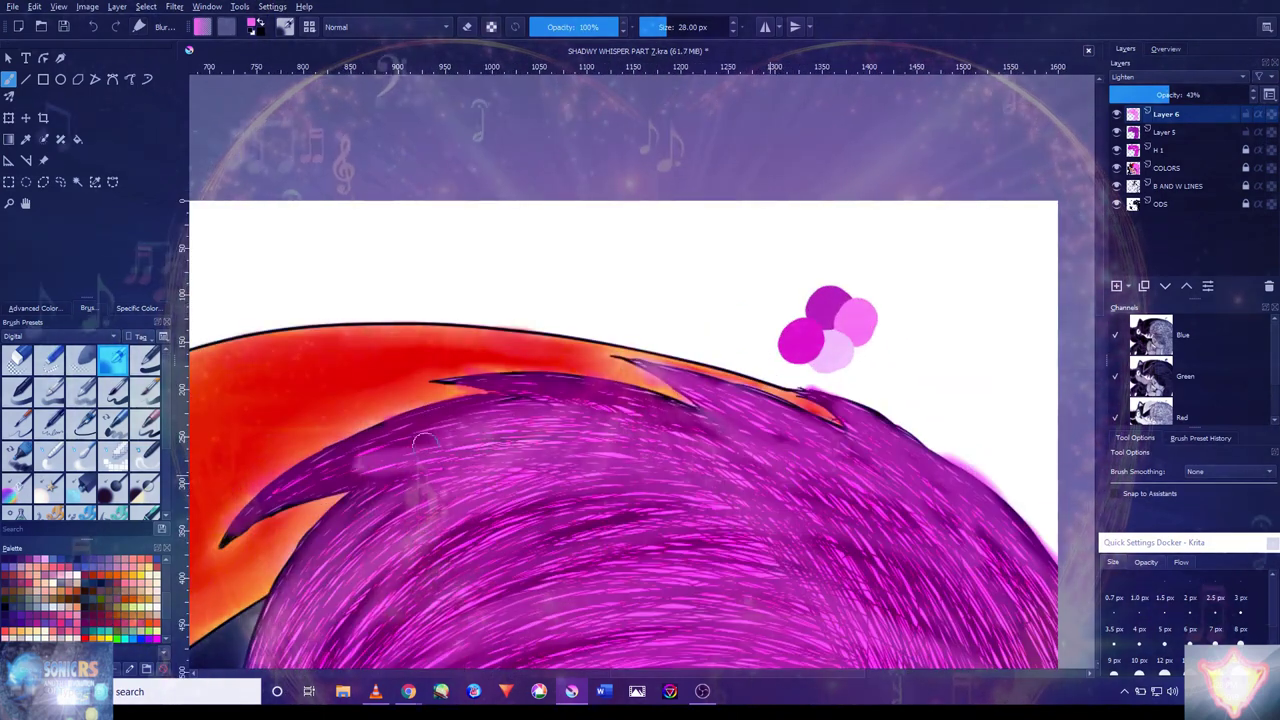
- Undo the last highlight stroke and repaint the long pointed tuft and front hair edge with the 28 px airbrush
key("ctrl+z")
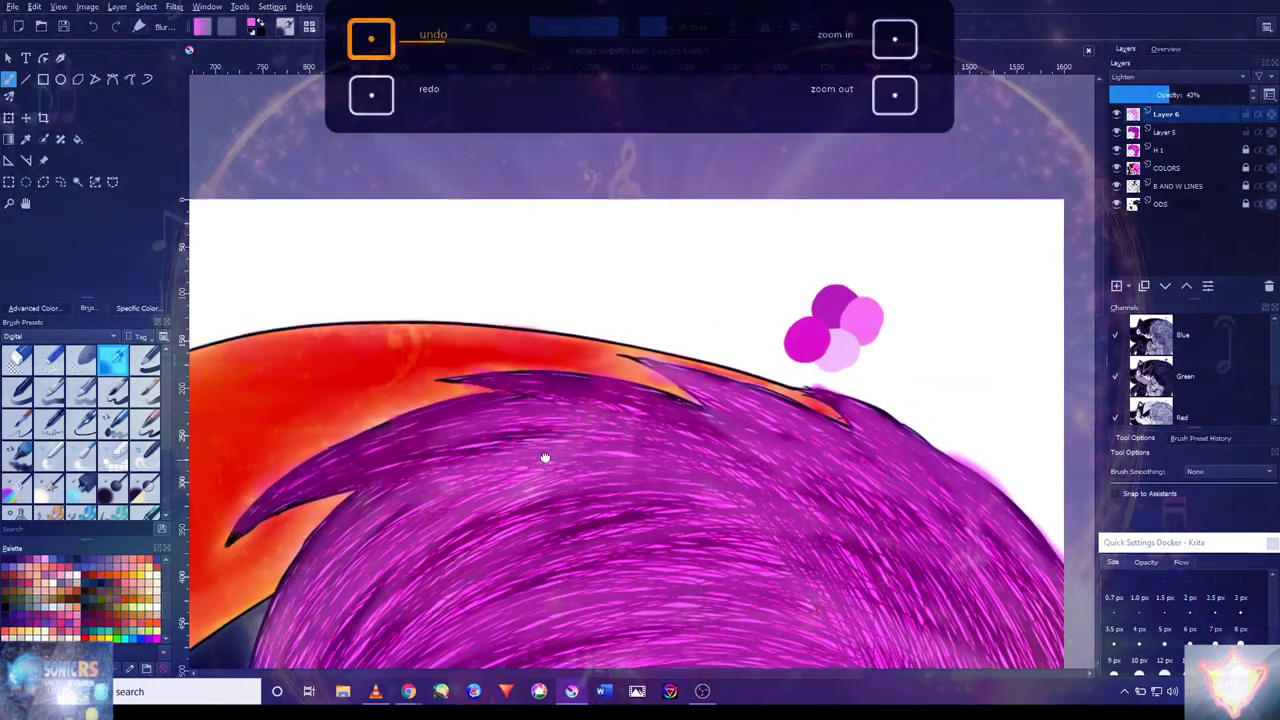
scroll(529, 460, "down", 2)
scroll(529, 460, "up", 4)
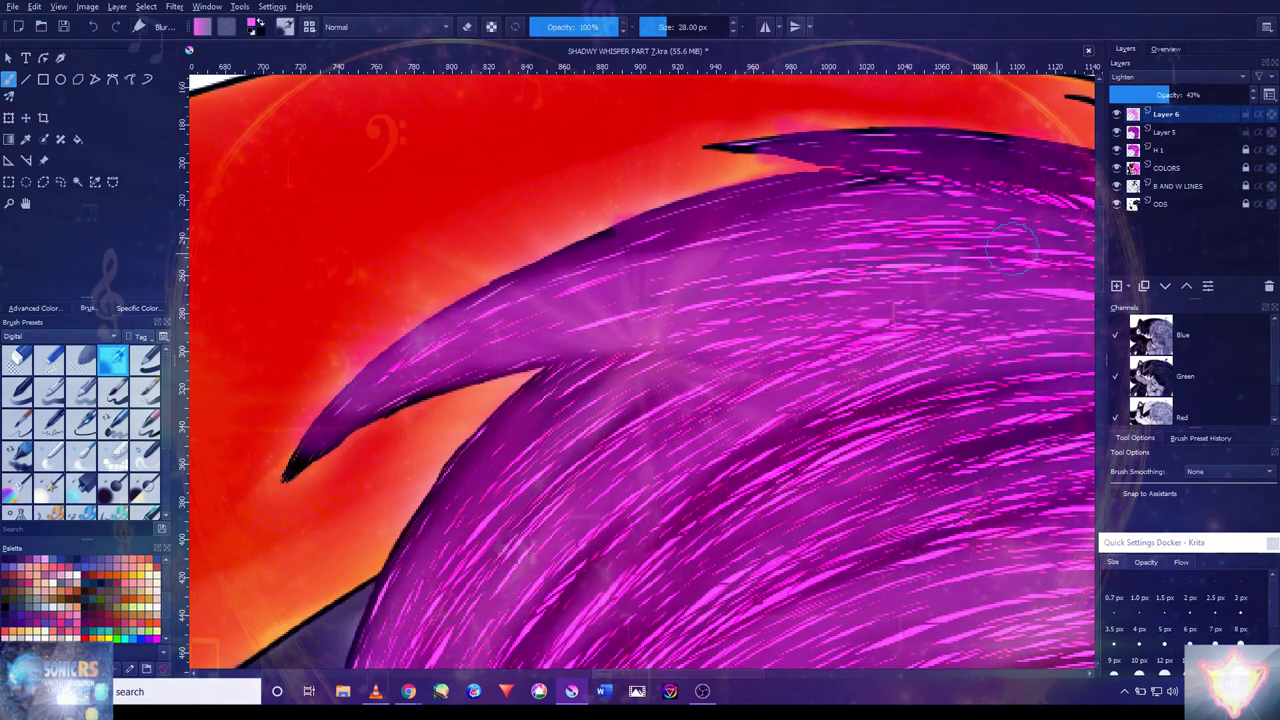
scroll(822, 150, "down", 2)
scroll(617, 468, "up", 3)
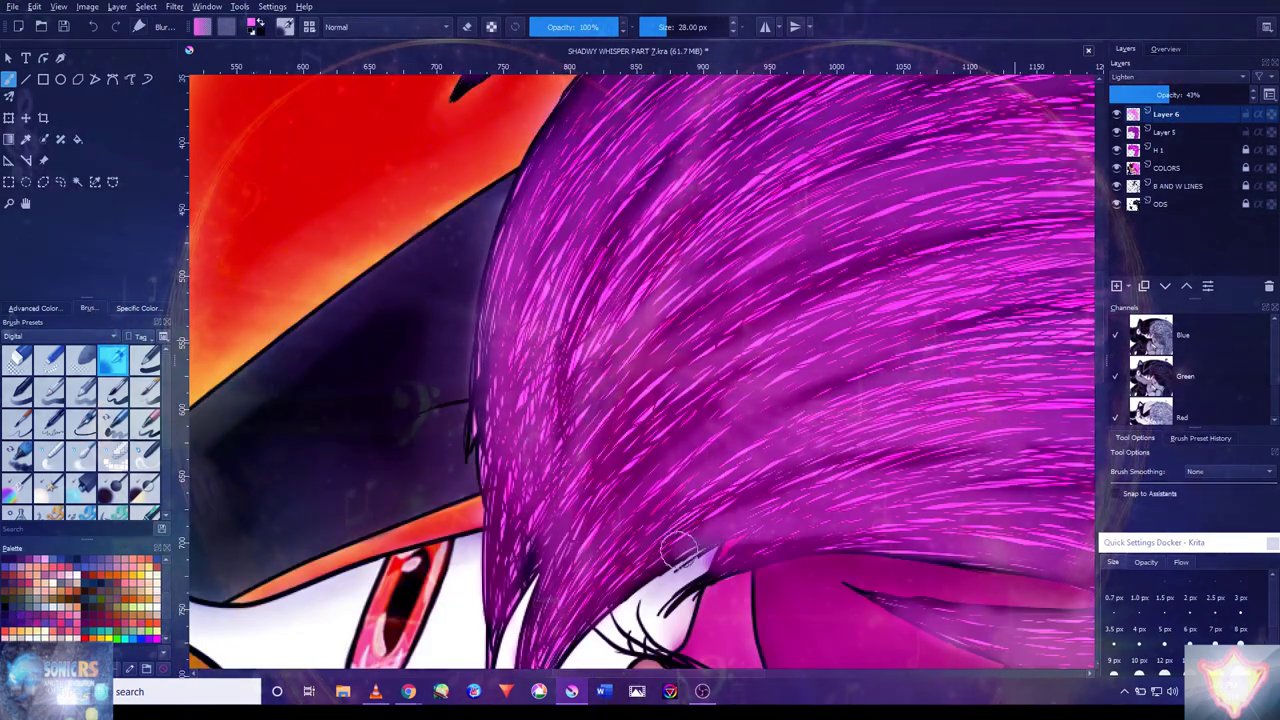
- Enlarge the airbrush to 63 px and brush broad light pink highlights over the bangs and the back of the hair
scroll(604, 300, "down", 2)
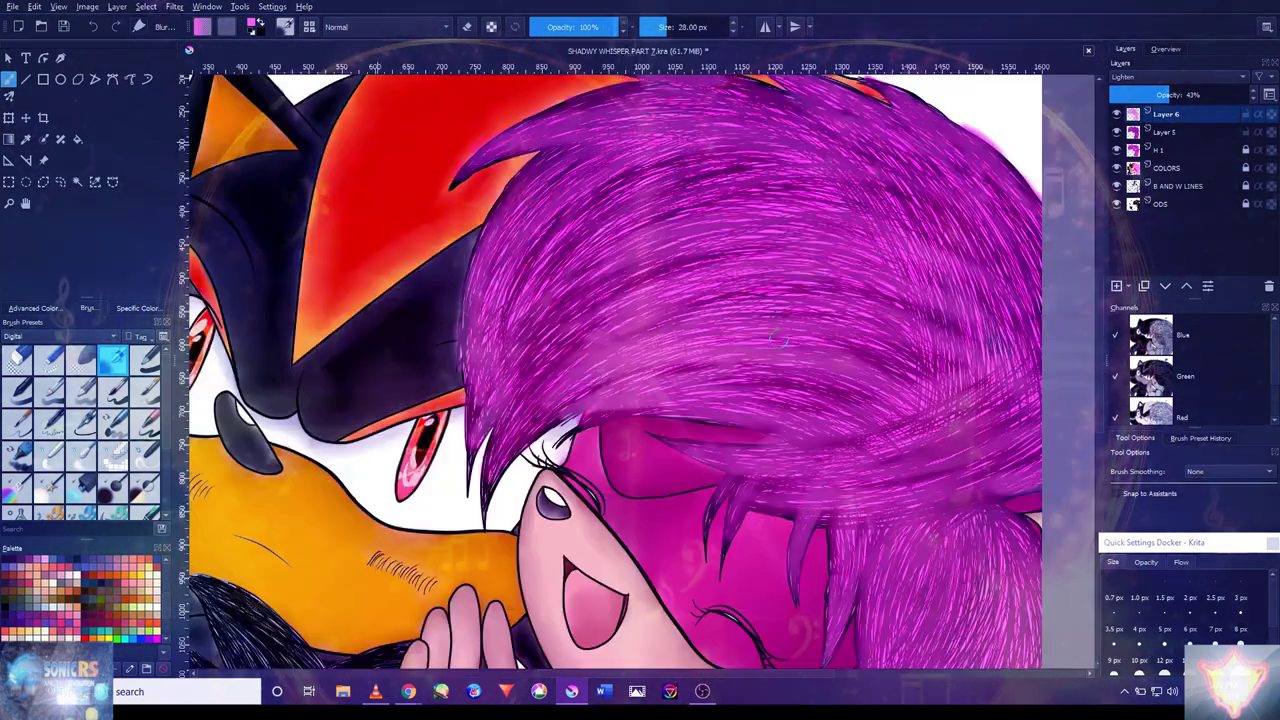
key("bracketright")
key("bracketright")
key("bracketright")
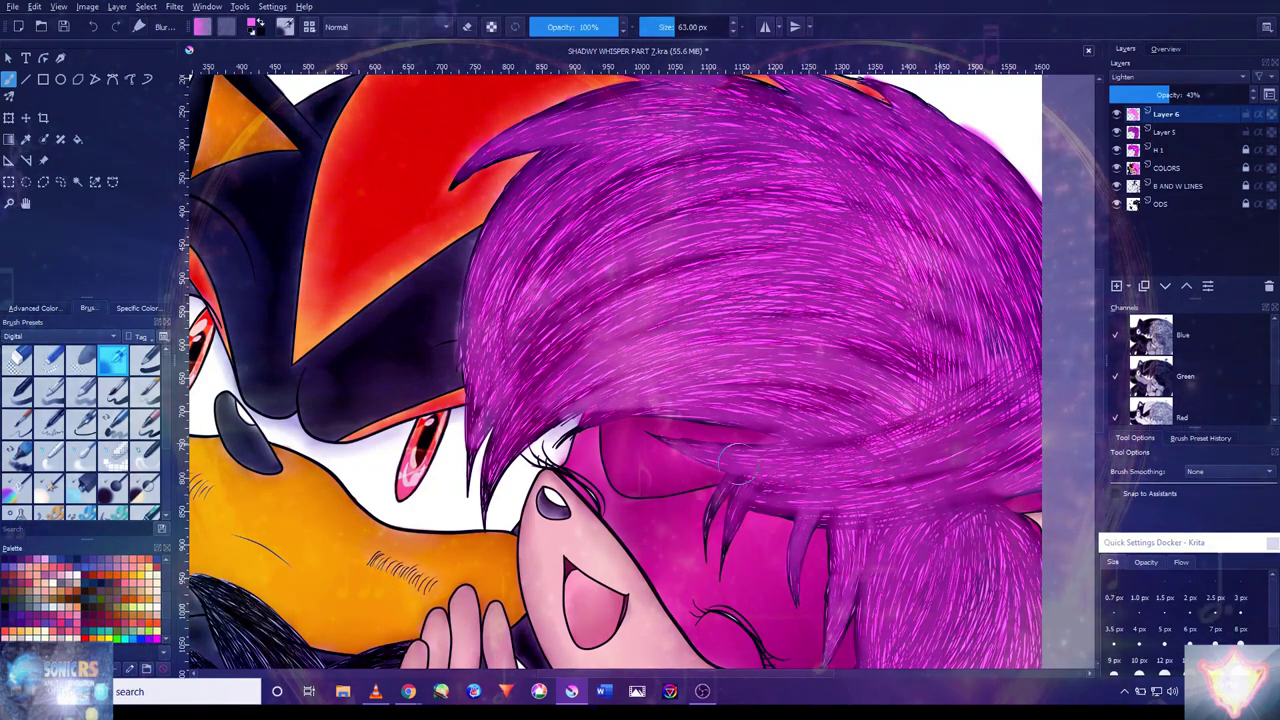
- Add a new layer above Layer 6 and set its blending mode to Screen
scroll(829, 461, "down", 5)
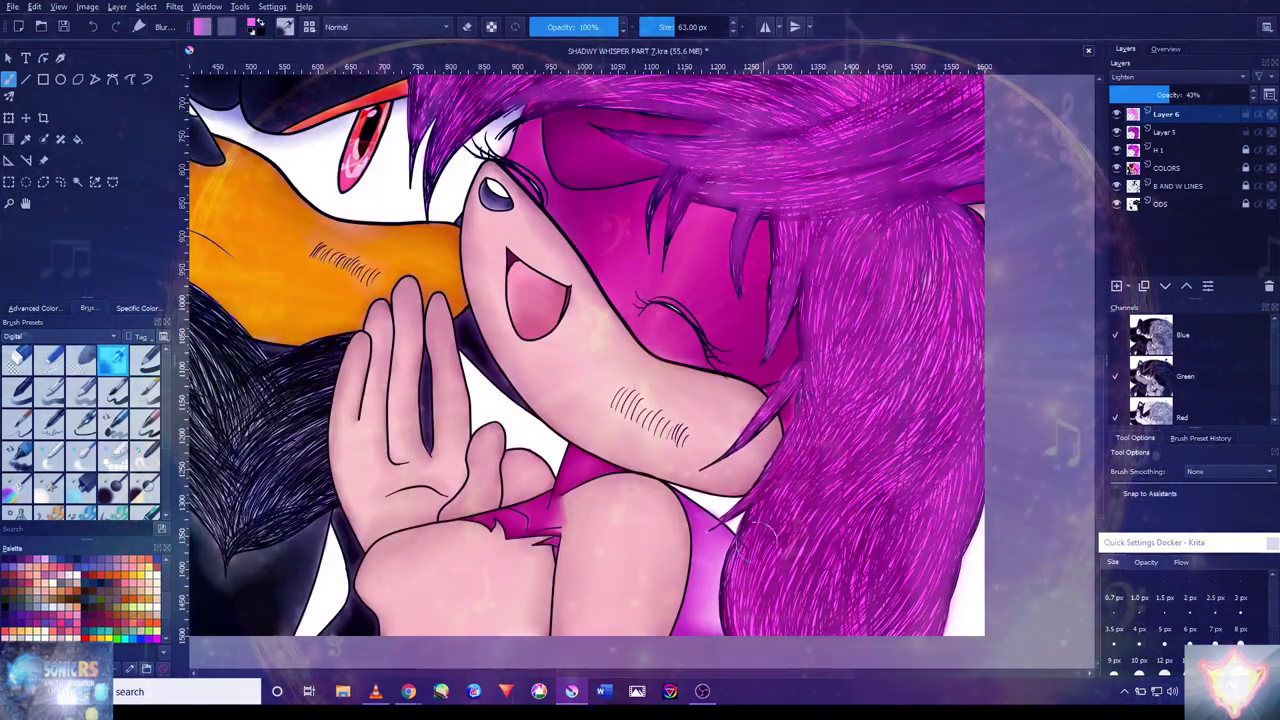
scroll(826, 480, "up", 3)
scroll(882, 252, "up", 4)
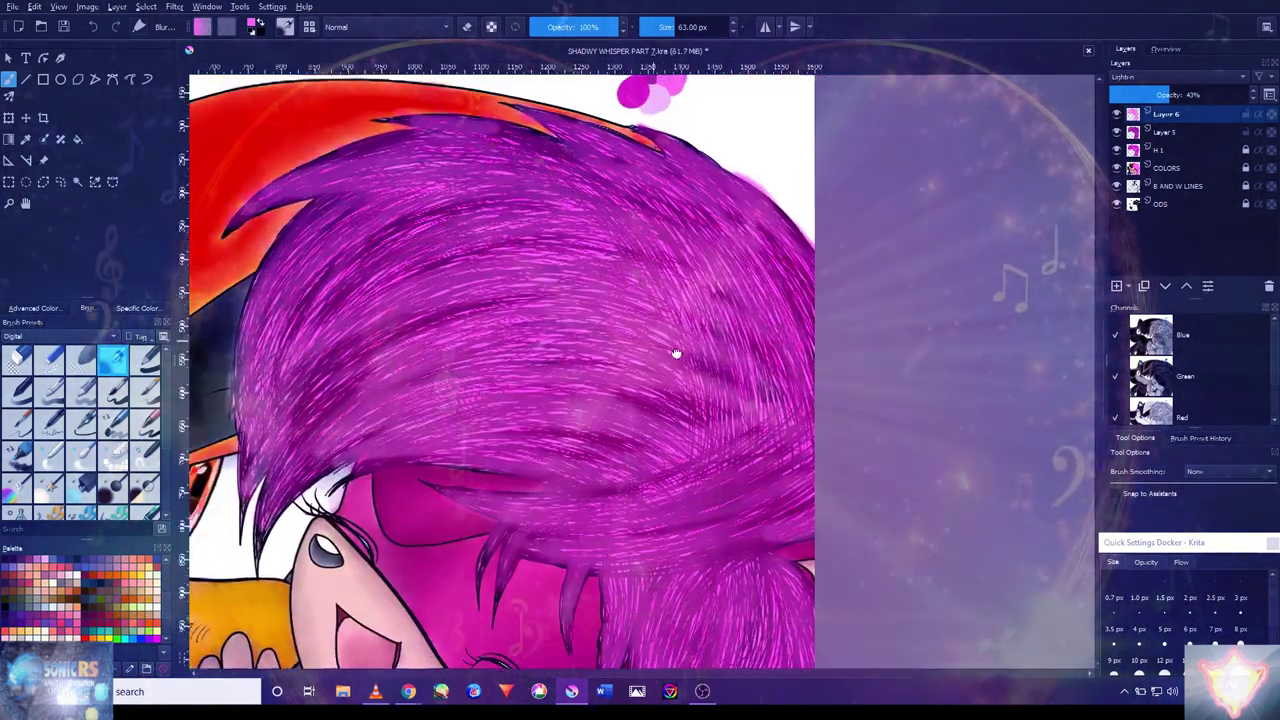
scroll(560, 370, "down", 5)
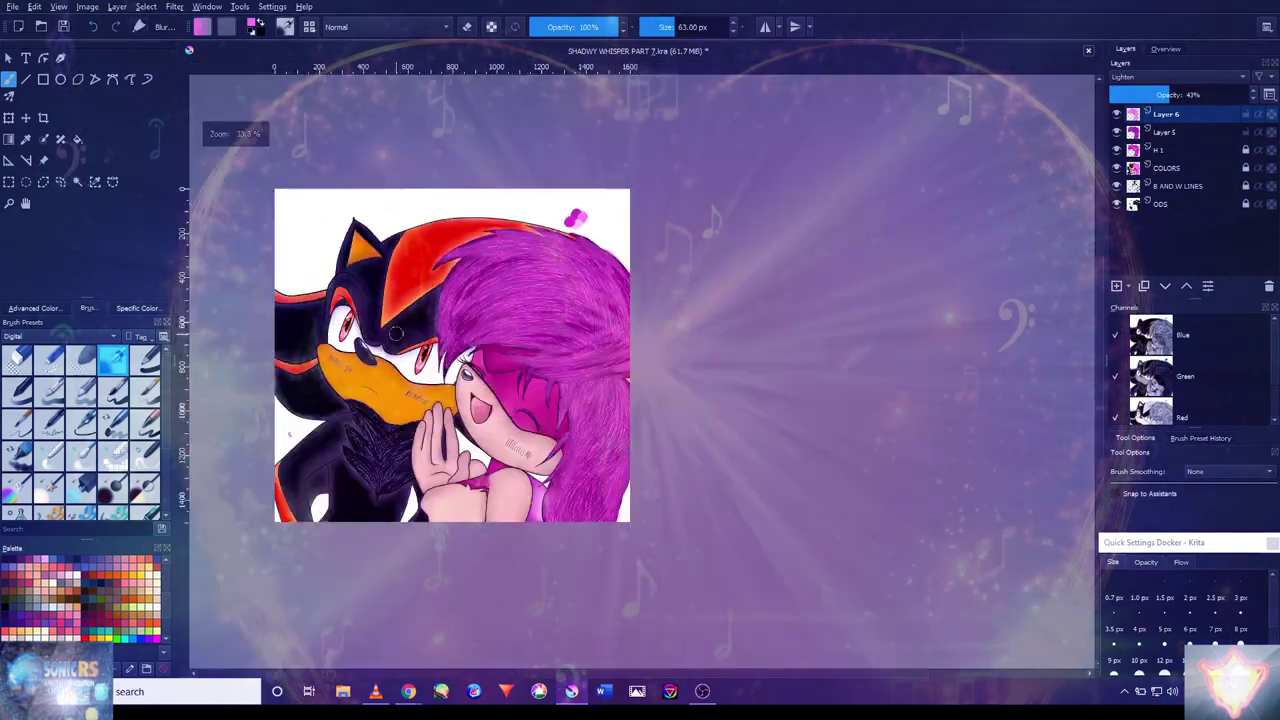
scroll(560, 370, "up", 4)
left_click(1180, 77)
left_click(1150, 363)
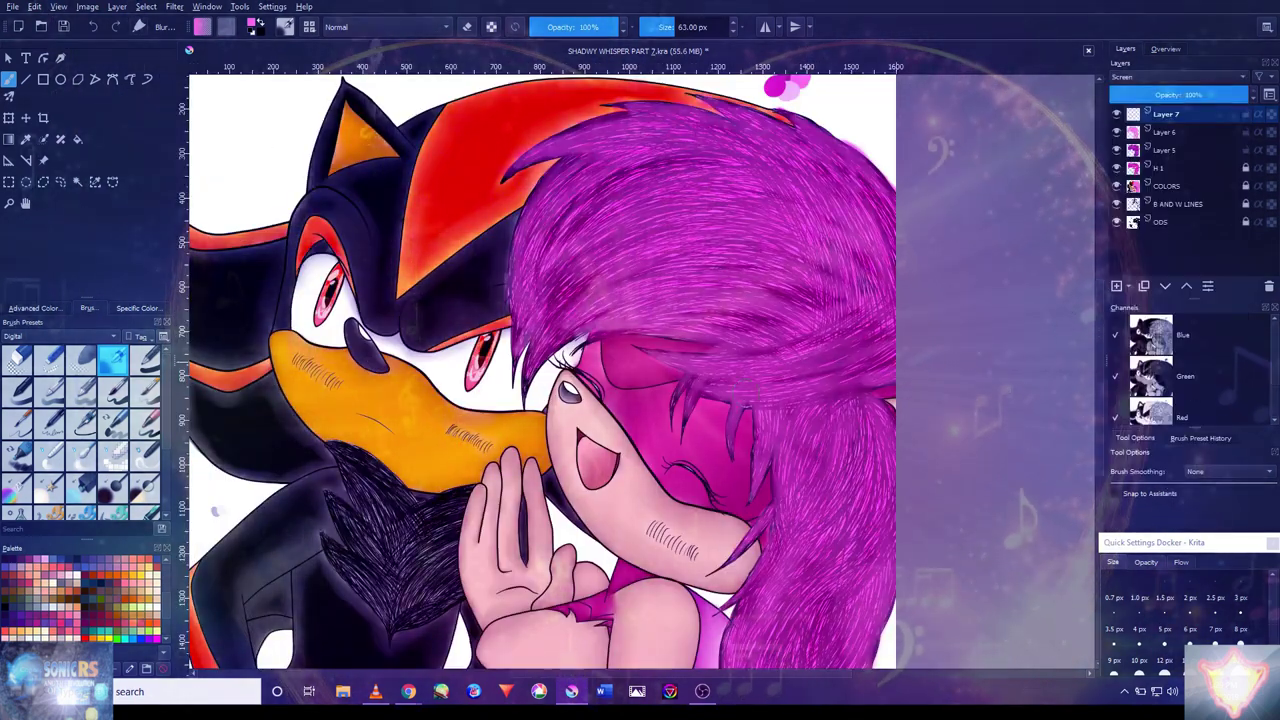
- Set the Screen layer's opacity to 40% and airbrush lavender highlights at 35 px over the outer tufts of the black hedgehog's chest fur
scroll(348, 472, "up", 4)
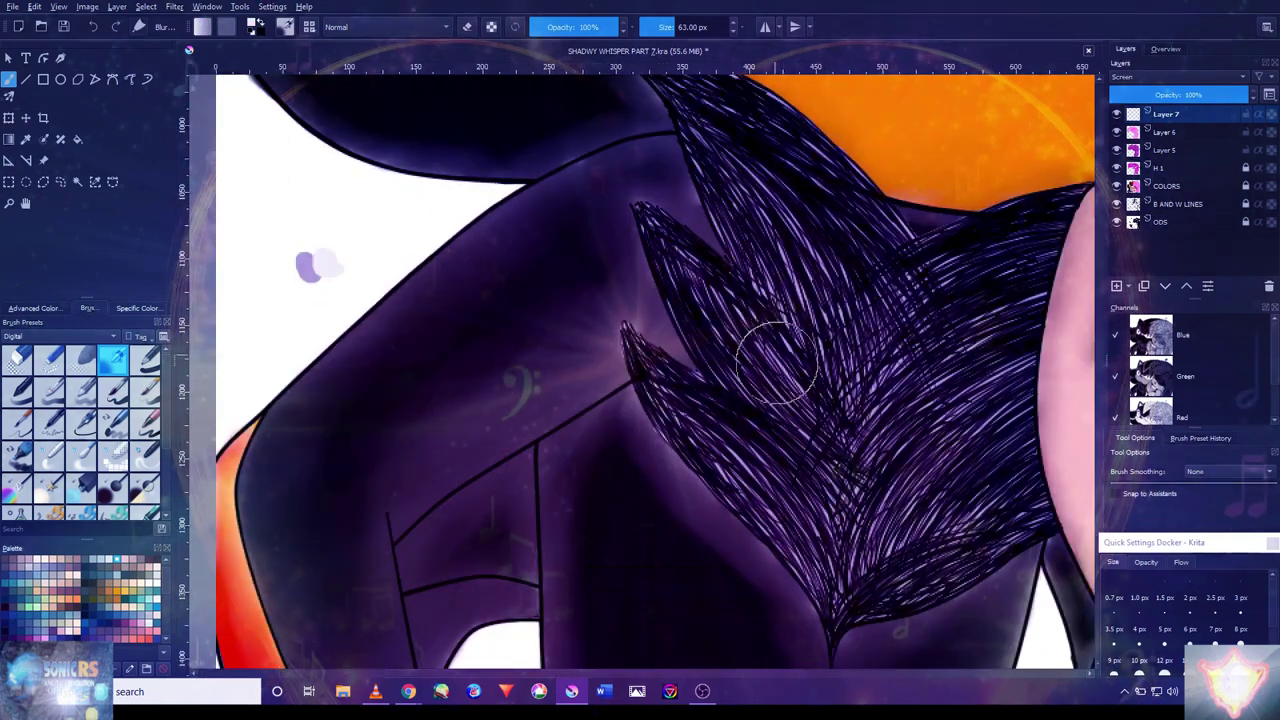
left_click_drag(780, 395, 700, 295)
left_click(1165, 94)
mouse_move(660, 250)
left_mouse_down()
mouse_move(790, 410)
mouse_move(640, 210)
mouse_move(812, 436)
mouse_move(640, 380)
mouse_move(630, 330)
mouse_move(780, 560)
mouse_move(910, 546)
left_mouse_up()
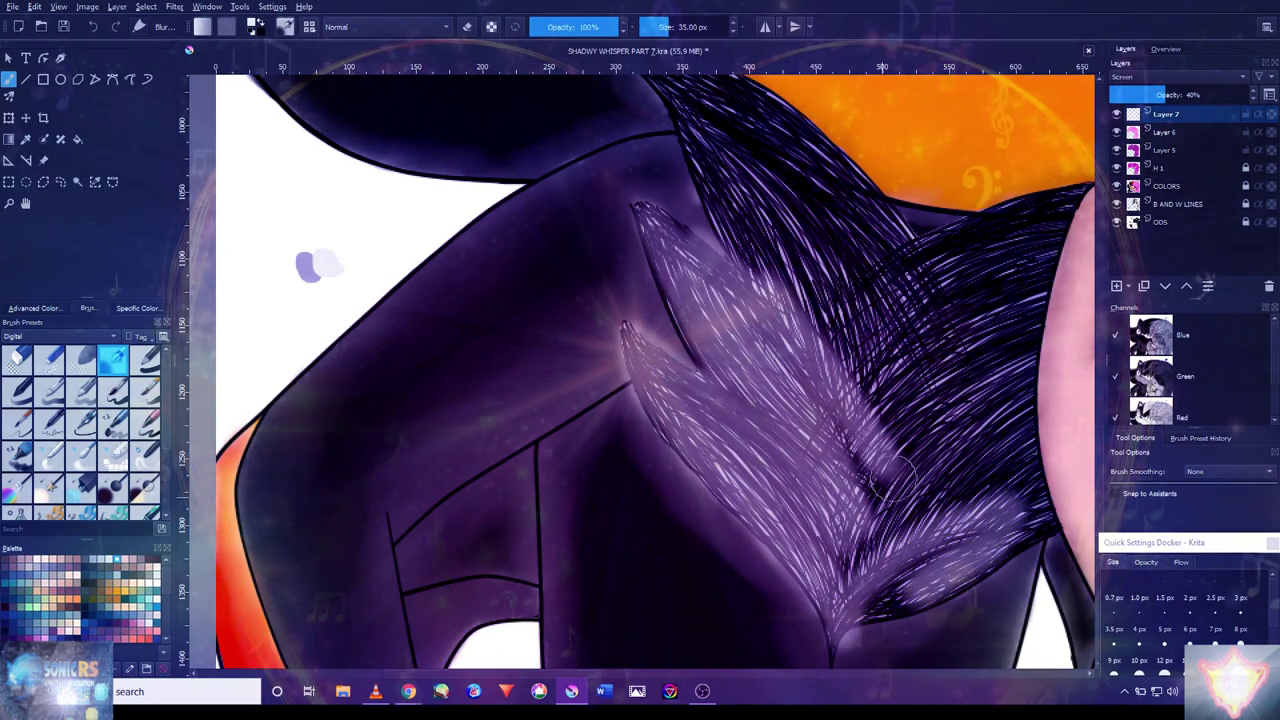
- Undo the last two highlight strokes and repaint lavender along the chest fur's lower edge, outer tufts and top edge
key("ctrl+z")
key("ctrl+z")
mouse_move(1010, 535)
left_mouse_down()
mouse_move(940, 575)
mouse_move(730, 460)
mouse_move(850, 610)
left_mouse_up()
left_click_drag(880, 420, 825, 537)
mouse_move(1010, 330)
left_mouse_down()
mouse_move(820, 350)
mouse_move(700, 228)
mouse_move(600, 185)
mouse_move(648, 240)
mouse_move(670, 355)
mouse_move(635, 390)
mouse_move(680, 472)
mouse_move(605, 355)
mouse_move(645, 395)
mouse_move(710, 555)
mouse_move(650, 500)
left_mouse_up()
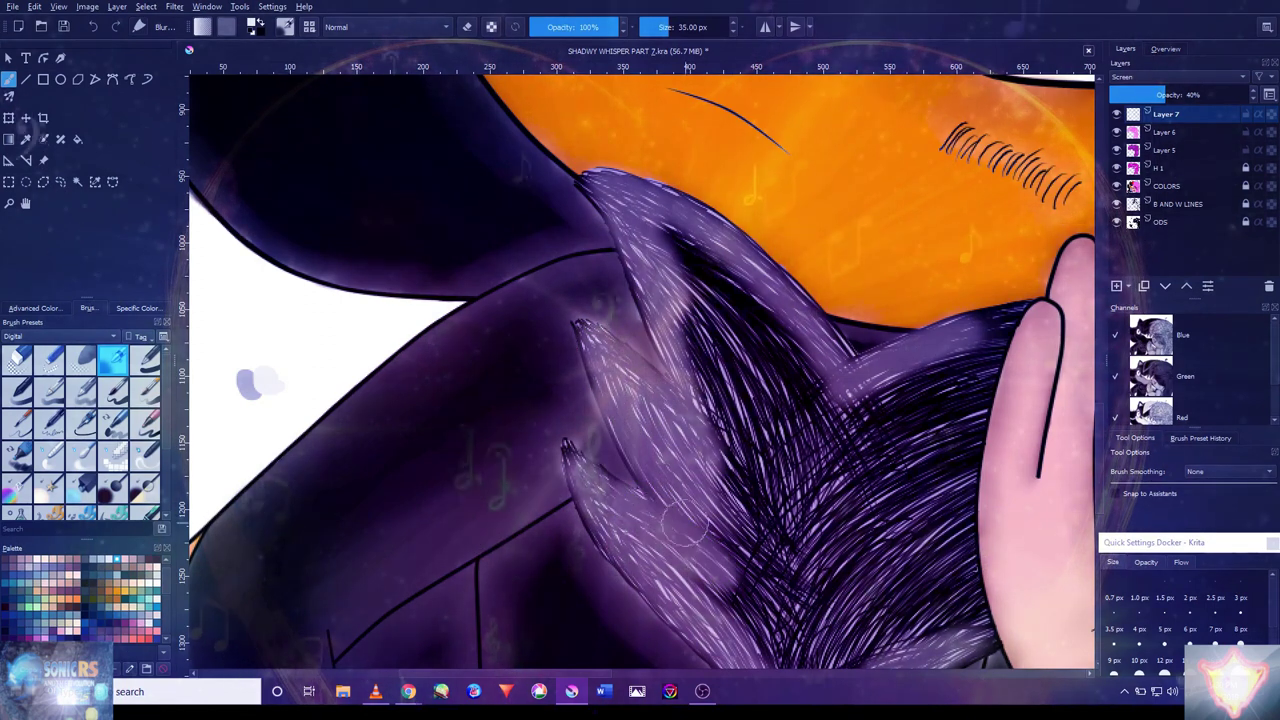
scroll(650, 500, "up", 2)
mouse_move(830, 440)
left_mouse_down()
mouse_move(800, 480)
mouse_move(794, 466)
mouse_move(652, 515)
mouse_move(602, 605)
mouse_move(640, 537)
mouse_move(652, 550)
mouse_move(520, 620)
mouse_move(536, 625)
mouse_move(520, 633)
left_mouse_up()
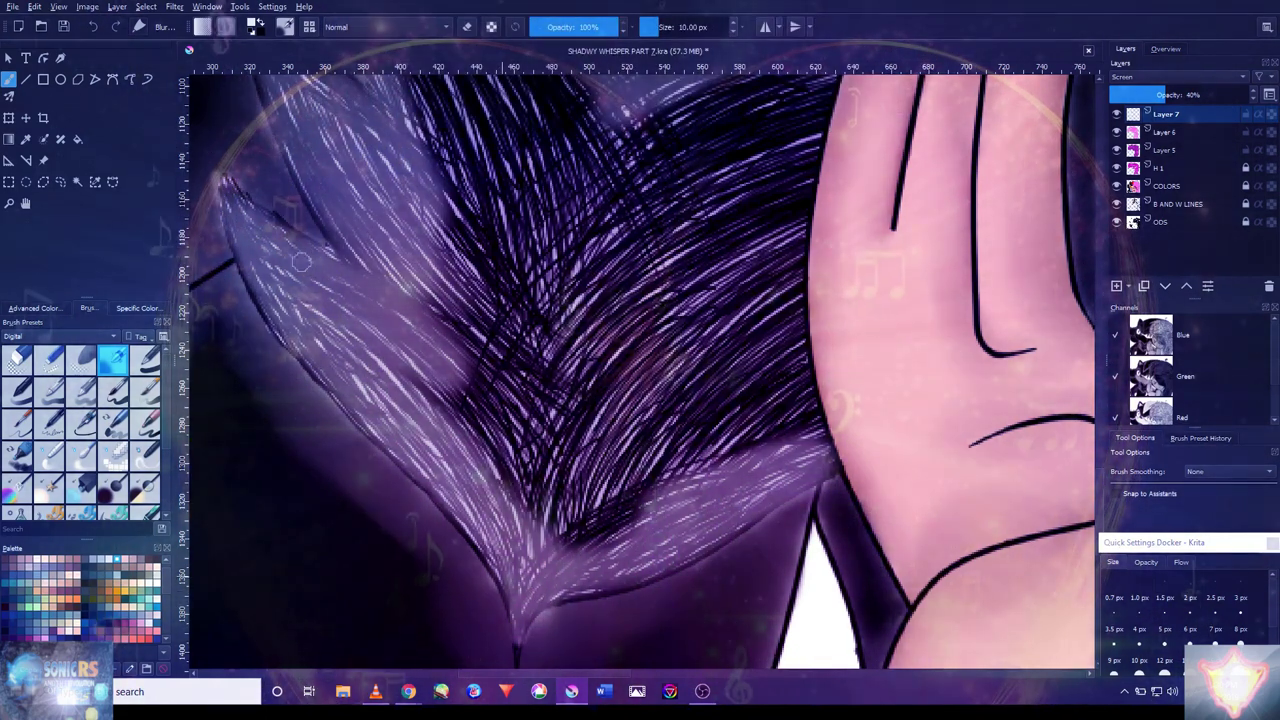
- Change Layer 7 to Lighten at 61% opacity and highlight the chest fur edge beside the hand with an 11 px airbrush
left_click(1180, 77)
left_click(1171, 219)
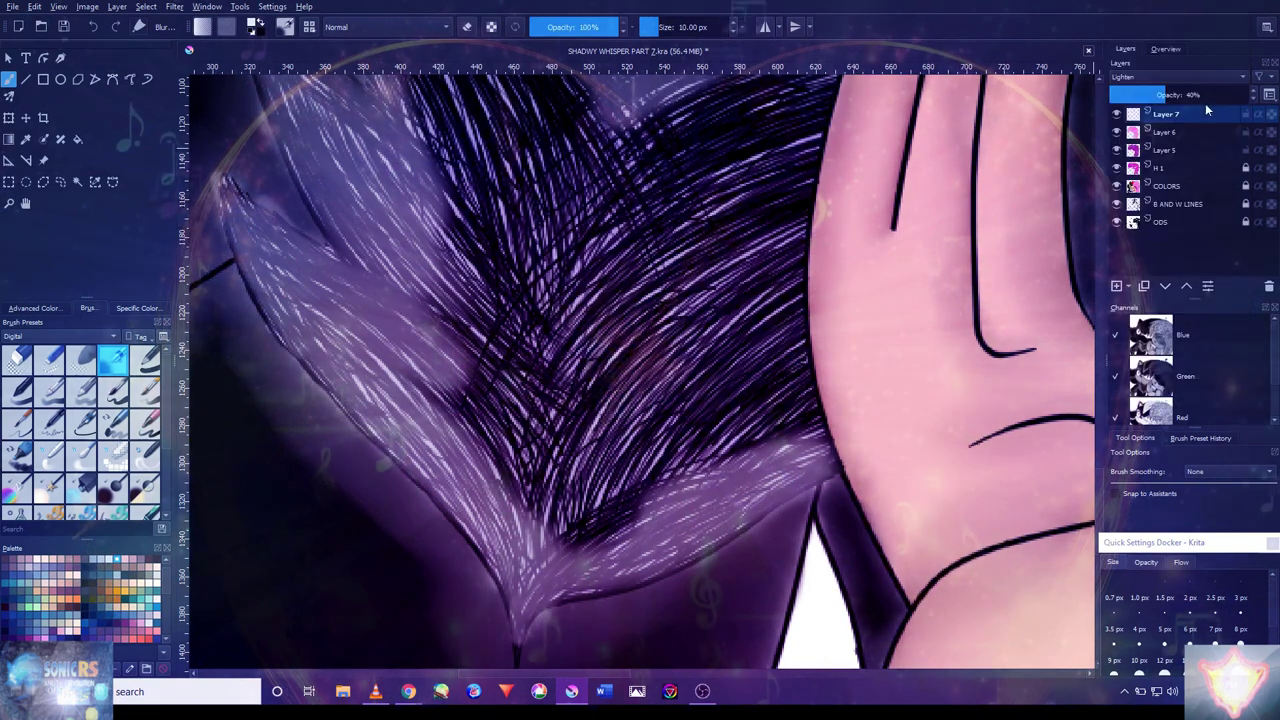
mouse_move(788, 458)
left_mouse_down()
mouse_move(822, 430)
mouse_move(806, 345)
mouse_move(783, 540)
mouse_move(789, 363)
mouse_move(815, 260)
mouse_move(840, 236)
left_mouse_up()
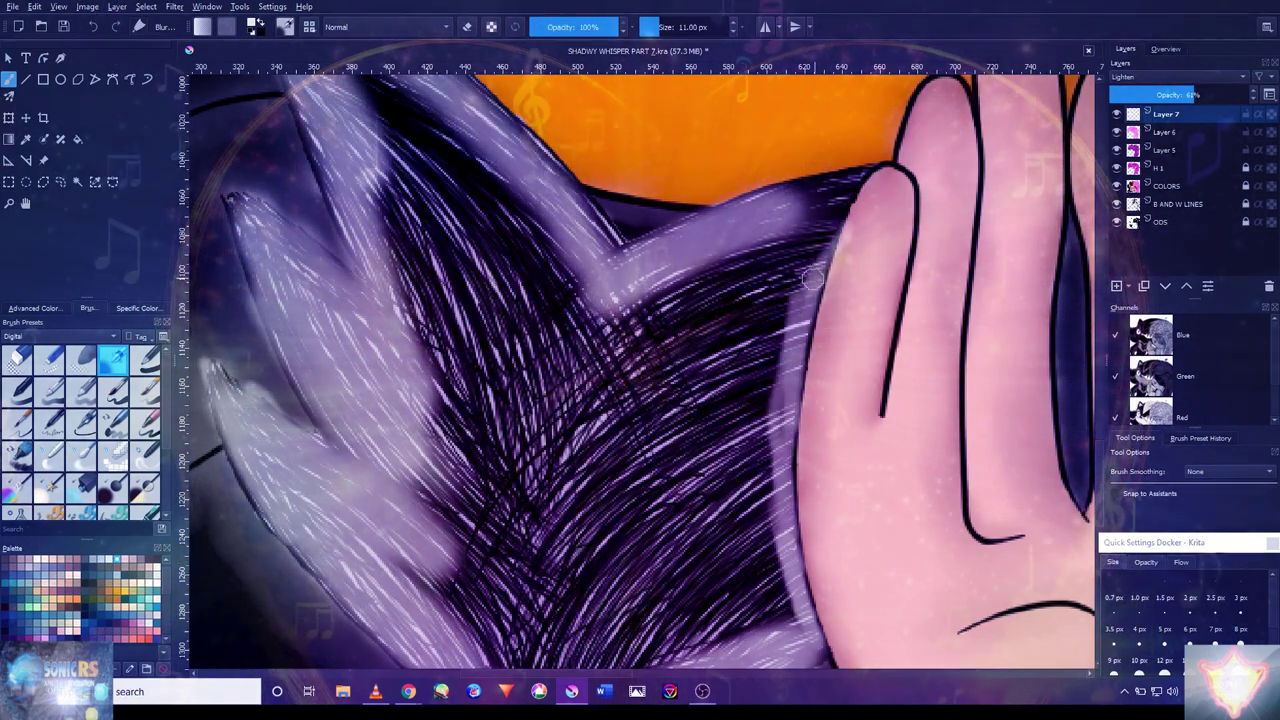
- Undo the last stroke and fill the dark centre of the chest fur with lavender highlights, enlarging the airbrush to 51 px
key("ctrl+z")
scroll(829, 222, "down", 3)
scroll(800, 216, "down", 3)
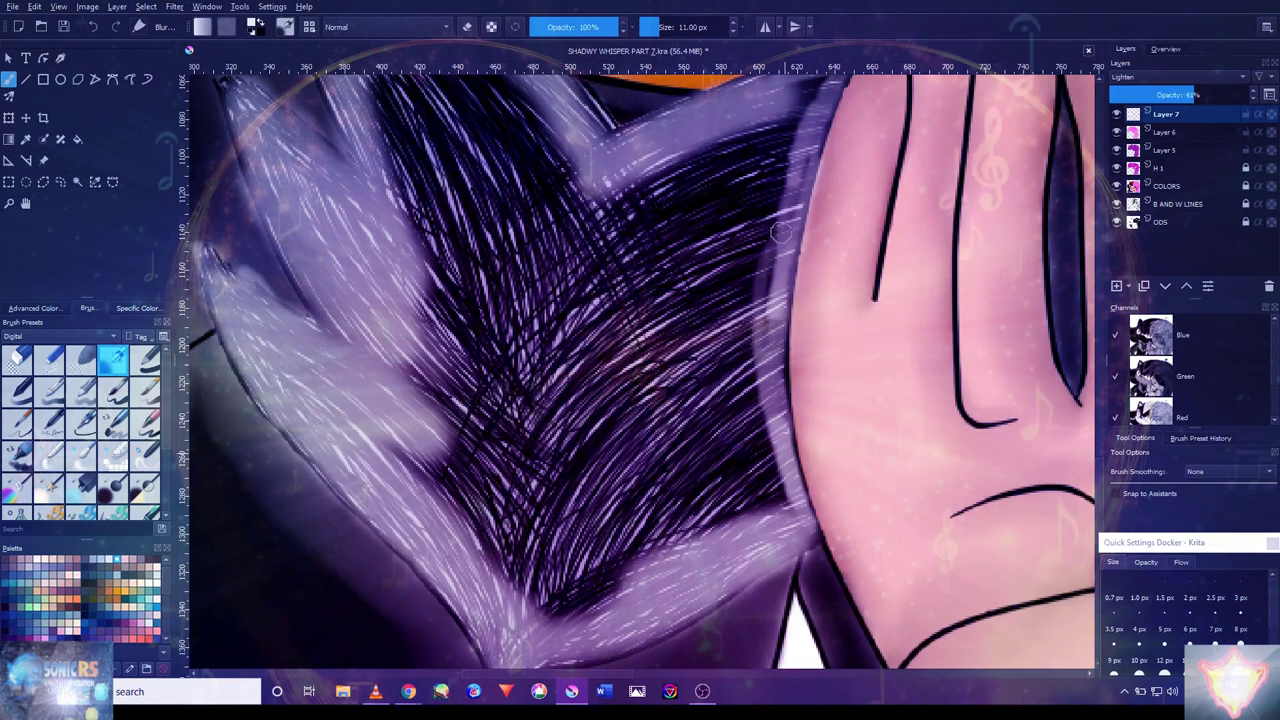
mouse_move(680, 400)
left_mouse_down()
mouse_move(610, 480)
mouse_move(576, 490)
mouse_move(732, 508)
mouse_move(758, 455)
mouse_move(630, 480)
mouse_move(677, 297)
mouse_move(513, 404)
mouse_move(785, 480)
mouse_move(690, 478)
mouse_move(660, 360)
mouse_move(625, 335)
mouse_move(545, 405)
mouse_move(772, 252)
mouse_move(735, 365)
mouse_move(800, 220)
left_mouse_up()
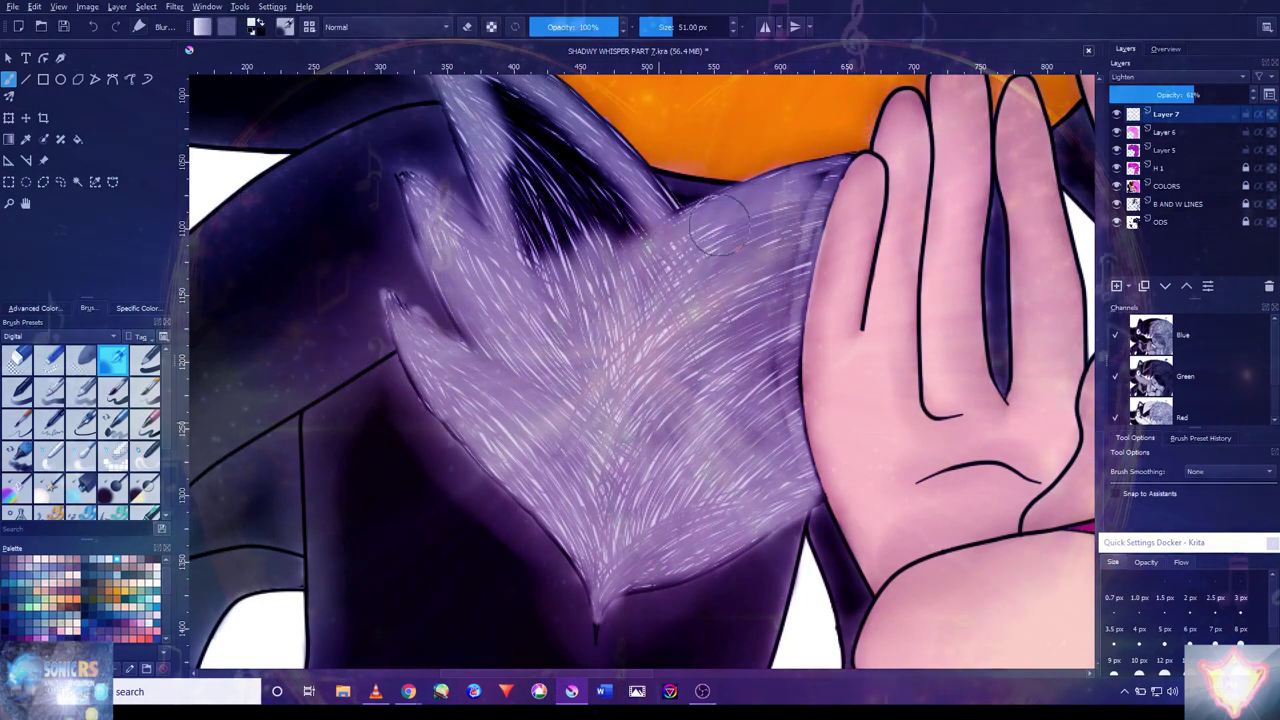
- Reduce the airbrush to 26 px and even out the lavender highlights beside the hand and across the middle of the chest fur
scroll(749, 351, "down", 5)
scroll(749, 351, "up", 4)
key("bracketleft")
key("bracketleft")
key("bracketleft")
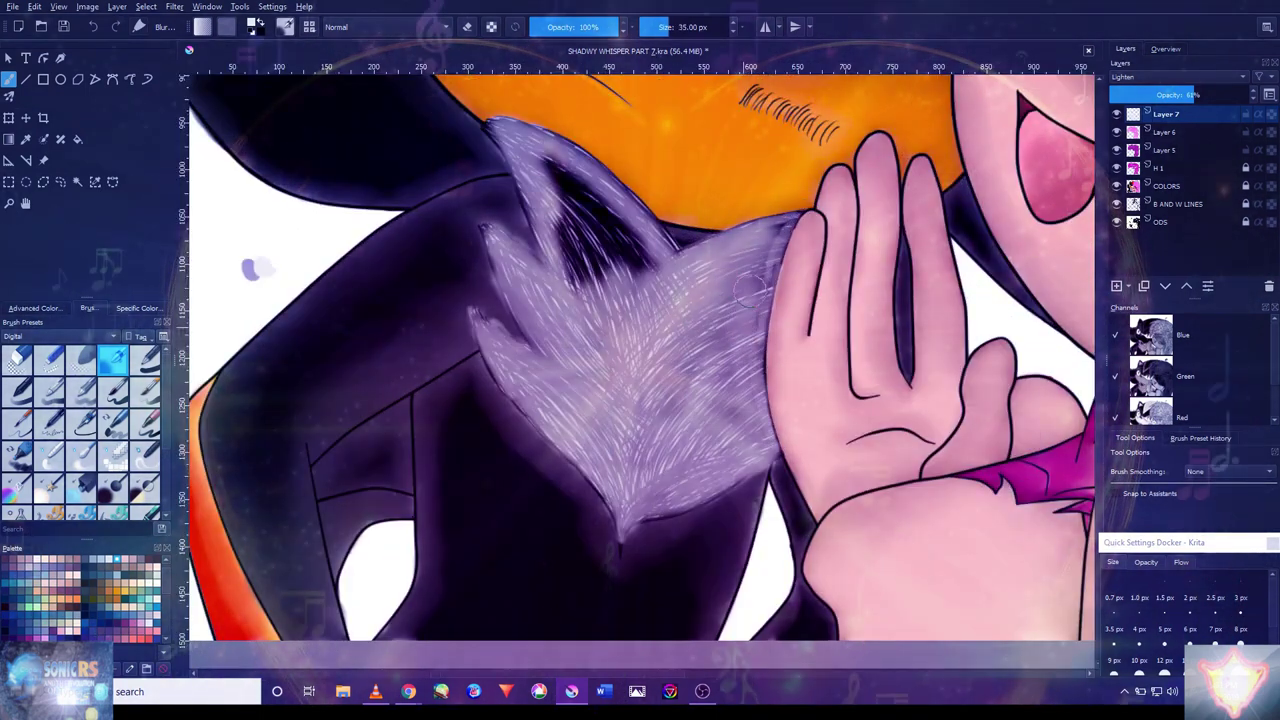
mouse_move(747, 350)
left_mouse_down()
mouse_move(785, 225)
mouse_move(757, 387)
mouse_move(696, 424)
left_mouse_up()
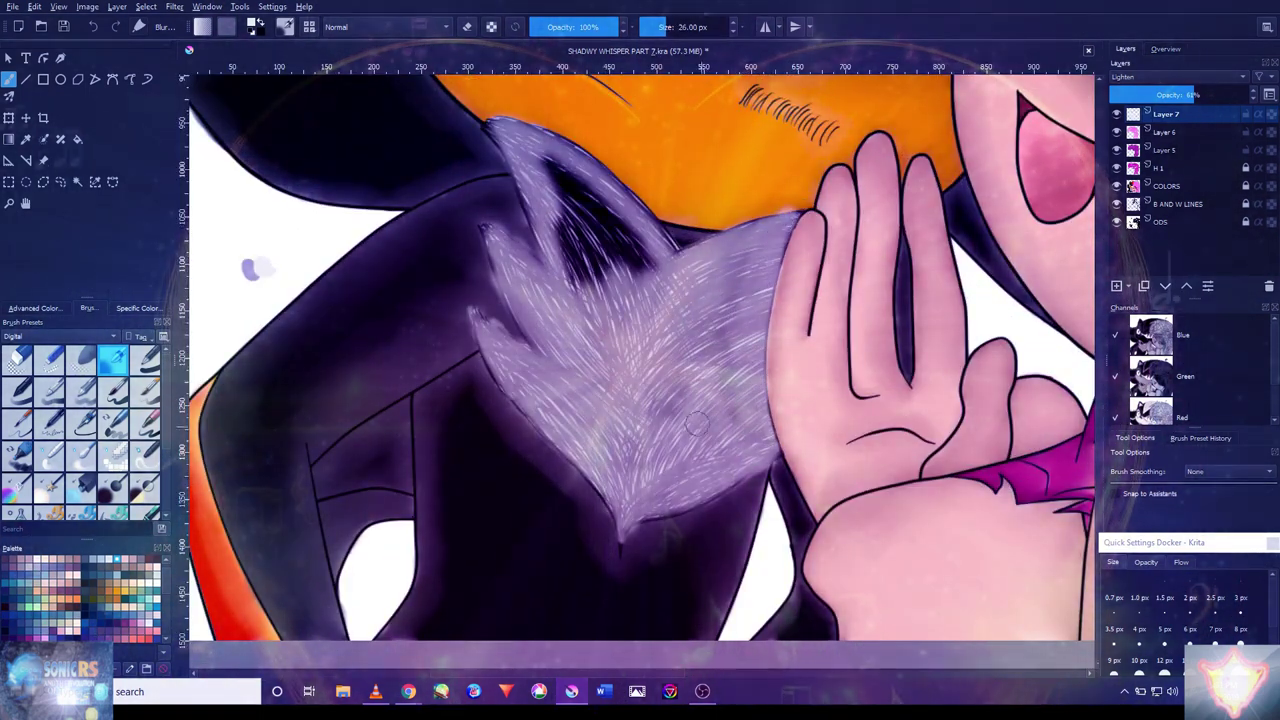
left_click_drag(551, 328, 588, 433)
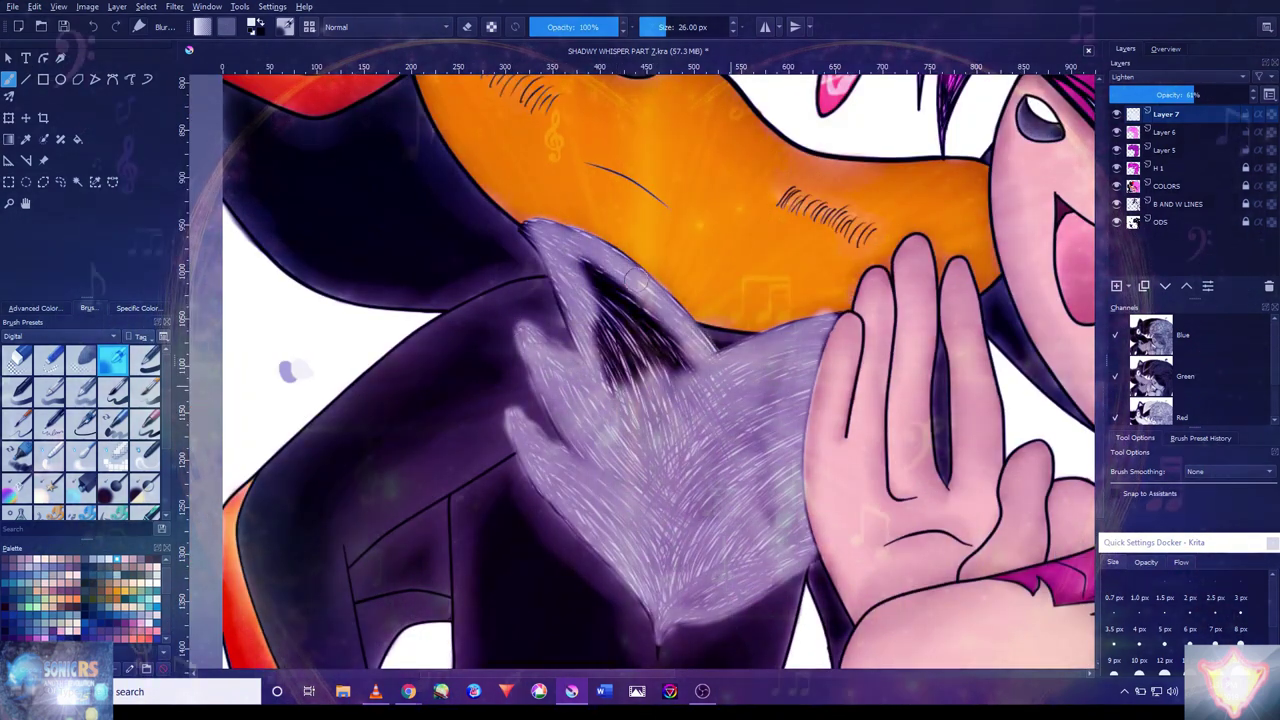
- Fill the remaining dark gap inside the uppermost chest tuft with lavender highlights using the 26 px airbrush
scroll(647, 283, "down", 3)
scroll(645, 300, "up", 4)
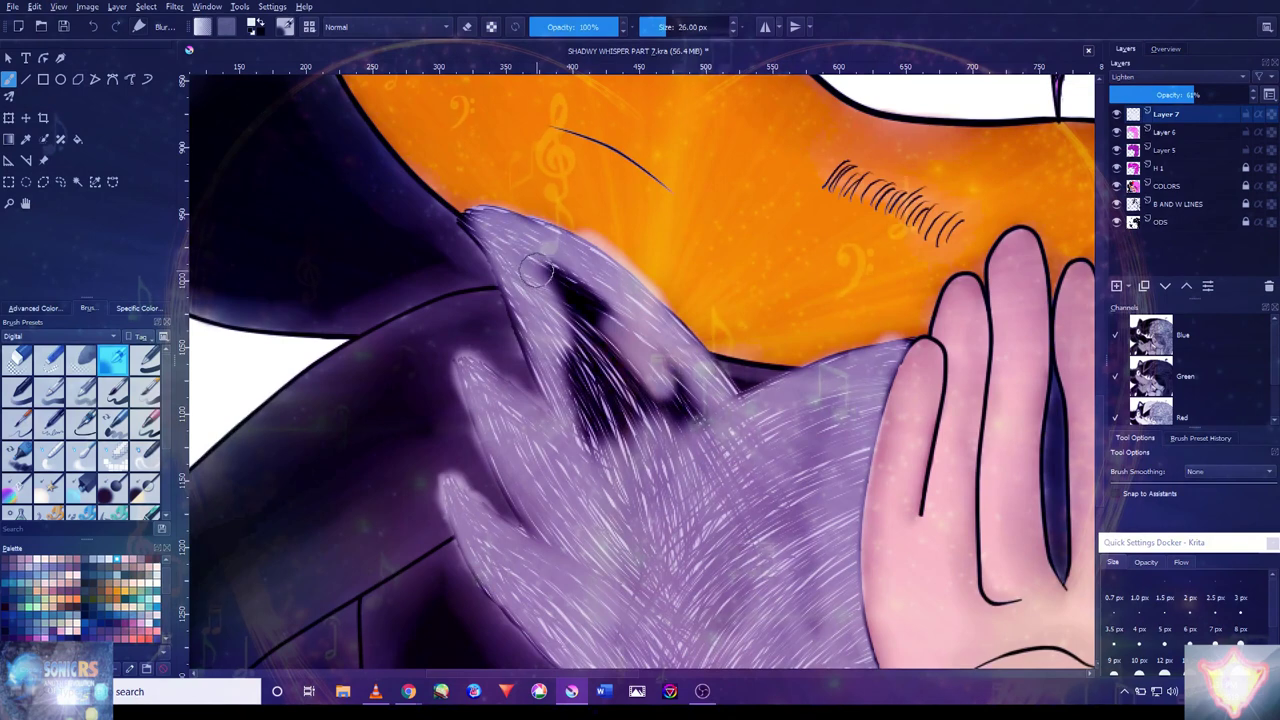
mouse_move(639, 321)
left_mouse_down()
mouse_move(600, 380)
mouse_move(636, 431)
left_mouse_up()
mouse_move(560, 300)
left_mouse_down()
mouse_move(600, 285)
mouse_move(580, 300)
left_mouse_up()
- Reduce the airbrush to 10 px and touch up the highlights along the chest fur's top edge next to the fingertip
scroll(800, 360, "down", 3)
scroll(800, 362, "up", 5)
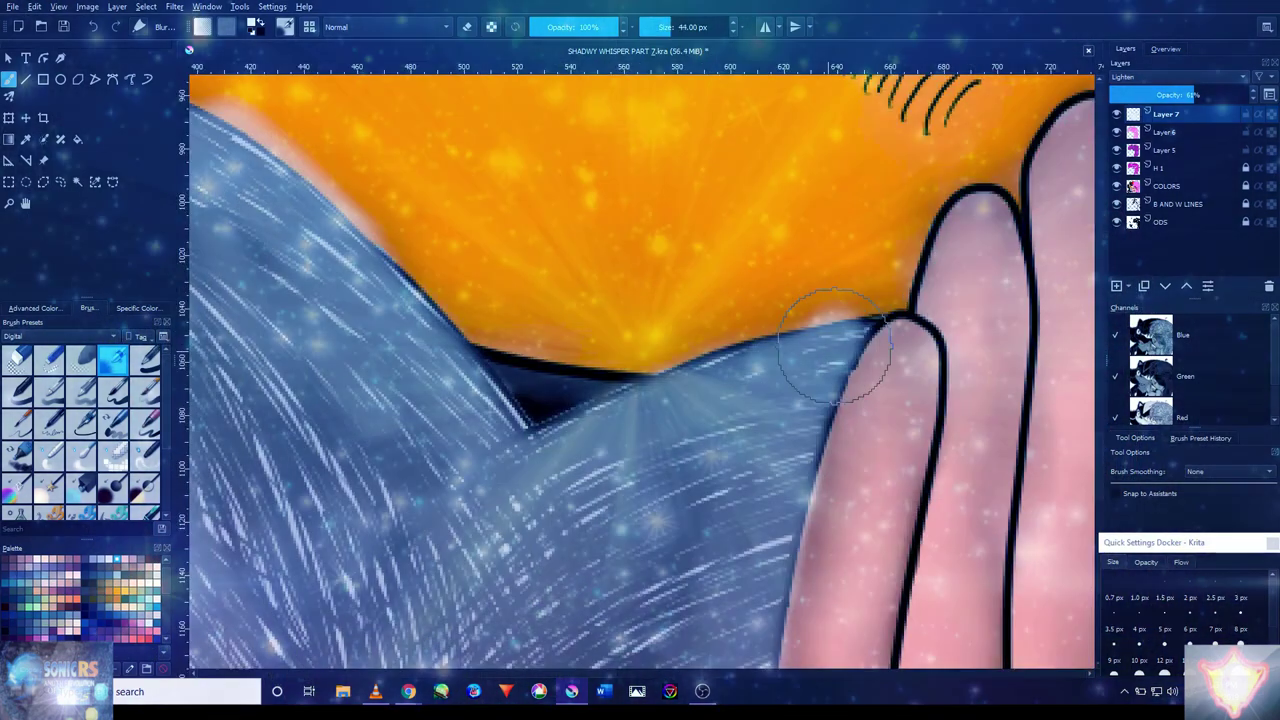
key("bracketleft")
key("bracketleft")
key("bracketleft")
key("bracketleft")
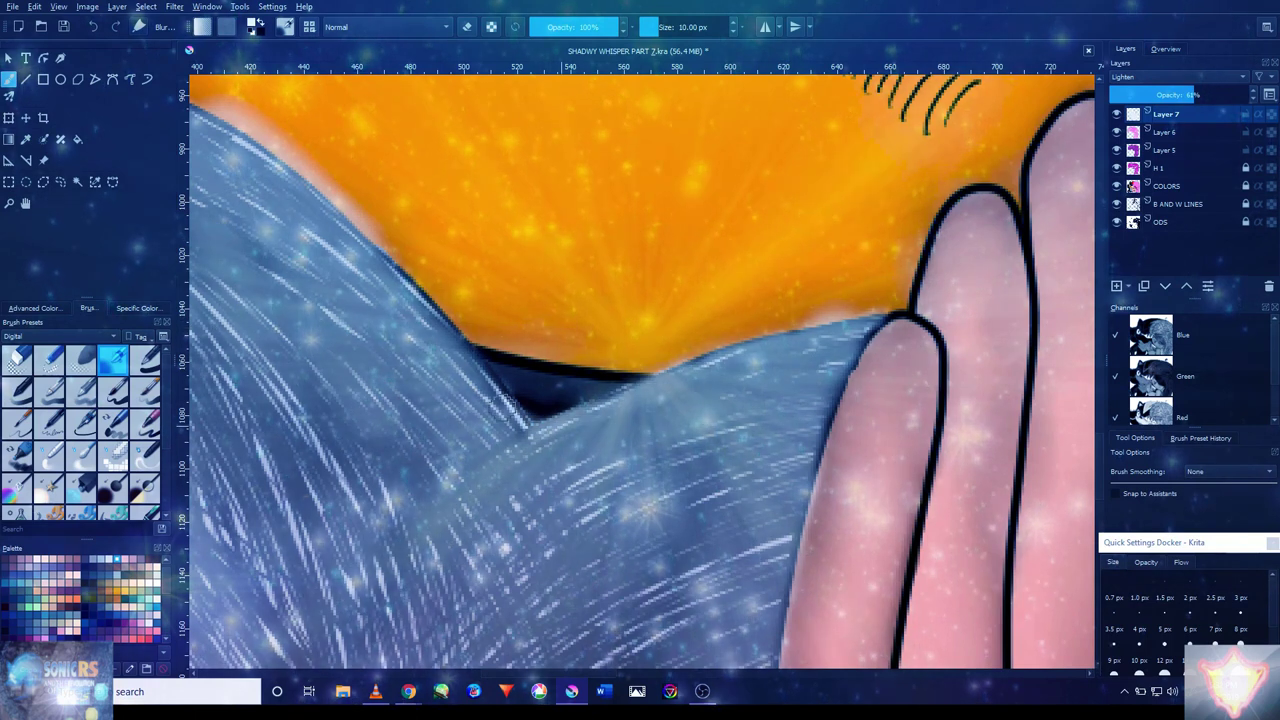
scroll(750, 370, "down", 3)
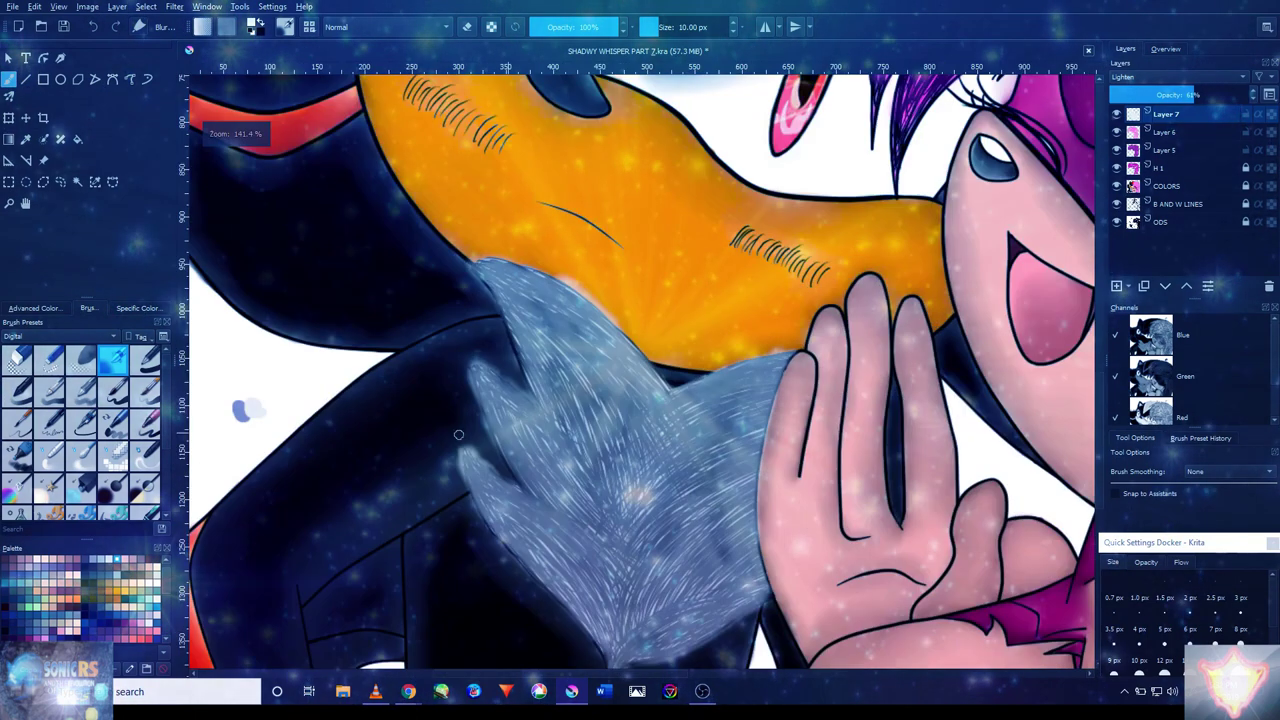
- Switch to the eraser preset and erase the highlight overspill from the fingertip and finger edge beside the chest fur
left_click(48, 358)
scroll(865, 370, "up", 4)
scroll(840, 371, "down", 2)
scroll(894, 508, "up", 2)
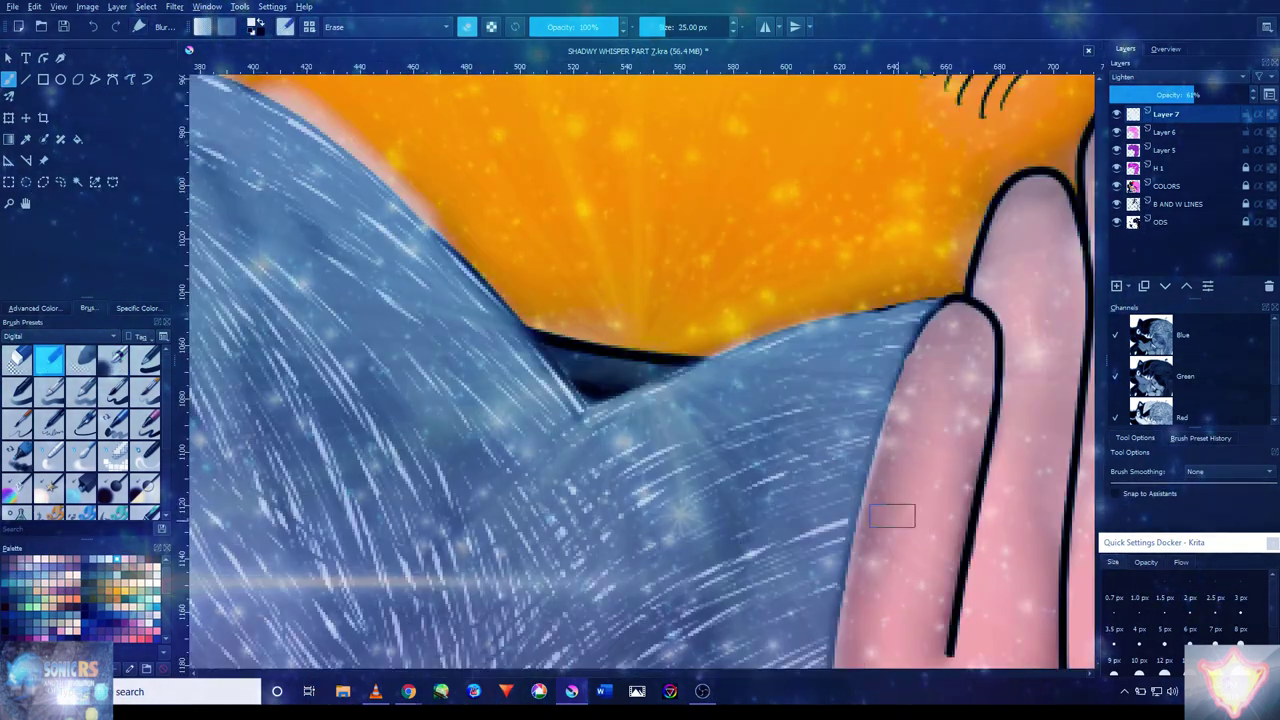
scroll(900, 480, "down", 1)
left_click_drag(905, 450, 896, 457)
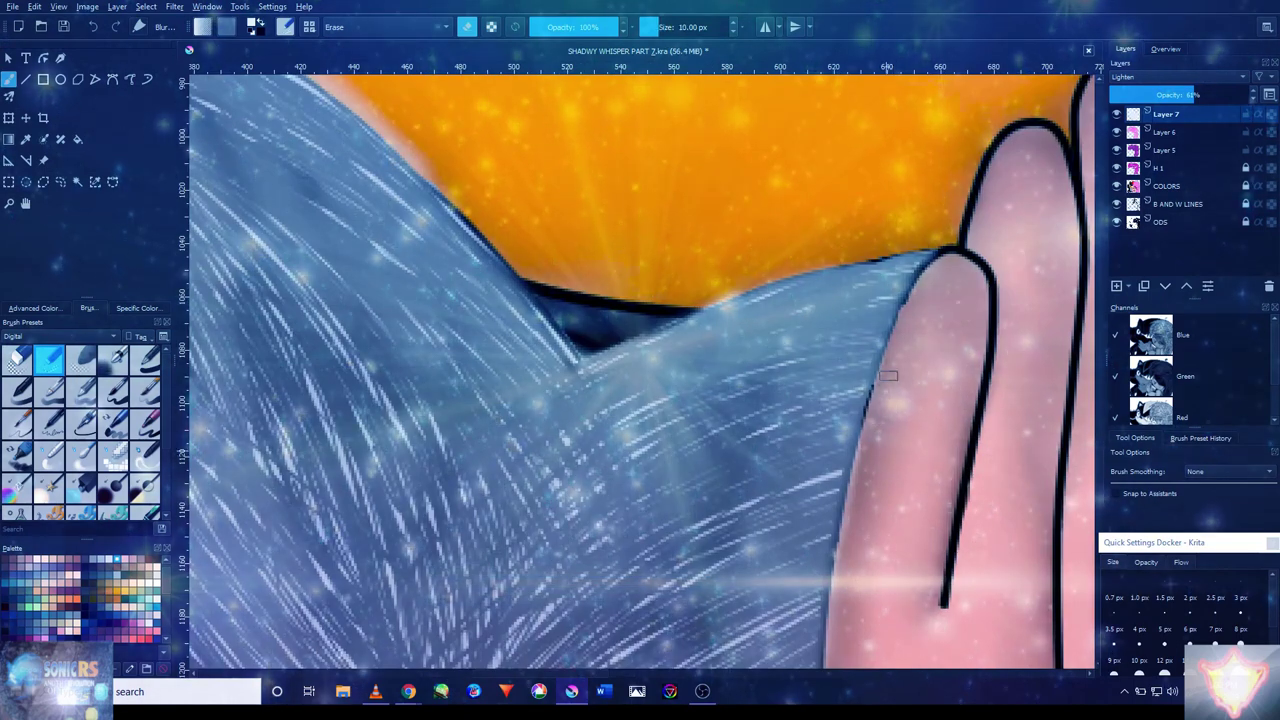
- Erase the overspill along the palm and along the orange muzzle above the uppermost tuft with the 10 px eraser
scroll(871, 589, "down", 5)
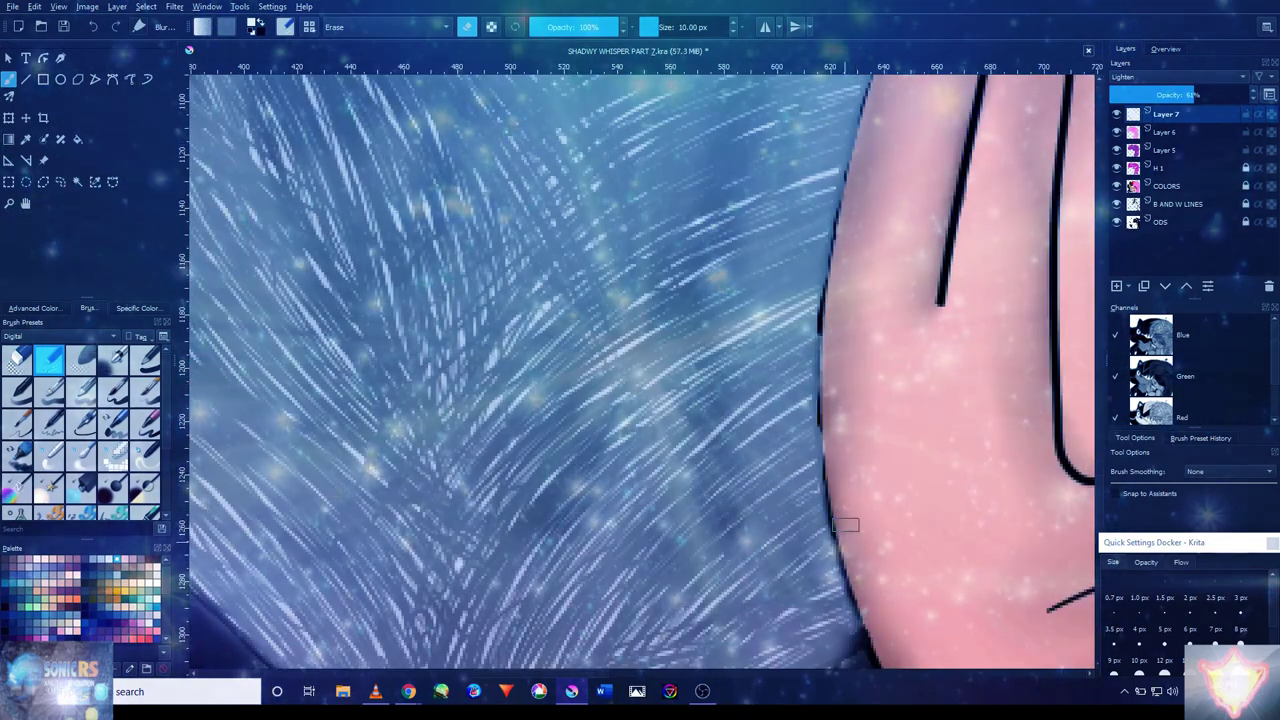
scroll(843, 534, "down", 2)
scroll(651, 323, "up", 2)
scroll(693, 297, "up", 1)
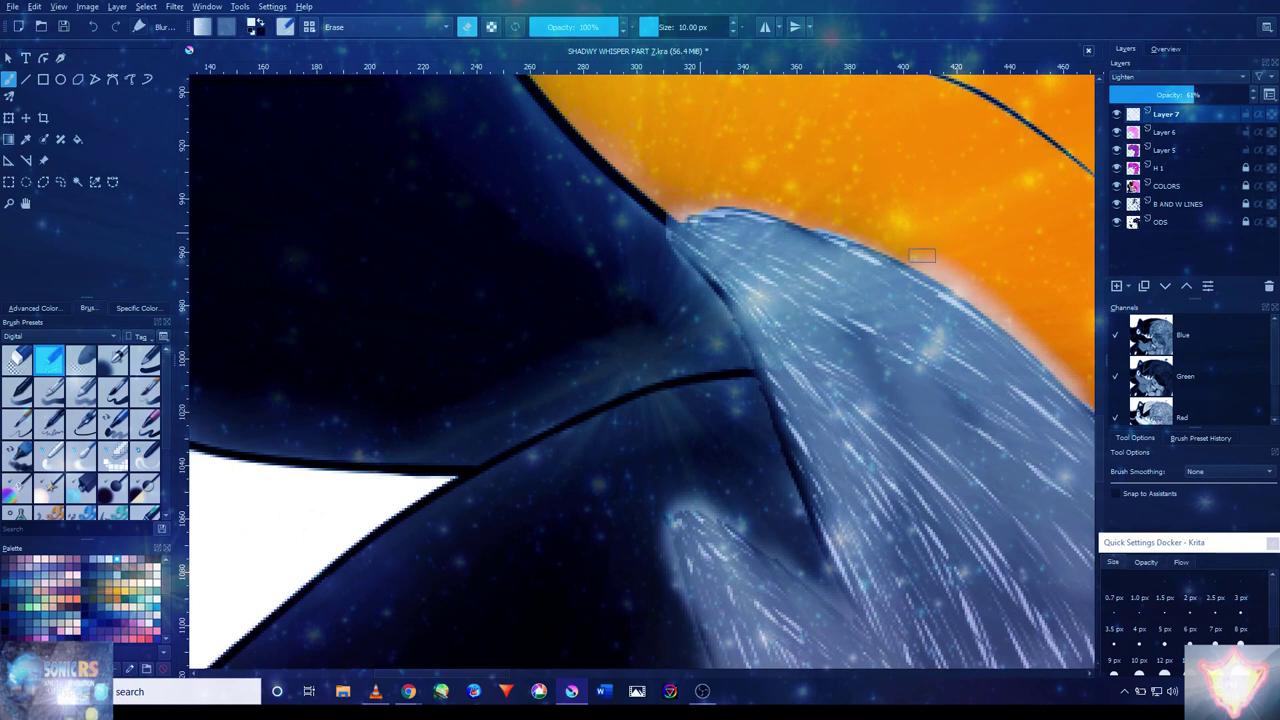
scroll(1067, 370, "down", 1)
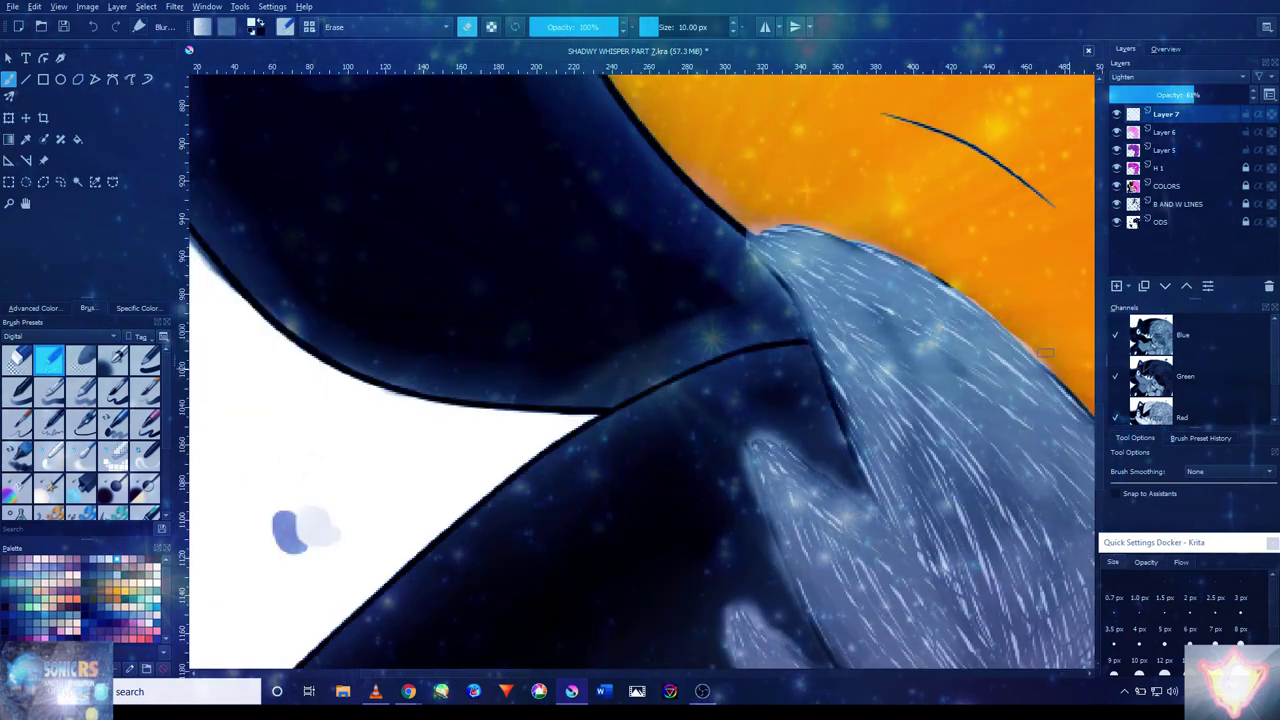
scroll(1008, 333, "down", 2)
- Return to the airbrush preset, reduce it to 13 px and highlight the chest fur edge along the finger
left_click(113, 357)
scroll(641, 432, "up", 4)
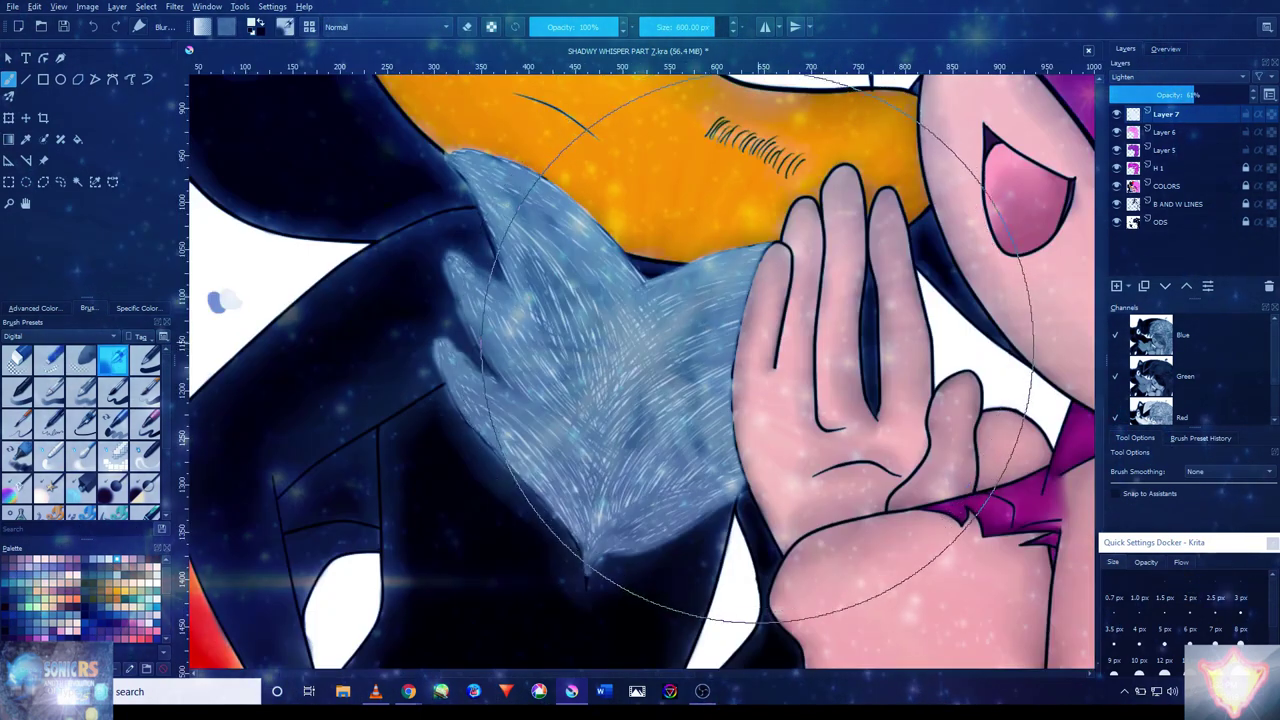
key("bracketleft")
key("bracketleft")
key("bracketleft")
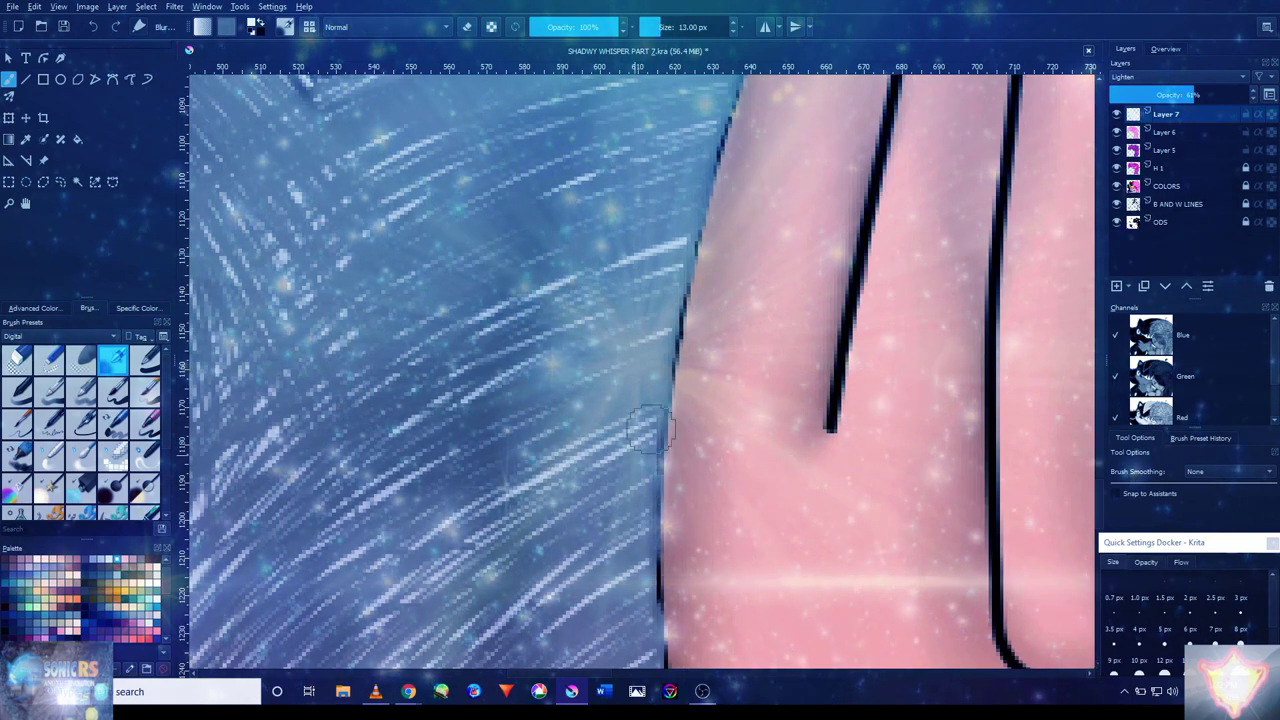
left_click_drag(691, 200, 644, 390)
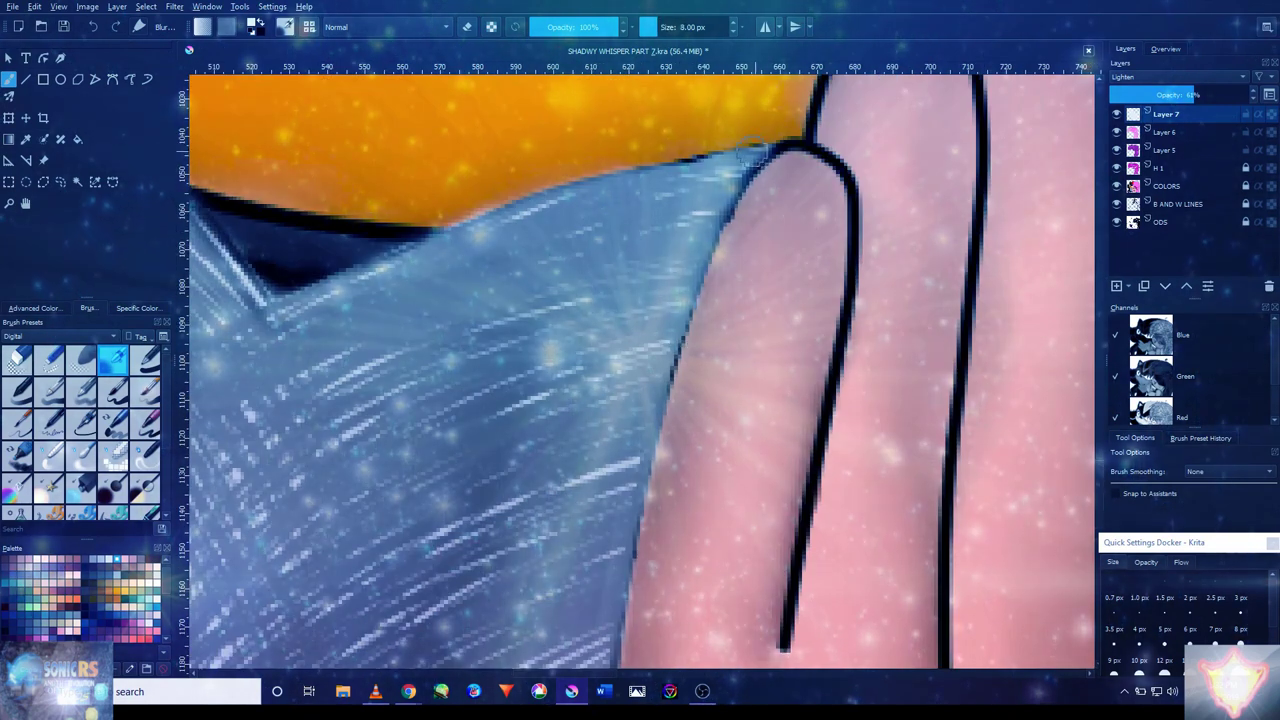
- Reduce the airbrush to 8 px and refine the fur highlights from the fingertip down along the palm outline
key("bracketleft")
key("bracketleft")
left_click_drag(756, 152, 673, 296)
left_click_drag(650, 407, 678, 276)
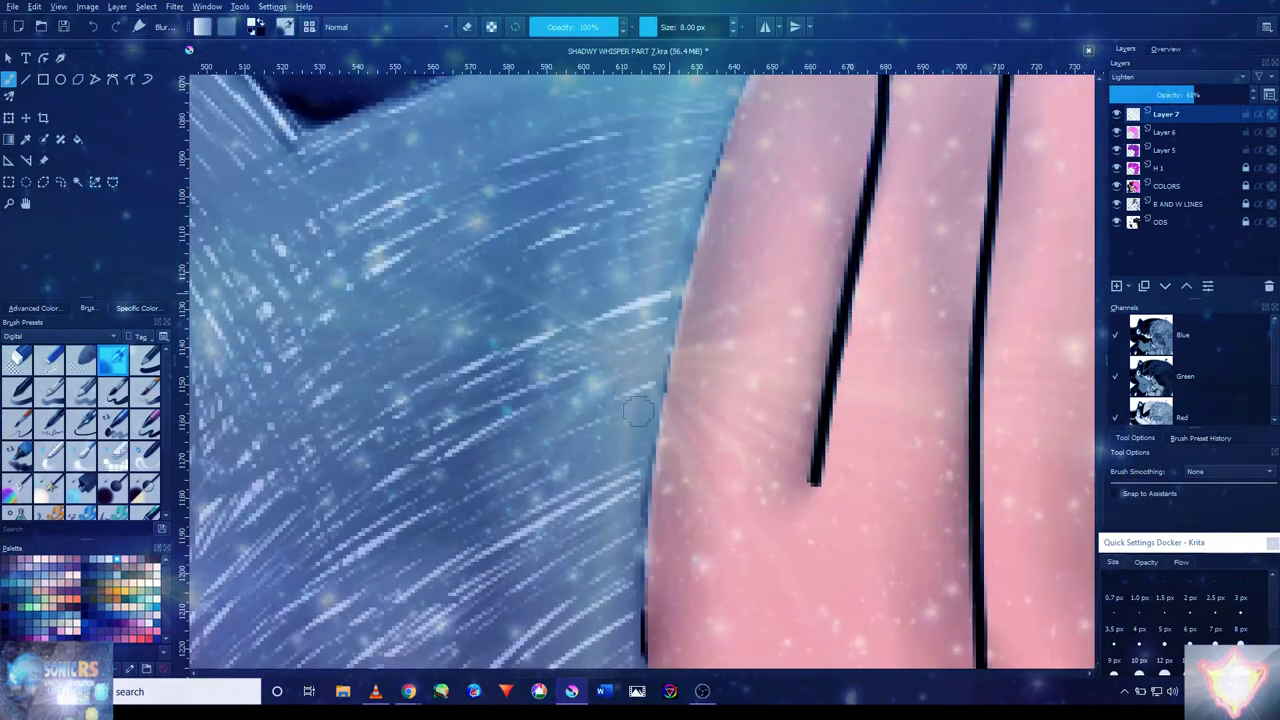
scroll(678, 276, "down", 3)
scroll(622, 532, "up", 3)
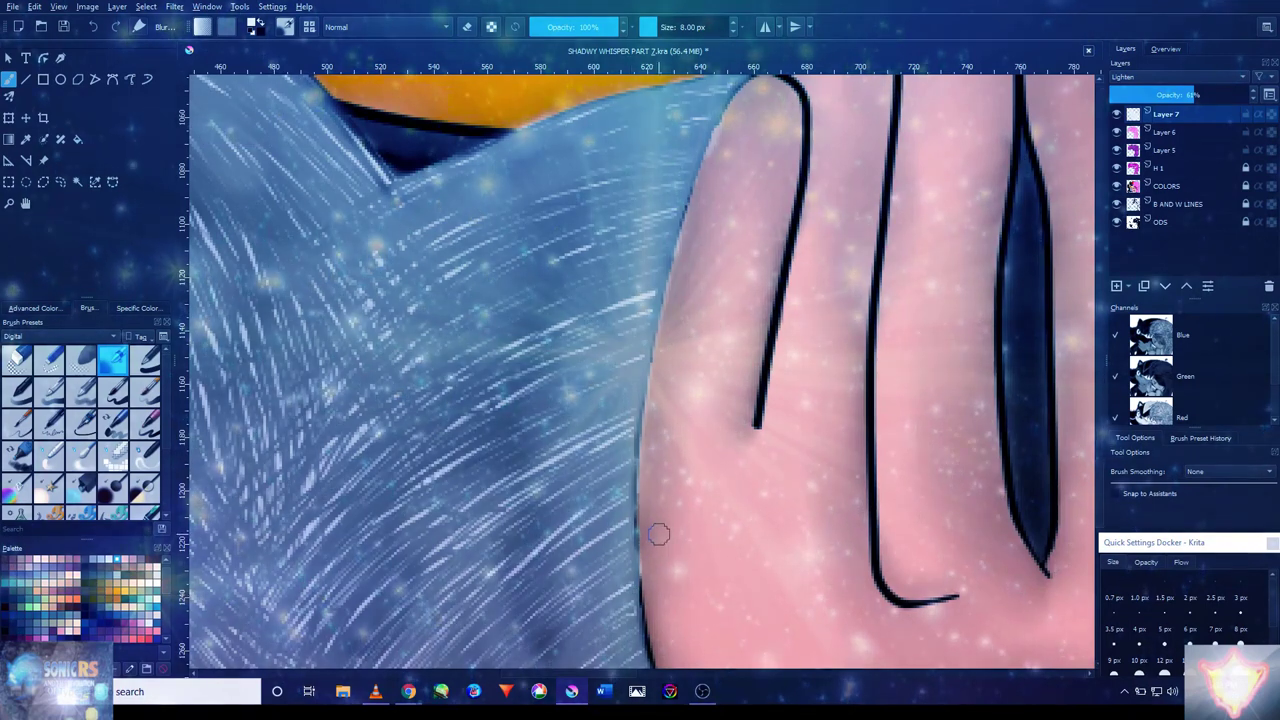
scroll(626, 478, "down", 3)
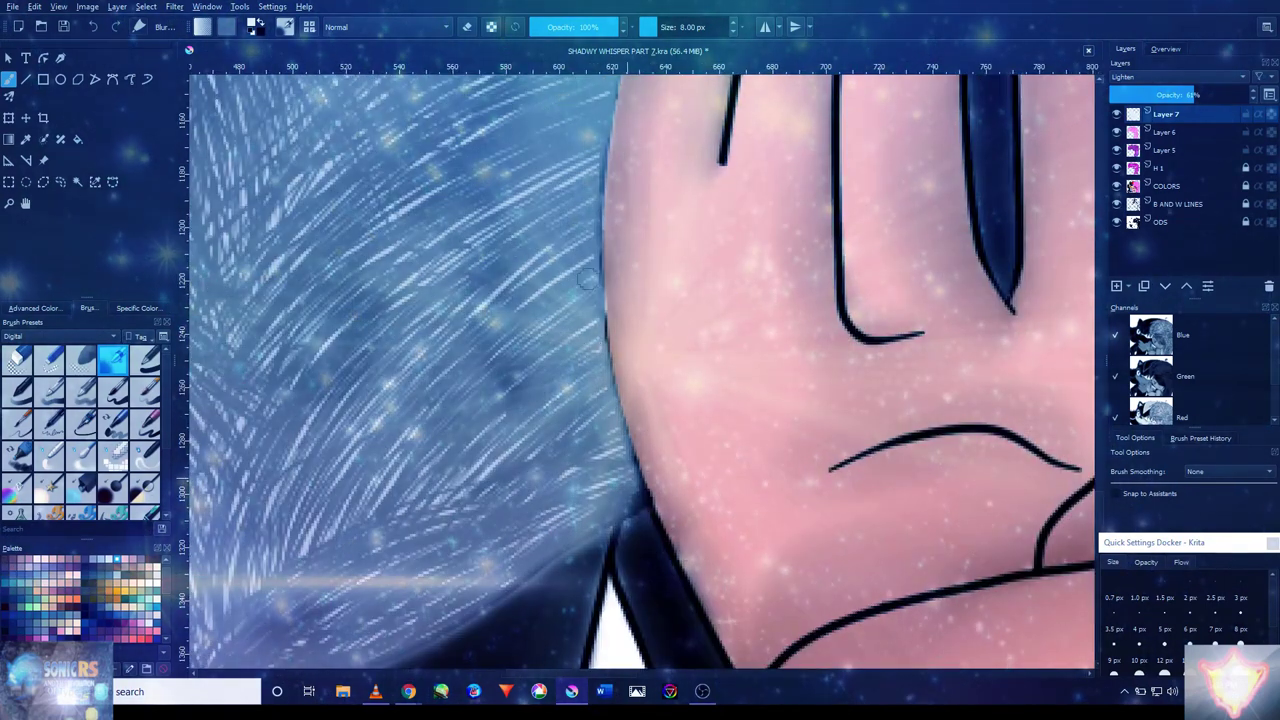
- Extend the 8 px lavender highlights along the chest fur's pointed lower tip and over the outlines of its outer tufts
scroll(560, 450, "down", 3)
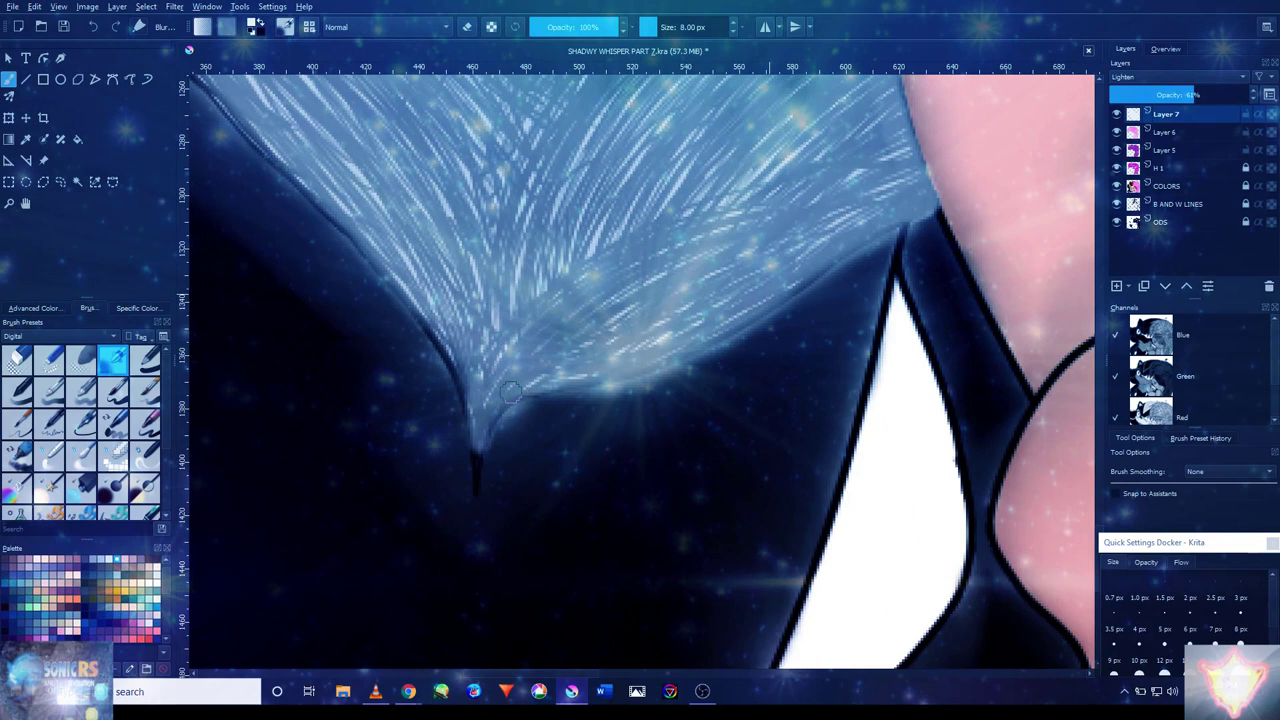
scroll(430, 307, "up", 4)
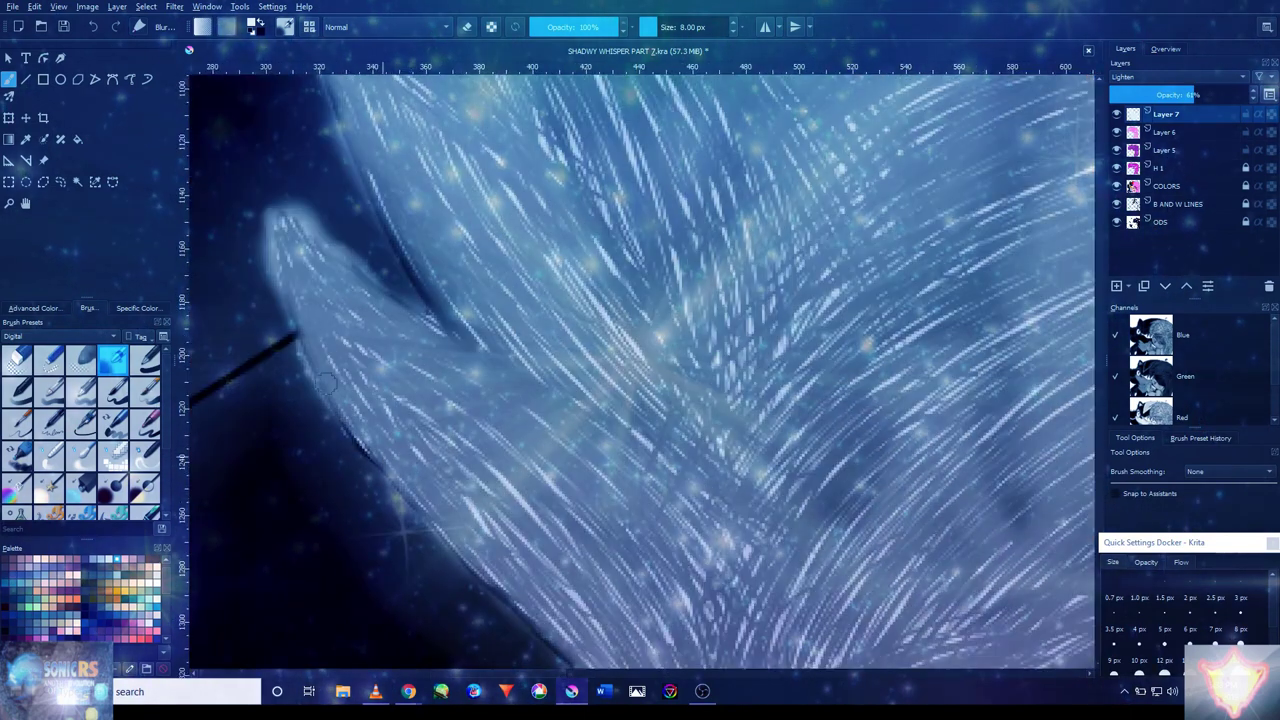
mouse_move(405, 237)
left_mouse_down()
mouse_move(455, 342)
mouse_move(343, 253)
mouse_move(403, 343)
left_mouse_up()
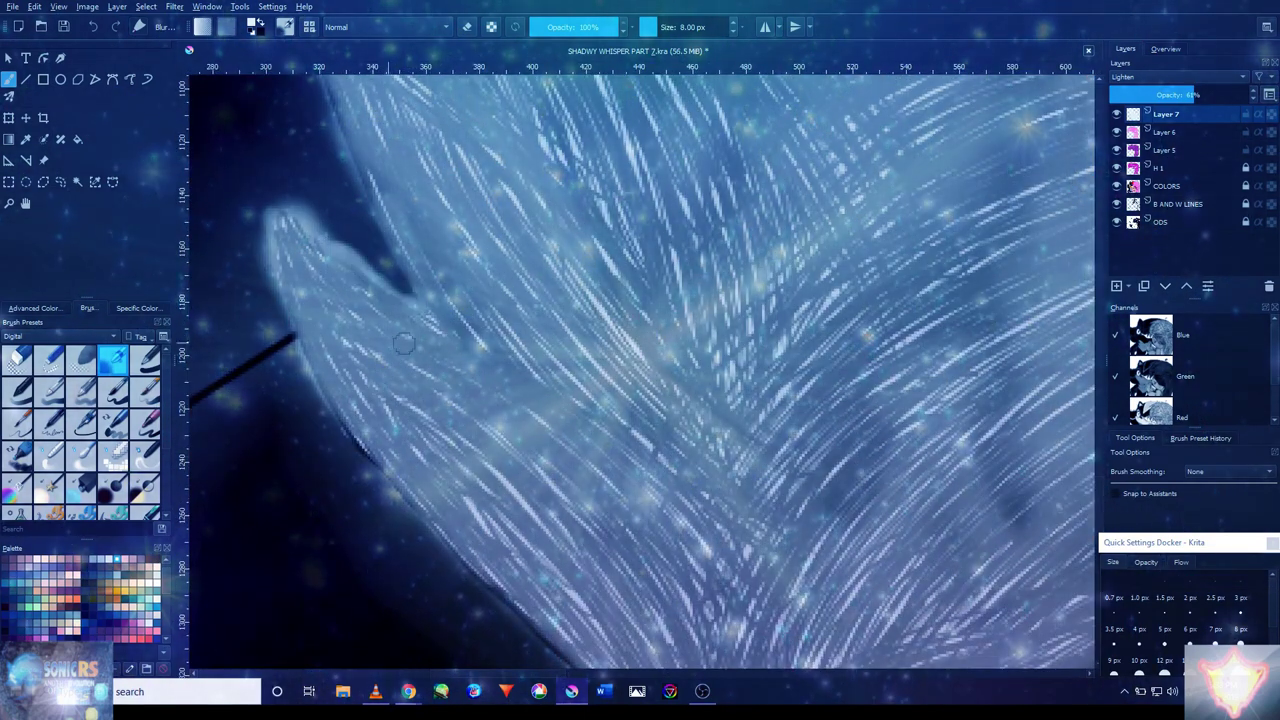
scroll(385, 455, "up", 3)
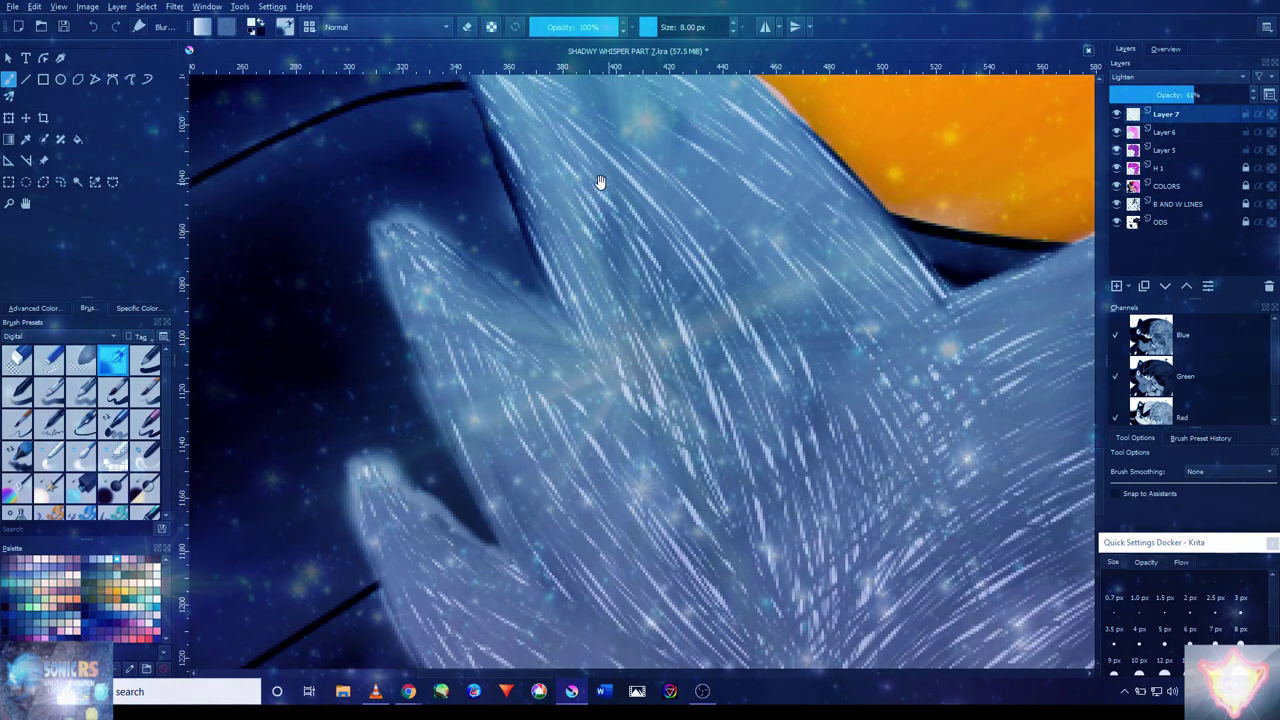
left_click_drag(600, 182, 571, 371)
left_click_drag(488, 228, 533, 347)
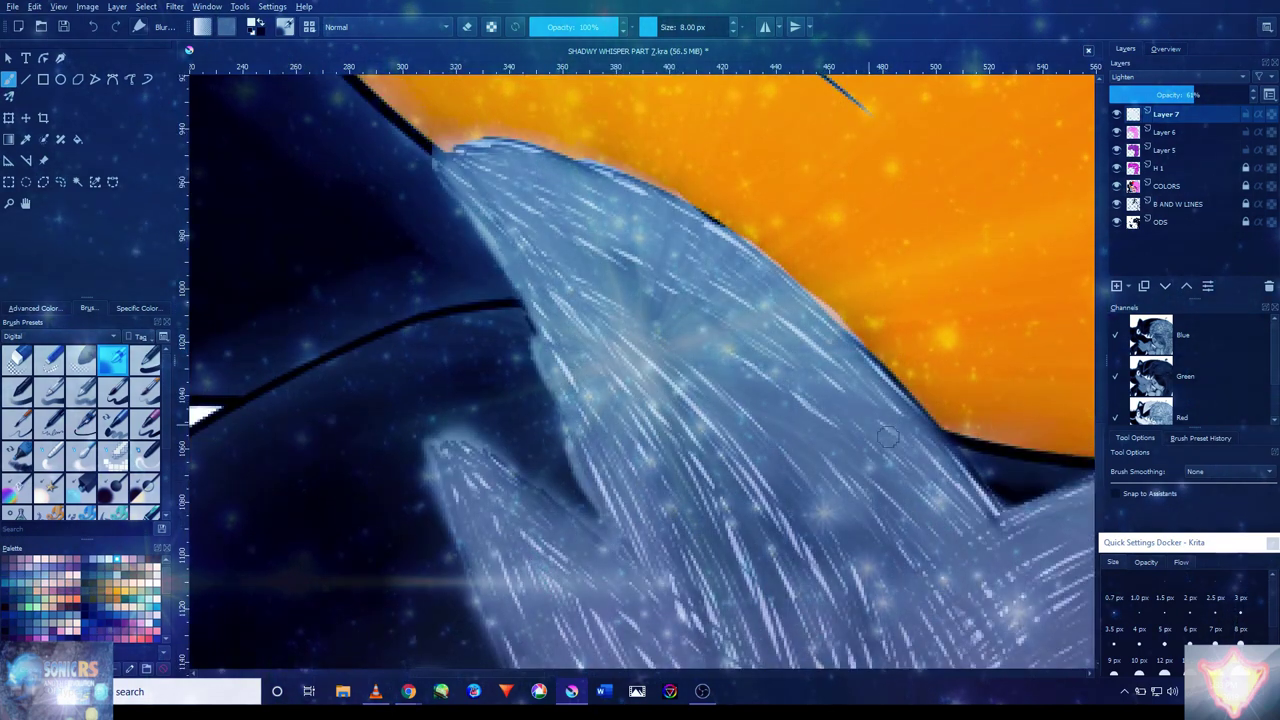
- Add a new layer above the chest fur highlights and set its blending mode to Color Dodge
scroll(708, 215, "down", 3)
scroll(735, 263, "up", 2)
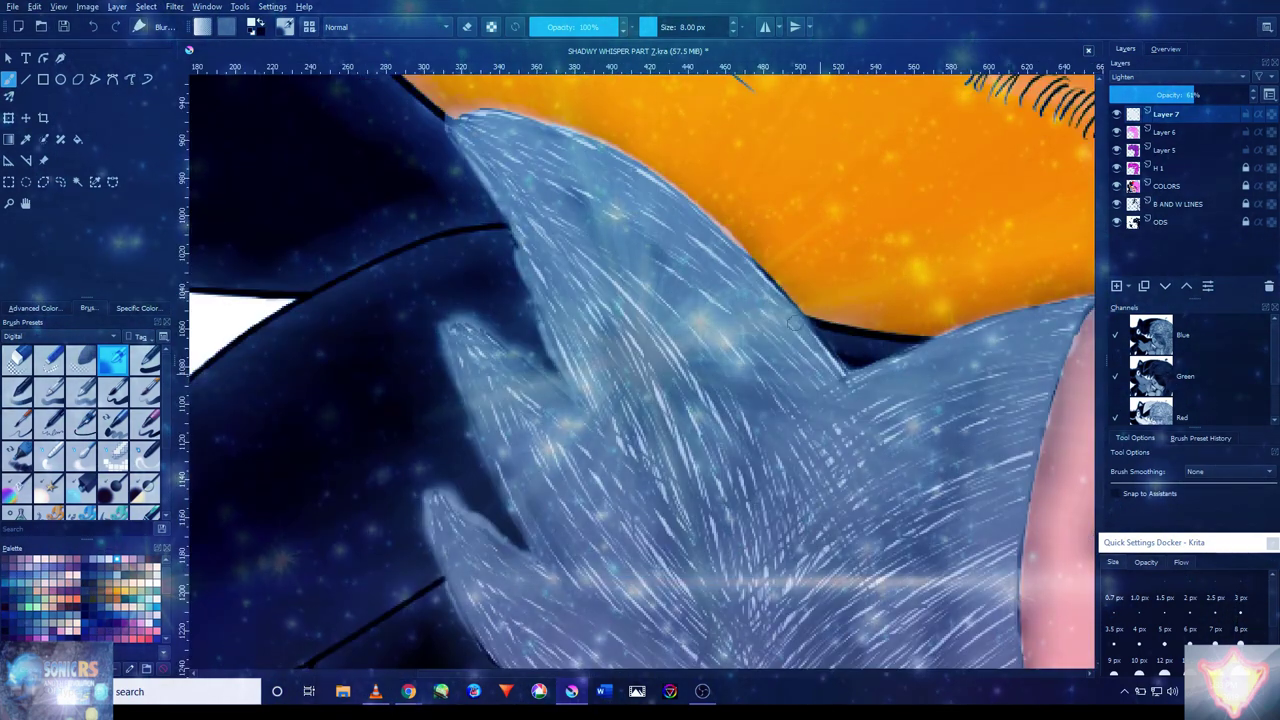
scroll(853, 397, "down", 4)
scroll(535, 415, "up", 1)
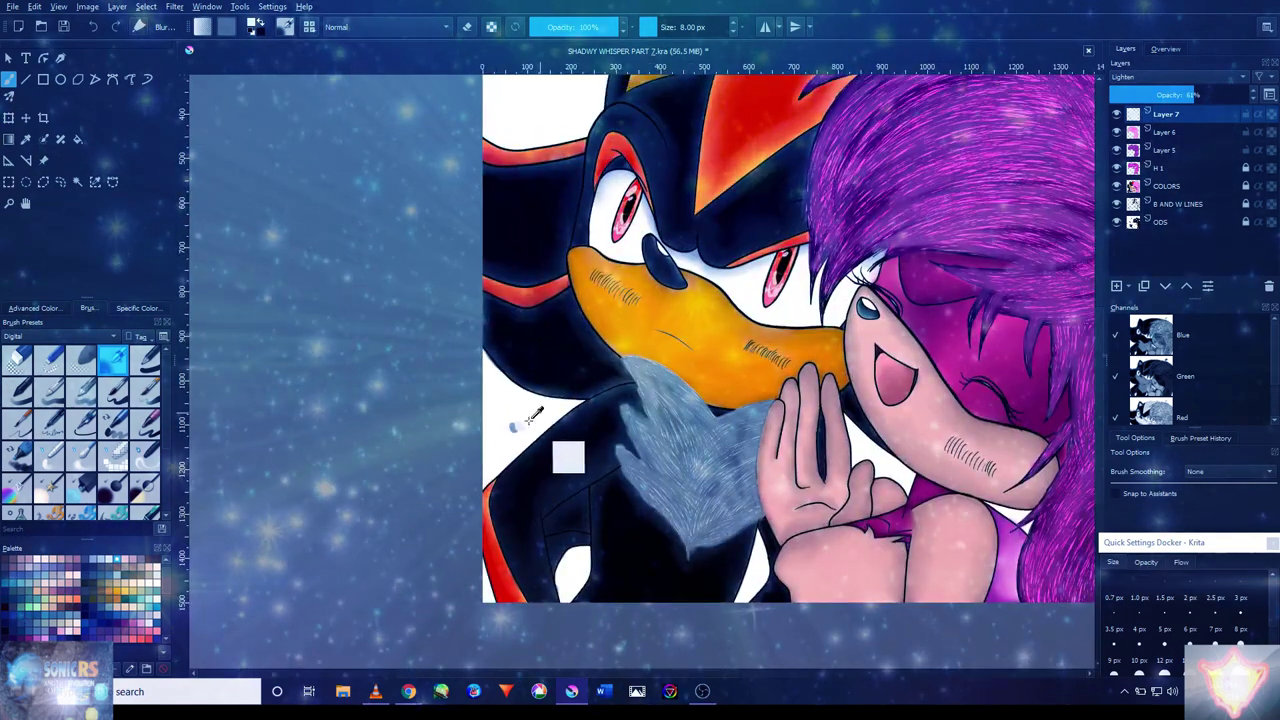
left_click(1116, 286)
left_click(1180, 77)
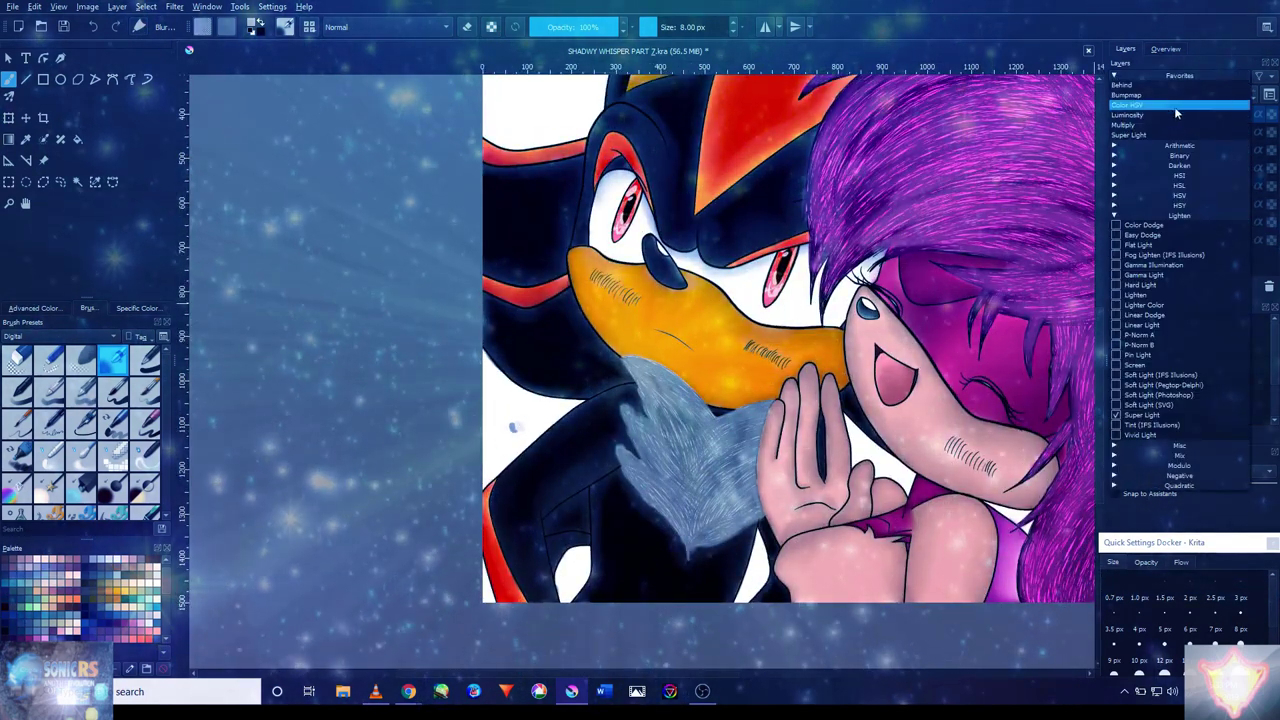
left_click(1174, 106)
scroll(650, 400, "up", 3)
left_click(1178, 76)
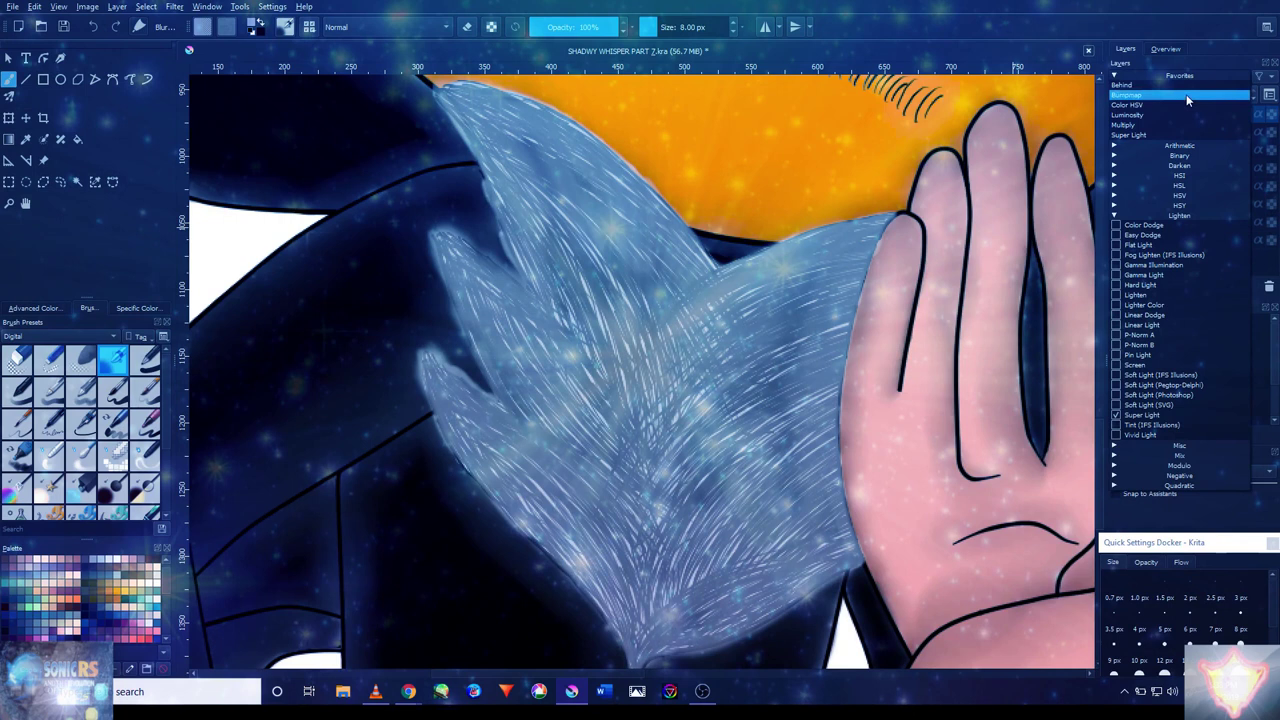
left_click(1170, 237)
- Lower the new layer's opacity to 47% and brush a soft glow over the chest fur's lower centre with the airbrush enlarged to 41 px
key("bracketright")
key("bracketright")
key("bracketright")
key("bracketright")
key("bracketright")
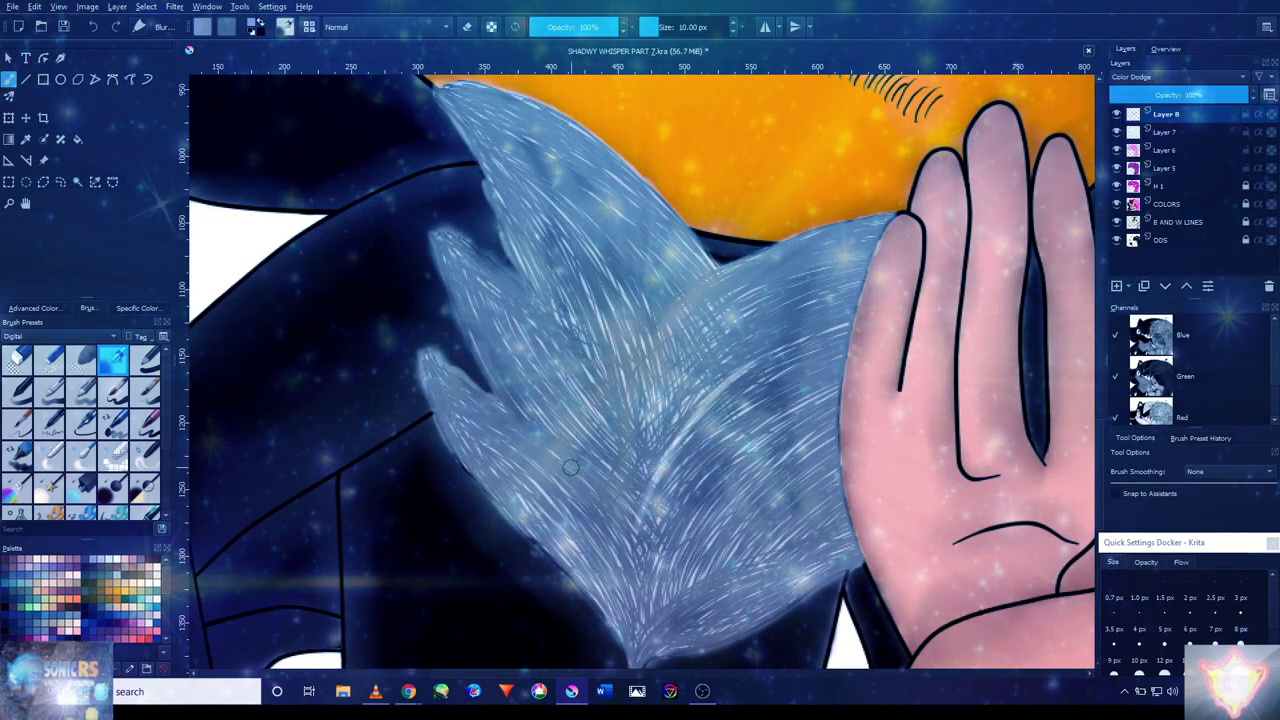
left_click(1175, 94)
mouse_move(695, 410)
left_mouse_down()
mouse_move(571, 224)
mouse_move(632, 490)
mouse_move(504, 296)
mouse_move(452, 268)
mouse_move(645, 575)
left_mouse_up()
key("bracketleft")
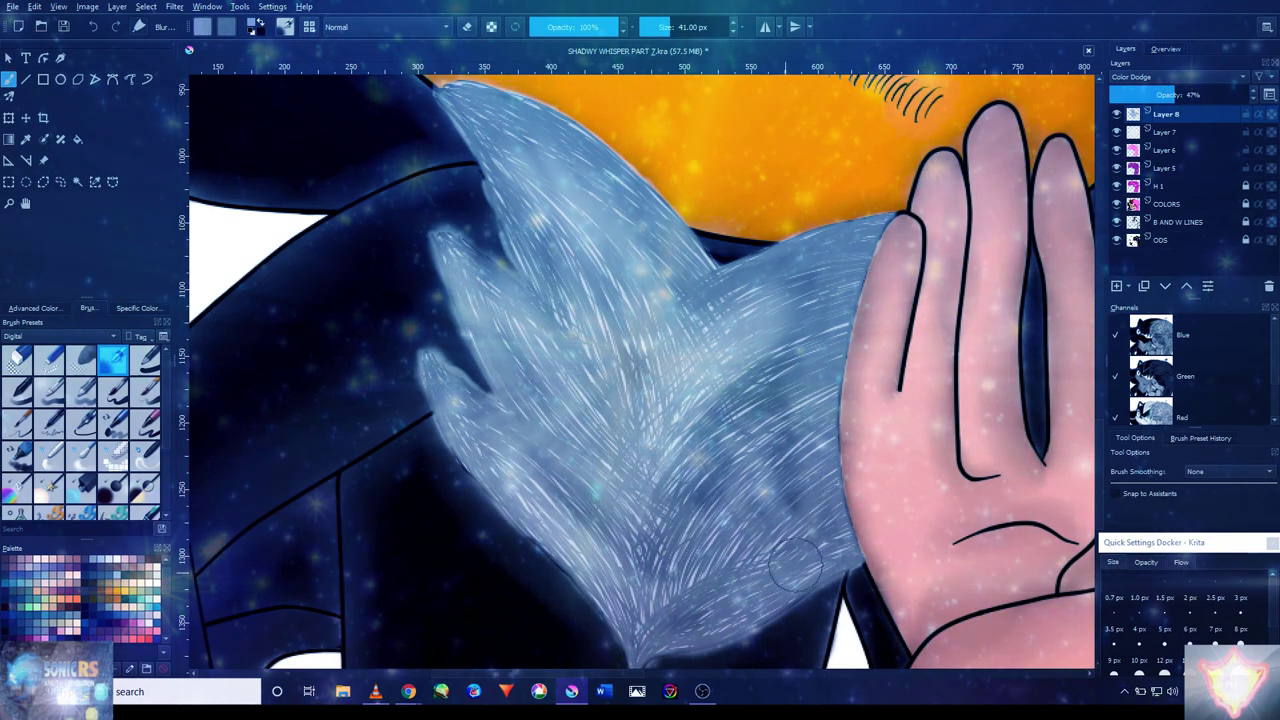
- Extend the glow over the chest fur's palm side and uppermost tuft, reducing the layer opacity to 42% and the airbrush to 24 px
left_click_drag(780, 615, 745, 527)
mouse_move(782, 348)
left_mouse_down()
mouse_move(709, 349)
mouse_move(531, 206)
mouse_move(800, 470)
left_mouse_up()
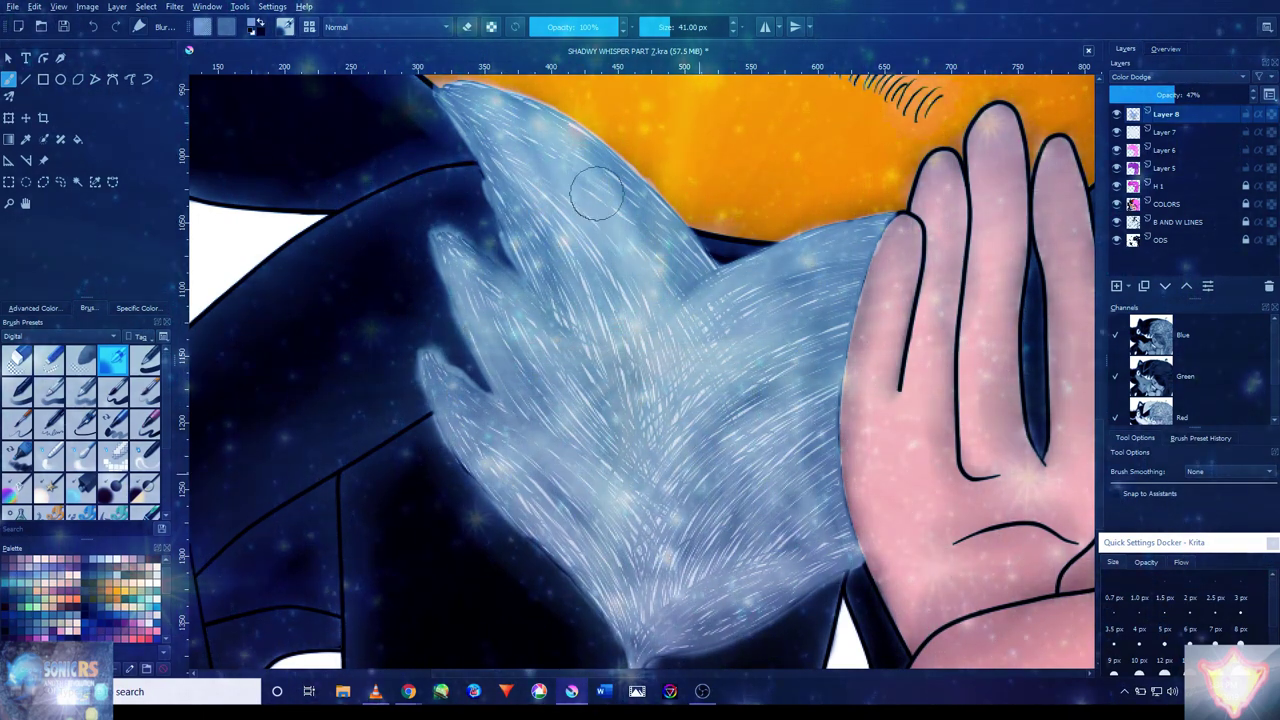
mouse_move(833, 310)
left_mouse_down()
mouse_move(650, 220)
mouse_move(563, 134)
mouse_move(500, 177)
mouse_move(460, 100)
left_mouse_up()
key("bracketleft")
key("bracketleft")
scroll(756, 406, "down", 10)
scroll(617, 451, "up", 10)
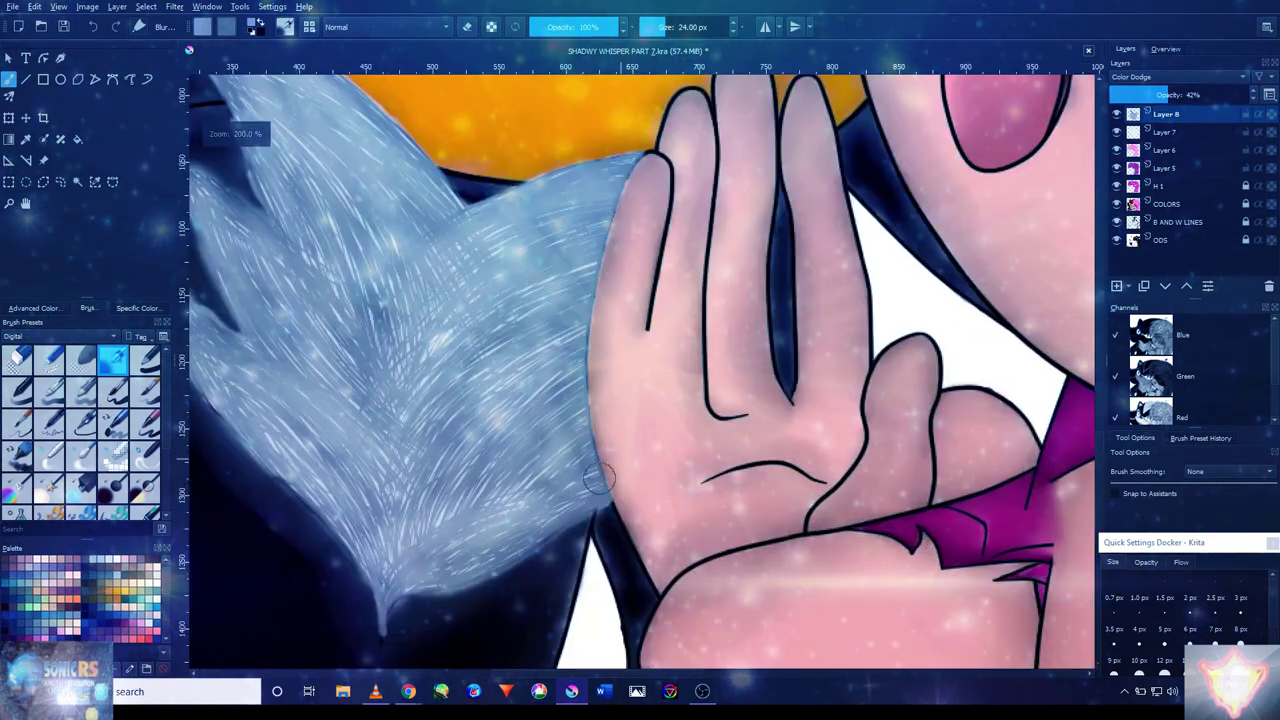
- Sample purple from the painted colour swatches and brush a 24 px glow over the pink hedgehog's fringe
scroll(572, 280, "down", 8)
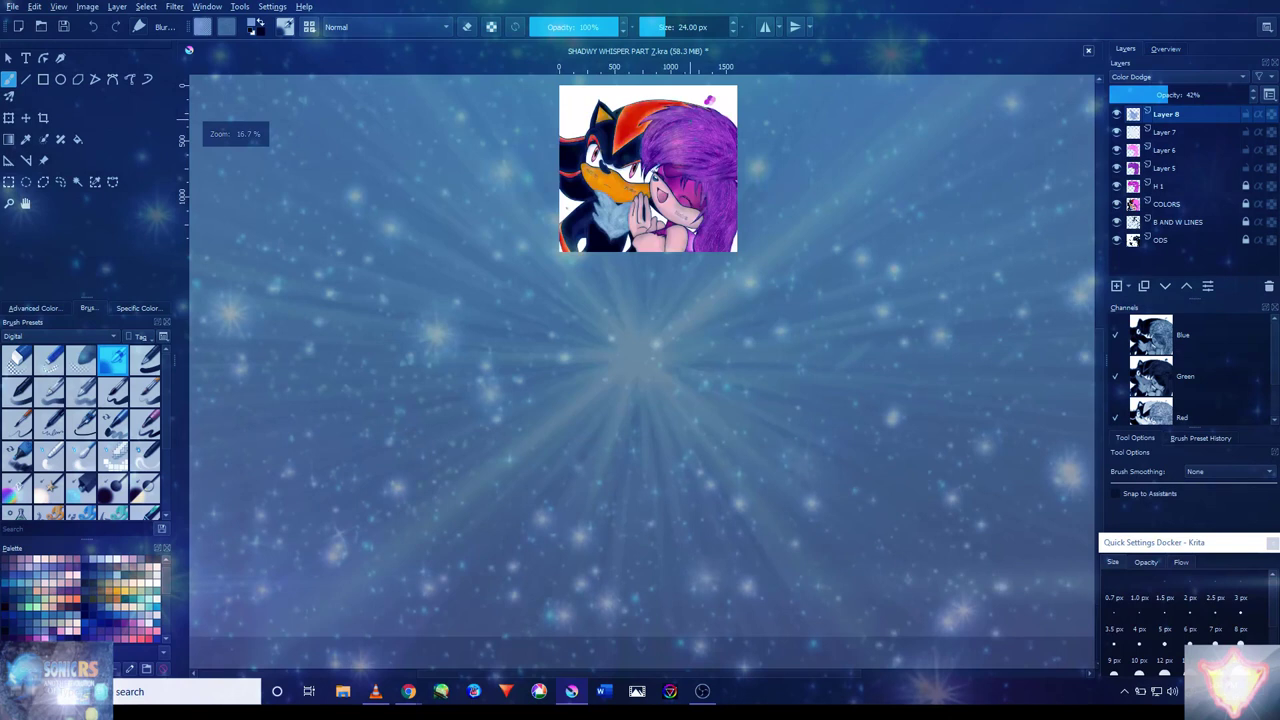
scroll(703, 119, "up", 6)
left_click(740, 155, "ctrl")
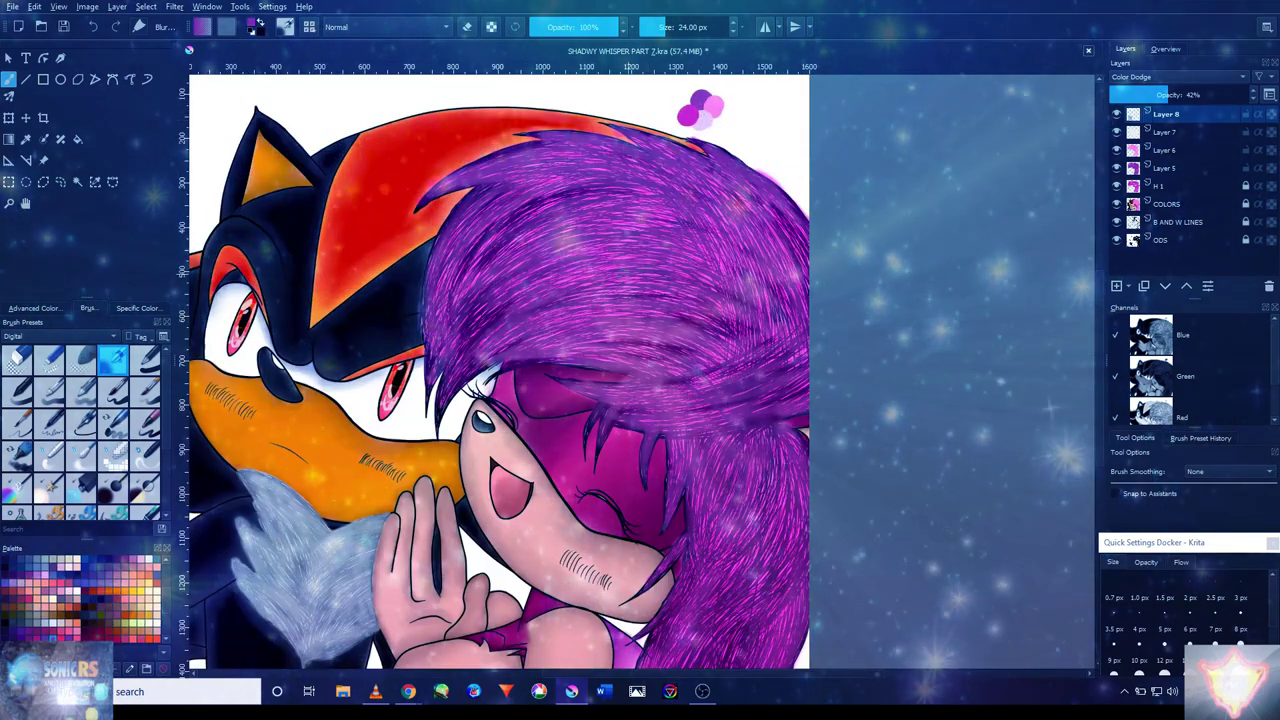
scroll(664, 202, "up", 5)
scroll(426, 446, "down", 2)
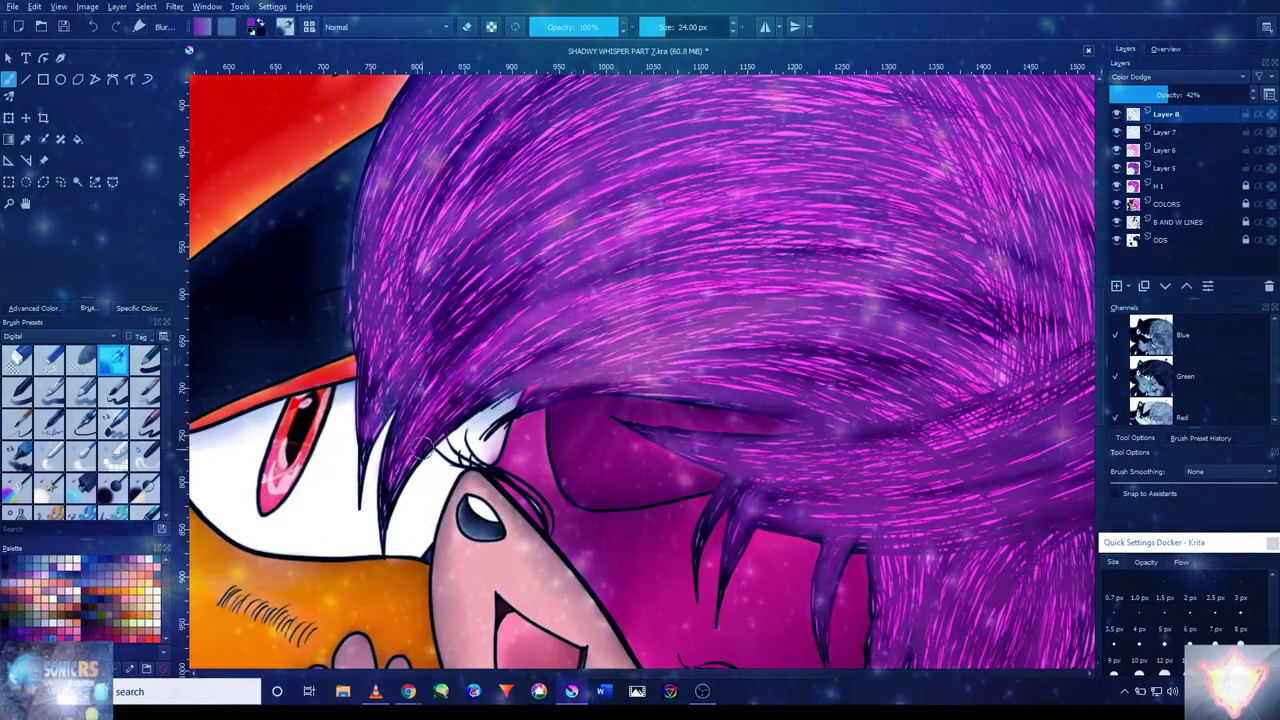
left_click_drag(640, 400, 587, 340)
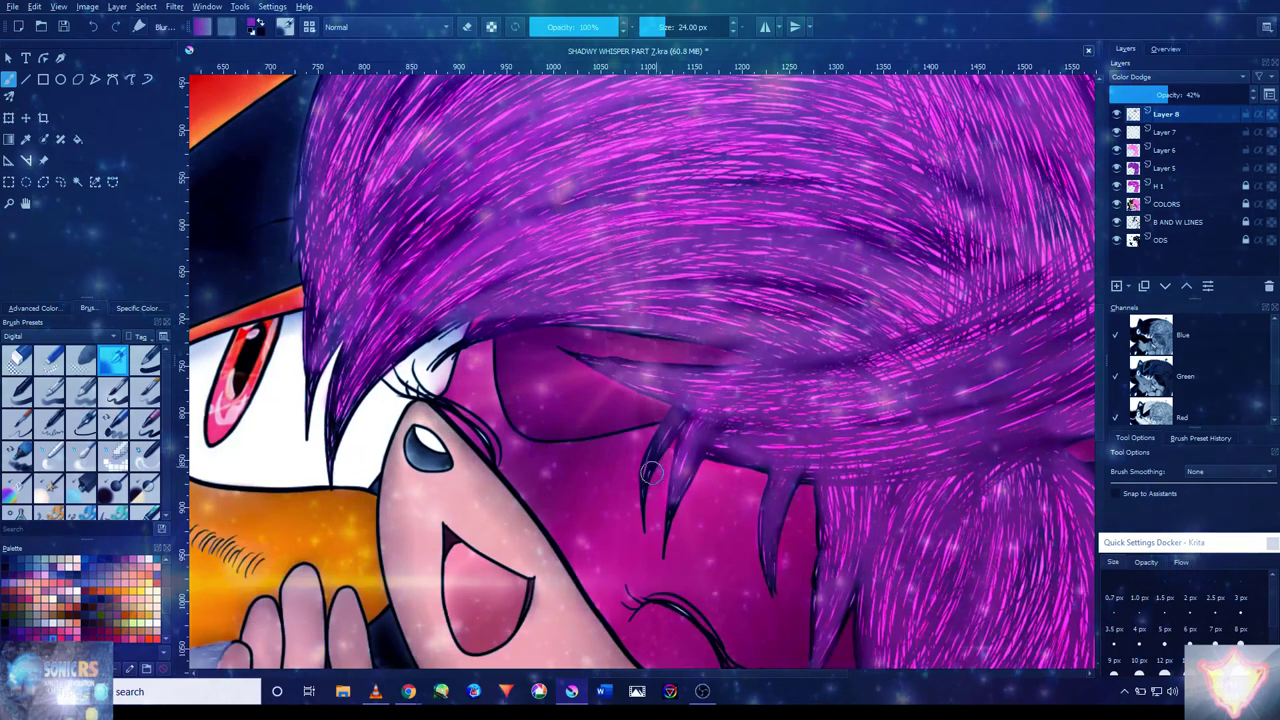
scroll(640, 370, "down", 5)
scroll(640, 370, "up", 4)
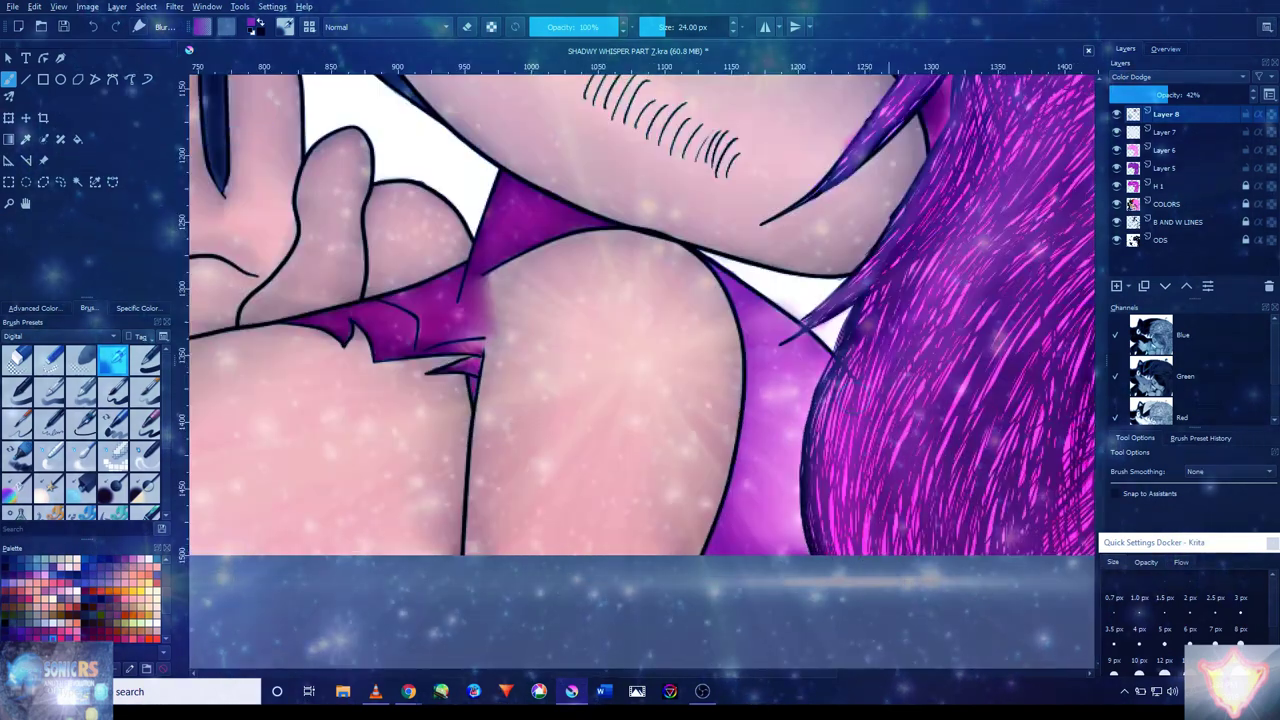
- Enlarge the airbrush to 84 px and brush the purple glow over the long hair falling behind the pink hedgehog's face
left_click_drag(1160, 282, 750, 427)
scroll(703, 366, "down", 2)
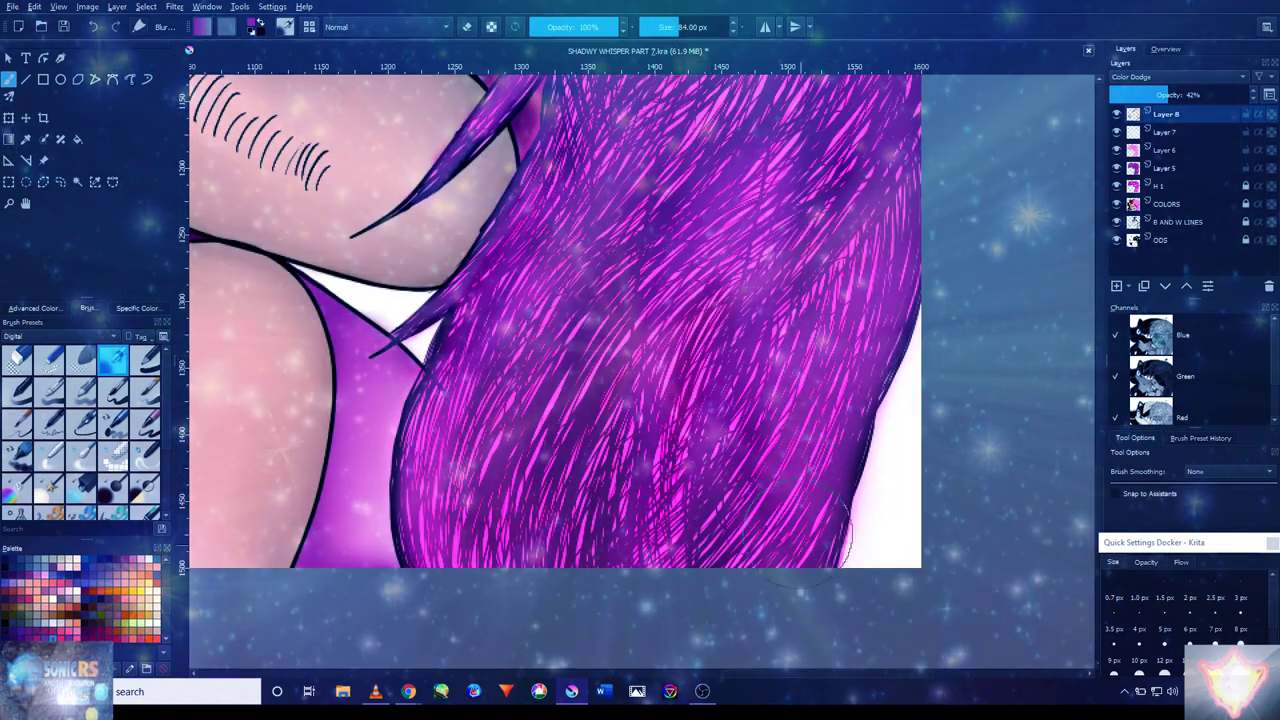
scroll(703, 366, "up", 5)
scroll(672, 257, "up", 5)
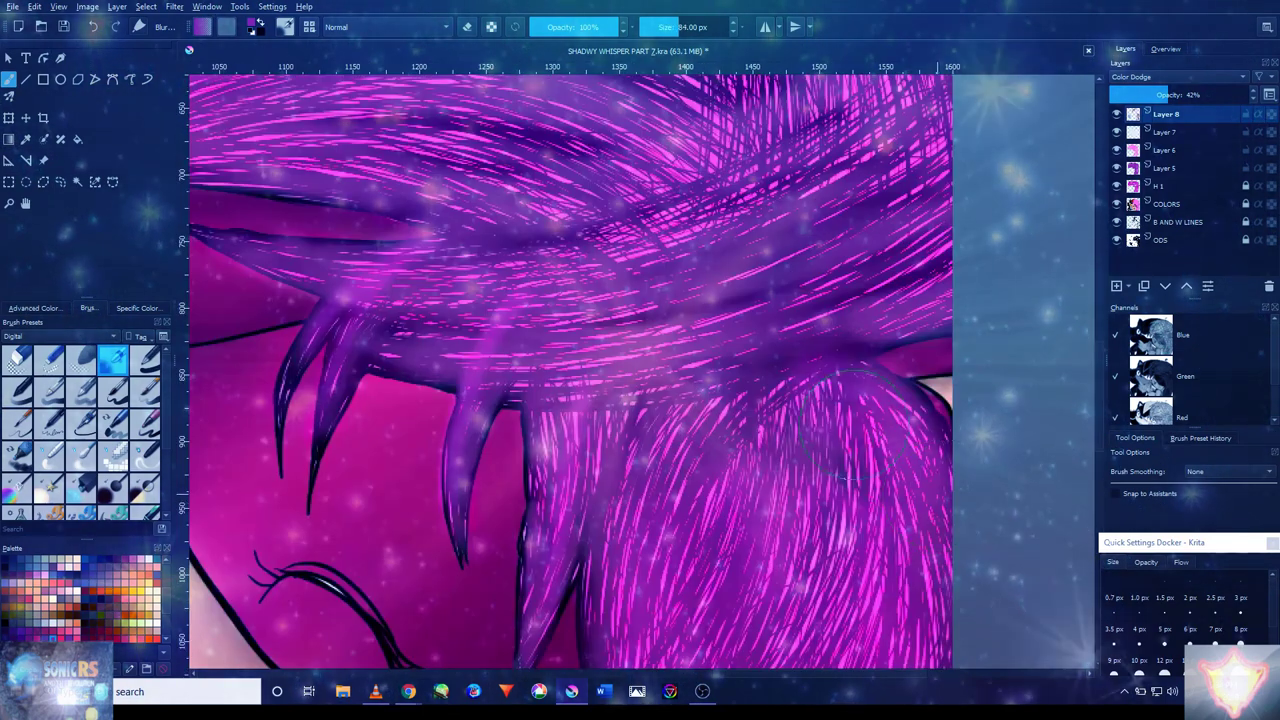
left_click_drag(672, 257, 1270, 350)
- Reduce the airbrush to 24 px and brush the purple glow over the fringe's pointed tips and front edge
key("bracketleft")
key("bracketleft")
key("bracketleft")
key("bracketleft")
mouse_move(532, 538)
left_mouse_down()
mouse_move(589, 395)
mouse_move(657, 383)
left_mouse_up()
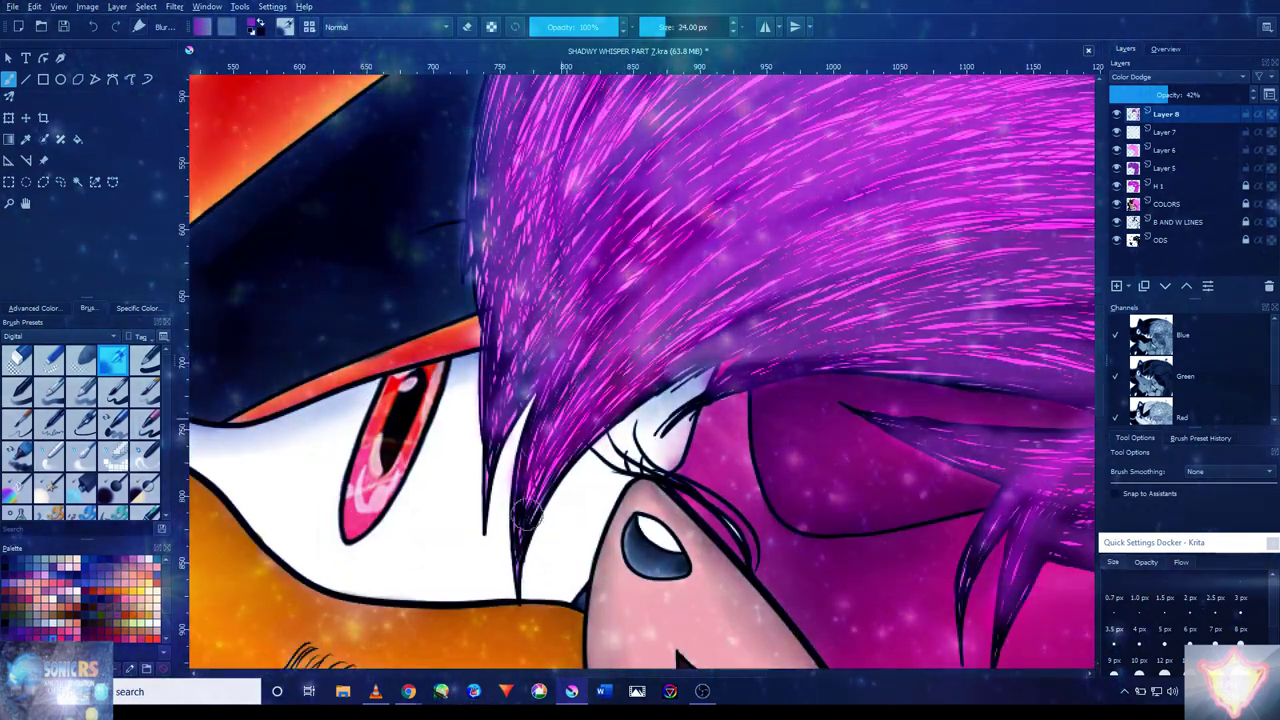
scroll(594, 357, "up", 5)
scroll(594, 357, "right", 2)
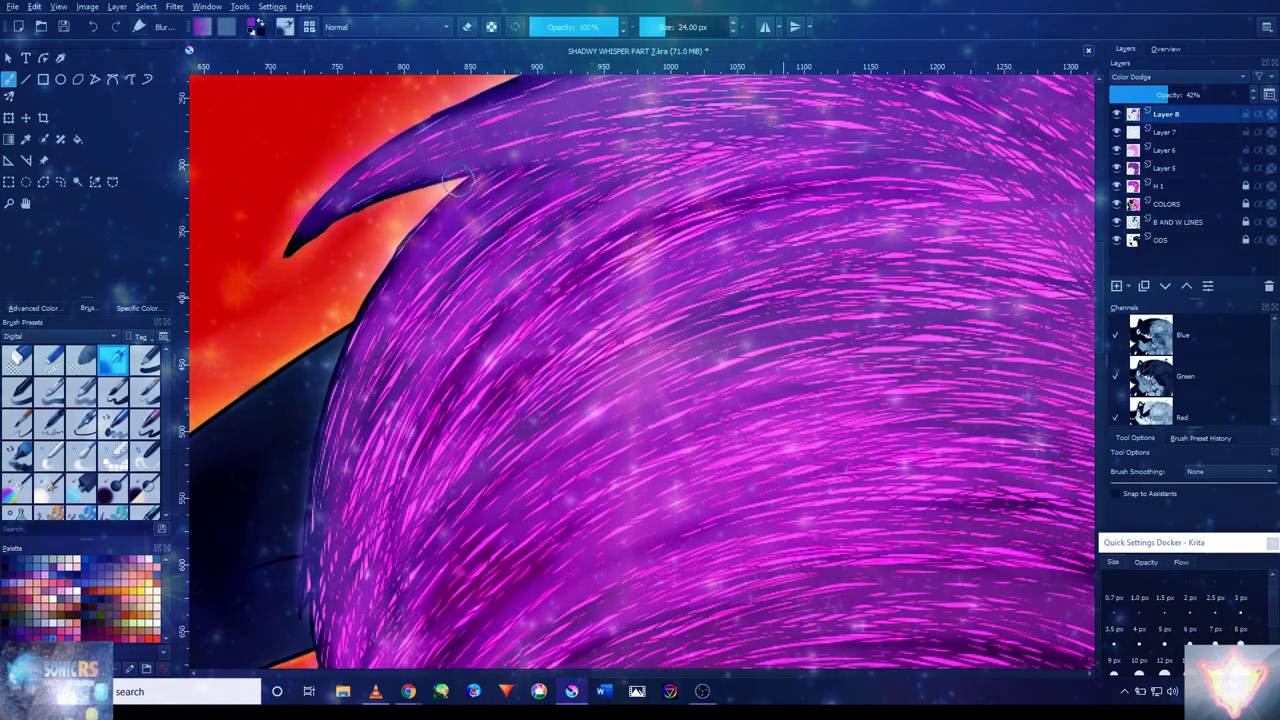
- Continue the 24 px purple glow along the forelock and the upper hair tufts bordering the red stripe
scroll(432, 277, "up", 3)
scroll(432, 277, "right", 1)
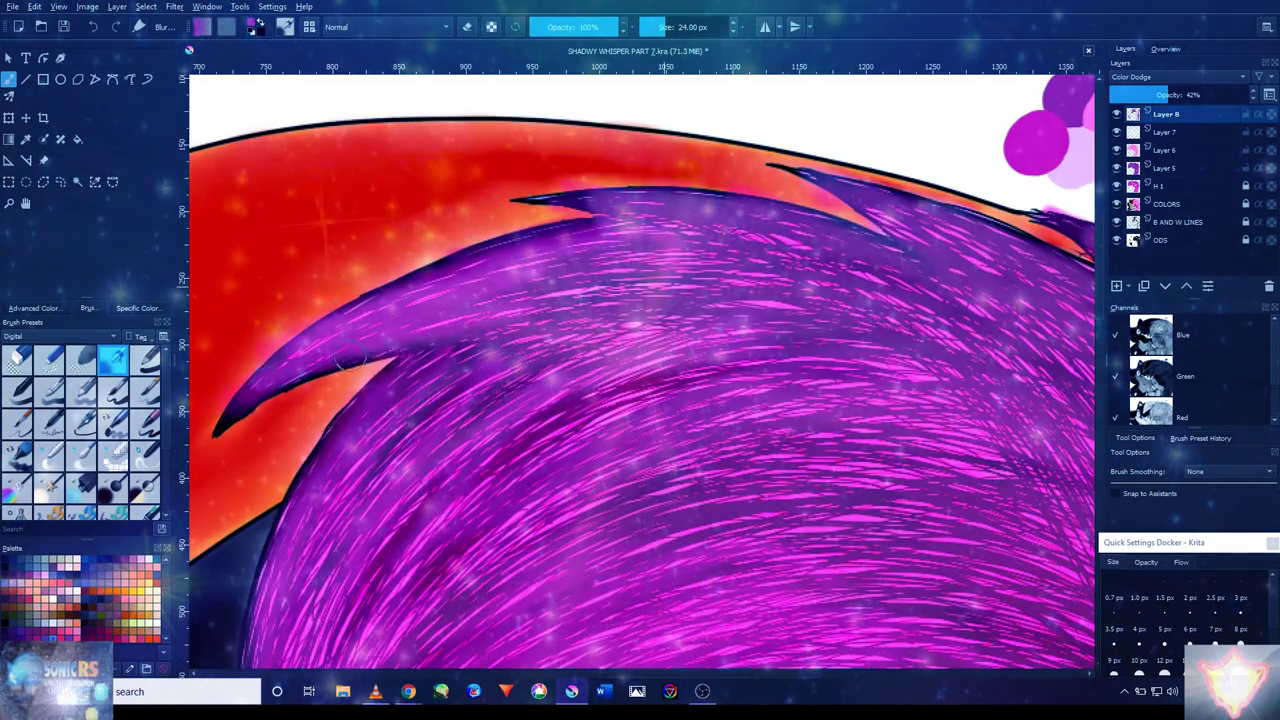
scroll(590, 214, "right", 4)
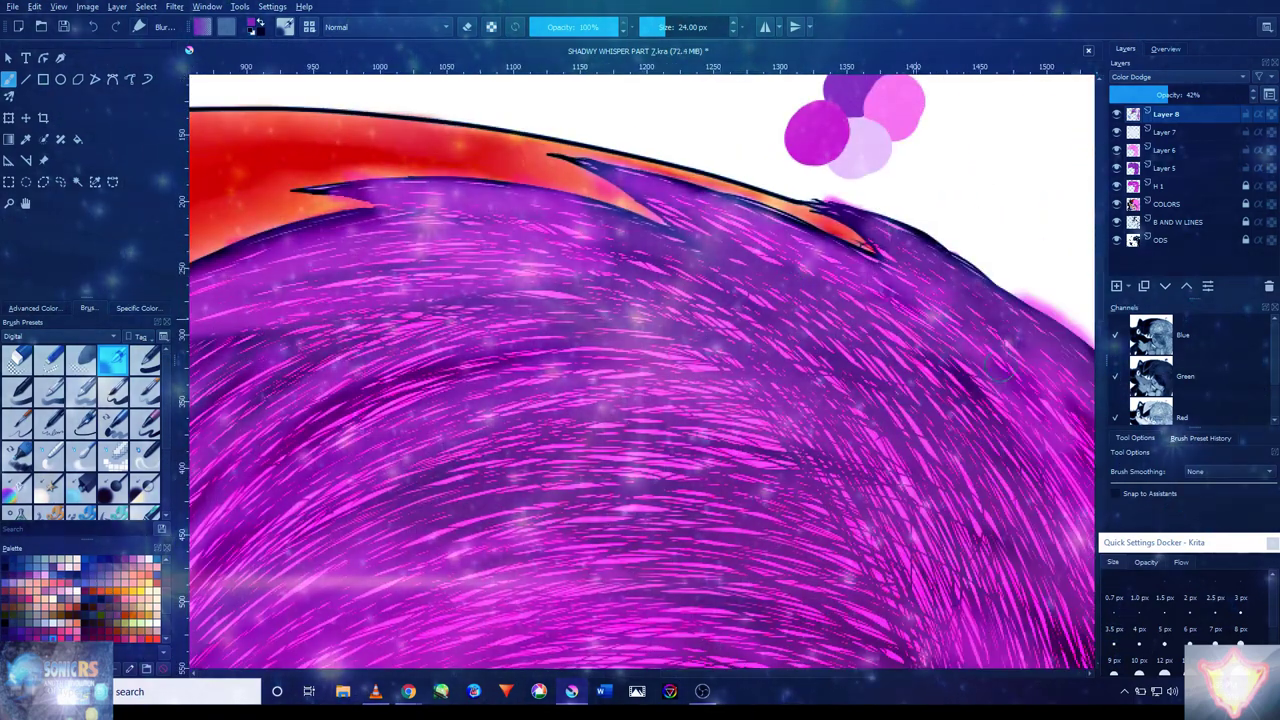
key("2")
scroll(640, 370, "up", 5)
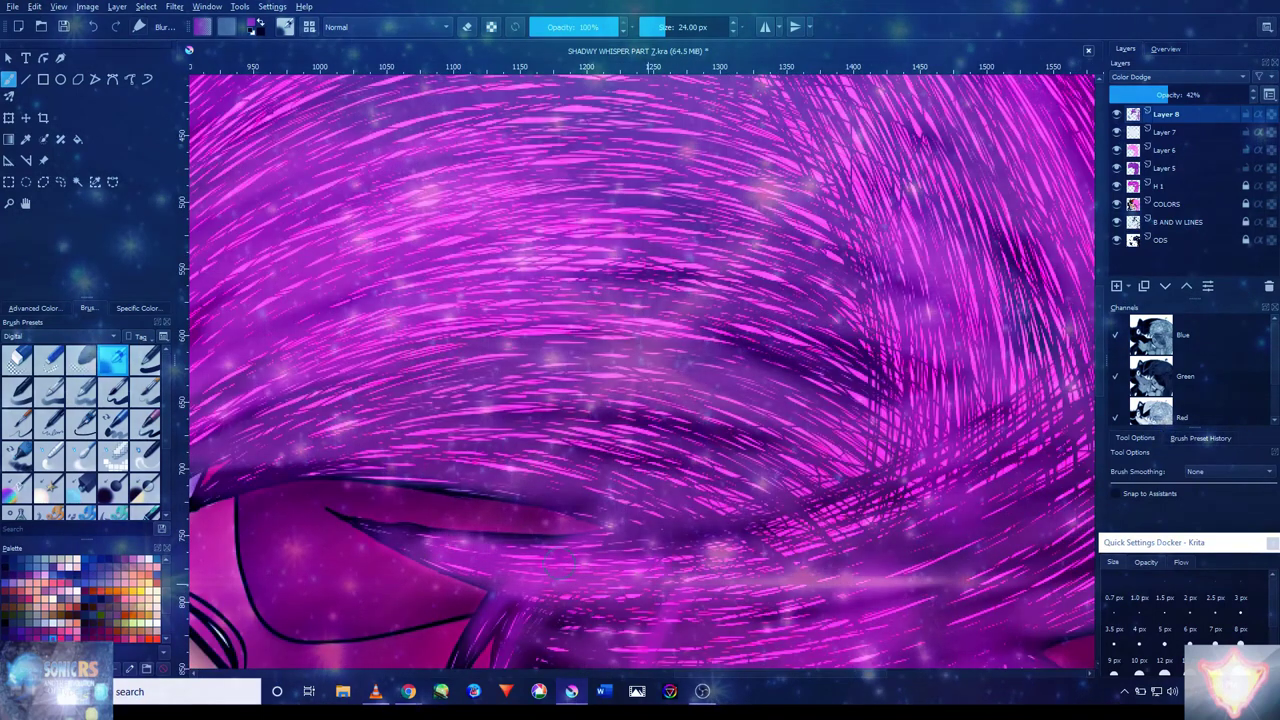
- Enlarge the airbrush considerably and build up a broad purple glow across the pink hedgehog's hair
scroll(640, 370, "down", 4)
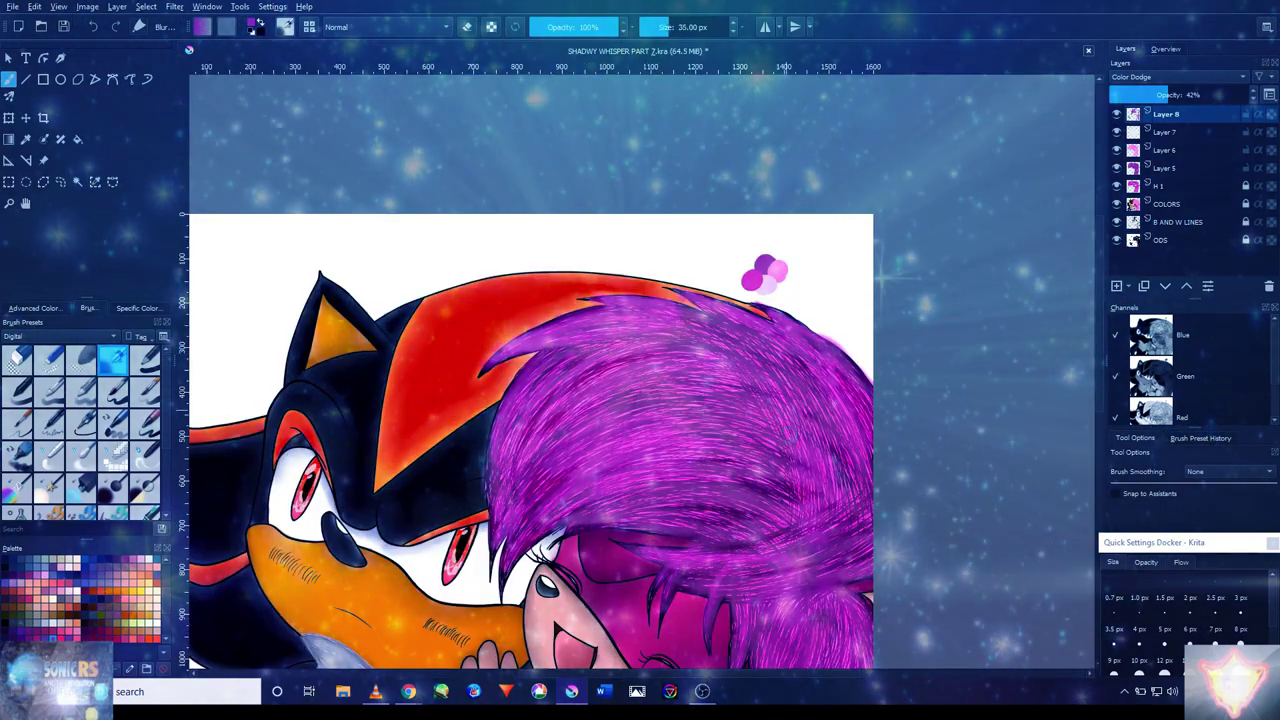
scroll(640, 370, "down", 5)
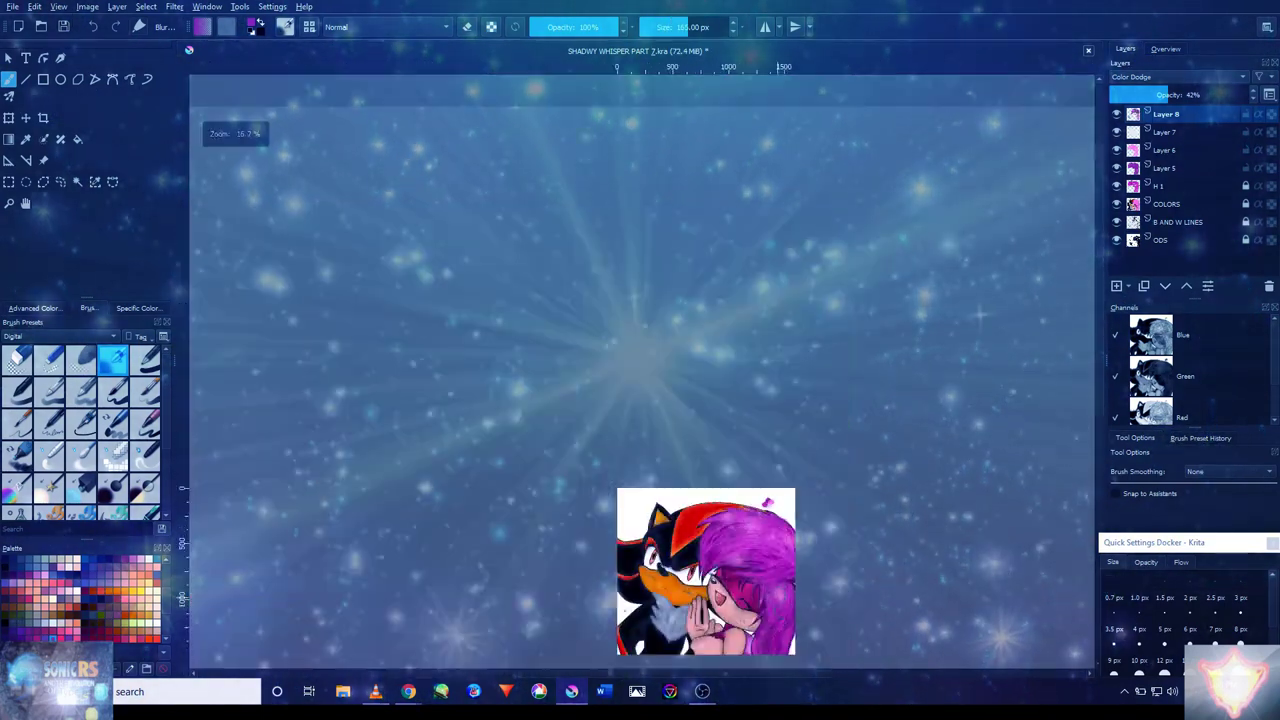
scroll(640, 370, "up", 8)
scroll(640, 370, "up", 2)
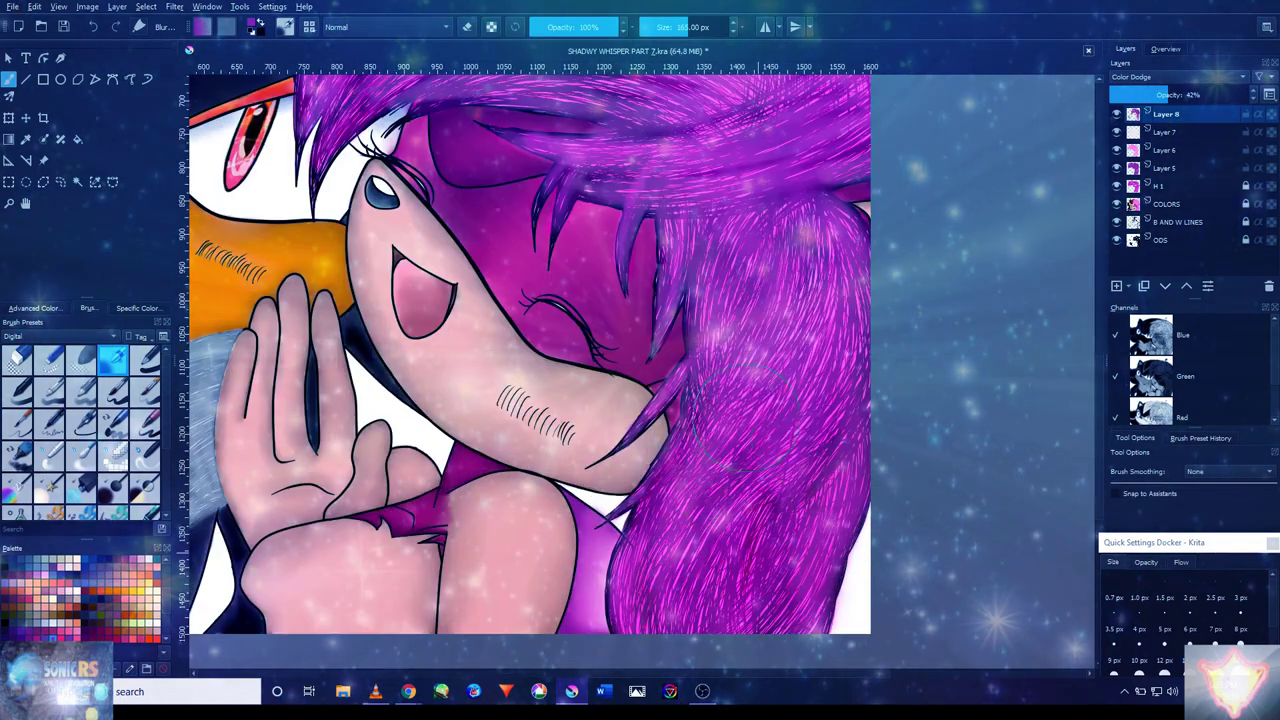
- Reduce the airbrush to 30 px and brush the purple glow along both edges of the long lower hair
scroll(640, 370, "down", 2)
scroll(640, 370, "up", 4)
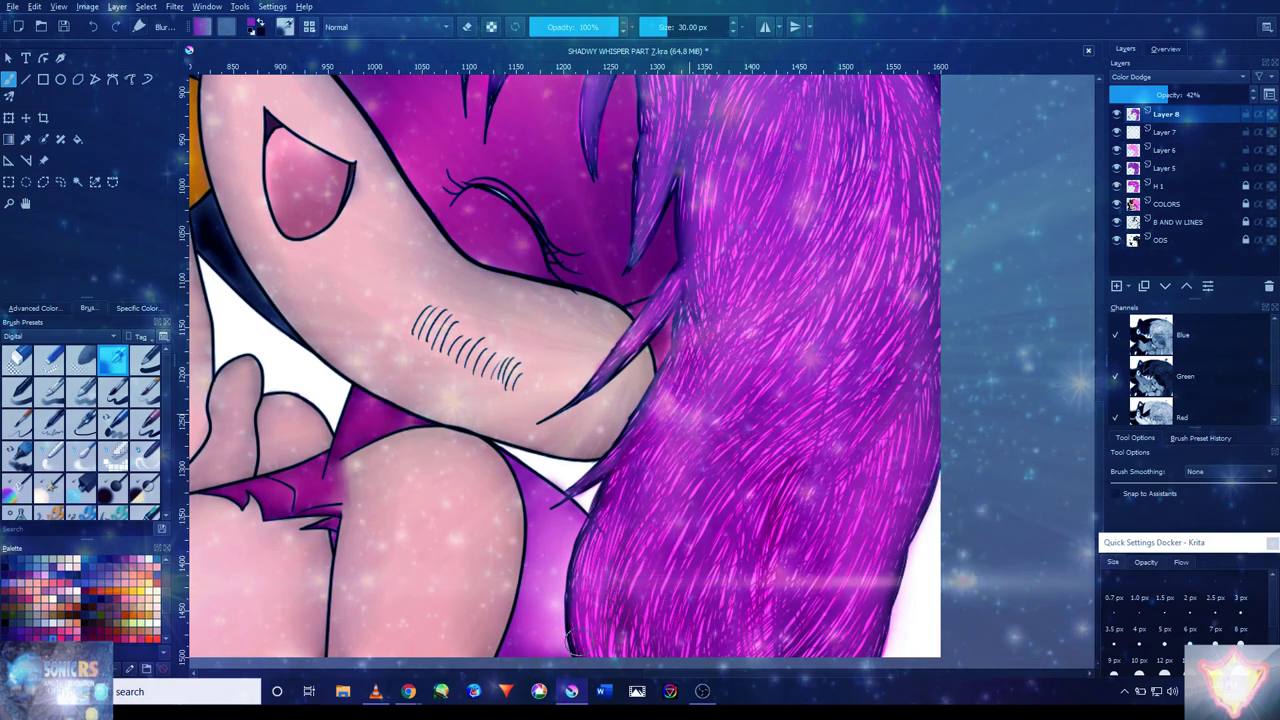
left_click_drag(570, 645, 905, 568)
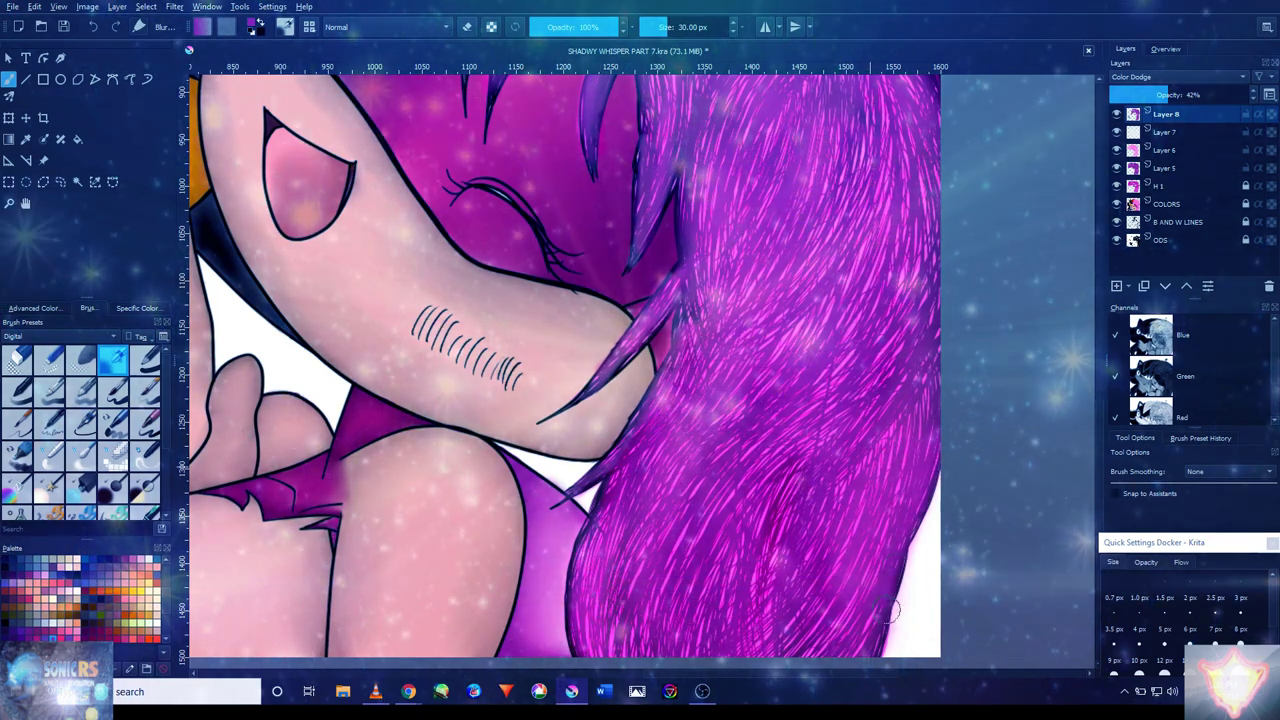
scroll(808, 278, "up", 5)
left_click_drag(607, 312, 616, 398)
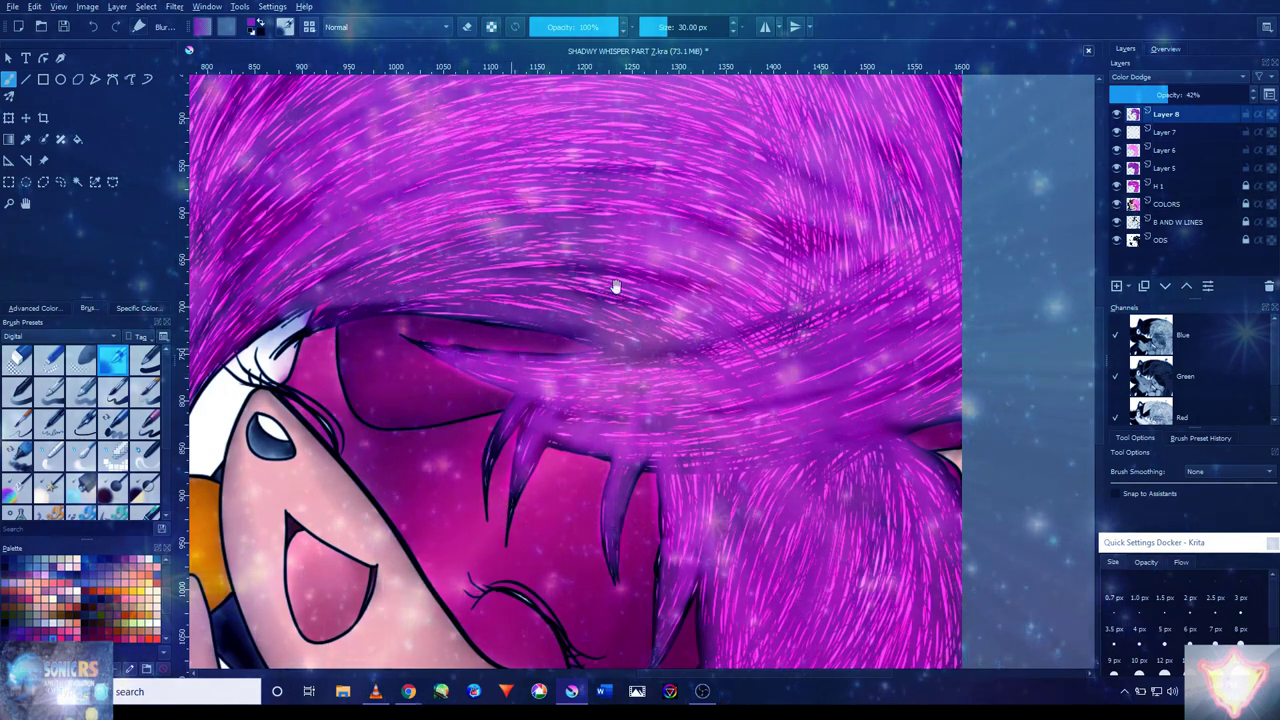
- Undo the last purple glow stroke on the hair
scroll(538, 328, "down", 1)
scroll(538, 328, "down", 3)
scroll(702, 330, "up", 3)
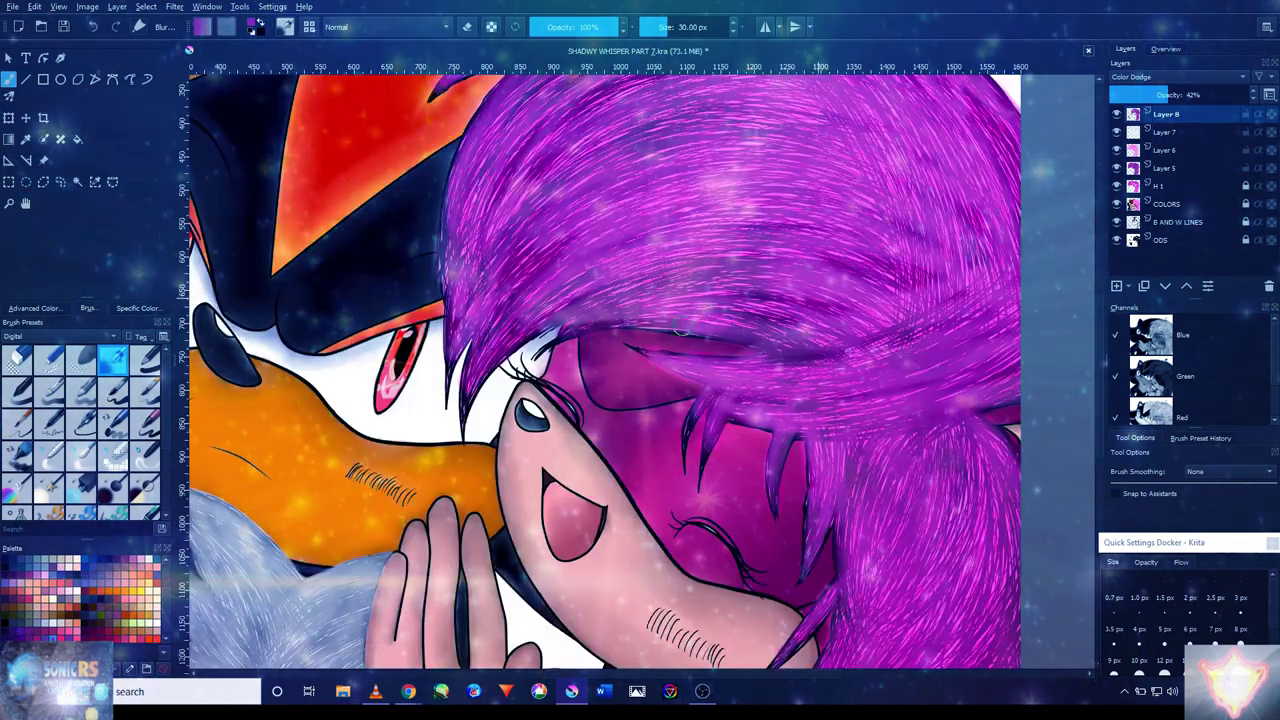
left_click_drag(600, 370, 665, 525)
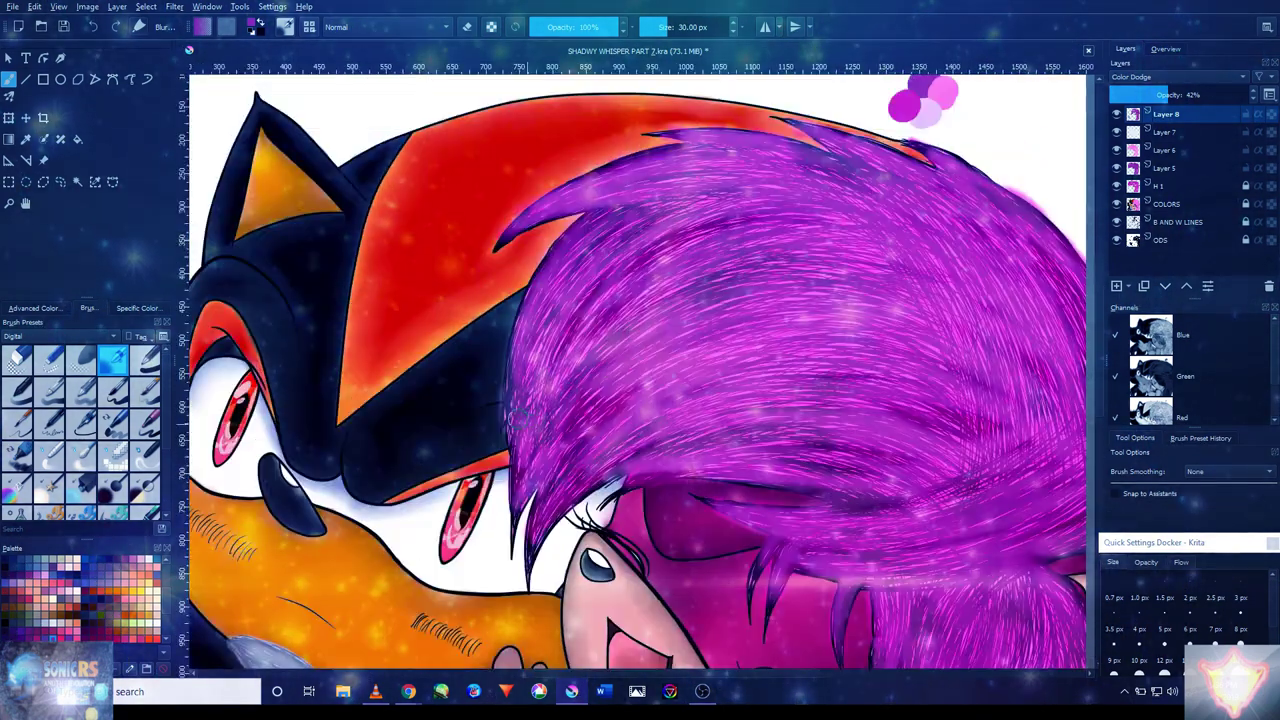
key("ctrl+z")
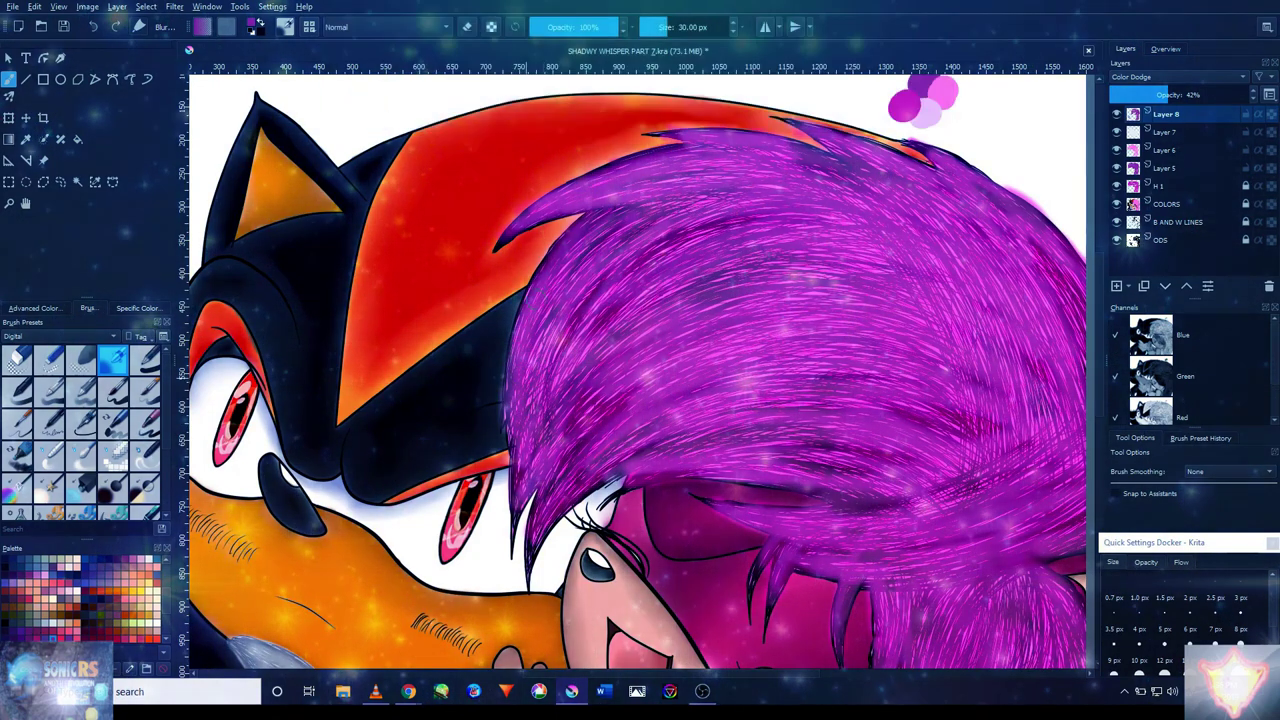
- Adjust the airbrush size and brush the purple glow over the pointed forelock against the red stripe
scroll(600, 198, "up", 3)
scroll(608, 195, "up", 2)
key("[")
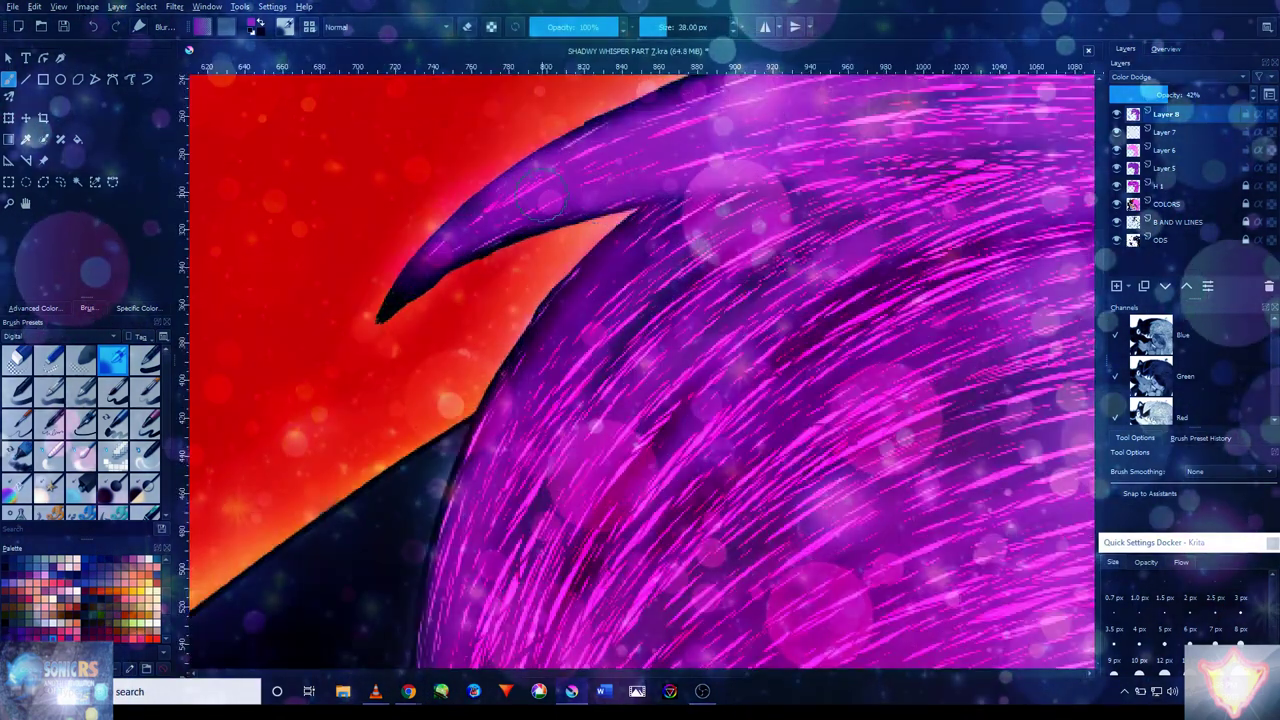
- Add a new Luminosity layer at 49% opacity and brush light pink highlights over the hair with the 35 px airbrush
scroll(495, 300, "down", 4)
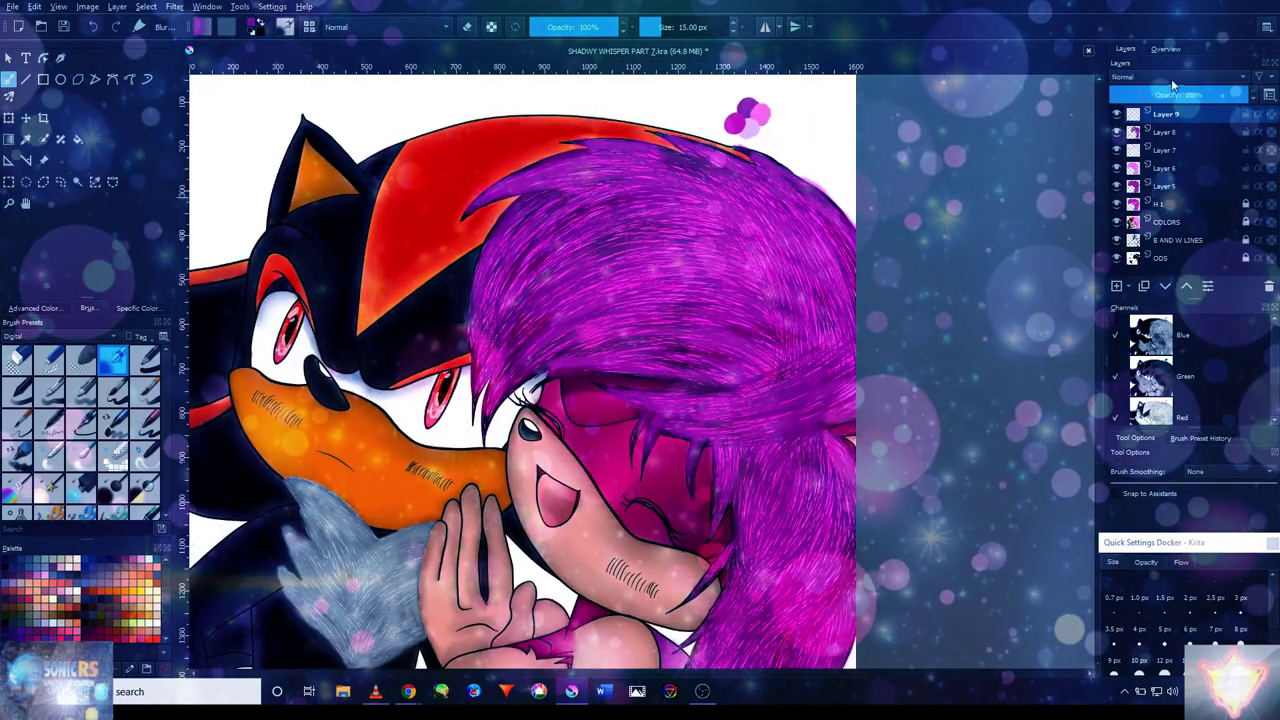
left_click(1172, 80)
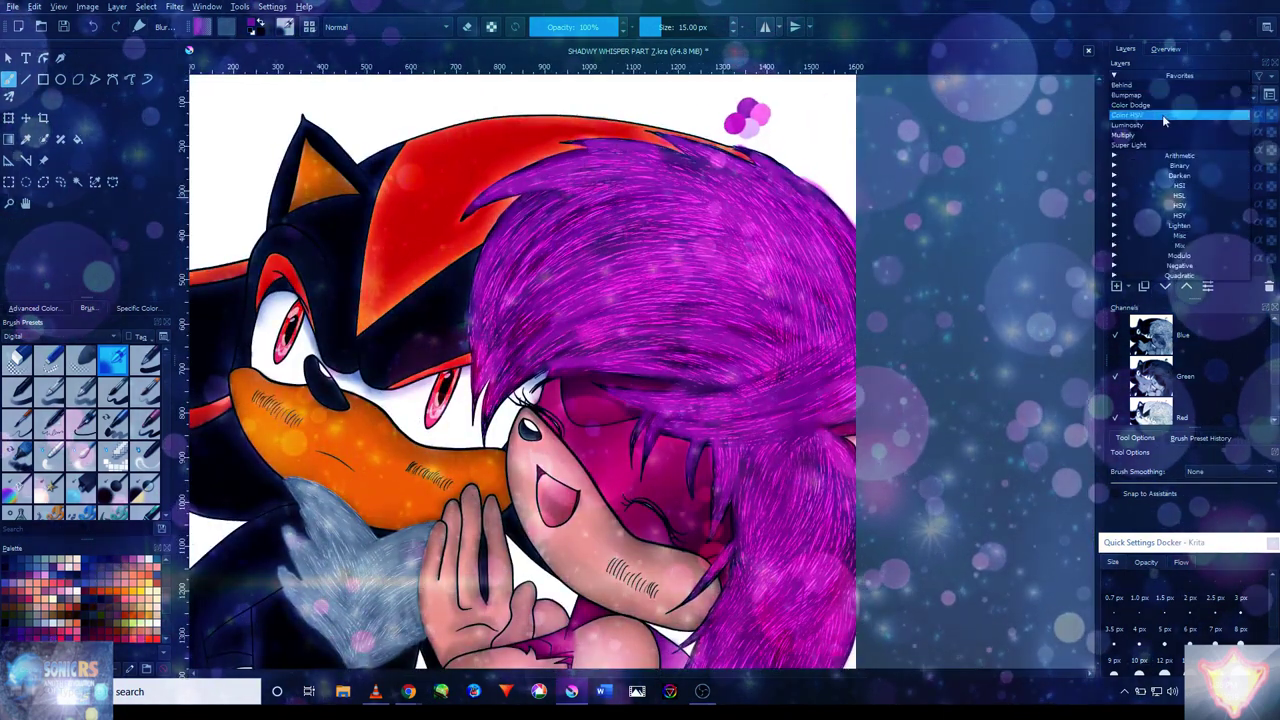
left_click(1162, 114)
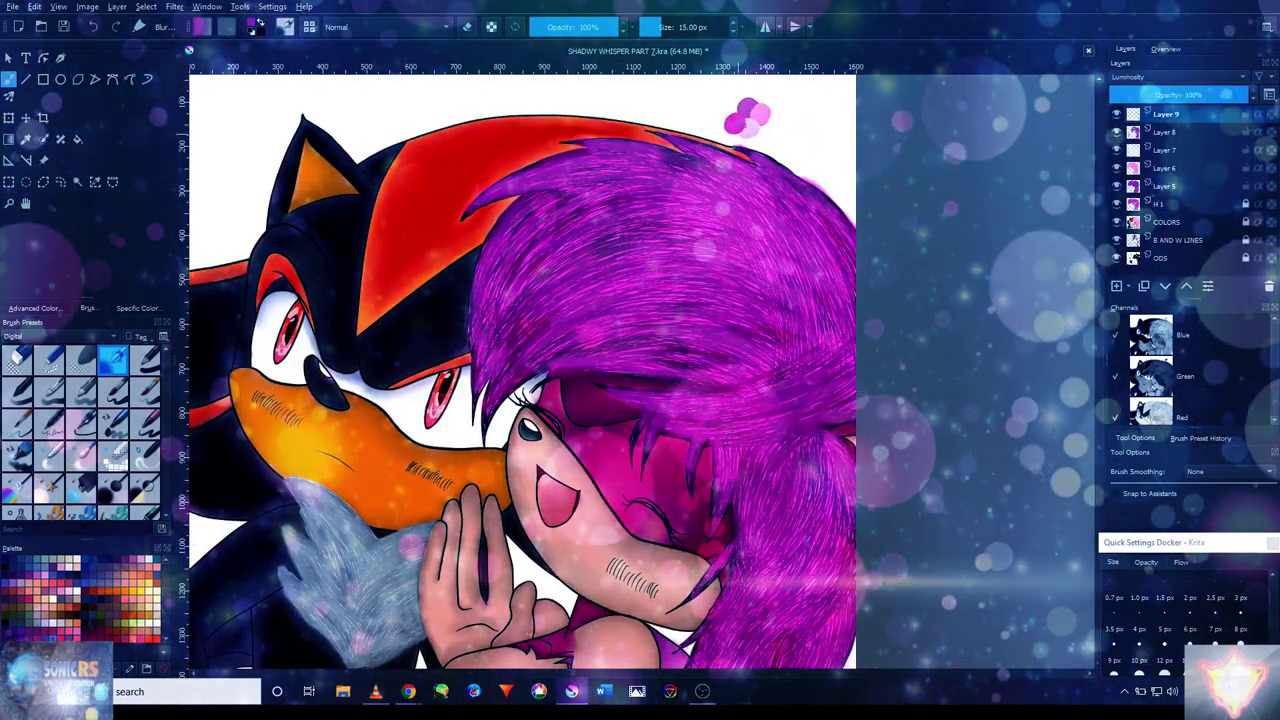
left_click_drag(1192, 94, 1178, 94)
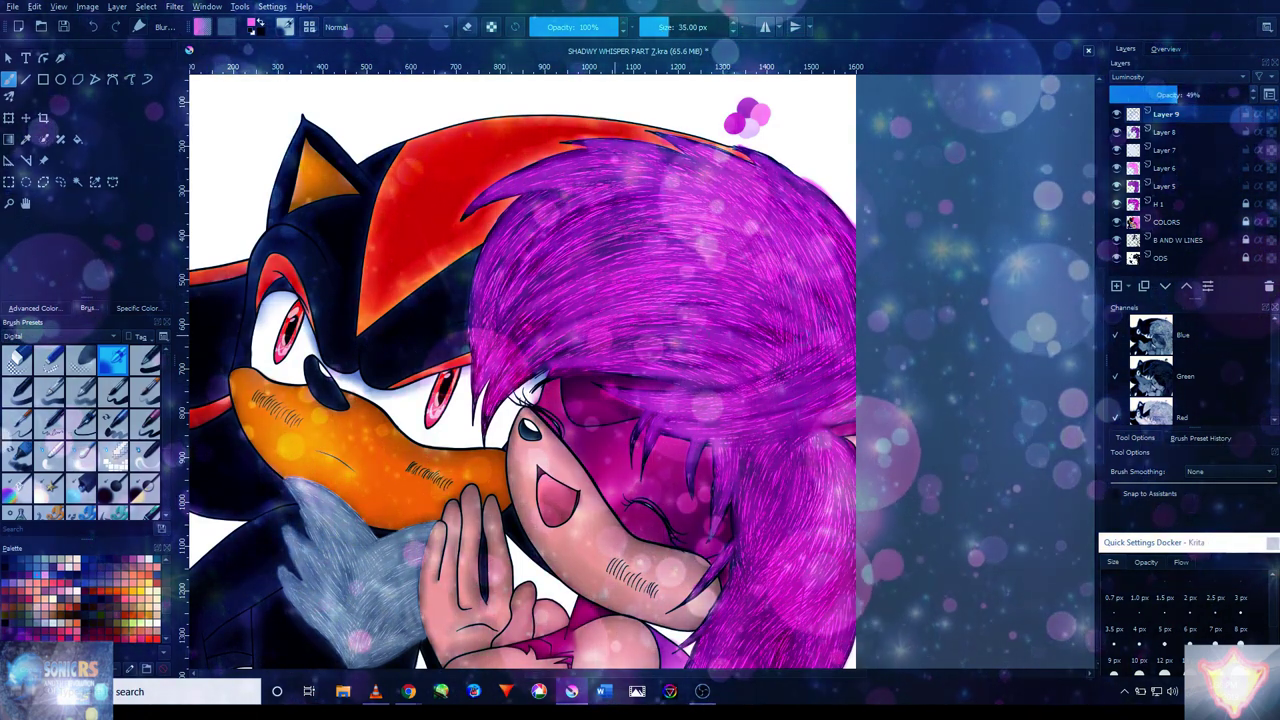
key("1")
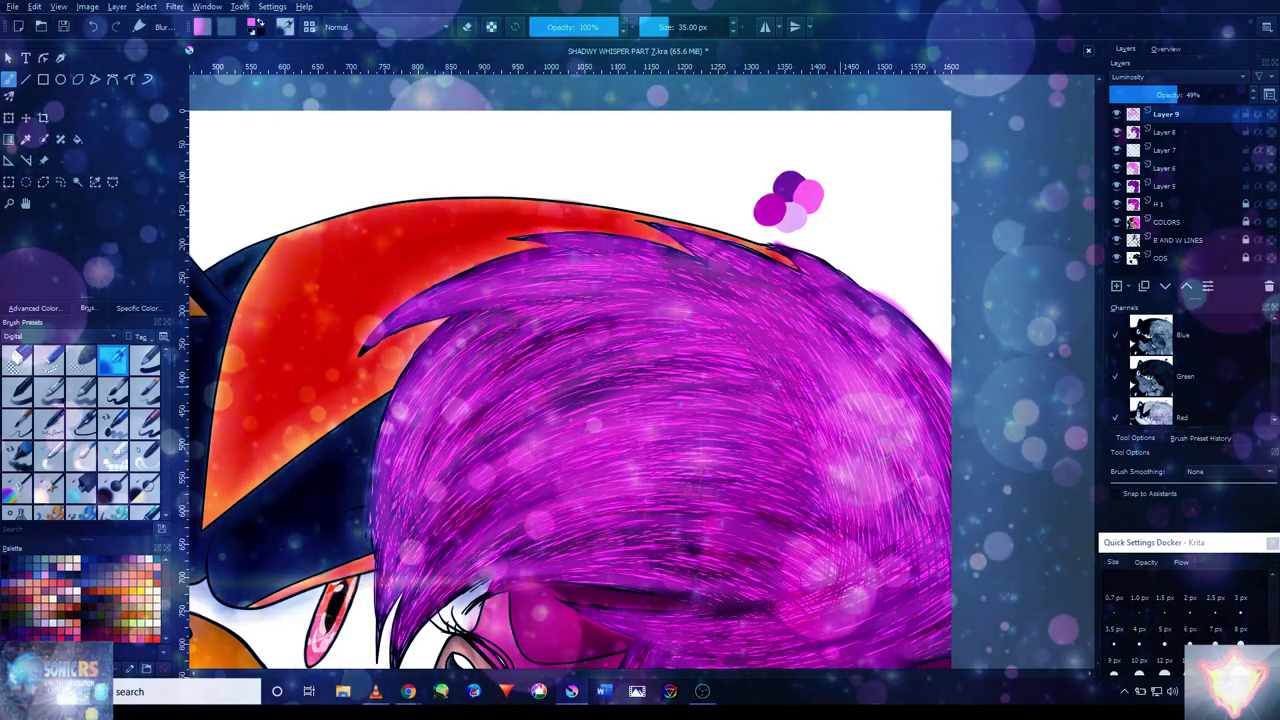
- Add a new Color Dodge layer at 38% opacity and brush pale lilac highlights over the upper hair with the 38 px airbrush
key("1")
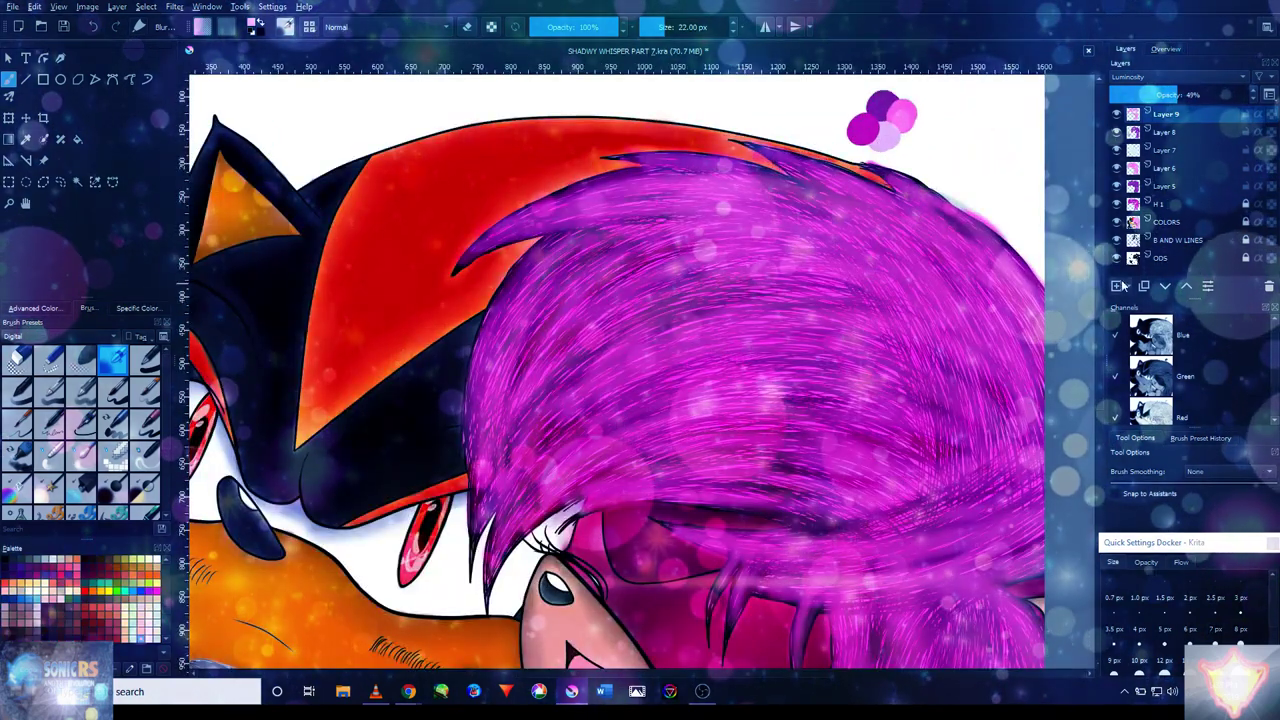
left_click(1117, 286)
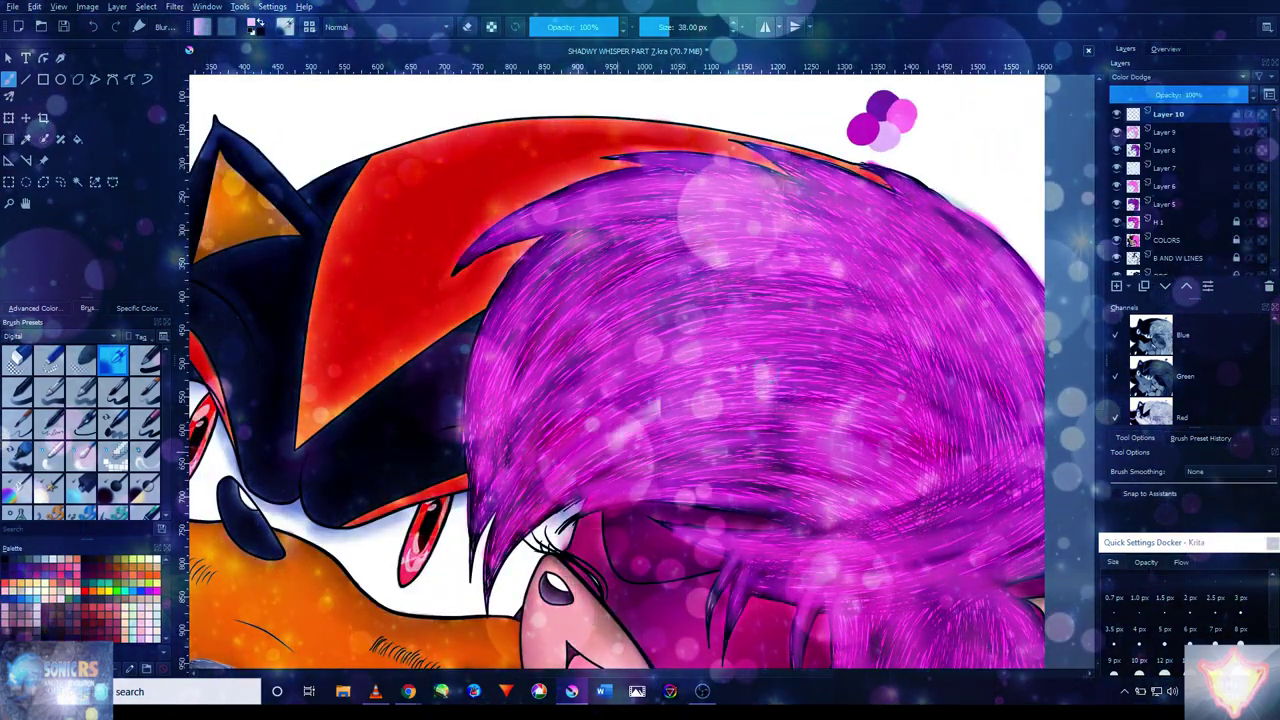
left_click_drag(1240, 94, 1180, 94)
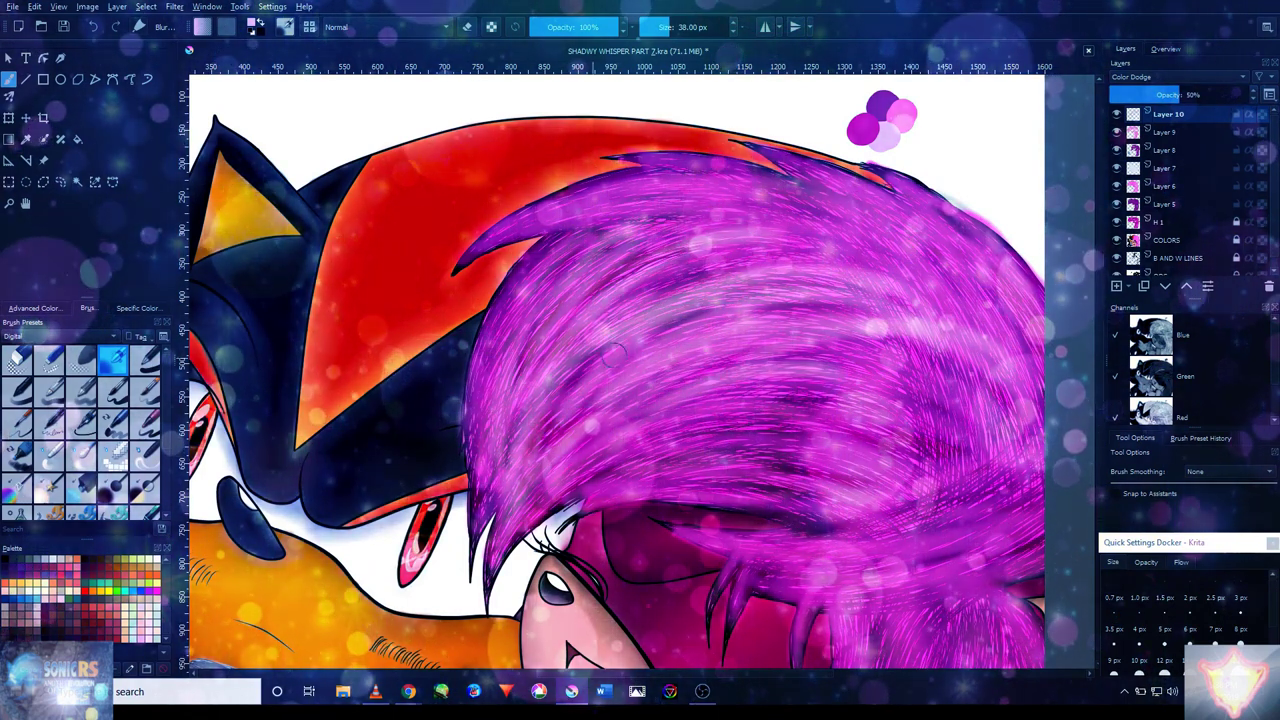
left_click_drag(1192, 94, 1166, 94)
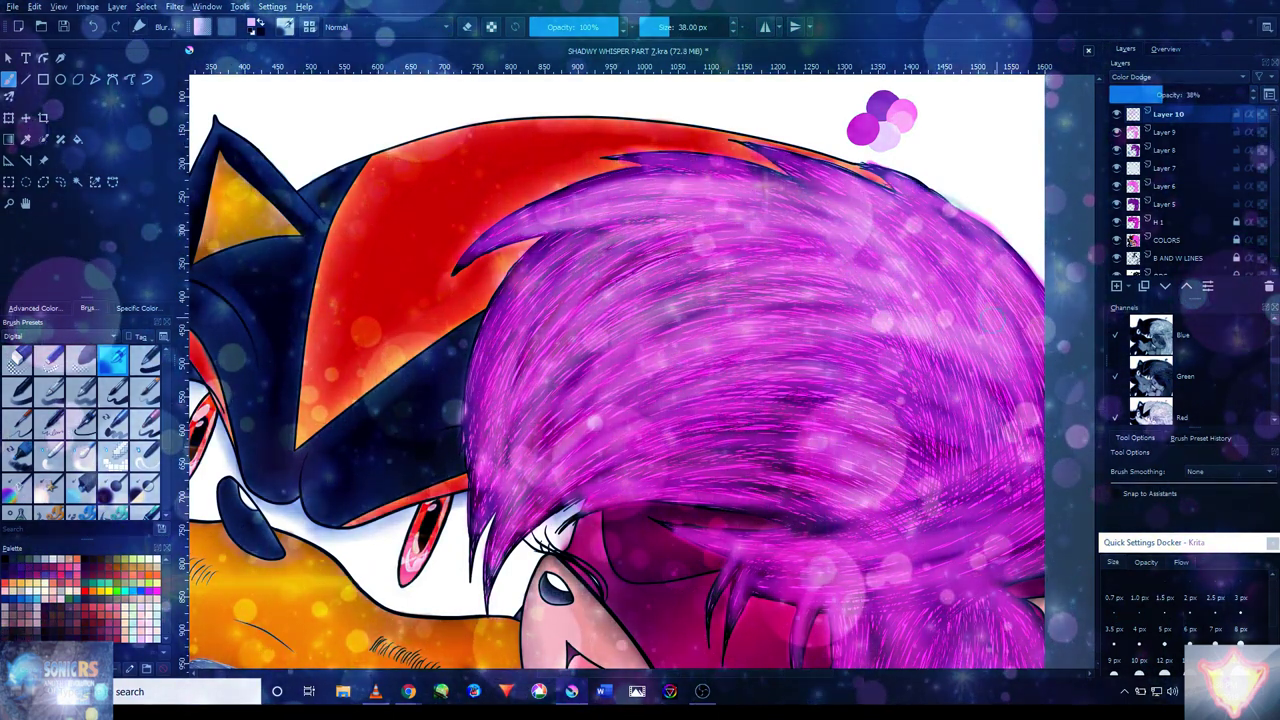
left_click_drag(661, 216, 531, 91)
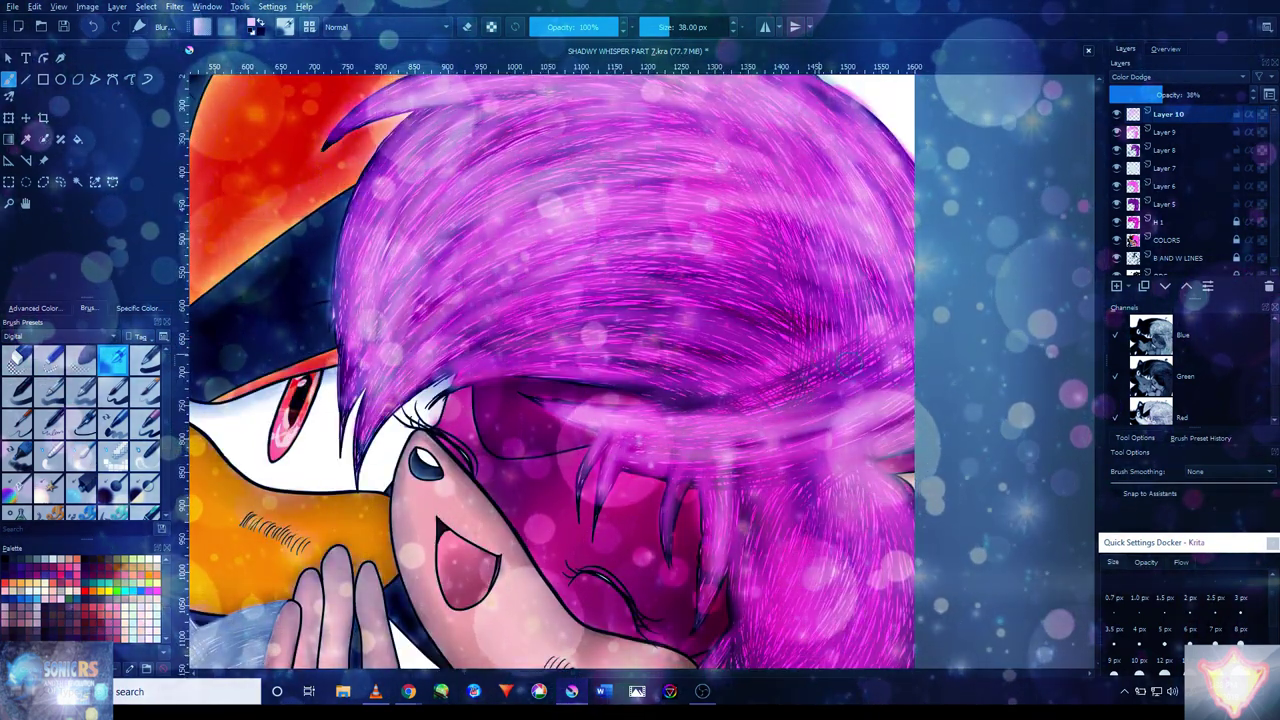
- Brush the Color Dodge highlights down the long lower hair, enlarging the airbrush to 96 px
scroll(550, 370, "down", 5)
scroll(820, 420, "up", 6)
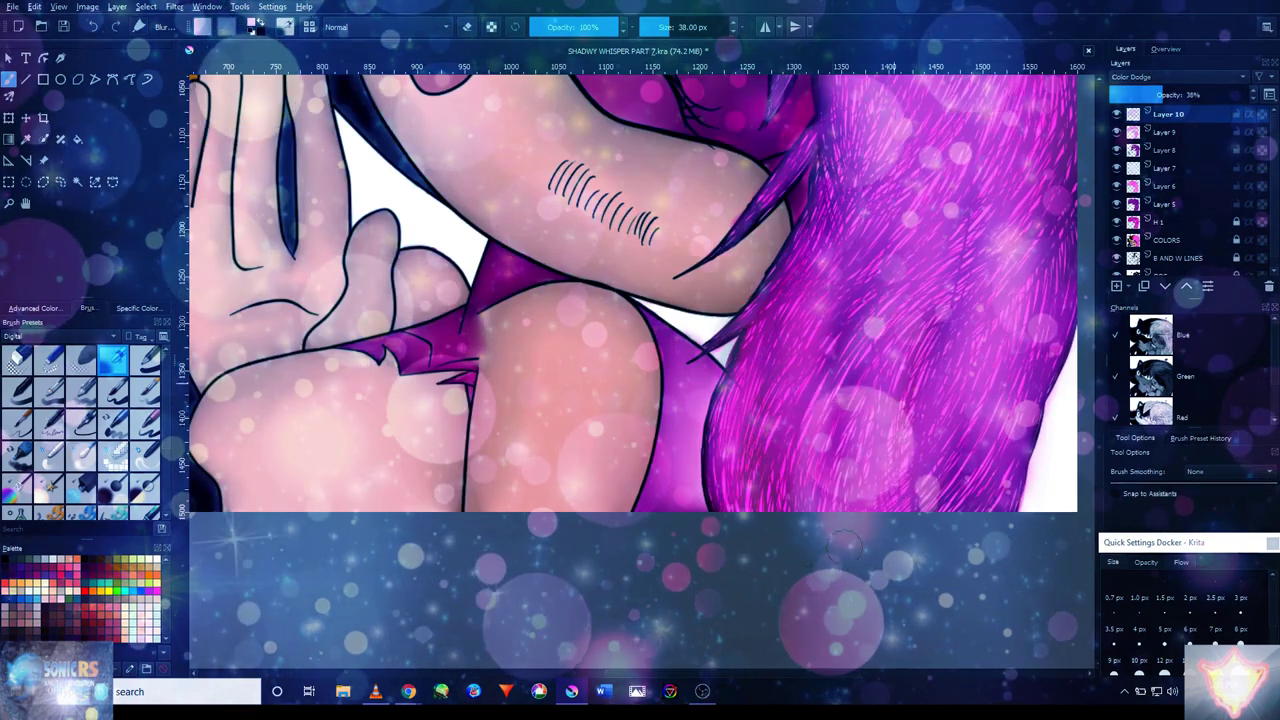
left_click_drag(600, 300, 520, 440)
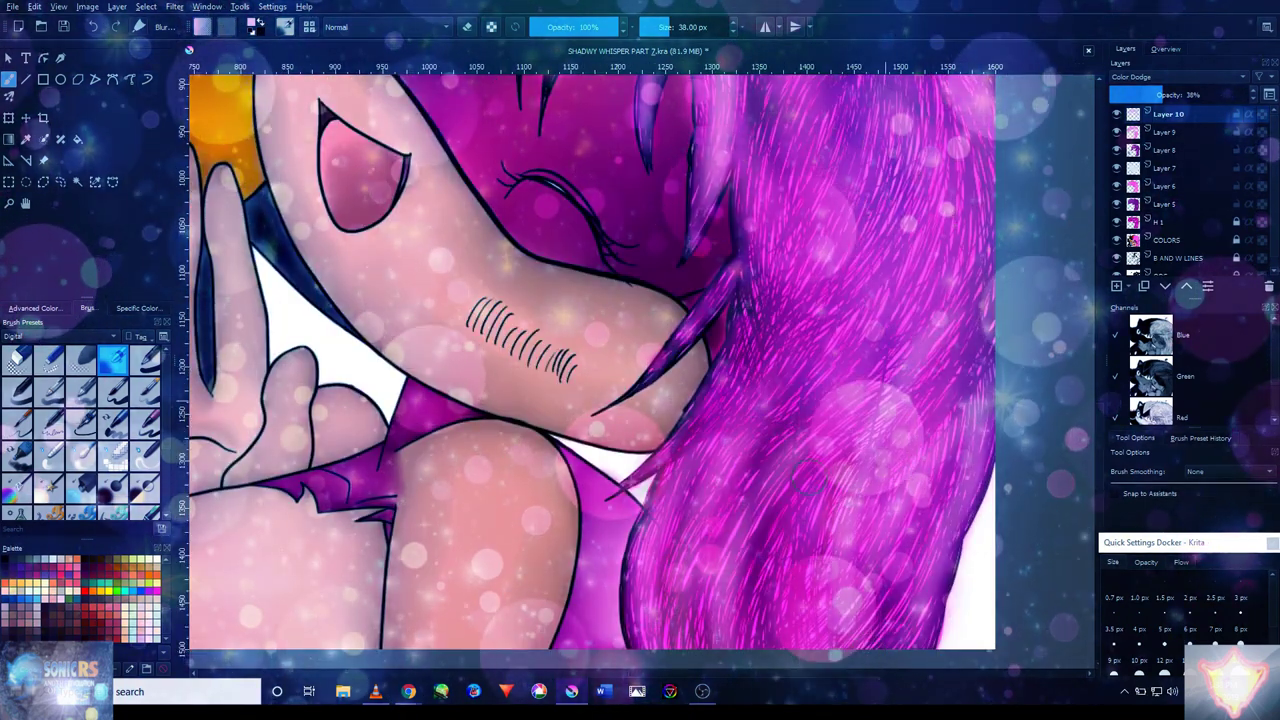
left_click_drag(520, 340, 440, 445)
key("bracketright")
key("bracketright")
key("bracketright")
key("bracketright")
key("bracketright")
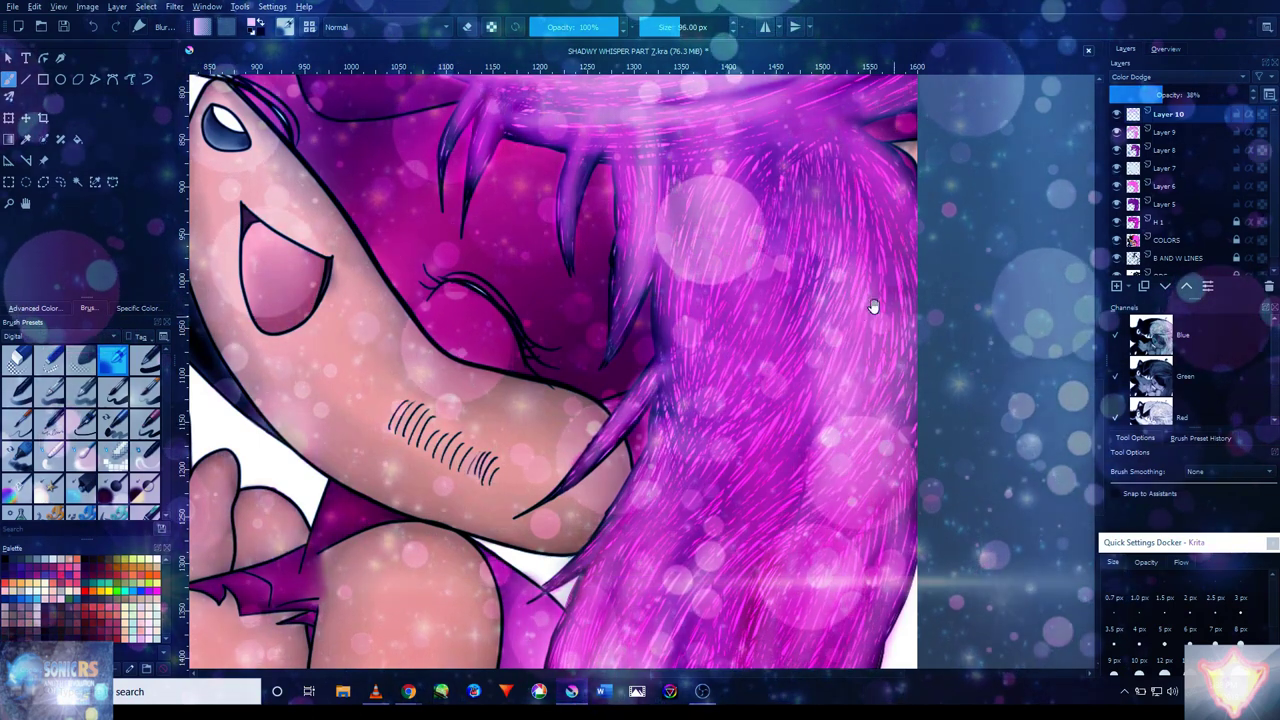
left_click_drag(715, 140, 685, 260)
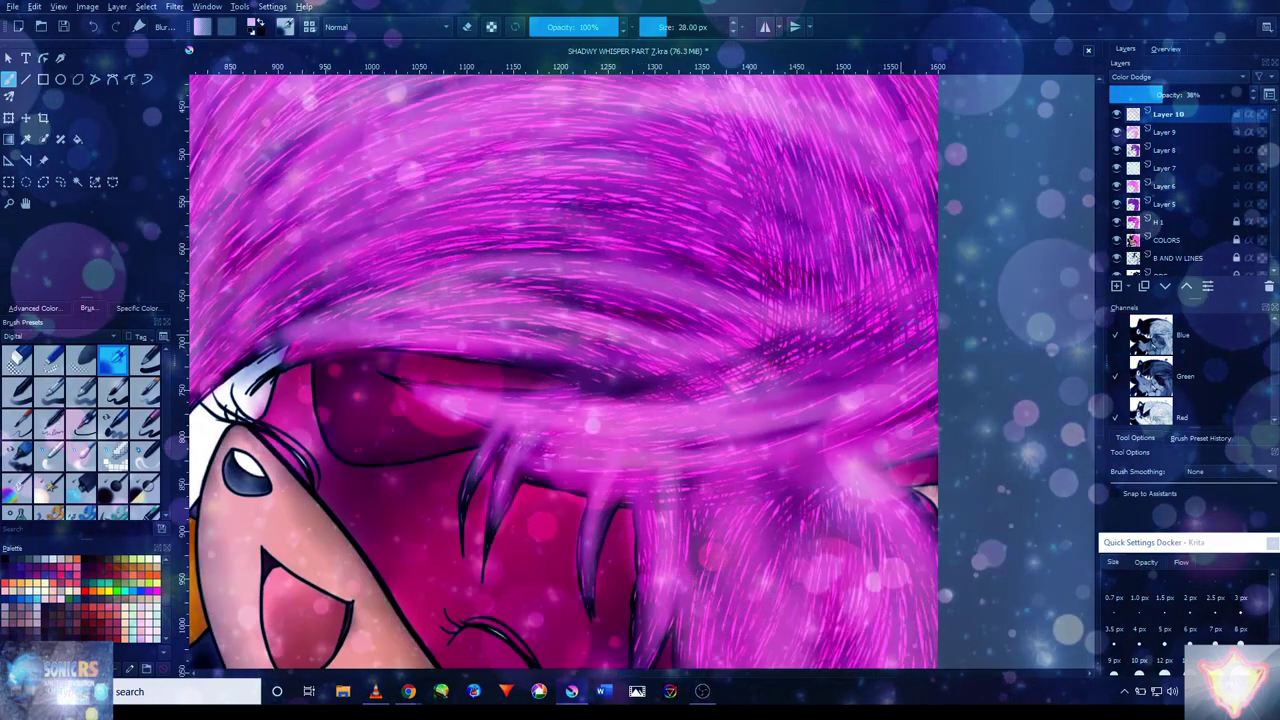
- Brush highlights over the crown and forelock with the airbrush at 28 and 16 px, and lower the Color Dodge layer's opacity to 33%
left_click_drag(855, 313, 920, 418)
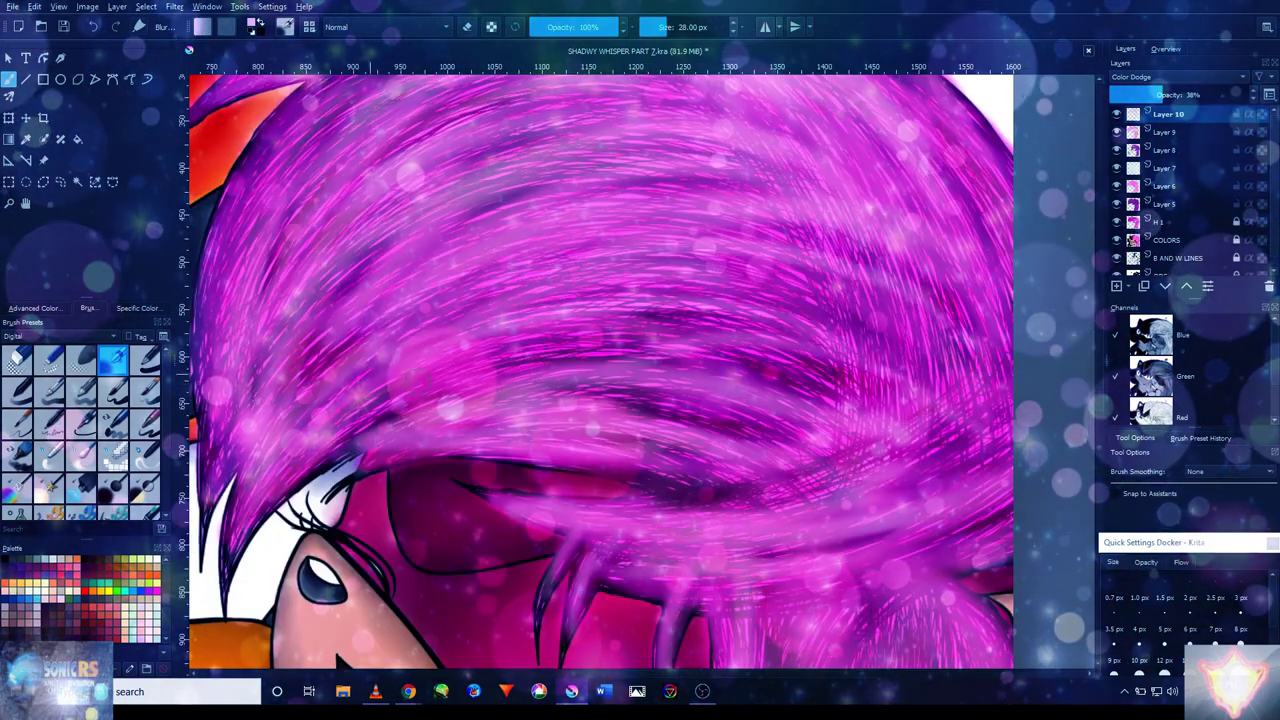
left_click_drag(598, 366, 848, 328)
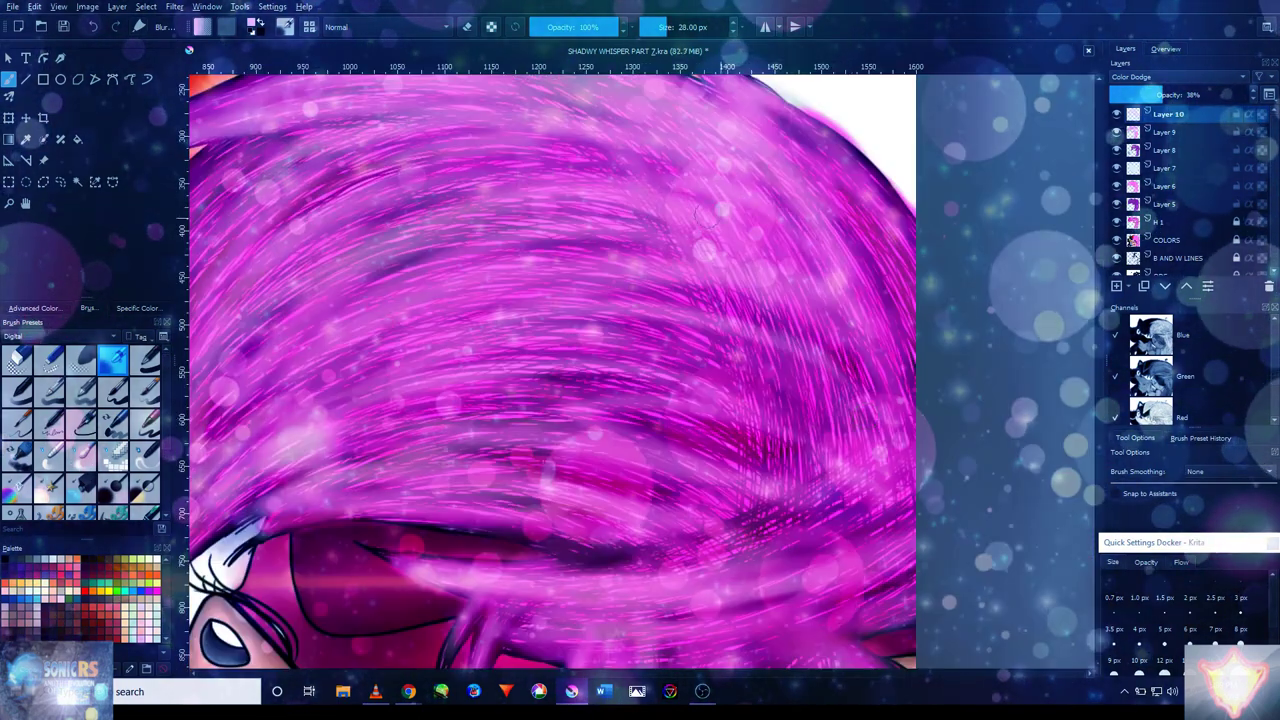
left_click_drag(704, 215, 844, 465)
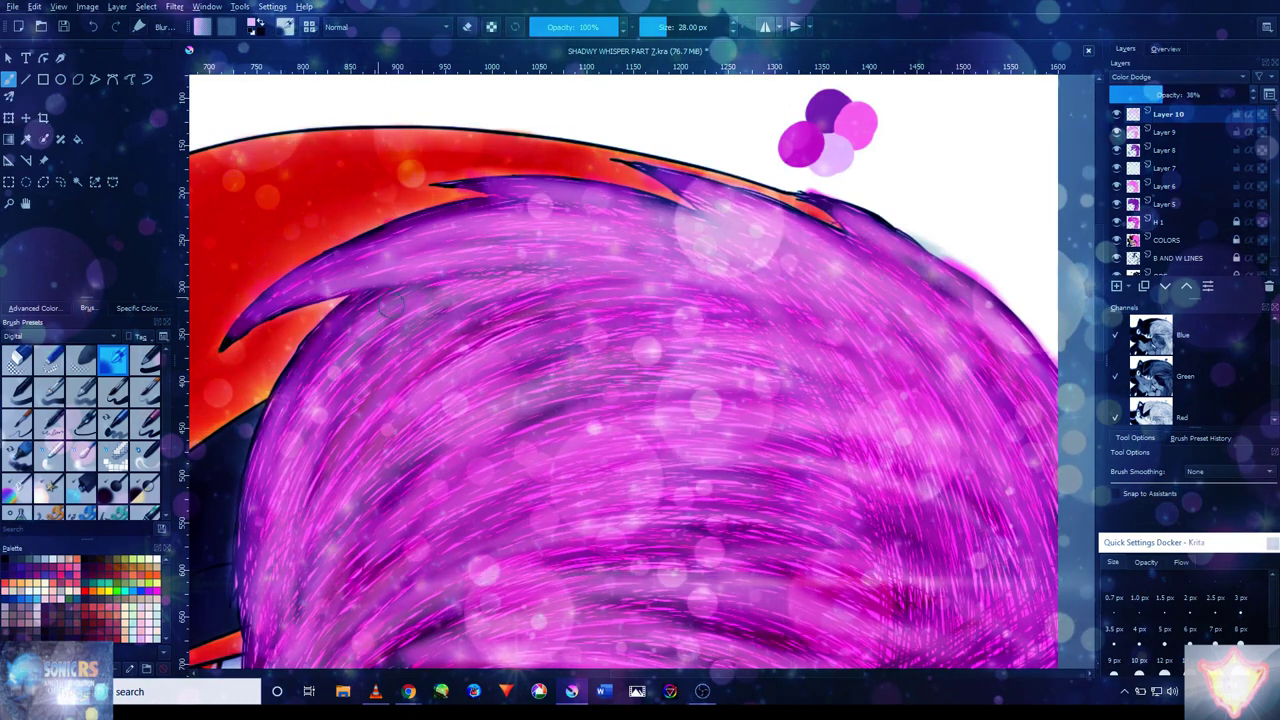
key("bracketleft")
key("bracketleft")
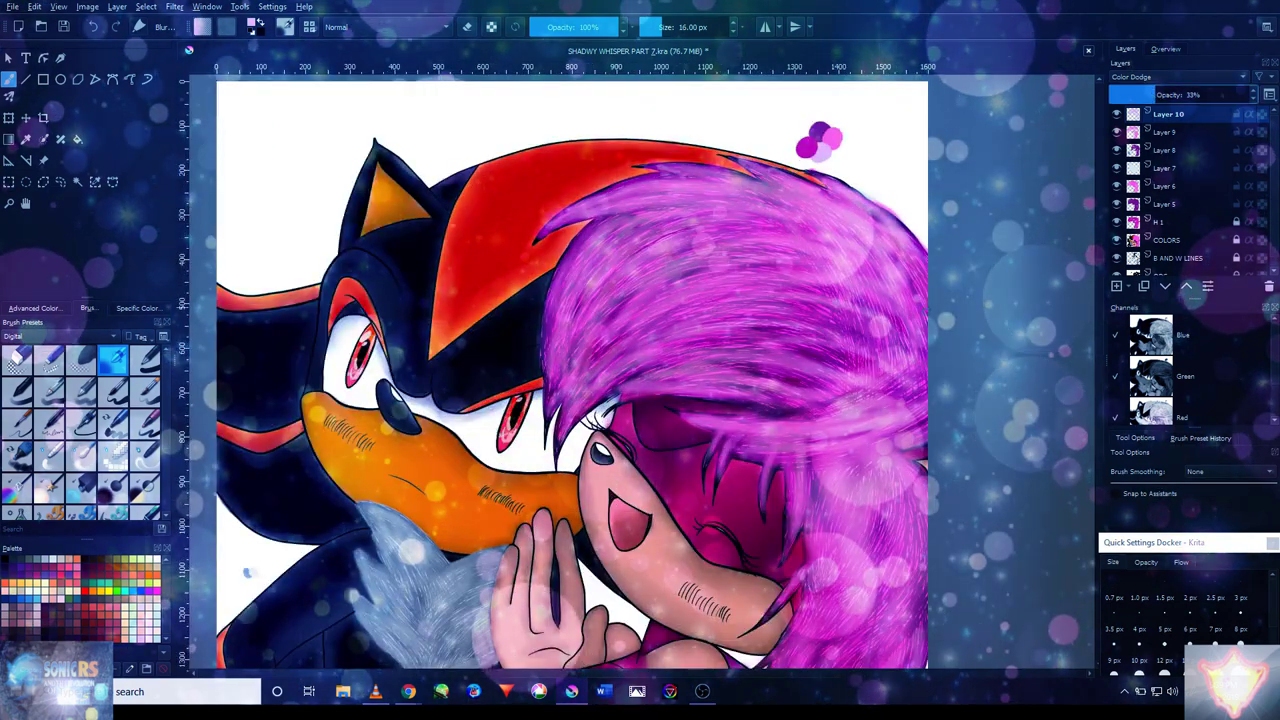
scroll(924, 330, "up", 1)
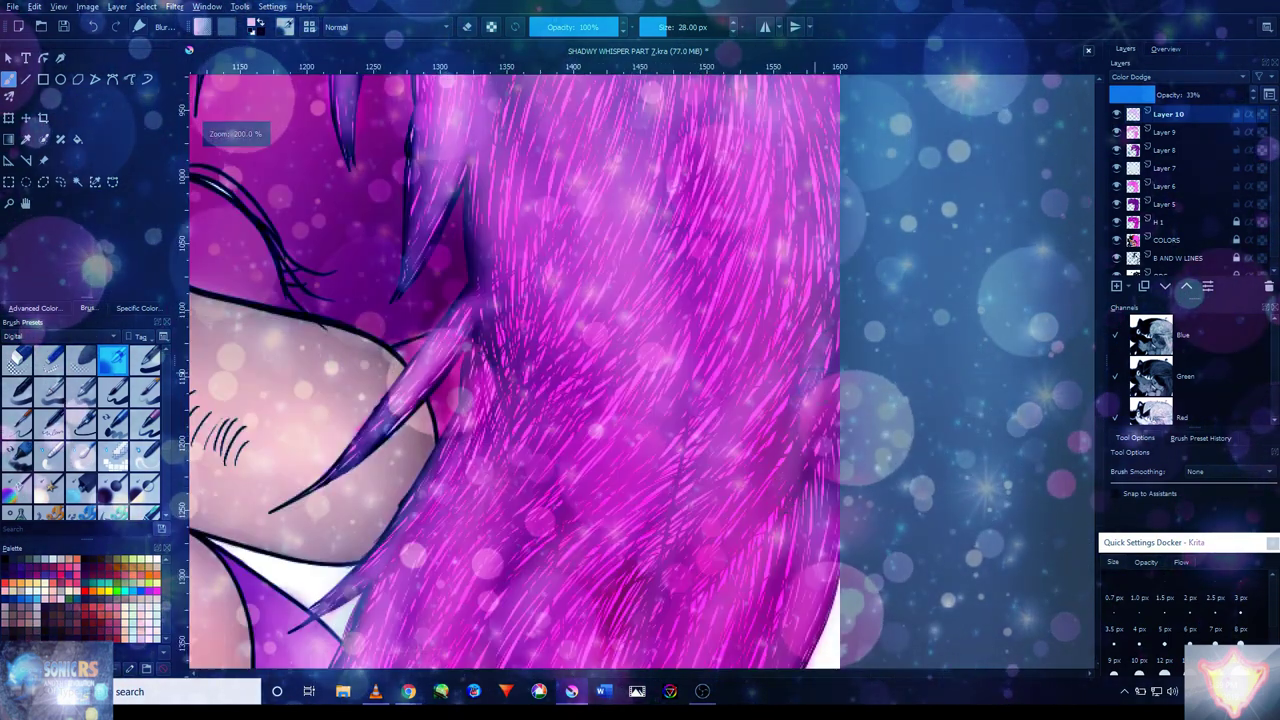
scroll(740, 335, "up", 2)
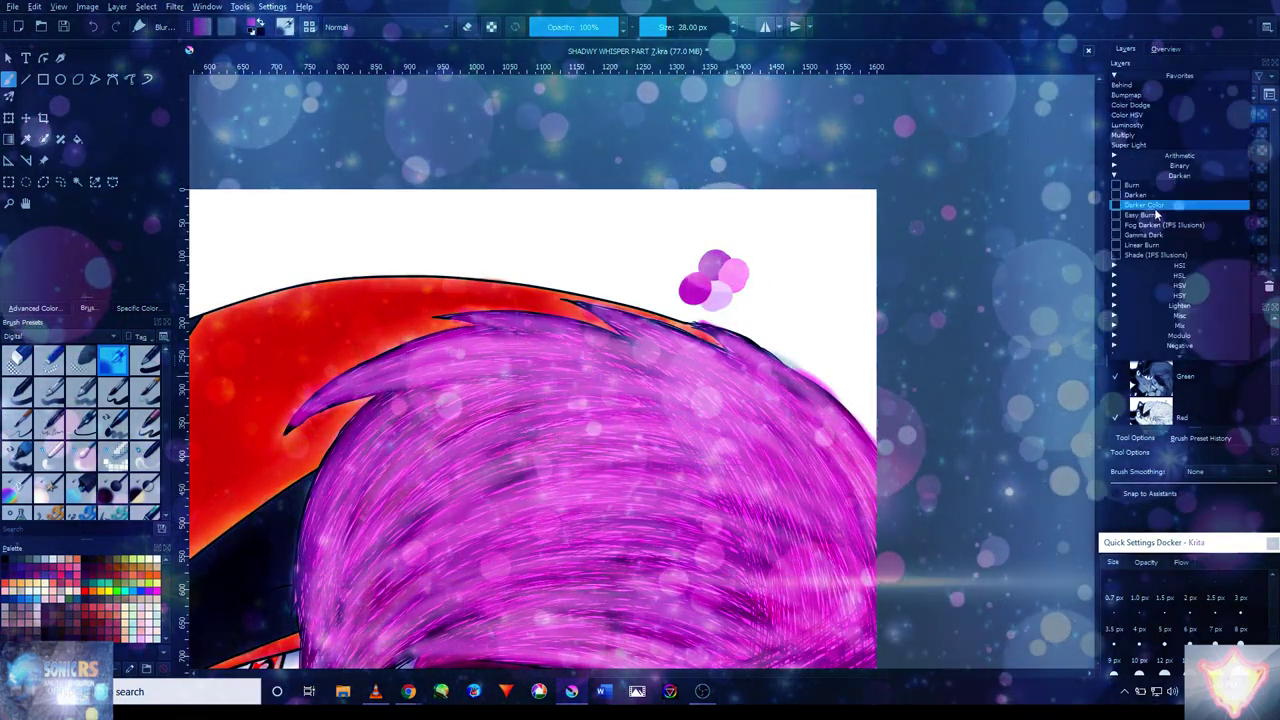
- Set the new layer to Darken at 85% opacity and brush purple shading along the upper hair and pointed forelock with a small airbrush
left_click(1157, 196)
scroll(966, 194, "up", 2)
scroll(966, 194, "down", 1)
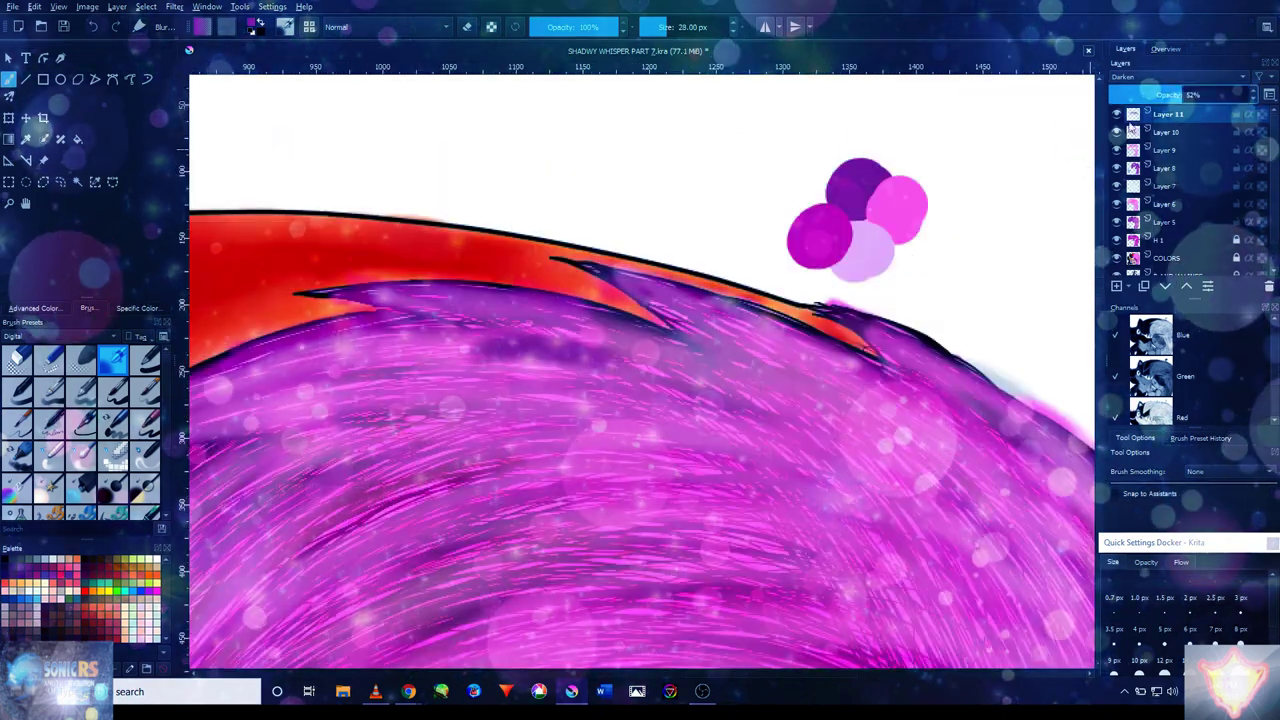
scroll(910, 265, "up", 2)
scroll(833, 318, "up", 2)
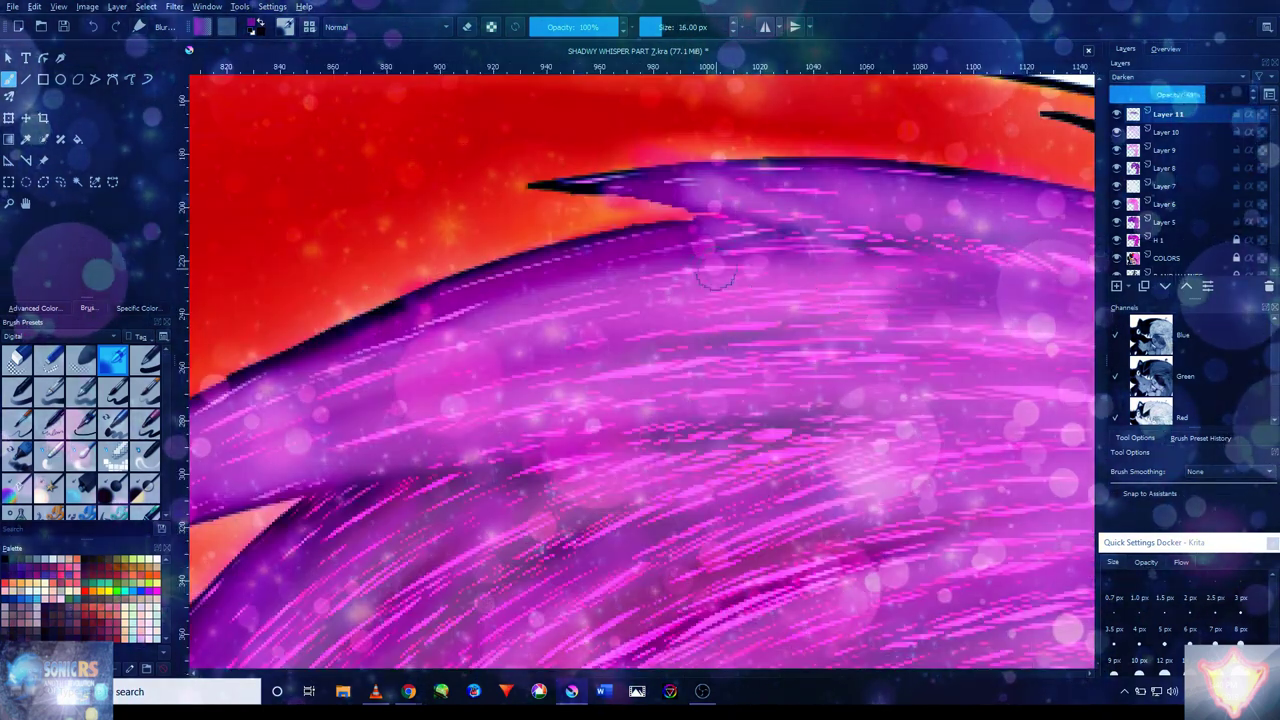
left_click_drag(305, 376, 649, 213)
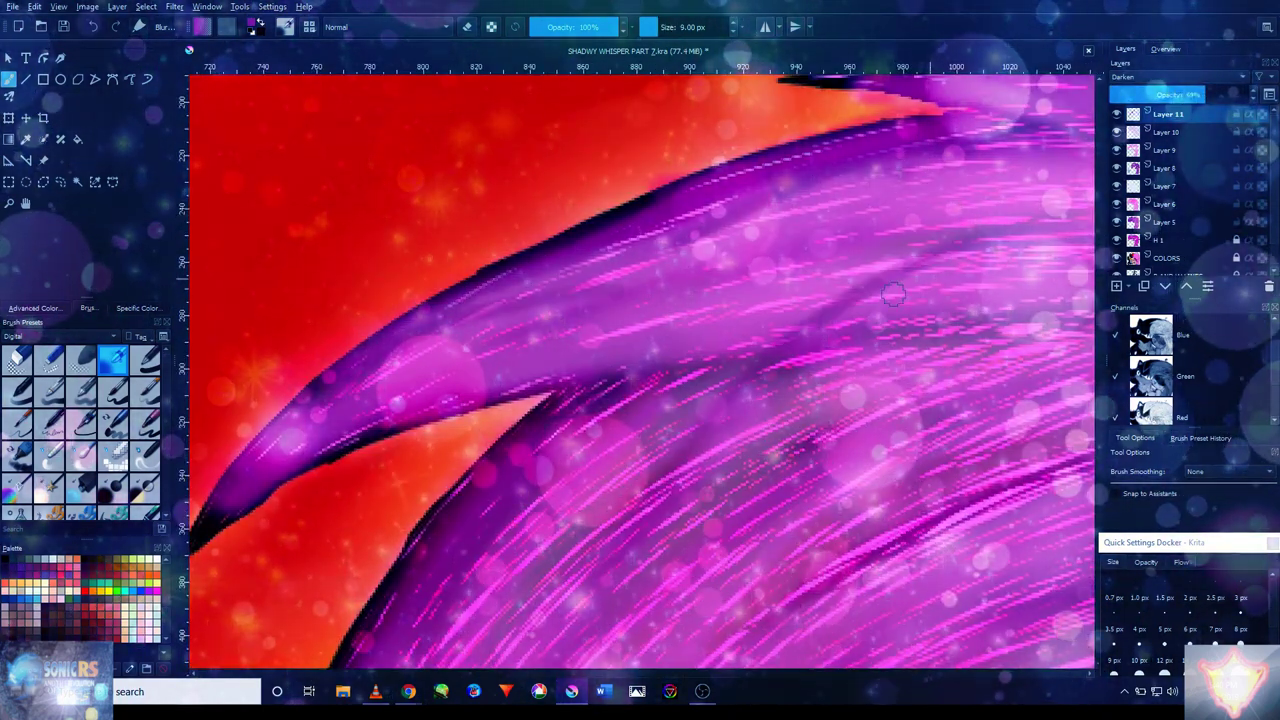
scroll(893, 293, "down", 5)
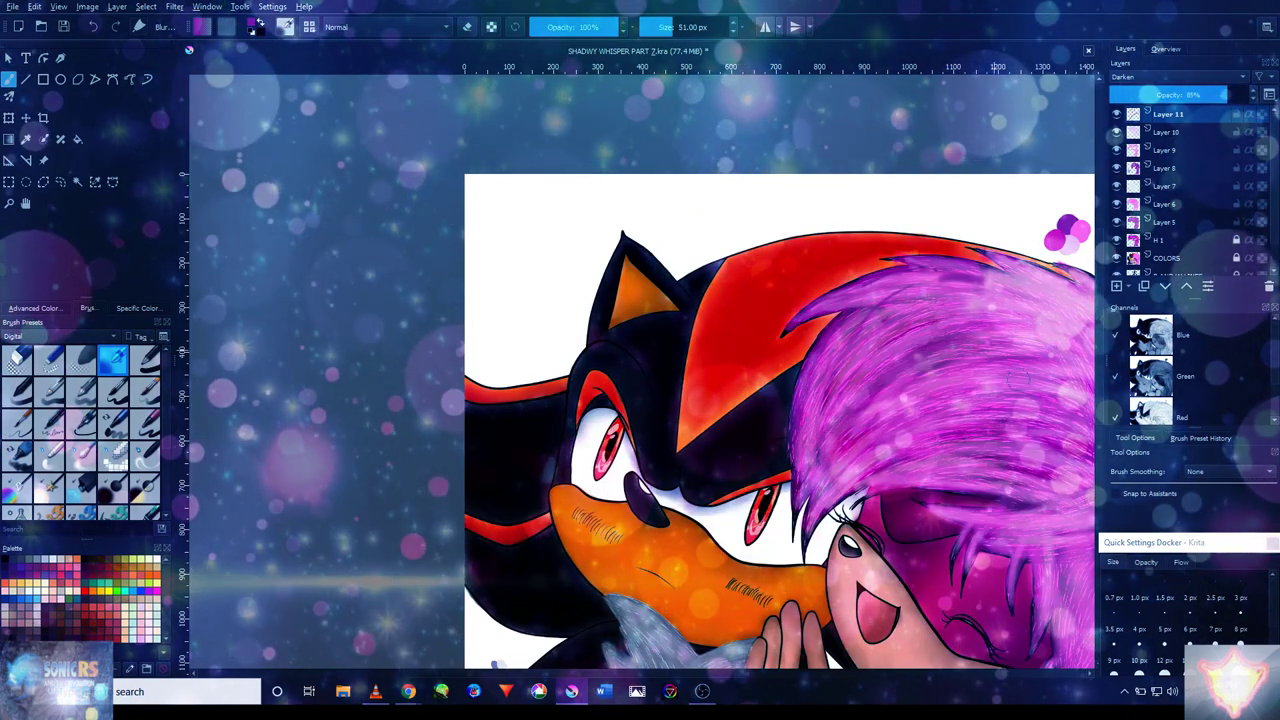
- Brush purple shading over the hair with the 51 px airbrush and set the Darken layer's opacity to 58%
left_click_drag(1017, 378, 825, 304)
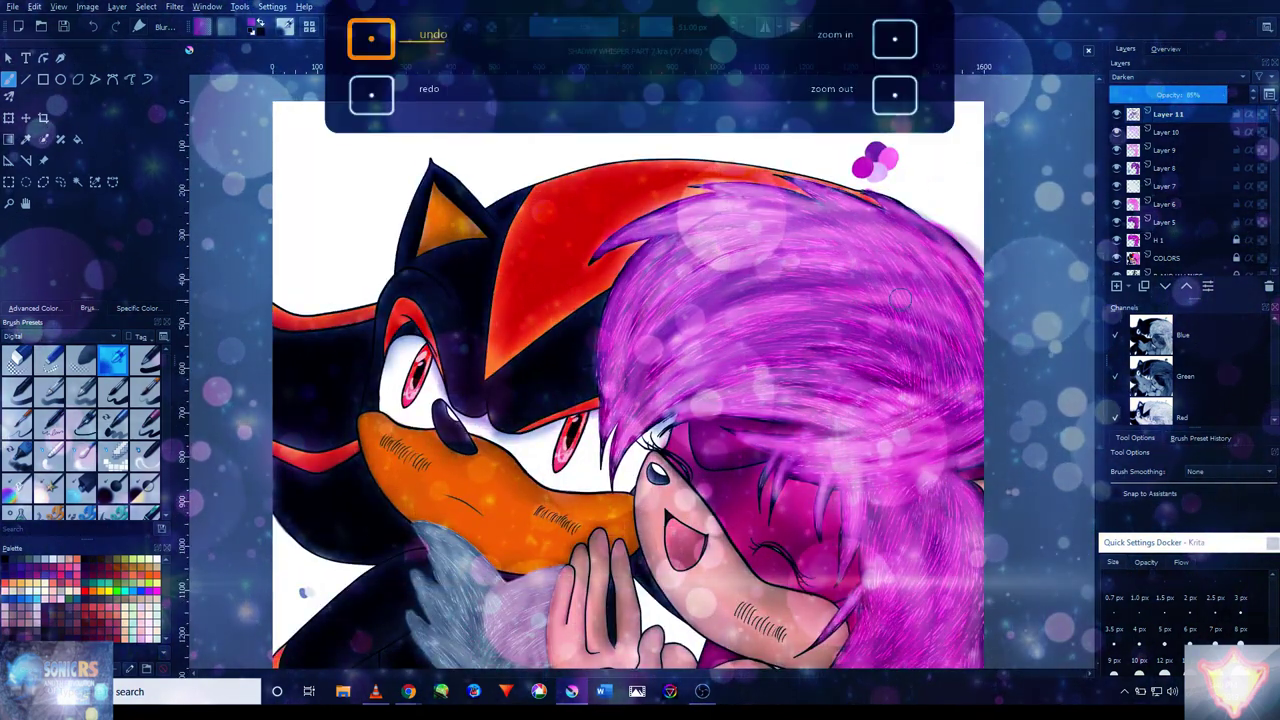
key("minus")
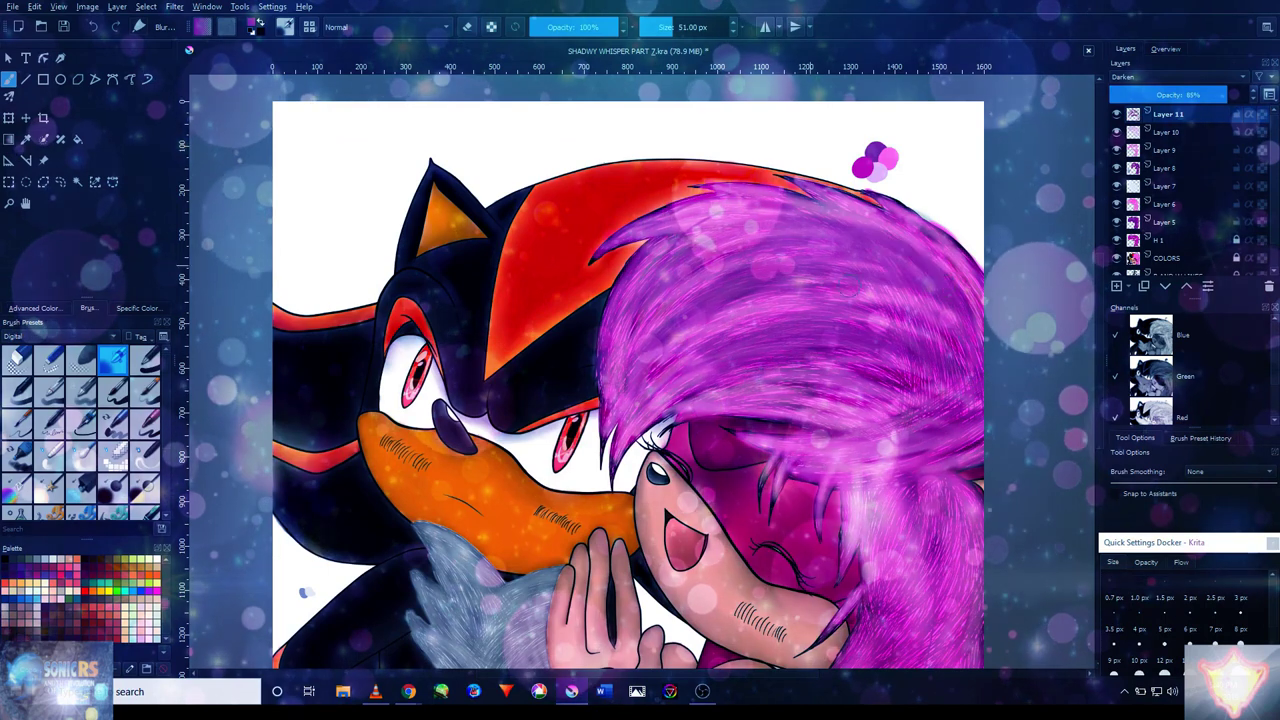
scroll(849, 490, "up", 3)
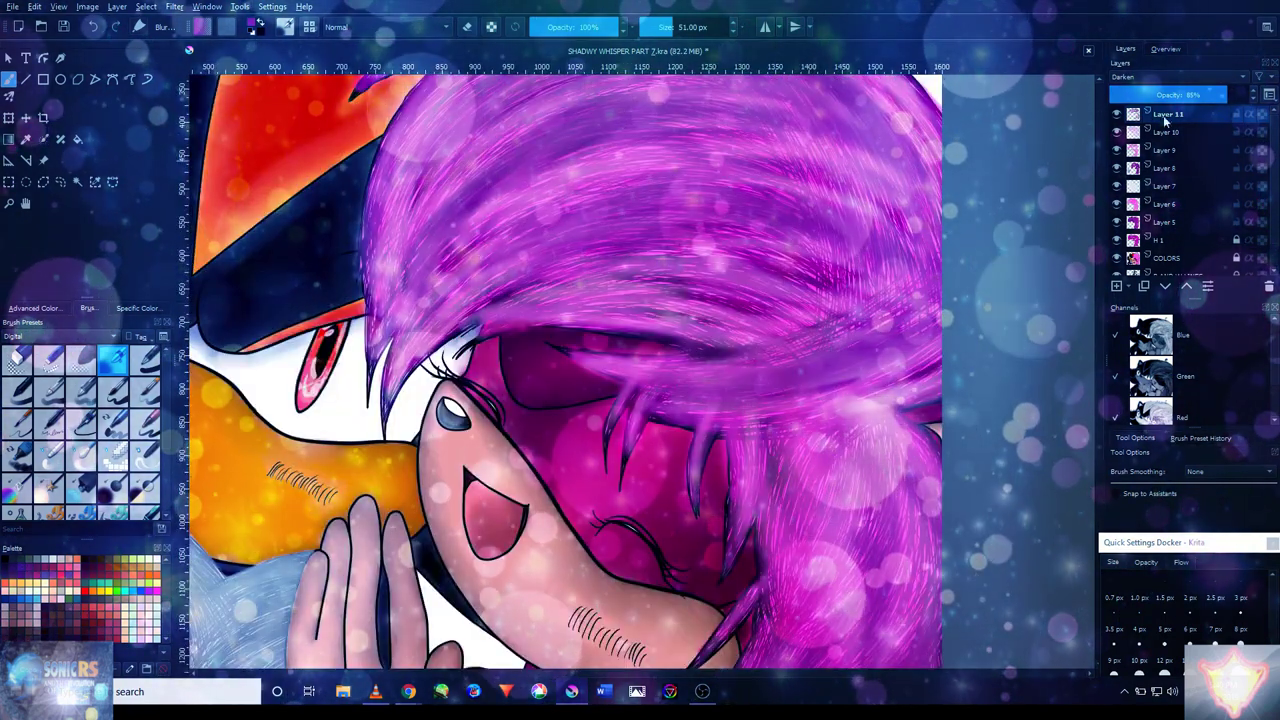
left_click_drag(1178, 94, 1177, 94)
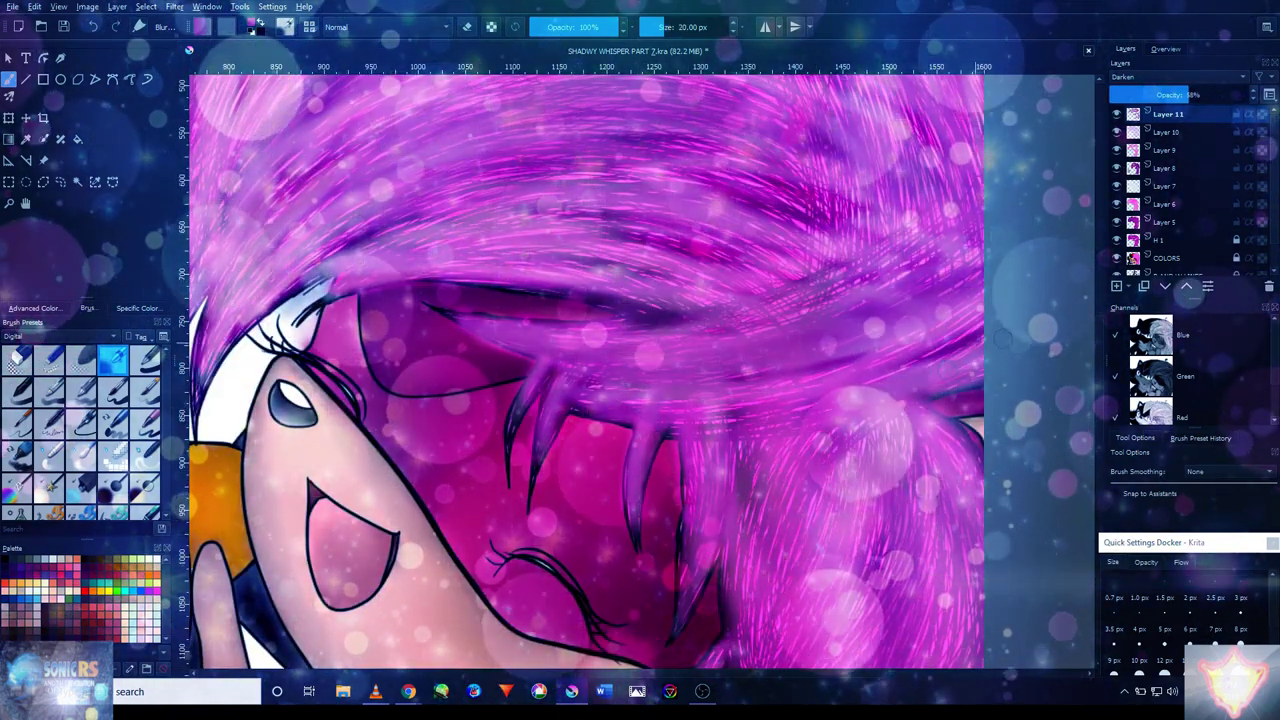
- Try a broad 51 px purple shading stroke across the upper hair
scroll(590, 370, "down", 5, "ctrl")
scroll(590, 370, "up", 4, "ctrl")
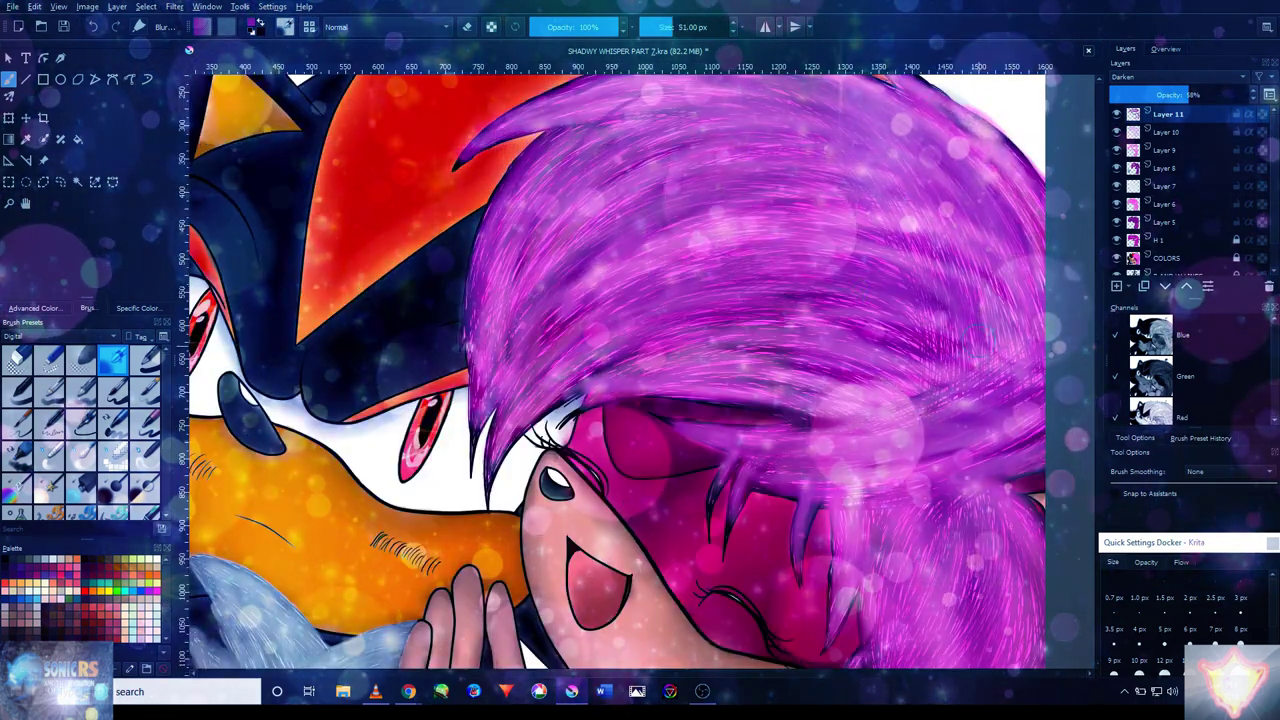
left_click_drag(590, 370, 513, 503)
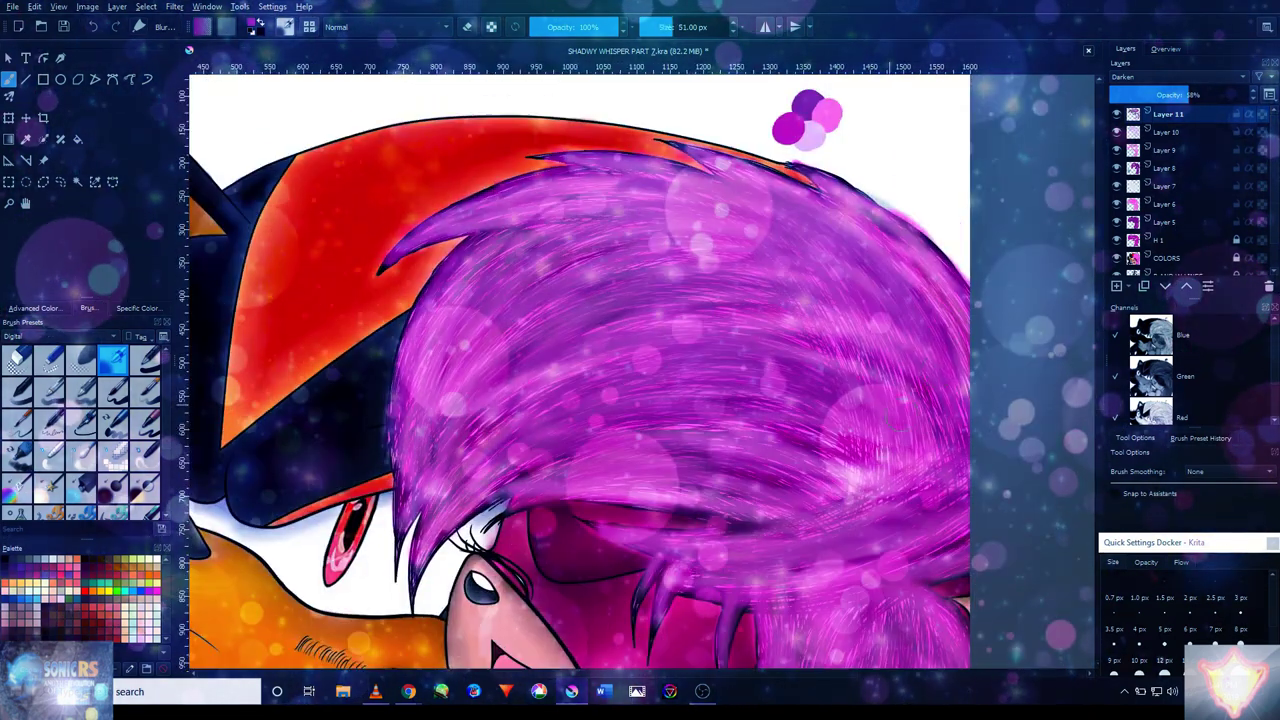
left_click_drag(510, 270, 740, 200)
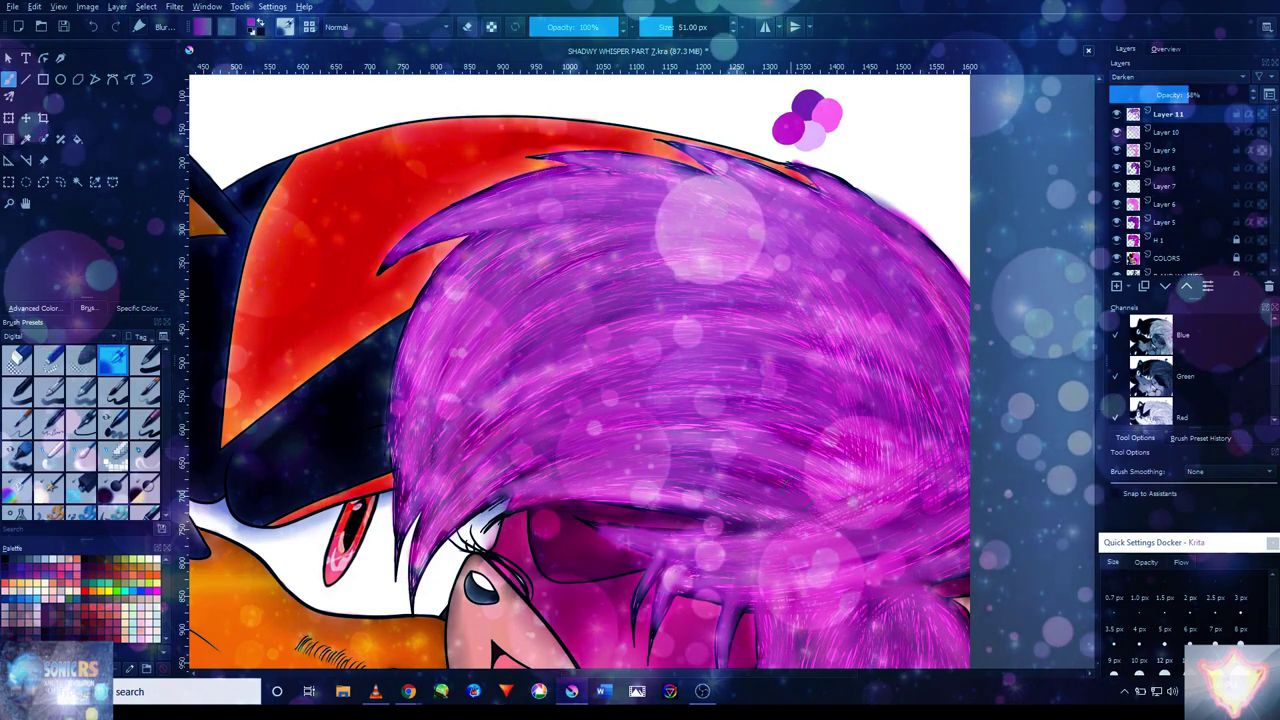
- Undo the last shading stroke on the hair and lower the Darken layer's opacity to 45%
key("ctrl+z")
scroll(1052, 213, "down", 2, "ctrl")
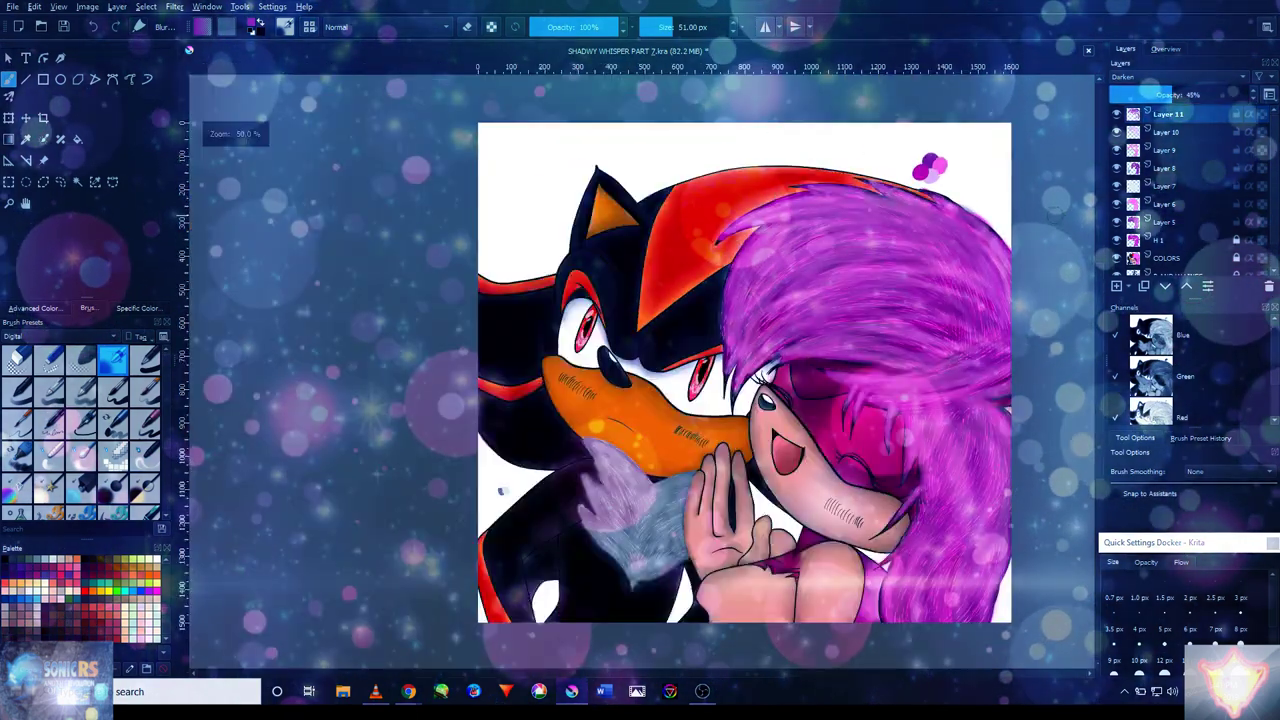
scroll(1040, 235, "up", 2)
scroll(651, 363, "down", 2)
scroll(795, 237, "up", 2)
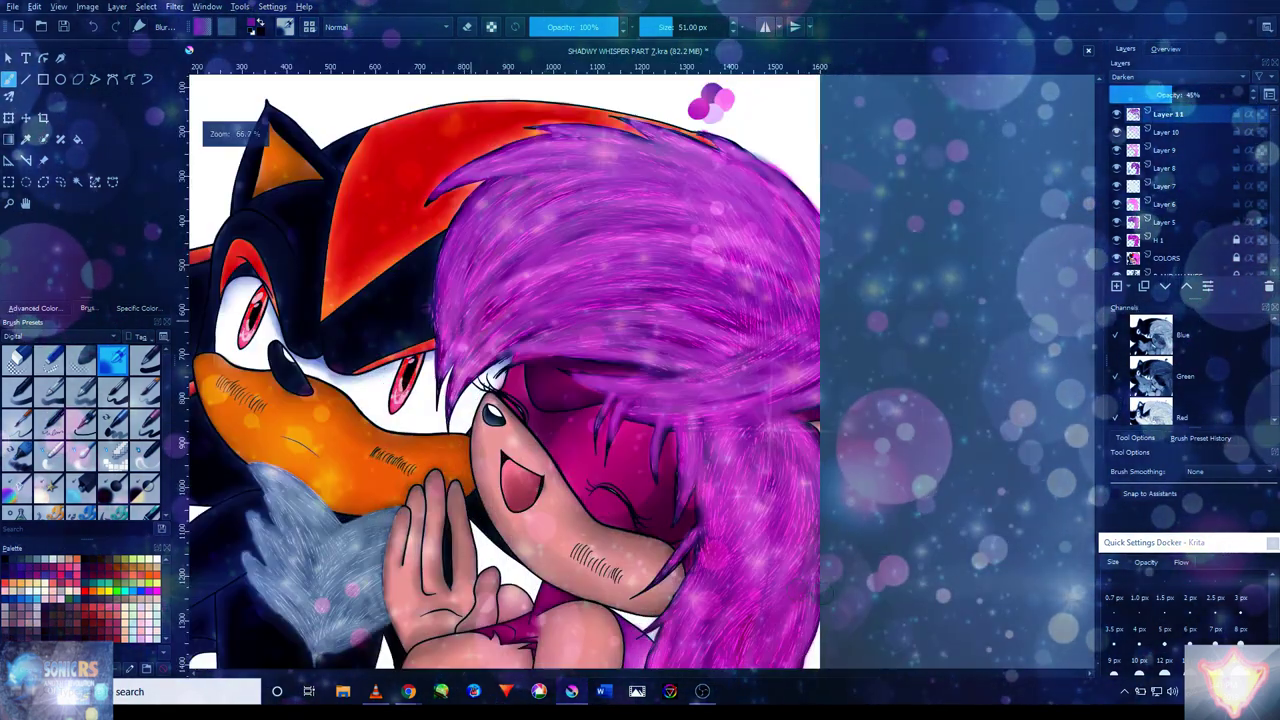
scroll(795, 237, "down", 3)
scroll(795, 237, "up", 4)
- Add a new layer with Hard Light blending, marking that mode as a favorite, and choose a pale lilac brush color
key("Insert")
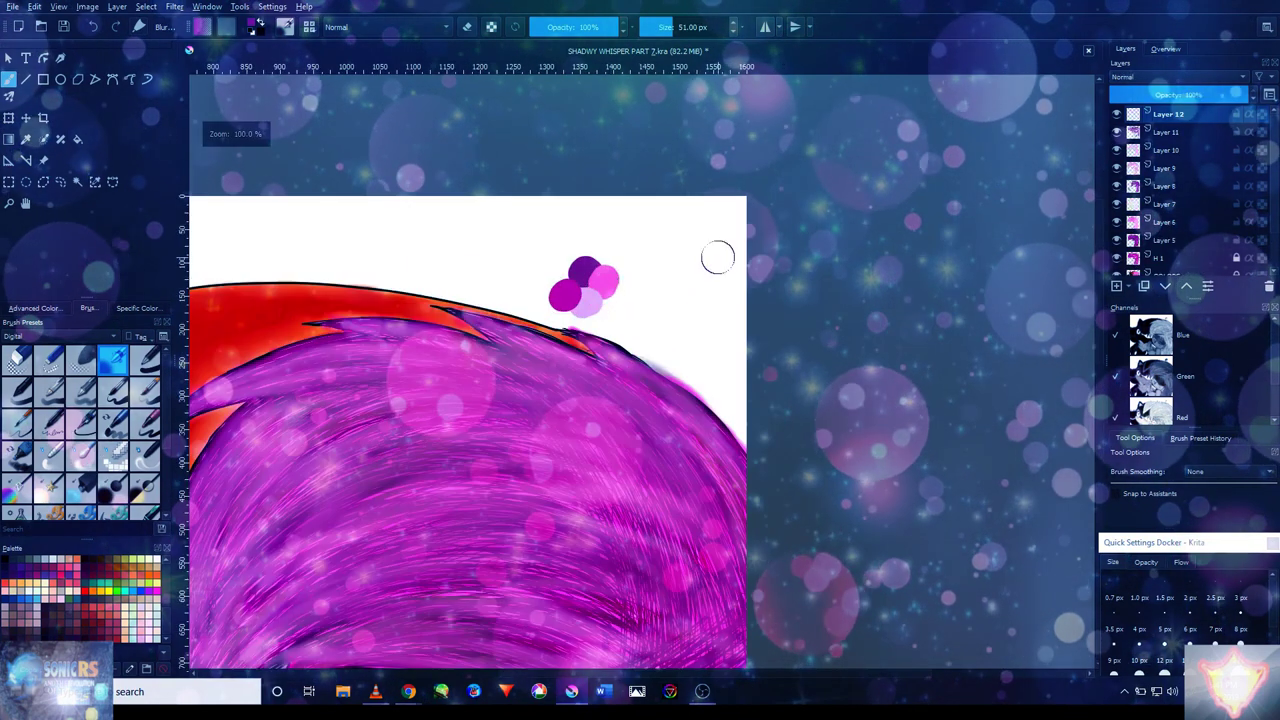
left_click(35, 308)
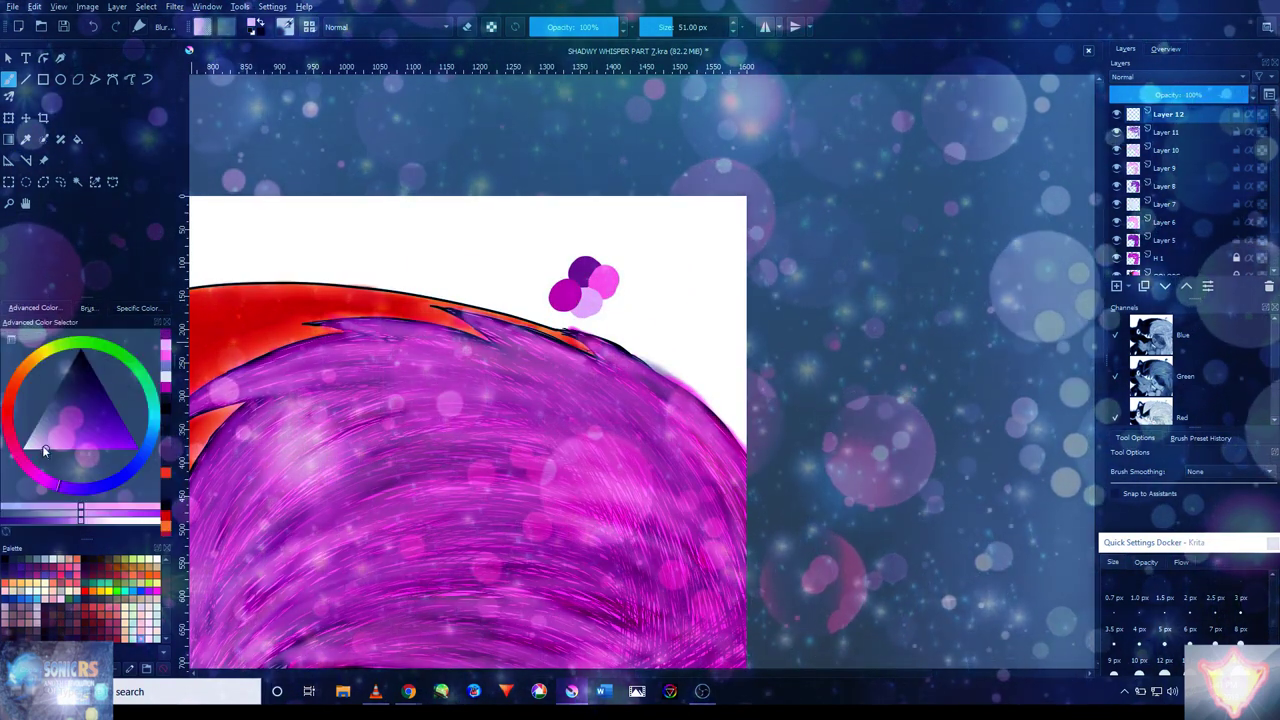
left_click(1225, 76)
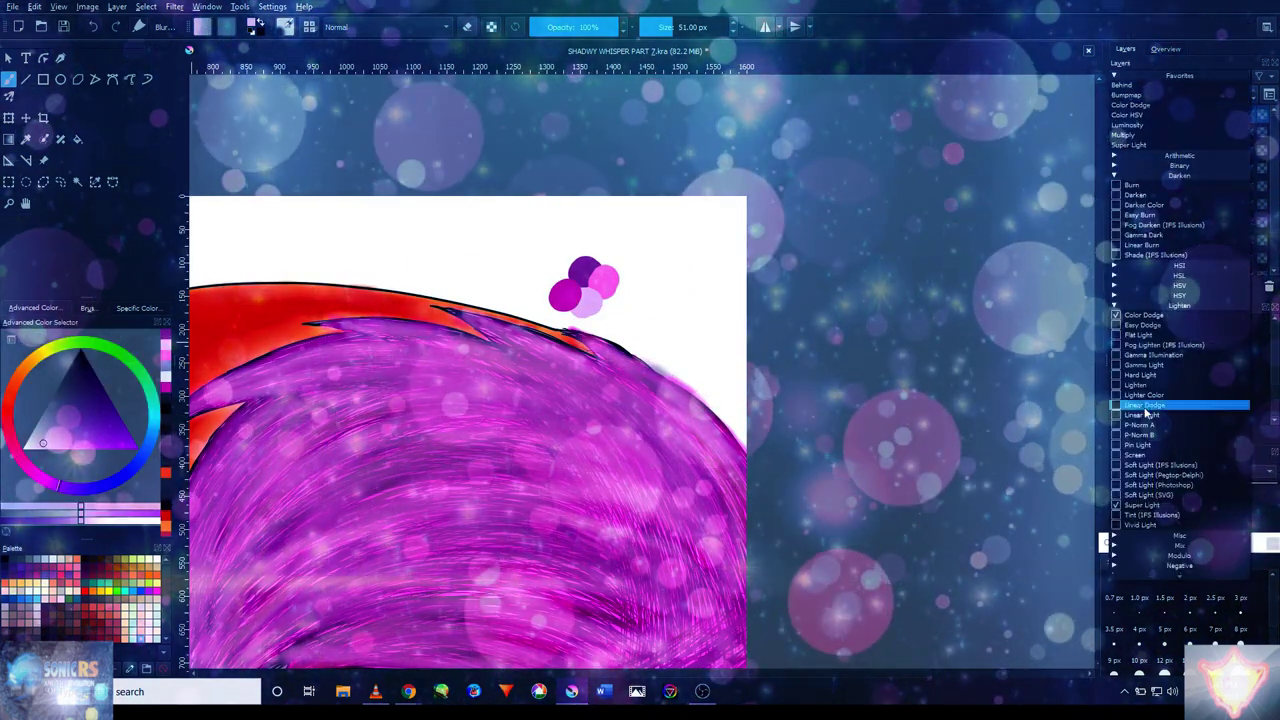
left_click(1117, 375)
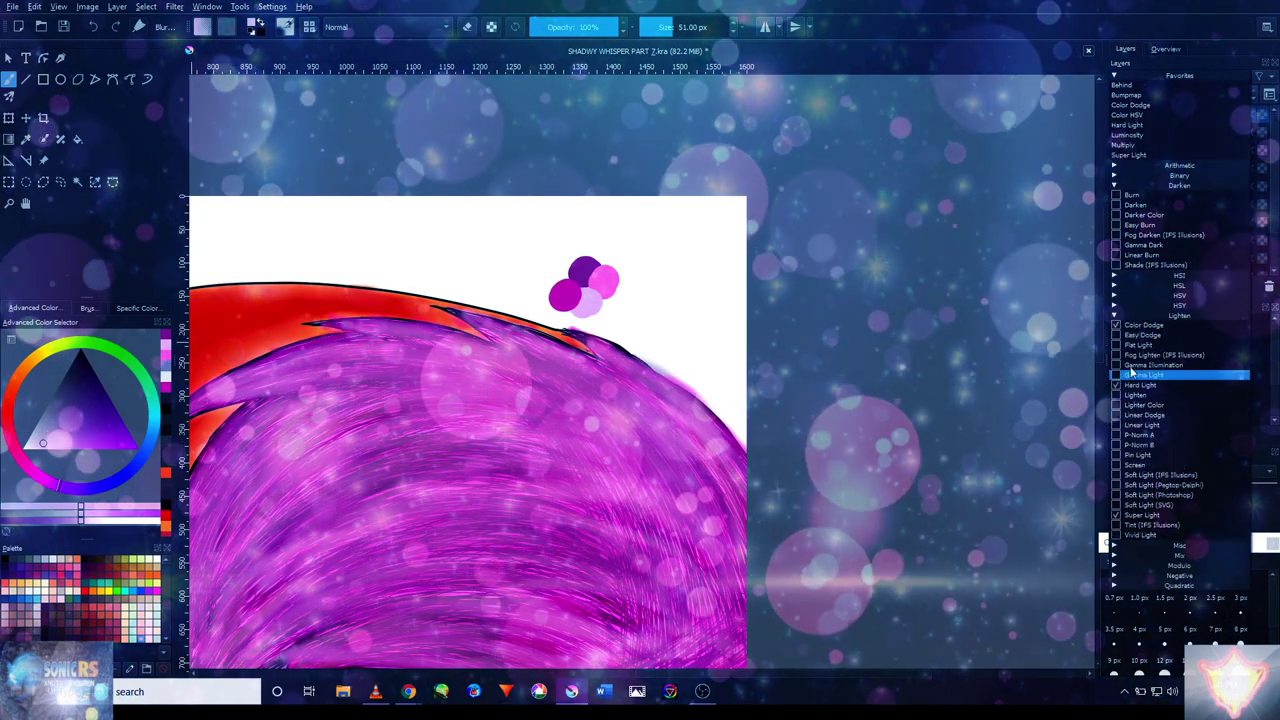
left_click(1140, 375)
- Set the Hard Light layer to 77% opacity and brush pale lilac highlights over the hair with the 51 px airbrush
left_click_drag(738, 420, 1065, 275)
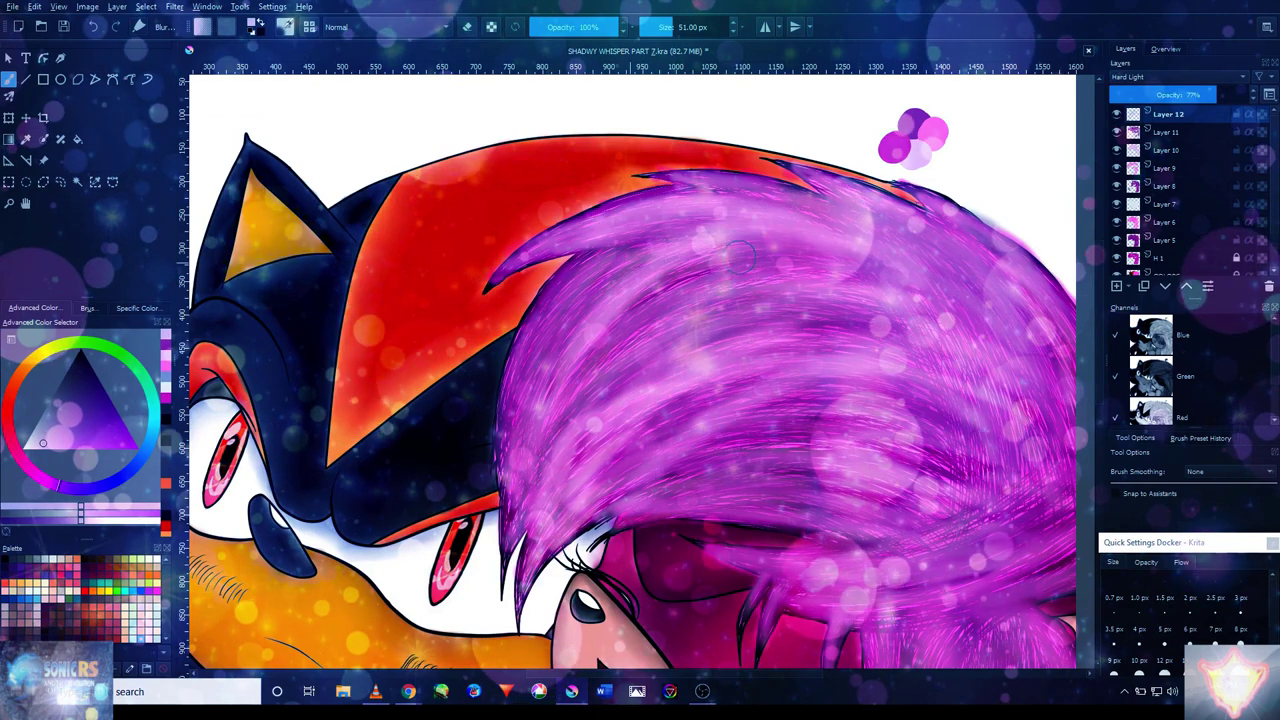
scroll(740, 258, "down", 5)
scroll(570, 603, "up", 6)
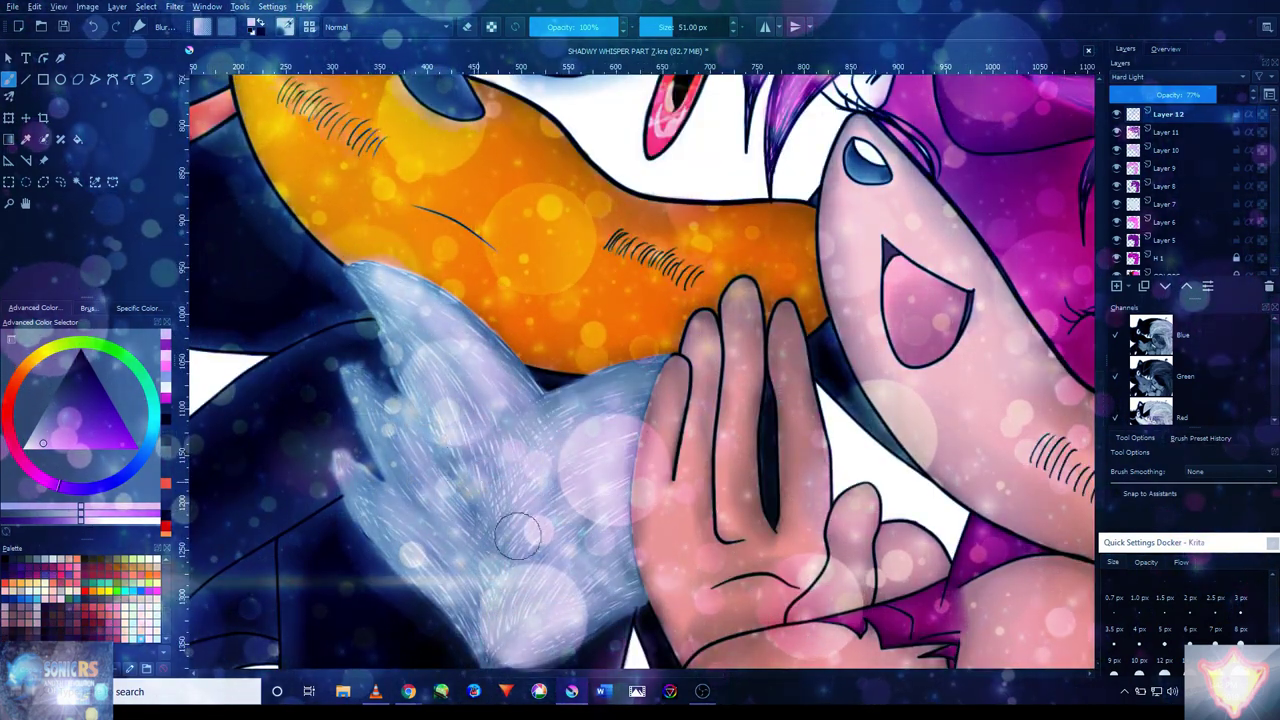
scroll(757, 387, "down", 3)
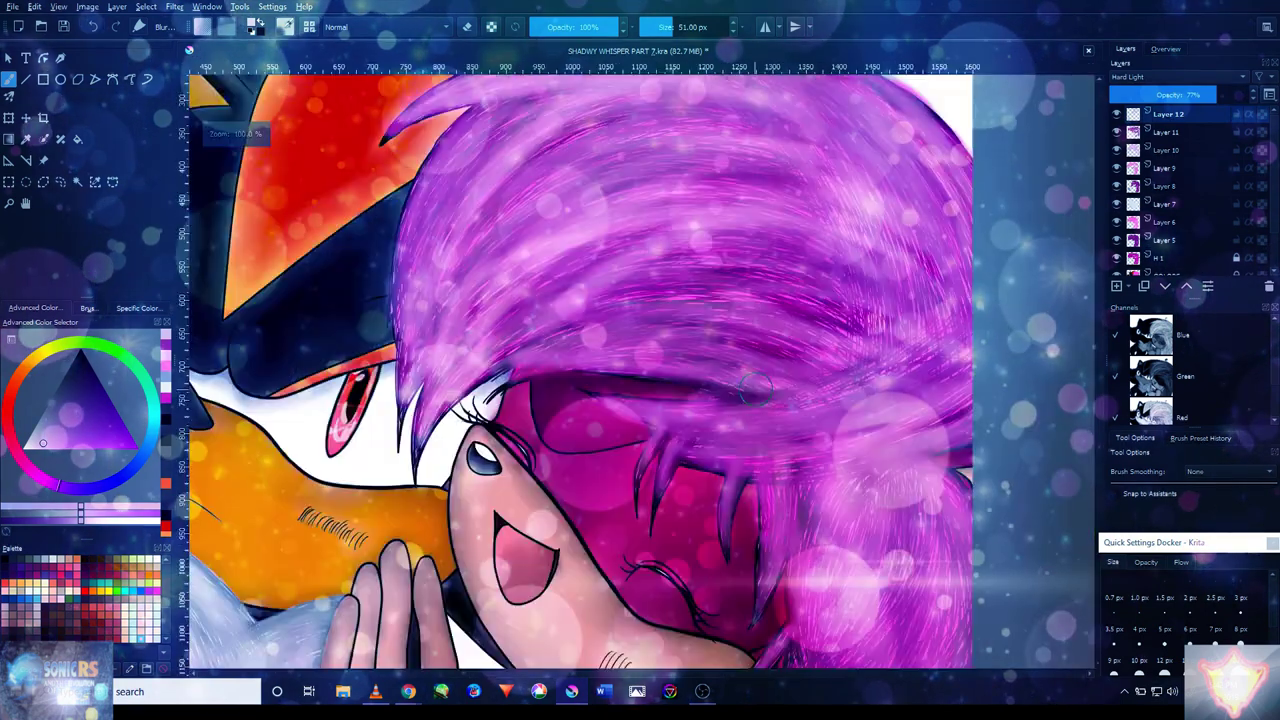
- Check the lilac highlights across the hair and lower the Hard Light layer's opacity to 63%
left_click_drag(736, 144, 649, 216)
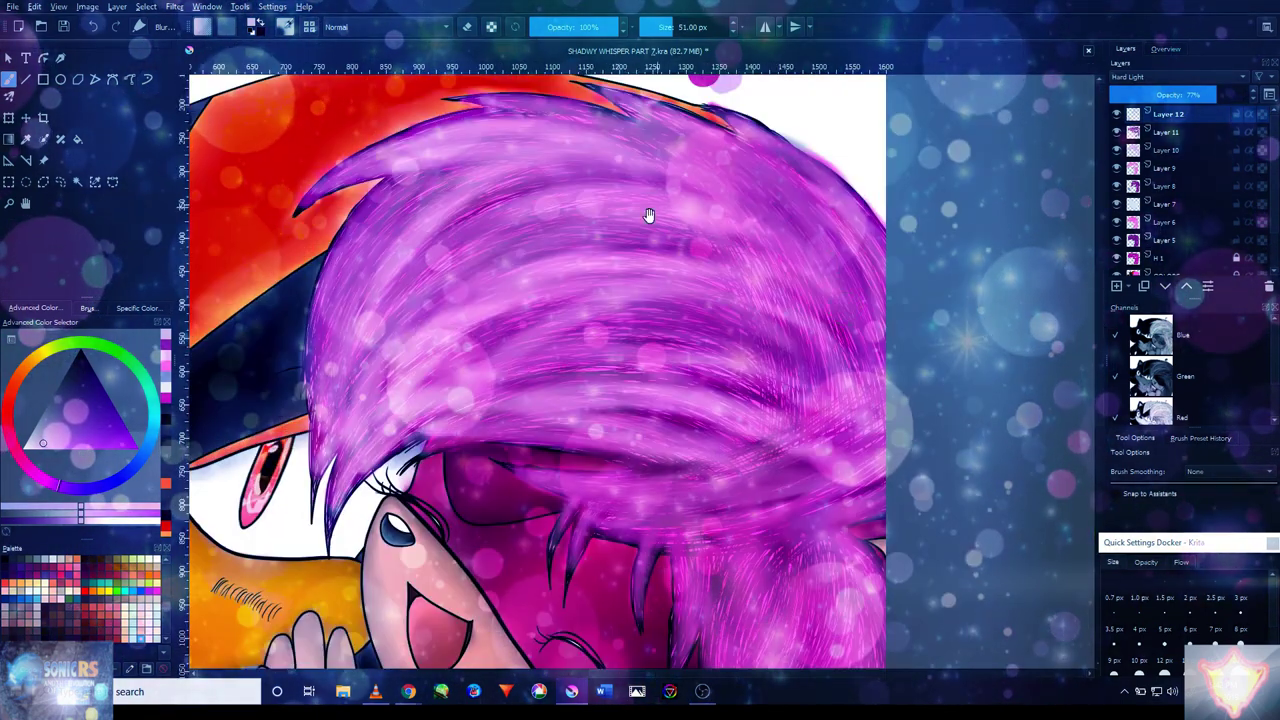
scroll(552, 400, "down", 3)
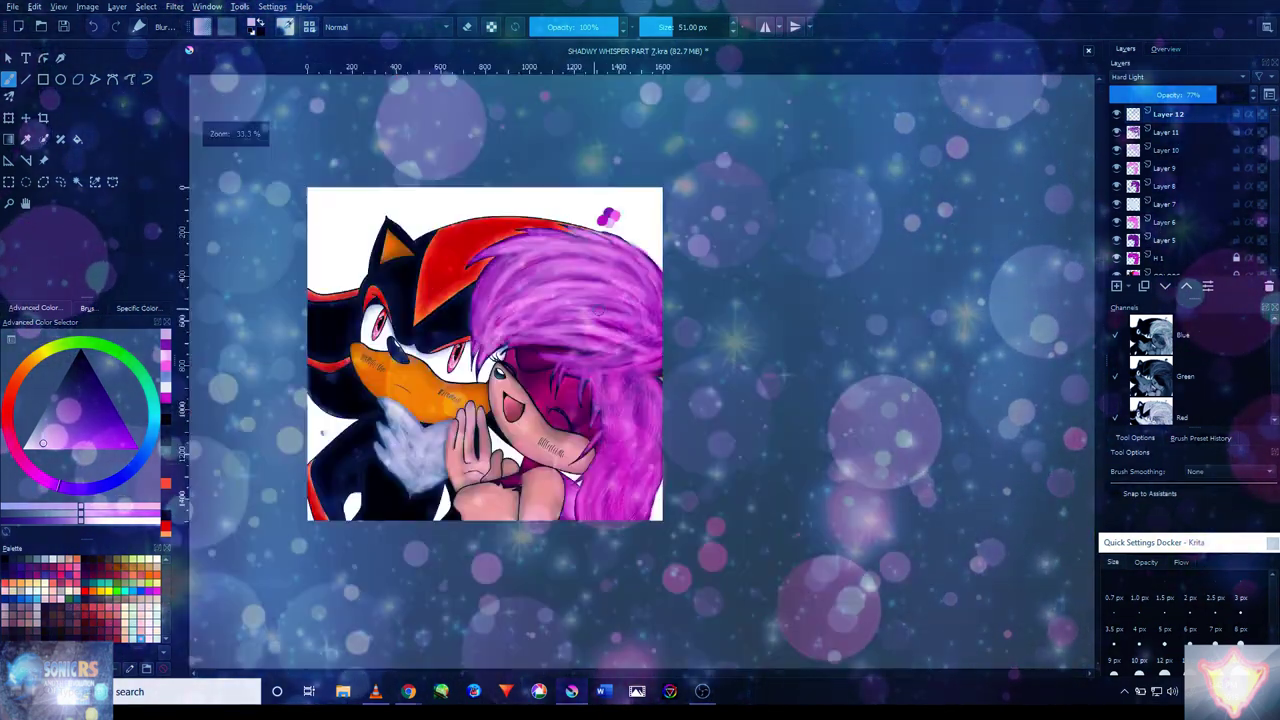
scroll(624, 473, "up", 3)
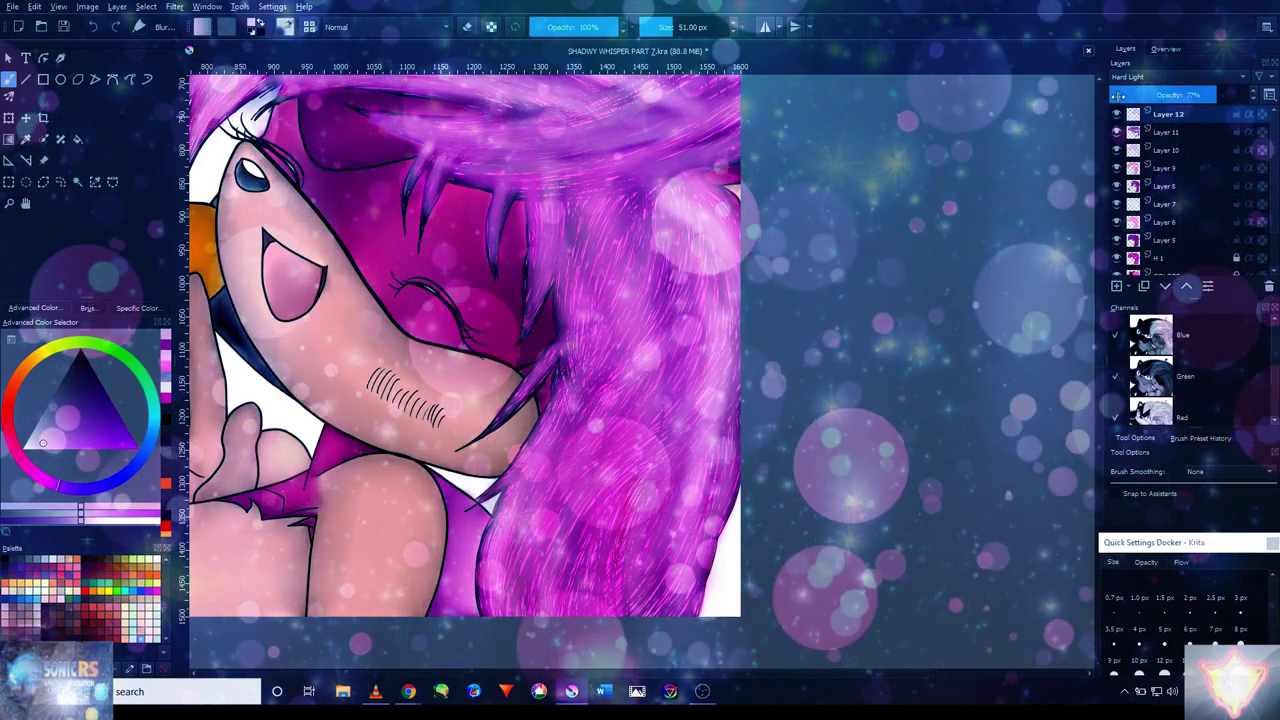
left_click_drag(1215, 94, 1199, 94)
scroll(605, 339, "down", 5)
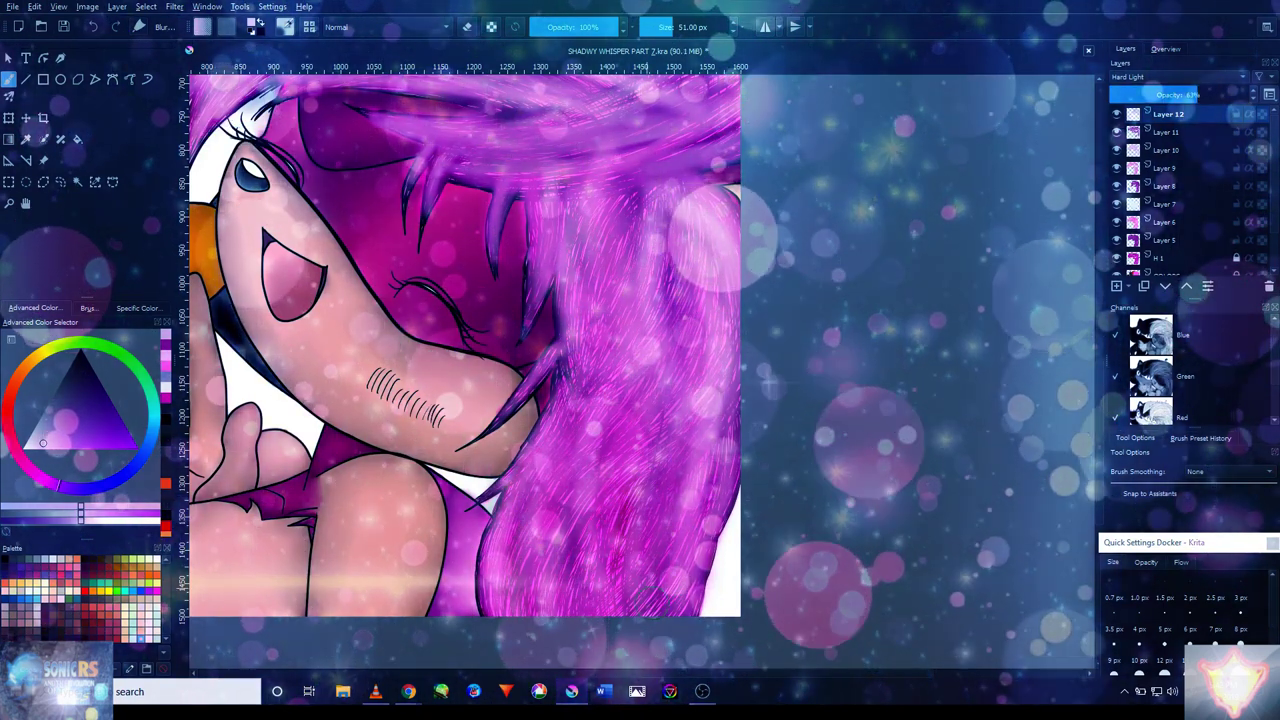
- Reduce the brush to 20 px and paint soft lilac highlights on the fringe spikes and the surrounding hair
scroll(620, 400, "up", 6)
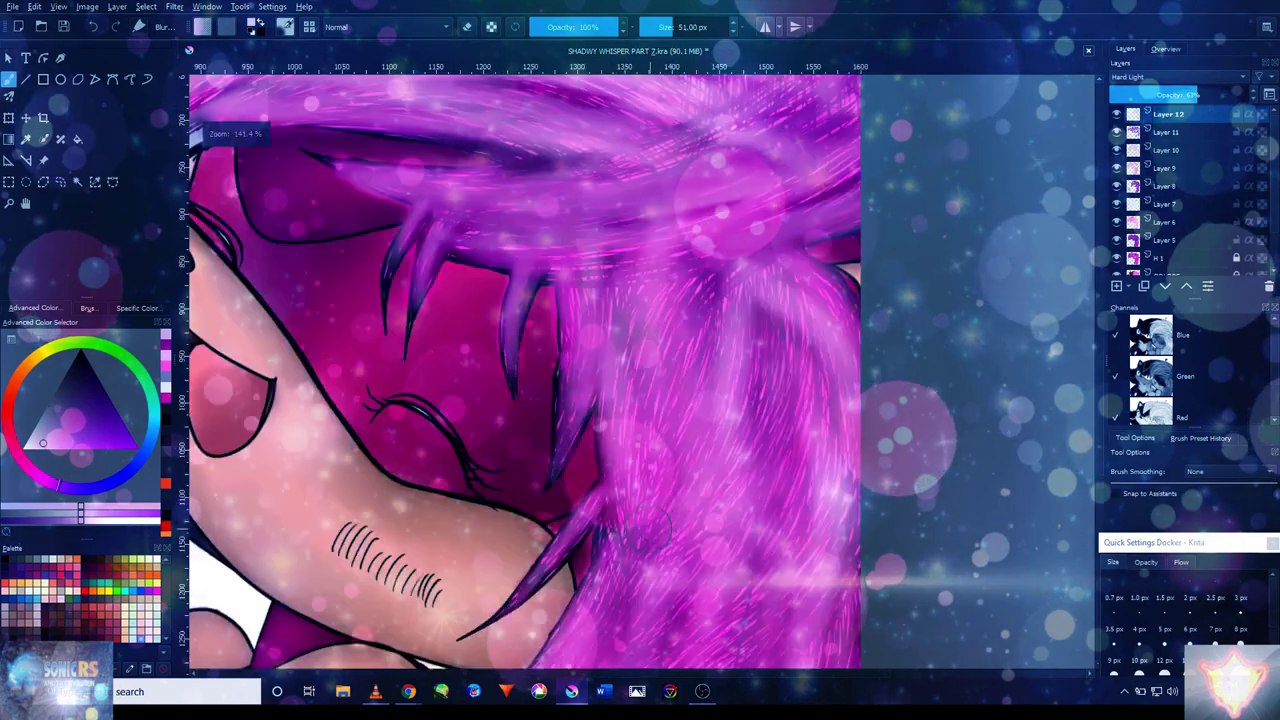
scroll(756, 384, "up", 5)
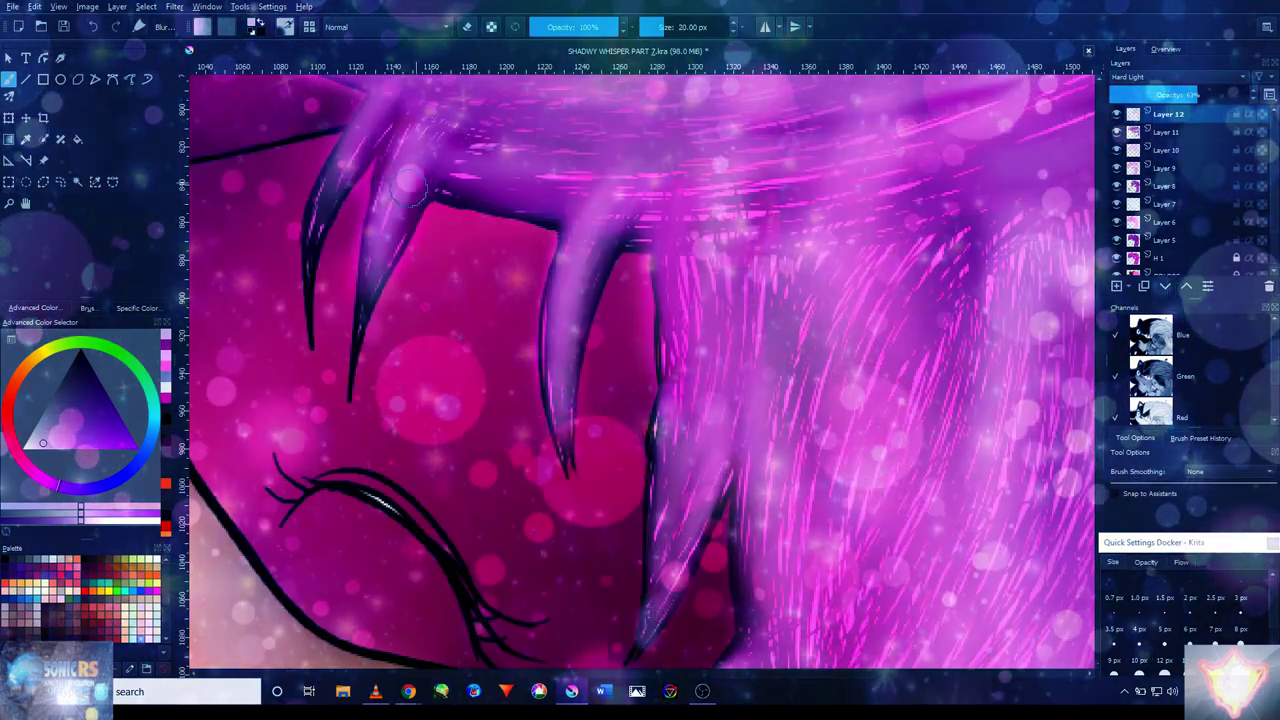
scroll(600, 330, "down", 5)
scroll(706, 315, "up", 5)
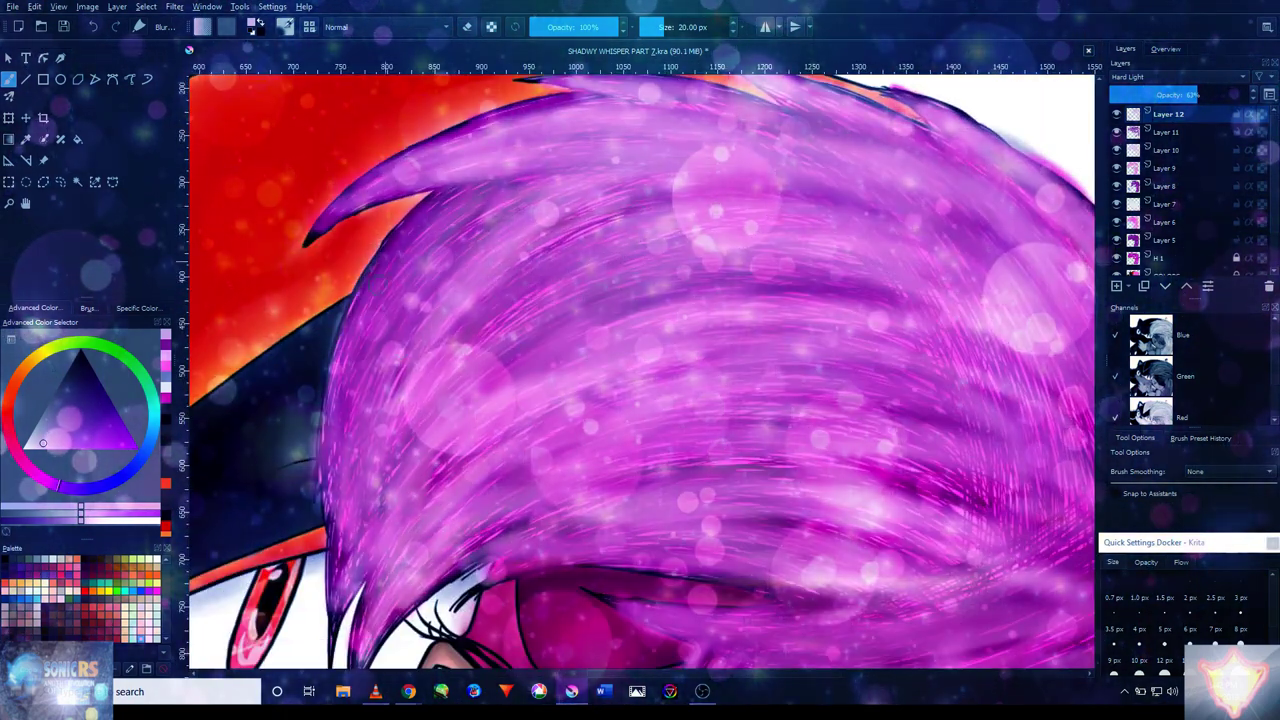
scroll(674, 164, "up", 3)
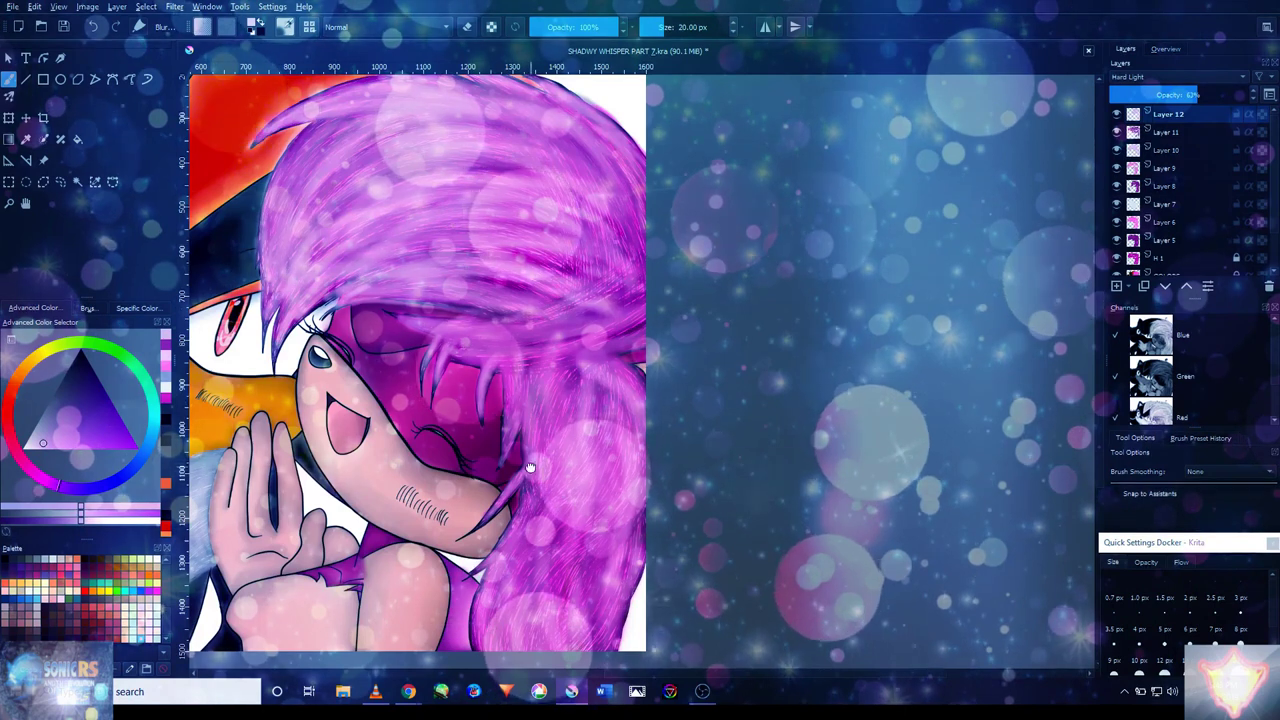
scroll(592, 489, "up", 2)
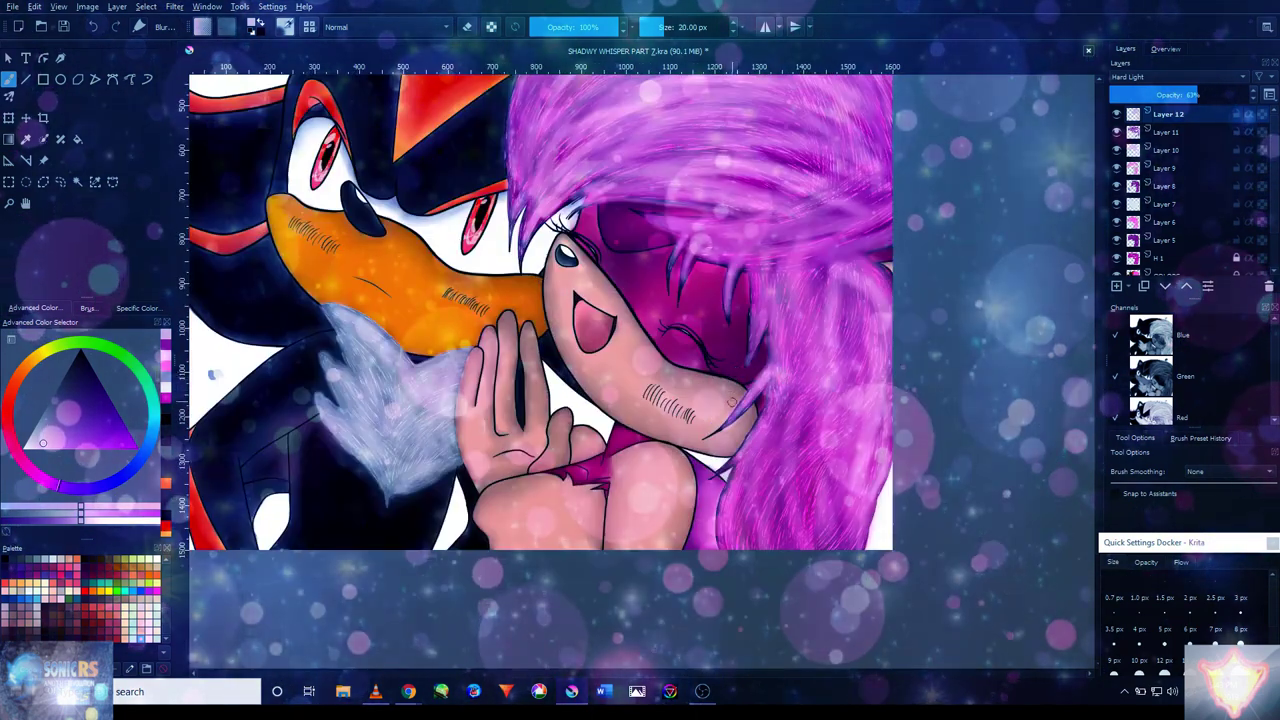
- Paint lilac highlights with an 11 px brush on the thin hair strands beside the closed eye, undoing the last stroke
key("bracketleft")
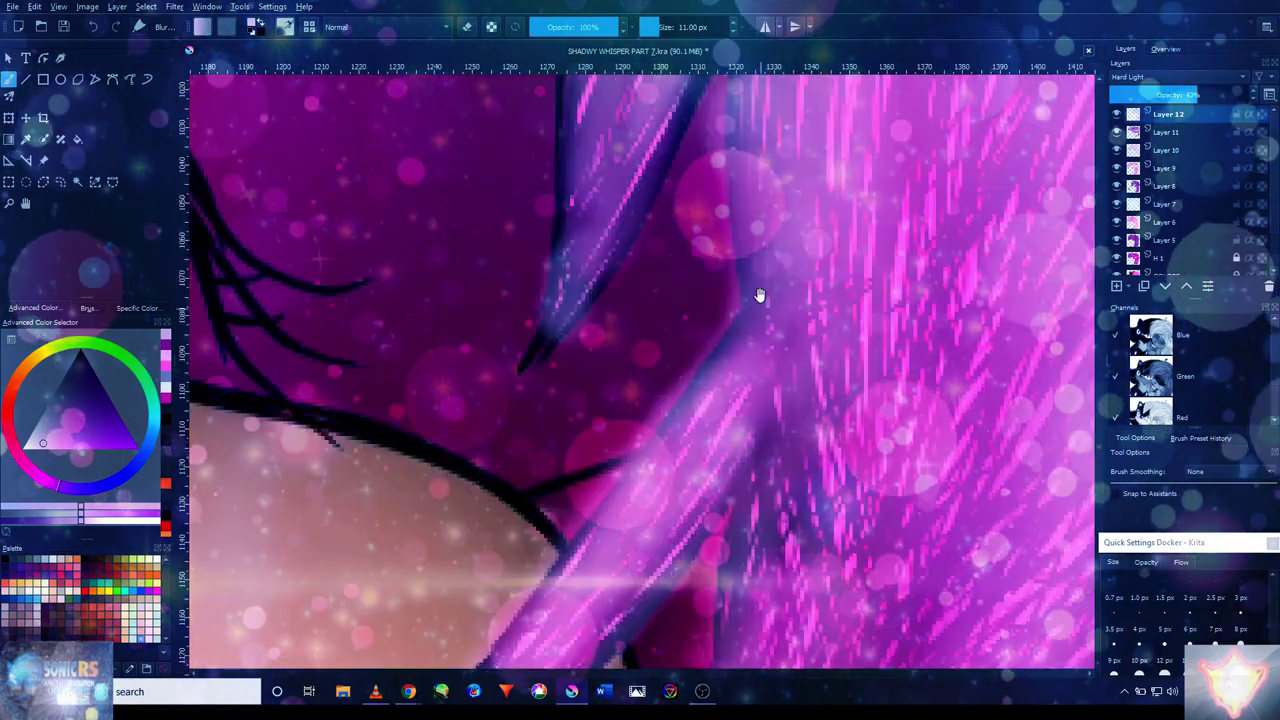
left_click_drag(760, 295, 706, 460)
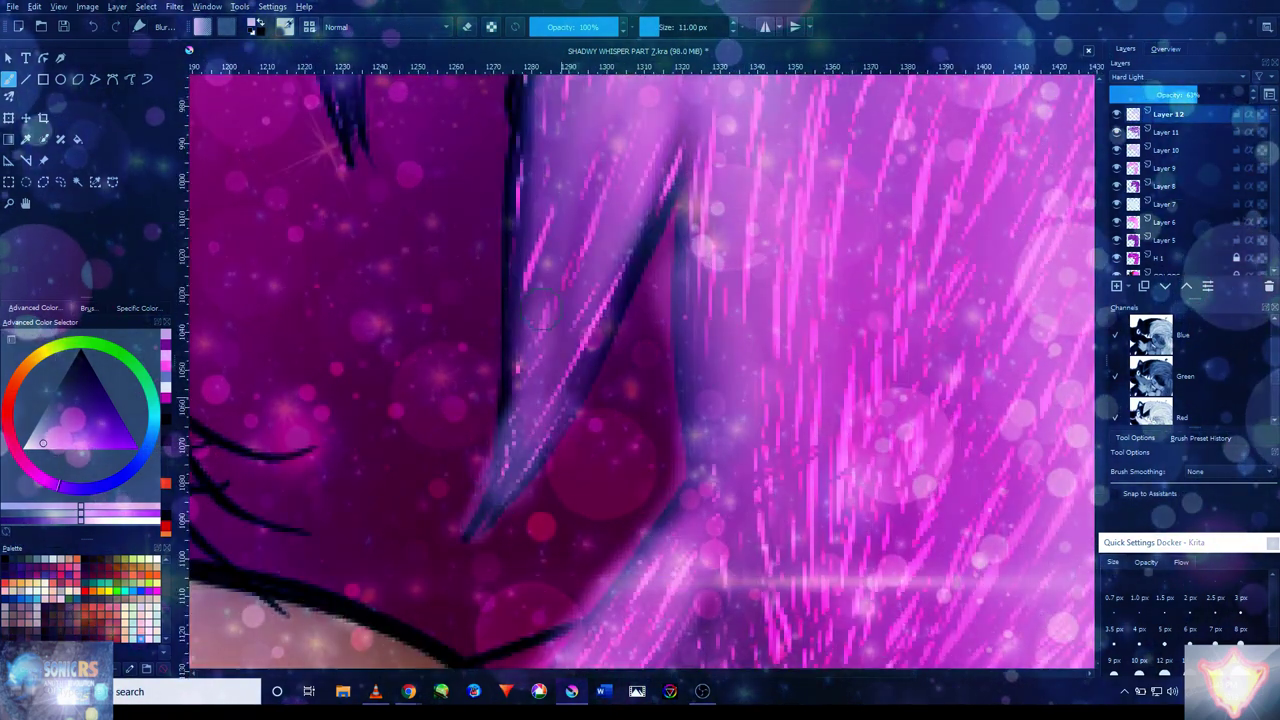
key("plus")
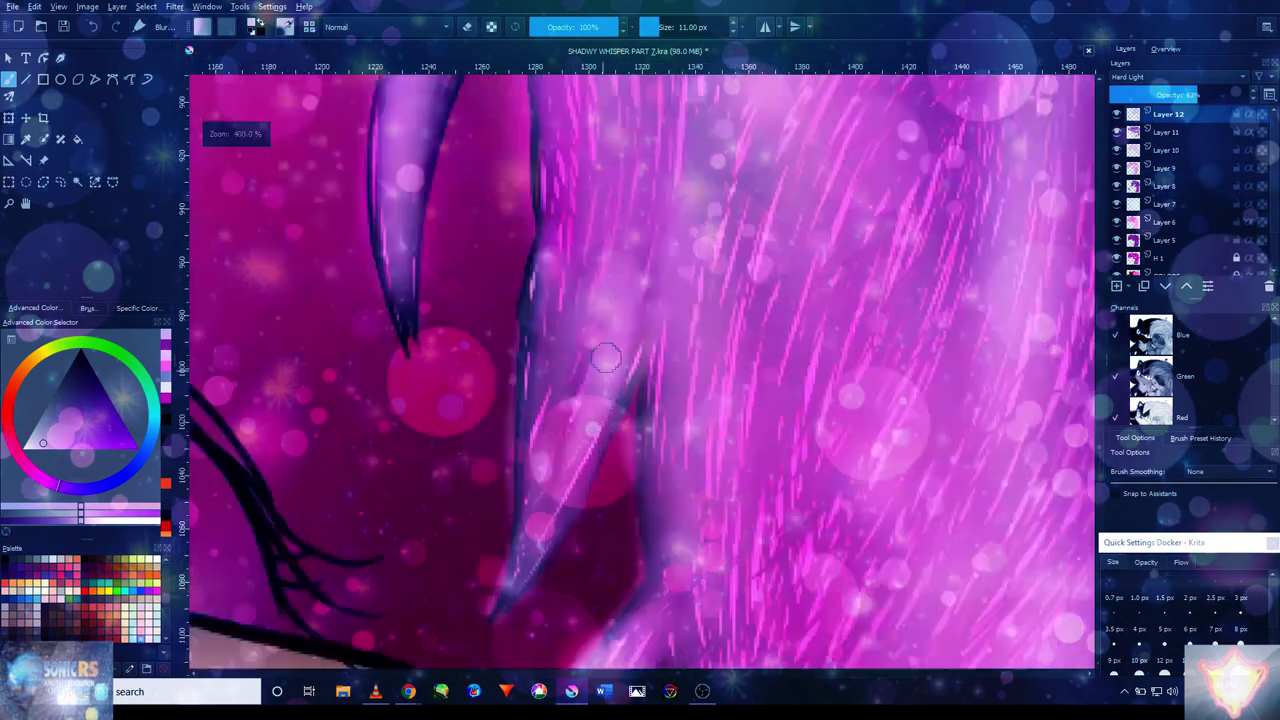
key("minus")
key("minus")
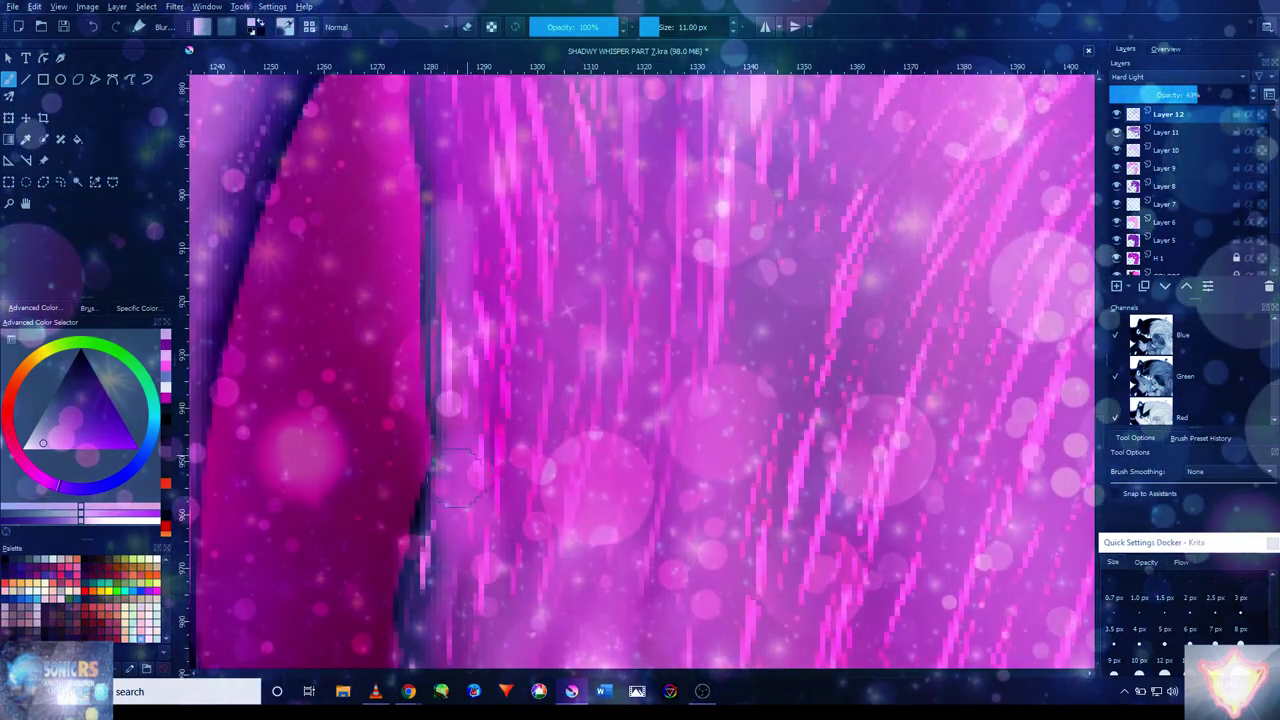
key("ctrl+z")
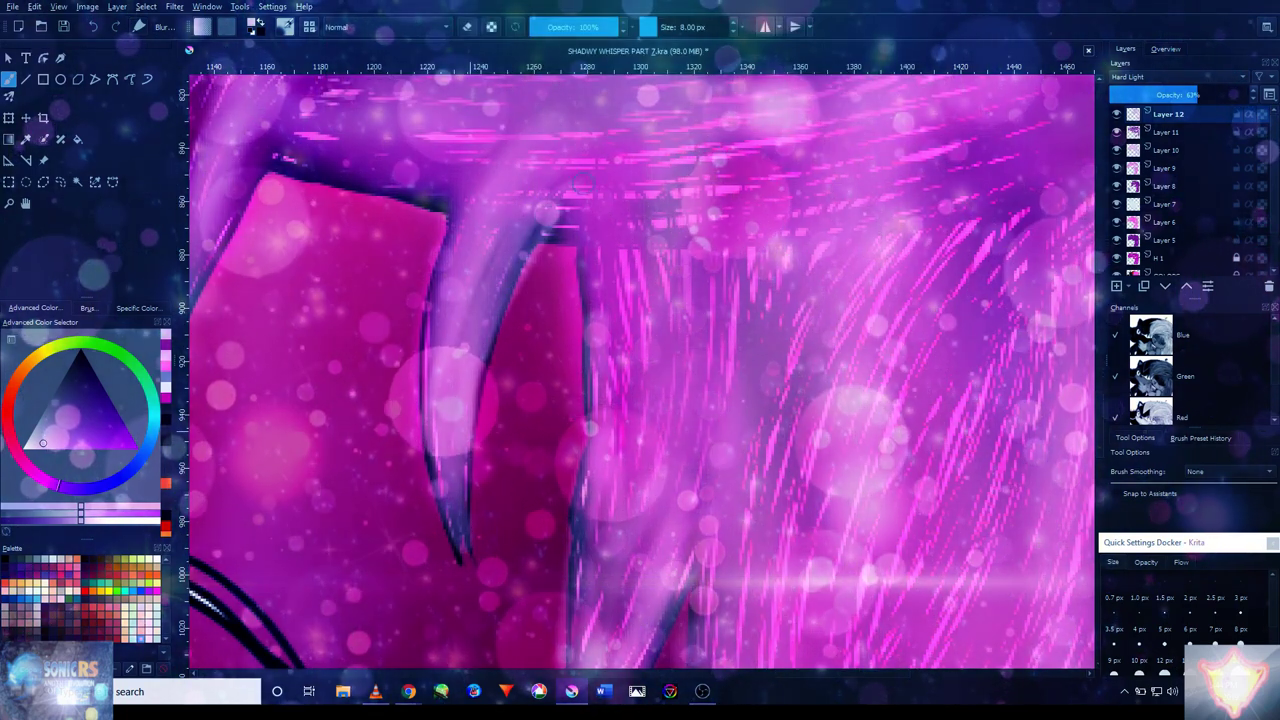
- Refine the highlights on the narrow fringe spikes above the closed eye with an 8 px brush
key("plus")
key("plus")
key("plus")
key("plus")
key("plus")
key("plus")
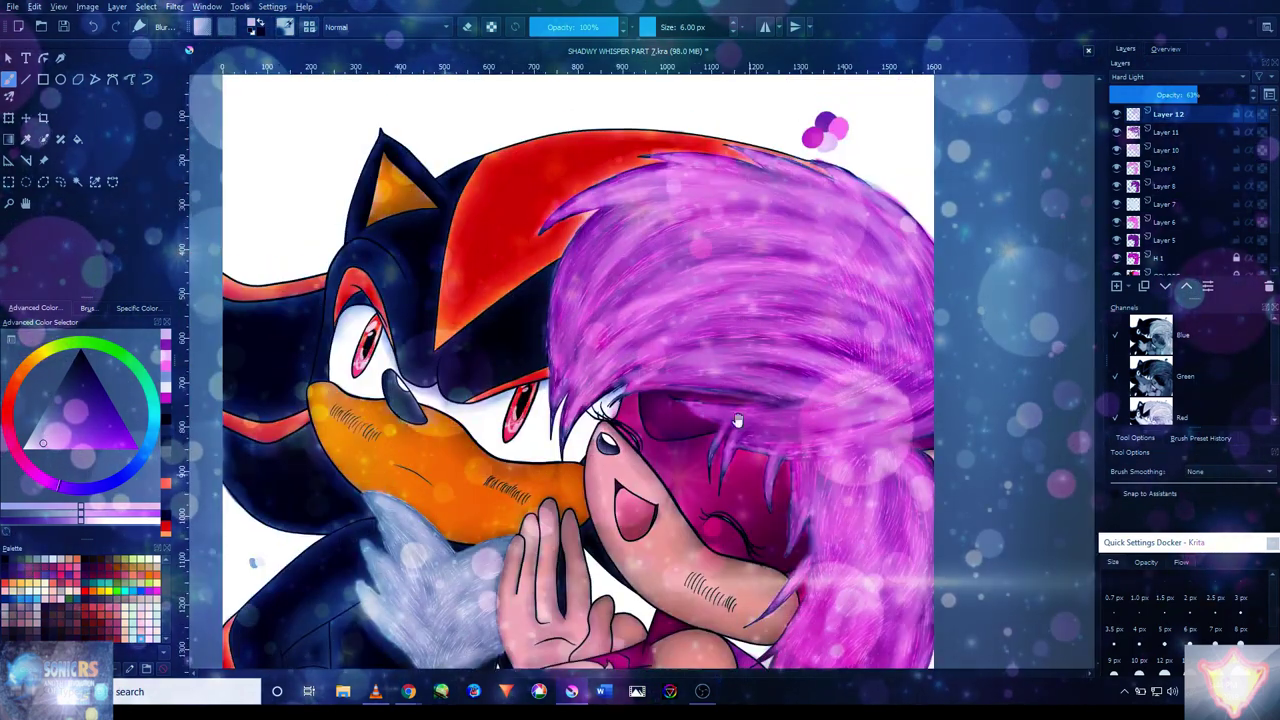
- Add fine 6 px lilac highlights to the pointed front tuft and along the outer edge of the hanging hair
scroll(579, 379, "up", 2)
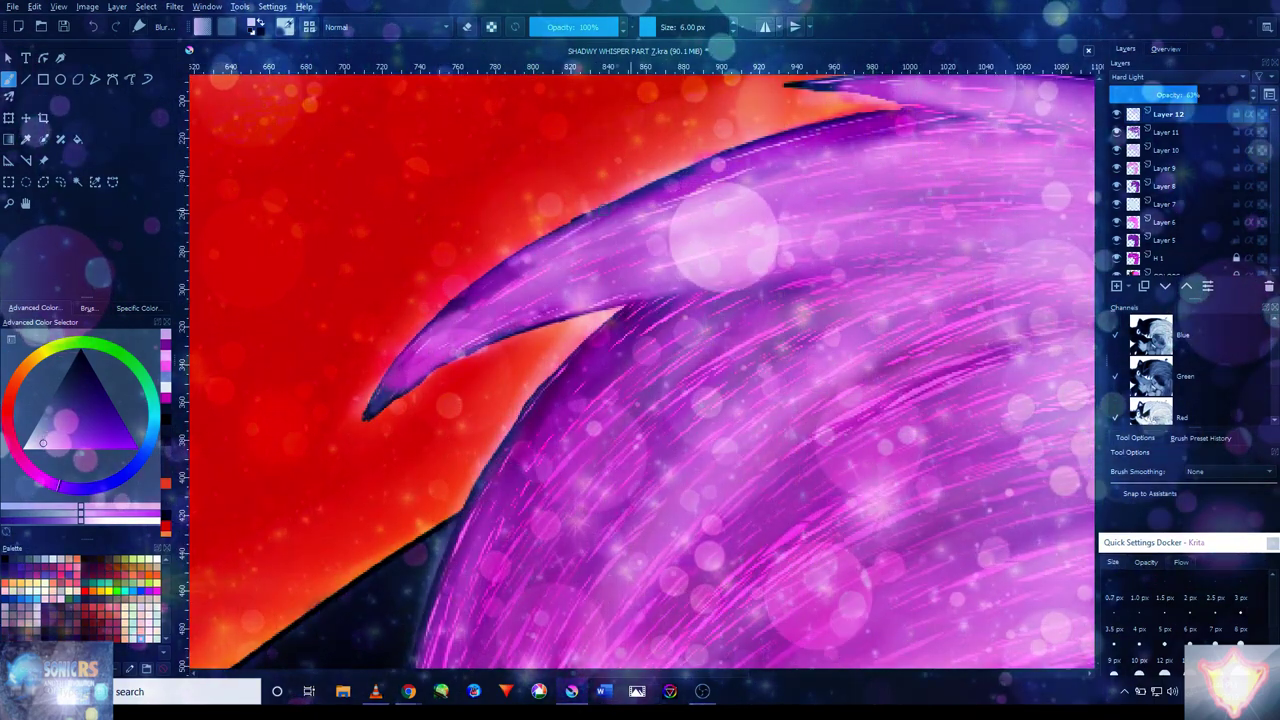
scroll(553, 244, "down", 3)
scroll(553, 244, "up", 3)
scroll(553, 244, "down", 3)
scroll(553, 244, "up", 4)
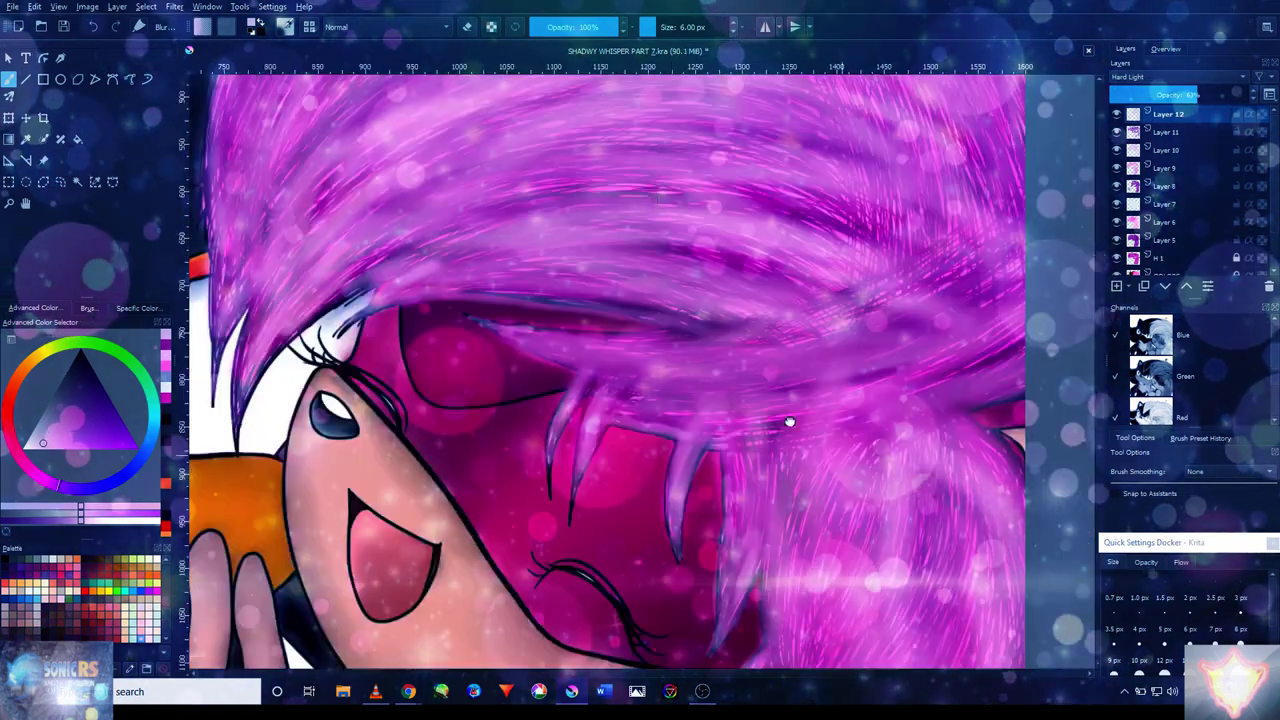
scroll(843, 455, "up", 4)
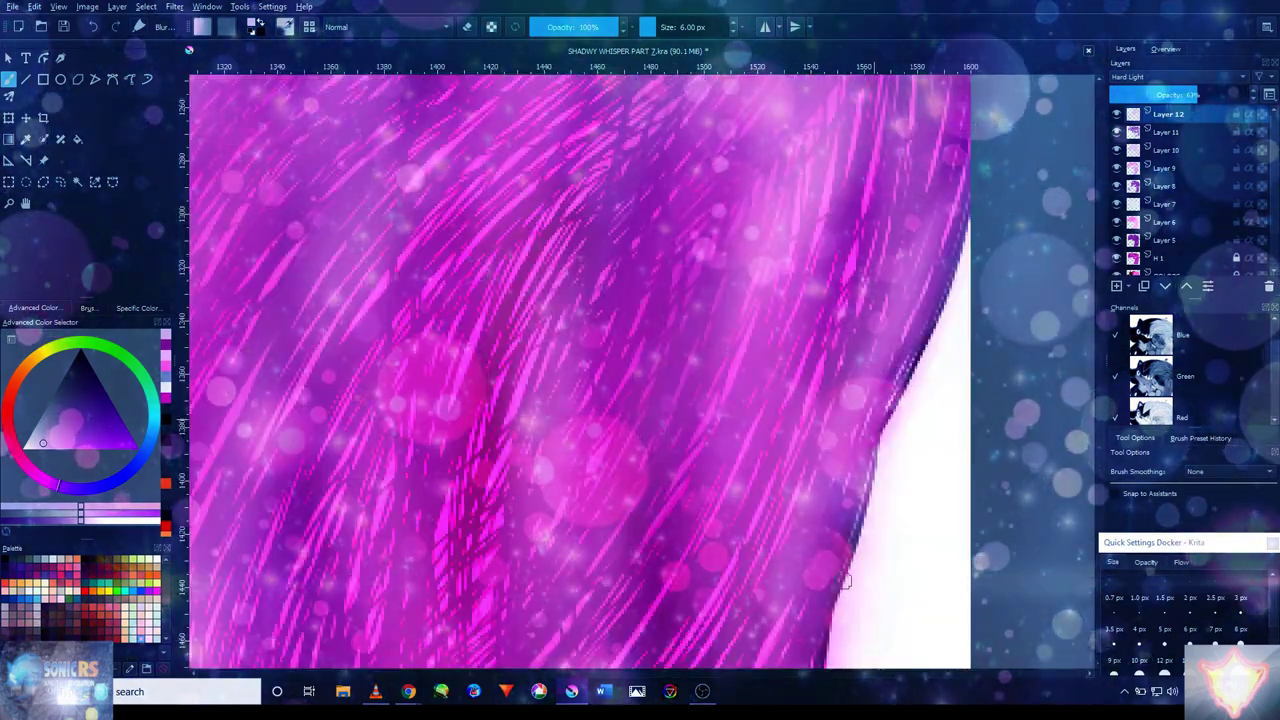
scroll(845, 580, "down", 5)
scroll(746, 243, "up", 5)
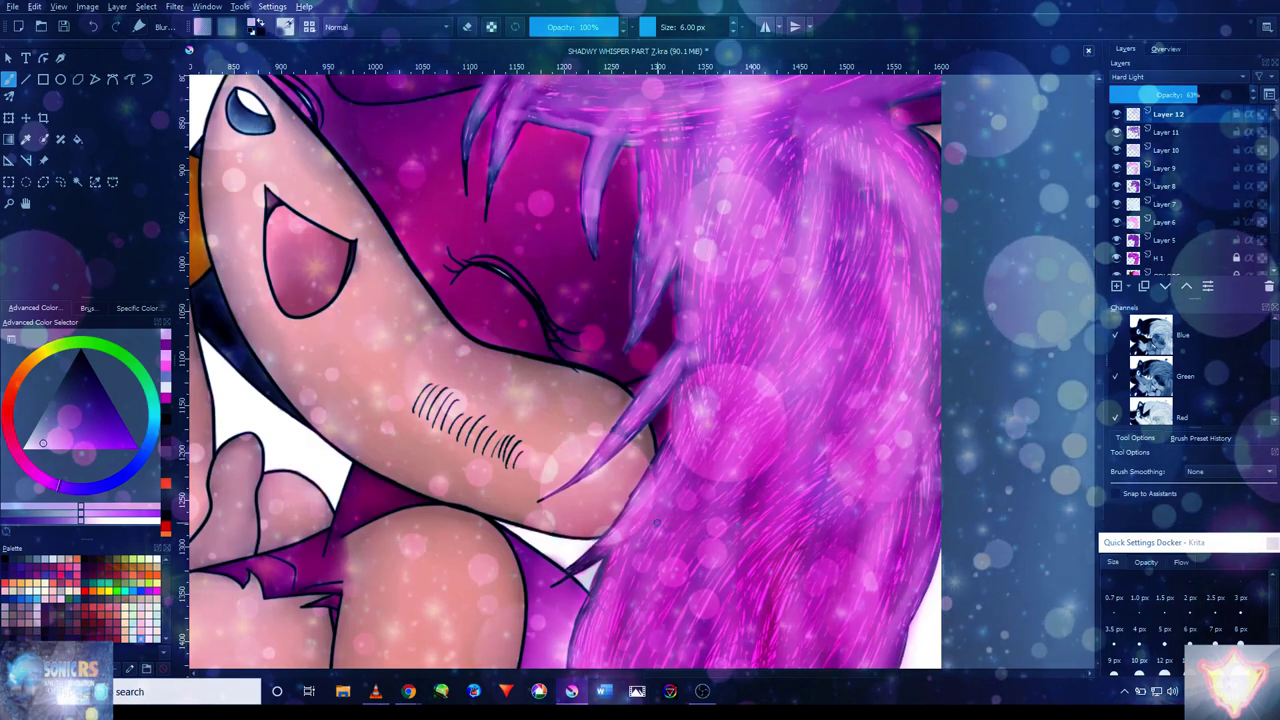
- Reduce the brush to 3 px and highlight the thin strand tip lying over the cheek
scroll(472, 423, "down", 3)
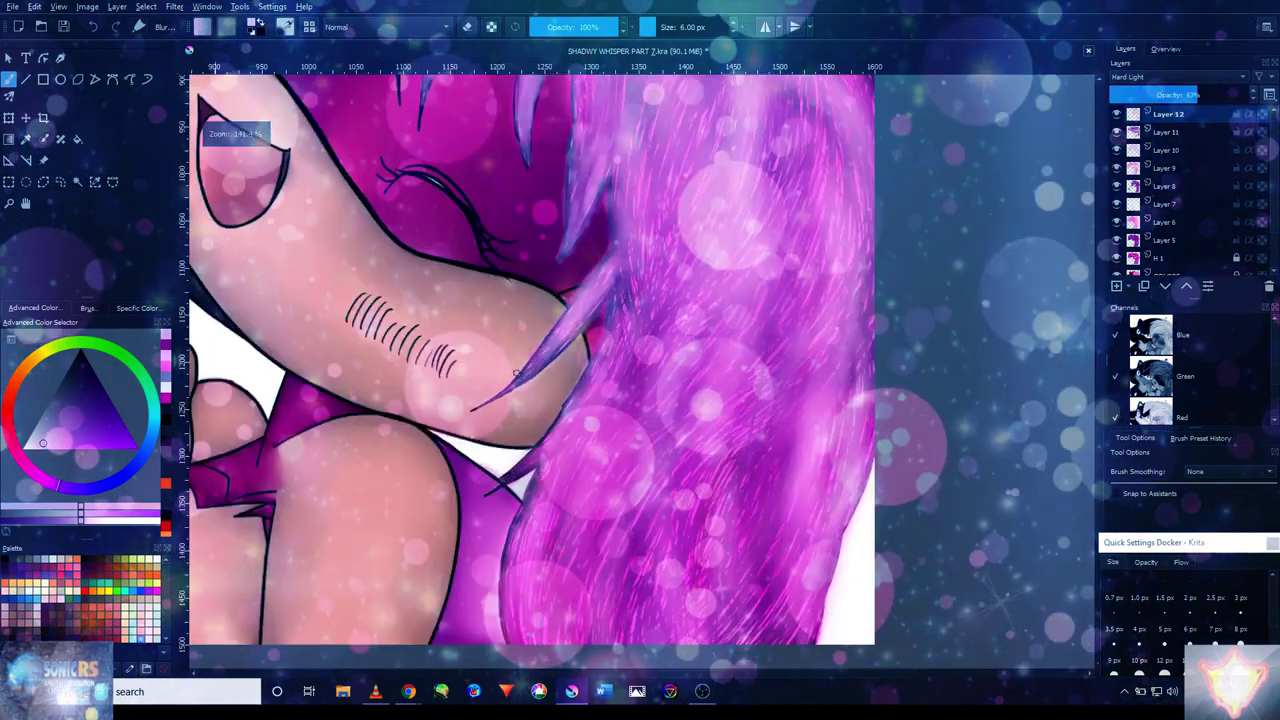
scroll(441, 443, "up", 4)
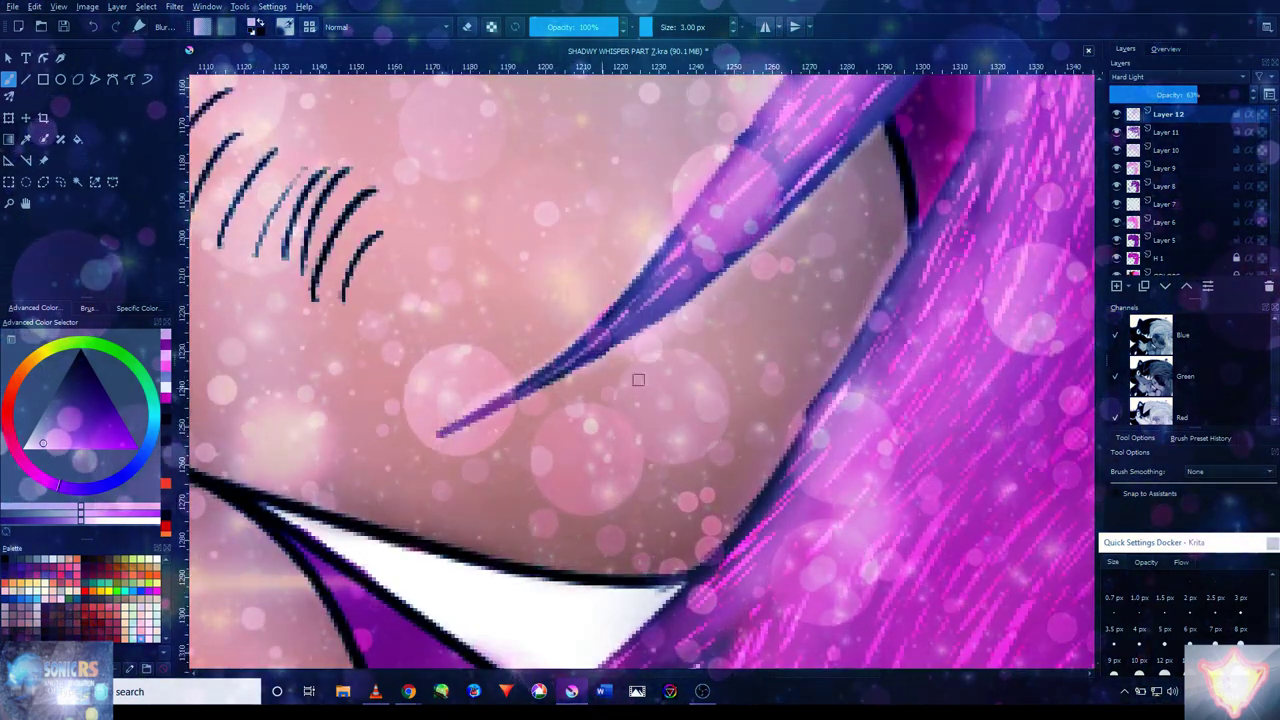
scroll(634, 371, "down", 4)
scroll(757, 537, "up", 2)
left_click_drag(757, 537, 657, 719)
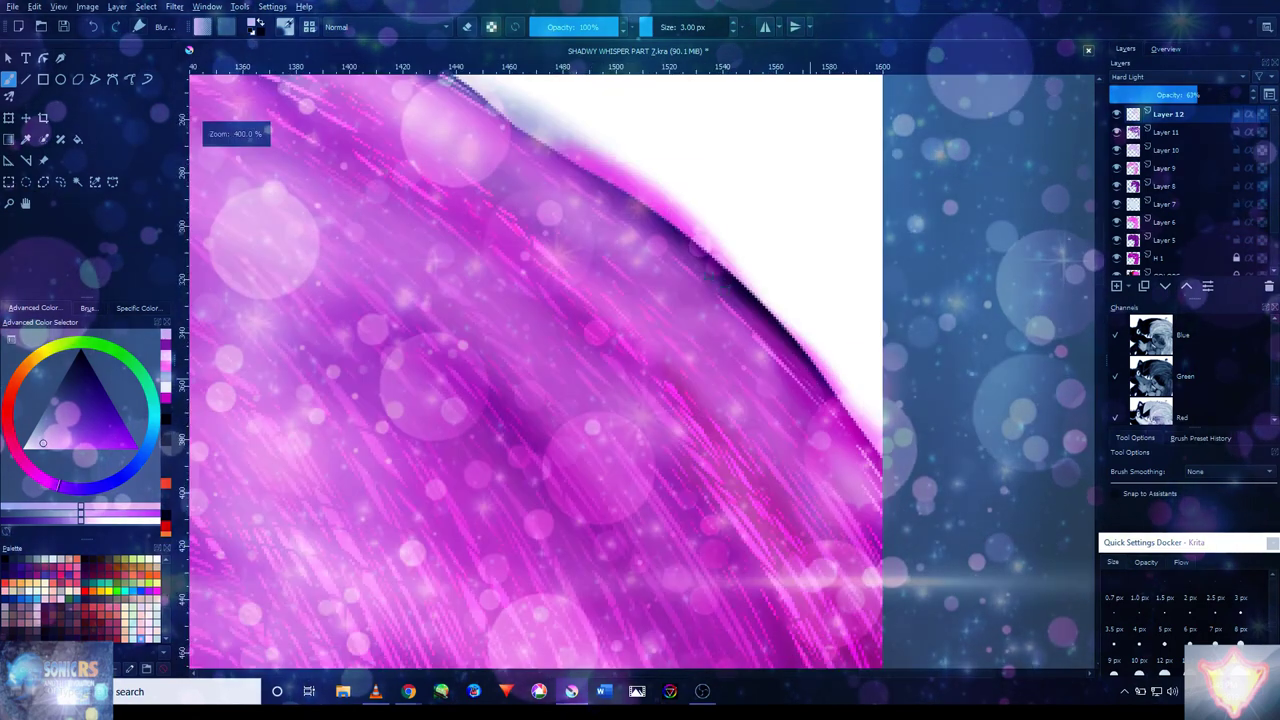
- Enlarge the brush to 10 px and brush lilac highlights along the upper outer edge and spikes of the hair
scroll(535, 370, "down", 4)
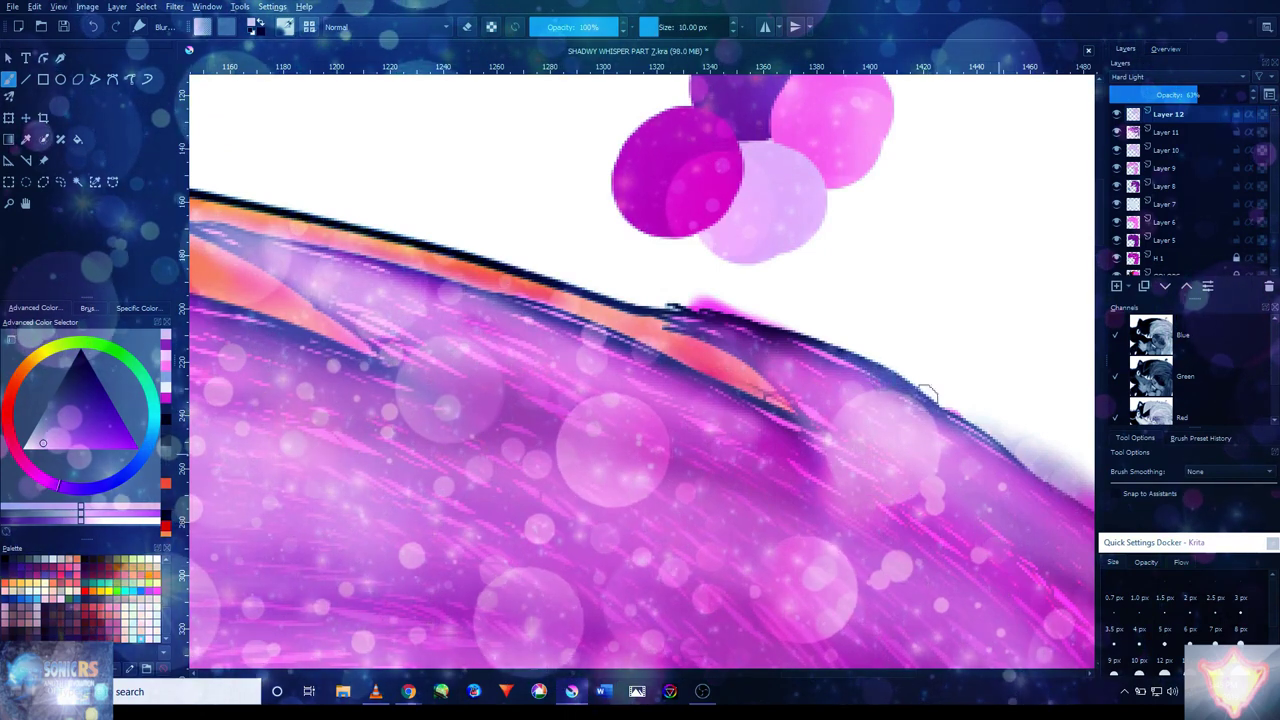
scroll(771, 423, "down", 3)
scroll(771, 423, "up", 3)
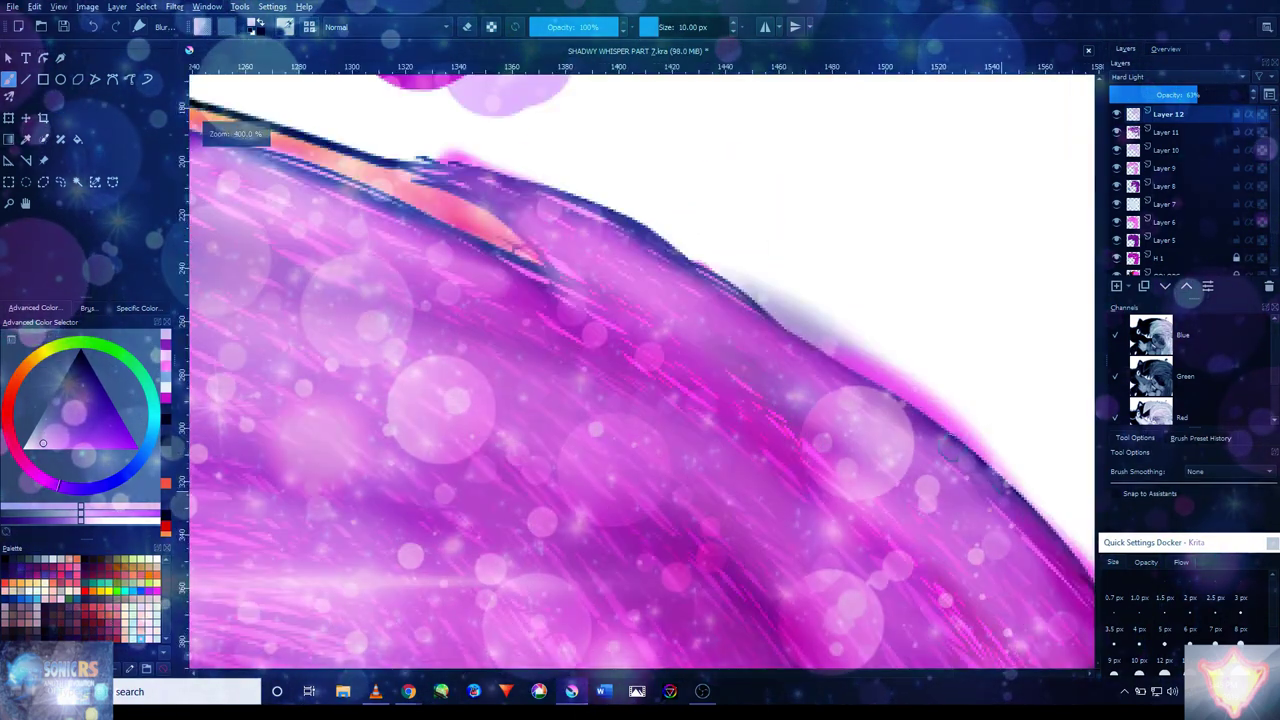
scroll(890, 420, "down", 3)
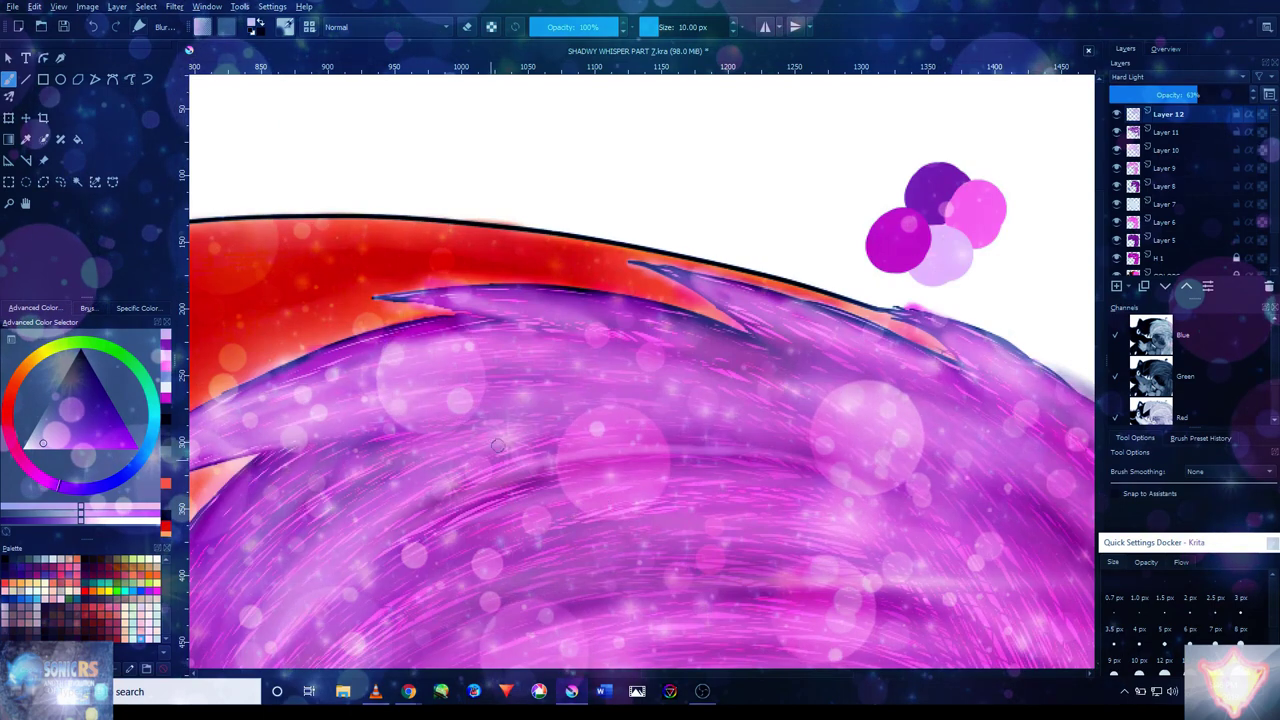
scroll(890, 420, "up", 1)
scroll(890, 420, "up", 2)
scroll(890, 420, "down", 1)
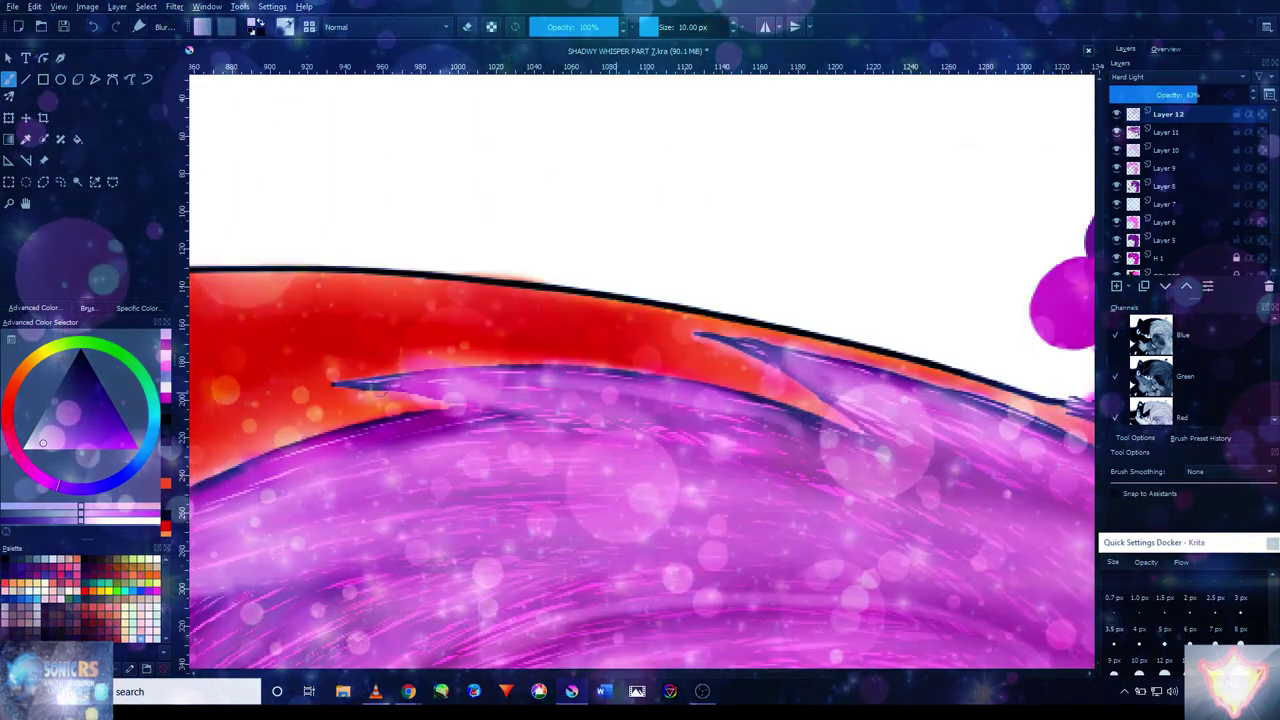
- Brush 10 px highlights onto the pointed tuft over the red stripe and the front edge of the hair
scroll(631, 385, "up", 2)
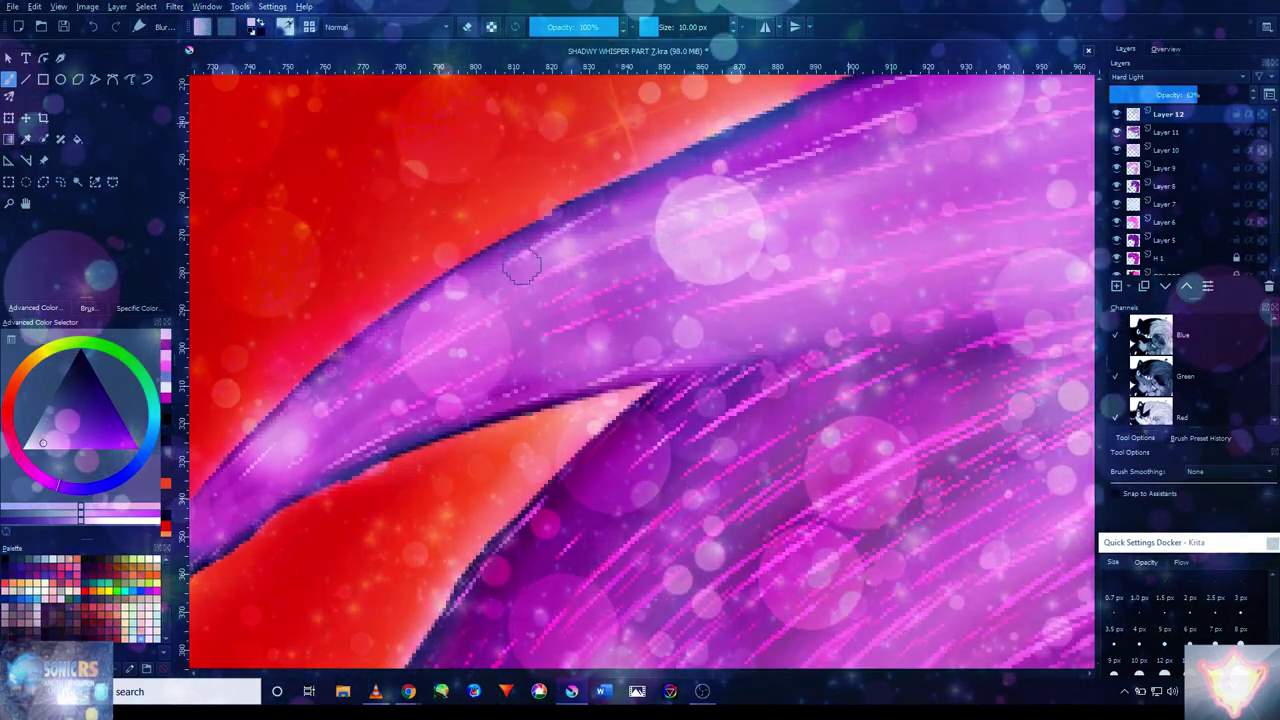
scroll(756, 331, "down", 3)
scroll(756, 331, "up", 2)
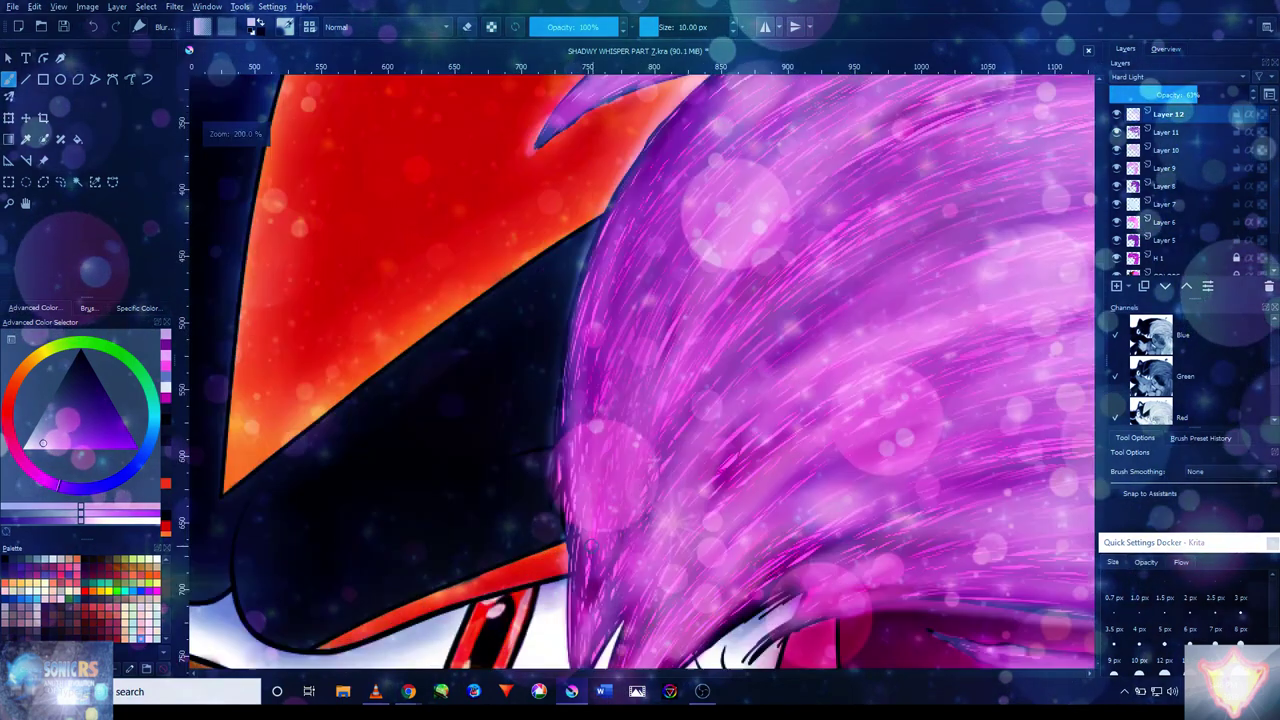
left_click_drag(697, 637, 592, 537)
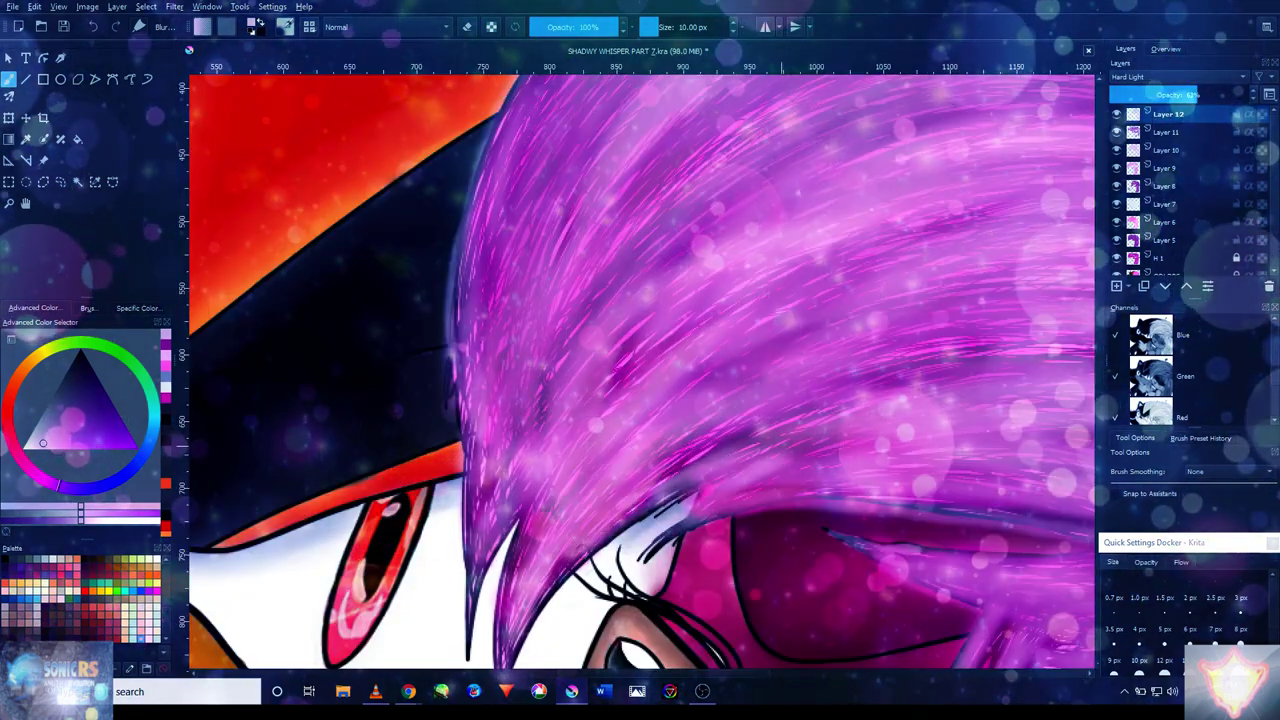
- Lower the Hard Light layer's opacity to 59% and set the airbrush preset's size to 47 px
scroll(709, 477, "down", 5)
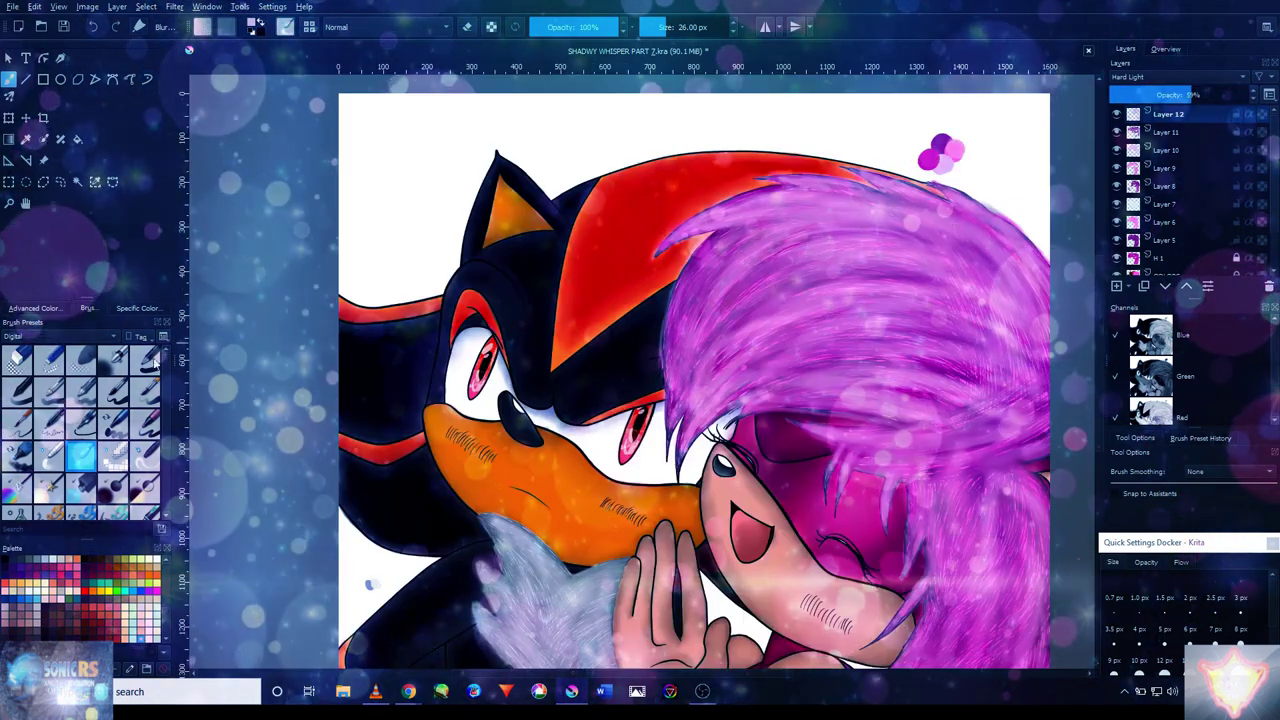
scroll(940, 350, "up", 3)
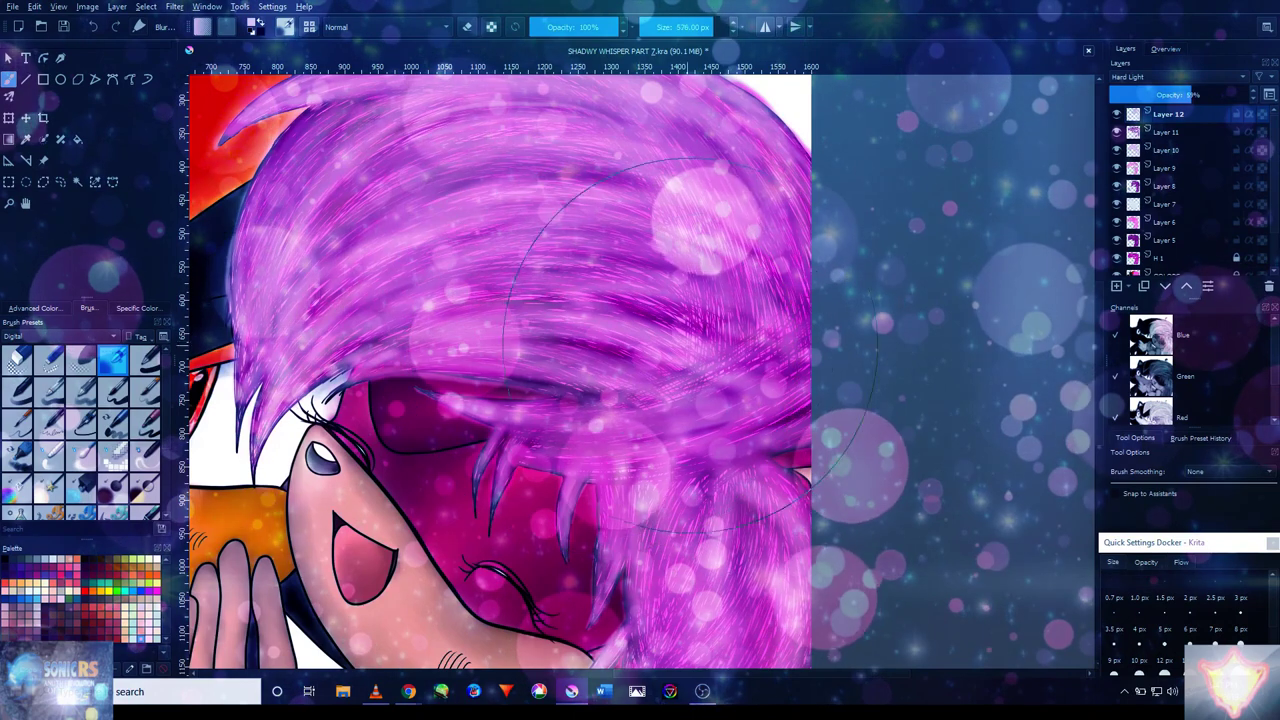
left_click_drag(800, 340, 647, 383)
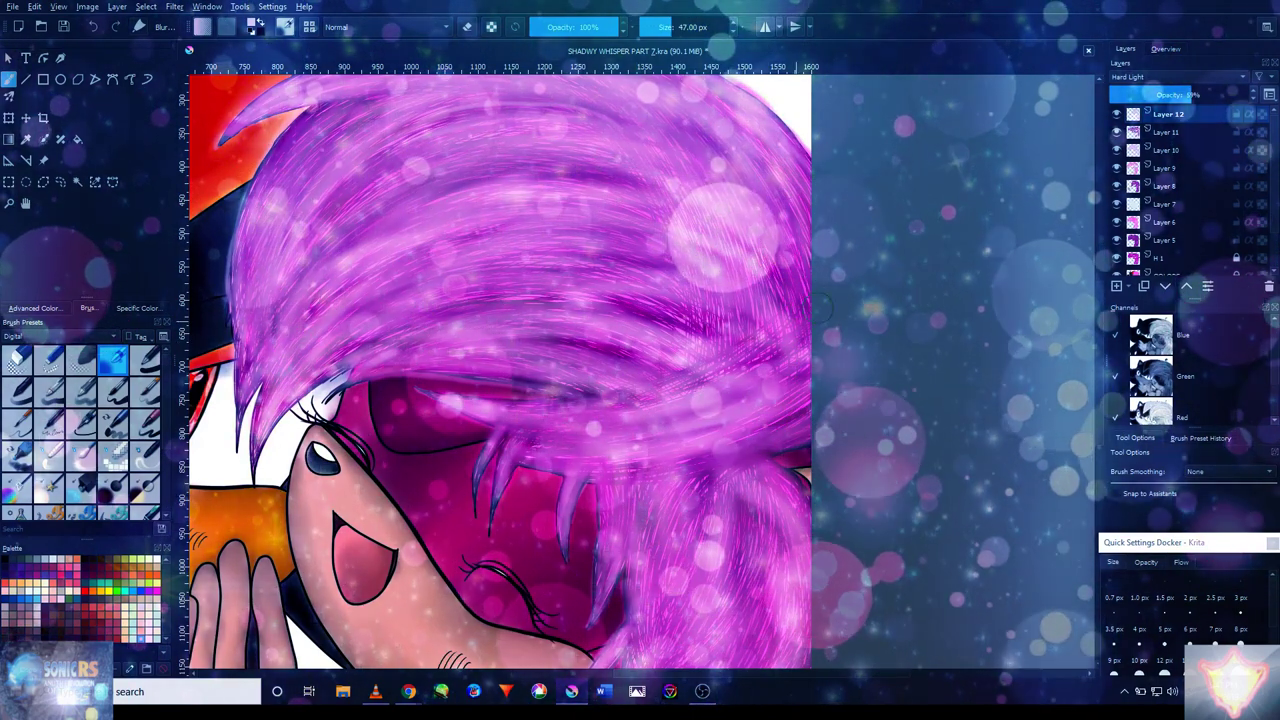
left_click_drag(446, 176, 608, 301)
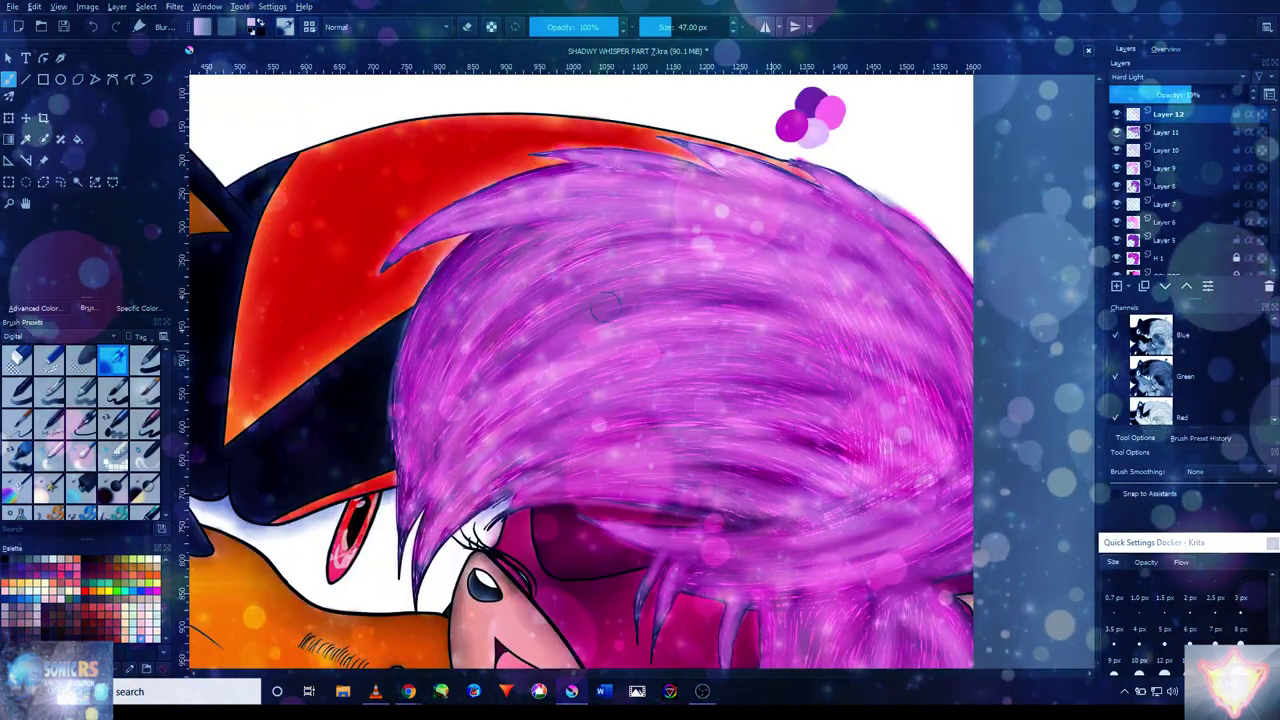
- Brush soft lilac highlights over the hanging hair beside the face with the 47 px airbrush
scroll(783, 265, "down", 5)
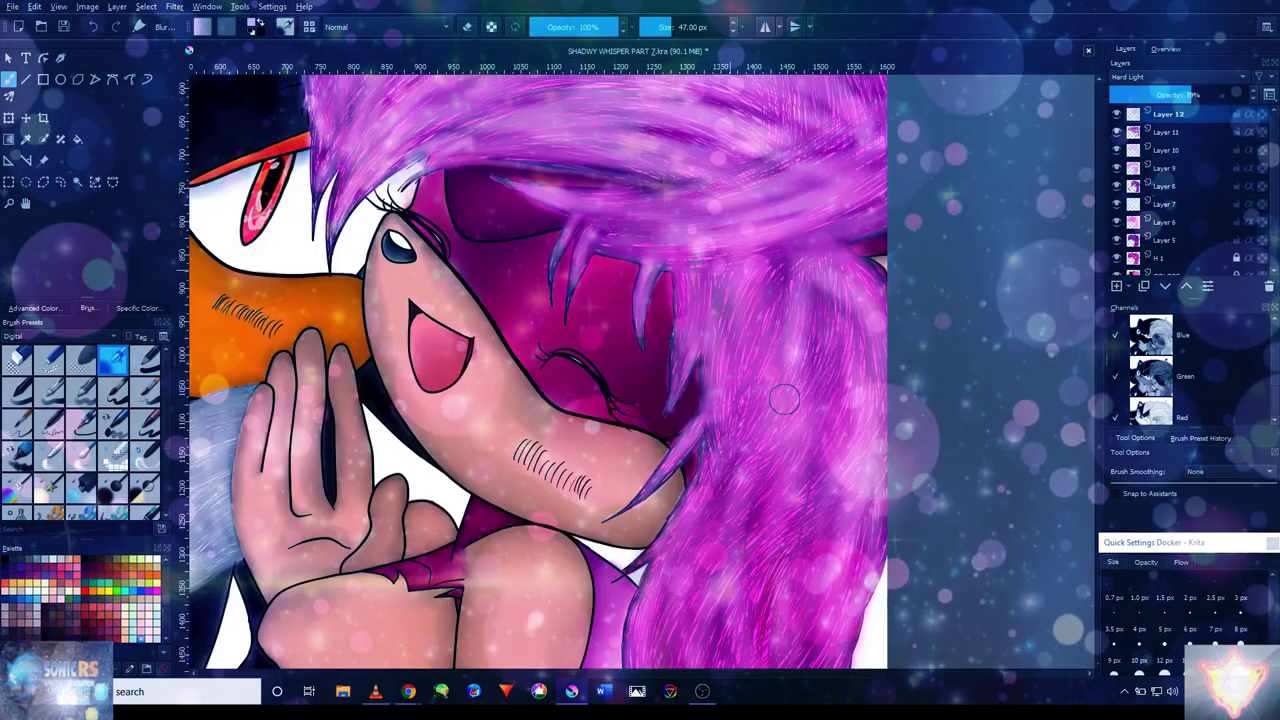
scroll(878, 305, "down", 2)
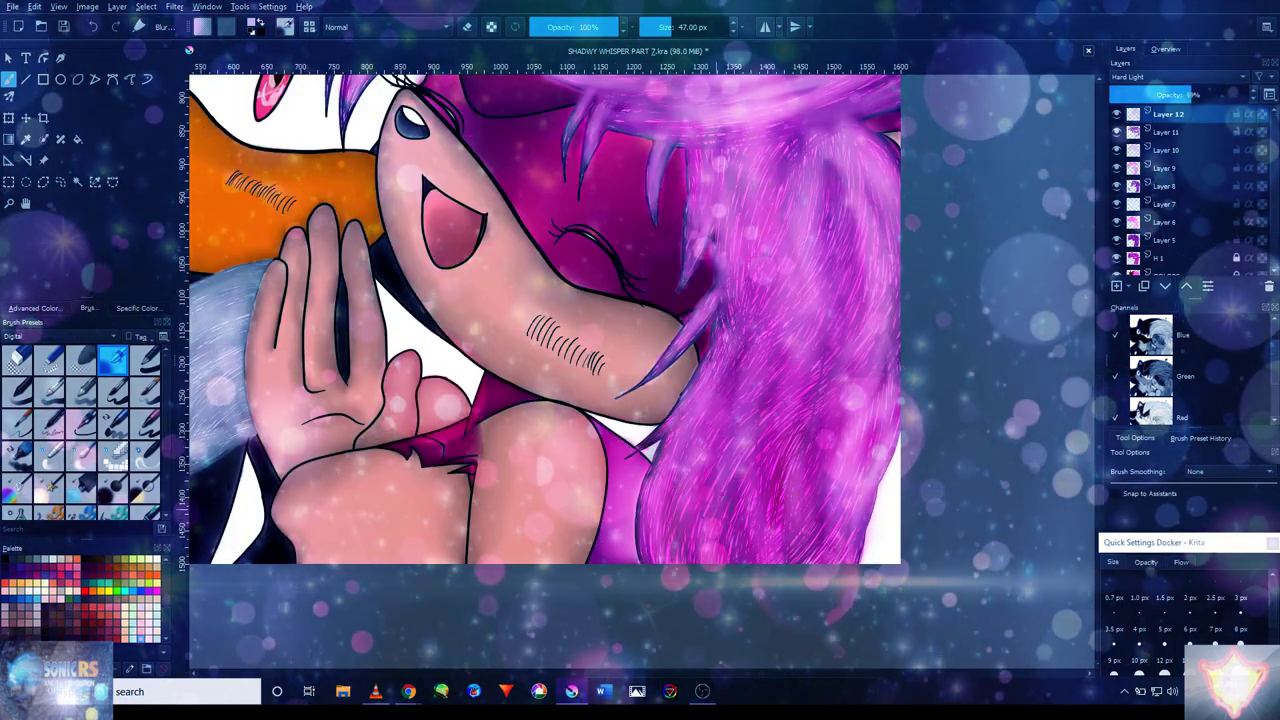
scroll(878, 305, "down", 4)
scroll(603, 222, "up", 2)
- Touch up the pointed tuft over the red stripe with an 8 px brush and rename the Hard Light layer as H 9
scroll(603, 222, "up", 5)
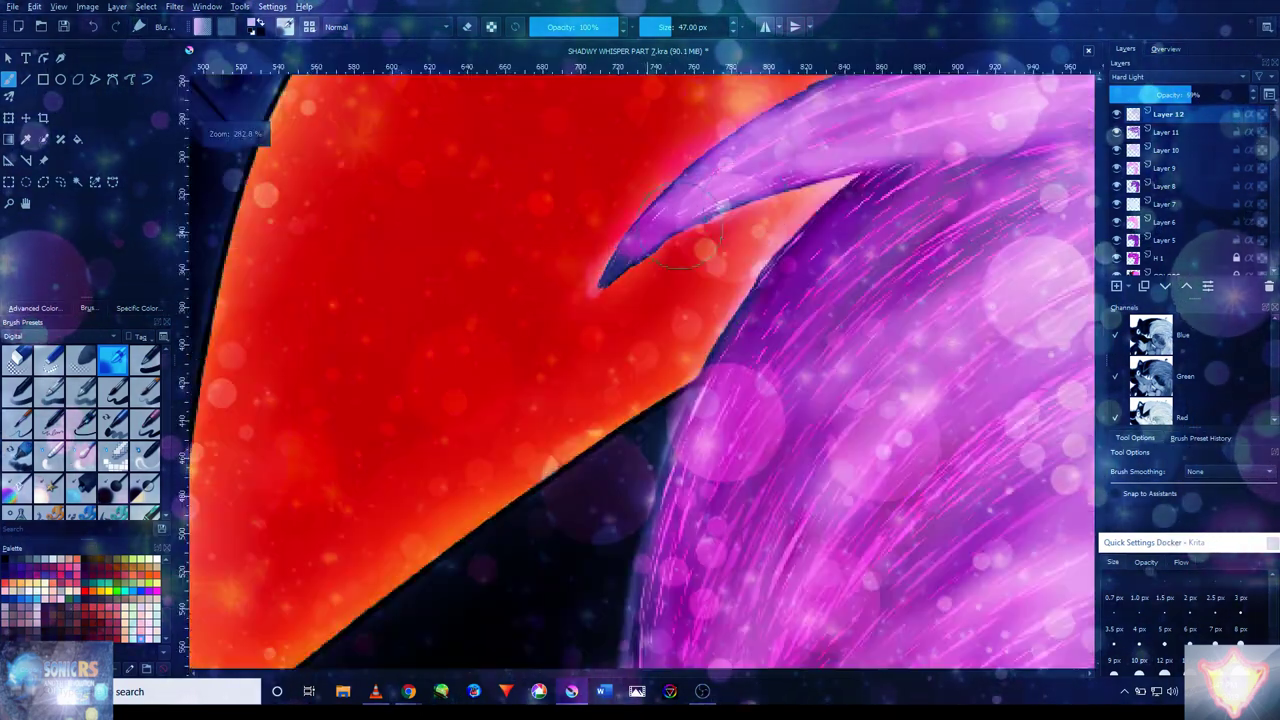
left_click(1240, 629)
scroll(794, 267, "down", 5)
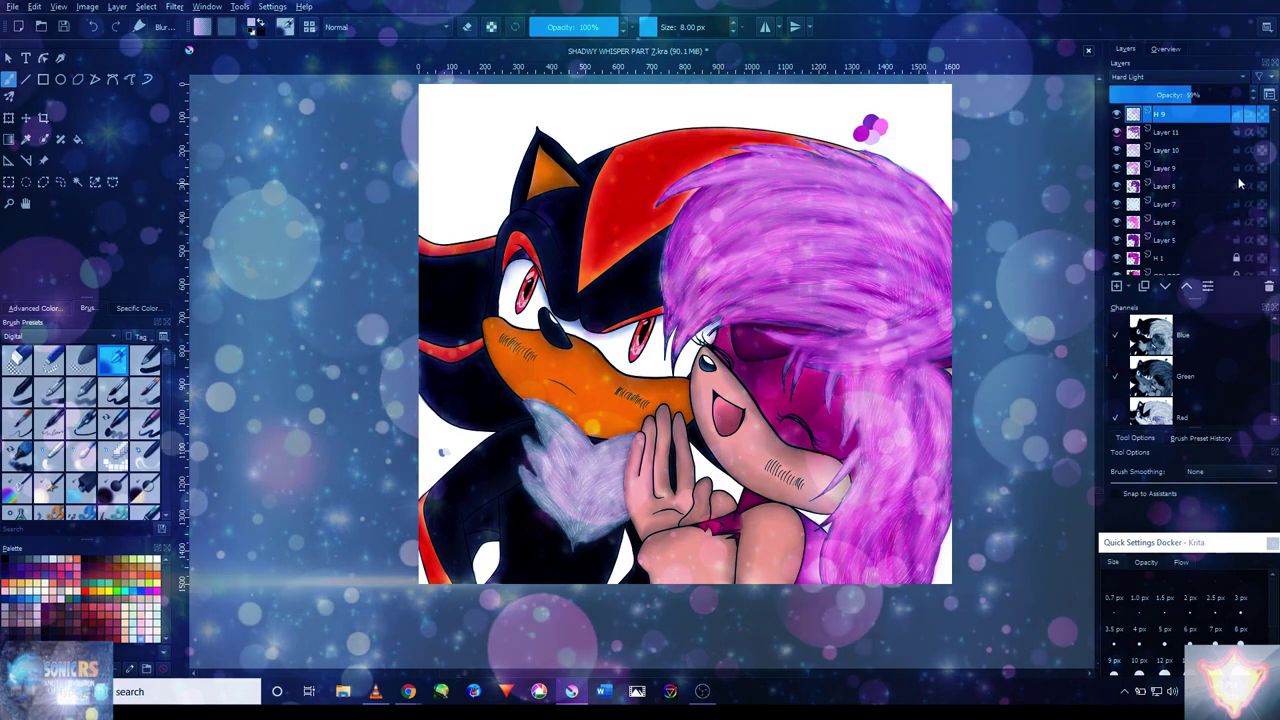
- Erase the leftover colour test dabs from the white background on the COLORS layer with a 25 px eraser
scroll(1180, 200, "down", 2)
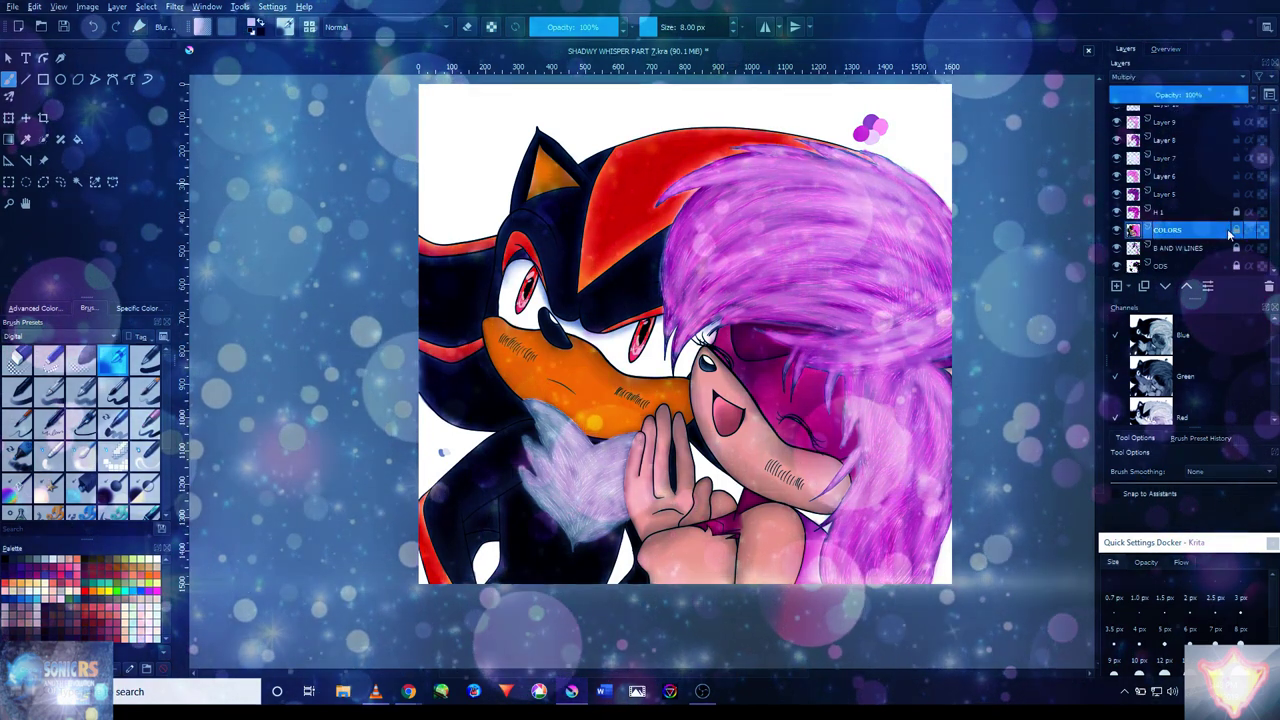
left_click(1205, 229)
left_click(48, 358)
scroll(859, 128, "up", 4)
mouse_move(945, 115)
left_mouse_down()
mouse_move(905, 165)
mouse_move(950, 140)
mouse_move(929, 154)
mouse_move(857, 154)
left_mouse_up()
scroll(843, 191, "down", 8)
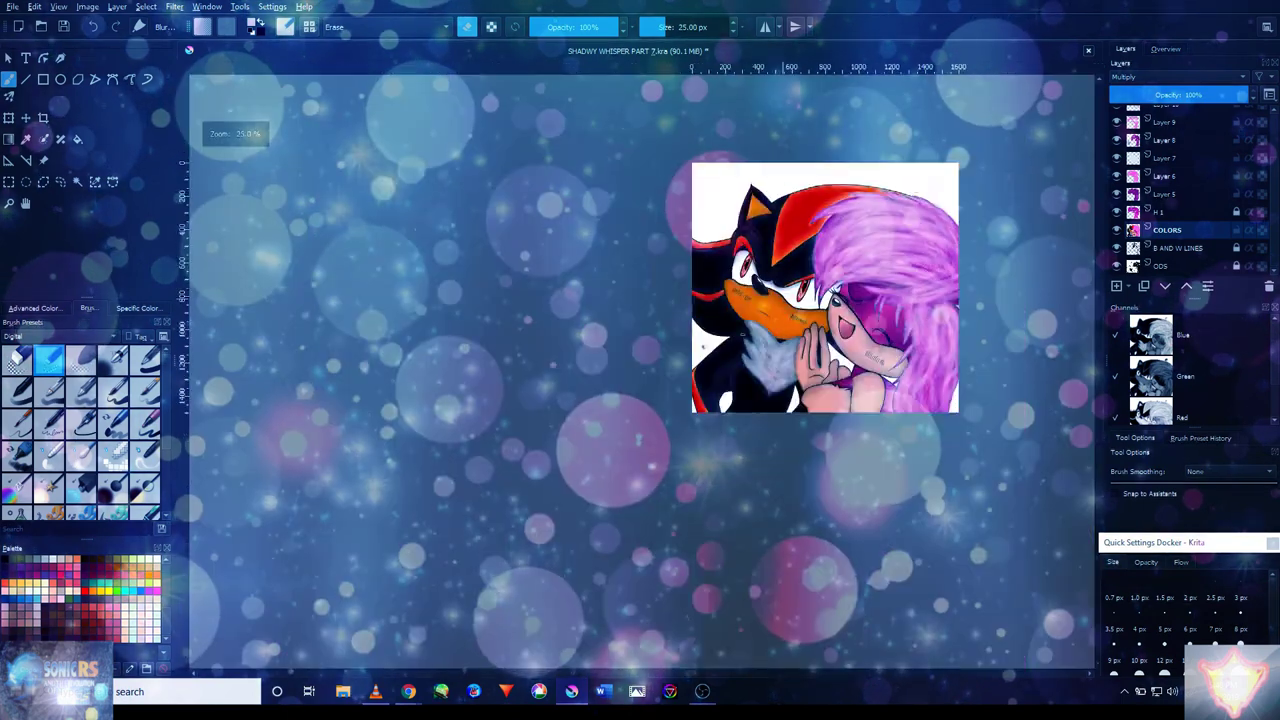
scroll(743, 373, "up", 5)
scroll(743, 373, "down", 7)
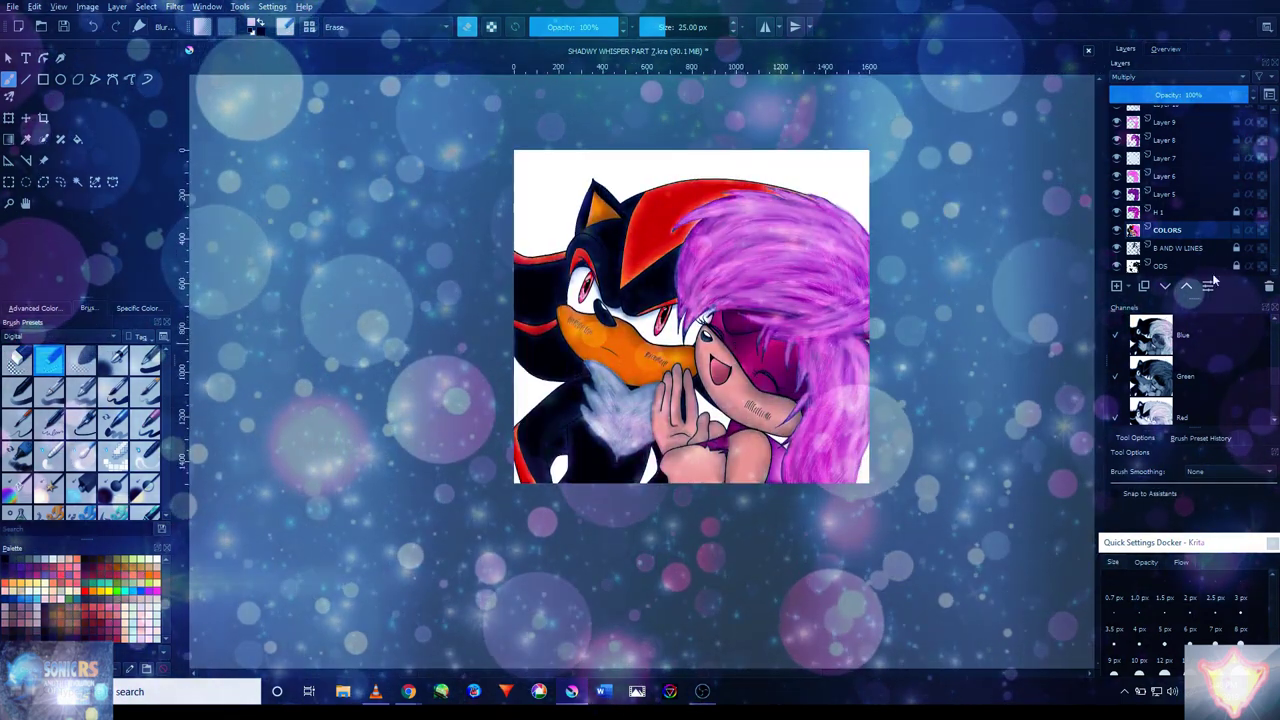
- Make a blank layer active at the top of the layer stack and inspect the chest fur and the whole drawing
scroll(1170, 180, "up", 3)
left_click(1168, 114)
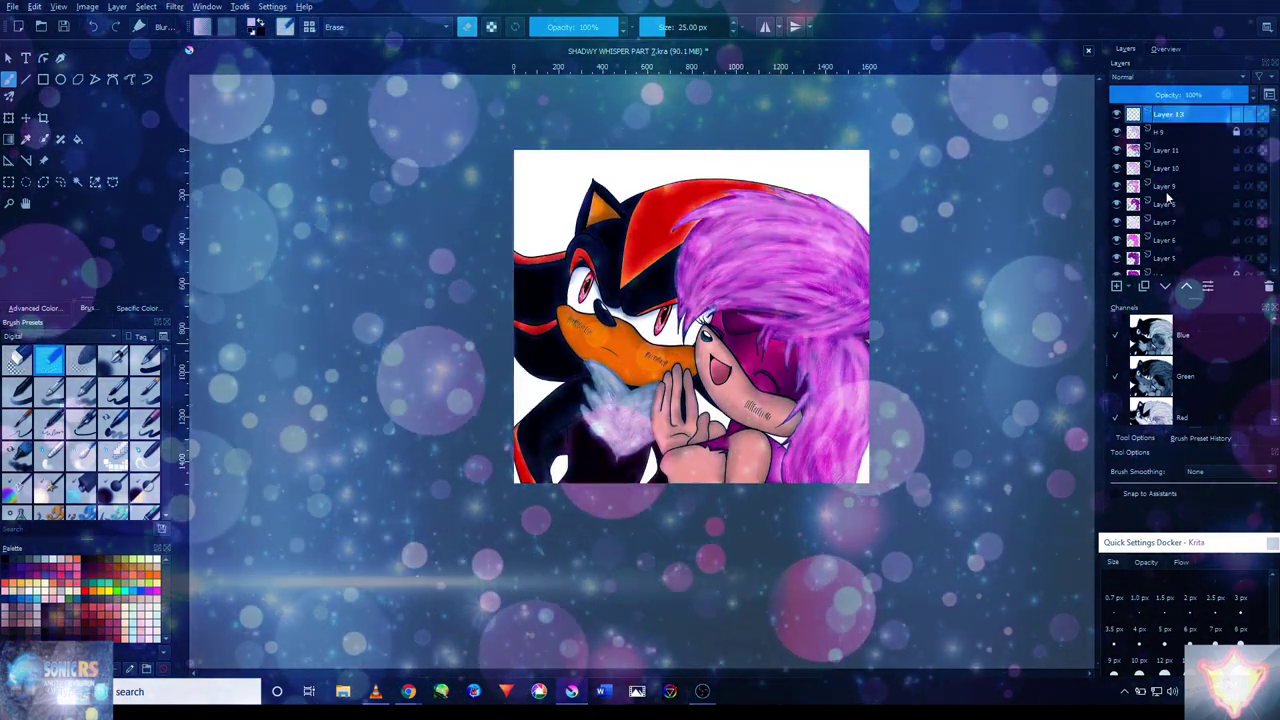
scroll(393, 281, "up", 4)
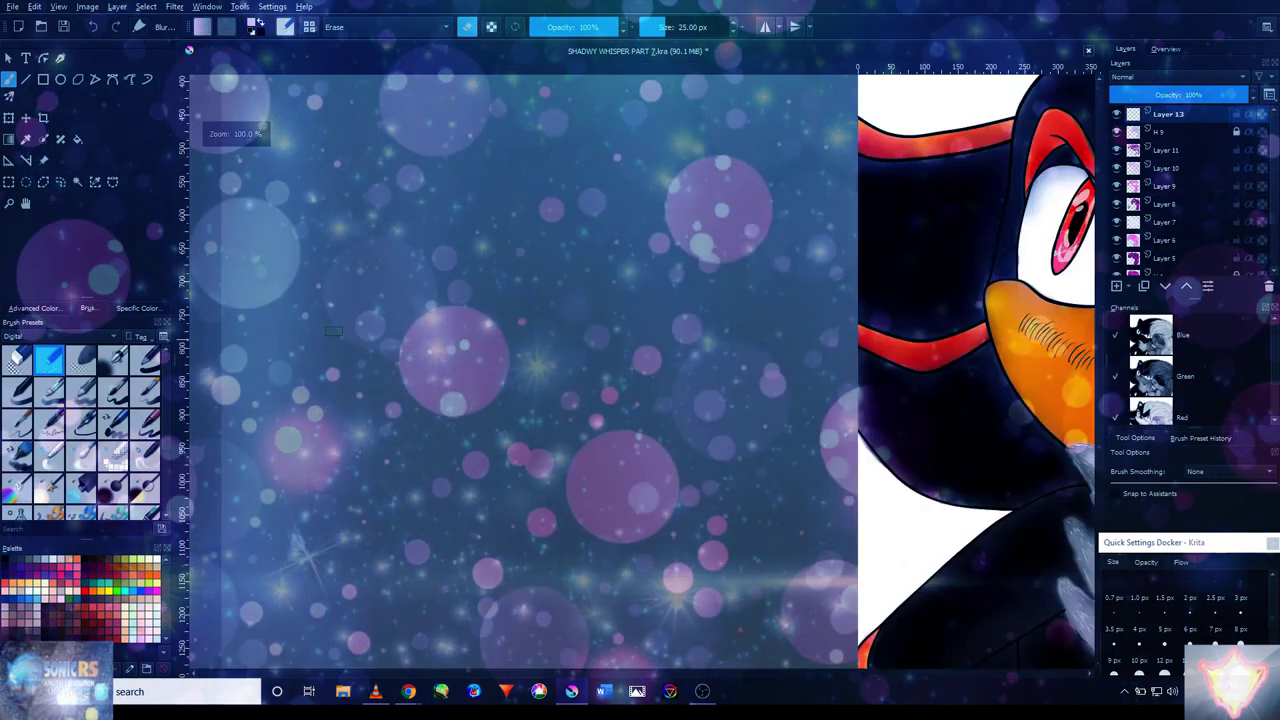
scroll(393, 281, "down", 4)
scroll(540, 290, "up", 4)
scroll(657, 323, "down", 3)
scroll(694, 177, "up", 4)
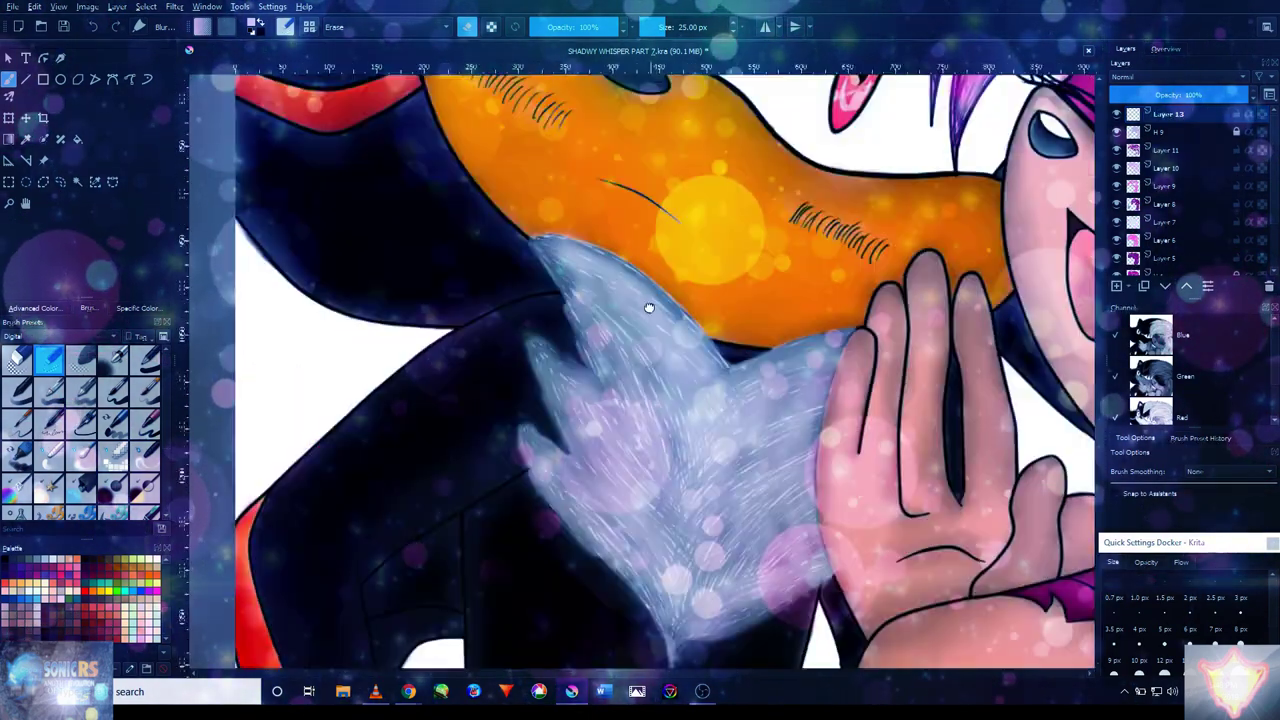
scroll(621, 296, "down", 6)
scroll(640, 360, "up", 2)
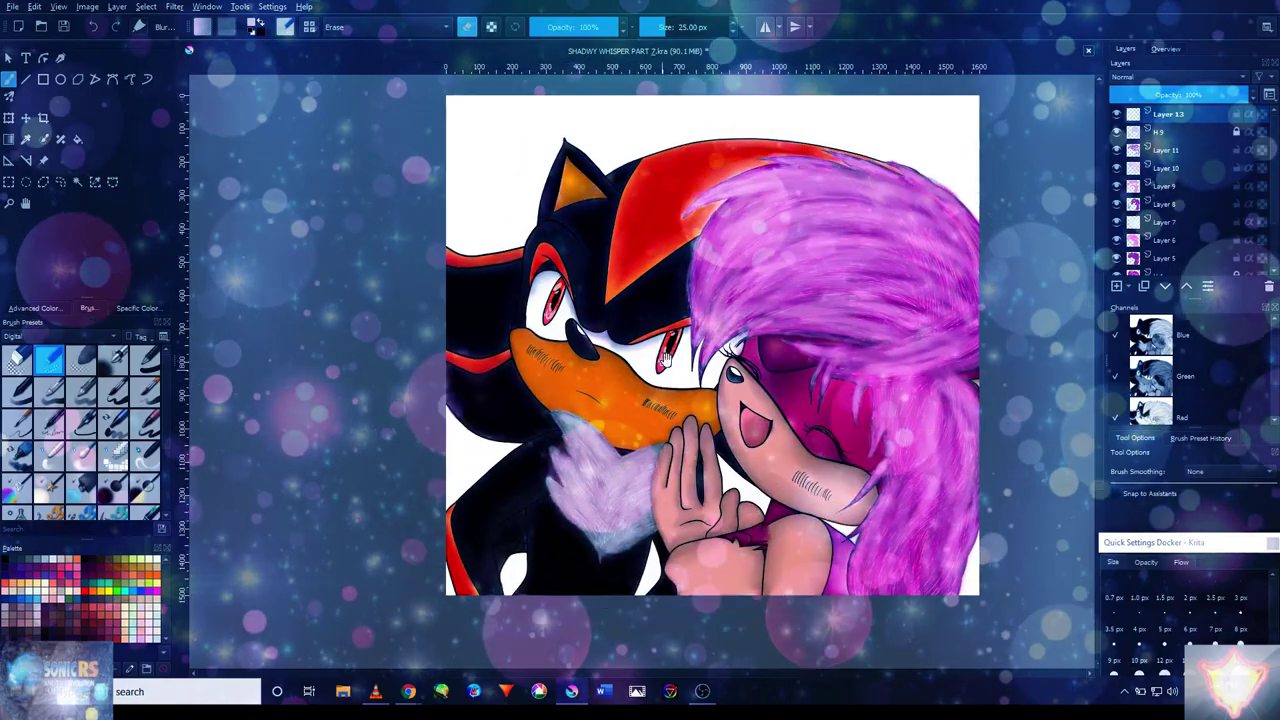
scroll(640, 360, "down", 1)
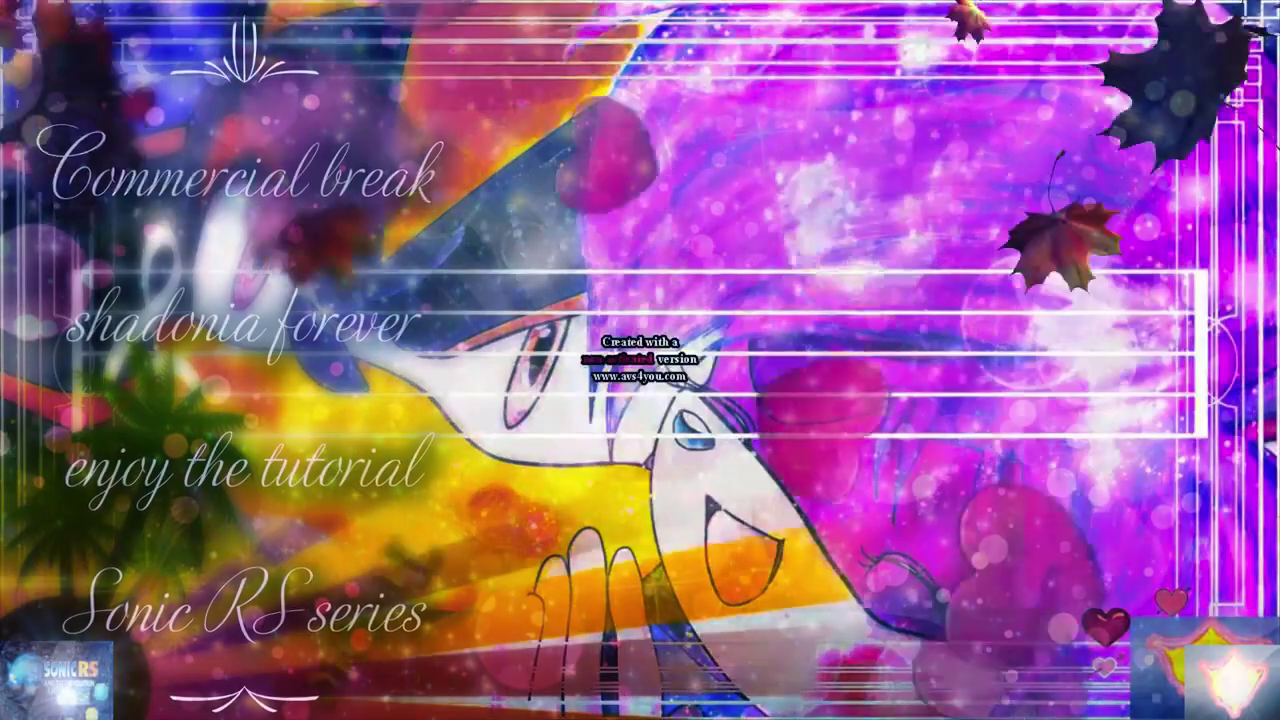
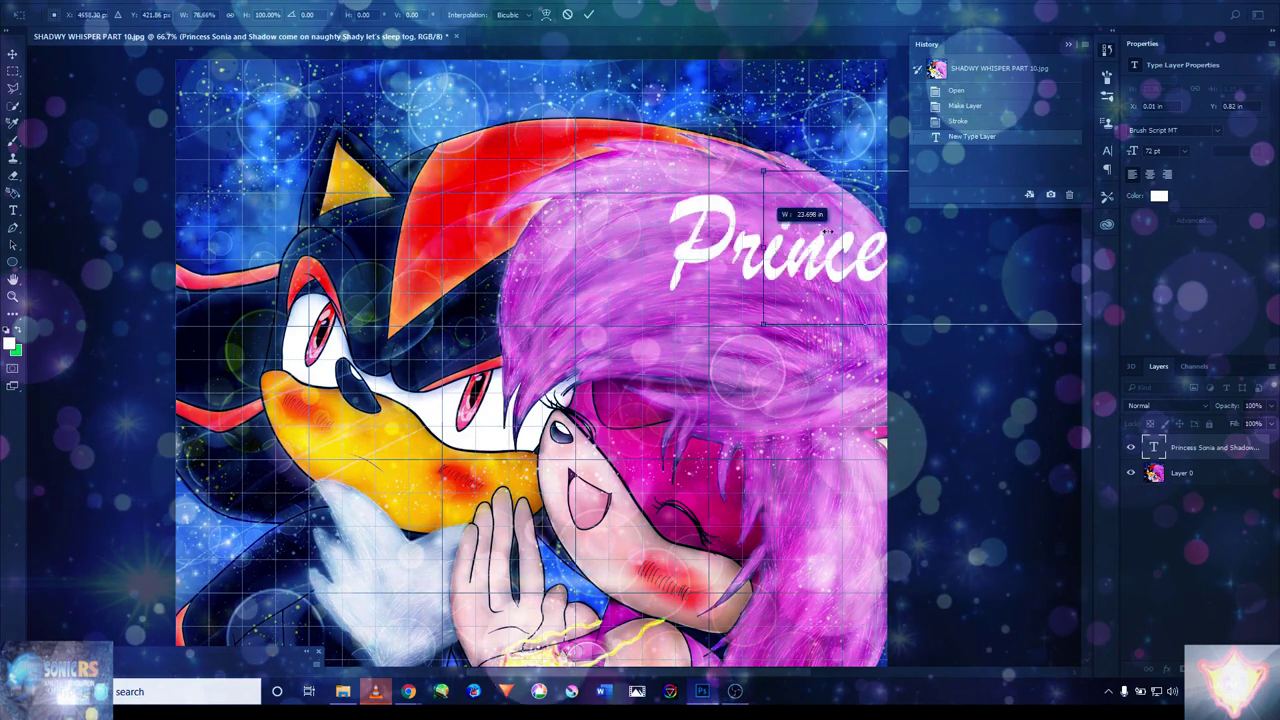
- In Photoshop, scale the white title text down to 41.1 pt and position it along the artwork's upper edge
left_click_drag(752, 279, 70, 221)
left_click_drag(250, 196, 766, 173)
left_click_drag(728, 231, 141, 183)
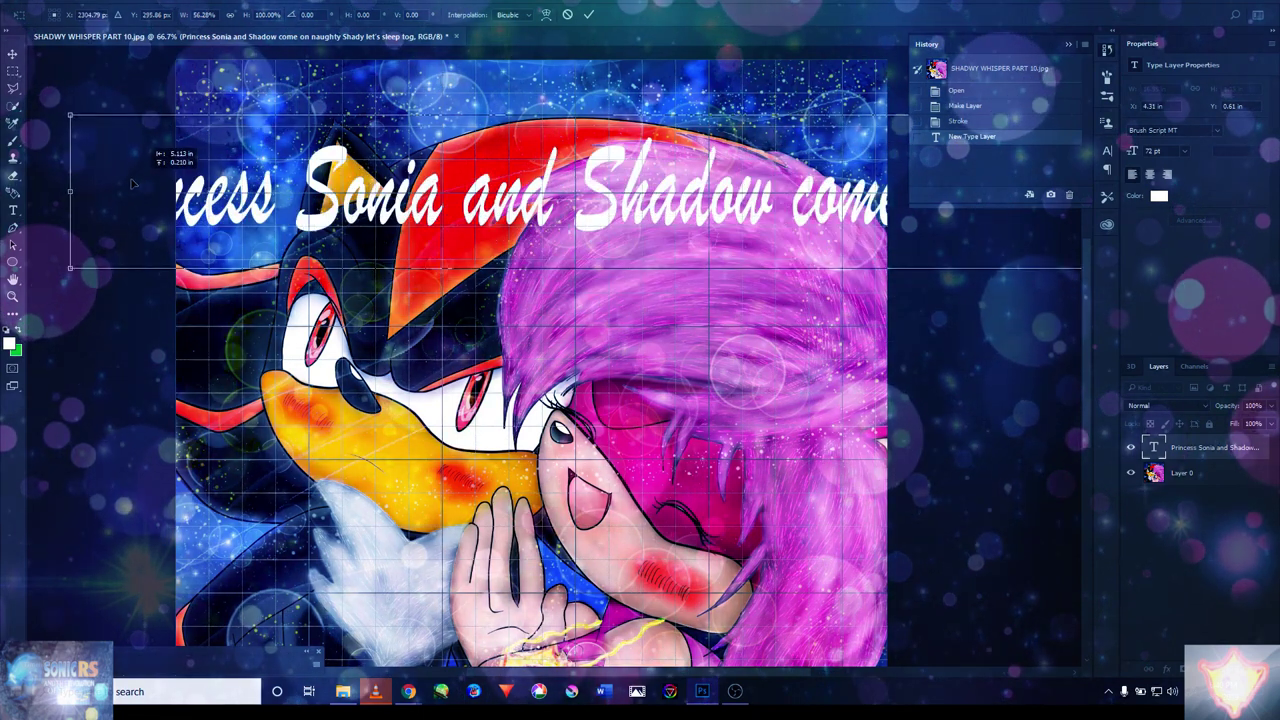
left_click_drag(427, 268, 706, 287)
left_click_drag(767, 245, 161, 245)
left_click_drag(117, 287, 588, 210)
left_click_drag(687, 197, 172, 250)
left_click_drag(653, 228, 271, 70)
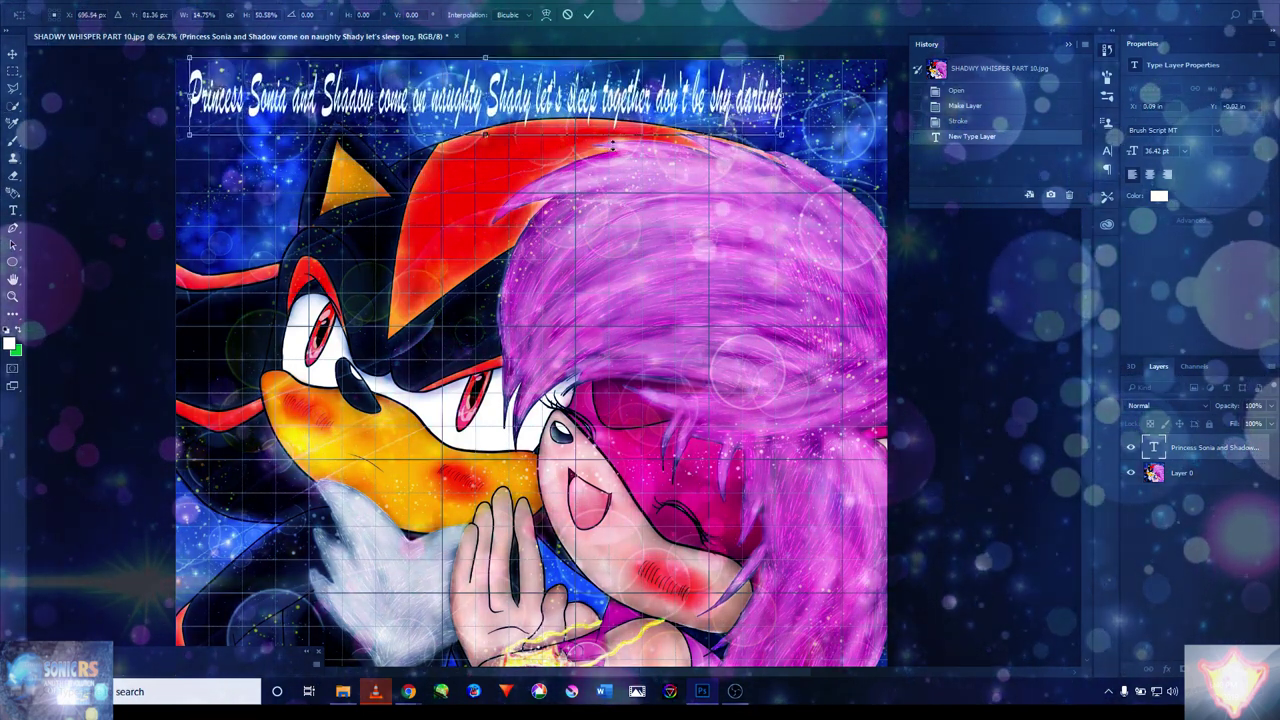
left_click_drag(781, 133, 825, 141)
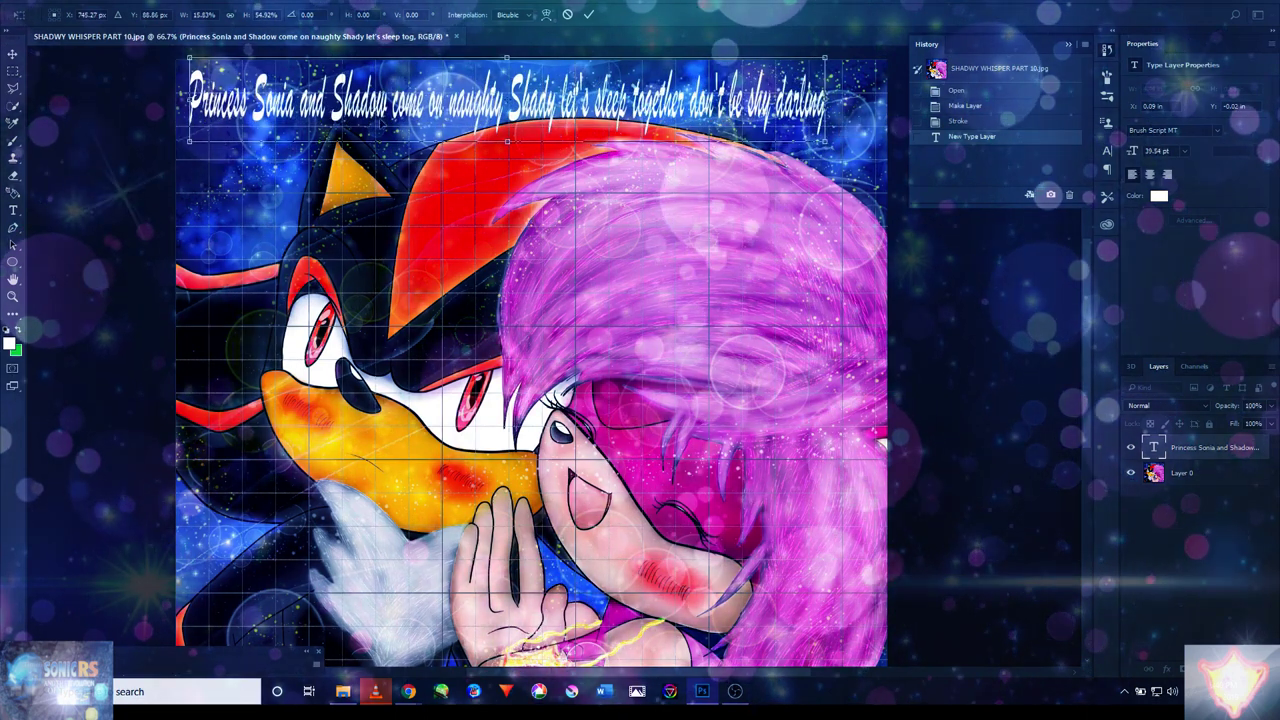
left_click_drag(190, 141, 182, 144)
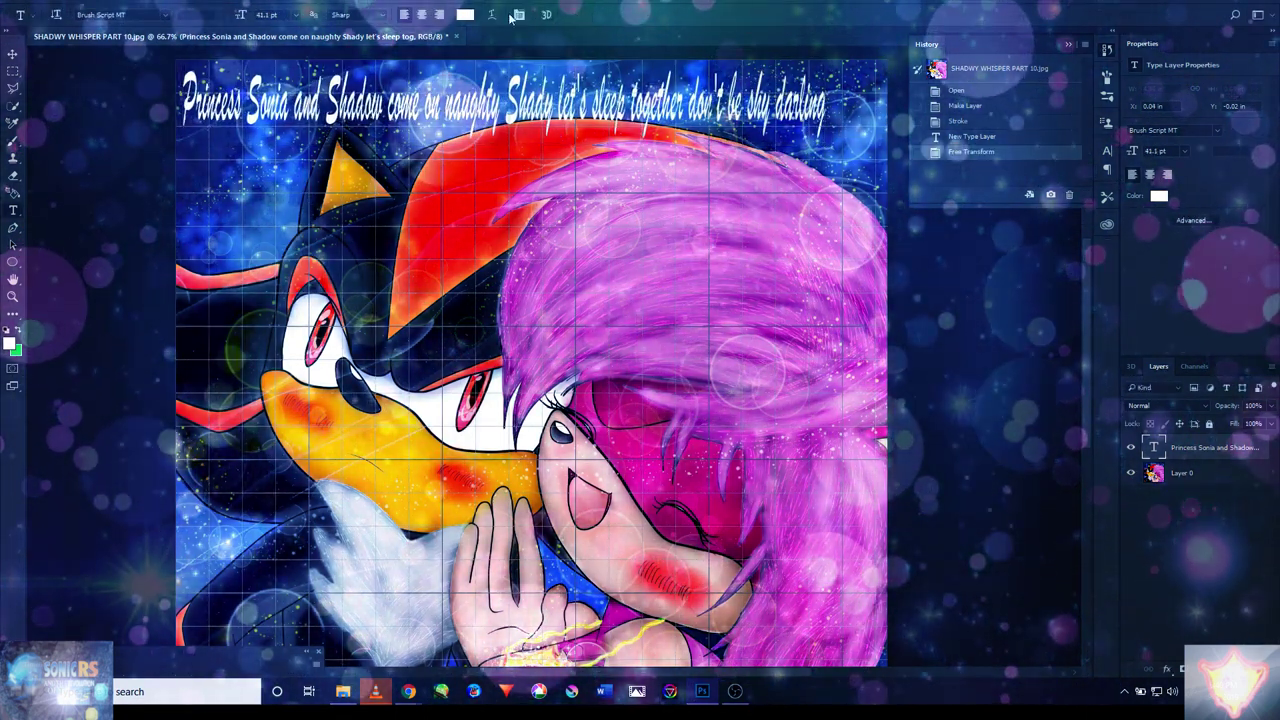
- Warp the title text with the horizontal Rise style at a bend of +50%
left_click(491, 15)
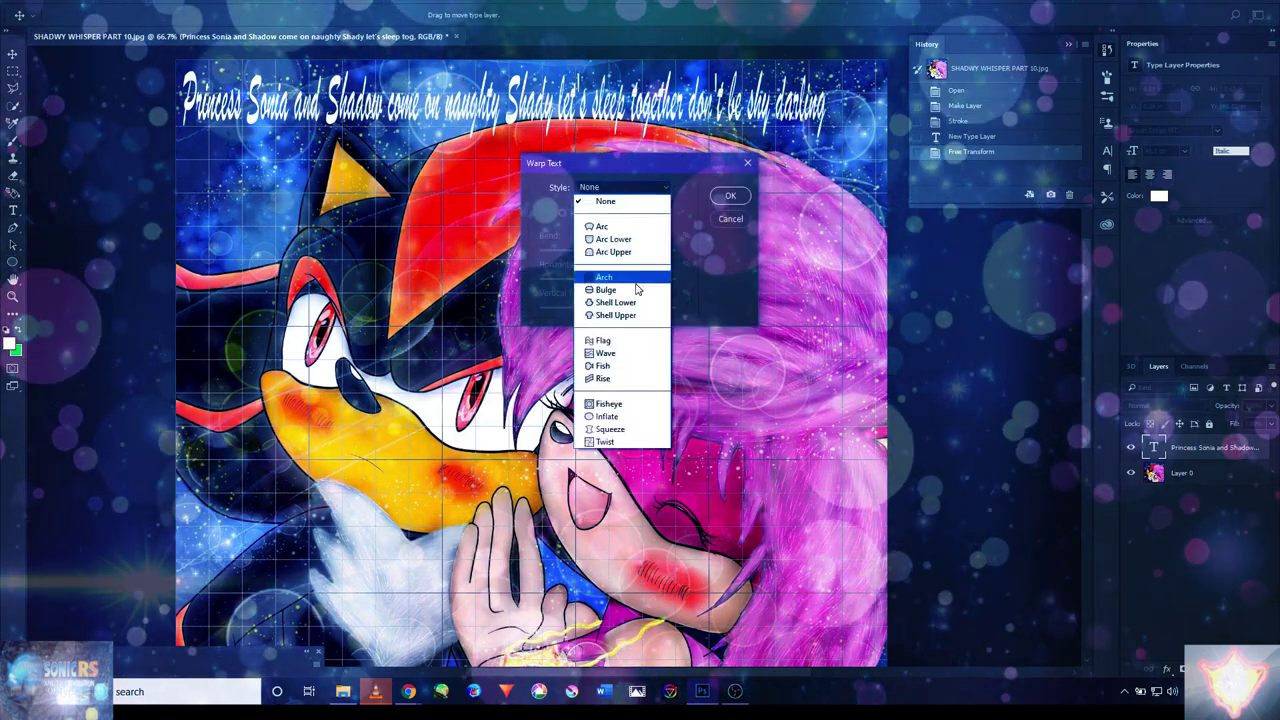
left_click(614, 369)
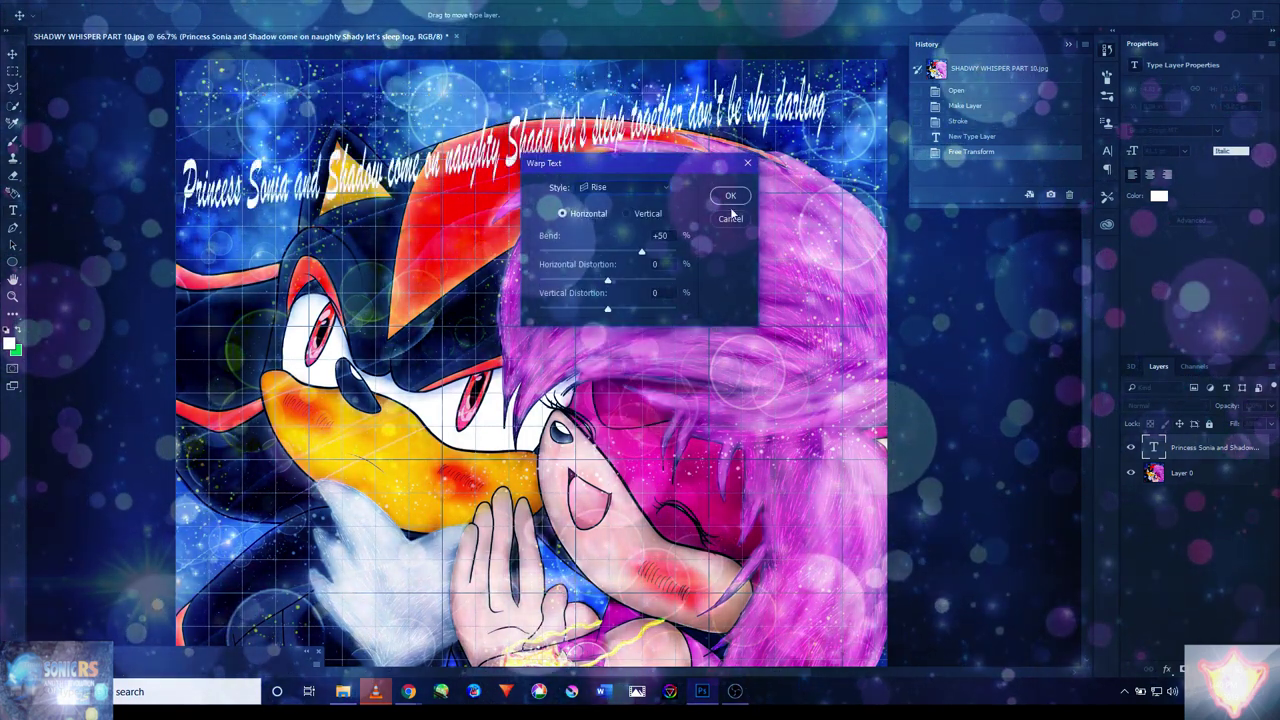
key("Return")
- Rotate the warped title about 9.4° clockwise and move it up close to the artwork's upper edge
left_click(62, 1)
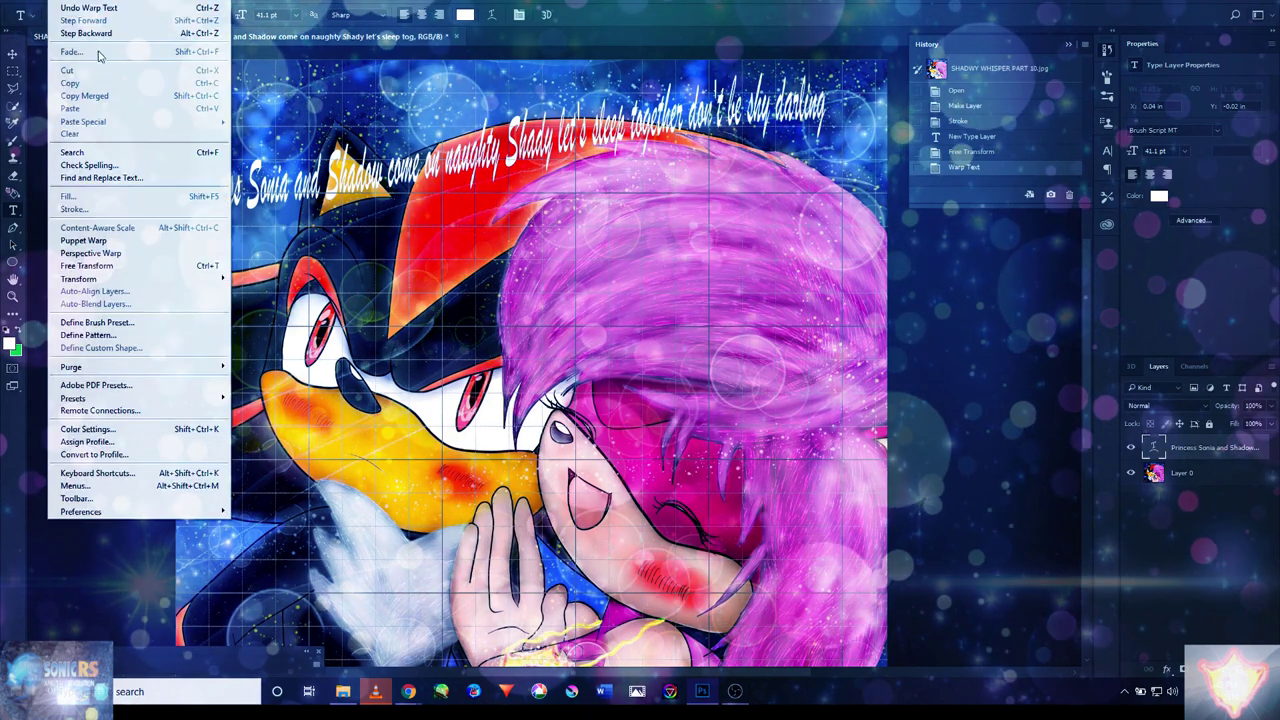
left_click(88, 266)
left_click_drag(846, 207, 868, 270)
left_click_drag(689, 202, 693, 166)
left_click_drag(799, 218, 828, 268)
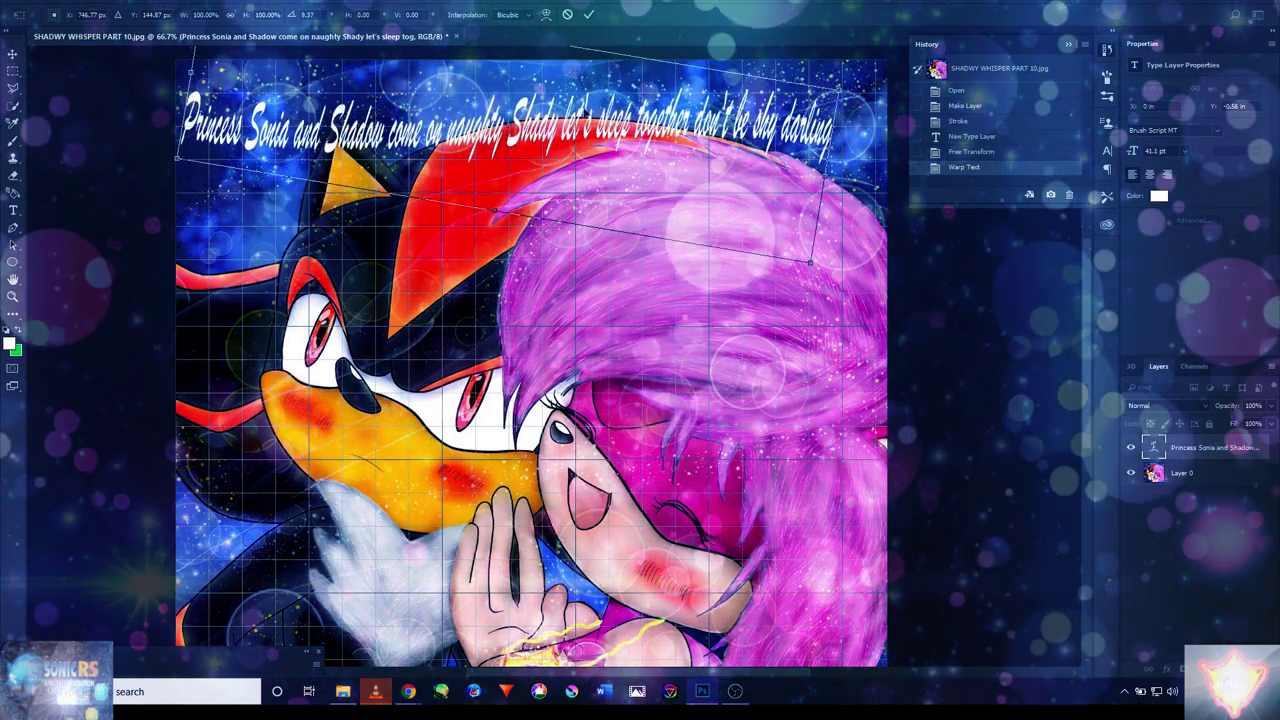
left_click_drag(620, 160, 587, 92)
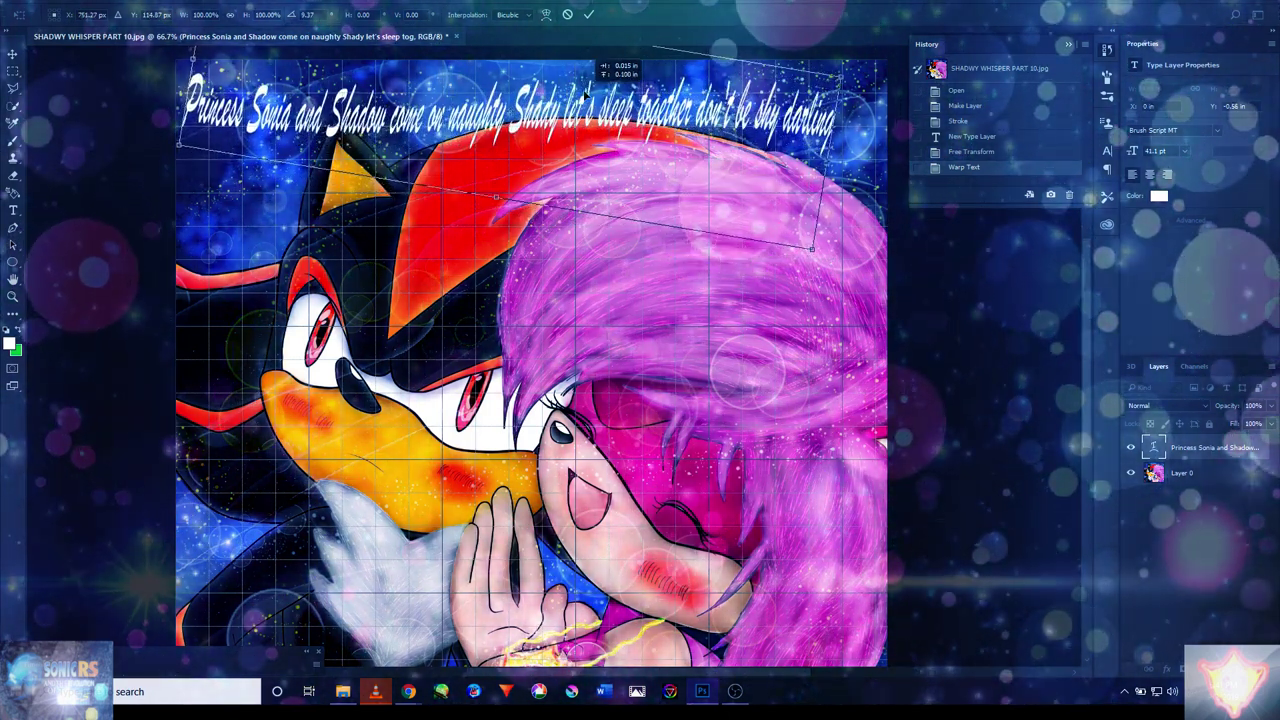
left_click(587, 14)
- Add a Bevel & Emboss layer style with Contour and Texture to the title text
key("ctrl+plus")
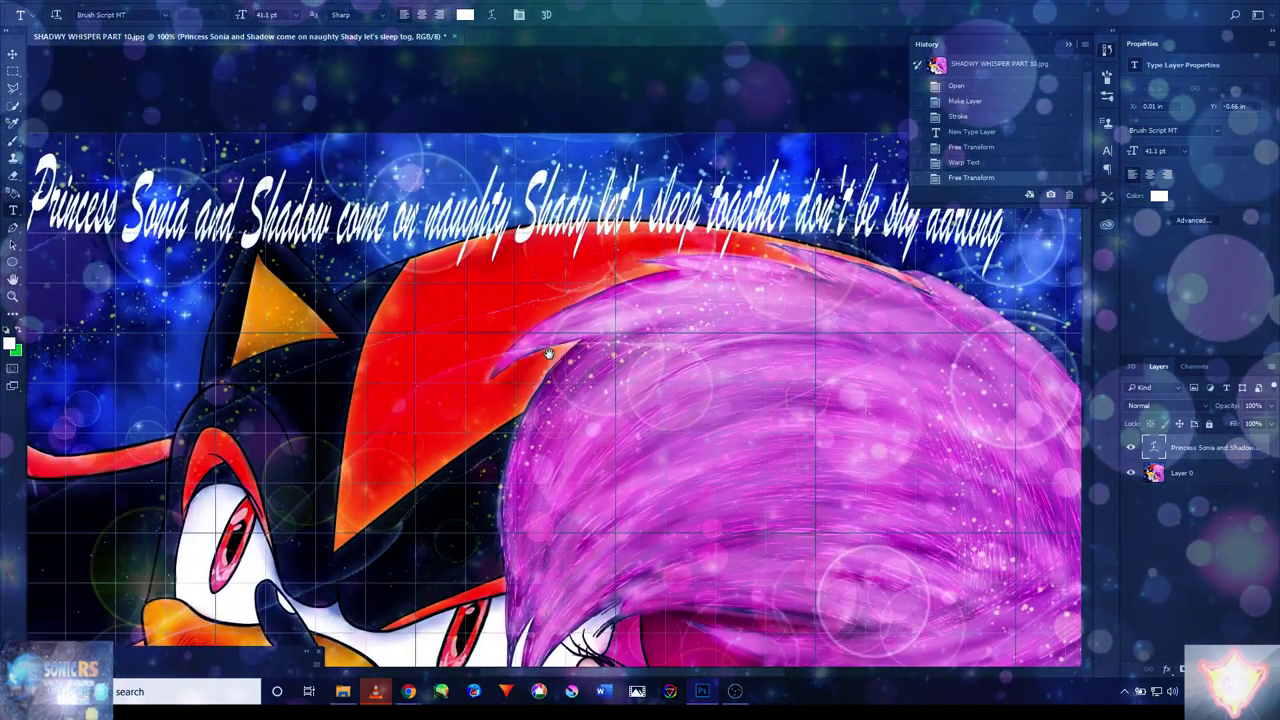
left_click_drag(549, 354, 574, 360)
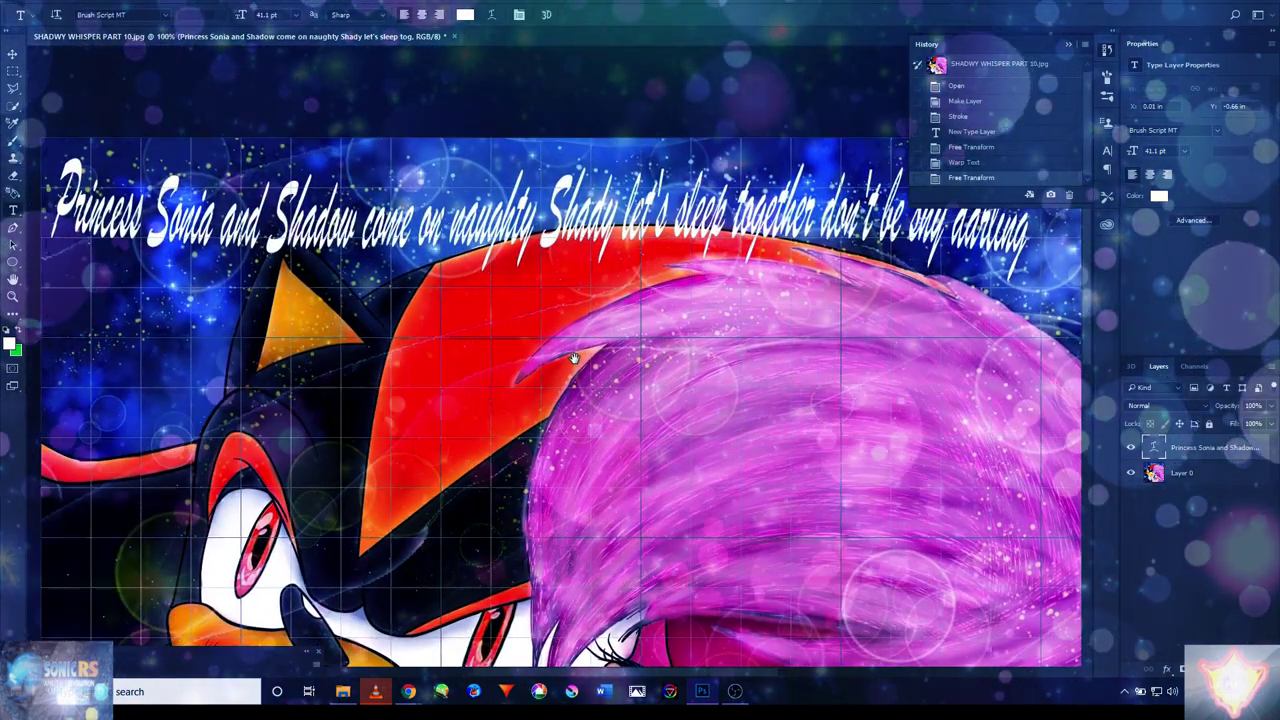
left_click(1167, 671)
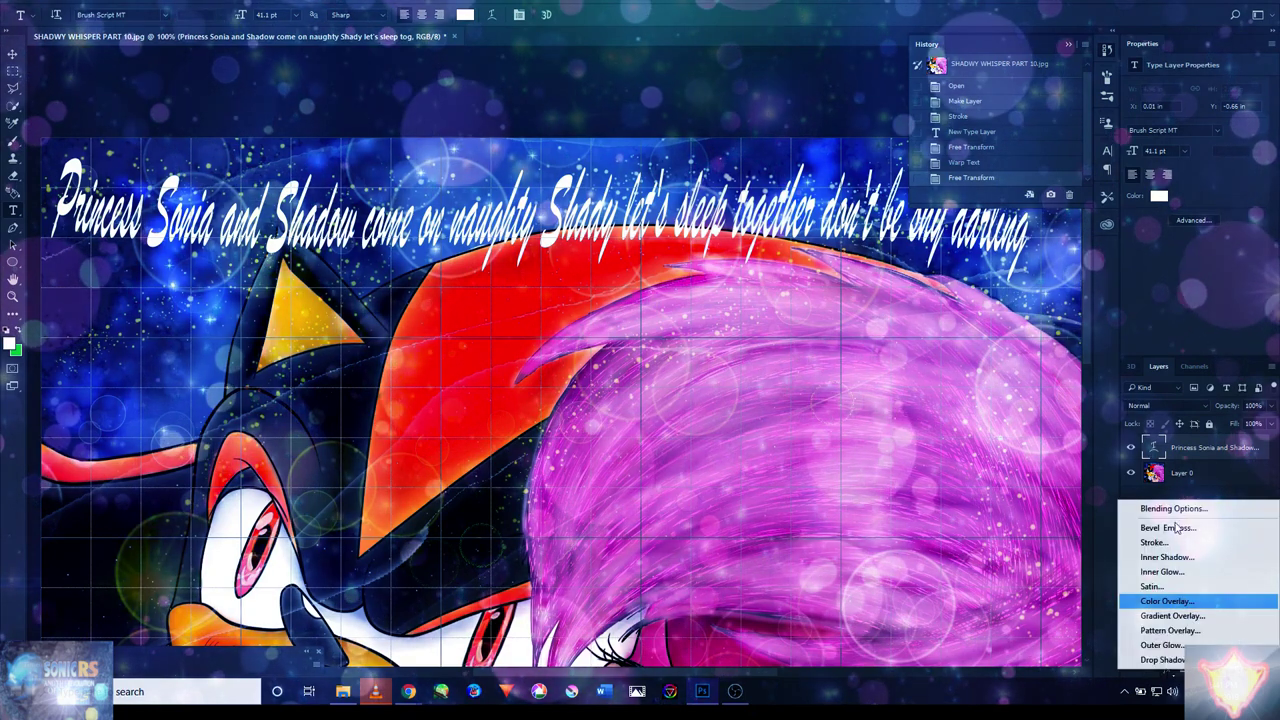
left_click(1173, 510)
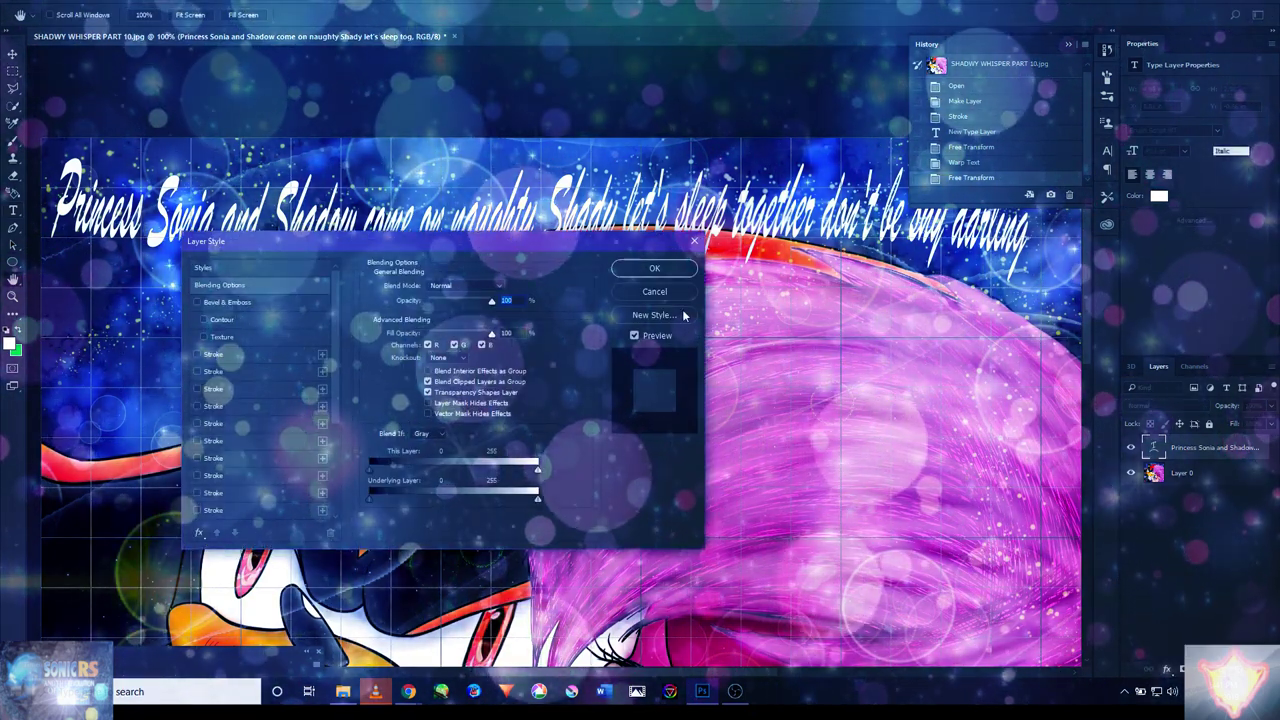
left_click(373, 358)
left_click(363, 374)
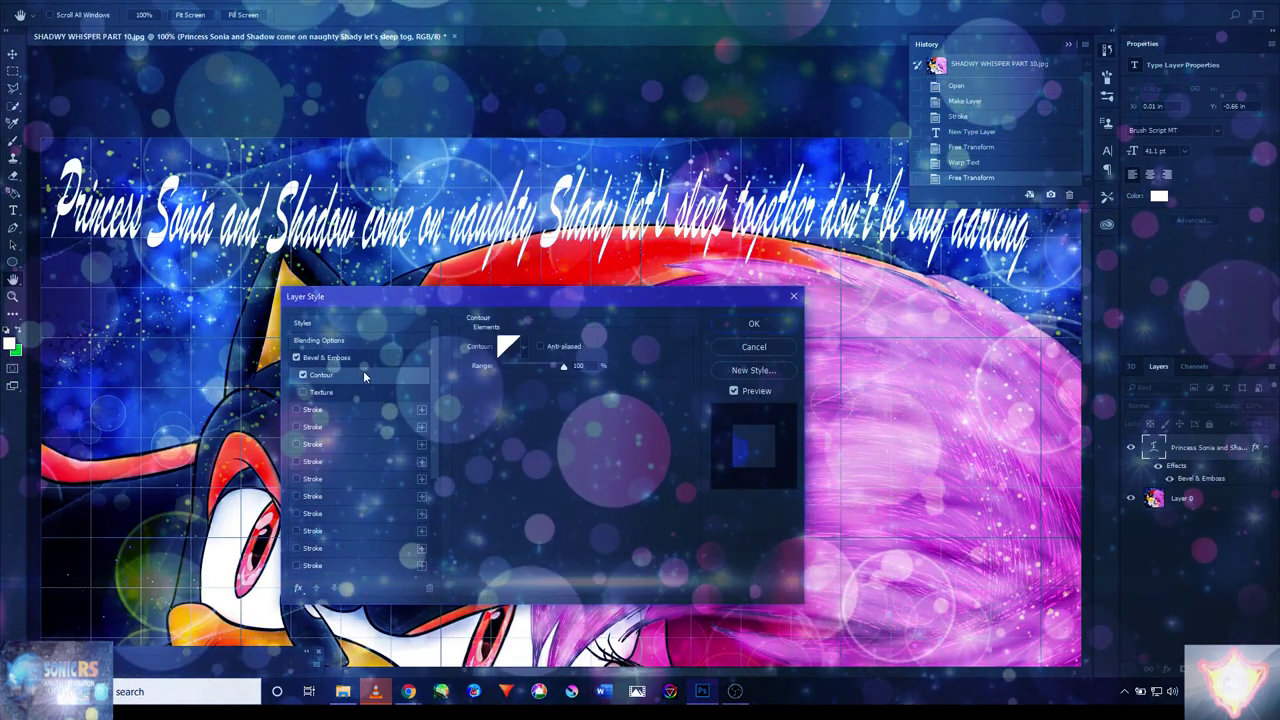
left_click(361, 390)
- Enable all ten saved Stroke effects on the title text and apply the layer style
left_click(352, 409)
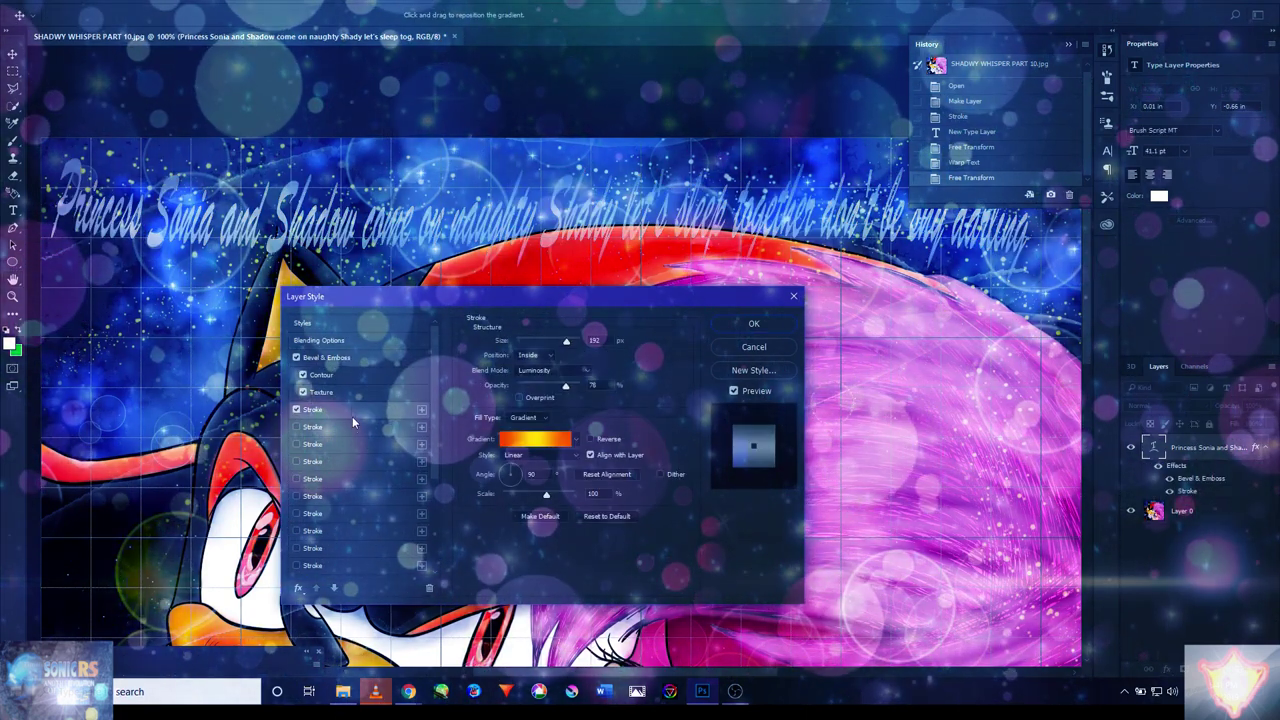
left_click(348, 427)
left_click(347, 444)
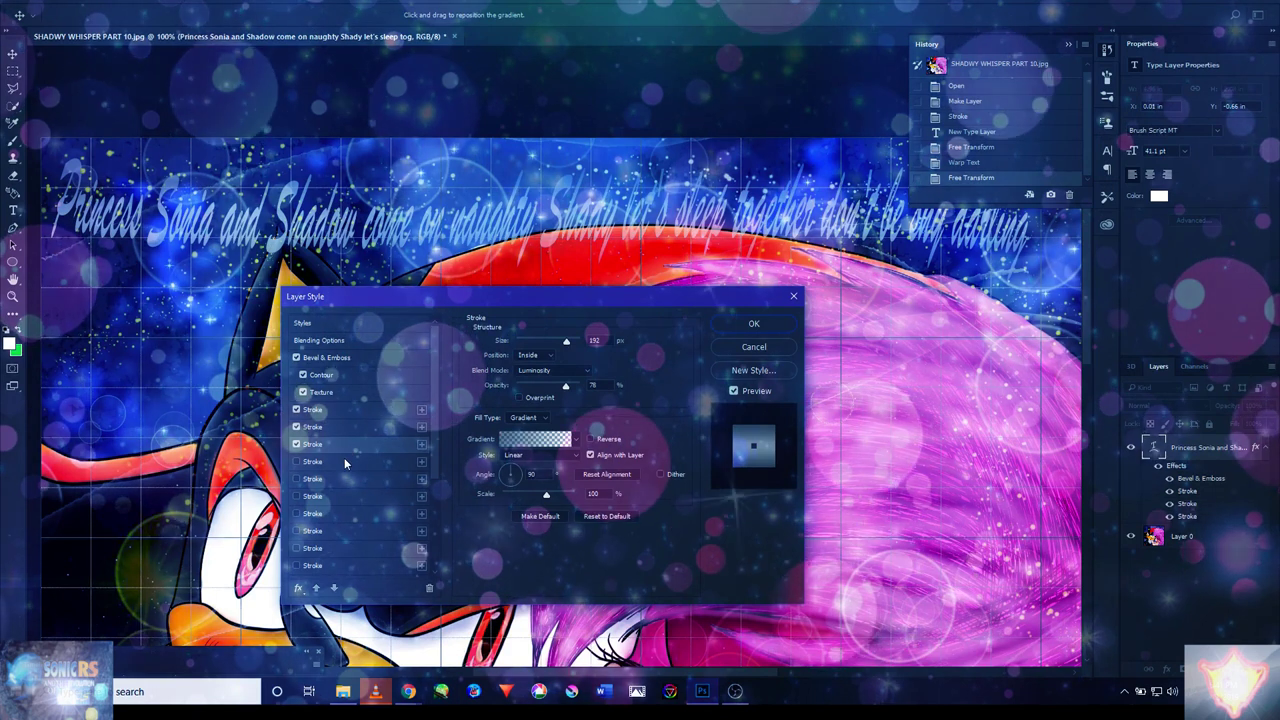
left_click(345, 461)
left_click(346, 478)
left_click(347, 496)
left_click(346, 513)
left_click(344, 530)
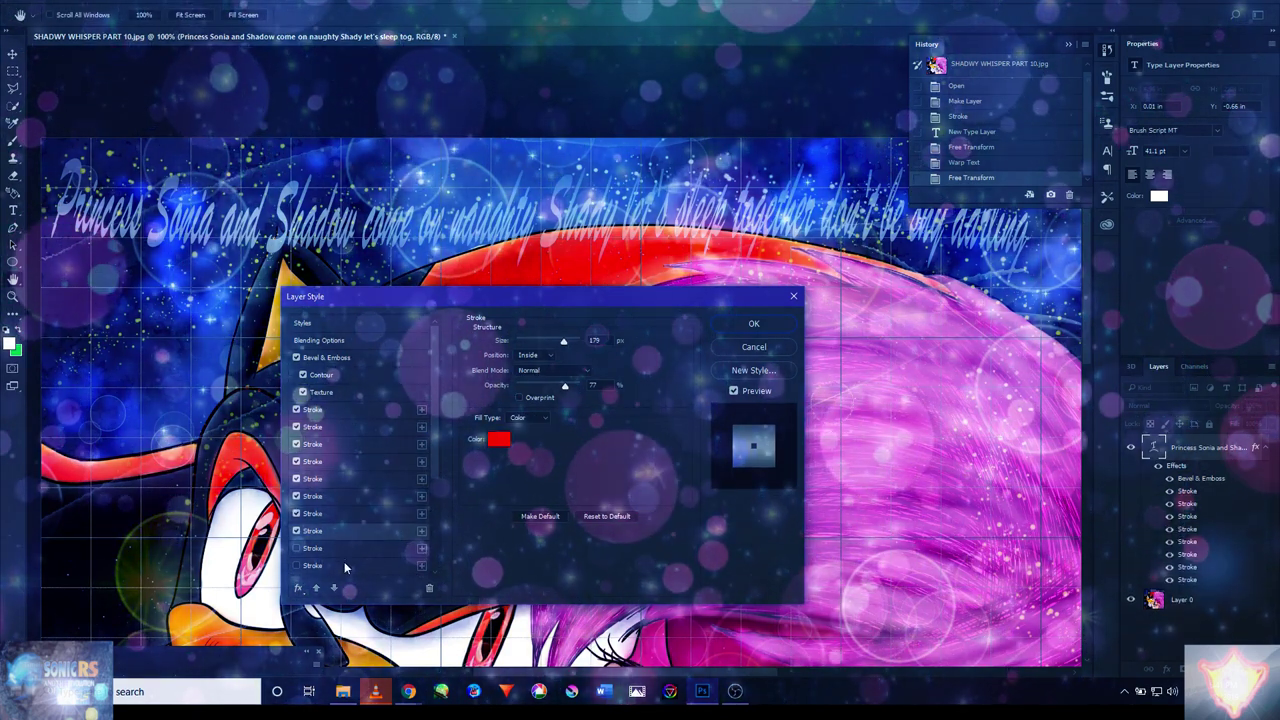
left_click(344, 565)
left_click(347, 548)
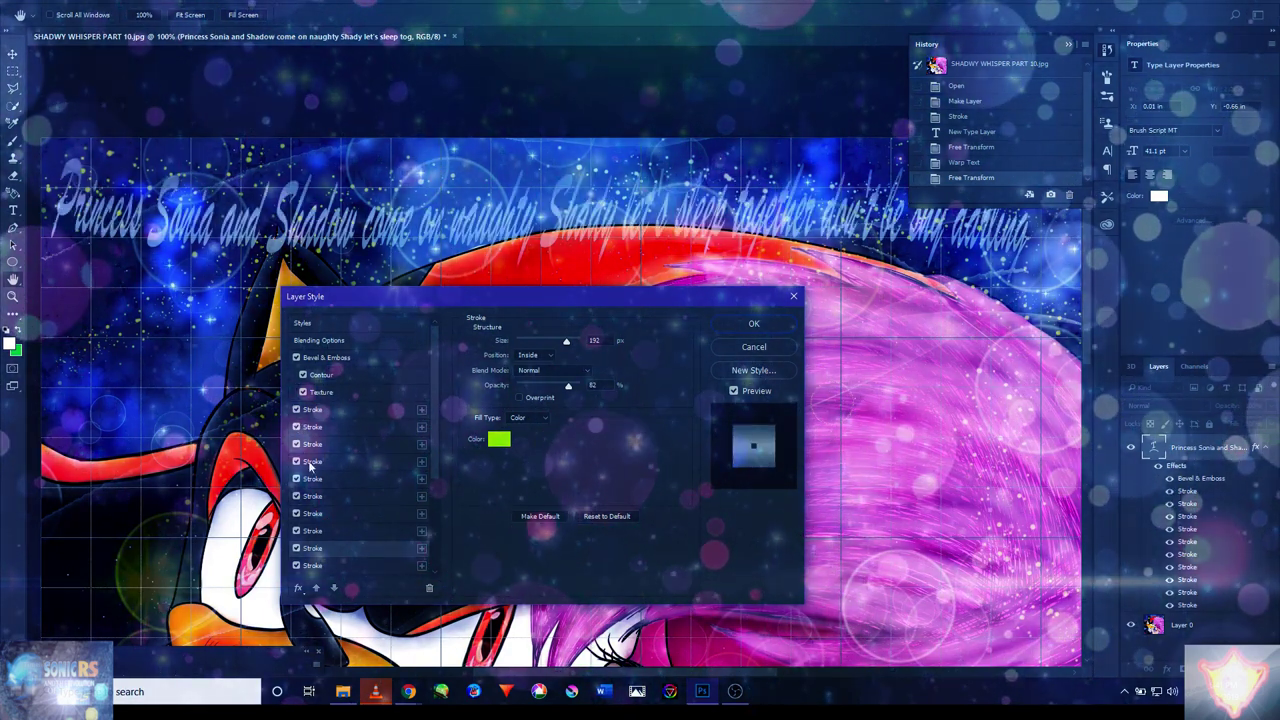
left_click(740, 322)
- Add the credit text "By. RS" in white 72 pt Brush Script MT over the artwork's lower-left area
left_click_drag(452, 437, 415, 330)
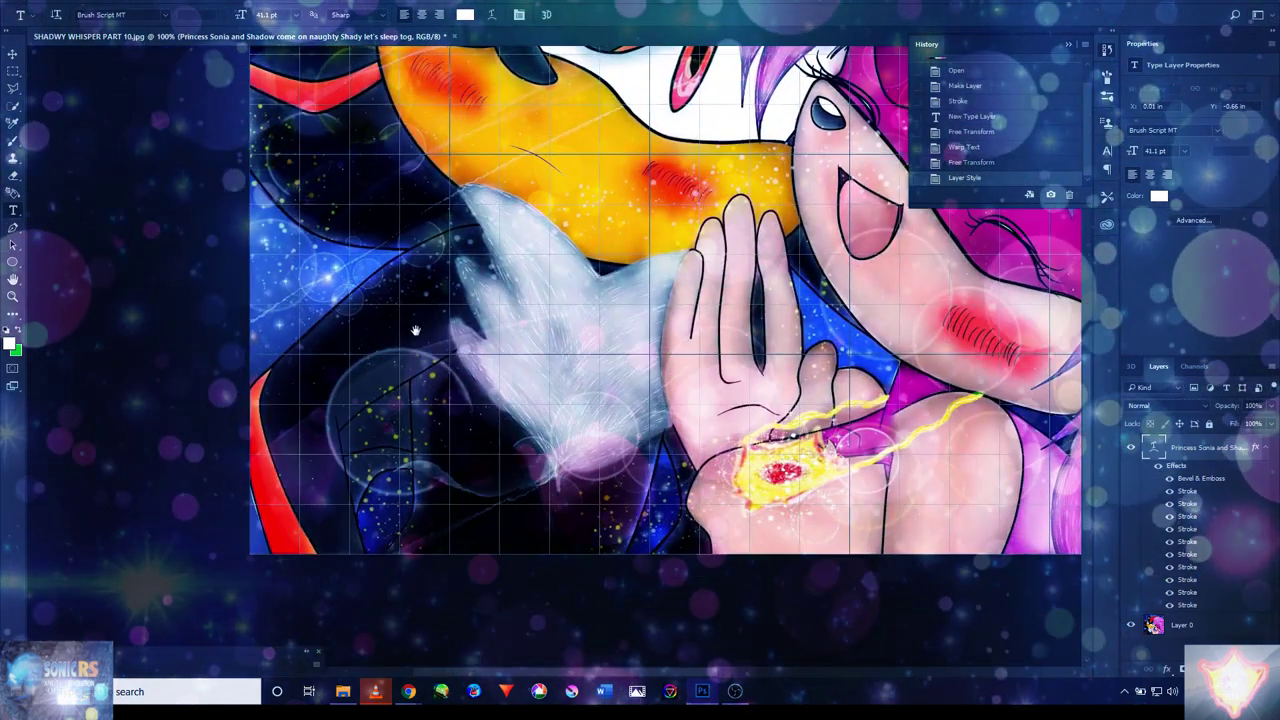
left_click(299, 515)
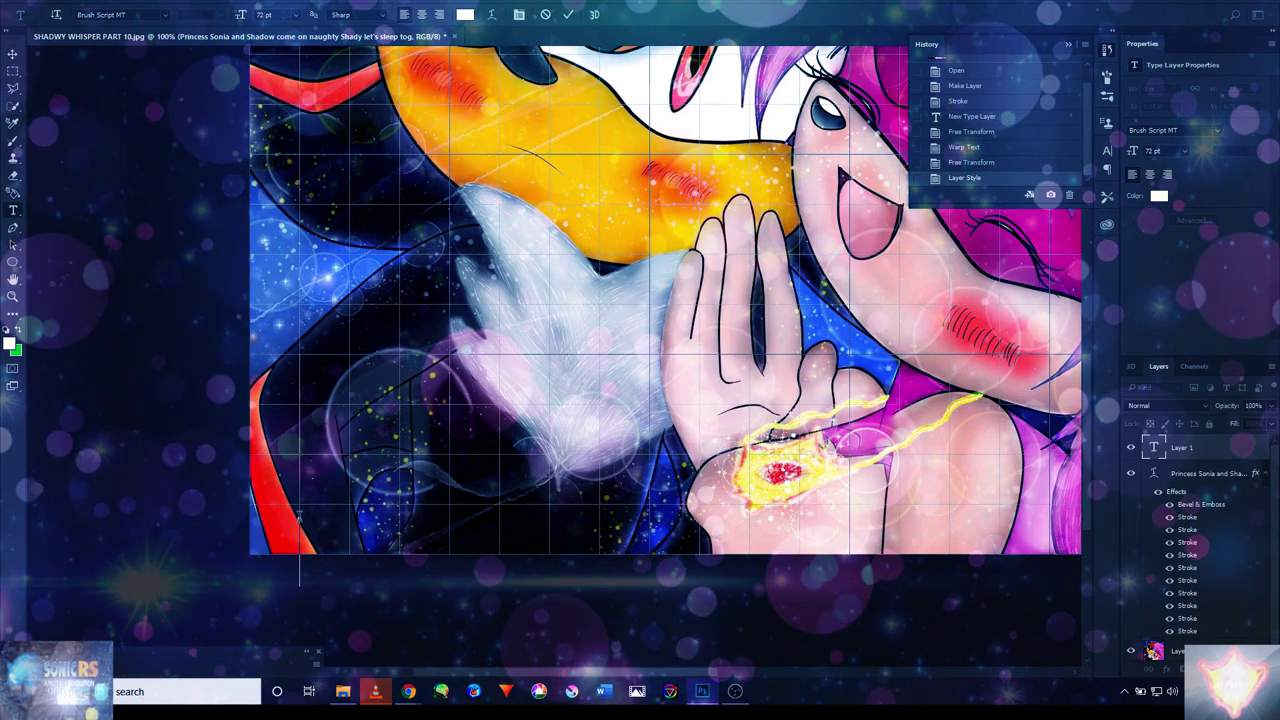
type("B")
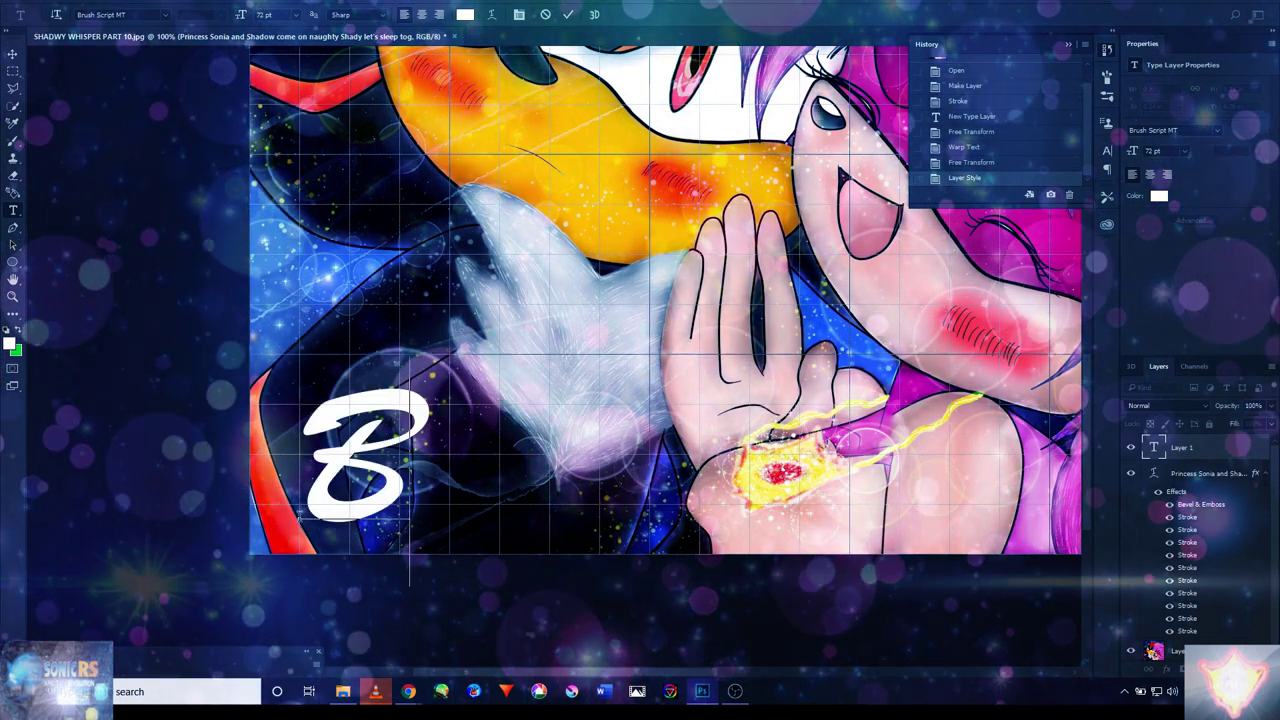
type("y. R")
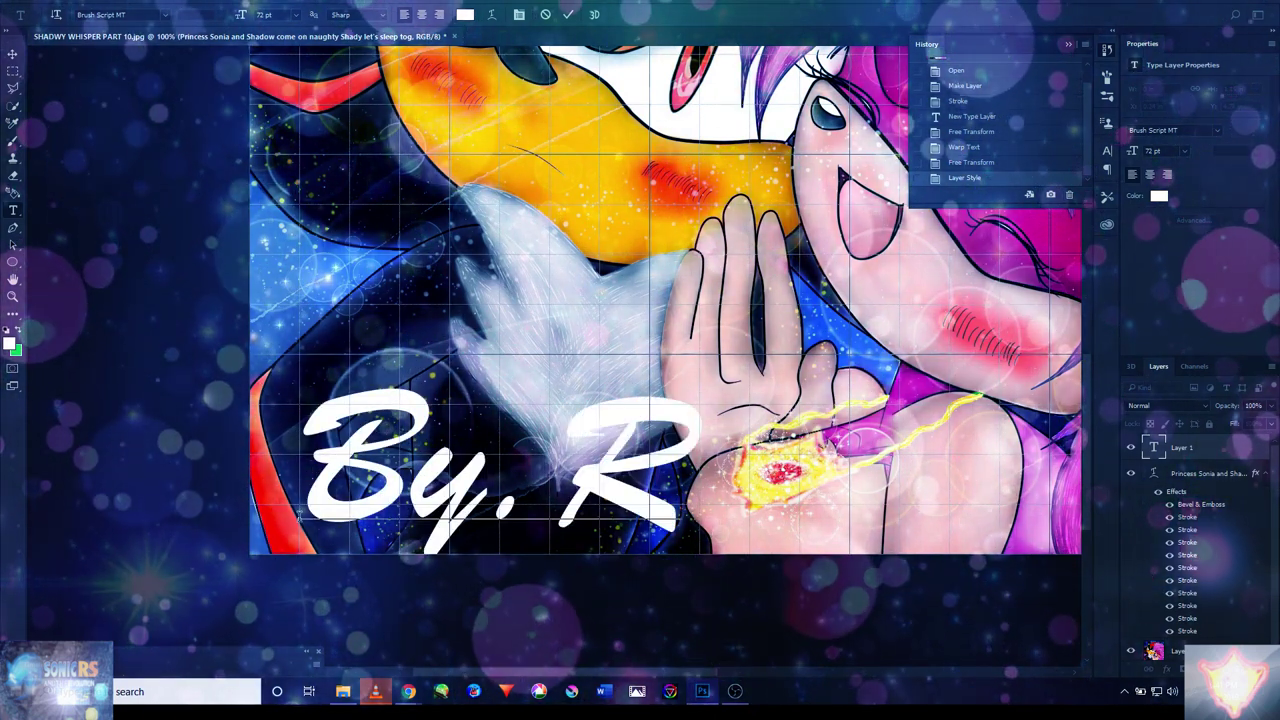
type("S")
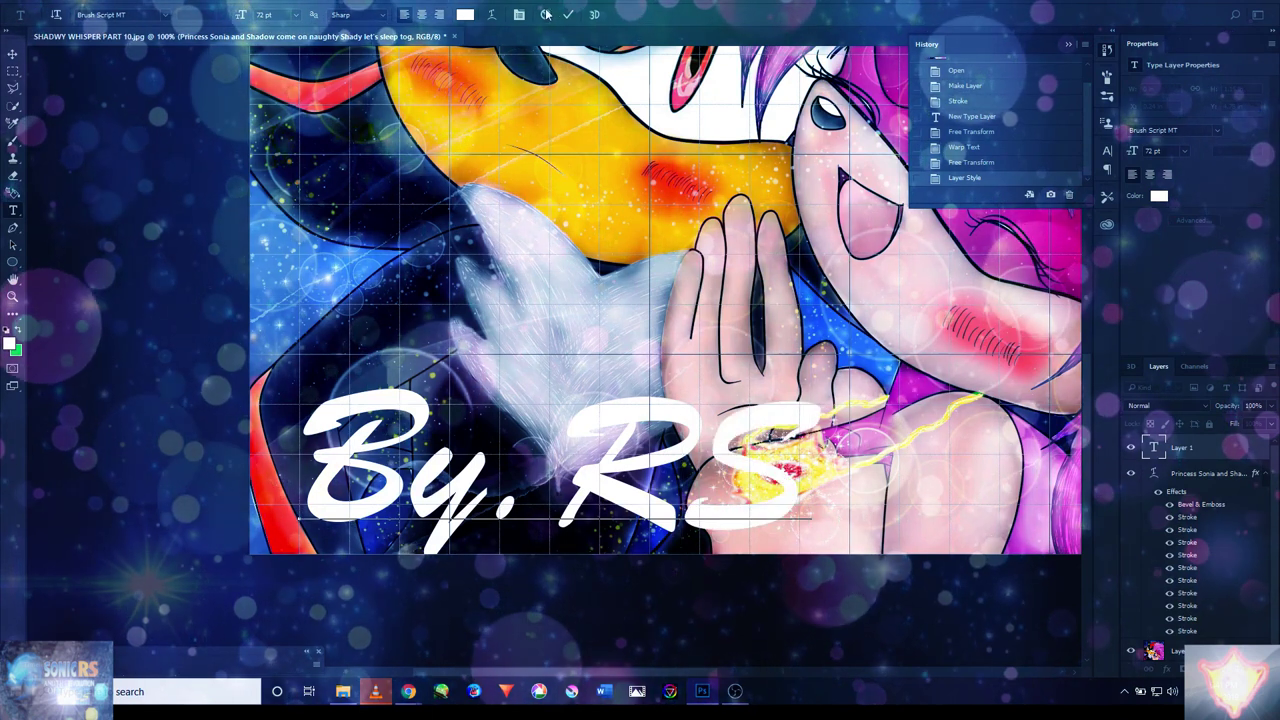
- Scale the "By. RS" text down to about 18.31 pt and fit it into the artwork's lower-left corner
left_click(96, 4)
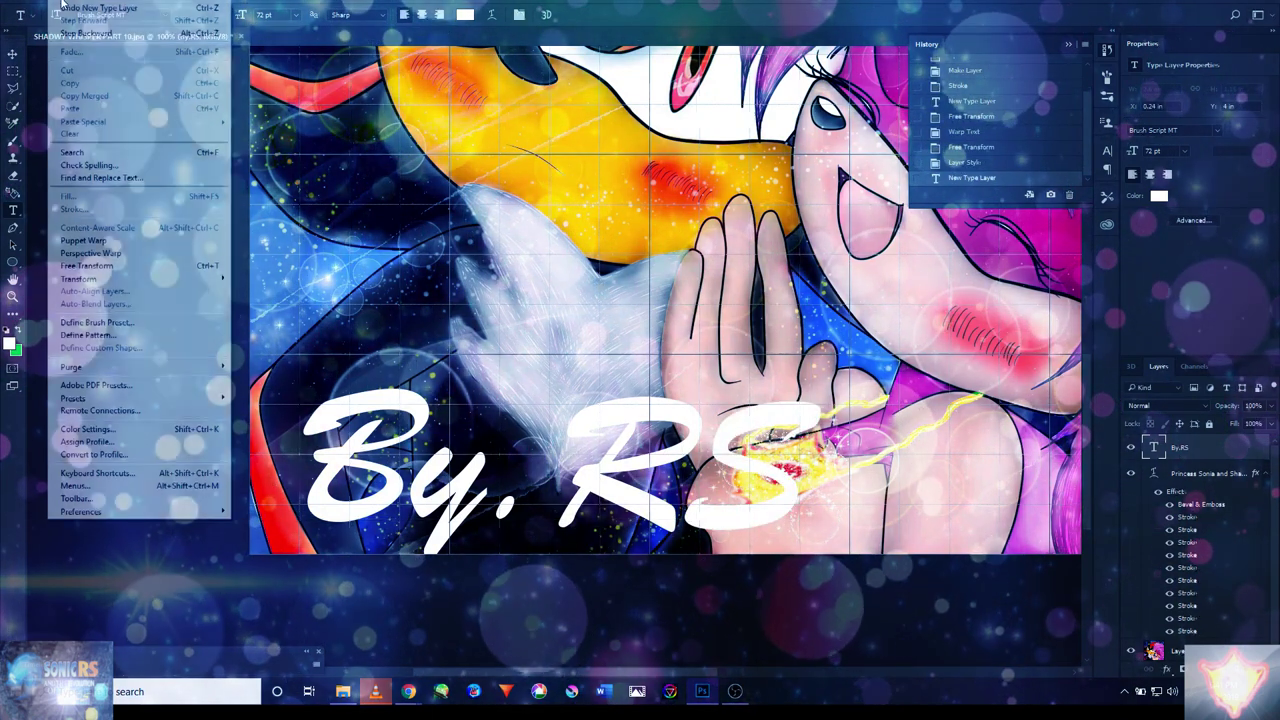
left_click(90, 265)
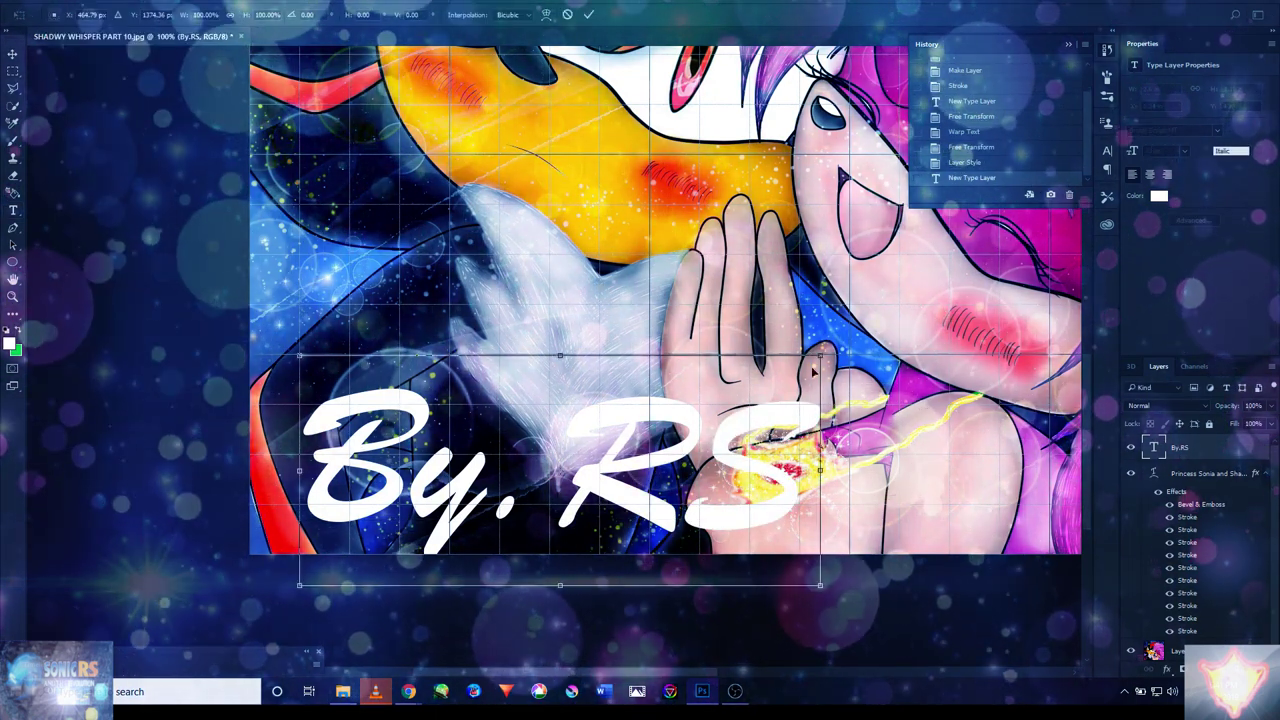
left_click_drag(820, 355, 368, 490)
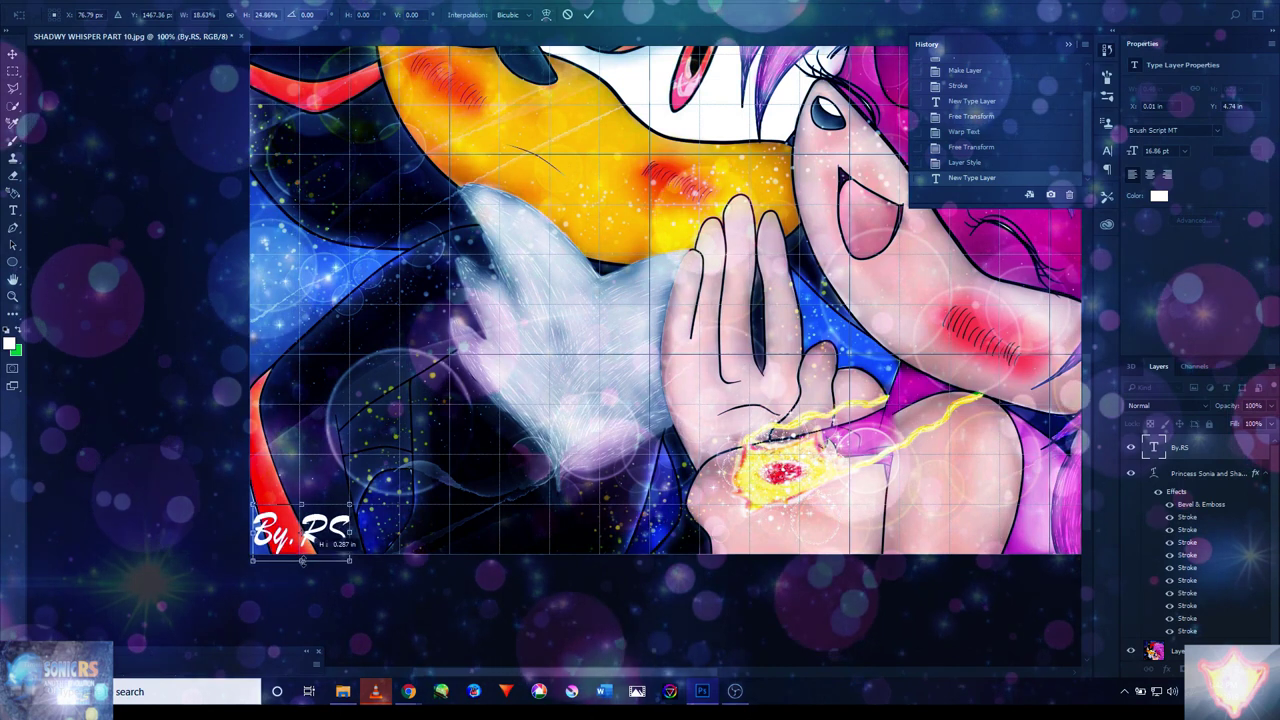
left_click_drag(252, 527, 248, 527)
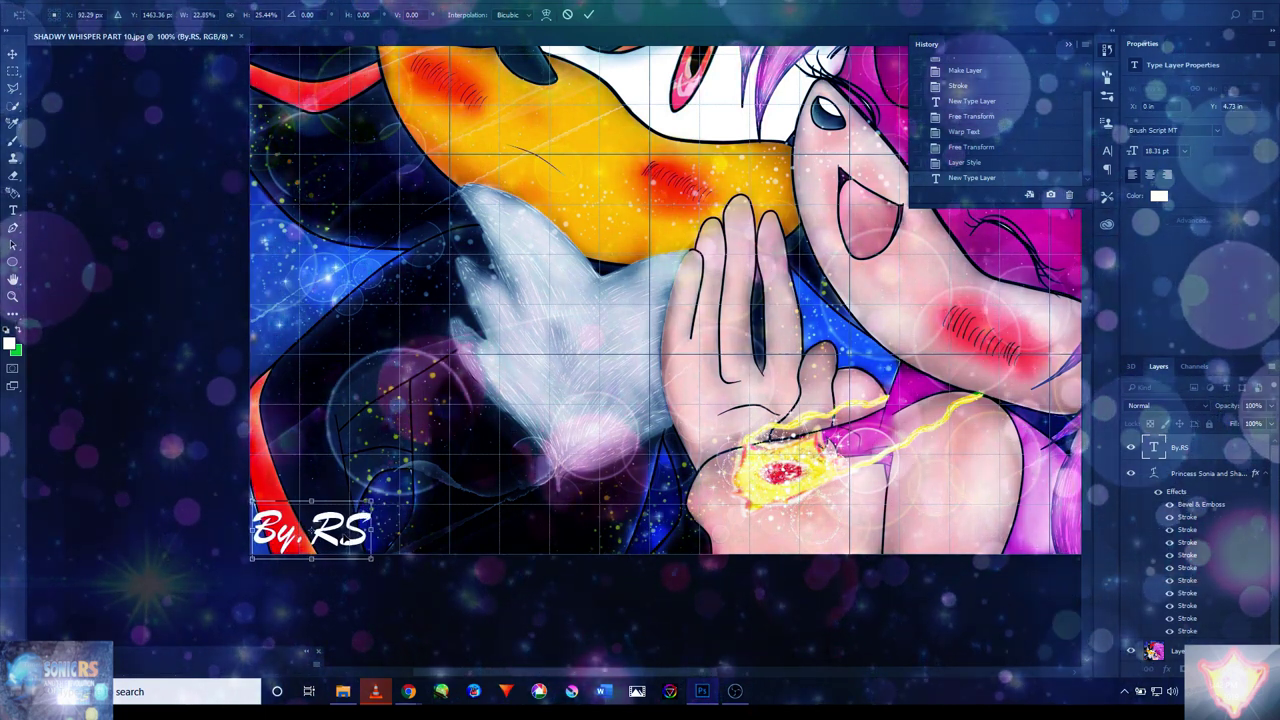
- Add a Bevel & Emboss layer style with Contour and Texture to the "By. RS" credit text
left_click(1173, 678)
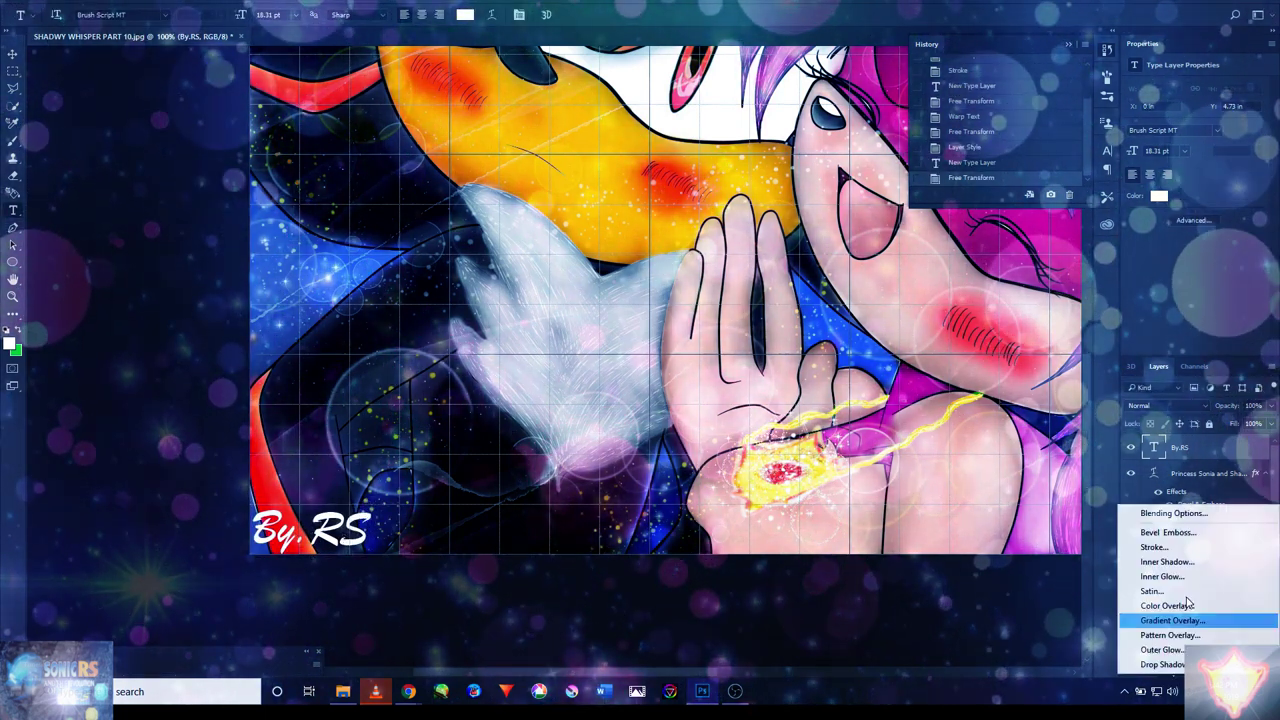
left_click(1092, 487)
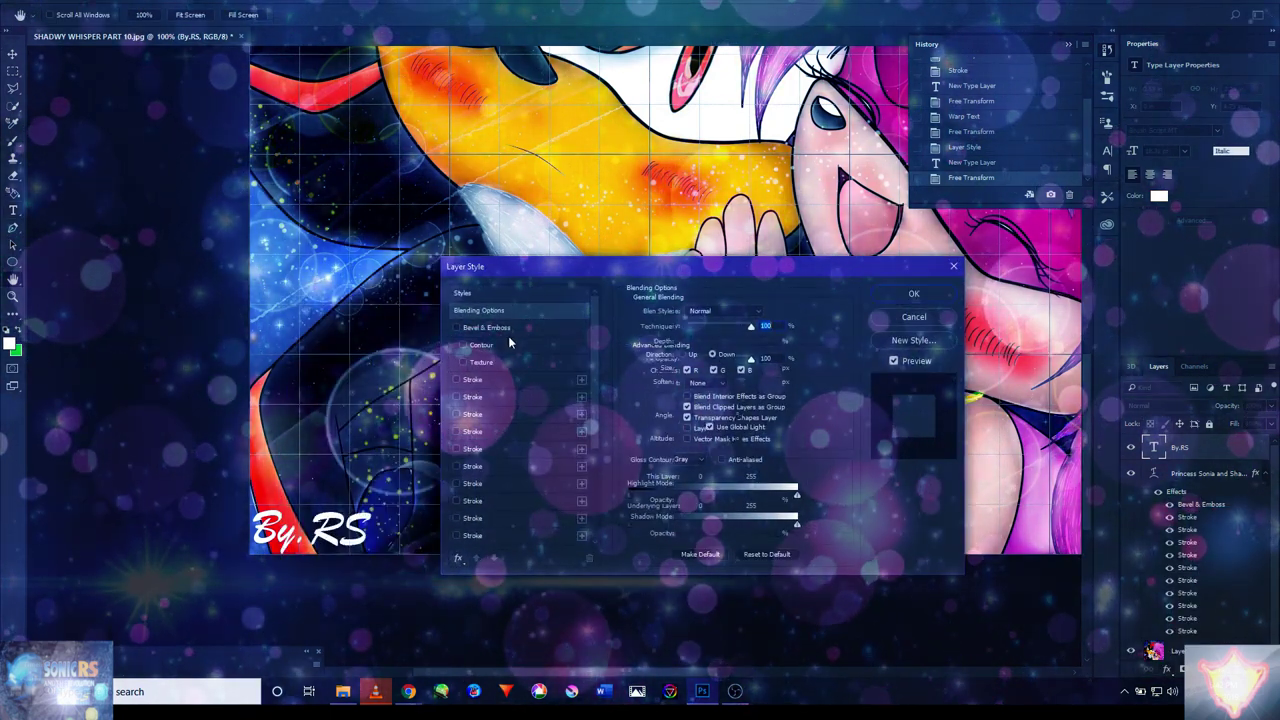
left_click(504, 342)
left_click(500, 363)
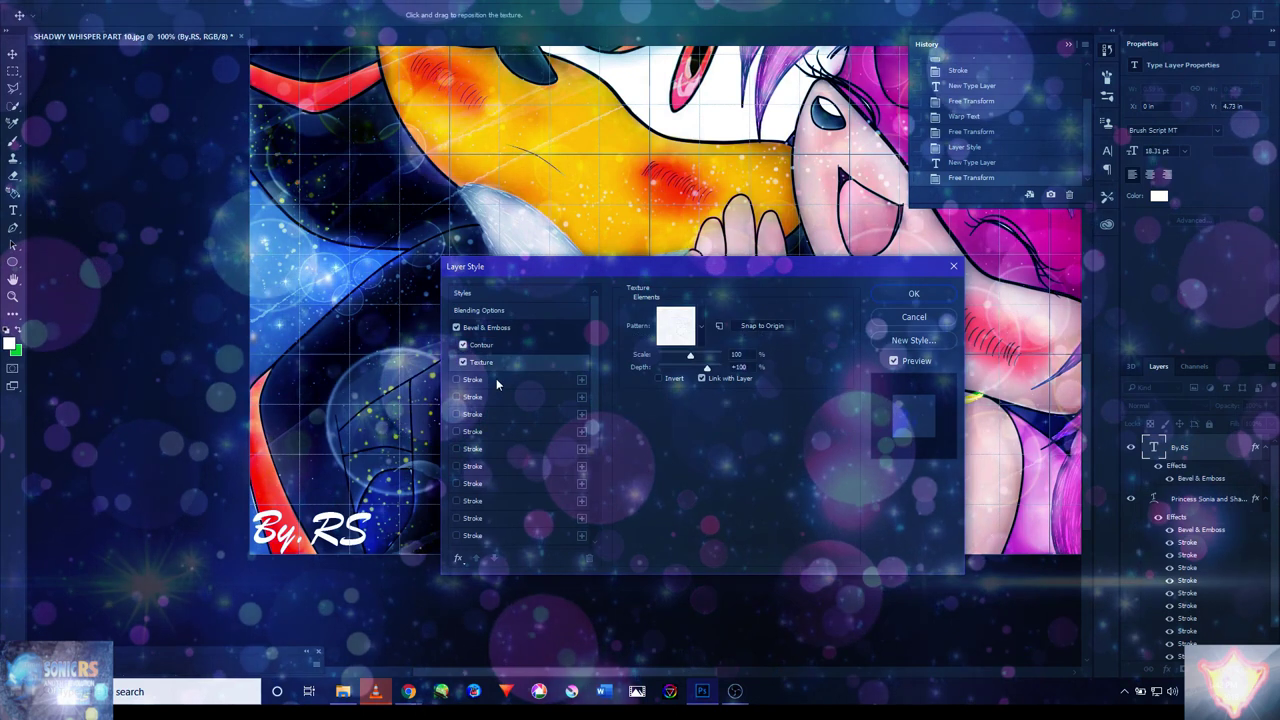
- Enable all ten saved Stroke effects on the "By. RS" text, apply the style and lower the layer's opacity to 82%
left_click(496, 379)
left_click(494, 397)
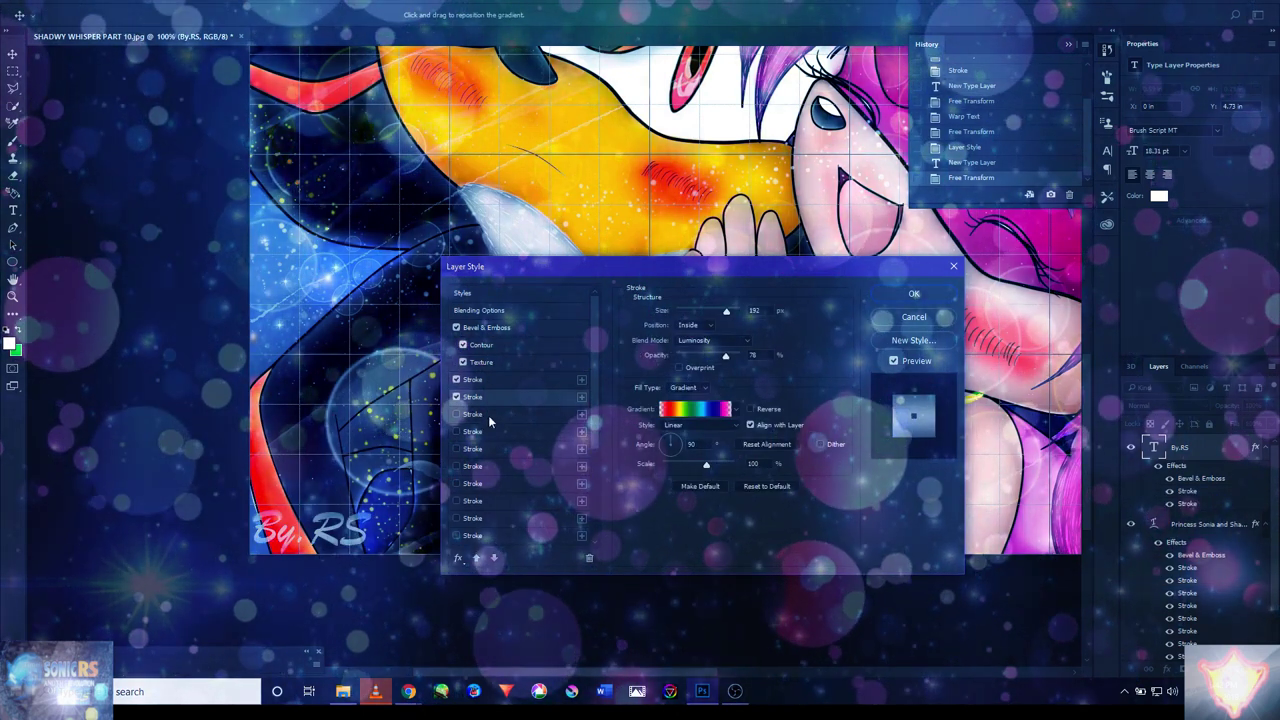
left_click(488, 414)
left_click(484, 431)
left_click(481, 448)
left_click(484, 466)
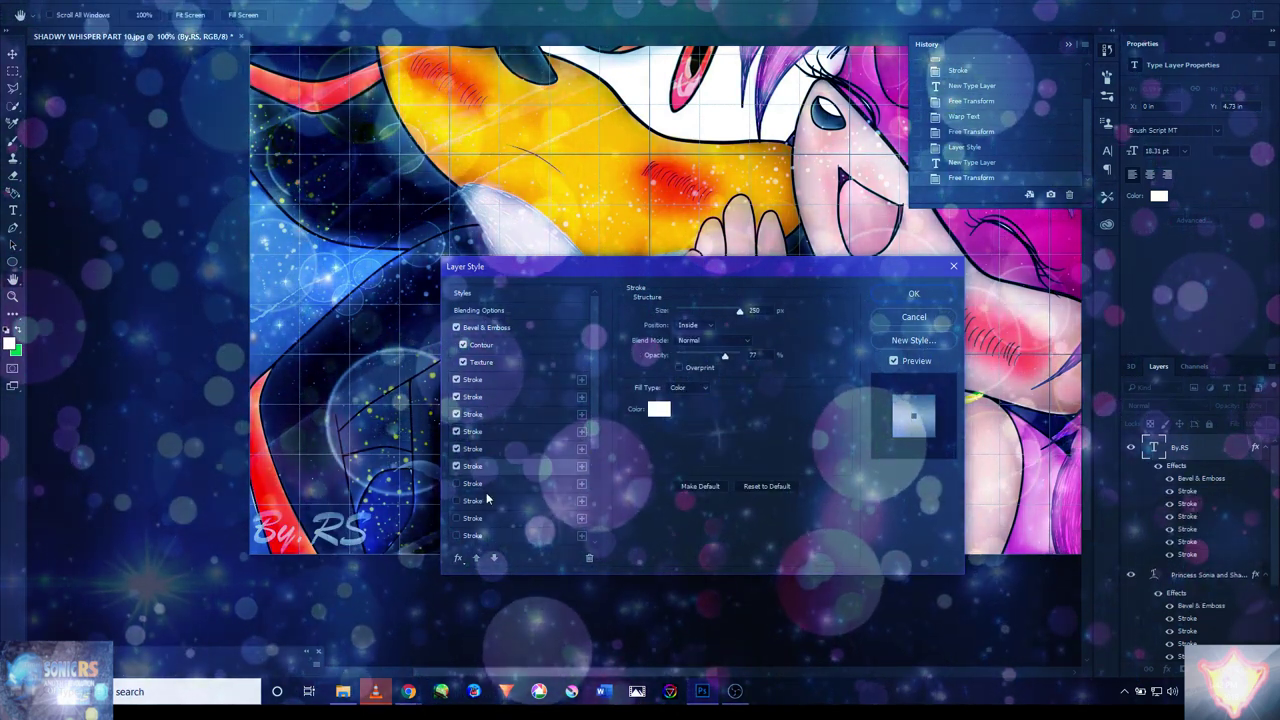
left_click(489, 518)
left_click(492, 535)
left_click(494, 500)
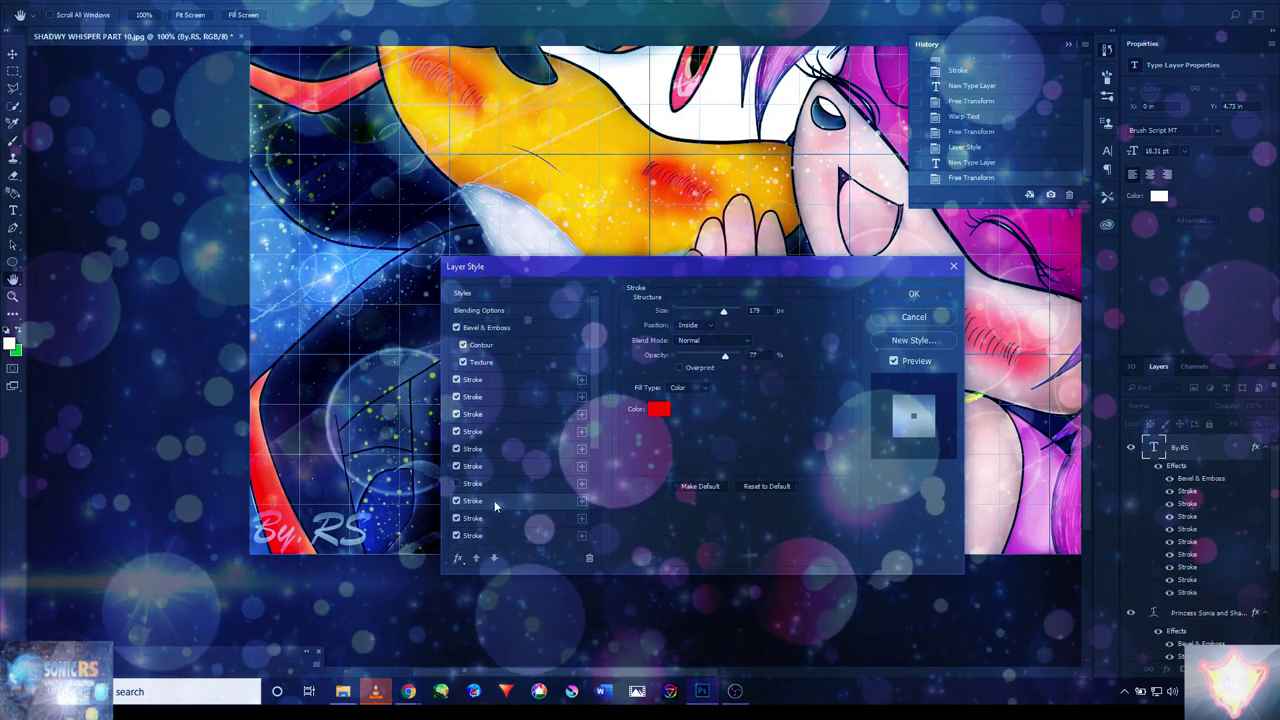
left_click(501, 482)
left_click(900, 294)
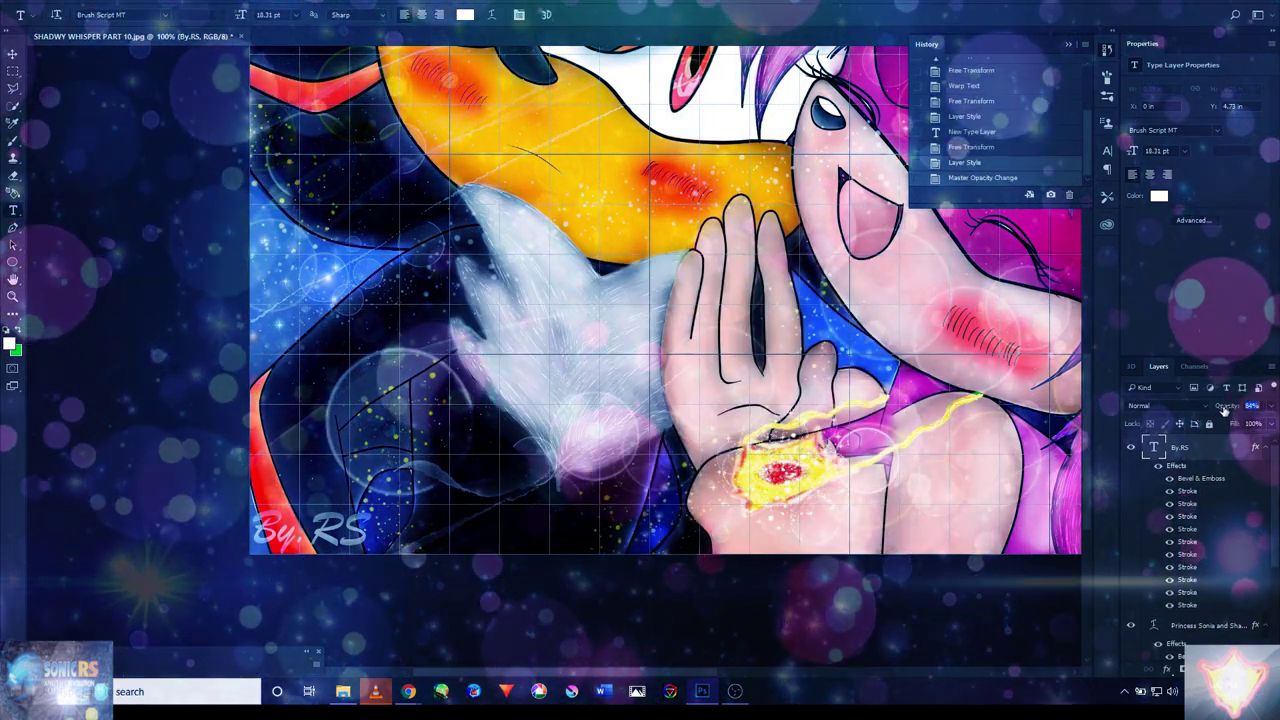
left_click_drag(1225, 410, 1184, 406)
- Add the date text "9/2919" in white 72 pt Brush Script MT near the artwork's lower-right corner
scroll(714, 476, "right", 10)
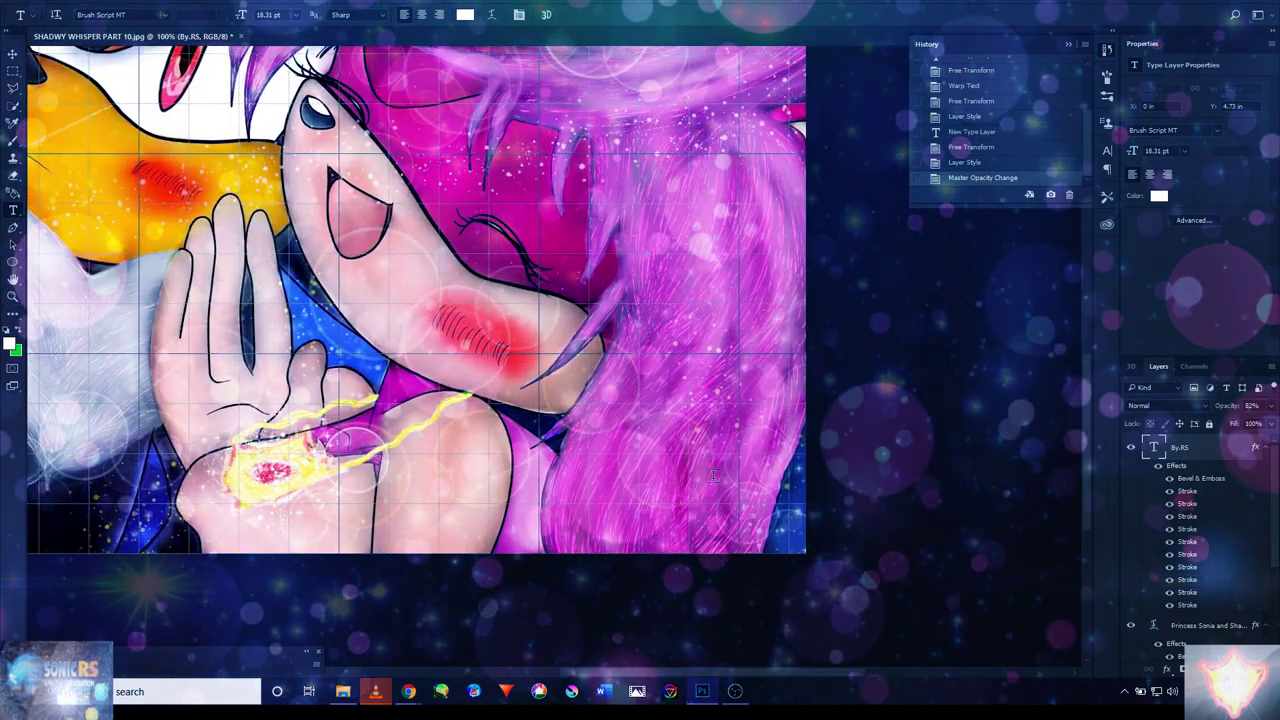
left_click(692, 525)
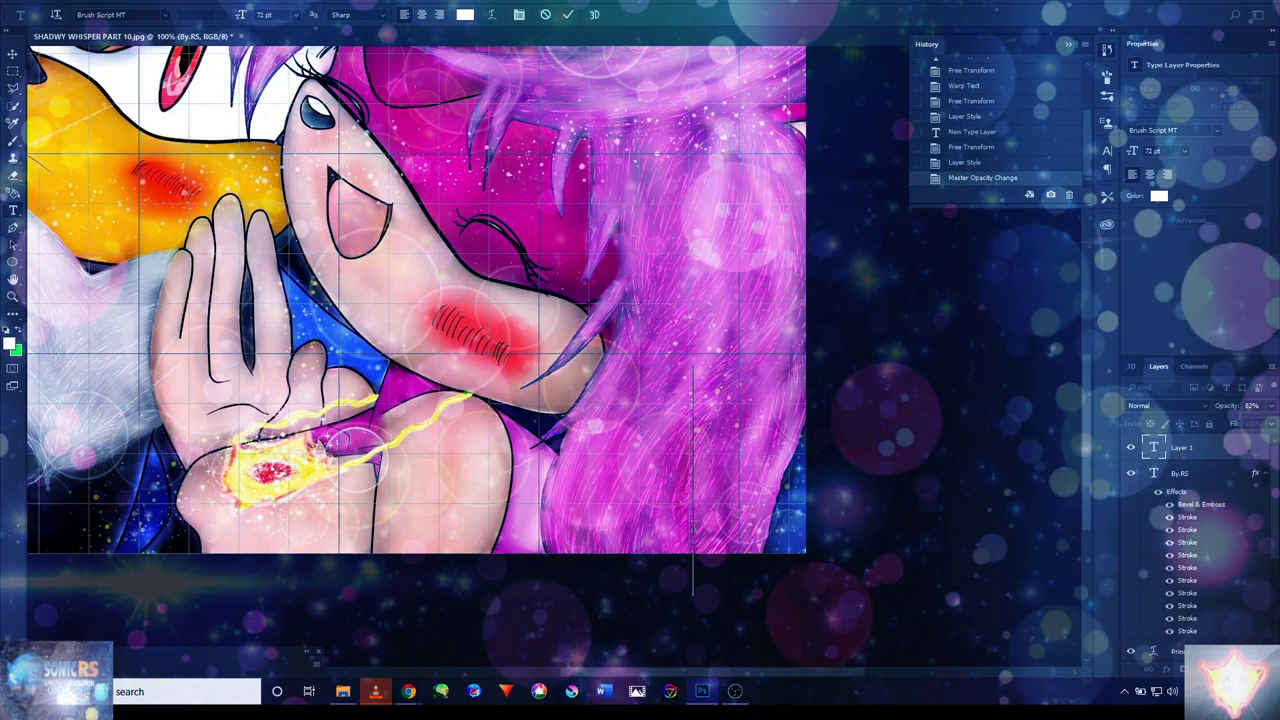
type("G")
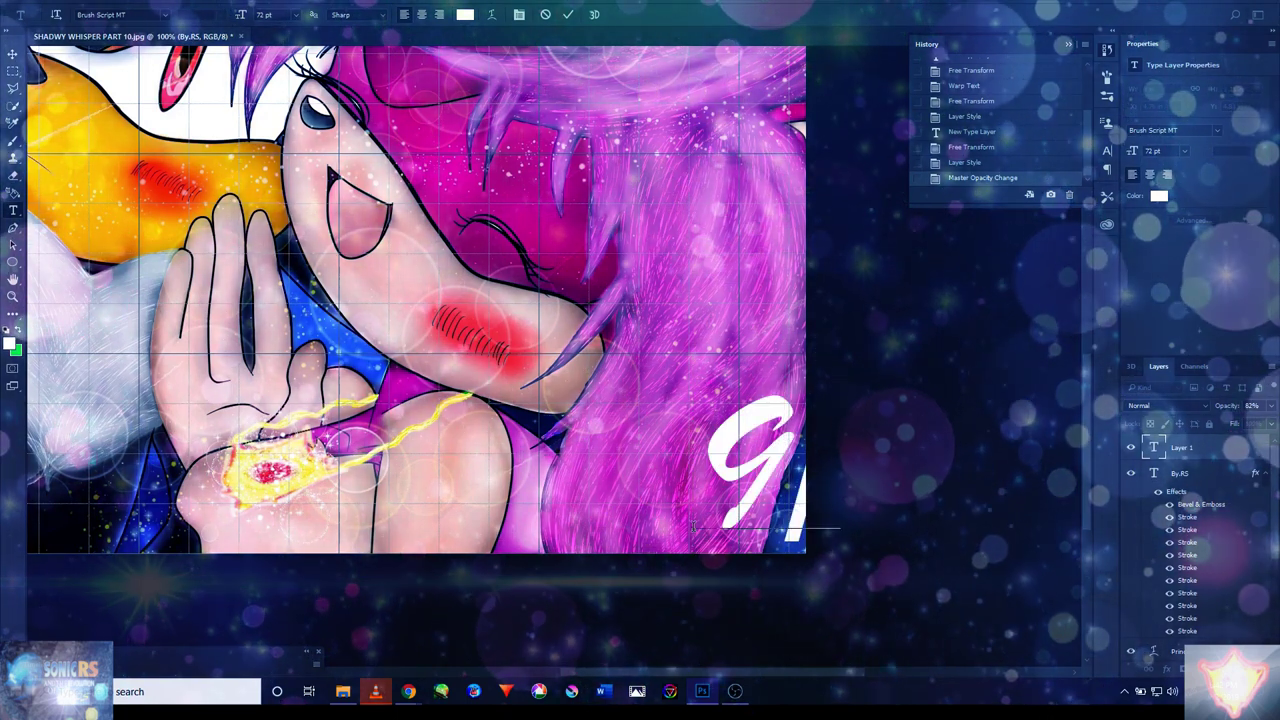
type("ood")
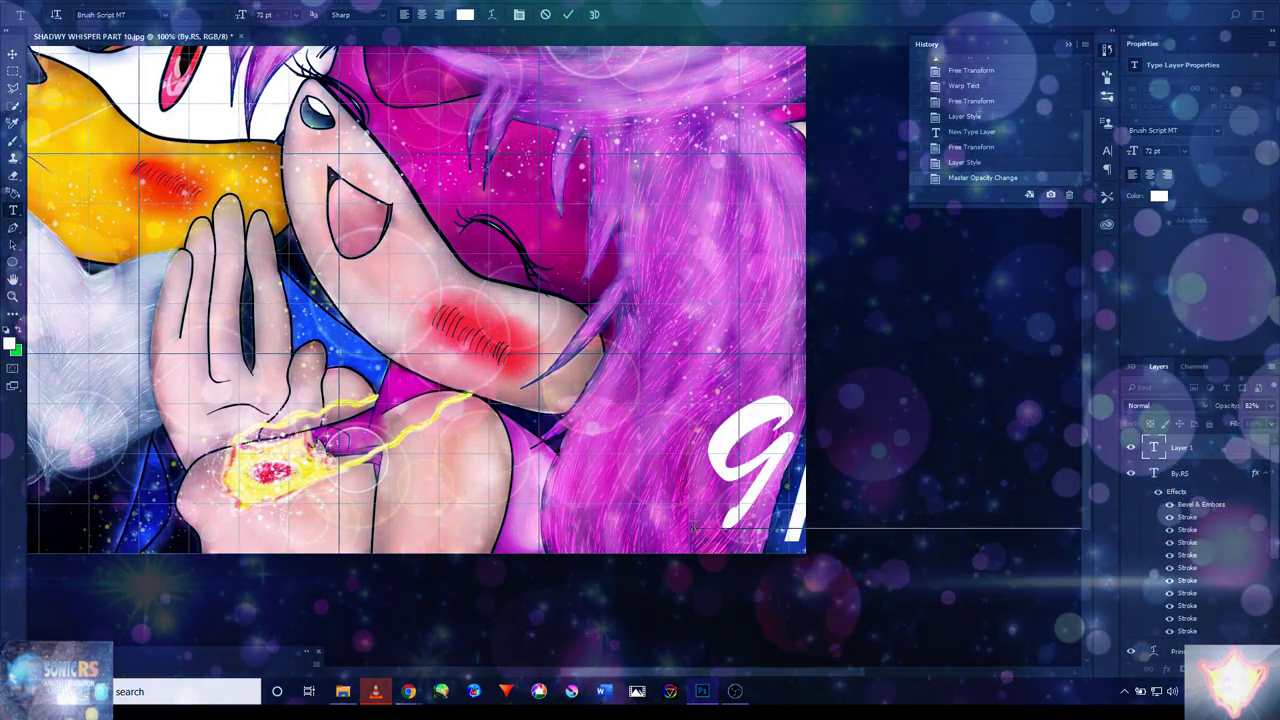
key("ctrl+Return")
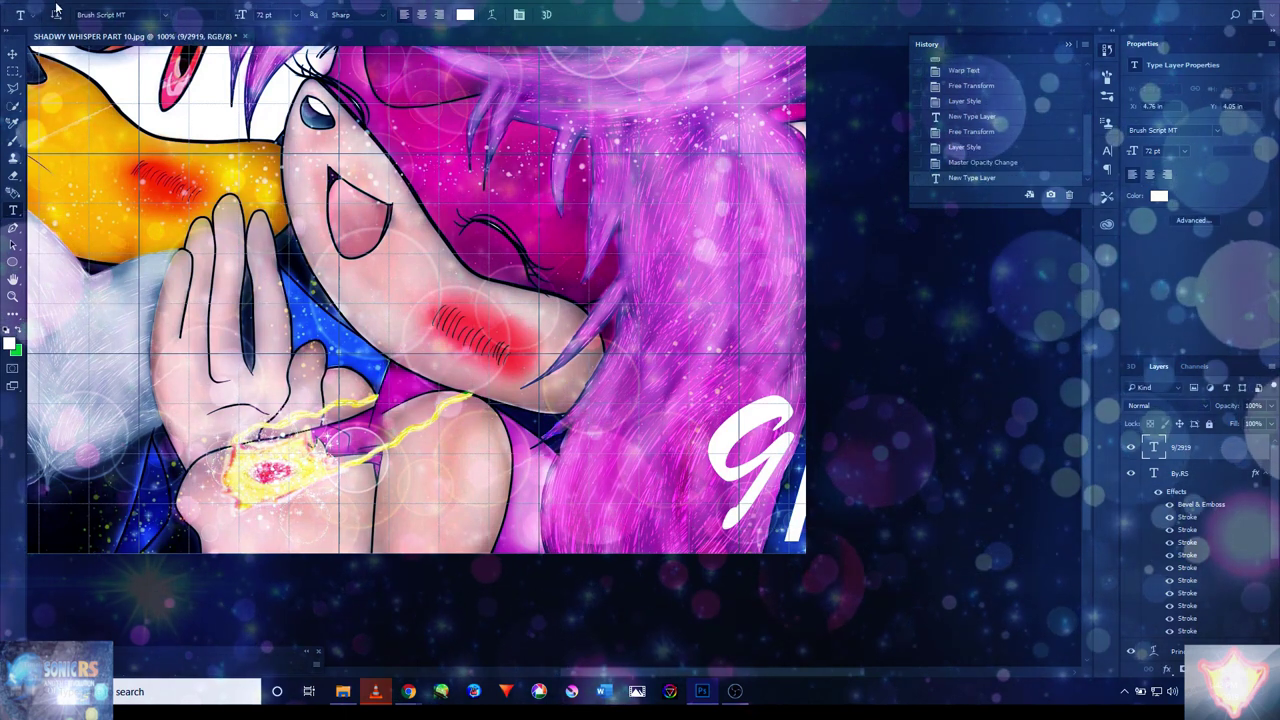
- Scale the "9/2919" text down to about 15.51 pt and fit it into the artwork's lower-right corner
left_click(57, 12)
left_click(121, 265)
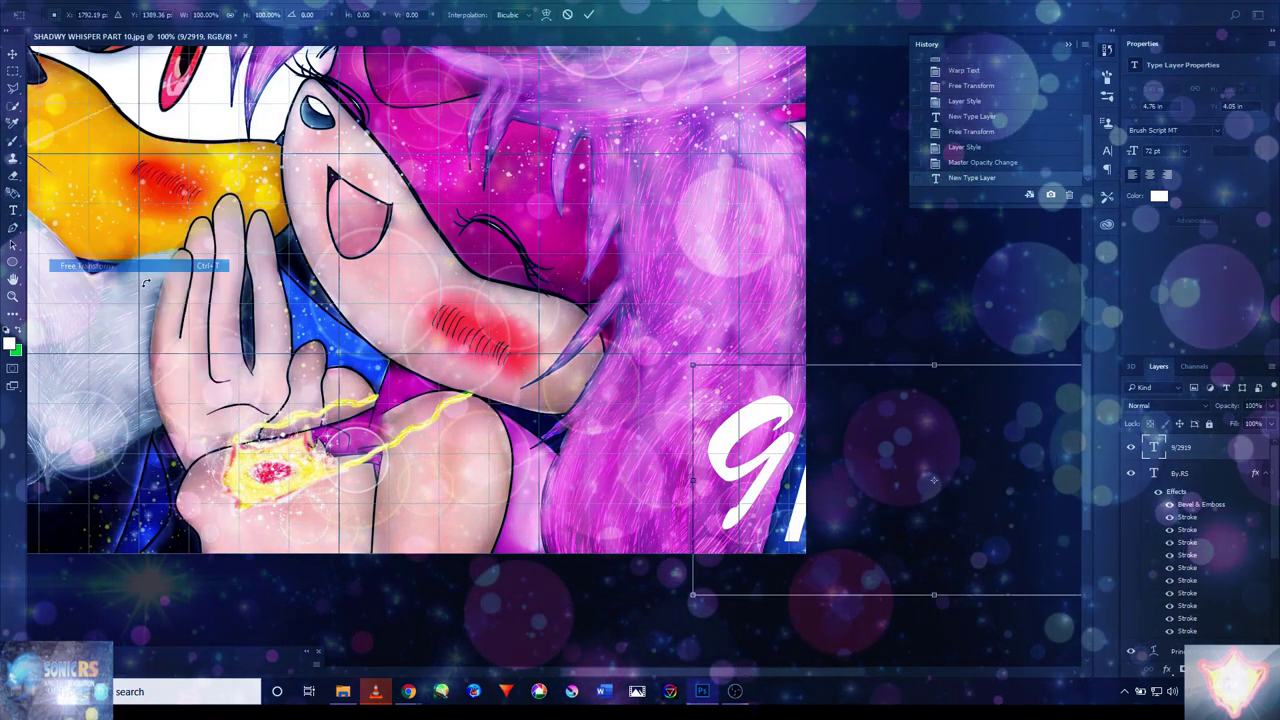
left_click_drag(795, 403, 697, 518)
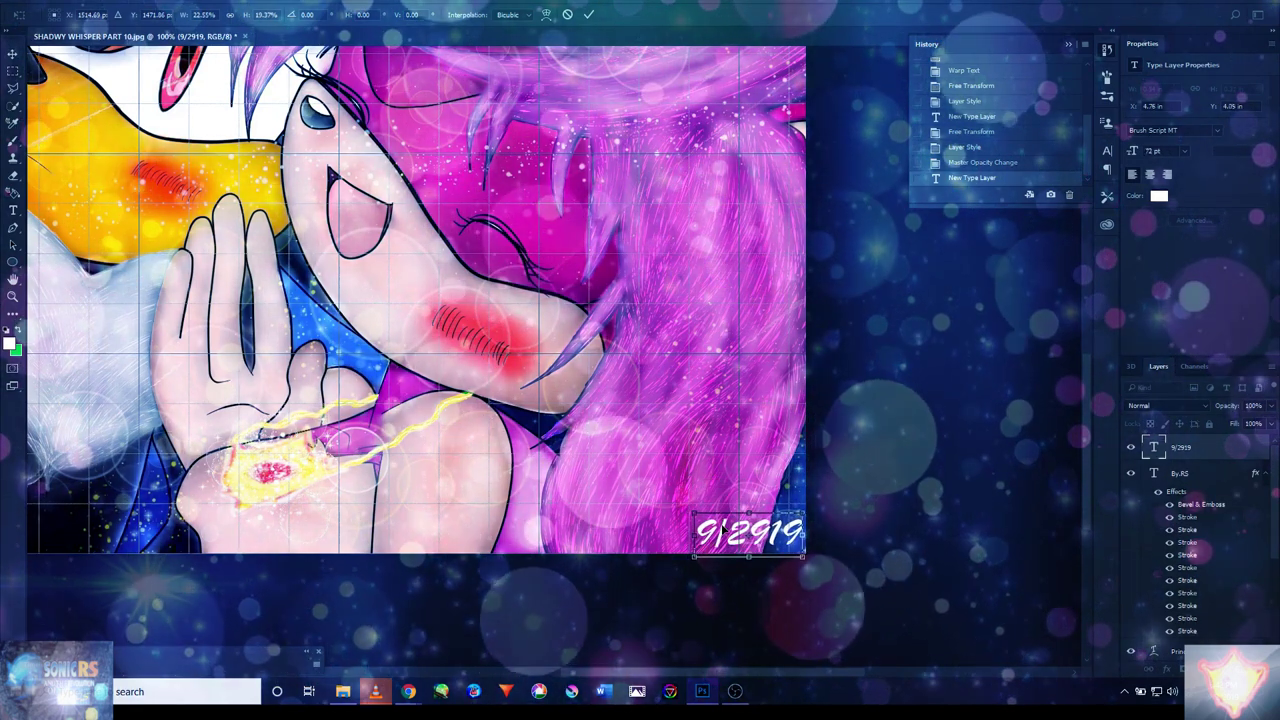
key("ctrl+plus")
left_click_drag(704, 167, 647, 355)
key("f")
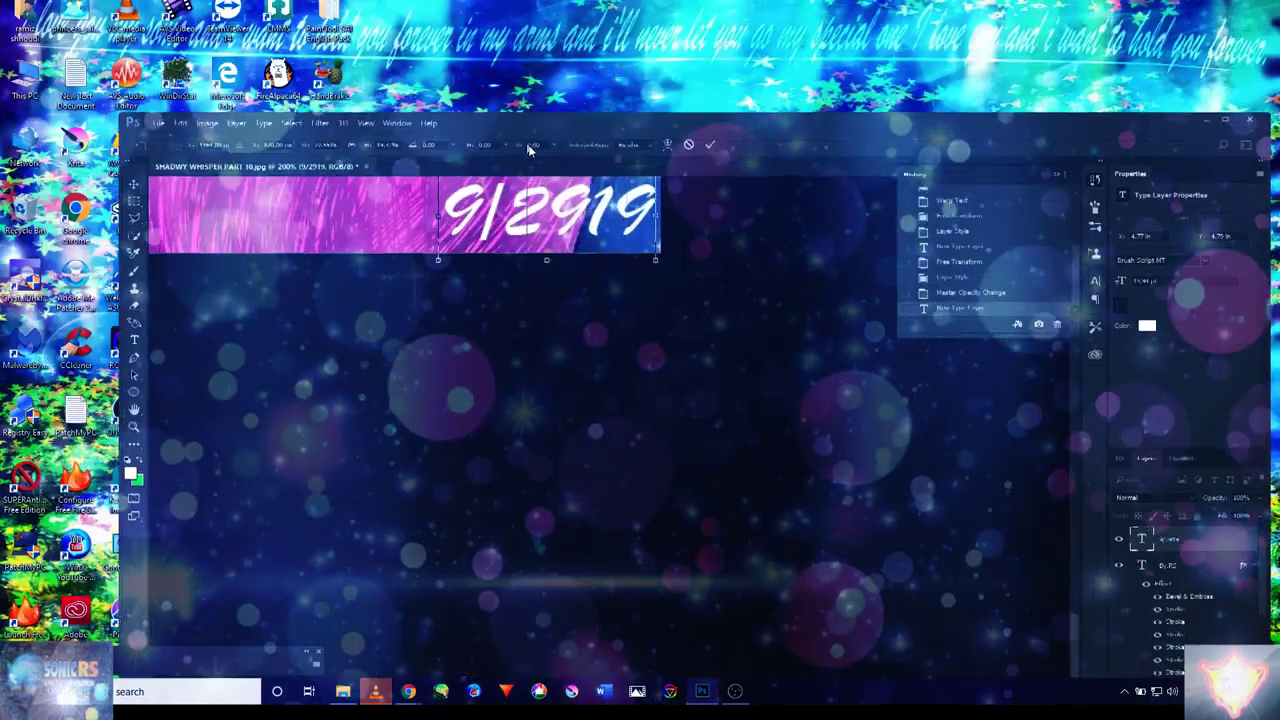
key("f")
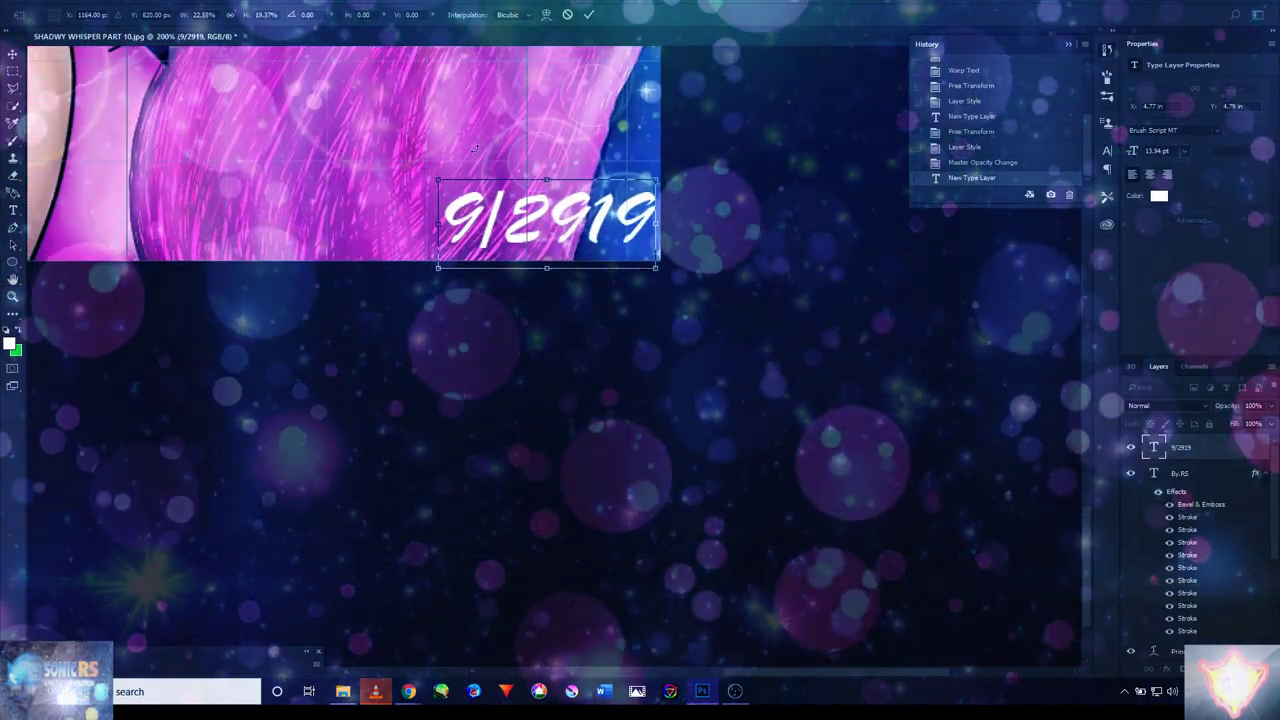
left_click_drag(428, 172, 392, 172)
left_click_drag(465, 190, 465, 198)
left_click(590, 17)
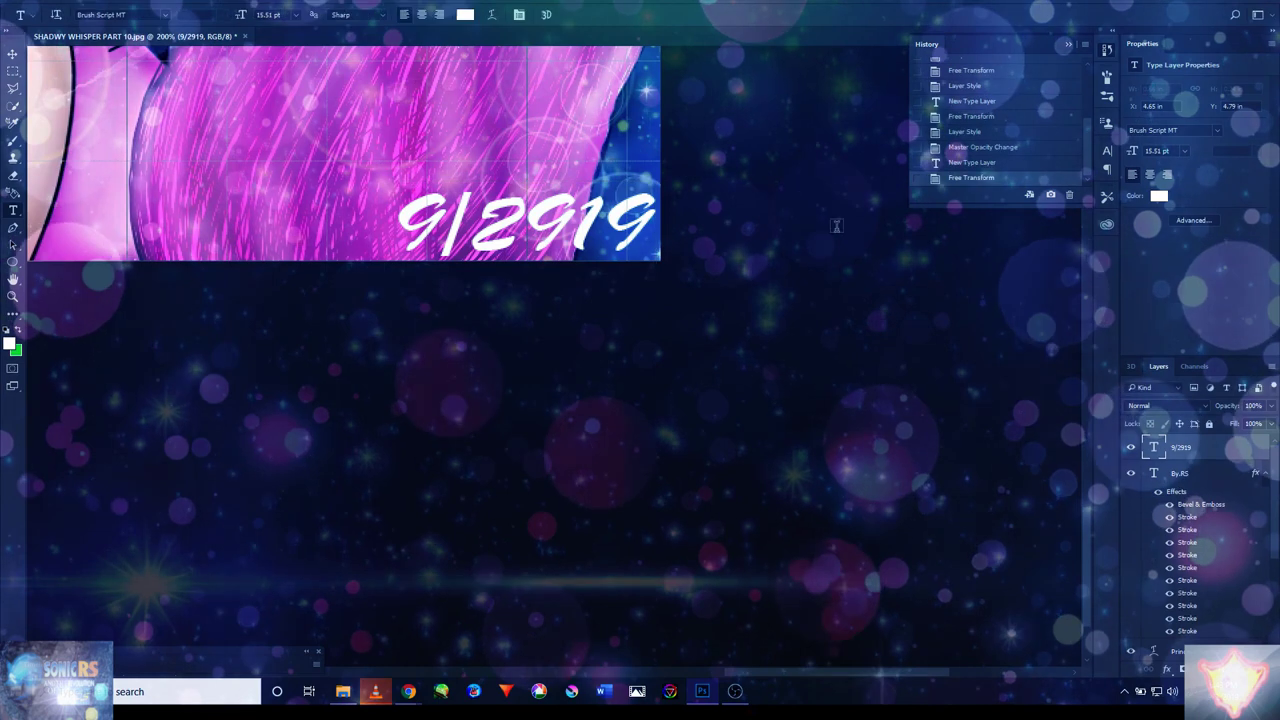
- Add a Bevel & Emboss layer style with Contour and Texture to the "9/2919" date text
left_click(1174, 670)
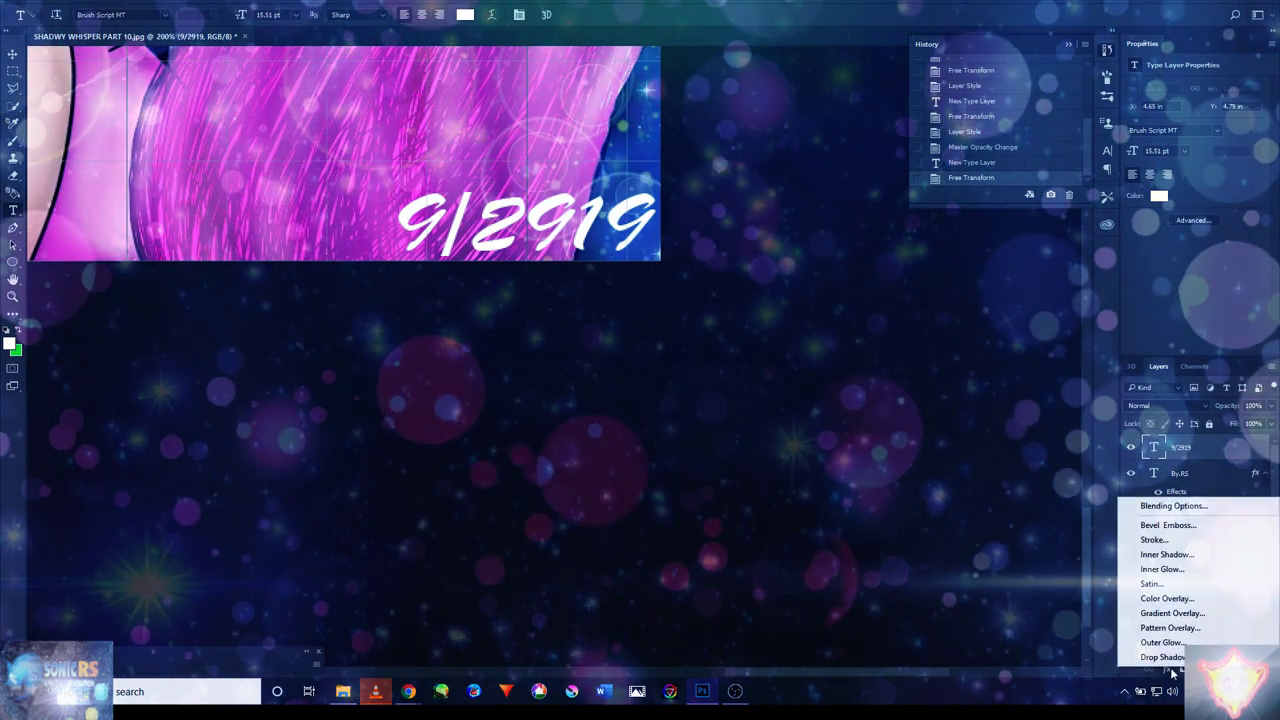
left_click(1100, 502)
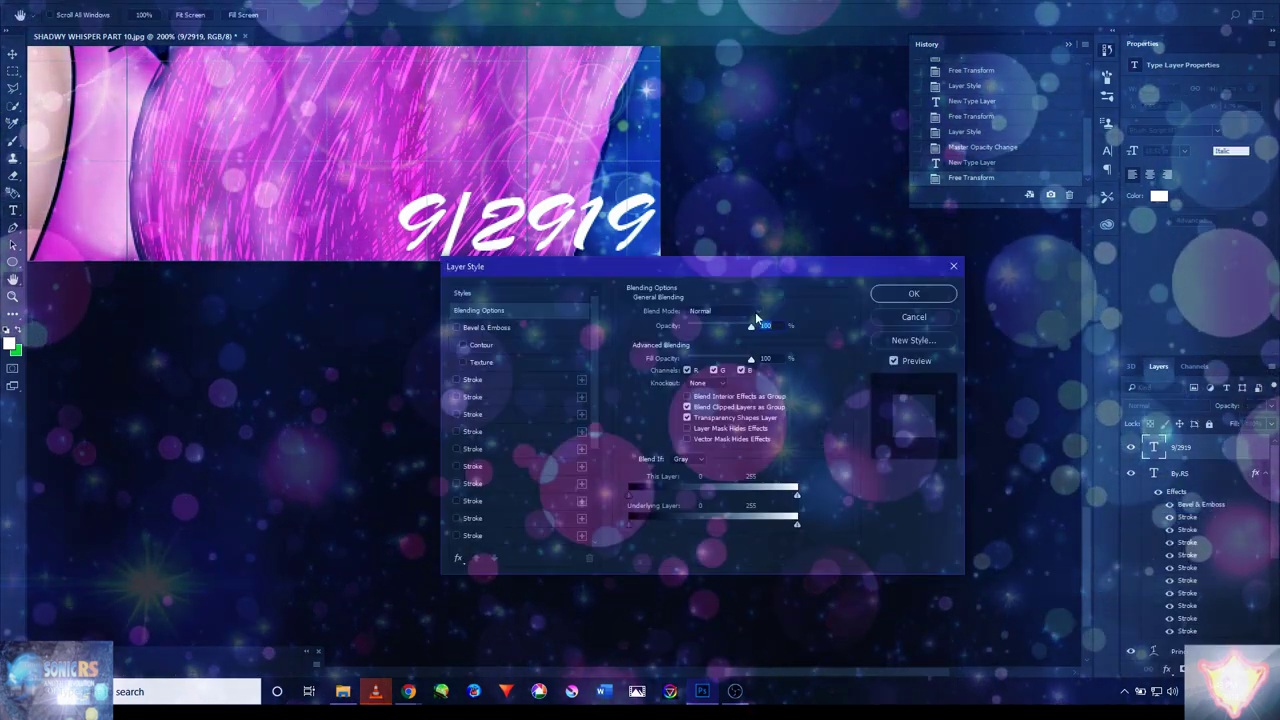
left_click(545, 326)
left_click(532, 344)
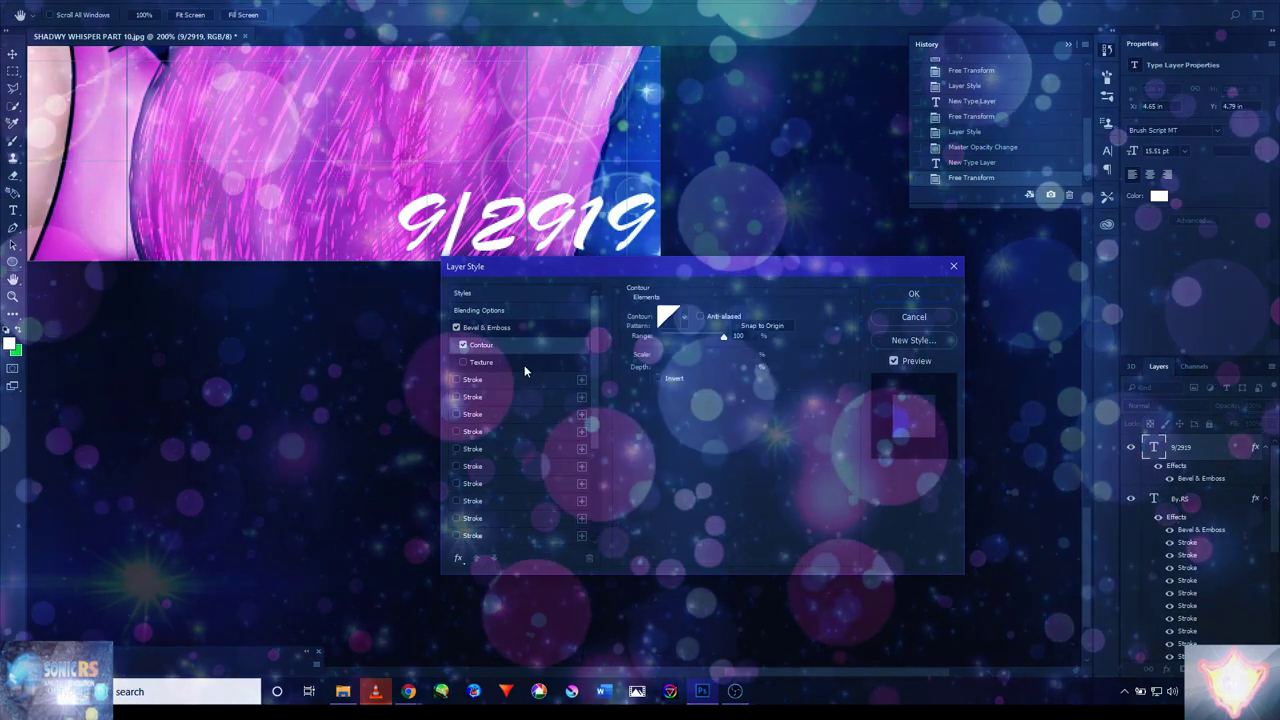
left_click(505, 362)
- Enable all ten saved Stroke effects on the "9/2919" date text and apply the layer style
left_click(512, 380)
left_click(506, 396)
left_click(500, 414)
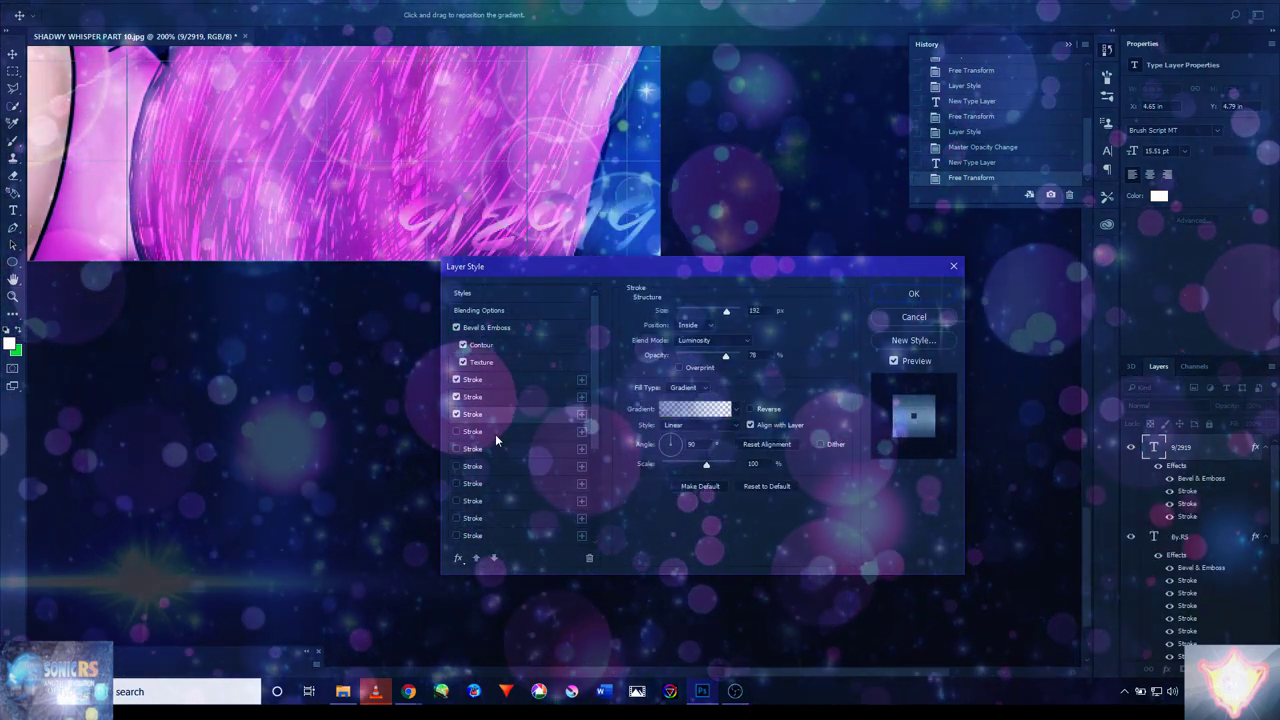
left_click(496, 431)
left_click(498, 448)
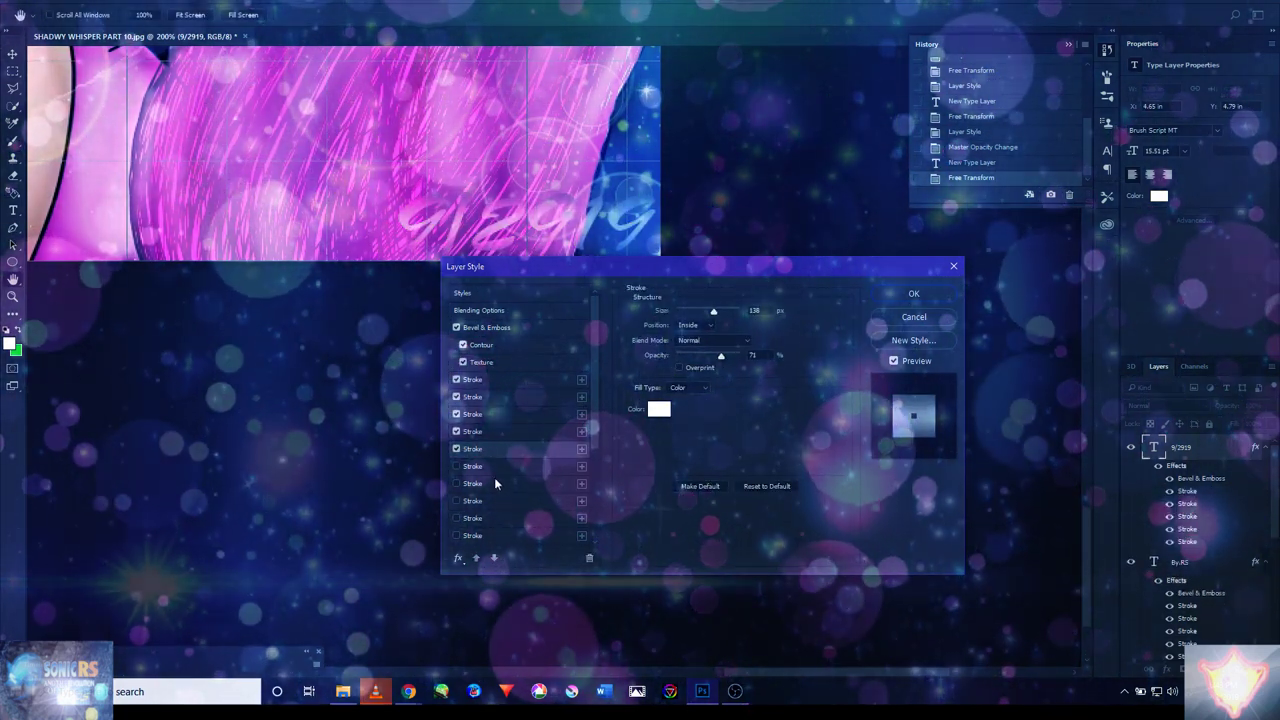
left_click(492, 467)
left_click(486, 483)
left_click(485, 500)
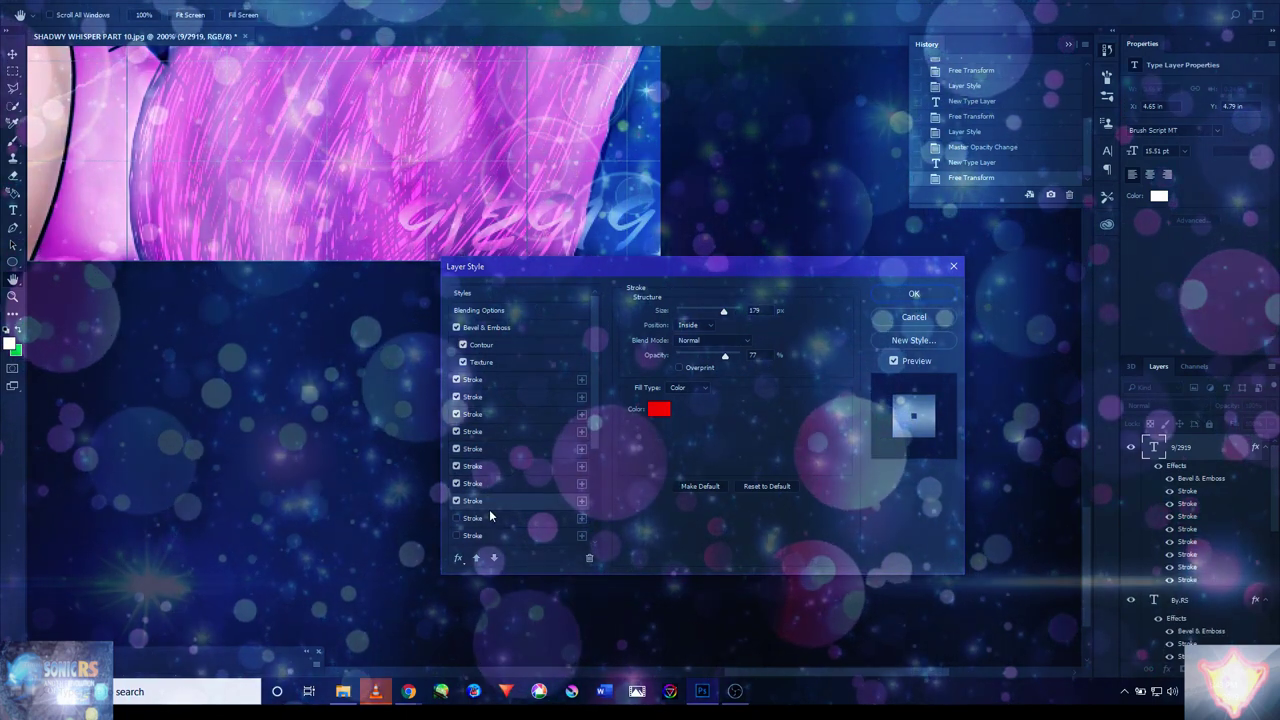
left_click(492, 519)
left_click(496, 535)
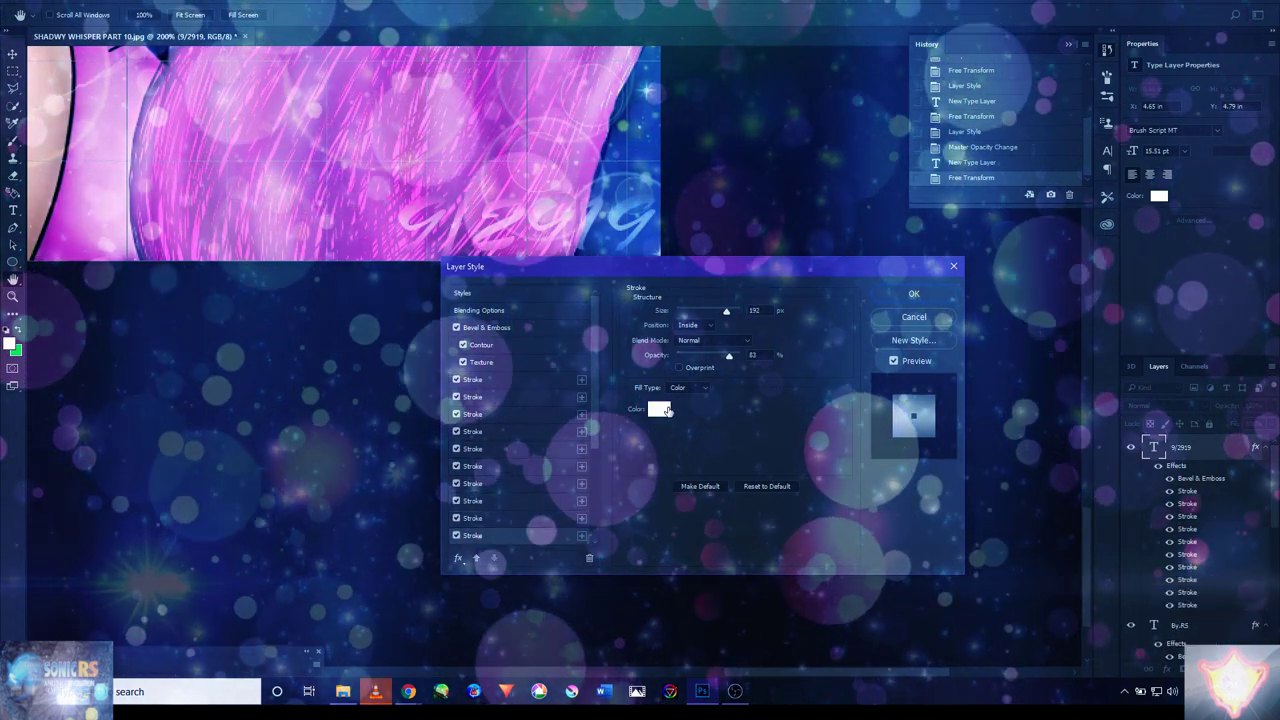
left_click(913, 294)
- Create a new layer above the date text with a few white brush strokes and set its blend mode to Lighten
scroll(535, 270, "down", 5)
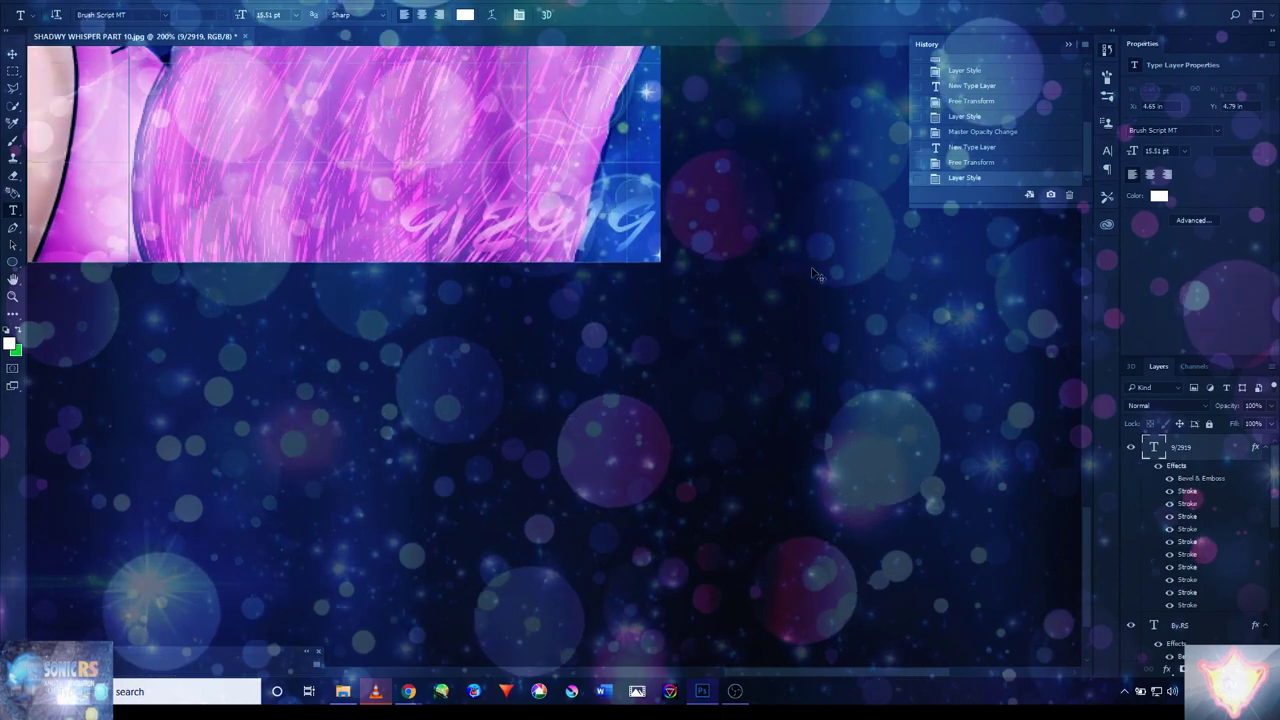
left_click_drag(535, 270, 700, 508)
scroll(718, 400, "down", 1)
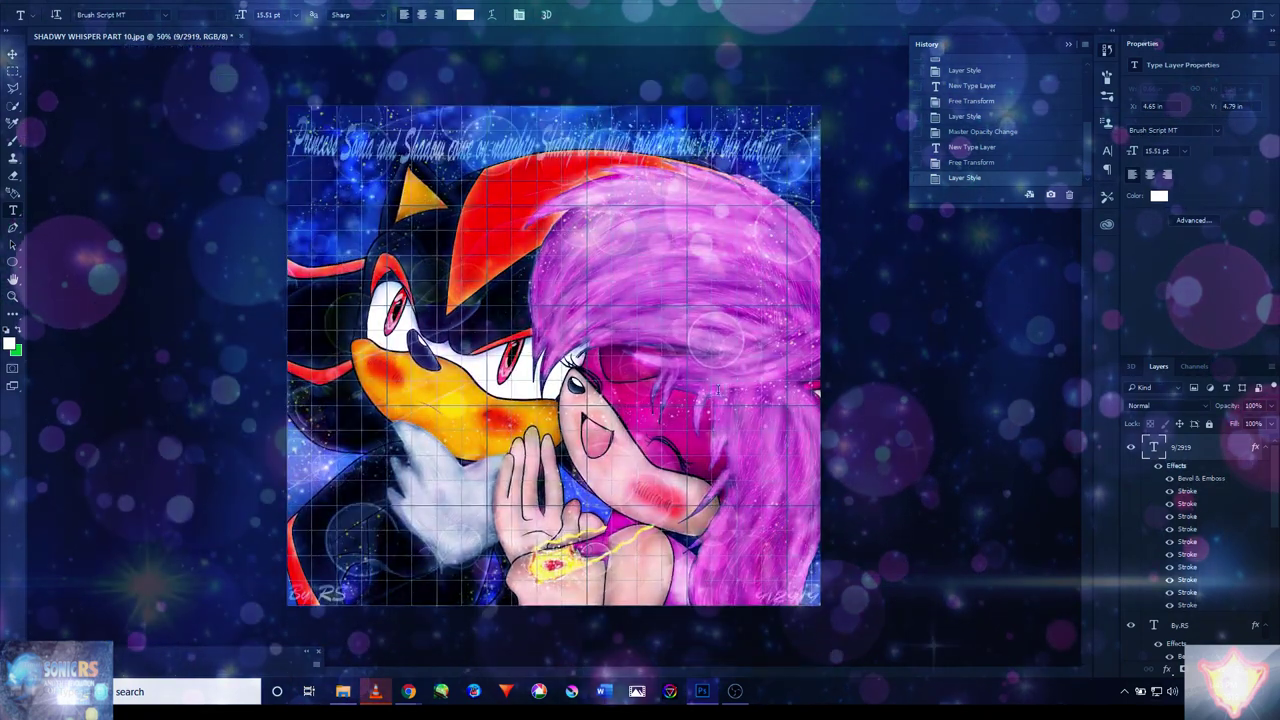
key("ctrl+shift+z")
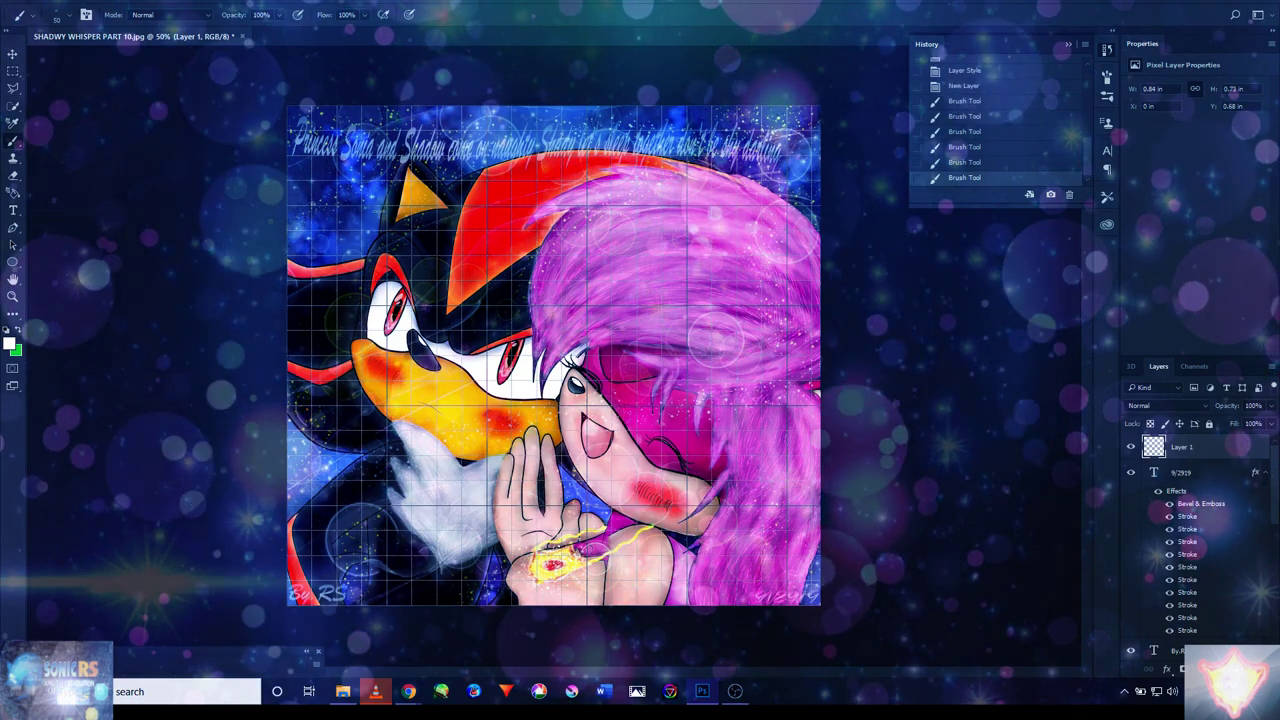
left_click(1146, 406)
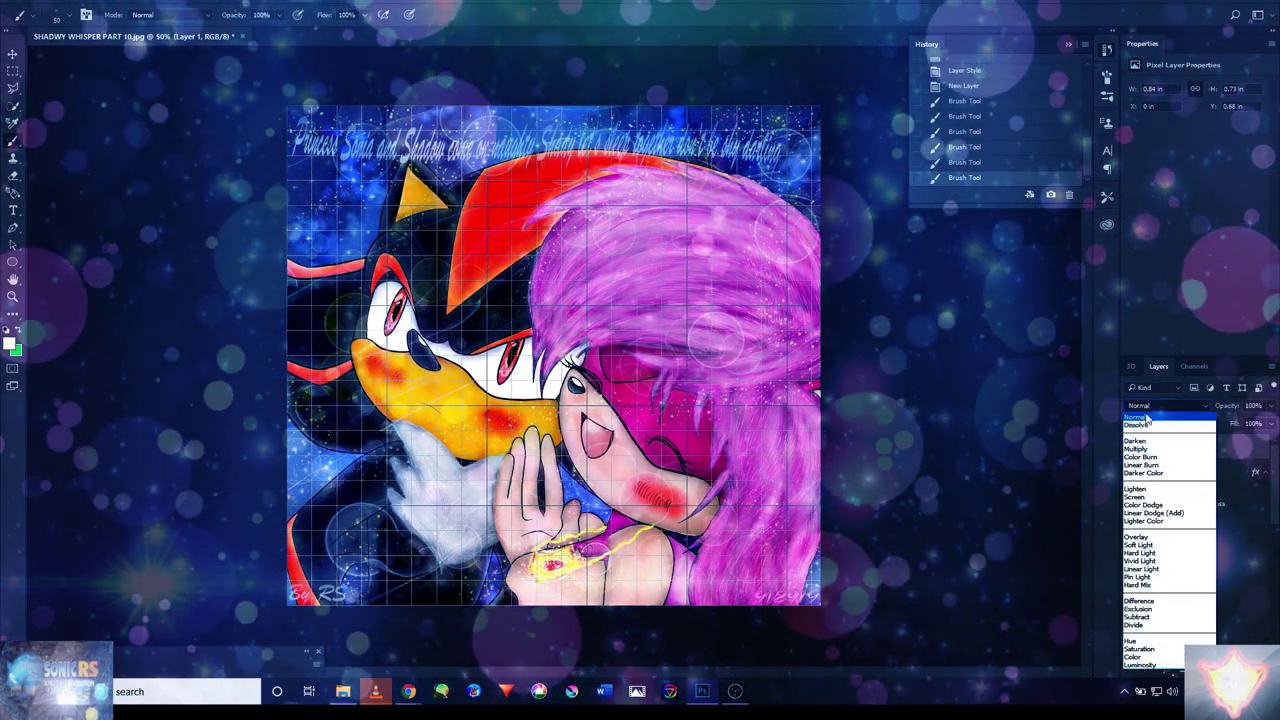
left_click(1157, 490)
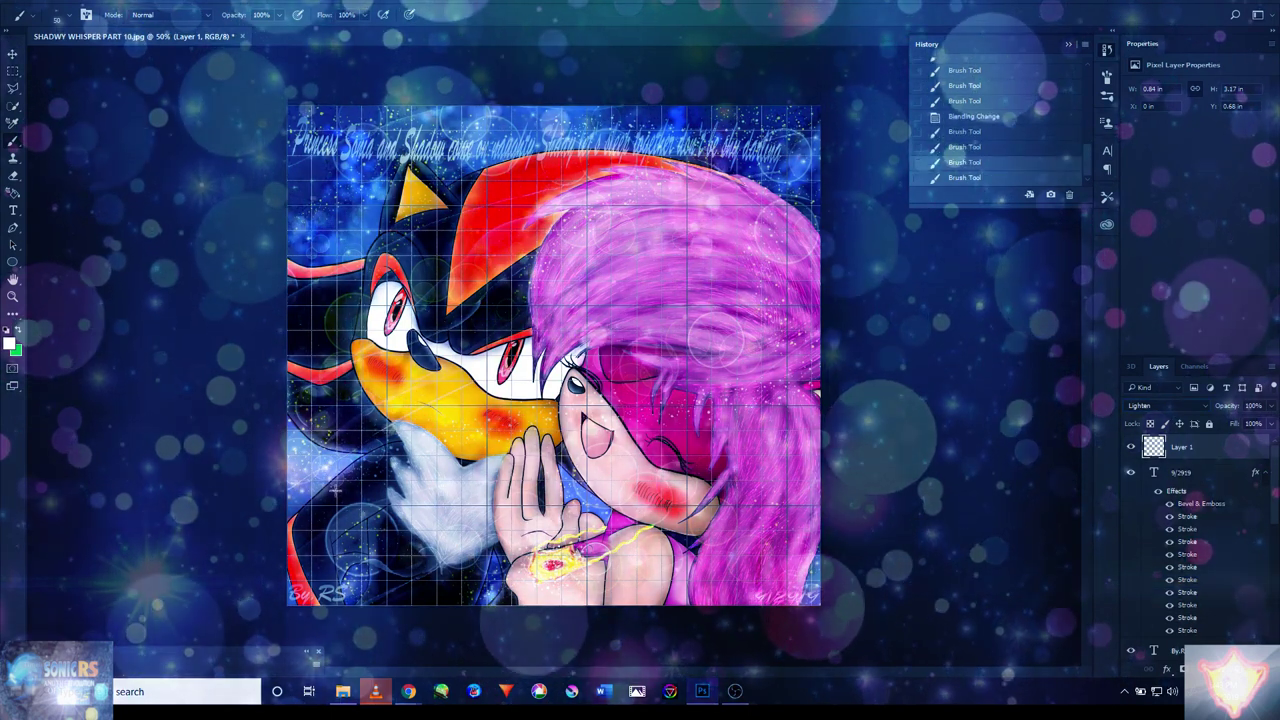
- Paint white sparkle strokes with the size 50 brush across the characters and up to the artwork's upper-right corner on the Lighten layer
mouse_move(522, 580)
left_mouse_down()
mouse_move(522, 613)
mouse_move(330, 560)
mouse_move(470, 430)
mouse_move(469, 407)
left_mouse_up()
left_click_drag(750, 368, 727, 252)
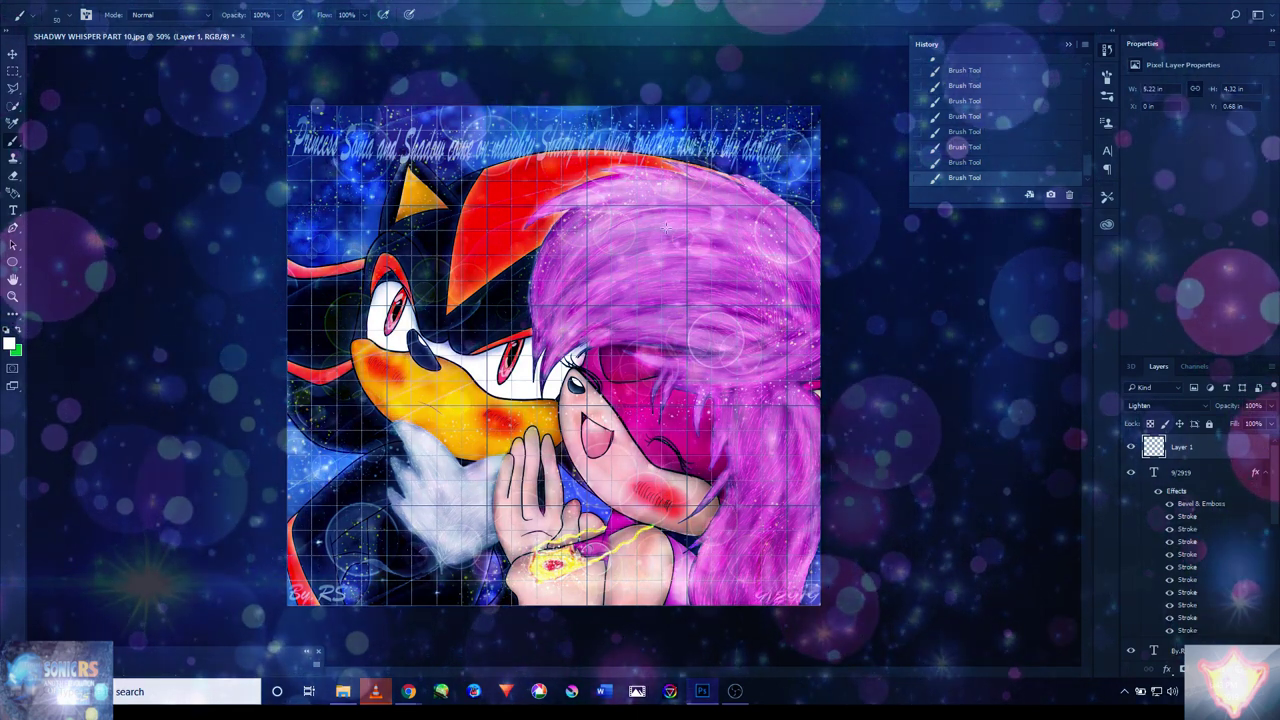
left_click_drag(727, 252, 790, 158)
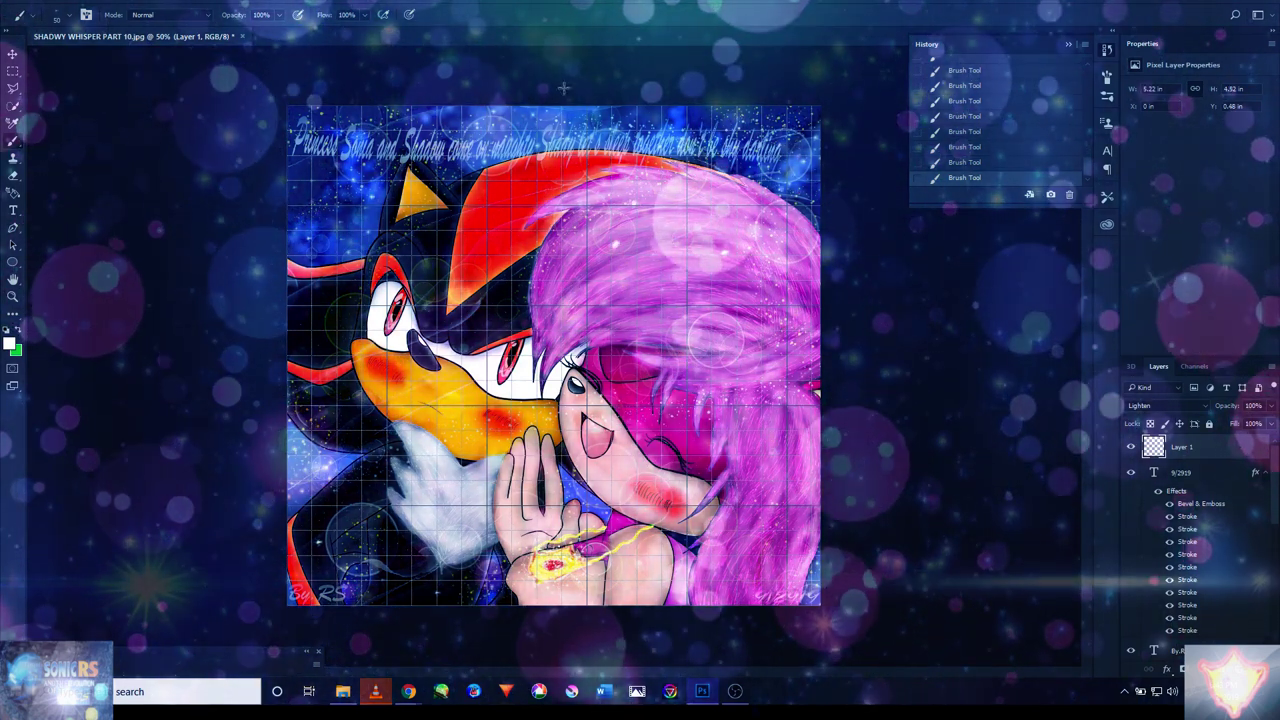
- Step back through the latest sparkle strokes and reselect the Lighten-mode Layer 1 with a pink foreground colour
left_click(958, 148)
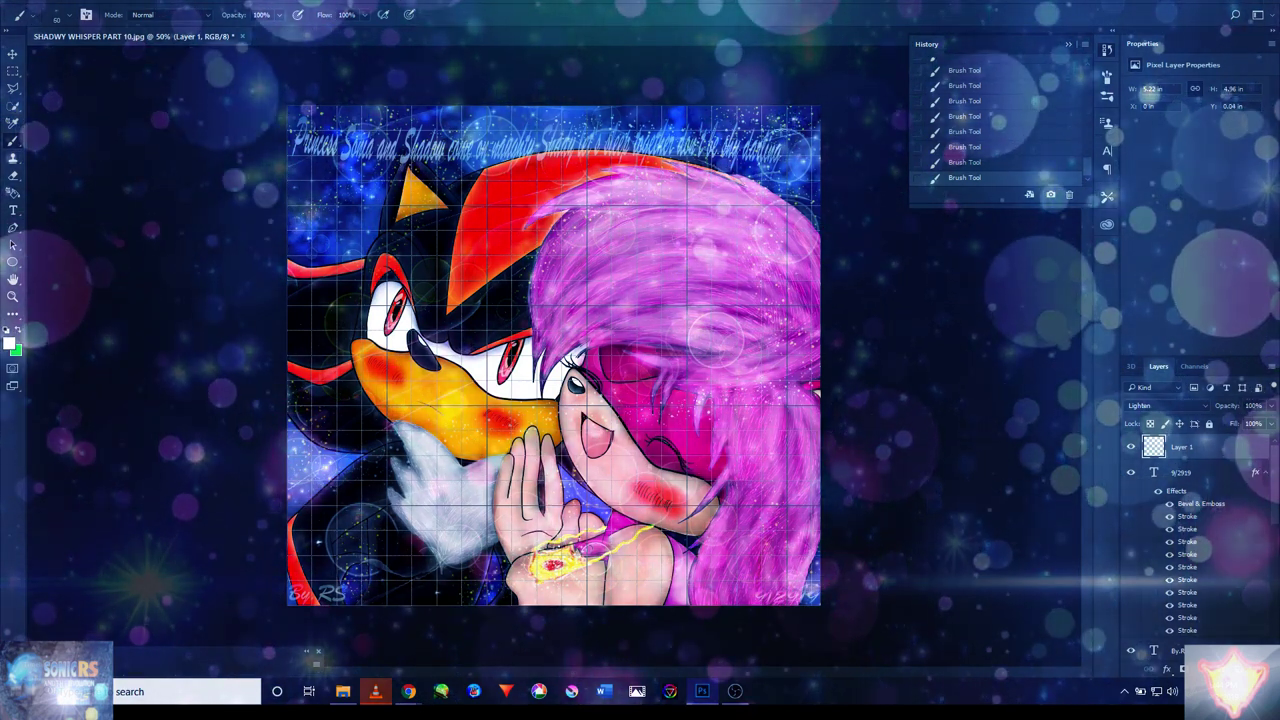
key("ctrl+plus")
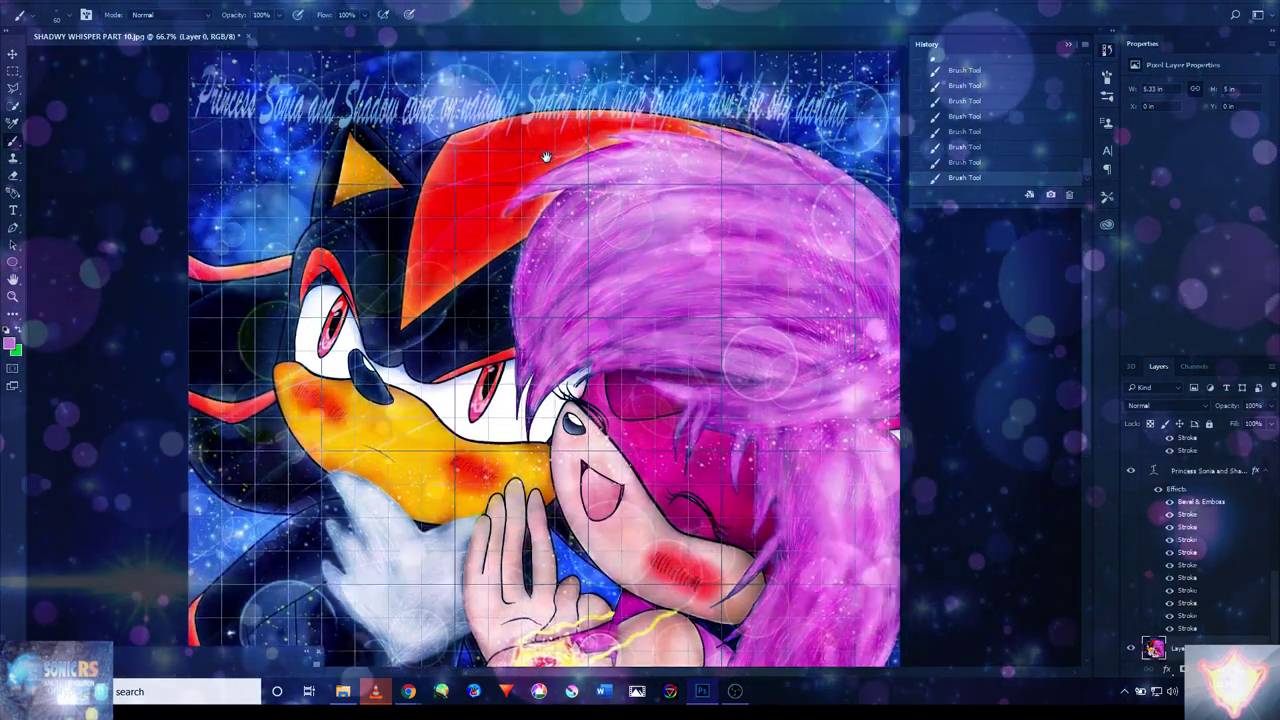
left_click_drag(572, 54, 489, 275)
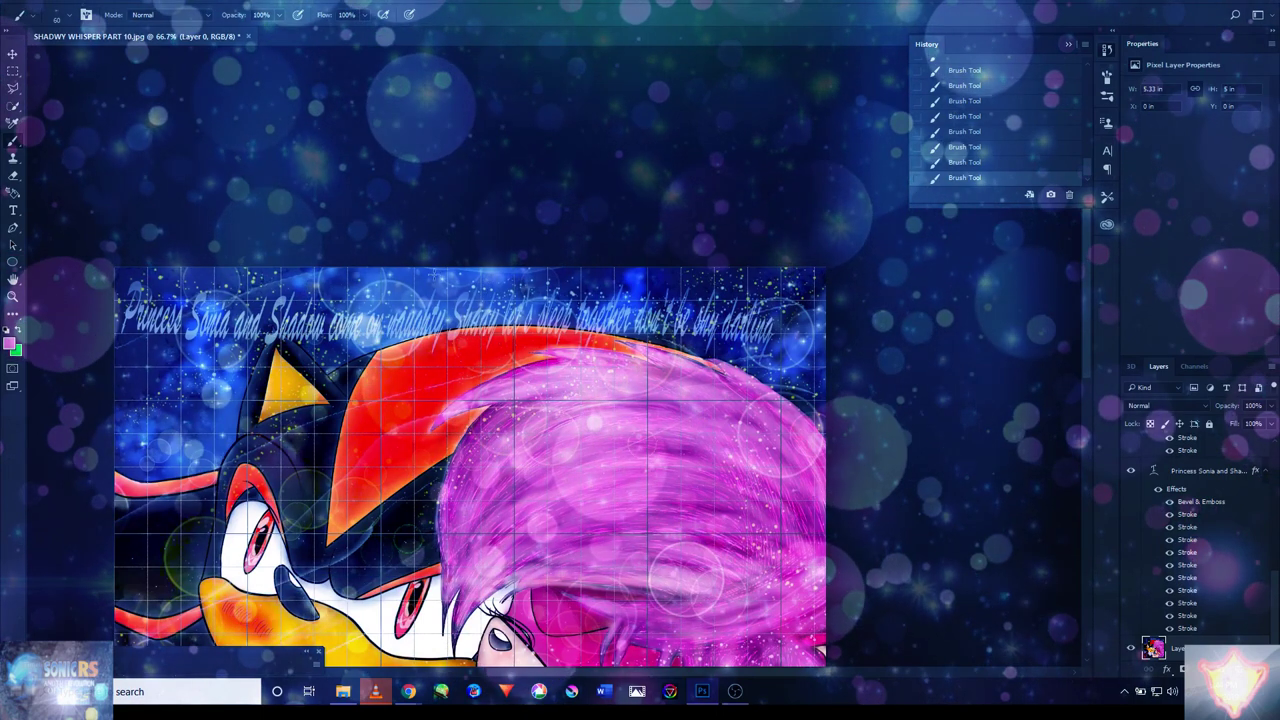
left_click_drag(520, 283, 498, 199)
left_click_drag(480, 540, 600, 195)
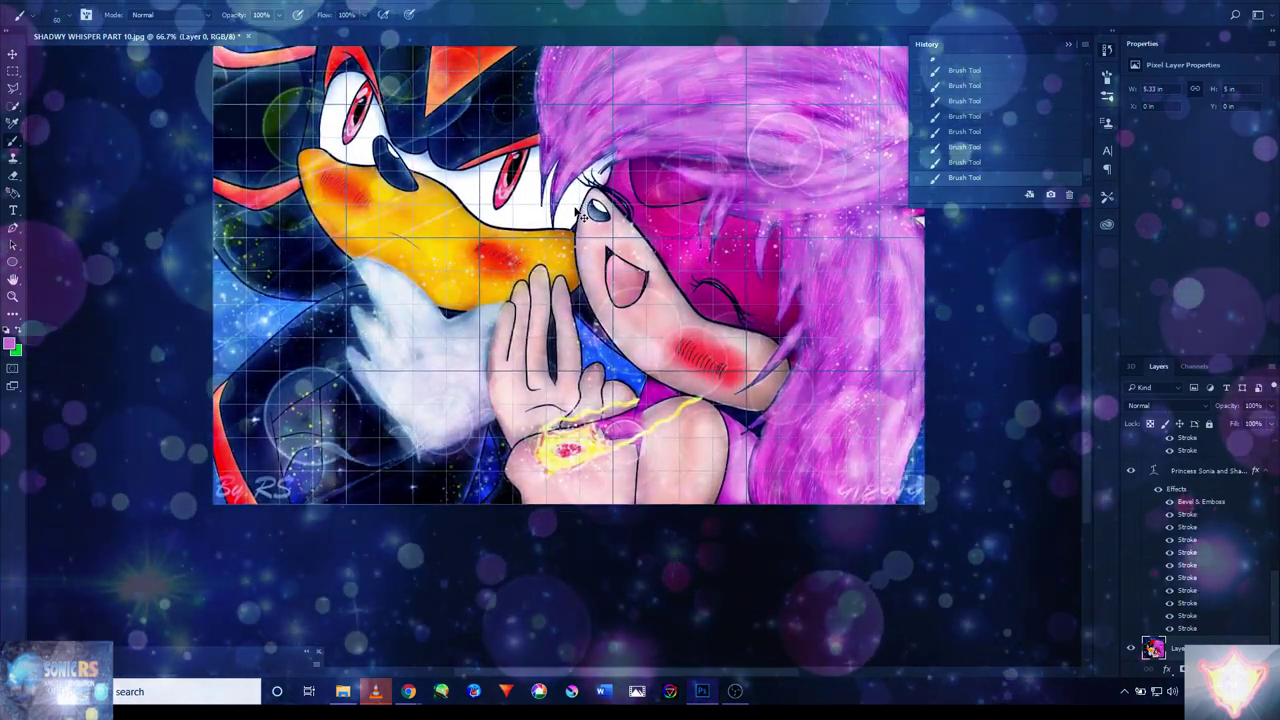
key("ctrl+plus")
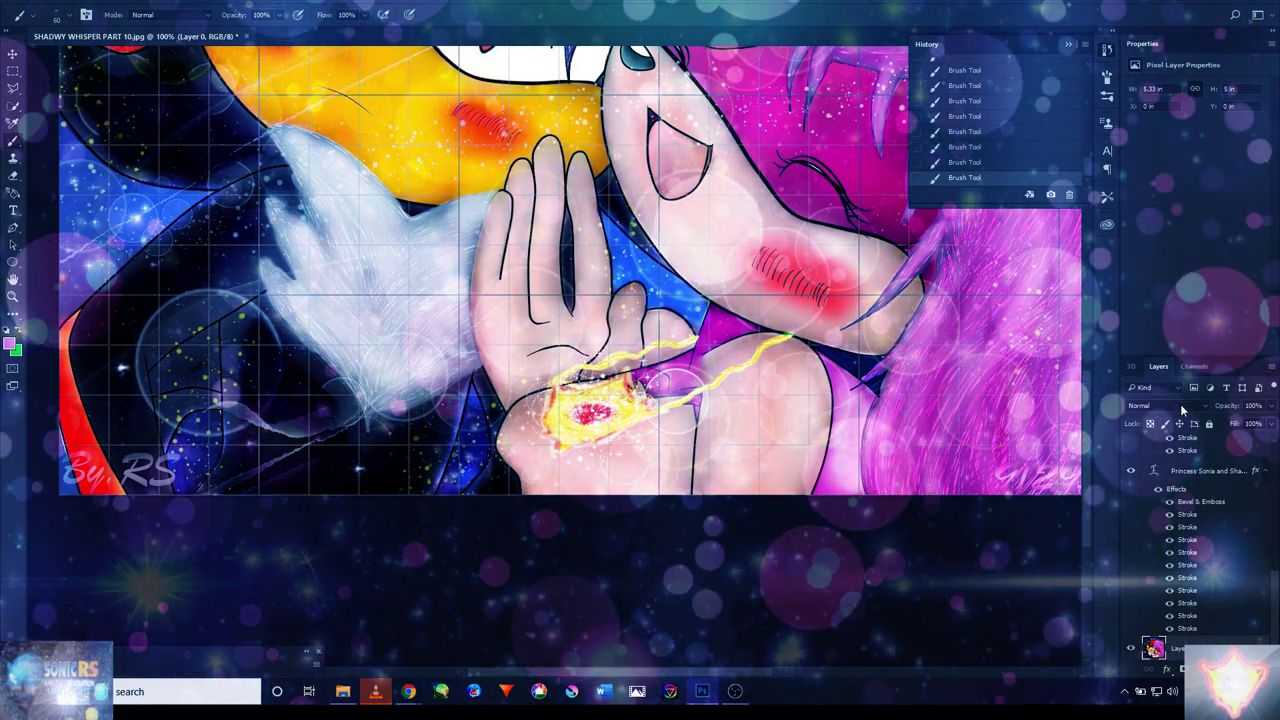
scroll(1255, 524, "up", 5)
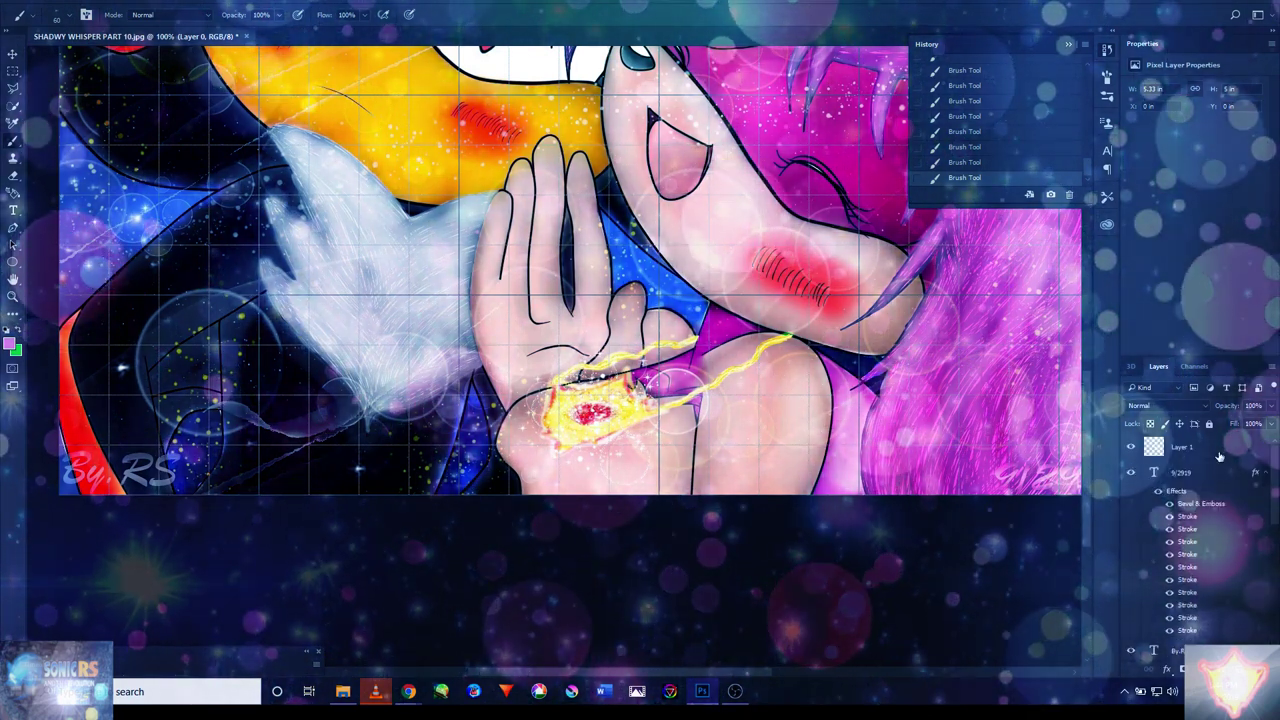
left_click(1182, 447)
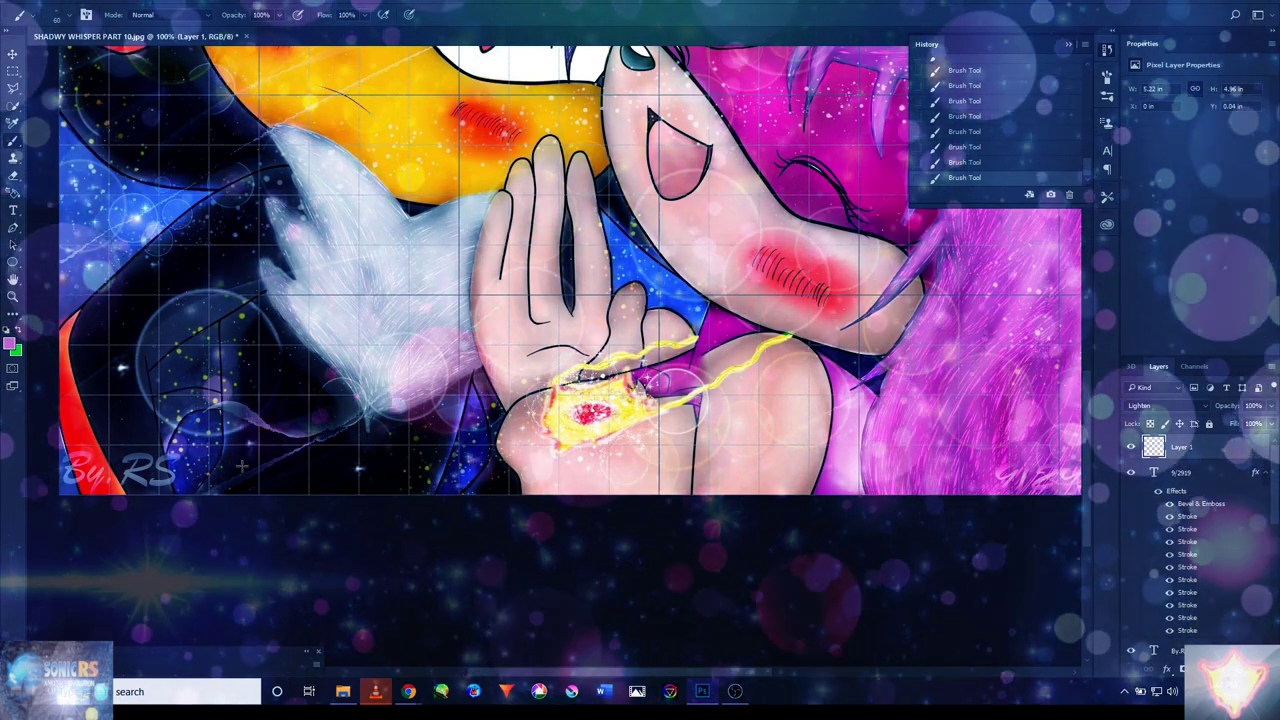
- Look over the artwork from the lower edge up to the title and check the recording in OBS
key("ctrl+plus")
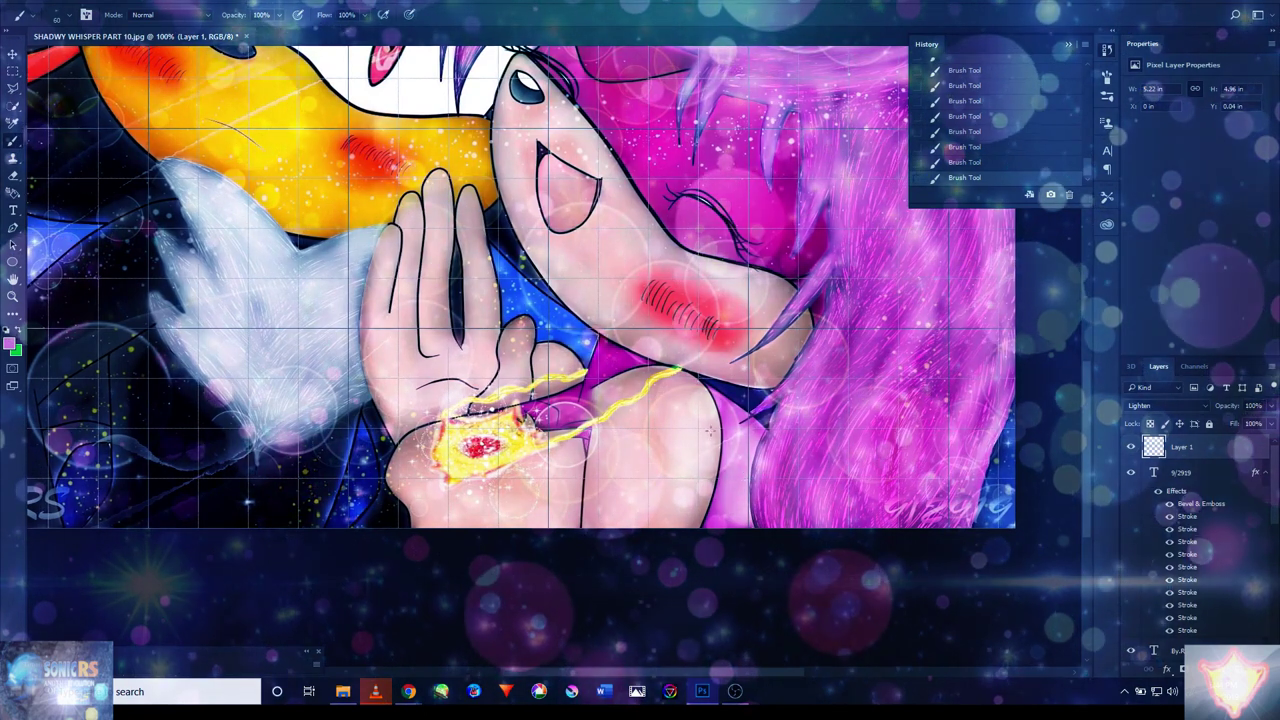
scroll(507, 498, "up", 5)
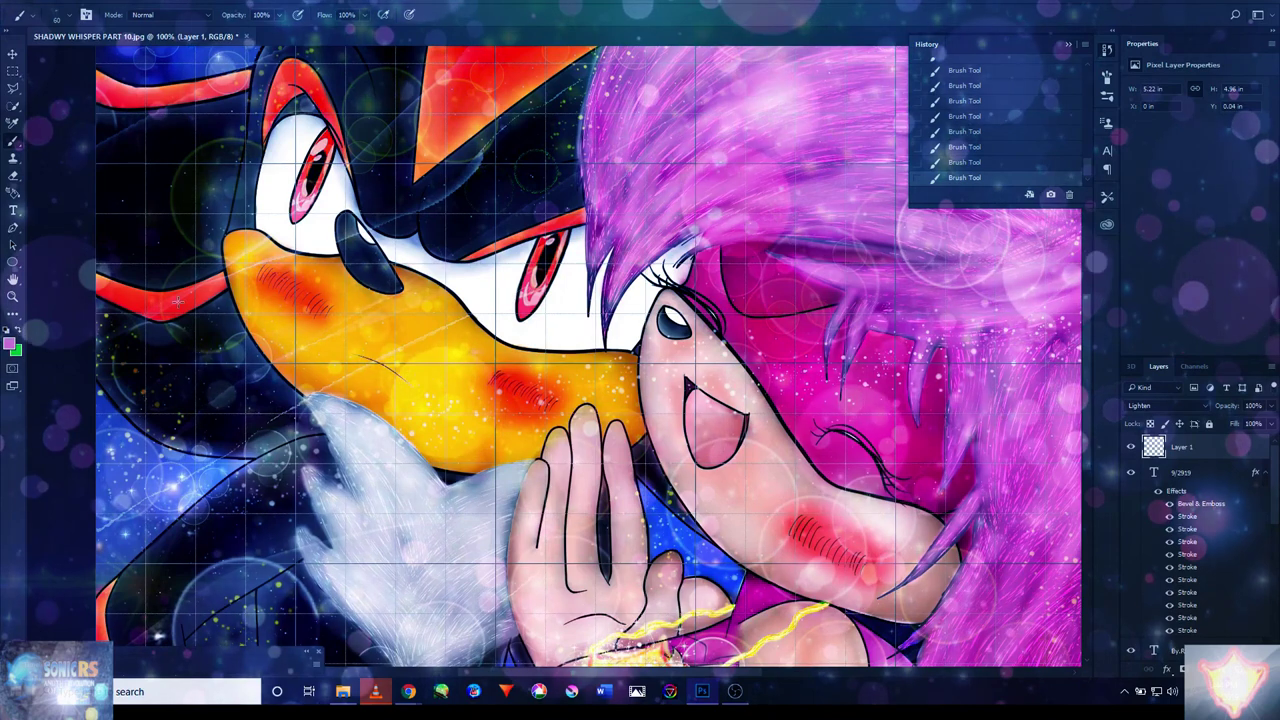
scroll(165, 204, "up", 5)
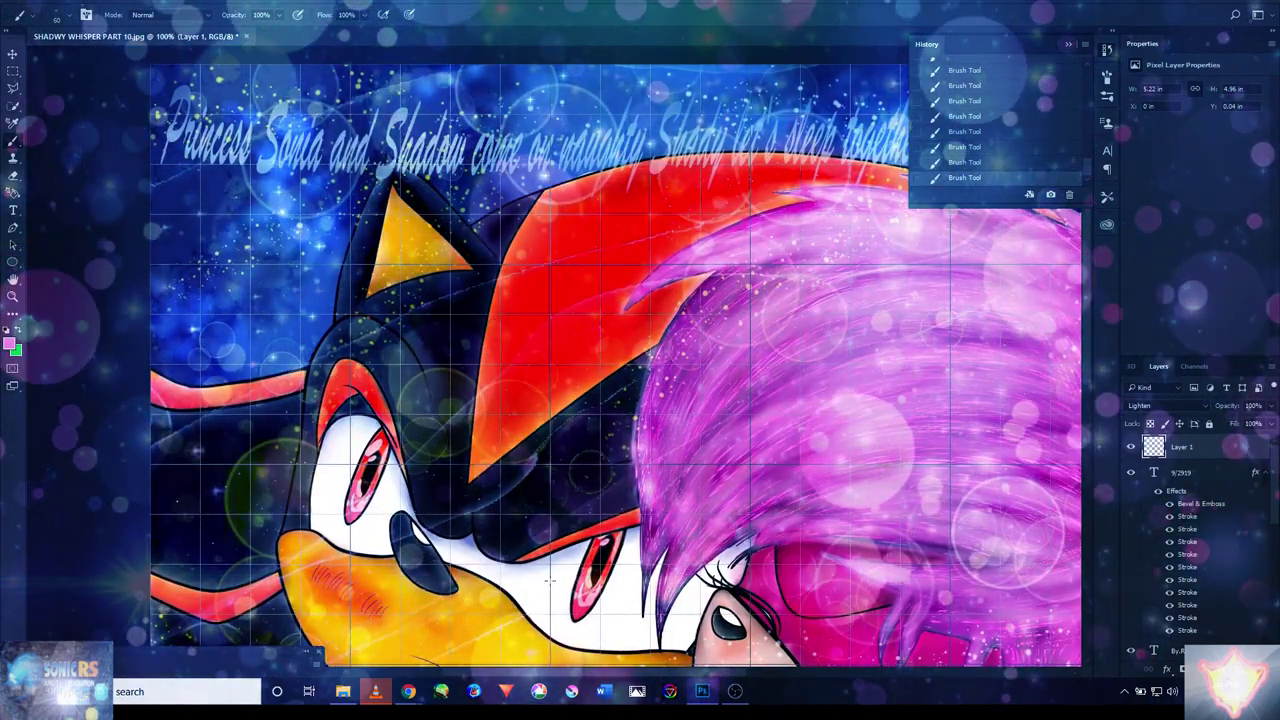
left_click(740, 691)
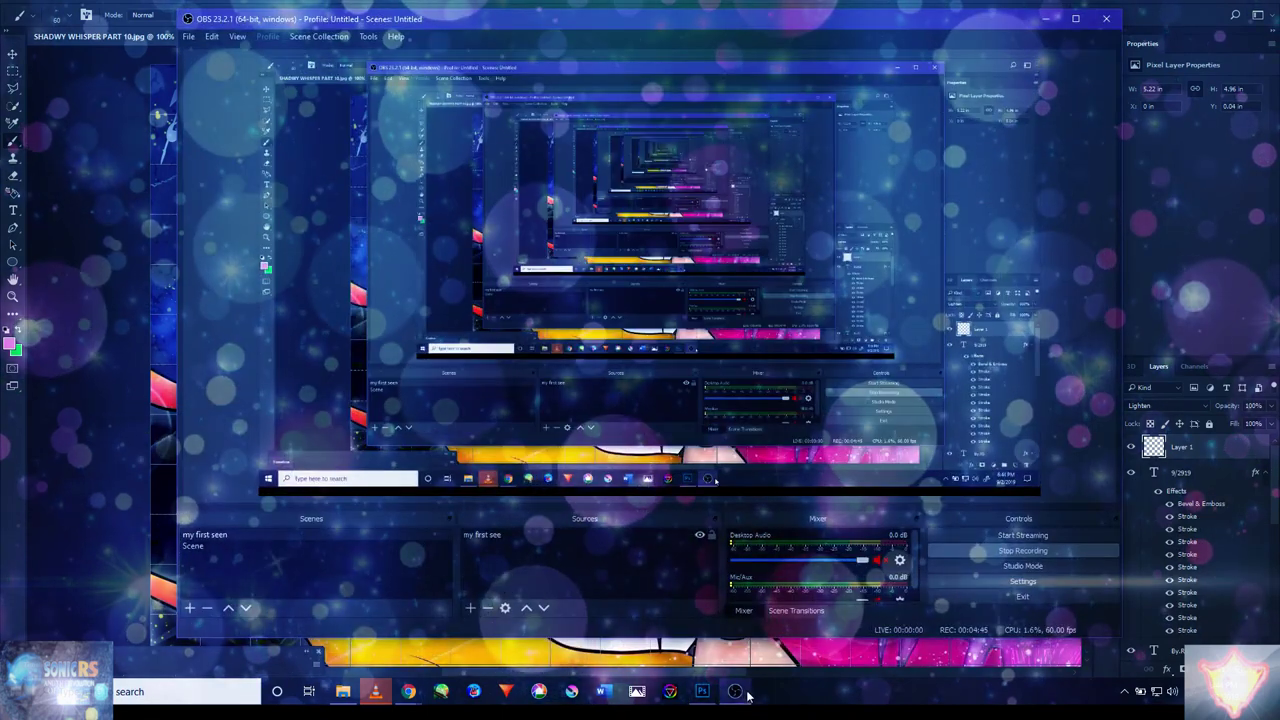
left_click(737, 691)
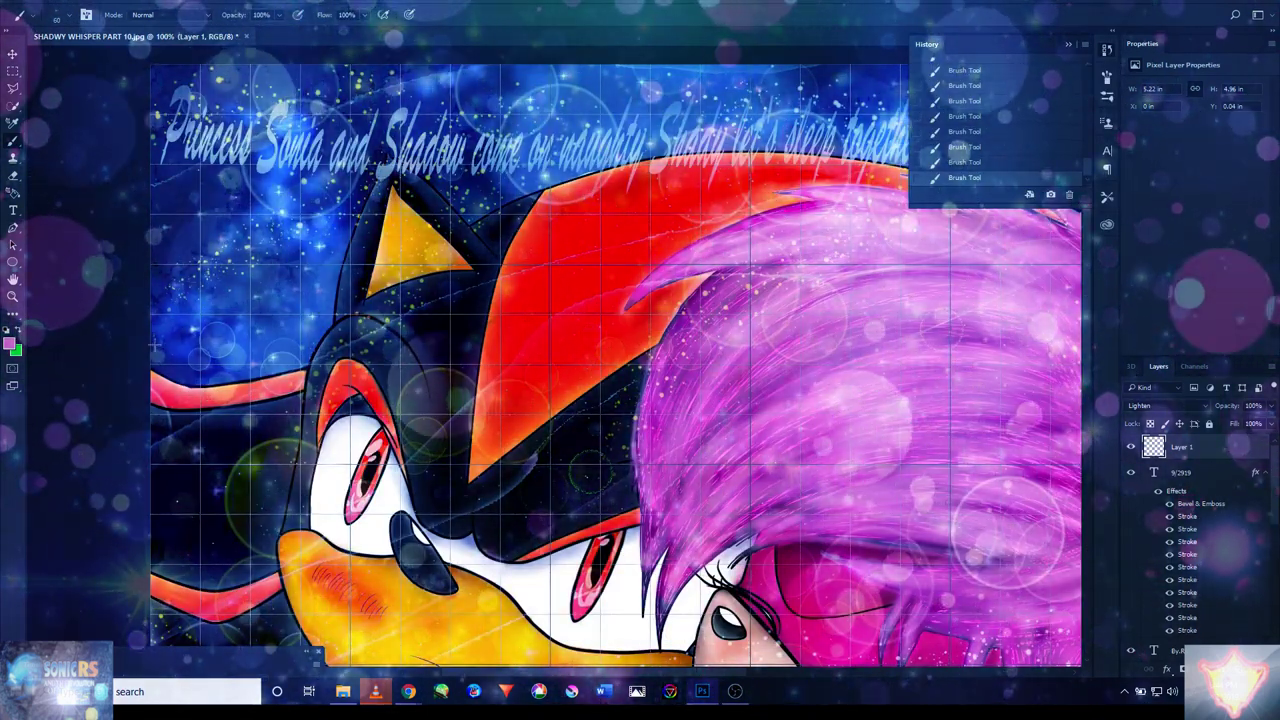
- Paint pink sparkle strokes with the size 60 brush over the background, the characters and the hair on Layer 1
left_click_drag(322, 248, 312, 272)
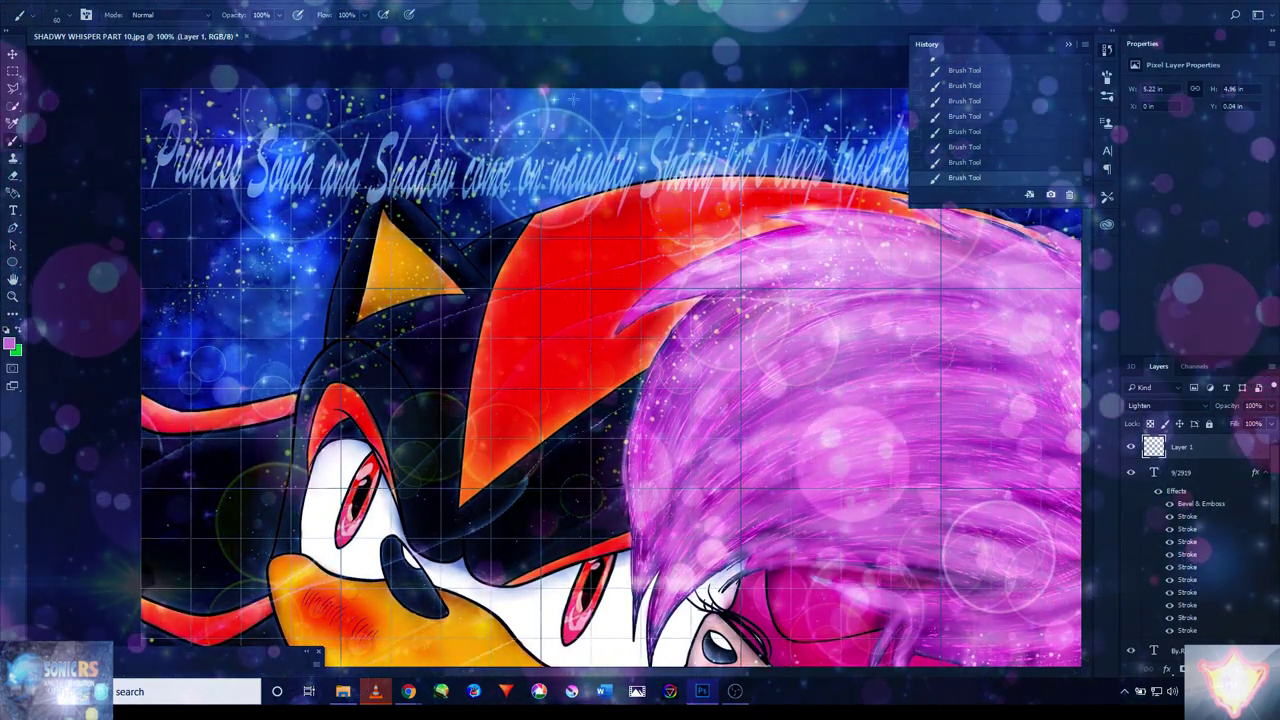
left_click_drag(773, 115, 183, 204)
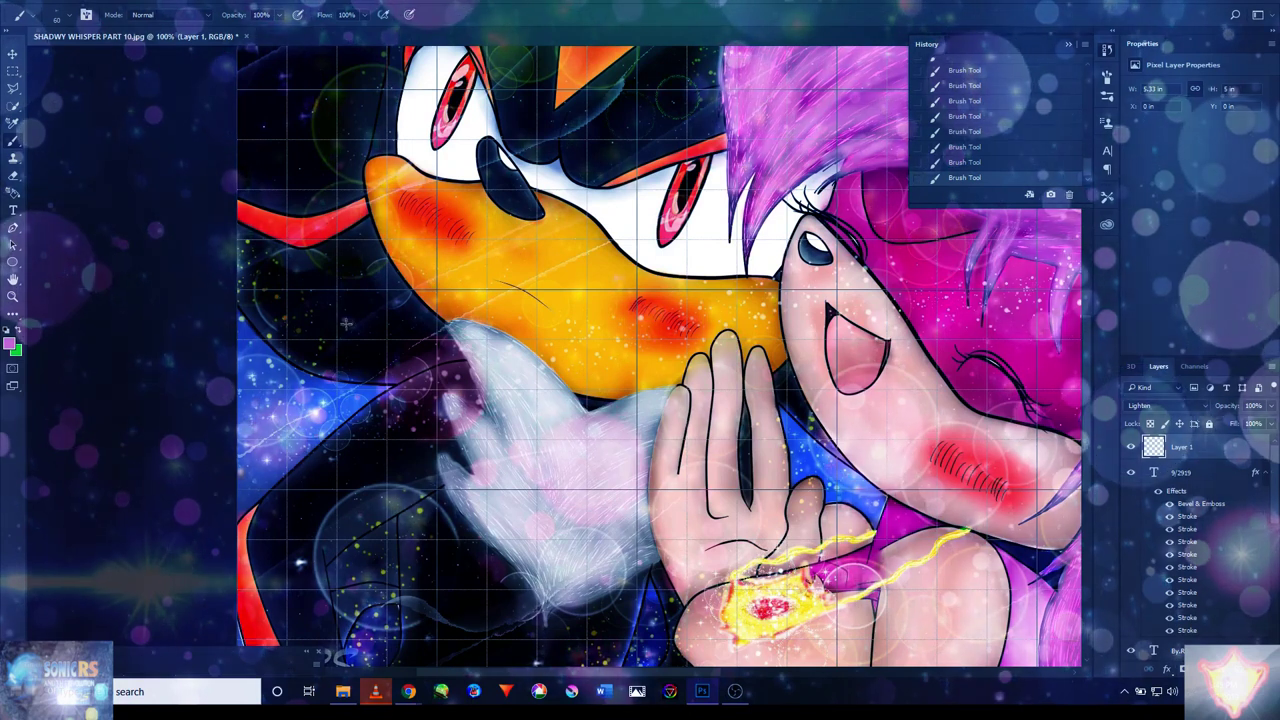
left_click_drag(345, 323, 354, 173)
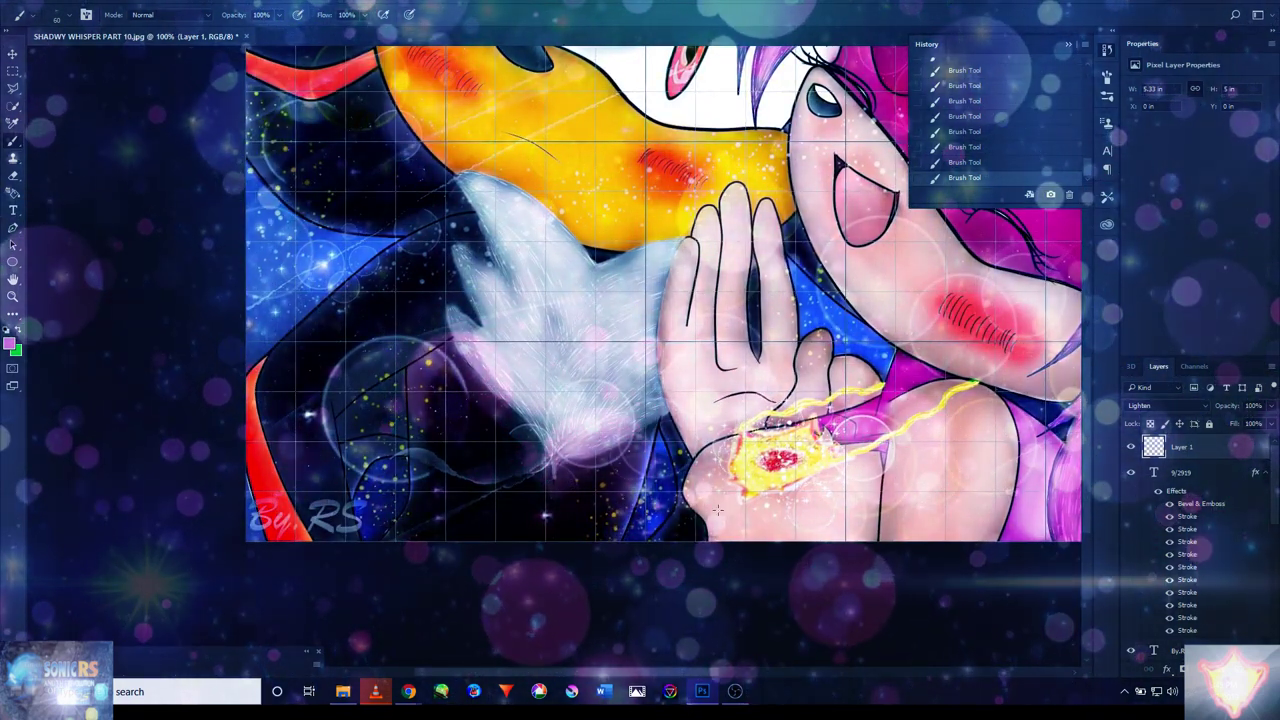
left_click_drag(717, 510, 535, 514)
left_click_drag(857, 457, 850, 645)
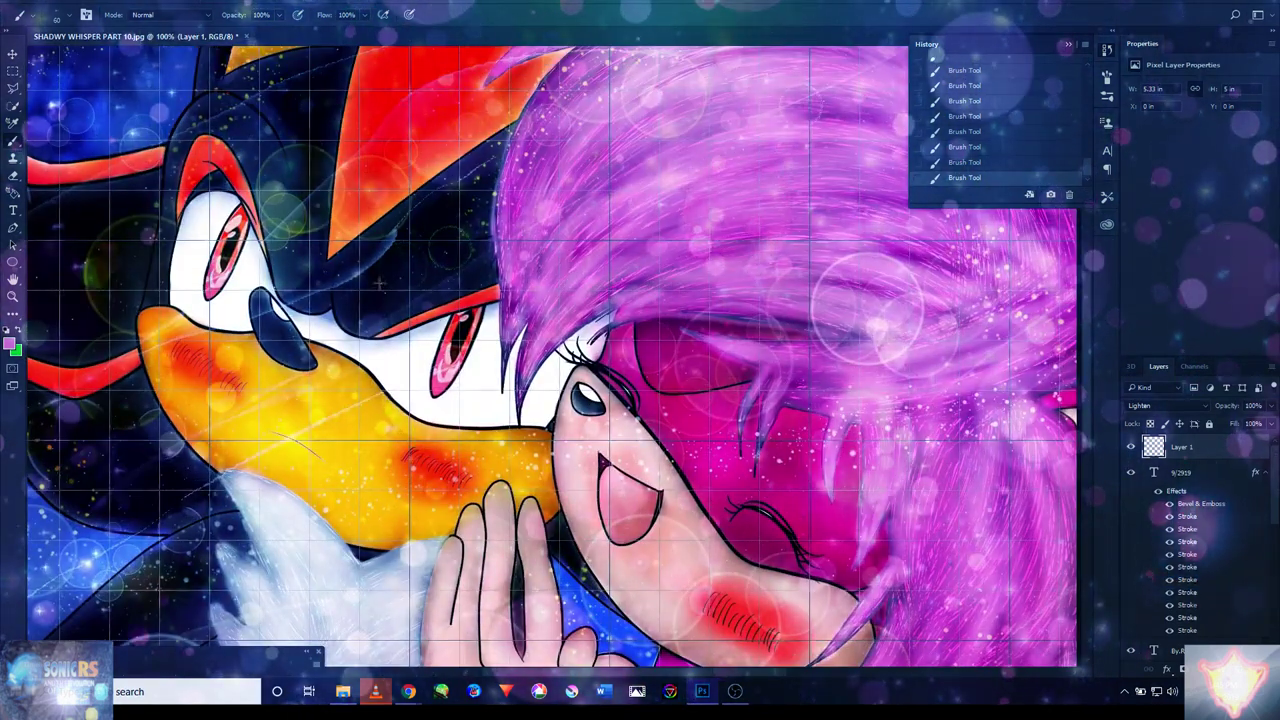
left_click_drag(370, 111, 345, 178)
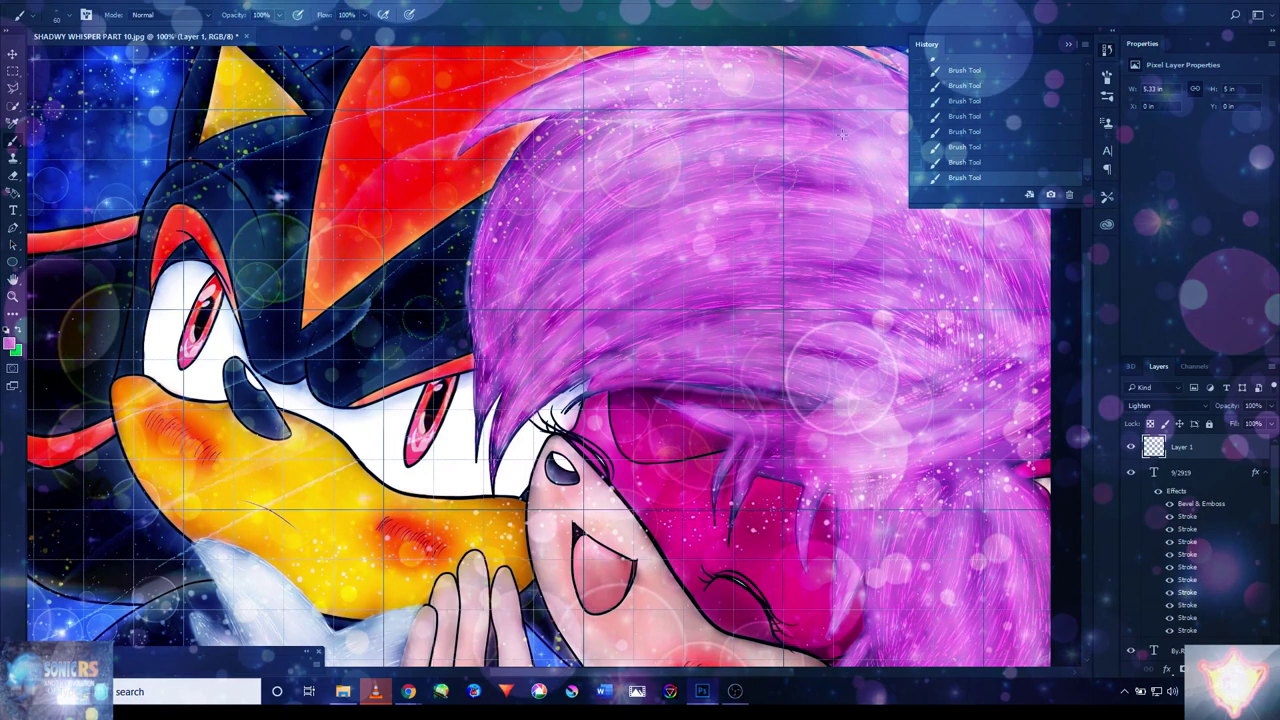
key("ctrl+z")
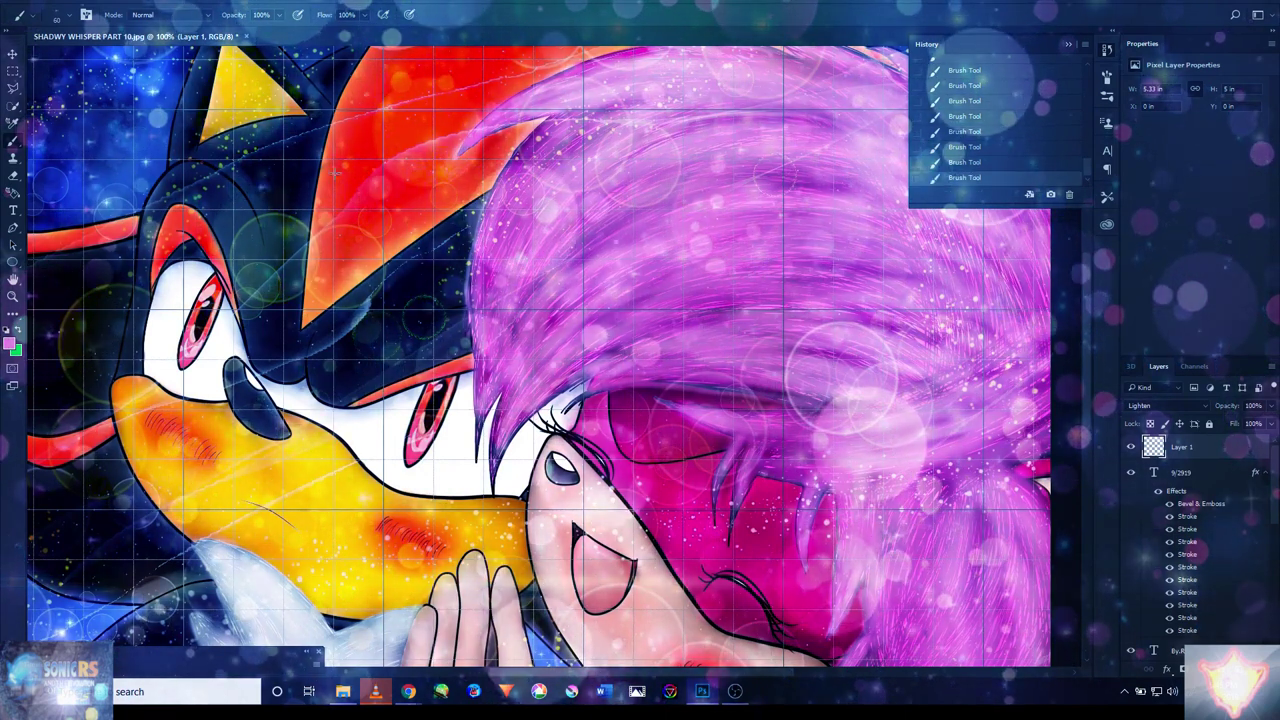
left_click_drag(276, 181, 403, 222)
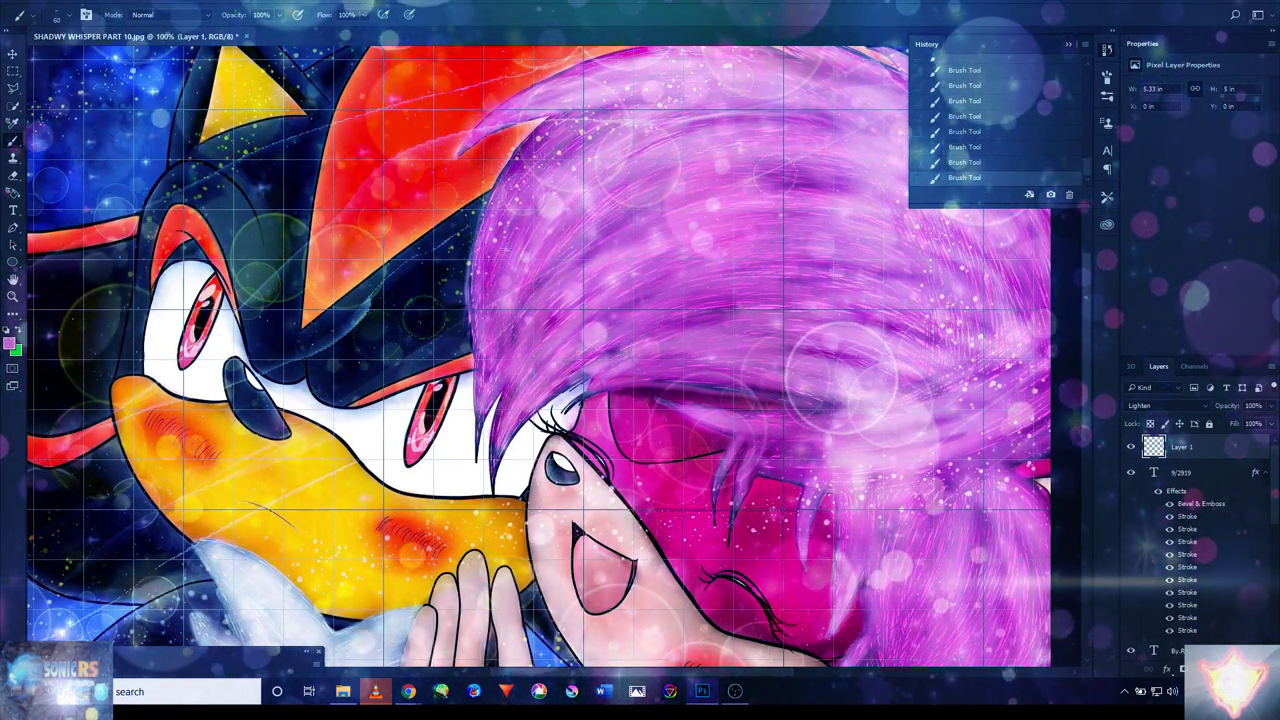
left_click_drag(857, 173, 769, 151)
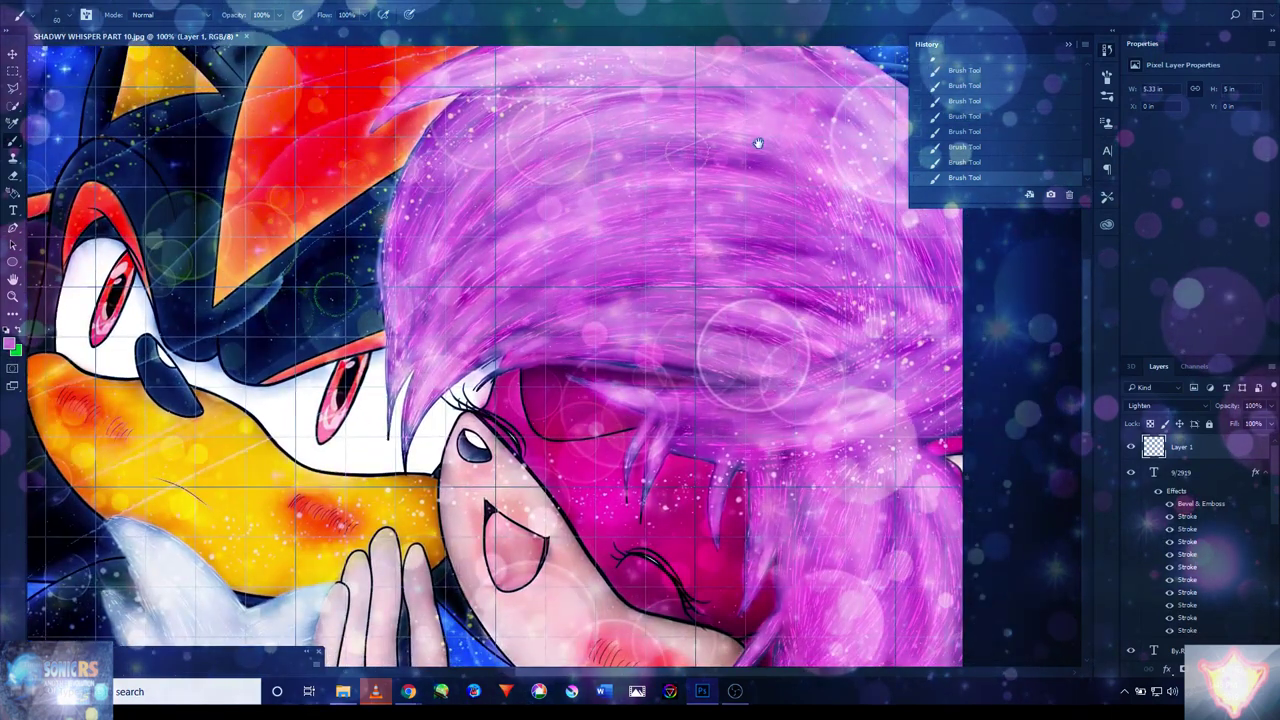
- Set the foreground colour to white and paint more size 60 sparkles over the characters down to the lower edge
left_click(12, 344)
left_click(533, 216)
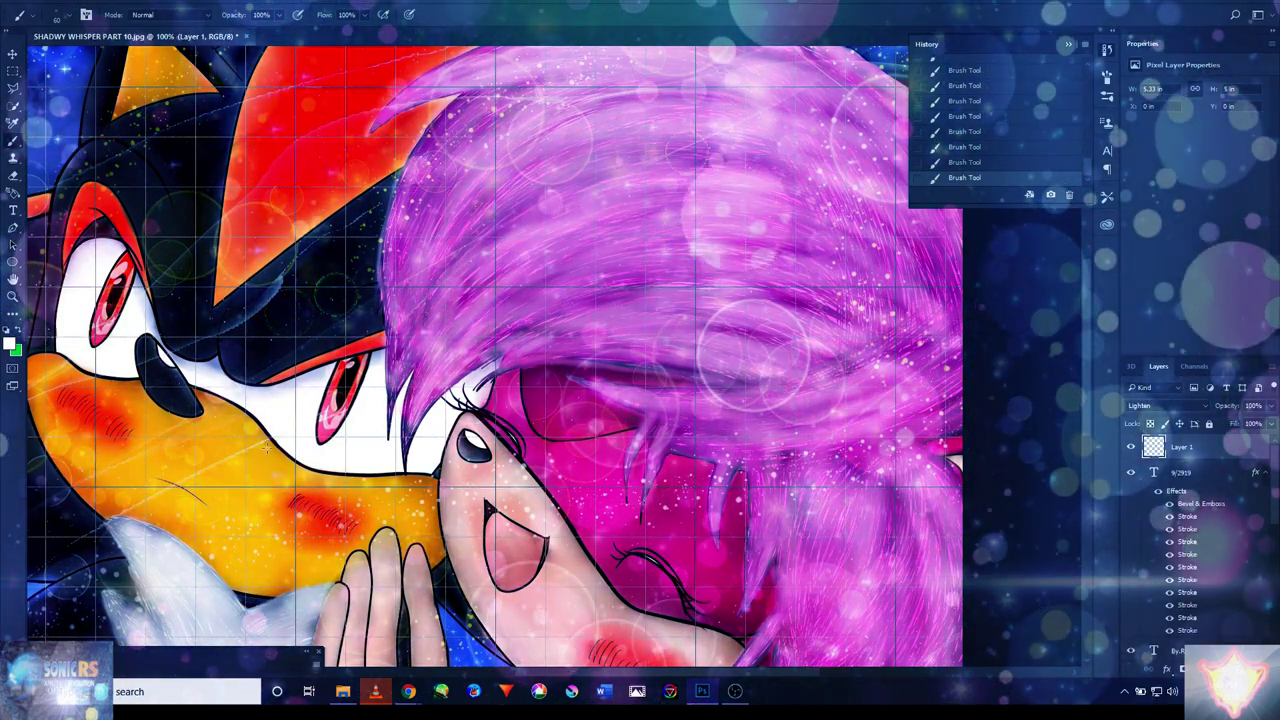
left_click_drag(230, 587, 175, 422)
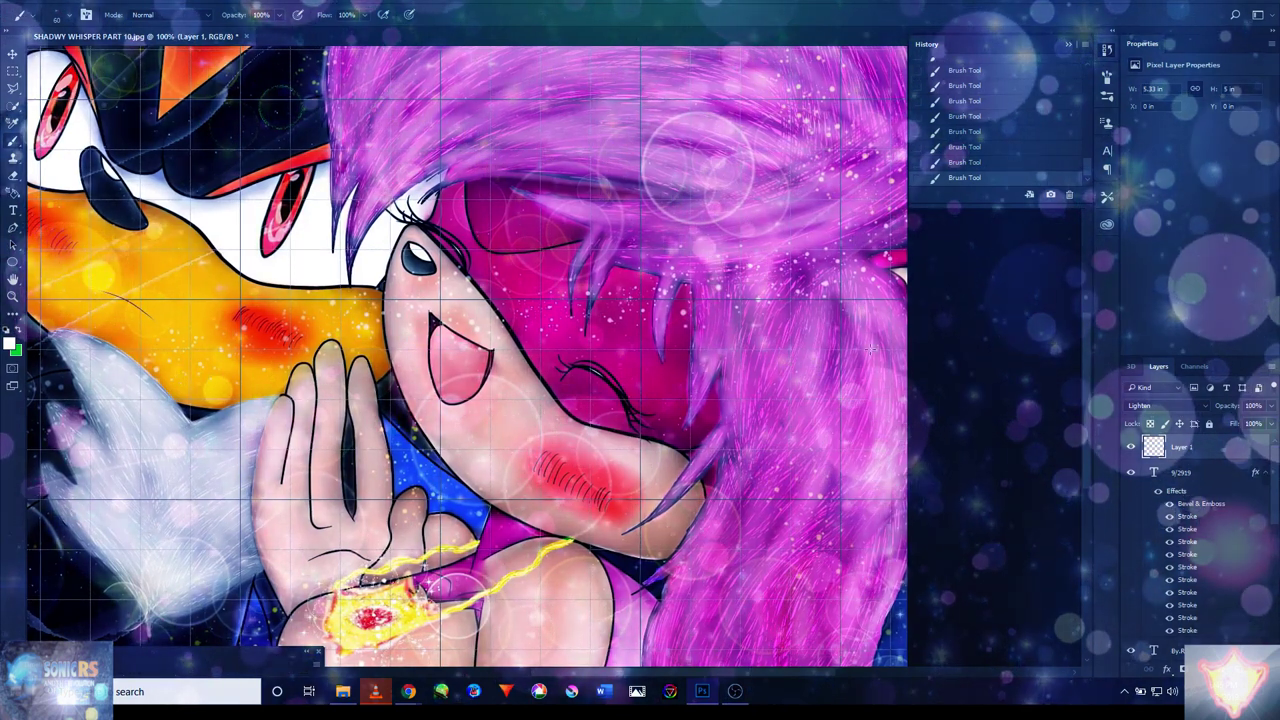
left_click_drag(921, 400, 894, 260)
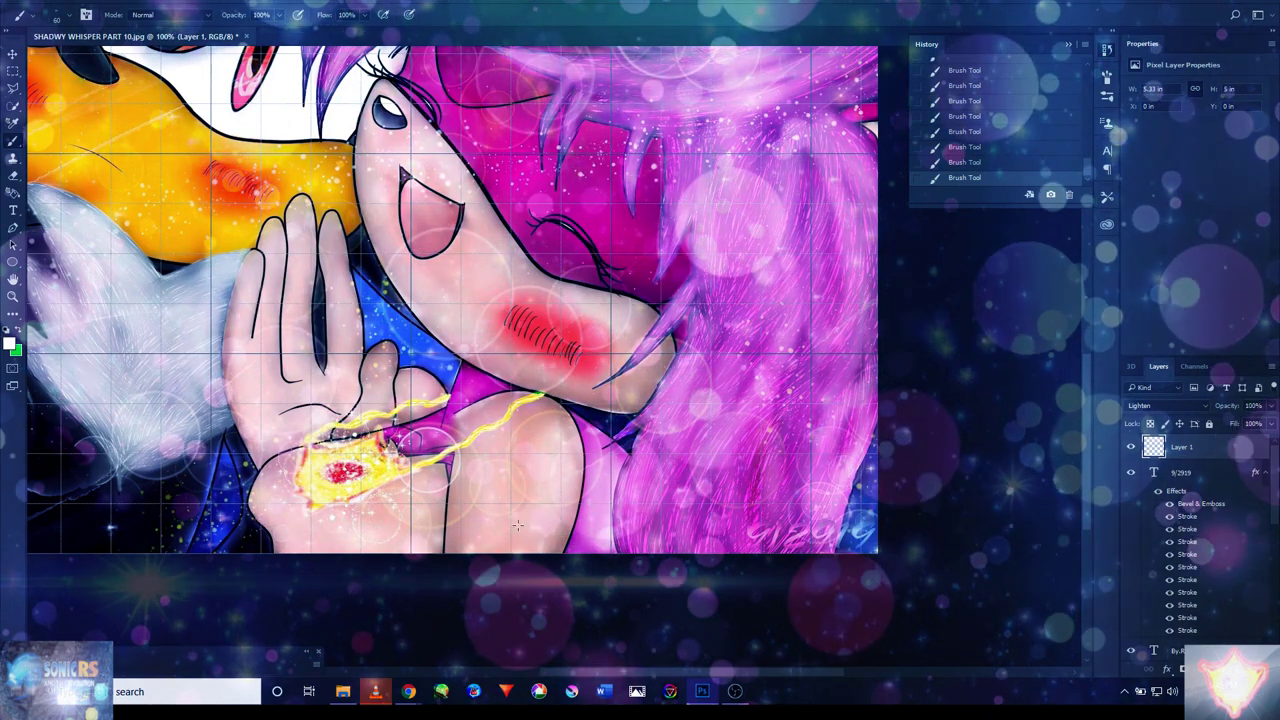
left_click_drag(432, 358, 403, 522)
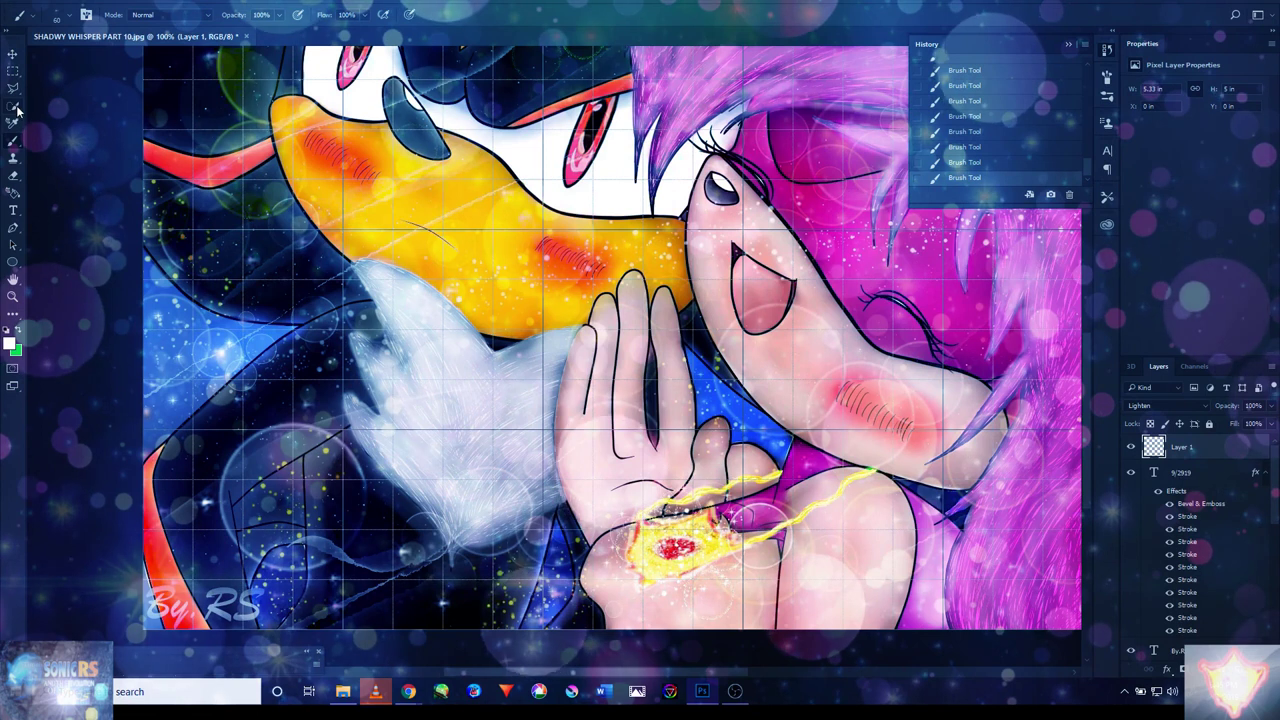
- Choose the 30 px leaf-shaped brush, test it on the cheek and the blue background, and undo the test marks
left_click(64, 18)
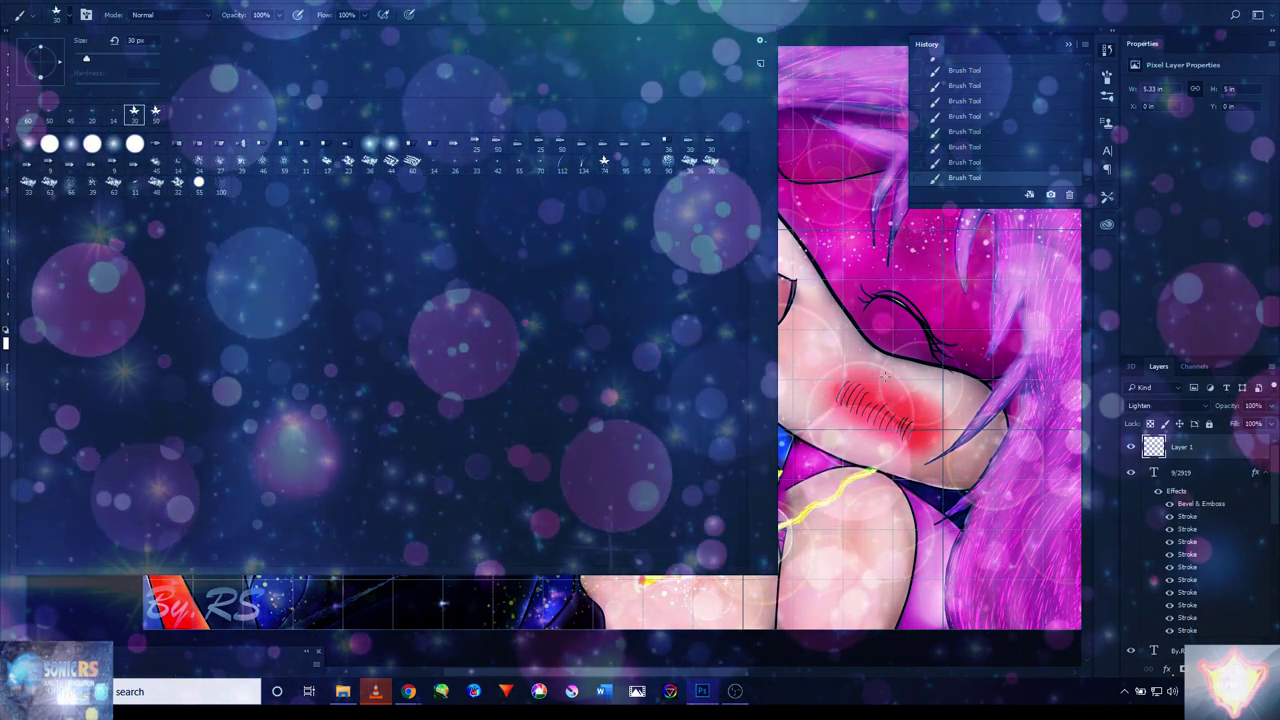
left_click(622, 243)
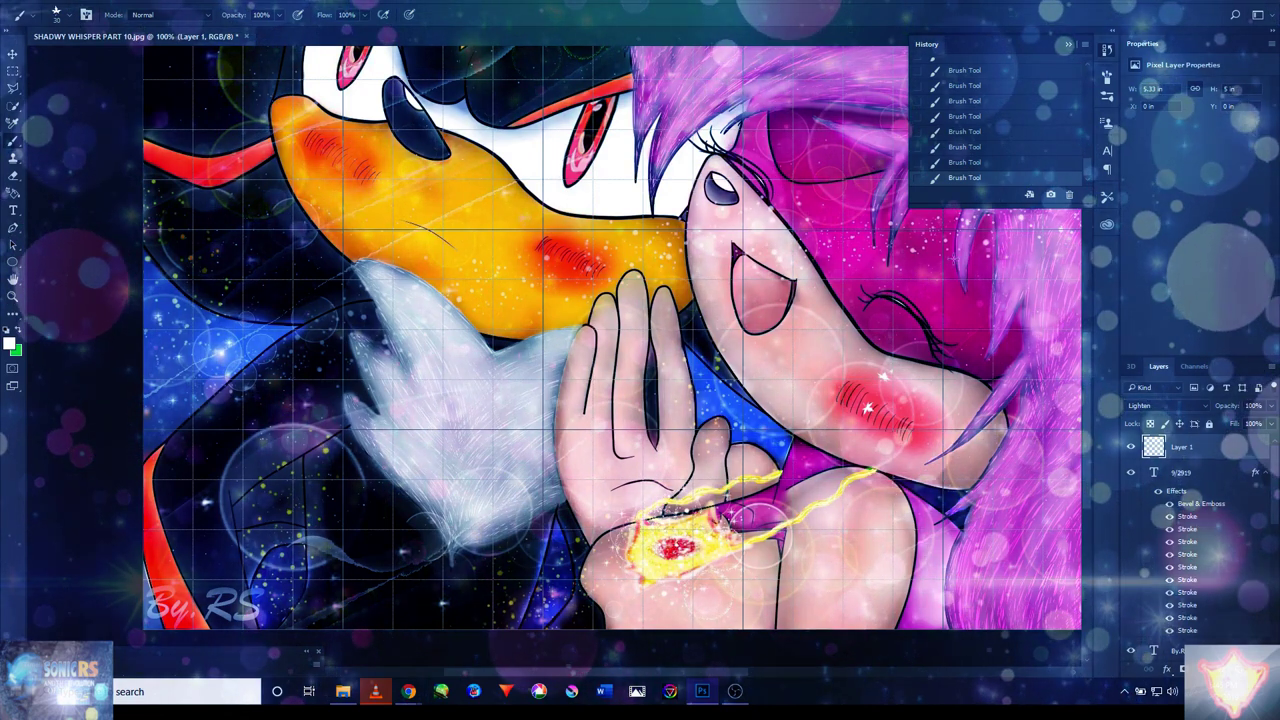
left_click(980, 163)
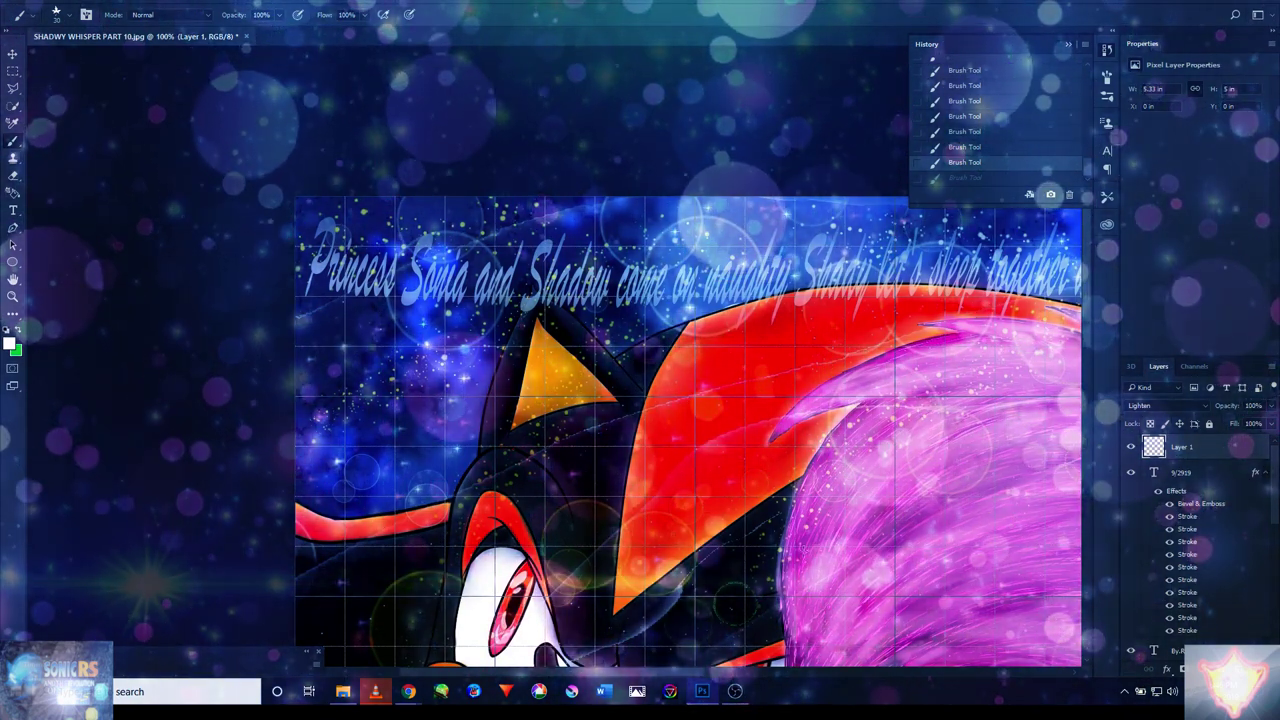
left_click(338, 360)
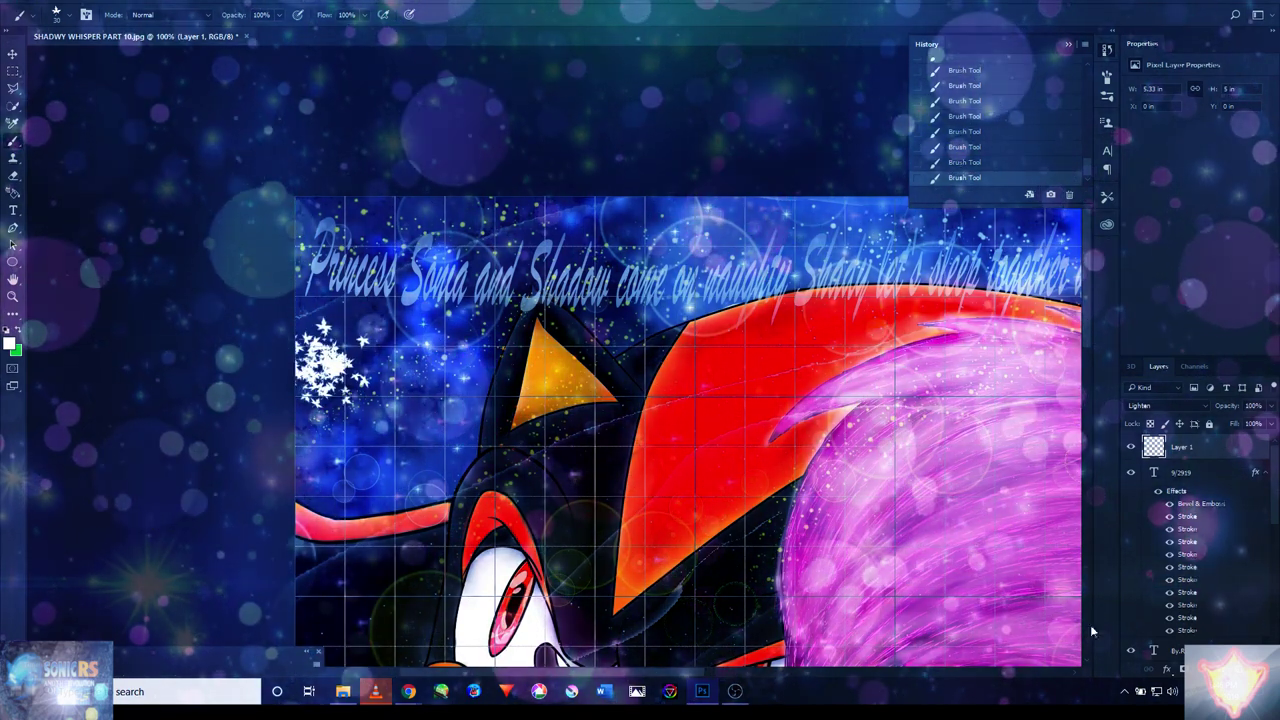
left_click(990, 162)
- Create a new layer, stamp a white leaf cluster on the blue background beside the ear, and set the layer's blend mode to Lighten
key("ctrl+shift+alt+n")
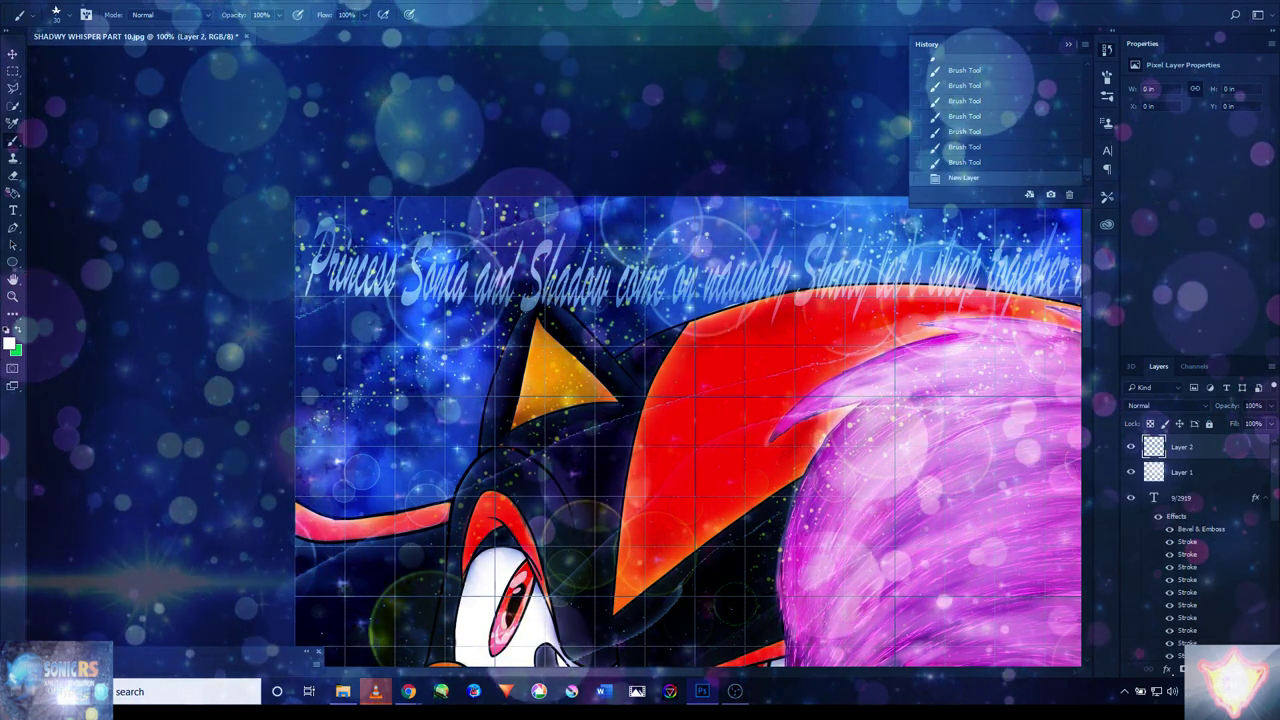
left_click(340, 360)
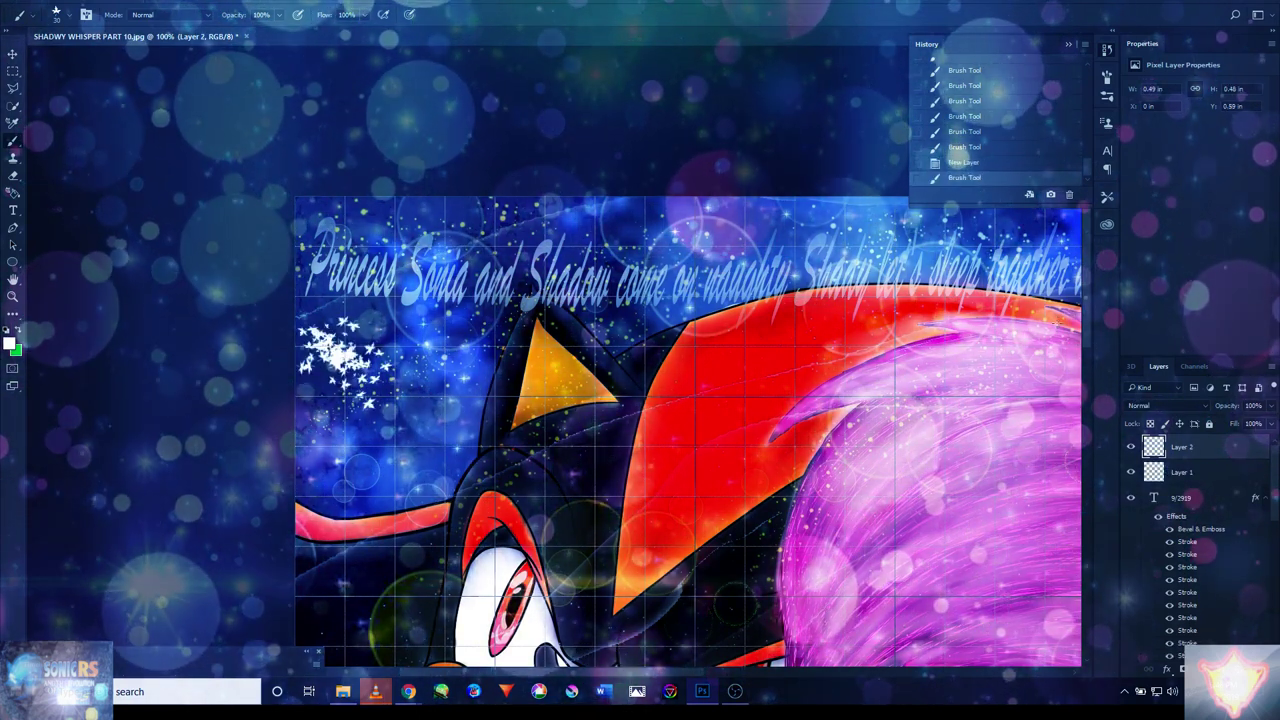
left_click(1160, 405)
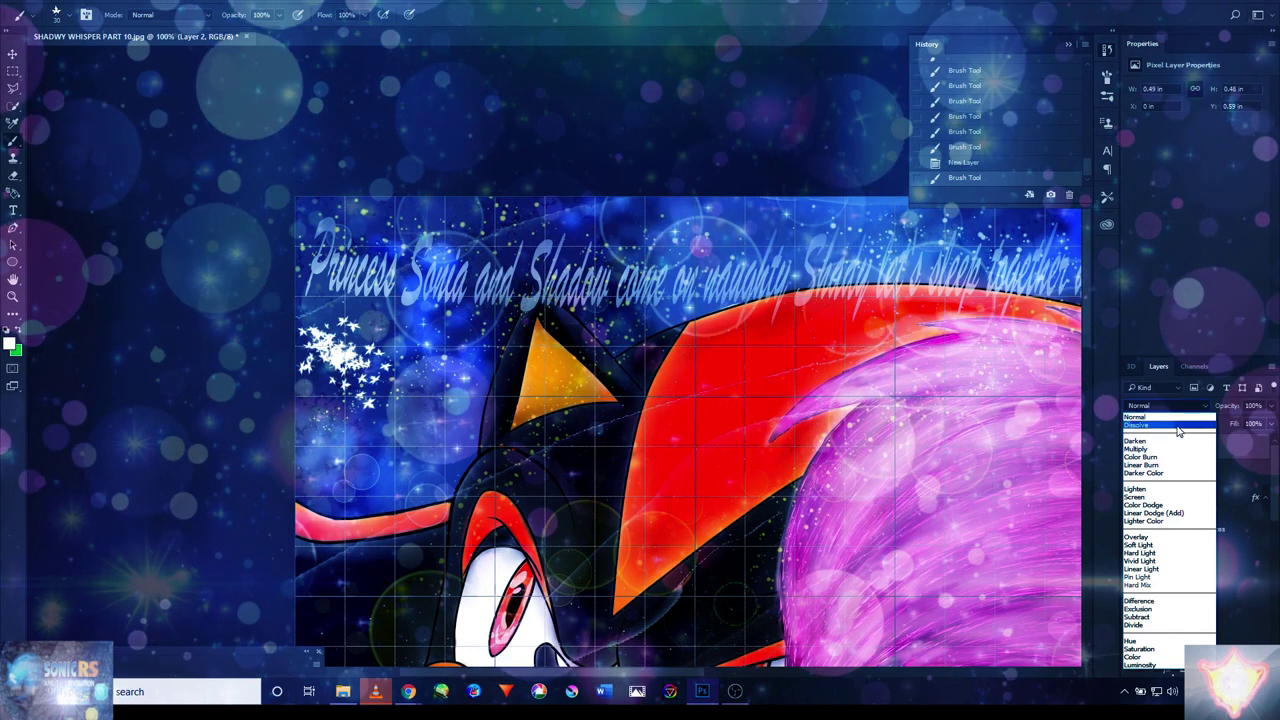
left_click(1160, 489)
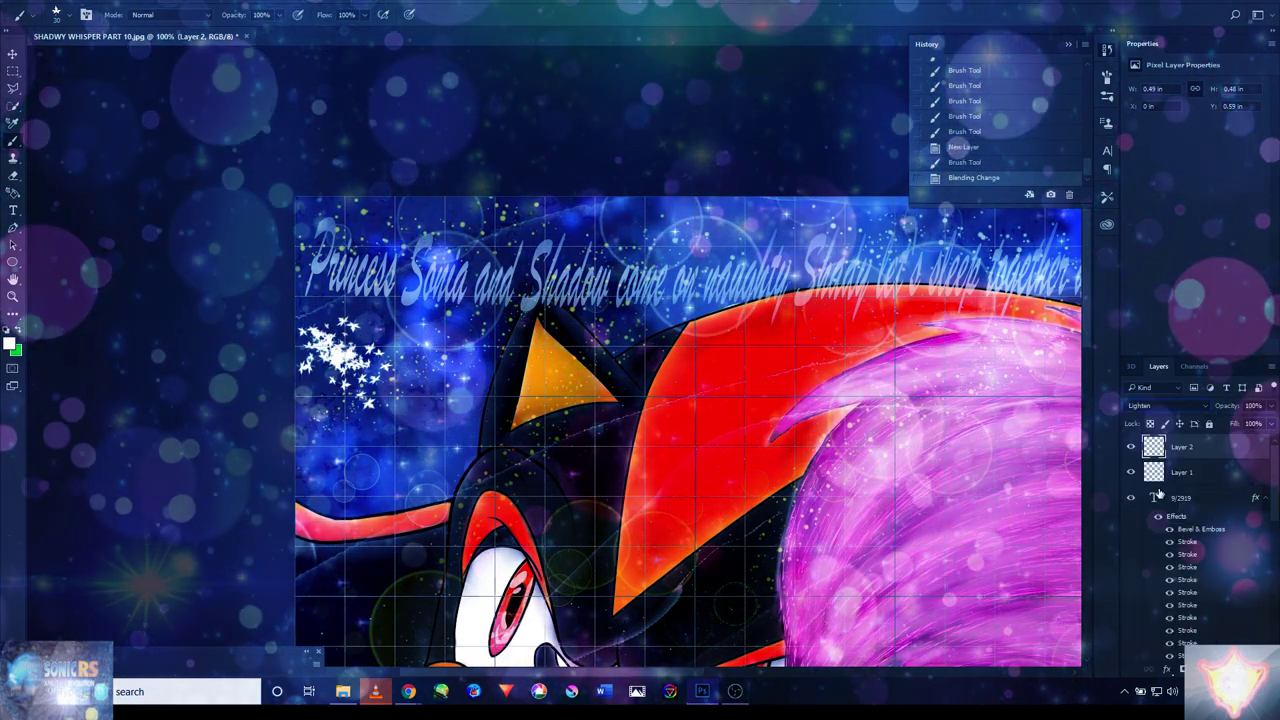
- Lower the new layer's opacity to 50% and paint more white leaves over the artwork's upper-left background
left_click_drag(1226, 406, 1198, 412)
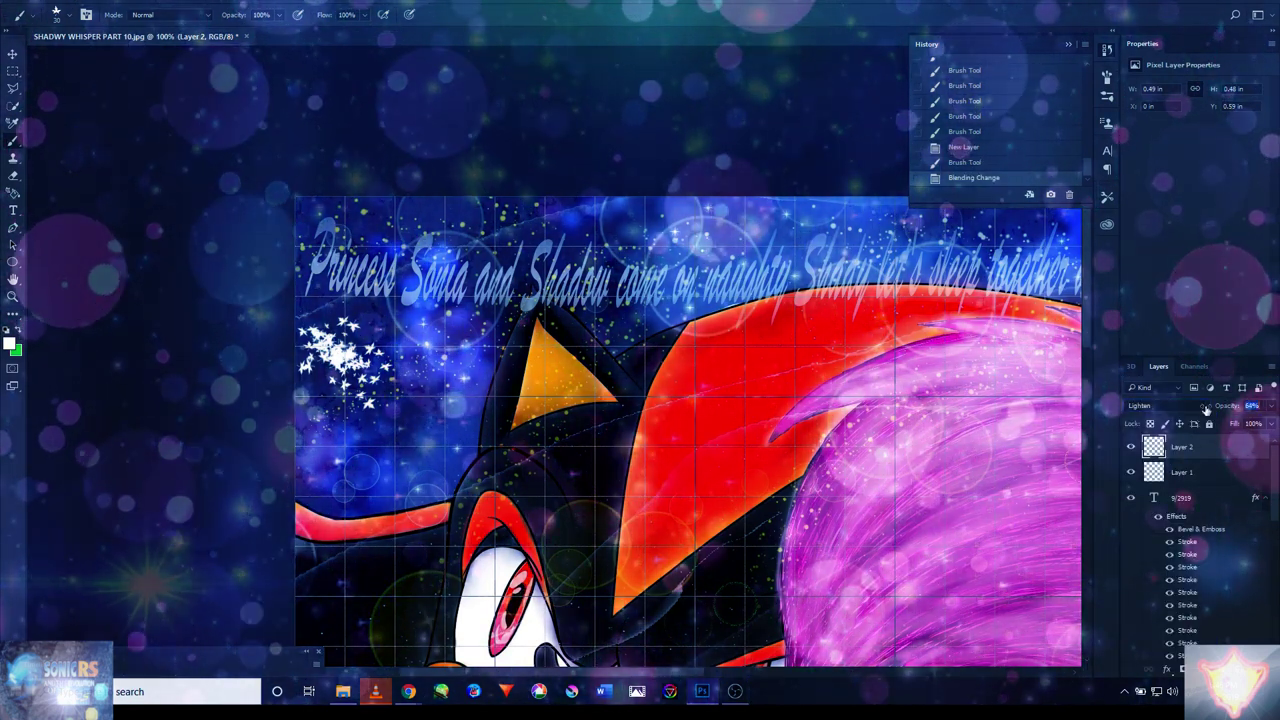
left_click(330, 395)
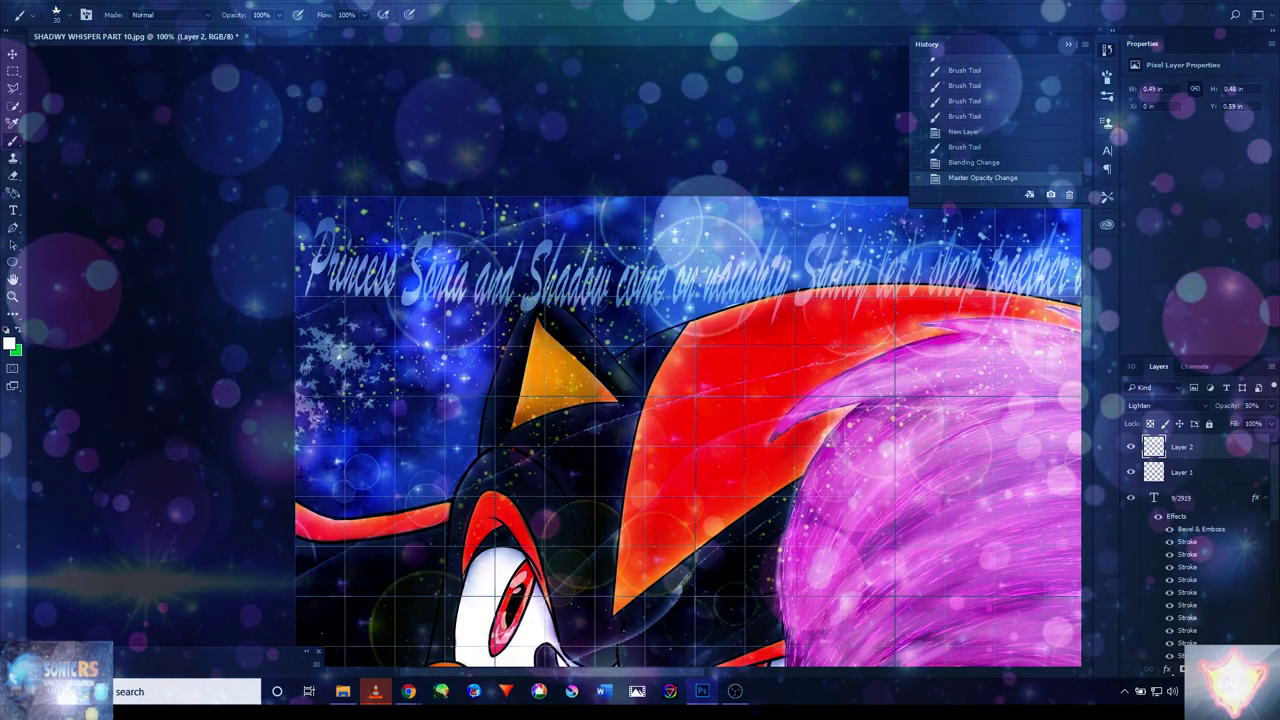
left_click_drag(340, 215, 340, 410)
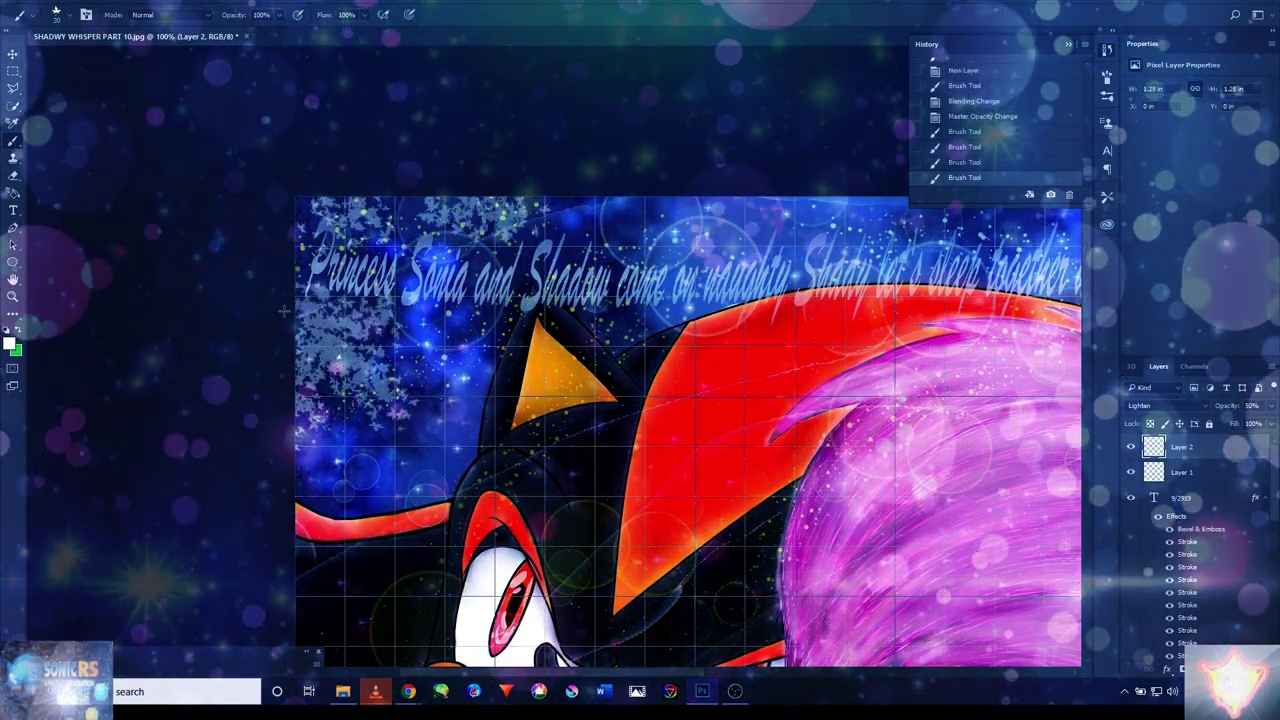
- Paint white leaves along the artwork's upper edge and down the blue background in the upper-right corner
left_click_drag(589, 375, 399, 400)
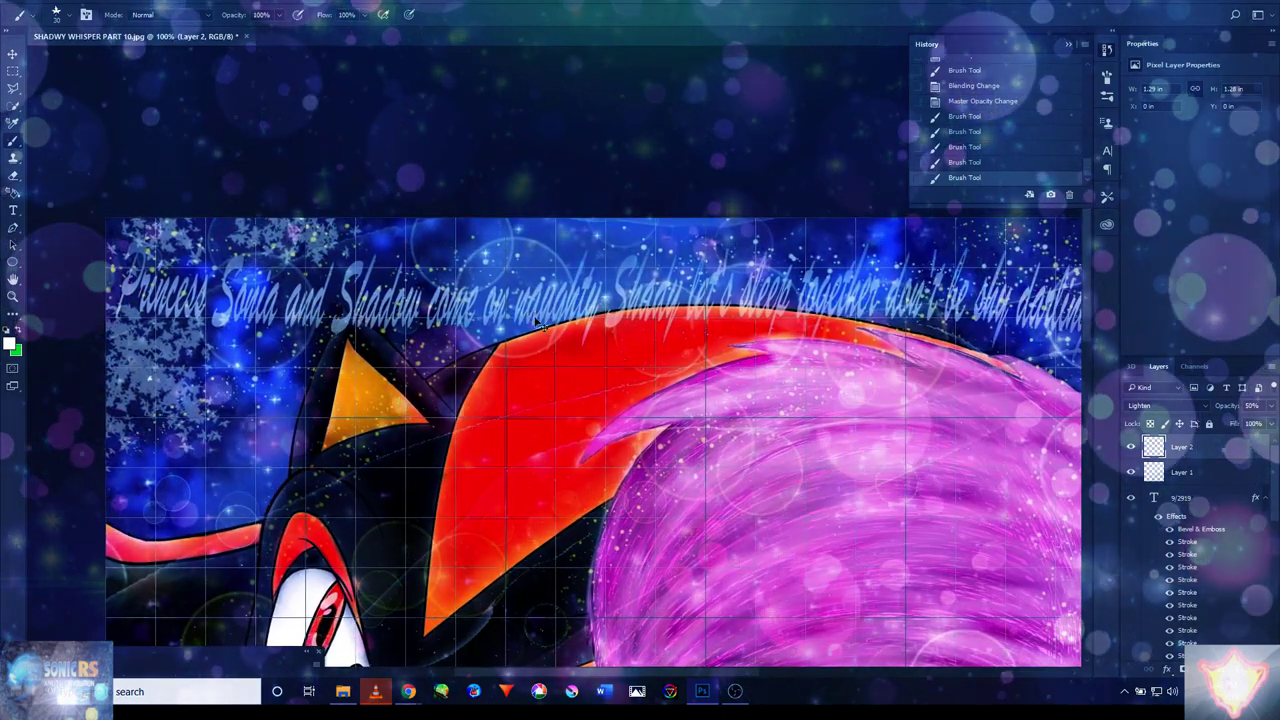
key("ctrl+plus")
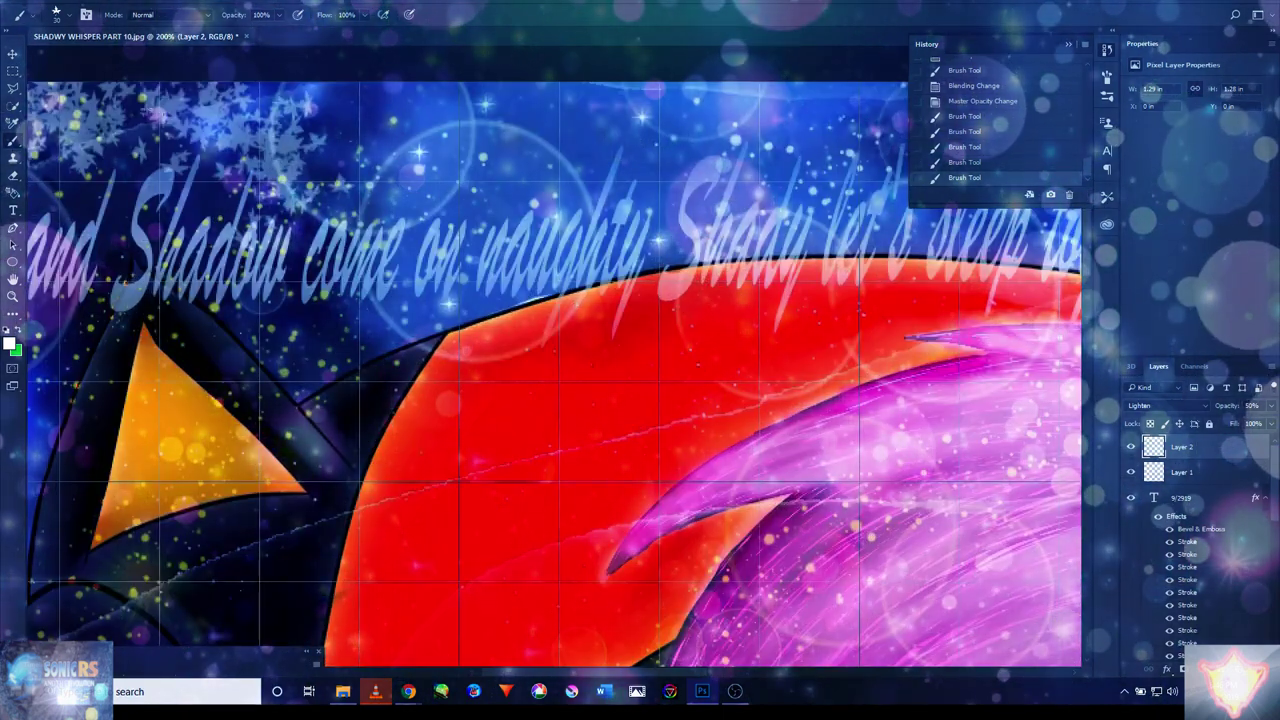
left_click(556, 197)
left_click(499, 284)
left_click_drag(1100, 152, 366, 230)
left_click(556, 215)
left_click_drag(700, 350, 390, 310)
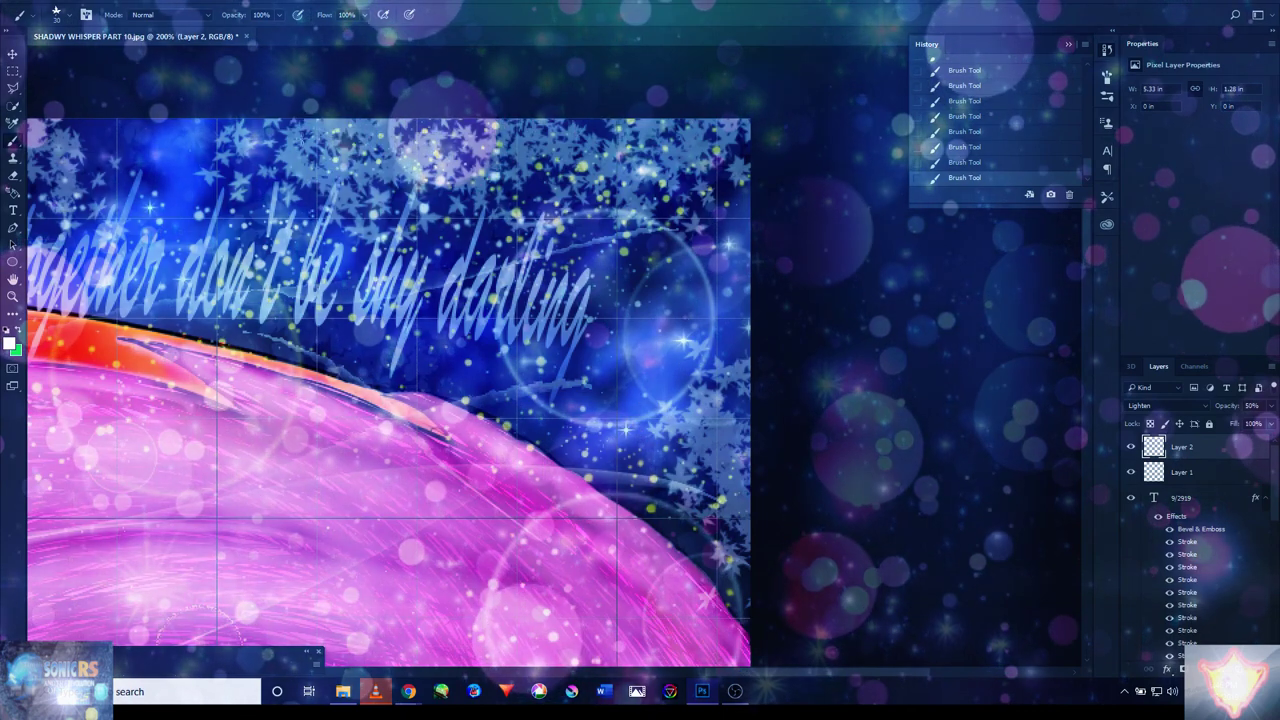
left_click_drag(598, 216, 711, 211)
scroll(711, 211, "up", 2)
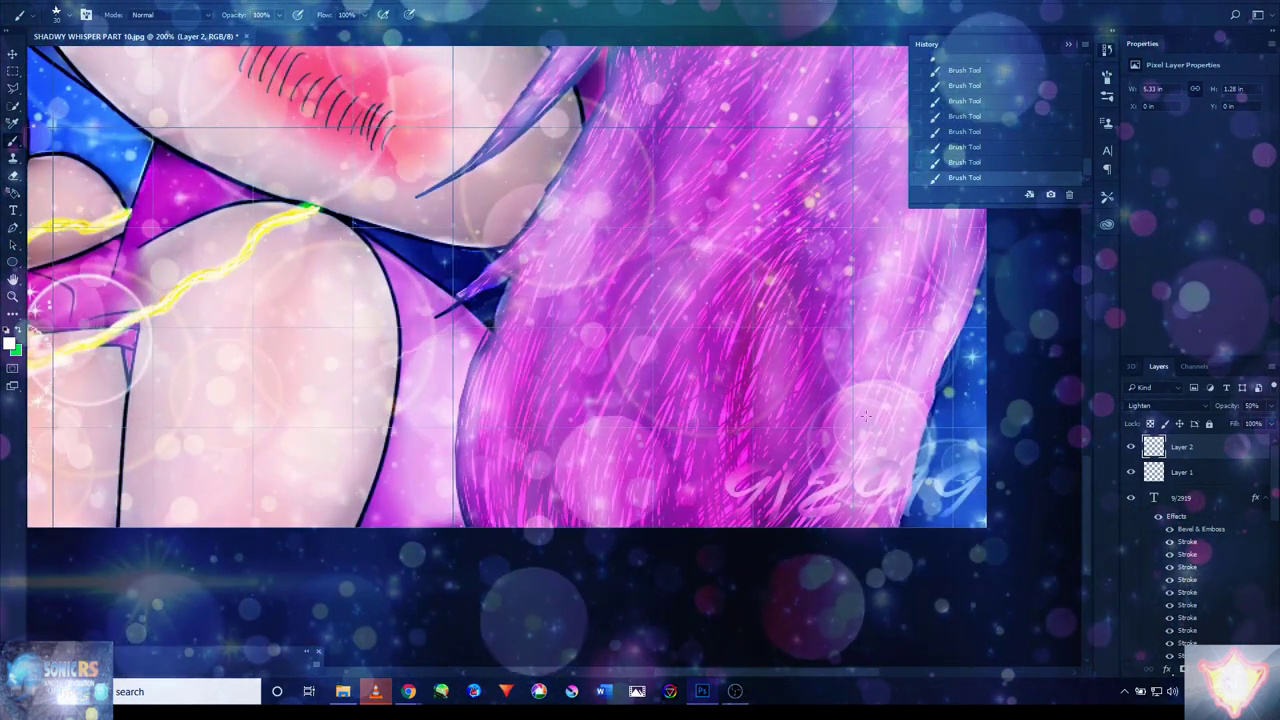
- Reduce the leaf brush size and fill the blue areas along the artwork's lower edge with small white leaves
left_click_drag(828, 484, 549, 425)
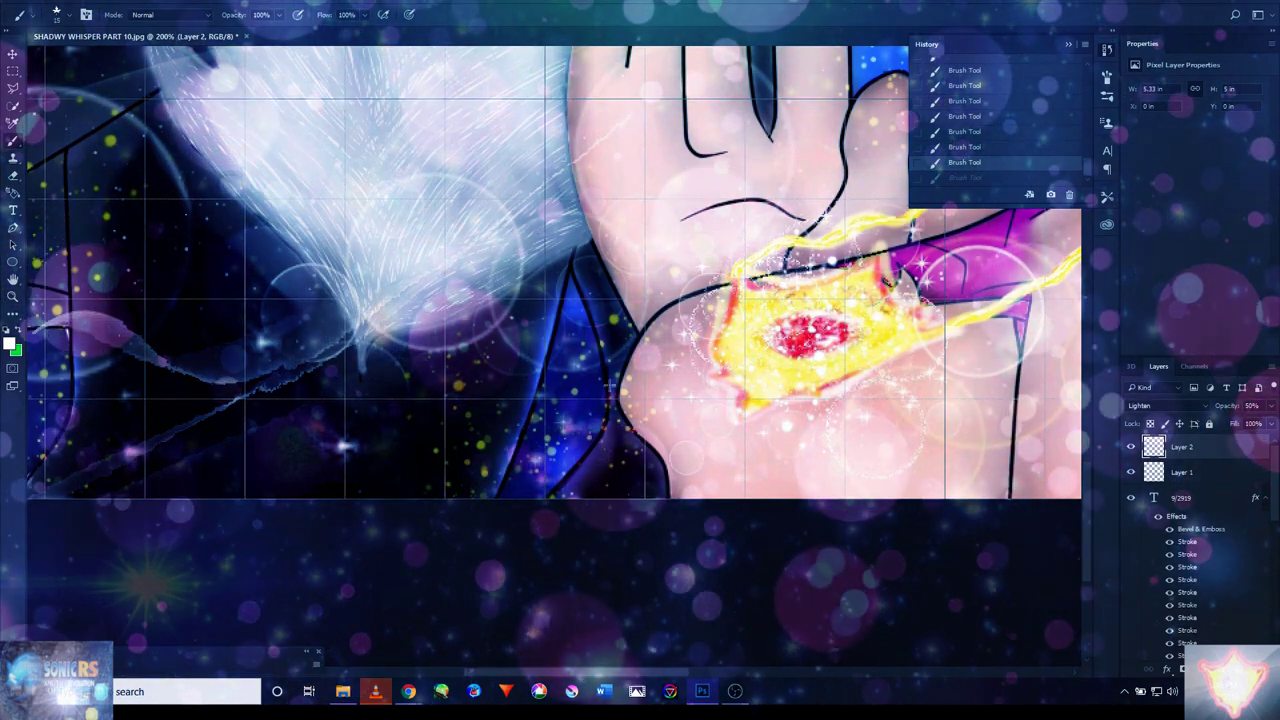
left_click_drag(590, 368, 556, 425)
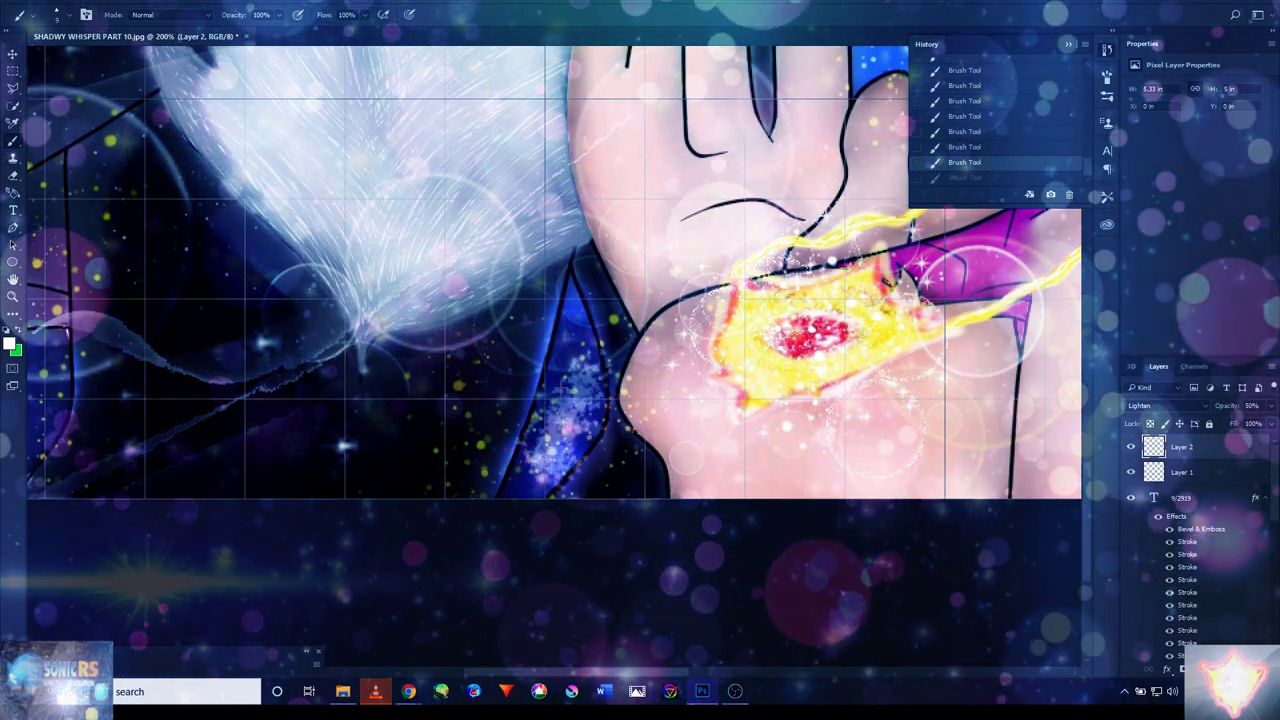
left_click_drag(350, 278, 695, 280)
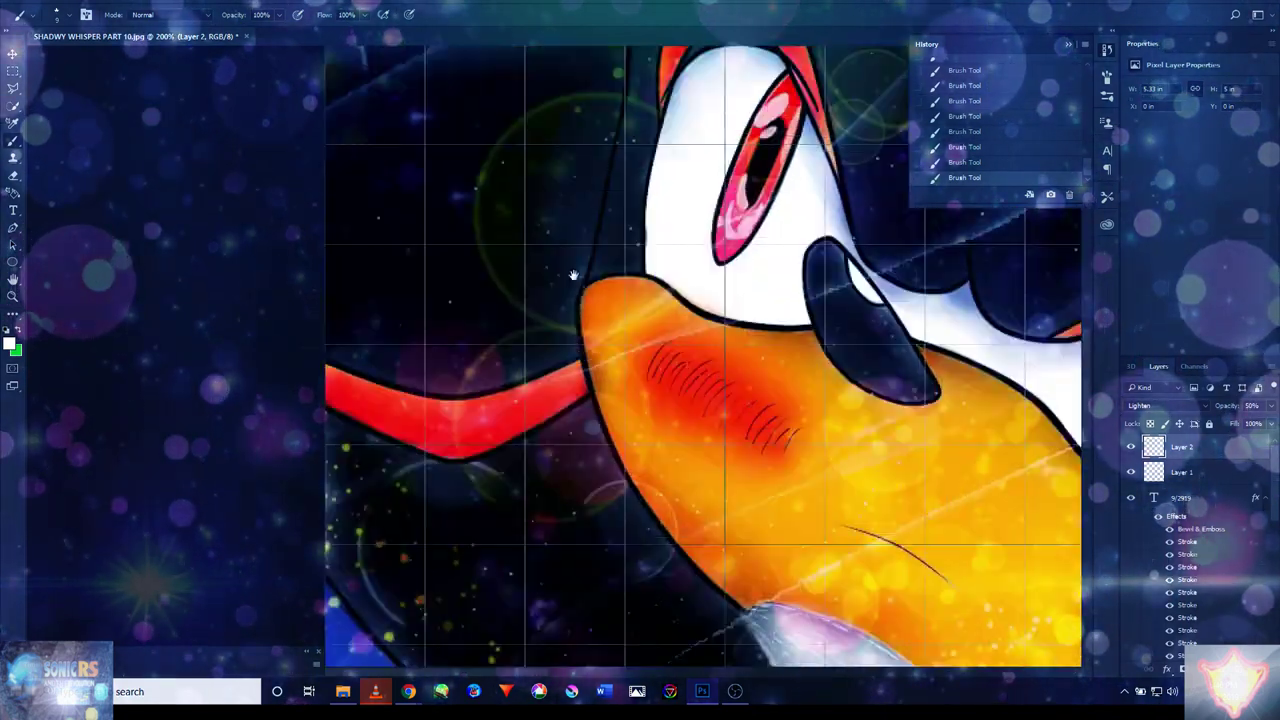
- Paint small white leaves over the upper-left background and in the blue gap behind the black ear
left_click_drag(573, 274, 664, 432)
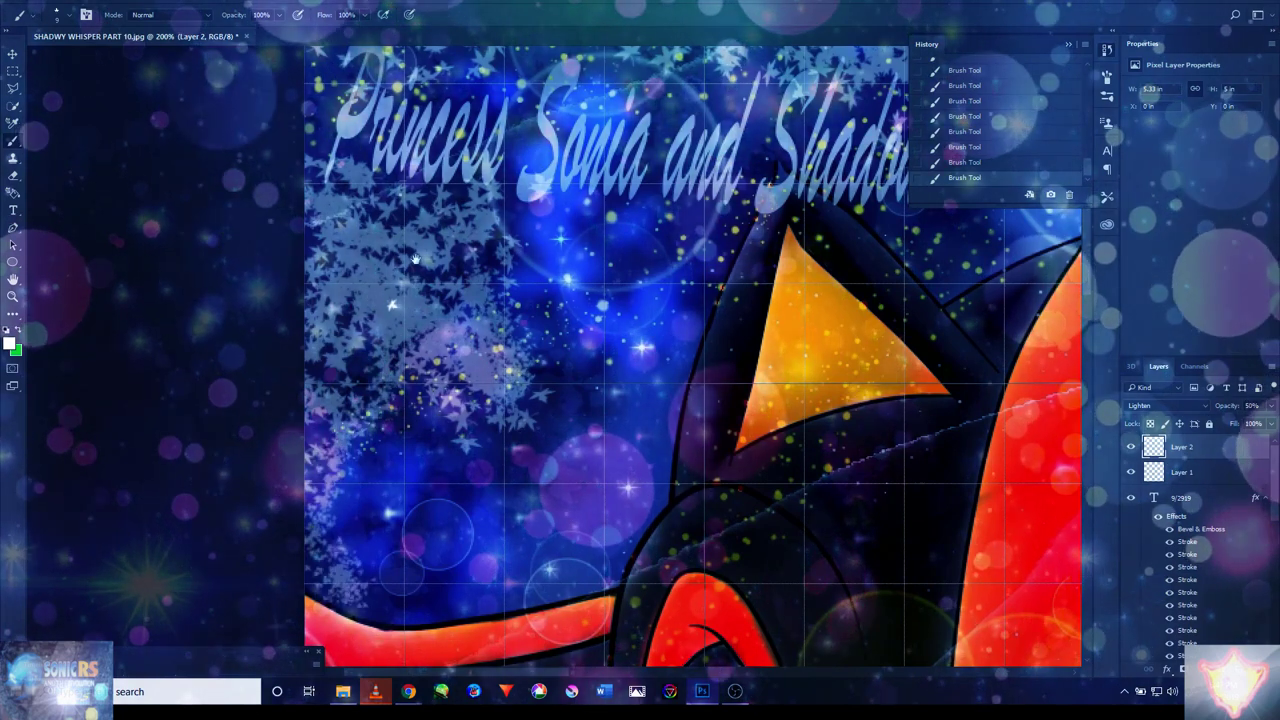
scroll(494, 310, "up", 3)
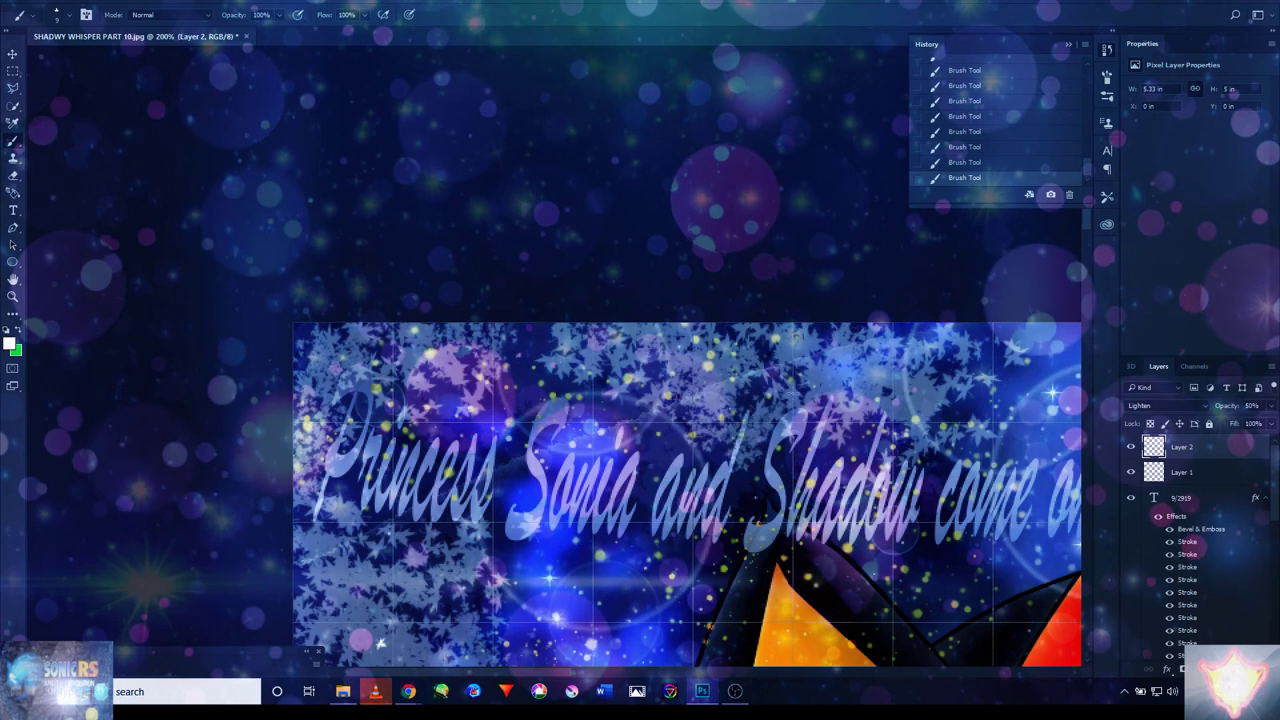
left_click_drag(380, 643, 133, 576)
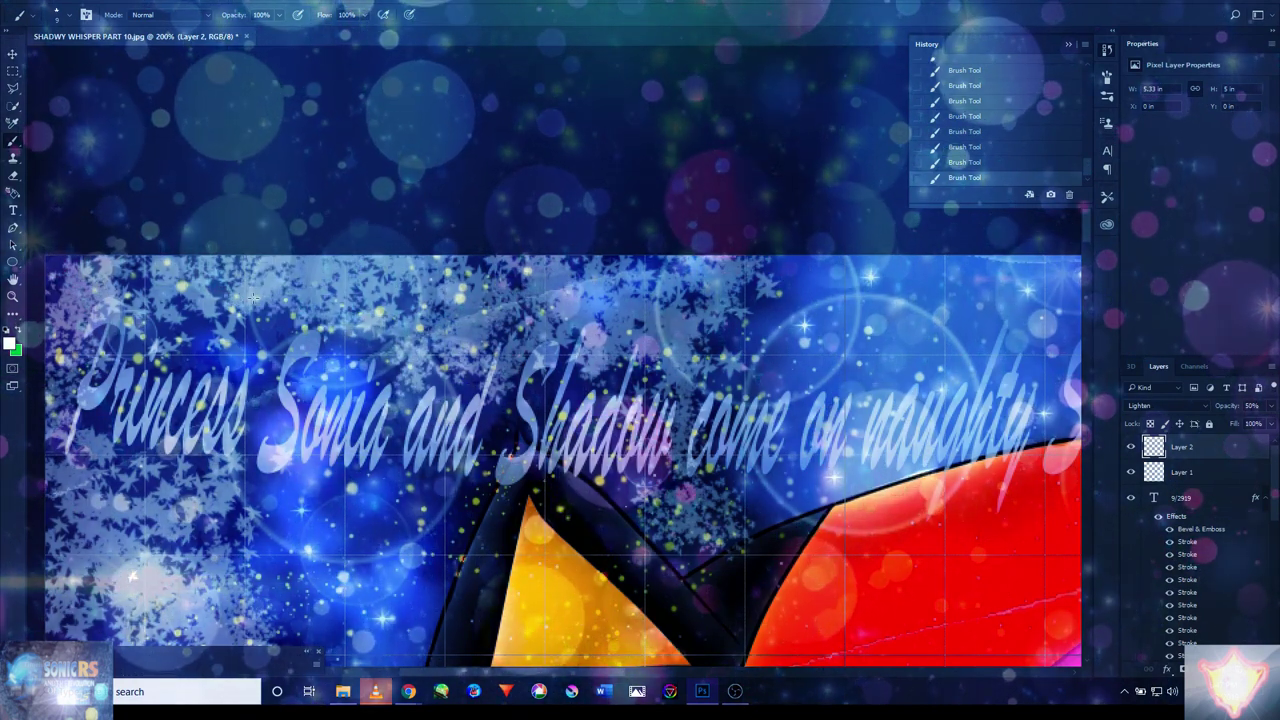
key("ctrl+minus")
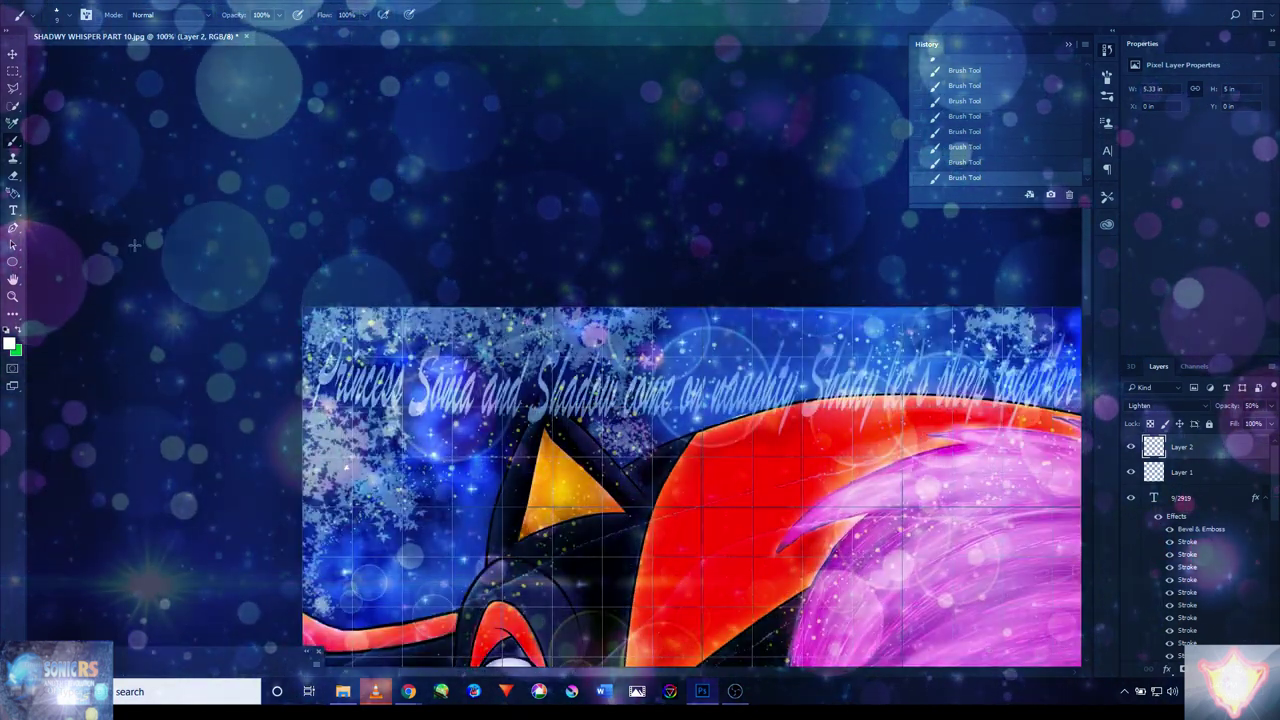
- Choose the 25 px Eraser, select Layer 1, and erase sparkles over the dark body around the white chest fur
left_click(14, 175)
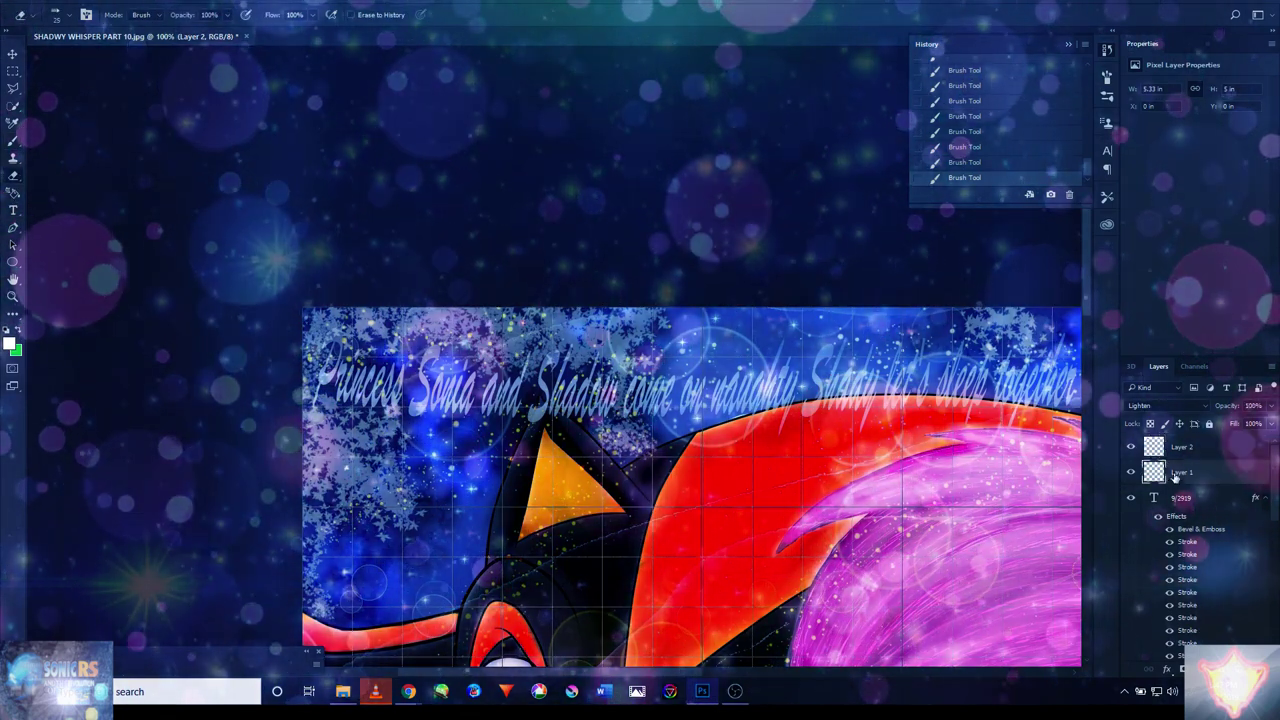
scroll(731, 468, "down", 10)
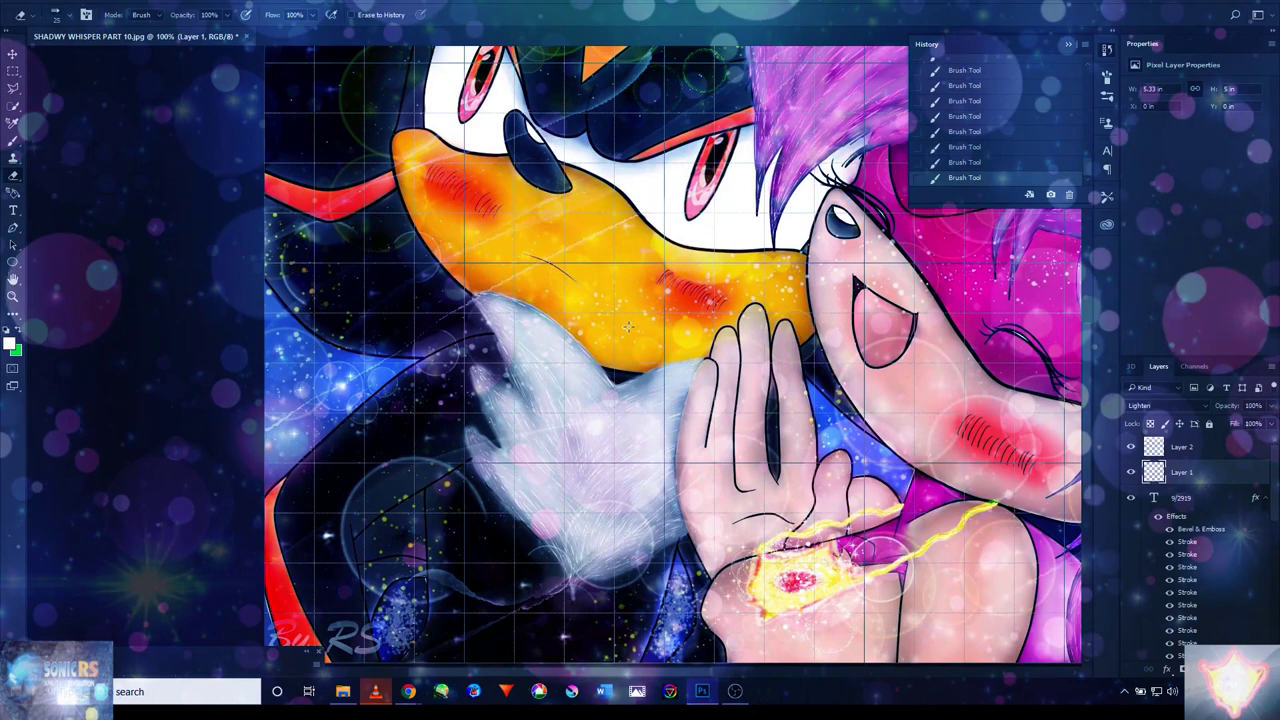
left_click_drag(499, 460, 479, 314)
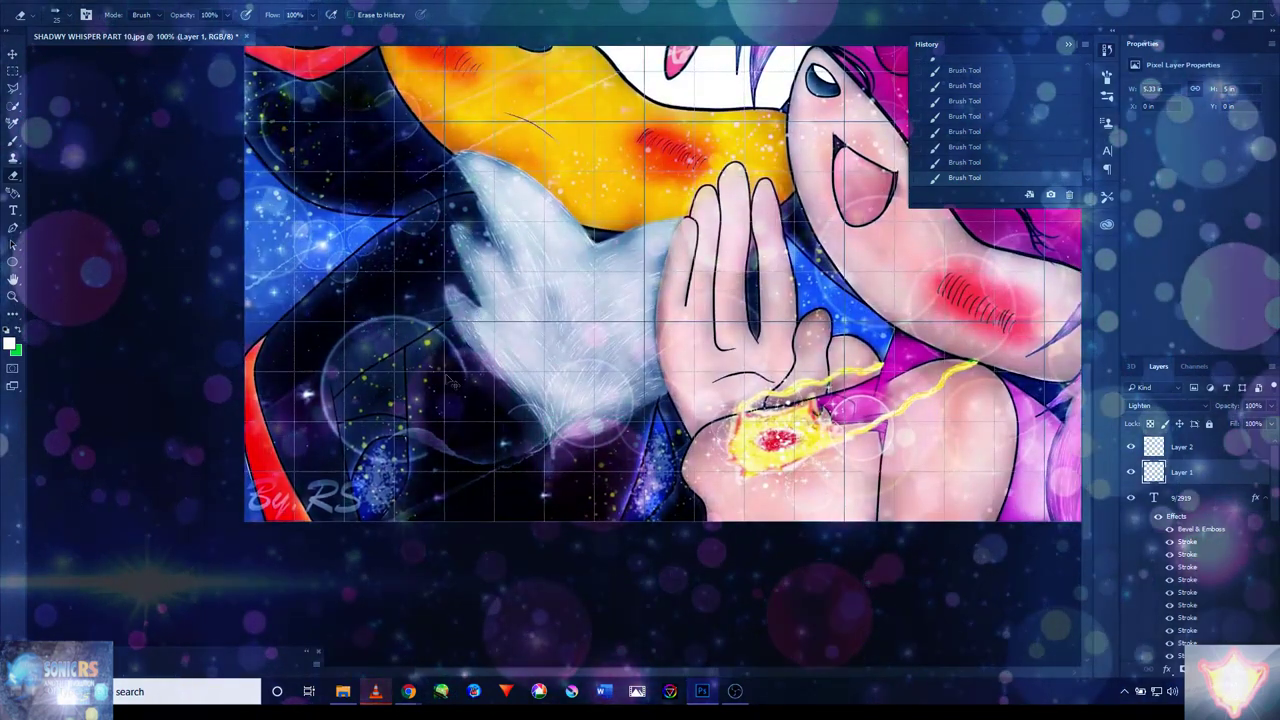
key("ctrl+plus")
scroll(397, 325, "left", 3)
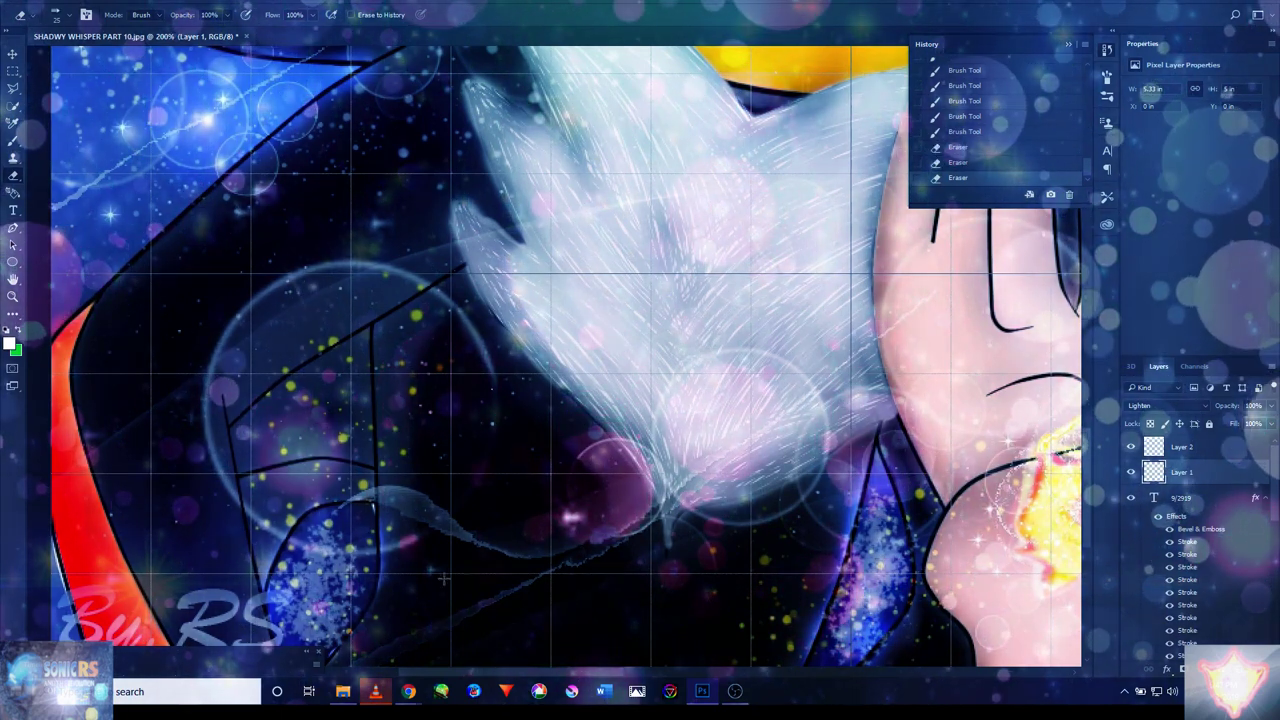
- Examine the erased areas around the chest fur up close and in the whole artwork
key("ctrl+minus")
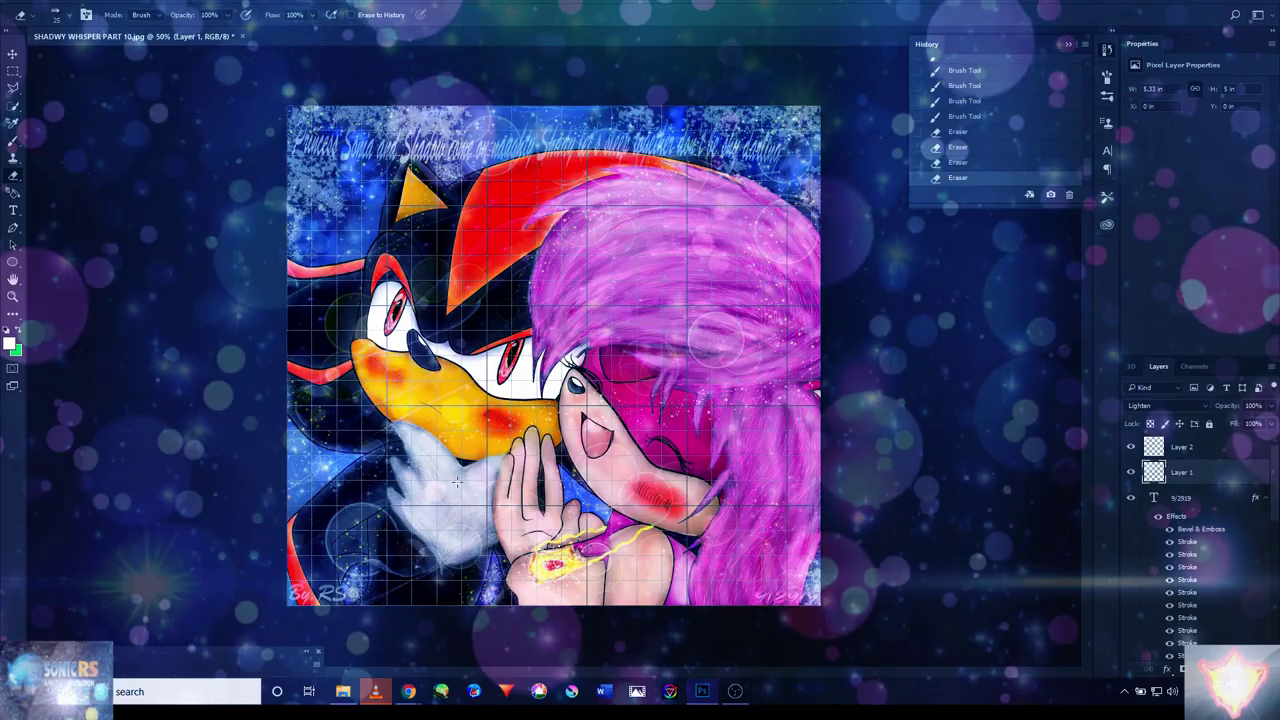
key("ctrl+plus")
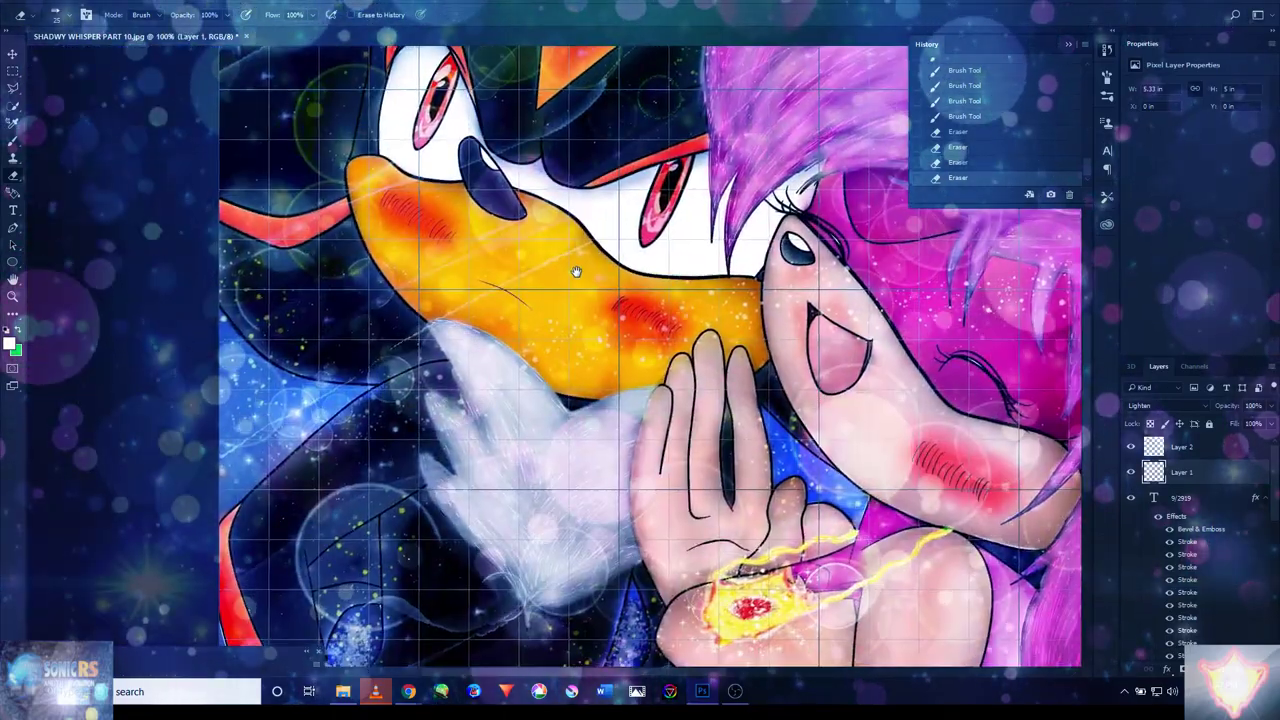
key("ctrl+plus")
scroll(523, 357, "down", 10)
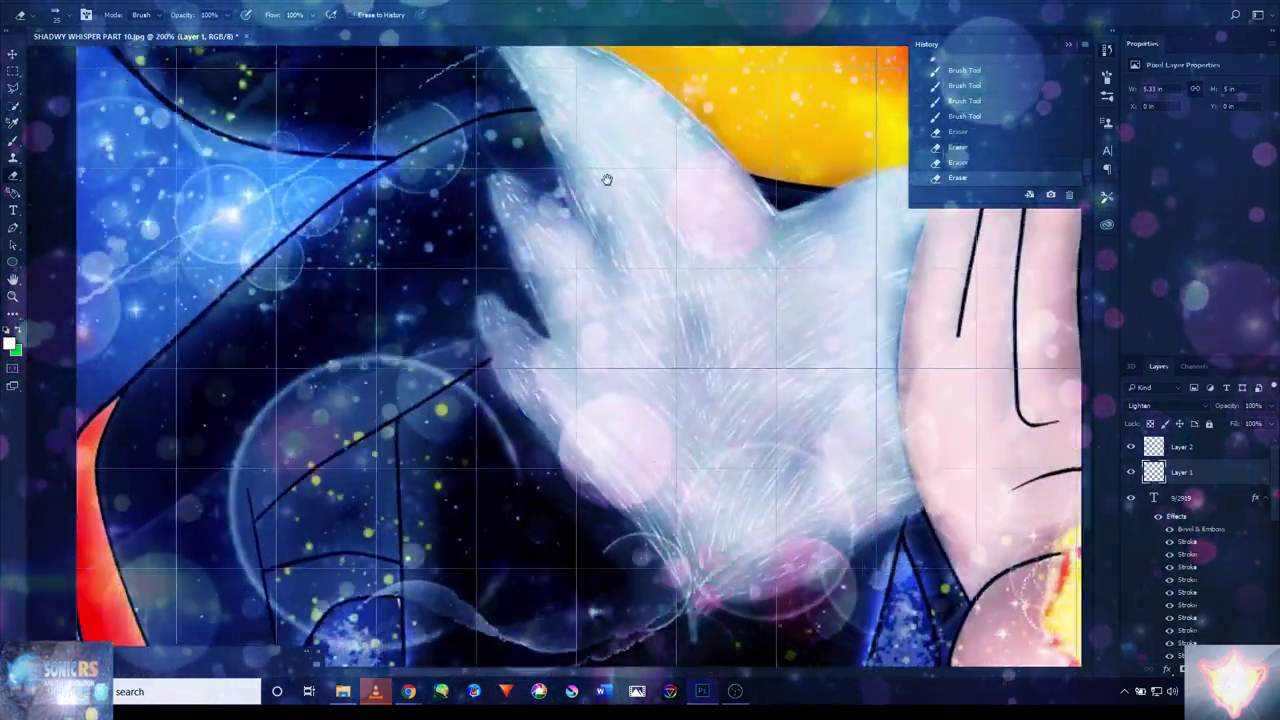
left_click_drag(606, 179, 100, 560)
left_click_drag(688, 308, 290, 238)
left_click_drag(540, 620, 794, 567)
key("ctrl+0")
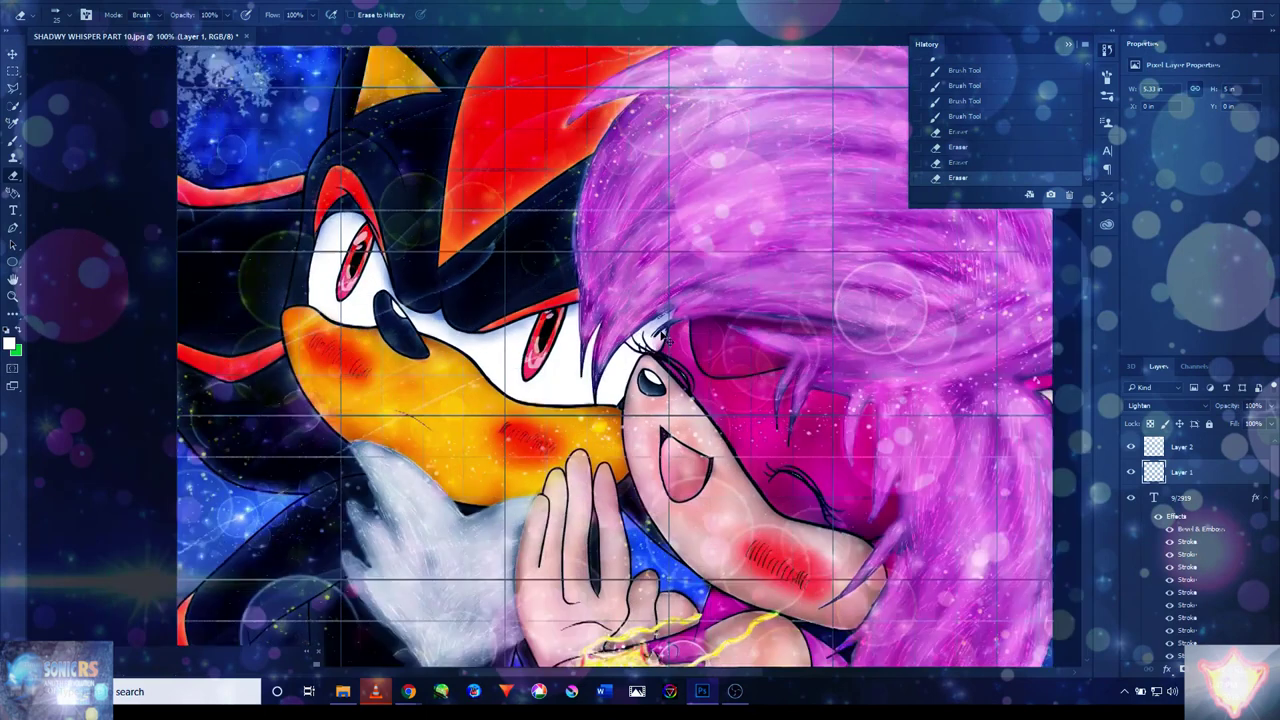
- Switch to the artwork in PaintTool SAI and choose the size 10 Water brush
left_click(735, 691)
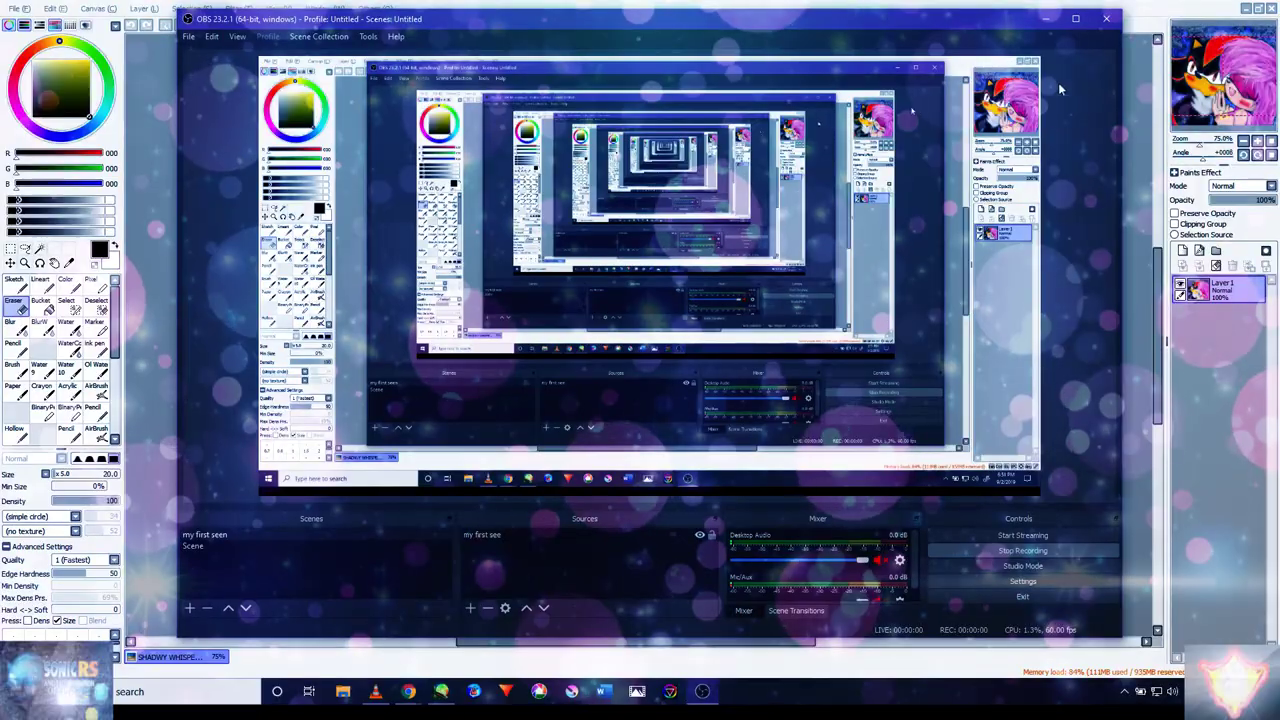
left_click(1040, 22)
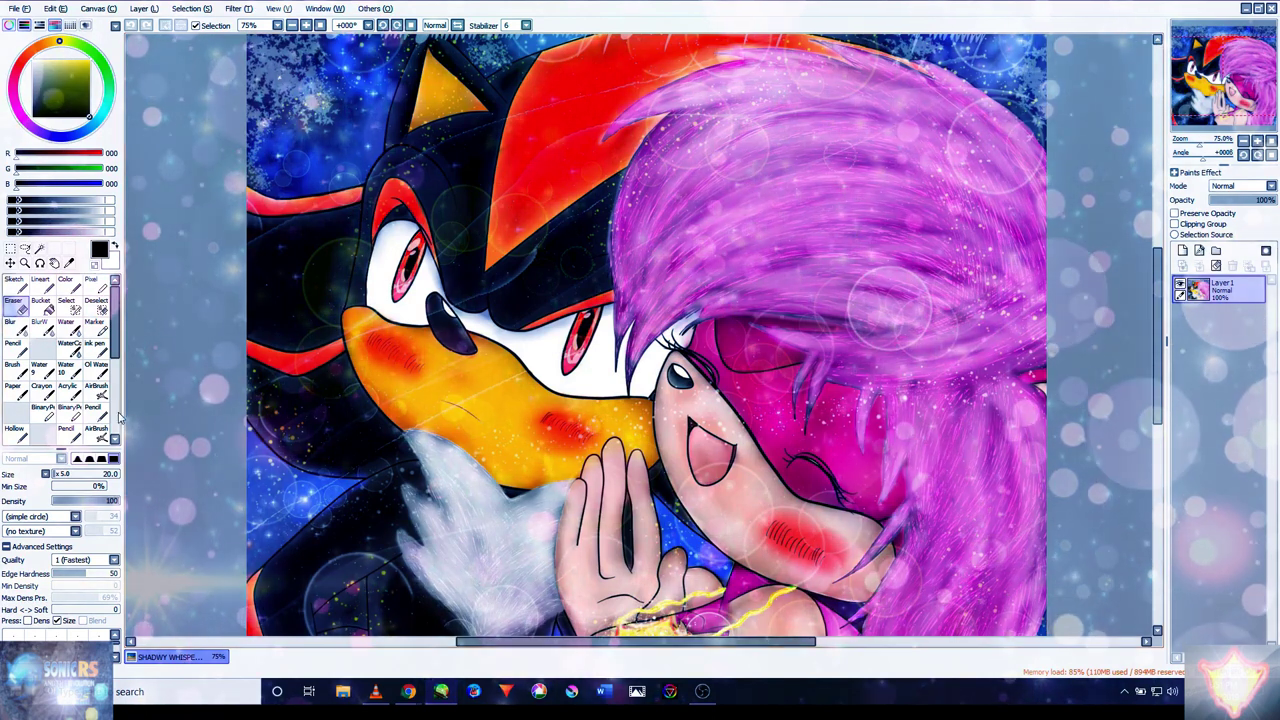
left_click(67, 325)
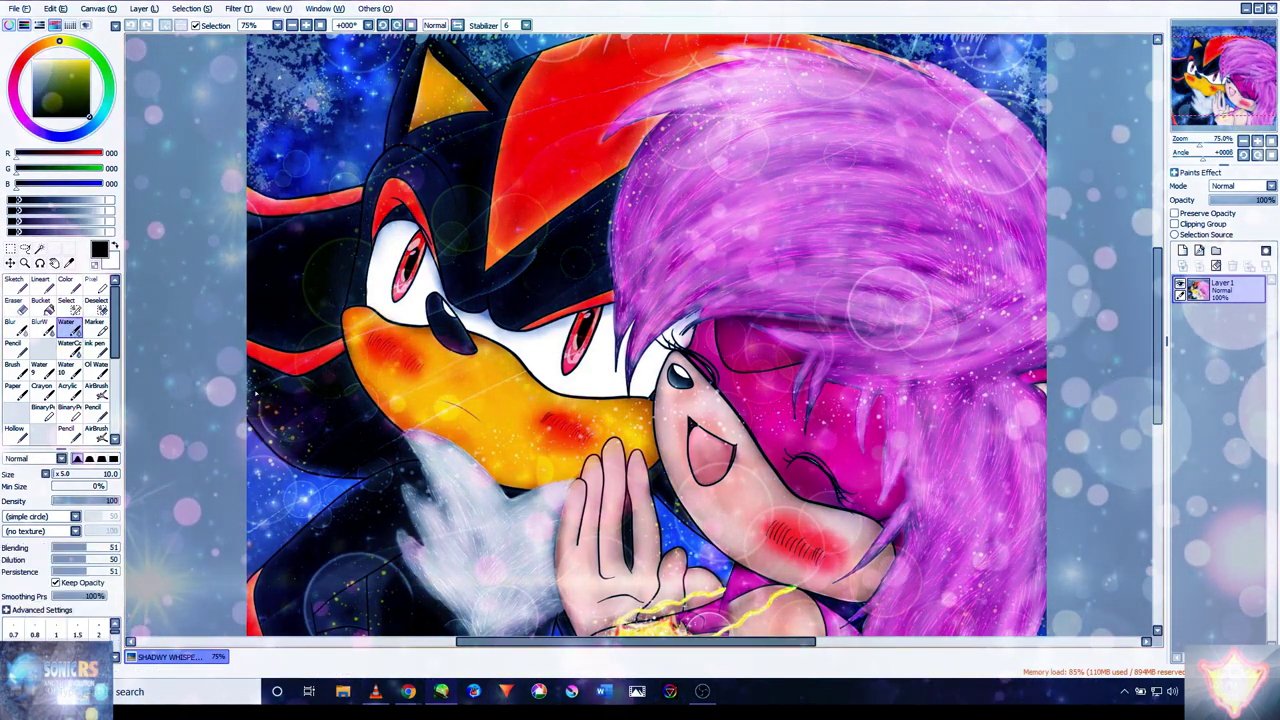
- Retouch the dark body beside the white chest fur and around the lower-left leaf patch with the Water brush
left_click_drag(640, 400, 790, 220)
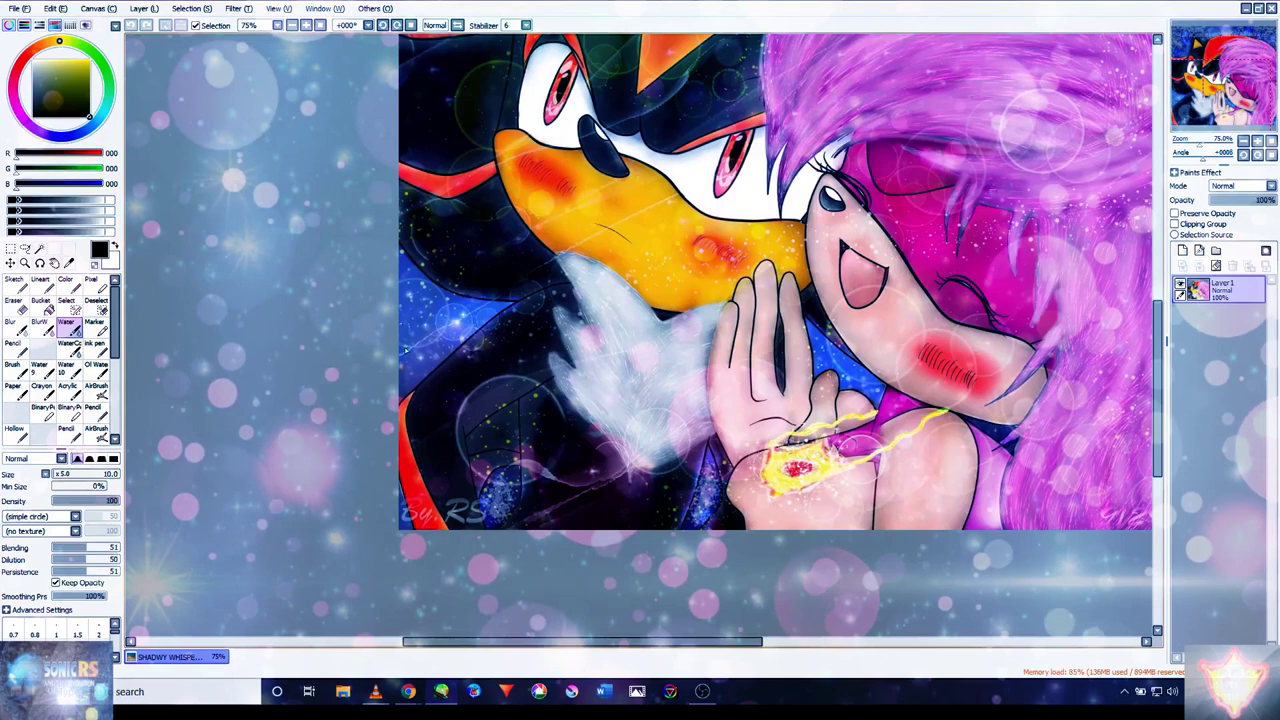
scroll(401, 337, "down", 4)
scroll(402, 400, "up", 8)
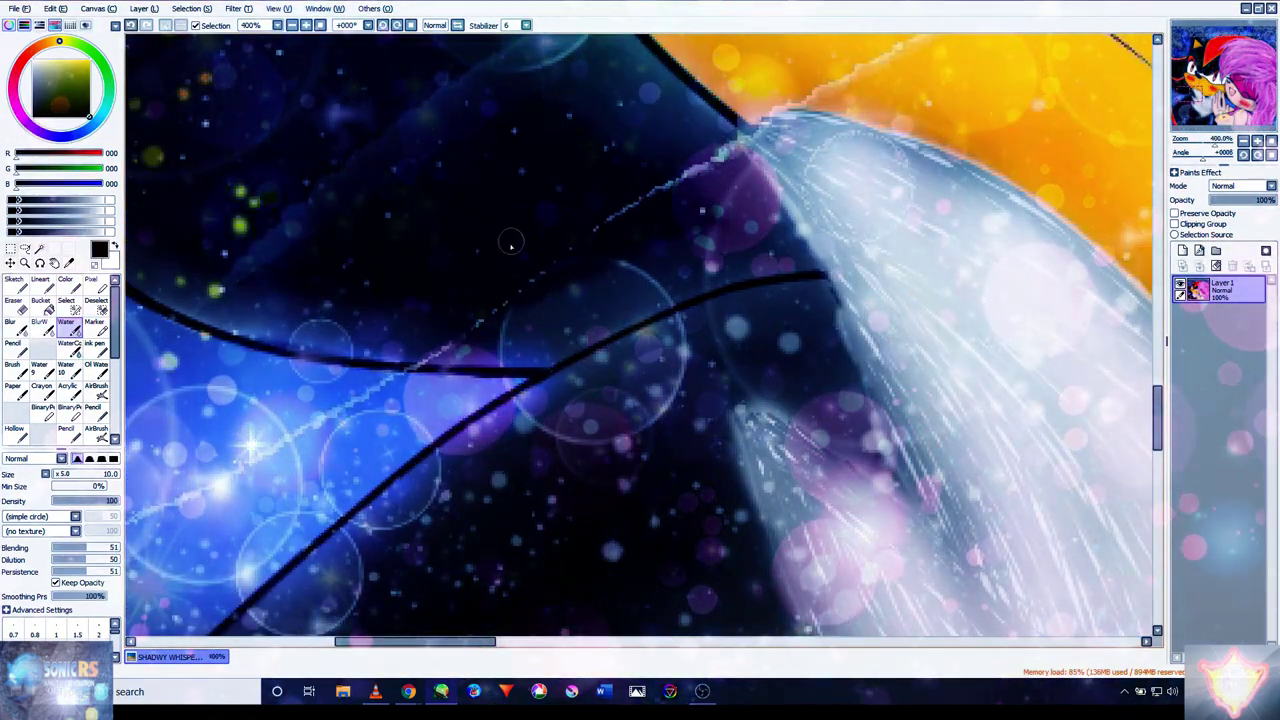
left_click_drag(300, 450, 629, 191)
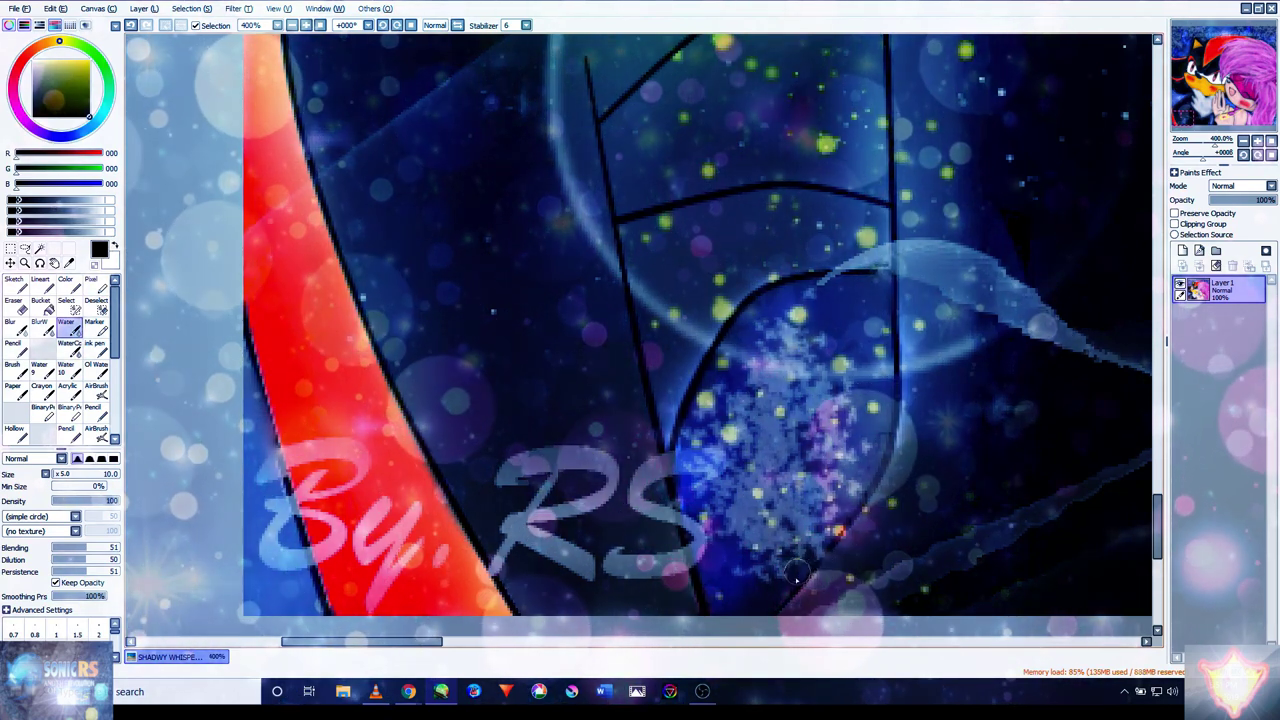
left_click_drag(695, 224, 575, 391)
left_click_drag(697, 338, 560, 462)
scroll(906, 386, "down", 4)
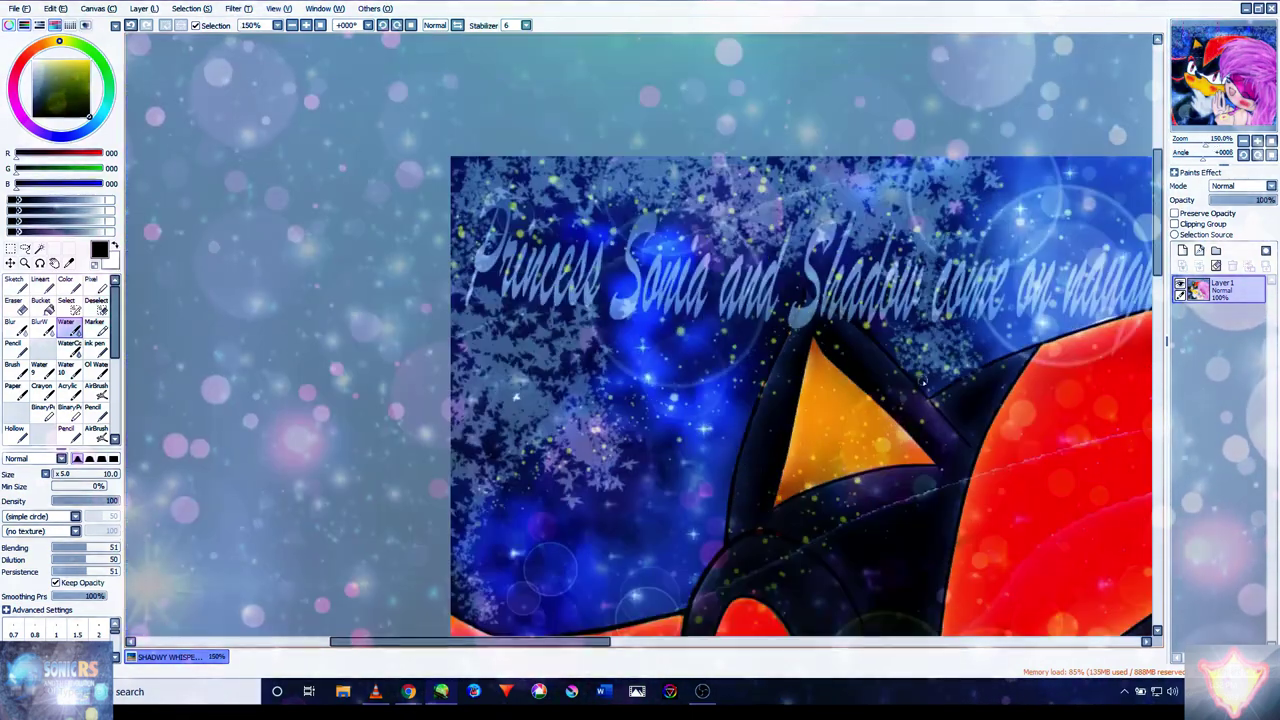
- Retouch the outline above the red quill and the edges of the pink hair with the Water brush
left_click_drag(989, 371, 703, 395)
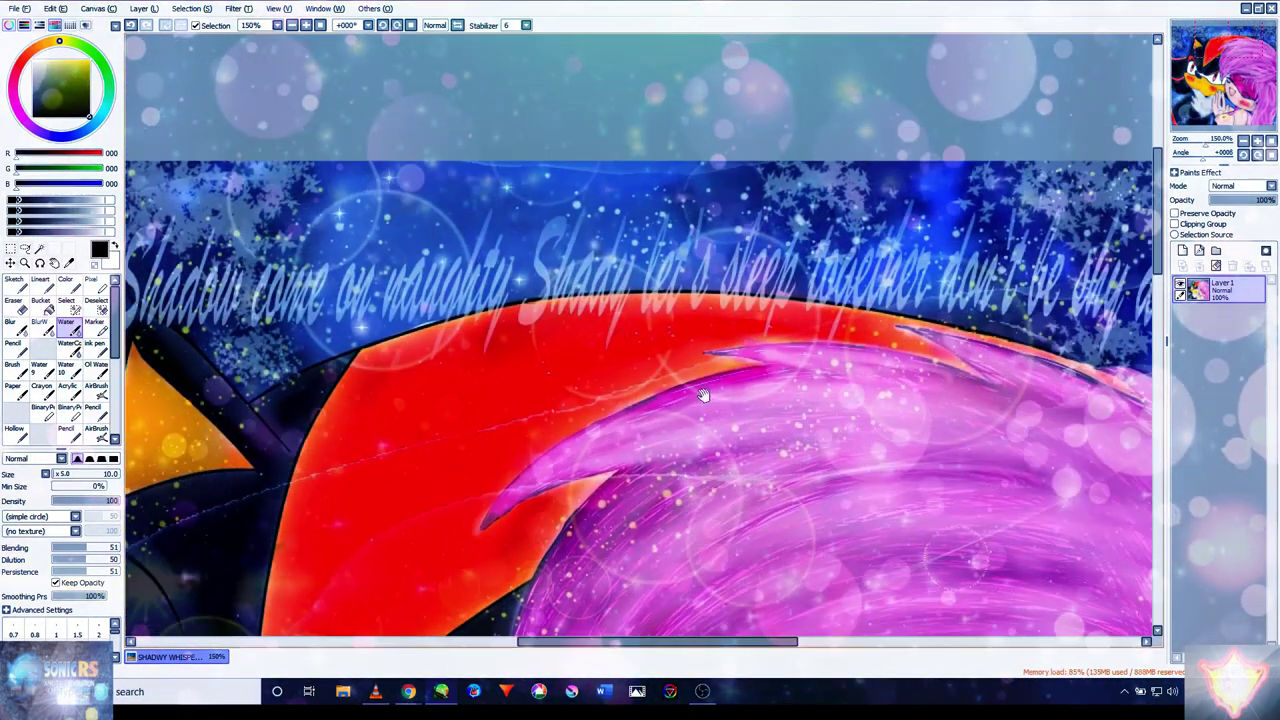
scroll(447, 313, "down", 1)
scroll(447, 313, "up", 5)
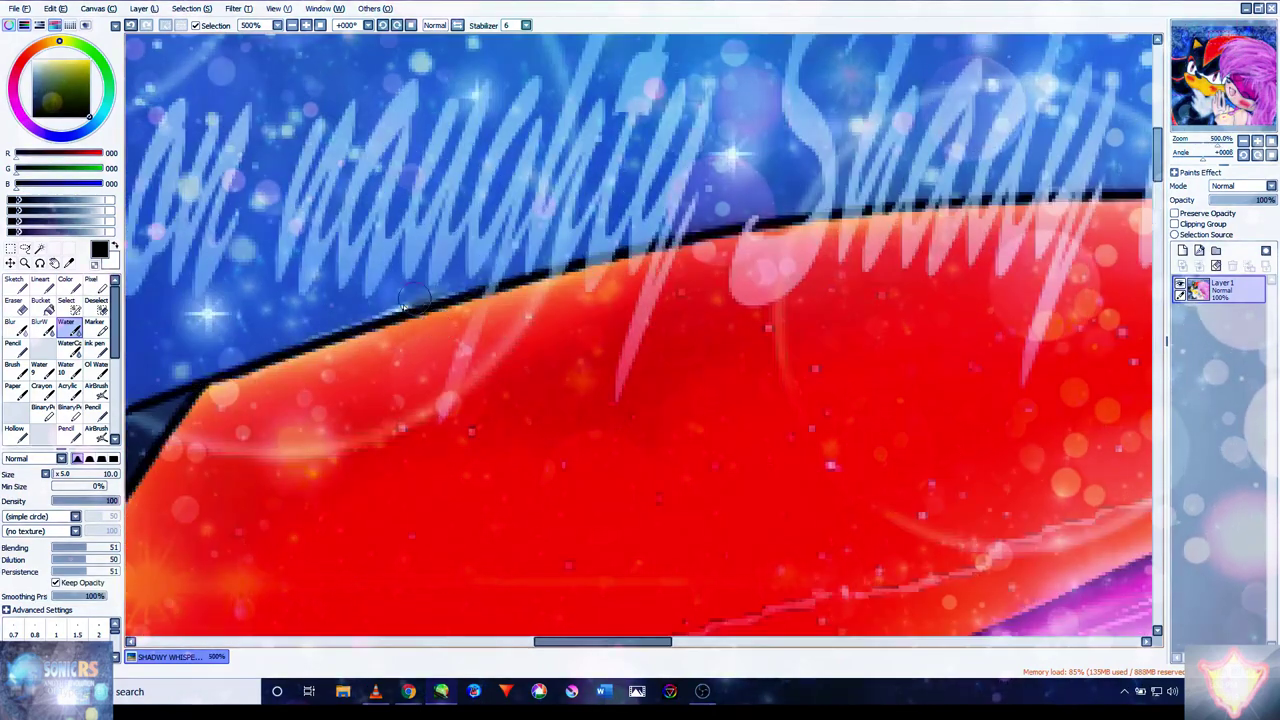
scroll(487, 287, "down", 3)
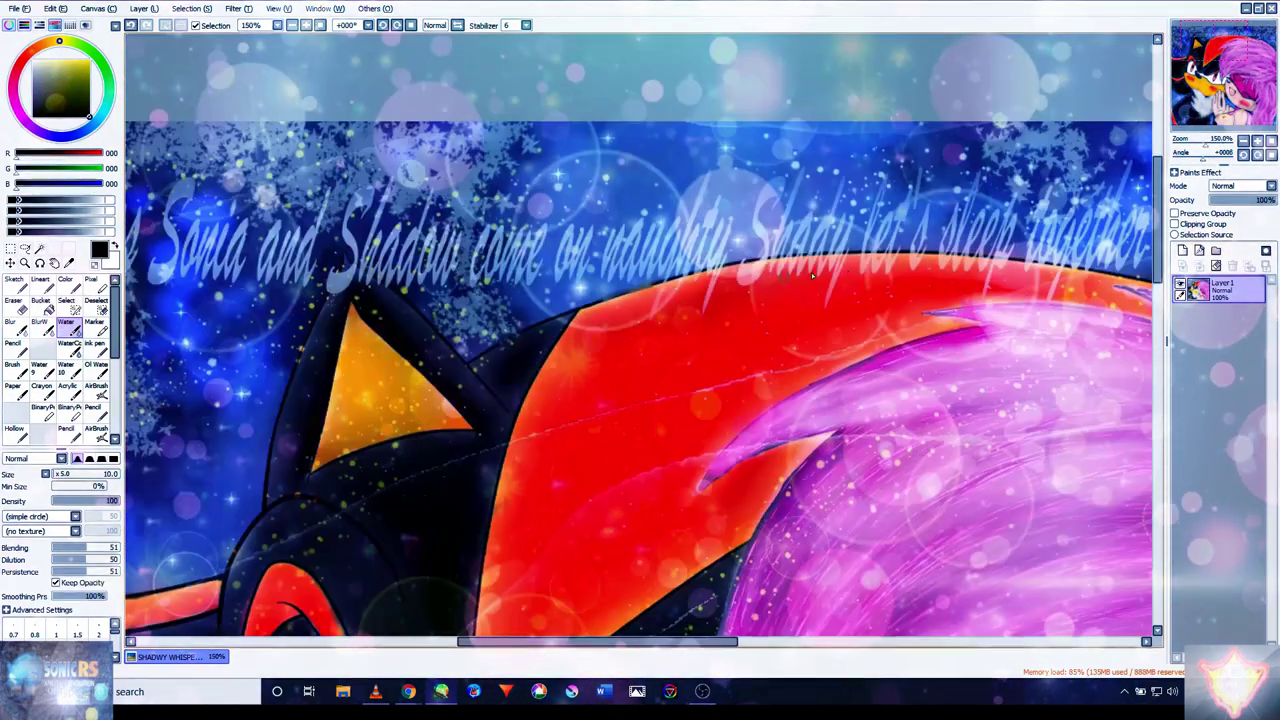
scroll(1033, 279, "up", 2)
left_click_drag(969, 323, 477, 306)
left_click_drag(632, 315, 689, 451)
left_click_drag(708, 216, 757, 261)
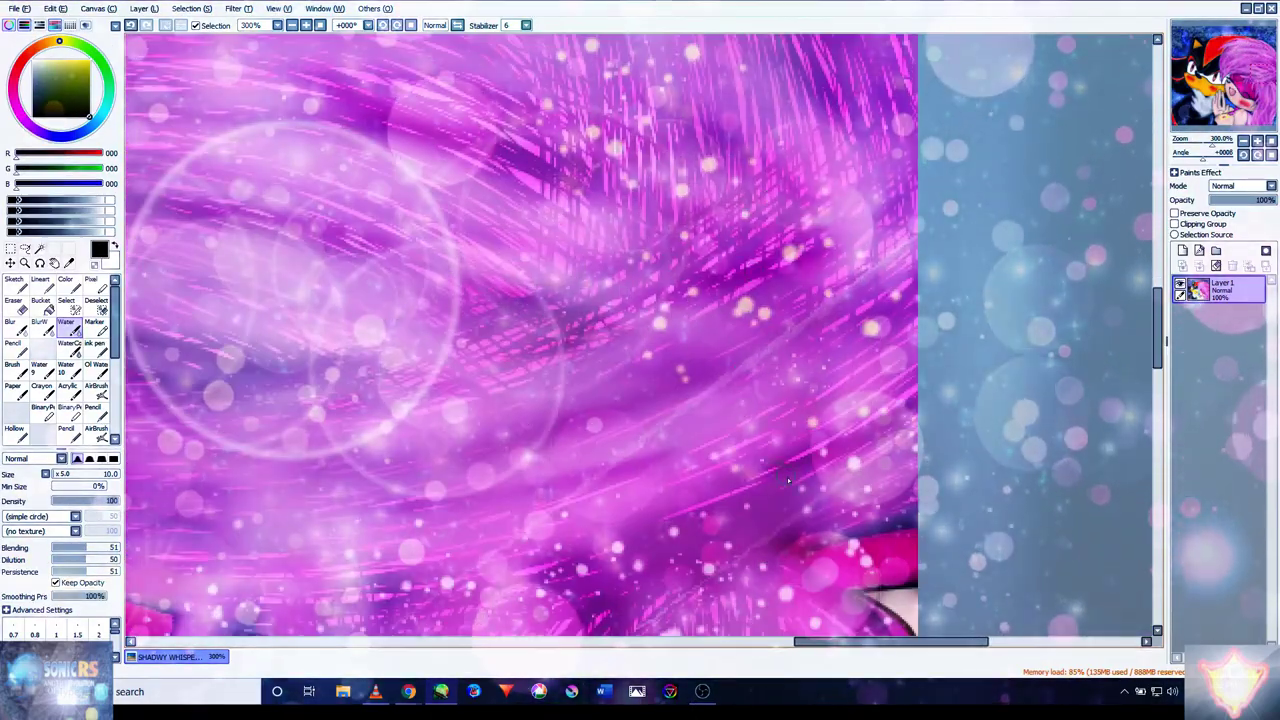
- Examine the pink hair, the lower-right corner and the hands for remaining rough edges
scroll(786, 479, "down", 5)
scroll(701, 511, "up", 1)
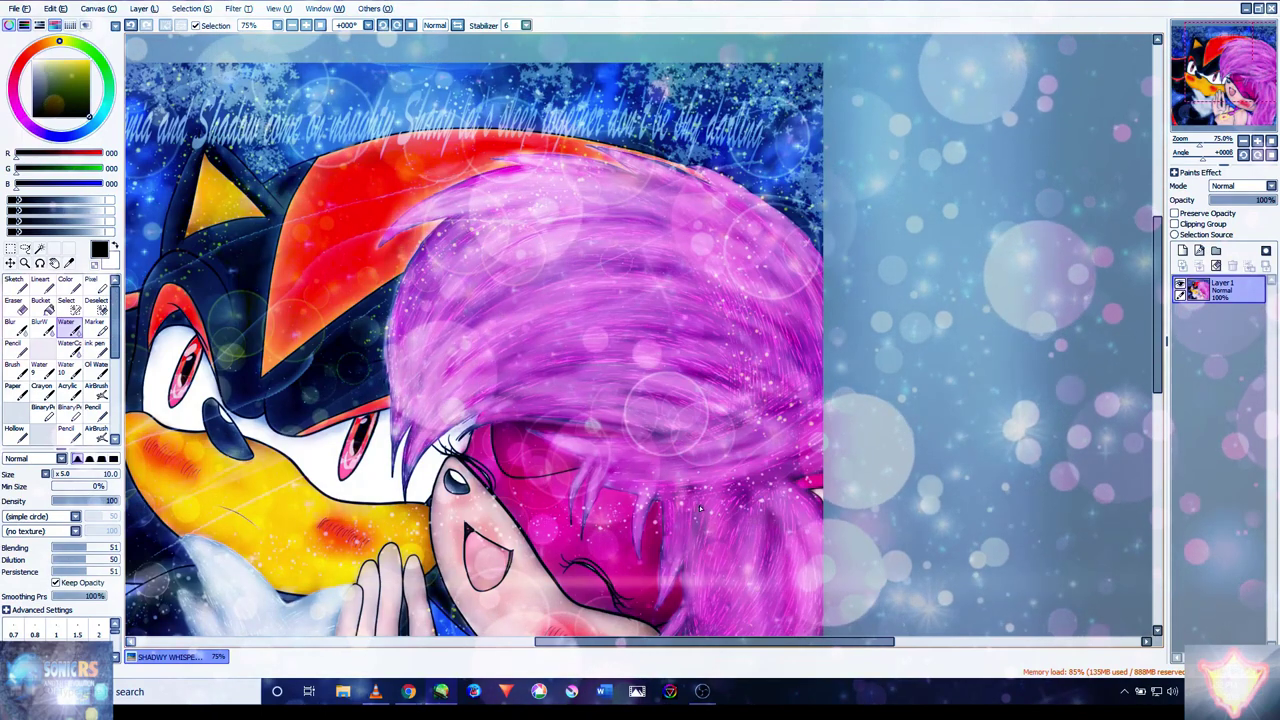
left_click_drag(701, 511, 773, 361)
scroll(861, 411, "up", 2)
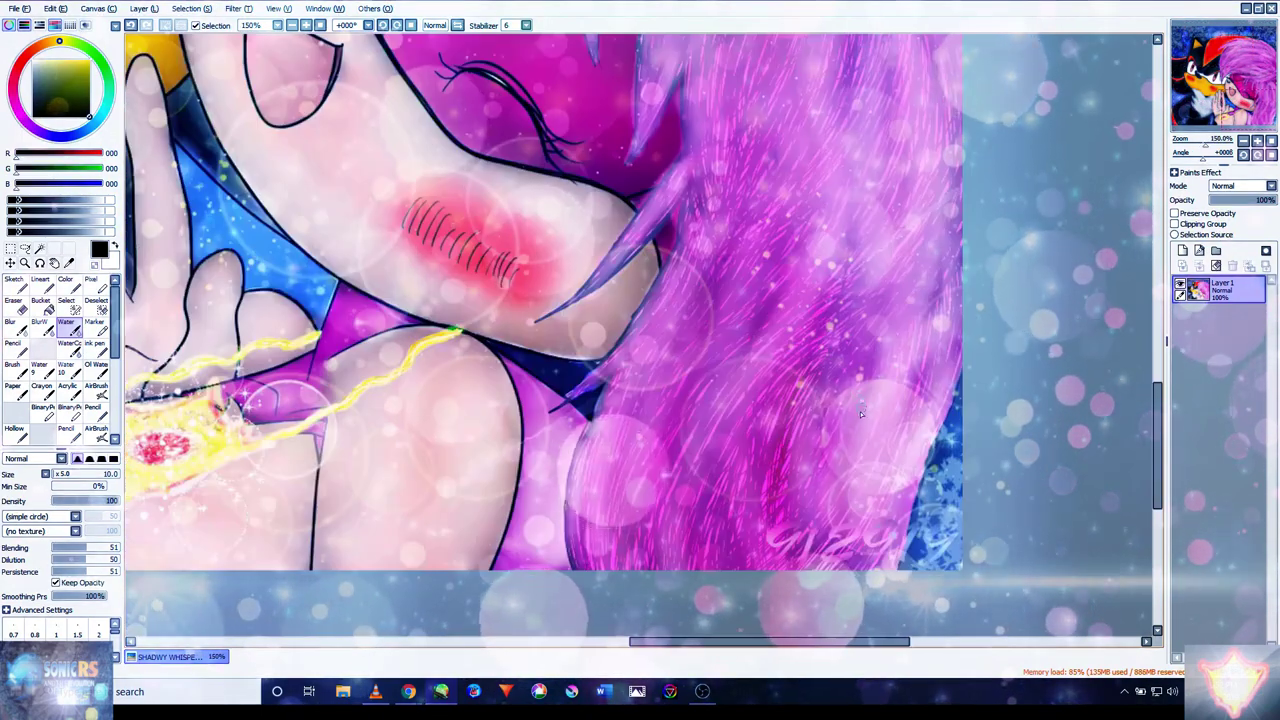
scroll(861, 411, "up", 1)
scroll(760, 412, "down", 2)
scroll(670, 412, "up", 2)
scroll(787, 340, "up", 1)
scroll(629, 371, "up", 1)
scroll(686, 400, "down", 3)
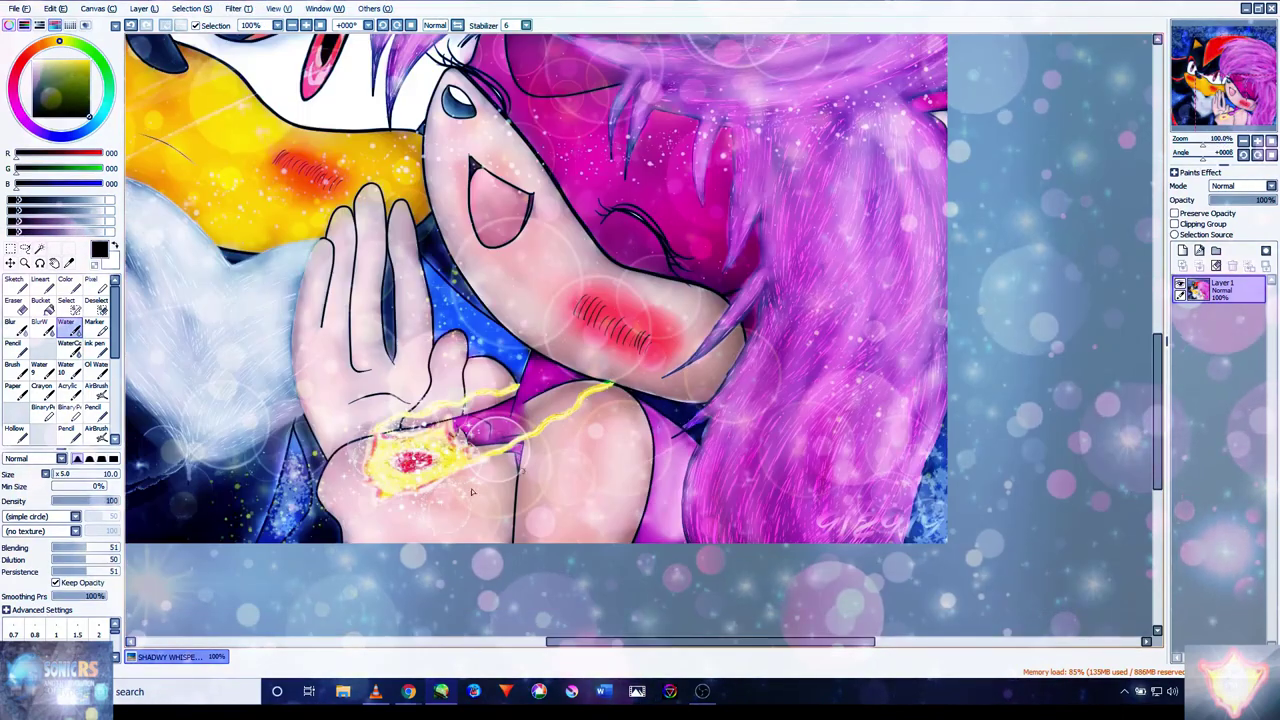
- Retouch the outlines around the blue and magenta areas and the ends of the yellow bracelet strands with the Water brush
scroll(505, 483, "up", 2)
scroll(683, 368, "down", 3)
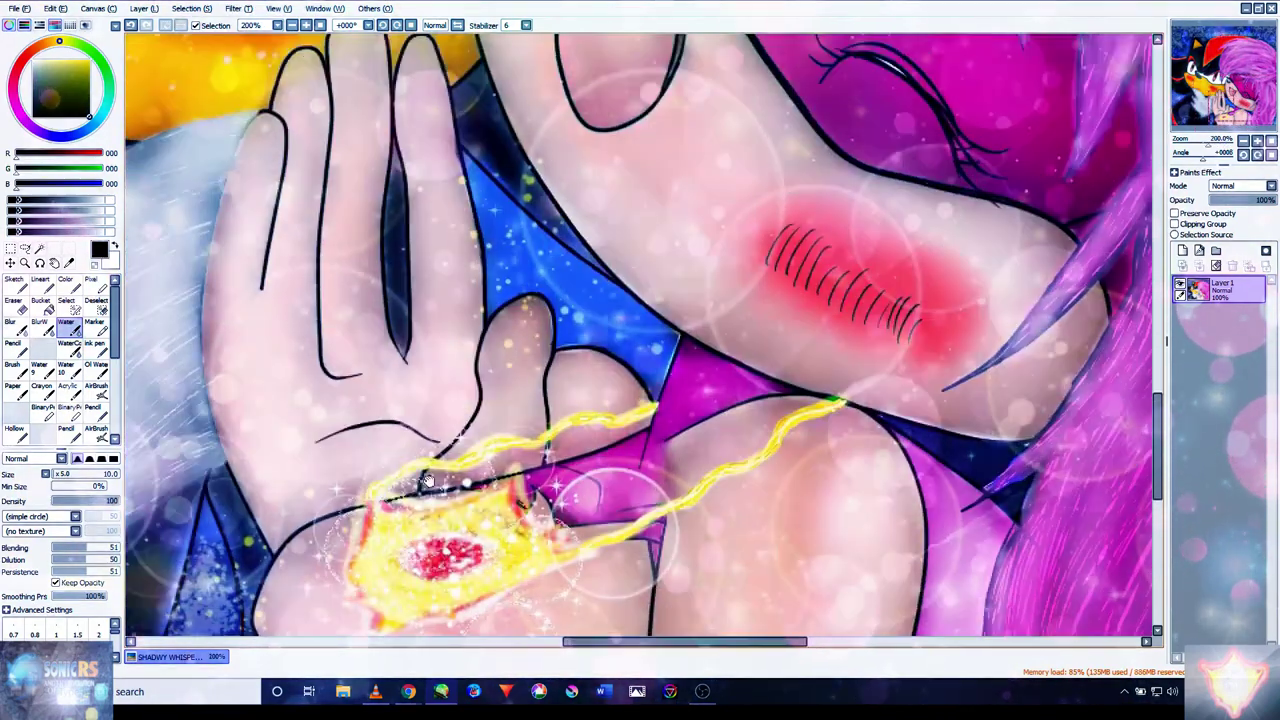
scroll(683, 368, "up", 6)
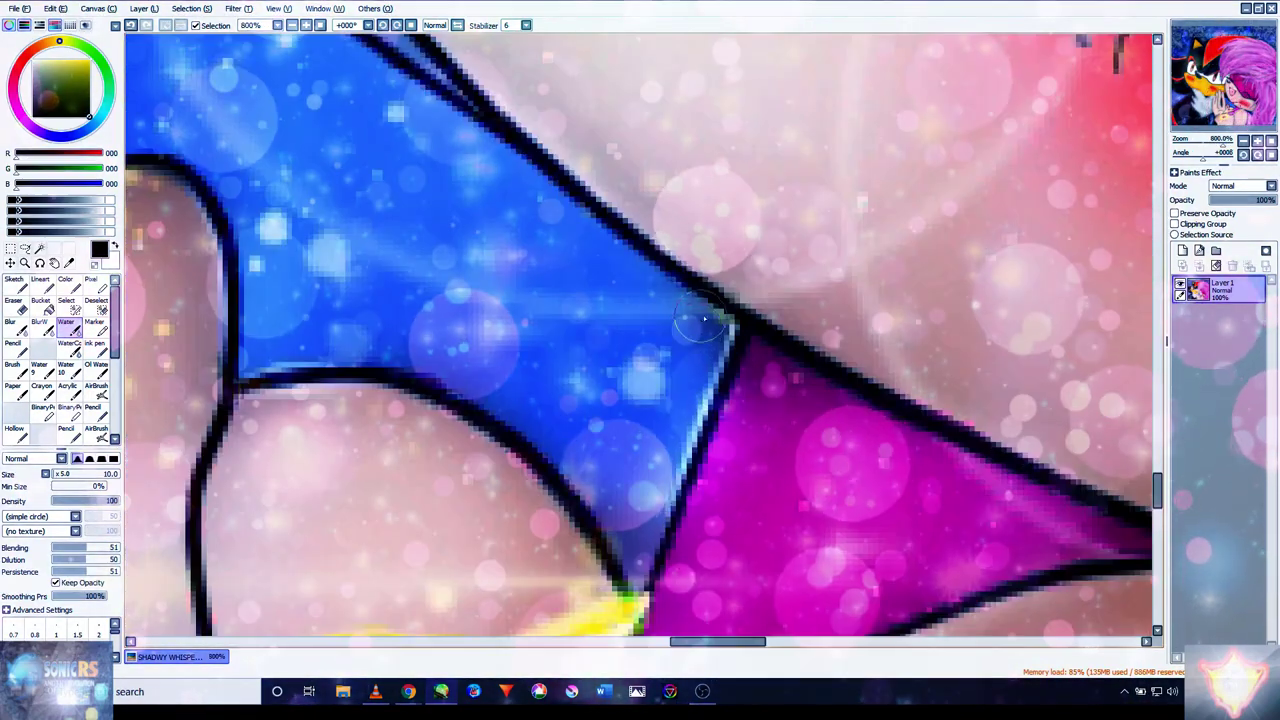
mouse_move(732, 327)
left_mouse_down()
mouse_move(681, 513)
mouse_move(692, 426)
mouse_move(502, 415)
mouse_move(425, 373)
mouse_move(345, 369)
left_mouse_up()
mouse_move(315, 318)
left_mouse_down()
mouse_move(563, 363)
mouse_move(680, 349)
mouse_move(820, 300)
left_mouse_up()
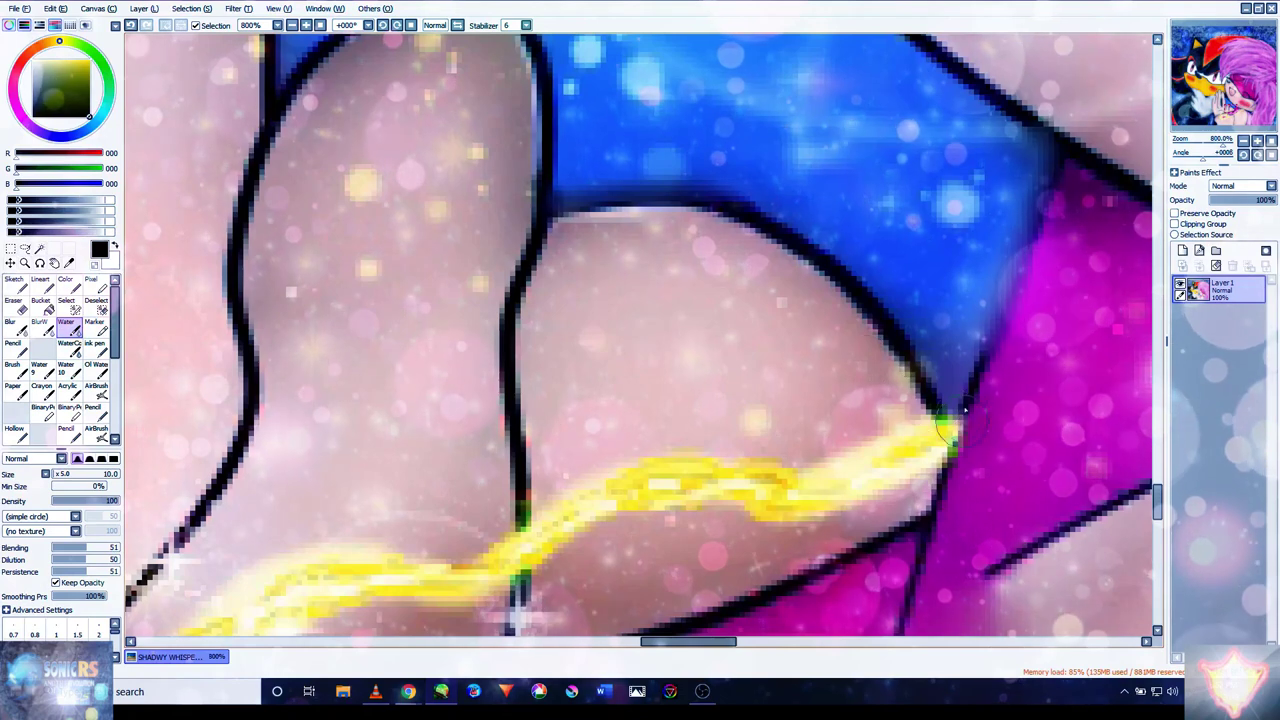
mouse_move(949, 441)
left_mouse_down()
mouse_move(914, 500)
mouse_move(946, 389)
mouse_move(757, 286)
mouse_move(875, 228)
left_mouse_up()
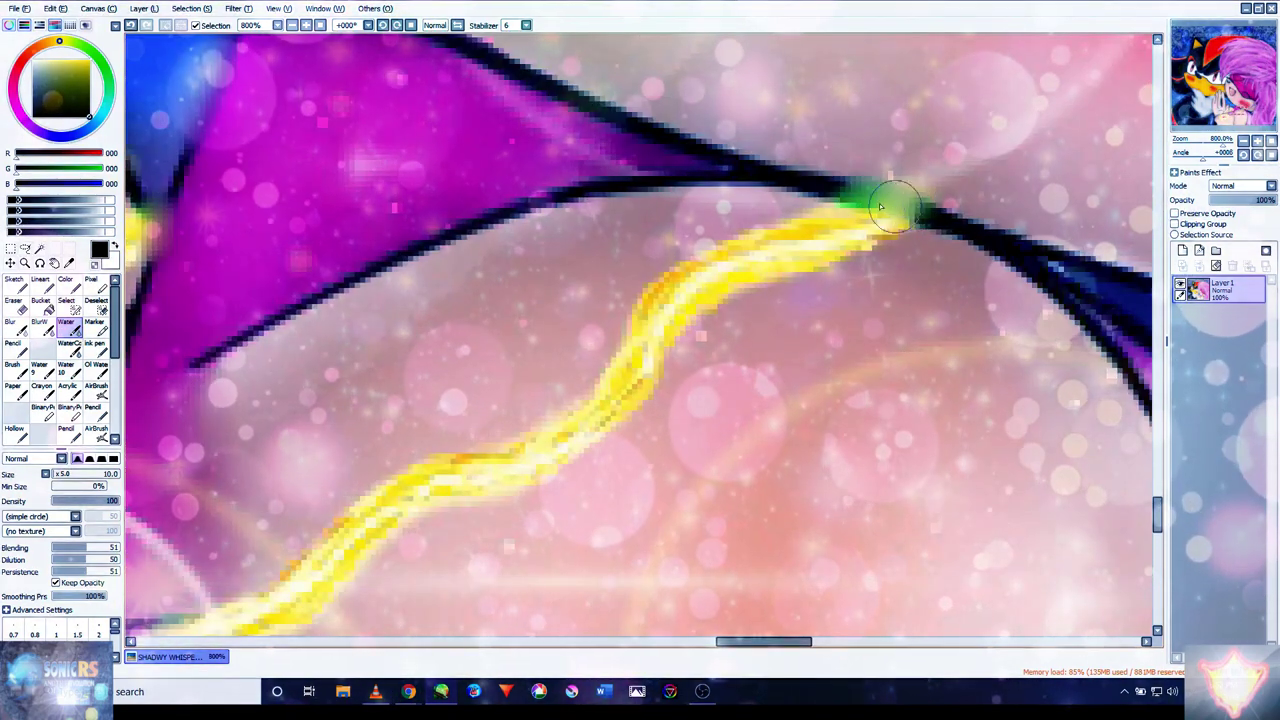
- Add a new layer above the artwork and choose the Pencil with white as the drawing colour
scroll(880, 207, "down", 8)
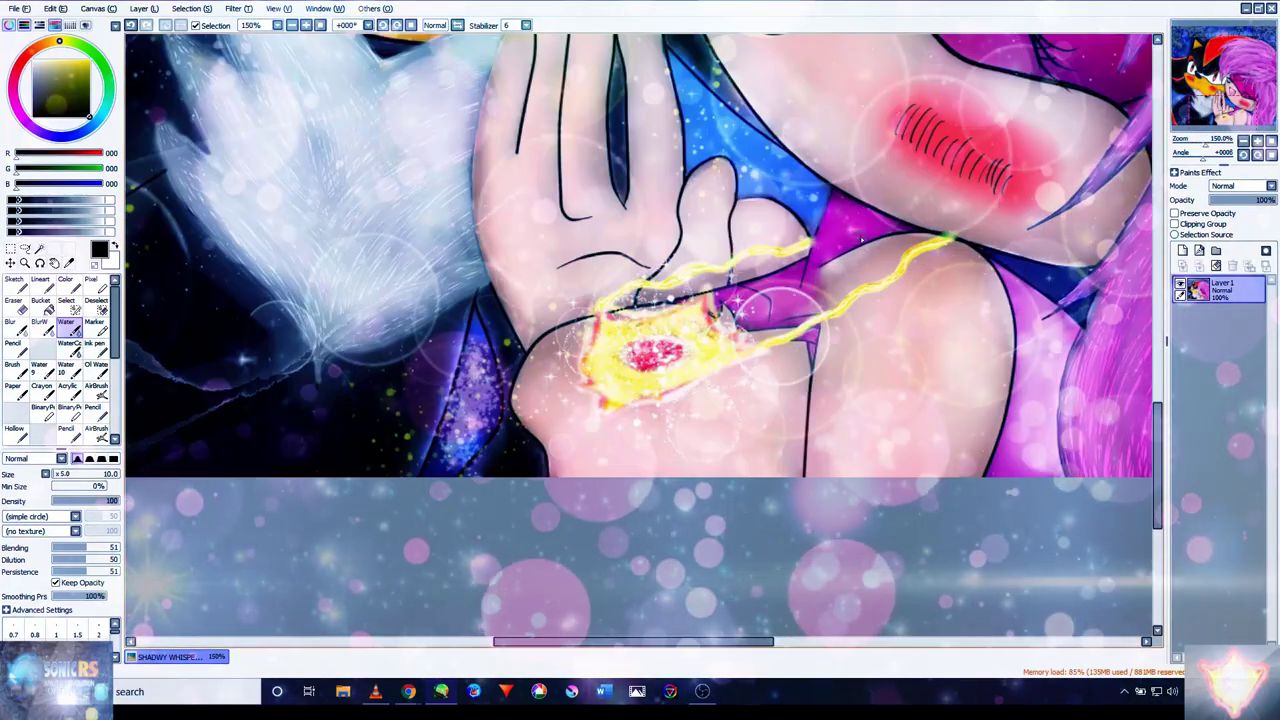
scroll(534, 399, "down", 4)
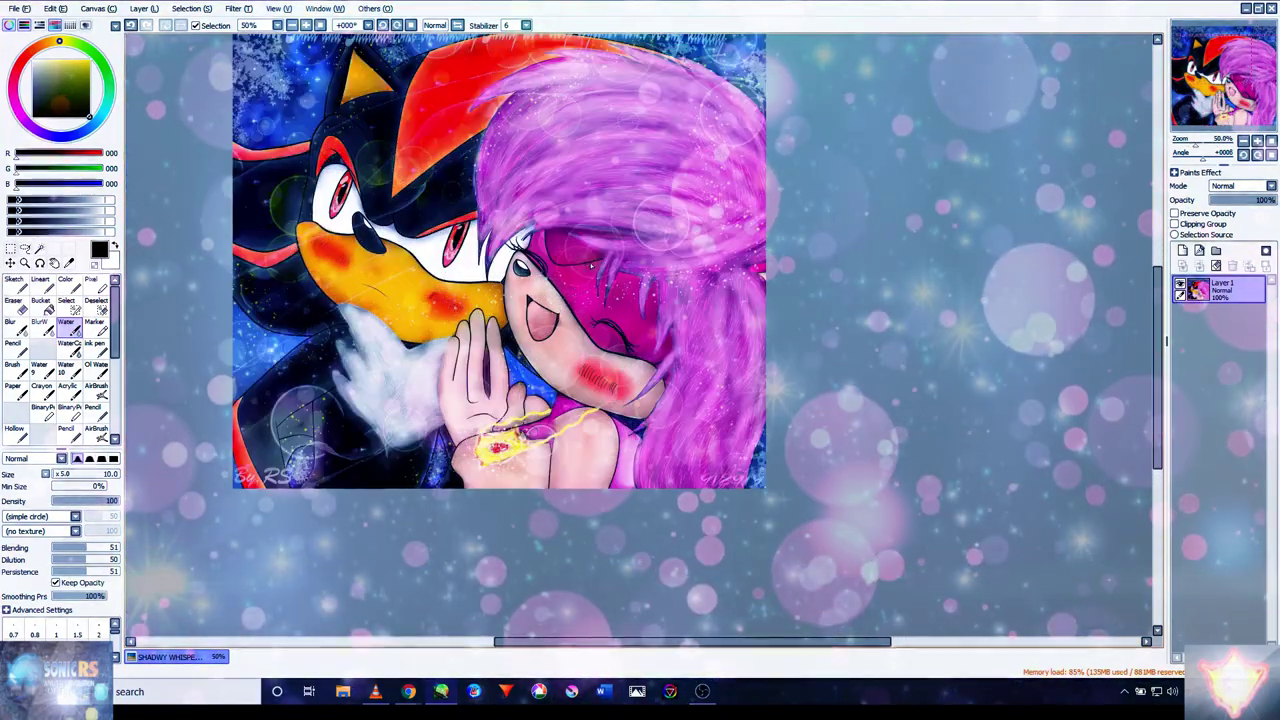
left_click_drag(587, 279, 624, 322)
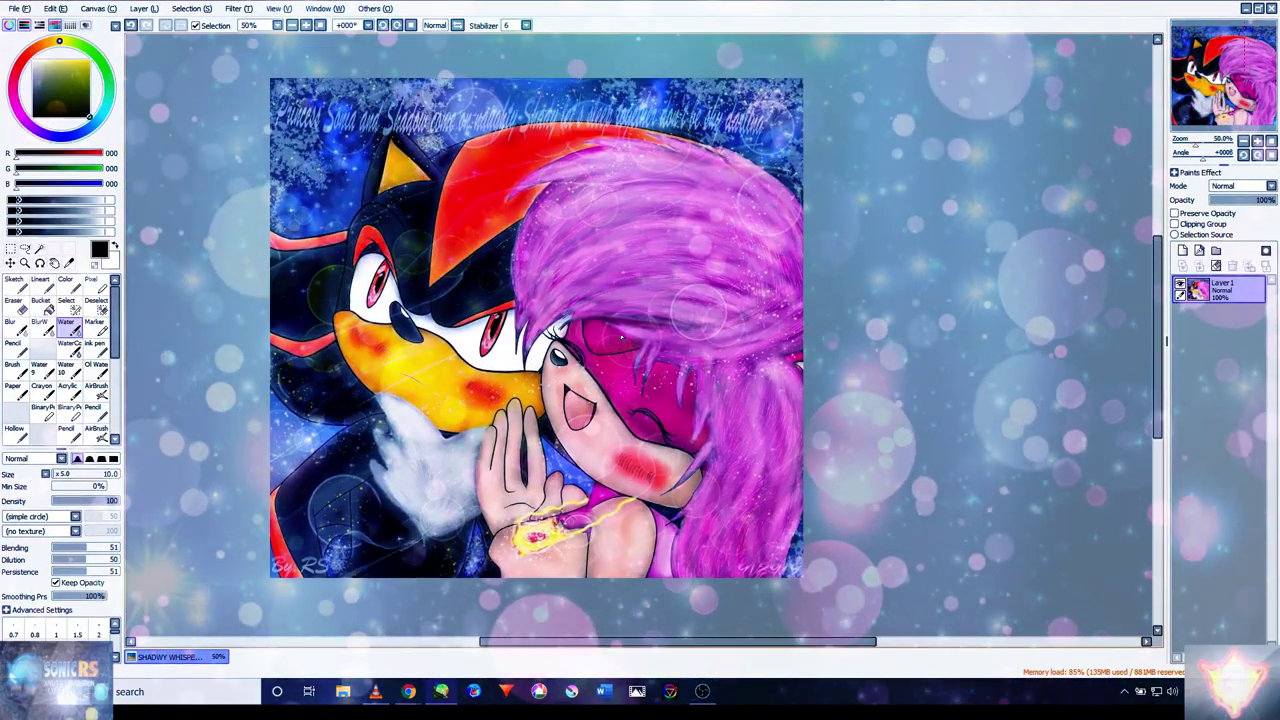
left_click(1182, 250)
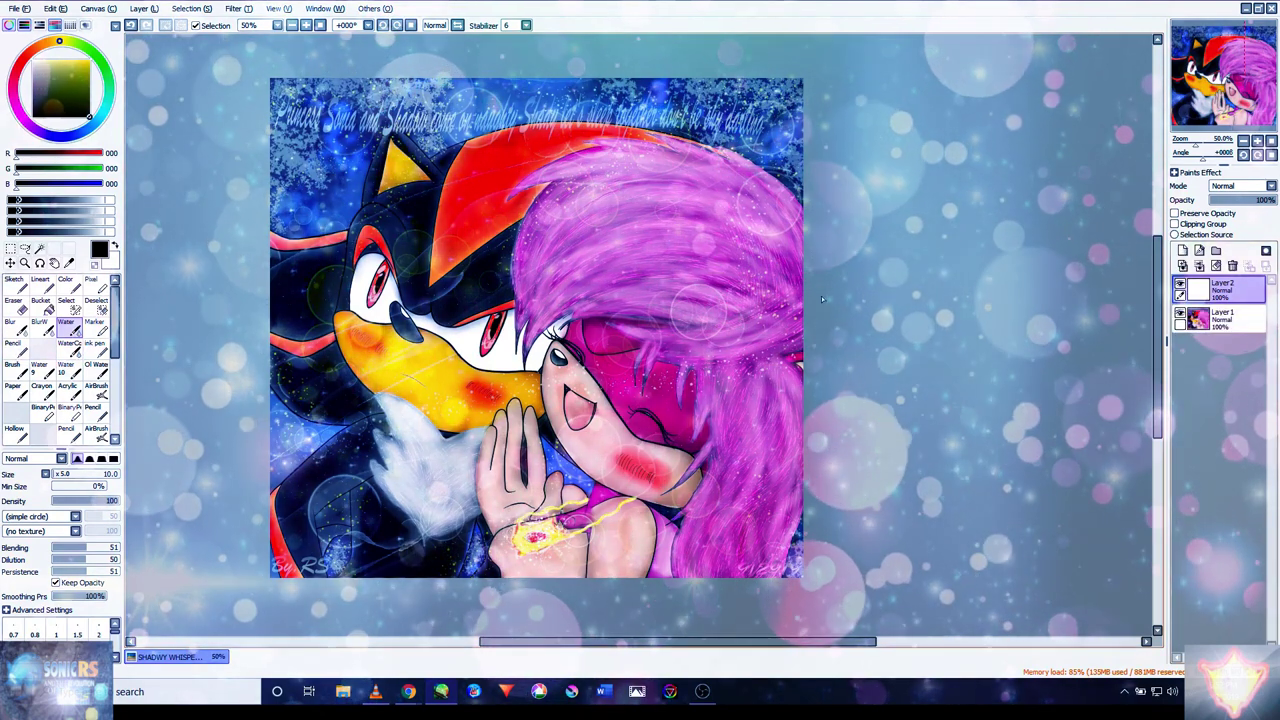
key("x")
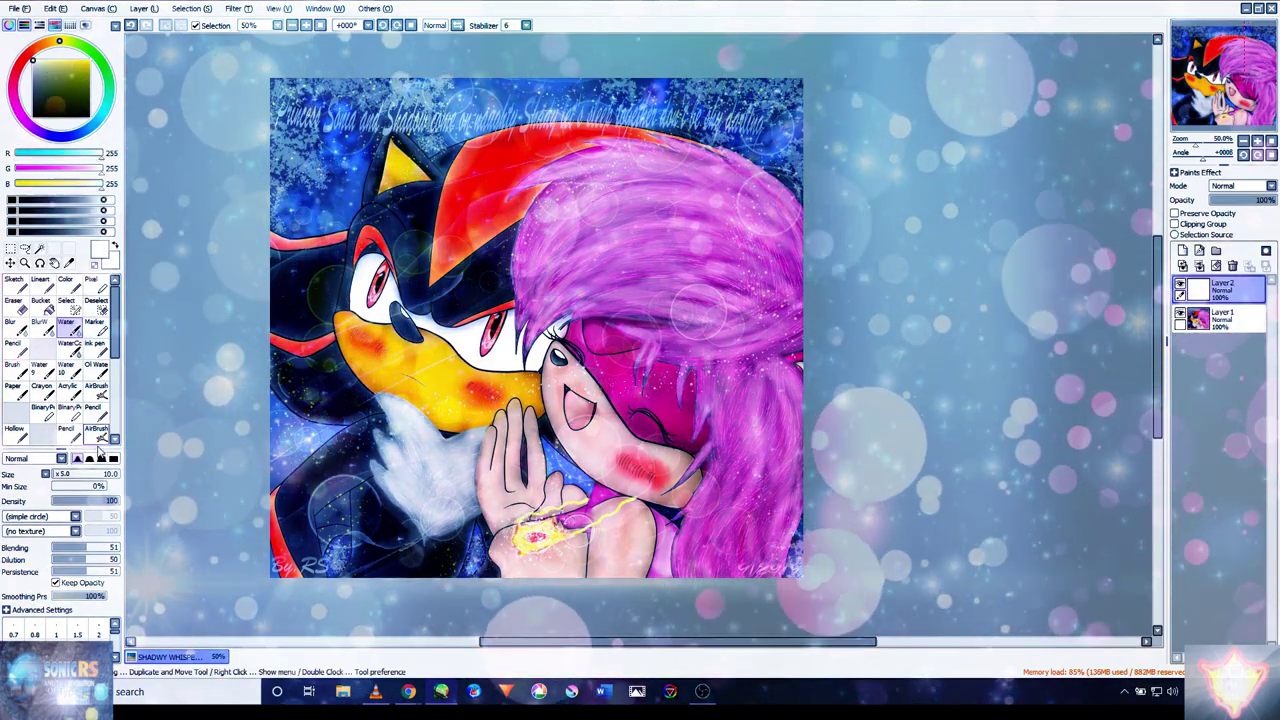
left_click(94, 409)
scroll(638, 437, "up", 6)
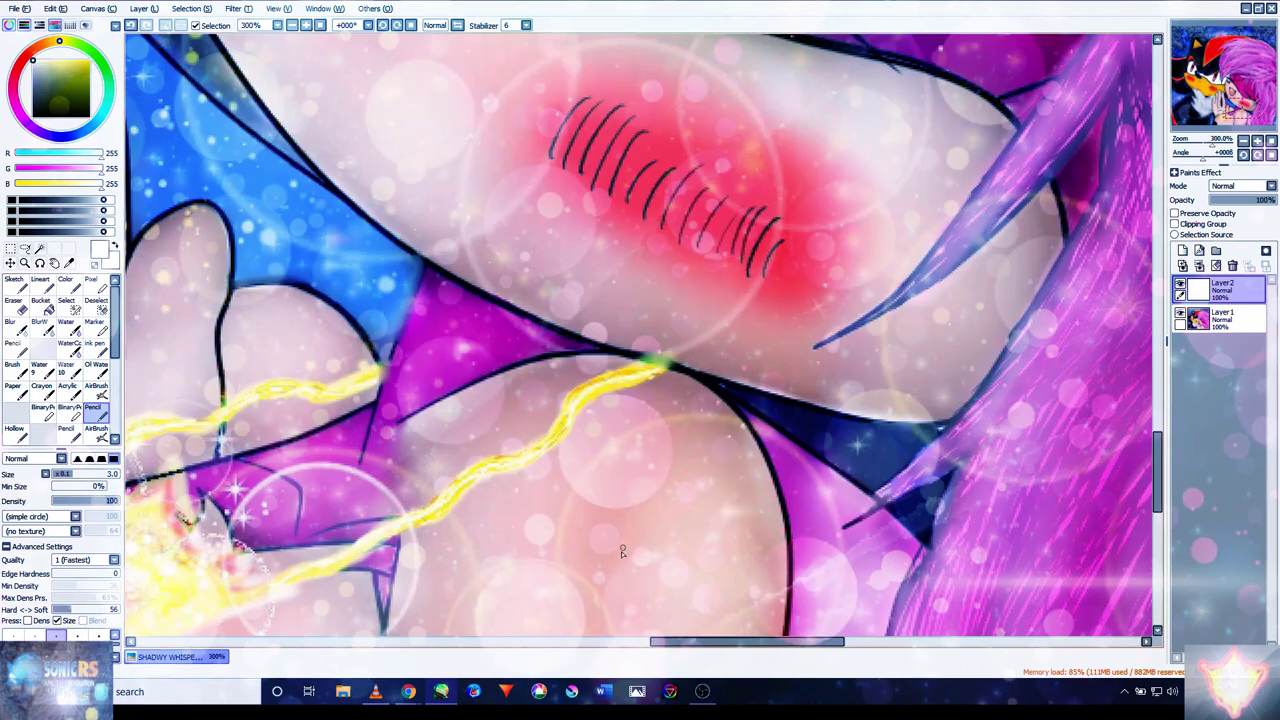
left_click_drag(638, 437, 651, 545)
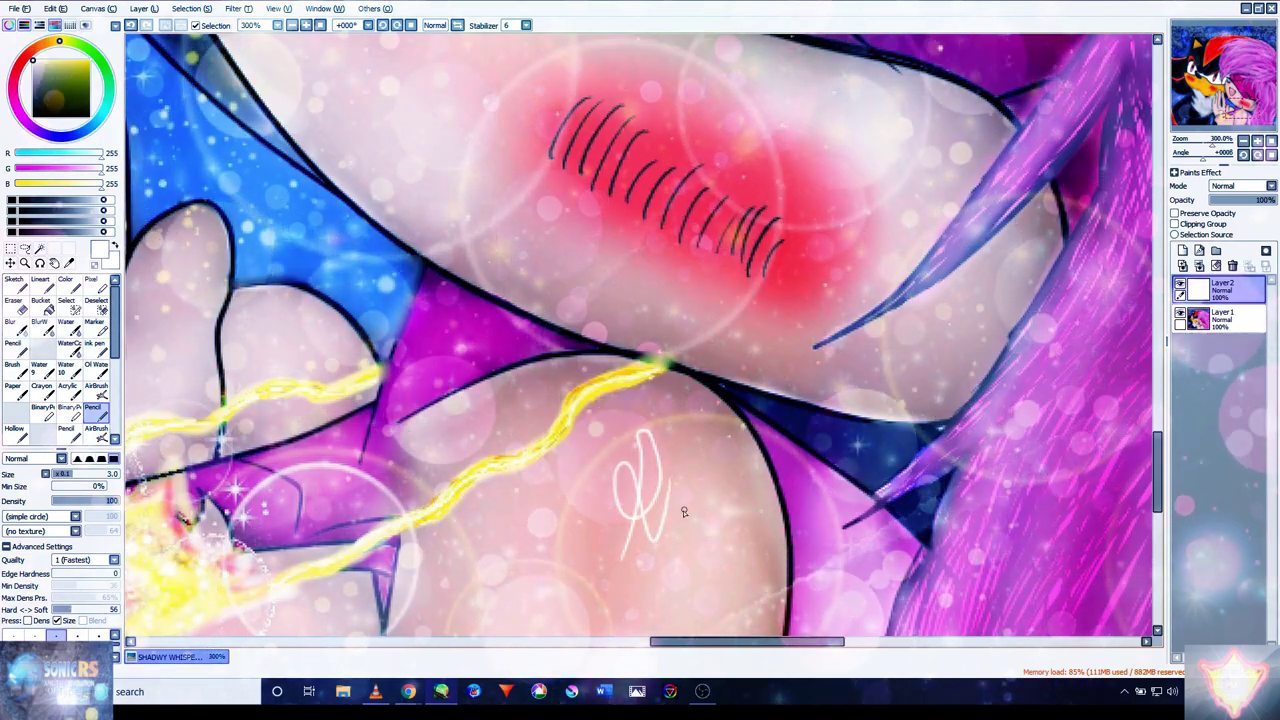
key("ctrl+z")
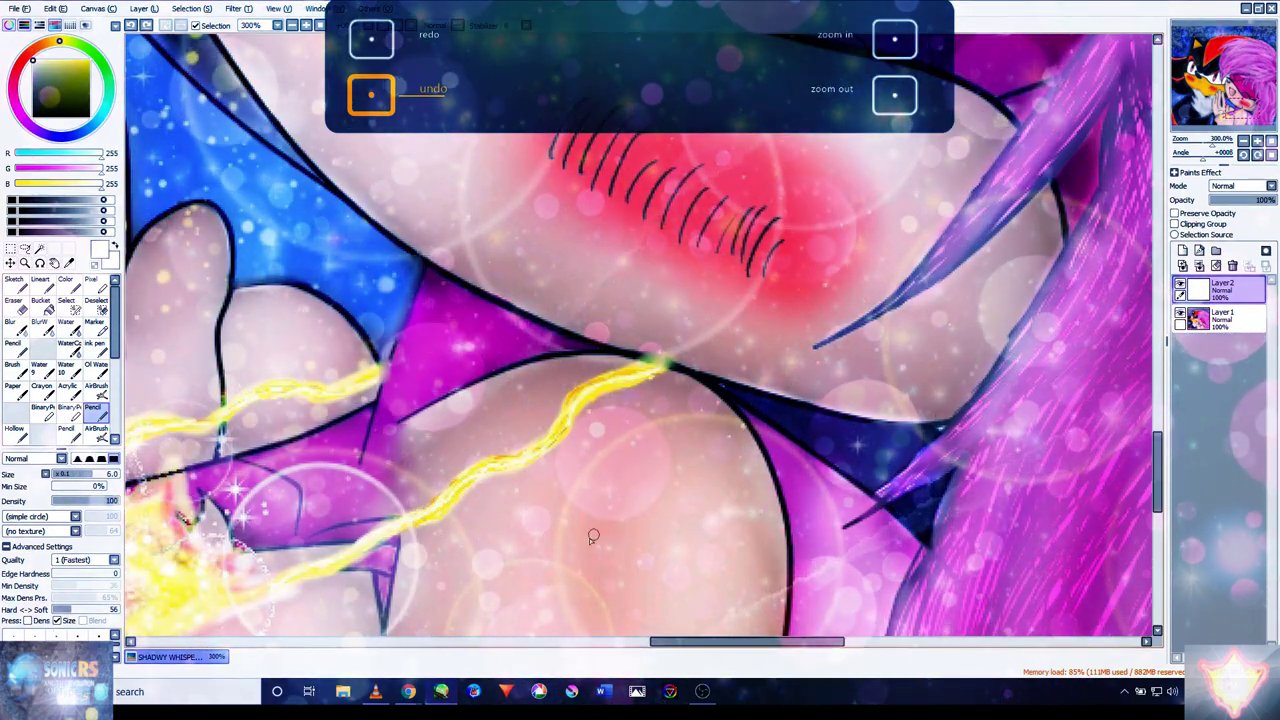
mouse_move(595, 437)
left_mouse_down()
mouse_move(600, 560)
mouse_move(645, 528)
left_mouse_up()
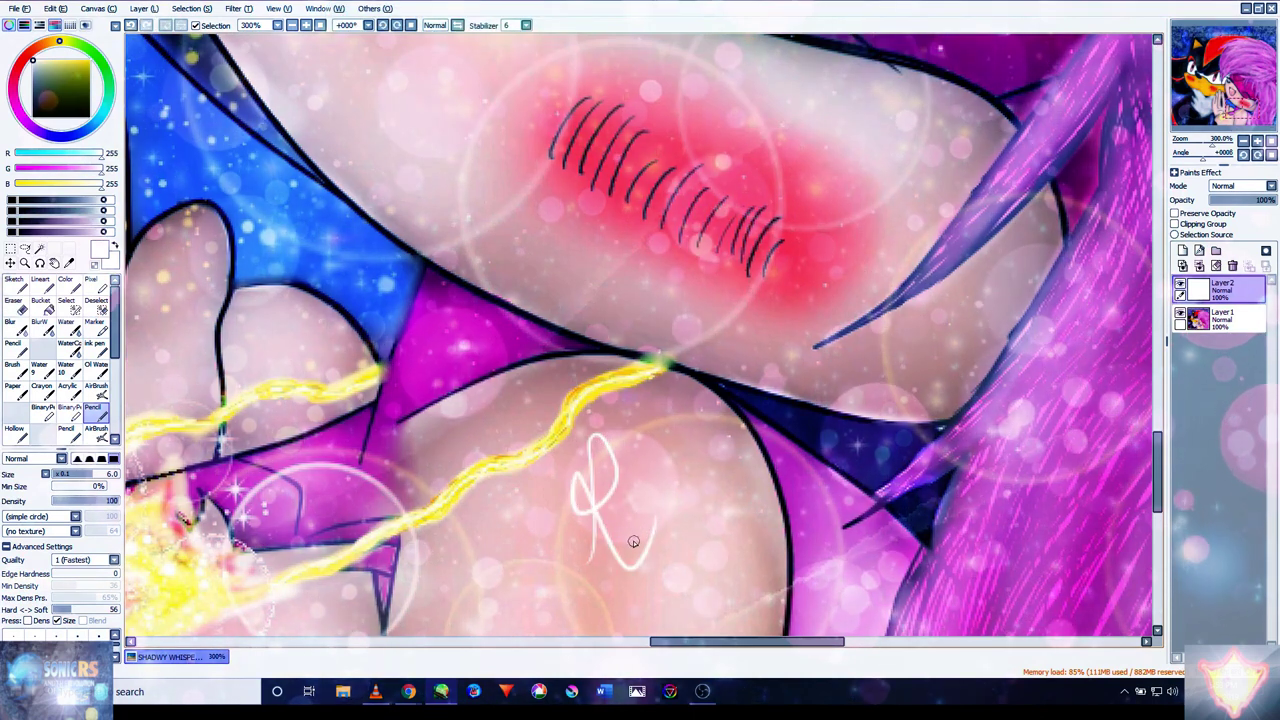
key("ctrl+z")
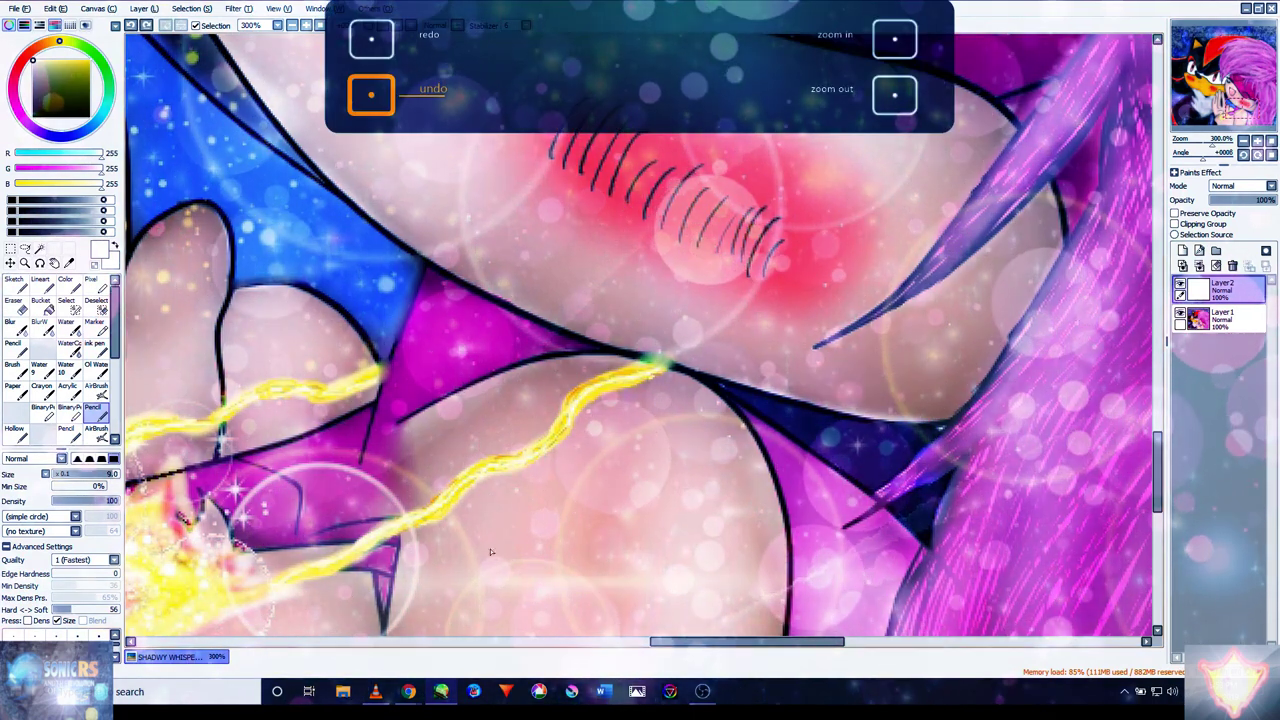
- Write the artist's signature with a flourish beneath it on the arm, using the white Pencil at size 9
mouse_move(600, 425)
left_mouse_down()
mouse_move(579, 466)
mouse_move(626, 490)
mouse_move(634, 480)
mouse_move(617, 513)
mouse_move(655, 488)
mouse_move(664, 534)
mouse_move(670, 473)
mouse_move(693, 501)
mouse_move(674, 463)
mouse_move(715, 514)
left_mouse_up()
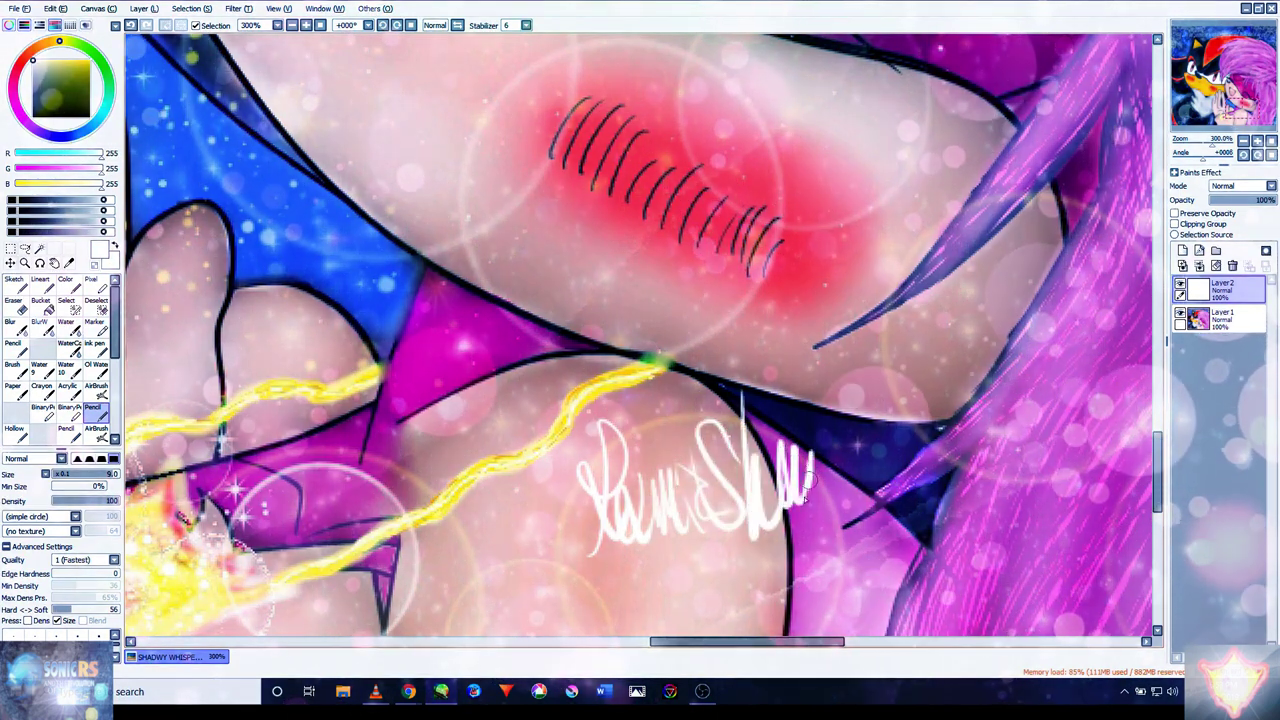
left_click_drag(790, 485, 806, 440)
scroll(700, 480, "up", 2)
scroll(700, 480, "down", 6)
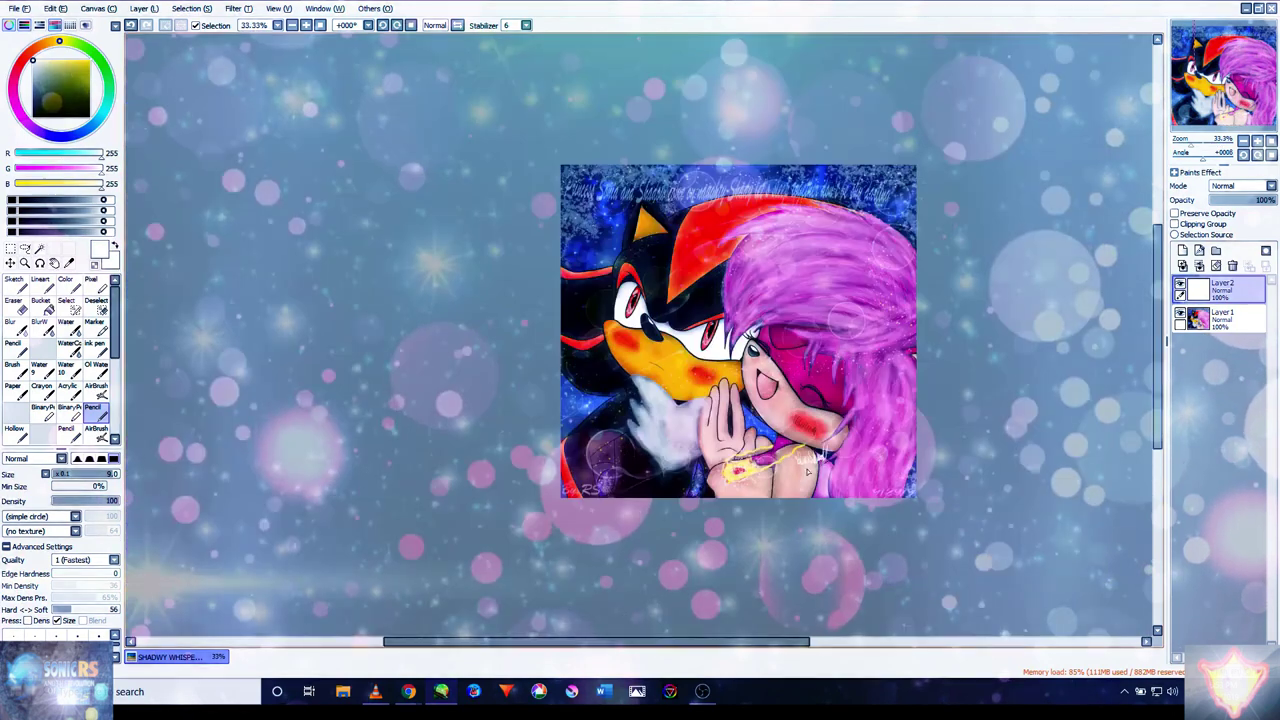
scroll(806, 467, "up", 5)
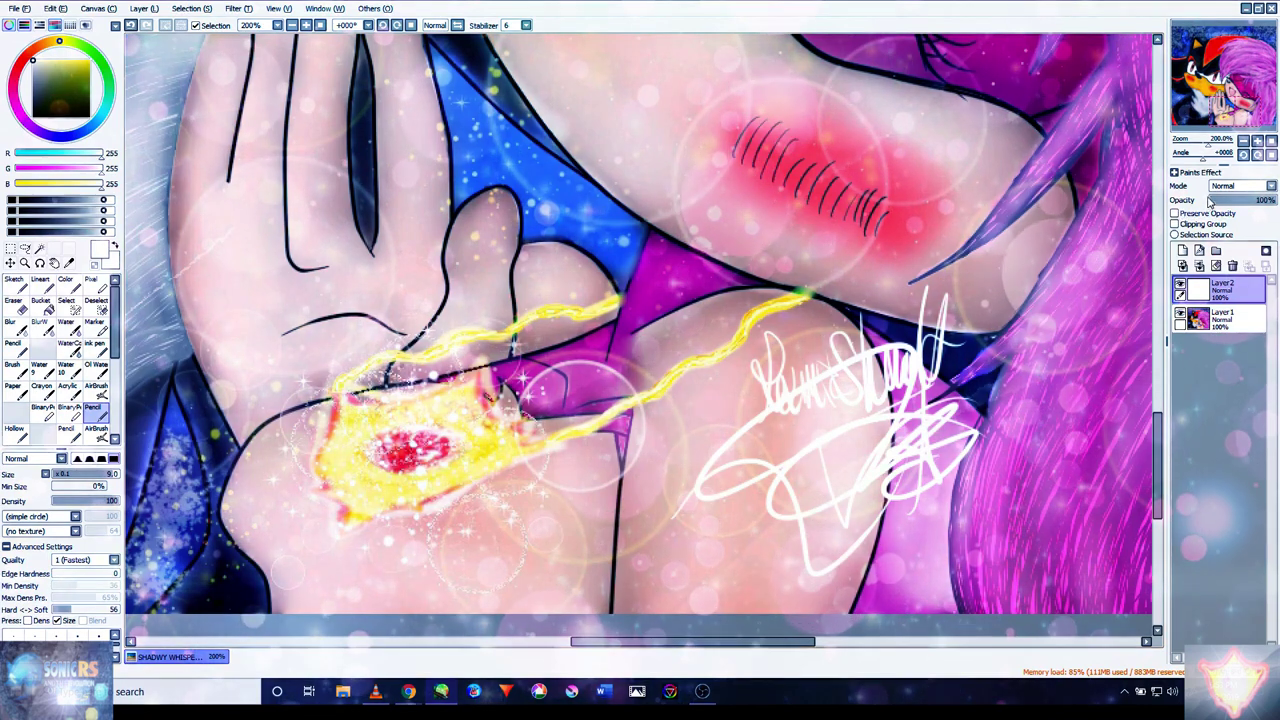
- Transform the signature layer and move the signature onto the lower pink hair beside the faint lettering
left_click(10, 262)
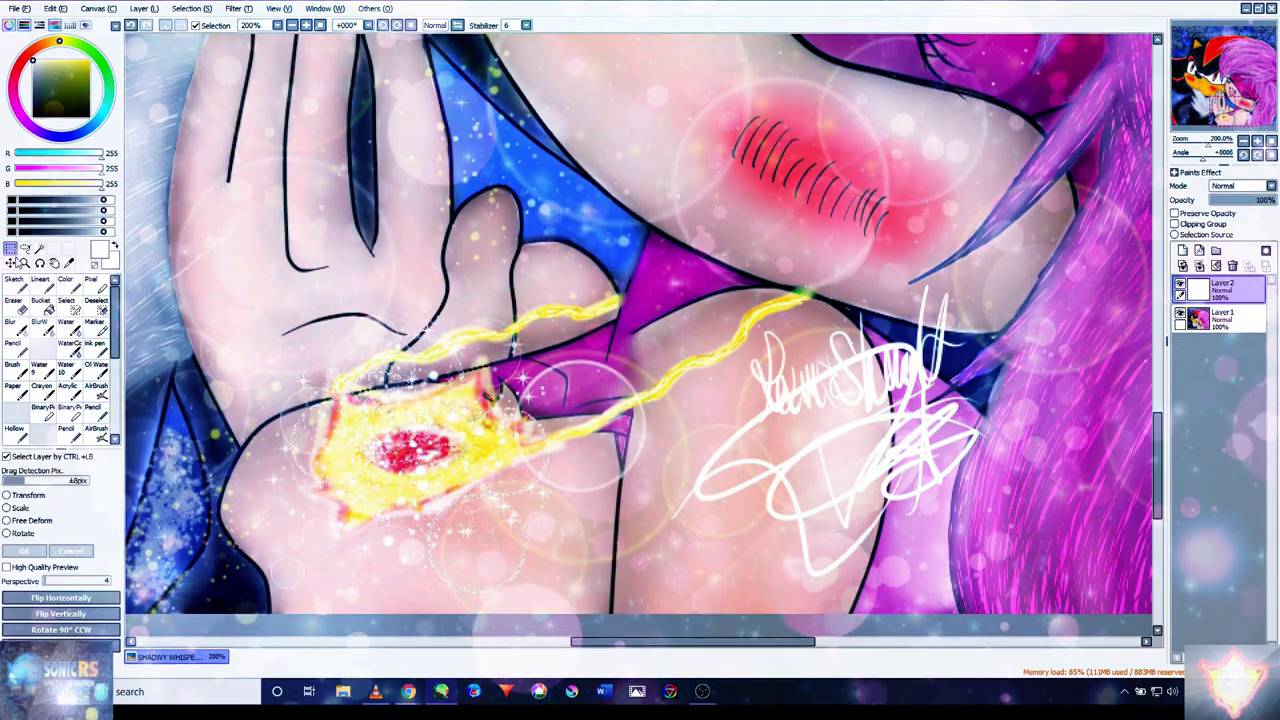
left_click(24, 495)
scroll(520, 430, "down", 2)
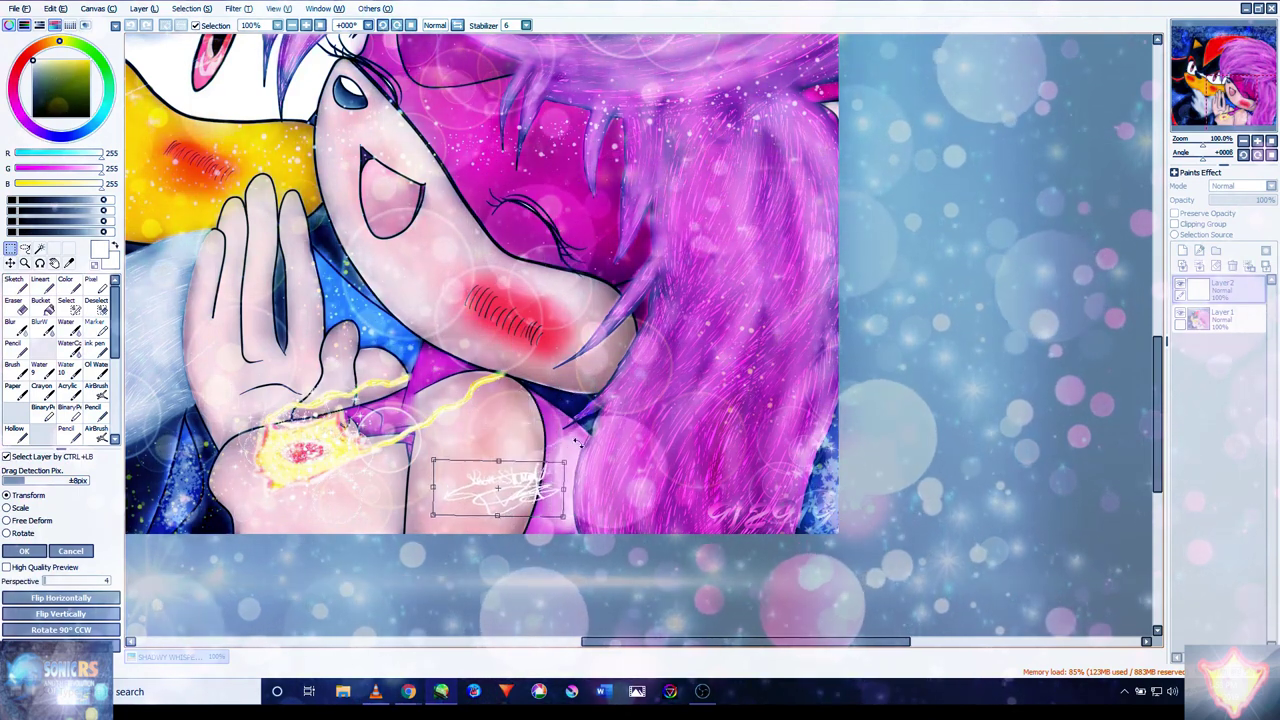
left_click_drag(521, 493, 642, 504)
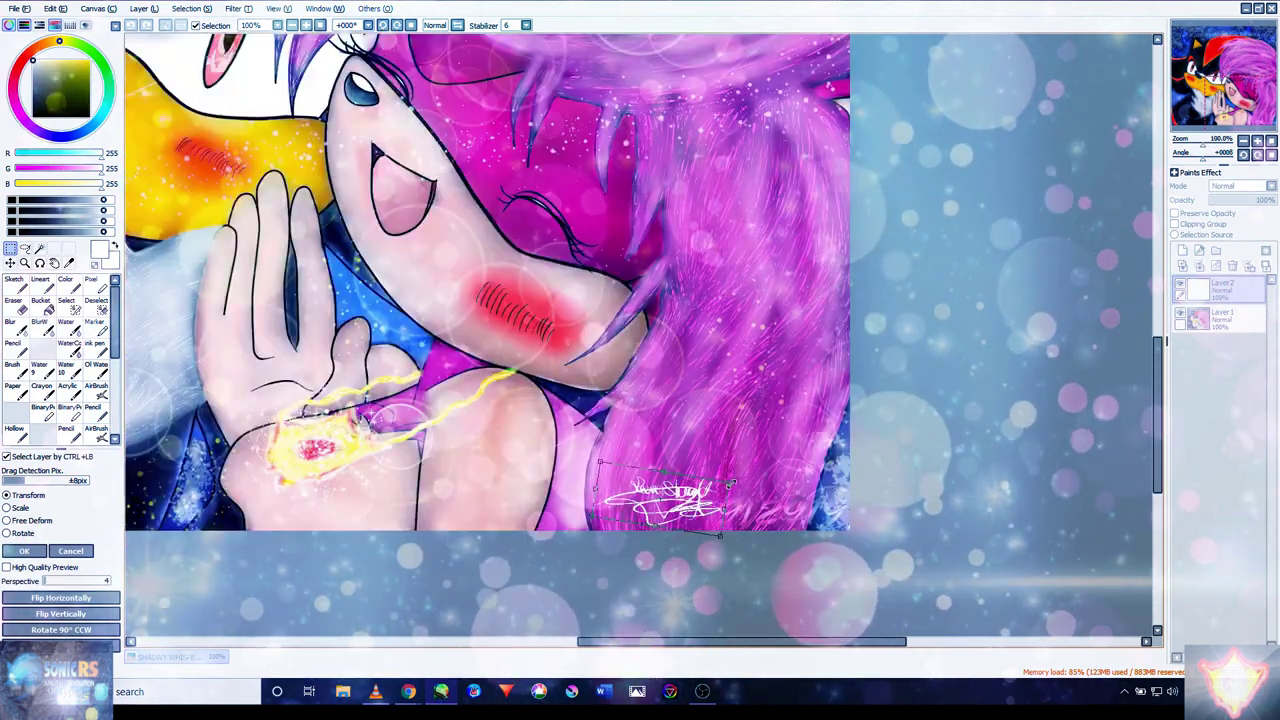
scroll(707, 500, "up", 2)
left_click_drag(748, 477, 694, 476)
left_click_drag(601, 510, 613, 520)
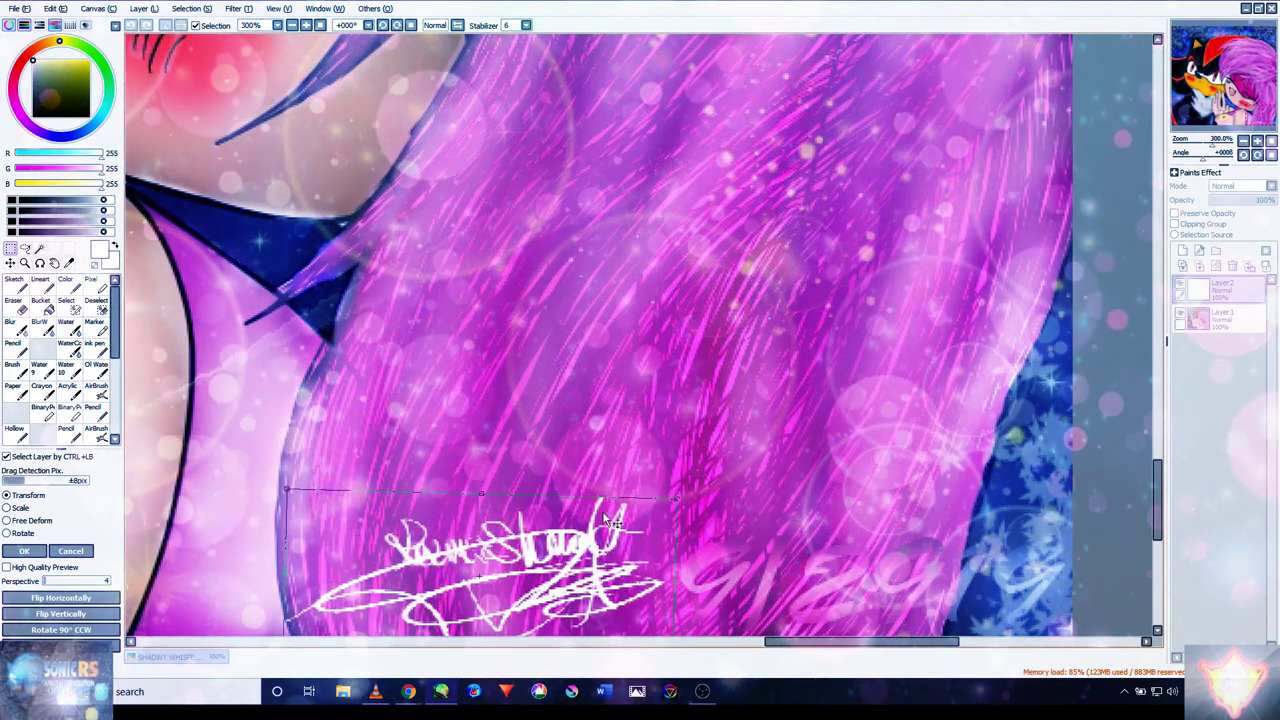
- Reduce the signature's height to fit inside the canvas, fine-tune its position beside the faint lettering, and apply the transform
scroll(606, 522, "down", 4)
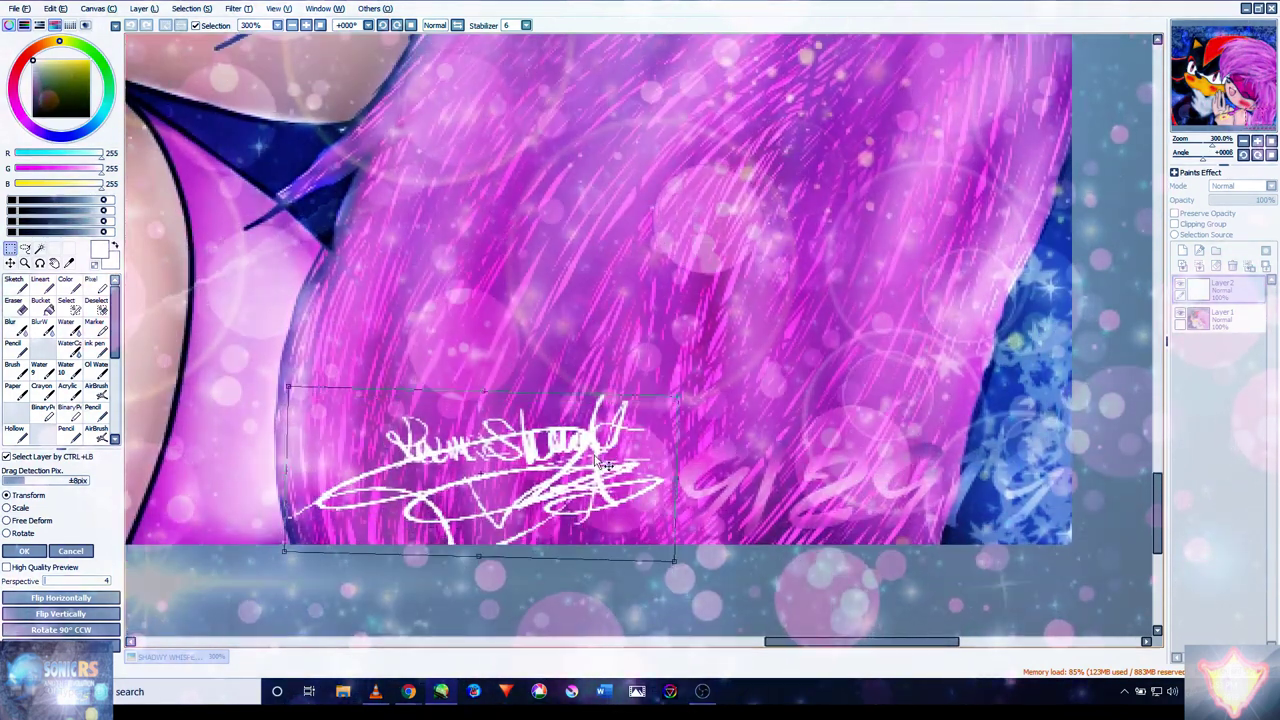
left_click_drag(672, 558, 673, 541)
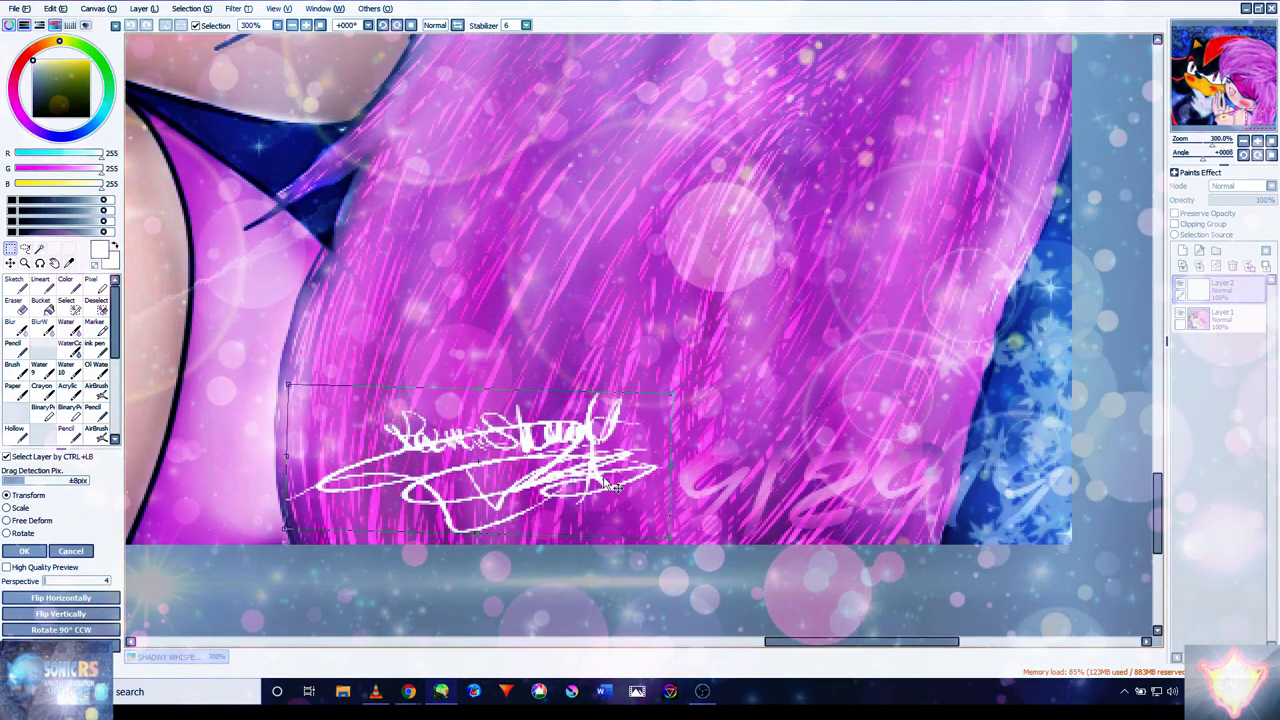
left_click_drag(612, 487, 627, 505)
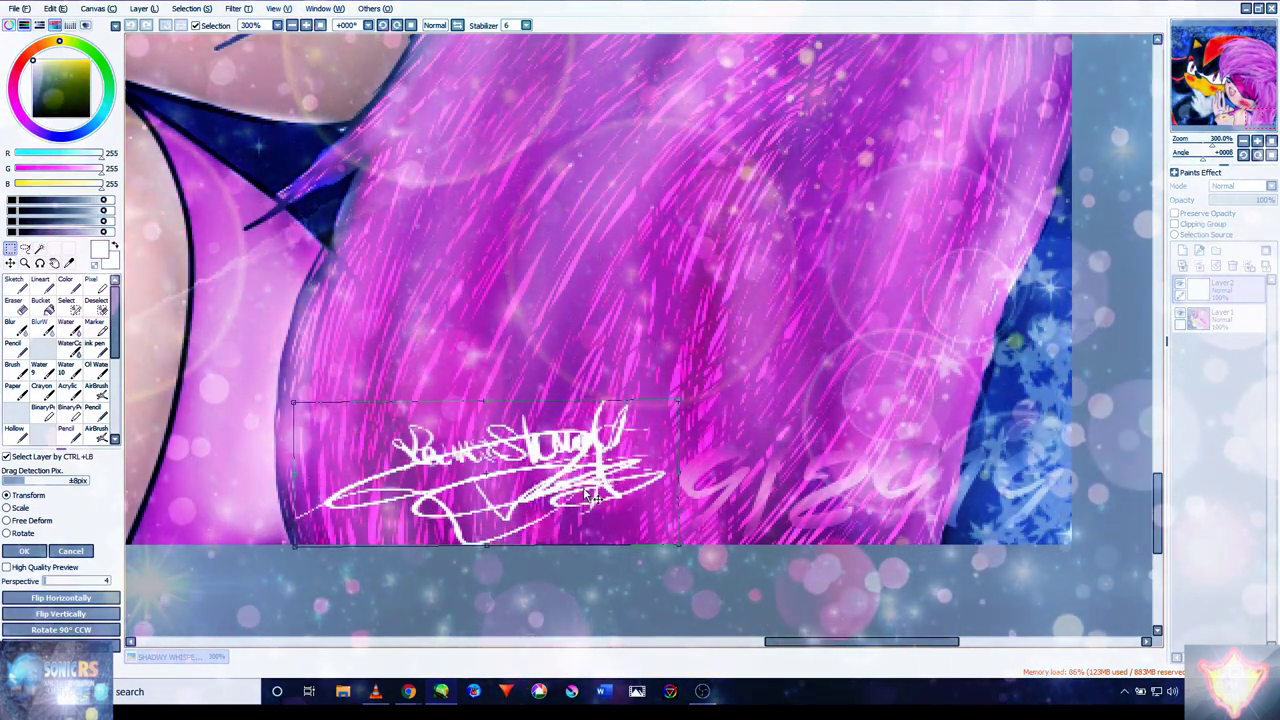
left_click_drag(600, 503, 600, 490)
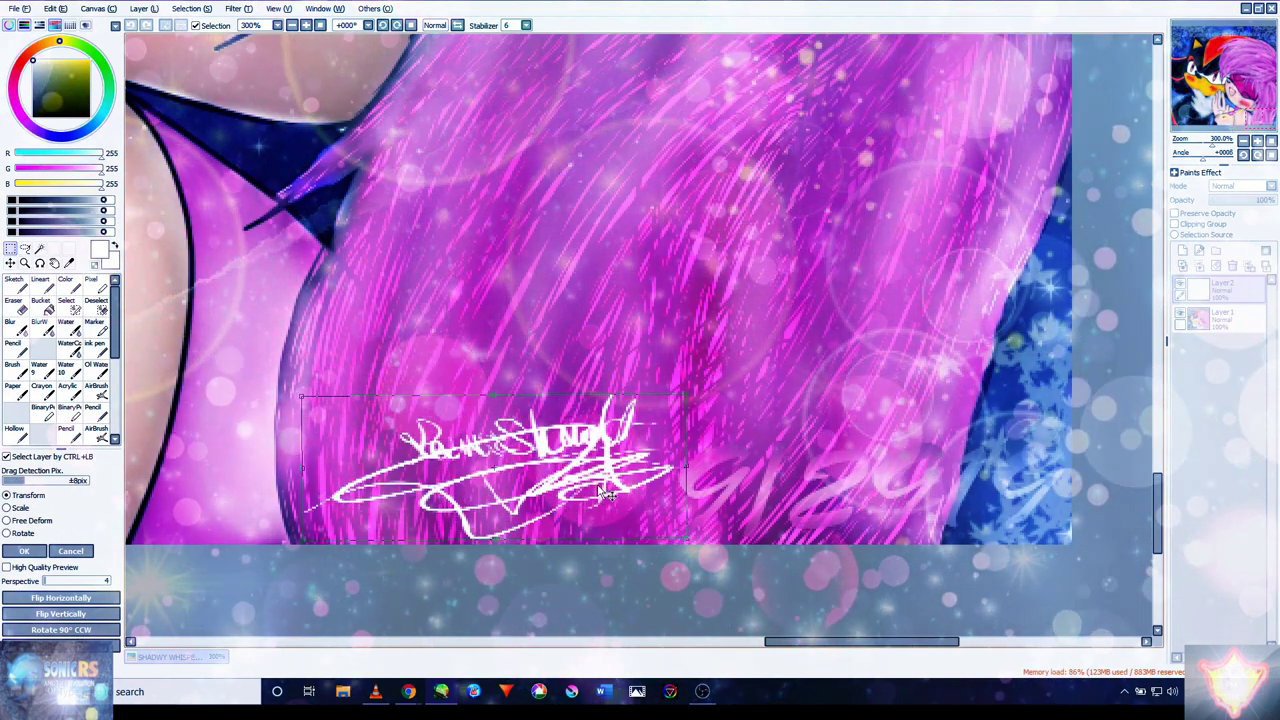
key("Return")
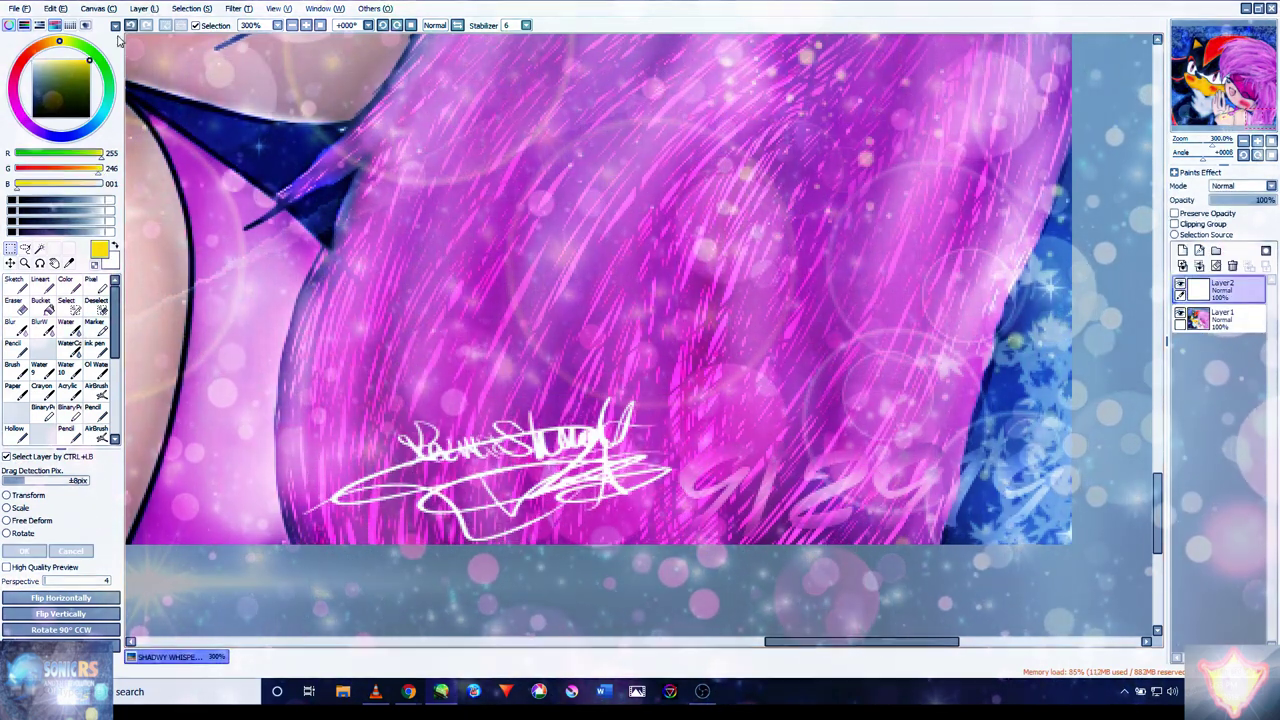
- Recolour the signature in yellow, green, magenta, red and blue with the size 20 Airbrush and Preserve Opacity, and set its layer to Screen
left_click(97, 431)
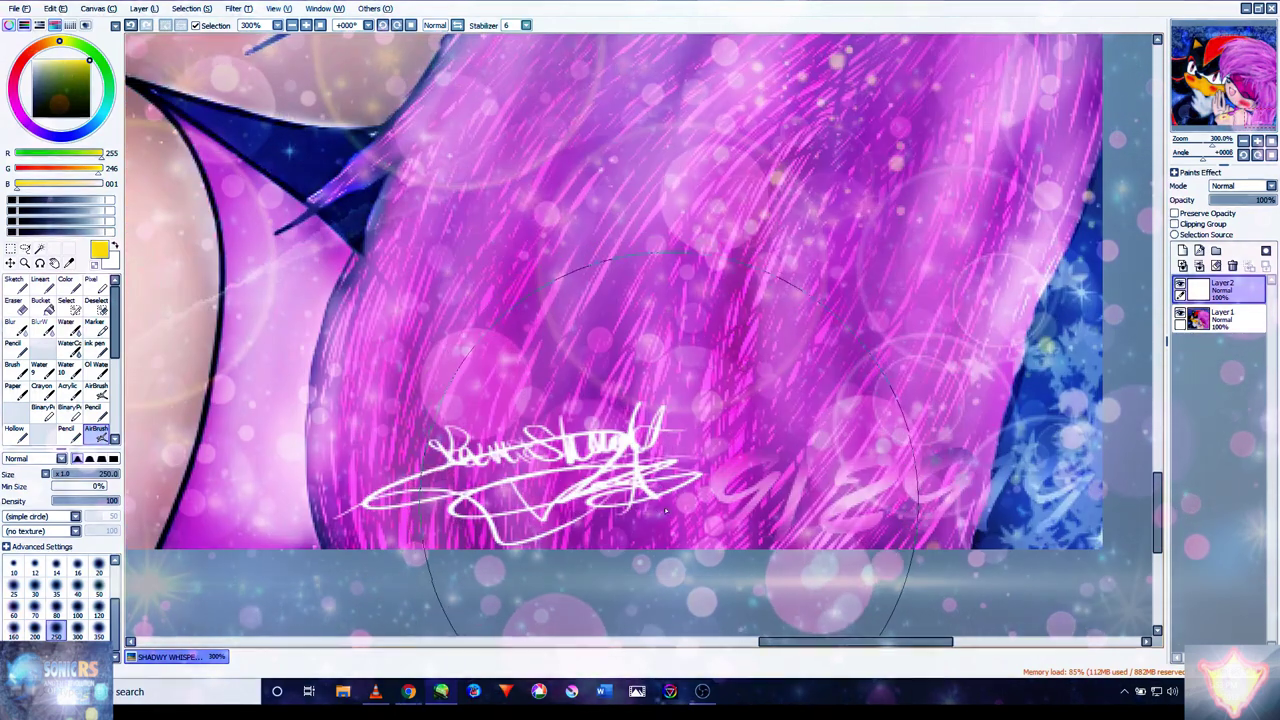
left_click_drag(665, 507, 643, 485)
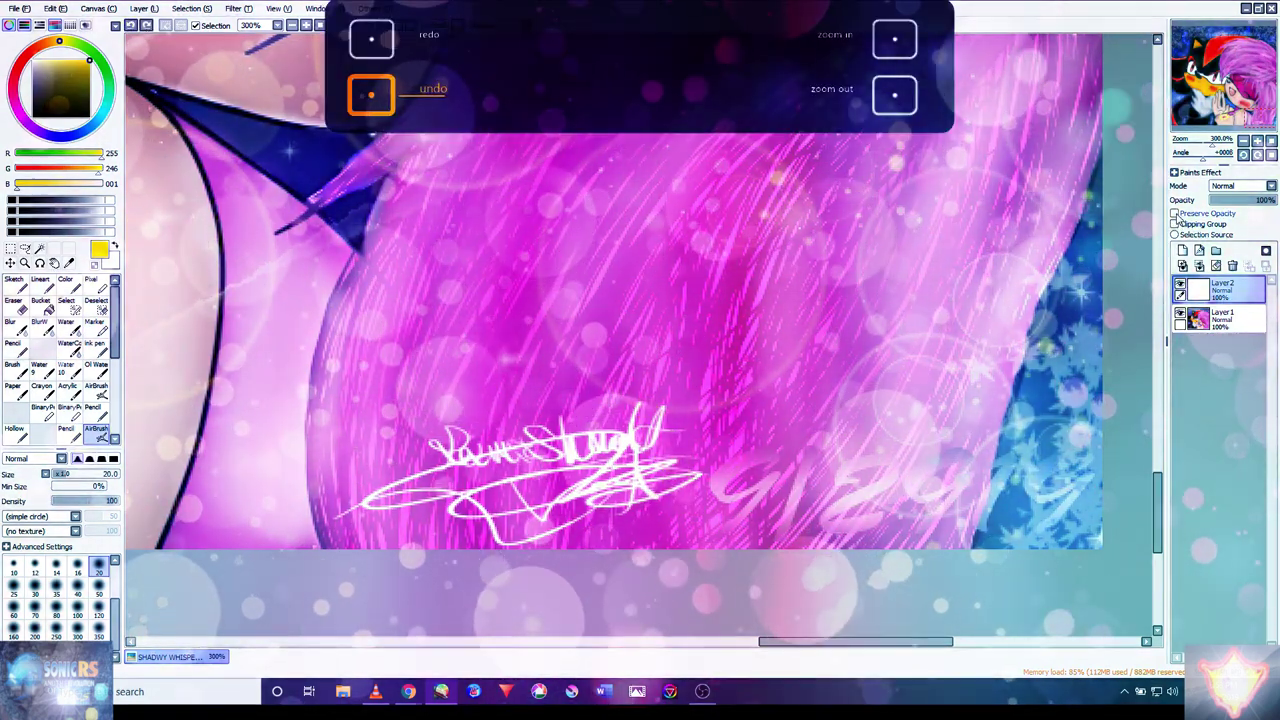
key("ctrl+plus")
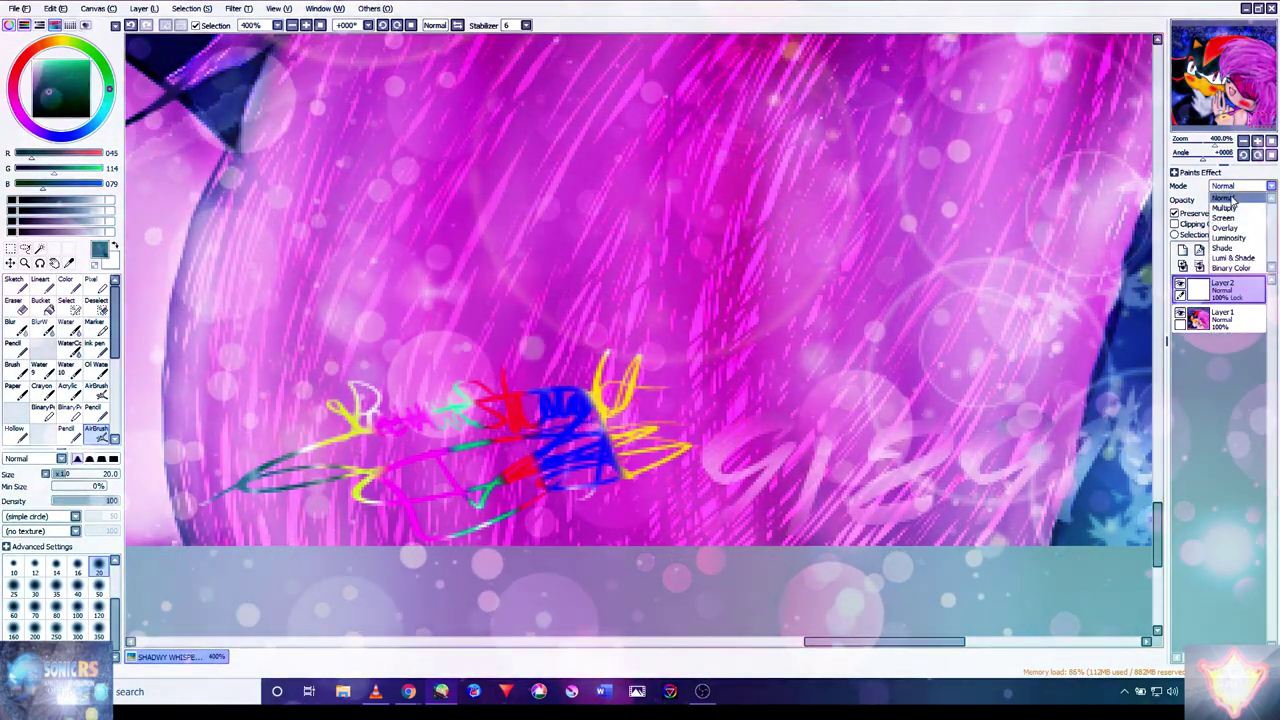
scroll(840, 259, "down", 5)
scroll(631, 91, "up", 3)
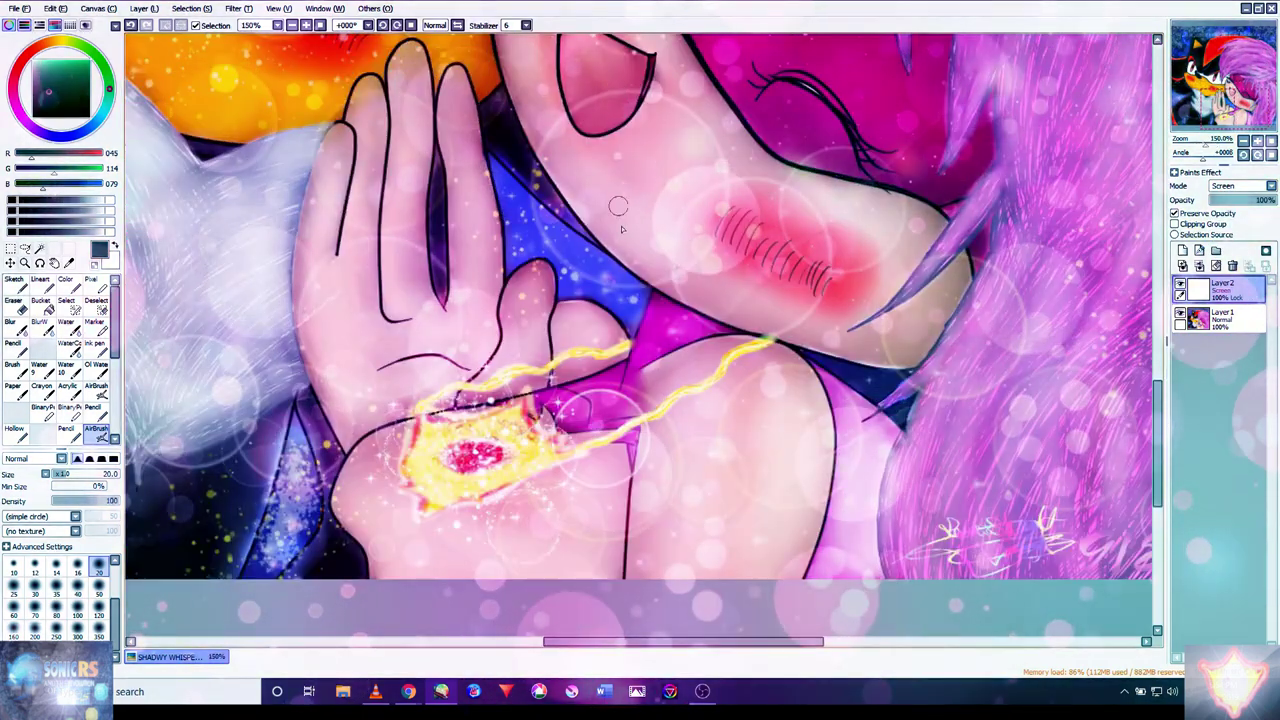
- Add a linework layer for underlining the "By. RS" lettering in the artwork's lower-left corner
left_click_drag(765, 290, 953, 140)
left_click_drag(778, 260, 968, 292)
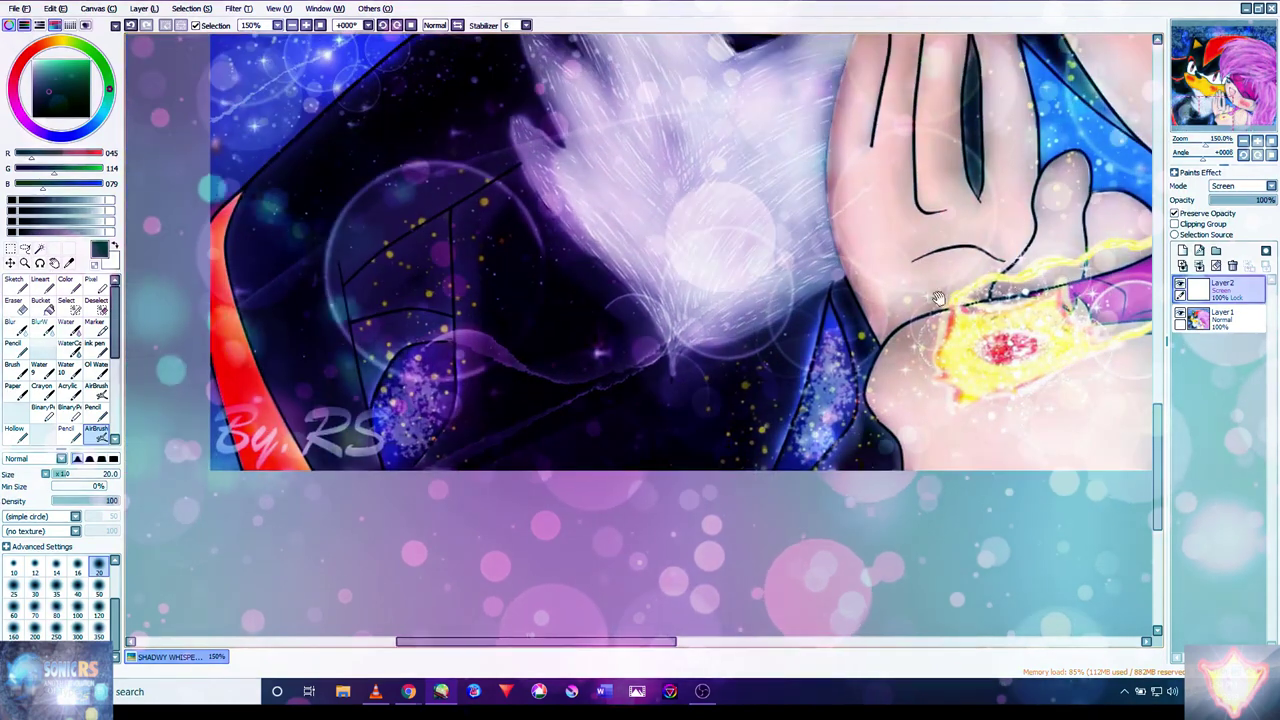
left_click(1199, 250)
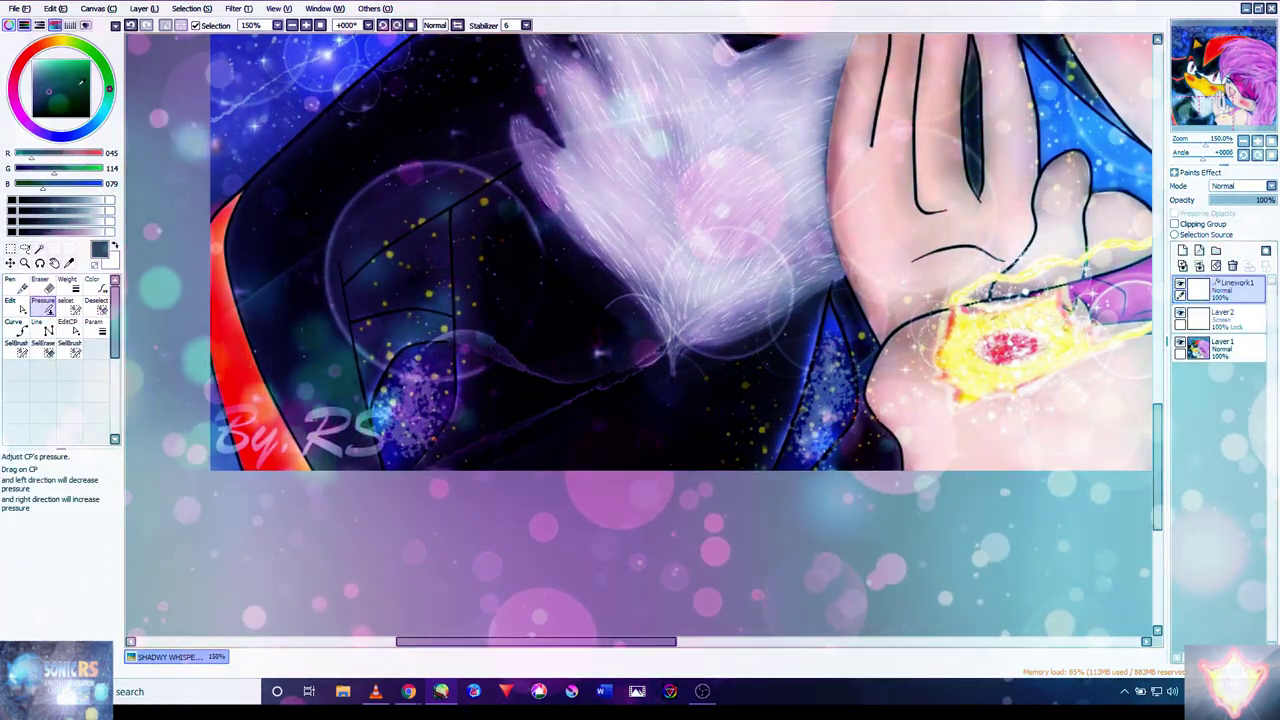
- Draw a white size 5 curve on the linework layer under the "By. RS" lettering, with its end sweeping upward past the S
scroll(215, 476, "up", 4)
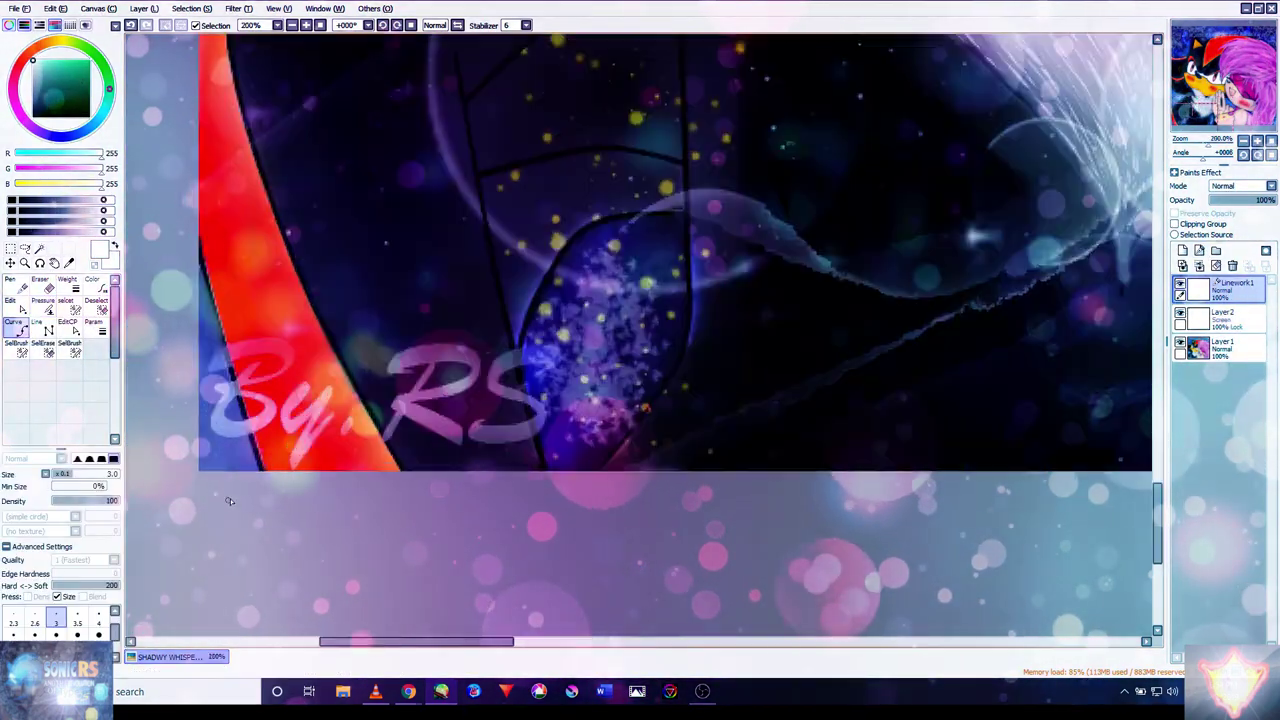
left_click(13, 628)
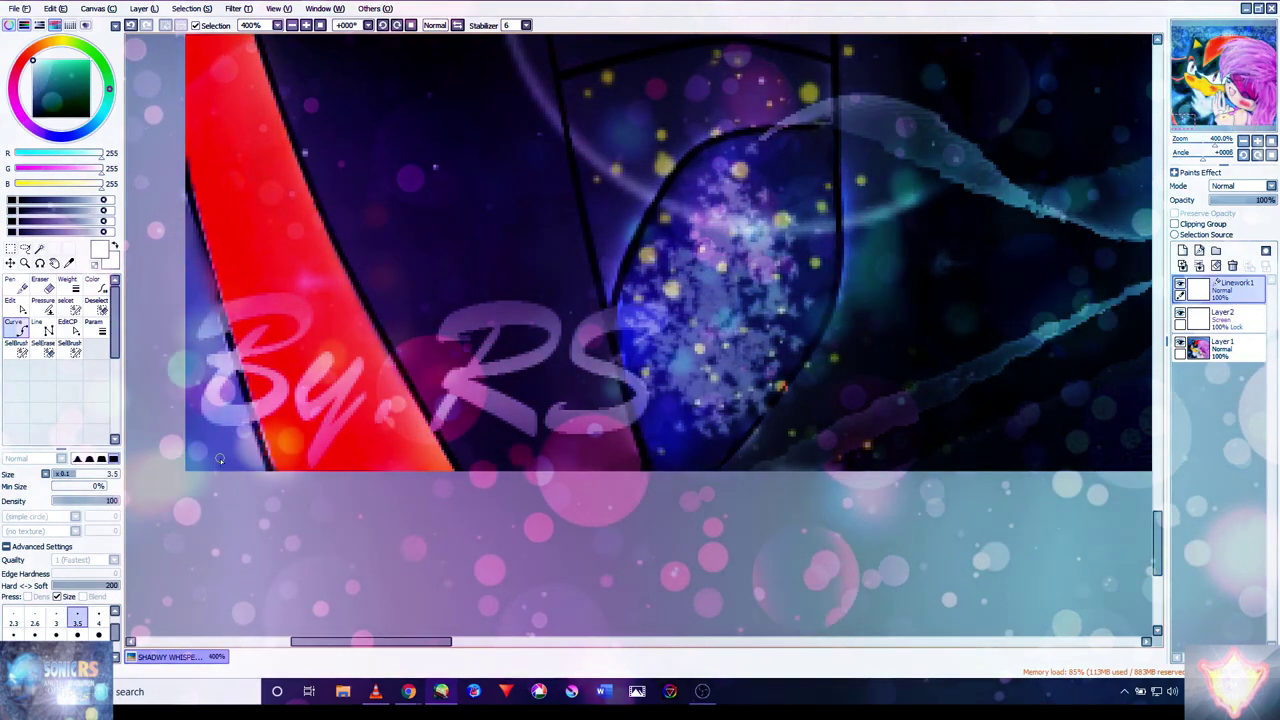
left_click(198, 457)
left_click(420, 450)
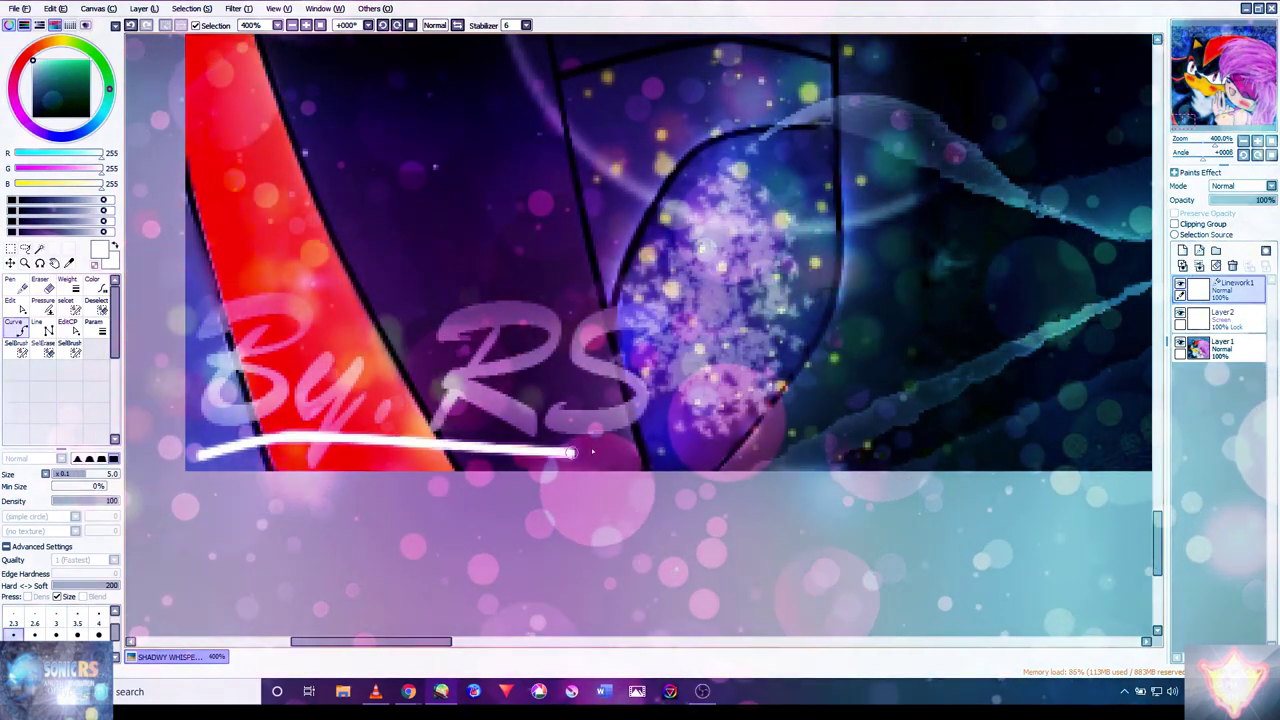
left_click(640, 447)
left_click(672, 420)
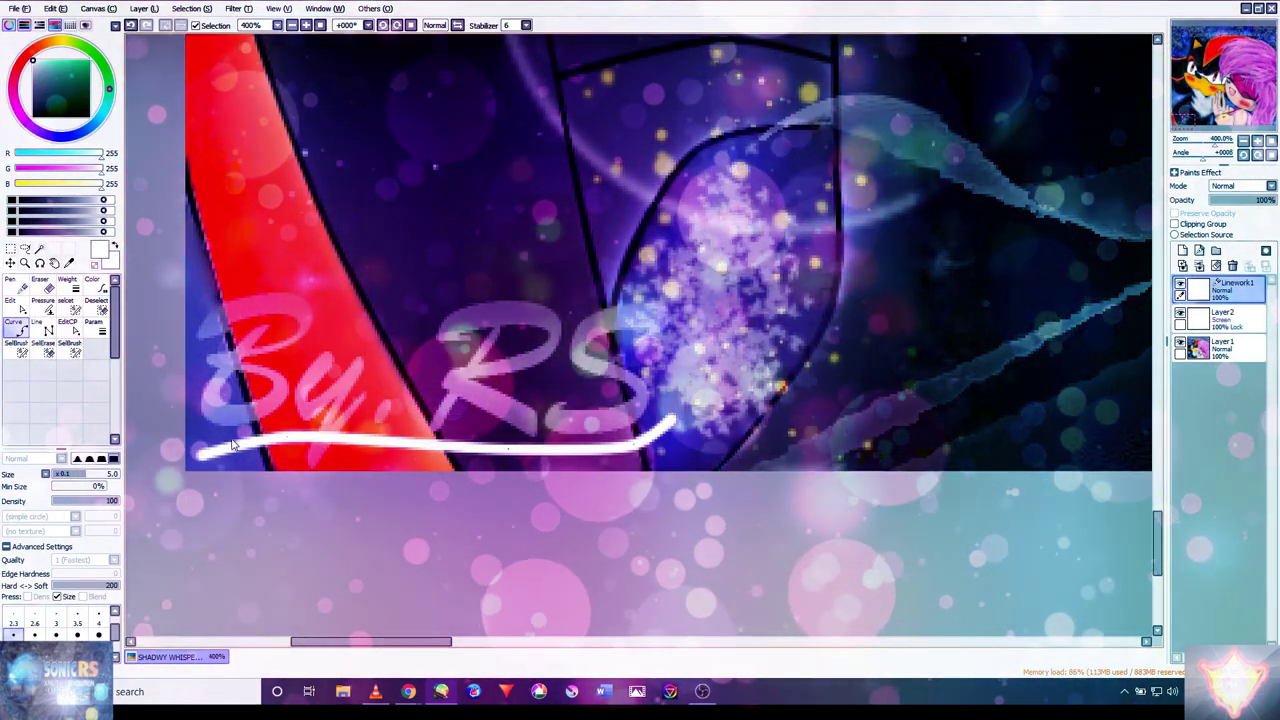
- Set the linework layer to Luminosity and taper the "By. RS" underline at both ends with the Pressure tool
left_click(1240, 186)
left_click(1230, 239)
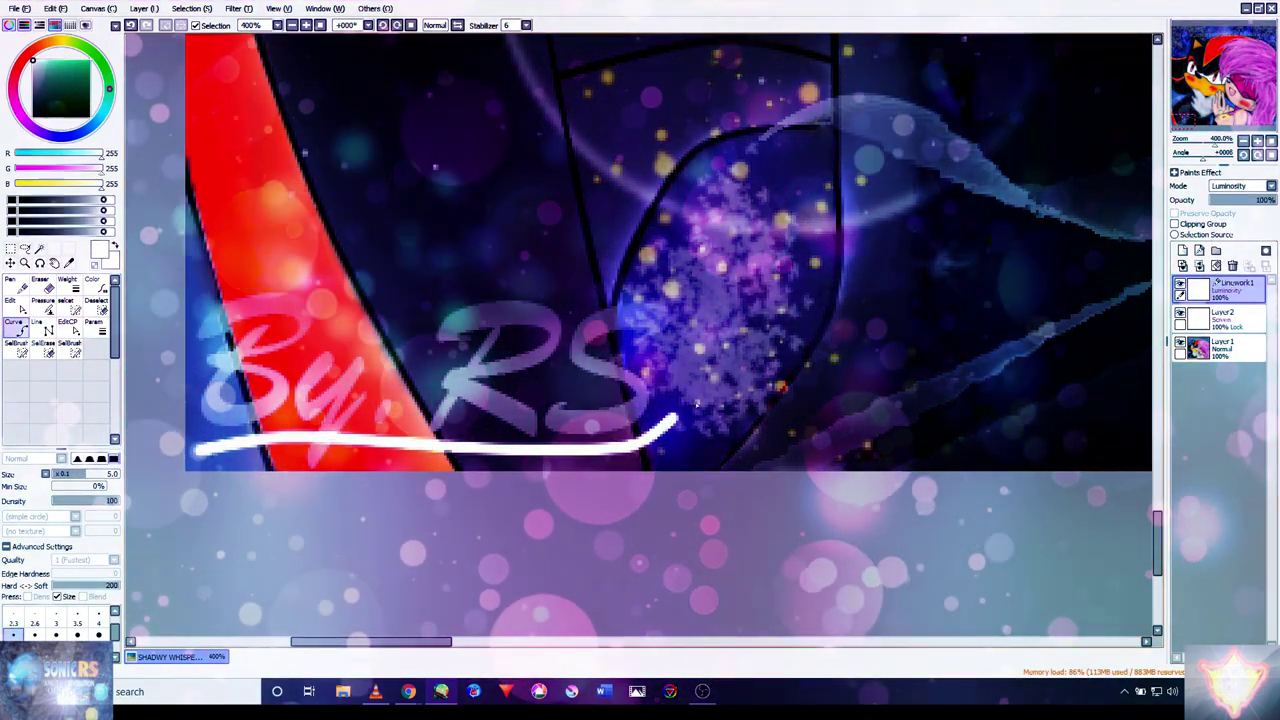
left_click(43, 300)
mouse_move(686, 432)
left_mouse_down()
mouse_move(479, 486)
mouse_move(569, 458)
left_mouse_up()
left_click_drag(645, 446, 510, 450)
scroll(510, 450, "left", 3)
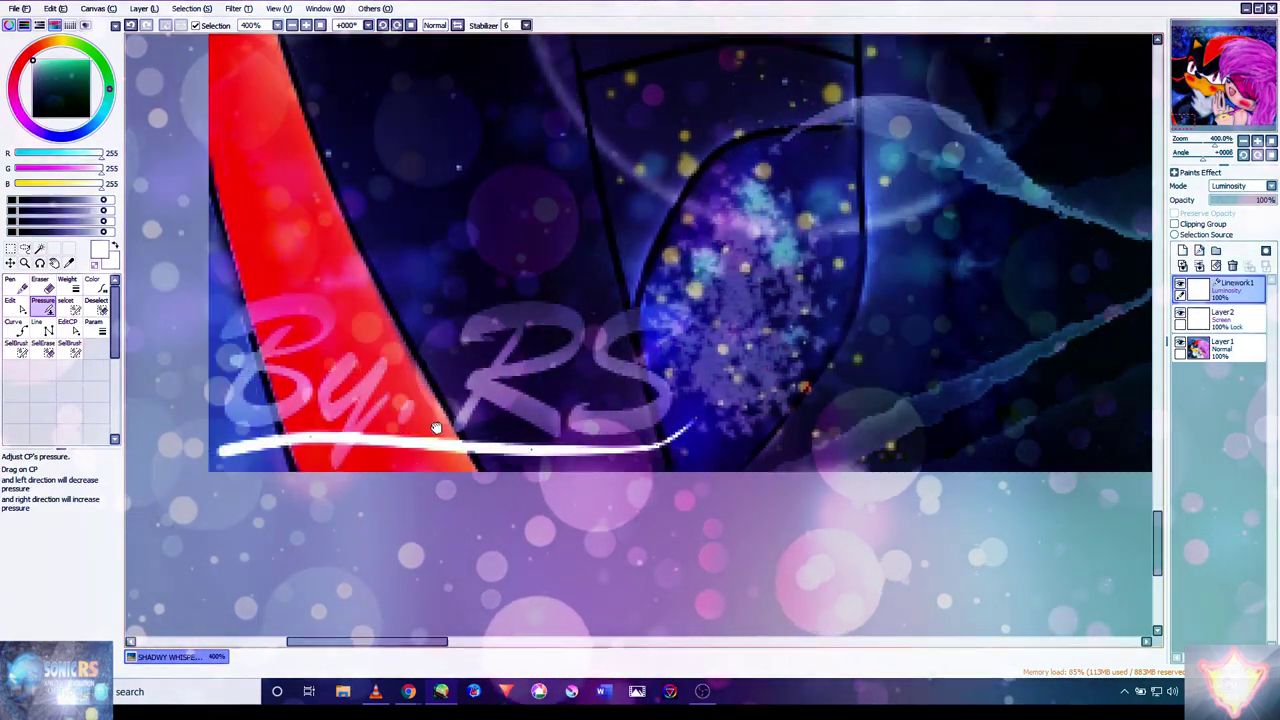
left_click_drag(432, 440, 200, 428)
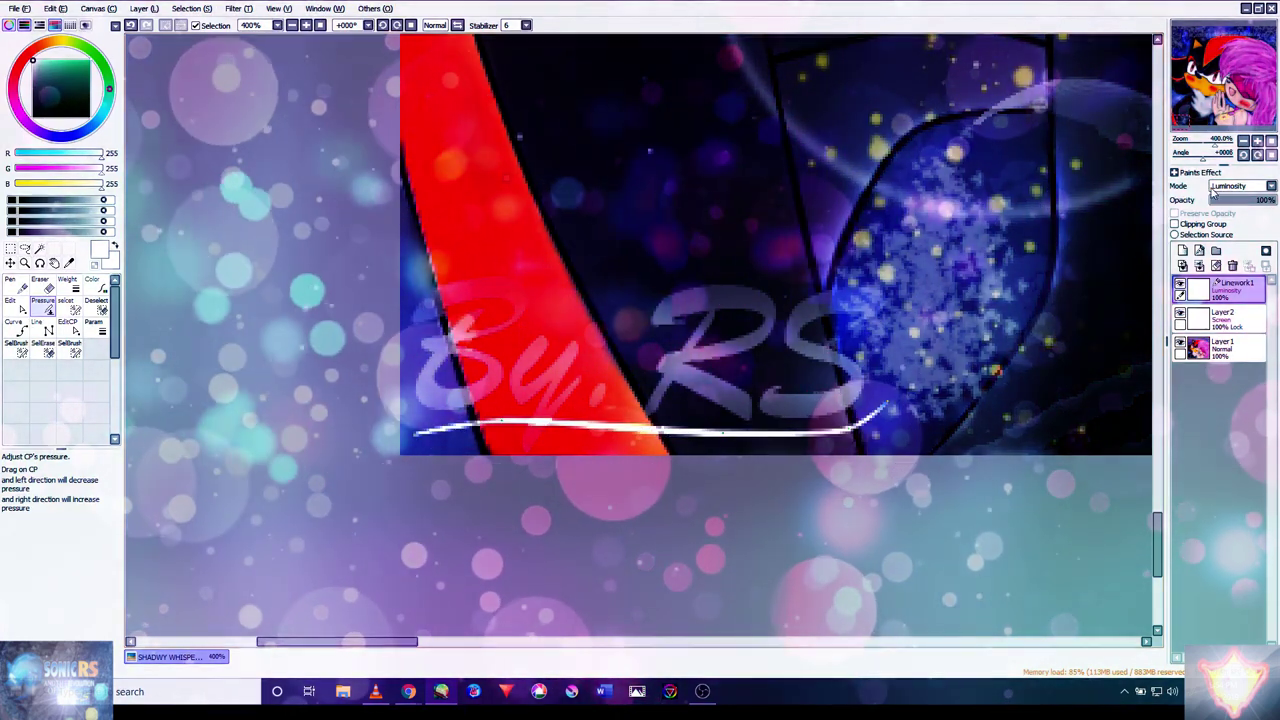
- Lower the linework layer's opacity to 58%
left_click(1241, 201)
left_click_drag(1241, 201, 1249, 201)
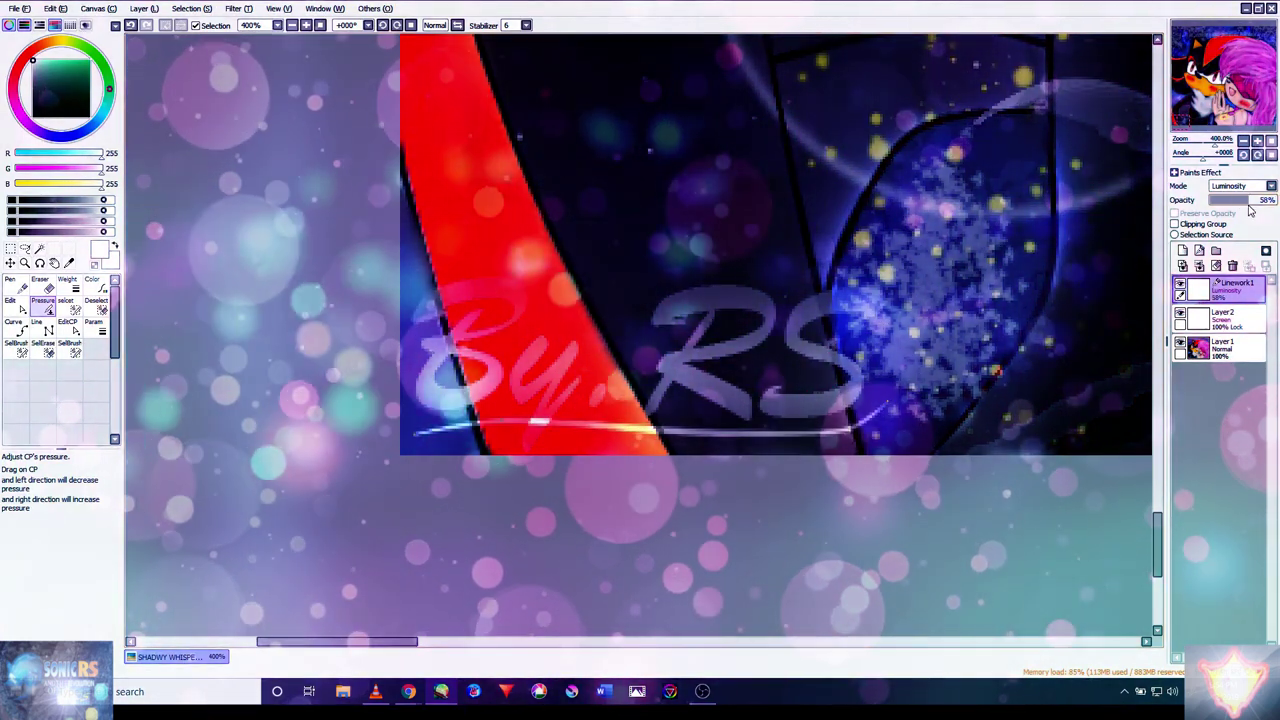
scroll(919, 312, "down", 4)
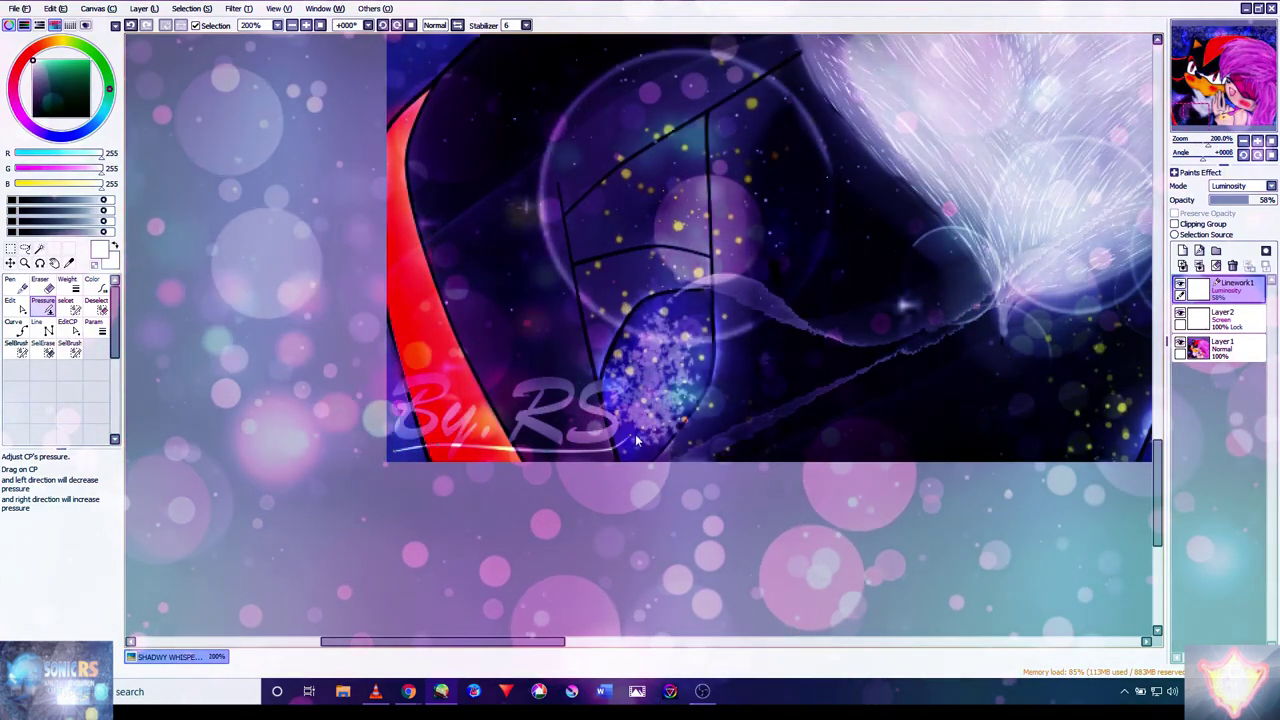
scroll(531, 448, "up", 2)
scroll(400, 457, "down", 3)
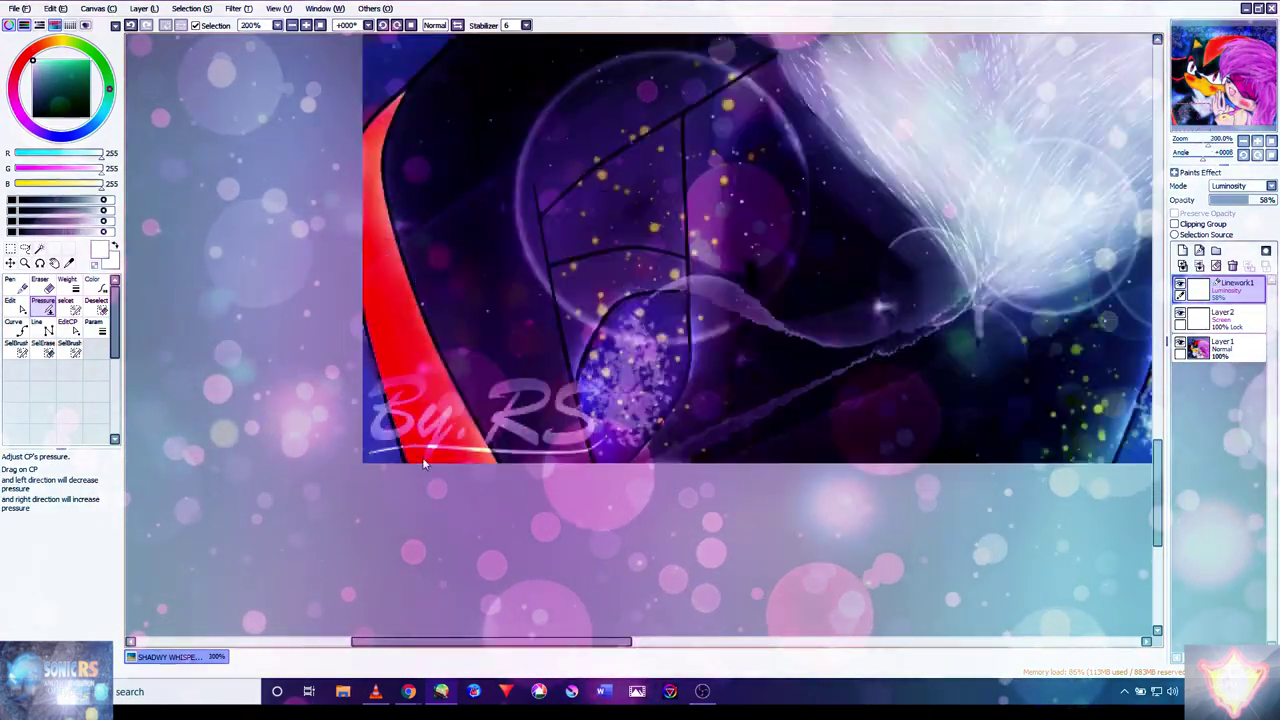
- Draw a size 5 curve under the faint lettering beside the signature in the artwork's lower-right corner
scroll(800, 433, "up", 3)
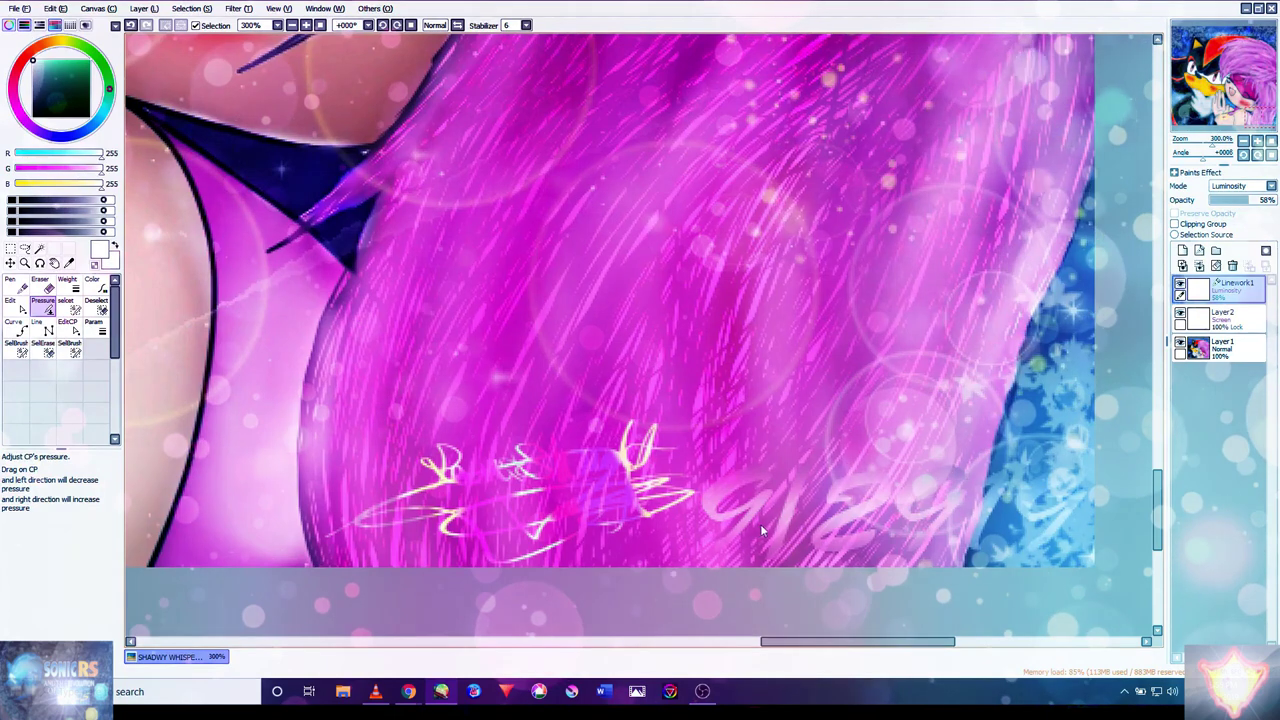
key("c")
left_click(697, 554)
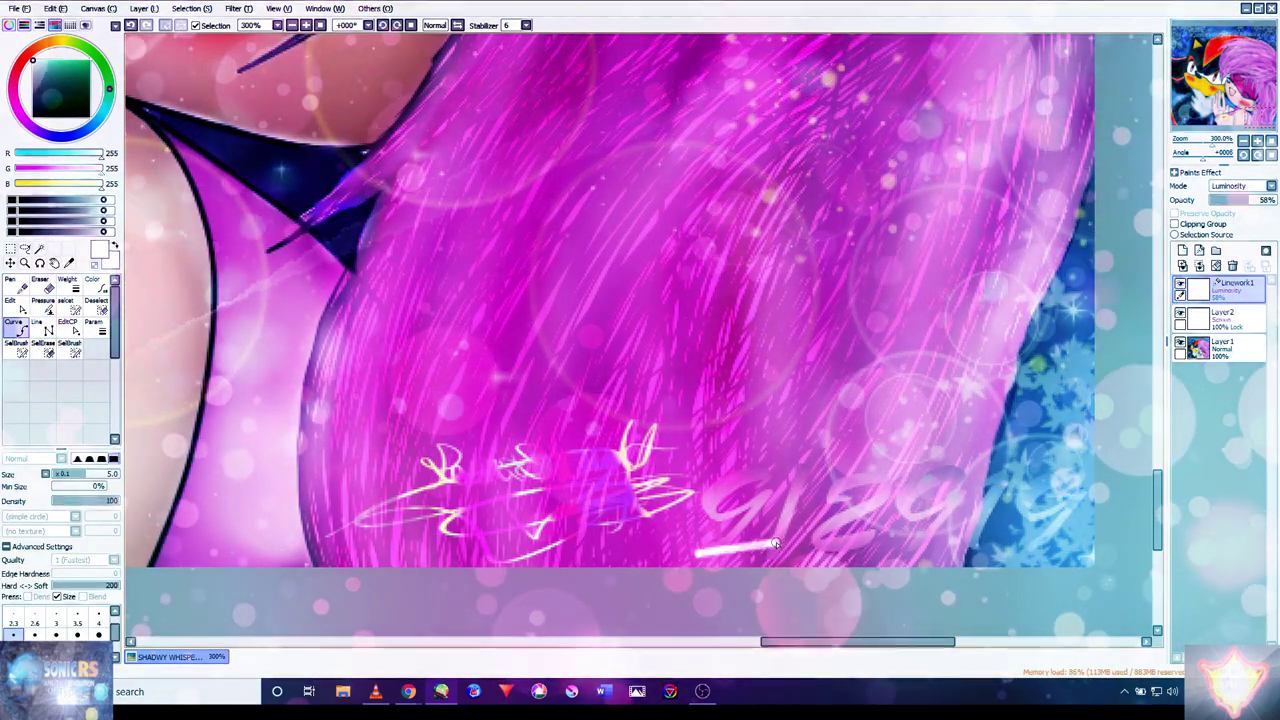
double_click(1074, 549)
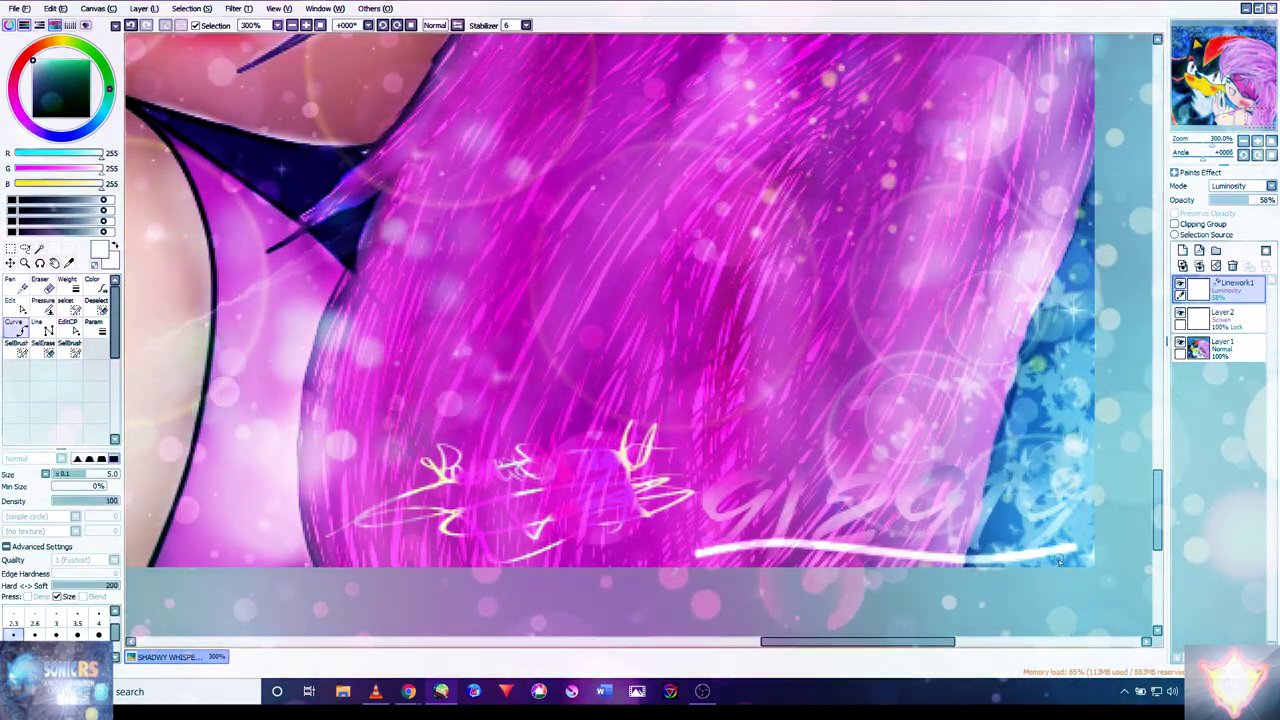
- Taper both ends of the lower-right lettering's underline with the Pressure tool
key("p")
left_click_drag(1076, 548, 1100, 548)
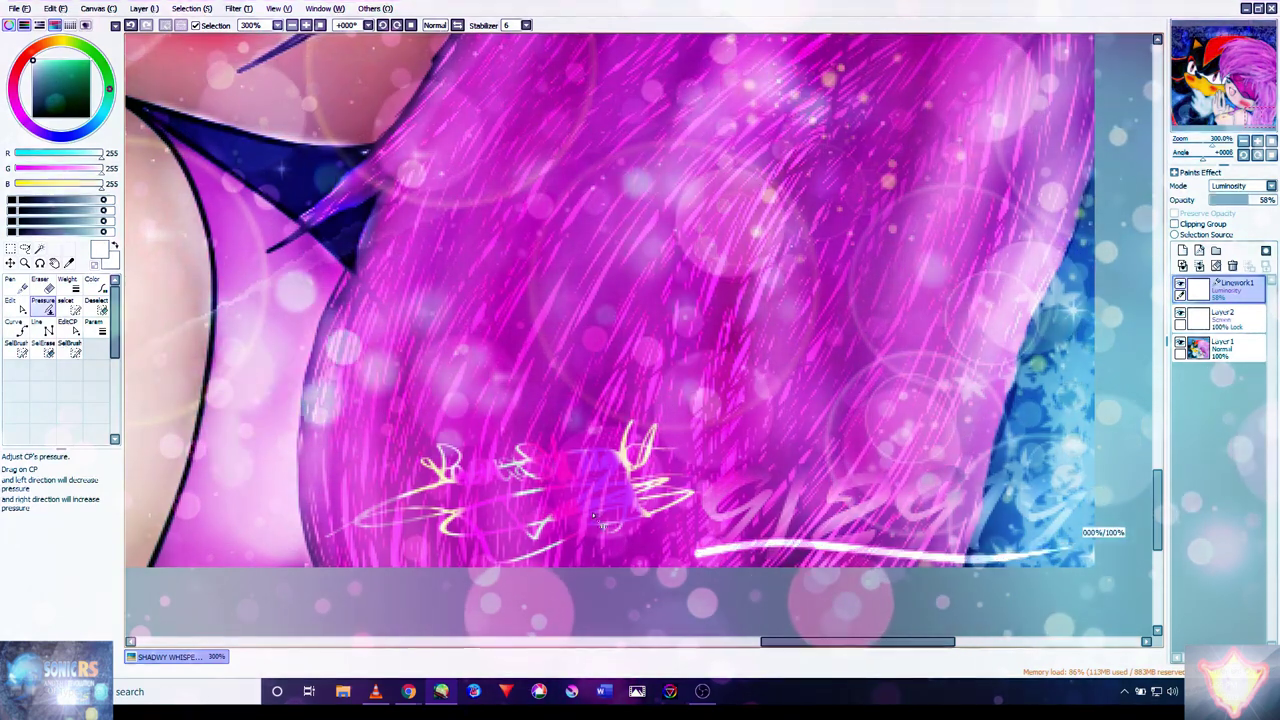
left_click_drag(697, 553, 697, 572)
key("ctrl+z")
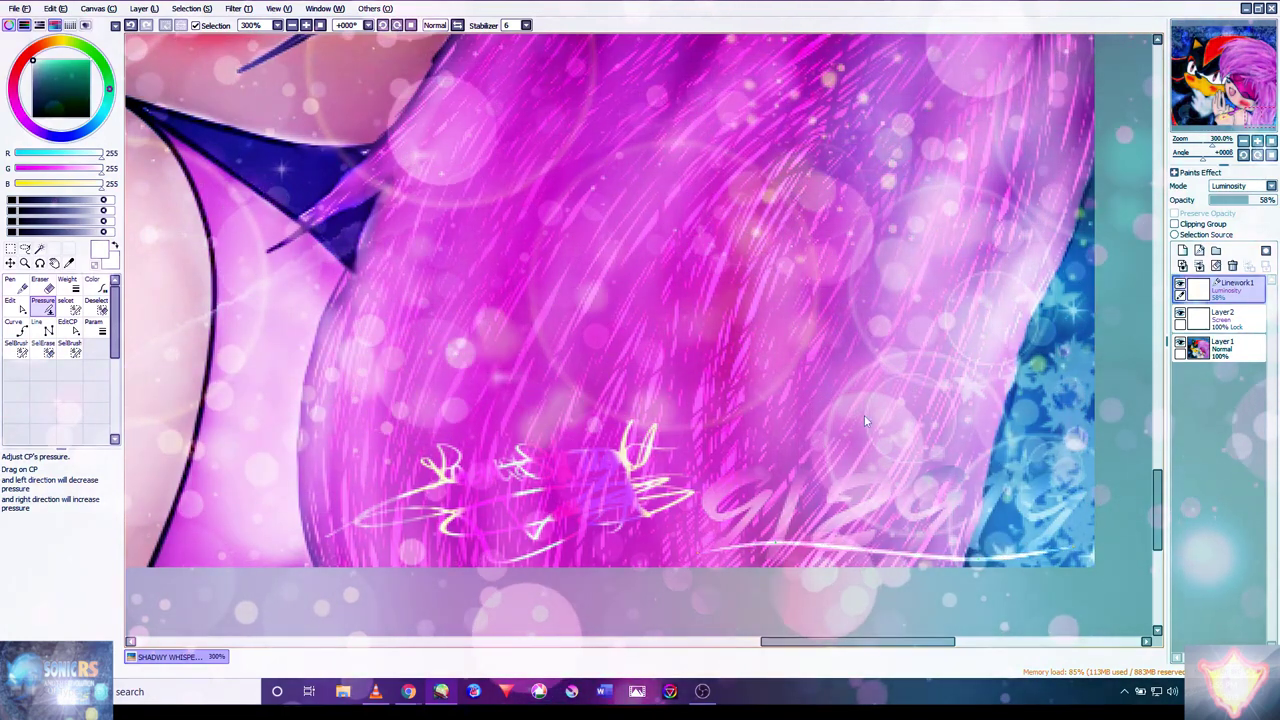
- Draw a size 4 curve under the full title lettering across the top of the artwork, from "Princess" to the last word
scroll(951, 511, "down", 4)
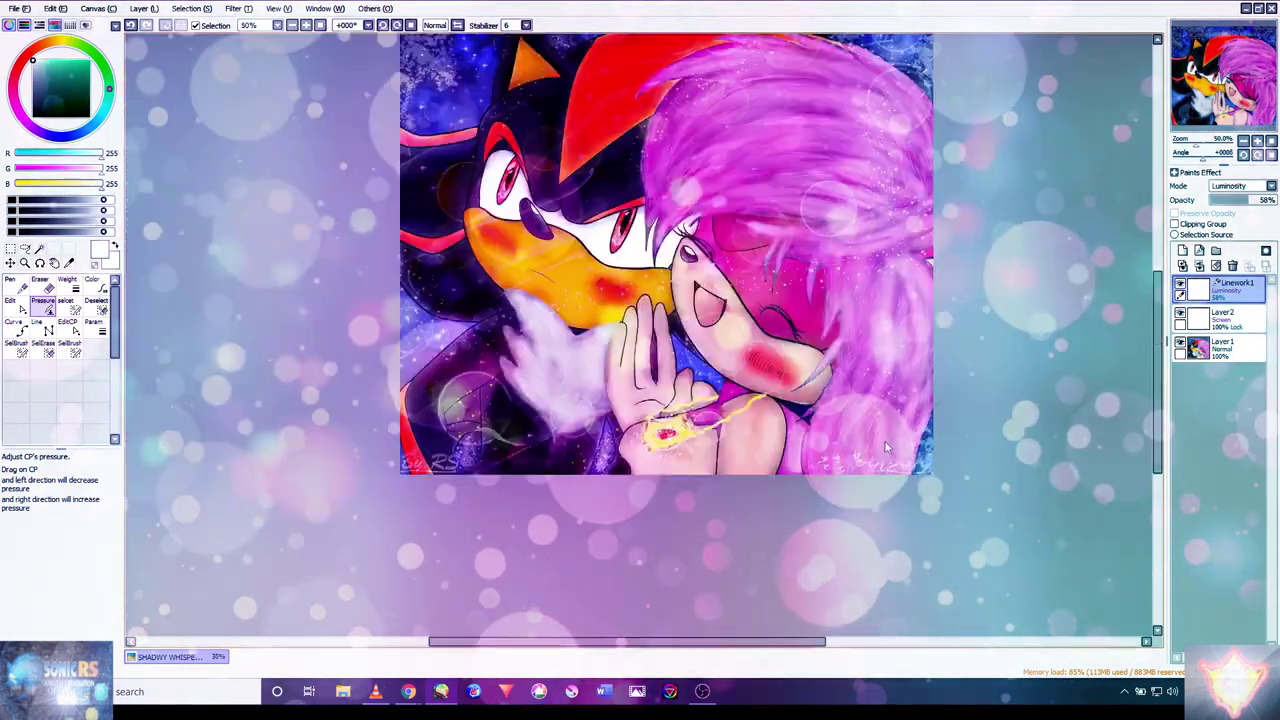
scroll(582, 115, "up", 5)
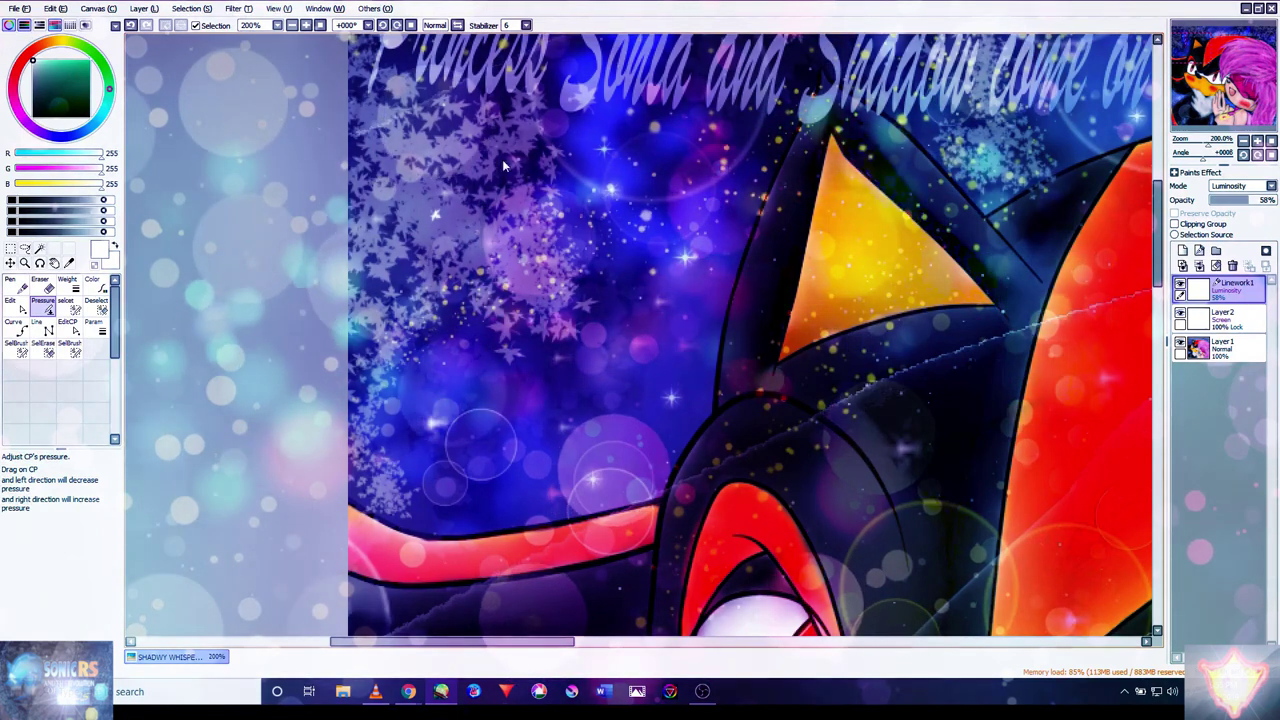
left_click(15, 322)
key("bracketleft")
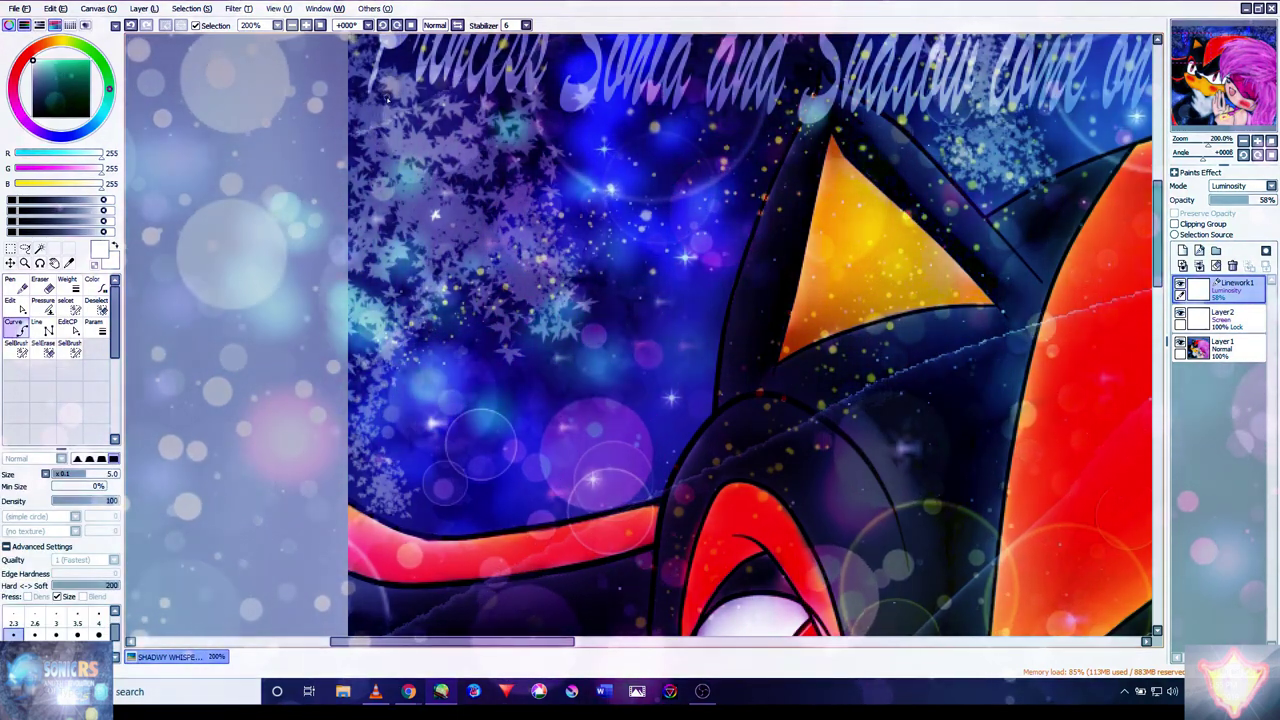
left_click(395, 100)
left_click(563, 125)
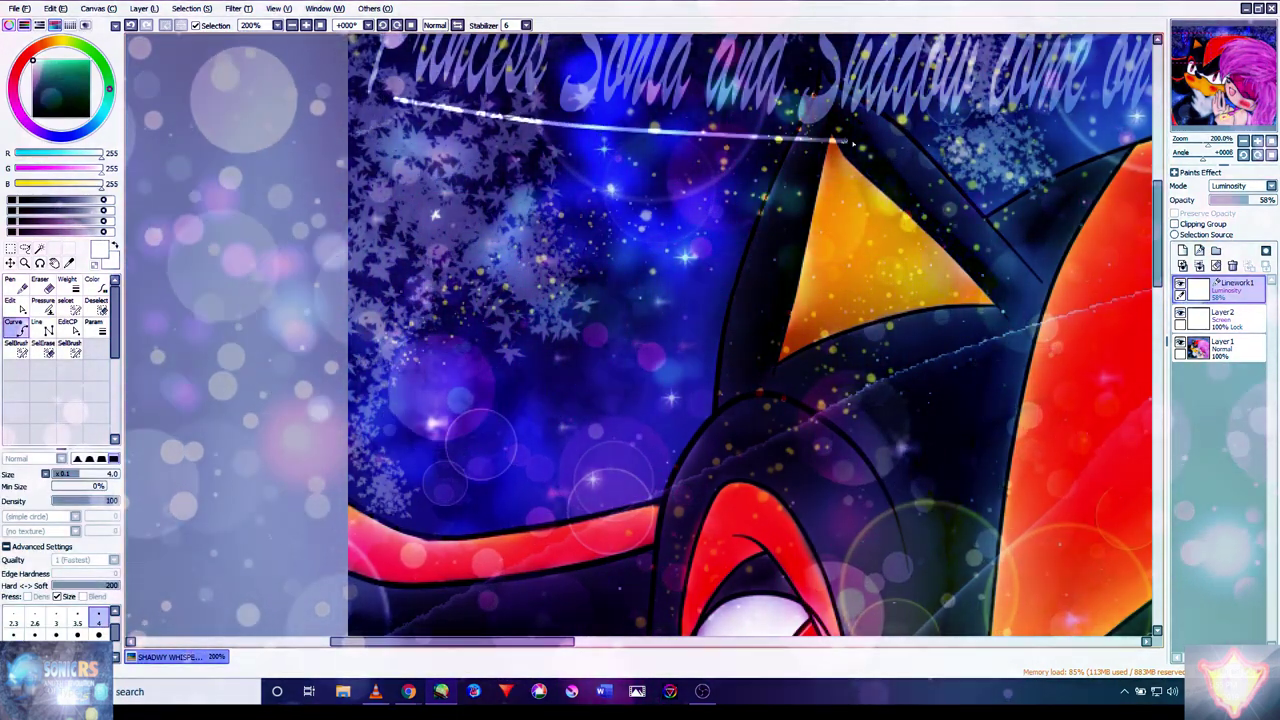
scroll(700, 200, "right", 8)
scroll(700, 200, "up", 2)
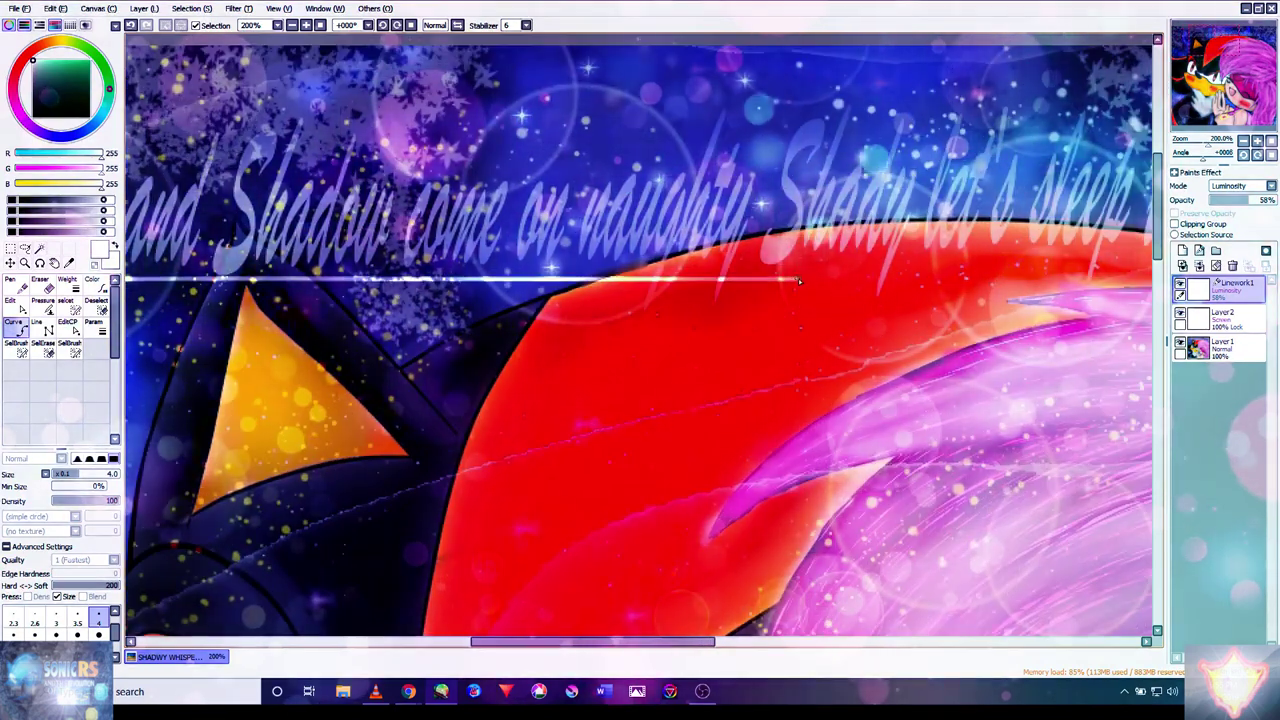
scroll(775, 263, "right", 8)
scroll(775, 263, "down", 1)
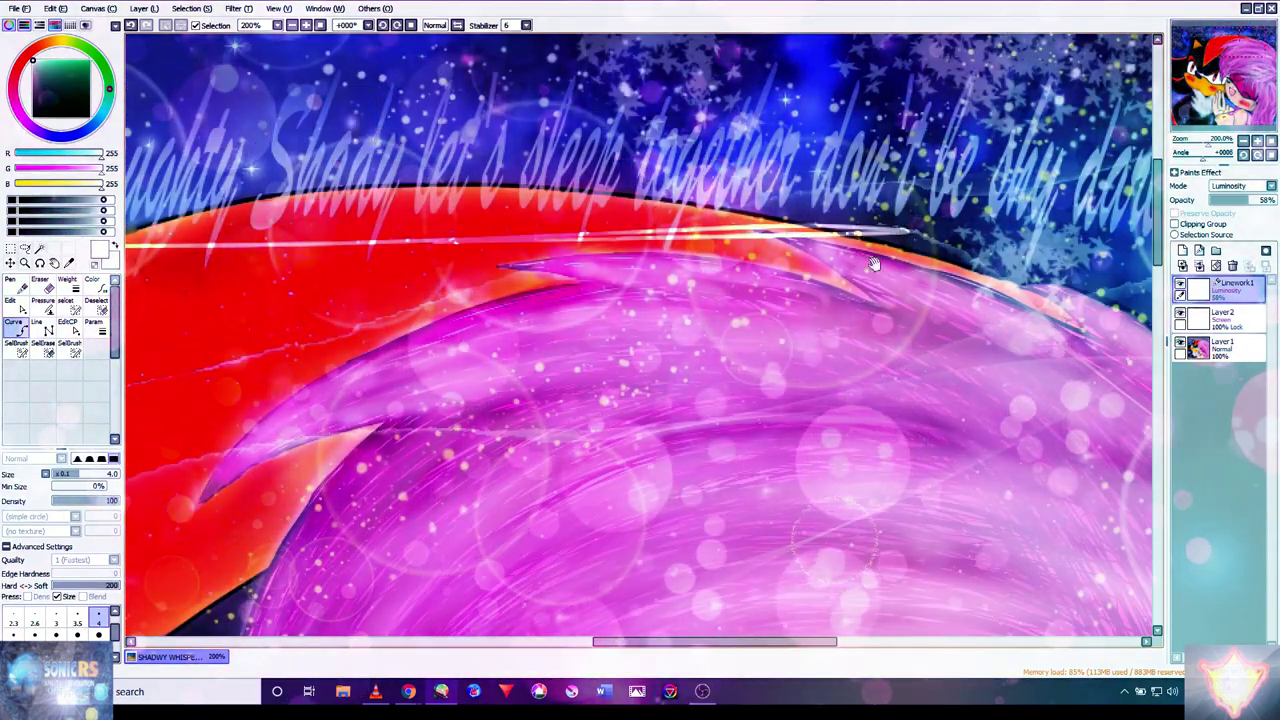
scroll(838, 250, "right", 5)
scroll(838, 250, "up", 1)
left_click(805, 315)
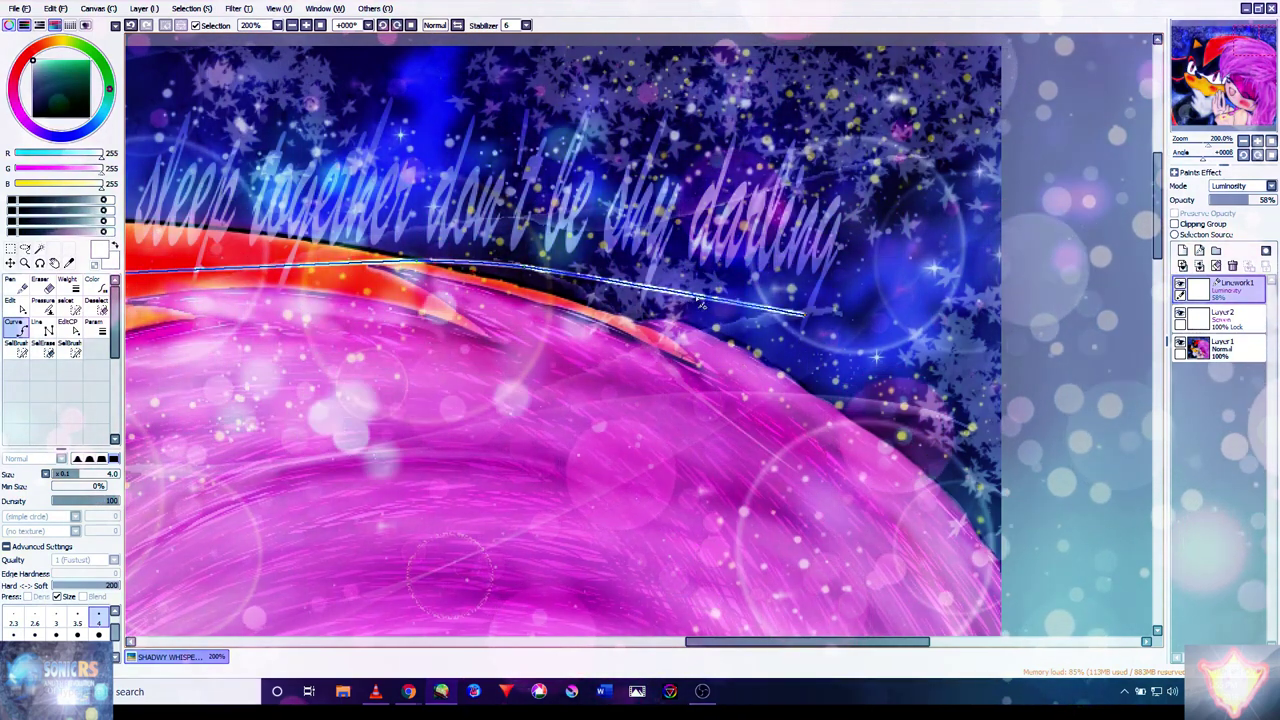
double_click(820, 310)
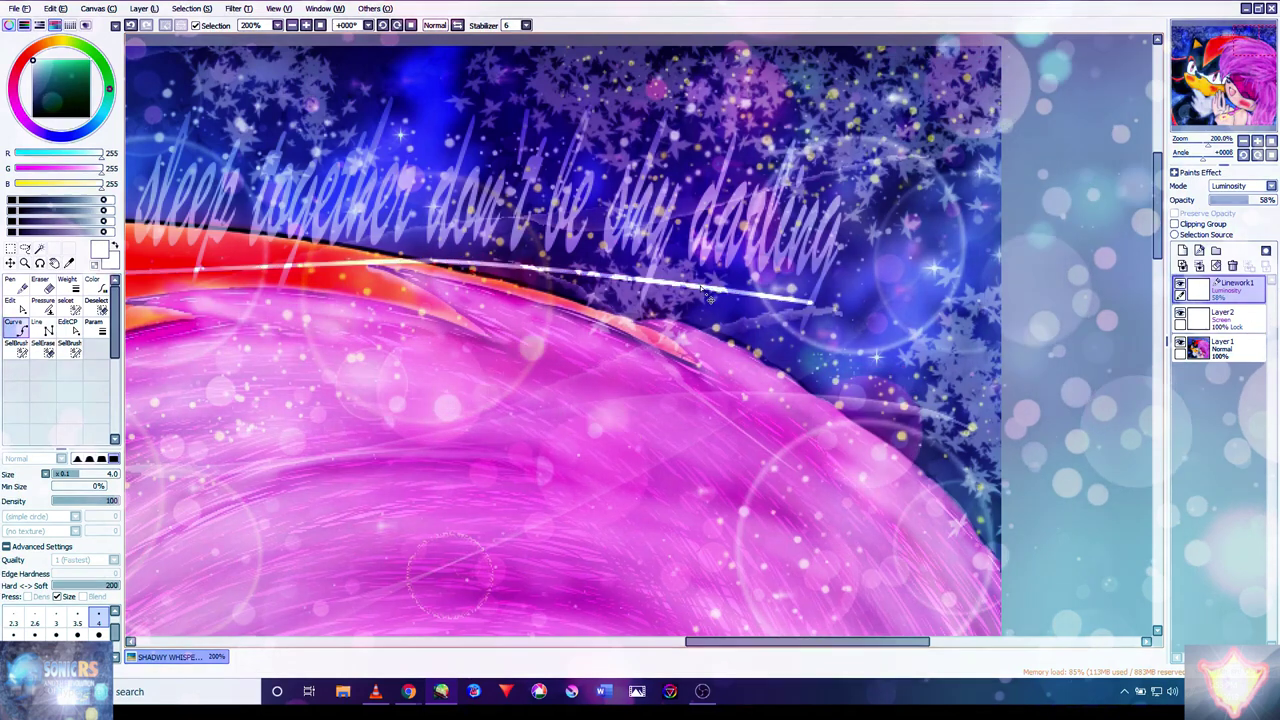
- Taper the title underline by reducing the pressure at both of its ends
key("p")
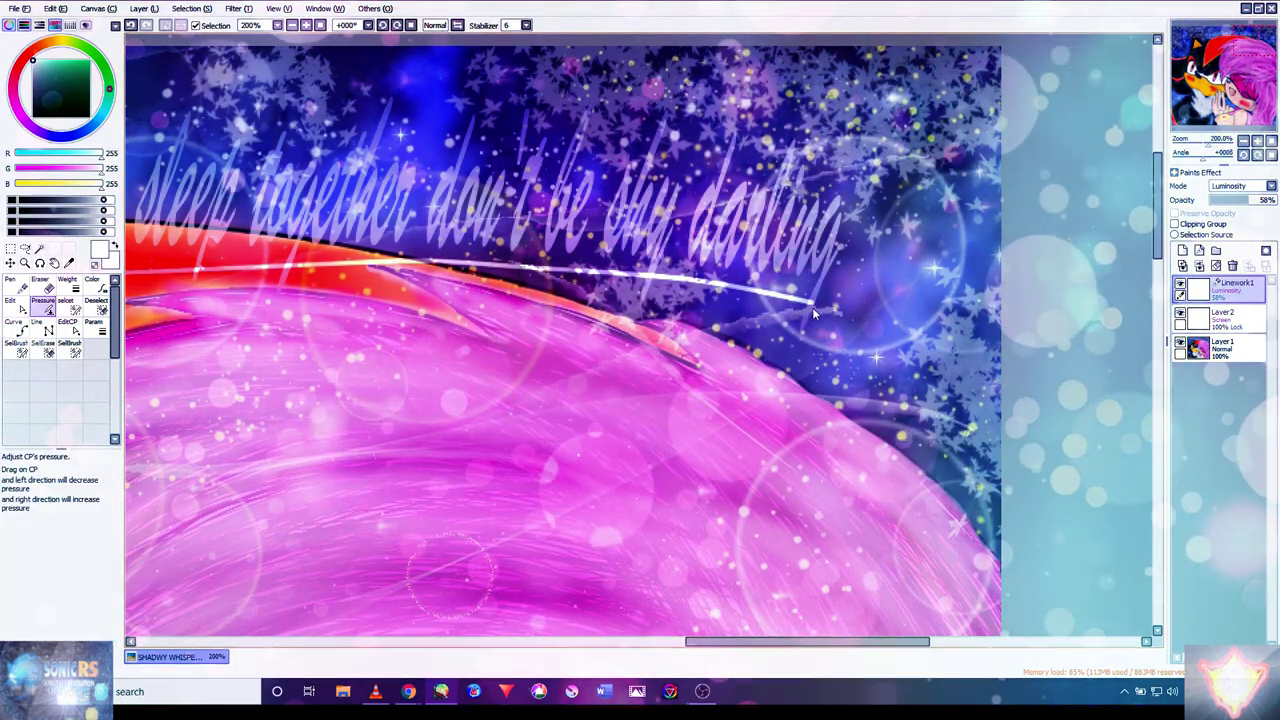
left_click_drag(502, 305, 1016, 320)
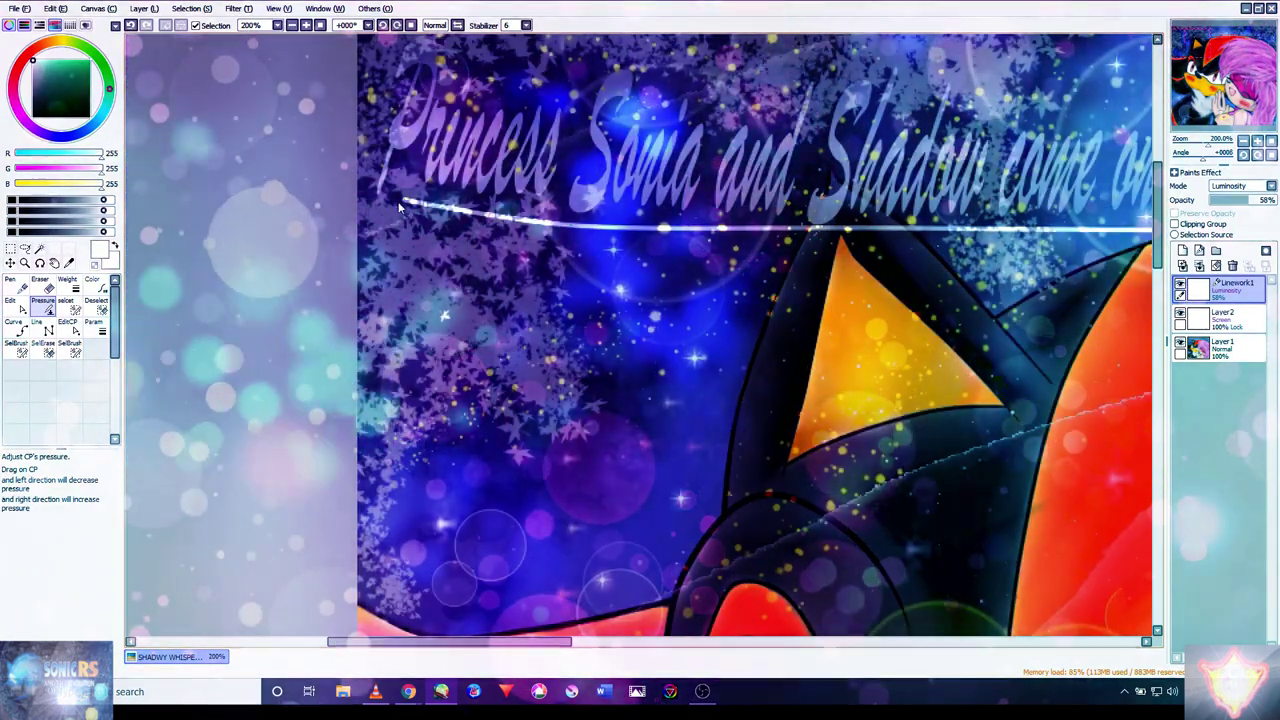
mouse_move(405, 210)
left_click_drag(405, 210, 398, 212)
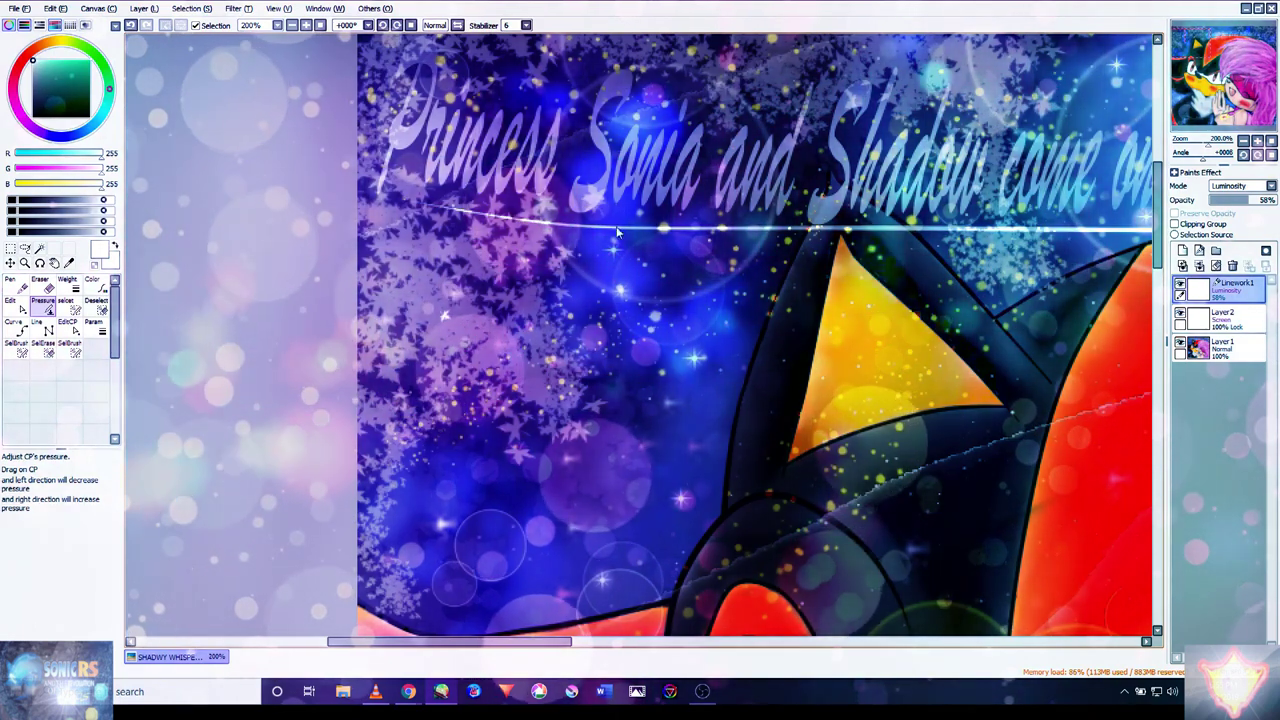
left_click_drag(557, 231, 377, 321)
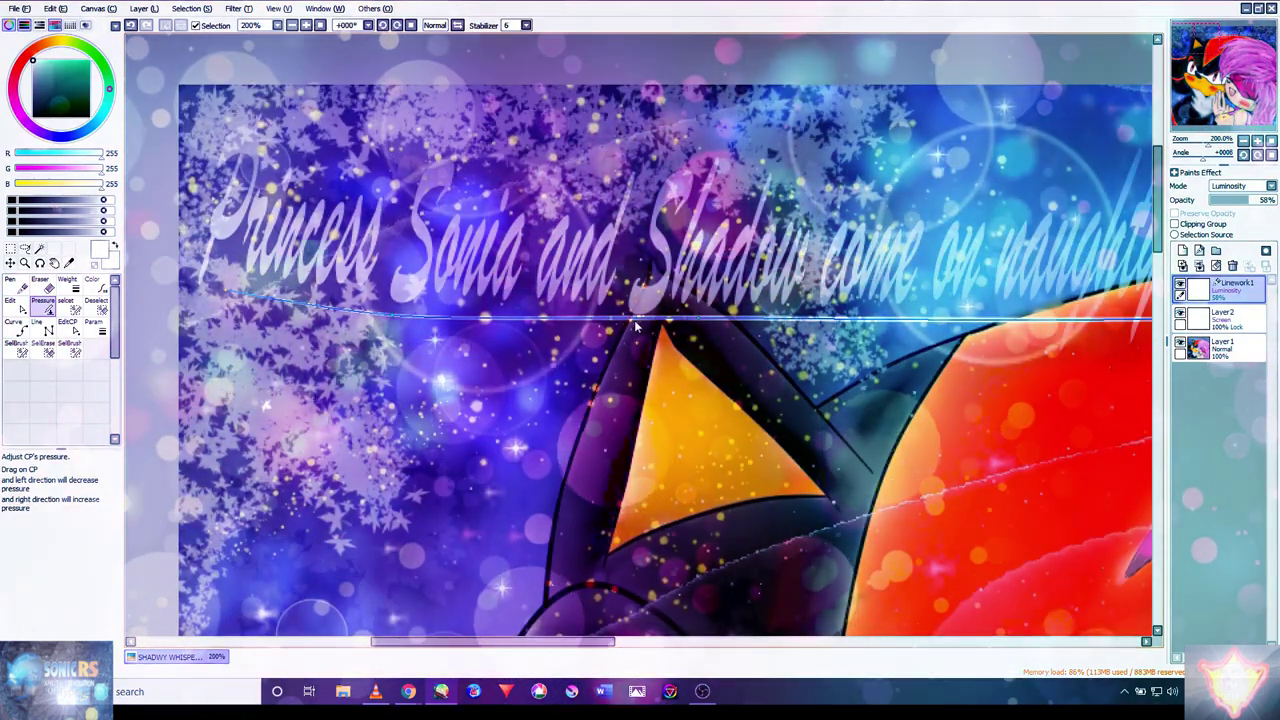
- Lower the linework layer's opacity to 32%
left_click_drag(1249, 199, 1232, 199)
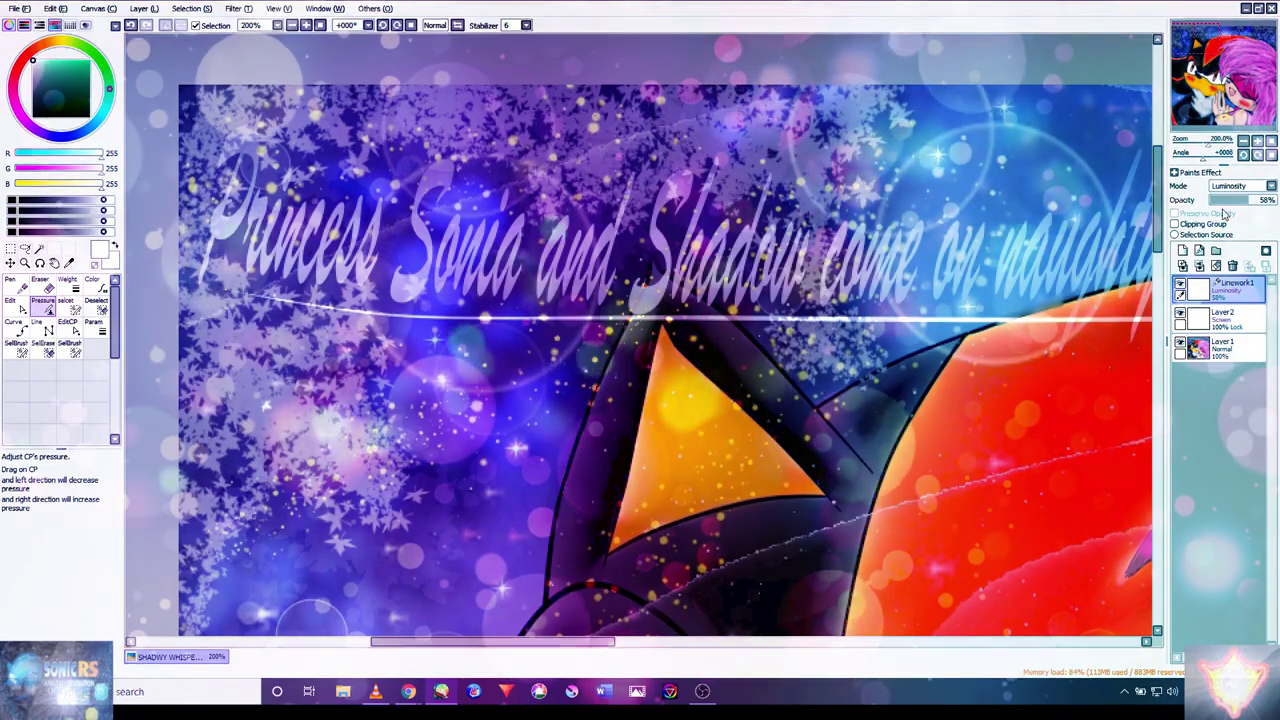
scroll(923, 494, "down", 5)
scroll(923, 494, "up", 4)
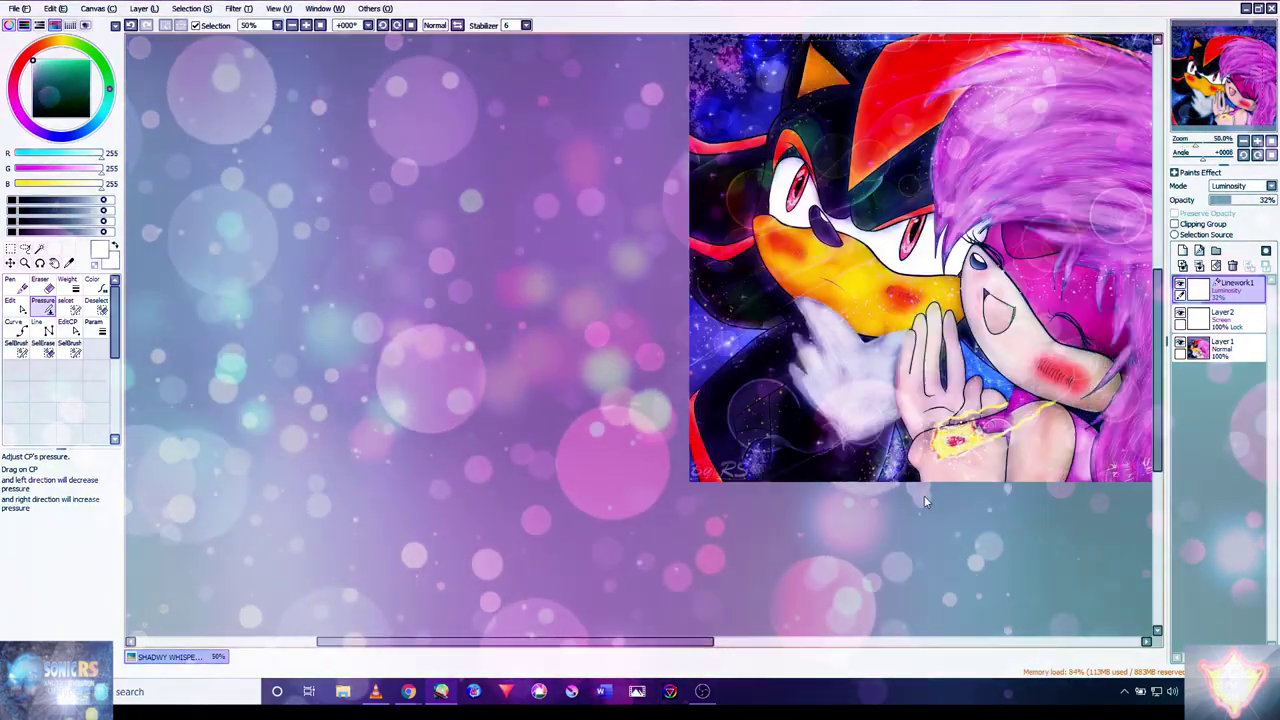
scroll(923, 494, "down", 3)
scroll(968, 136, "up", 4)
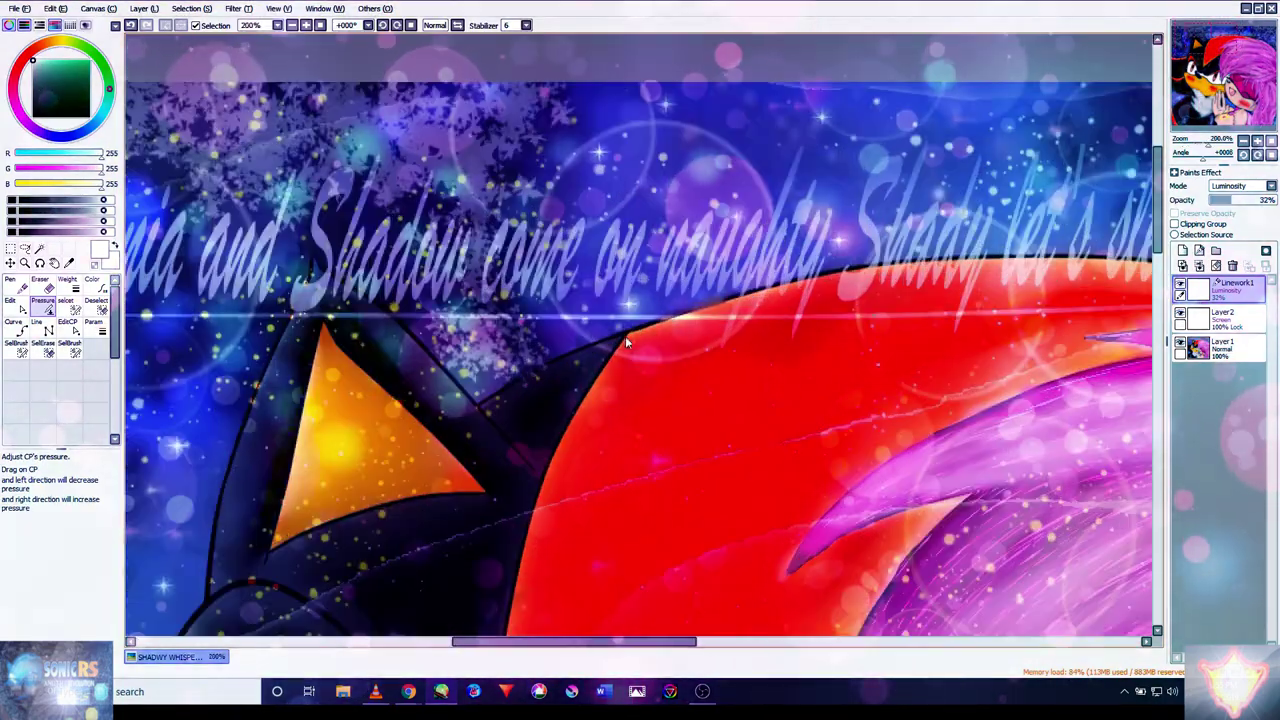
- Adjust the line pressure at the control points along the middle of the title underline
scroll(403, 393, "down", 2)
scroll(403, 393, "up", 2)
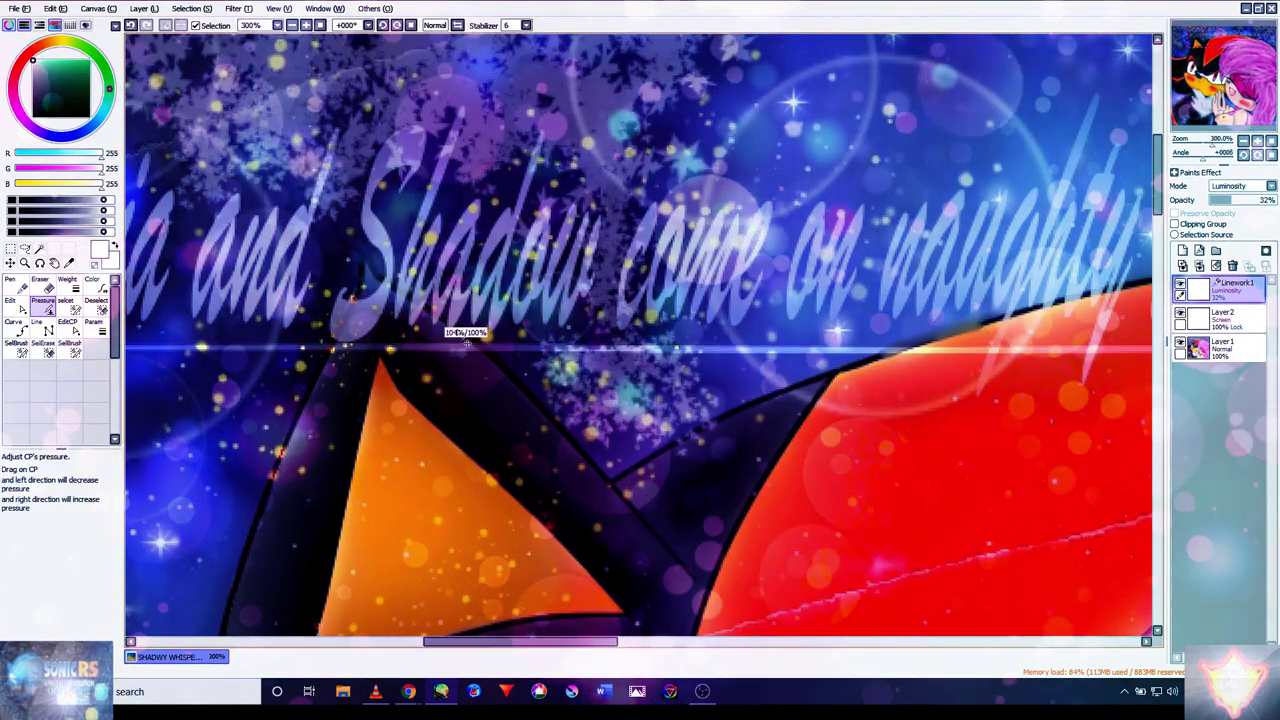
scroll(700, 360, "right", 5)
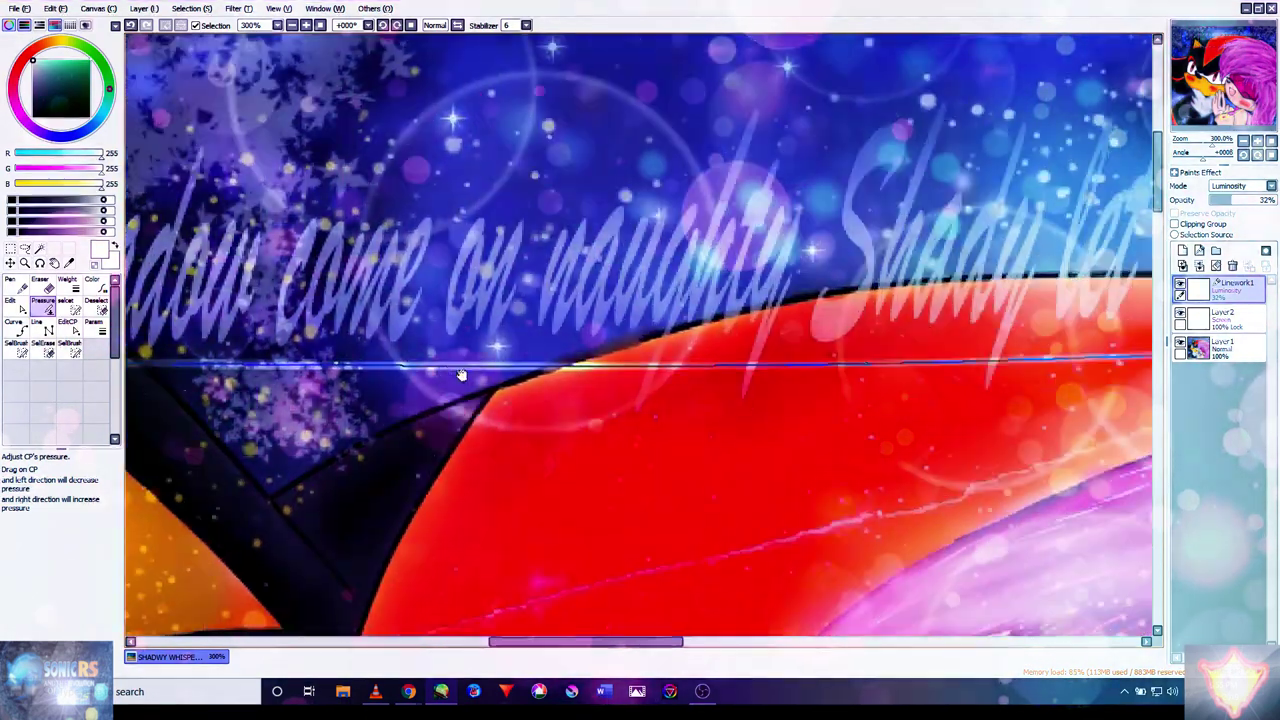
left_click_drag(810, 383, 409, 363)
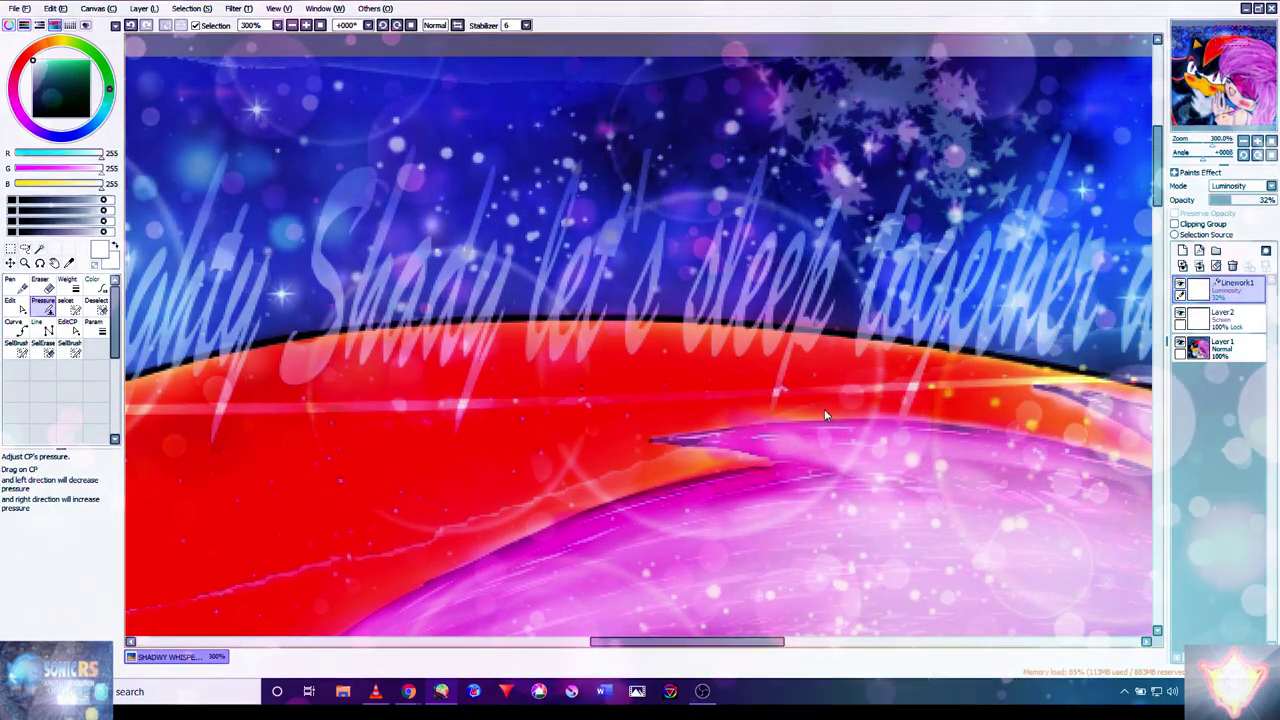
left_click_drag(915, 358, 660, 375)
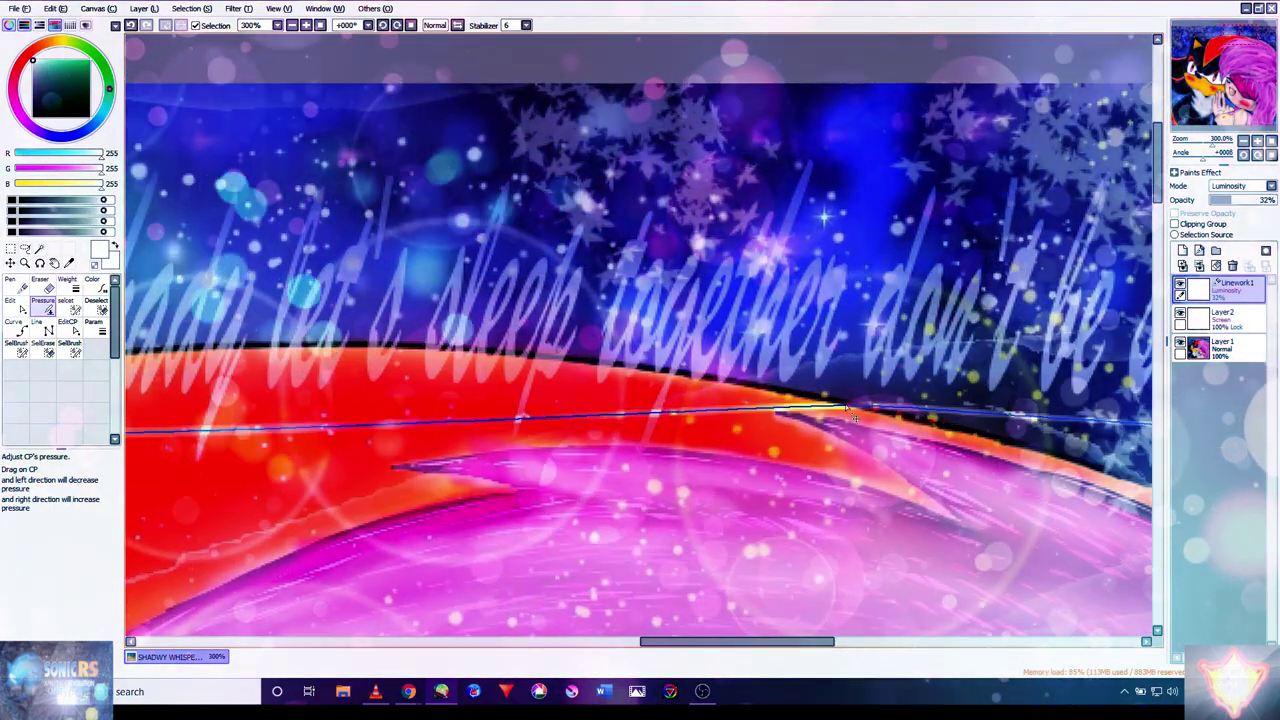
scroll(900, 375, "down", 10)
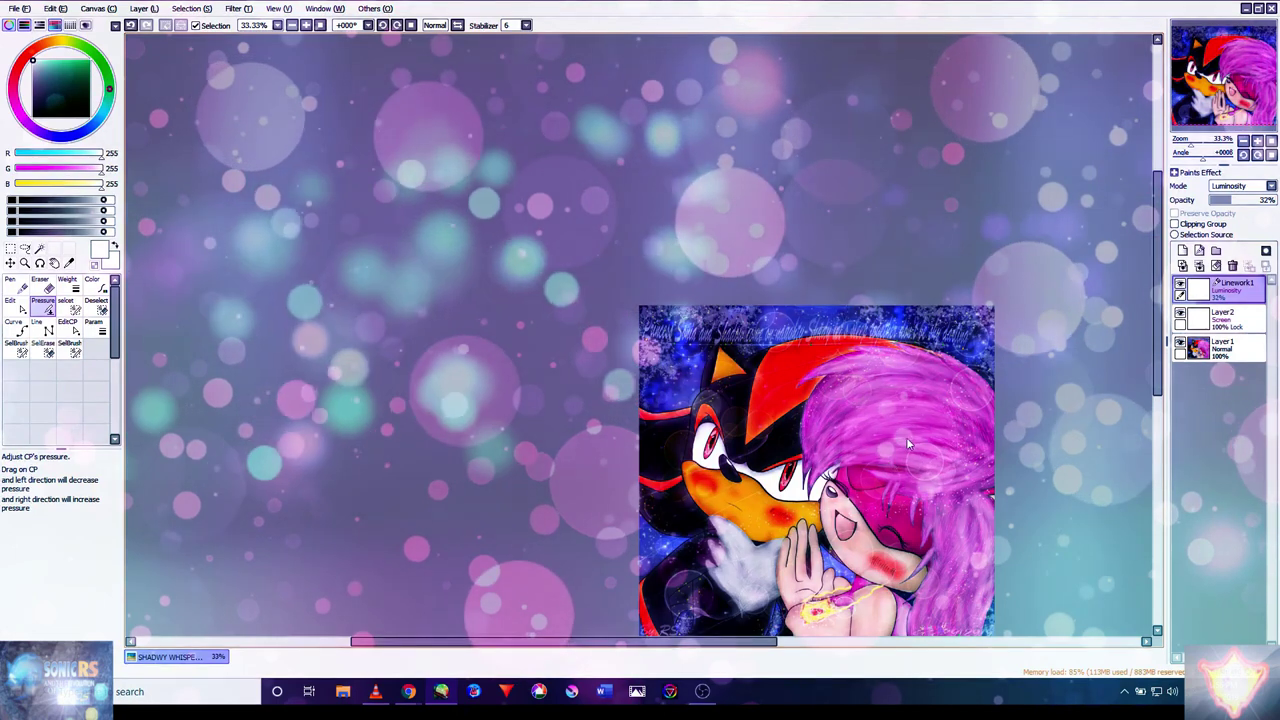
- Add a new layer and draw thin white highlights with the size 9 Pencil at the lower tip of Shadow's iris nearest Sonia
left_click_drag(866, 346, 734, 334)
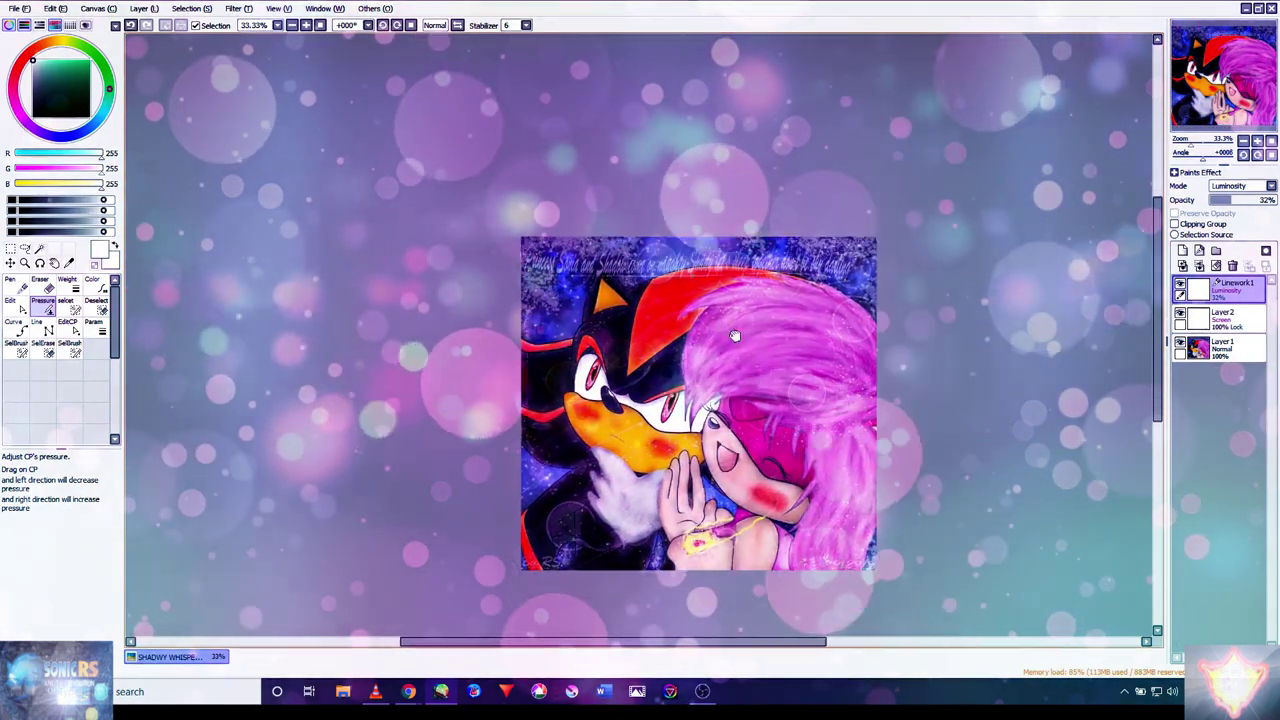
scroll(662, 402, "up", 1)
scroll(663, 404, "up", 3)
key("ctrl+shift+n")
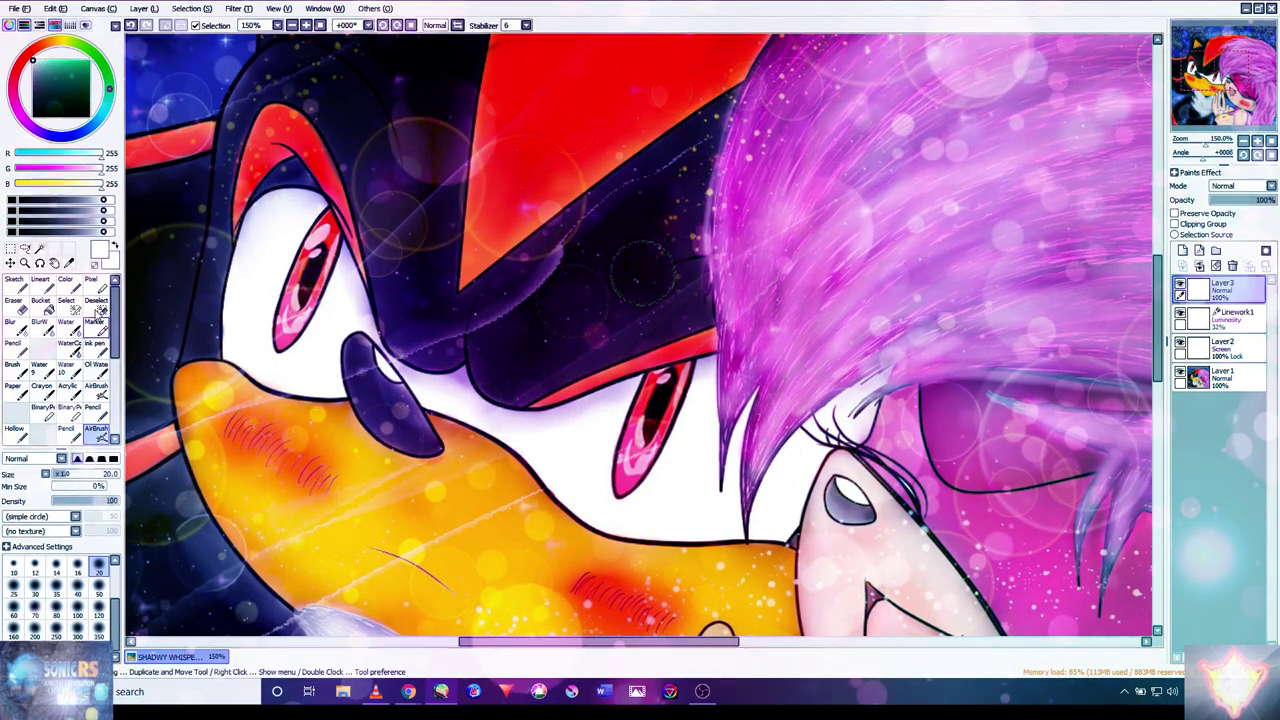
left_click(97, 345)
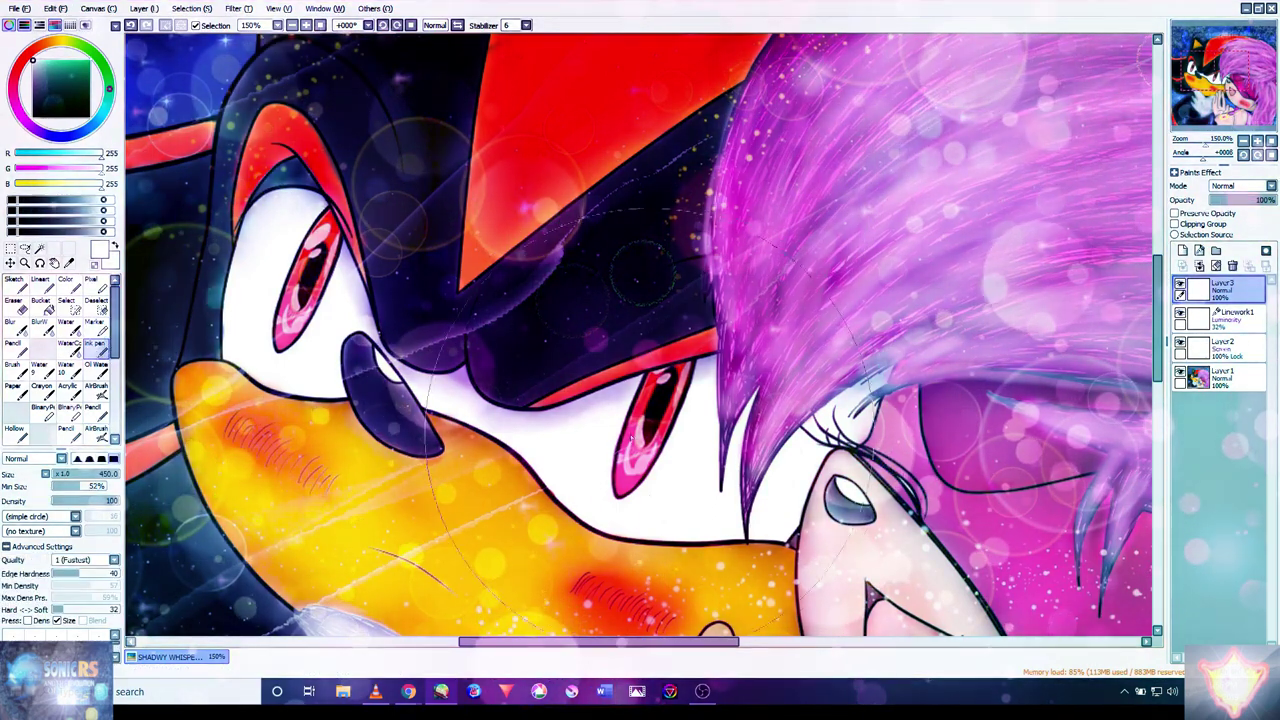
left_click(101, 412)
scroll(469, 405, "up", 5)
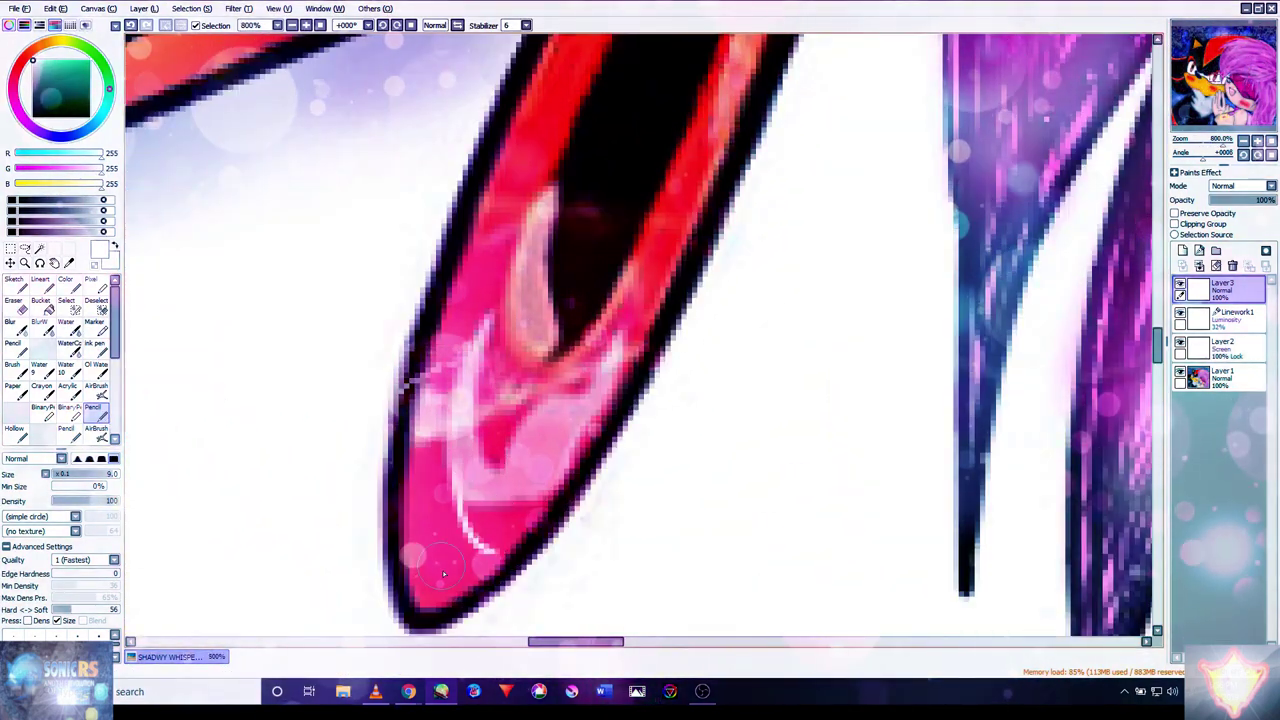
left_click_drag(438, 462, 480, 545)
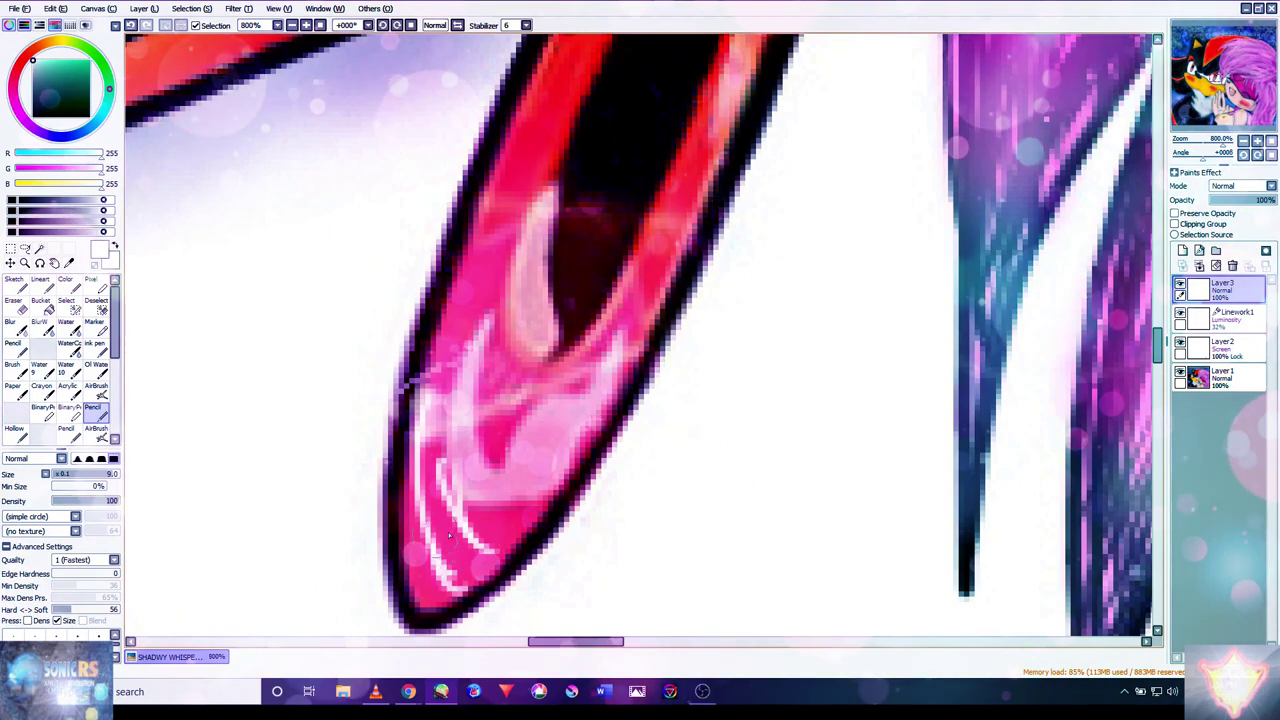
- Set the eye highlight layer to Luminosity at 62% opacity and stroke more white highlights around the rim of the same iris
scroll(413, 563, "down", 3)
scroll(613, 260, "up", 2)
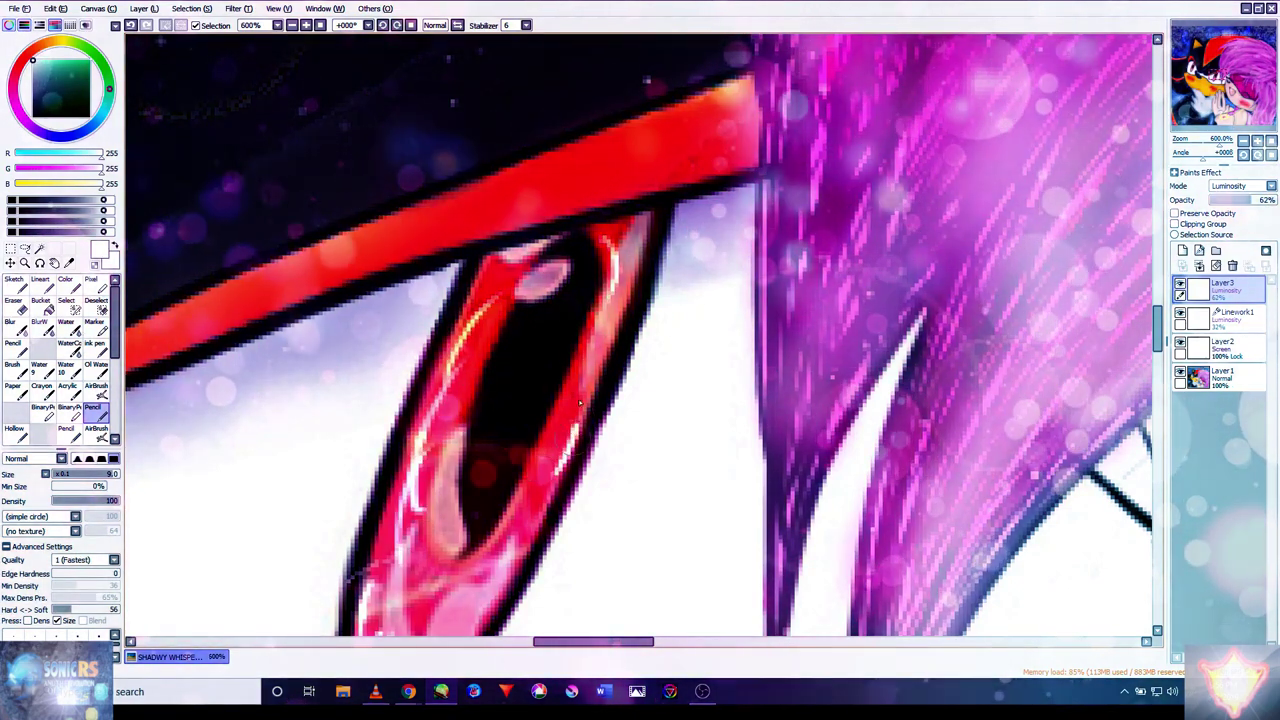
left_click_drag(578, 390, 558, 442)
left_click_drag(612, 244, 628, 268)
scroll(597, 250, "down", 3)
scroll(483, 514, "up", 3)
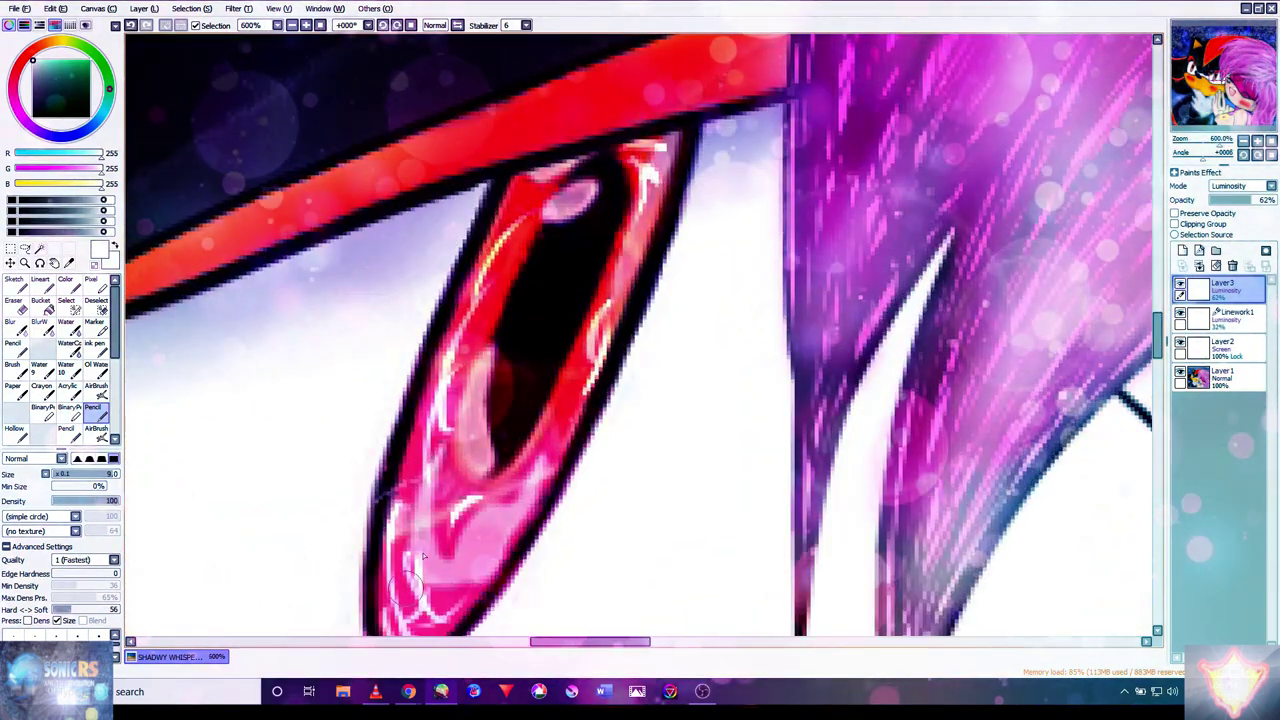
- Lower the eye highlight layer's opacity to 36%
left_click_drag(1250, 200, 1237, 208)
scroll(671, 400, "down", 5)
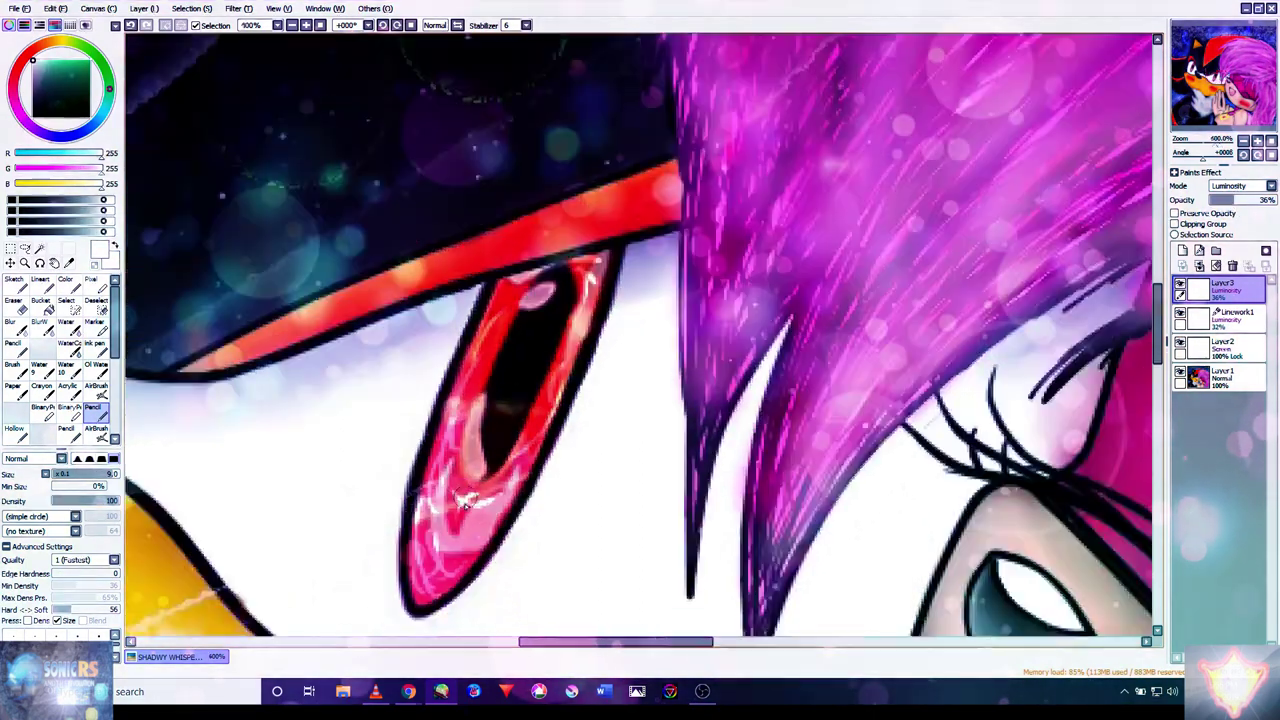
scroll(390, 440, "down", 2)
scroll(573, 387, "up", 2)
scroll(573, 387, "down", 3)
- Draw matching thin white highlights along the lower tip and rim of the iris in Shadow's other eye
scroll(517, 423, "up", 5)
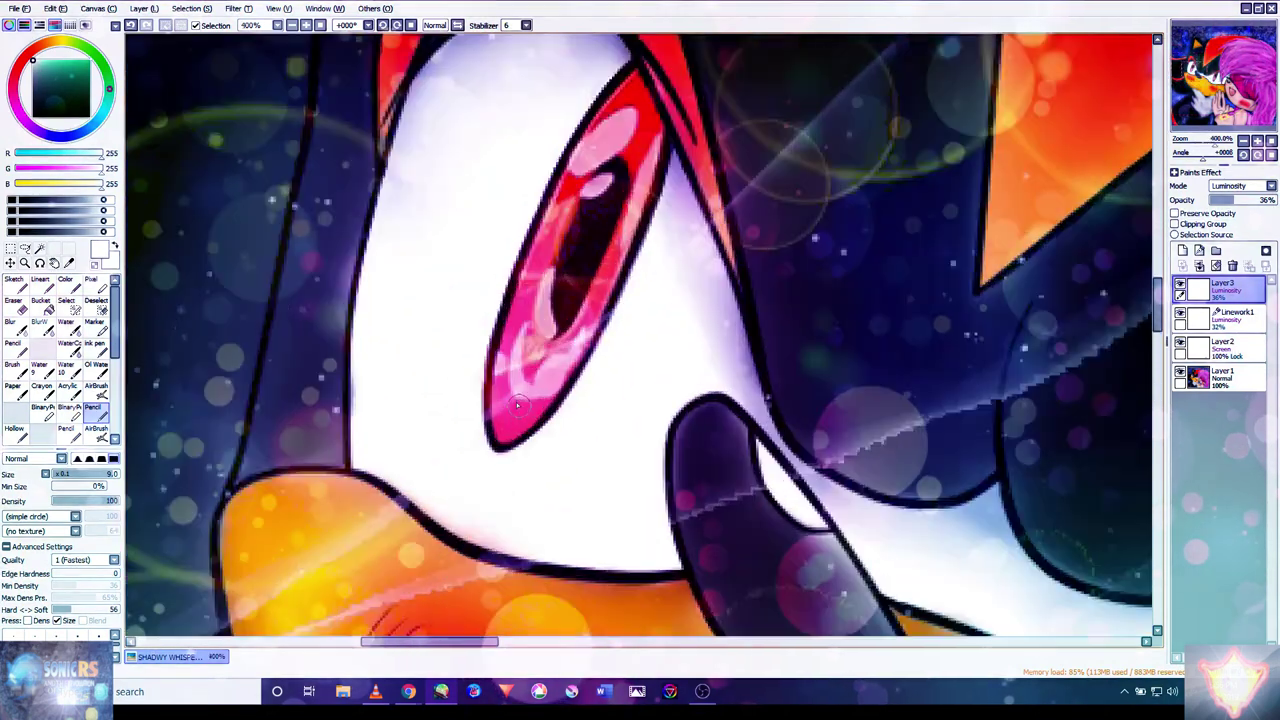
mouse_move(517, 423)
left_mouse_down()
mouse_move(503, 366)
mouse_move(533, 373)
left_mouse_up()
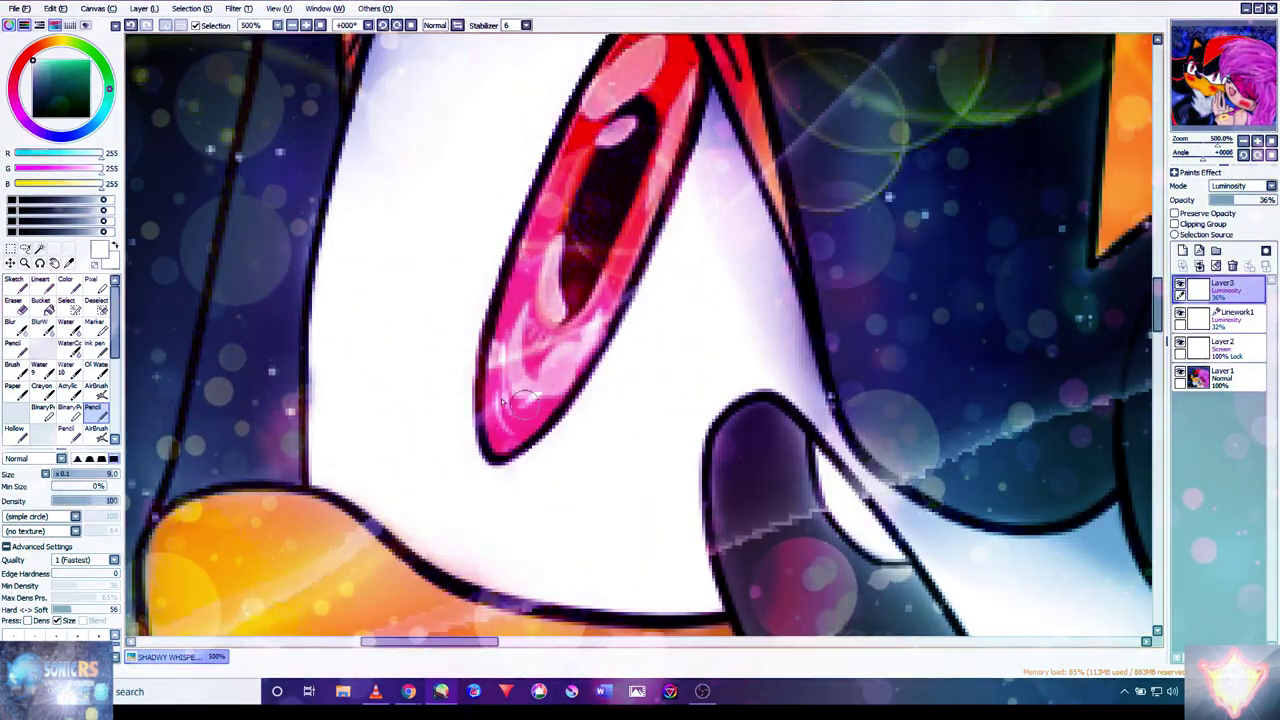
left_click_drag(602, 201, 674, 90)
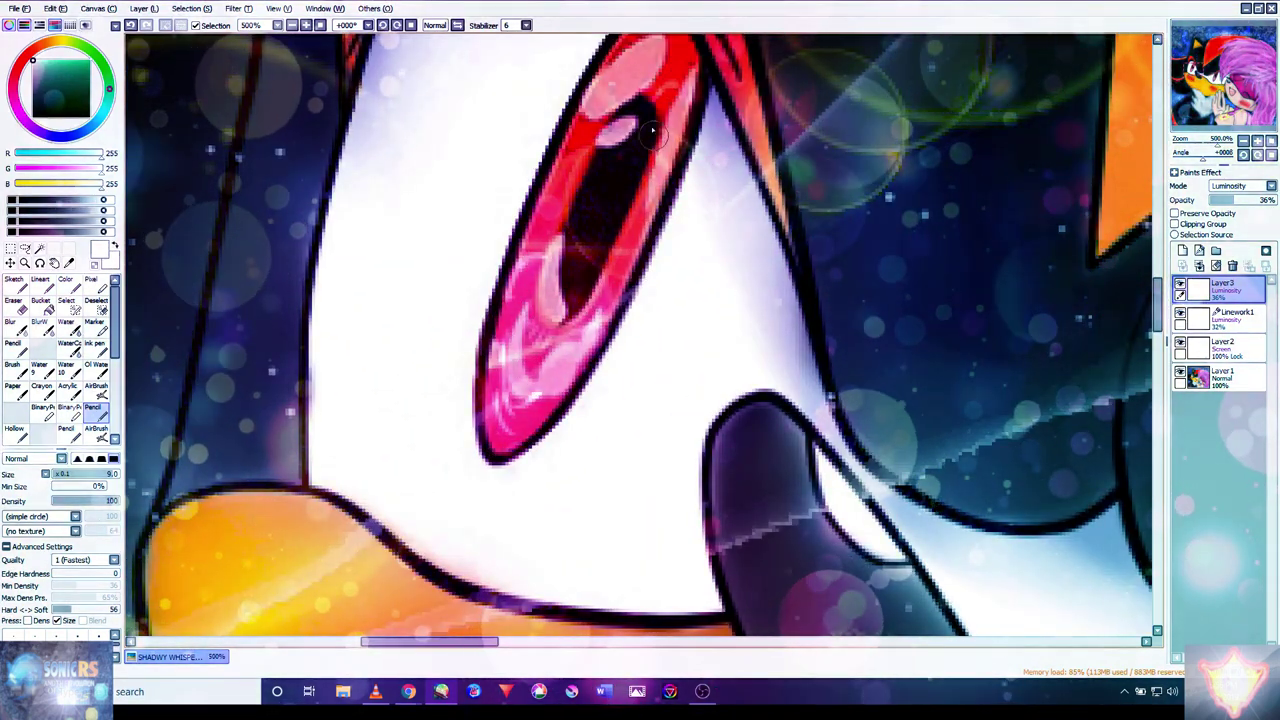
scroll(570, 307, "up", 2)
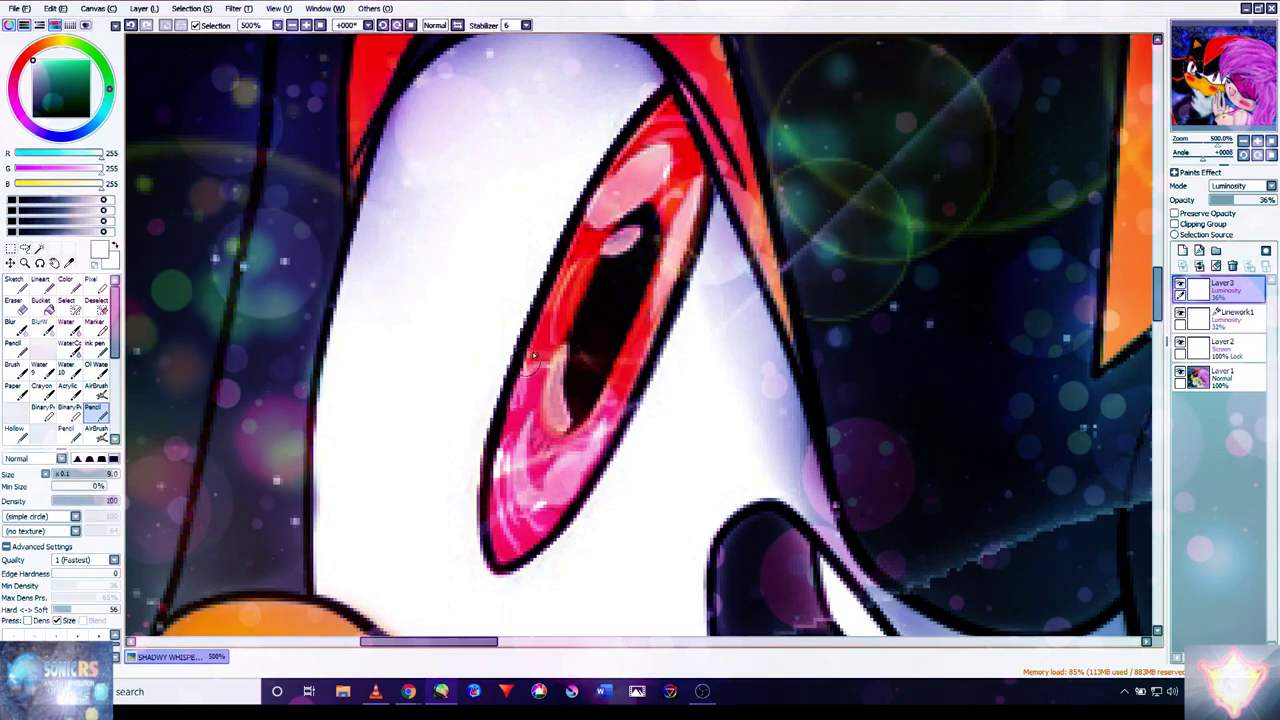
key("ctrl+0")
scroll(981, 338, "up", 2)
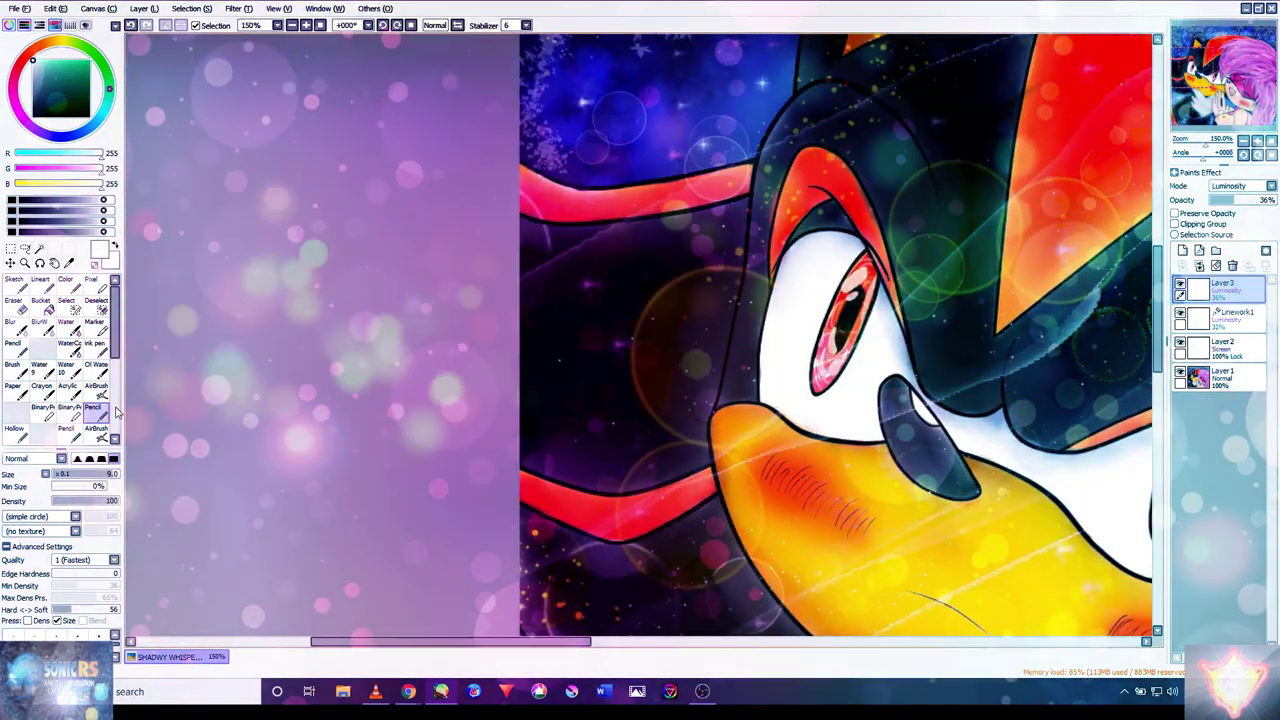
- Airbrush white at size 25 over the reflections in Shadow's outer eye on a new Luminosity layer at 25% opacity
key("a")
scroll(876, 317, "up", 1)
scroll(876, 317, "up", 3)
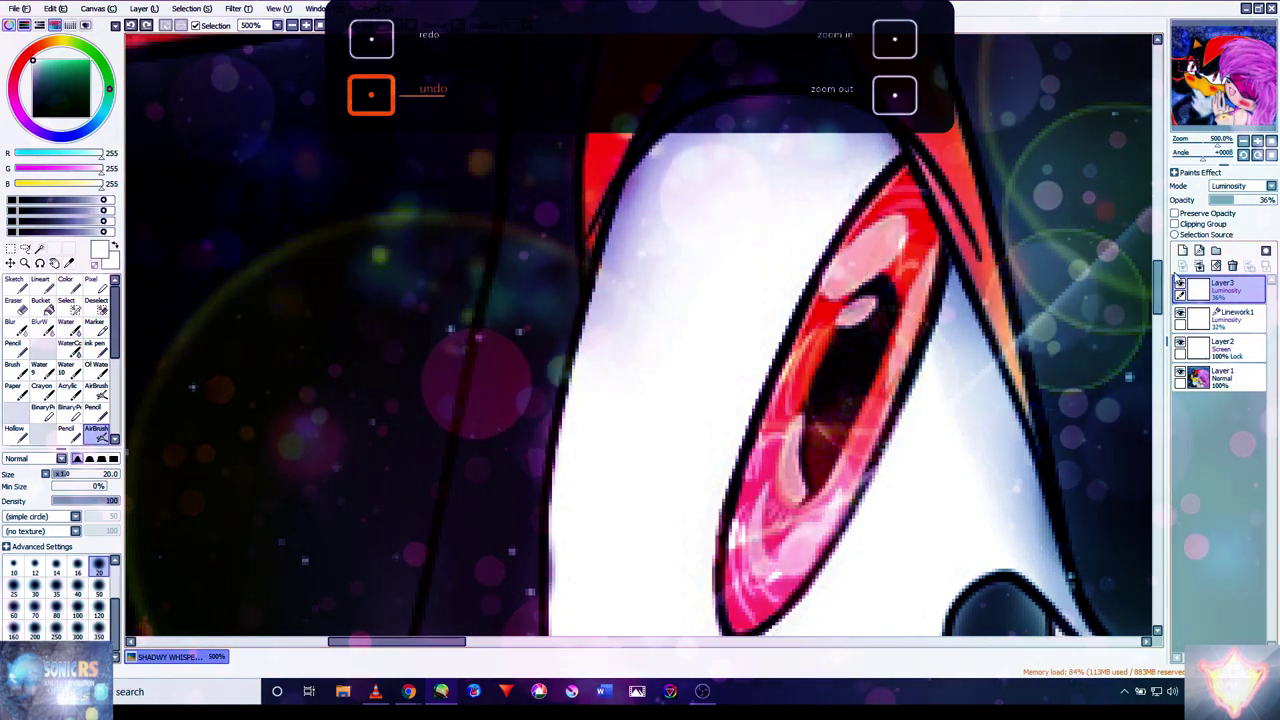
left_click(1182, 251)
key("bracketright")
key("bracketright")
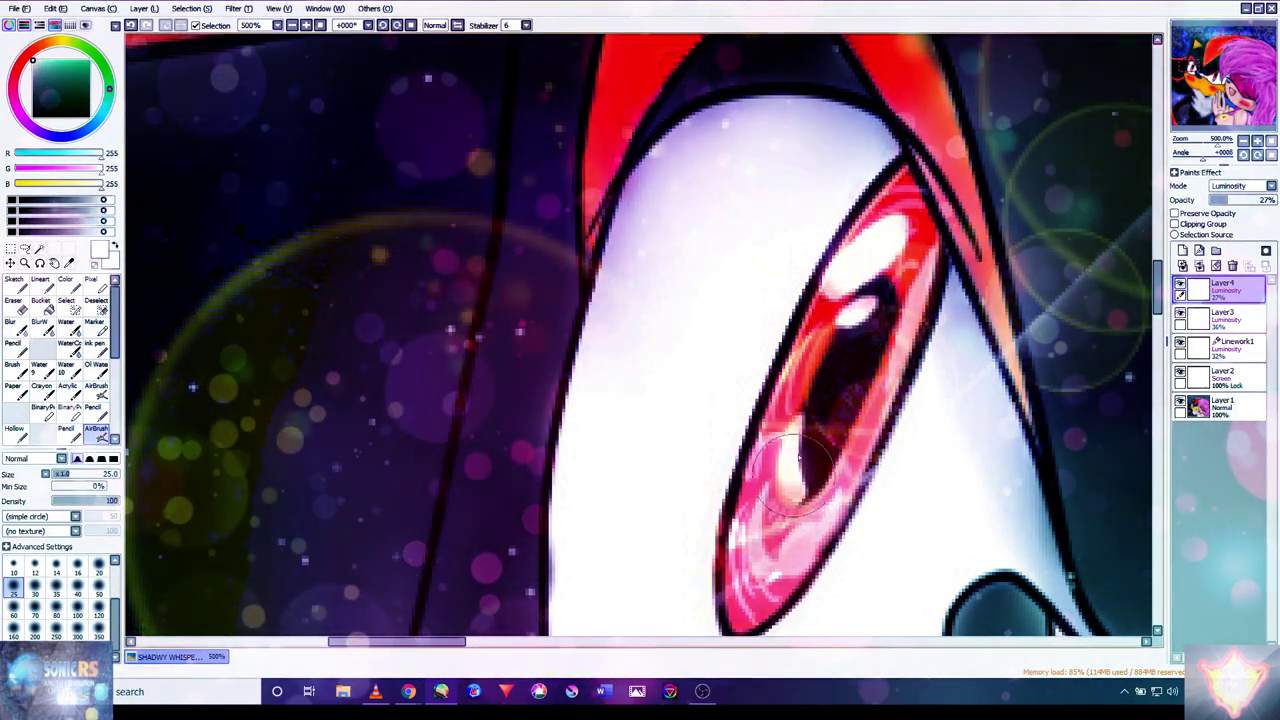
scroll(915, 345, "down", 6)
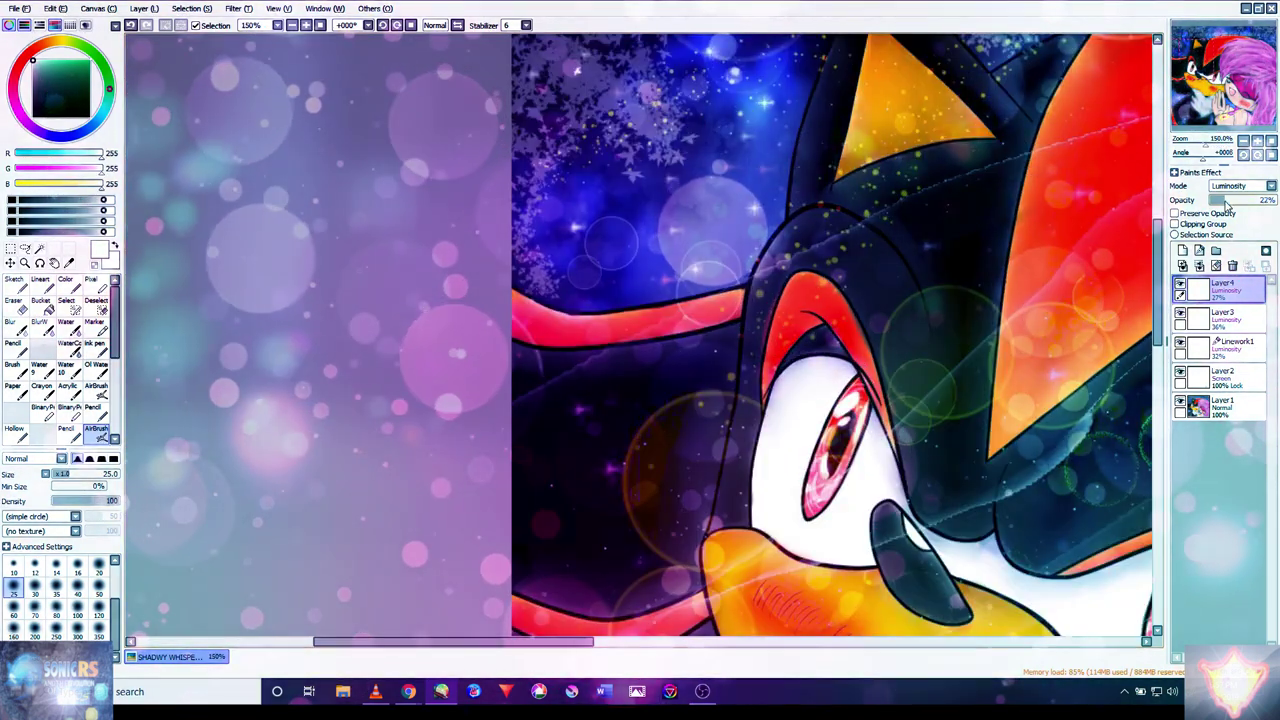
left_click_drag(1226, 203, 1230, 201)
- Airbrush the same white glow over the pupil reflection and lower iris of Shadow's eye nearest Sonia
scroll(980, 500, "up", 5)
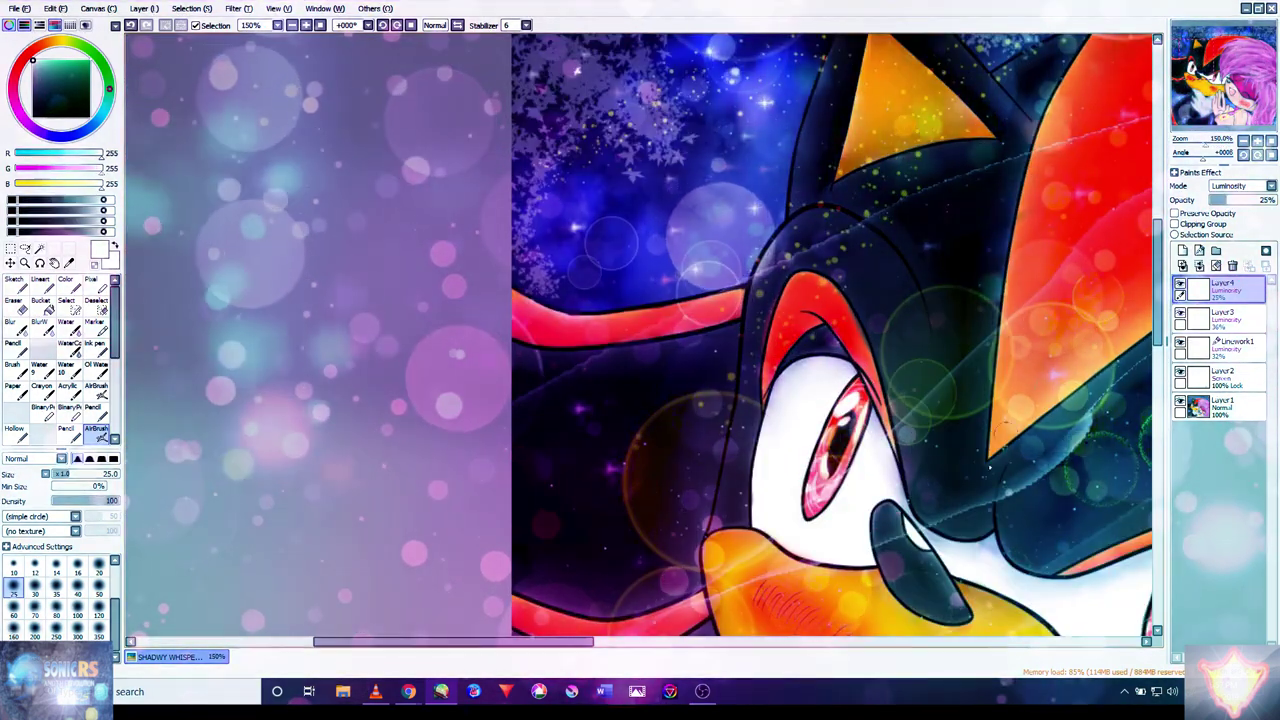
left_click_drag(979, 481, 476, 243)
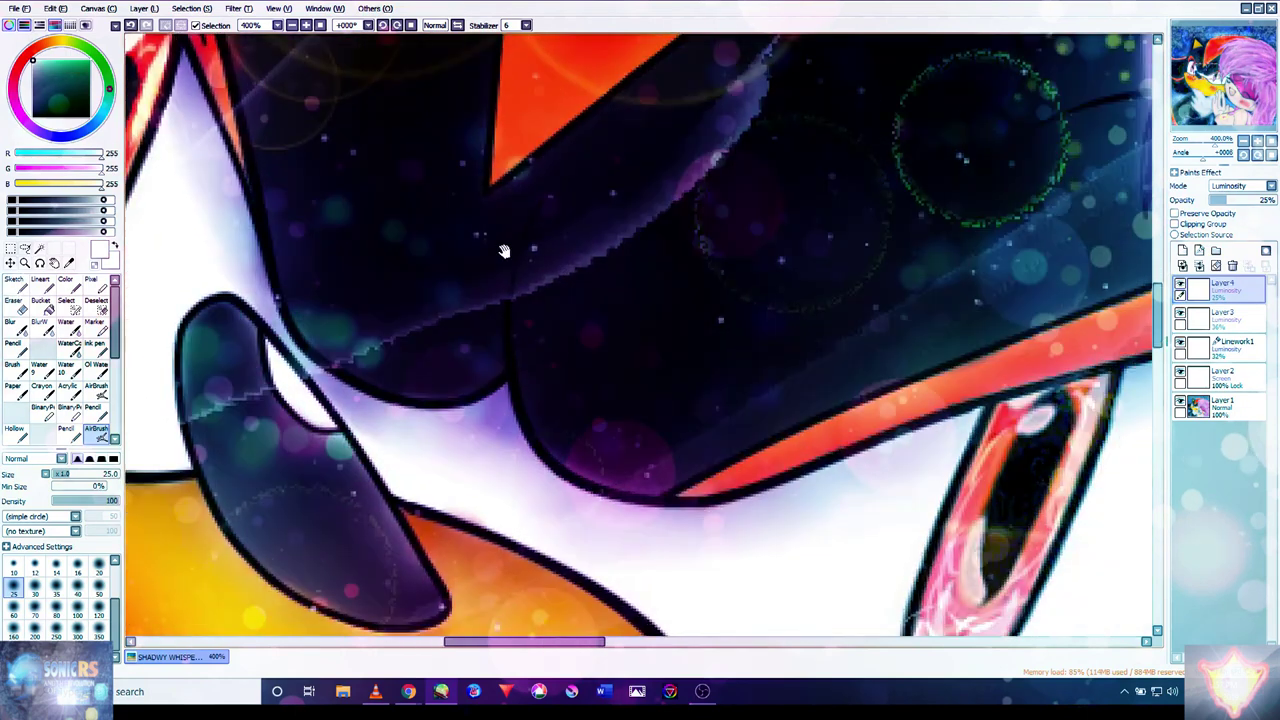
scroll(1030, 420, "up", 2)
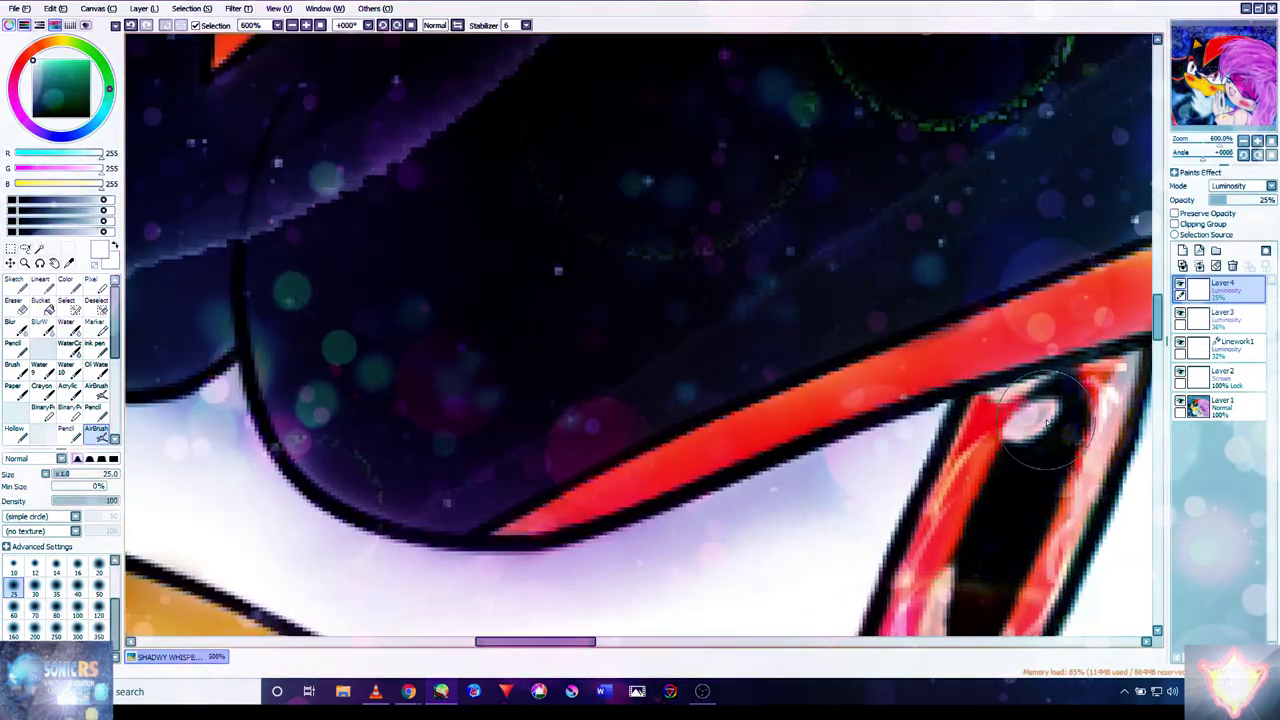
scroll(1030, 420, "down", 4)
scroll(1020, 400, "up", 3)
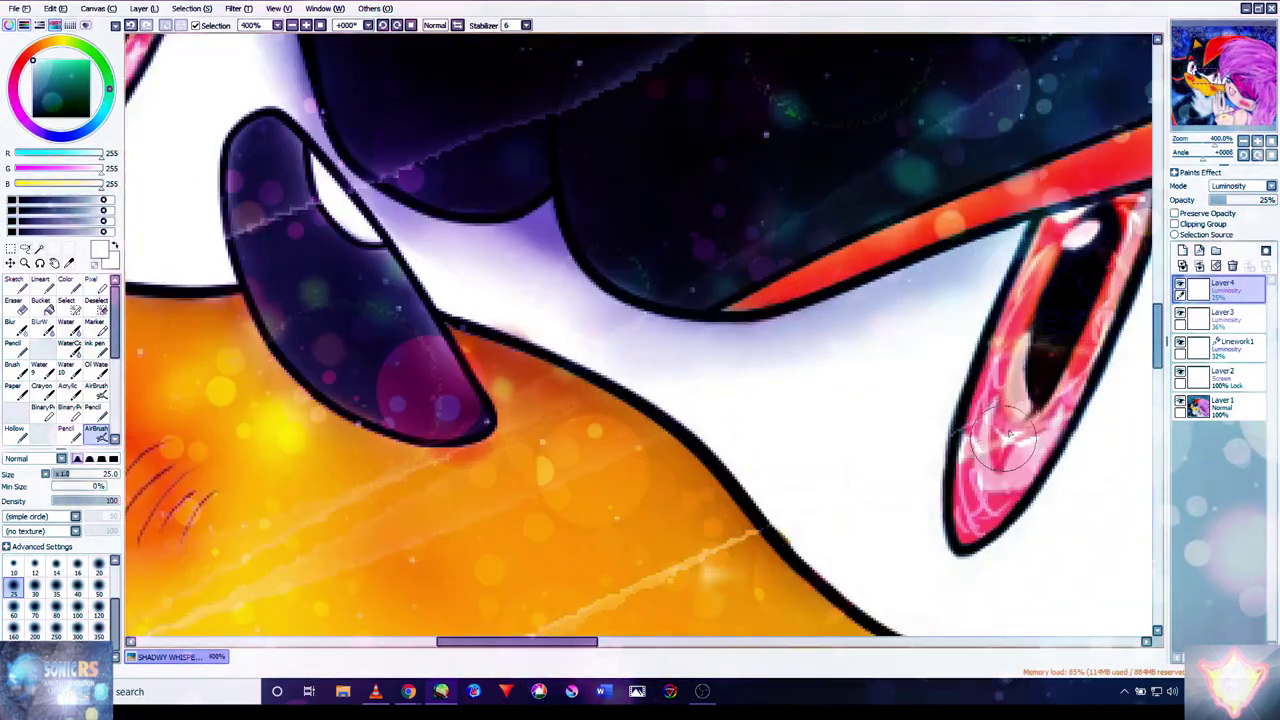
scroll(1017, 388, "down", 2)
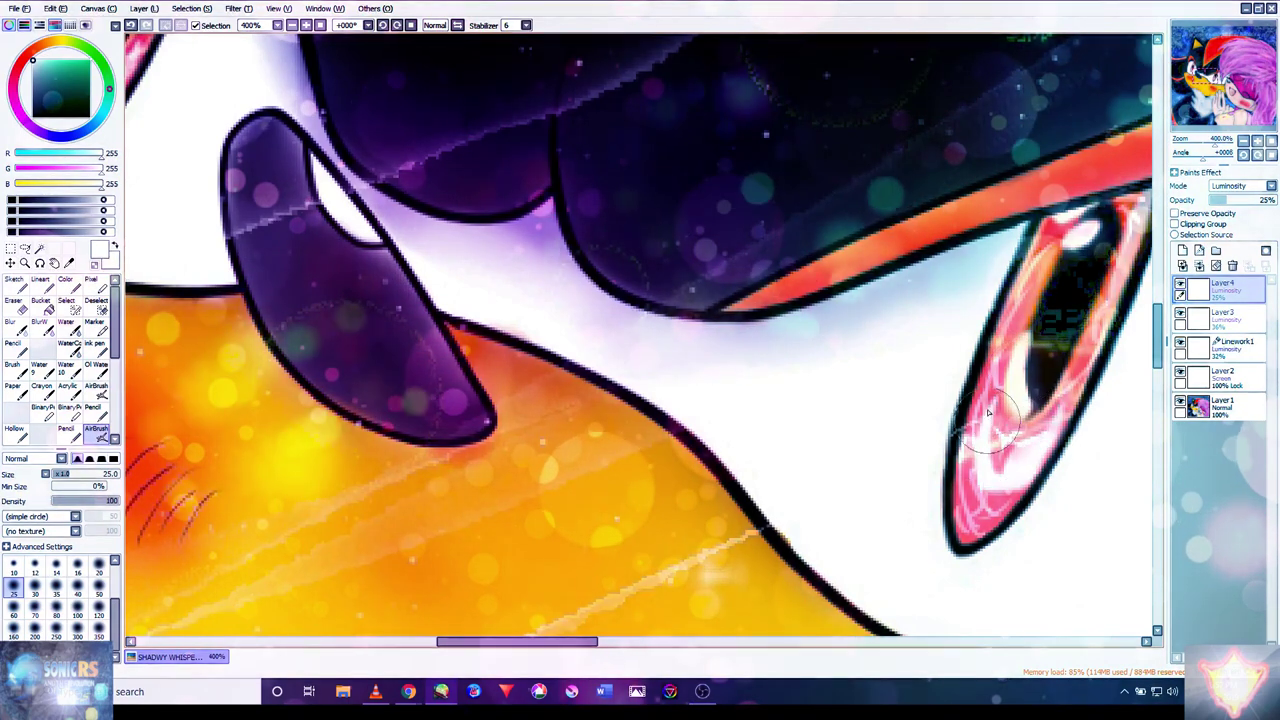
scroll(1017, 388, "down", 2)
scroll(658, 300, "up", 2)
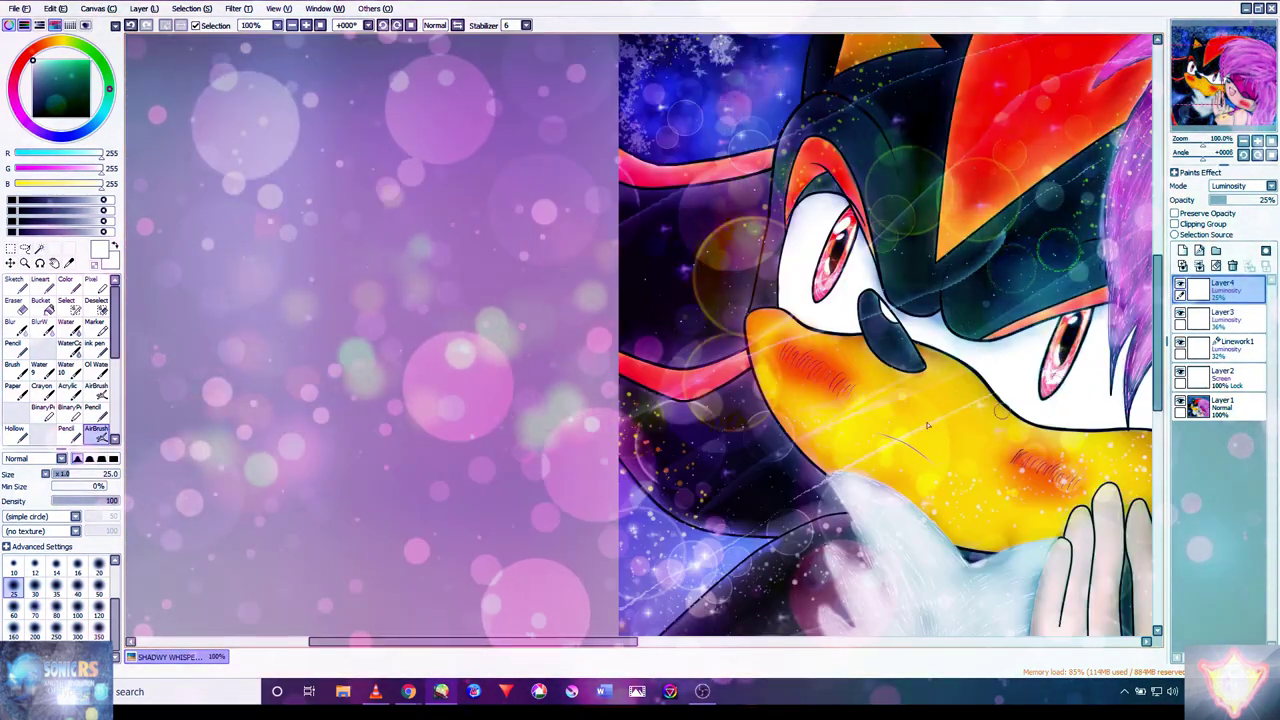
- Sample an orange-red (251, 80, 2) and airbrush it at size 16 over the blush marks on Shadow's muzzle
left_click(658, 300, "alt")
mouse_move(658, 300)
left_mouse_down()
mouse_move(715, 313)
mouse_move(732, 285)
mouse_move(695, 314)
mouse_move(721, 268)
mouse_move(683, 289)
mouse_move(687, 305)
mouse_move(705, 272)
mouse_move(697, 256)
mouse_move(641, 275)
mouse_move(669, 268)
mouse_move(685, 240)
mouse_move(637, 286)
mouse_move(636, 263)
mouse_move(614, 266)
mouse_move(610, 227)
mouse_move(605, 252)
mouse_move(621, 211)
mouse_move(700, 240)
mouse_move(620, 231)
mouse_move(754, 255)
mouse_move(733, 291)
mouse_move(723, 279)
mouse_move(673, 328)
mouse_move(720, 268)
mouse_move(686, 290)
mouse_move(686, 260)
mouse_move(612, 222)
mouse_move(667, 265)
mouse_move(642, 241)
mouse_move(626, 253)
mouse_move(807, 299)
mouse_move(702, 263)
mouse_move(620, 210)
mouse_move(731, 347)
left_mouse_up()
key("bracketleft")
key("bracketleft")
scroll(682, 263, "down", 5)
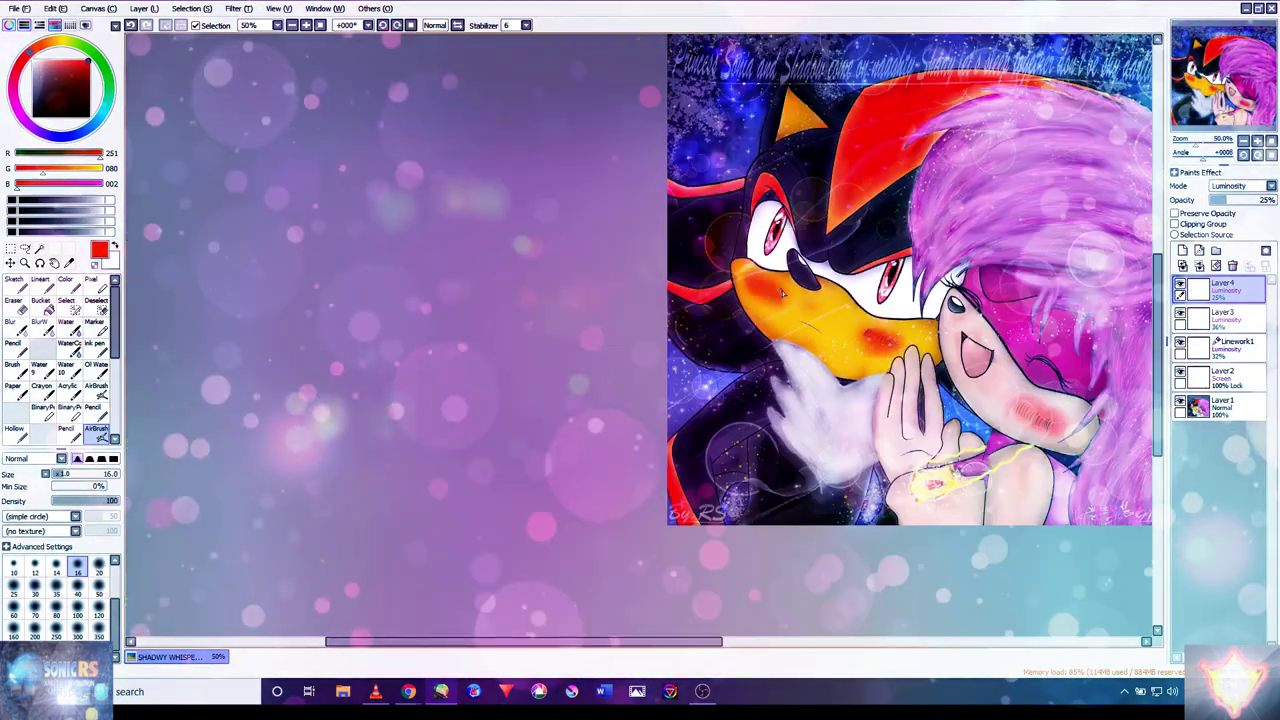
scroll(582, 598, "up", 6)
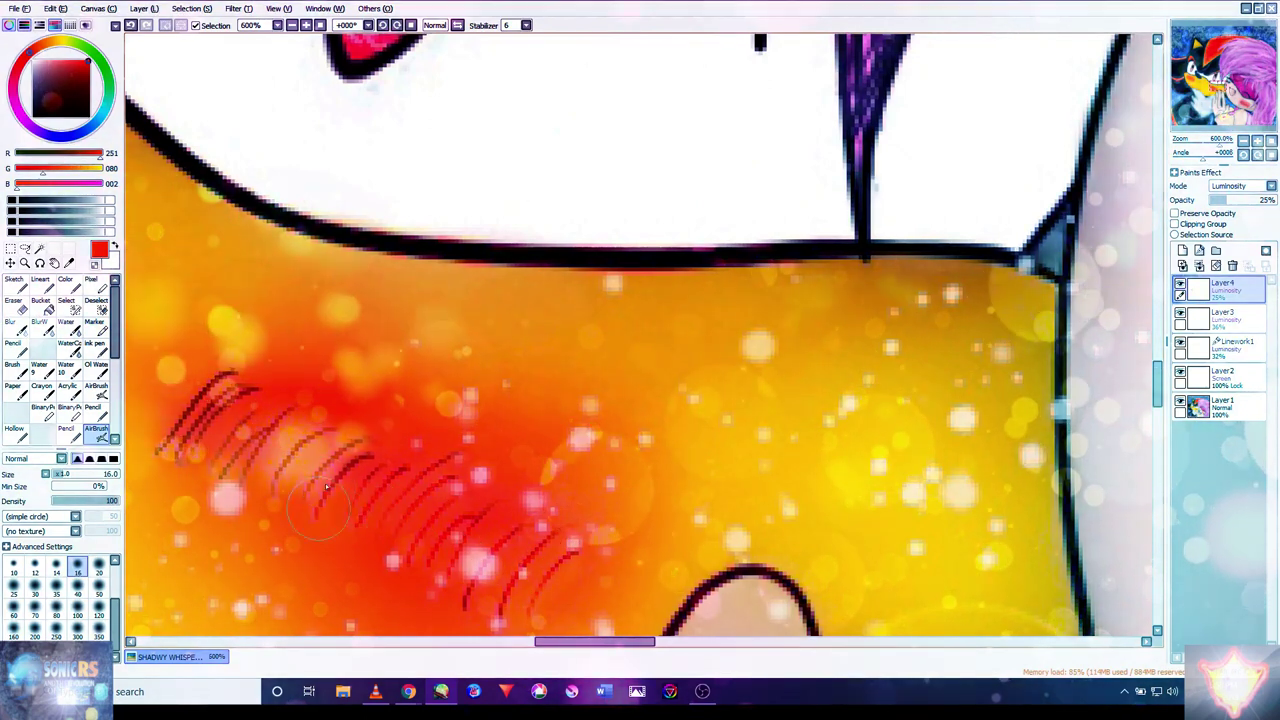
left_click_drag(258, 465, 398, 427)
mouse_move(352, 374)
left_mouse_down()
mouse_move(323, 334)
mouse_move(296, 344)
mouse_move(312, 315)
mouse_move(441, 419)
mouse_move(562, 487)
mouse_move(577, 540)
mouse_move(557, 530)
mouse_move(522, 434)
left_mouse_up()
scroll(348, 415, "down", 10)
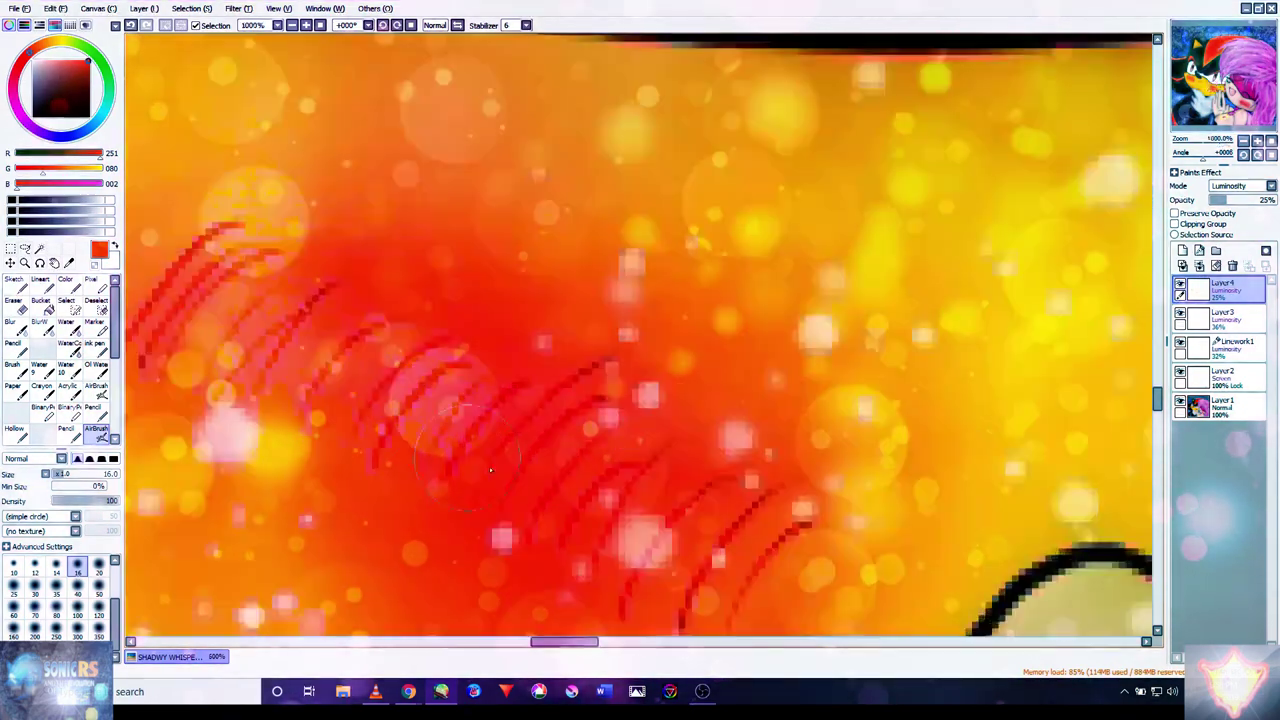
- Airbrush the same orange-red across the blush and its hatch lines on Sonia's cheek
scroll(810, 567, "up", 5)
scroll(810, 567, "up", 3)
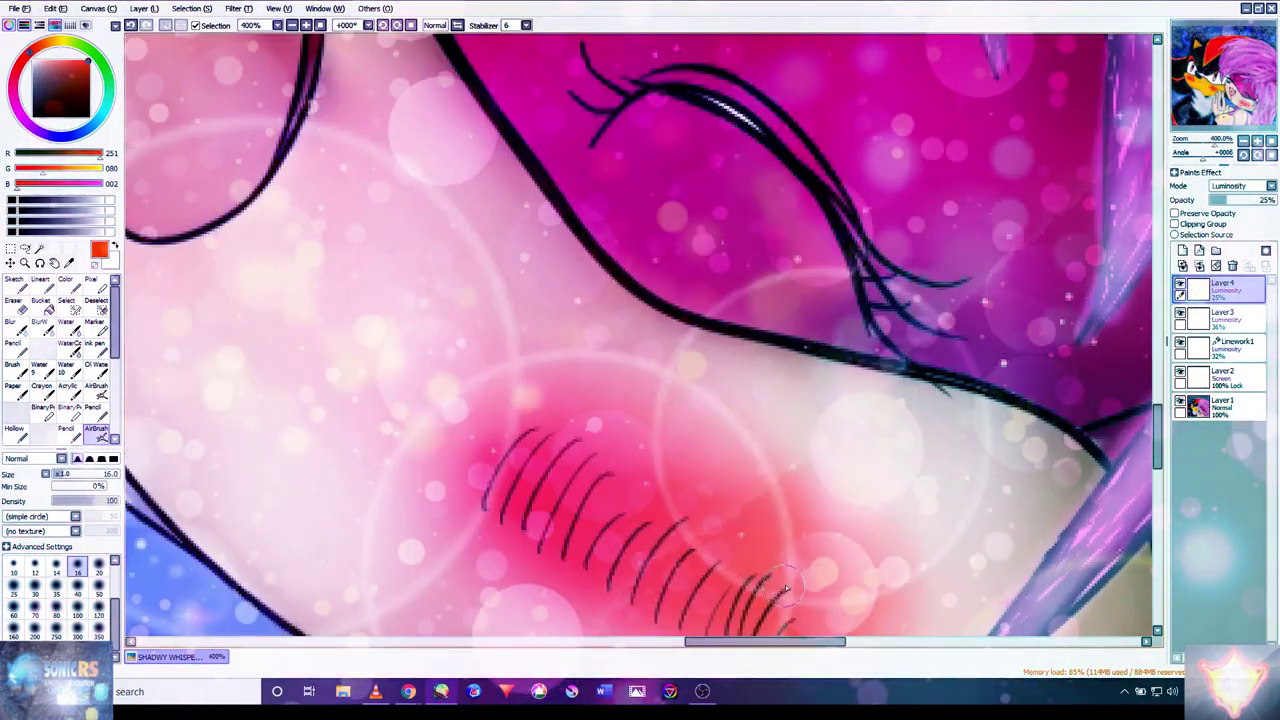
left_click_drag(732, 437, 777, 277)
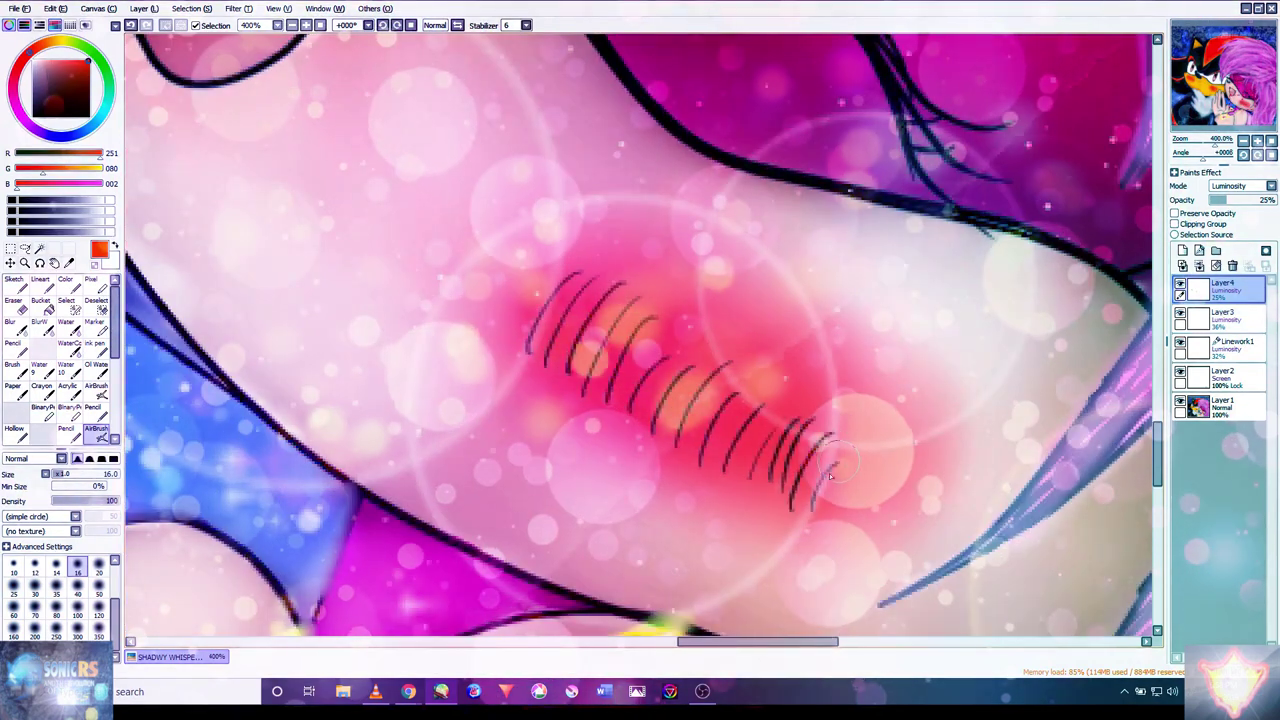
mouse_move(801, 500)
left_mouse_down()
mouse_move(791, 434)
mouse_move(756, 456)
mouse_move(721, 442)
mouse_move(695, 454)
mouse_move(734, 437)
mouse_move(733, 406)
mouse_move(707, 387)
mouse_move(671, 396)
mouse_move(652, 384)
mouse_move(648, 345)
mouse_move(538, 330)
left_mouse_up()
left_click_drag(606, 300, 600, 383)
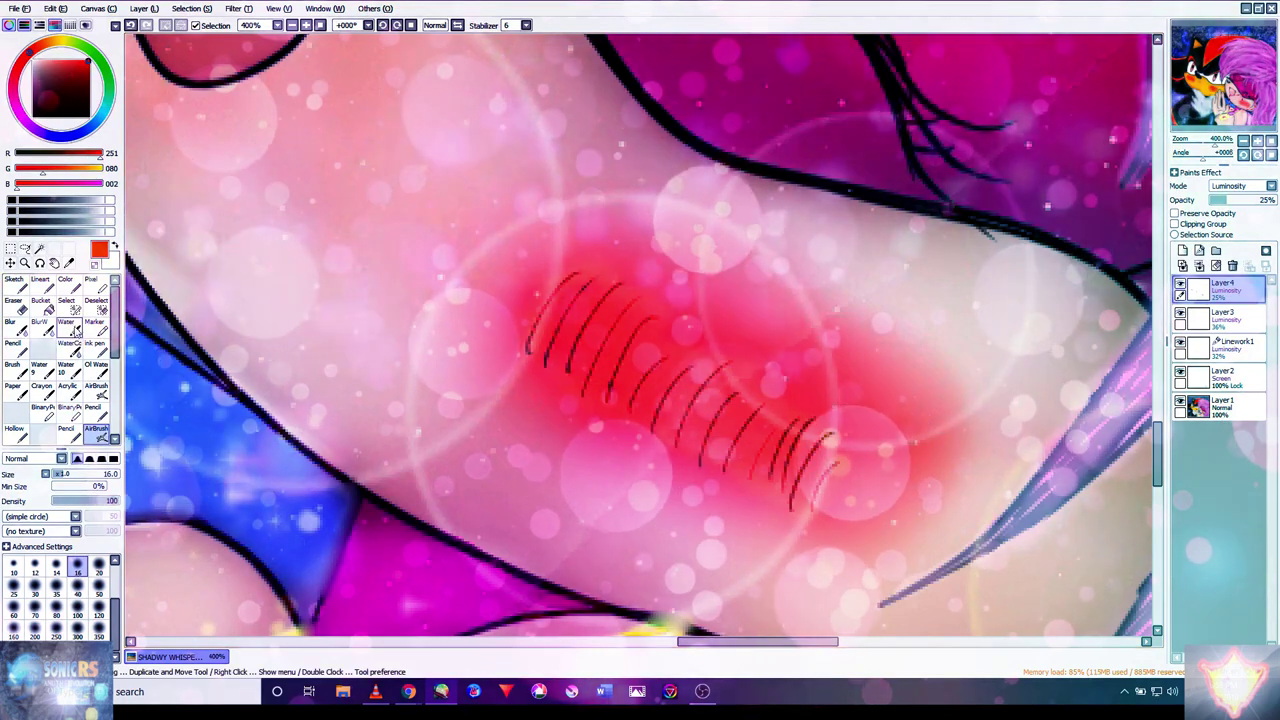
- Blend the blush on Sonia's cheek out to its edges with the Water brush at size 20
left_click(70, 324)
key("bracketright")
key("bracketright")
key("bracketright")
key("bracketright")
key("bracketright")
key("bracketright")
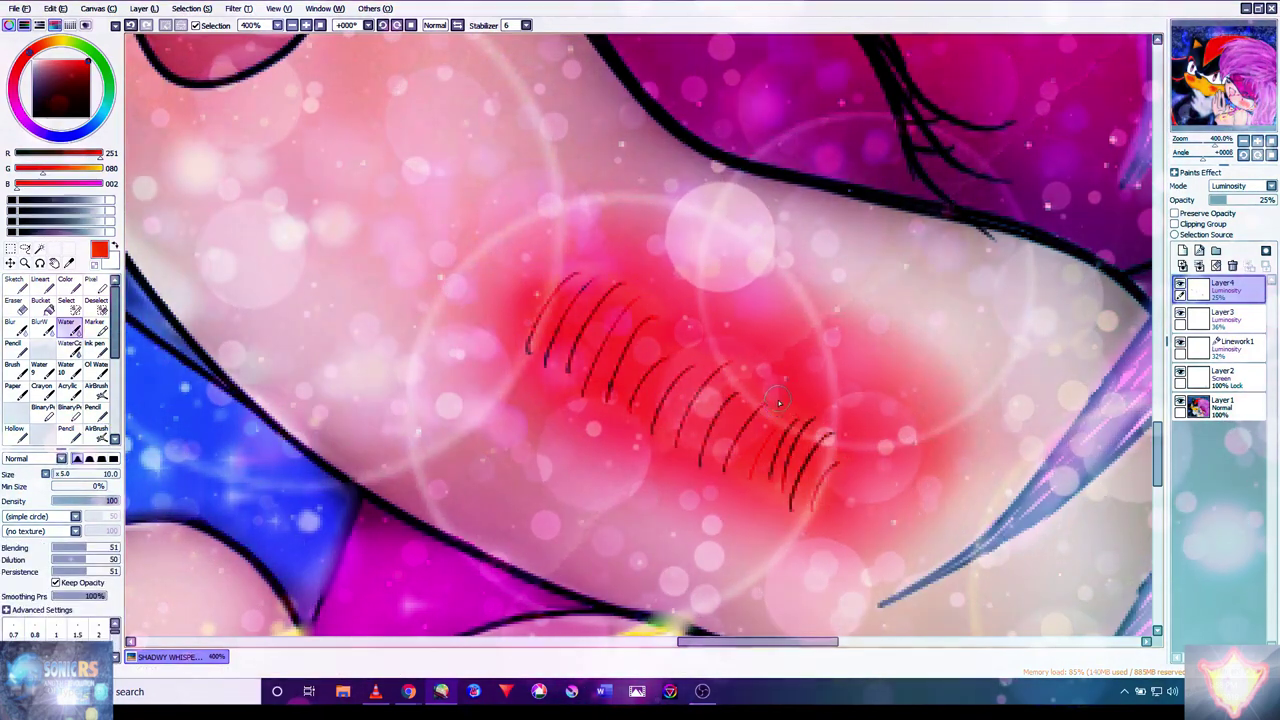
left_click_drag(782, 384, 500, 340)
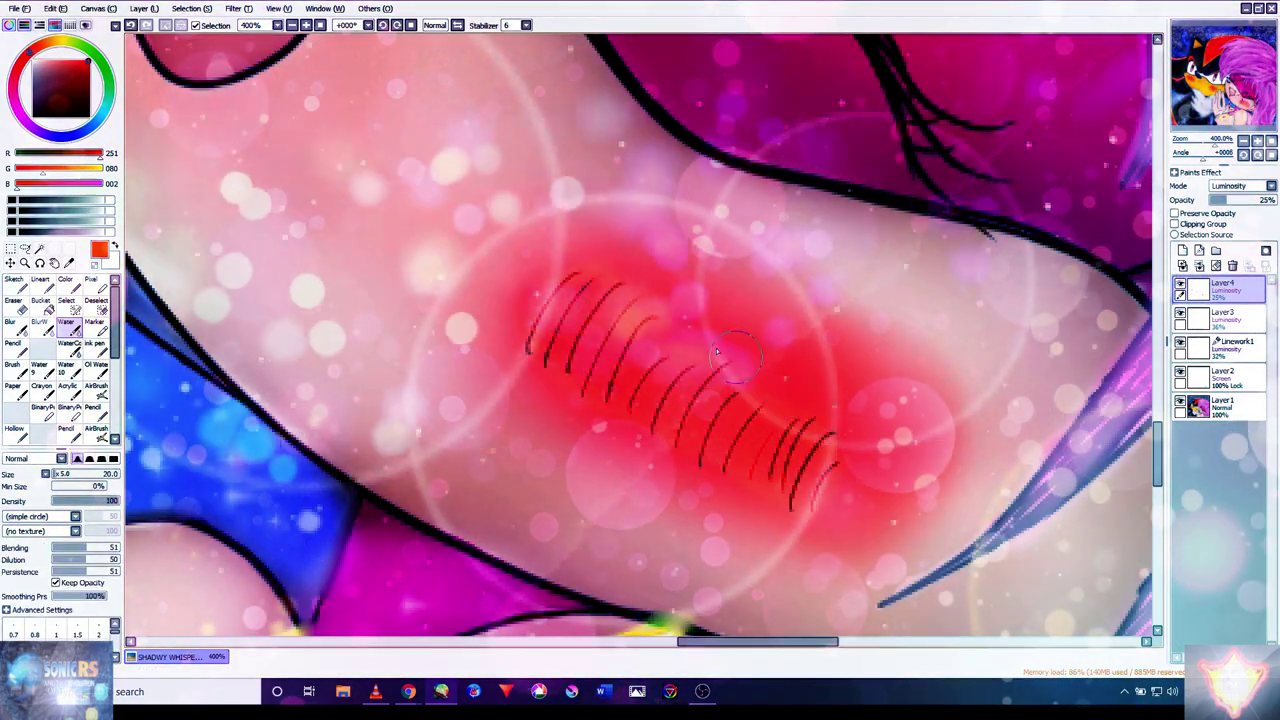
key("bracketleft")
key("bracketleft")
key("bracketleft")
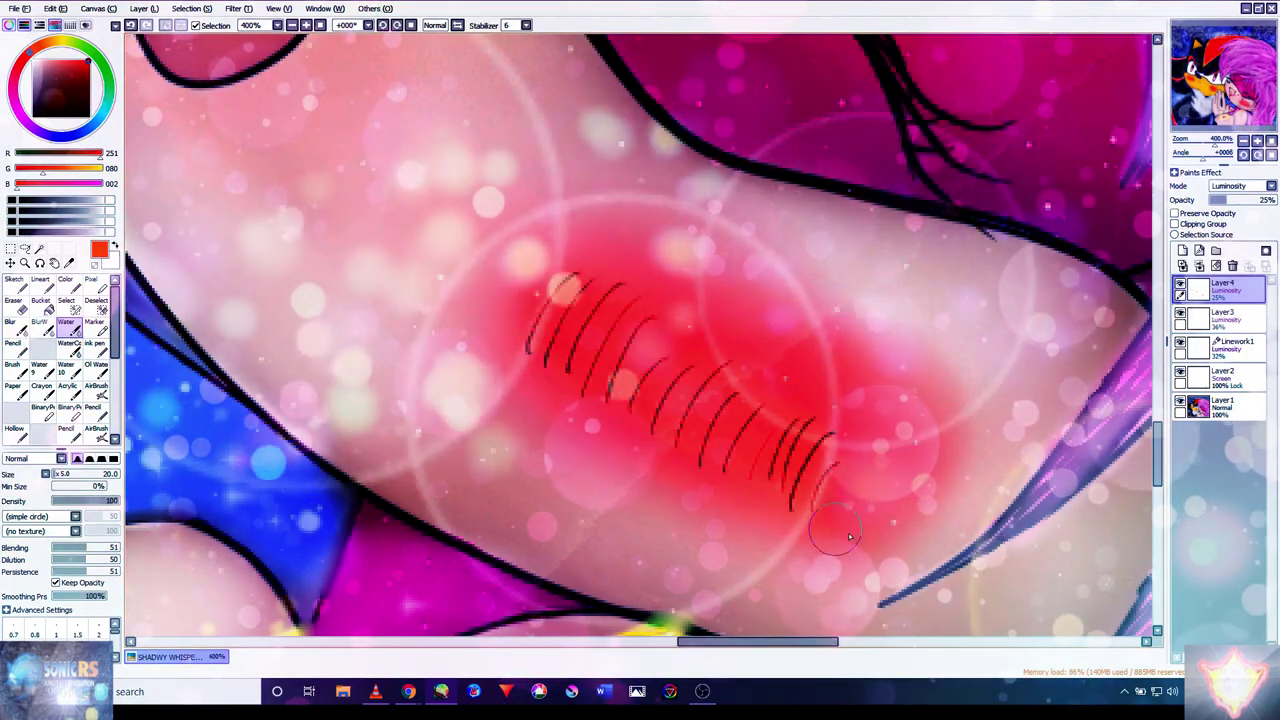
mouse_move(532, 285)
left_mouse_down()
mouse_move(909, 409)
mouse_move(966, 466)
left_mouse_up()
- Soften the edges of the blush on Shadow's muzzle with the Water brush
scroll(966, 466, "down", 5)
scroll(575, 468, "up", 4)
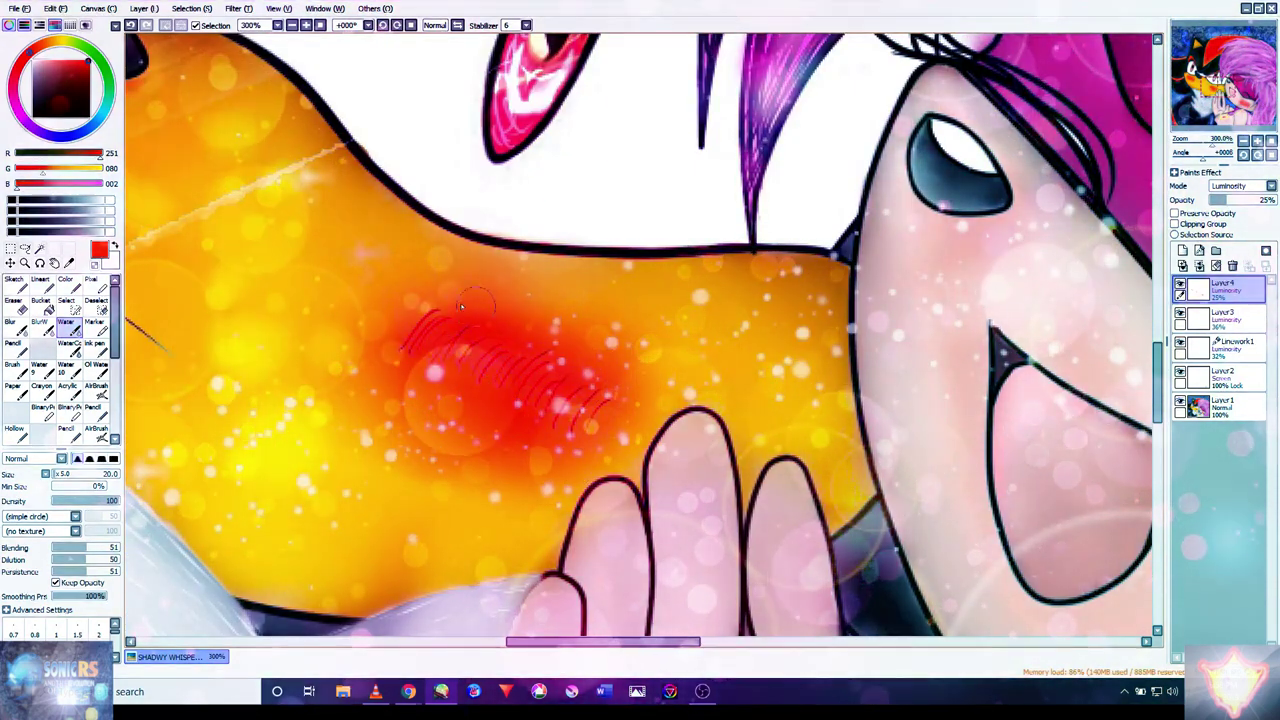
left_click_drag(411, 287, 300, 300)
mouse_move(280, 256)
left_mouse_down()
mouse_move(391, 342)
mouse_move(360, 360)
mouse_move(440, 420)
mouse_move(480, 484)
mouse_move(400, 380)
mouse_move(440, 420)
mouse_move(420, 400)
left_mouse_up()
scroll(512, 455, "down", 5)
- Add a new layer in Overlay mode and set up a white airbrush at size 50 with the Glass 03 texture
scroll(512, 455, "up", 2)
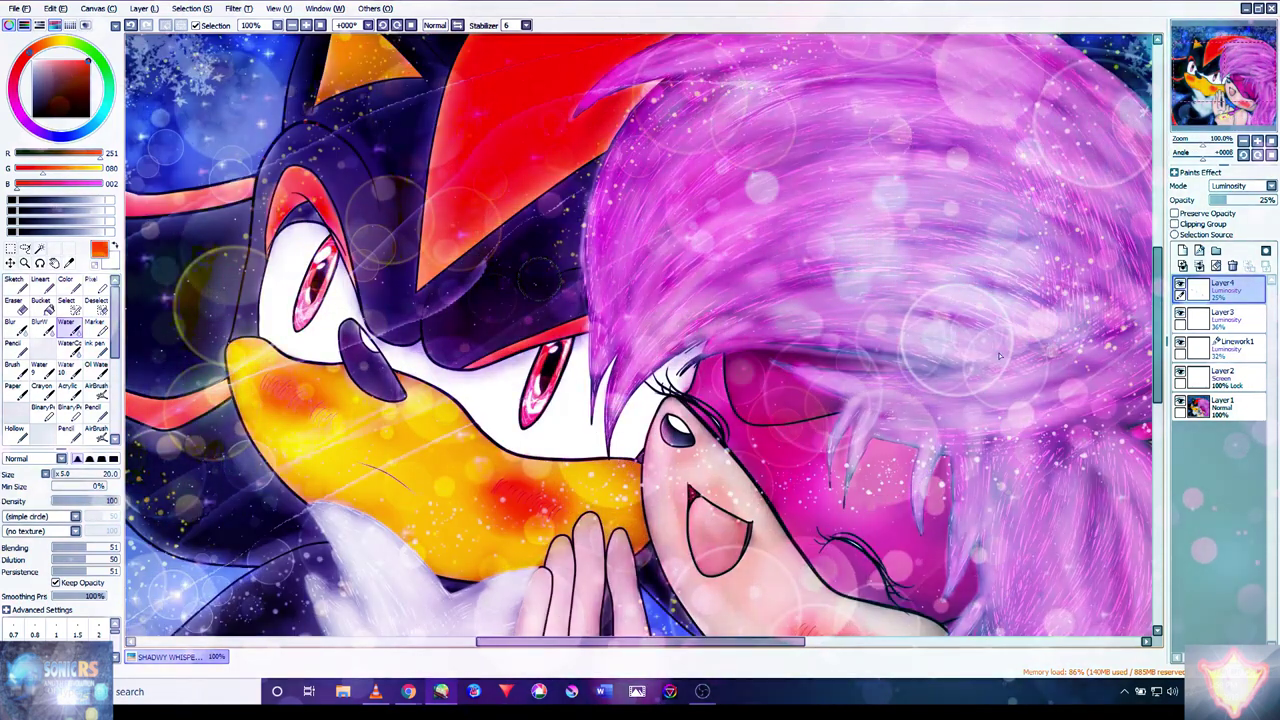
left_click(1182, 250)
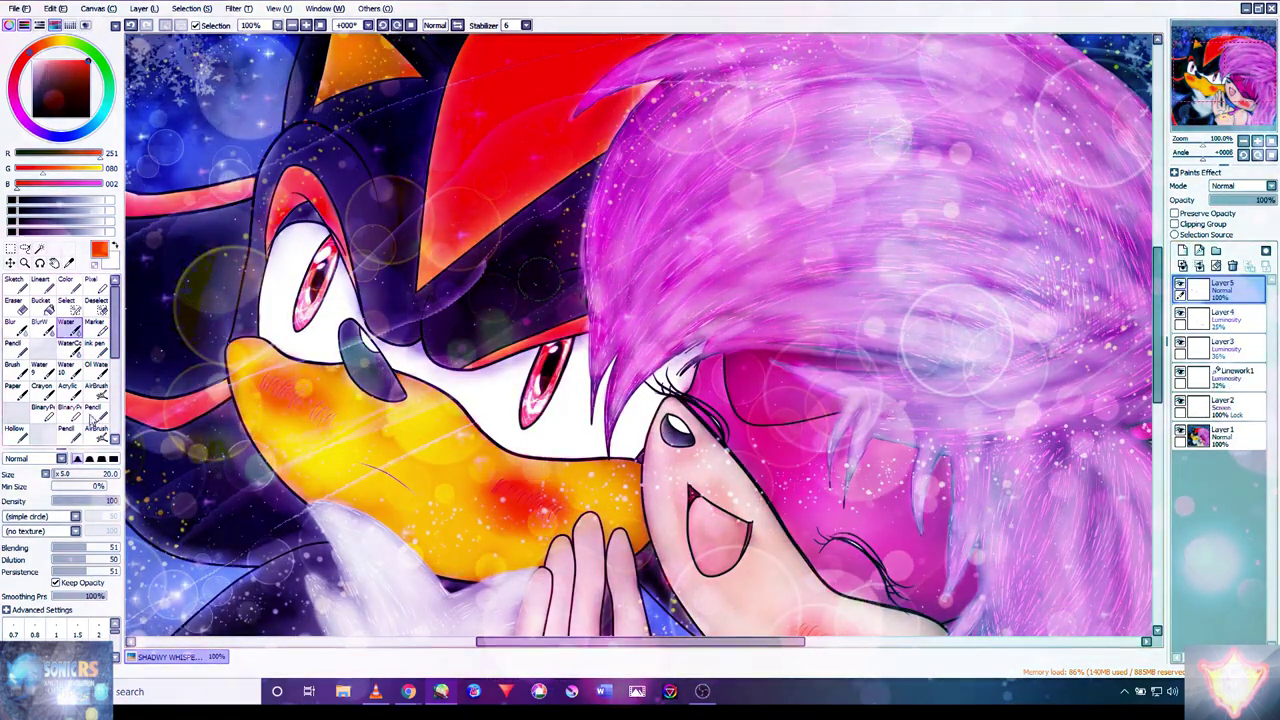
left_click(30, 458)
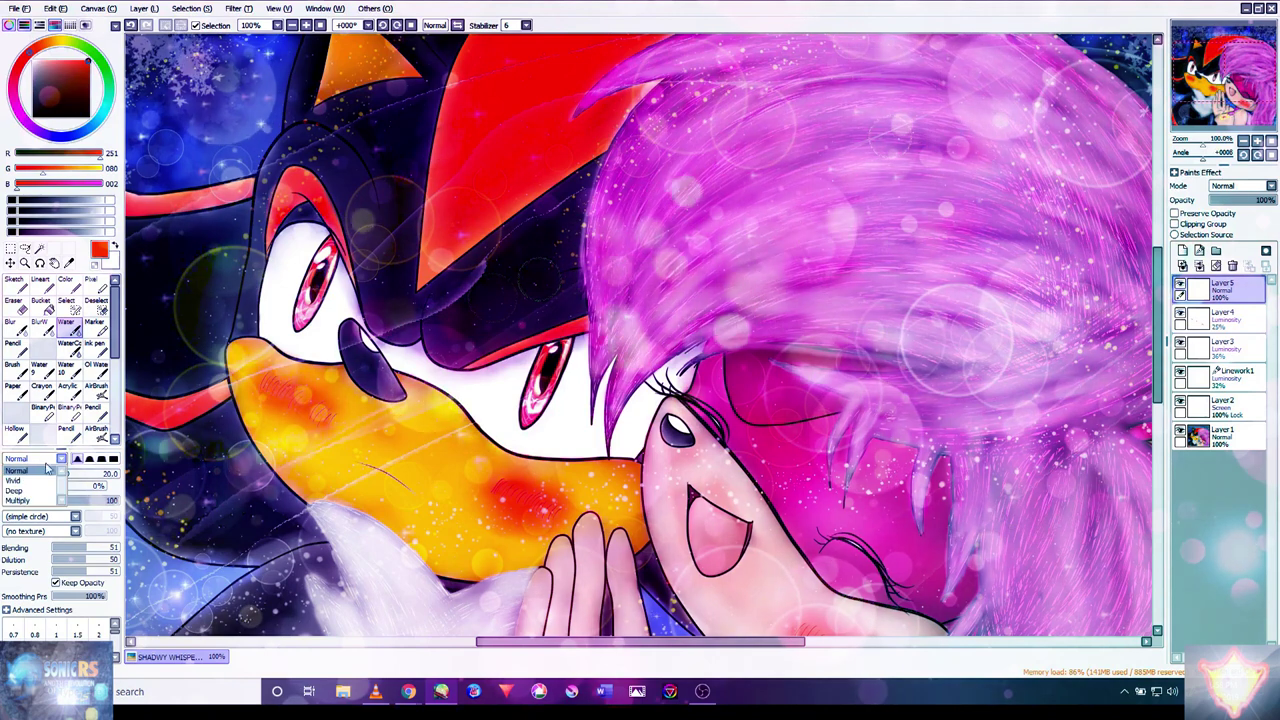
left_click(55, 530)
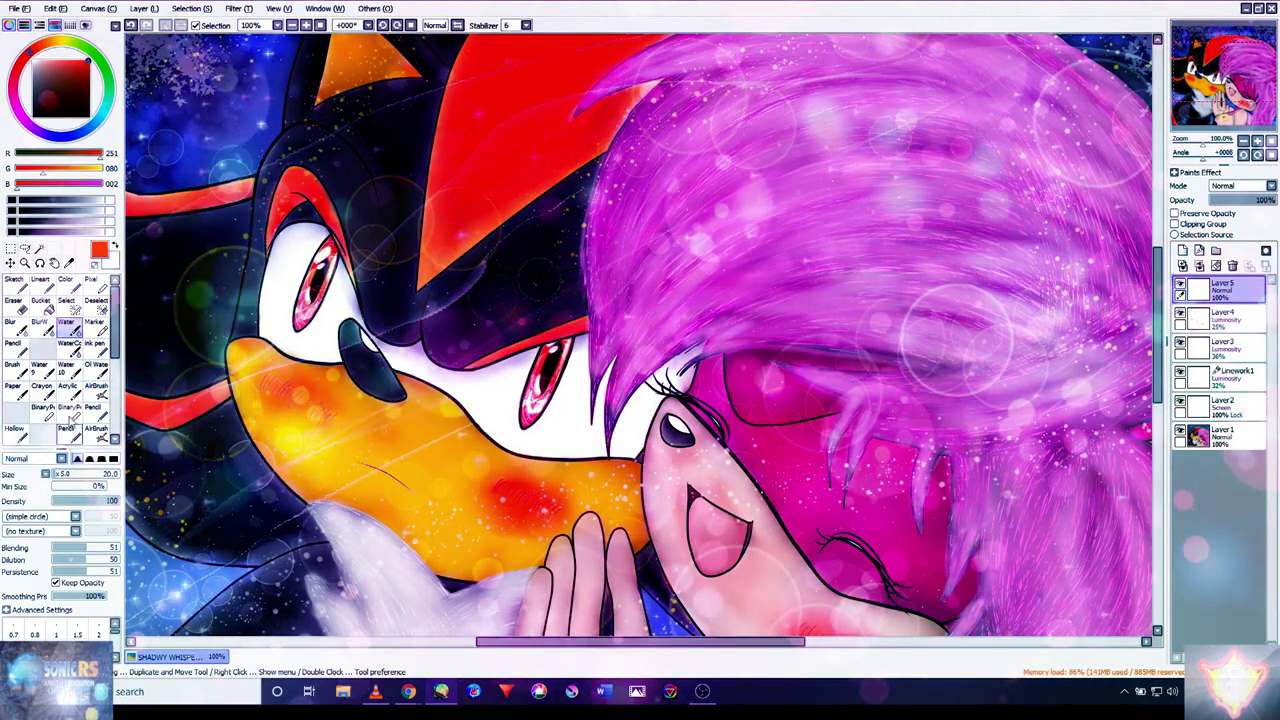
left_click(97, 388)
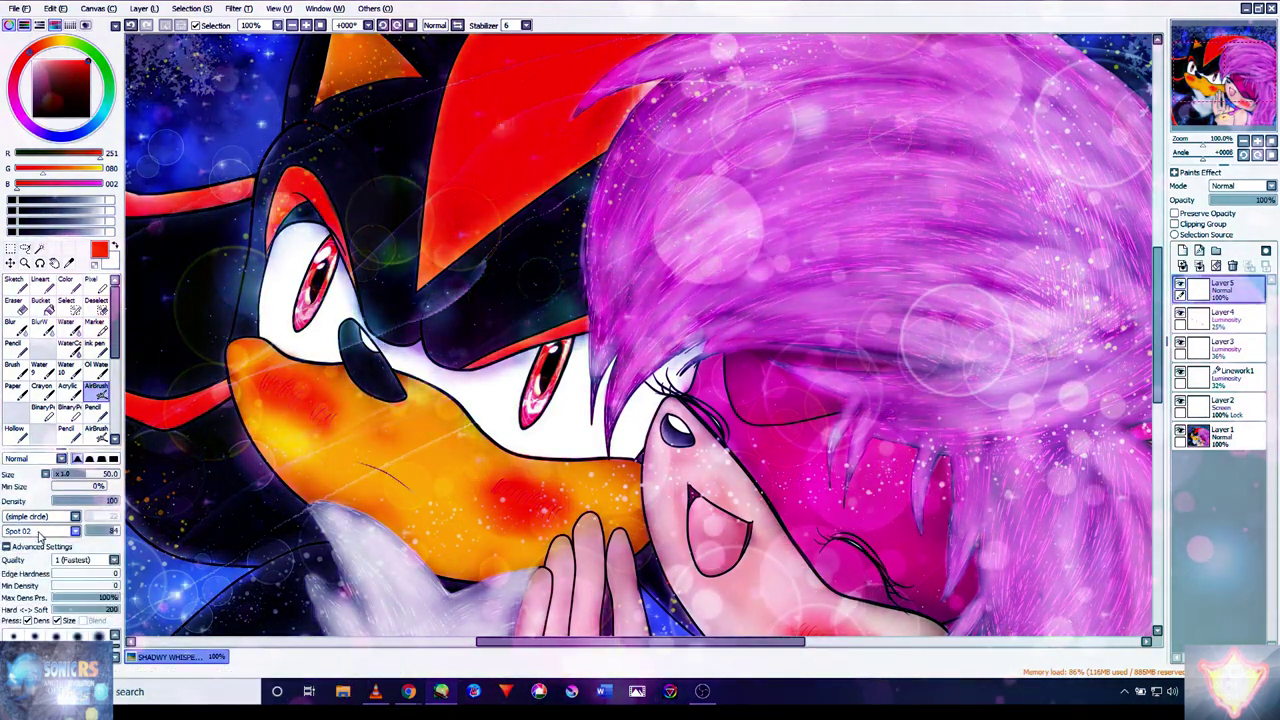
left_click(40, 530)
scroll(55, 590, "down", 3)
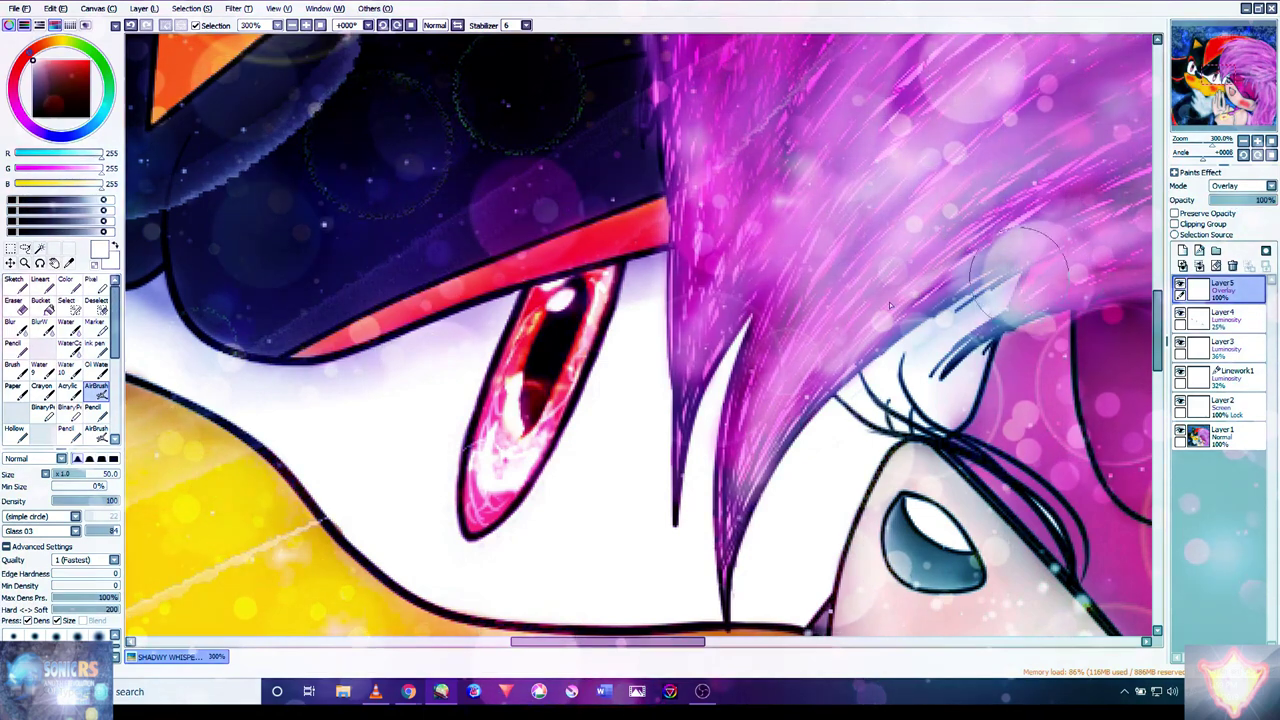
- Lower the new Overlay layer's opacity to 39% and choose the Water brush at size 20 for work on Shadow's face
left_click_drag(387, 240, 566, 302)
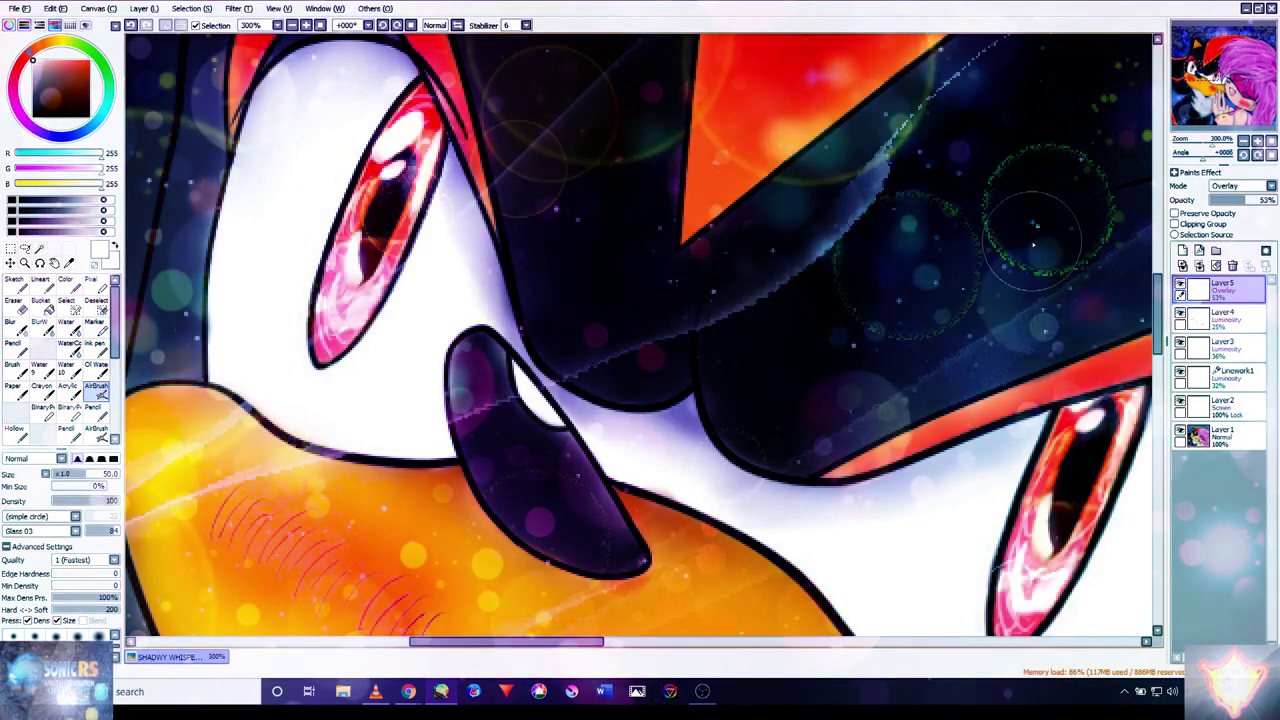
scroll(891, 304, "down", 4)
scroll(851, 360, "up", 3)
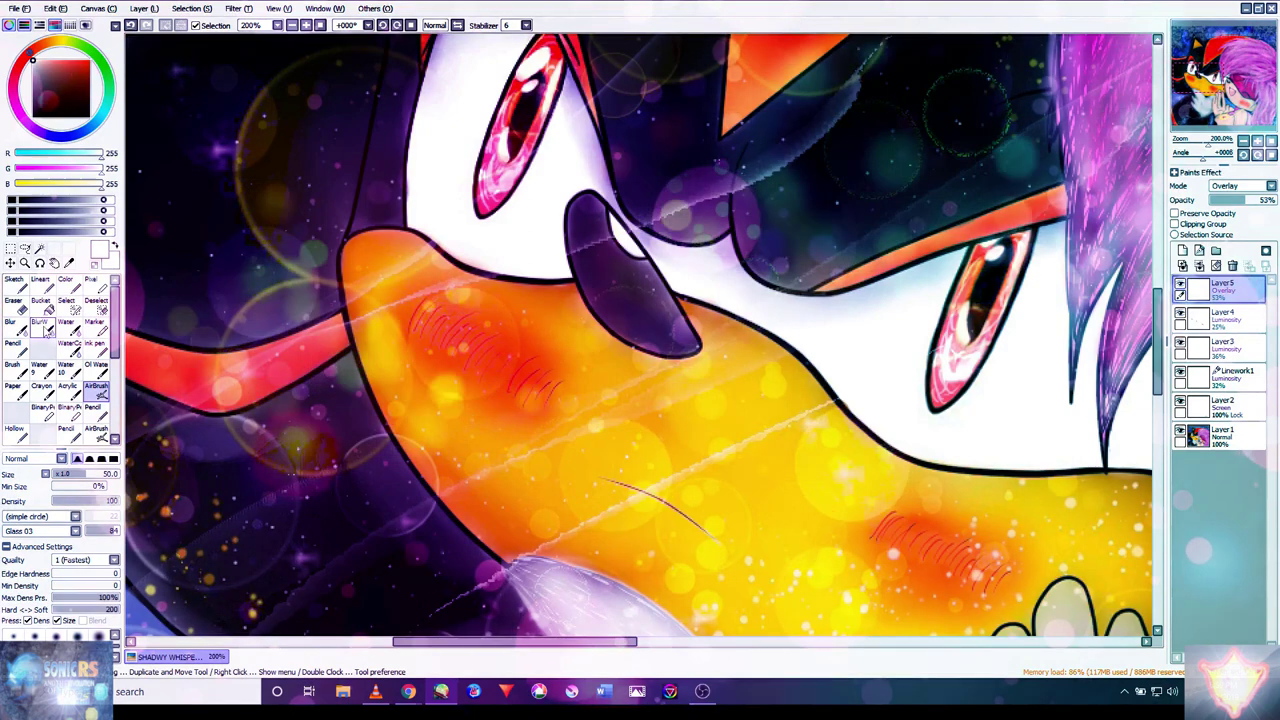
scroll(540, 92, "down", 2)
scroll(543, 93, "up", 4)
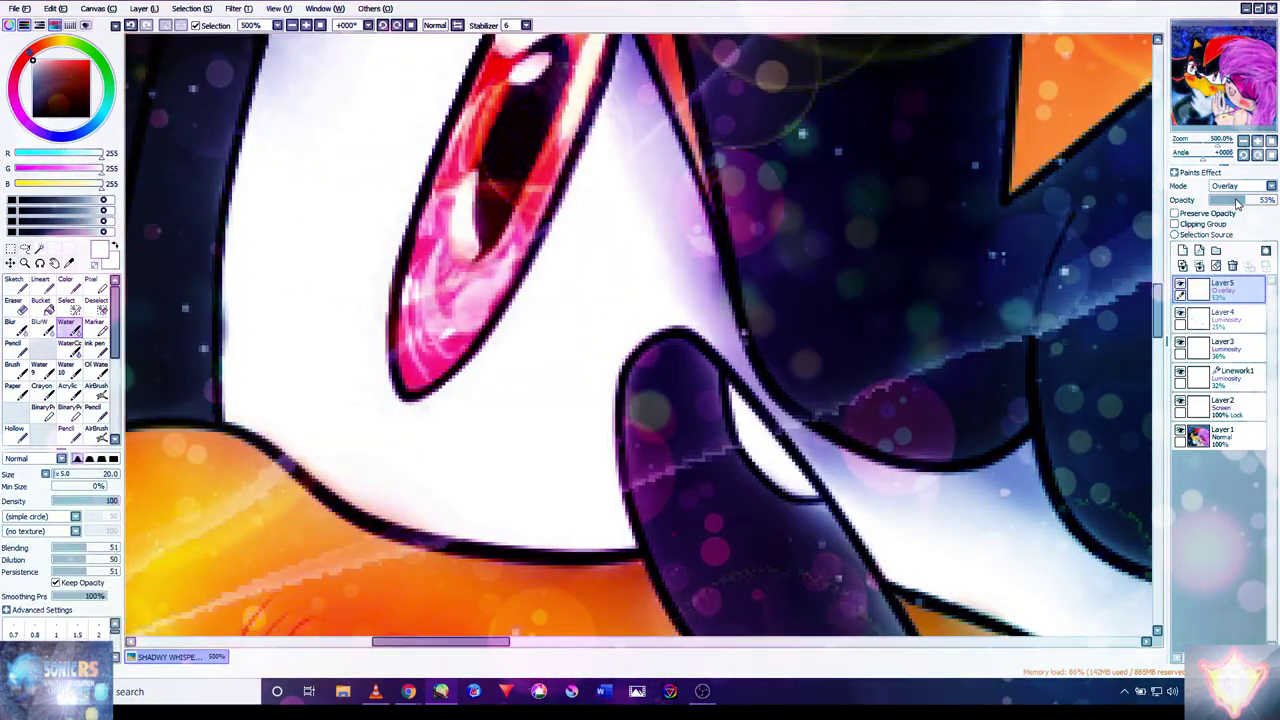
scroll(1100, 237, "down", 5)
scroll(1016, 366, "up", 1)
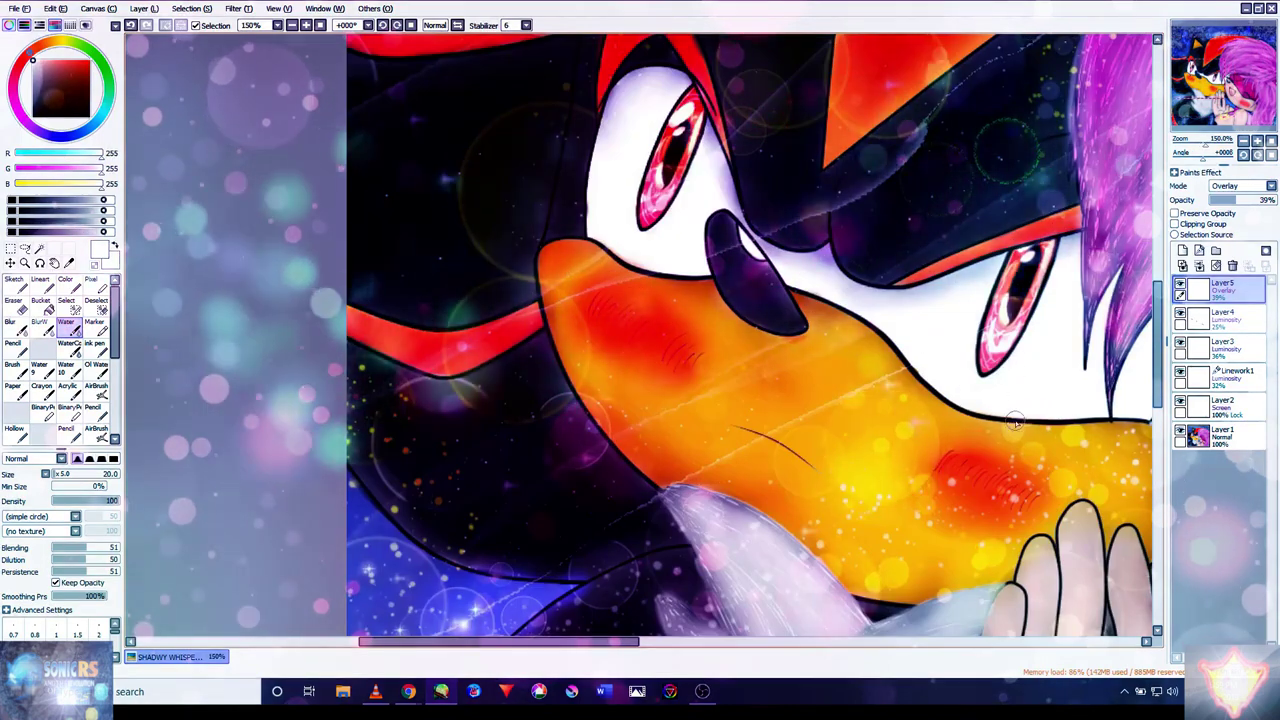
- Set the airbrush to size 60 with the Spot 02 texture for the glowing bracelet below the clasped hands
left_click_drag(988, 437, 803, 382)
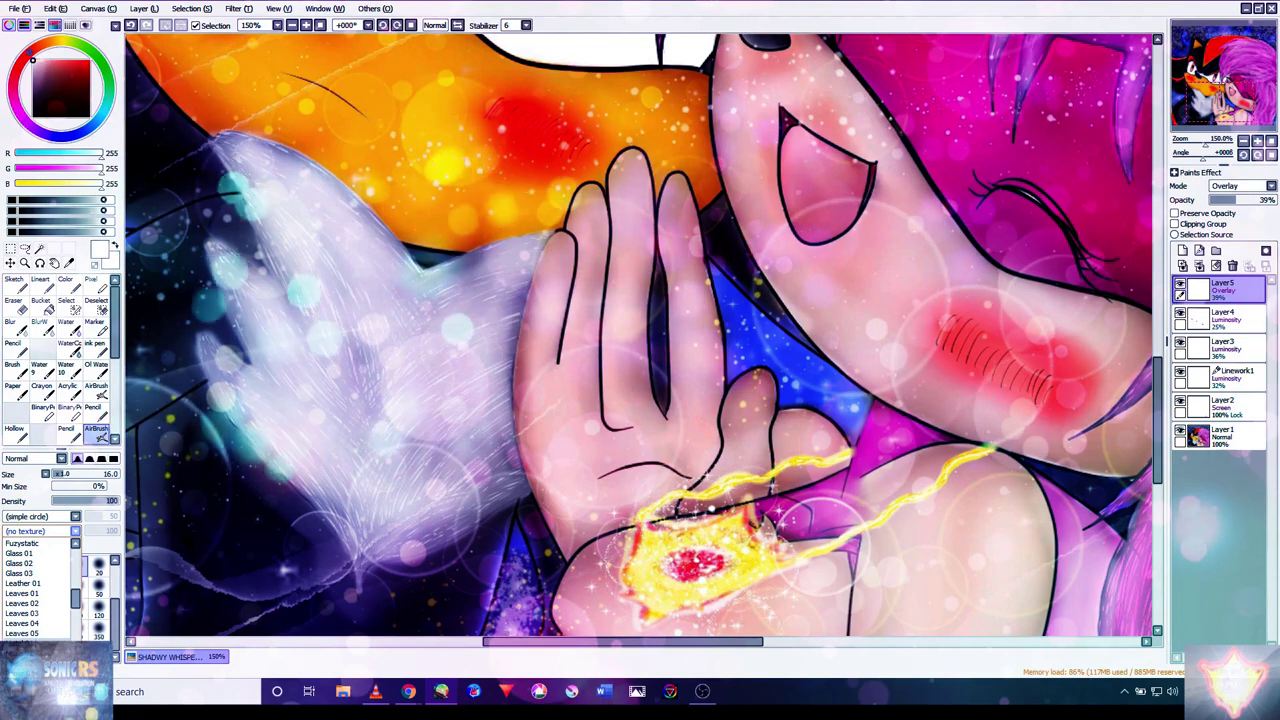
scroll(37, 620, "down", 1)
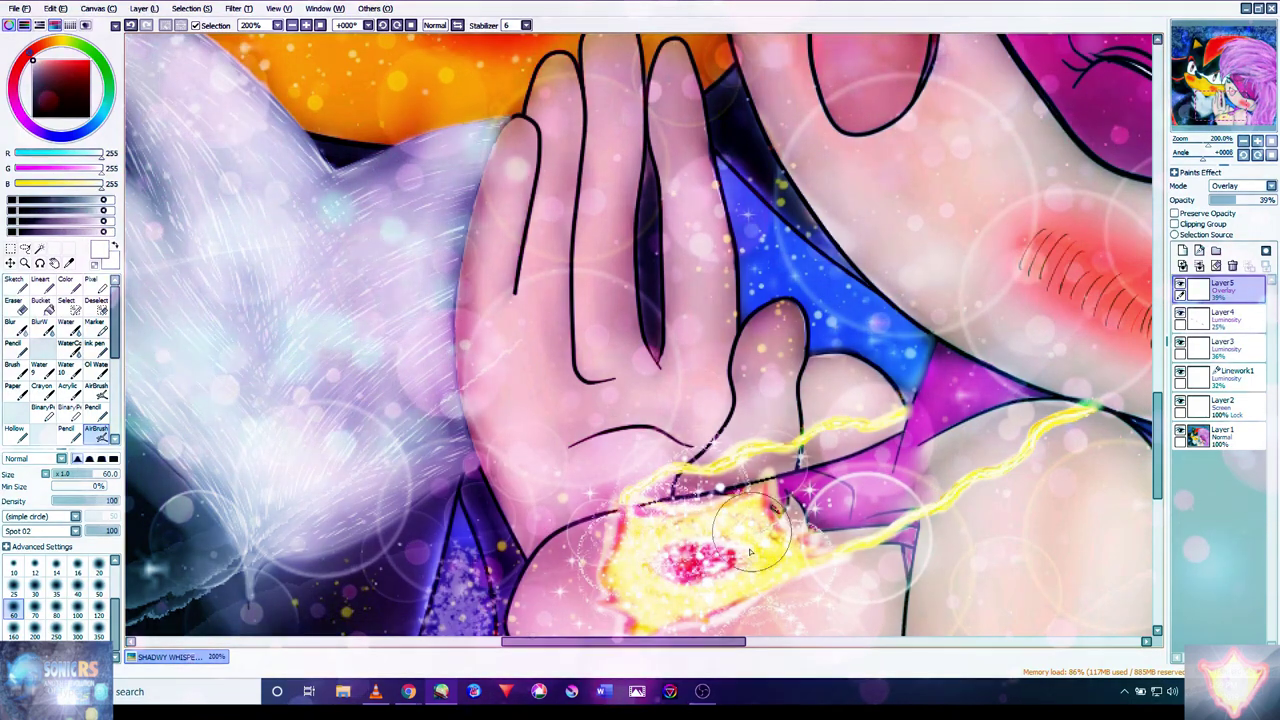
scroll(713, 545, "down", 5)
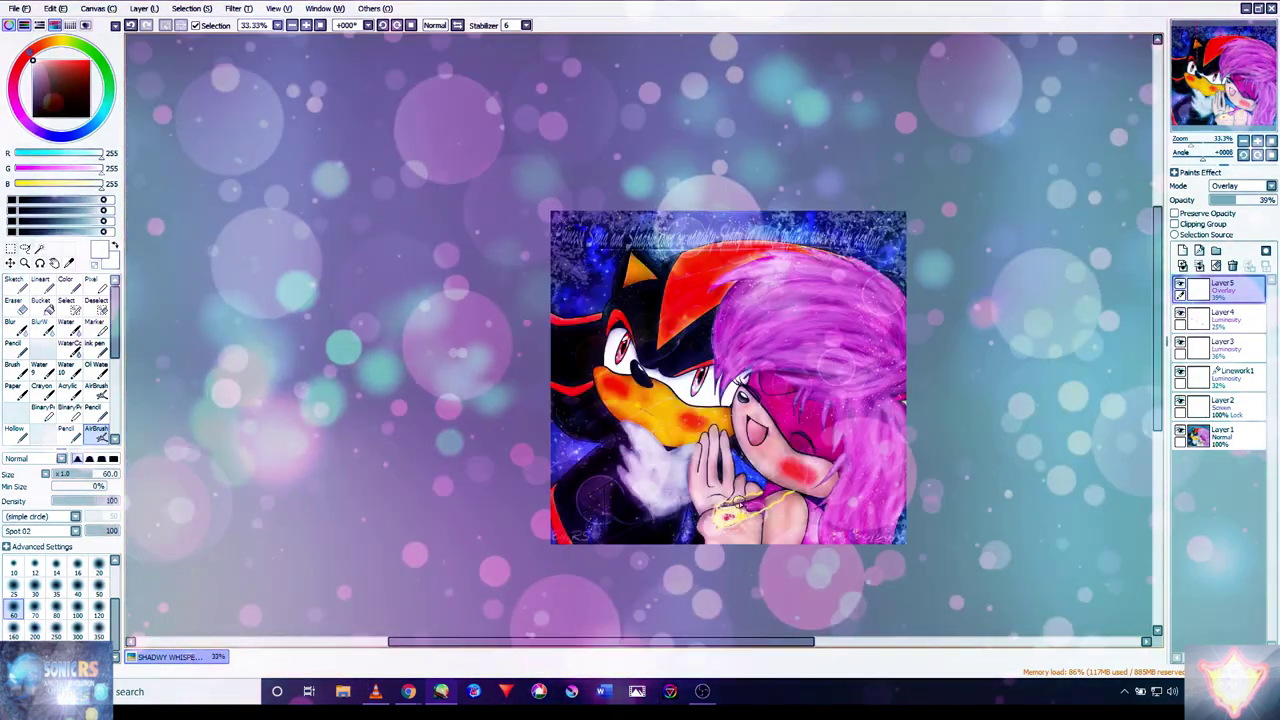
- Review the whole artwork and switch to the OBS recording window
scroll(825, 300, "up", 1)
scroll(825, 300, "down", 1)
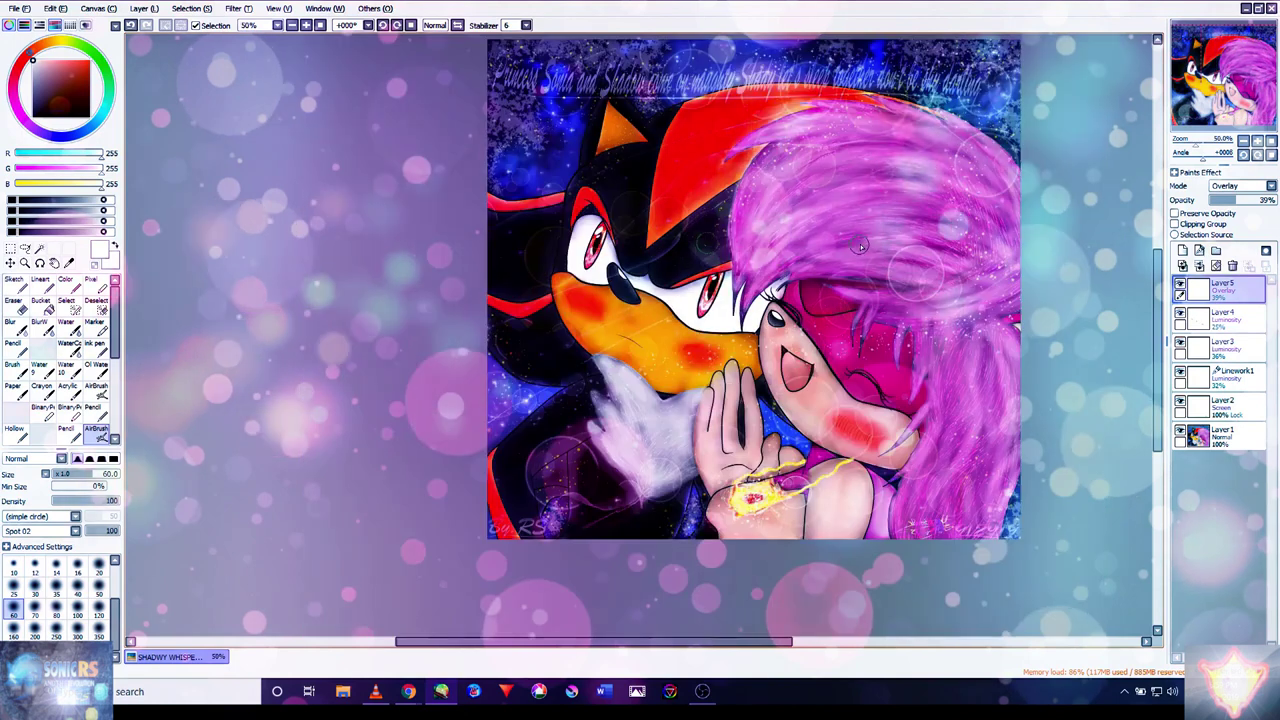
left_click_drag(935, 175, 803, 267)
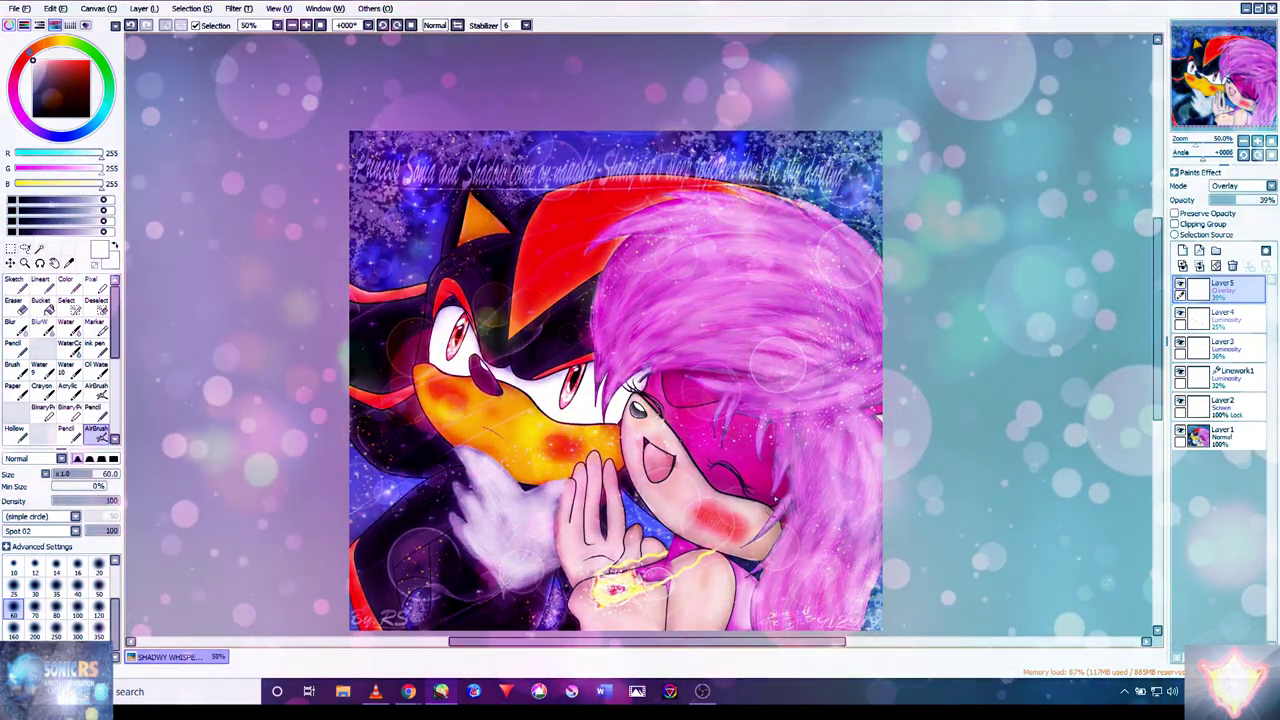
left_click_drag(745, 370, 703, 320)
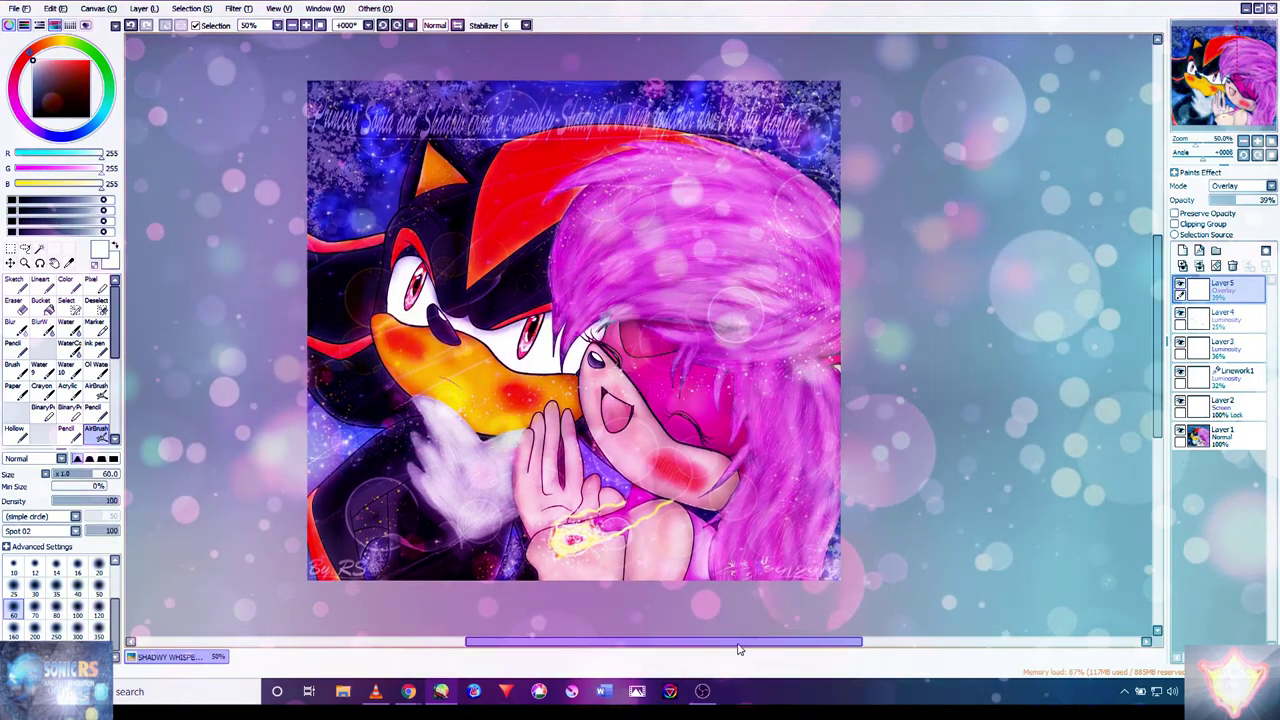
left_click(703, 691)
left_click(830, 615)
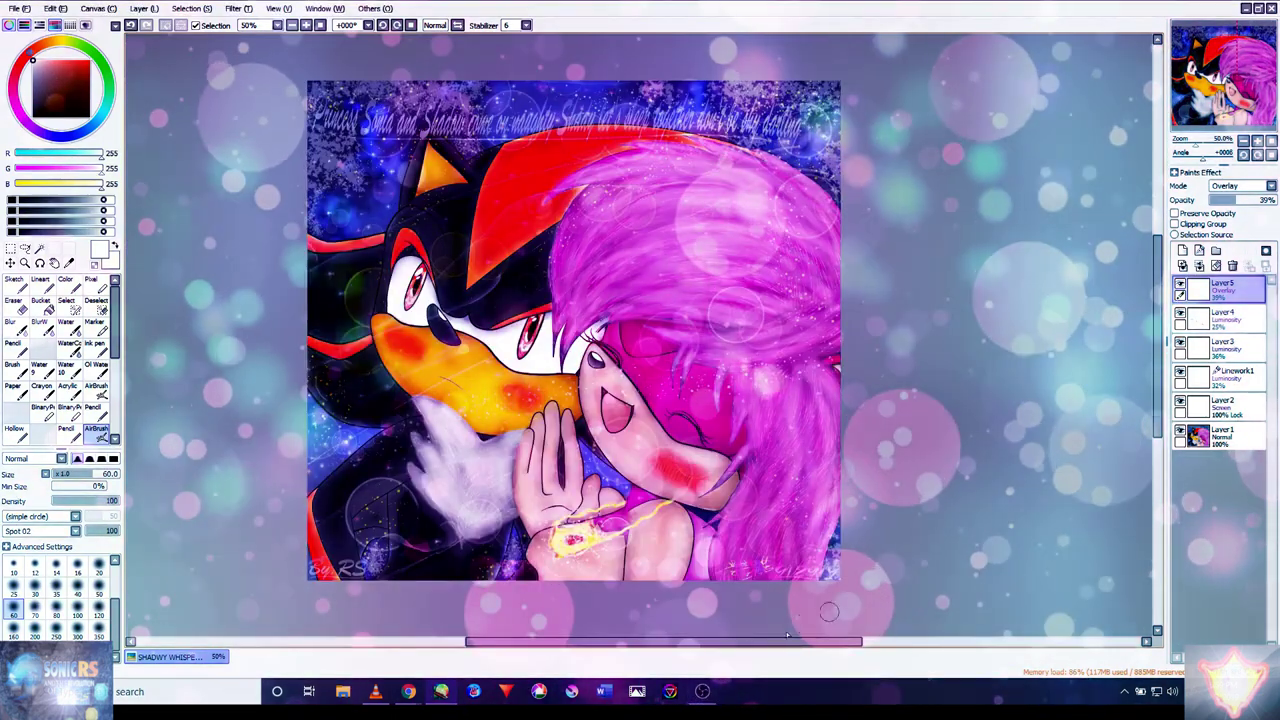
left_click(710, 698)
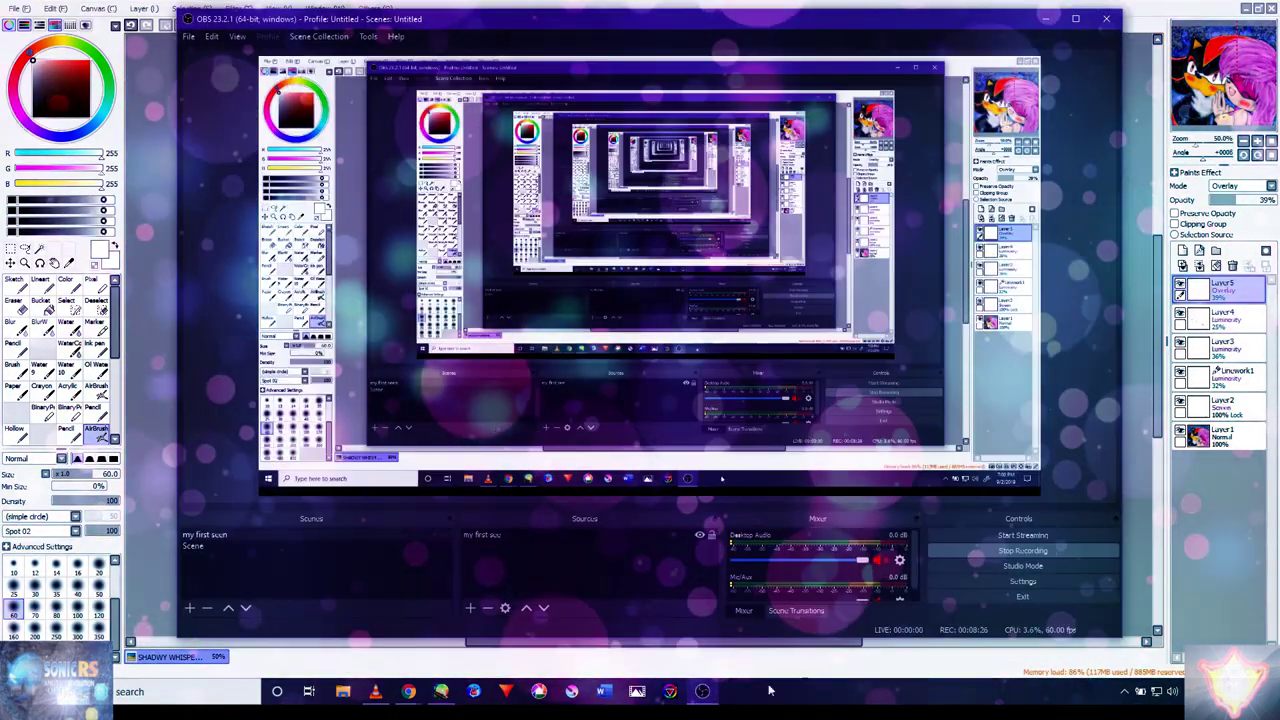
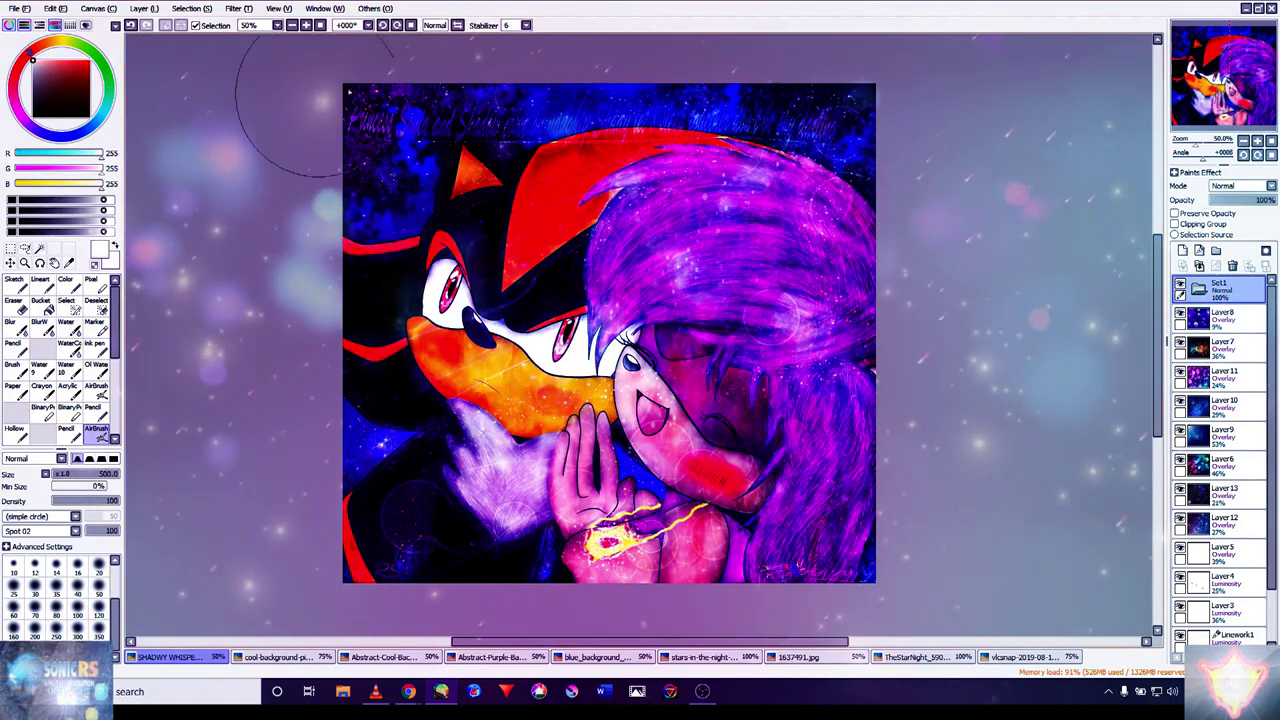
- Add a layer above the Set1 folder and airbrush white across the whole canvas at size 500 with the Spot 02 texture
key("ctrl+shift+n")
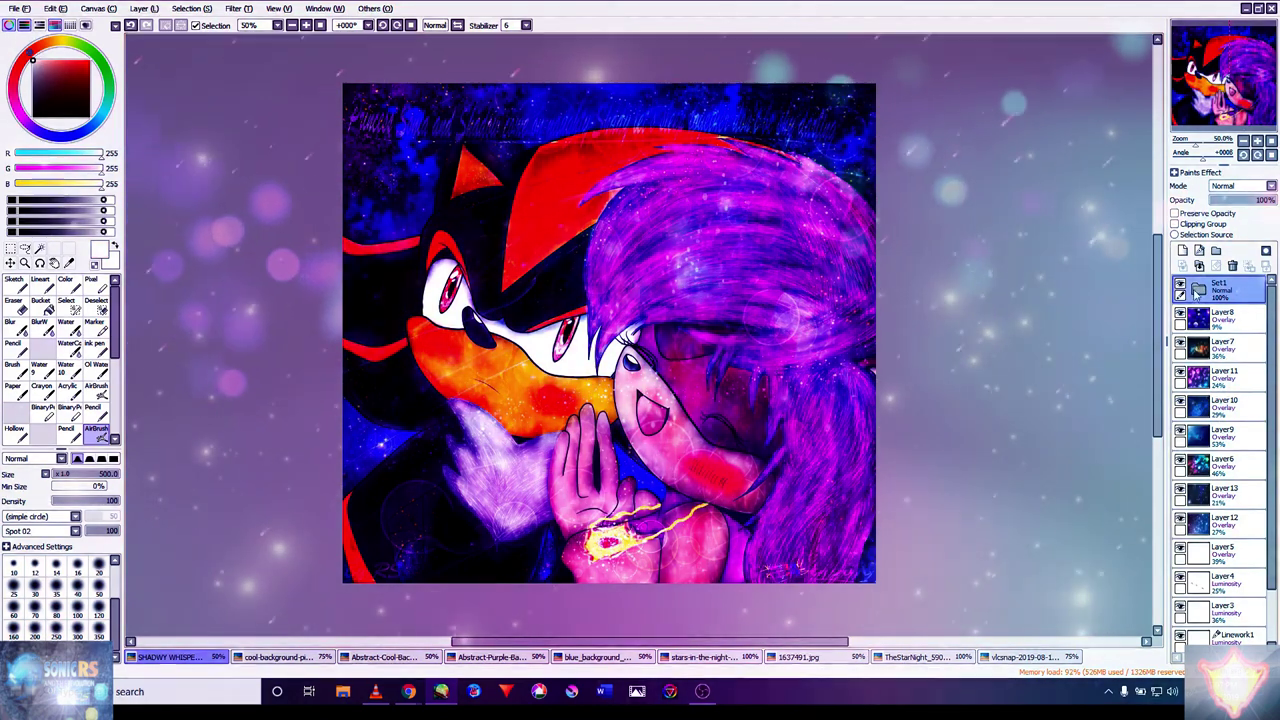
mouse_move(666, 105)
left_mouse_down()
mouse_move(306, 118)
mouse_move(618, 140)
mouse_move(739, 237)
left_mouse_up()
mouse_move(743, 297)
left_mouse_down()
mouse_move(781, 543)
mouse_move(388, 543)
mouse_move(846, 493)
mouse_move(341, 440)
mouse_move(623, 410)
mouse_move(531, 312)
mouse_move(553, 258)
mouse_move(411, 237)
left_mouse_up()
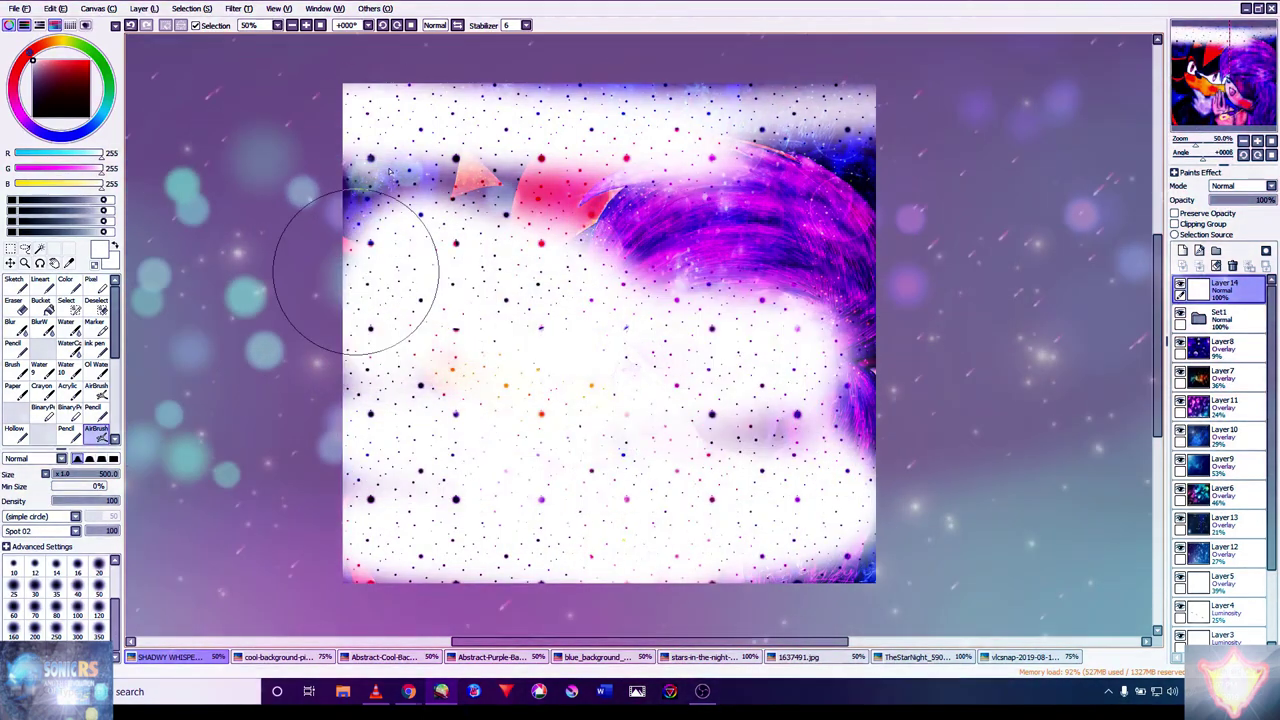
mouse_move(880, 107)
left_mouse_down()
mouse_move(845, 344)
mouse_move(835, 536)
mouse_move(726, 374)
mouse_move(463, 211)
left_mouse_up()
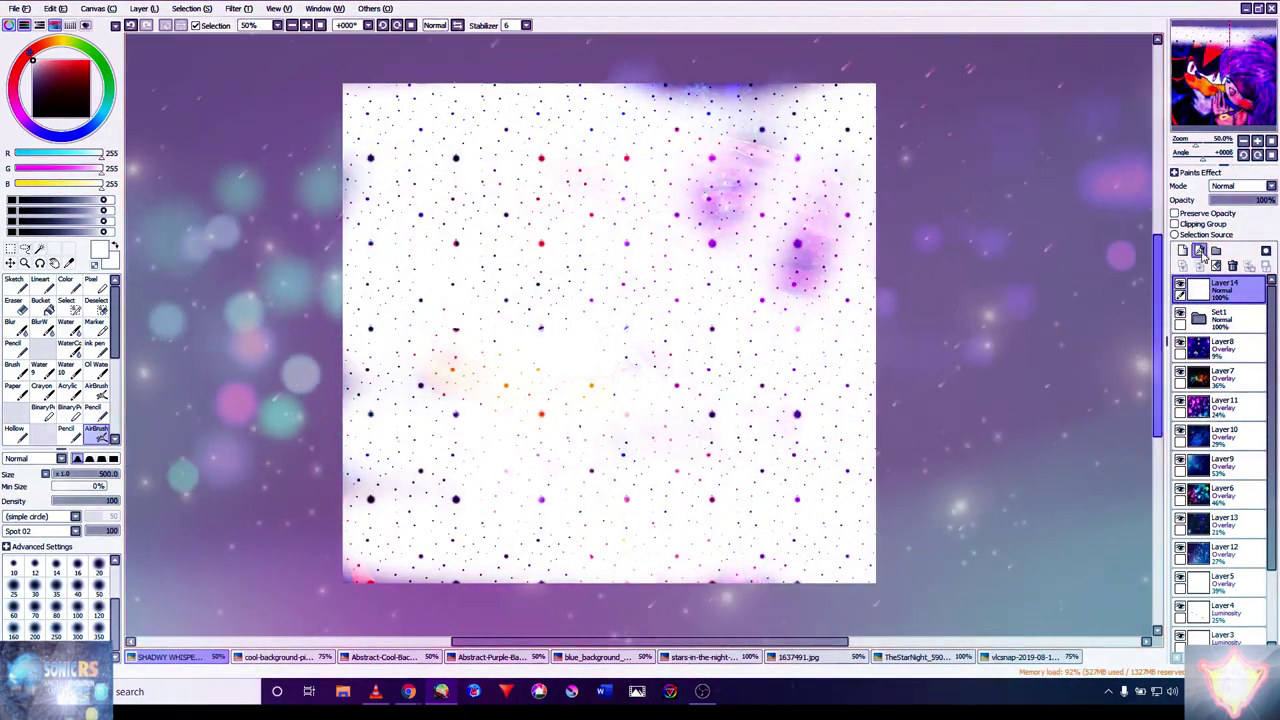
- Set the white speckled layer to Overlay mode at 57% opacity
left_click(1229, 228)
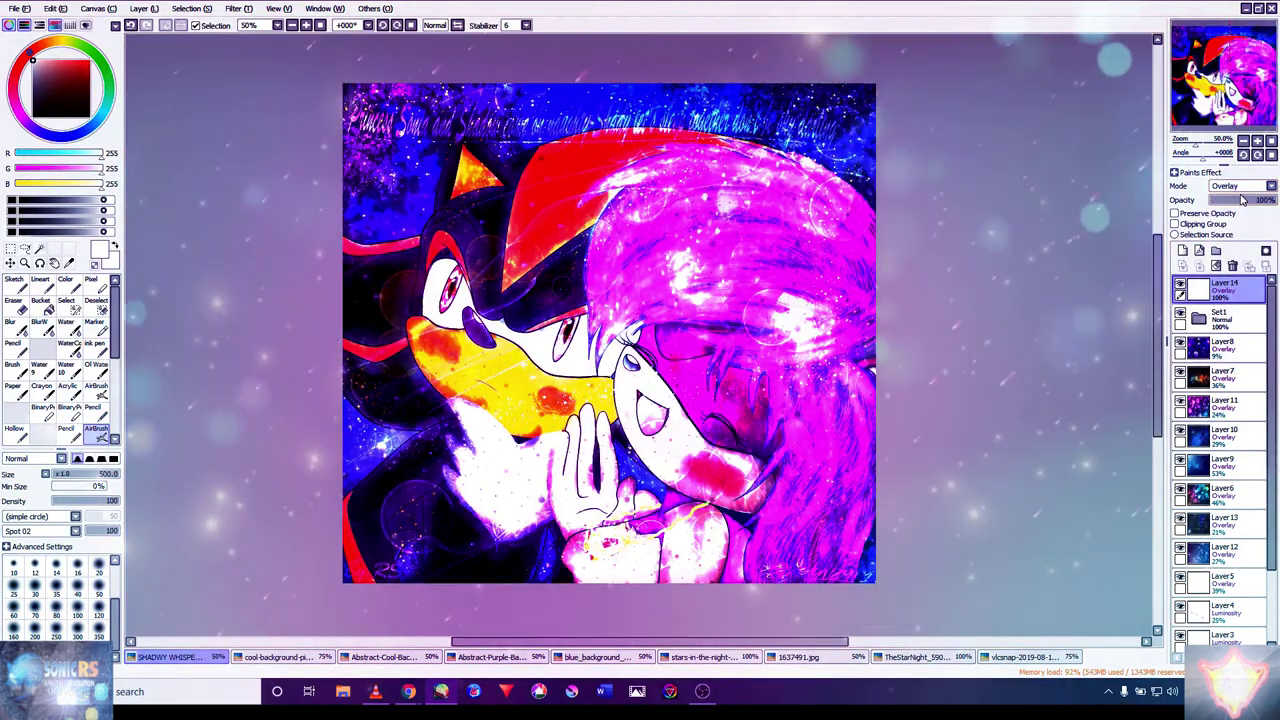
left_click_drag(1234, 210, 1254, 203)
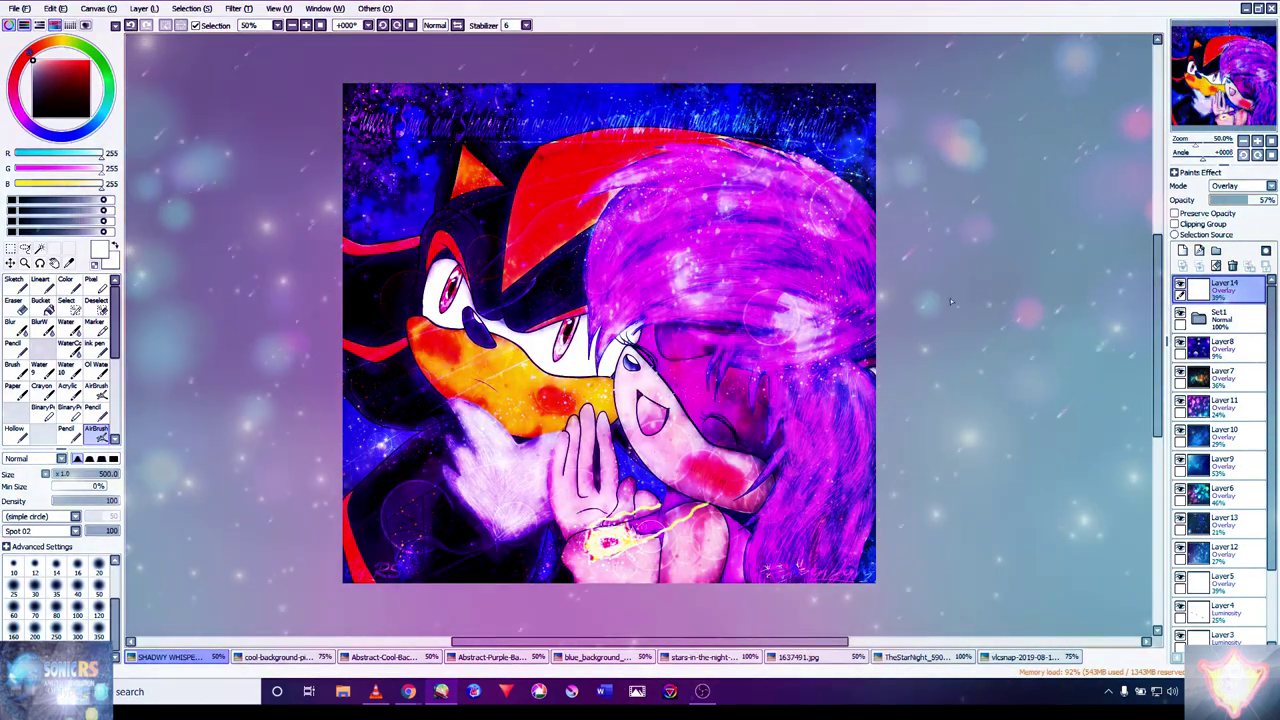
- Make Layer1, the base painting beneath all the effect layers, the active layer
scroll(748, 412, "up", 3)
scroll(748, 412, "down", 4)
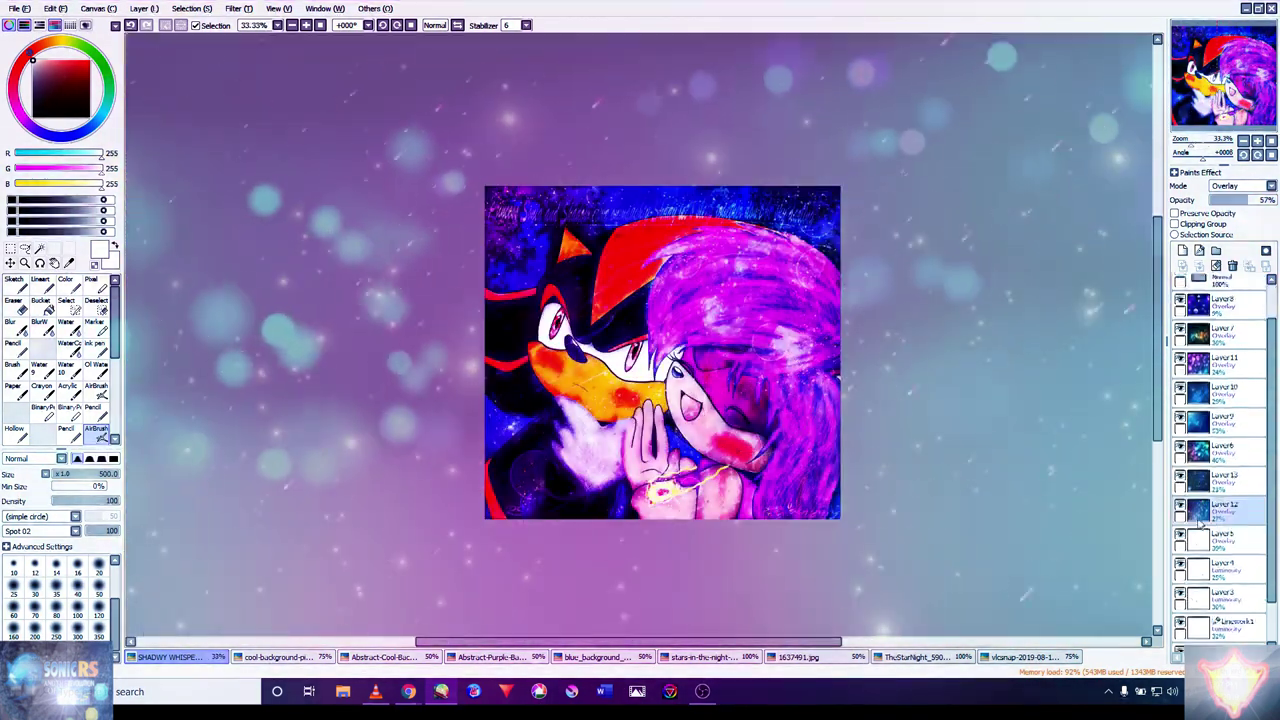
scroll(1215, 575, "down", 2)
left_click(1222, 633)
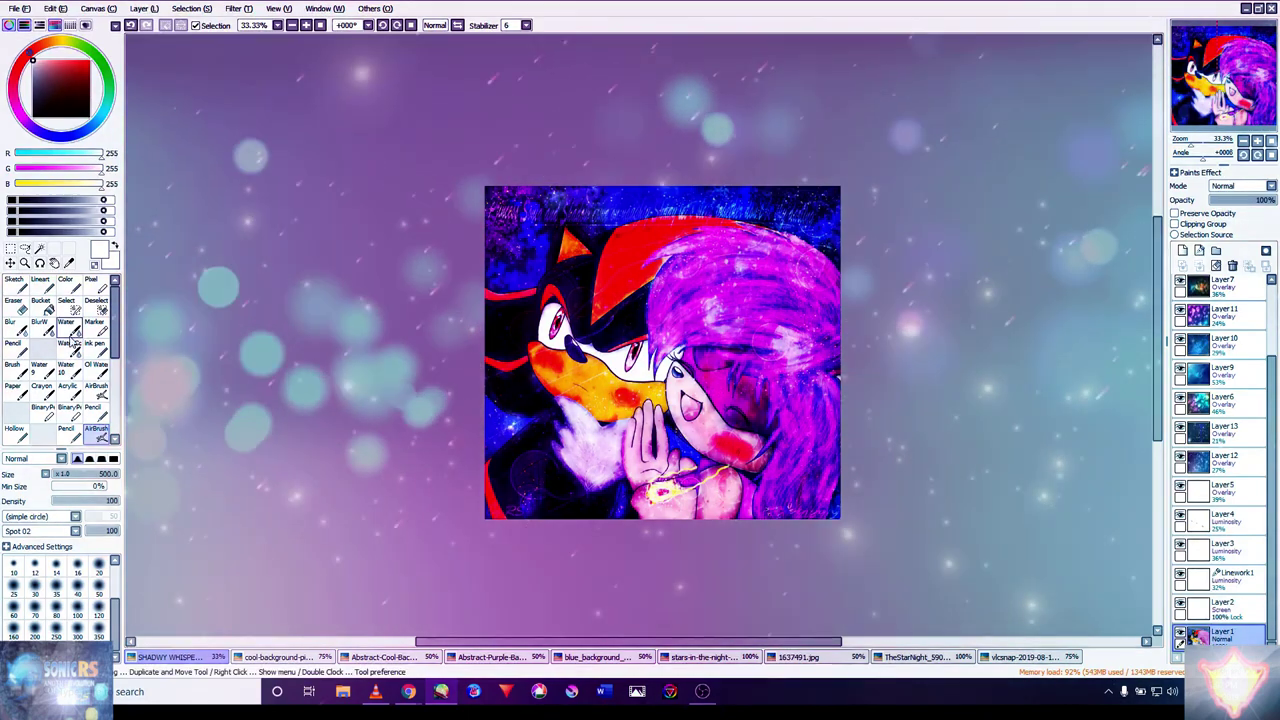
- Try to blend away the last hatch lines on Sonia's cheek blush with the Water brush at size 20
left_click(66, 325)
scroll(543, 342, "up", 8)
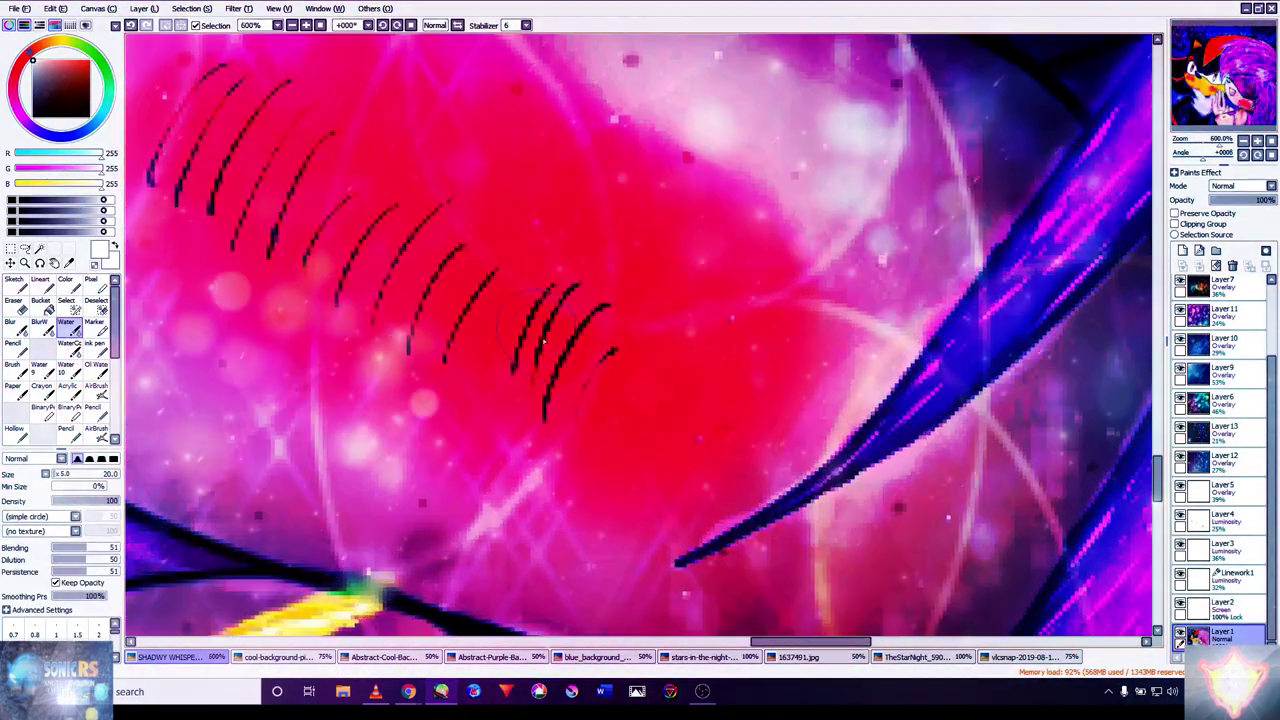
key("ctrl+z")
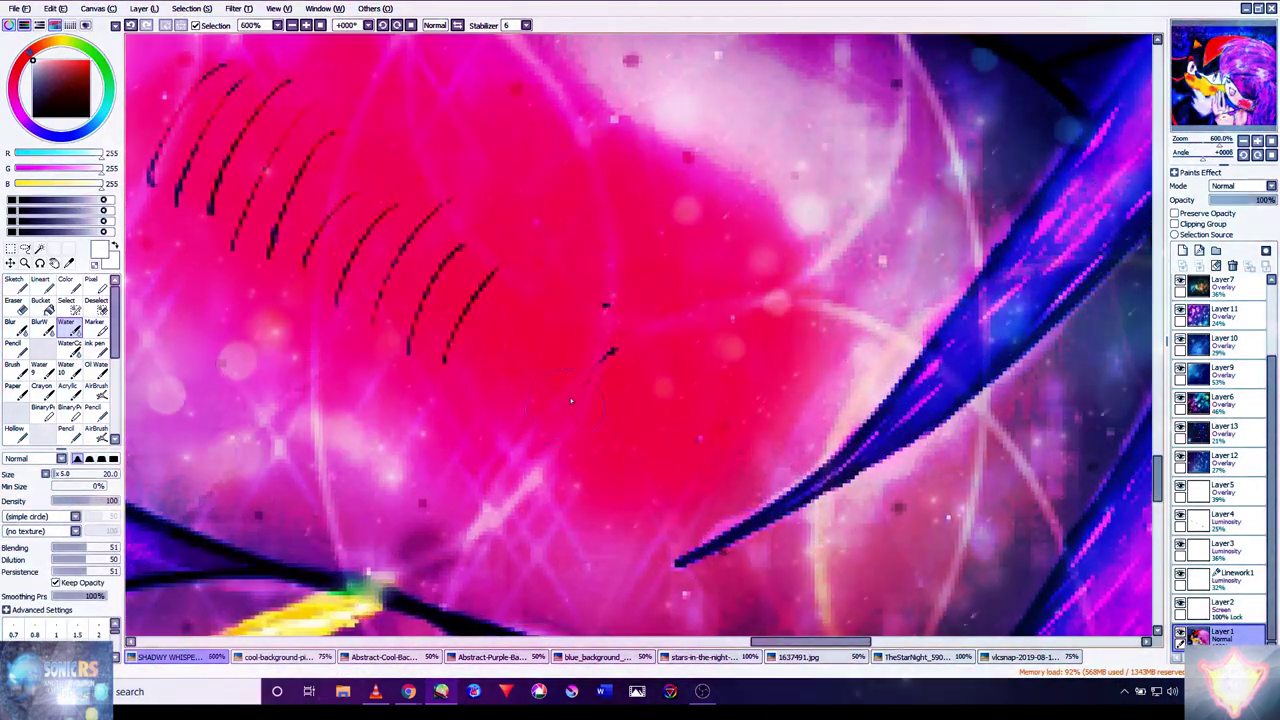
scroll(517, 297, "down", 2)
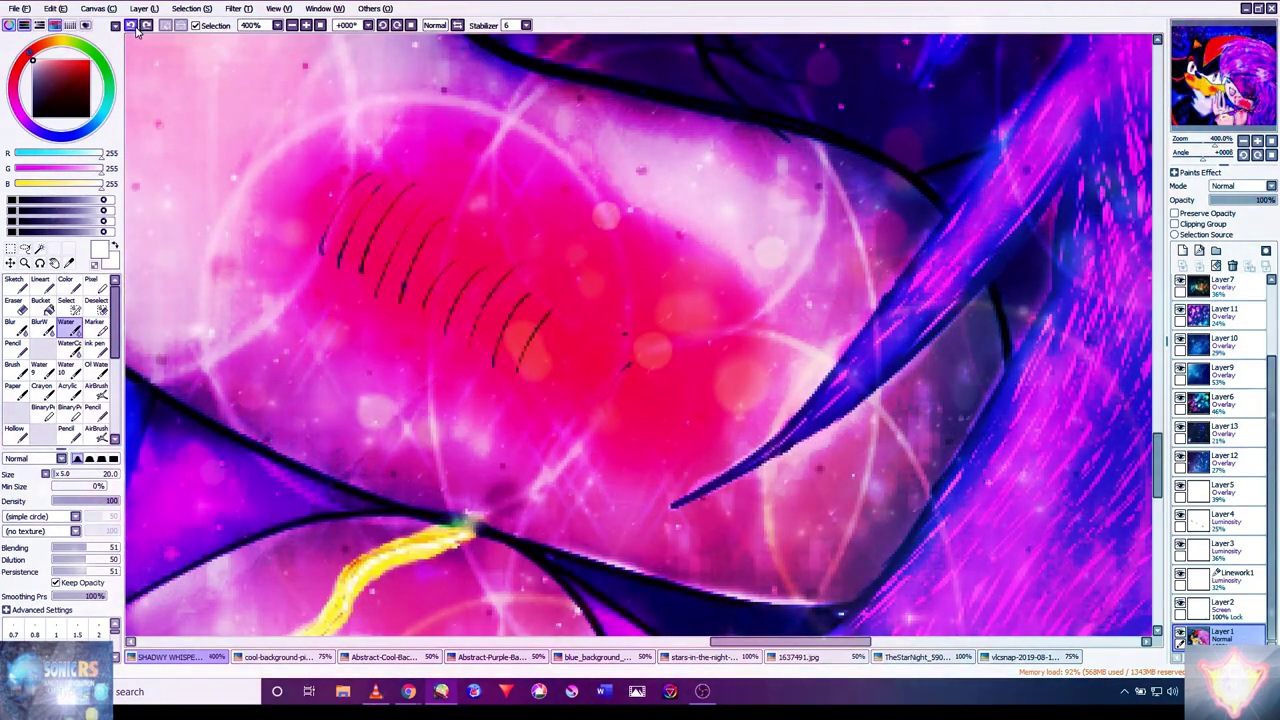
left_click(145, 25)
- Set the airbrush to size 25 with density 47 and test a white dab on the hatch lines of Sonia's cheek
left_click(97, 430)
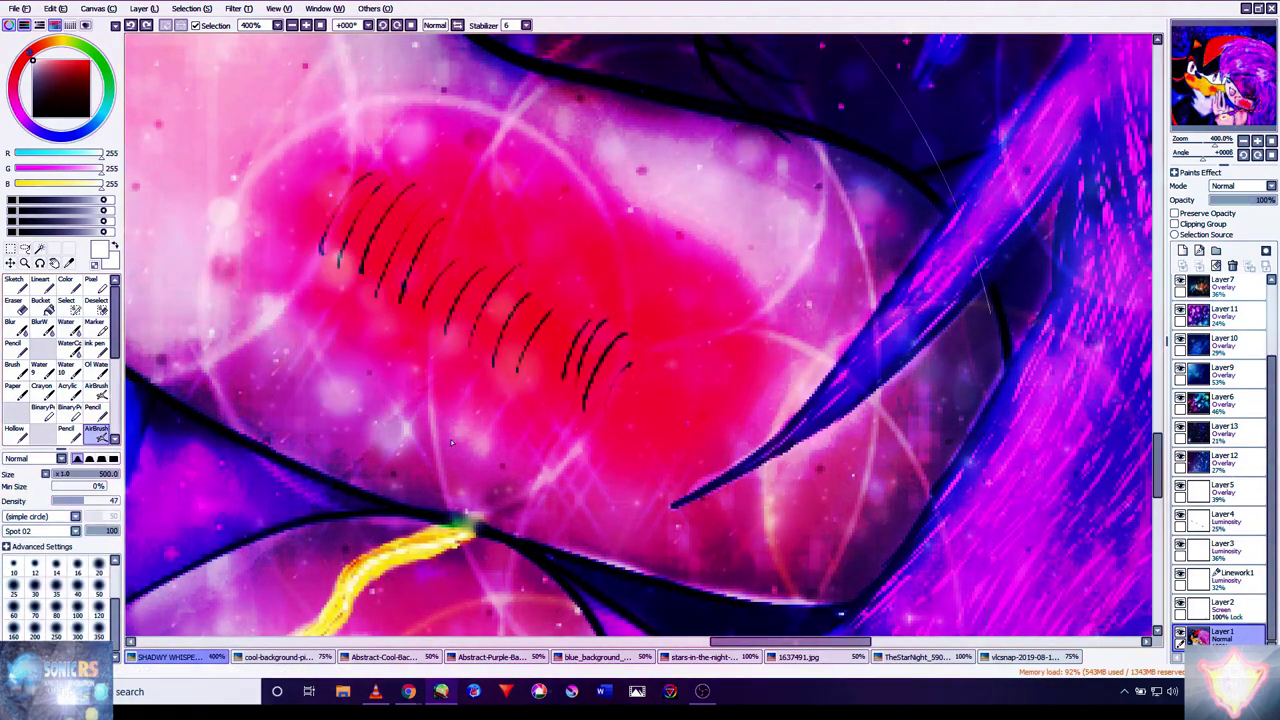
left_click(34, 605)
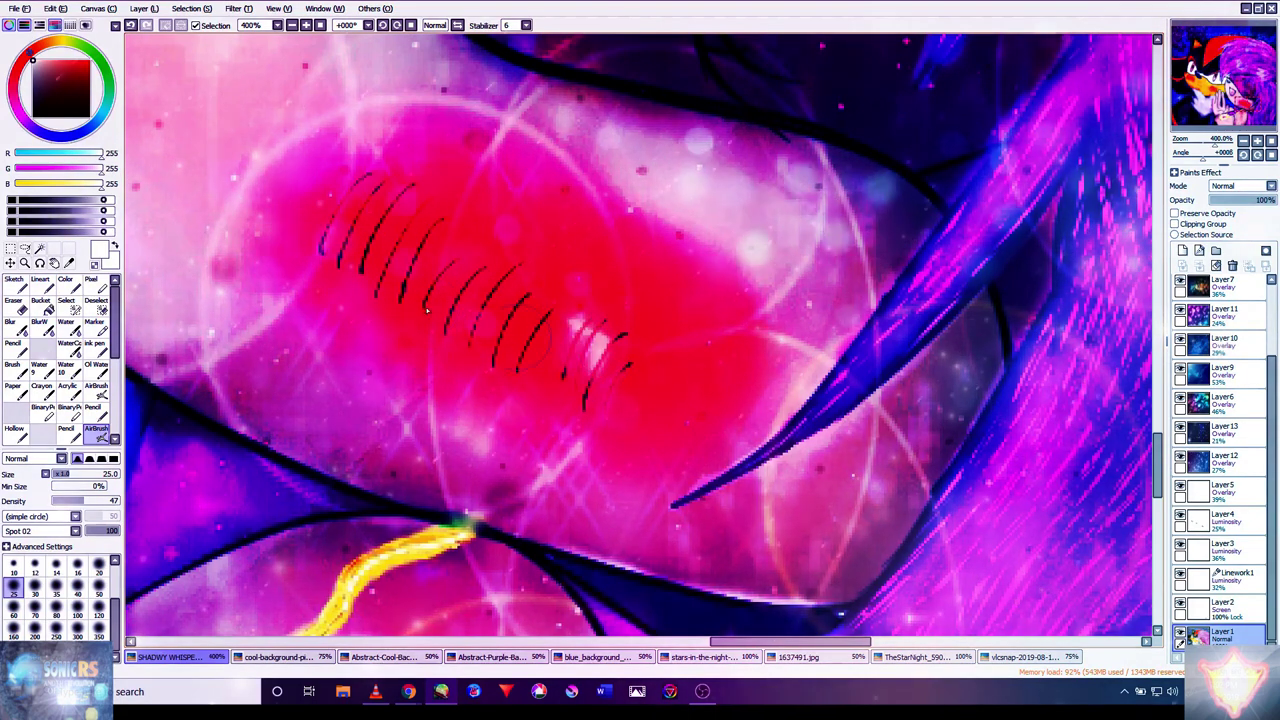
left_click(130, 25)
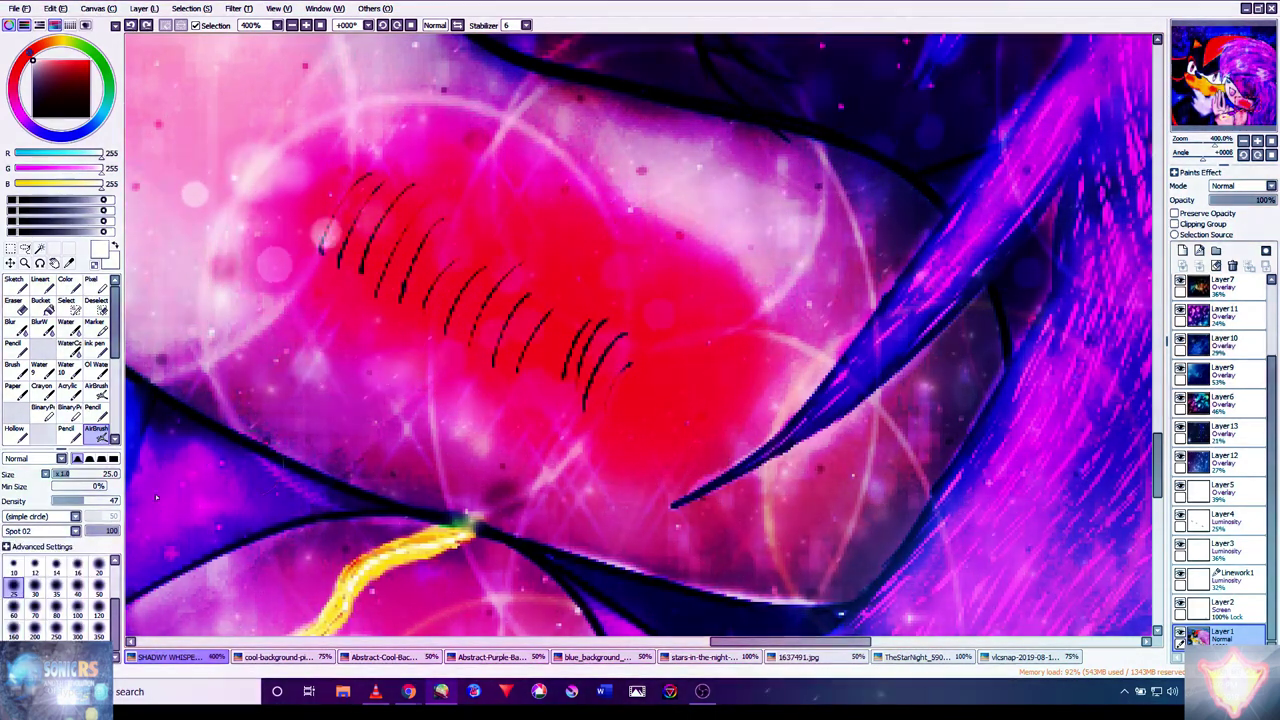
- Set the airbrush's density to 100 with paper texture and test a white dab on the hatch lines of Sonia's cheek
left_click(58, 546)
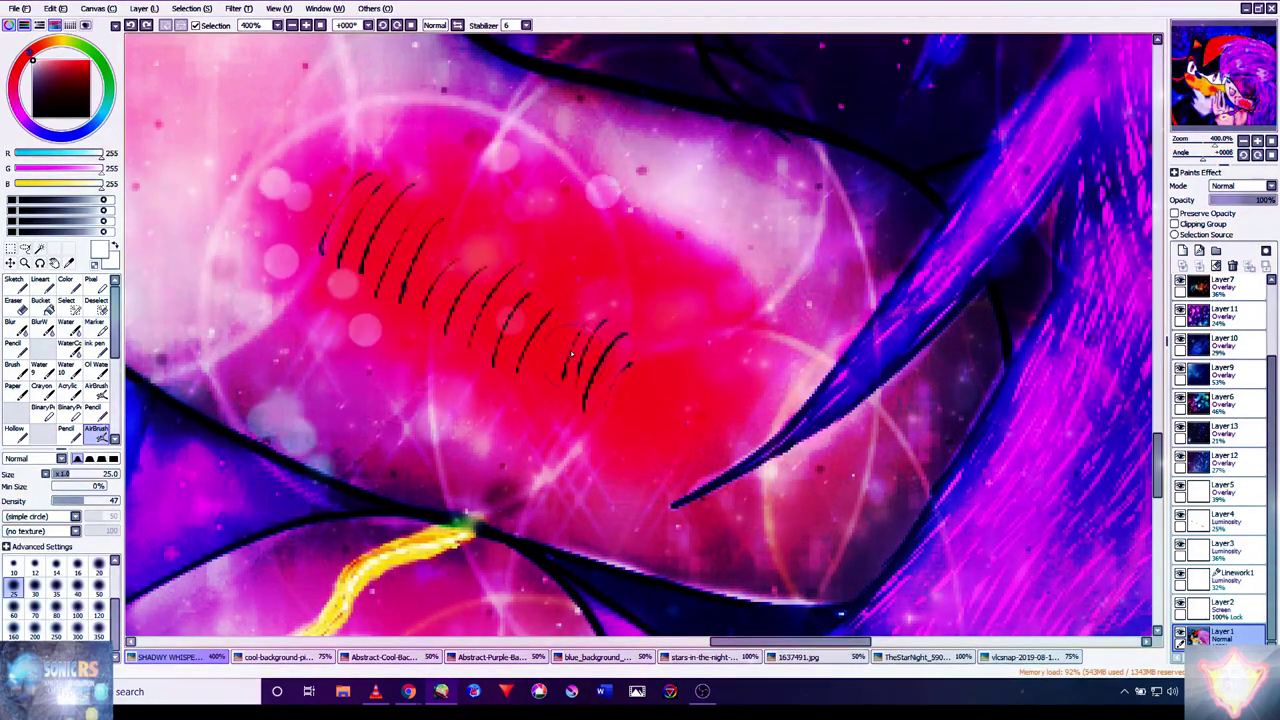
left_click(75, 531)
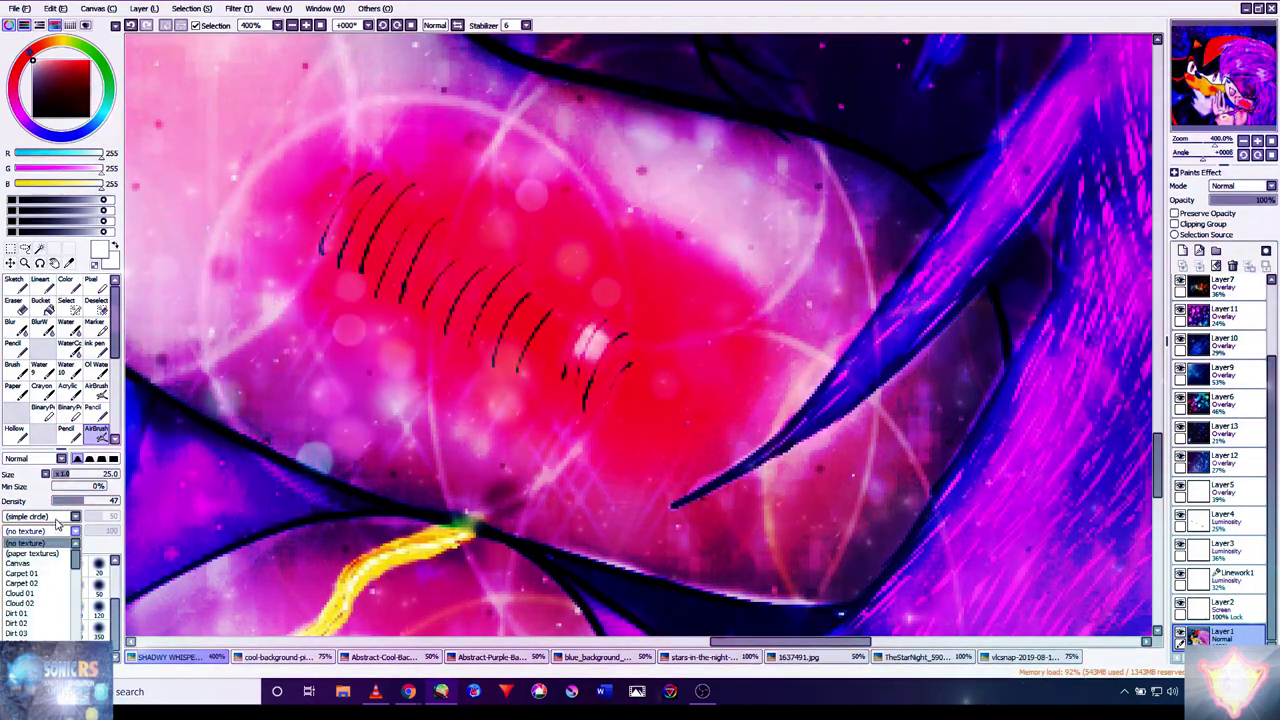
left_click(75, 518)
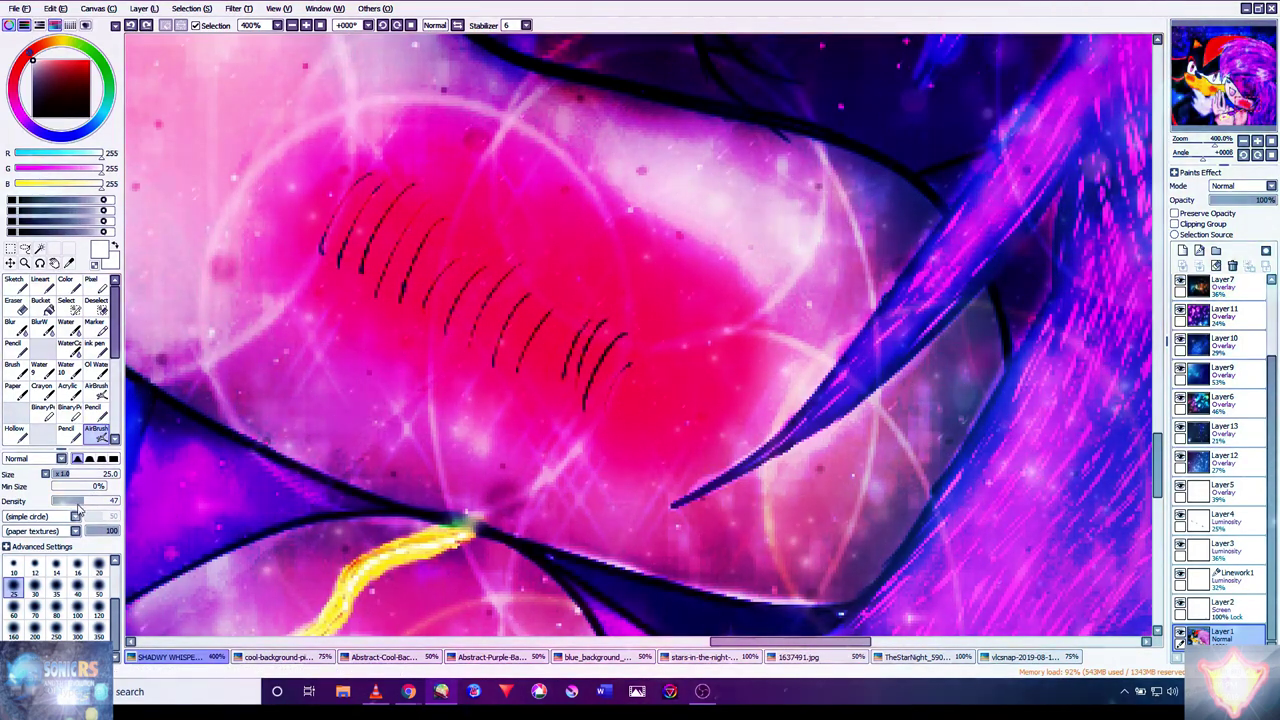
left_click_drag(56, 507, 67, 501)
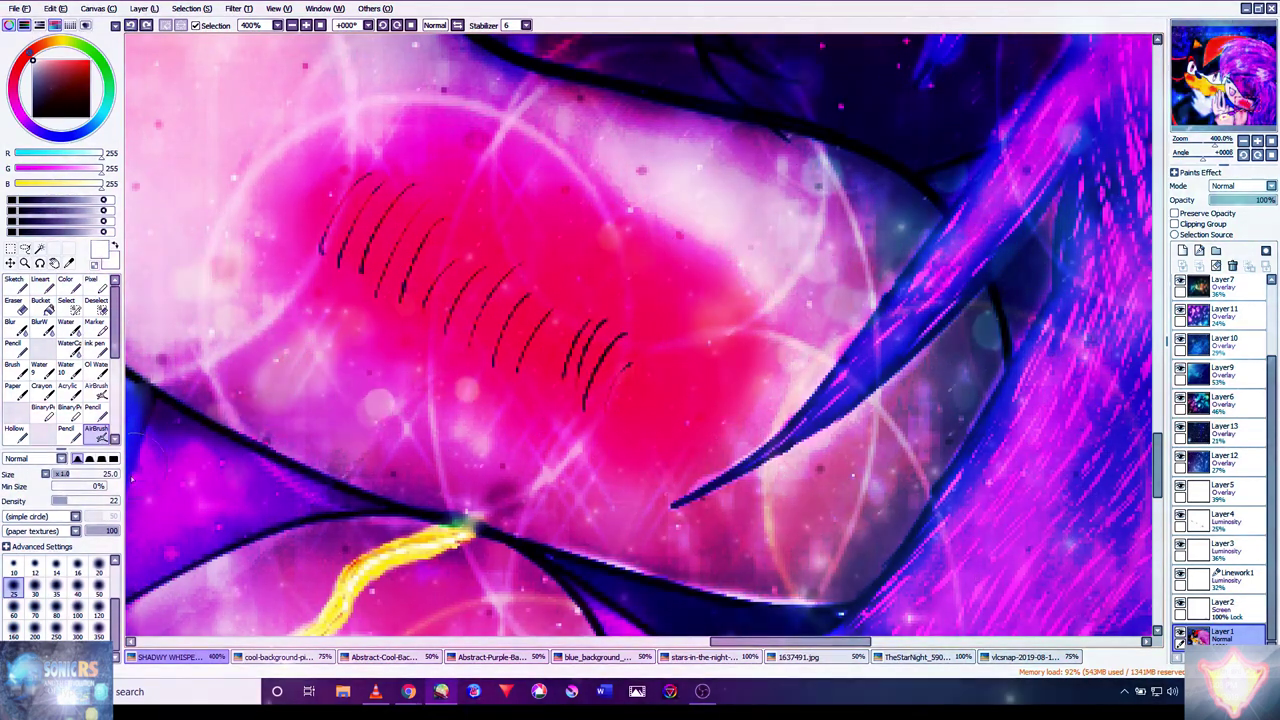
left_click_drag(110, 505, 119, 501)
left_click_drag(578, 385, 614, 321)
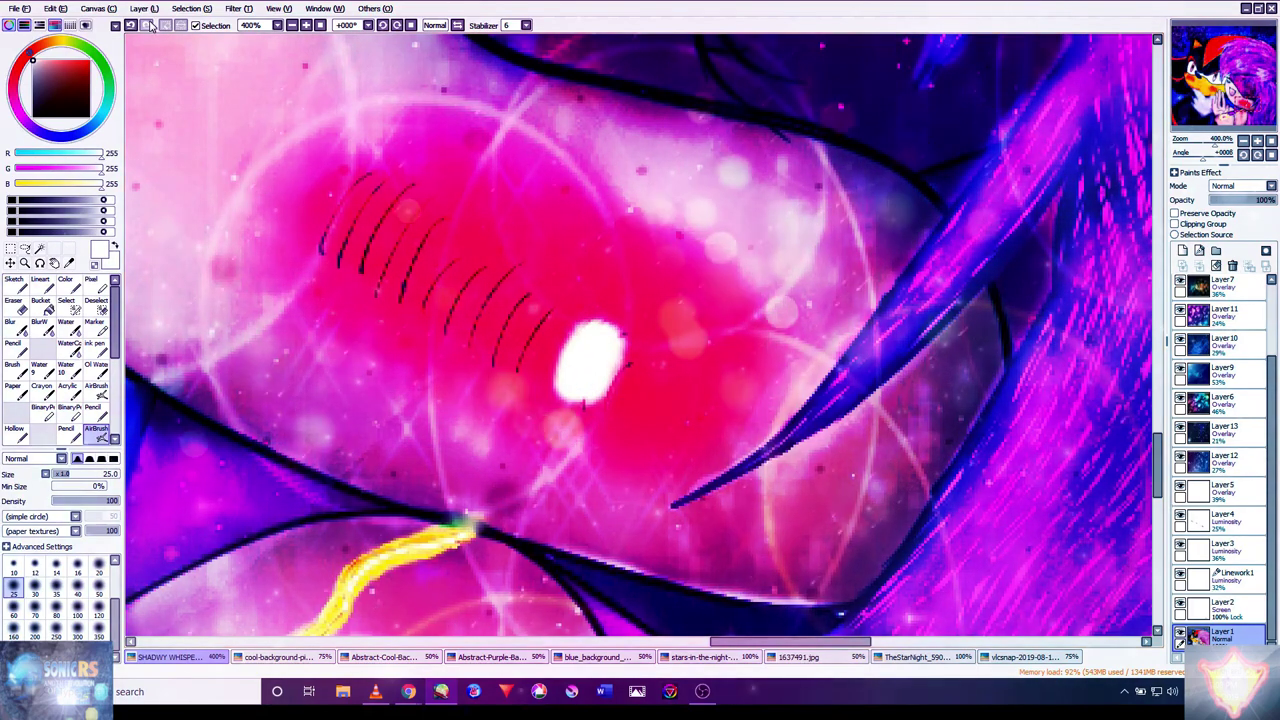
key("ctrl+z")
left_click(1222, 606)
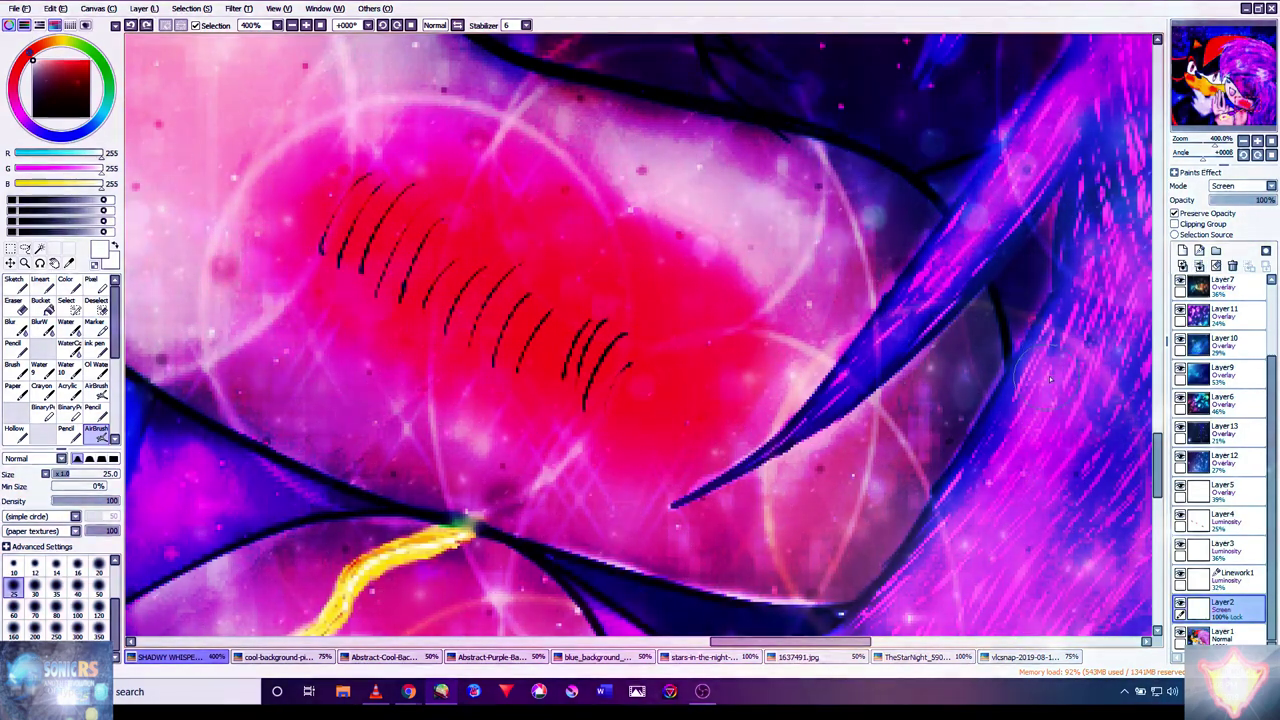
key("ctrl+z")
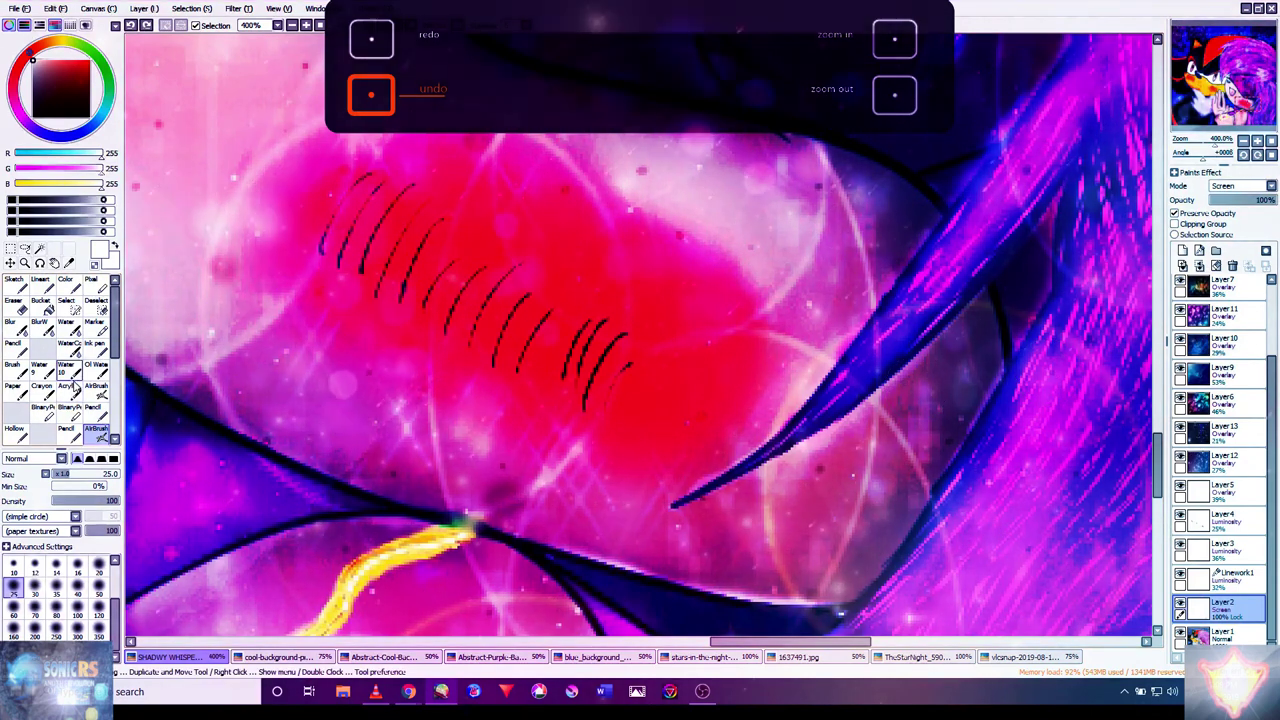
left_click(1222, 634)
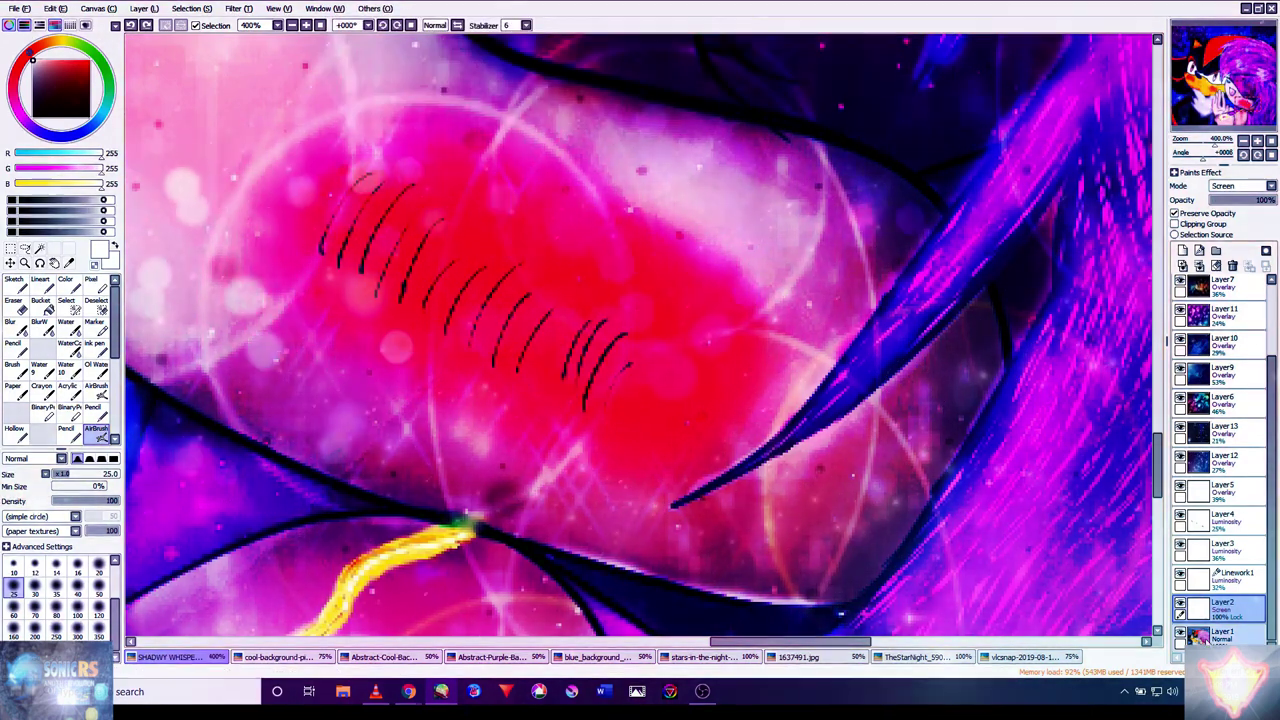
- Blend the black hatch lines on Sonia's cheek blush into the red with the Blur brush at size 16
left_click(14, 323)
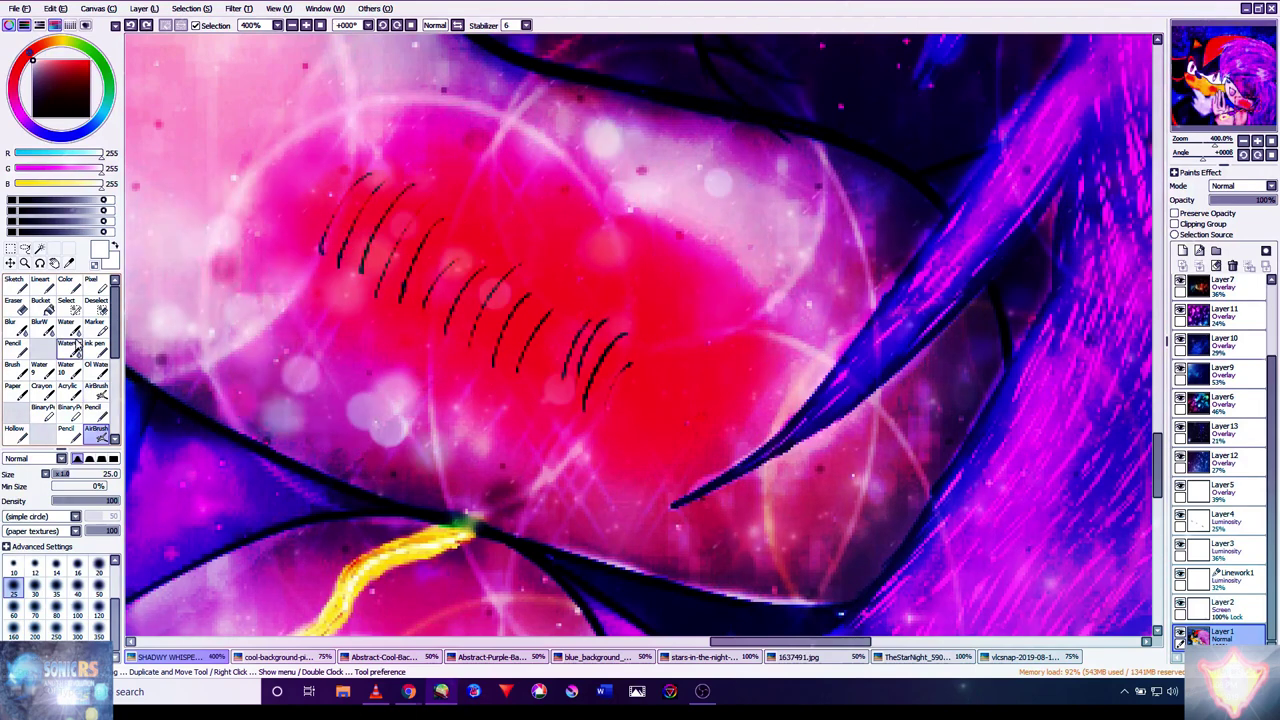
scroll(598, 388, "up", 2)
key("bracketleft")
key("bracketleft")
key("bracketleft")
key("bracketleft")
key("bracketleft")
key("bracketleft")
key("bracketleft")
key("bracketleft")
key("bracketleft")
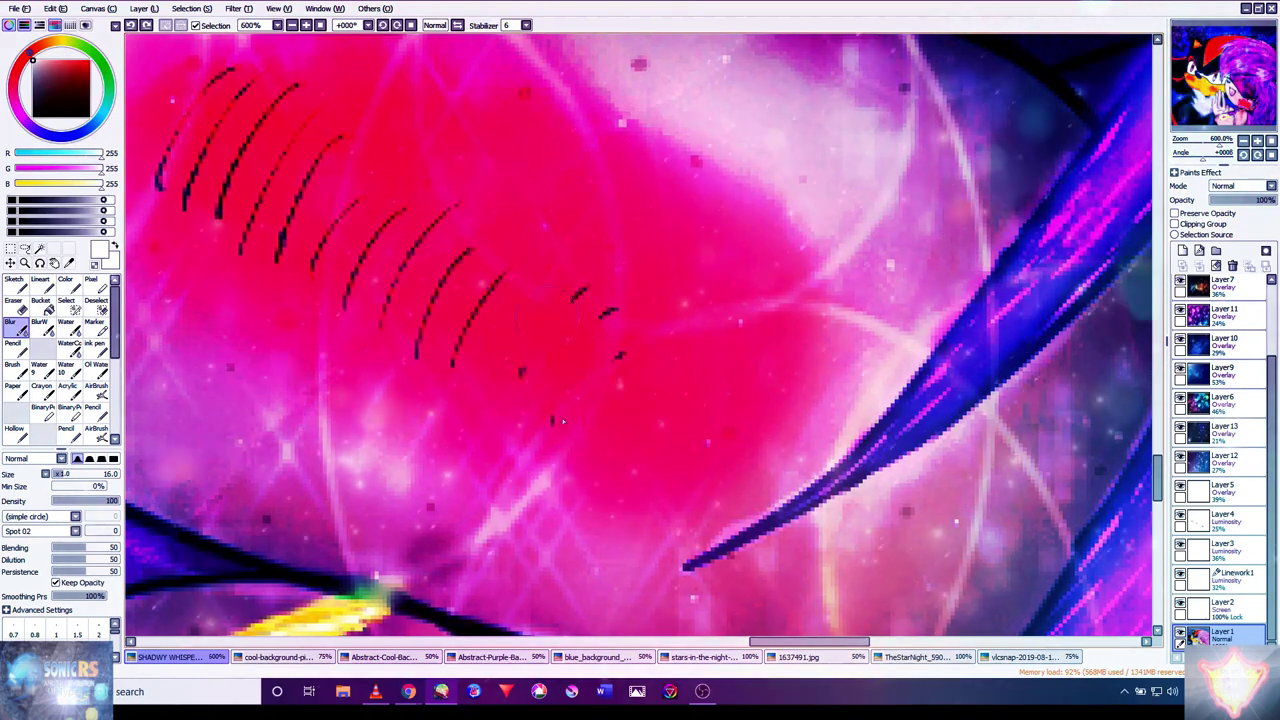
left_click_drag(492, 266, 609, 410)
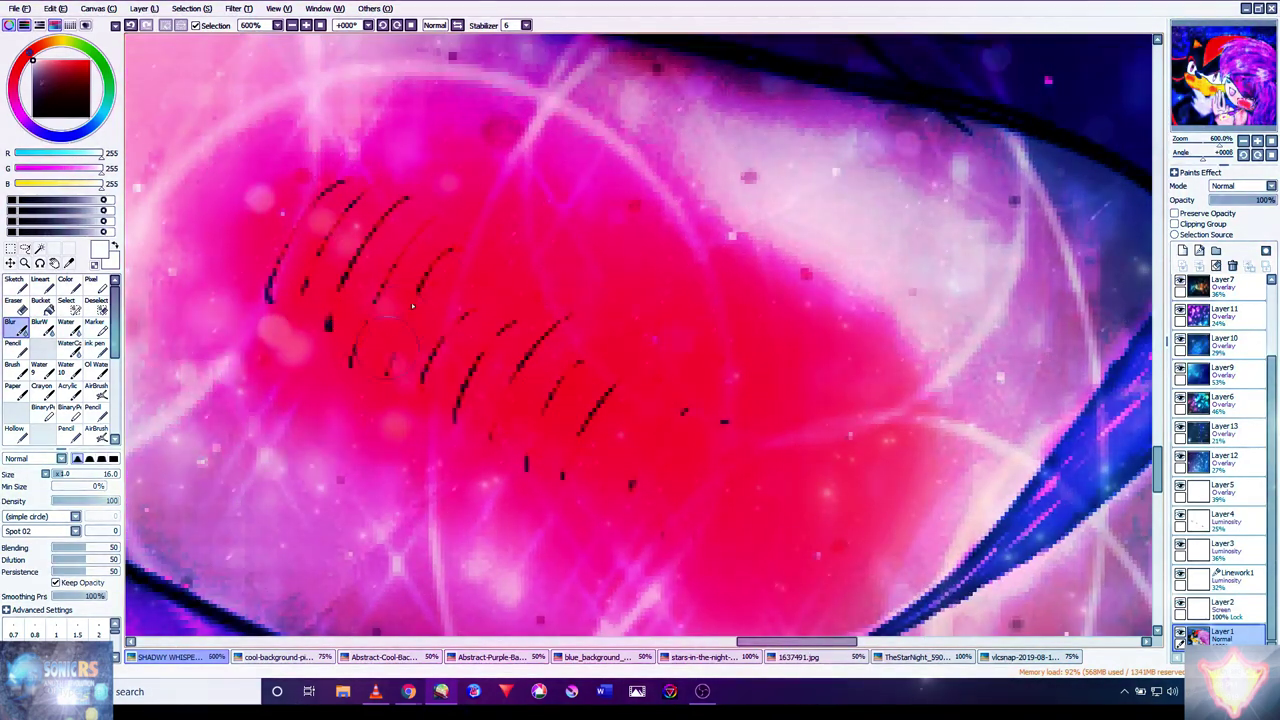
- Soften the hatch lines in the red blush on Shadow's muzzle with the Blur brush at size 16
scroll(438, 265, "down", 6)
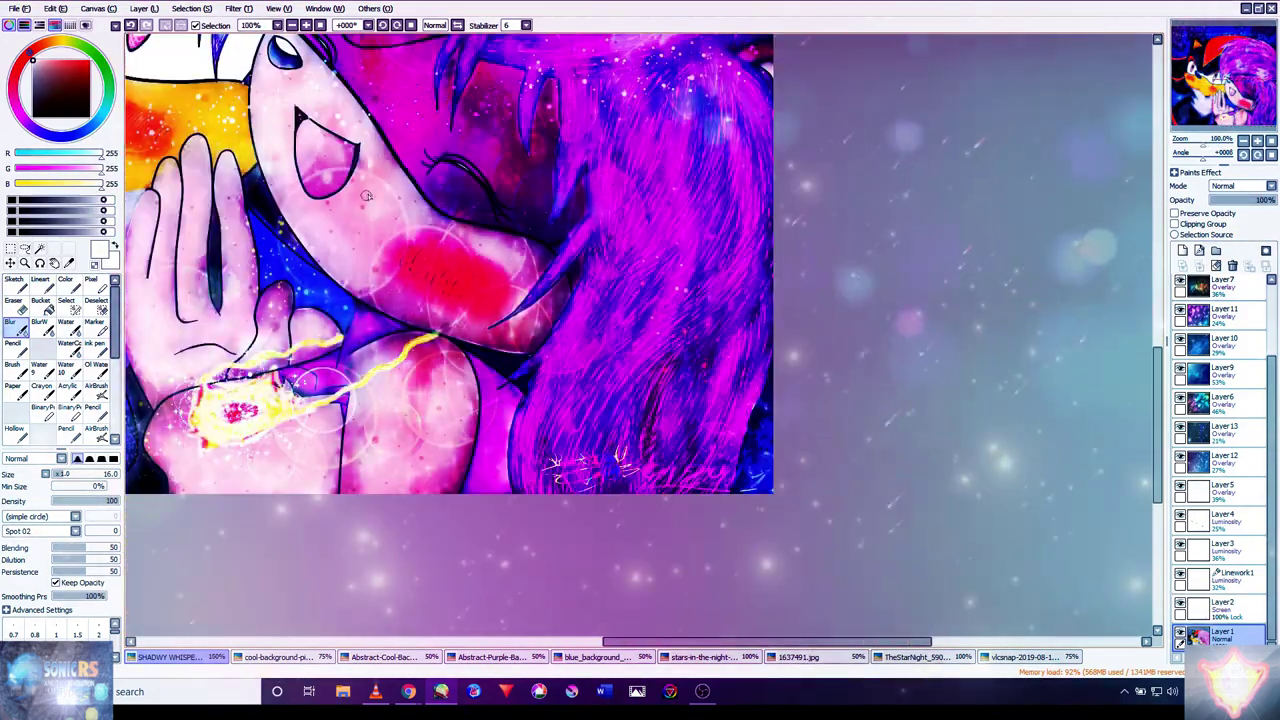
scroll(350, 210, "down", 2)
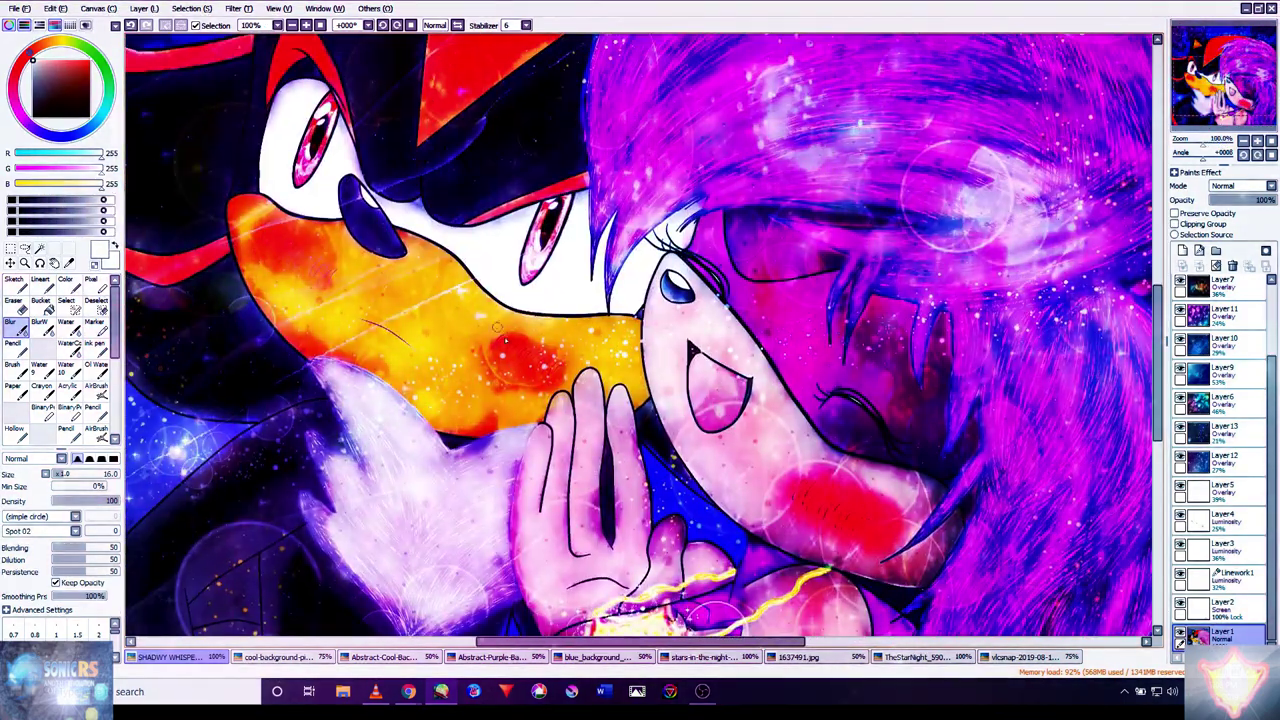
scroll(500, 340, "up", 5)
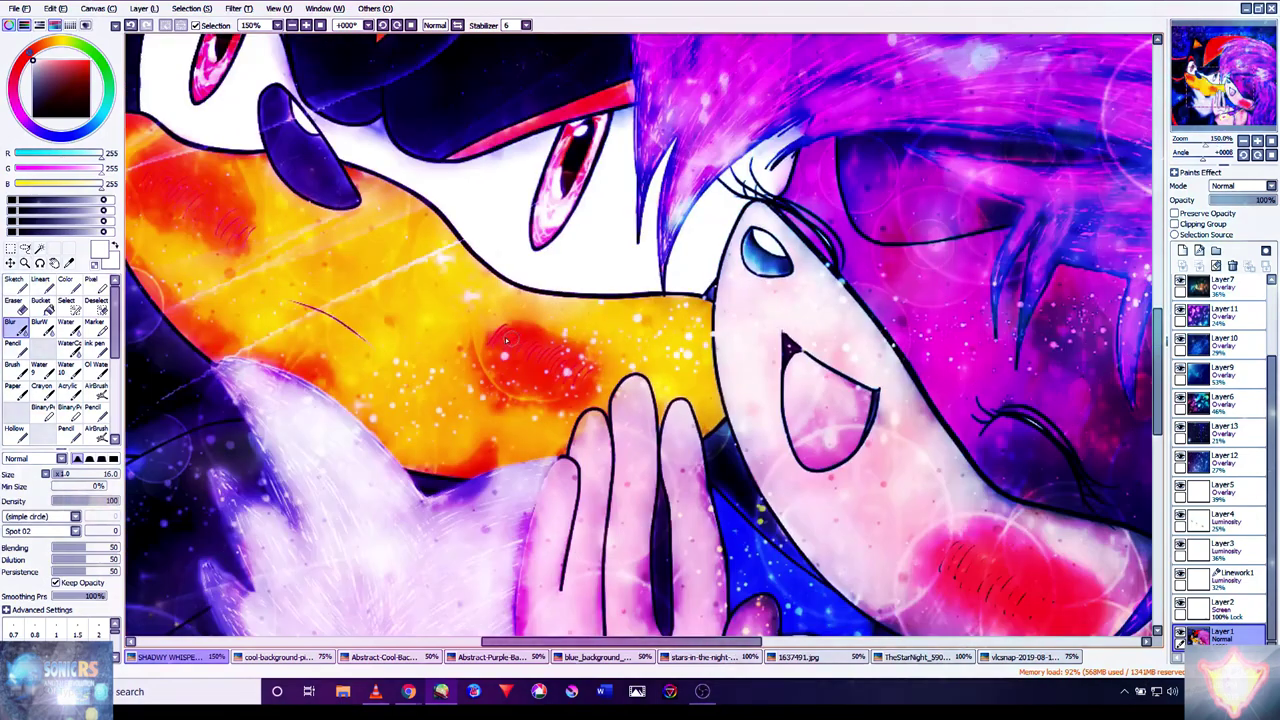
scroll(513, 322, "down", 4)
scroll(360, 233, "up", 1)
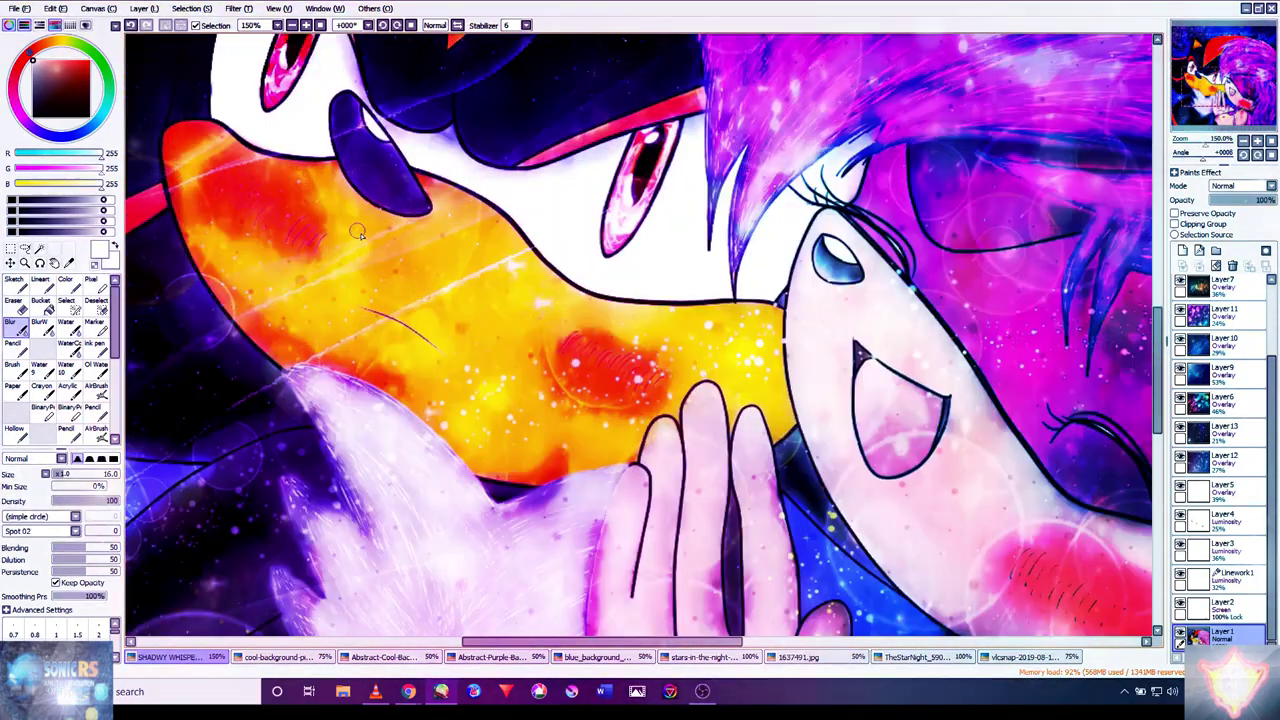
scroll(650, 332, "up", 3)
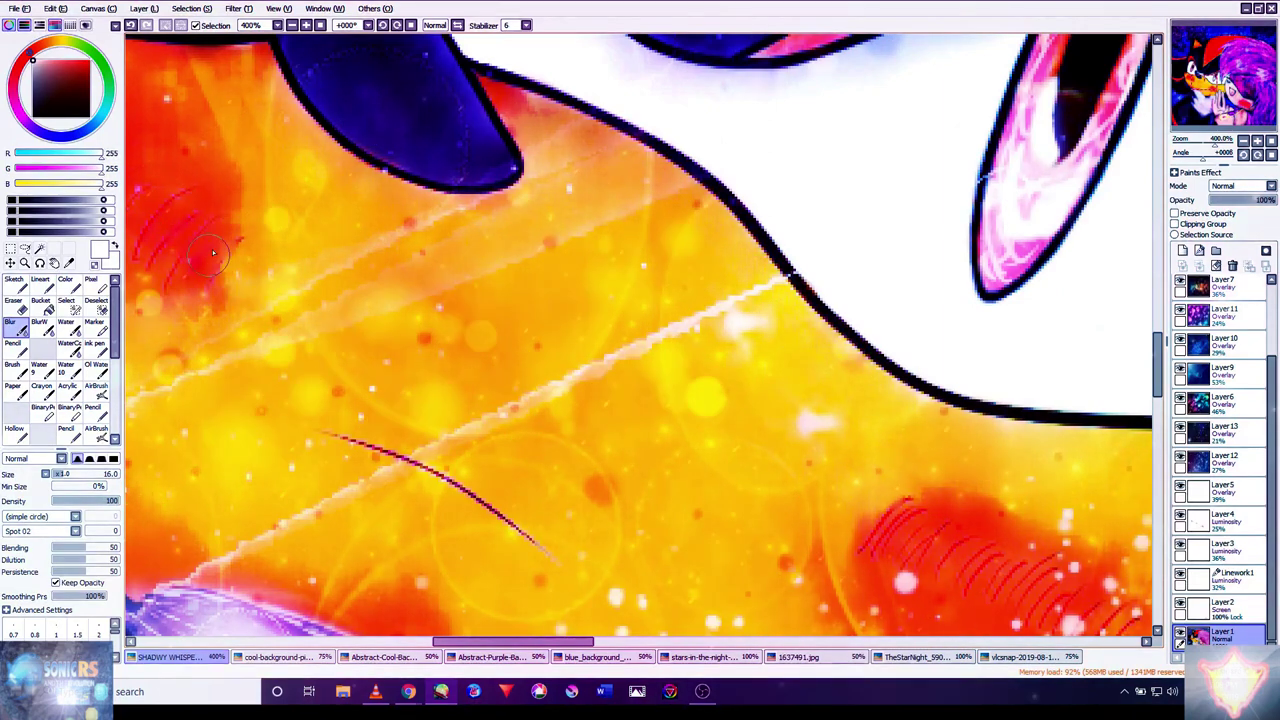
left_click_drag(260, 250, 625, 322)
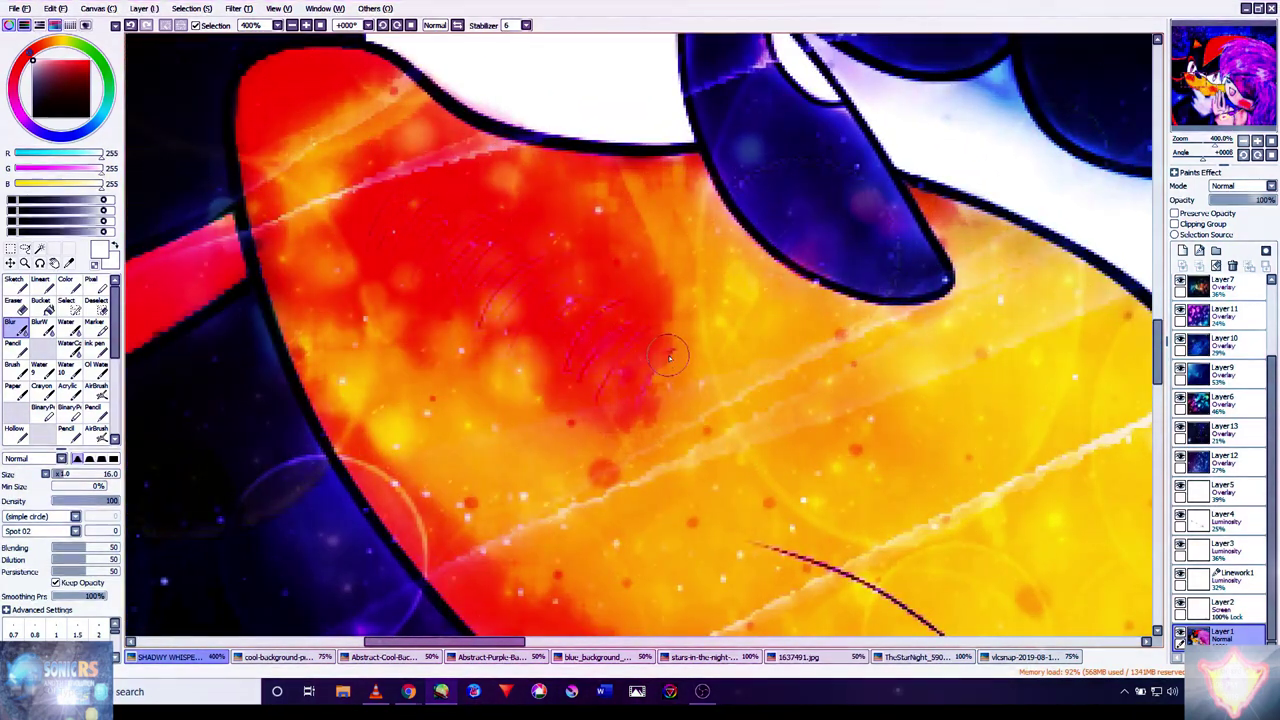
scroll(430, 360, "down", 7)
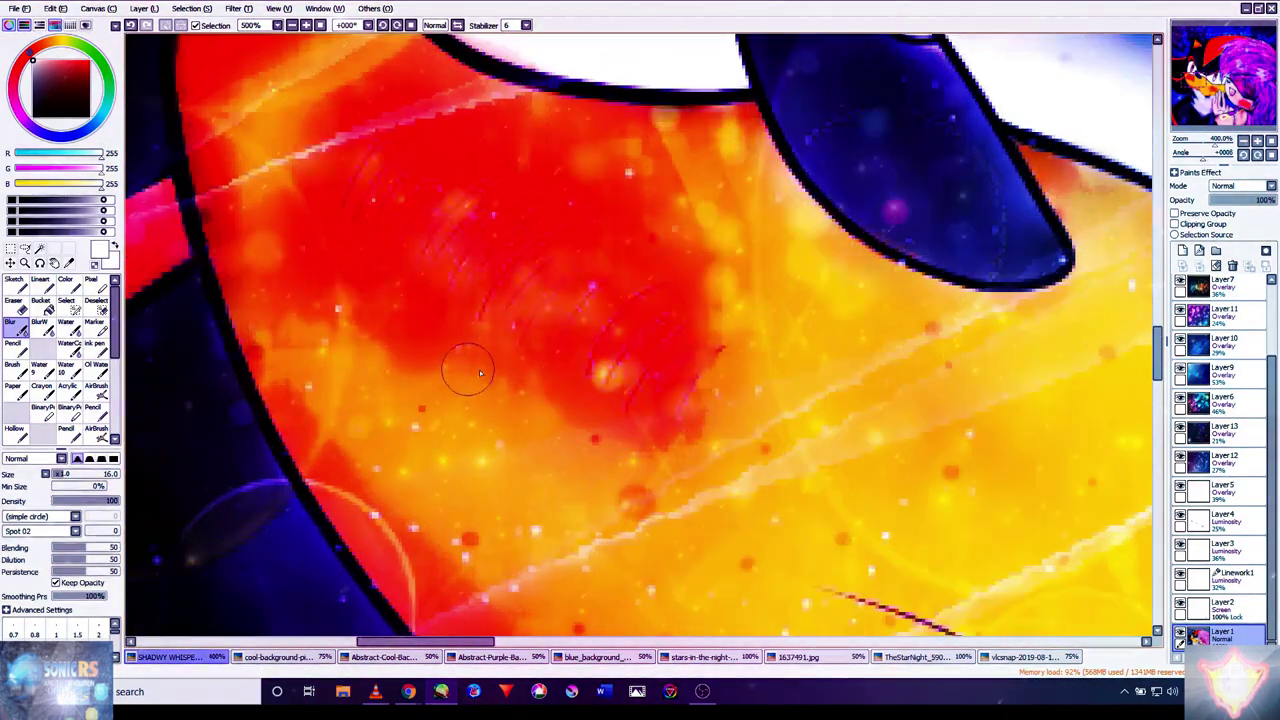
scroll(845, 273, "up", 3)
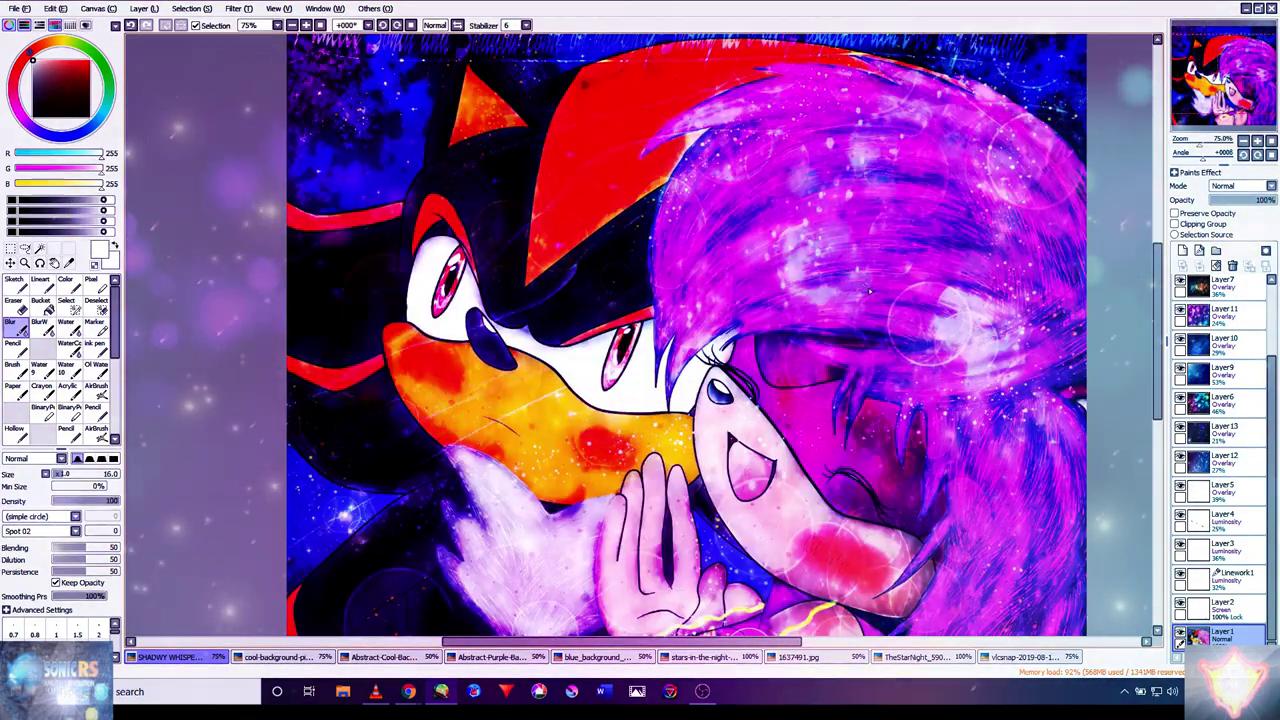
- Add a new top layer in Overlay mode and give the airbrush the Spot 02 texture
left_click_drag(926, 315, 856, 225)
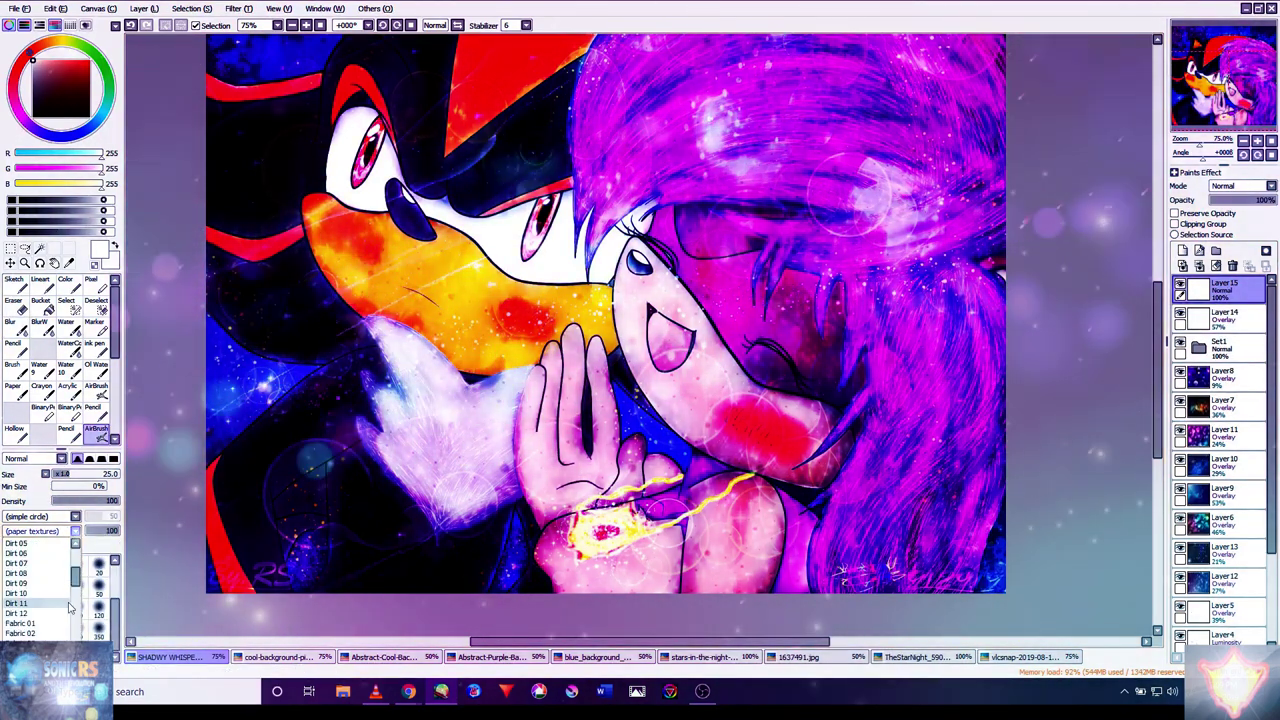
scroll(44, 630, "down", 2)
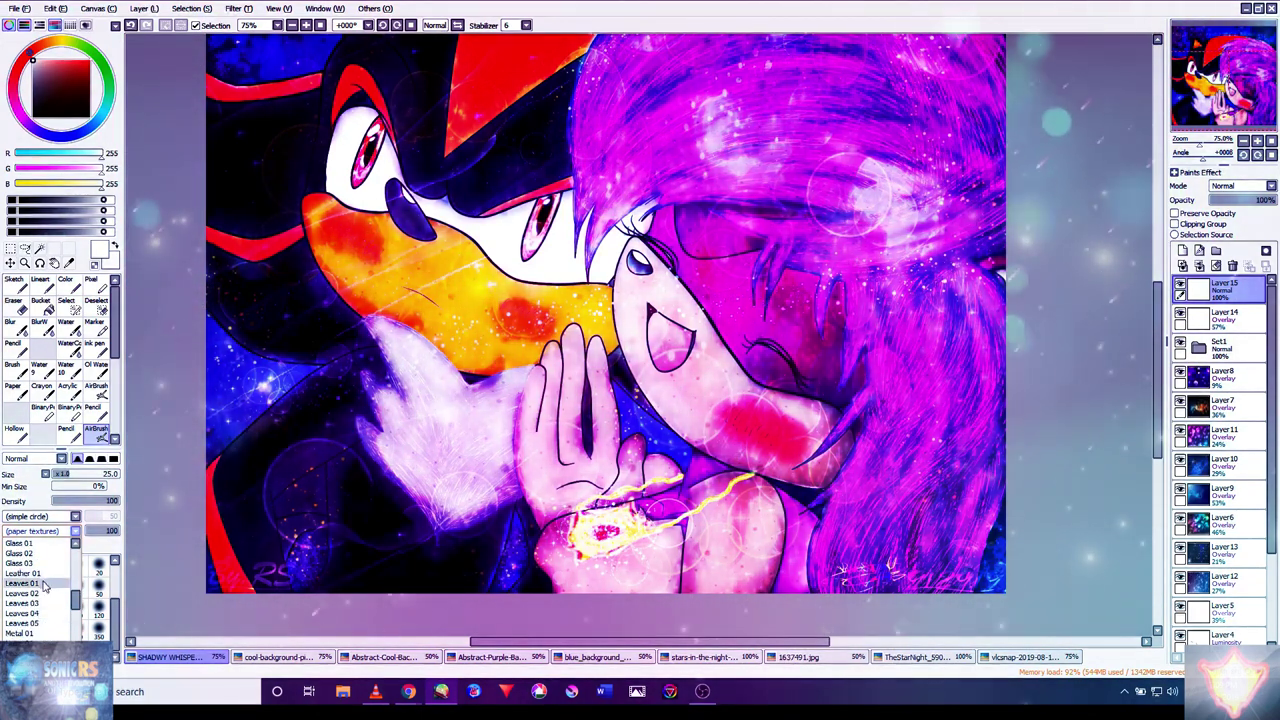
scroll(44, 595, "down", 5)
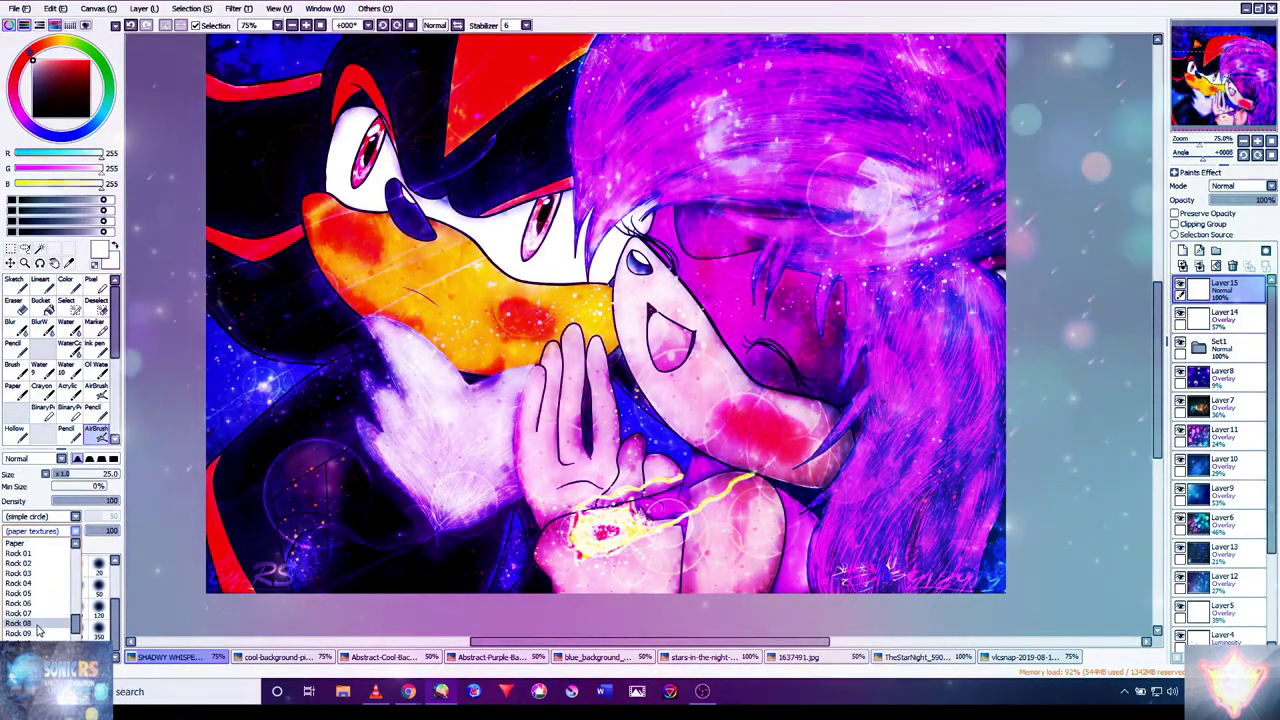
scroll(813, 363, "up", 3)
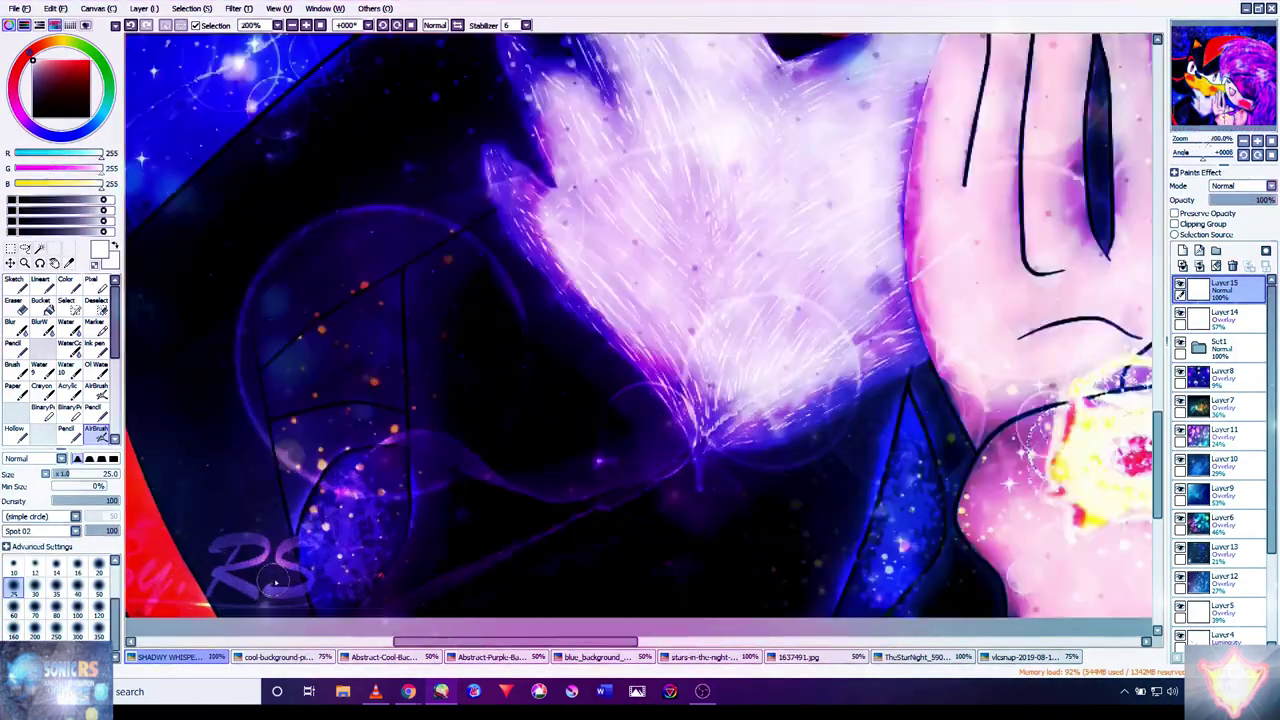
scroll(813, 363, "down", 4)
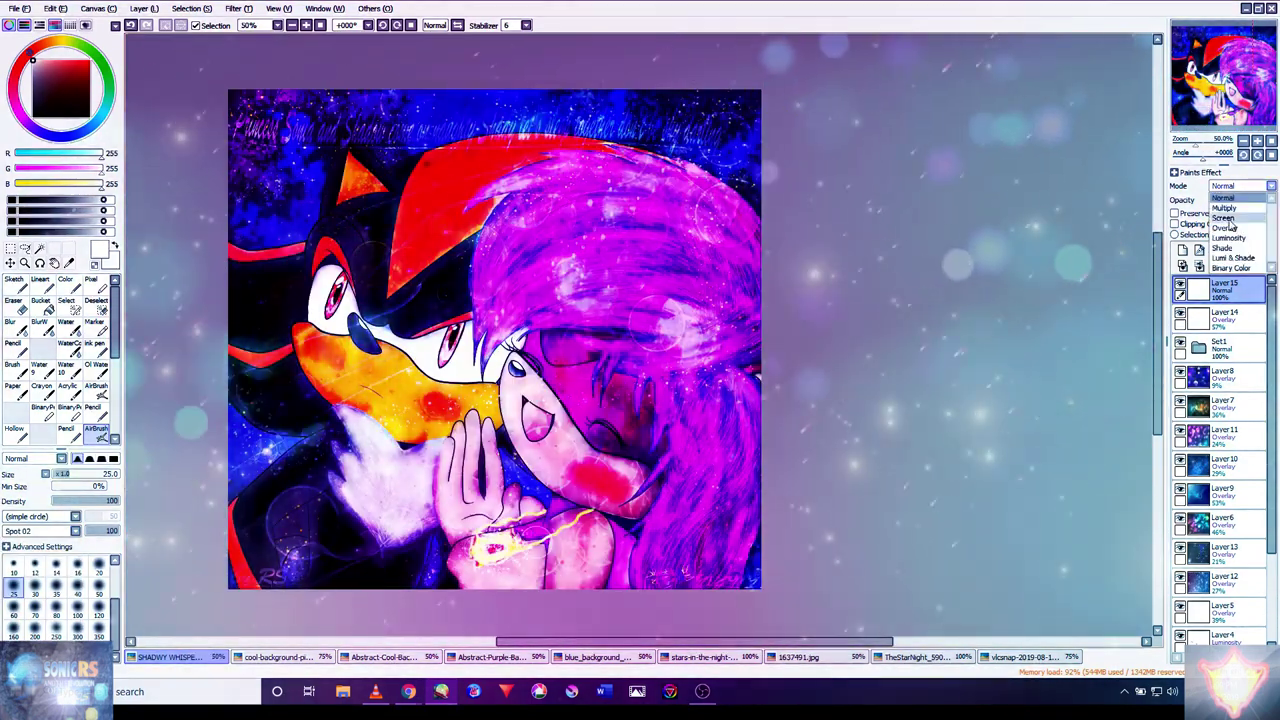
left_click(1224, 227)
scroll(252, 562, "down", 1)
- Brighten the signatures in both lower corners of the artwork with the white airbrush at size 70
scroll(255, 561, "up", 7)
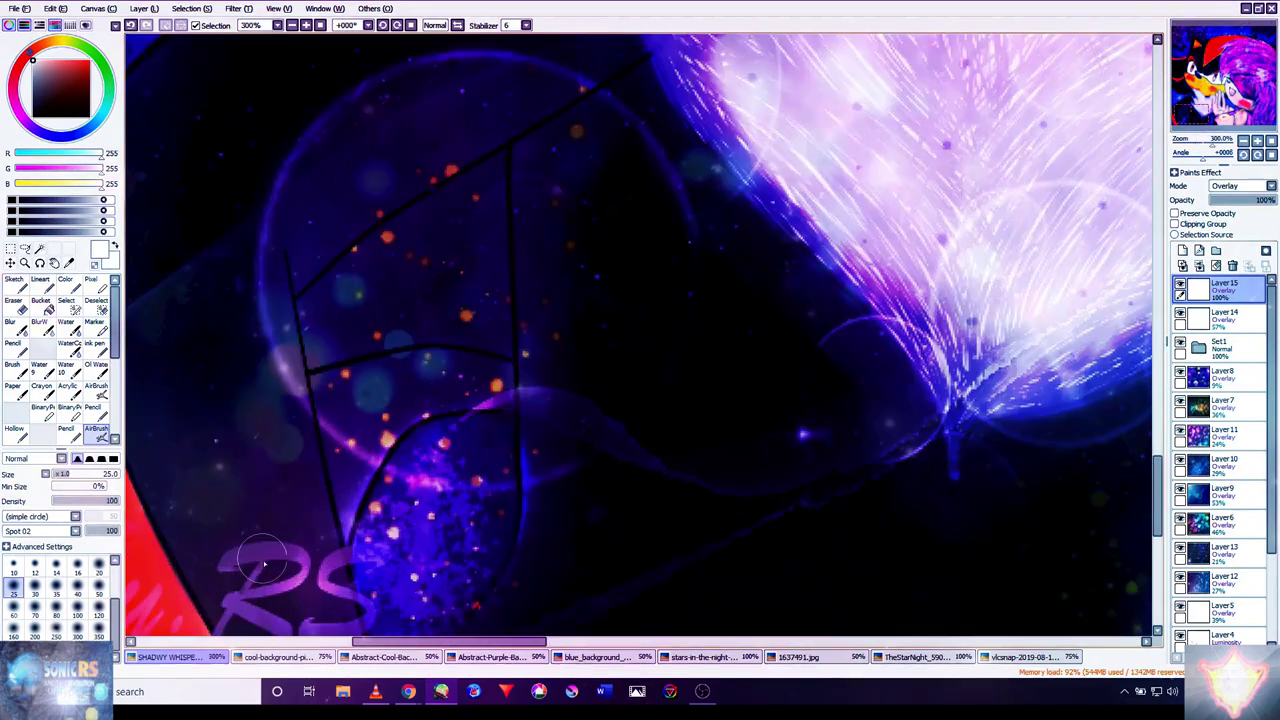
mouse_move(385, 440)
left_mouse_down()
mouse_move(580, 505)
mouse_move(393, 488)
left_mouse_up()
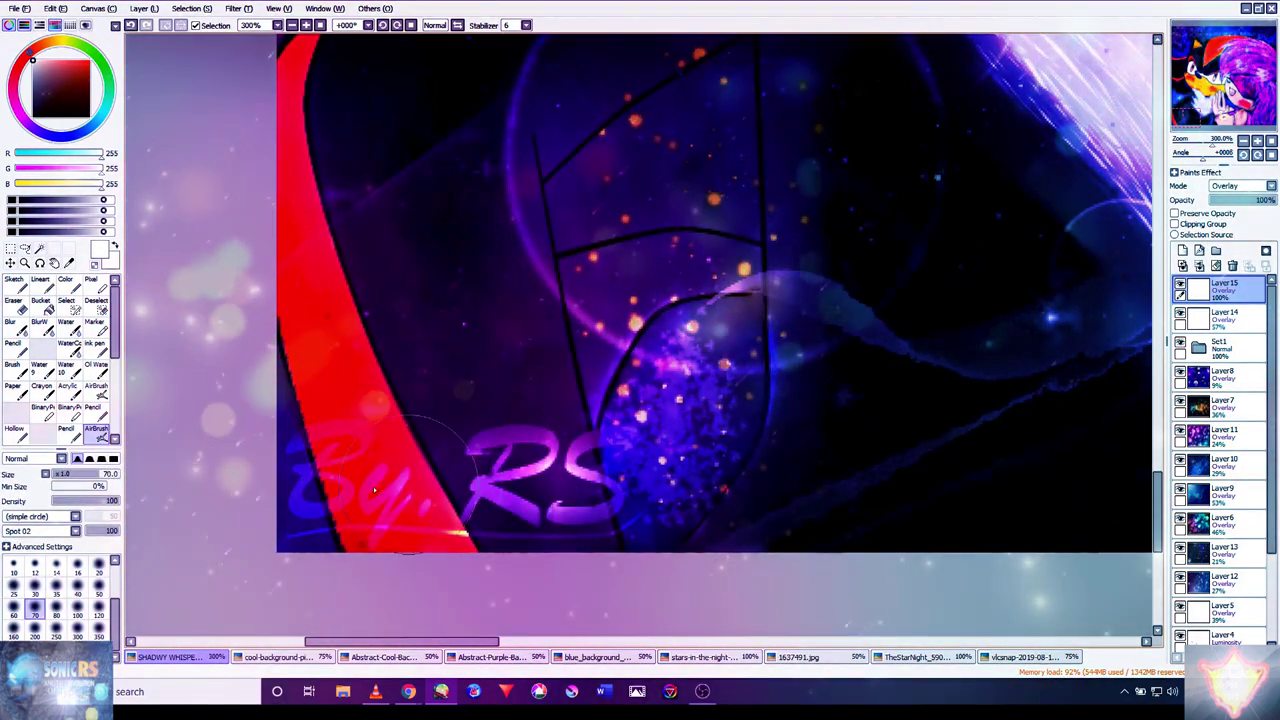
scroll(566, 500, "down", 3)
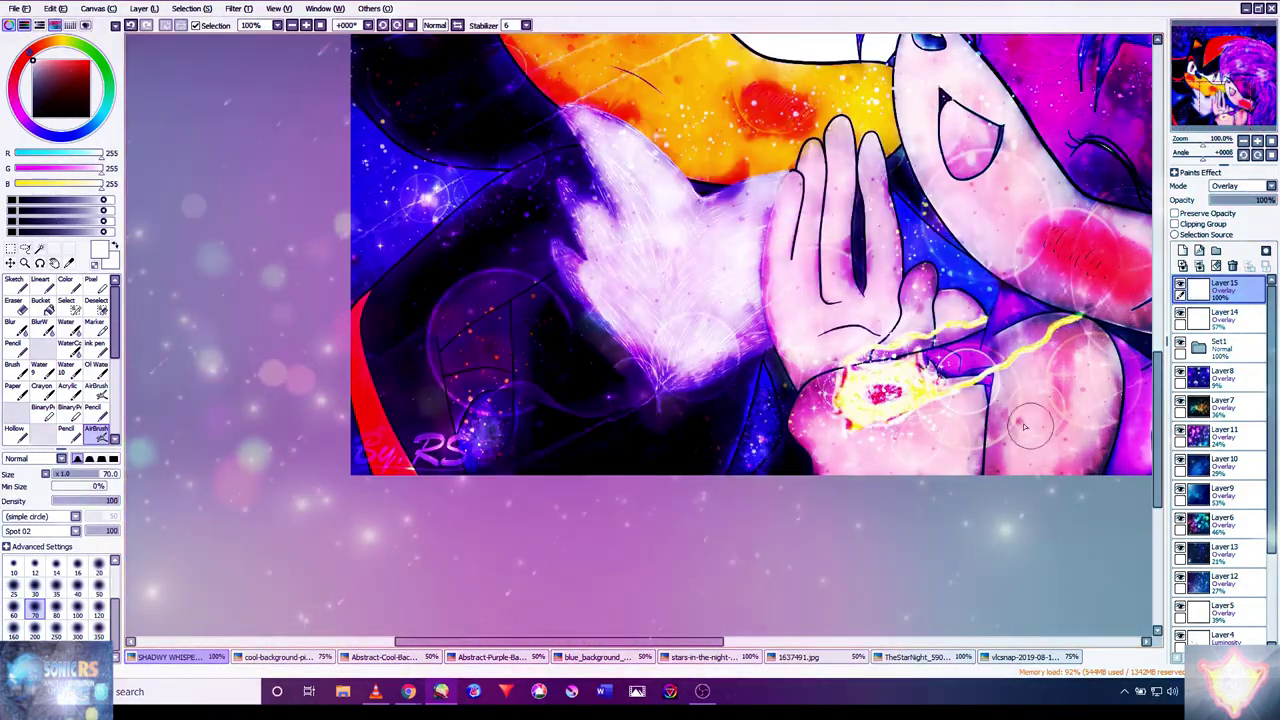
left_click_drag(1024, 427, 404, 419)
scroll(783, 456, "up", 3)
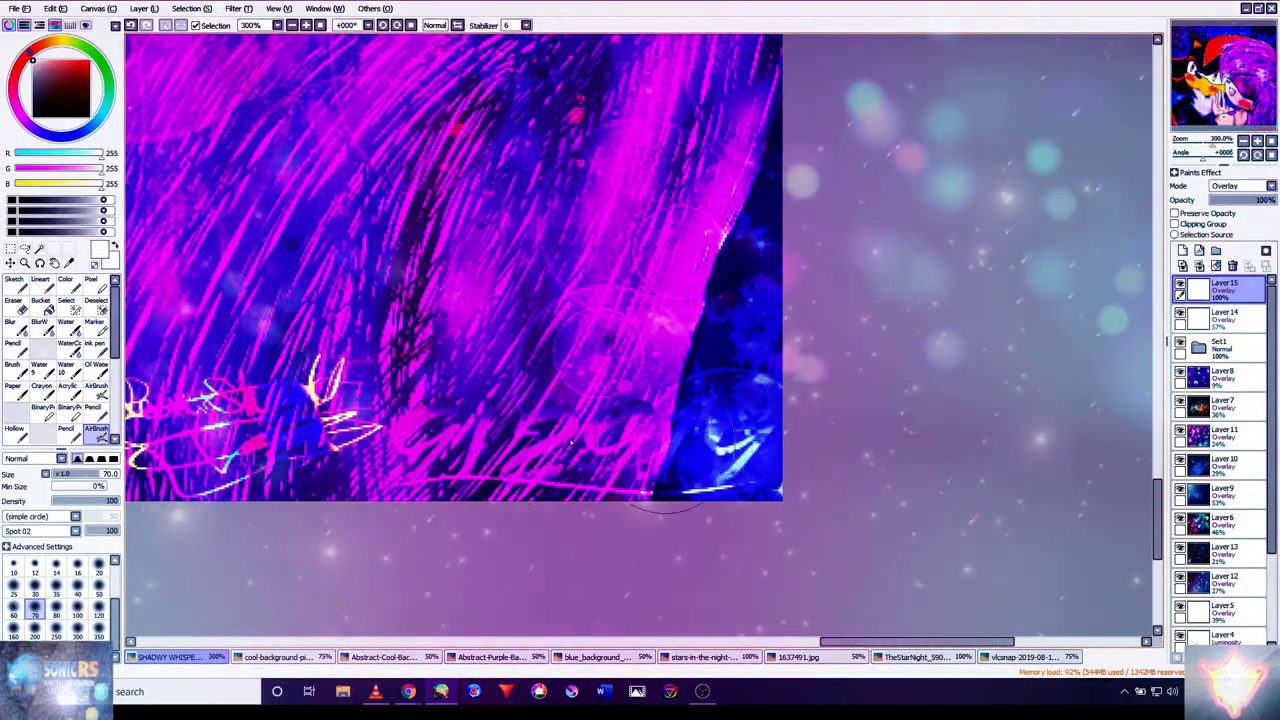
left_click_drag(427, 410, 740, 468)
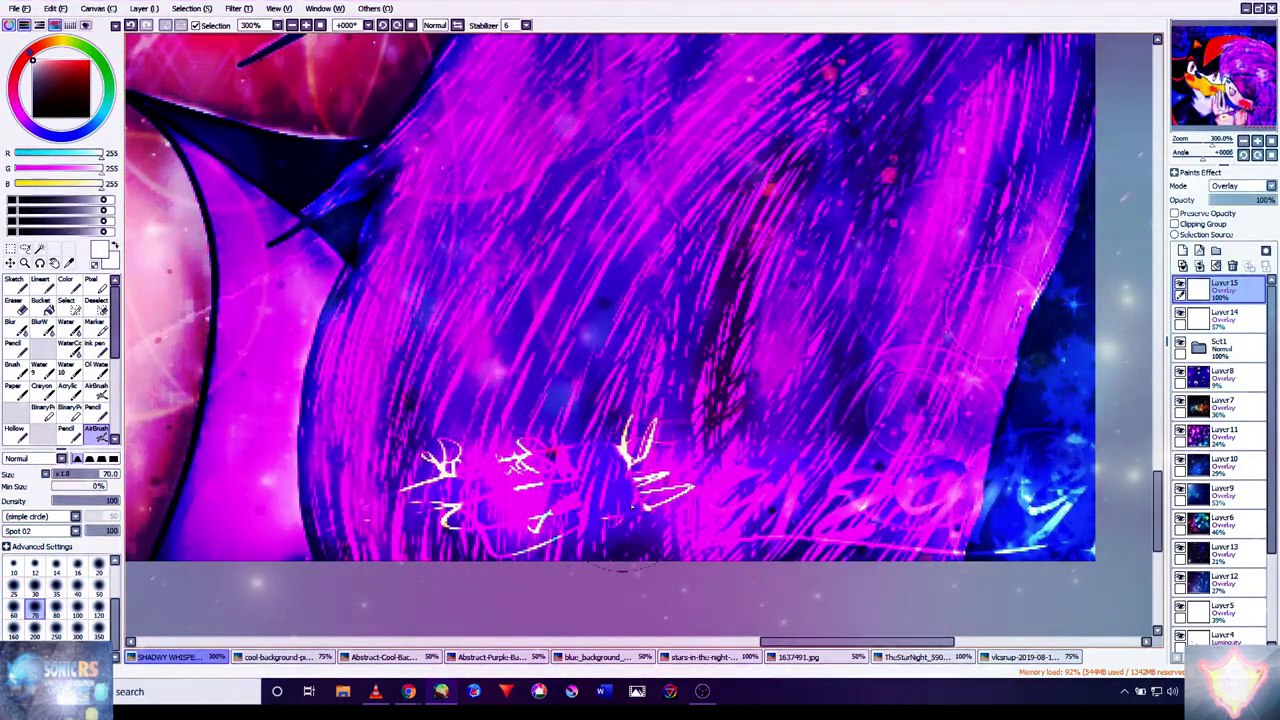
- Brighten the lettering along the artwork's upper edge with the white airbrush at size 250
scroll(600, 431, "down", 5)
scroll(543, 134, "up", 3)
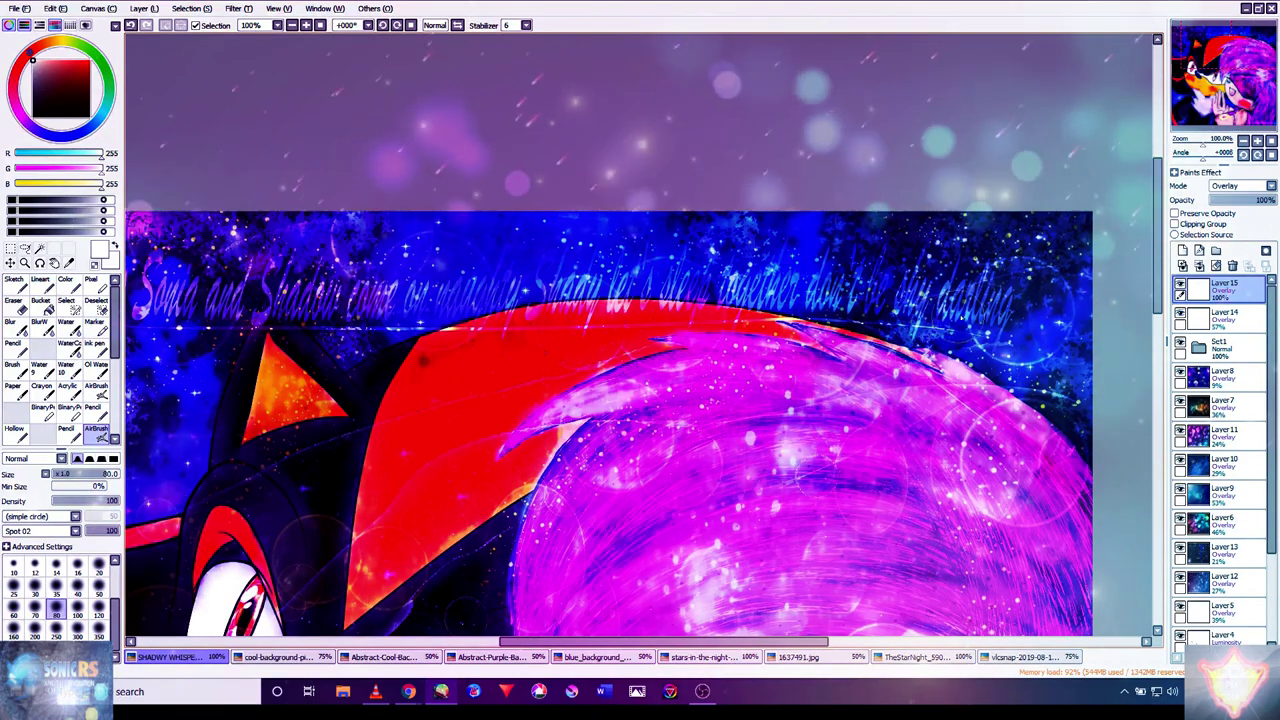
left_click_drag(703, 296, 833, 313)
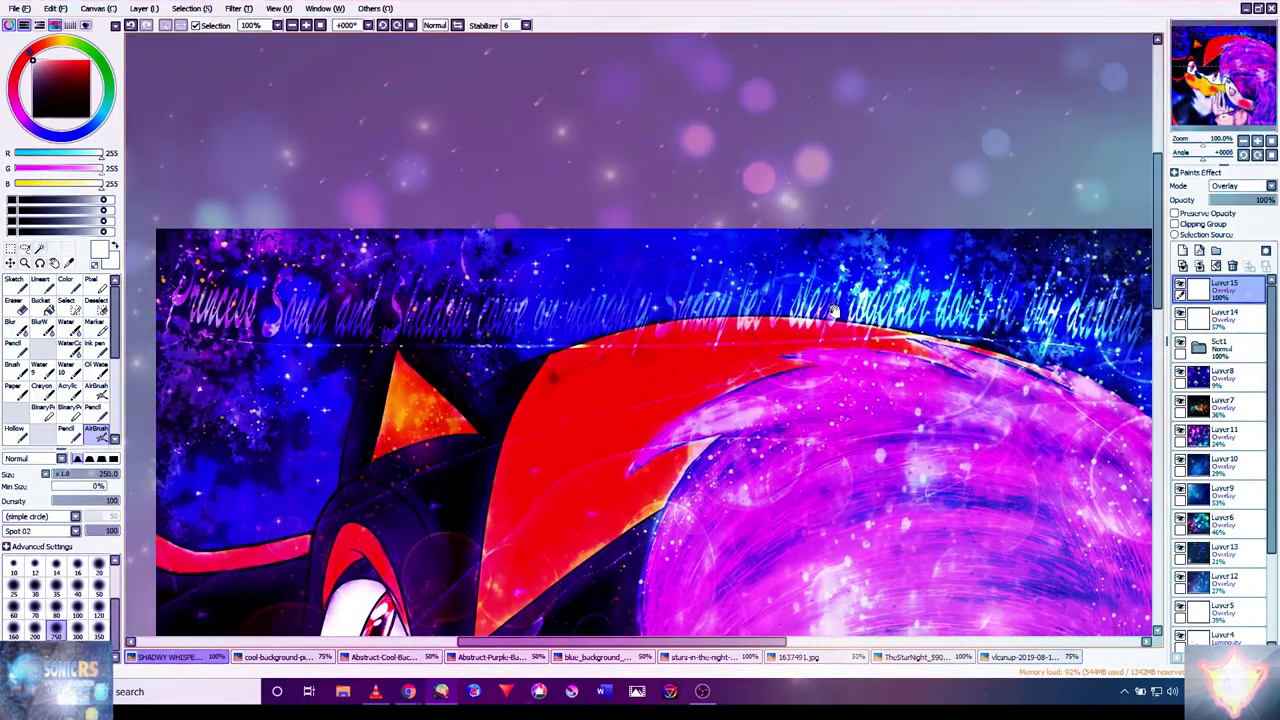
left_click_drag(985, 264, 780, 225)
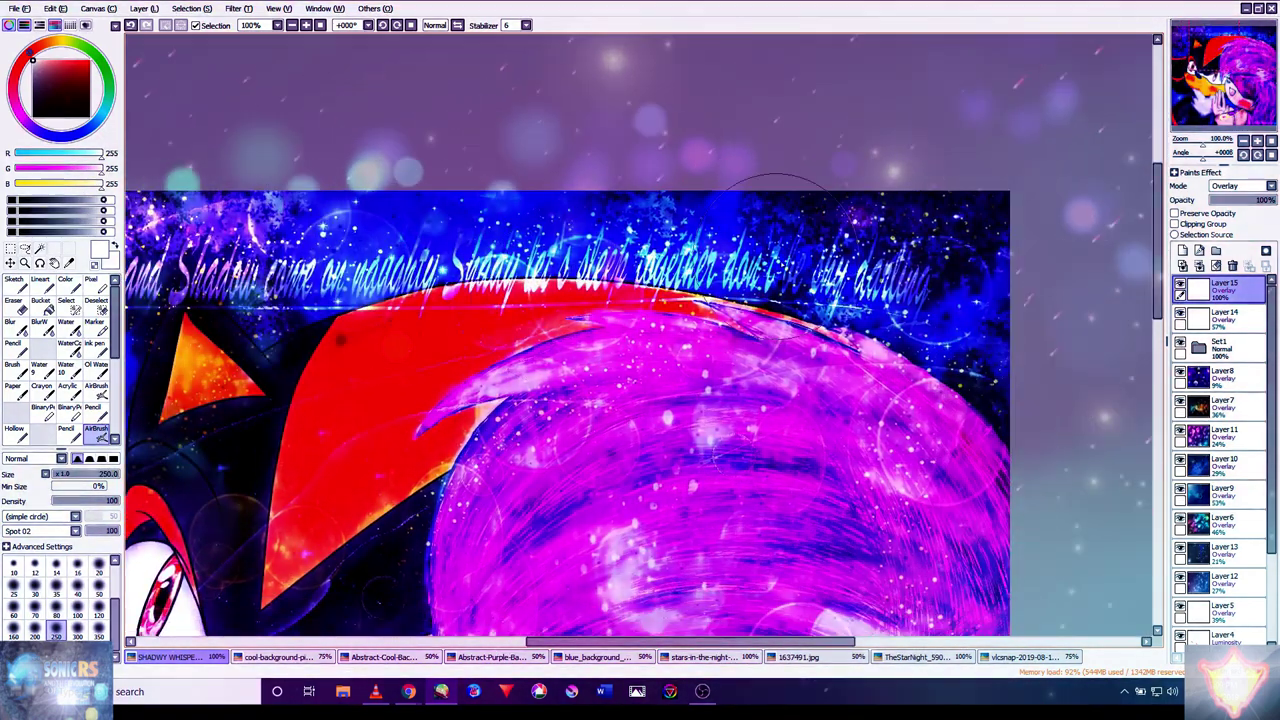
scroll(763, 405, "down", 4)
scroll(763, 405, "up", 4)
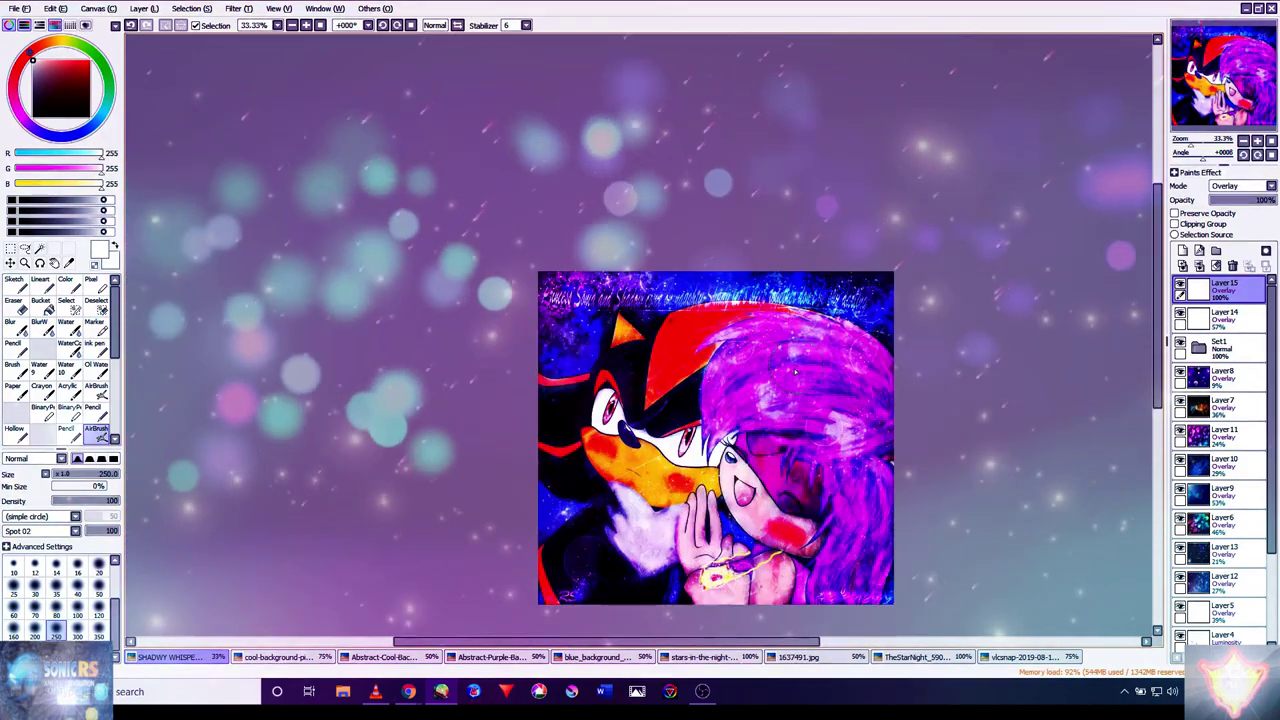
left_click_drag(763, 405, 729, 311)
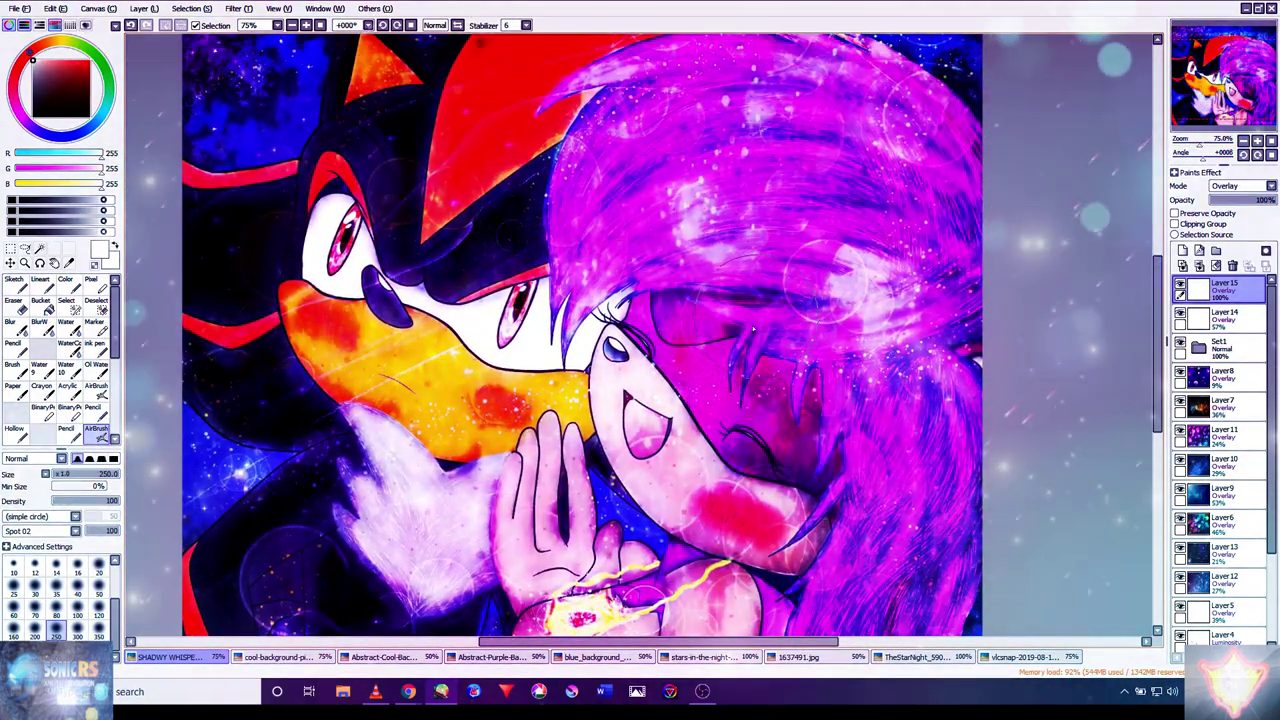
scroll(754, 330, "down", 4)
scroll(754, 330, "up", 5)
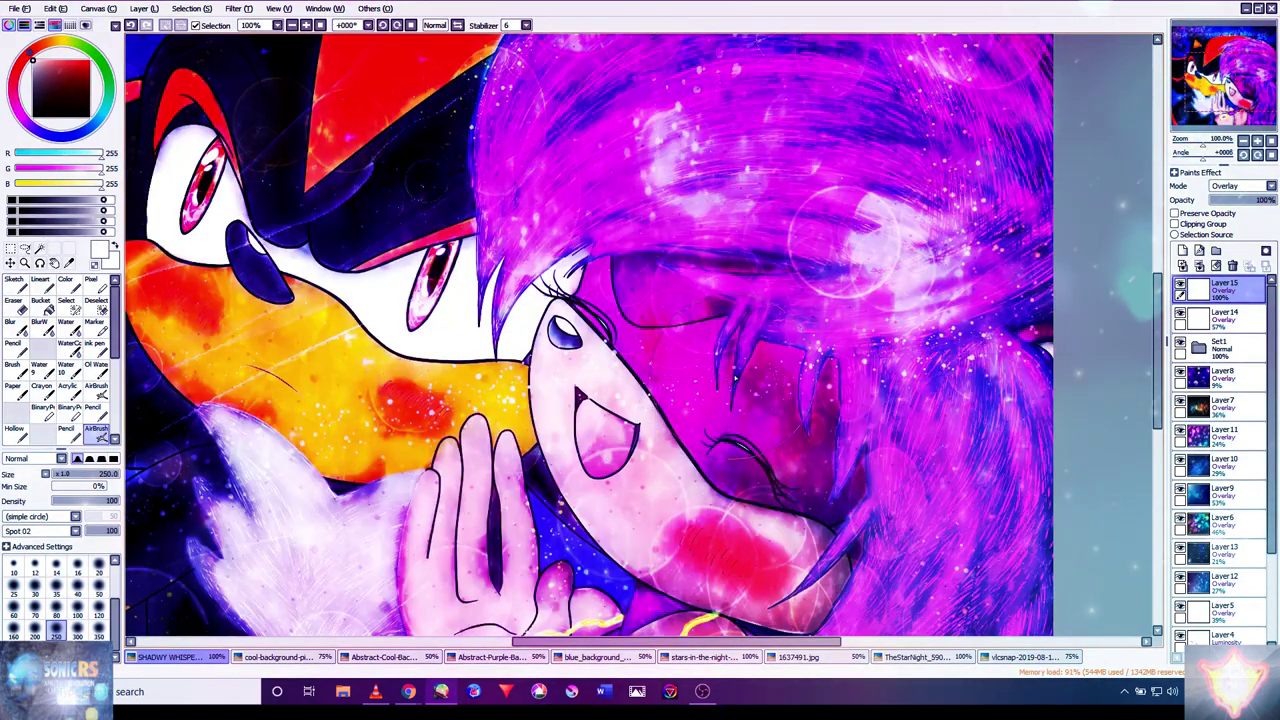
- Add a new top layer and dab soft white glow spots on it with the untextured airbrush at size 250
scroll(835, 325, "down", 2)
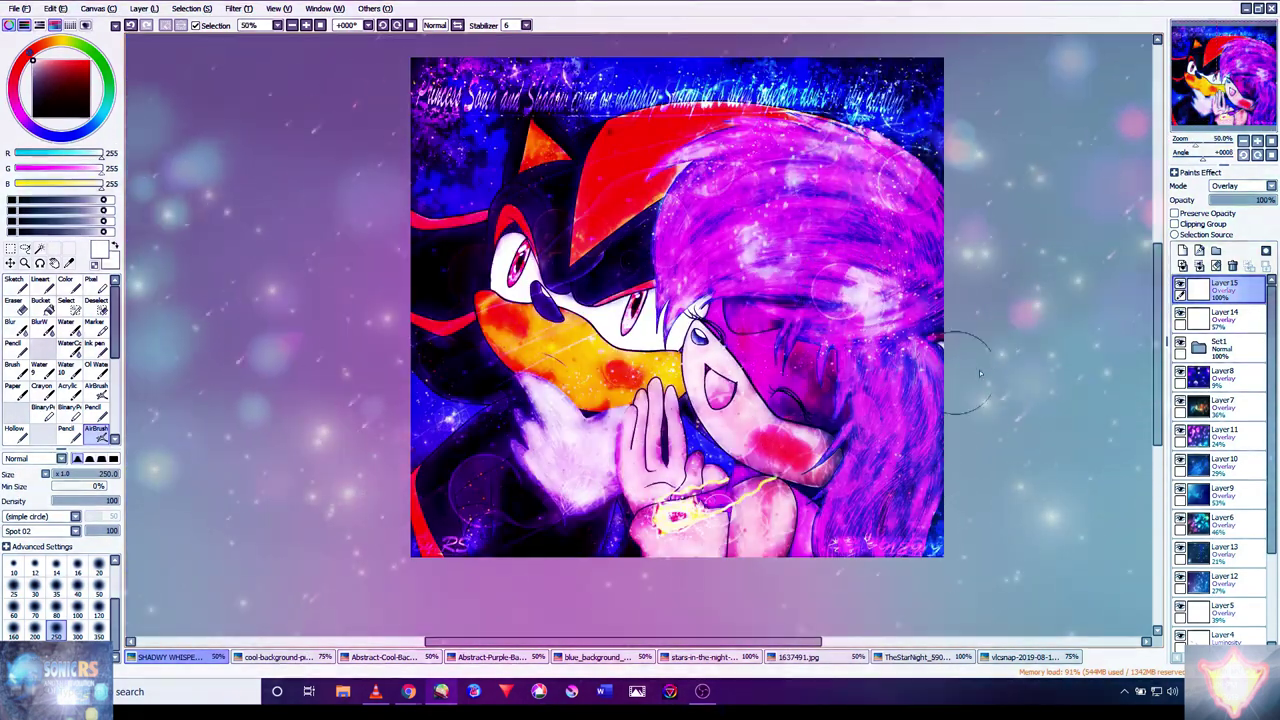
left_click(1183, 263)
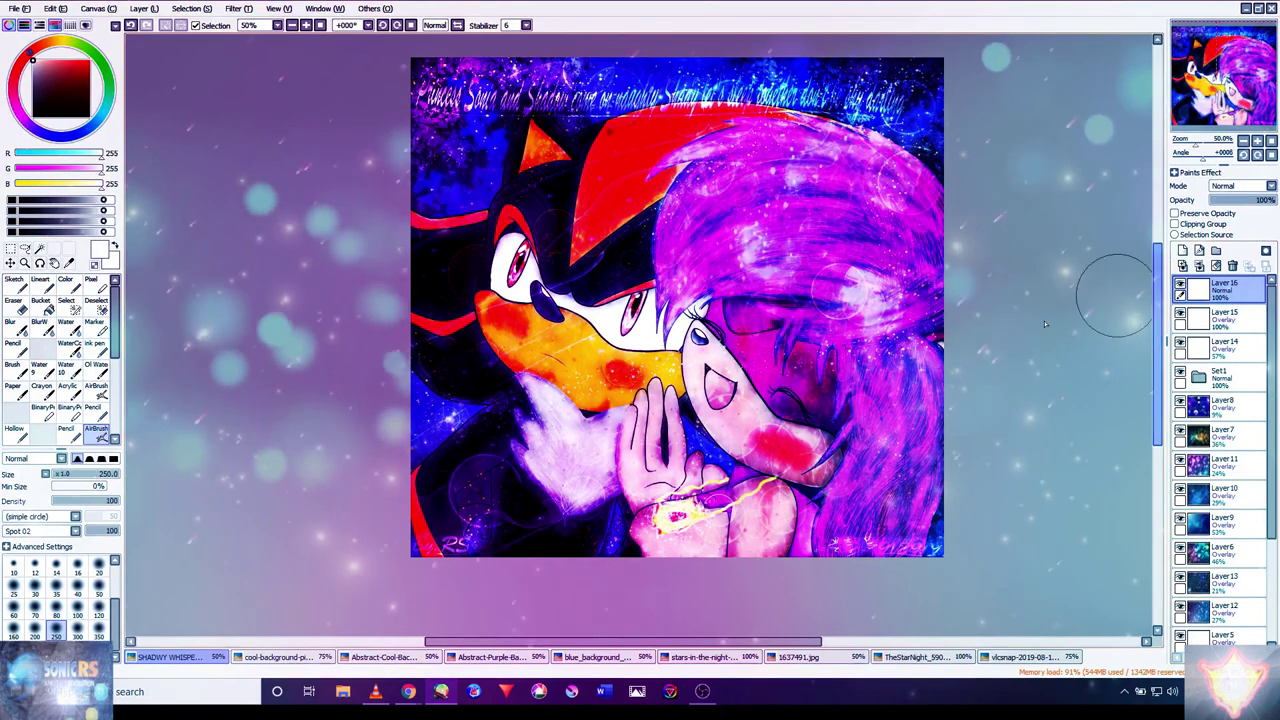
left_click(75, 531)
left_click_drag(75, 625, 75, 543)
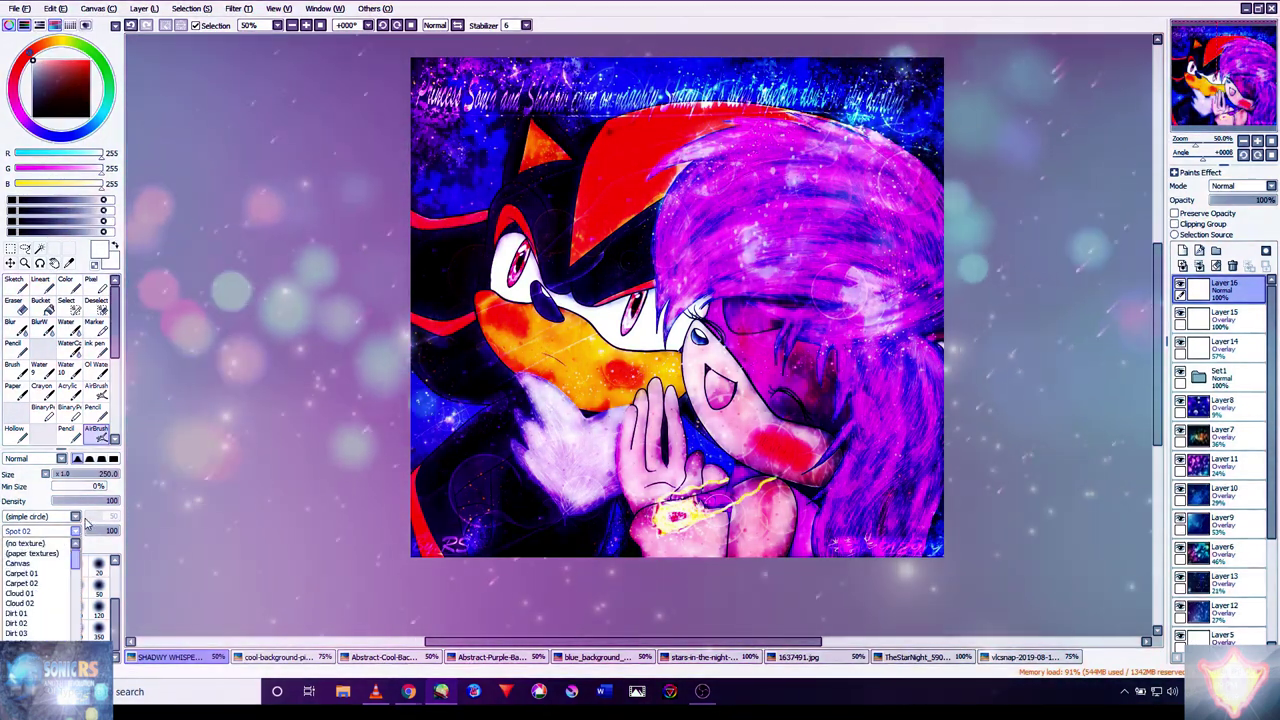
left_click(30, 544)
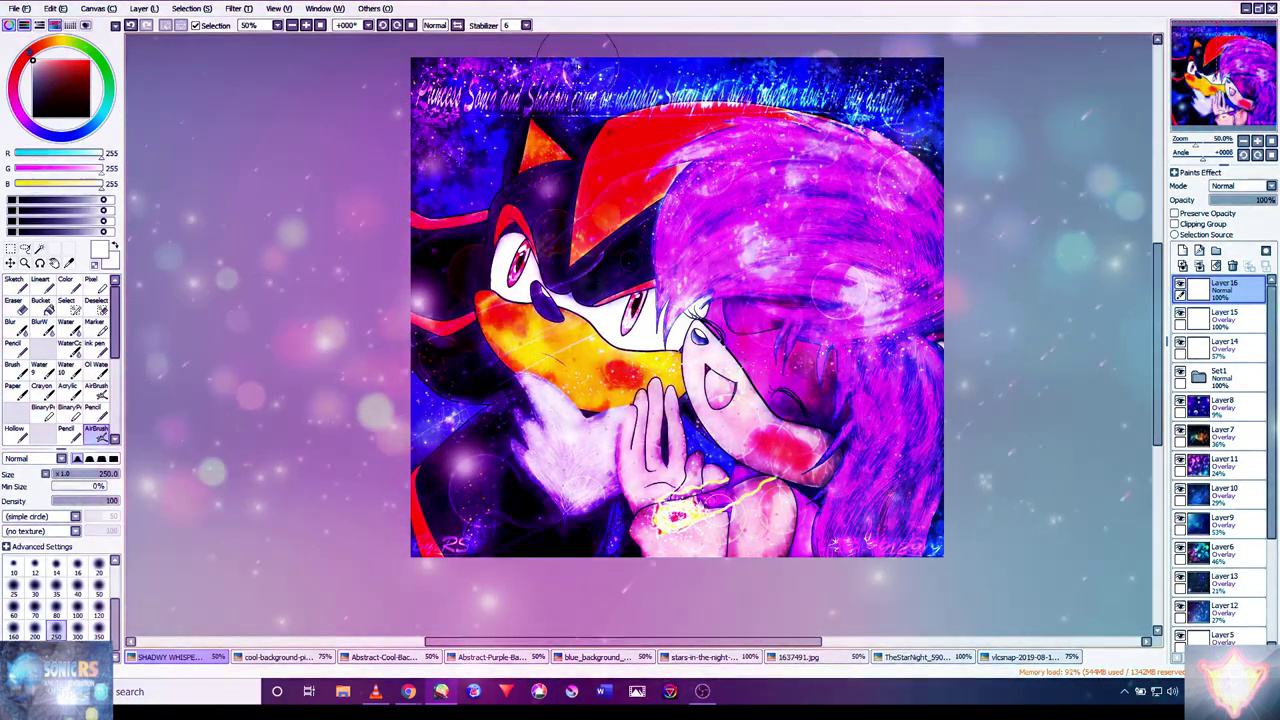
- Set the glow-spot layer to Luminosity mode at 63% opacity
left_click(1240, 186)
left_click(1240, 238)
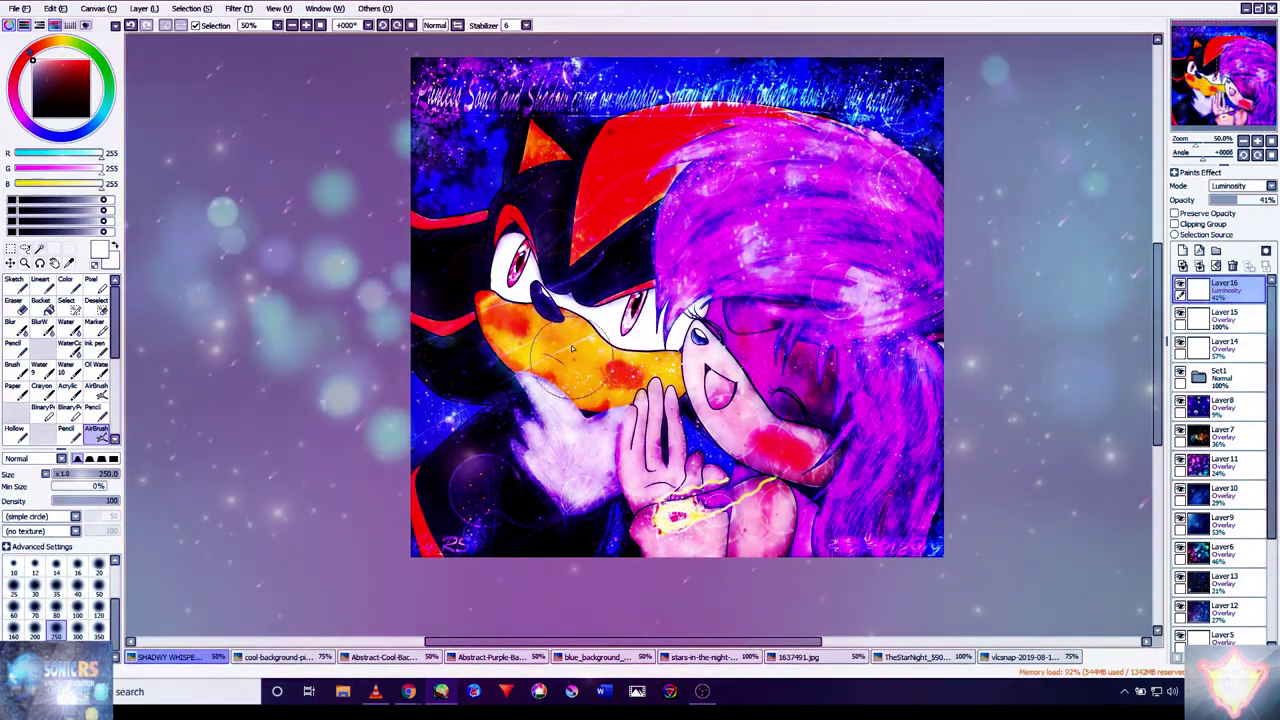
left_click(1253, 200)
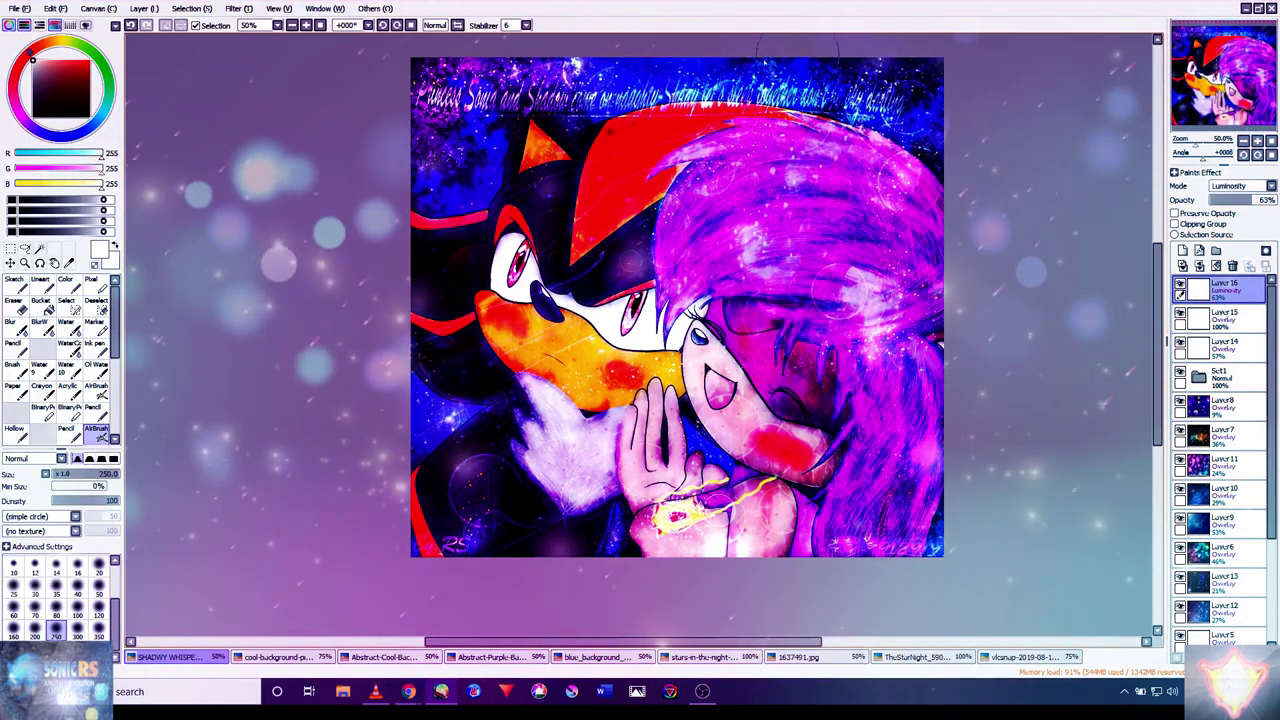
- Dab smaller white glow spots over Shadow's muzzle and Sonia's hair with the airbrush at size 120
scroll(570, 390, "down", 2)
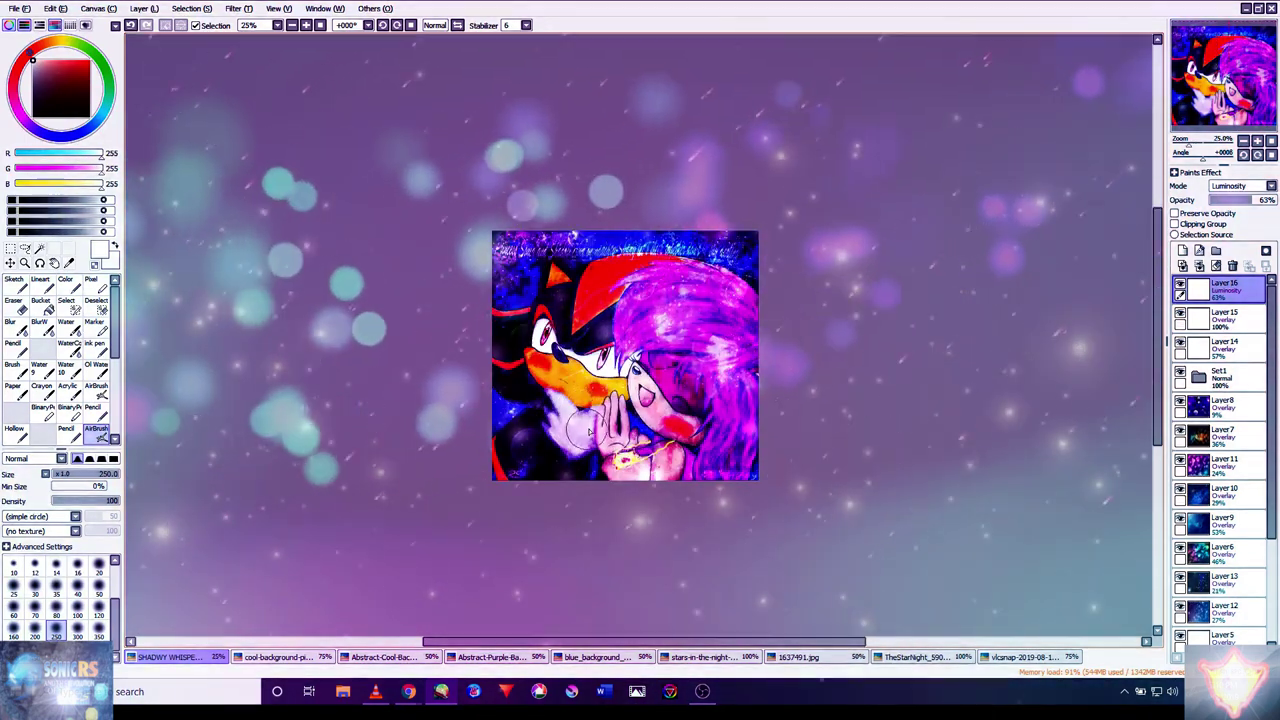
scroll(575, 427, "up", 4)
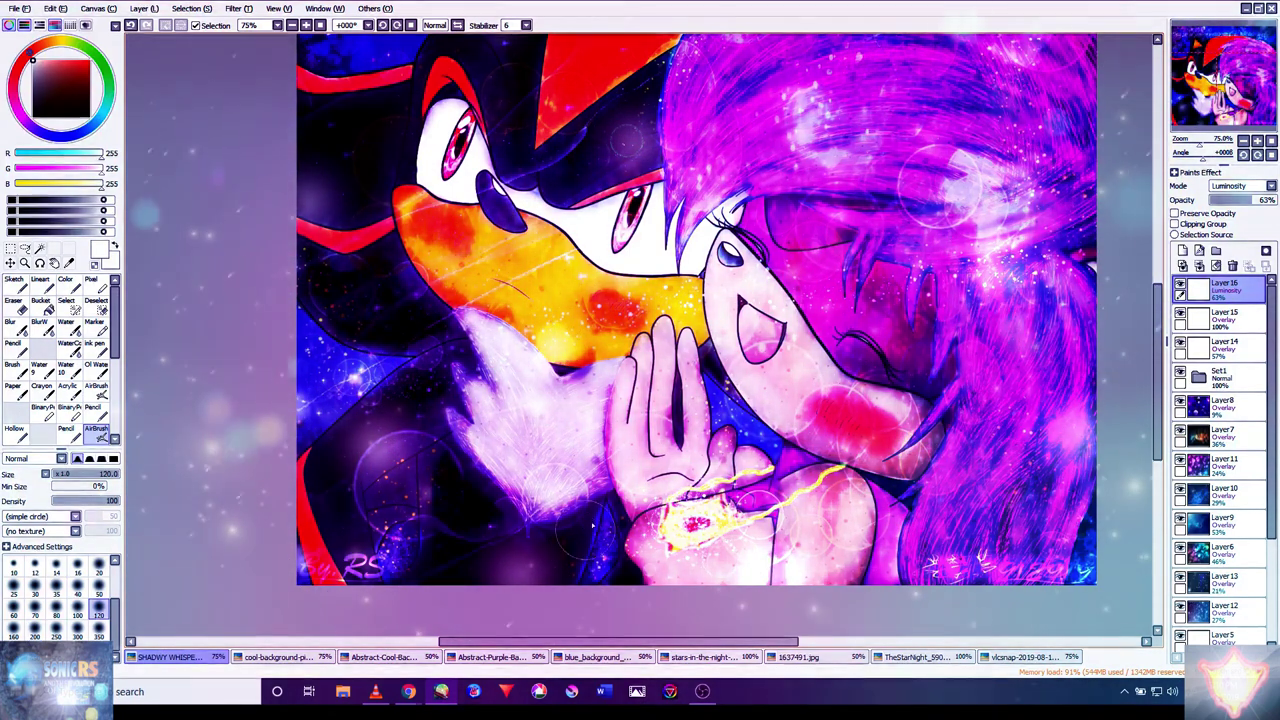
left_click_drag(627, 140, 587, 256)
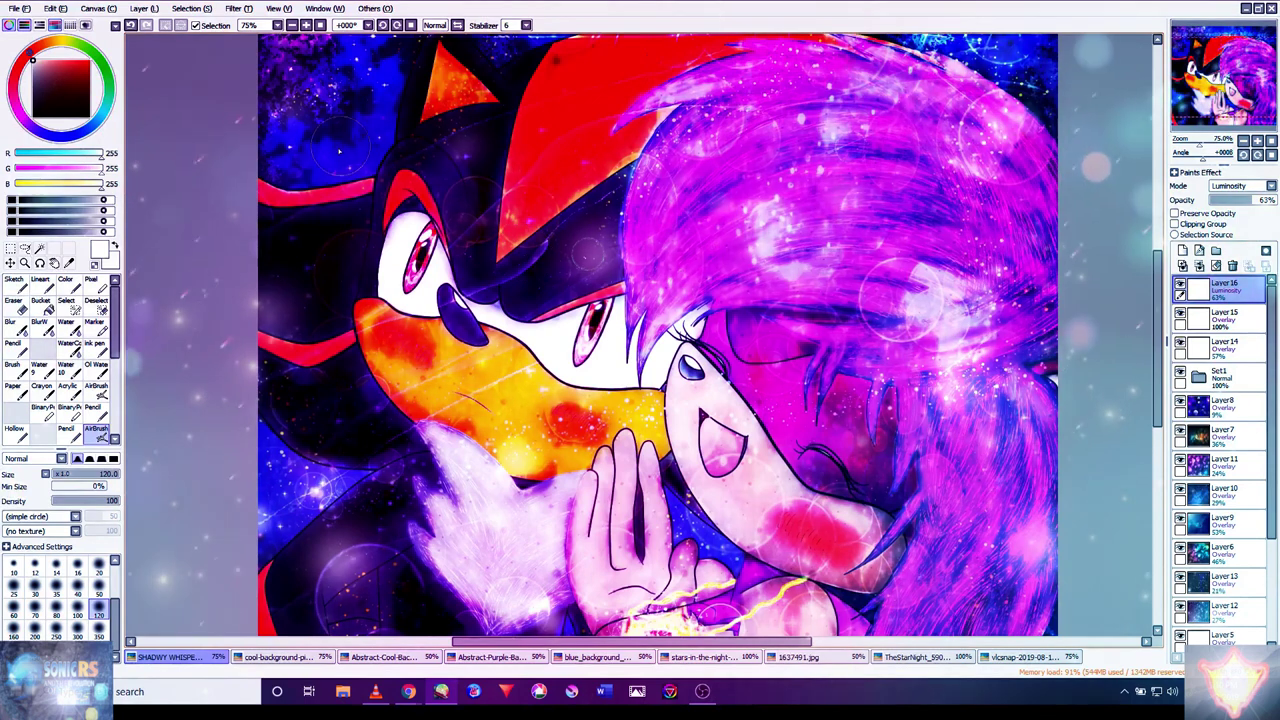
left_click_drag(648, 398, 538, 286)
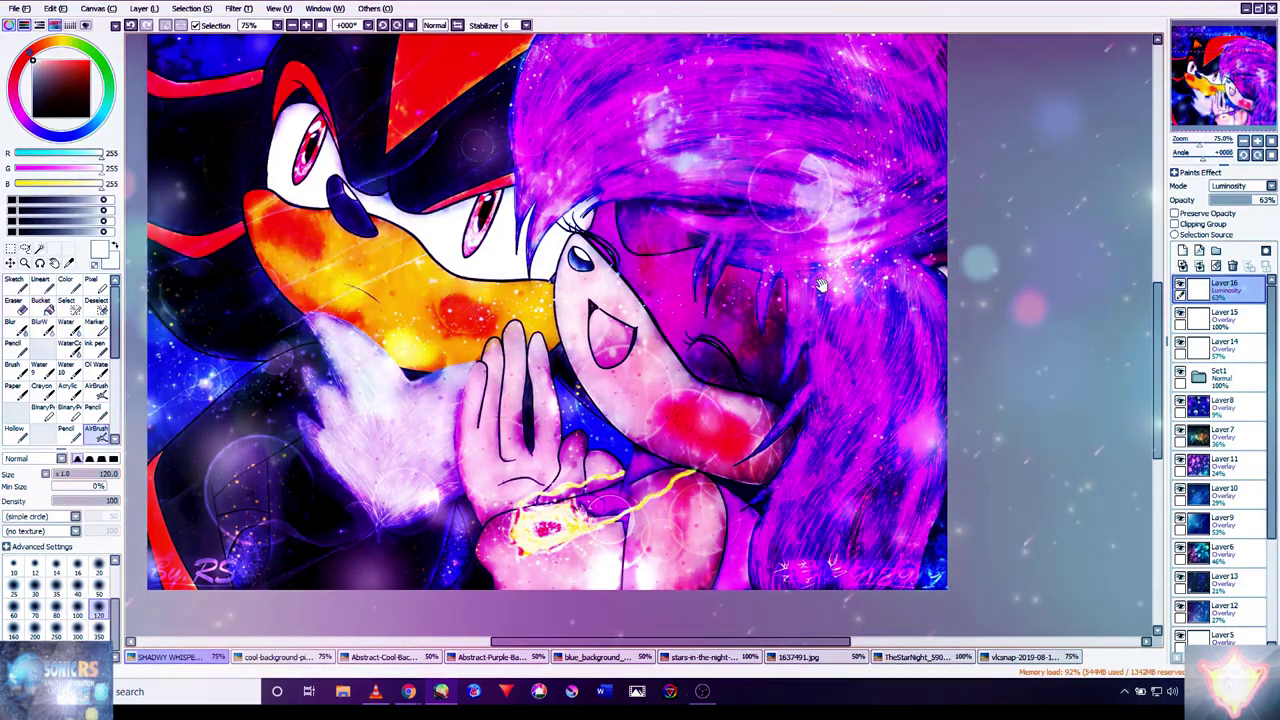
left_click_drag(929, 168, 882, 285)
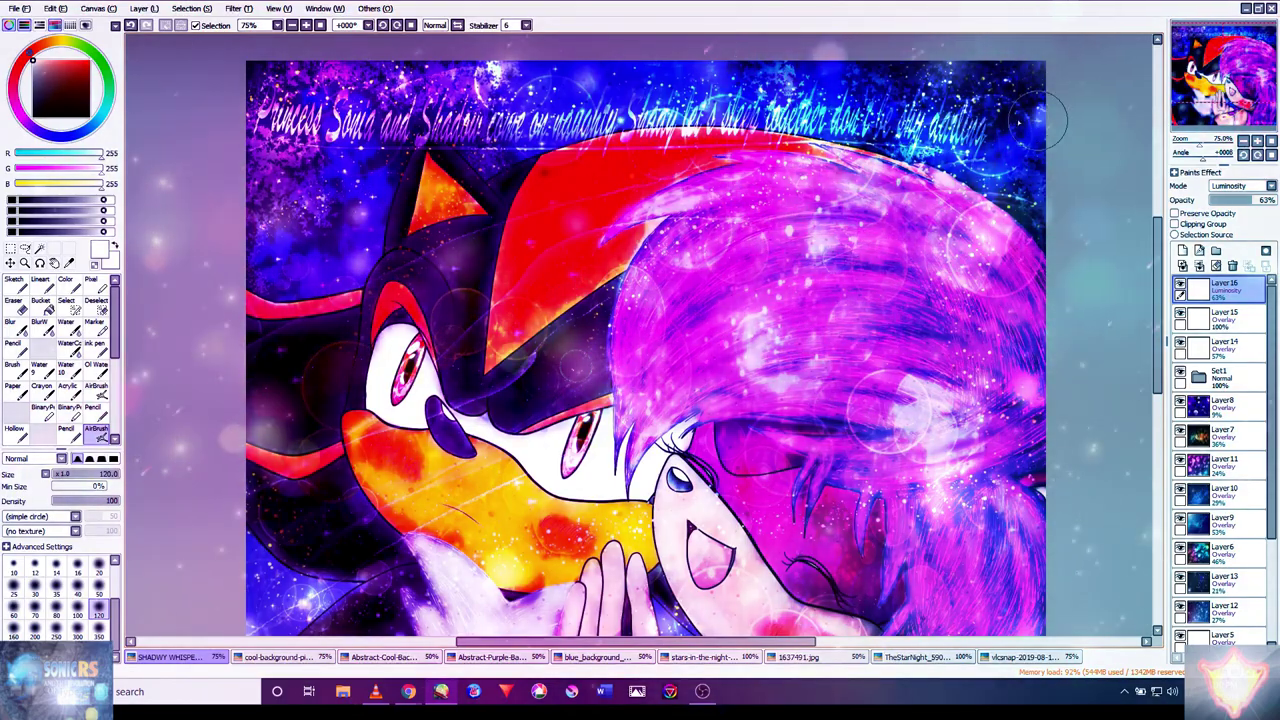
scroll(1040, 120, "down", 2)
scroll(640, 300, "up", 3)
scroll(640, 300, "down", 5)
scroll(815, 245, "up", 5)
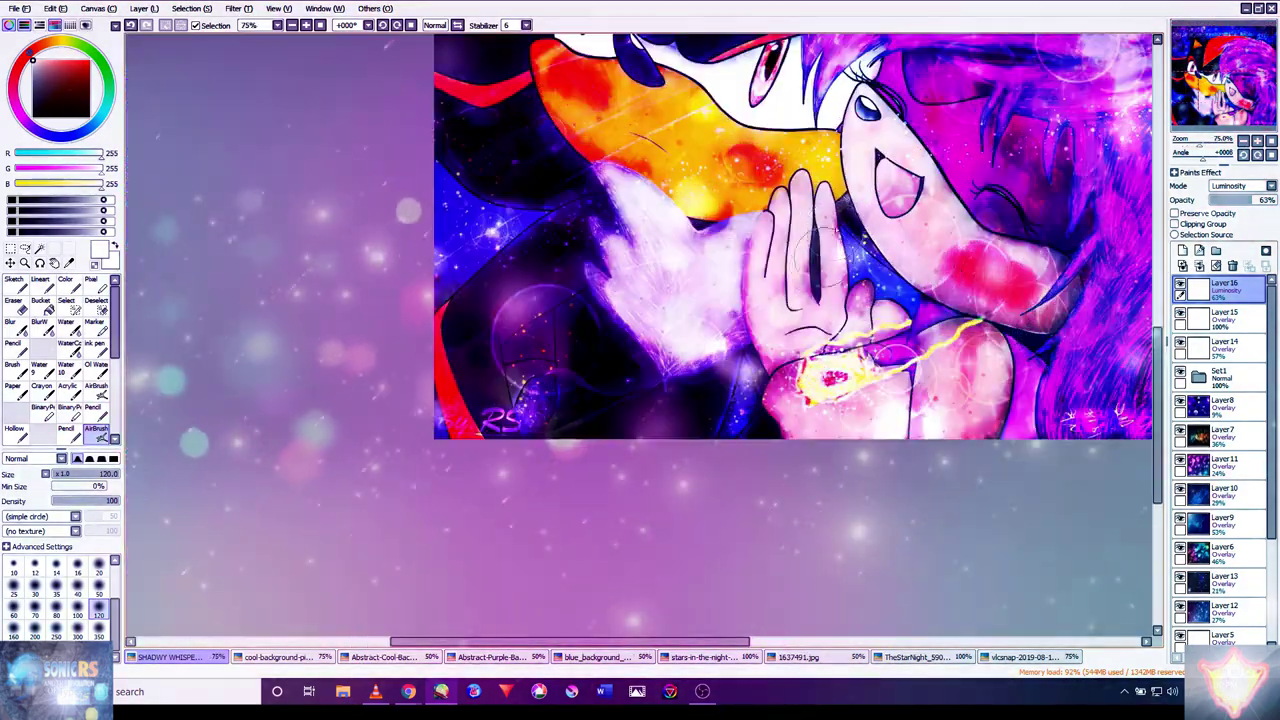
- Add white airbrush glows to Shadow's chest fur, dark body and the area around his face at size 120
scroll(815, 245, "up", 2)
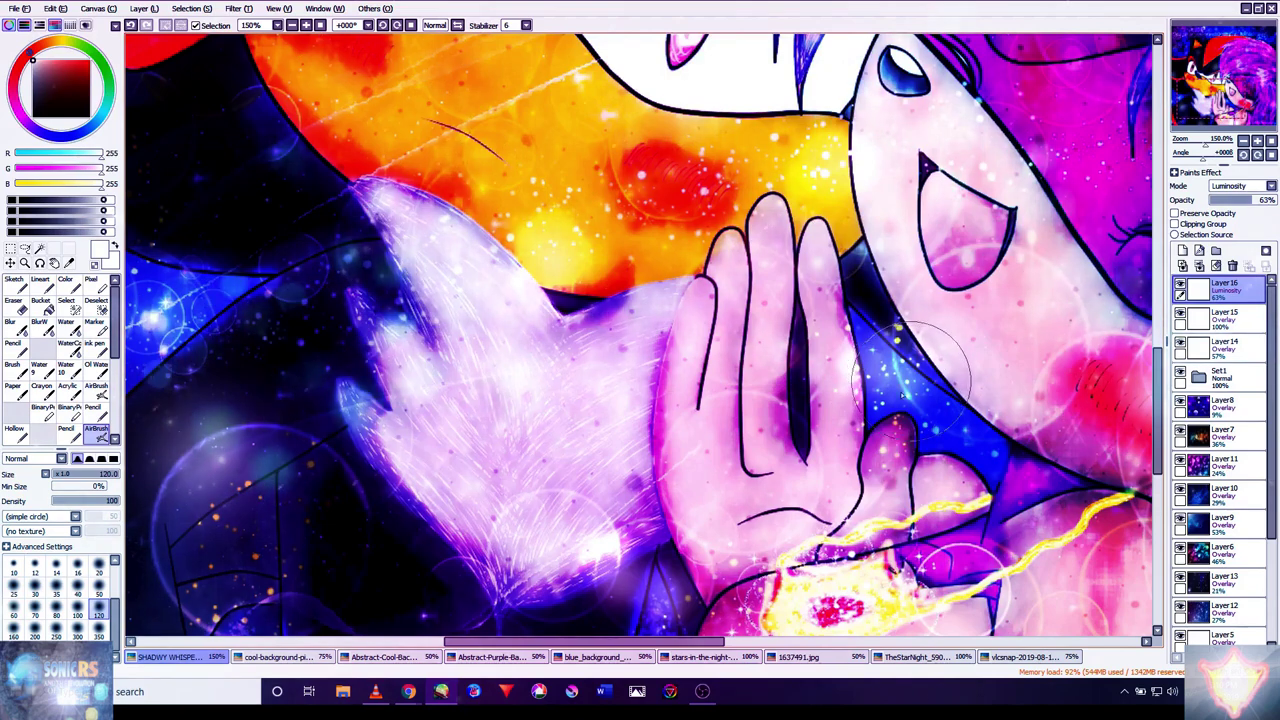
scroll(740, 420, "down", 5)
scroll(740, 420, "left", 3)
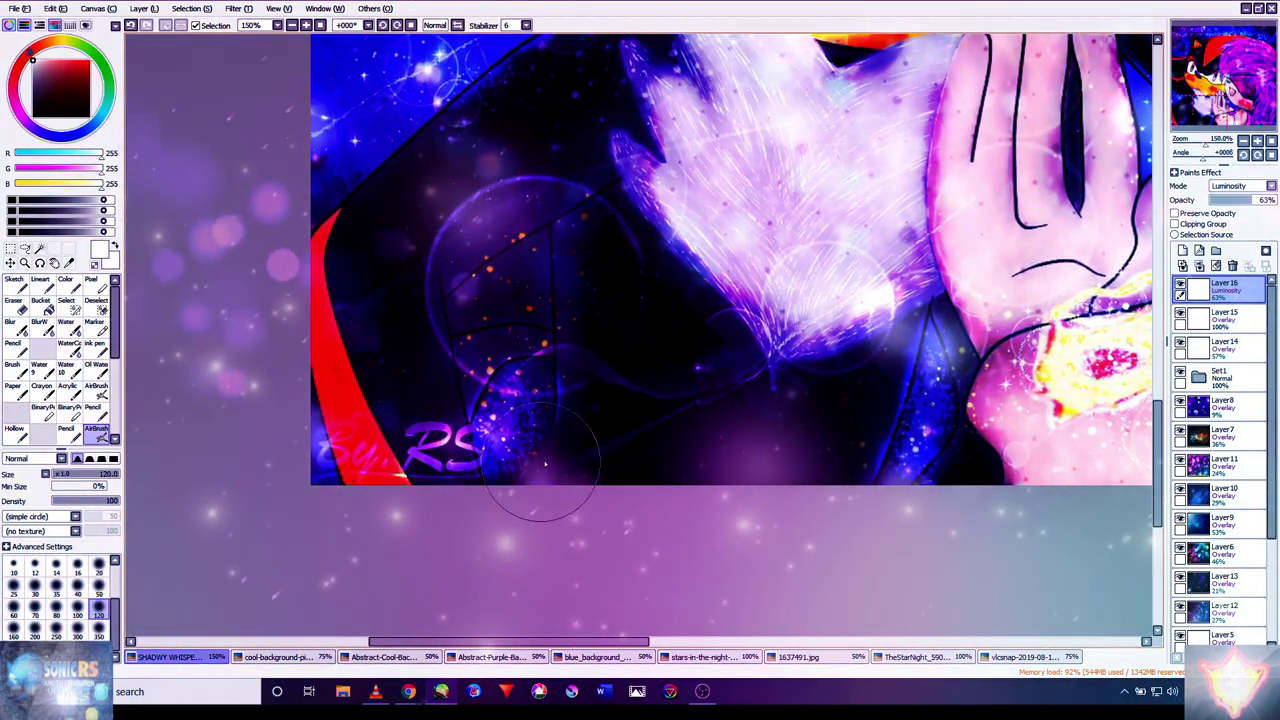
scroll(470, 290, "up", 2)
left_click_drag(523, 280, 526, 520)
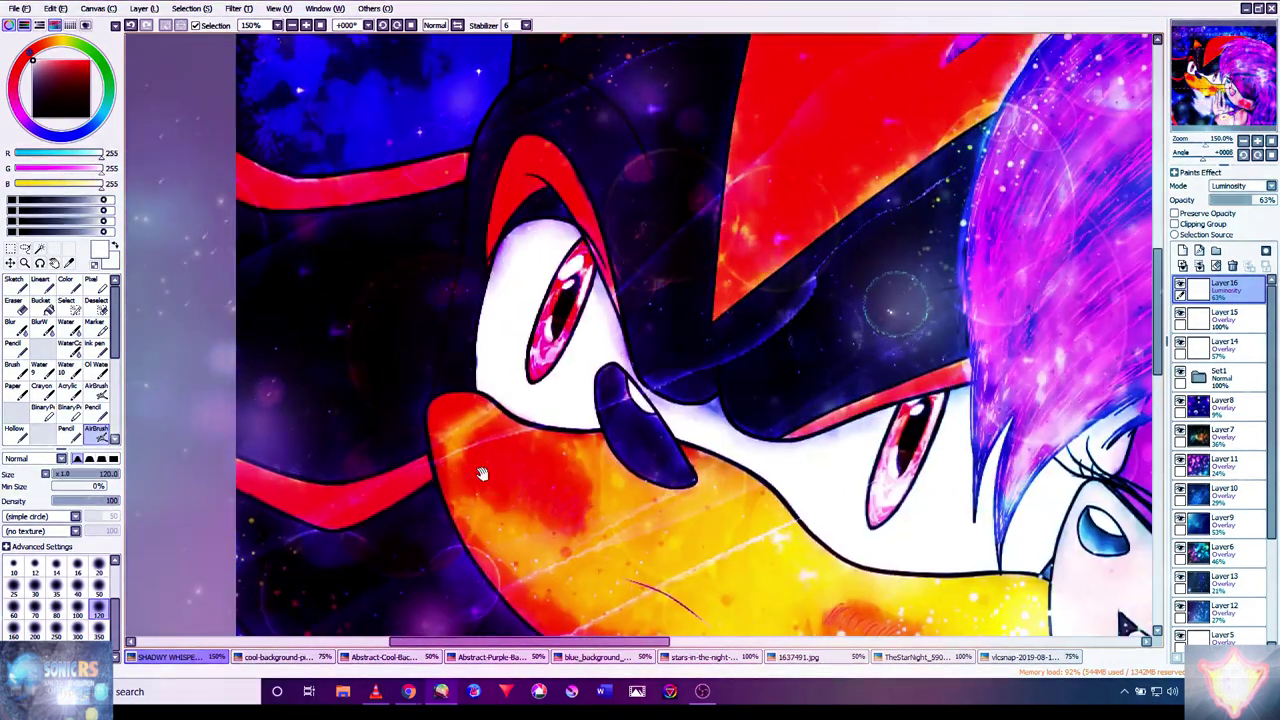
left_click_drag(413, 60, 435, 290)
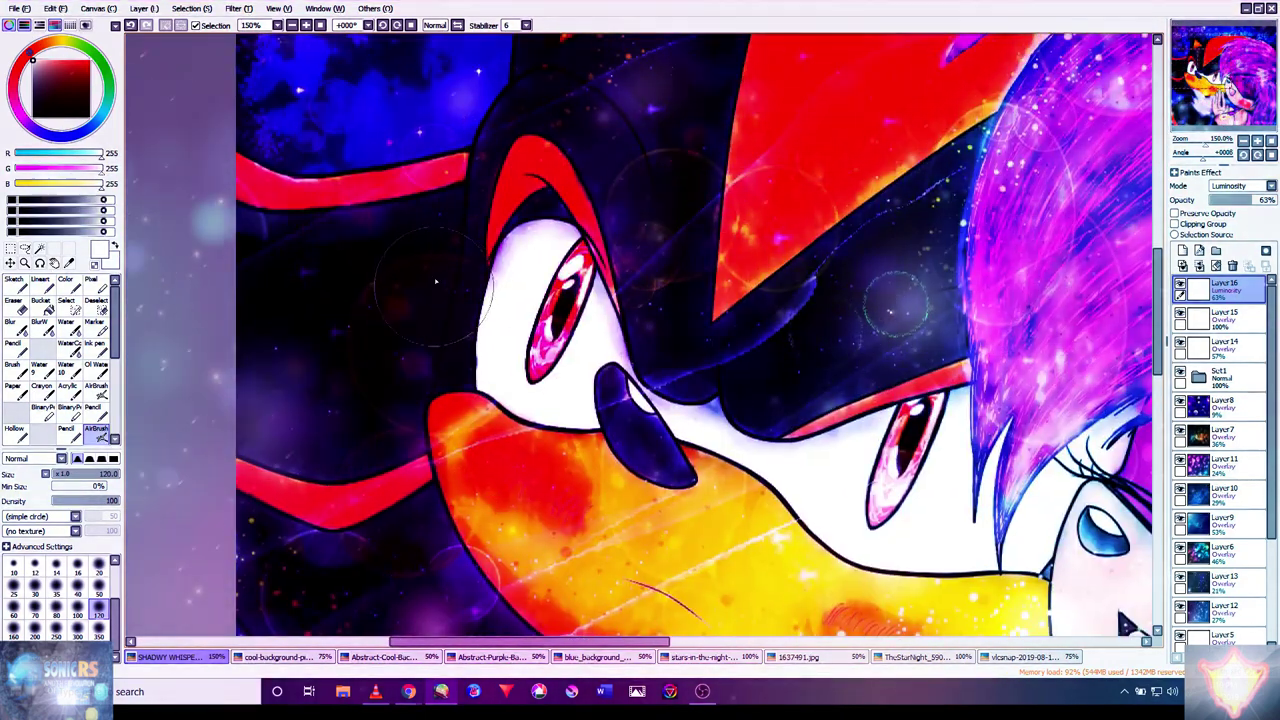
- Dab size 120 white glows over the starry background, Shadow's red quill and the upper part of Sonia's hair
scroll(420, 265, "up", 3)
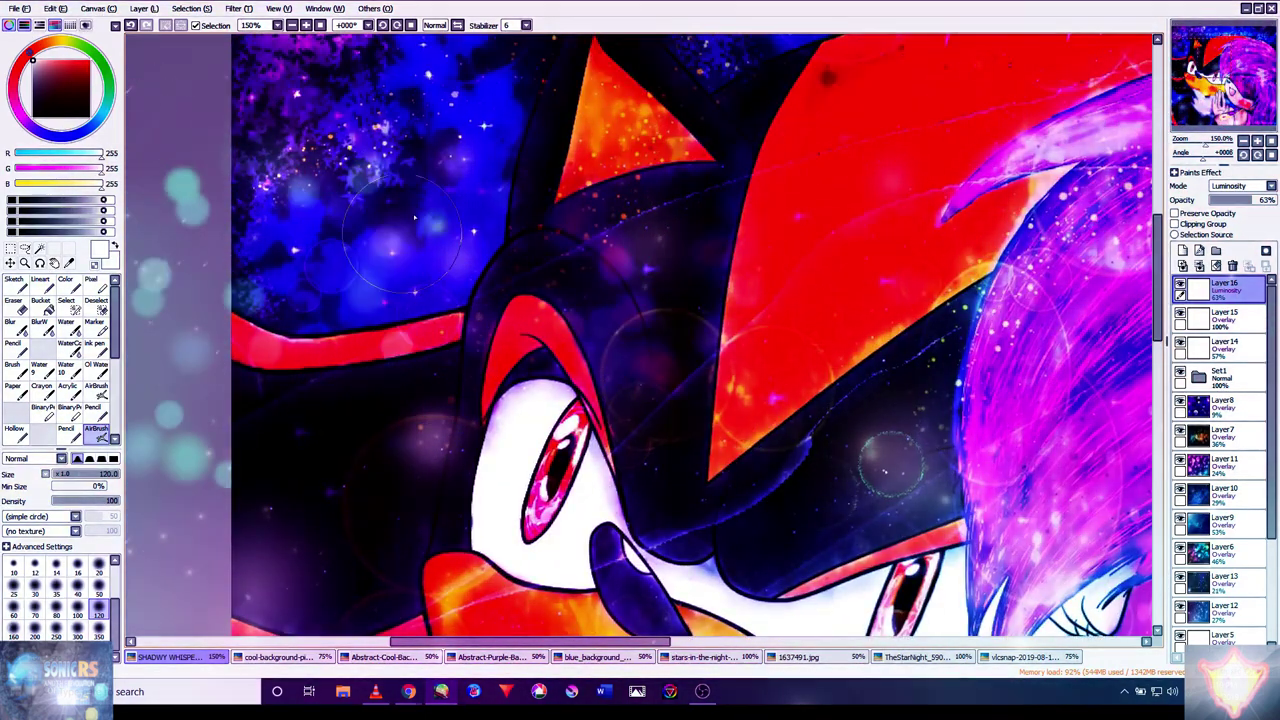
scroll(403, 237, "up", 3)
scroll(403, 237, "right", 3)
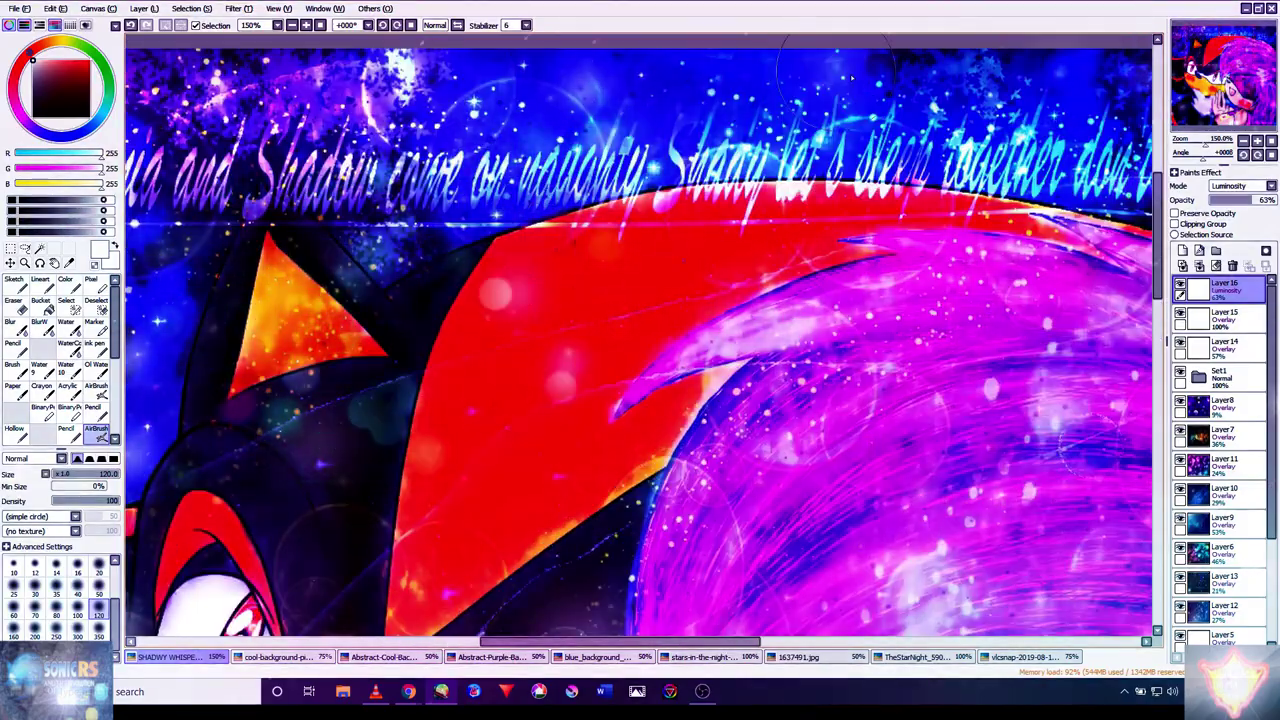
scroll(606, 561, "up", 2)
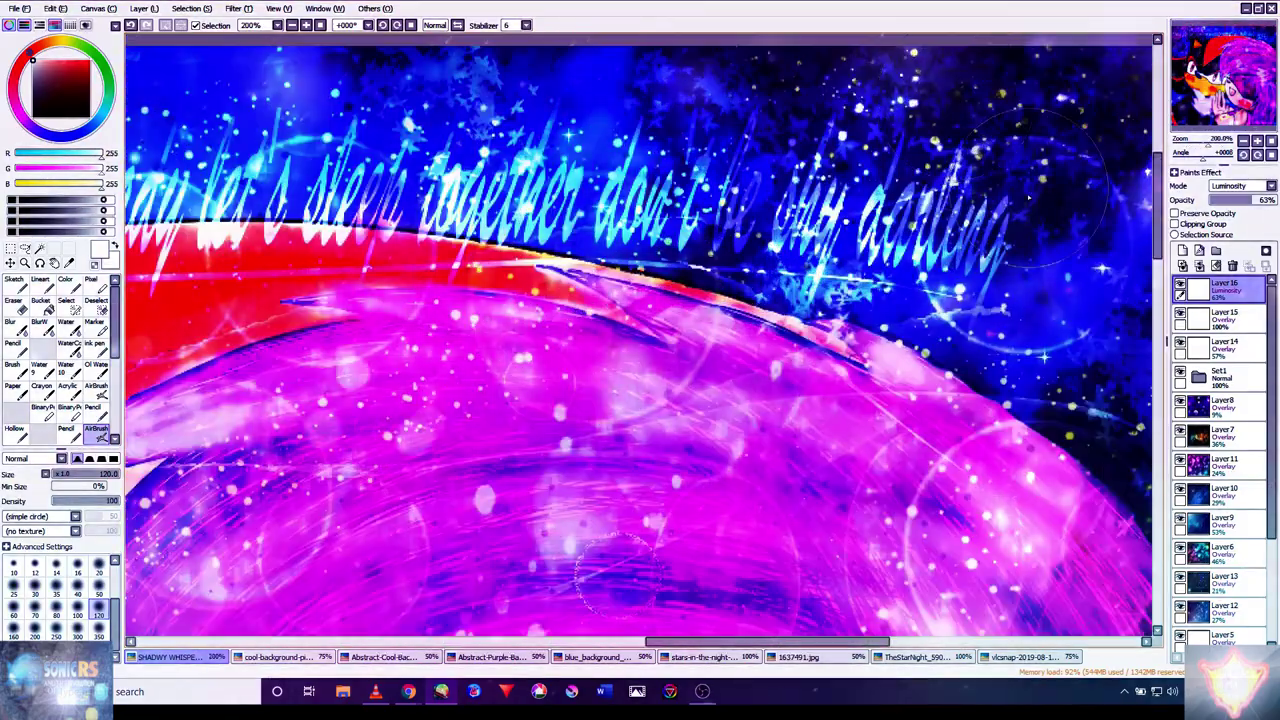
scroll(615, 570, "down", 3)
scroll(445, 430, "up", 1)
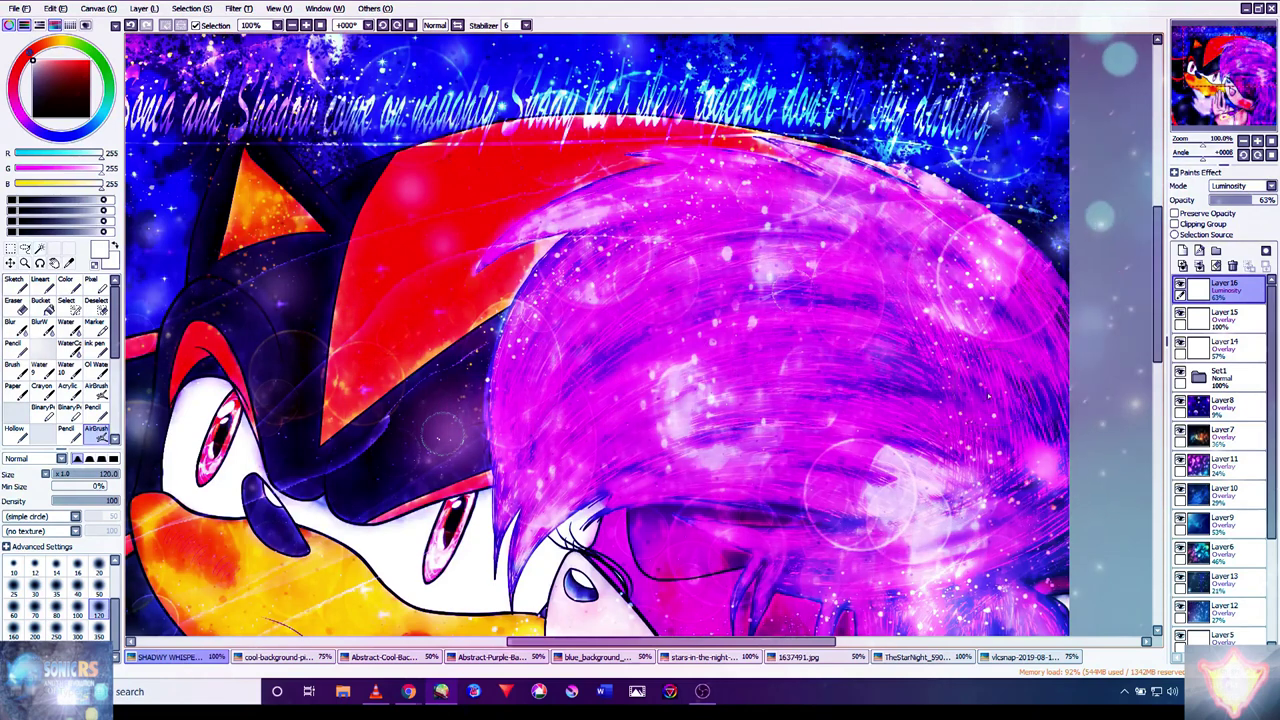
- Add size 120 white glows to Sonia's blushed cheek, her lower hair and the clasped hands
scroll(445, 430, "down", 3)
scroll(843, 226, "right", 3)
left_click_drag(843, 226, 865, 192)
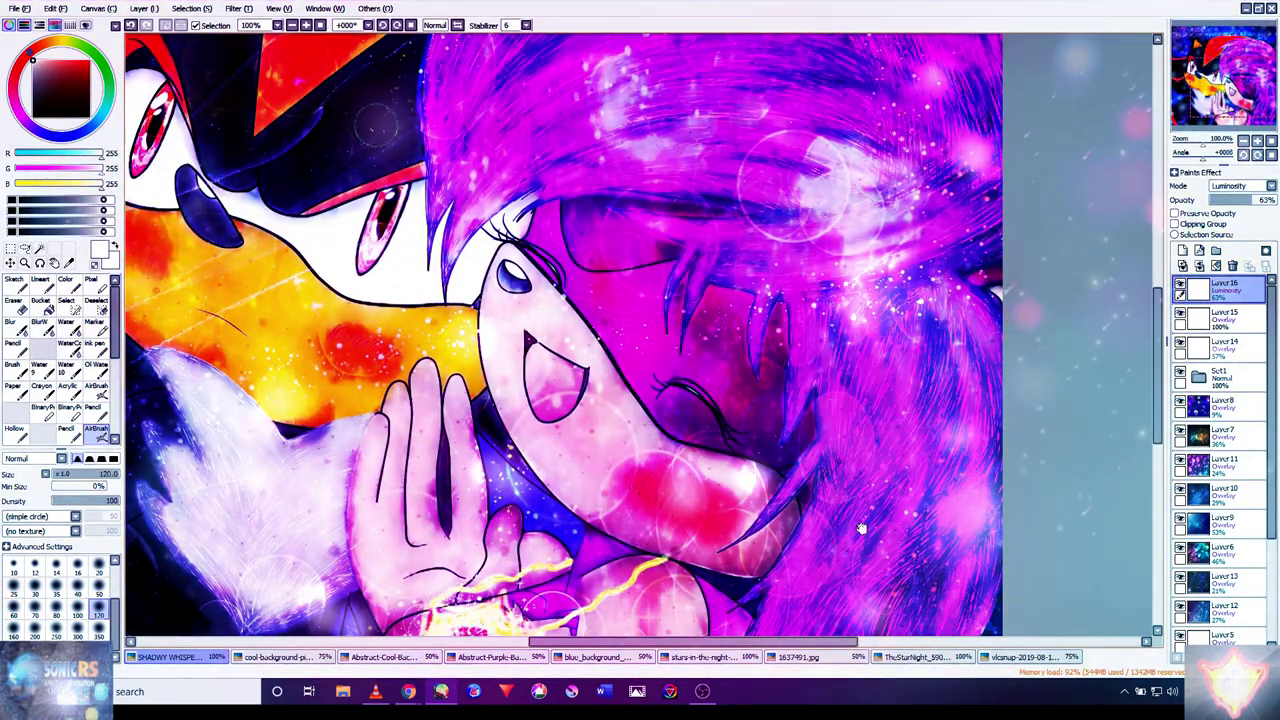
left_click_drag(871, 527, 906, 337)
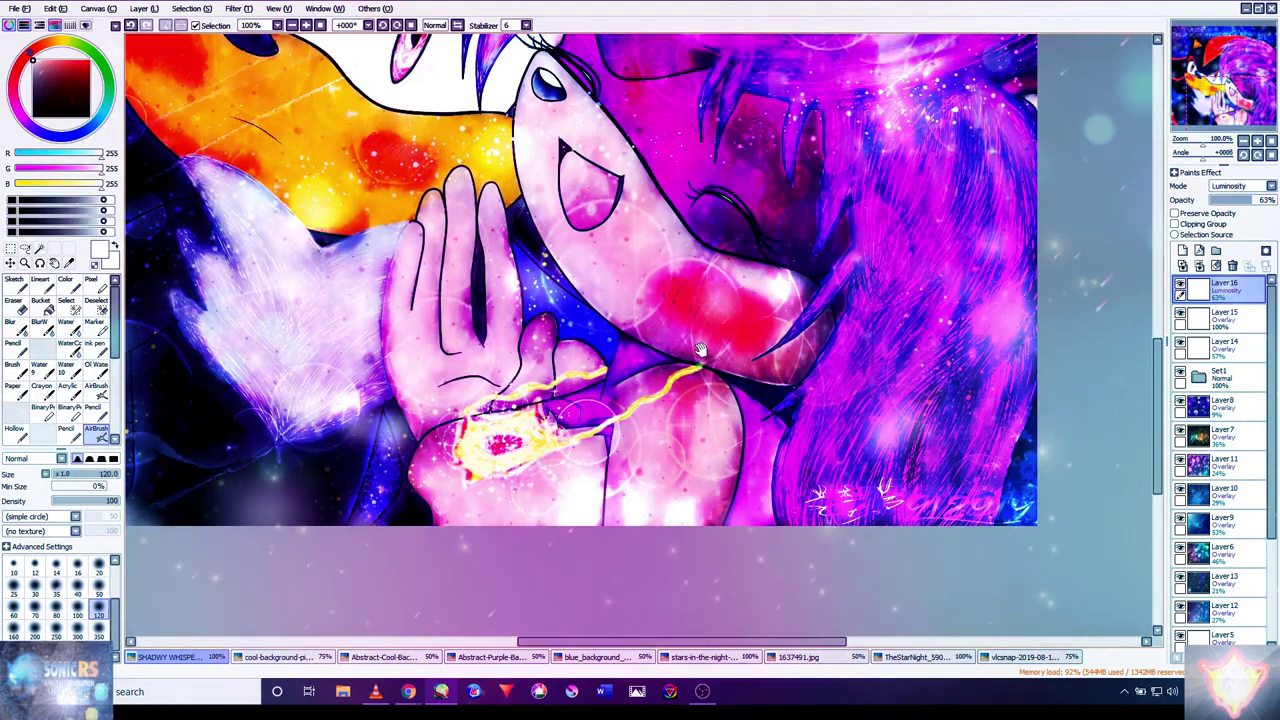
left_click_drag(685, 515, 709, 685)
scroll(823, 394, "down", 3)
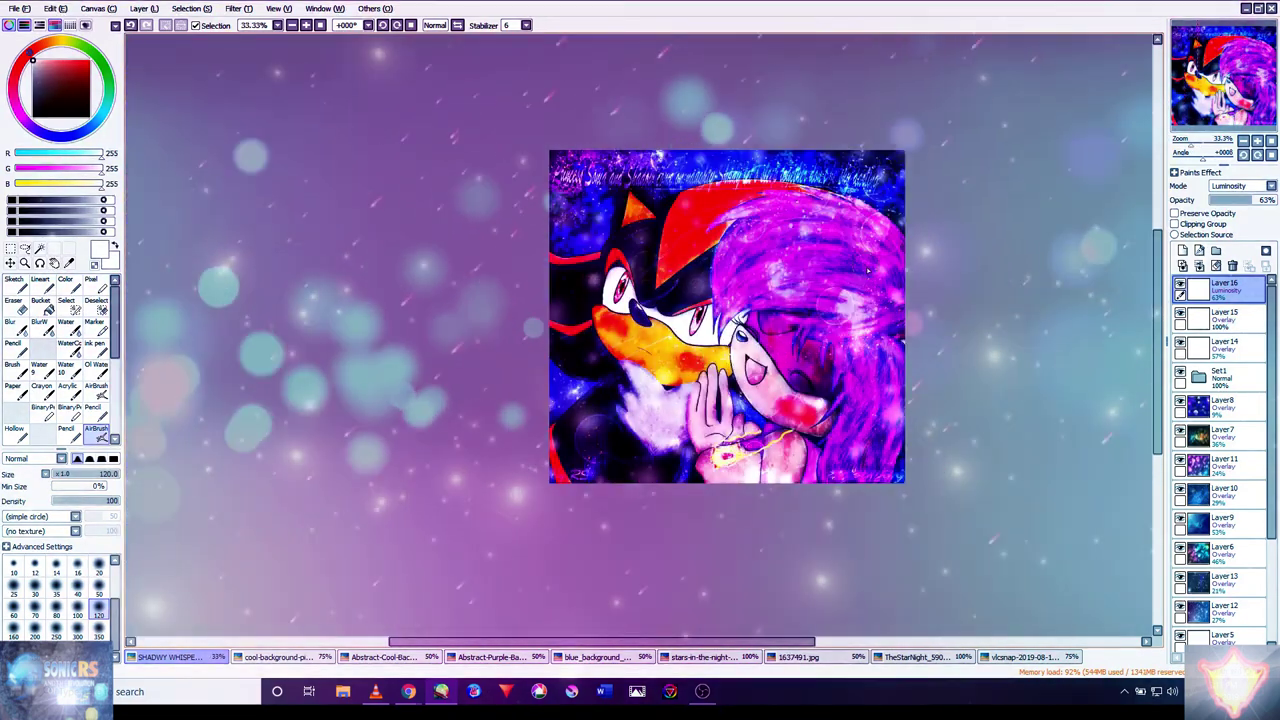
- Add a new top layer and paint diagonal white light rays across the artwork with the airbrush at size 120
left_click(1182, 251)
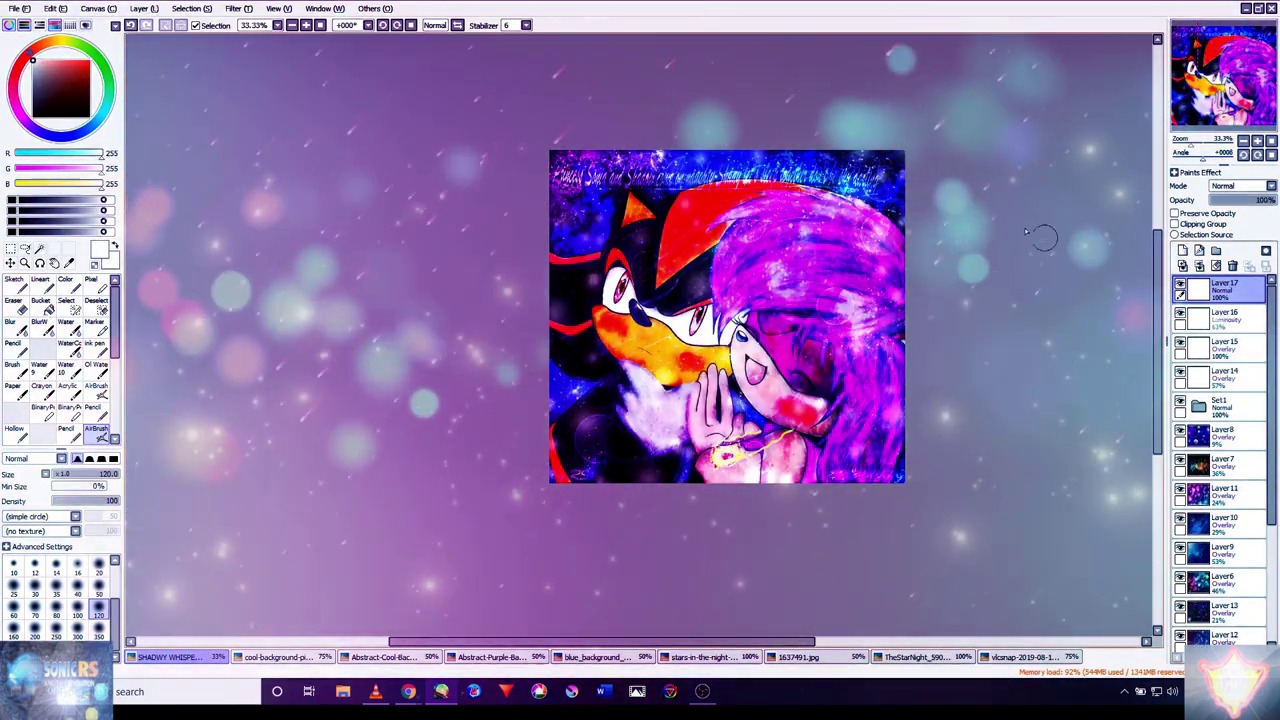
scroll(1043, 237, "up", 1)
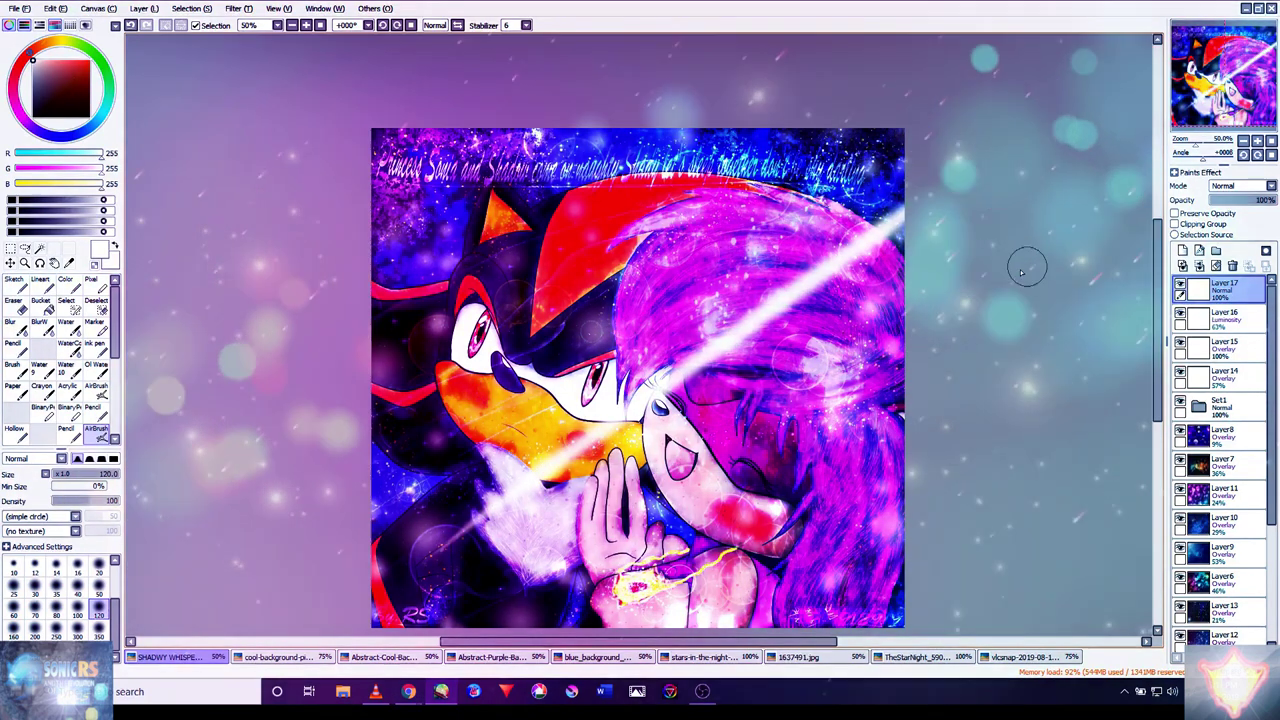
left_click_drag(1021, 272, 955, 255)
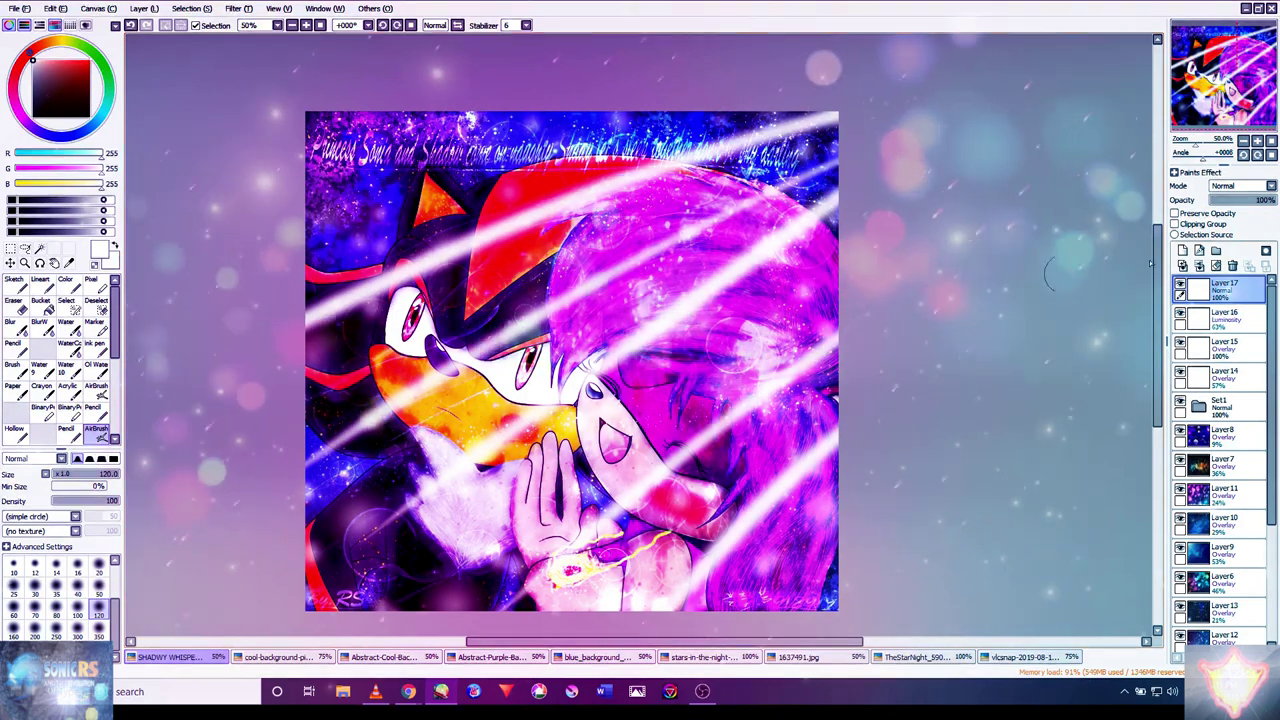
- Blend the light-ray layer in Lumi & Shade mode at 19% opacity
left_click(1233, 237)
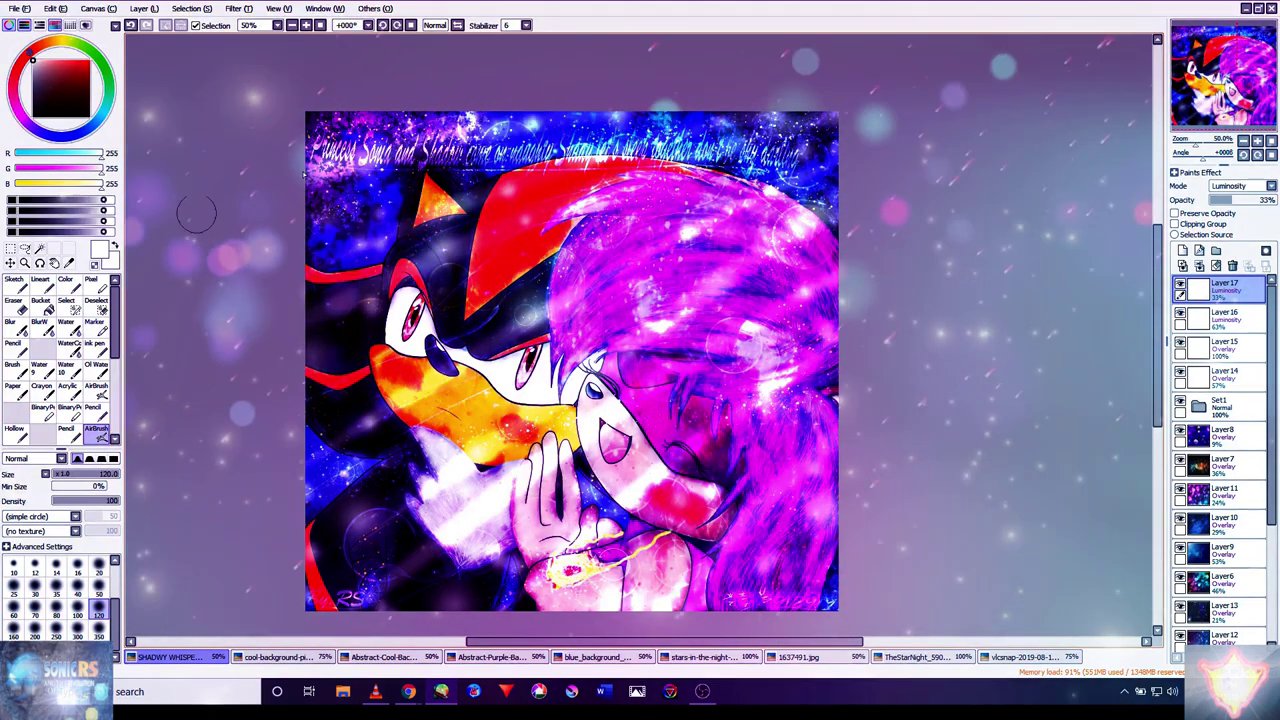
scroll(655, 293, "down", 3)
scroll(655, 293, "up", 3)
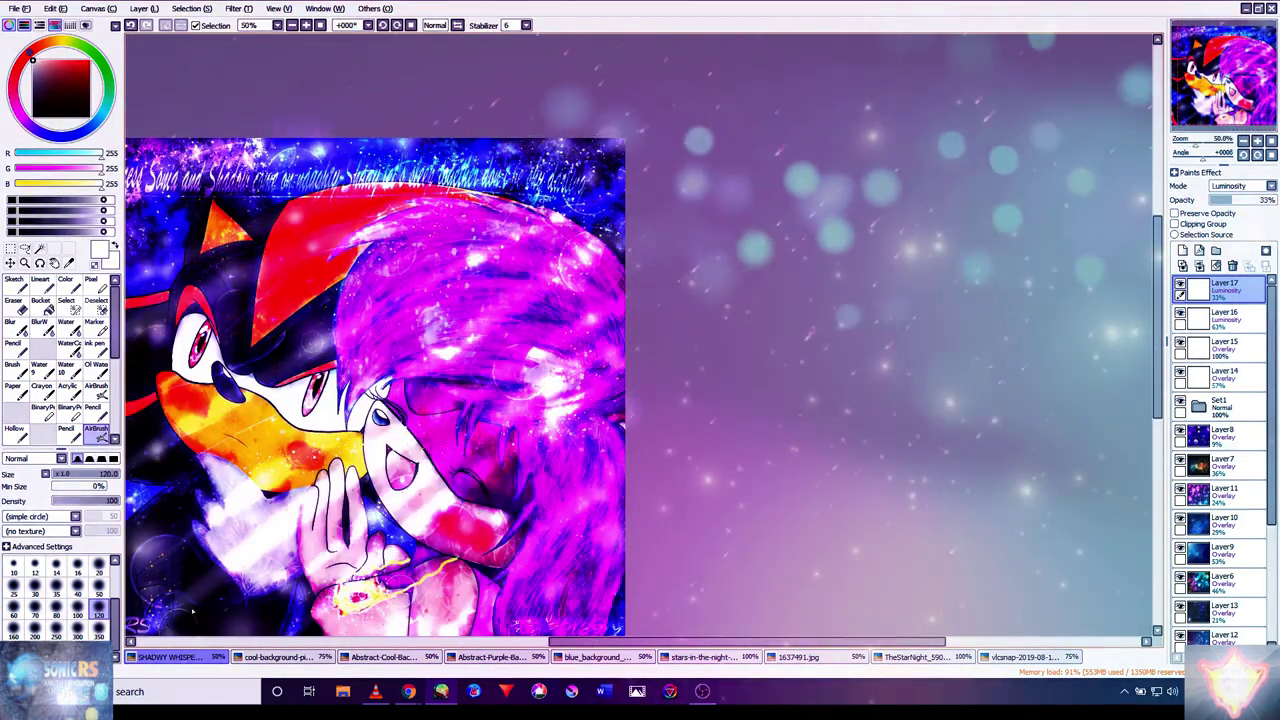
left_click_drag(634, 400, 795, 237)
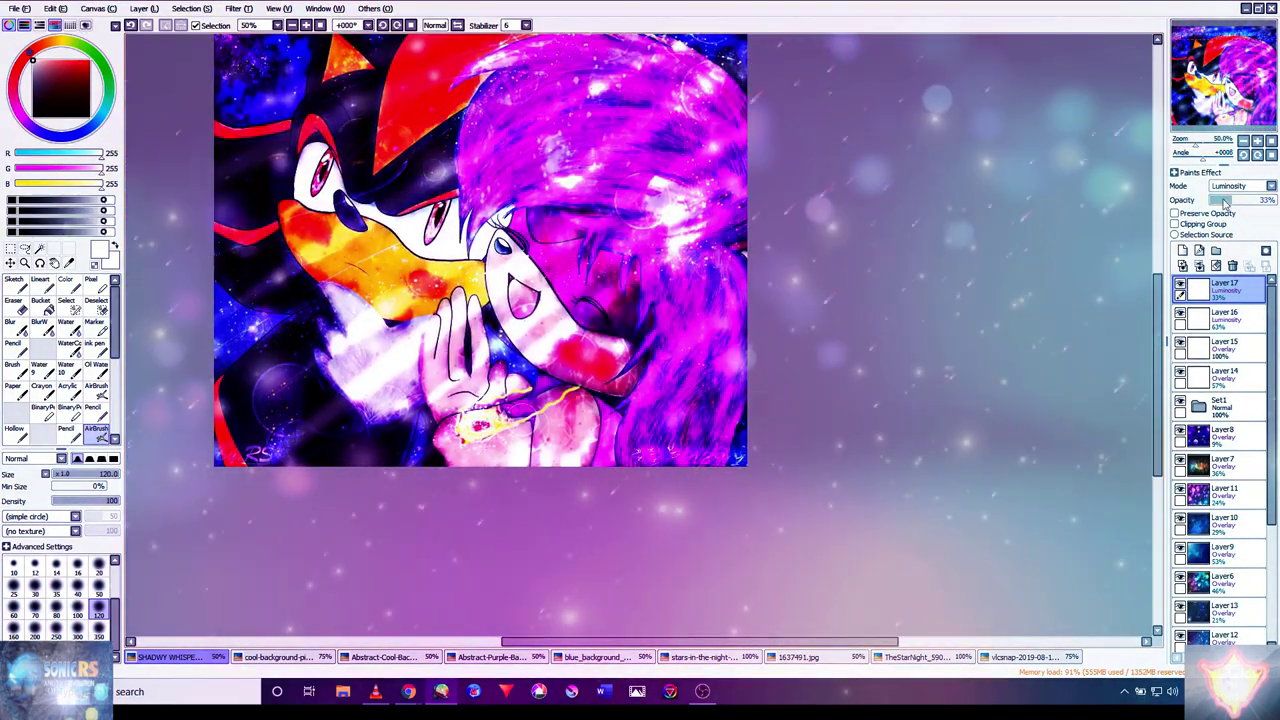
left_click_drag(1226, 201, 1217, 201)
left_click_drag(183, 297, 197, 396)
left_click_drag(878, 554, 916, 490)
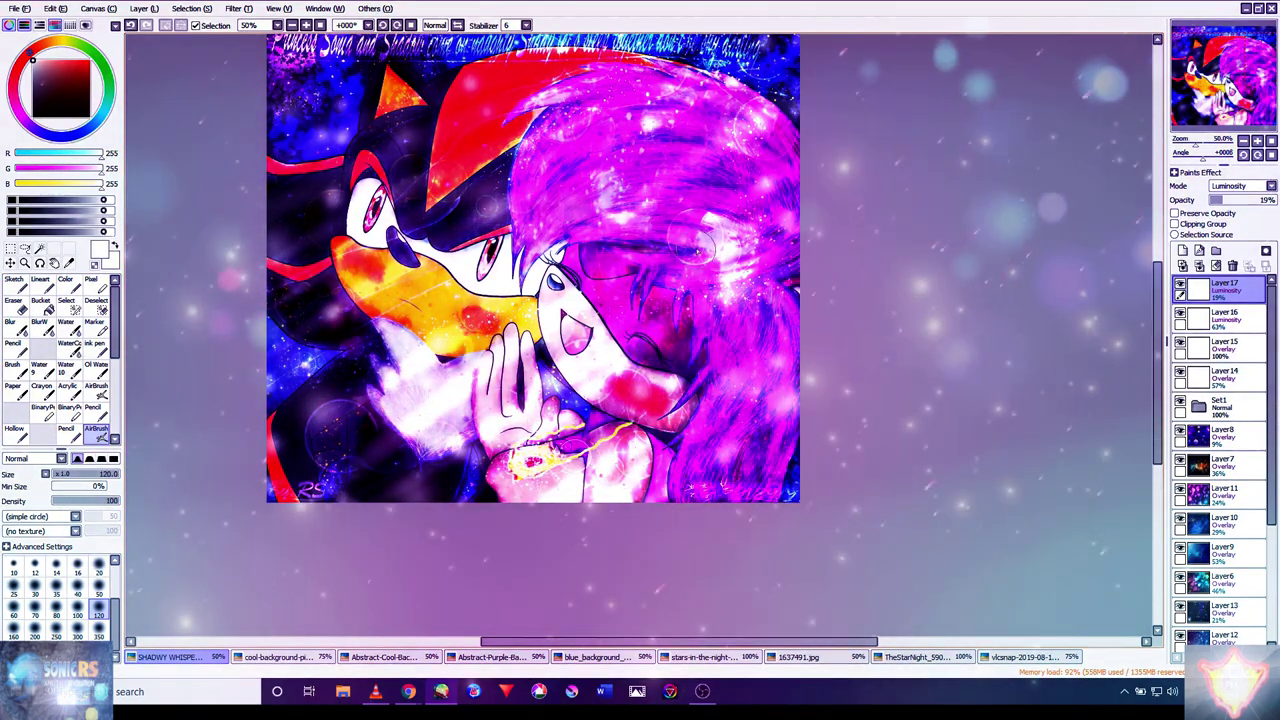
left_click(1240, 257)
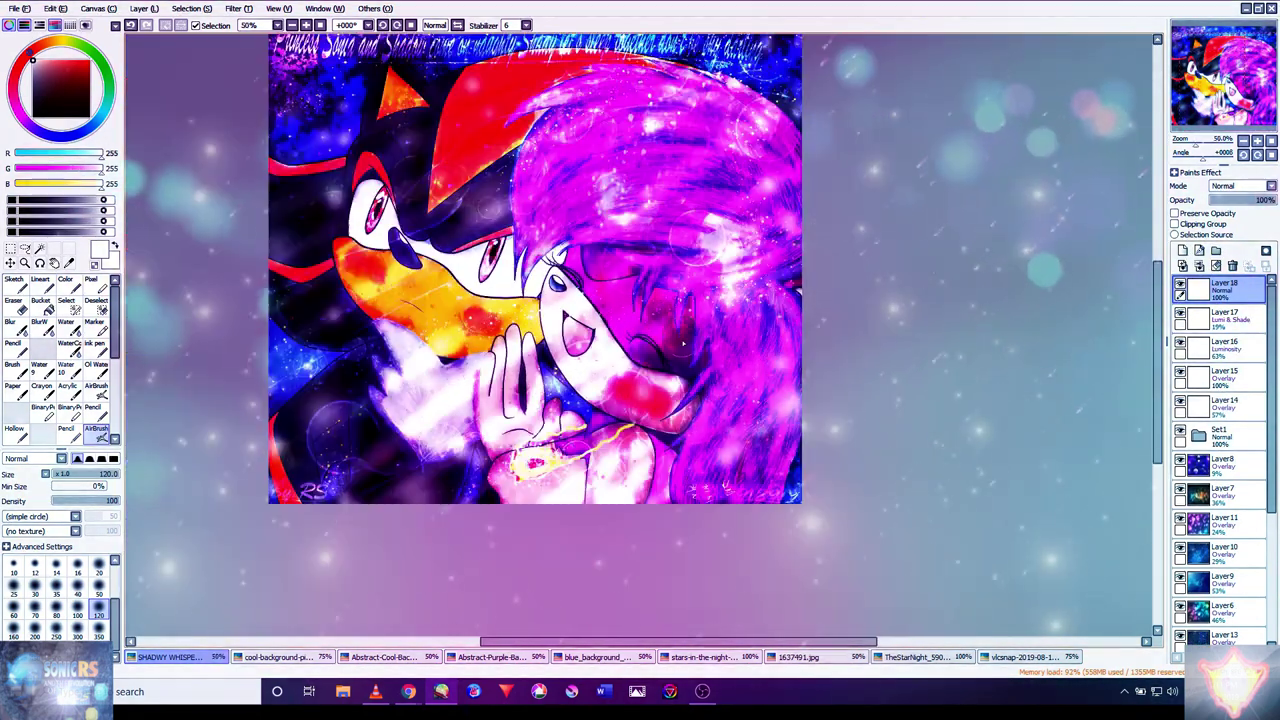
- Cover the whole artwork in white on a new top layer with the size 500 airbrush and set the layer to Overlay mode
mouse_move(633, 390)
left_mouse_down()
mouse_move(520, 440)
mouse_move(400, 330)
mouse_move(700, 360)
left_mouse_up()
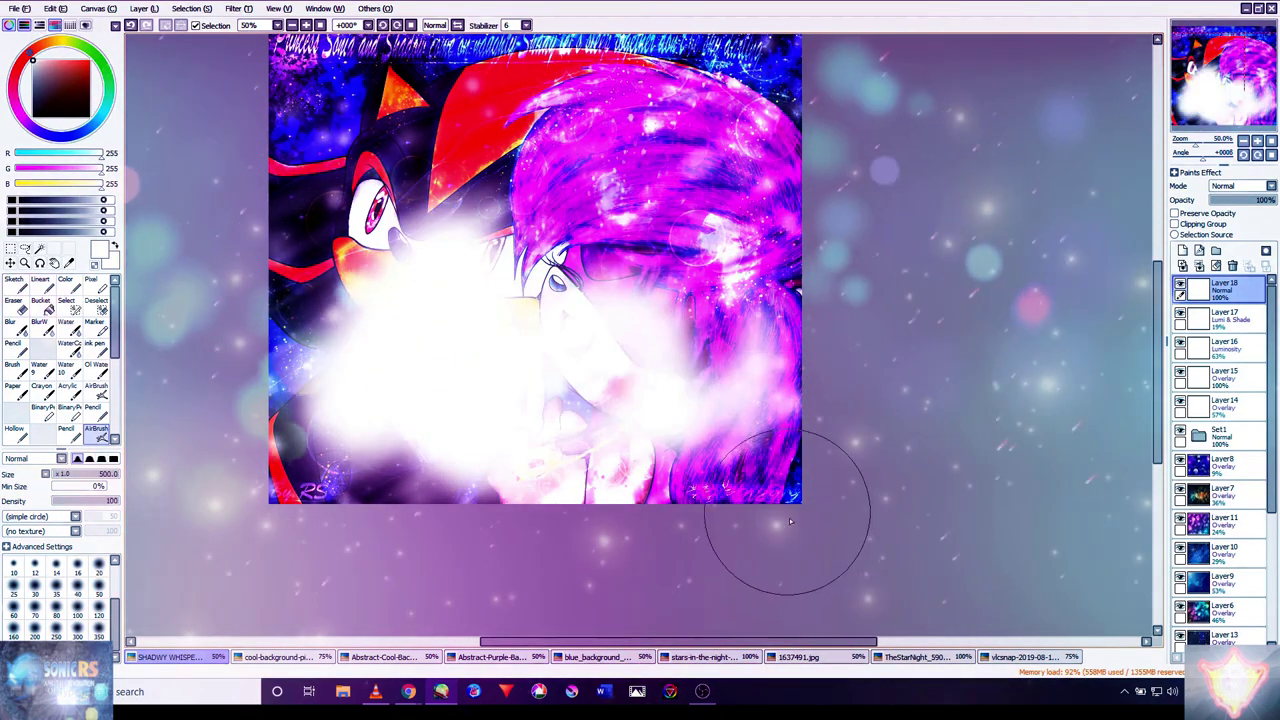
scroll(776, 484, "up", 3)
mouse_move(776, 484)
left_mouse_down()
mouse_move(753, 298)
mouse_move(615, 546)
mouse_move(538, 535)
mouse_move(513, 430)
mouse_move(416, 404)
mouse_move(318, 328)
left_mouse_up()
scroll(634, 317, "up", 3)
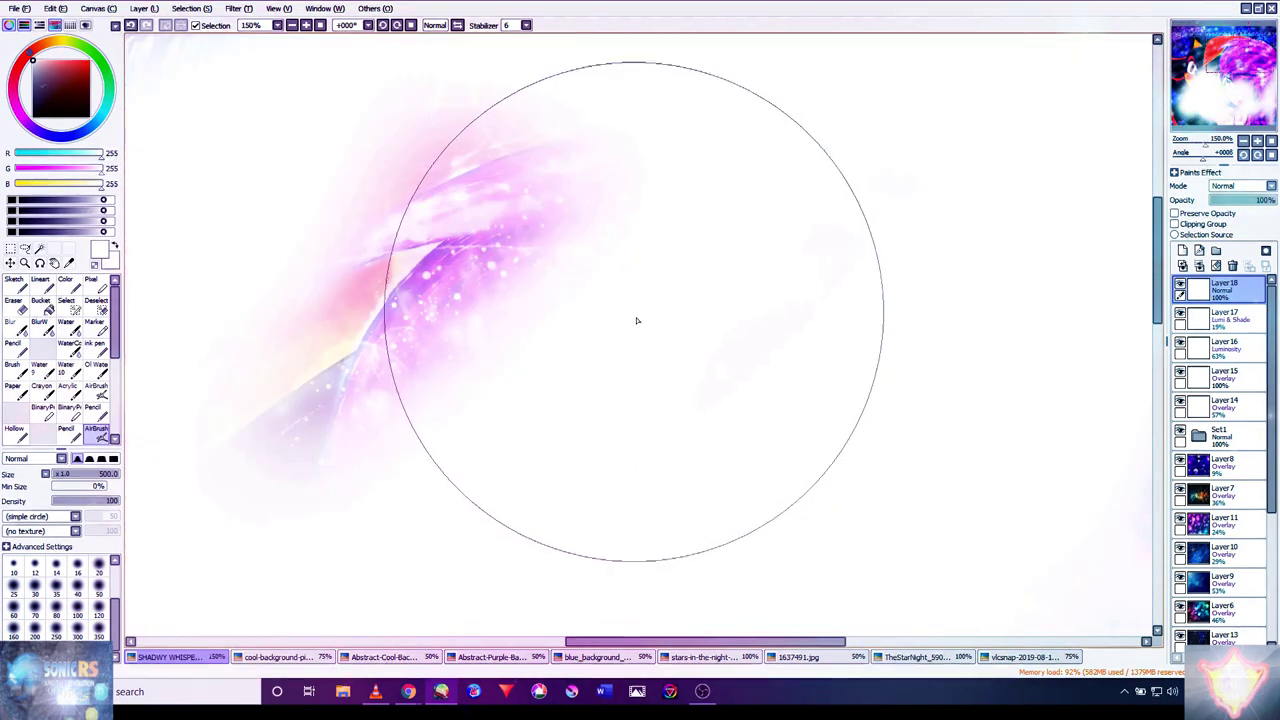
scroll(646, 346, "down", 7)
scroll(691, 391, "up", 2)
mouse_move(733, 553)
left_mouse_down()
mouse_move(405, 485)
mouse_move(408, 249)
left_mouse_up()
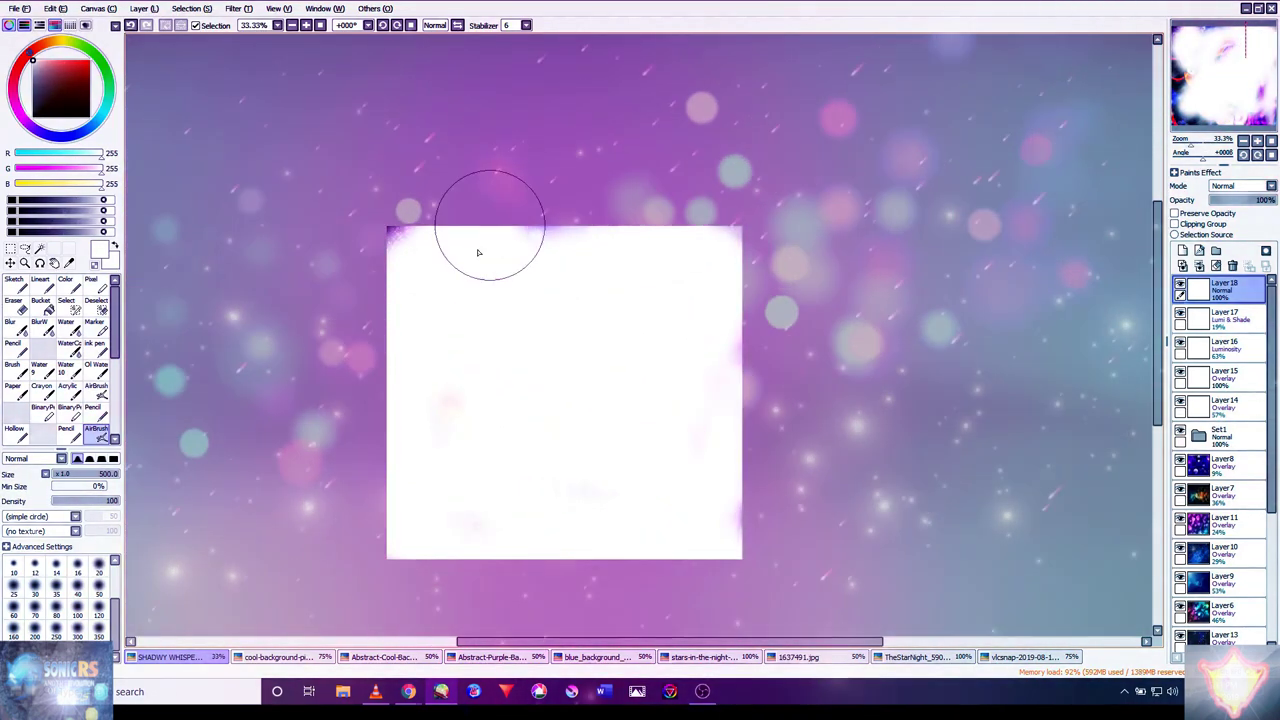
left_click(1225, 188)
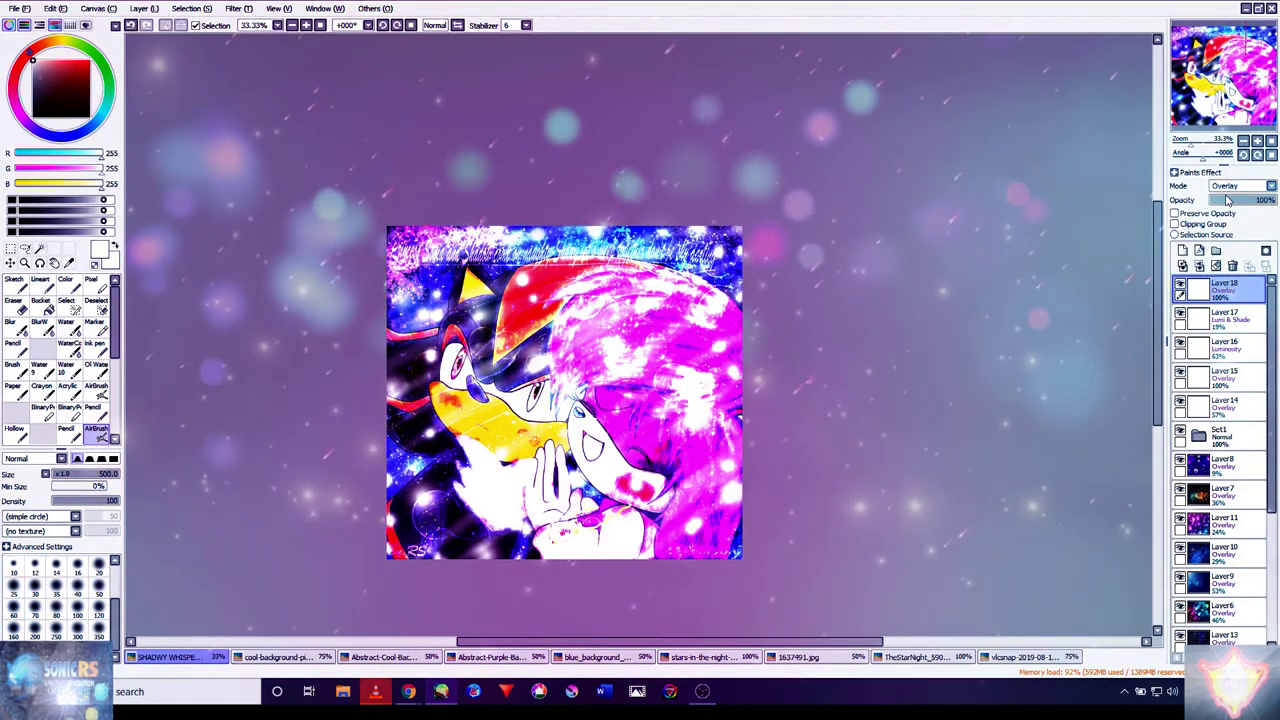
- Lower the opacity of the top white Overlay layer to 23% and check the effect across the artwork
left_click(68, 263)
scroll(480, 268, "up", 5)
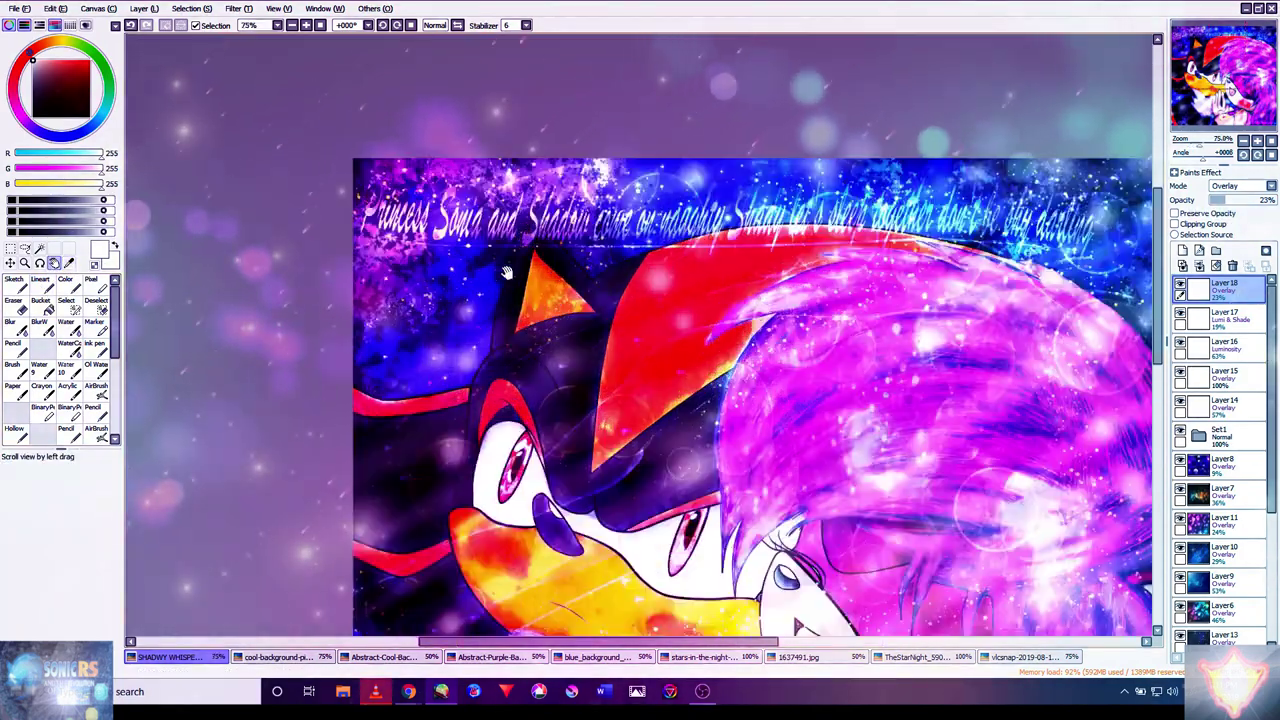
scroll(668, 256, "down", 3)
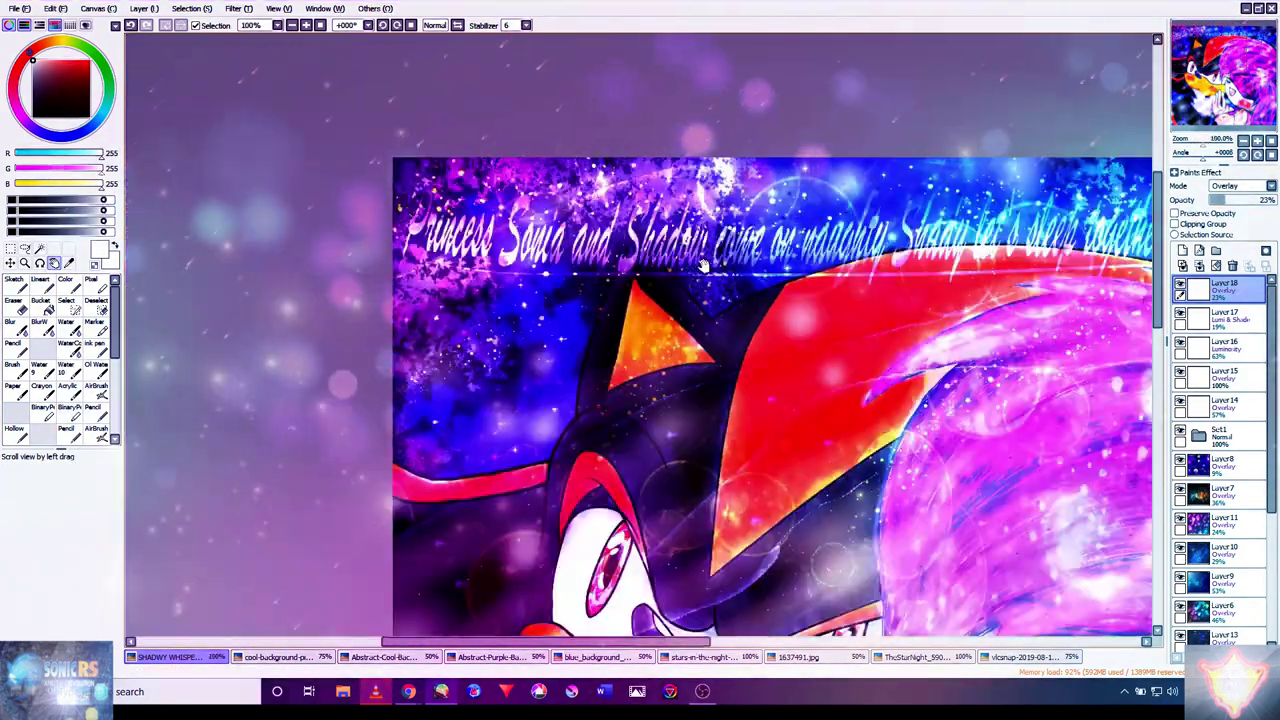
scroll(773, 255, "up", 1)
left_click_drag(995, 284, 811, 110)
left_click_drag(683, 396, 761, 282)
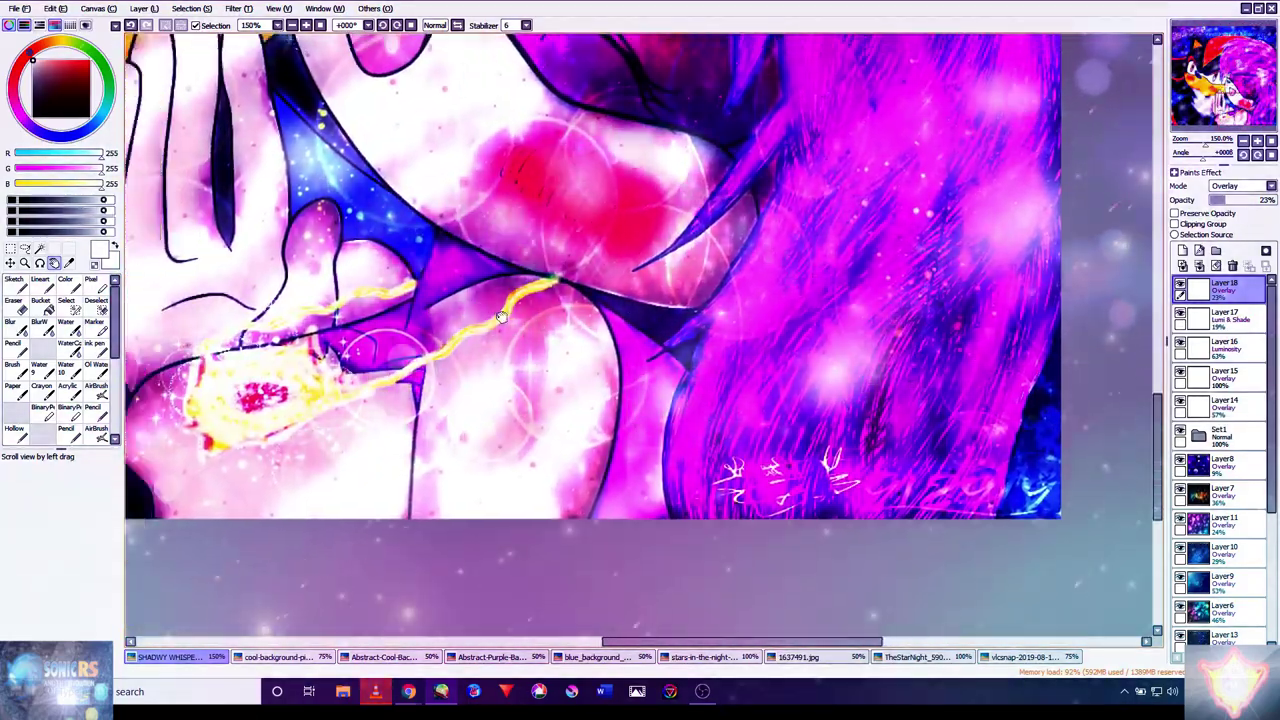
- Reduce the opacity of the Lumi & Shade light-ray layer to 15%
left_click_drag(501, 317, 816, 367)
left_click_drag(540, 363, 891, 183)
scroll(891, 183, "down", 2)
scroll(735, 342, "down", 1)
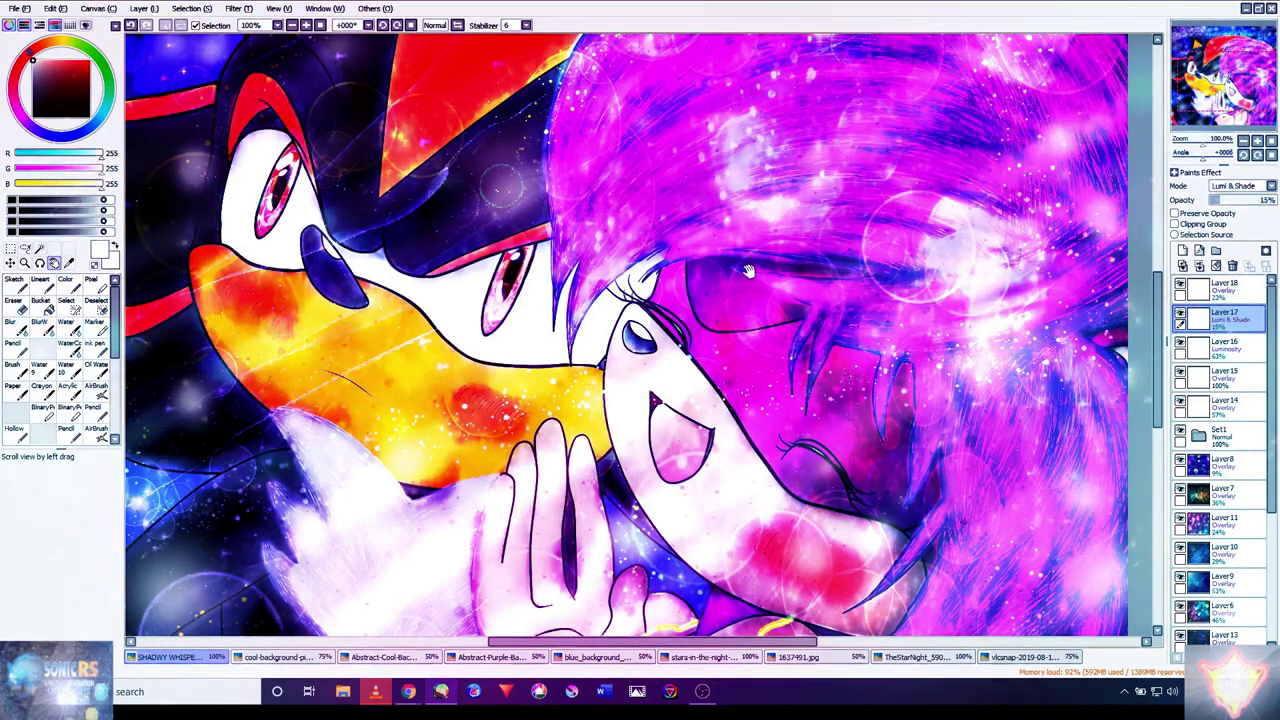
- Examine the artwork up close around the faces, chest fur, clasped hands and signature, and as a whole
scroll(748, 271, "down", 1)
left_click_drag(492, 550, 672, 360)
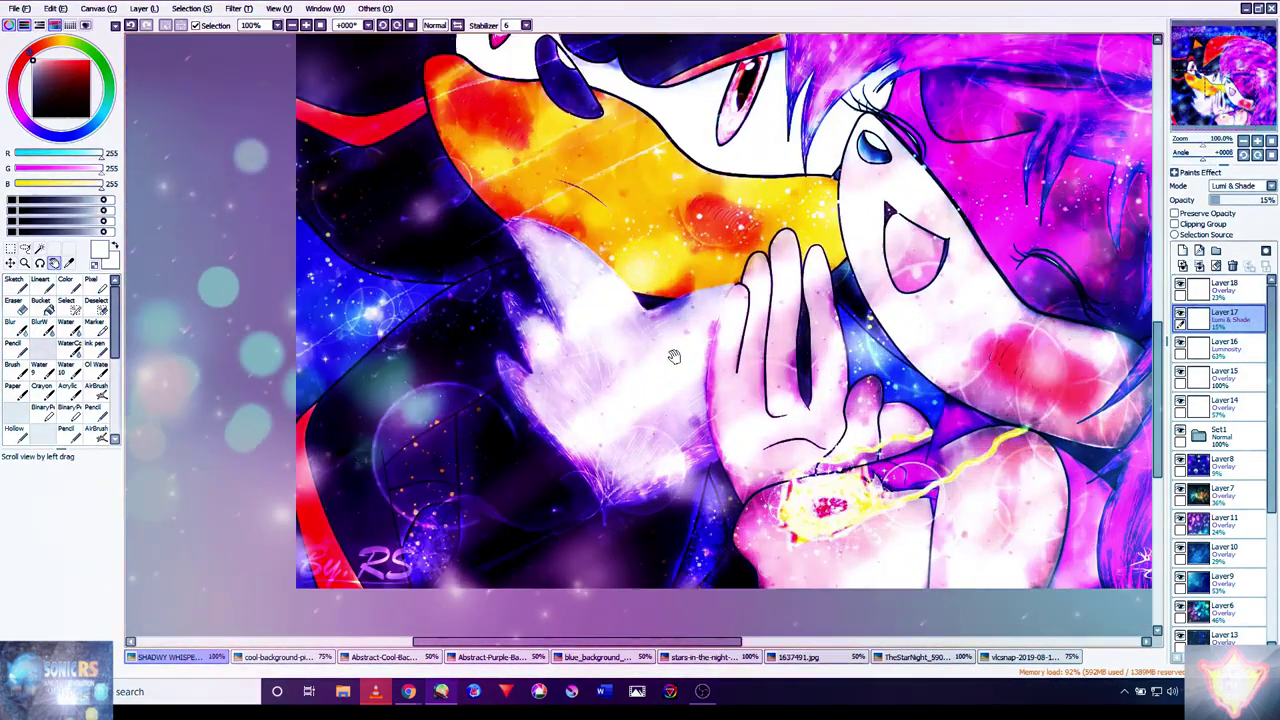
scroll(675, 336, "up", 1)
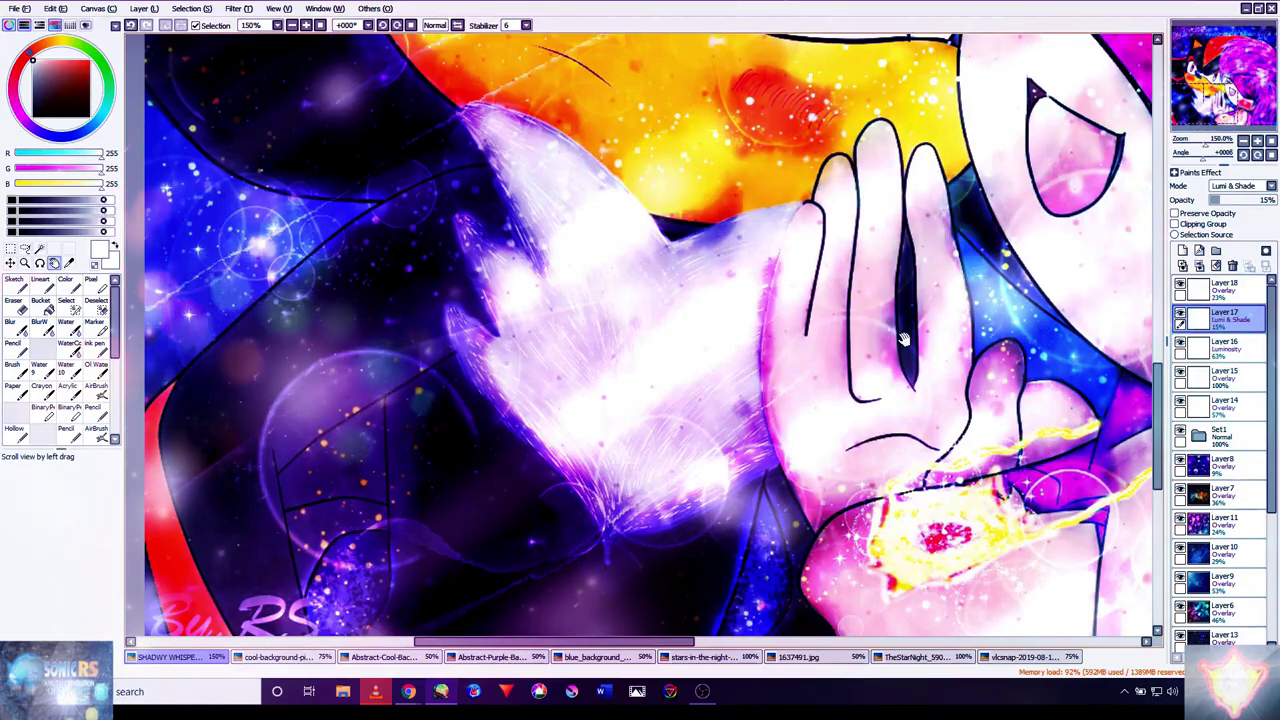
left_click_drag(970, 350, 857, 333)
scroll(857, 333, "down", 1)
left_click_drag(531, 178, 717, 401)
scroll(703, 313, "down", 2)
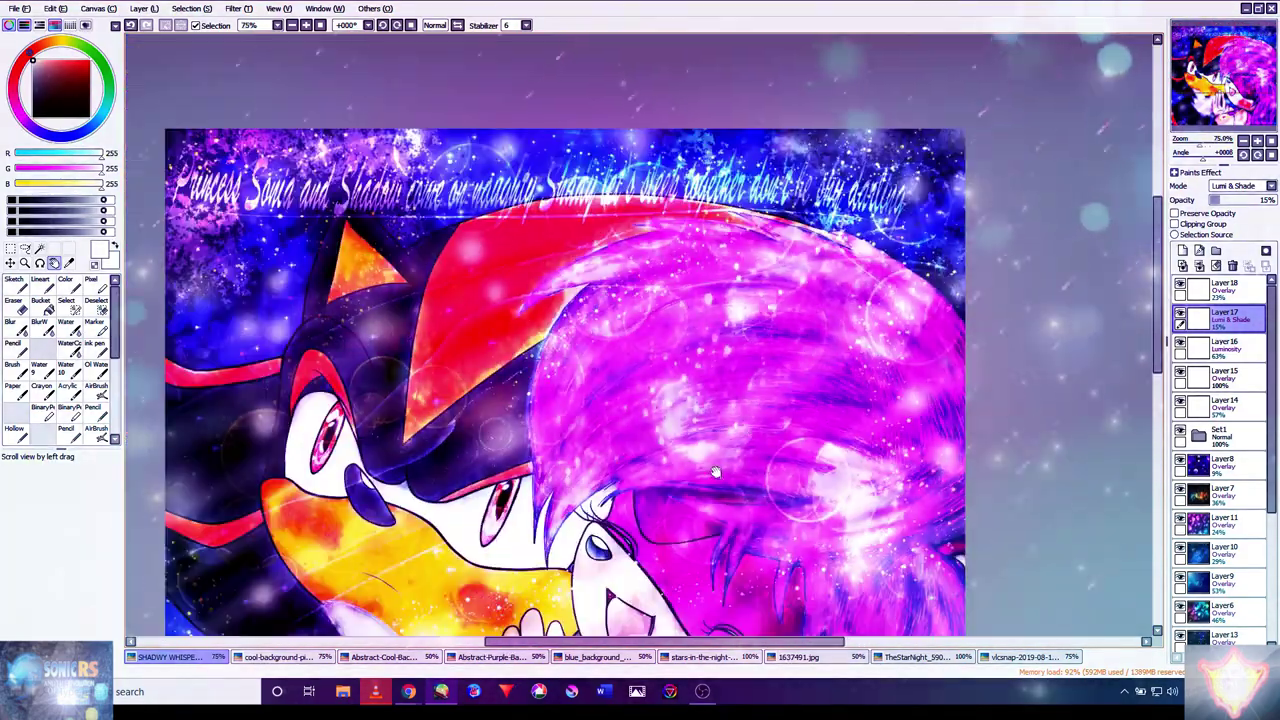
left_click_drag(715, 472, 845, 402)
scroll(746, 386, "up", 3)
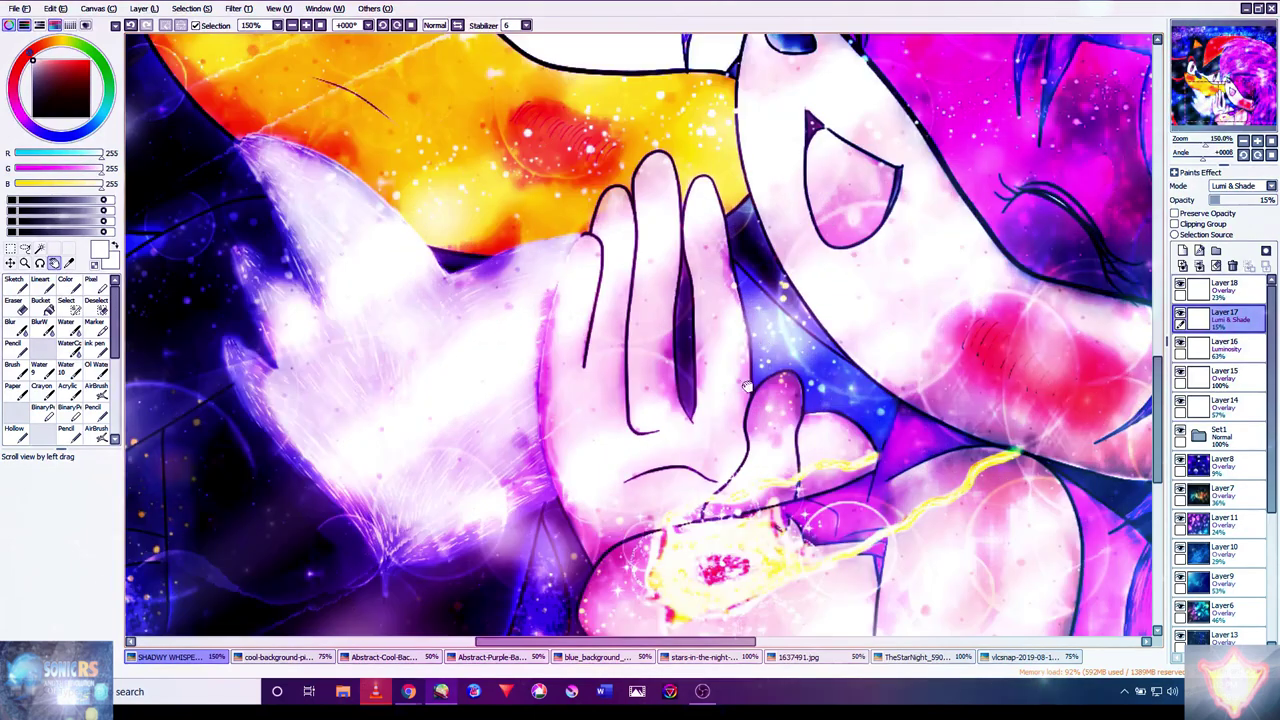
left_click_drag(746, 386, 950, 230)
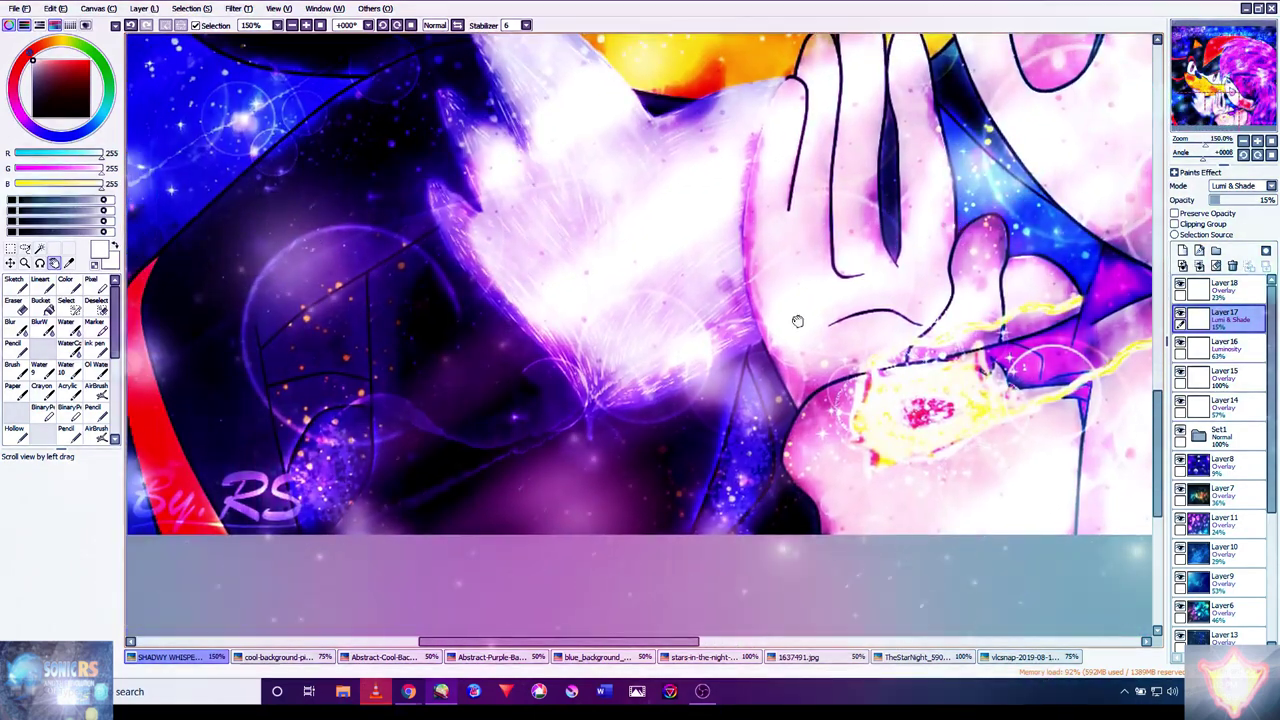
left_click_drag(797, 320, 877, 372)
left_click_drag(1120, 300, 803, 338)
left_click_drag(565, 311, 745, 455)
left_click_drag(630, 240, 742, 327)
scroll(742, 327, "down", 2)
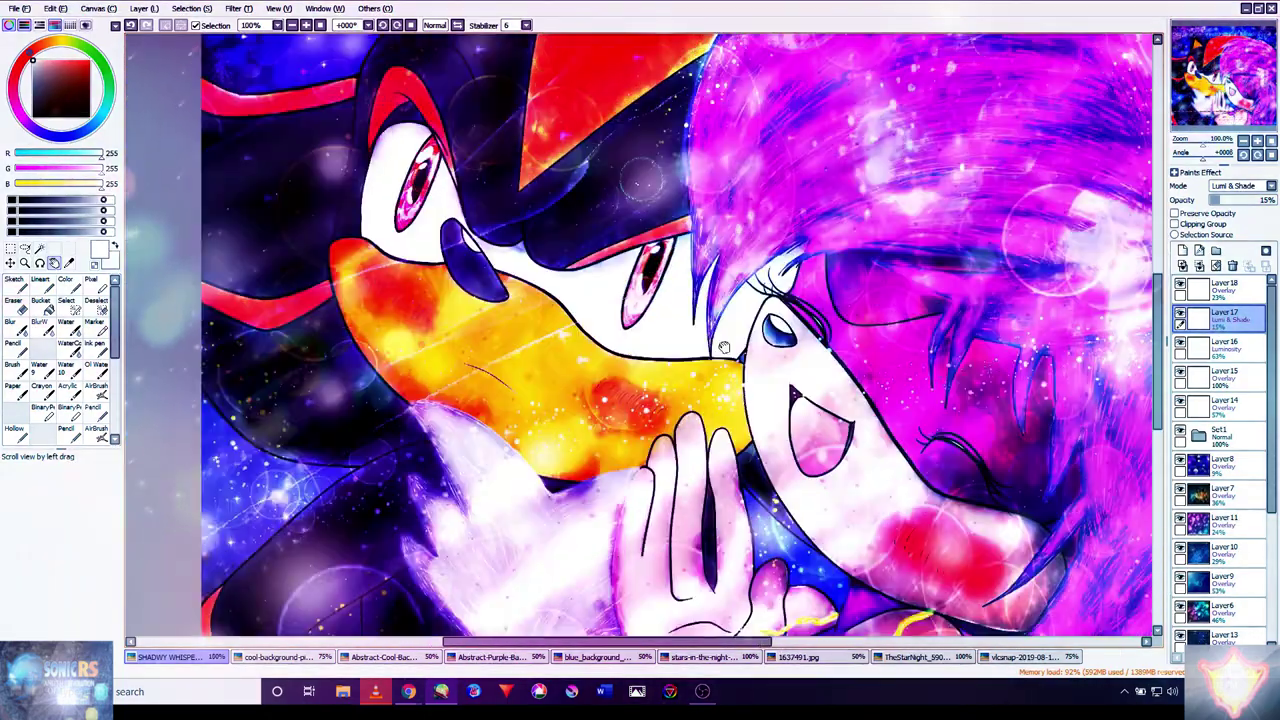
scroll(810, 268, "down", 2)
scroll(760, 285, "up", 2)
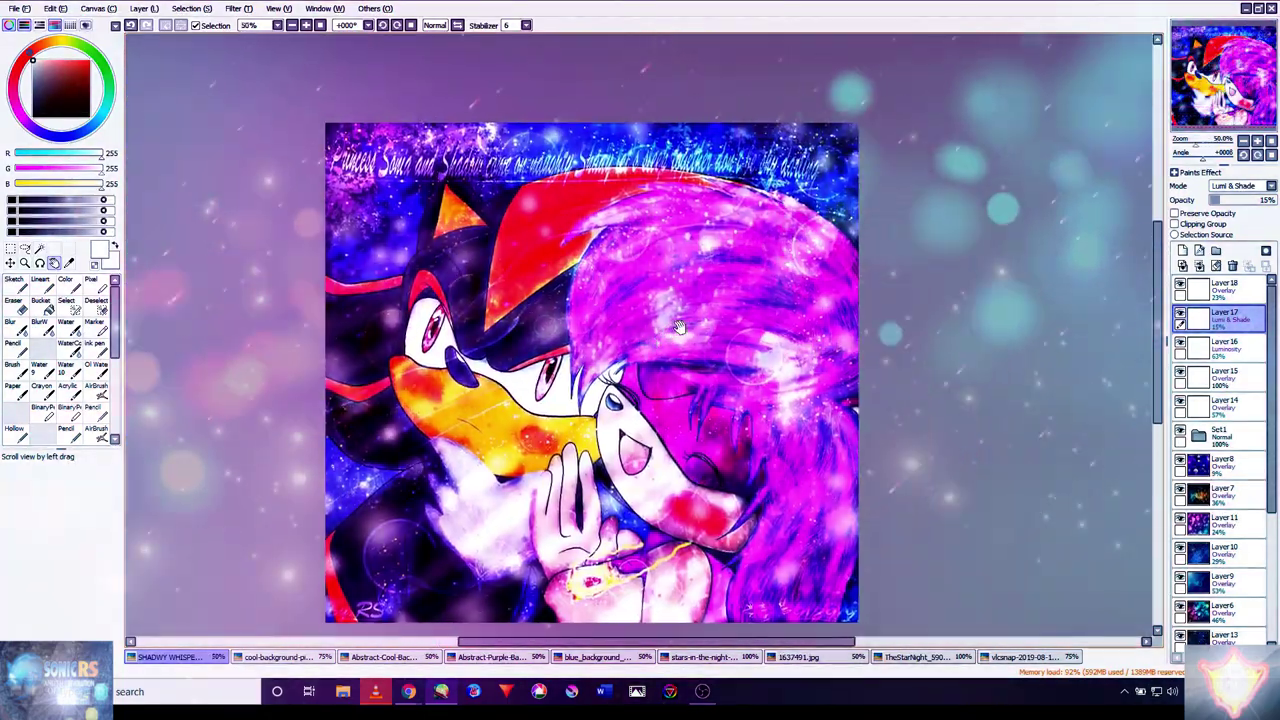
scroll(733, 293, "down", 2)
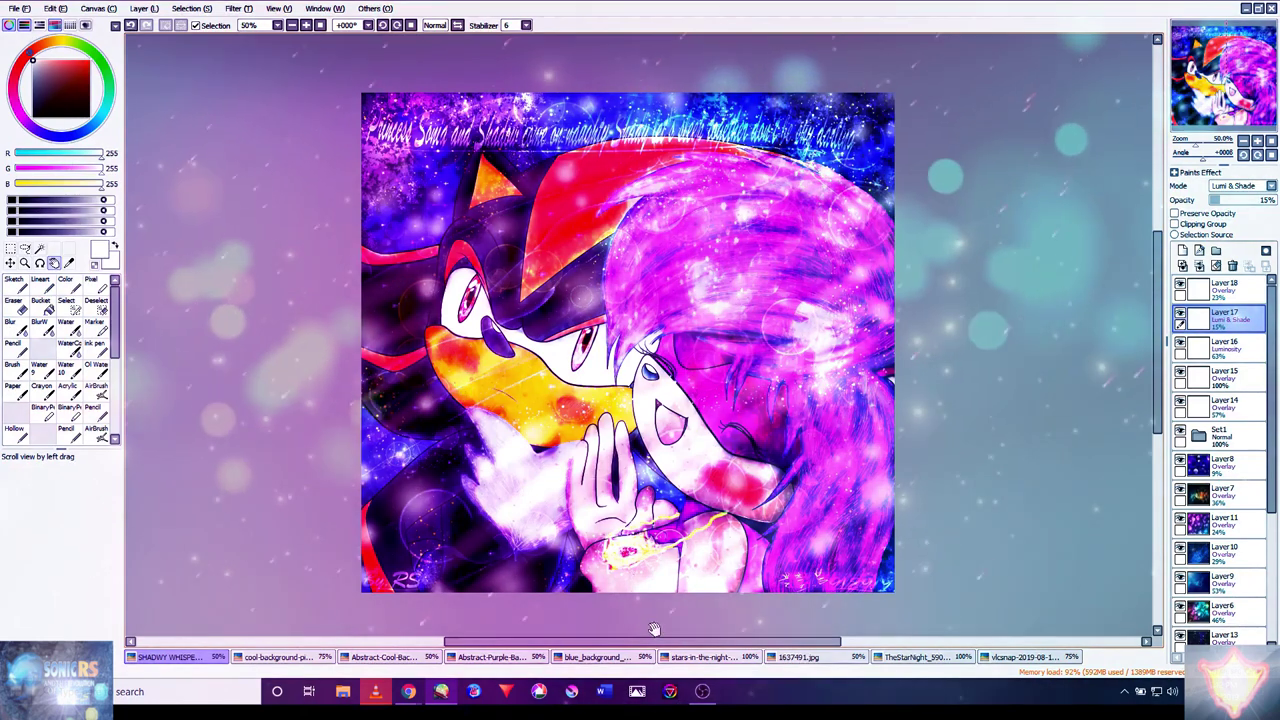
- Switch to the OBS recording window
left_click(706, 700)
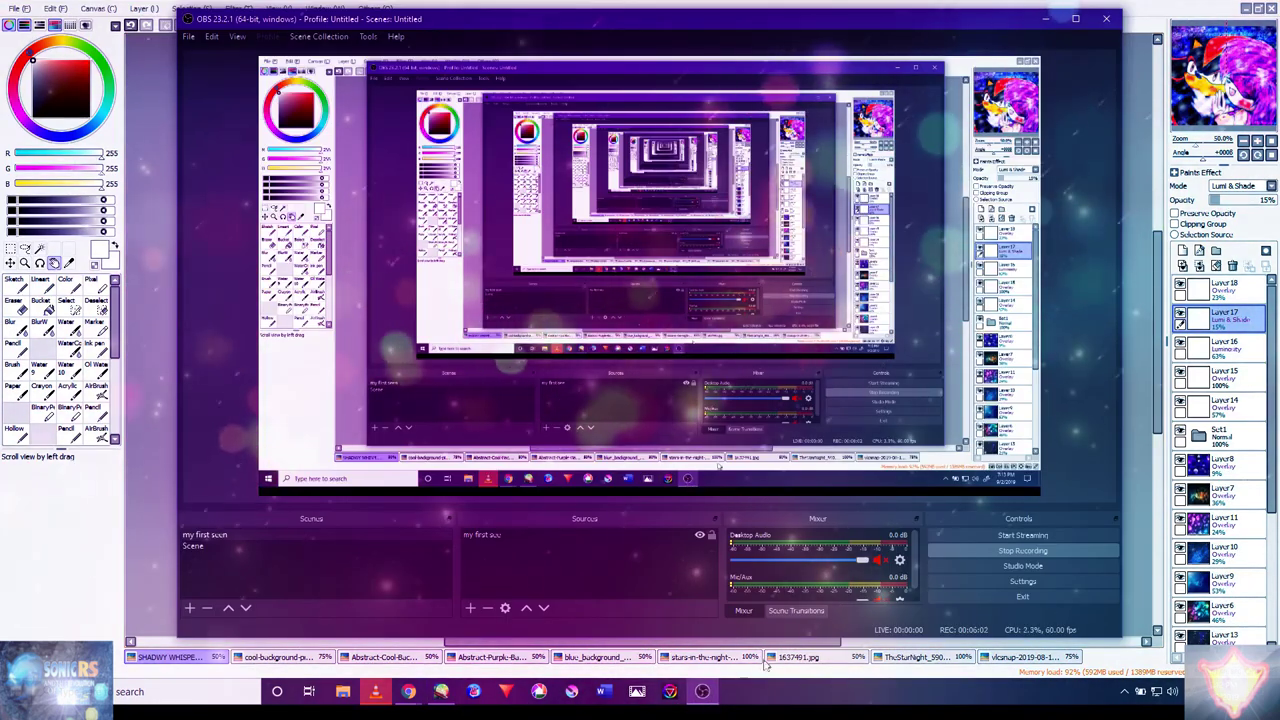